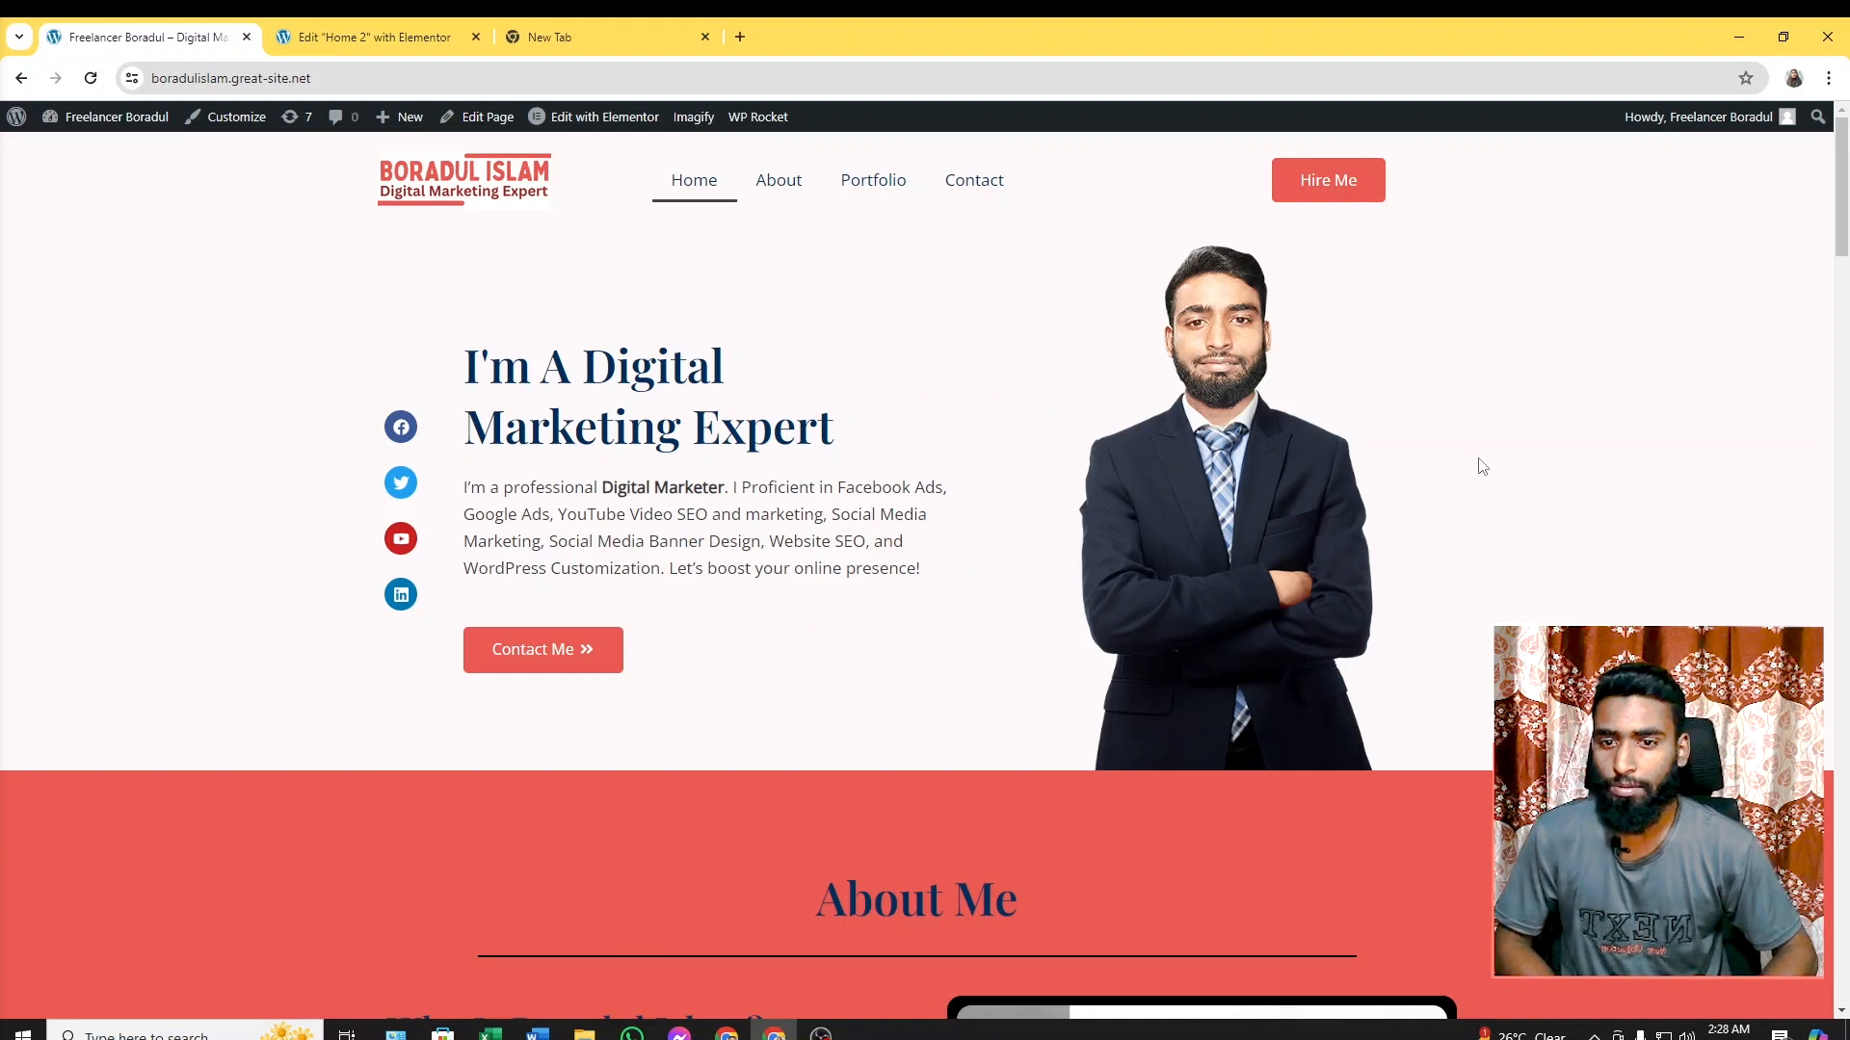
Review the Home 2 draft in the Elementor editor from the About Me section down to Working Process
key(ctrl+Tab)
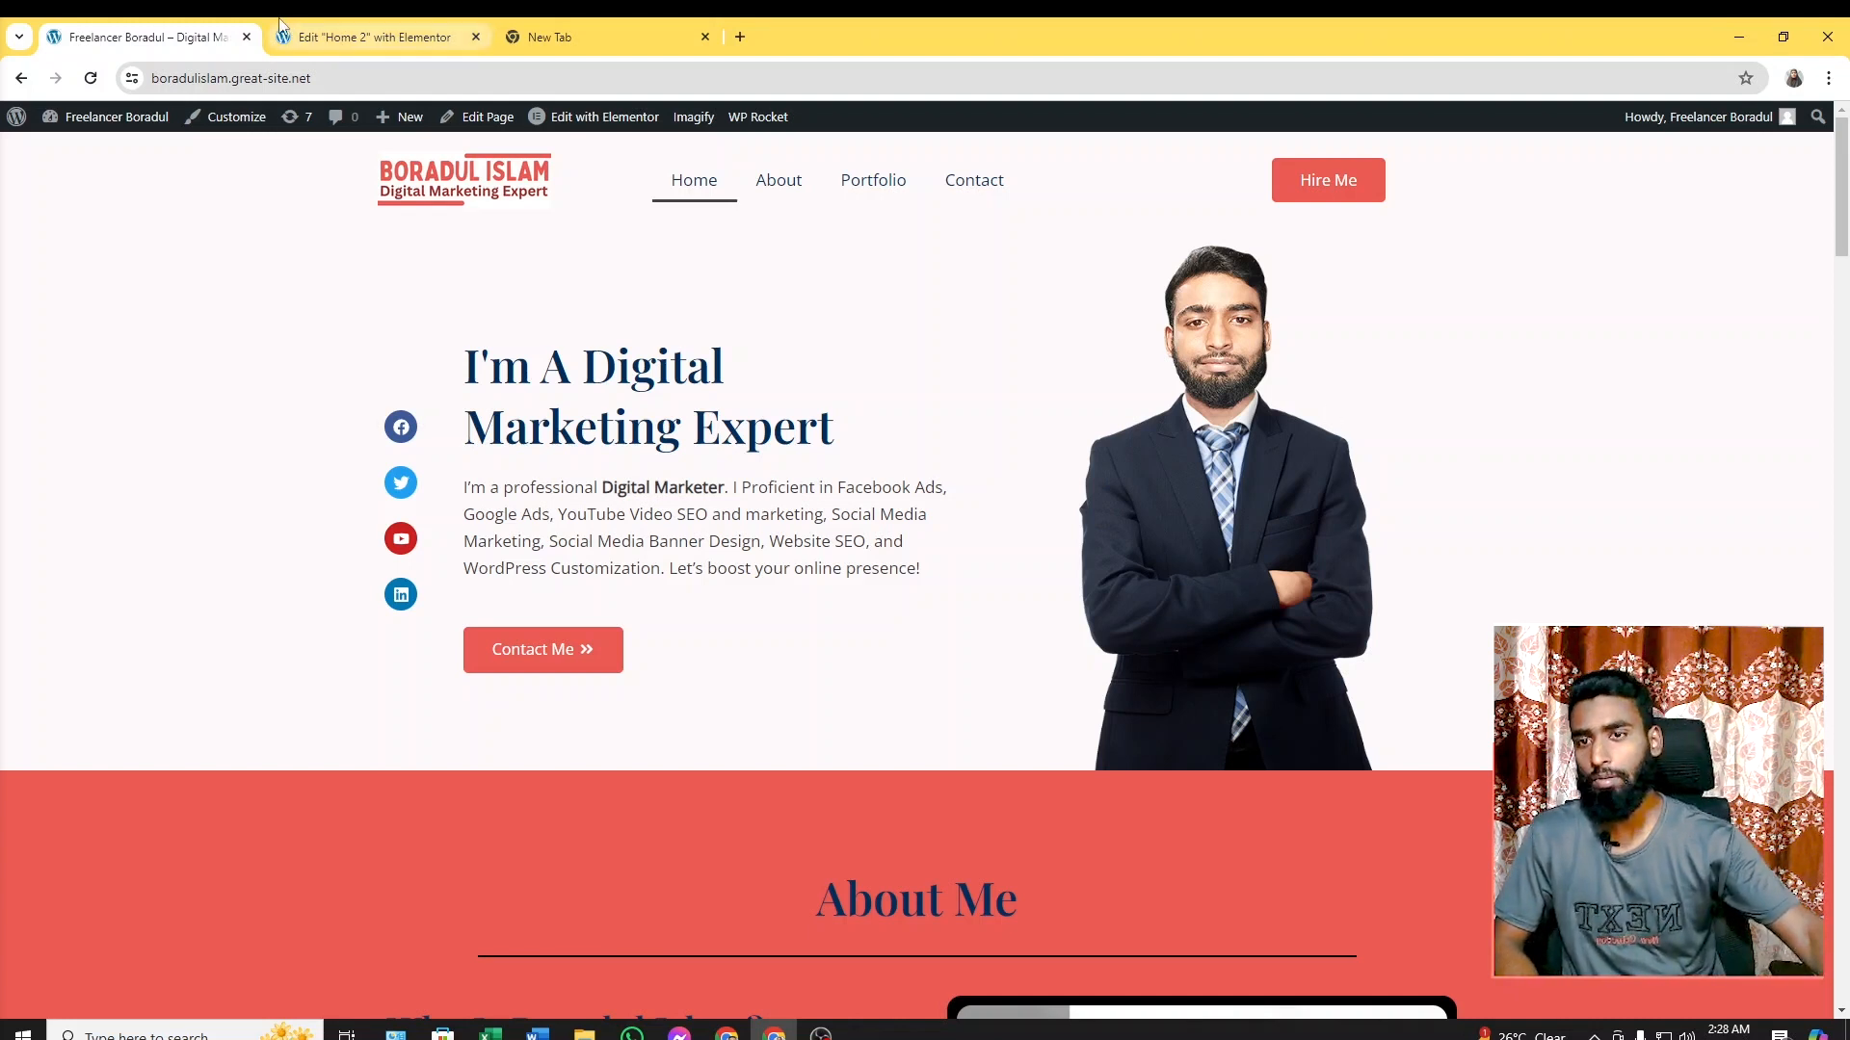
scroll(1115, 482, down, 15)
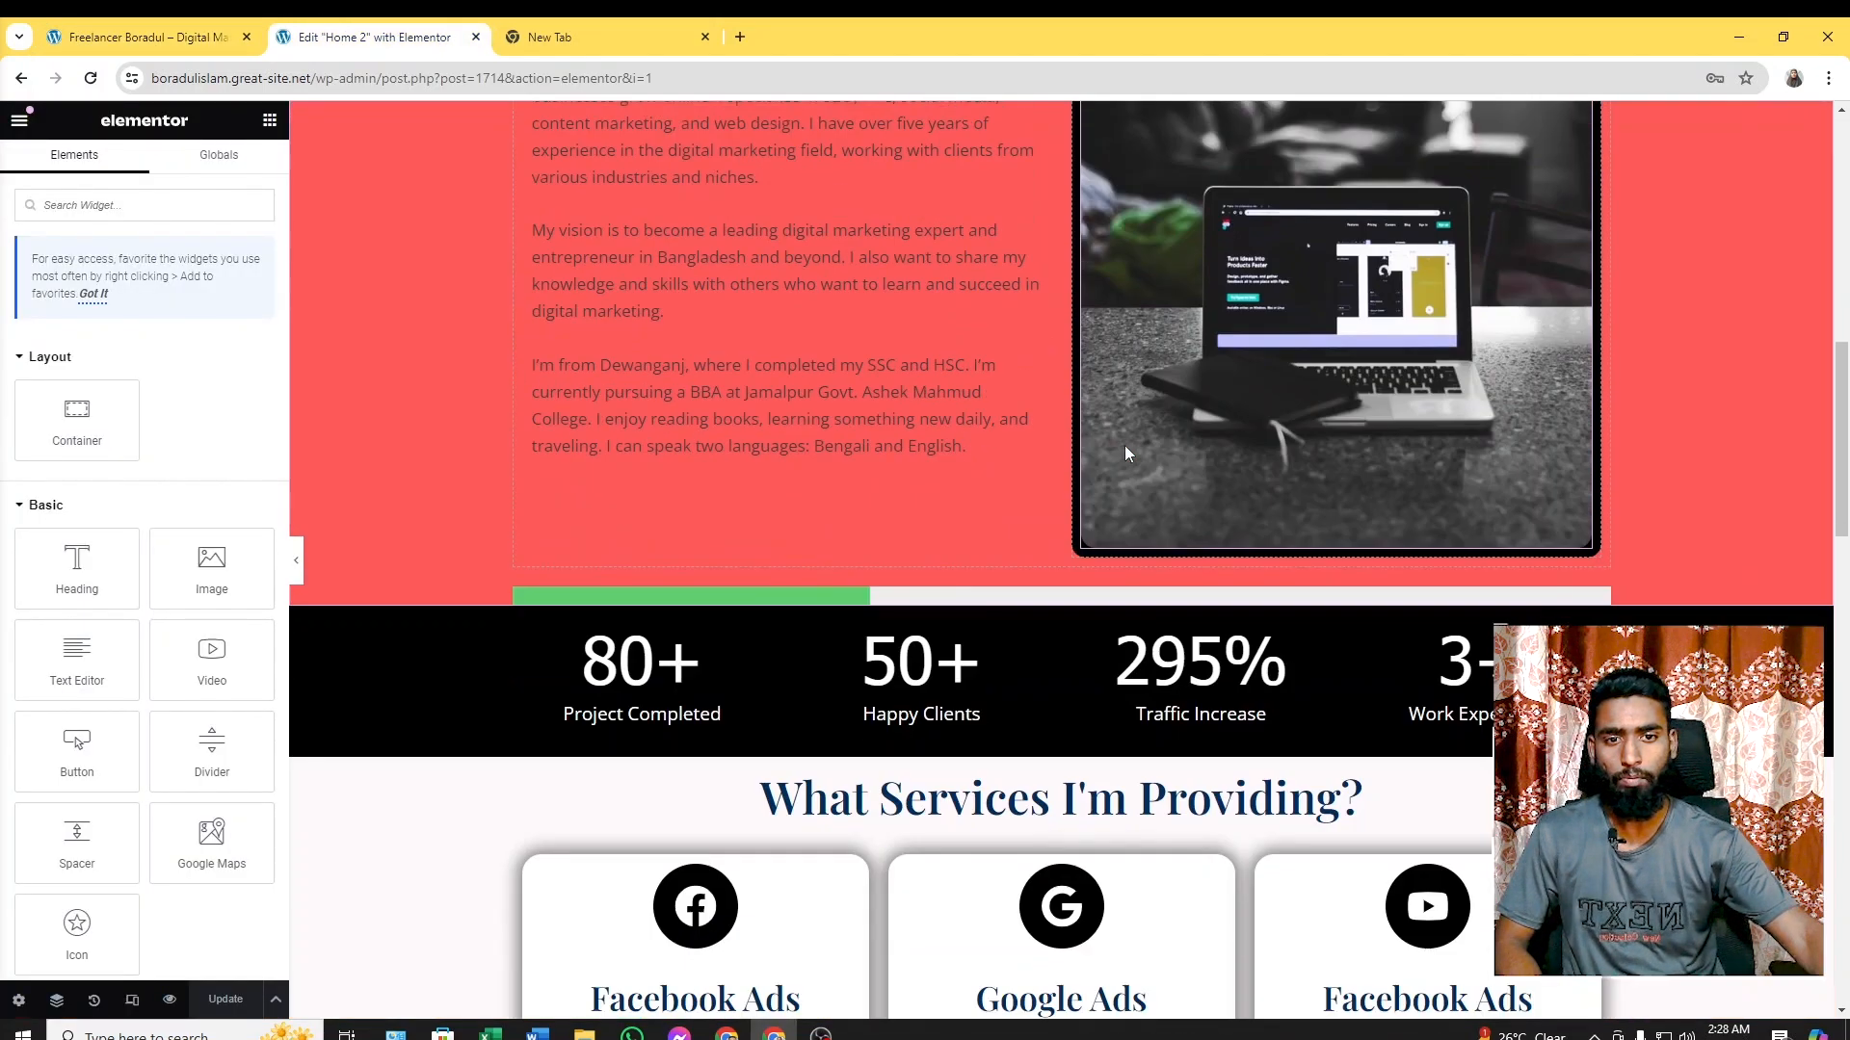
scroll(1031, 454, down, 12)
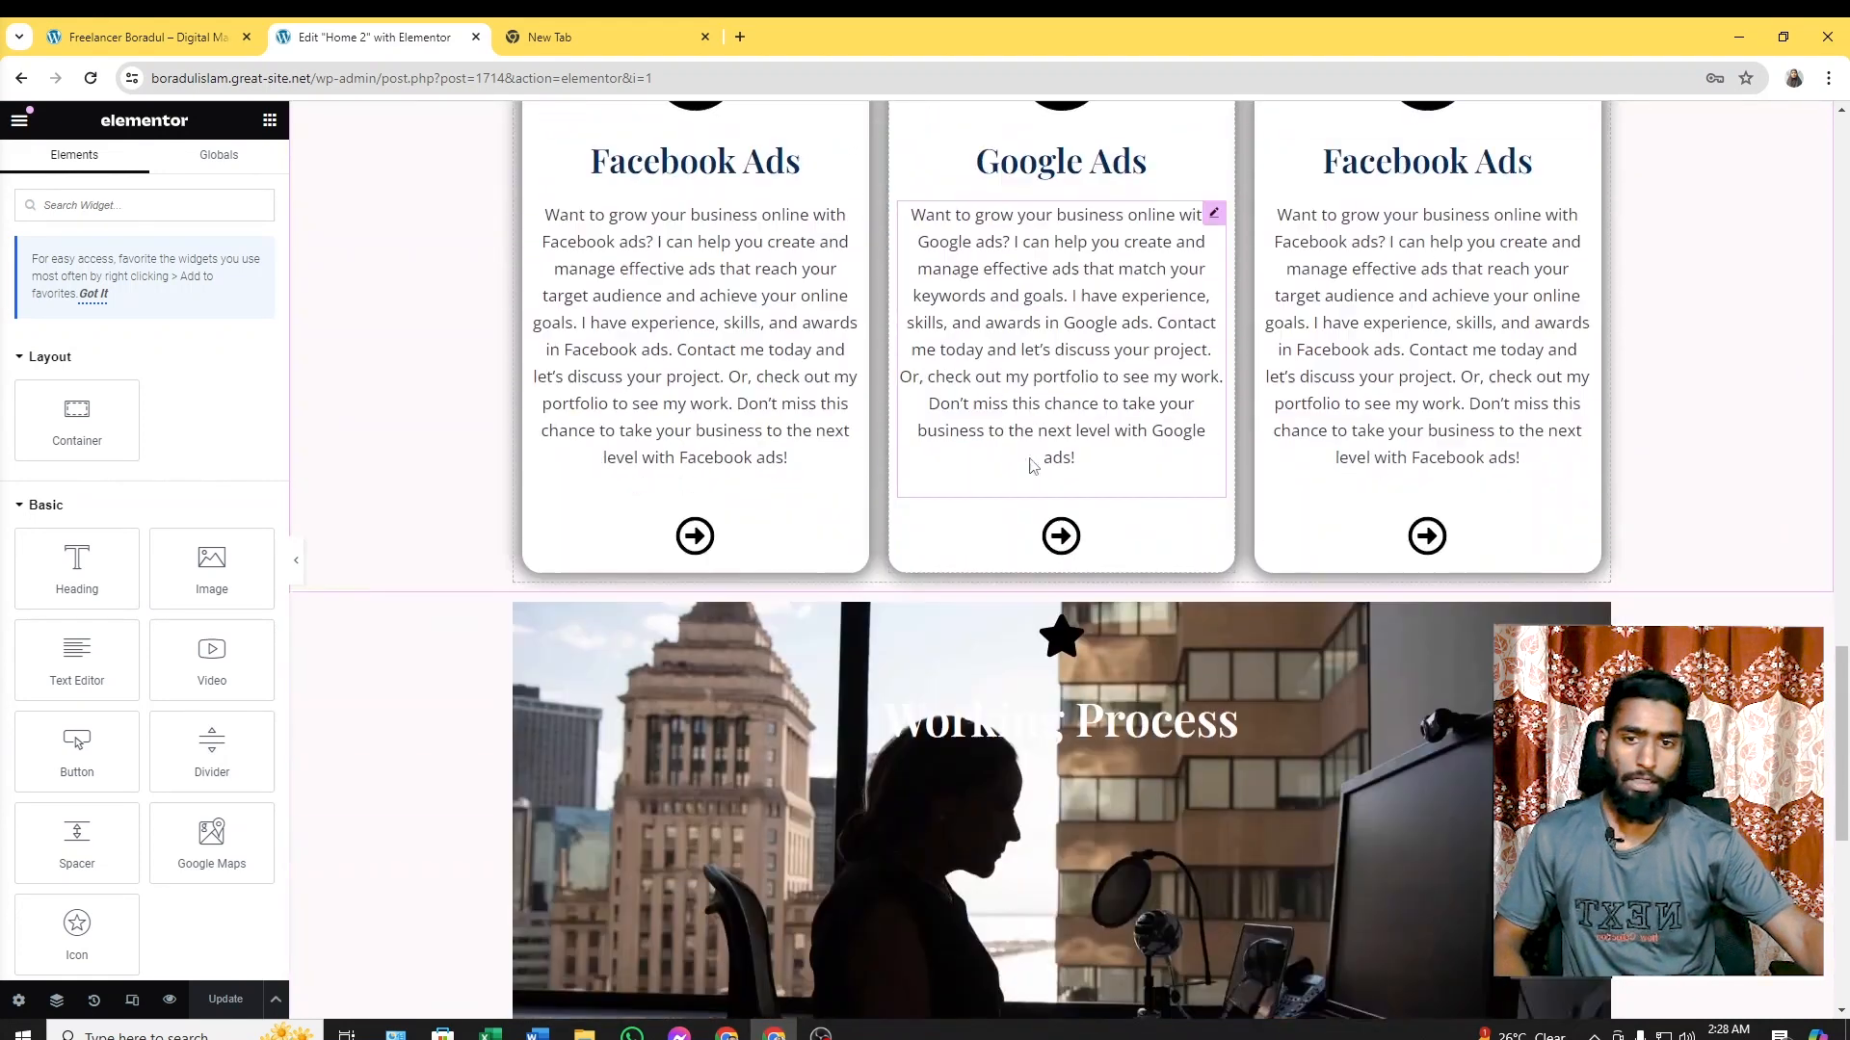
scroll(1022, 481, up, 4)
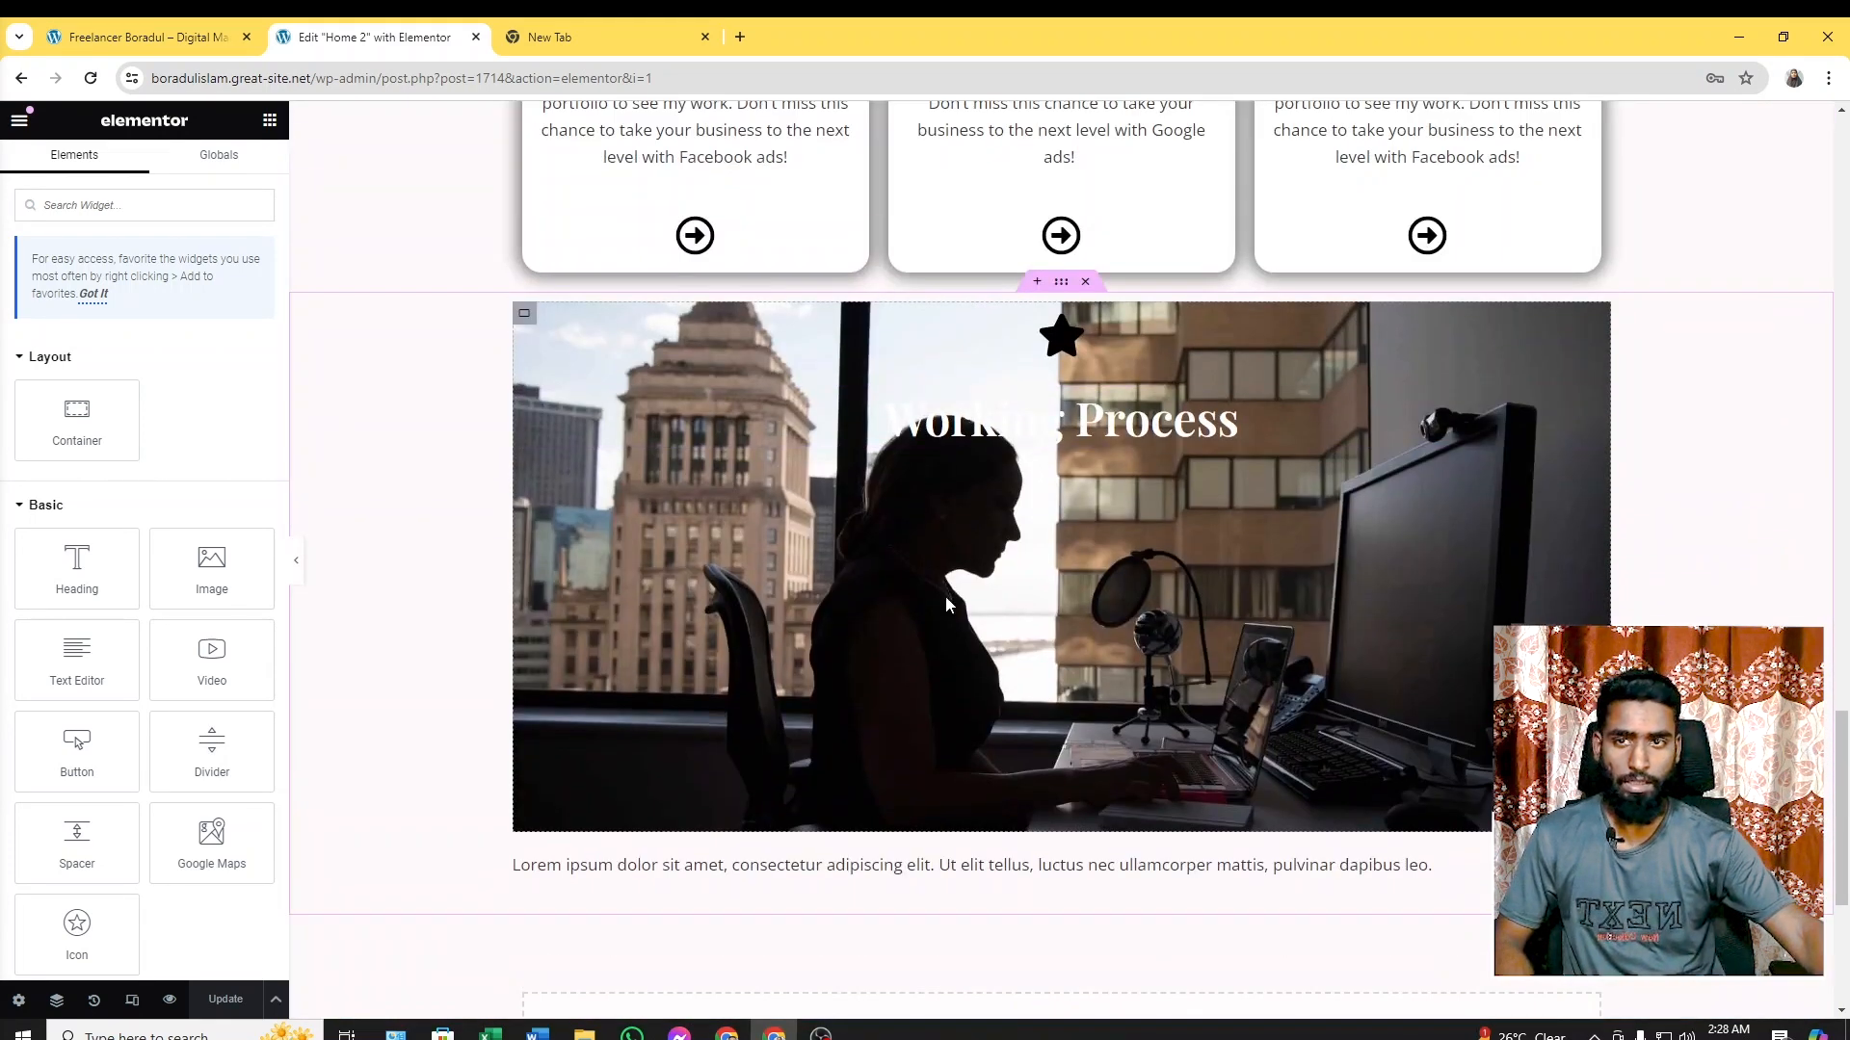
Examine the live home page from About Me down to the skills and testimonials sections for comparison with the draft
click(205, 25)
scroll(1023, 530, down, 20)
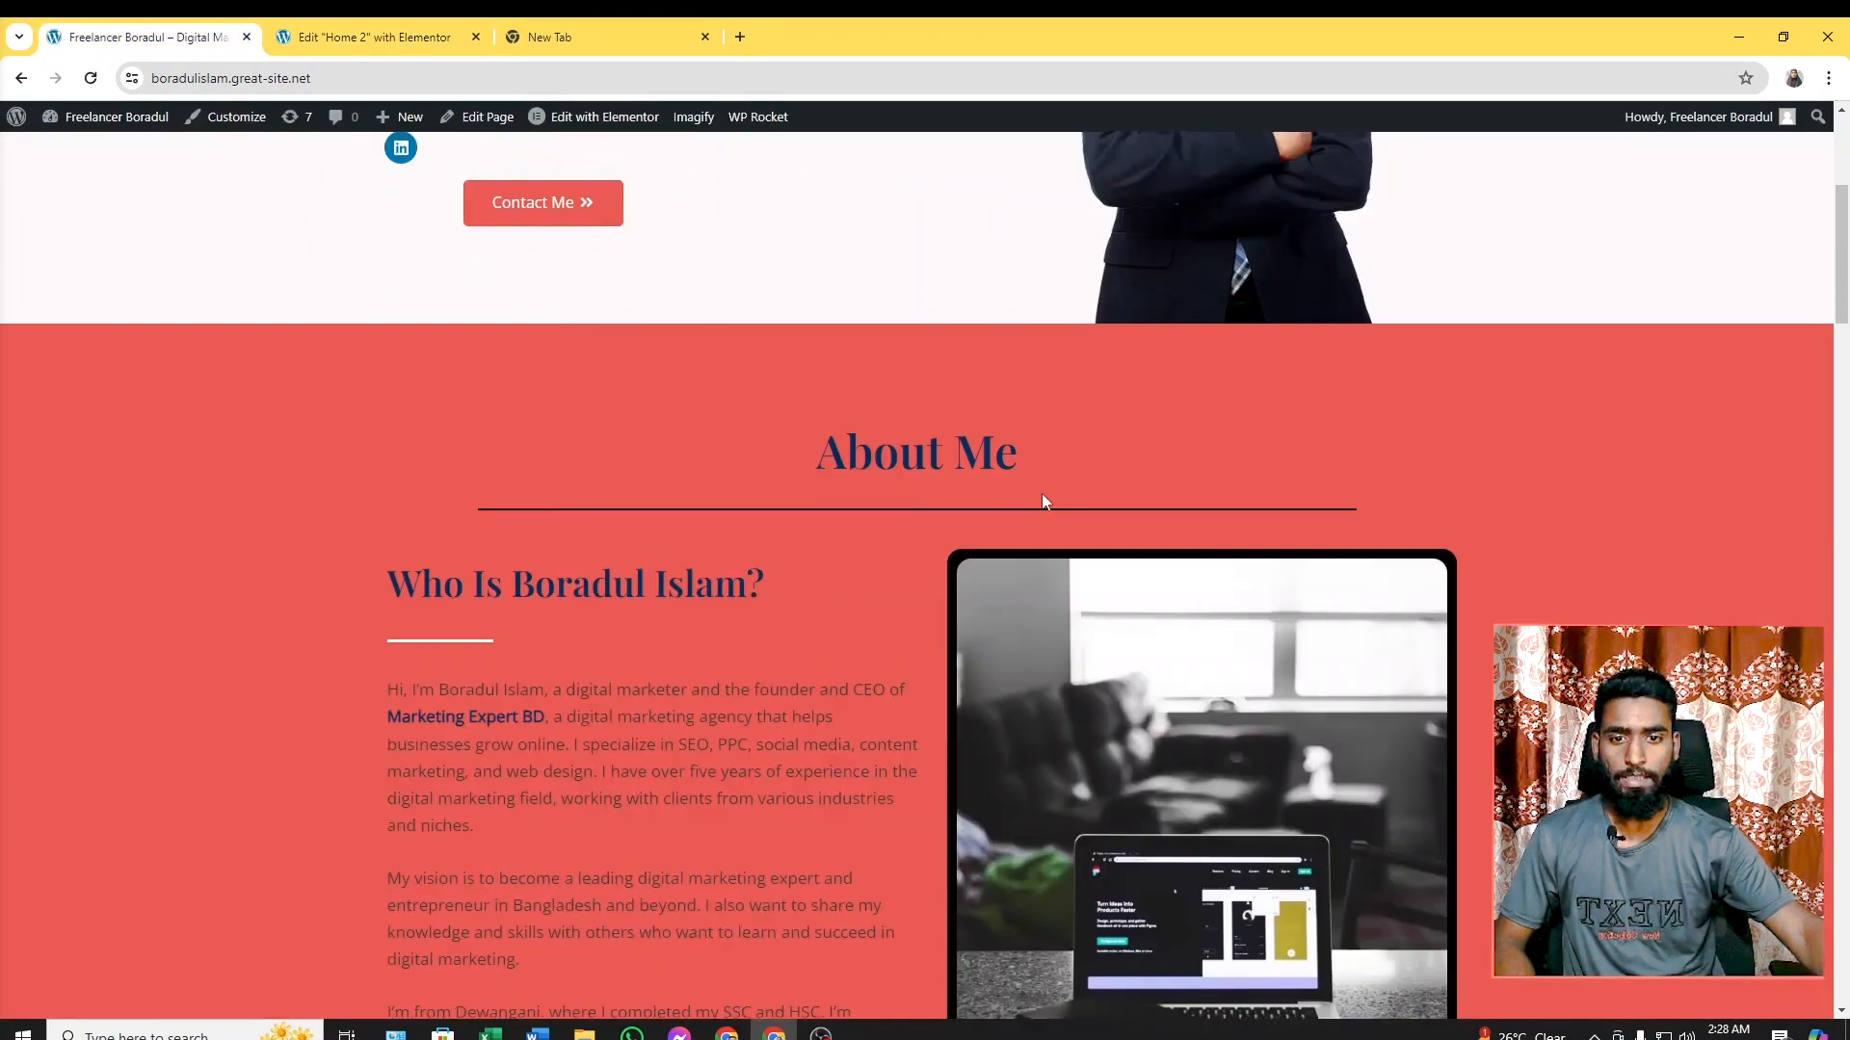
scroll(1202, 532, down, 20)
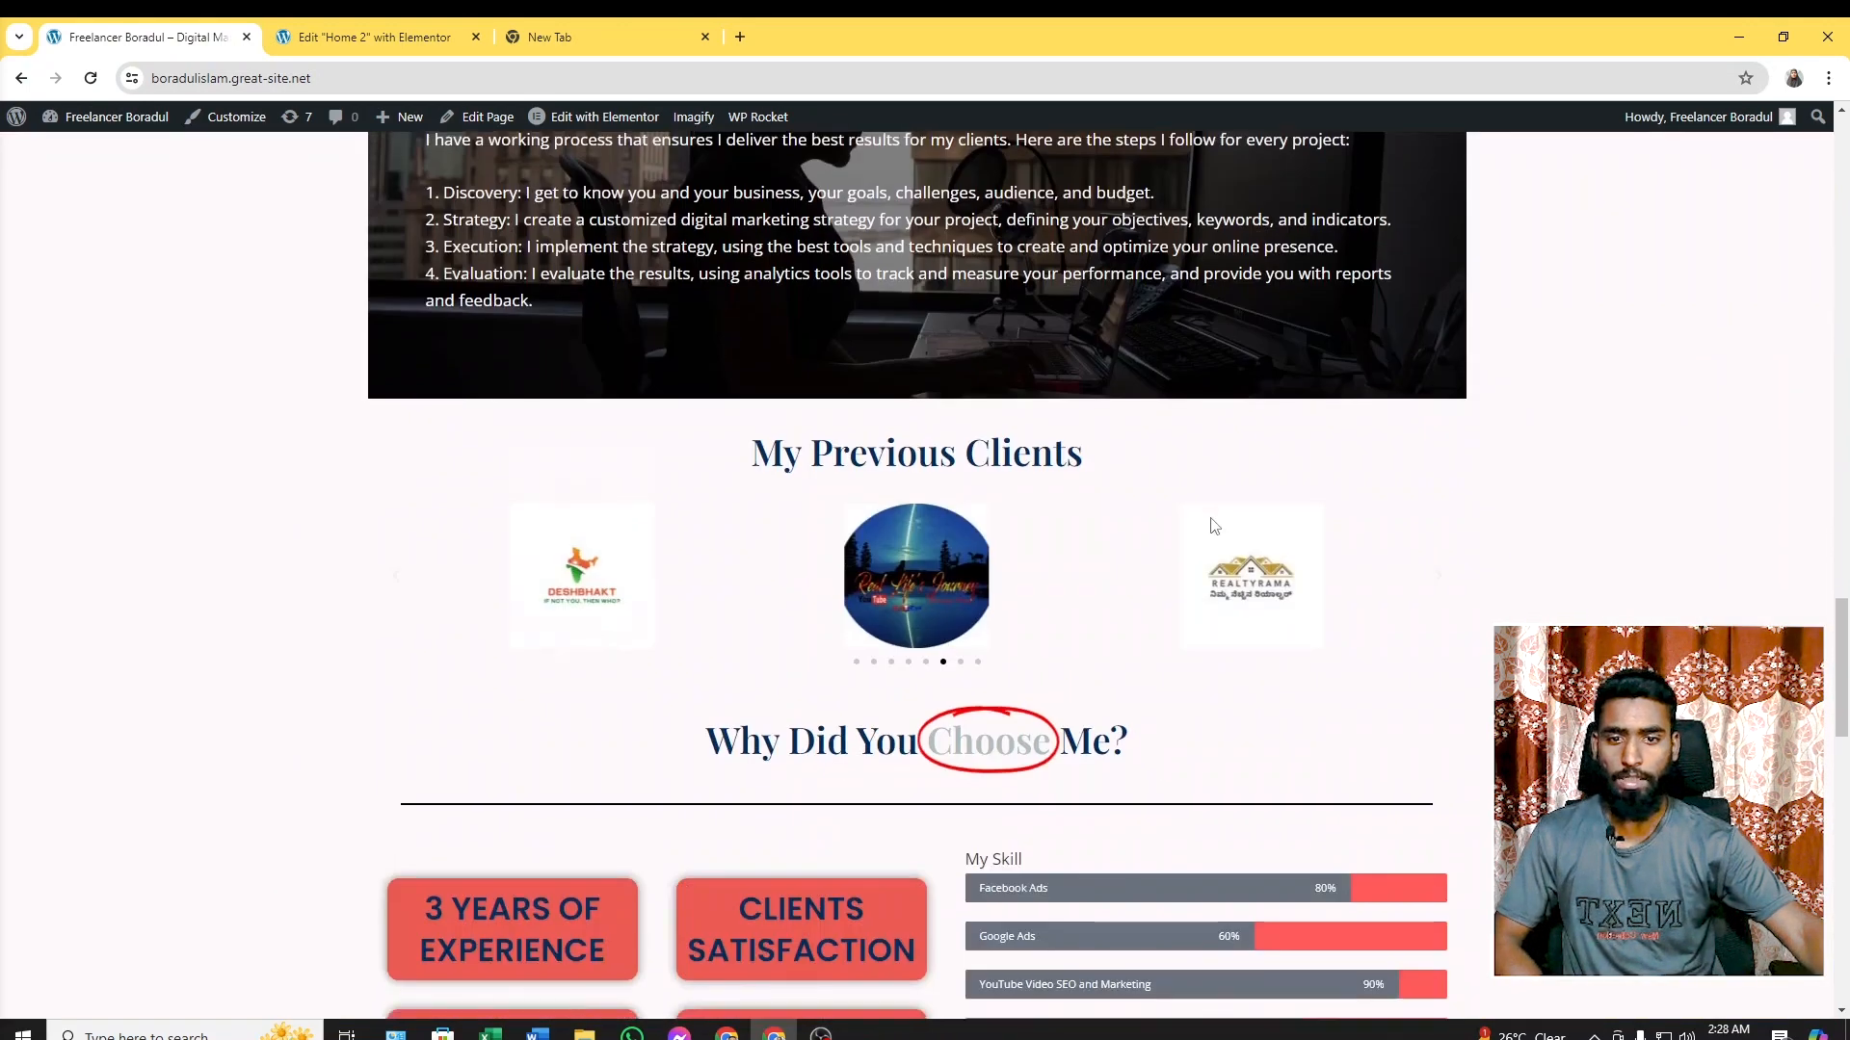
scroll(1203, 514, up, 5)
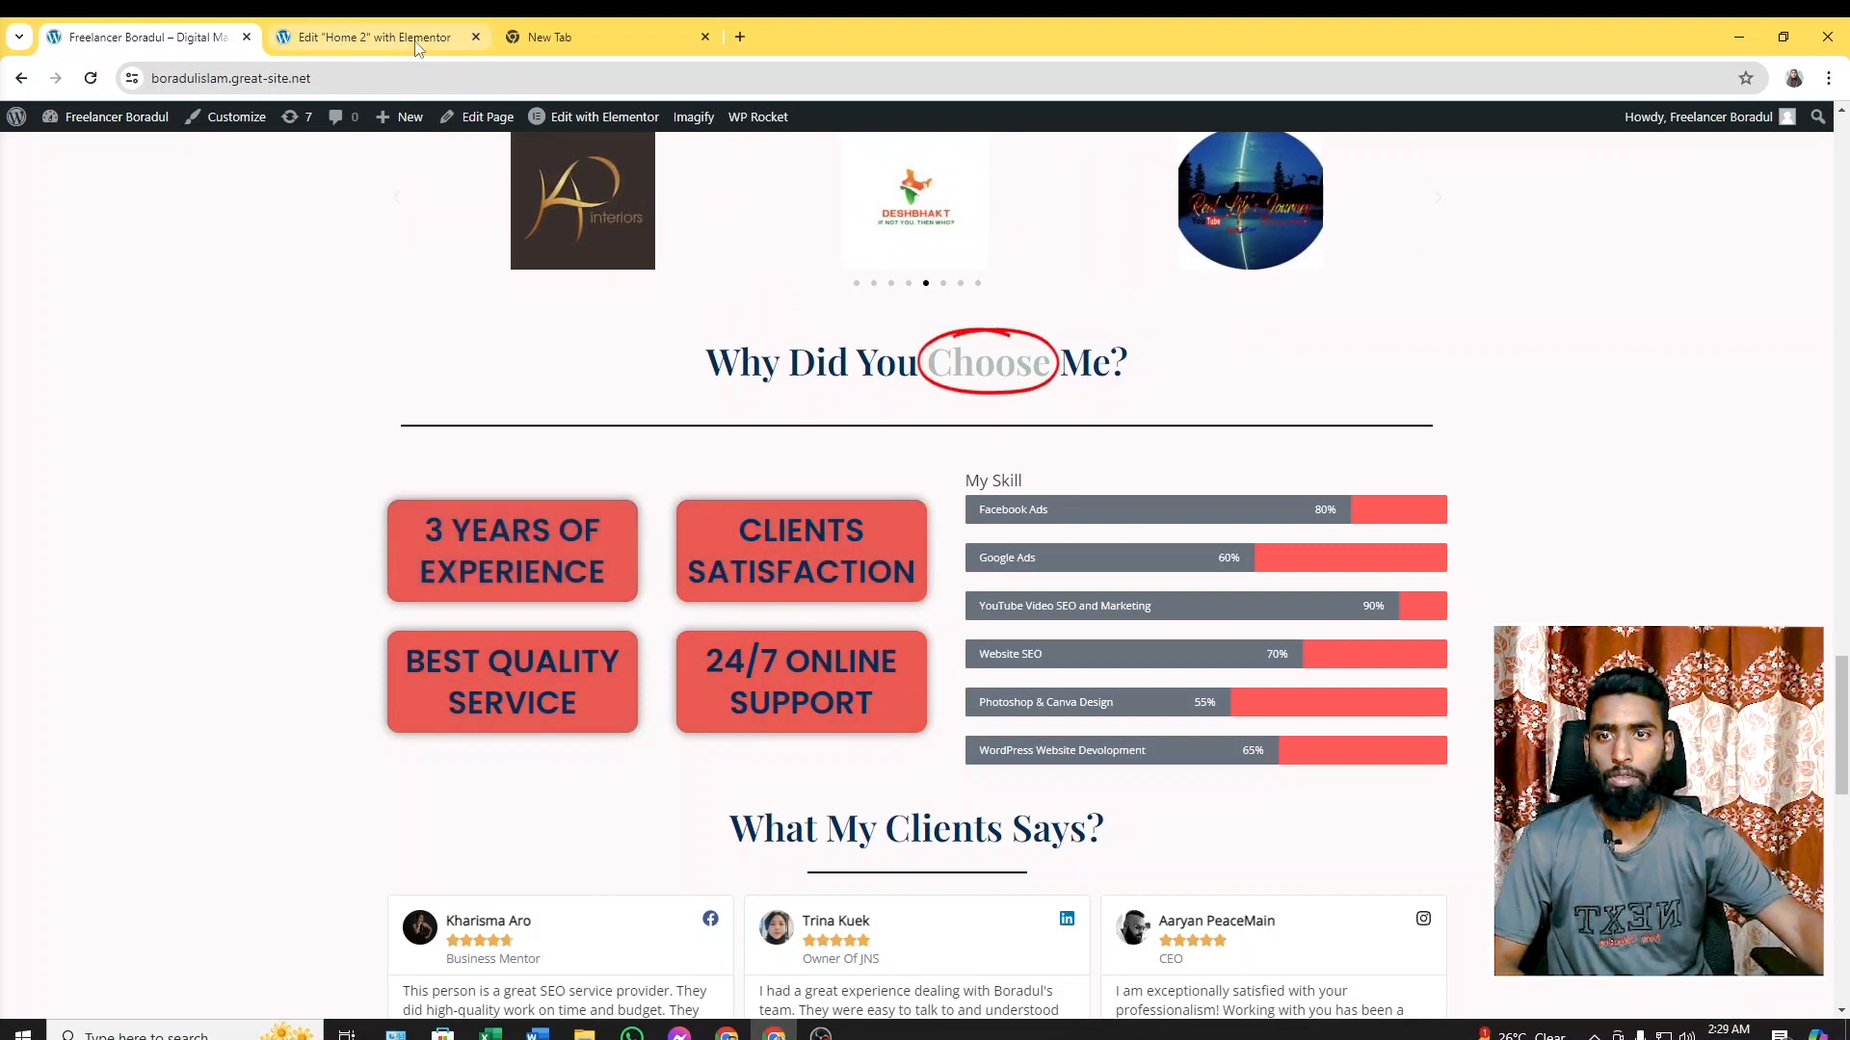
Go back to the Home 2 draft and review its sections from Working Process up to the header
click(371, 37)
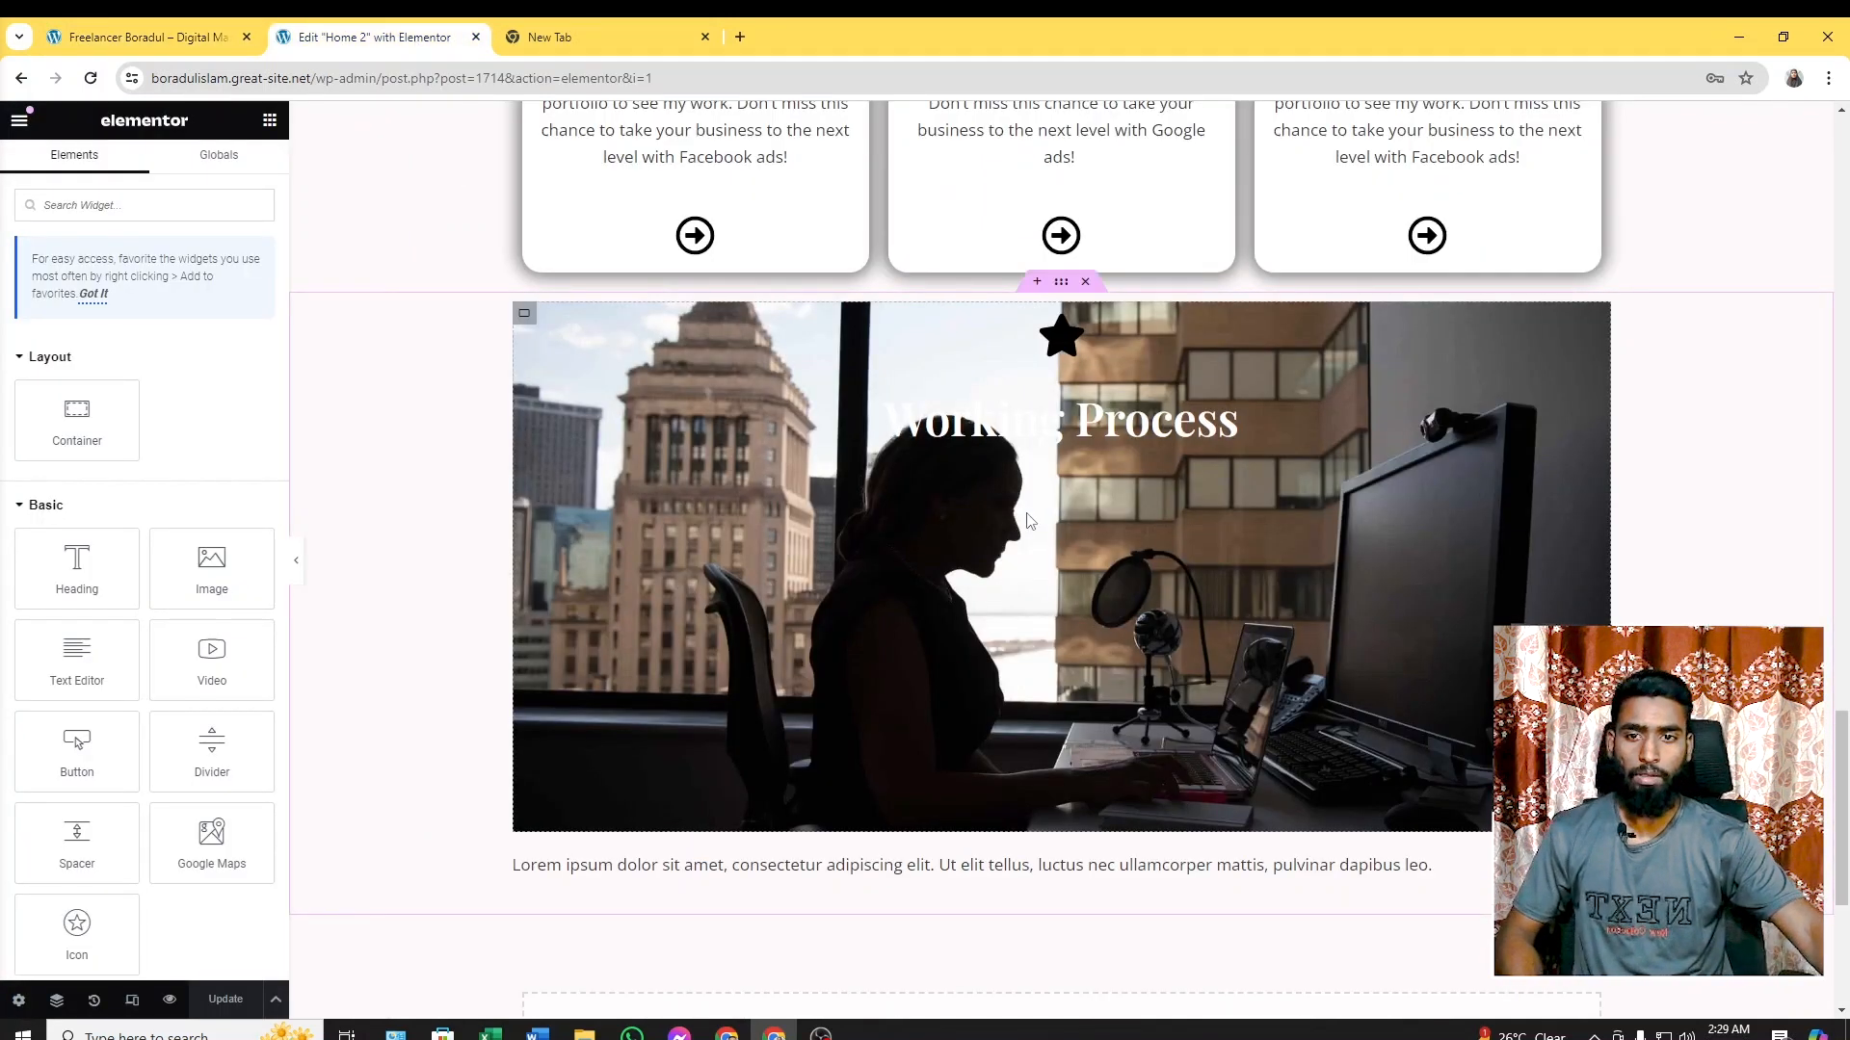
scroll(1701, 563, up, 2)
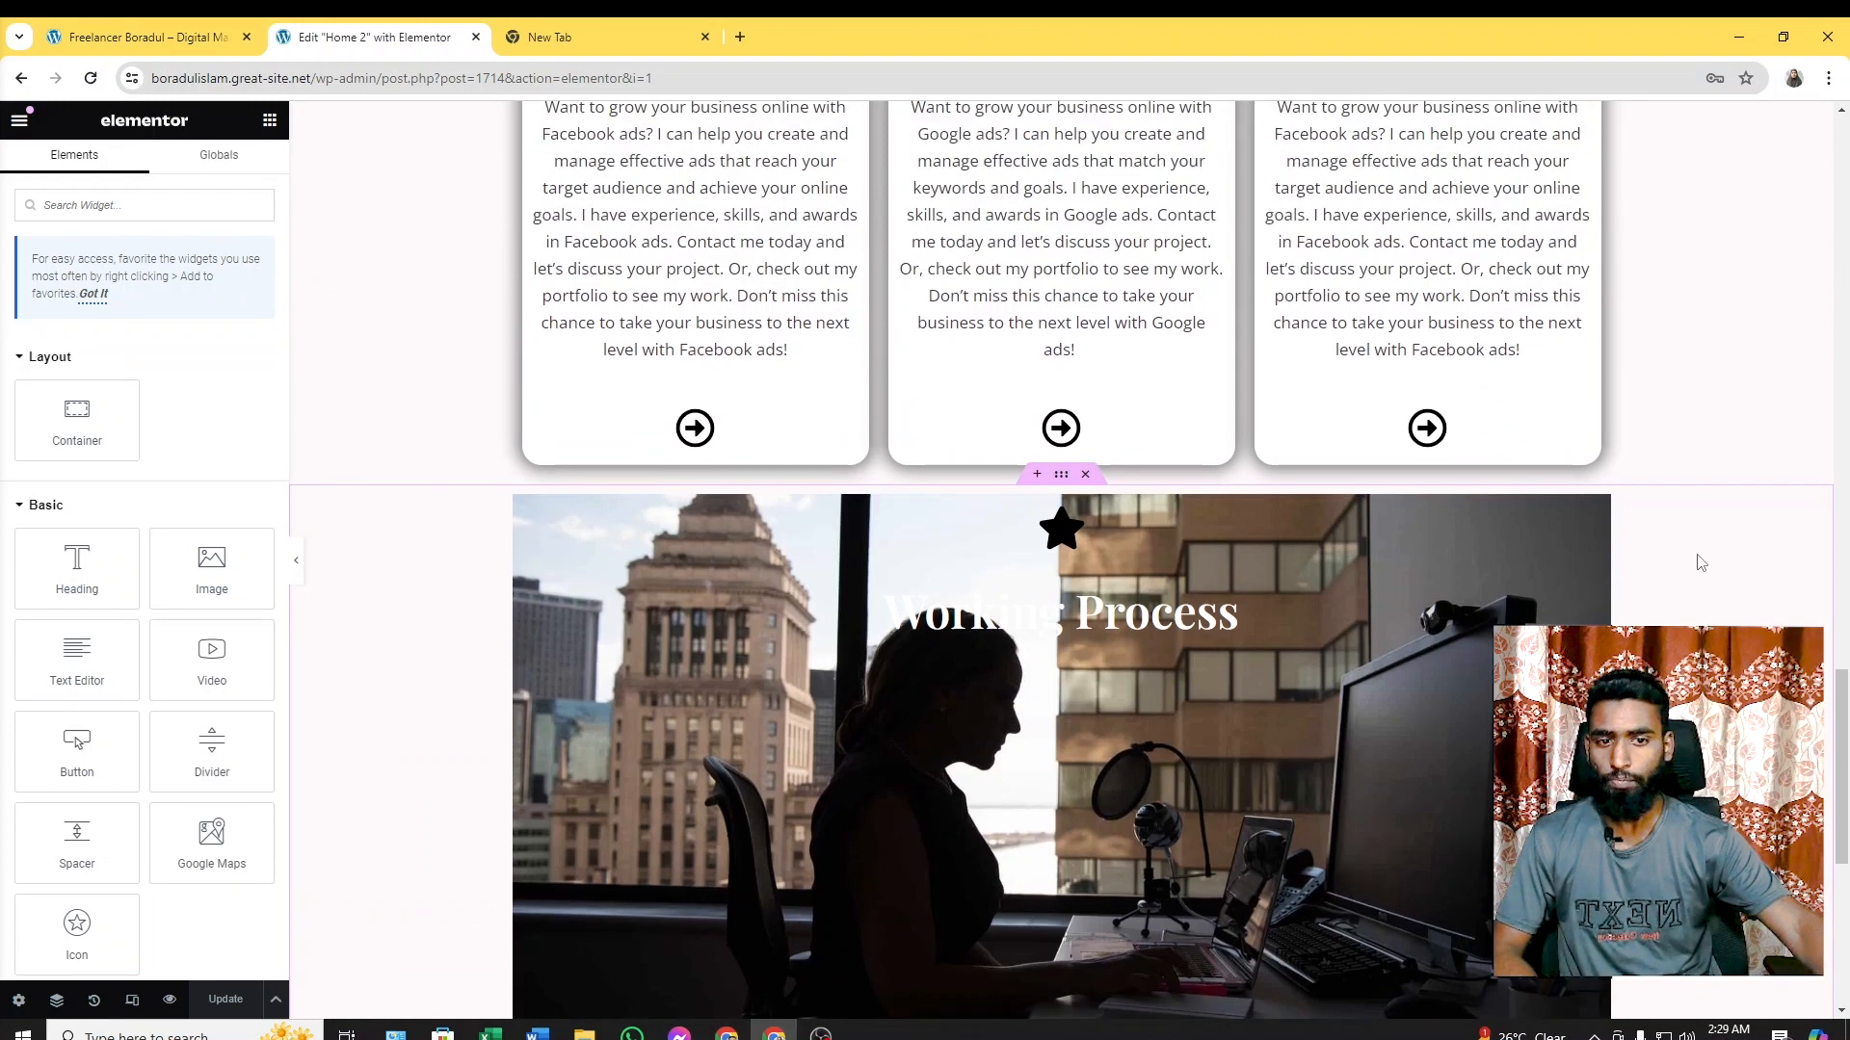
scroll(1702, 563, up, 7)
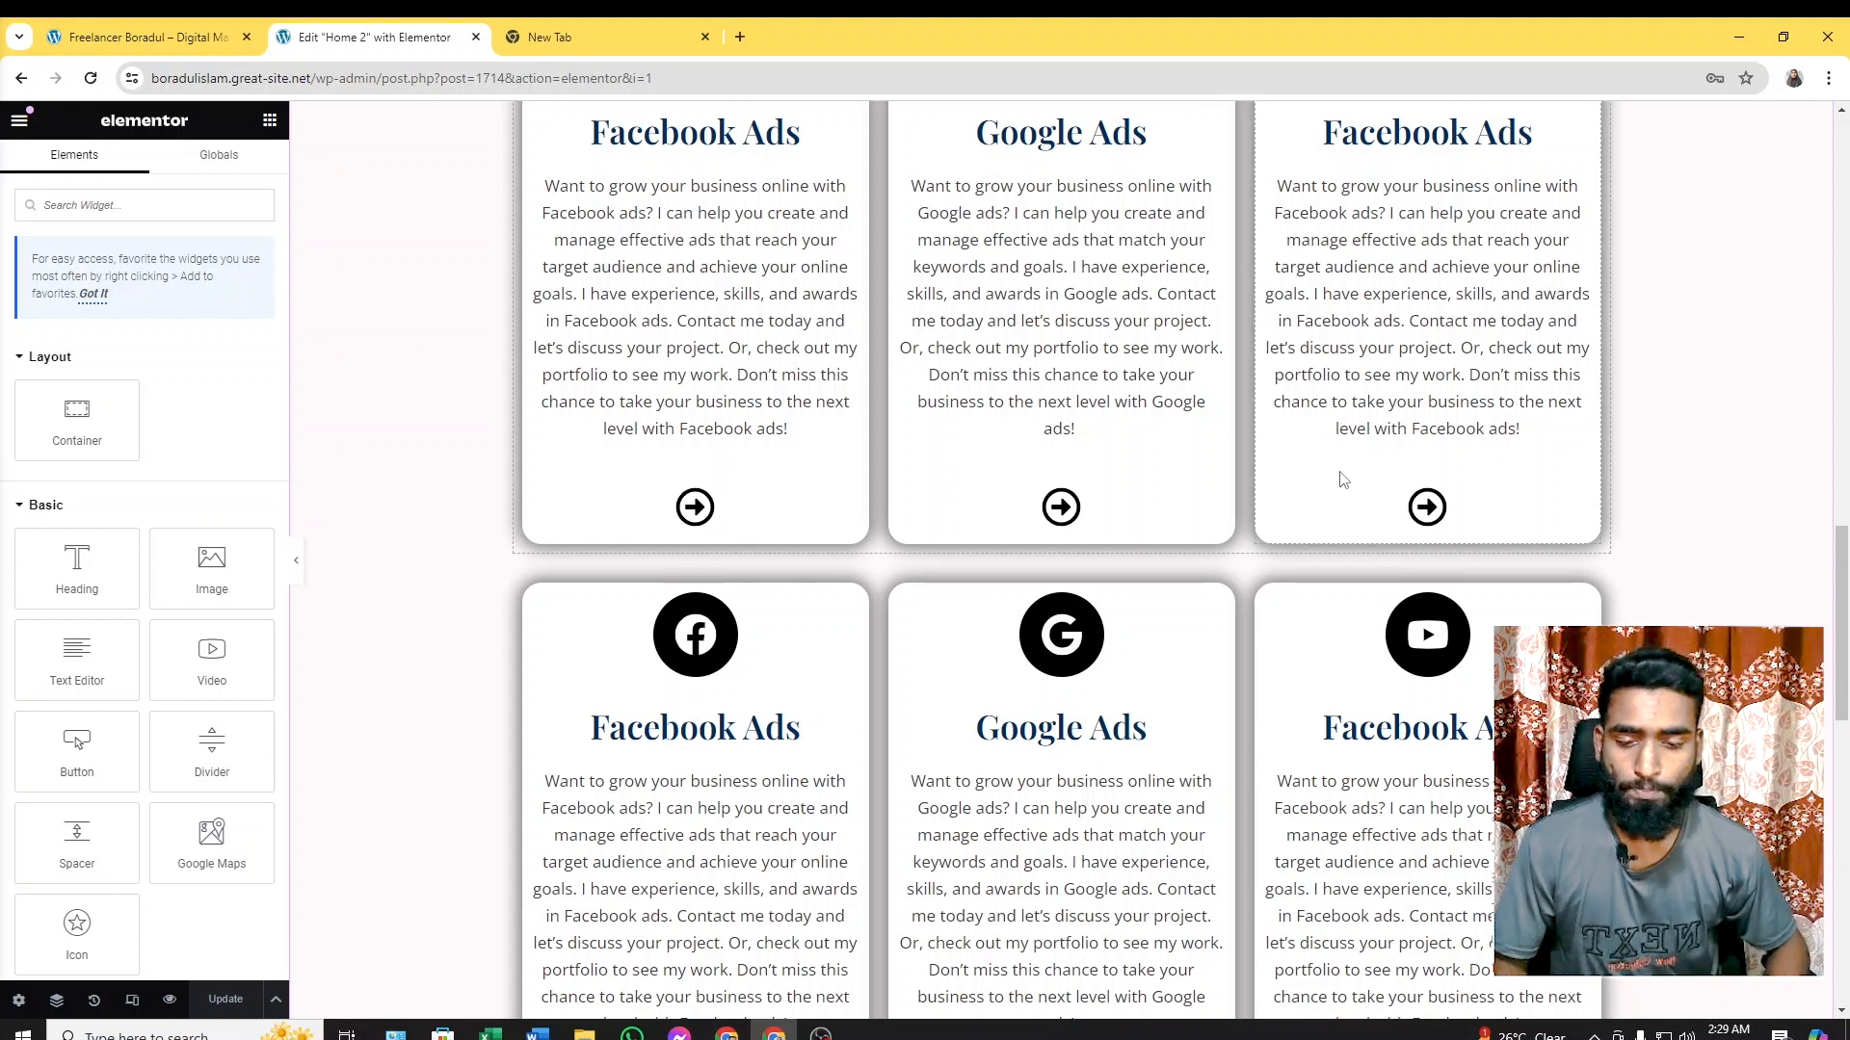
scroll(1339, 472, up, 20)
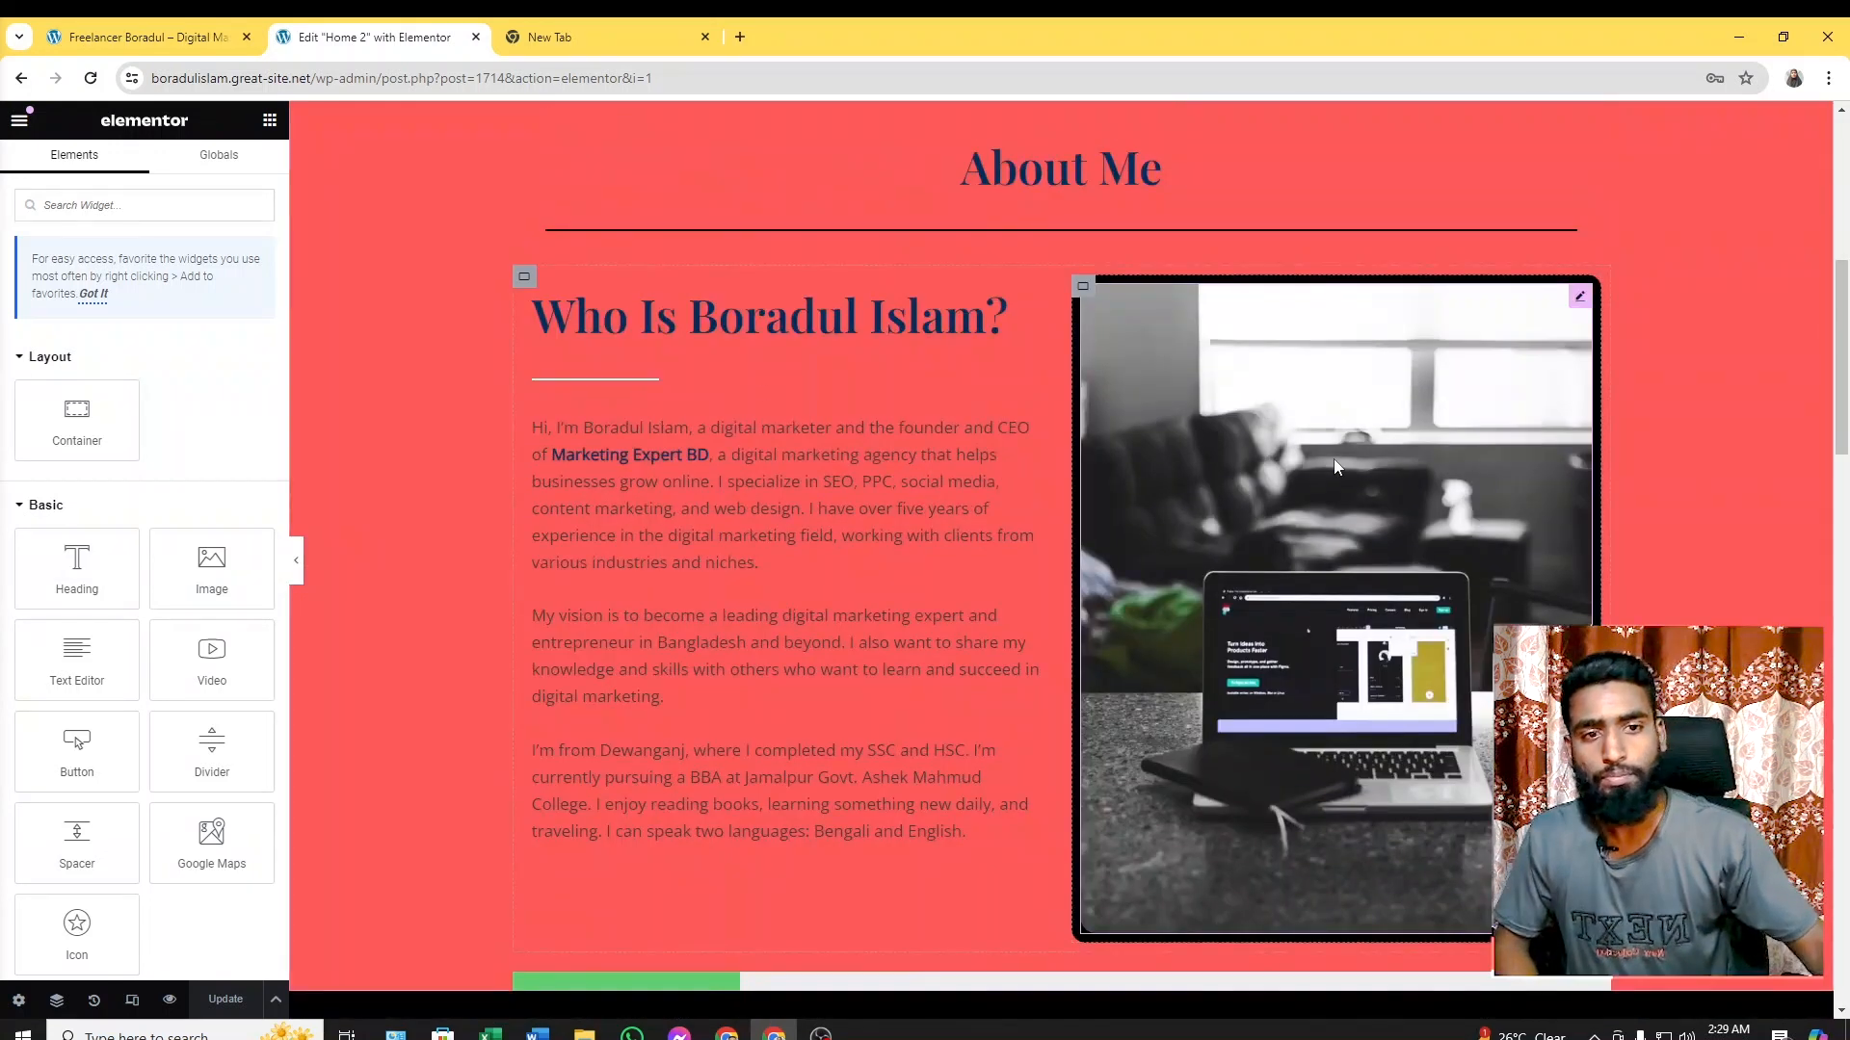
scroll(1335, 466, up, 2)
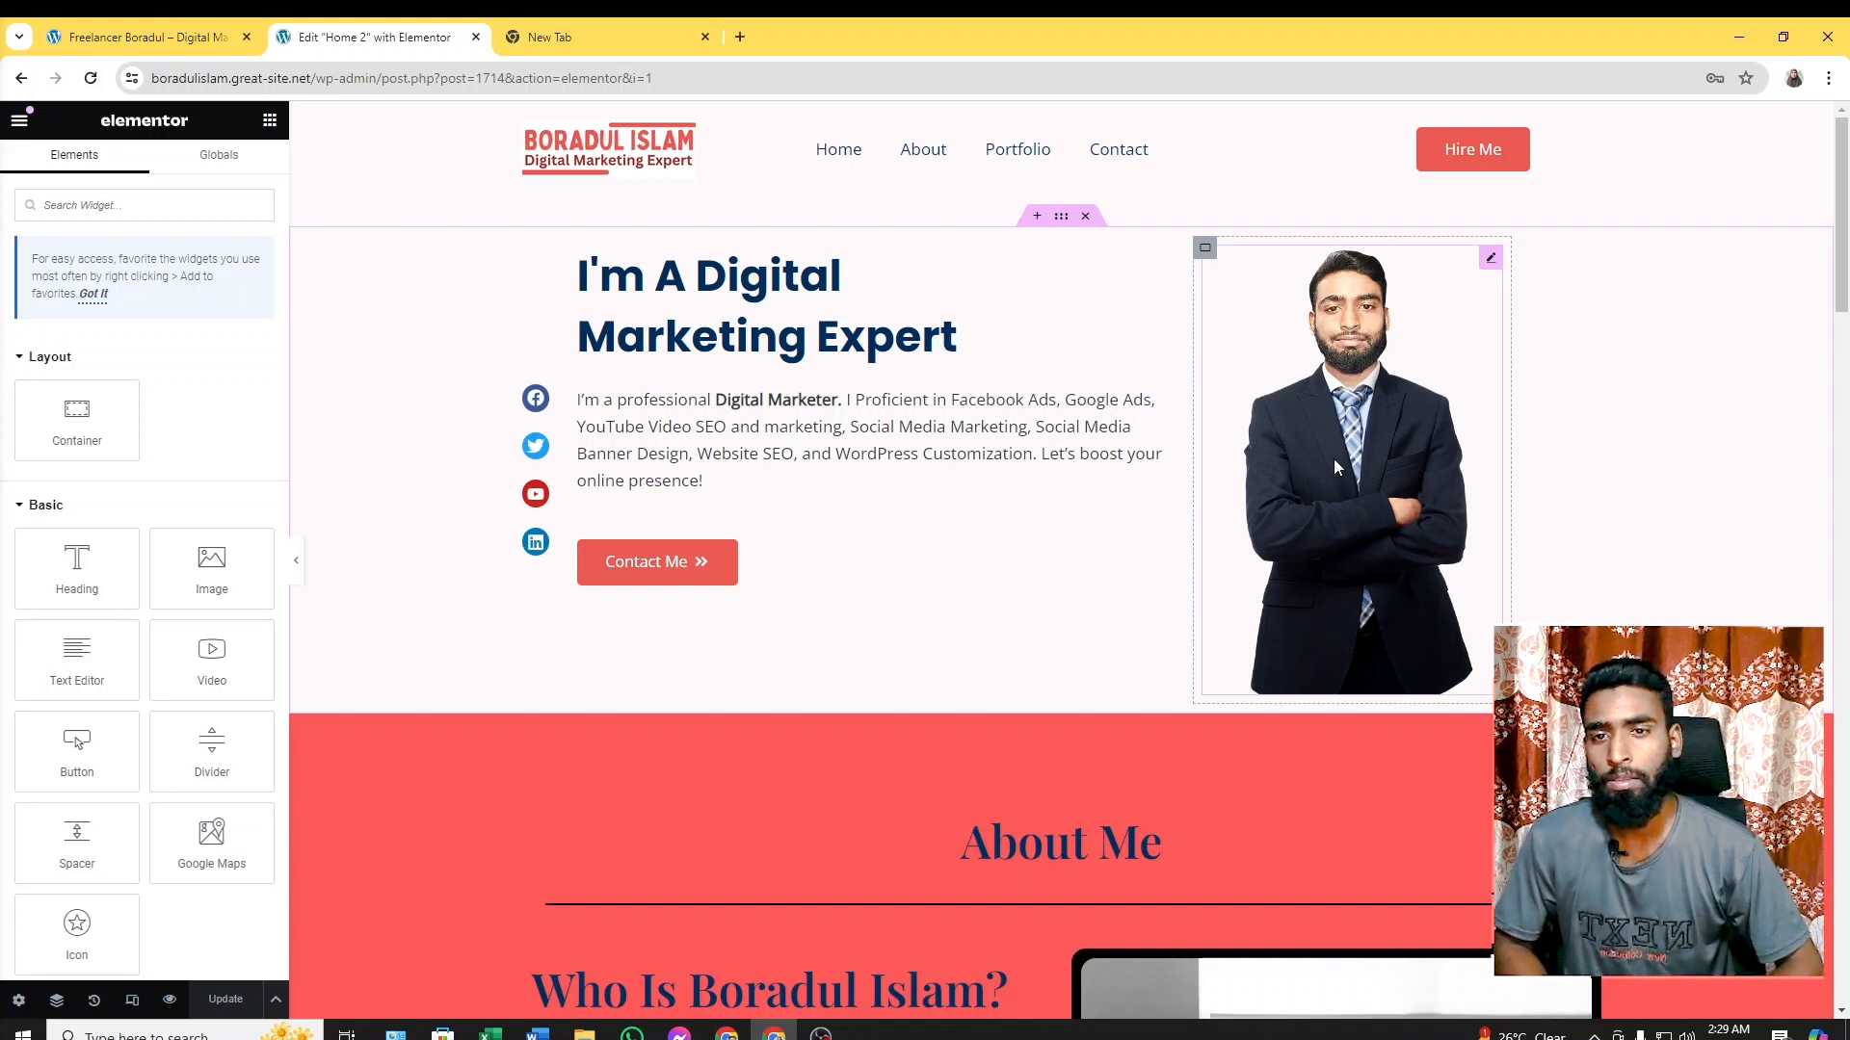
Return to the live home page and examine its services section, hero section and header logo
key(ctrl+shift+Tab)
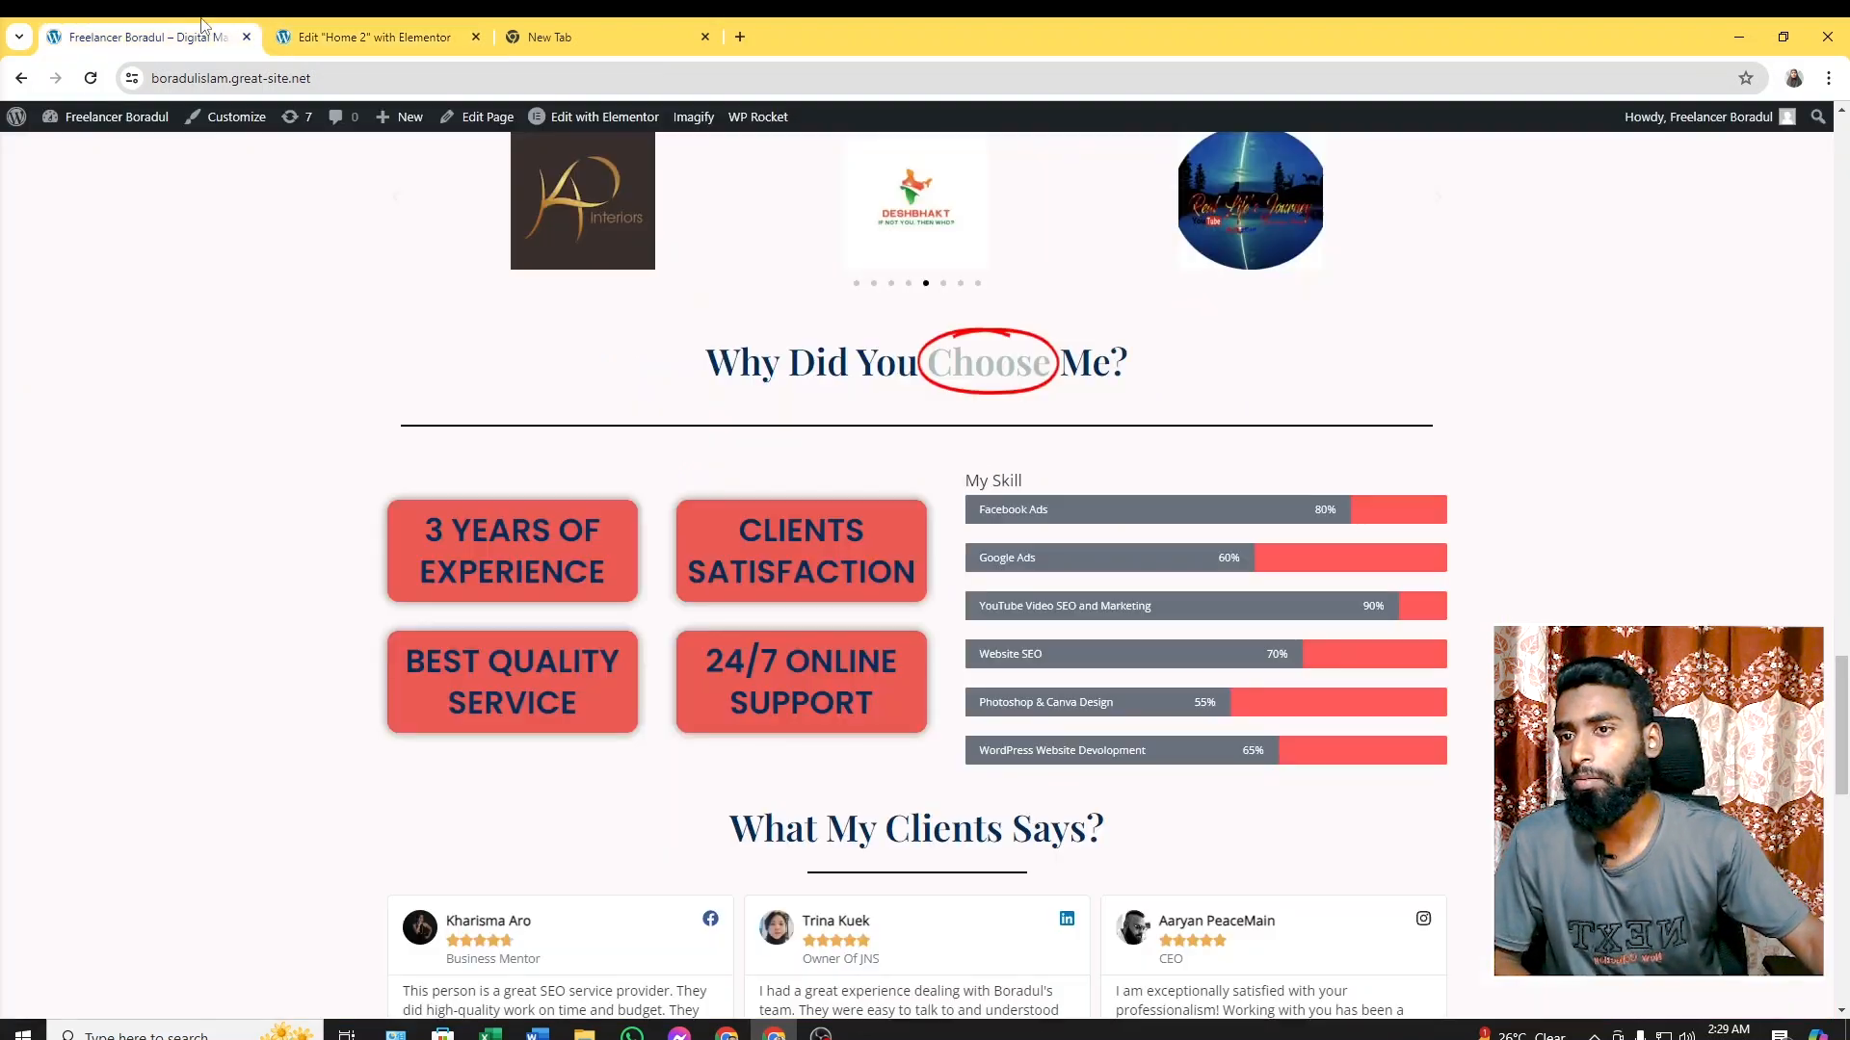
scroll(1098, 458, up, 20)
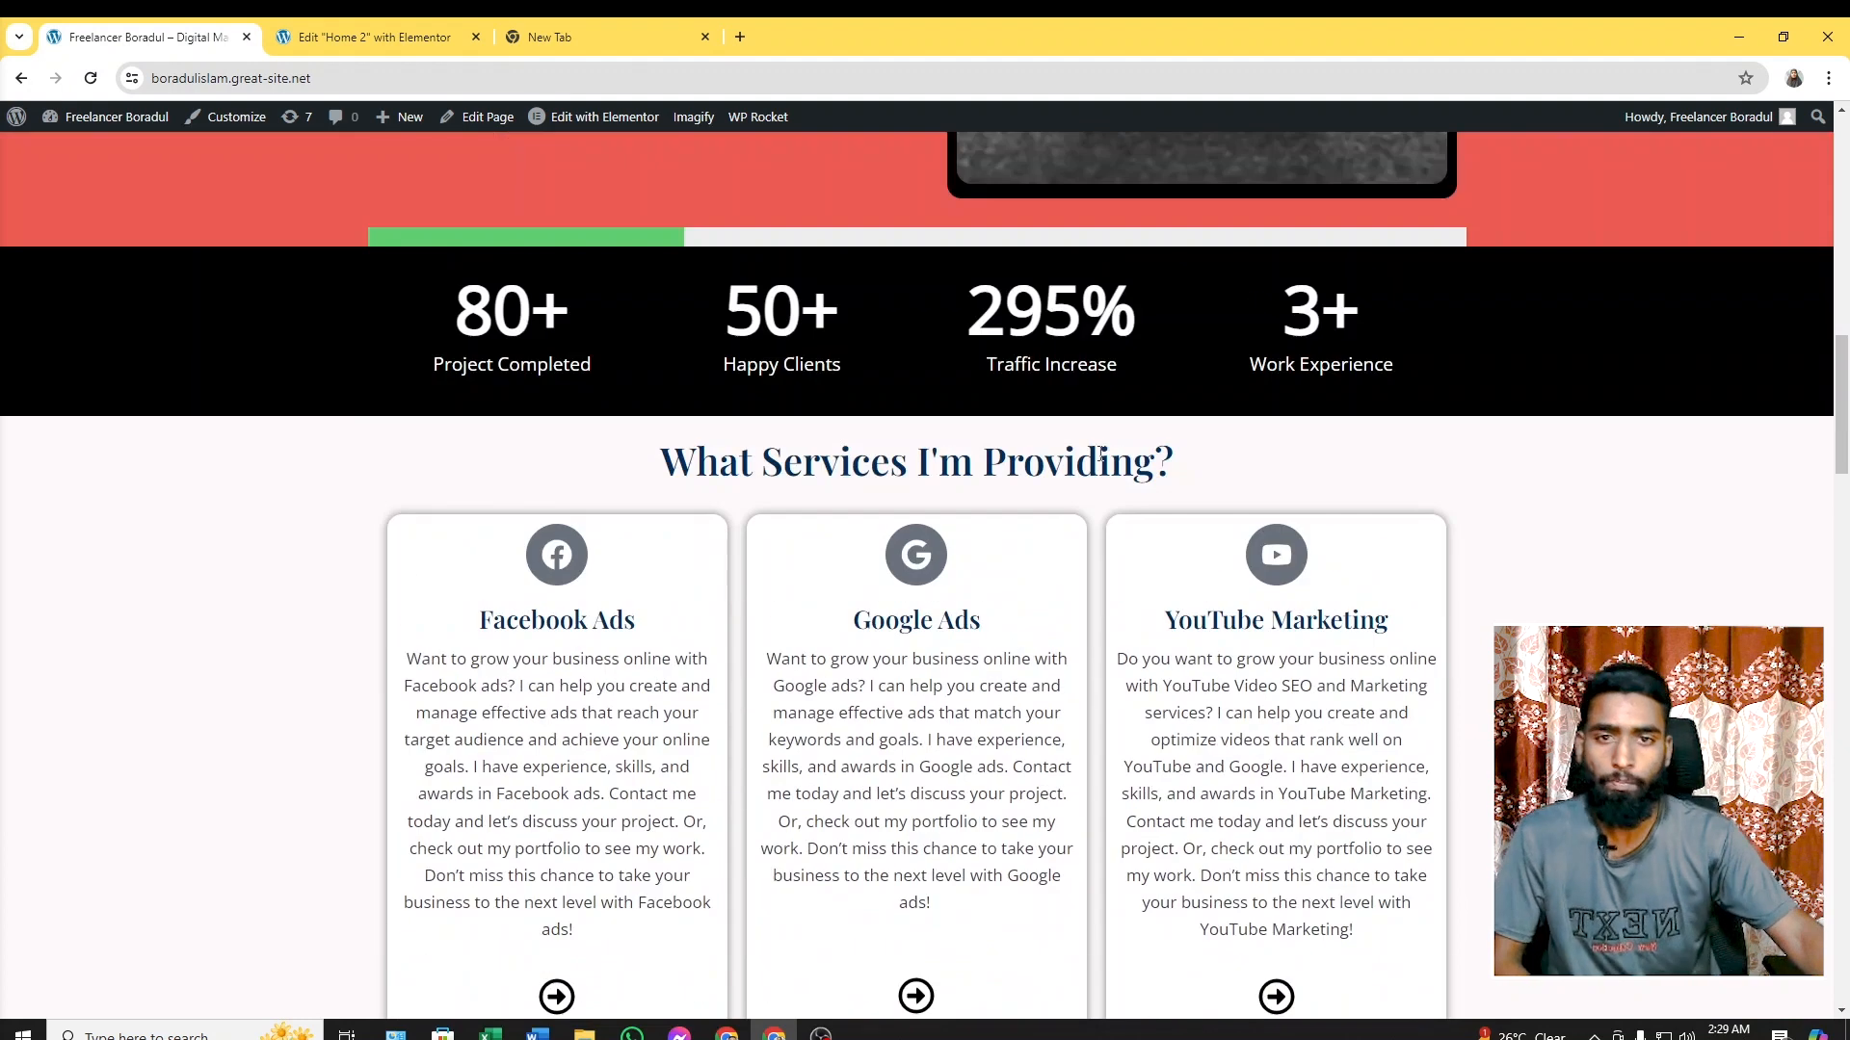
scroll(1098, 452, up, 9)
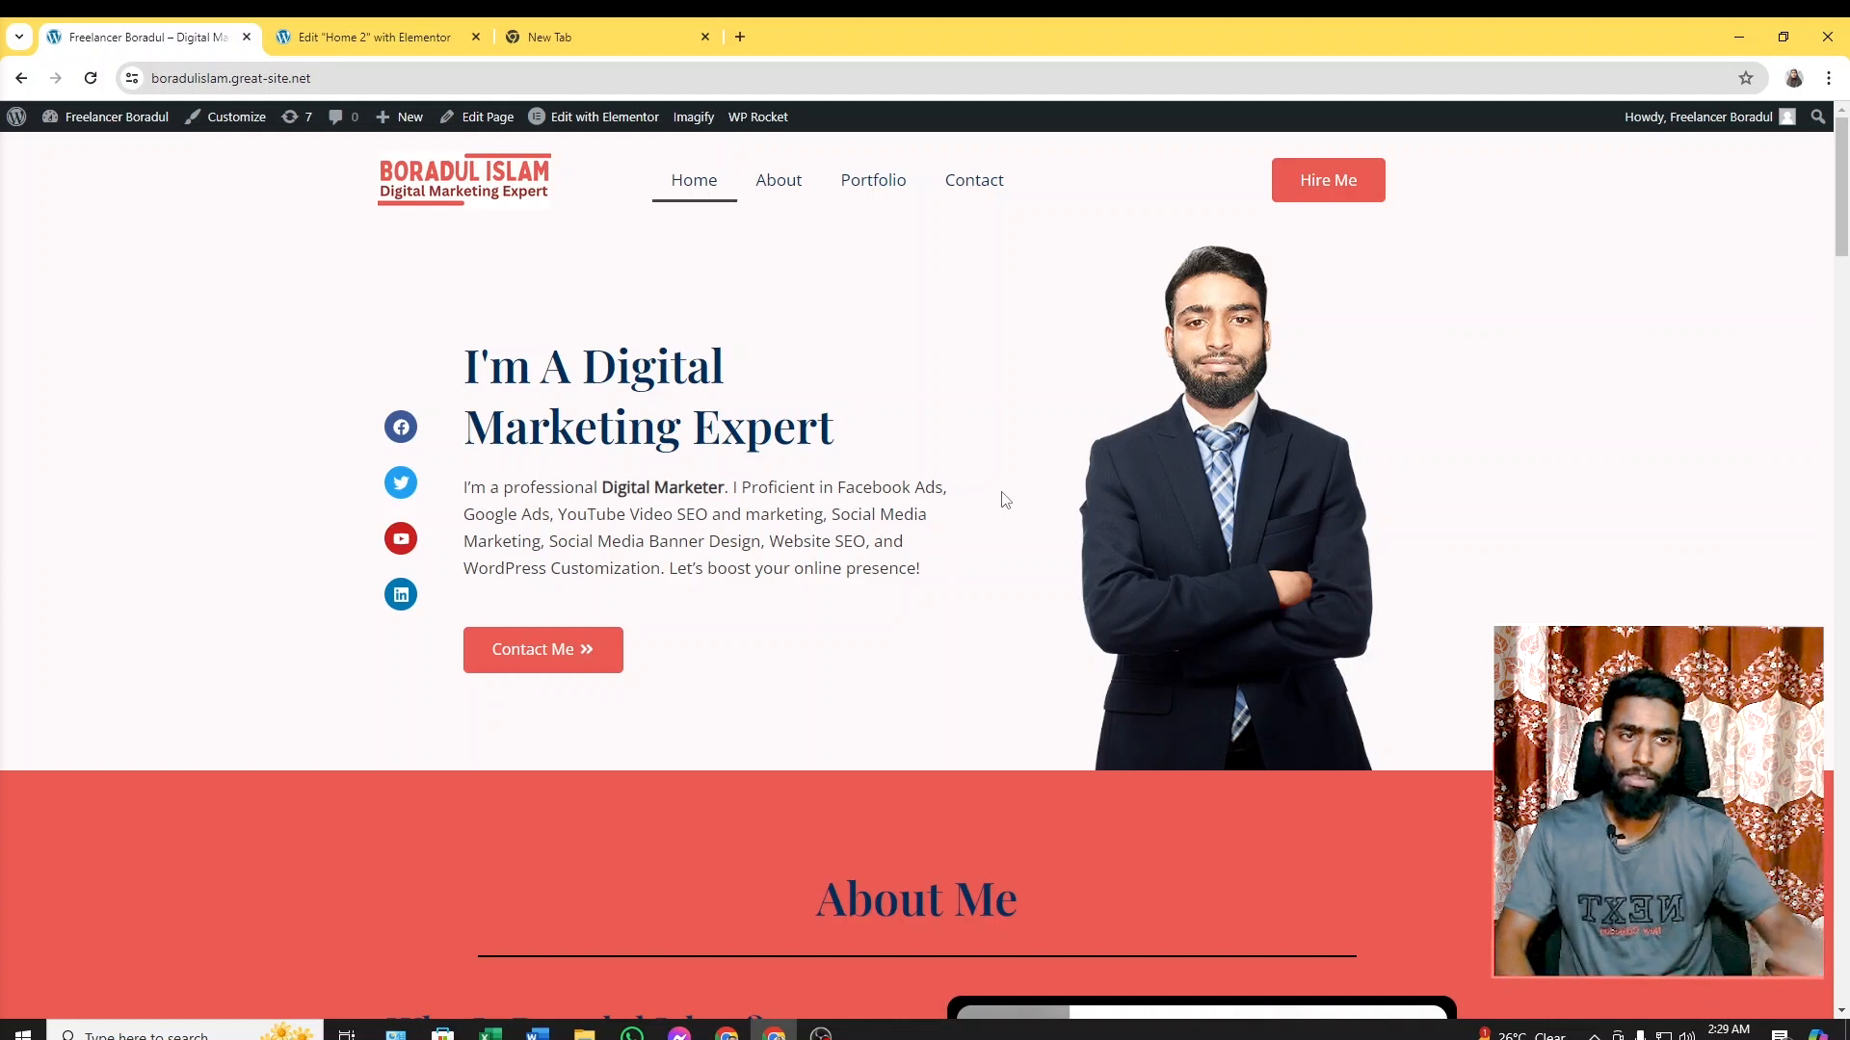
click(461, 208)
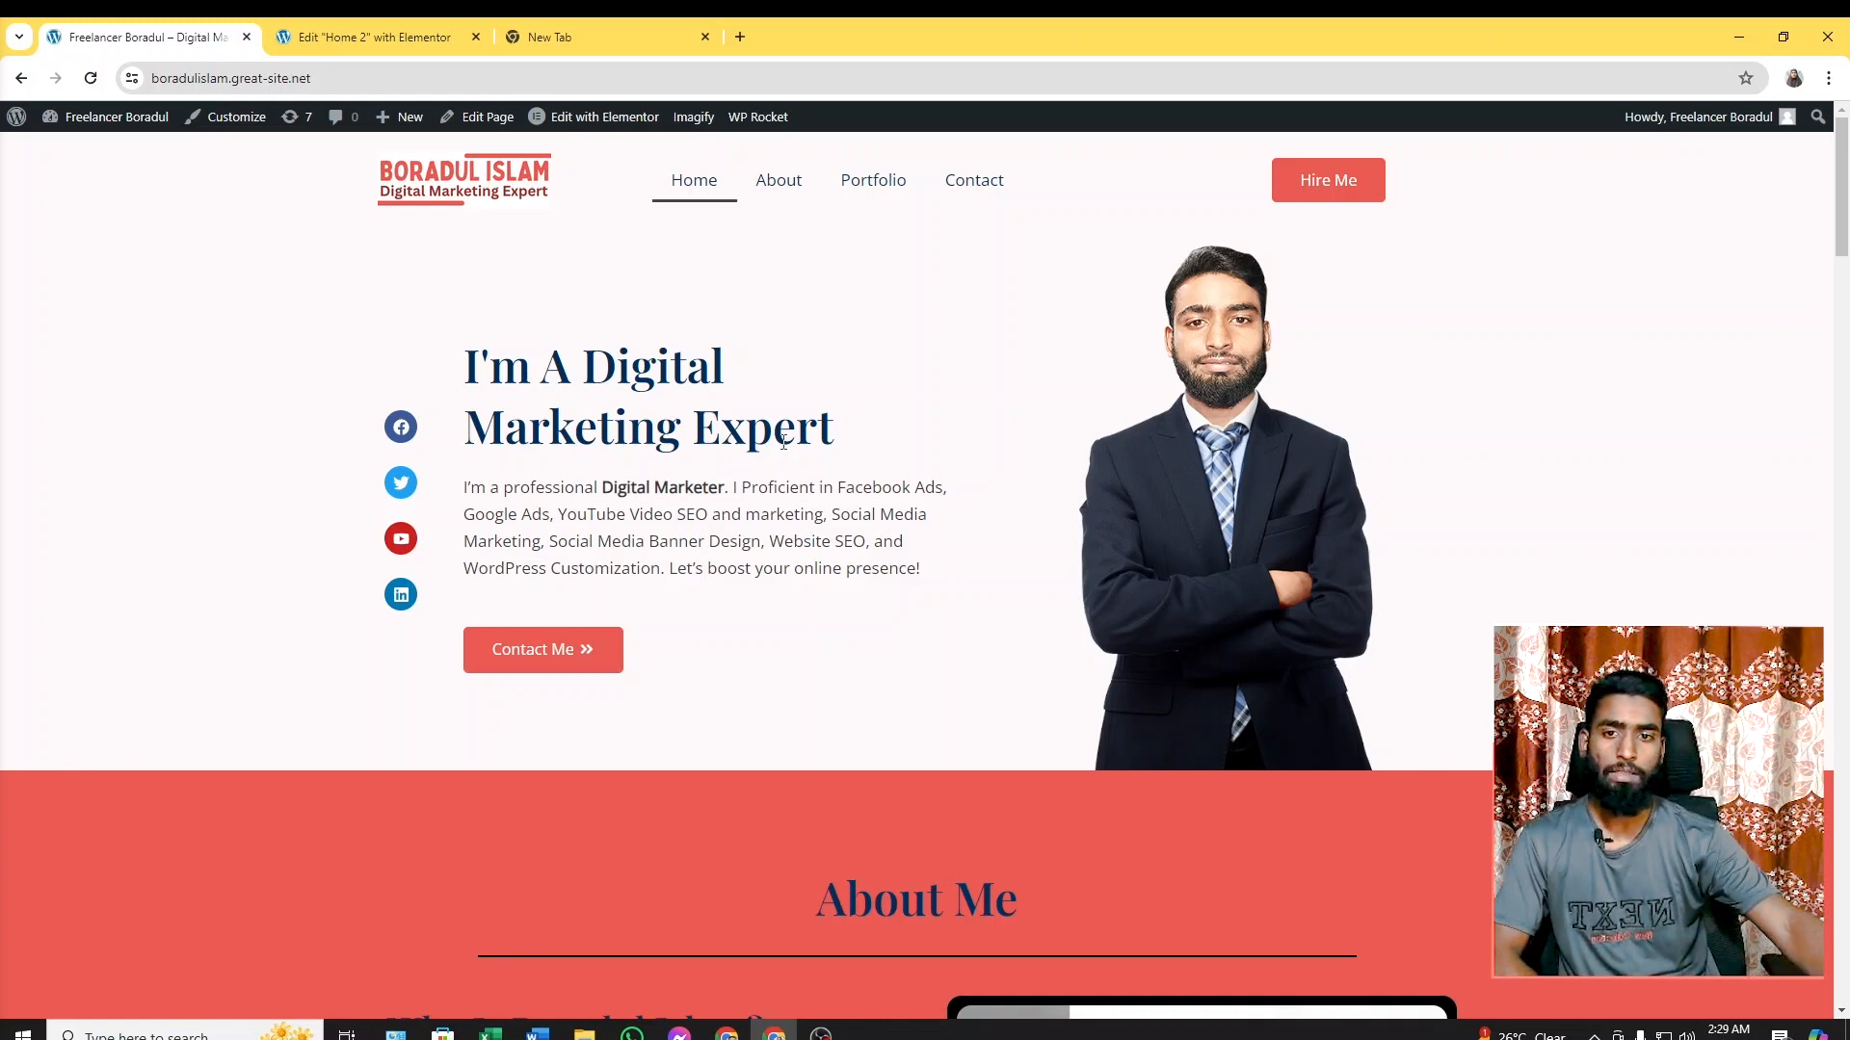
Look through the complete live home page from the hero section to the footer and back
scroll(809, 427, down, 15)
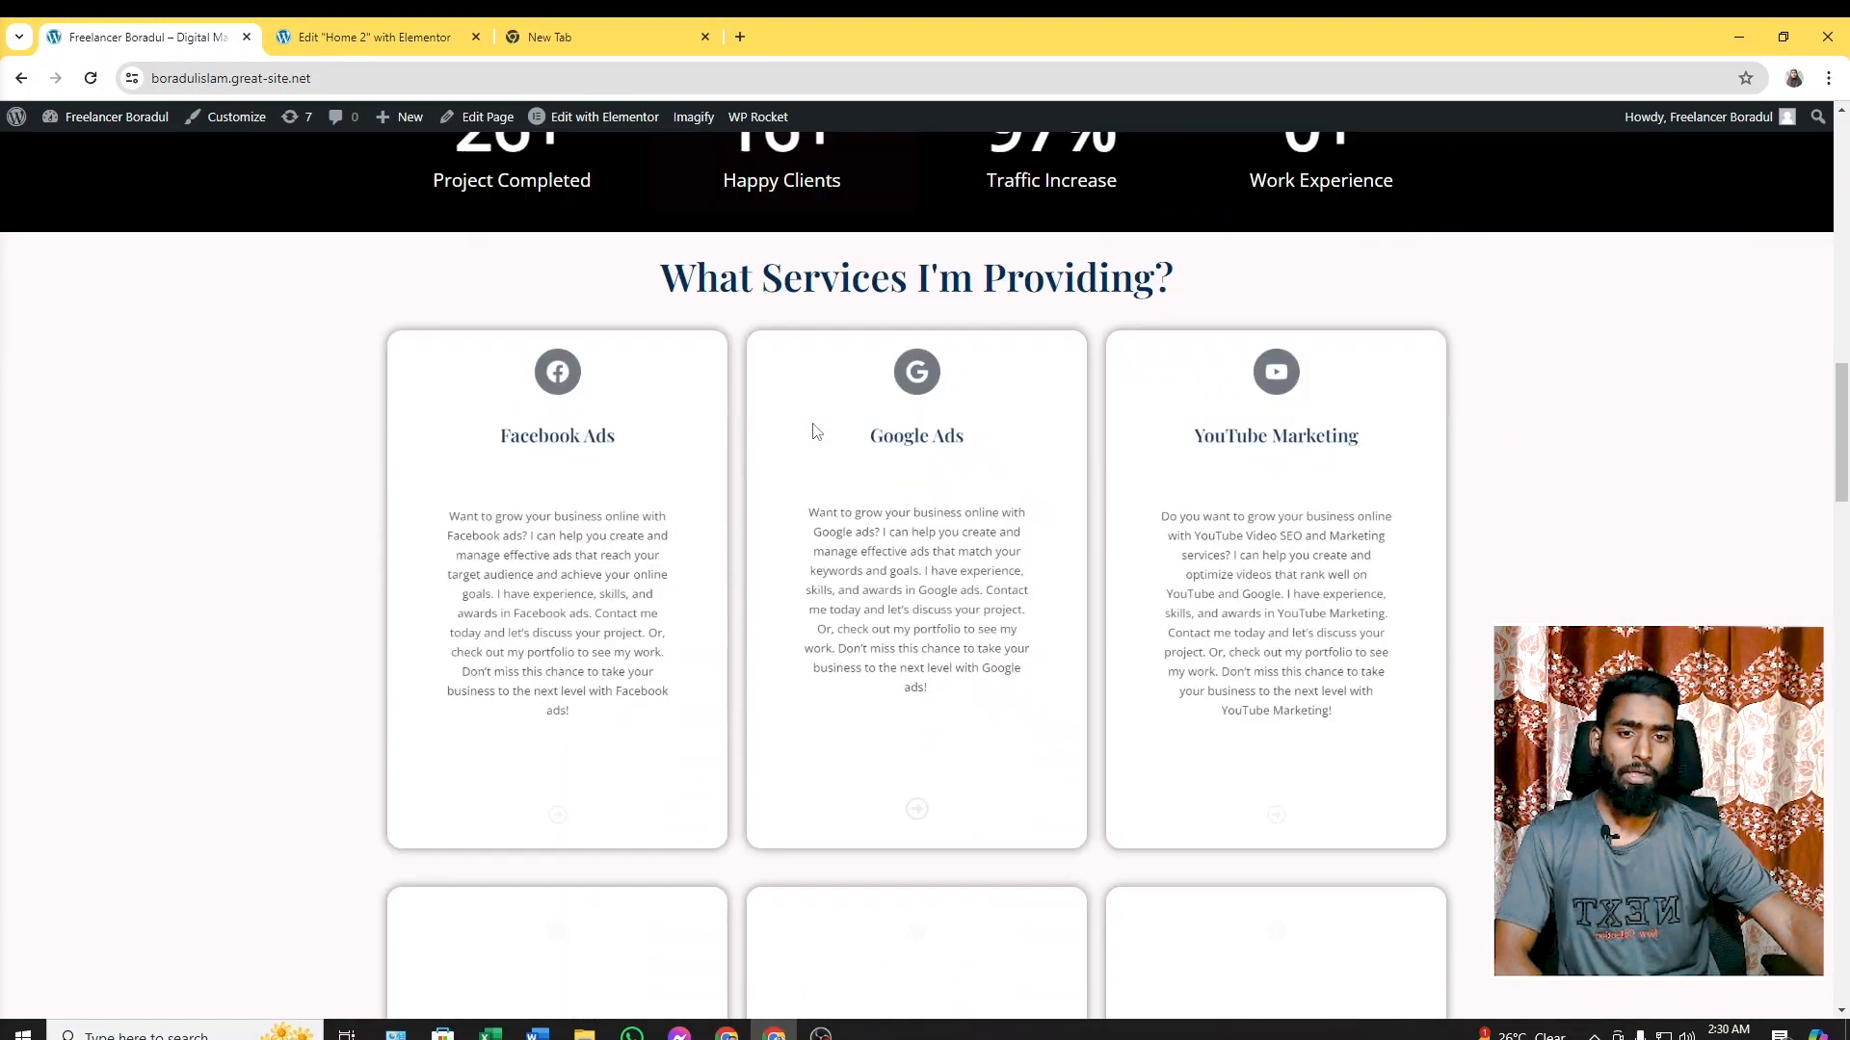
scroll(817, 428, down, 15)
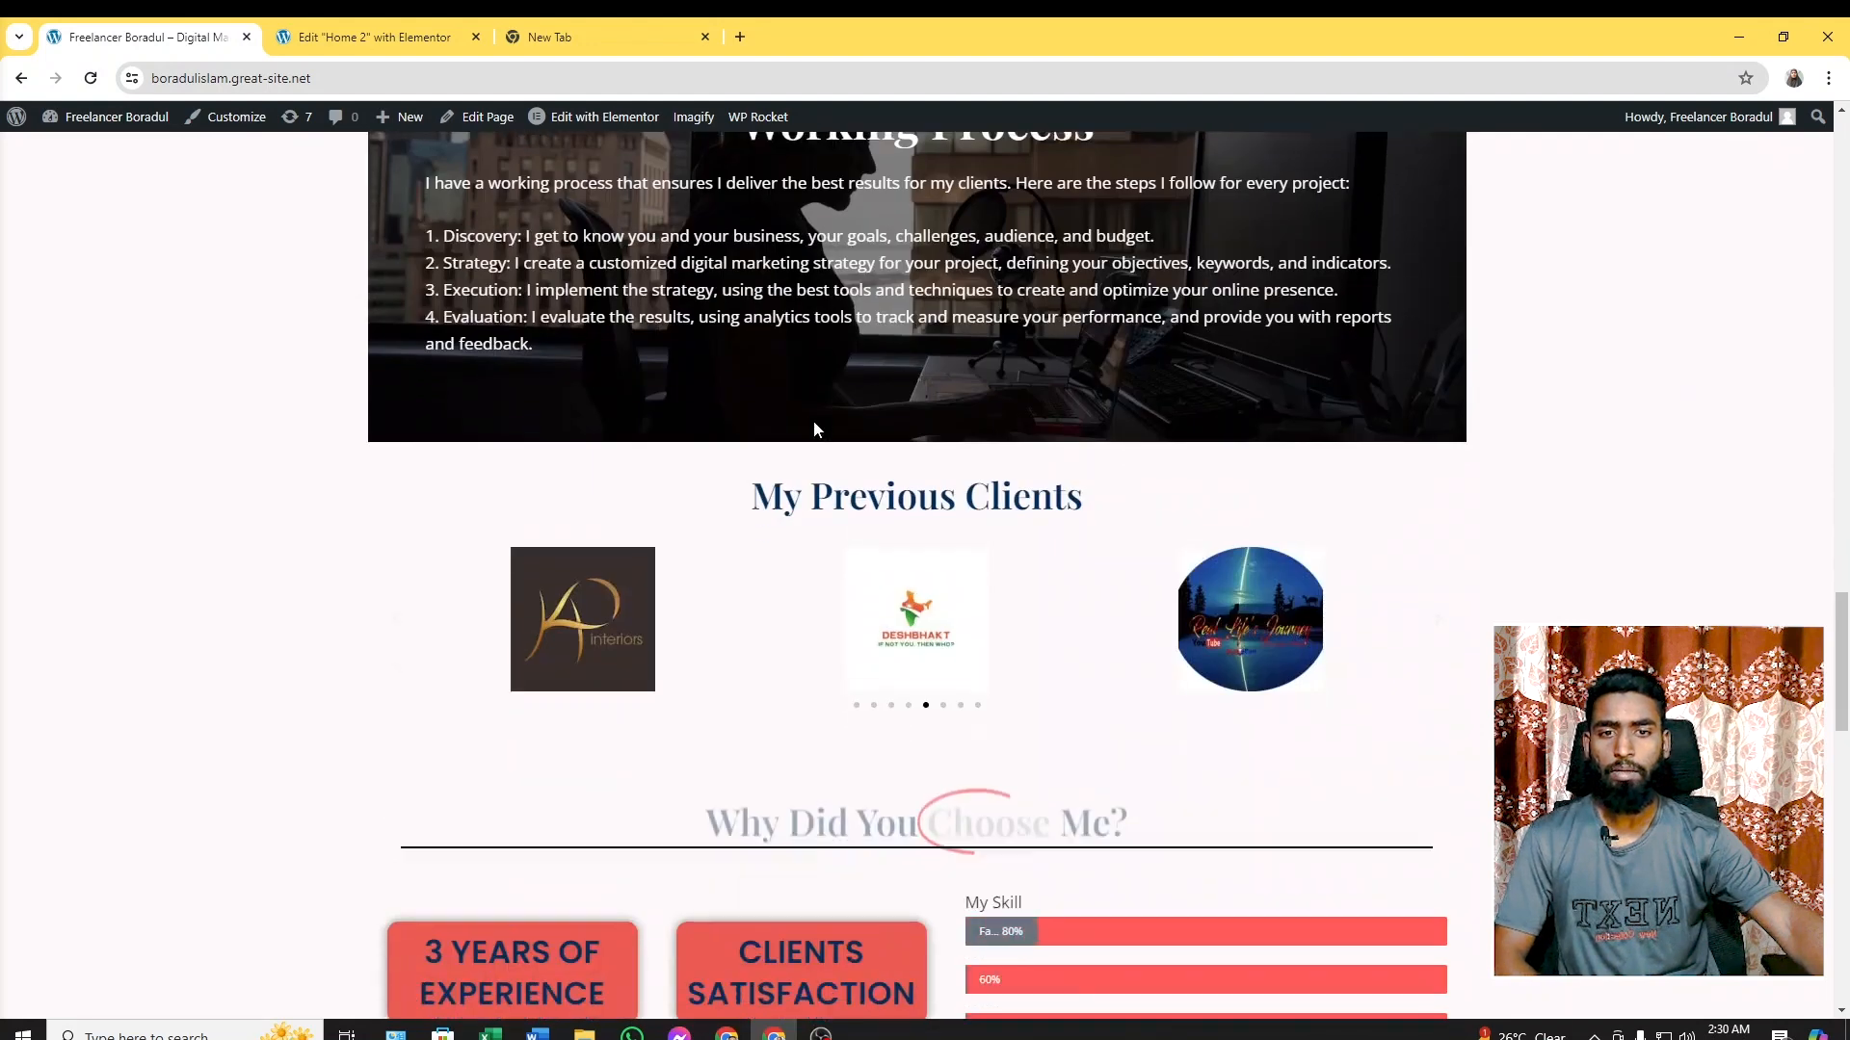
scroll(813, 420, down, 7)
scroll(813, 420, down, 5)
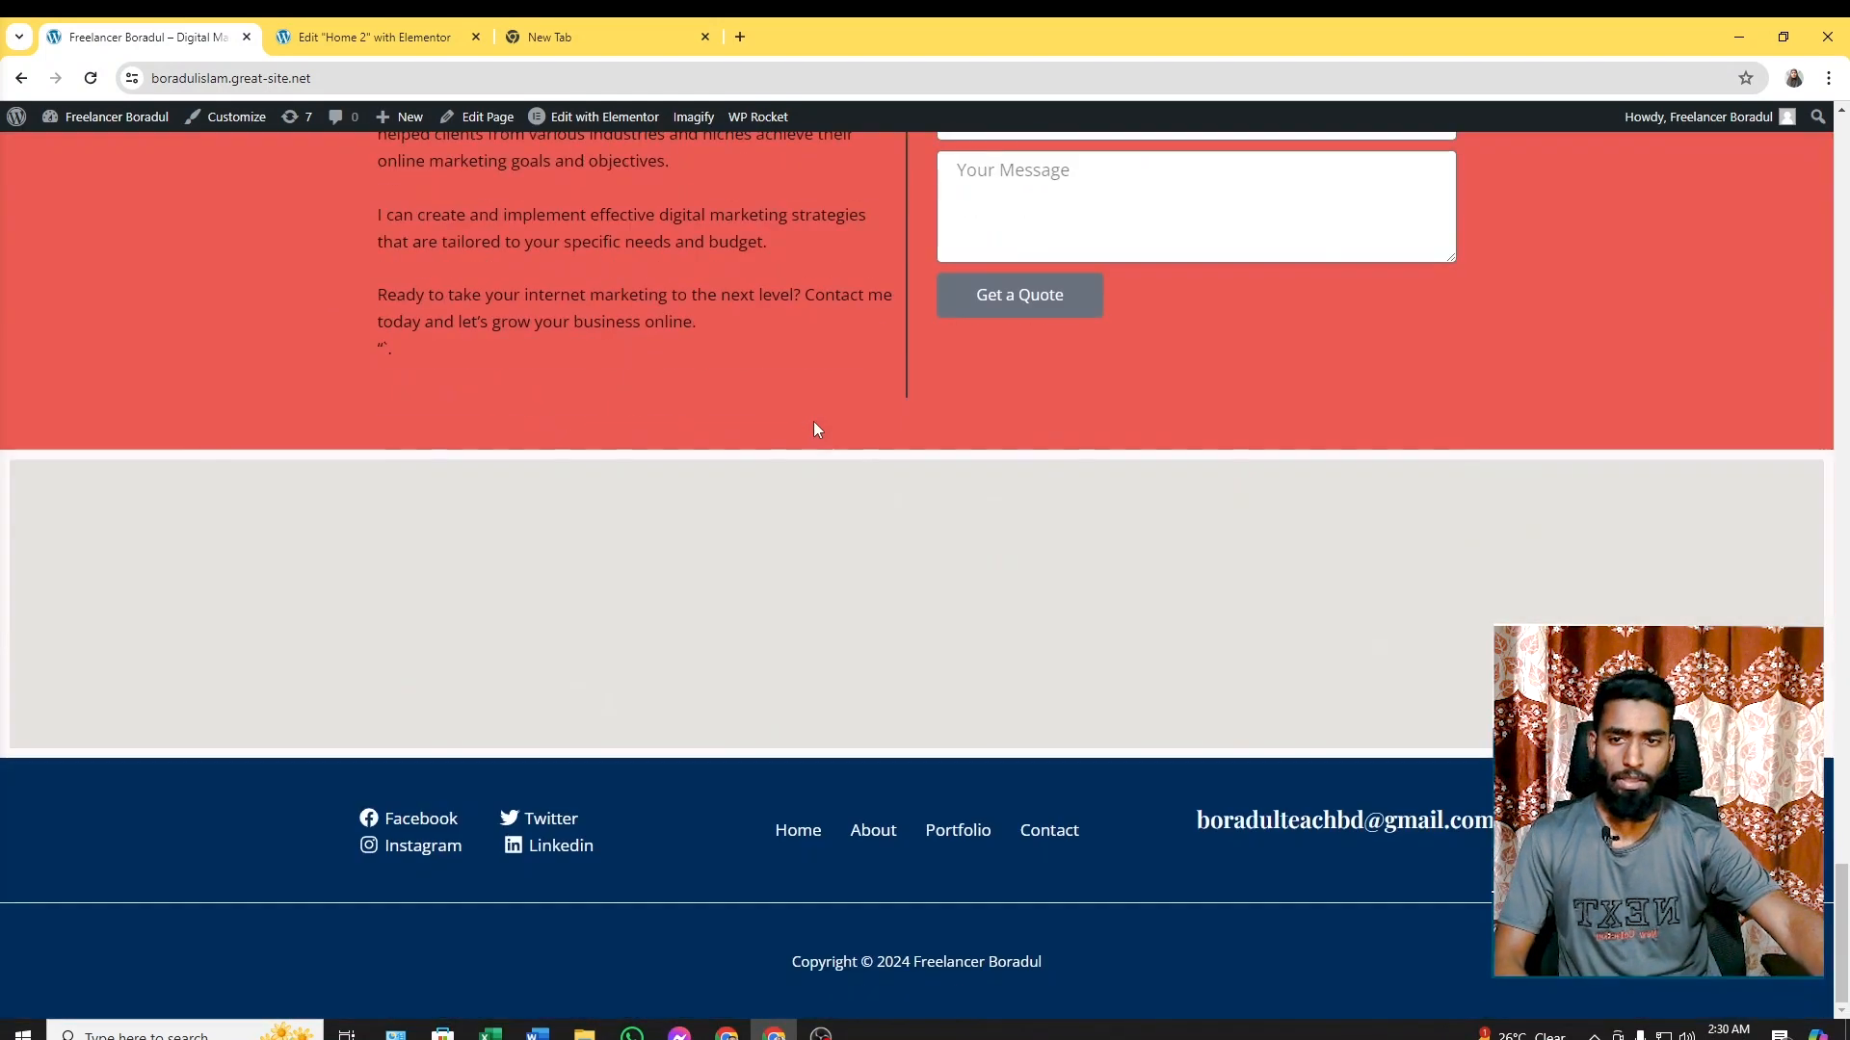
scroll(813, 424, up, 15)
scroll(813, 424, up, 20)
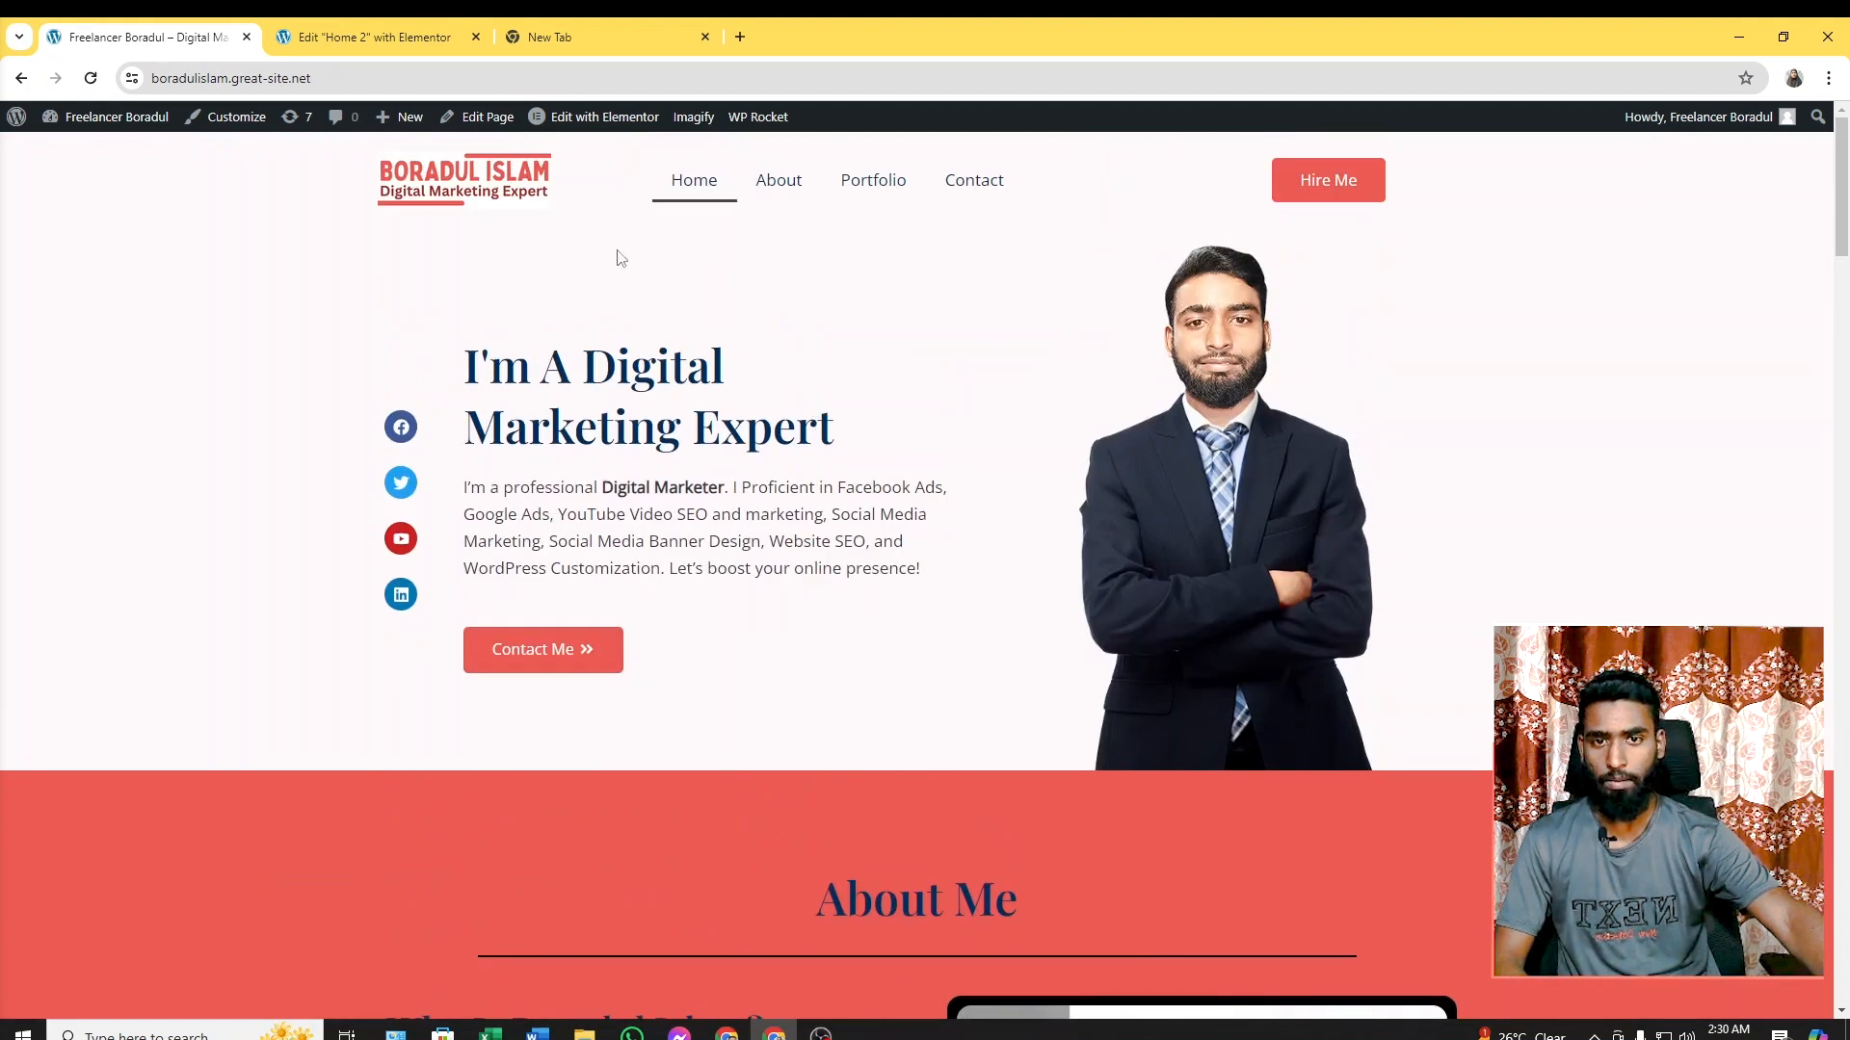
Open the site's About page and examine its profile, skills and testimonials sections
click(472, 192)
click(778, 188)
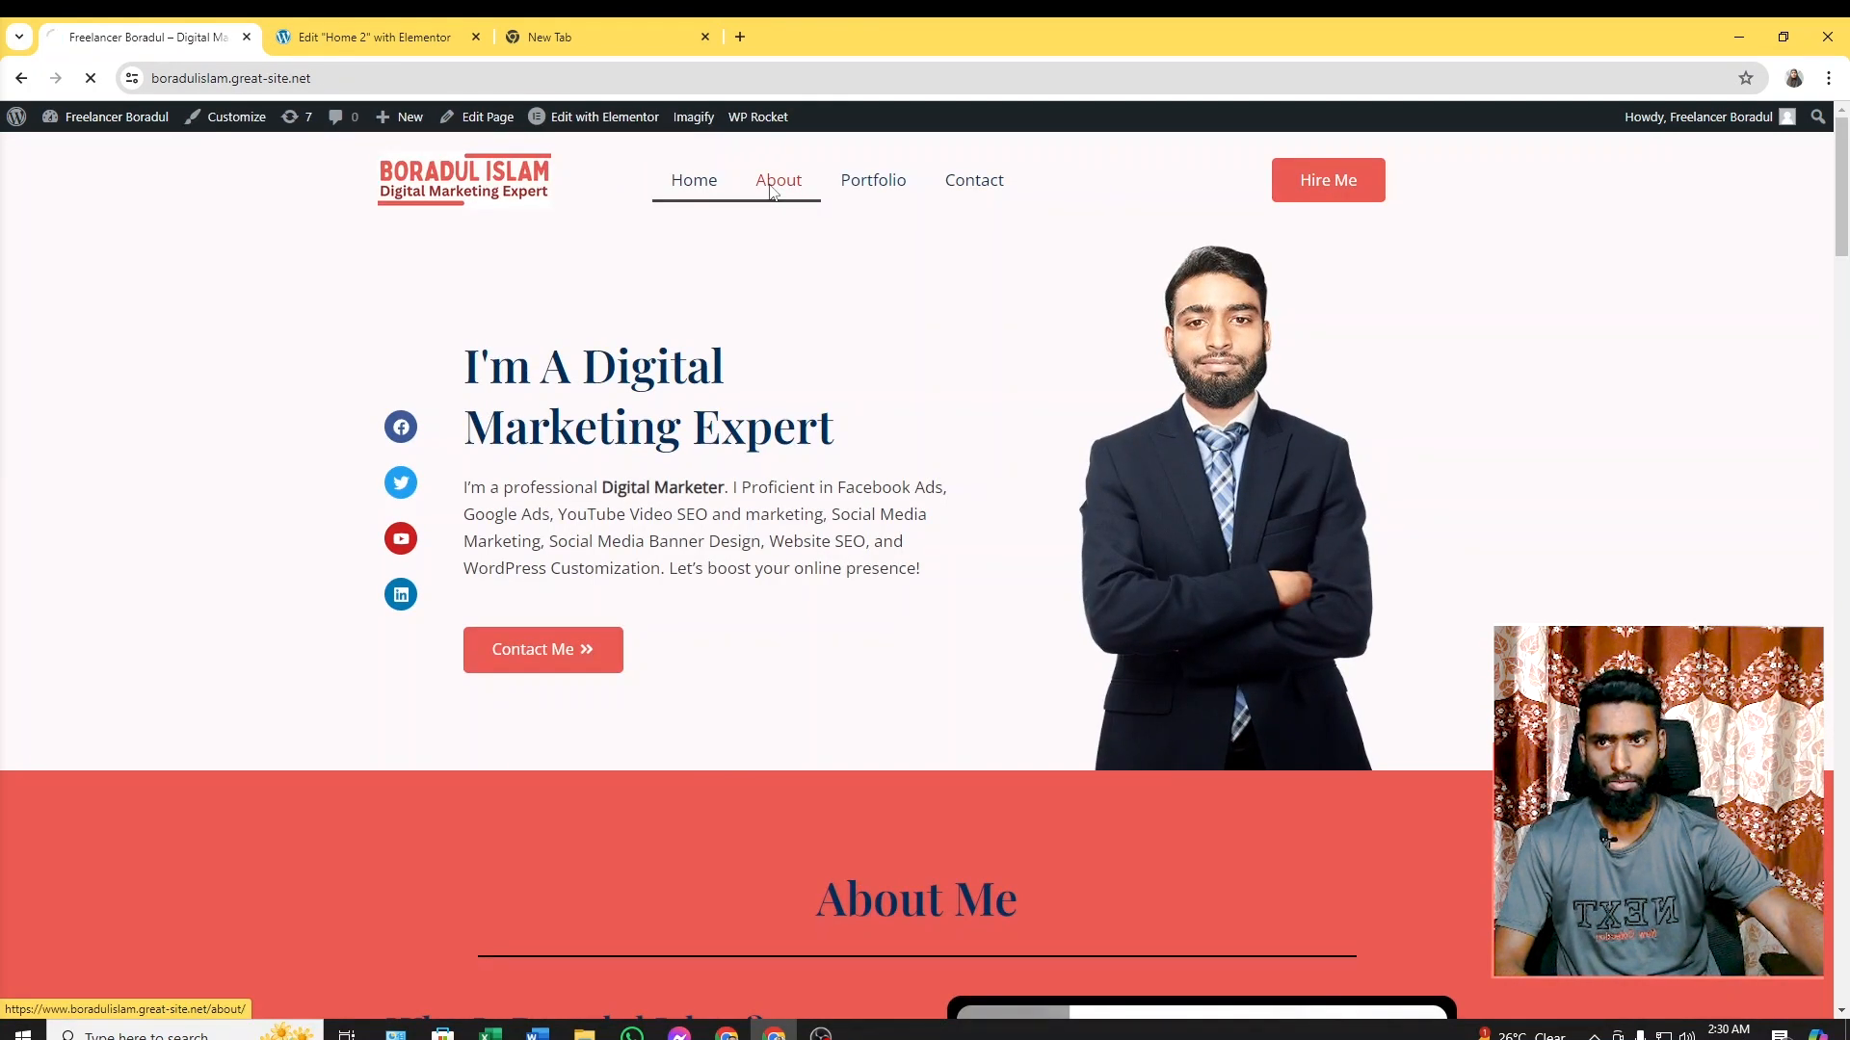
scroll(1040, 496, down, 3)
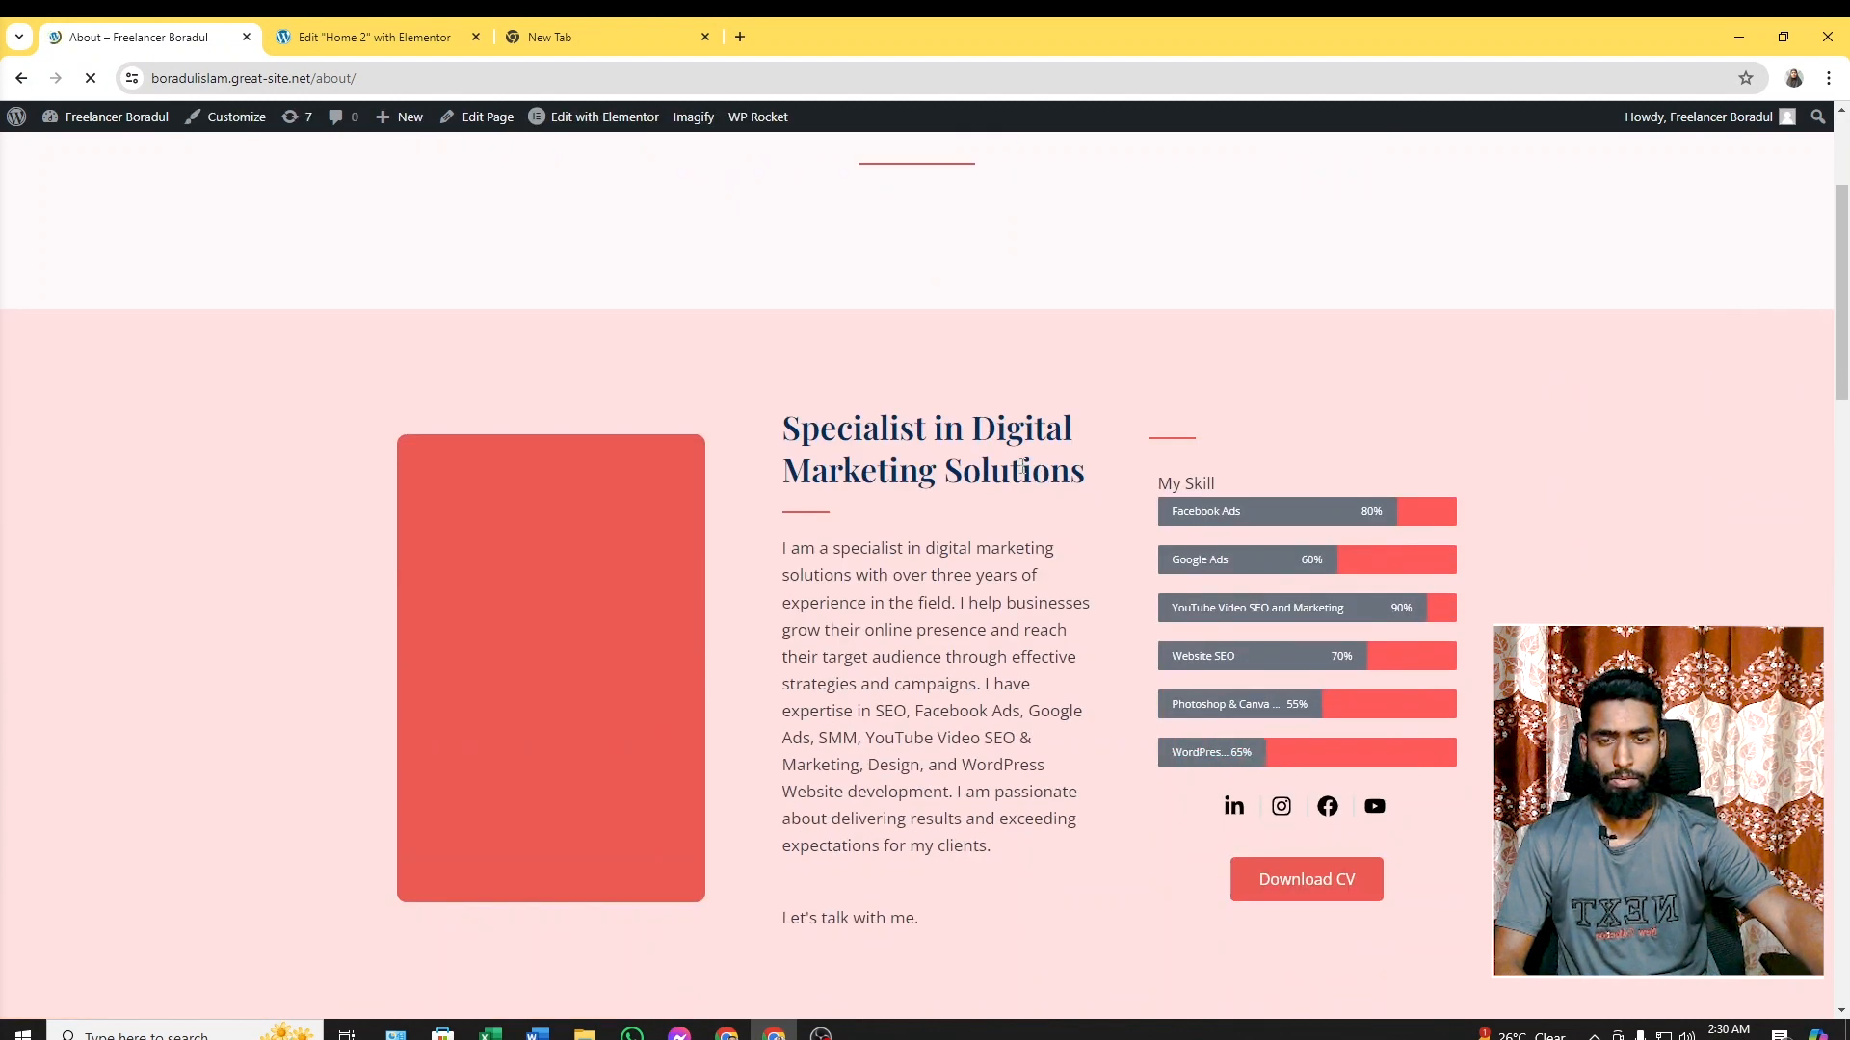
scroll(830, 403, down, 4)
scroll(828, 403, down, 10)
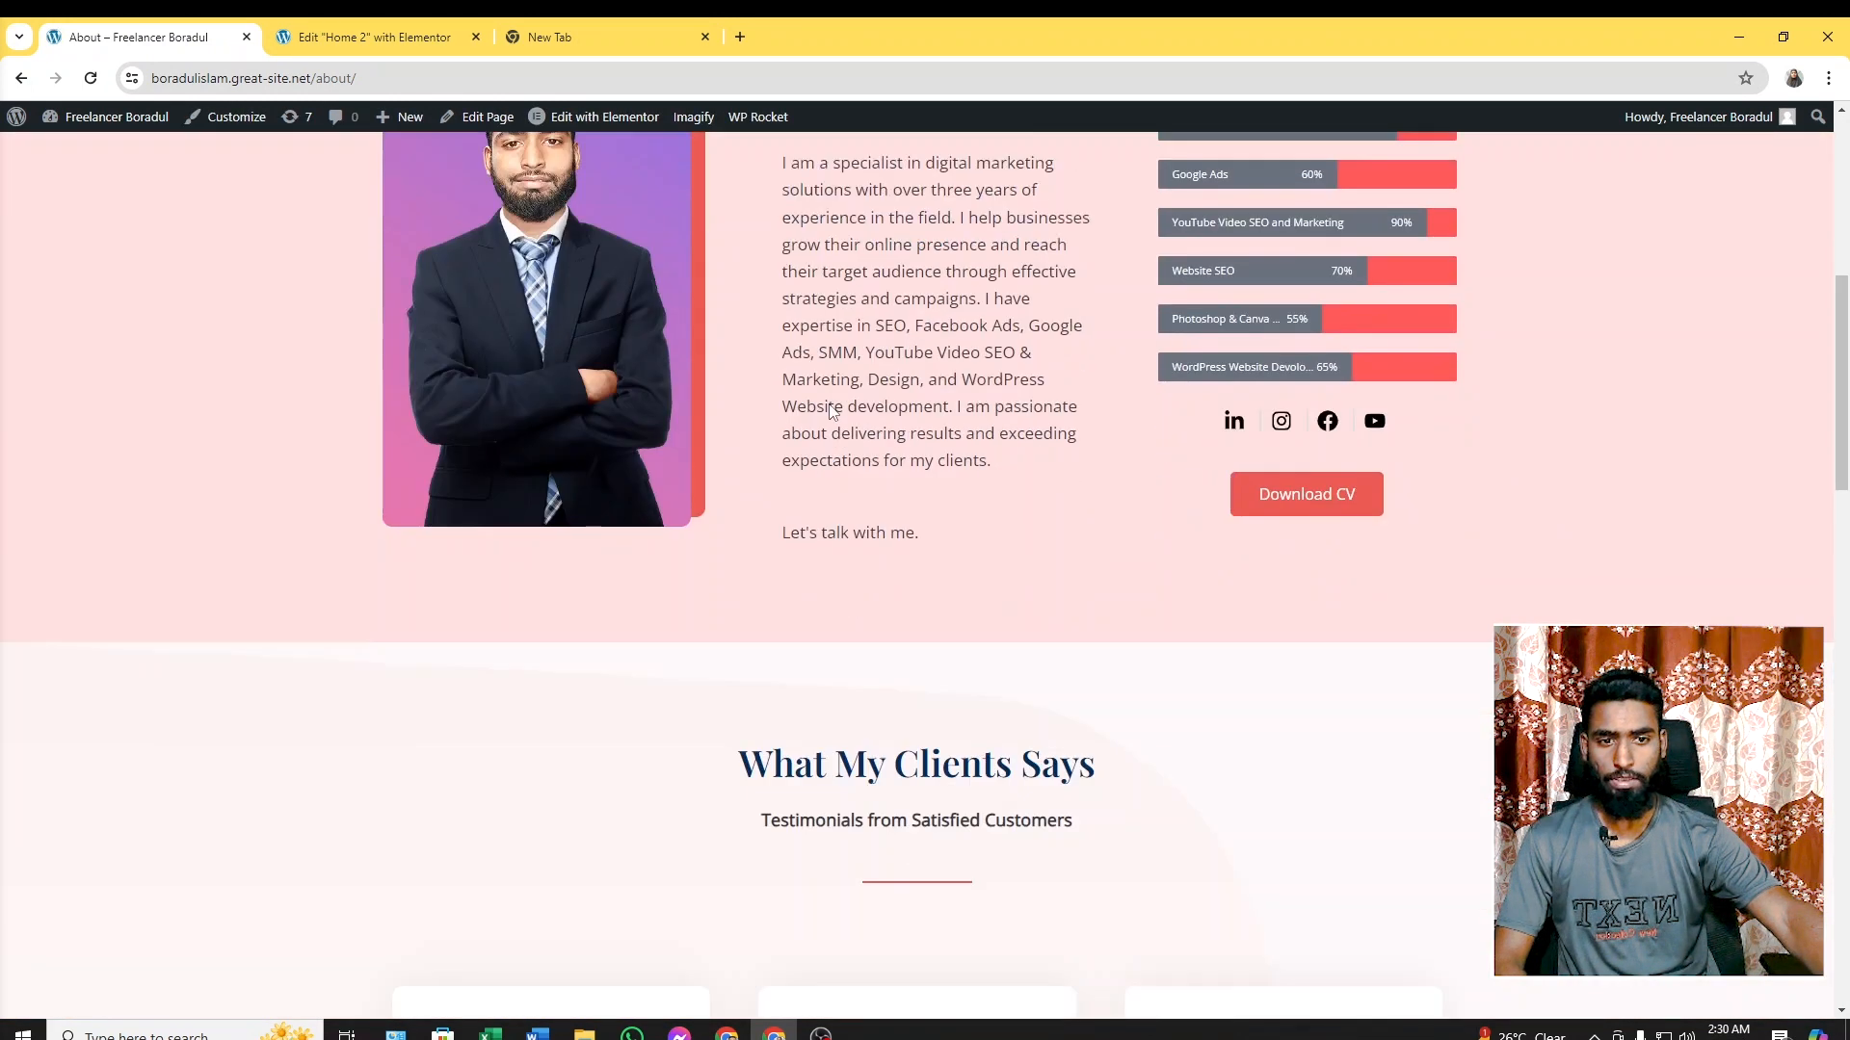
scroll(828, 412, up, 15)
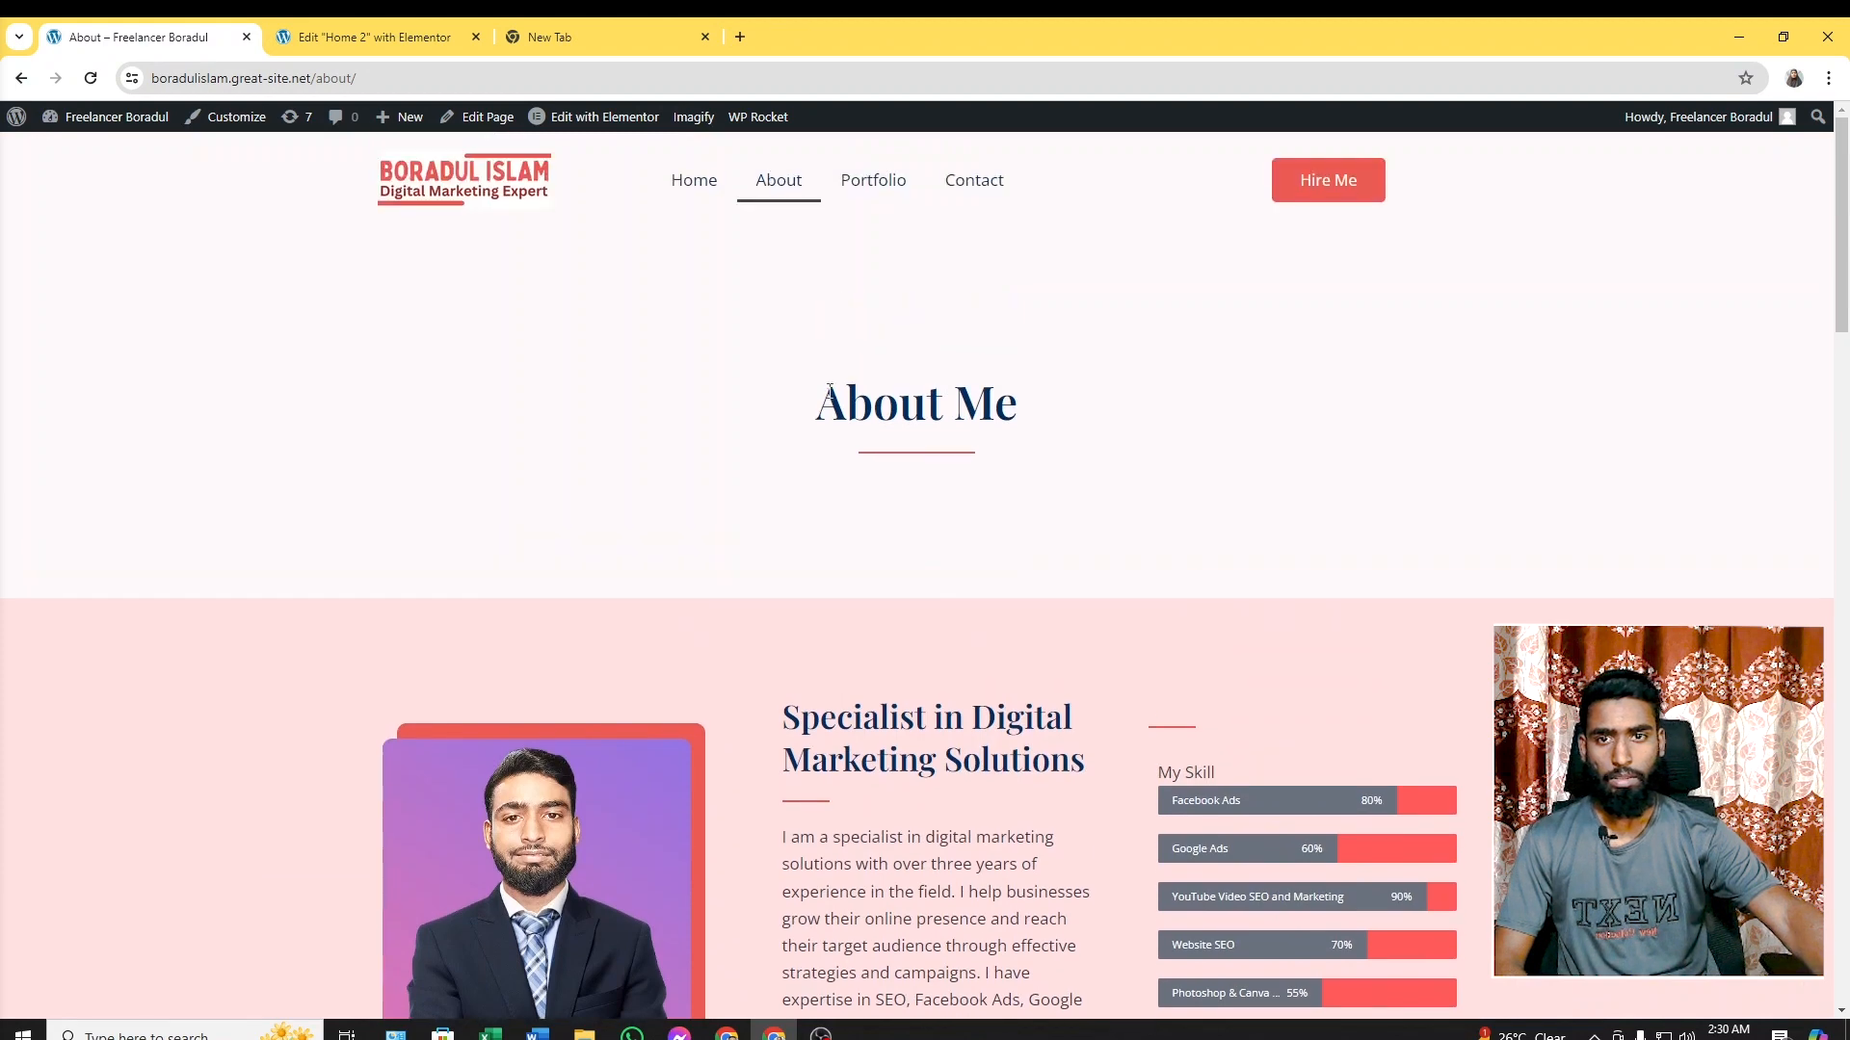
Return to the live Home page and examine its services, skills and client testimonials sections
click(710, 188)
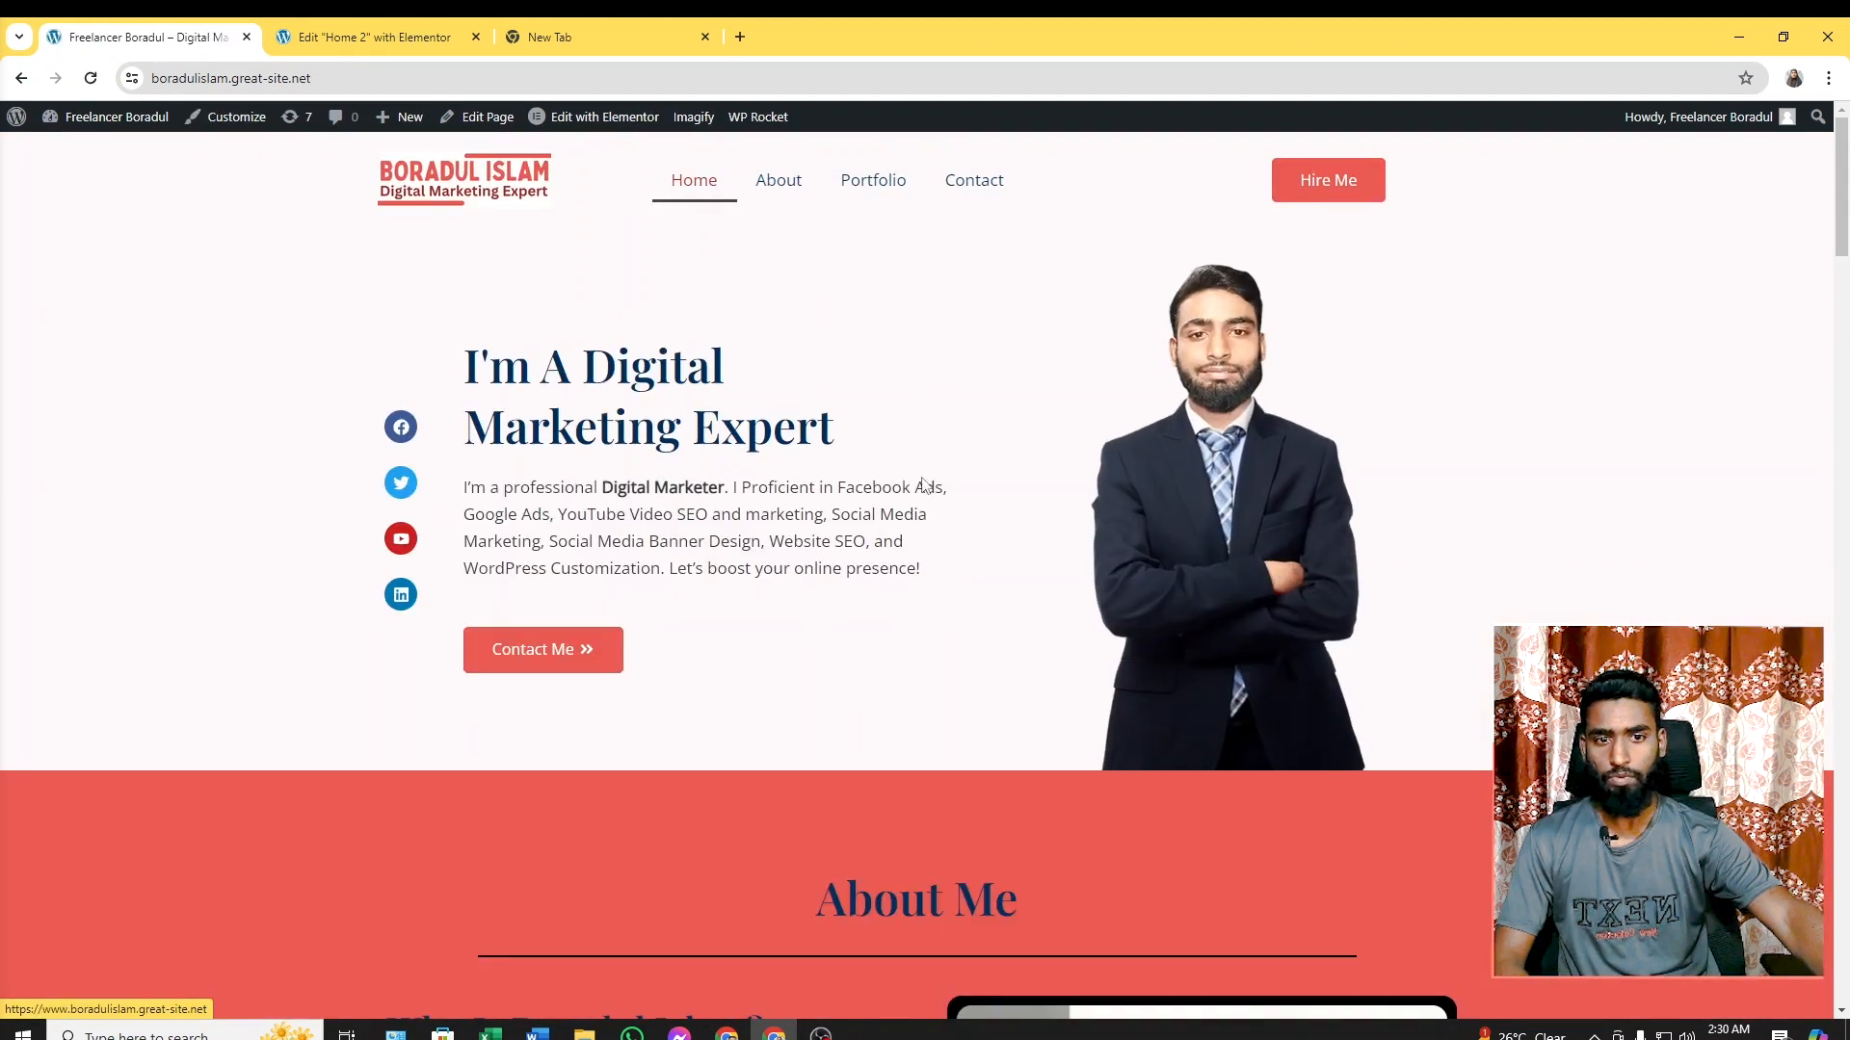
scroll(926, 484, down, 15)
scroll(1133, 575, down, 15)
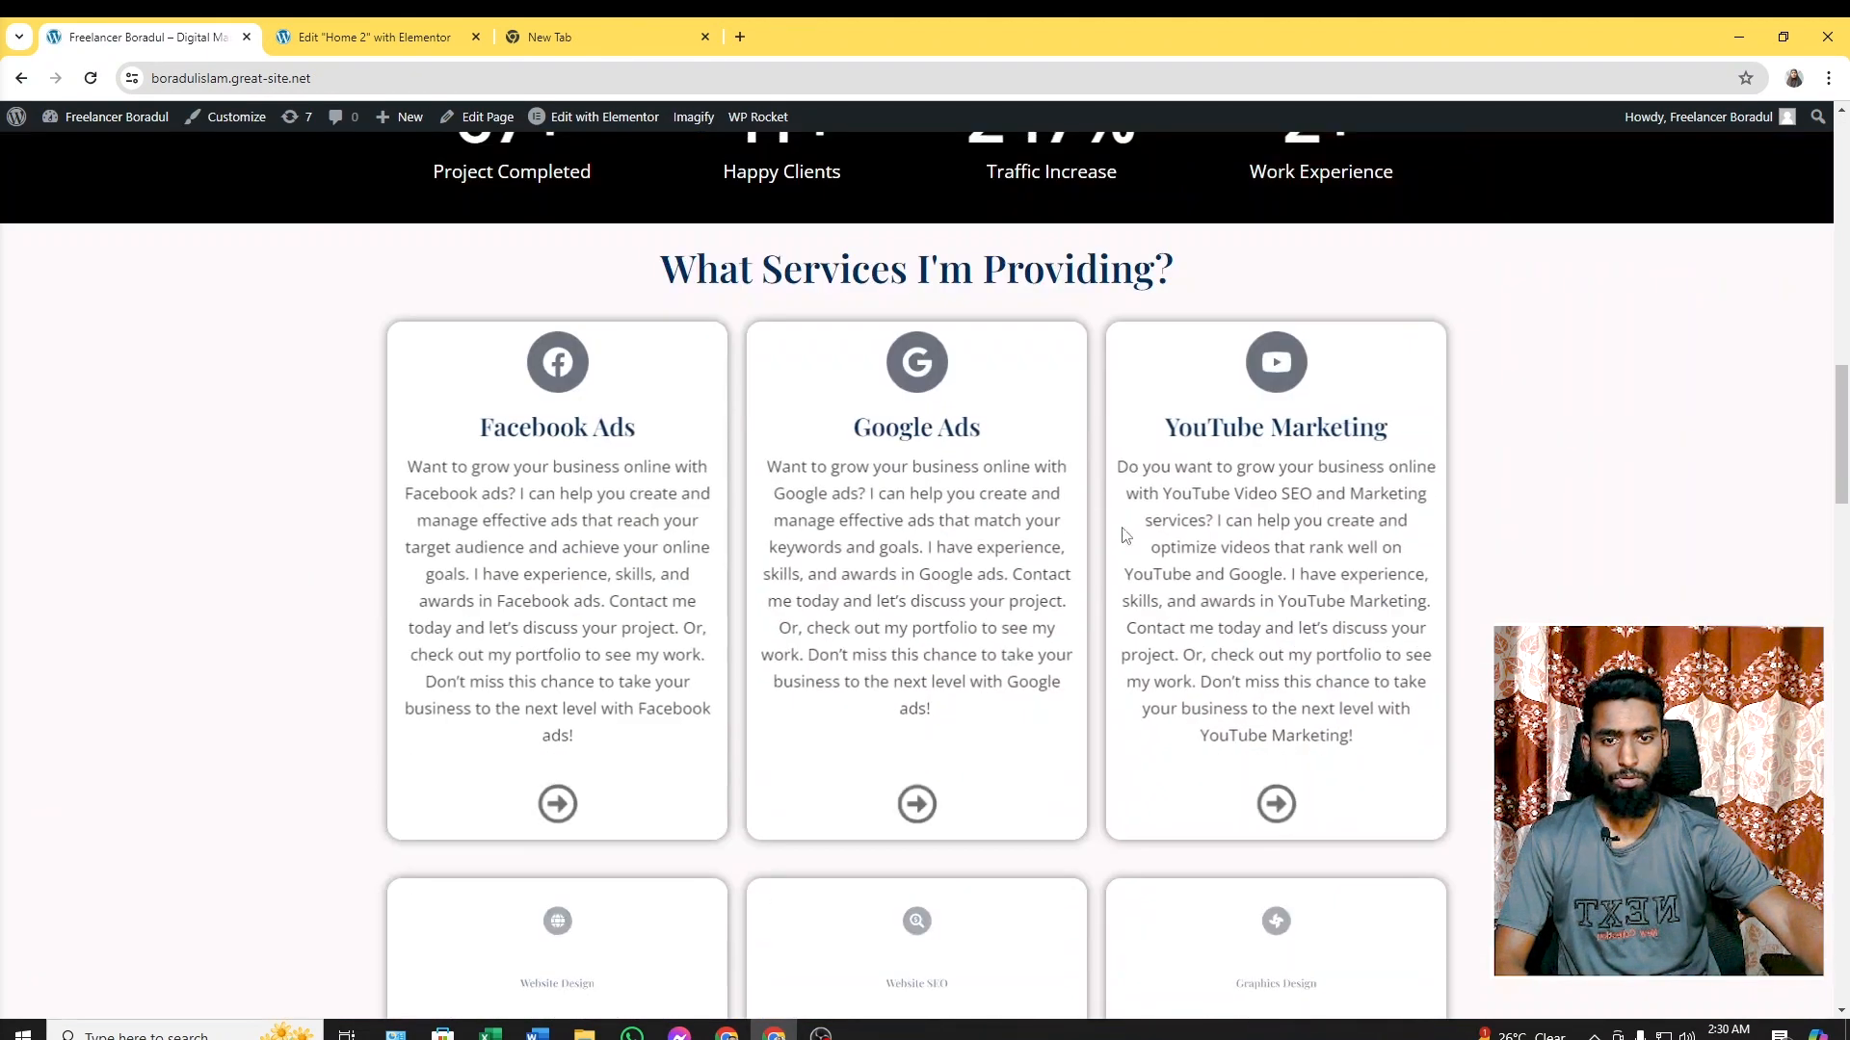
scroll(1132, 575, down, 20)
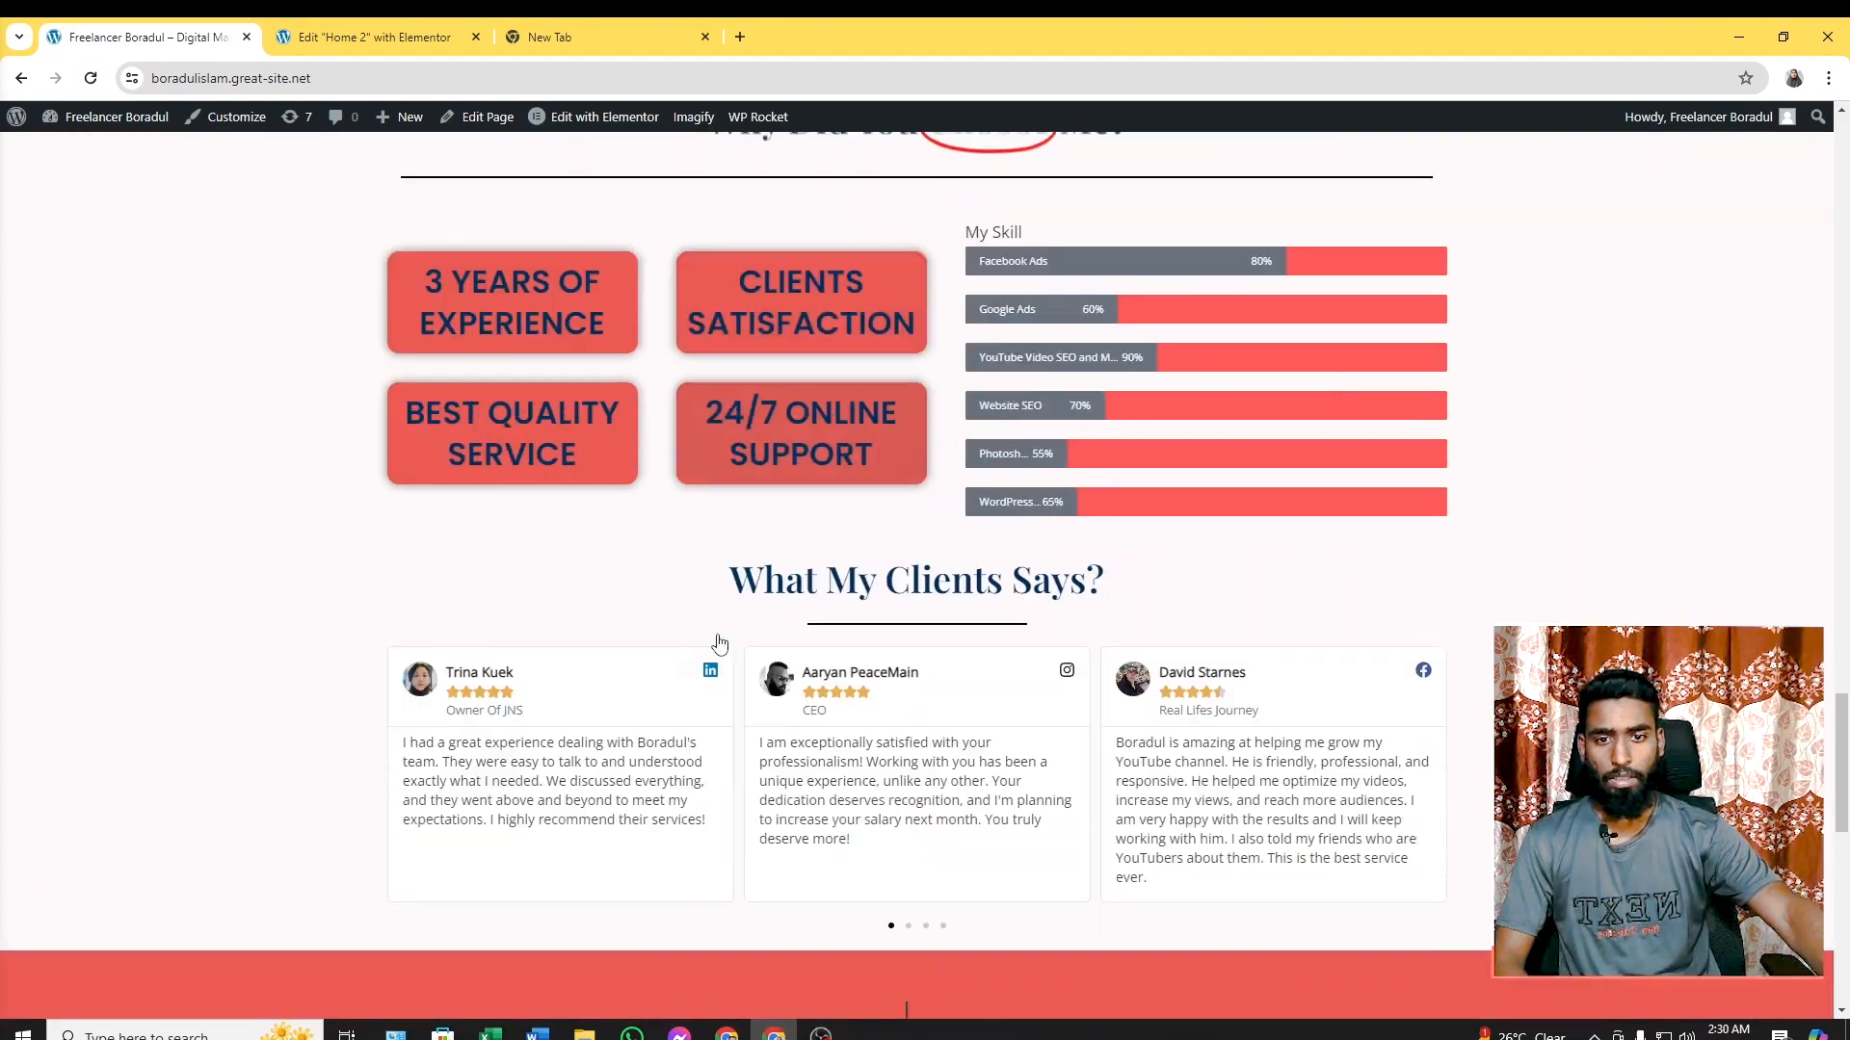
scroll(1065, 670, up, 20)
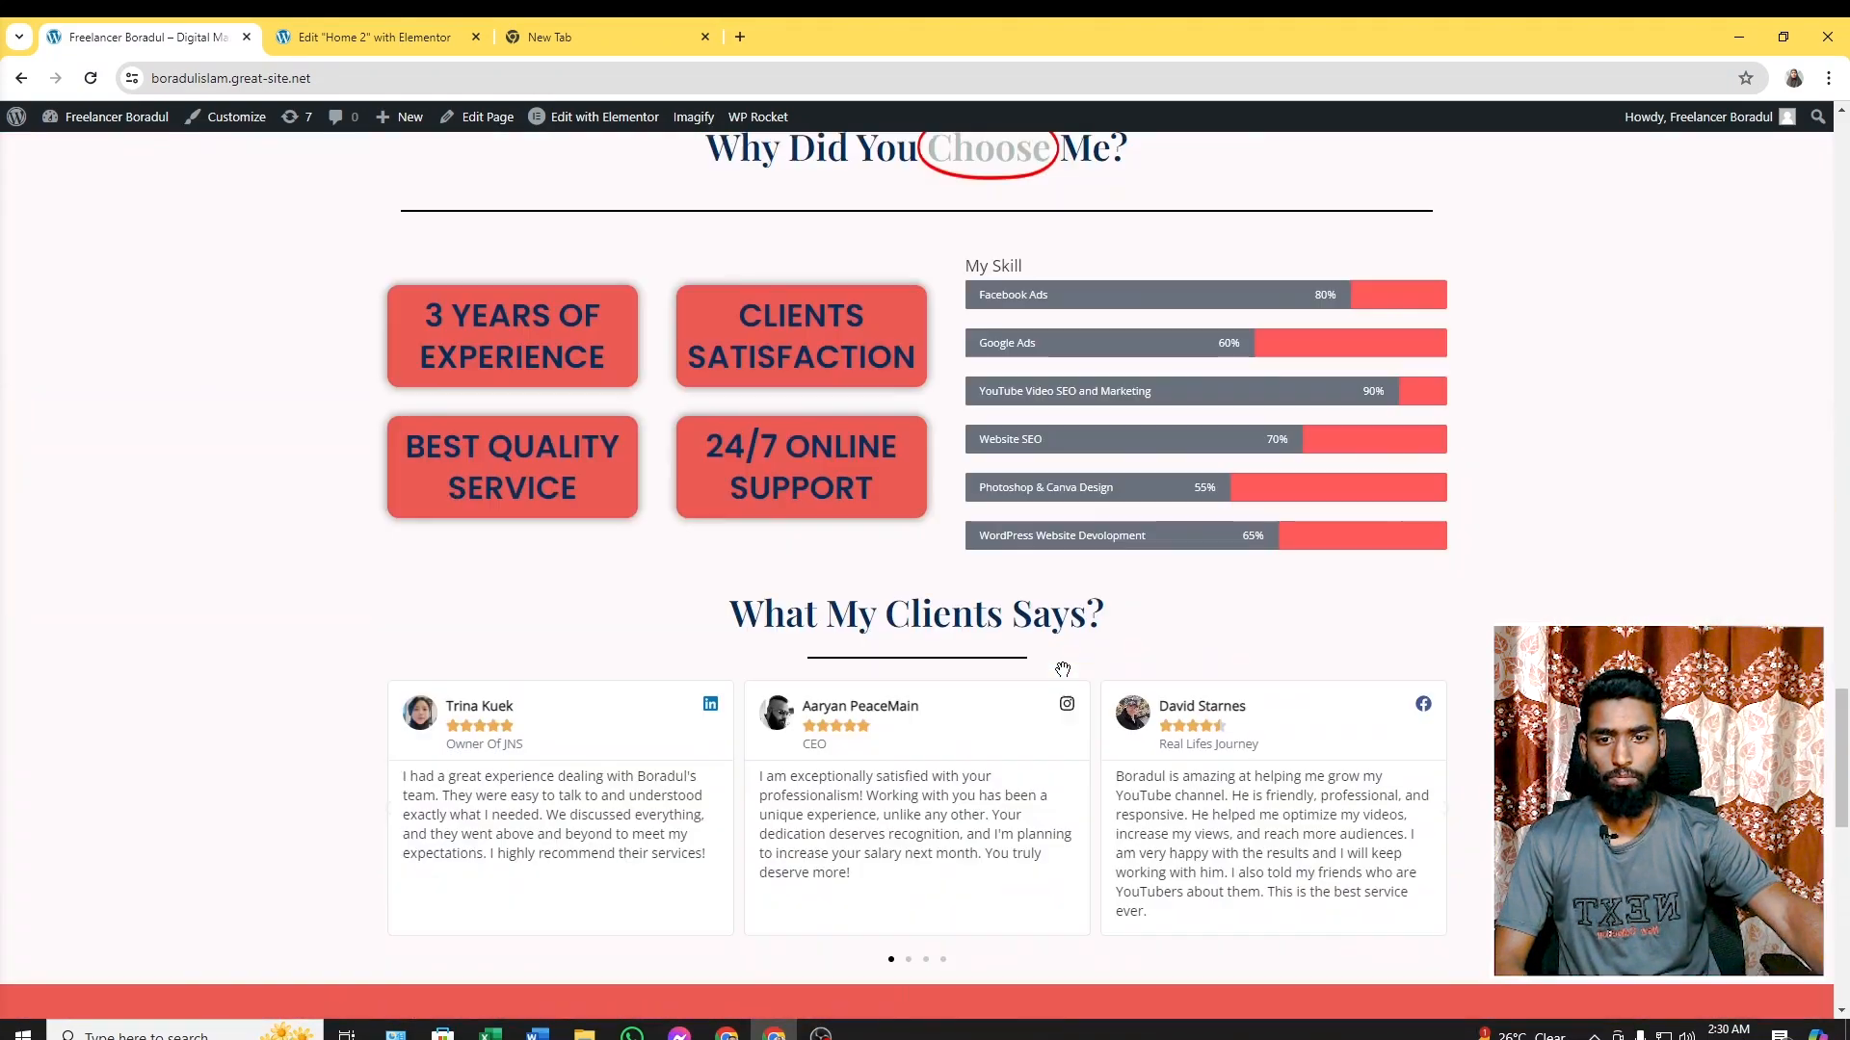
scroll(1063, 669, up, 15)
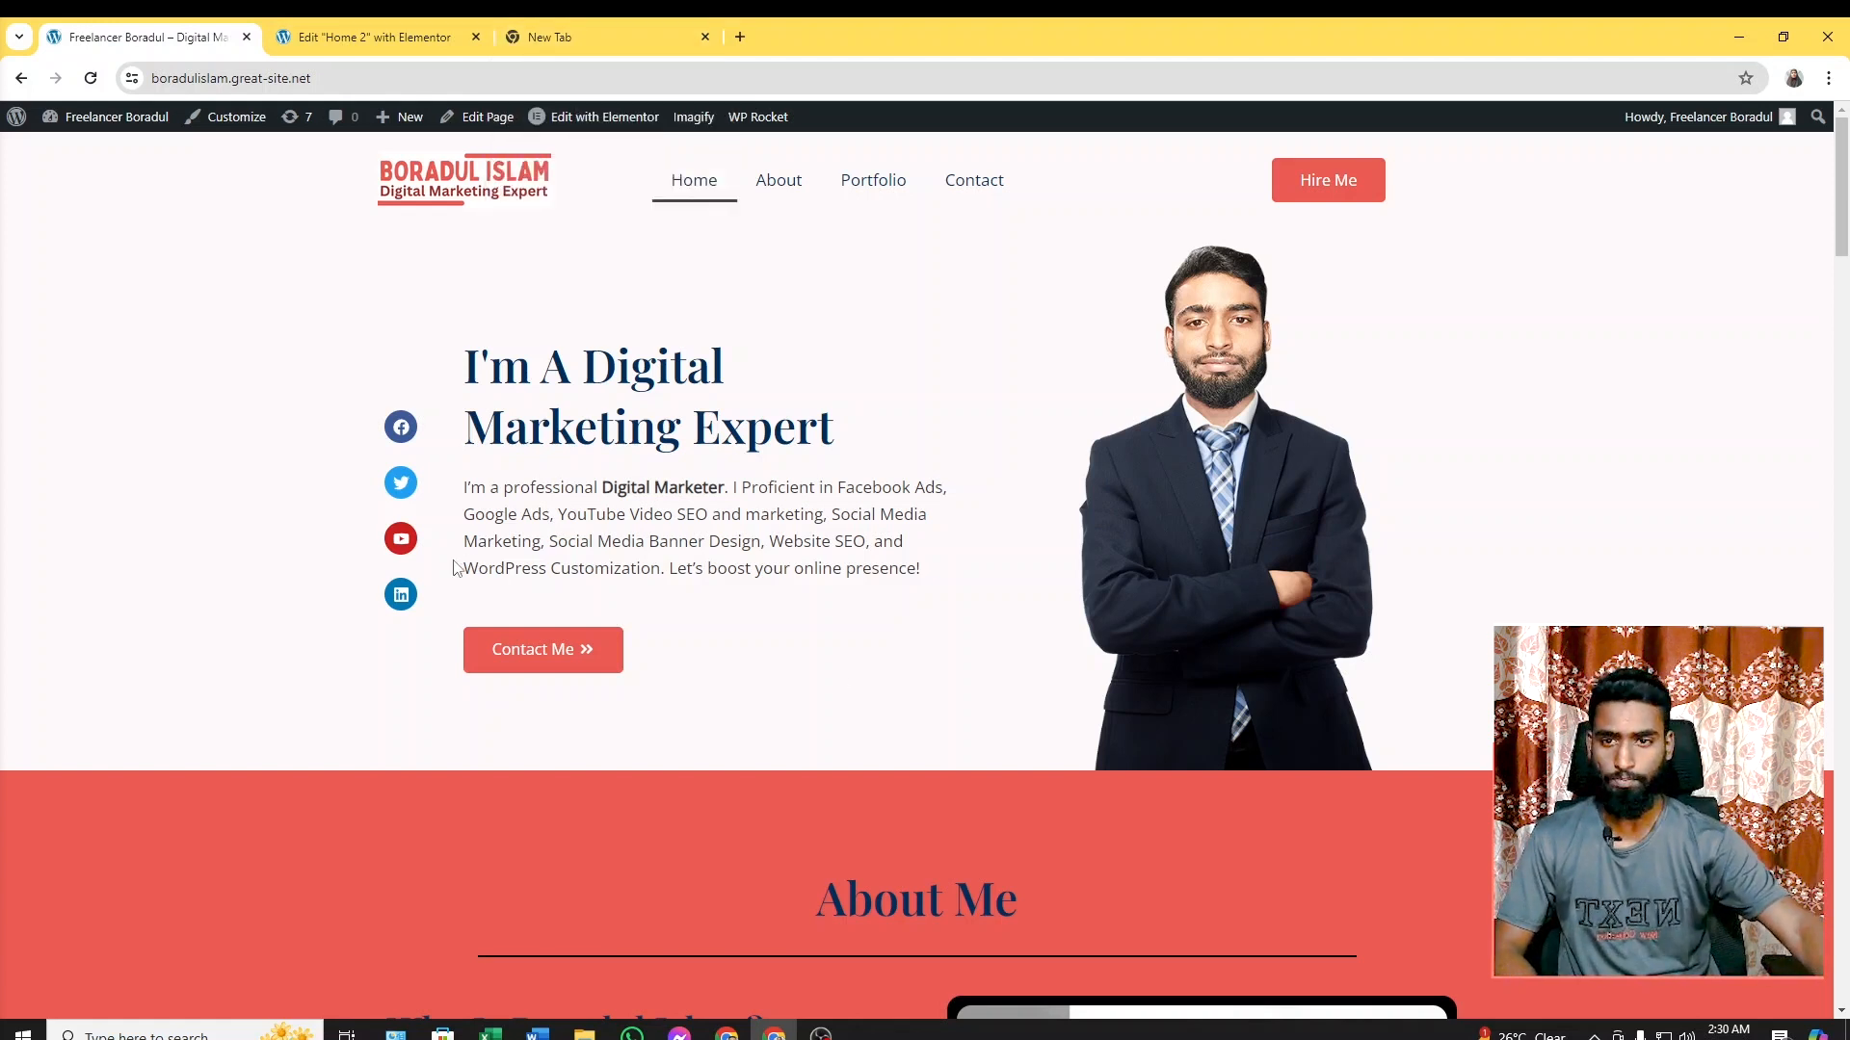
scroll(870, 472, down, 5)
scroll(870, 472, up, 5)
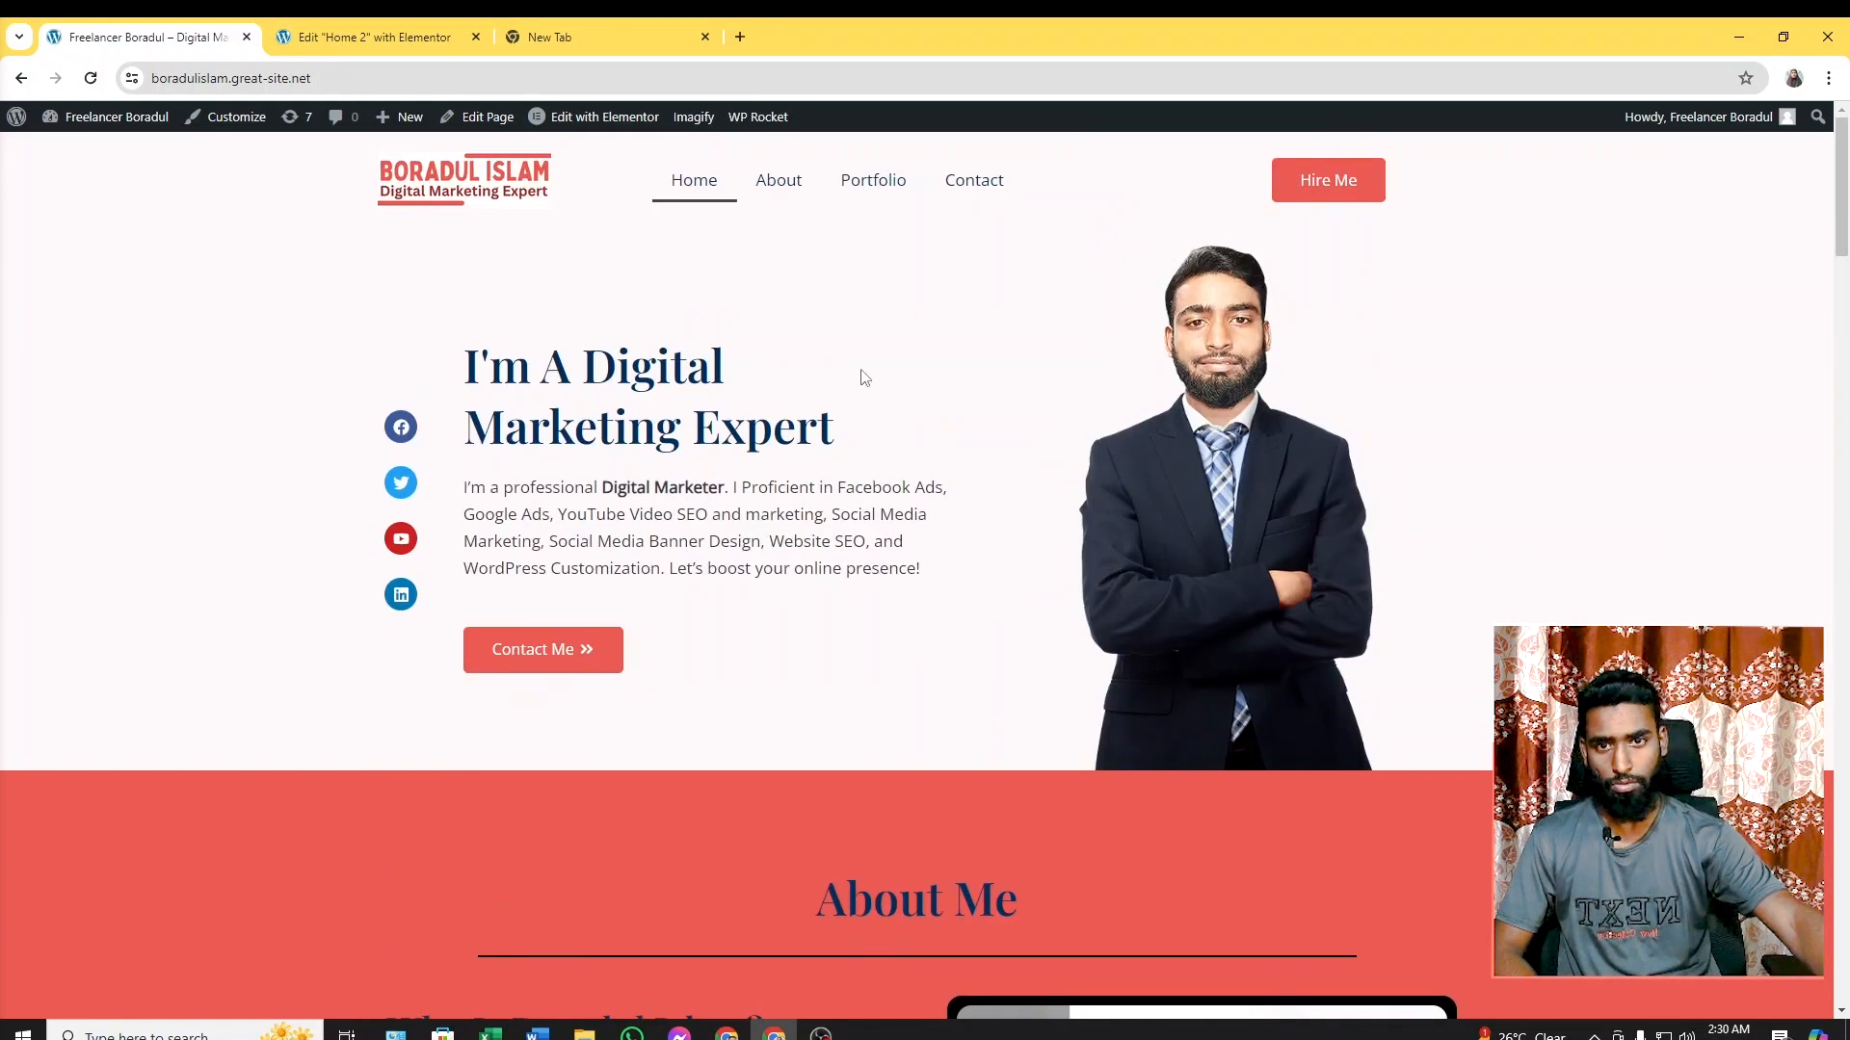
Check the About page's profile and skills layout once more and return to the Home page
click(780, 191)
scroll(968, 590, down, 12)
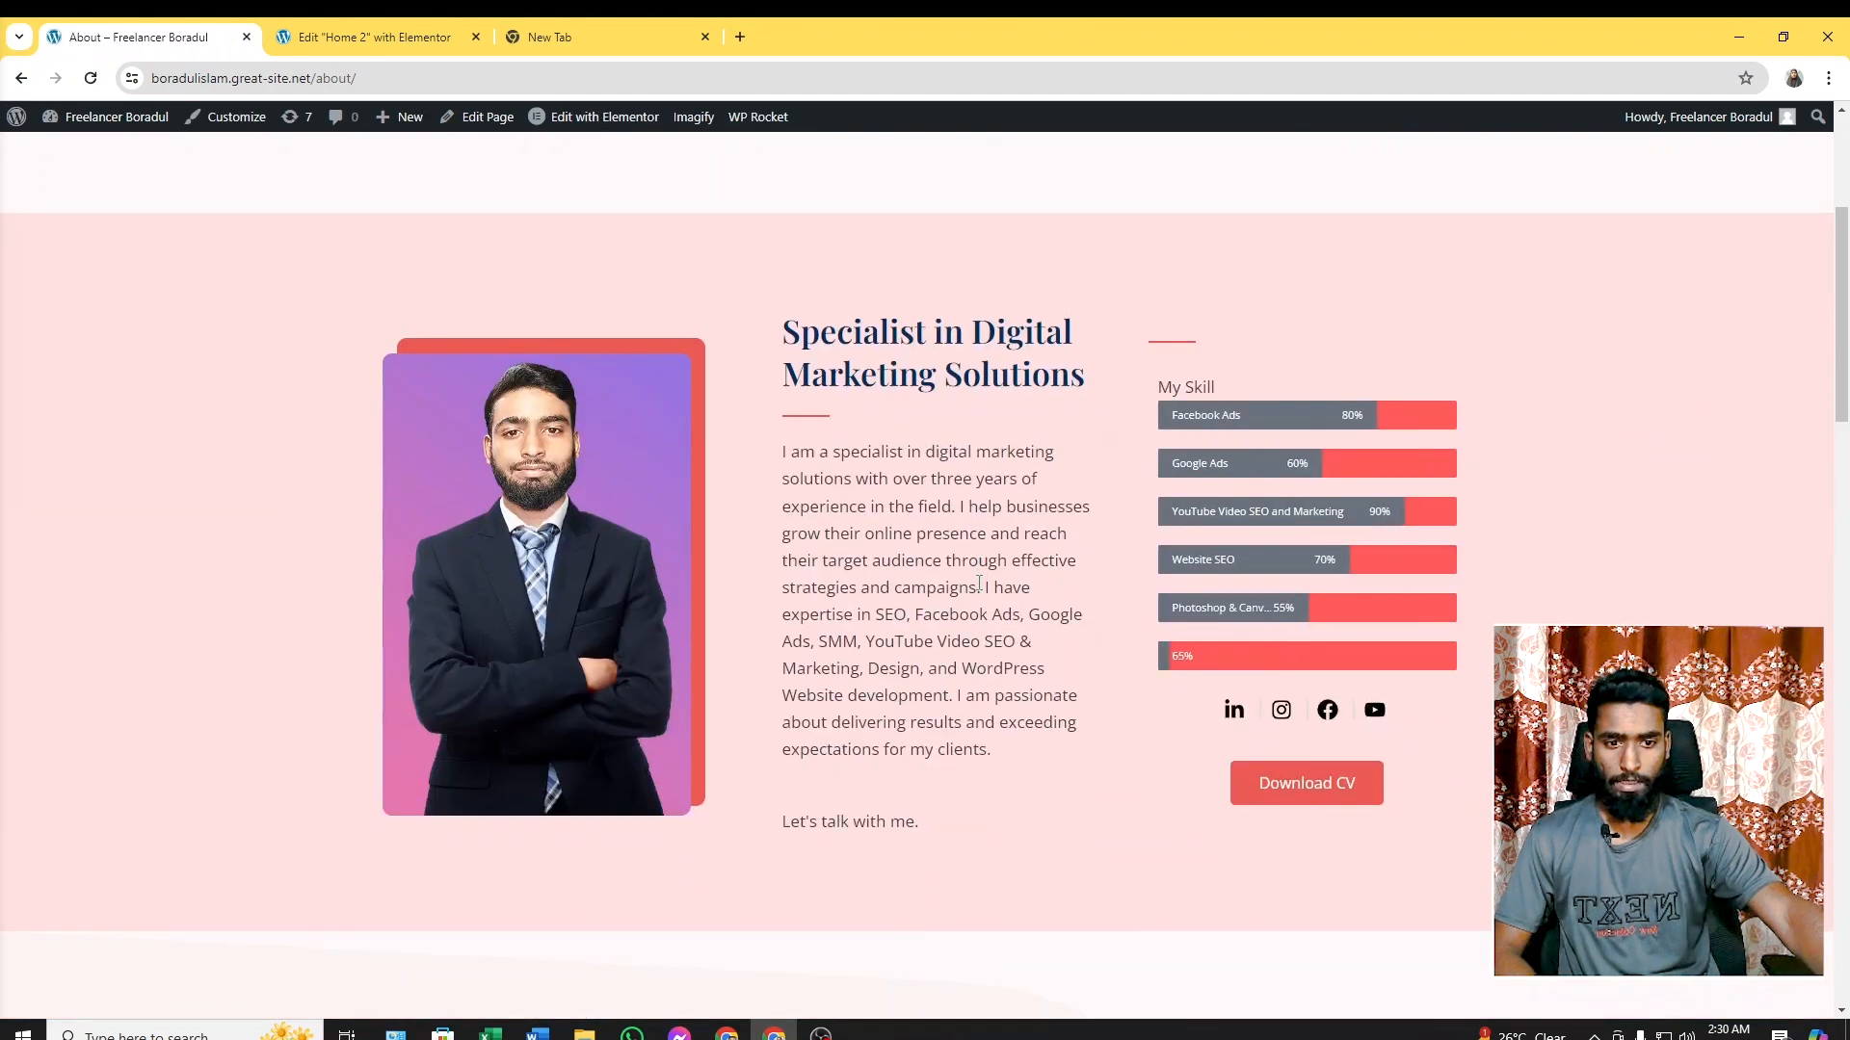
scroll(978, 588, up, 12)
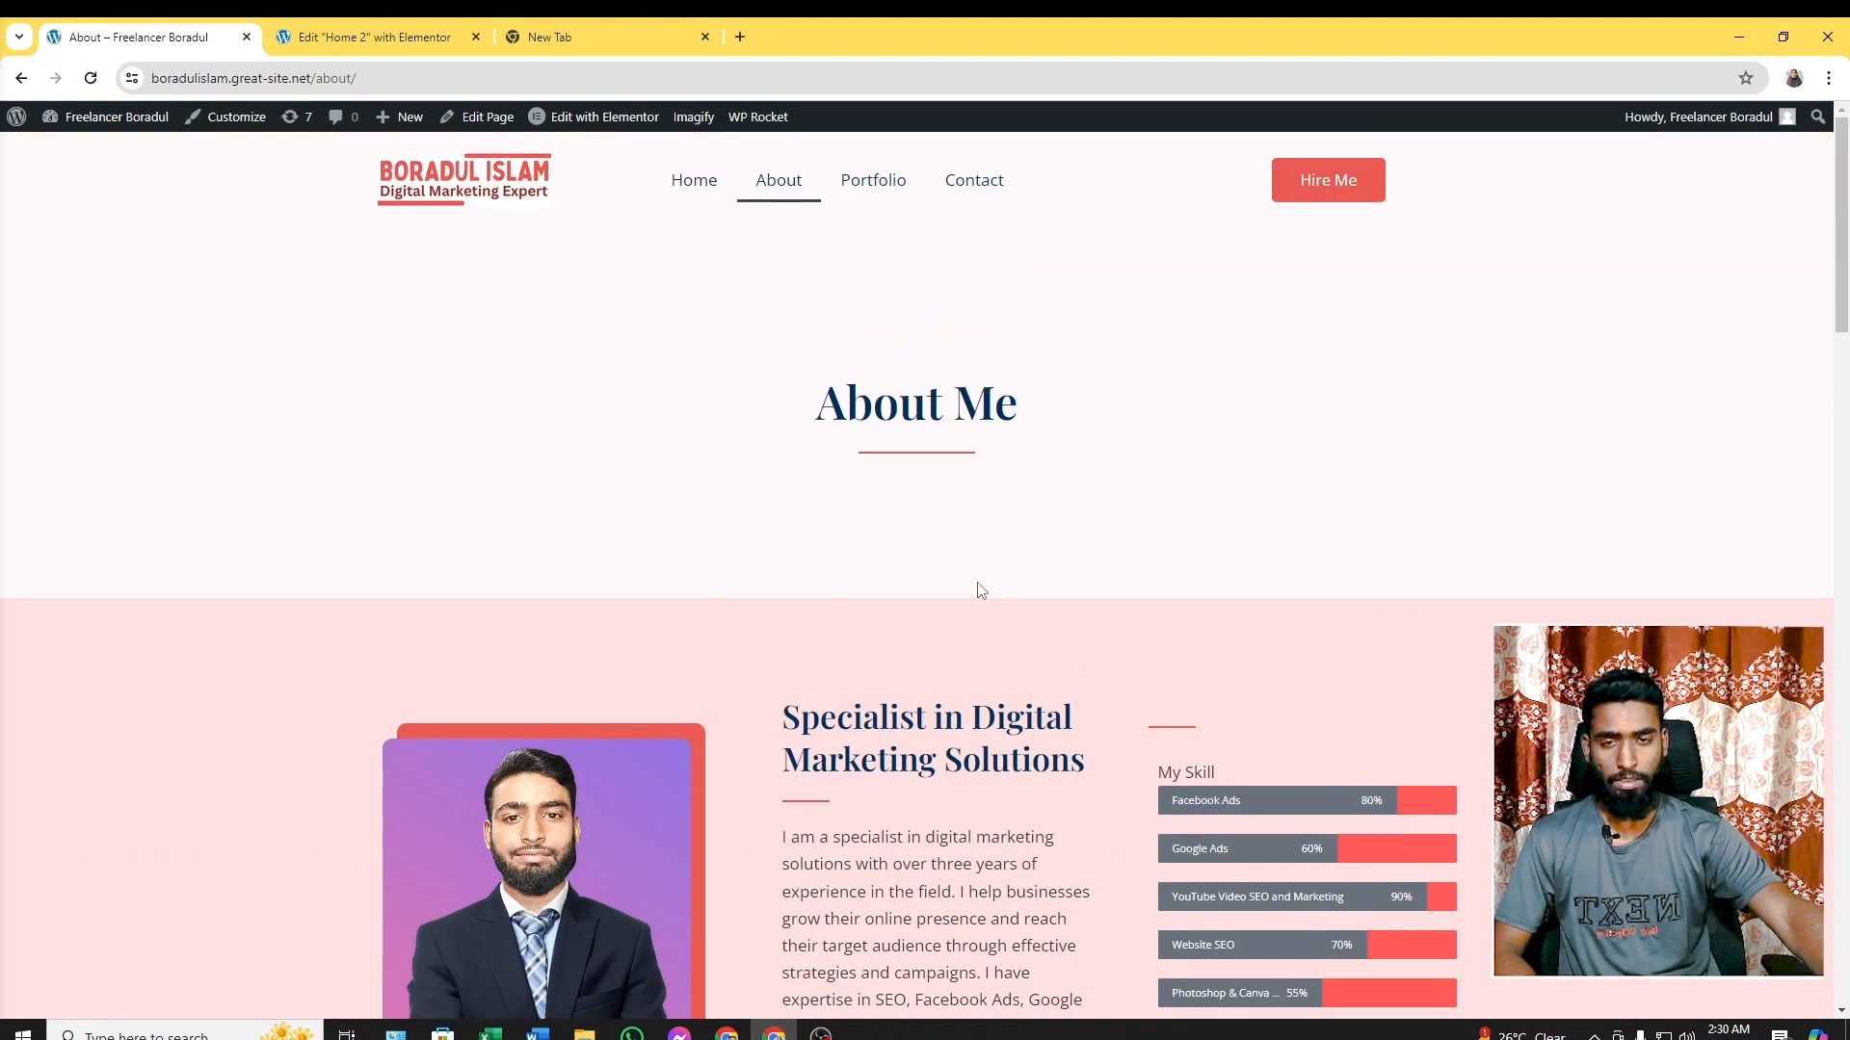
click(714, 188)
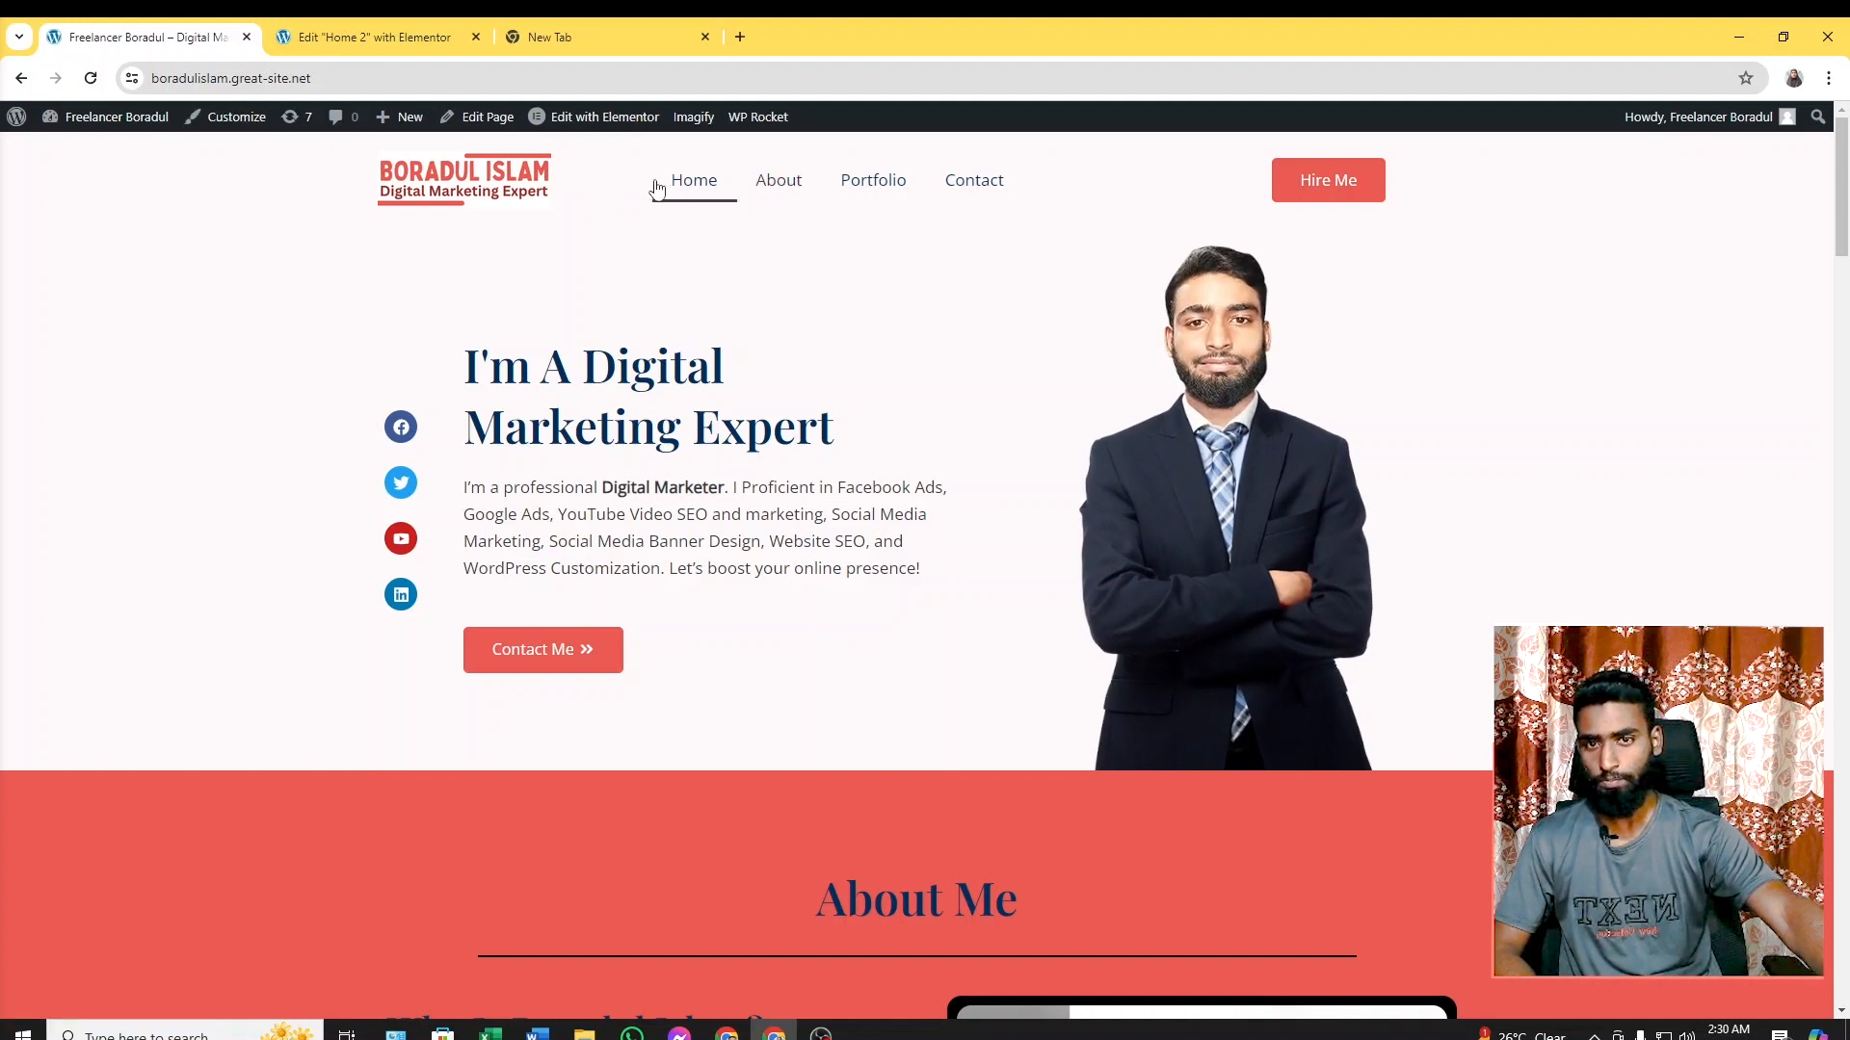
click(479, 197)
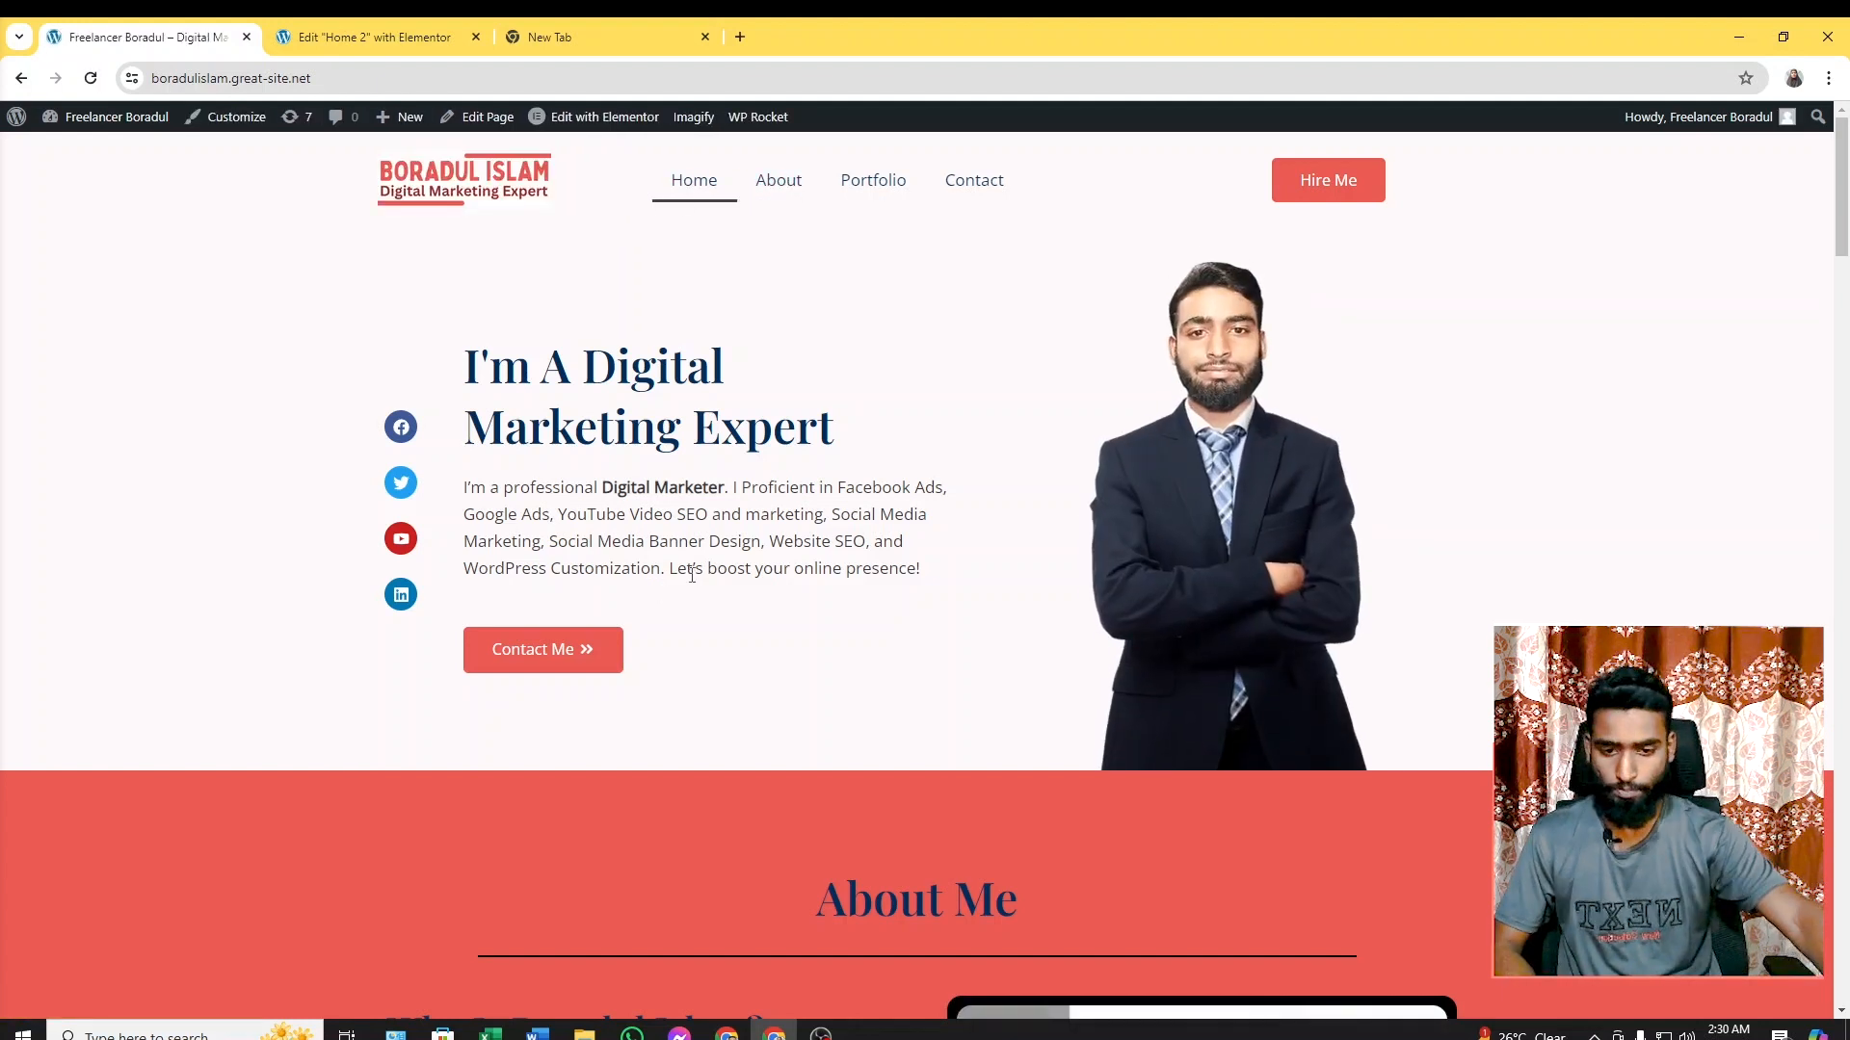
click(817, 1032)
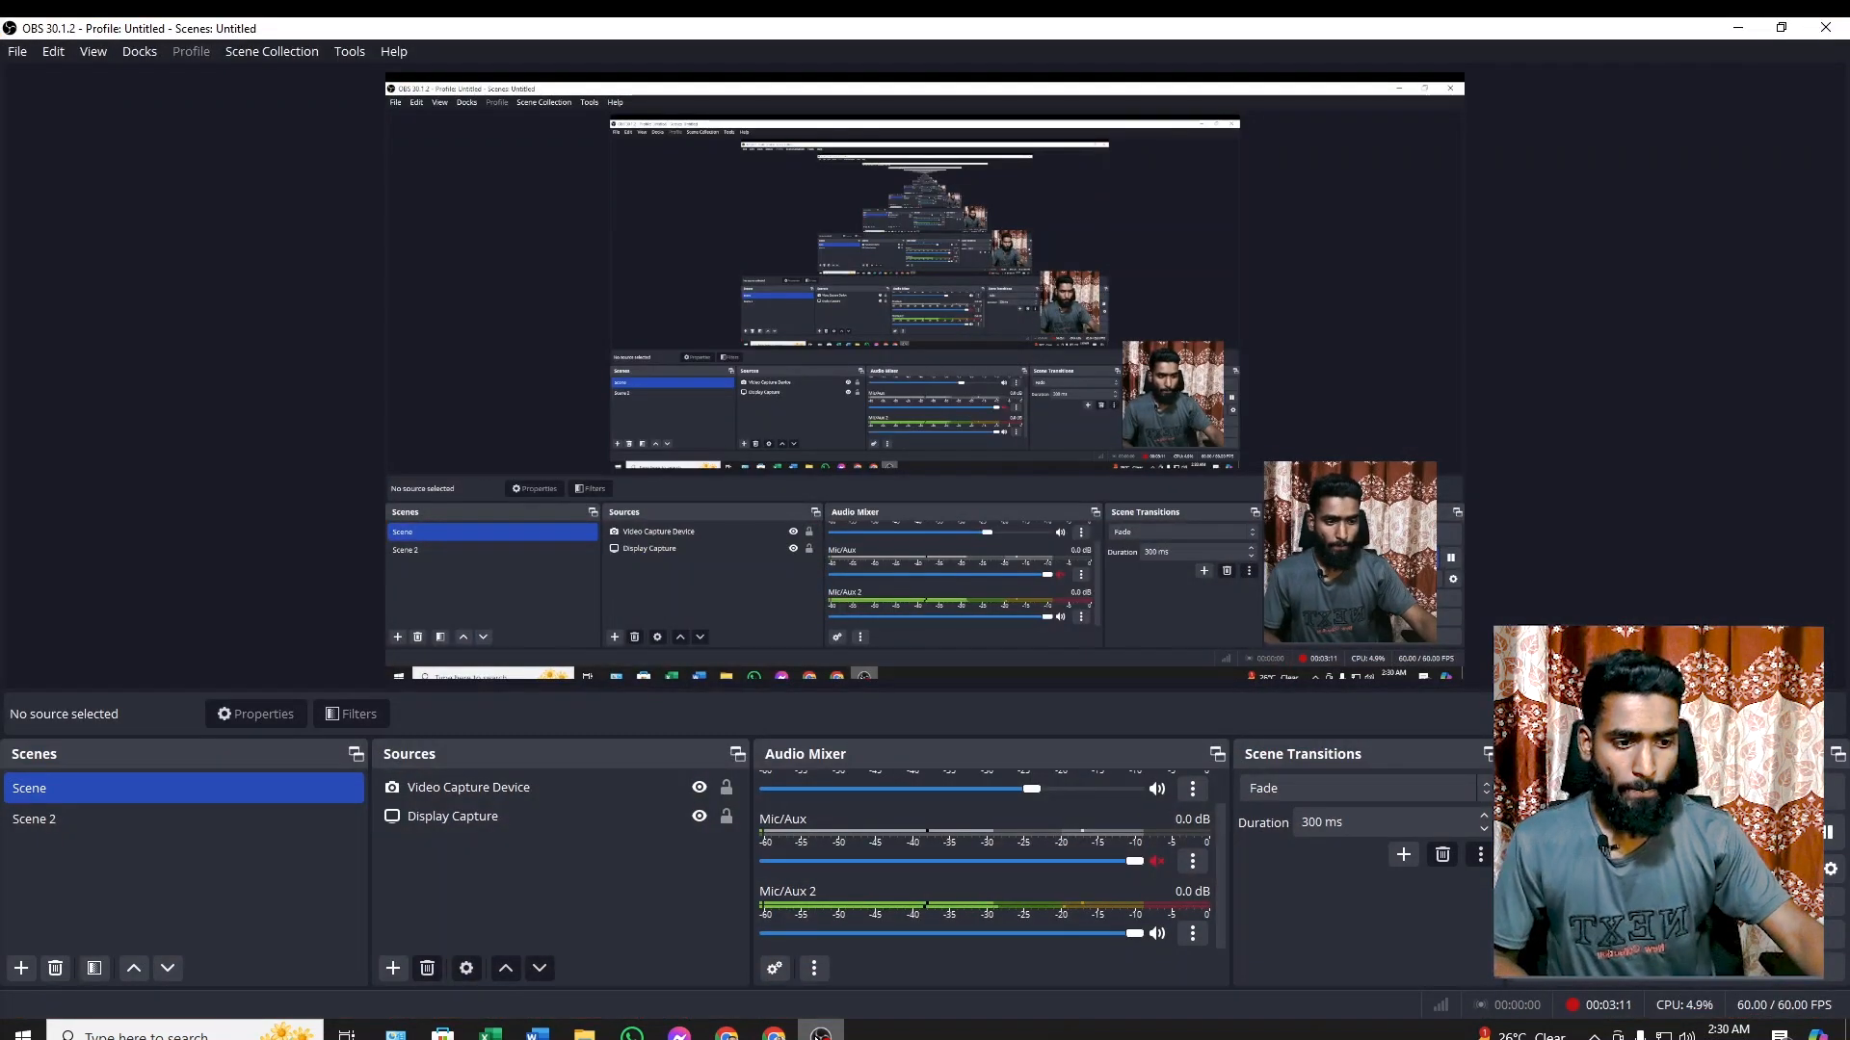
Switch to the Chrome window with the live Home page and examine its hero, About Me and statistics sections
click(818, 1033)
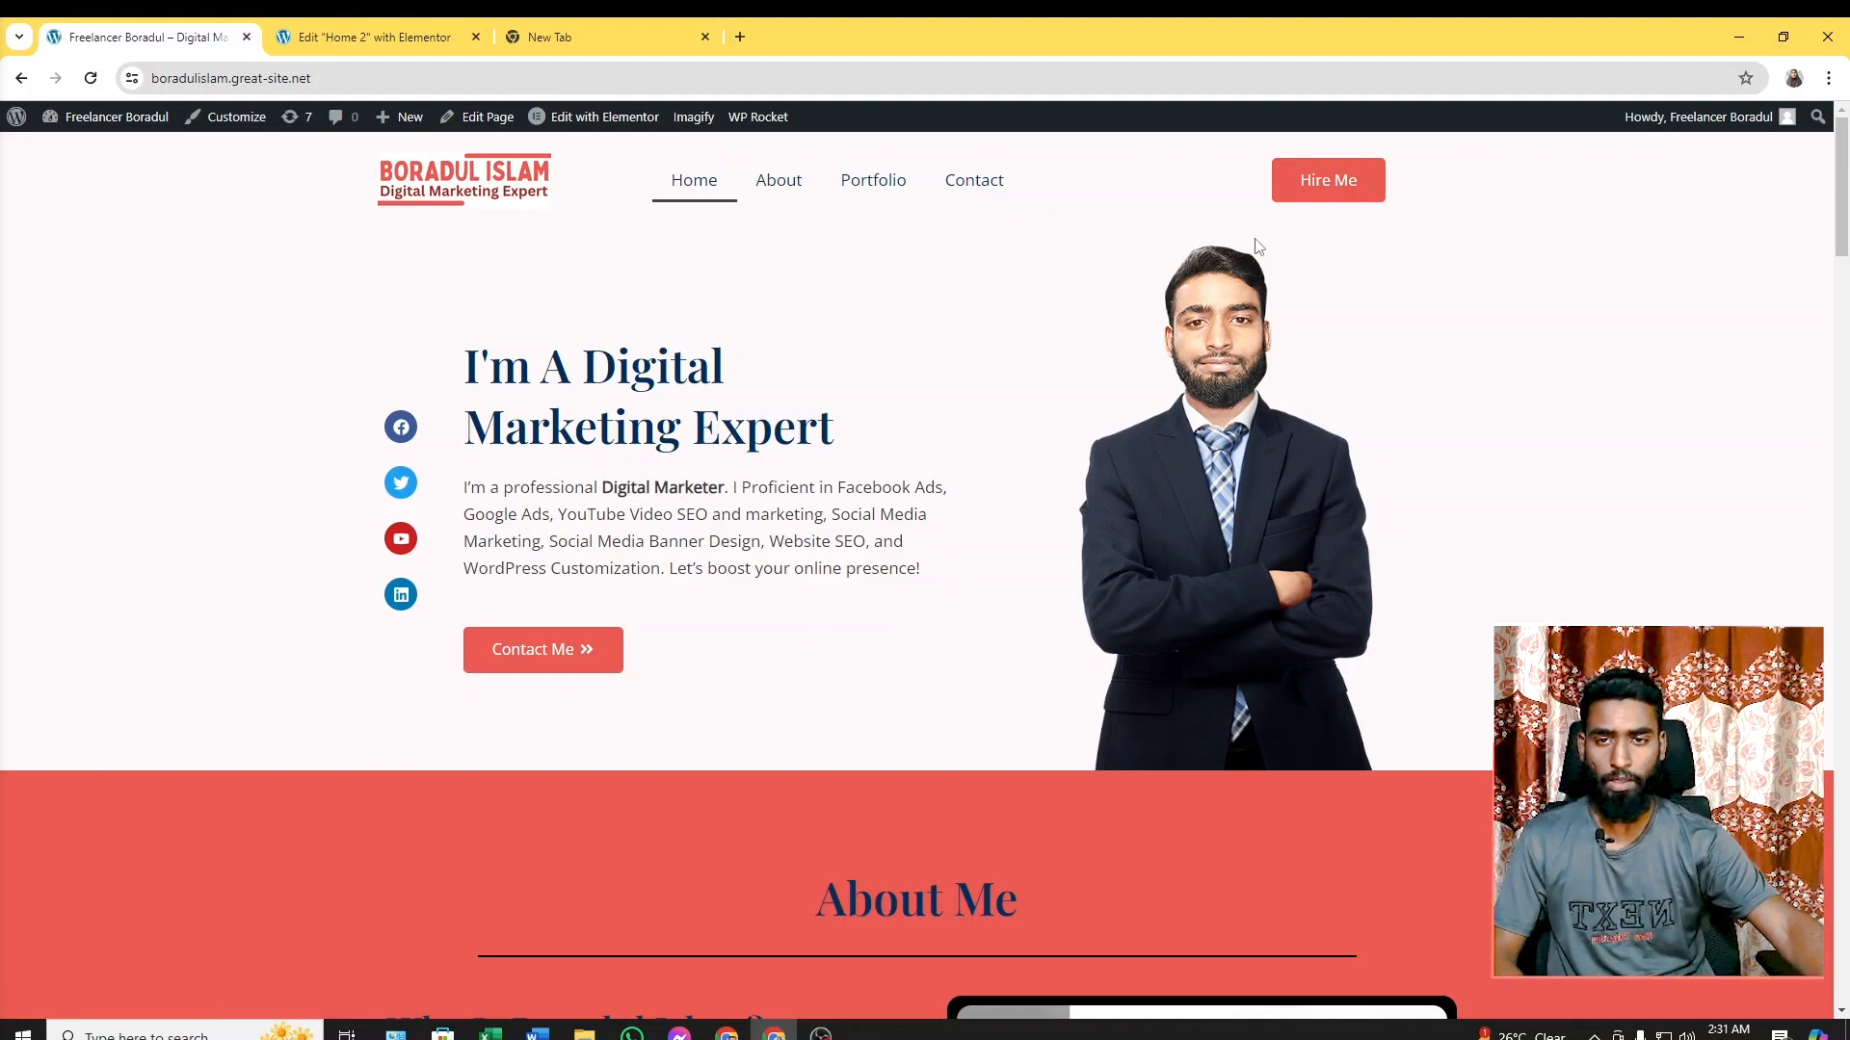
scroll(410, 435, down, 1)
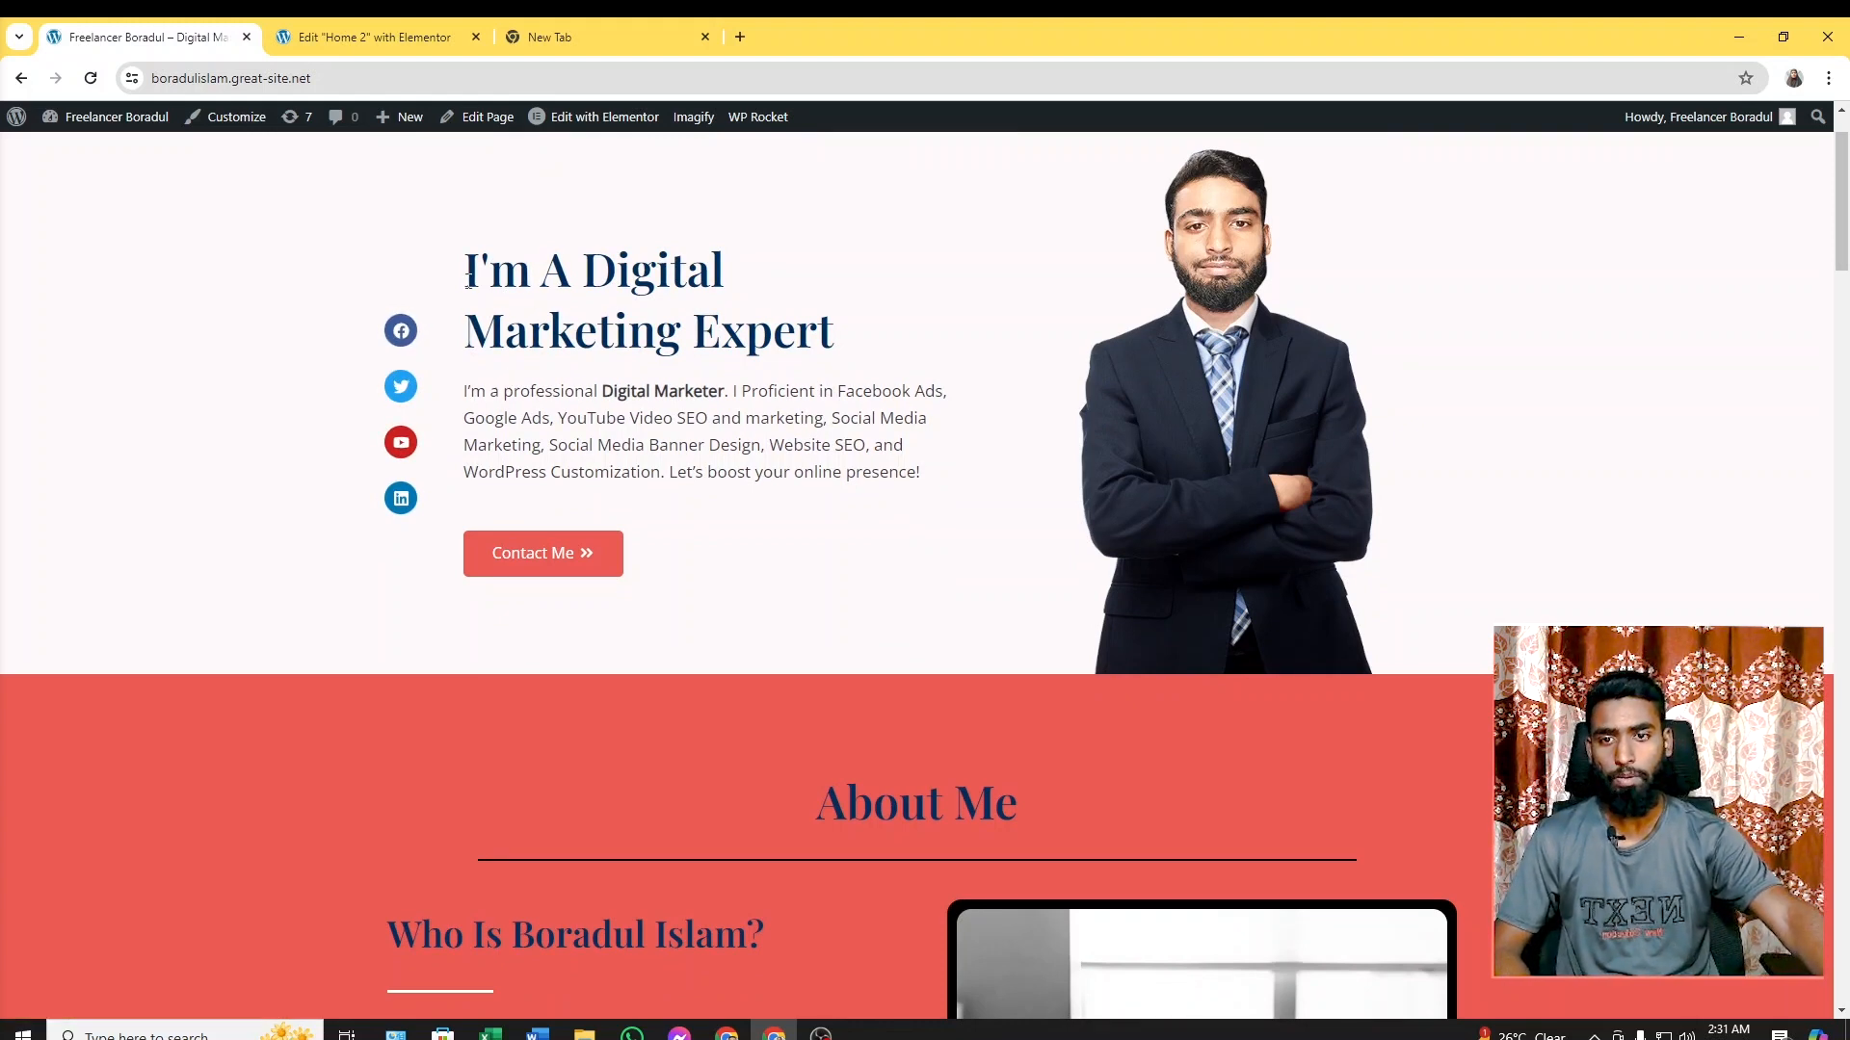
scroll(599, 376, down, 1)
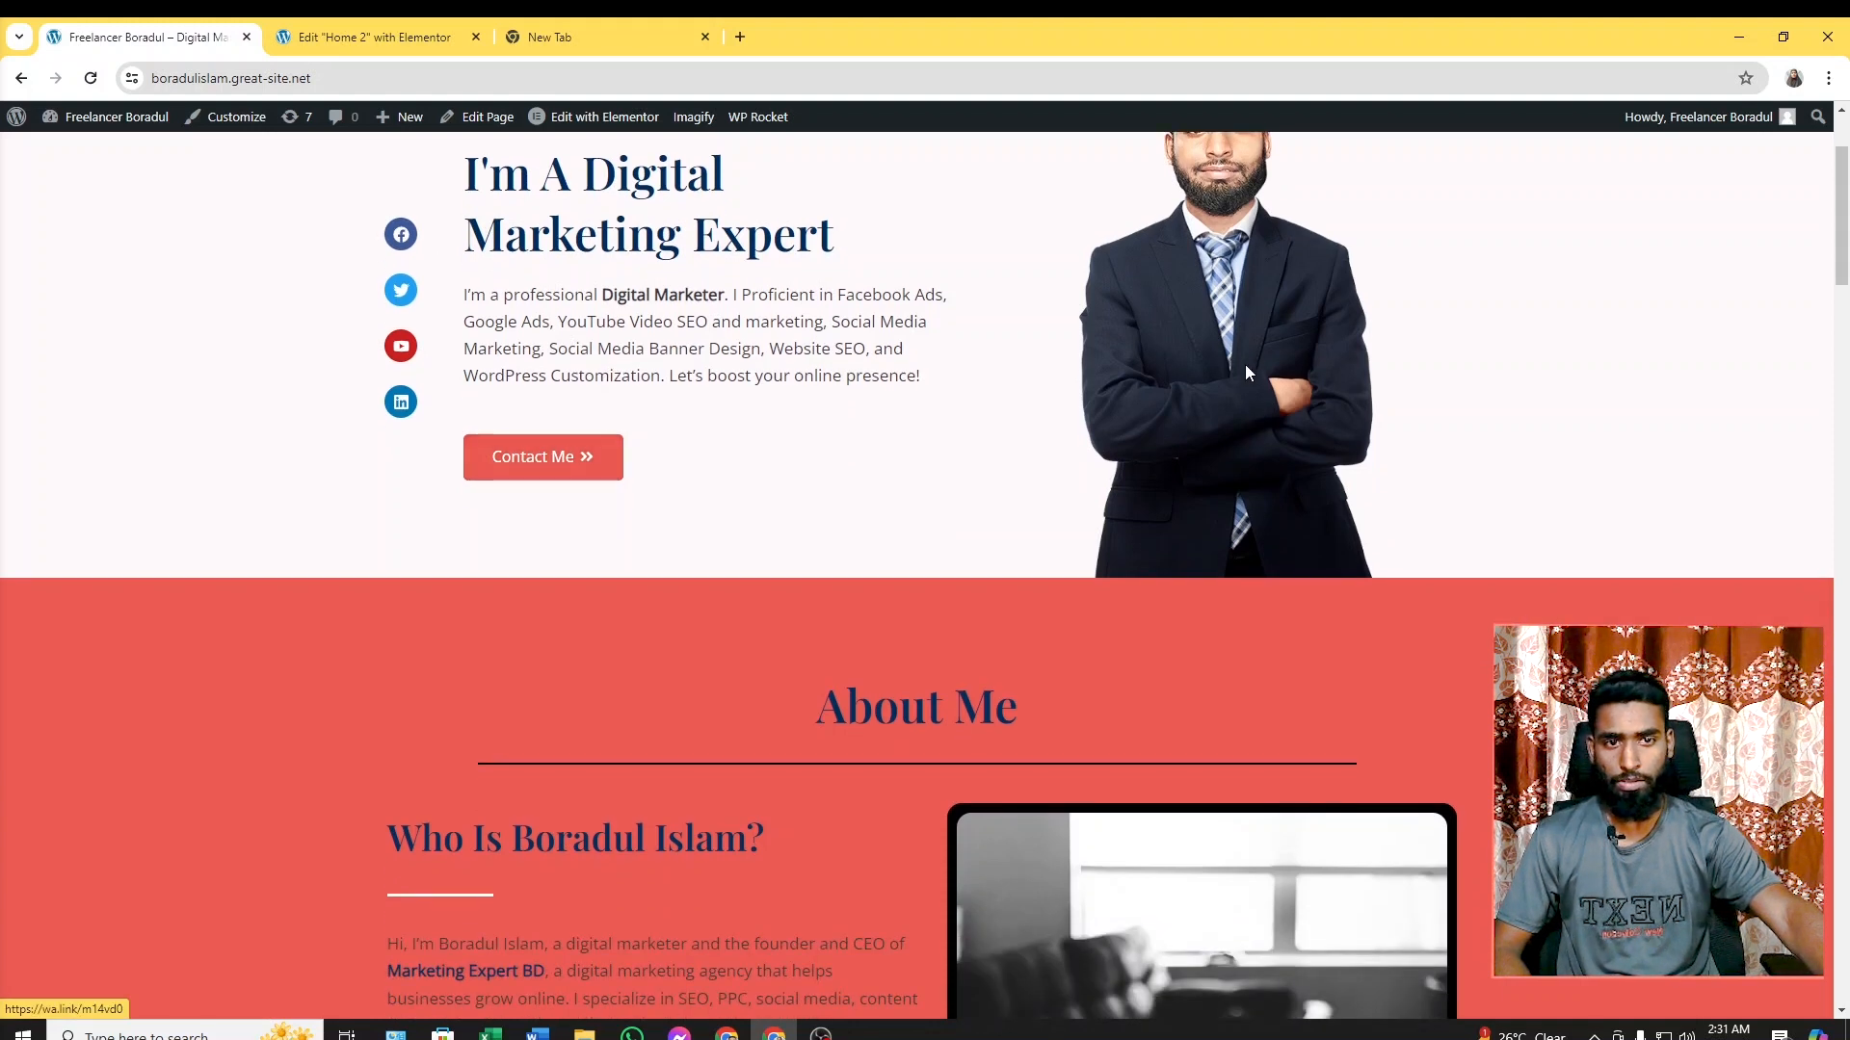
scroll(1246, 361, down, 3)
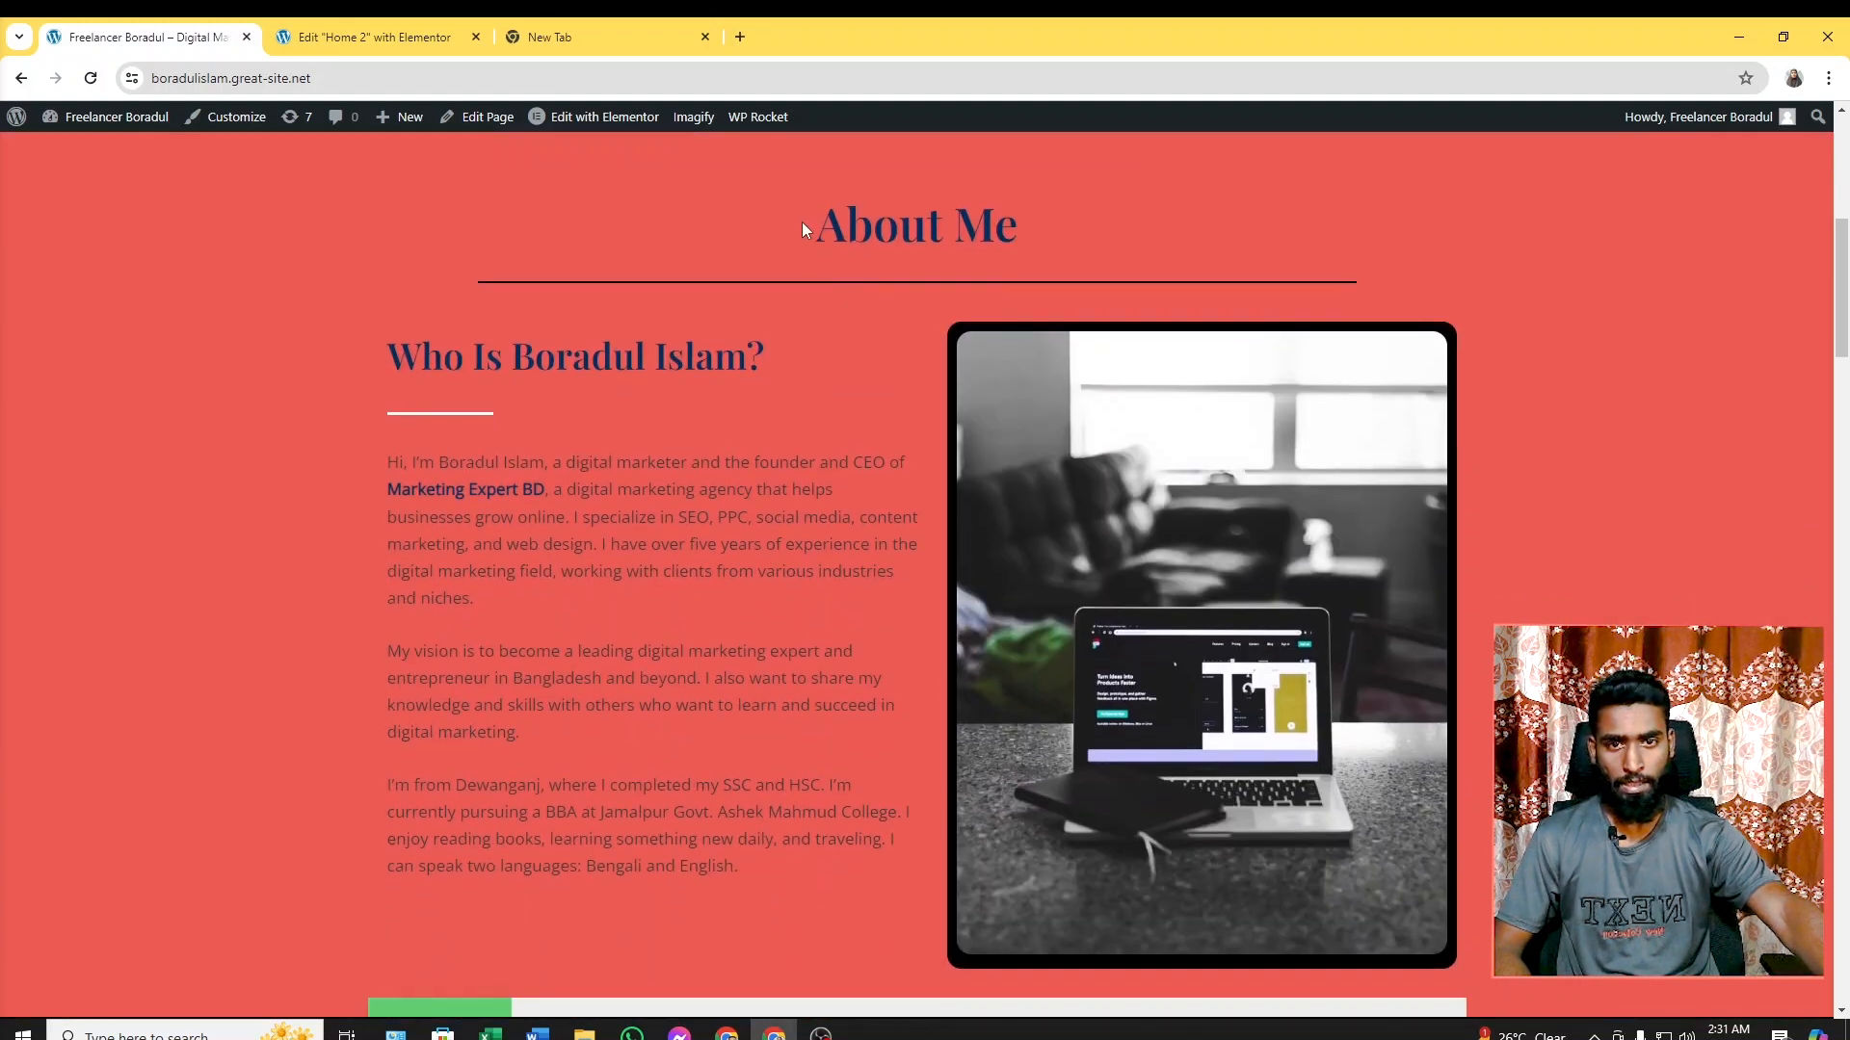
scroll(553, 406, down, 2)
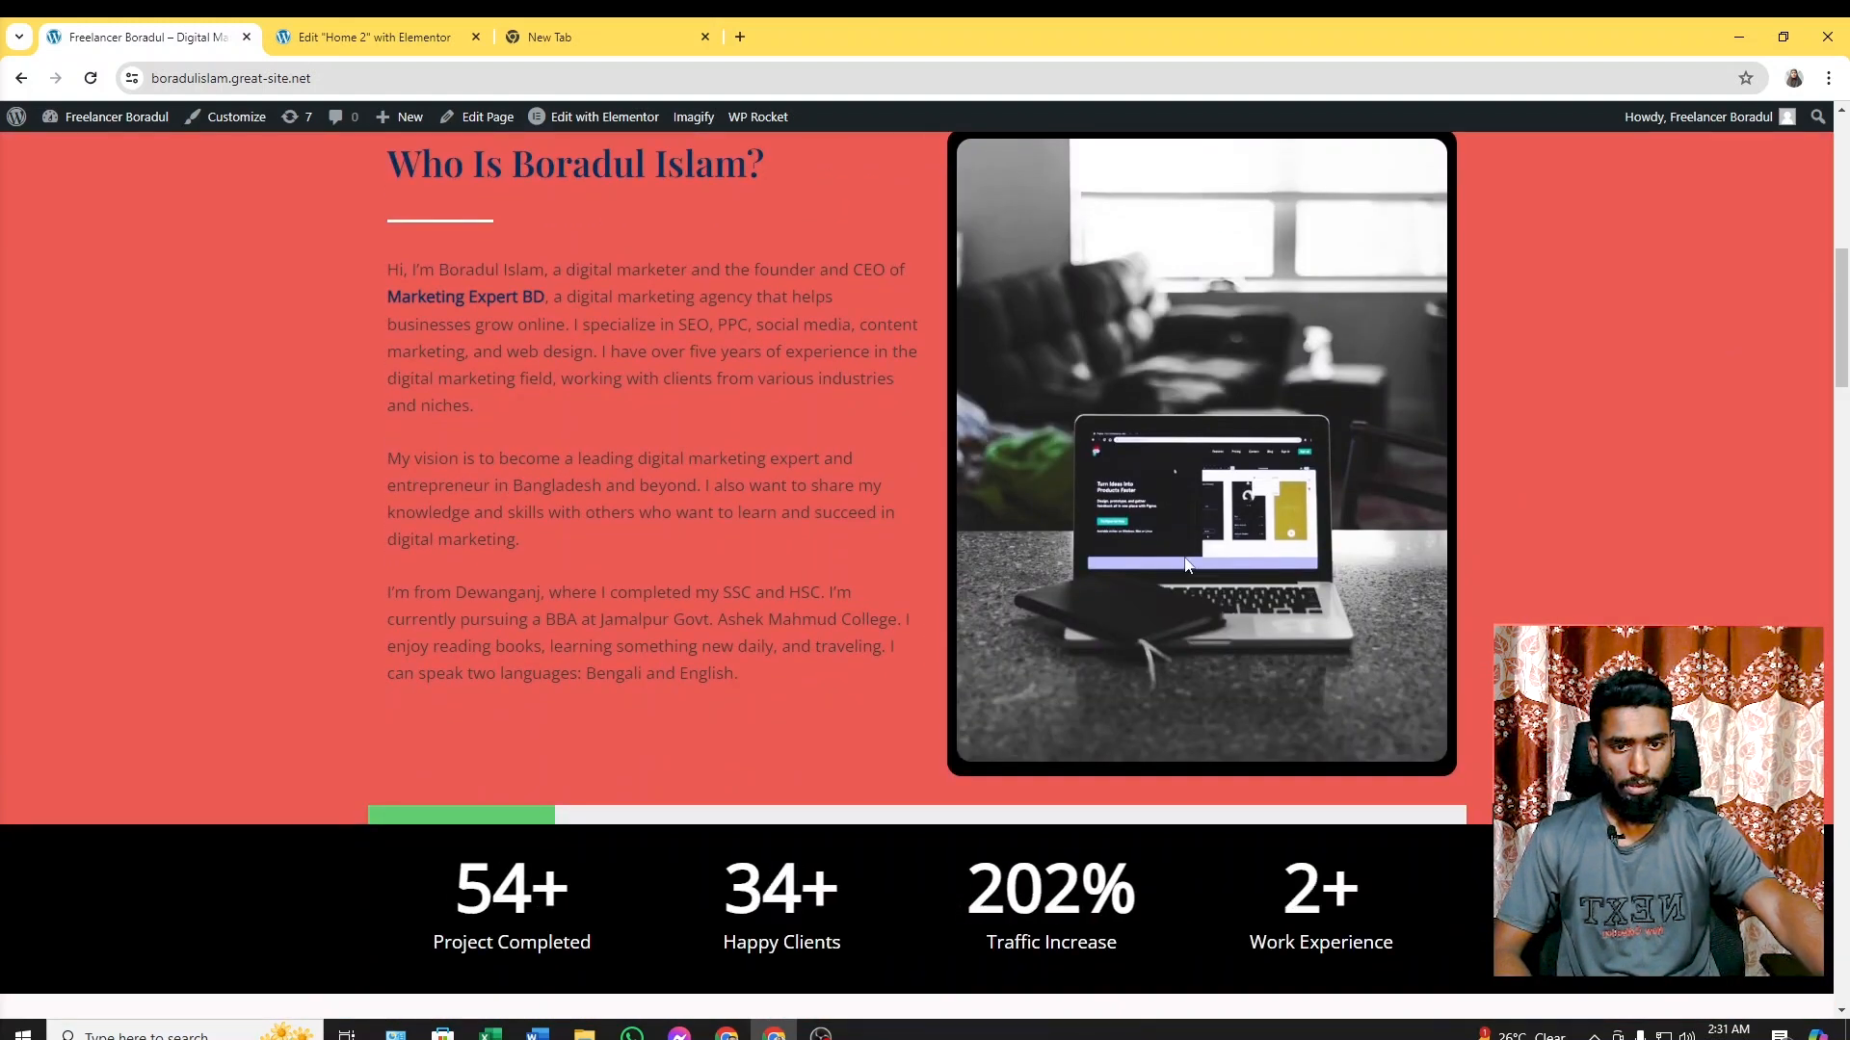
scroll(615, 744, down, 2)
scroll(446, 744, down, 2)
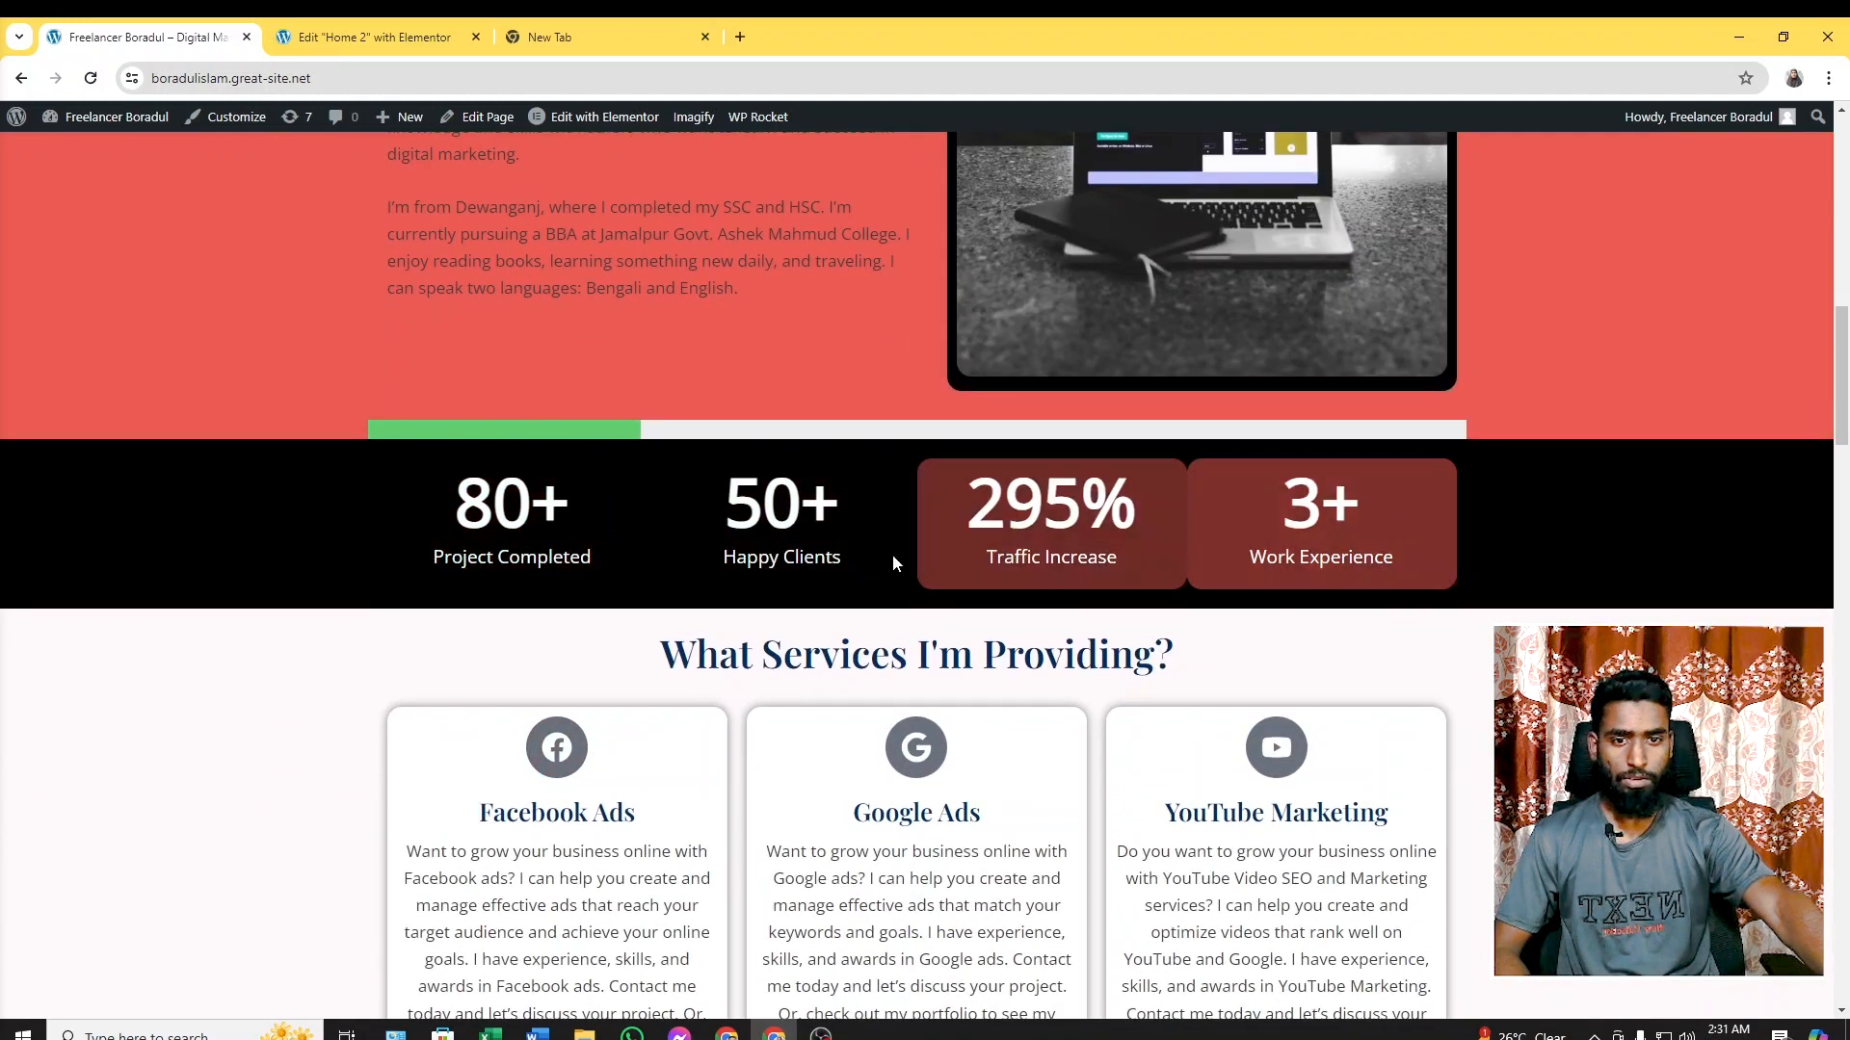
Examine the Home page's service cards and the Working Process section
scroll(1153, 528, down, 3)
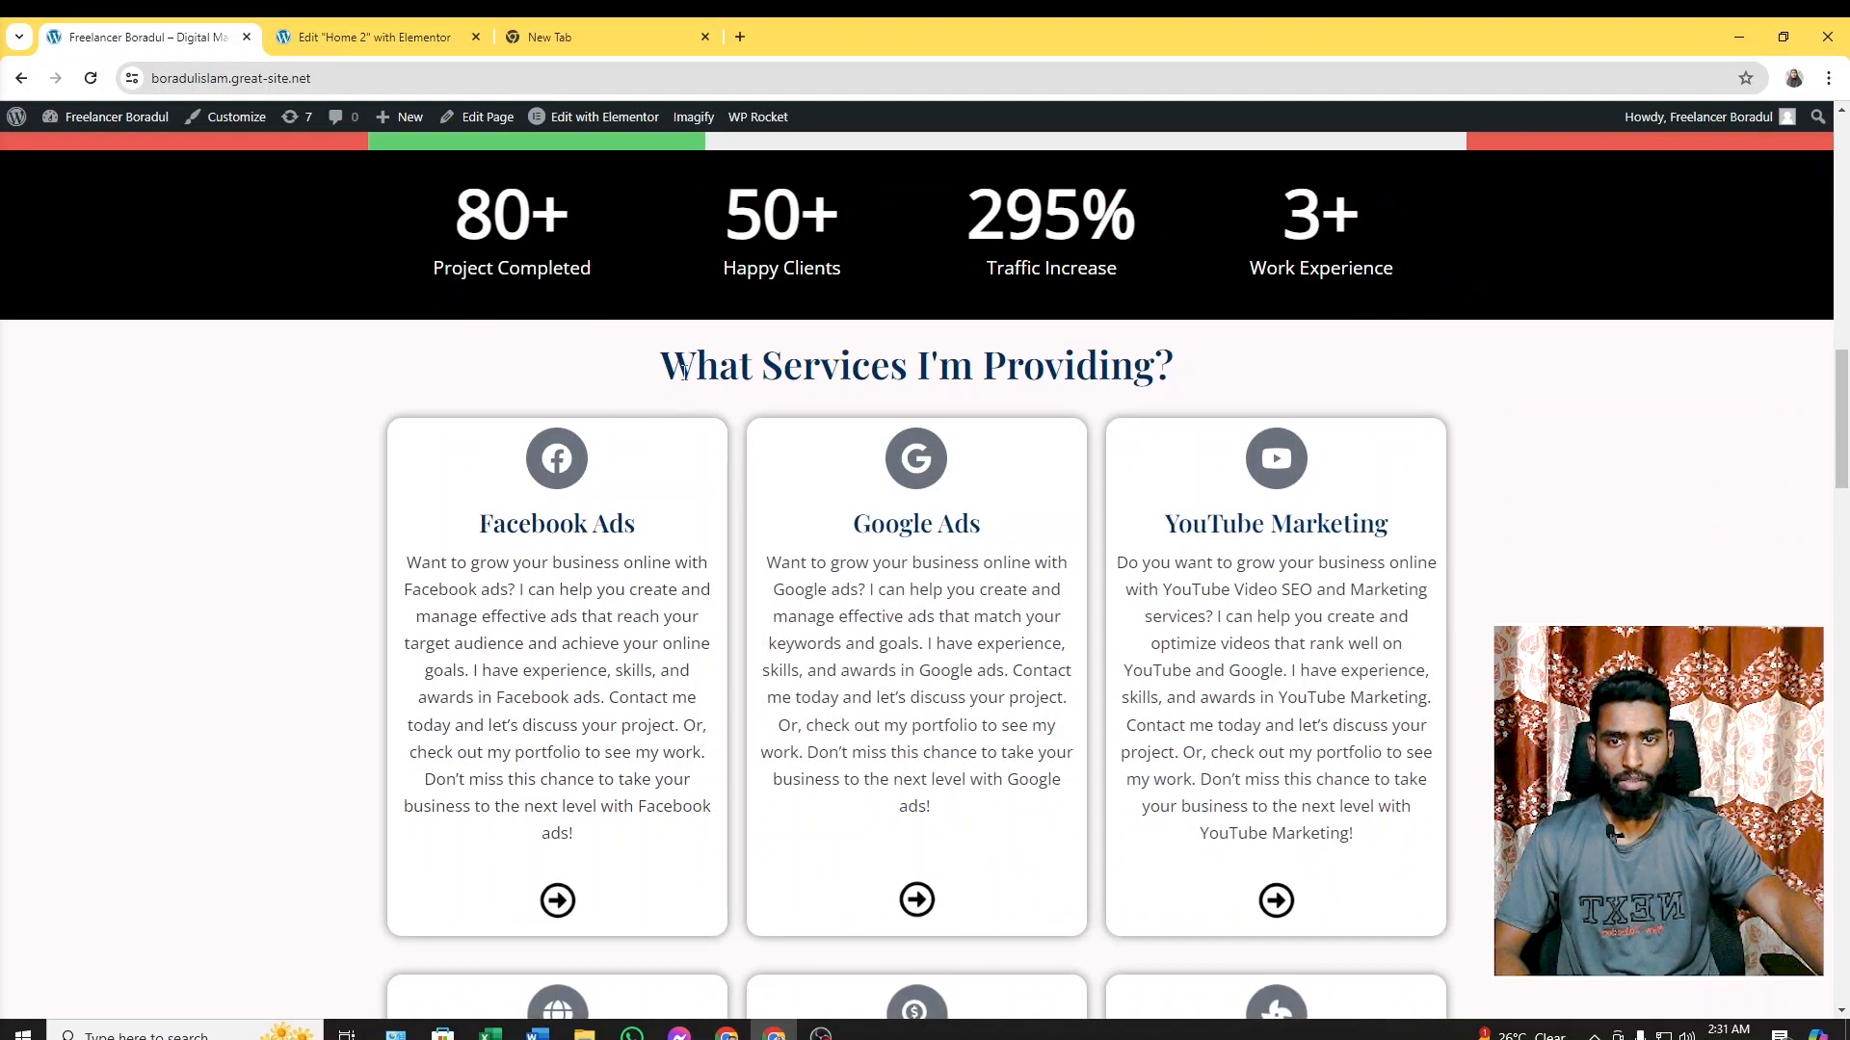
scroll(1191, 332, down, 5)
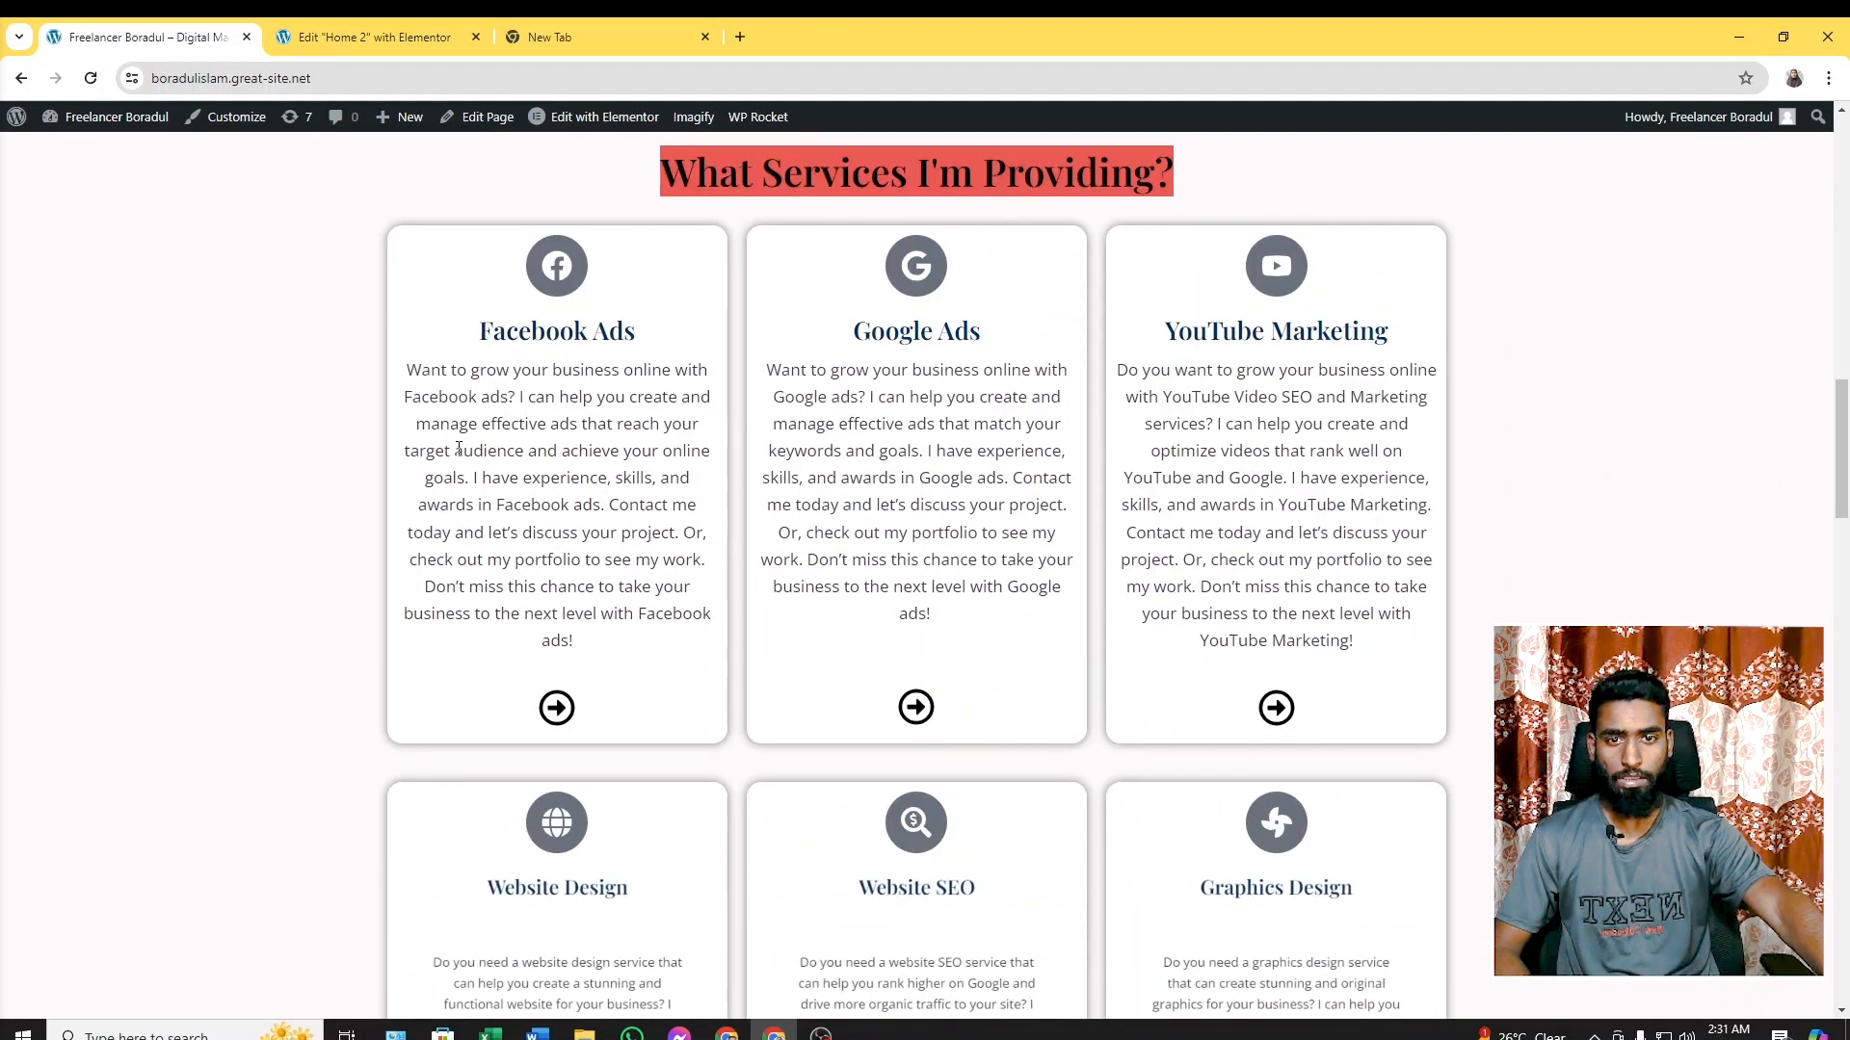
scroll(1092, 616, down, 6)
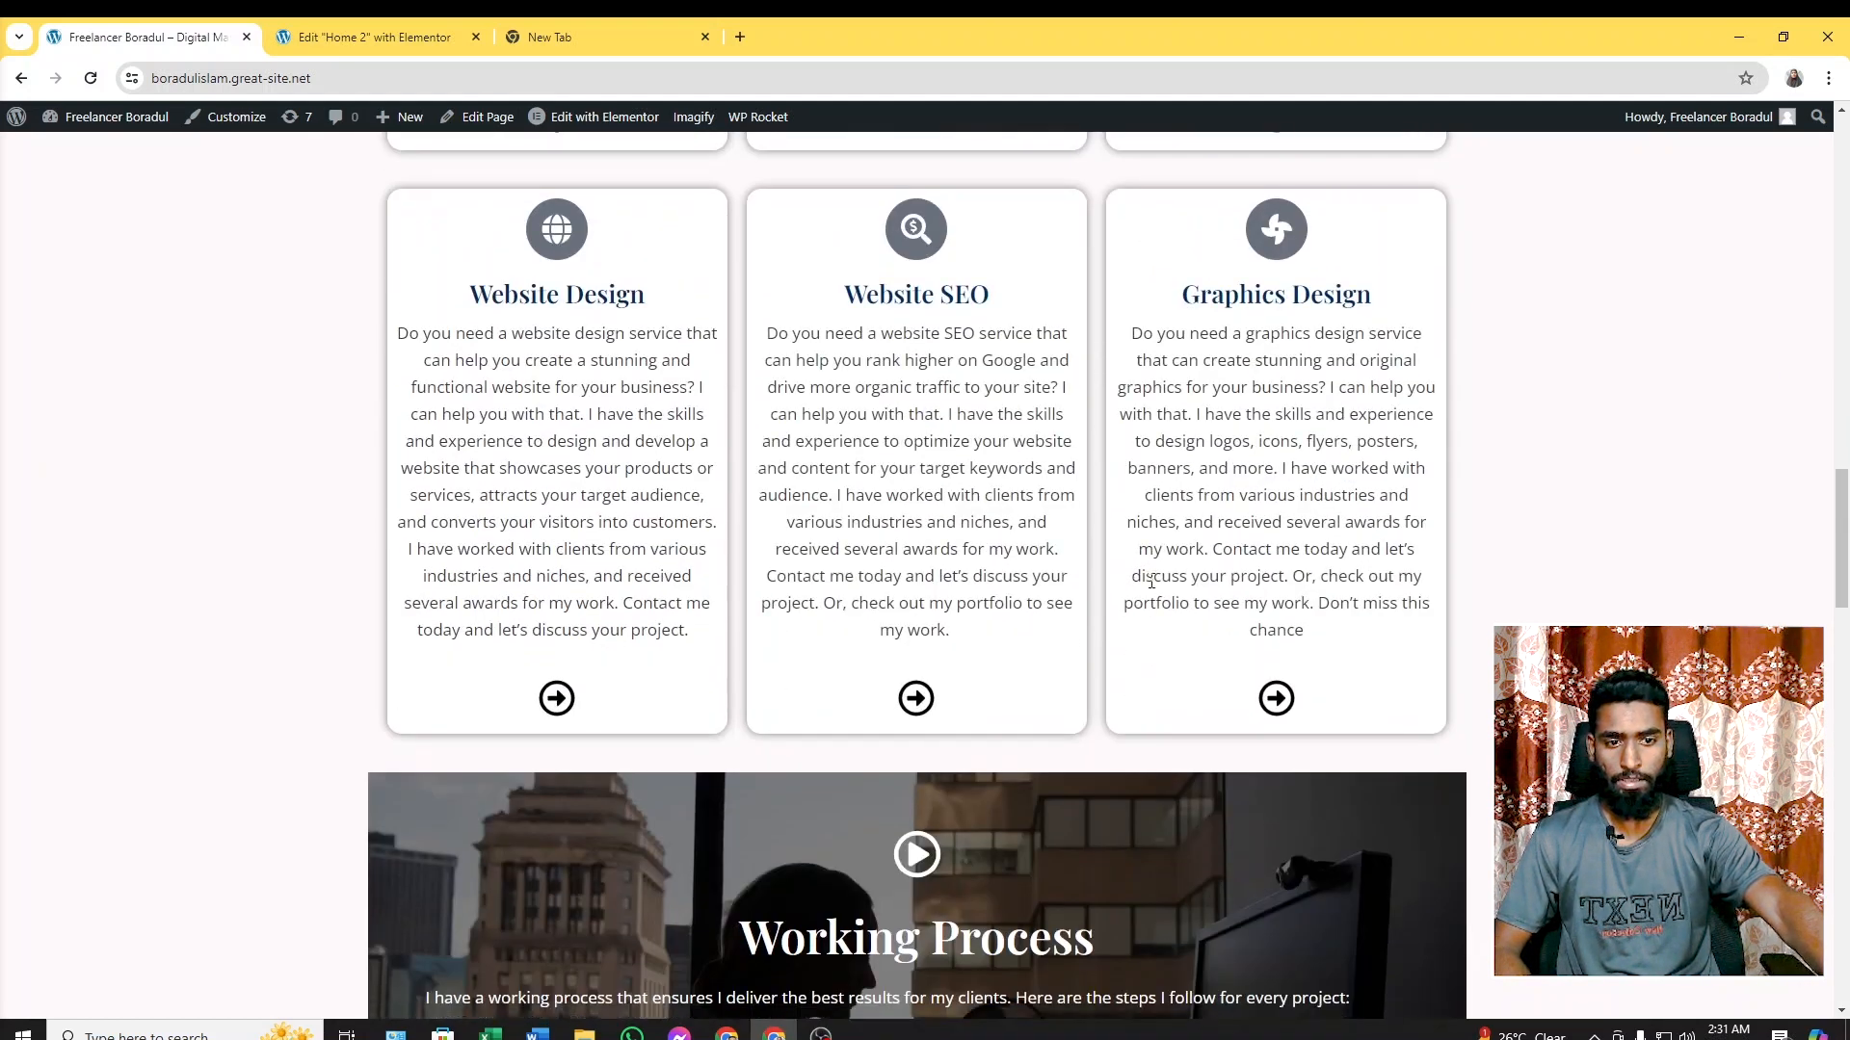
scroll(1127, 424, down, 4)
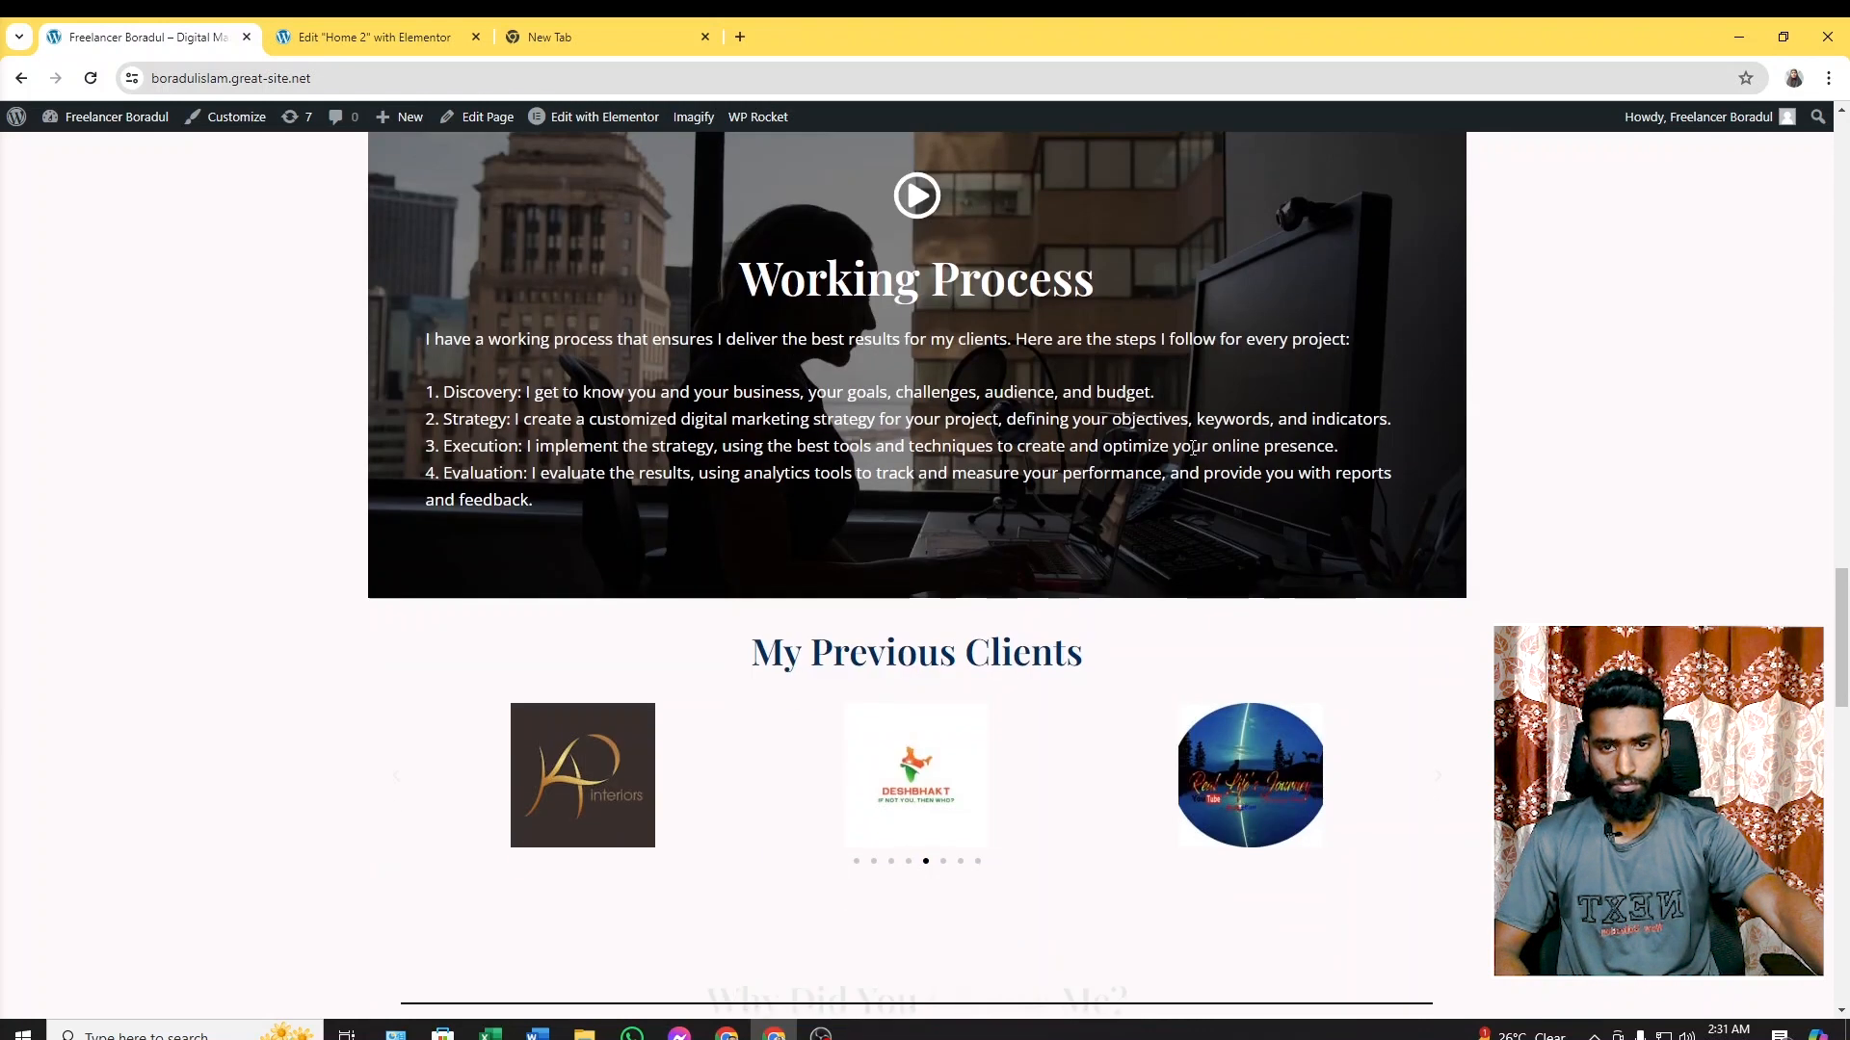
scroll(829, 423, up, 3)
Examine the My Previous Clients carousel and the Why Did You Choose Me section, highlighting both headings
scroll(766, 444, down, 5)
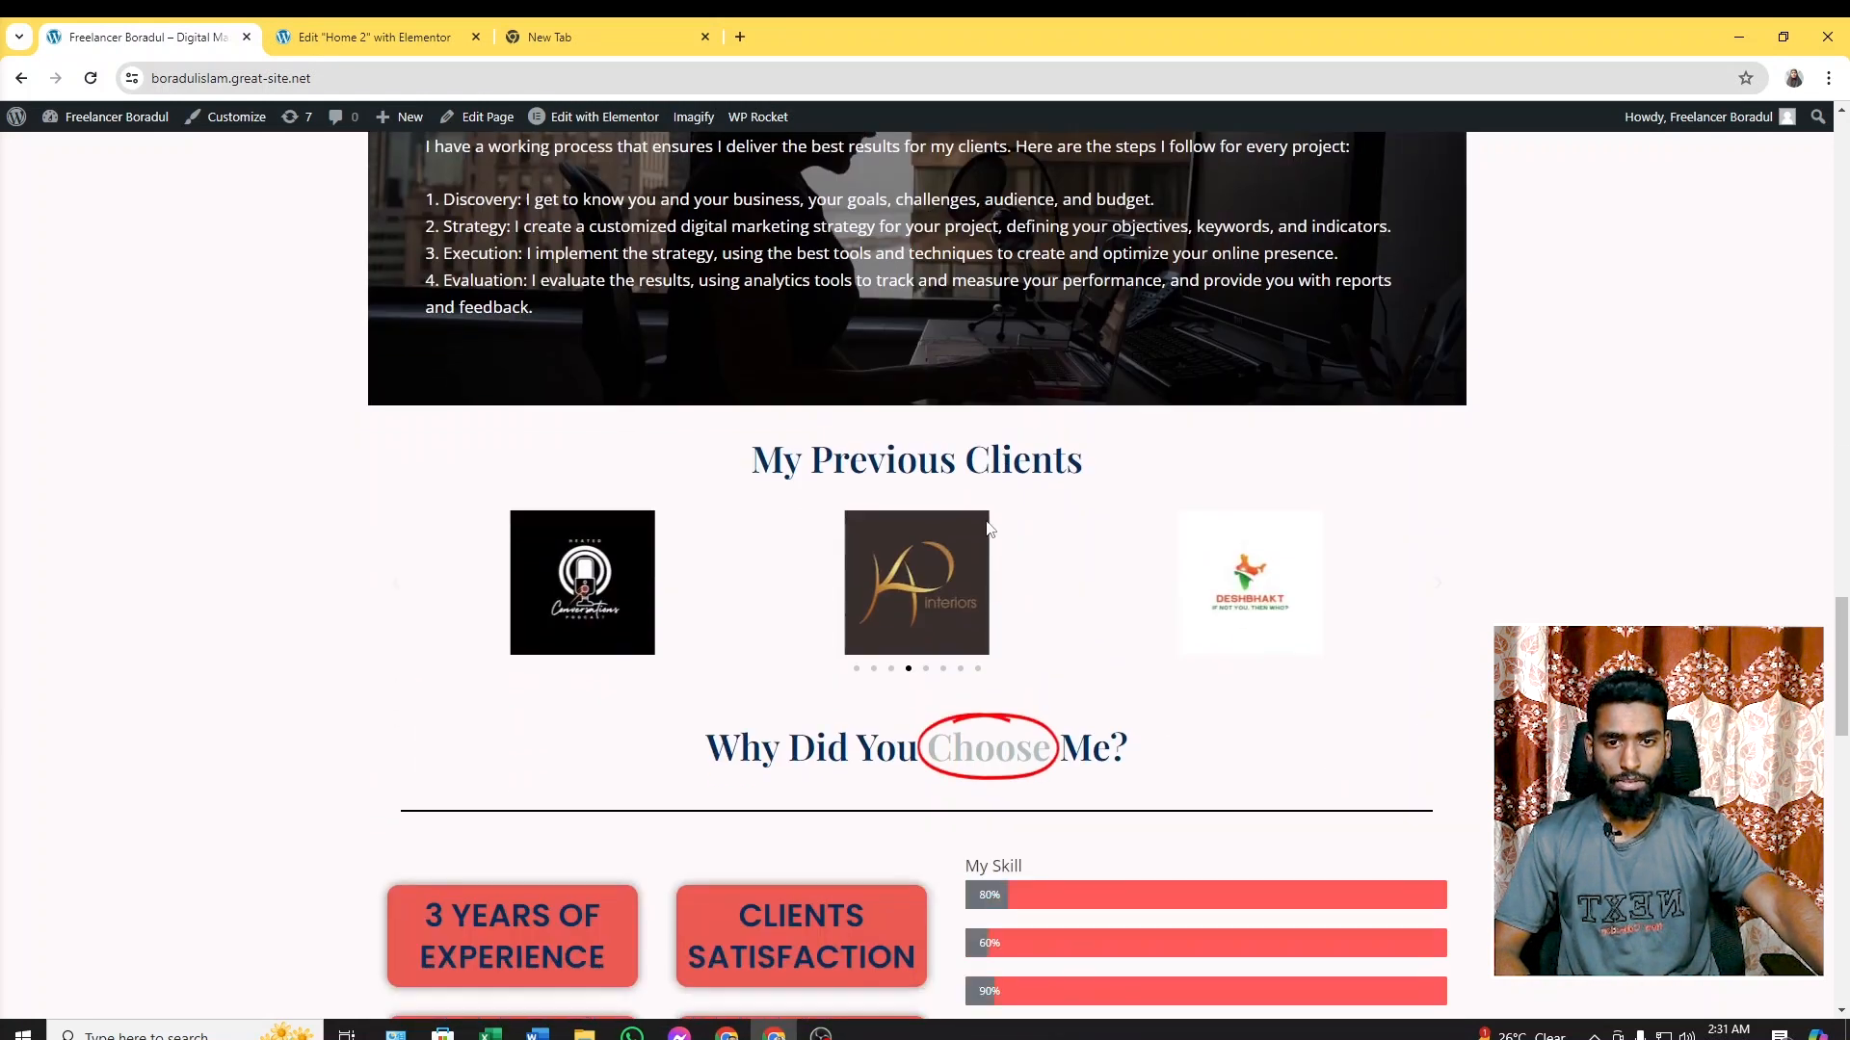
drag(748, 463, 1156, 479)
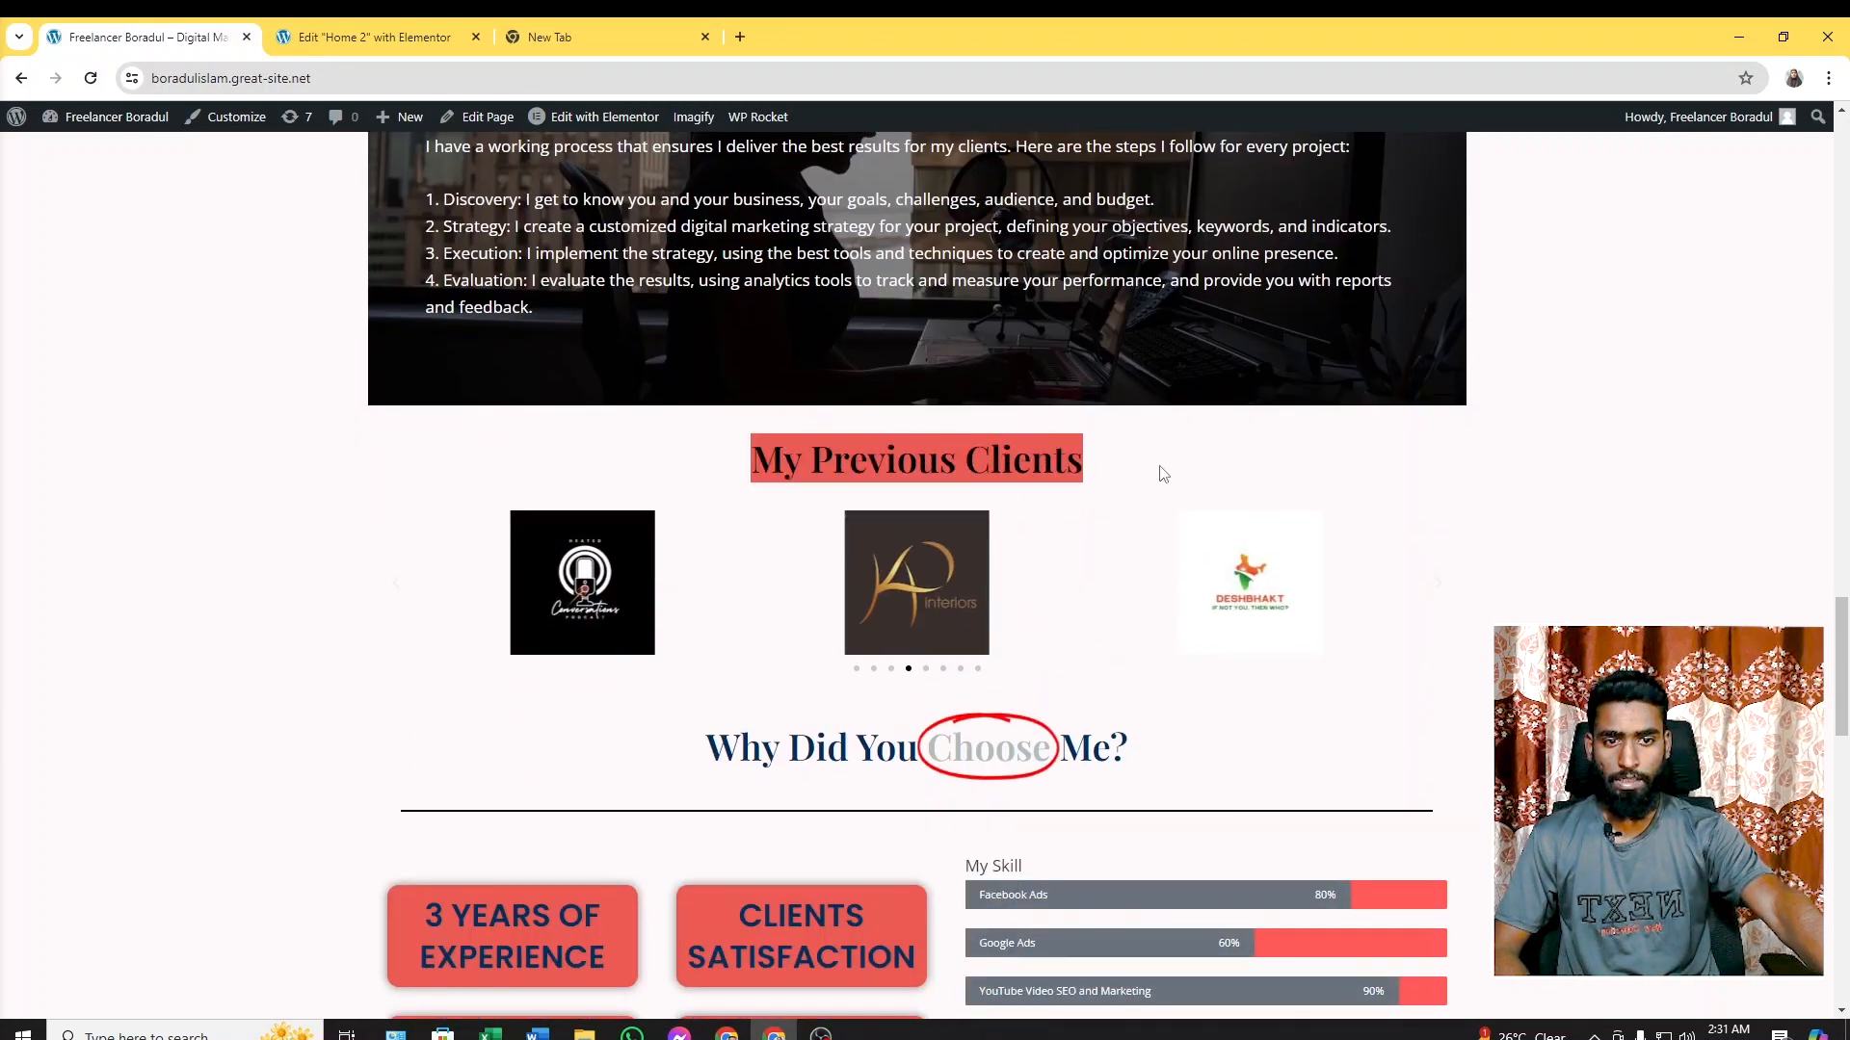
click(1160, 472)
scroll(1162, 472, down, 3)
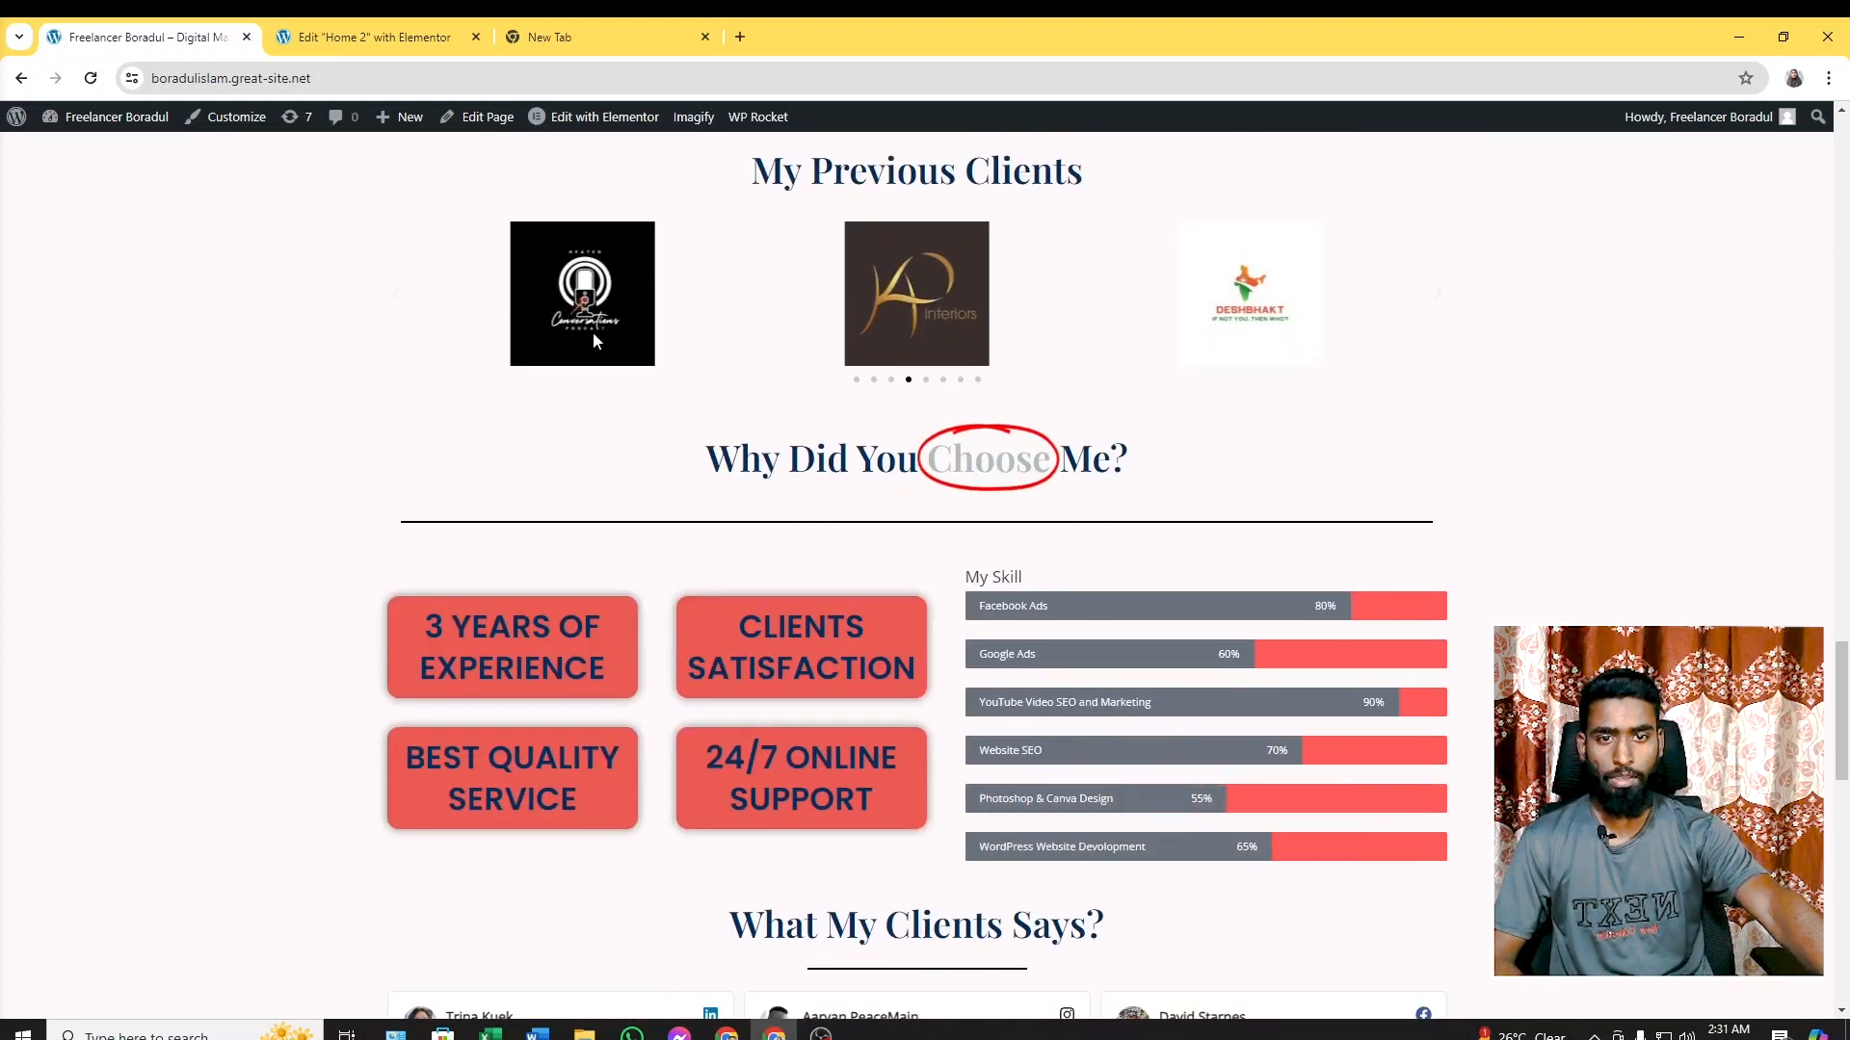
scroll(1187, 429, down, 2)
drag(703, 268, 1138, 283)
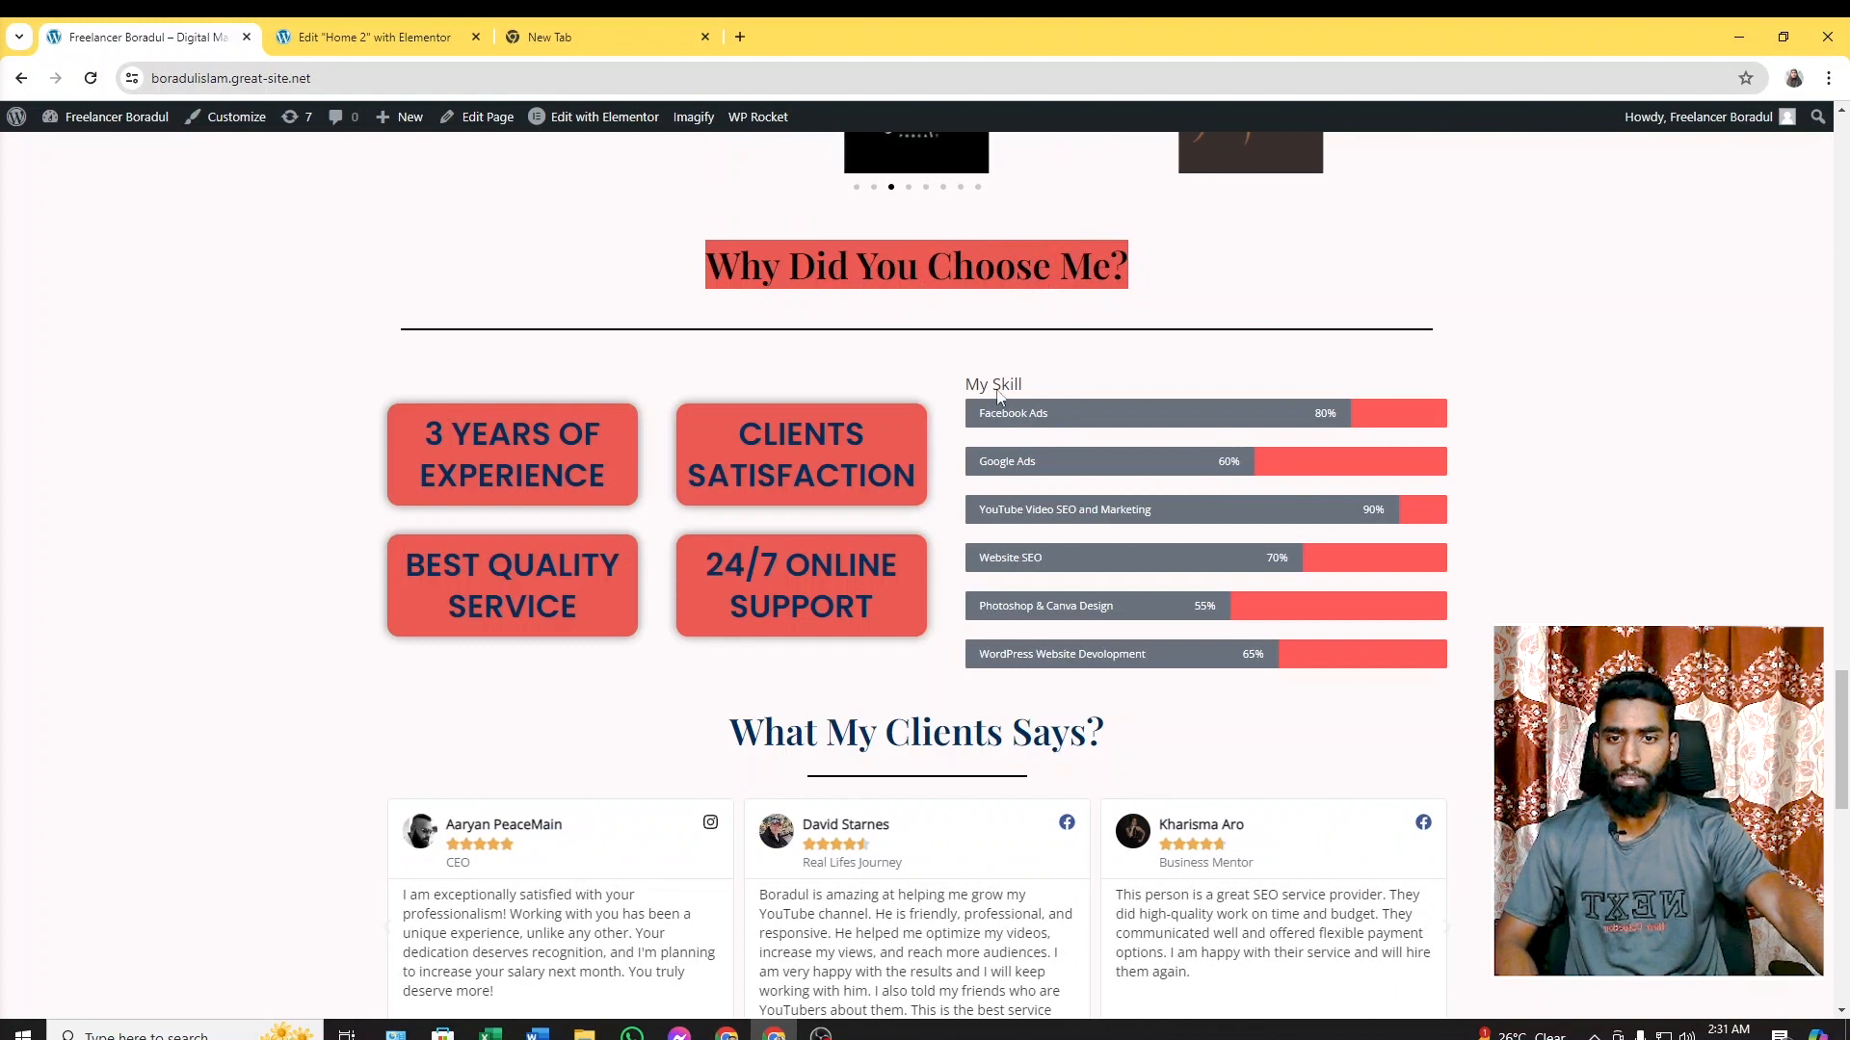
Examine the skill bars and the What My Clients Says testimonials, highlighting the testimonials heading
scroll(1137, 527, down, 4)
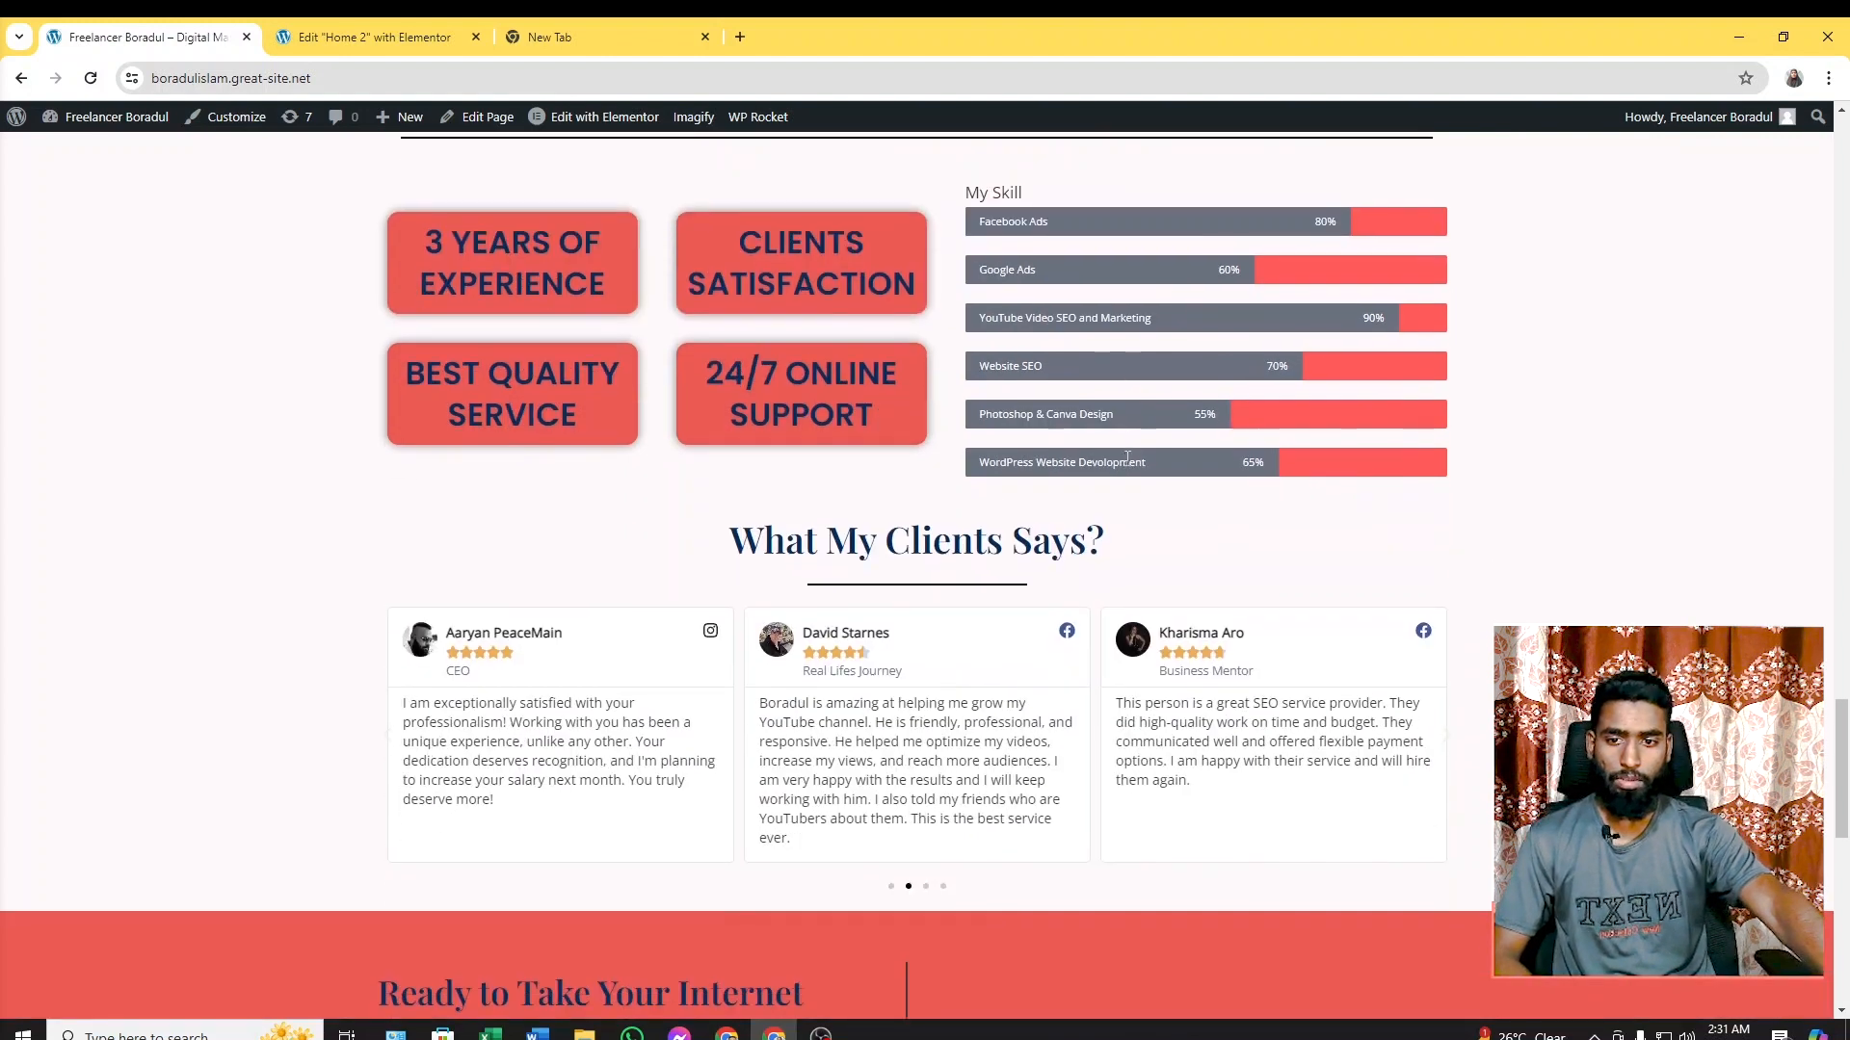
drag(734, 339, 1205, 364)
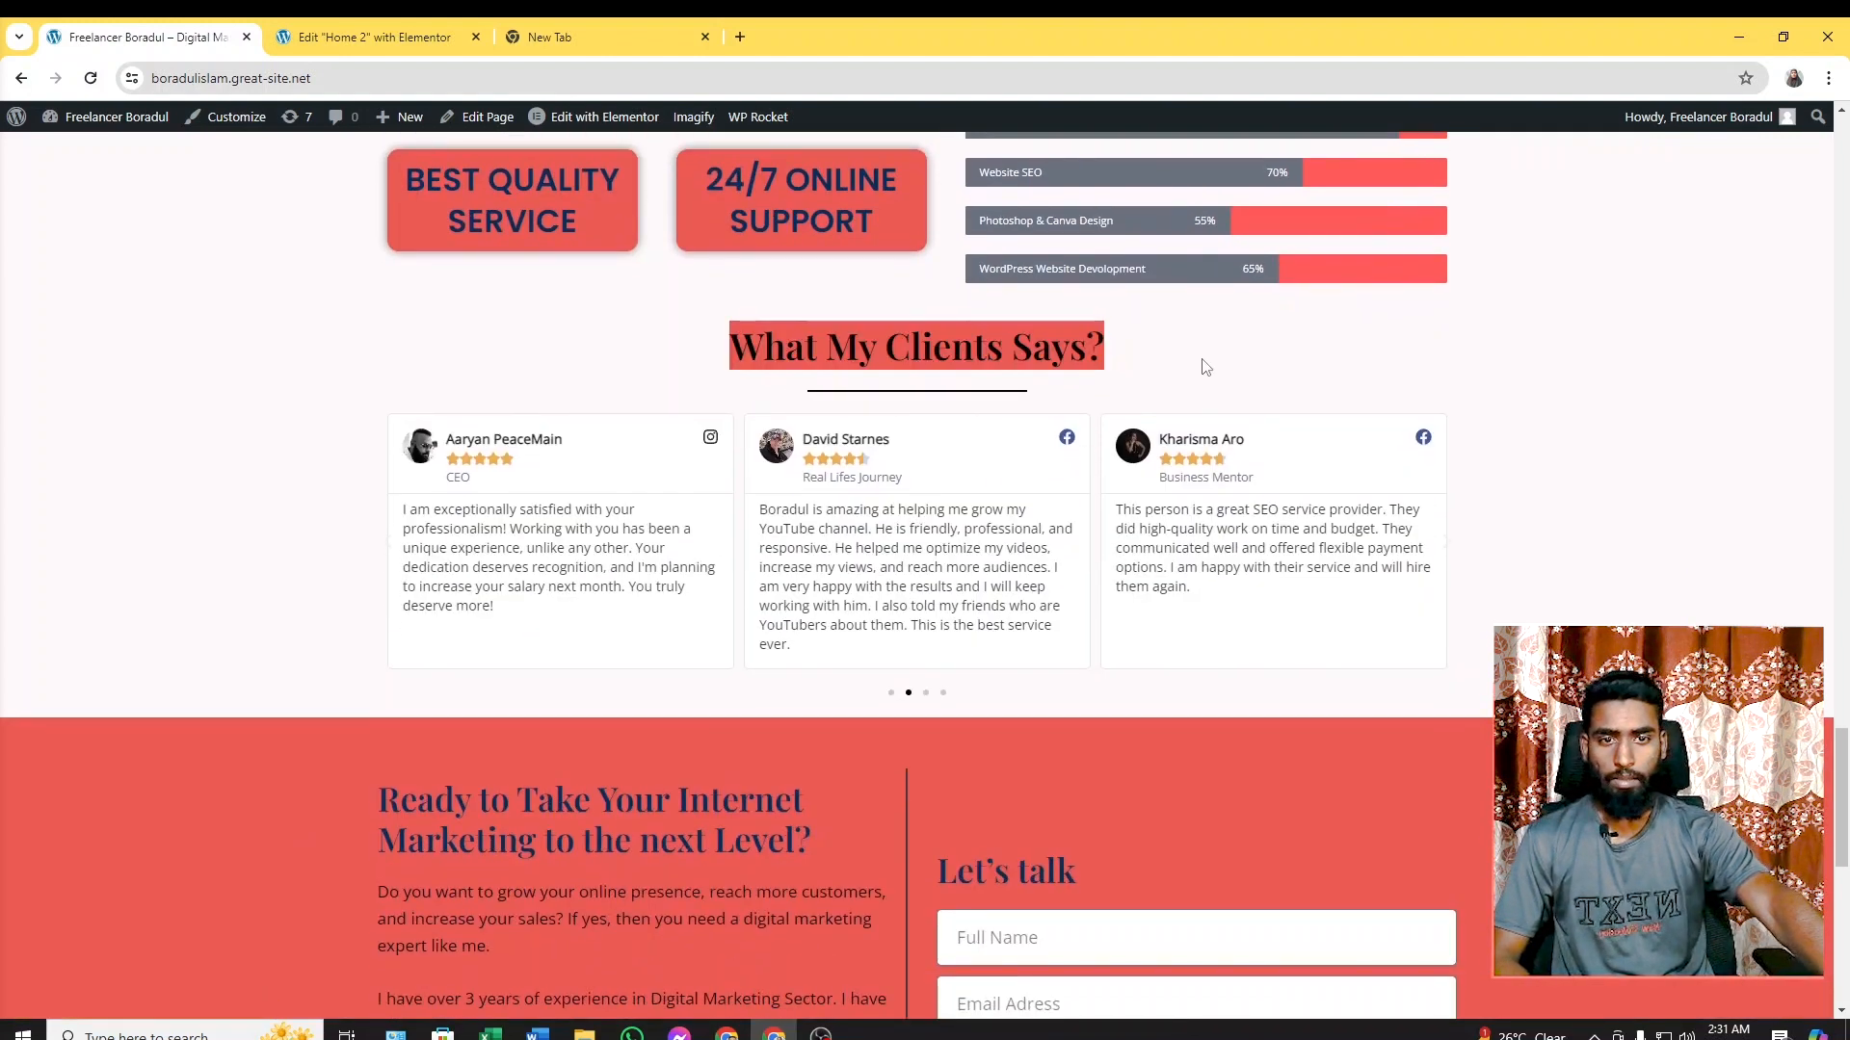
click(1232, 348)
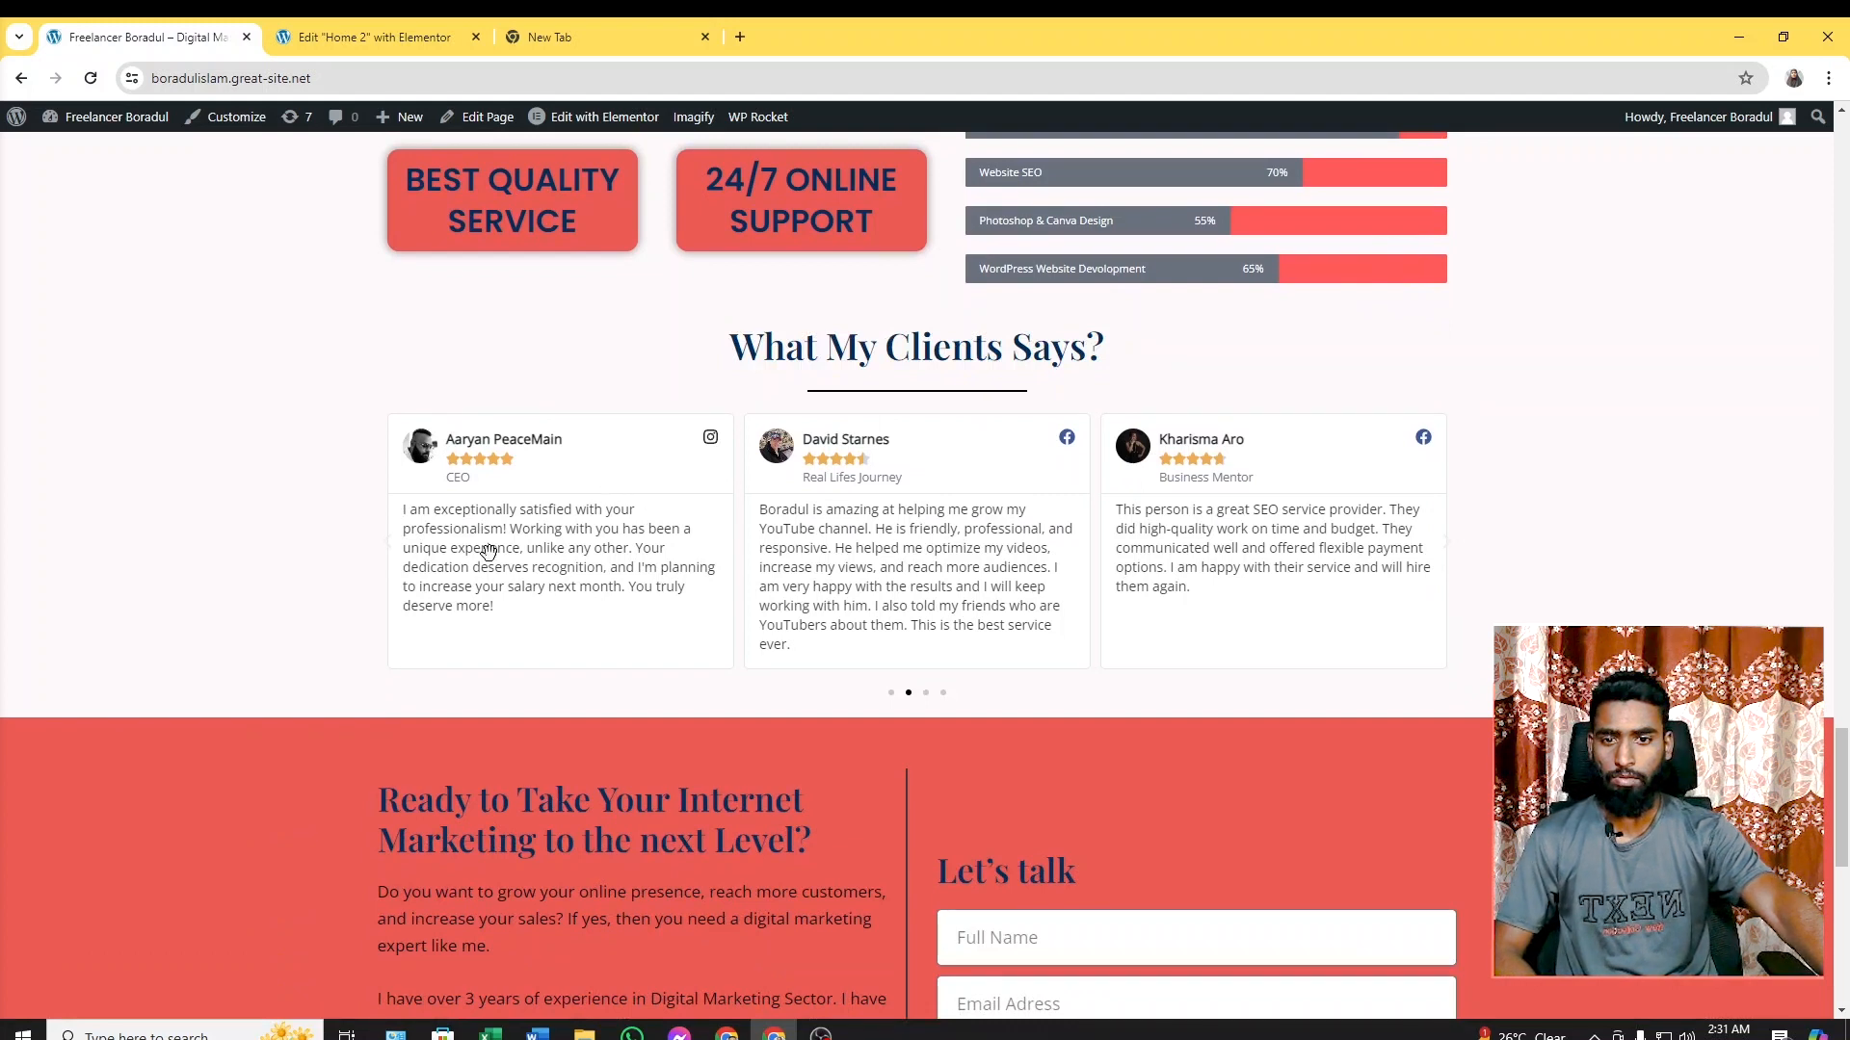
scroll(723, 540, down, 1)
scroll(710, 505, up, 1)
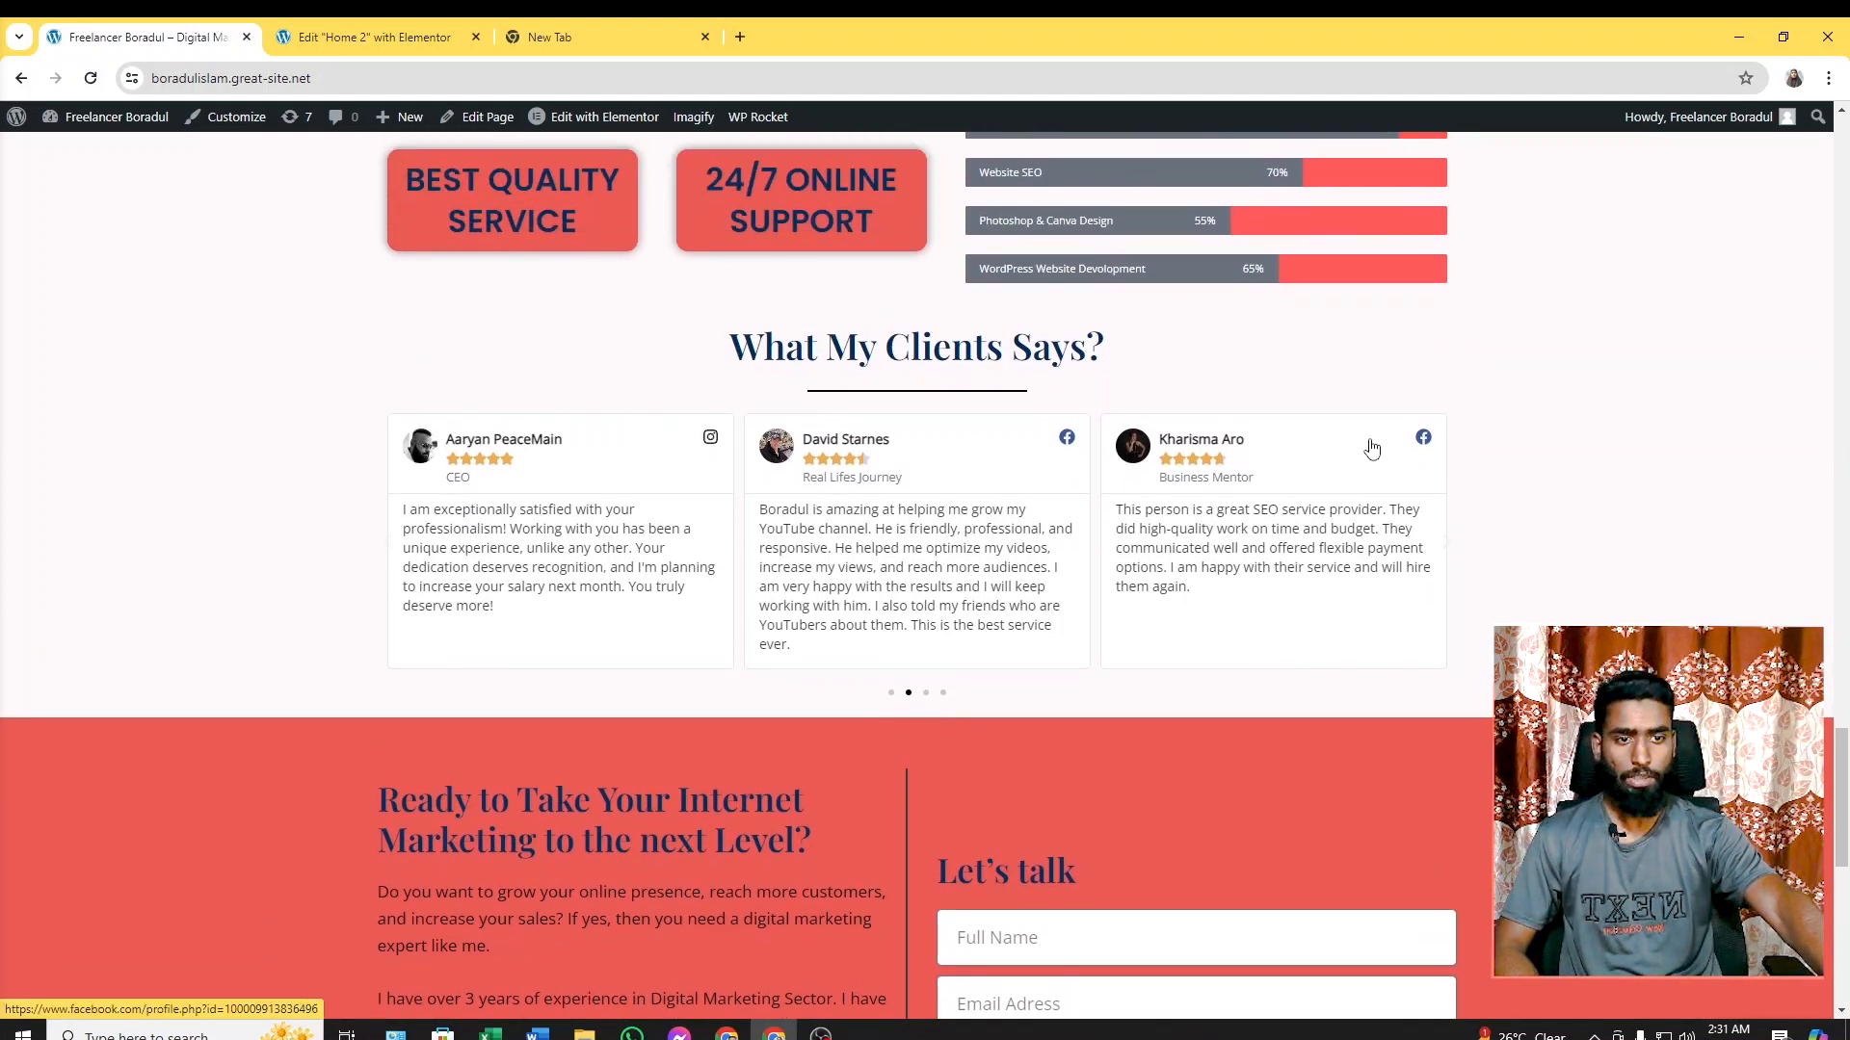
Examine the Home page's call-to-action text, Let's talk form, map and footer, and return to the page start
scroll(607, 495, down, 4)
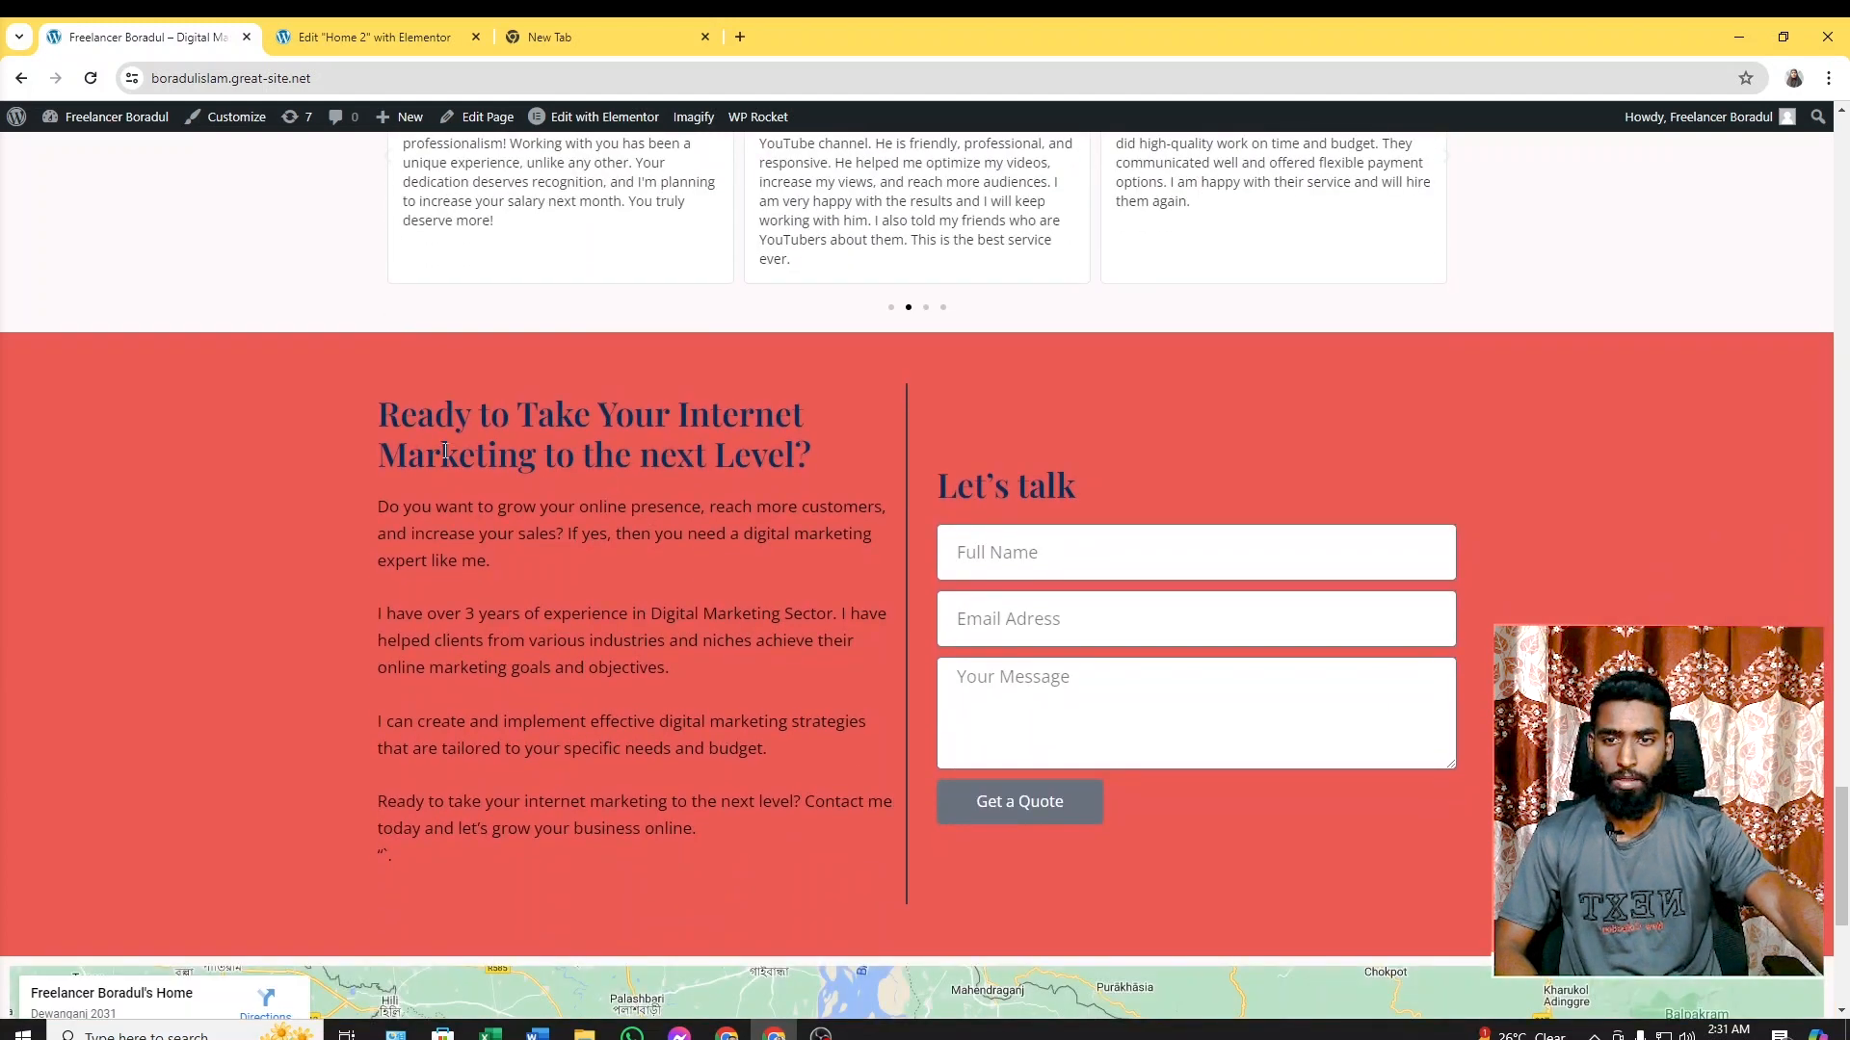
drag(378, 391, 975, 637)
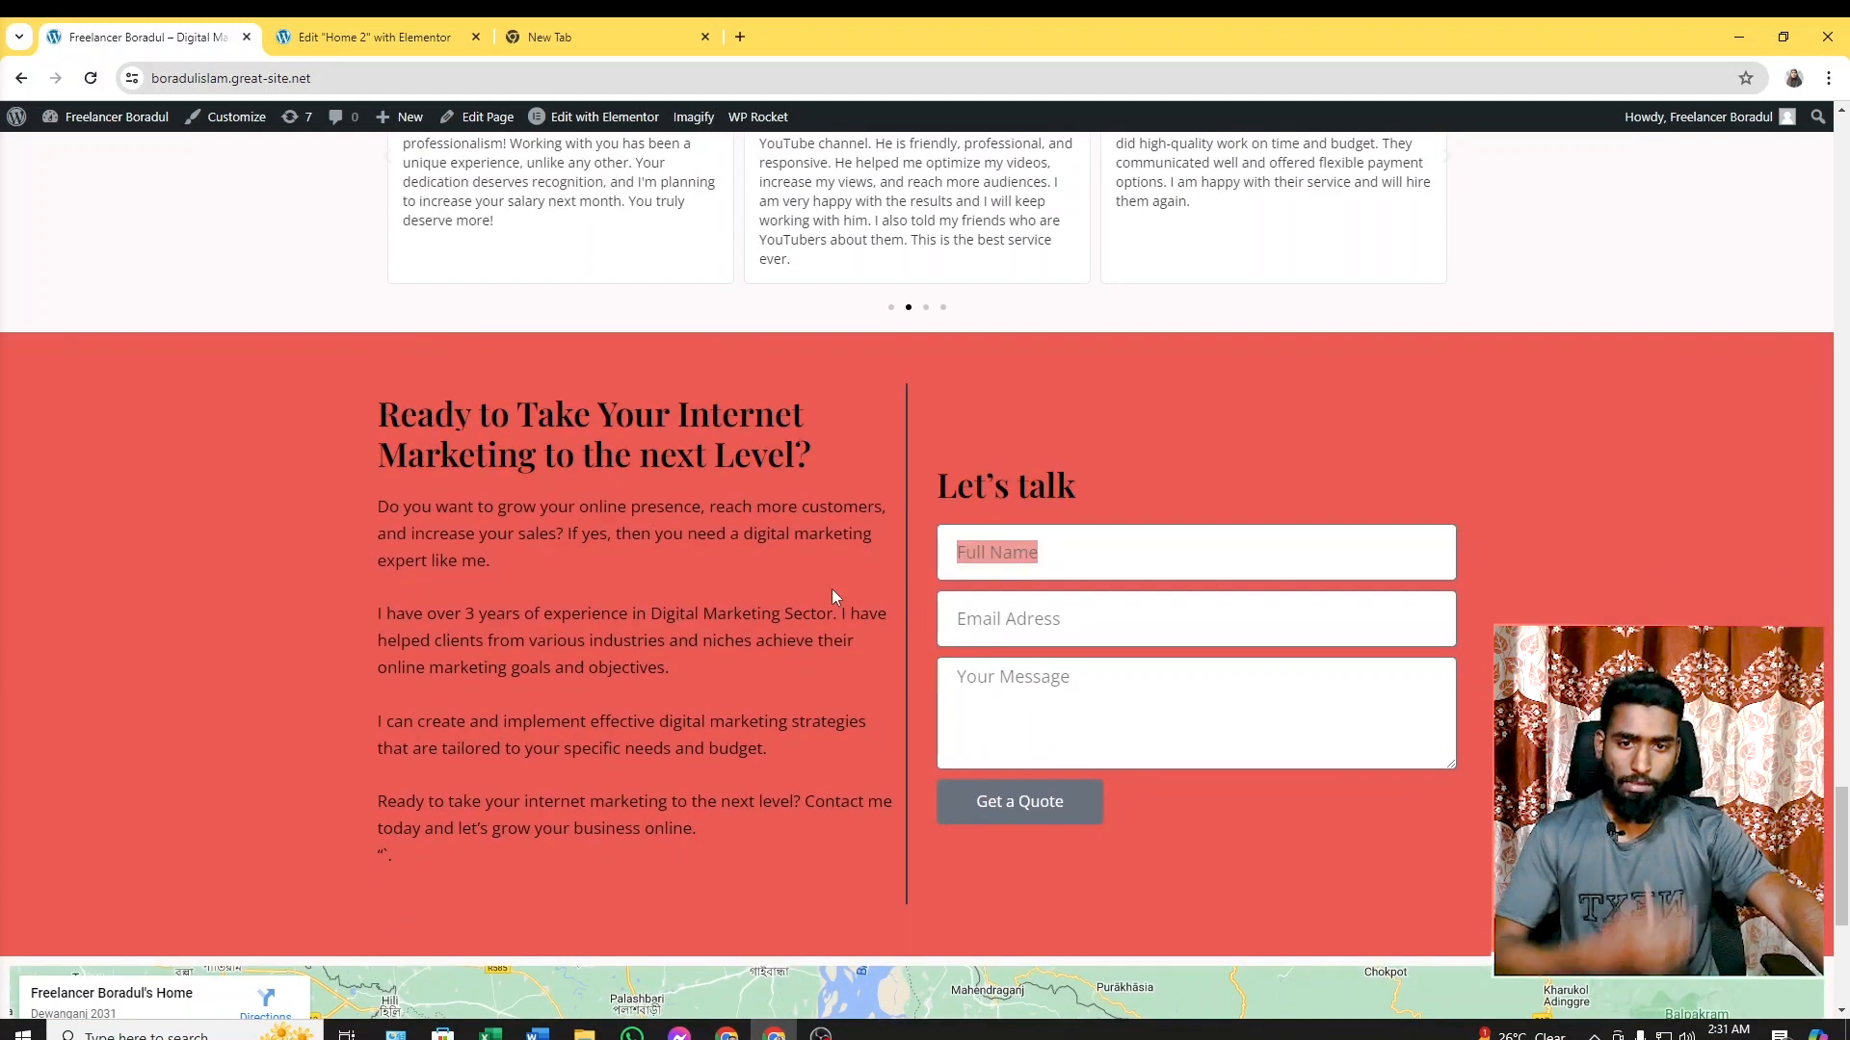
click(1253, 445)
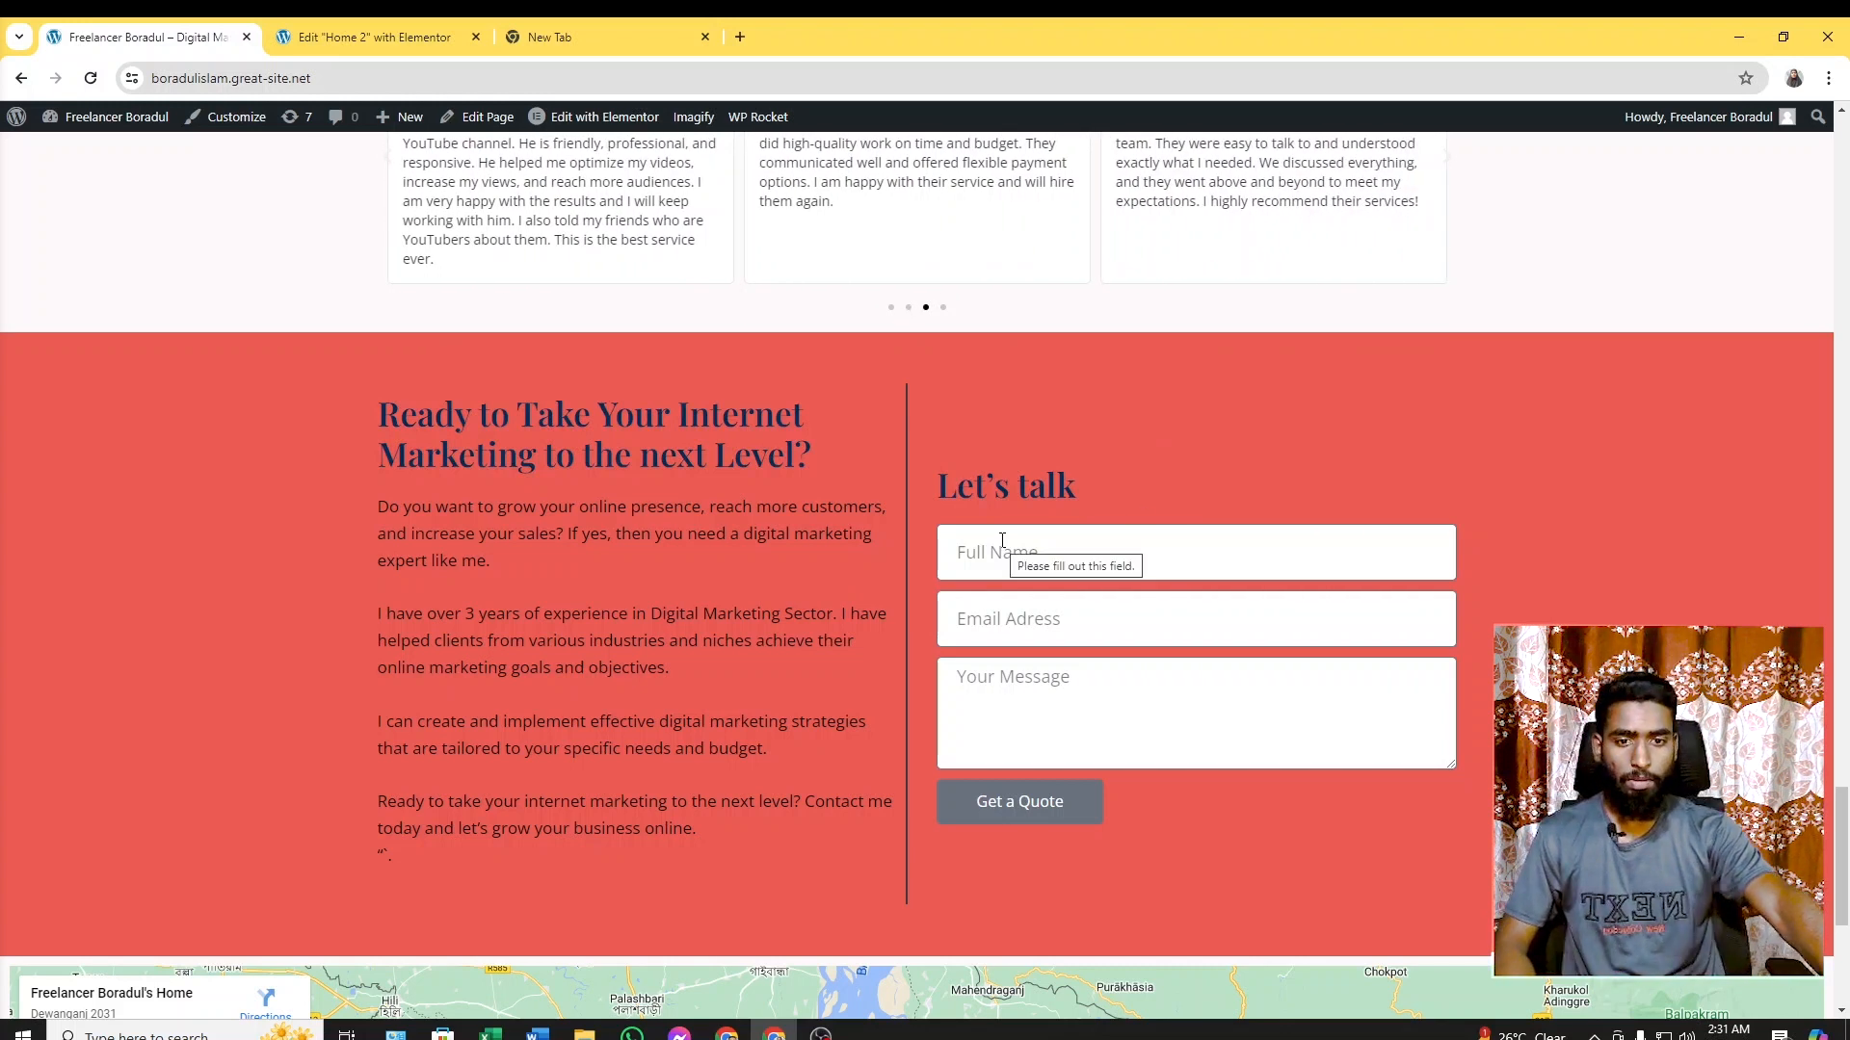
scroll(759, 669, down, 4)
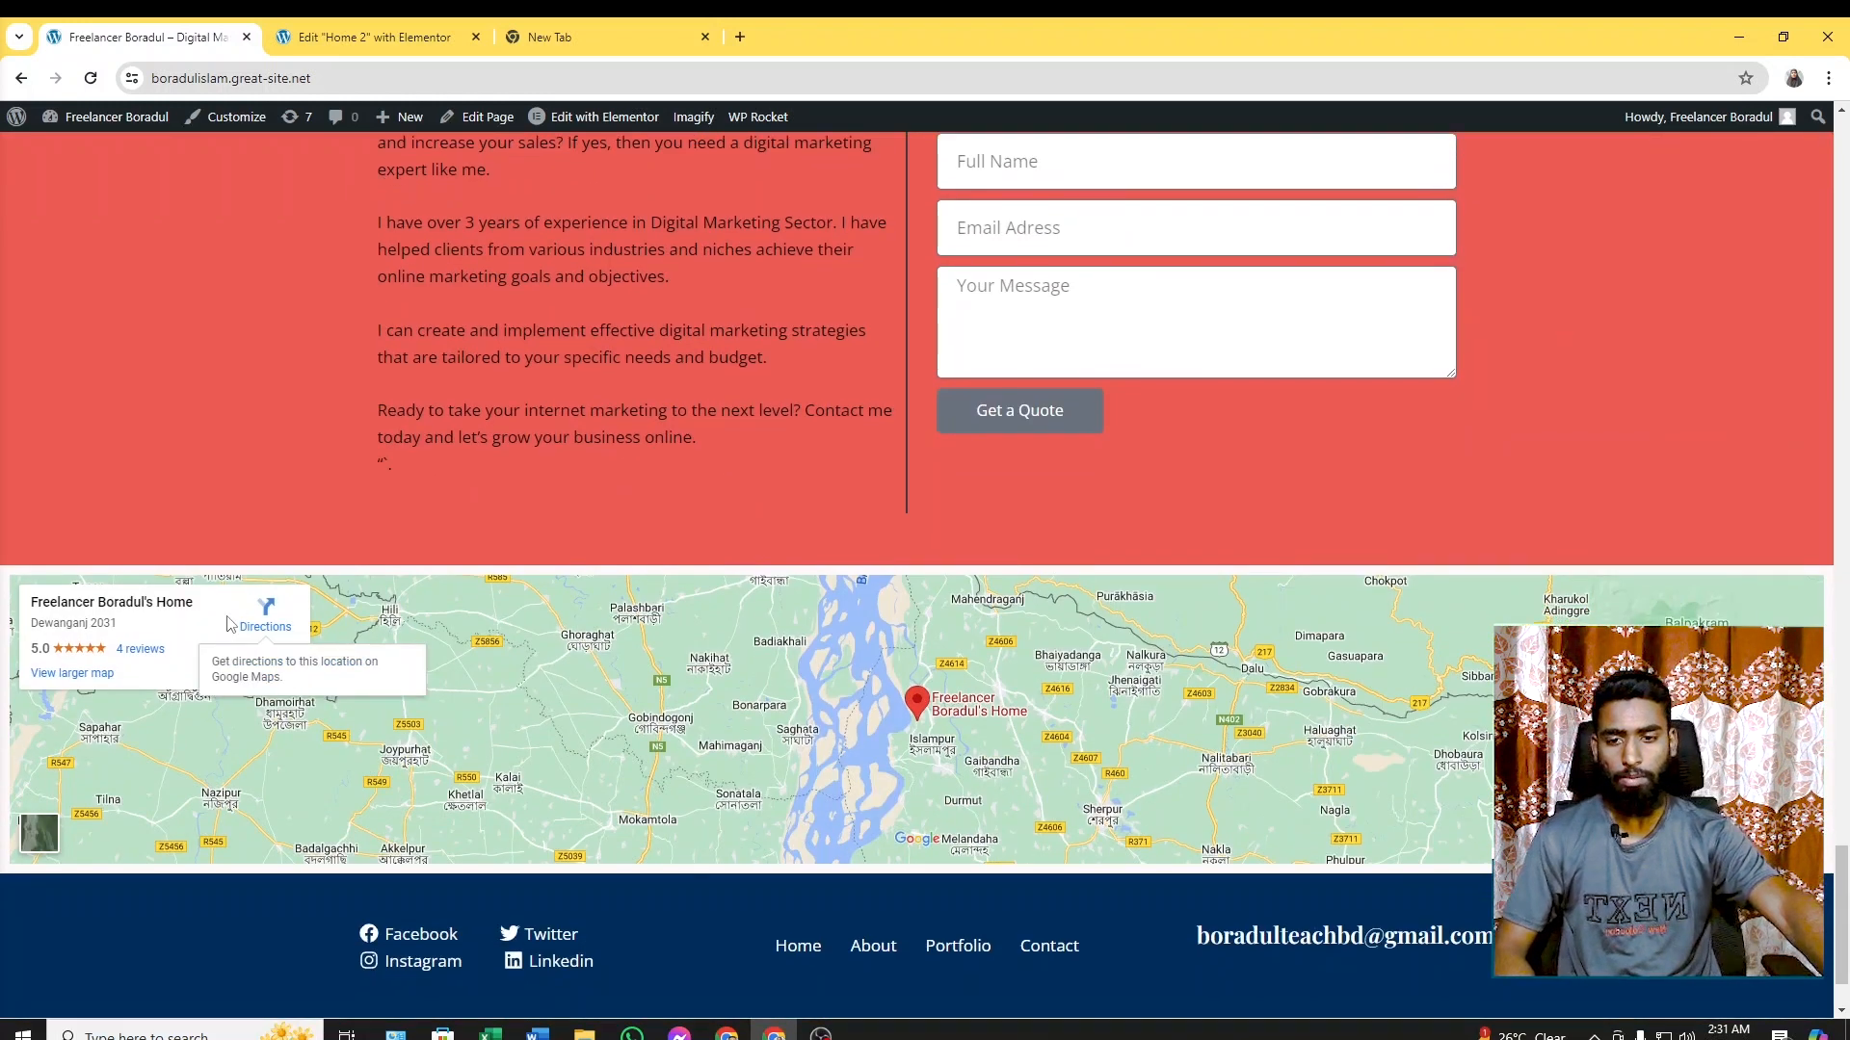
scroll(769, 658, down, 2)
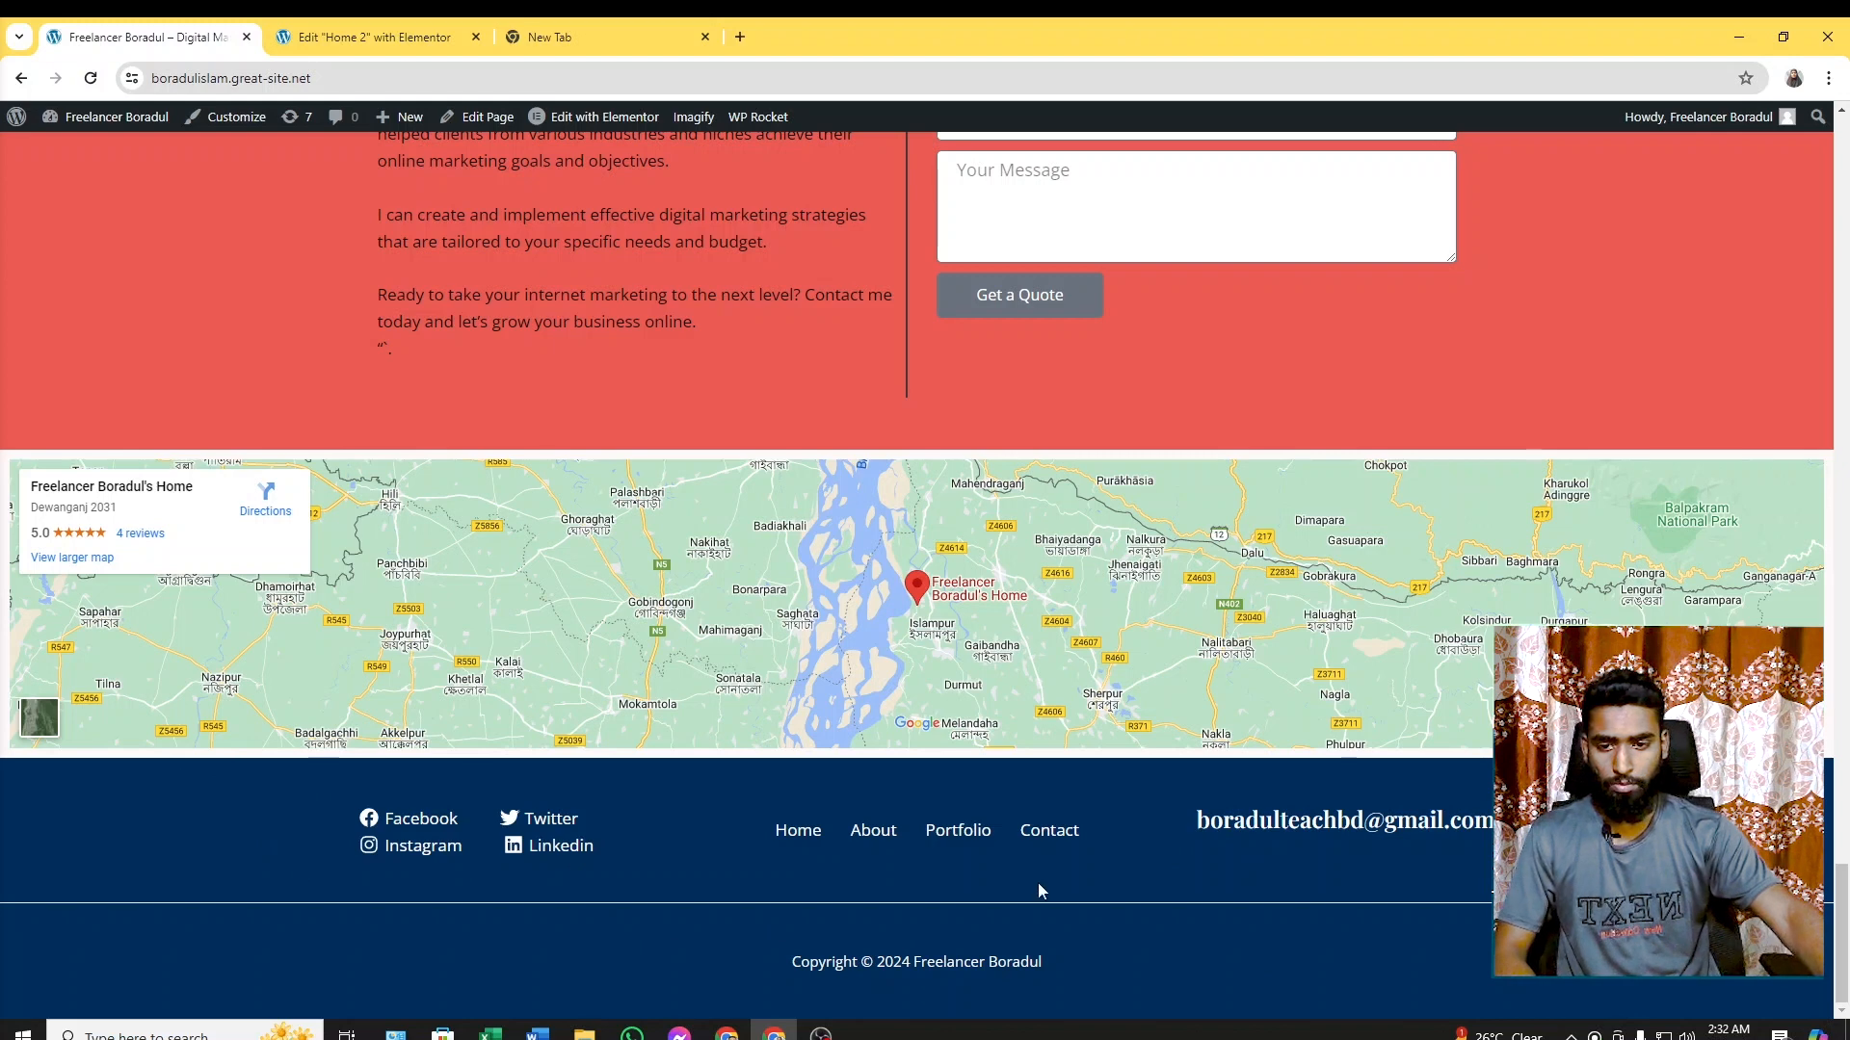
scroll(1071, 915, up, 5)
scroll(1071, 915, down, 5)
scroll(1077, 904, up, 15)
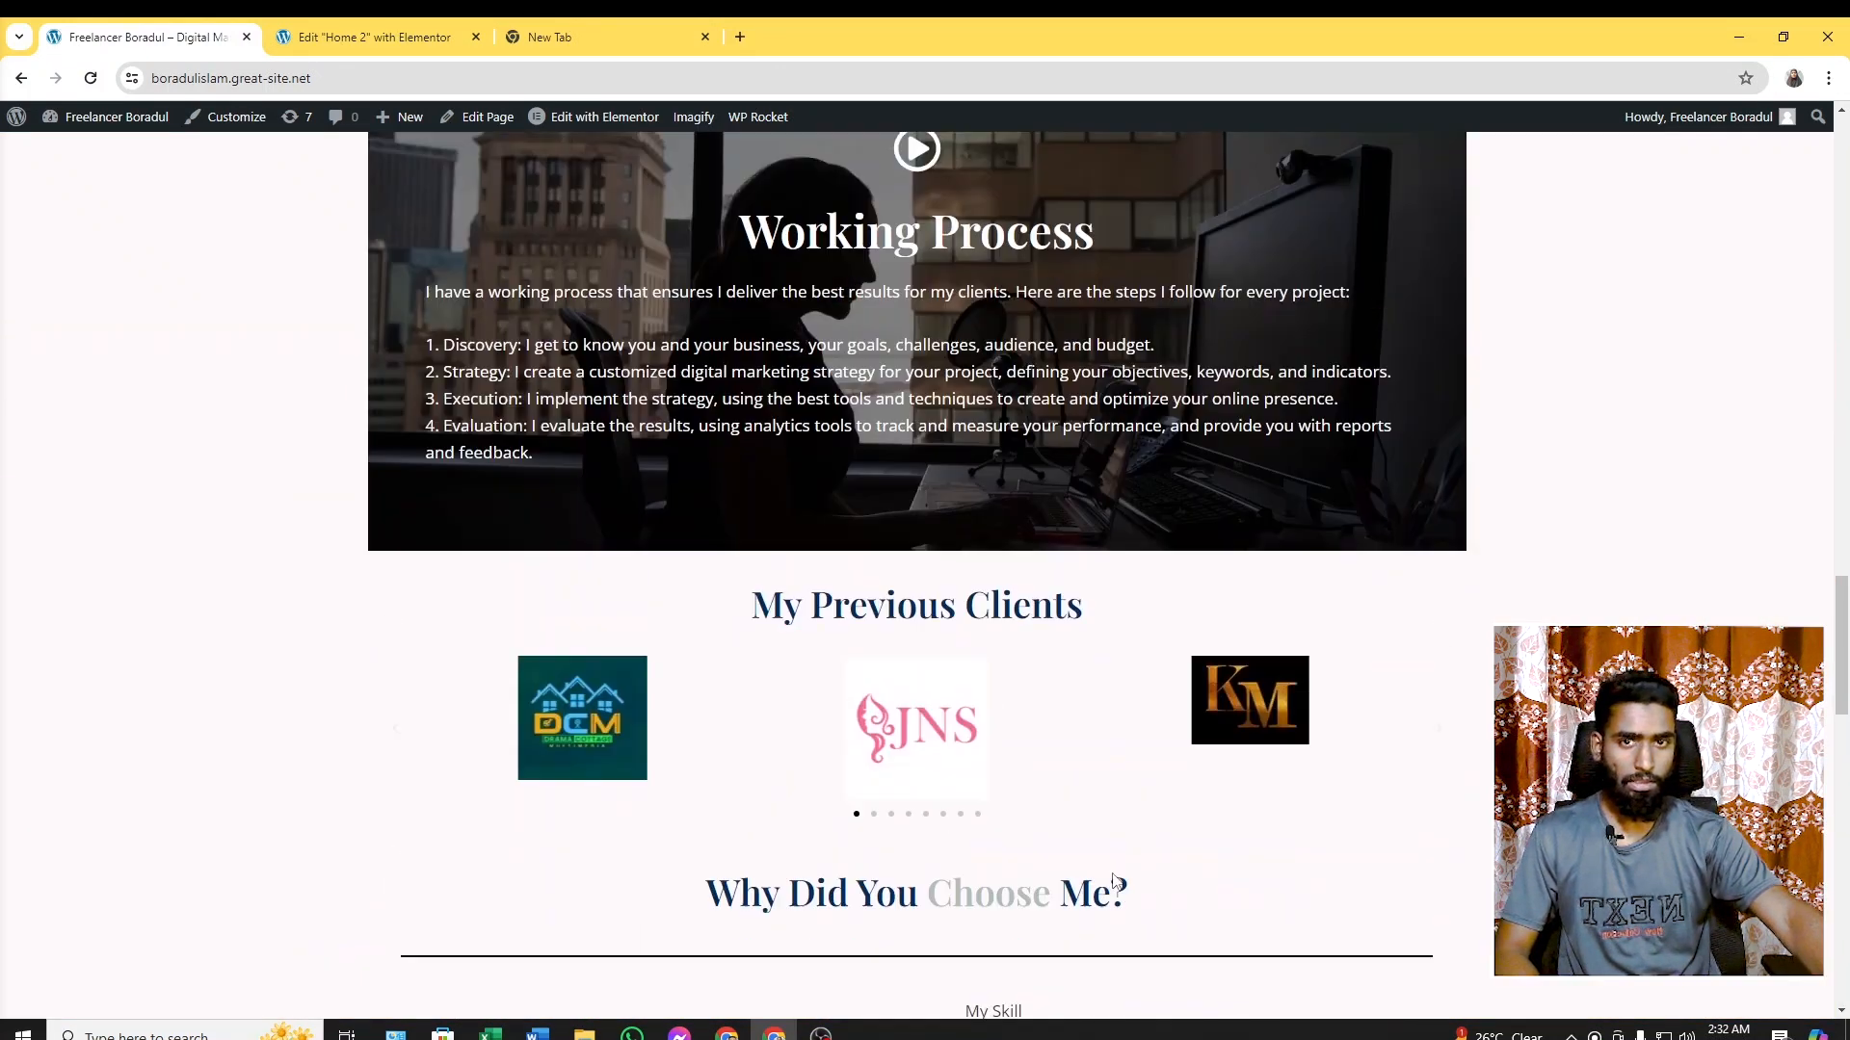
scroll(1113, 879, up, 10)
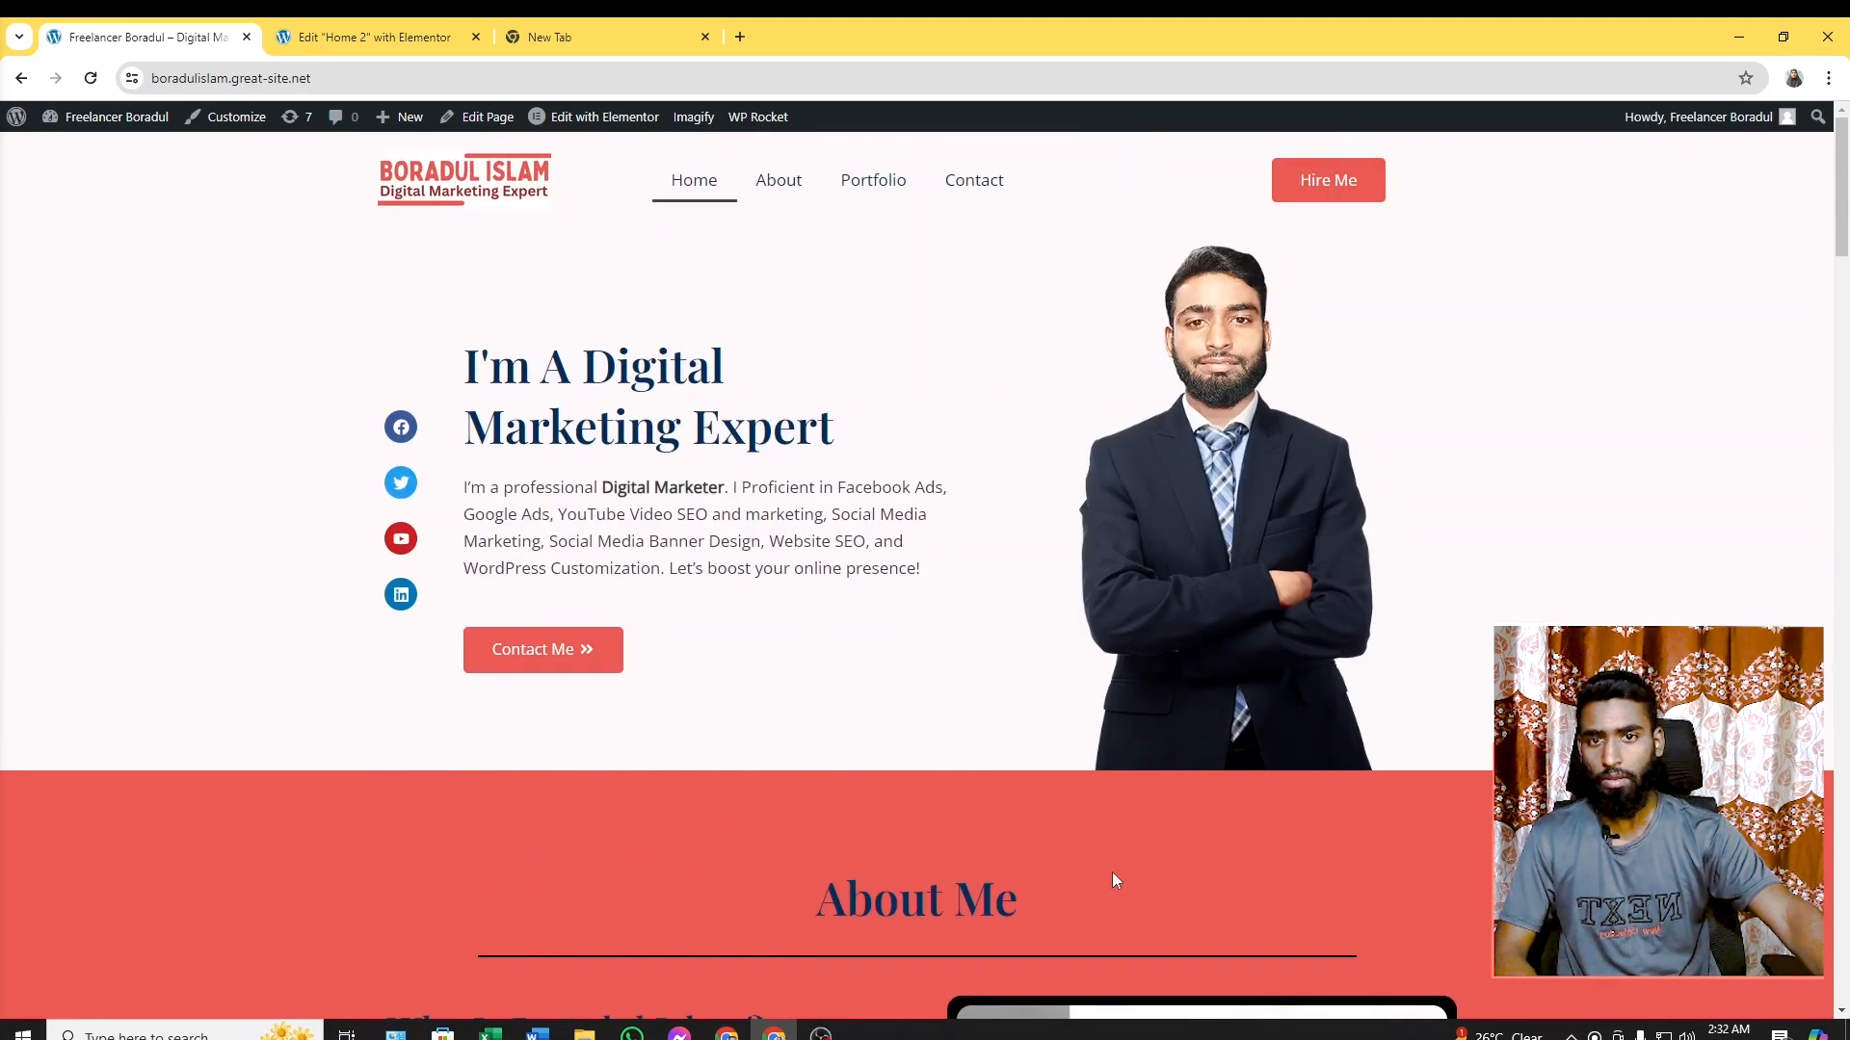
Open the site's About page and examine its About Me title section, highlighting the heading
click(785, 192)
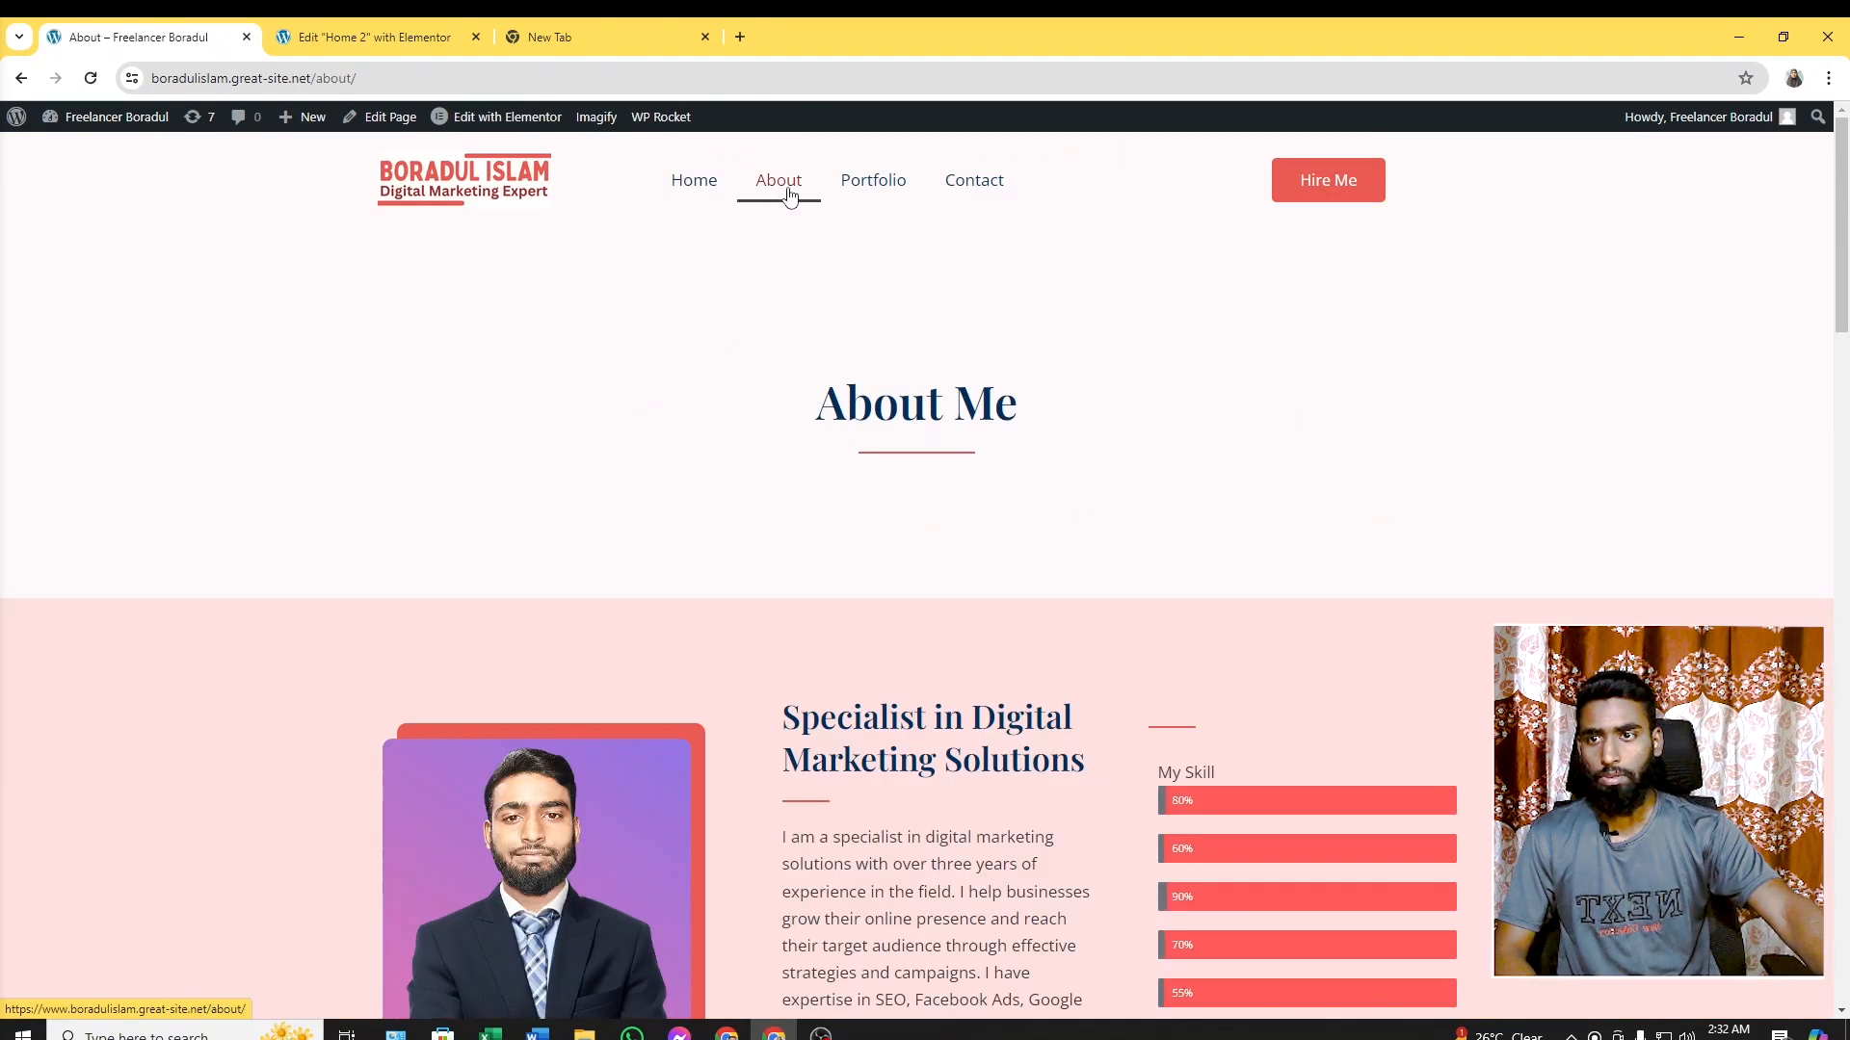
scroll(933, 389, down, 1)
scroll(936, 382, up, 1)
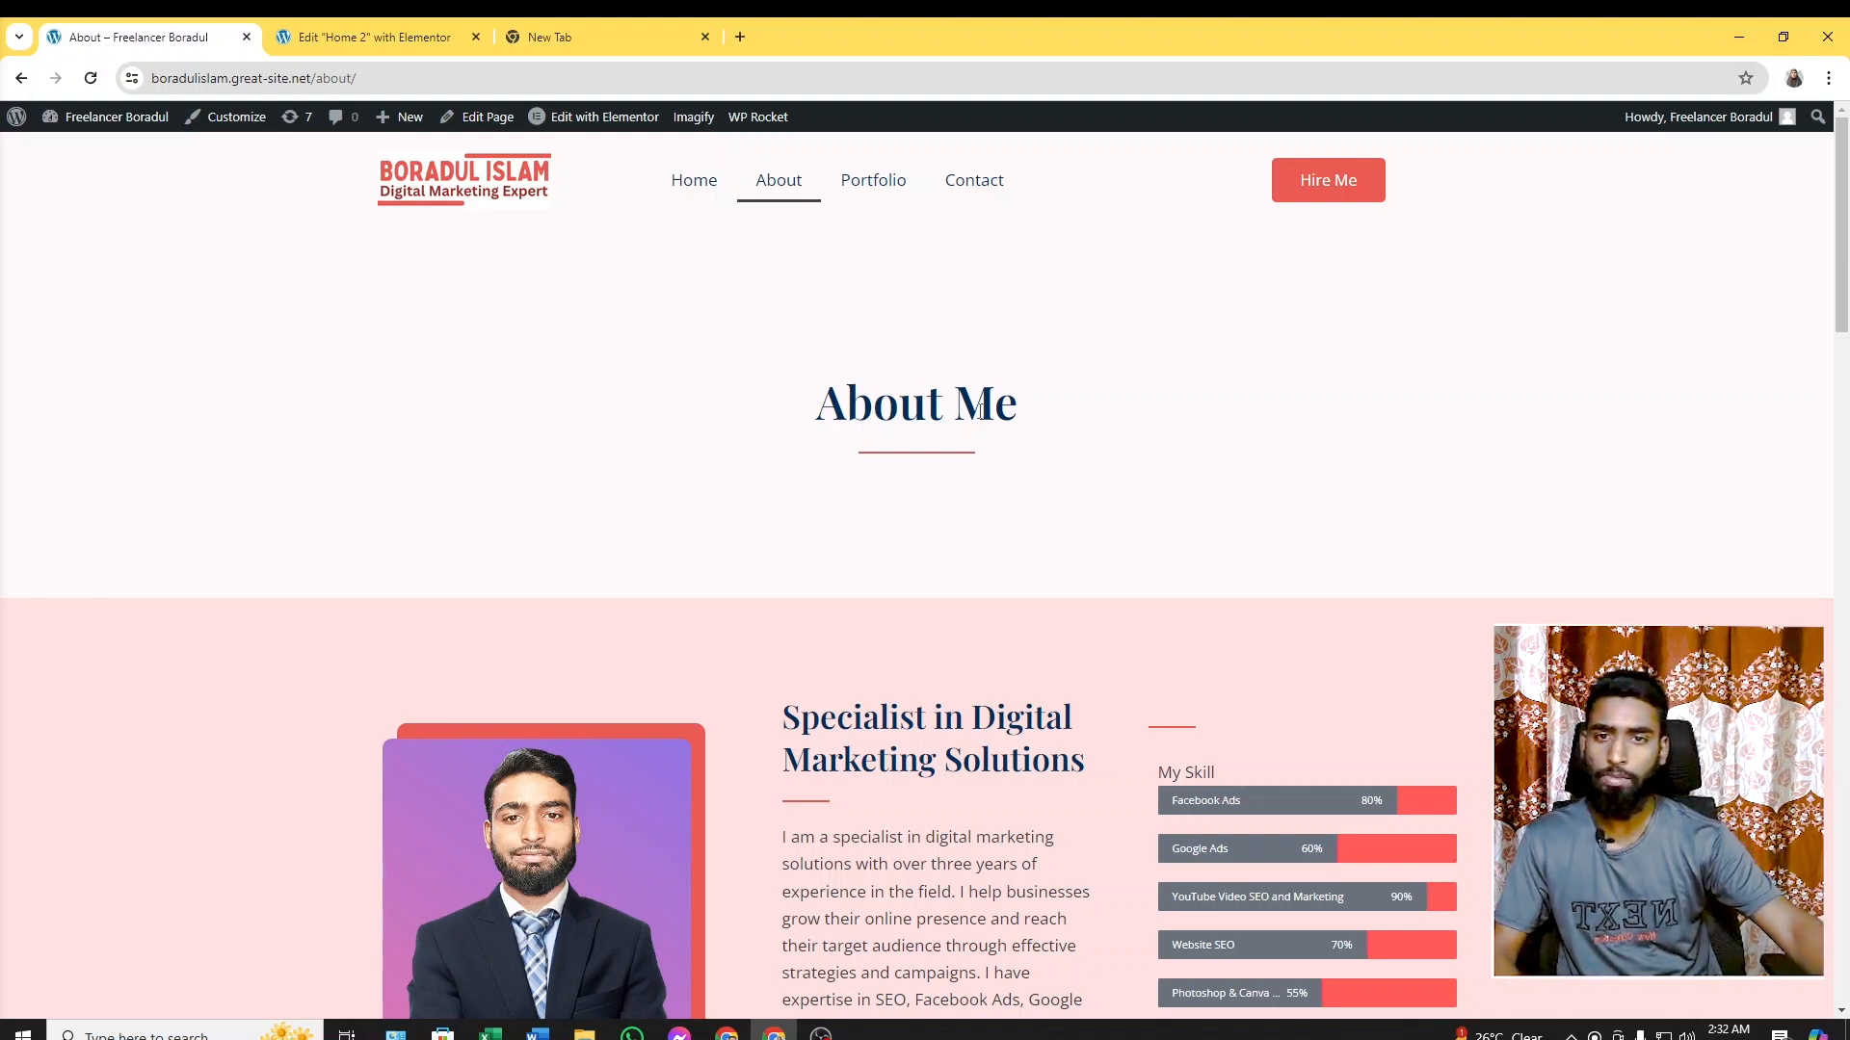
scroll(980, 411, down, 2)
scroll(987, 410, up, 2)
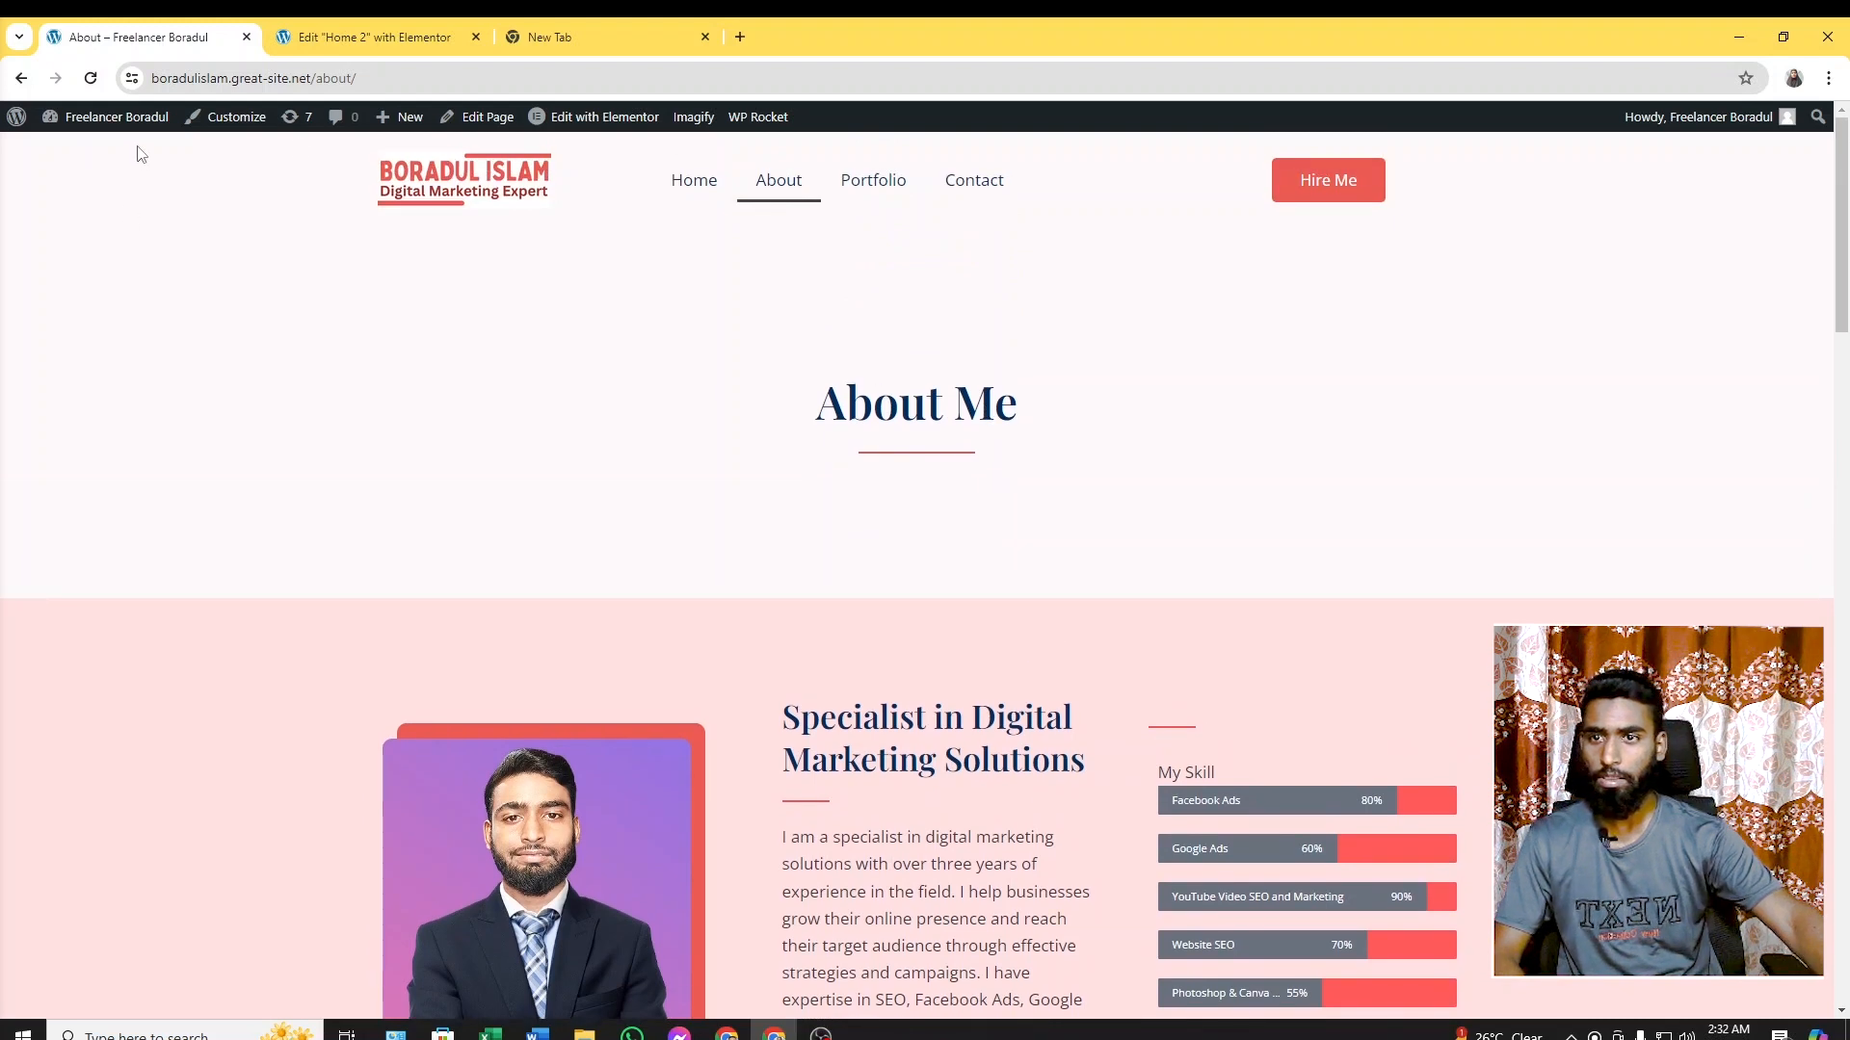
scroll(839, 439, down, 1)
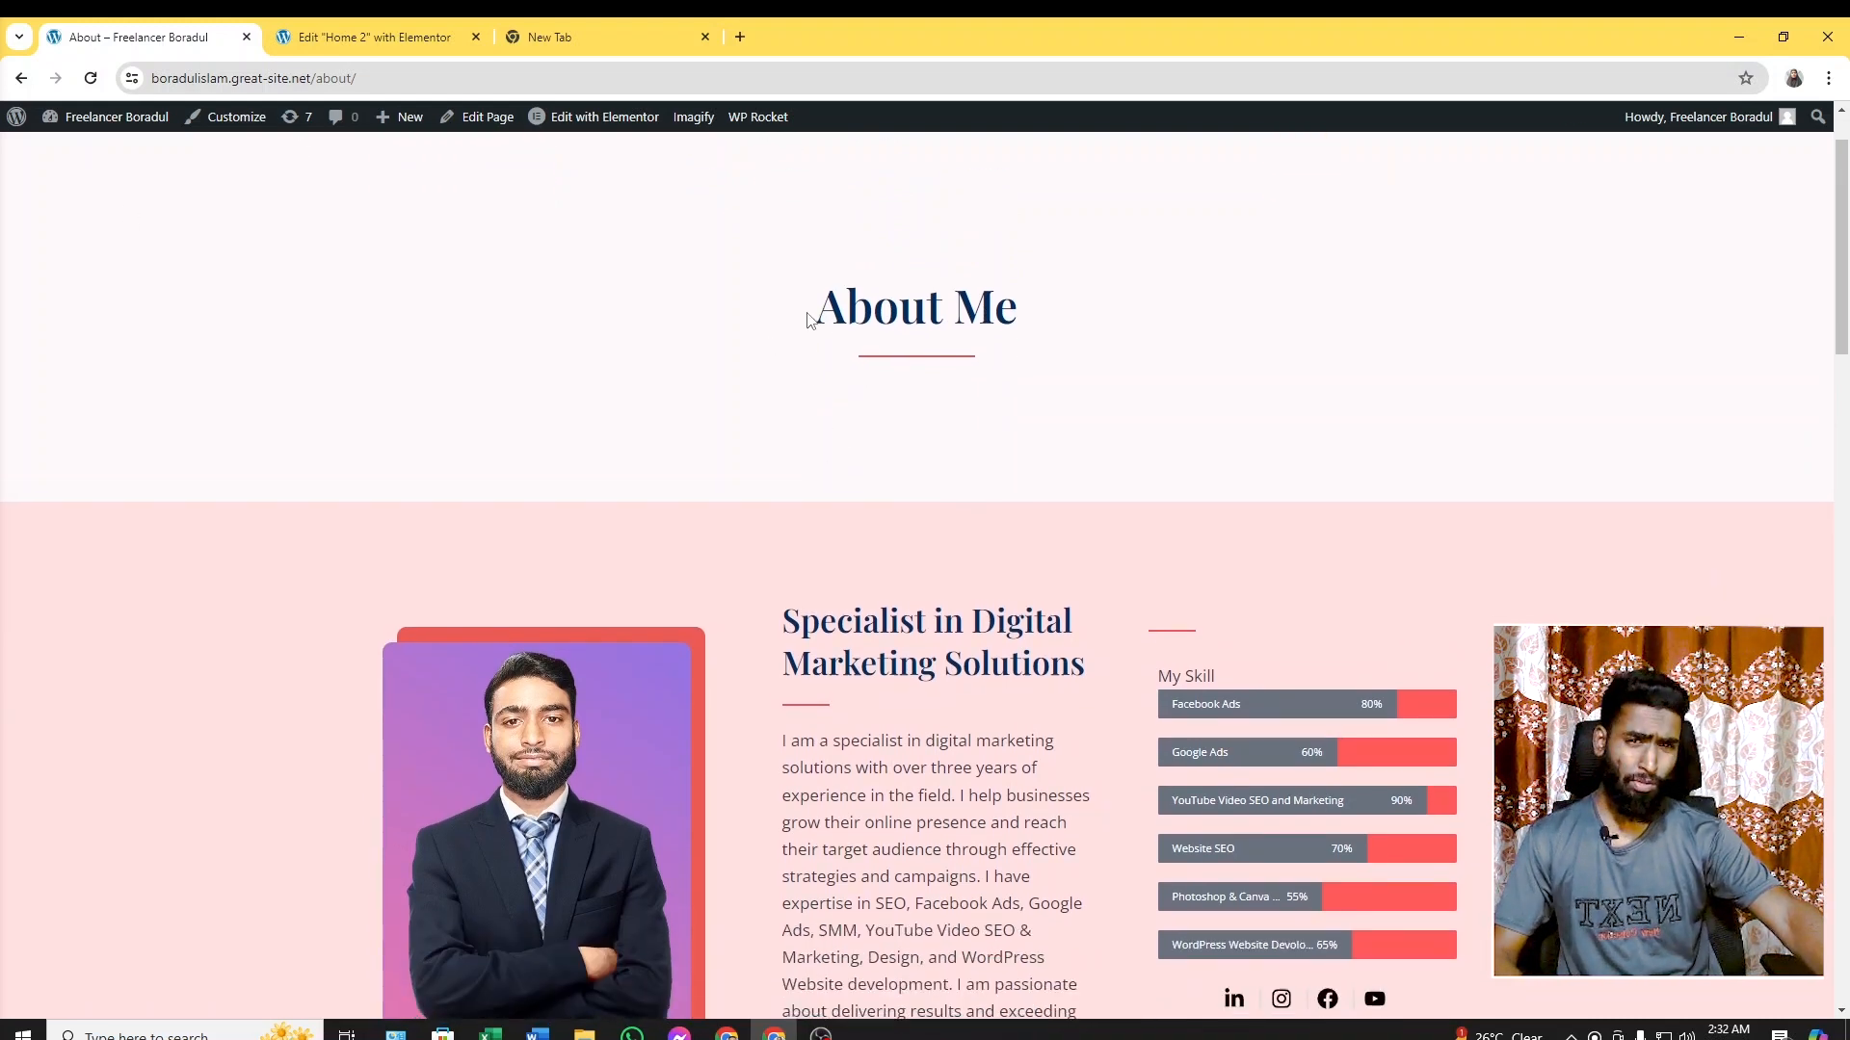
drag(809, 318, 1038, 320)
click(1100, 338)
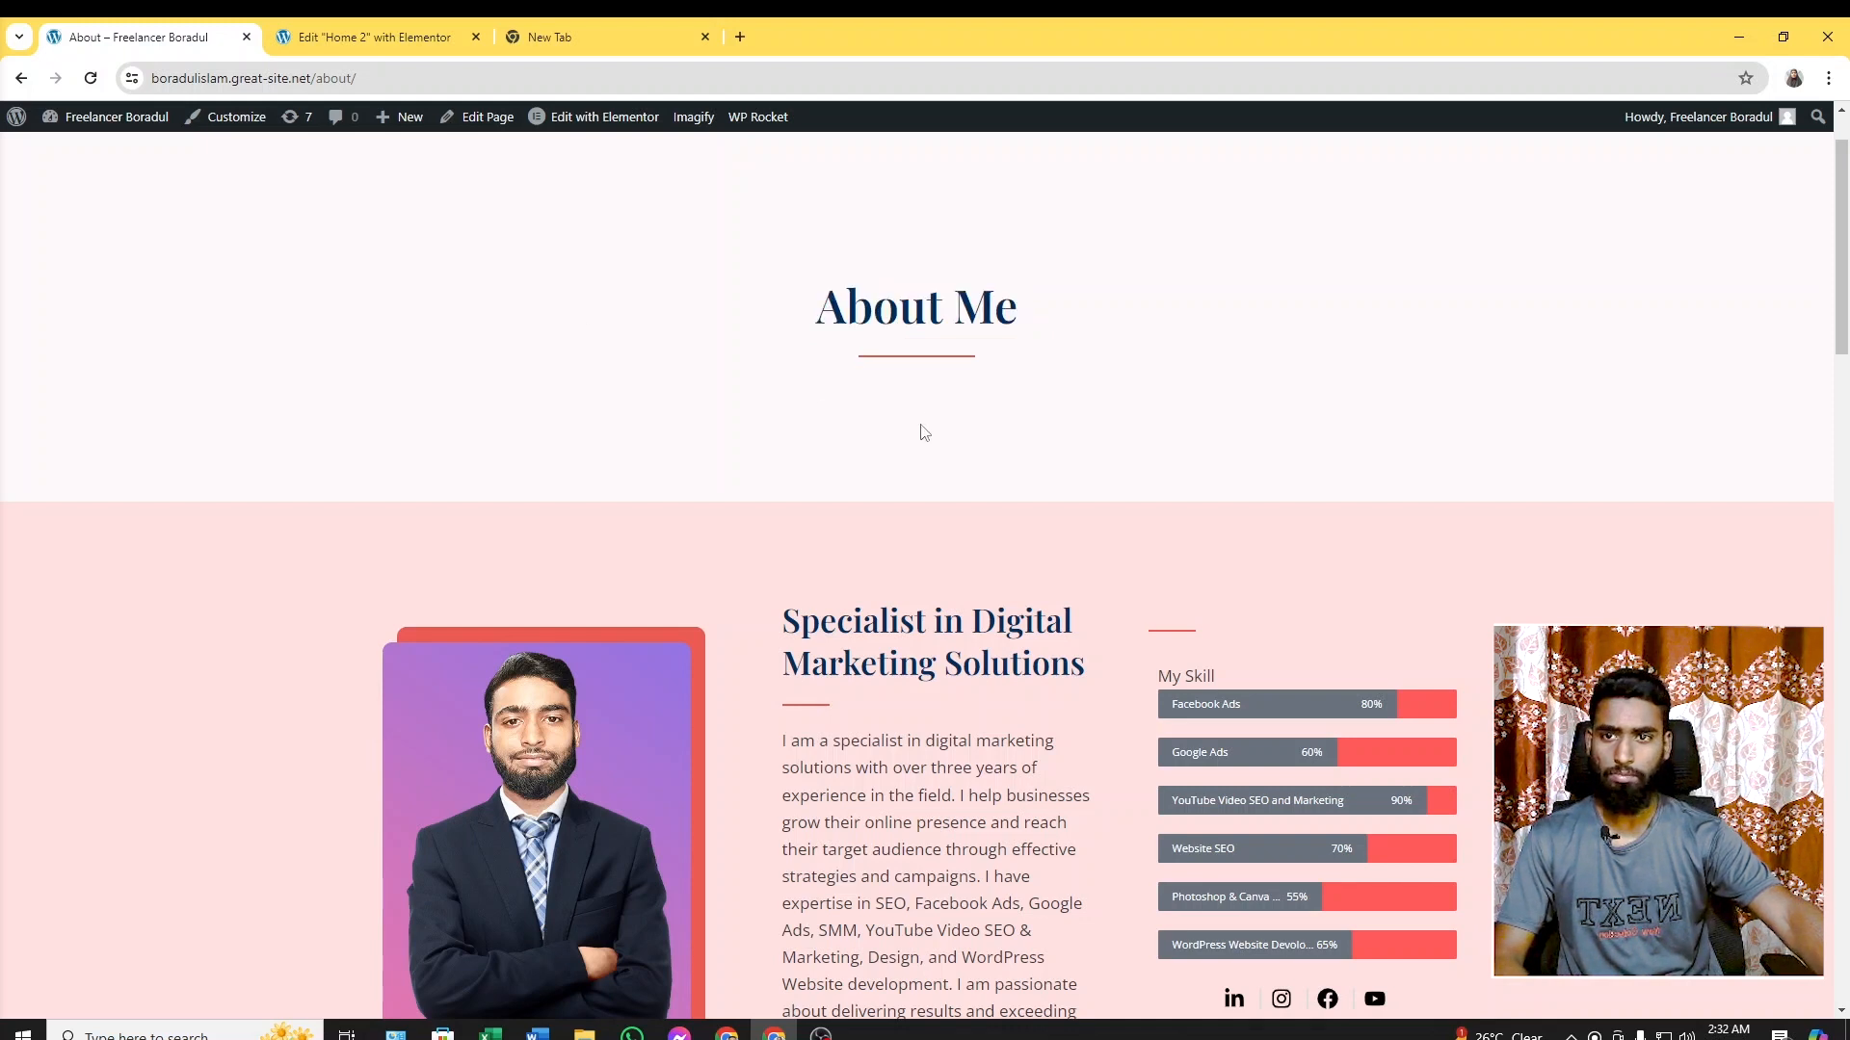
scroll(925, 426, up, 1)
scroll(930, 421, down, 1)
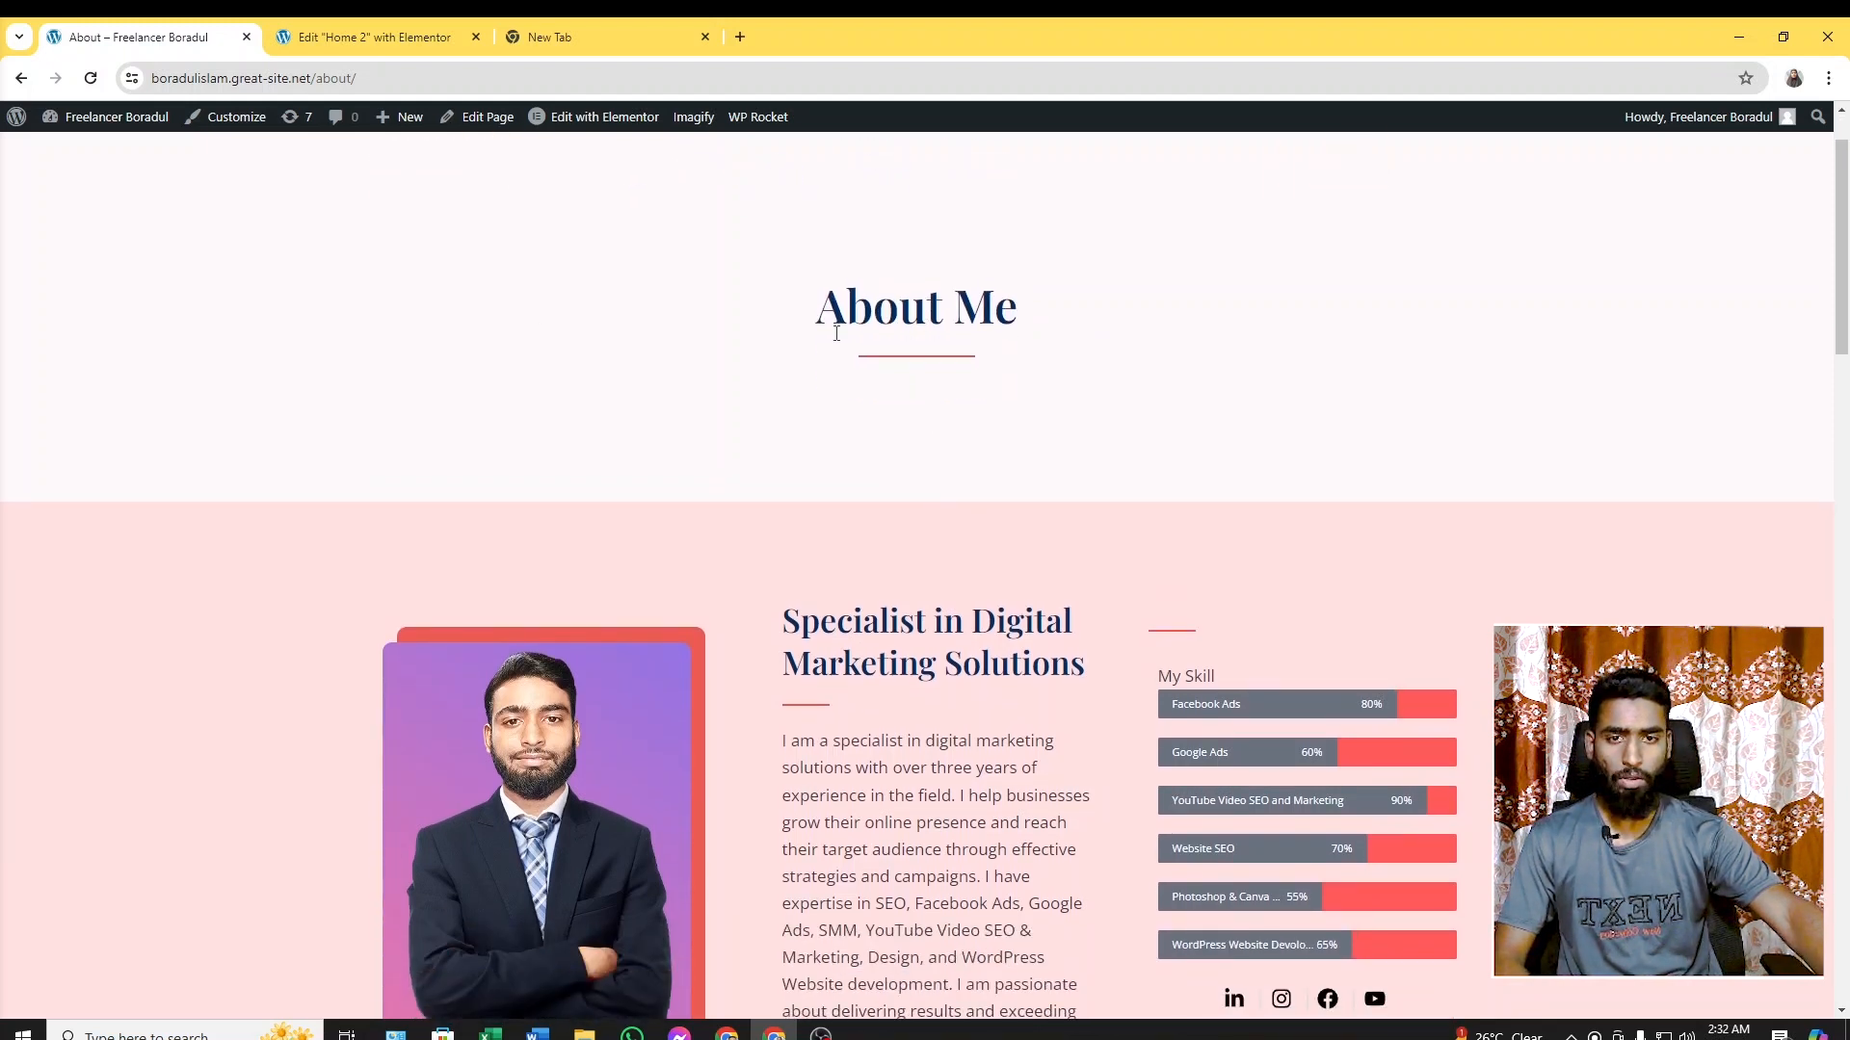
Look through the About page's profile, skills, testimonials and Stay In Touch form, and go back up the page
scroll(831, 327, down, 4)
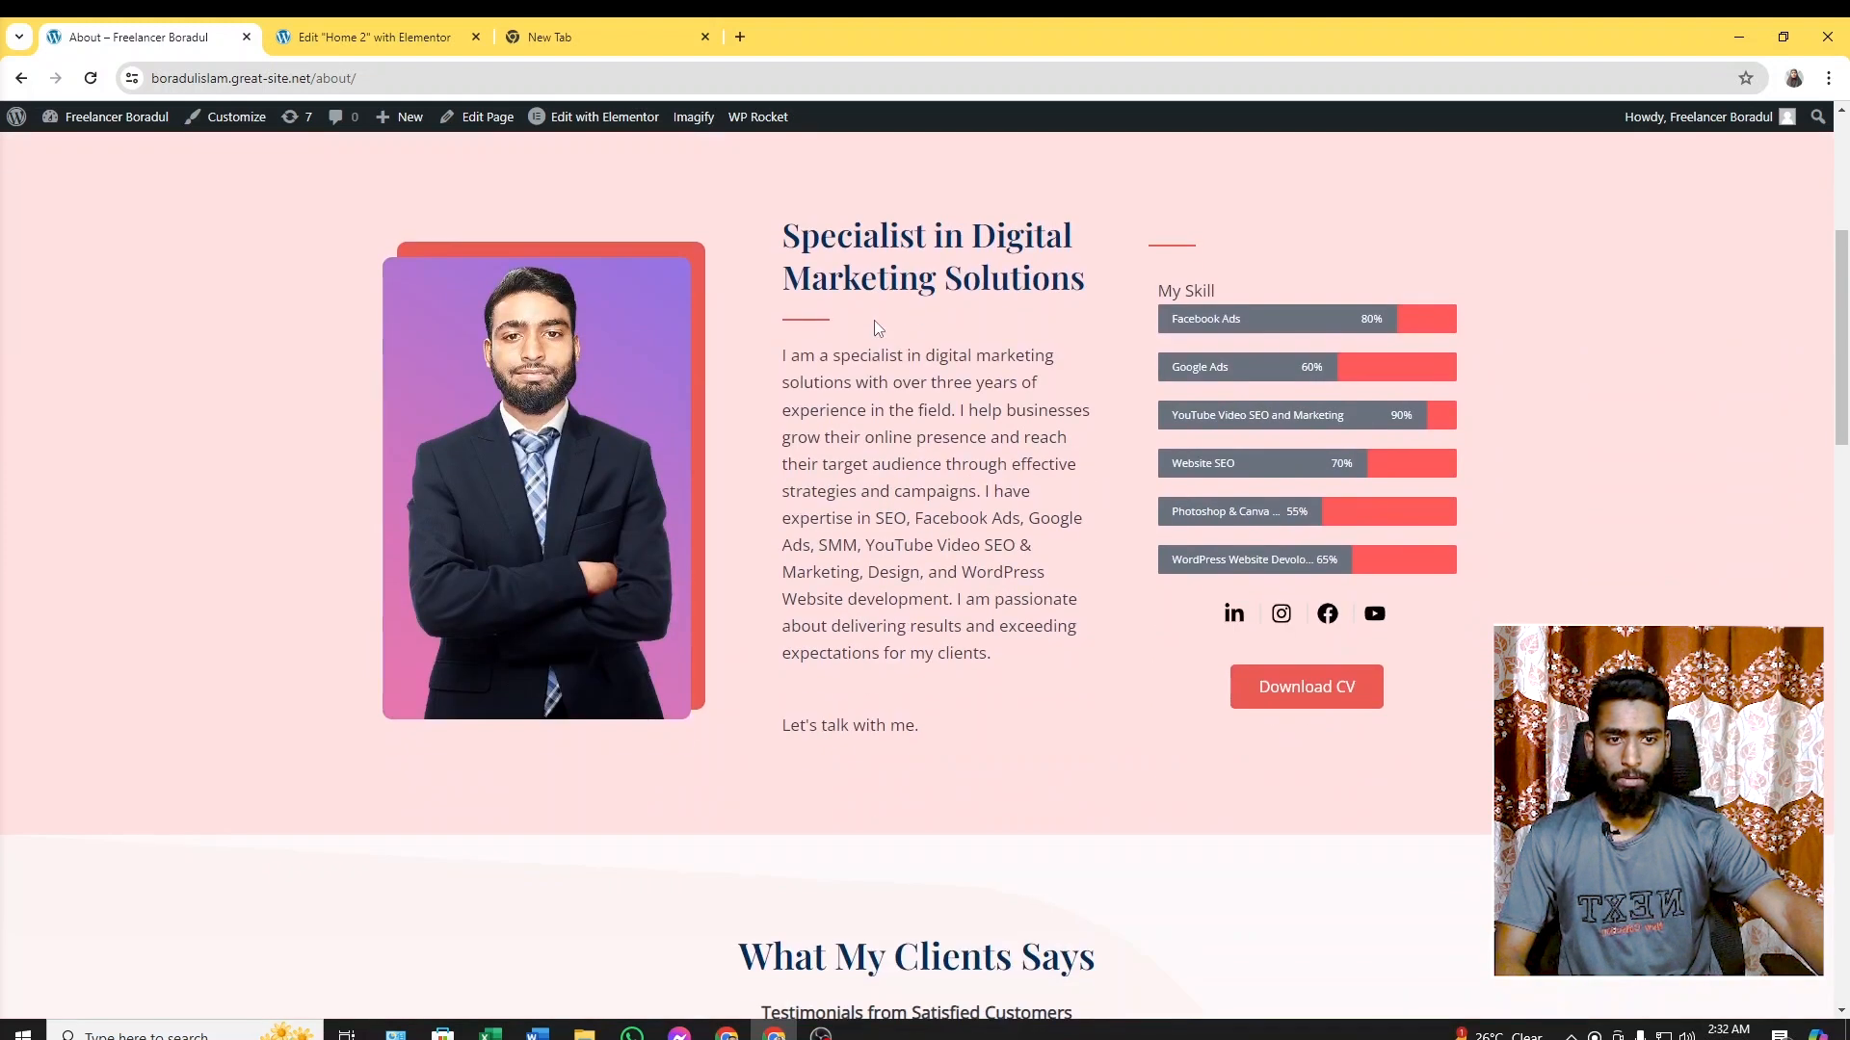
scroll(682, 393, down, 9)
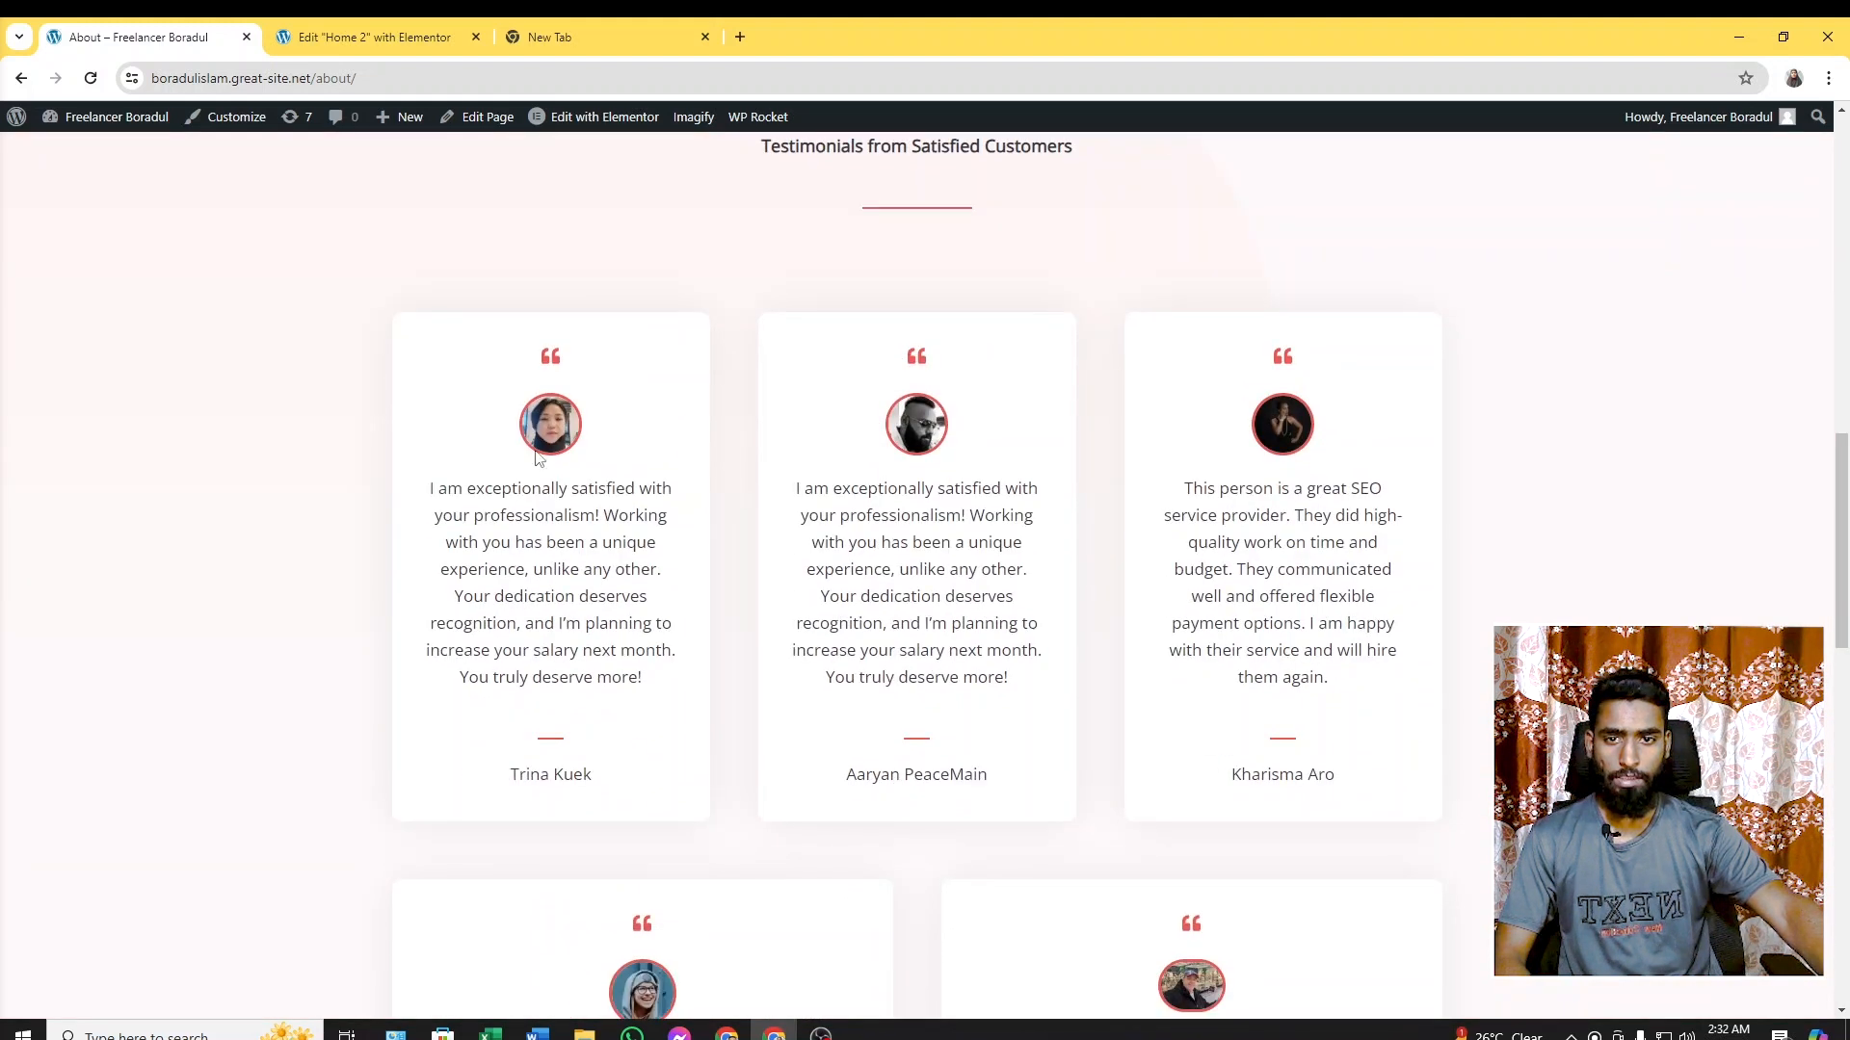
scroll(608, 596, down, 12)
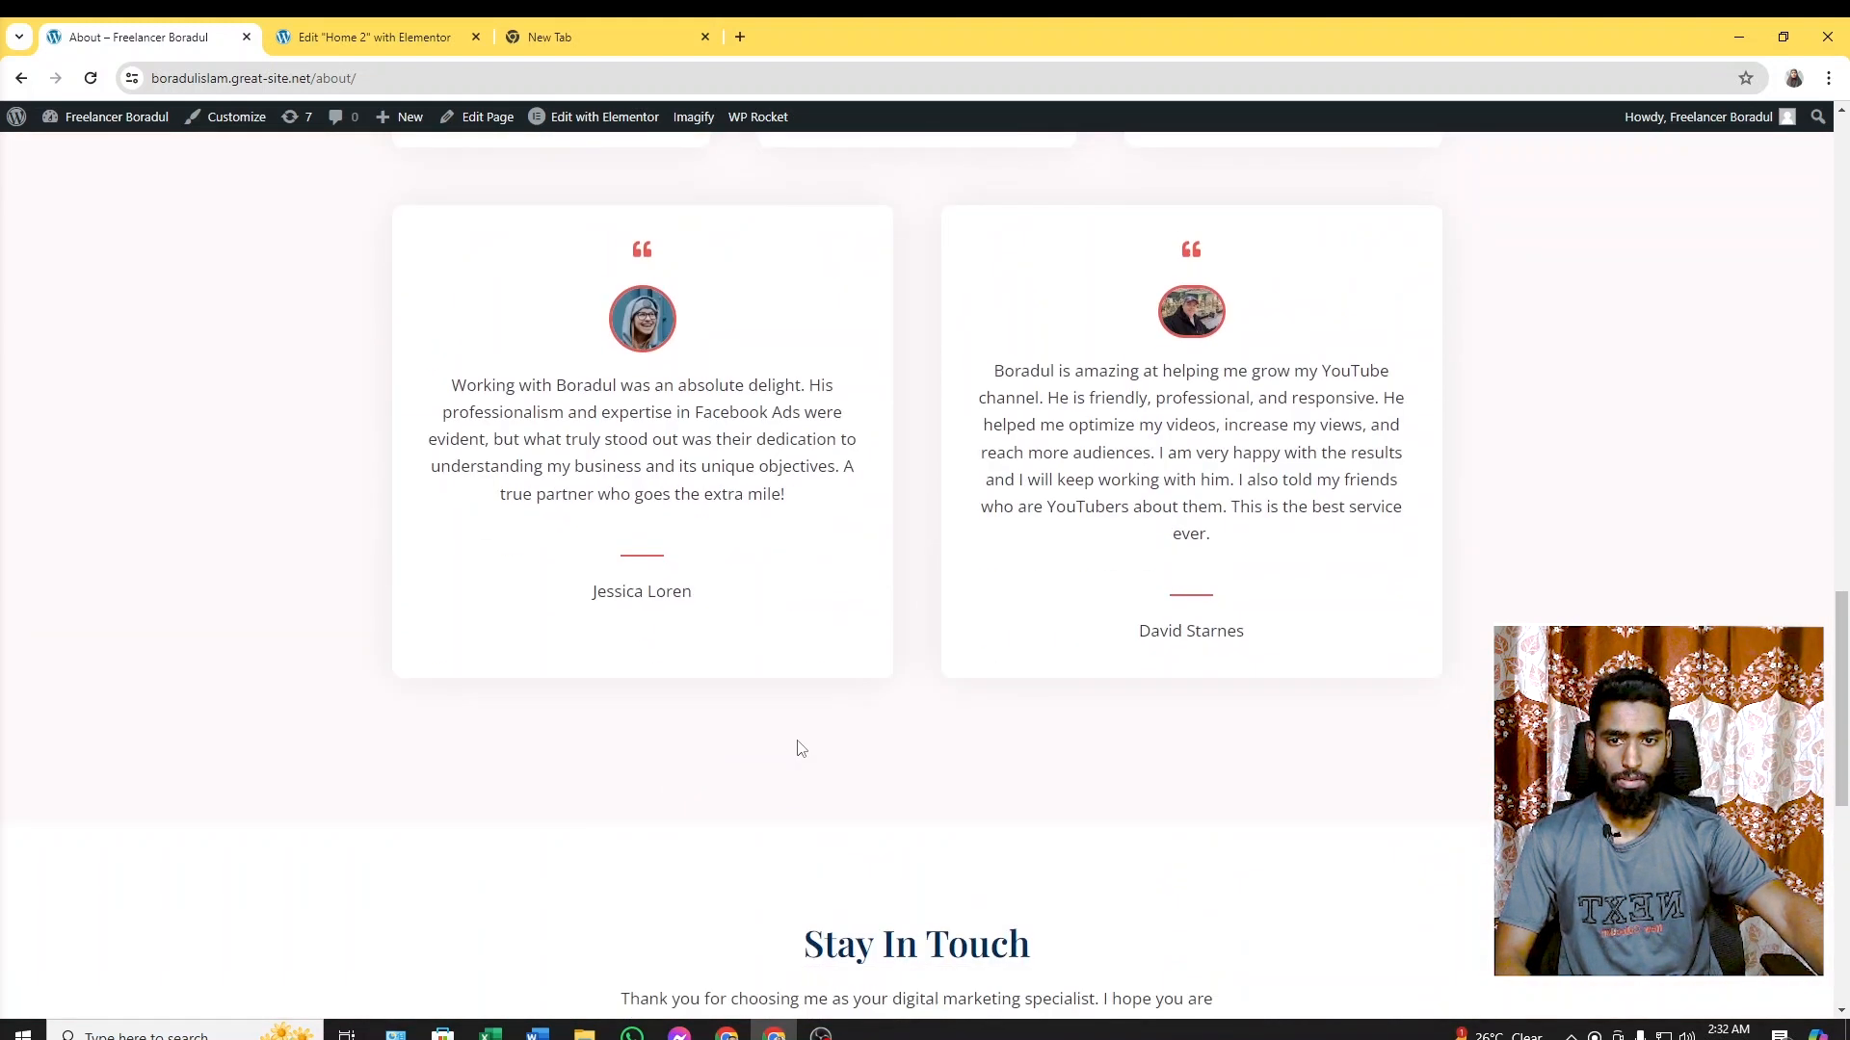
scroll(908, 671, down, 5)
scroll(906, 665, up, 20)
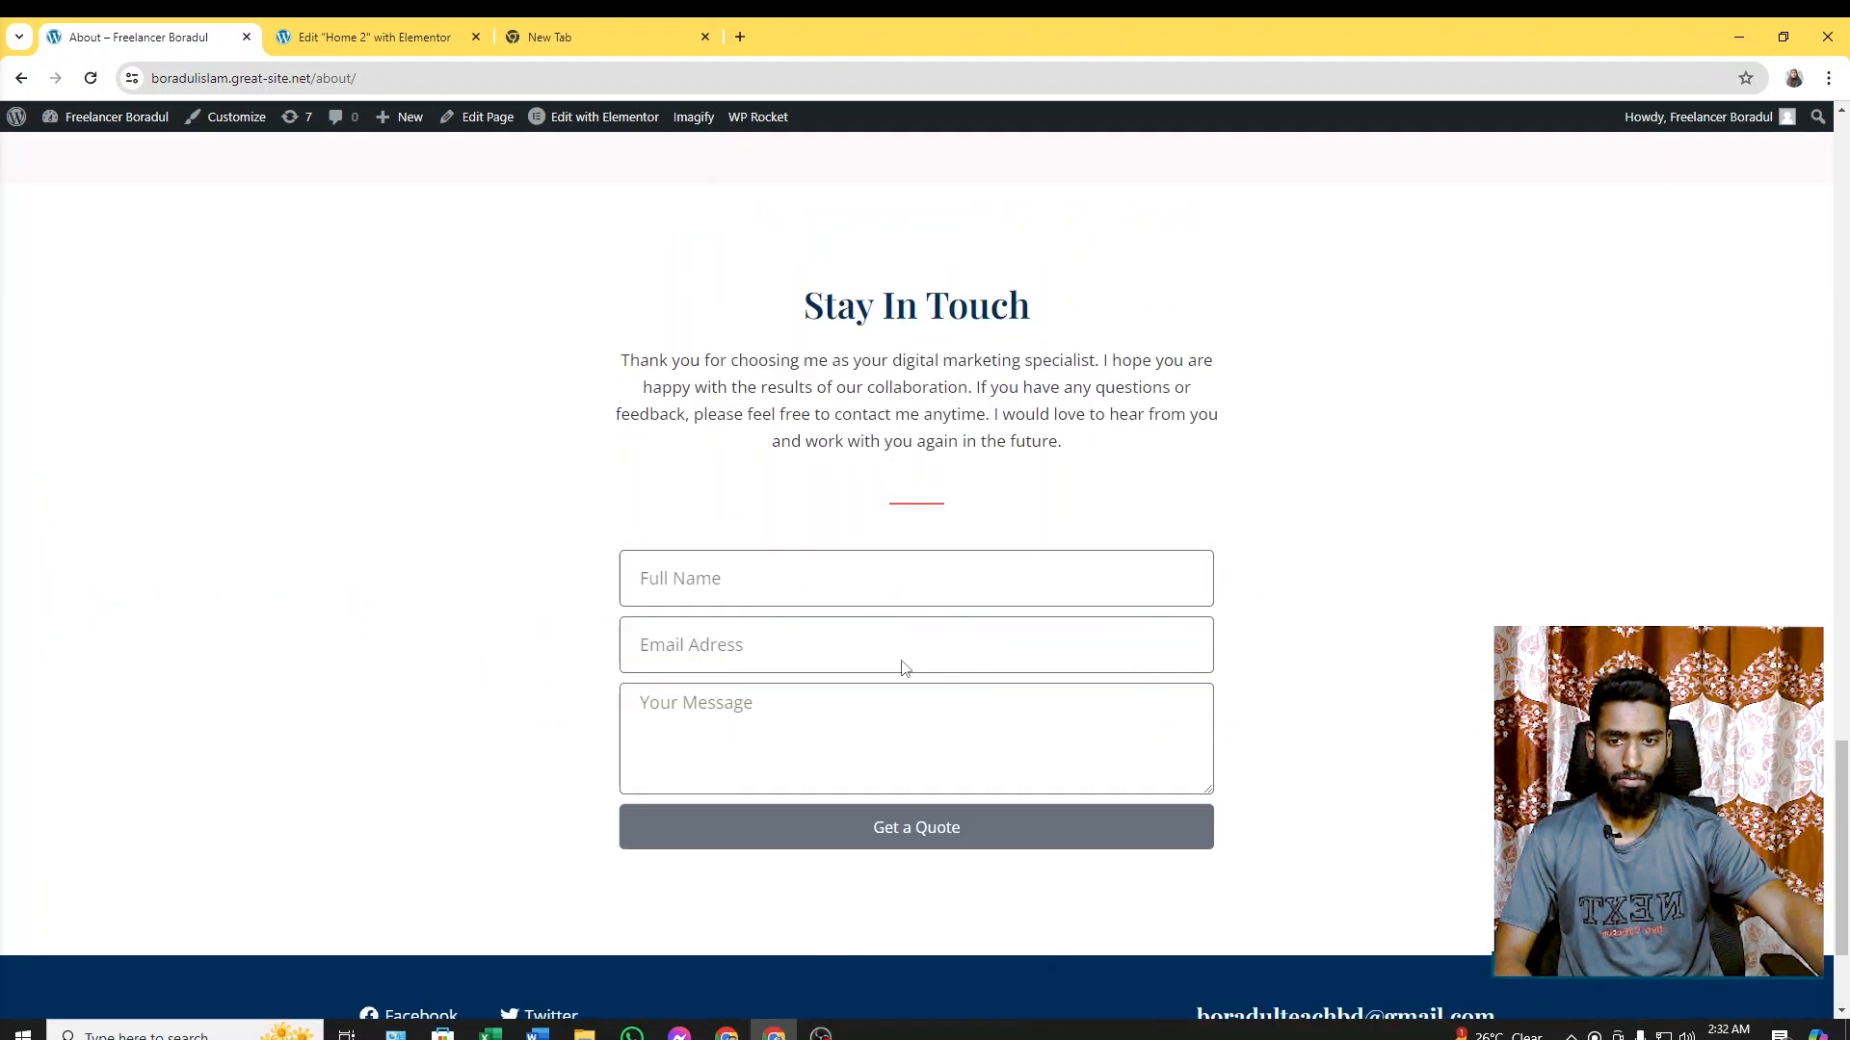
Open the site's Portfolio page and look through its service galleries, from YouTube Video SEO & Marketing to WordPress Website Design & Development
scroll(995, 487, up, 5)
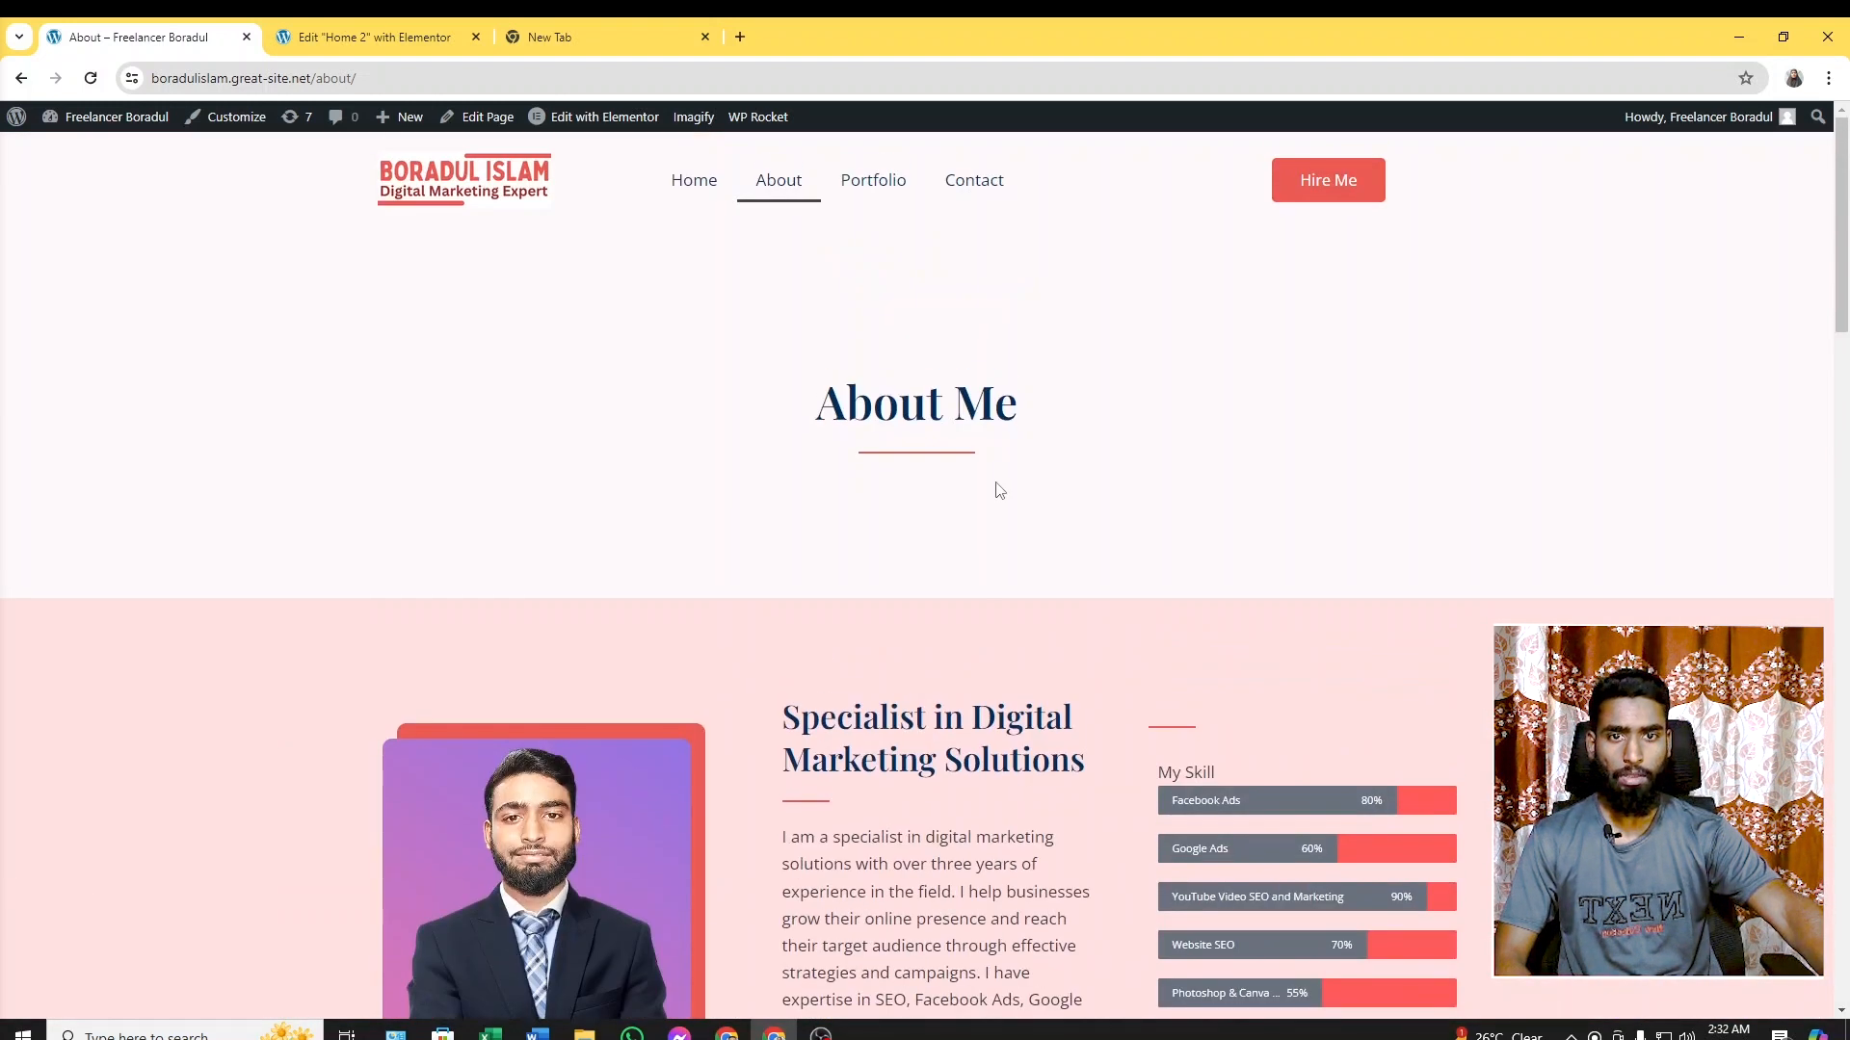
click(873, 181)
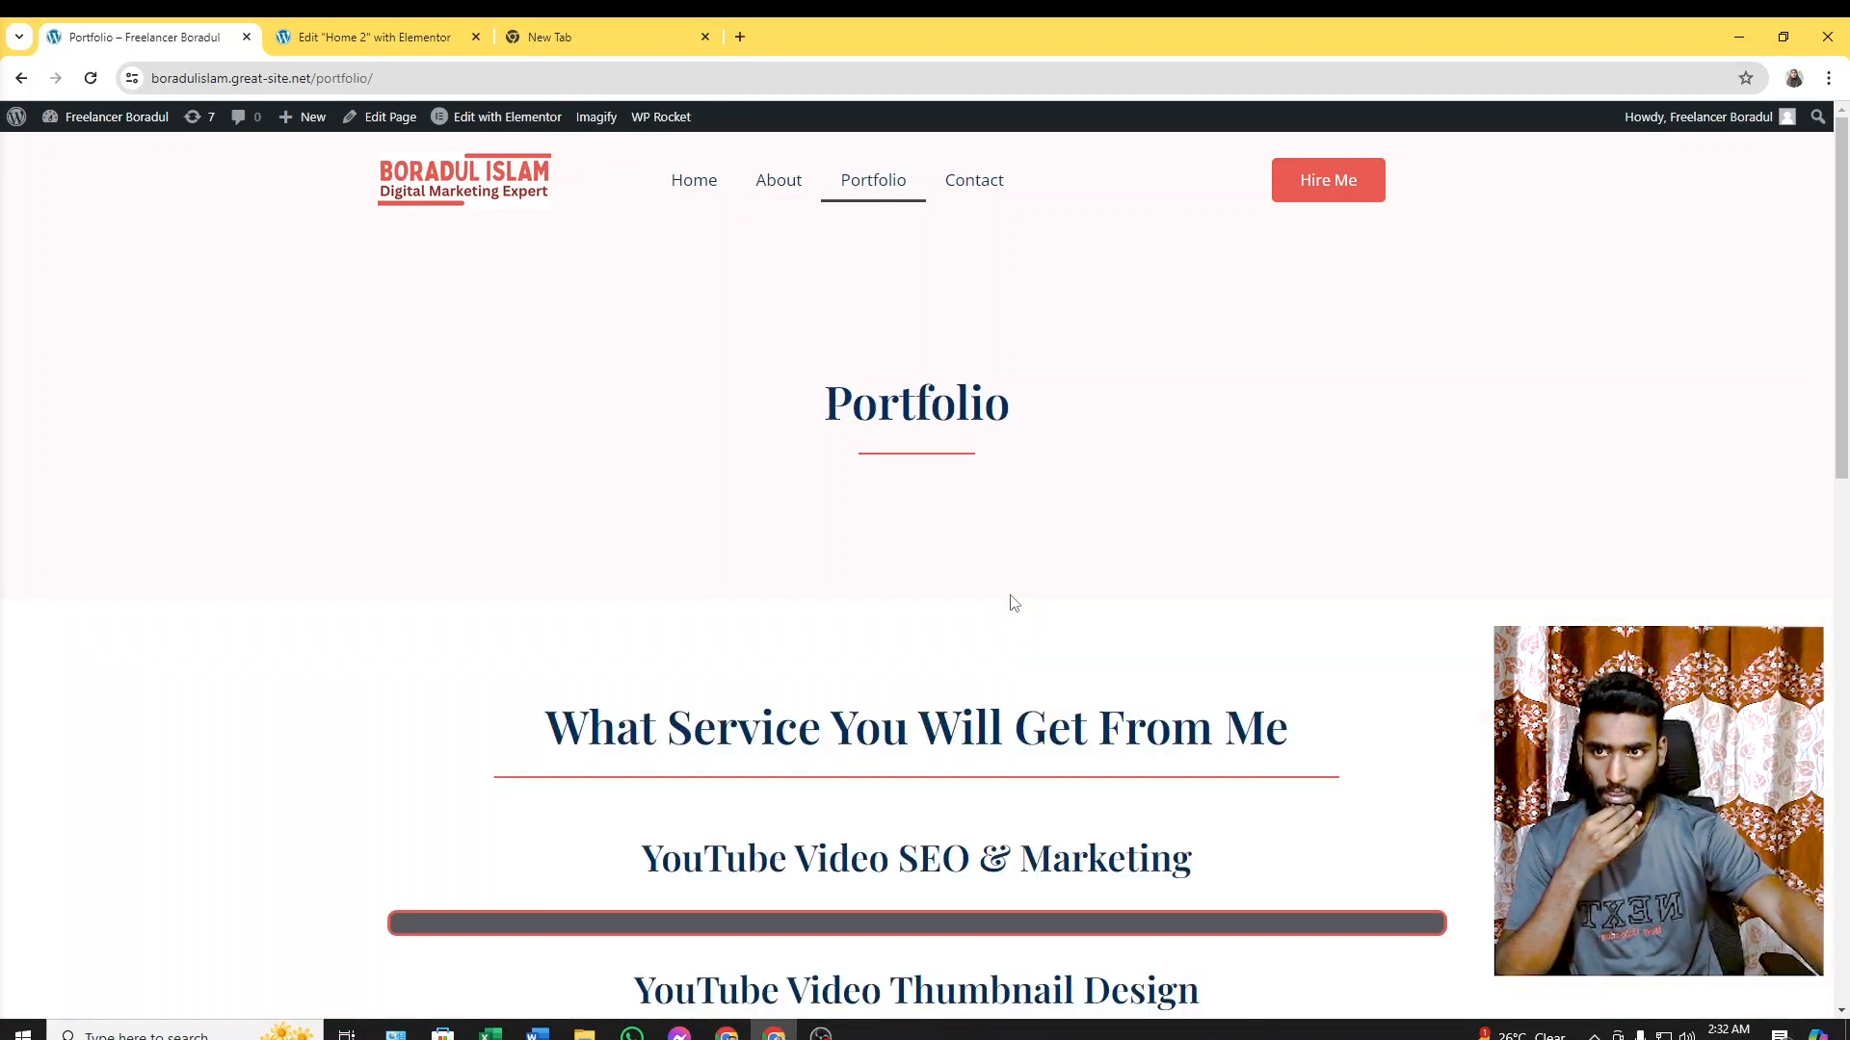
scroll(990, 497, down, 1)
scroll(956, 530, down, 15)
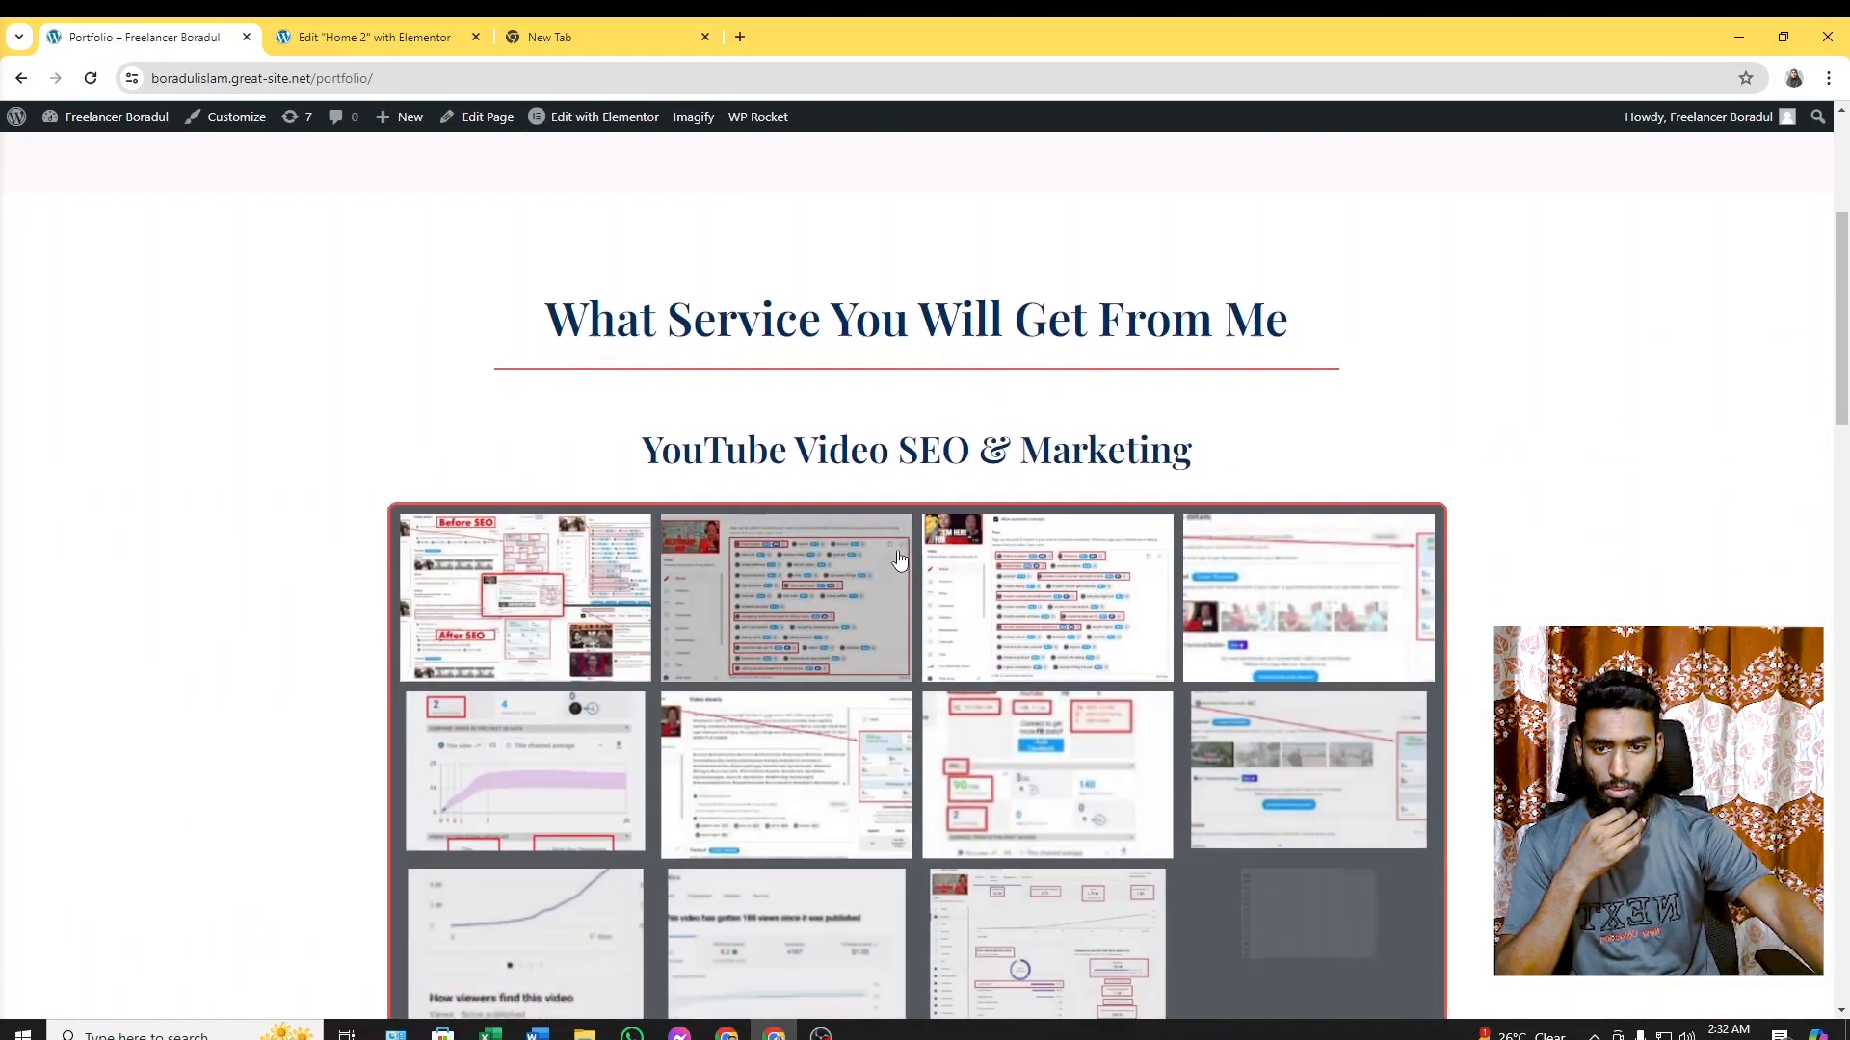
scroll(1139, 691, down, 7)
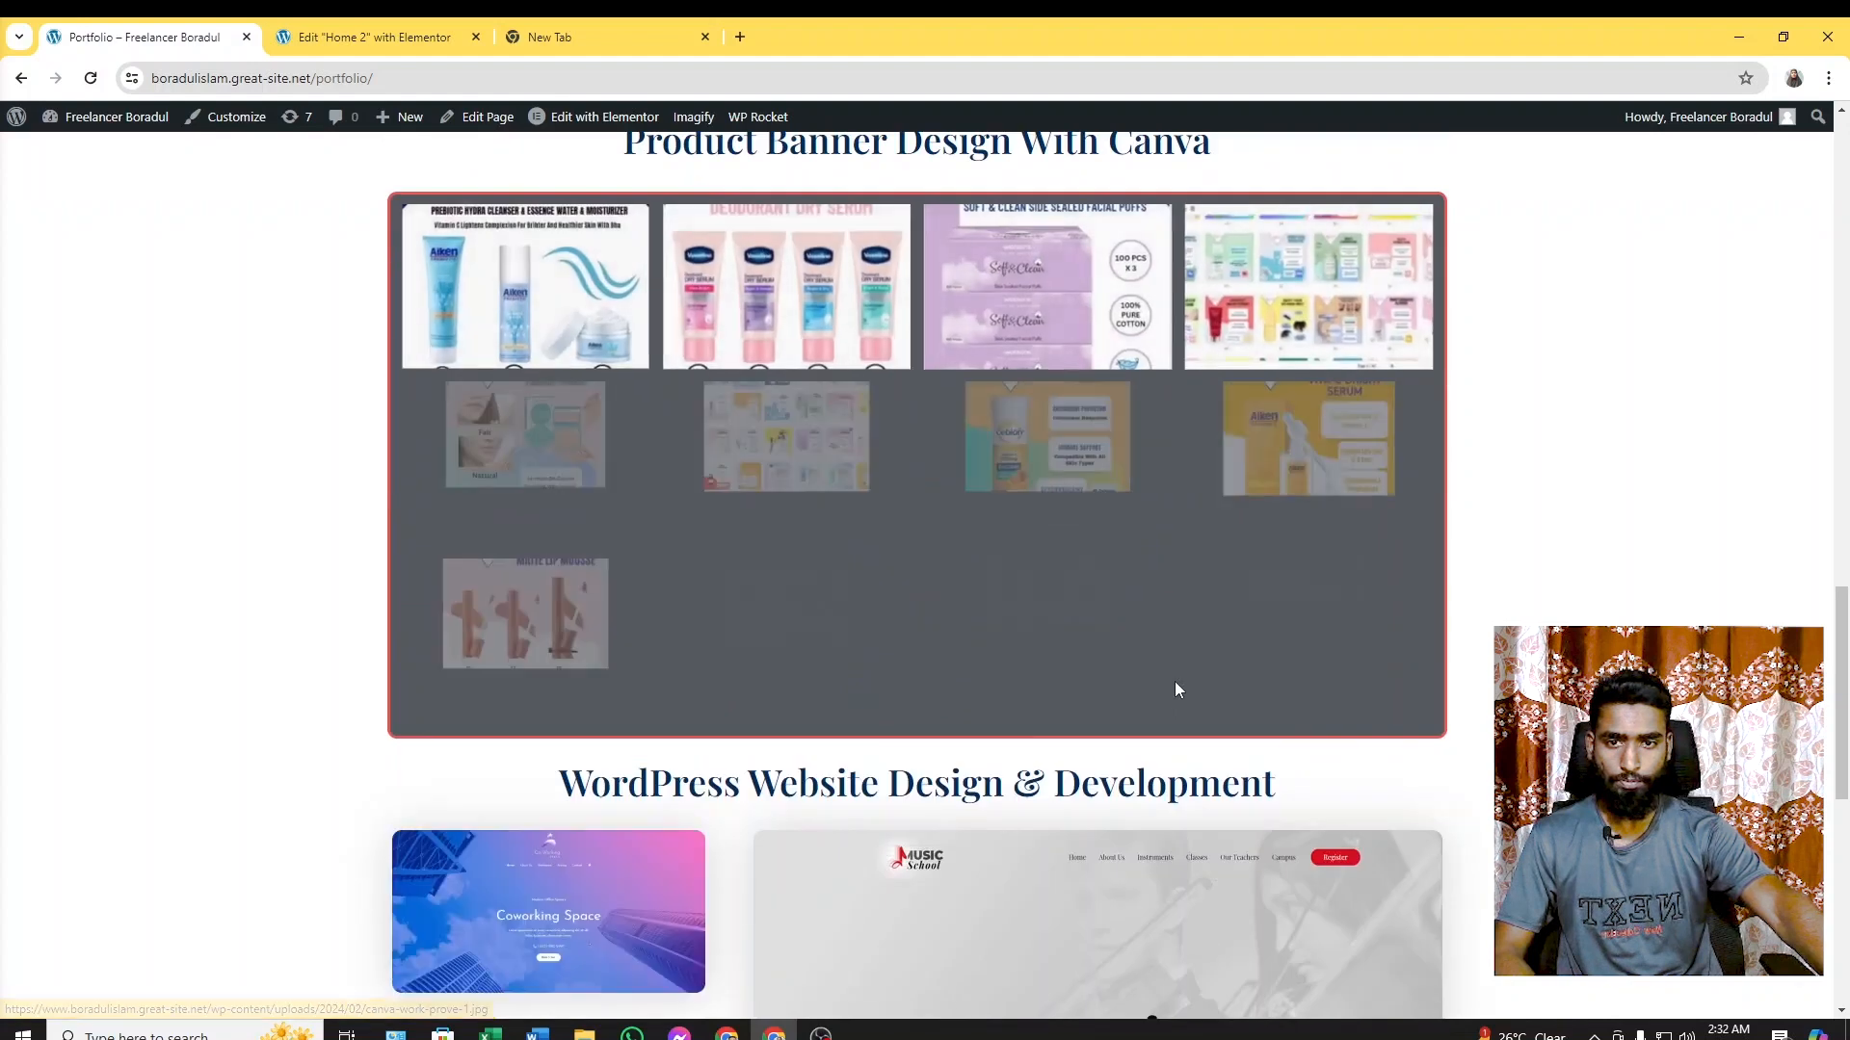
scroll(1070, 696, up, 12)
scroll(1079, 671, up, 11)
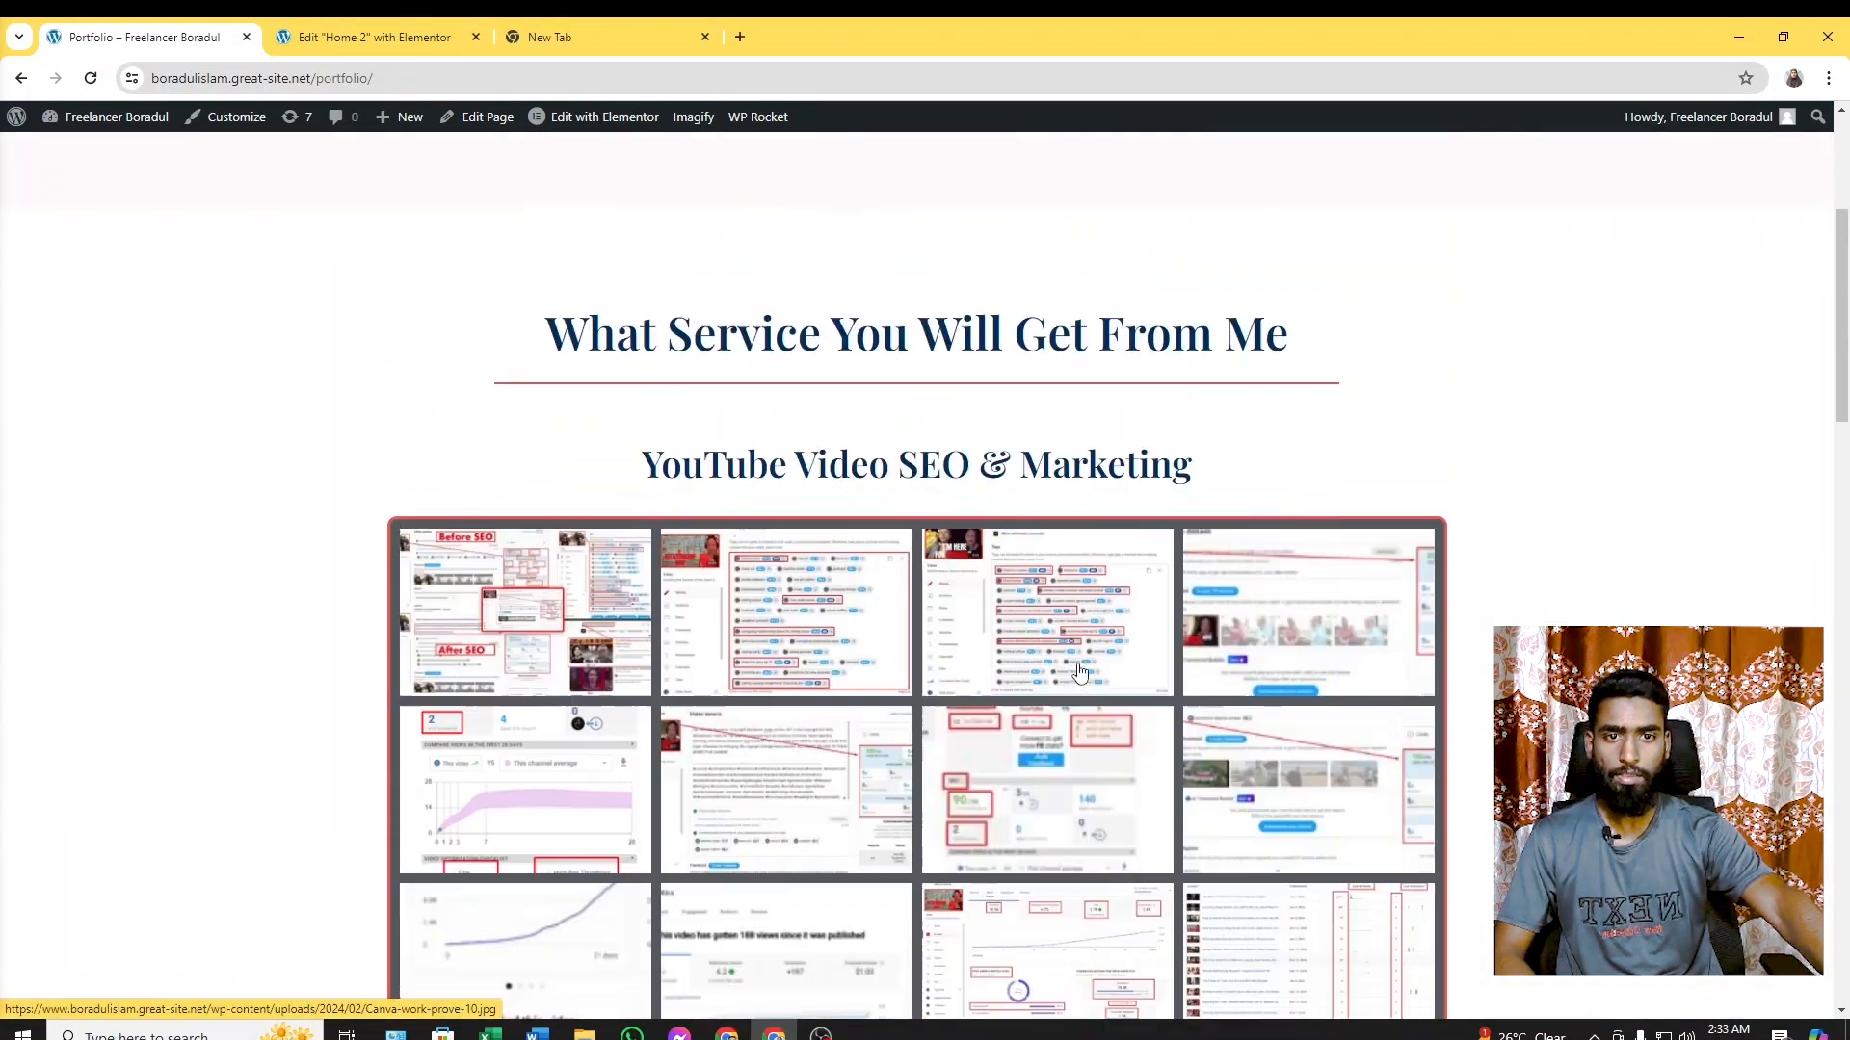
Open the site's Contact page, examine its contact details and Let's talk form, and return to the Home page
click(969, 178)
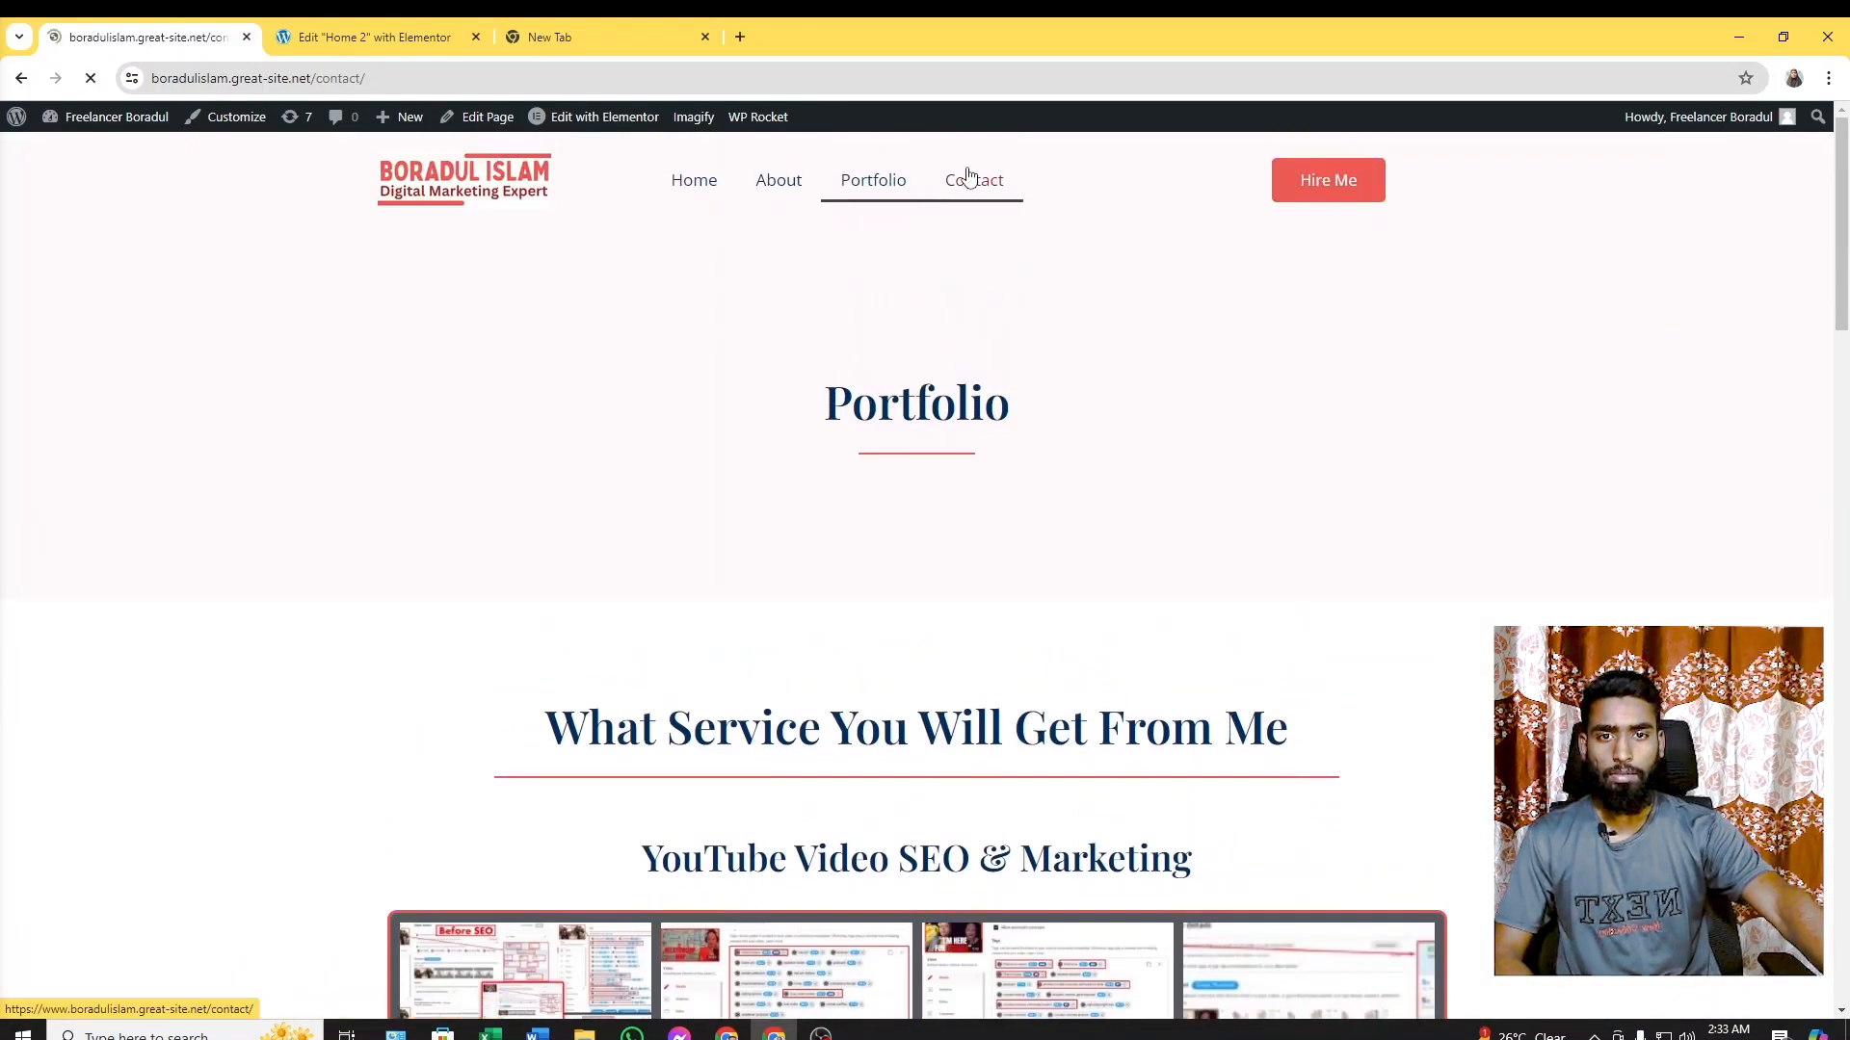
scroll(999, 669, down, 8)
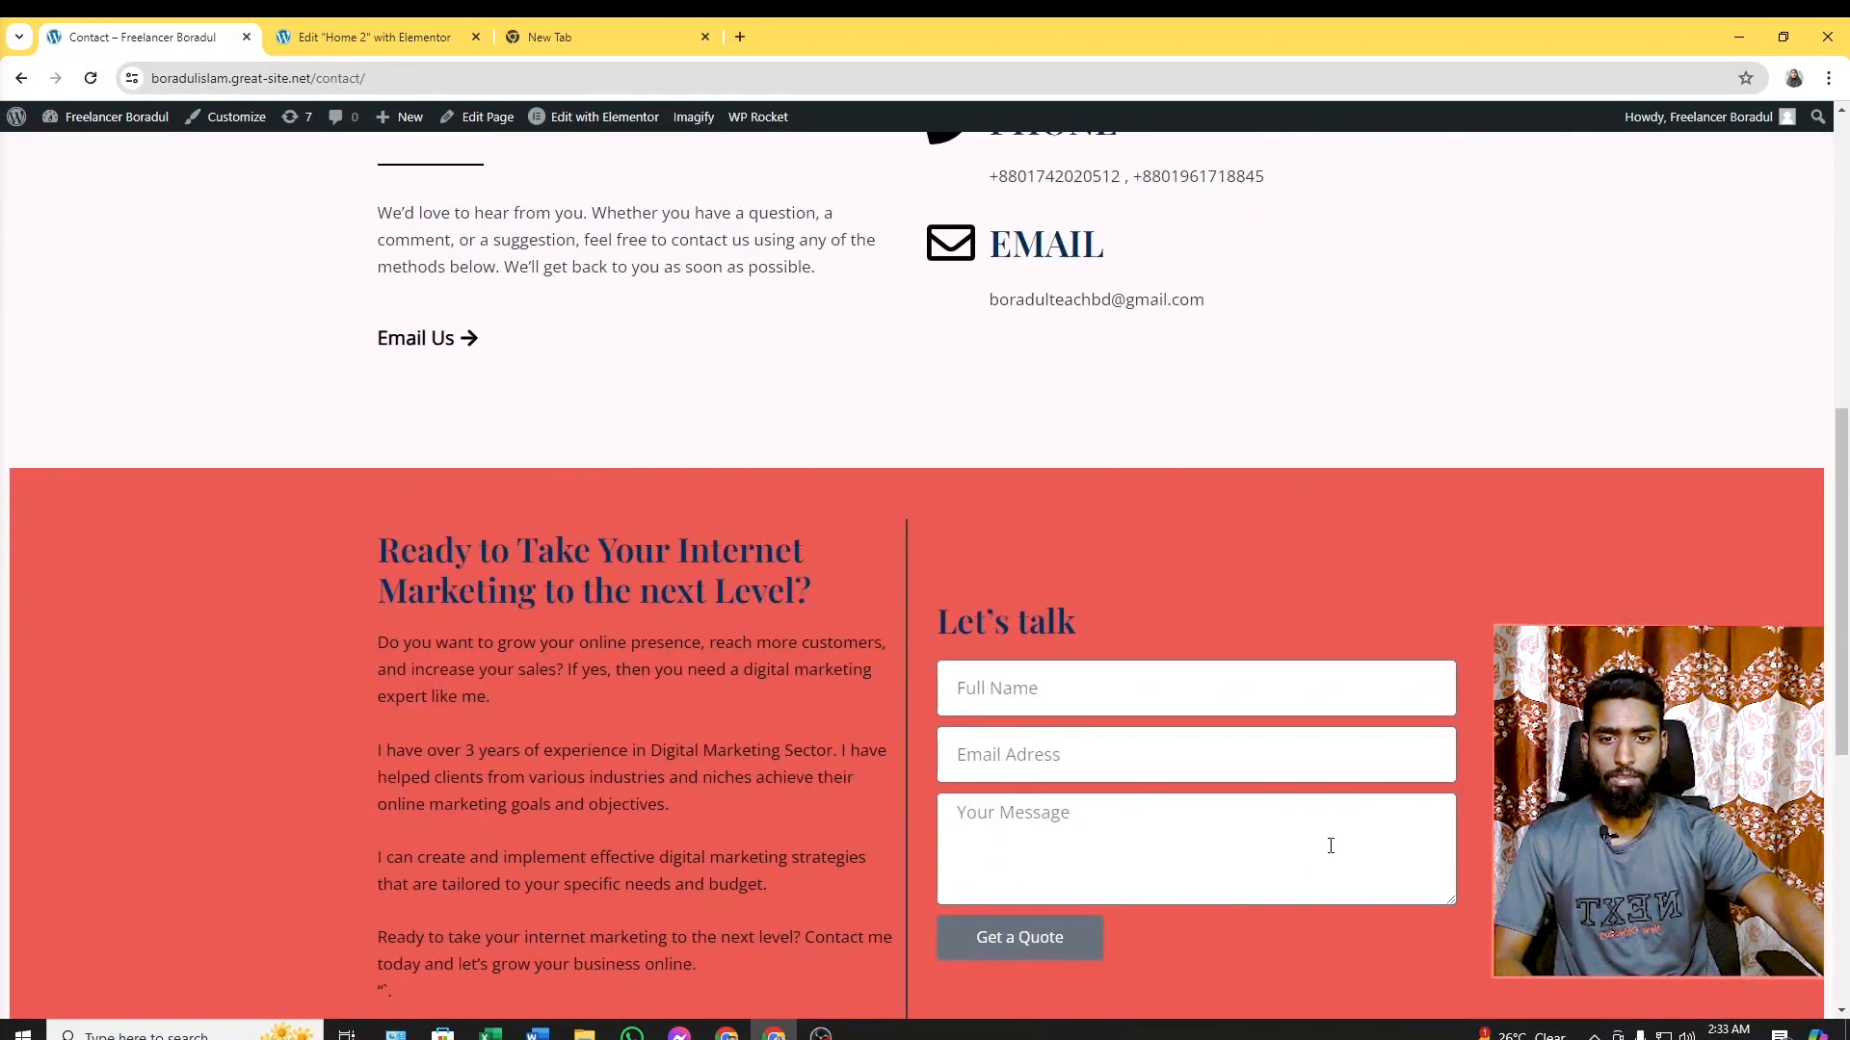
scroll(1326, 842, down, 7)
scroll(1355, 807, up, 12)
scroll(1355, 807, up, 3)
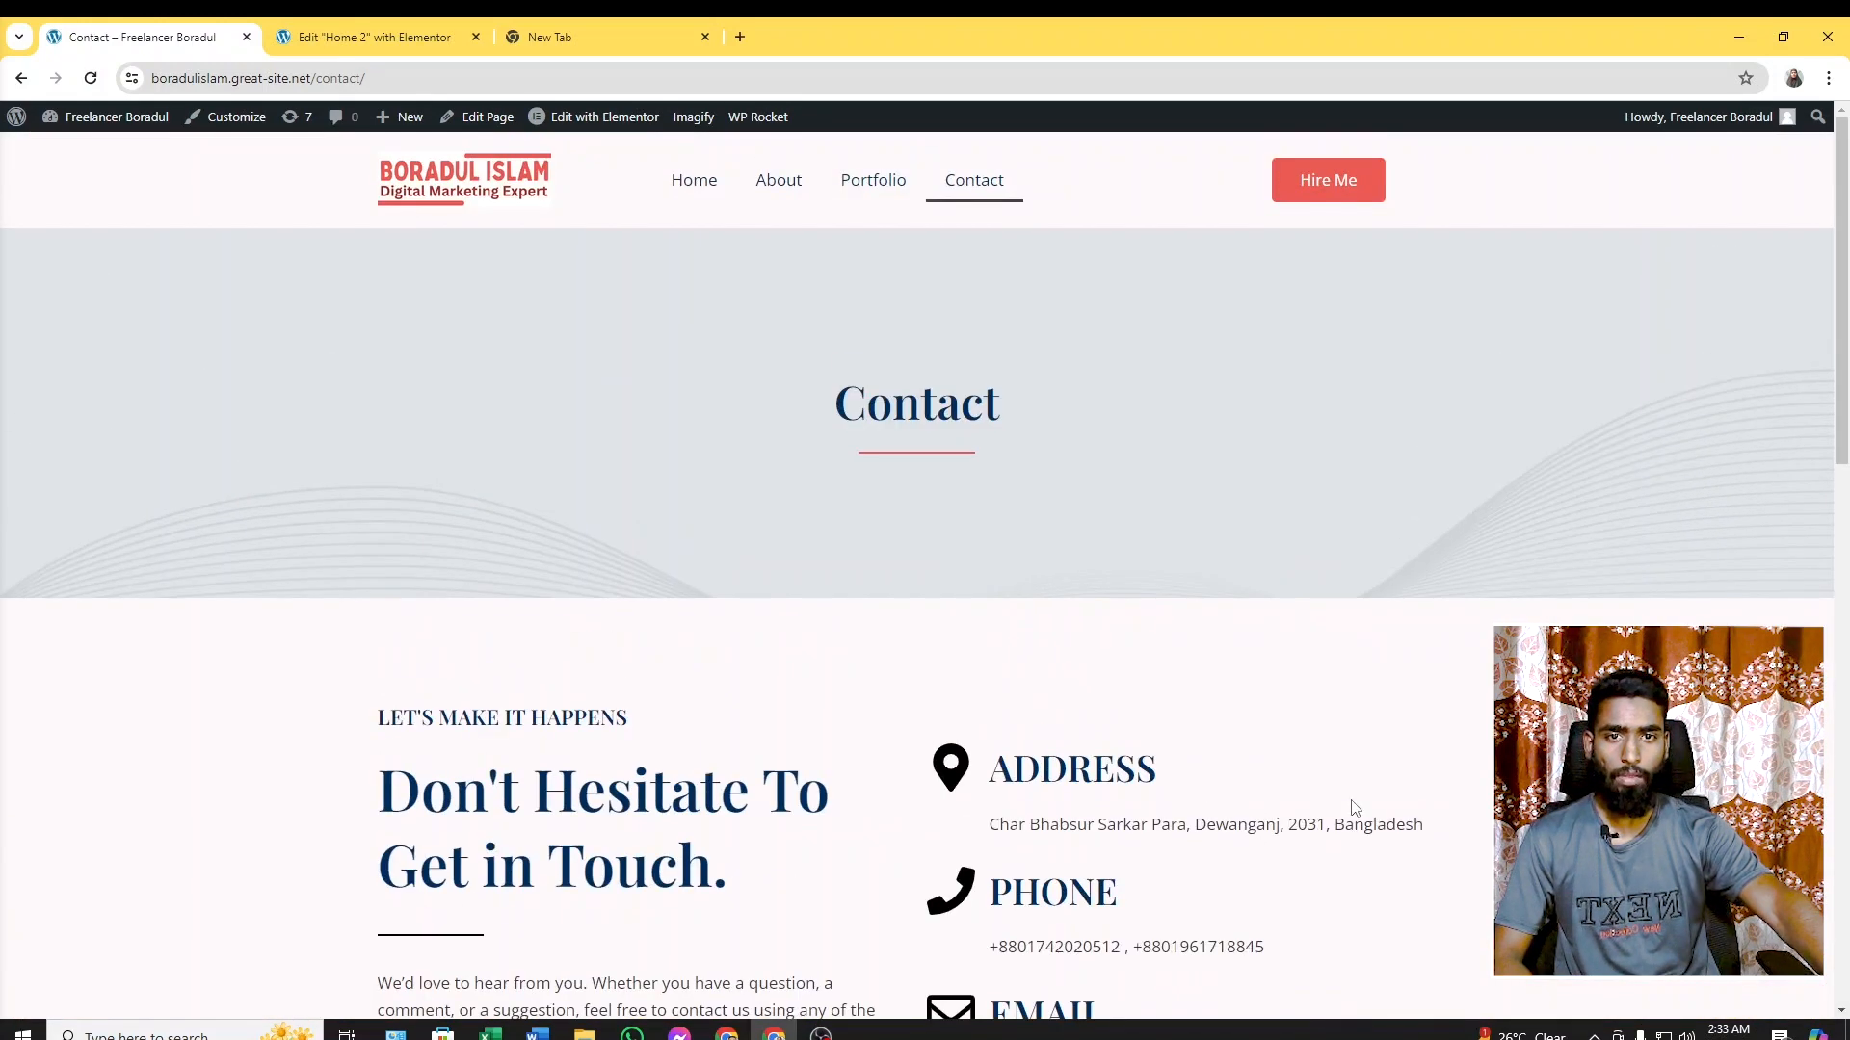
click(695, 180)
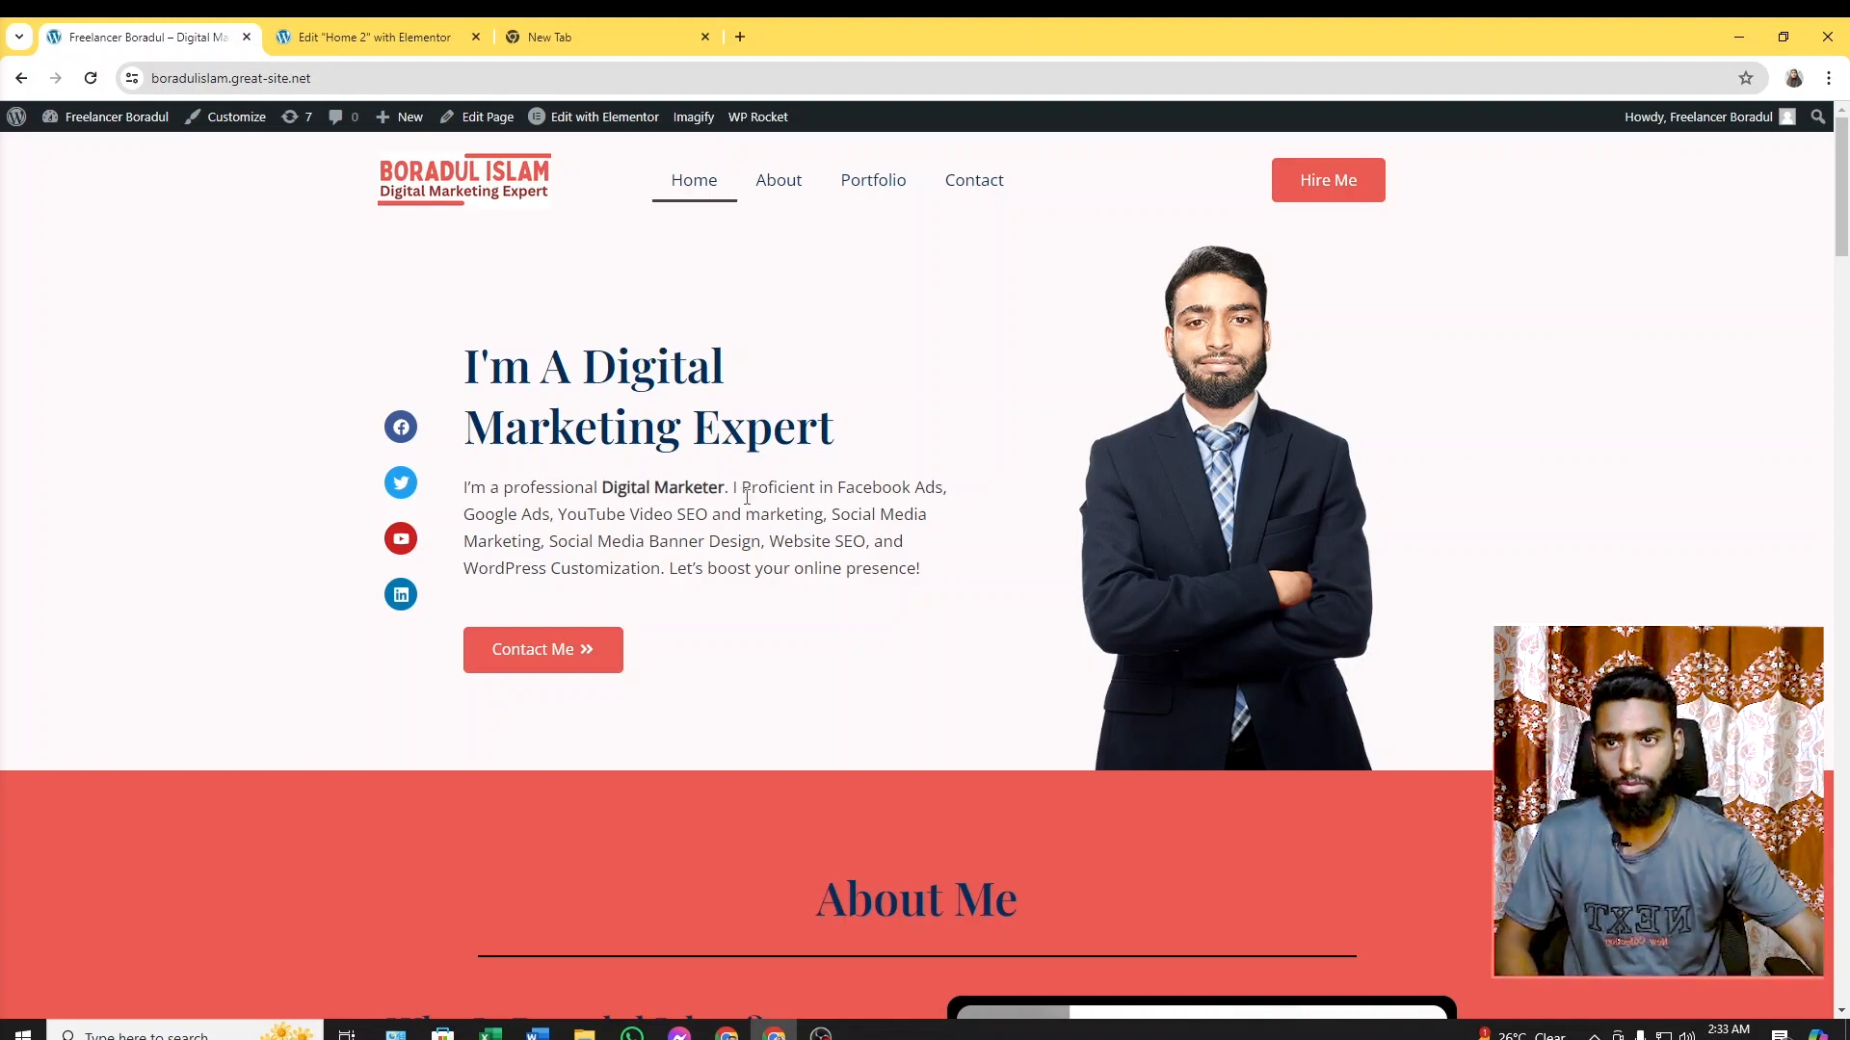
Switch to the Home 2 Elementor editor and delete the hero, About Me, counters, services and Working Process containers between header and footer
click(385, 36)
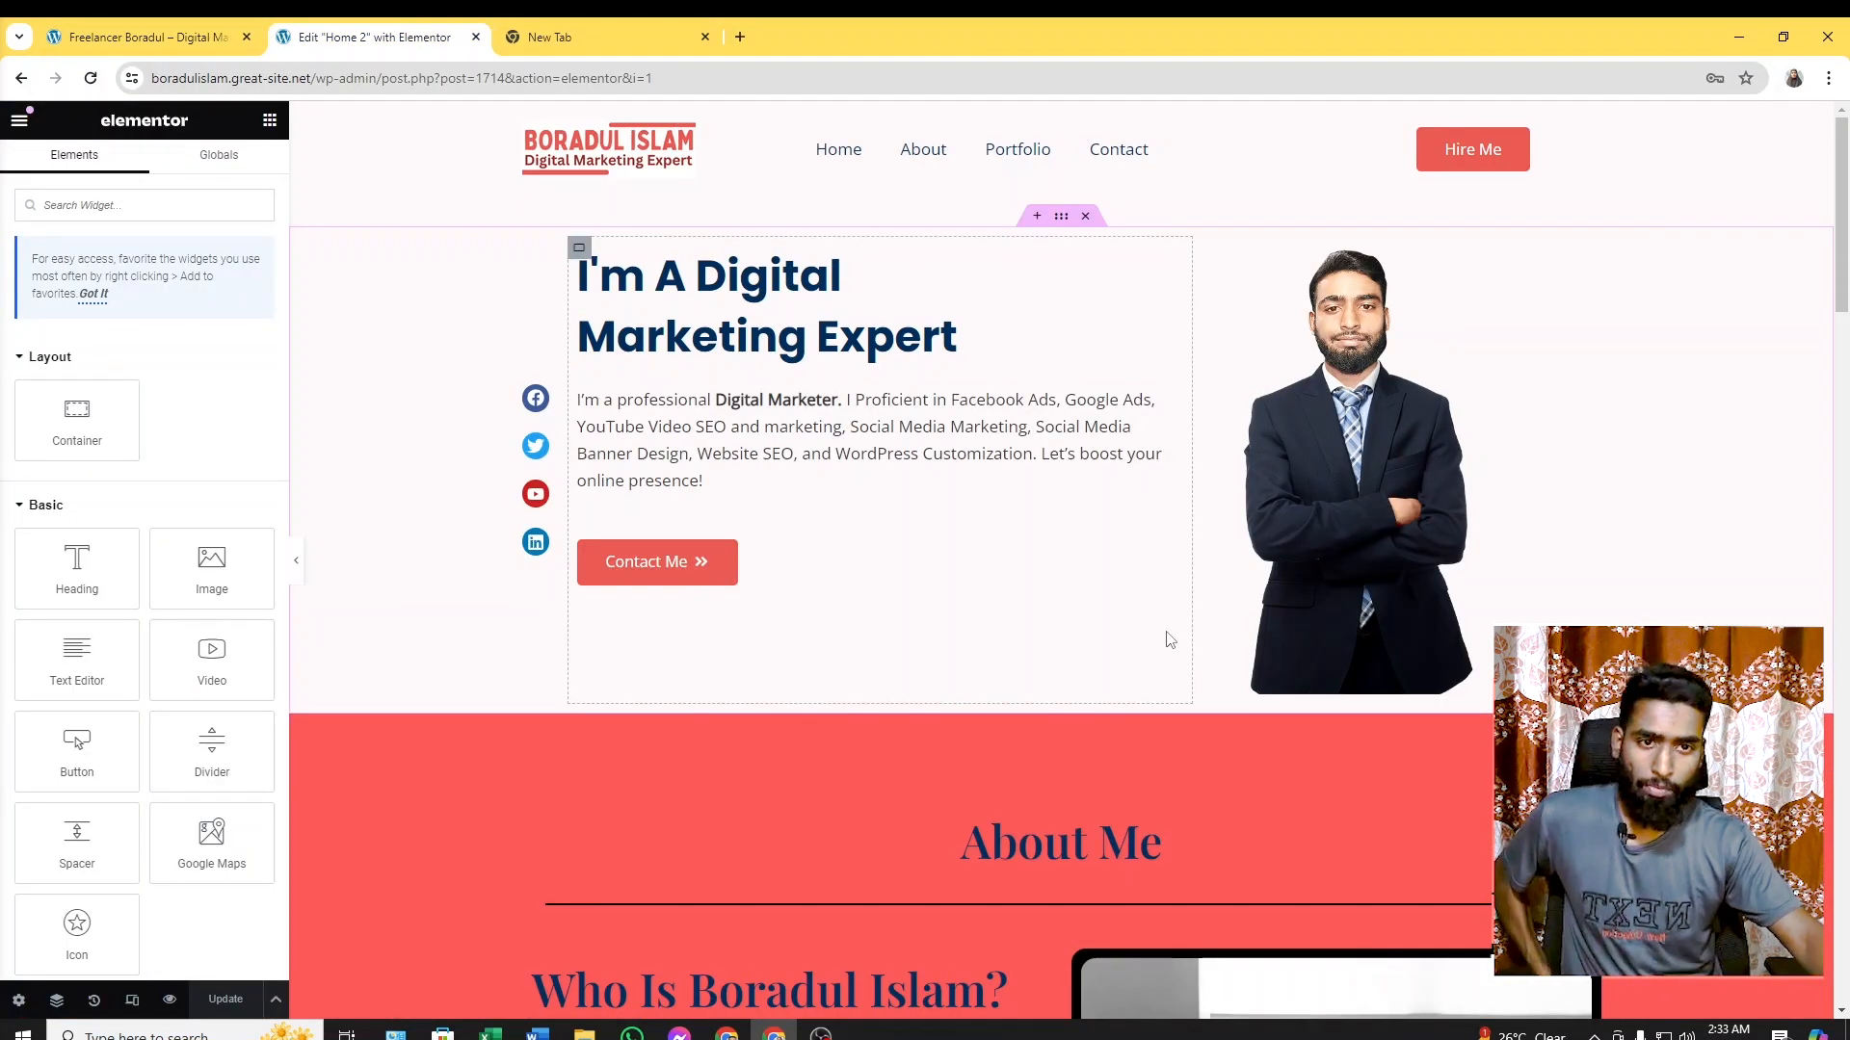
scroll(790, 539, down, 5)
scroll(860, 528, up, 5)
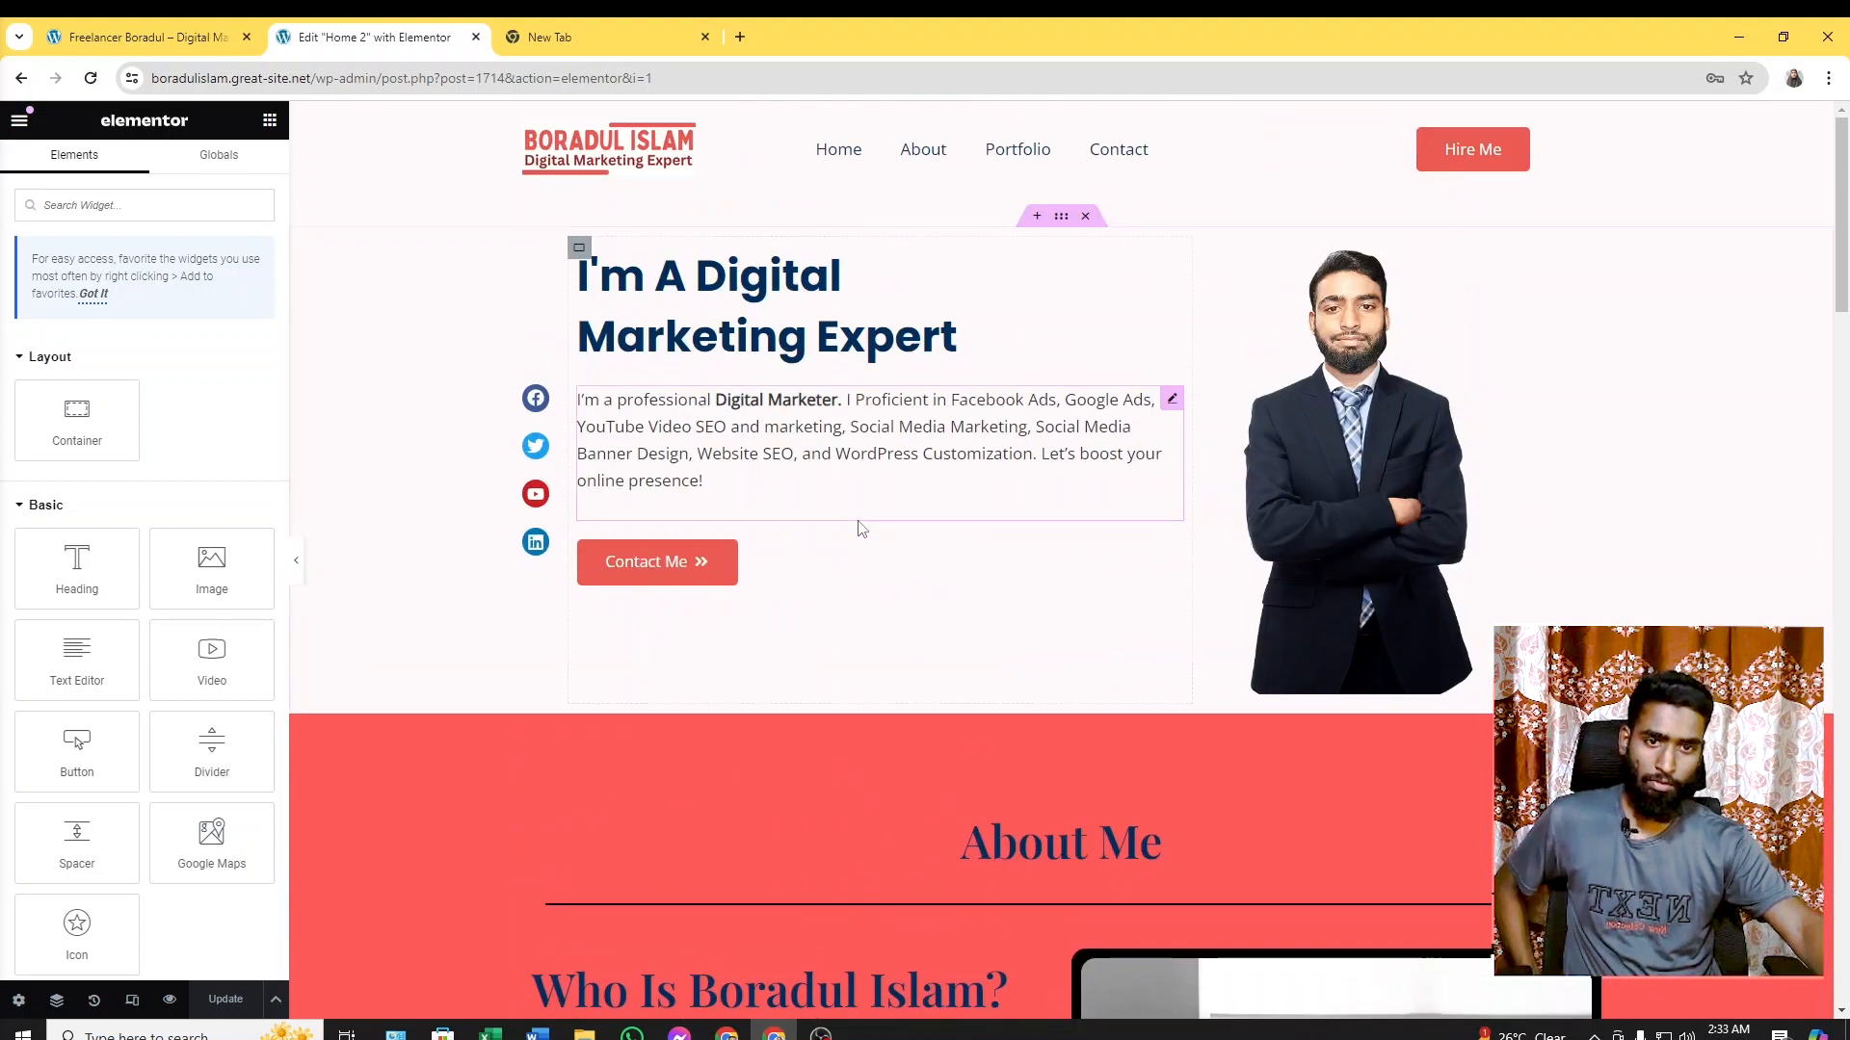
click(1085, 217)
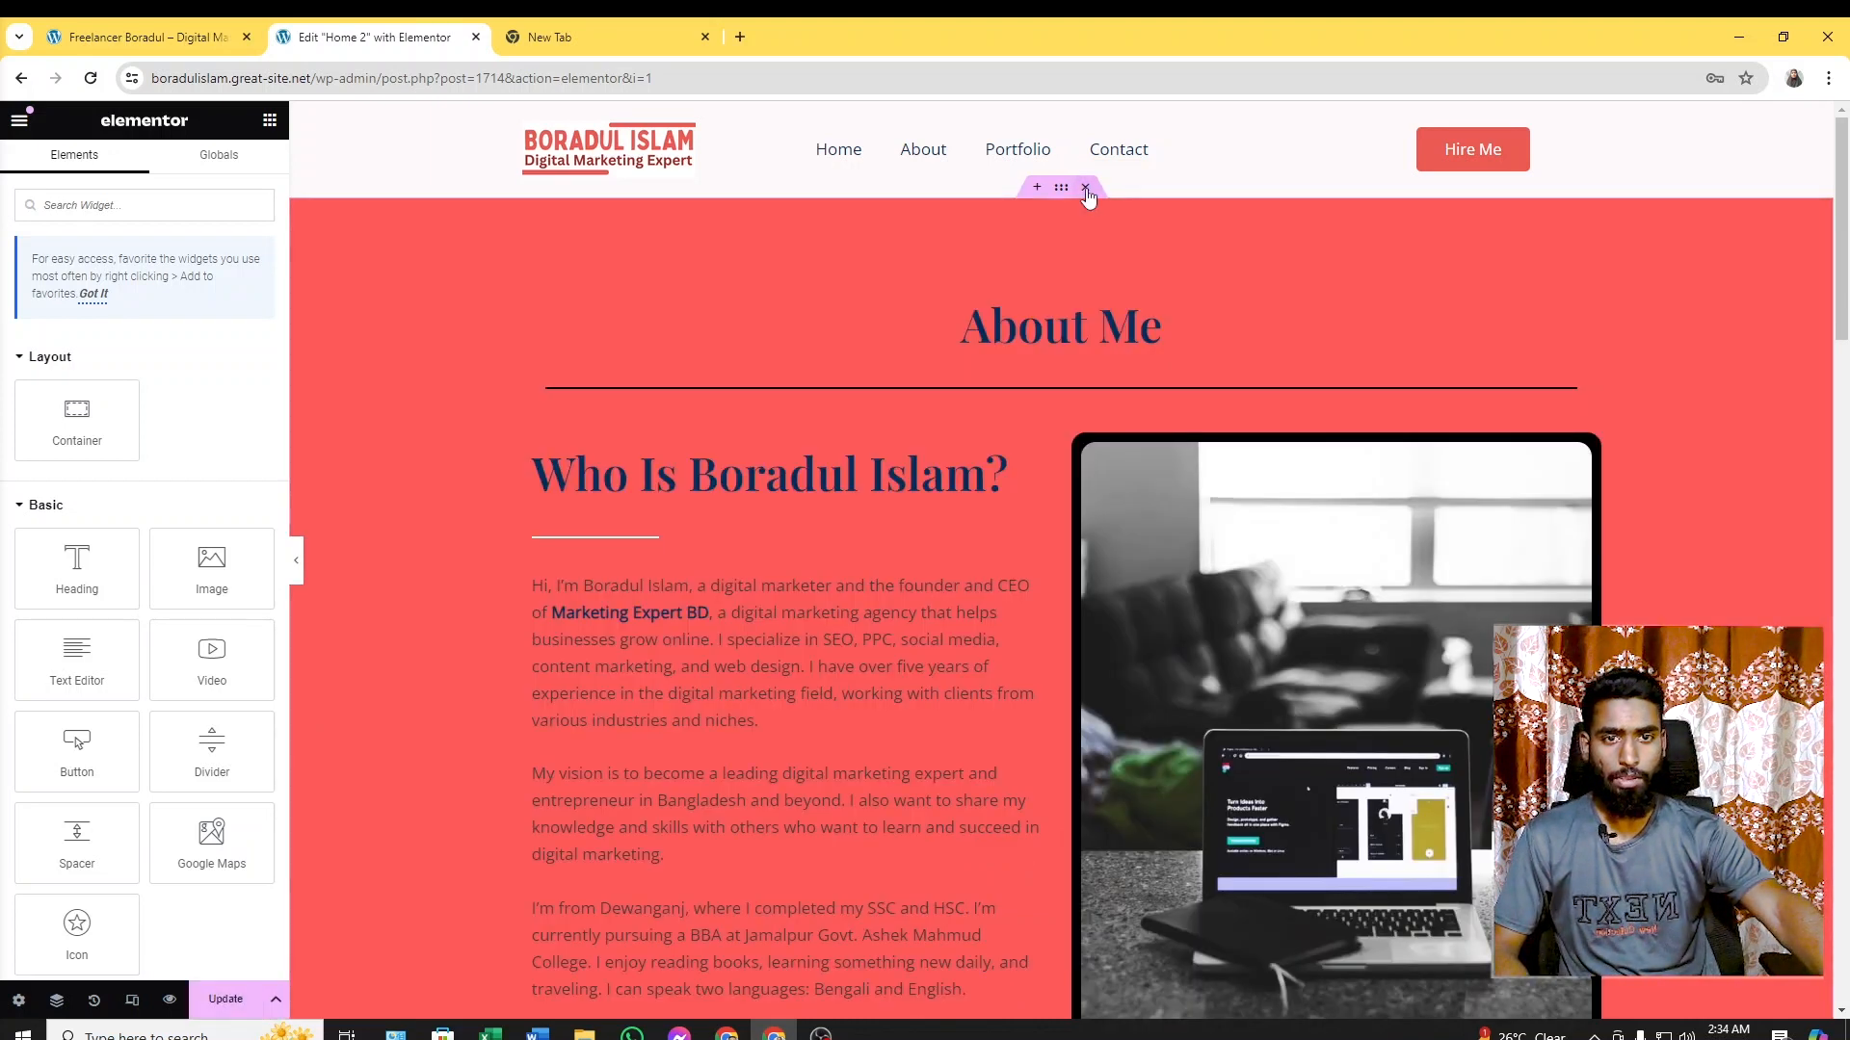
click(1086, 189)
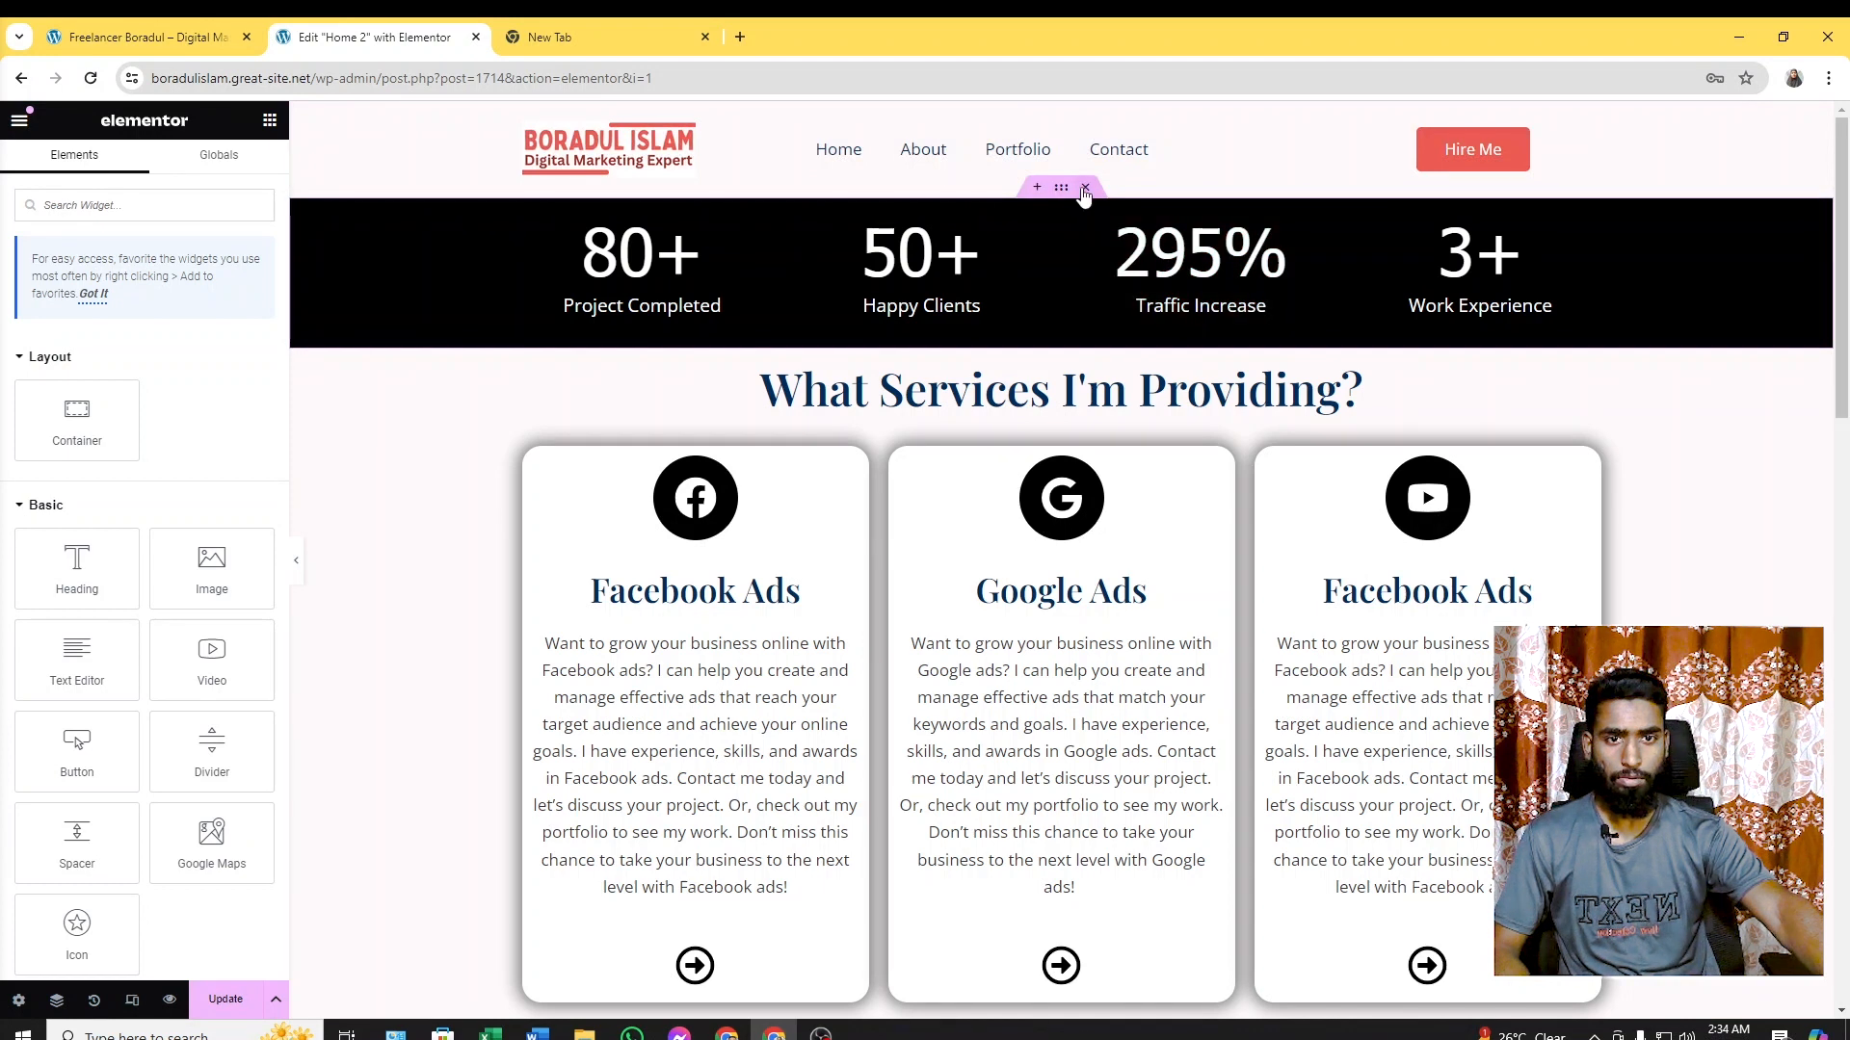
click(1085, 189)
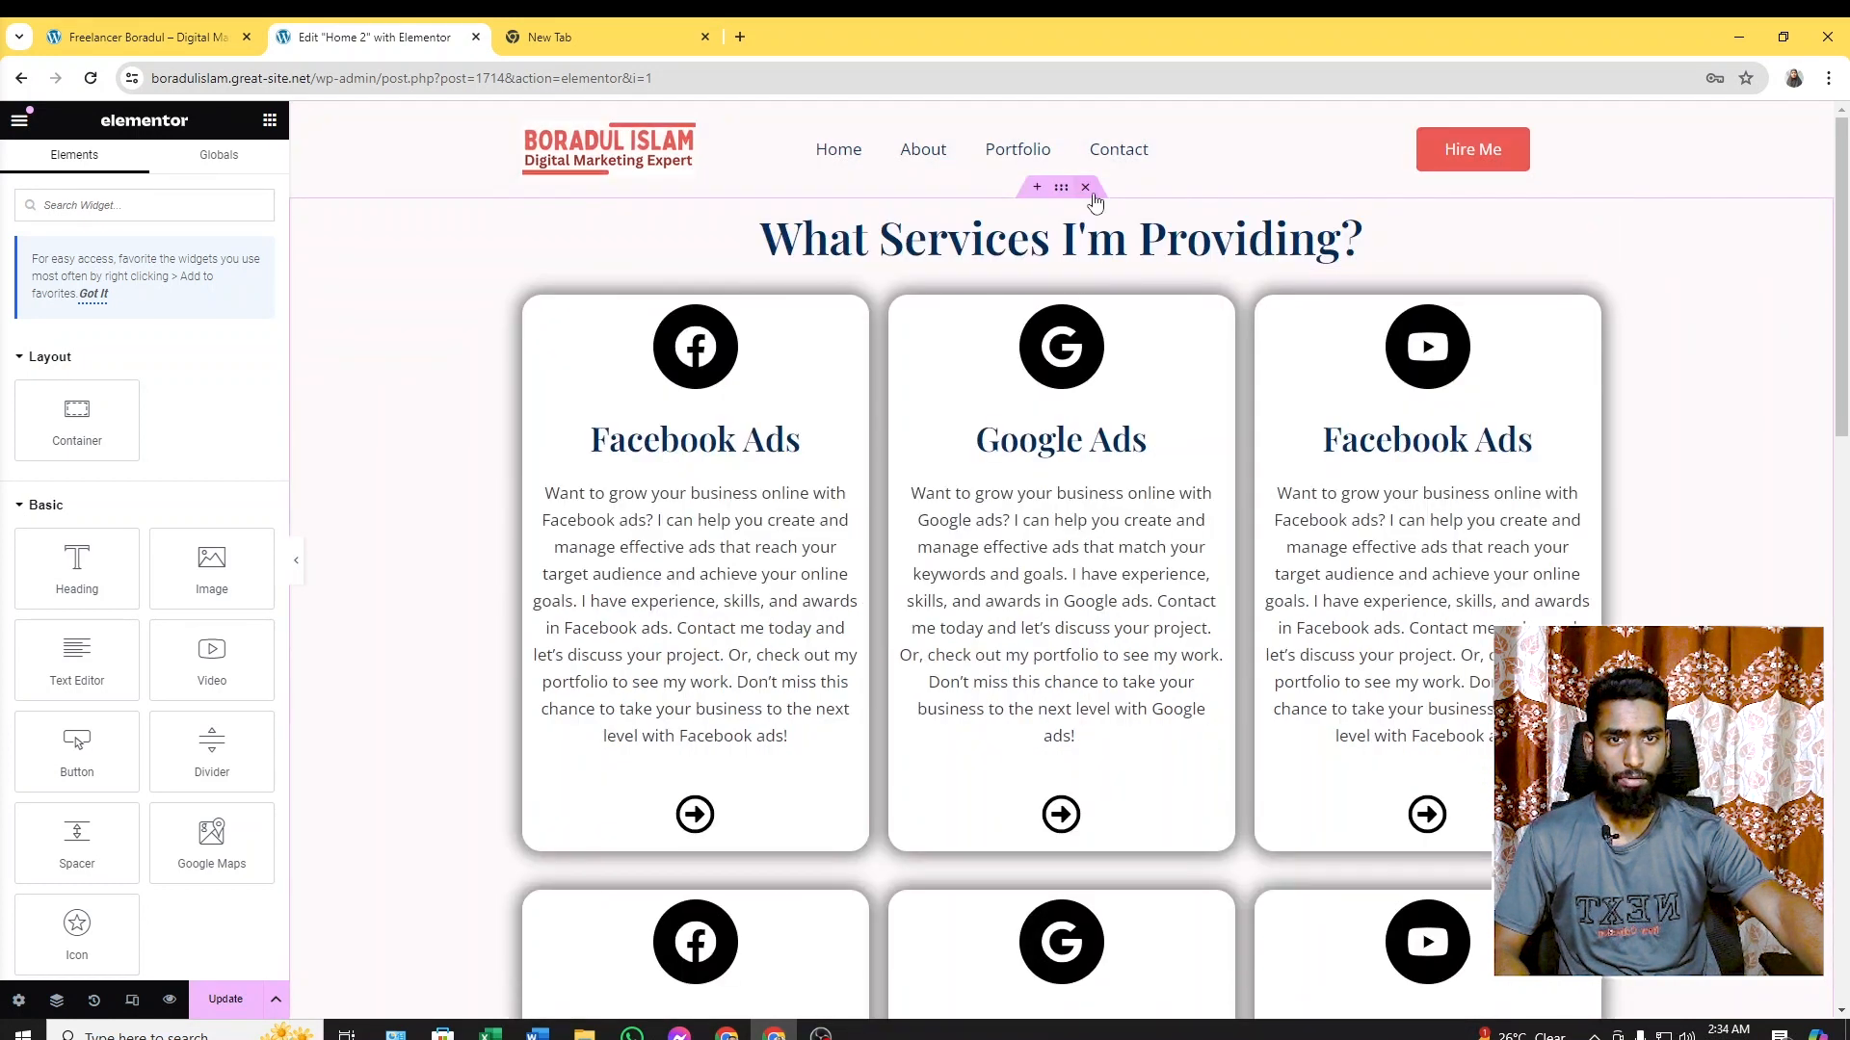
click(1085, 189)
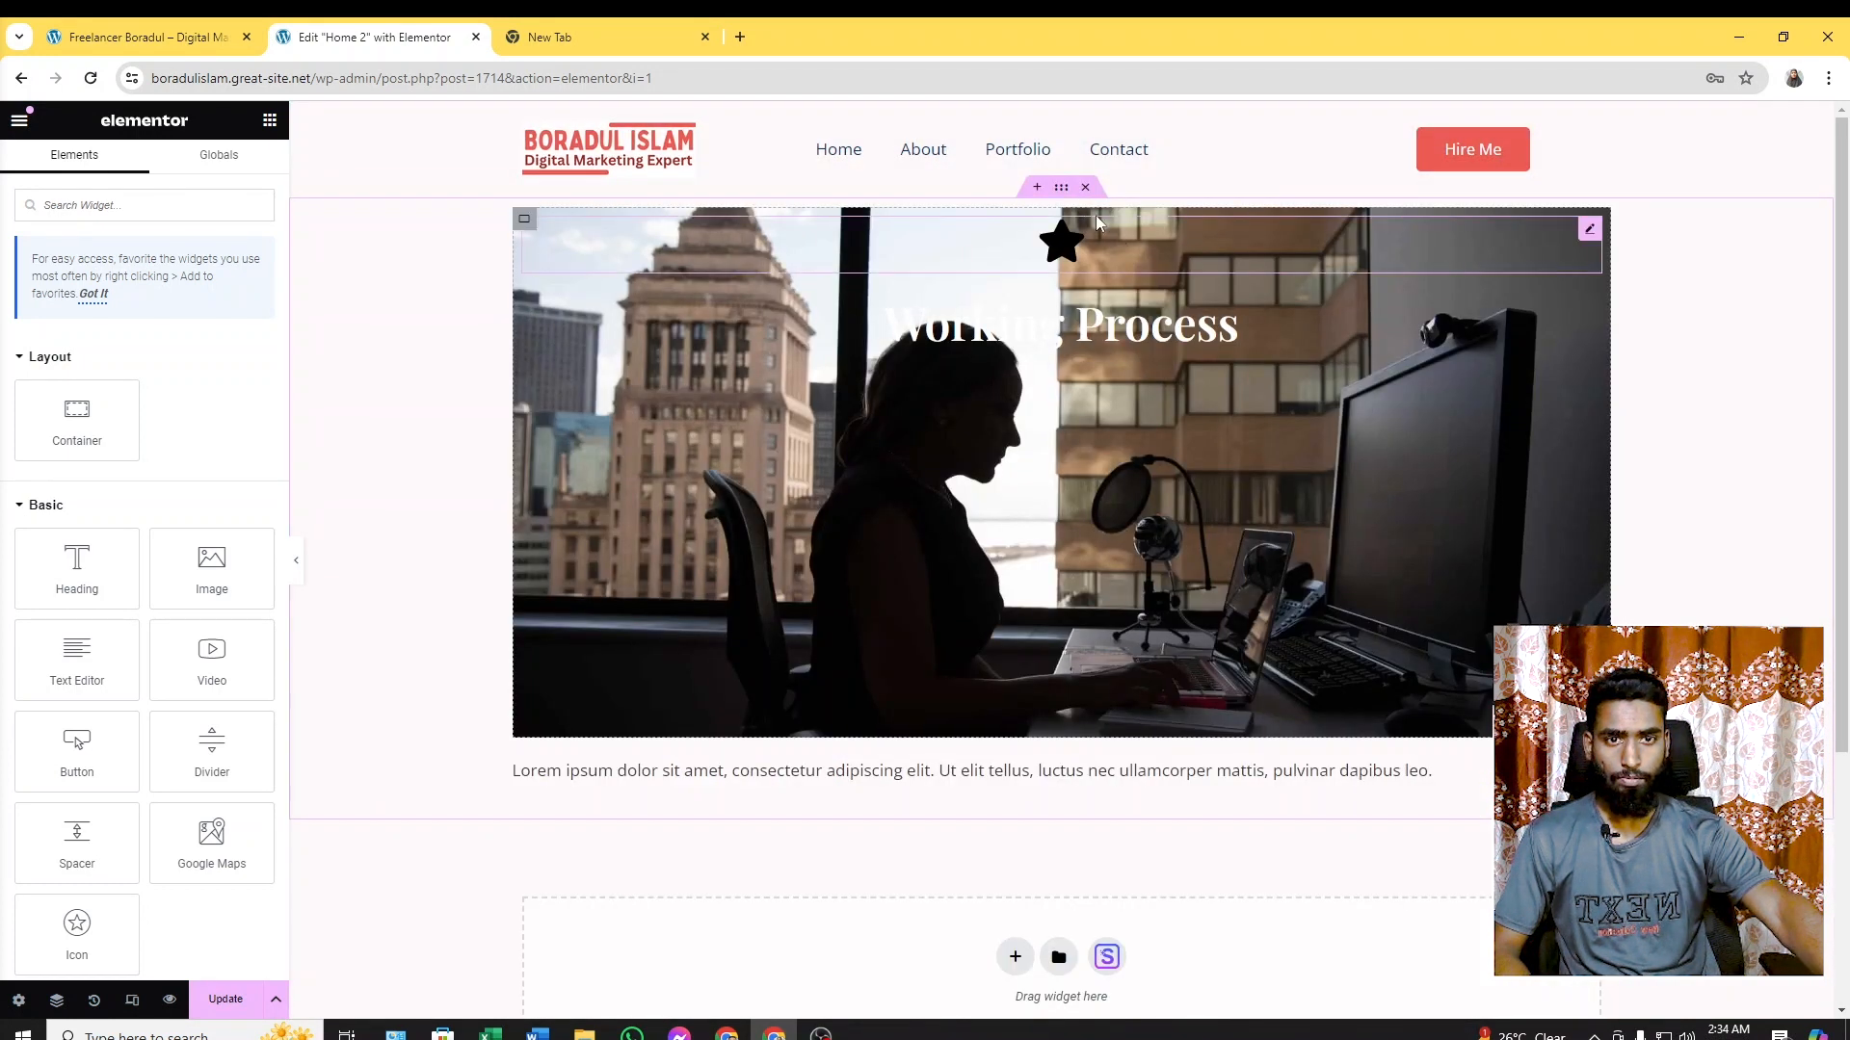
click(1086, 189)
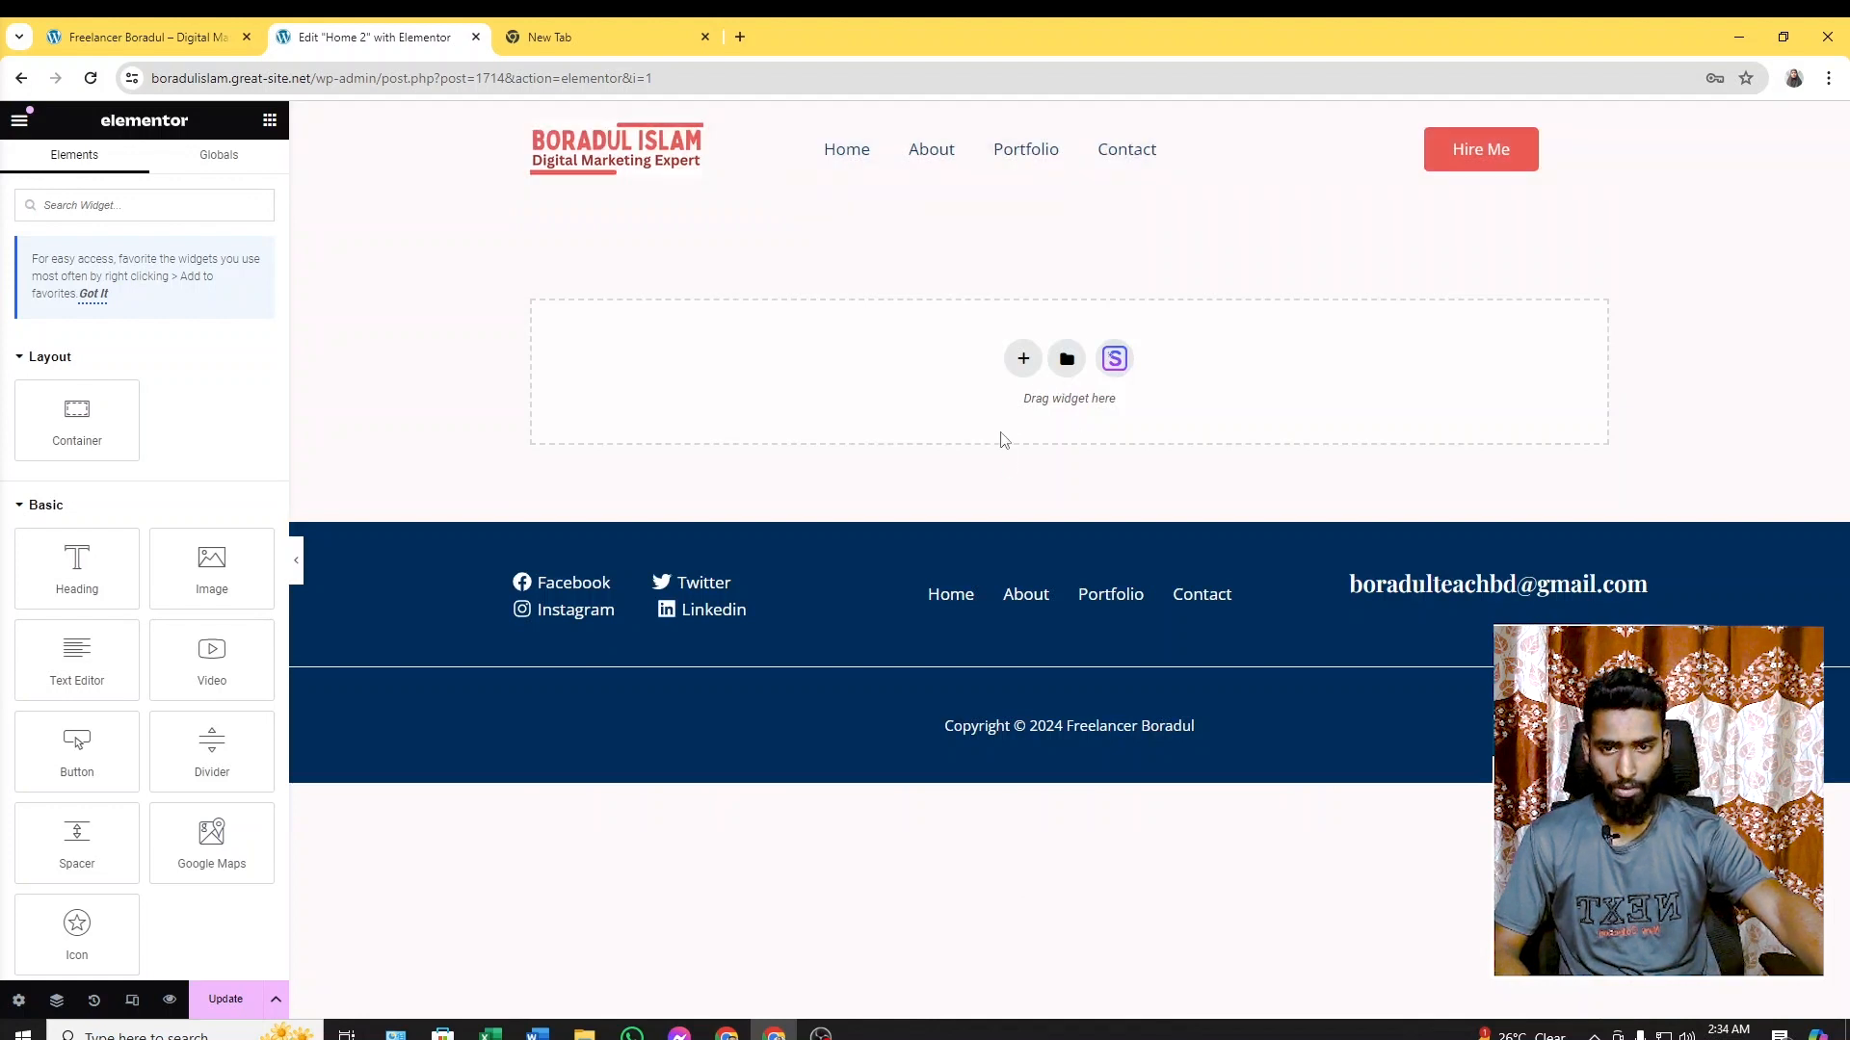
Start a screen capture on the live Home page and frame the full-width hero section at about 1877 x 597 px
click(168, 36)
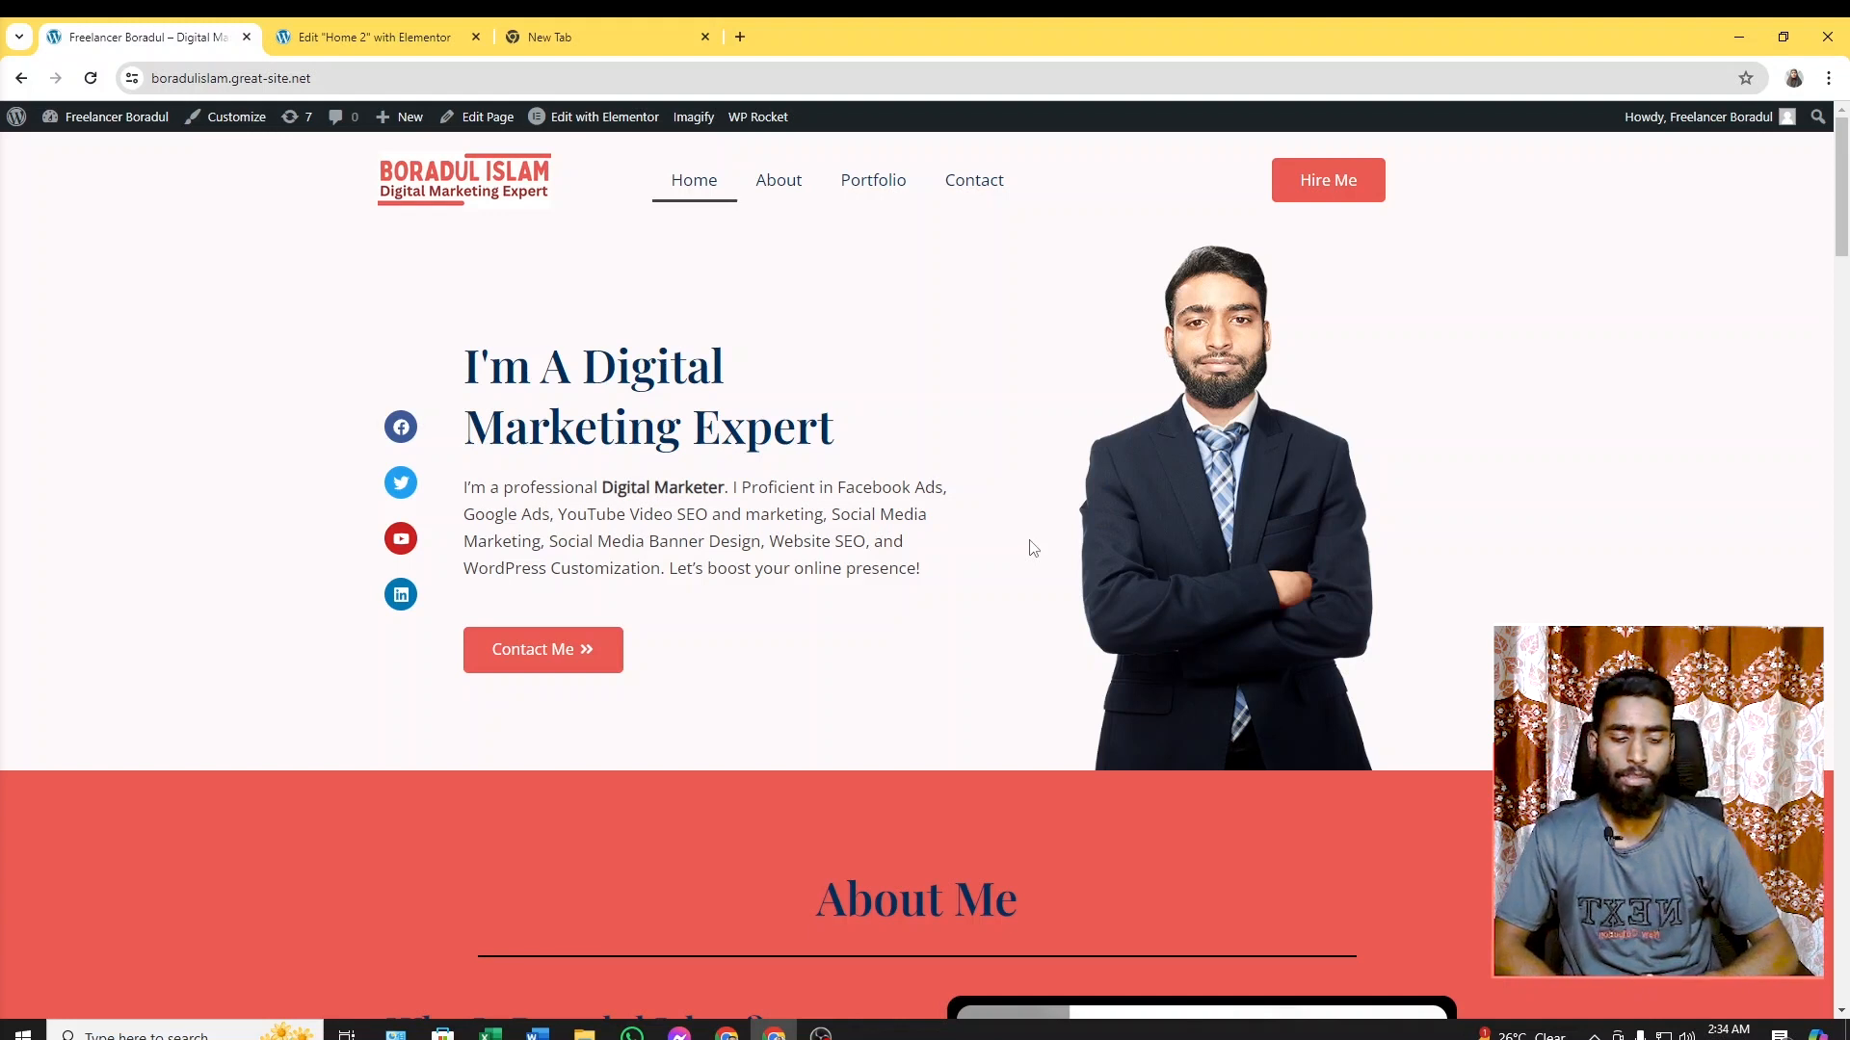
key(Print)
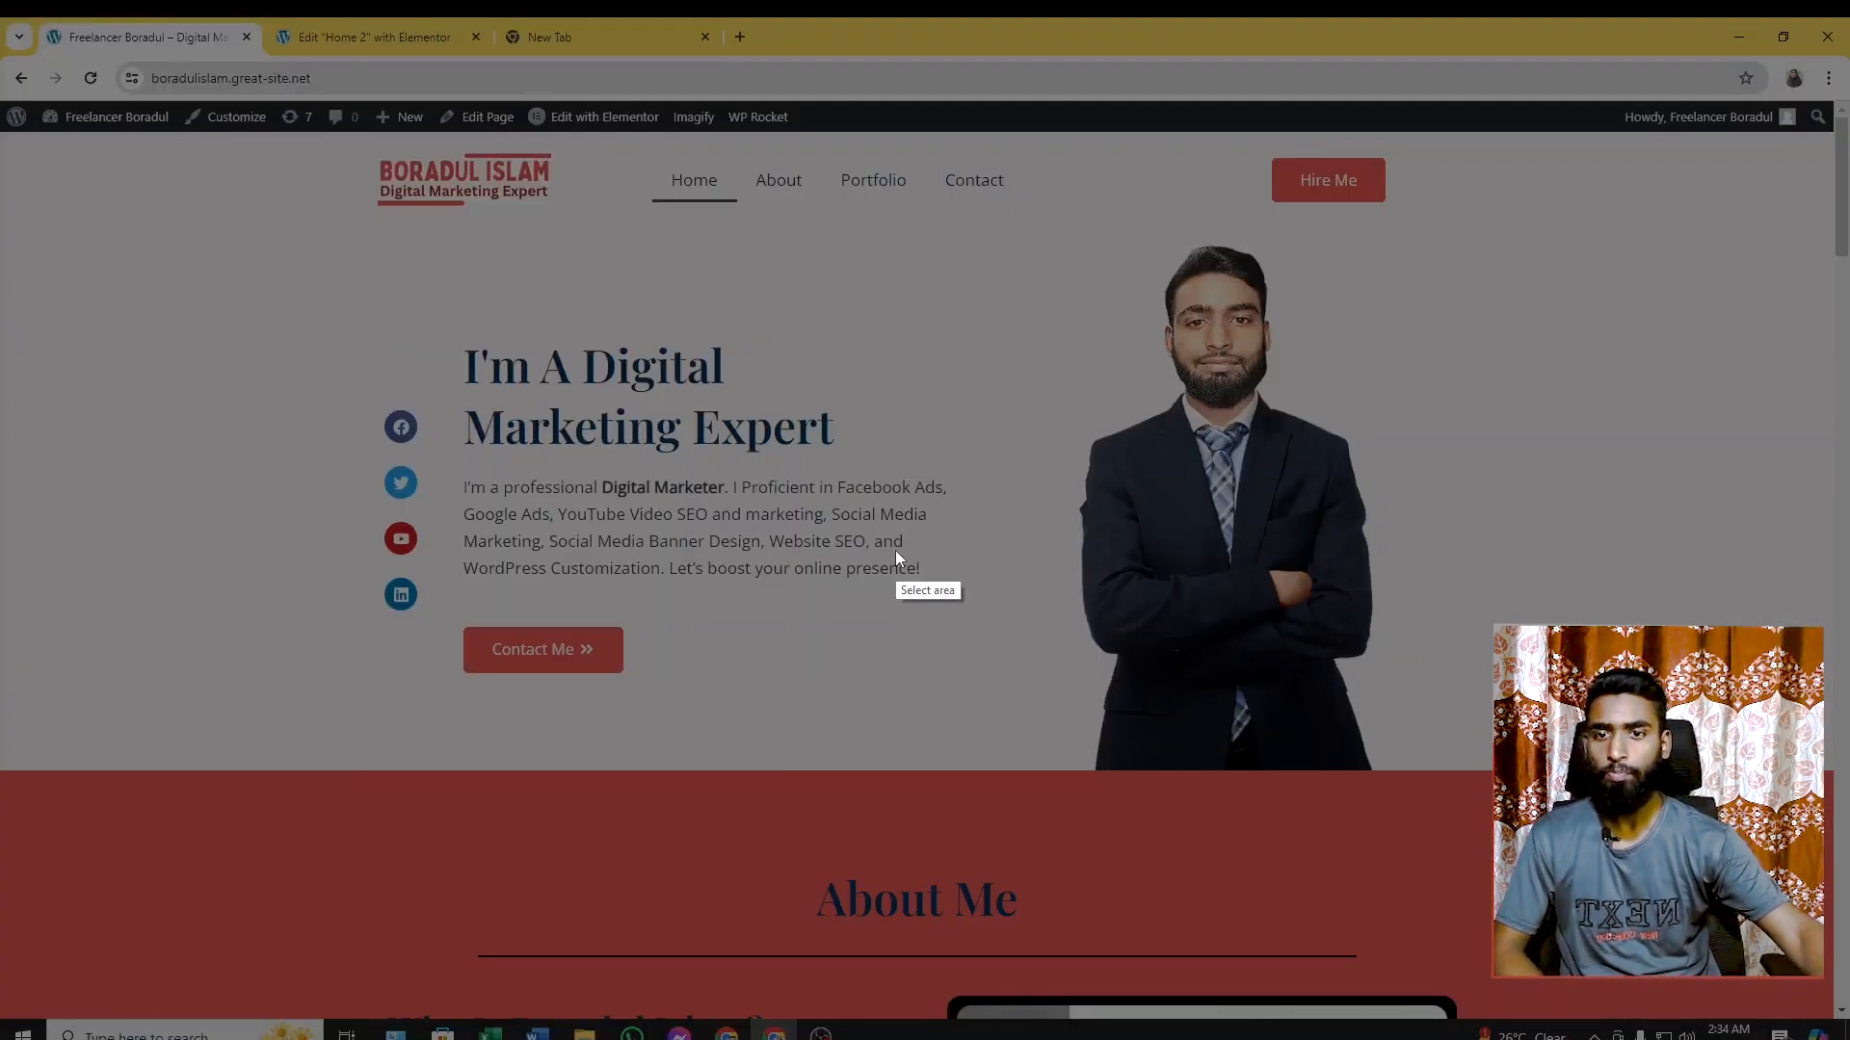
drag(268, 193, 1844, 815)
drag(1811, 769, 1824, 769)
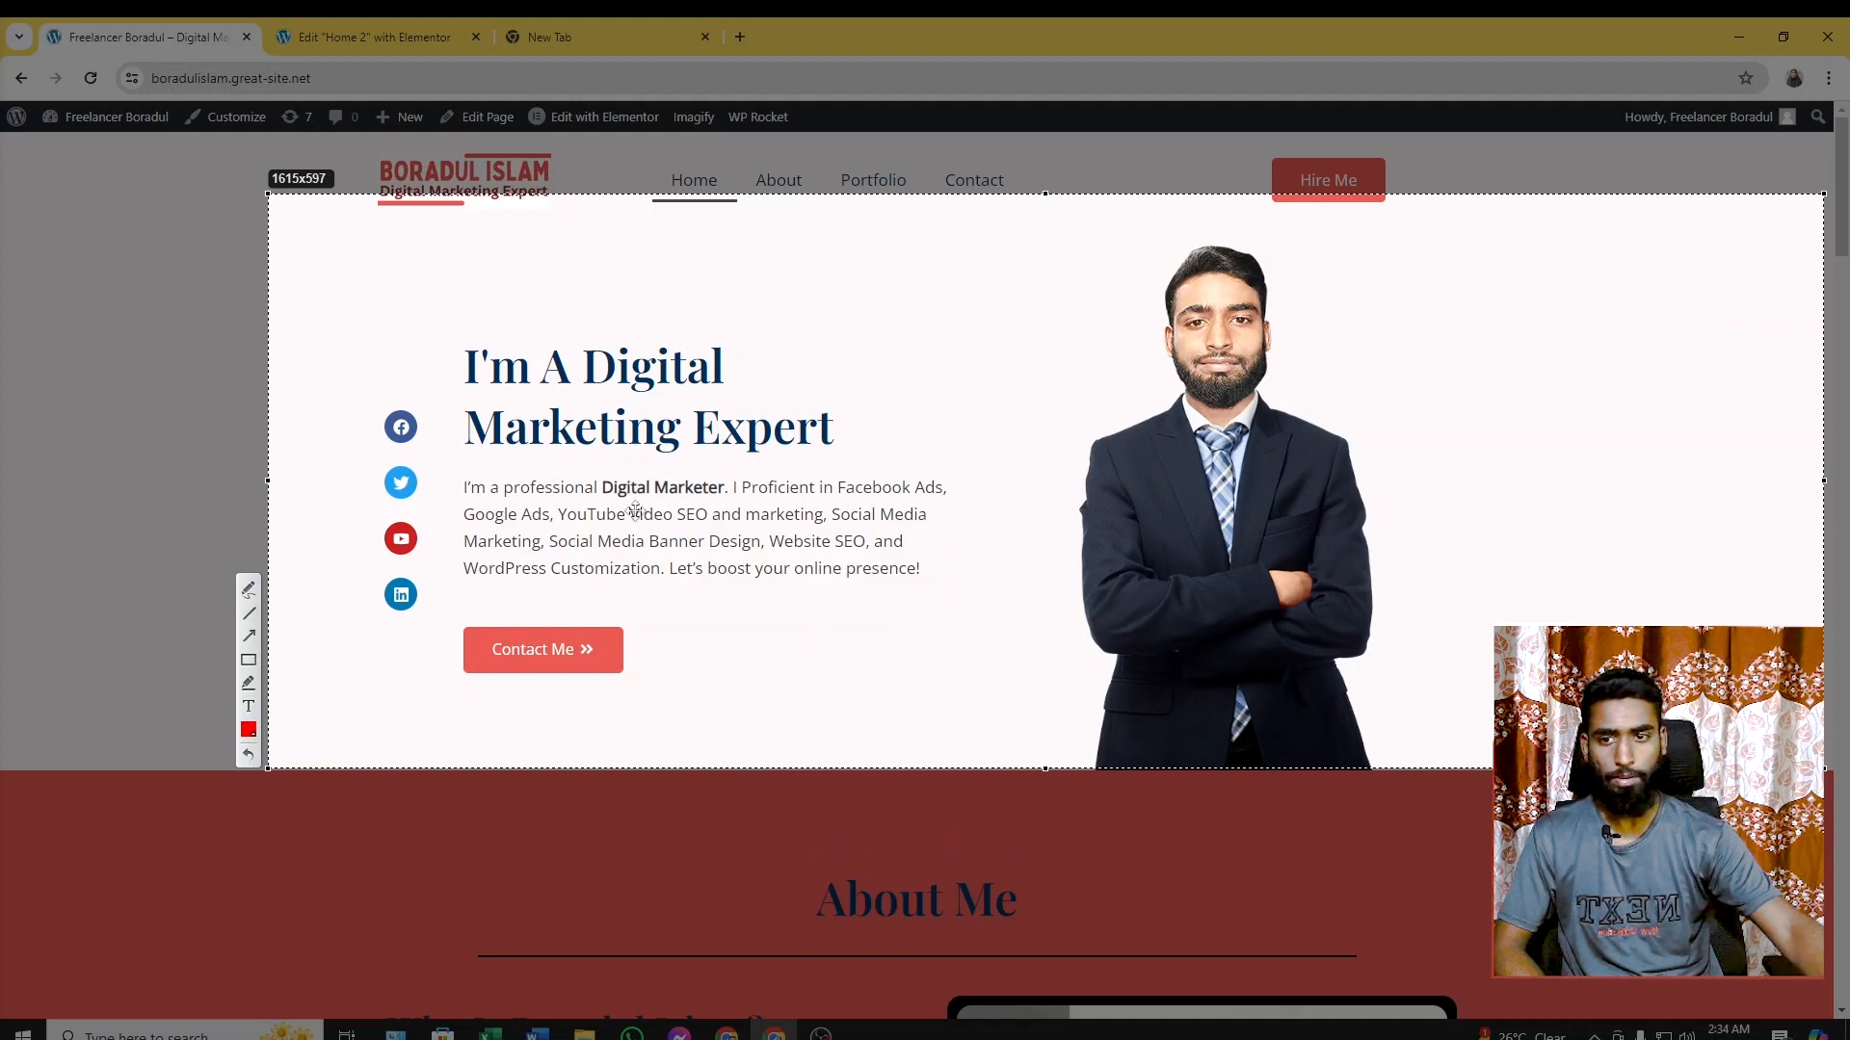
drag(271, 480, 16, 481)
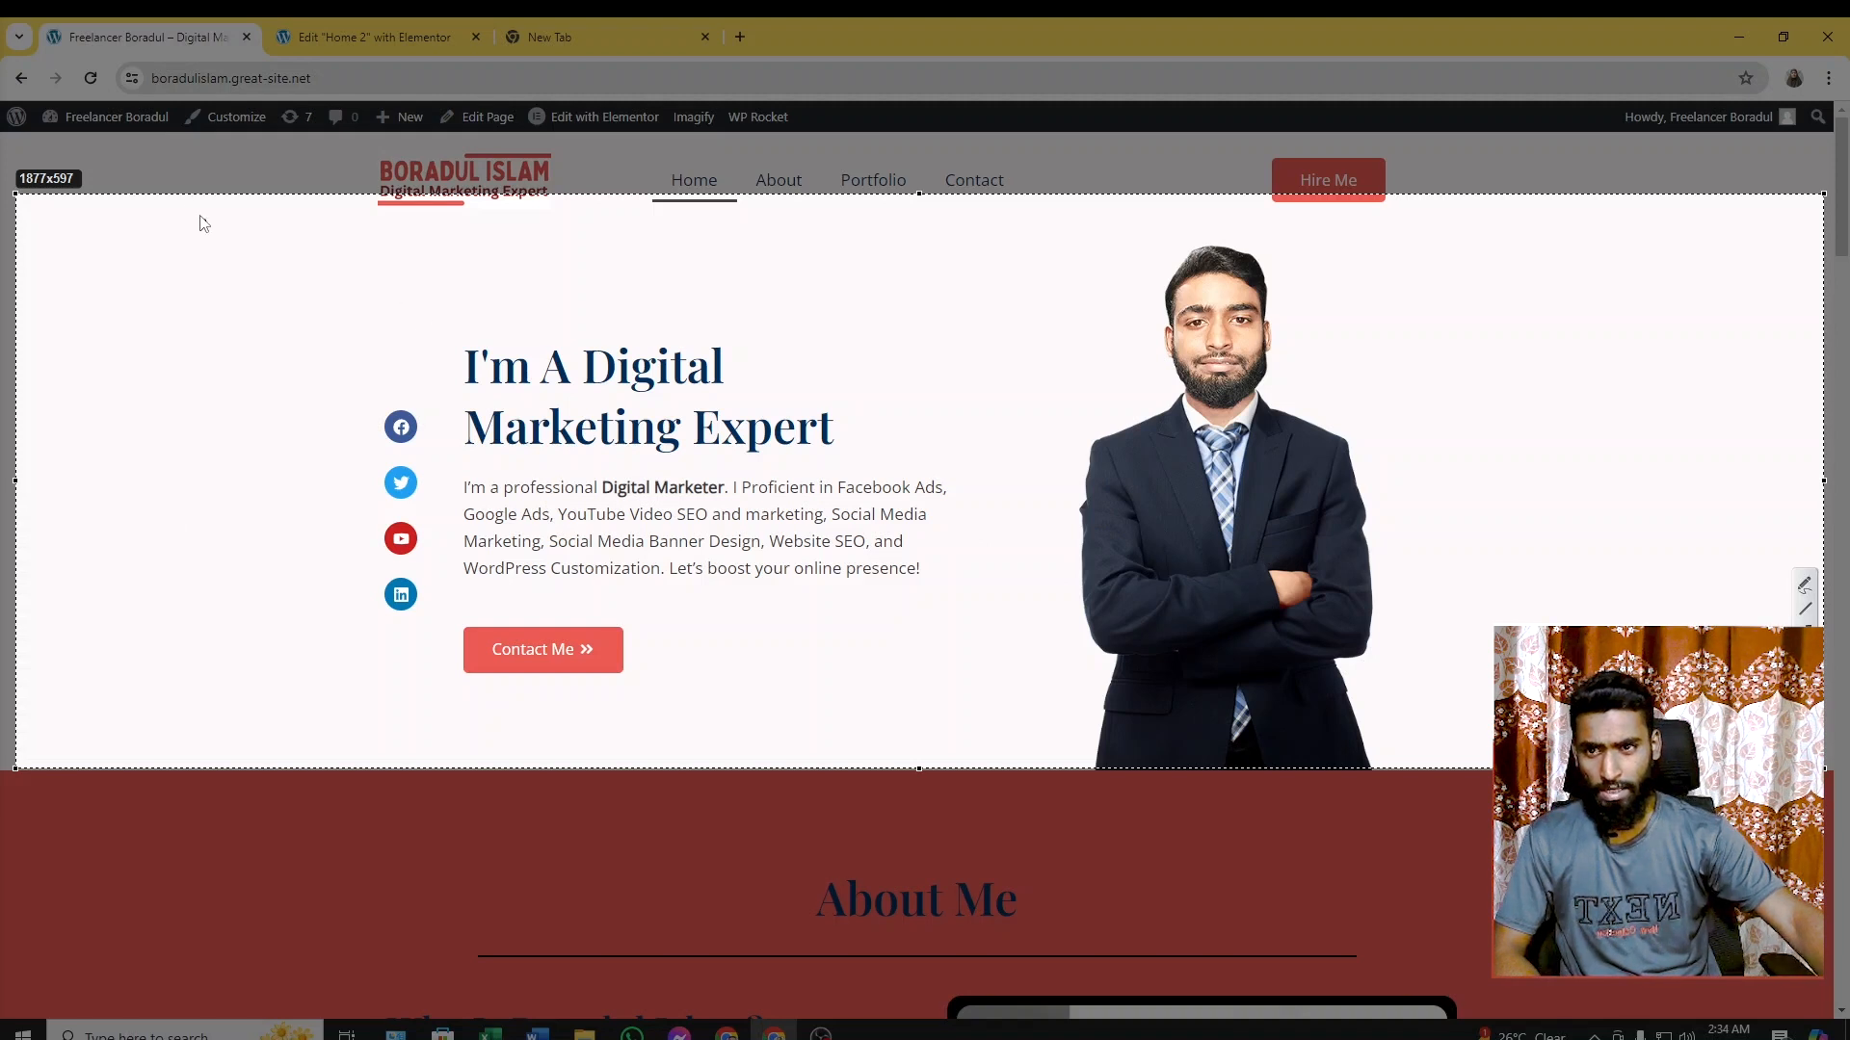
Outline the hero section and its social icon, text and photo columns with red rectangles, and discard the capture
mouse_move(145, 198)
mouse_down()
mouse_move(425, 338)
mouse_move(1651, 673)
mouse_move(1806, 768)
mouse_up()
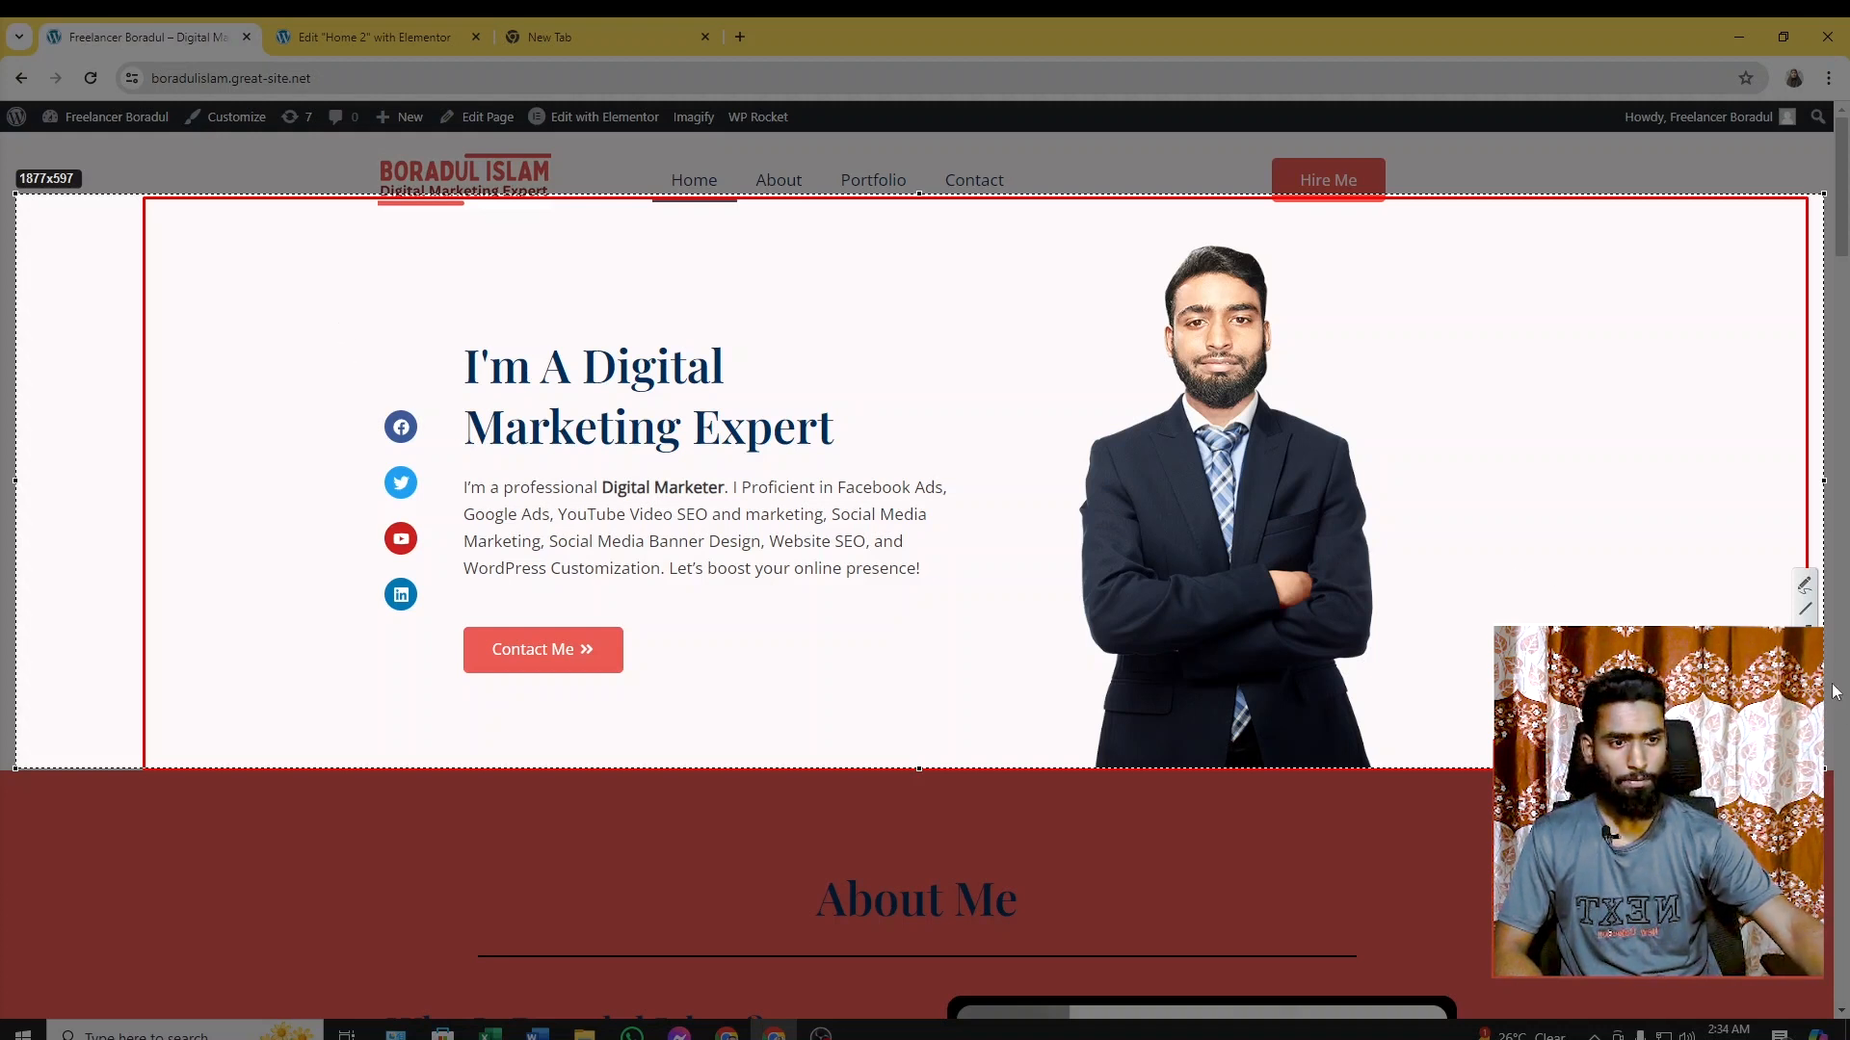
mouse_move(331, 291)
mouse_down()
mouse_move(449, 573)
mouse_move(441, 734)
mouse_up()
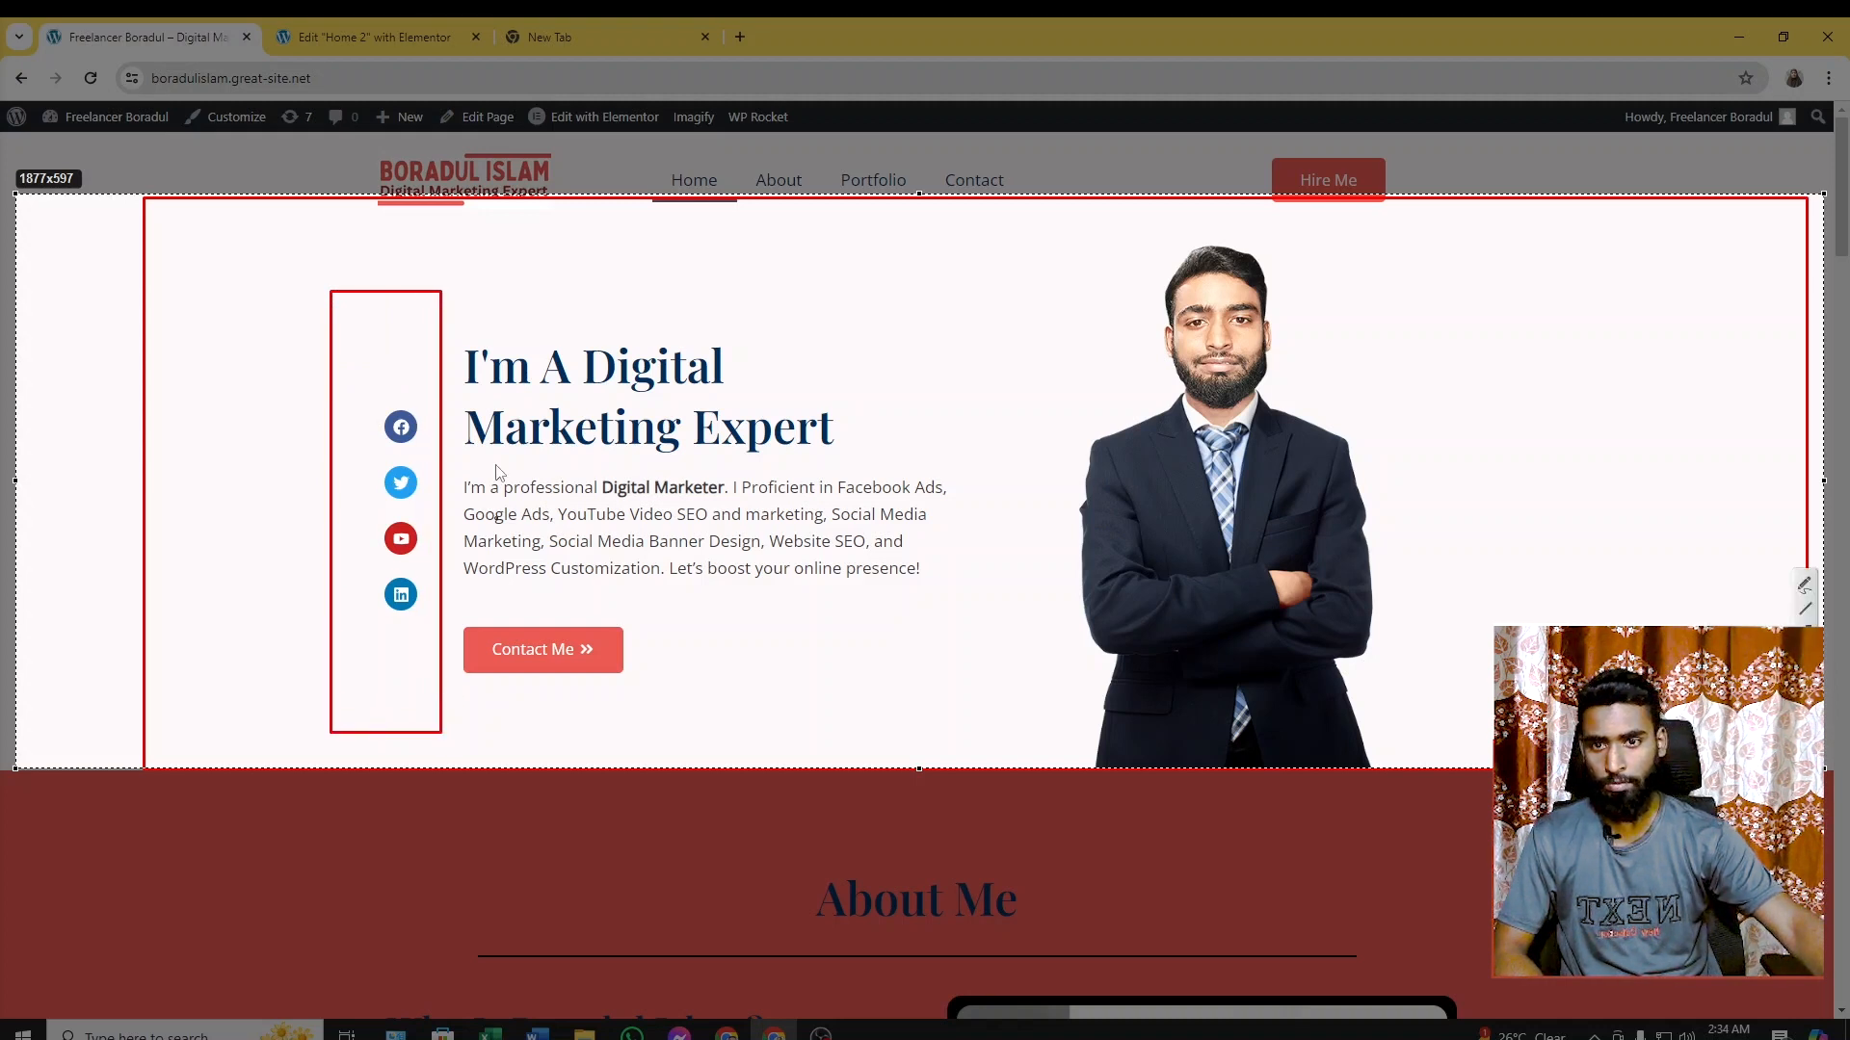
mouse_move(458, 279)
mouse_down()
mouse_move(473, 353)
mouse_move(763, 738)
mouse_move(987, 761)
mouse_move(971, 751)
mouse_up()
mouse_move(1061, 246)
mouse_down()
mouse_move(1114, 355)
mouse_move(1424, 752)
mouse_up()
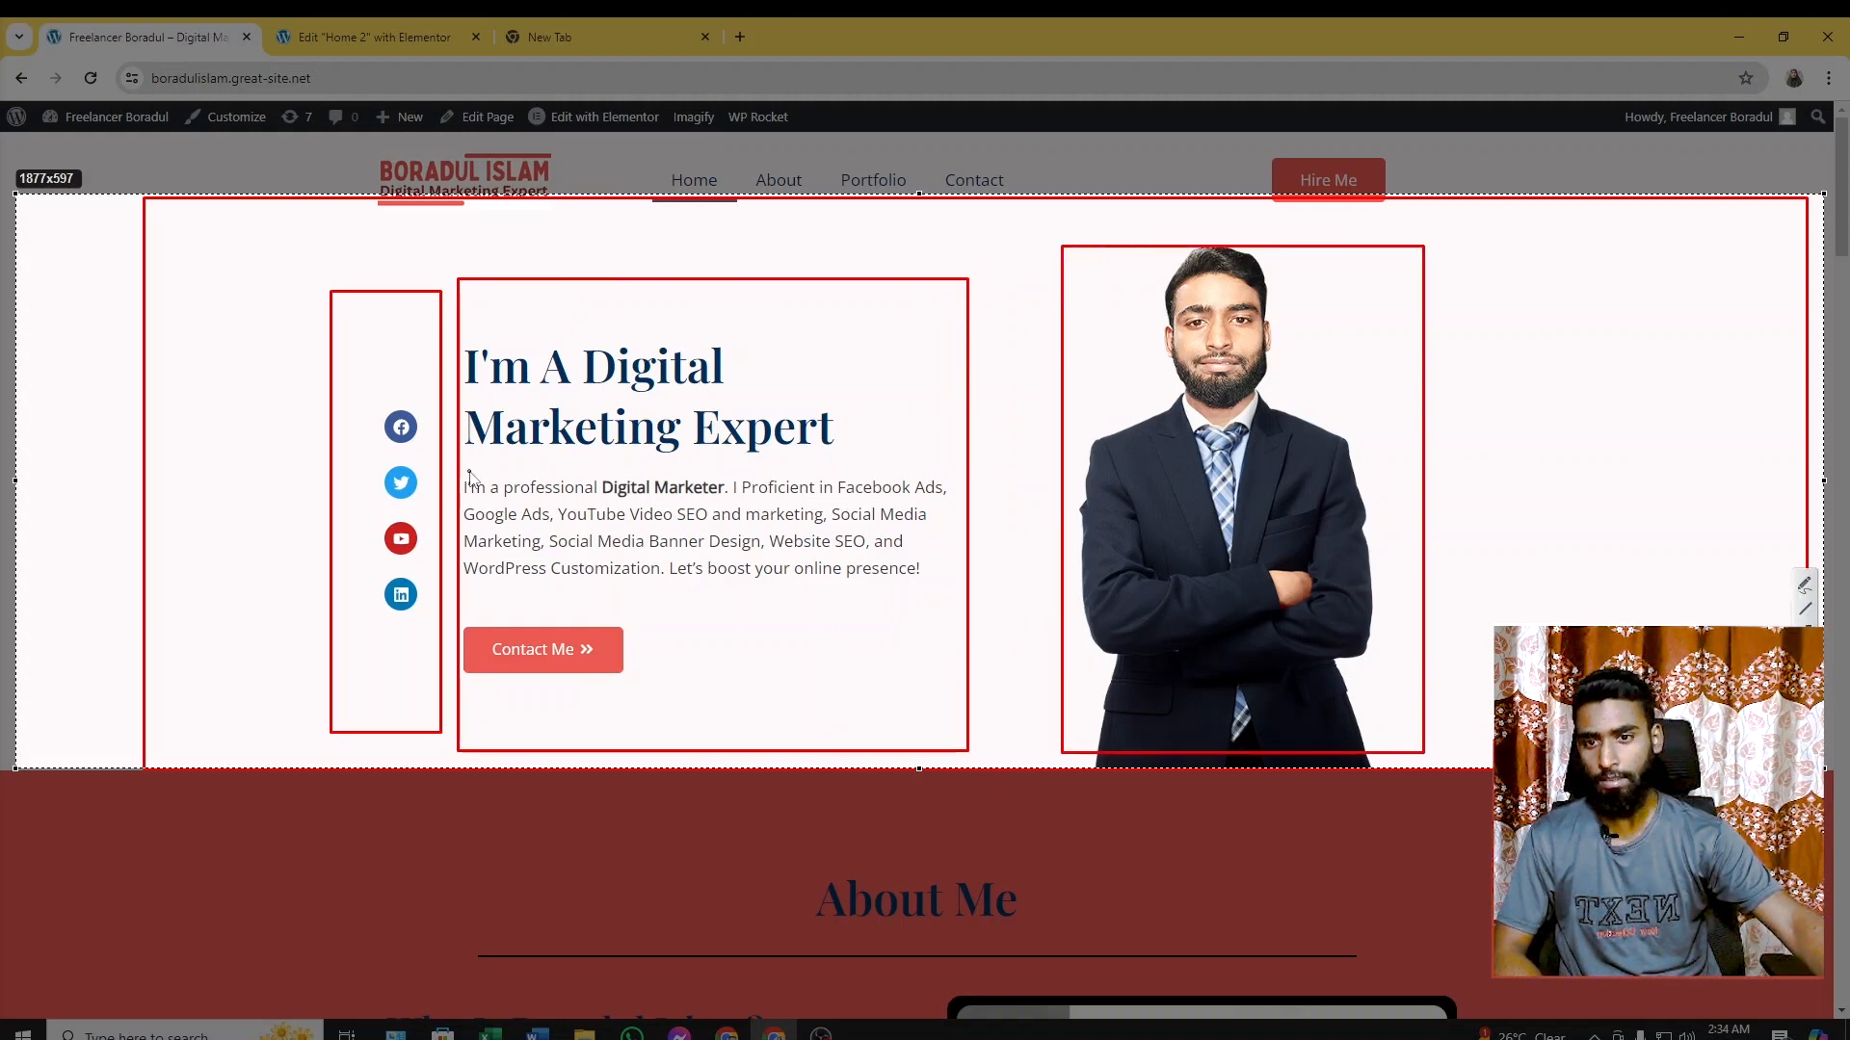
mouse_move(299, 210)
mouse_down()
mouse_move(474, 258)
mouse_move(1281, 304)
mouse_move(1469, 332)
mouse_move(1507, 371)
mouse_move(1498, 324)
mouse_up()
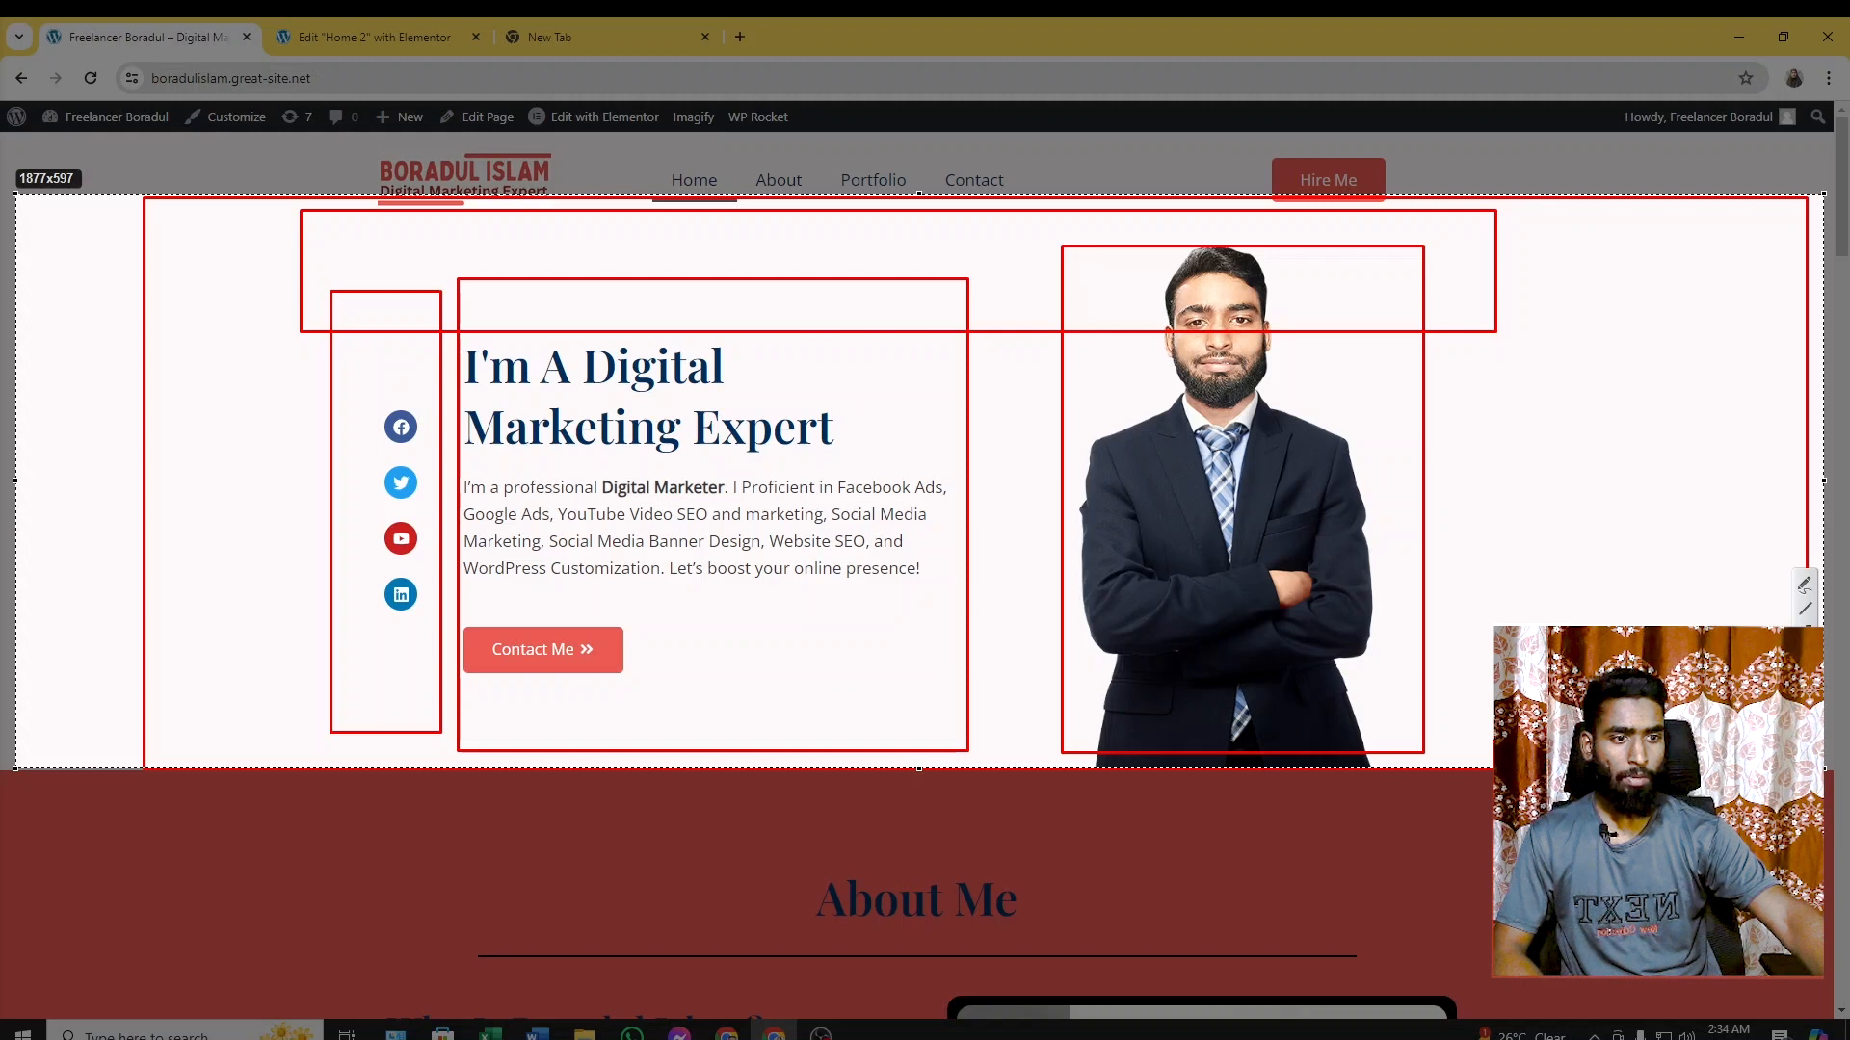
key(Escape)
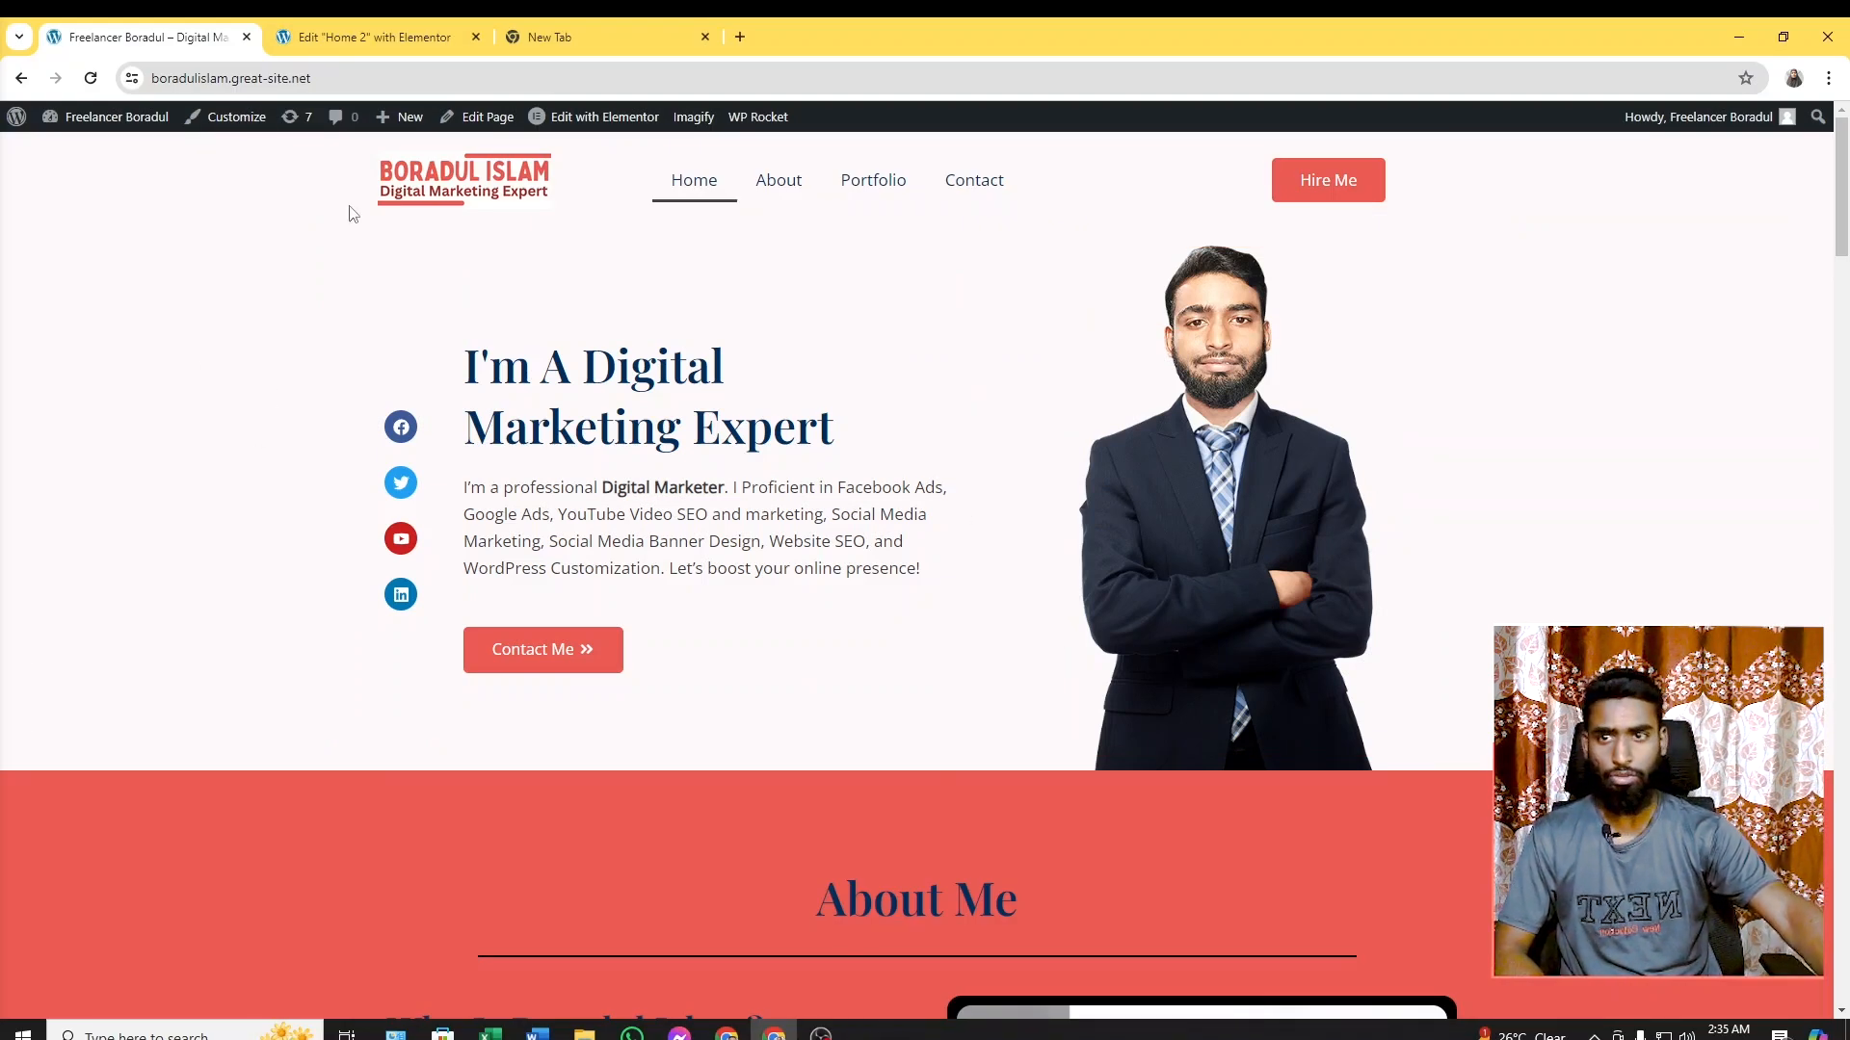
Add a three-column container with a wide middle column and narrow side columns to the empty Home 2 page
click(366, 37)
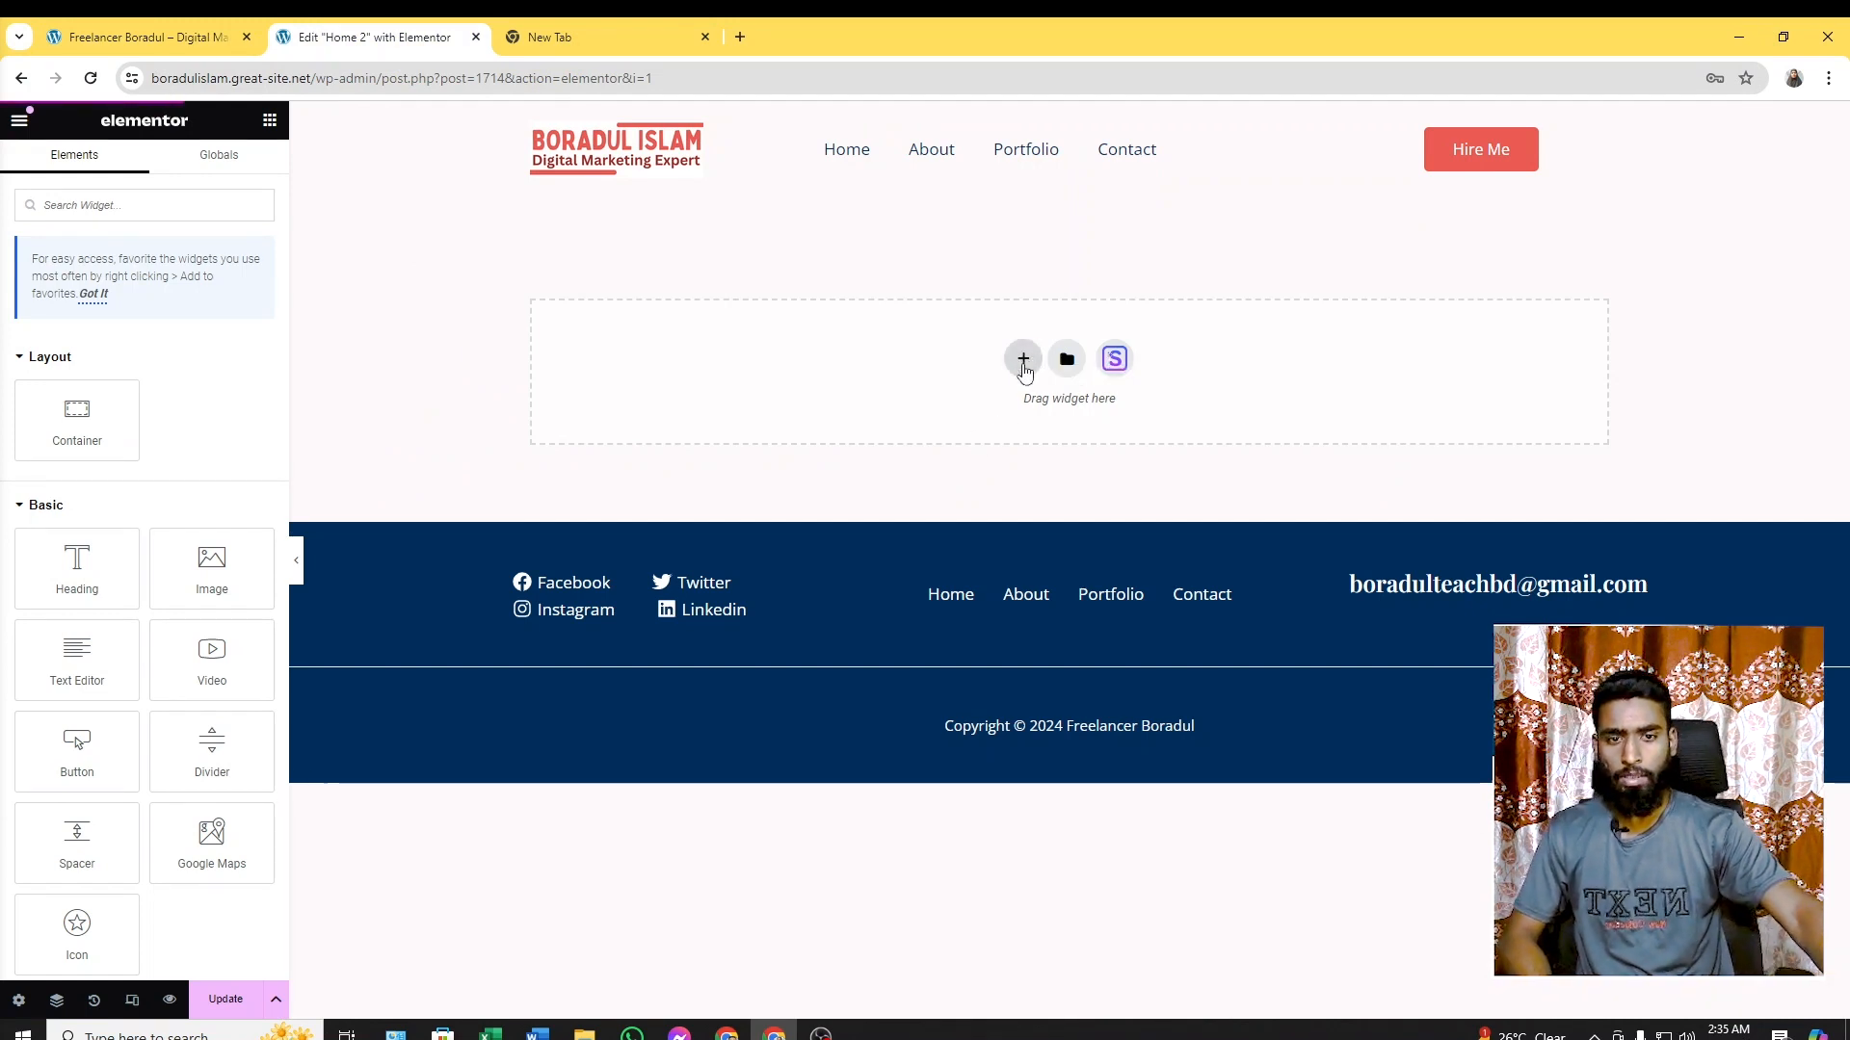
click(1023, 360)
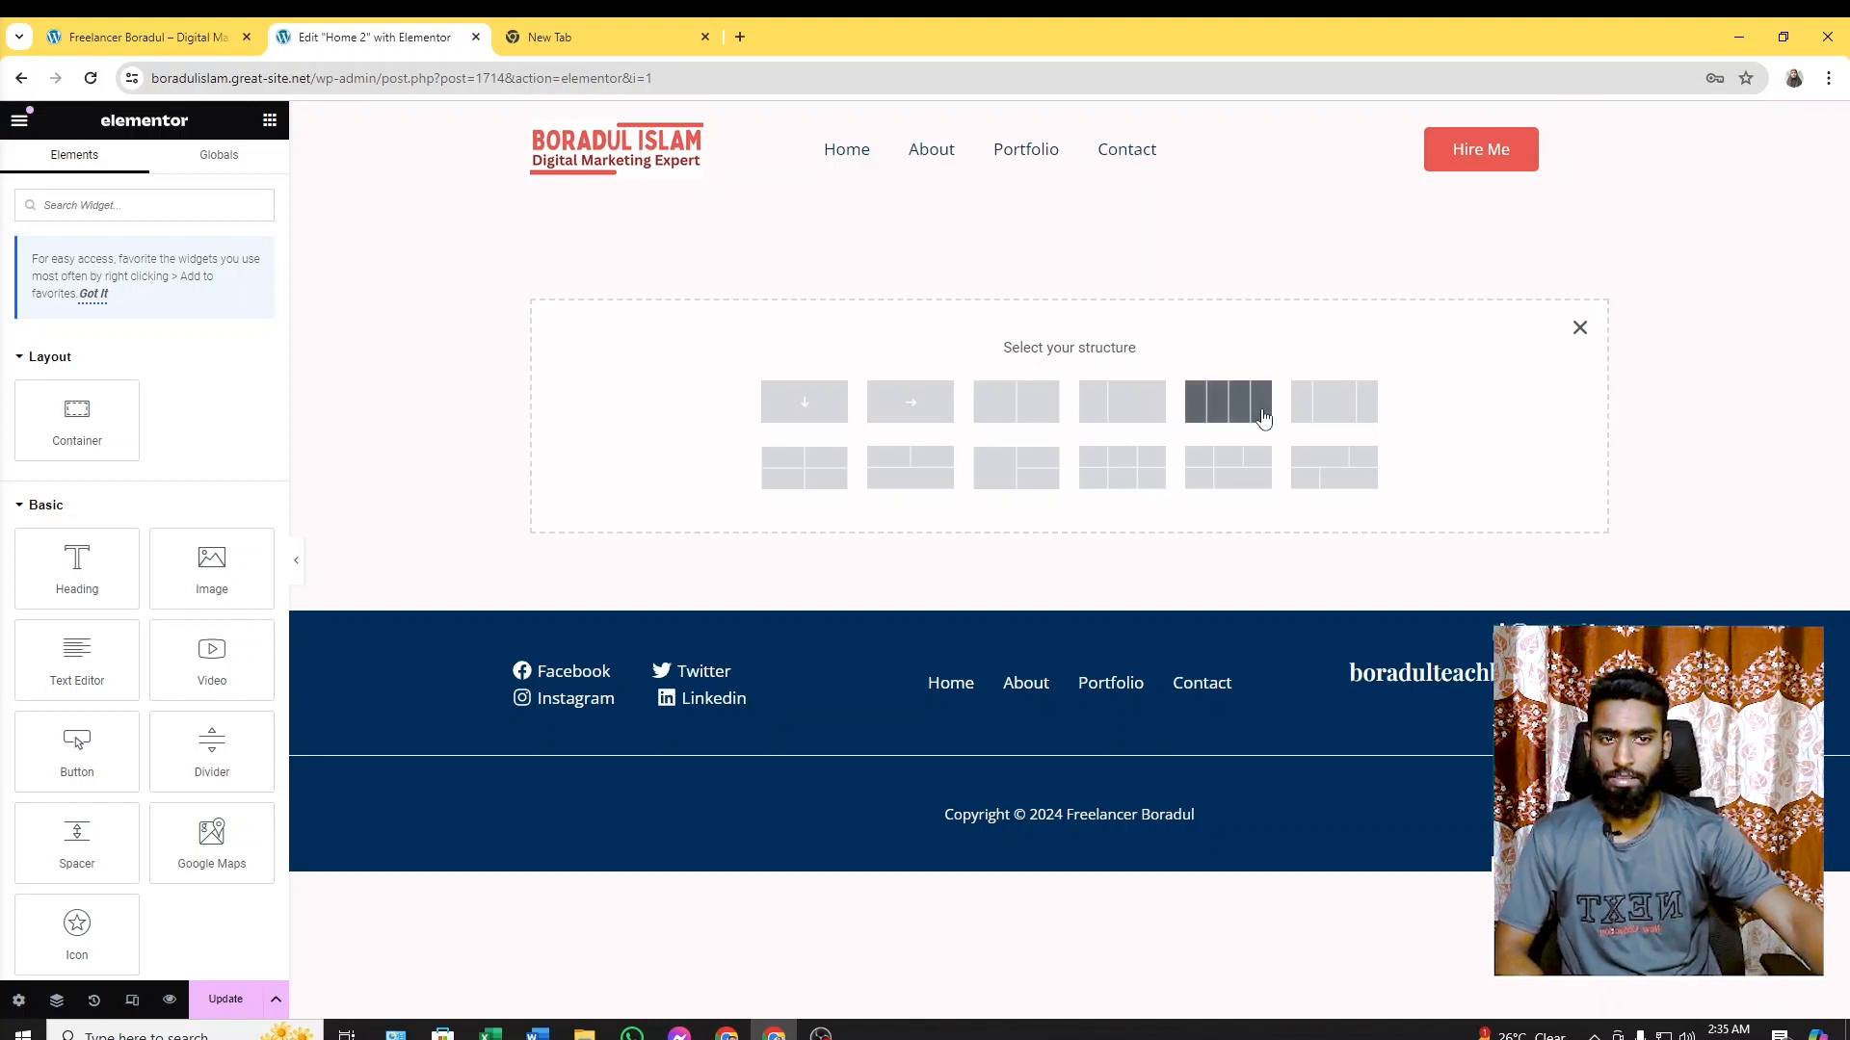
click(1348, 412)
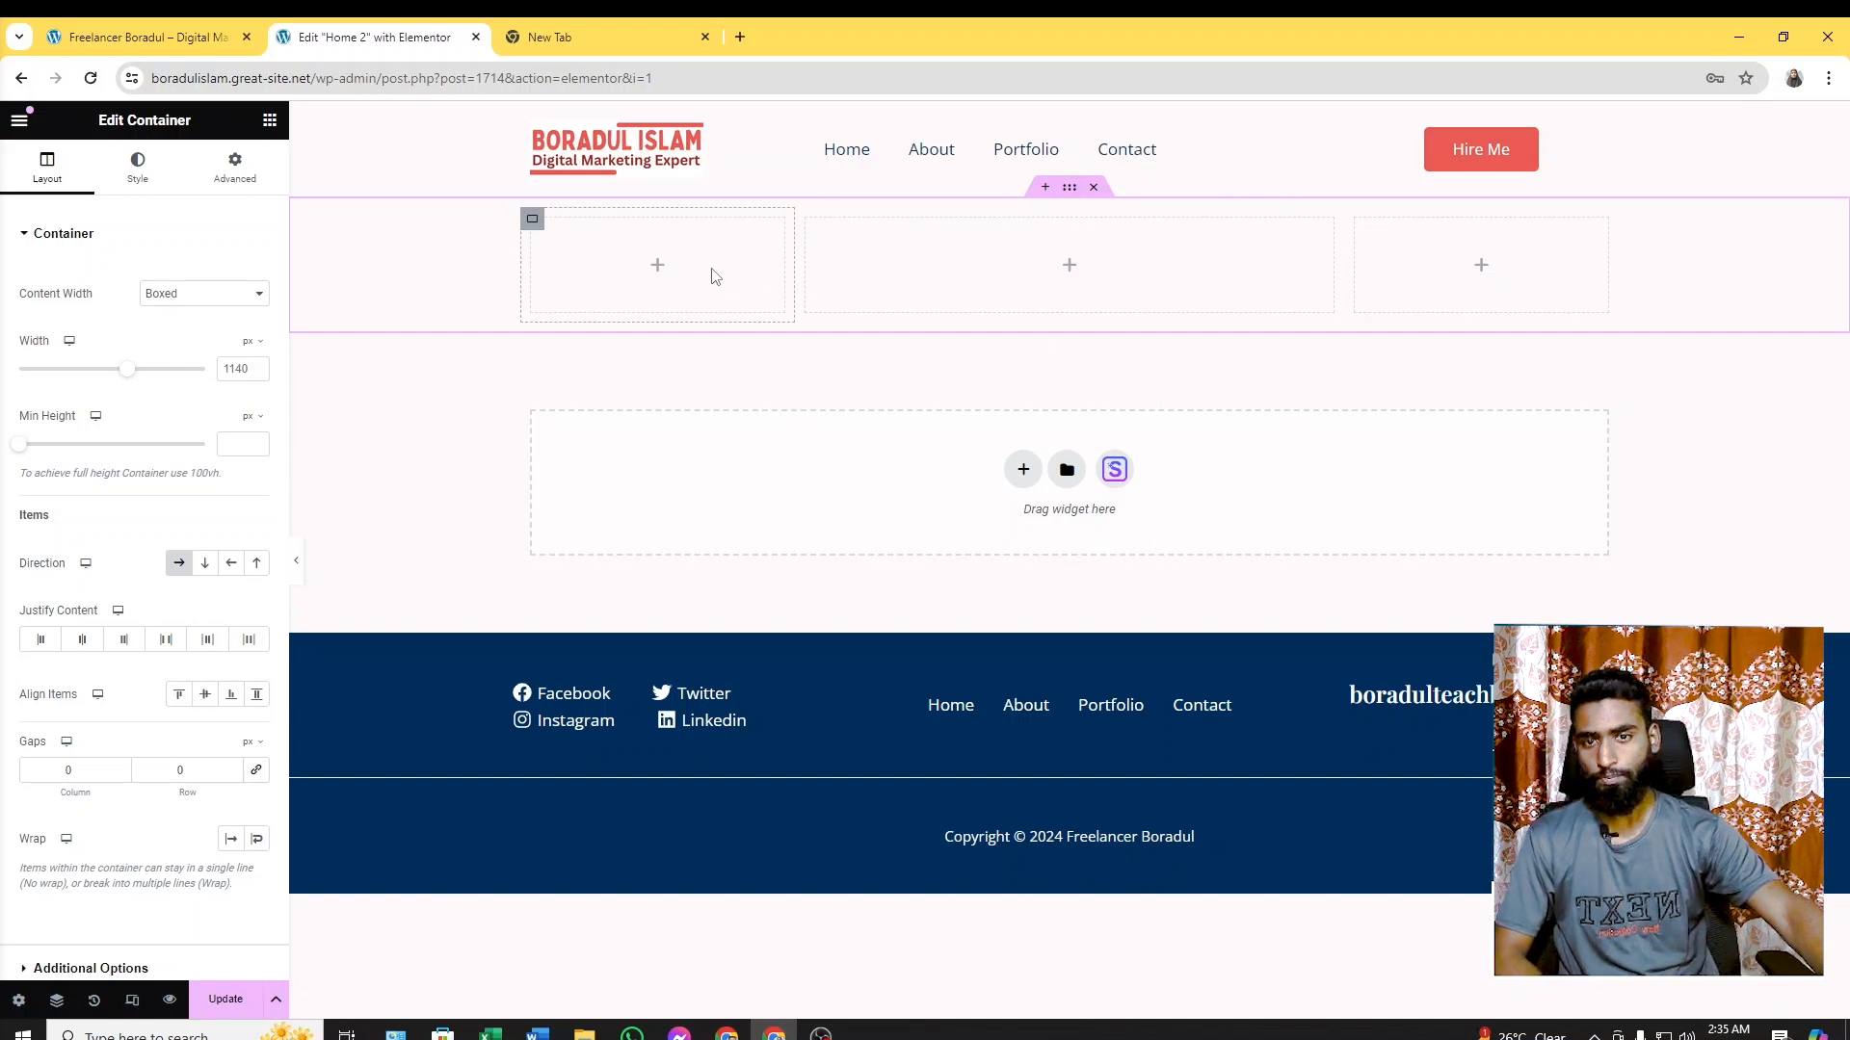
Check the social icon column on the live Home page and set the first column's width to 7%
click(178, 37)
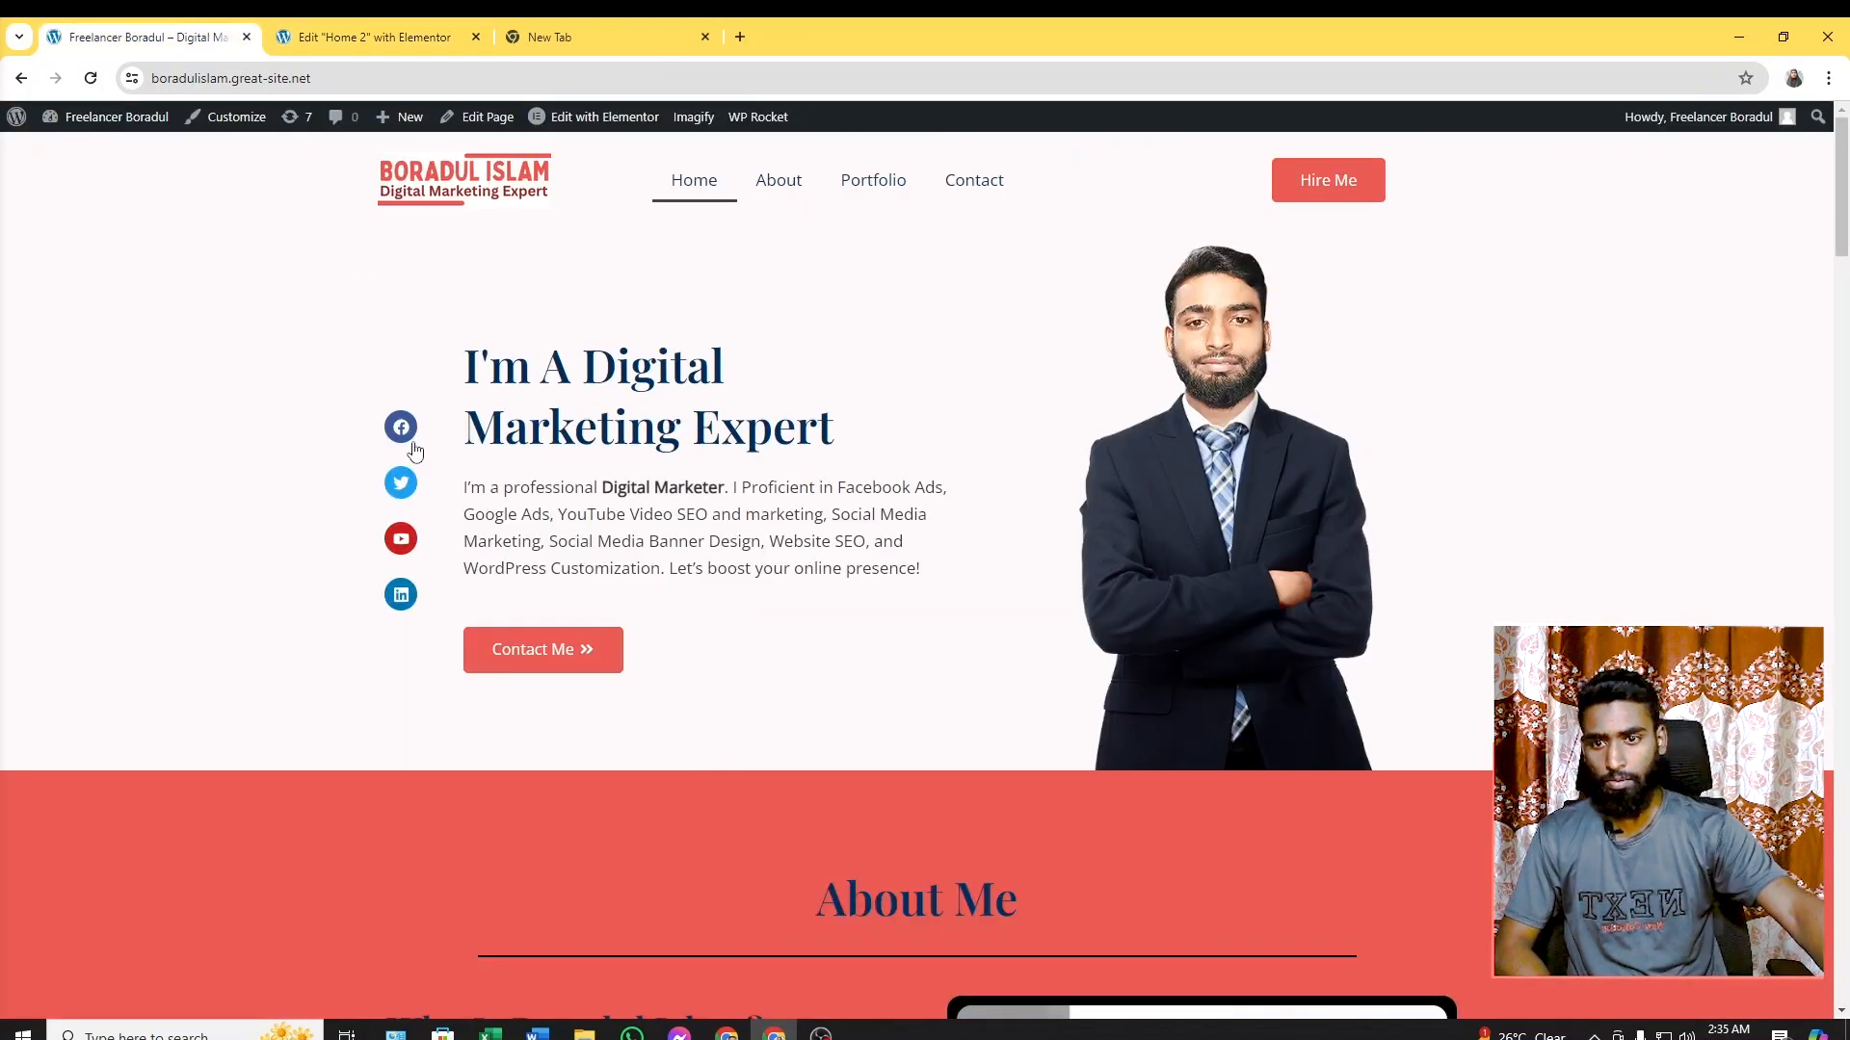
click(424, 37)
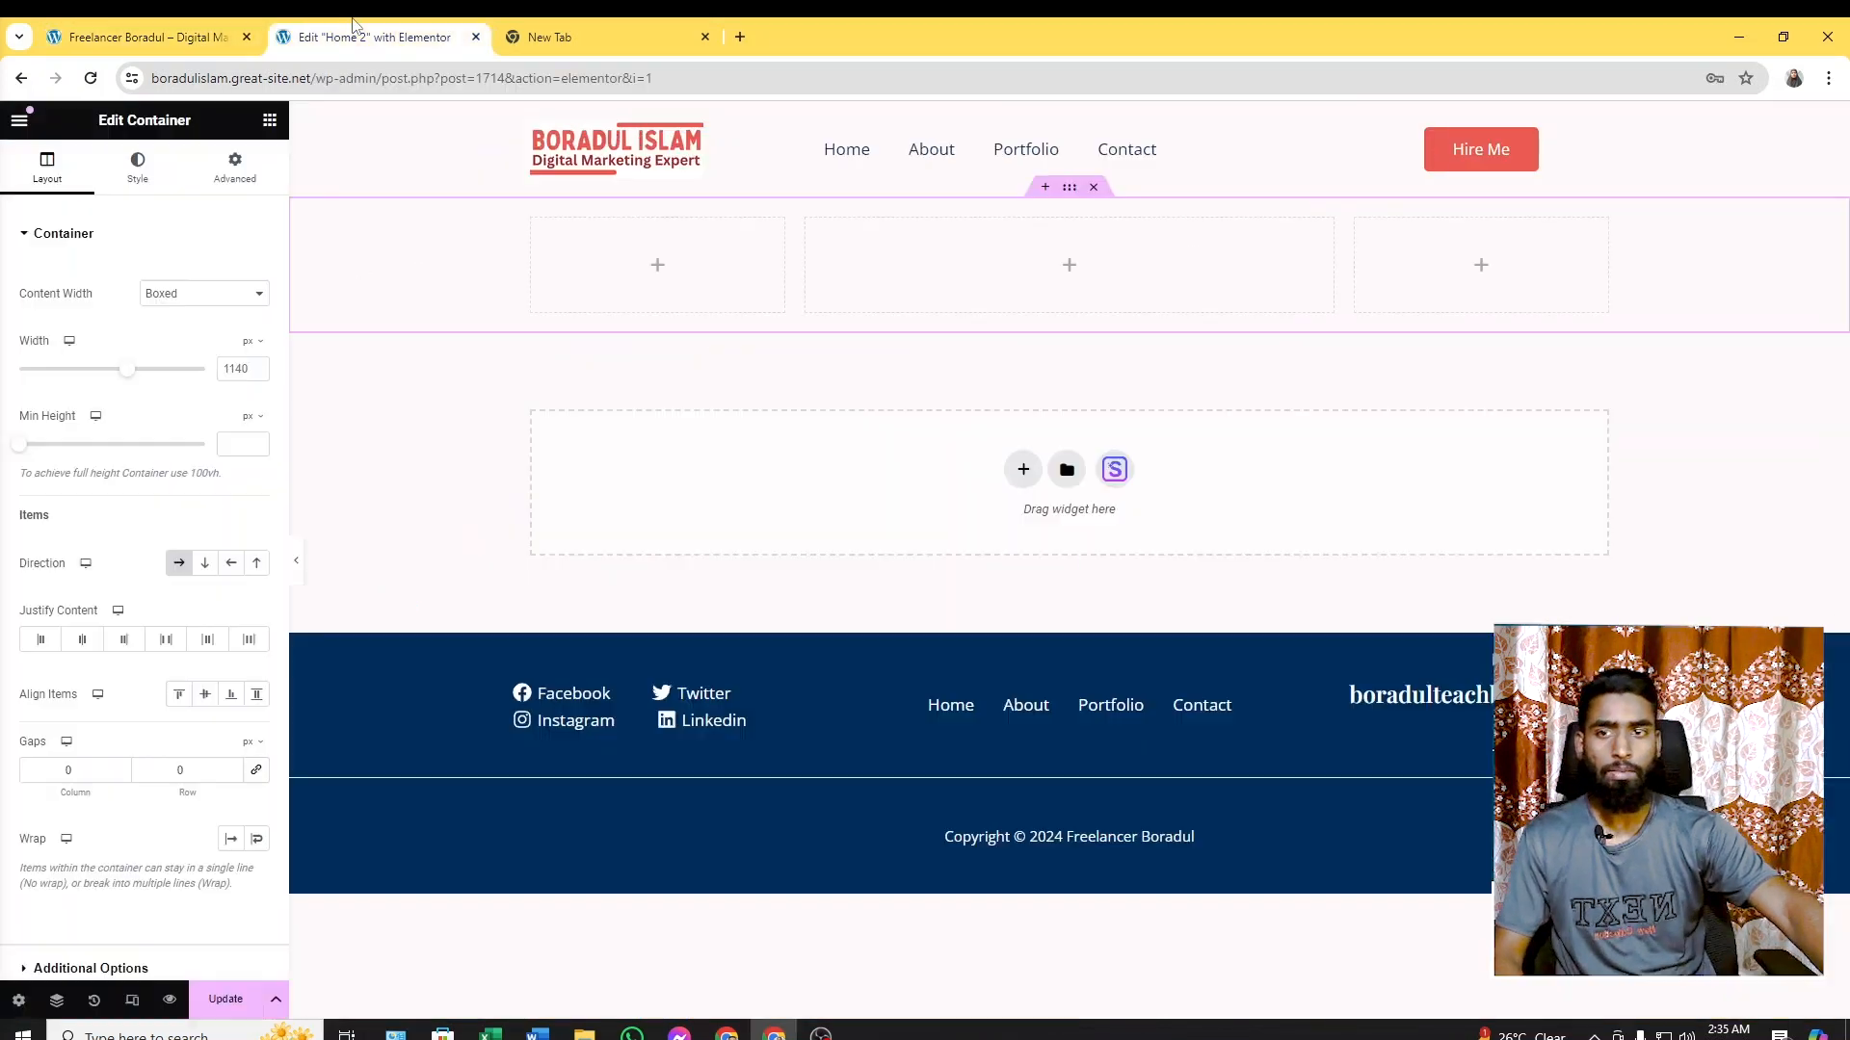
drag(791, 271, 520, 273)
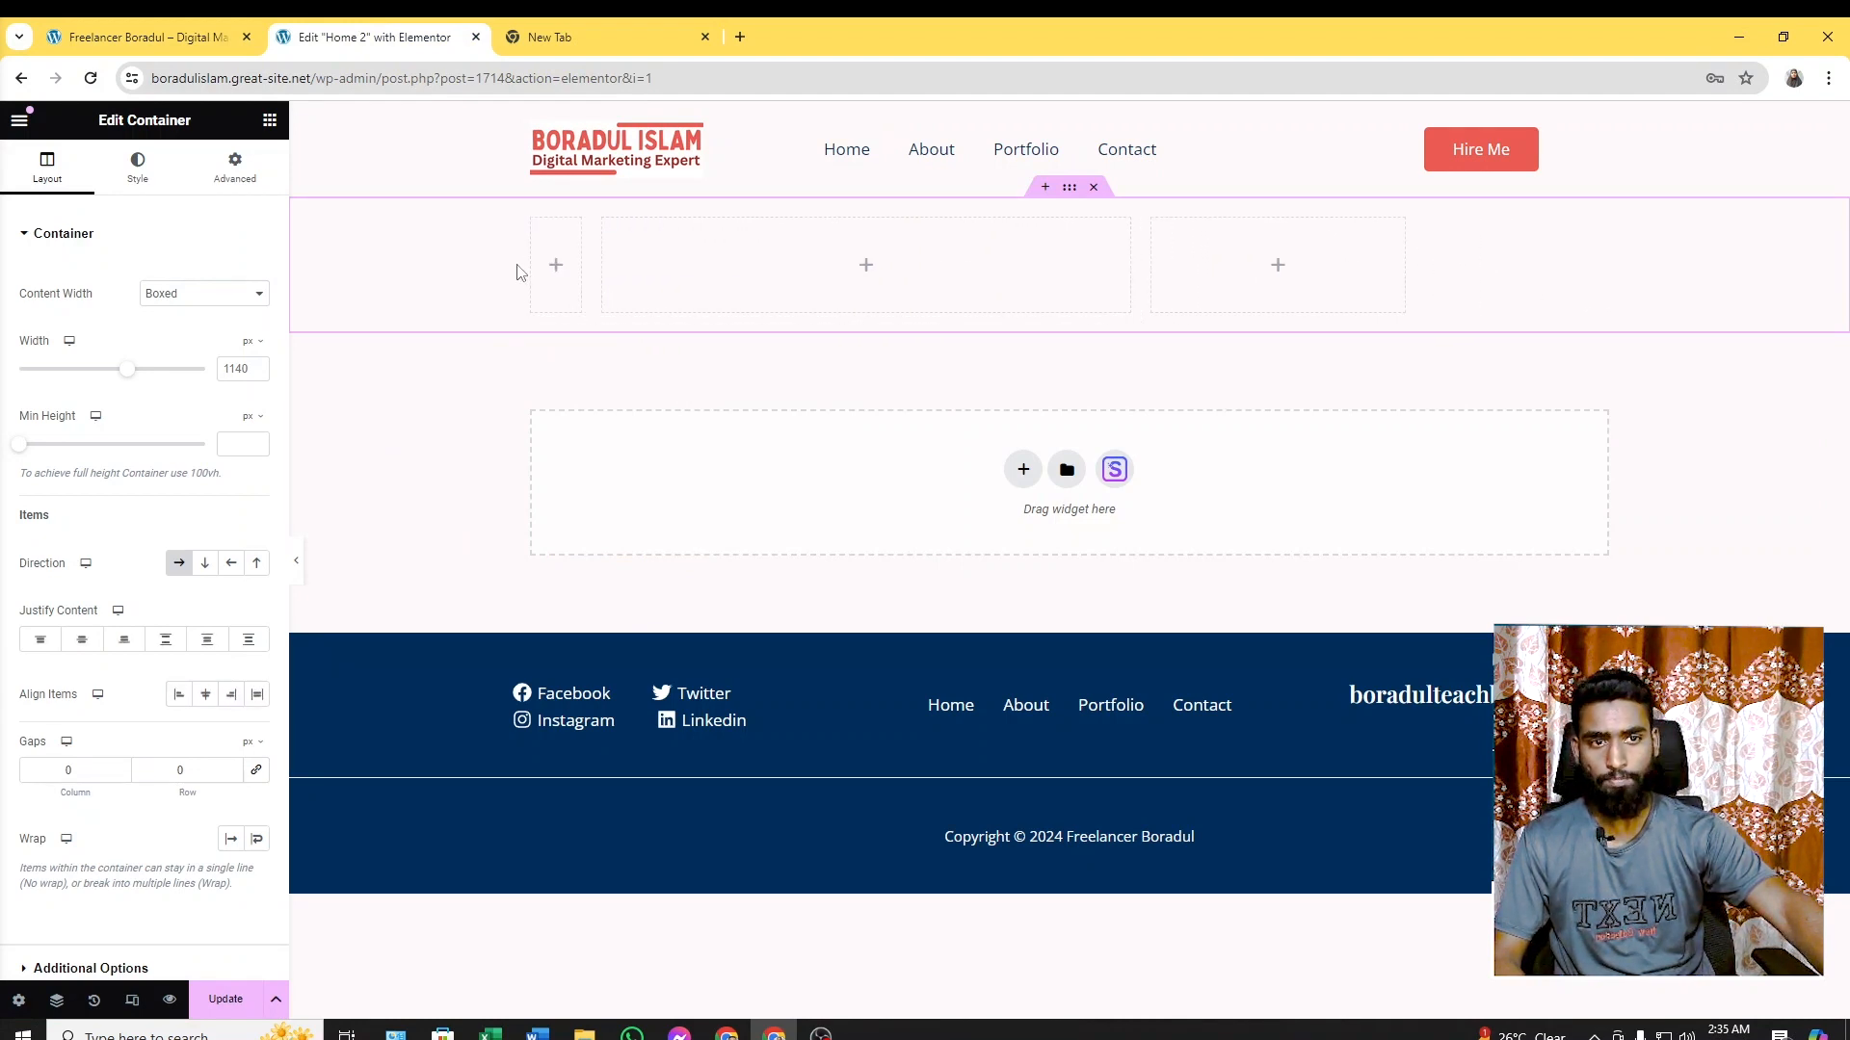
click(531, 218)
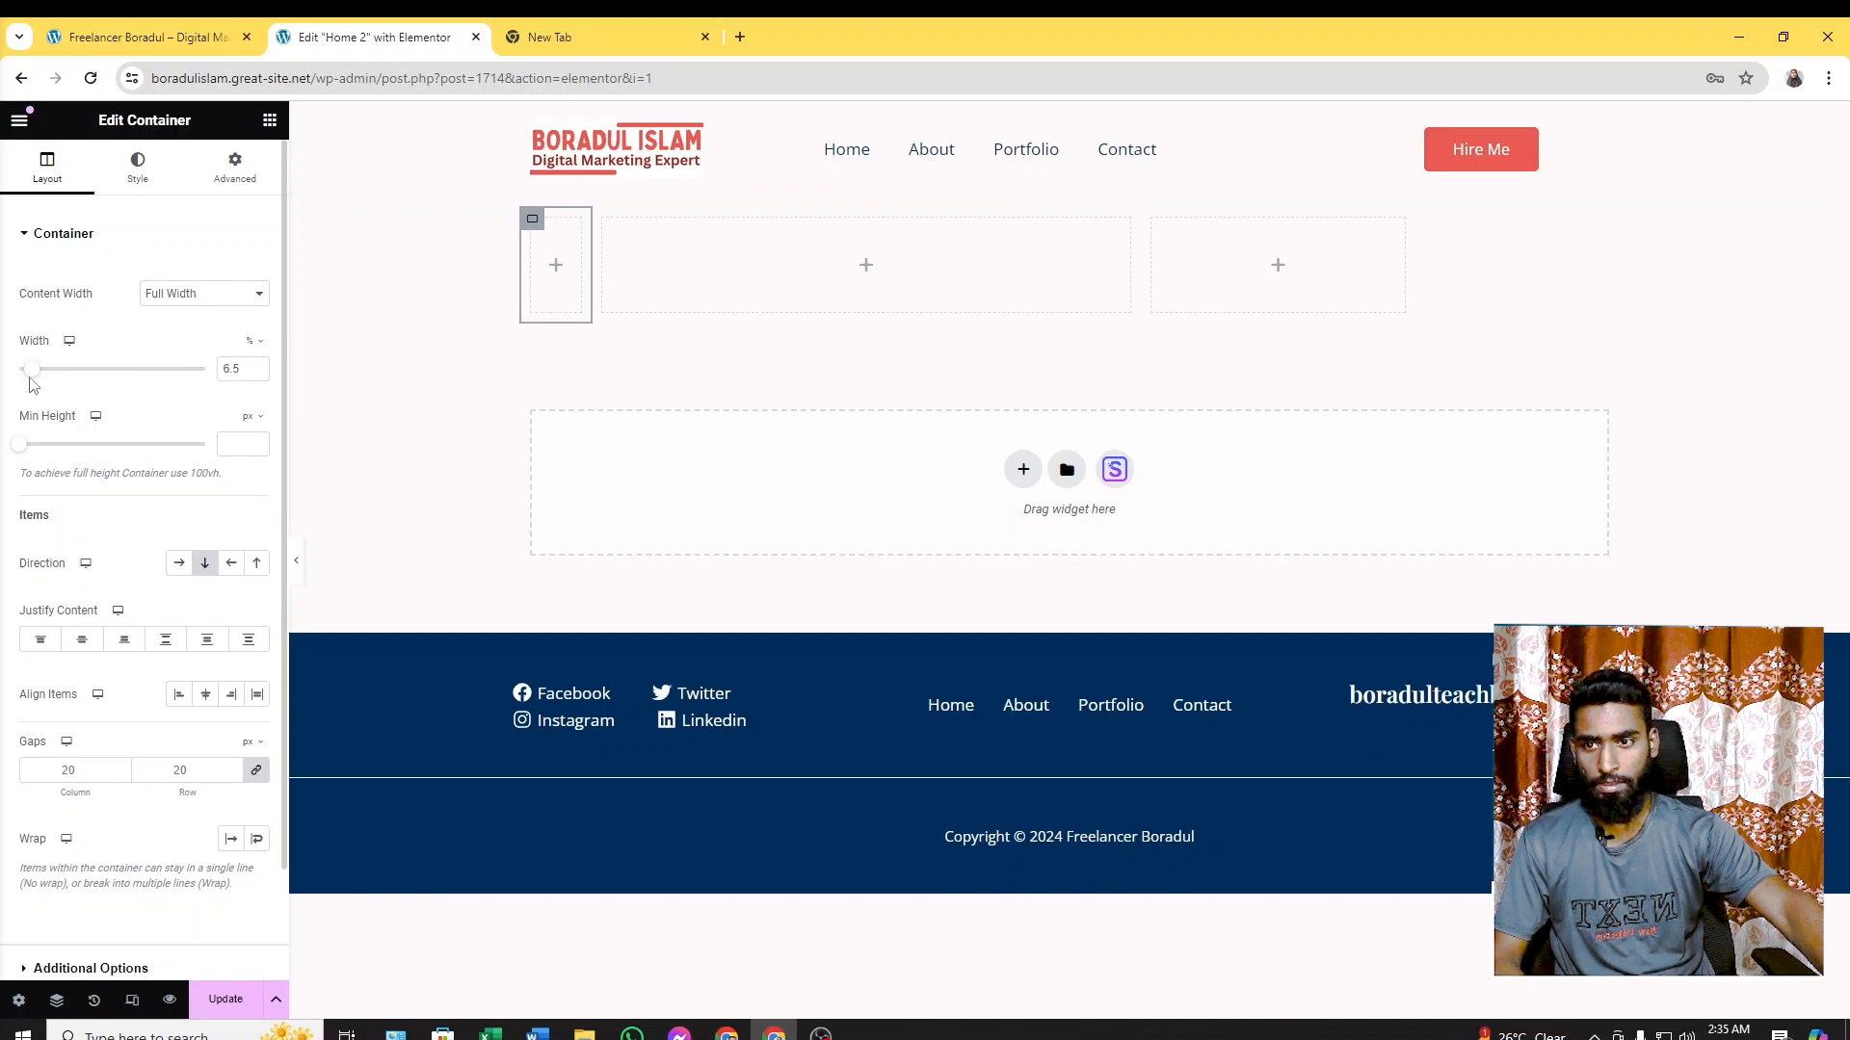
drag(31, 372, 30, 380)
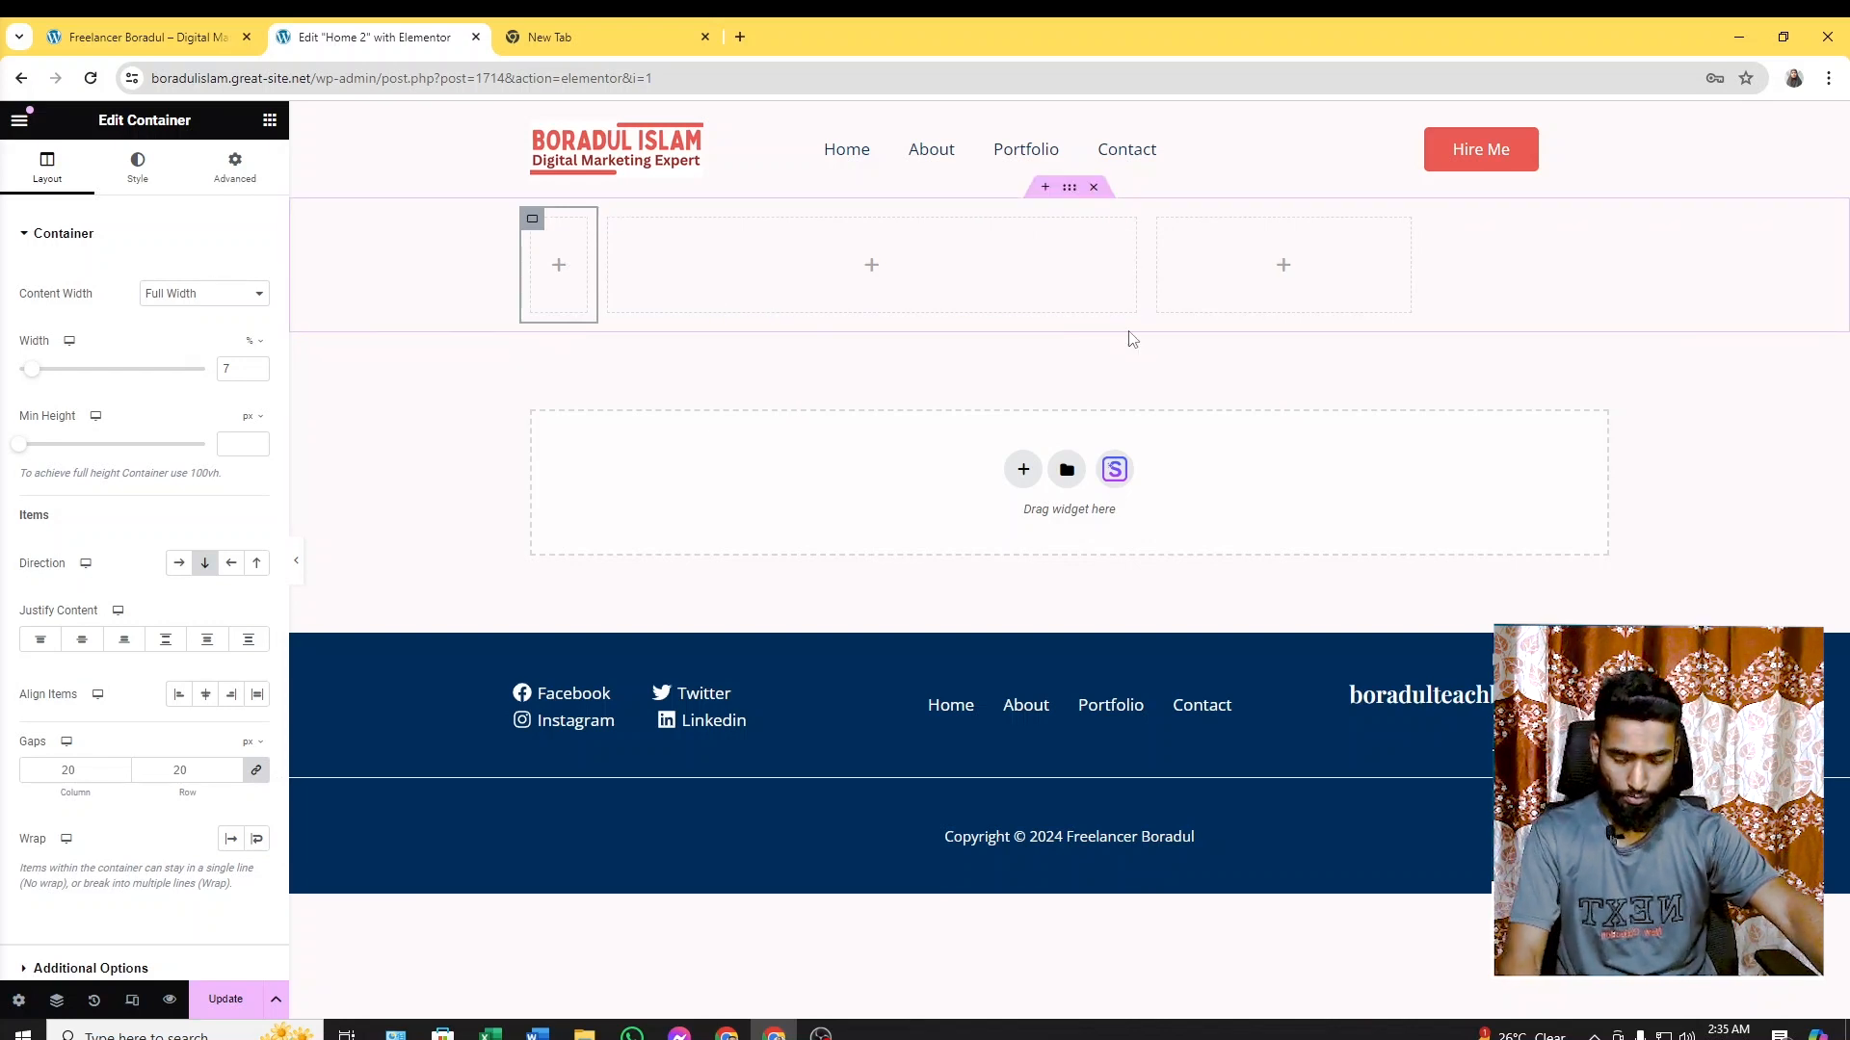
Search the widgets for "social" and add a Social Icons widget to the narrow first column of the hero container
click(558, 269)
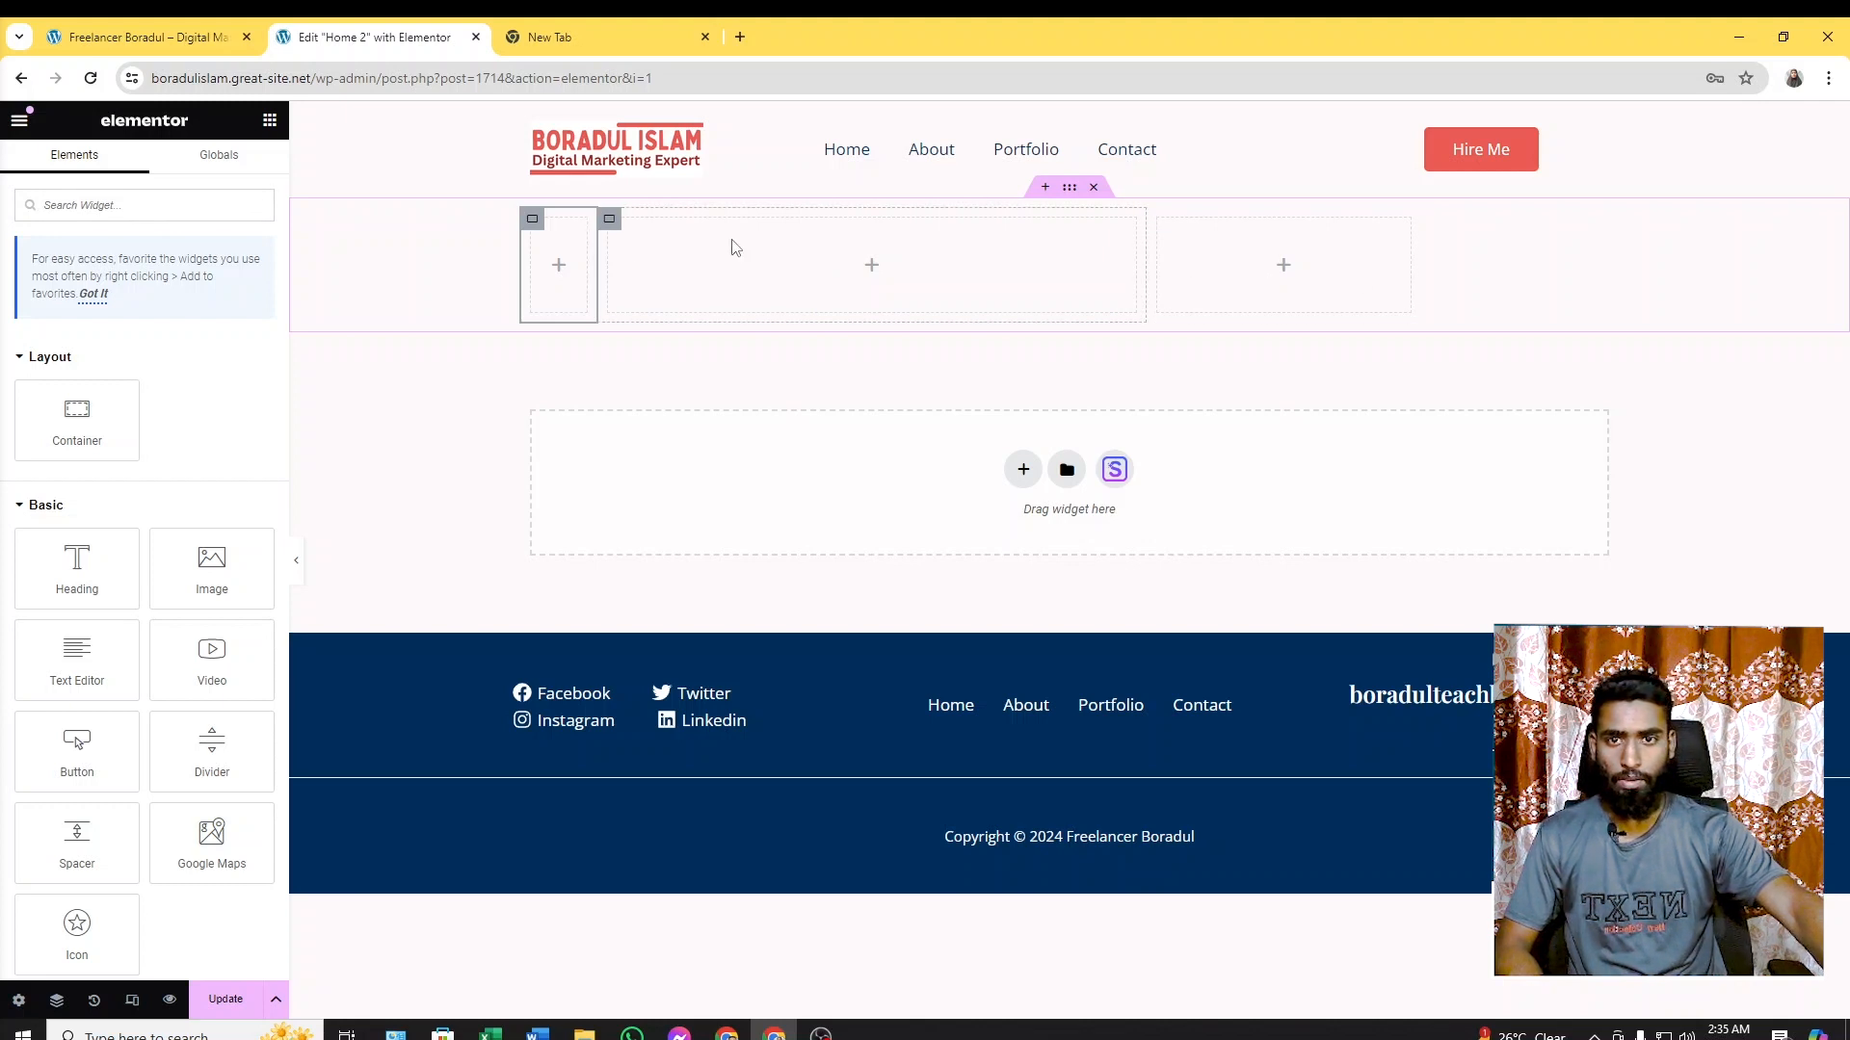
click(1069, 190)
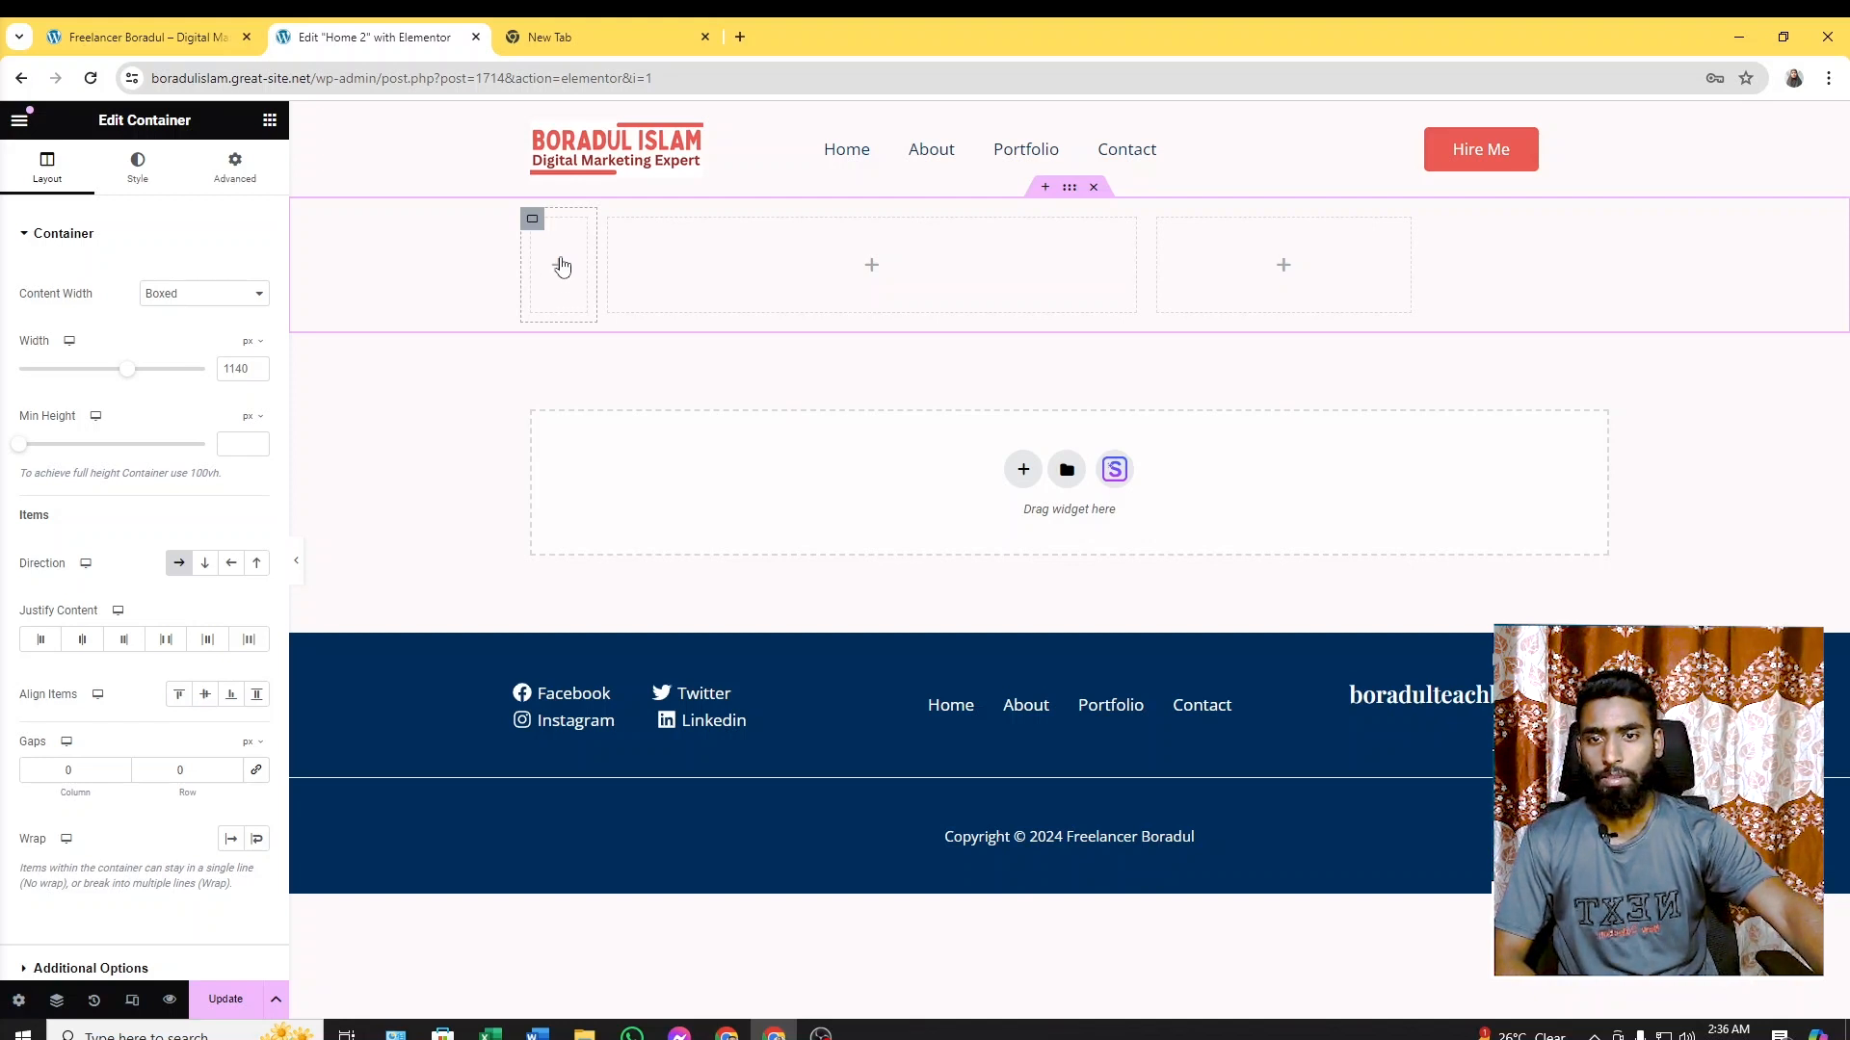
click(559, 270)
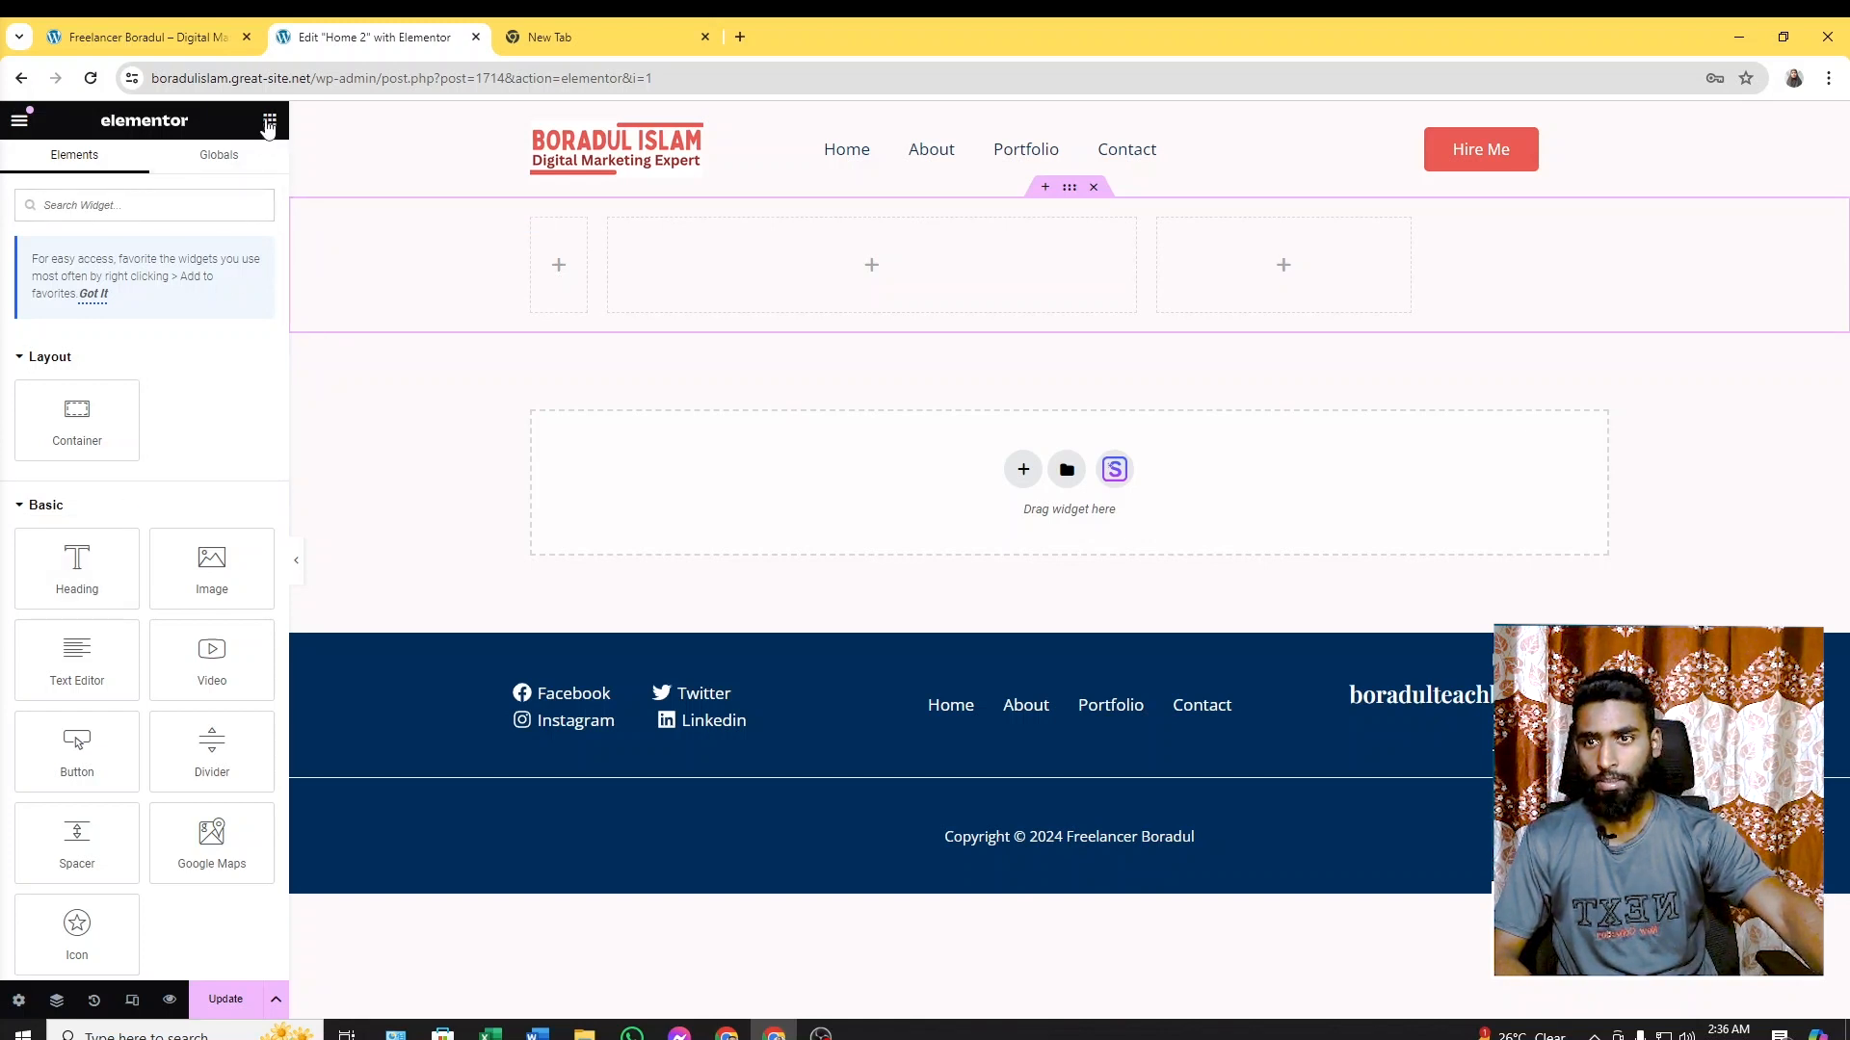
scroll(152, 524, down, 3)
scroll(154, 528, up, 3)
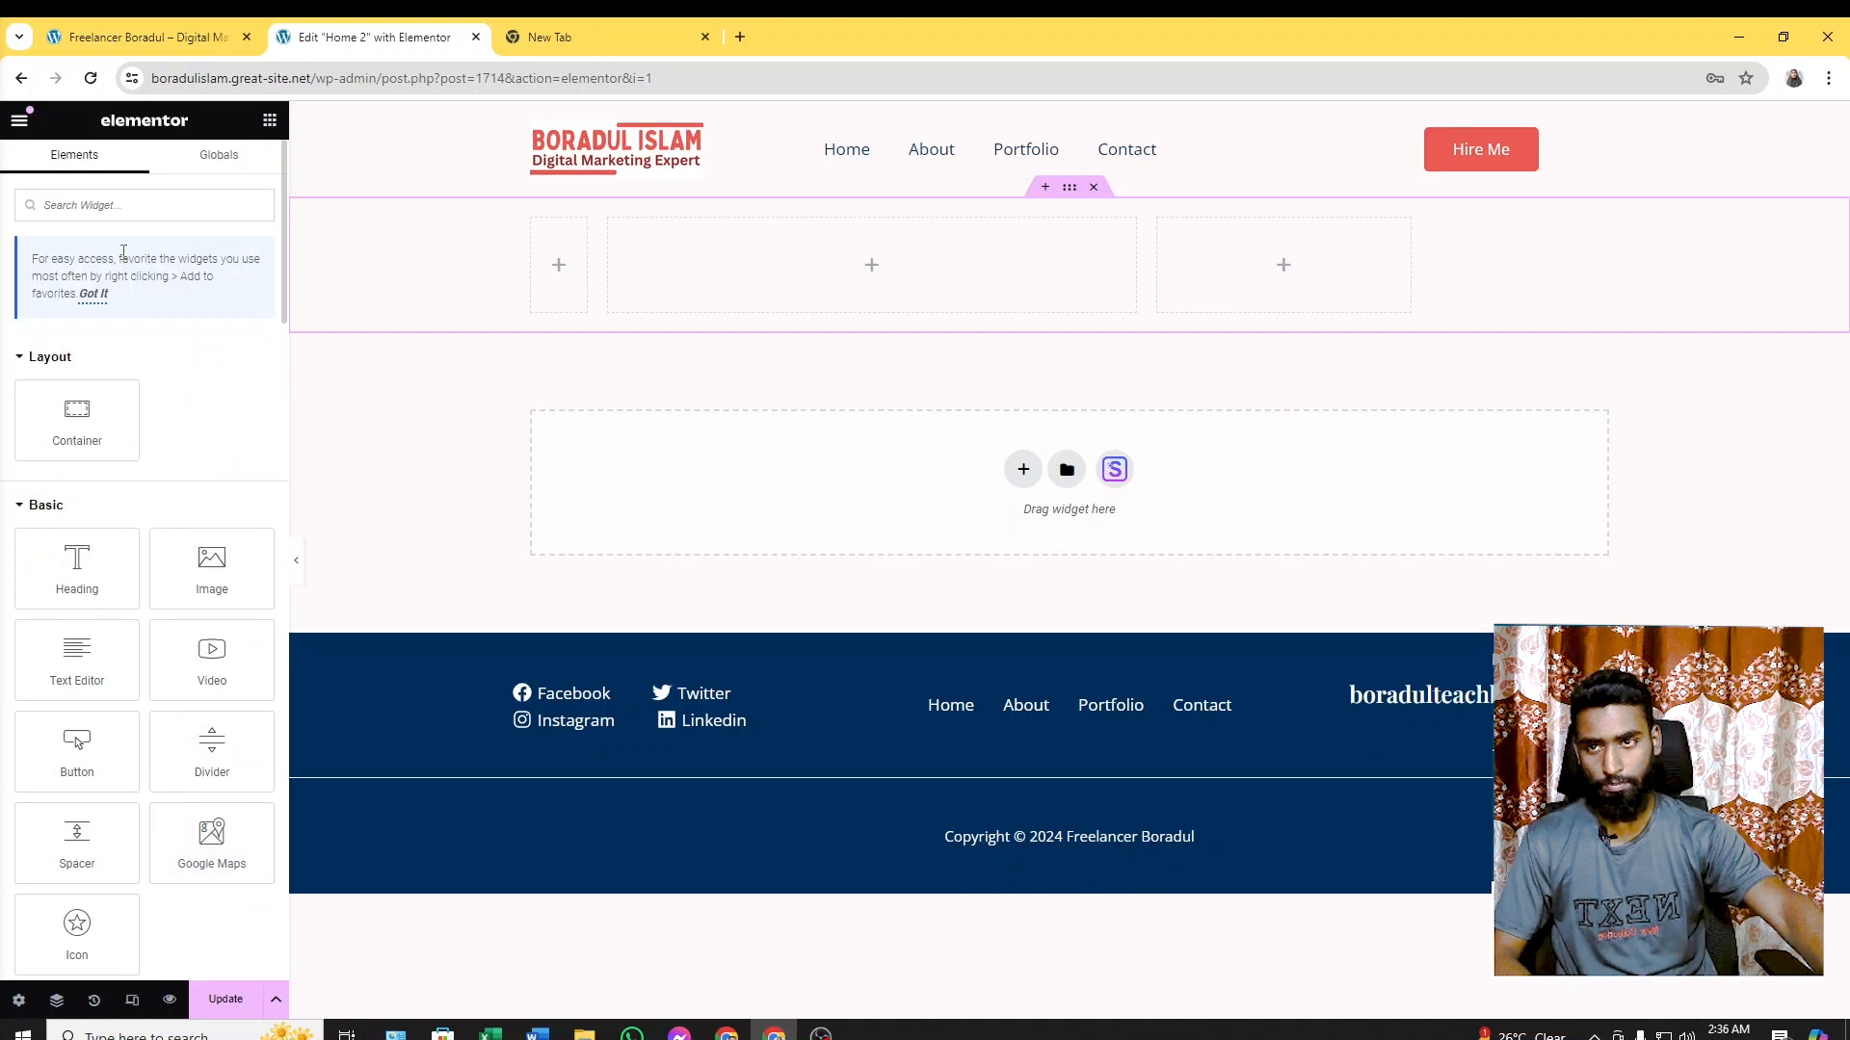
click(120, 37)
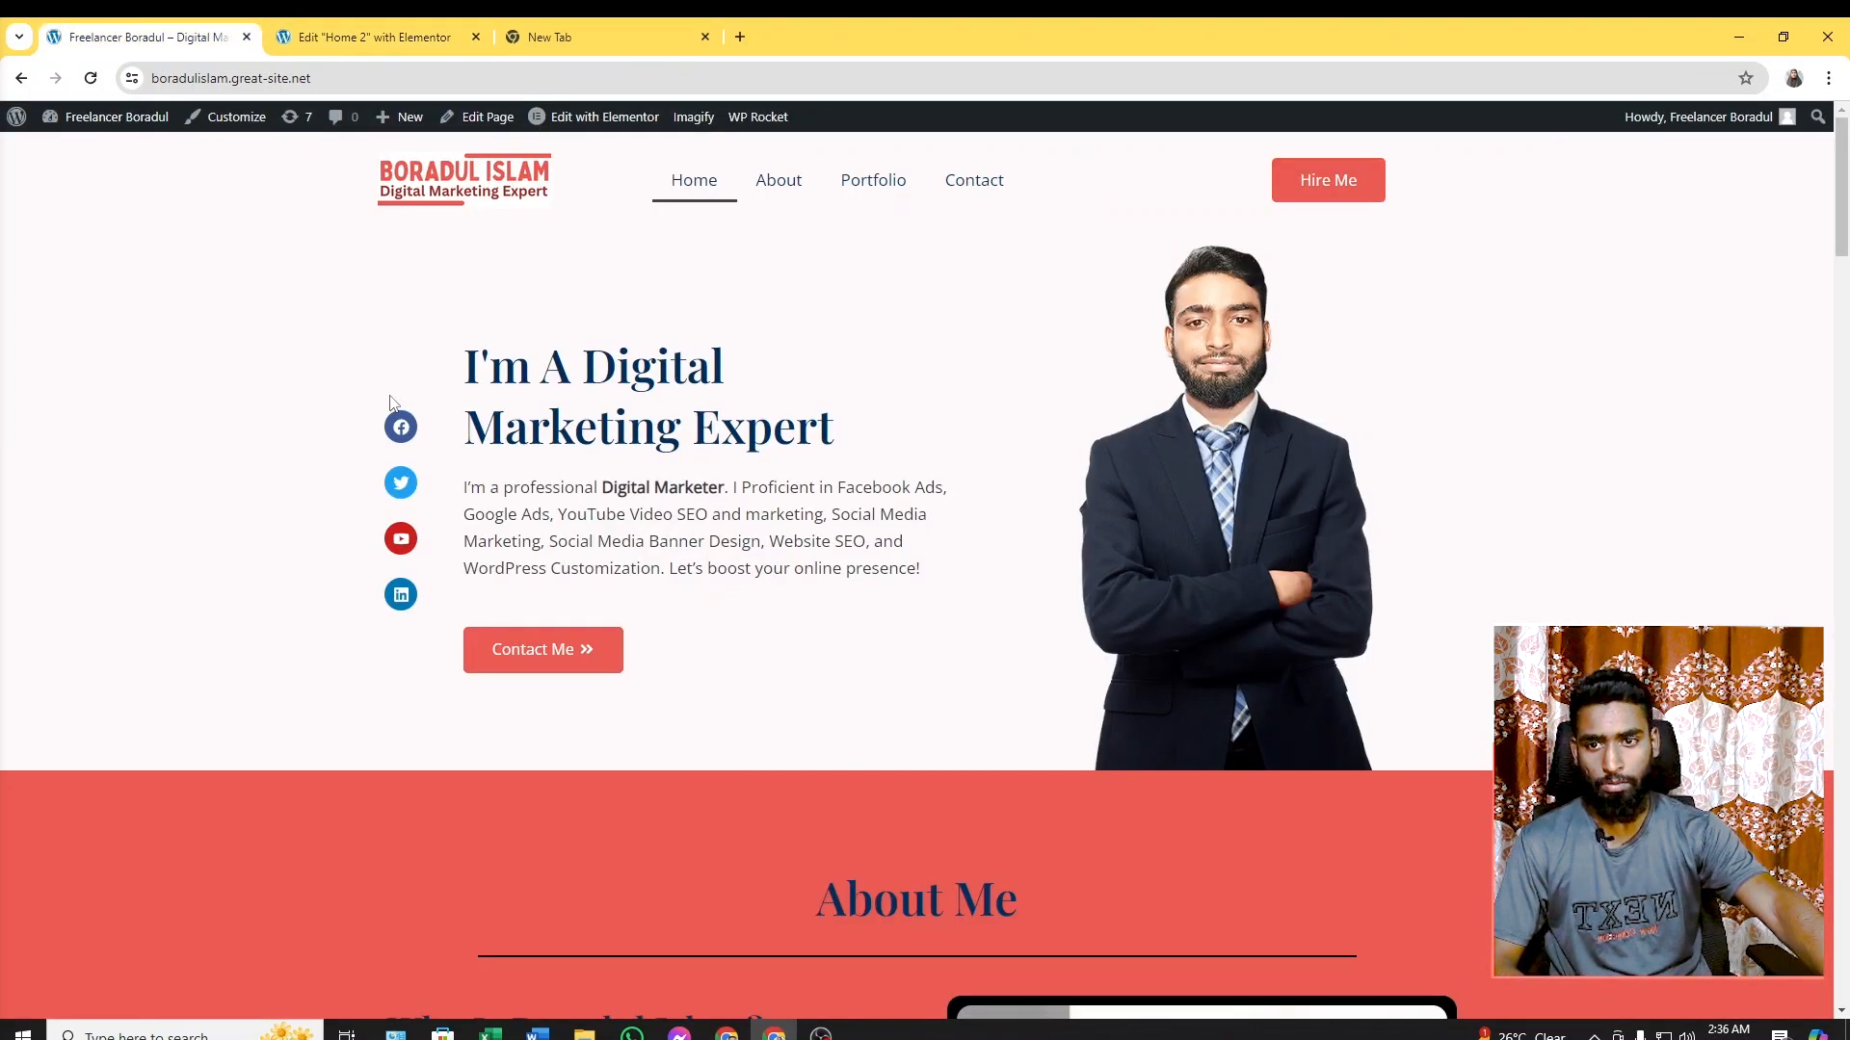
click(340, 34)
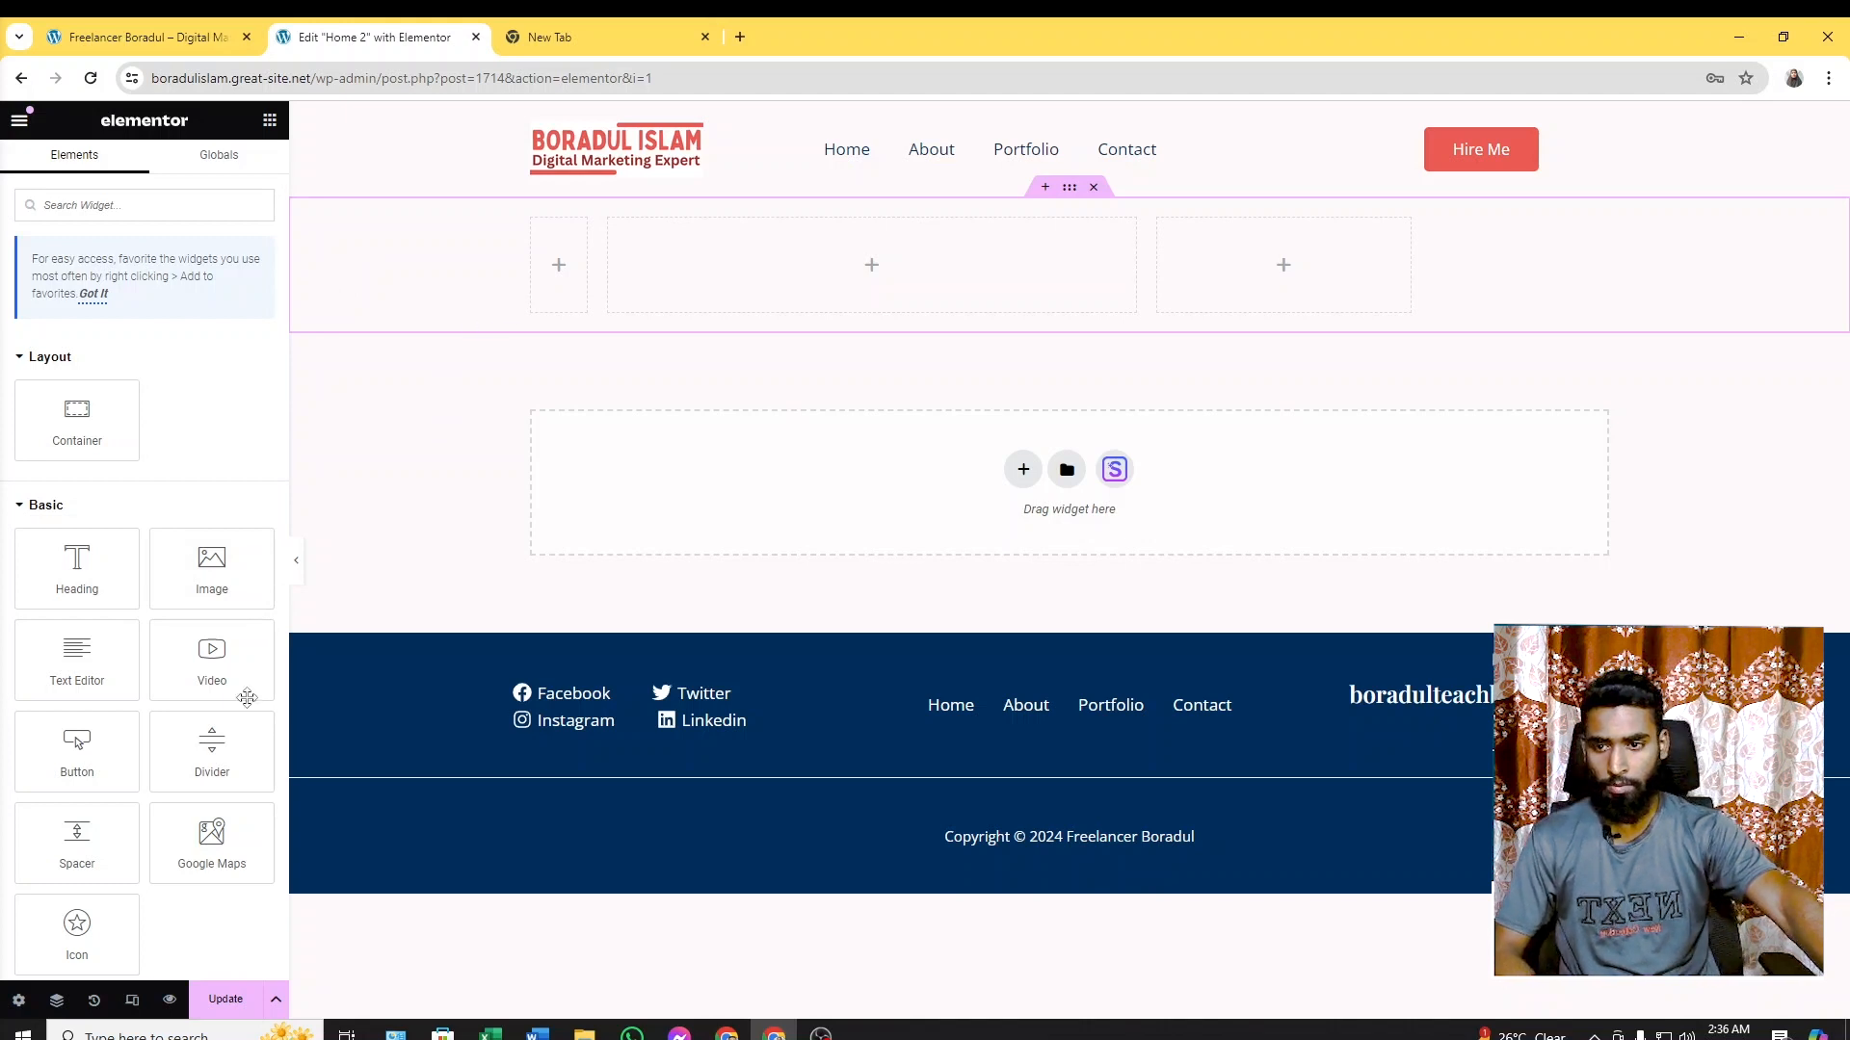
scroll(136, 647, down, 2)
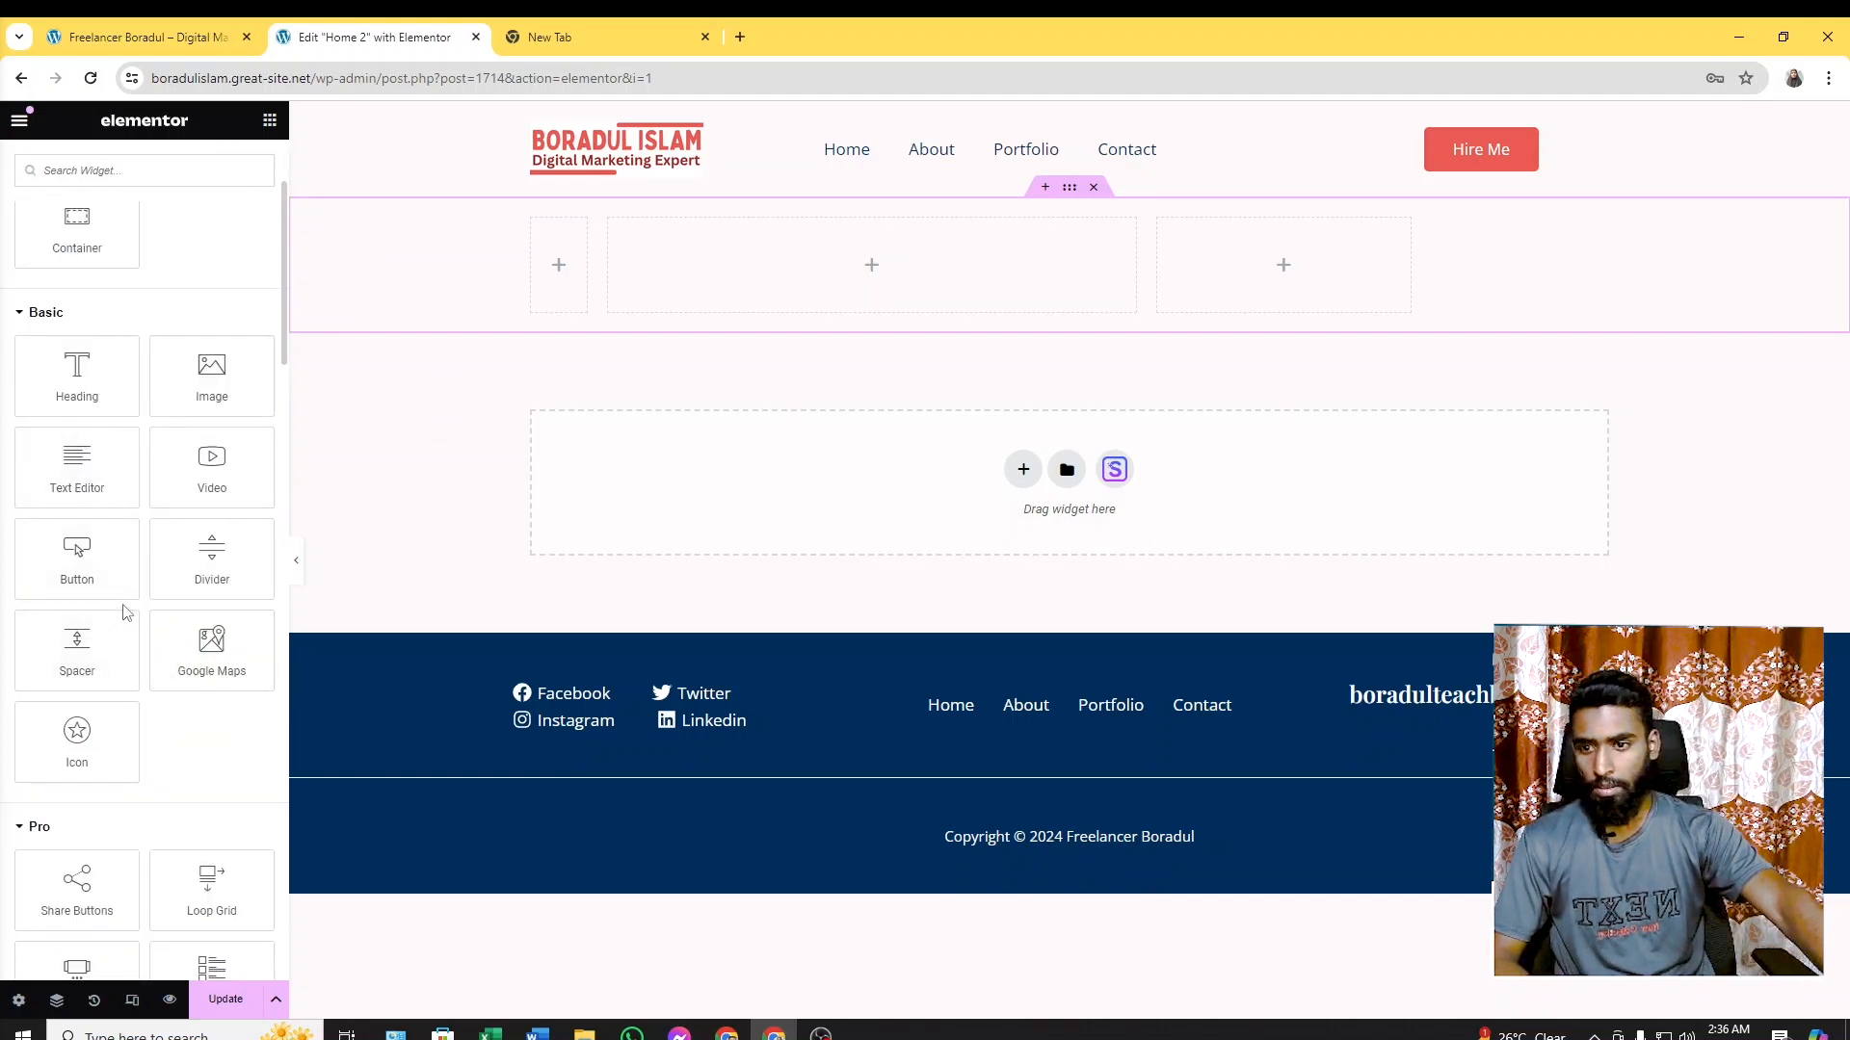
scroll(117, 695, up, 2)
scroll(128, 620, down, 5)
scroll(136, 674, down, 1)
scroll(135, 673, up, 6)
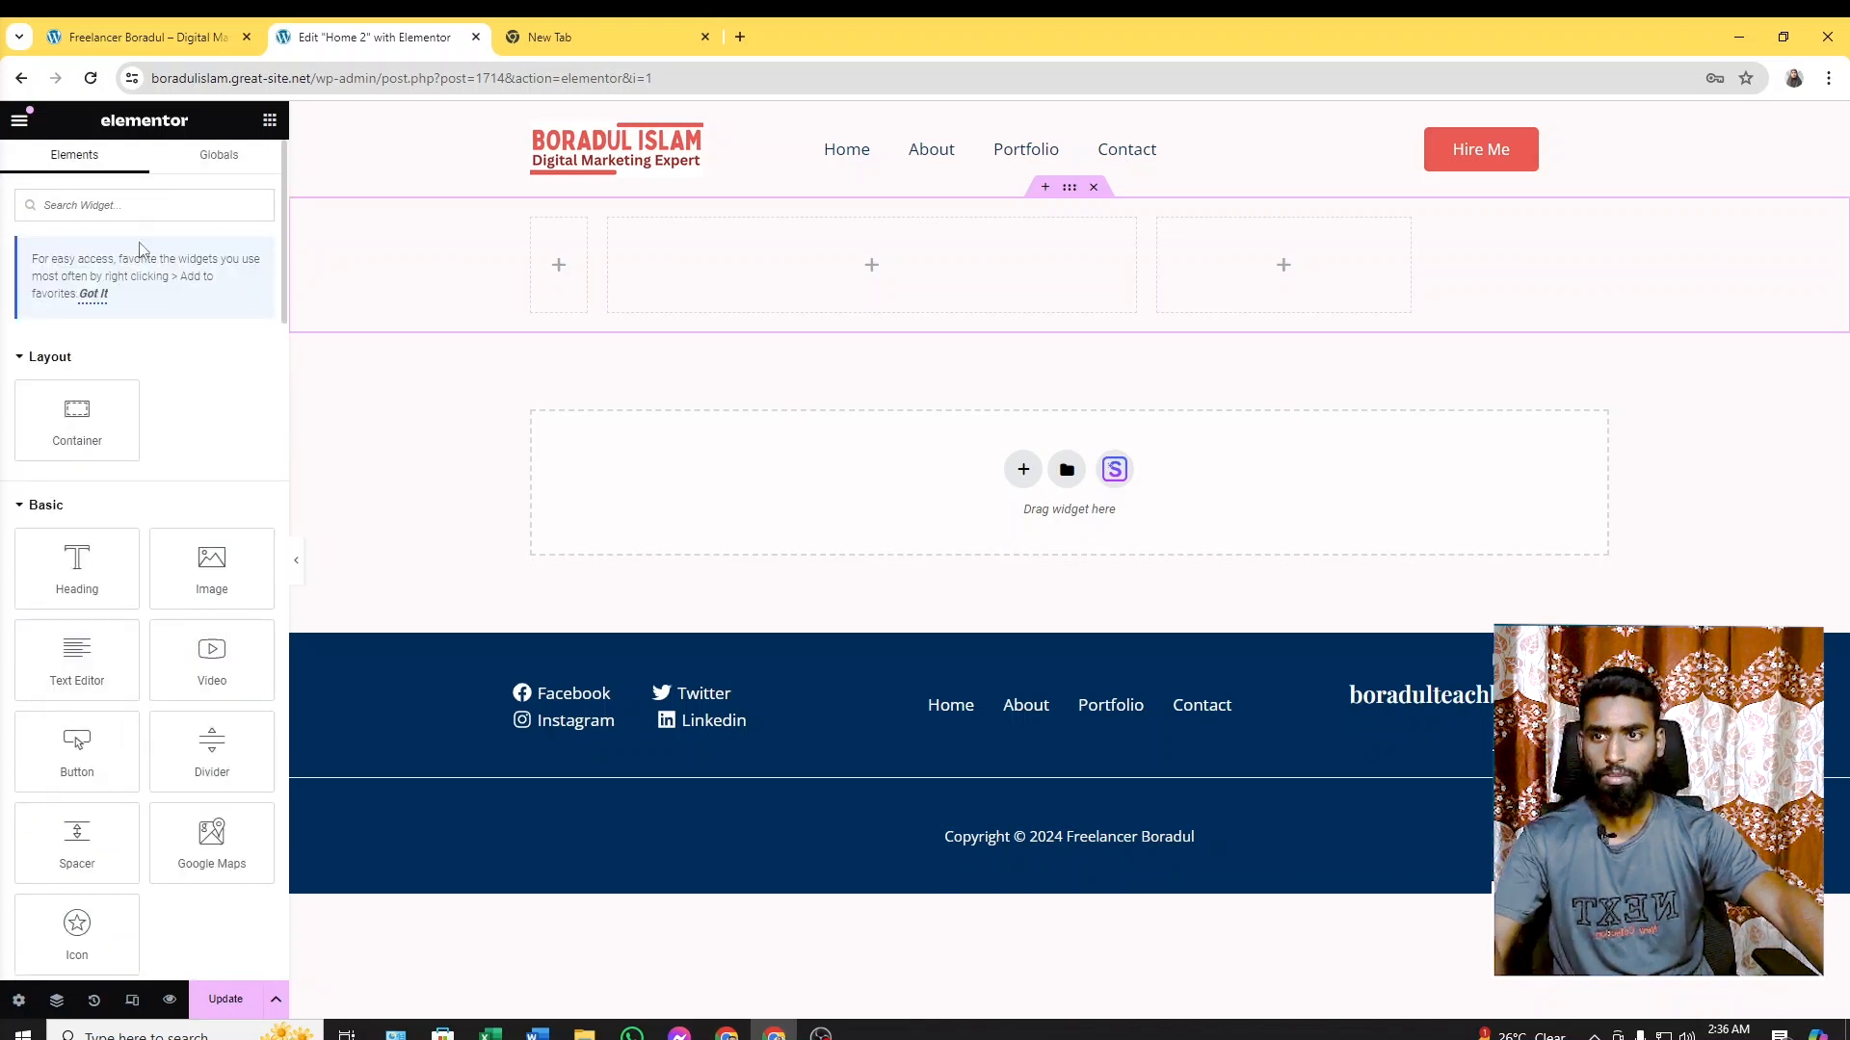
click(141, 214)
text(social)
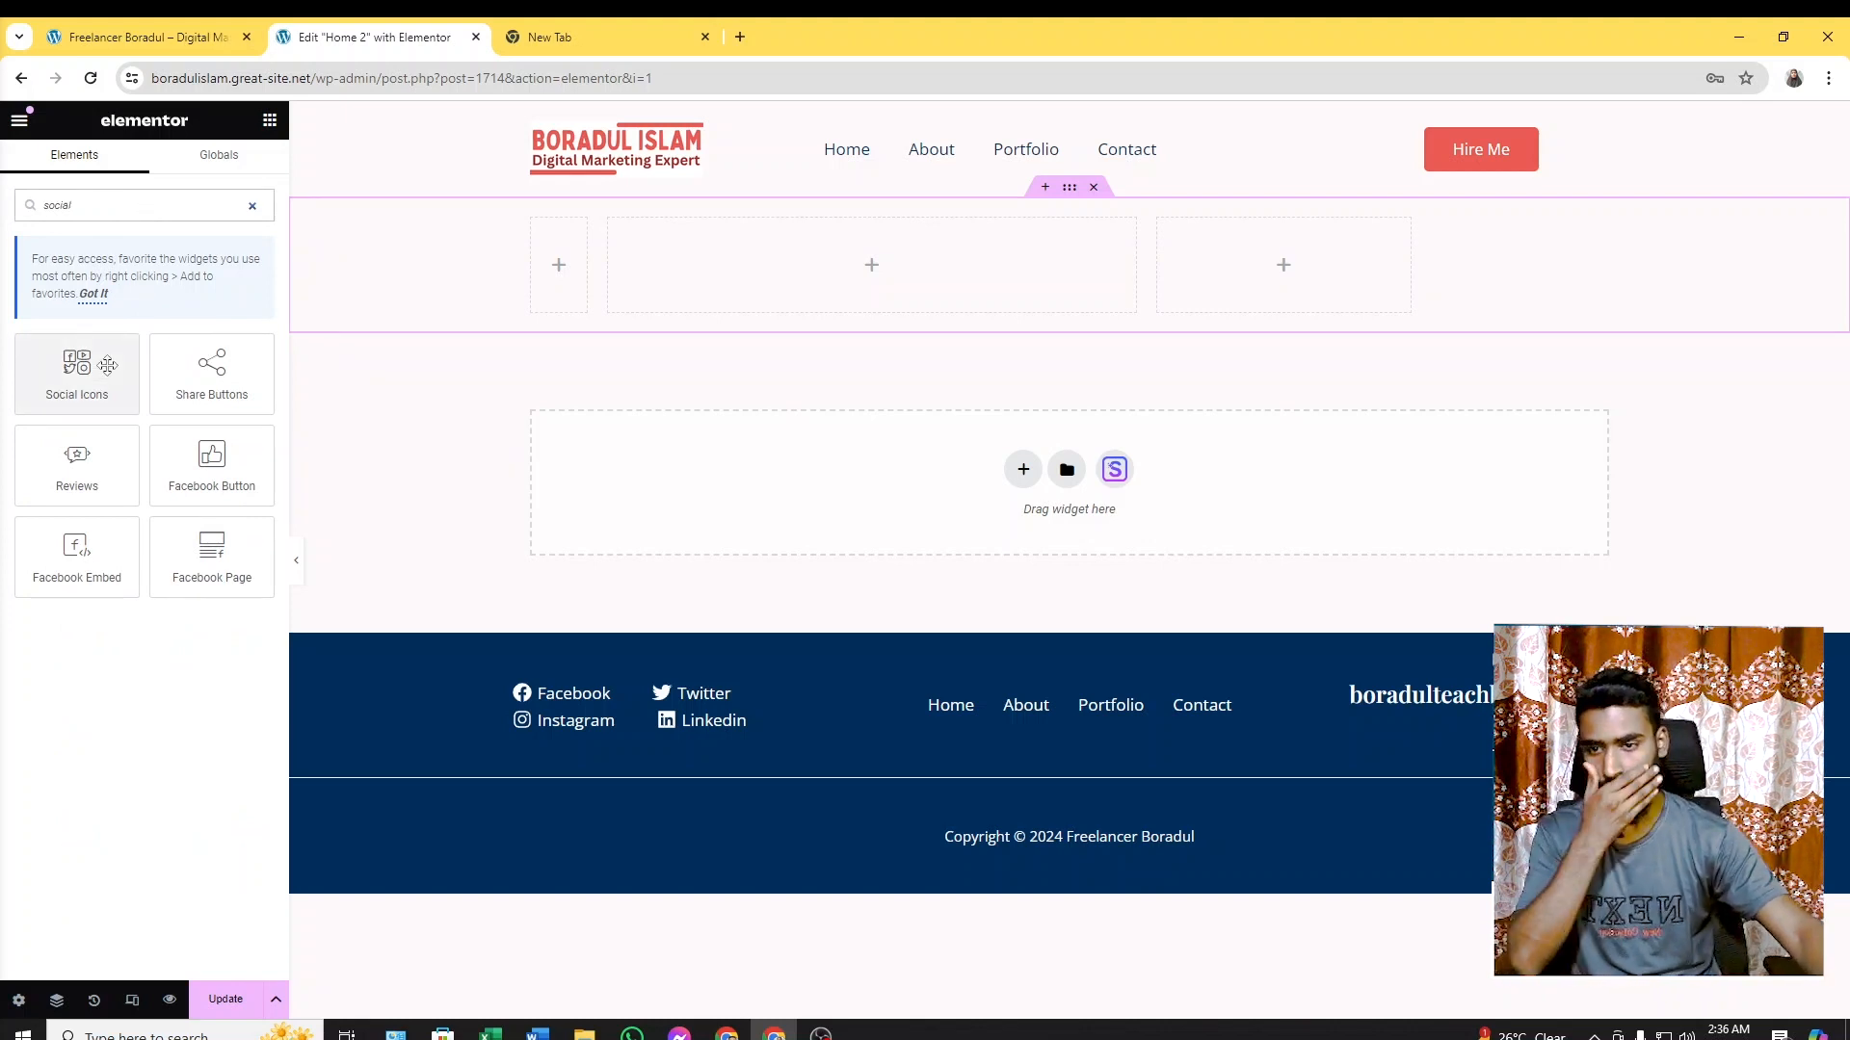
drag(89, 378, 573, 262)
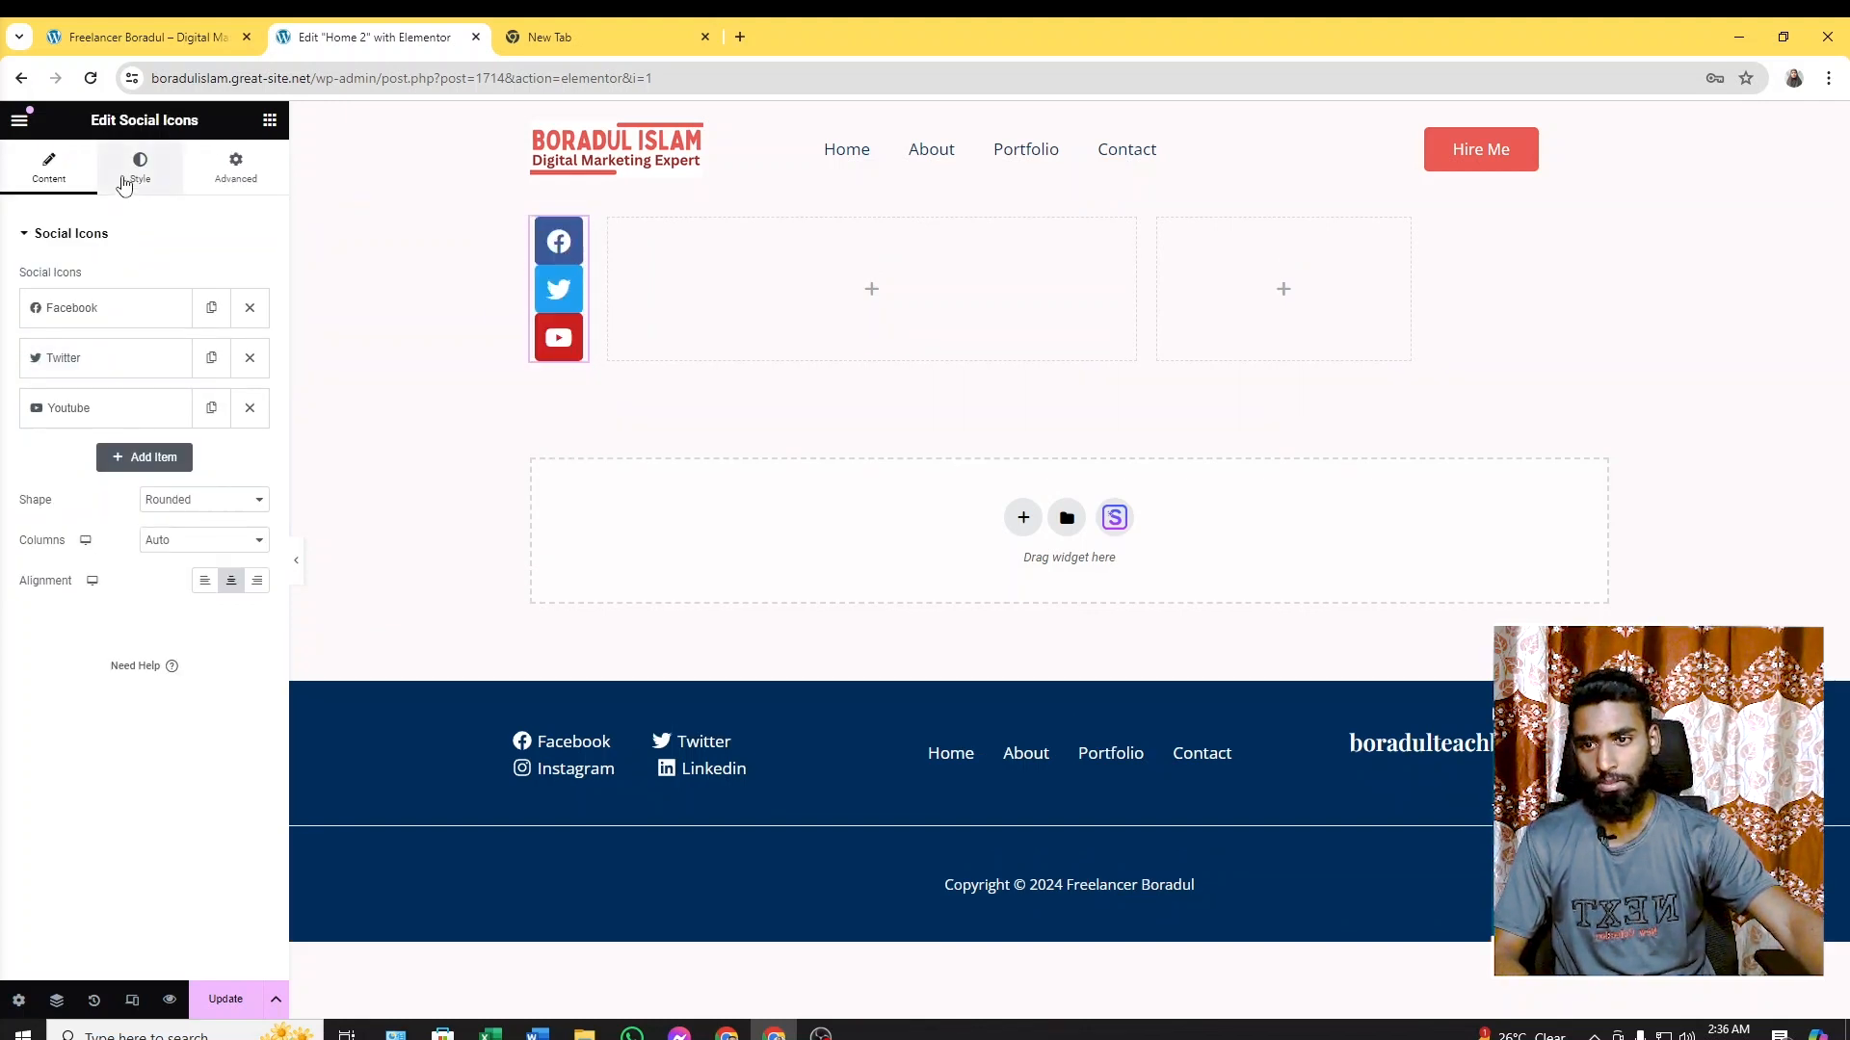
Set the shape of the social icons to Circle
click(138, 169)
click(53, 181)
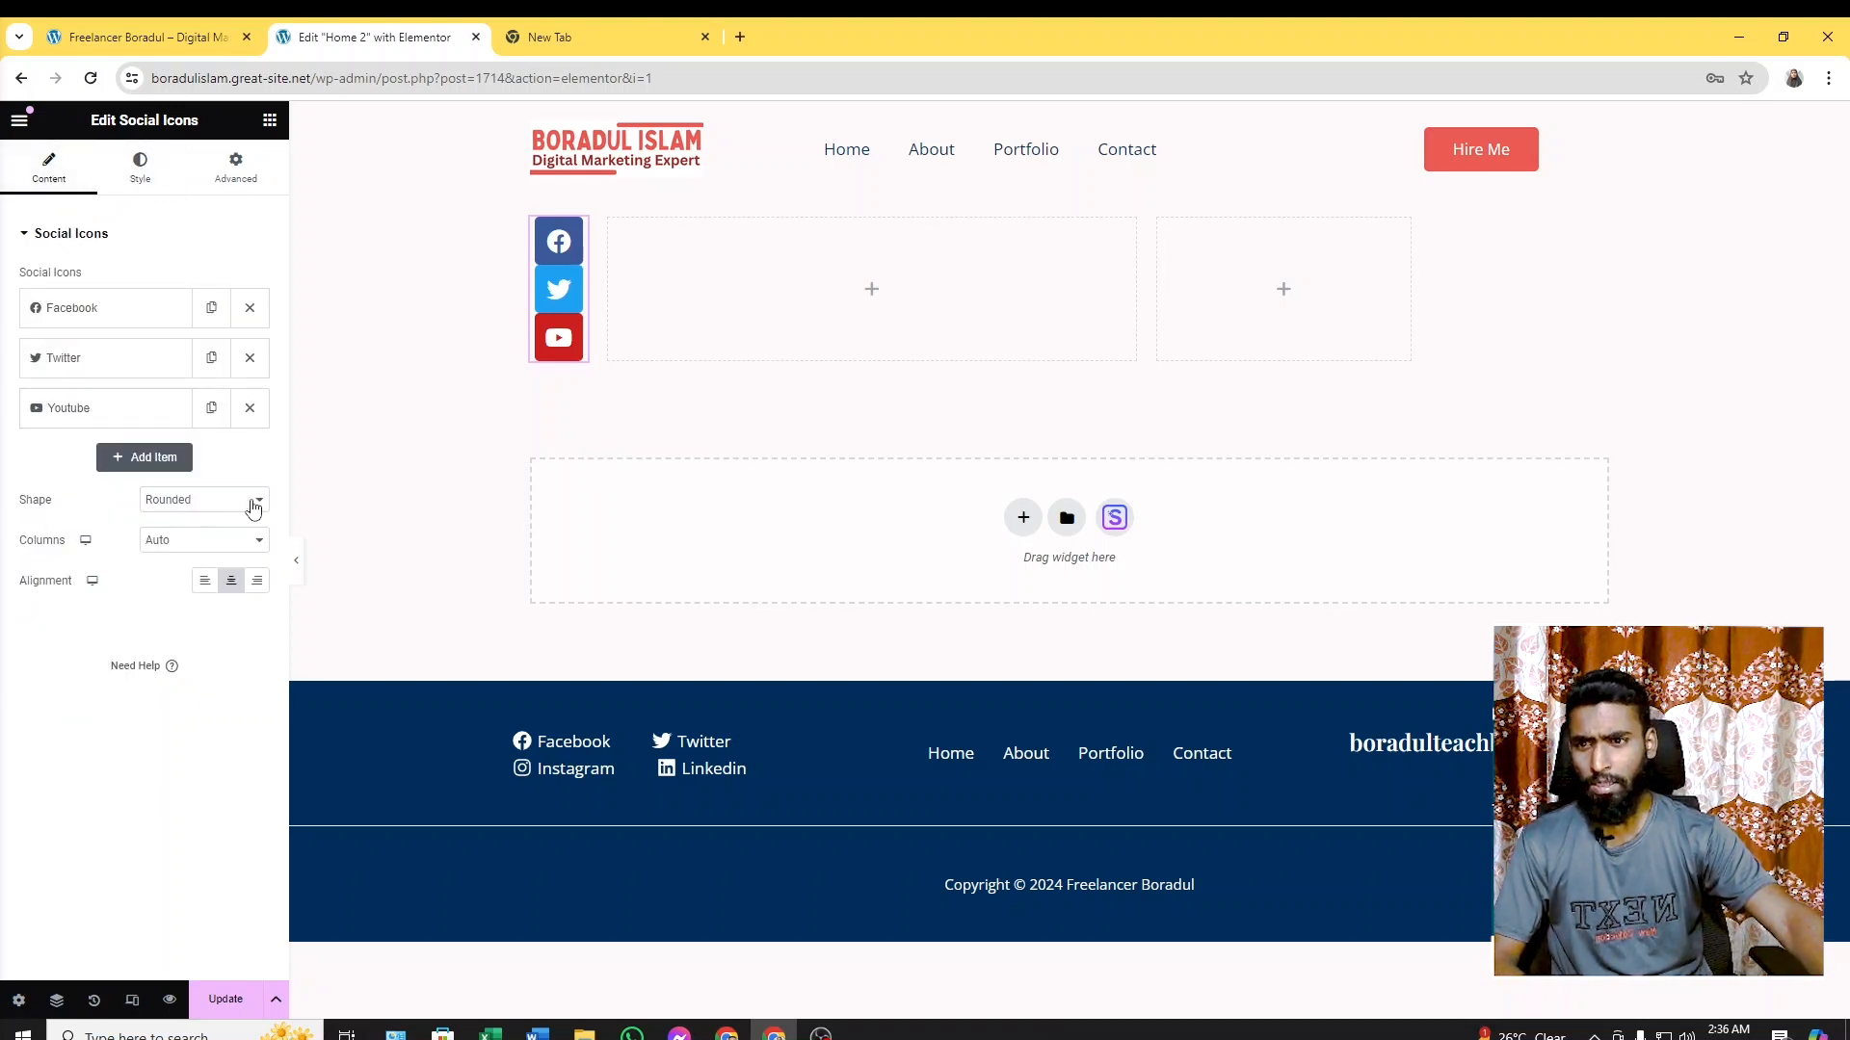
click(260, 501)
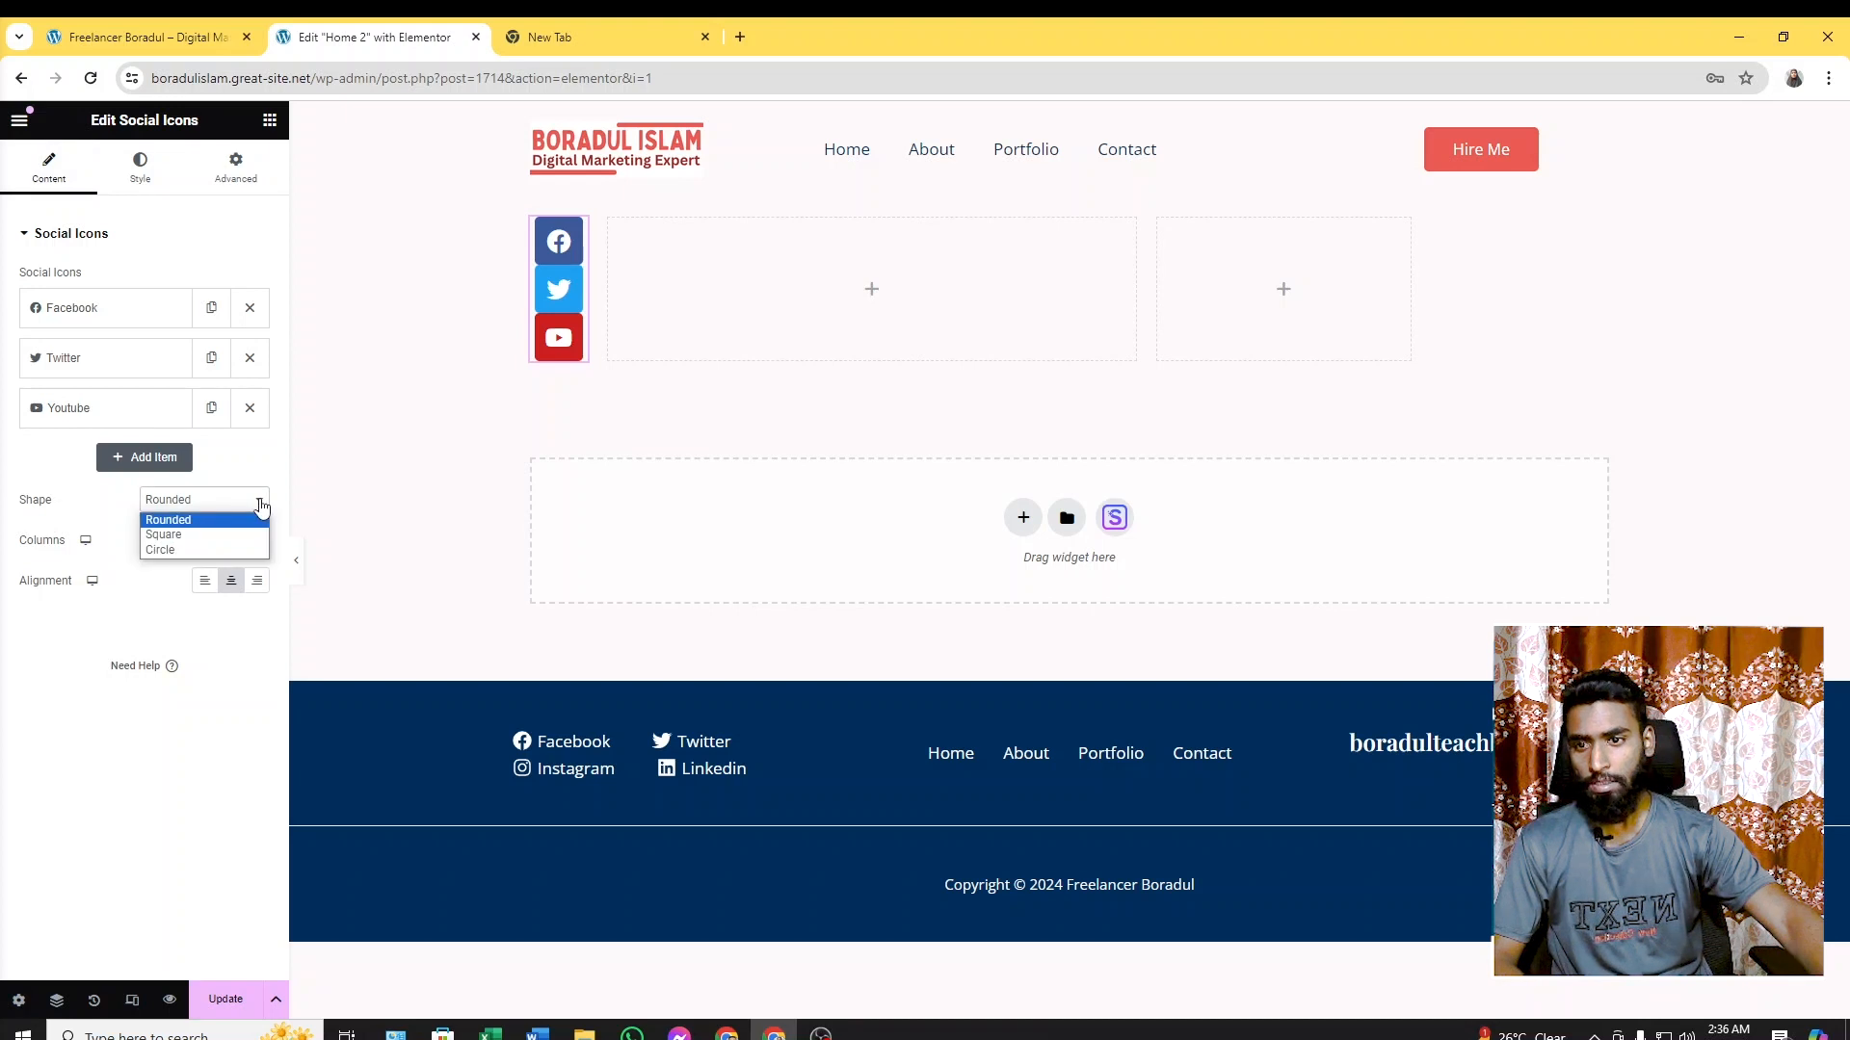
key(Escape)
click(245, 500)
click(216, 551)
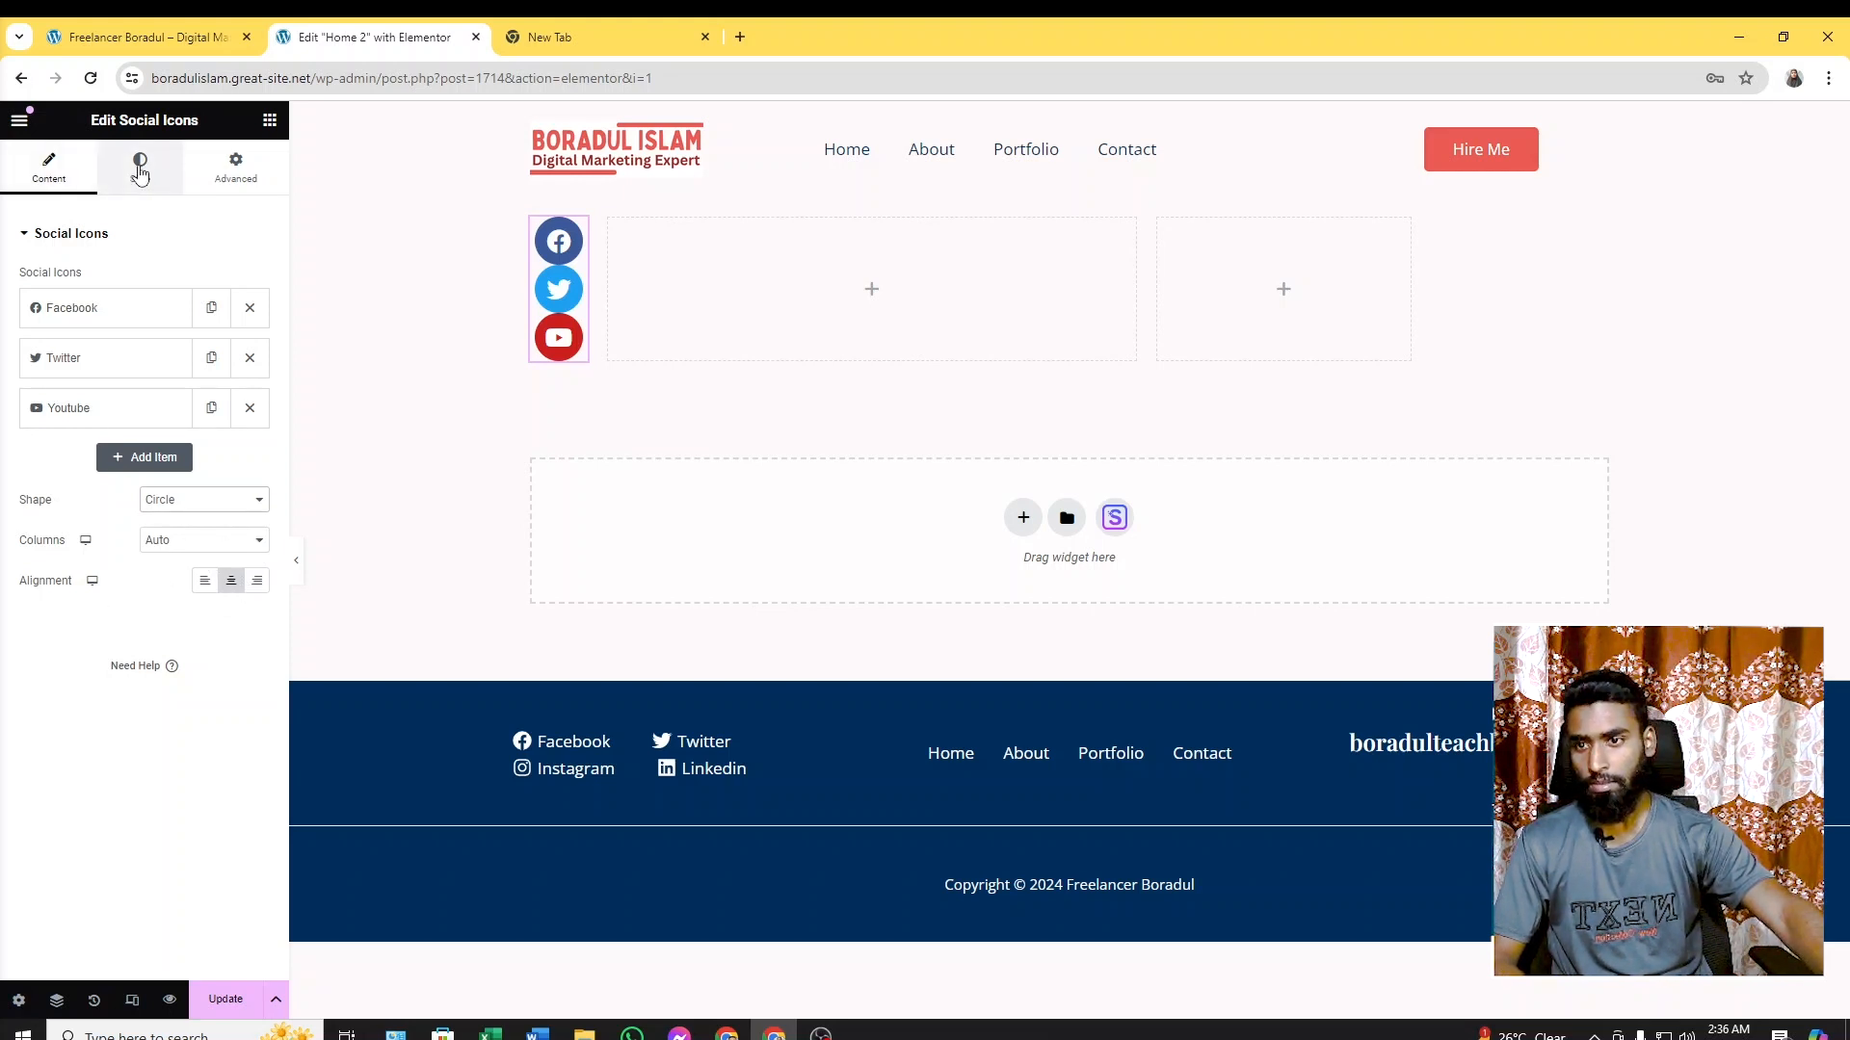
Style the social icons with size 15 px, padding 0.7 em, spacing 0 px and a rows gap of 16 px
click(139, 172)
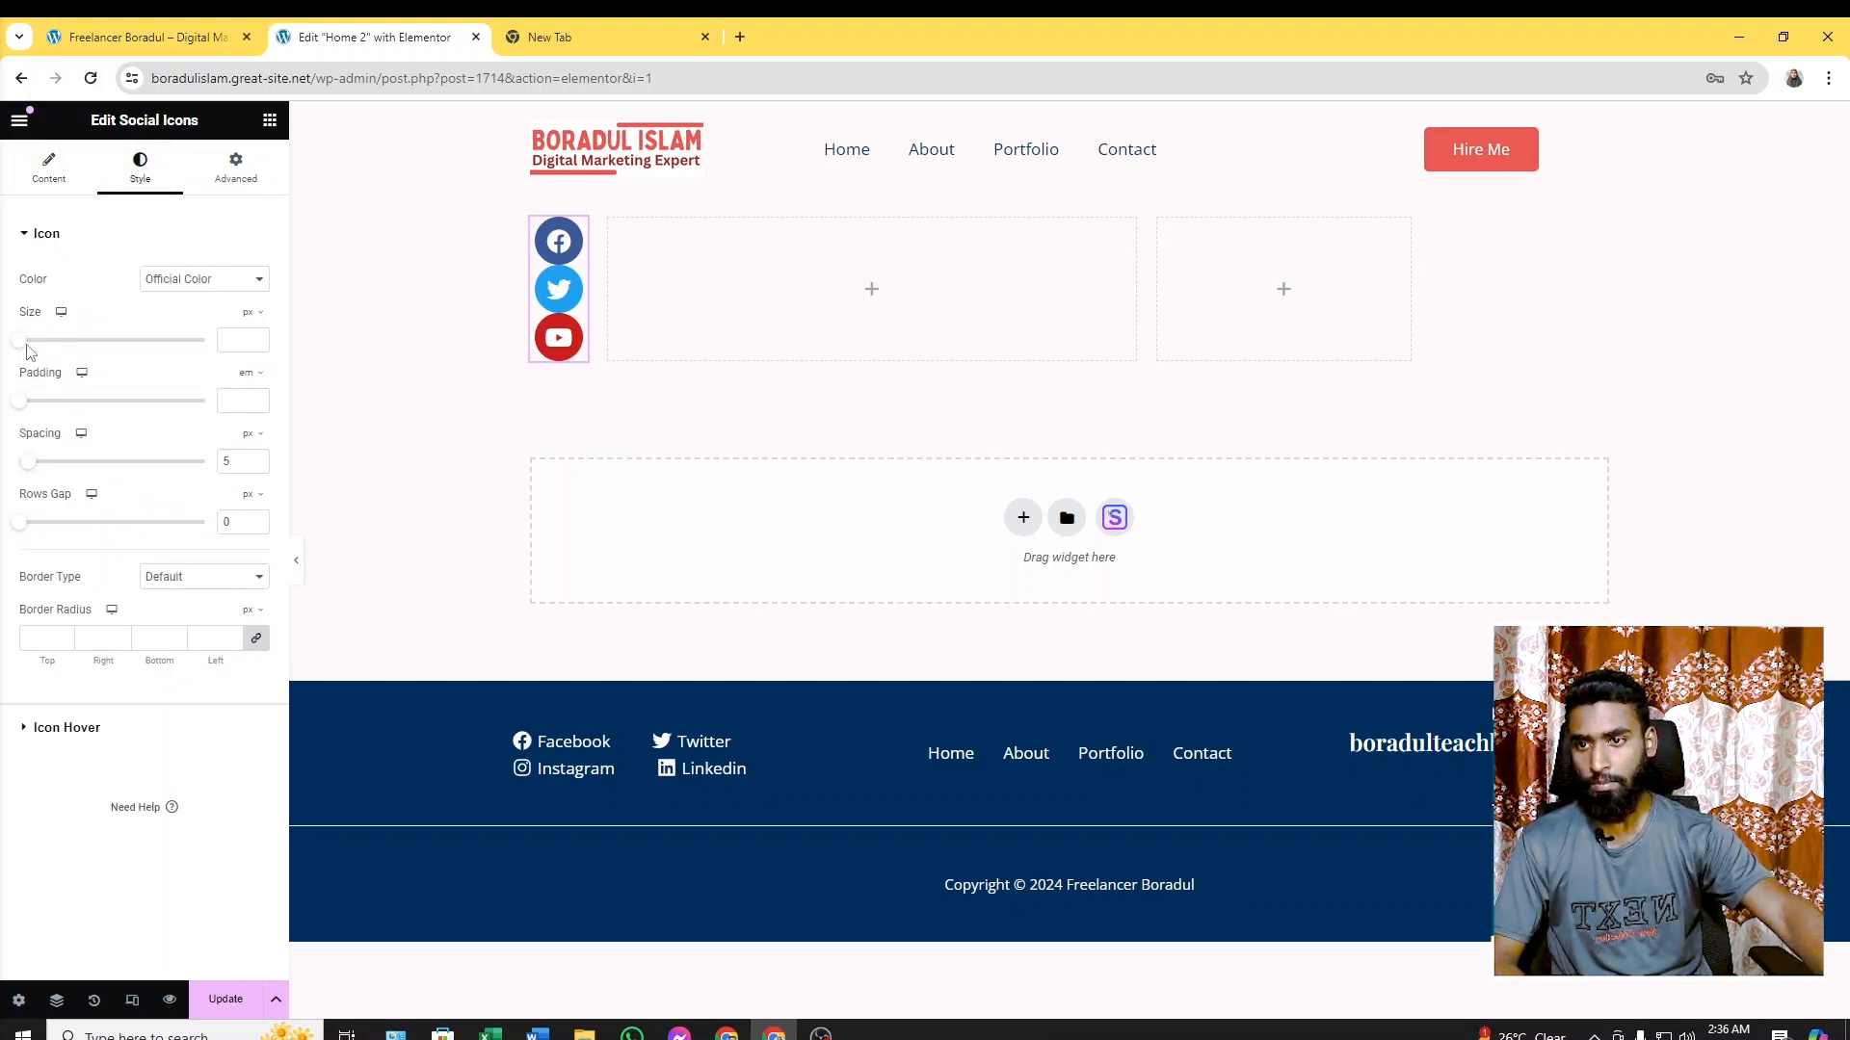
drag(24, 348, 31, 354)
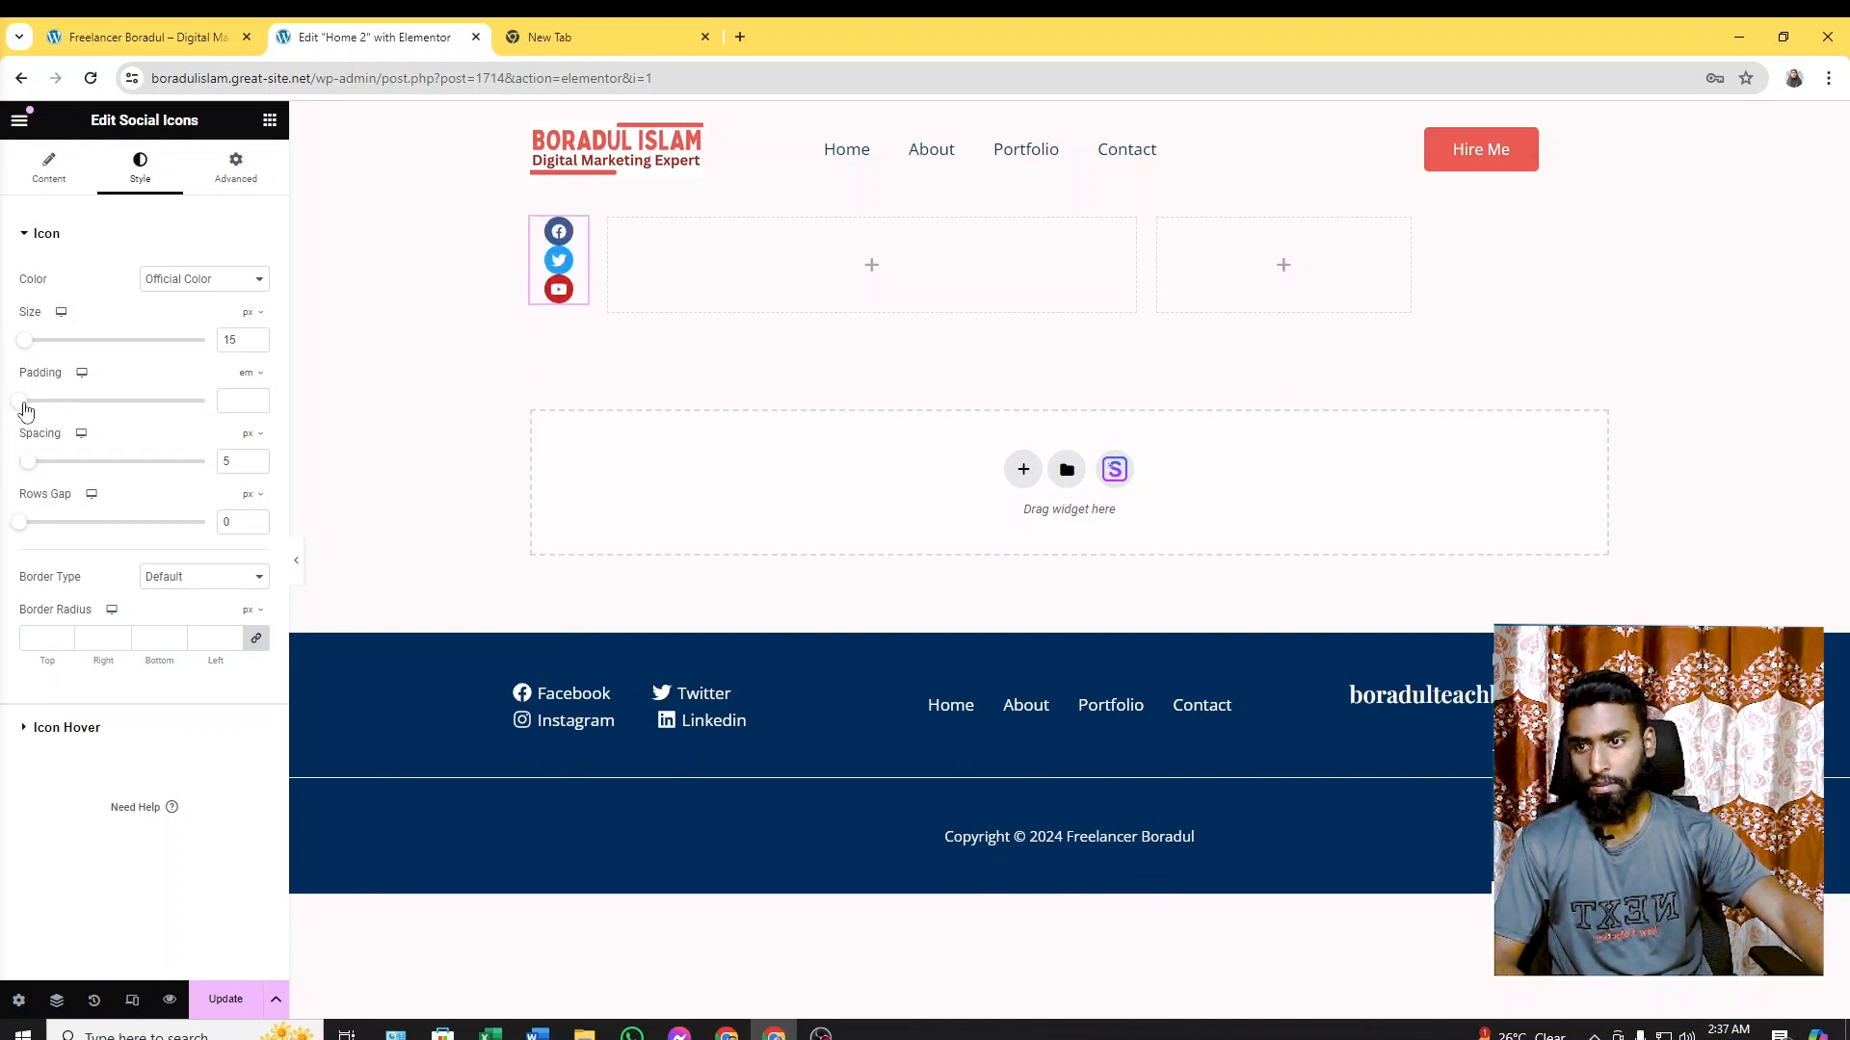
drag(27, 412, 37, 416)
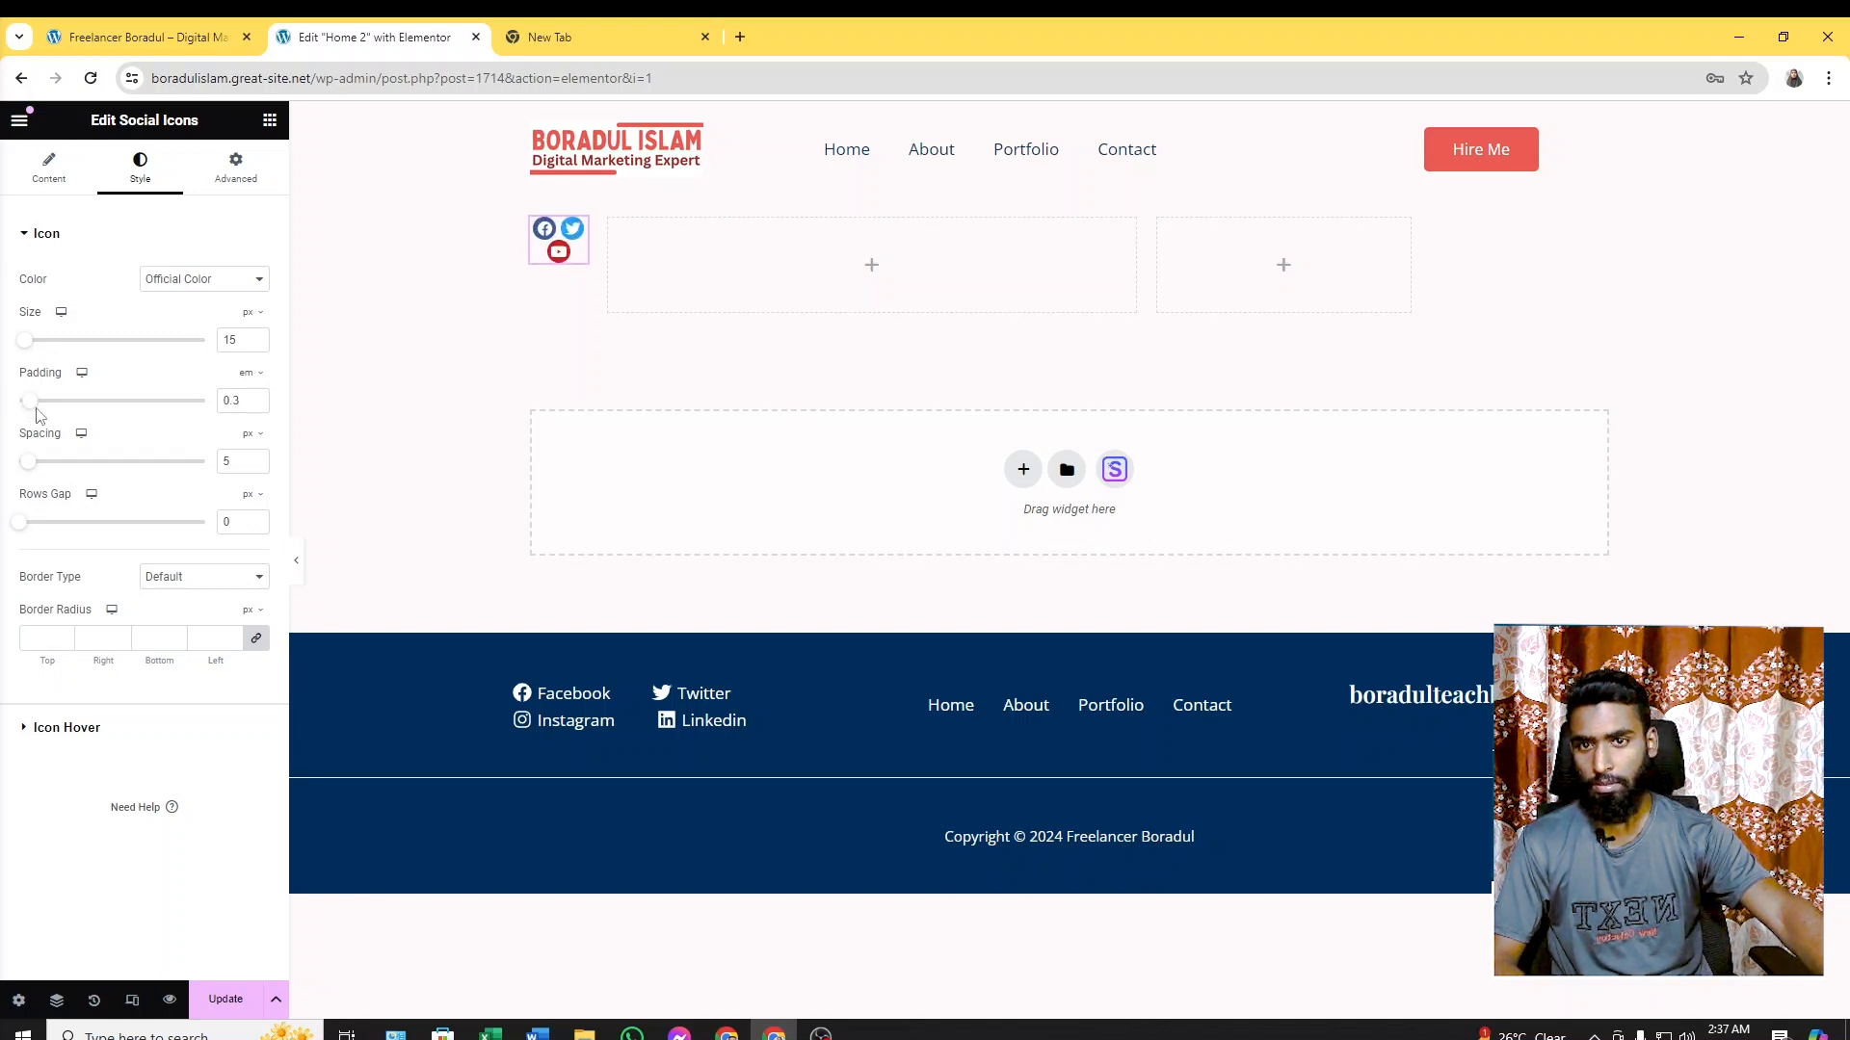
mouse_move(29, 468)
mouse_down()
mouse_move(100, 468)
mouse_move(13, 471)
mouse_move(35, 470)
mouse_move(37, 529)
mouse_move(128, 524)
mouse_move(25, 536)
mouse_move(37, 516)
mouse_move(8, 471)
mouse_up()
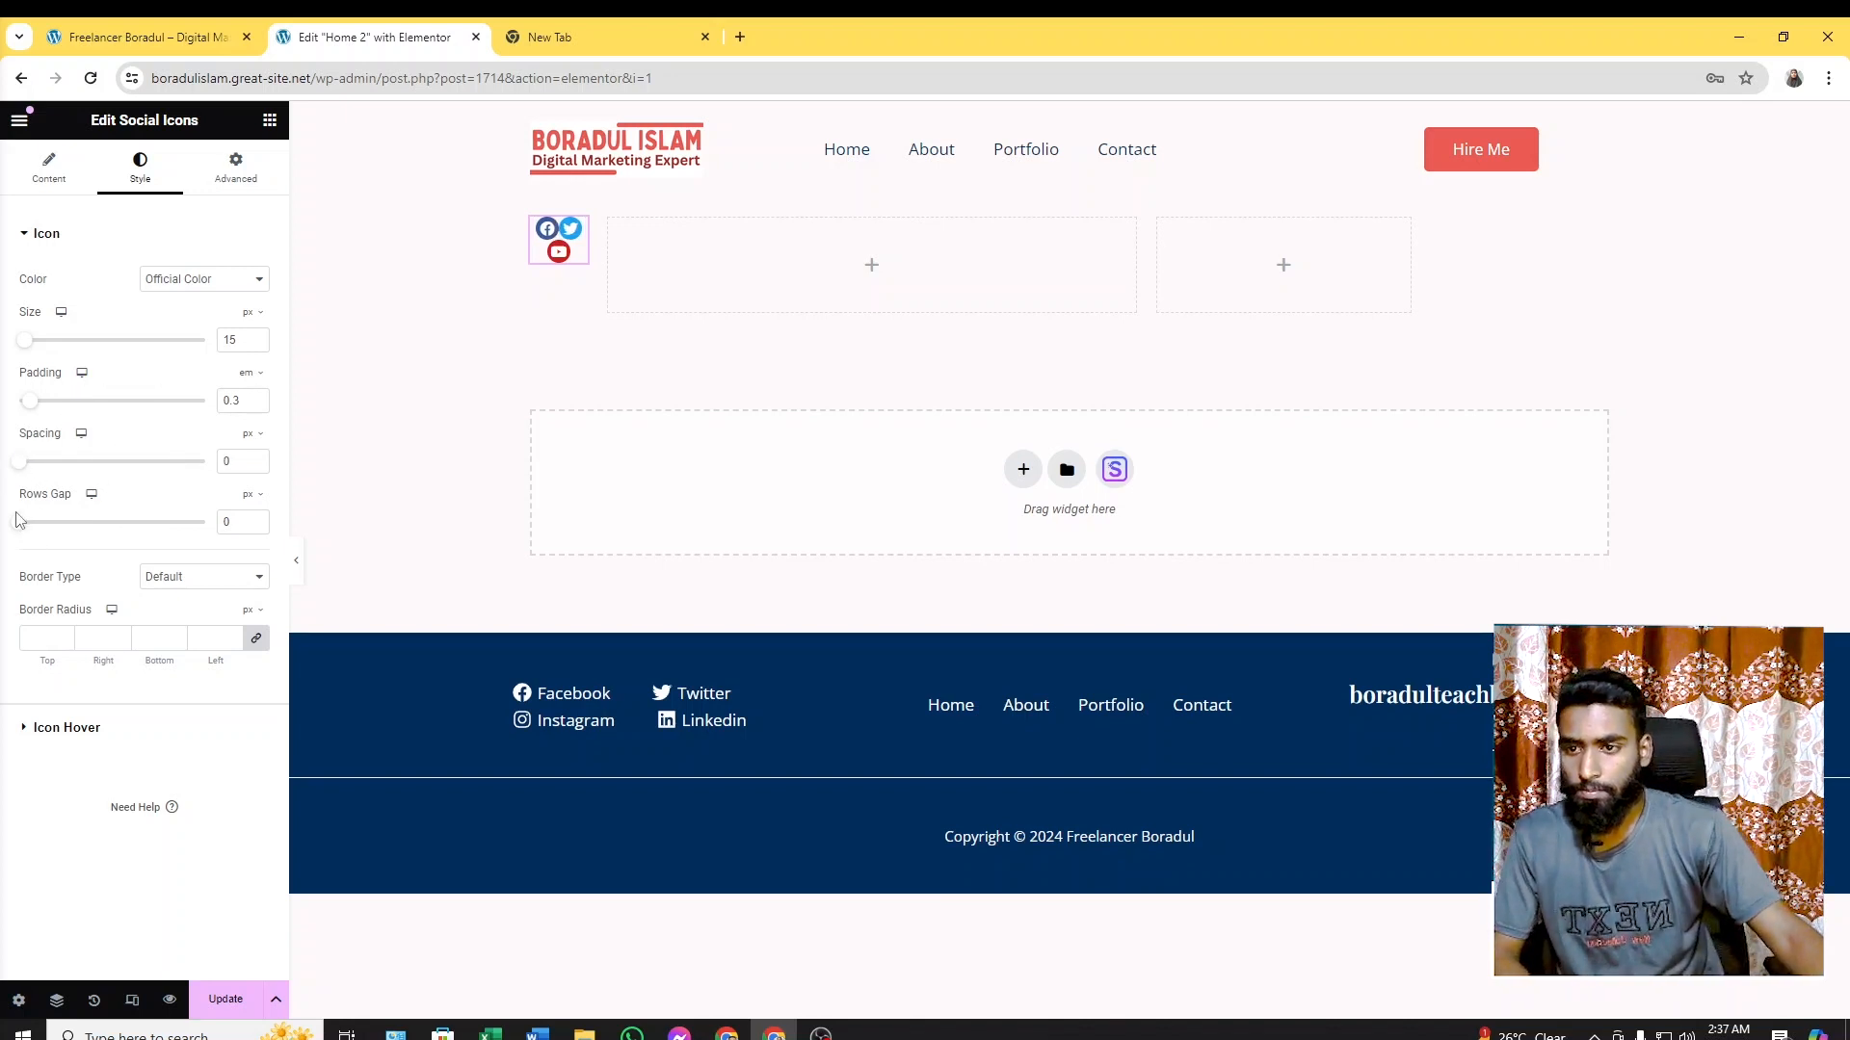
mouse_move(19, 530)
mouse_down()
mouse_move(120, 529)
mouse_move(43, 545)
mouse_up()
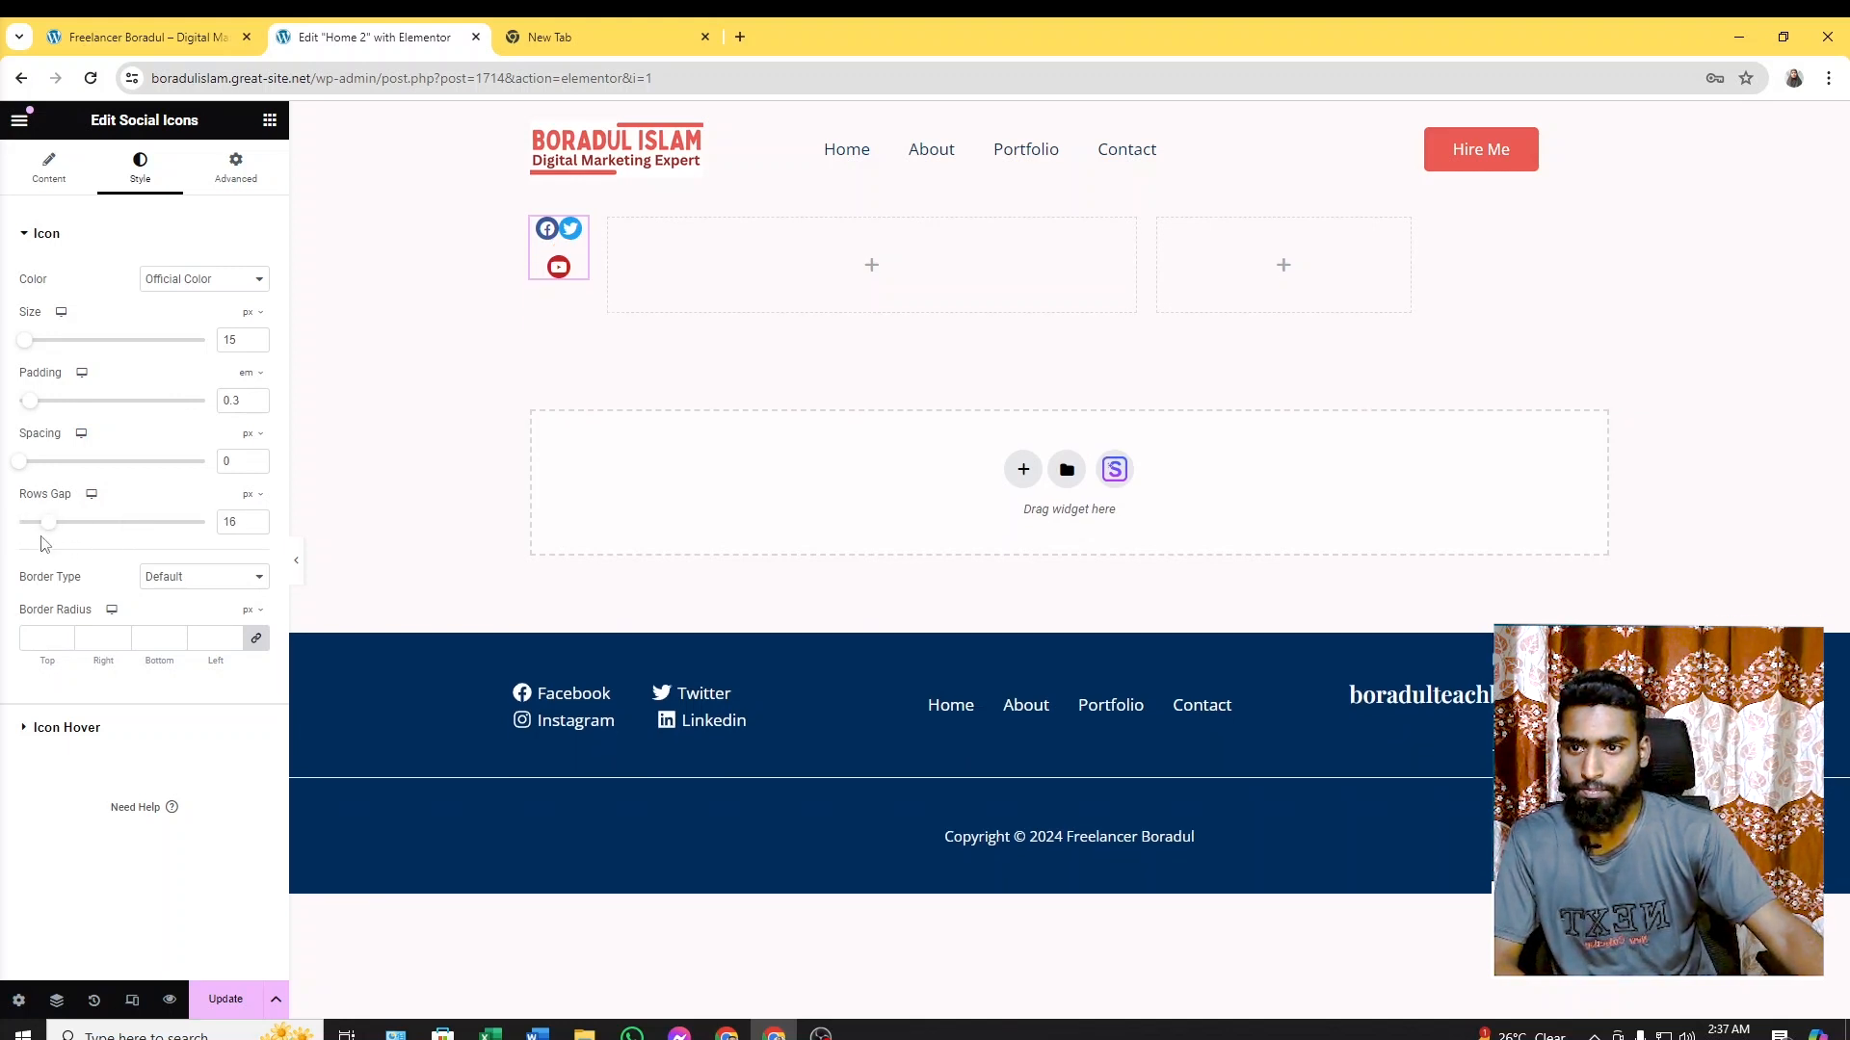
drag(35, 411, 49, 409)
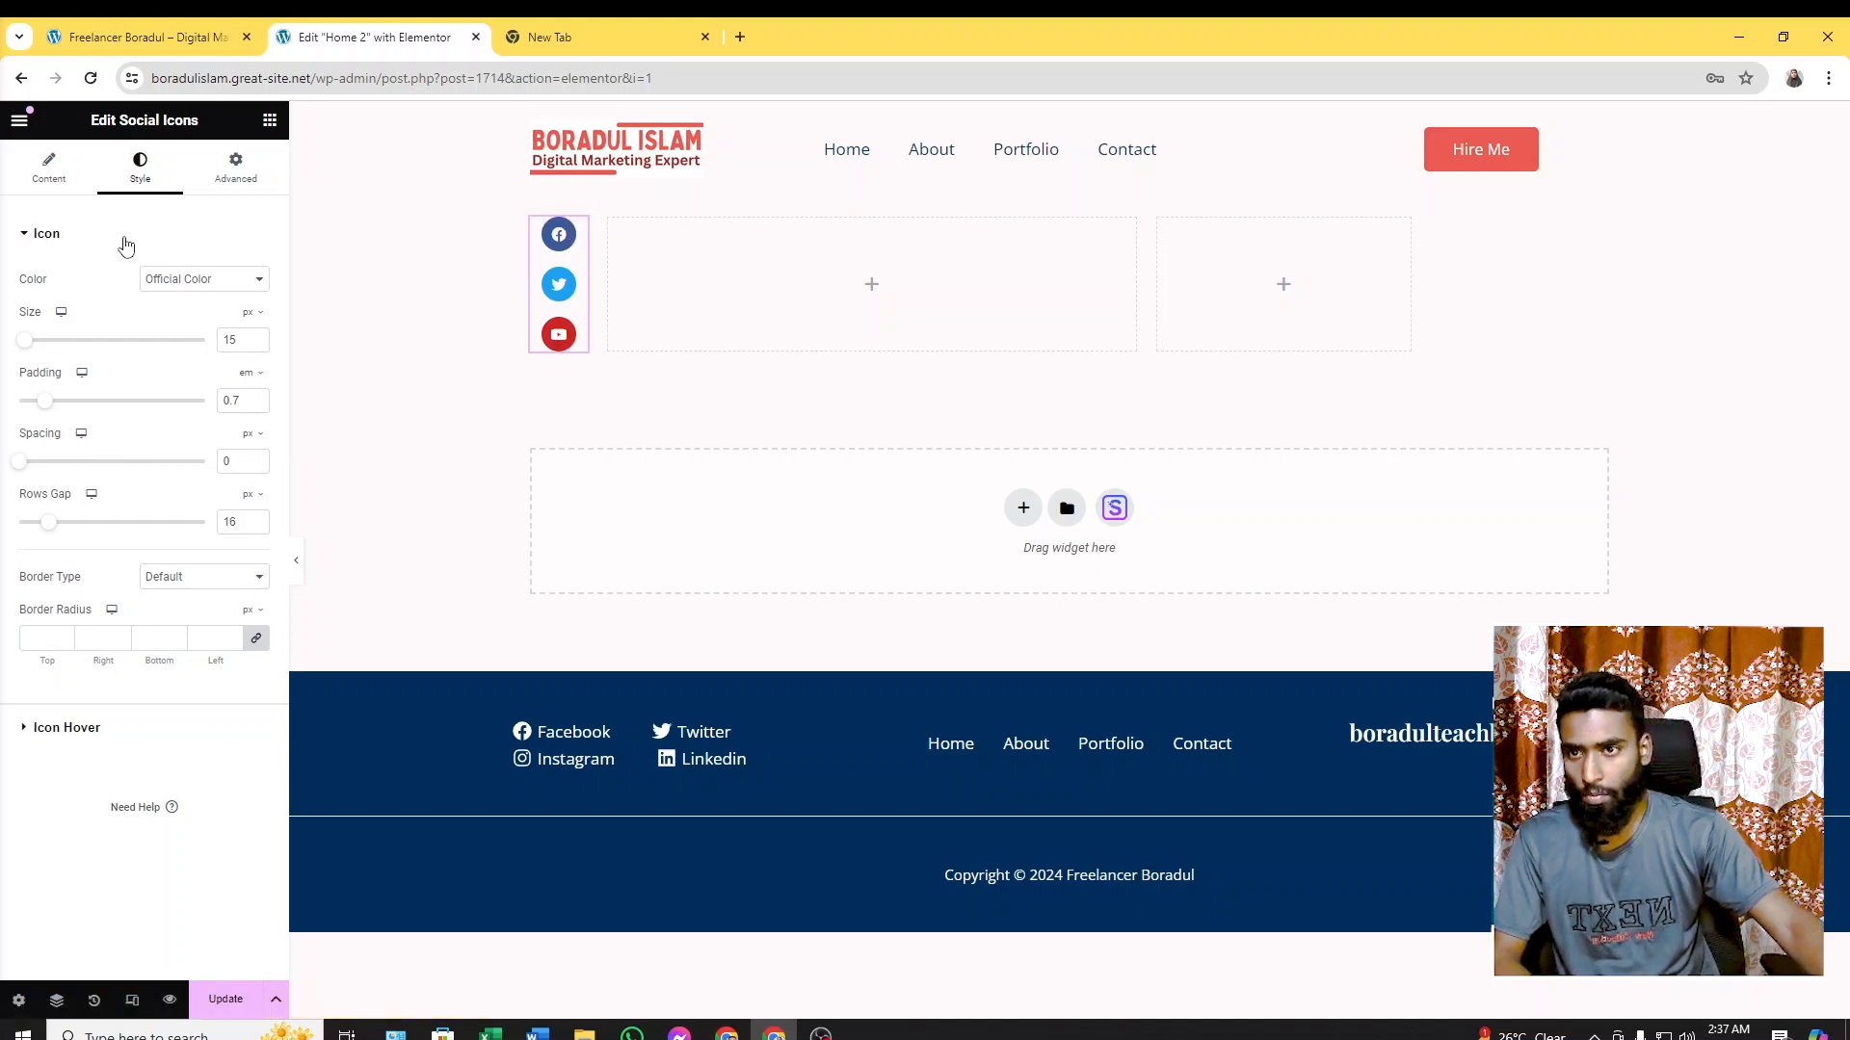
Compare the icon column with the live Home page and add a fourth item to the Social Icons widget
click(142, 37)
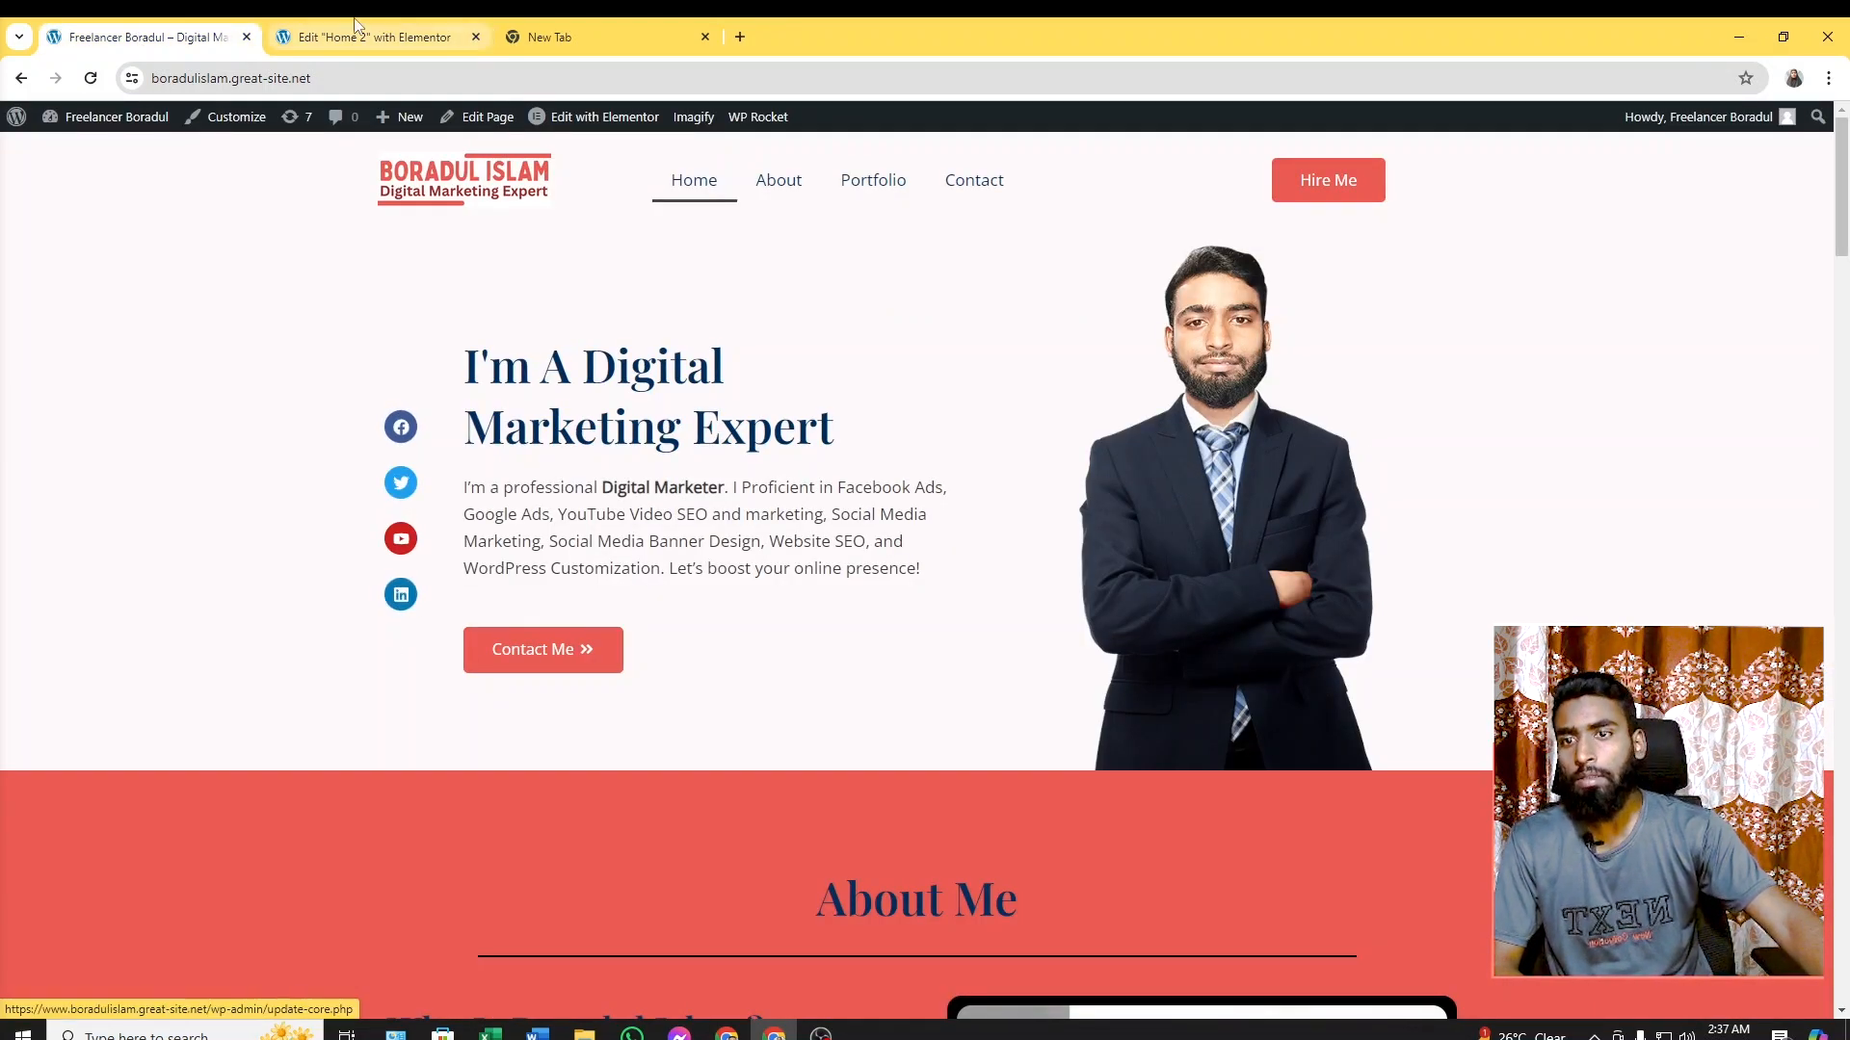
click(374, 37)
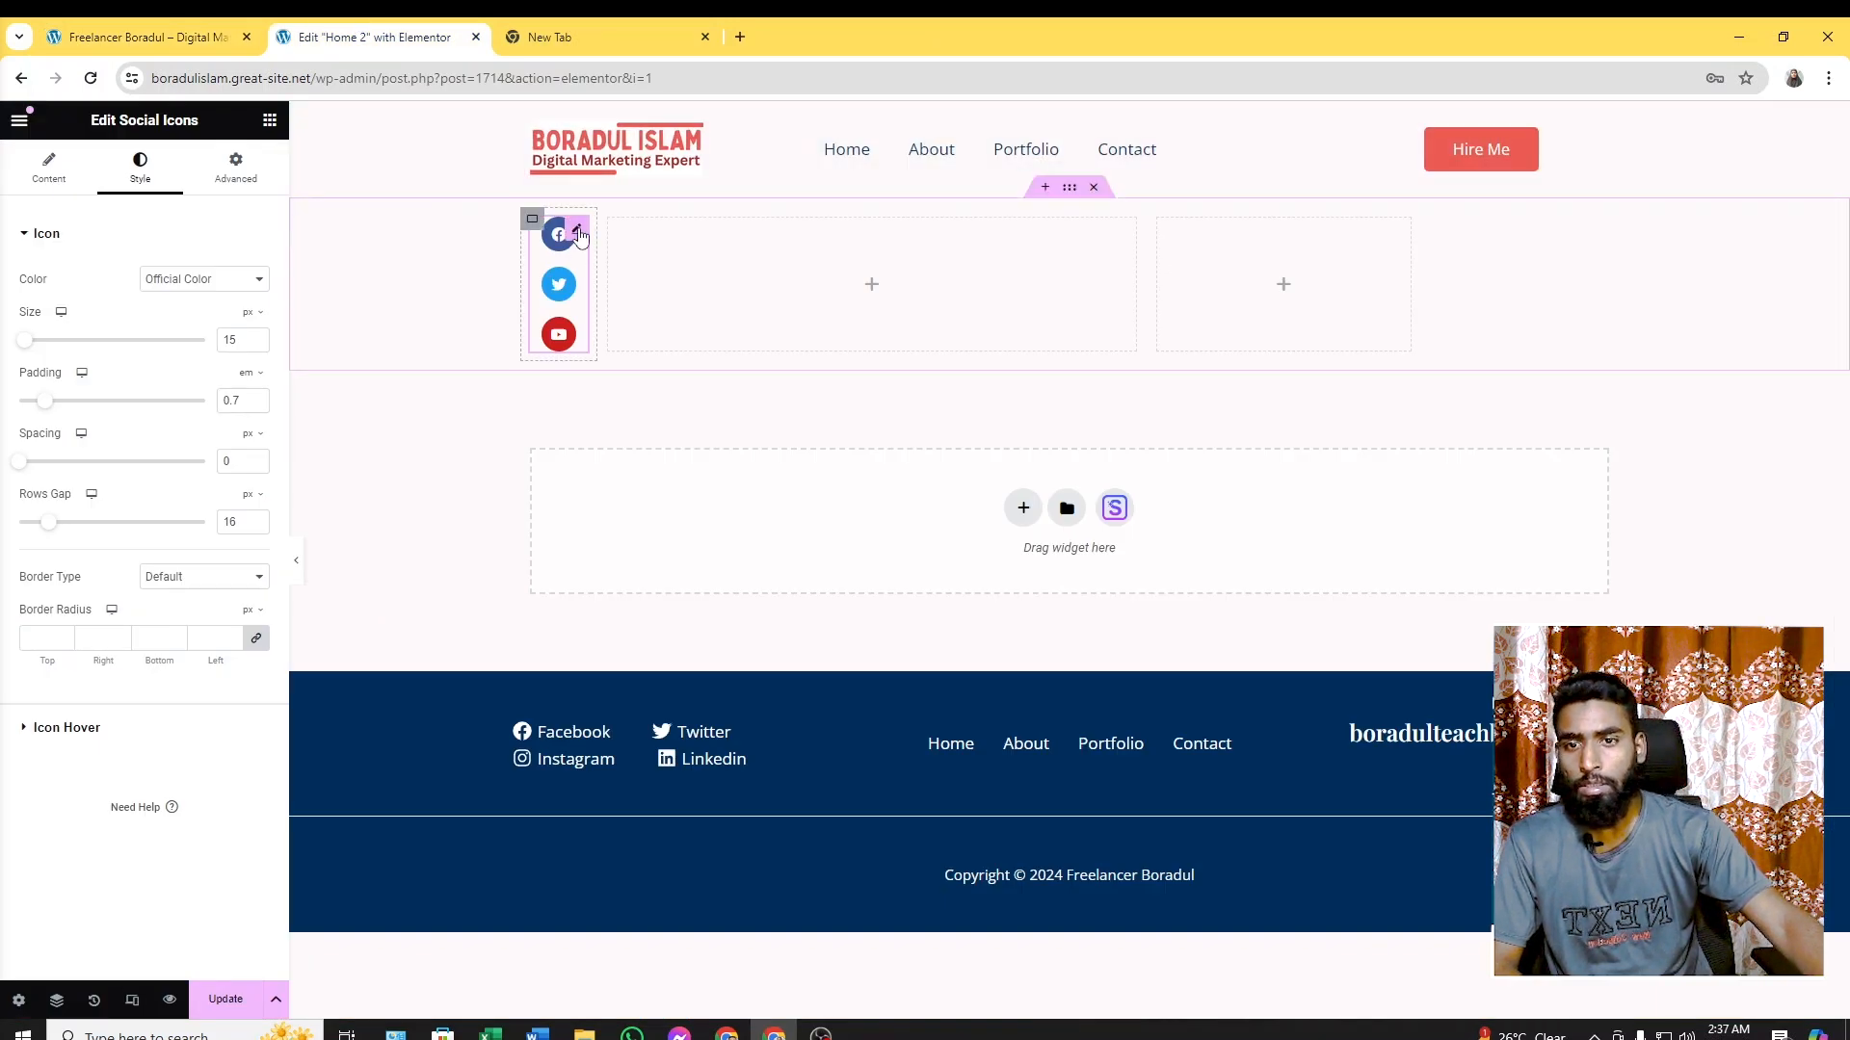
click(49, 172)
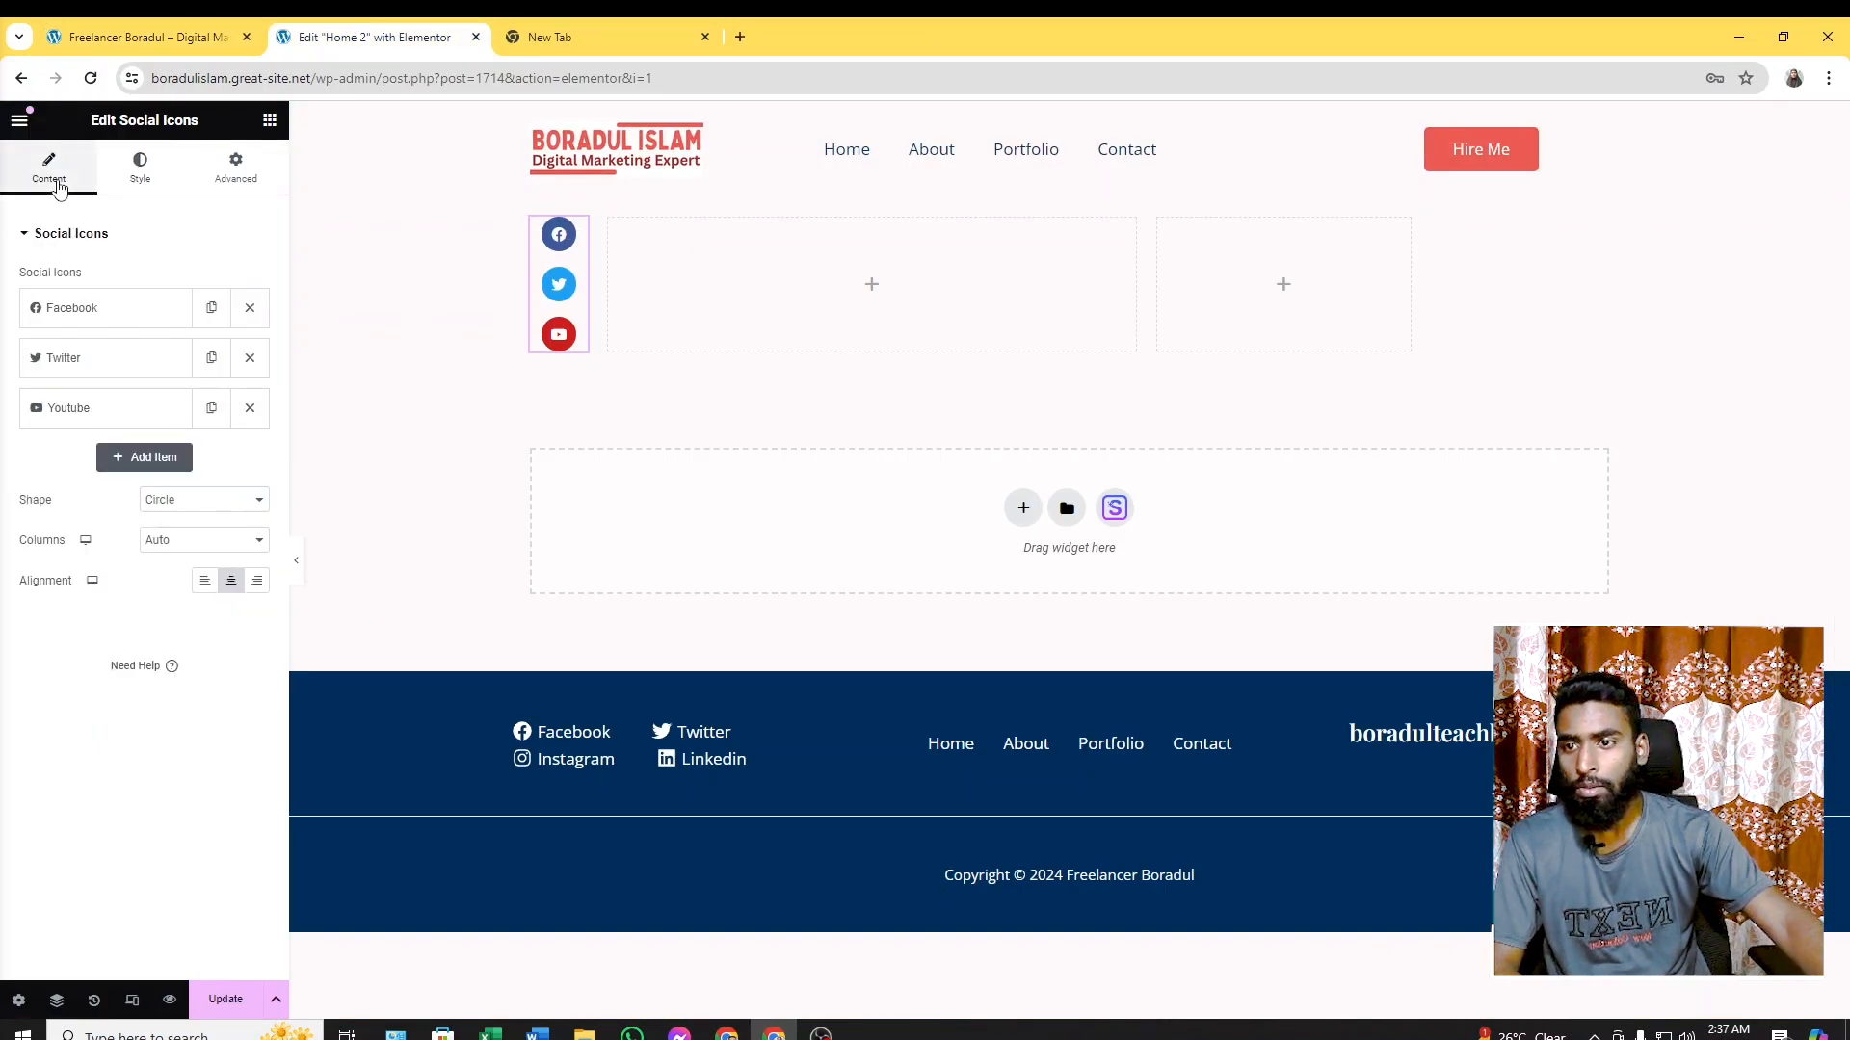
click(140, 457)
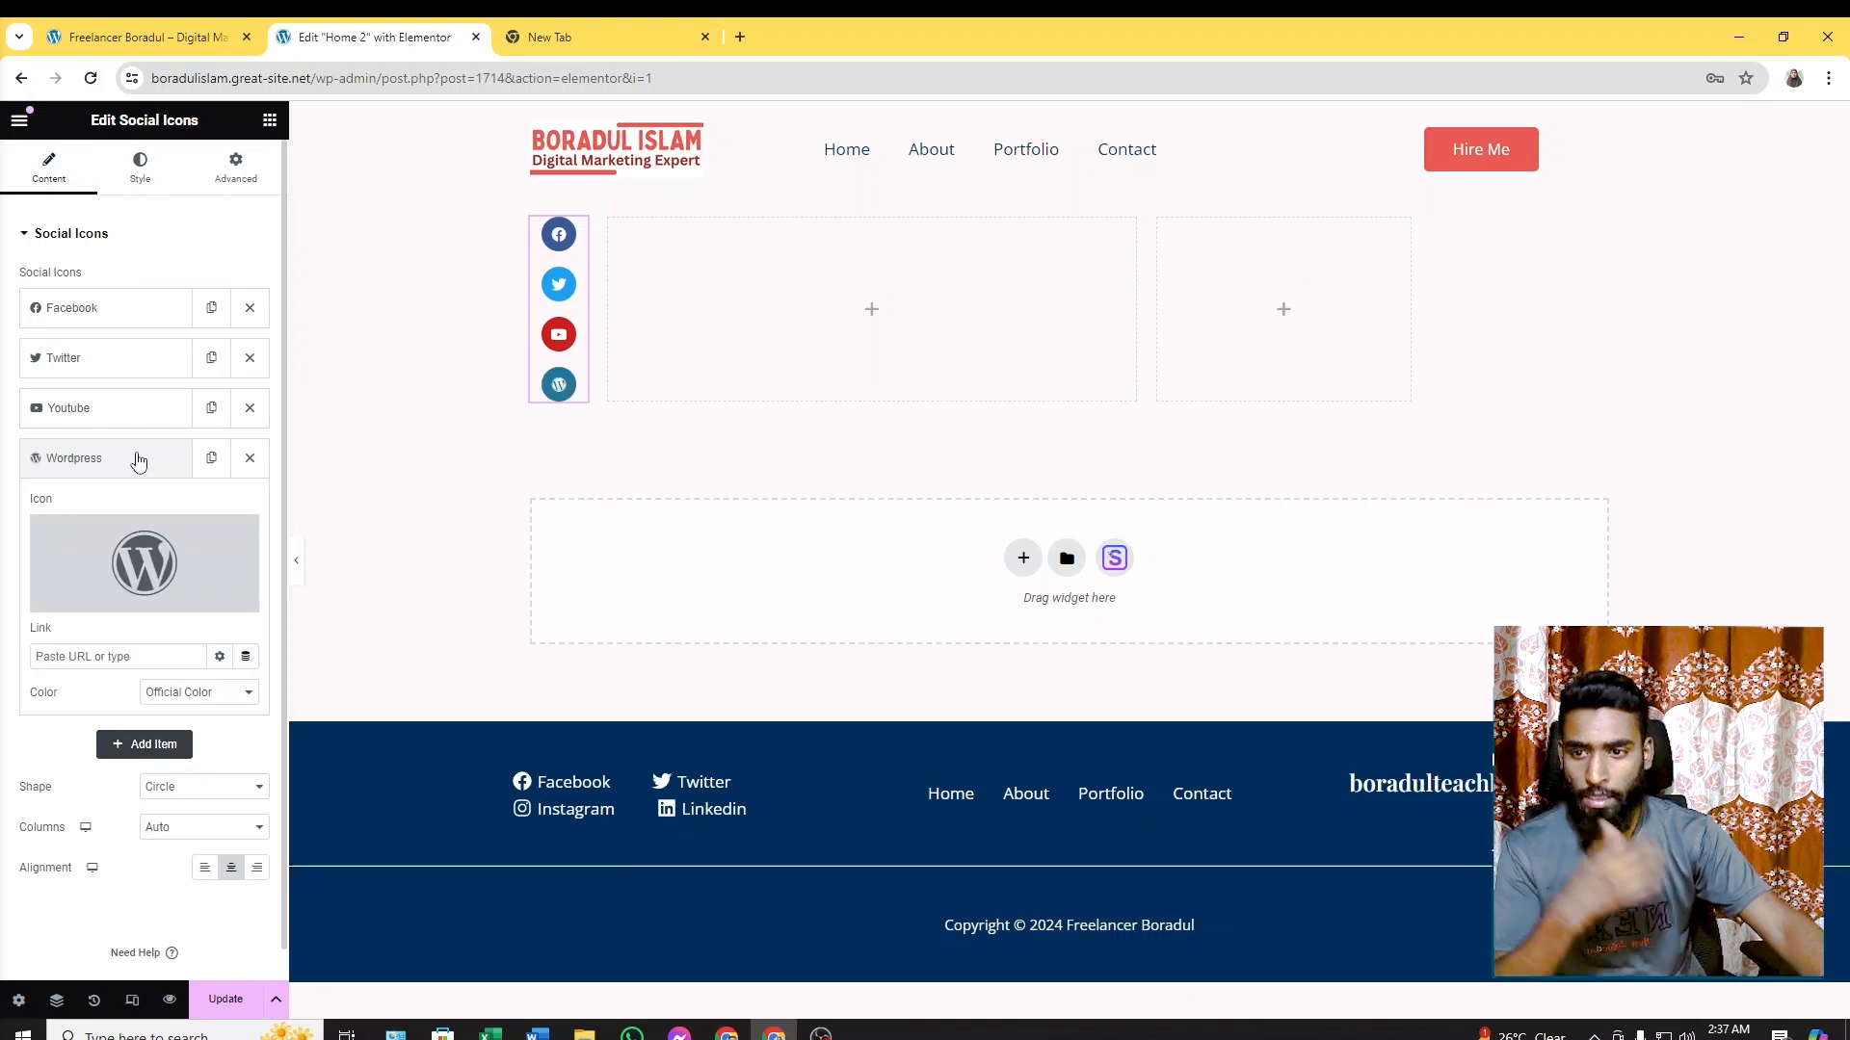
Replace the fourth item's WordPress icon with the Linkedin icon from the icon library
mouse_move(159, 593)
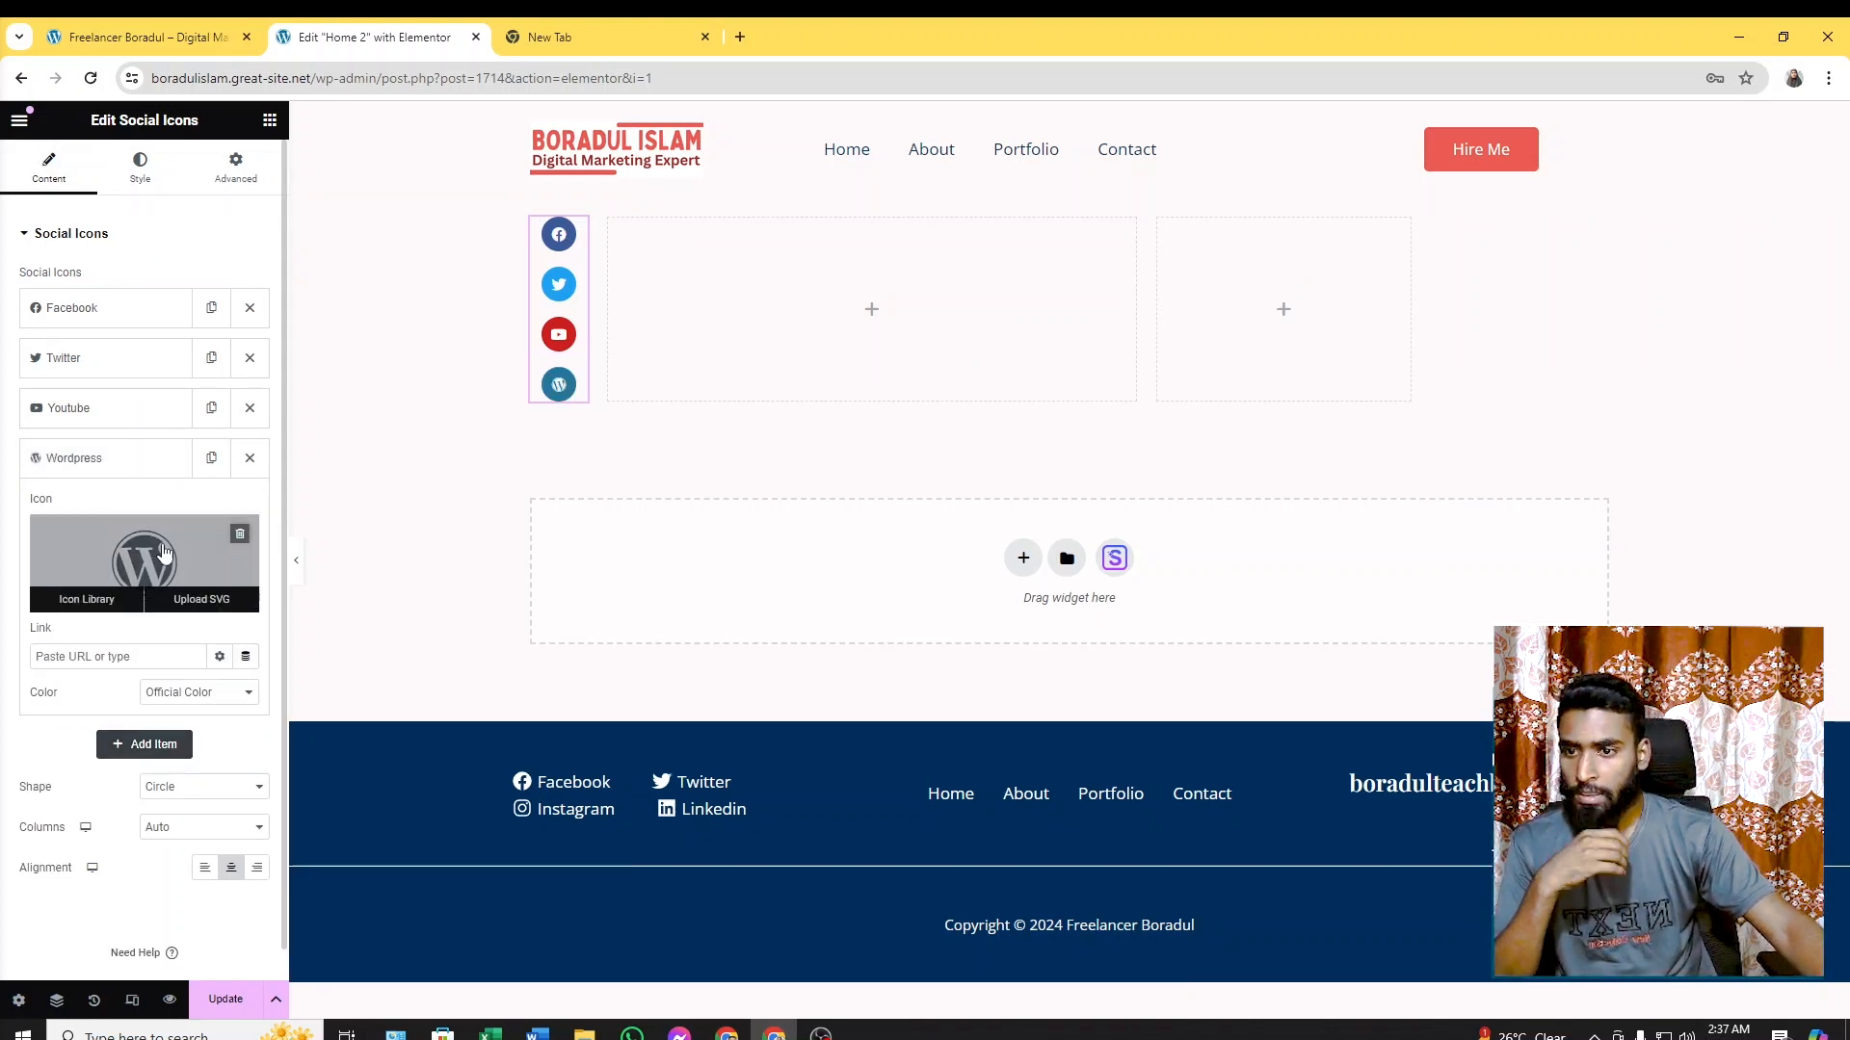
click(162, 551)
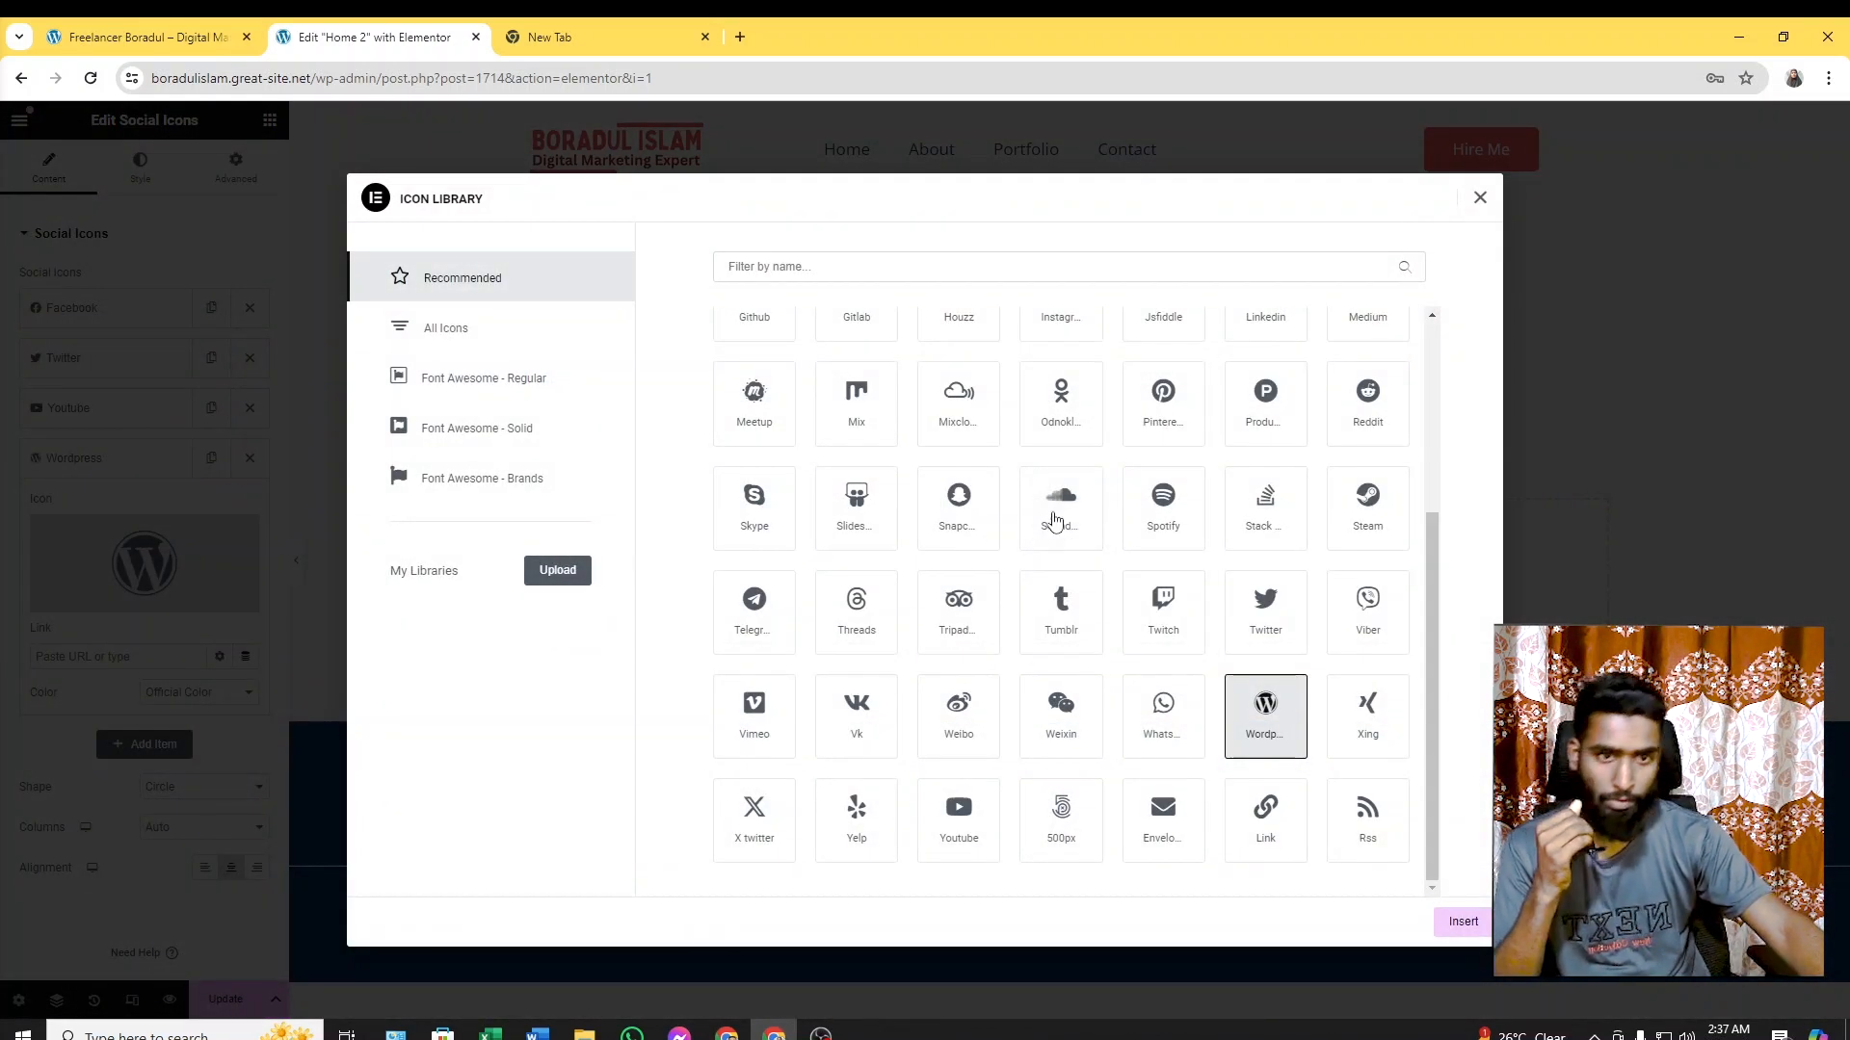
click(135, 37)
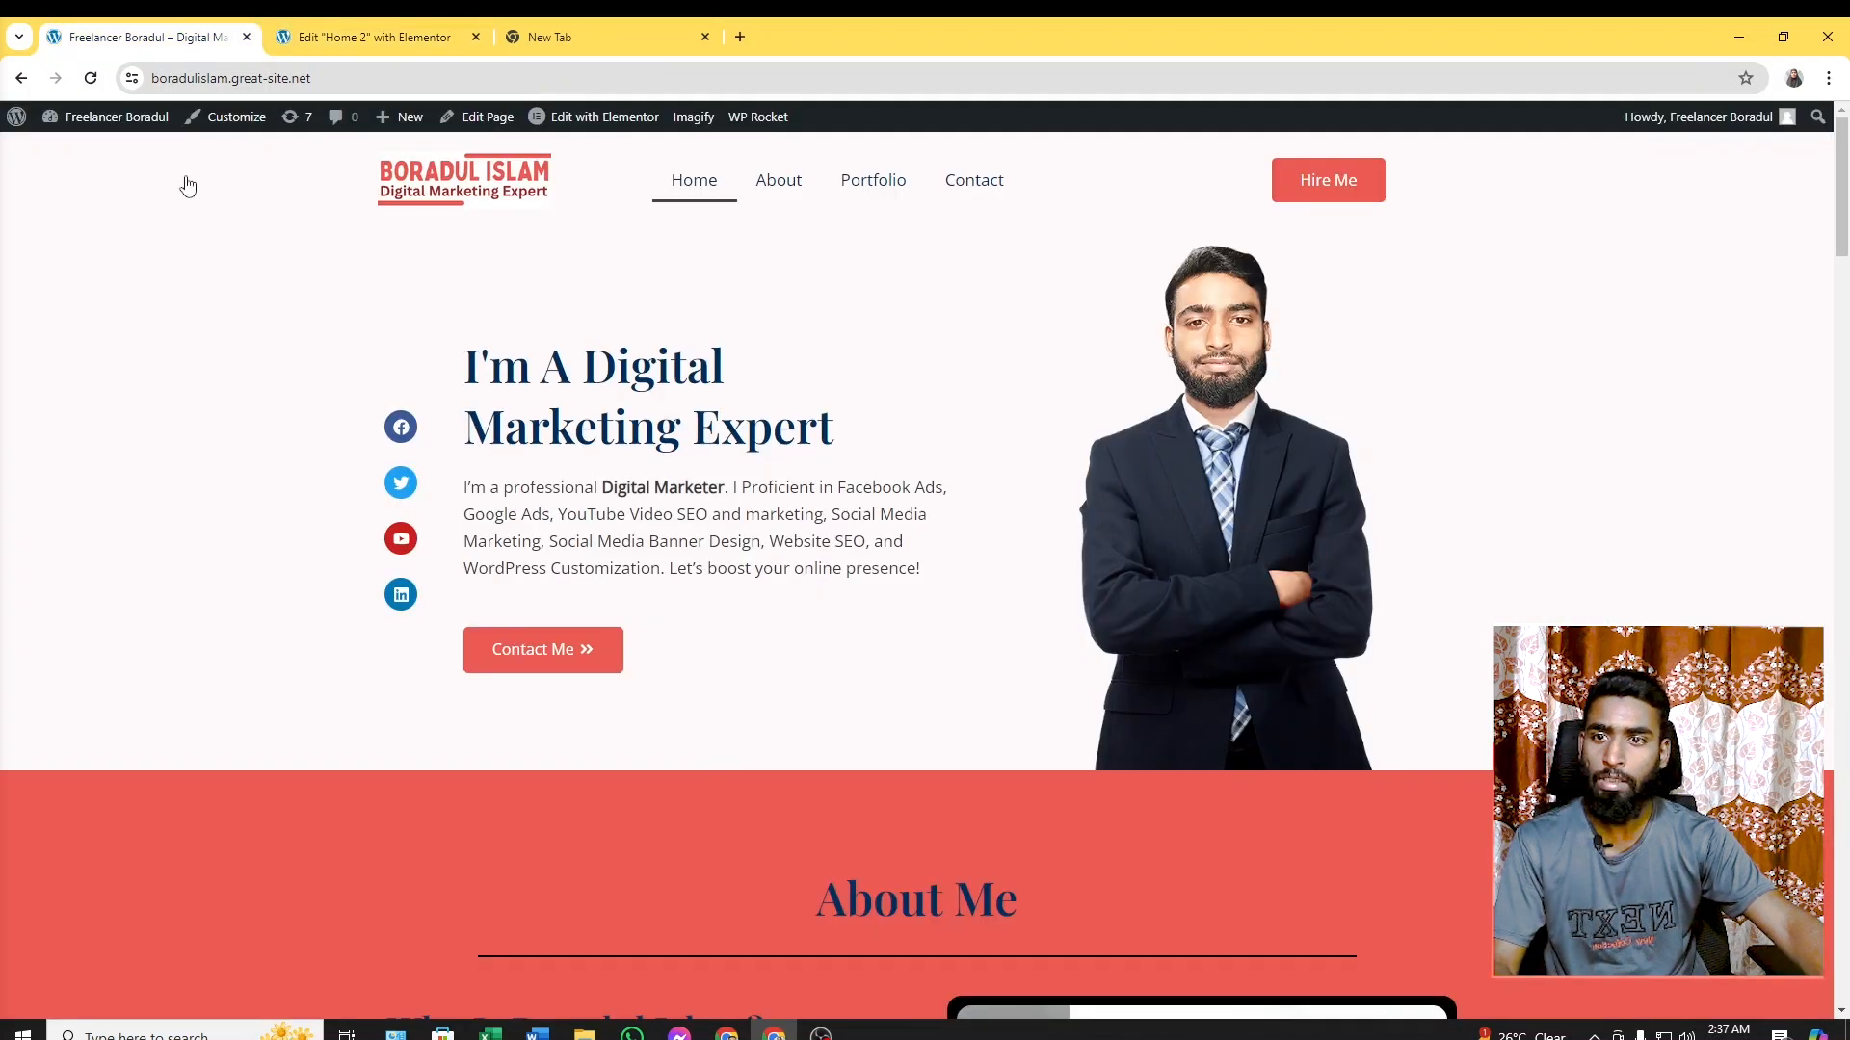
click(366, 37)
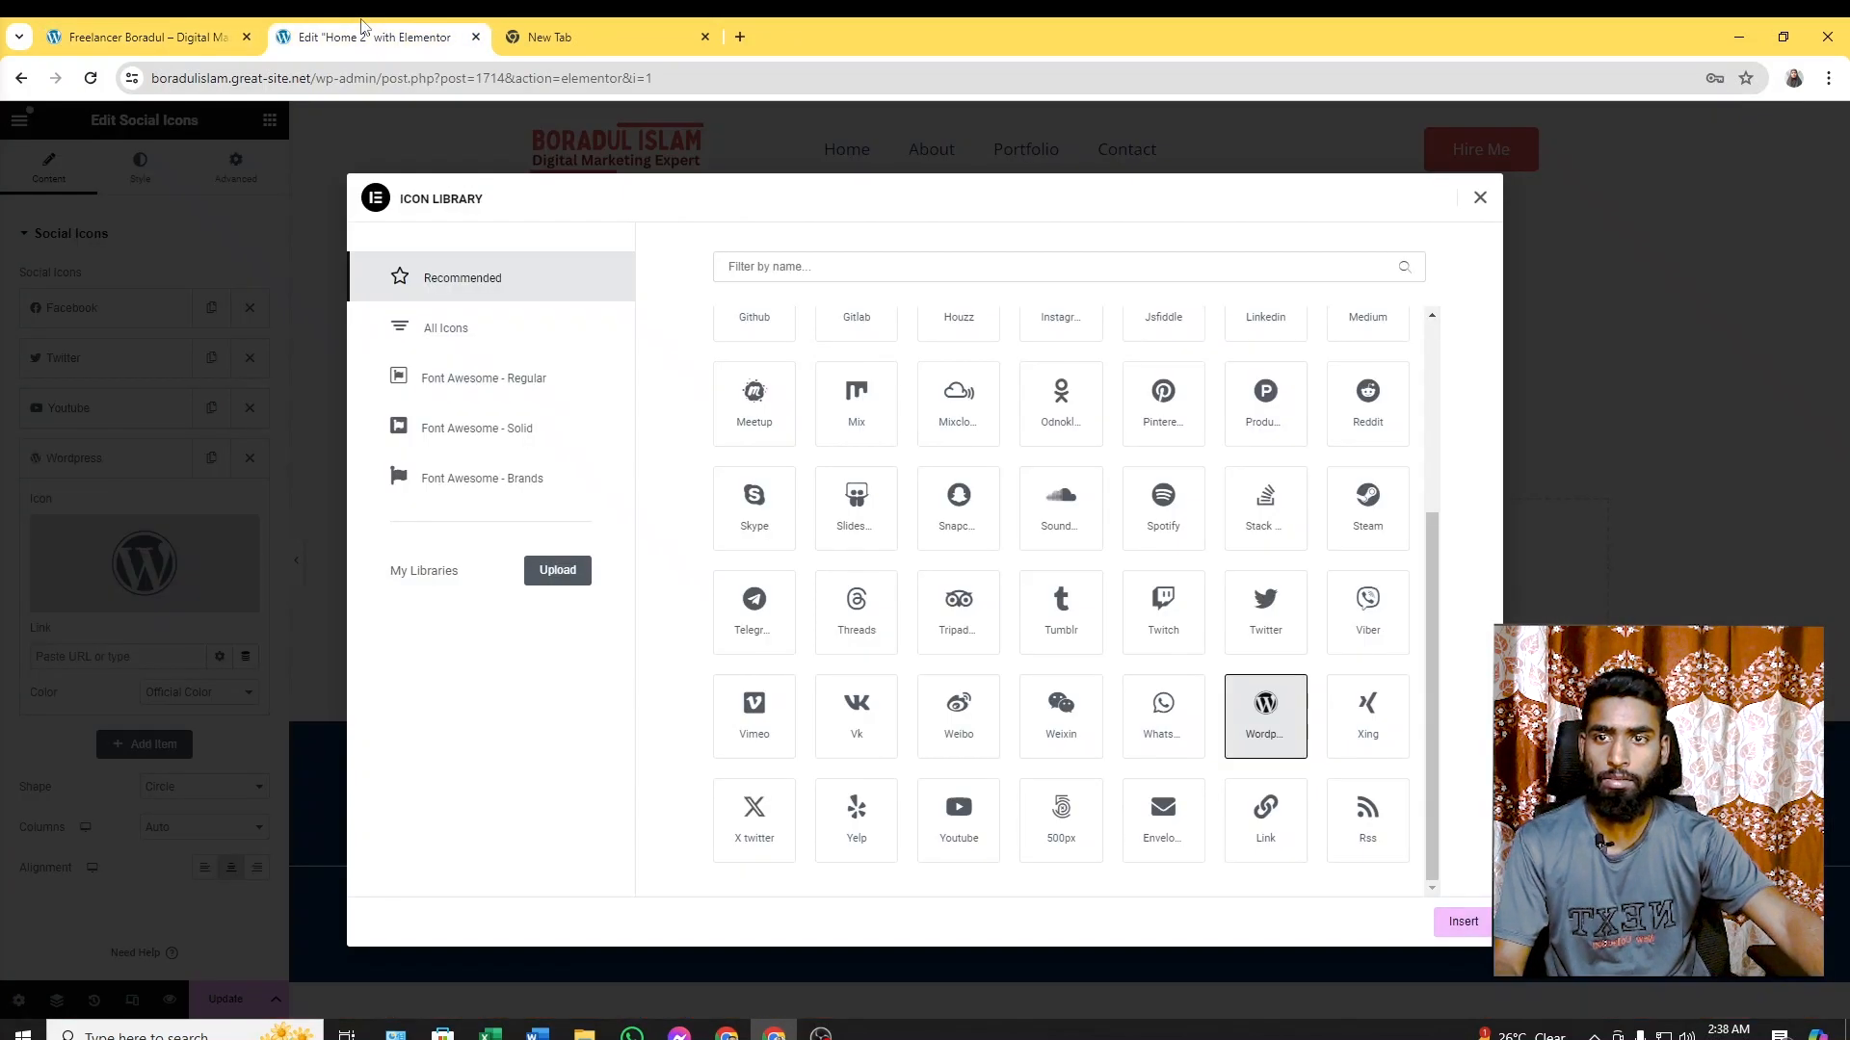
click(811, 267)
text(lin)
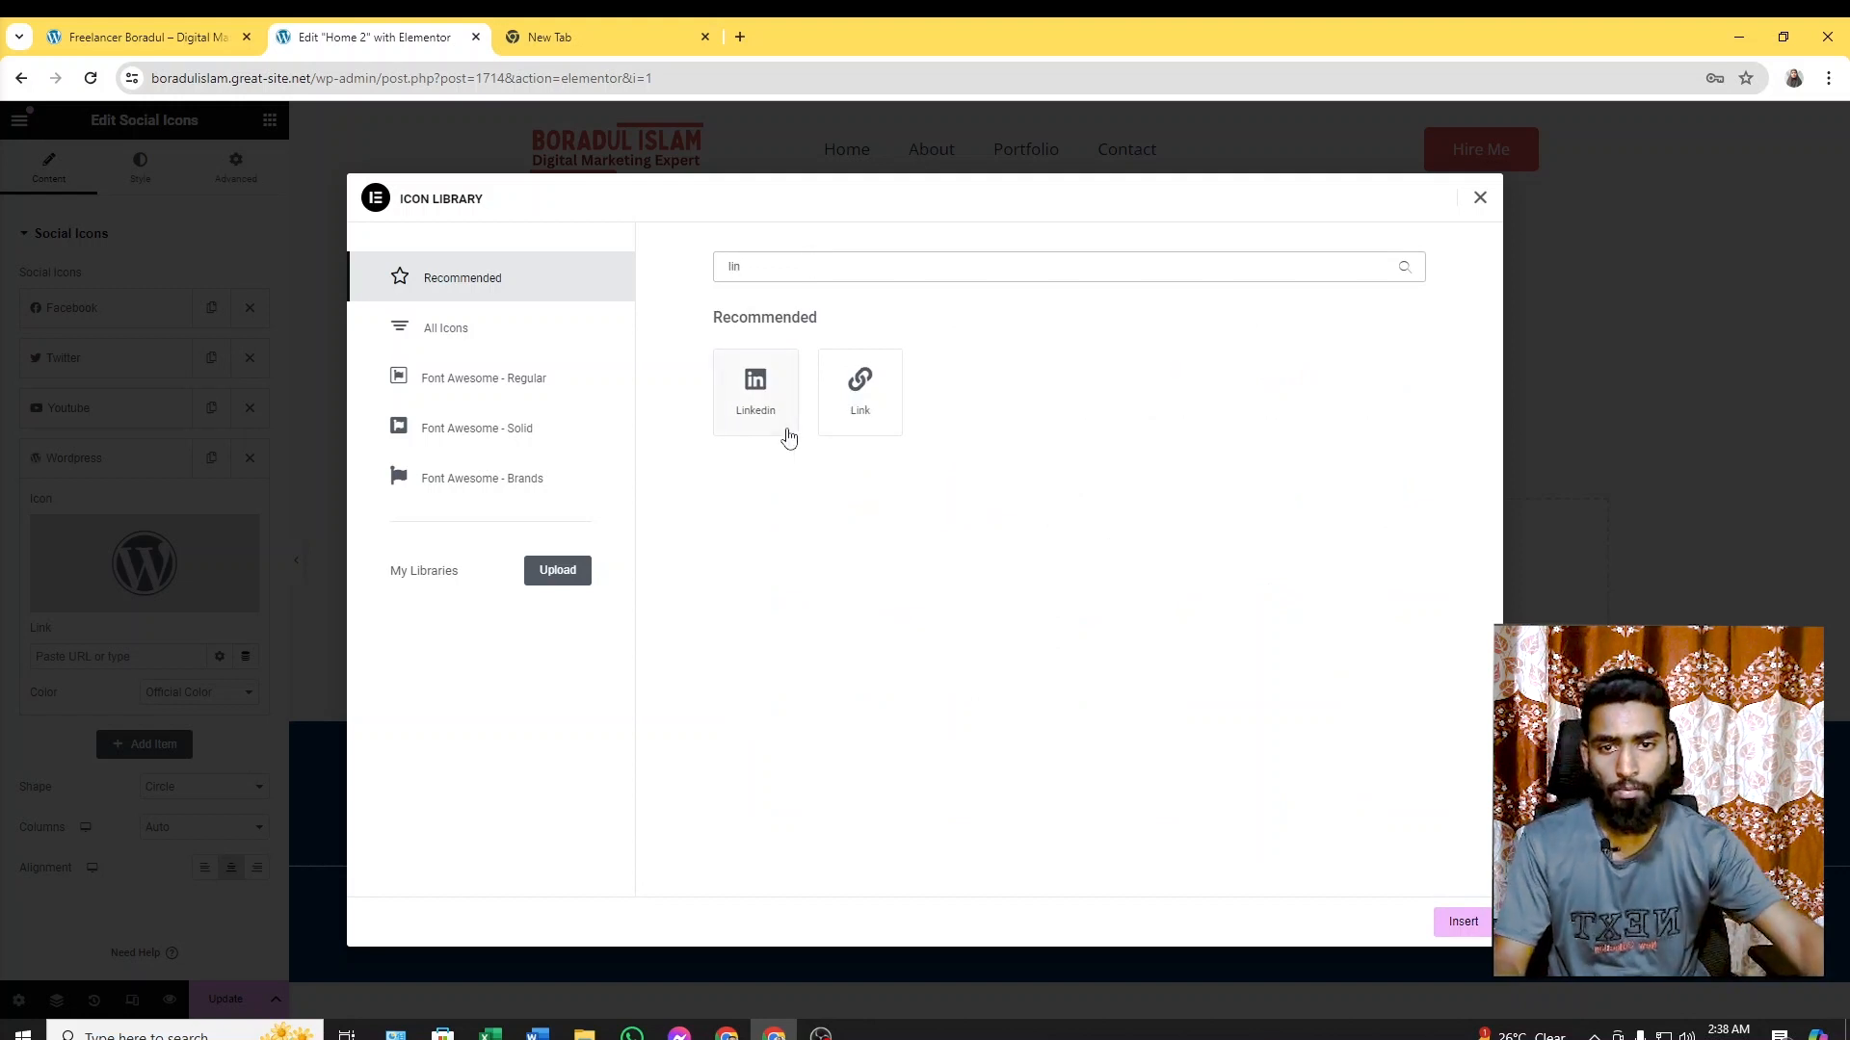
click(771, 397)
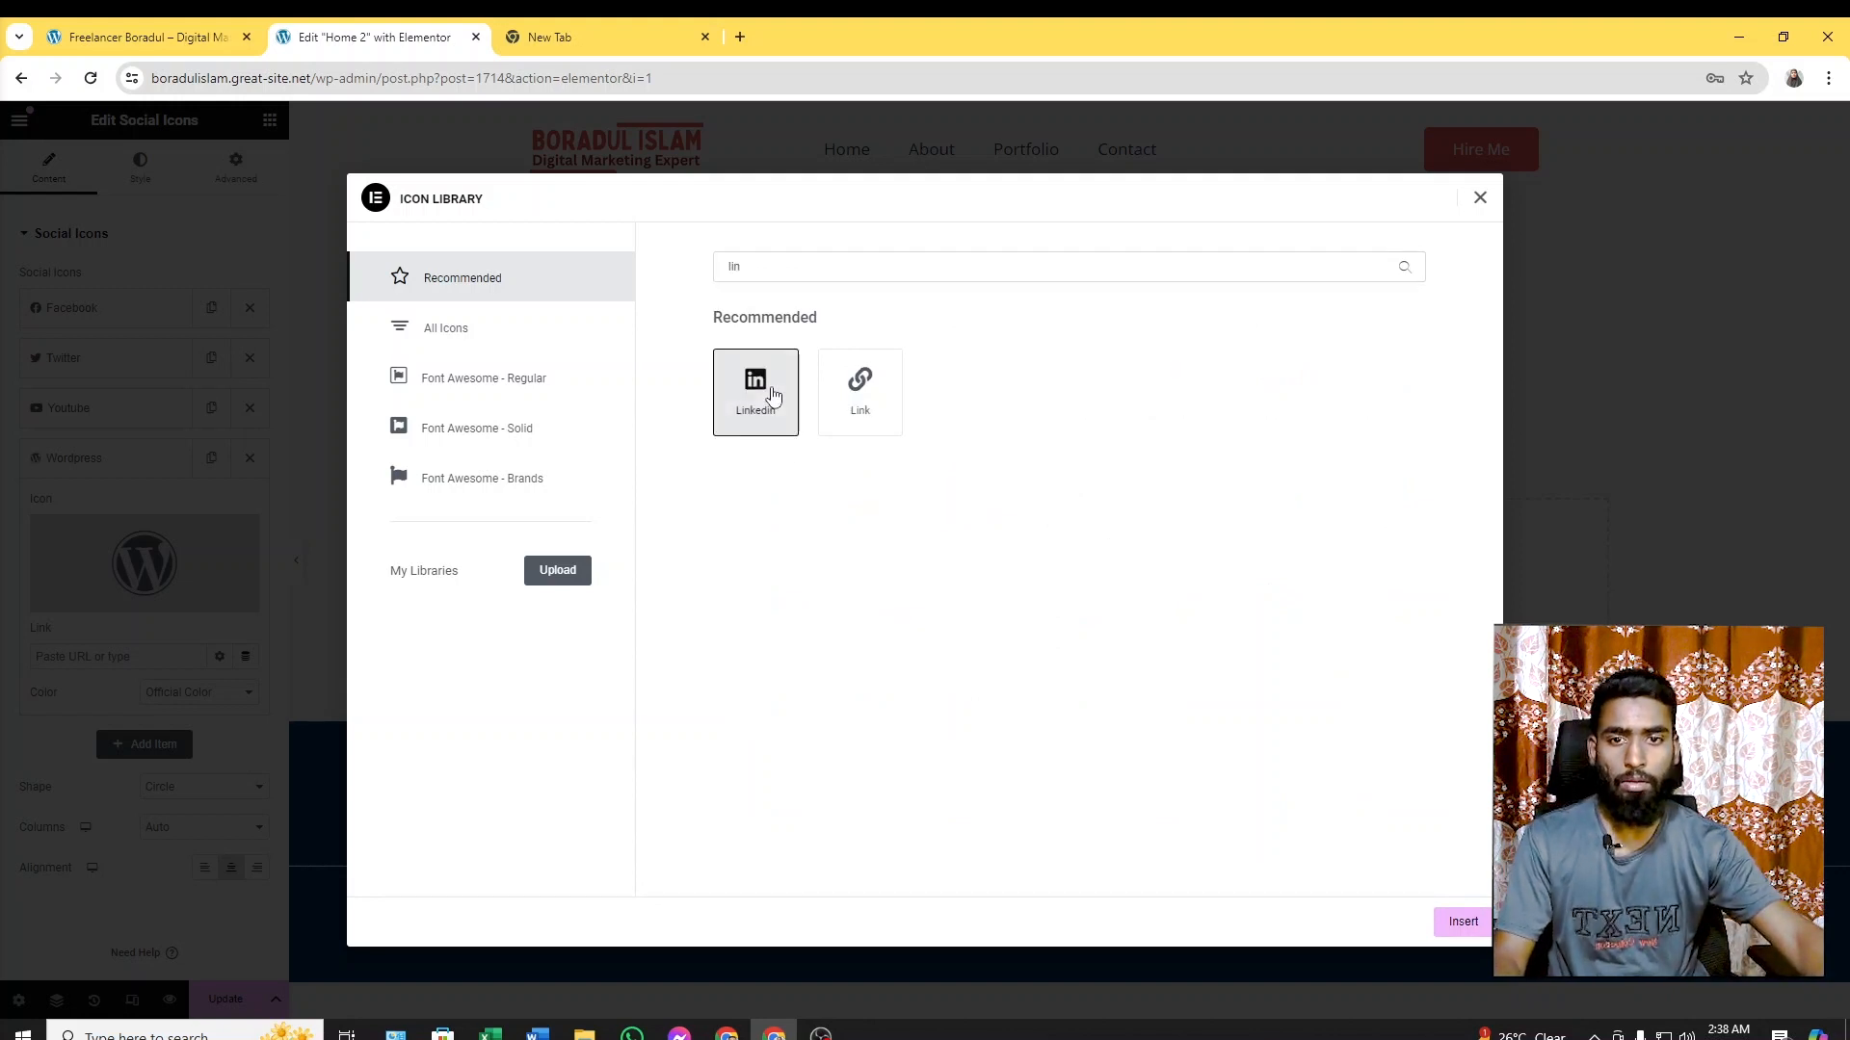
click(1462, 921)
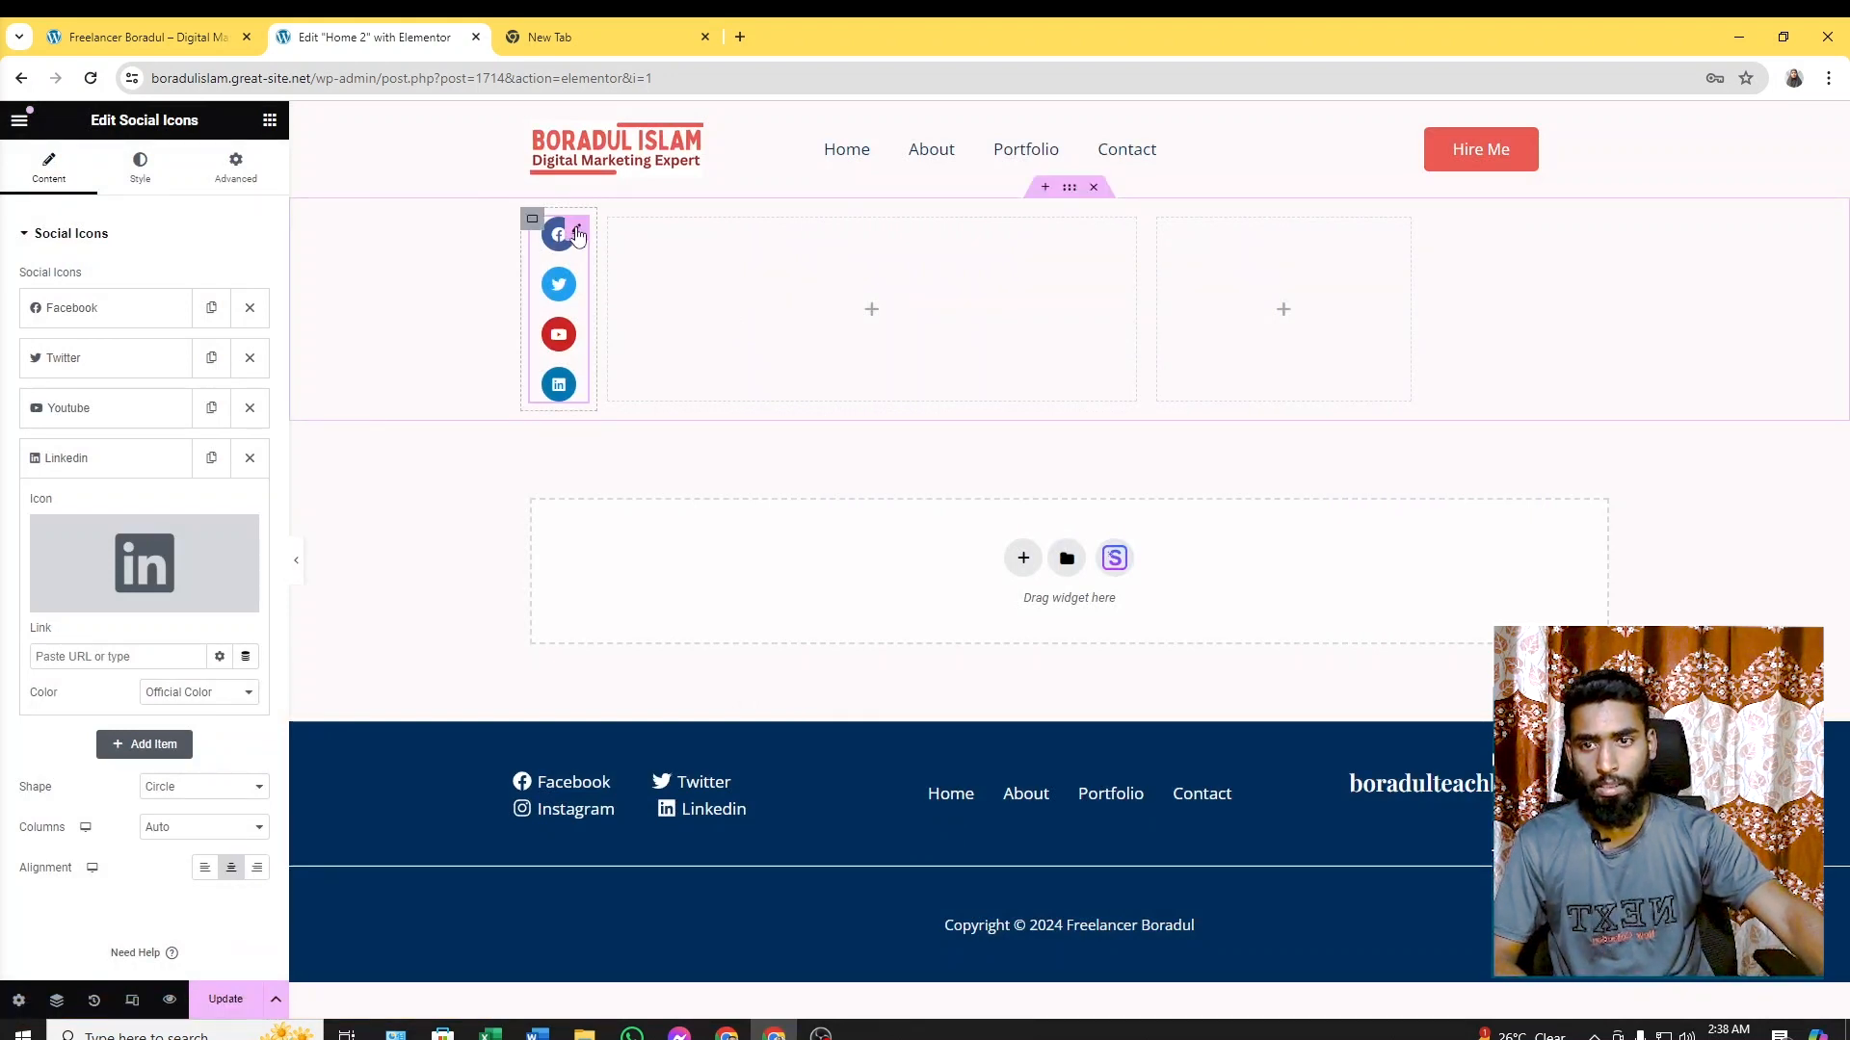
Open the live Home page's Facebook icon link in a new tab, view the profile, close it and return to the Home 2 editor
click(170, 41)
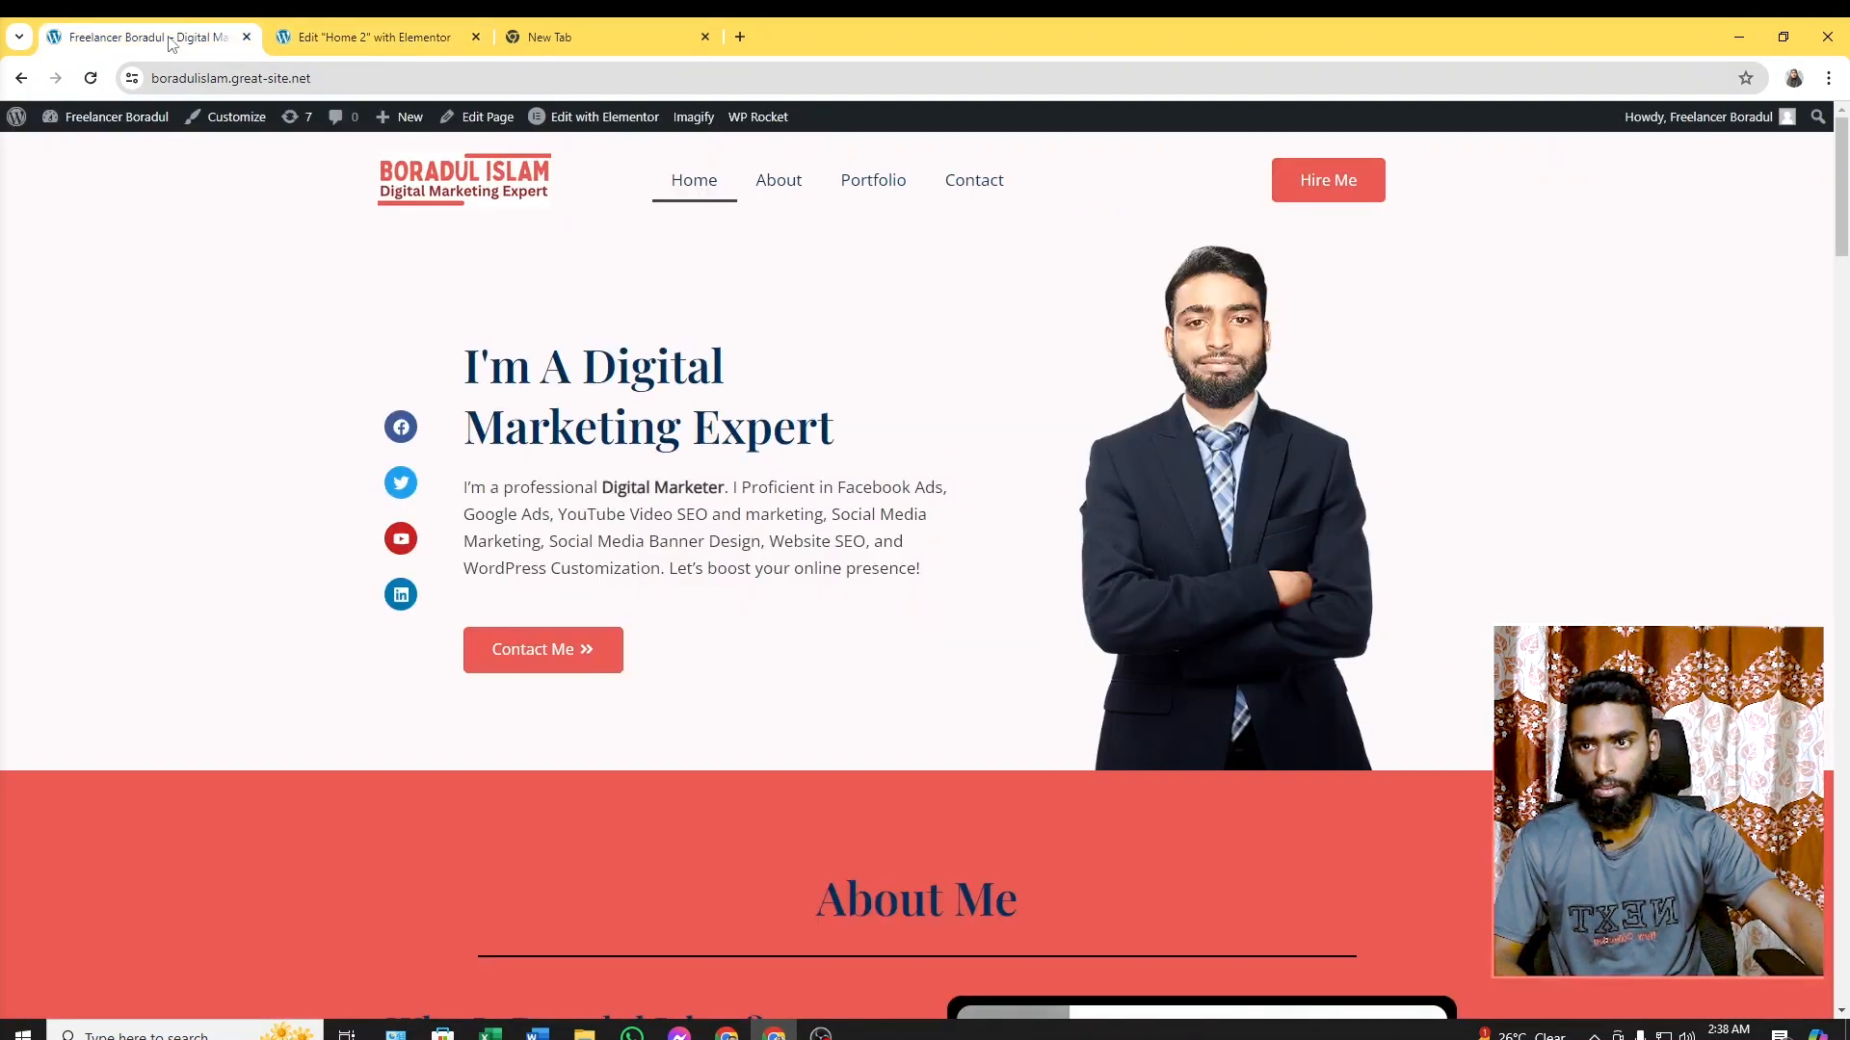
right_click(413, 427)
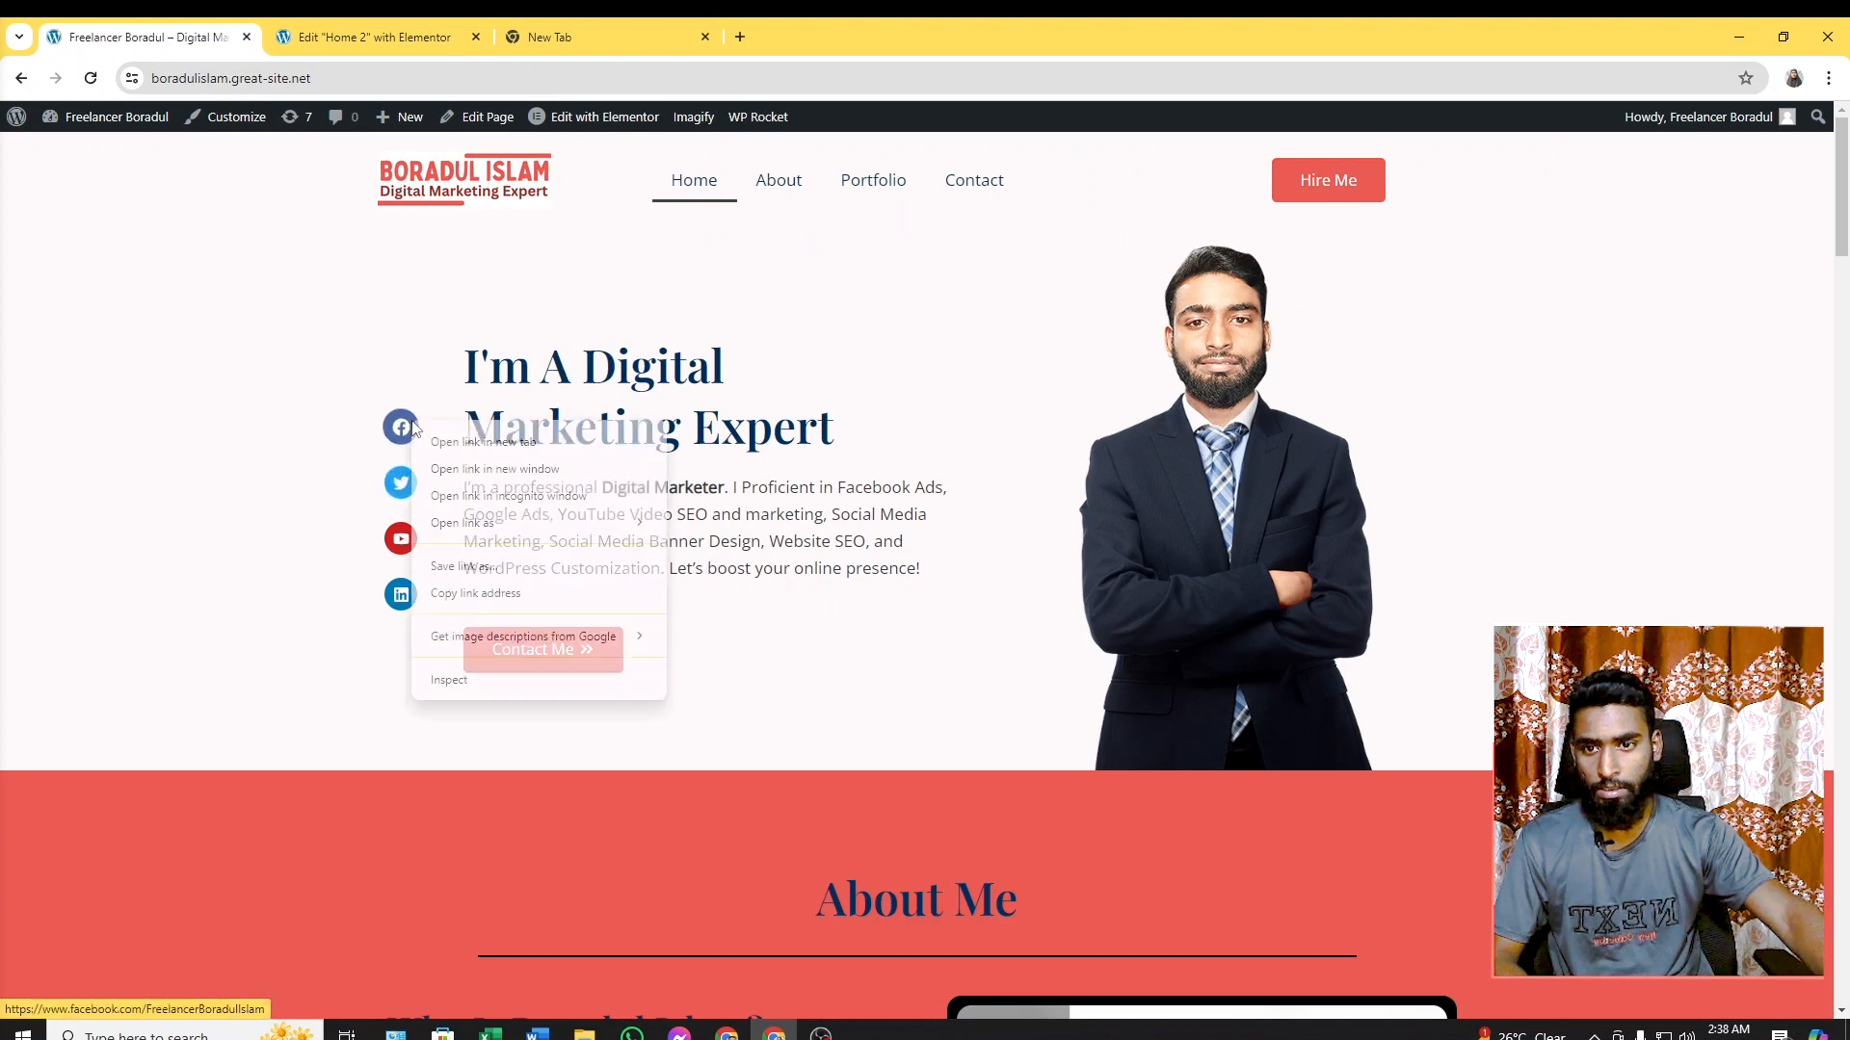
click(445, 442)
click(381, 41)
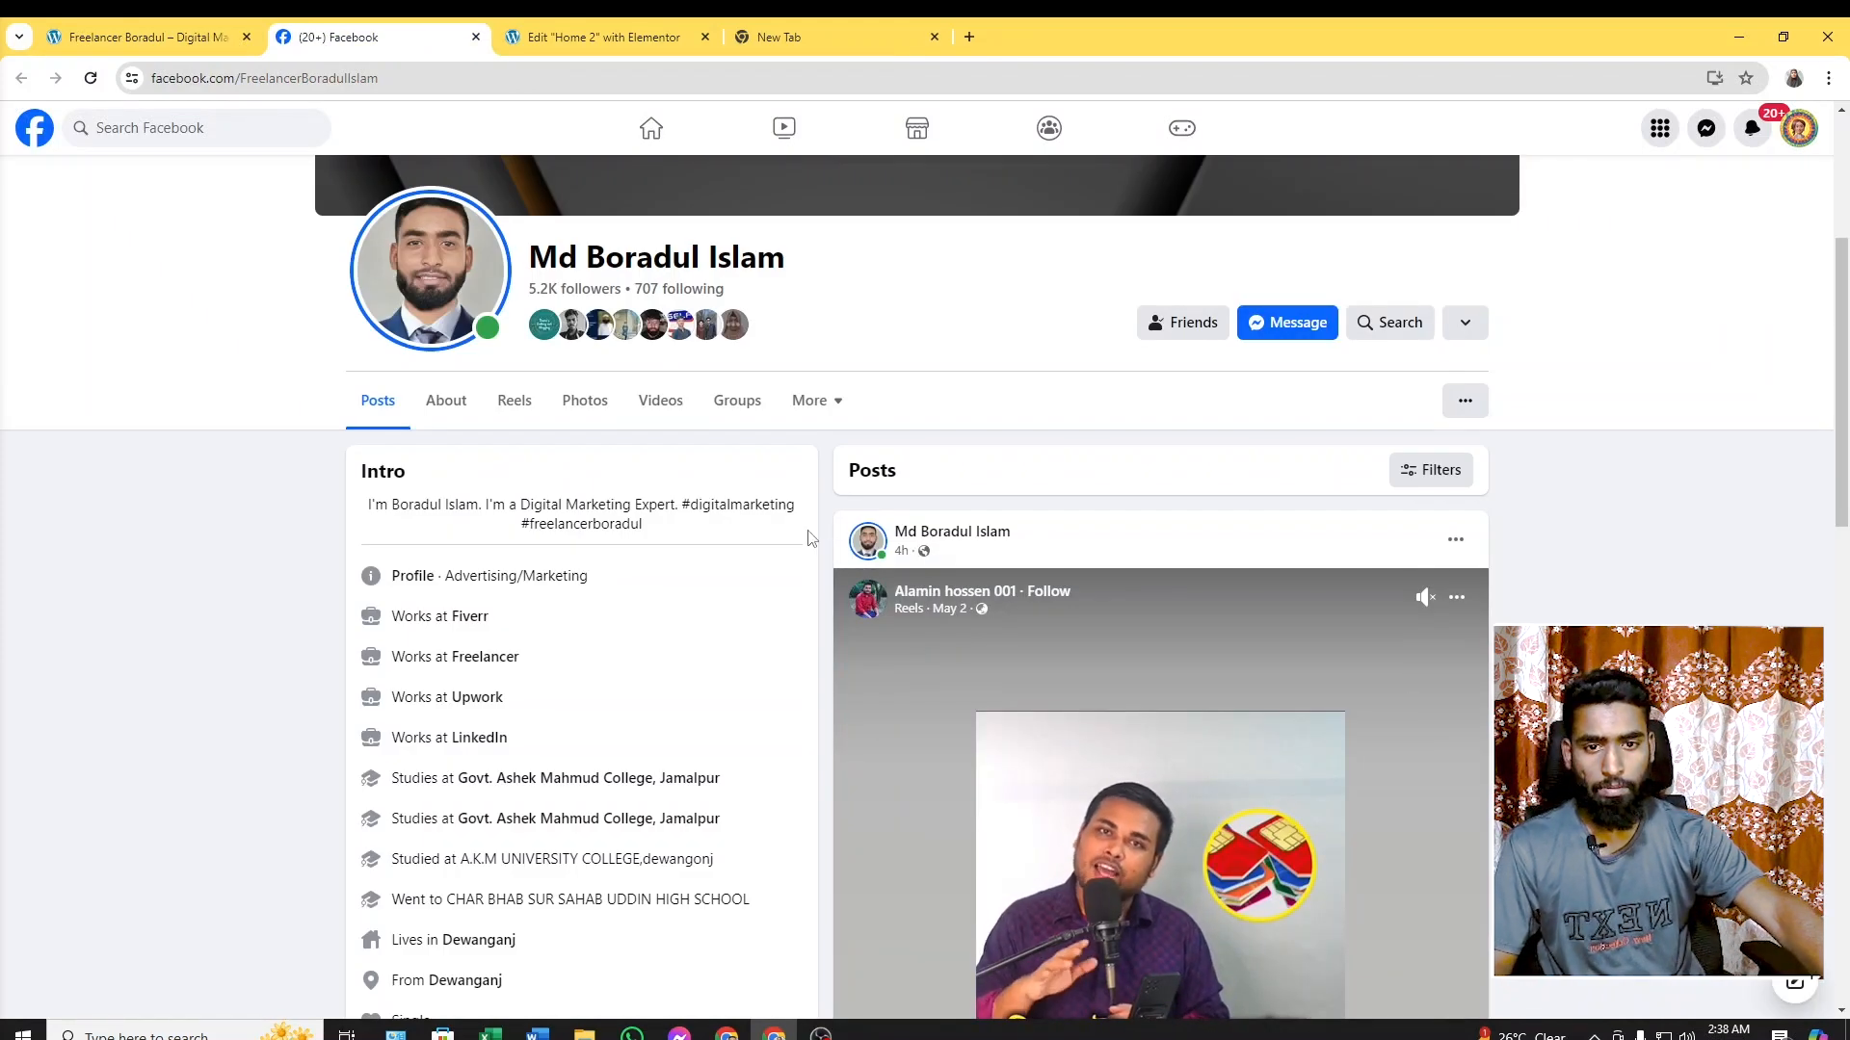
click(475, 36)
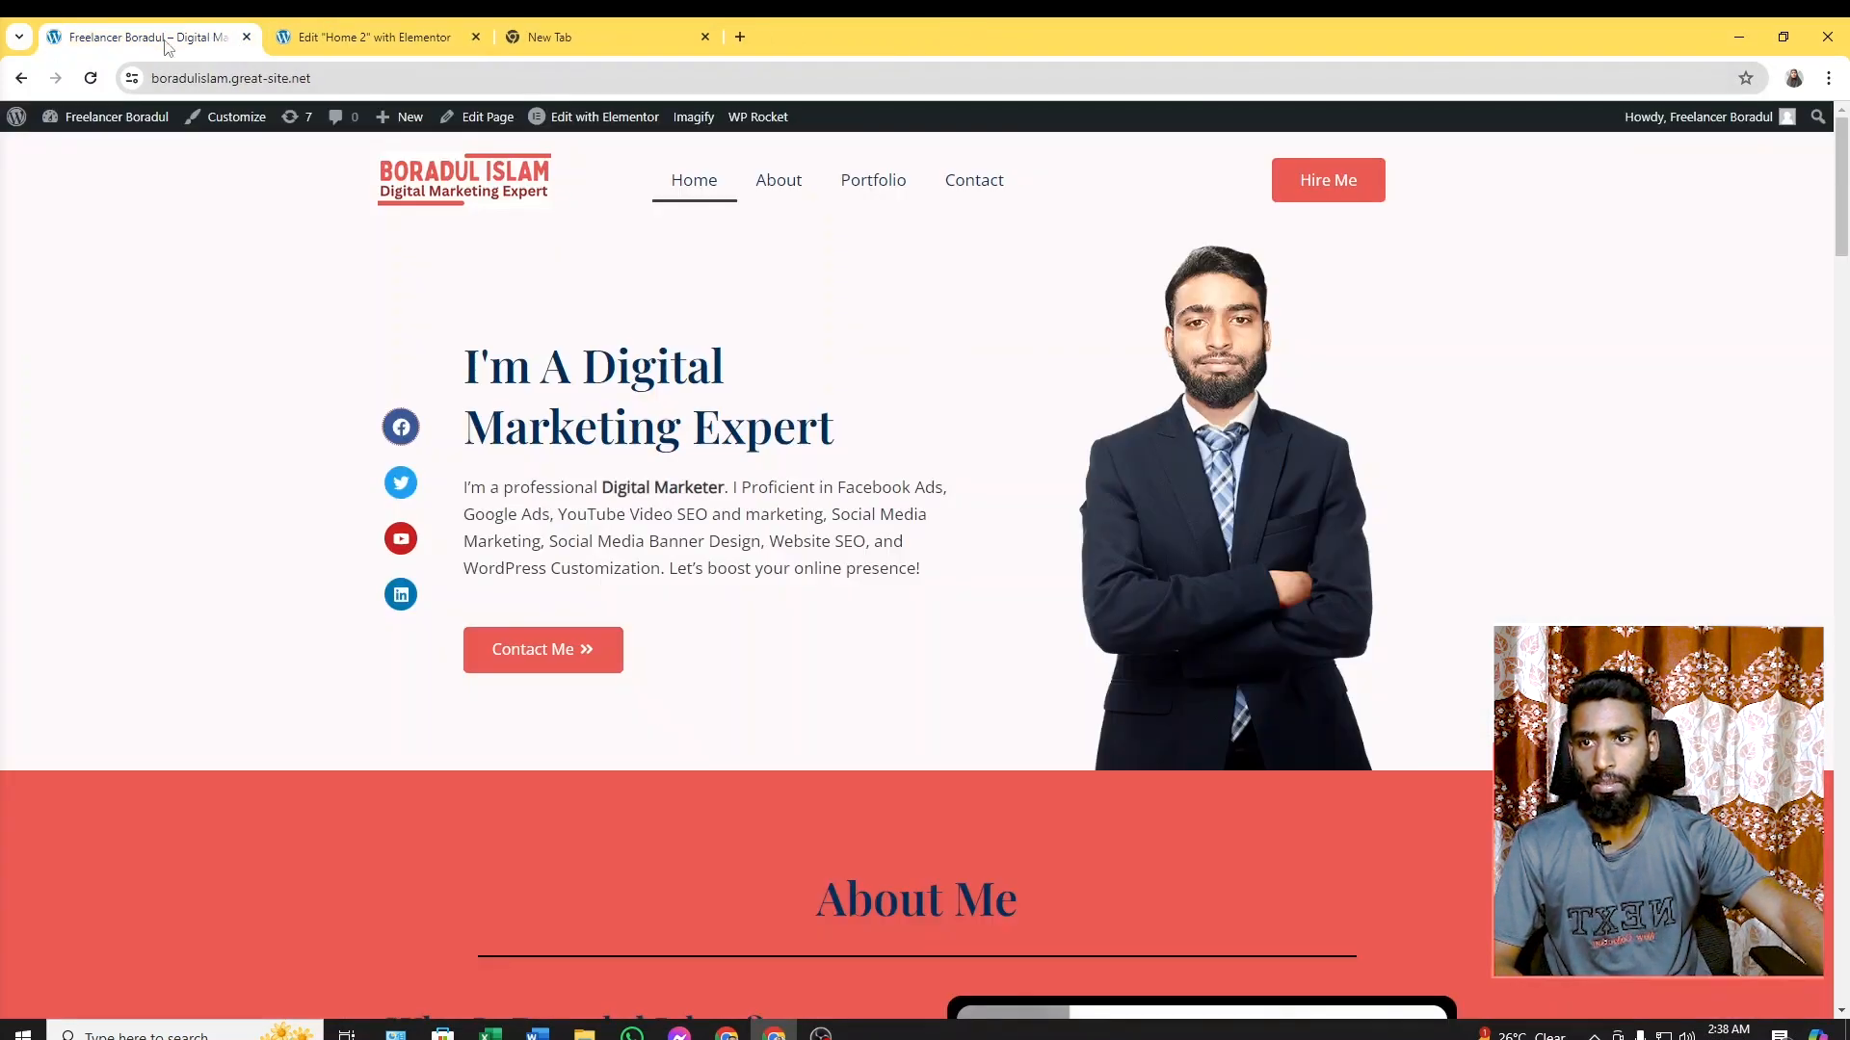
click(371, 37)
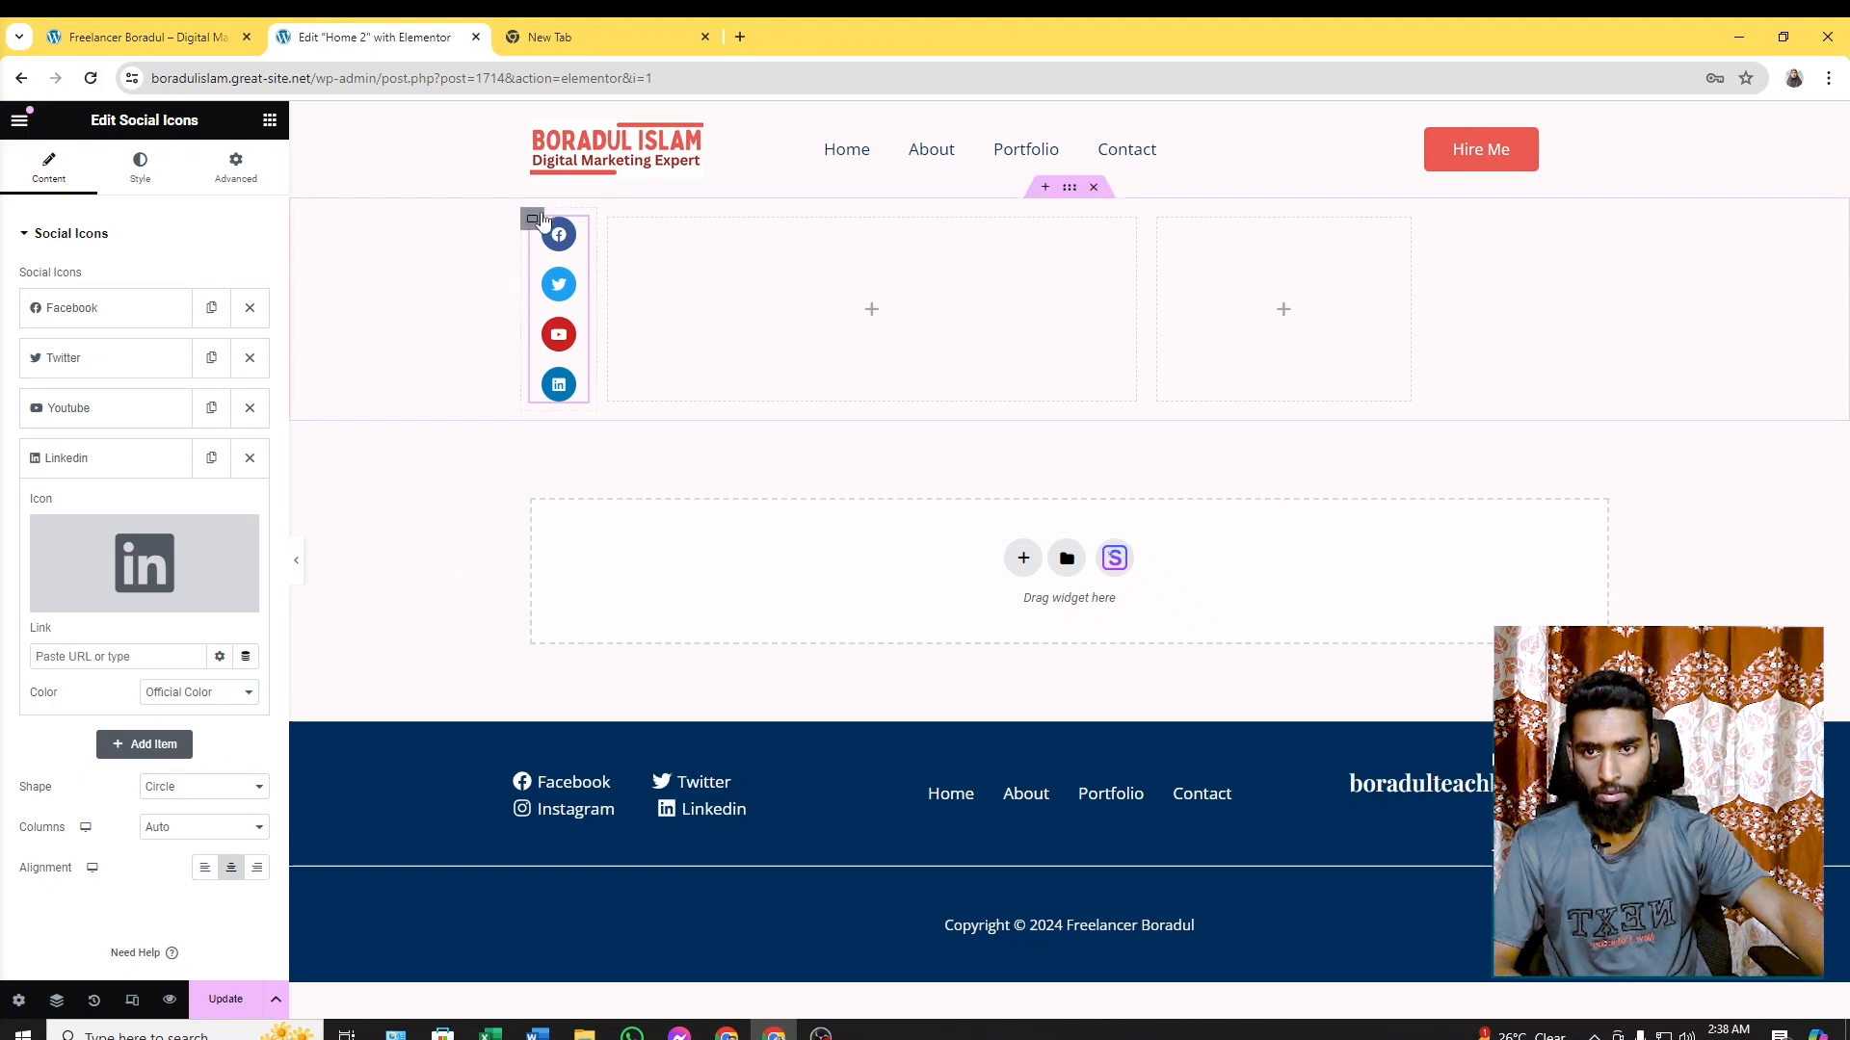
Copy the Facebook icon's link address from the live Home page and paste it as the Facebook item's link in the Social Icons widget
click(92, 309)
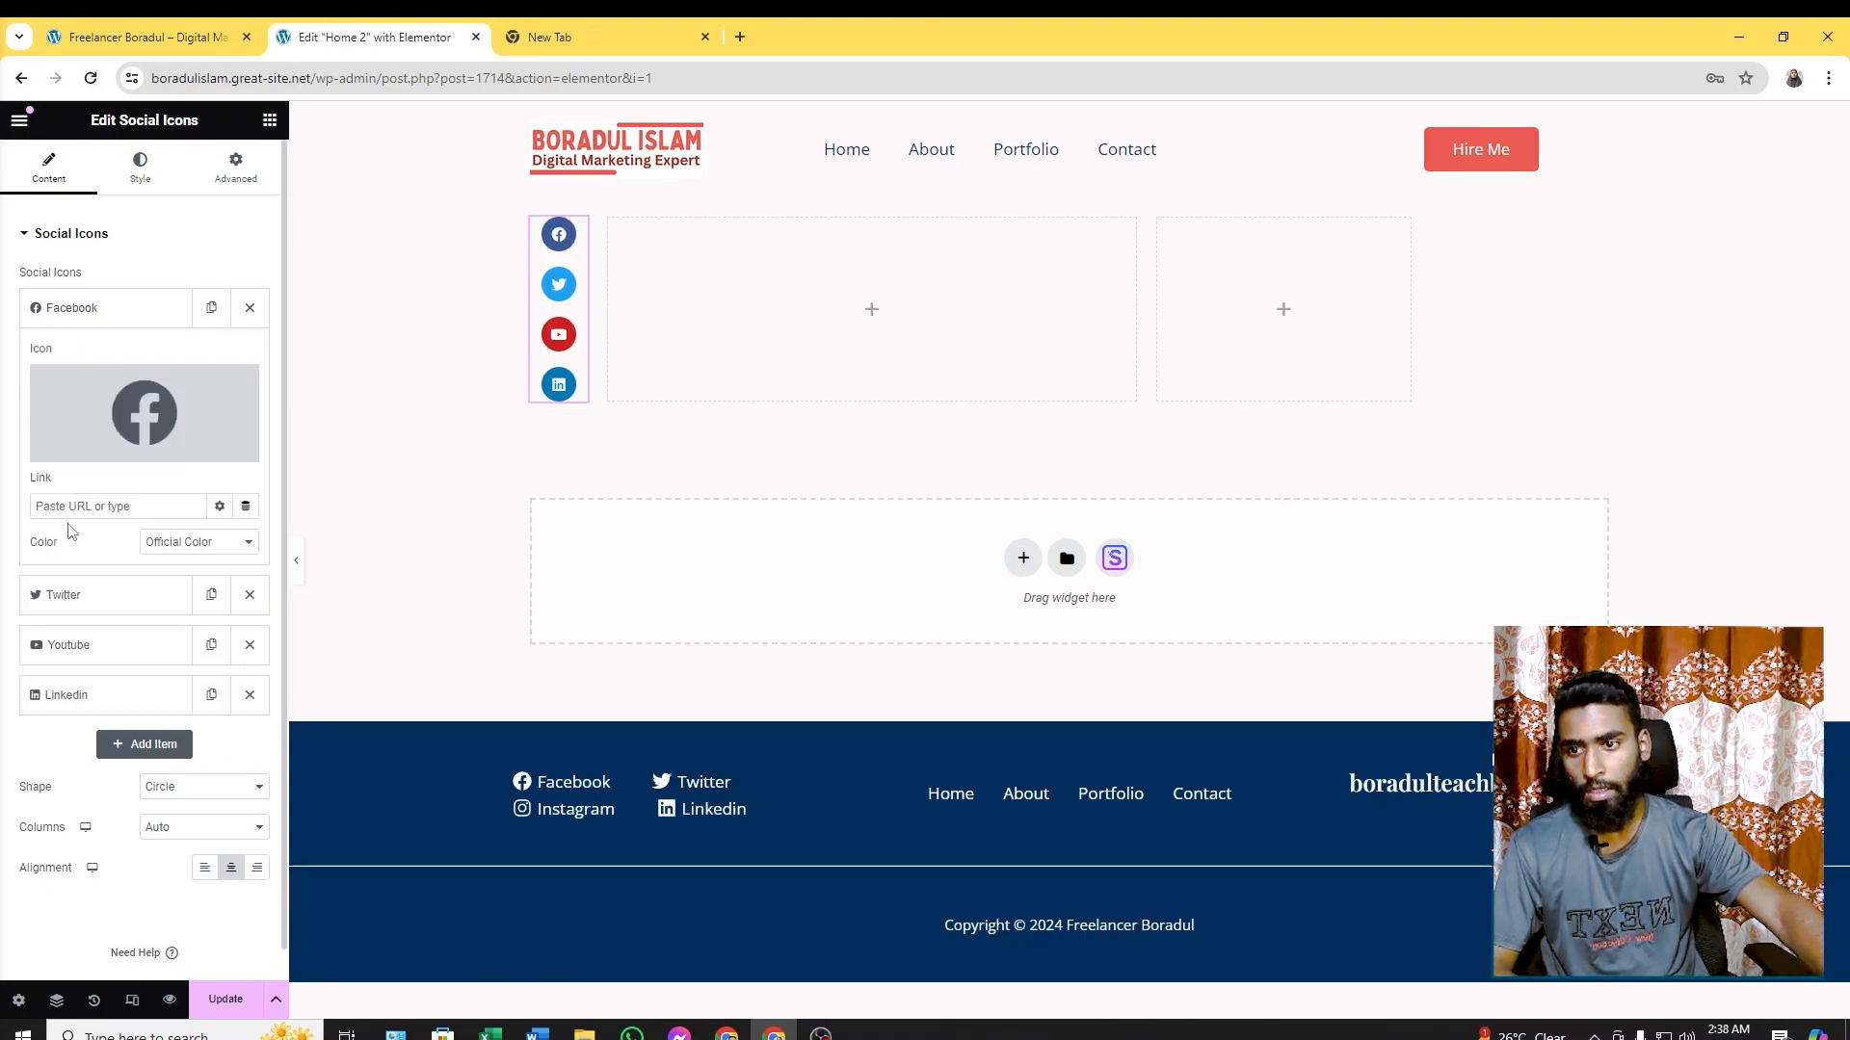
click(144, 37)
right_click(402, 428)
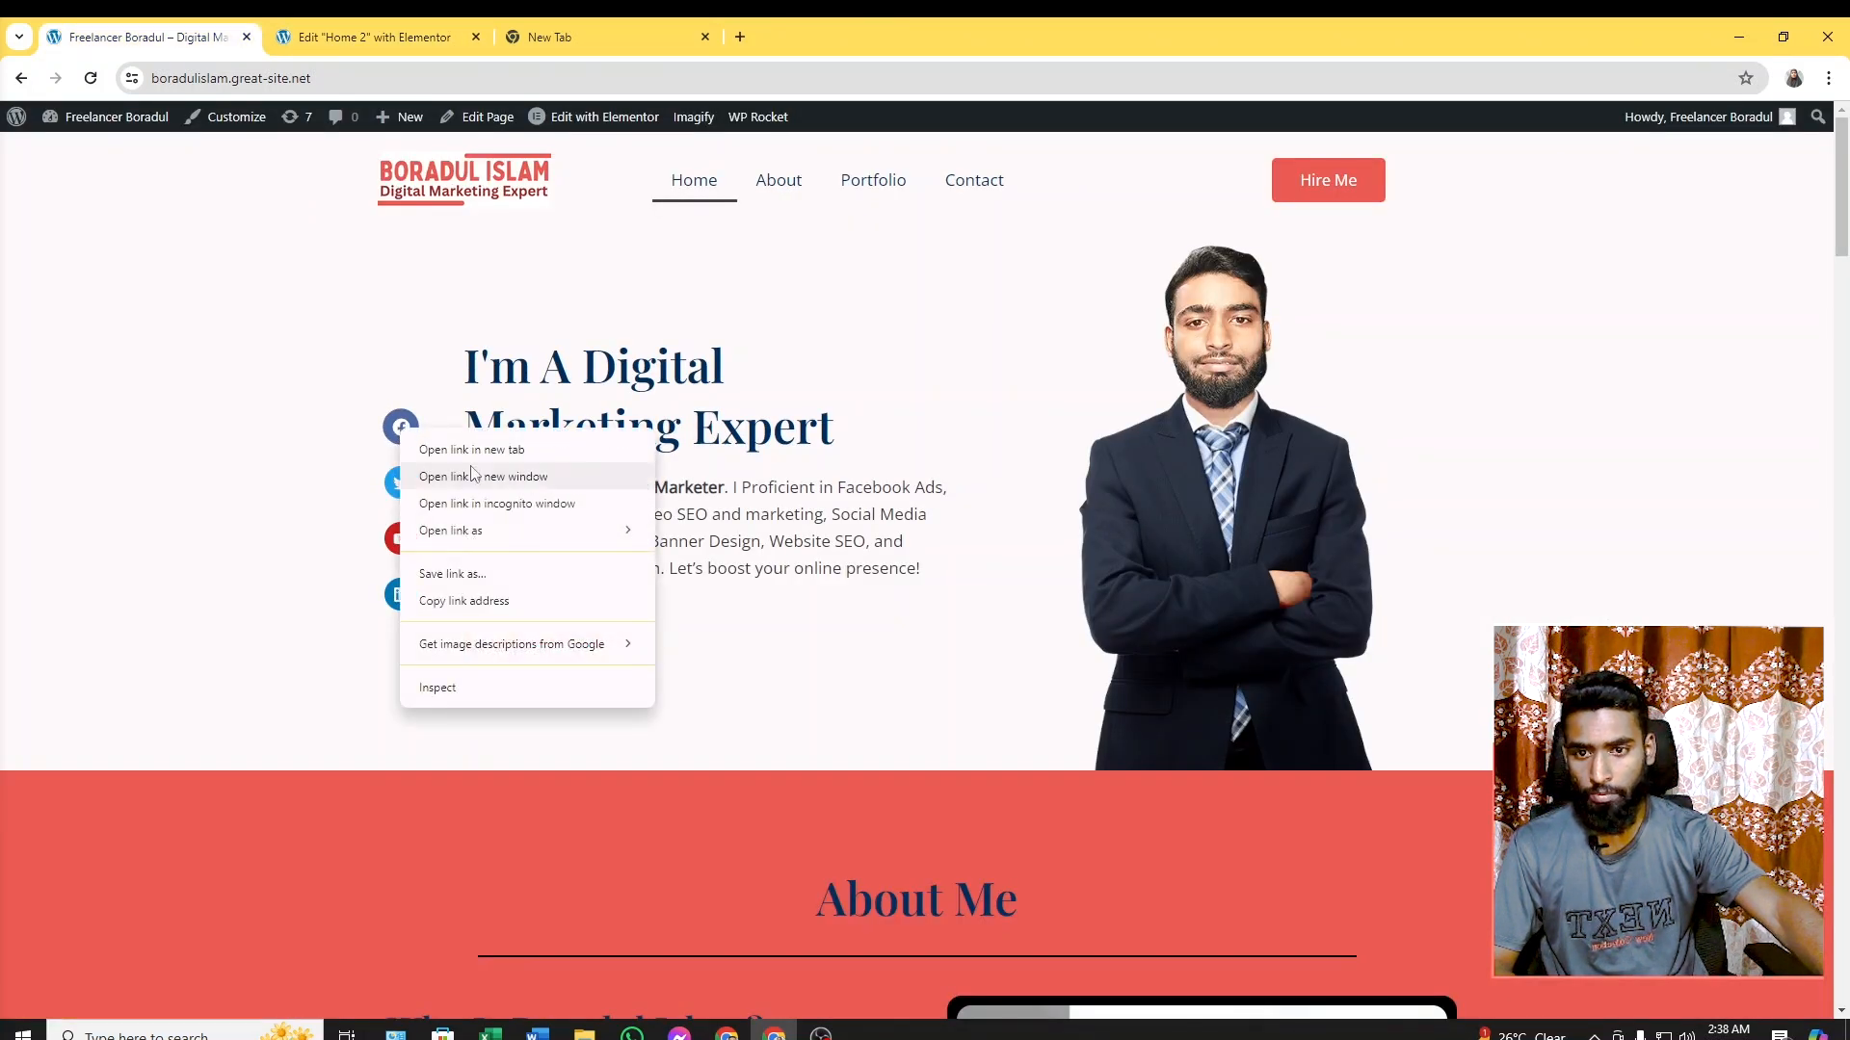
click(476, 602)
click(371, 36)
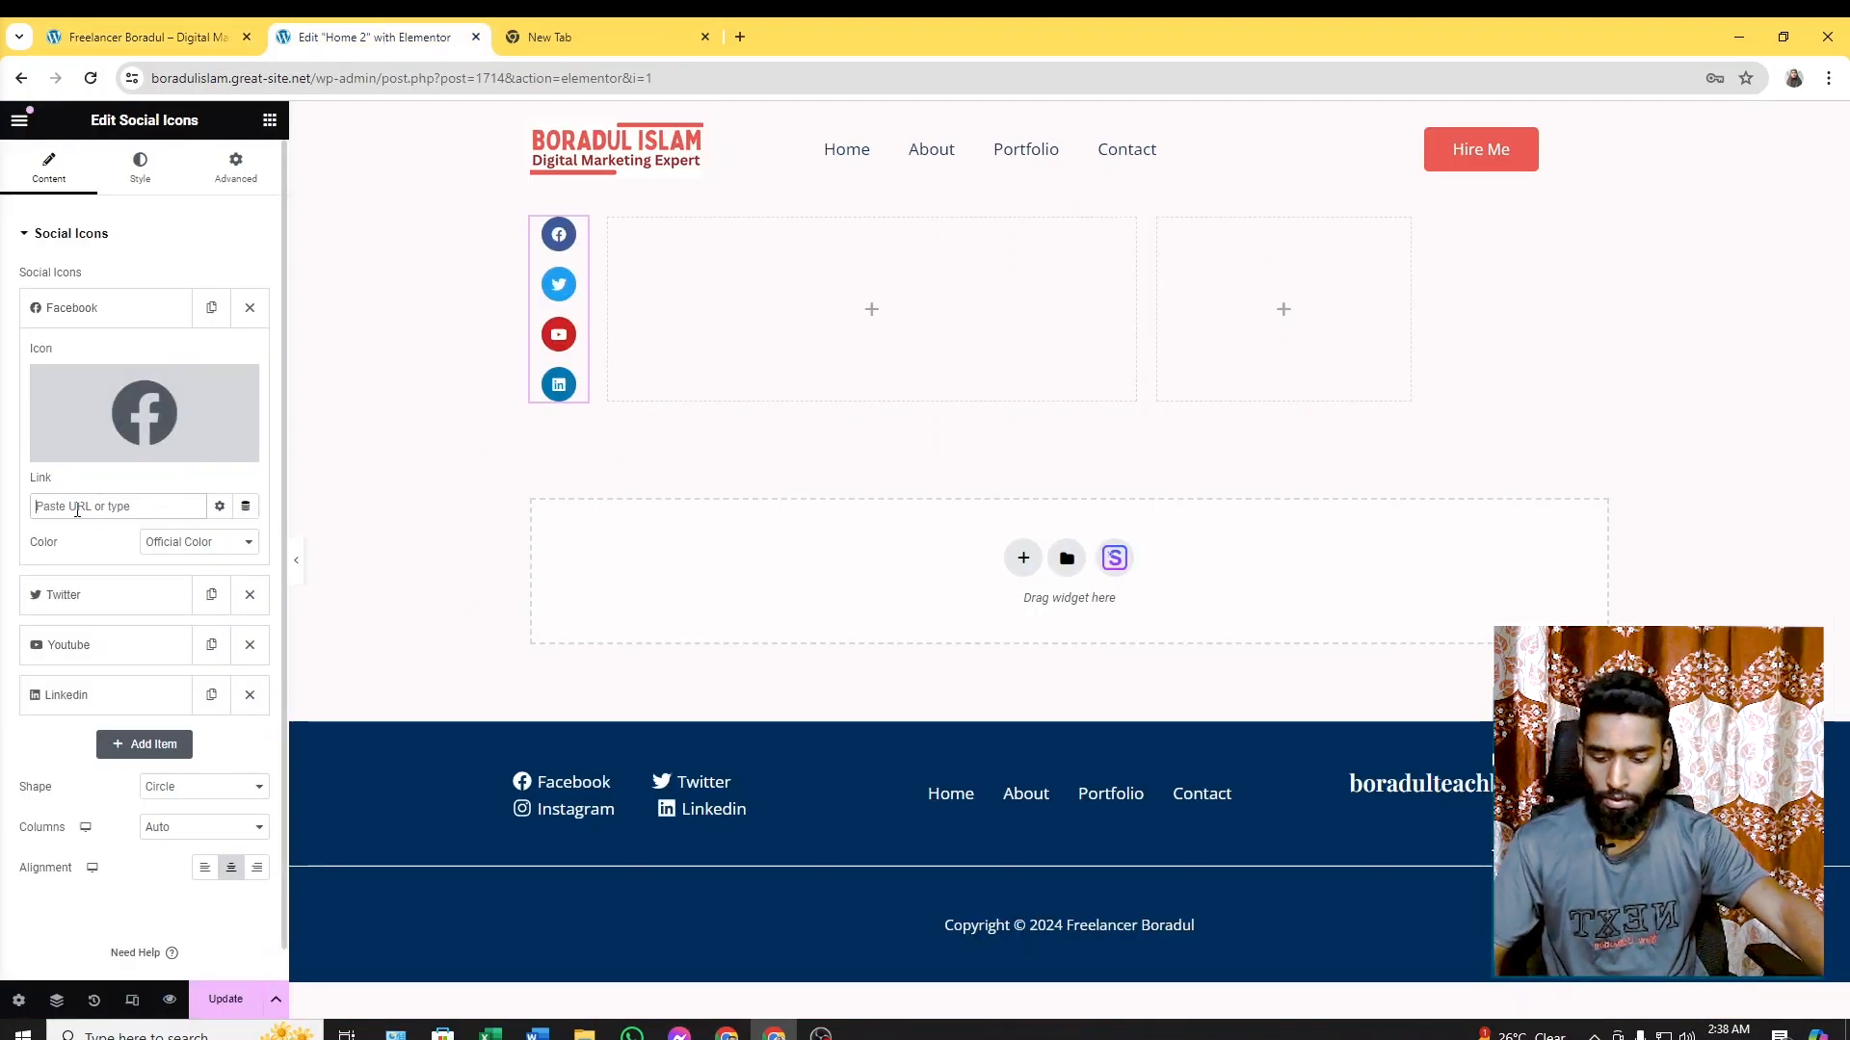
key(ctrl+v)
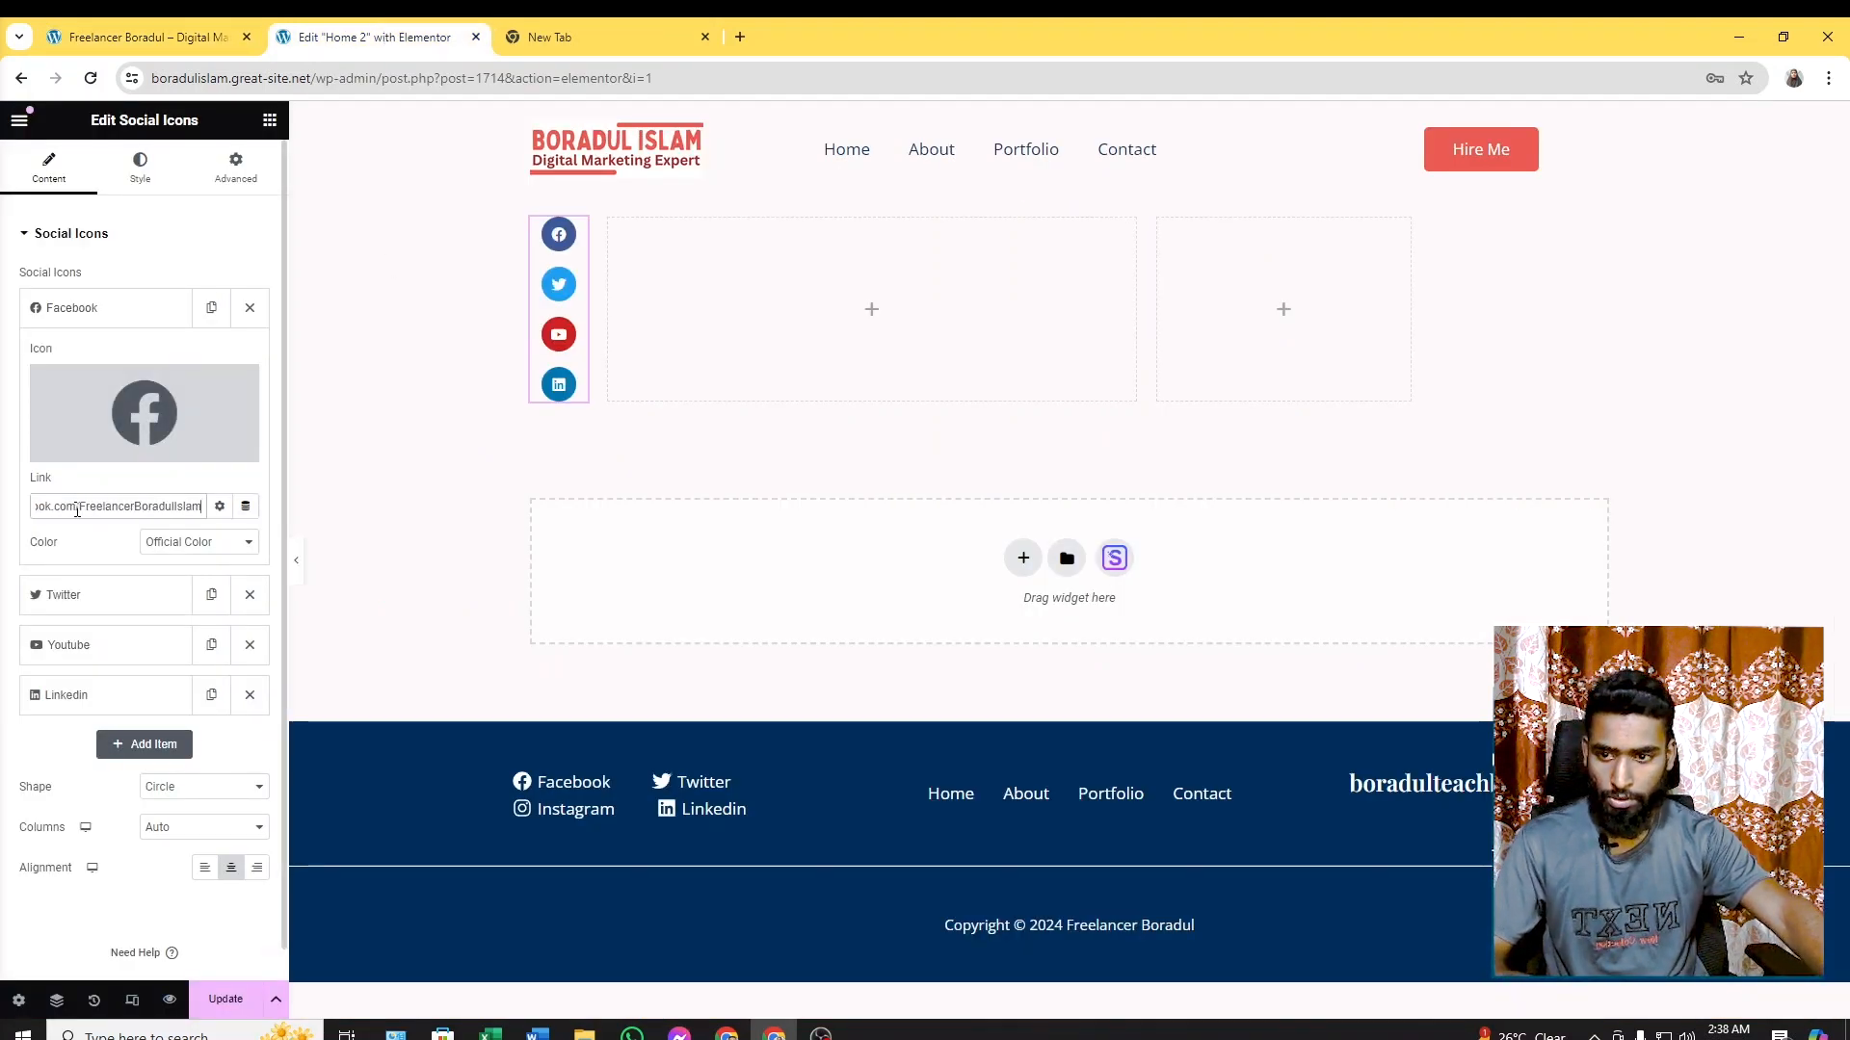
click(403, 542)
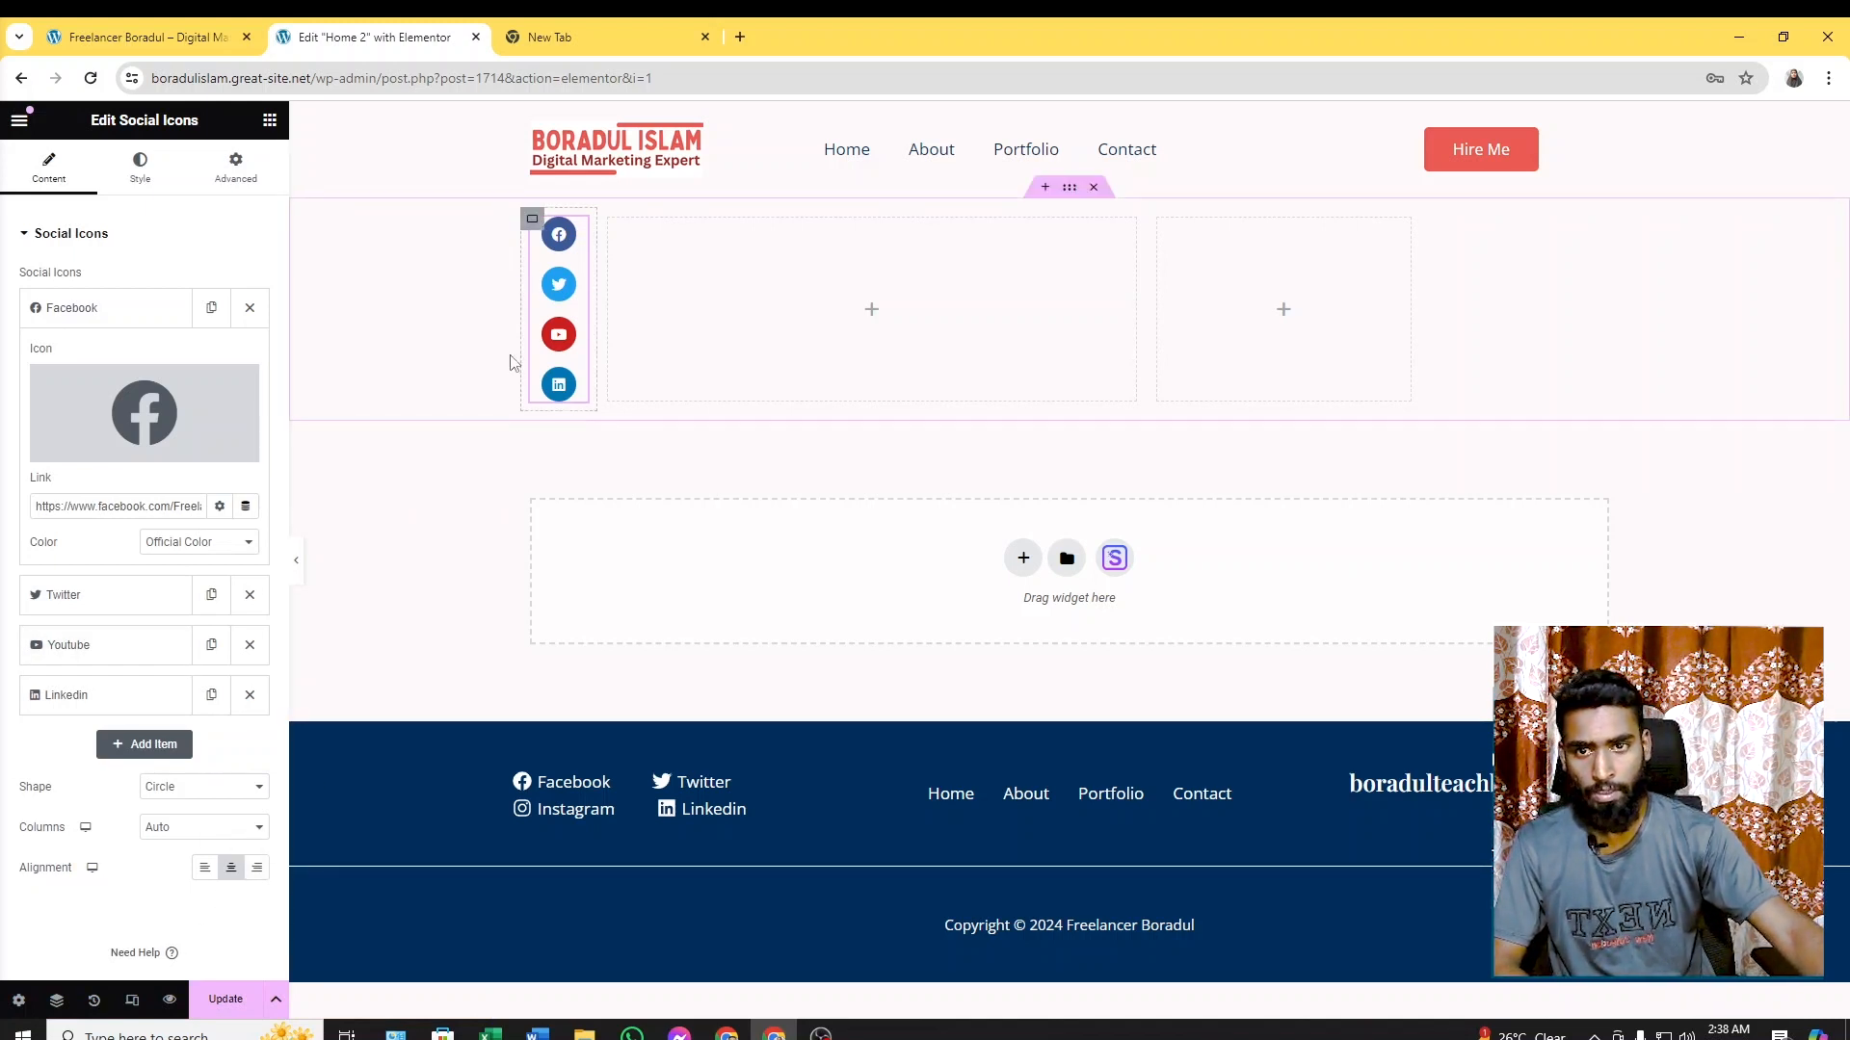
Try the left and right alignments for the social icons and return them to center
click(204, 869)
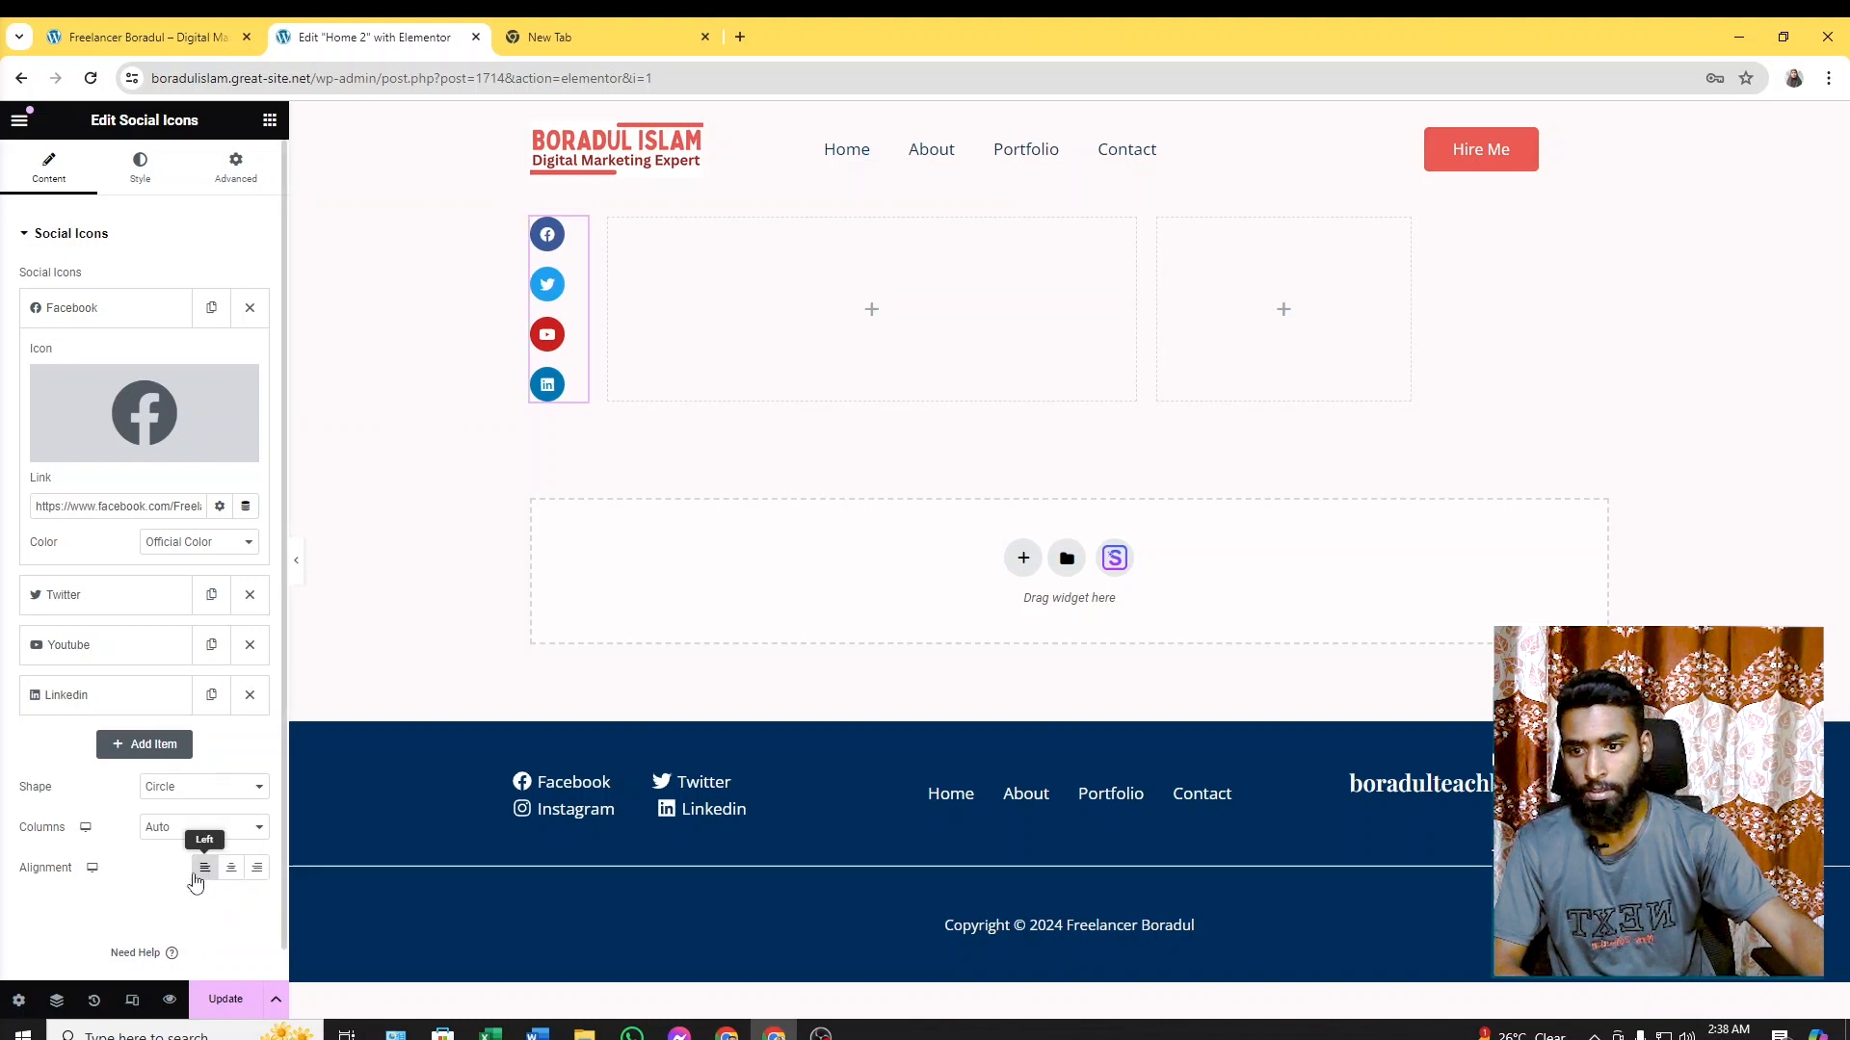
click(231, 870)
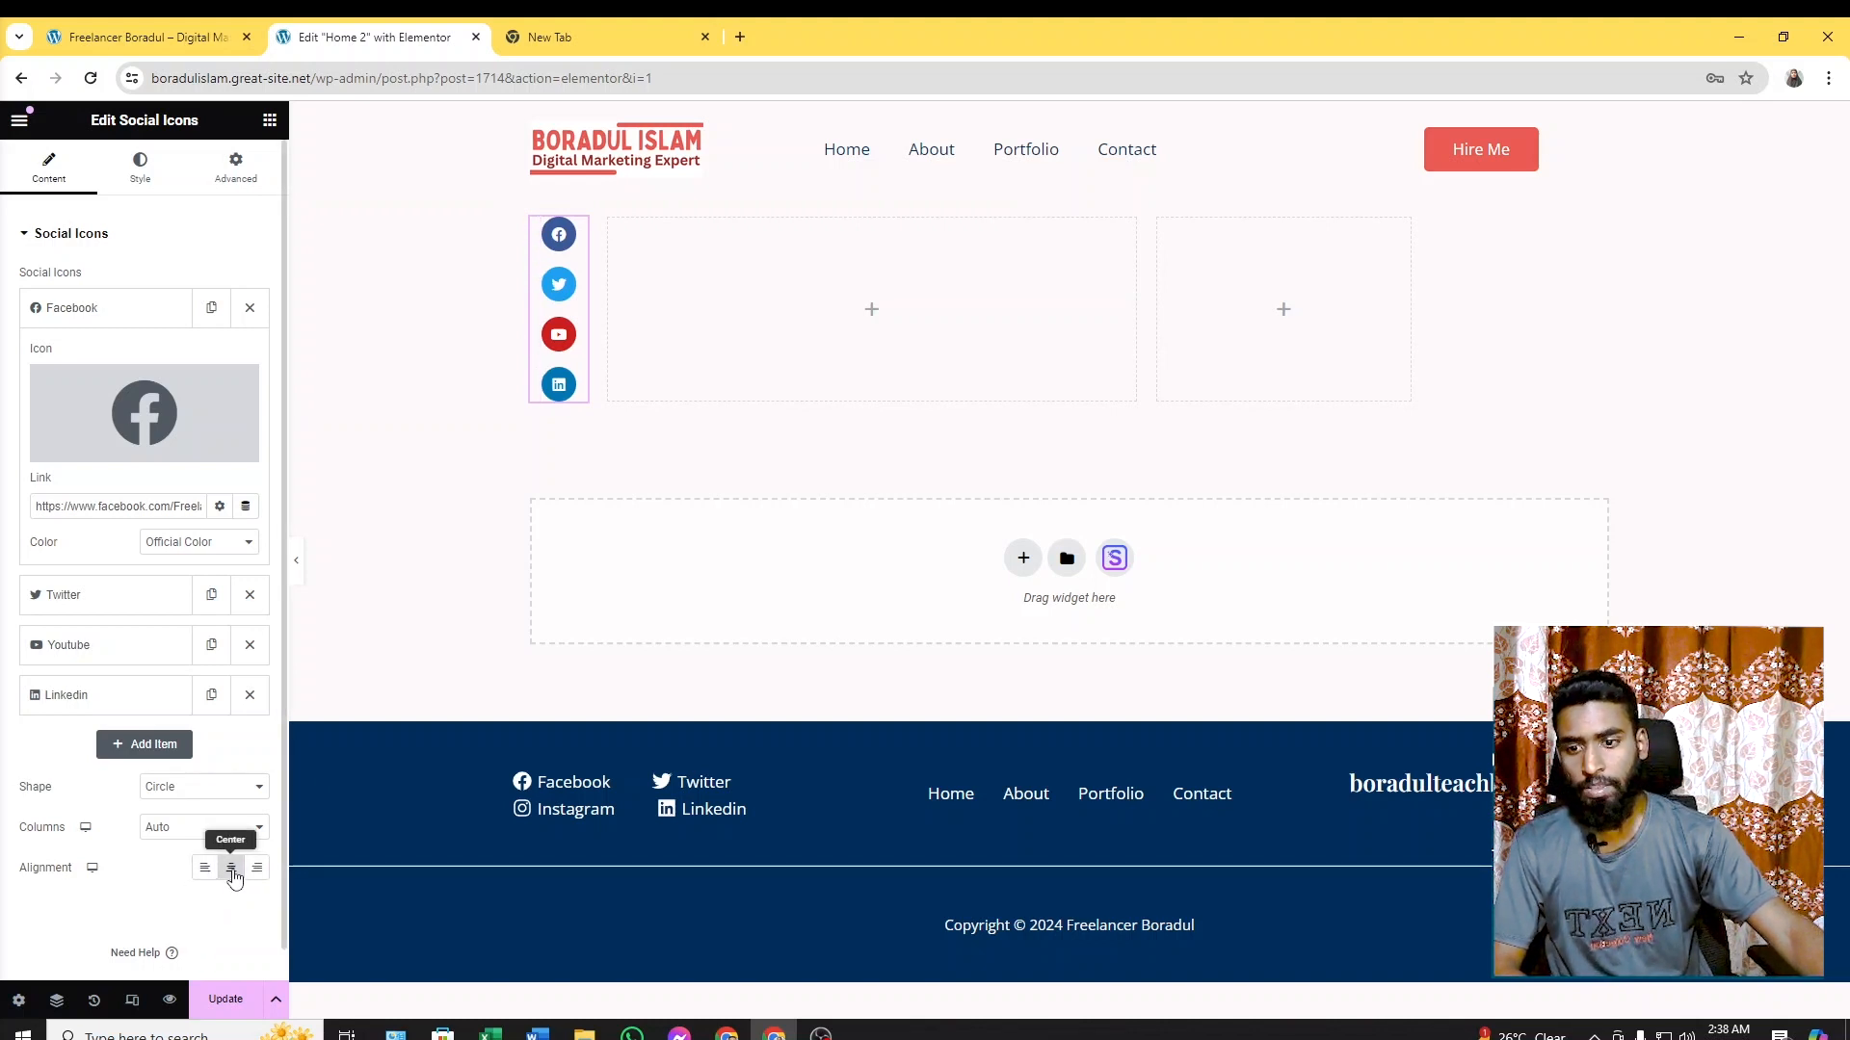
click(256, 869)
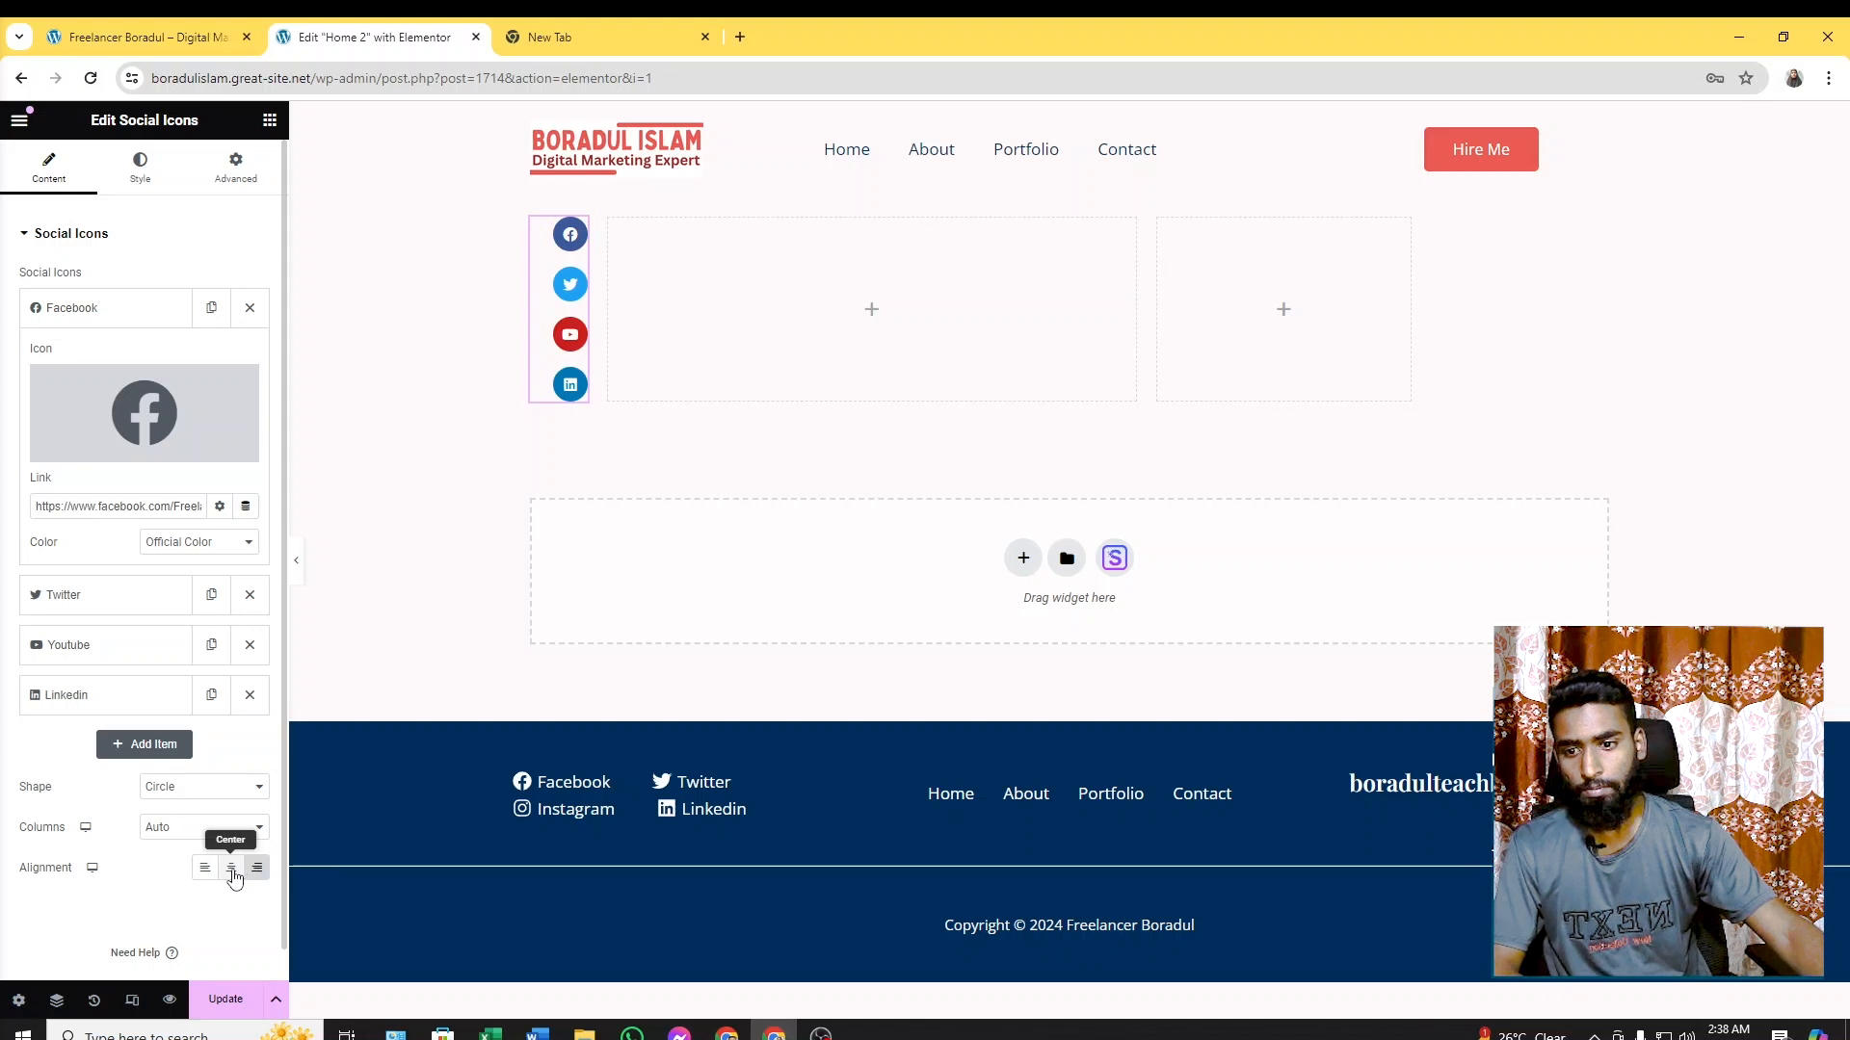
click(228, 867)
Try a custom red primary color on the social icons and switch them back to Official Color
click(145, 174)
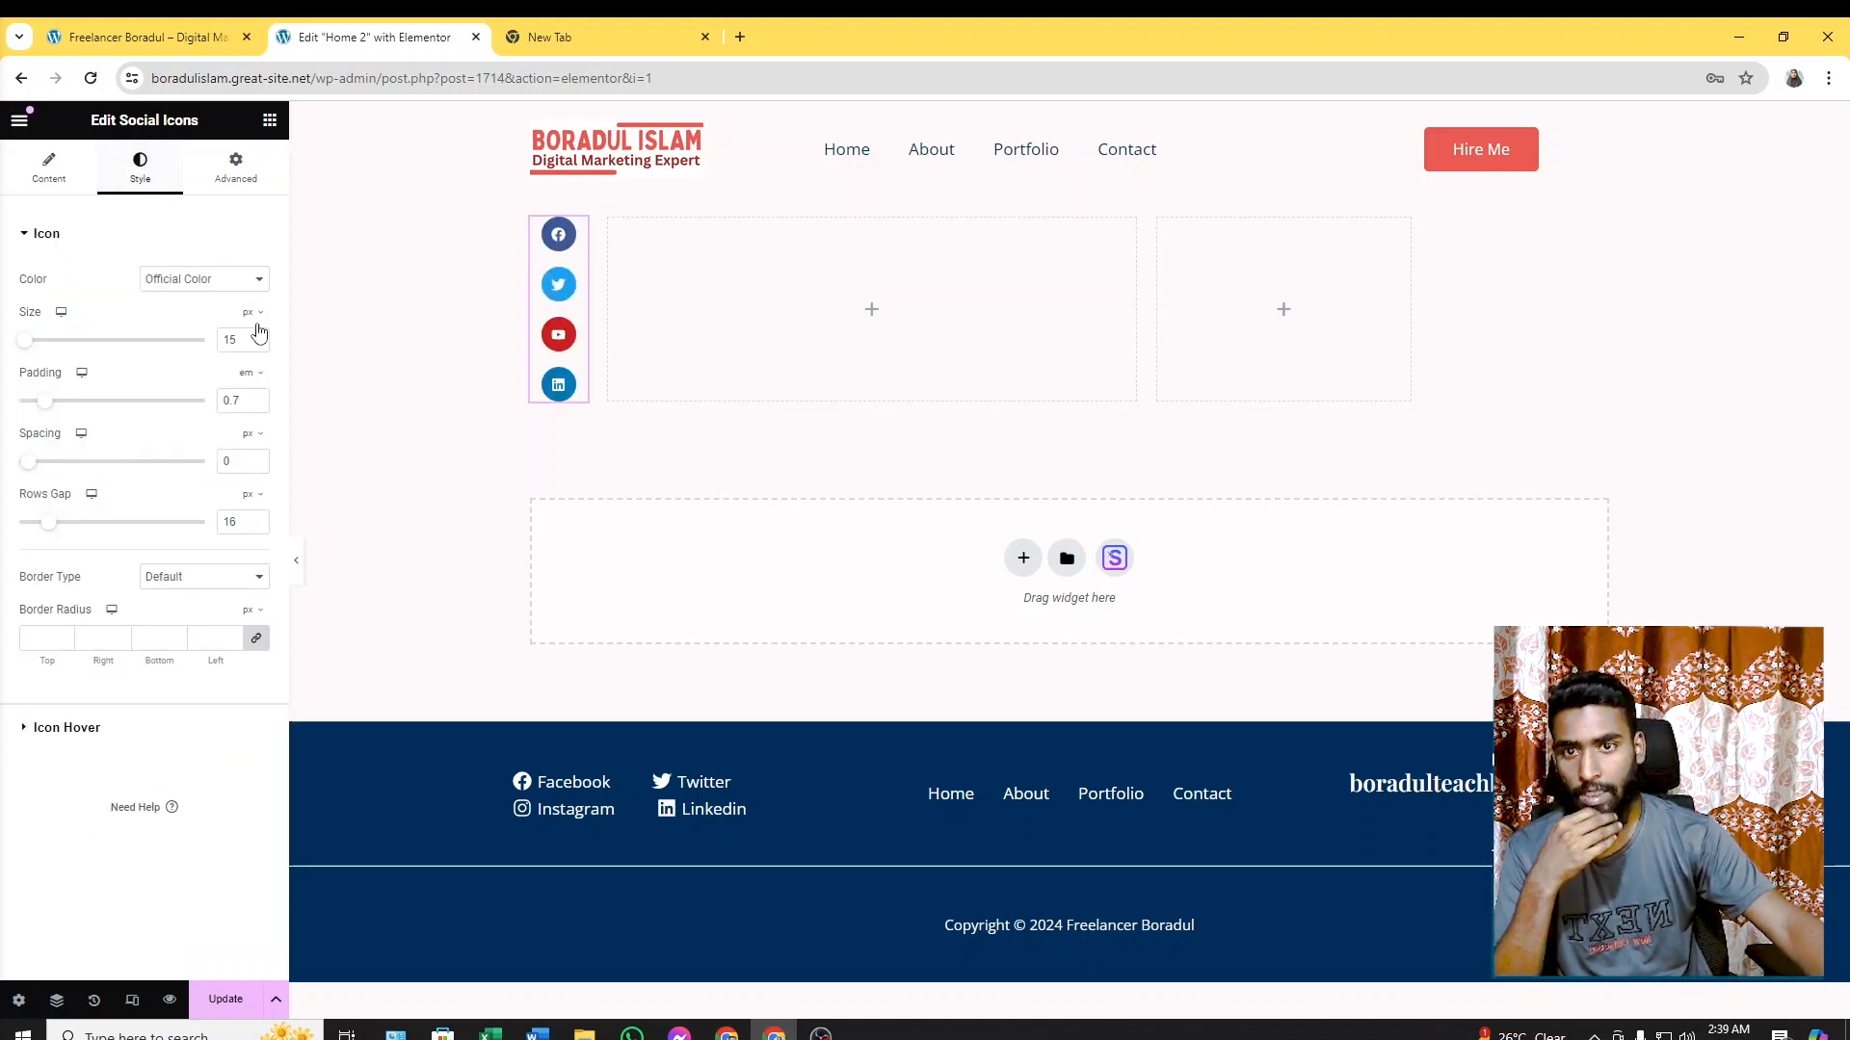
click(260, 281)
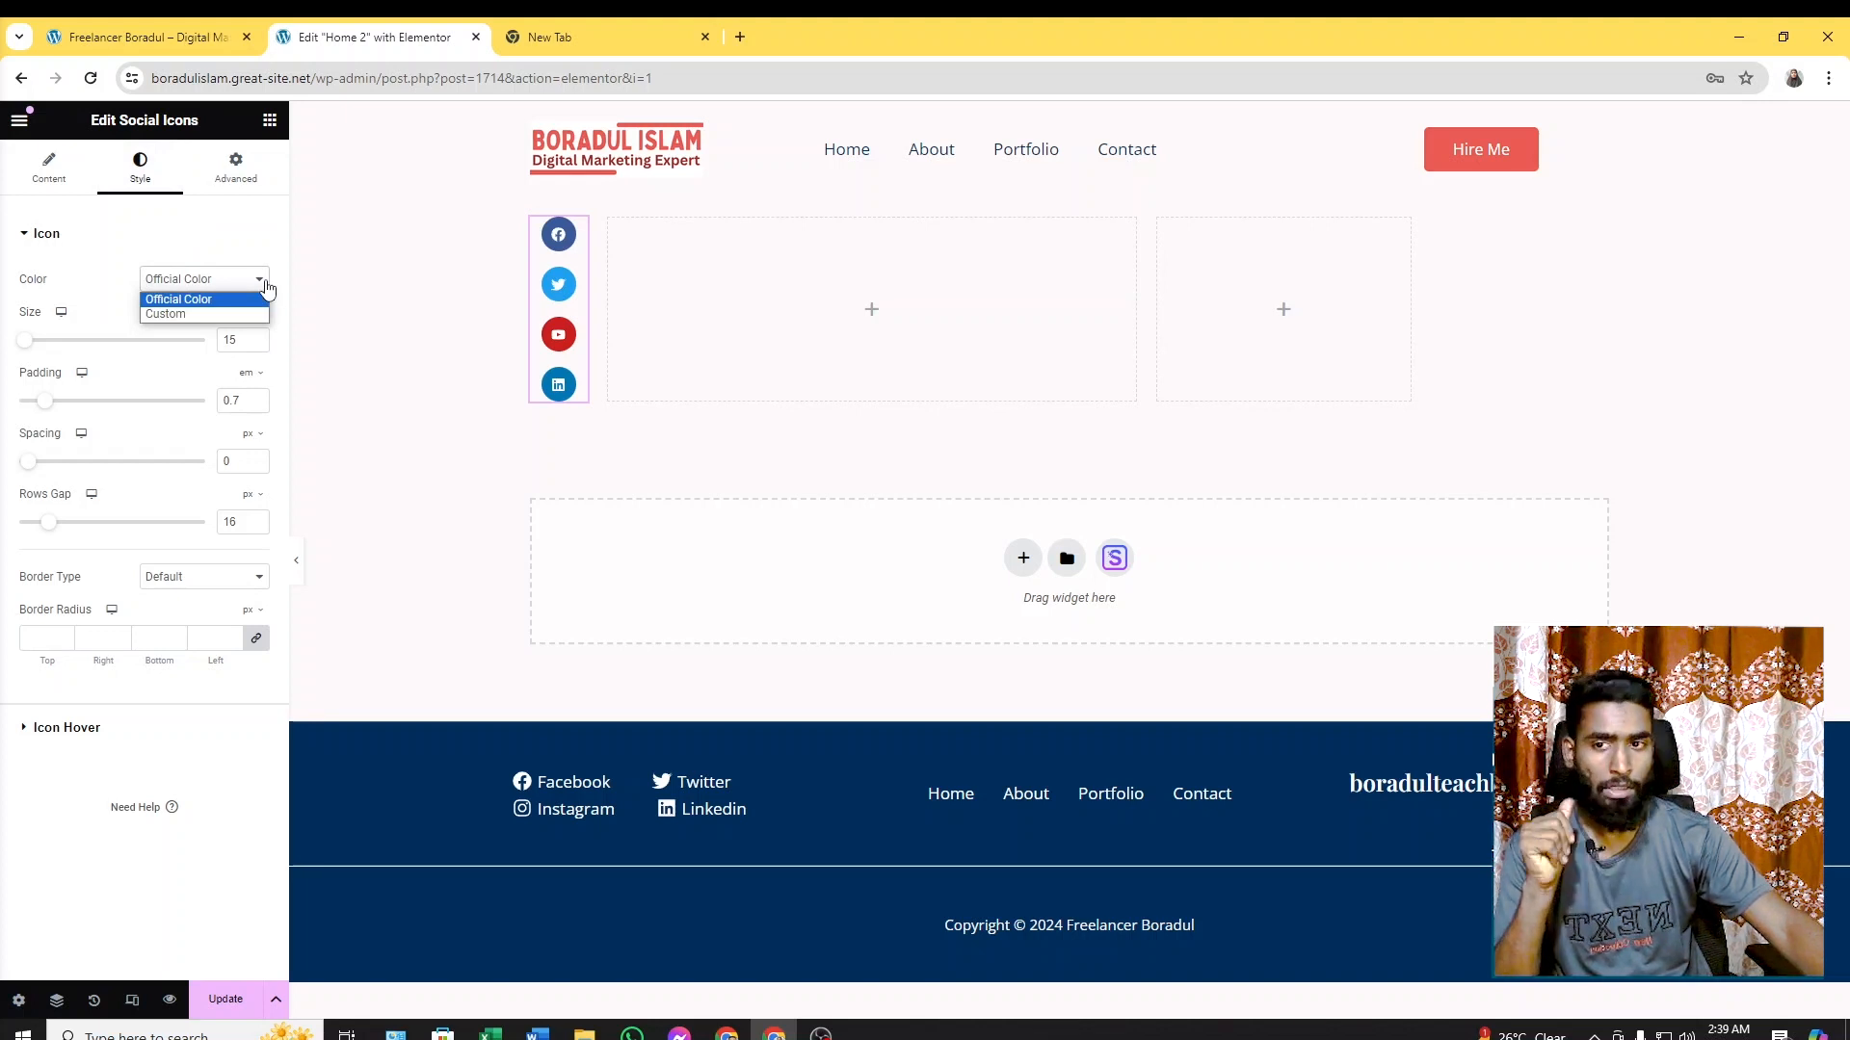
click(160, 315)
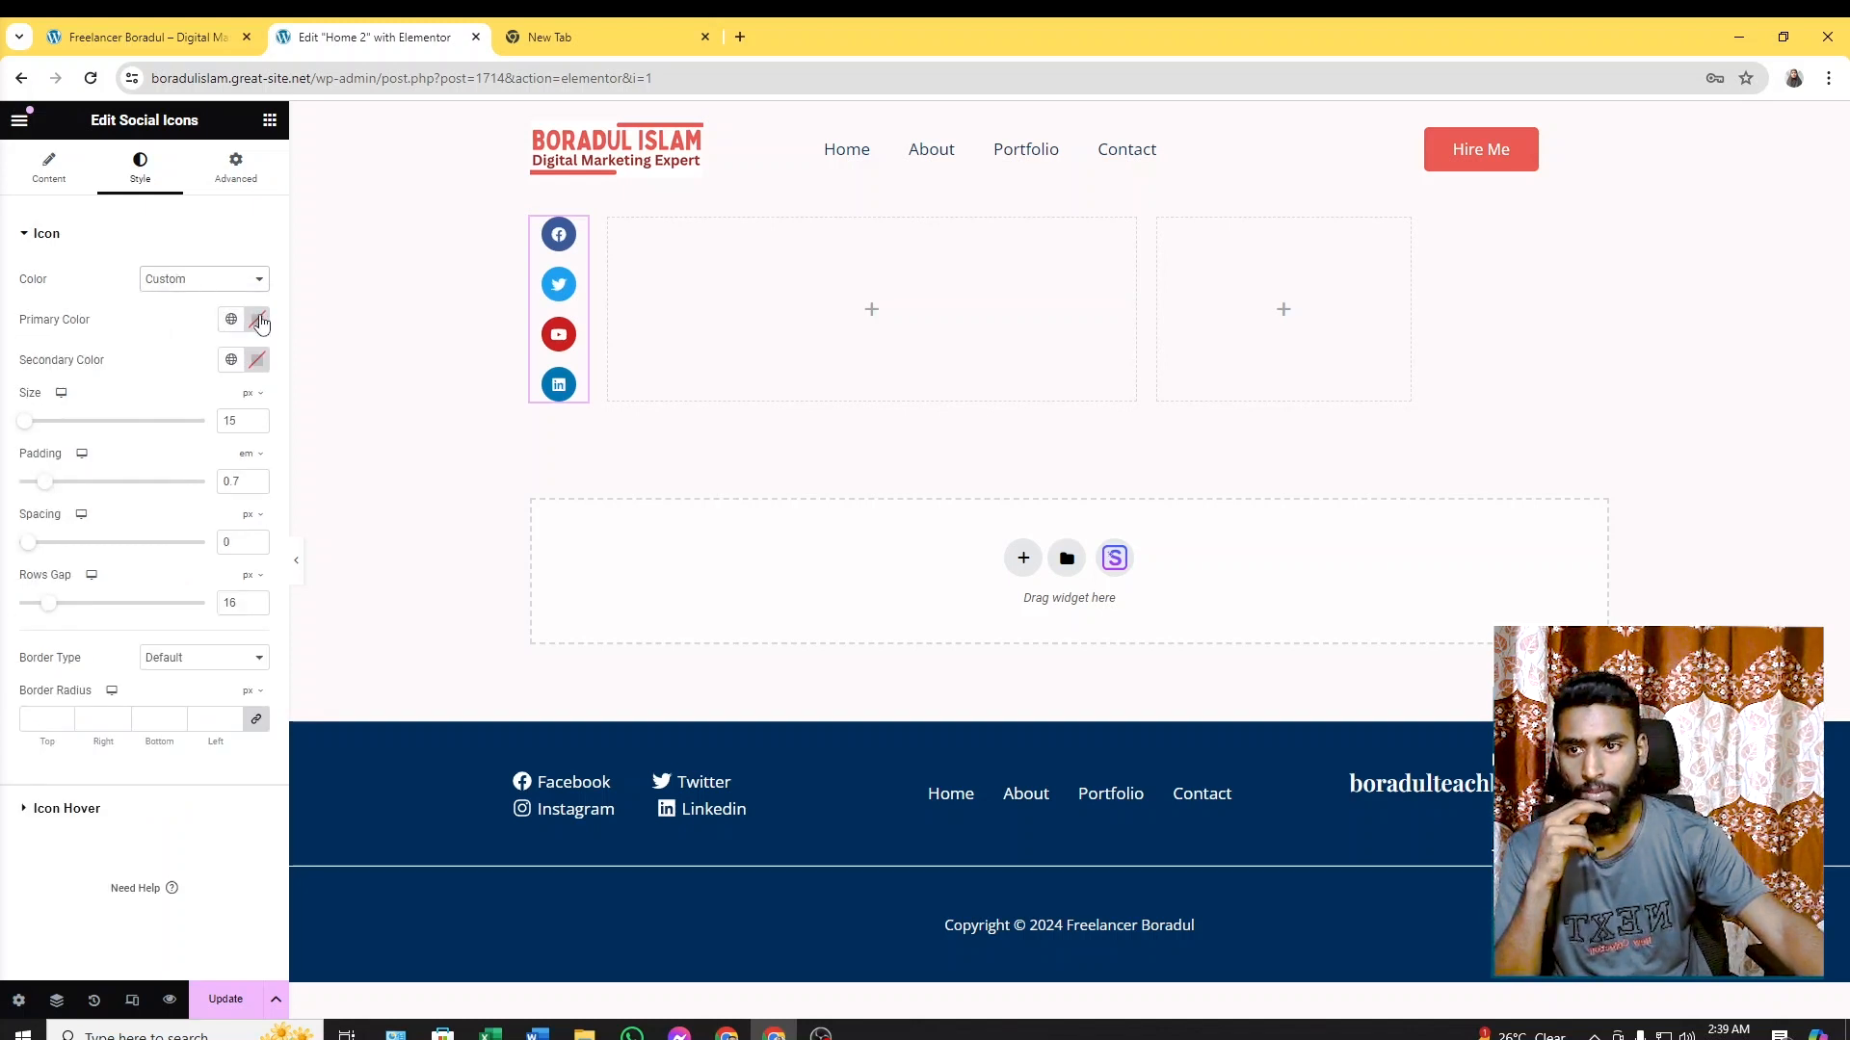
click(257, 320)
click(328, 412)
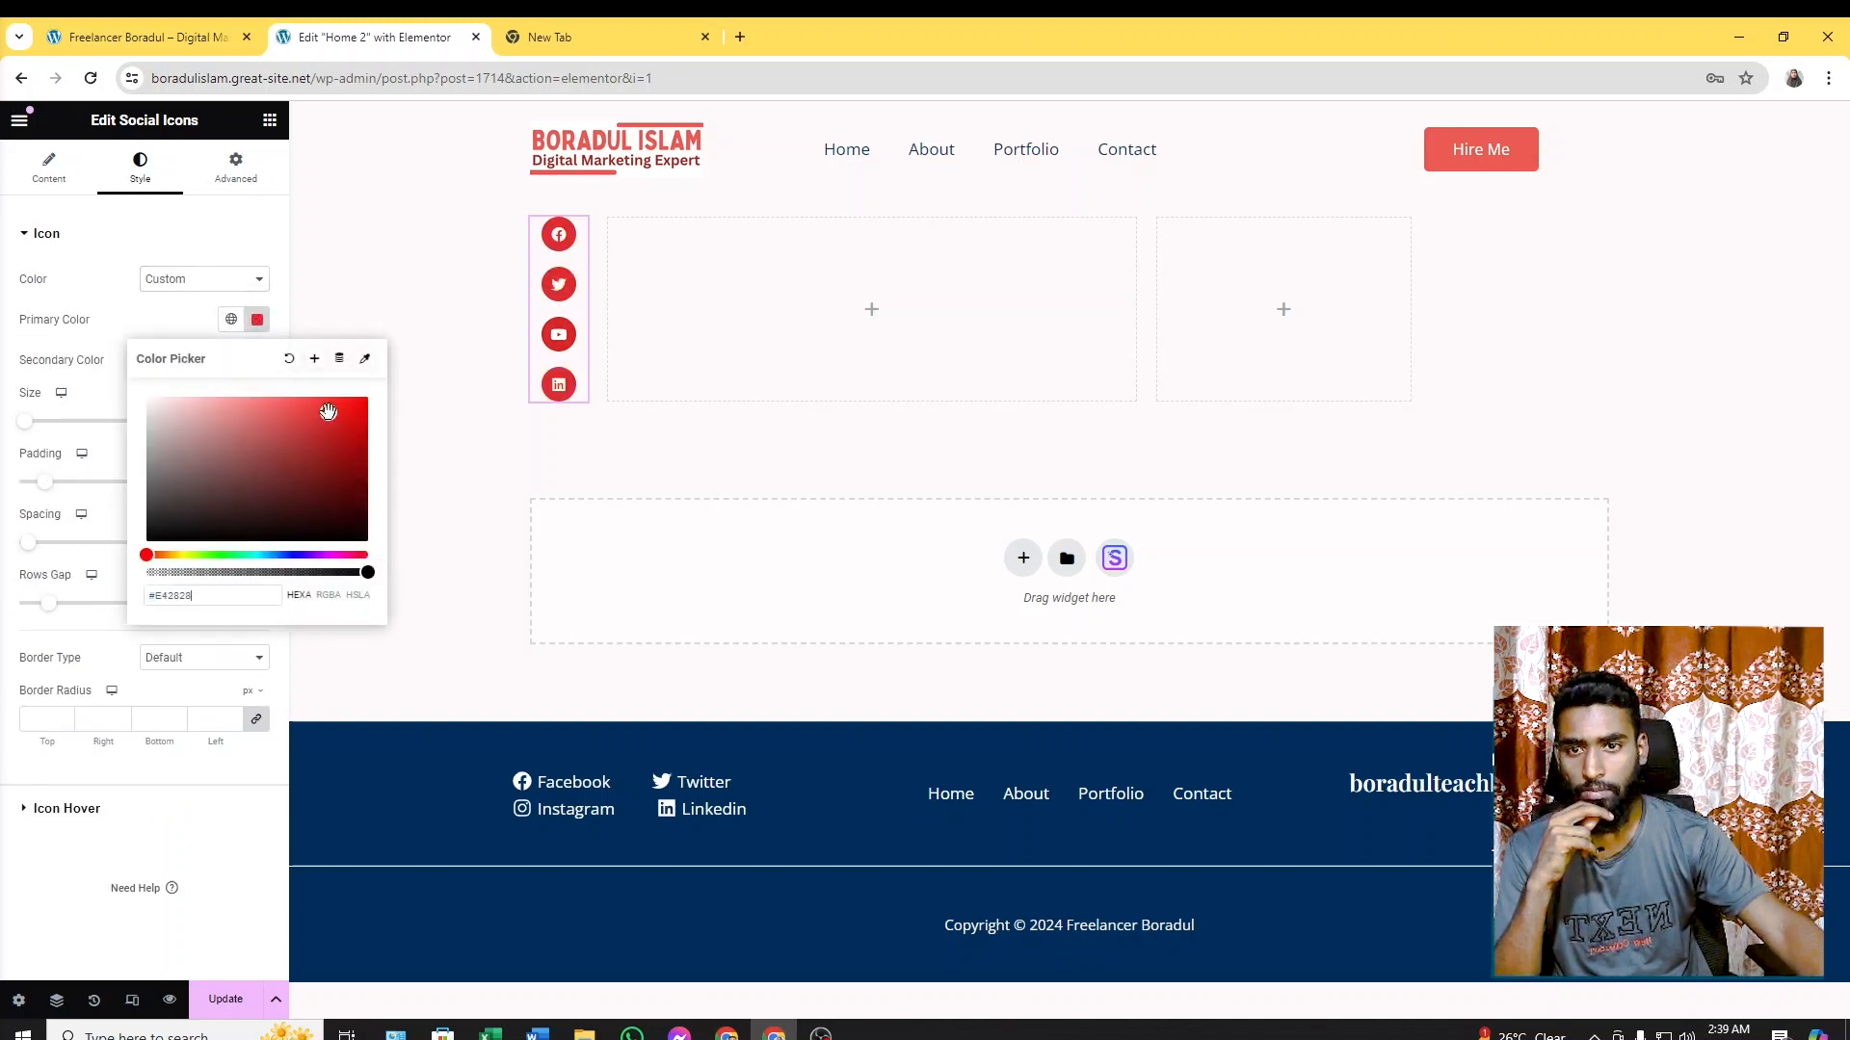
mouse_move(307, 435)
mouse_down()
mouse_move(256, 434)
mouse_move(331, 399)
mouse_up()
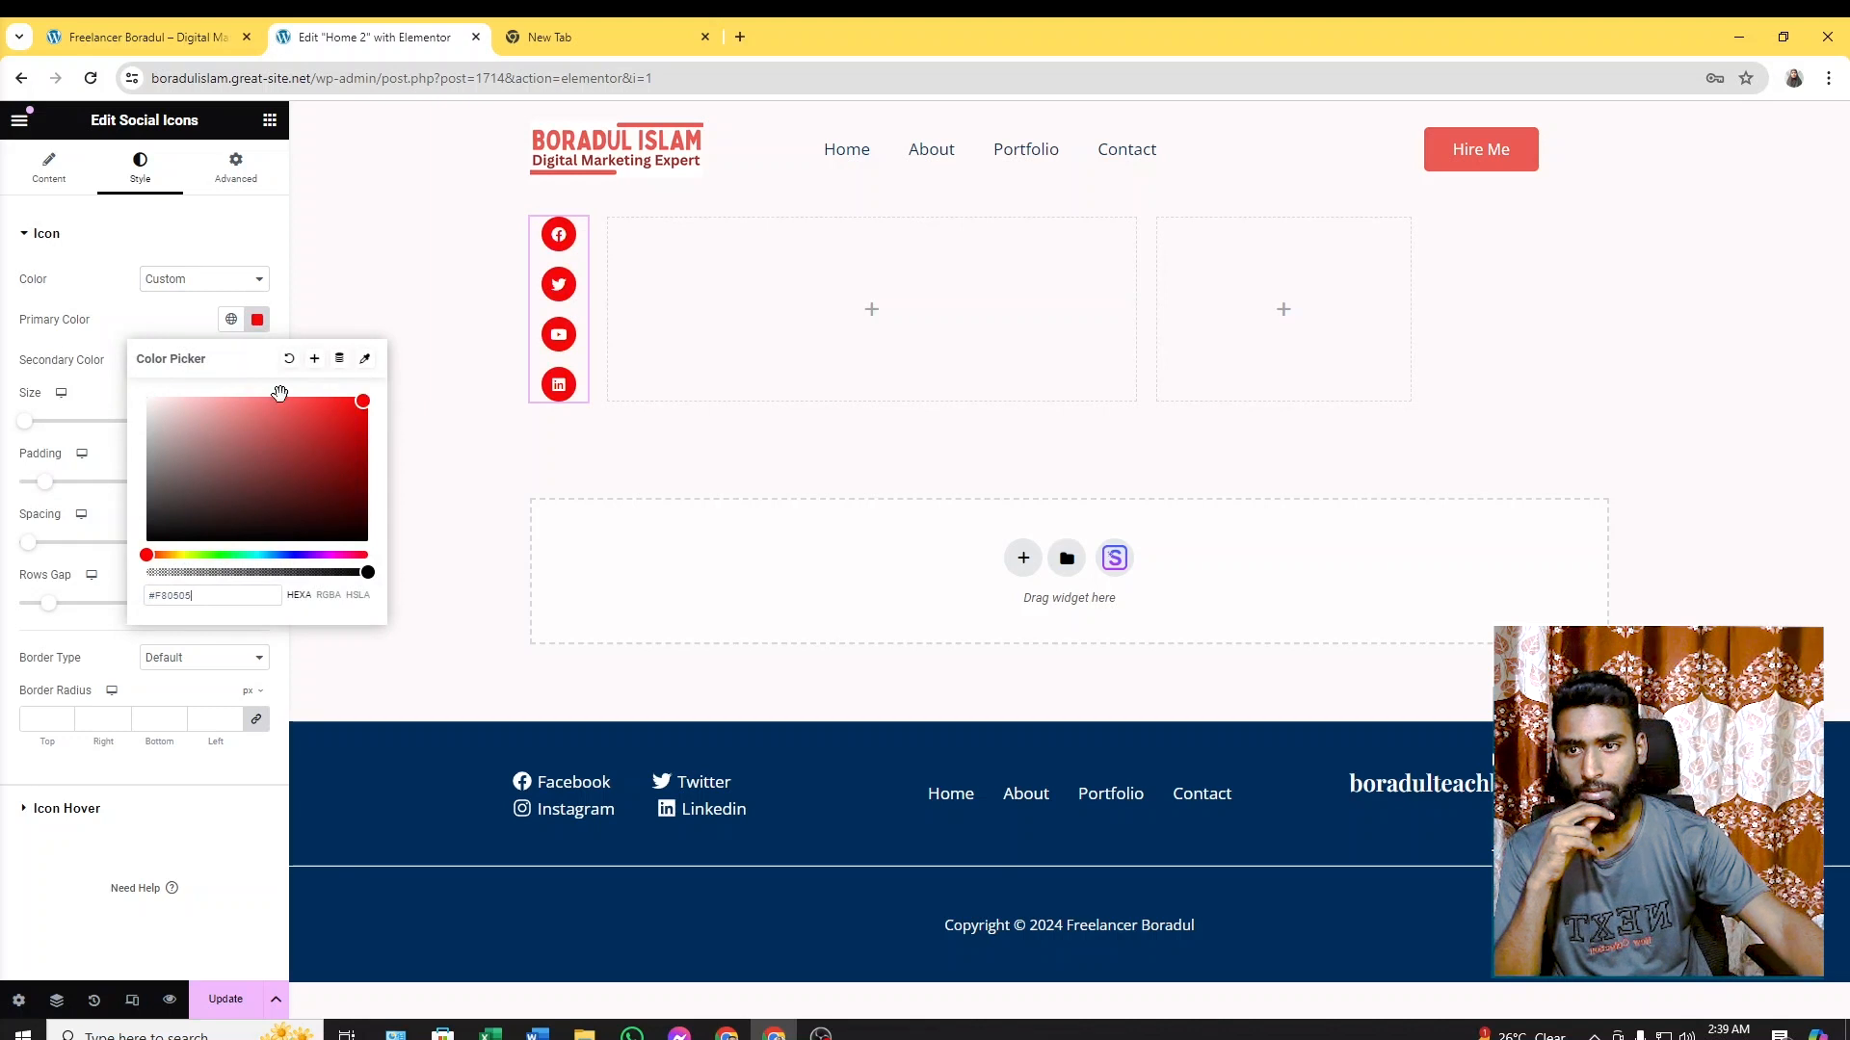
click(205, 327)
click(222, 281)
click(226, 300)
click(224, 281)
click(221, 294)
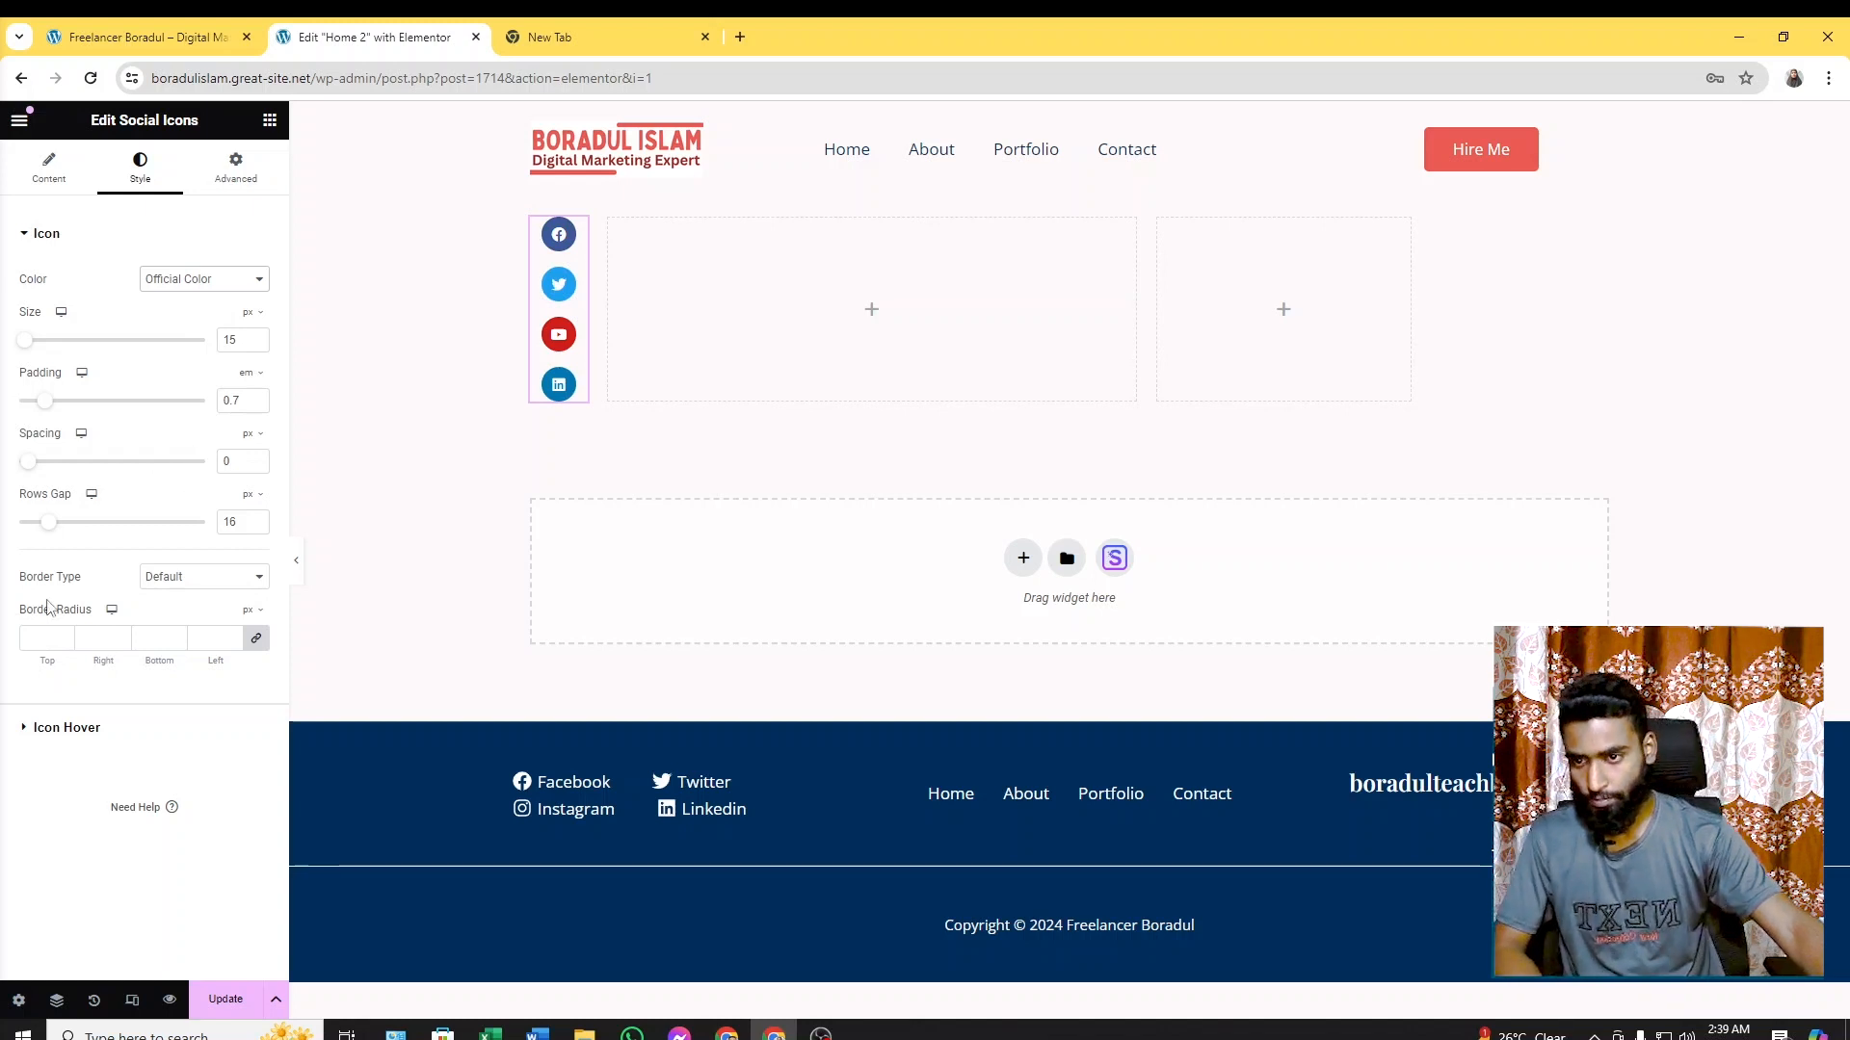
Keep the social icons' border type at Default and set their hover animation to Shrink
click(235, 580)
click(235, 594)
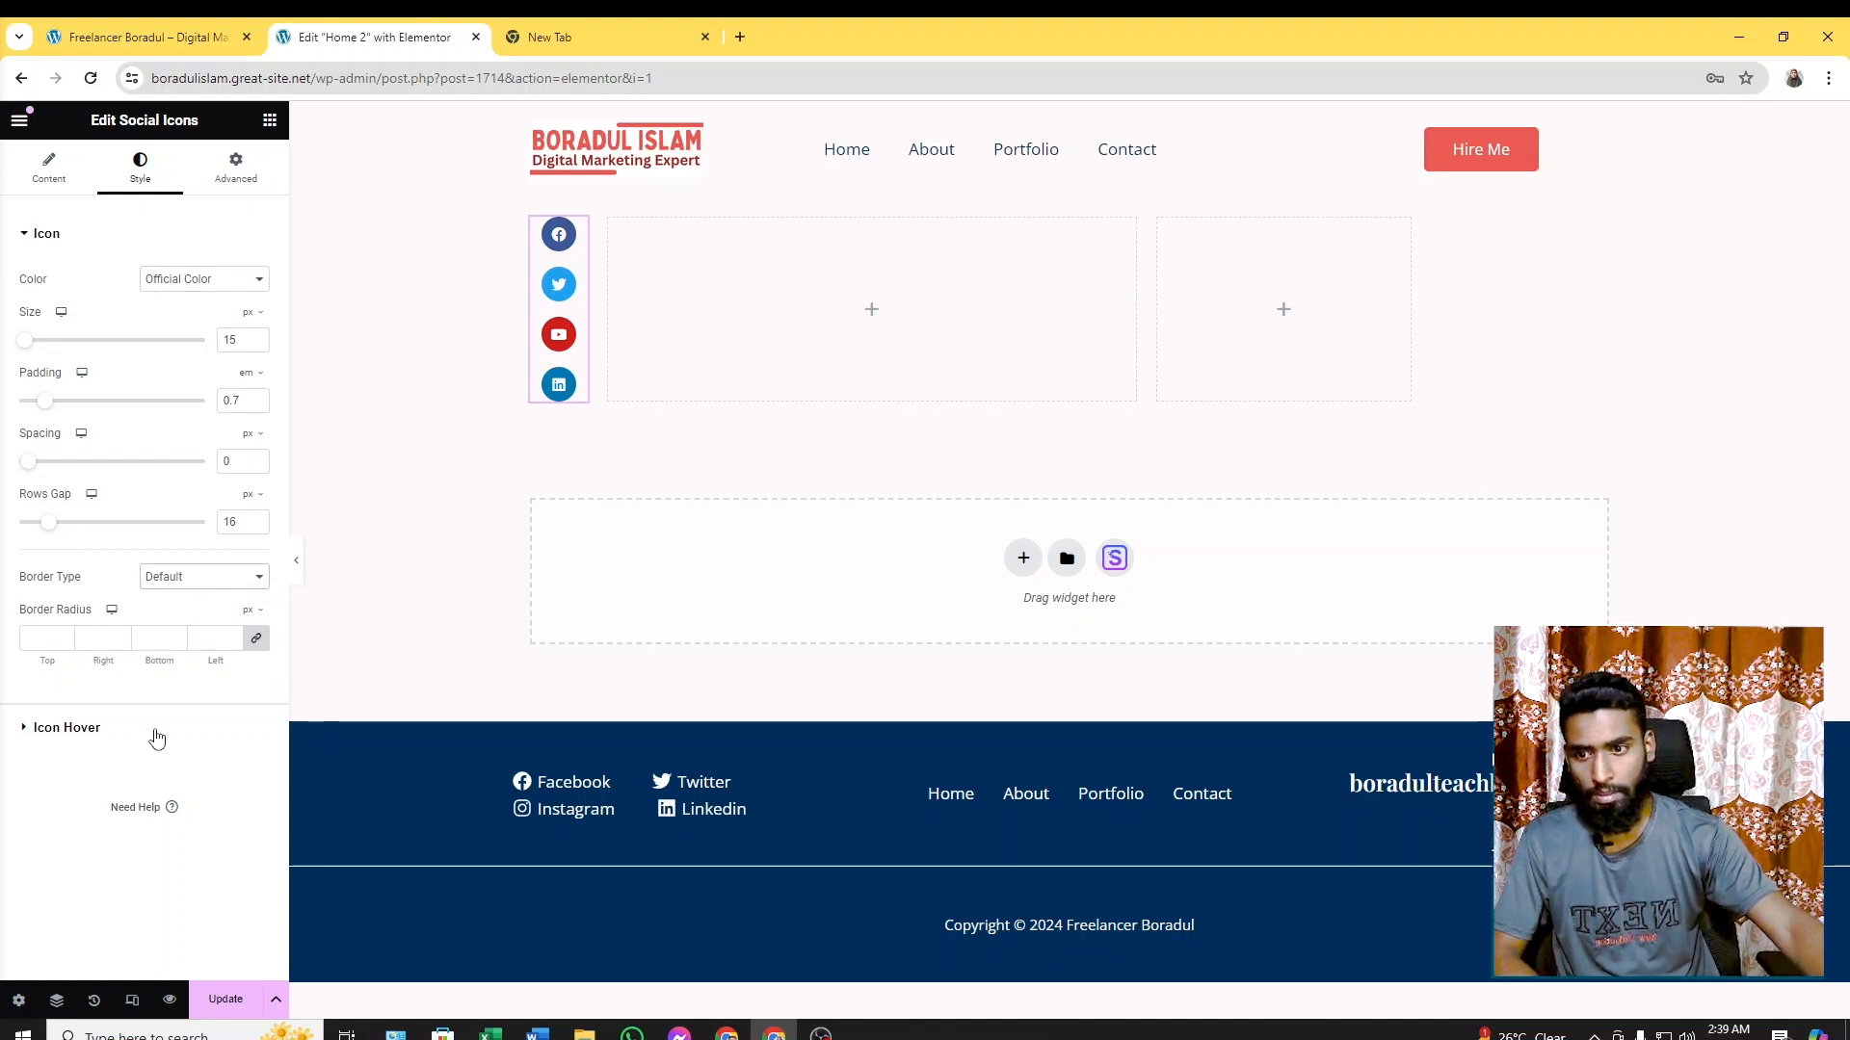
click(85, 731)
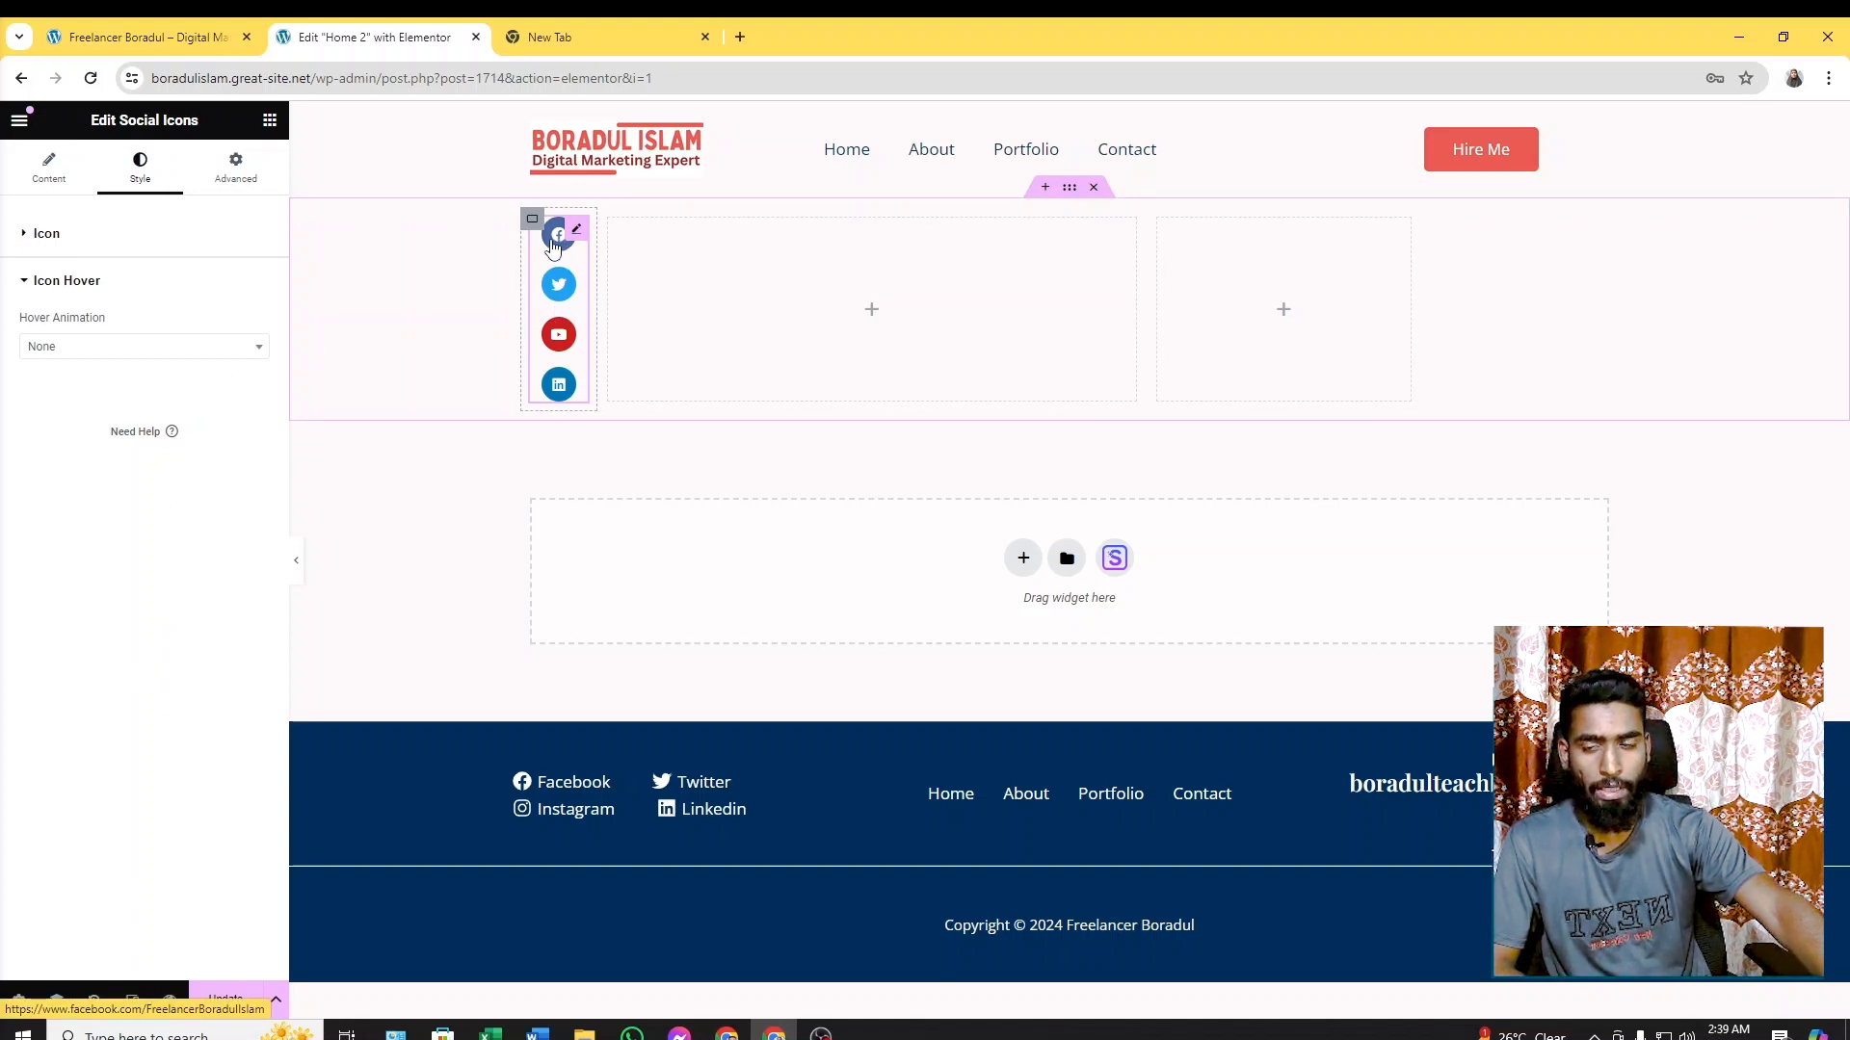
click(248, 352)
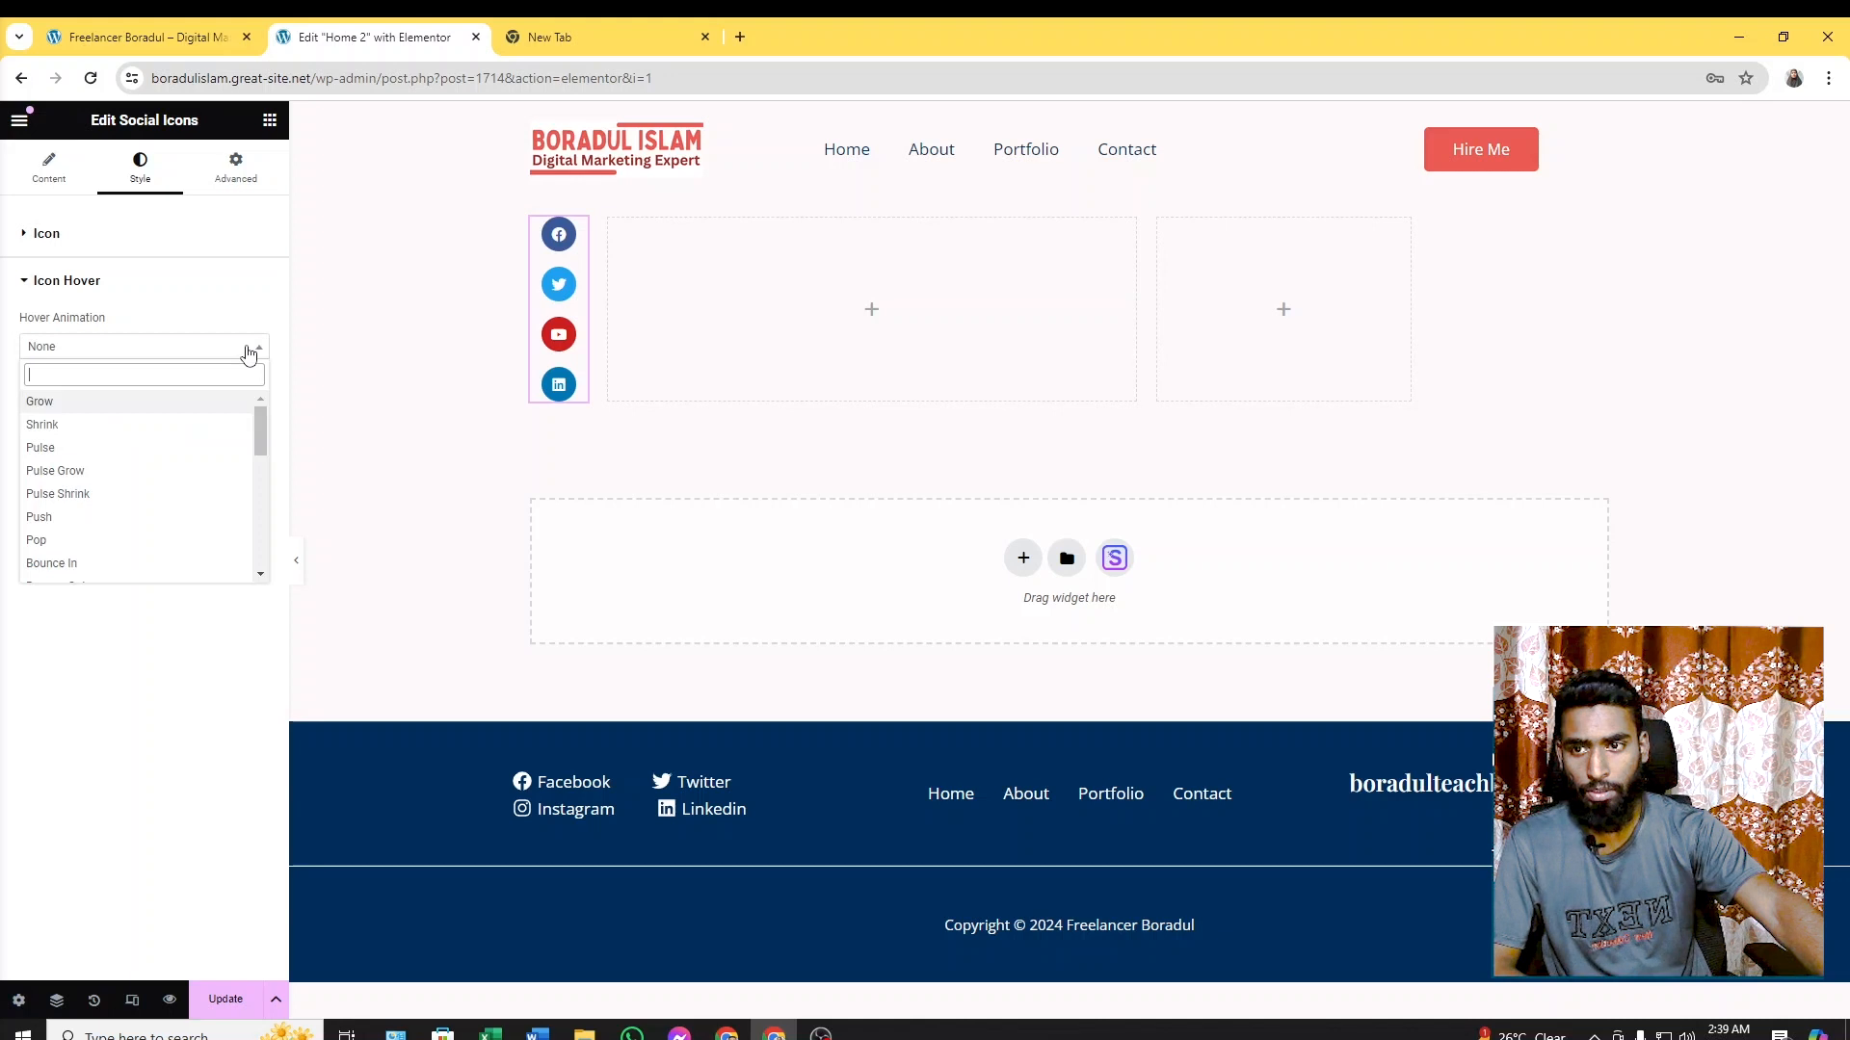
click(60, 425)
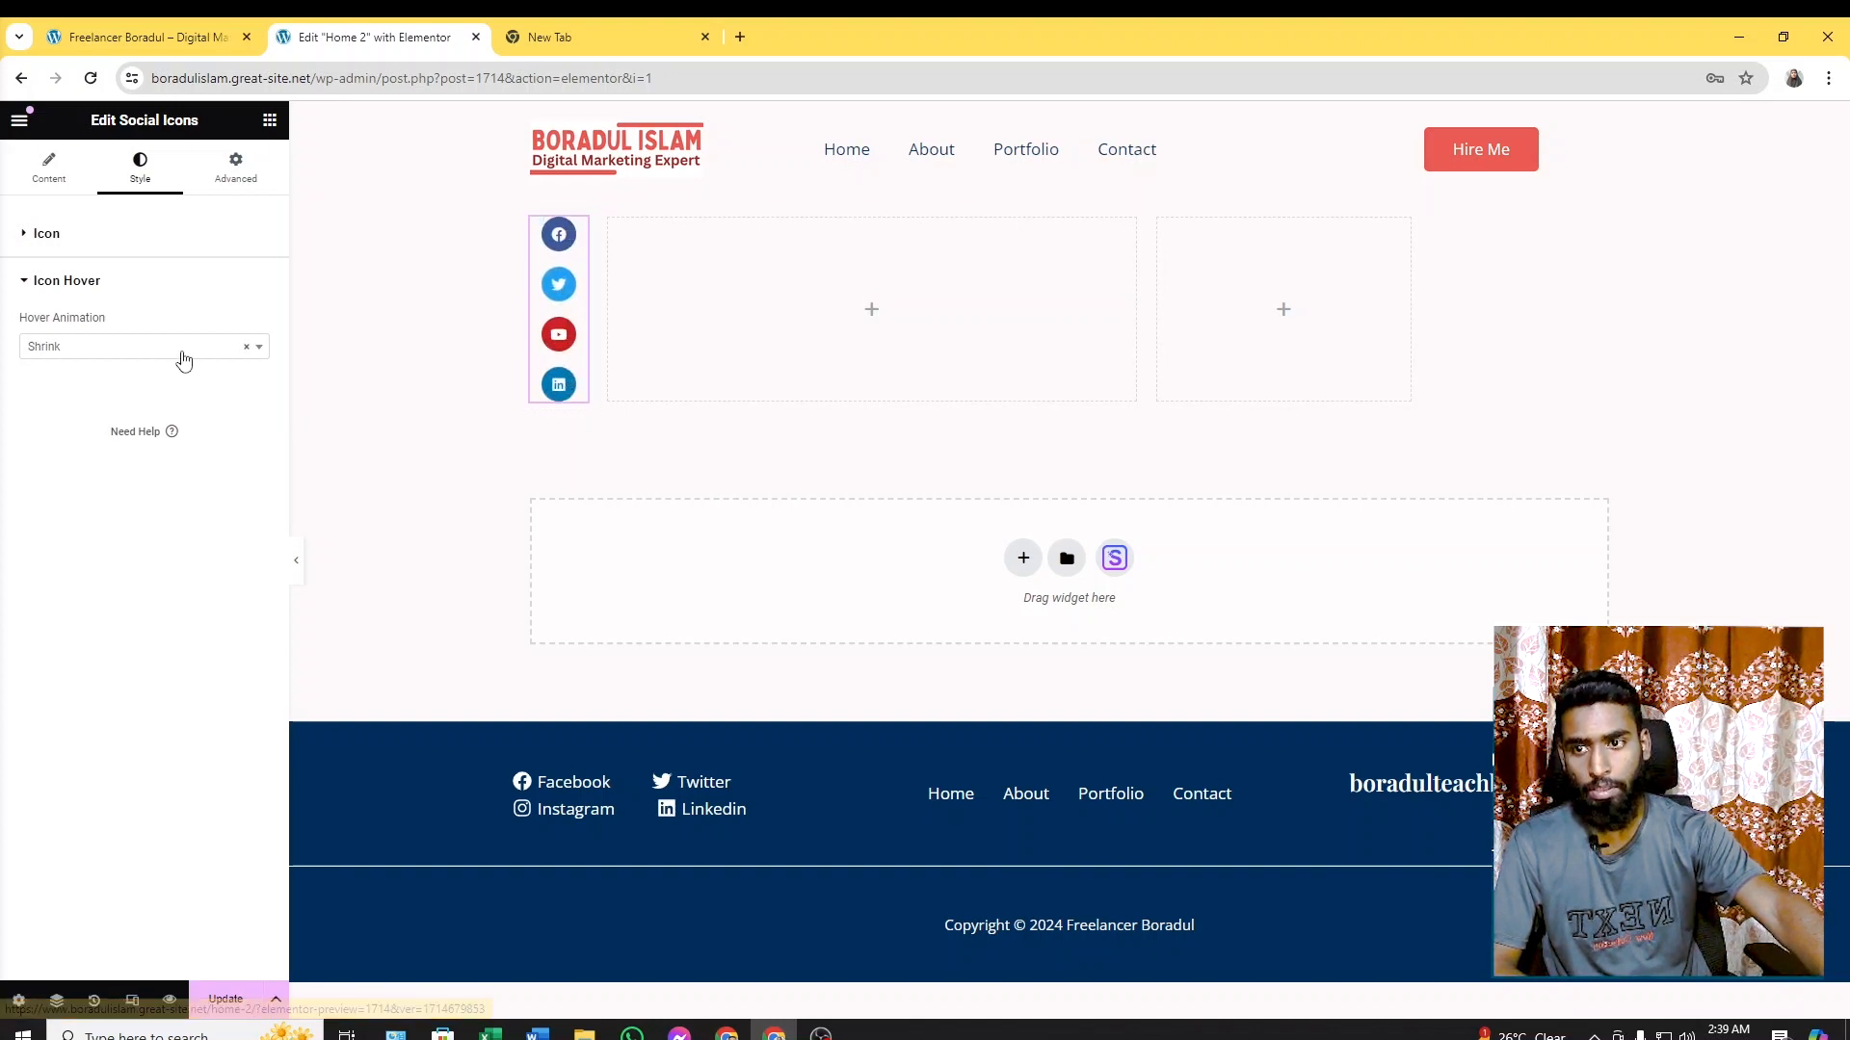
click(235, 166)
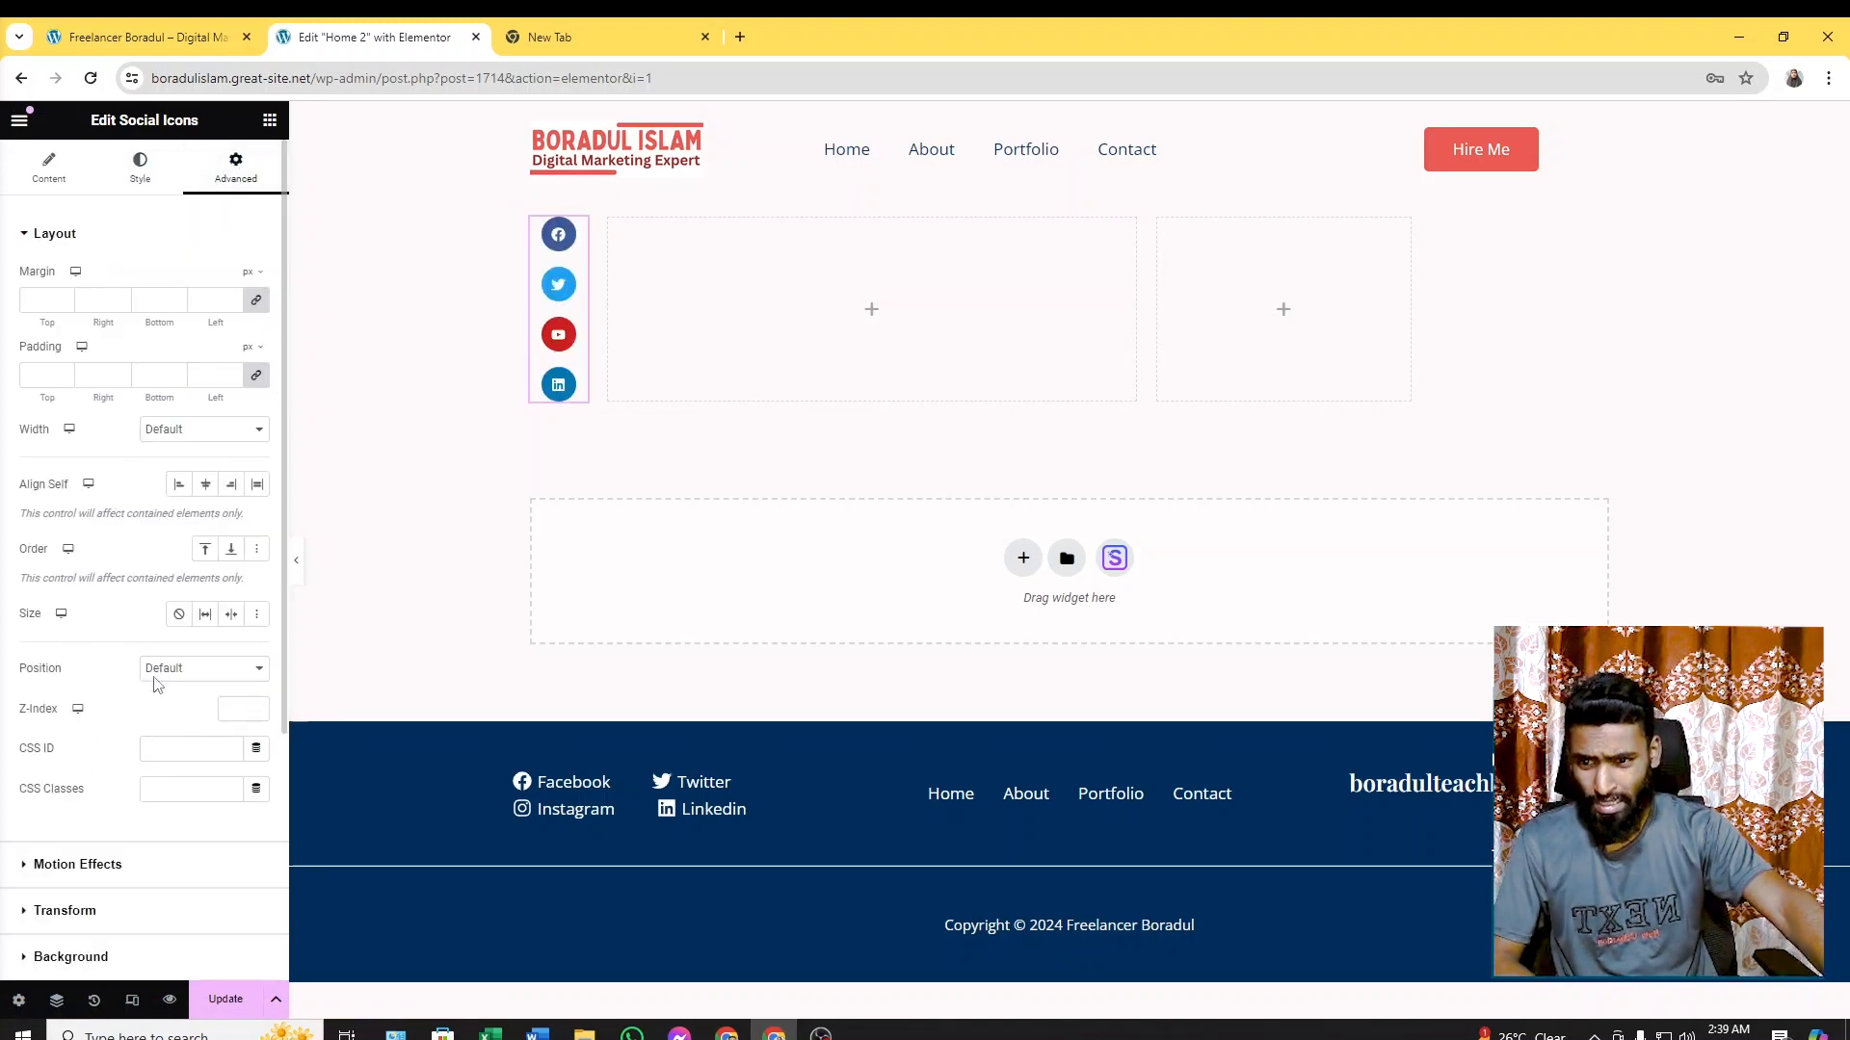
scroll(140, 674, down, 1)
scroll(136, 751, up, 1)
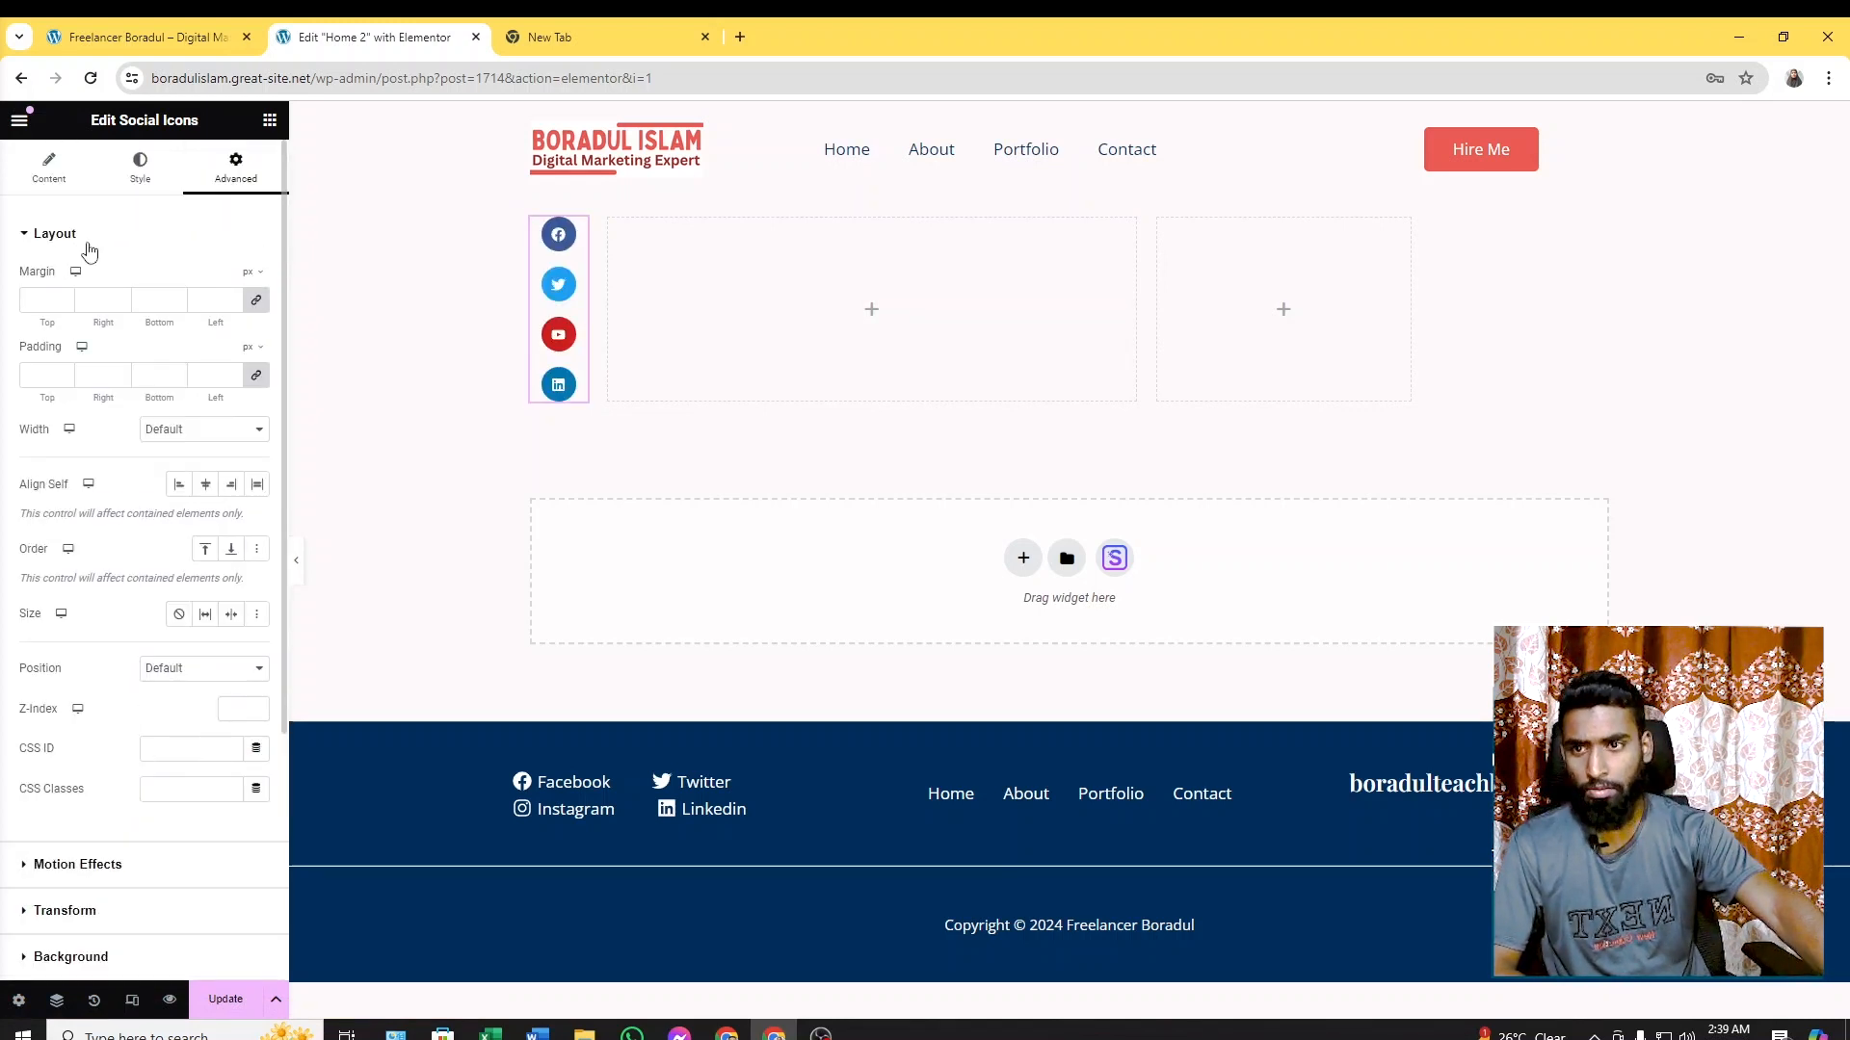
click(69, 184)
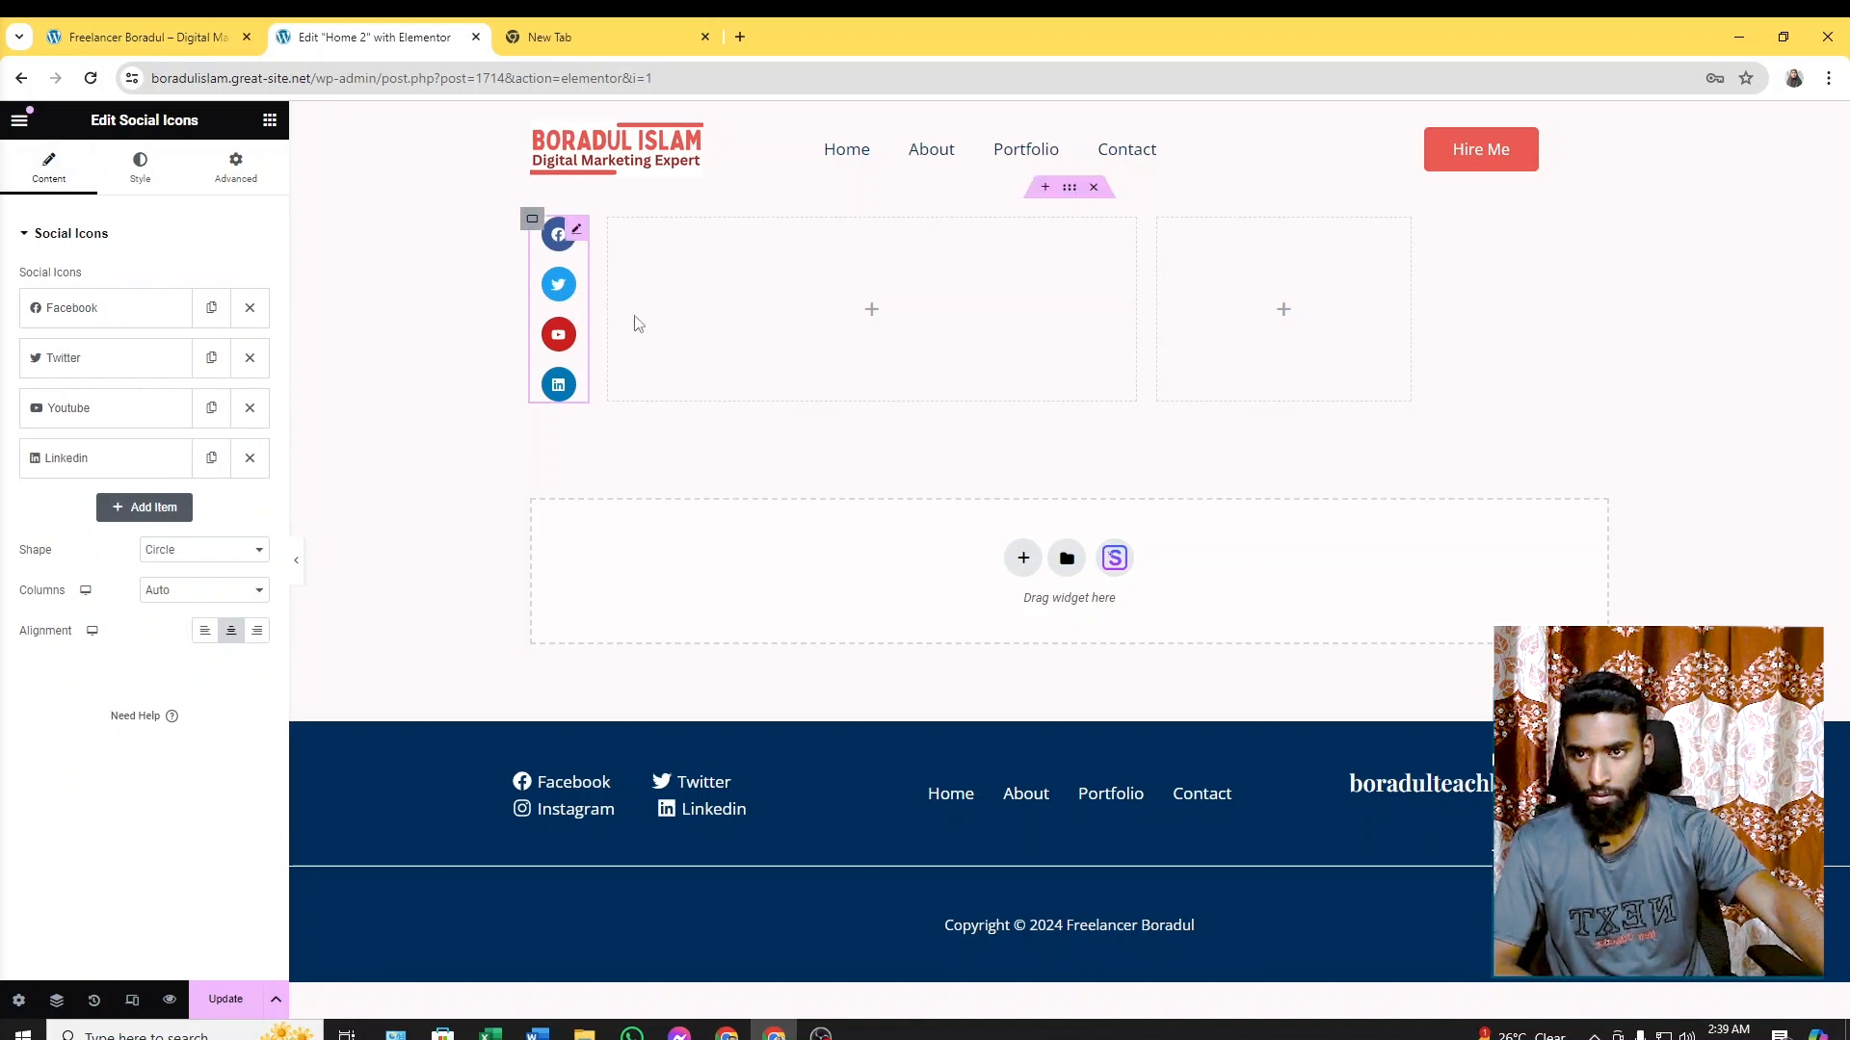
Copy the hero heading "I'm A Digital Marketing Expert" from the live Home page and return to the Home 2 editor
click(134, 37)
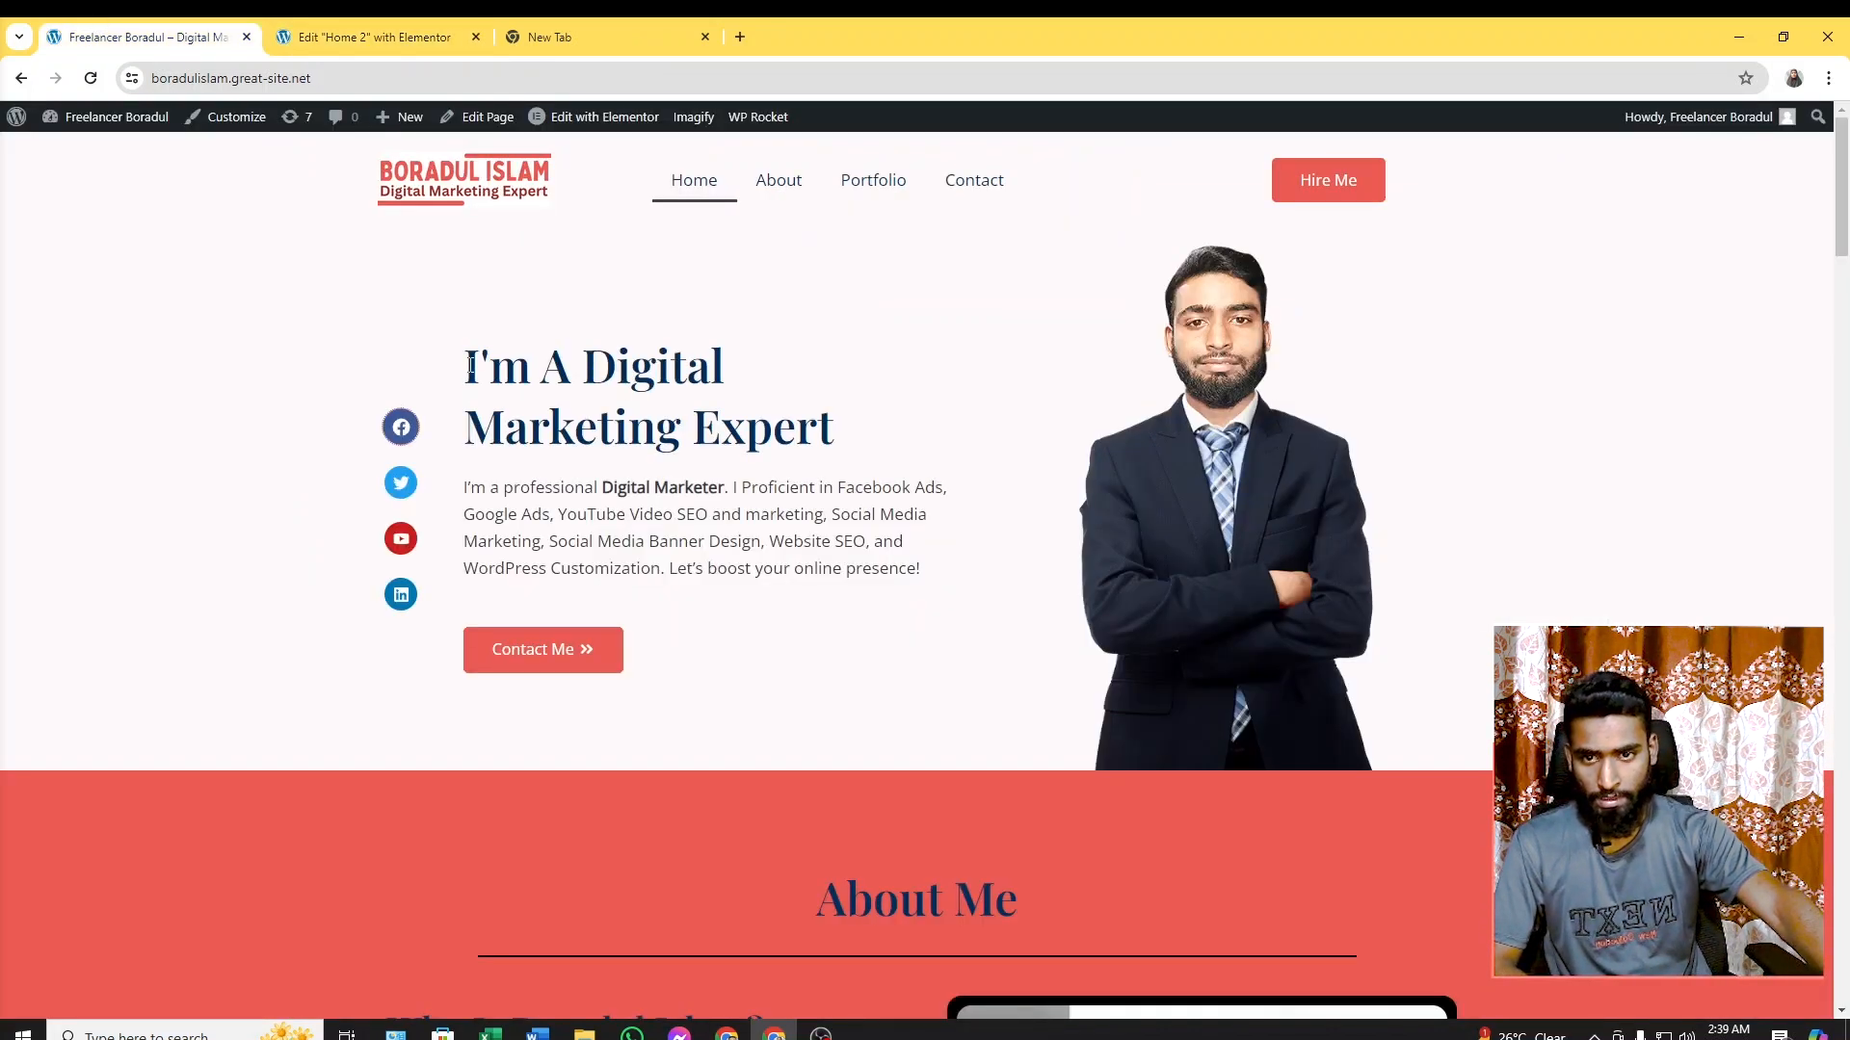
drag(470, 366, 872, 440)
key(ctrl+c)
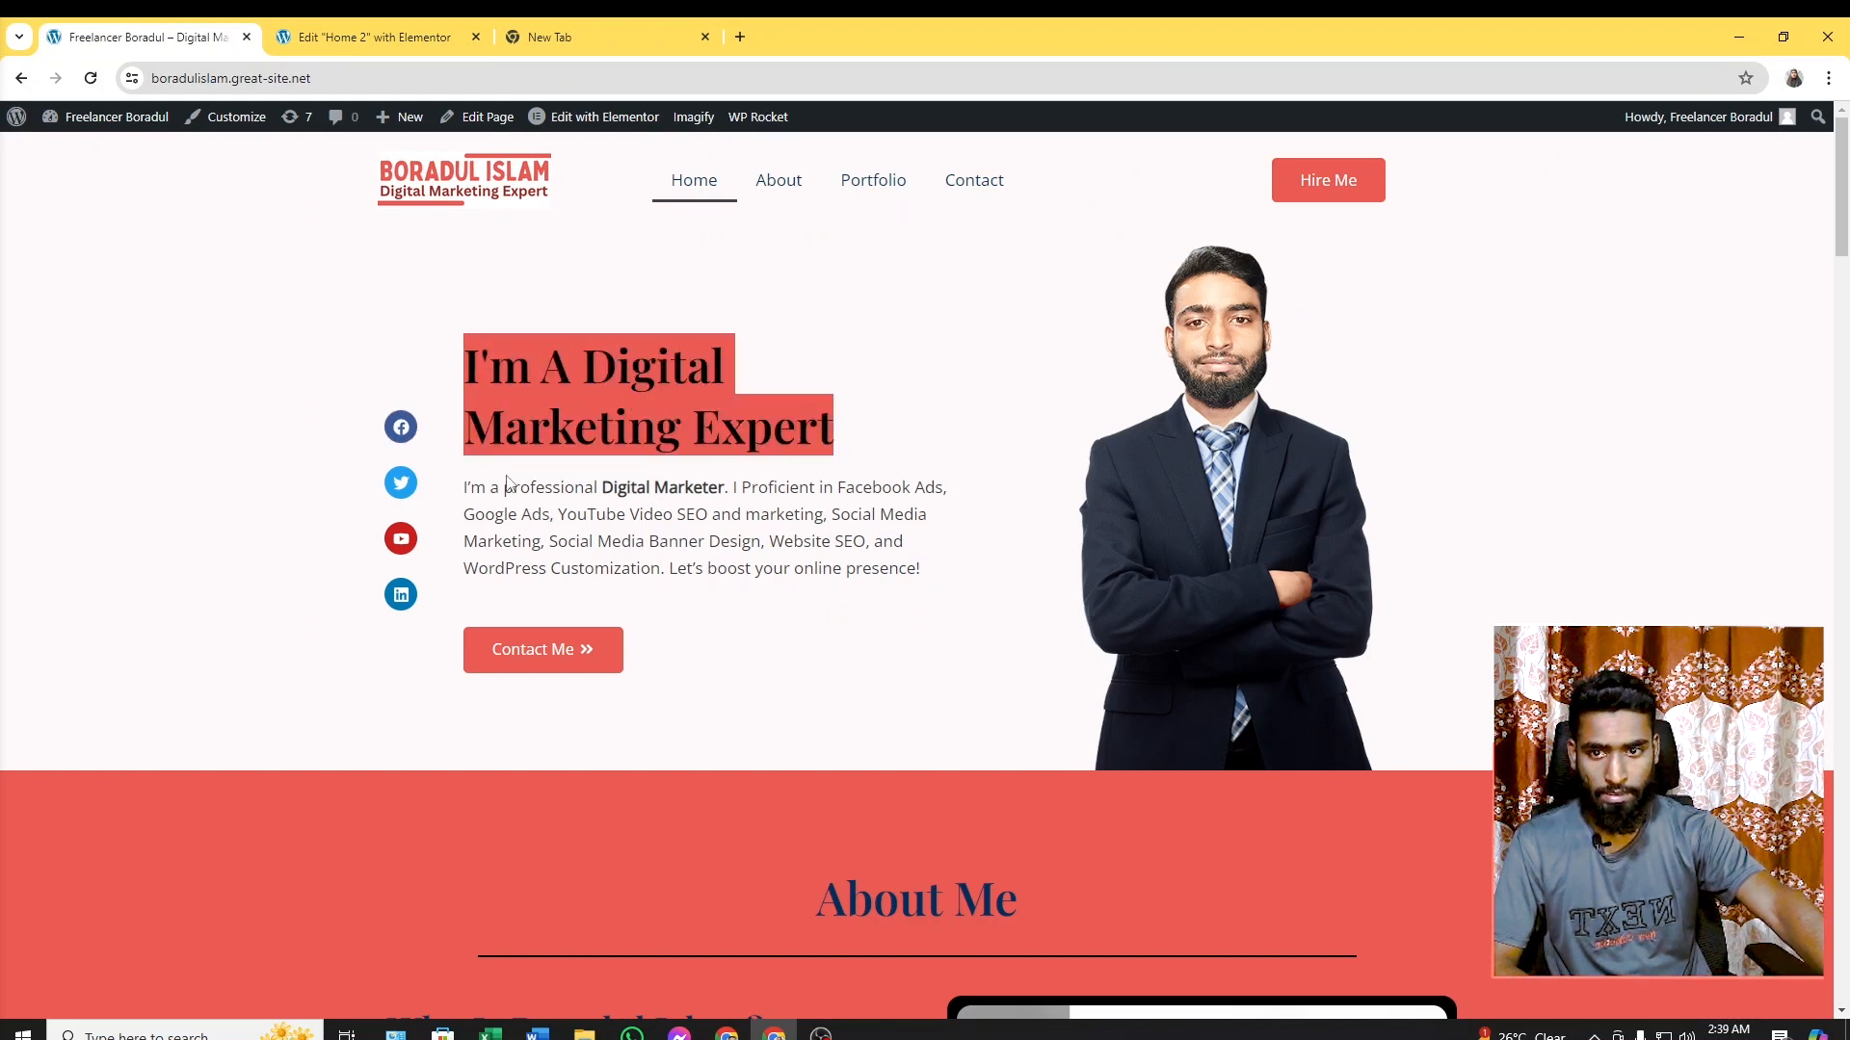
click(380, 36)
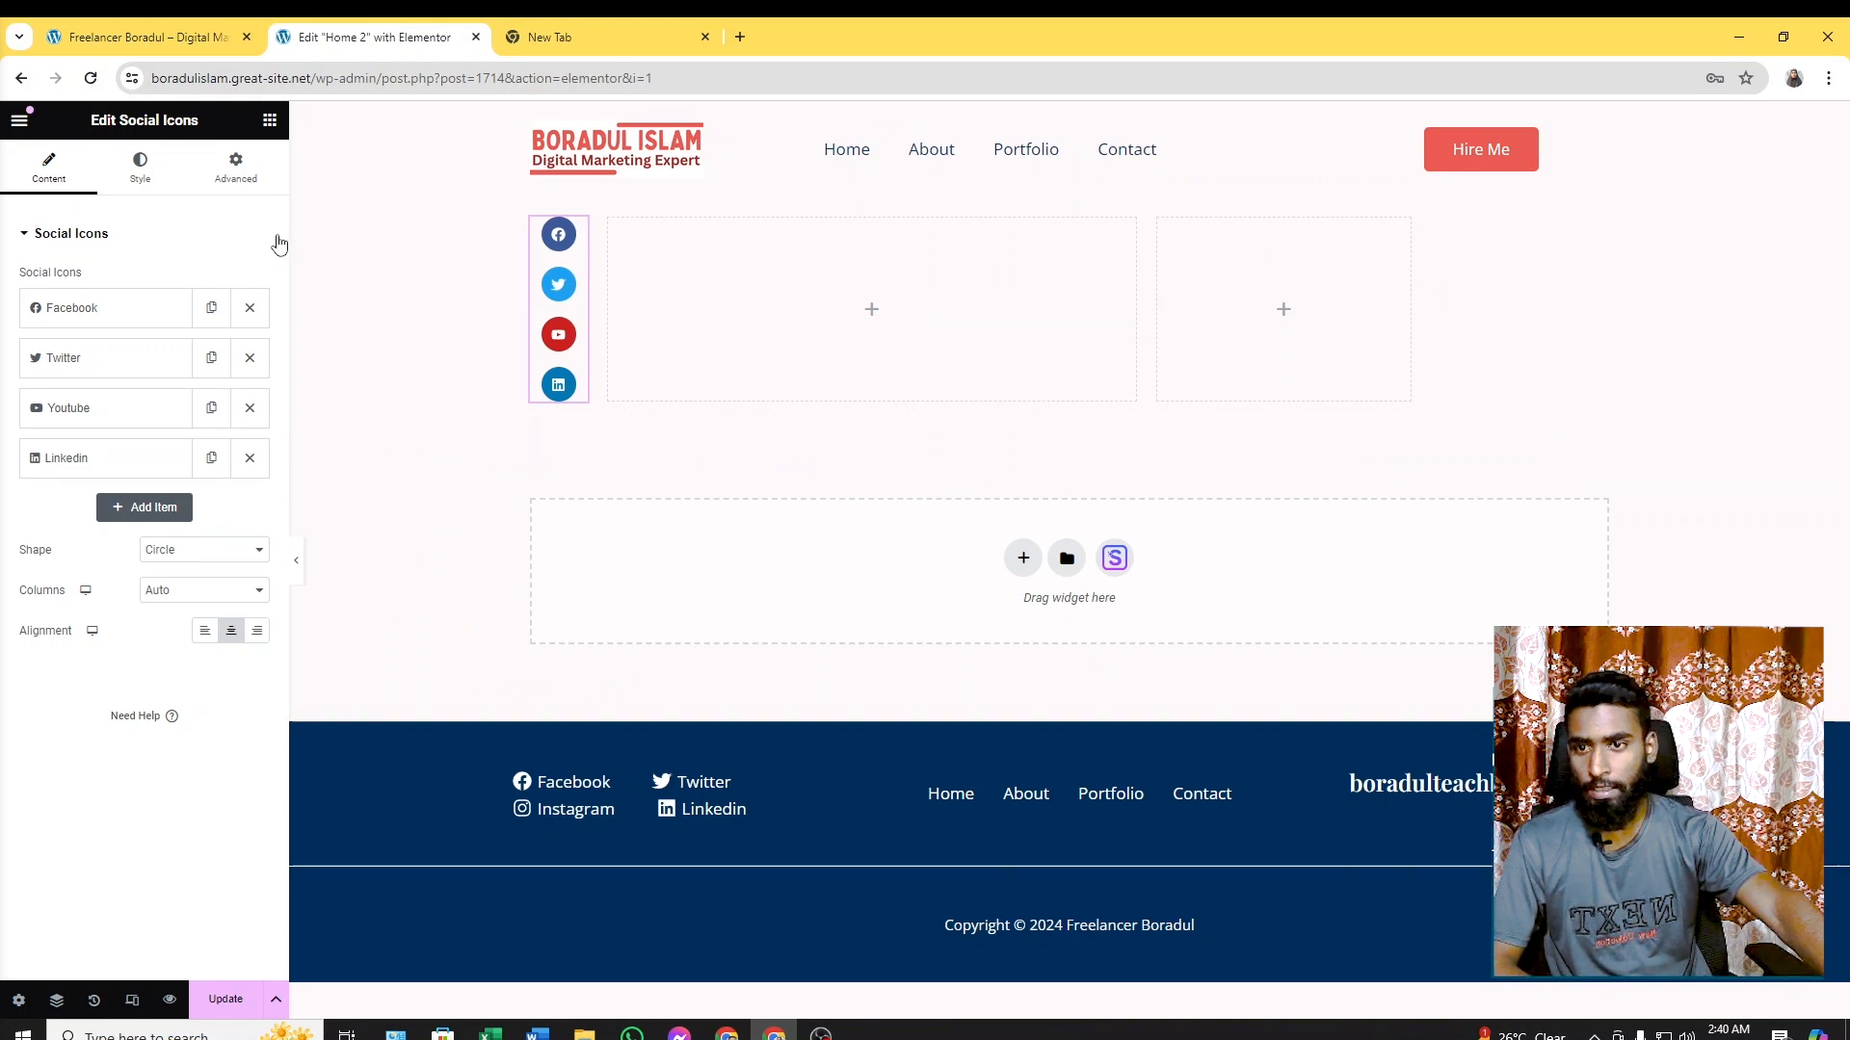
Add a Heading widget to the middle column and replace its title with the copied text "I'm A Digital Marketing Expert"
click(866, 321)
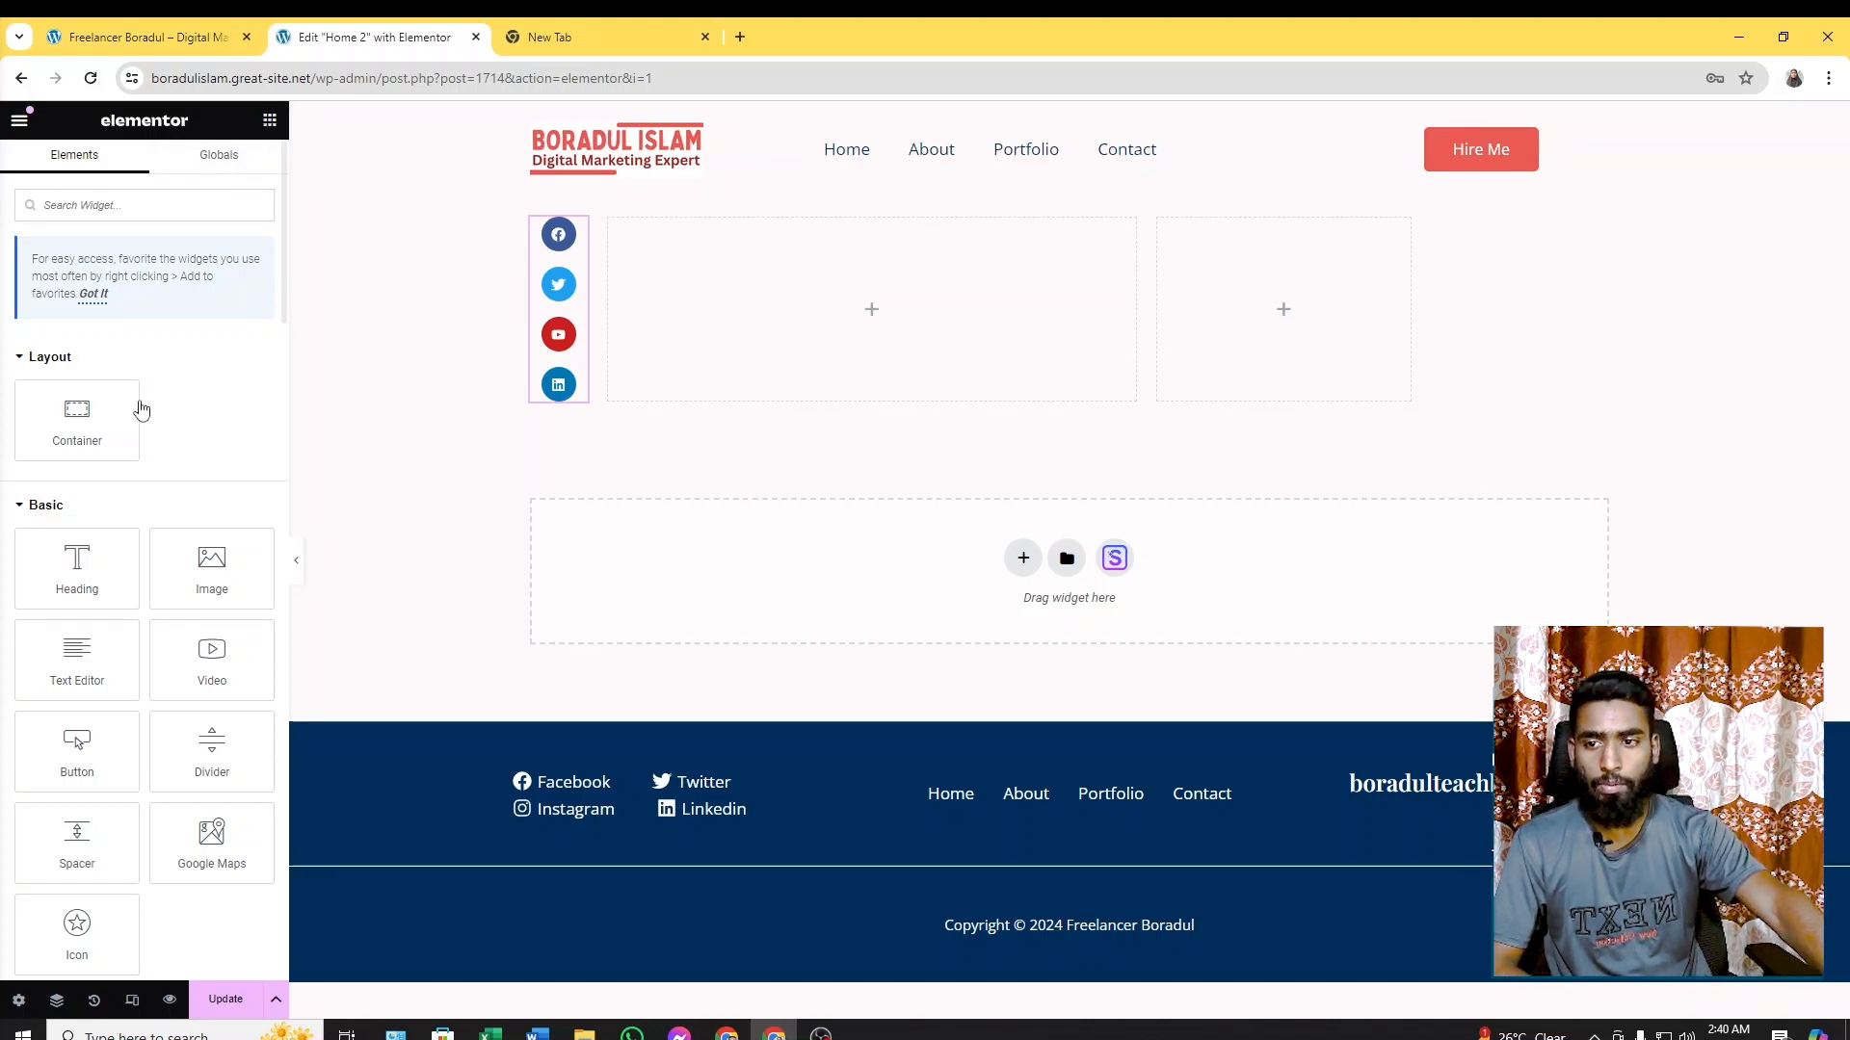
drag(69, 576, 865, 313)
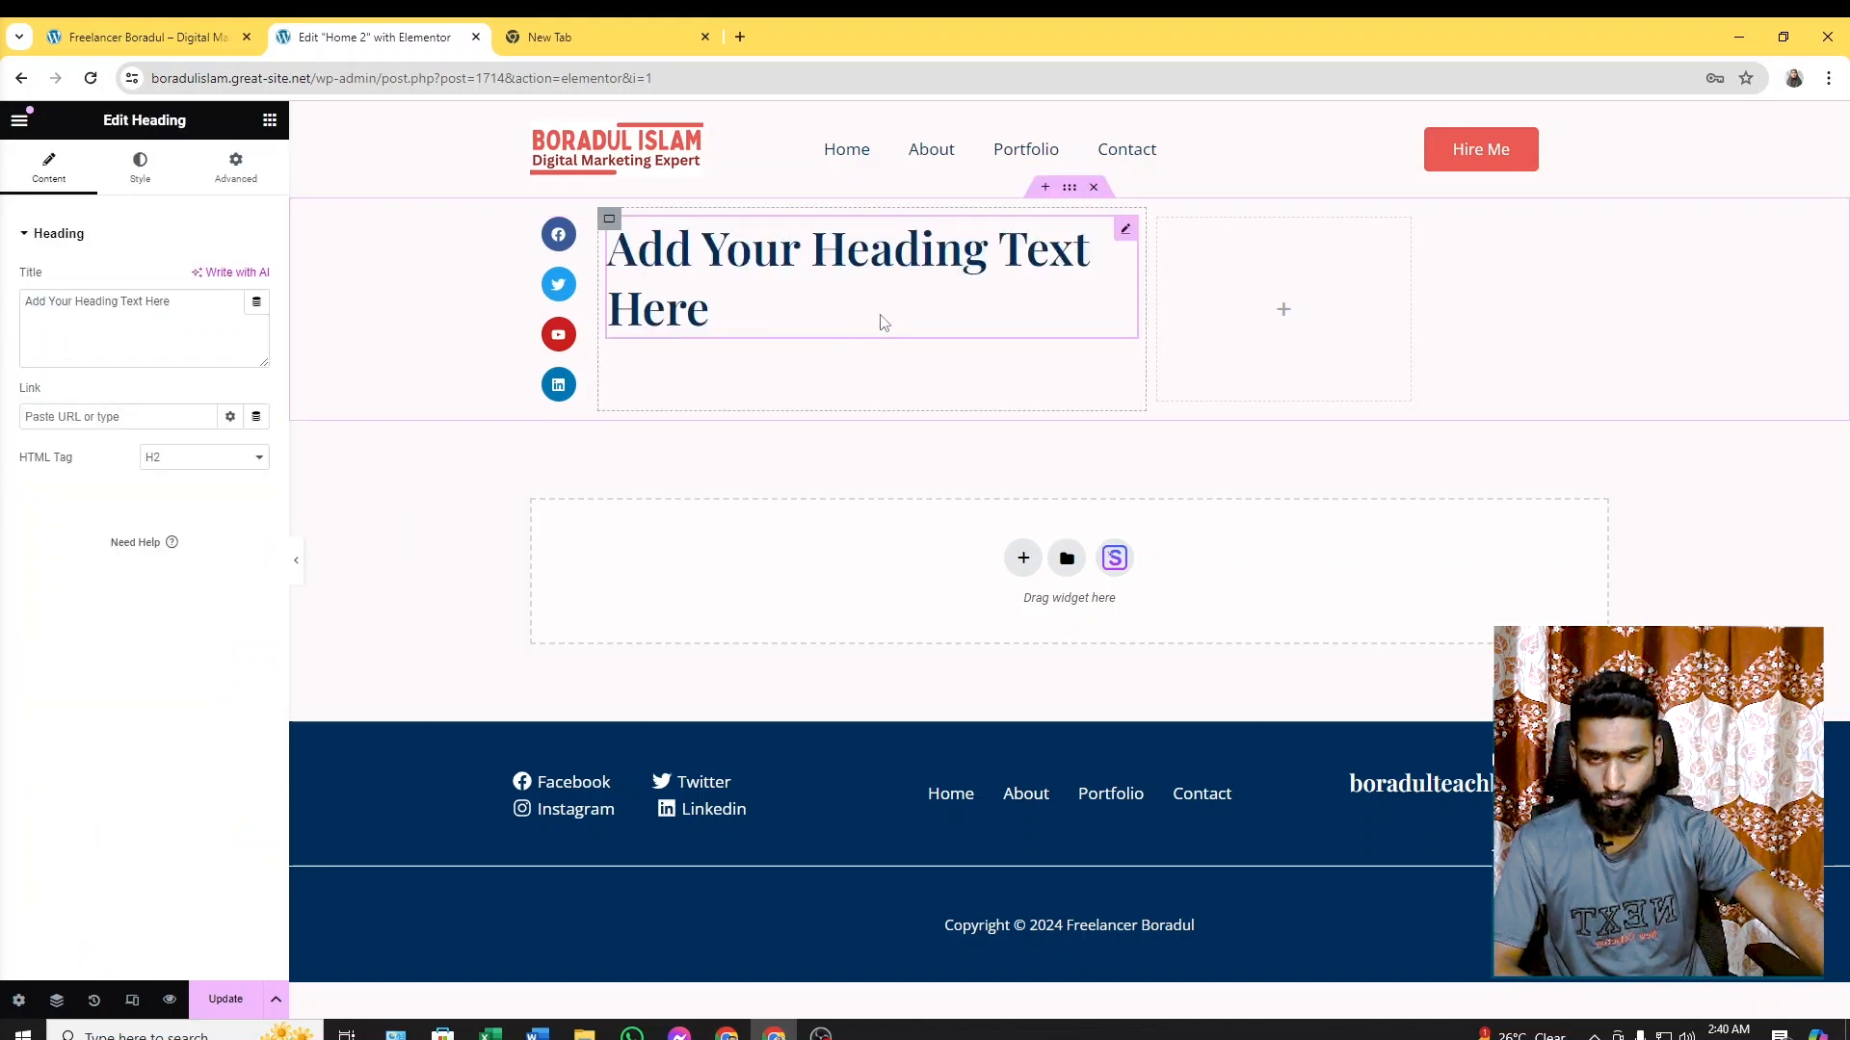
click(160, 35)
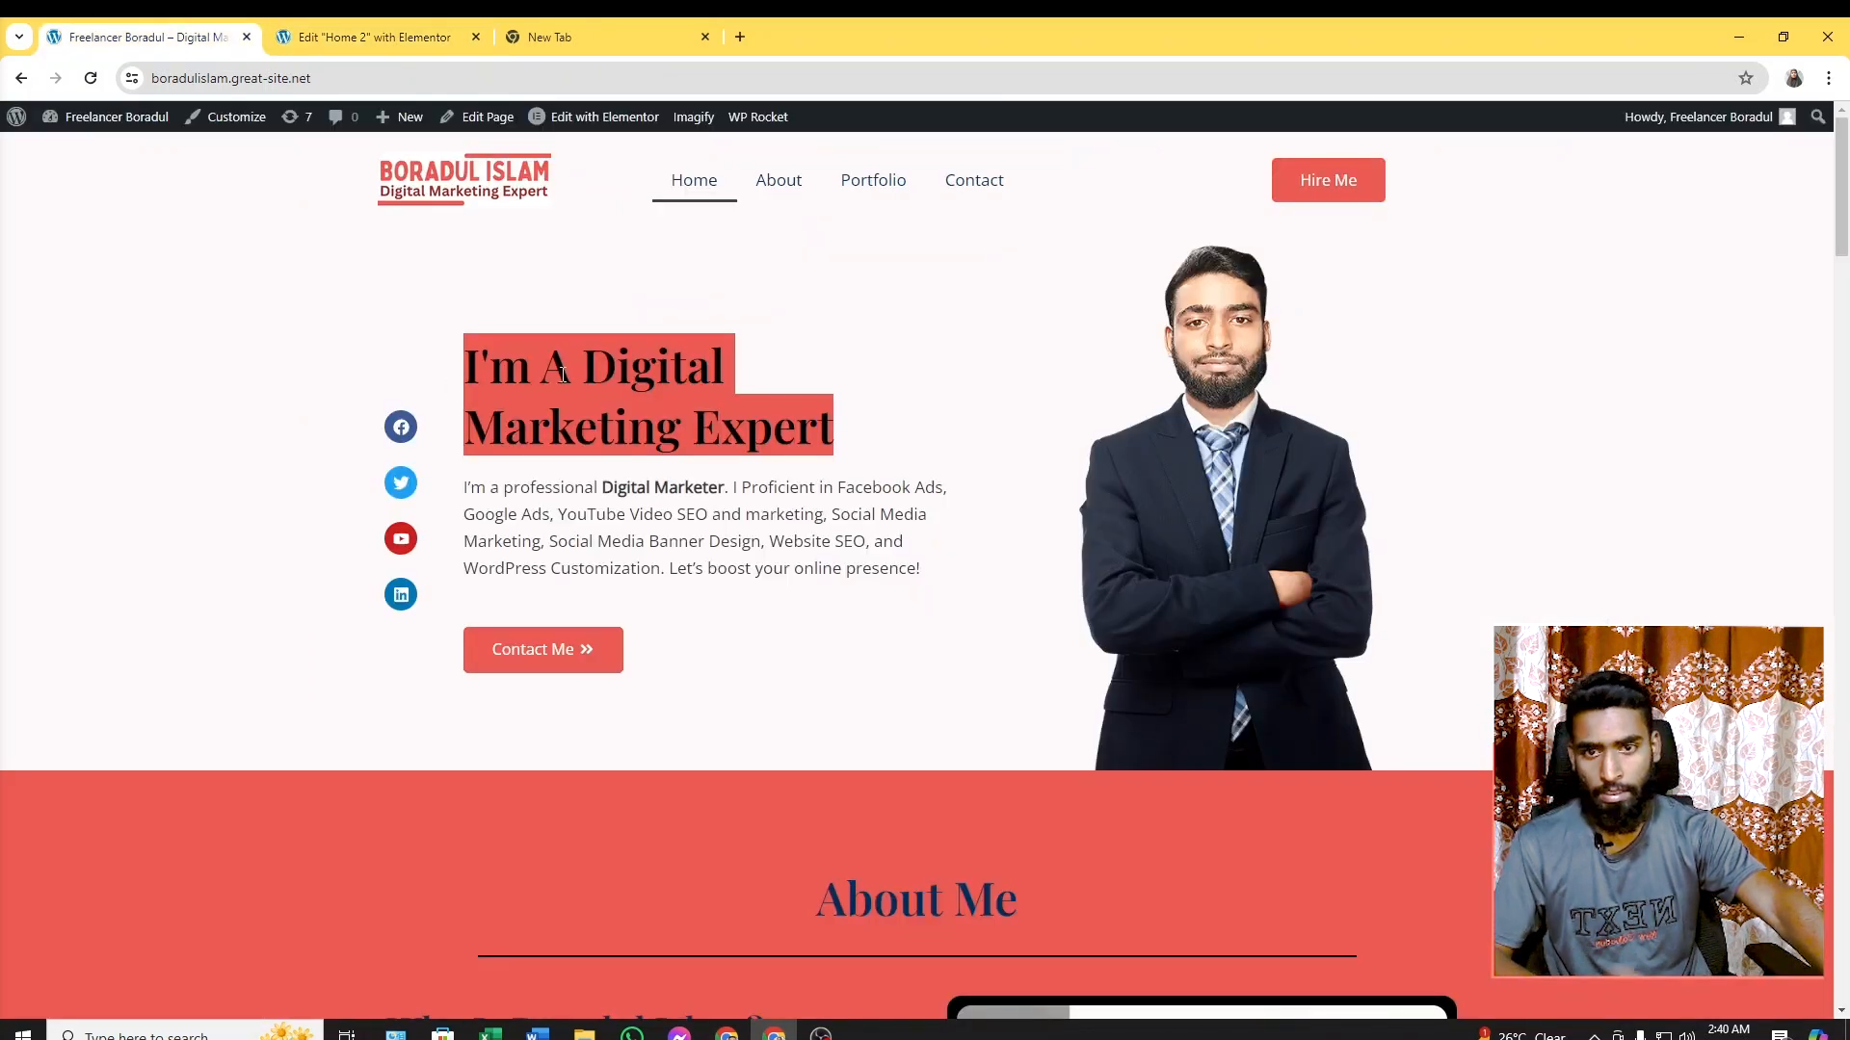
click(366, 37)
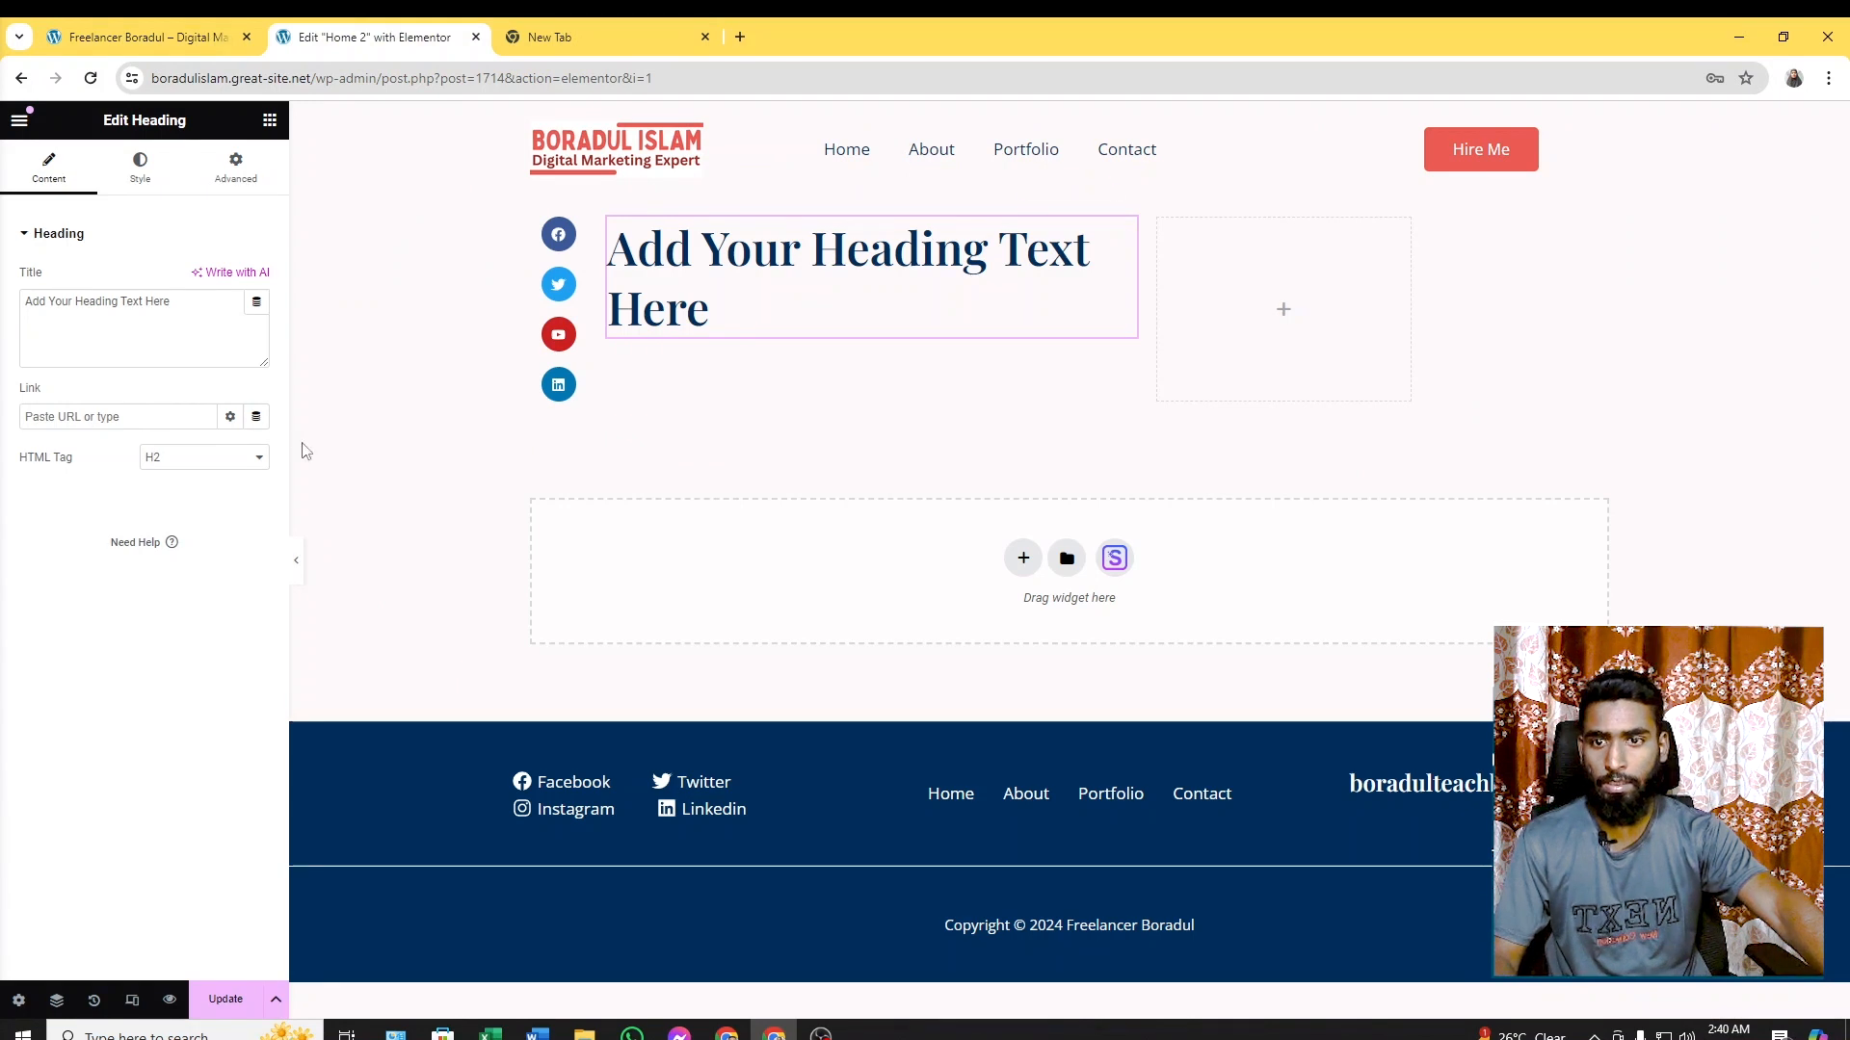
drag(178, 302, 6, 313)
key(ctrl+v)
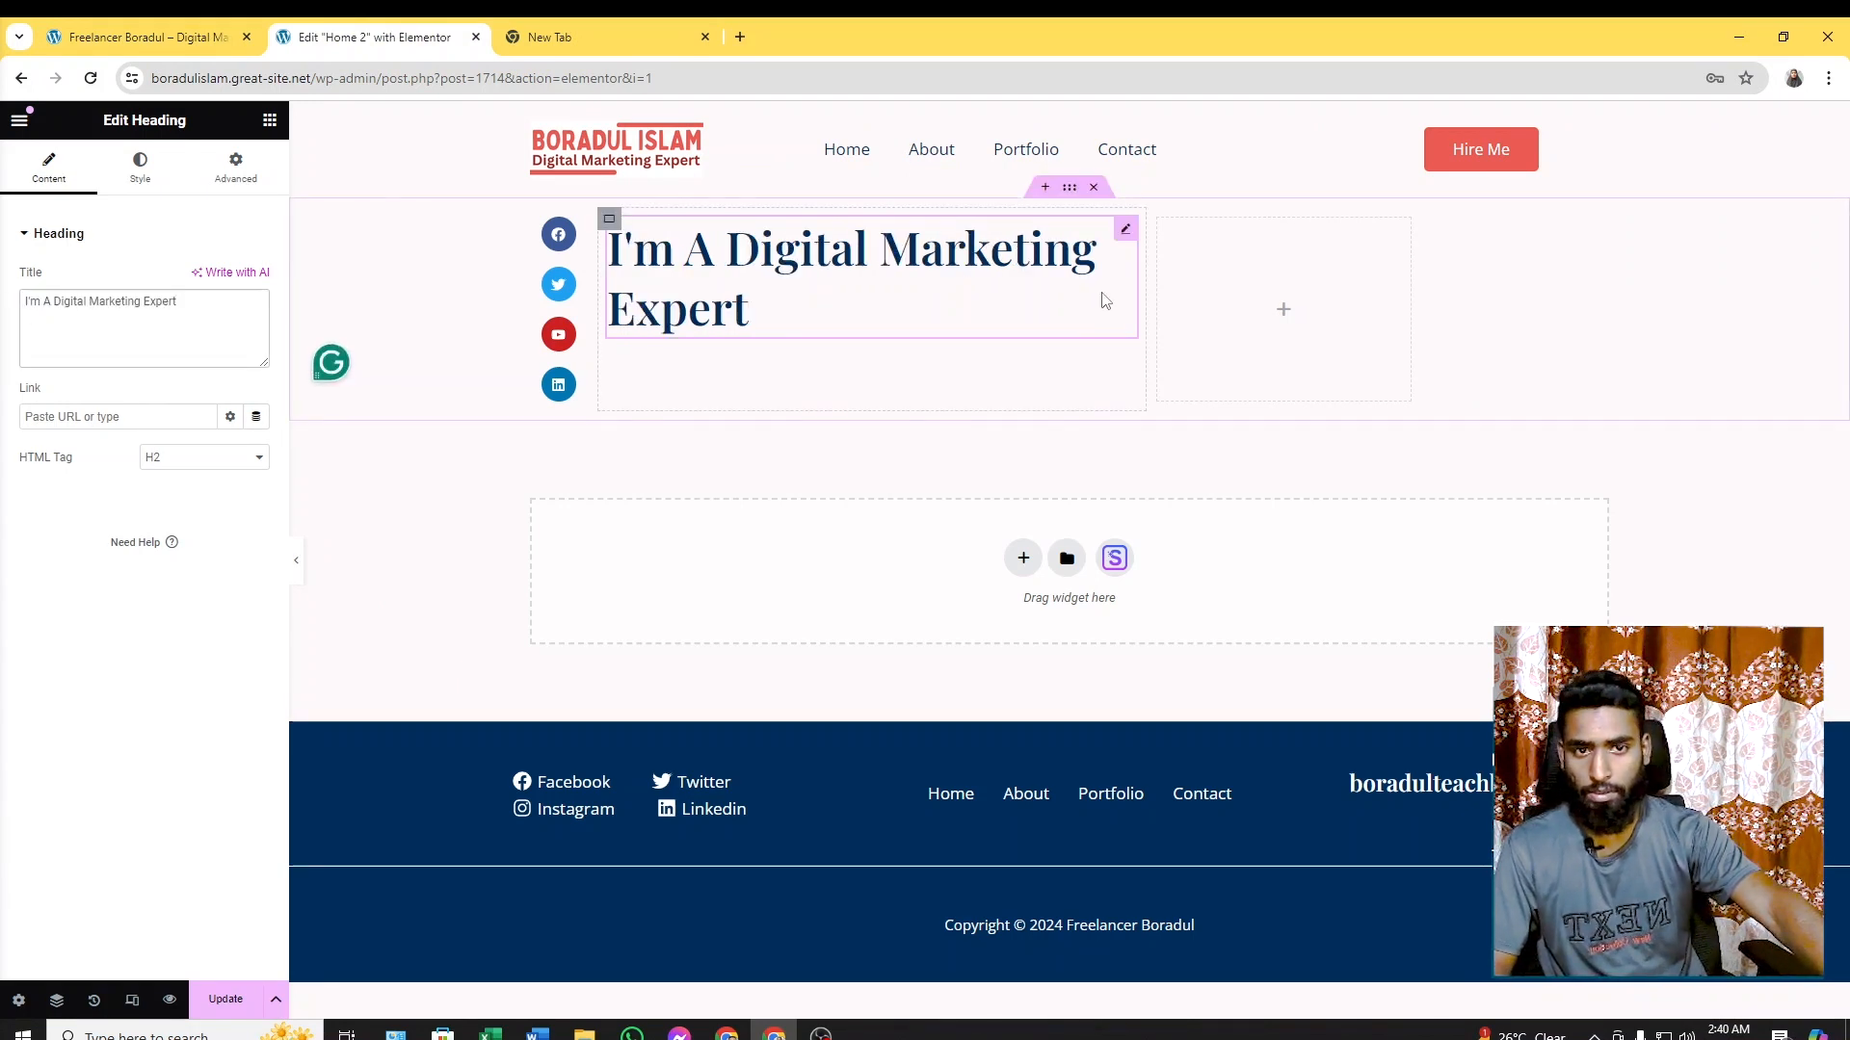
Narrow the heading widget within the middle column and set its HTML tag to H1
drag(1134, 279, 1073, 284)
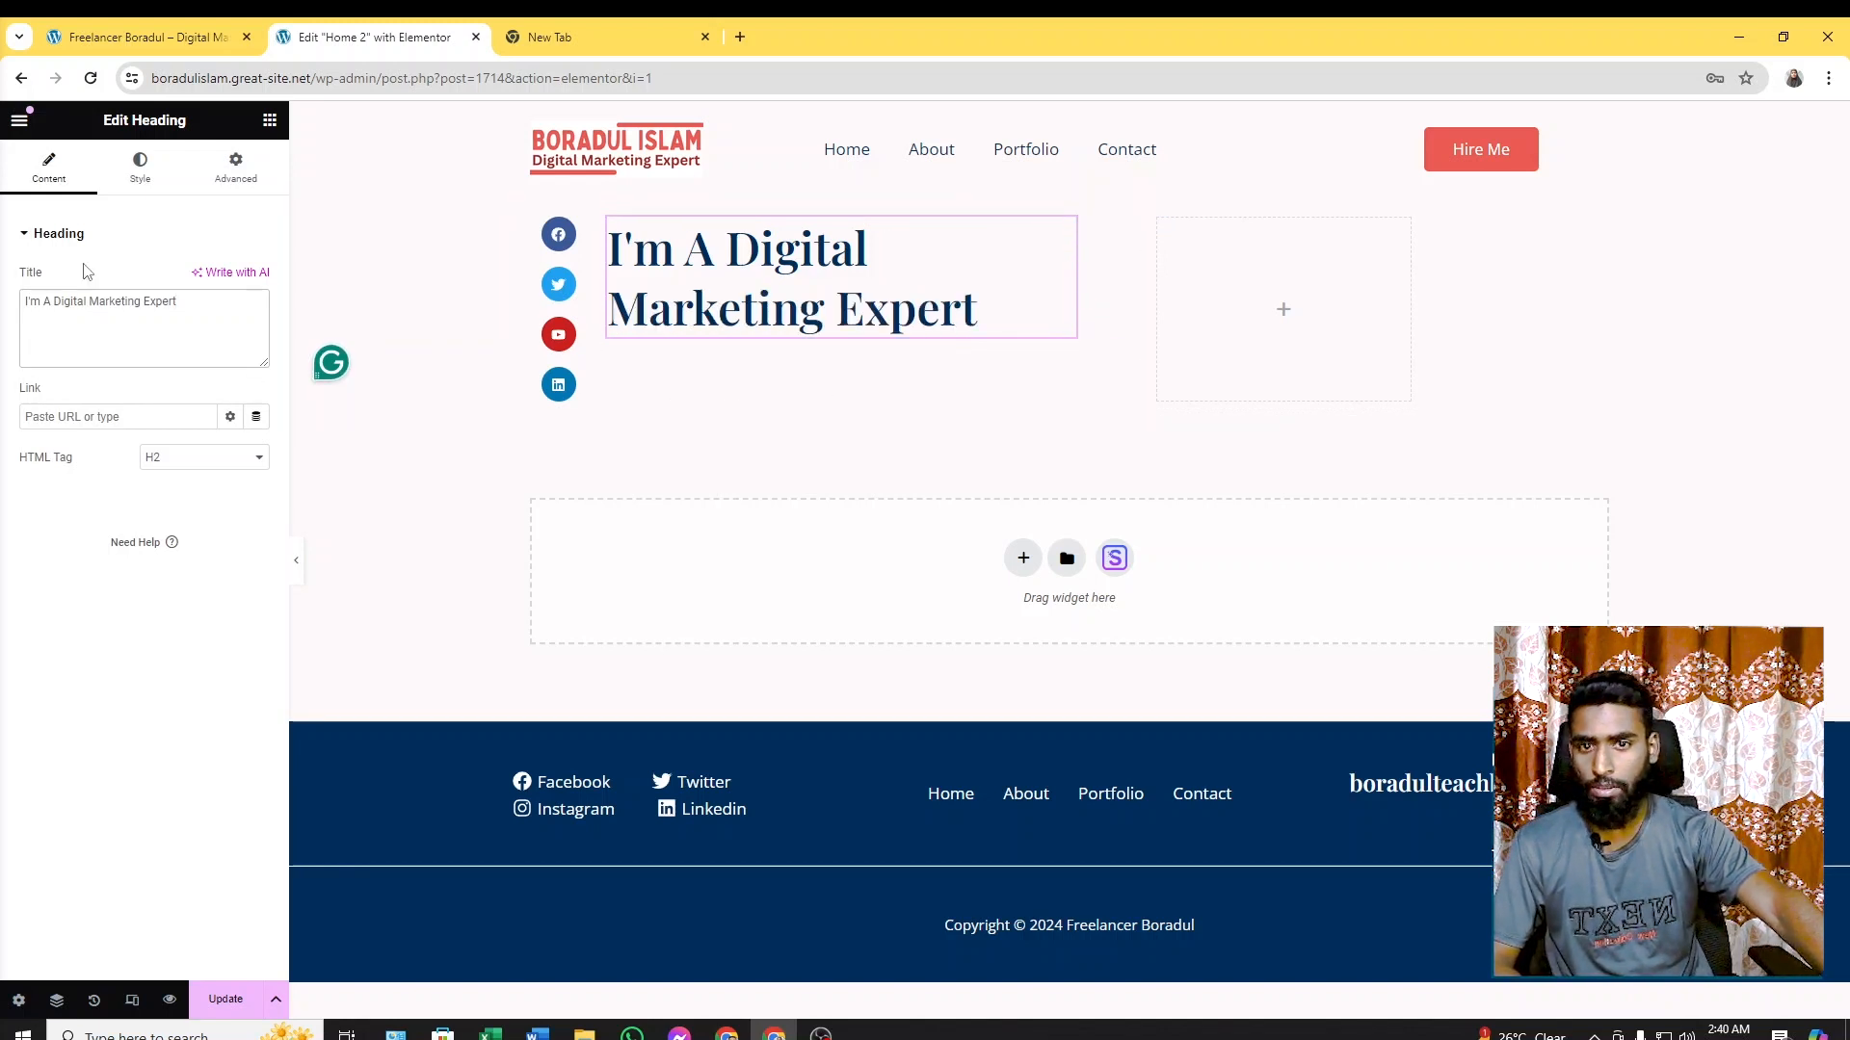
click(139, 172)
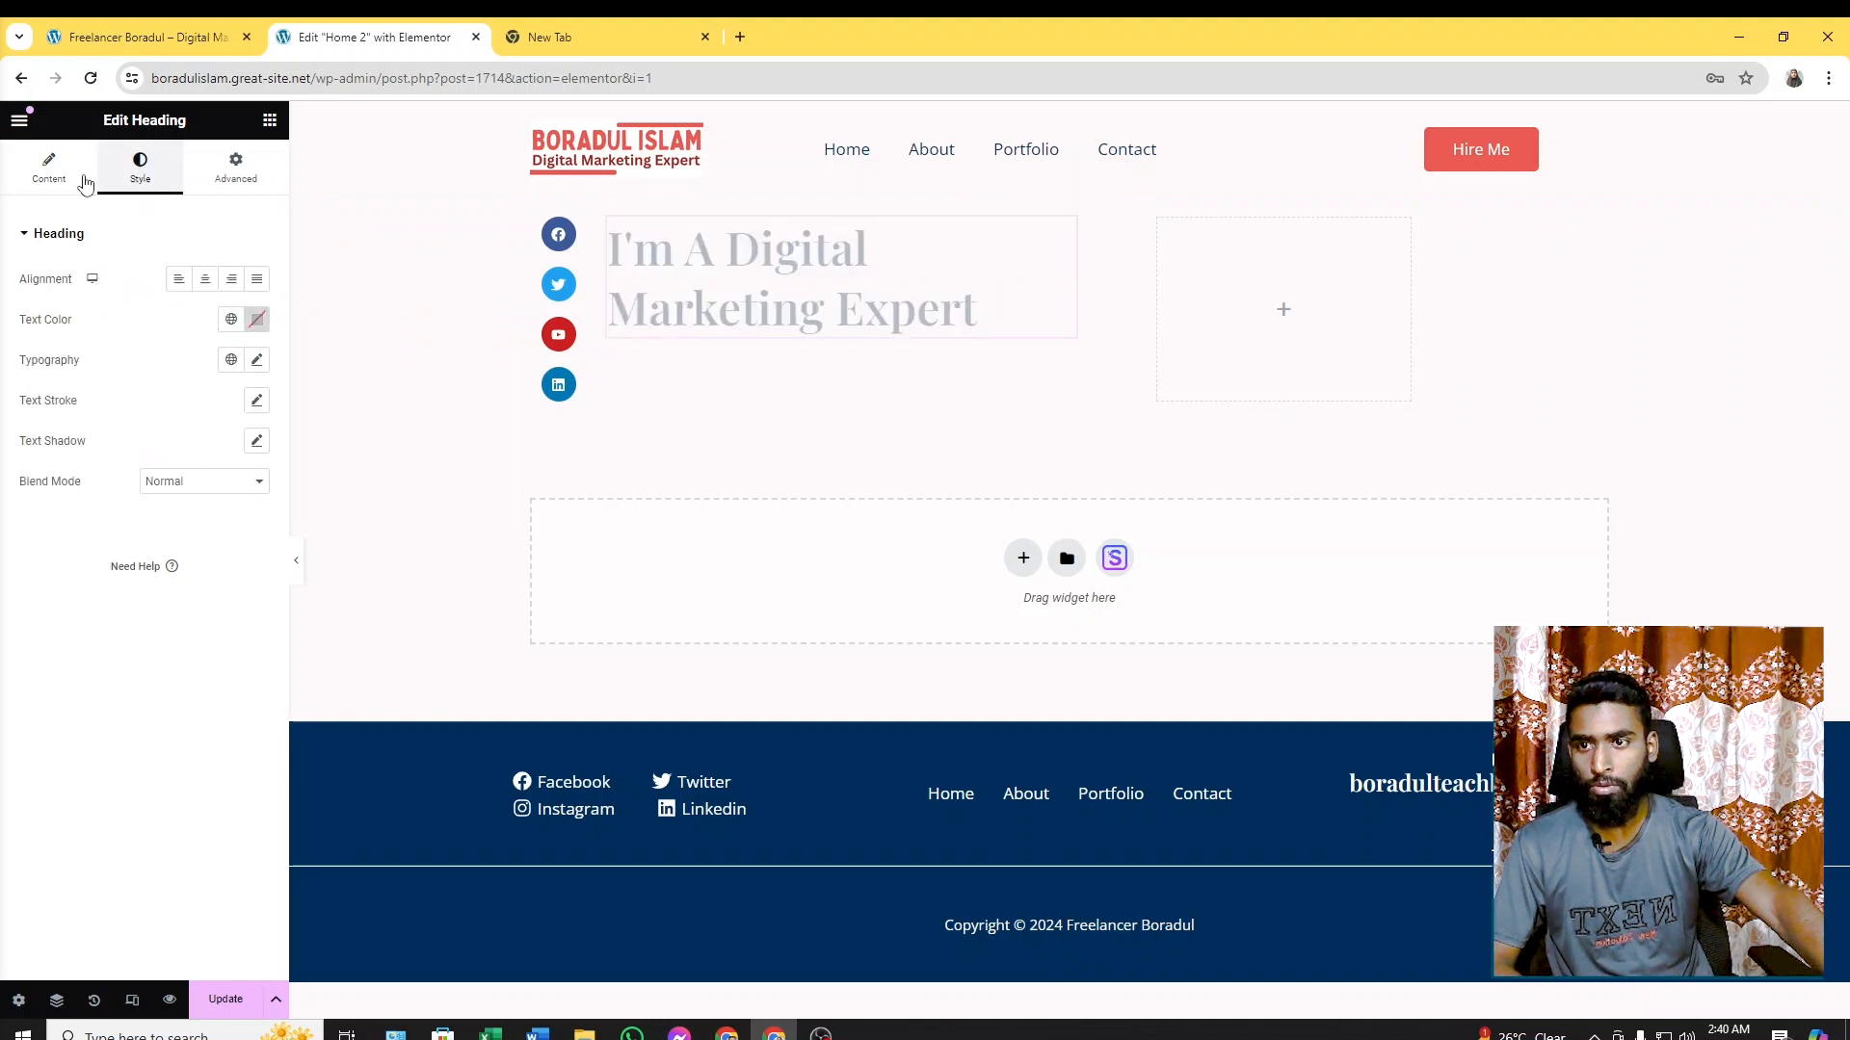
click(50, 171)
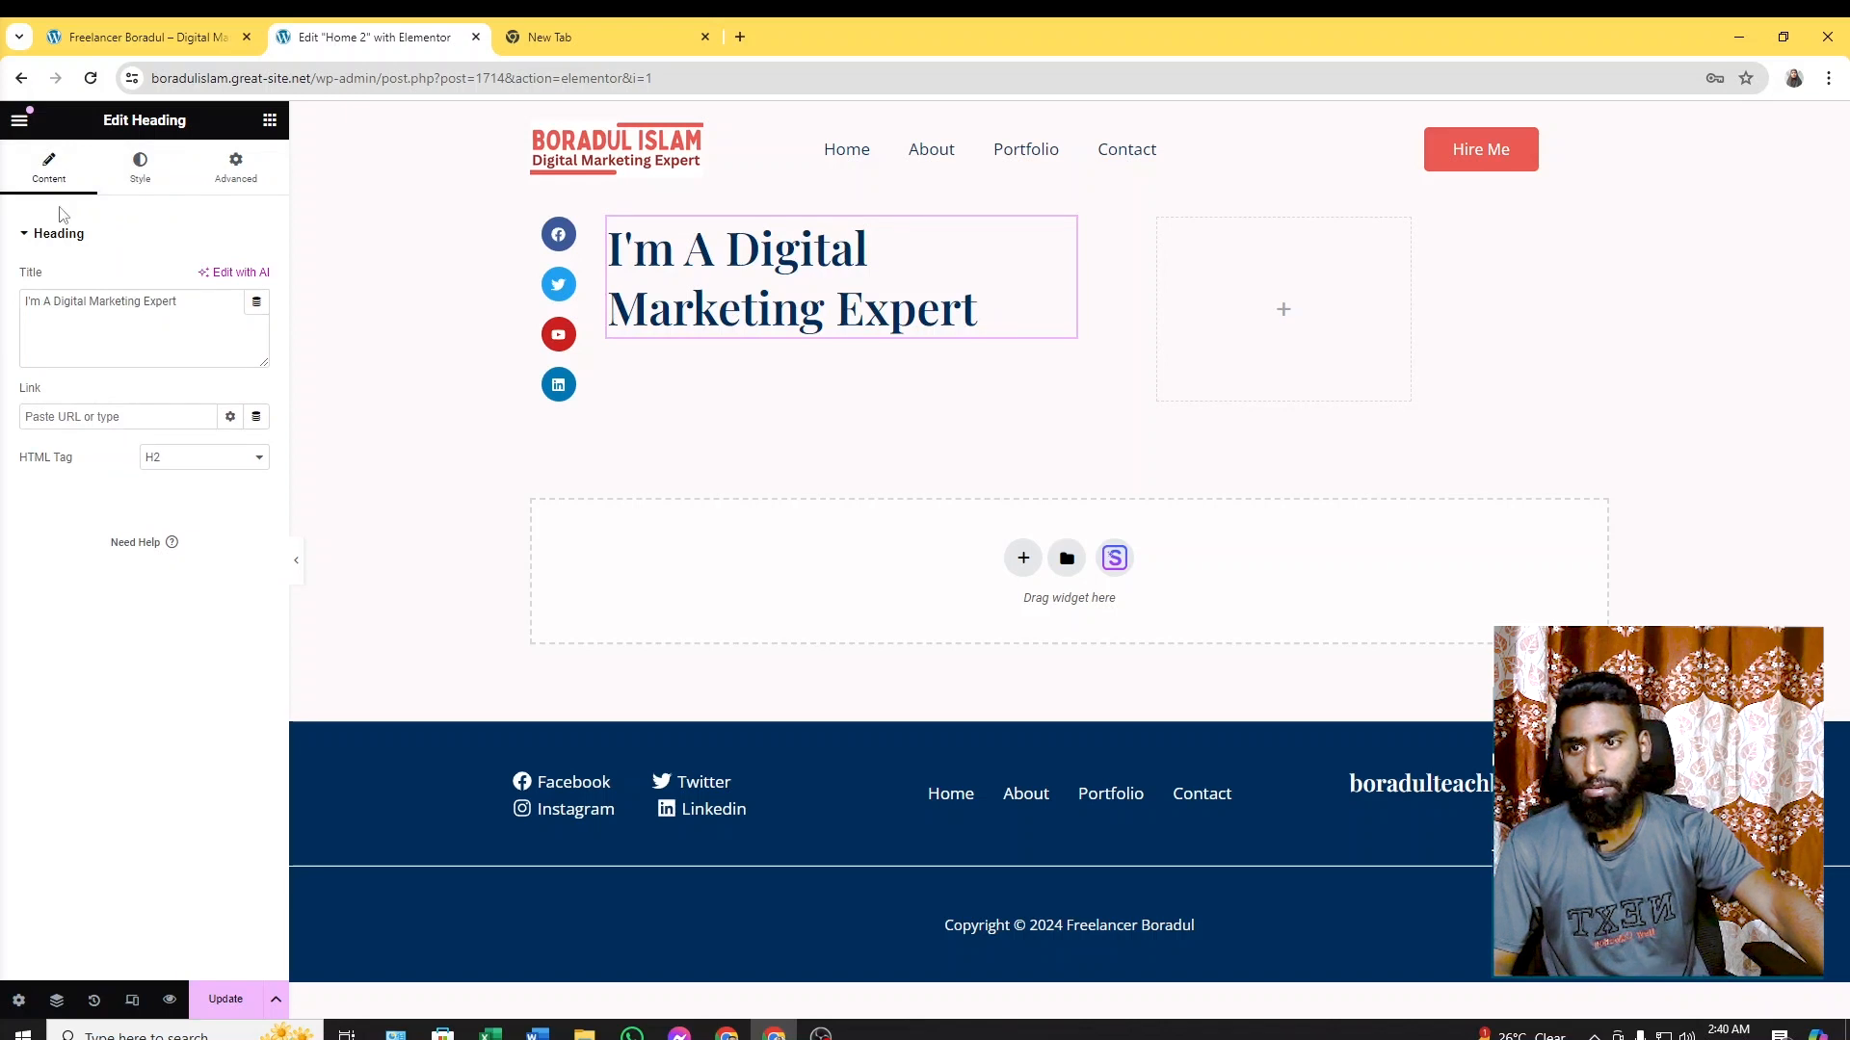
click(253, 460)
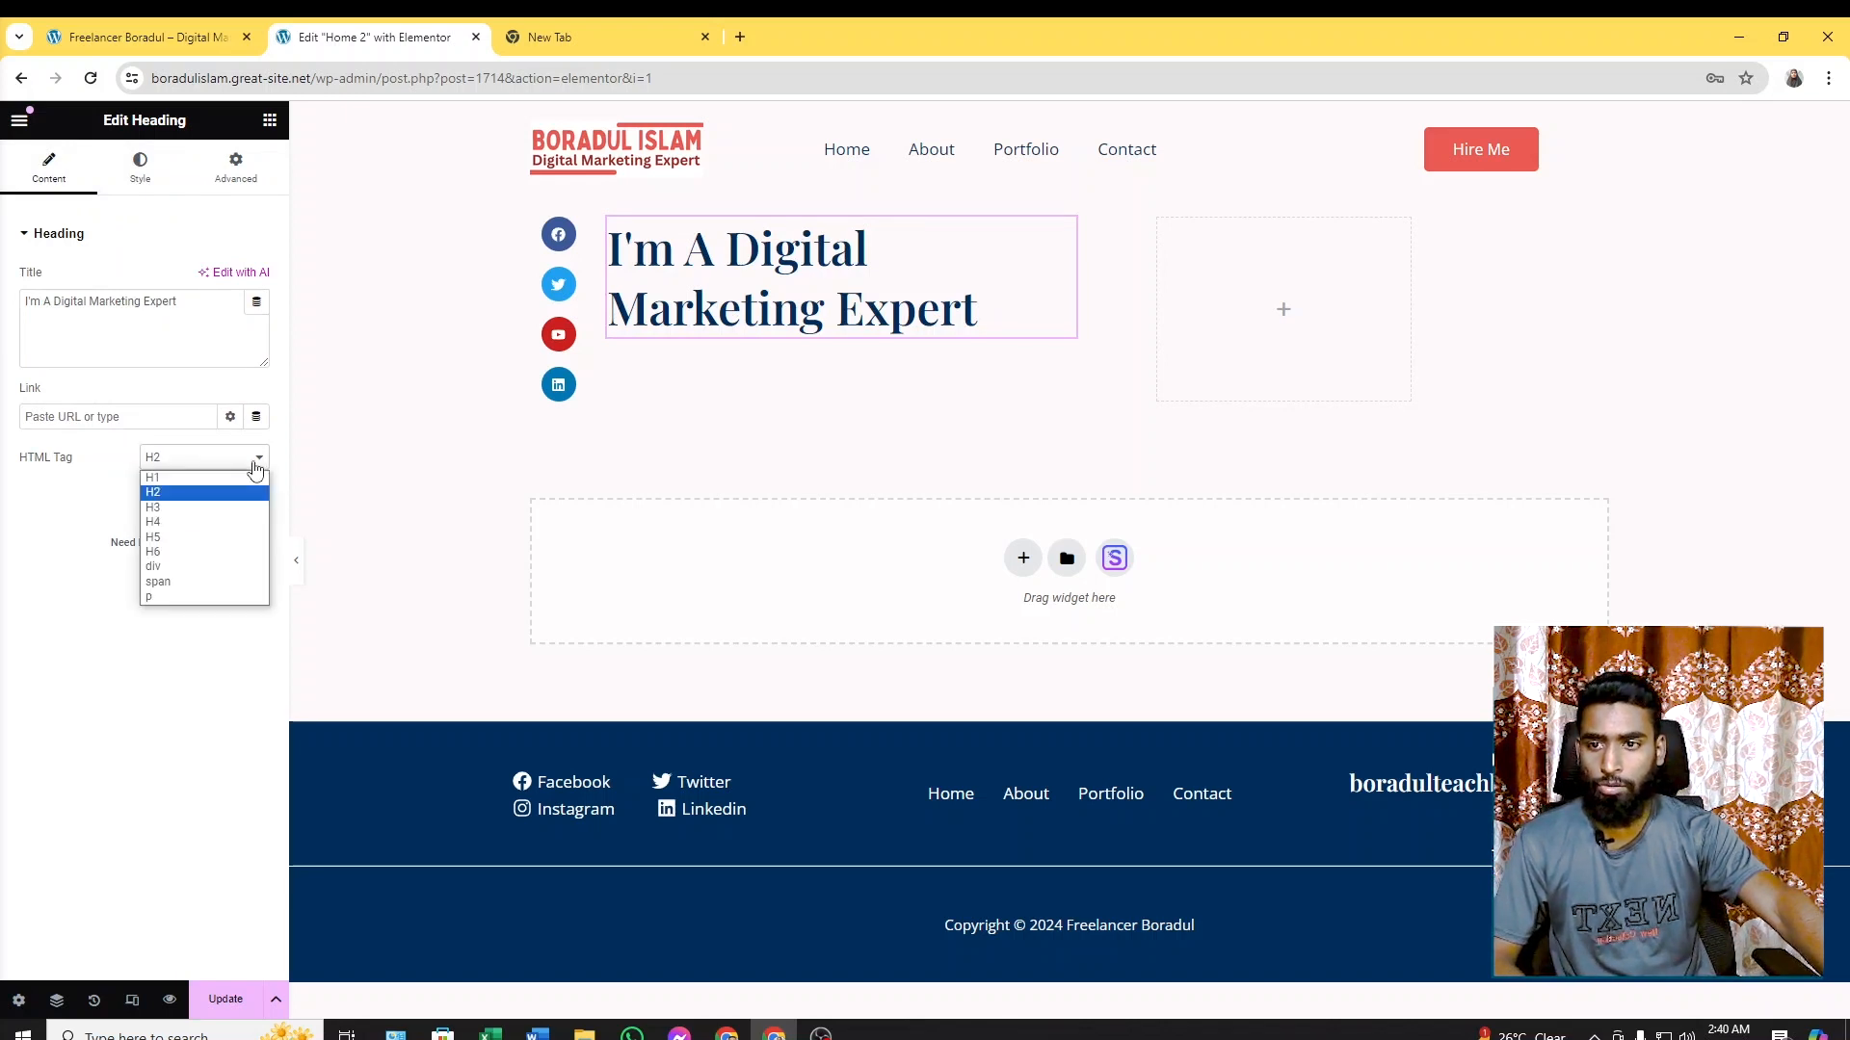
click(204, 479)
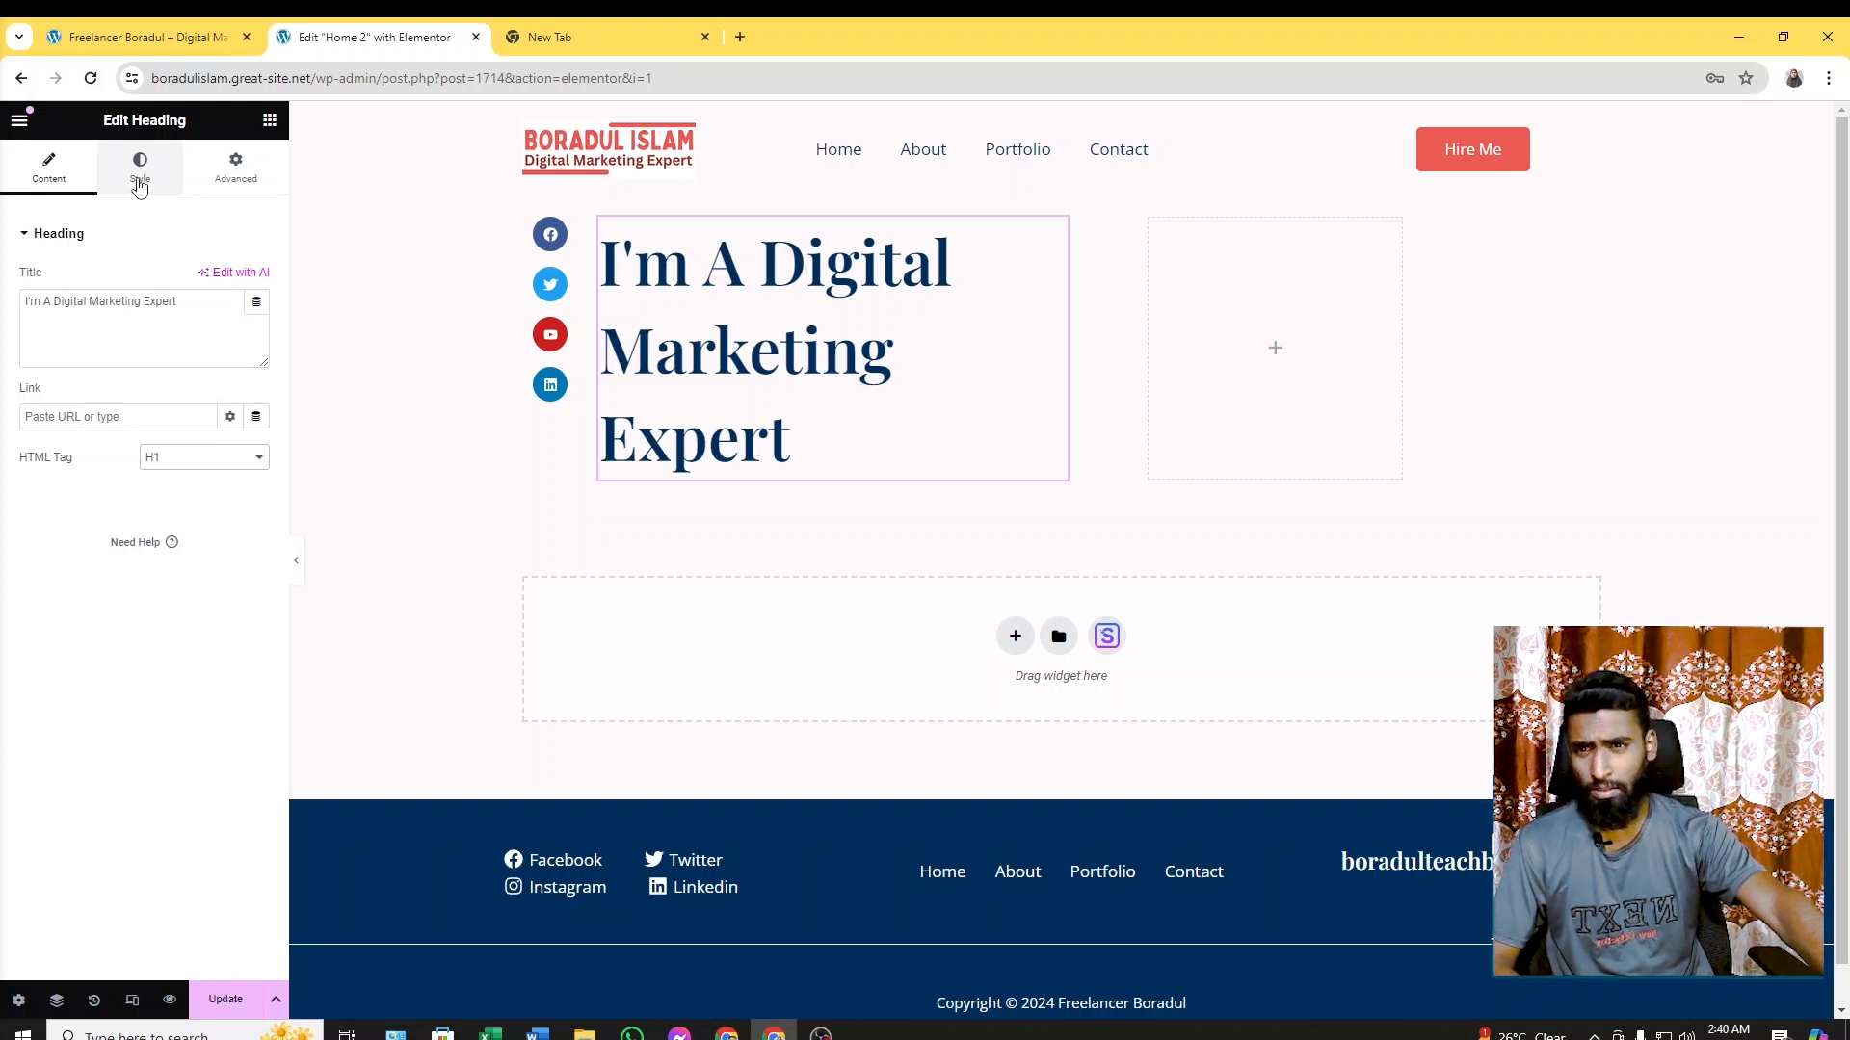
Set the hero heading's typography size to 47 px
click(139, 185)
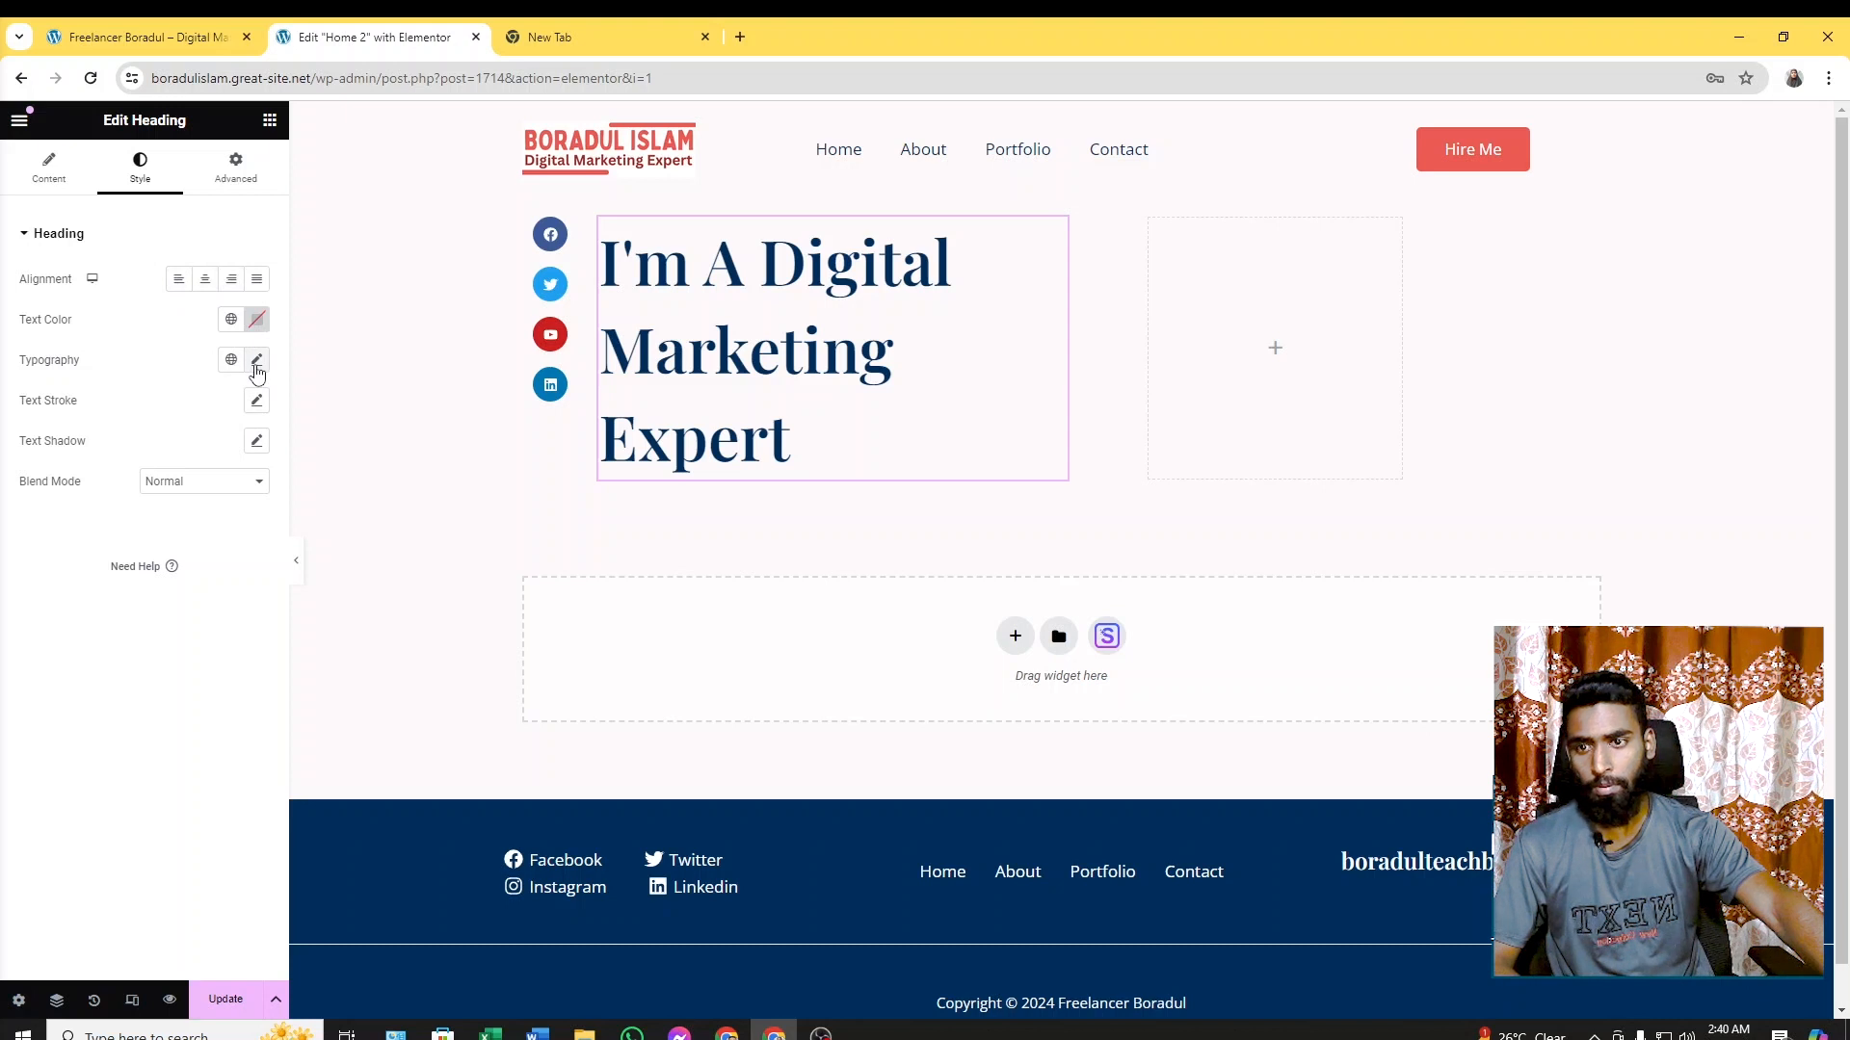
click(257, 361)
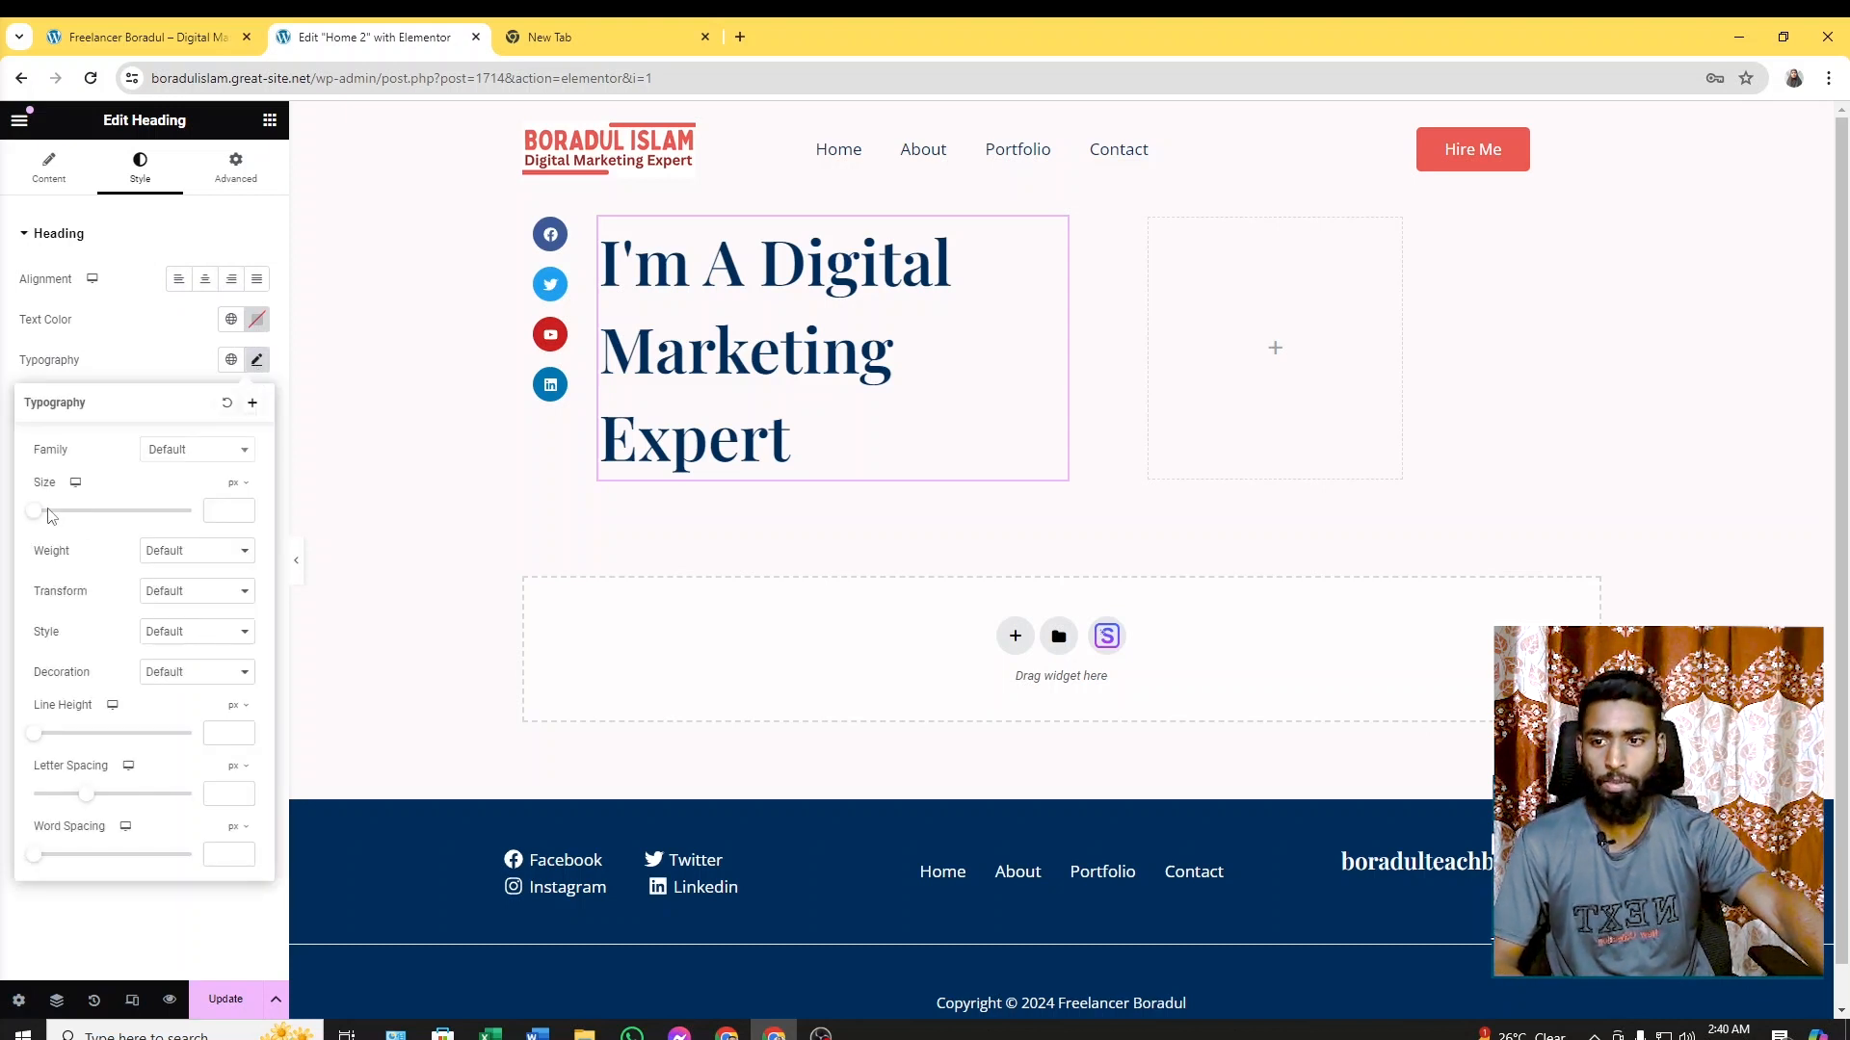
drag(37, 519, 74, 523)
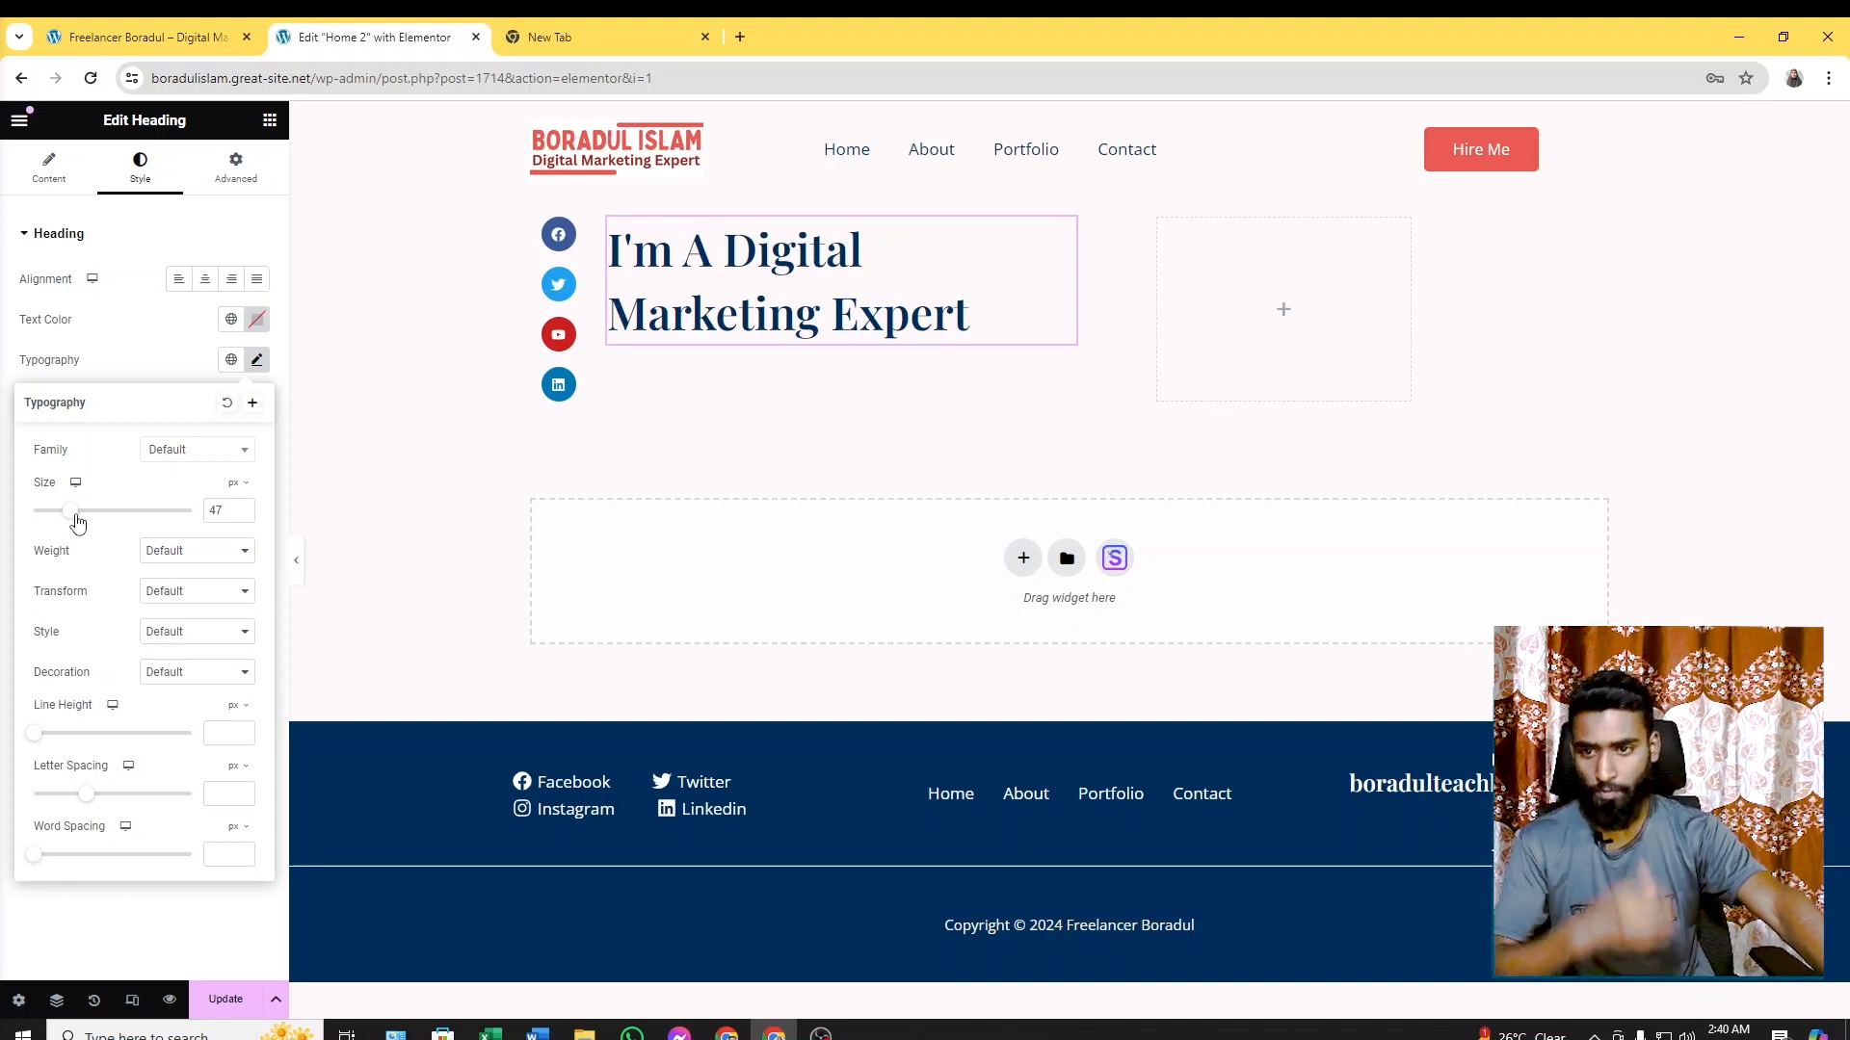
Try the heading's Medium and Thin font weights, then settle on 800 (Extra Bold)
click(232, 554)
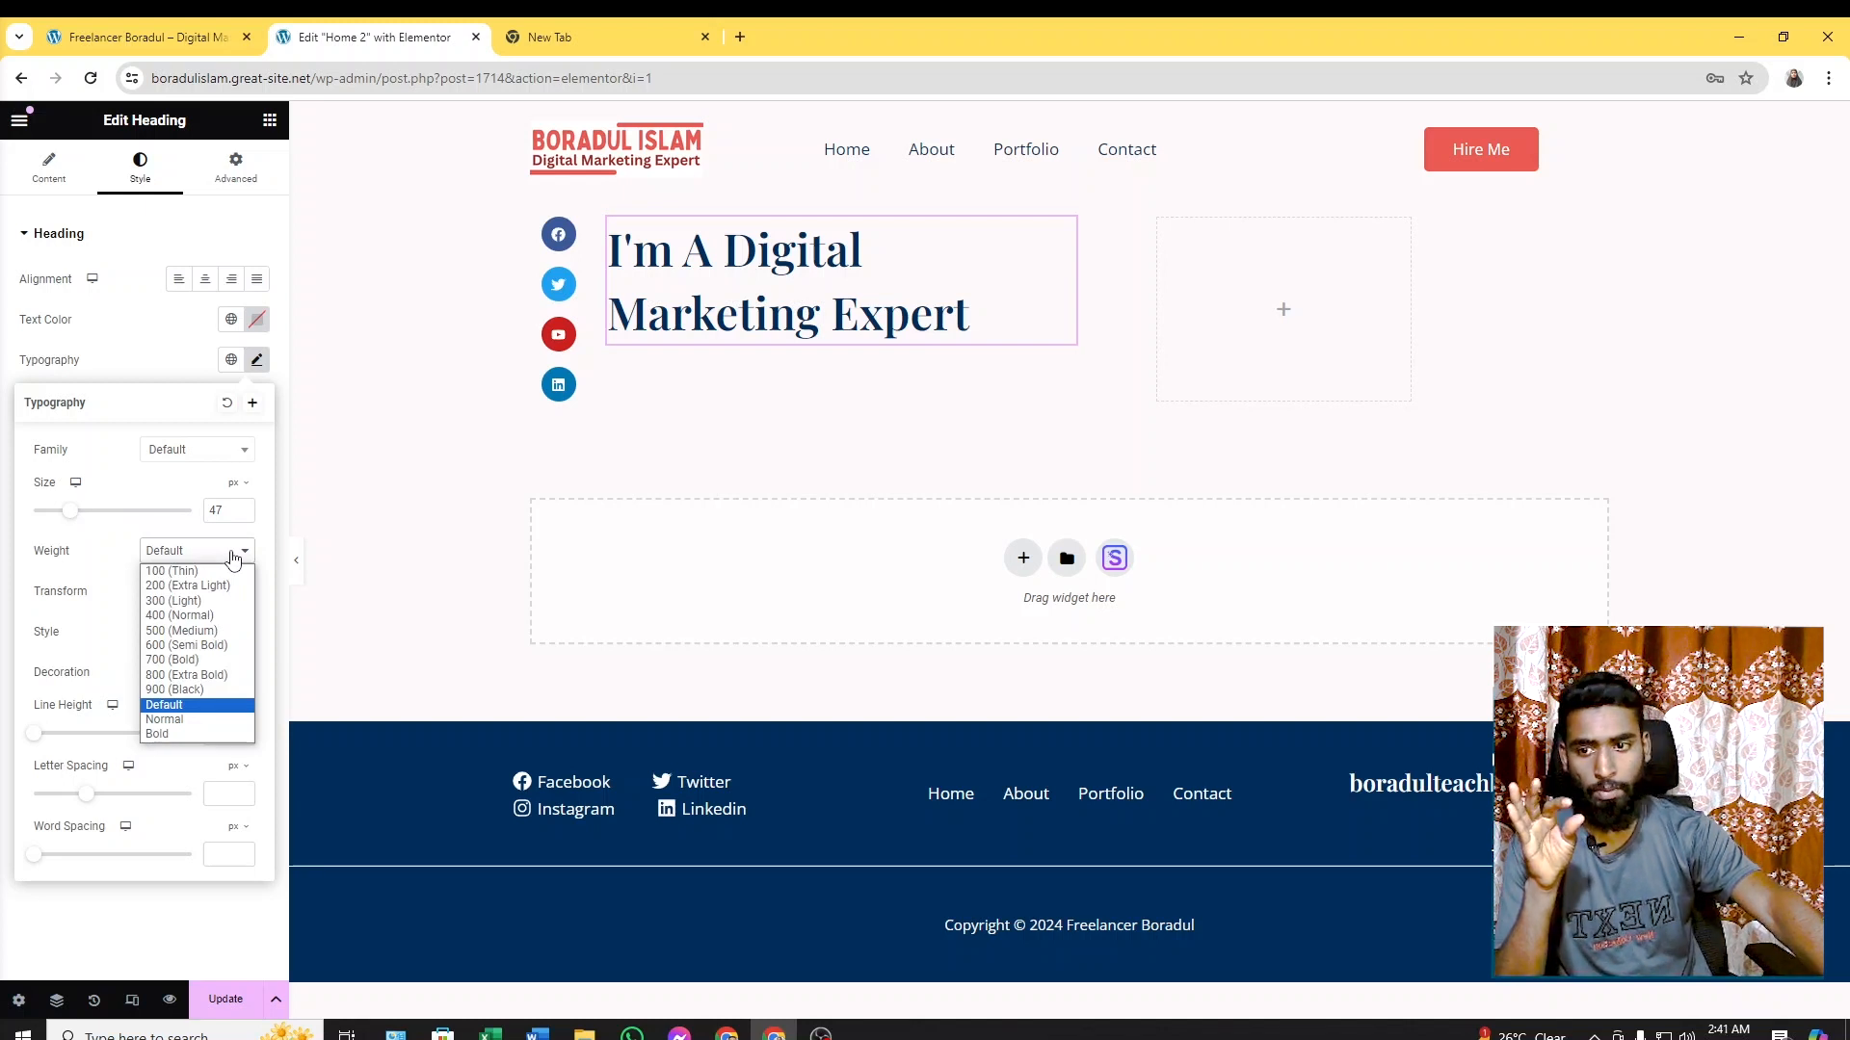
key(Escape)
click(179, 676)
click(207, 551)
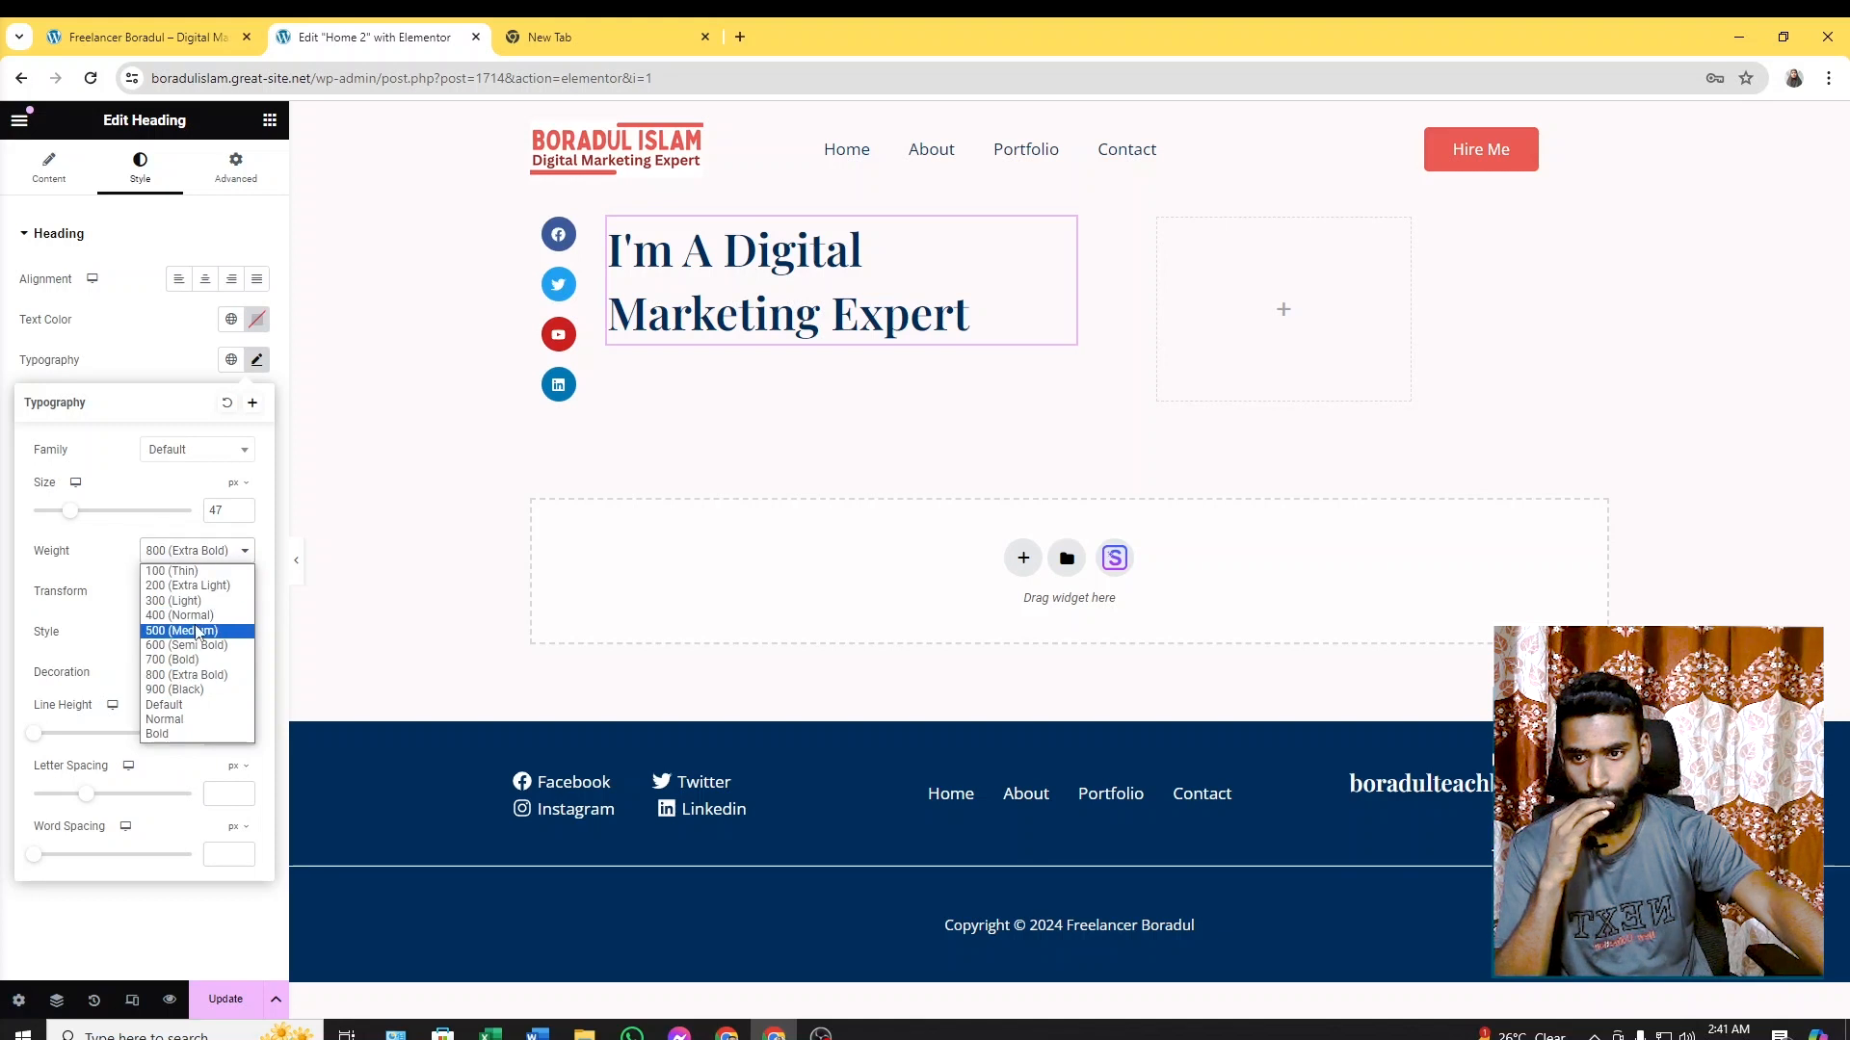
click(196, 632)
click(214, 552)
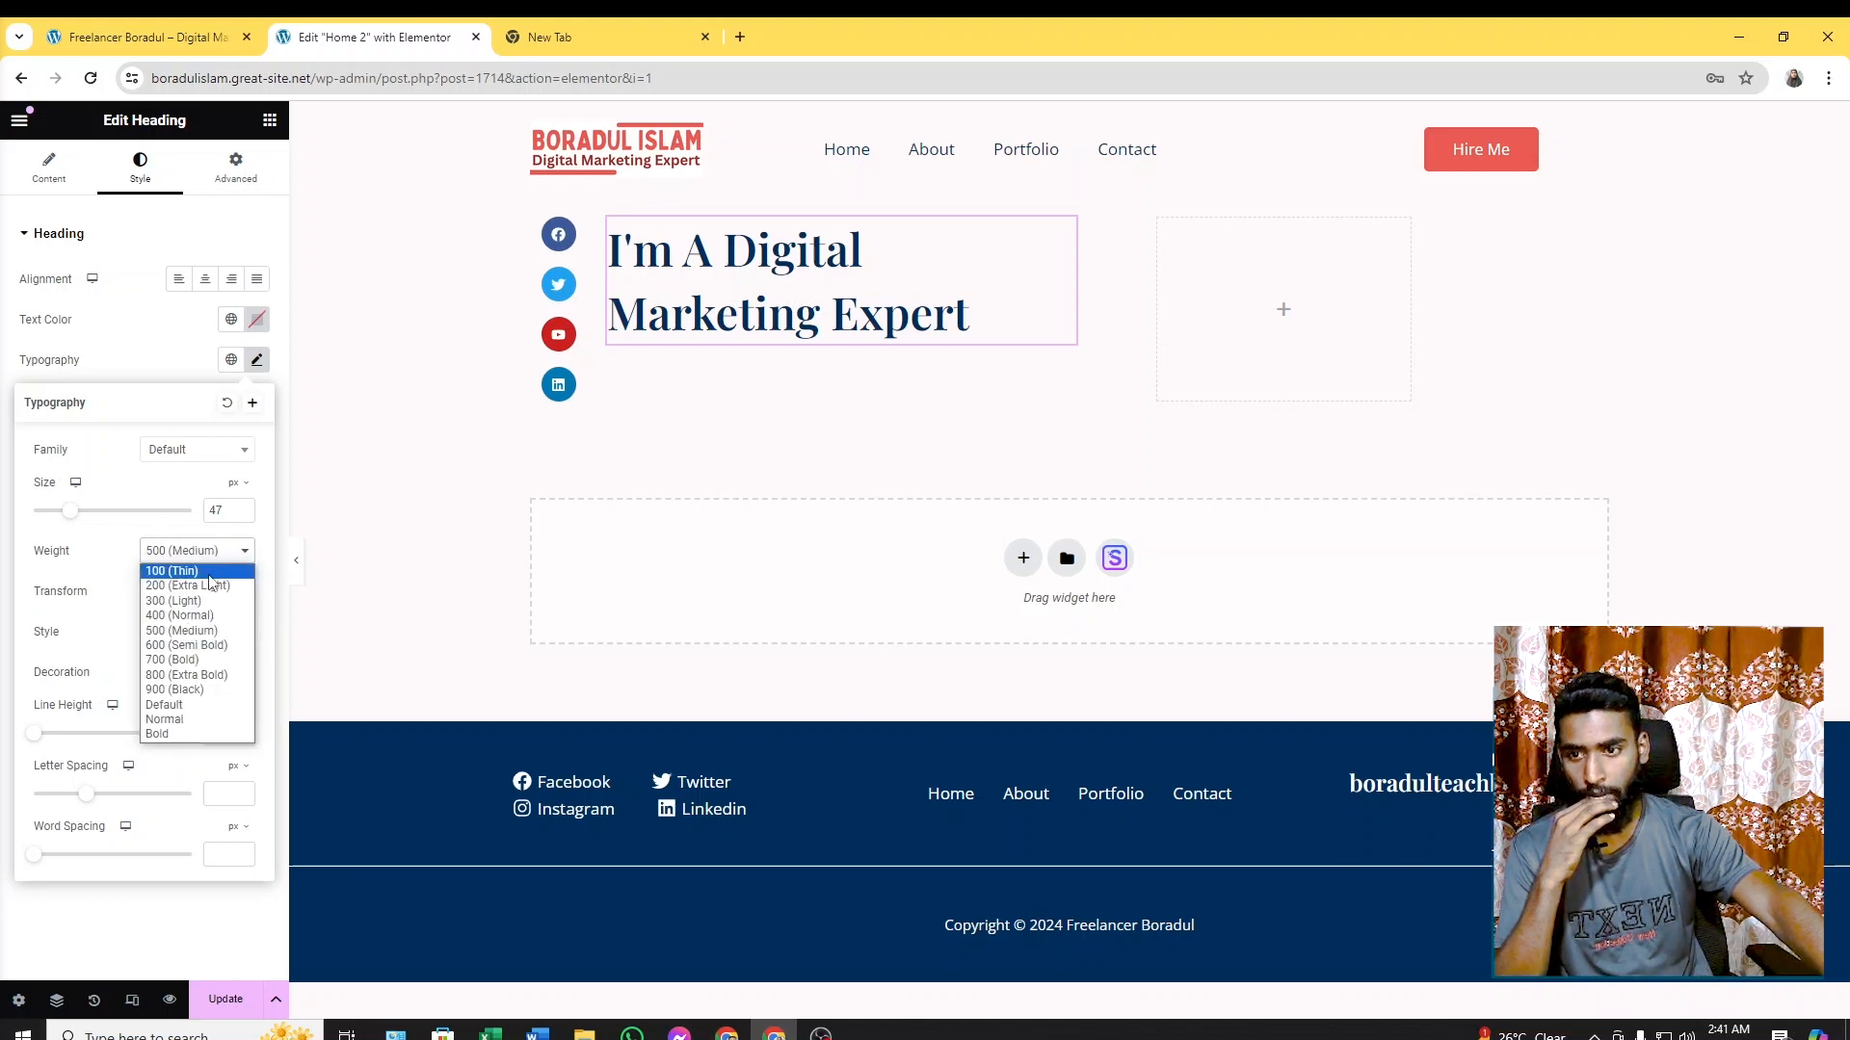
click(206, 572)
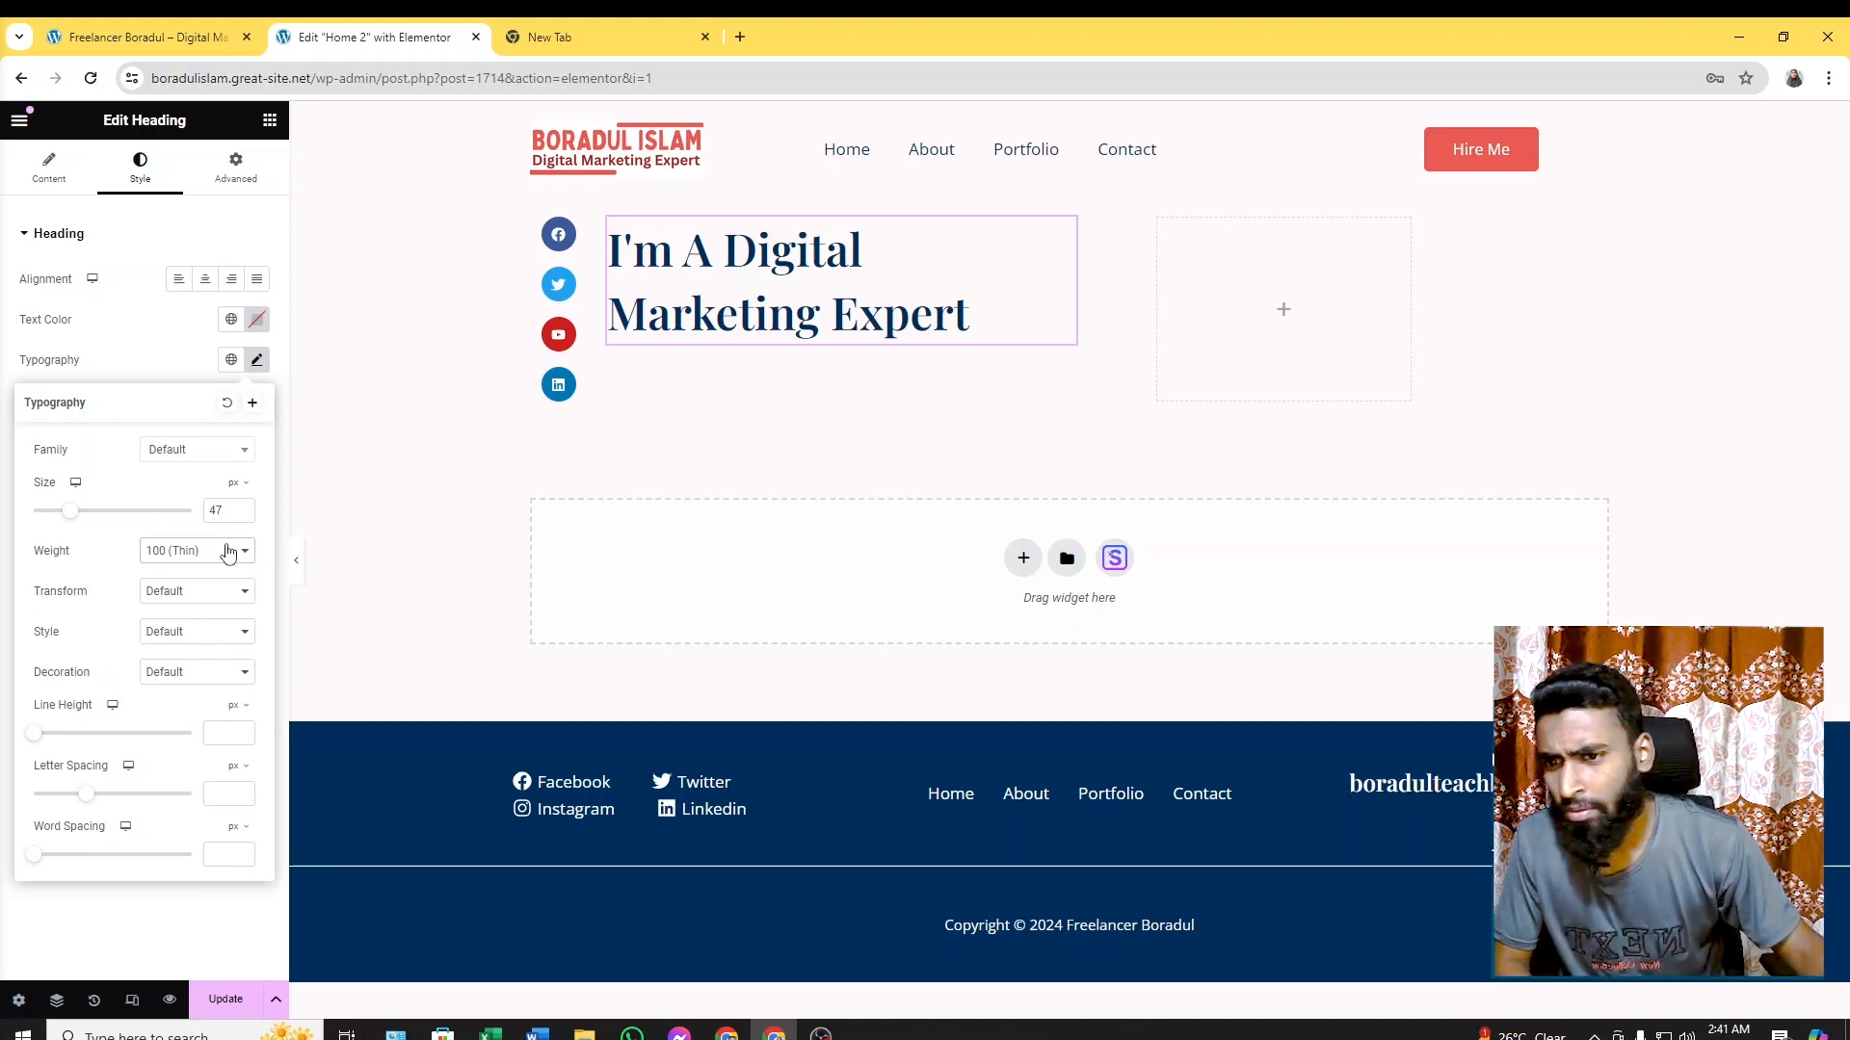
click(225, 551)
click(166, 678)
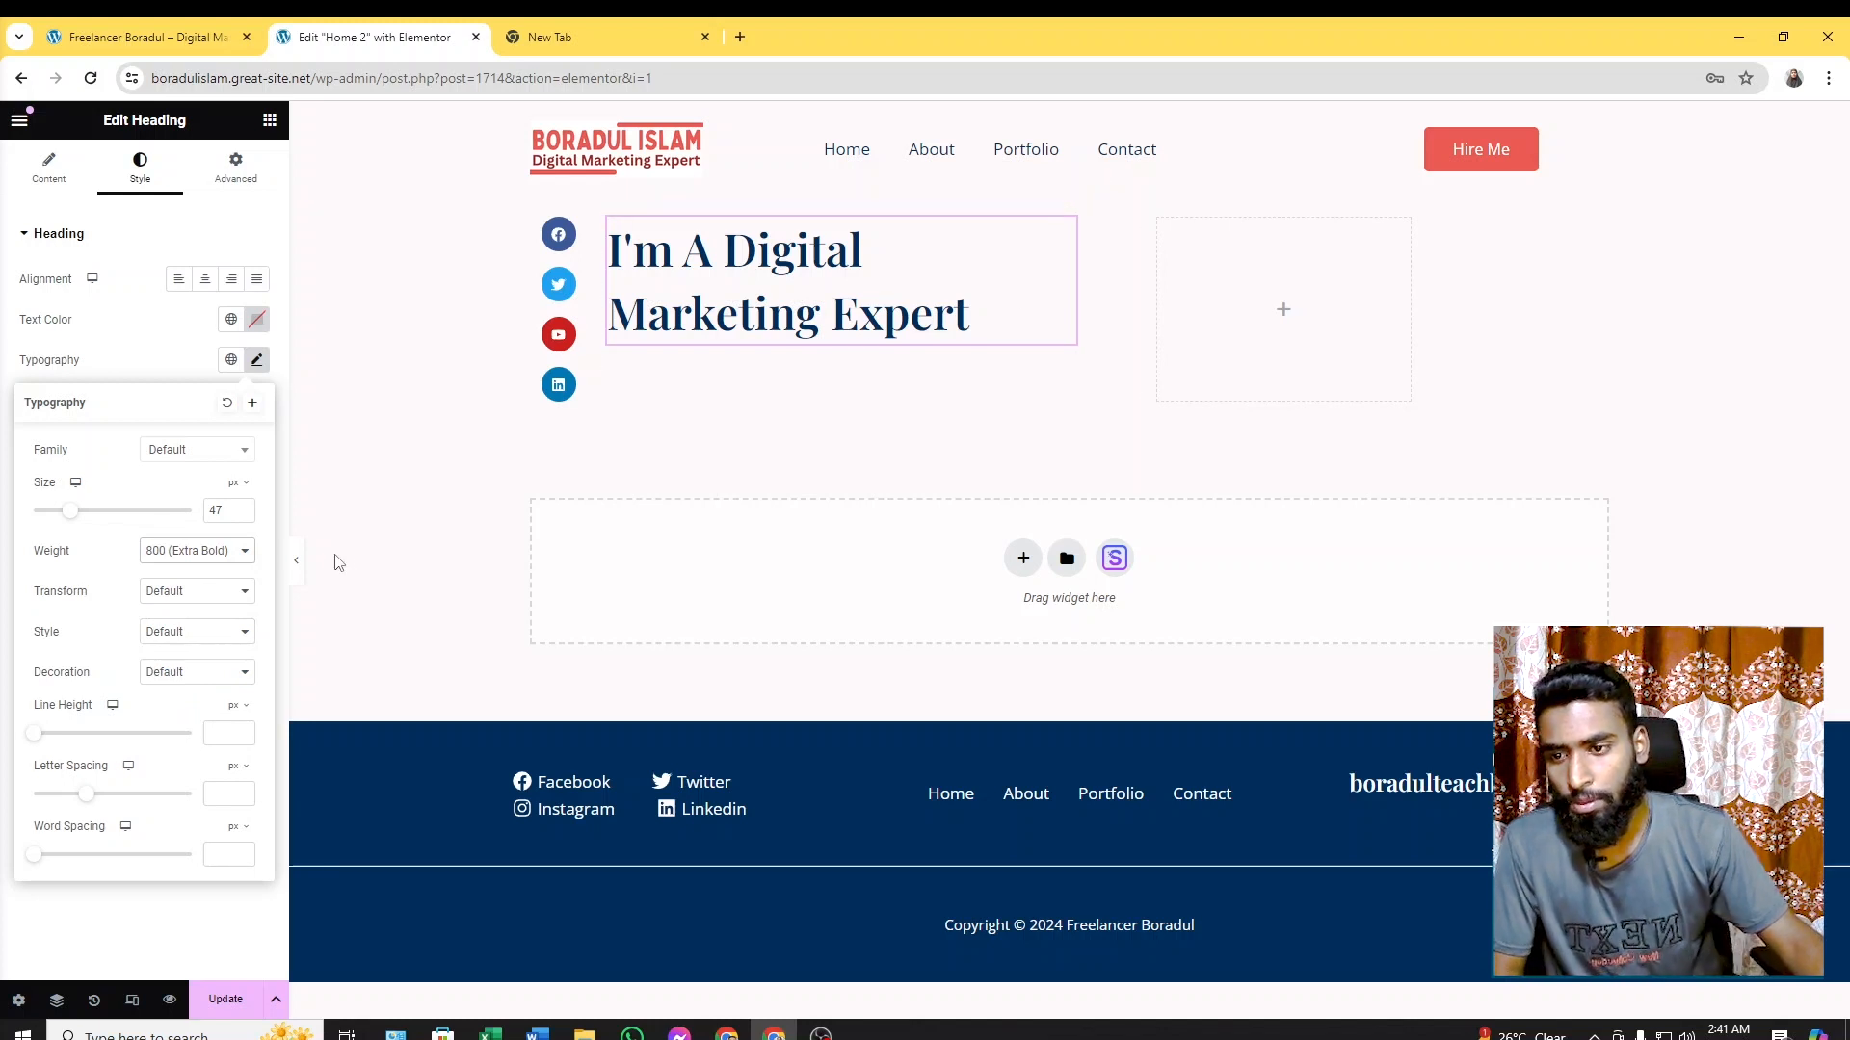
Try the Uppercase and Lowercase text transforms on the heading and return the transform to Default
click(236, 594)
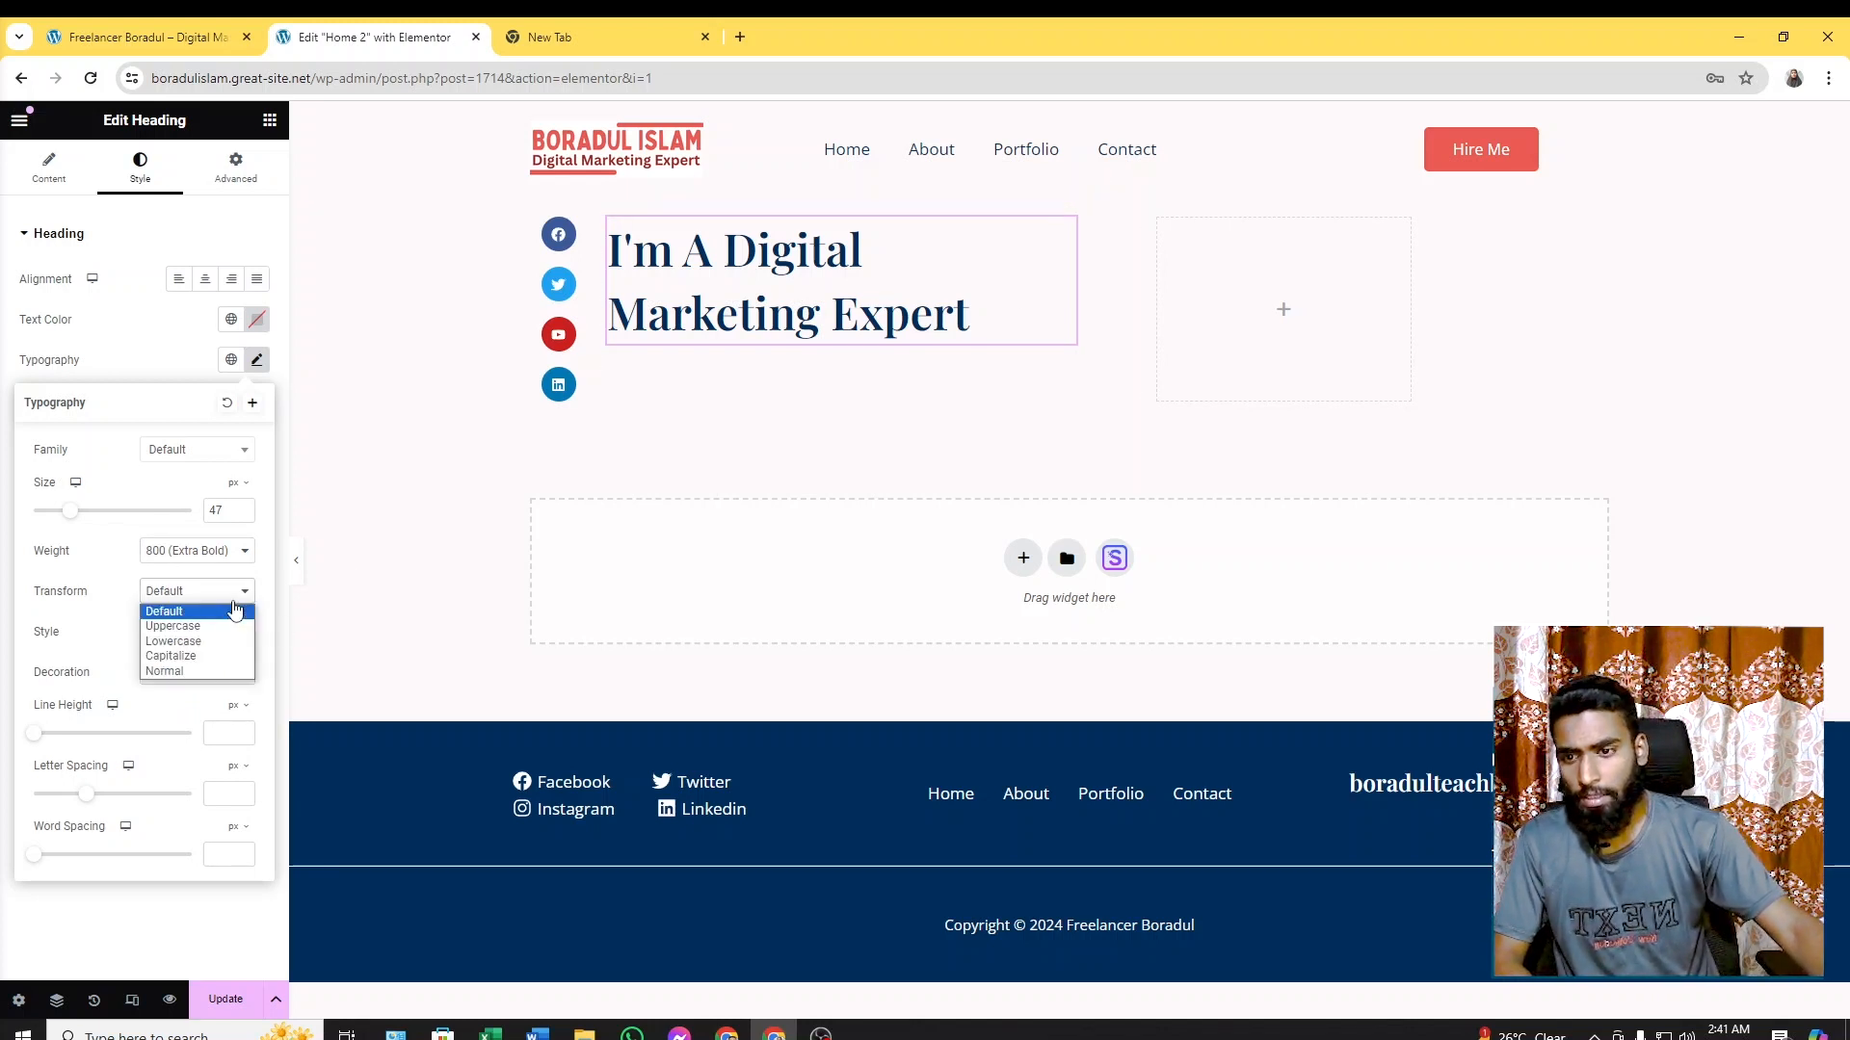
click(219, 627)
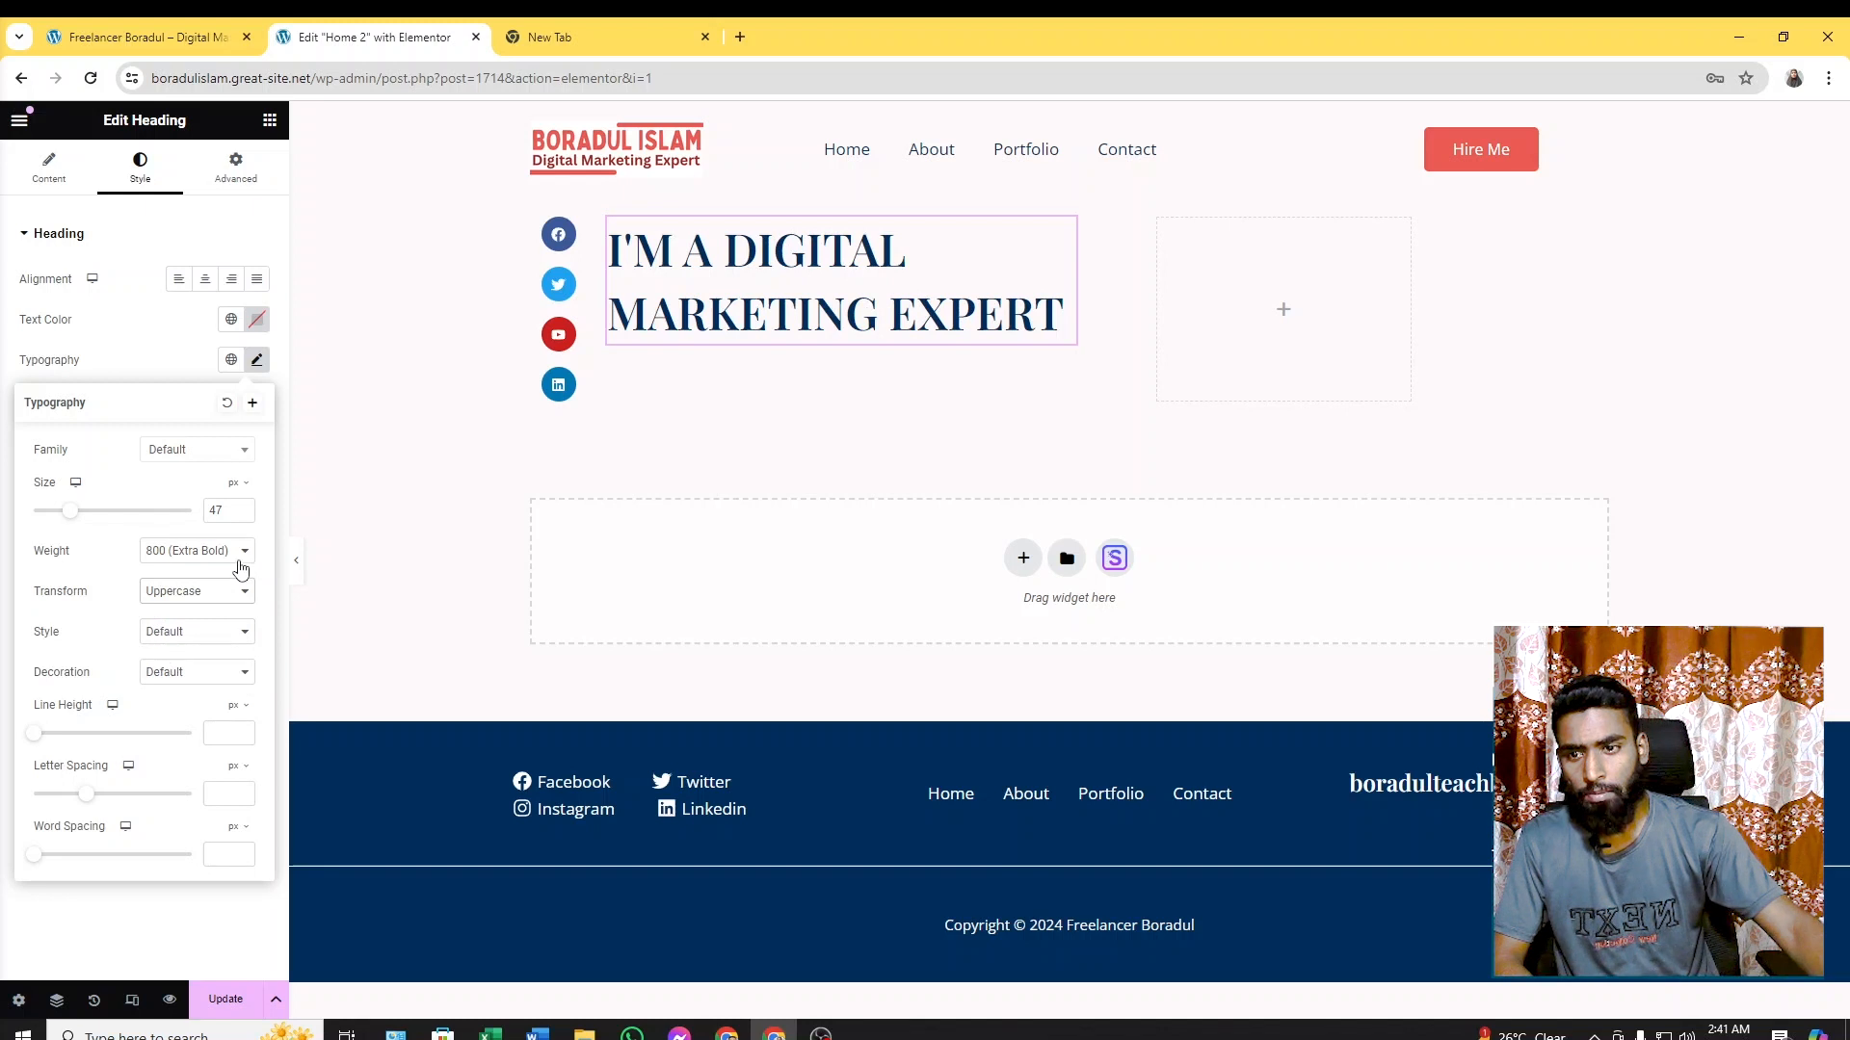
click(231, 593)
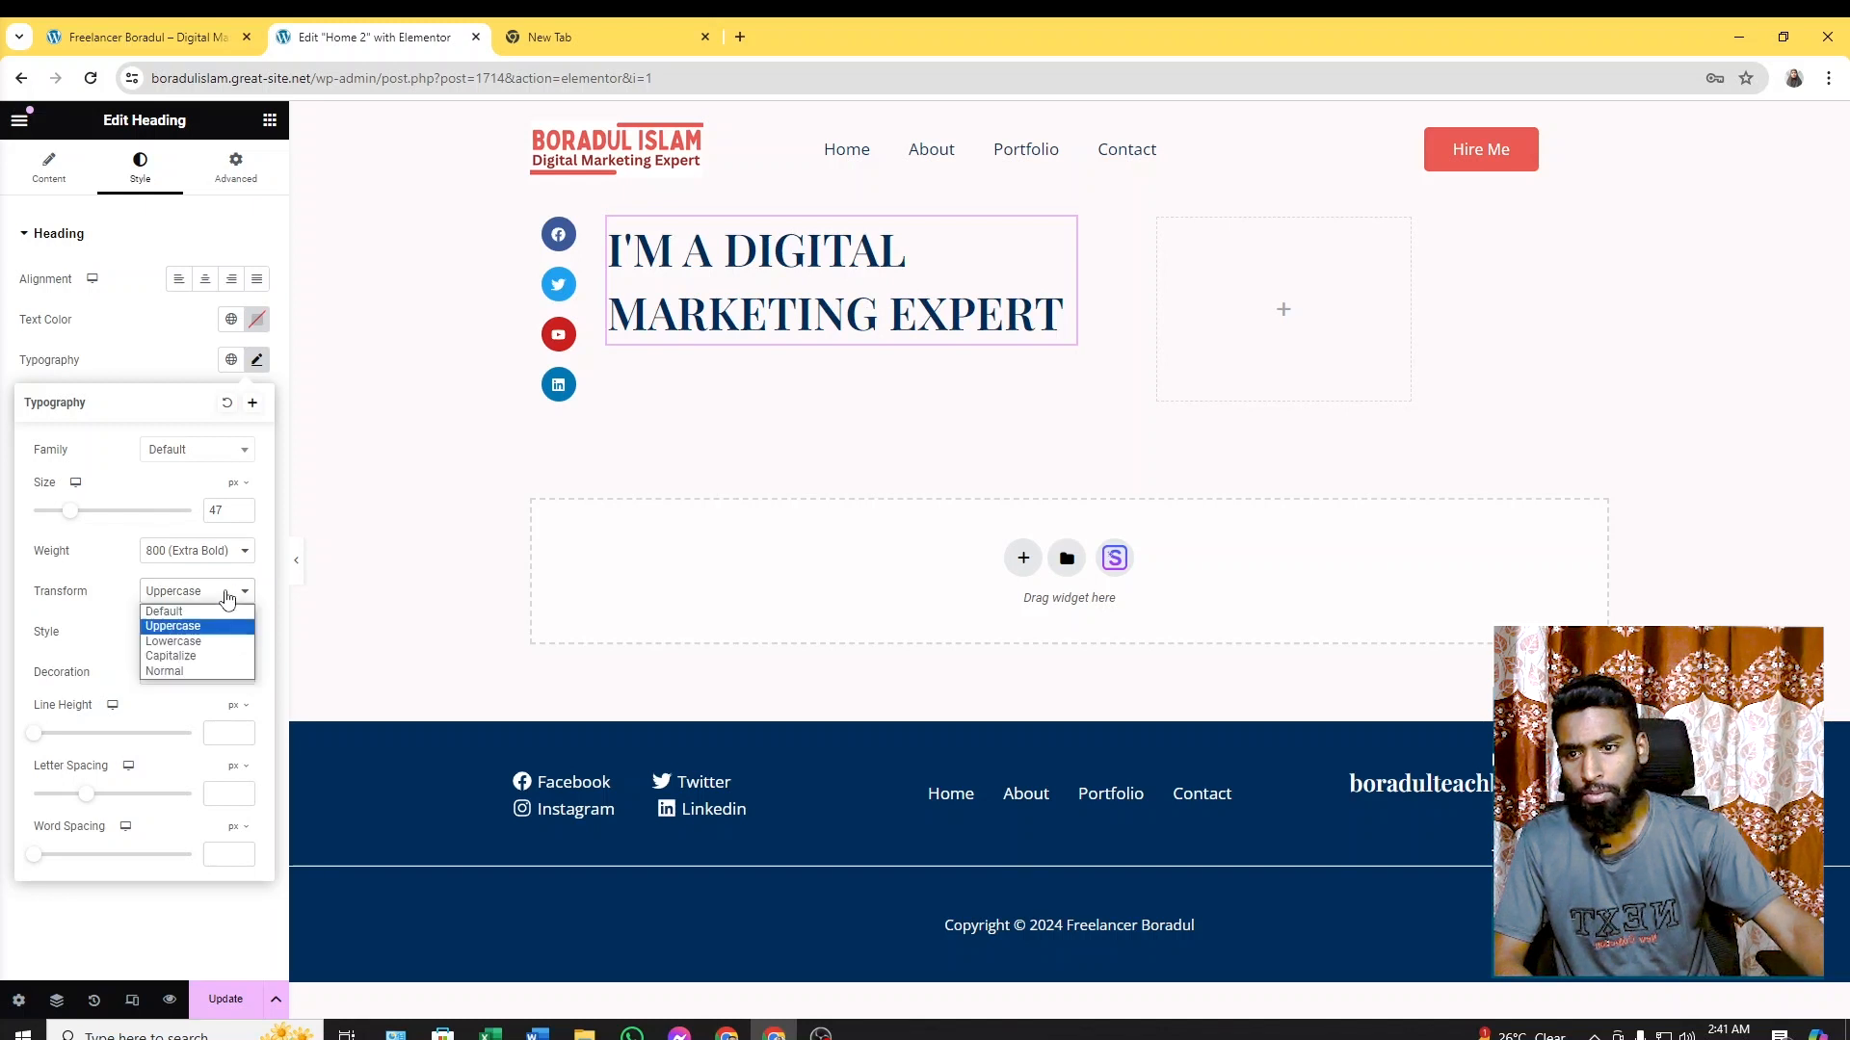
click(197, 643)
click(232, 592)
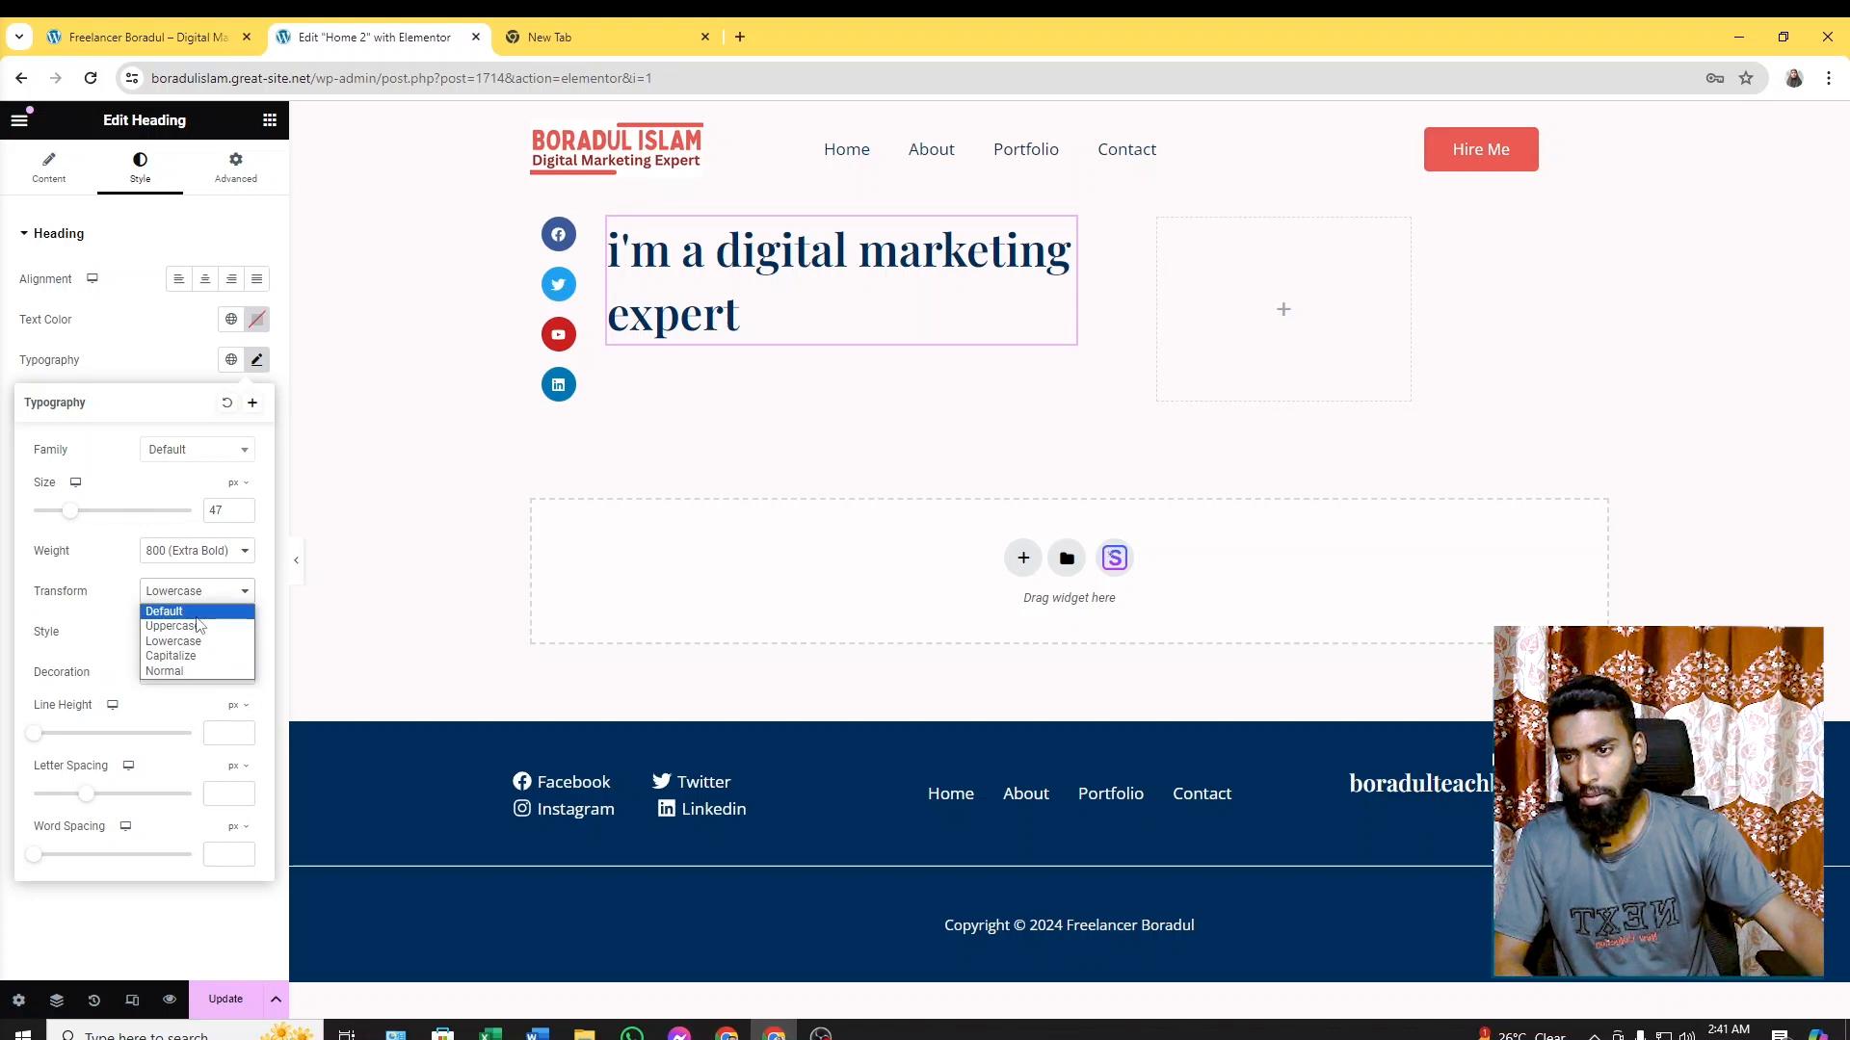
click(196, 616)
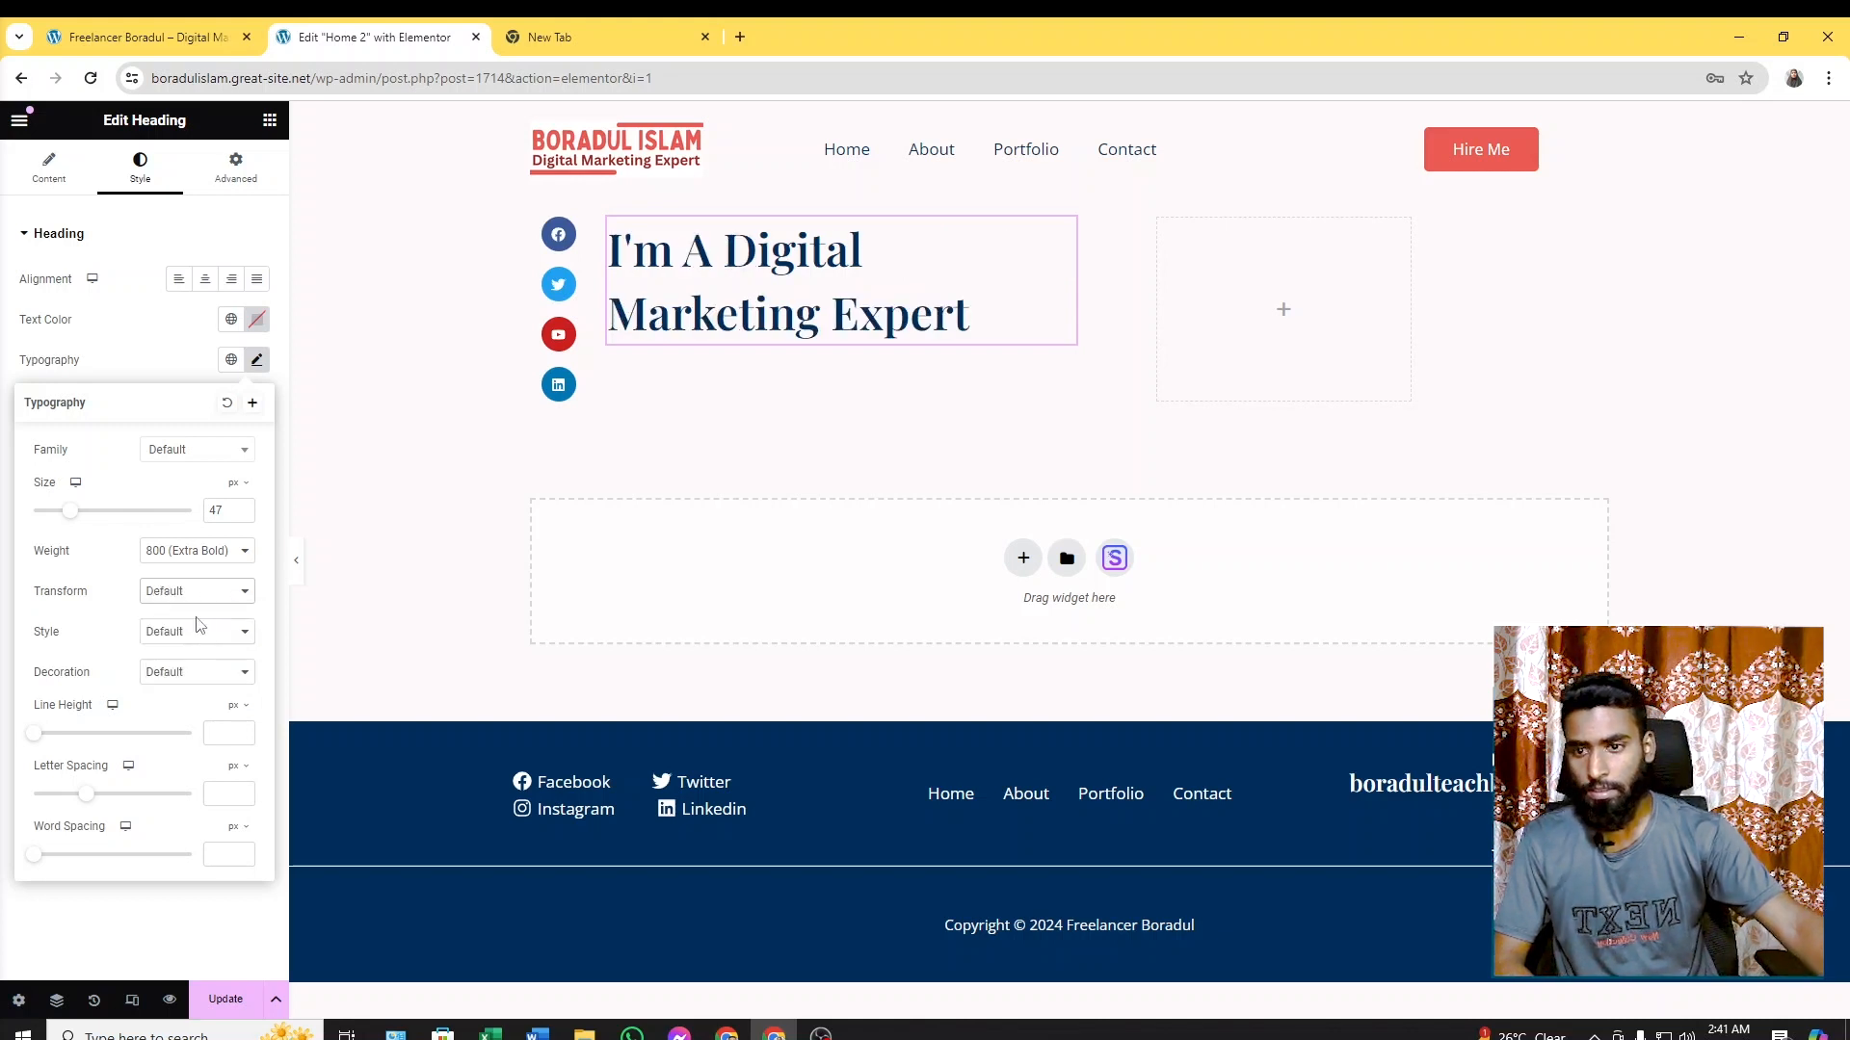
Try the Italic and Oblique font styles on the heading and return the style to Default
click(237, 635)
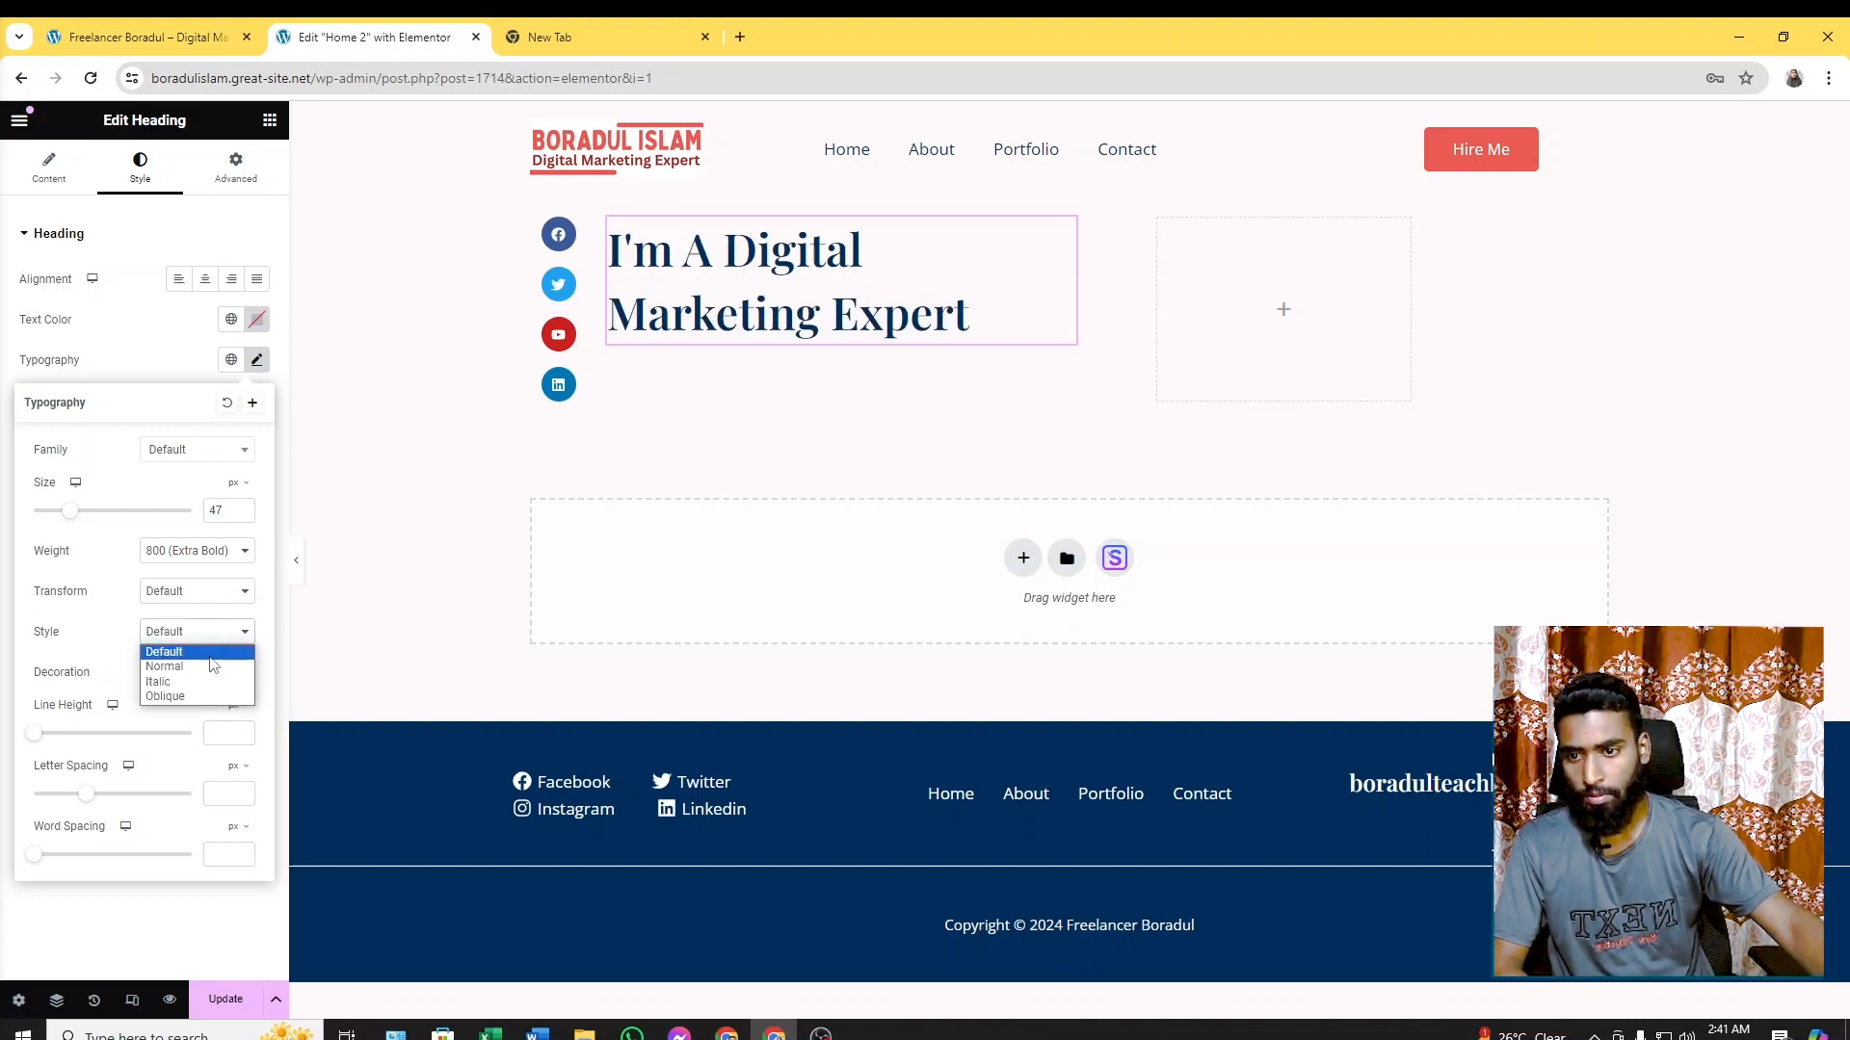
click(176, 682)
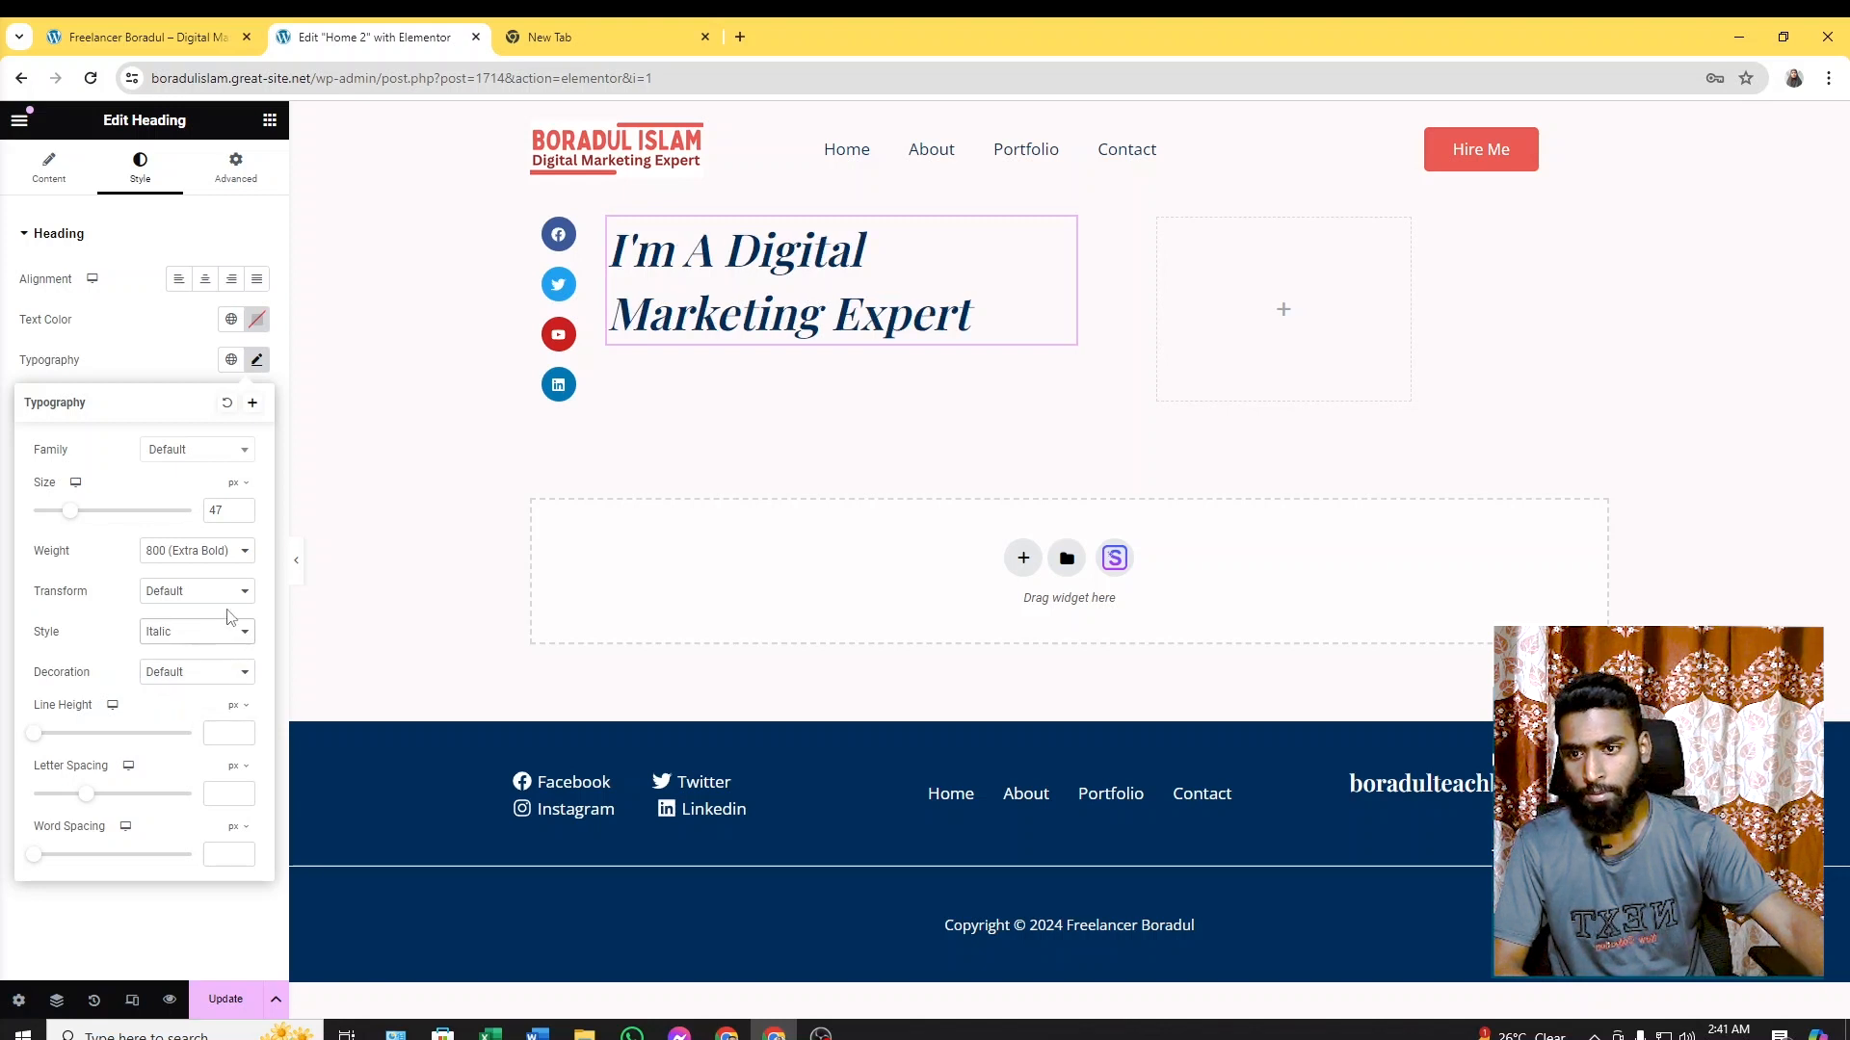
click(214, 647)
click(200, 703)
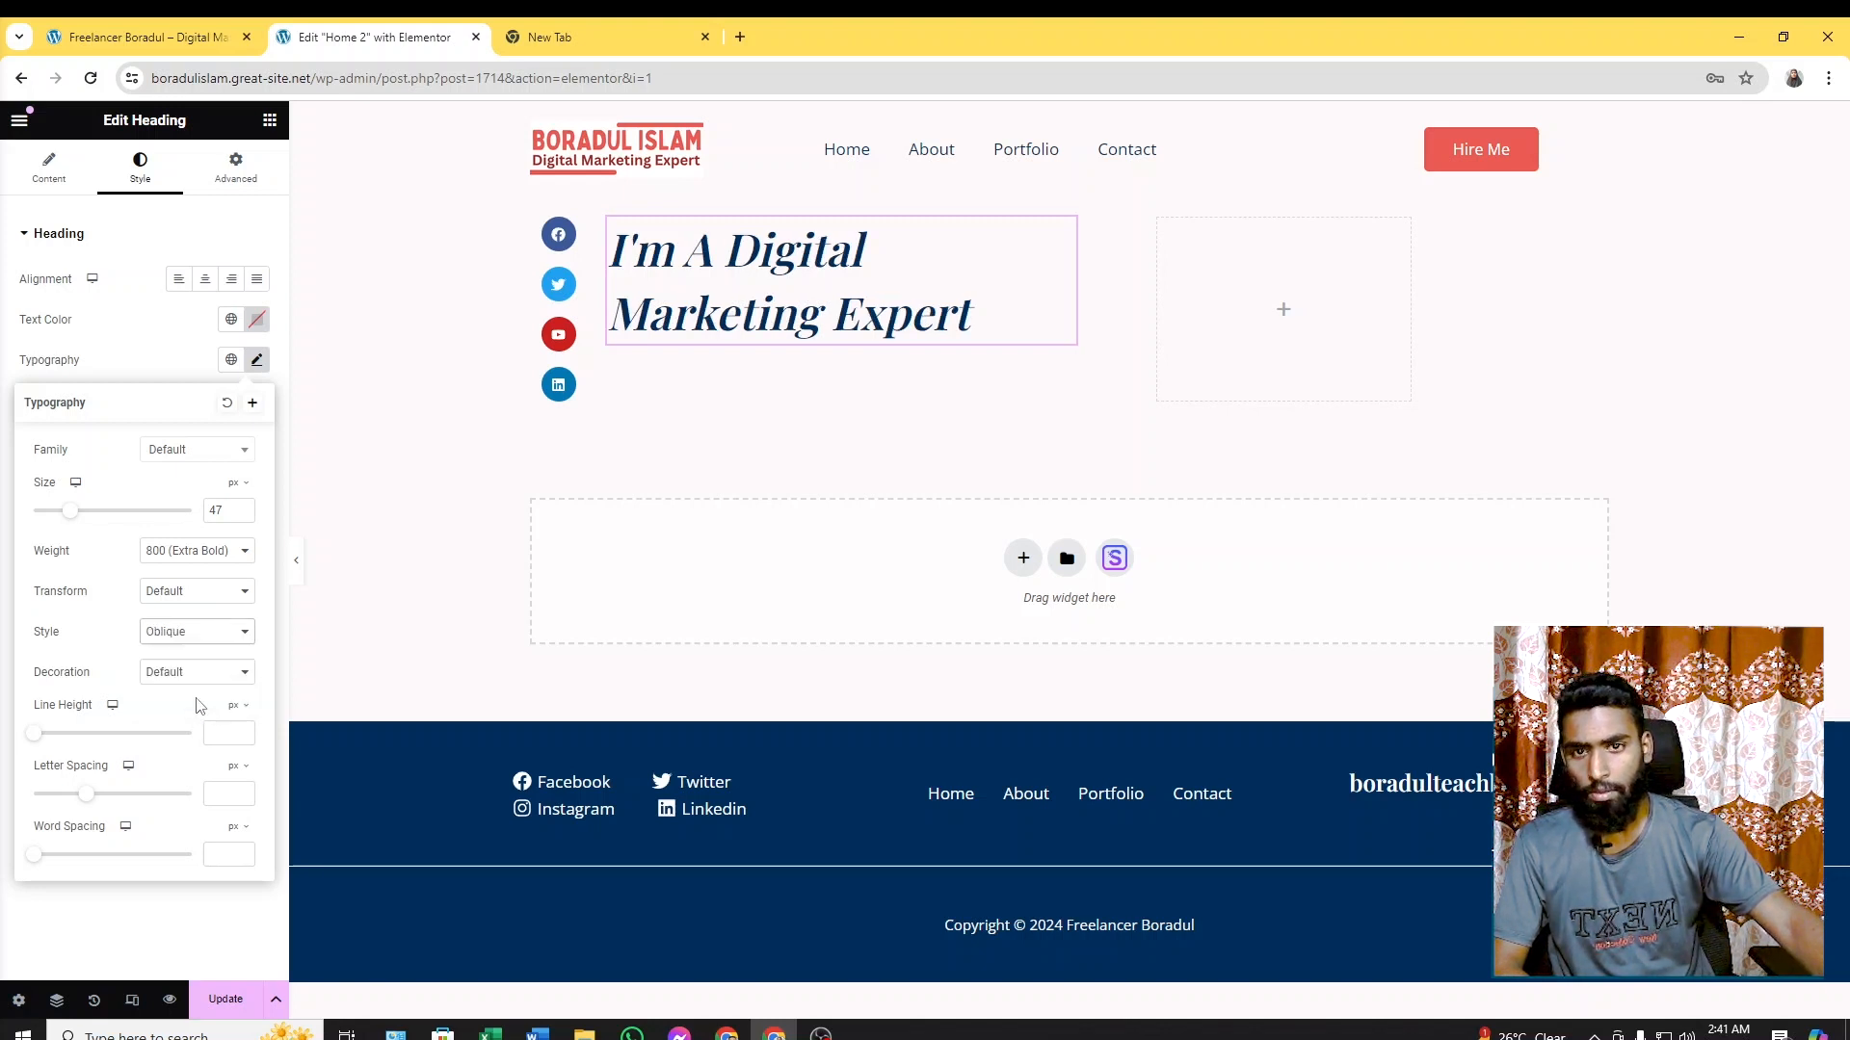
click(216, 643)
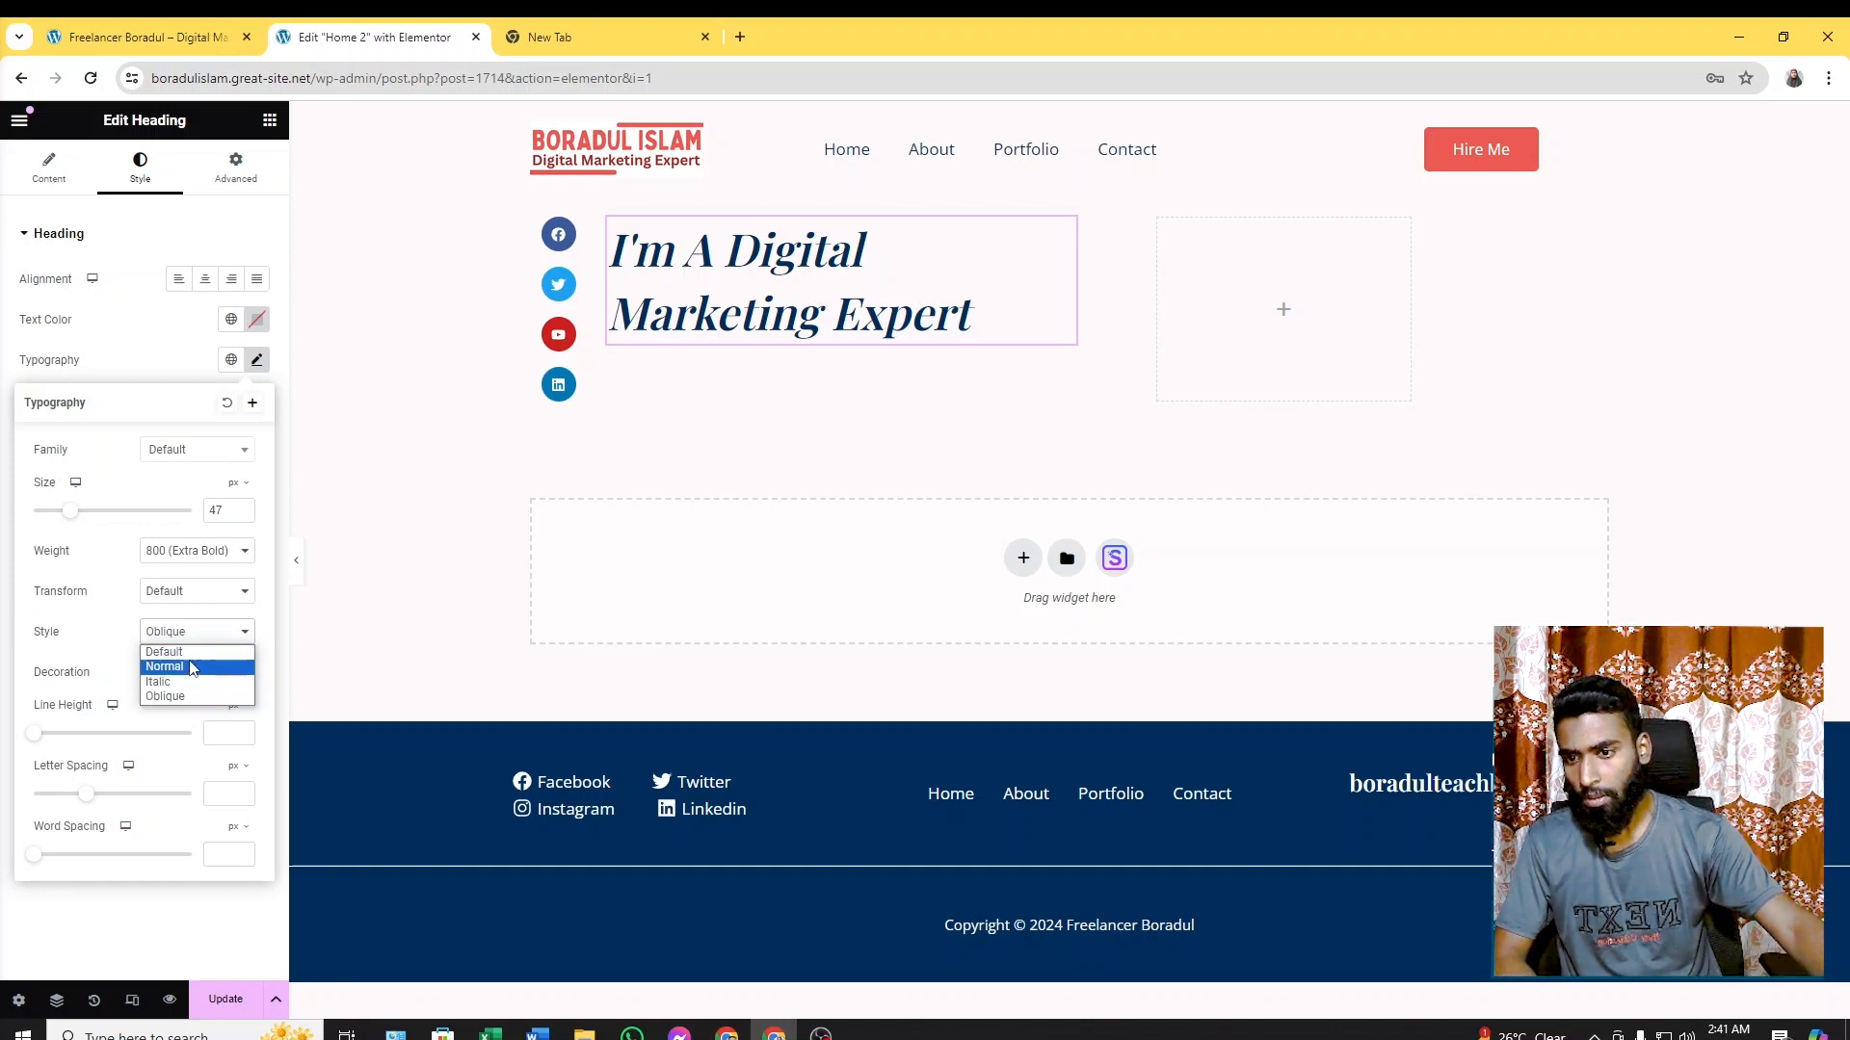
click(190, 656)
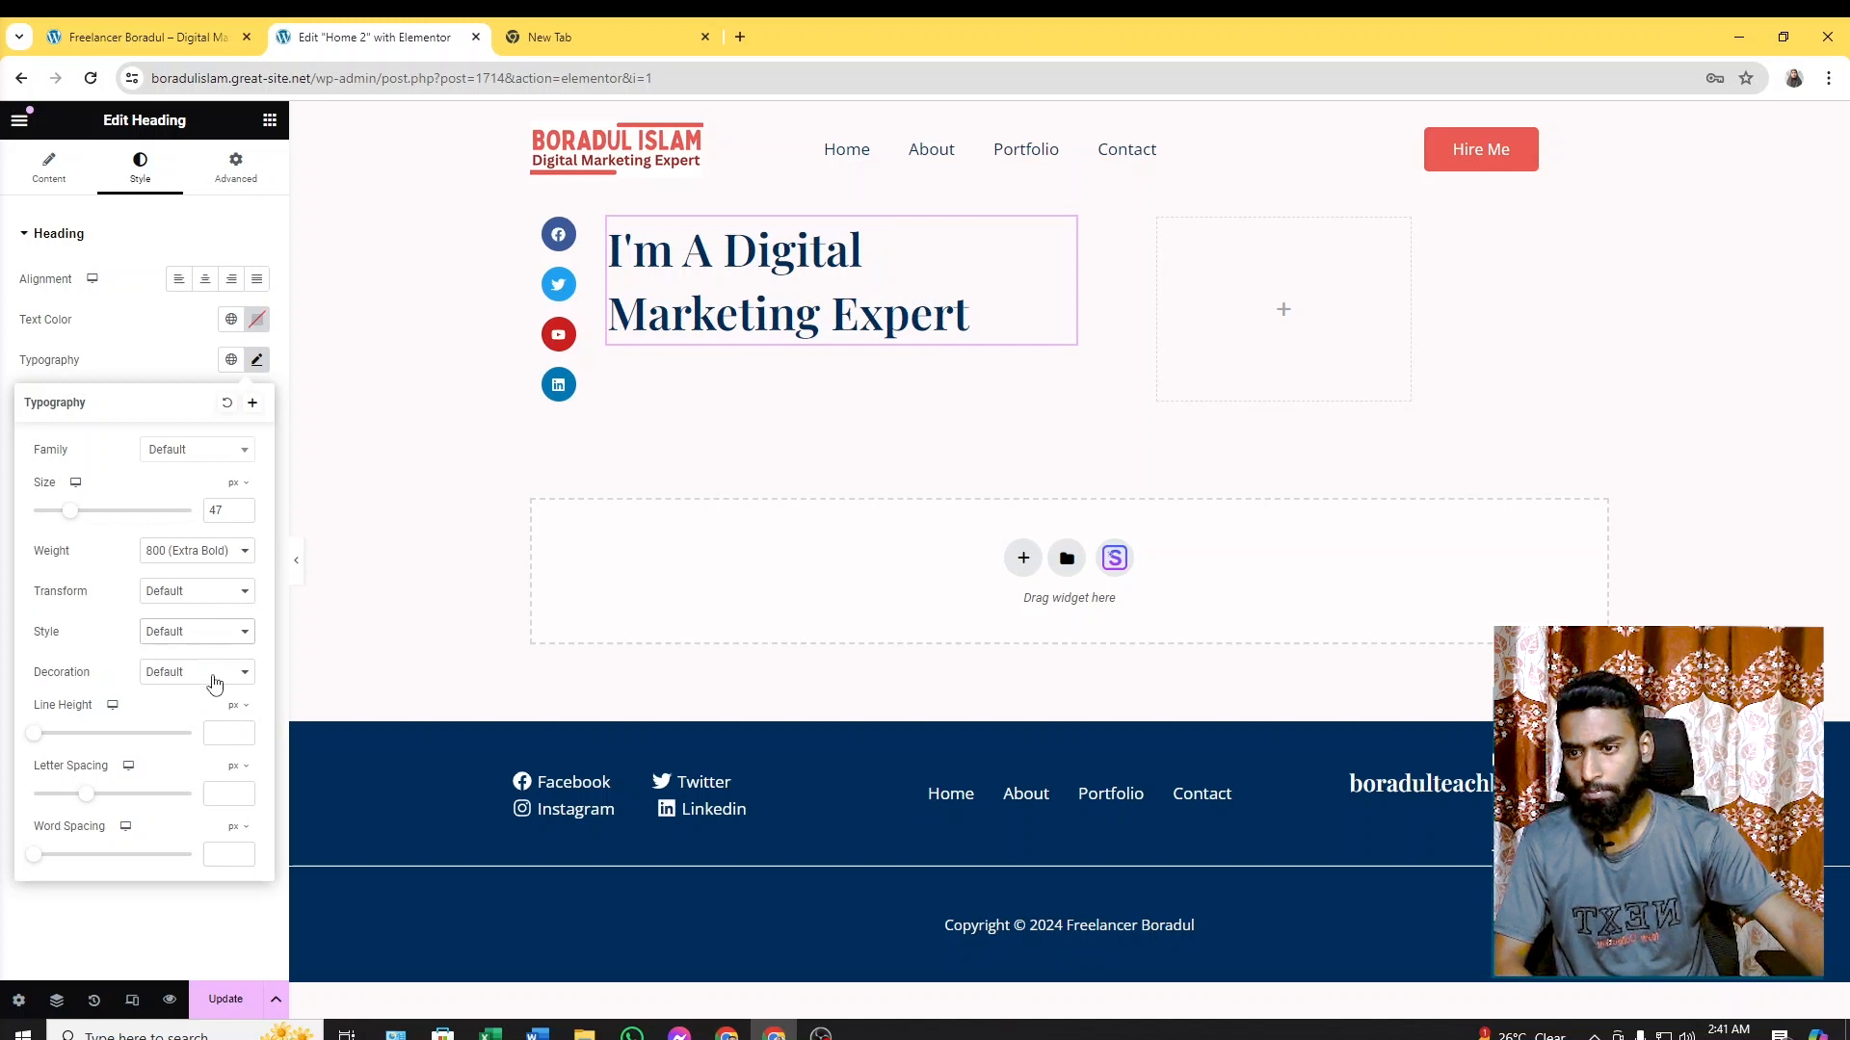
Try the Underline, Overline, Line Through and None decorations on the heading and return the decoration to Default
click(216, 681)
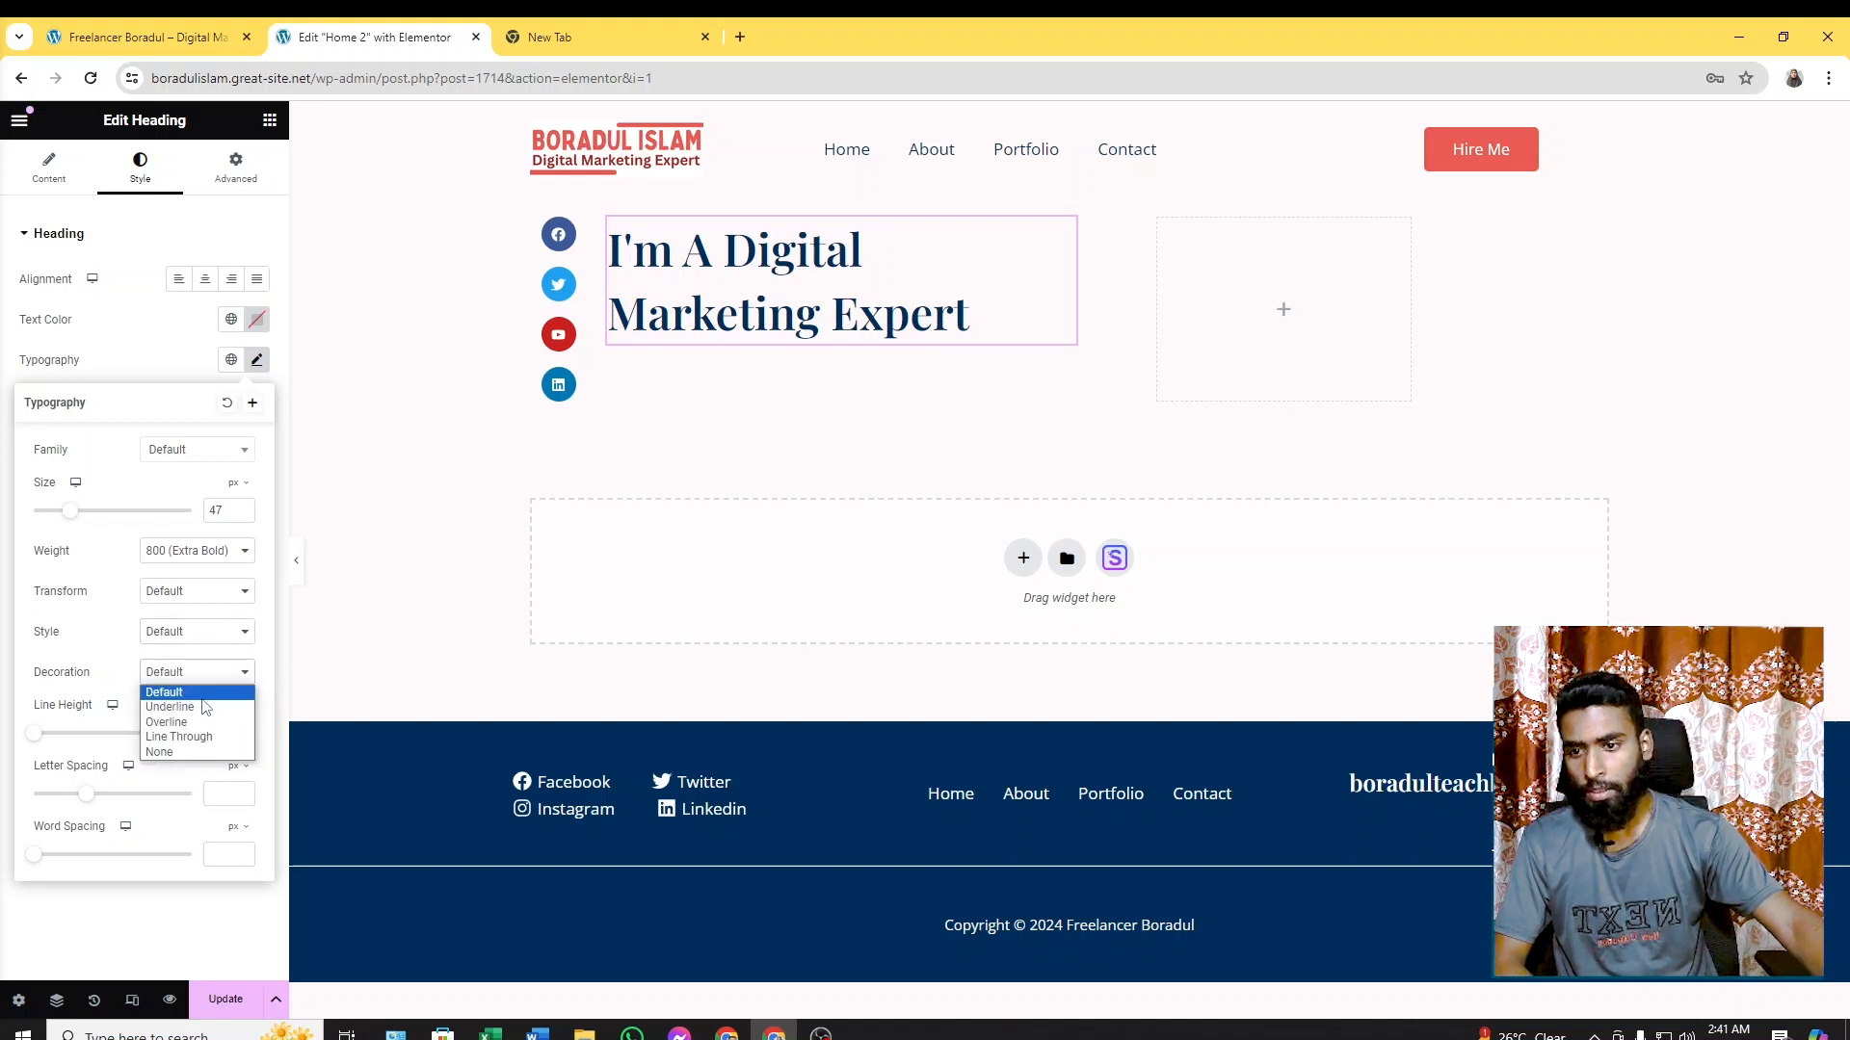
click(204, 708)
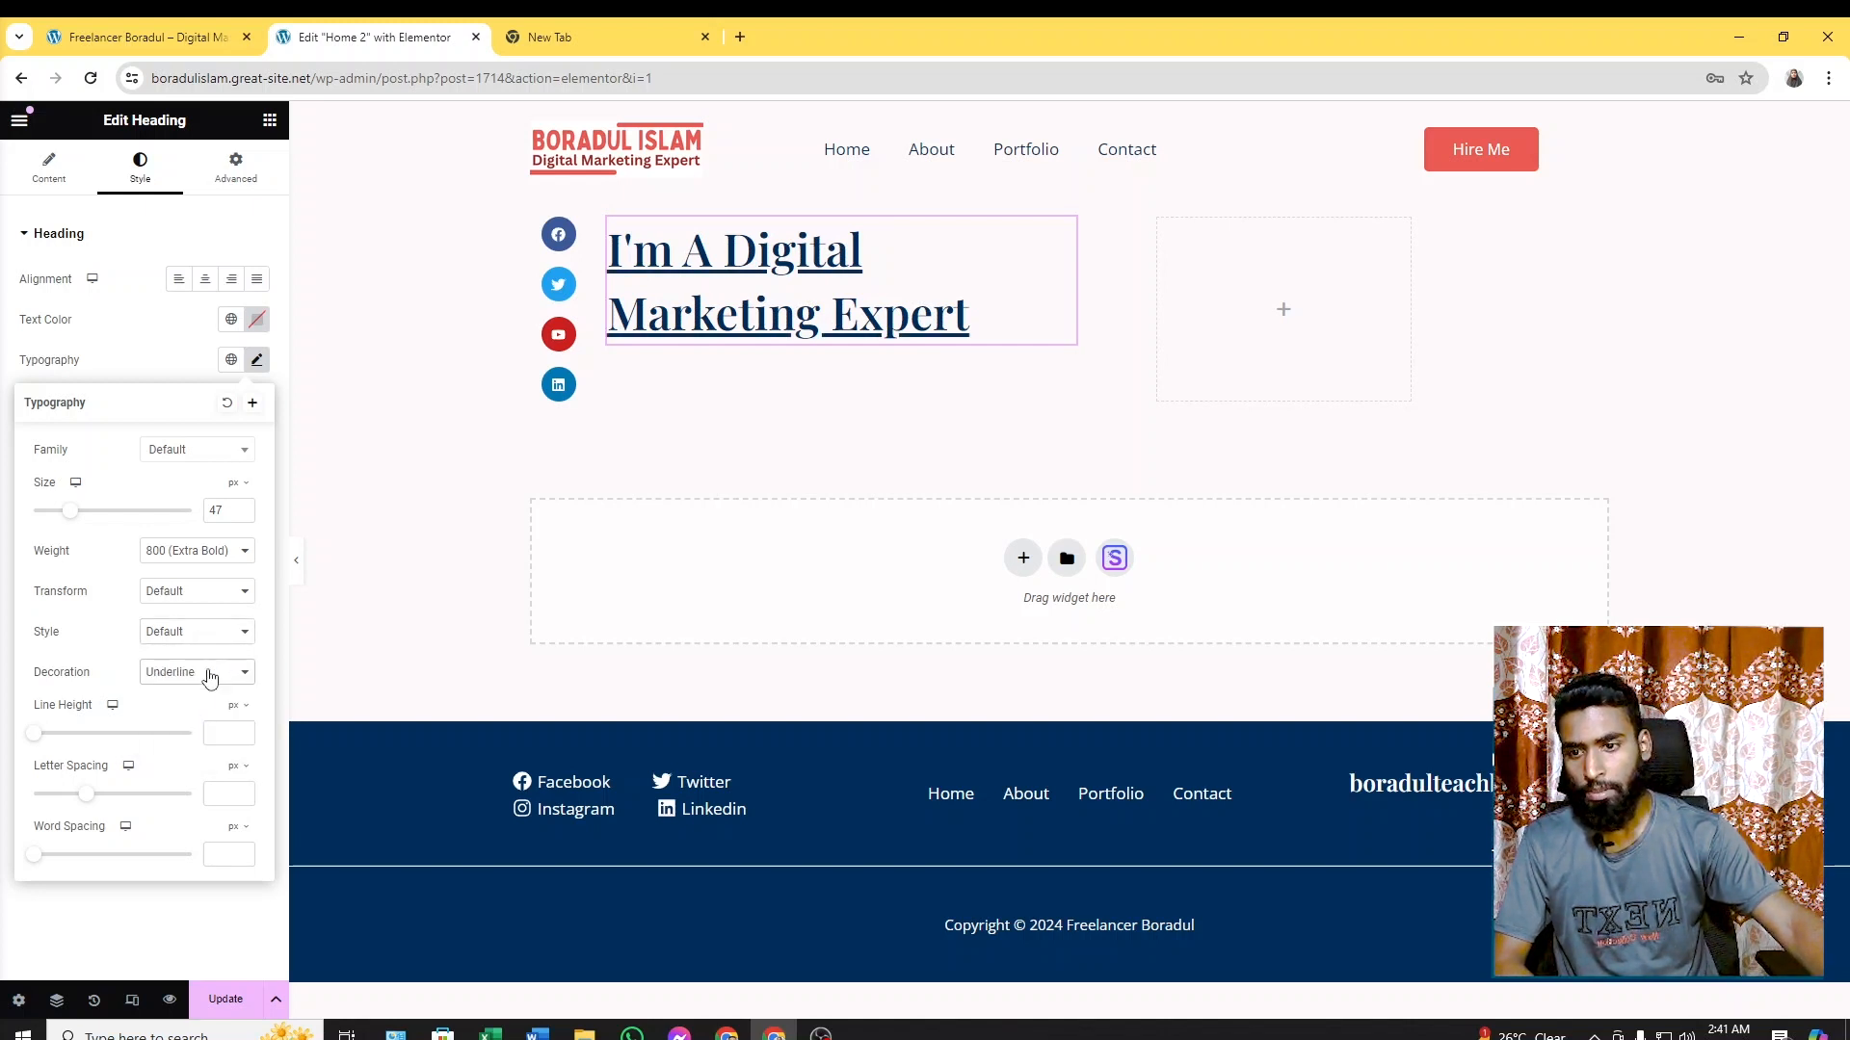
click(210, 680)
key(Down)
key(Return)
click(210, 681)
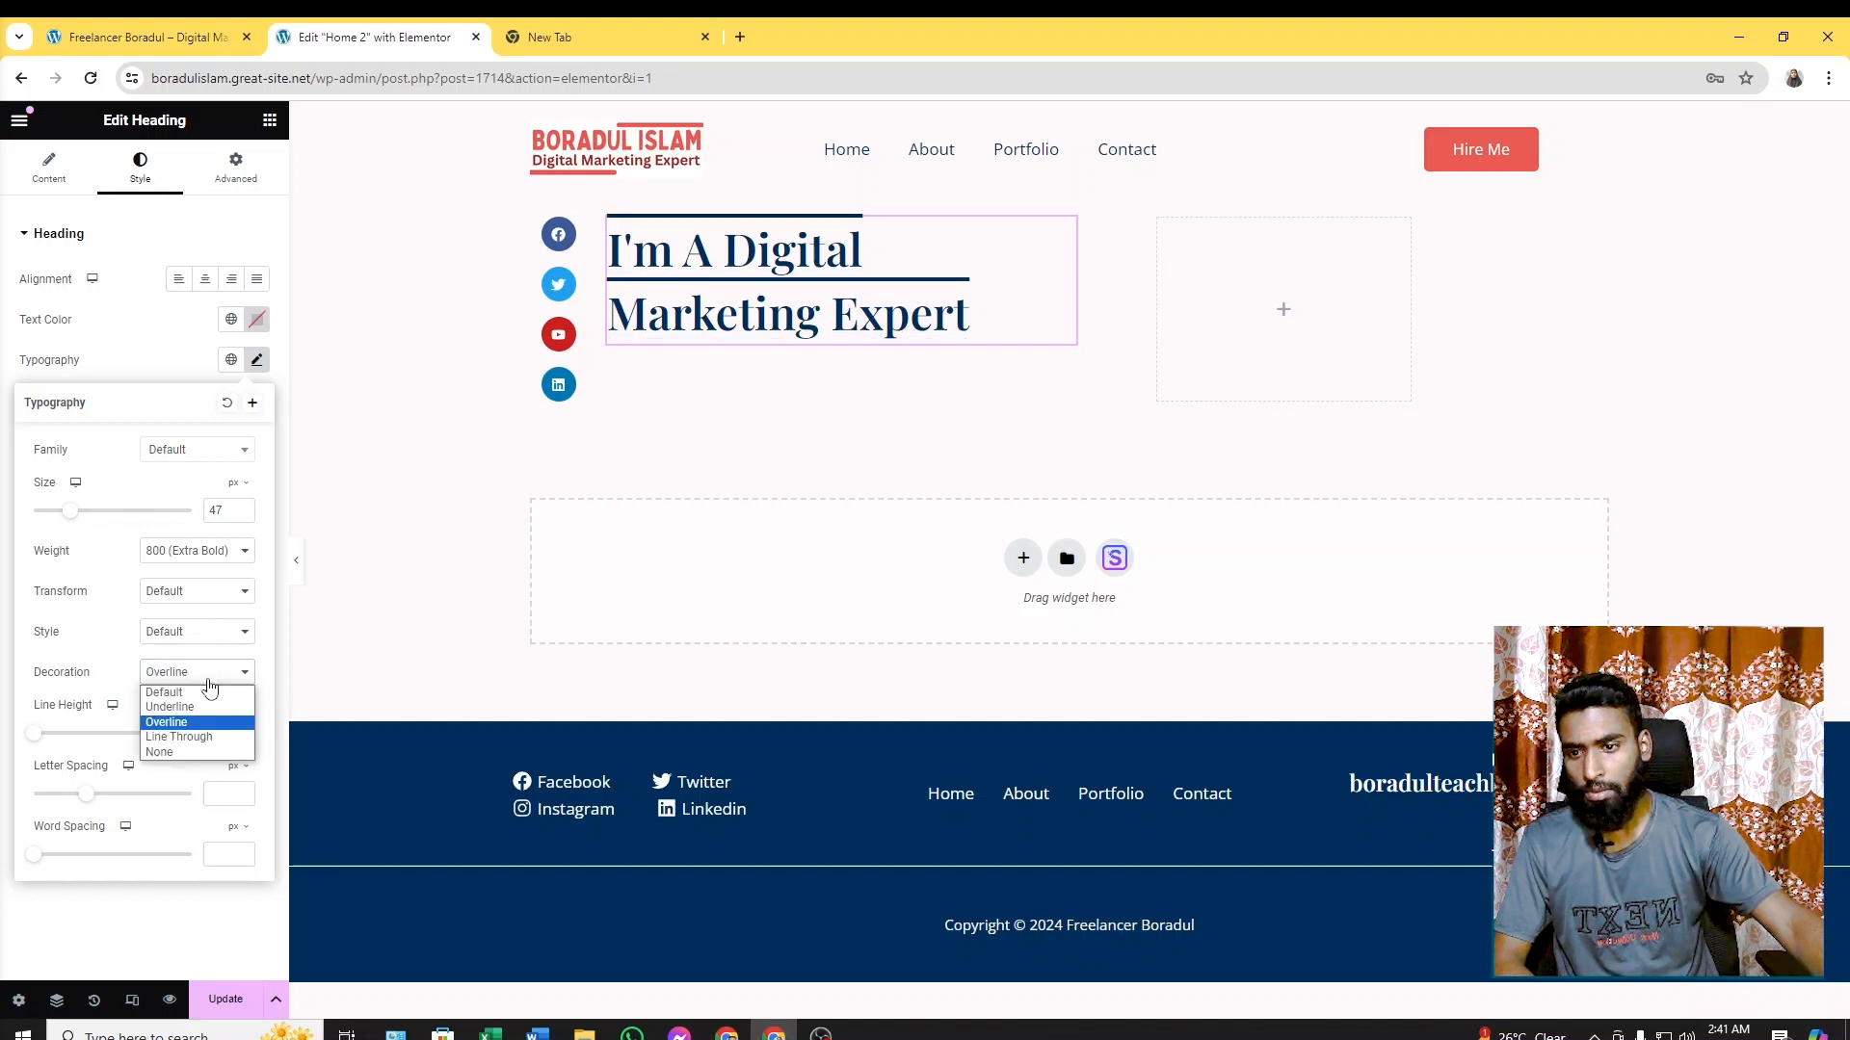
click(193, 737)
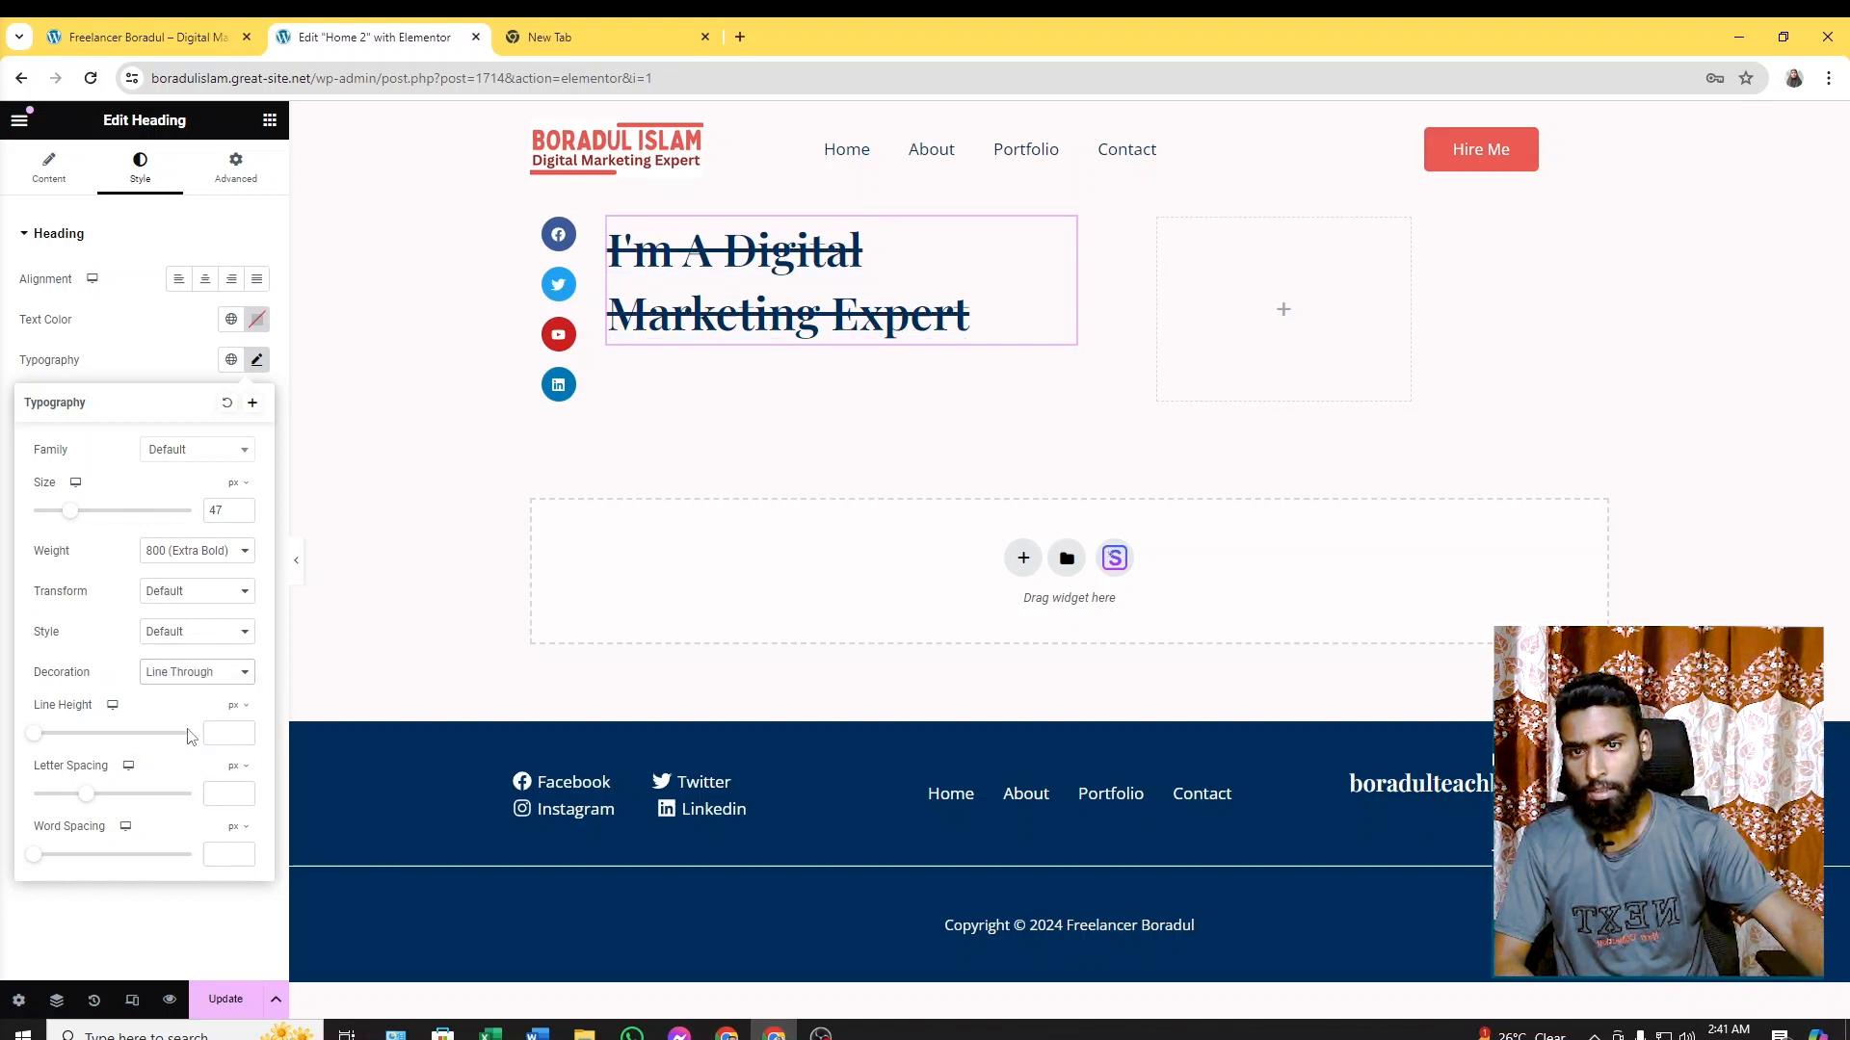
click(205, 677)
key(Down)
key(Return)
click(210, 682)
key(Up)
key(Up)
key(Up)
key(Up)
key(Return)
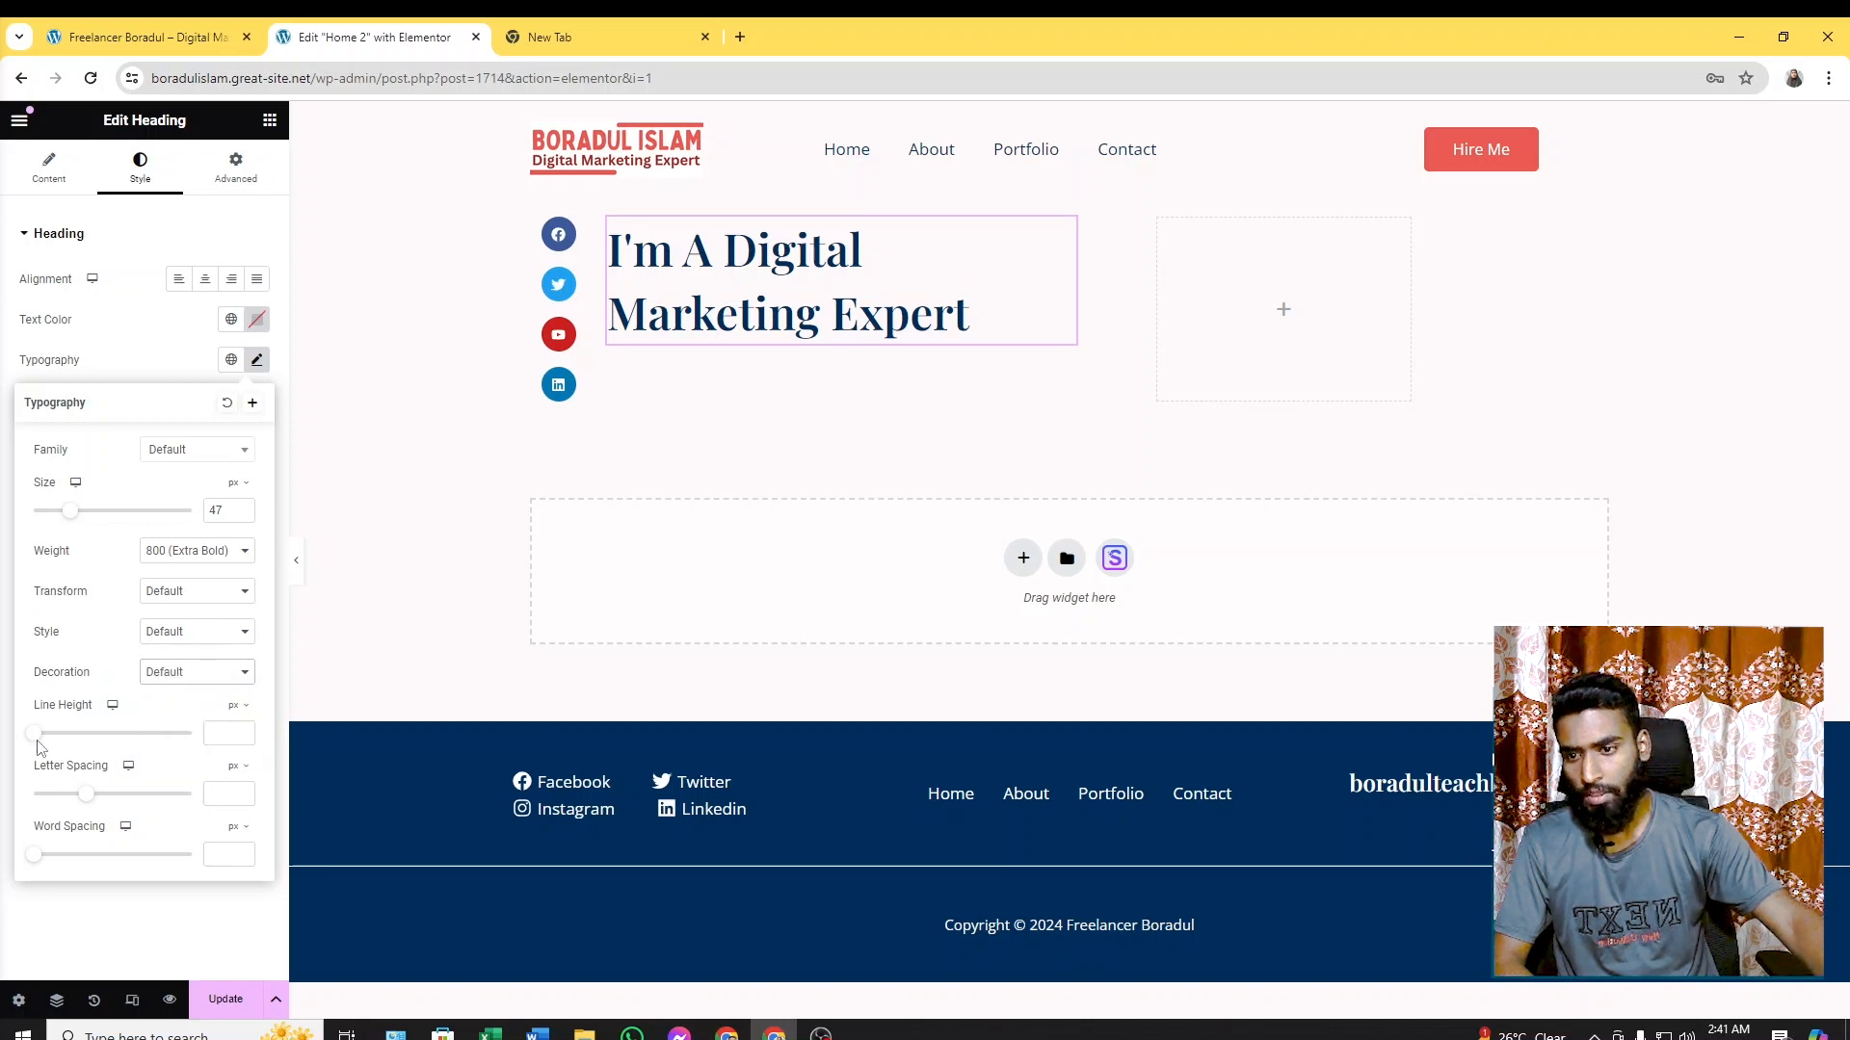
Set the heading's line height to 56 px, letter spacing to 0.7 px and word spacing to 0
drag(37, 738, 92, 800)
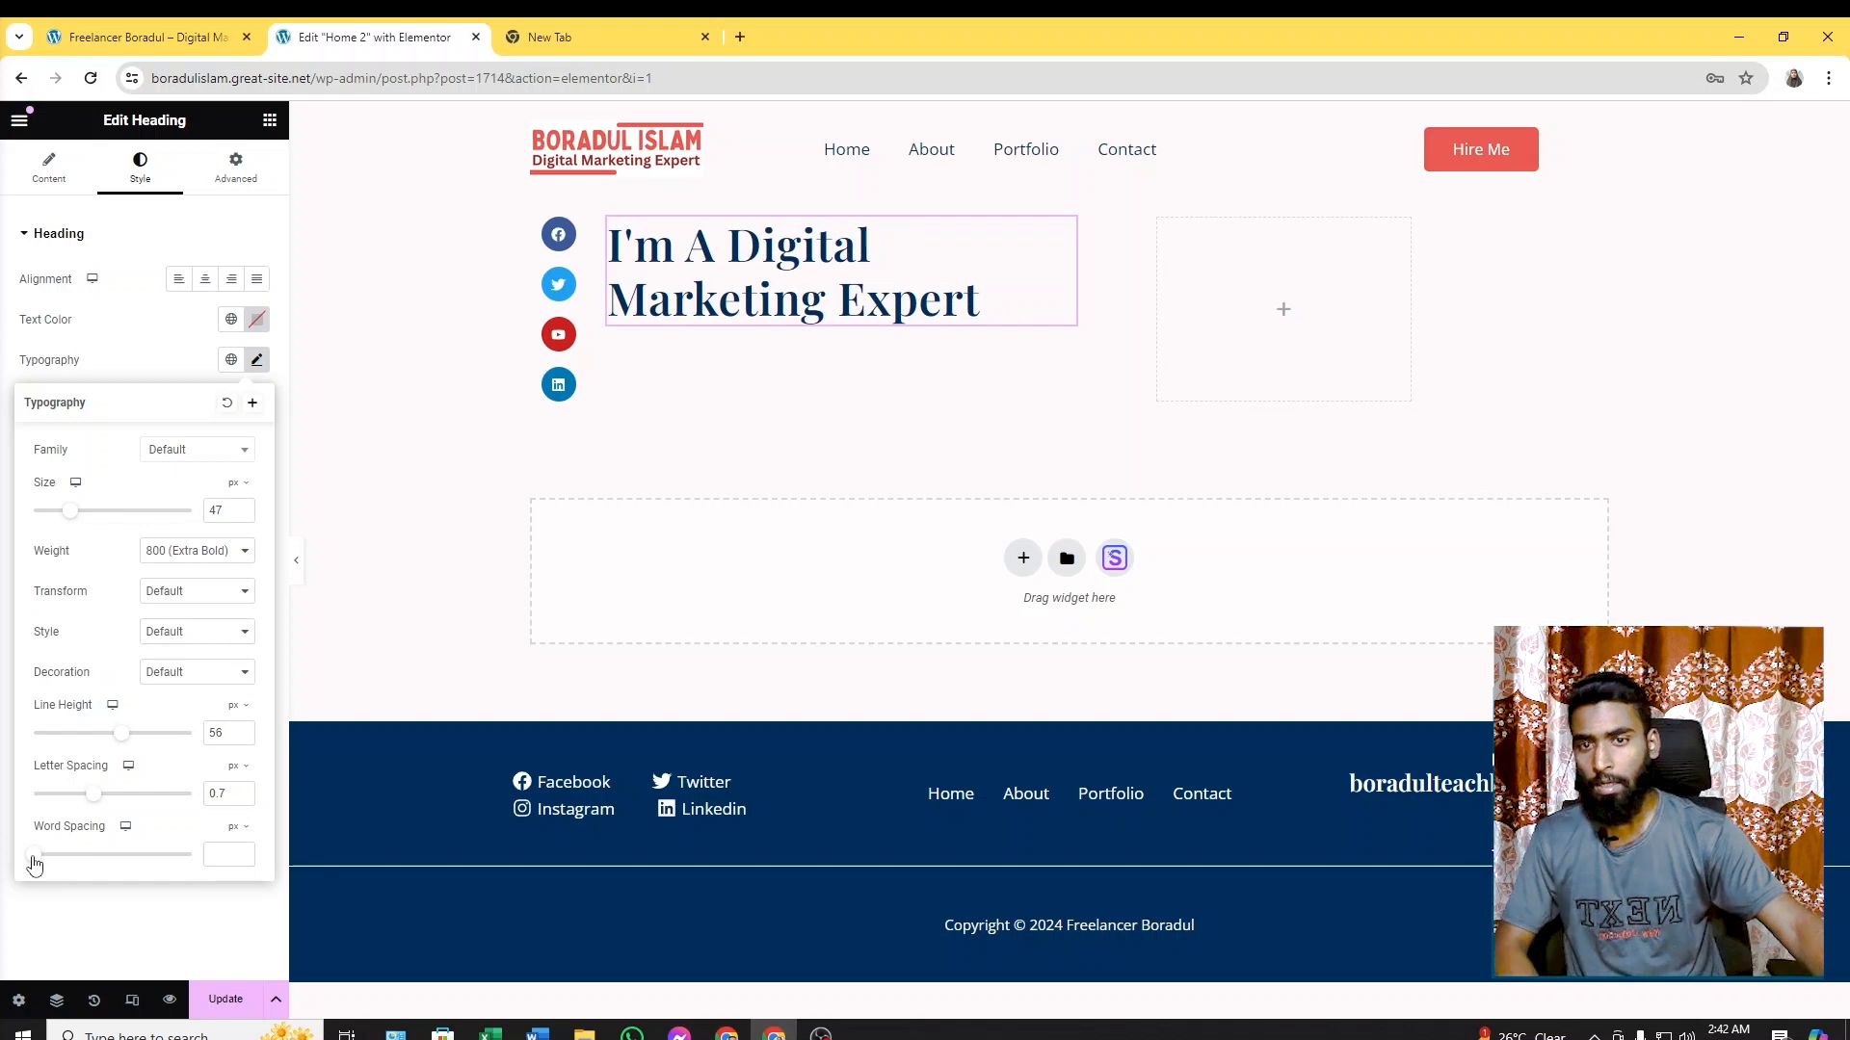
drag(37, 867, 38, 865)
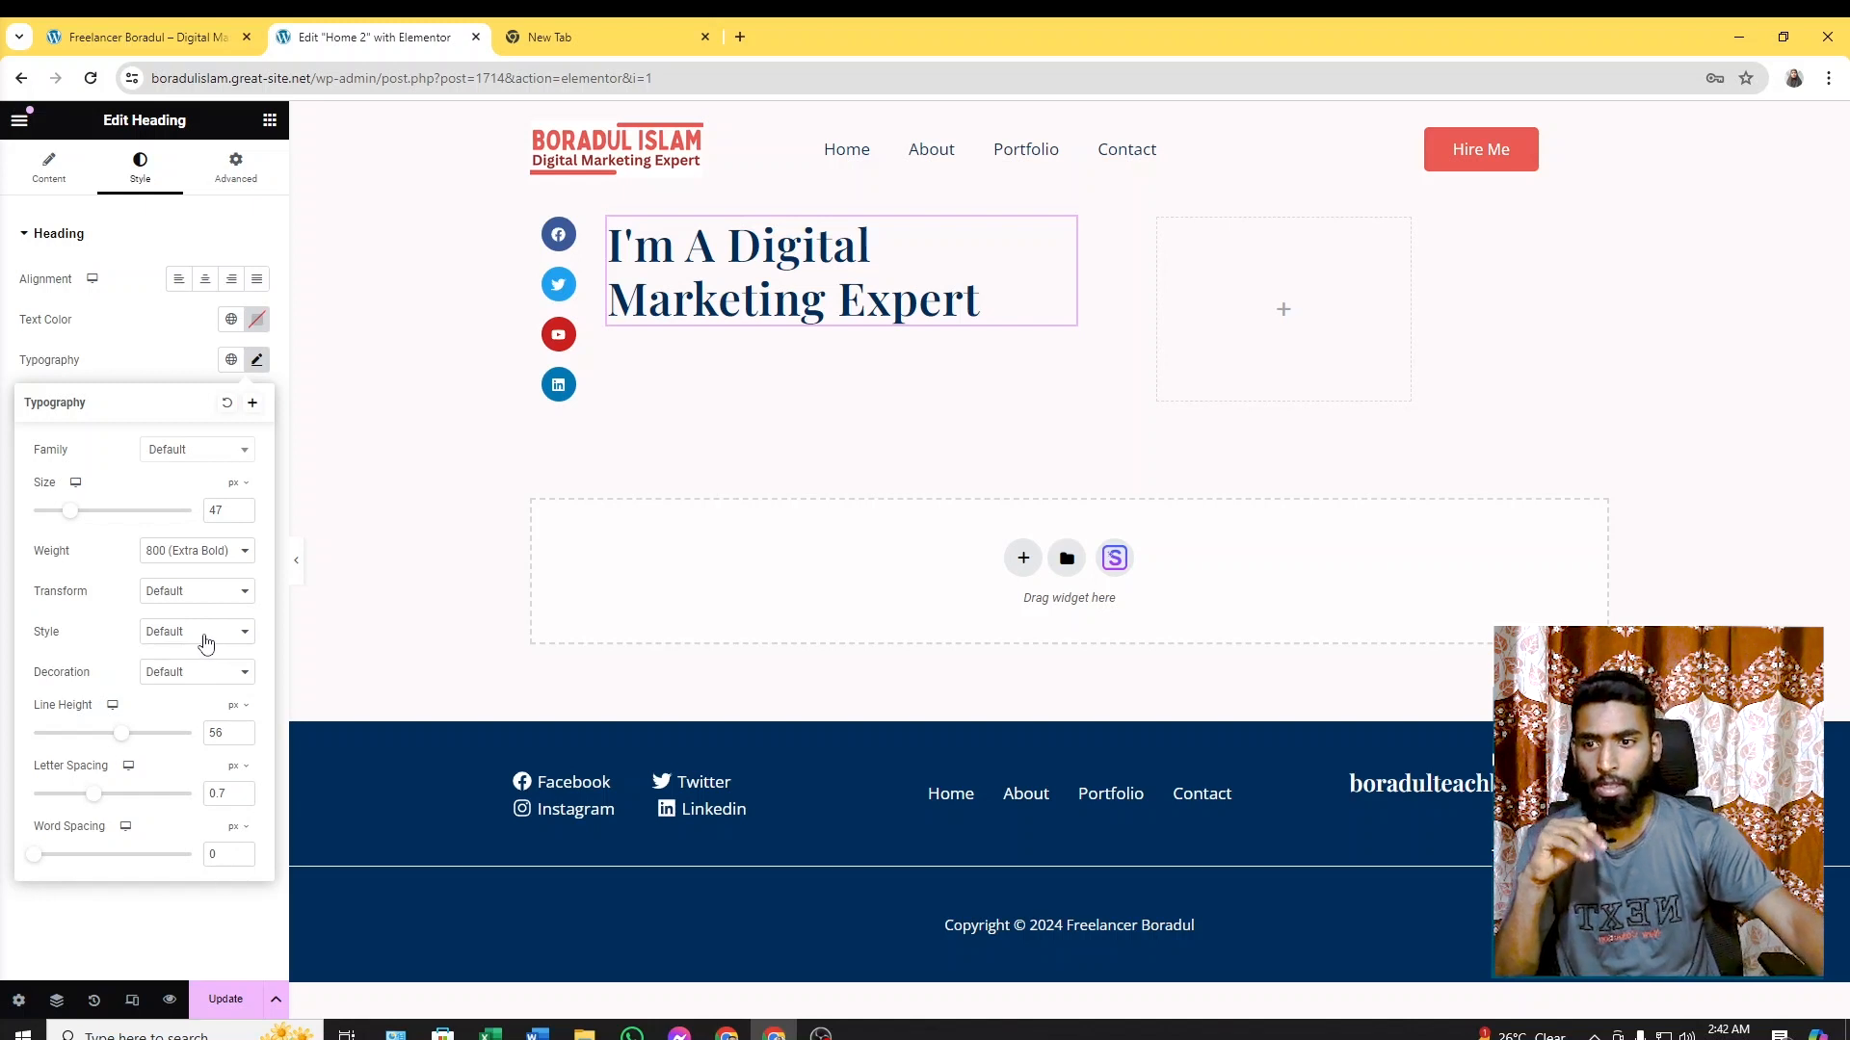
Try the Poppins font family on the heading, undo the font change and close the typography settings
click(224, 453)
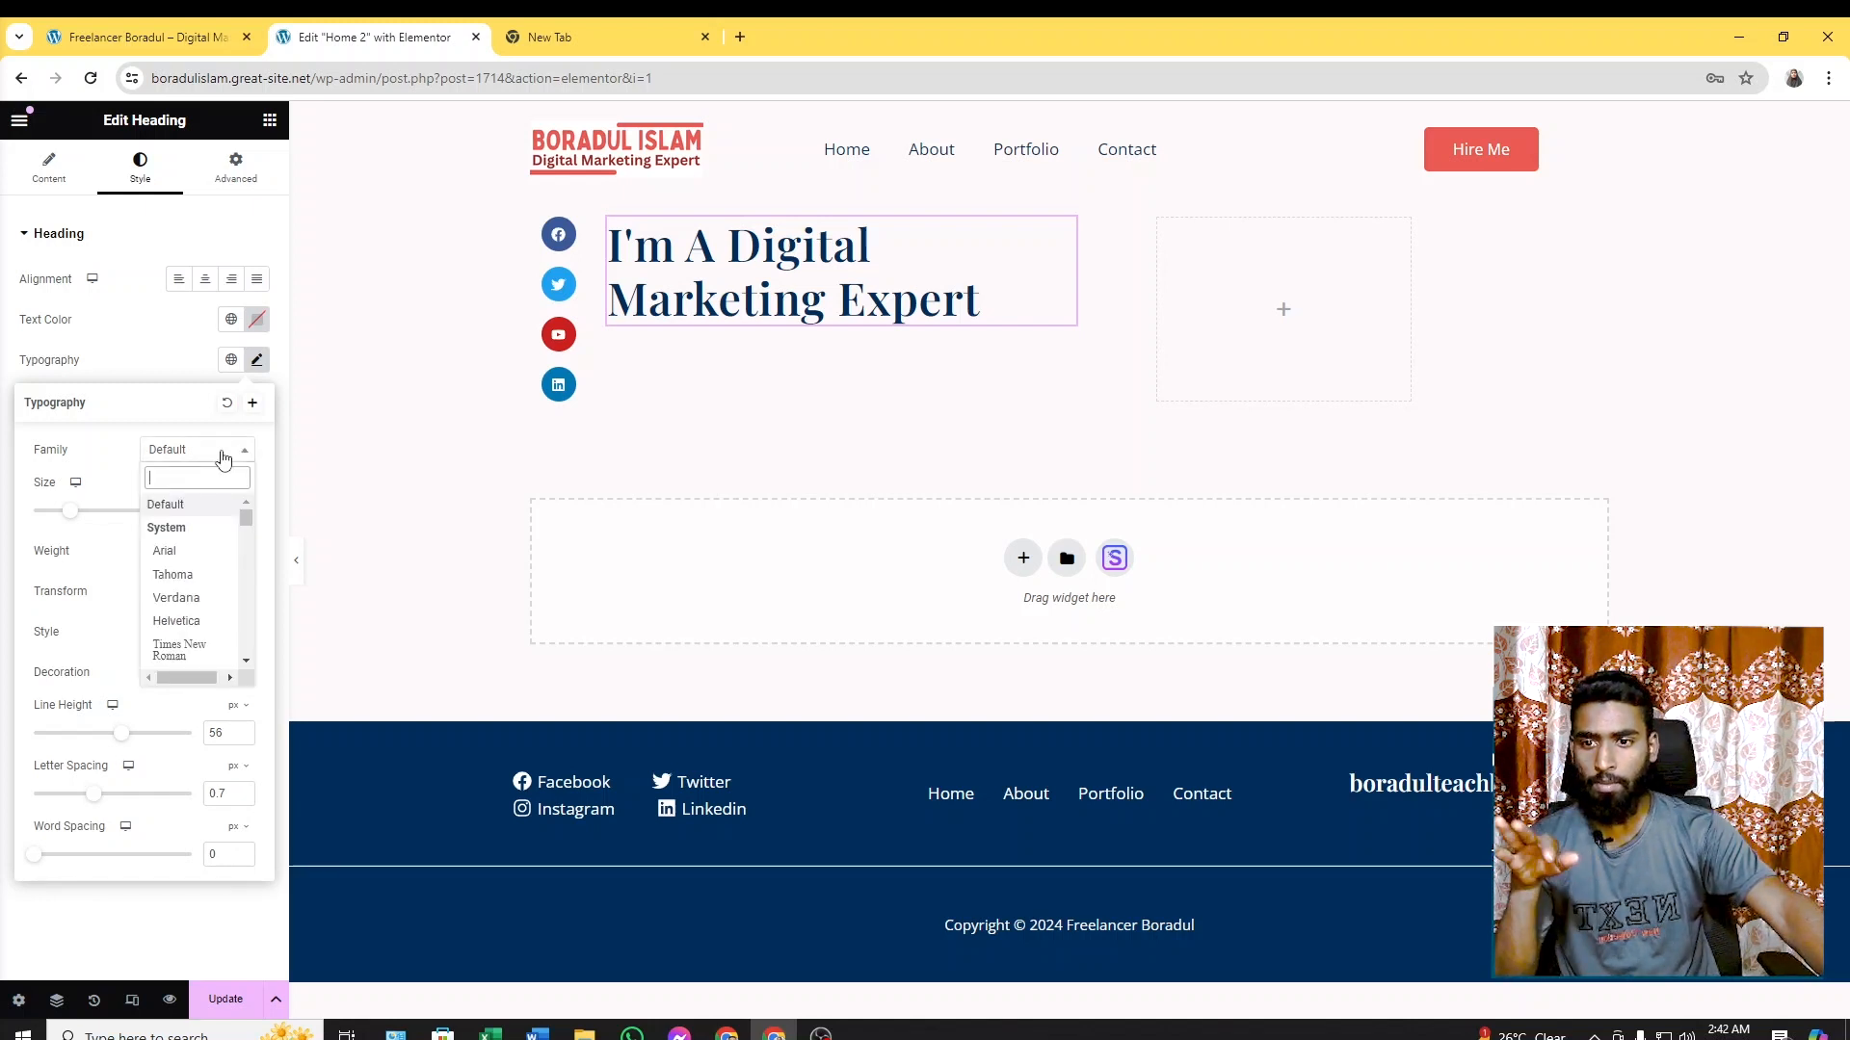
scroll(207, 588, down, 2)
scroll(207, 588, up, 3)
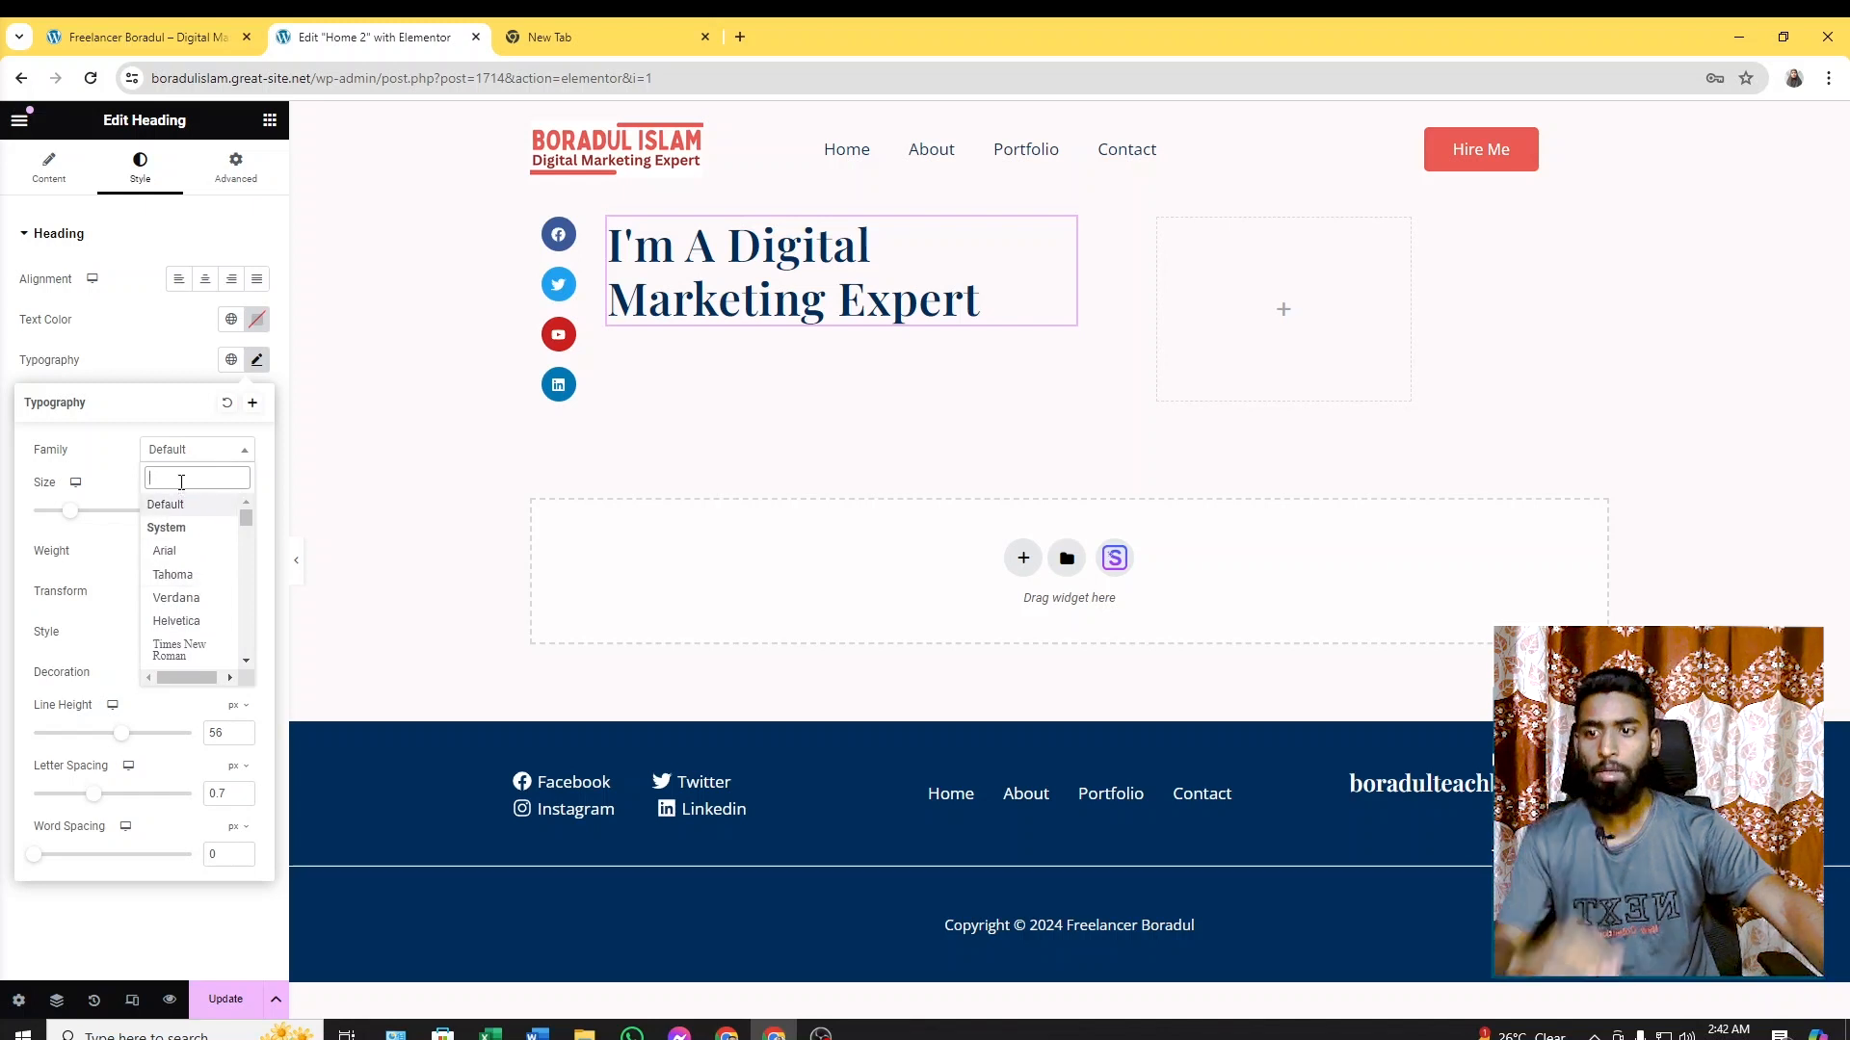
text(popp)
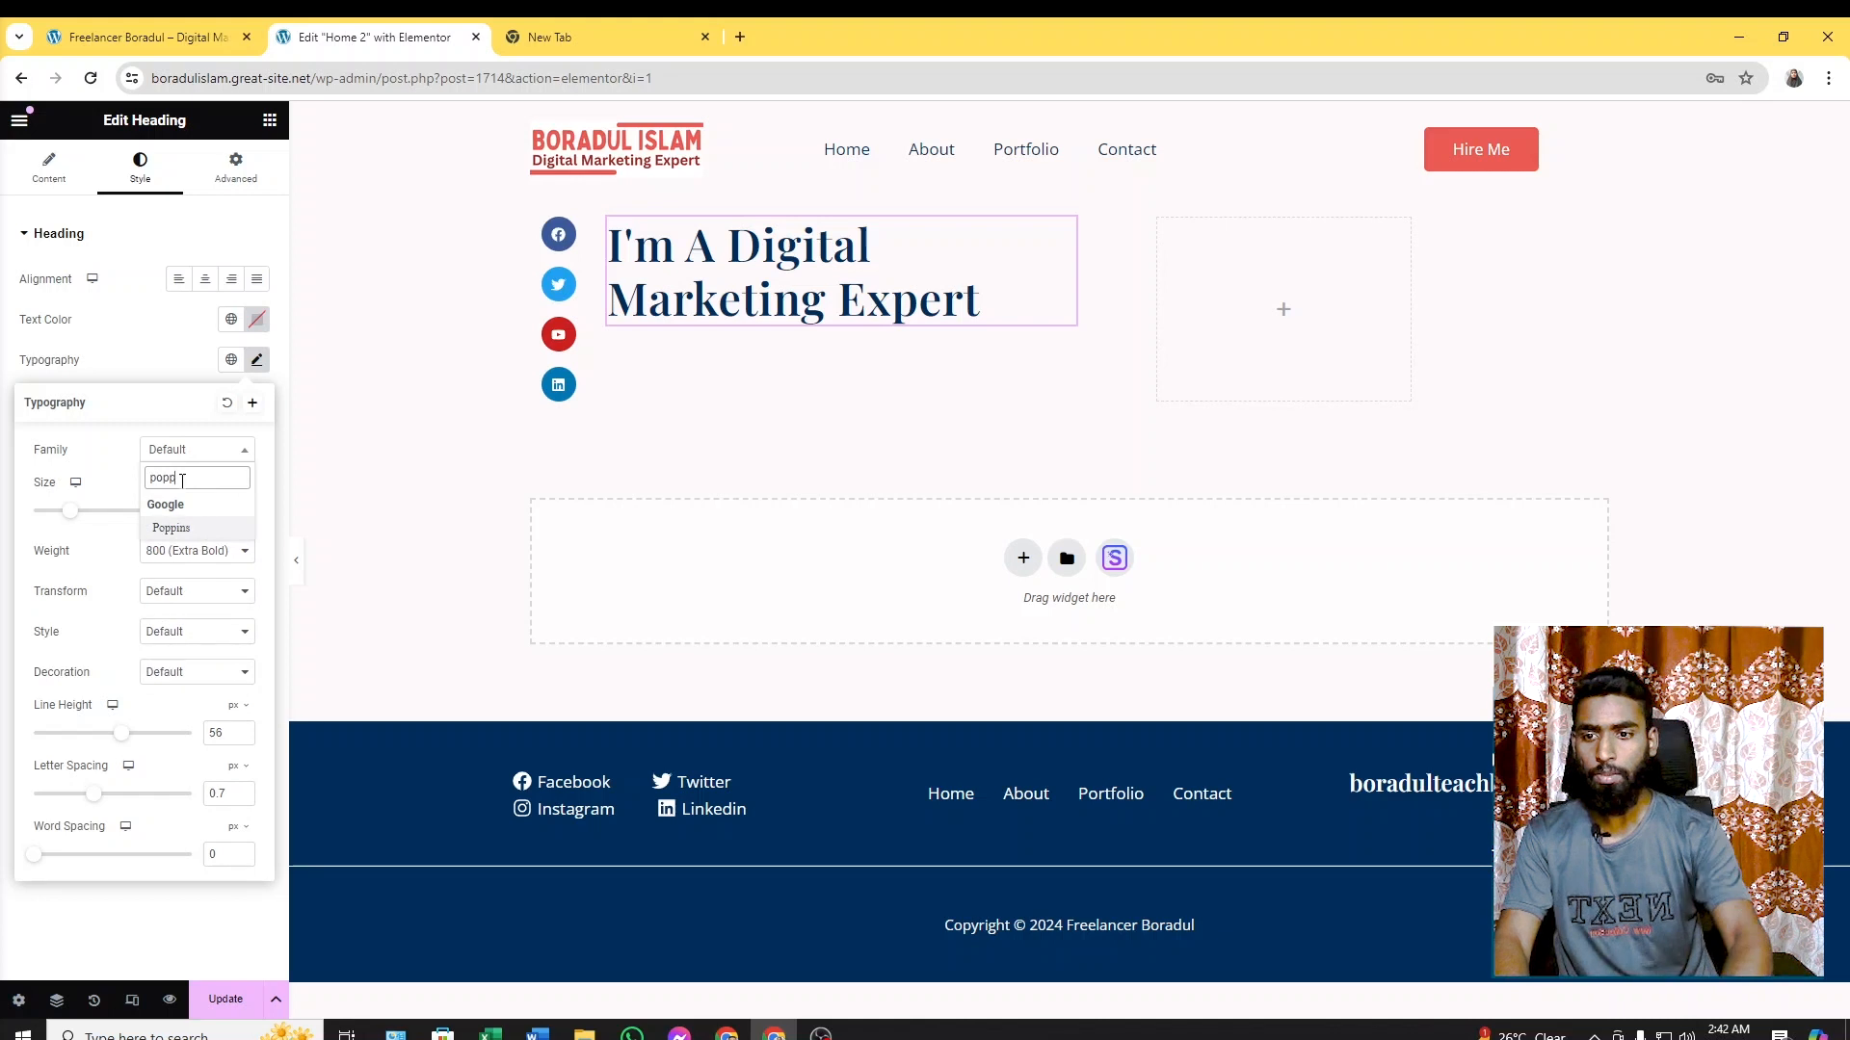
click(188, 530)
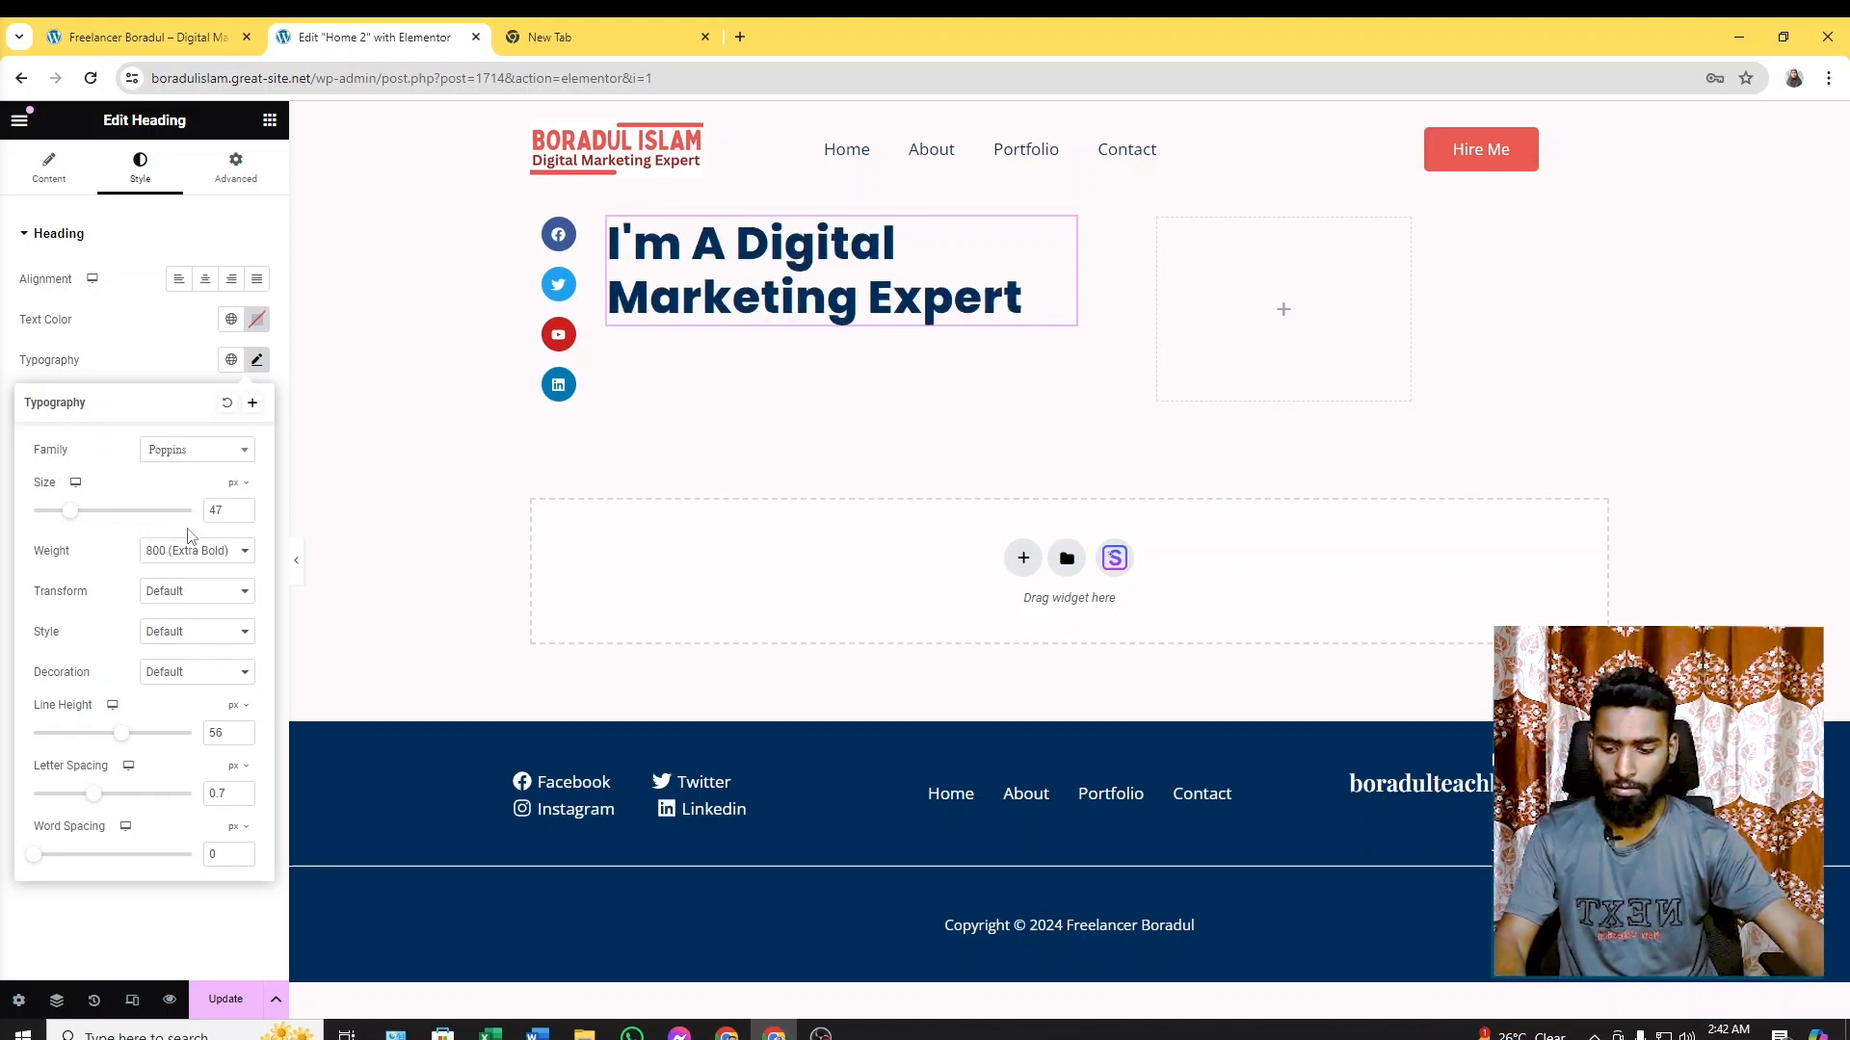
key(ctrl+z)
click(845, 414)
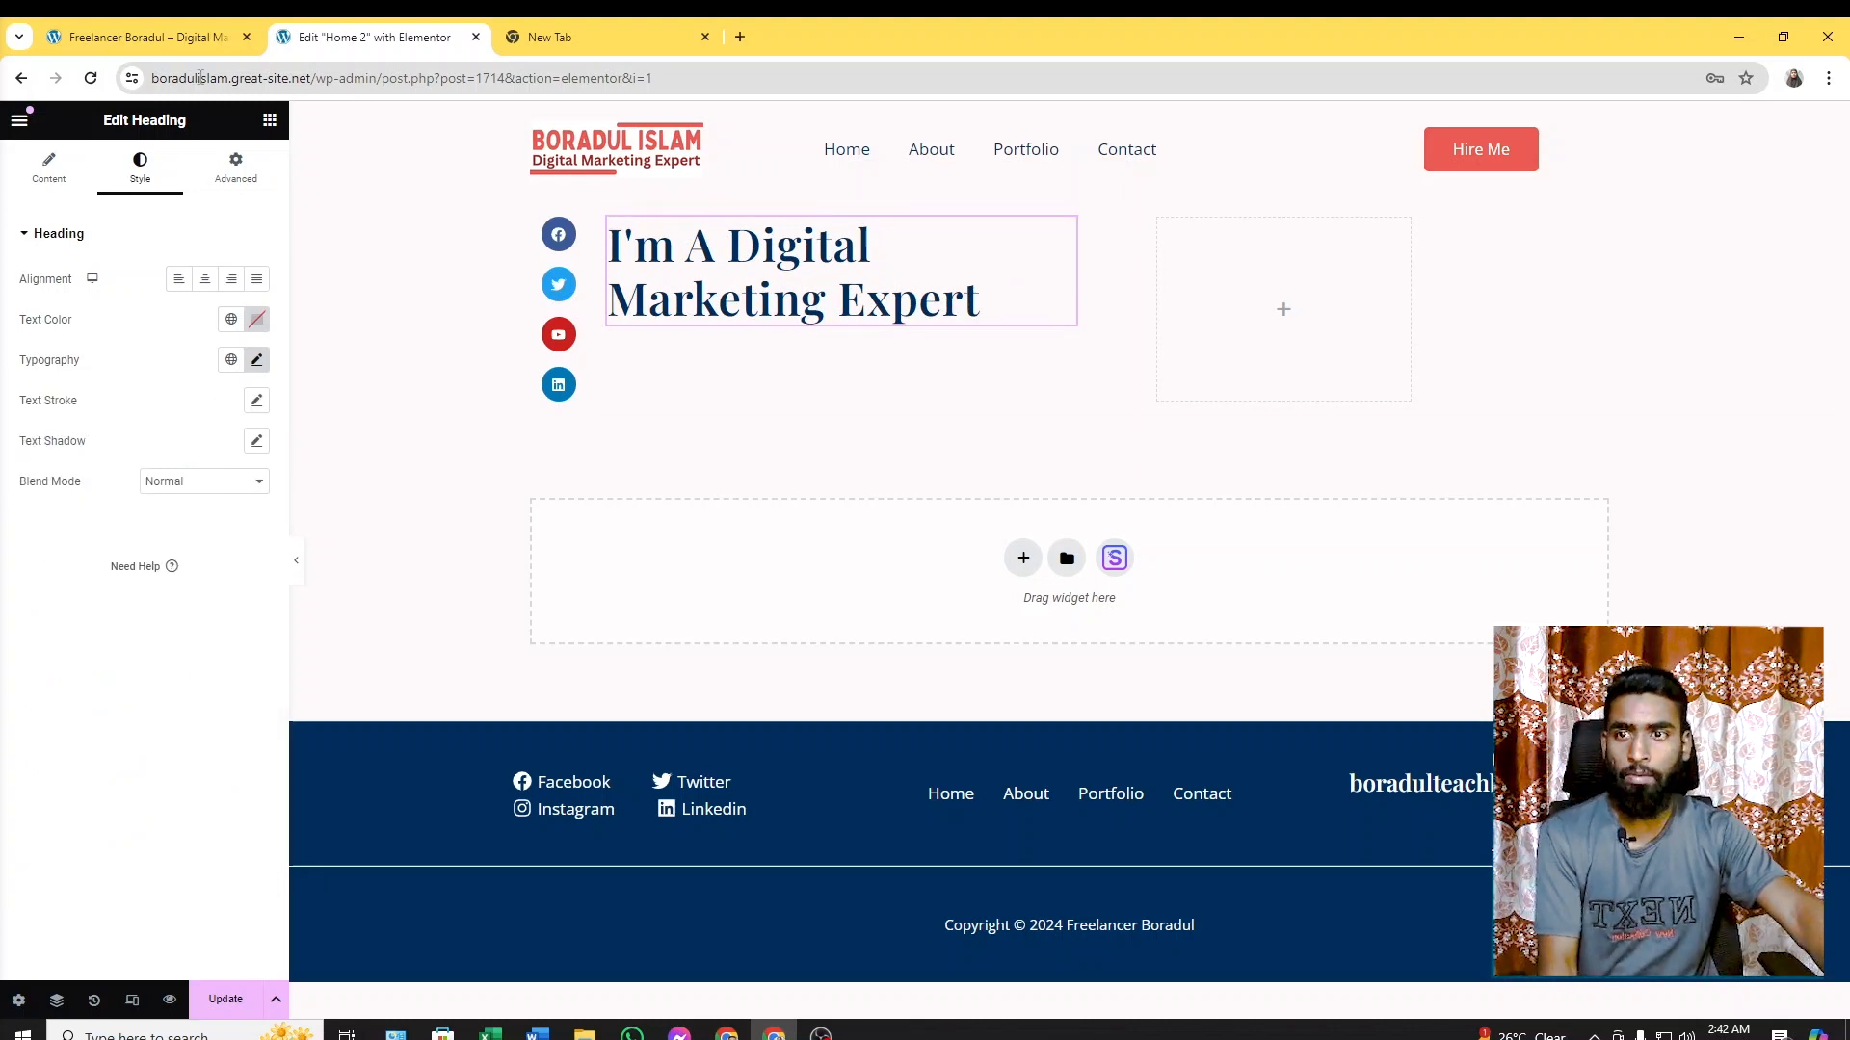
Copy the "I'm a professional Digital Marketer" paragraph from the live Home page's hero and return to the Home 2 editor
click(148, 38)
click(552, 497)
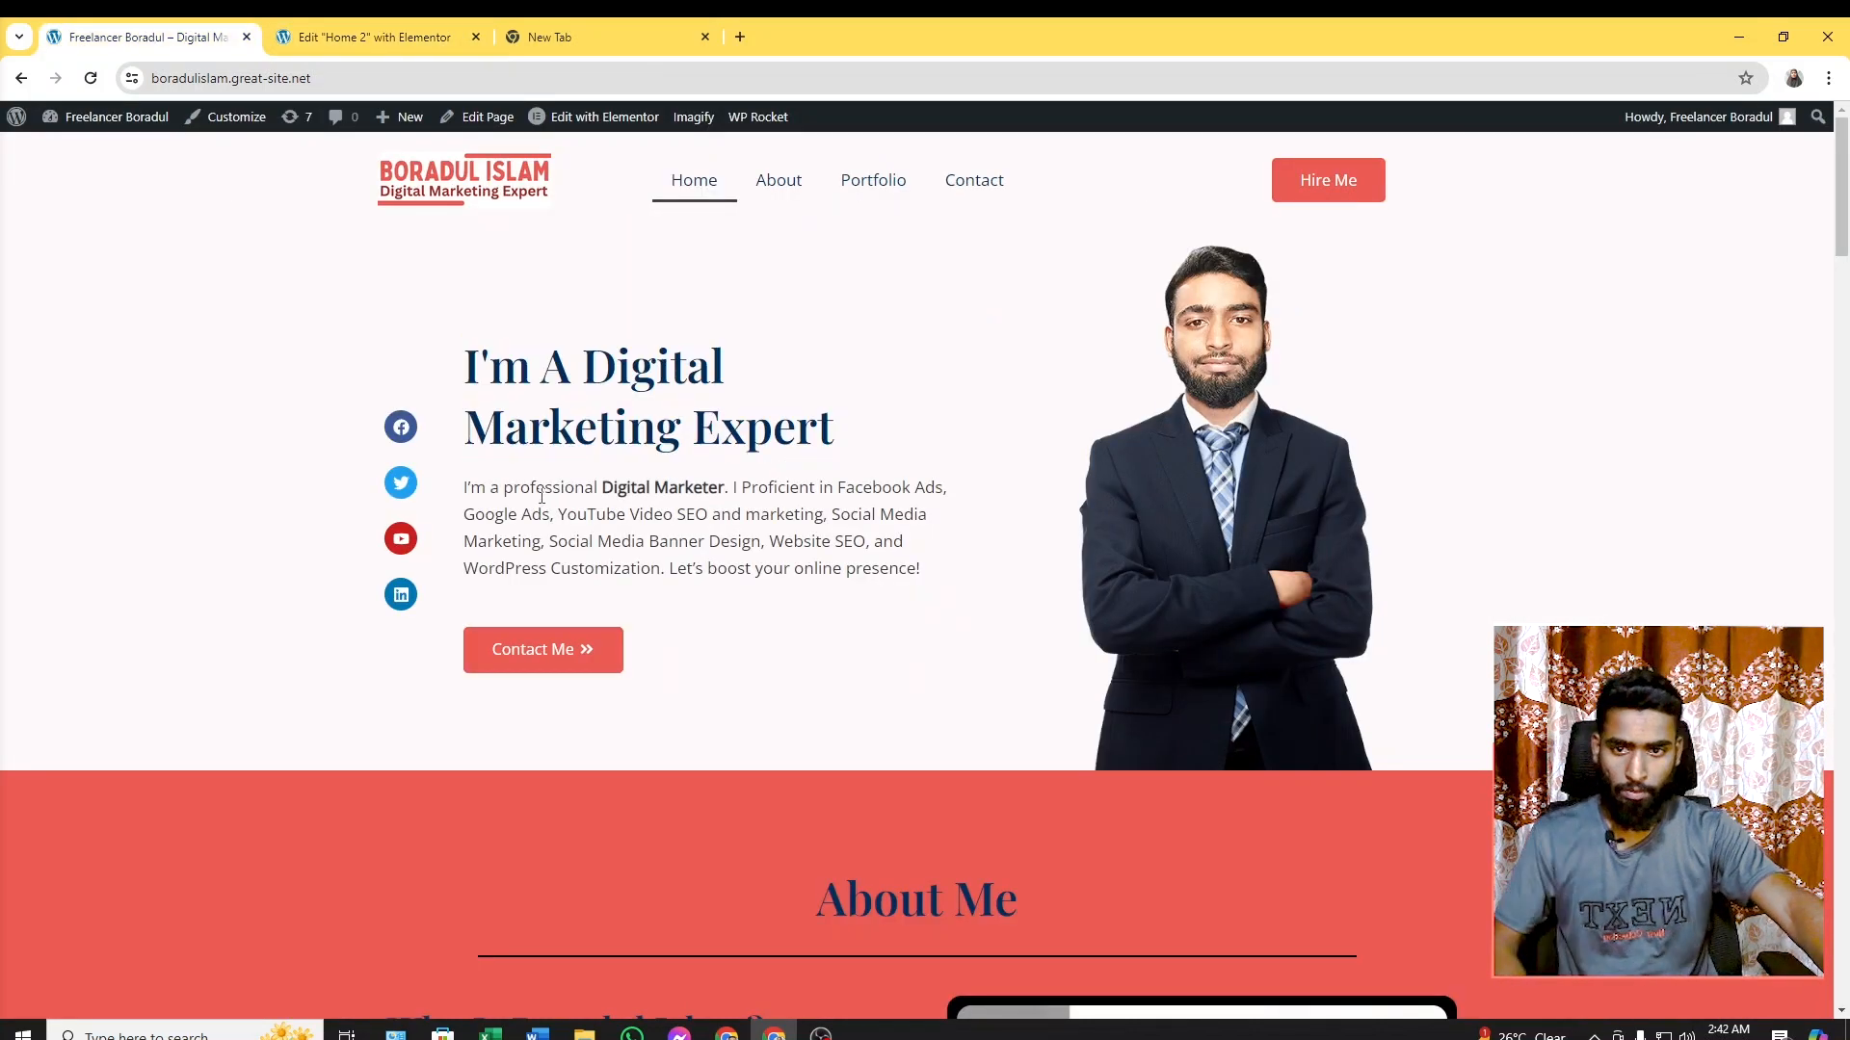
drag(465, 490, 951, 583)
key(ctrl+c)
click(366, 36)
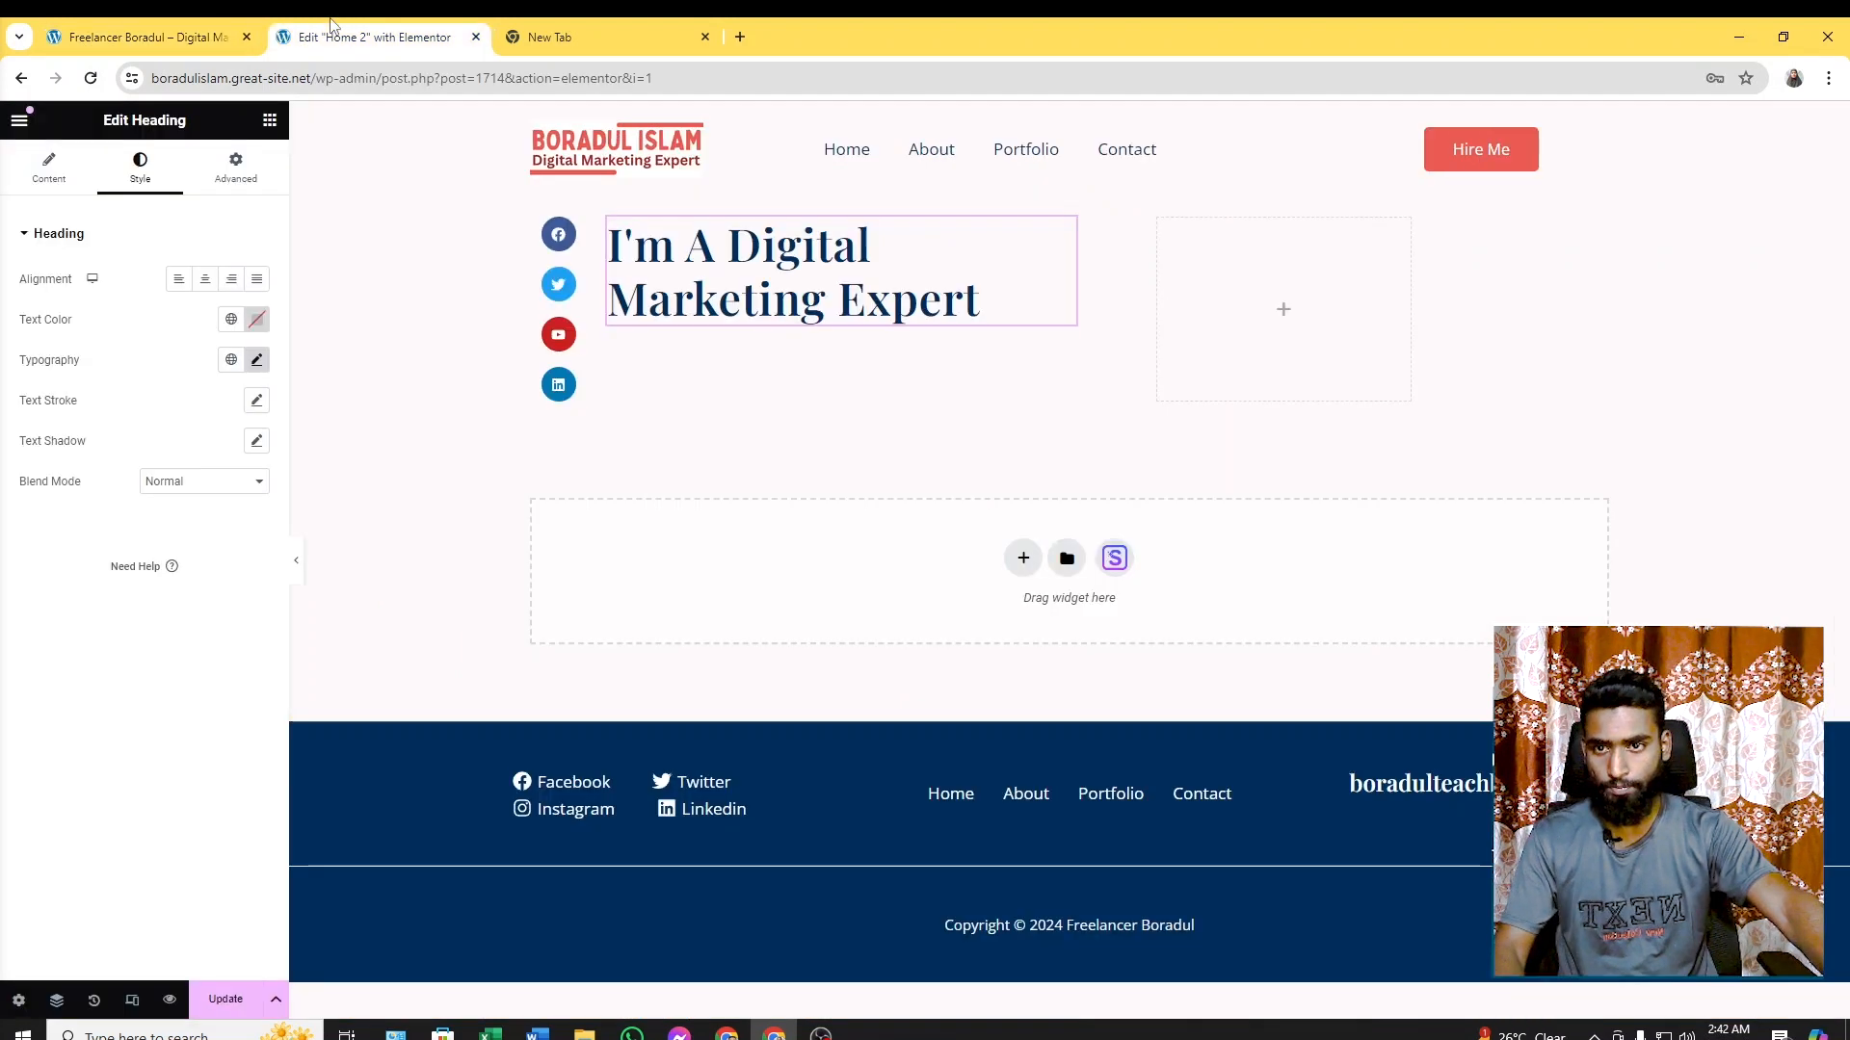
Add a Text Editor widget below the hero heading and replace its placeholder text with the copied paragraph
click(270, 121)
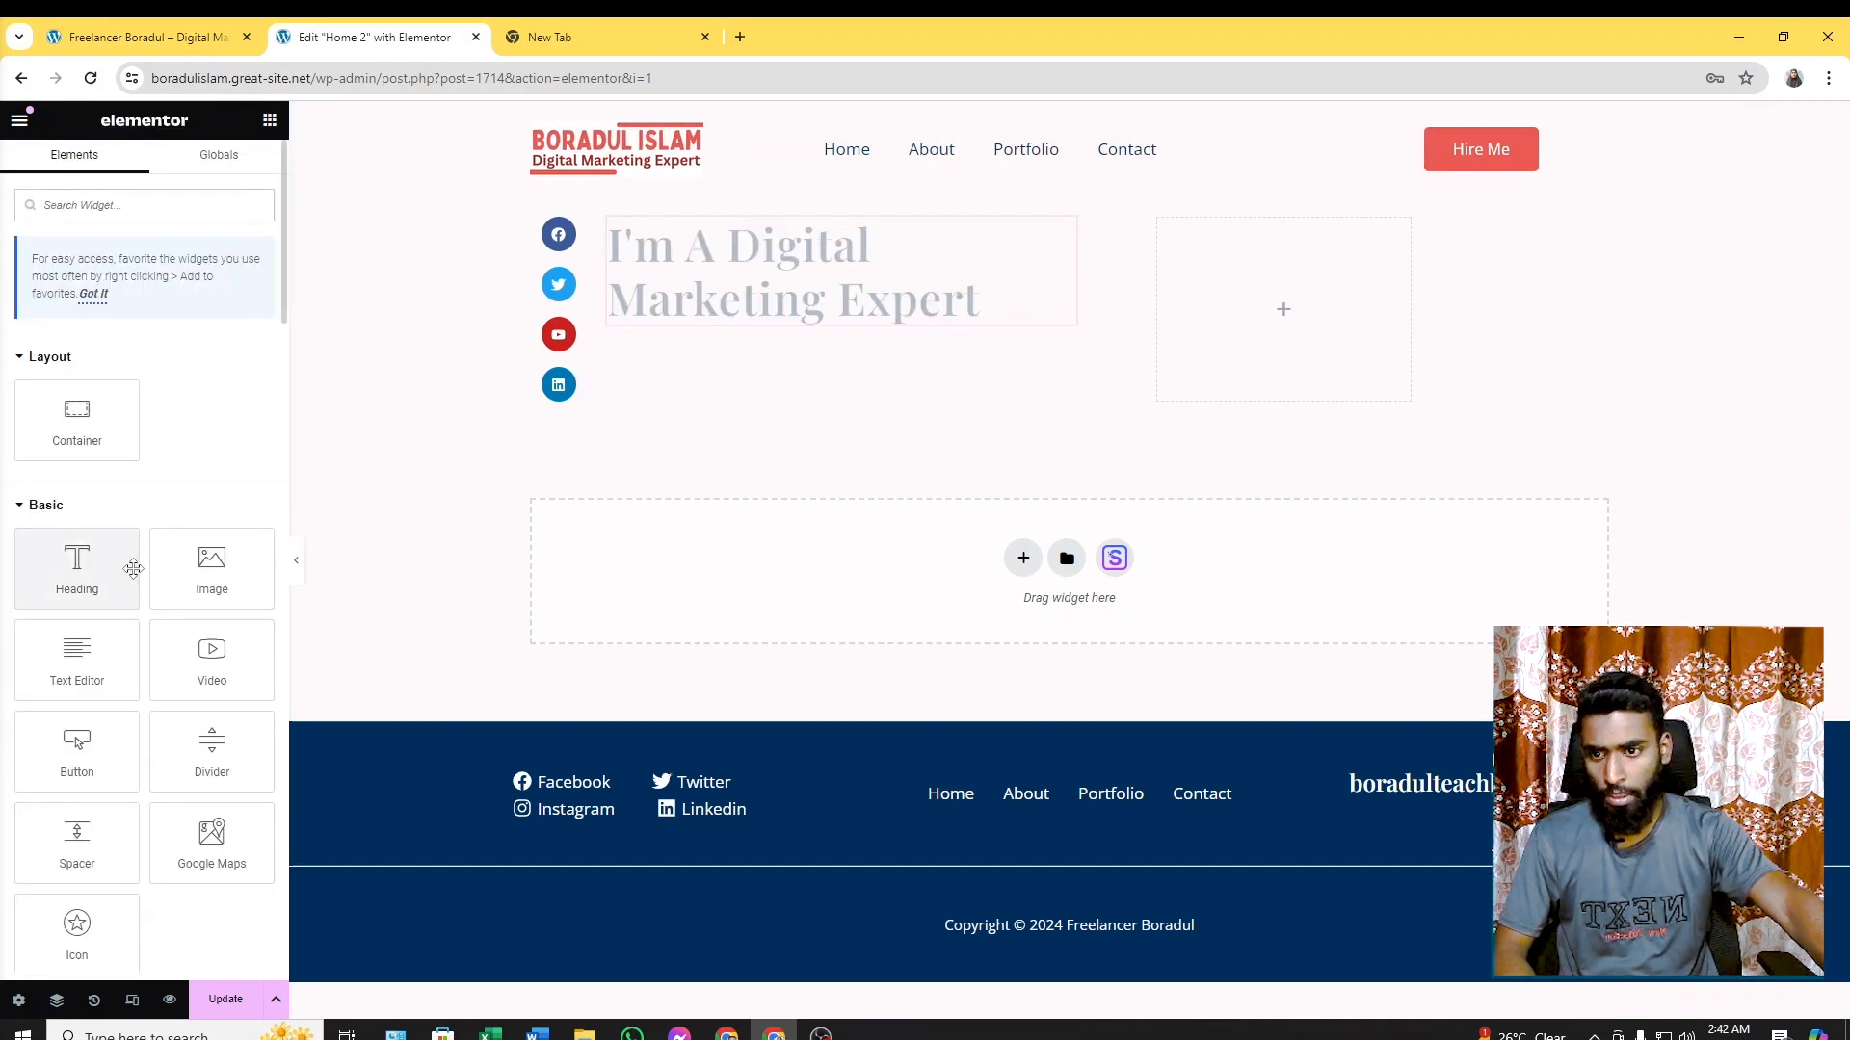
drag(77, 655, 777, 326)
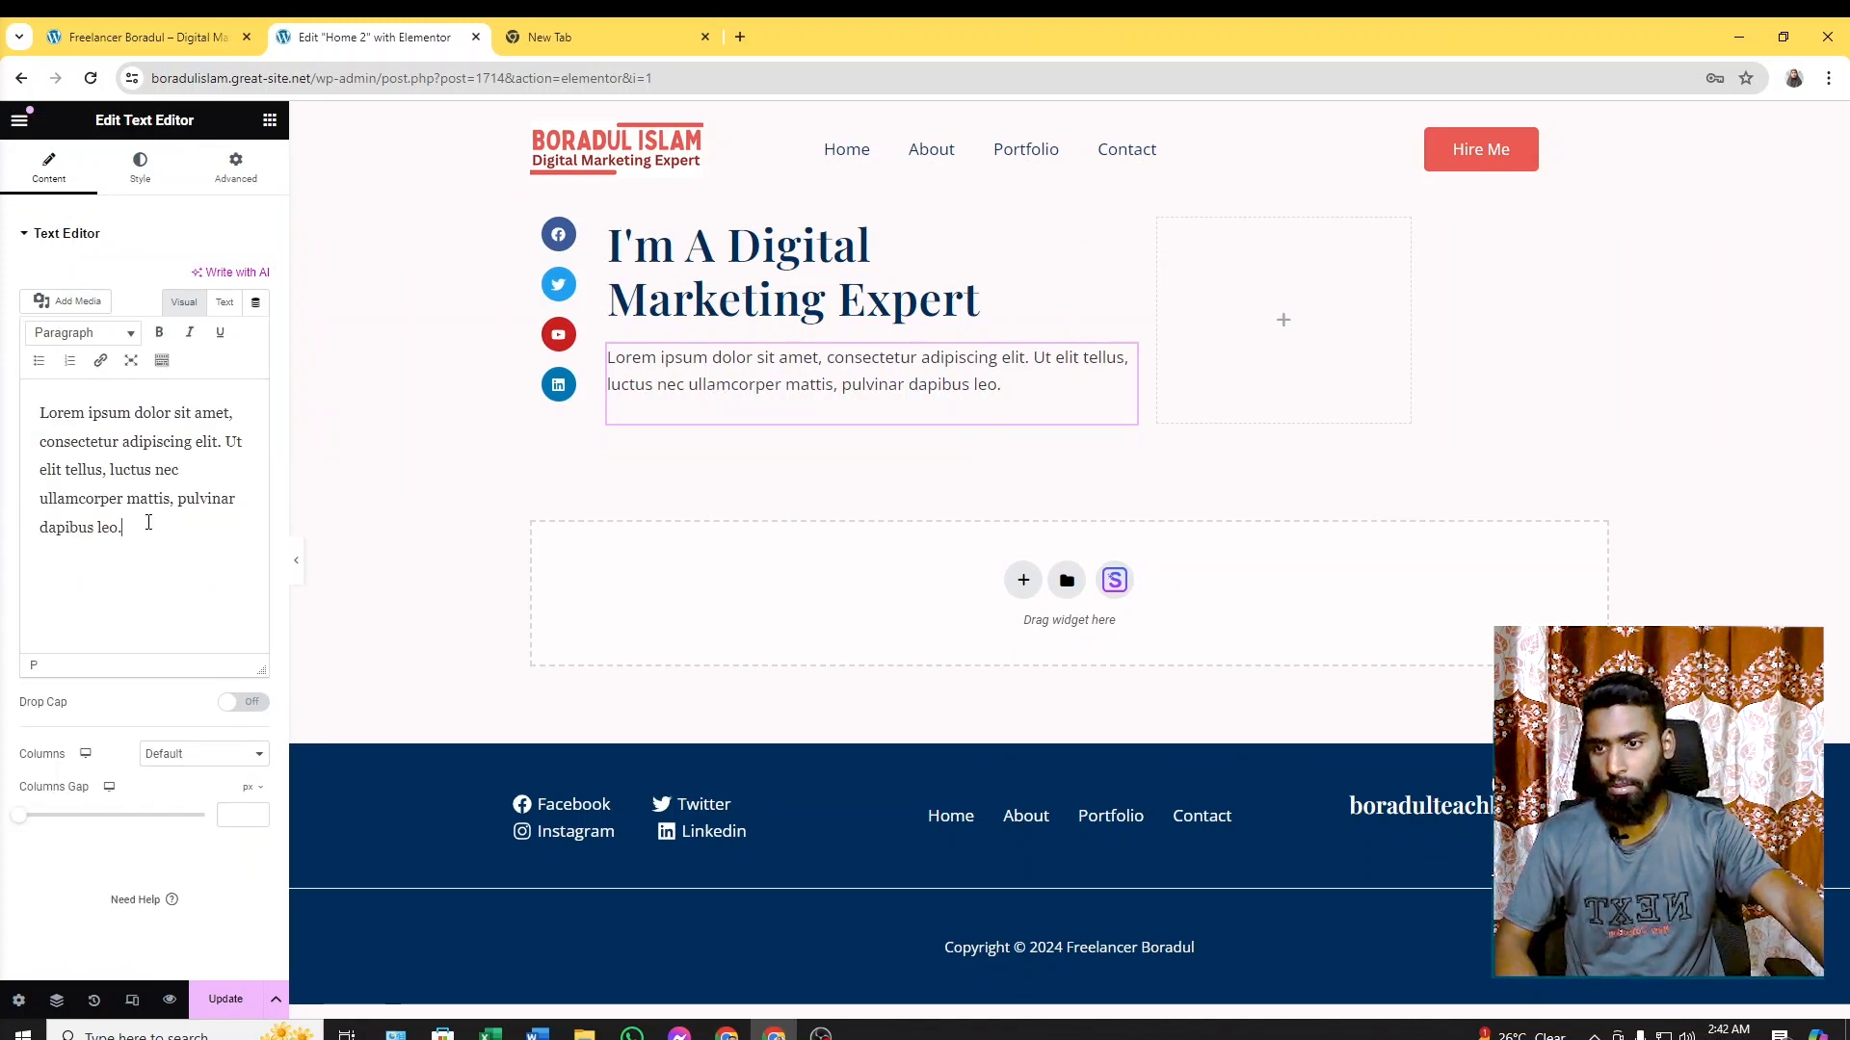
key(ctrl+a)
key(ctrl+v)
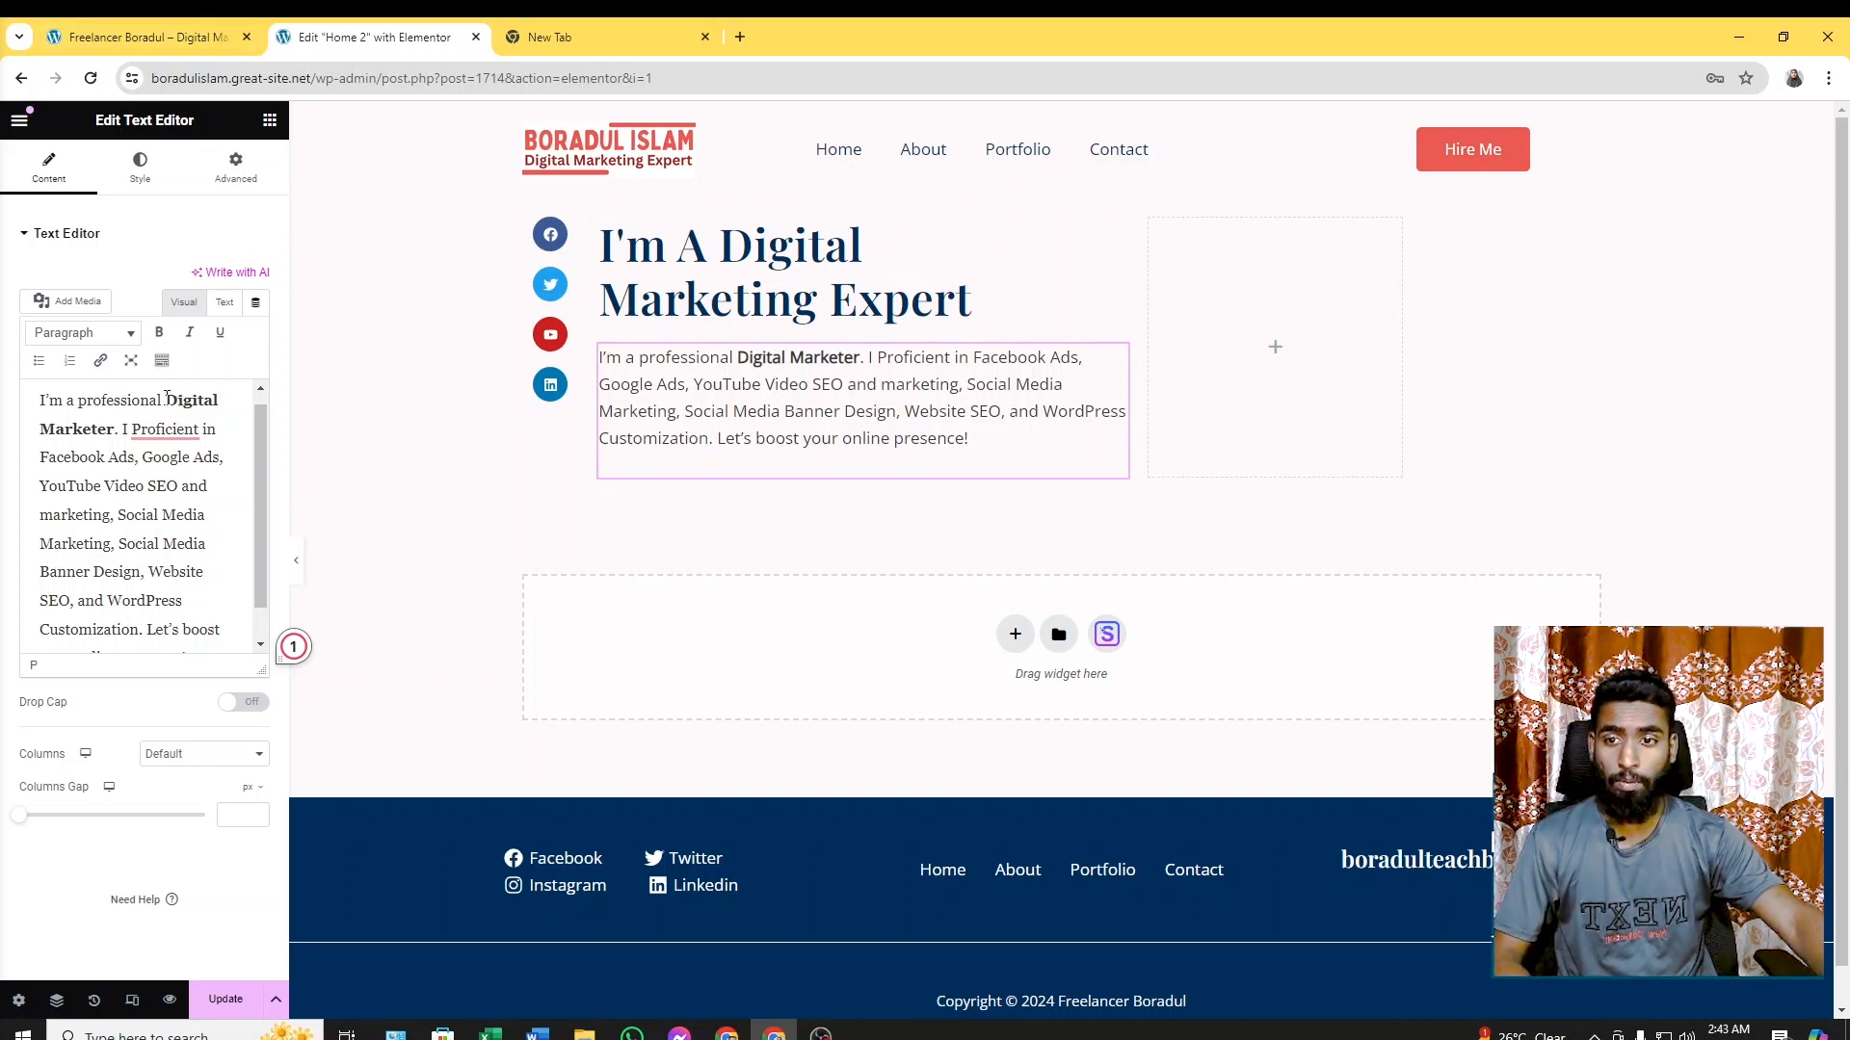
Remove the bold from "Digital Marketer." in the hero paragraph and reapply it to the phrase including its period
drag(167, 409, 119, 431)
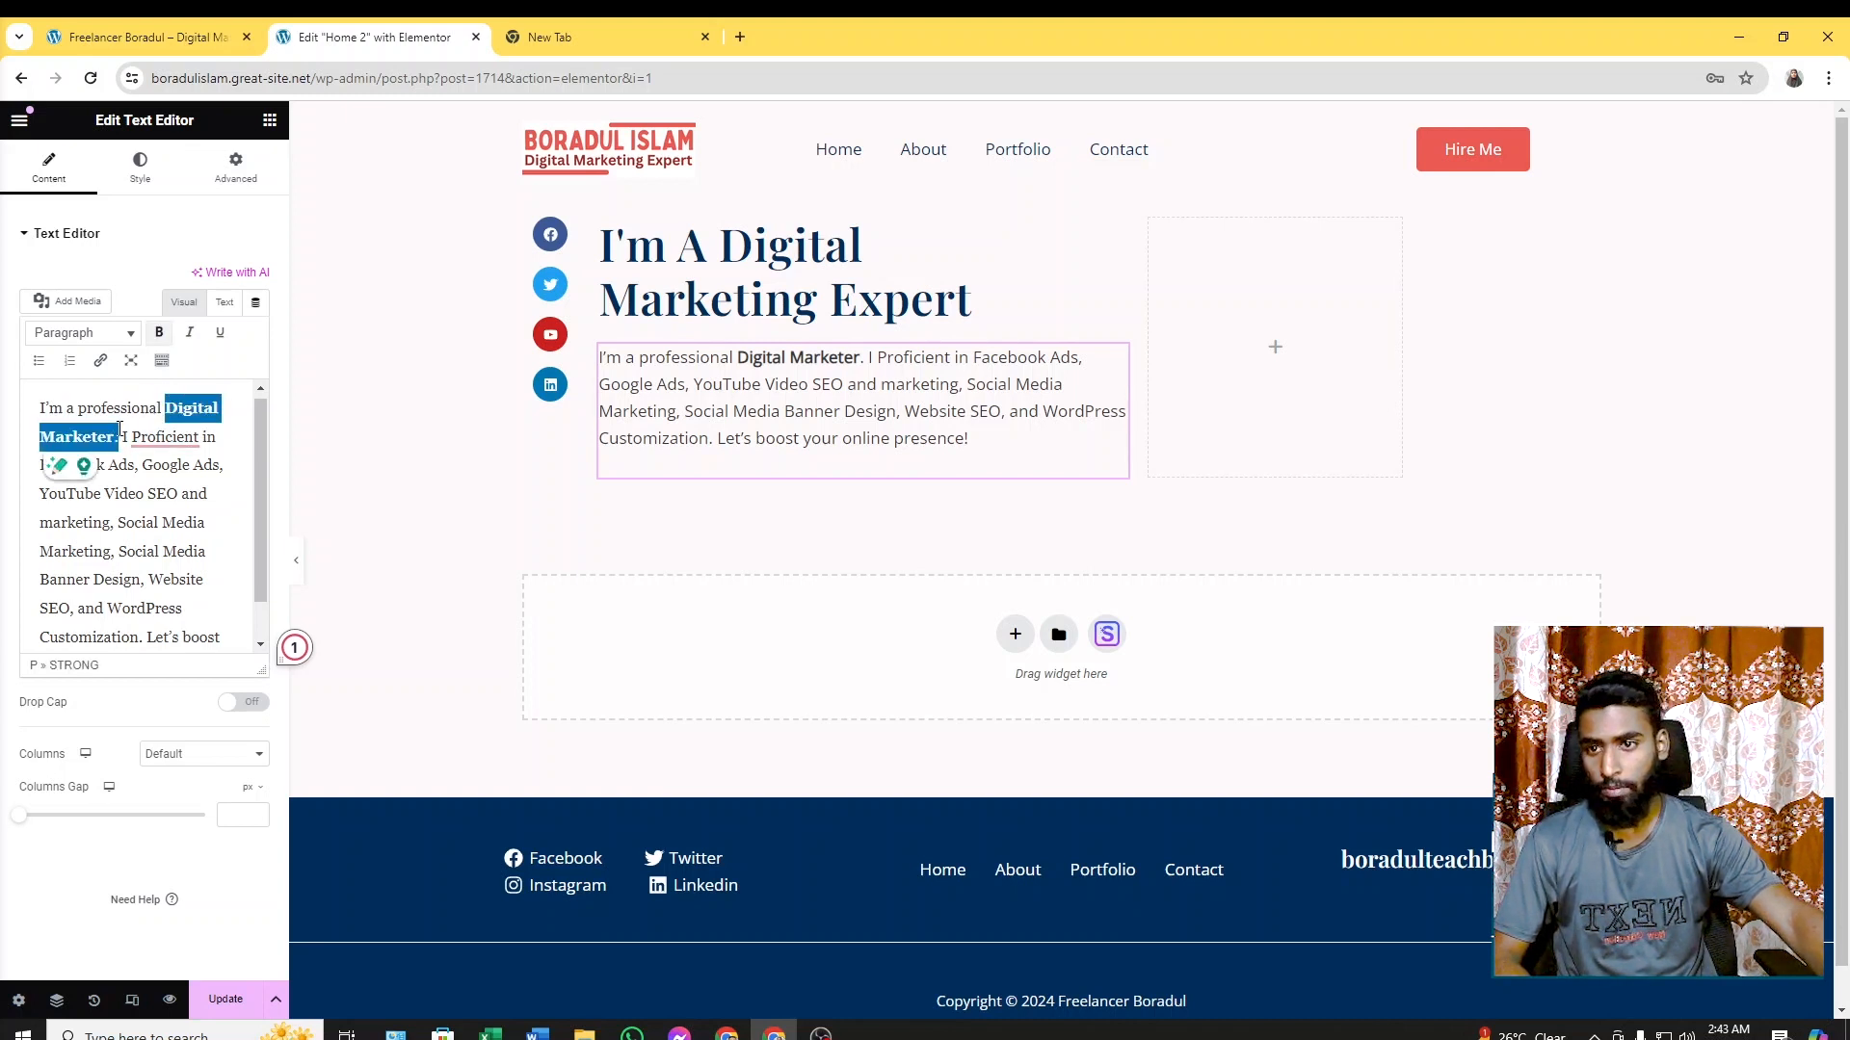
click(160, 333)
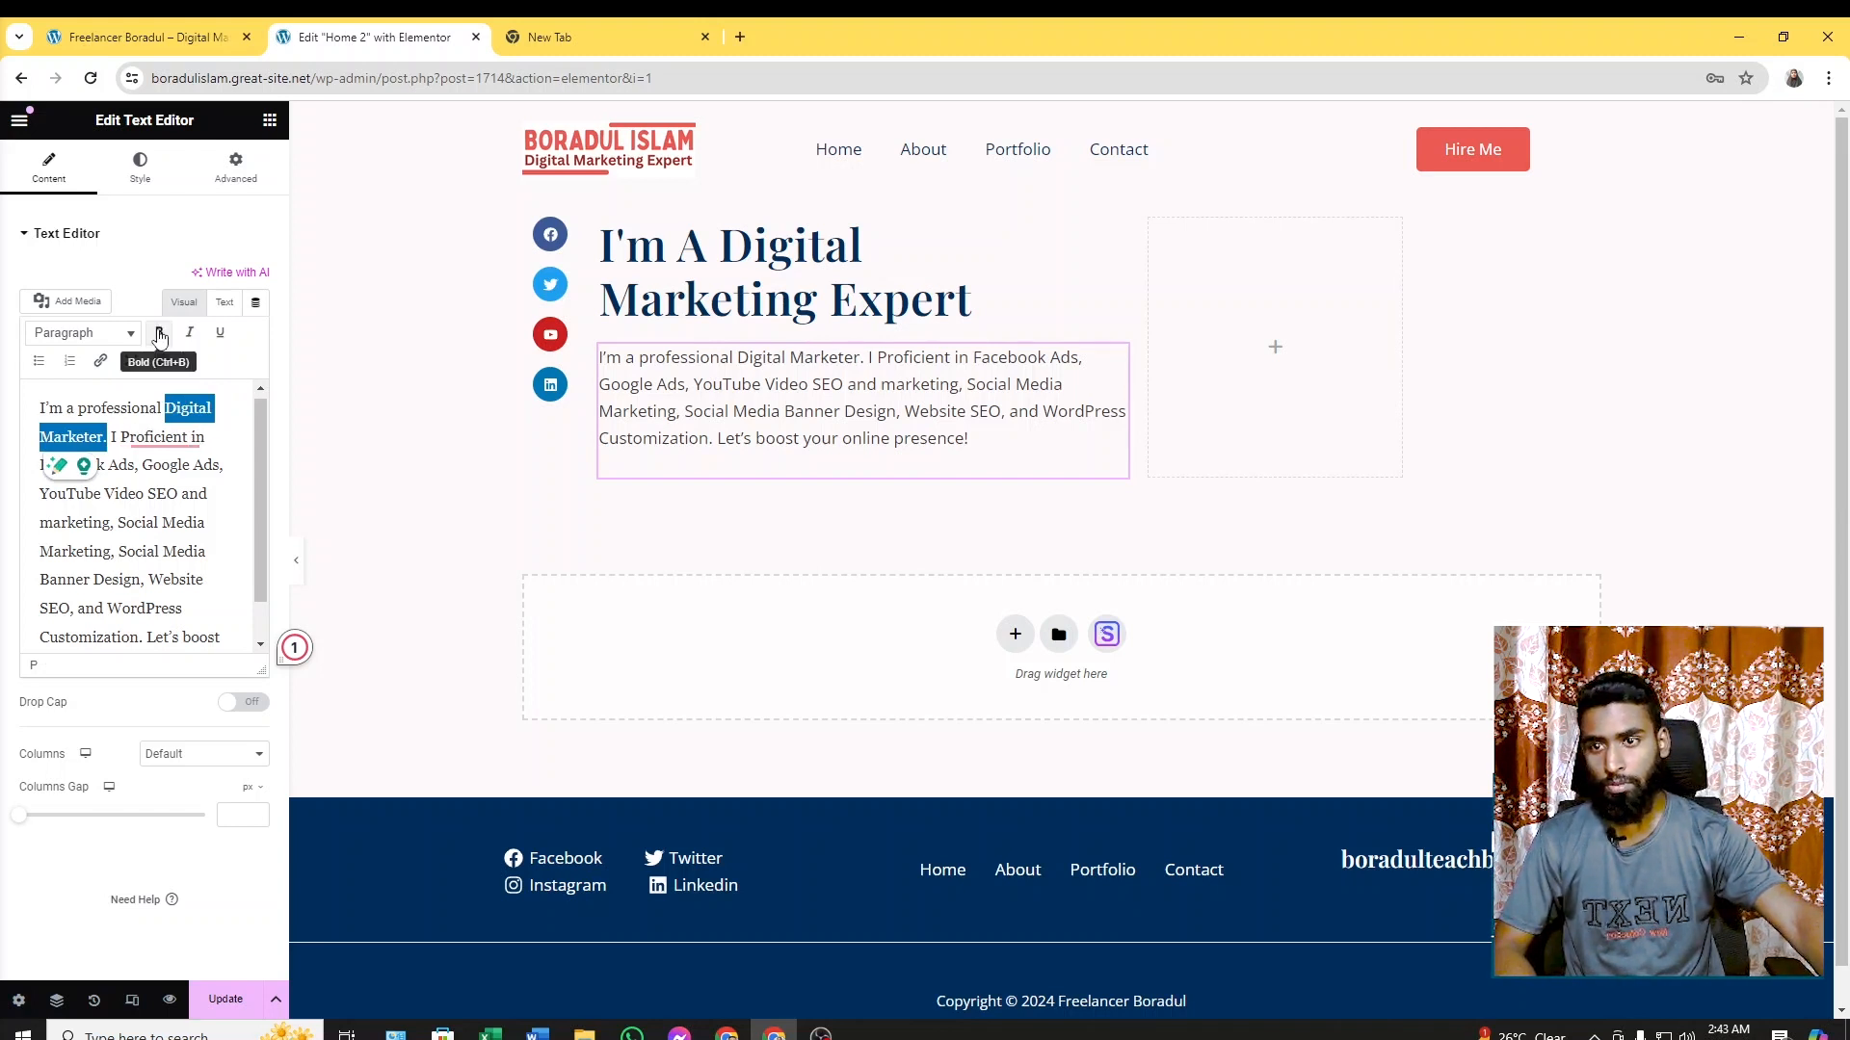
click(177, 429)
drag(166, 407, 108, 438)
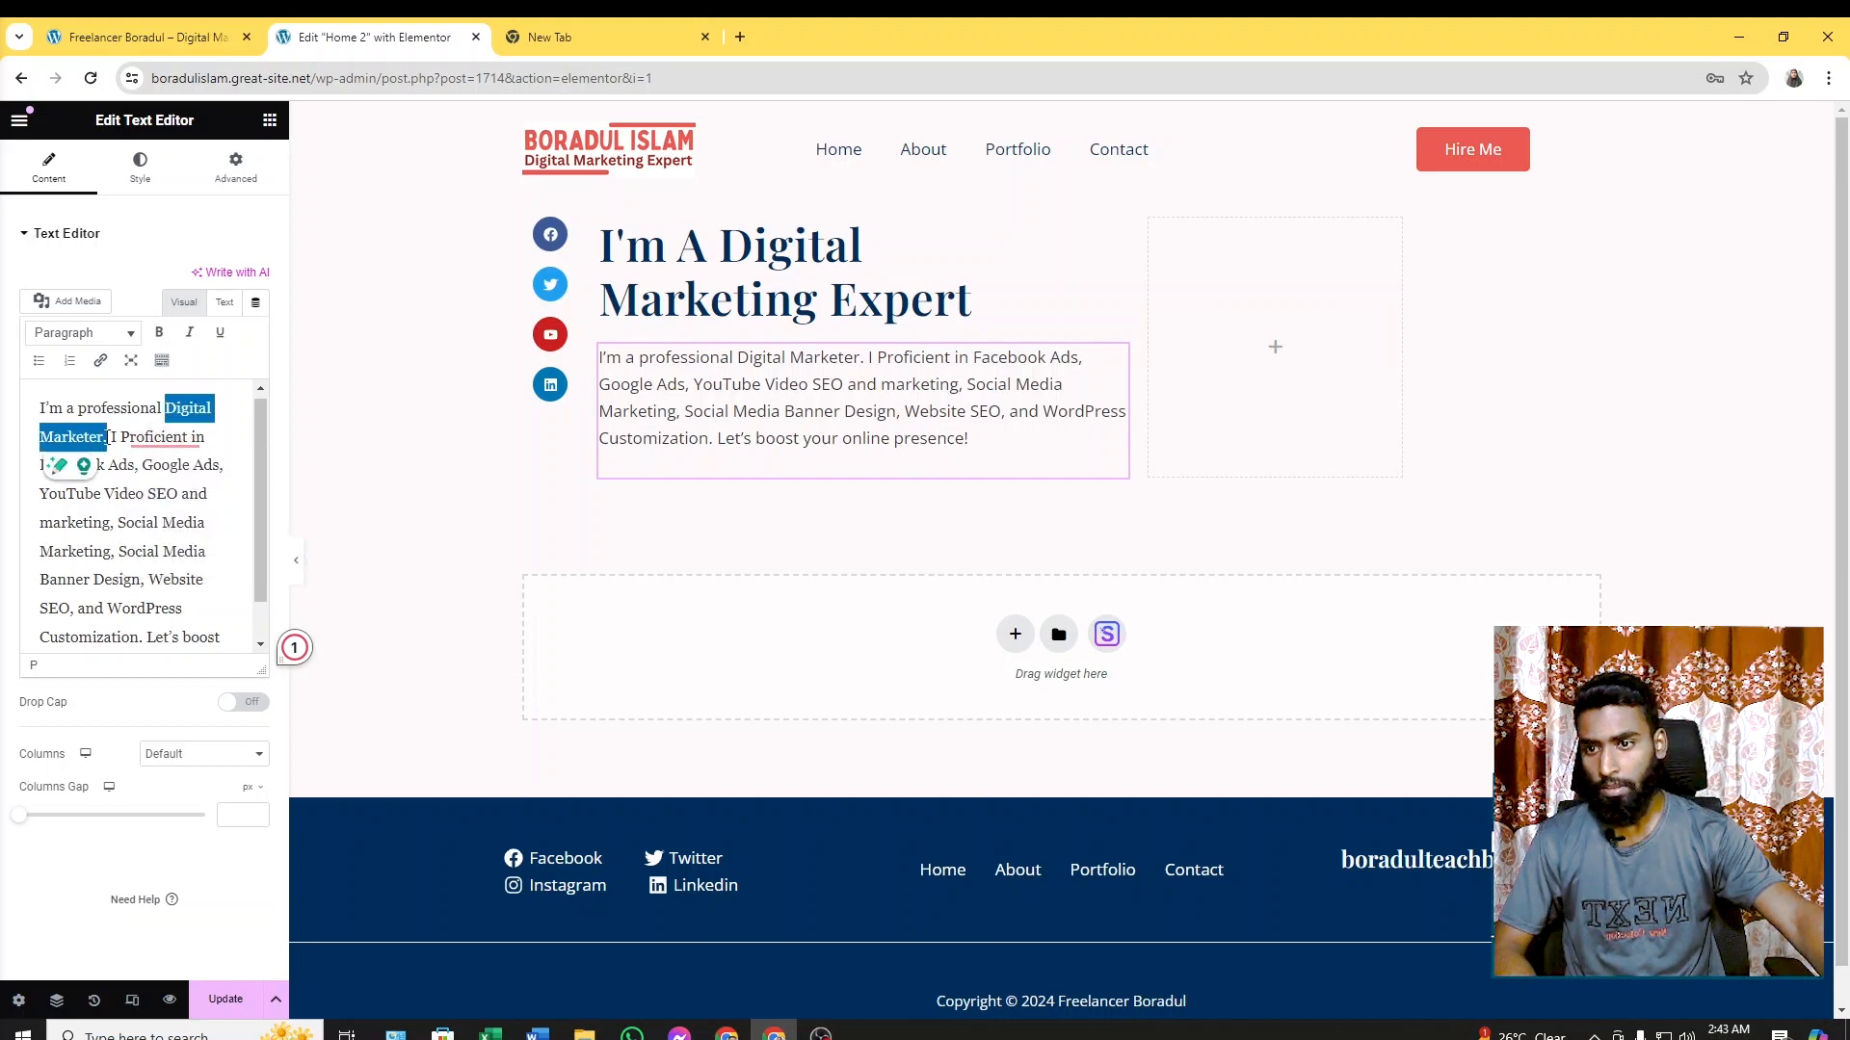
click(159, 332)
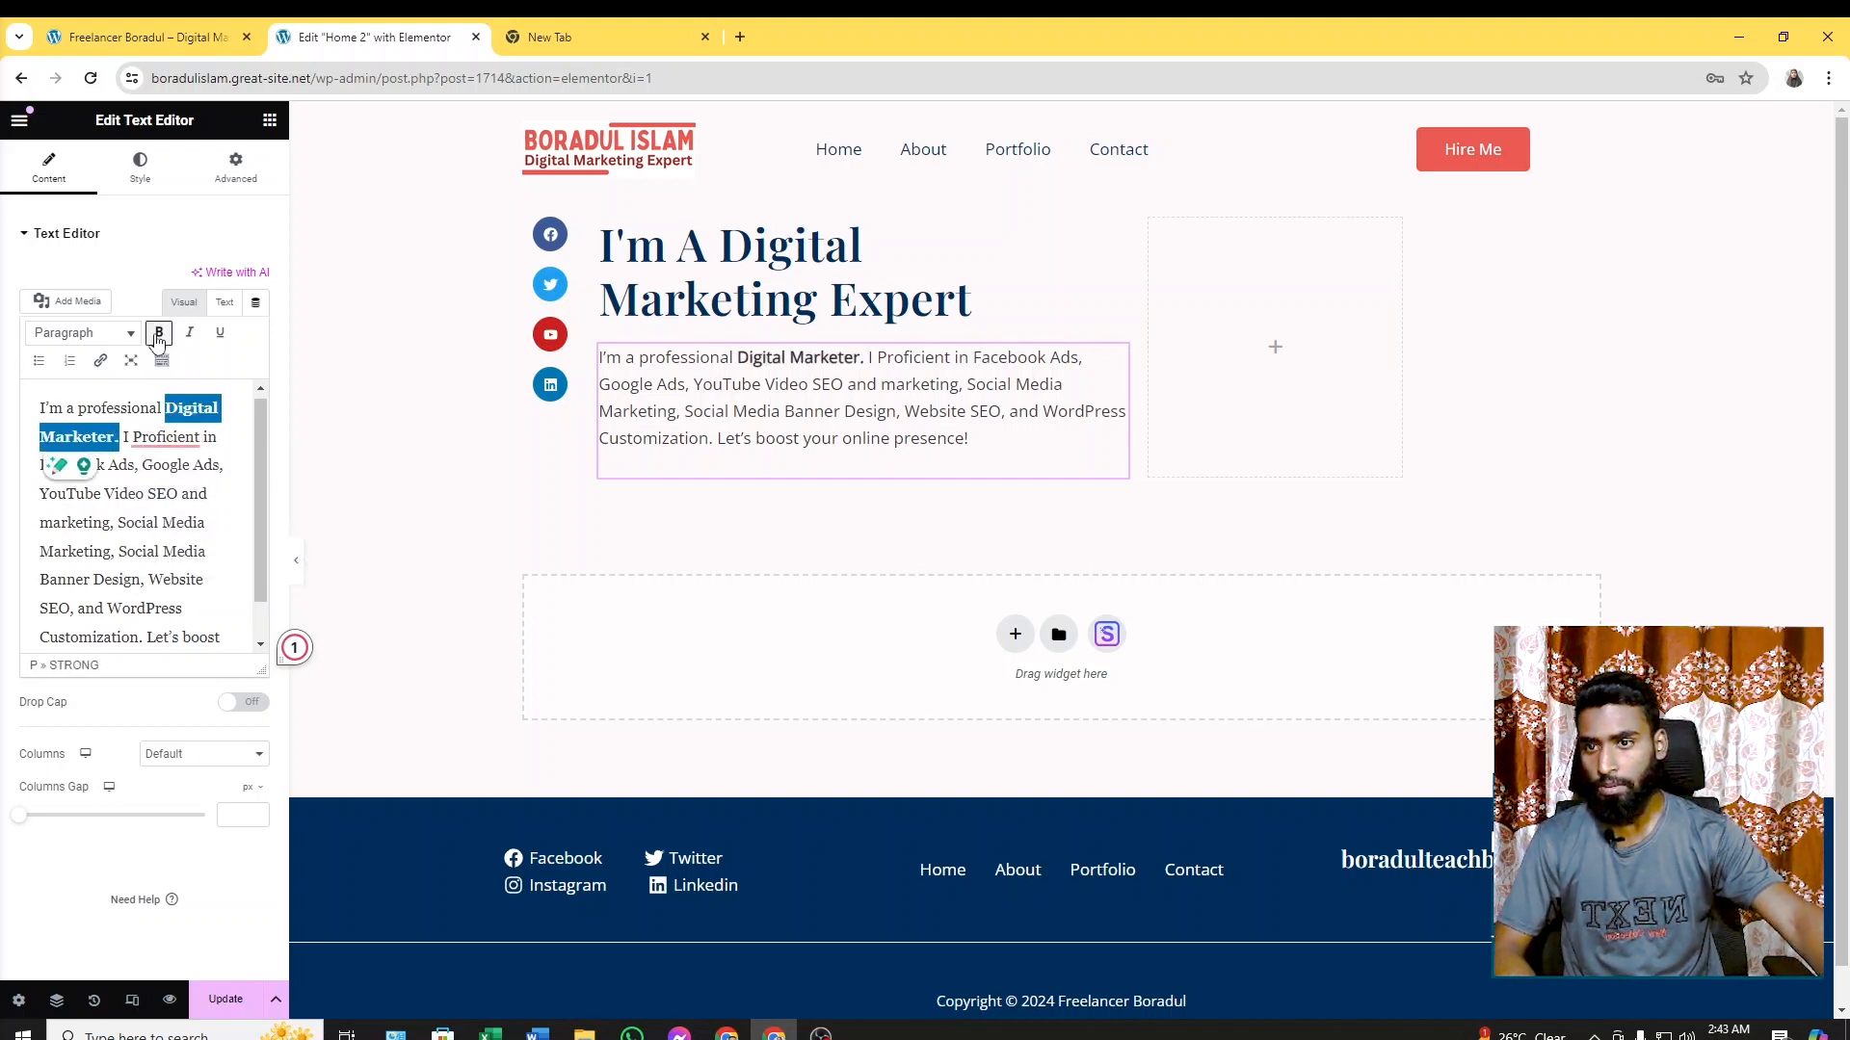
Try italic, underline and a link on "Digital Marketer." in the hero paragraph, and cancel the link
click(225, 459)
drag(165, 407, 119, 438)
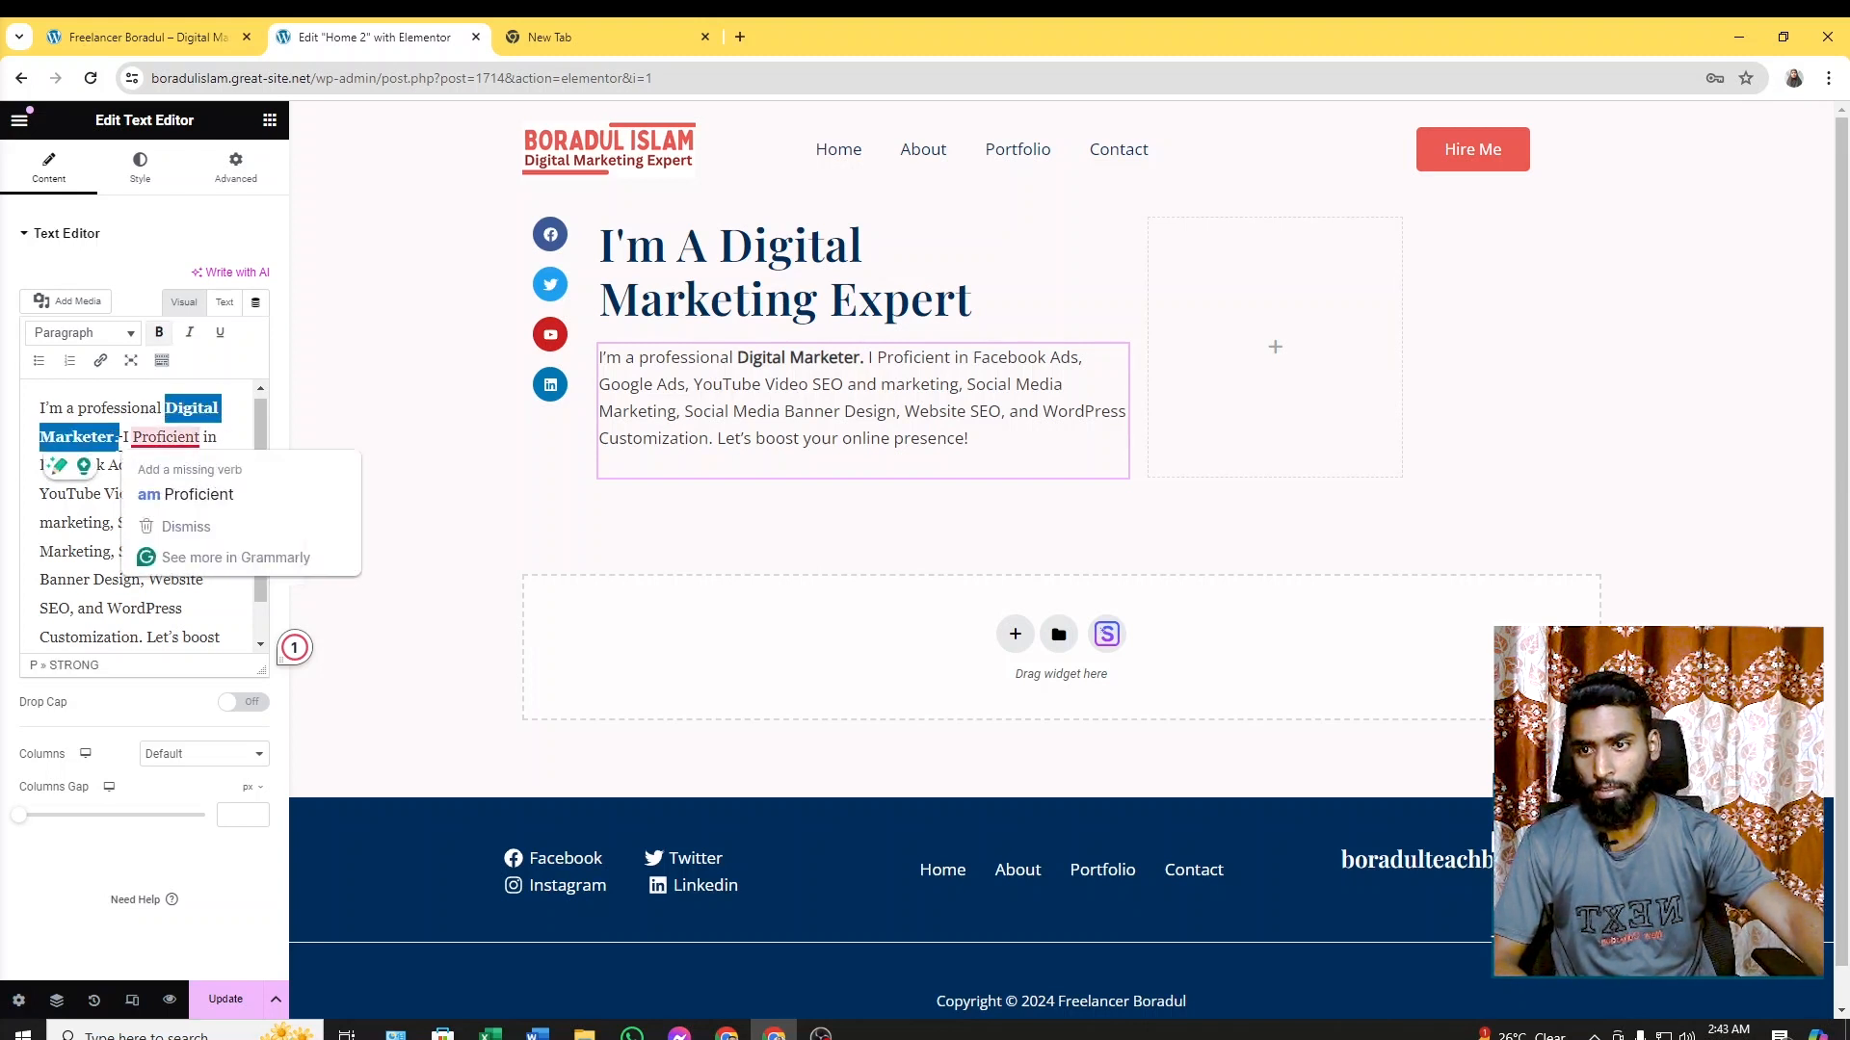
click(190, 332)
click(221, 336)
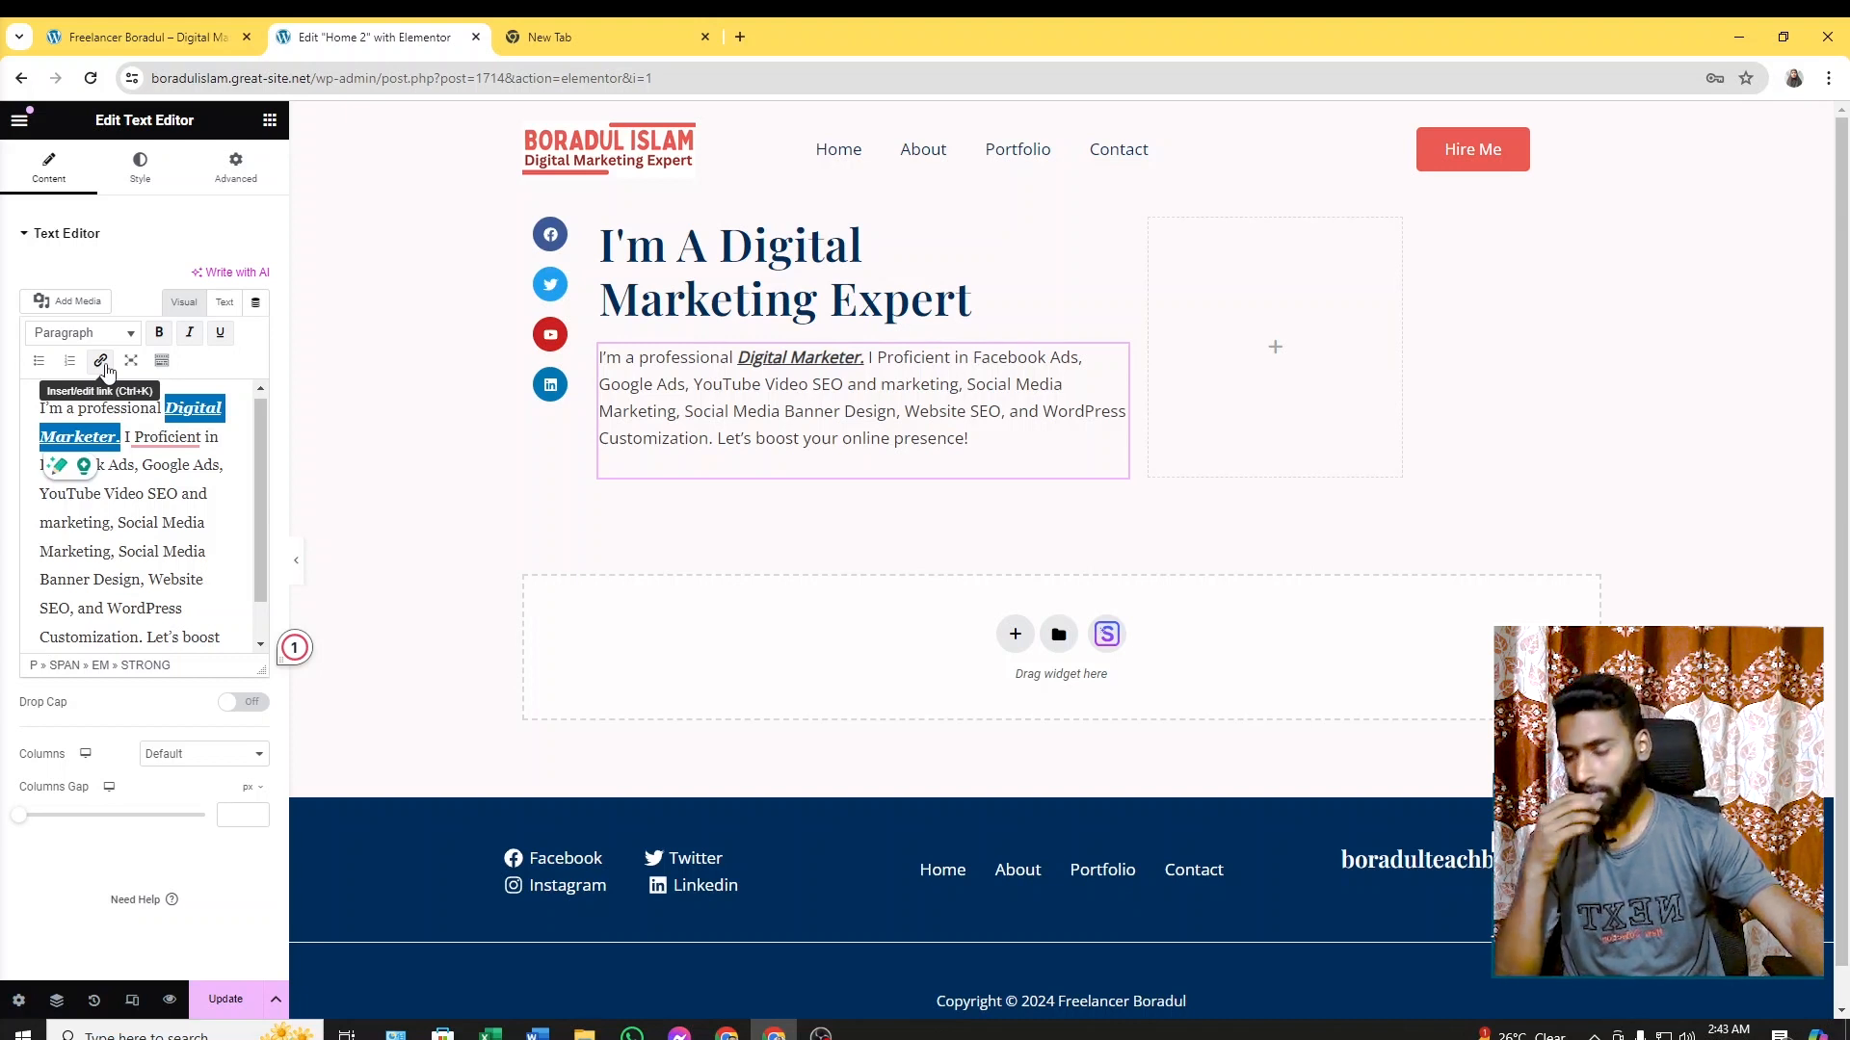
click(102, 364)
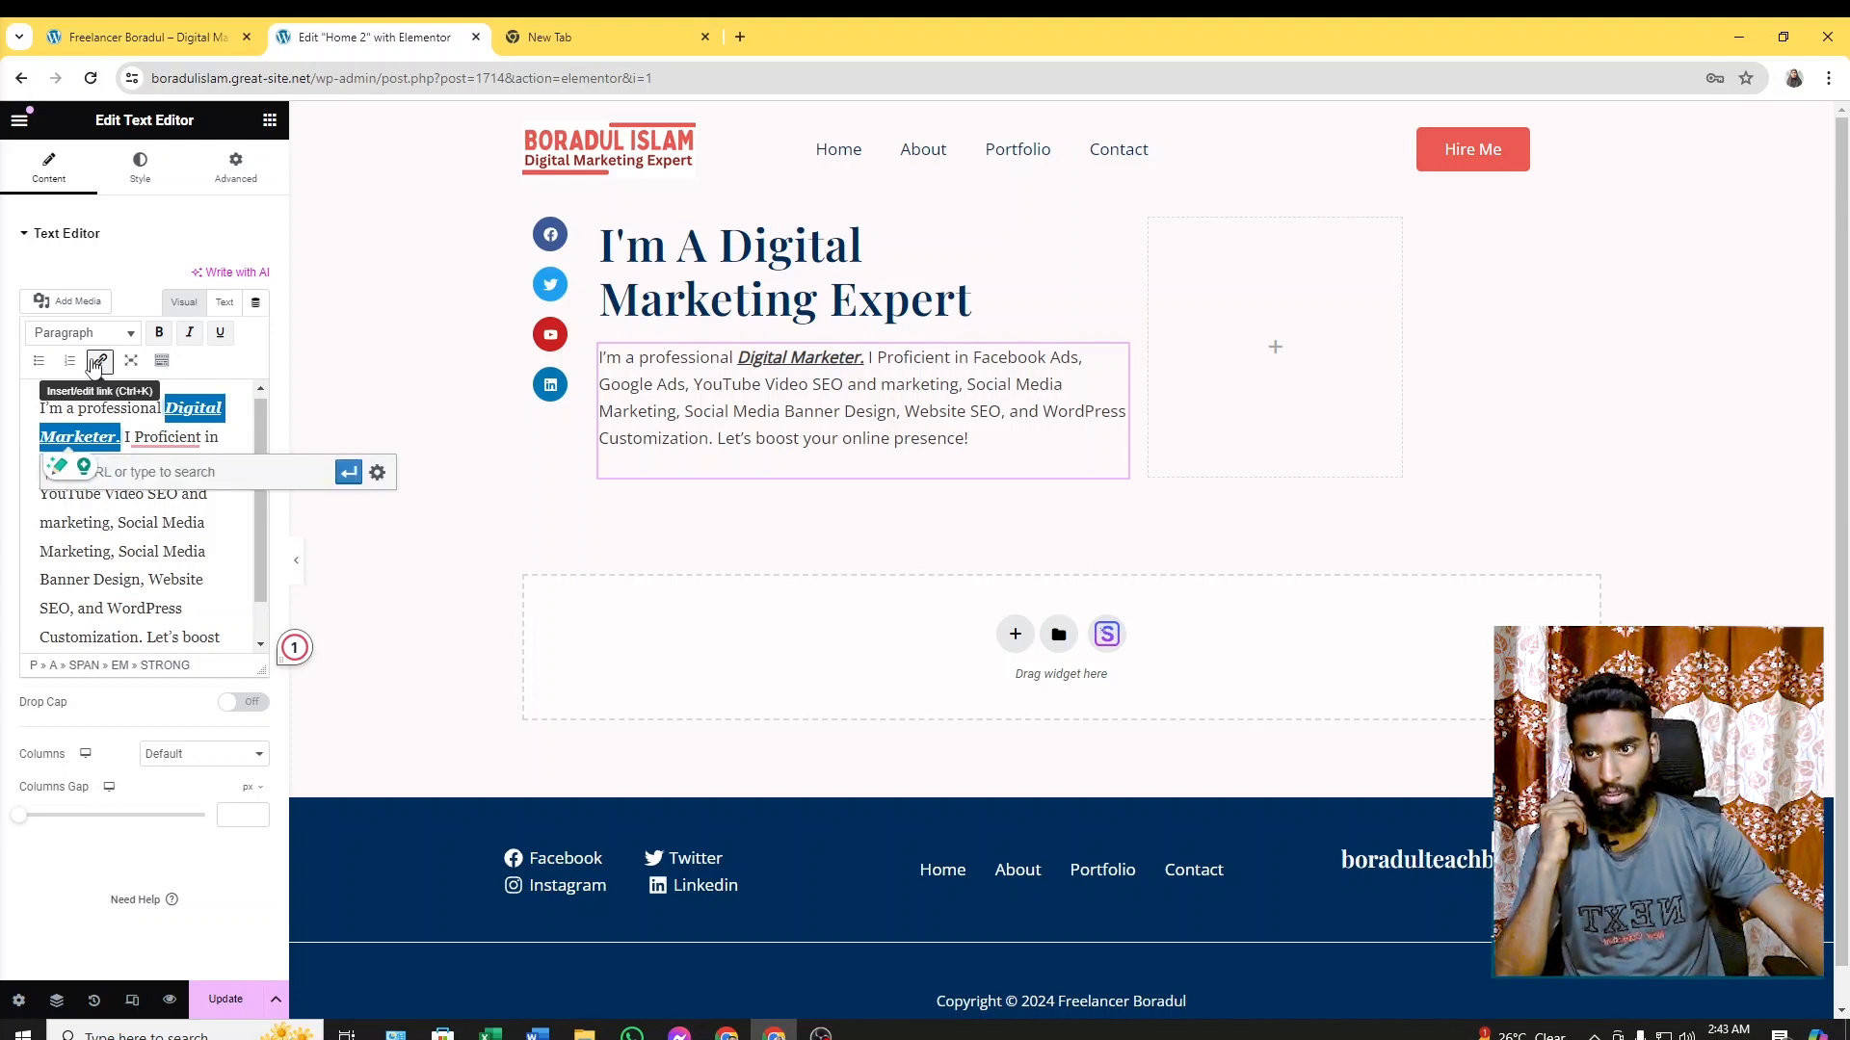
key(Escape)
Remove the italic and underline from "Digital Marketer.", leaving the phrase bold only
drag(166, 408, 126, 439)
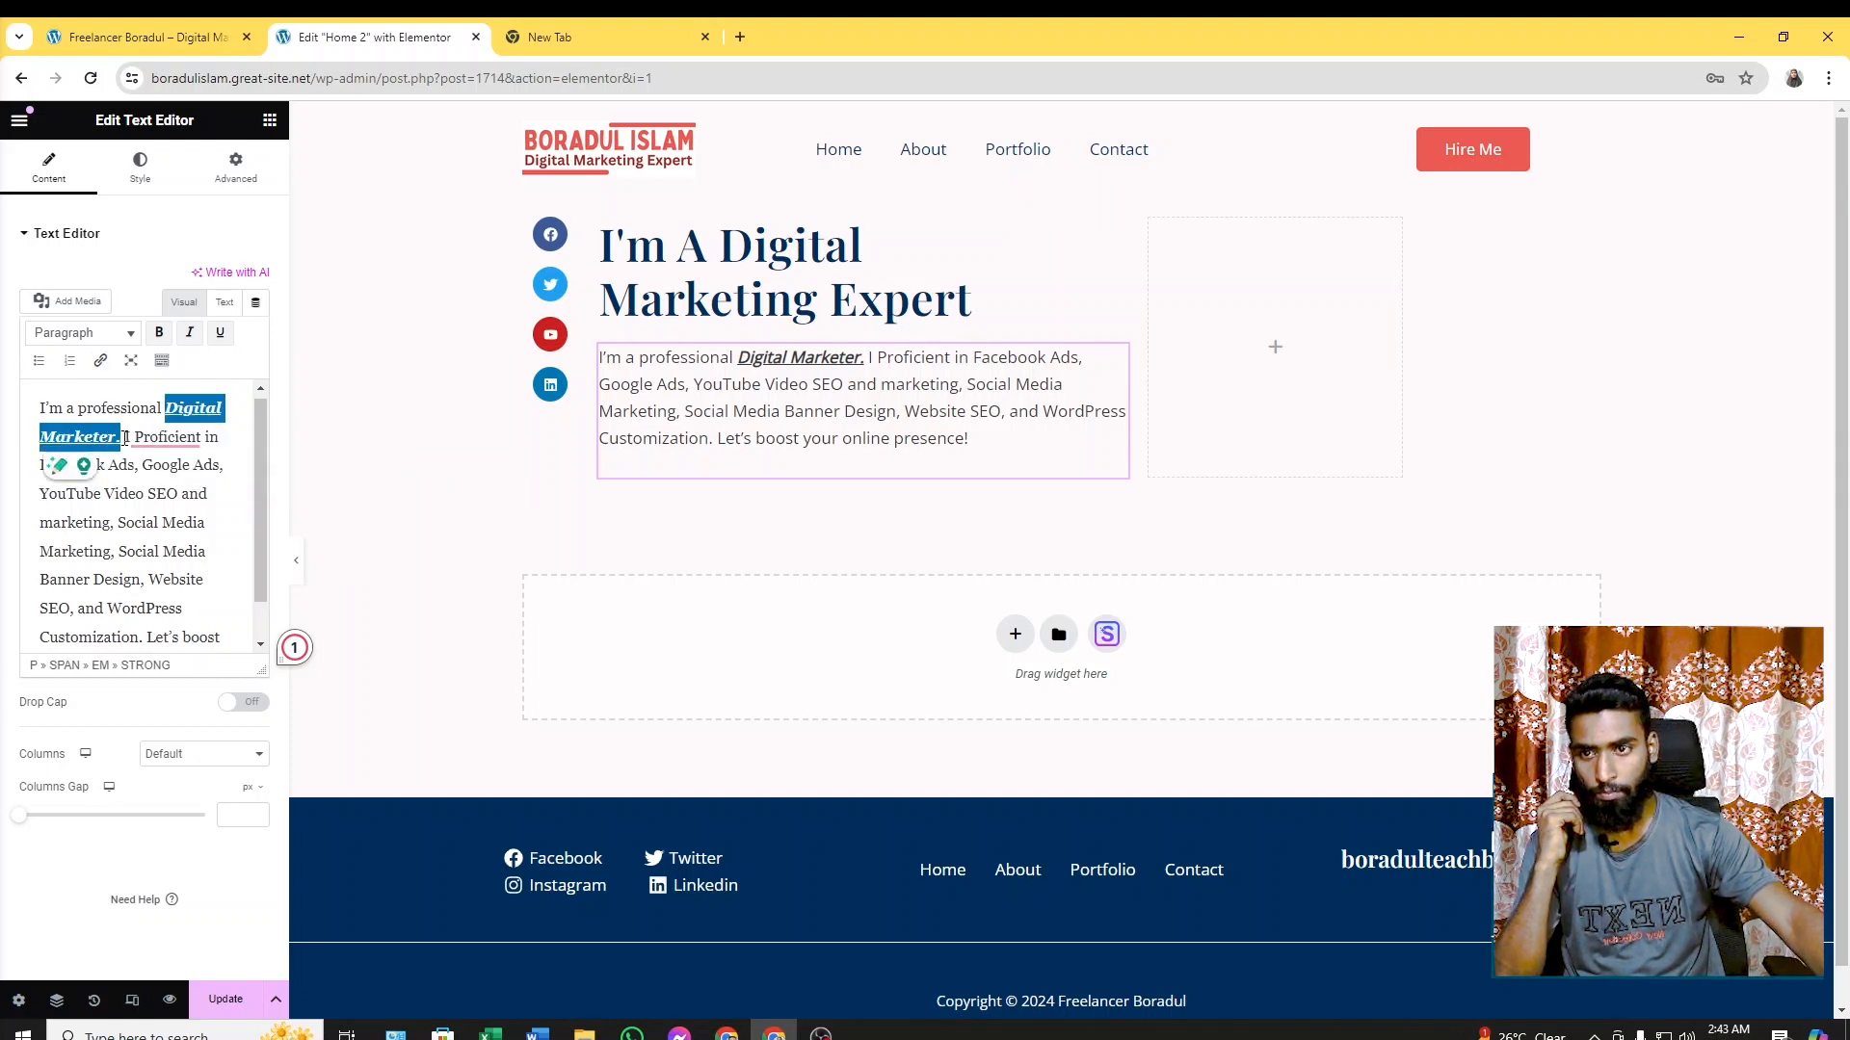
click(189, 332)
click(159, 332)
click(160, 333)
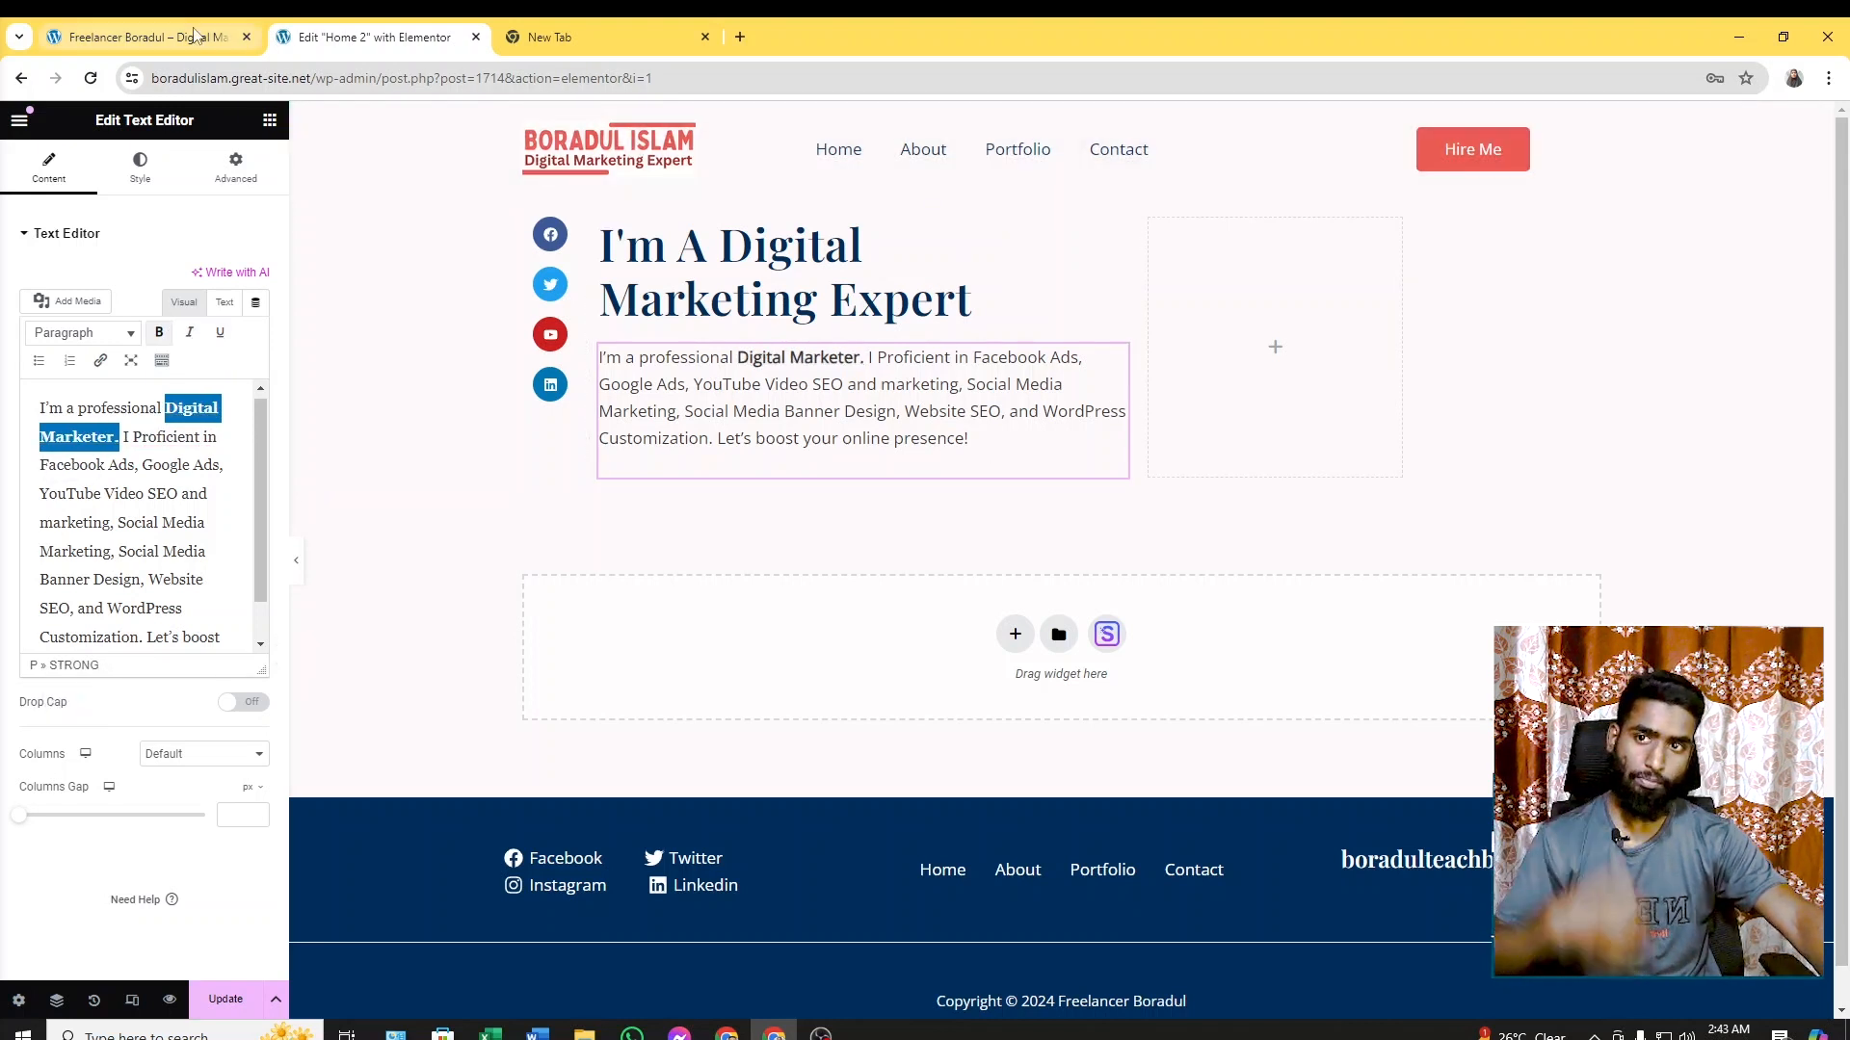
Check the live Home page's hero and add a Button widget below the paragraph on Home 2
click(145, 37)
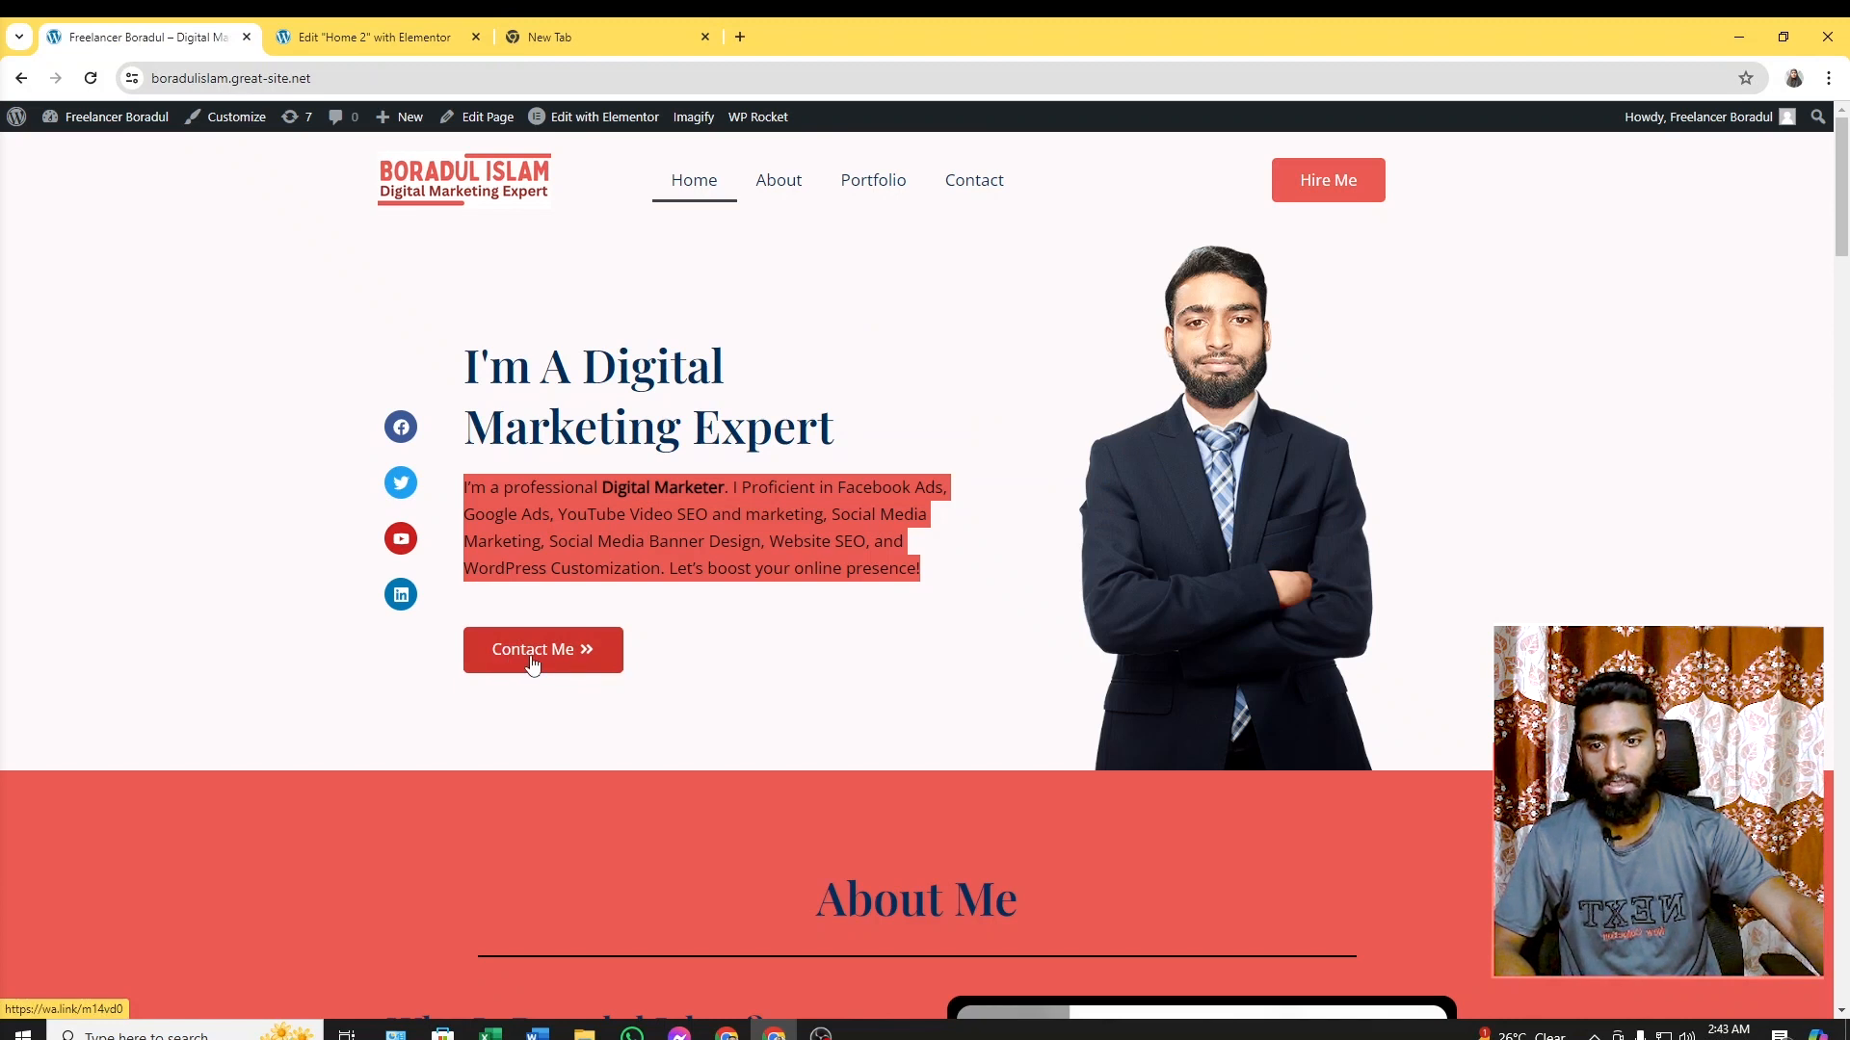
click(362, 40)
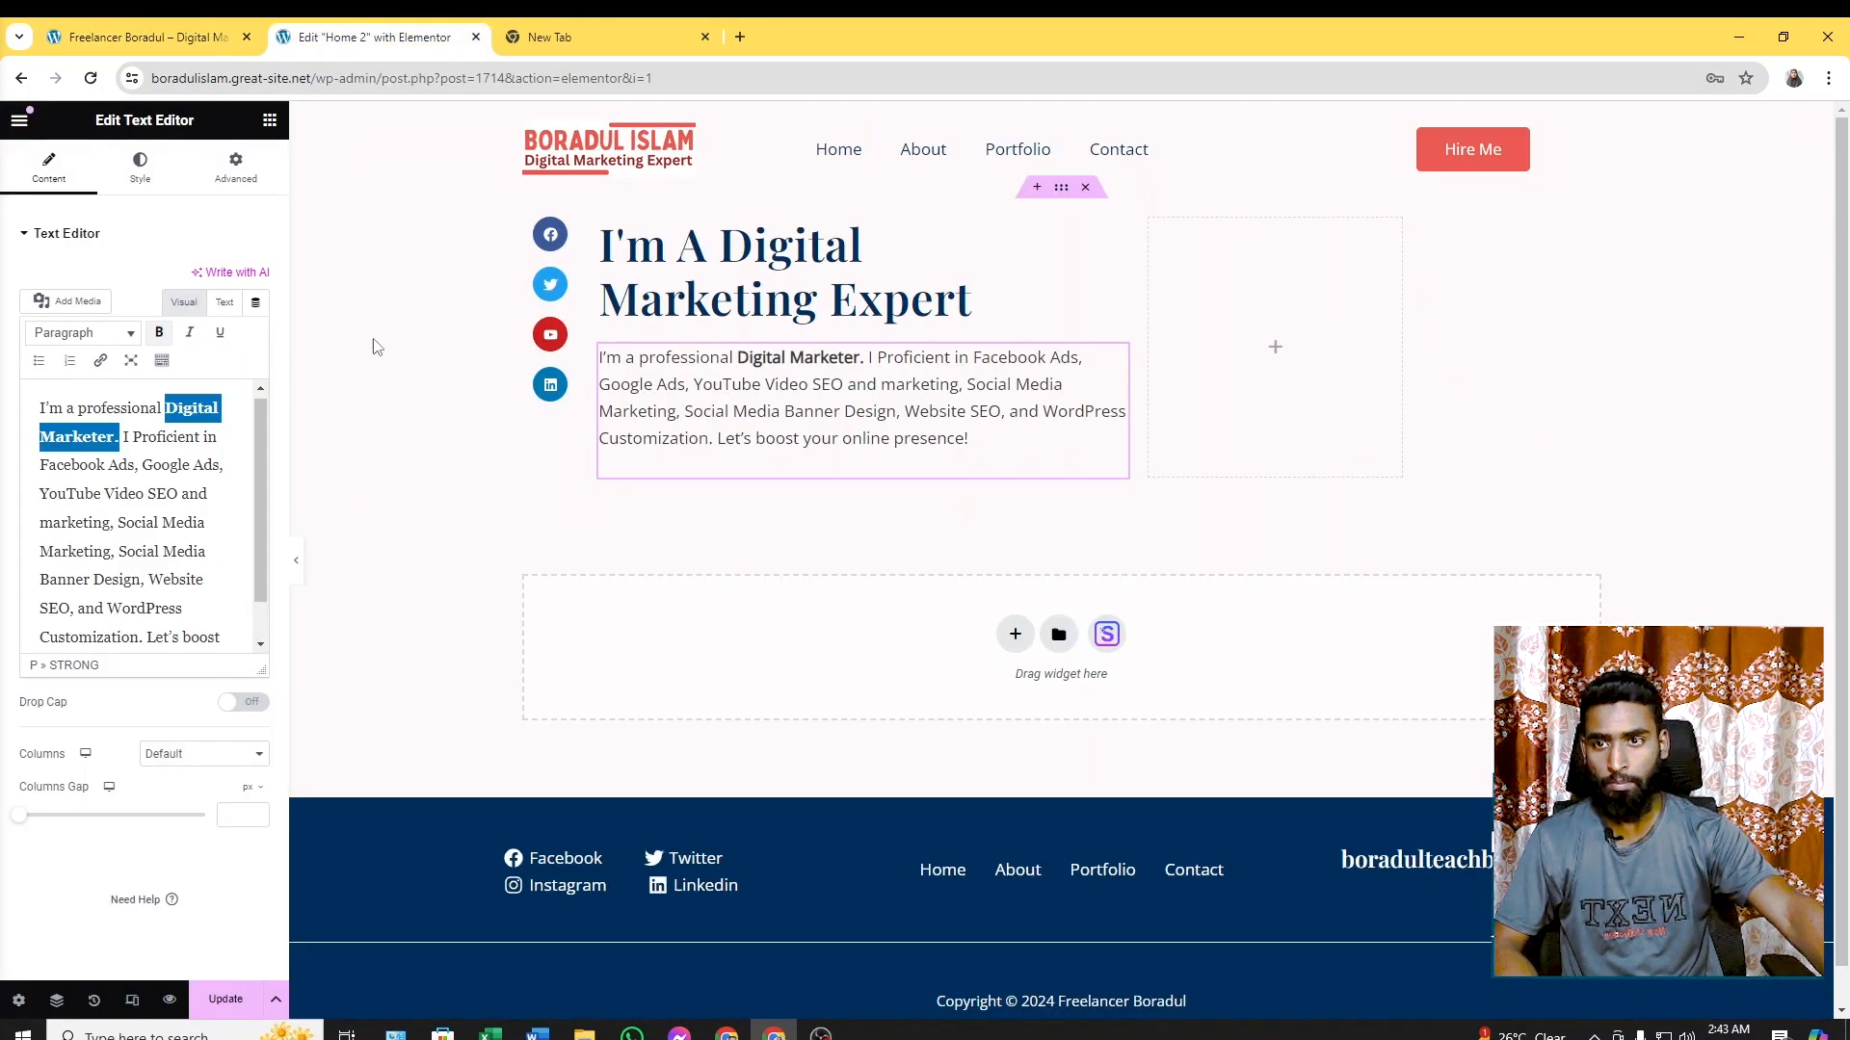
click(270, 121)
drag(79, 743, 739, 455)
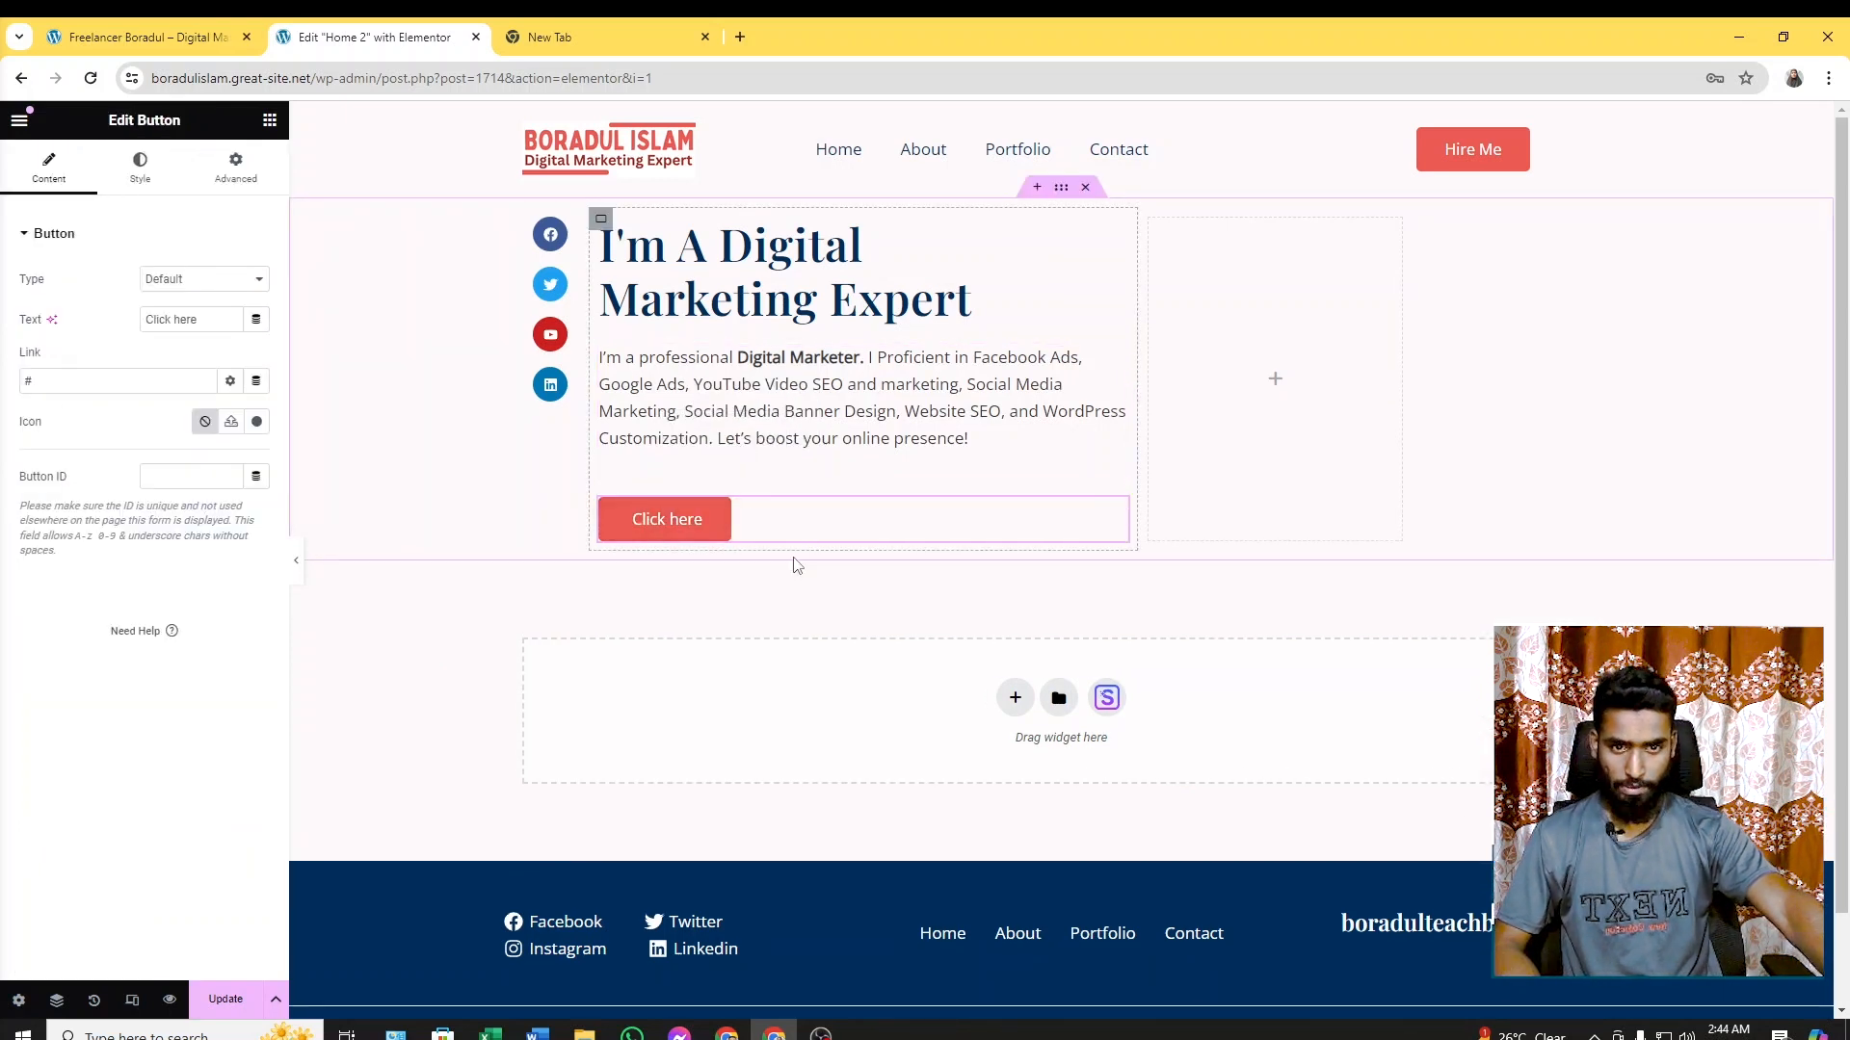
Examine the live Home page's Contact Me button and review the type options of the new button
click(208, 29)
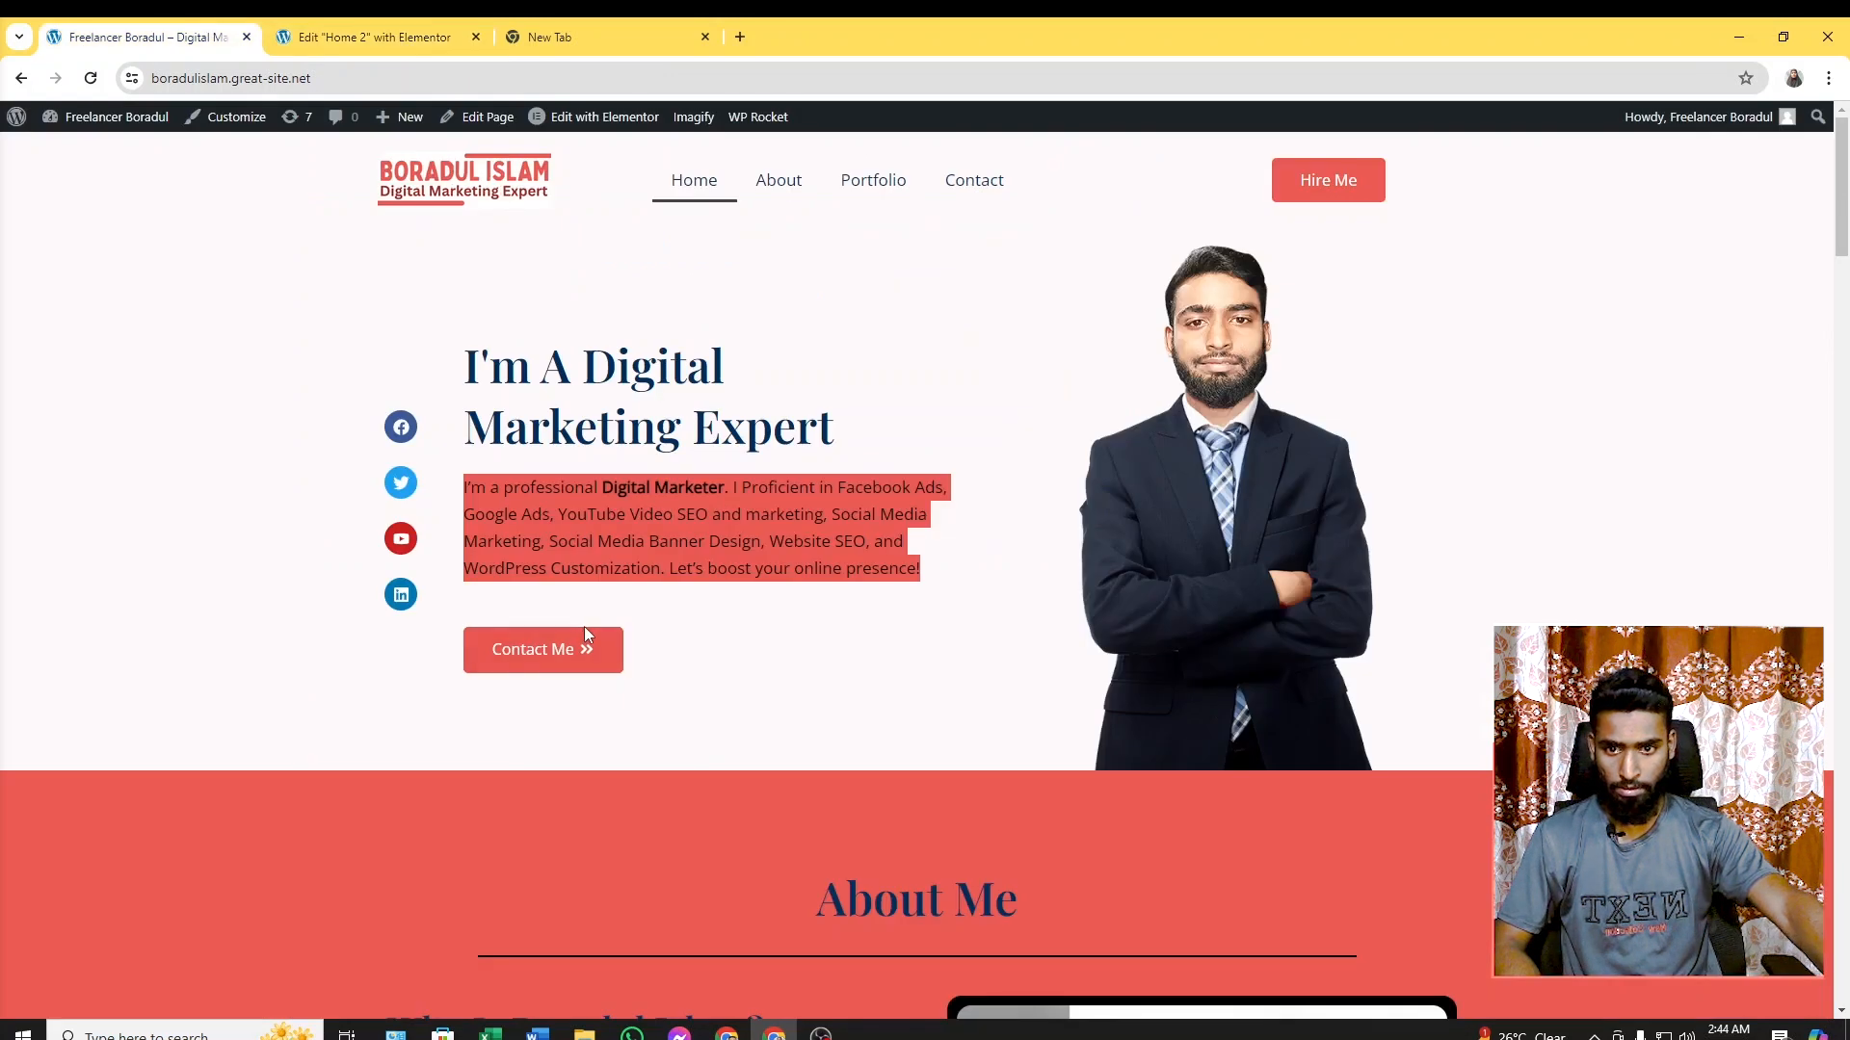
click(414, 36)
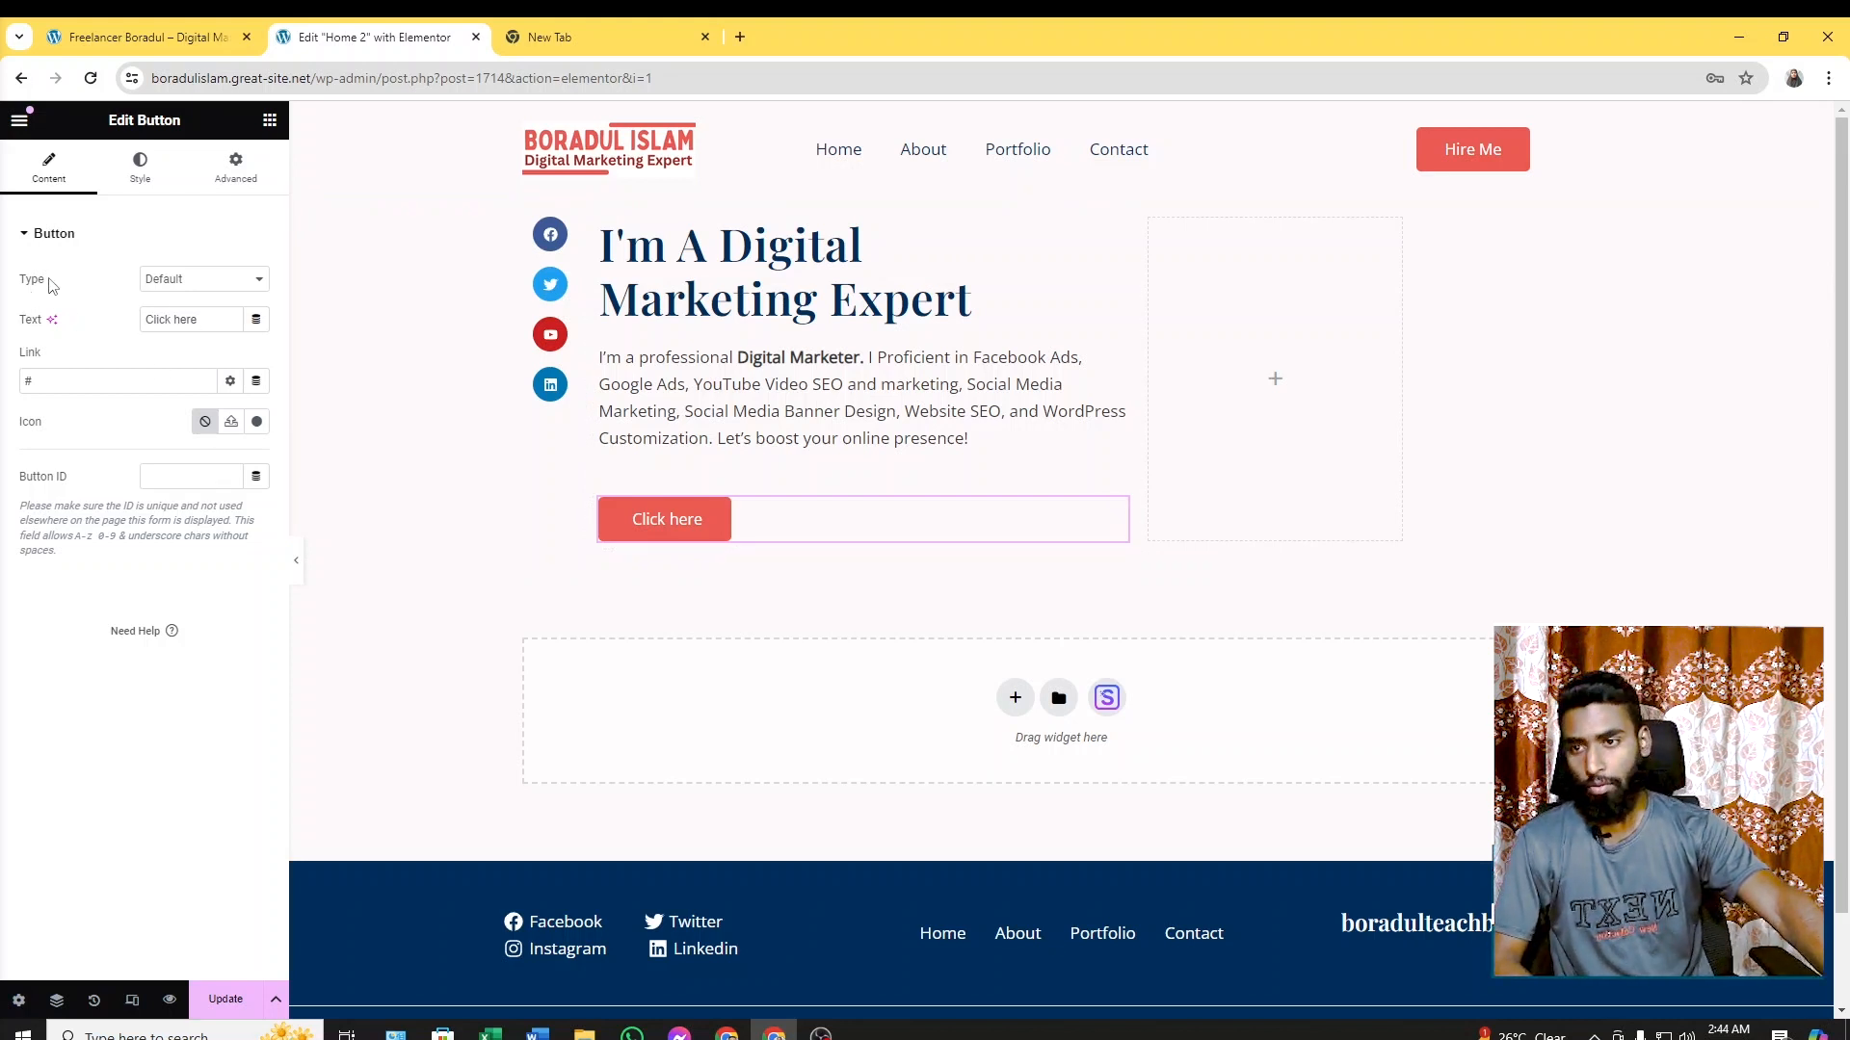
click(230, 285)
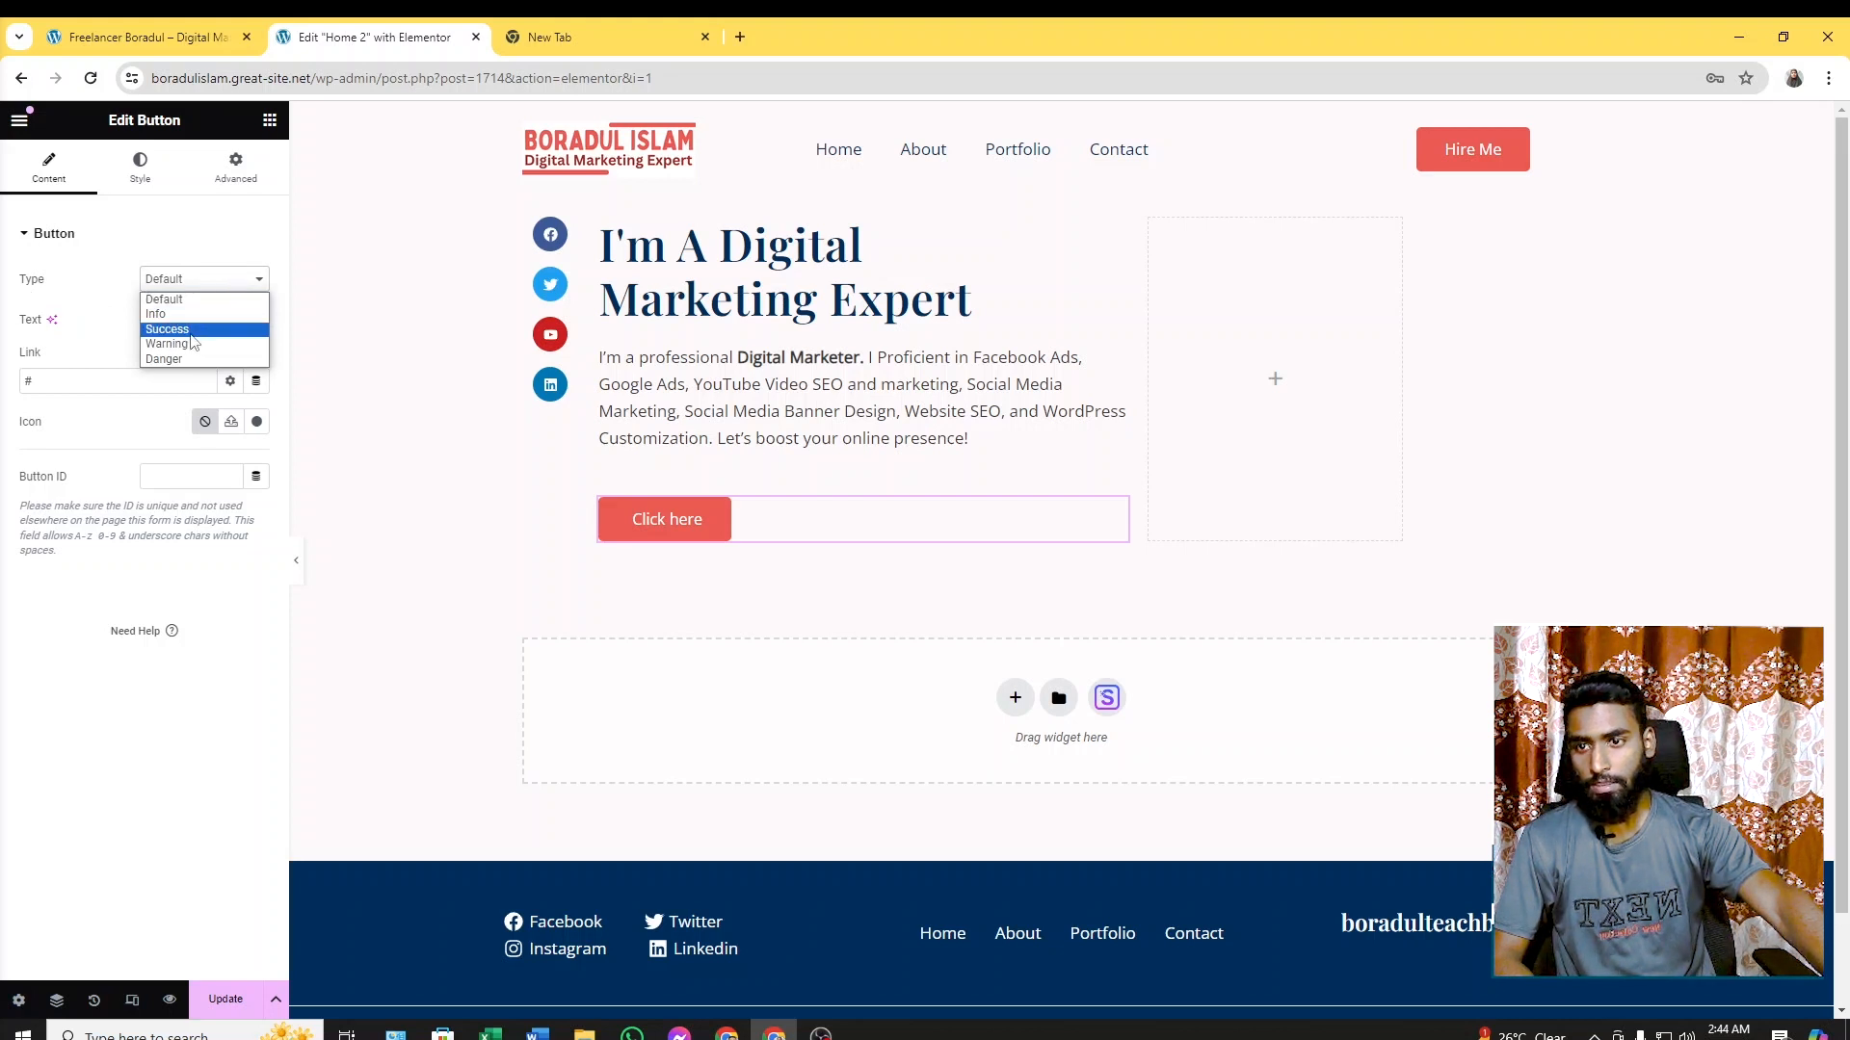
click(173, 283)
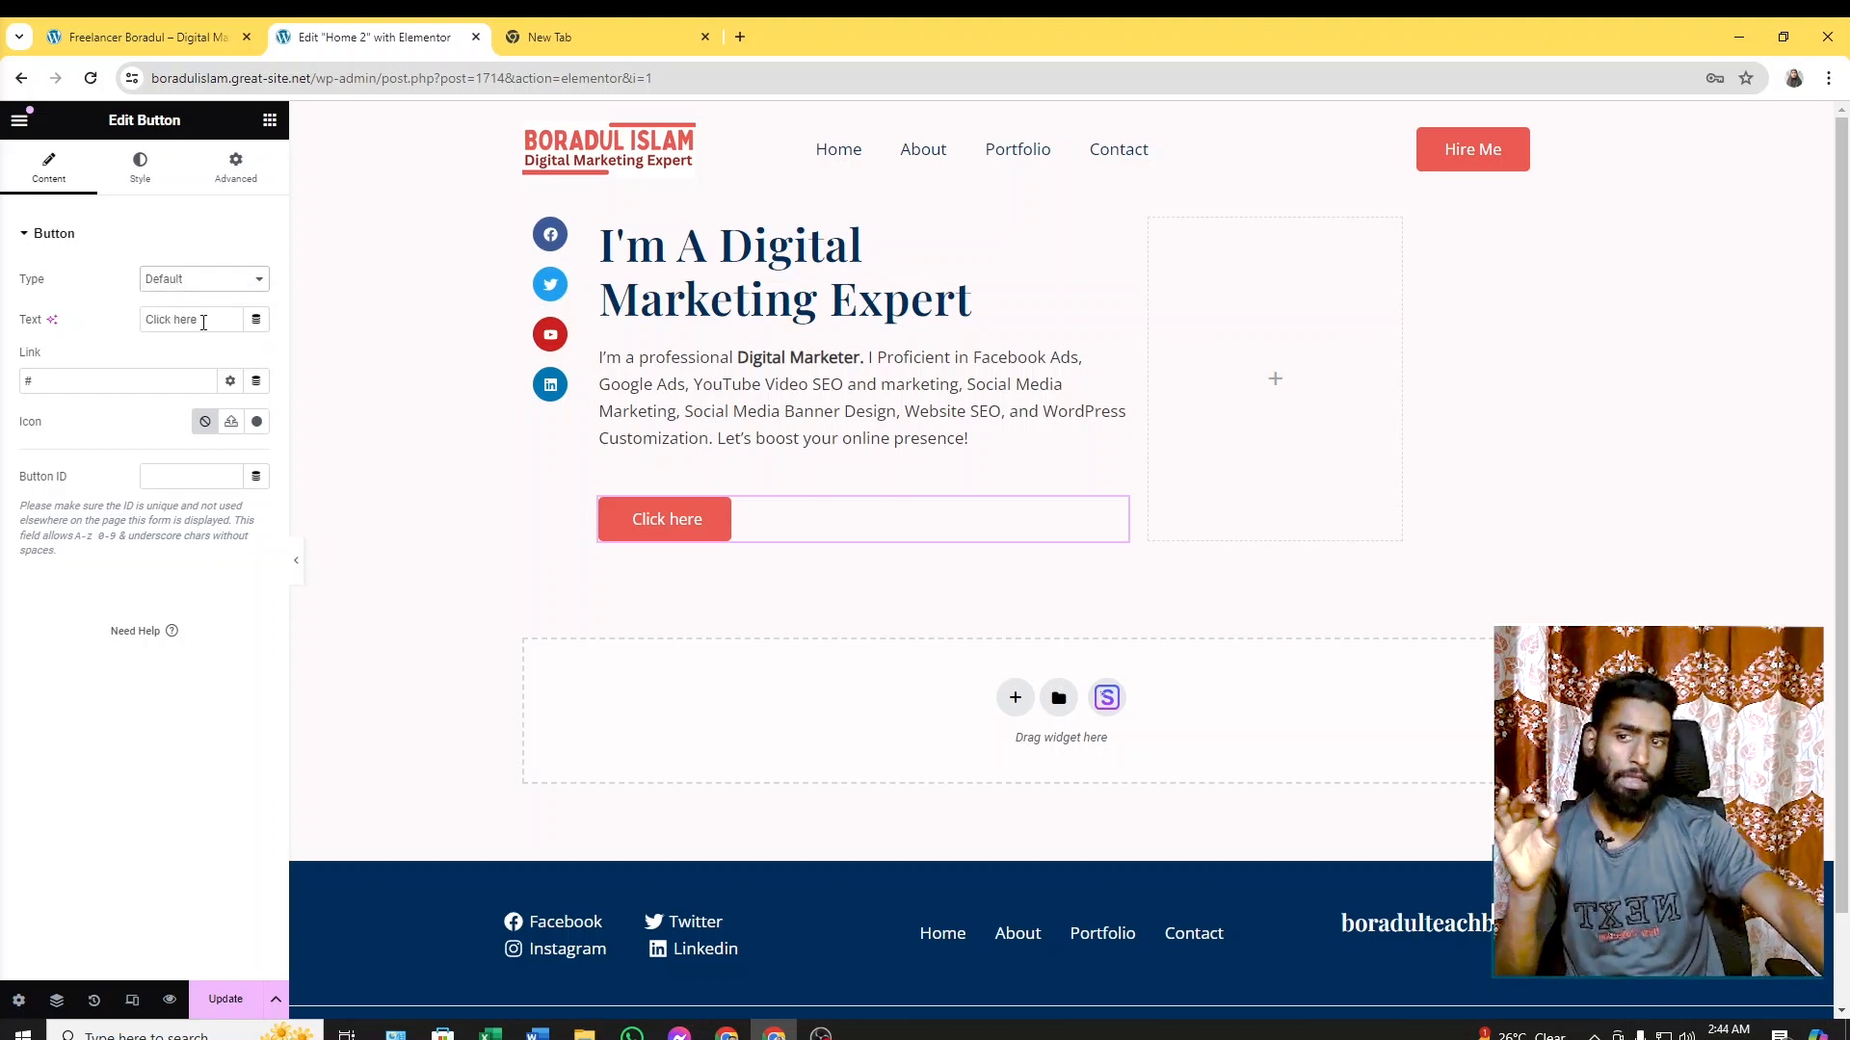
click(213, 285)
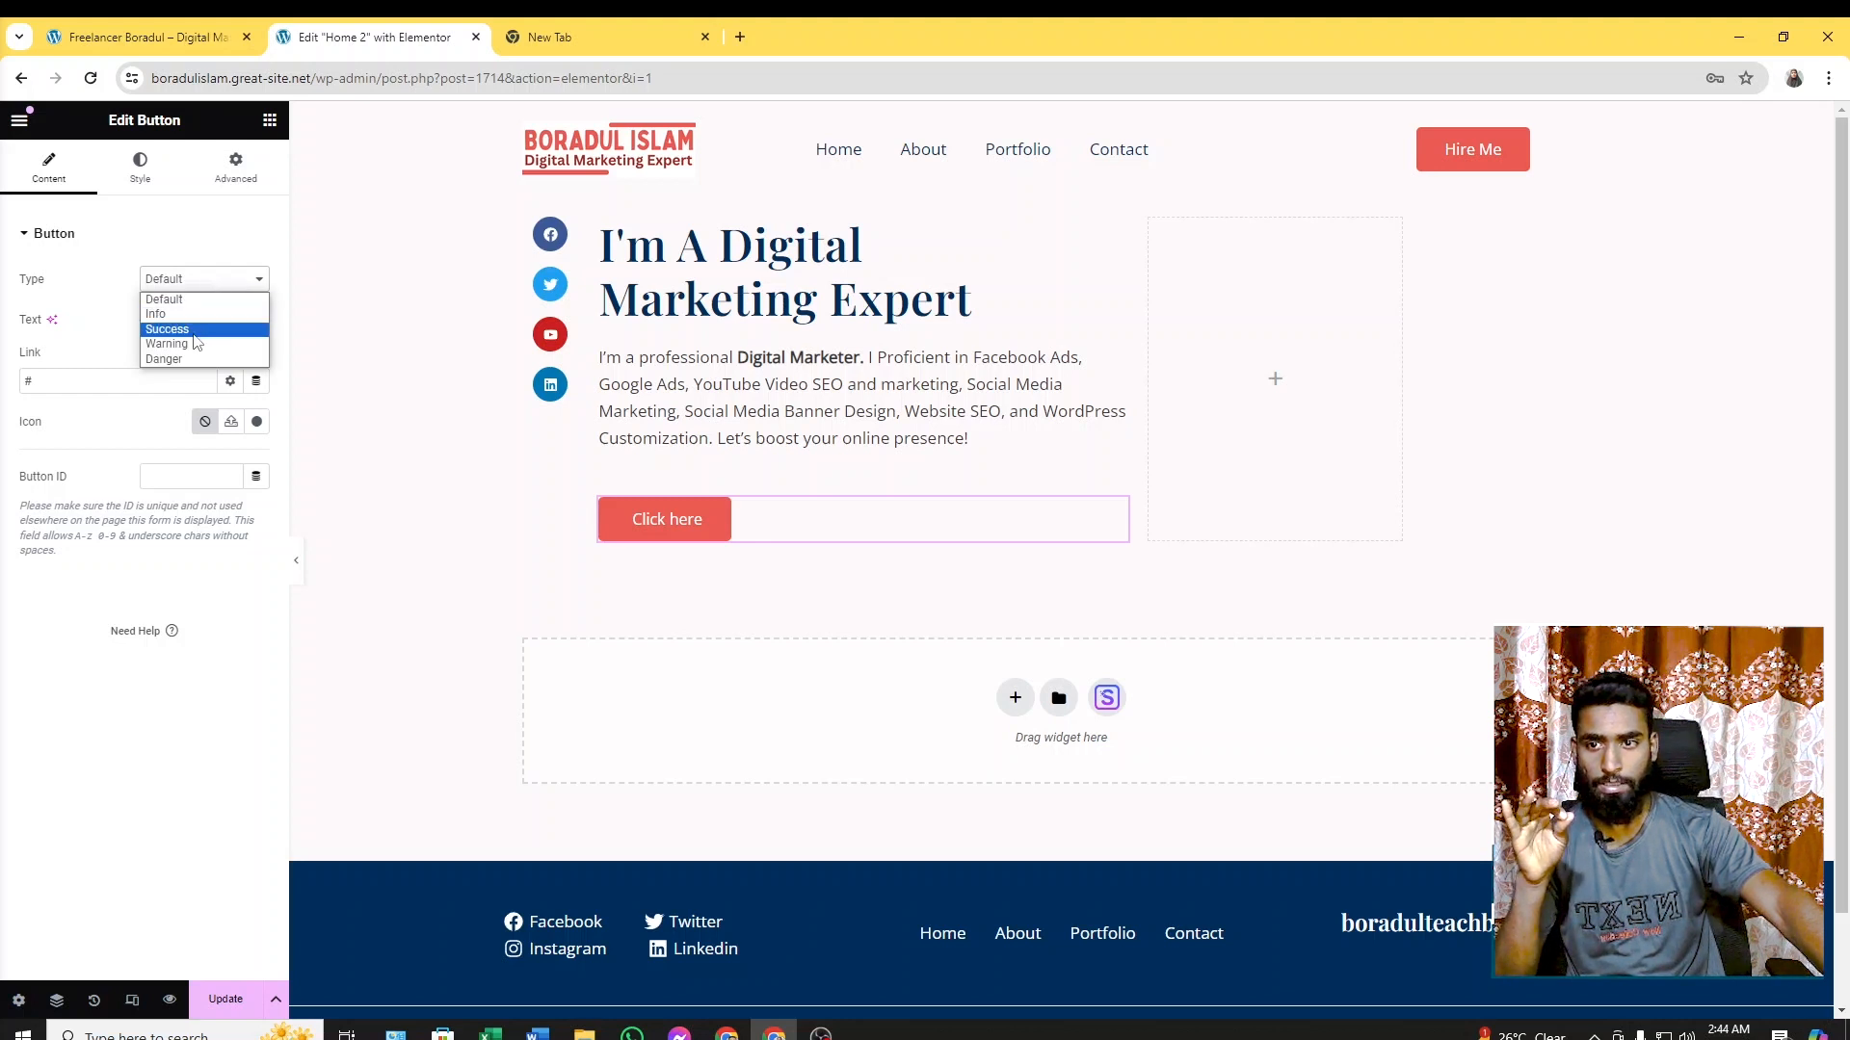
click(207, 289)
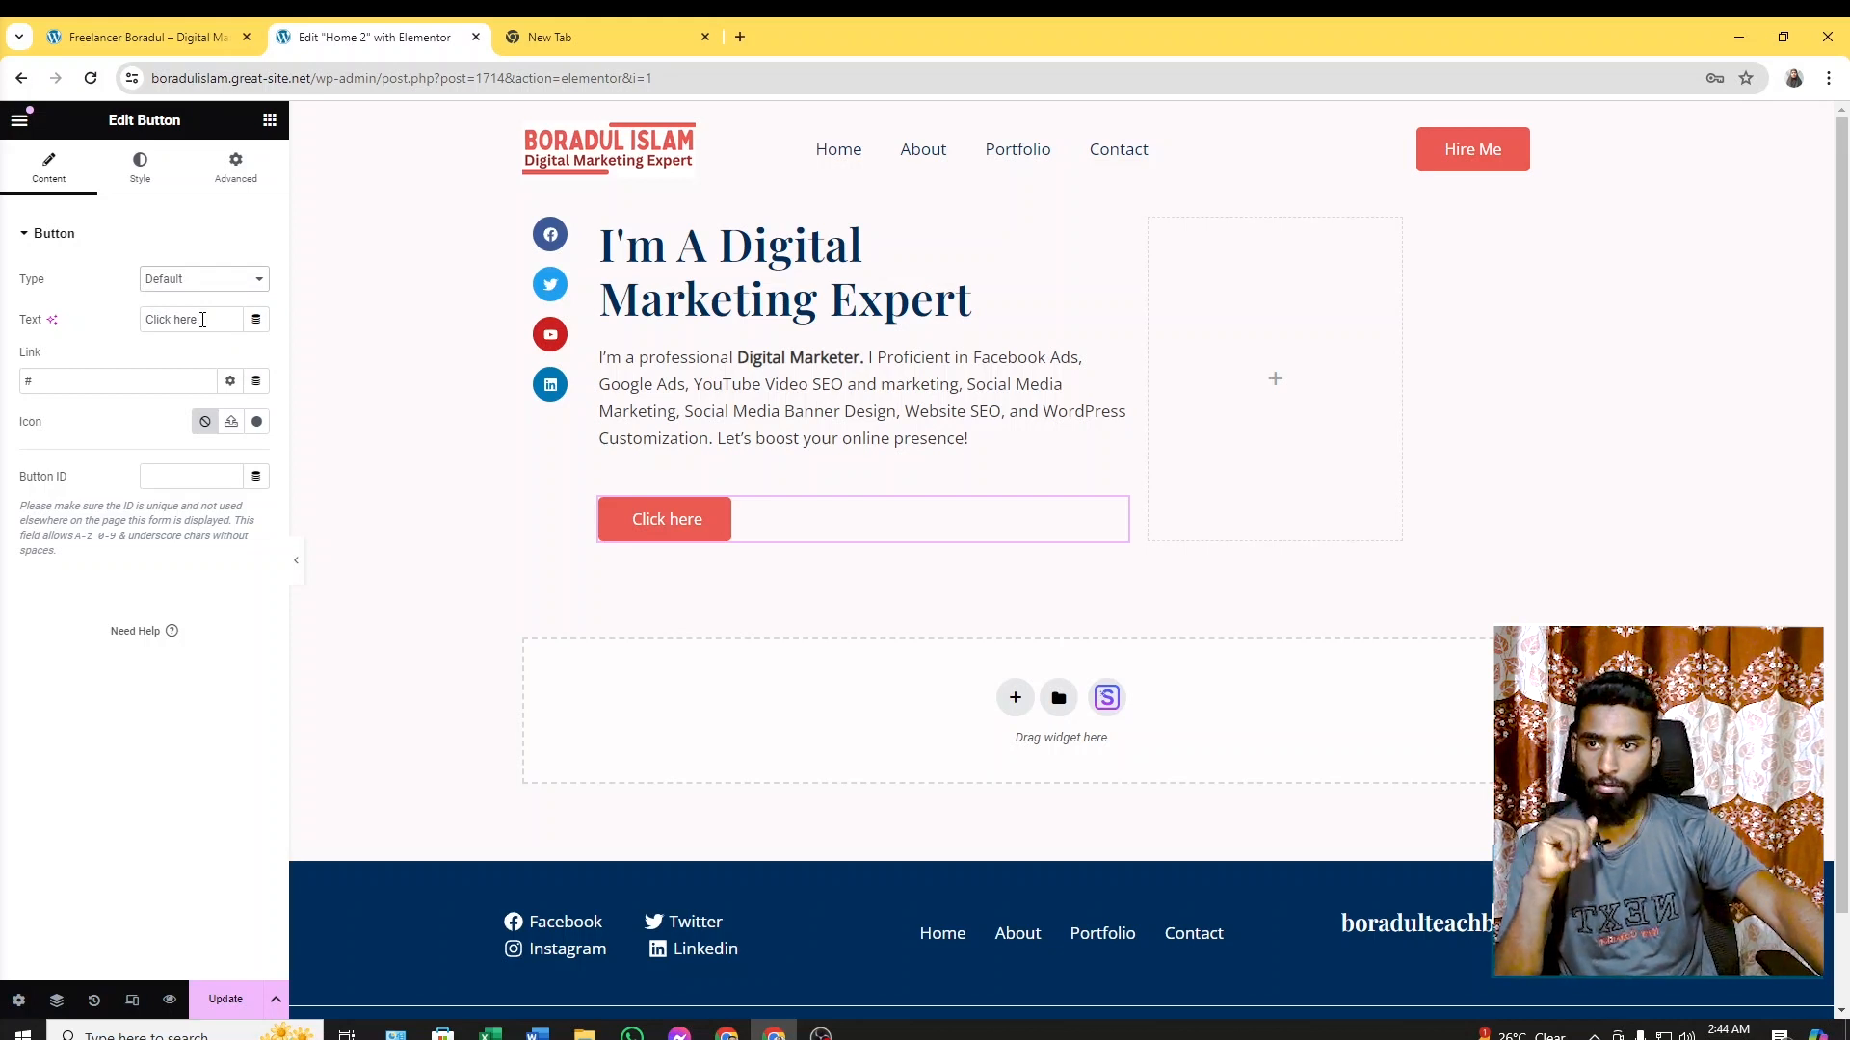
Set the new button's text to "Contact Me"
drag(202, 320, 128, 329)
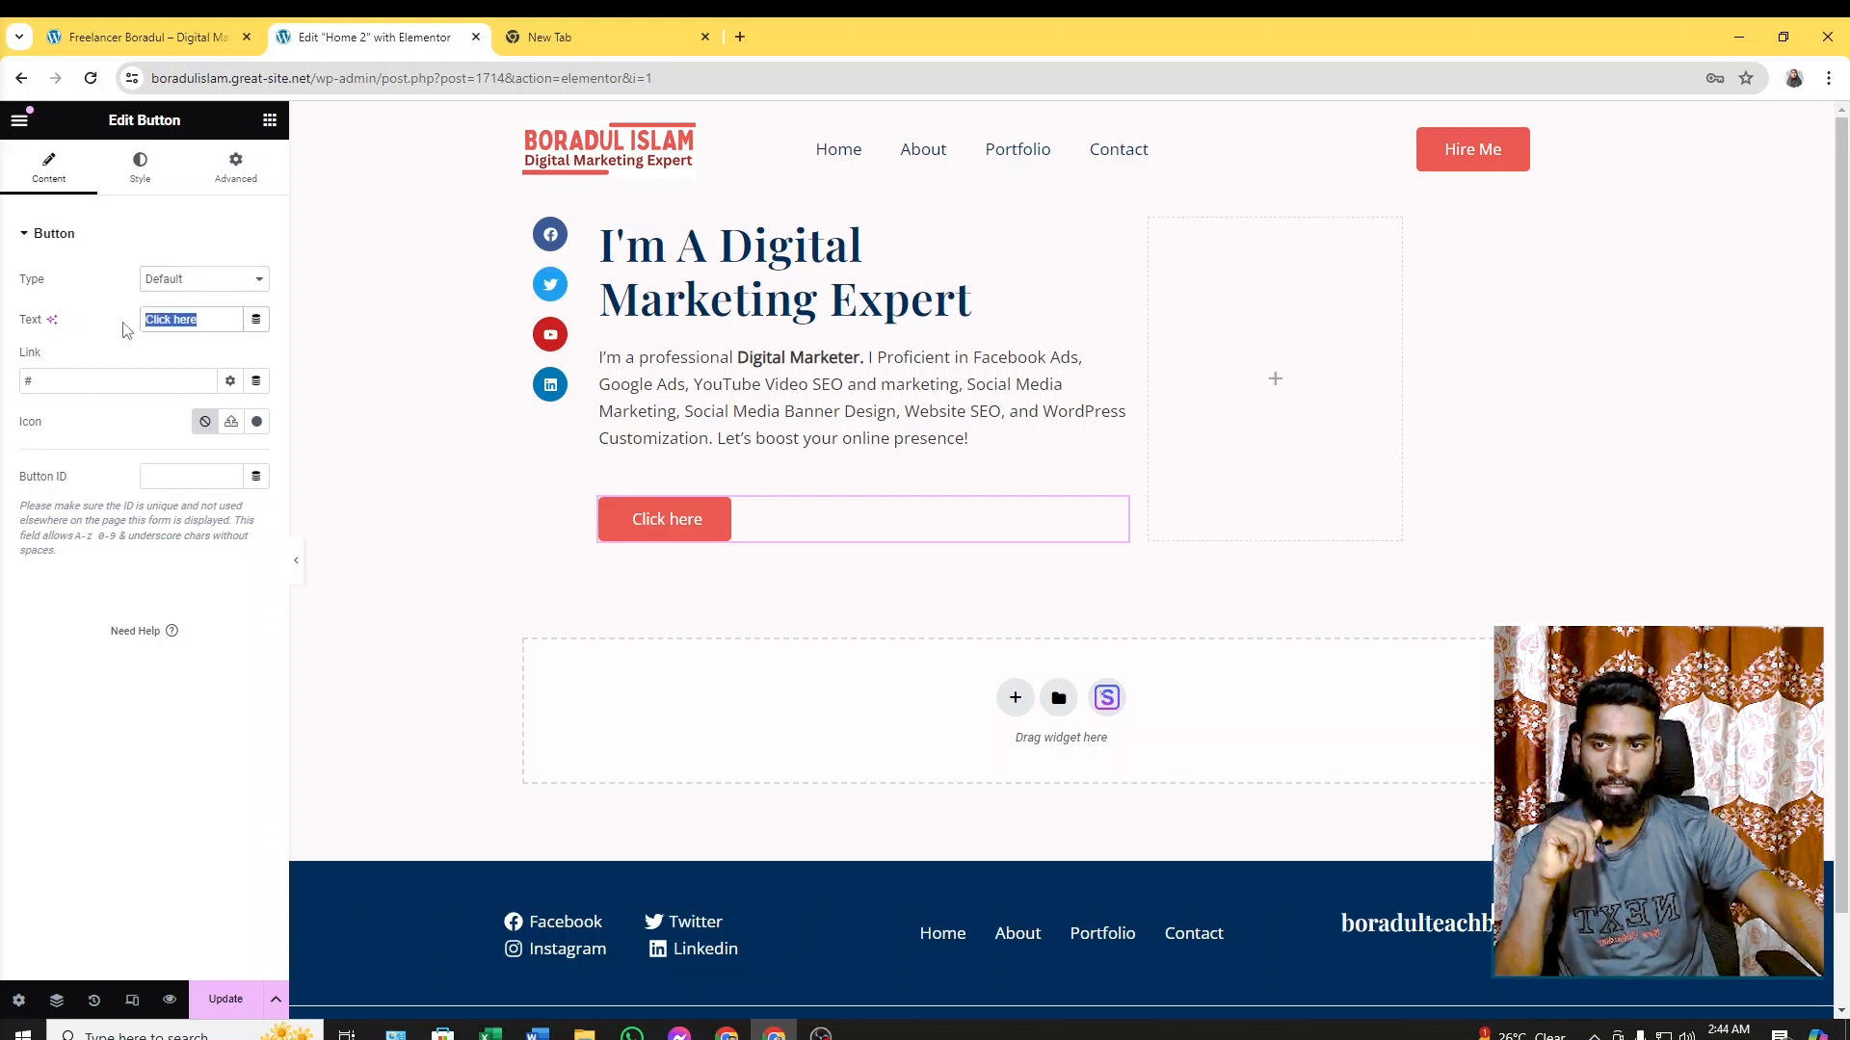
key(BackSpace)
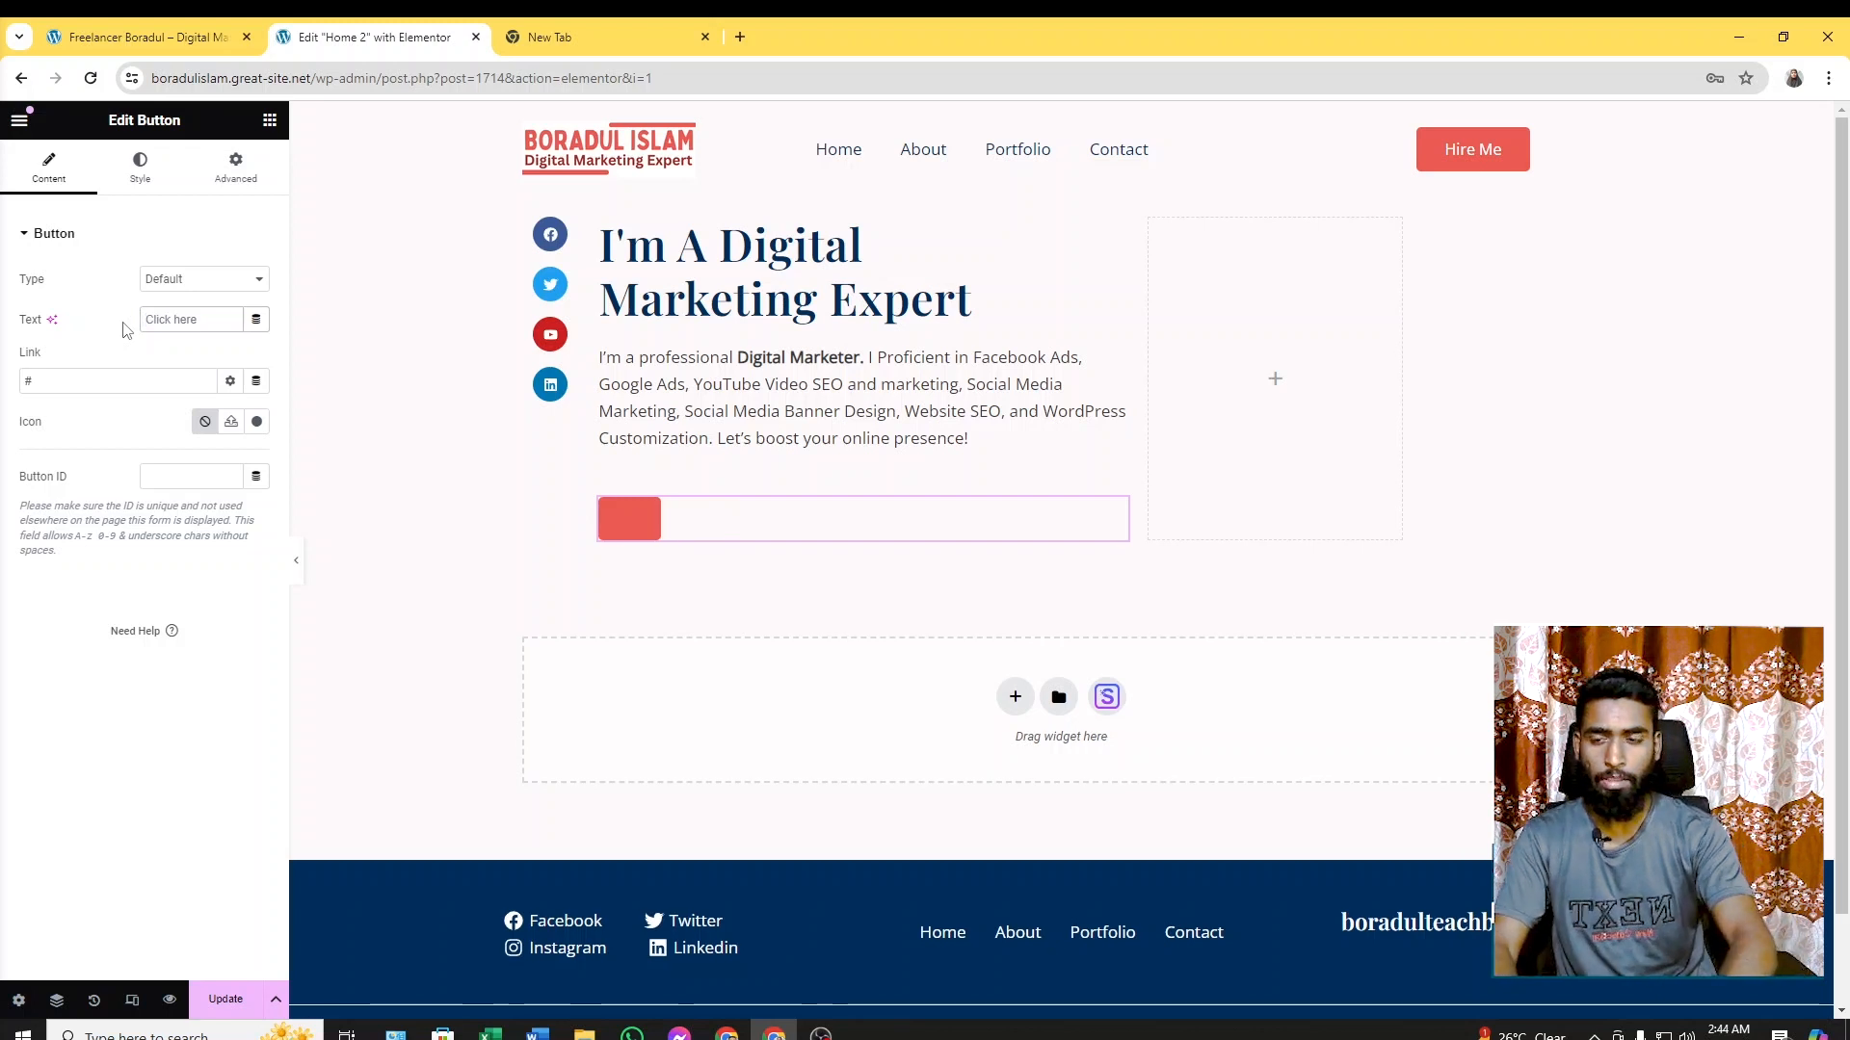
text(Contact Me)
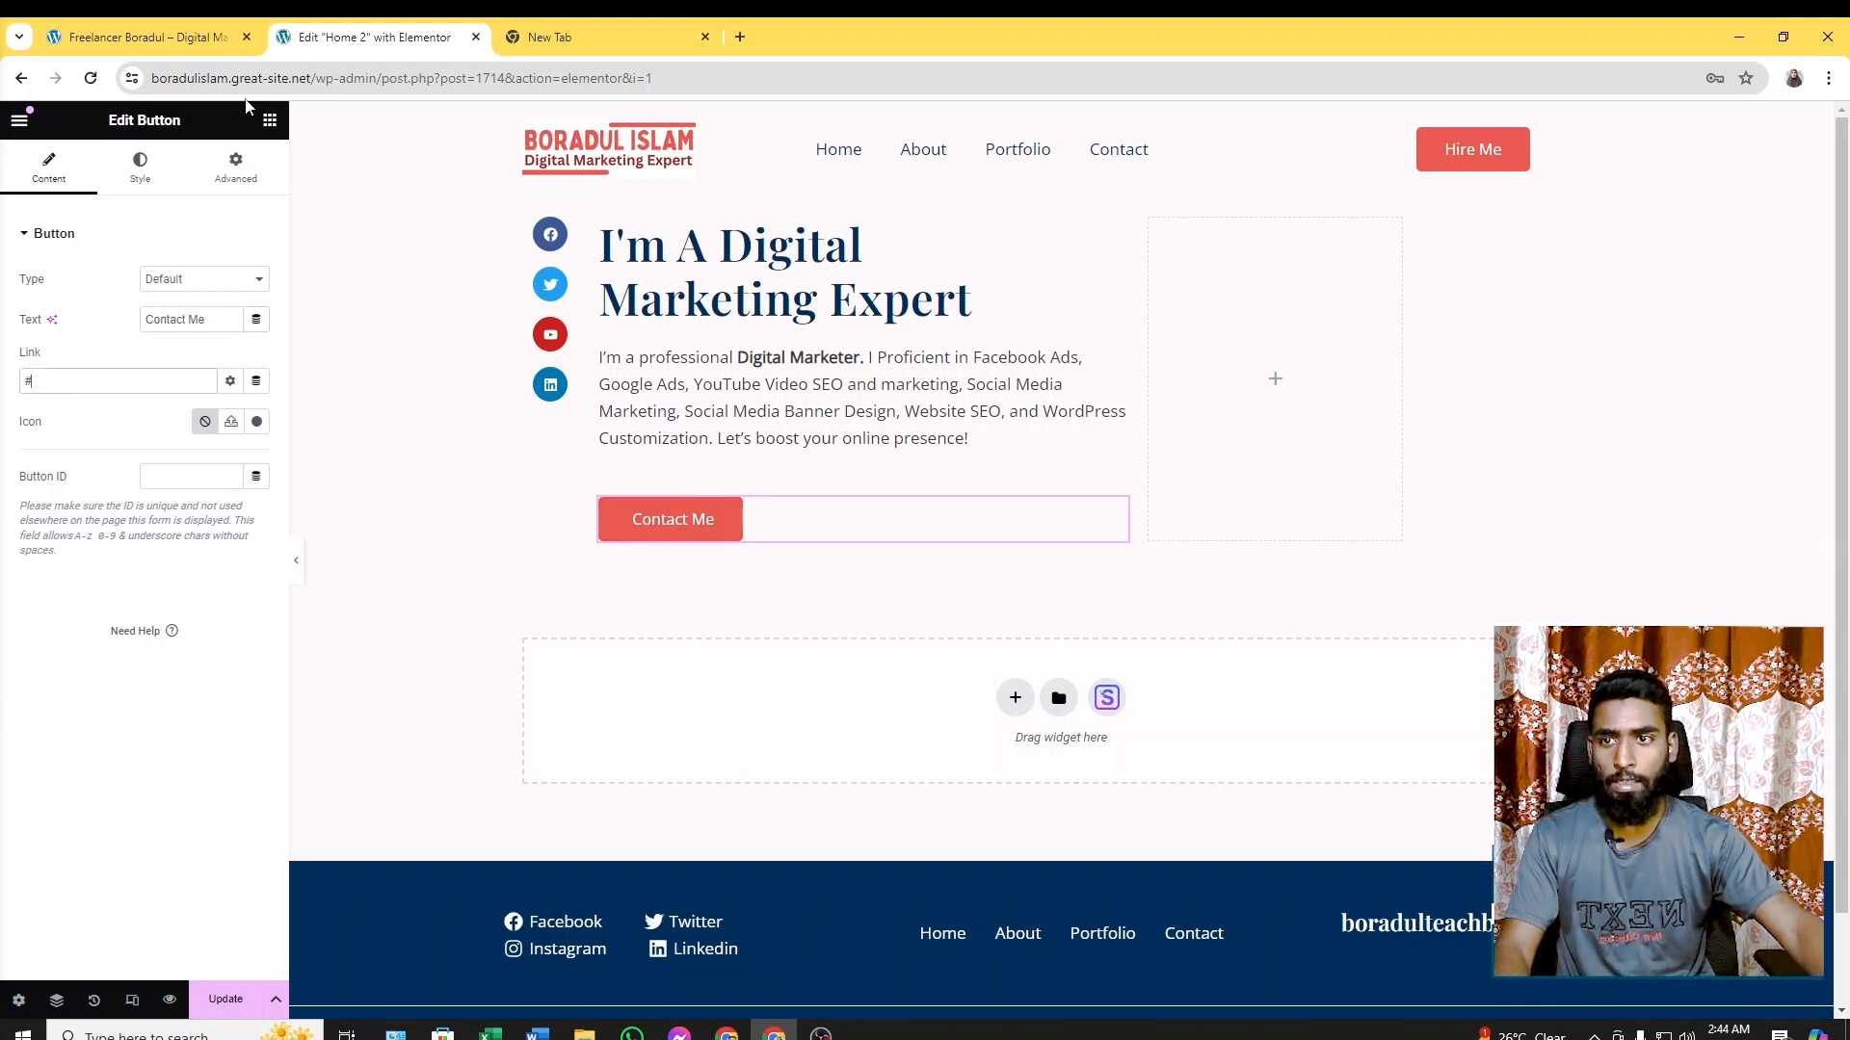
Open the live Home page's Contact Me link in a separate tab to check its destination, and close it again
click(196, 31)
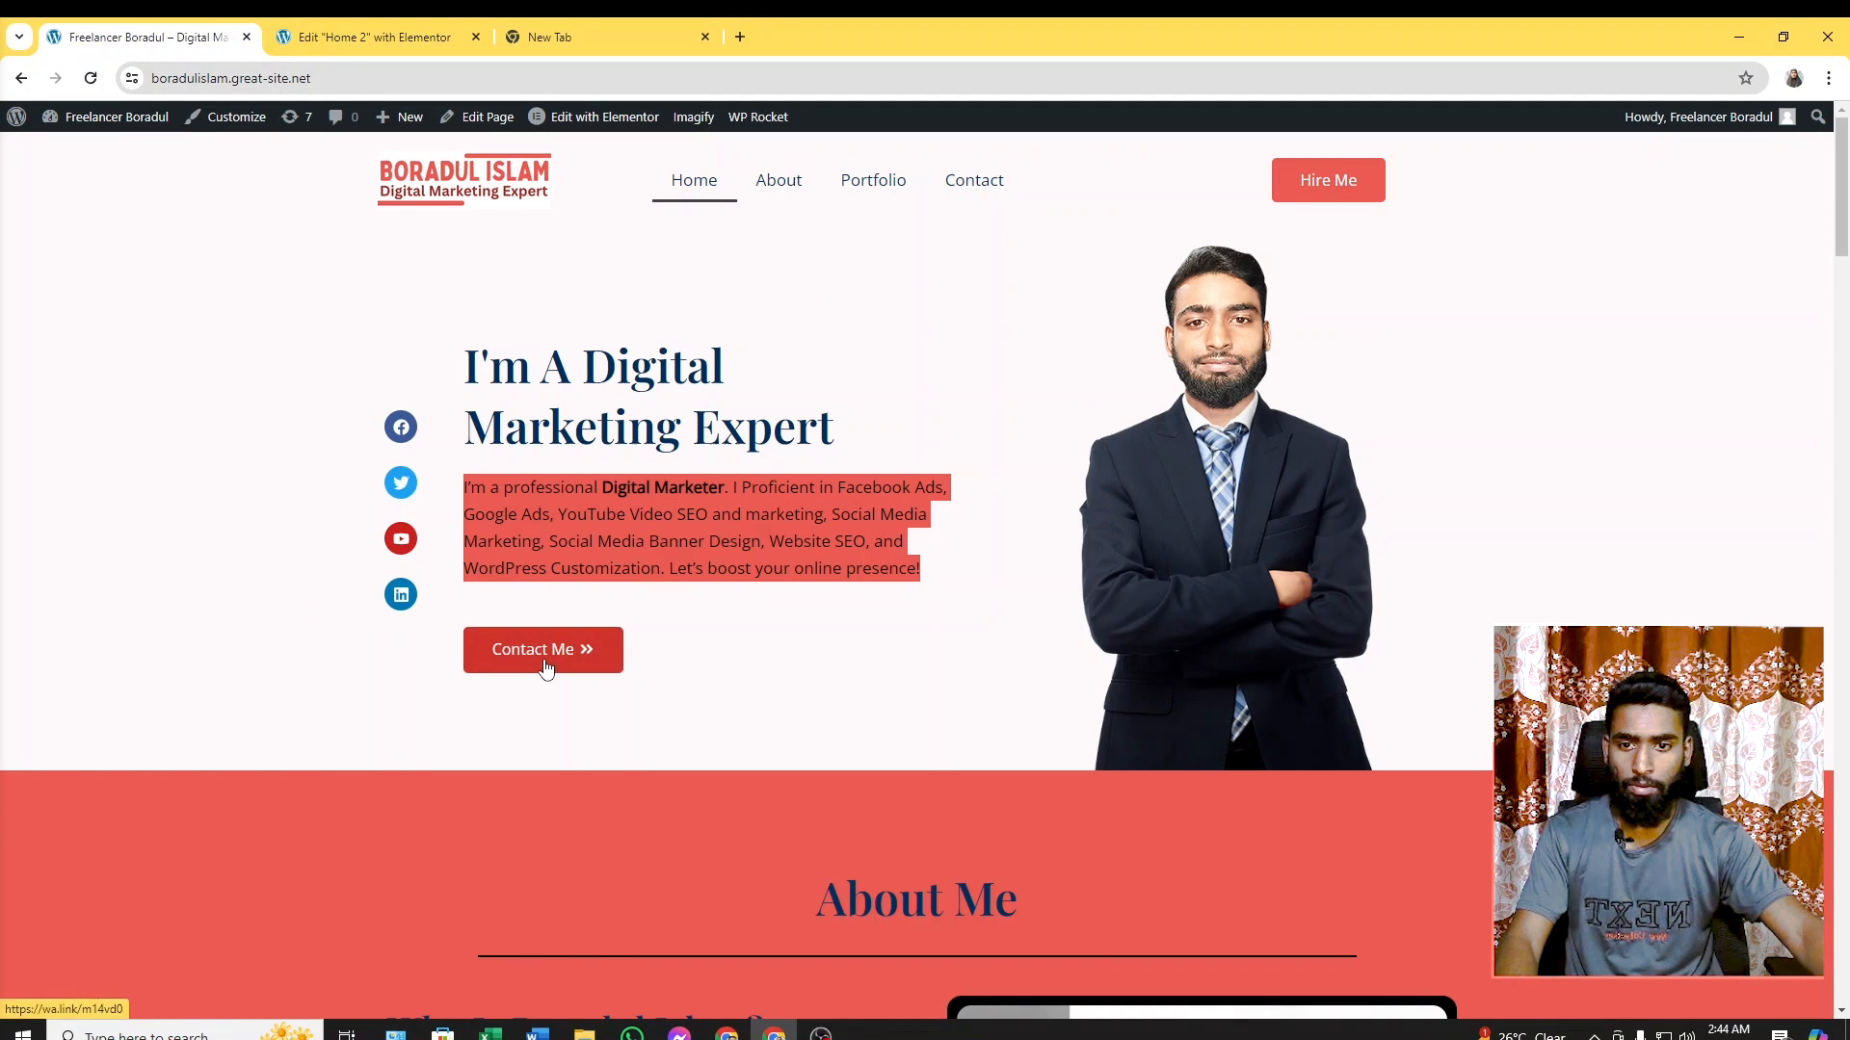
right_click(549, 662)
click(617, 673)
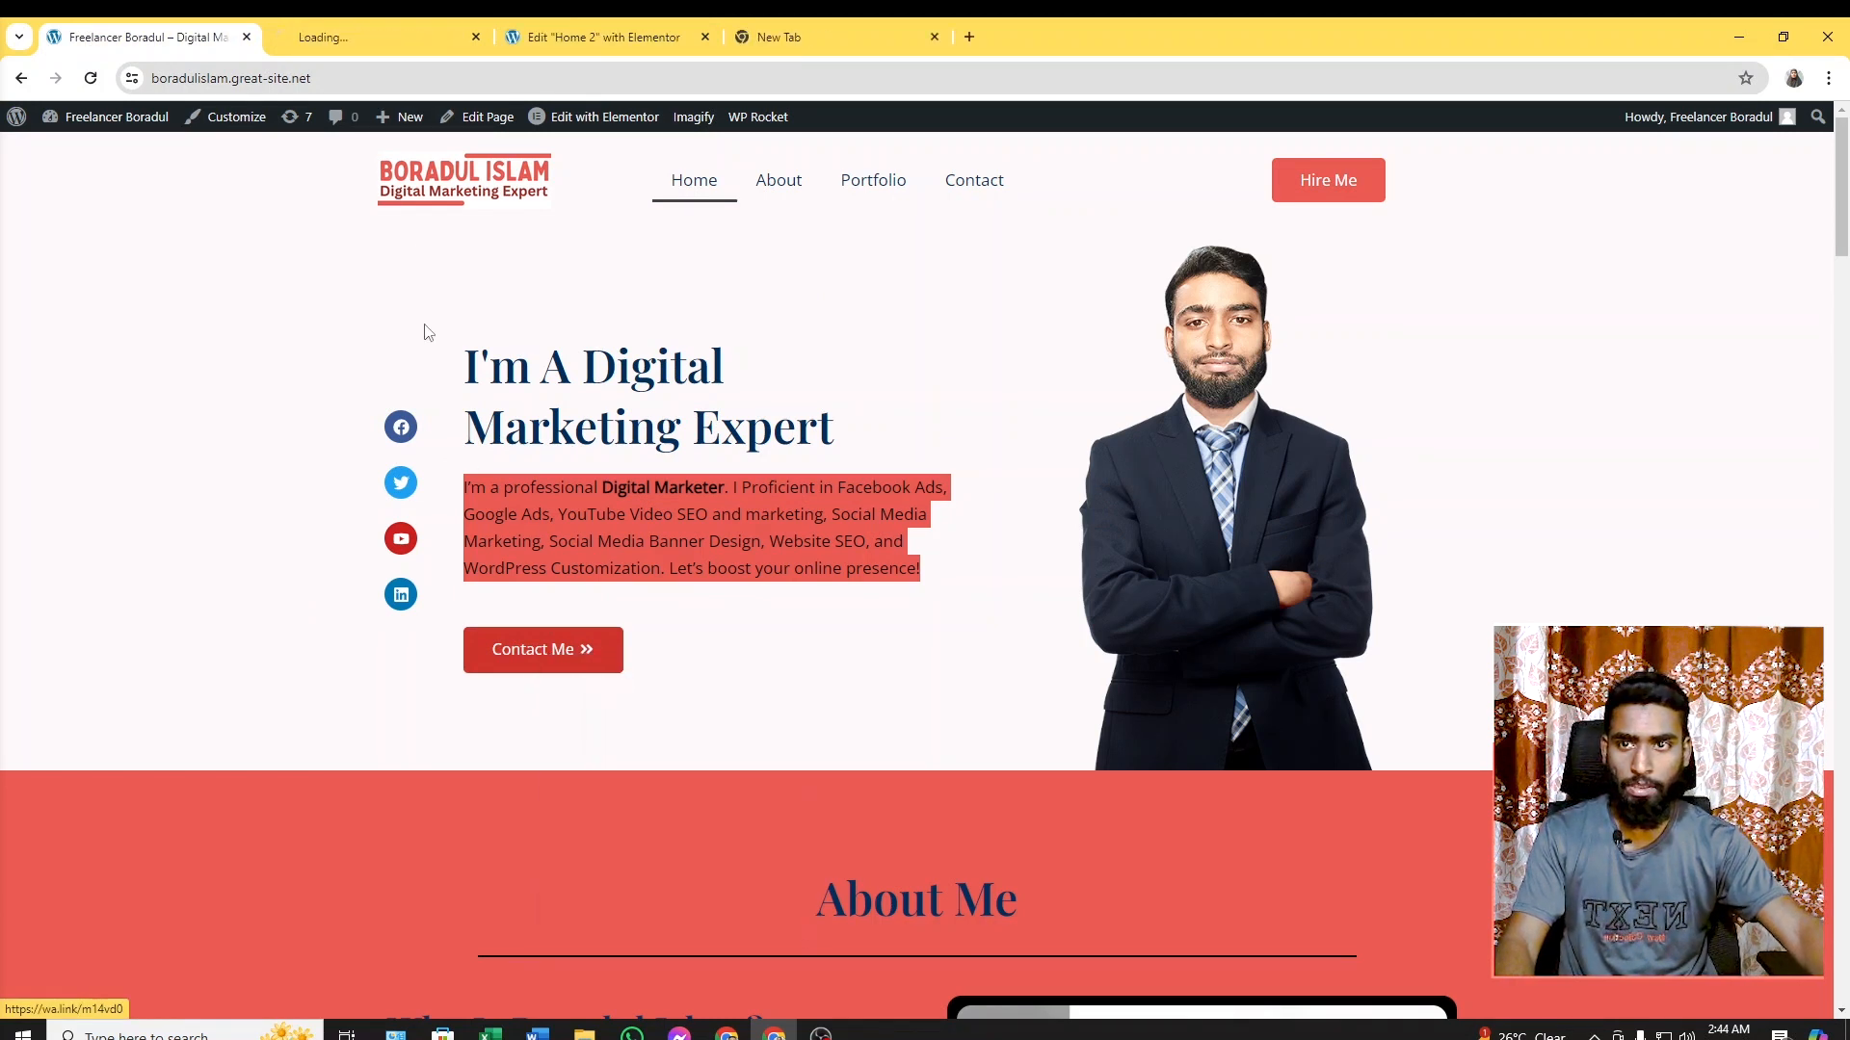
click(372, 39)
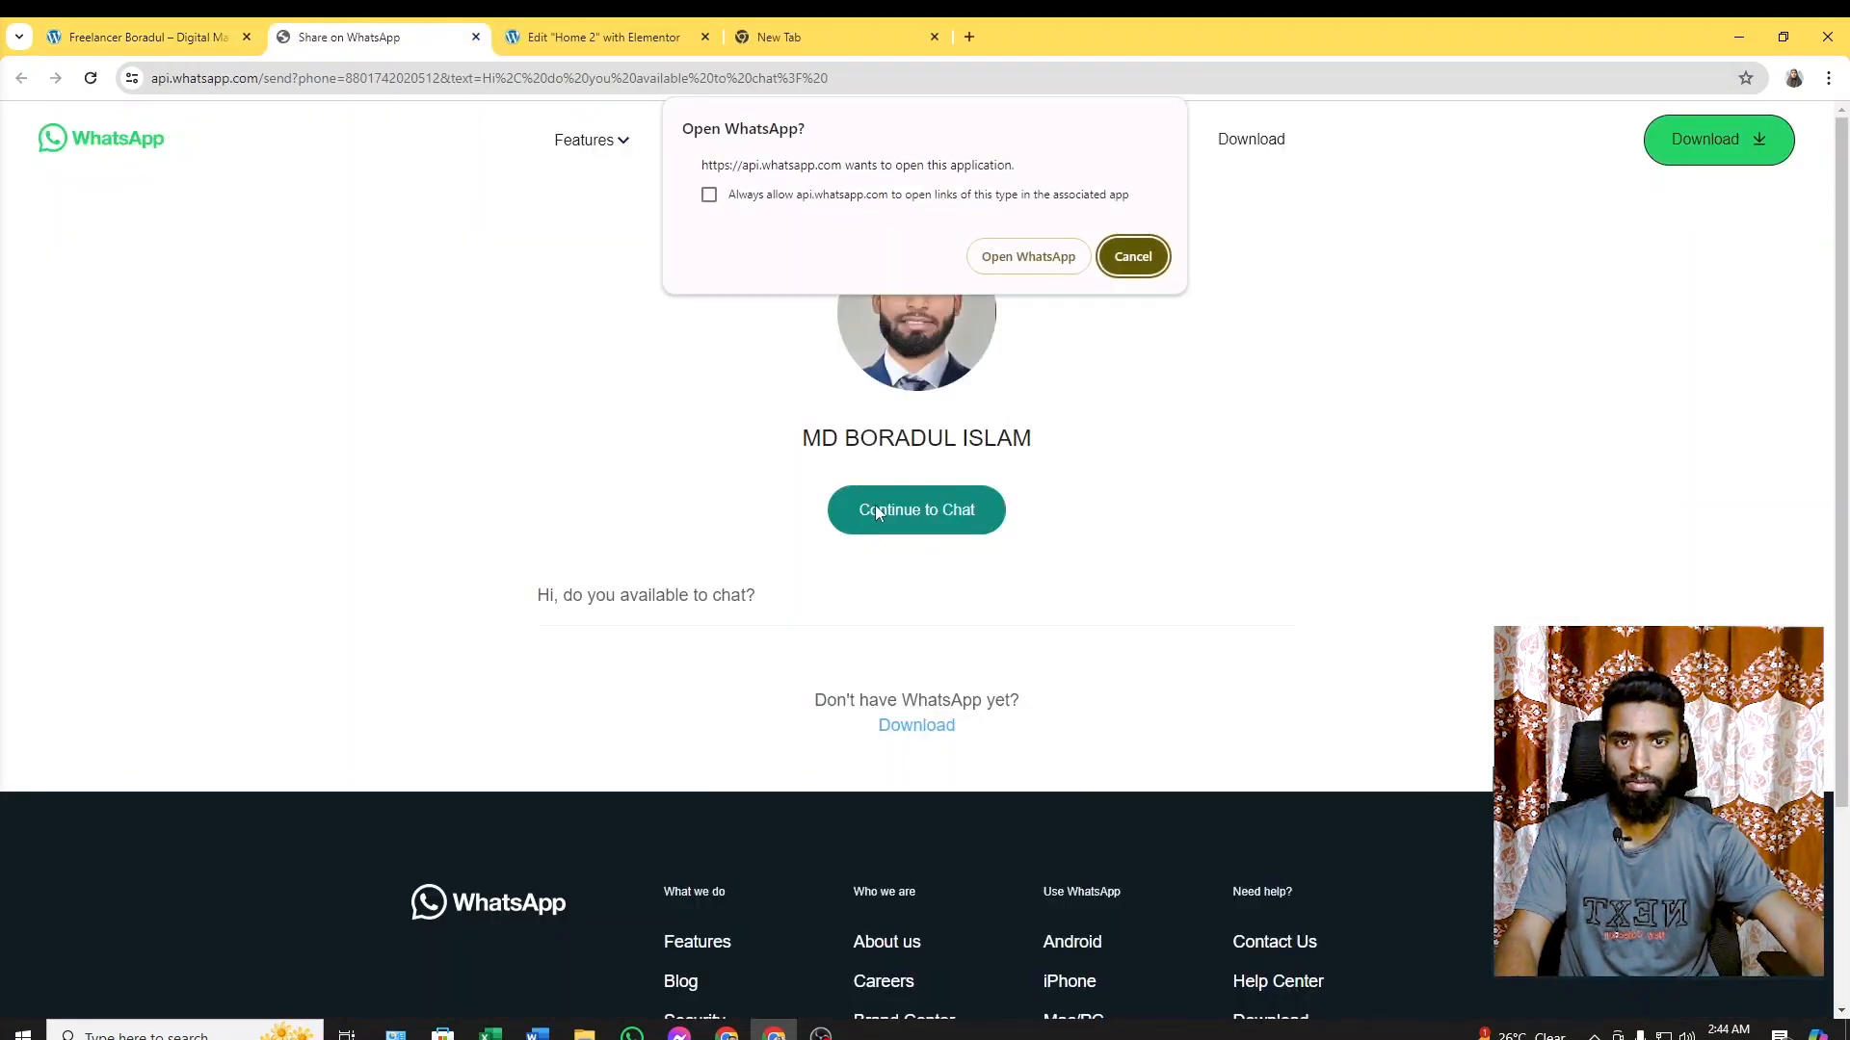
click(476, 37)
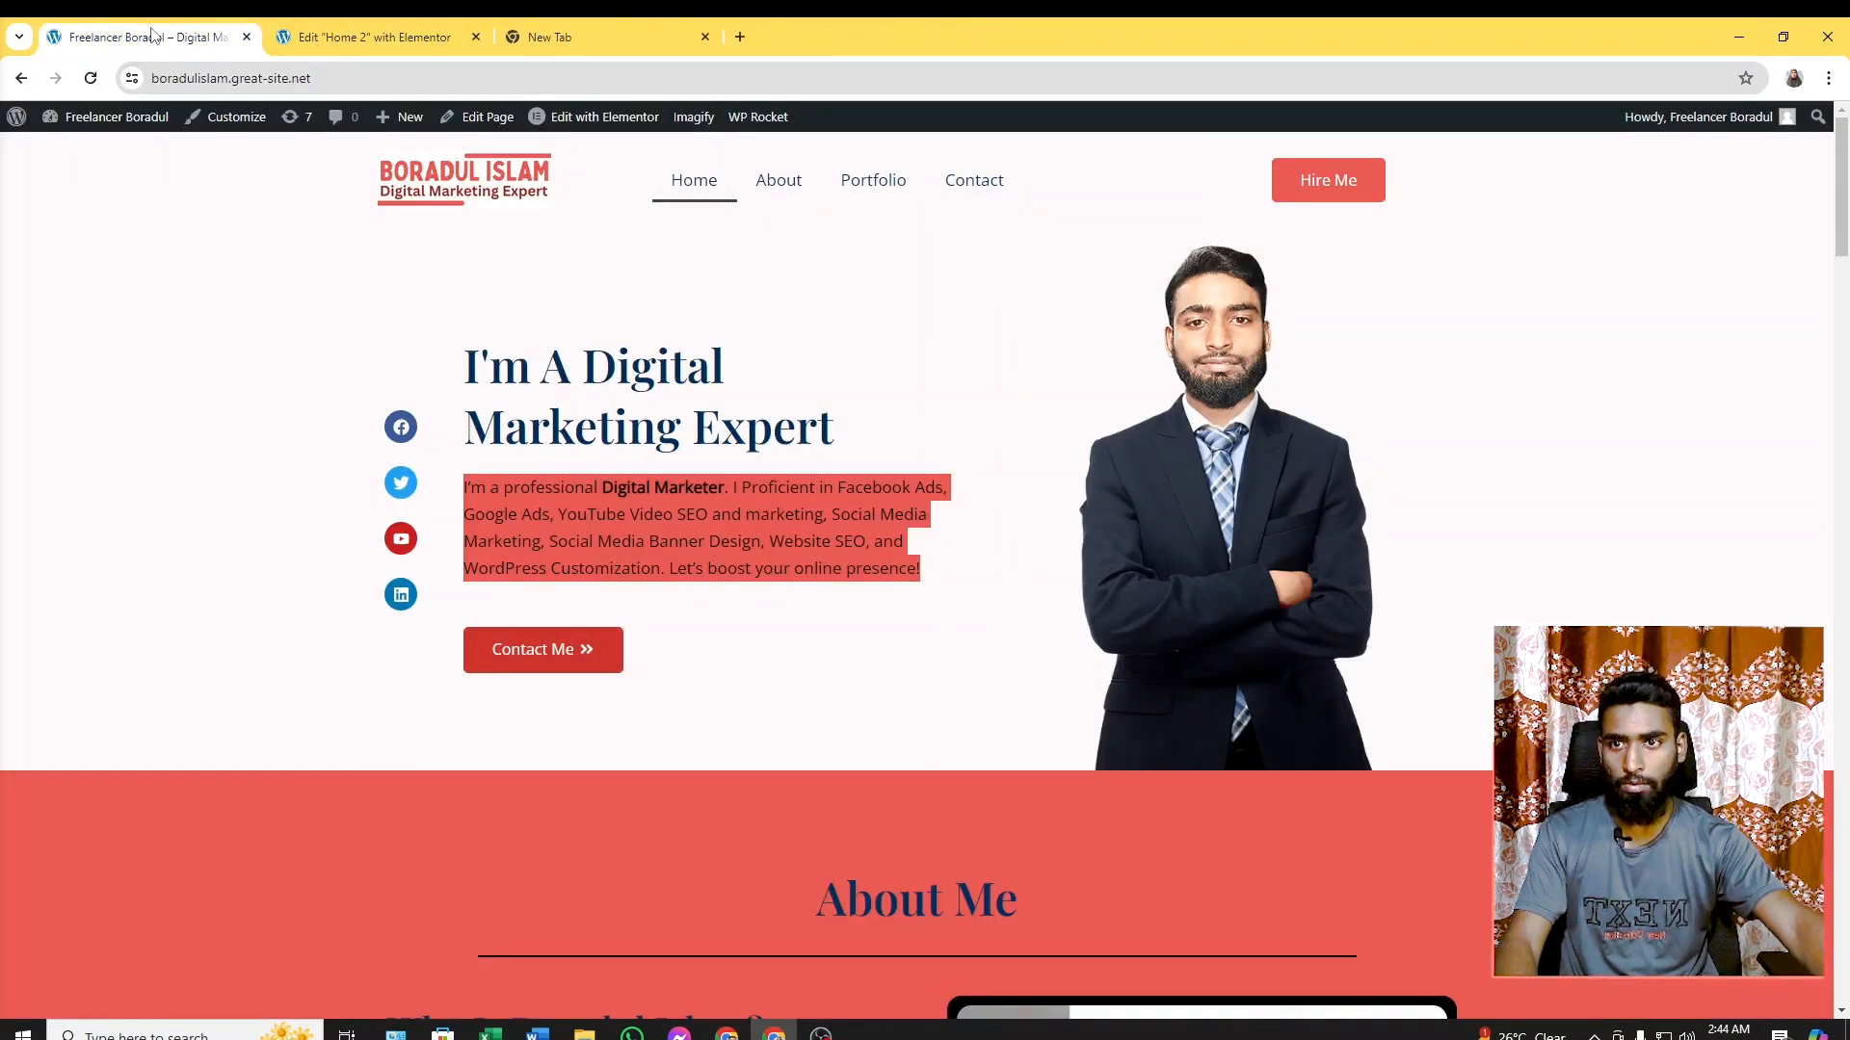
Copy the link address of the live Contact Me button and set it as the new button's link
right_click(566, 652)
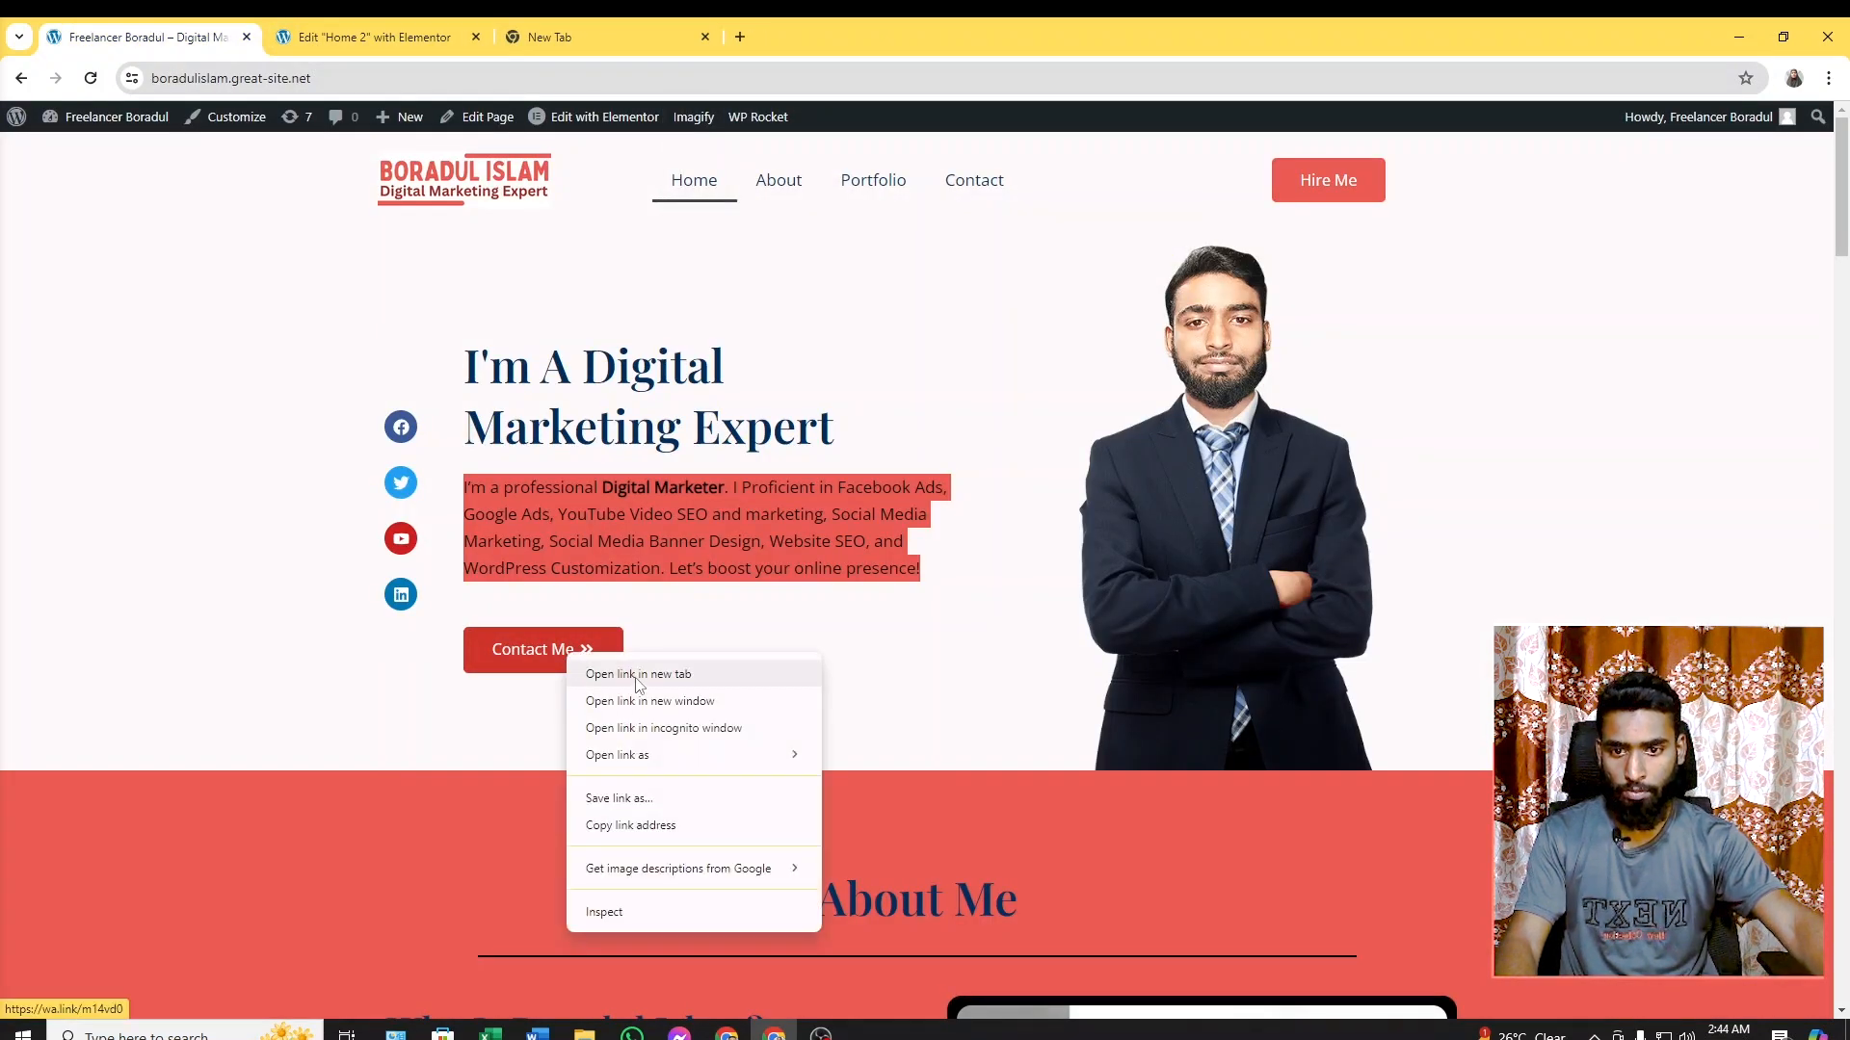
click(647, 825)
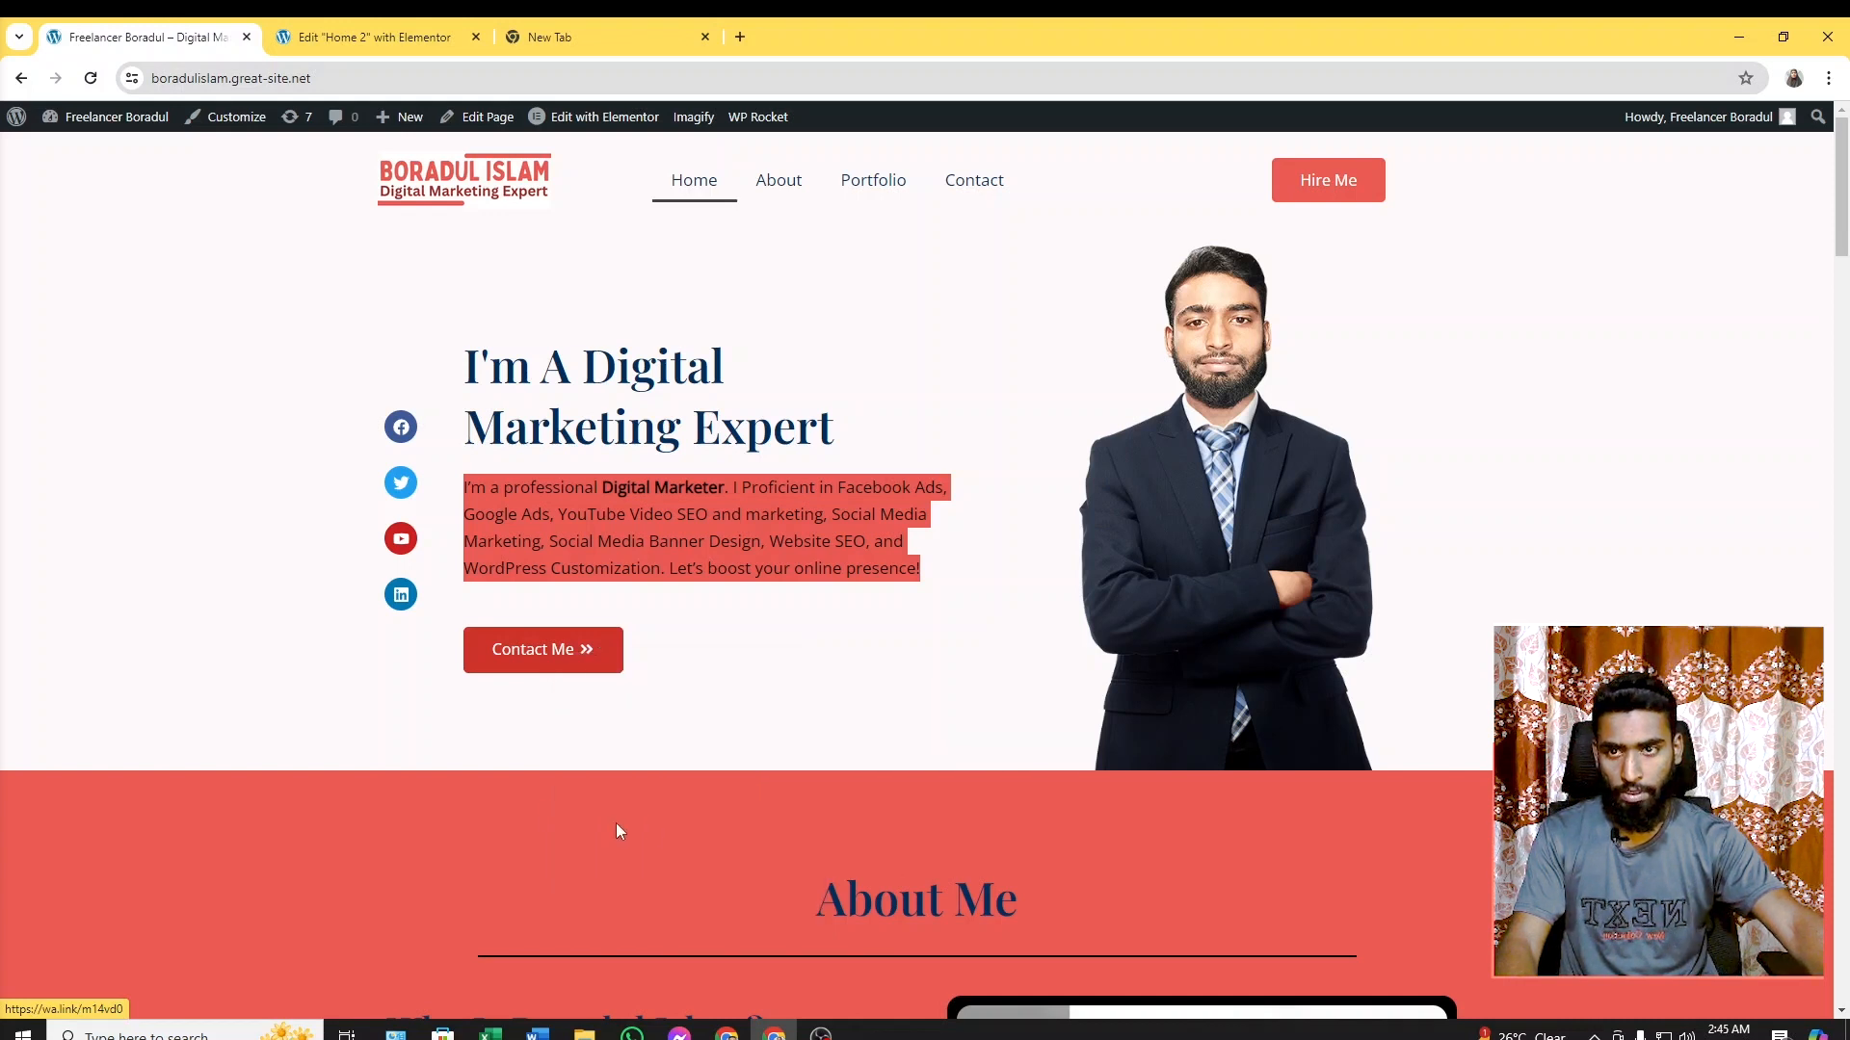
click(308, 26)
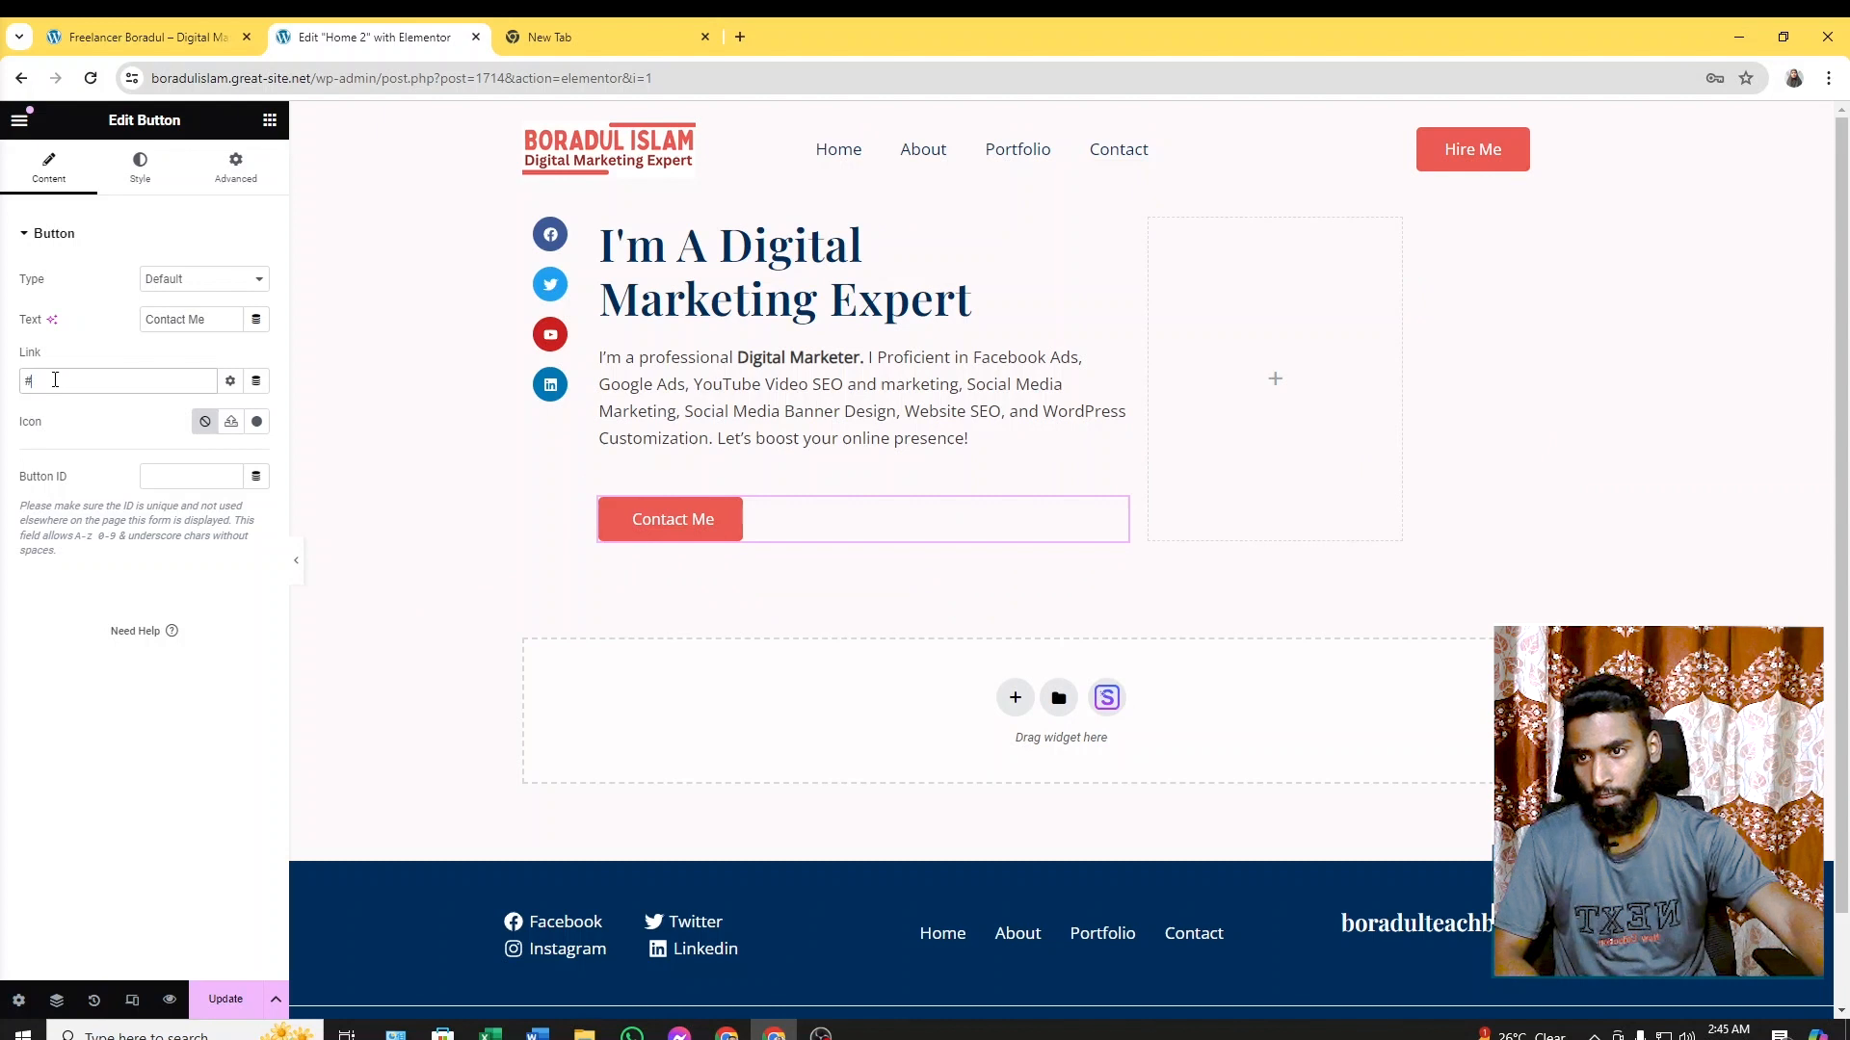
text(https://wa.link/m14vd0)
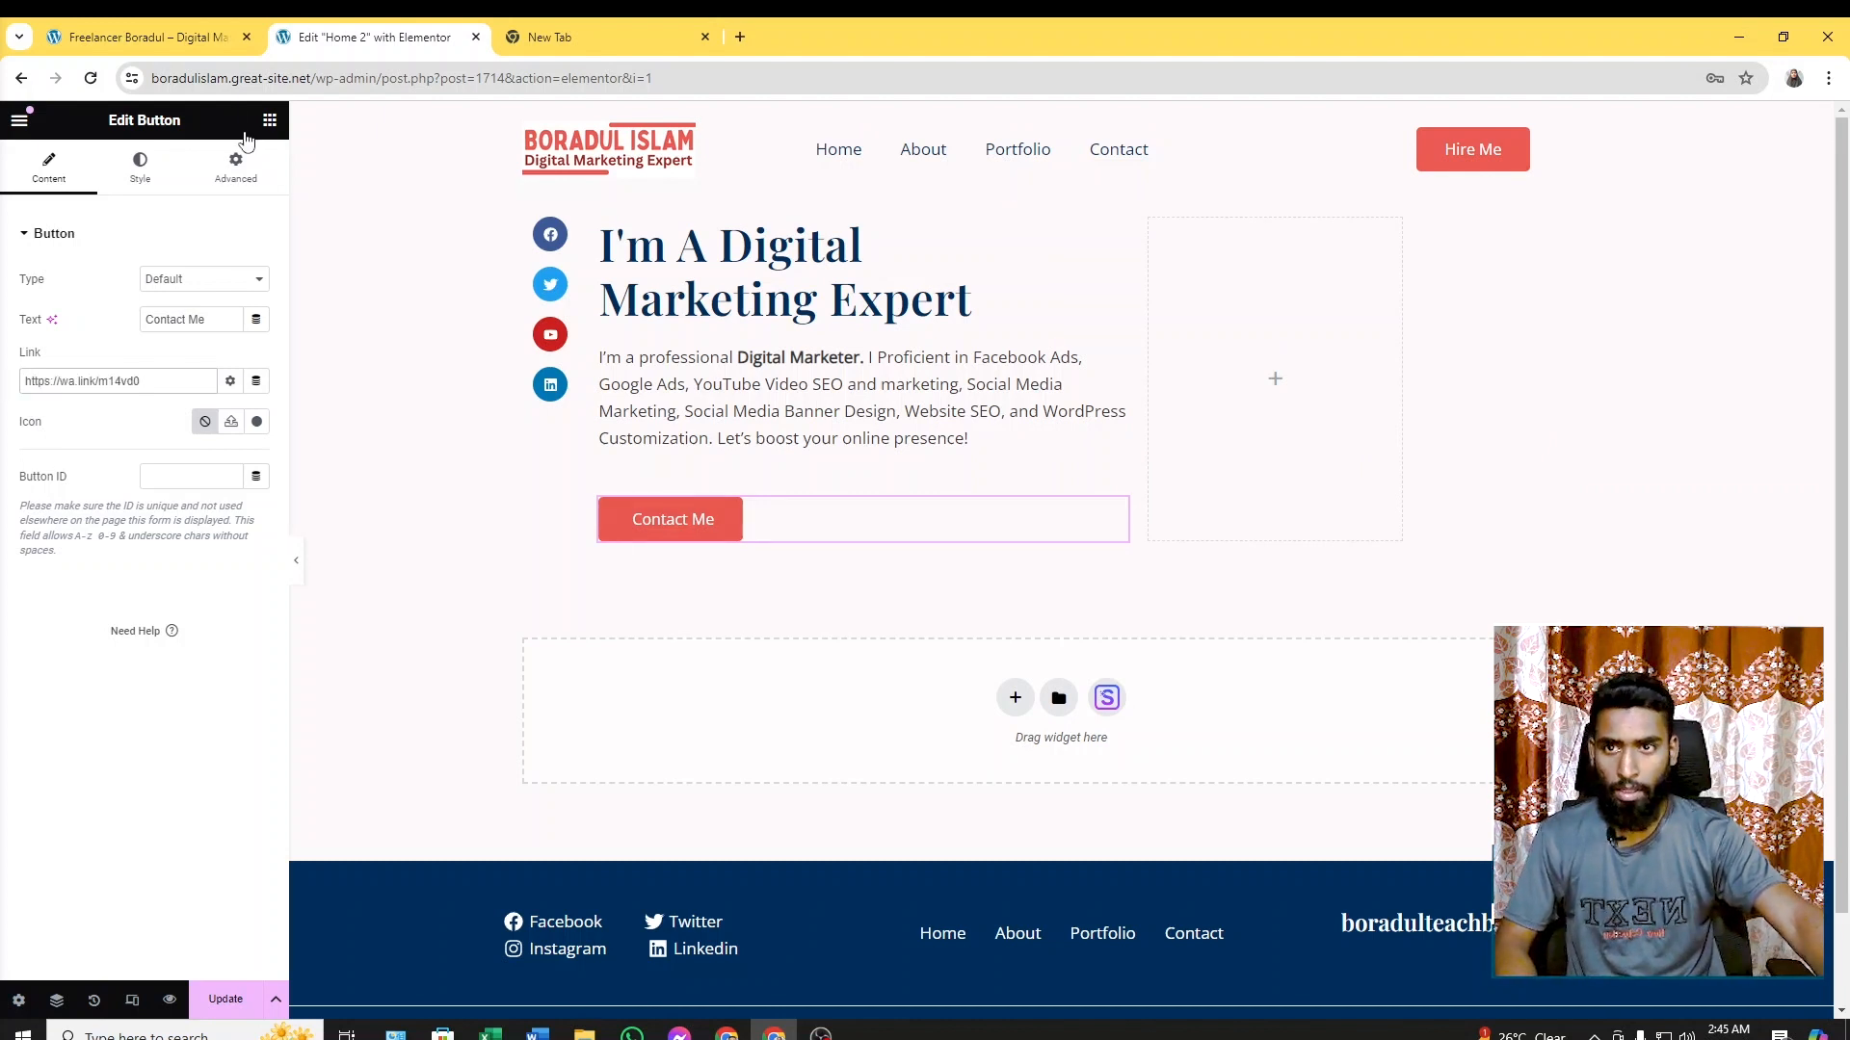
Add a double right-angle icon after the Contact Me button's text, as on the live button, with 7 px icon spacing
click(214, 39)
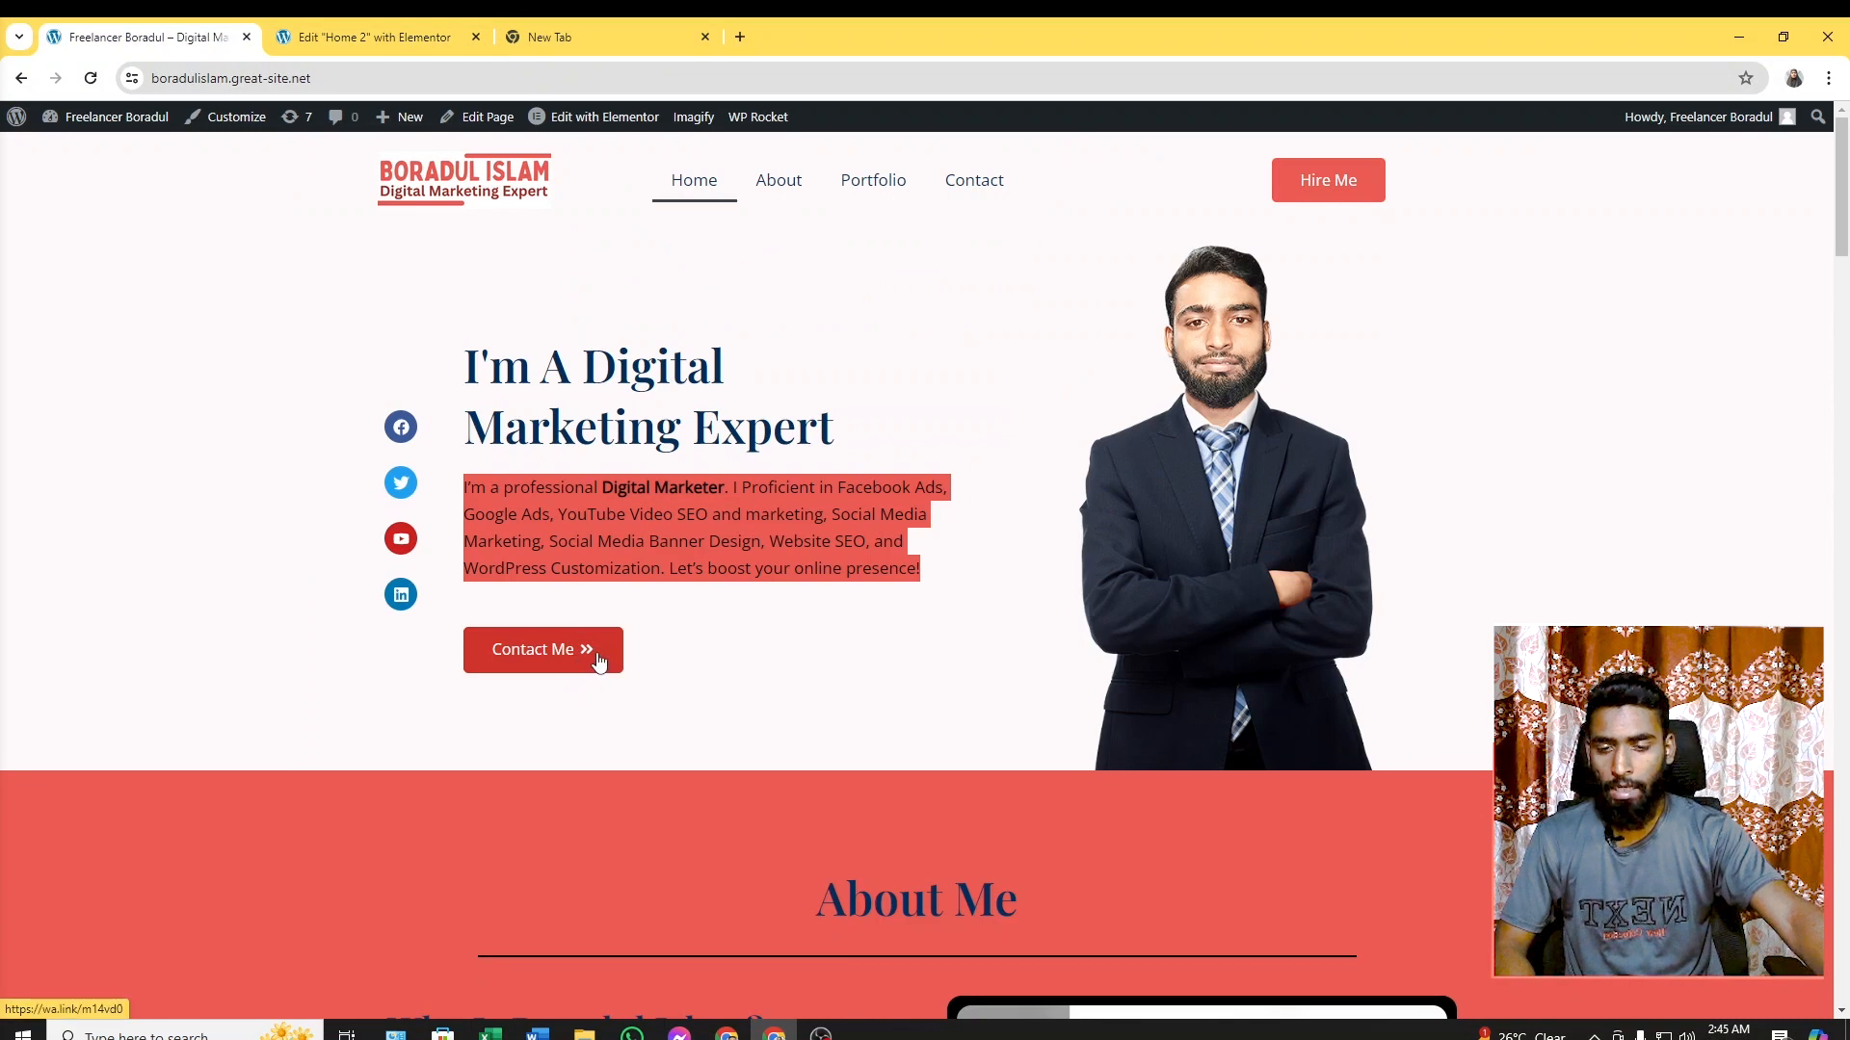
click(353, 42)
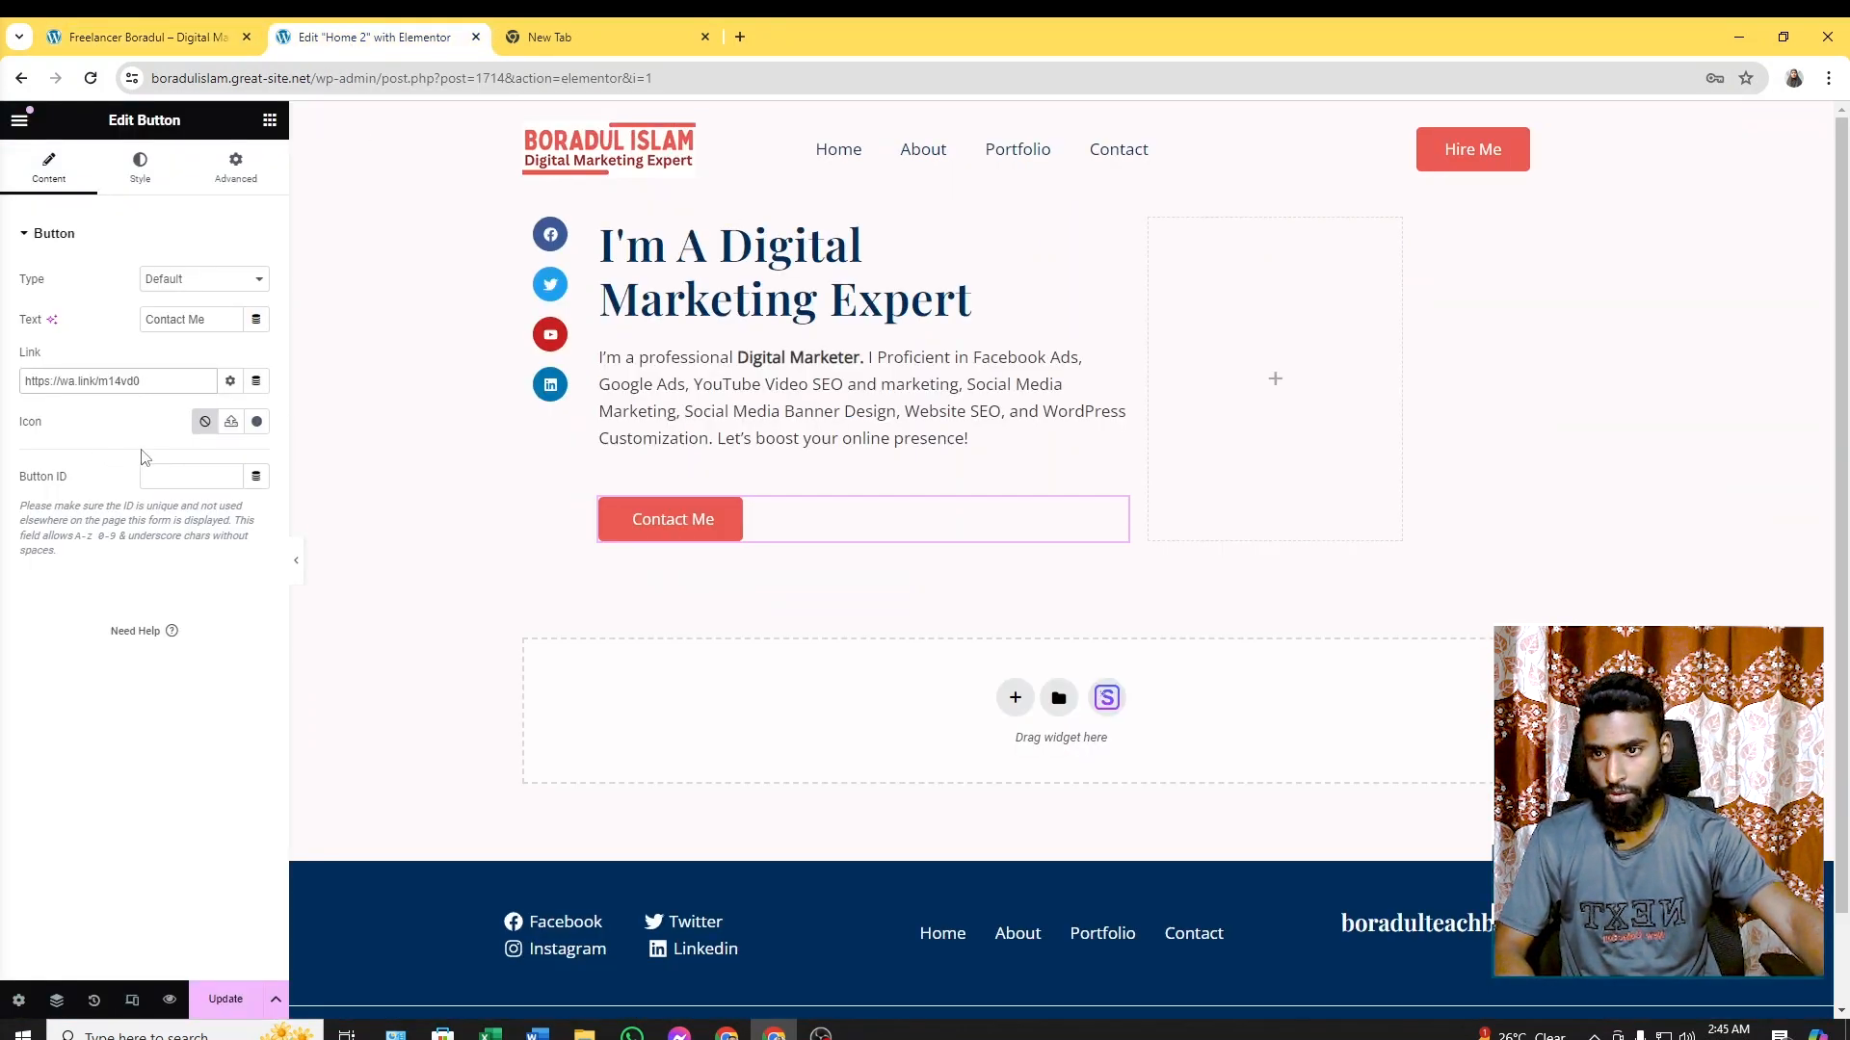
click(254, 423)
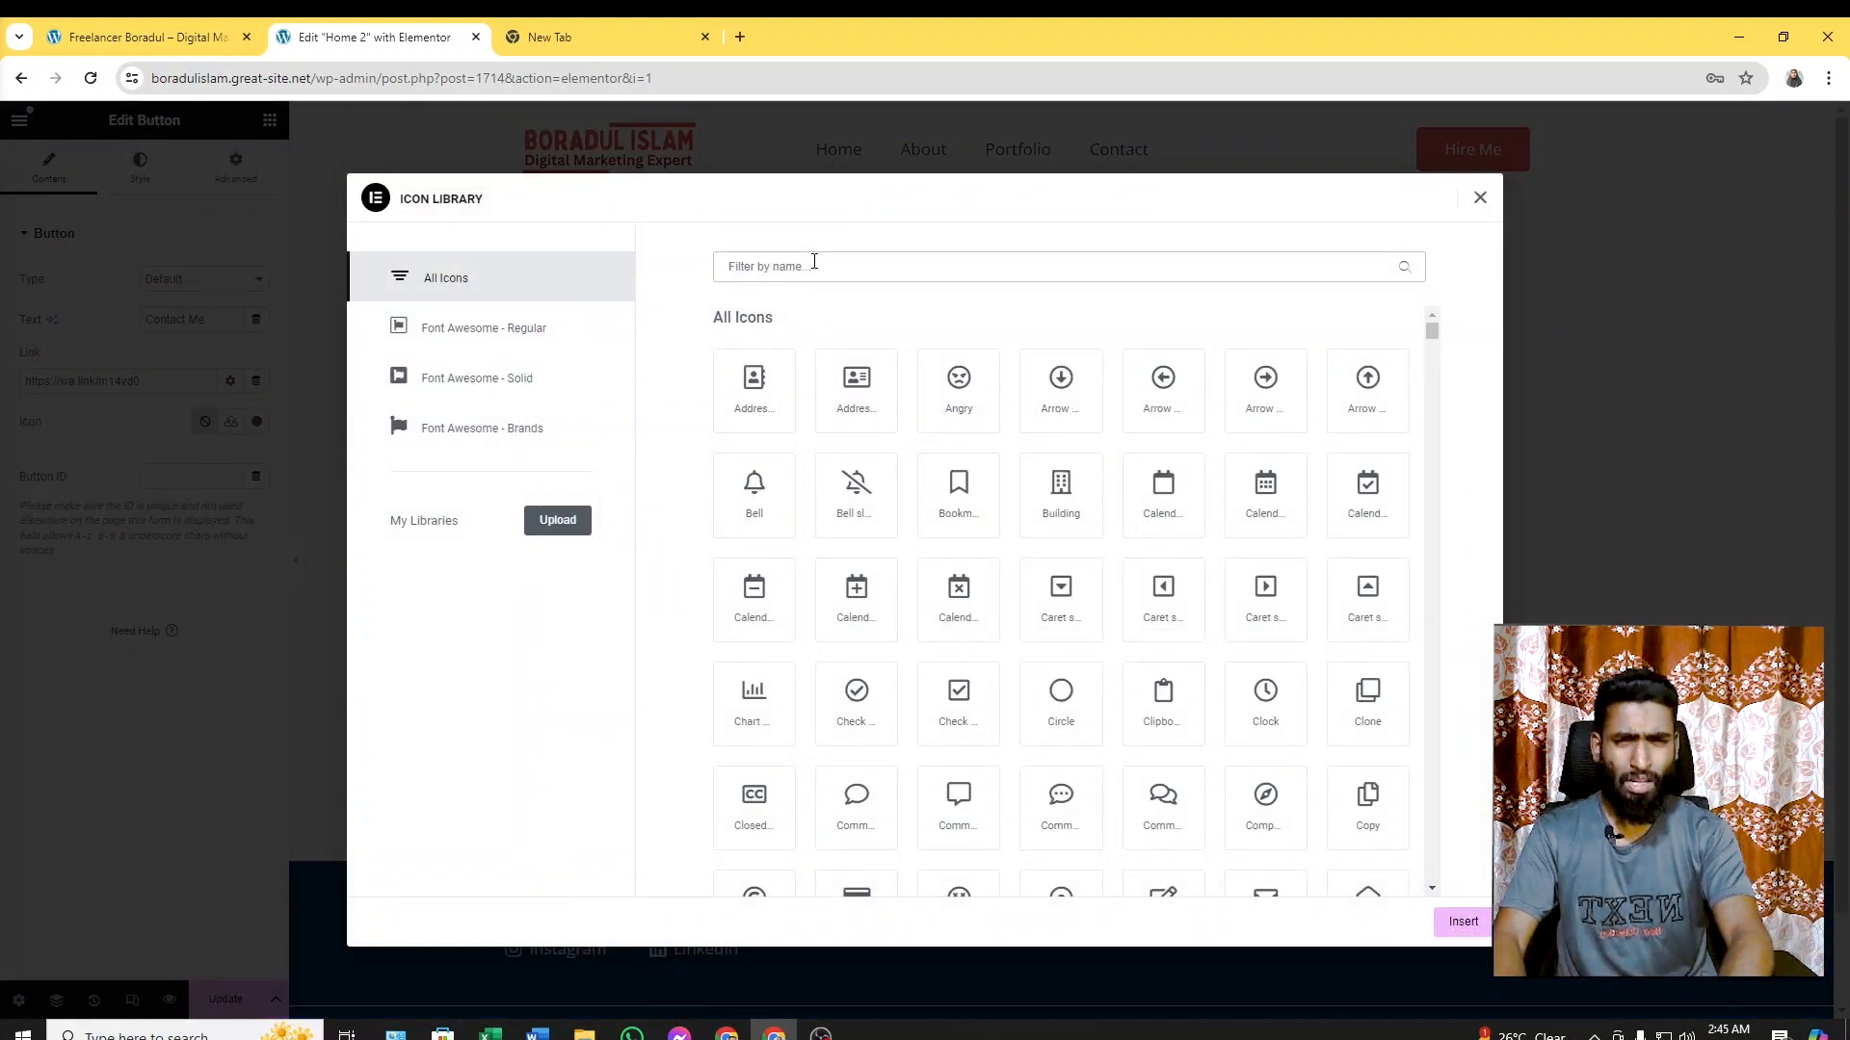
text(an)
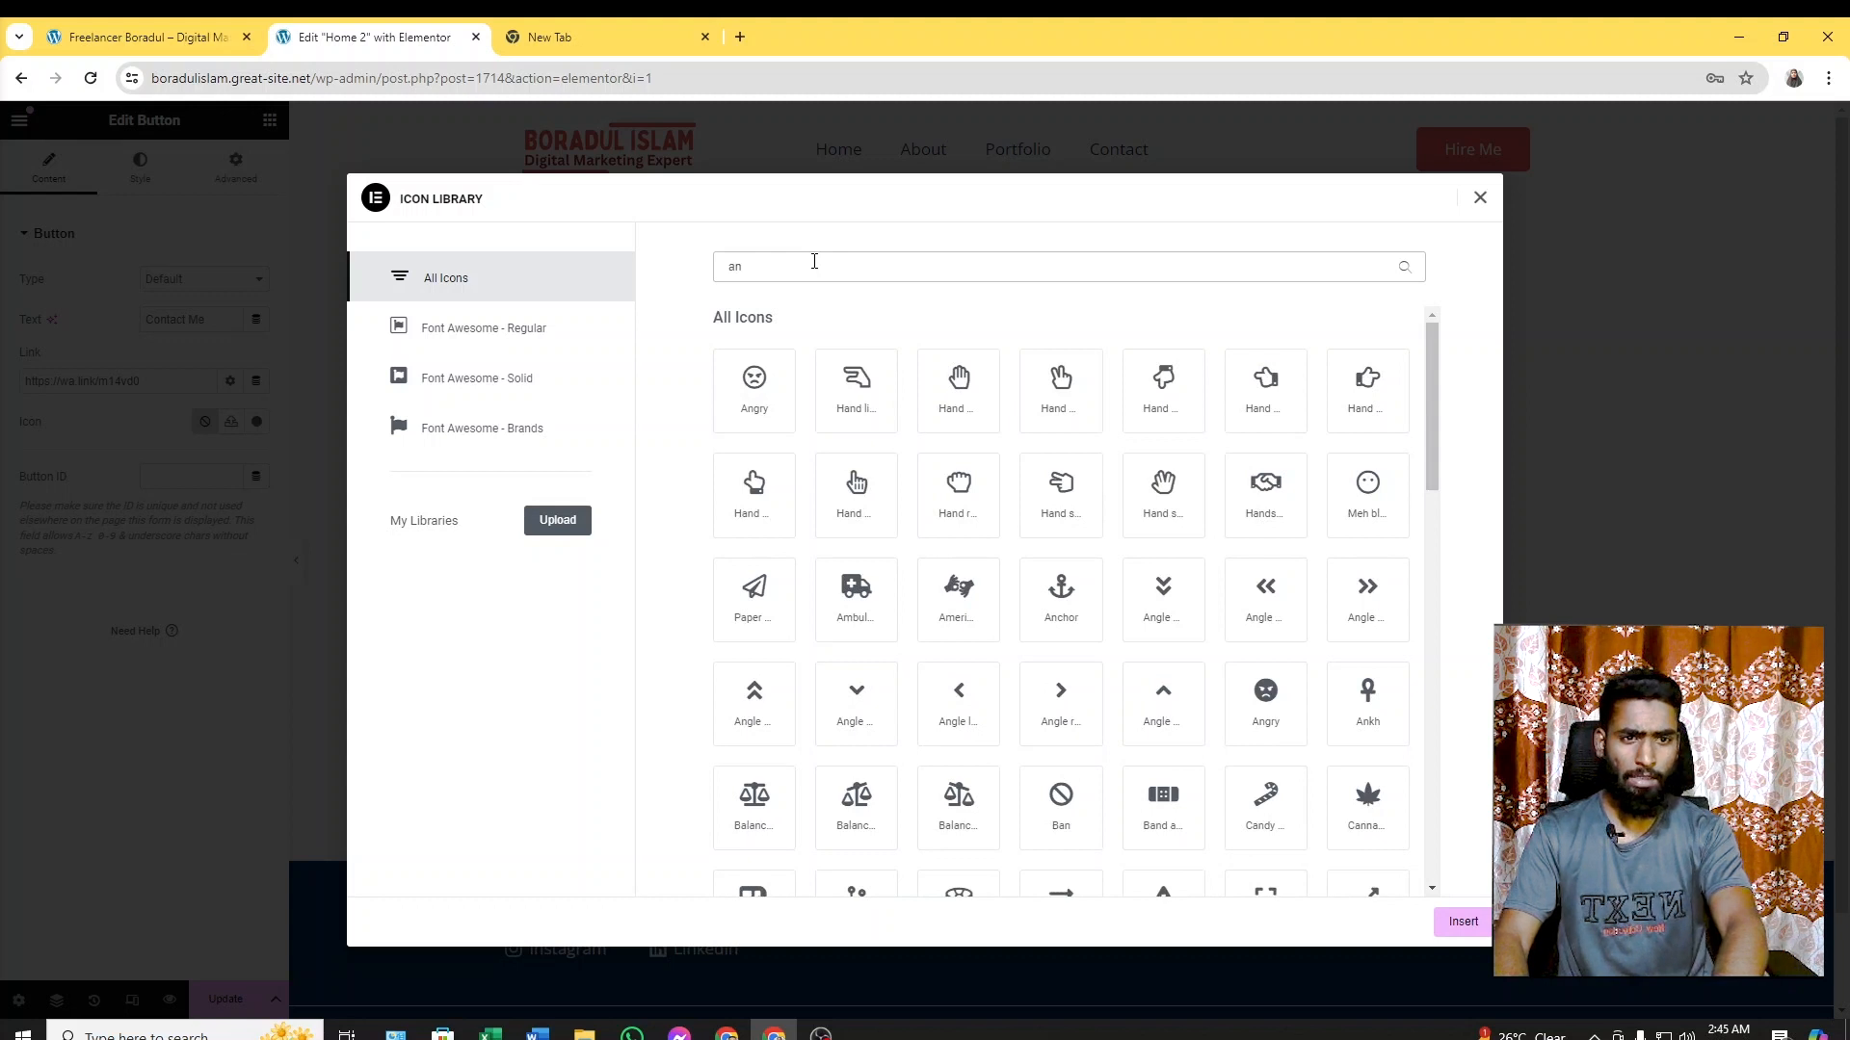
text(gl)
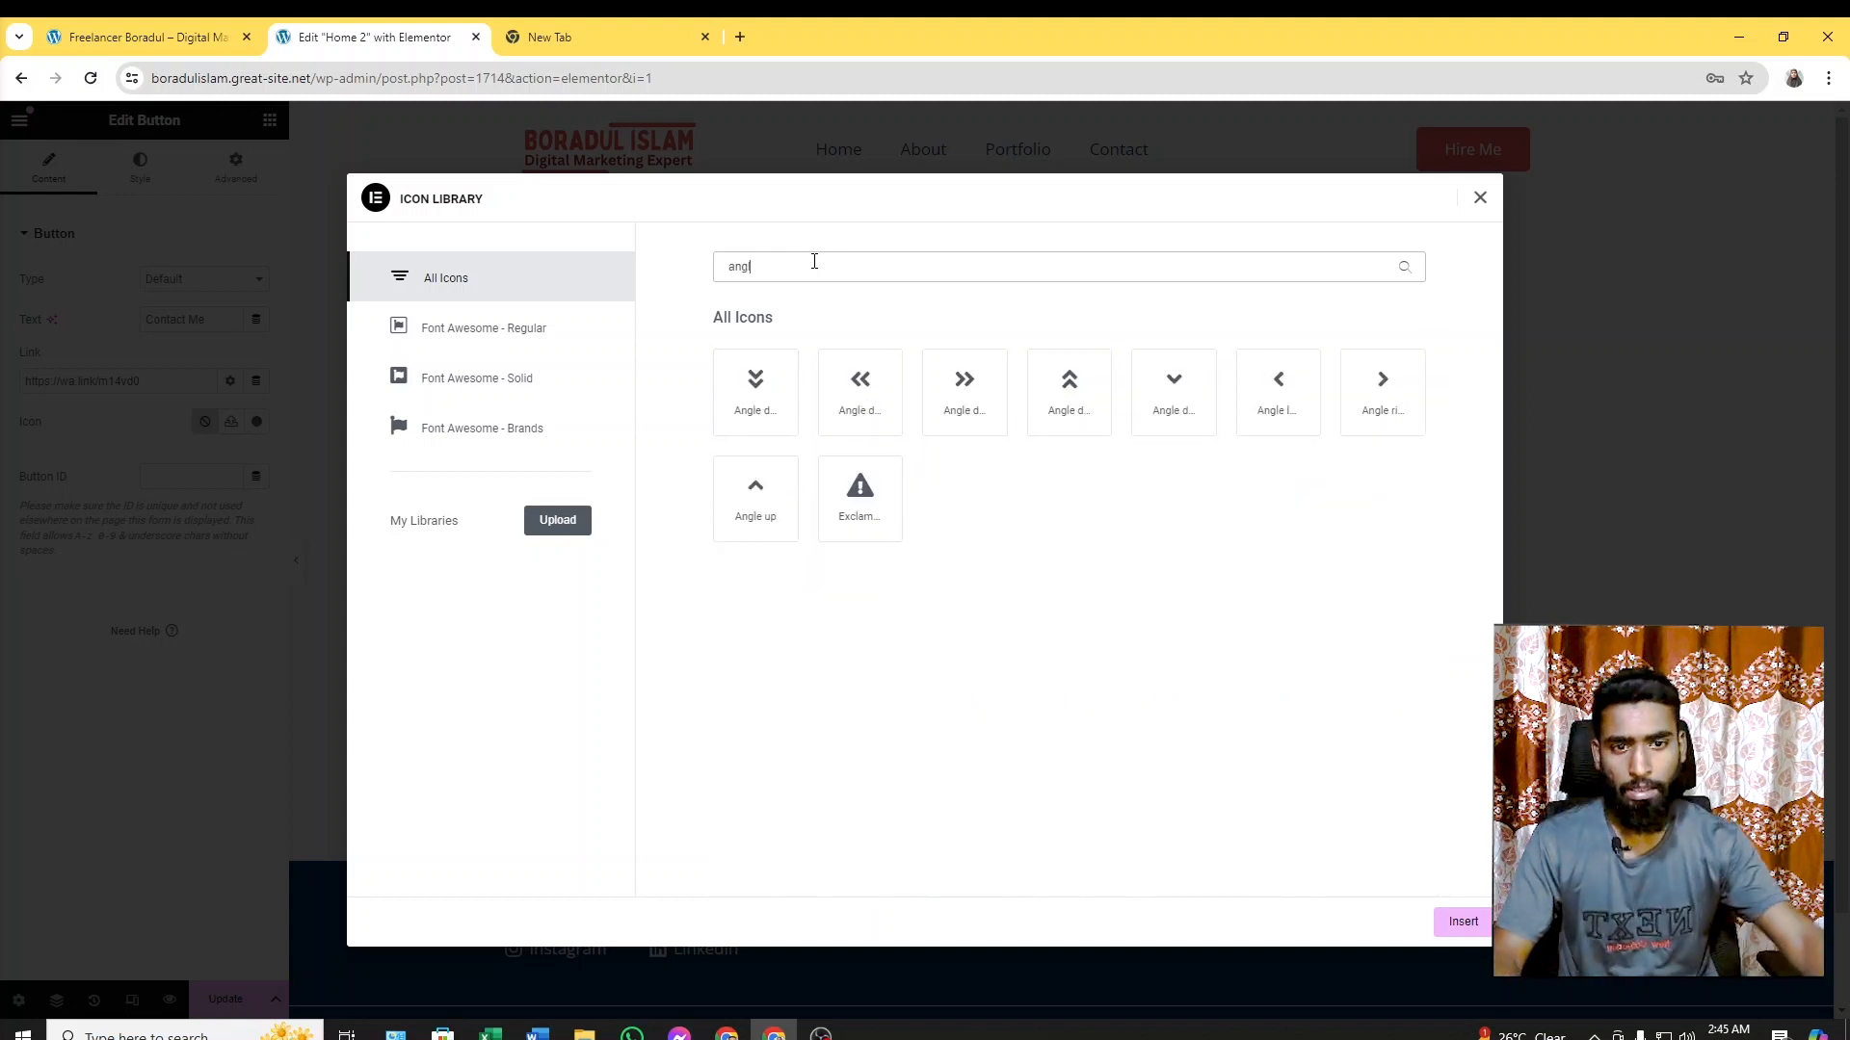
click(975, 409)
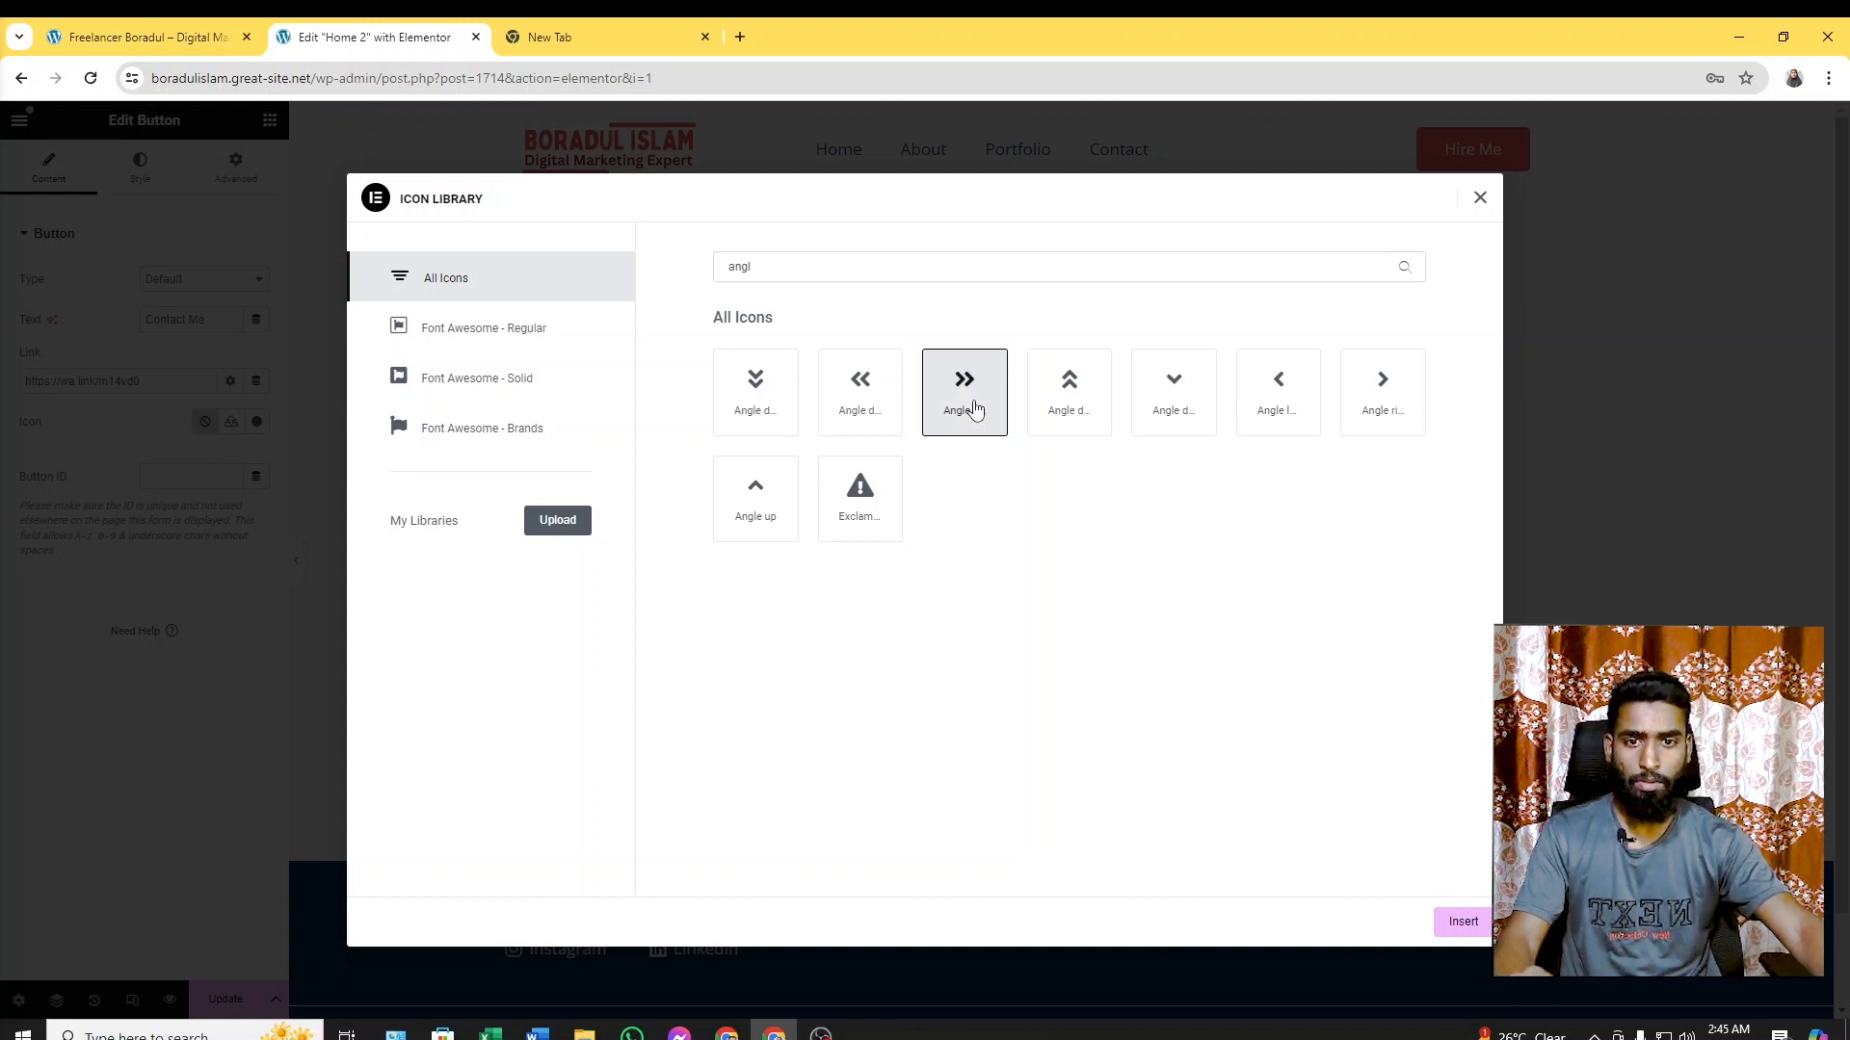
click(1460, 920)
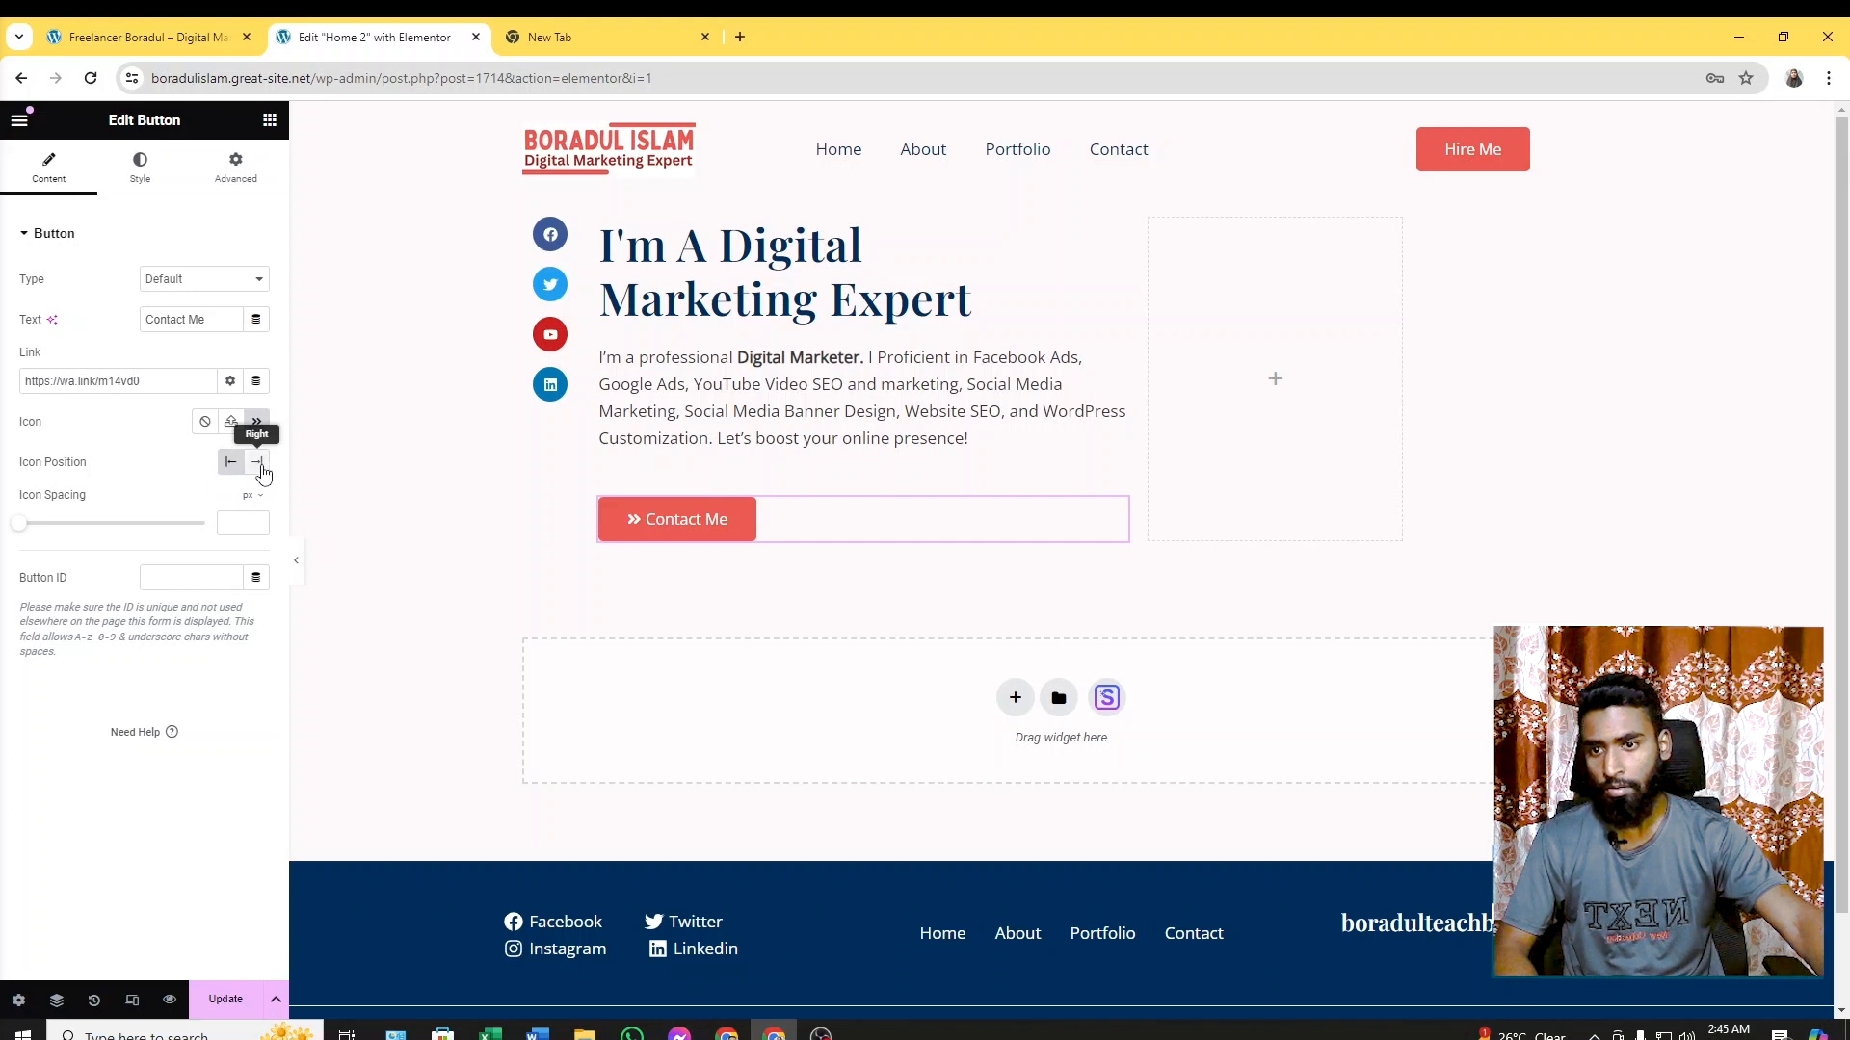
click(258, 464)
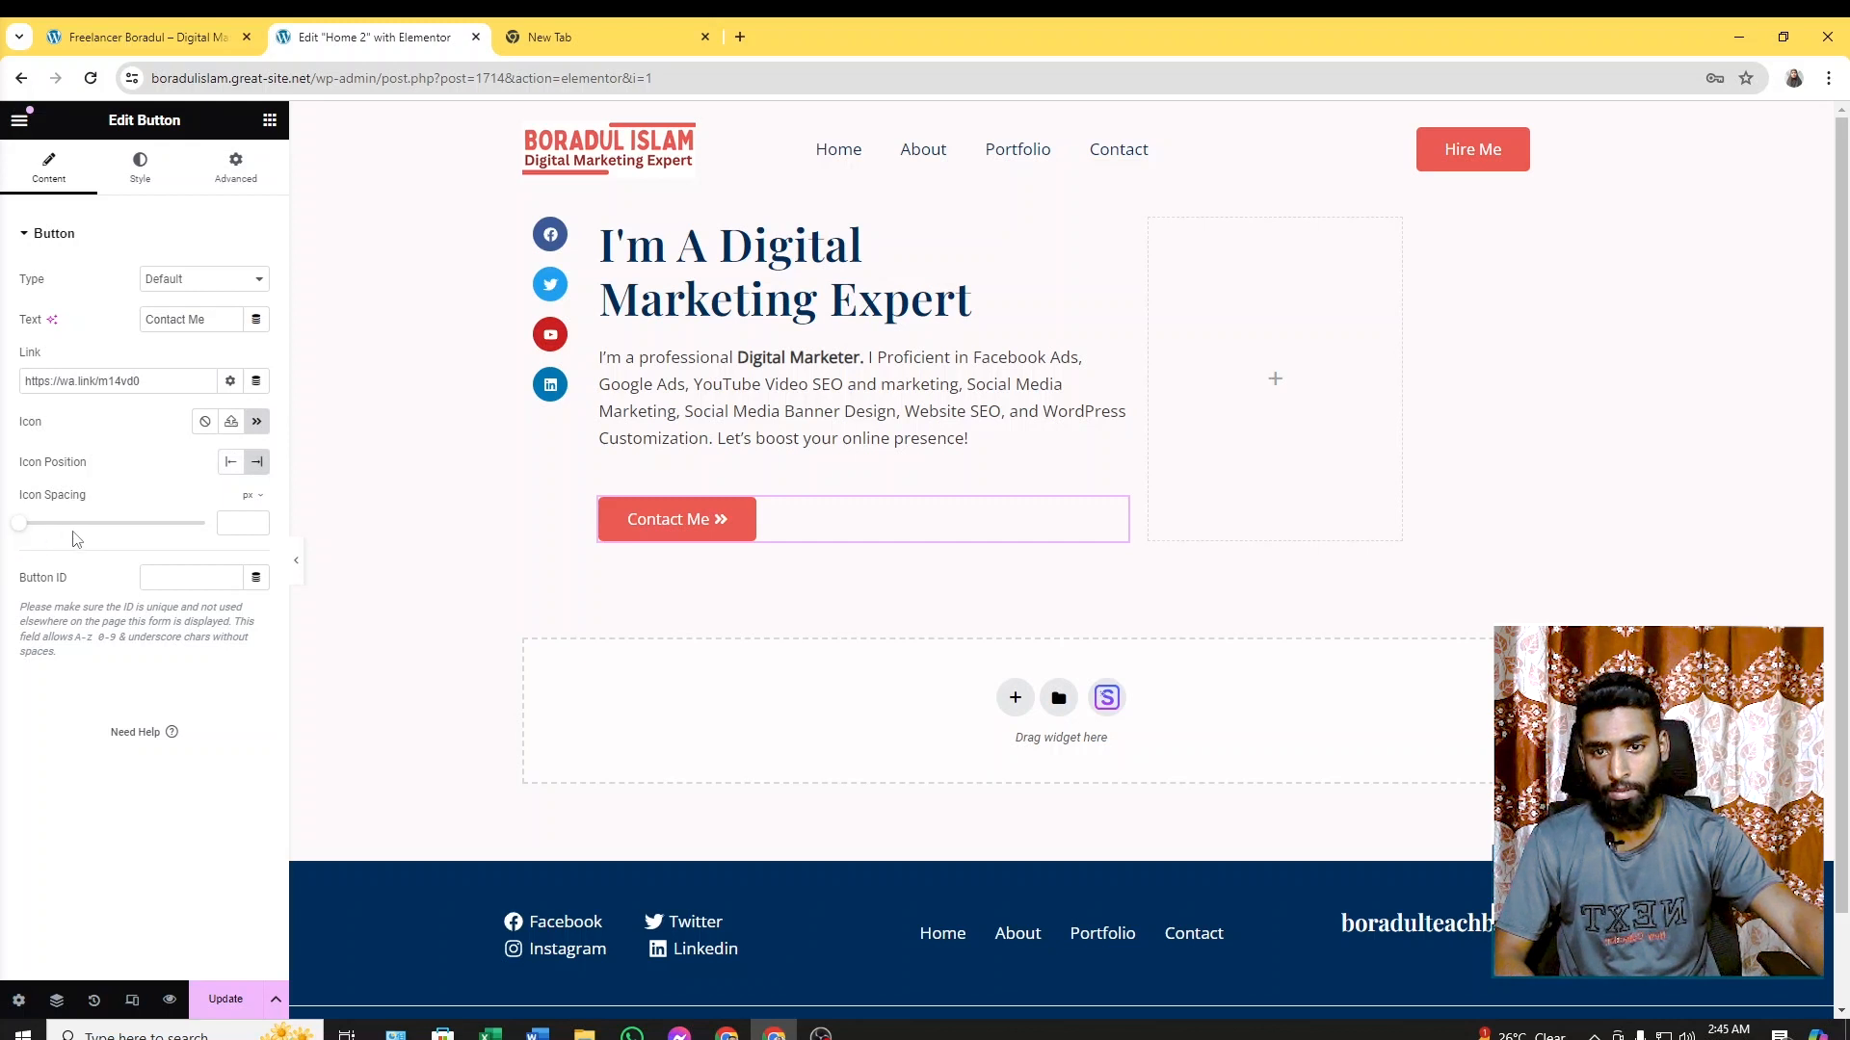
mouse_move(23, 531)
mouse_down()
mouse_move(70, 532)
mouse_move(51, 538)
mouse_up()
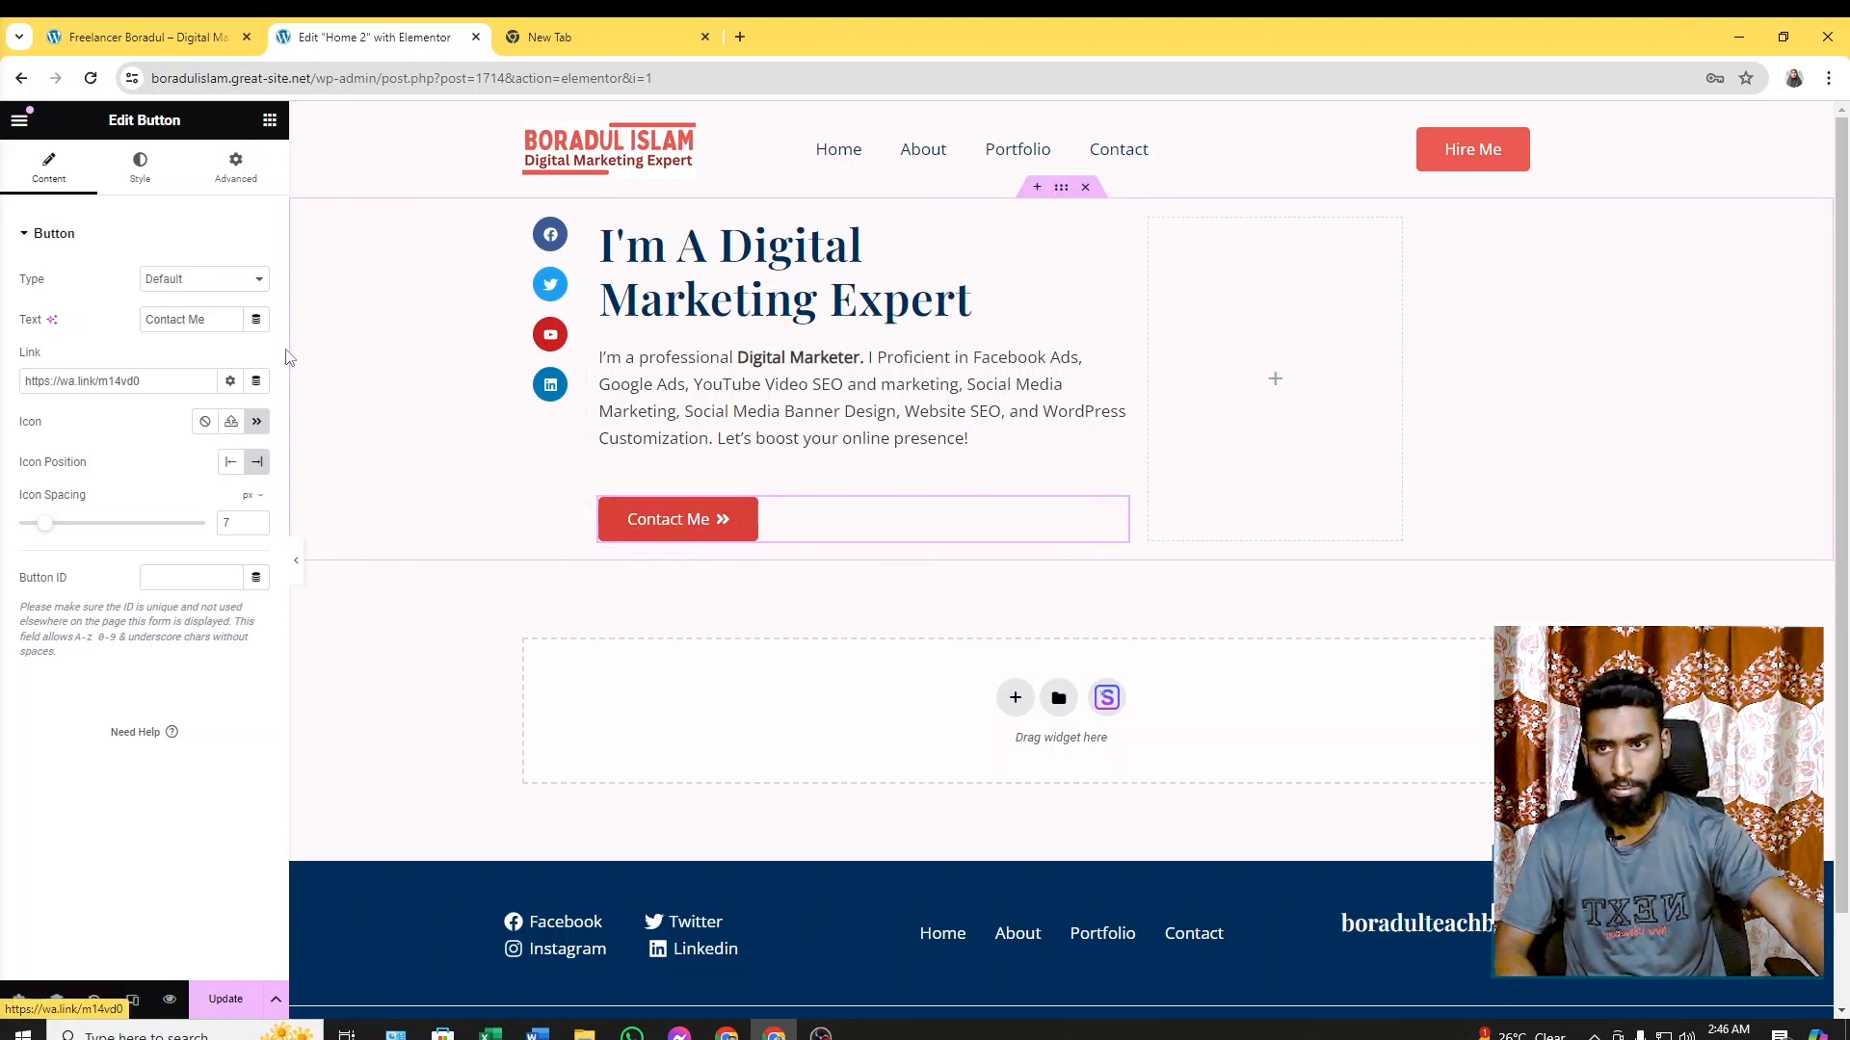
Set the Contact Me button's normal text color to near white and its classic background color to a light coral red
click(141, 172)
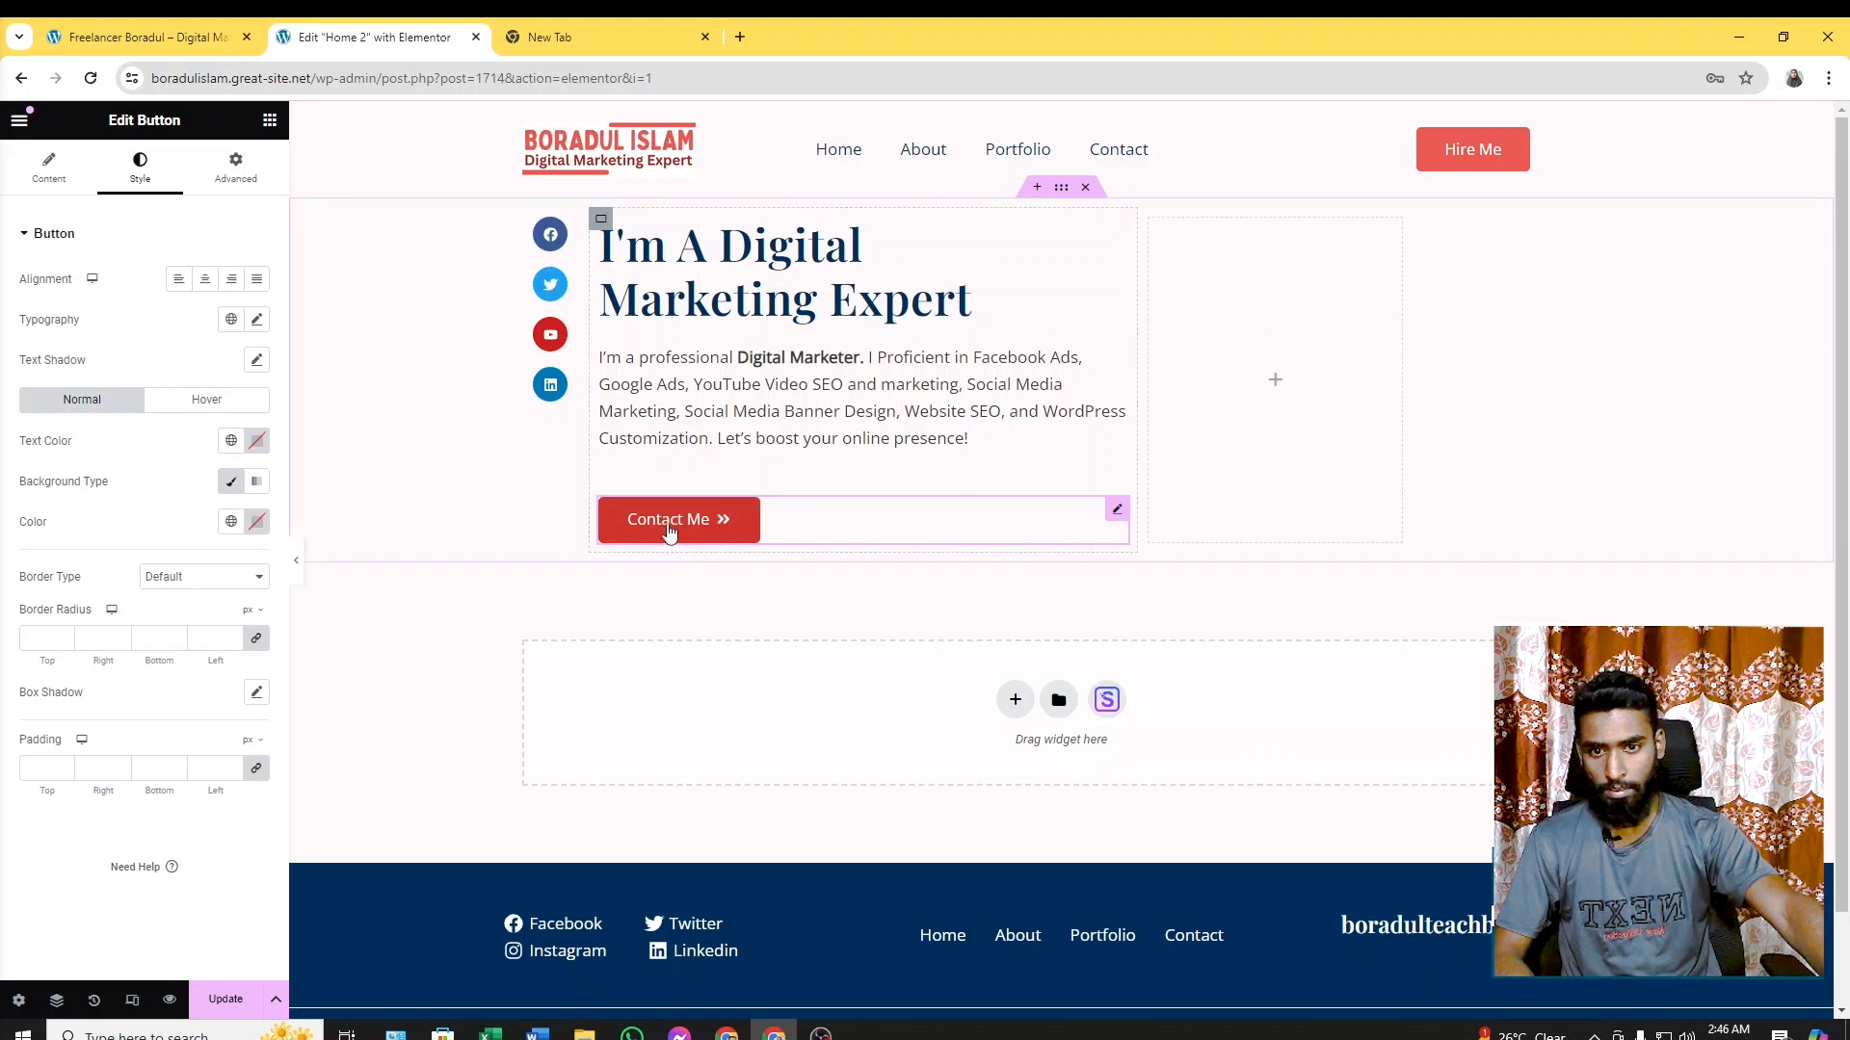
click(258, 445)
drag(182, 588, 100, 472)
click(159, 335)
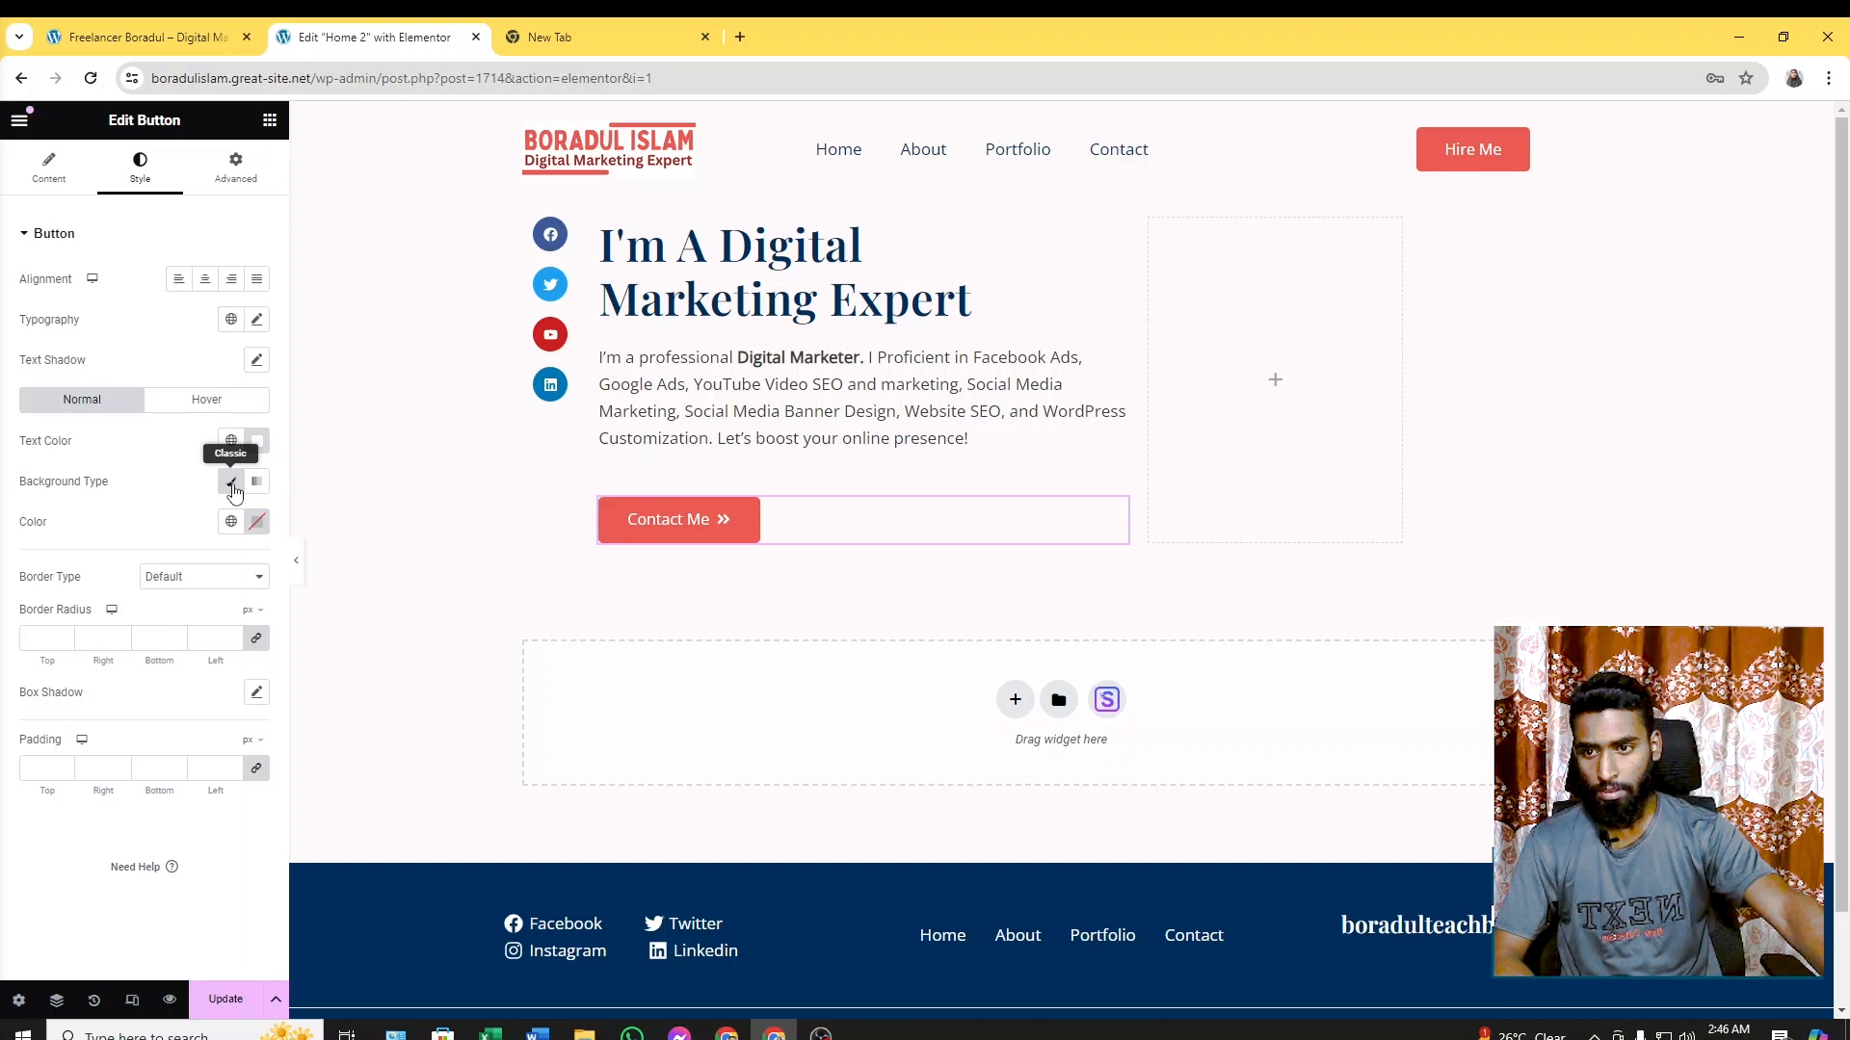
click(256, 526)
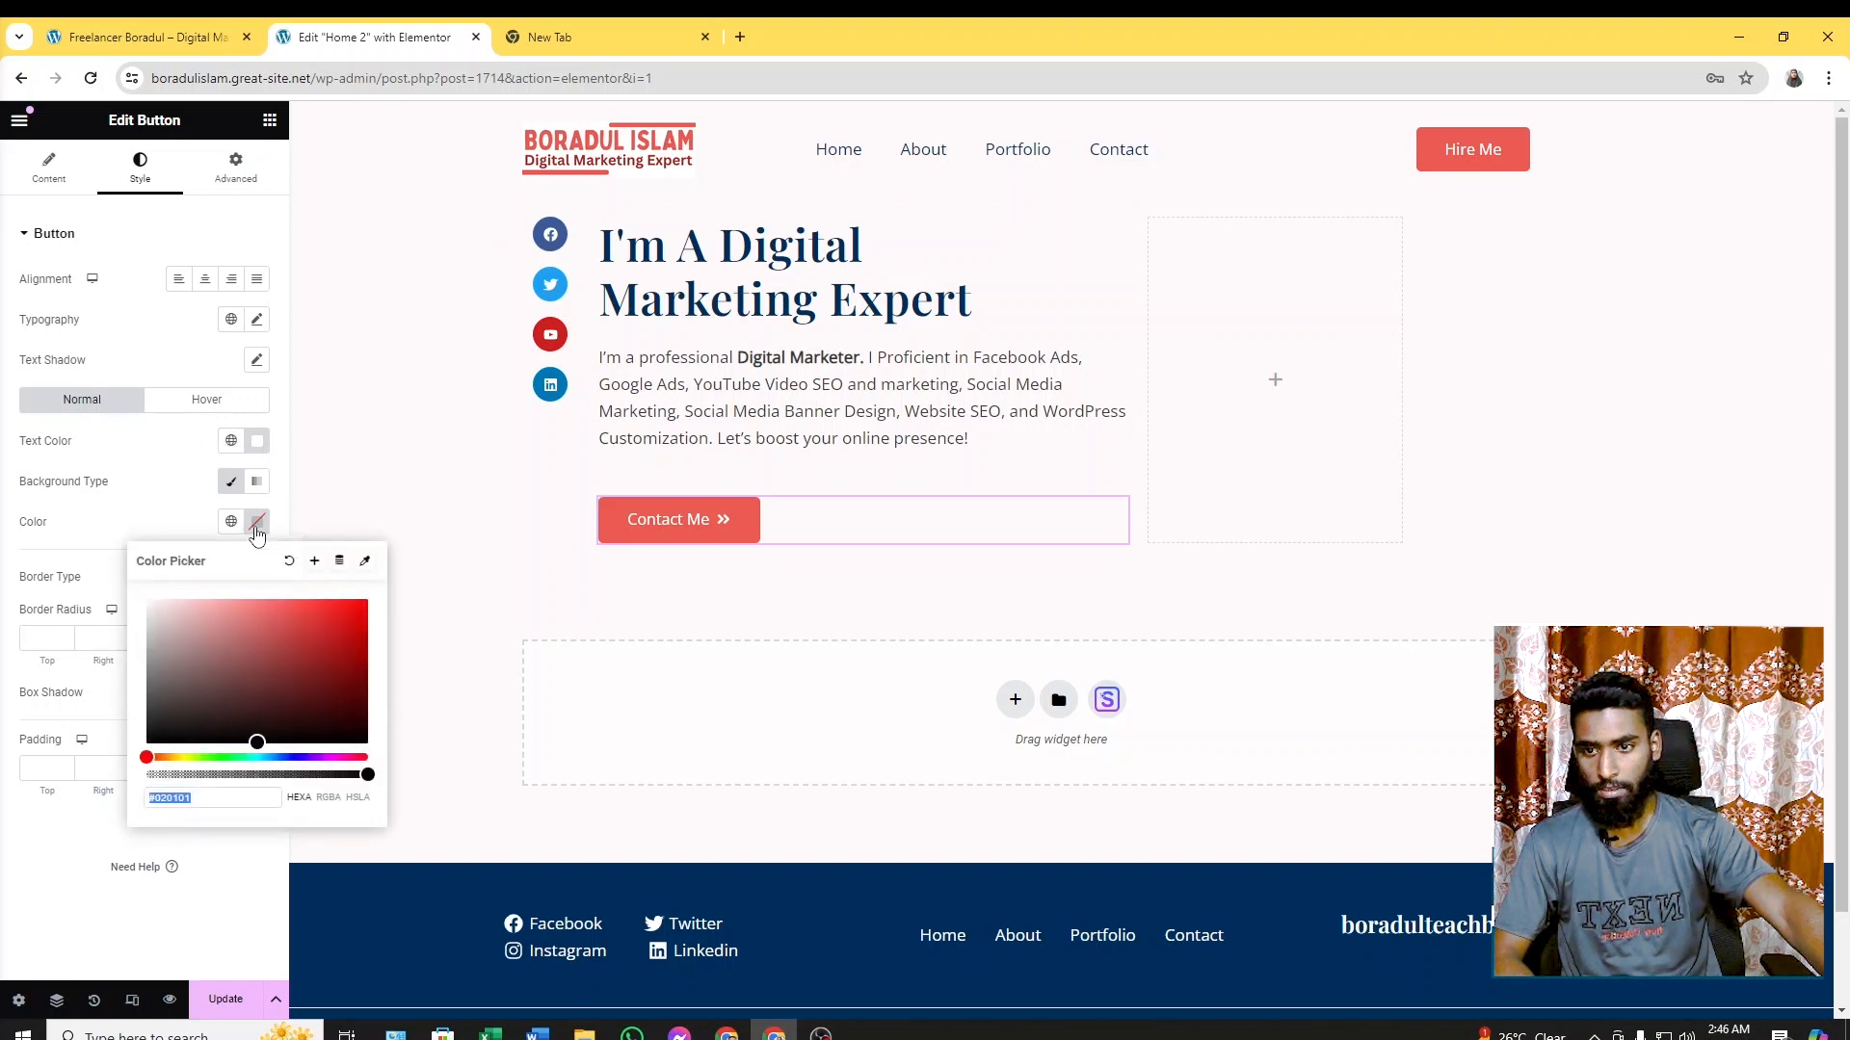
drag(275, 734, 279, 604)
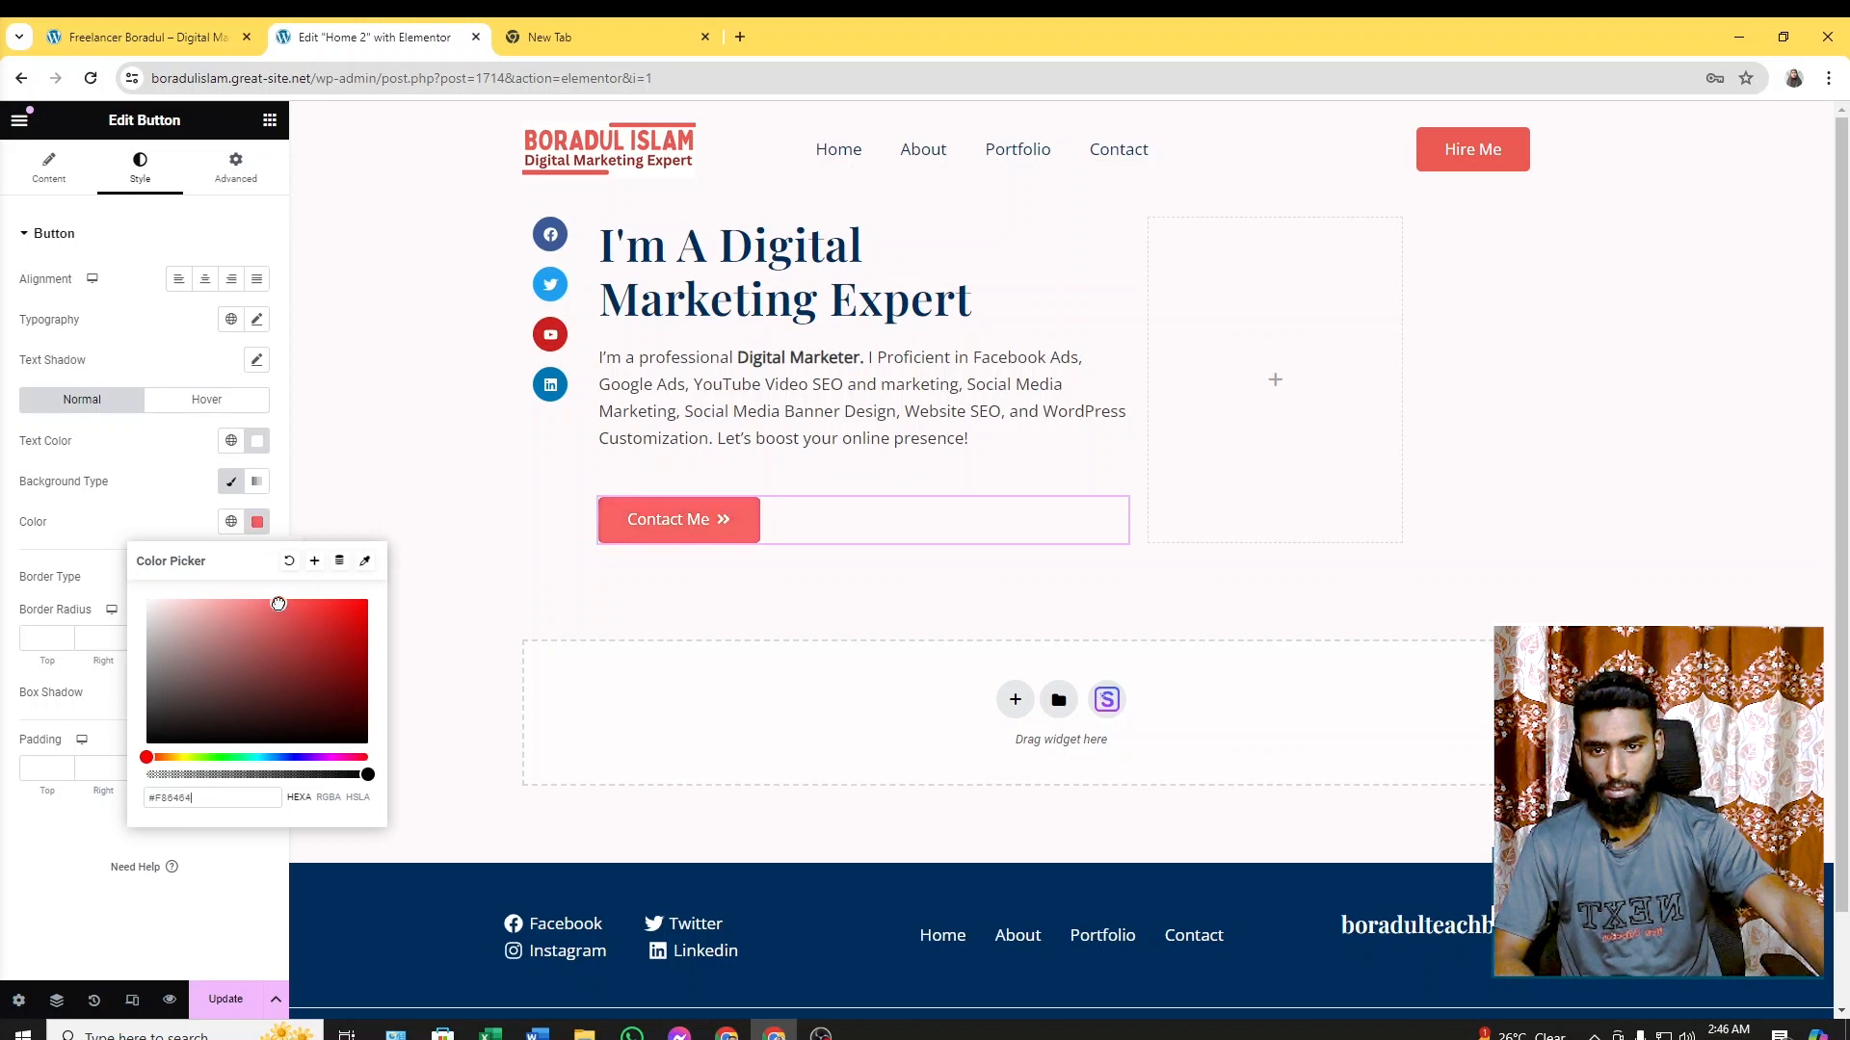
click(175, 496)
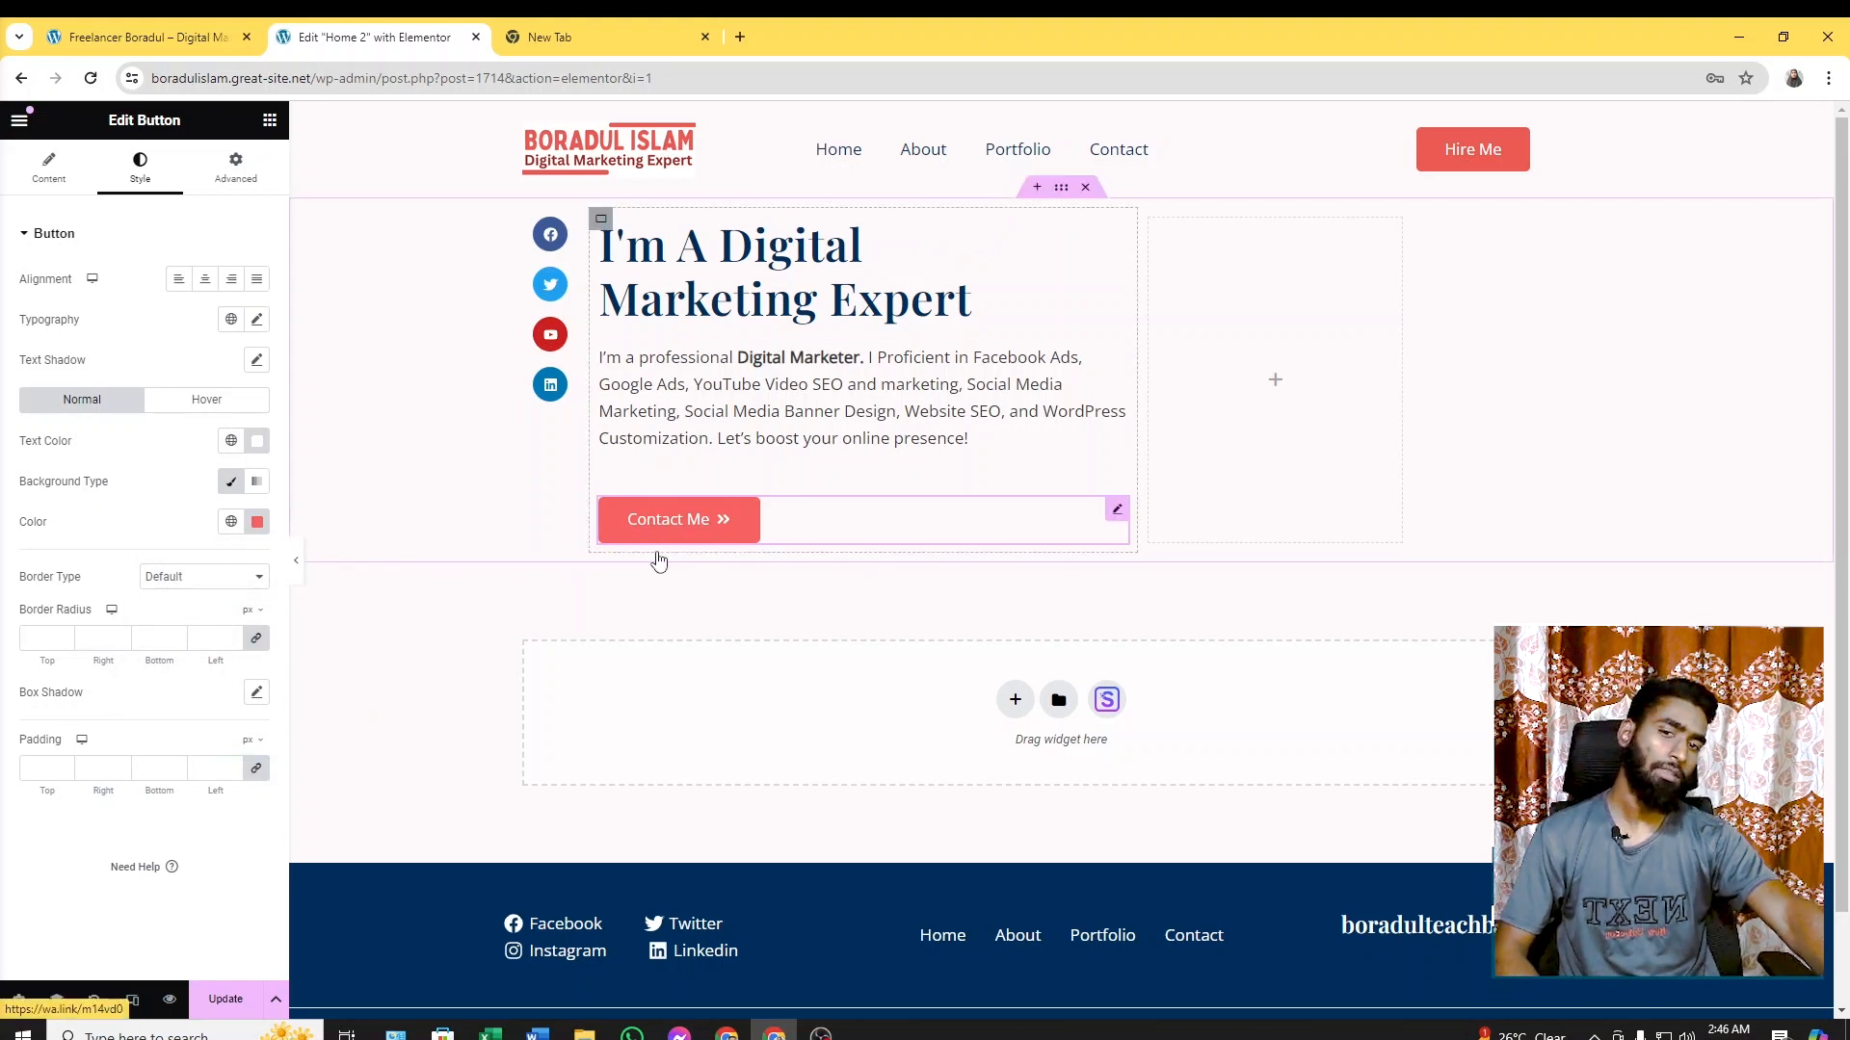
Set the button's hover text color to dark brown #533333
click(206, 400)
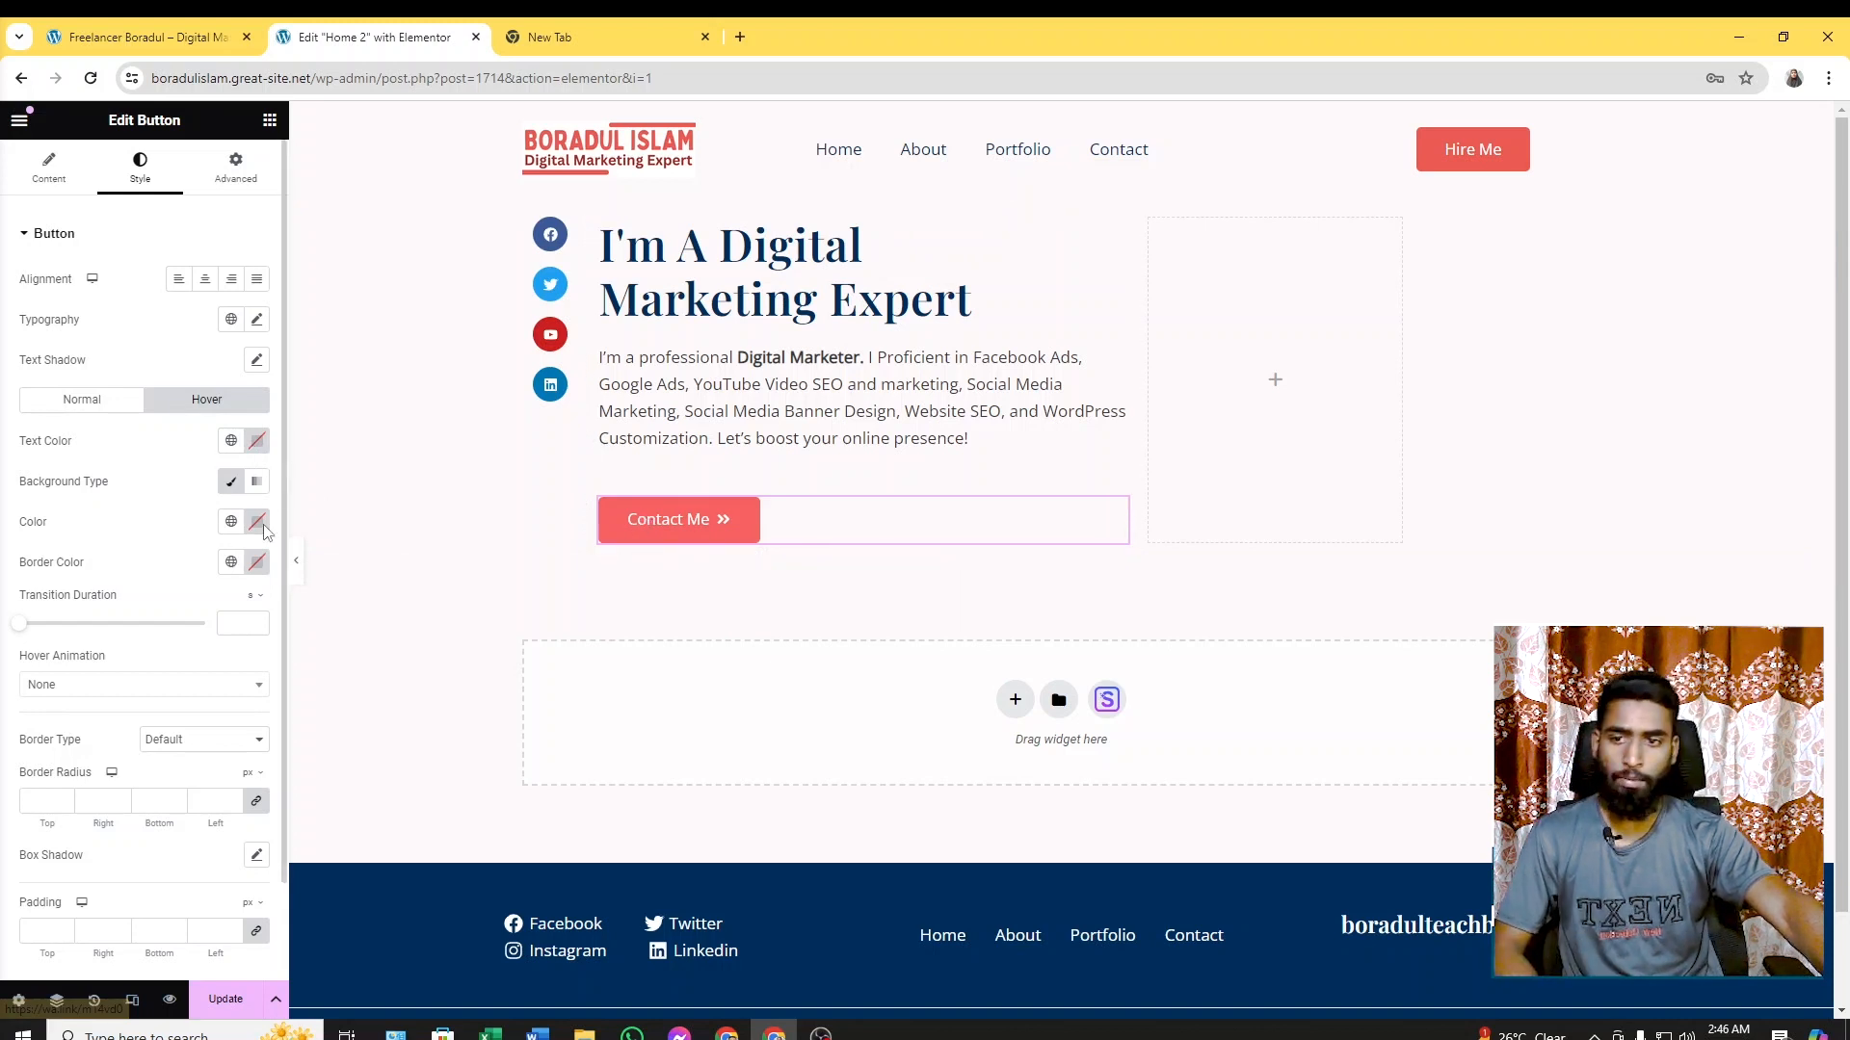
click(259, 443)
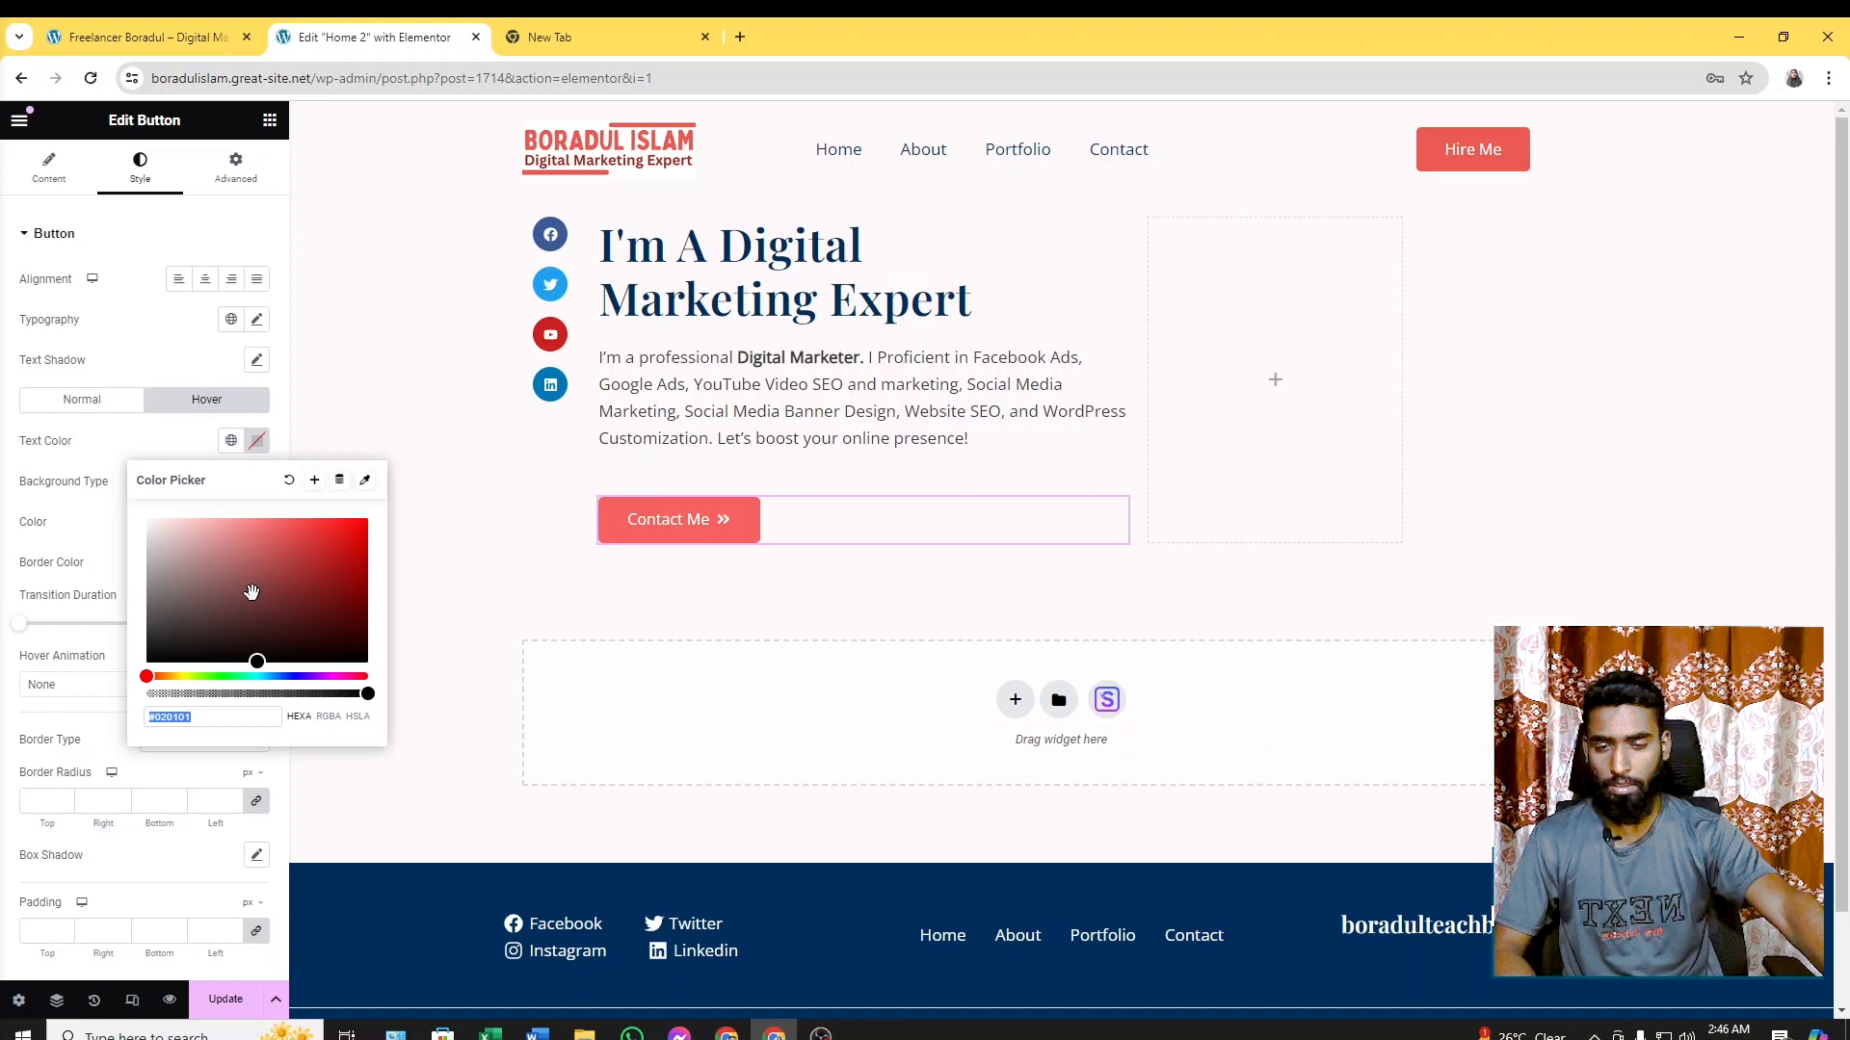
drag(235, 632, 231, 616)
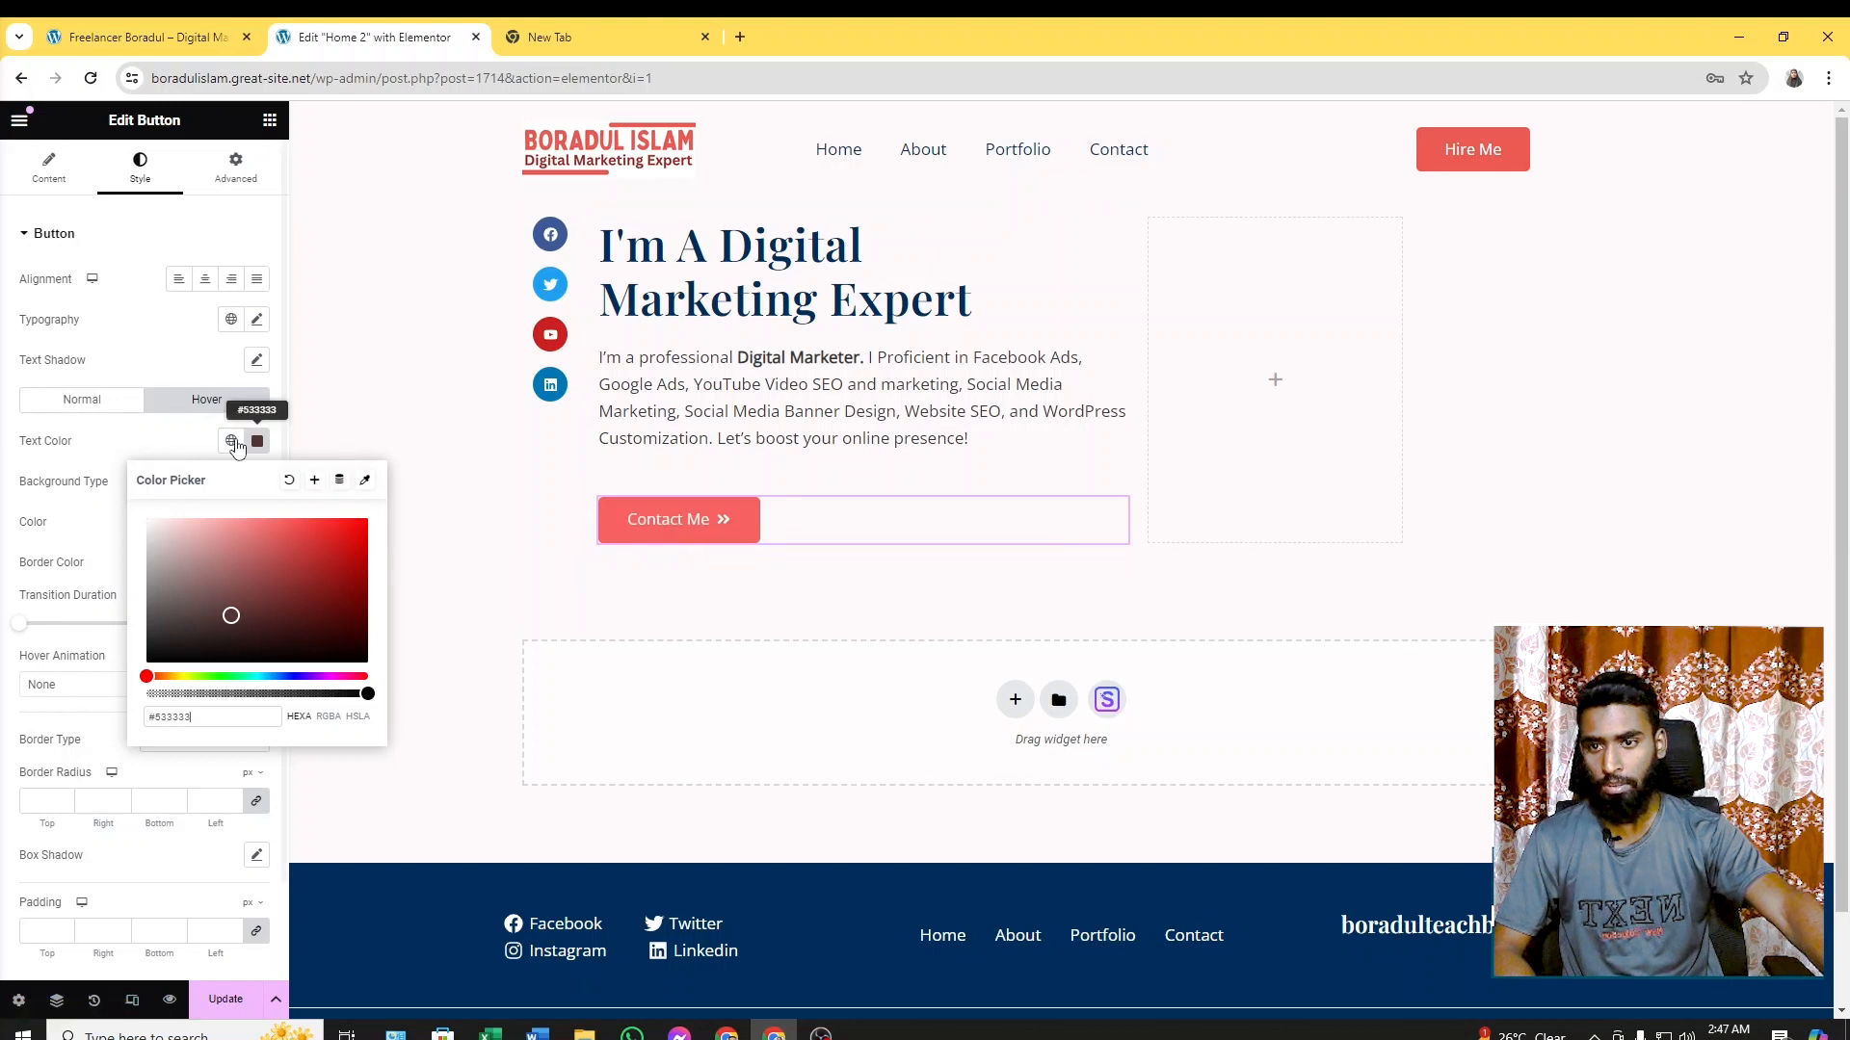
click(159, 448)
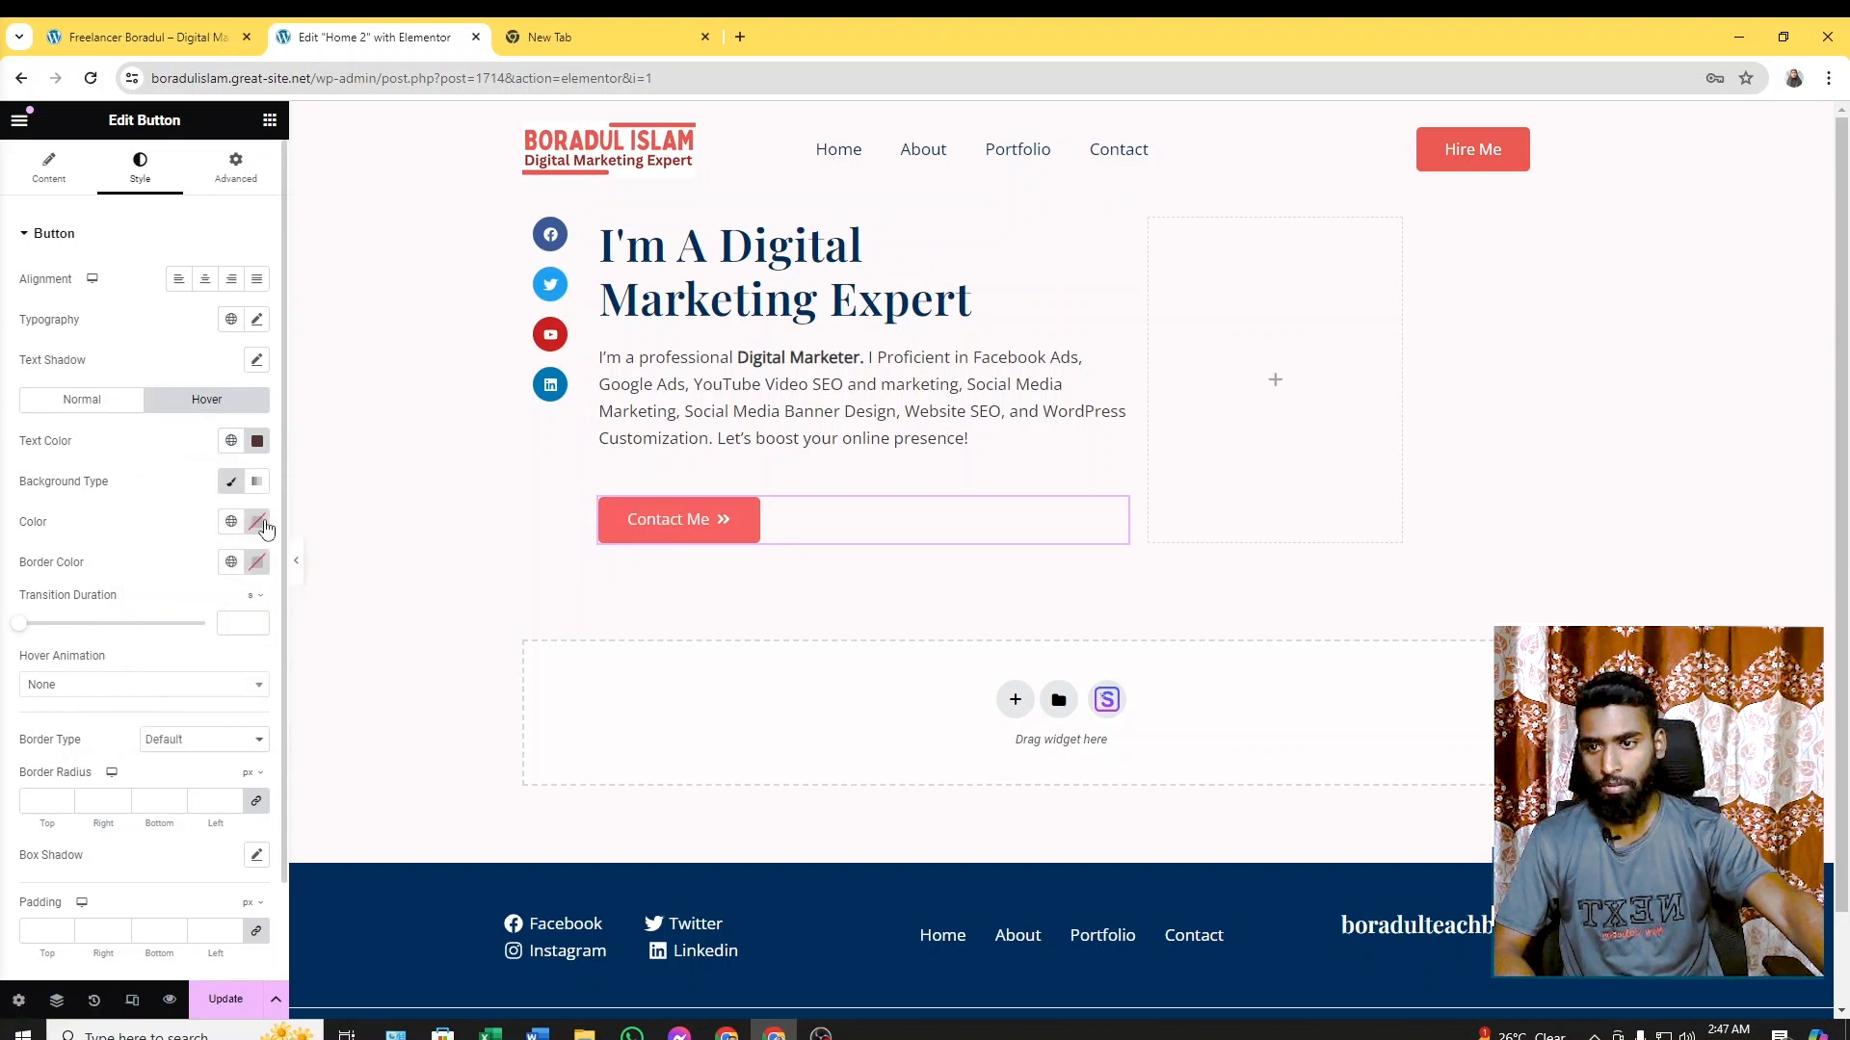
Try several hover background colors on the Contact Me button and settle on light green #84FC86
click(258, 522)
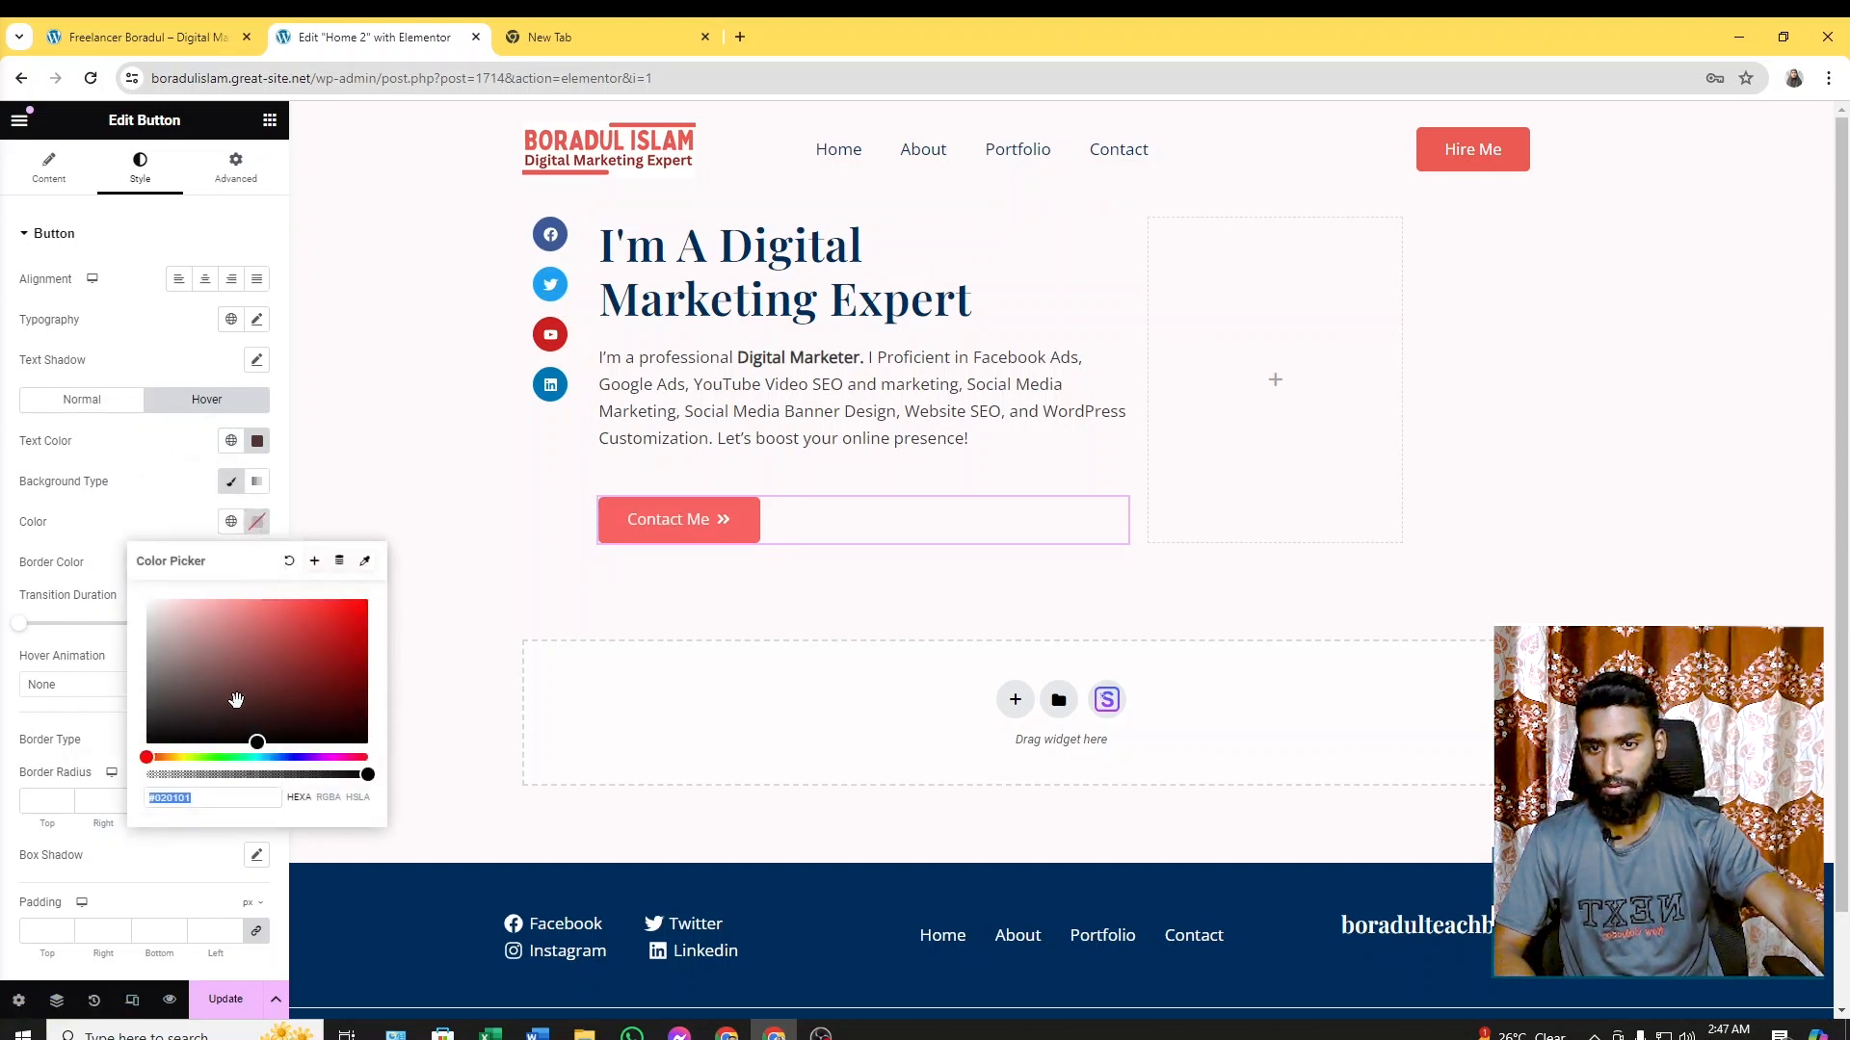
drag(193, 661, 219, 618)
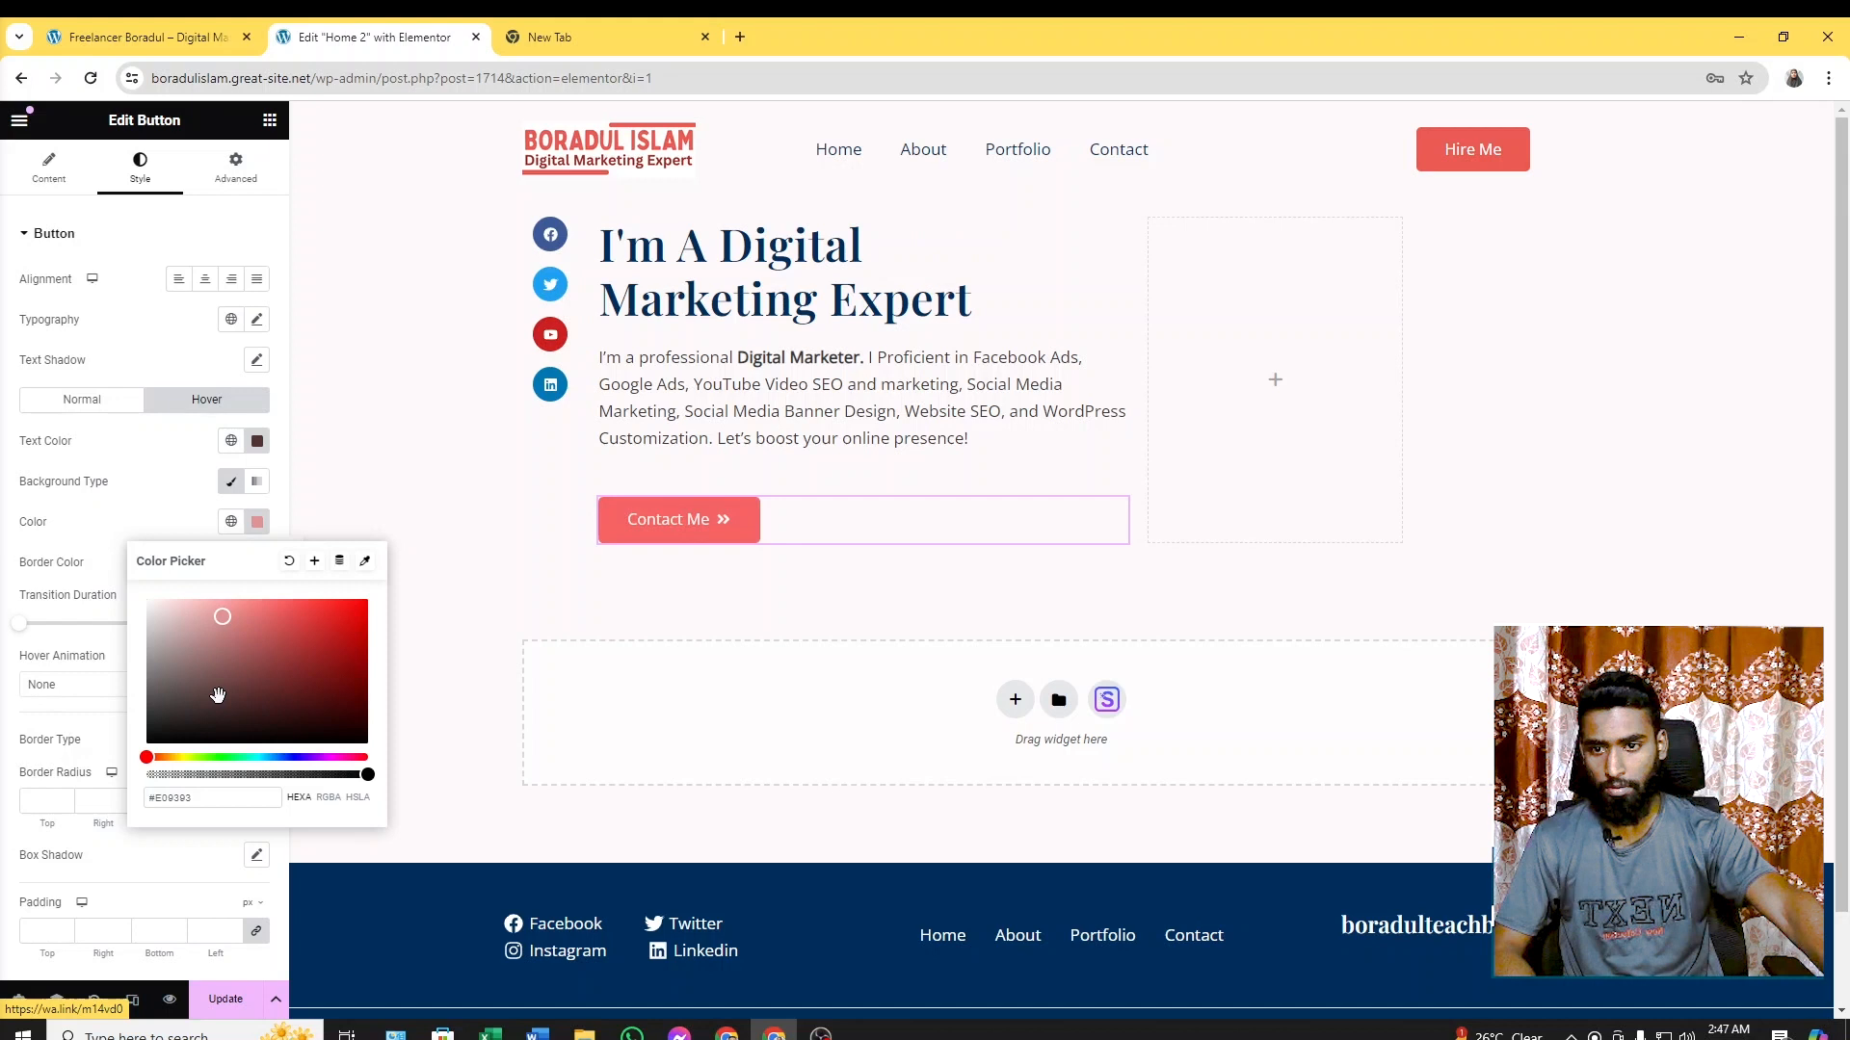
click(248, 648)
drag(248, 647, 354, 631)
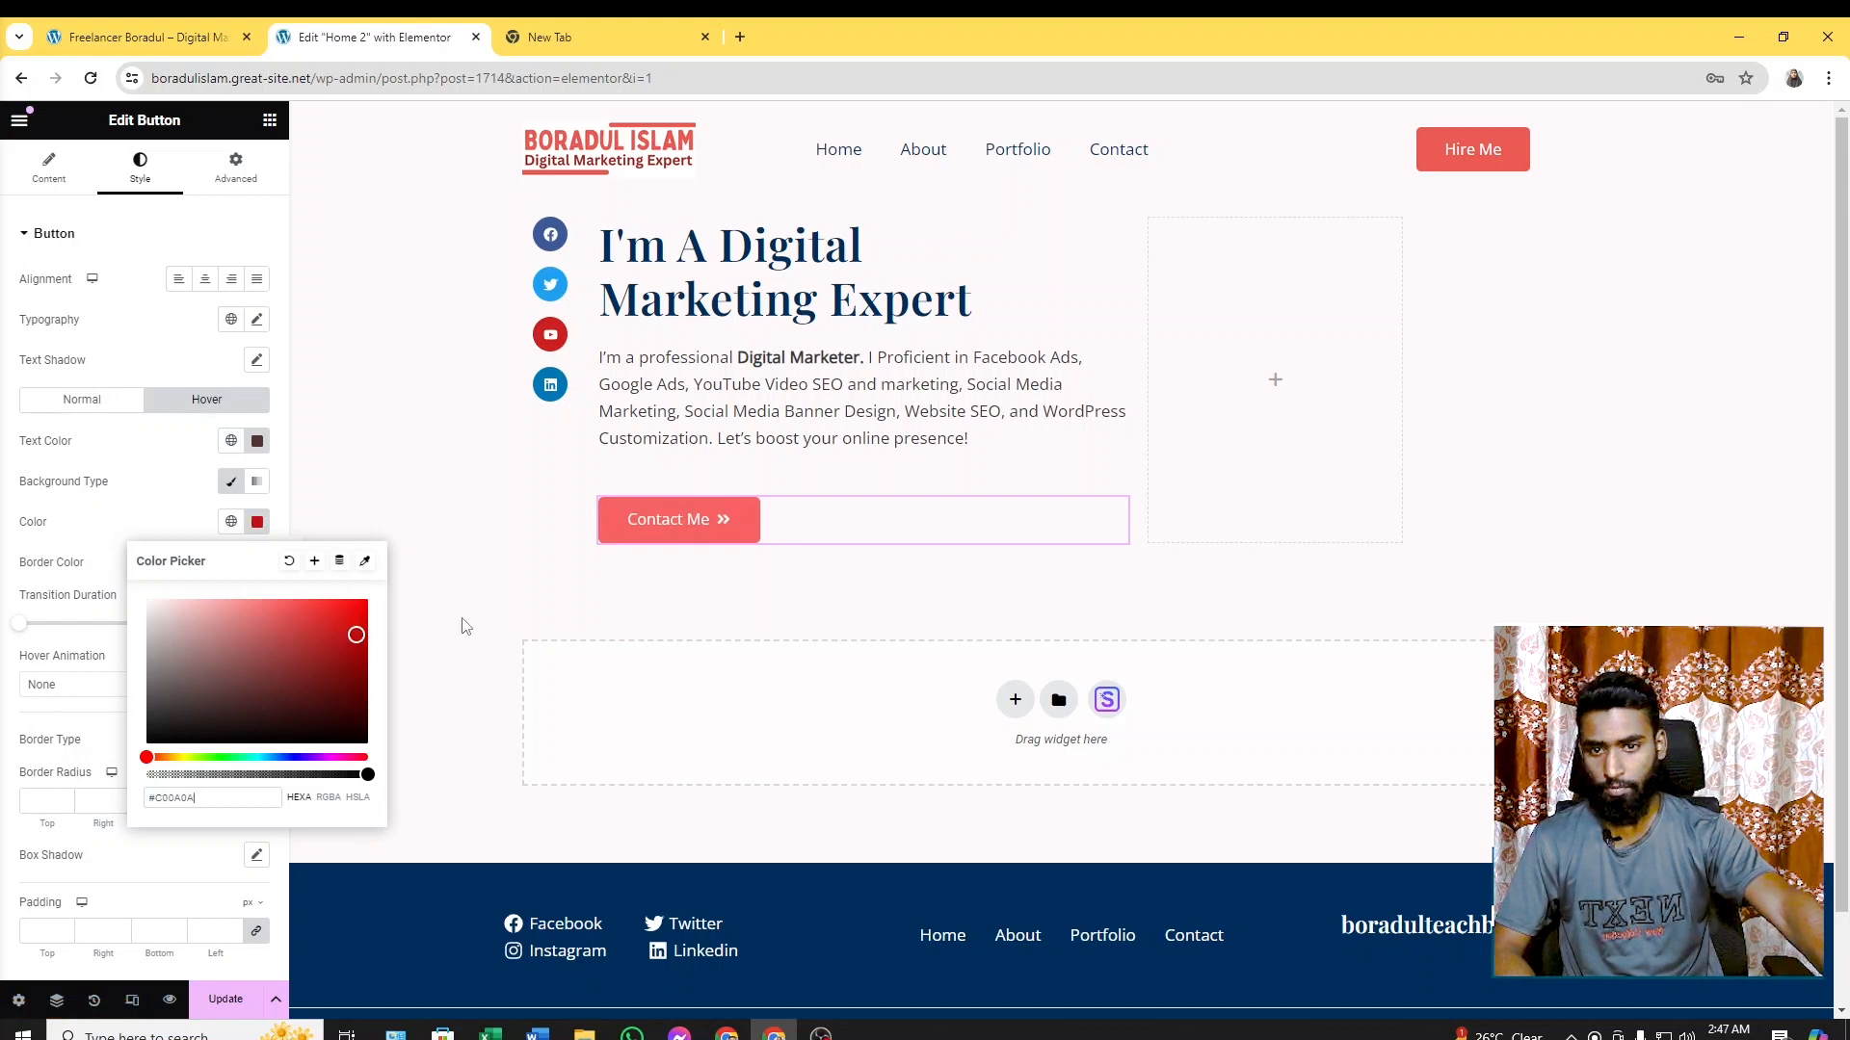
drag(288, 639, 236, 603)
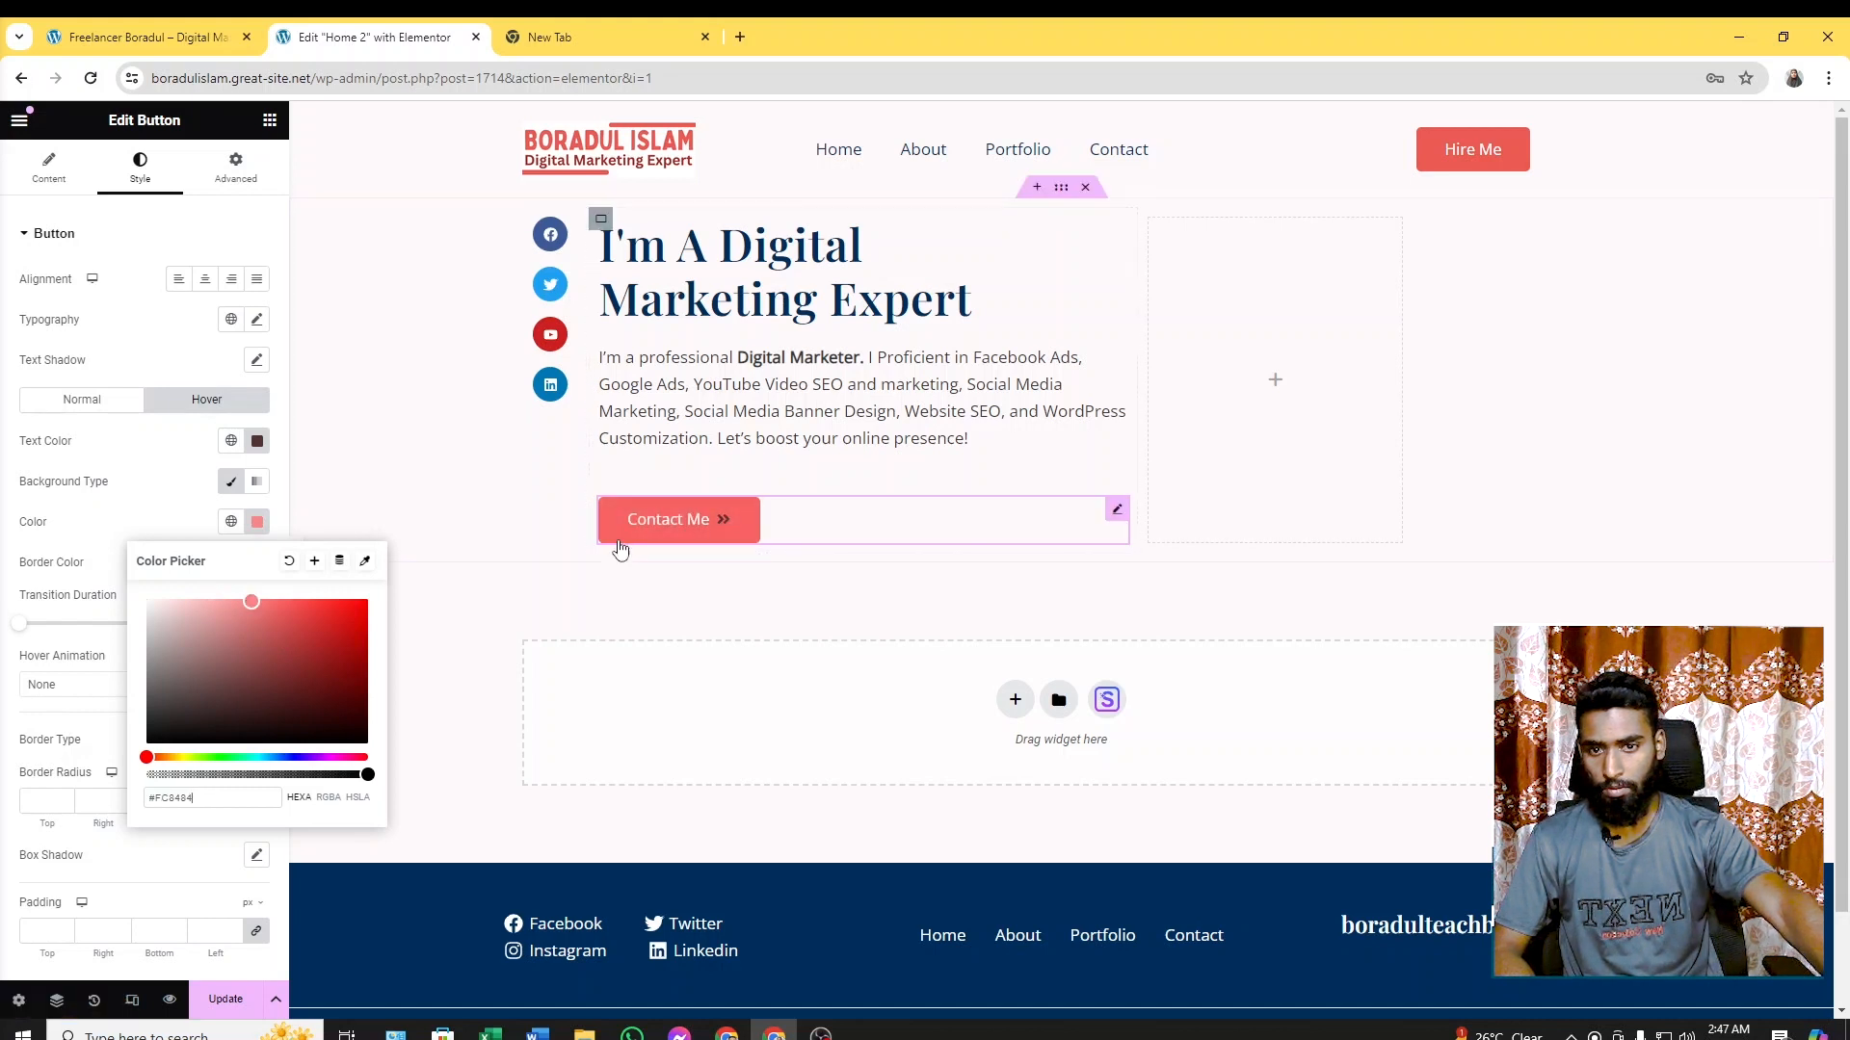
drag(196, 755, 207, 757)
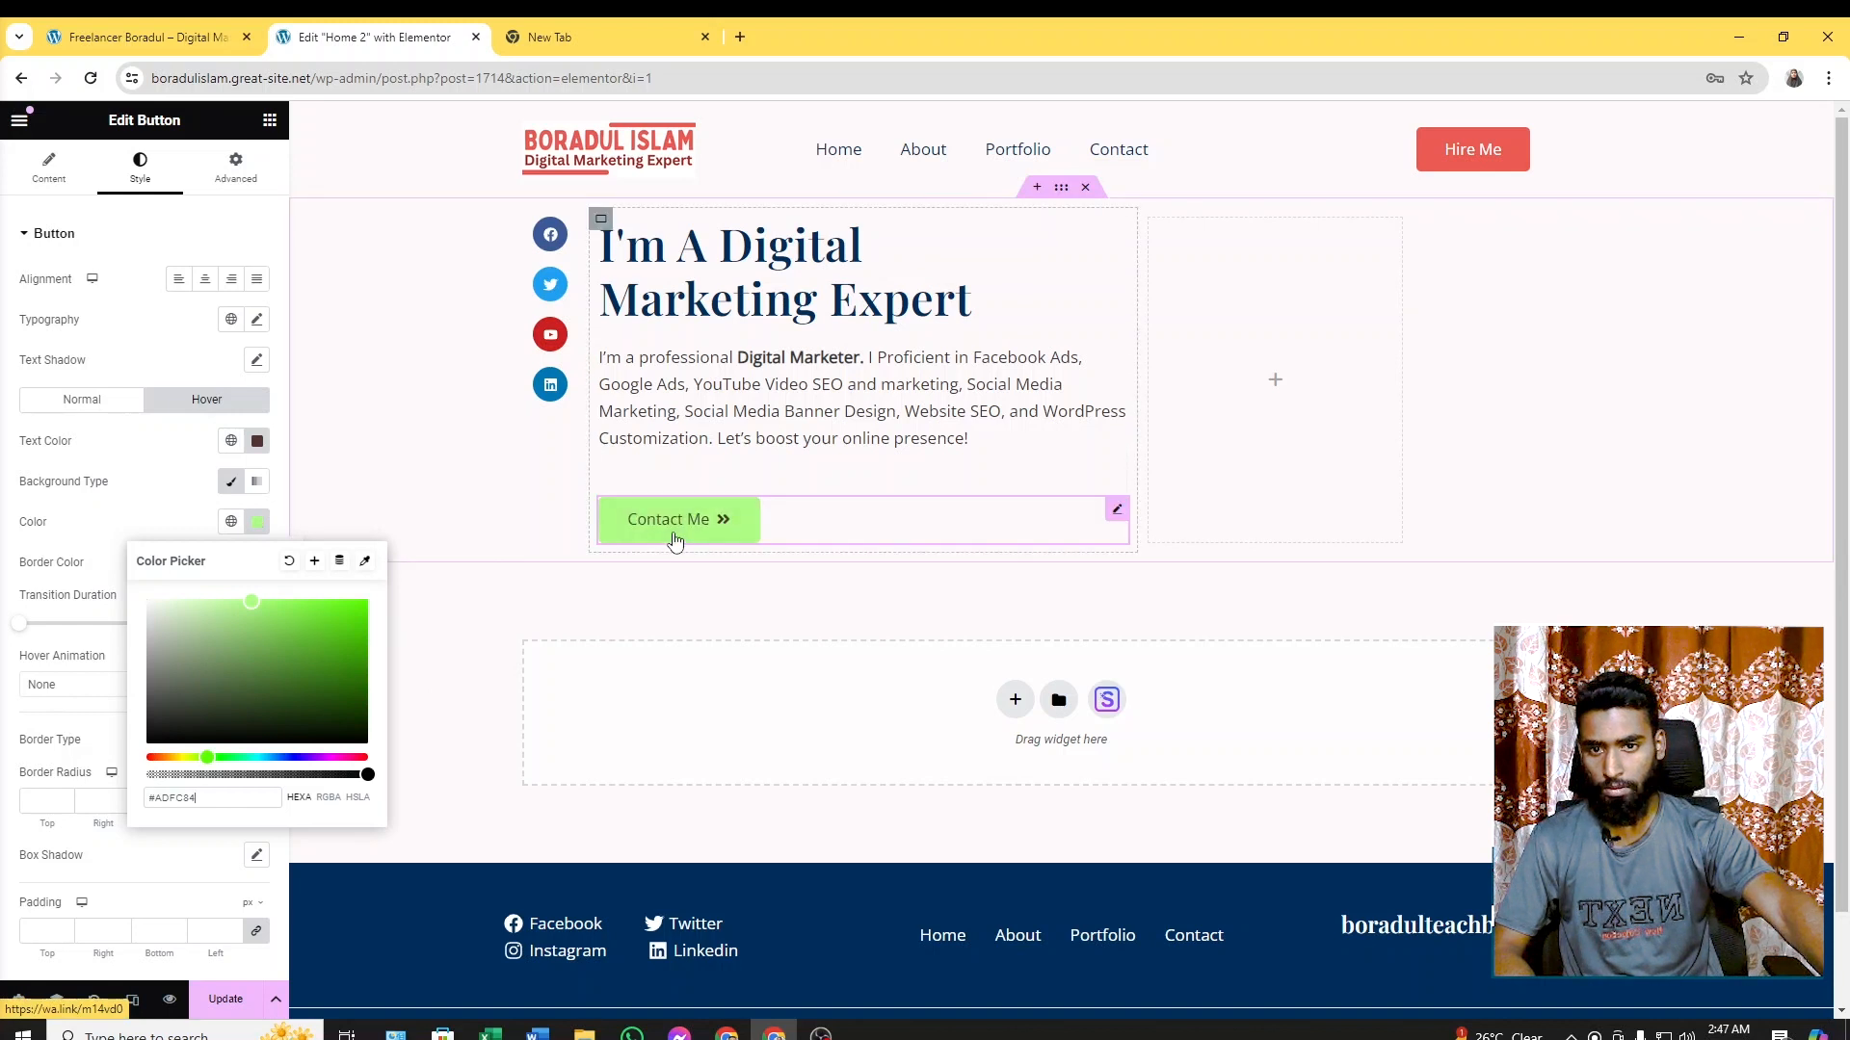
drag(208, 759, 220, 759)
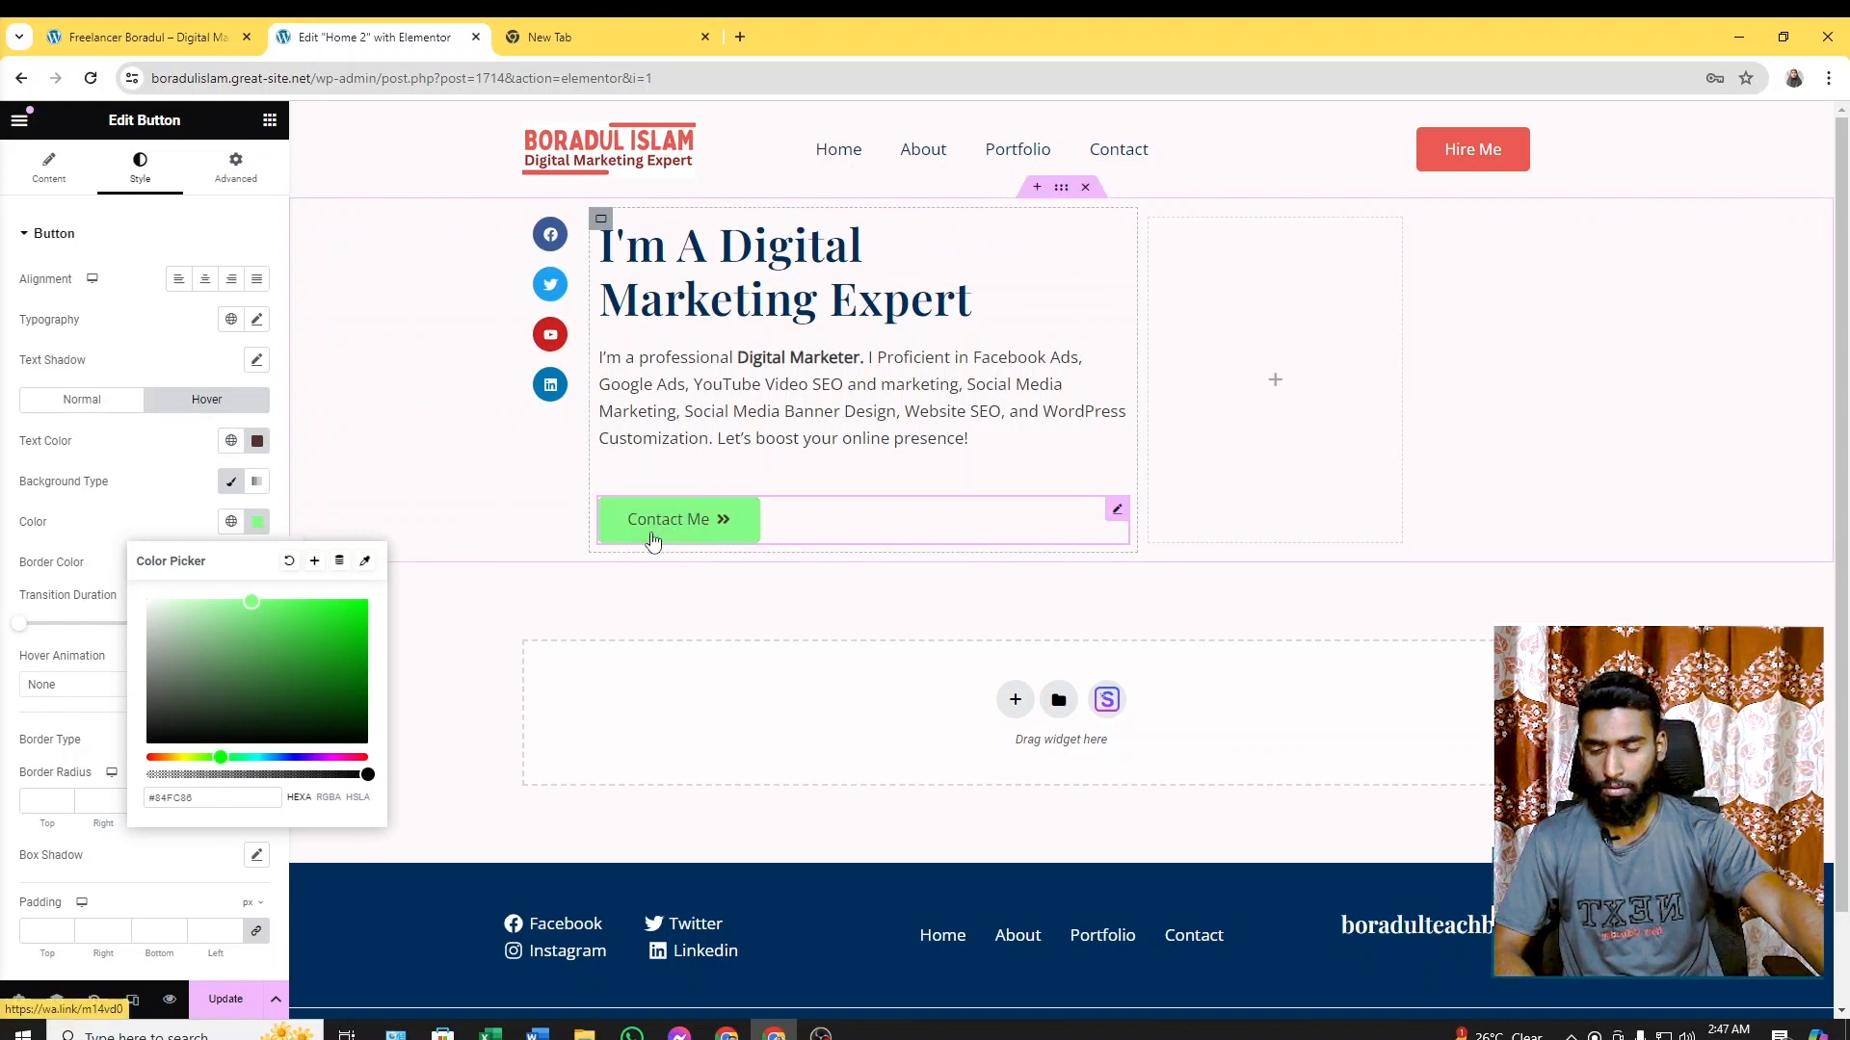
click(428, 475)
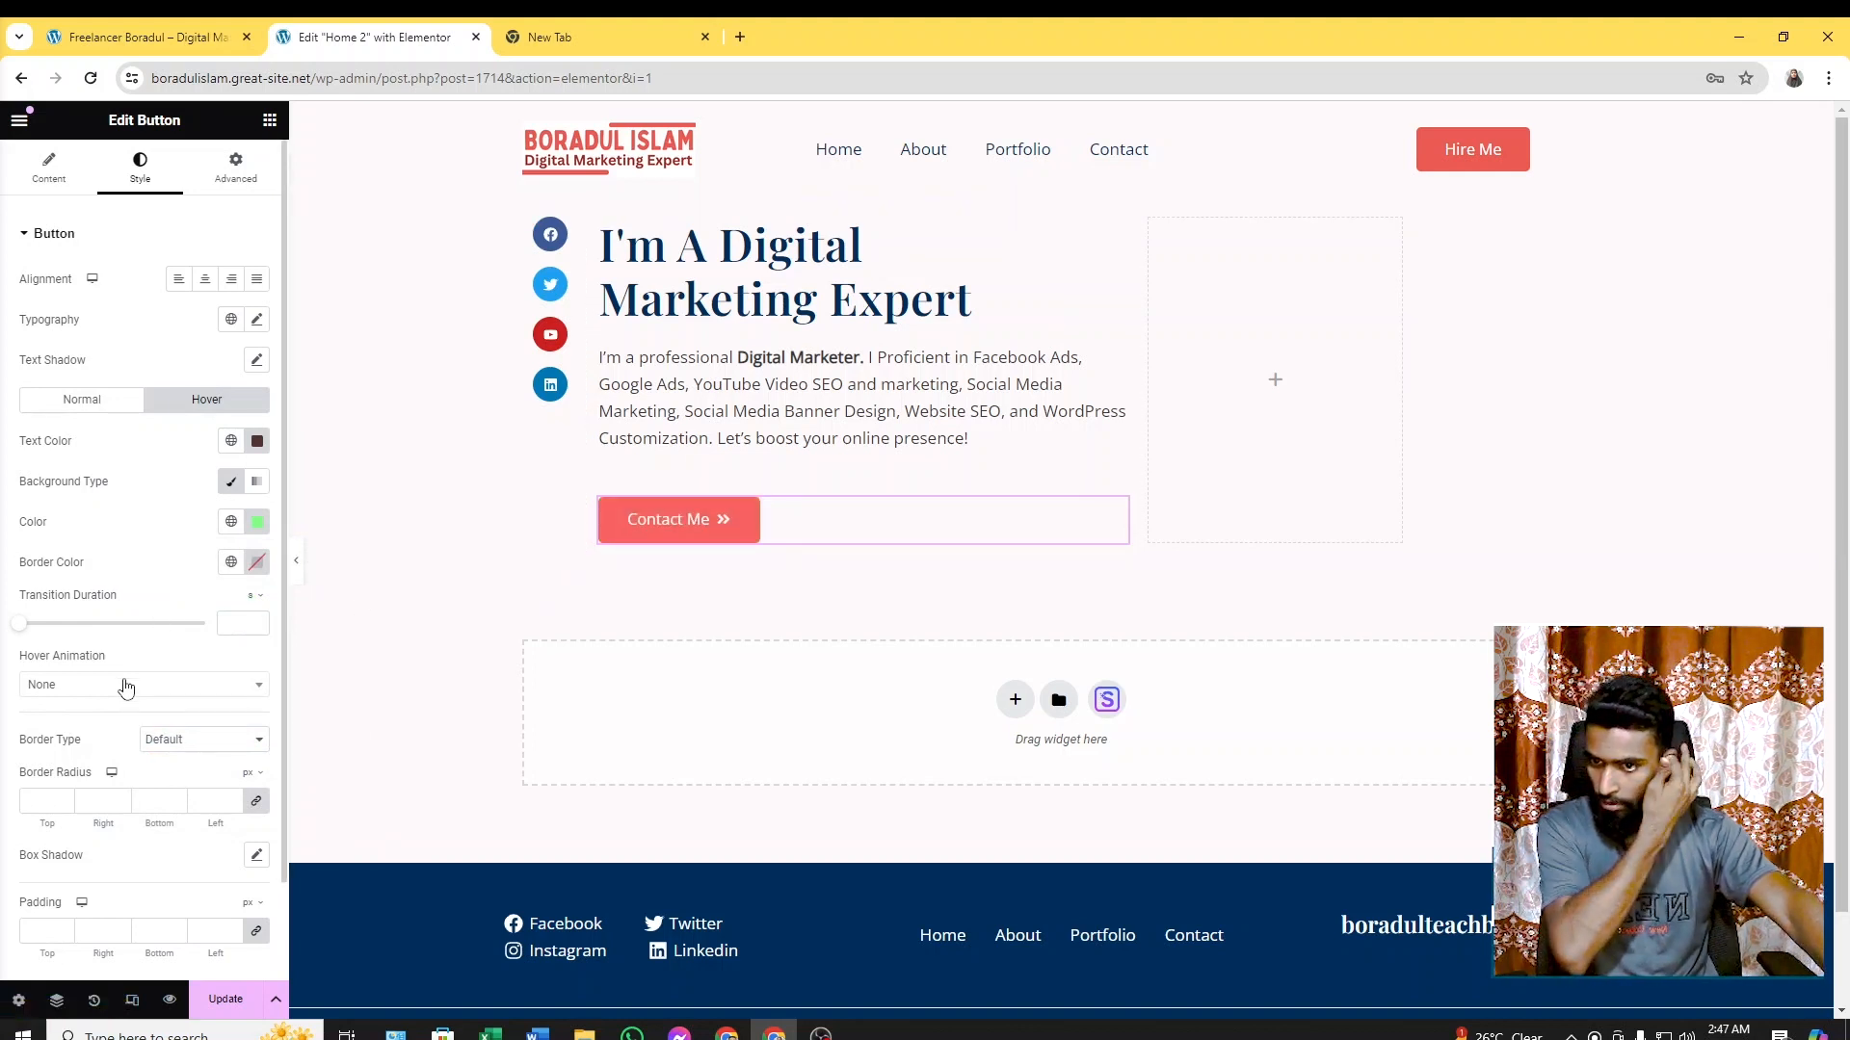
scroll(131, 689, down, 1)
scroll(138, 684, up, 1)
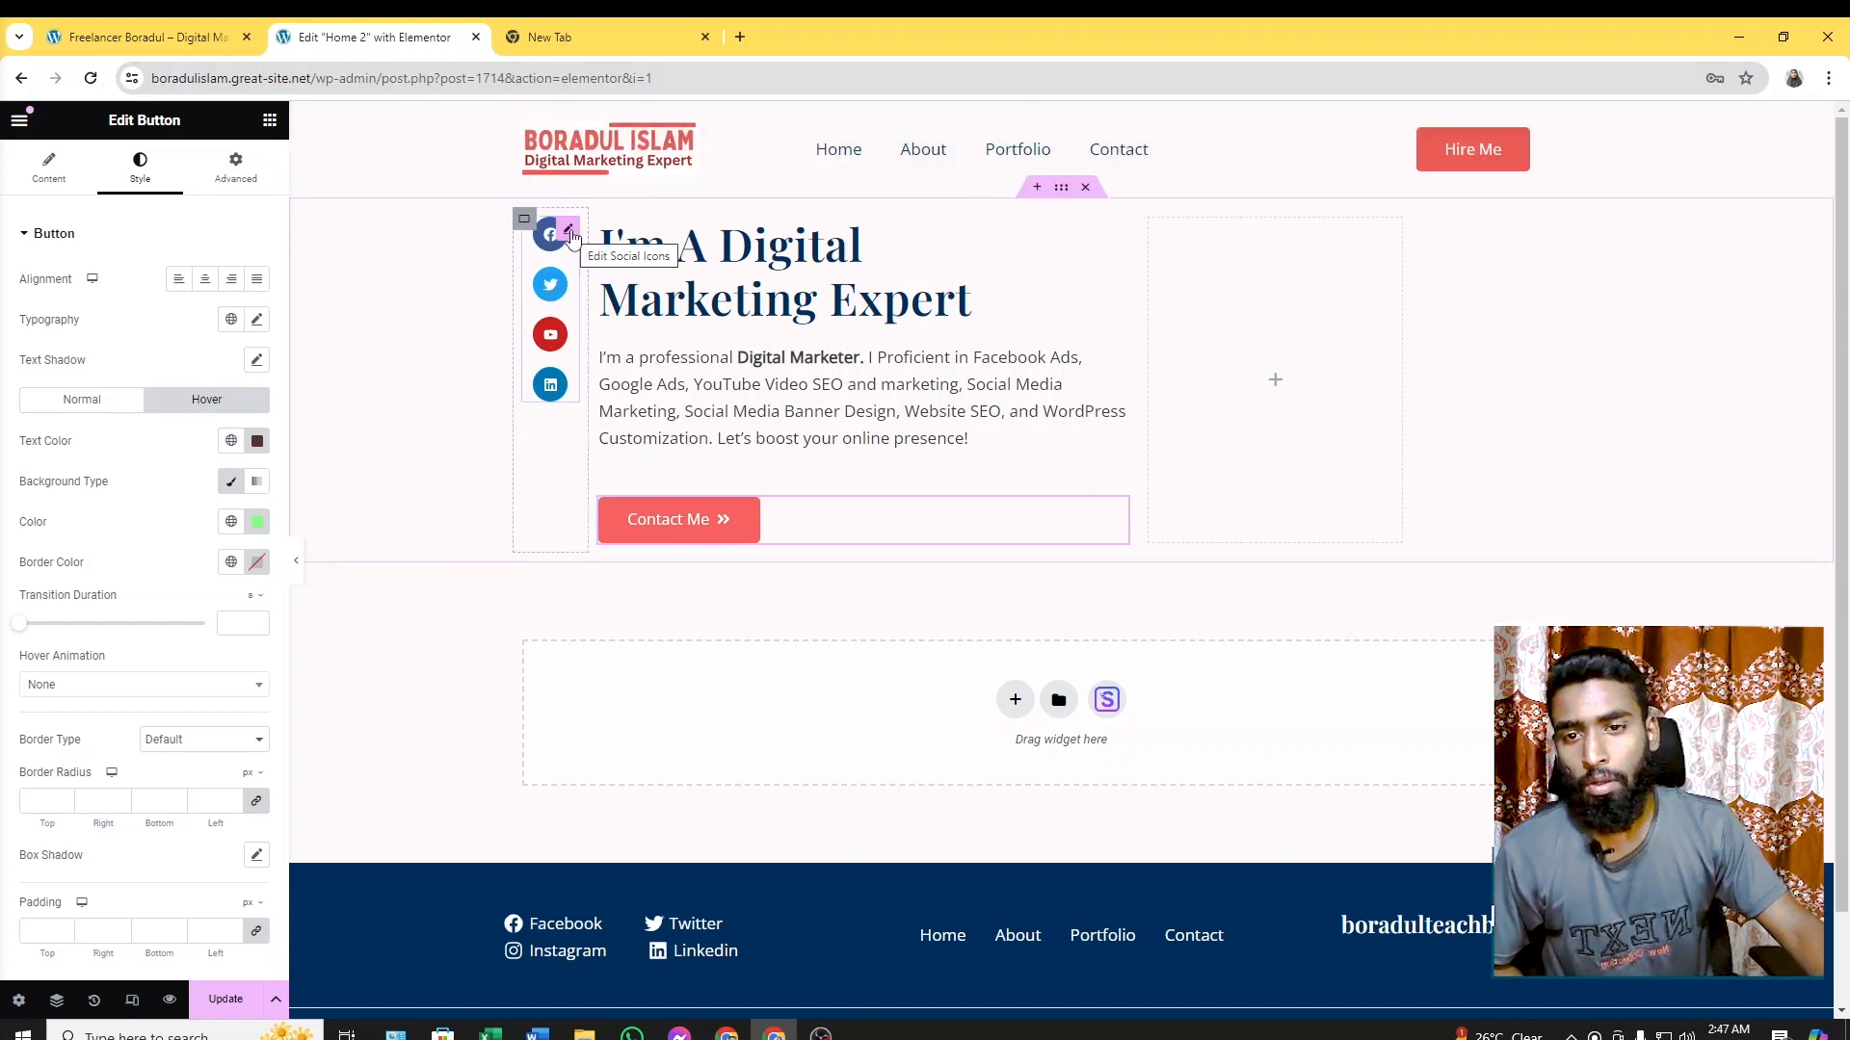
Check the portrait on the live Home page and add an Image widget to the hero's empty column
click(196, 40)
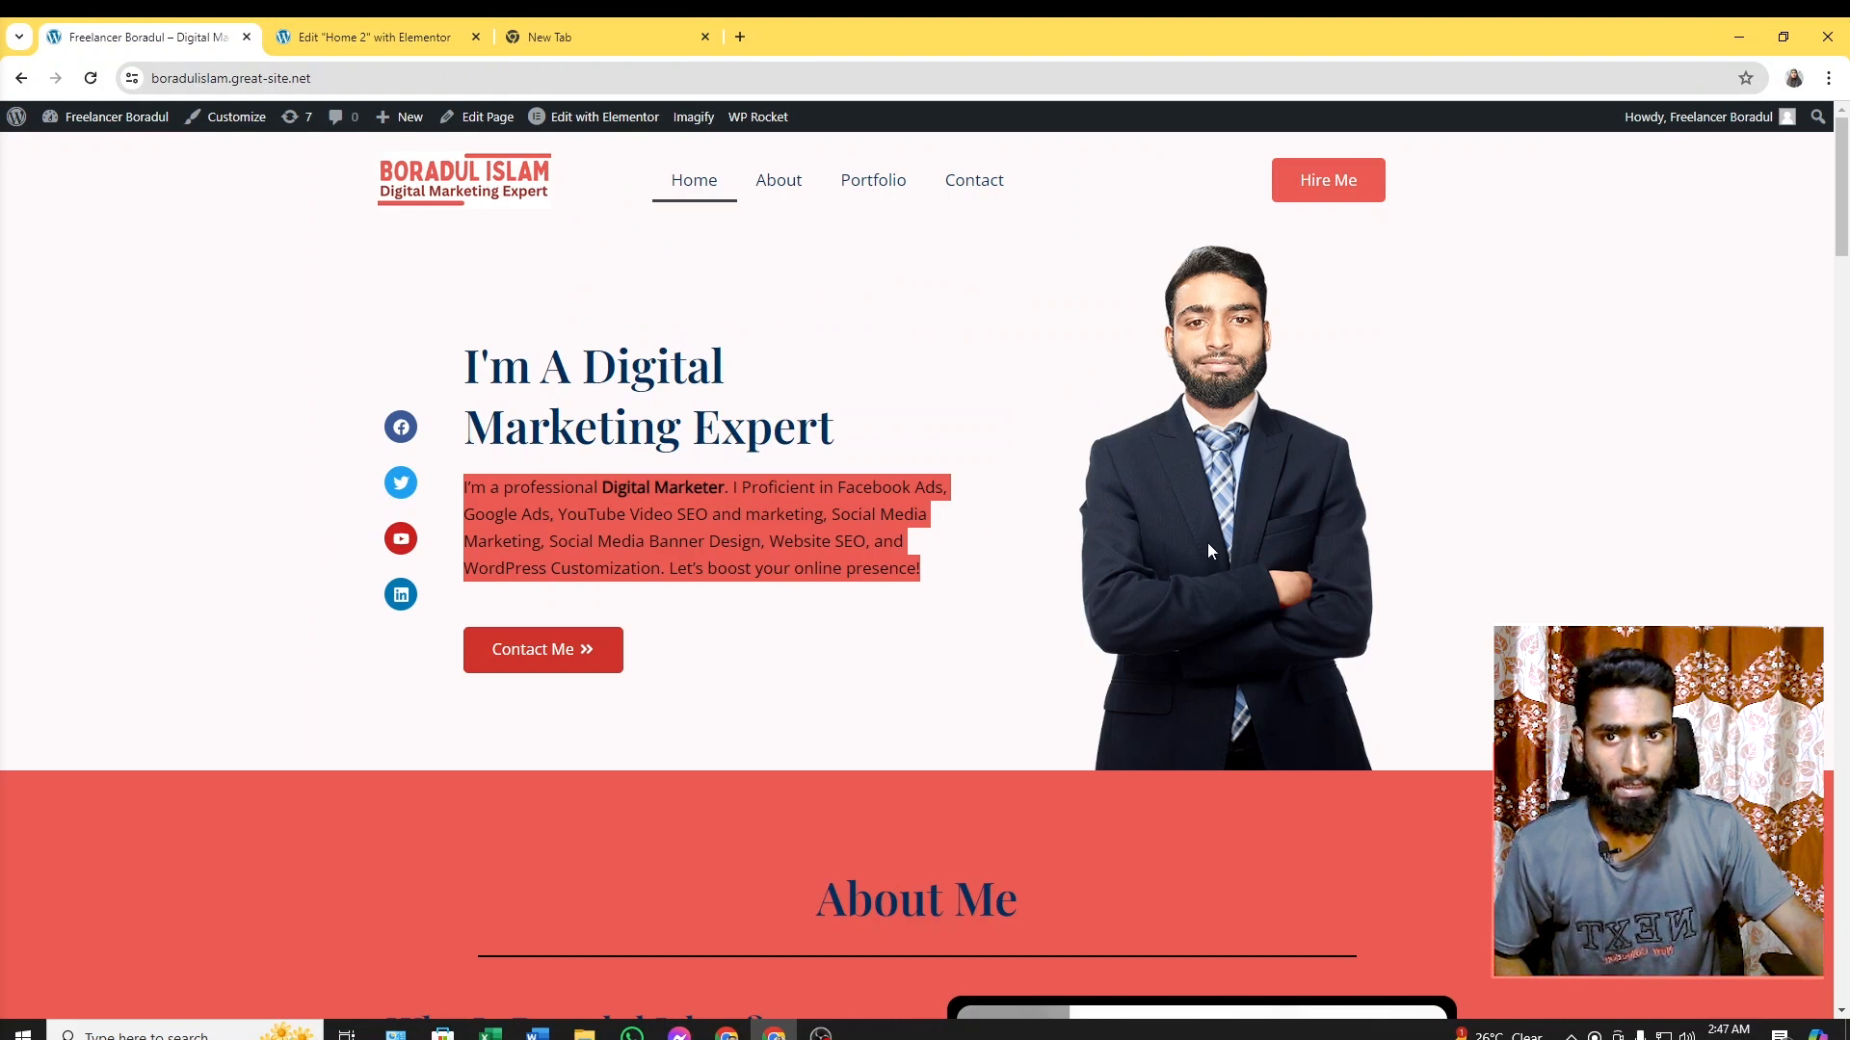
click(374, 36)
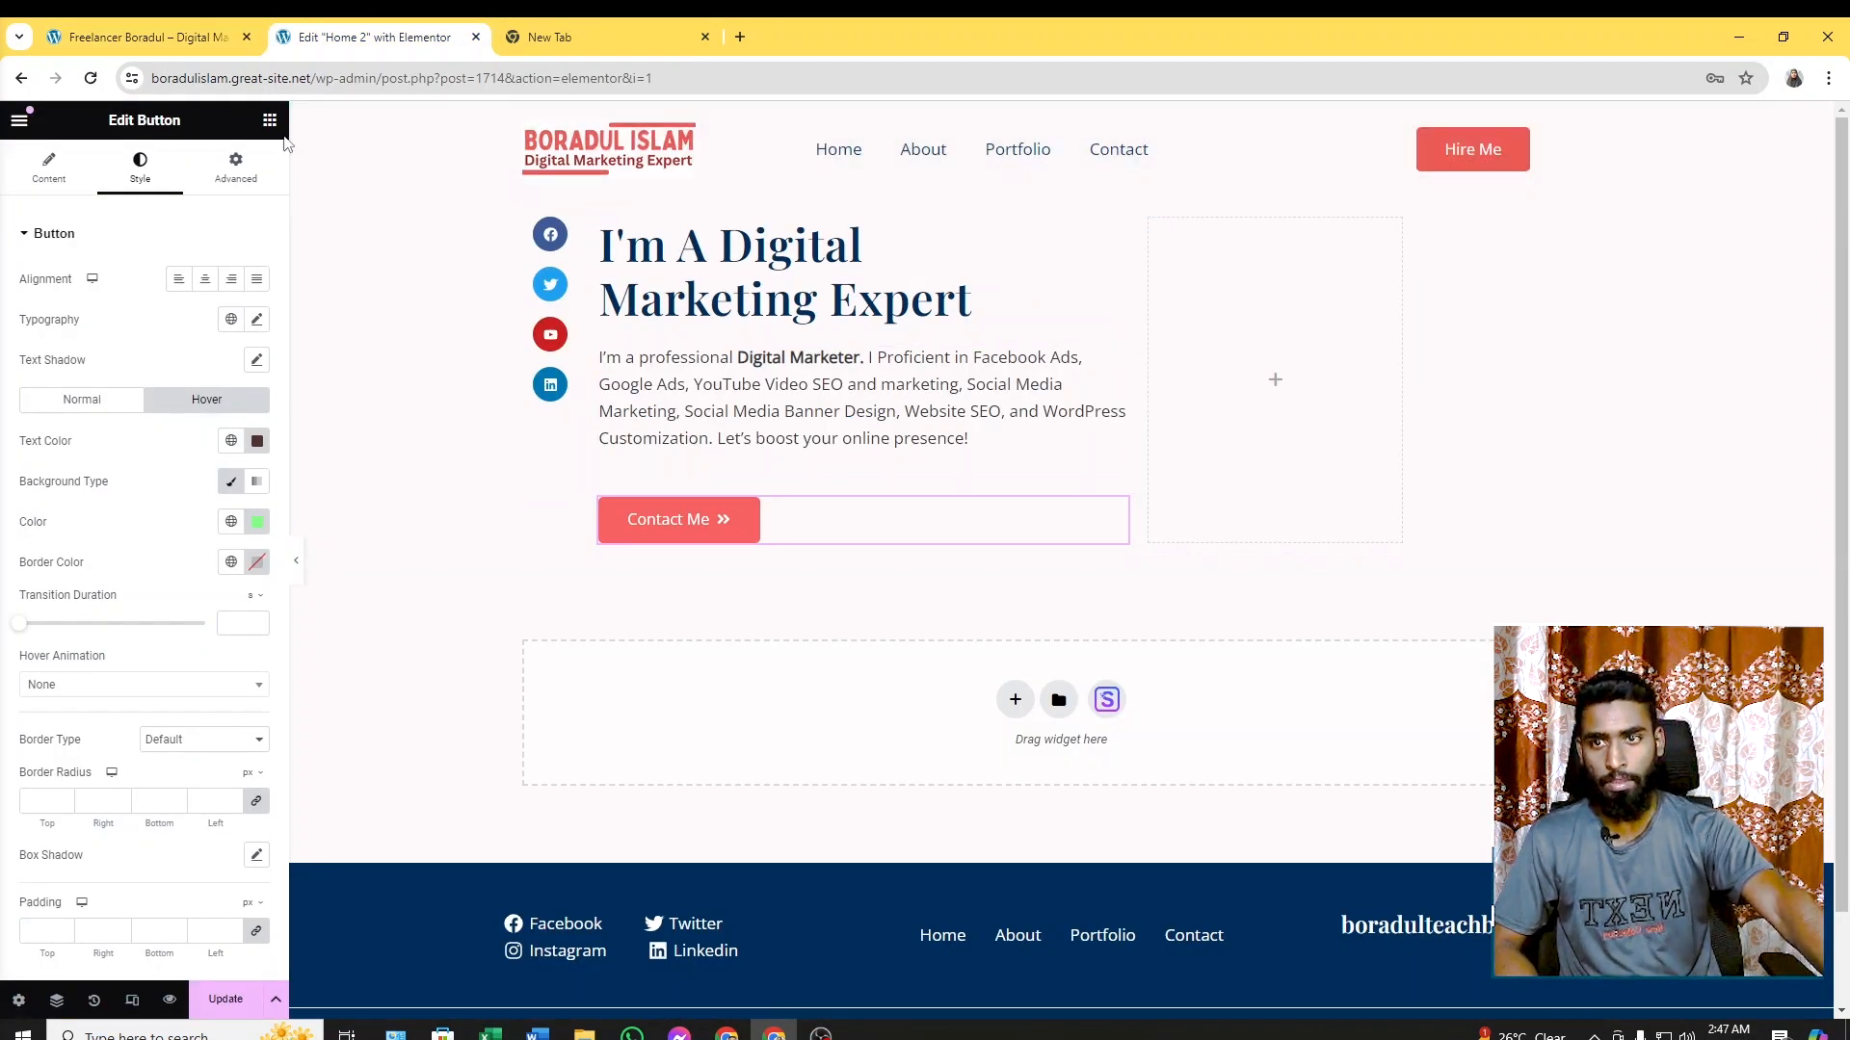
click(269, 120)
drag(212, 567, 1313, 402)
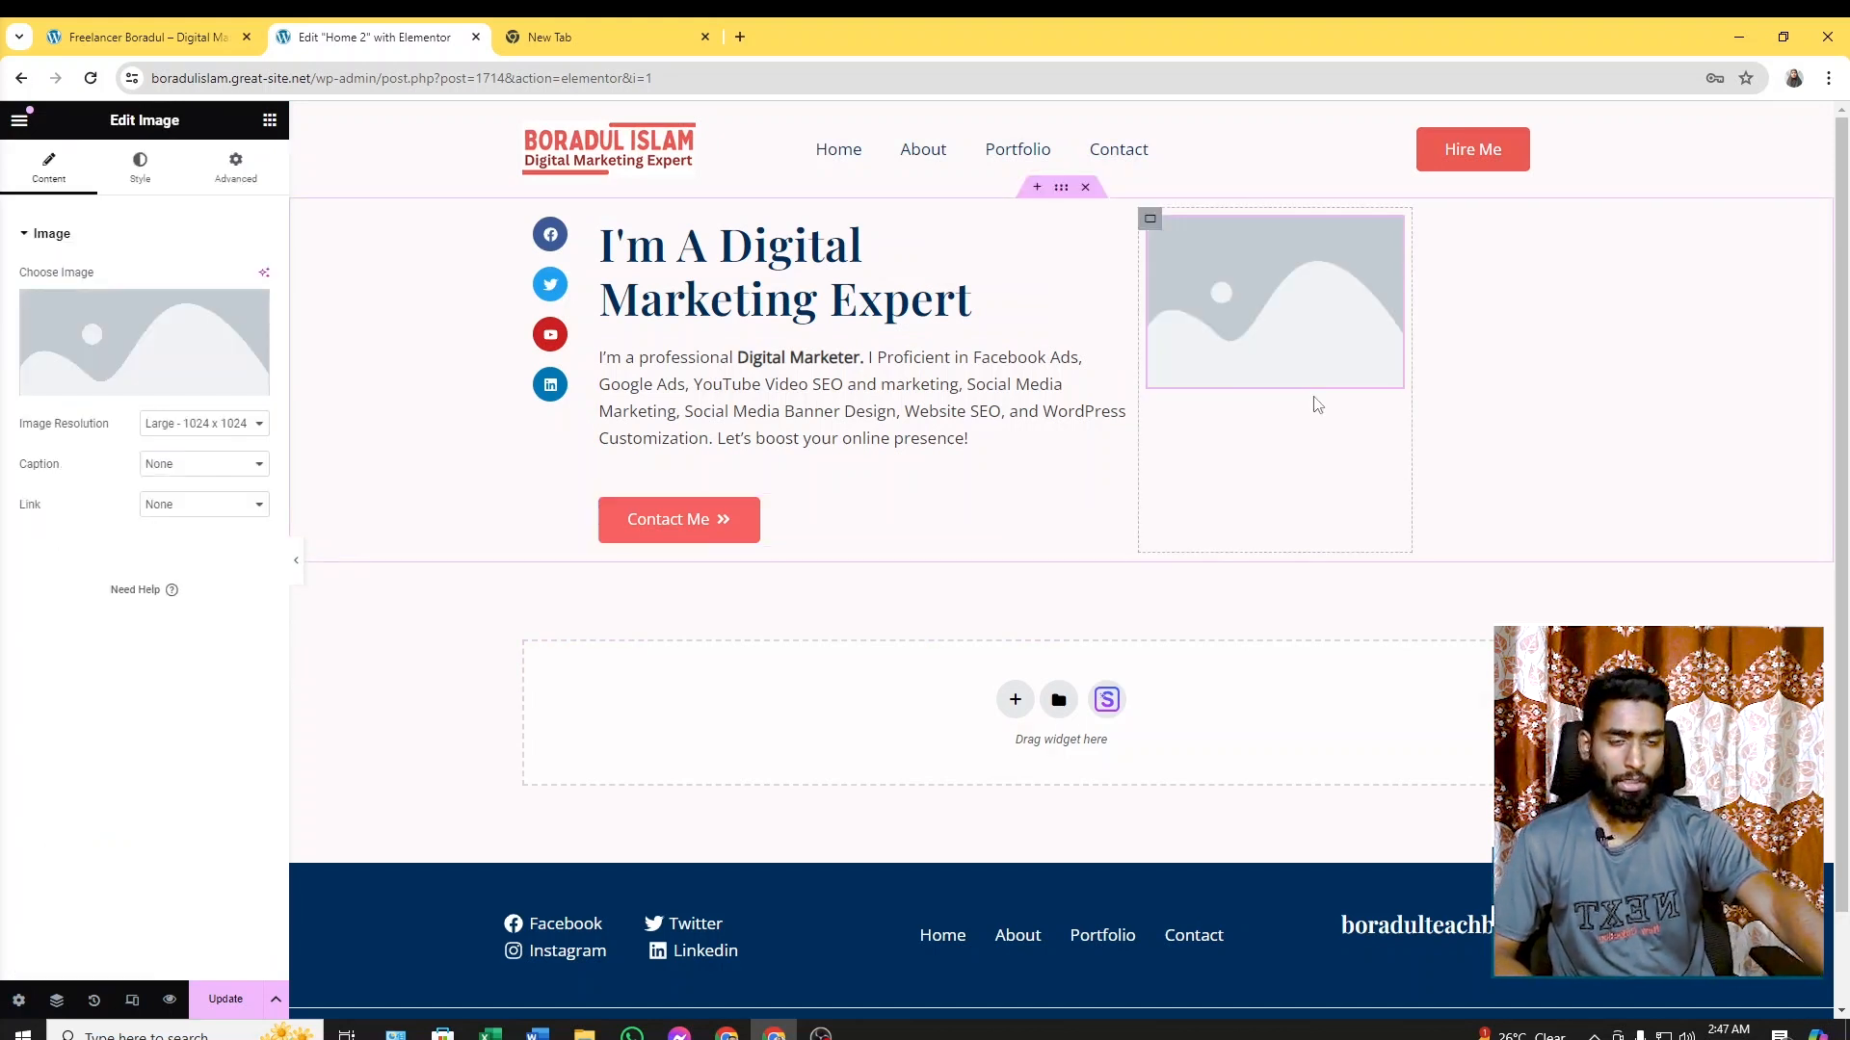
Choose the 500 by 750 pixel transparent portrait of the man in a suit from the media library as the widget's image
click(148, 347)
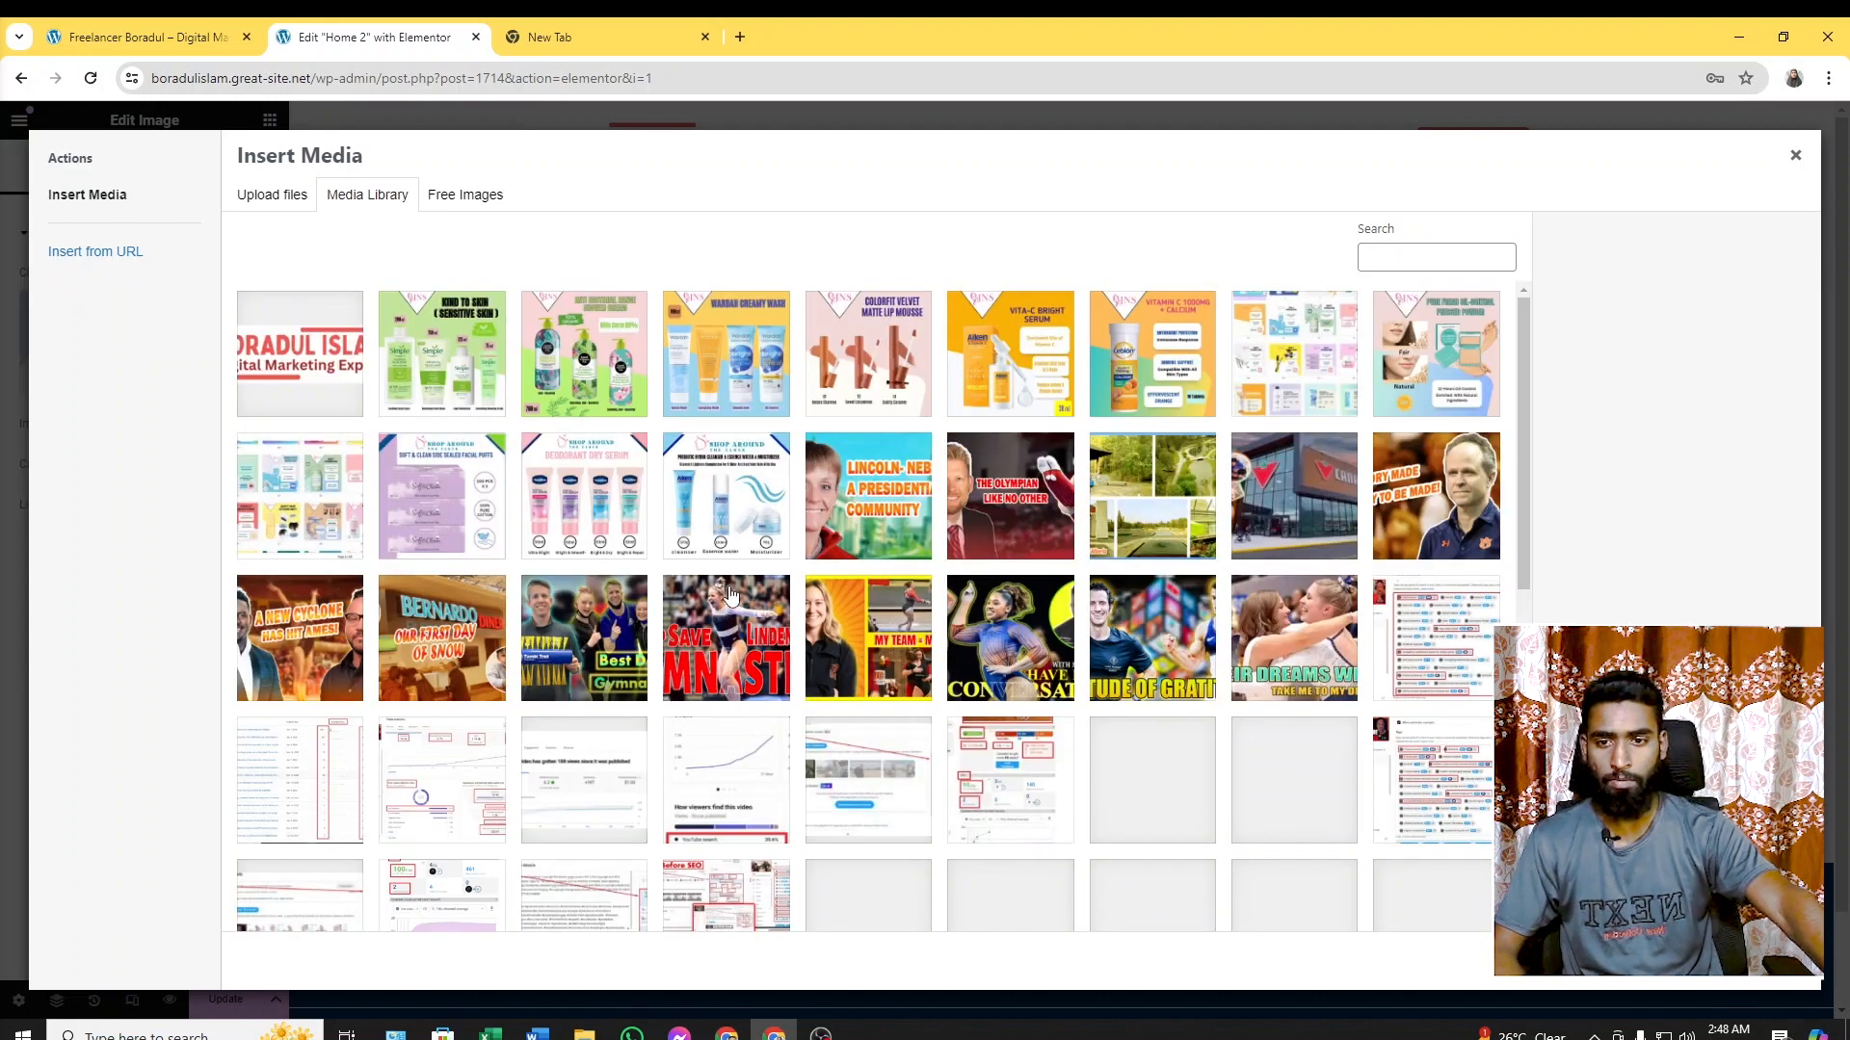
scroll(840, 571, down, 3)
scroll(840, 572, down, 2)
click(299, 486)
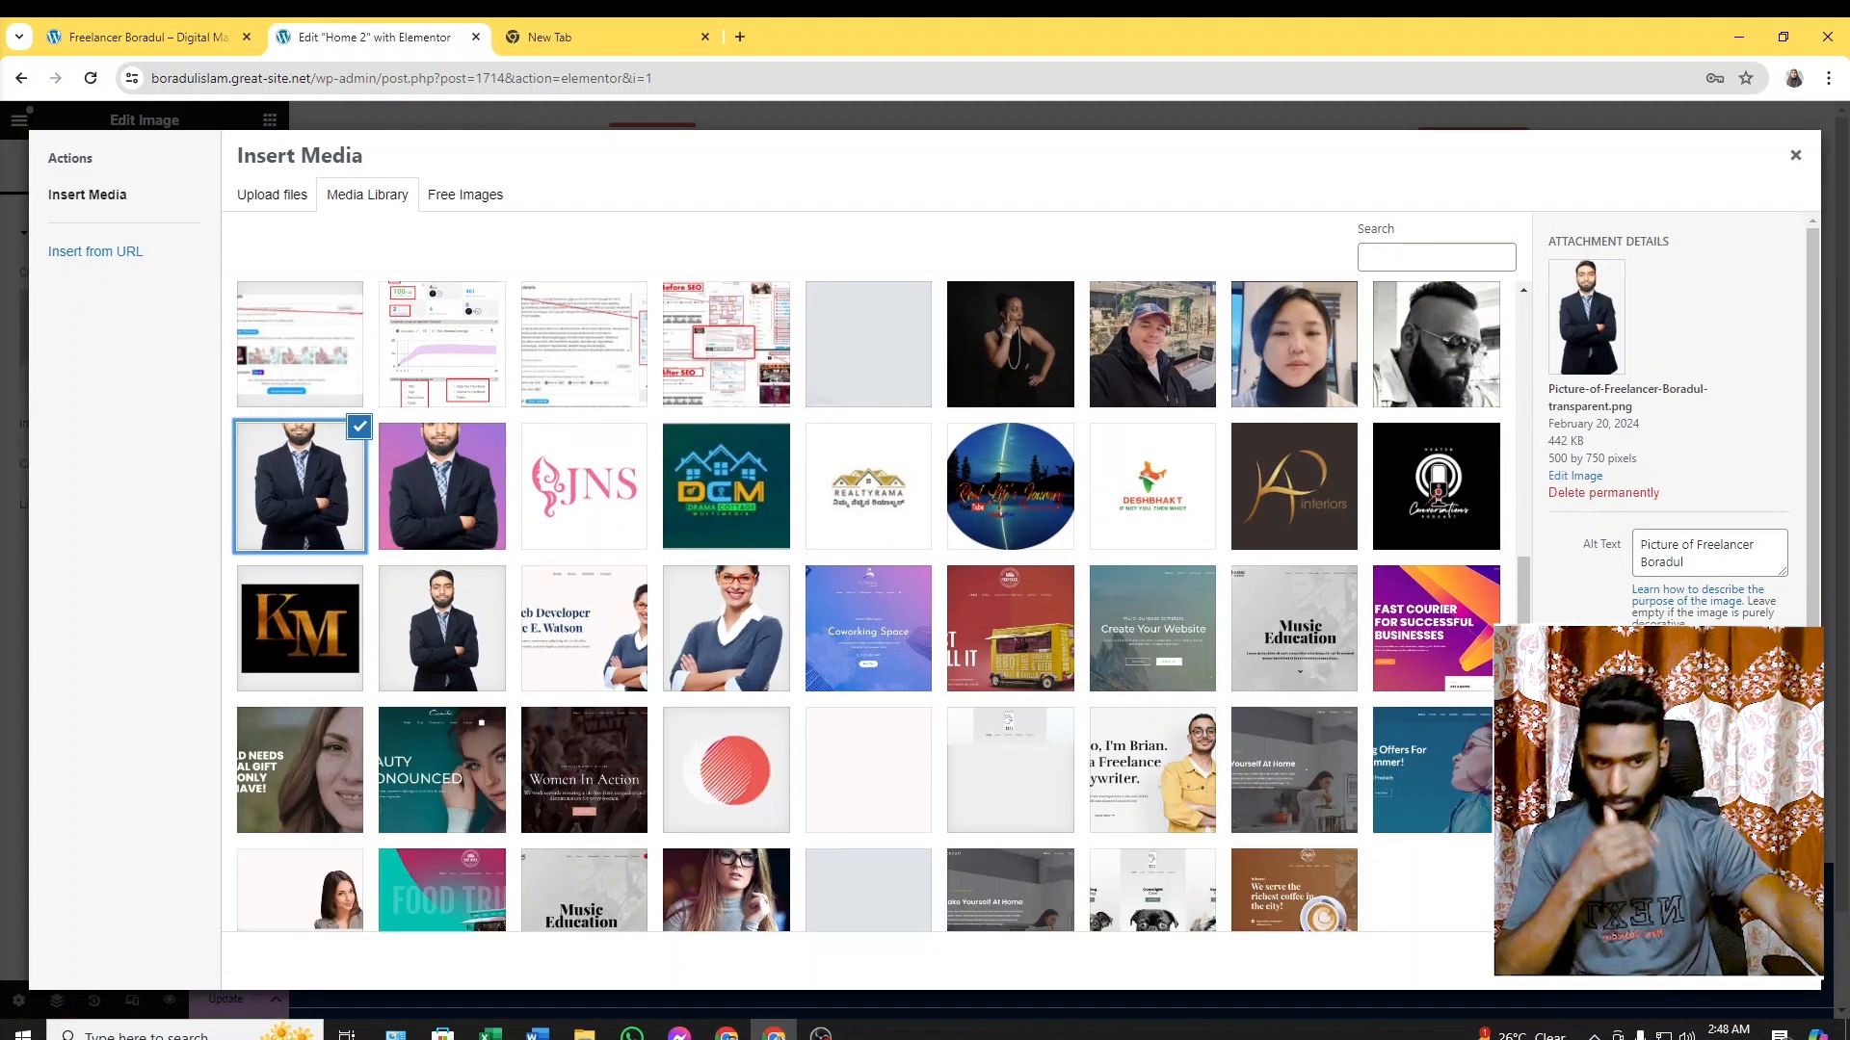
scroll(1676, 433, down, 1)
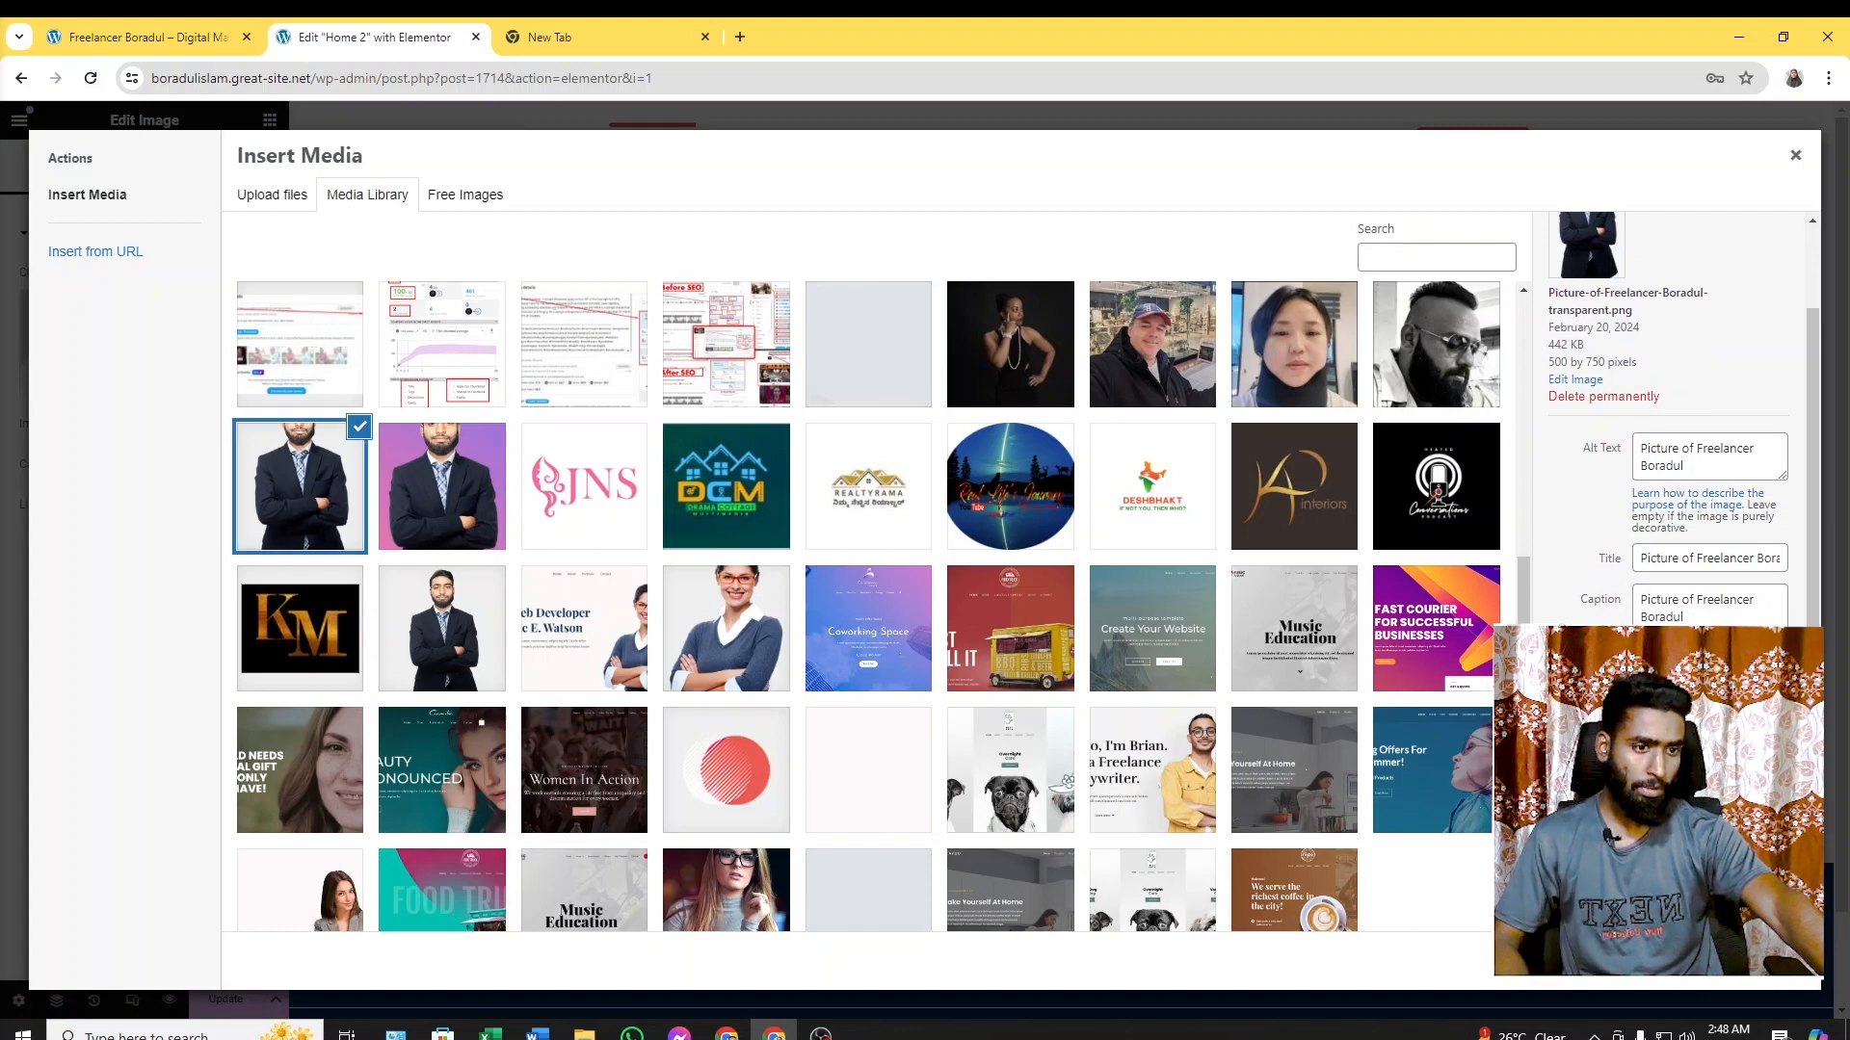
click(1770, 961)
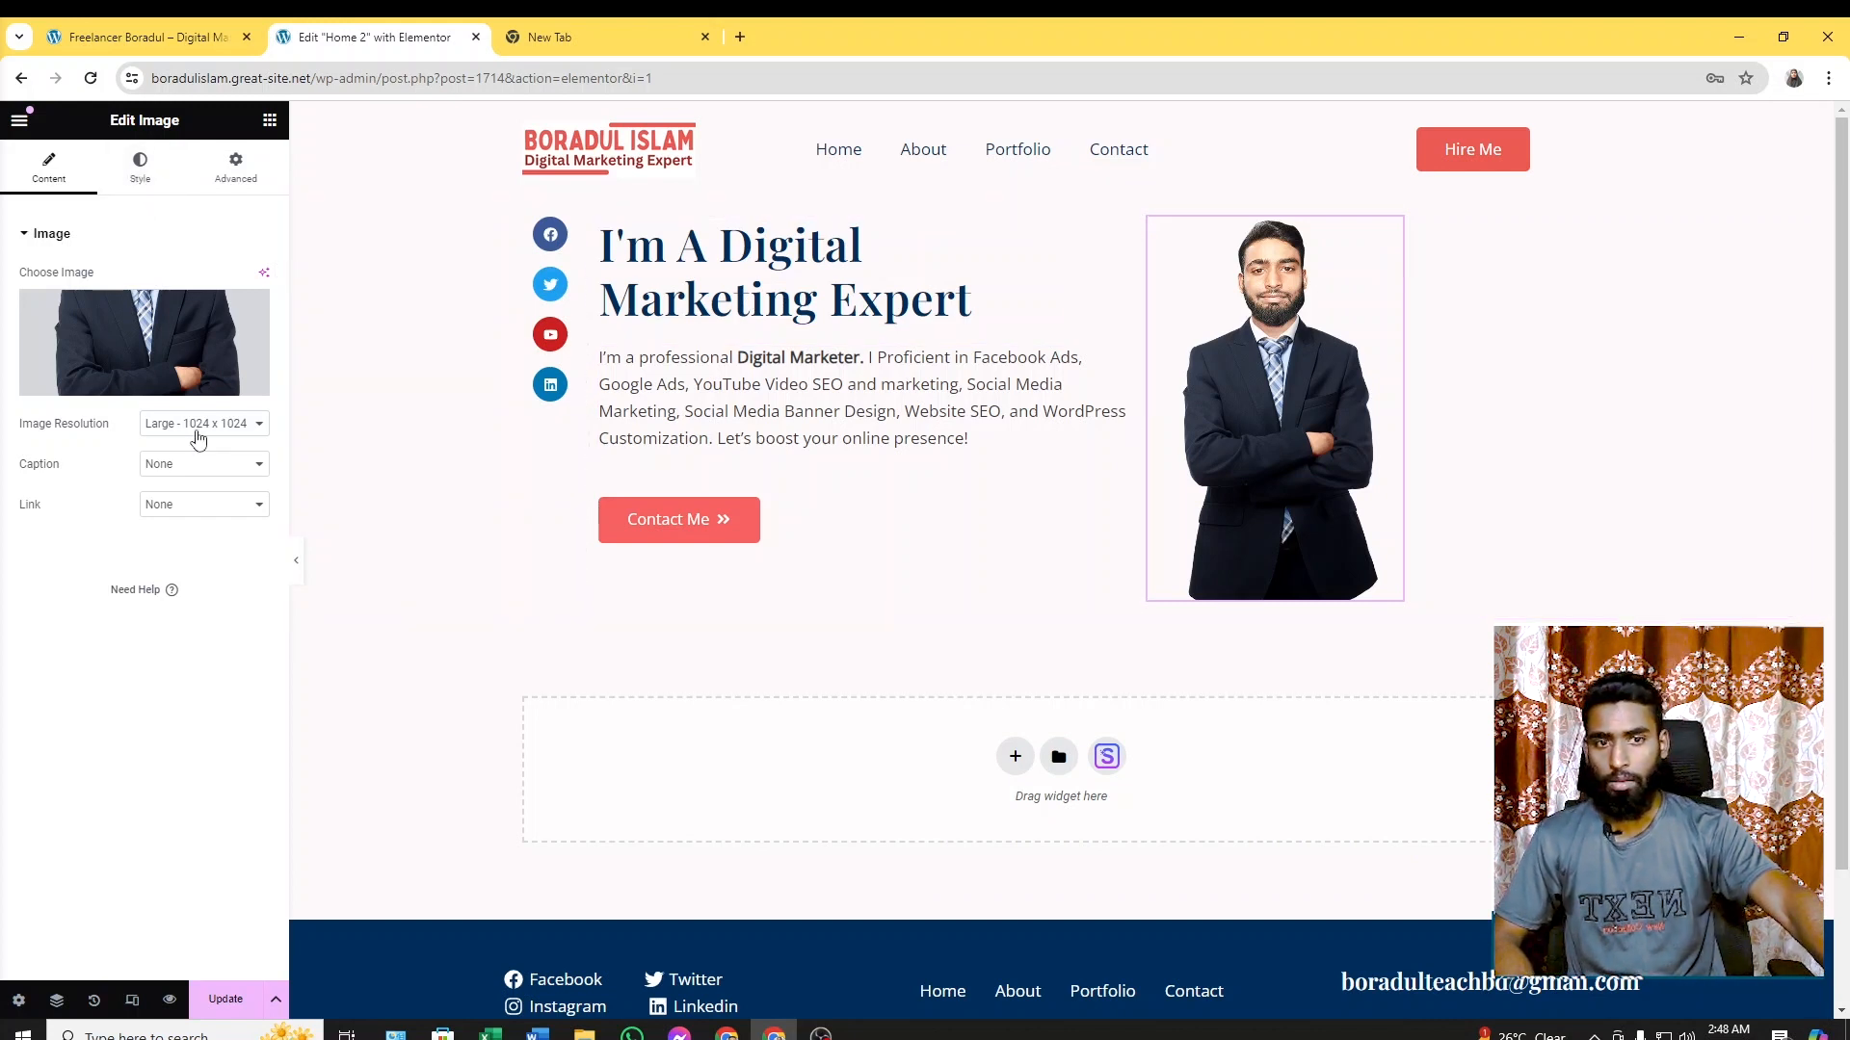
Set the hero portrait's width to 100%
click(140, 168)
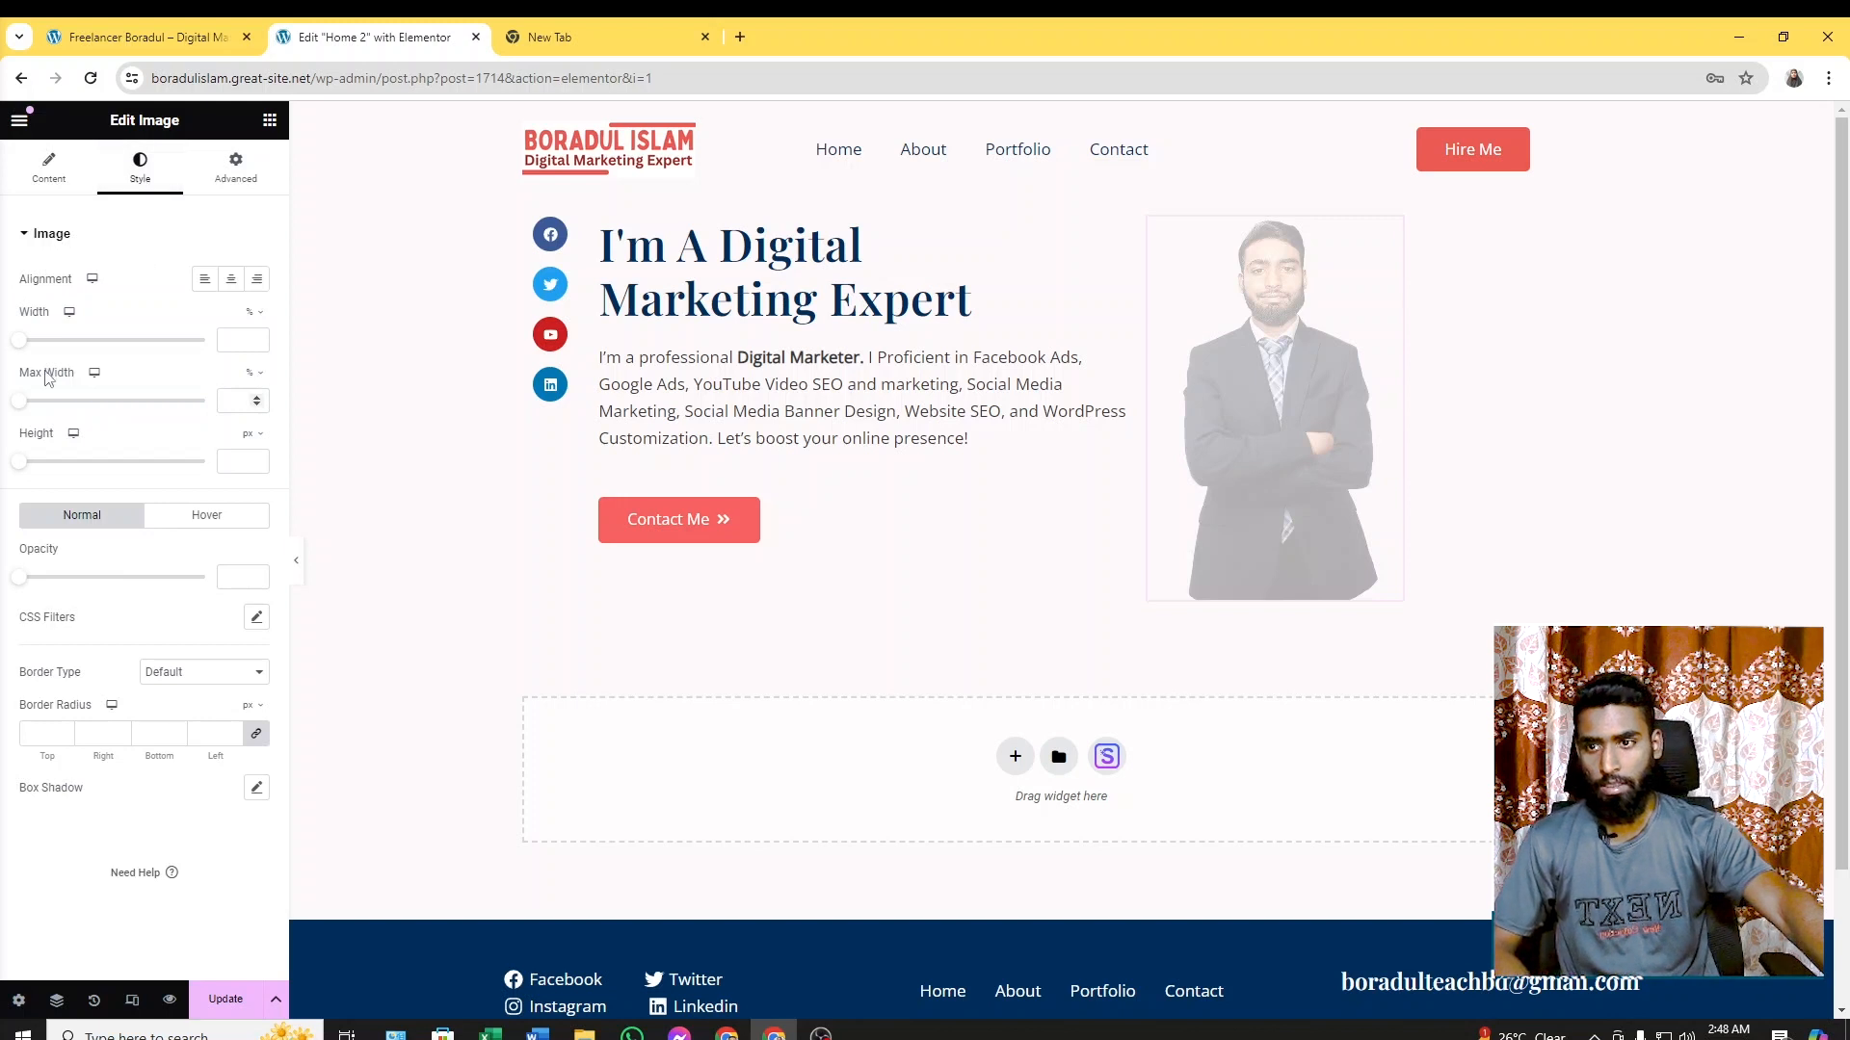
drag(24, 349, 229, 363)
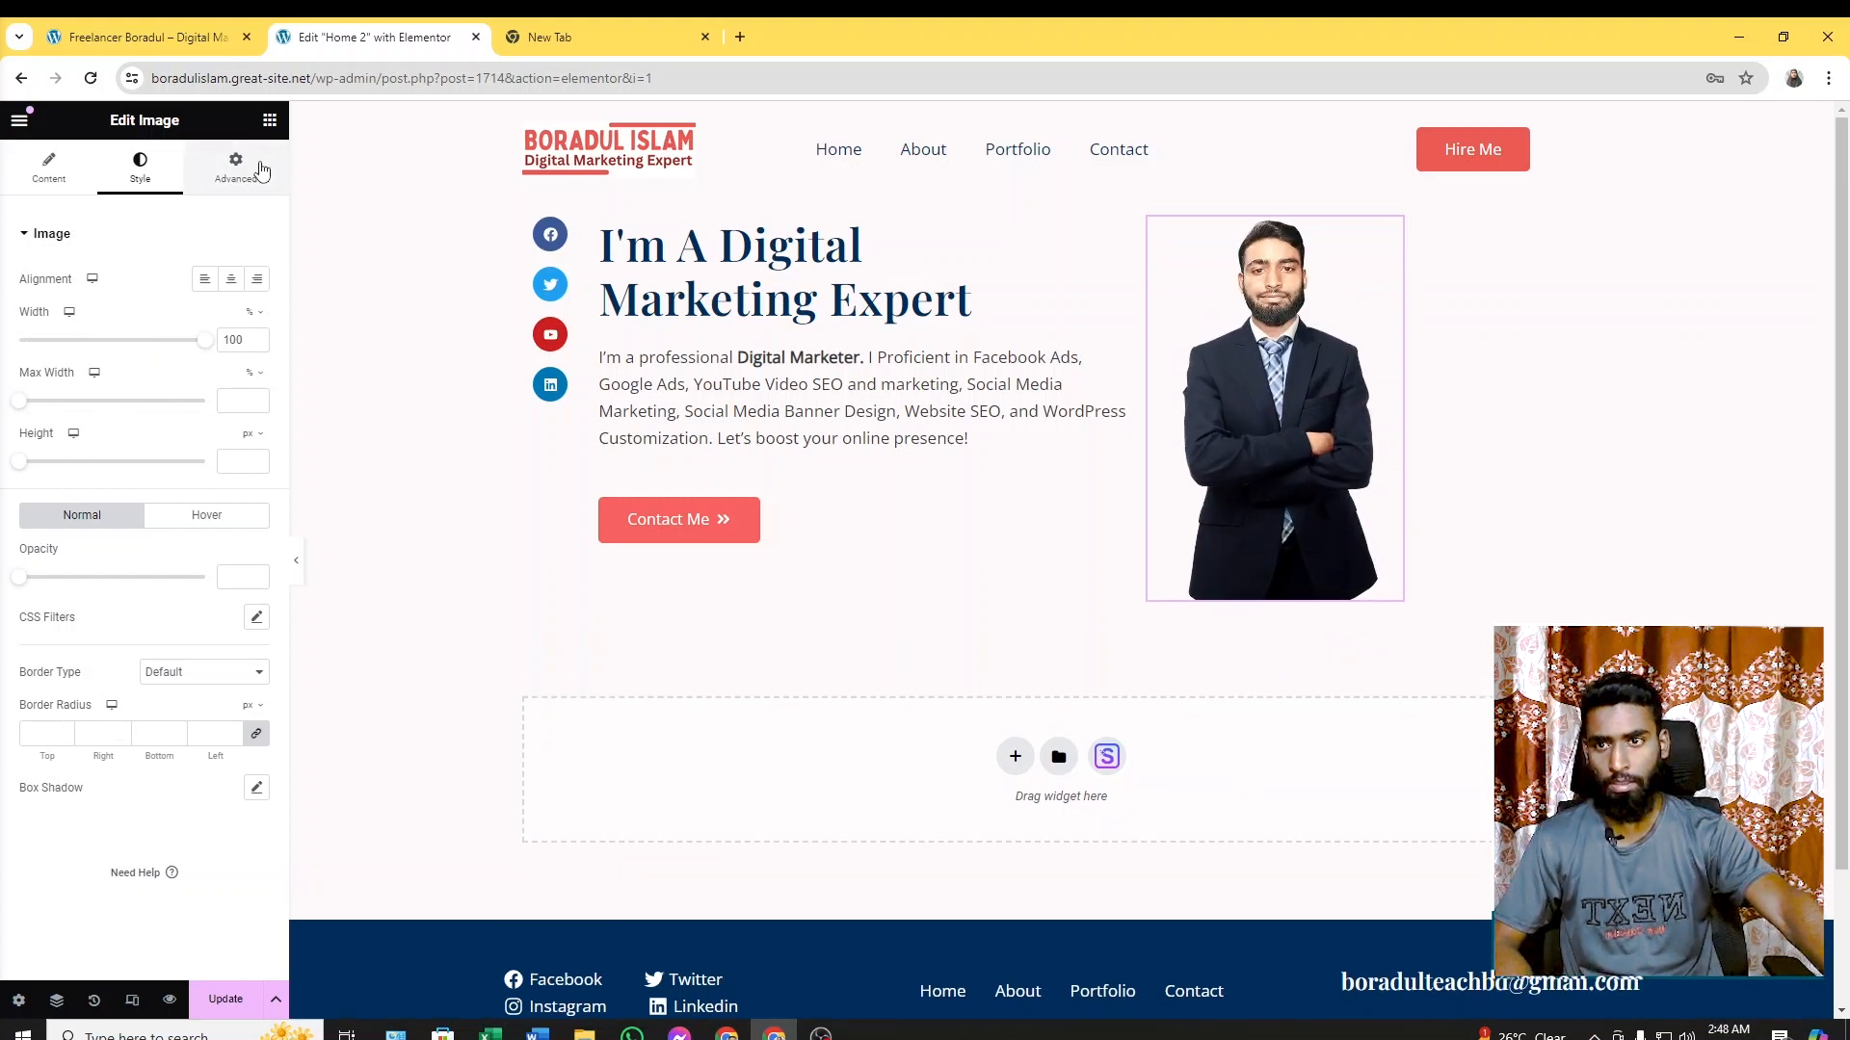
Set the hero's portrait column width to 27% and its text column width to 49%
click(70, 178)
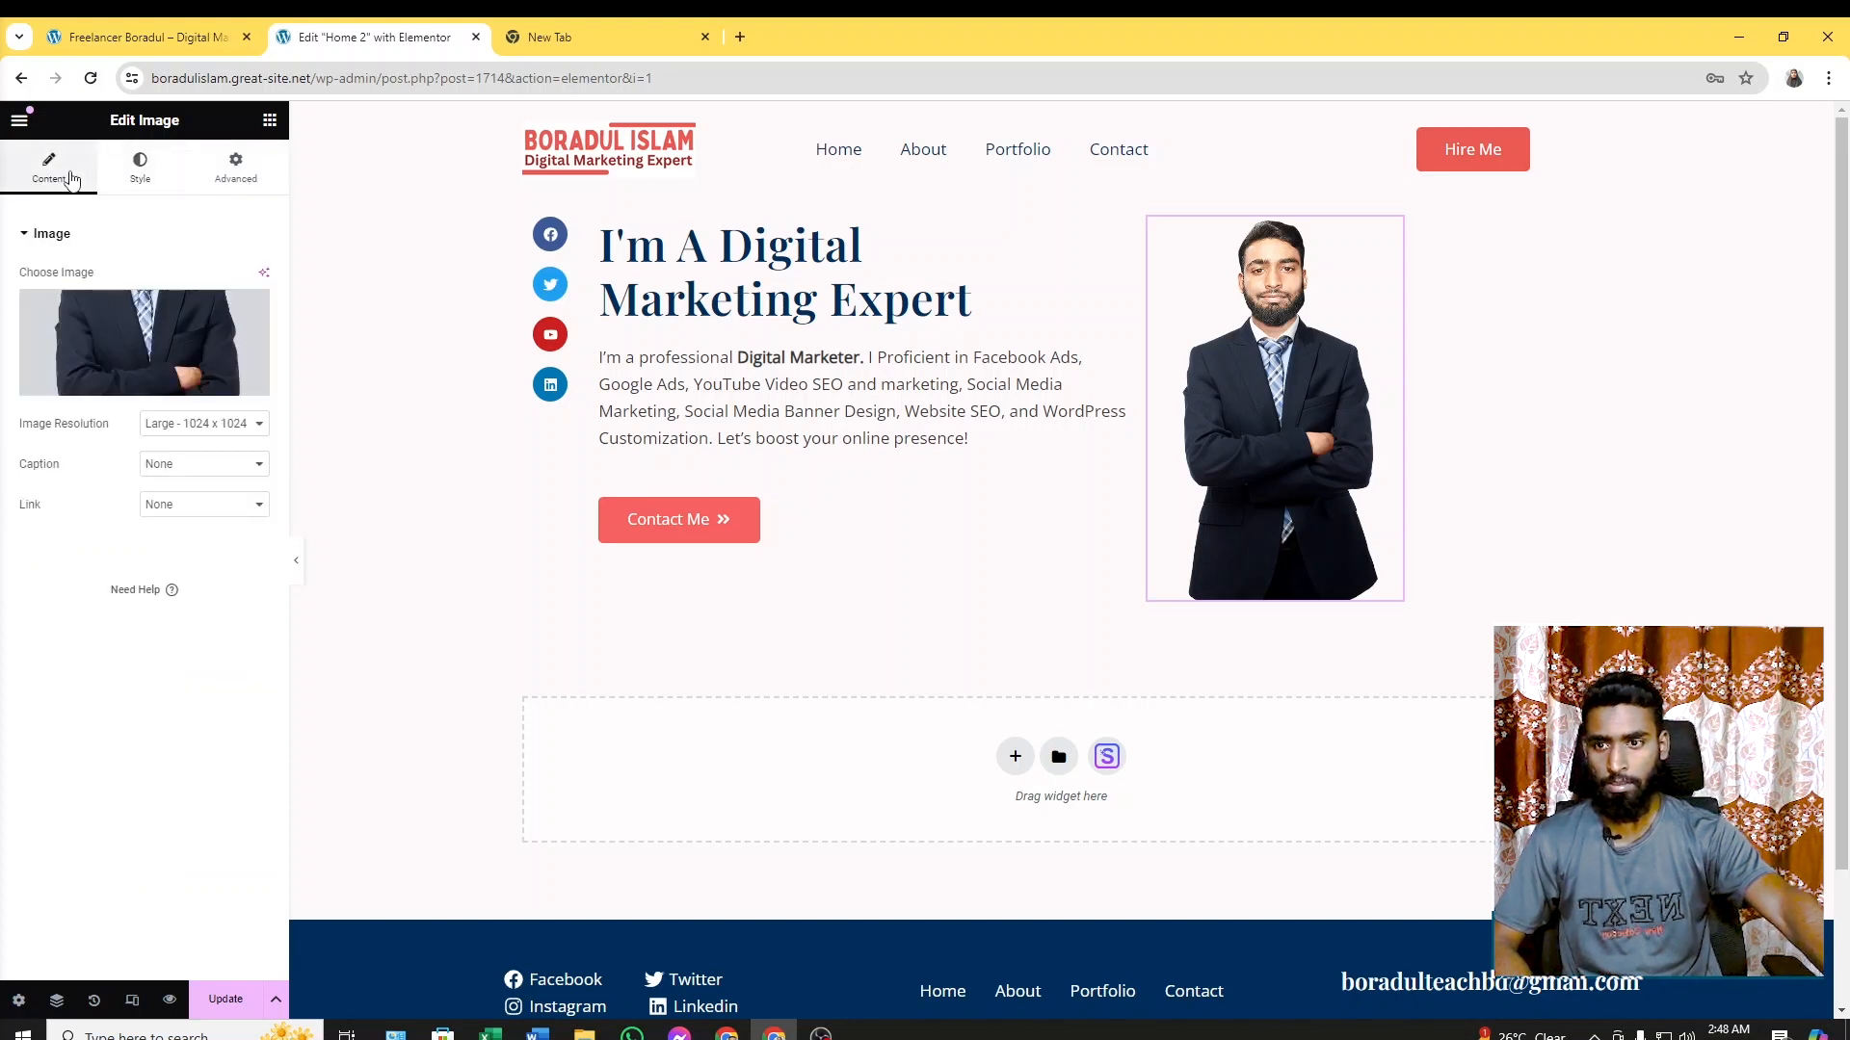
click(1151, 220)
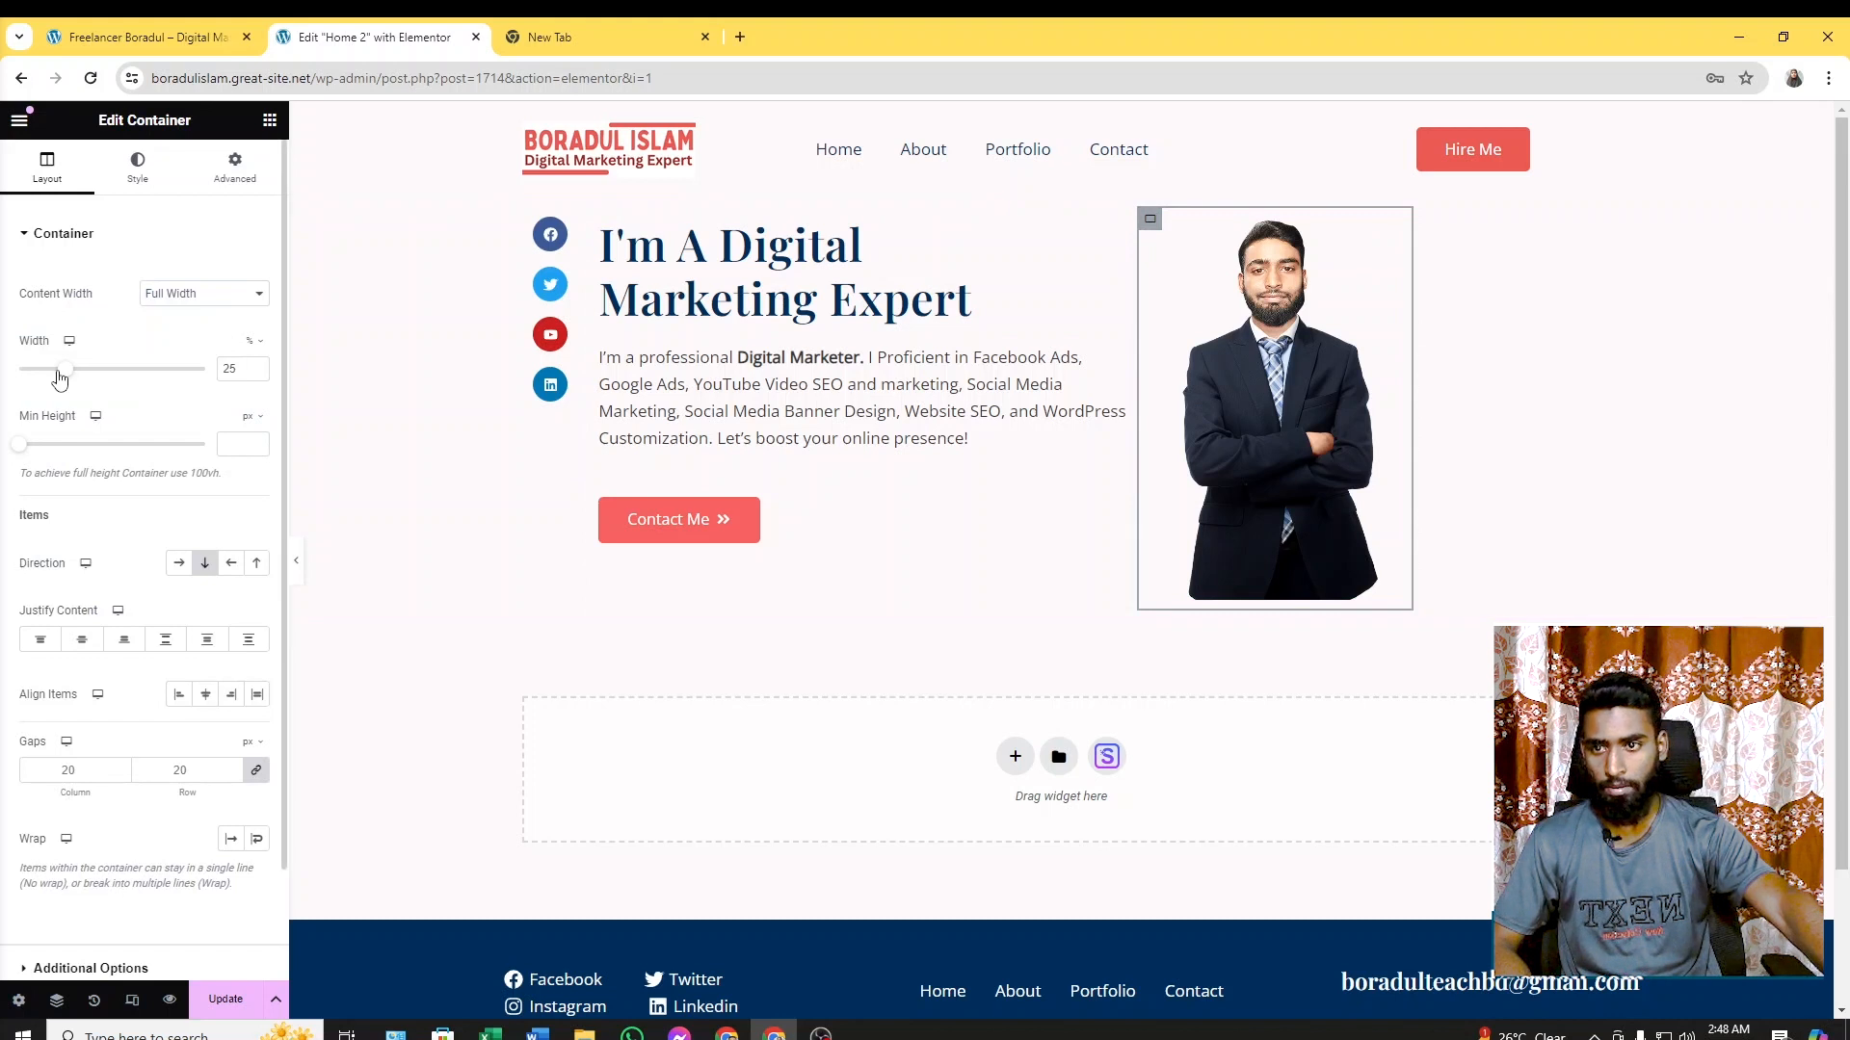
drag(64, 376, 67, 378)
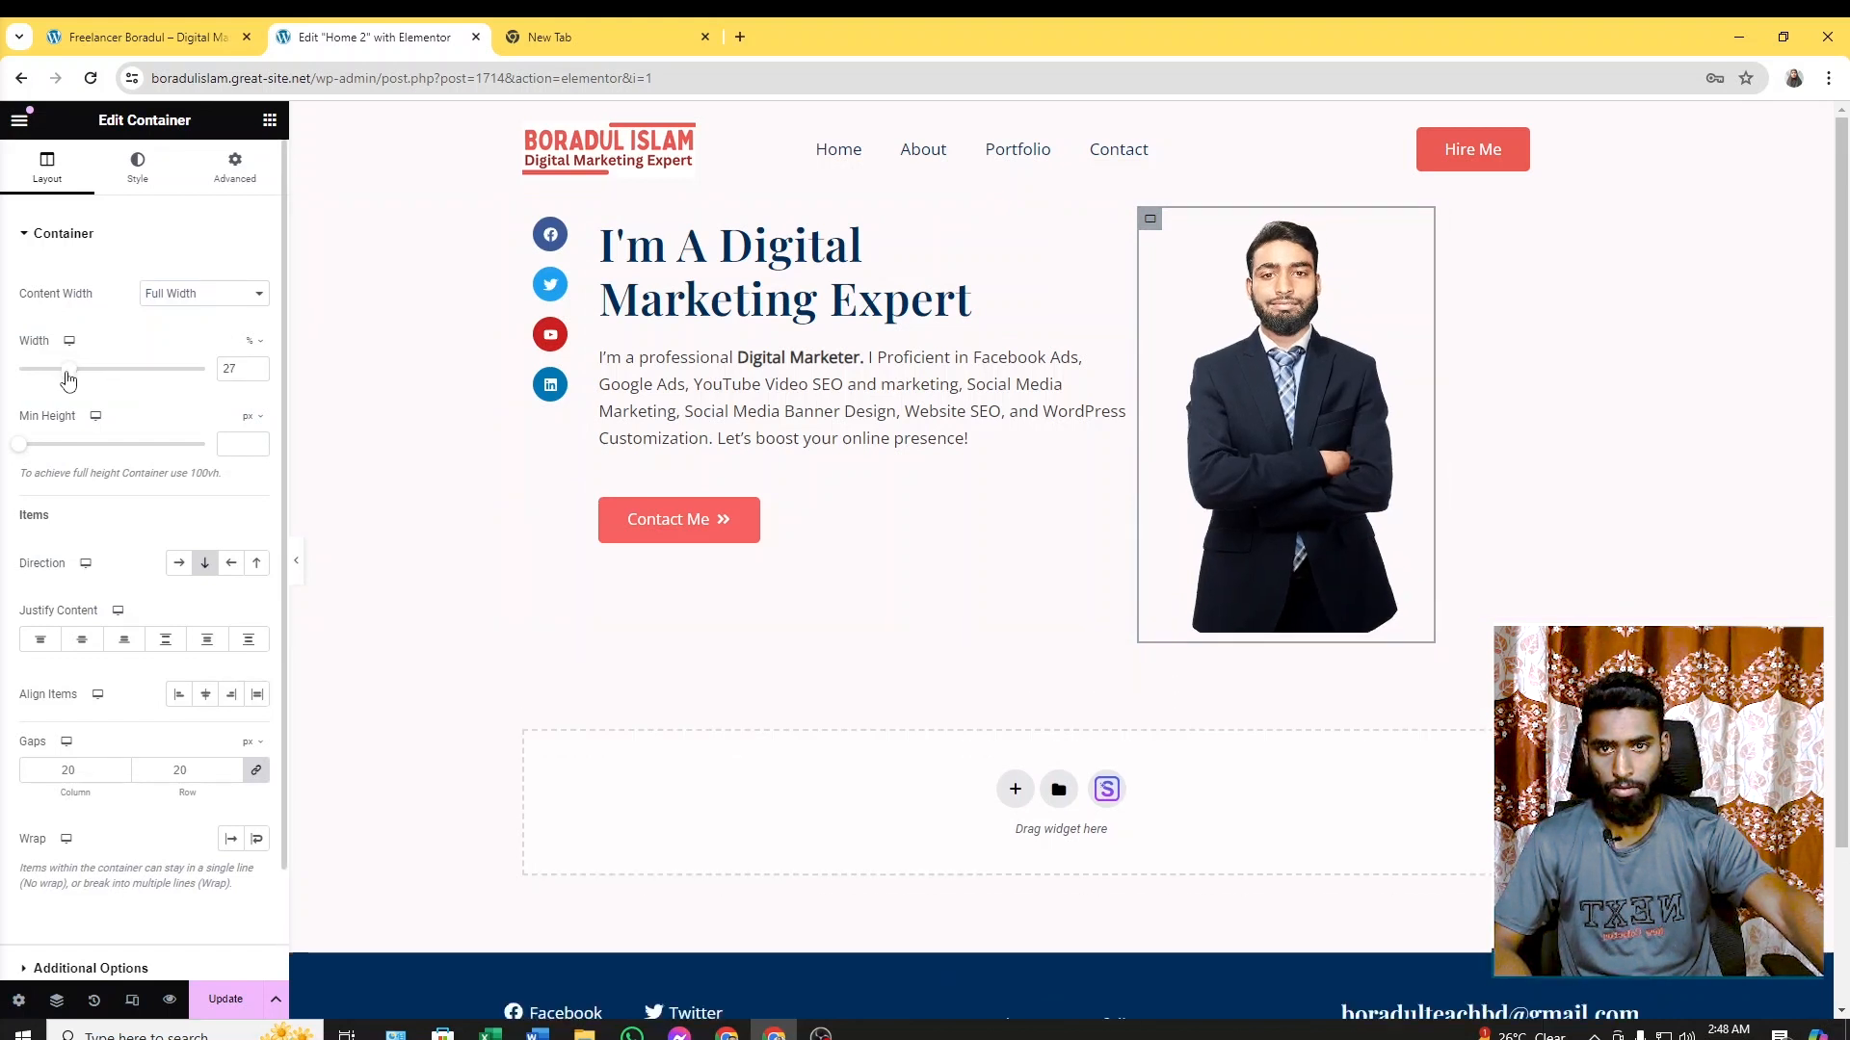
click(601, 217)
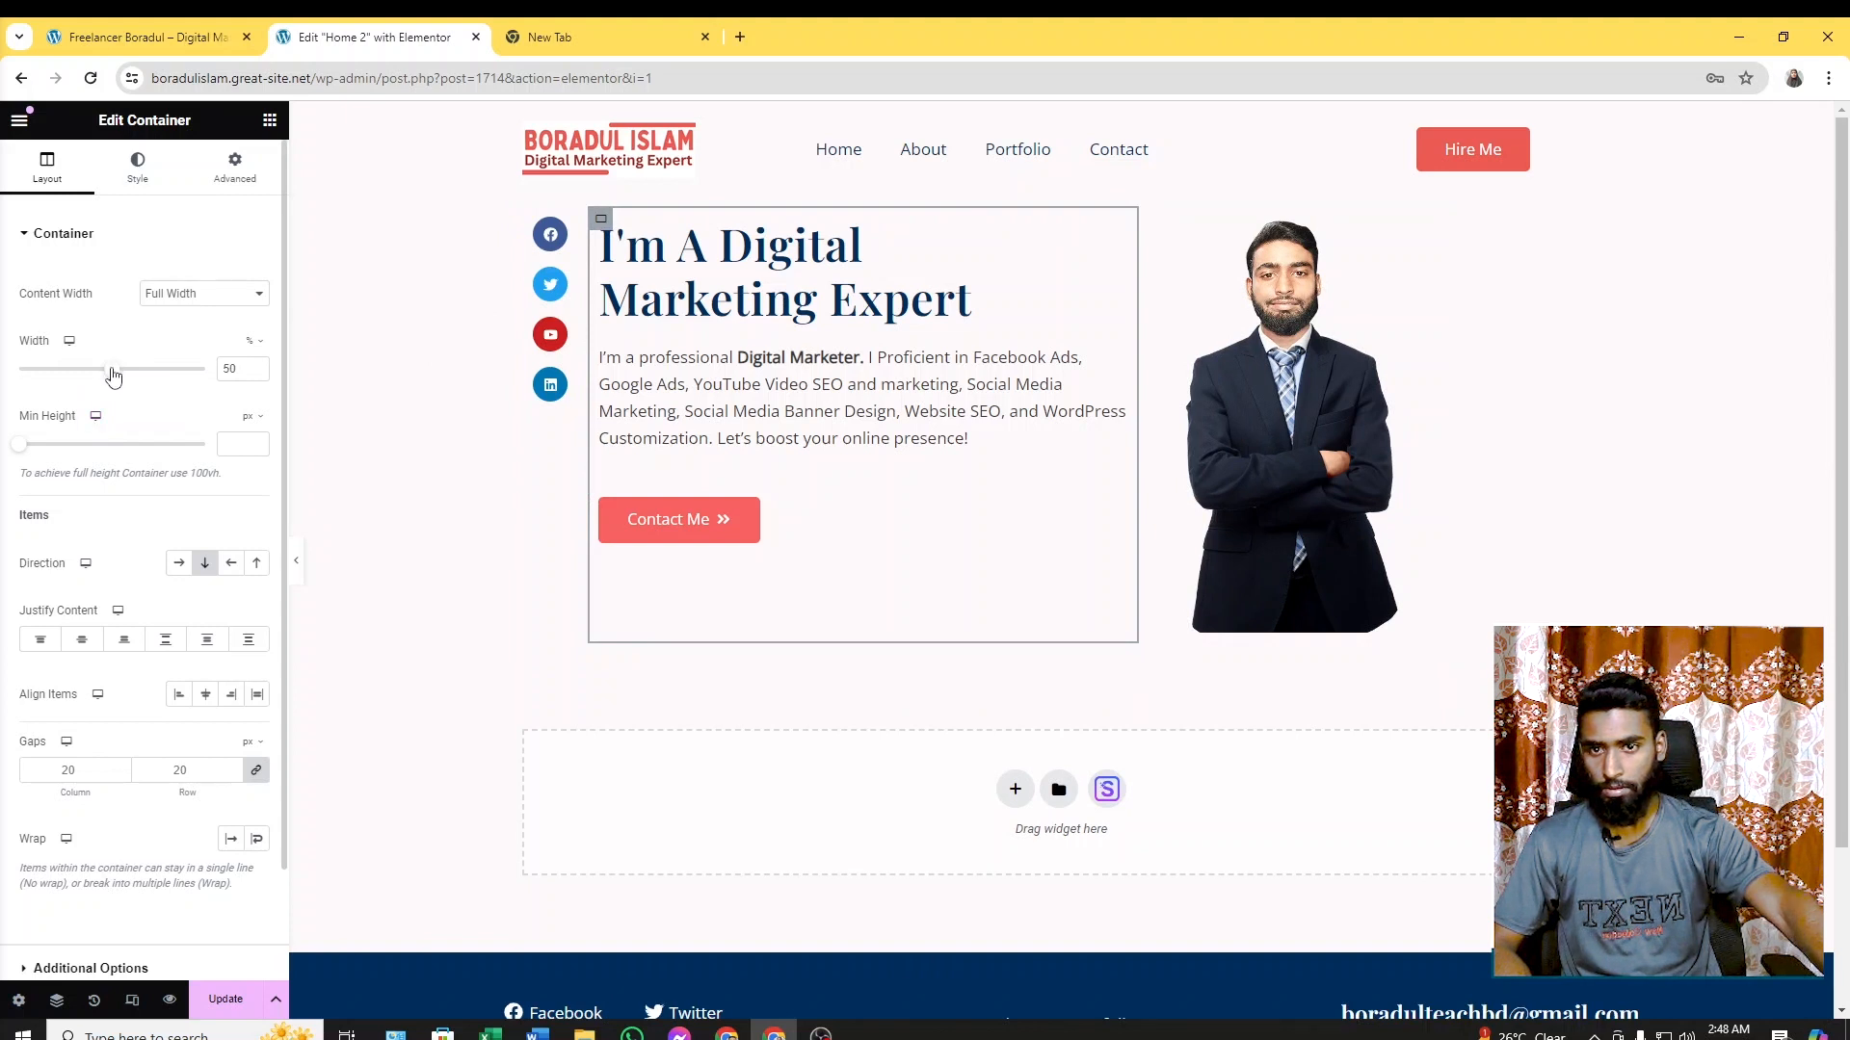
drag(113, 377, 111, 375)
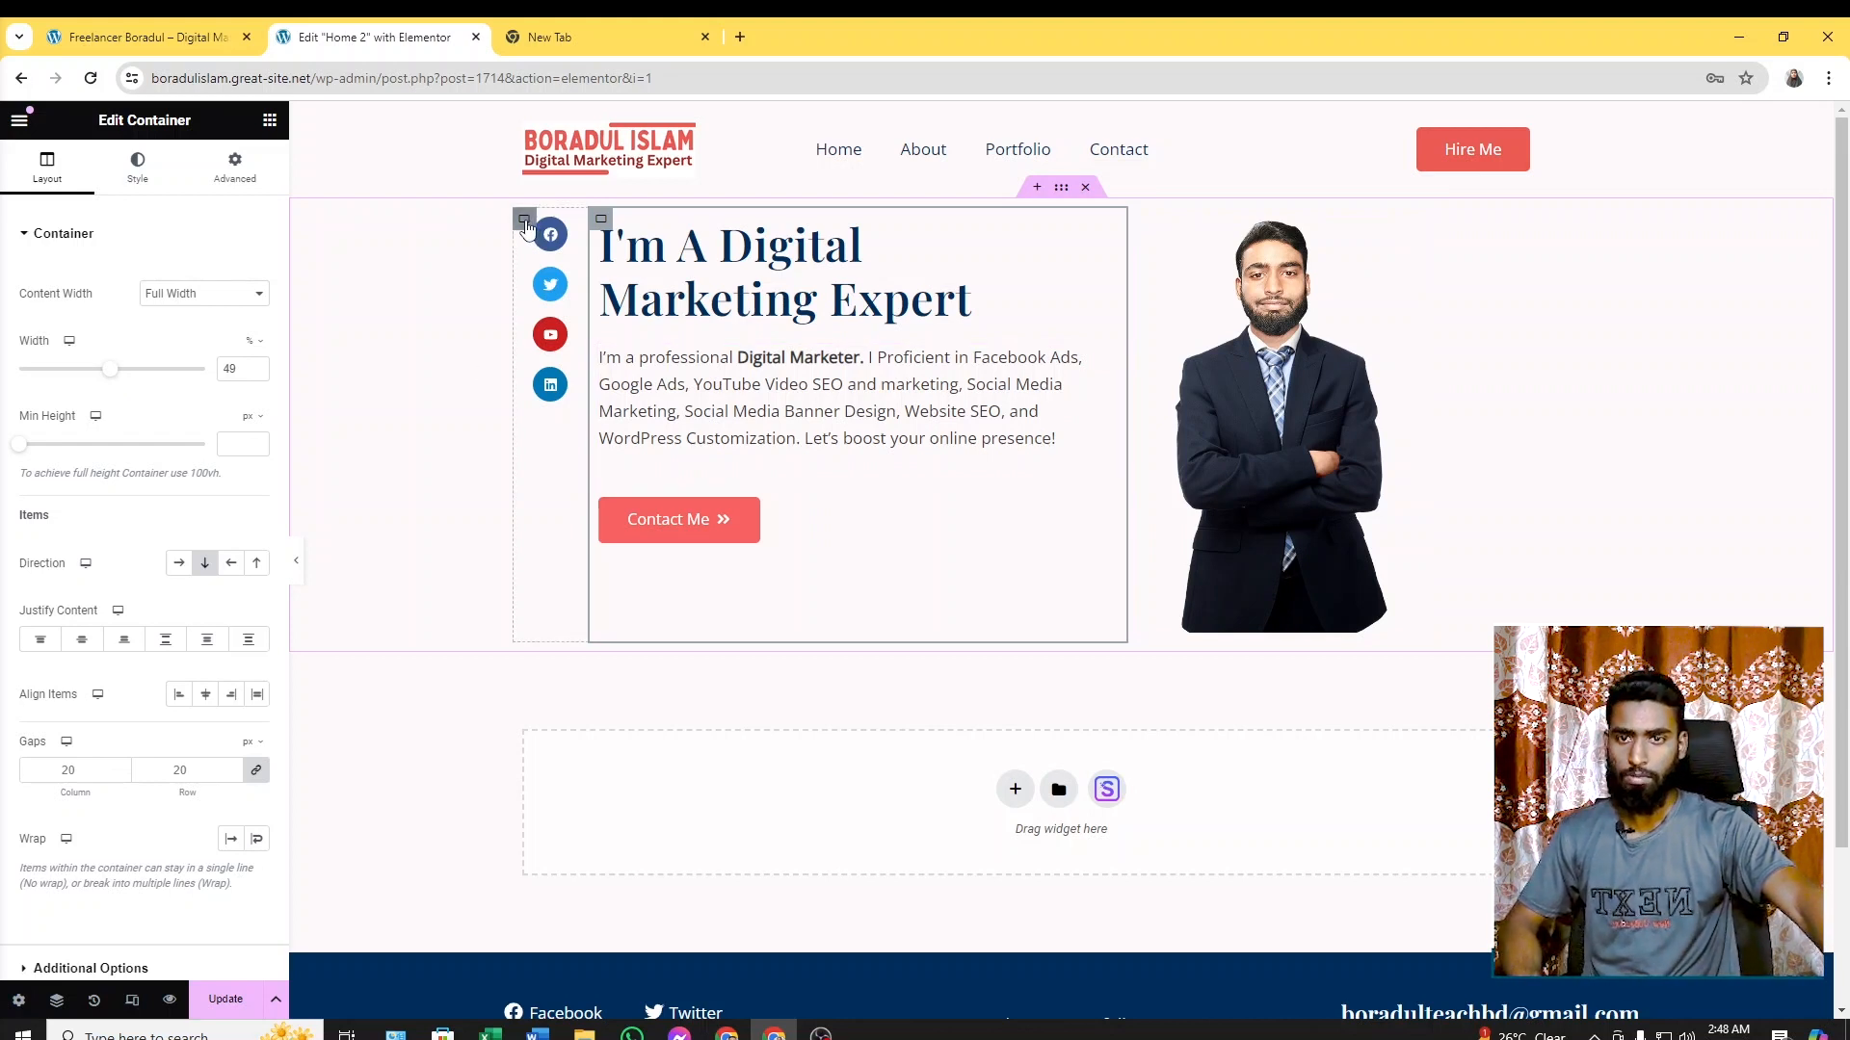
Check the social icons' placement on the live Home page and center the icon column's content vertically on Home 2
click(145, 37)
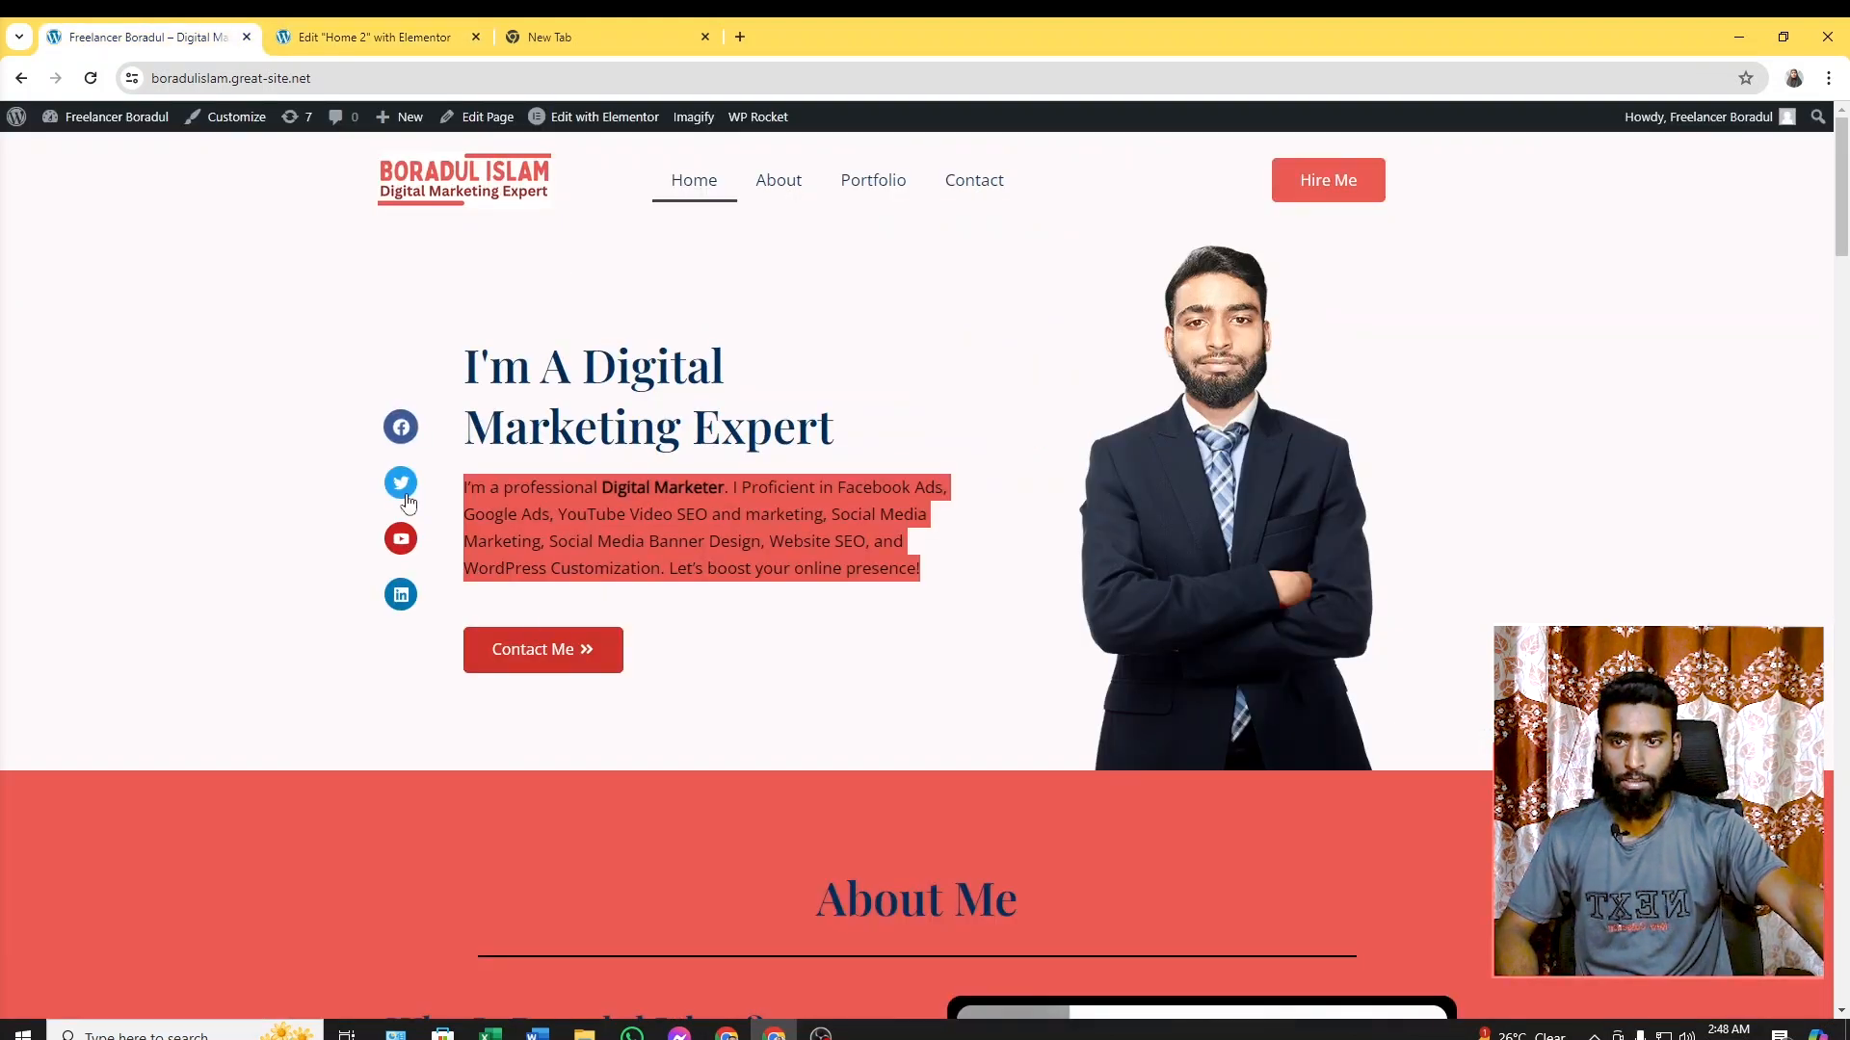
click(348, 39)
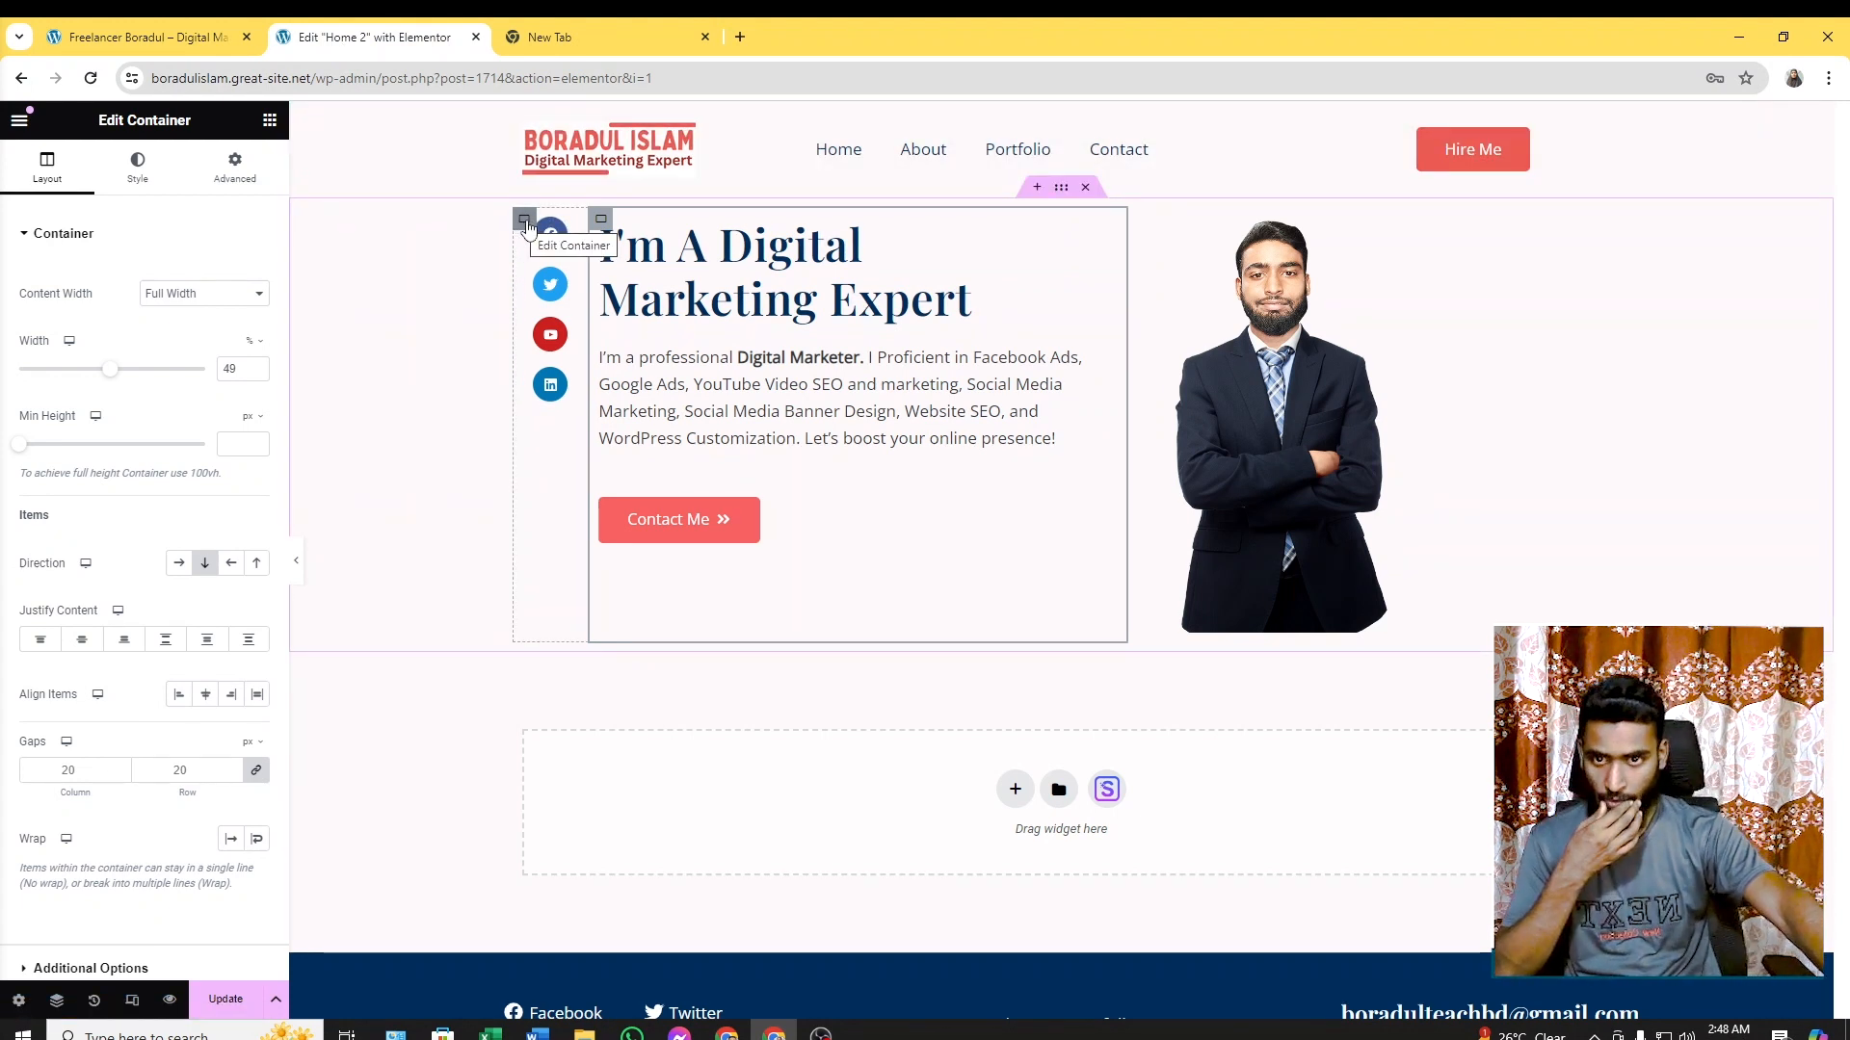
click(524, 220)
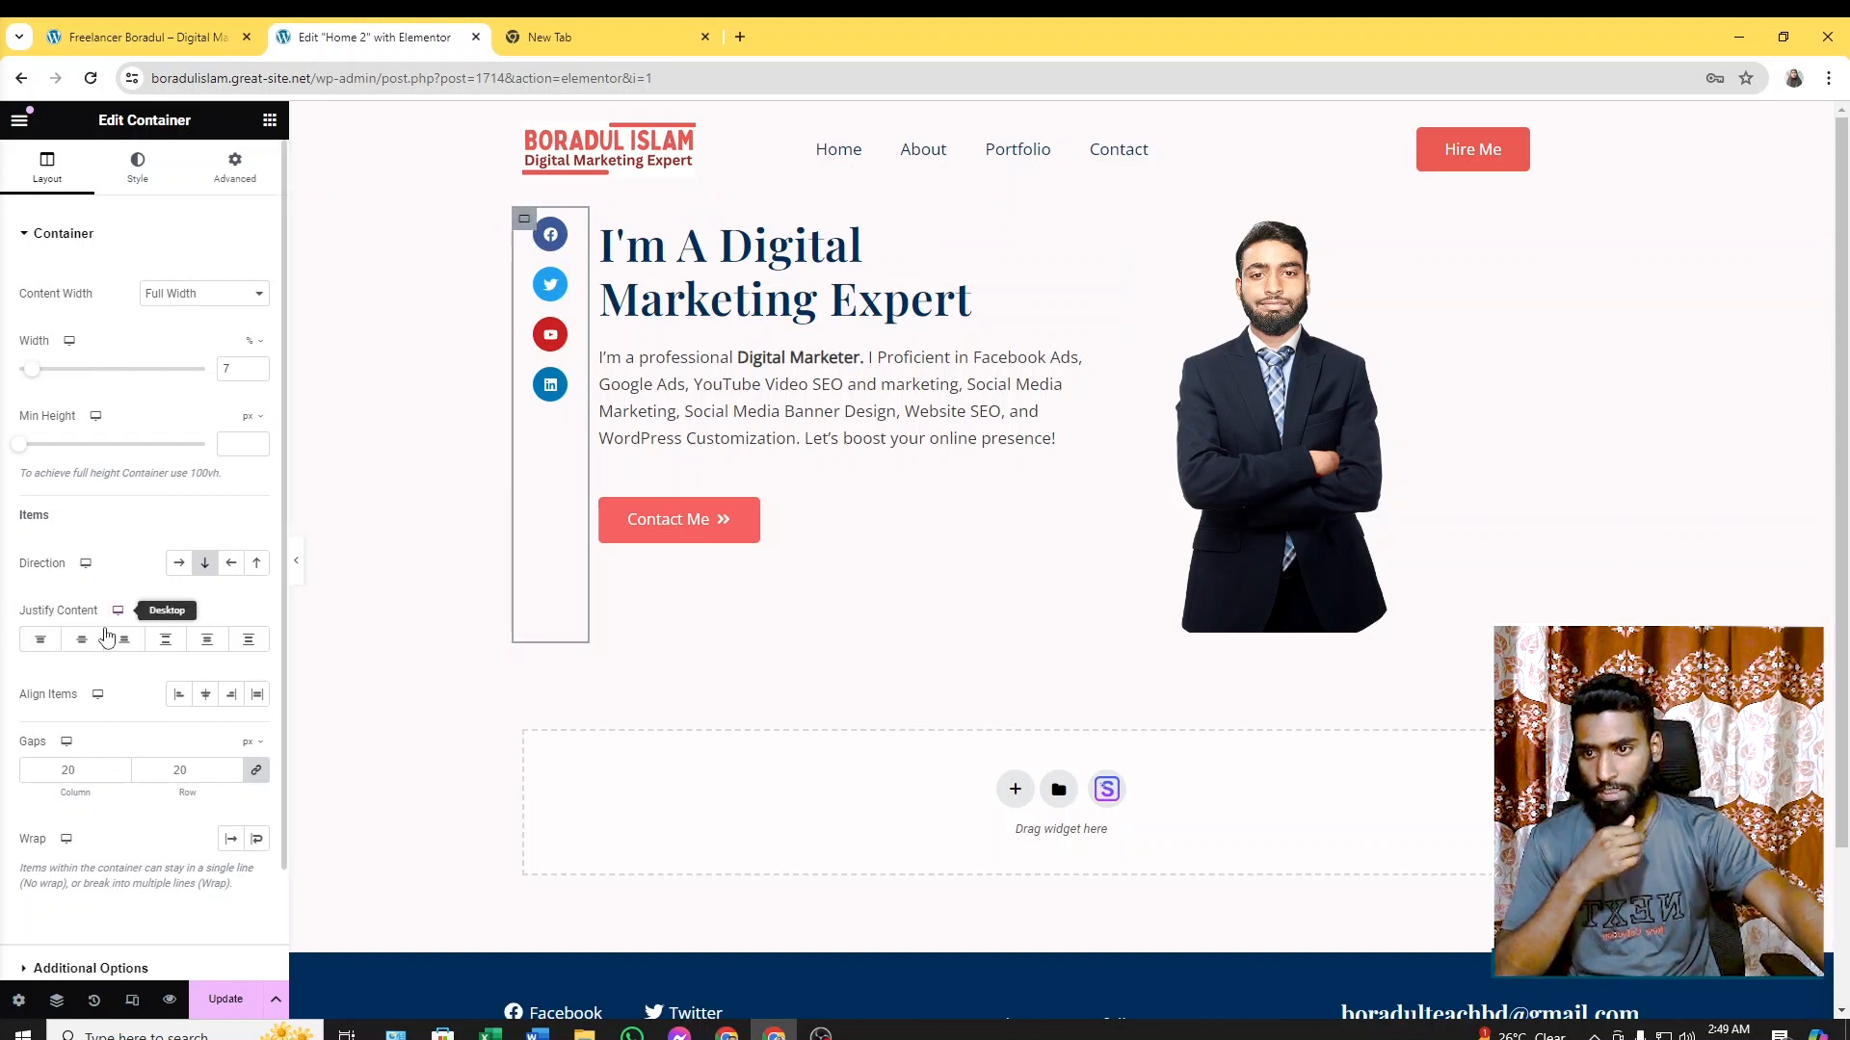
click(82, 647)
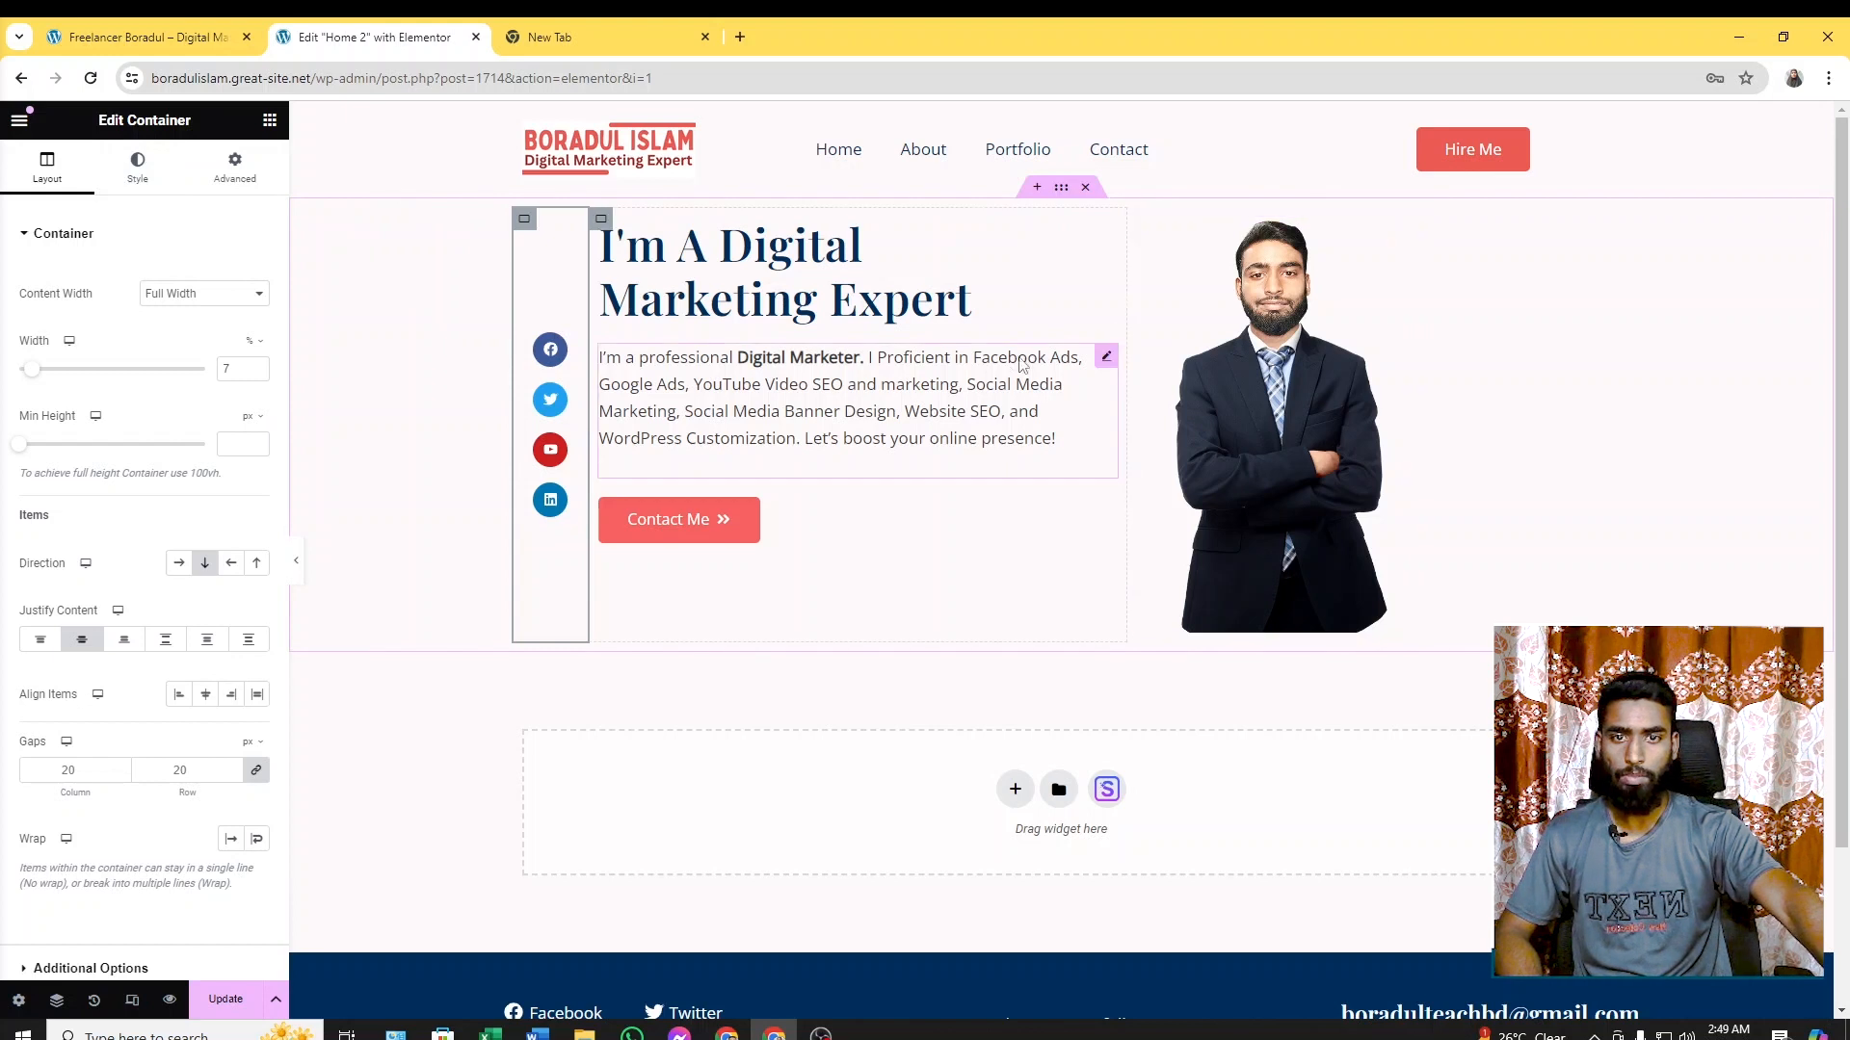
Compare the portrait with the live Home page and set the Home 2 portrait column's width to 29%
click(154, 43)
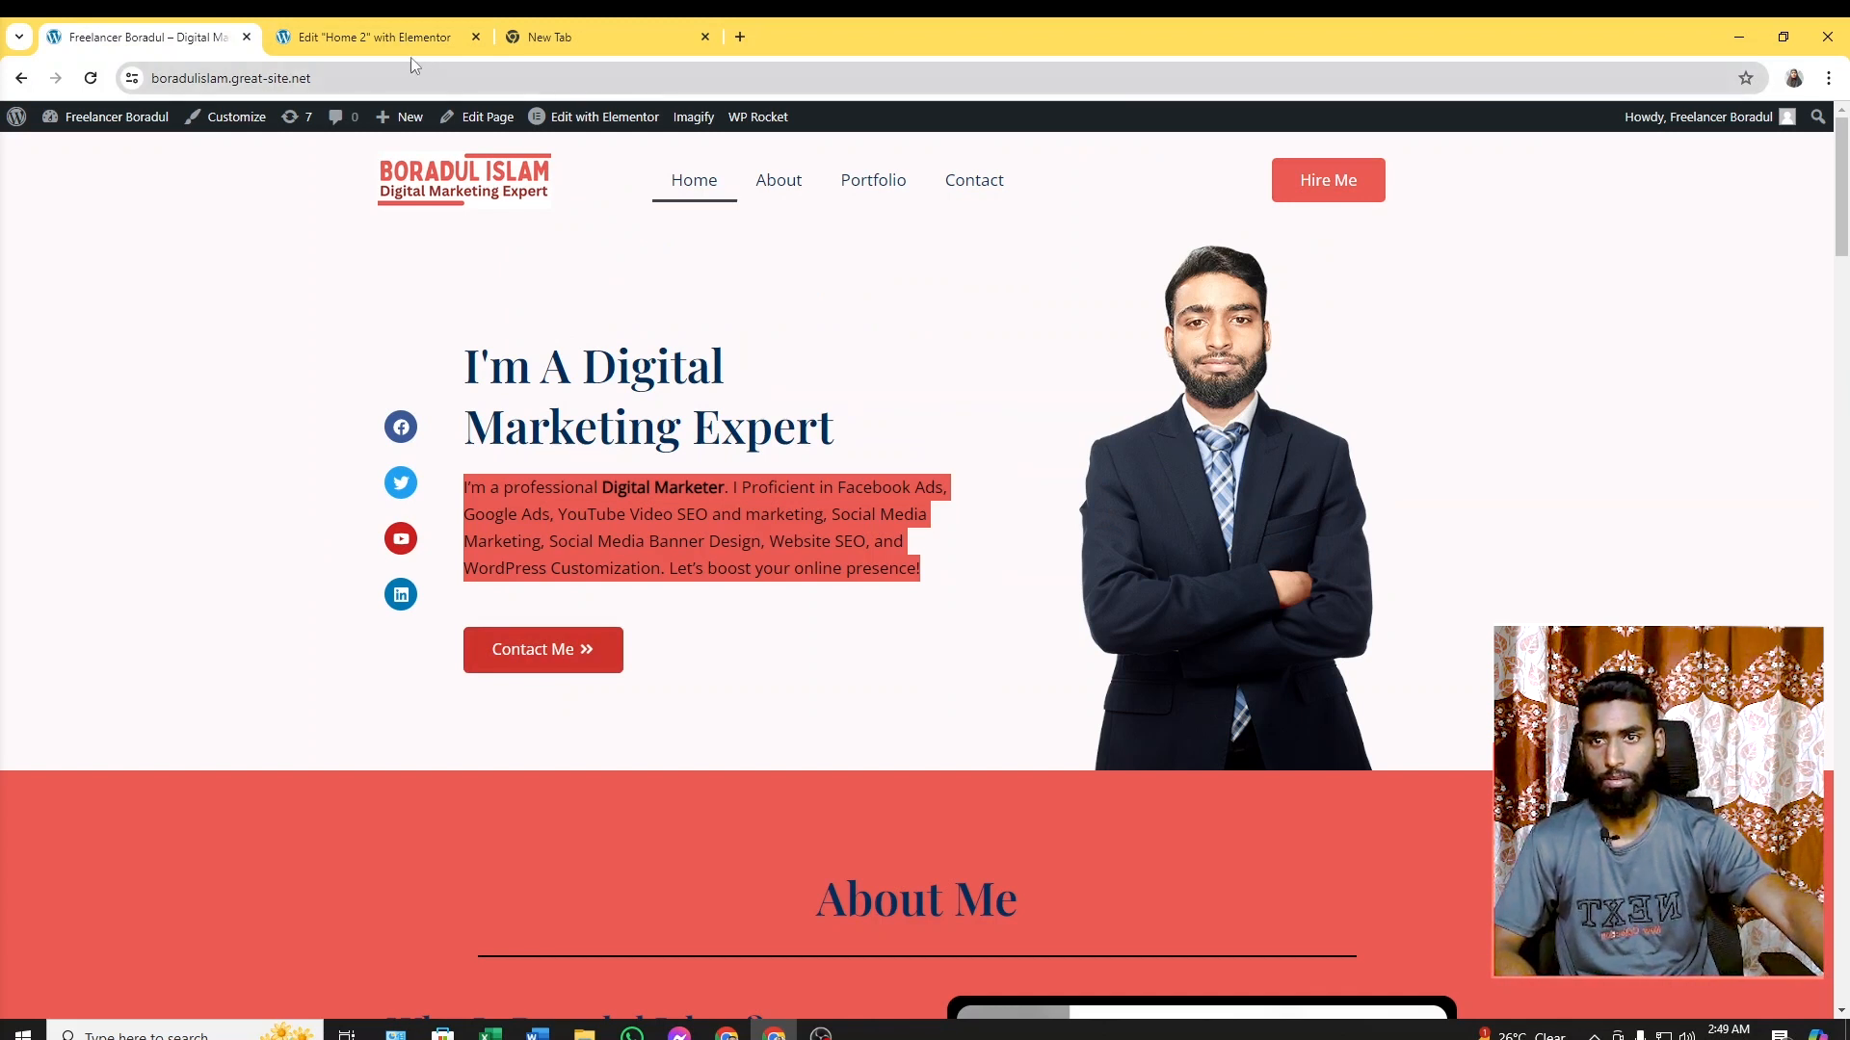
click(364, 40)
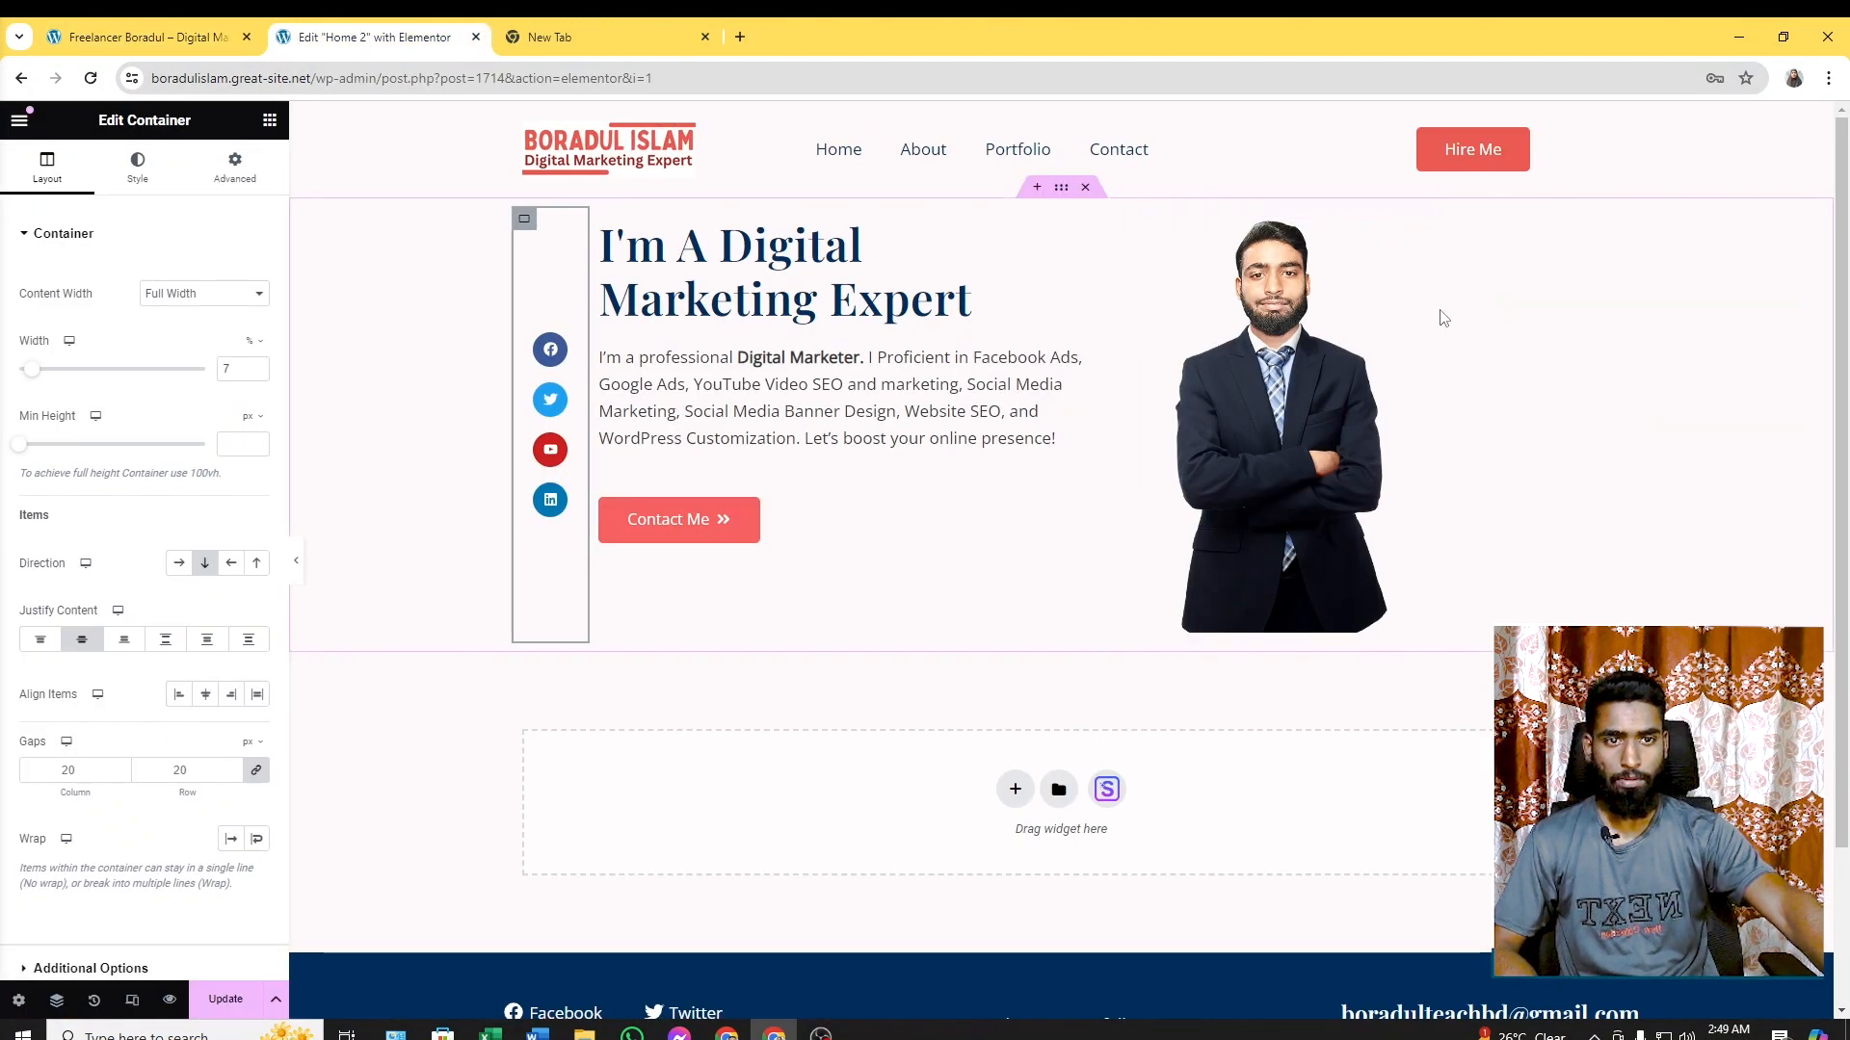
click(1402, 231)
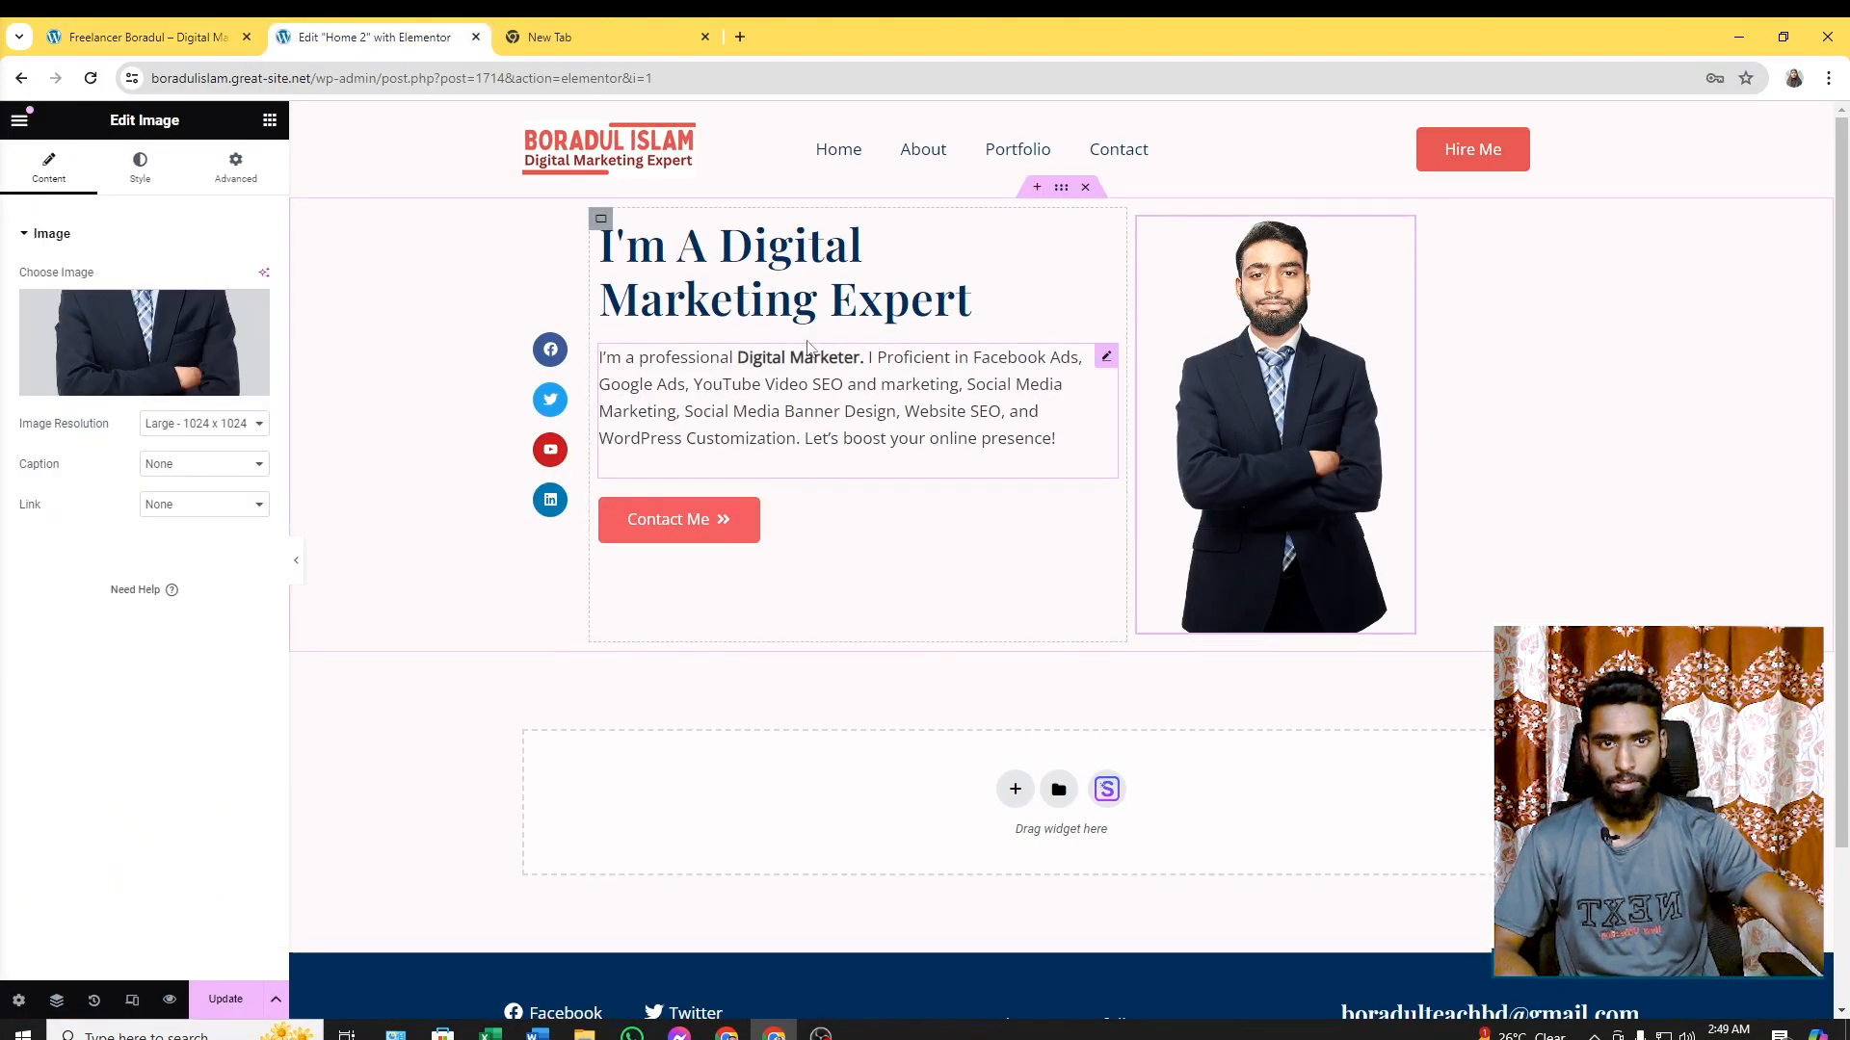
click(1138, 219)
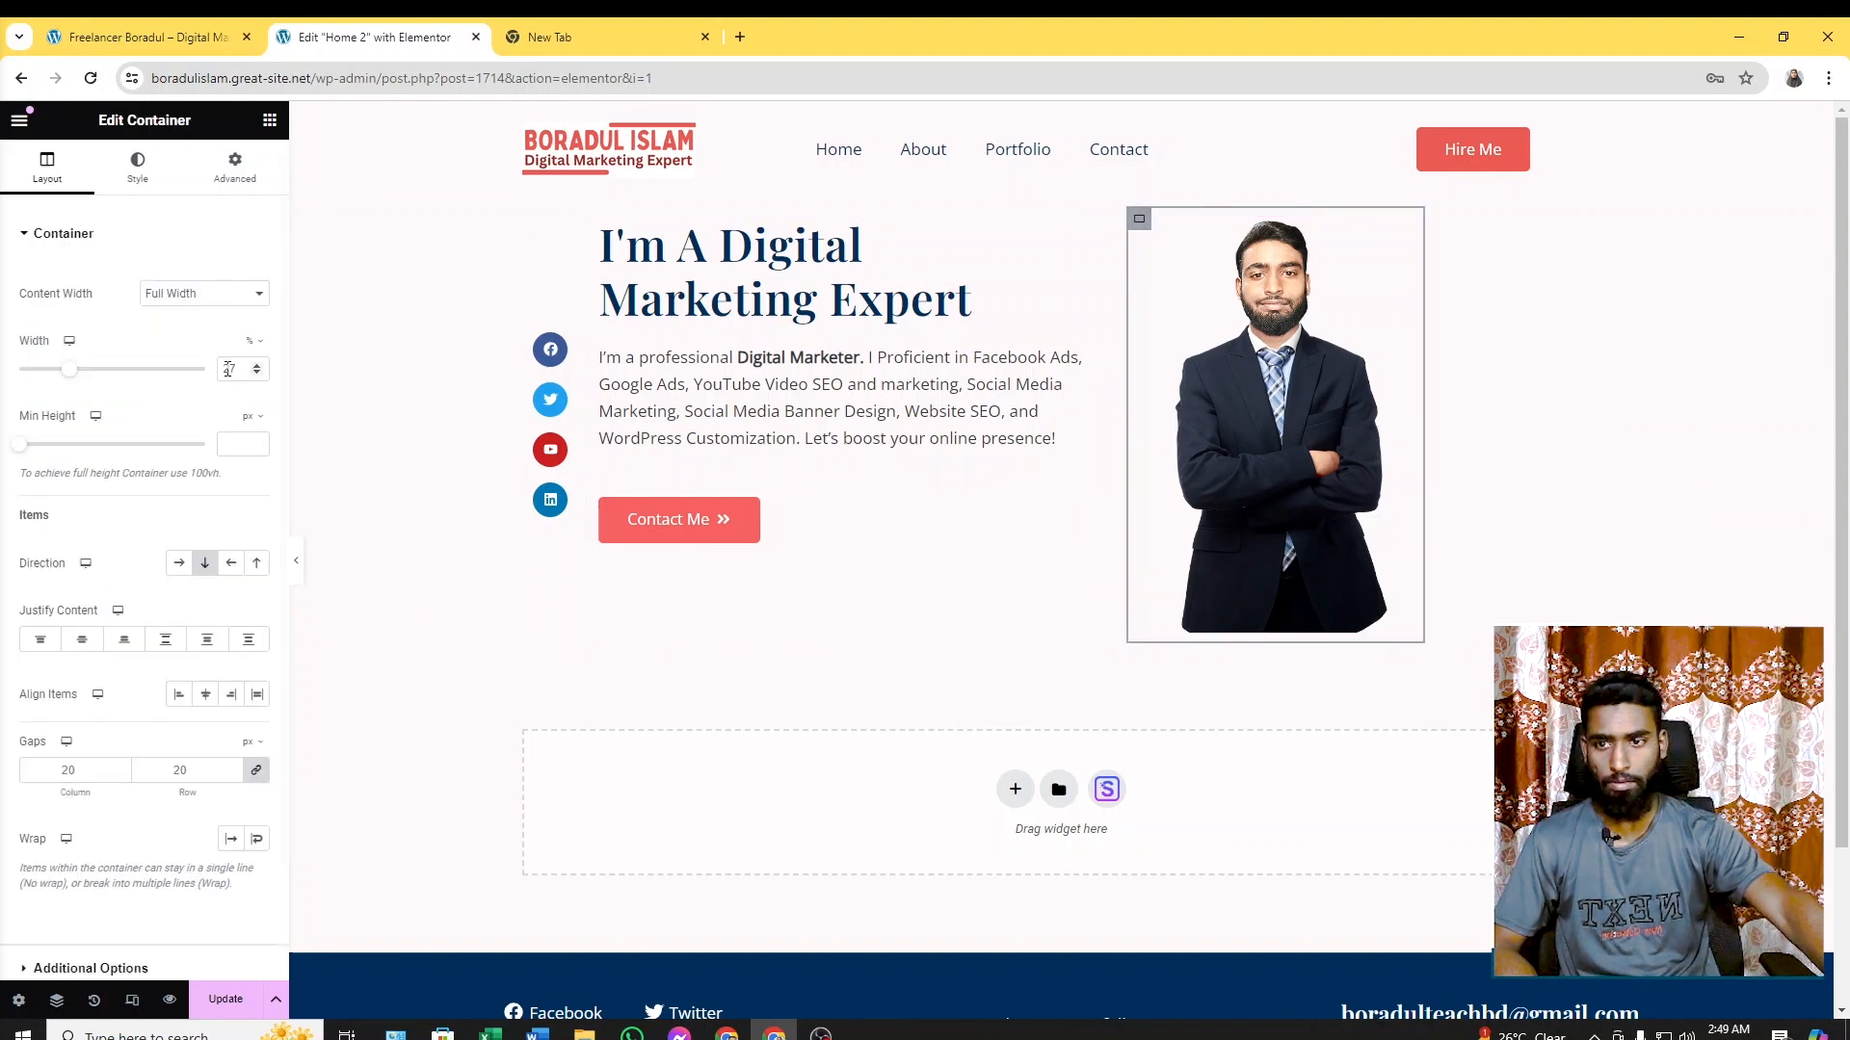
drag(73, 382, 77, 382)
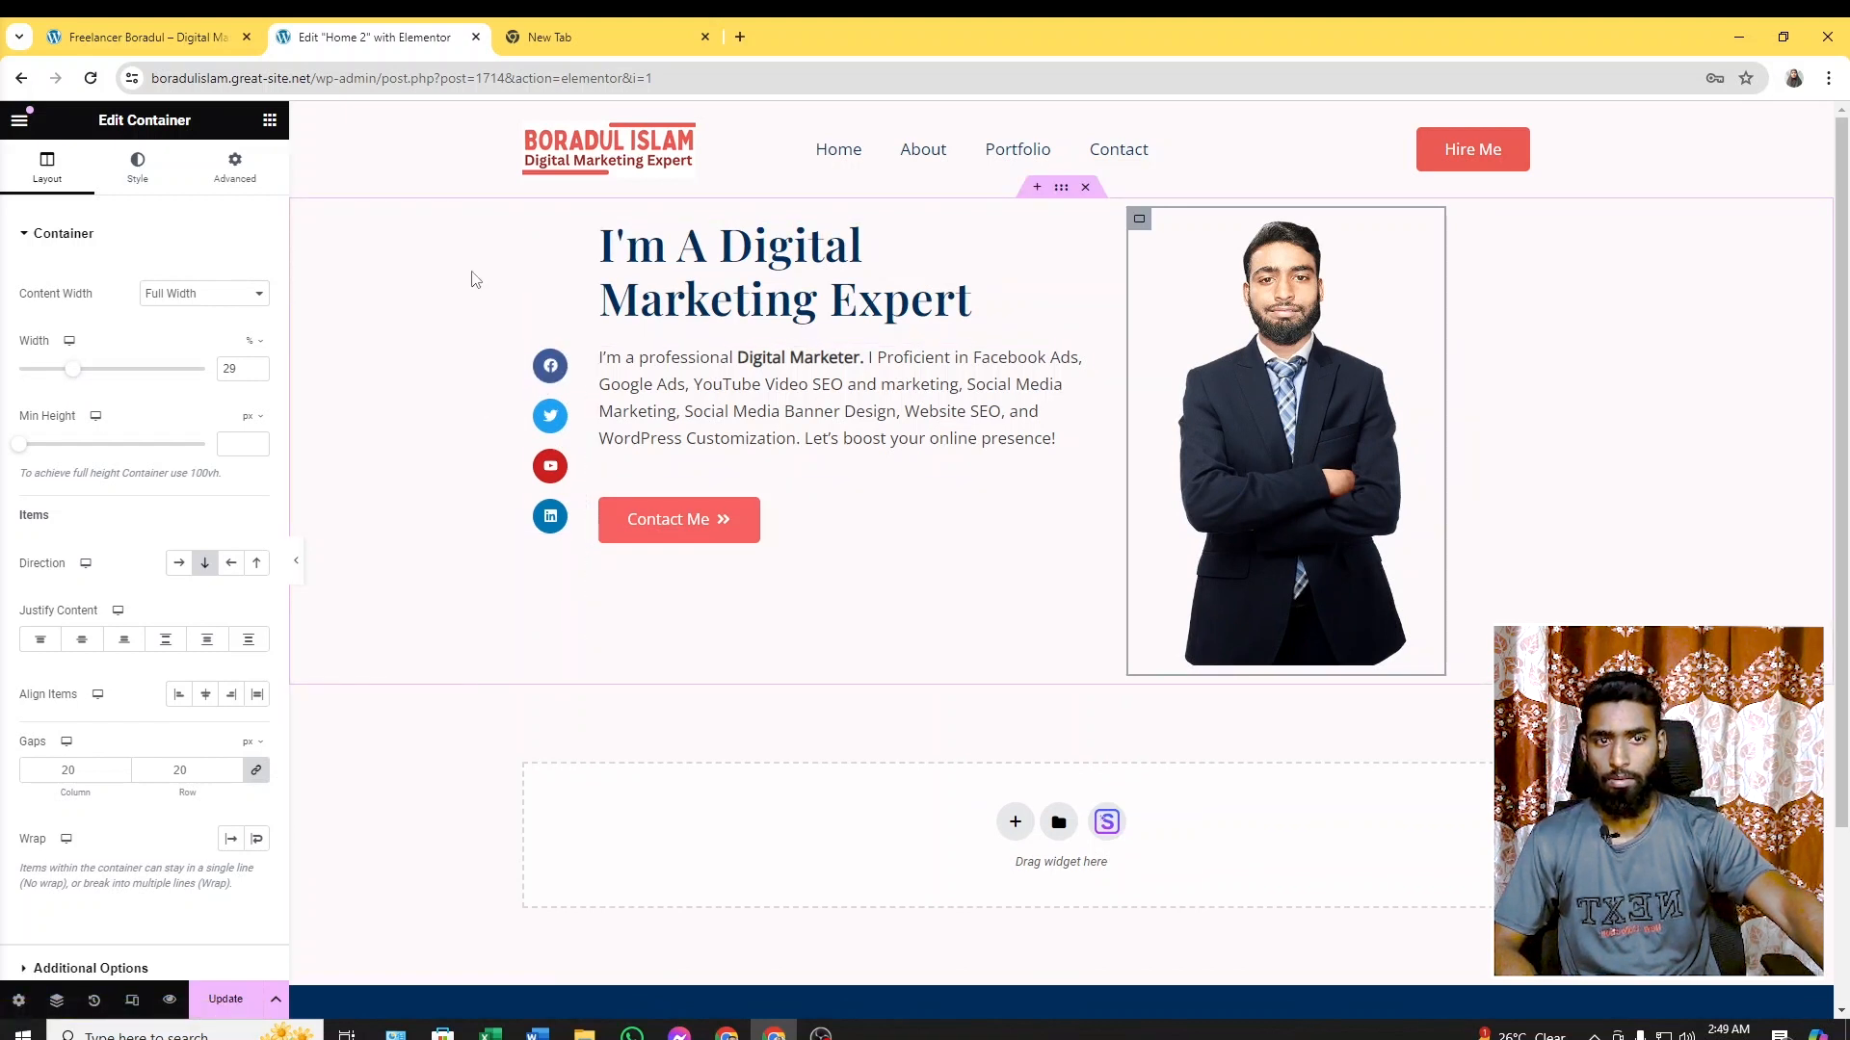
Center the hero text column's content vertically and set the social icon column's width to 8%
click(603, 229)
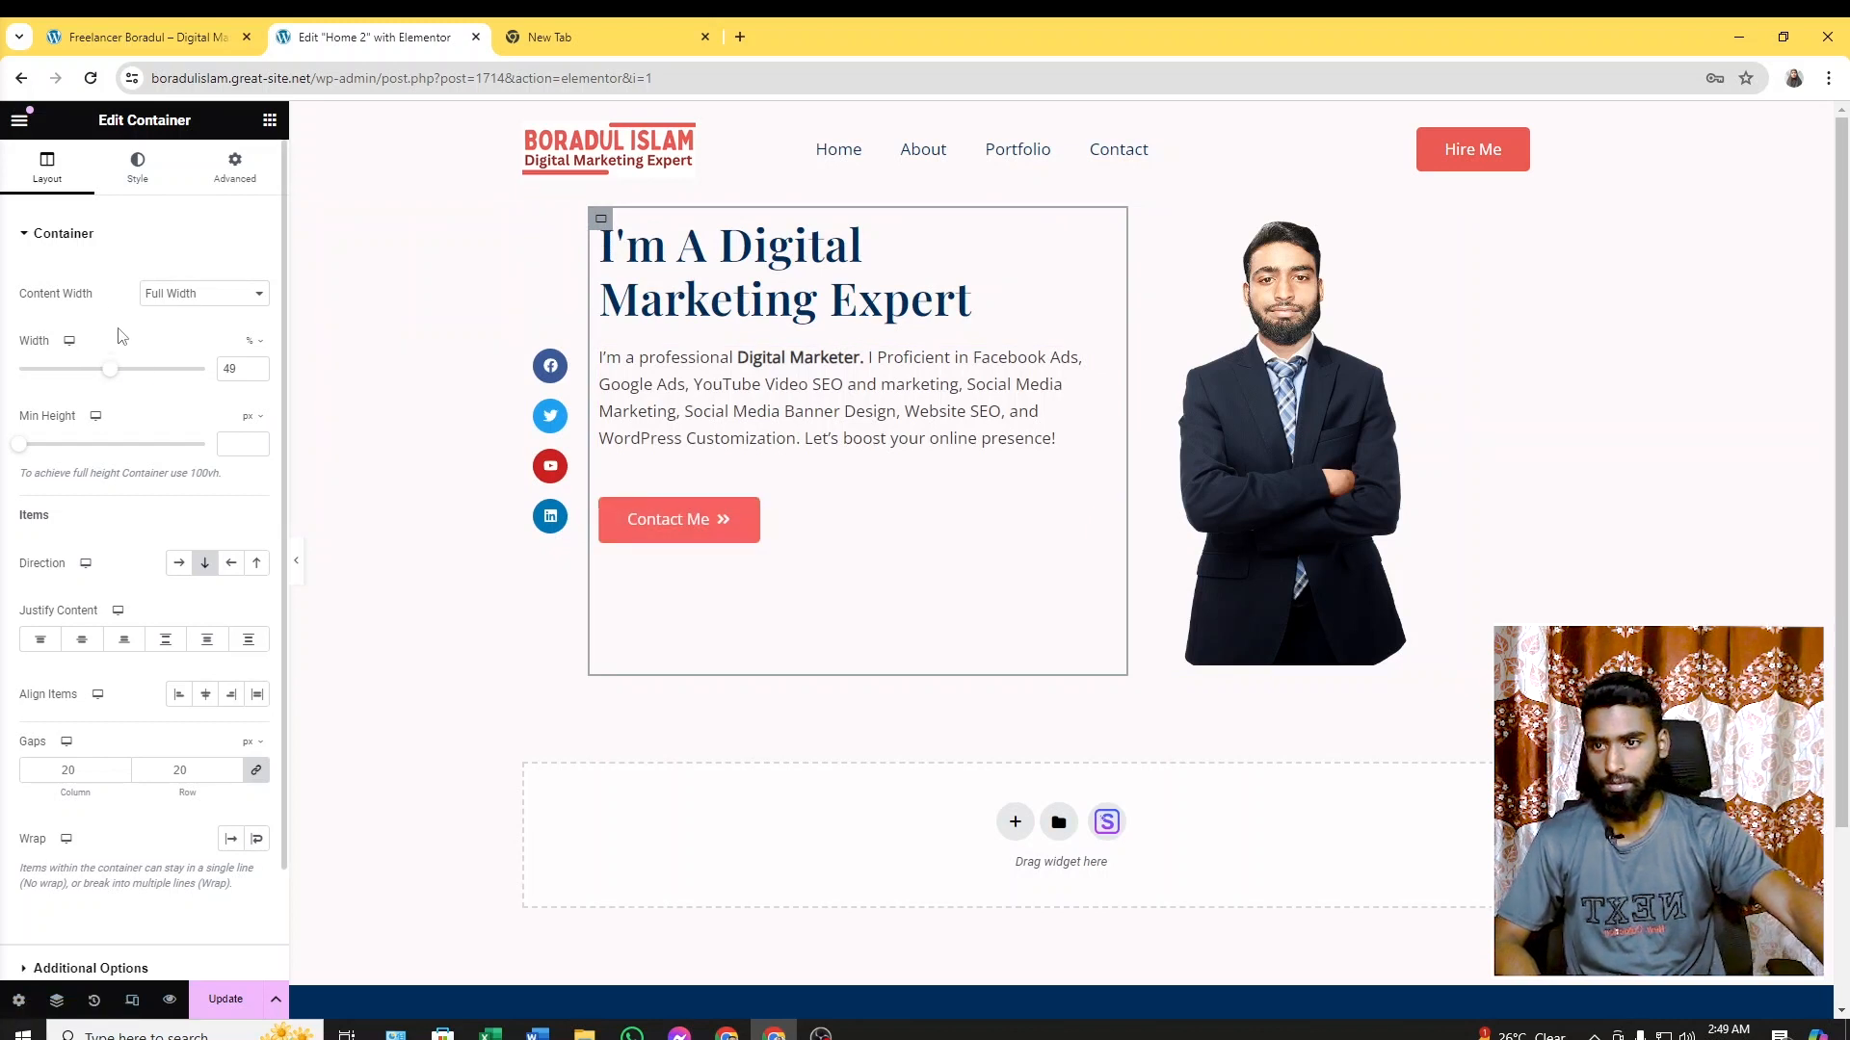
click(81, 643)
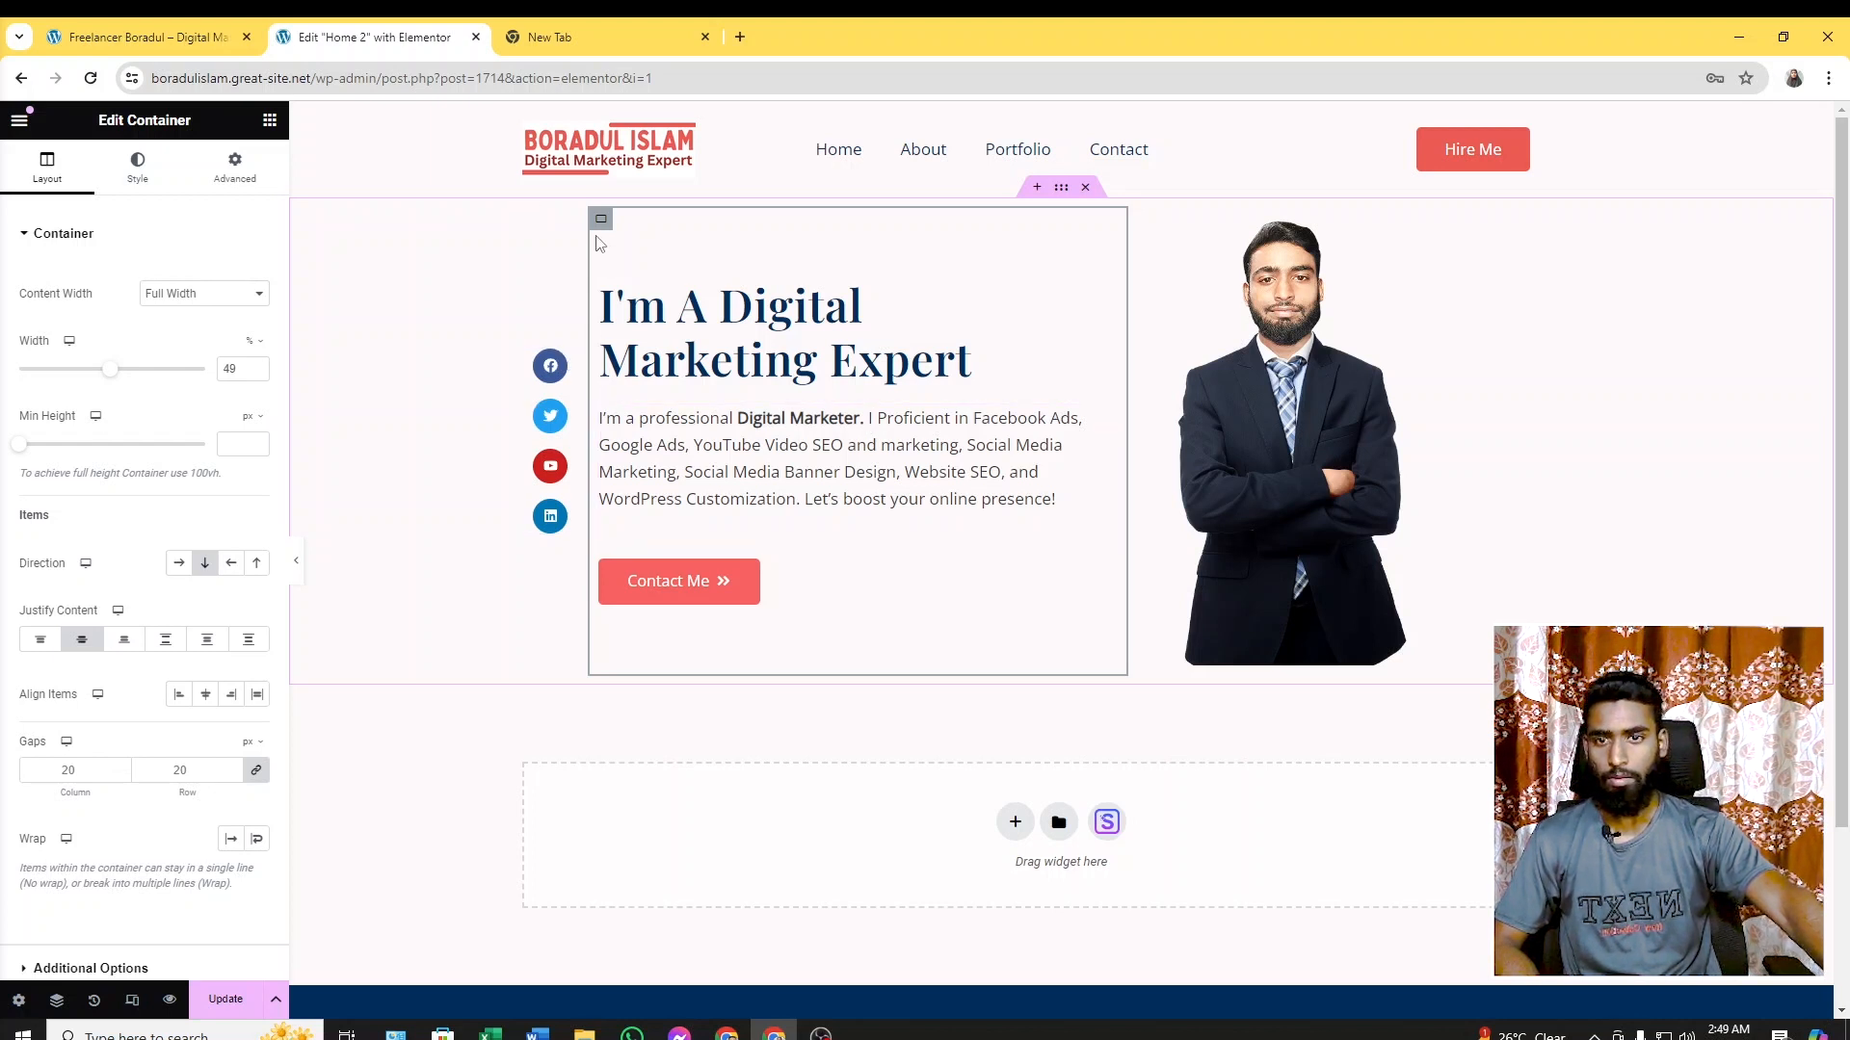
click(524, 219)
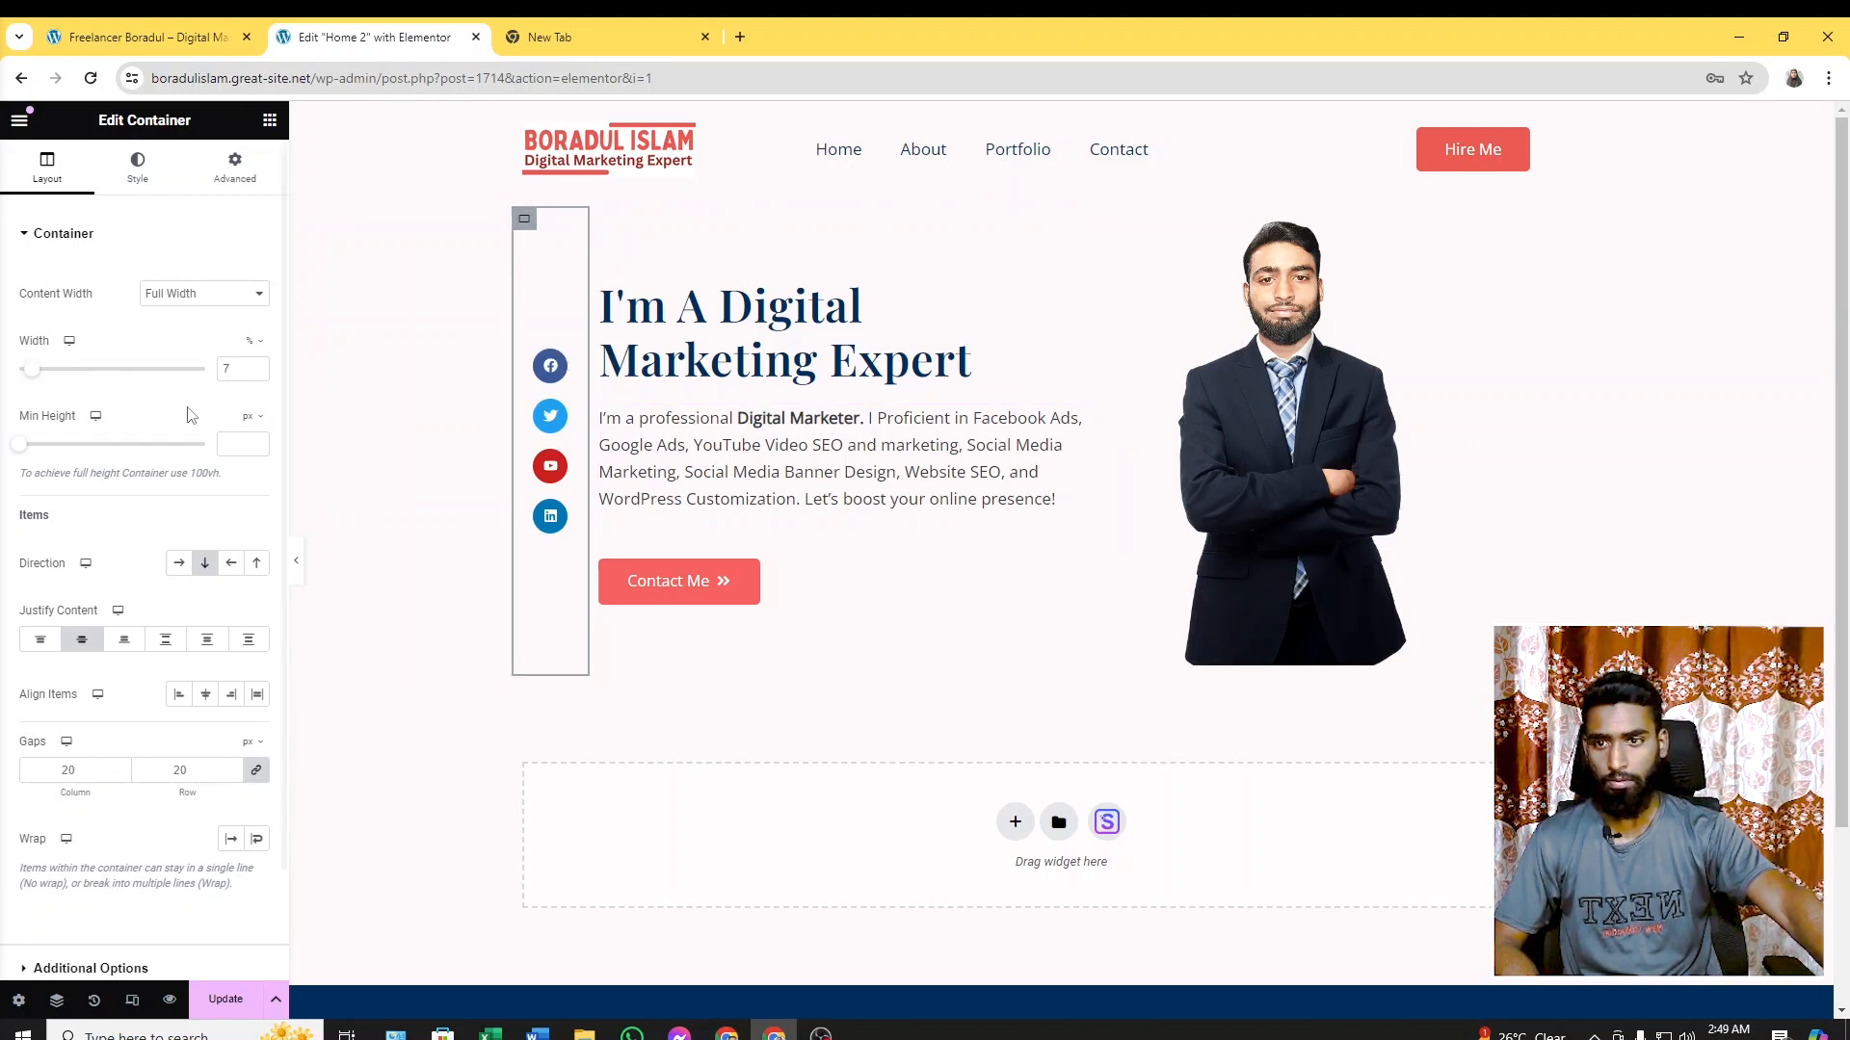
drag(36, 383, 36, 382)
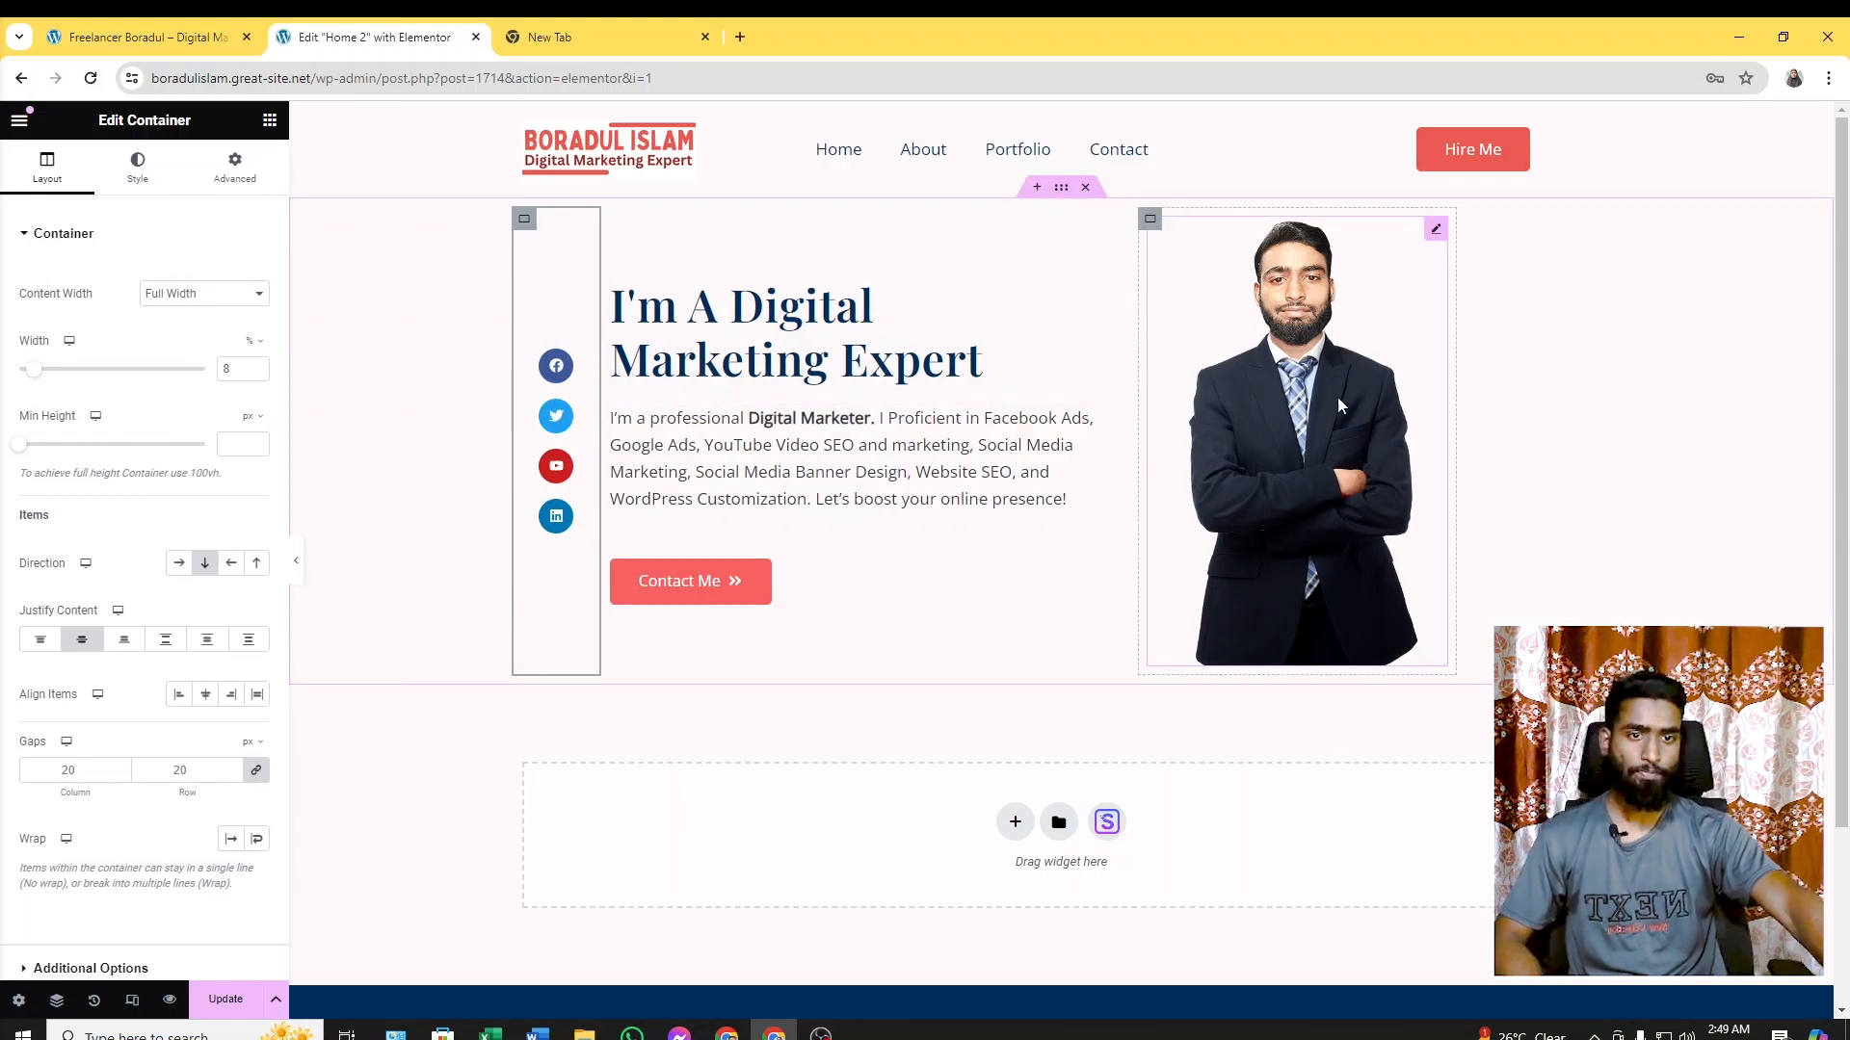
Compare the rebuilt hero with the live Home page and examine the live page's About Me section
click(81, 40)
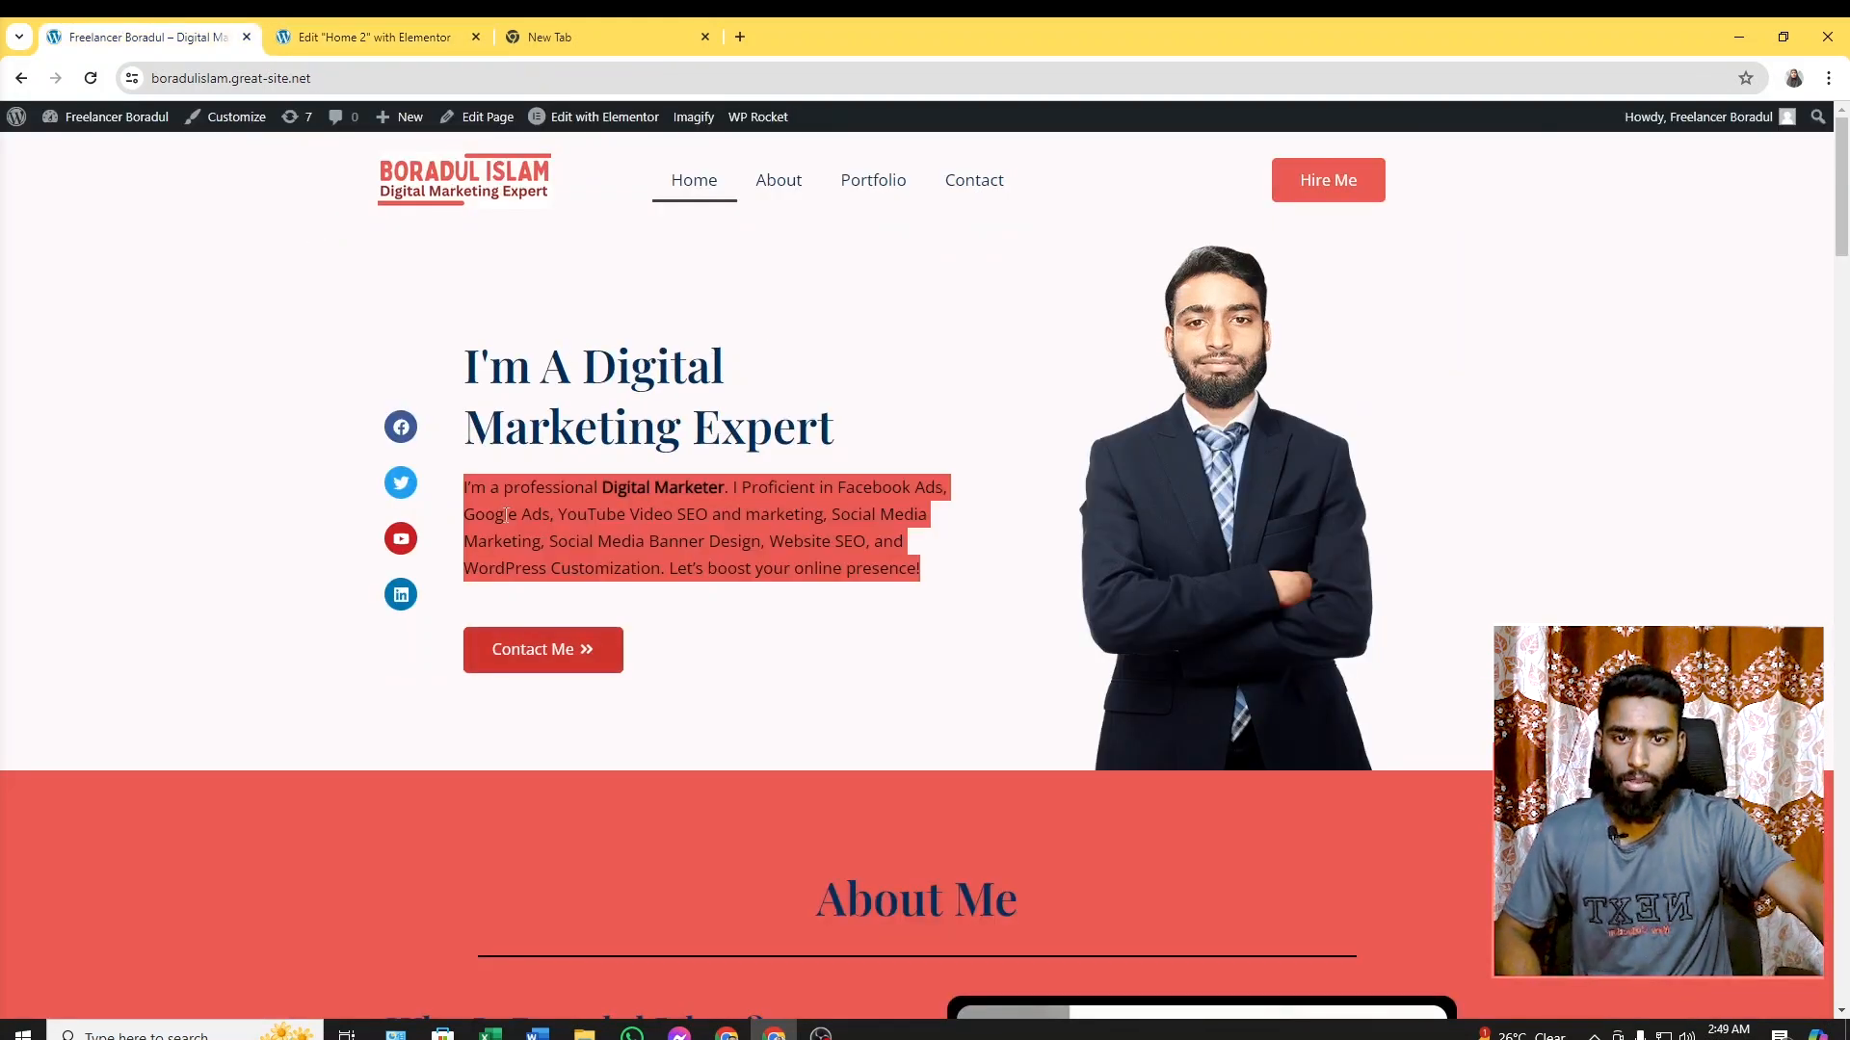
scroll(944, 635, down, 1)
scroll(1041, 628, up, 1)
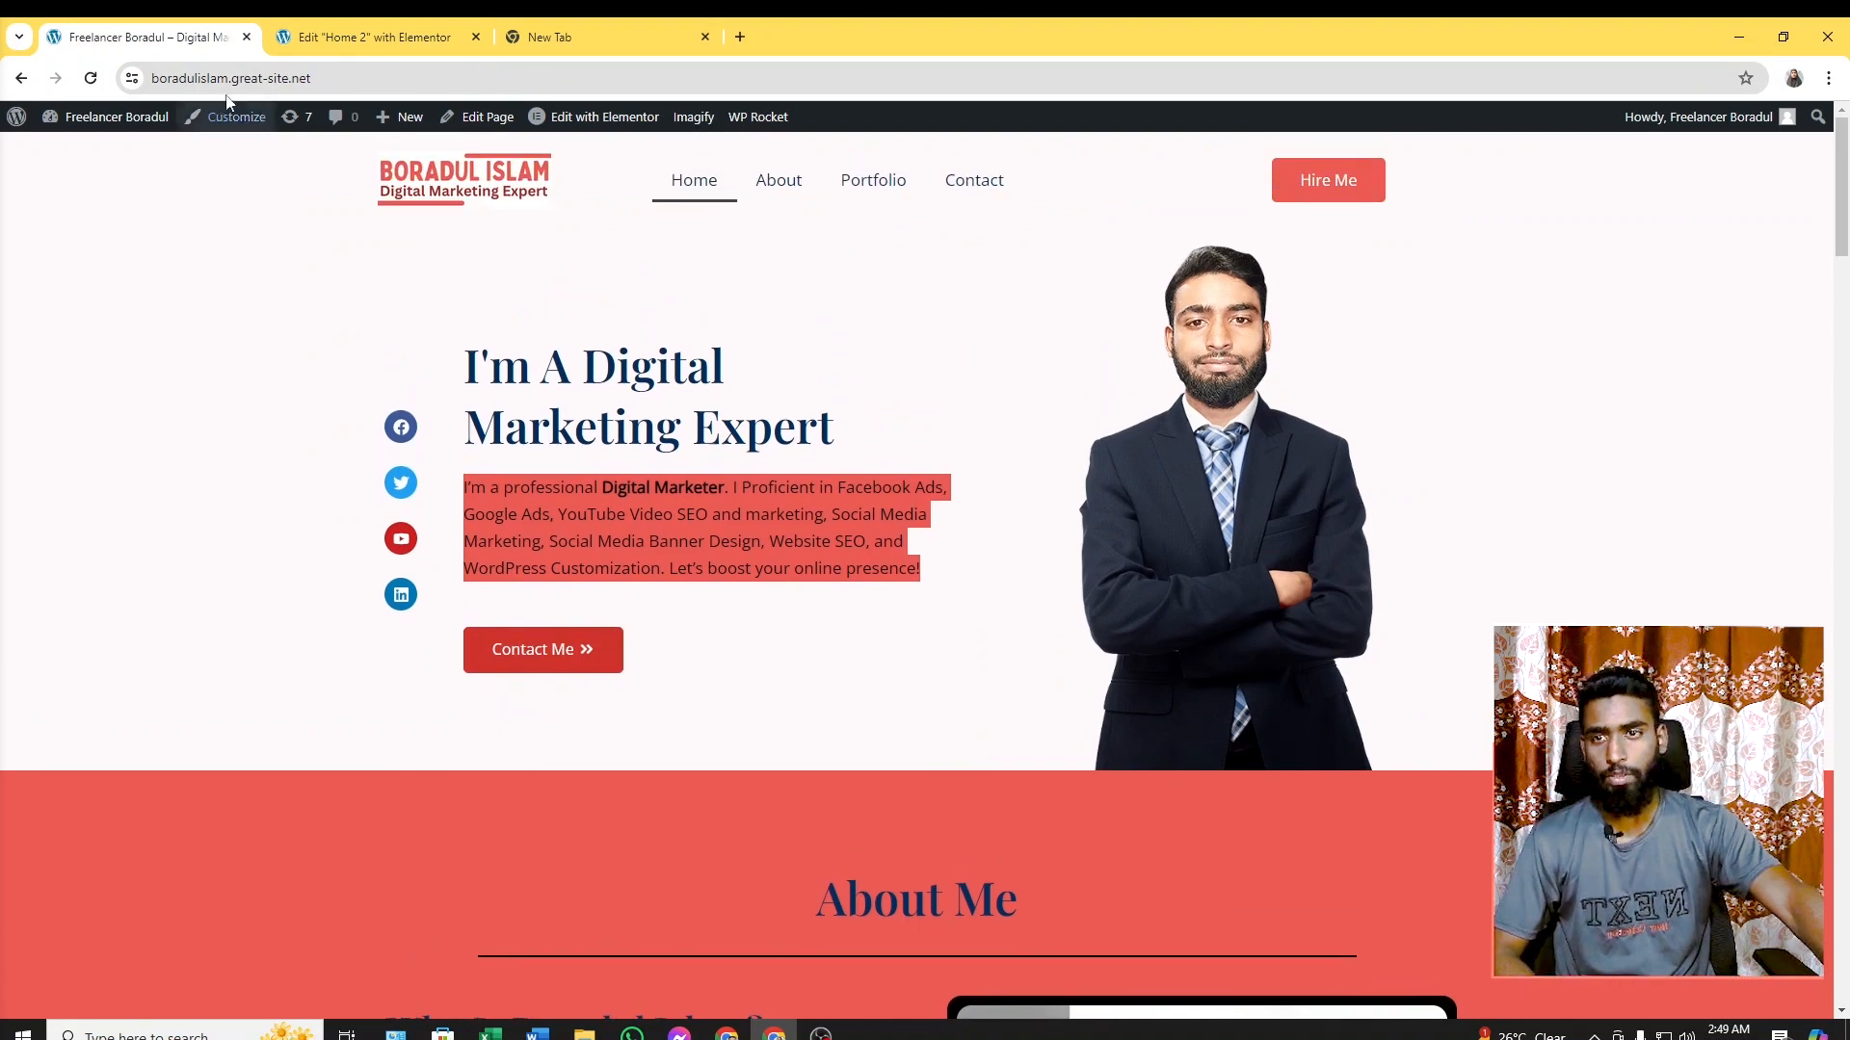
click(350, 27)
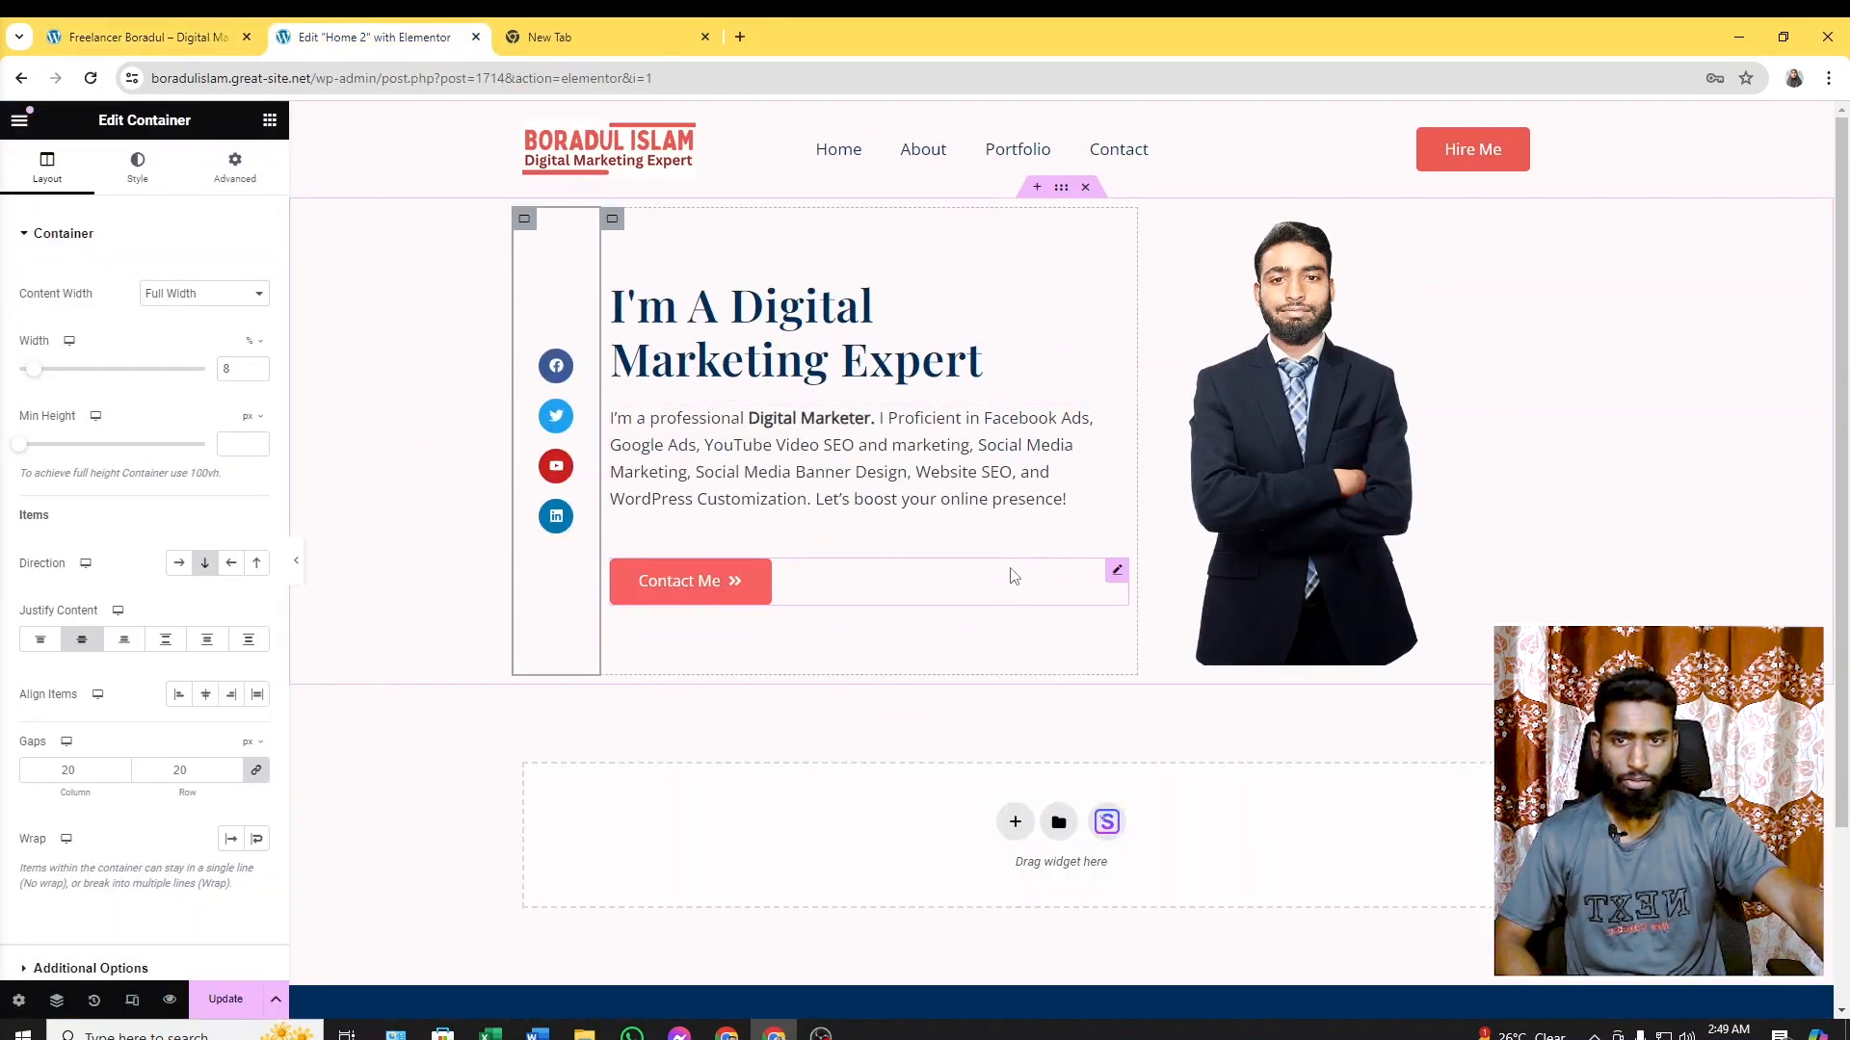
key(ctrl+Page_Up)
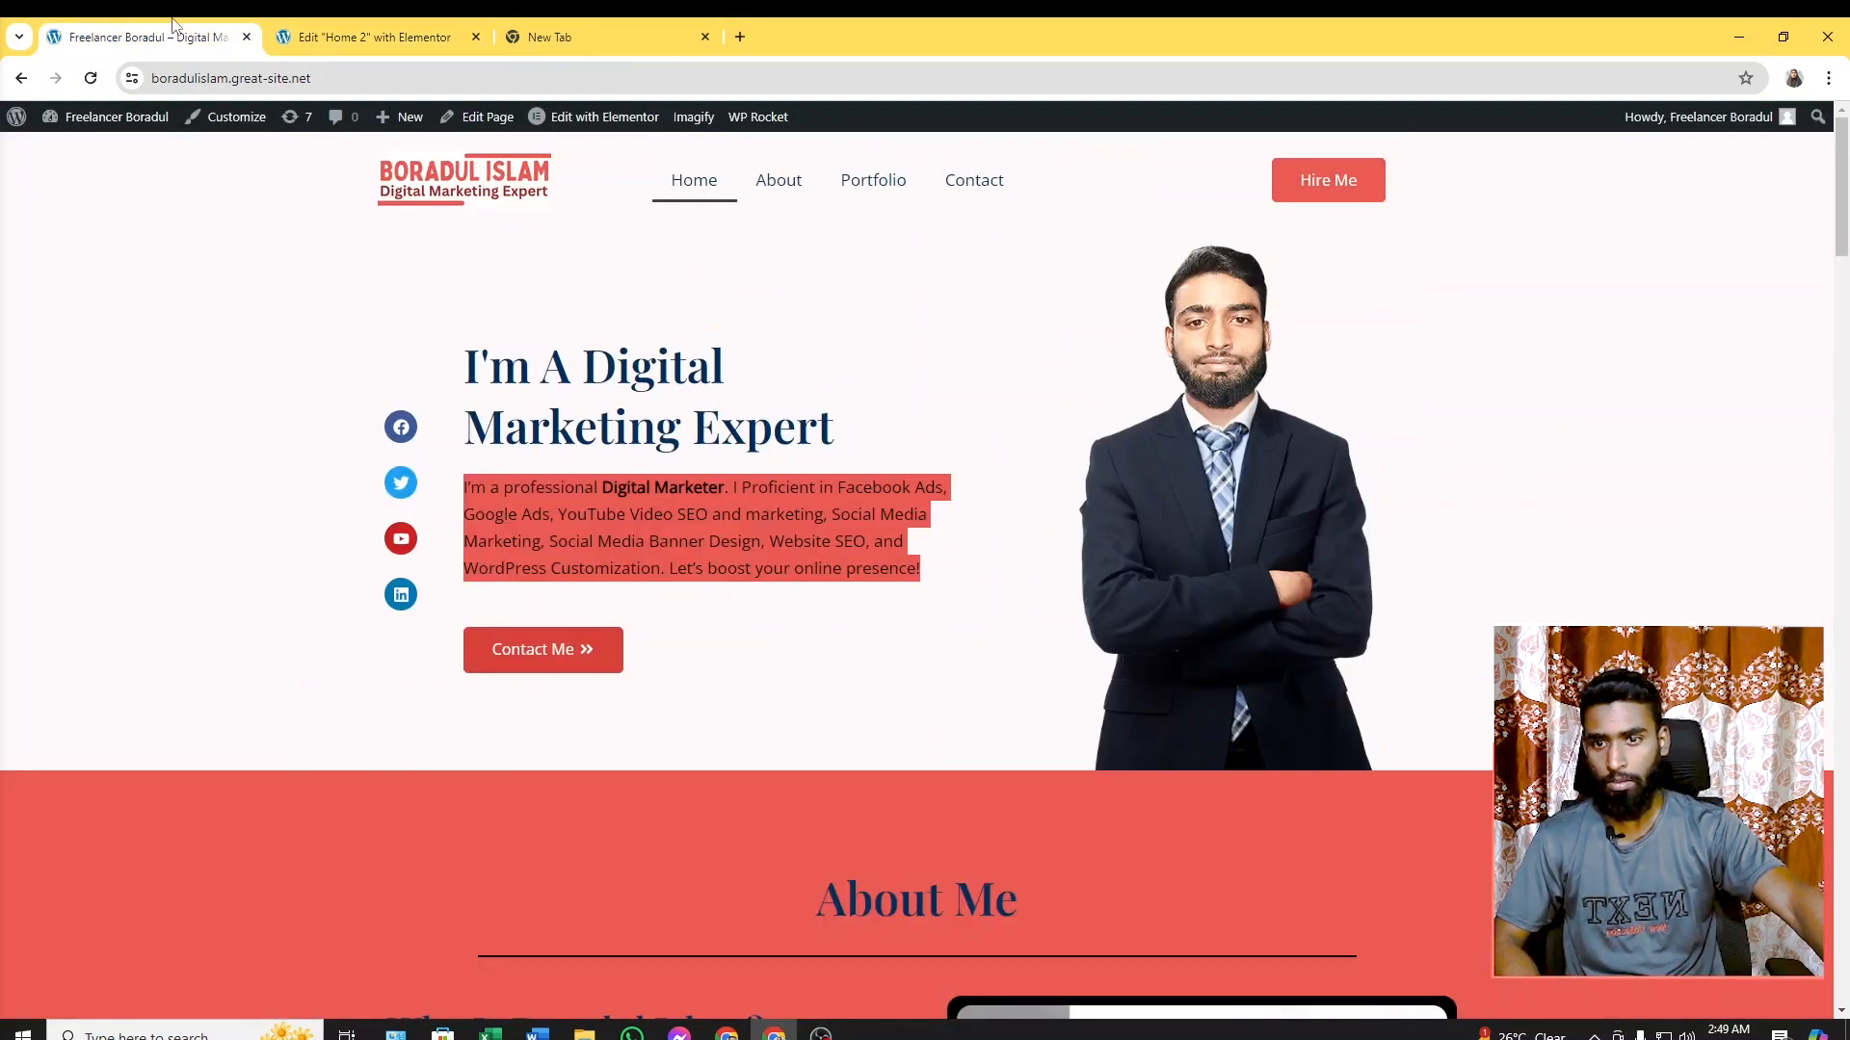
scroll(1062, 533, down, 1)
scroll(1061, 532, down, 5)
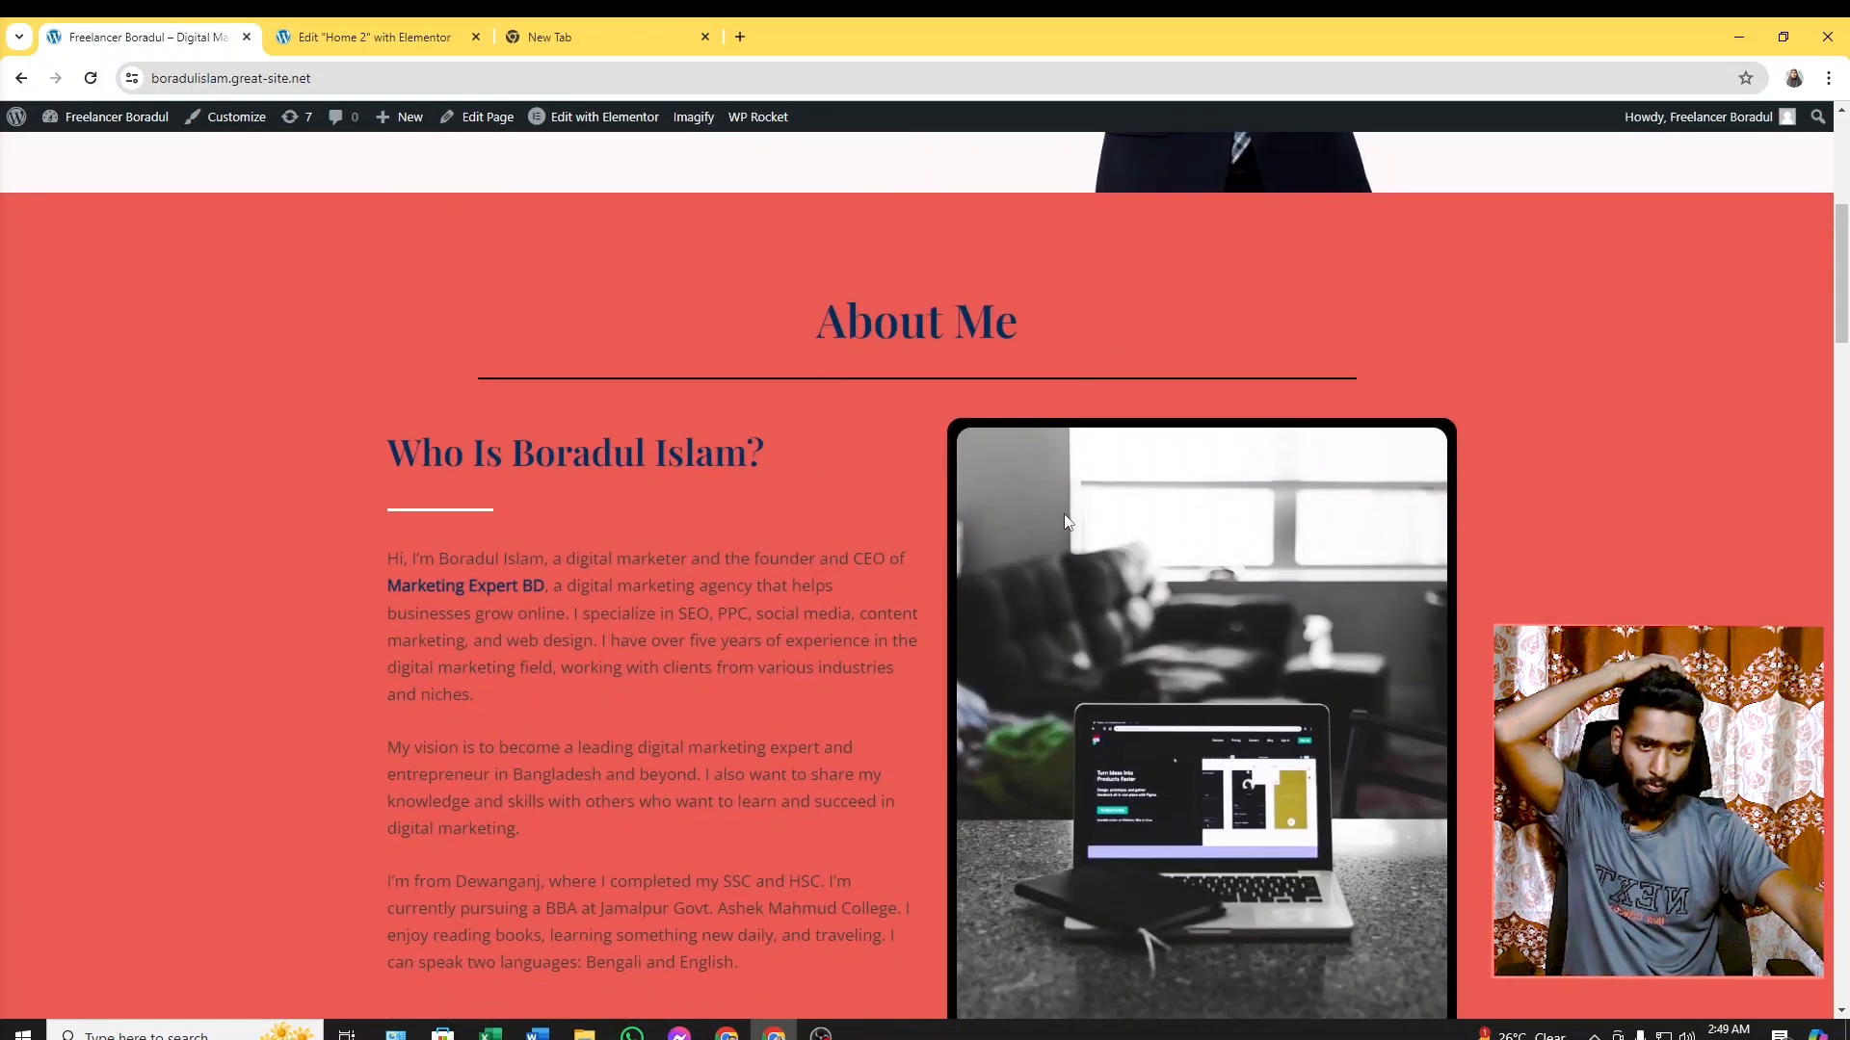
Outline the live About Me section's headings, dividers, text, image and overall frame in a screen capture, and close it without saving
key(Print)
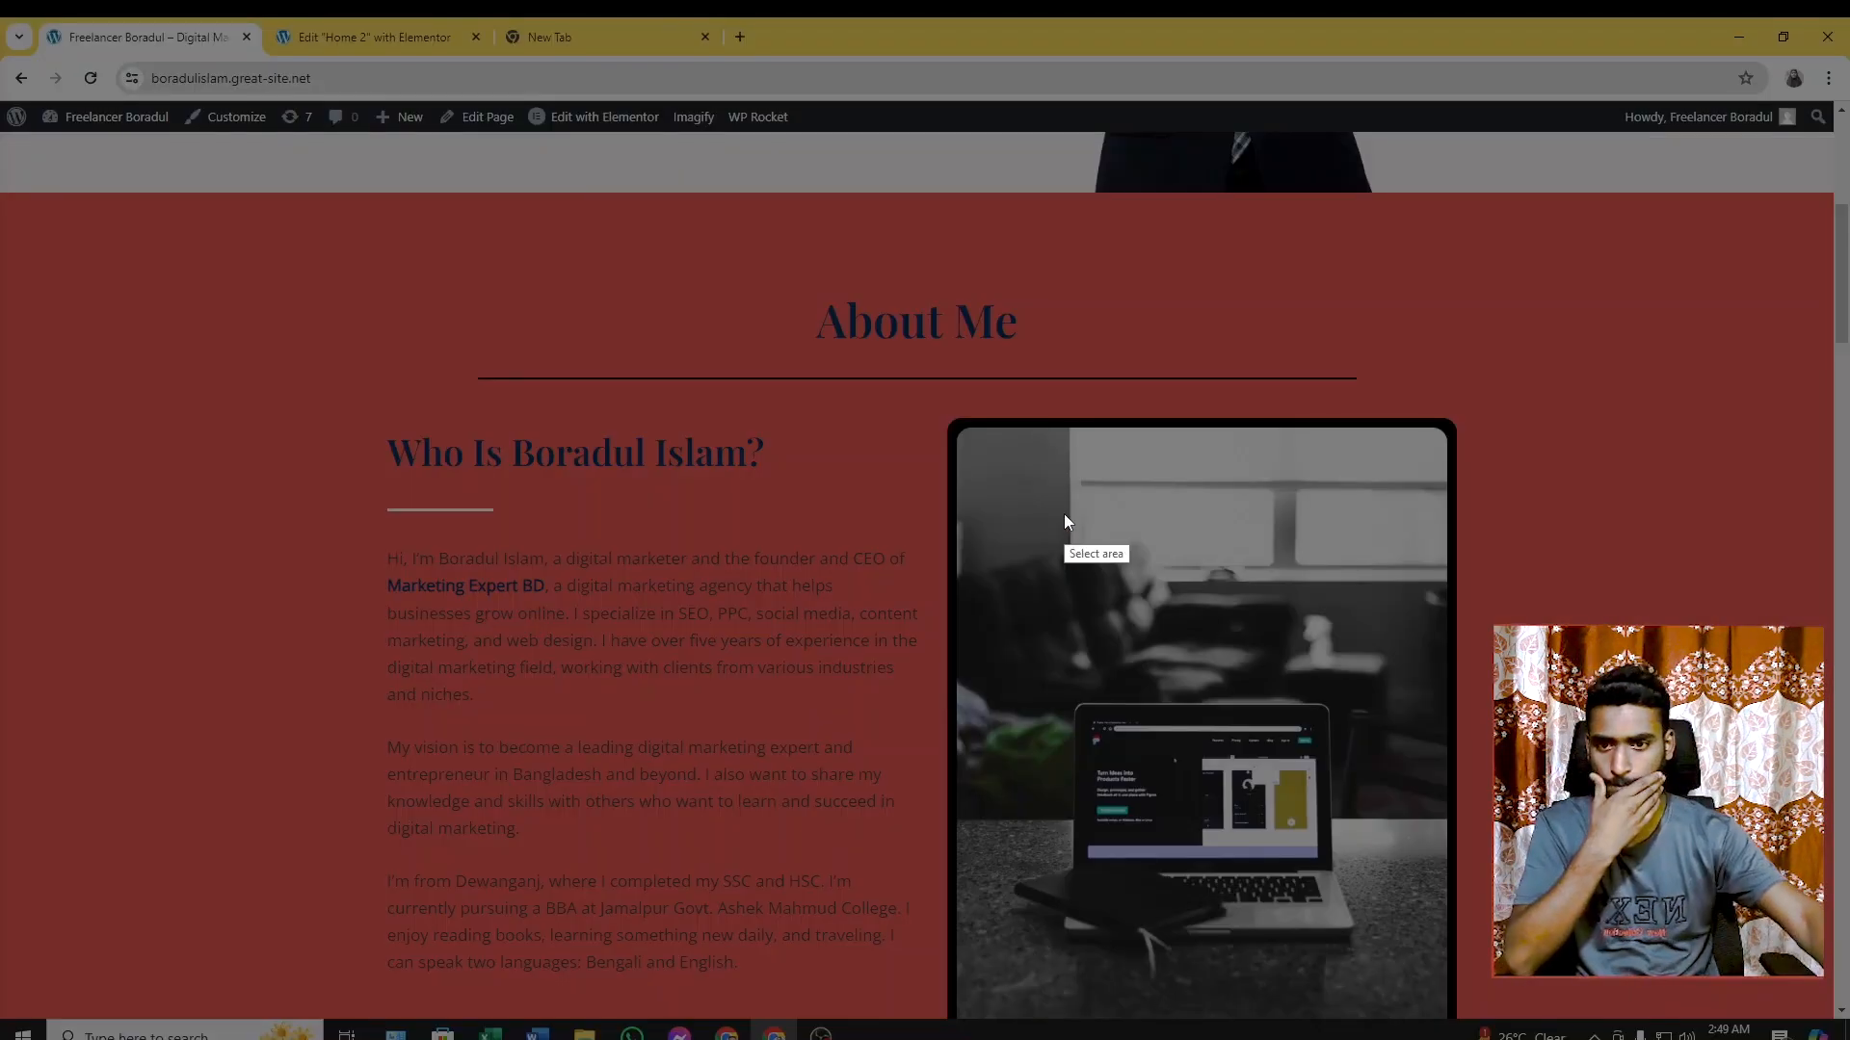
drag(214, 200, 1604, 1038)
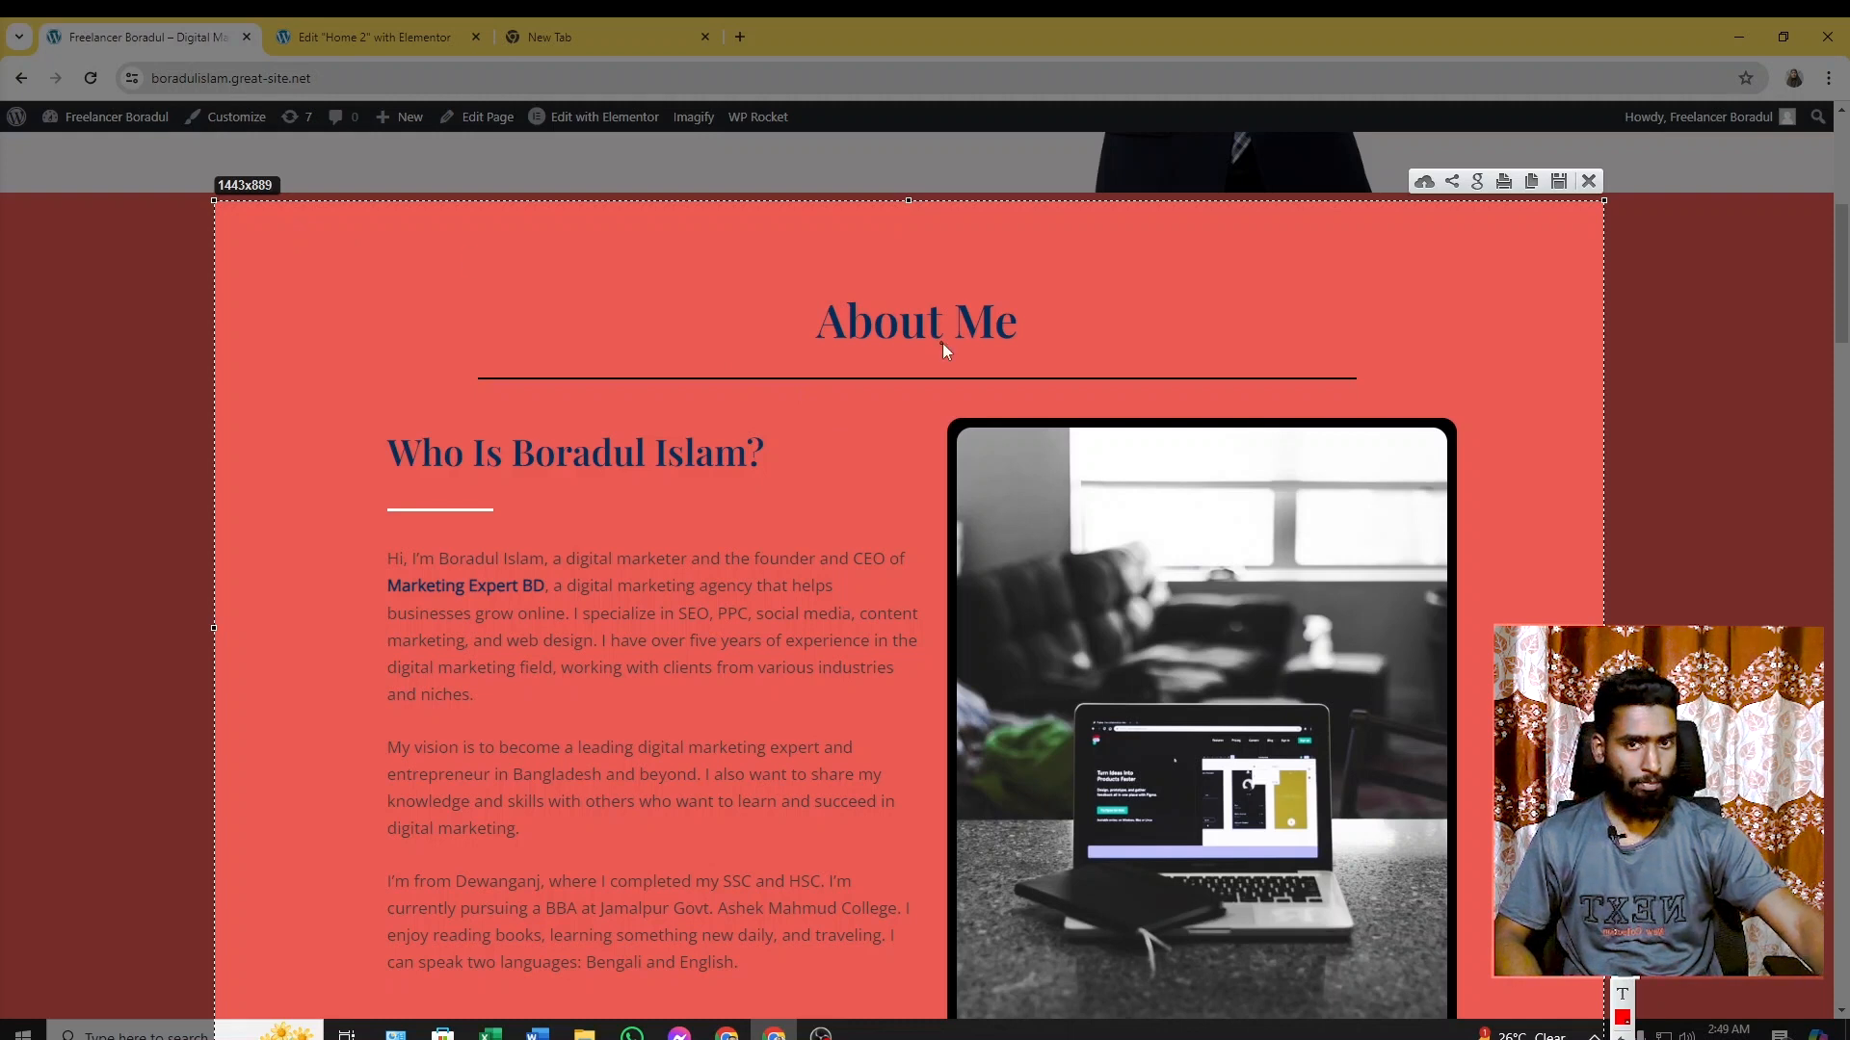
drag(790, 300, 1049, 357)
drag(465, 361, 1387, 400)
mouse_move(349, 426)
mouse_down()
mouse_move(547, 466)
mouse_move(800, 479)
mouse_move(784, 481)
mouse_up()
drag(369, 502, 517, 528)
mouse_move(380, 547)
mouse_down()
mouse_move(932, 926)
mouse_move(922, 979)
mouse_up()
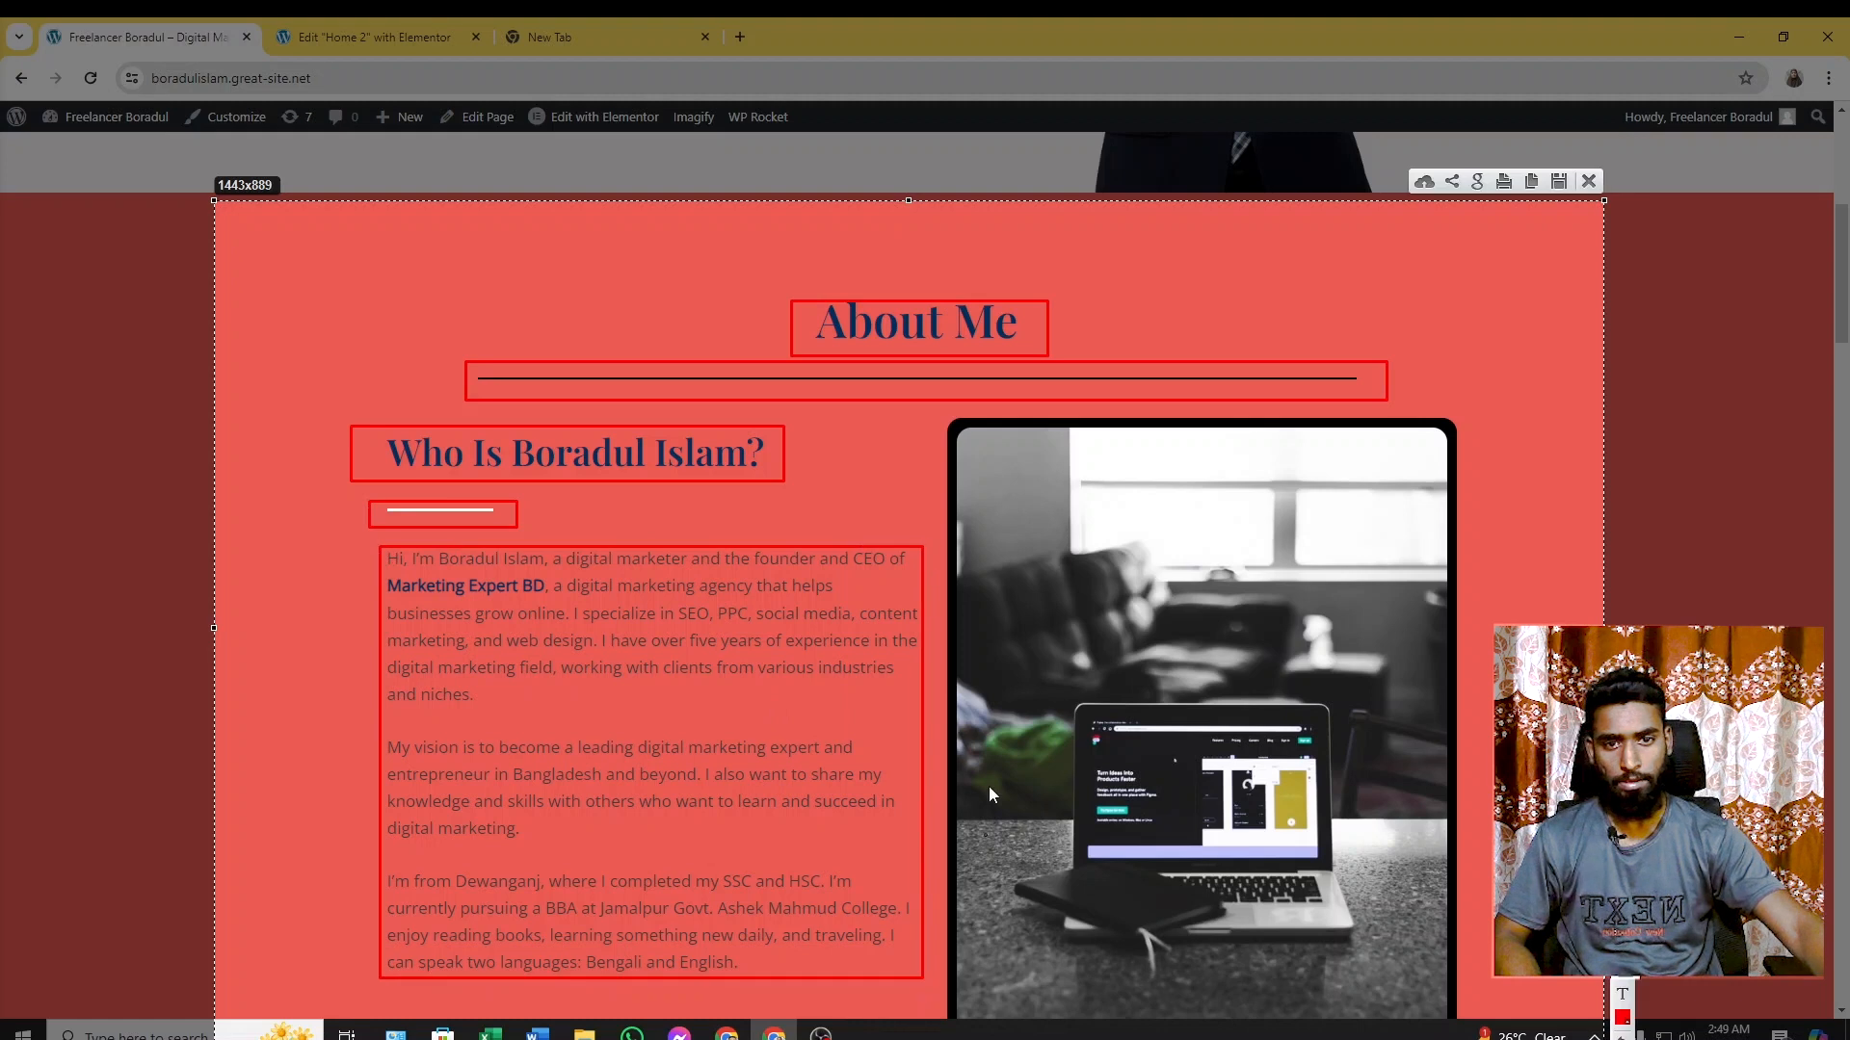
mouse_move(942, 429)
mouse_down()
mouse_move(1362, 1029)
mouse_move(1464, 1029)
mouse_up()
mouse_move(257, 225)
mouse_down()
mouse_move(1313, 648)
mouse_move(1602, 948)
mouse_move(1586, 995)
mouse_up()
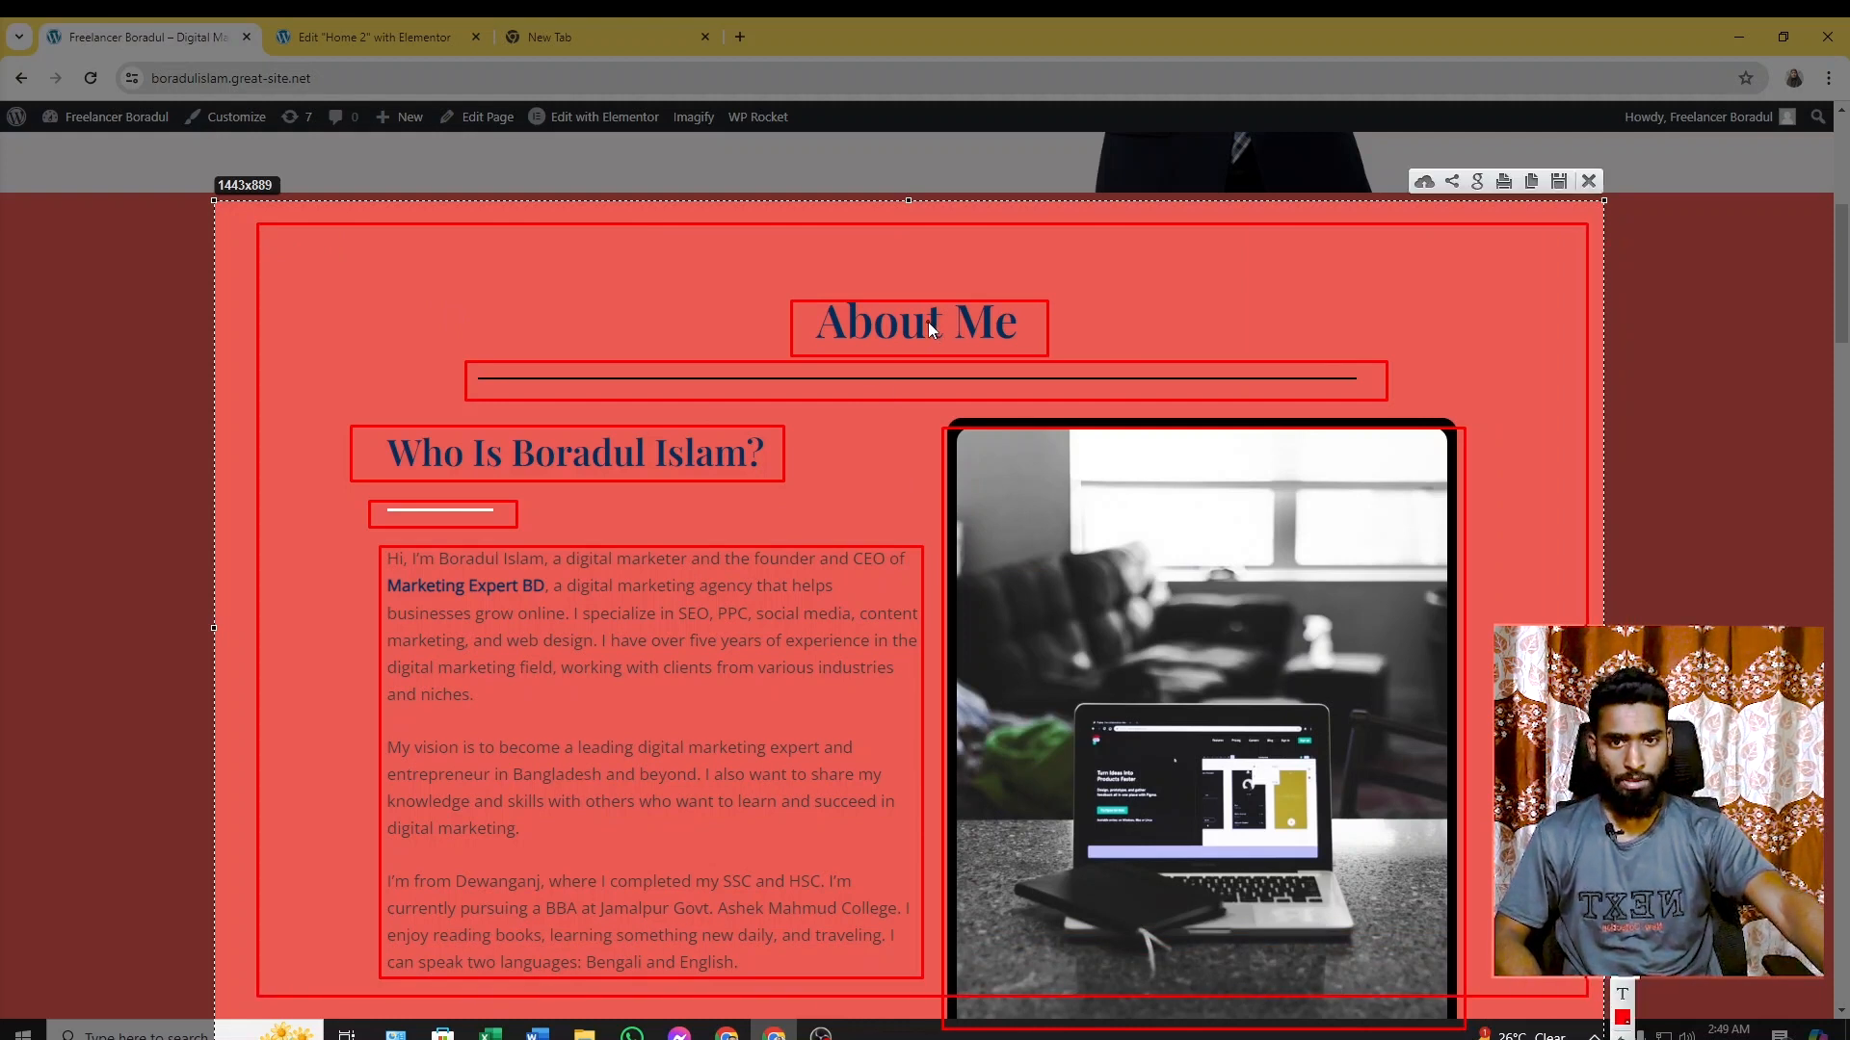
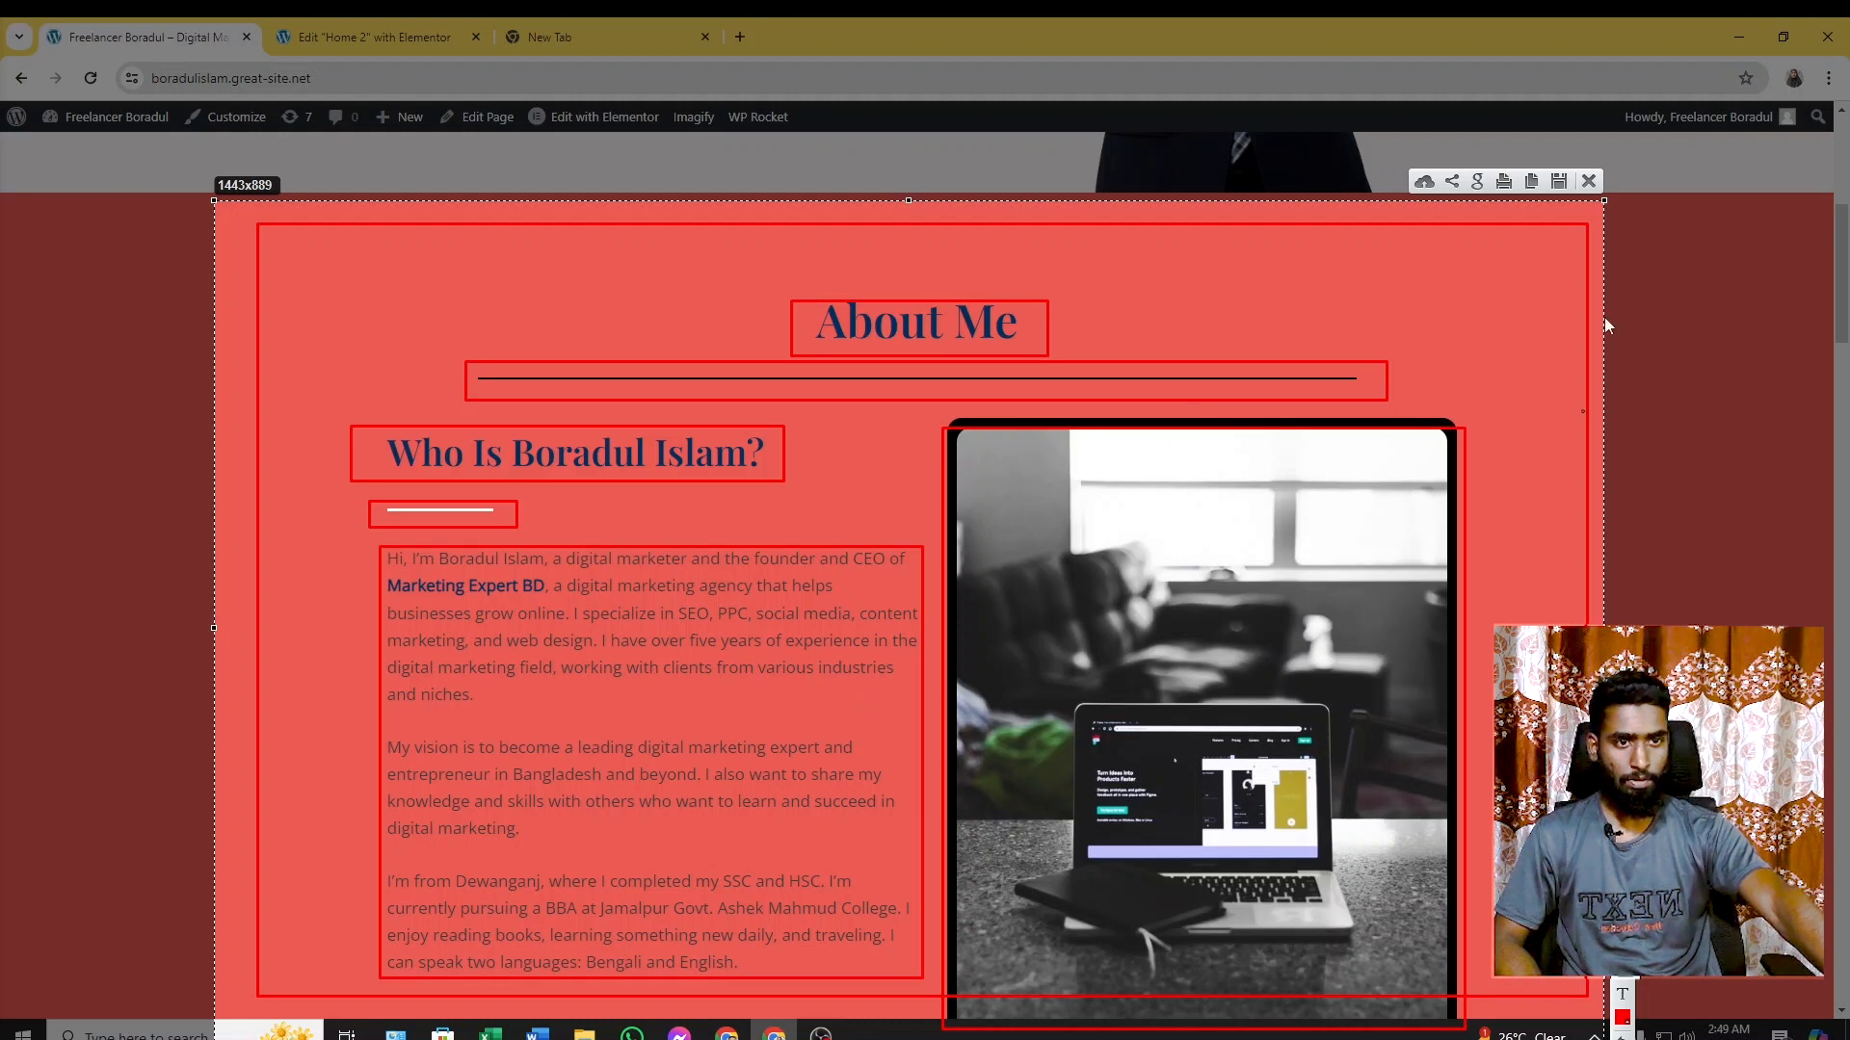
click(1587, 181)
Add a single-column container with vertical direction below the hero on the Home 2 page
scroll(859, 461, up, 1)
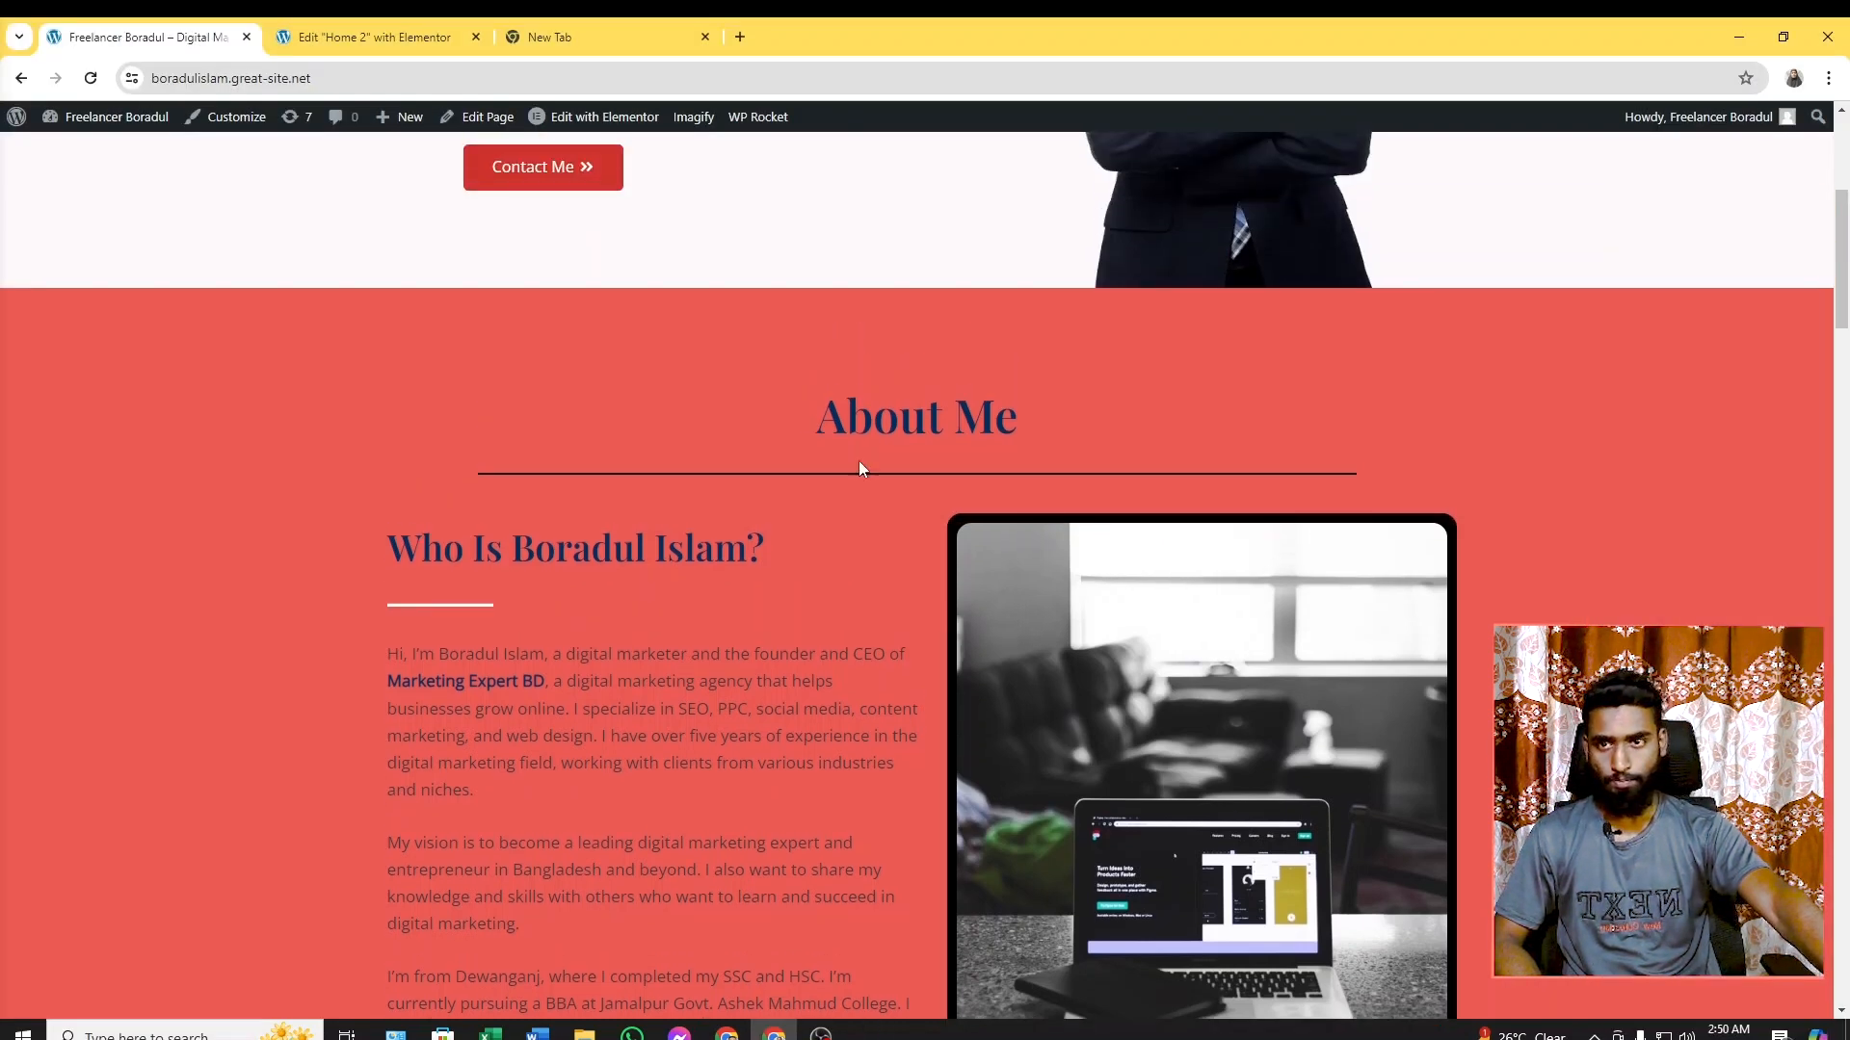
click(358, 41)
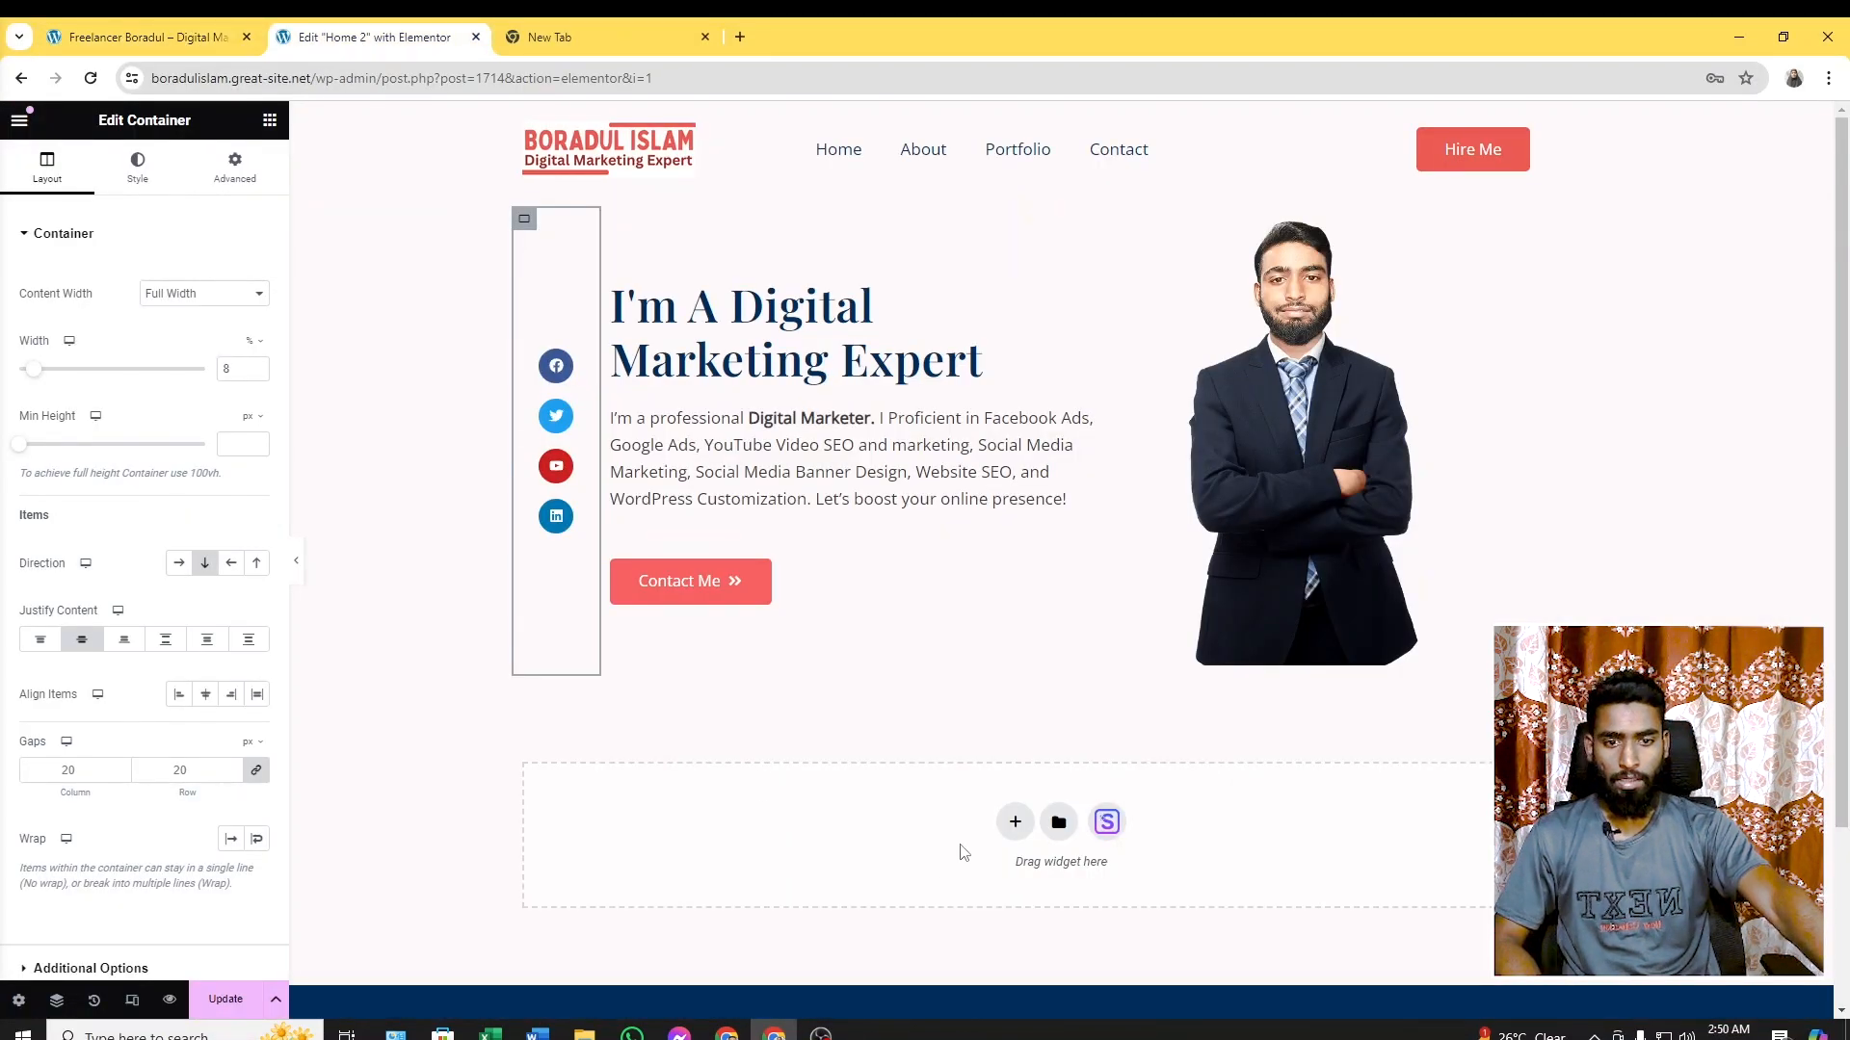
click(1014, 822)
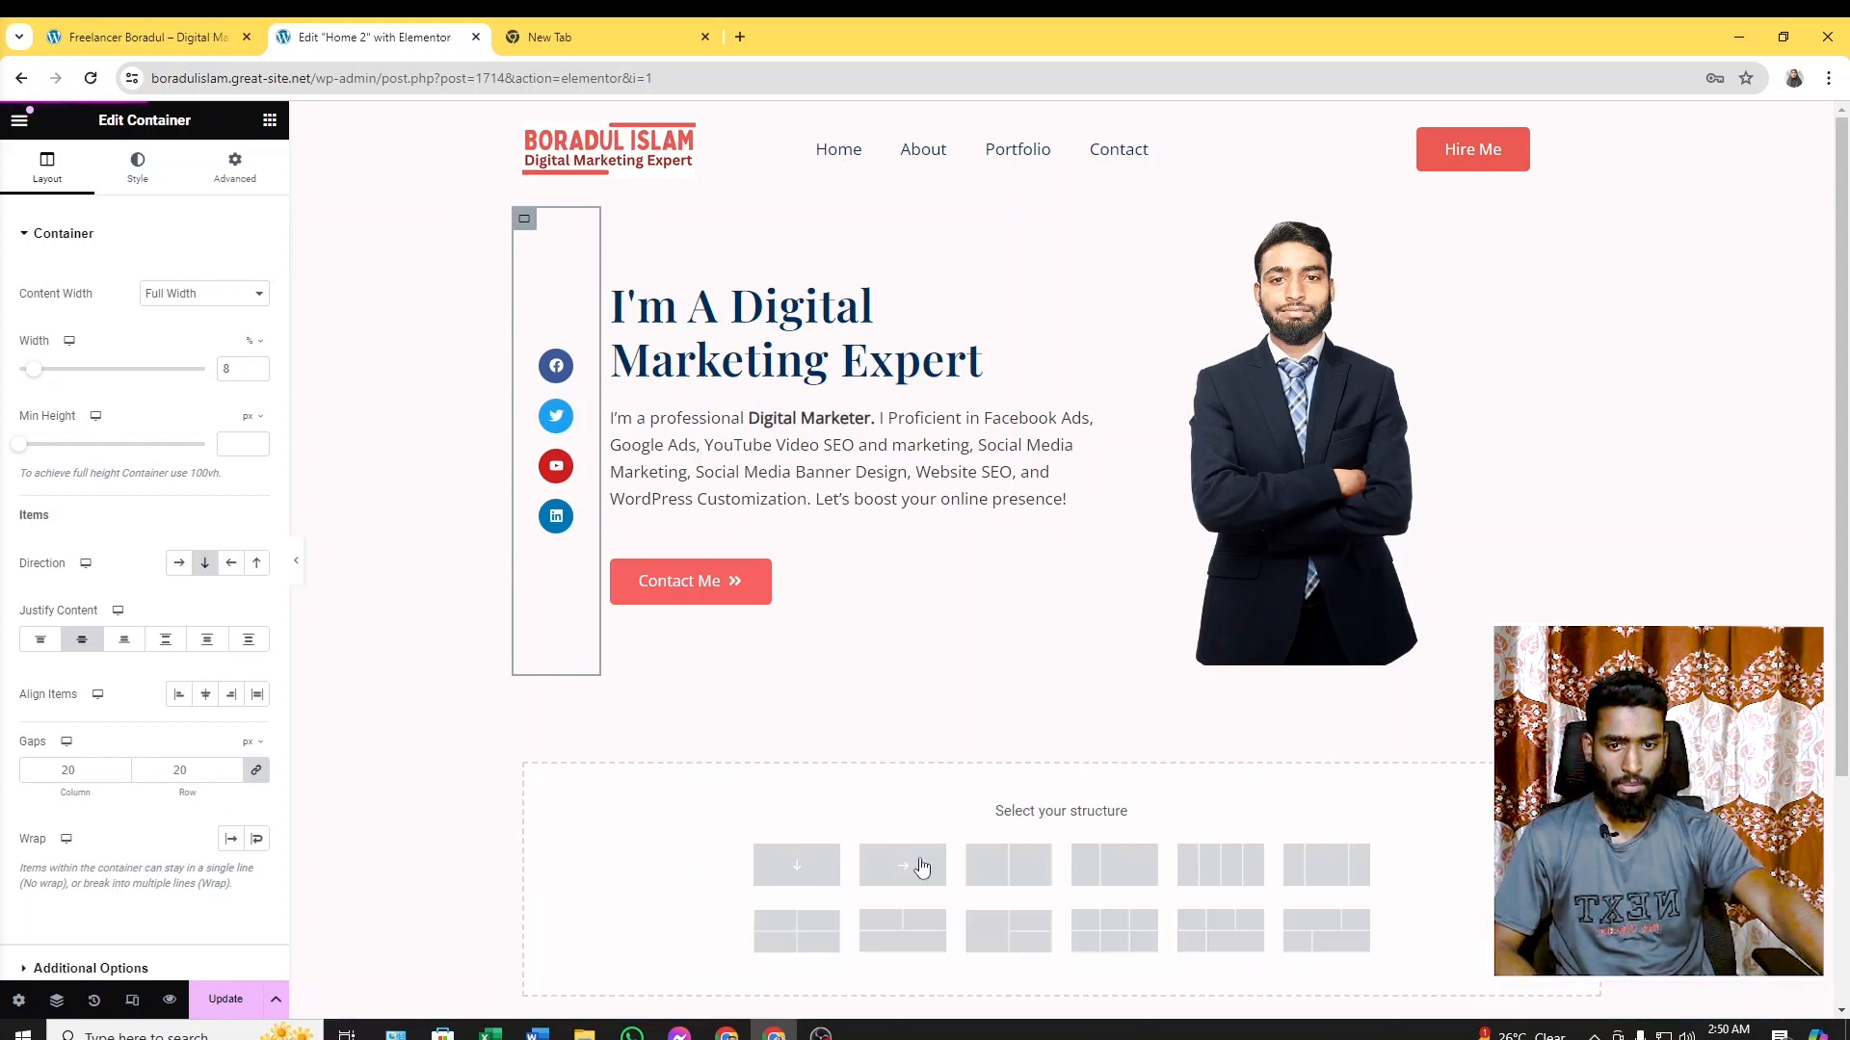
click(796, 865)
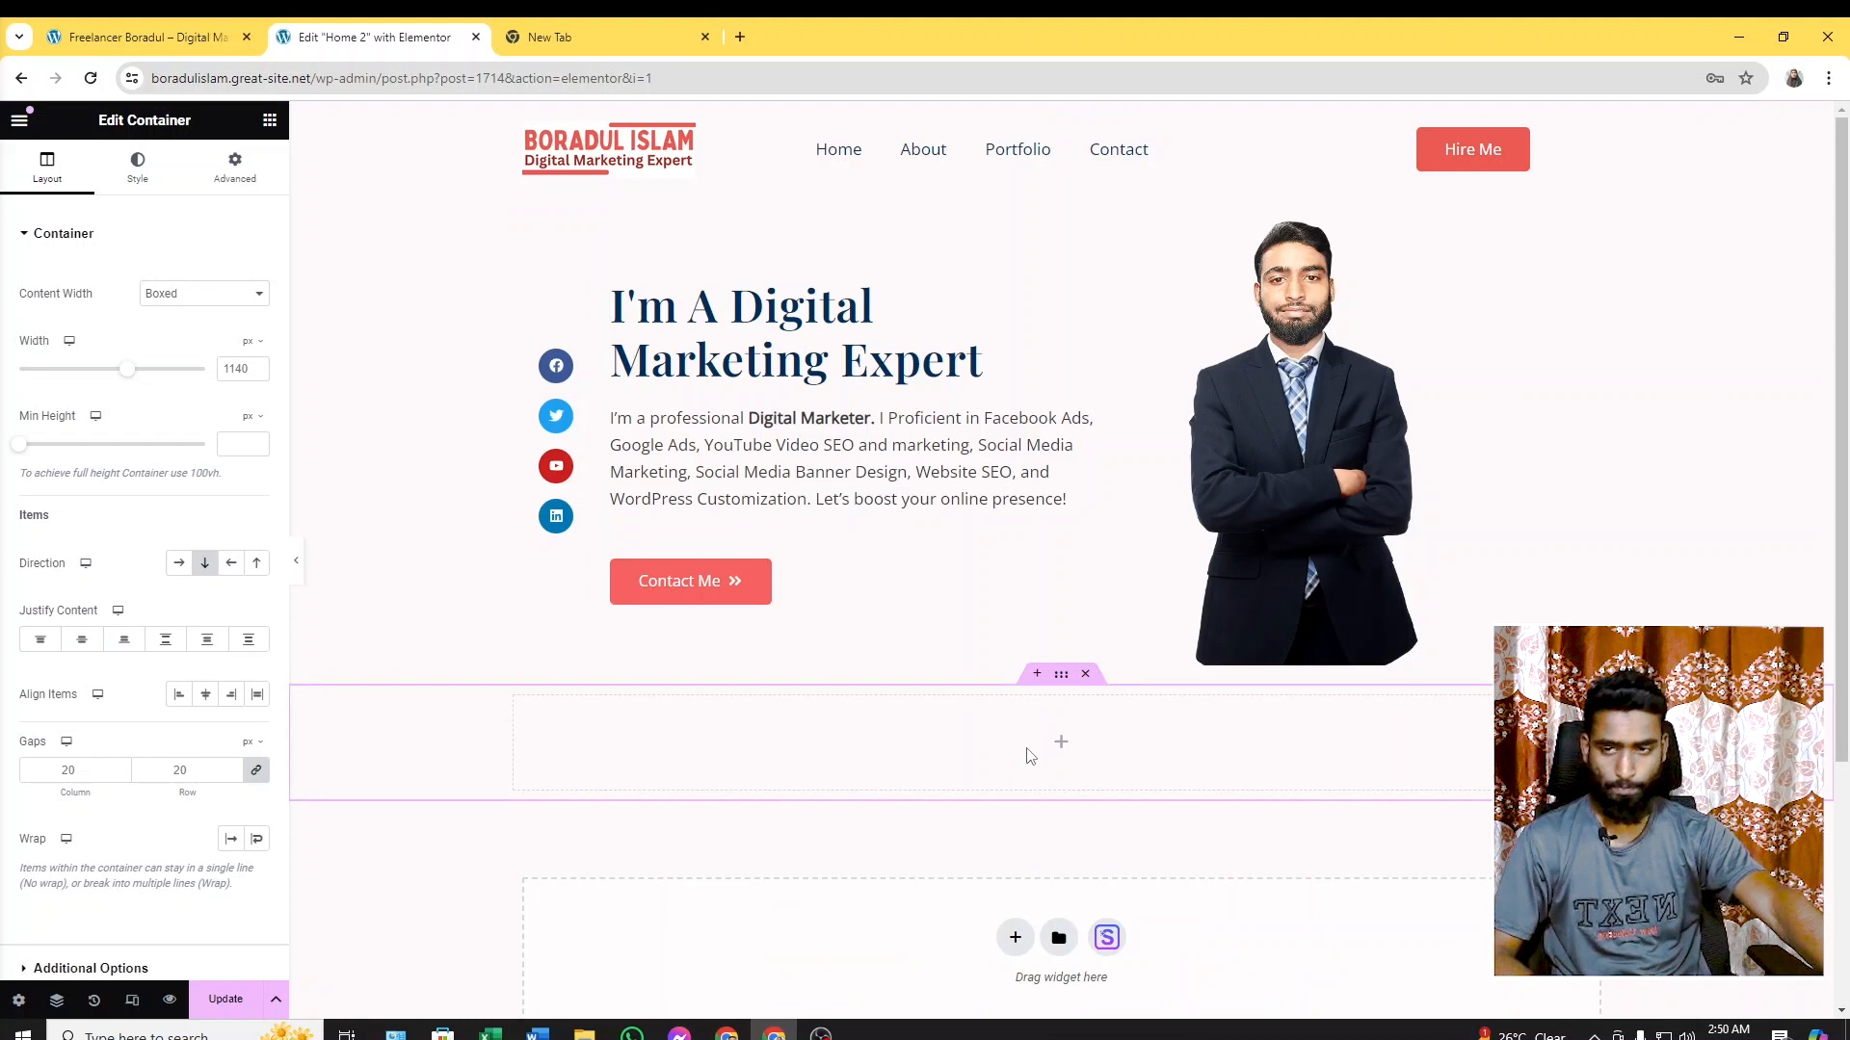
Check the About Me title on the live Home page and add a Heading widget to the new container
click(144, 37)
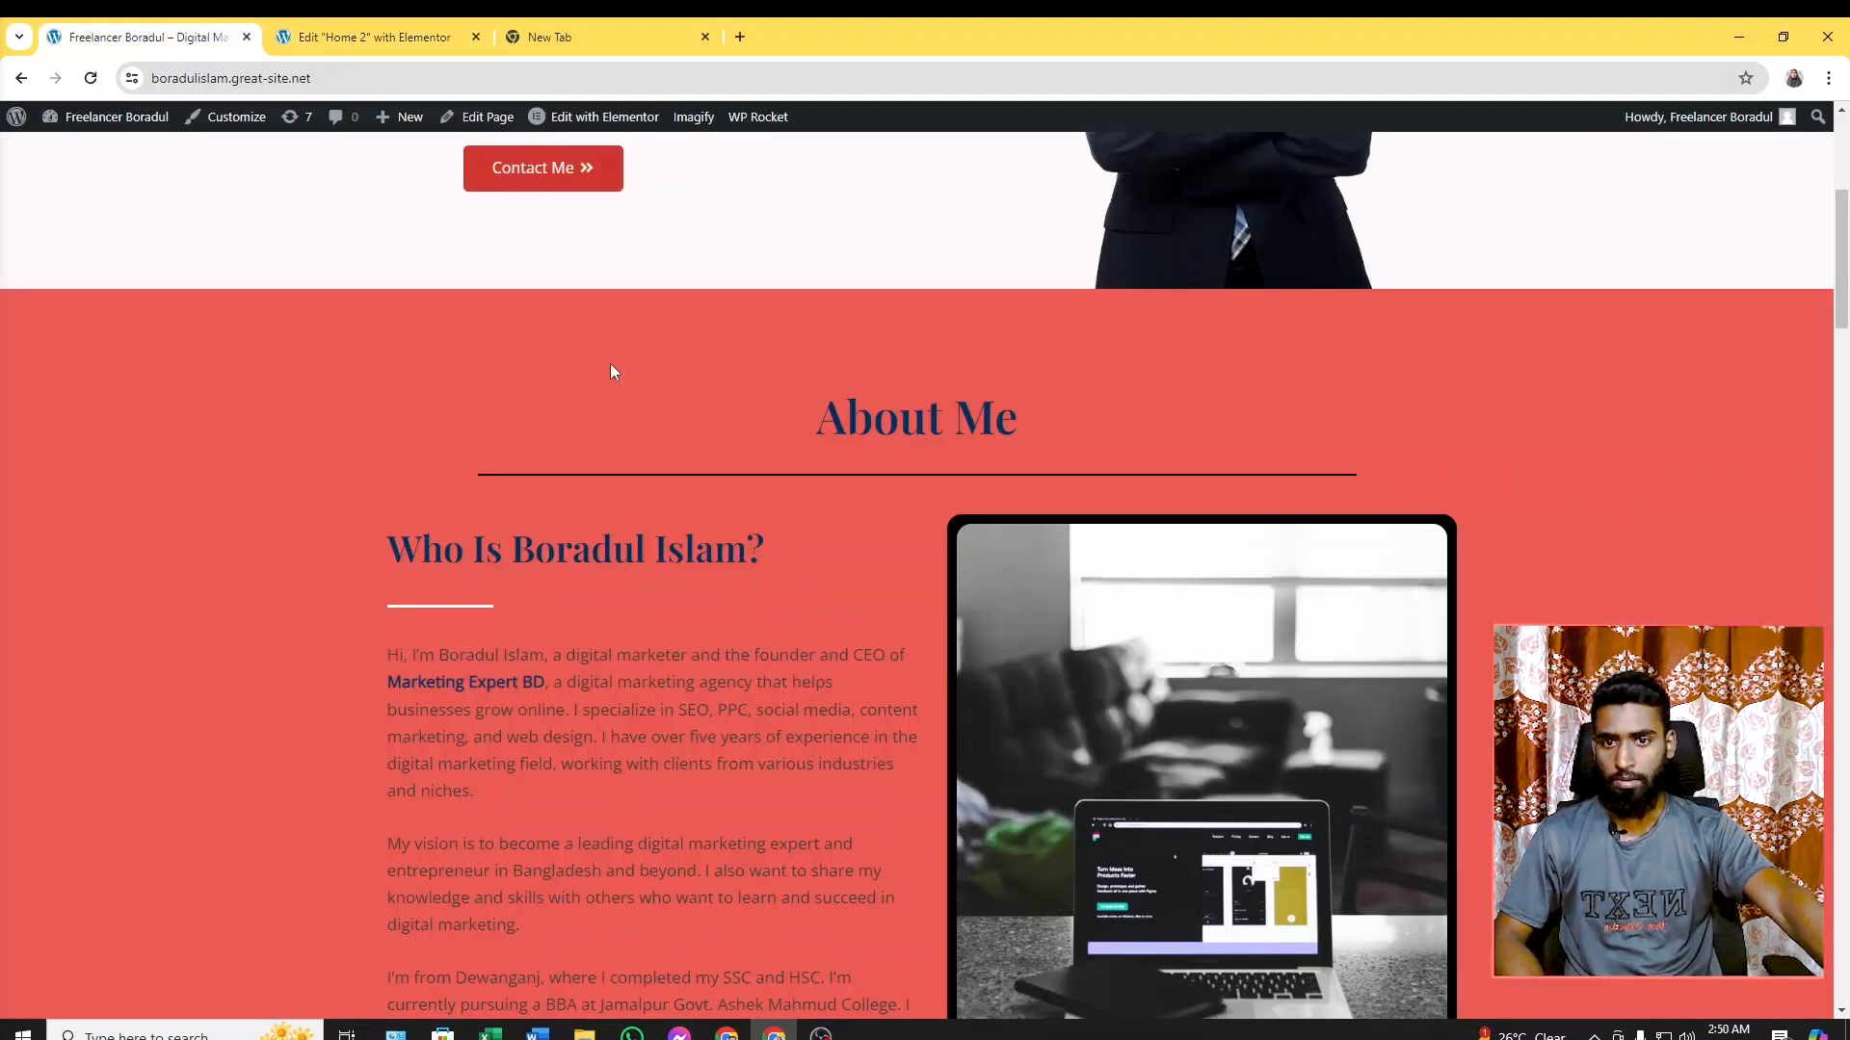
click(307, 28)
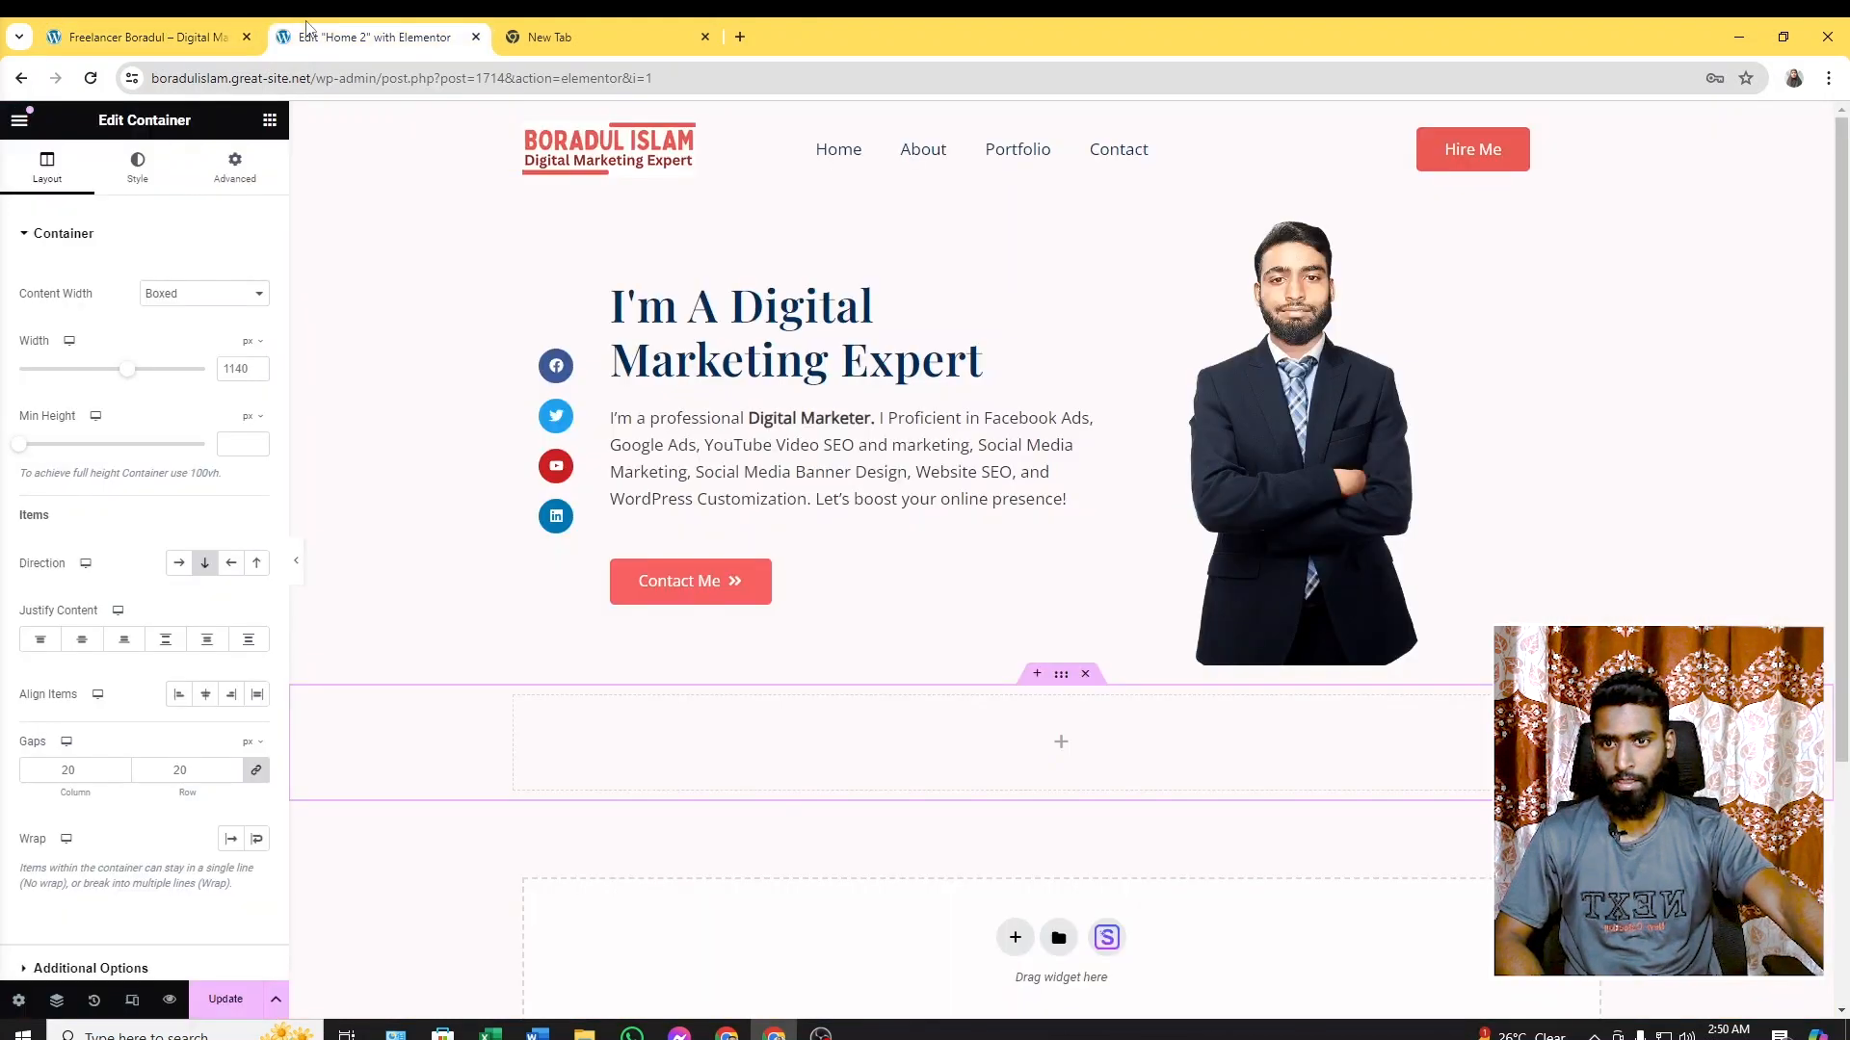
click(269, 123)
drag(74, 581, 1079, 743)
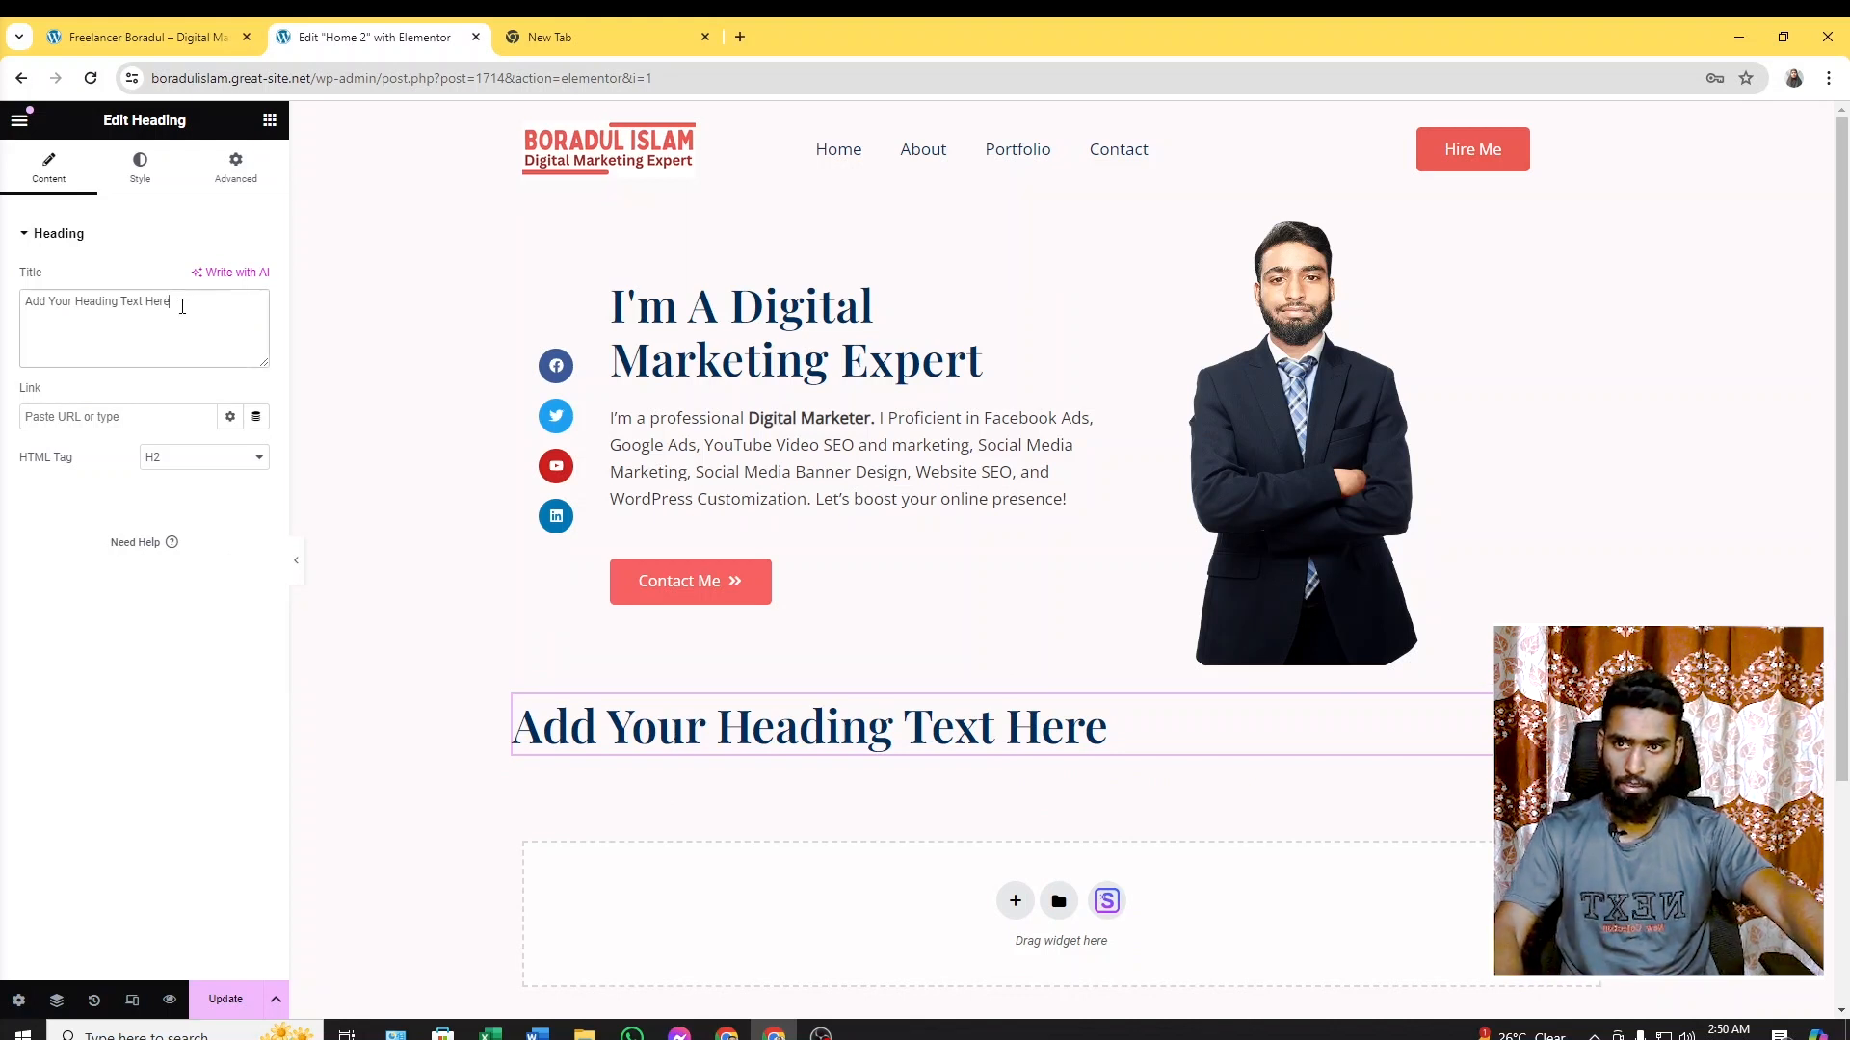
Set the new heading's title to "About Me" and center it in the container
drag(182, 302, 3, 332)
key(BackSpace)
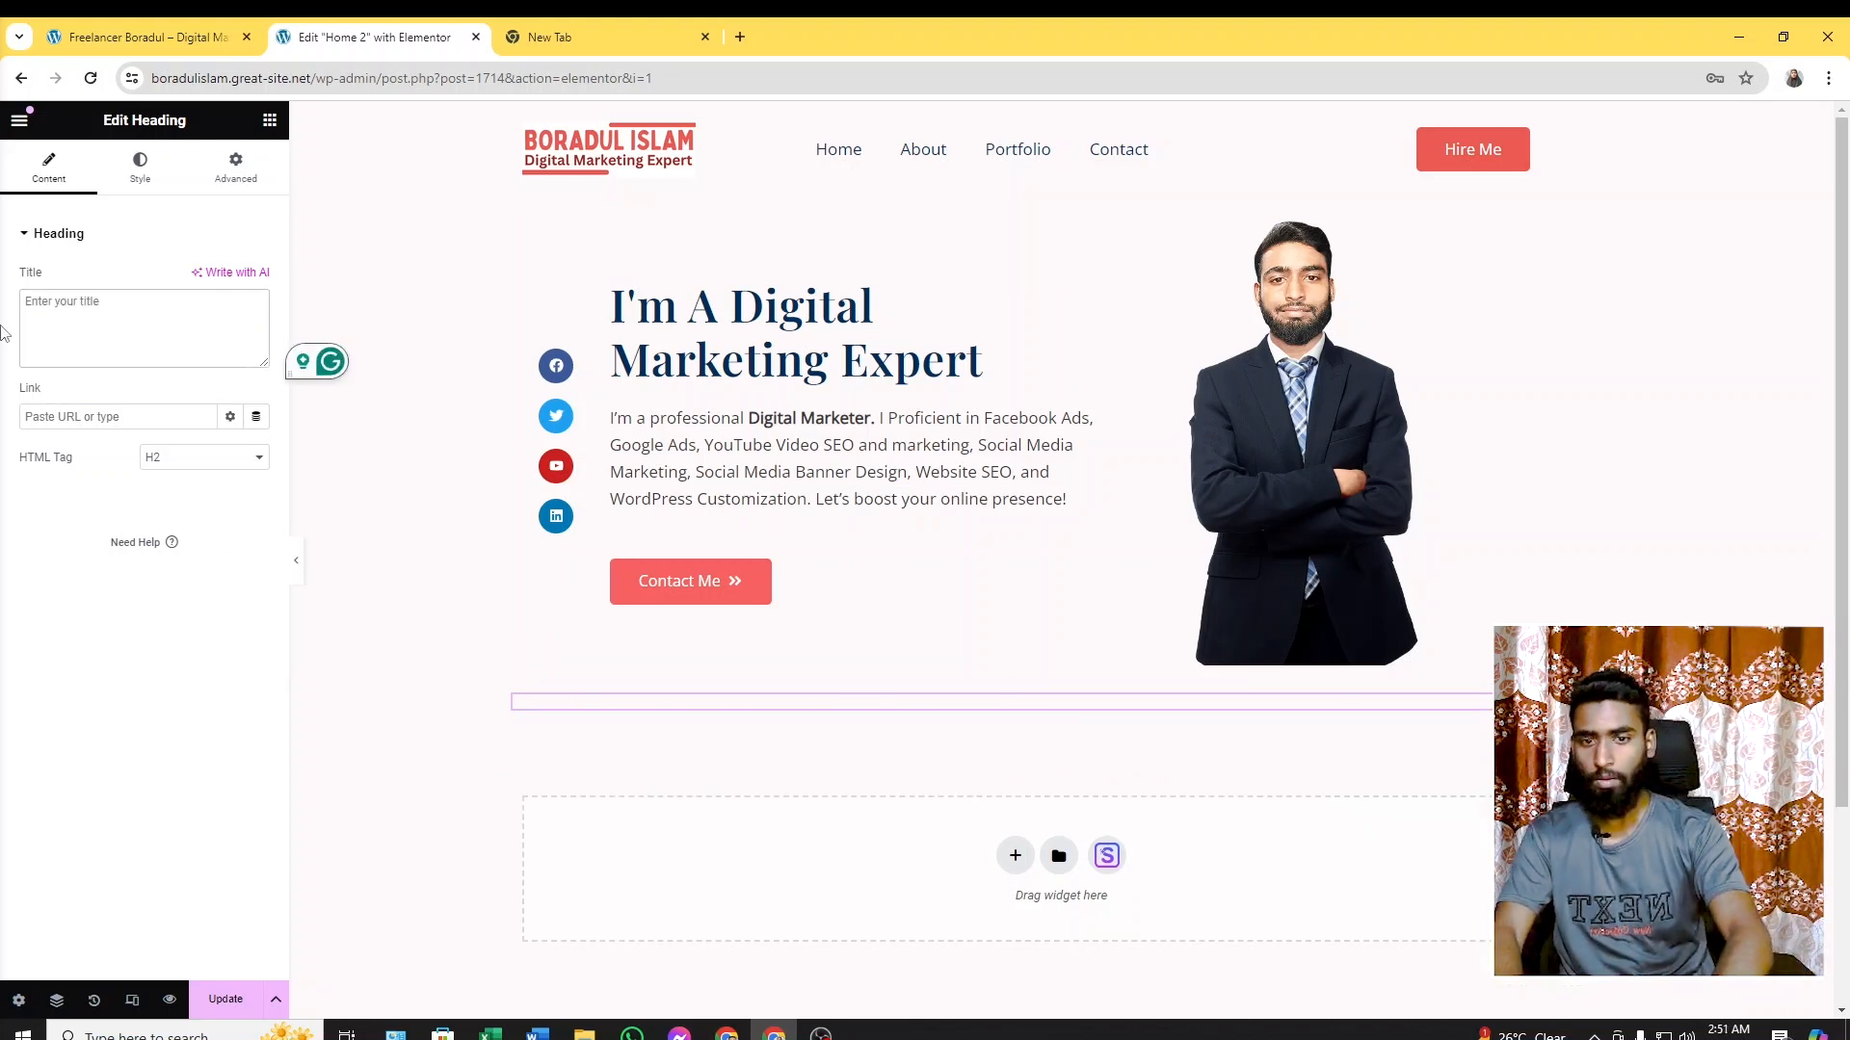
text(About)
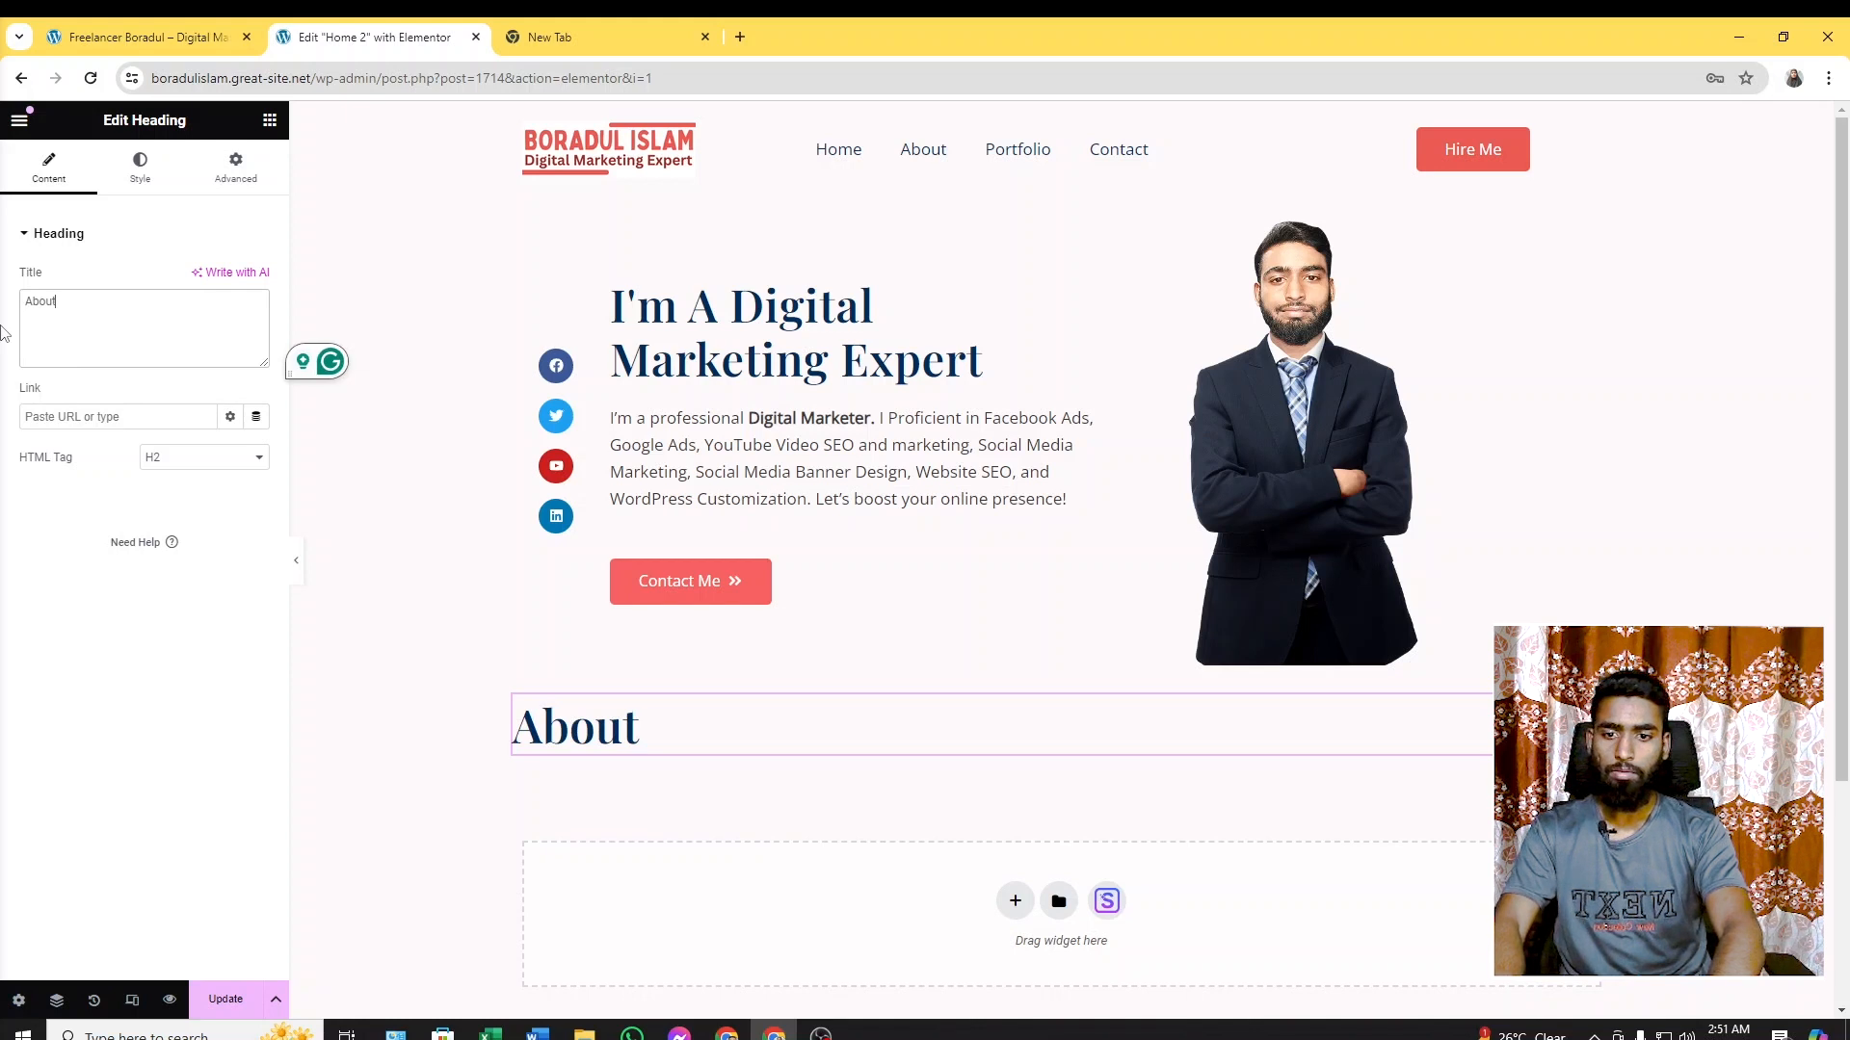
text( Me)
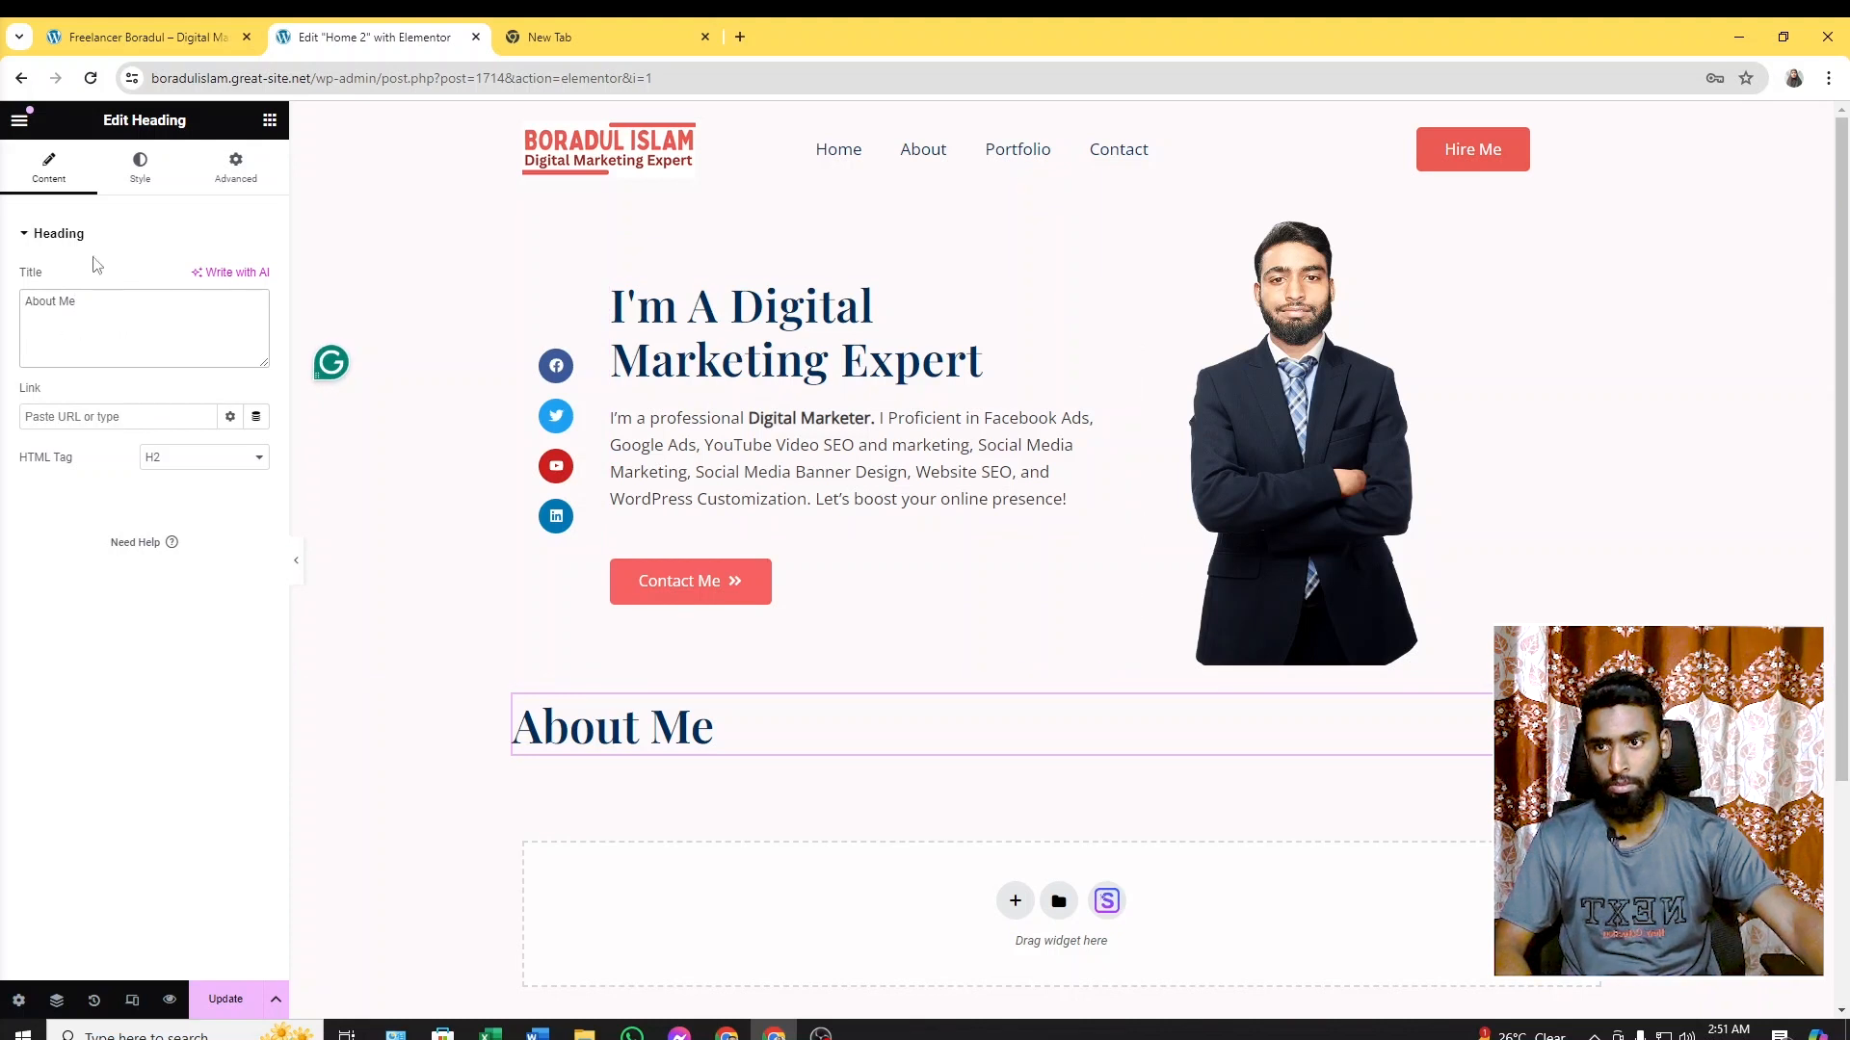
click(139, 166)
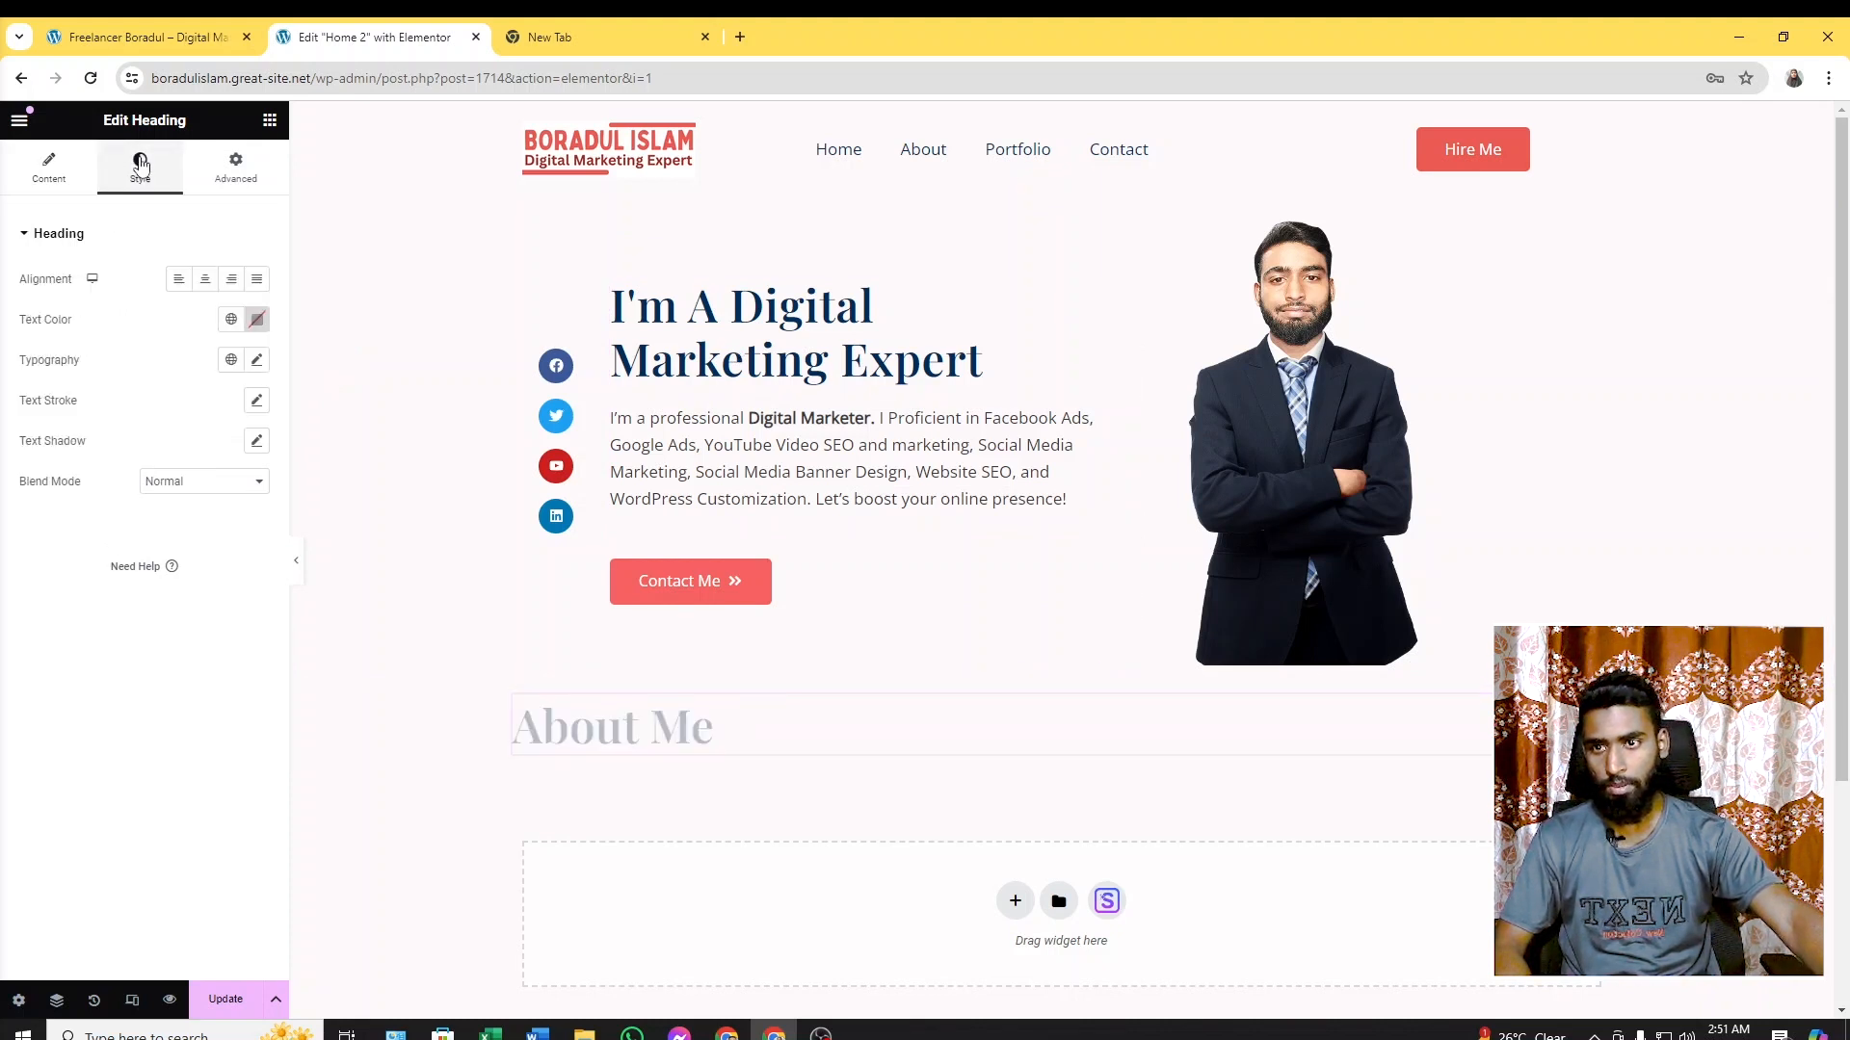
click(208, 280)
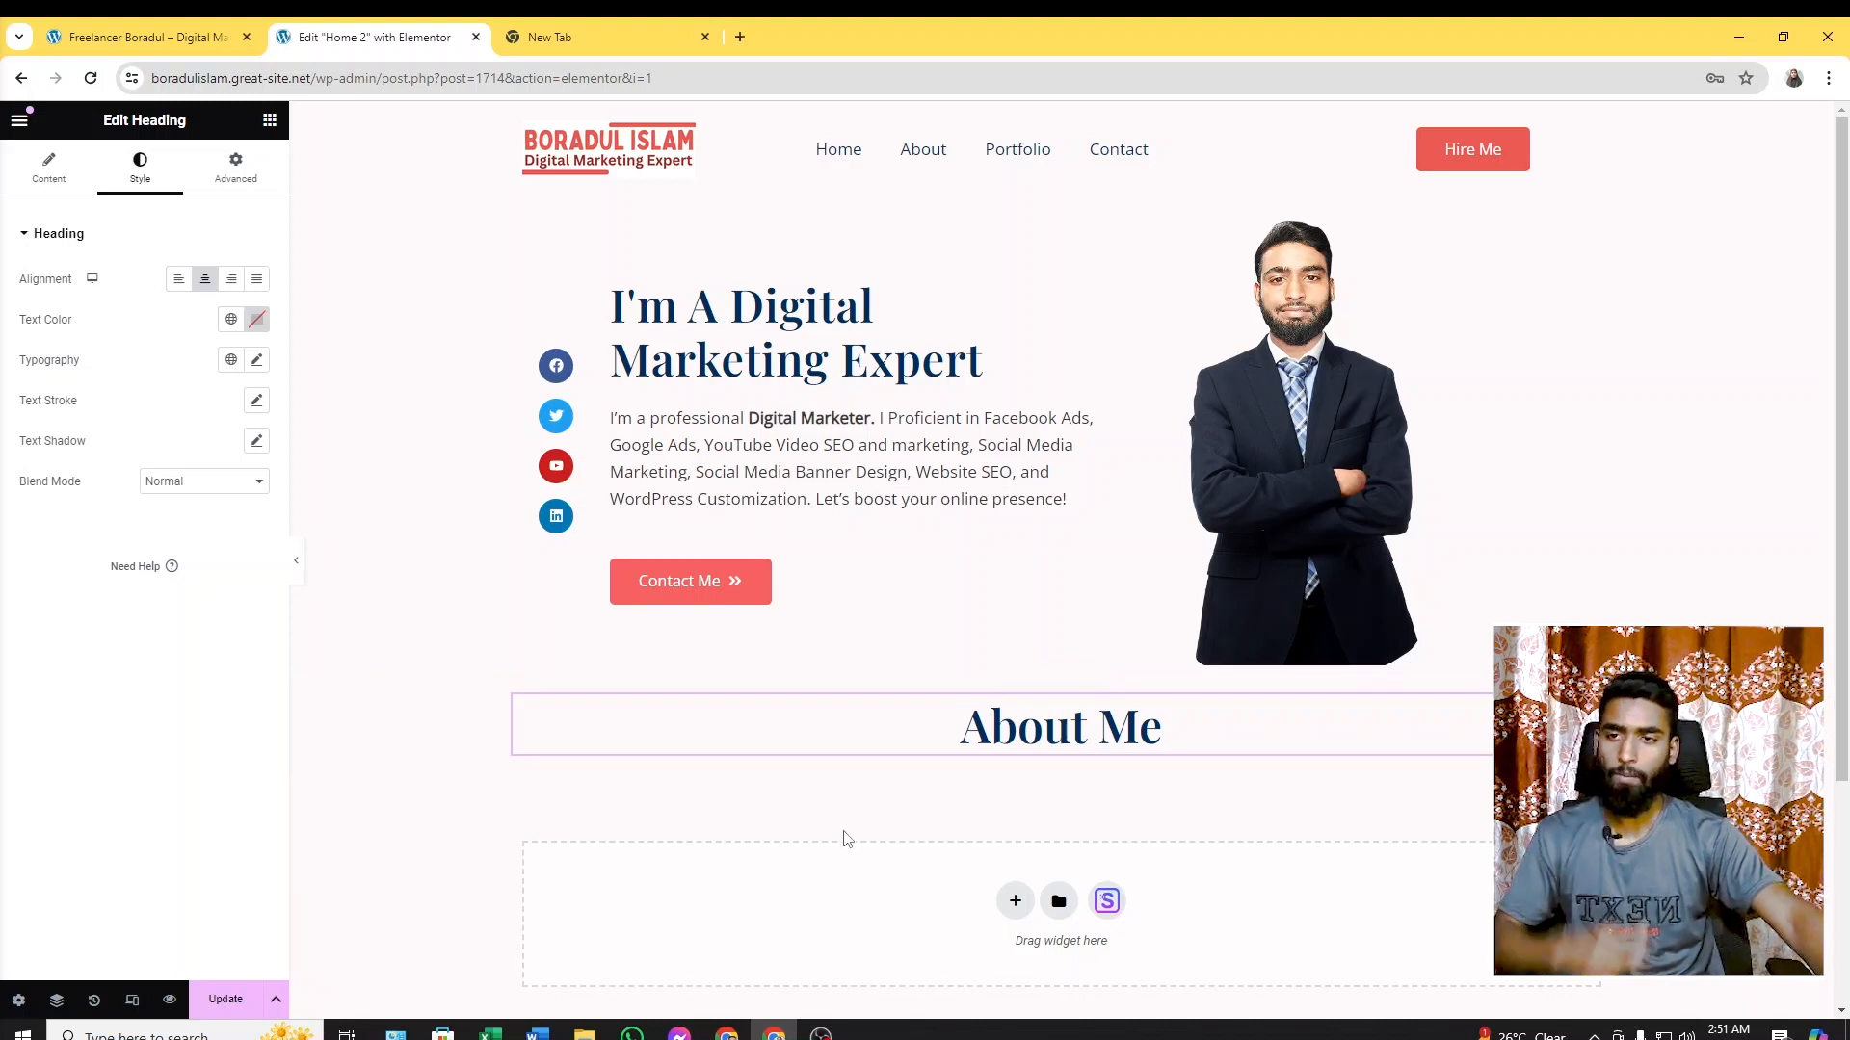
Check the line below the About Me title on the live Home page and add a Divider widget under the rebuilt heading
click(186, 43)
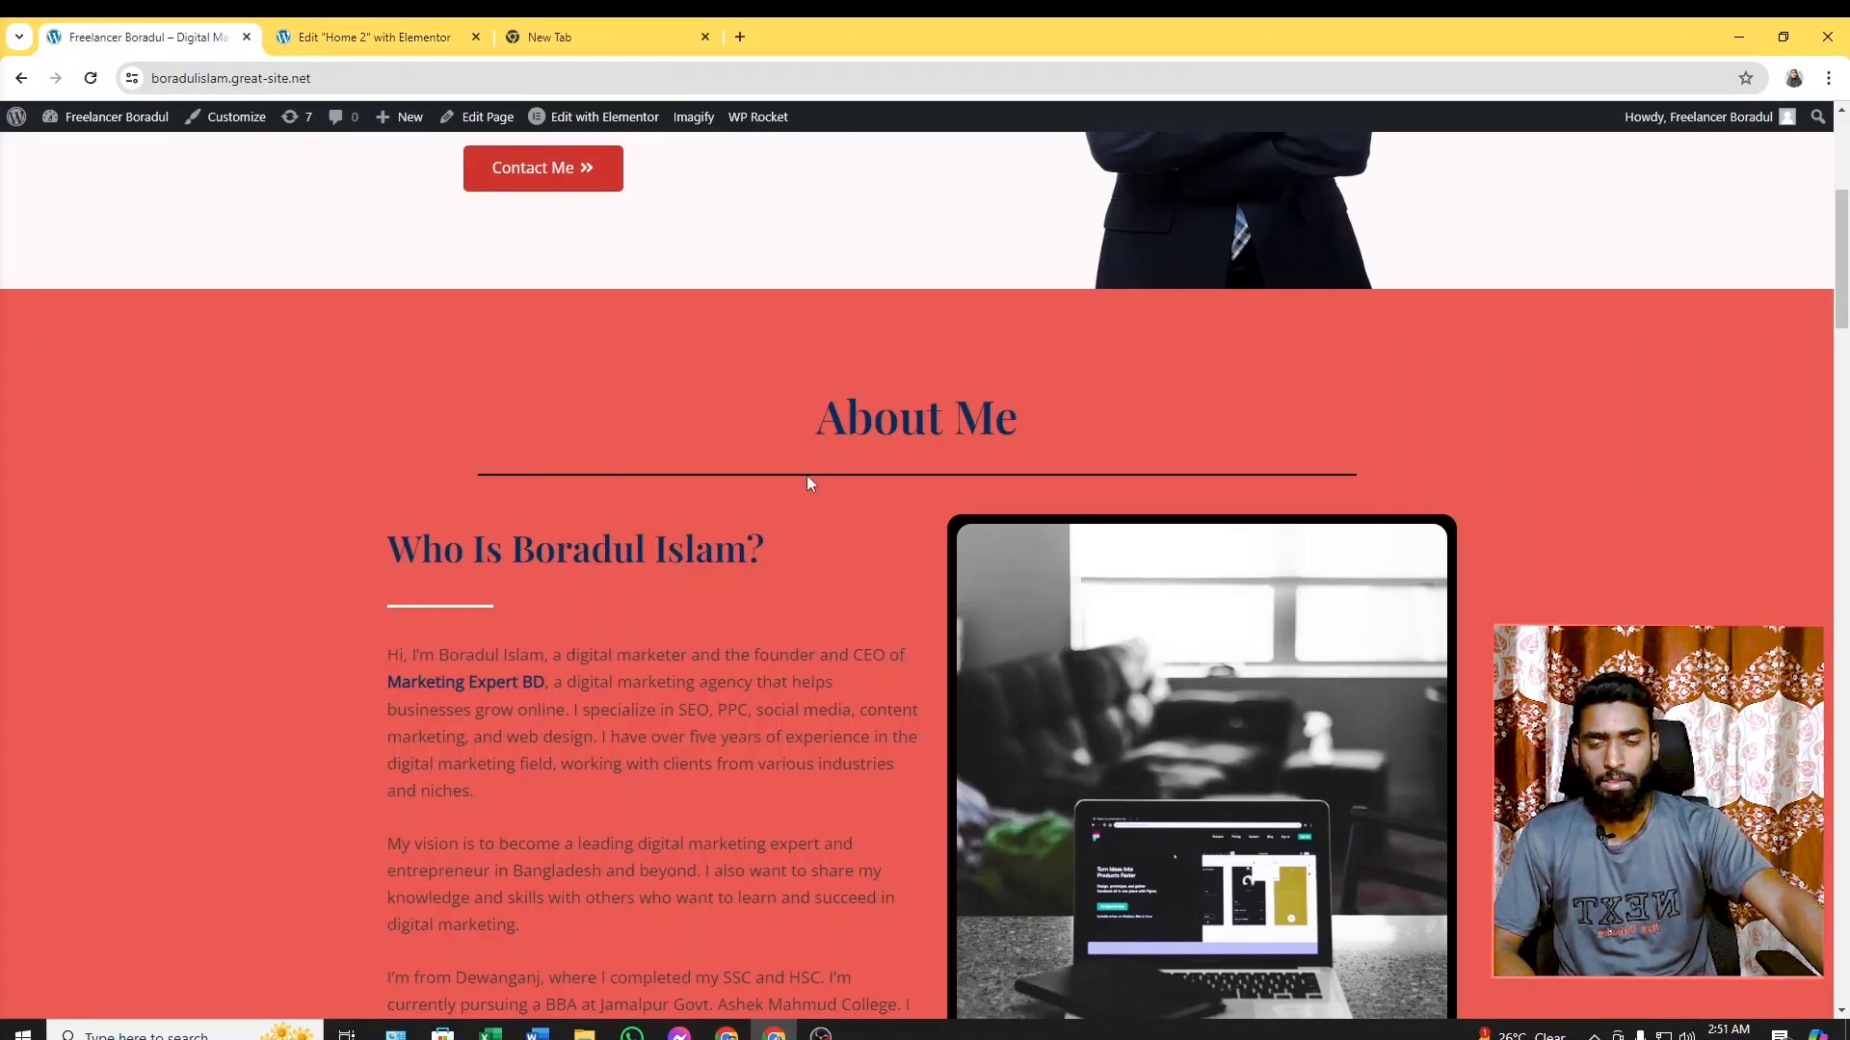
click(368, 24)
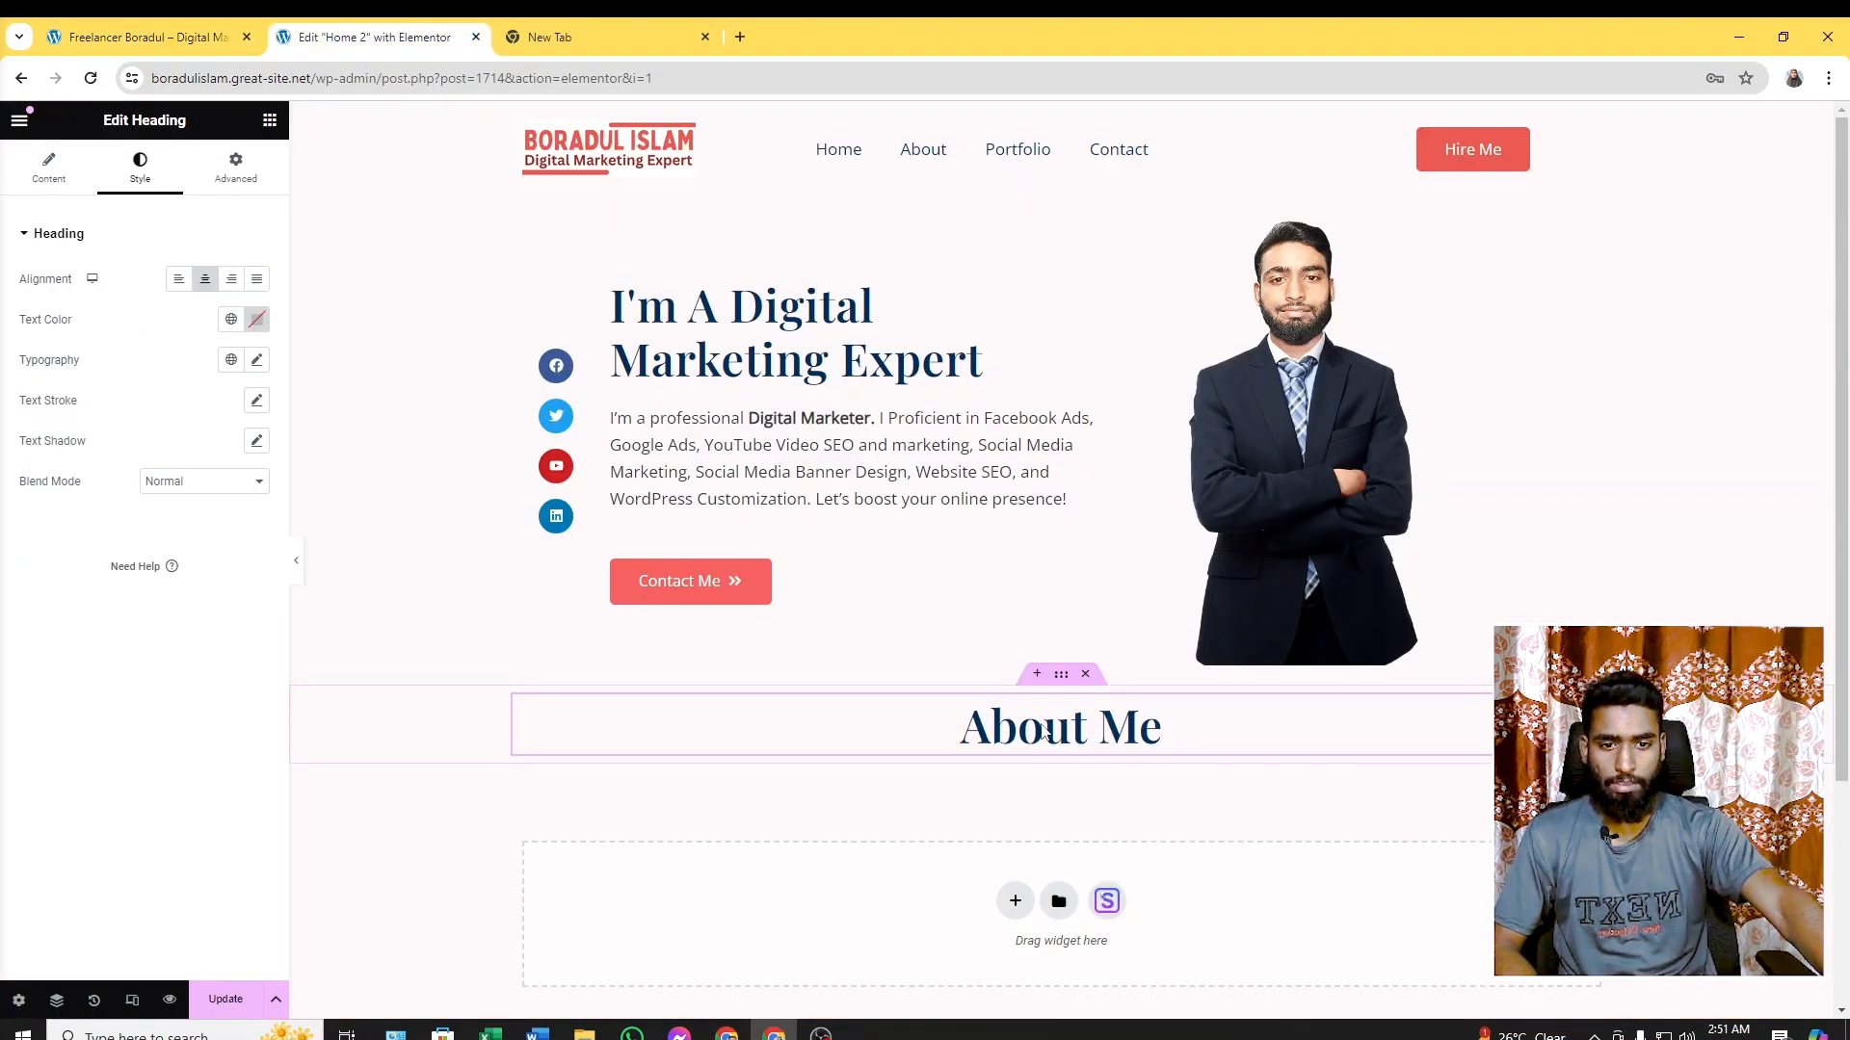
click(269, 119)
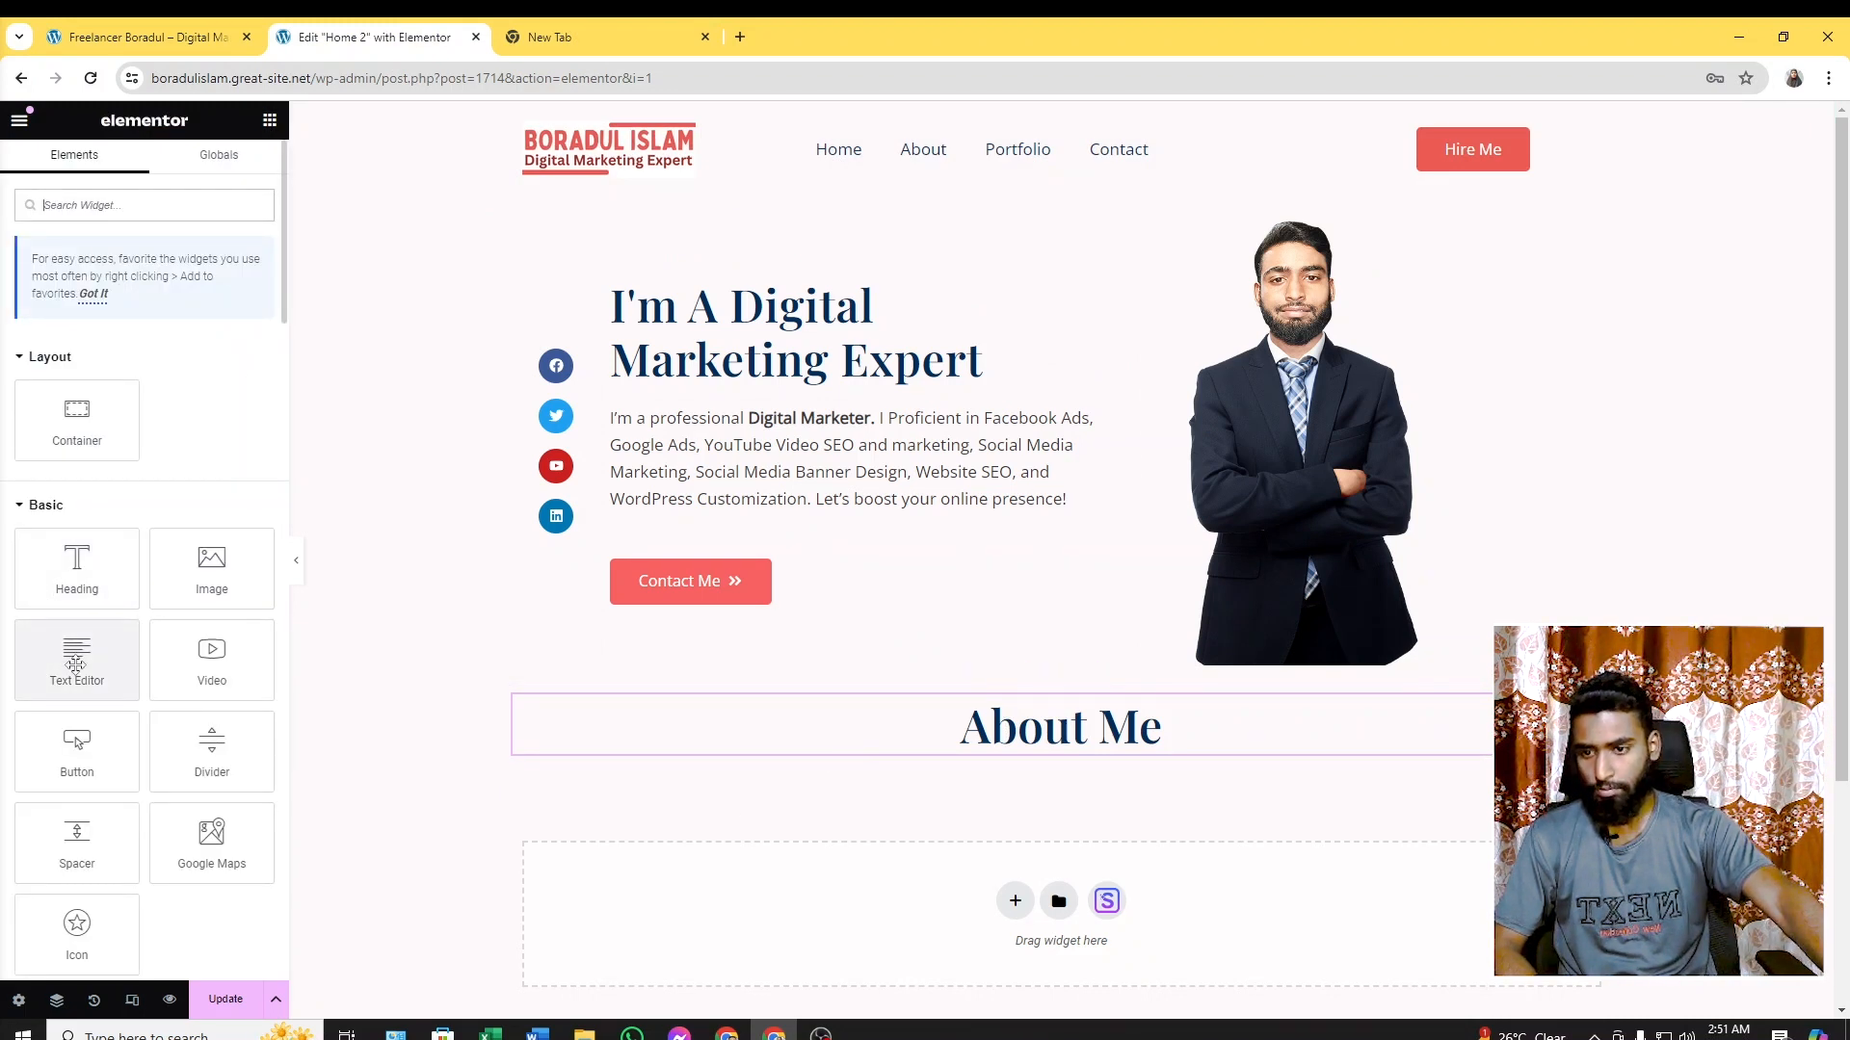
drag(212, 752, 1067, 749)
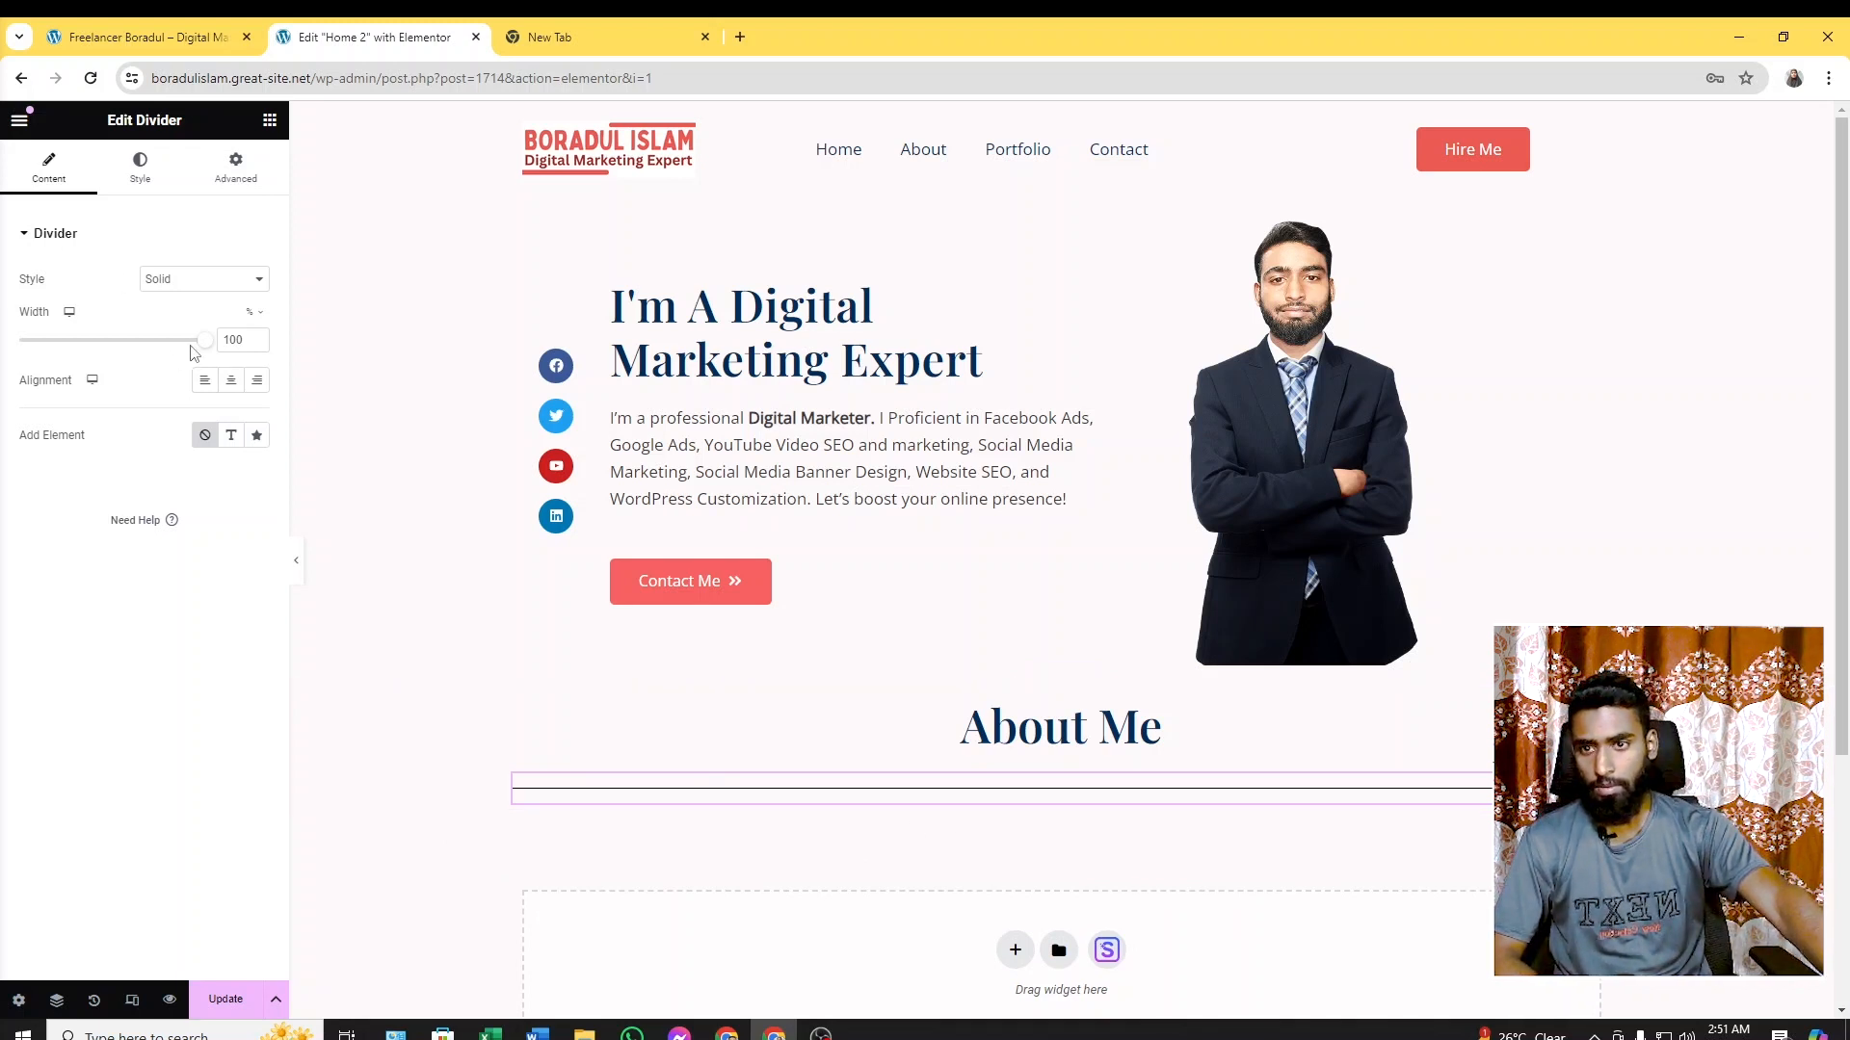
Compare with the live page's divider, then set the new divider's width to 88% and center it
click(171, 40)
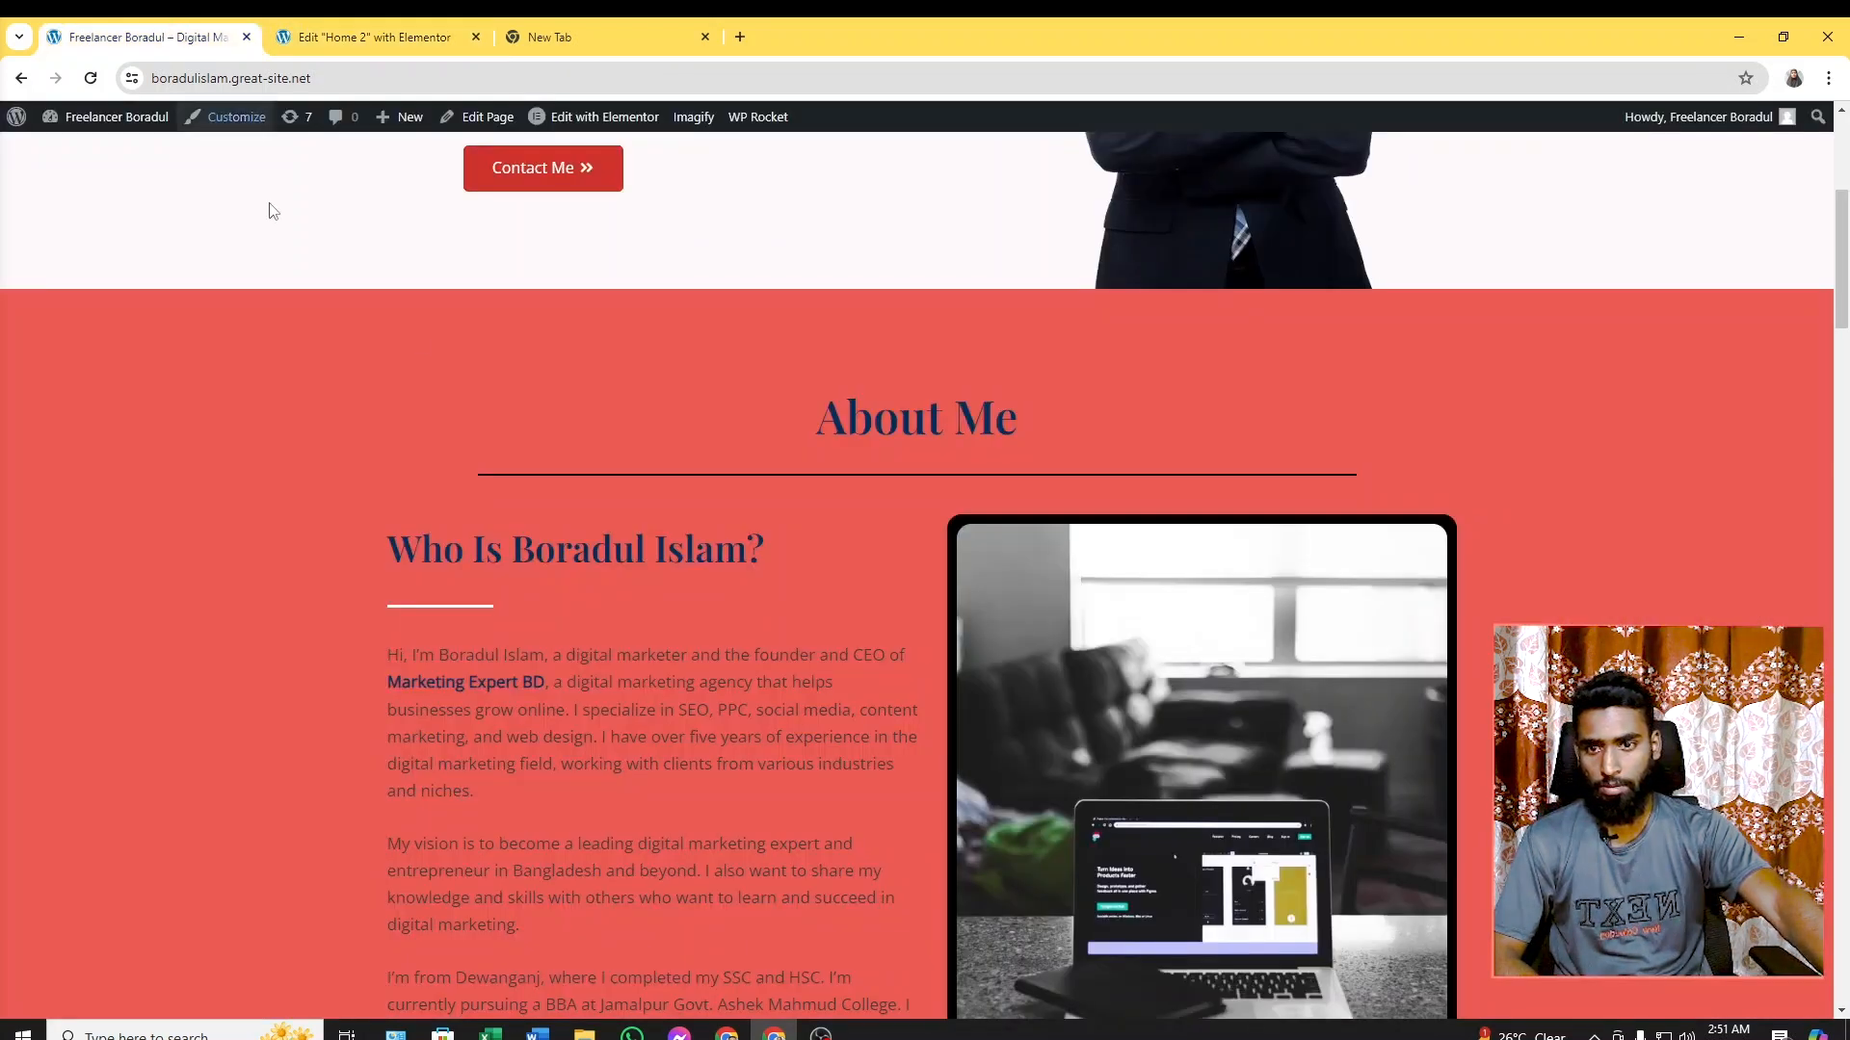
click(376, 37)
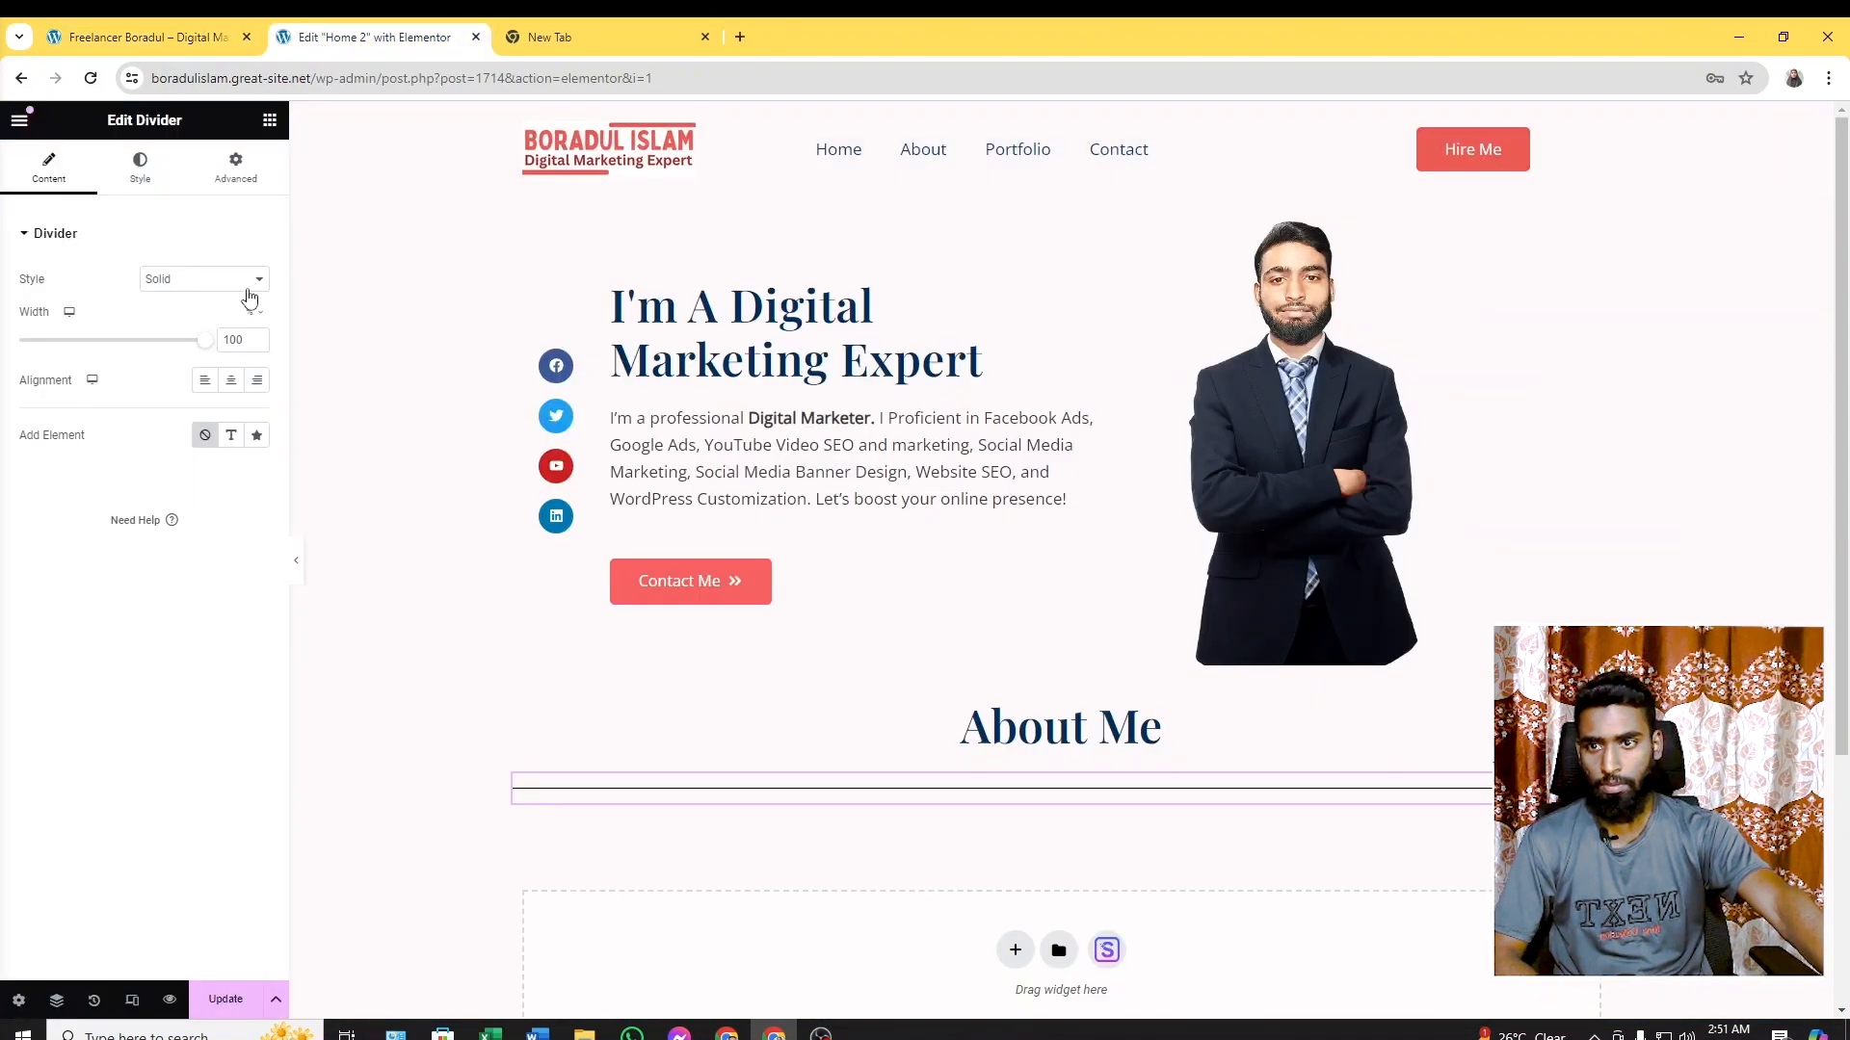
drag(207, 349, 185, 362)
click(232, 382)
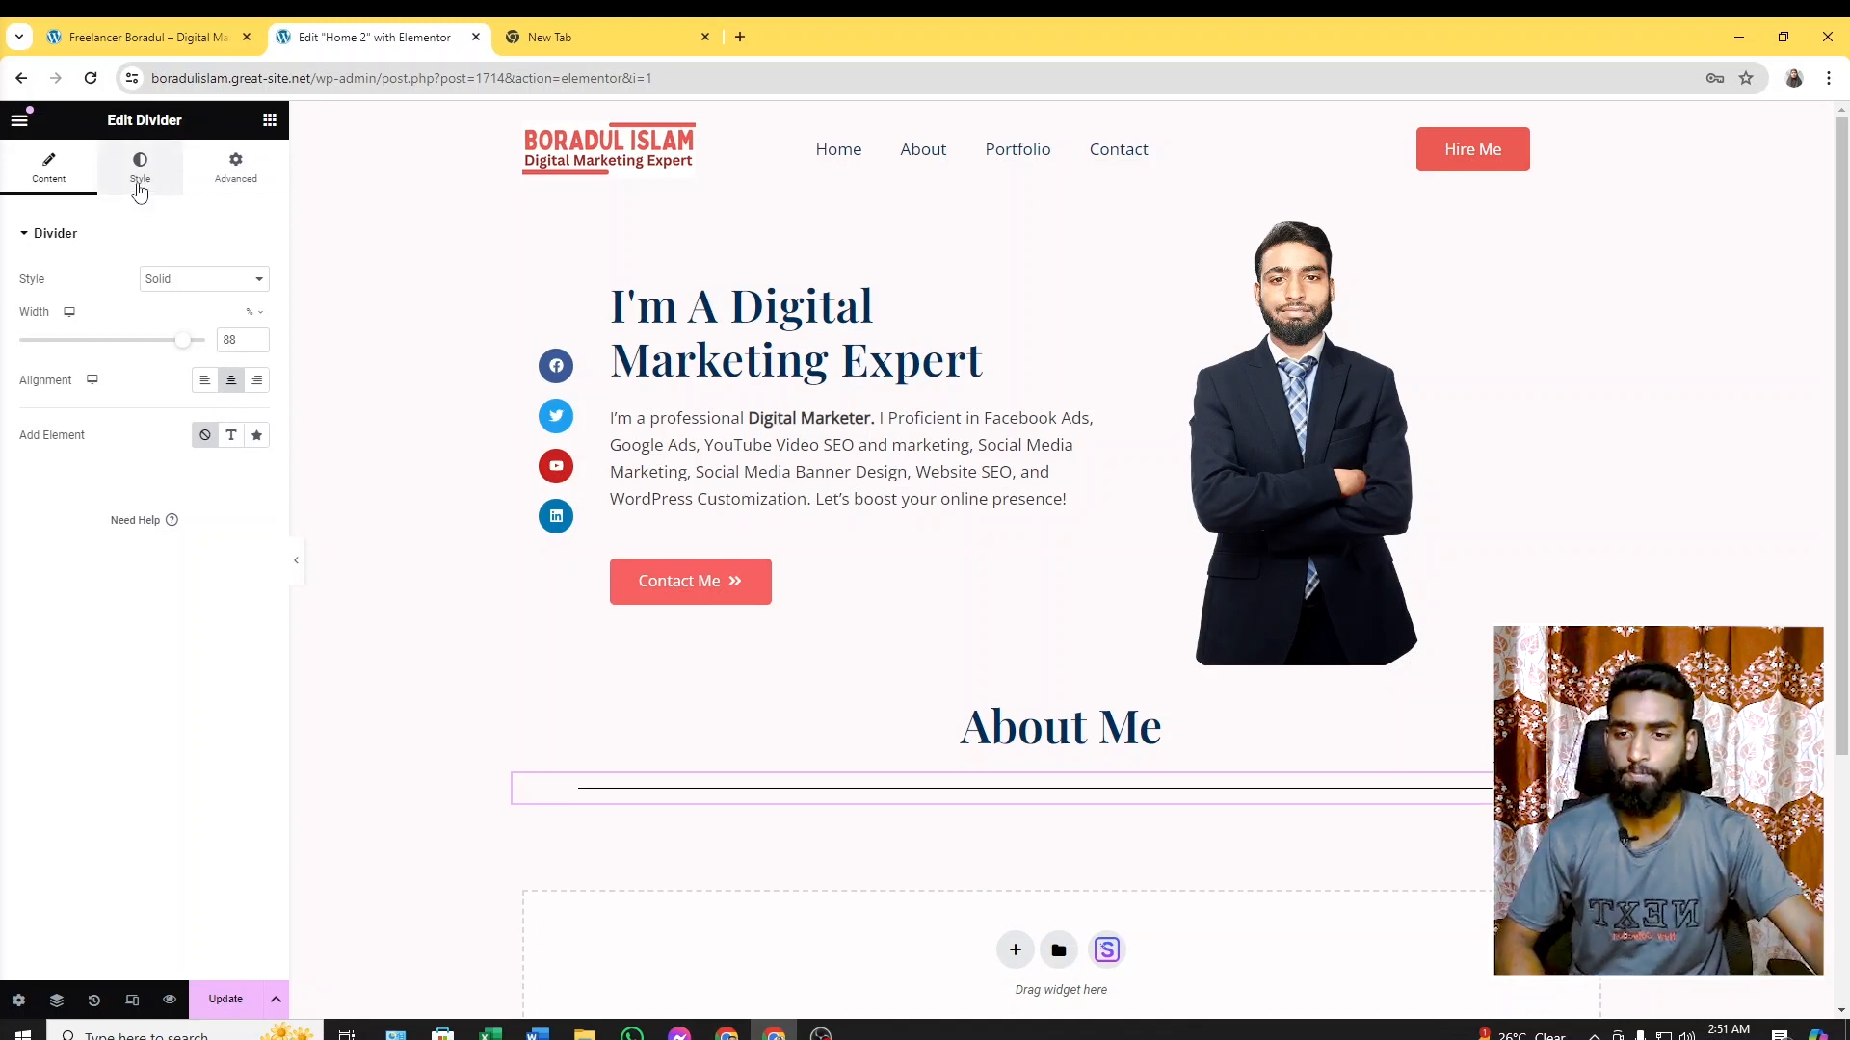
Try the Double and Dashed line styles on the divider and return it to Solid
click(231, 283)
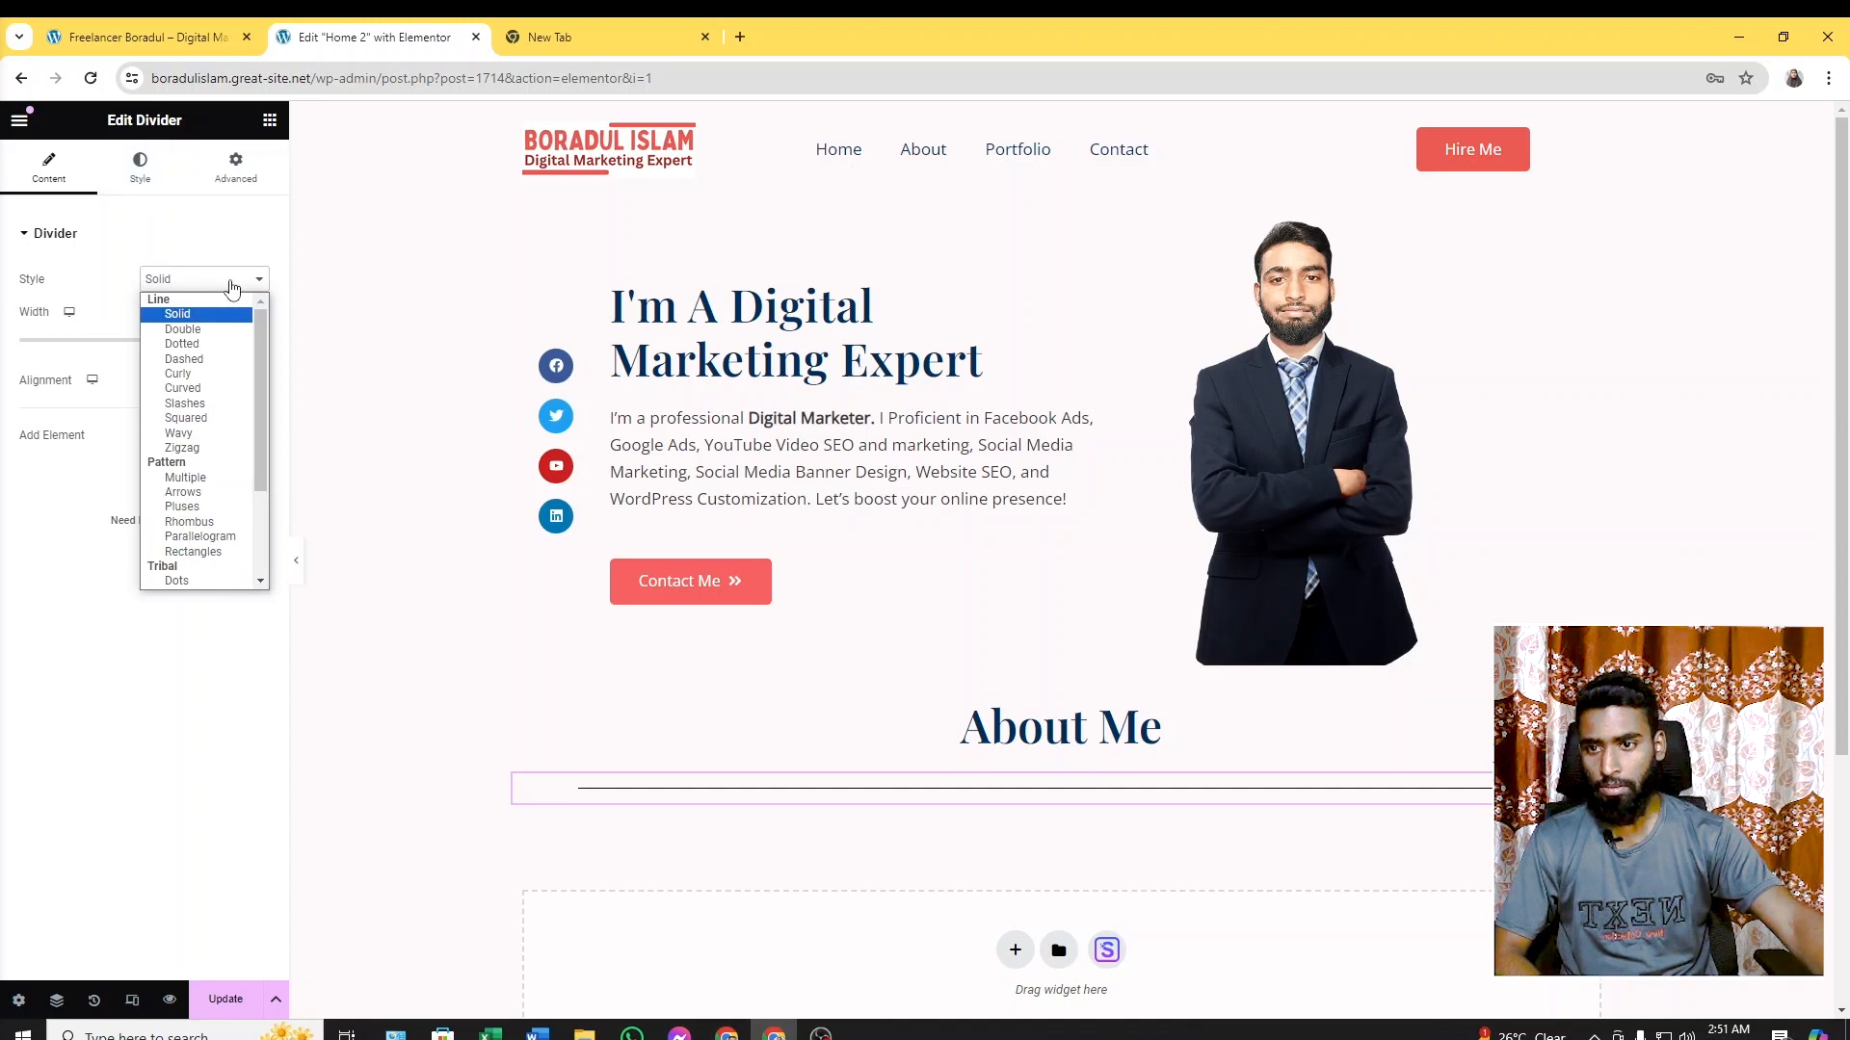
click(194, 329)
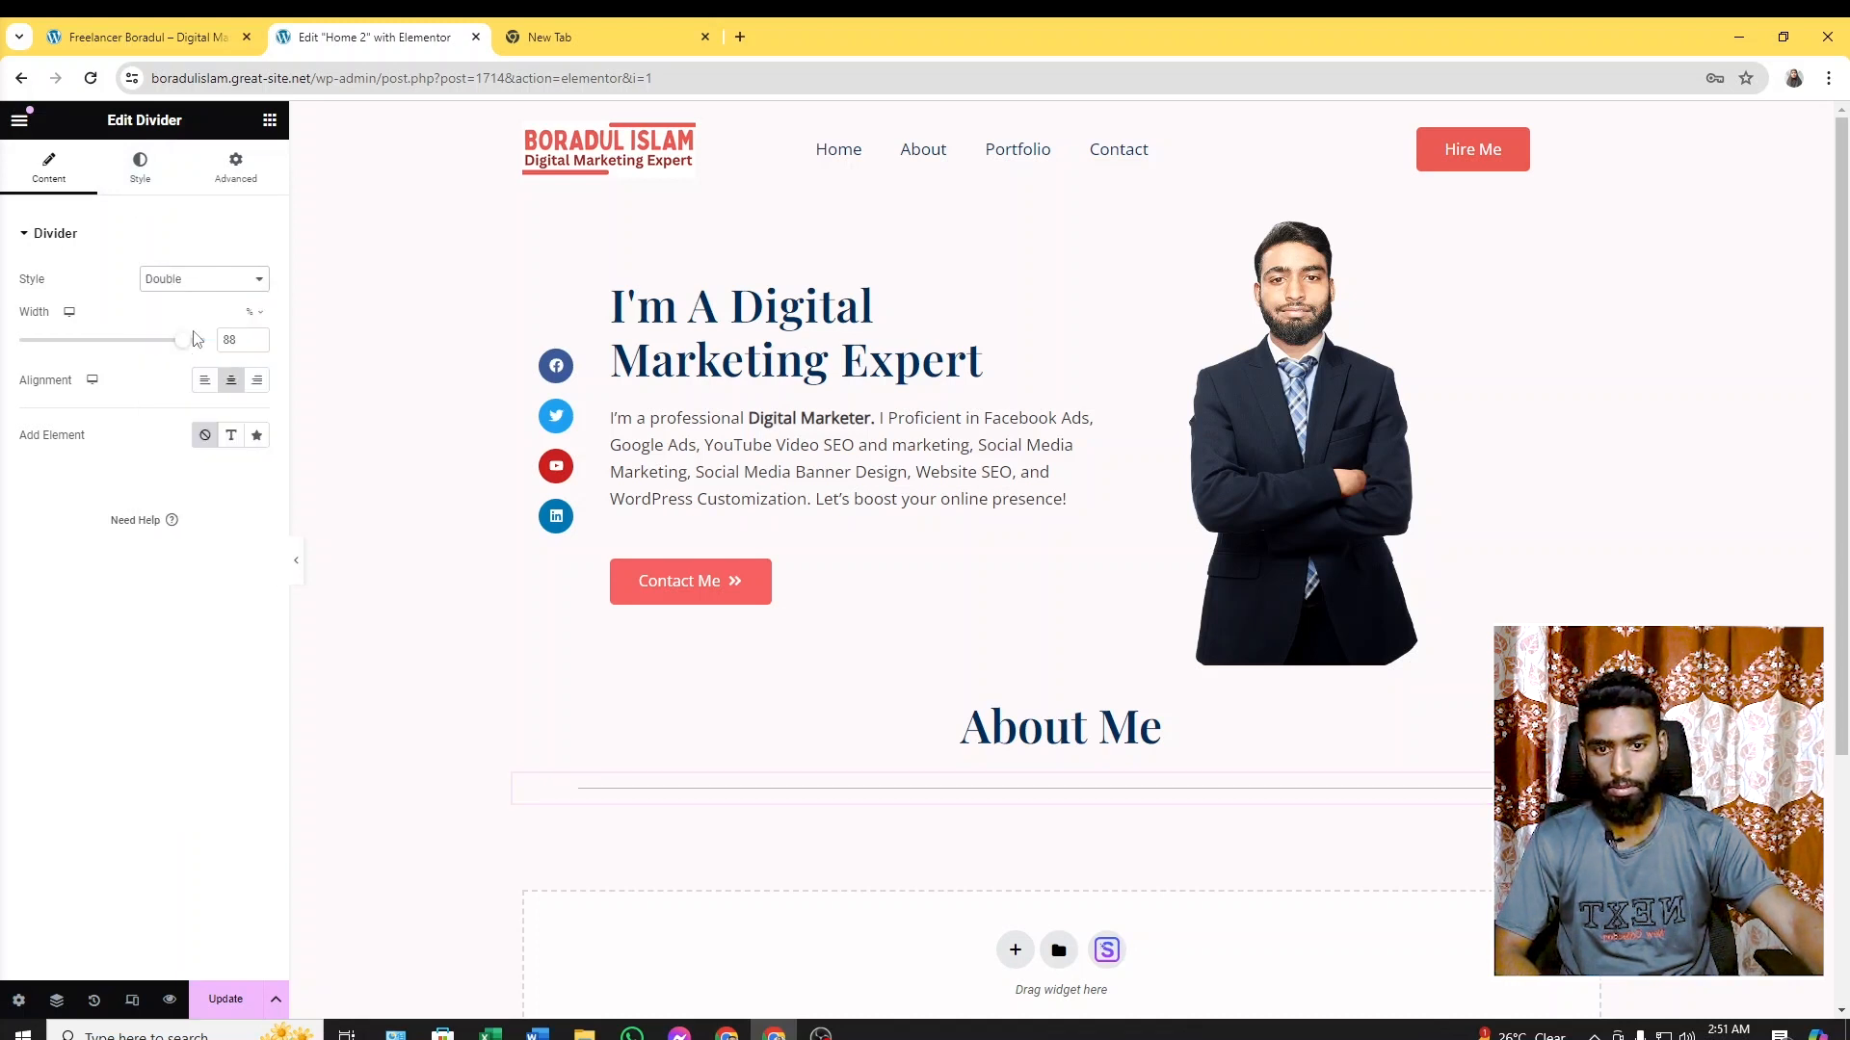
click(218, 283)
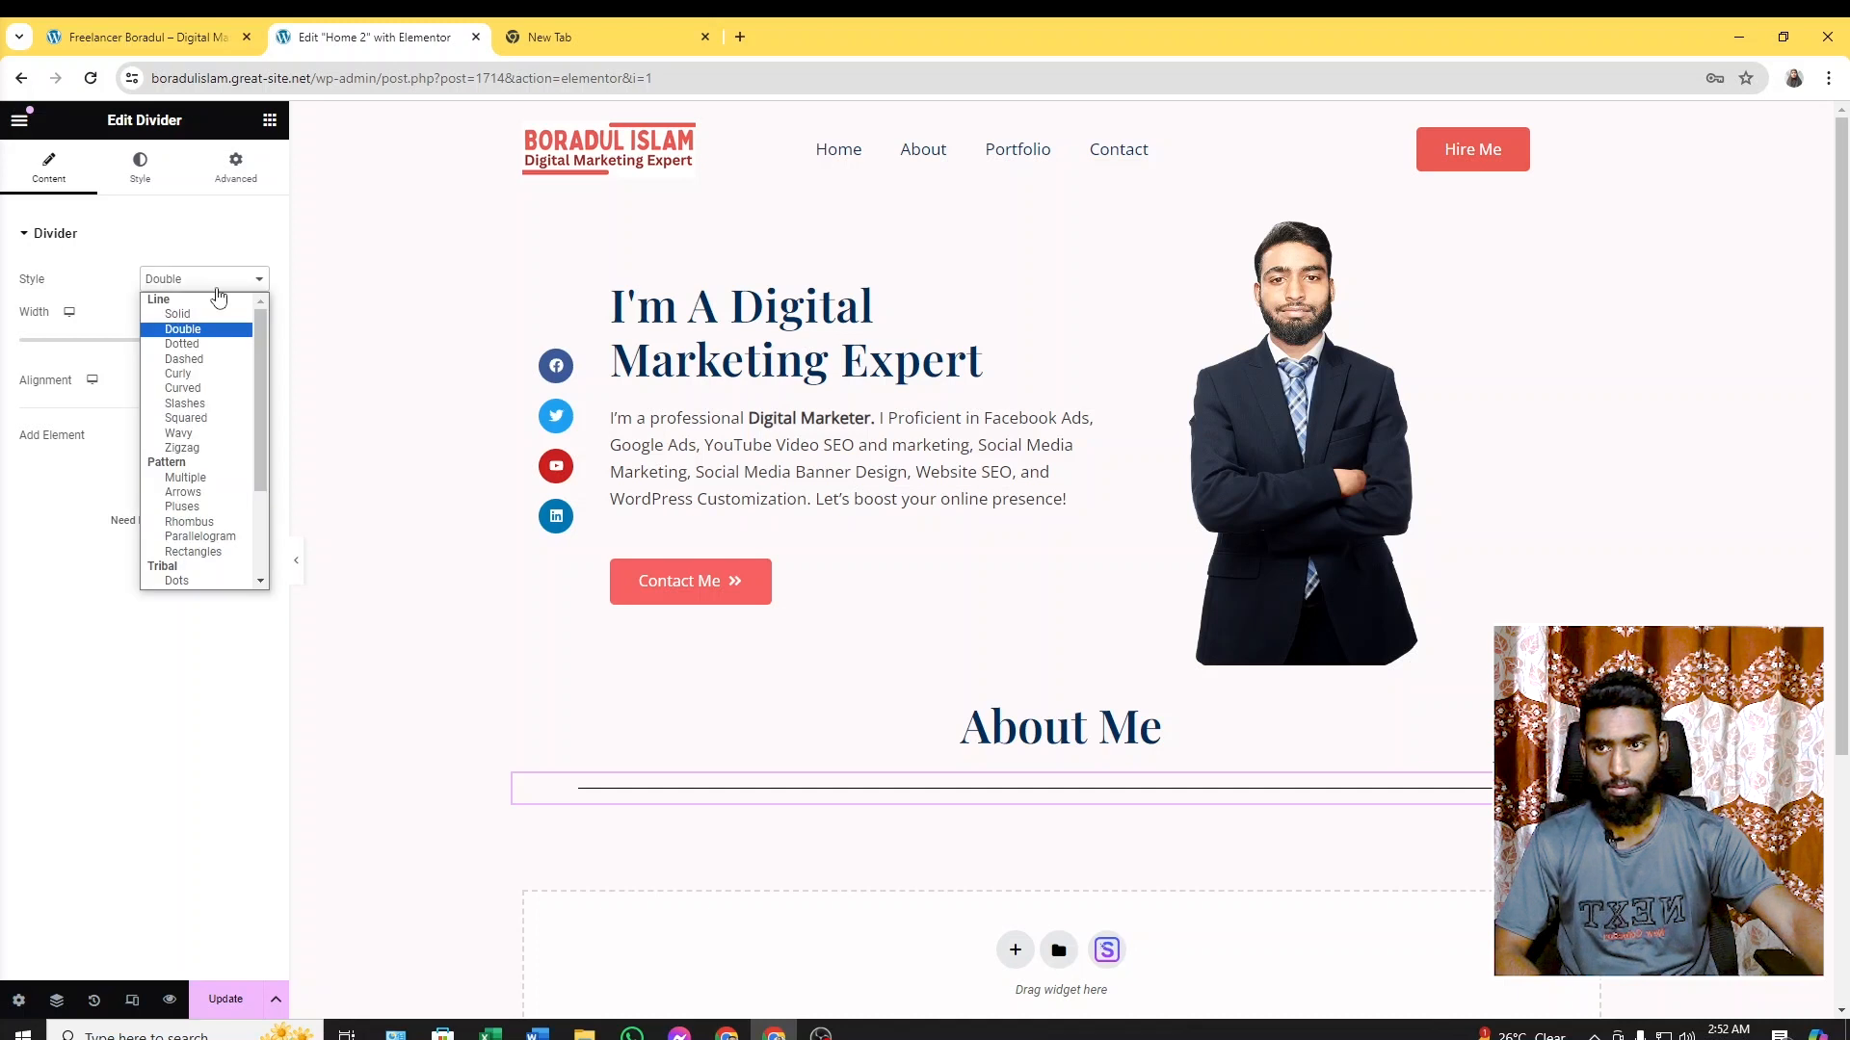
click(191, 361)
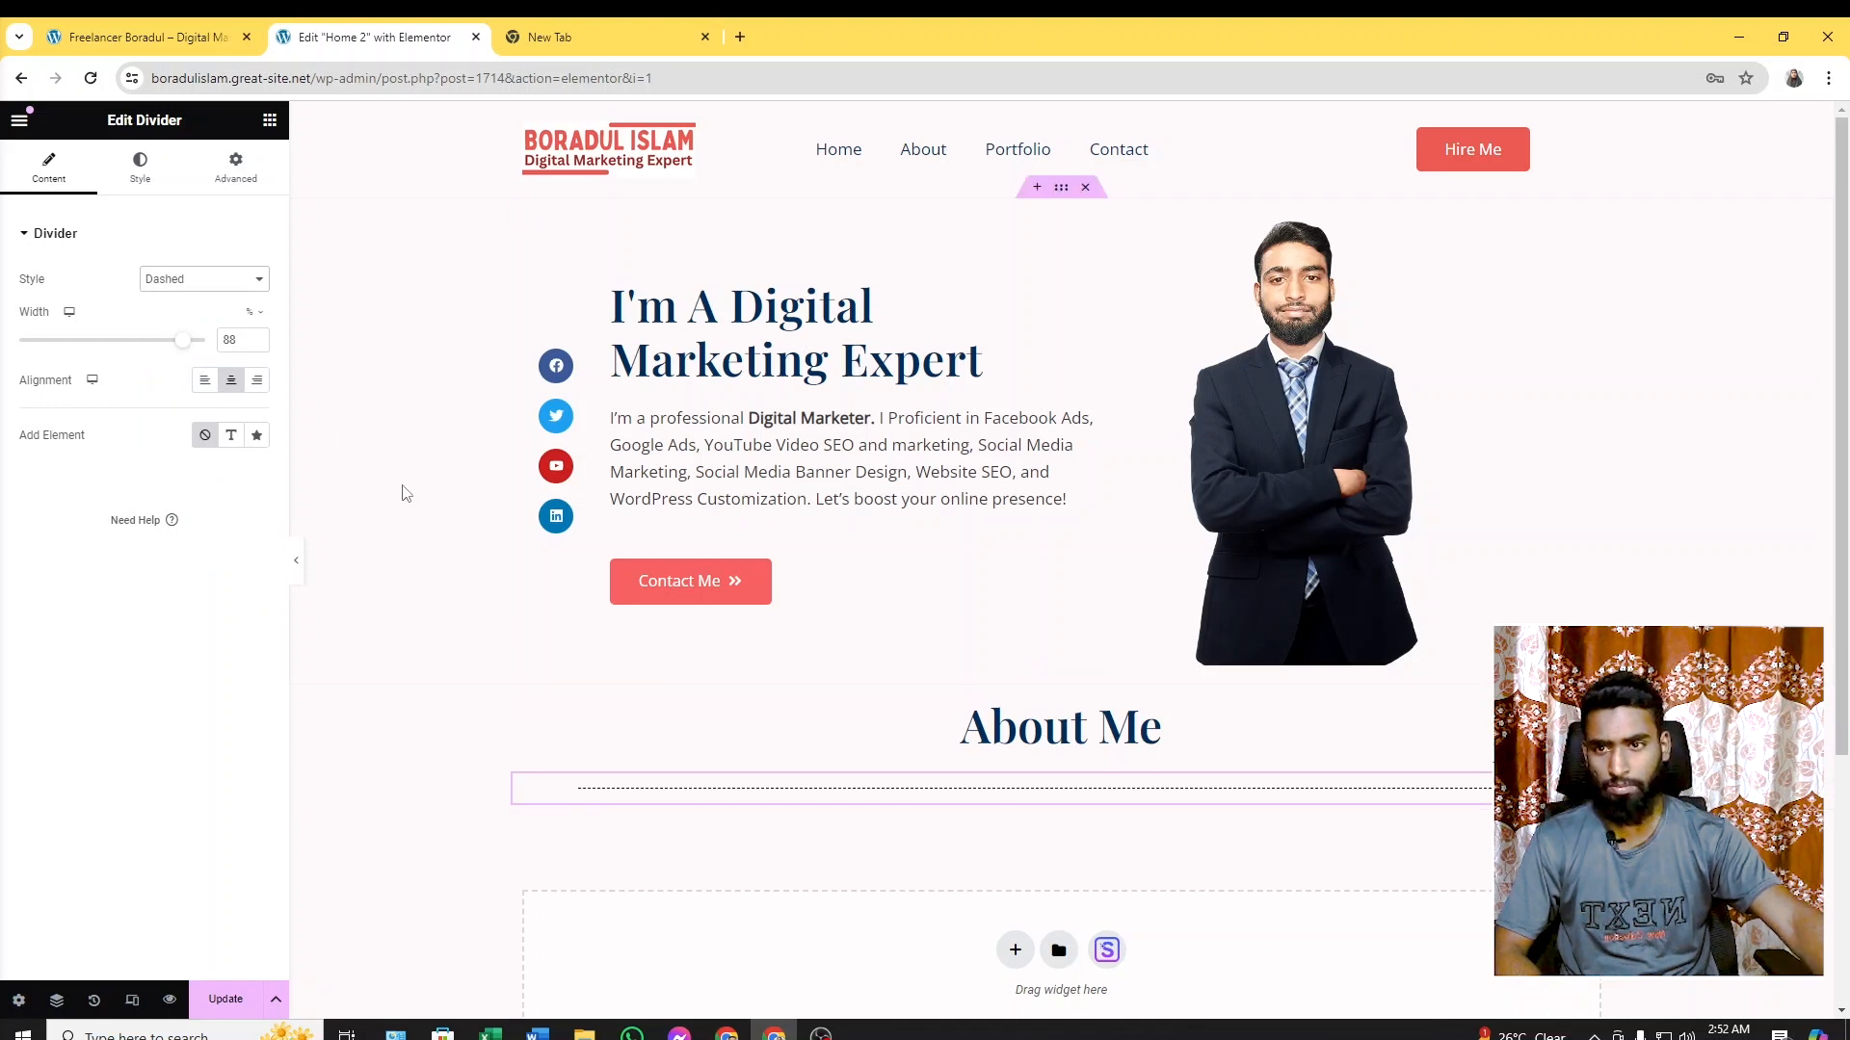
click(242, 287)
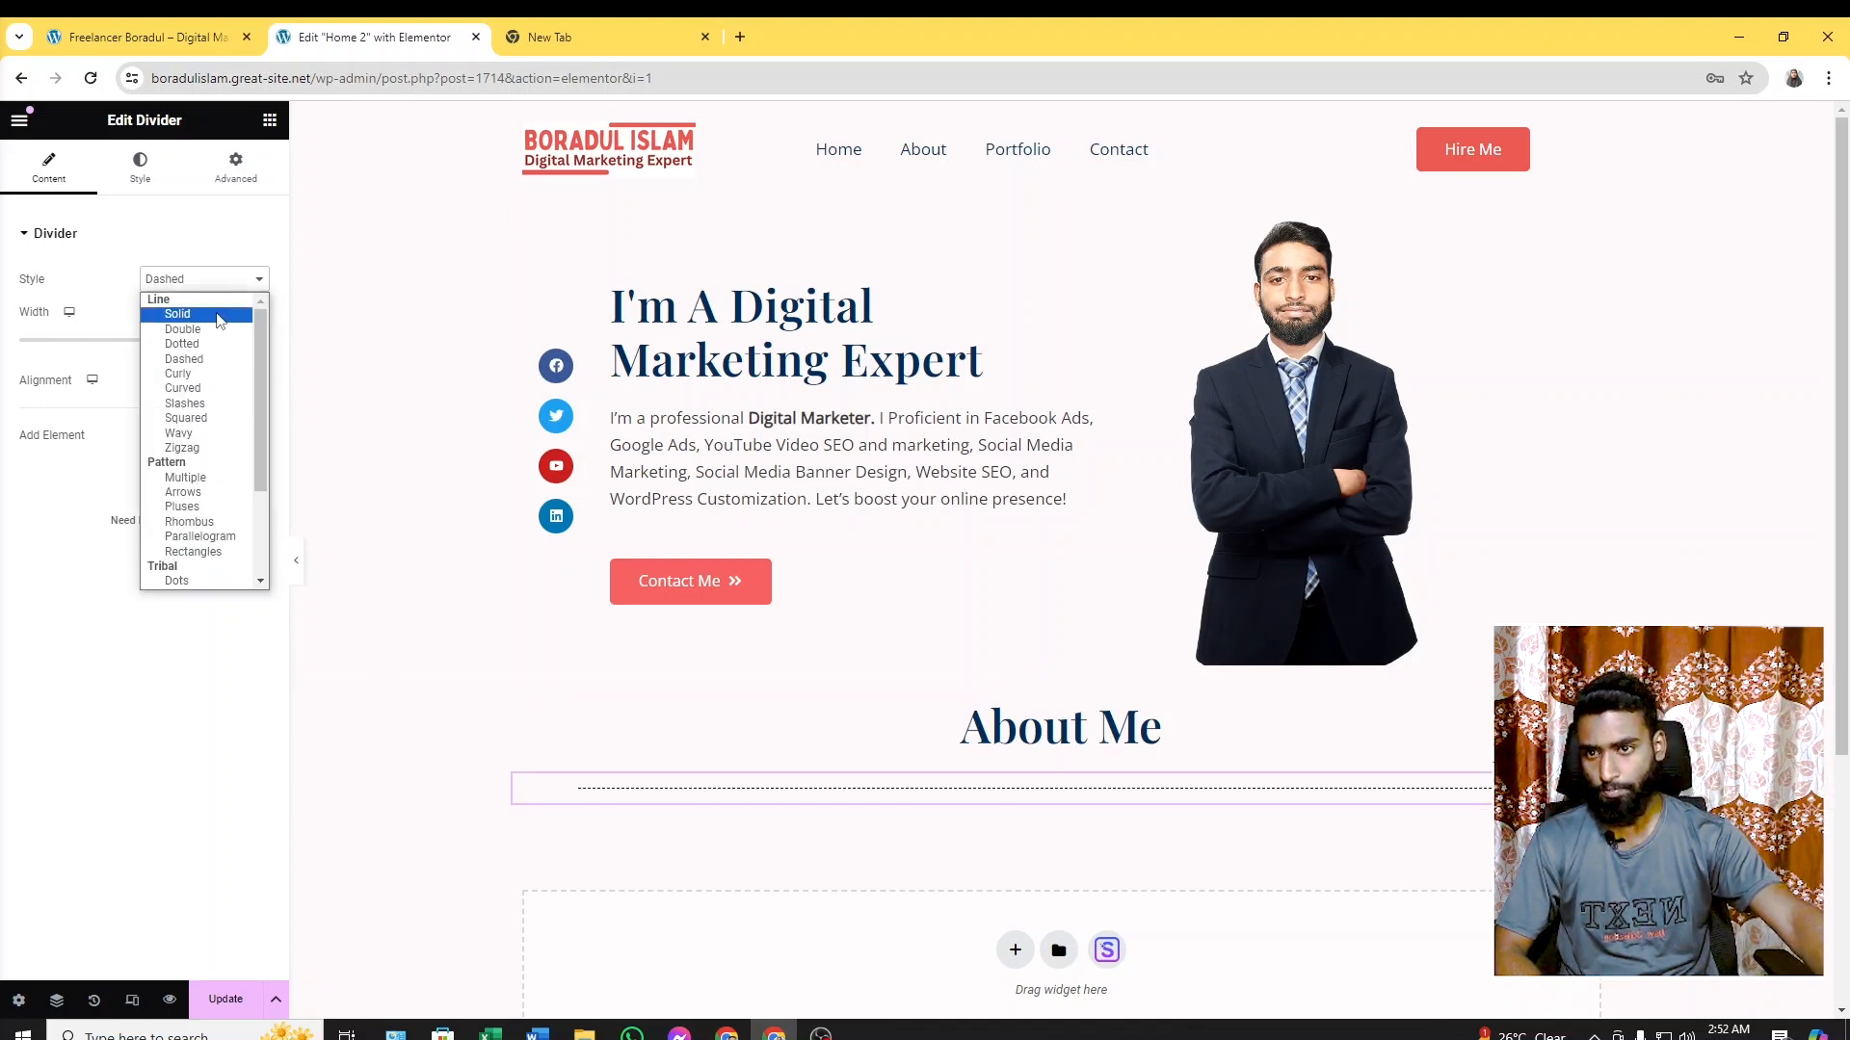
click(219, 315)
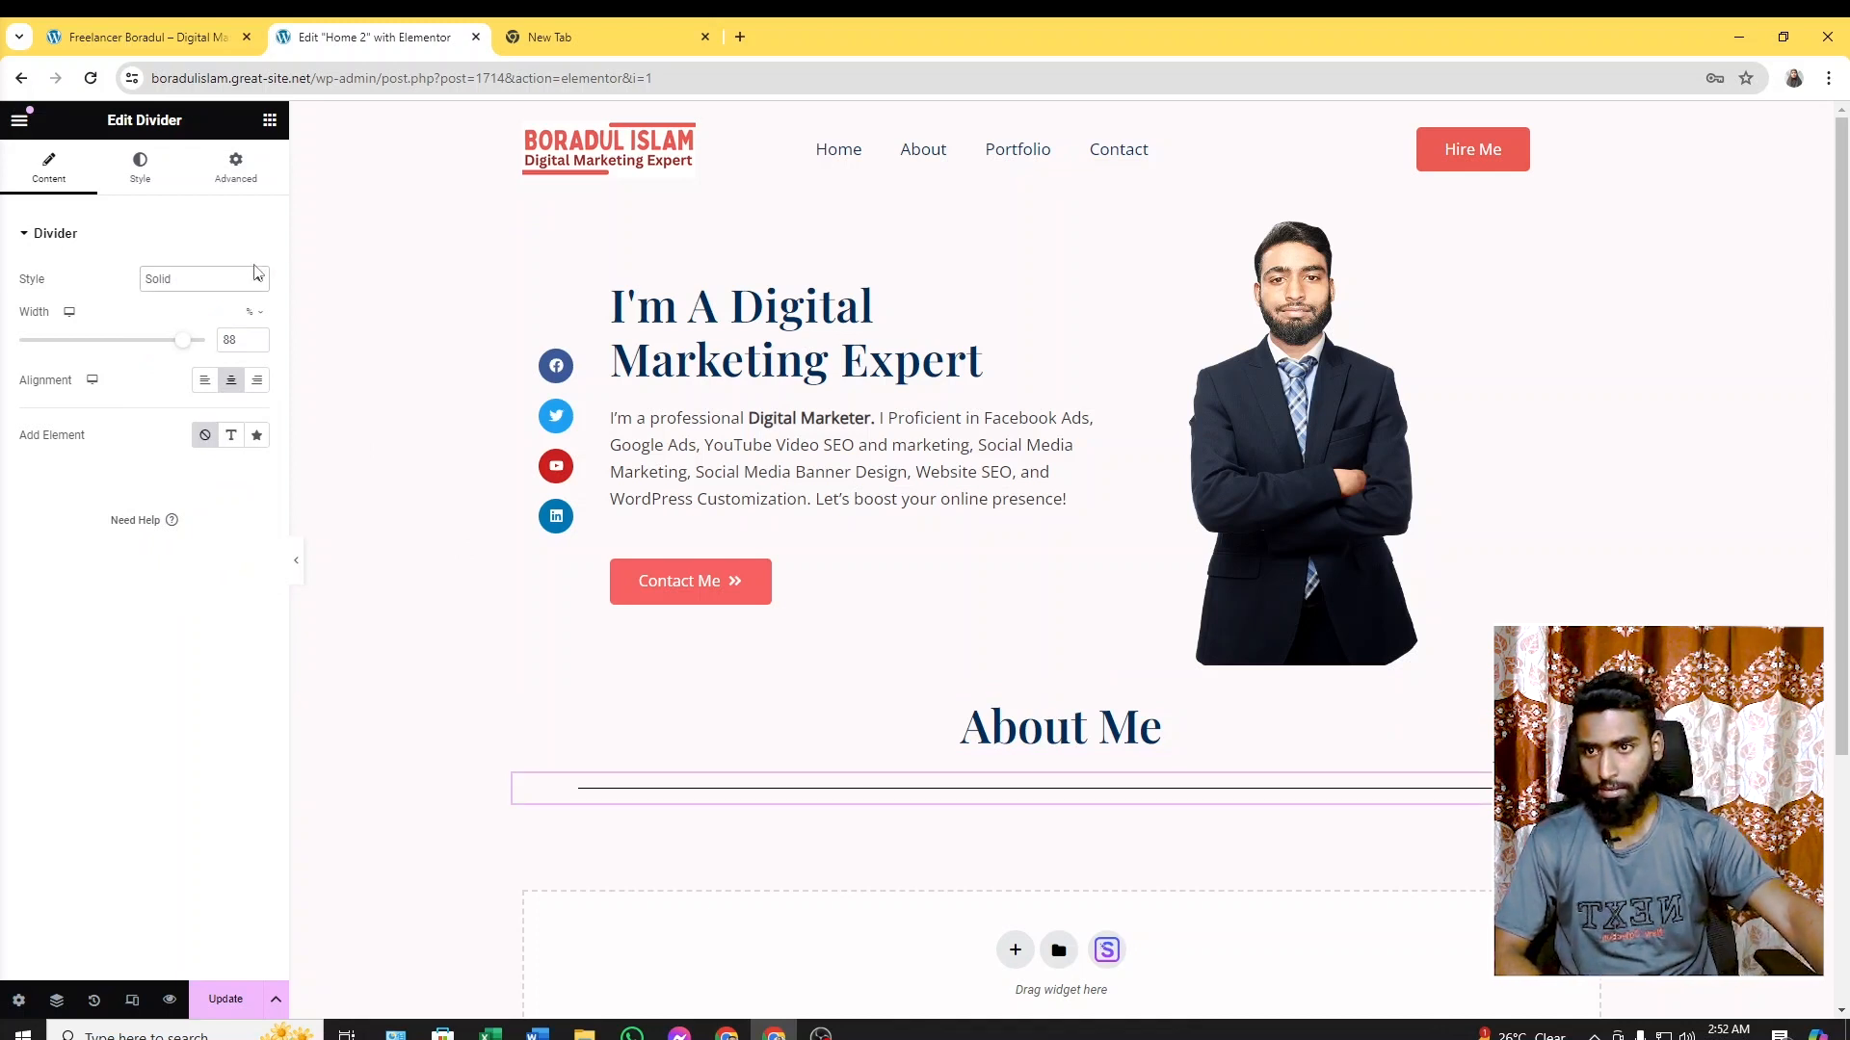
Set the divider's weight to 2 px and its gap to 11
click(144, 171)
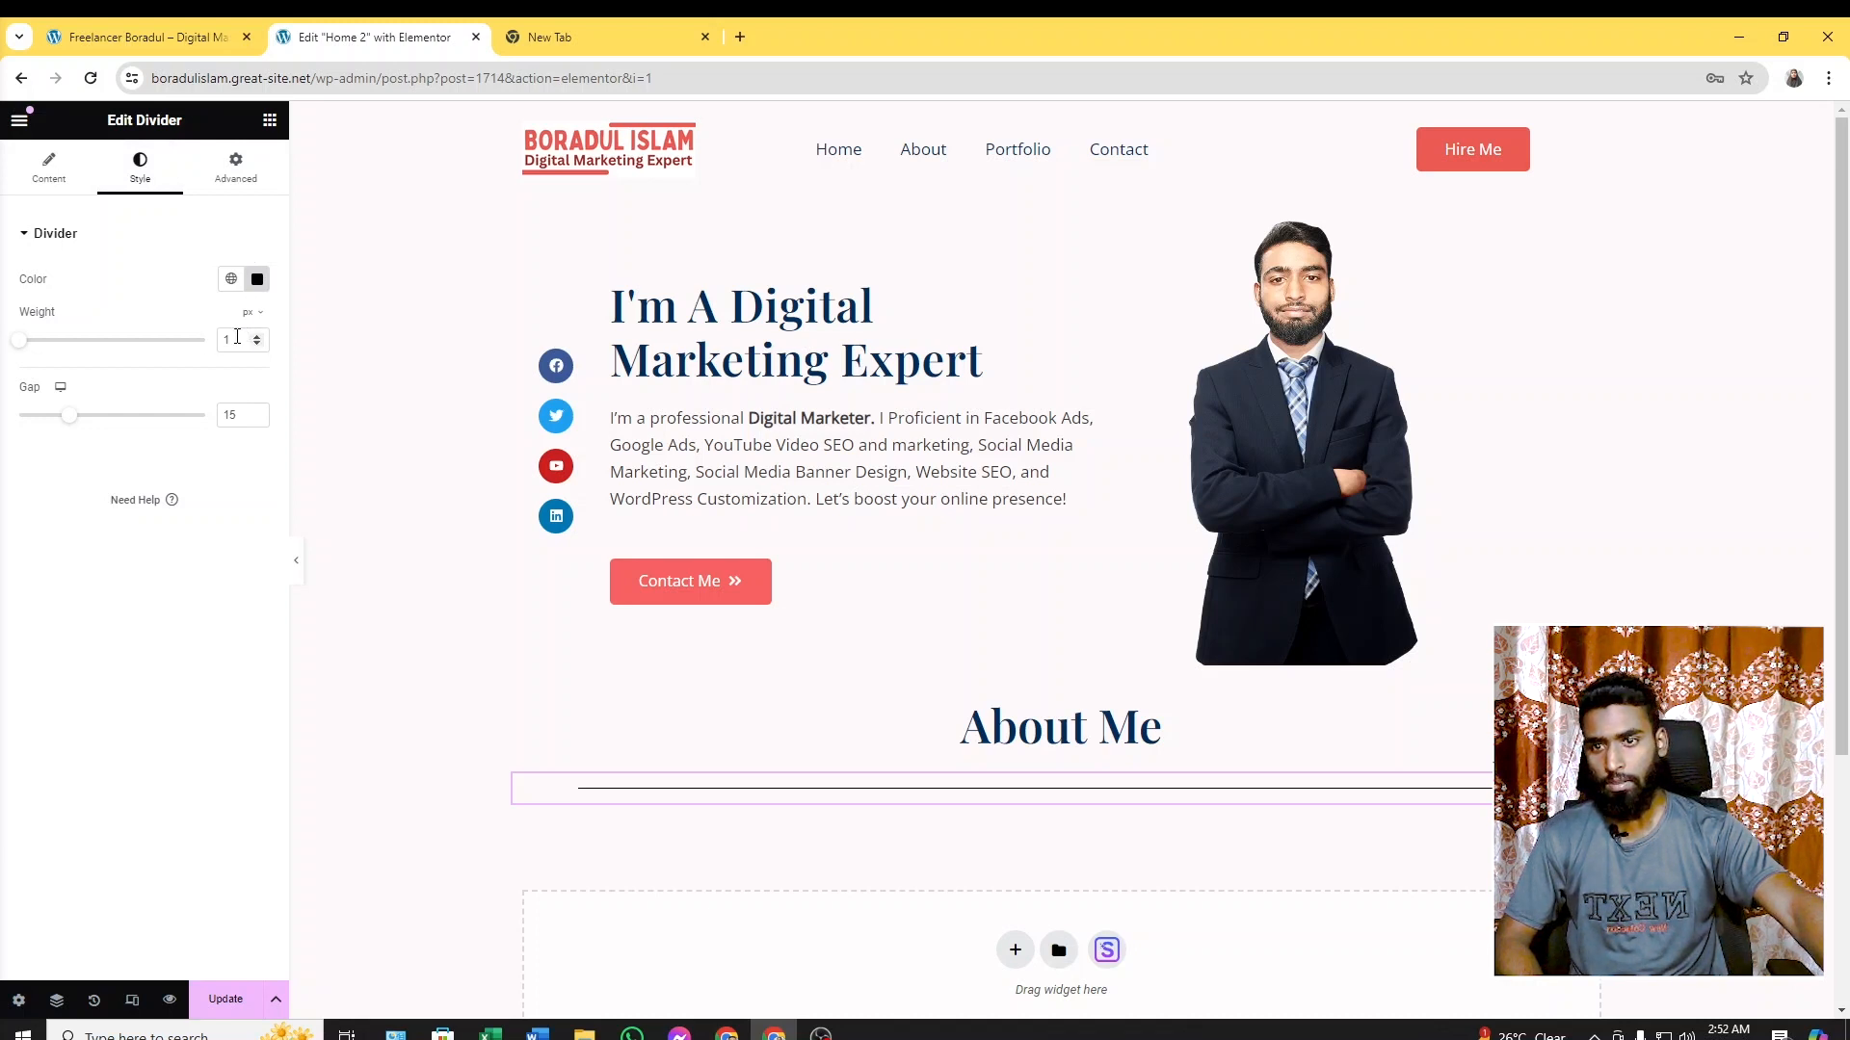
text(2)
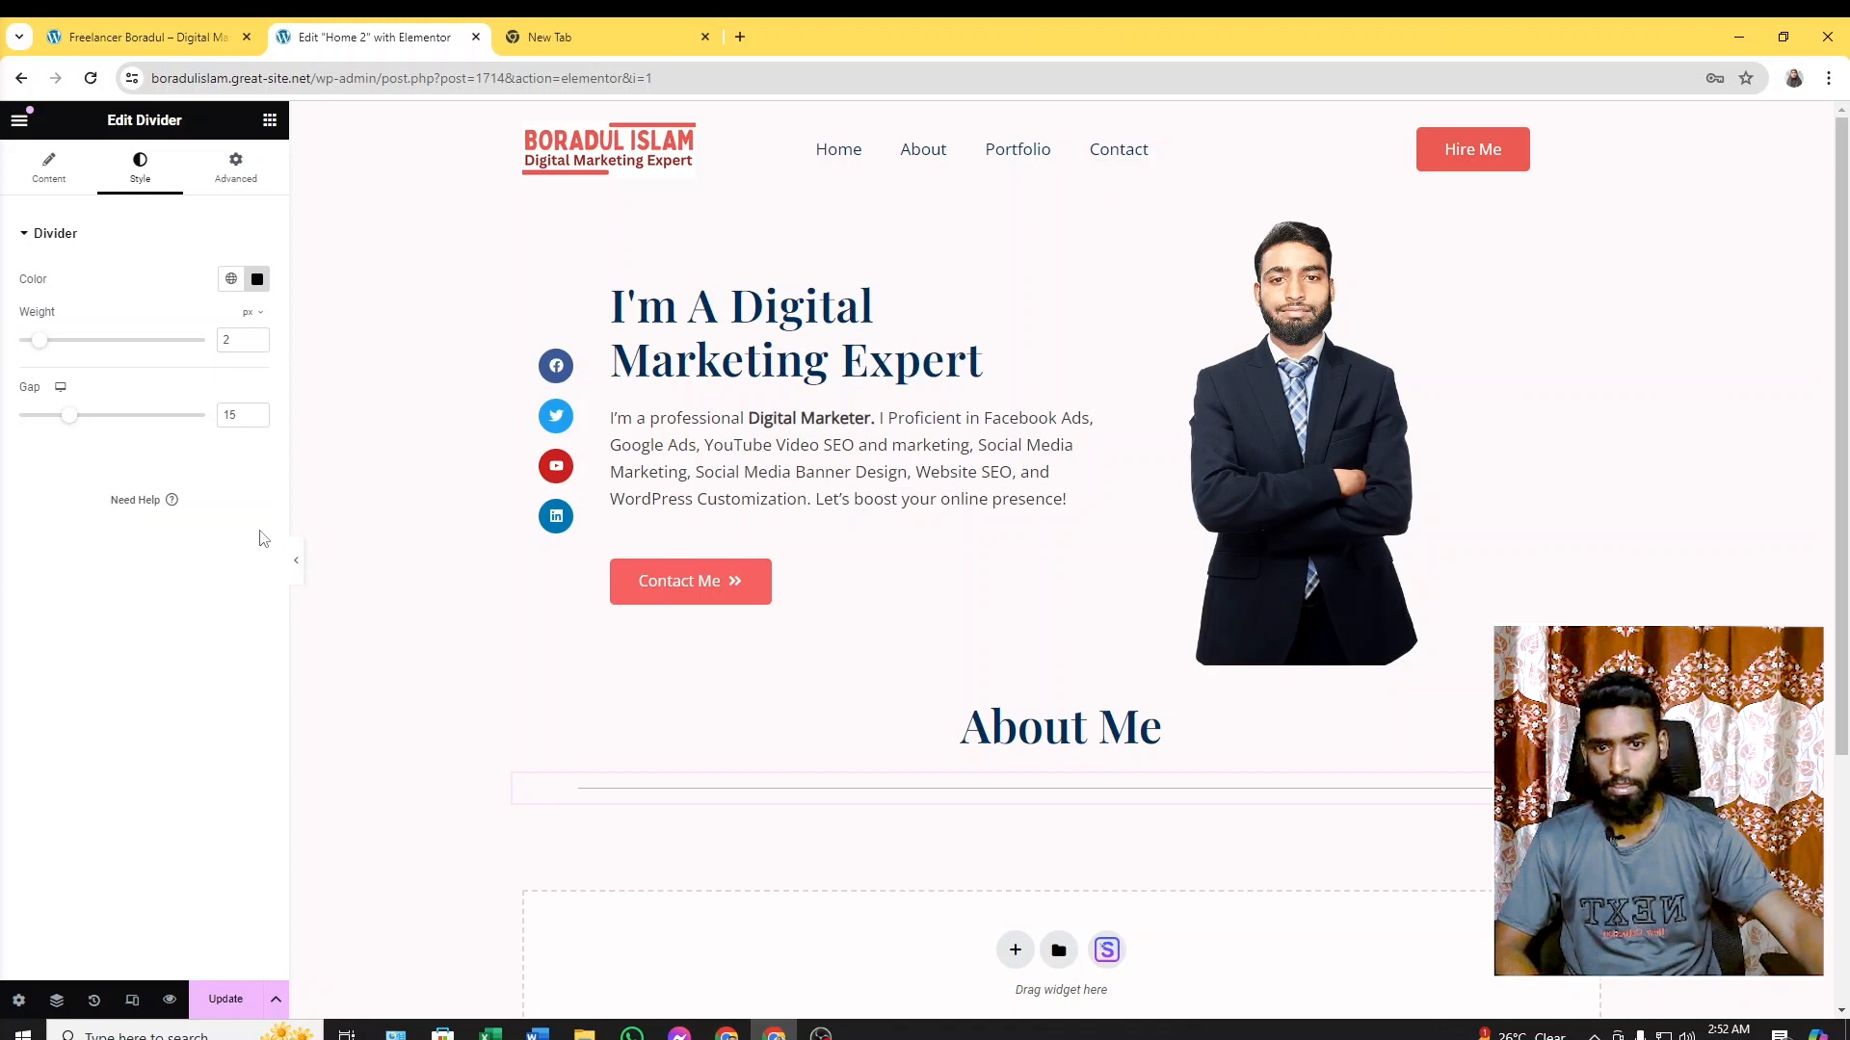
drag(80, 426, 54, 430)
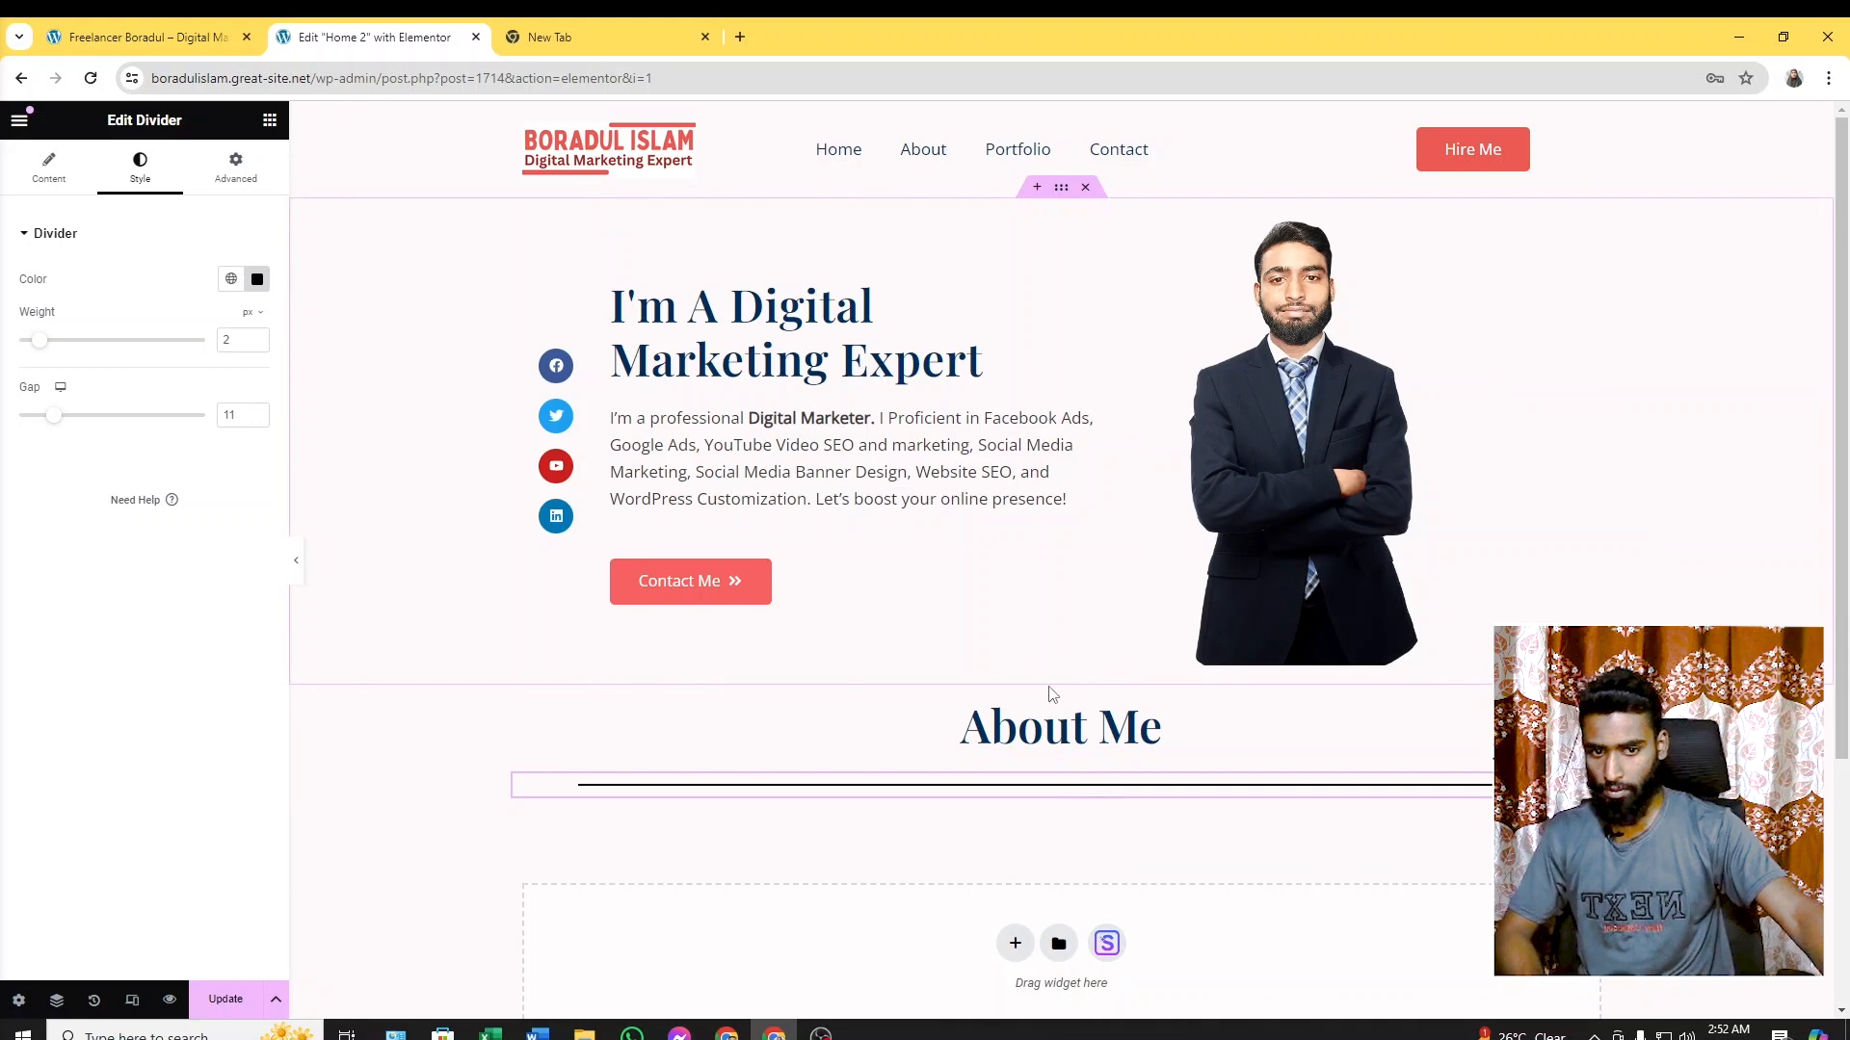
Examine the heading, short divider, text and image below the About Me title on the live Home page
click(180, 37)
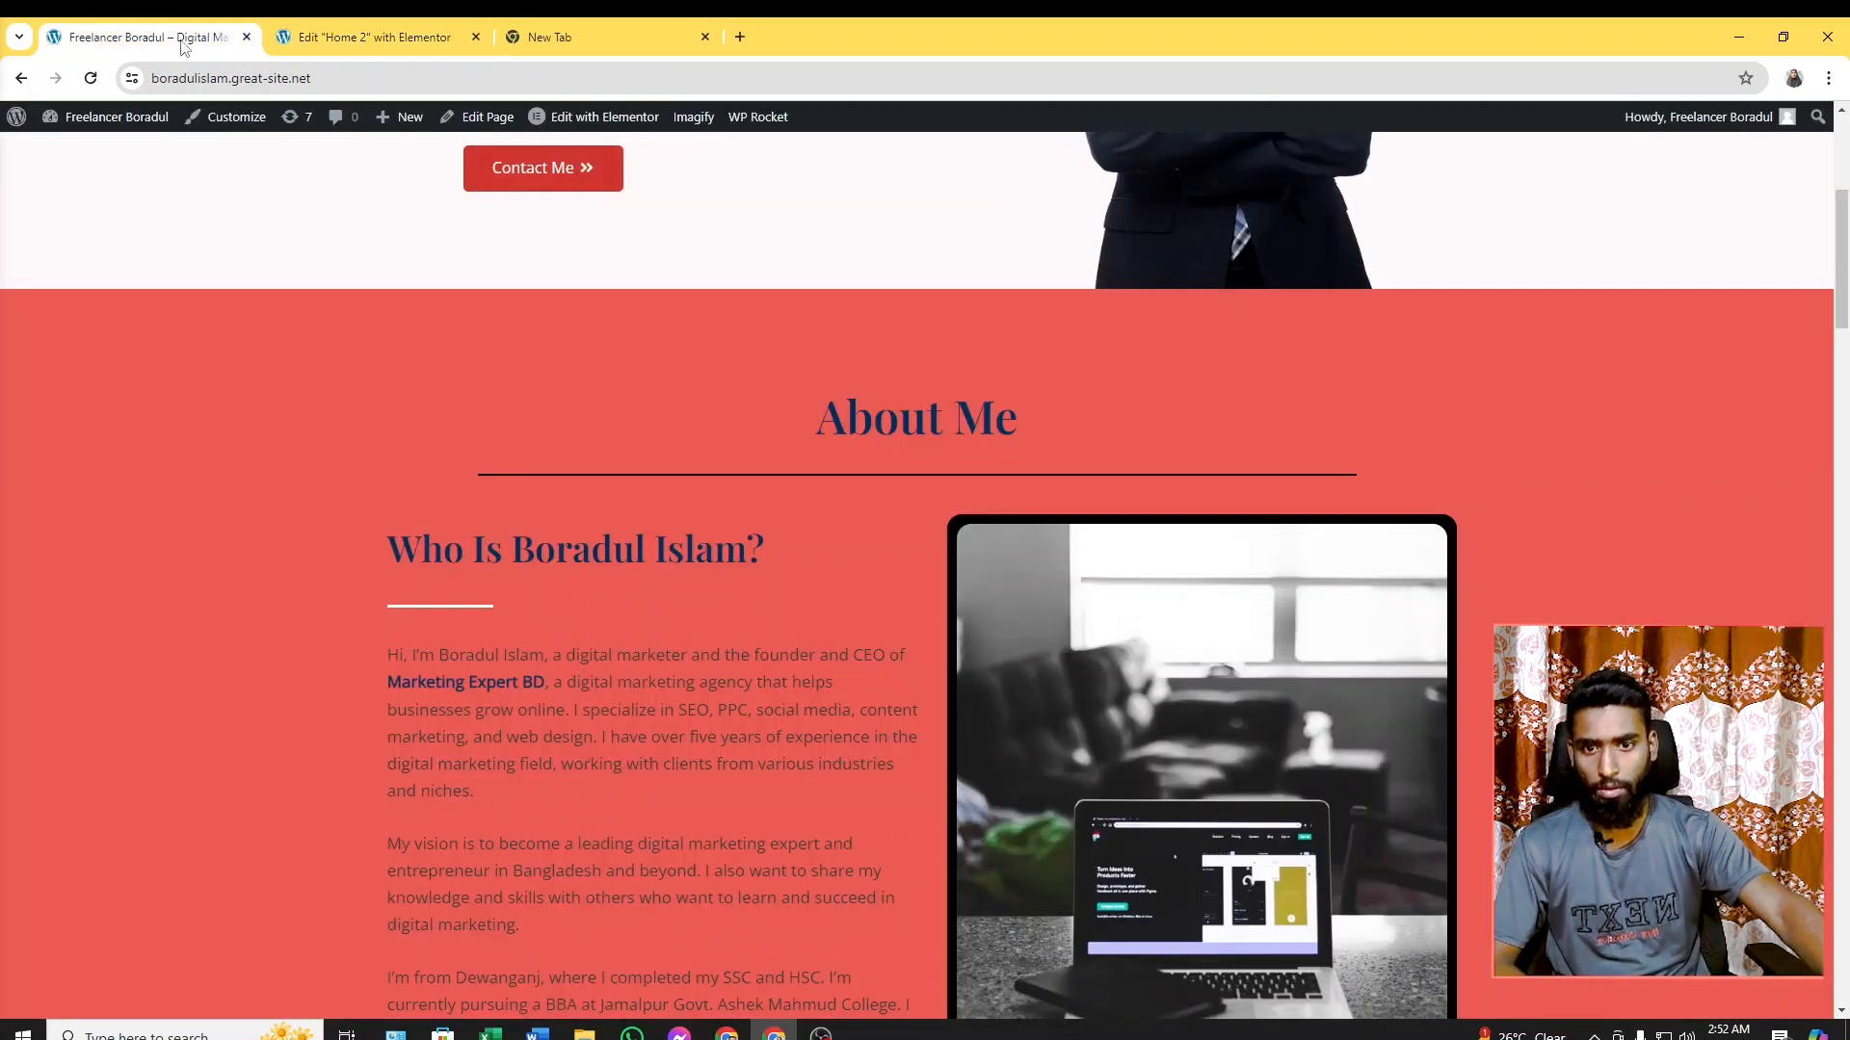
scroll(760, 625, down, 2)
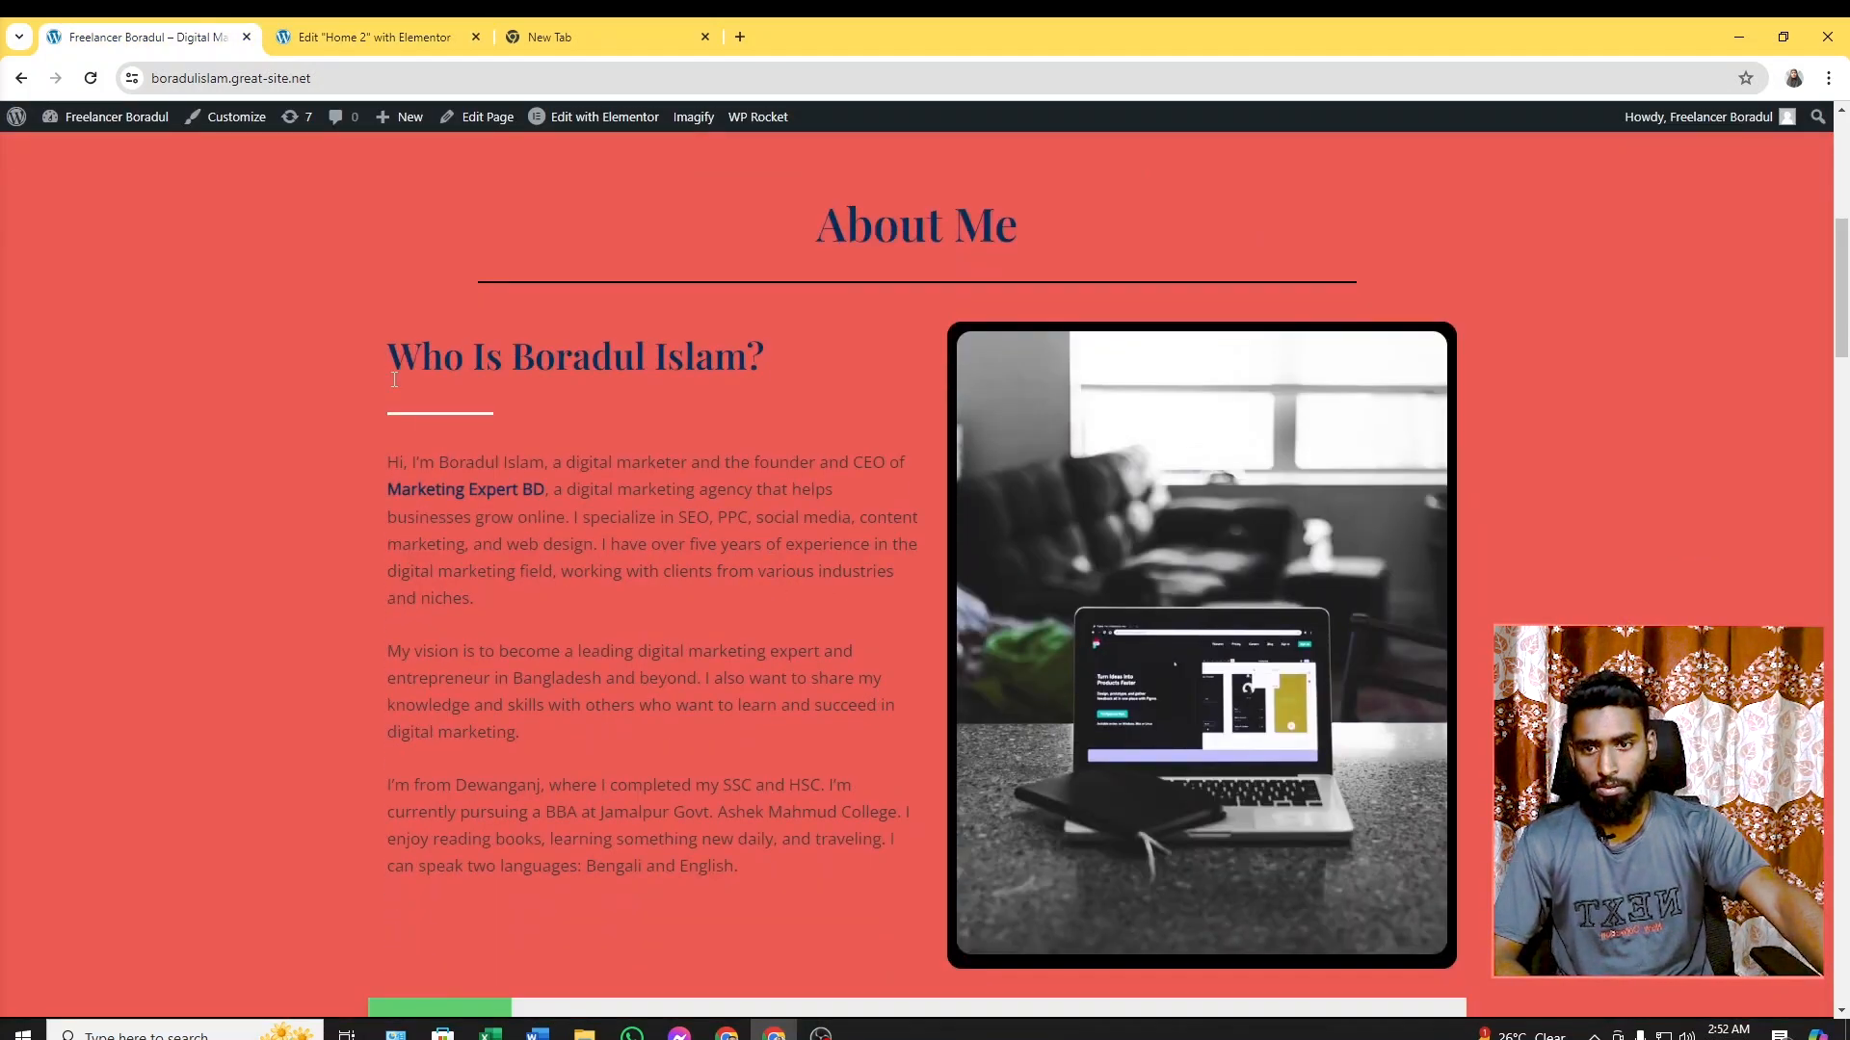
scroll(1341, 796, up, 3)
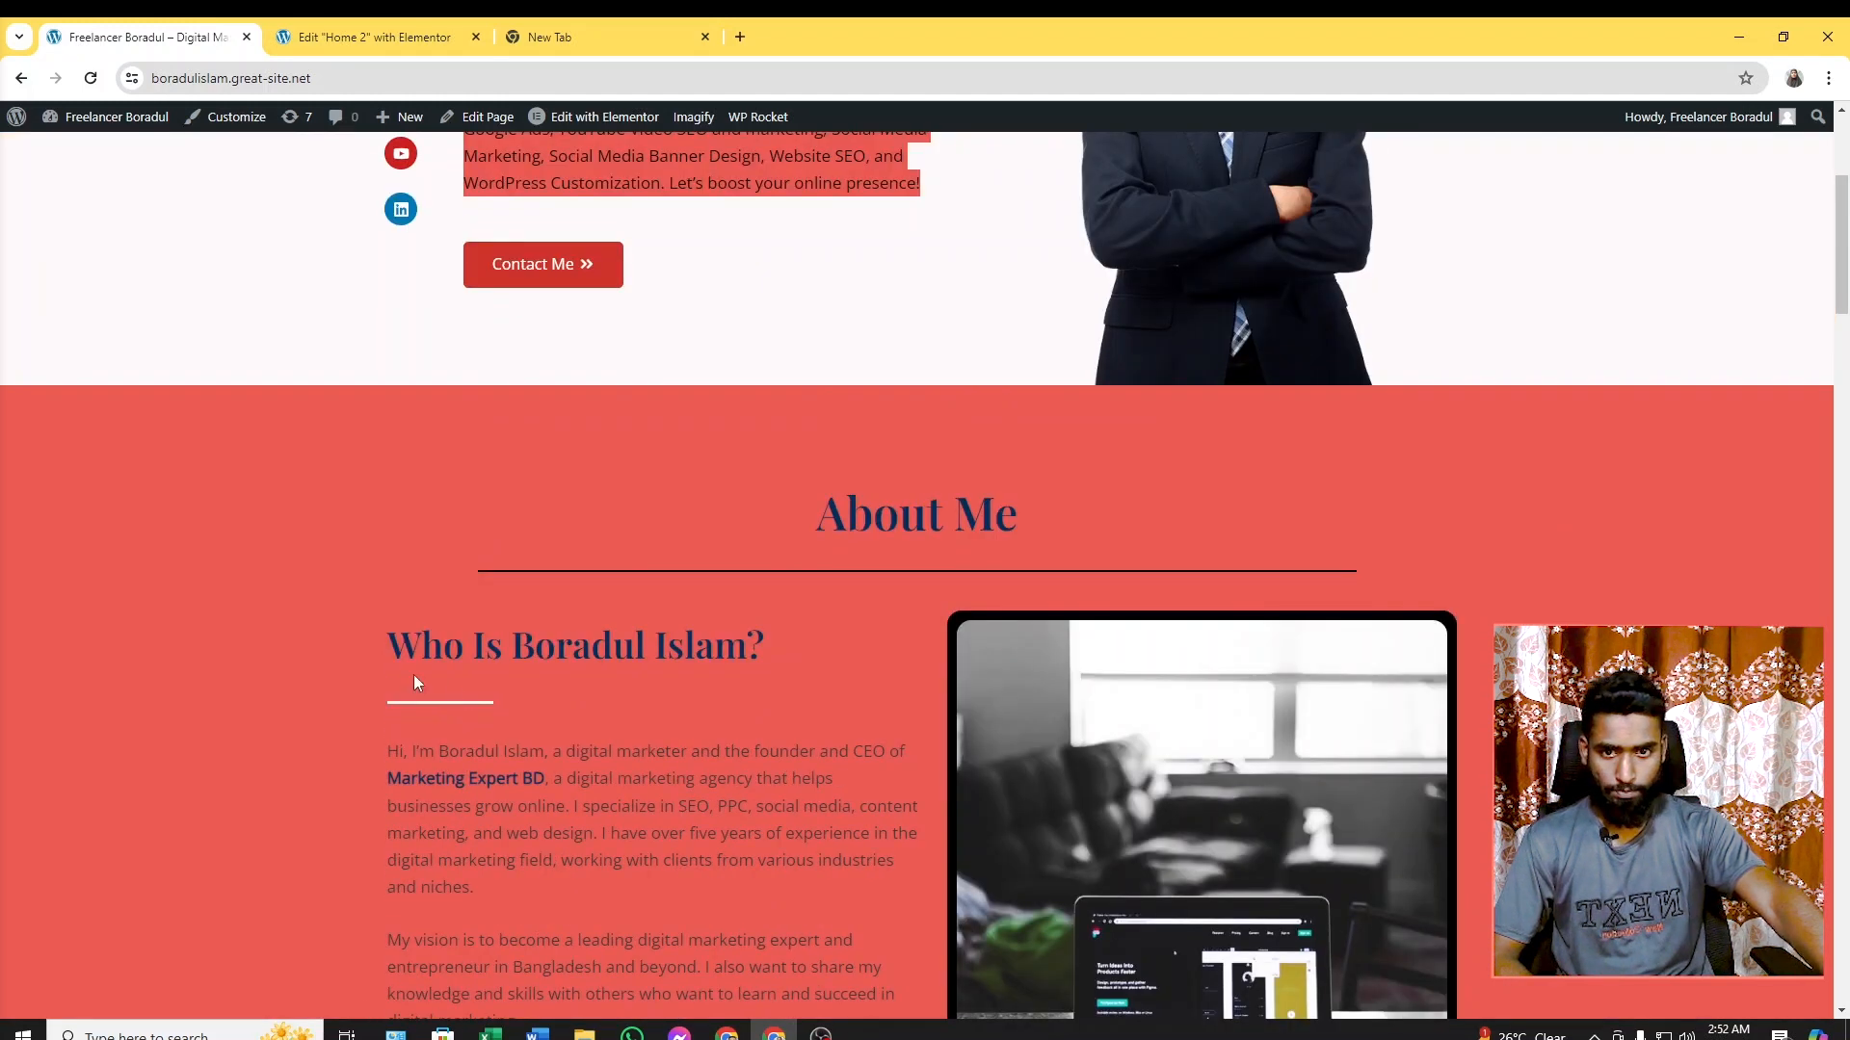
Add a container below the About Me divider on the Home 2 page and nest a second container inside it
scroll(1405, 542, down, 2)
scroll(1270, 645, up, 1)
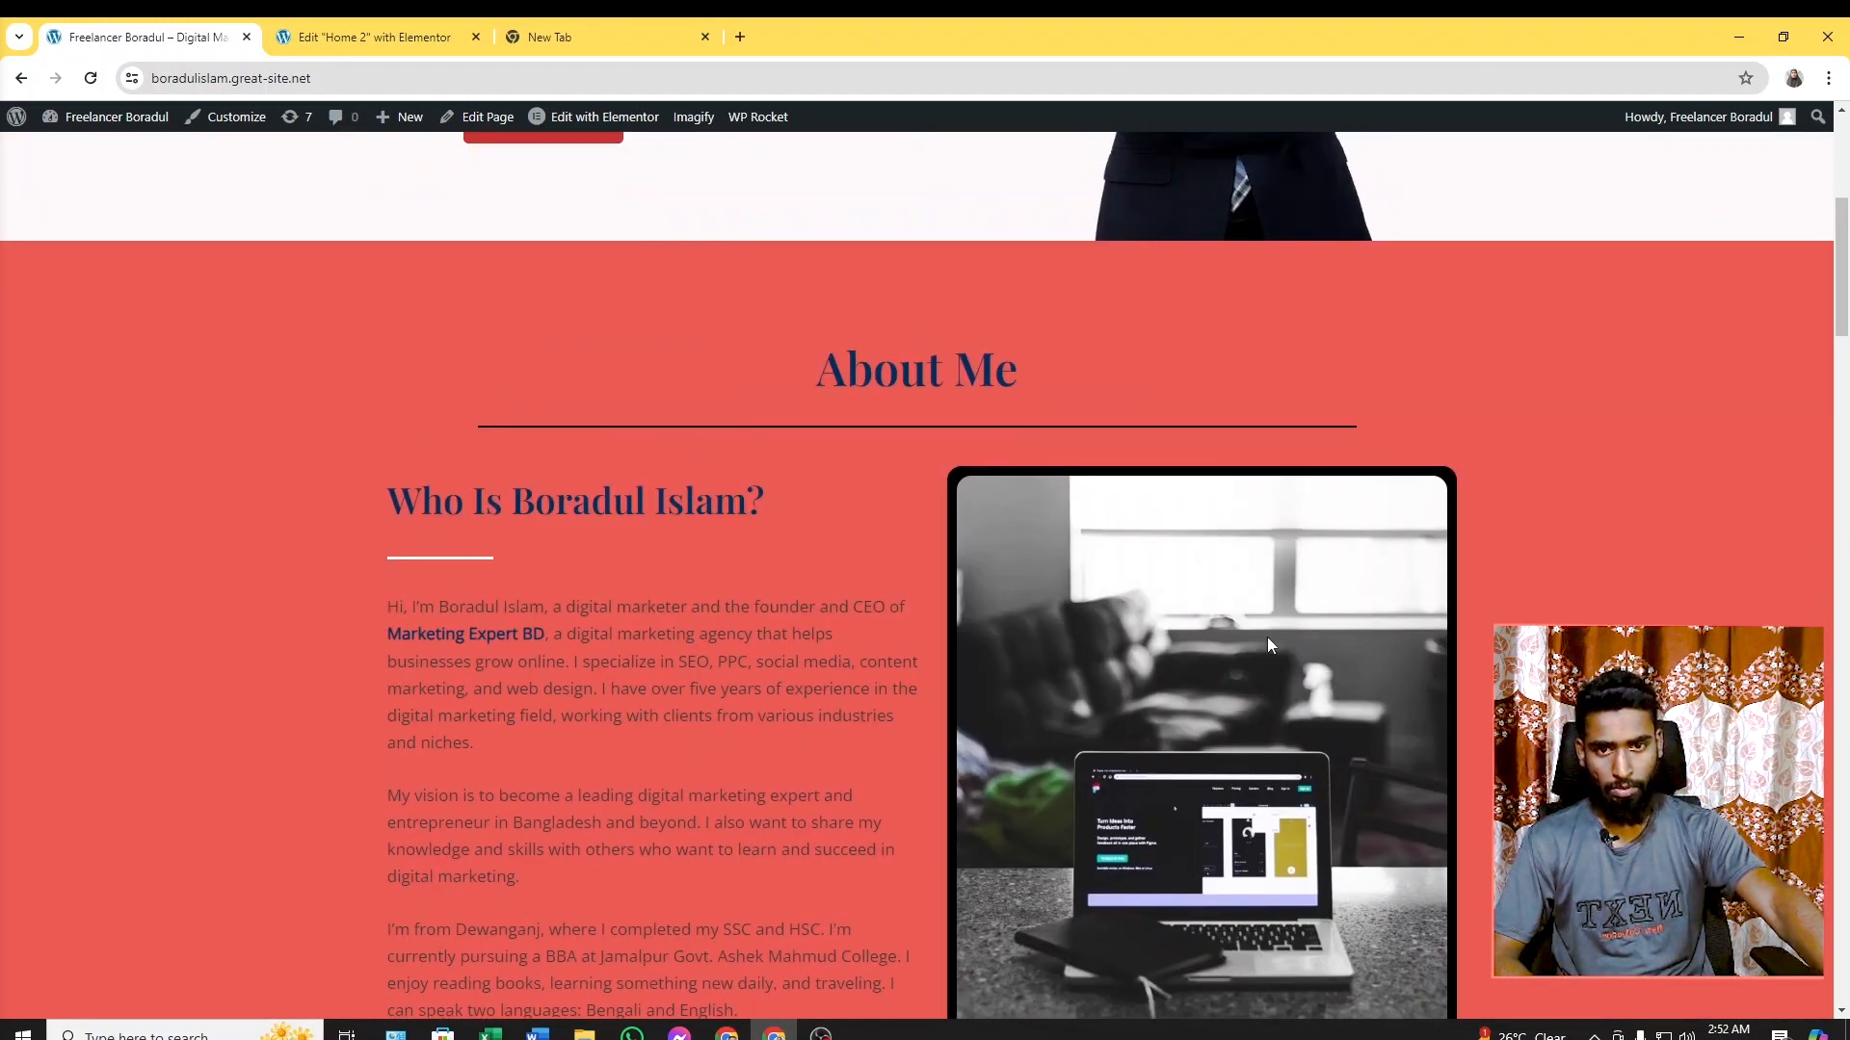
scroll(671, 531, down, 2)
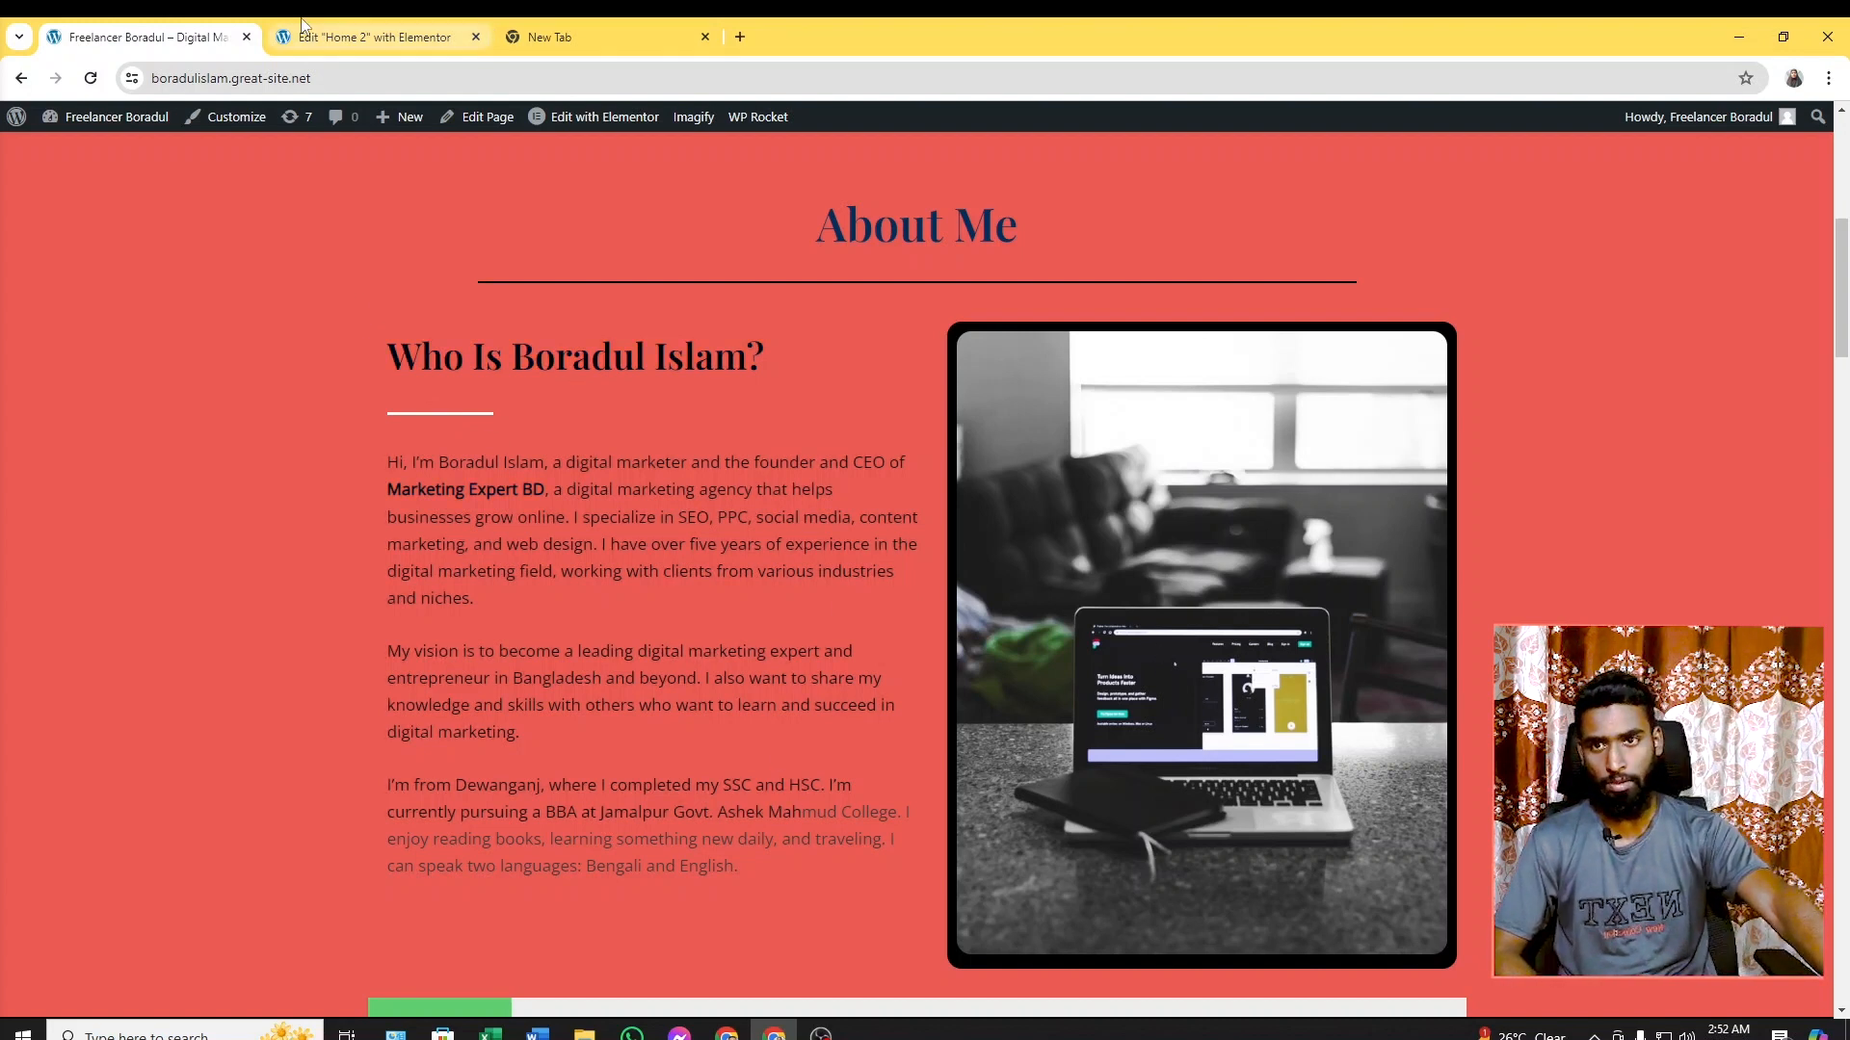
click(374, 37)
scroll(1028, 628, down, 3)
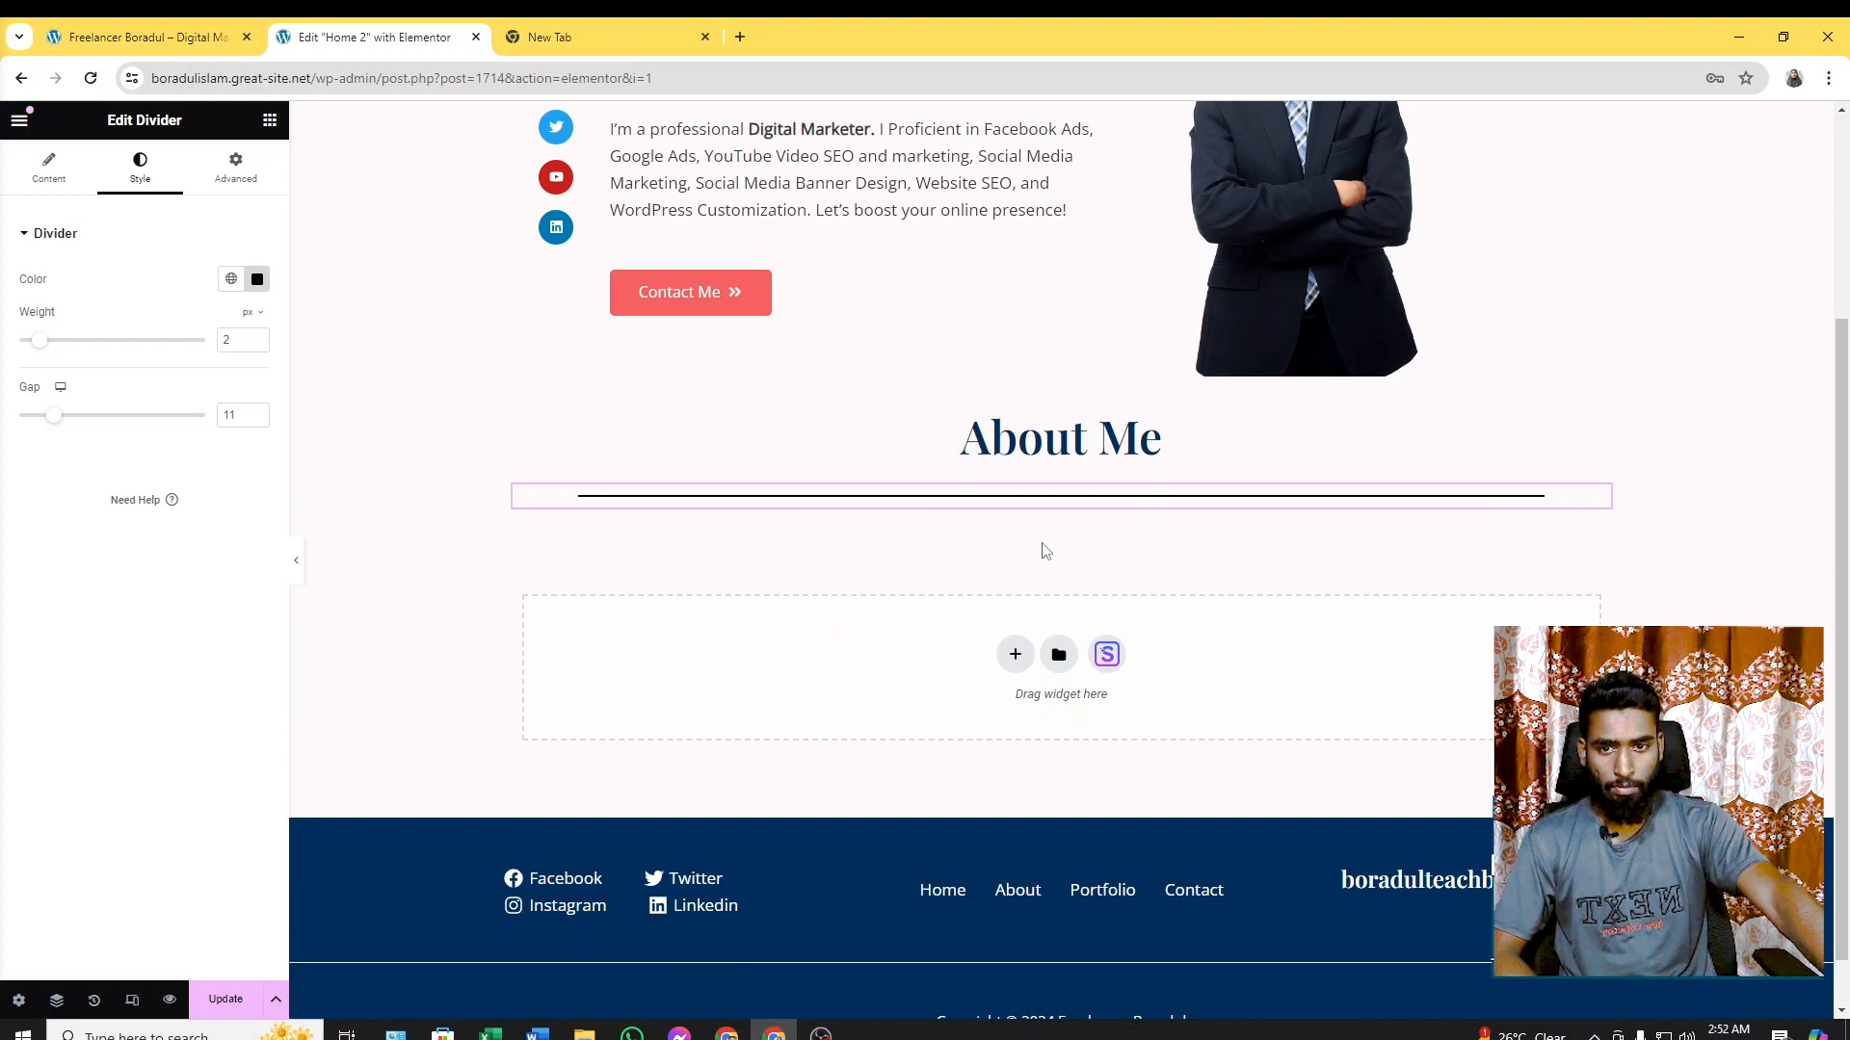
click(270, 119)
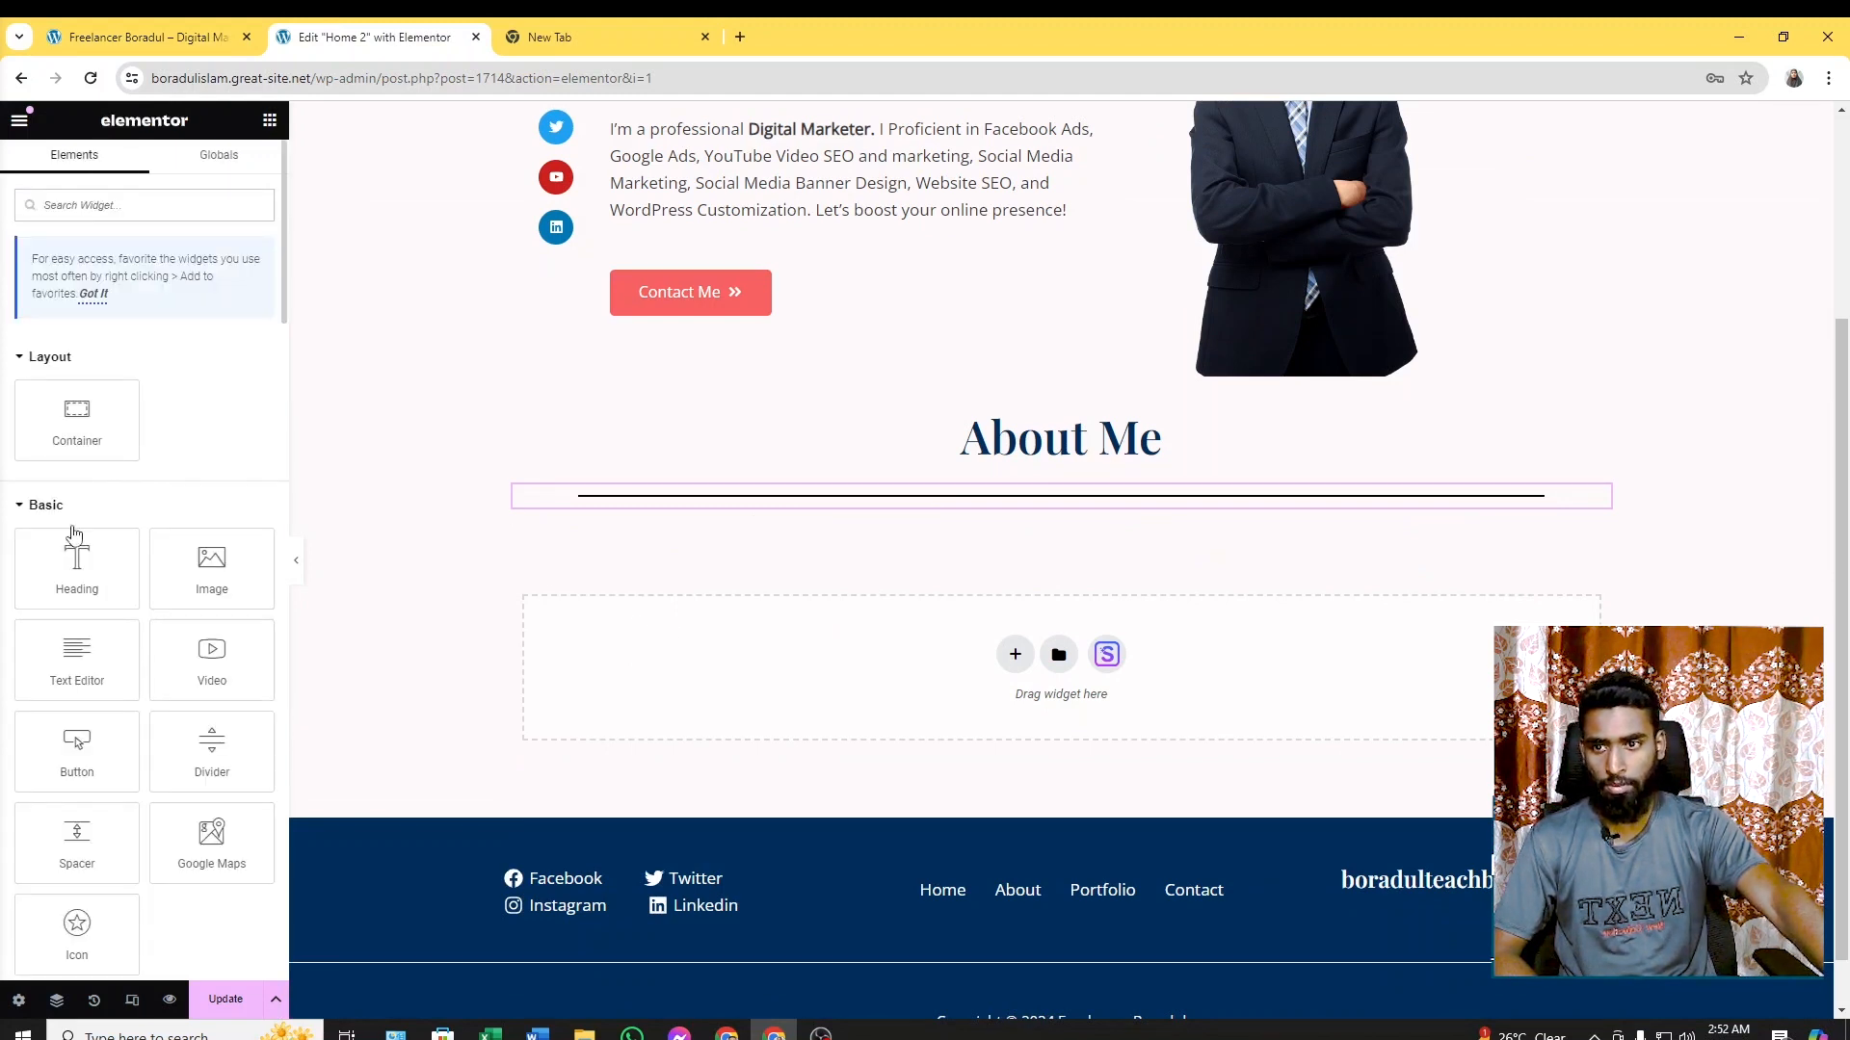
drag(77, 415, 1065, 511)
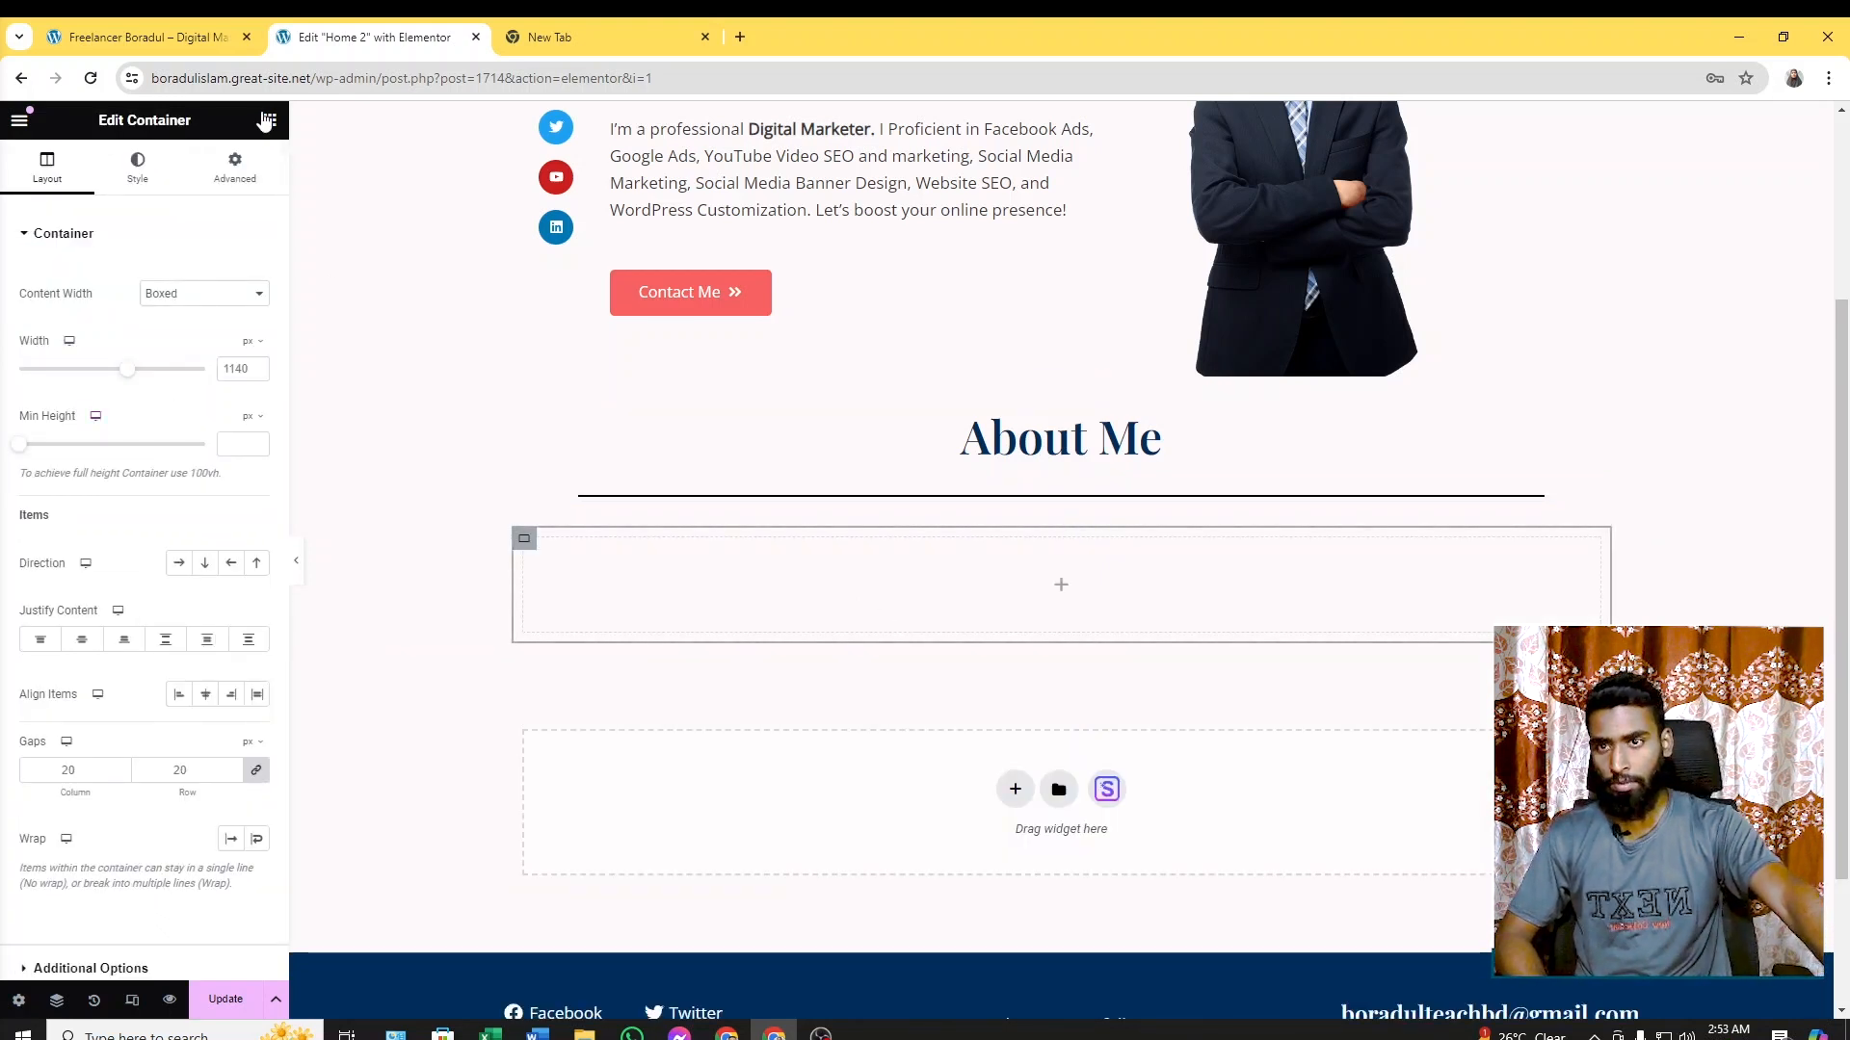
click(270, 120)
drag(77, 420, 999, 601)
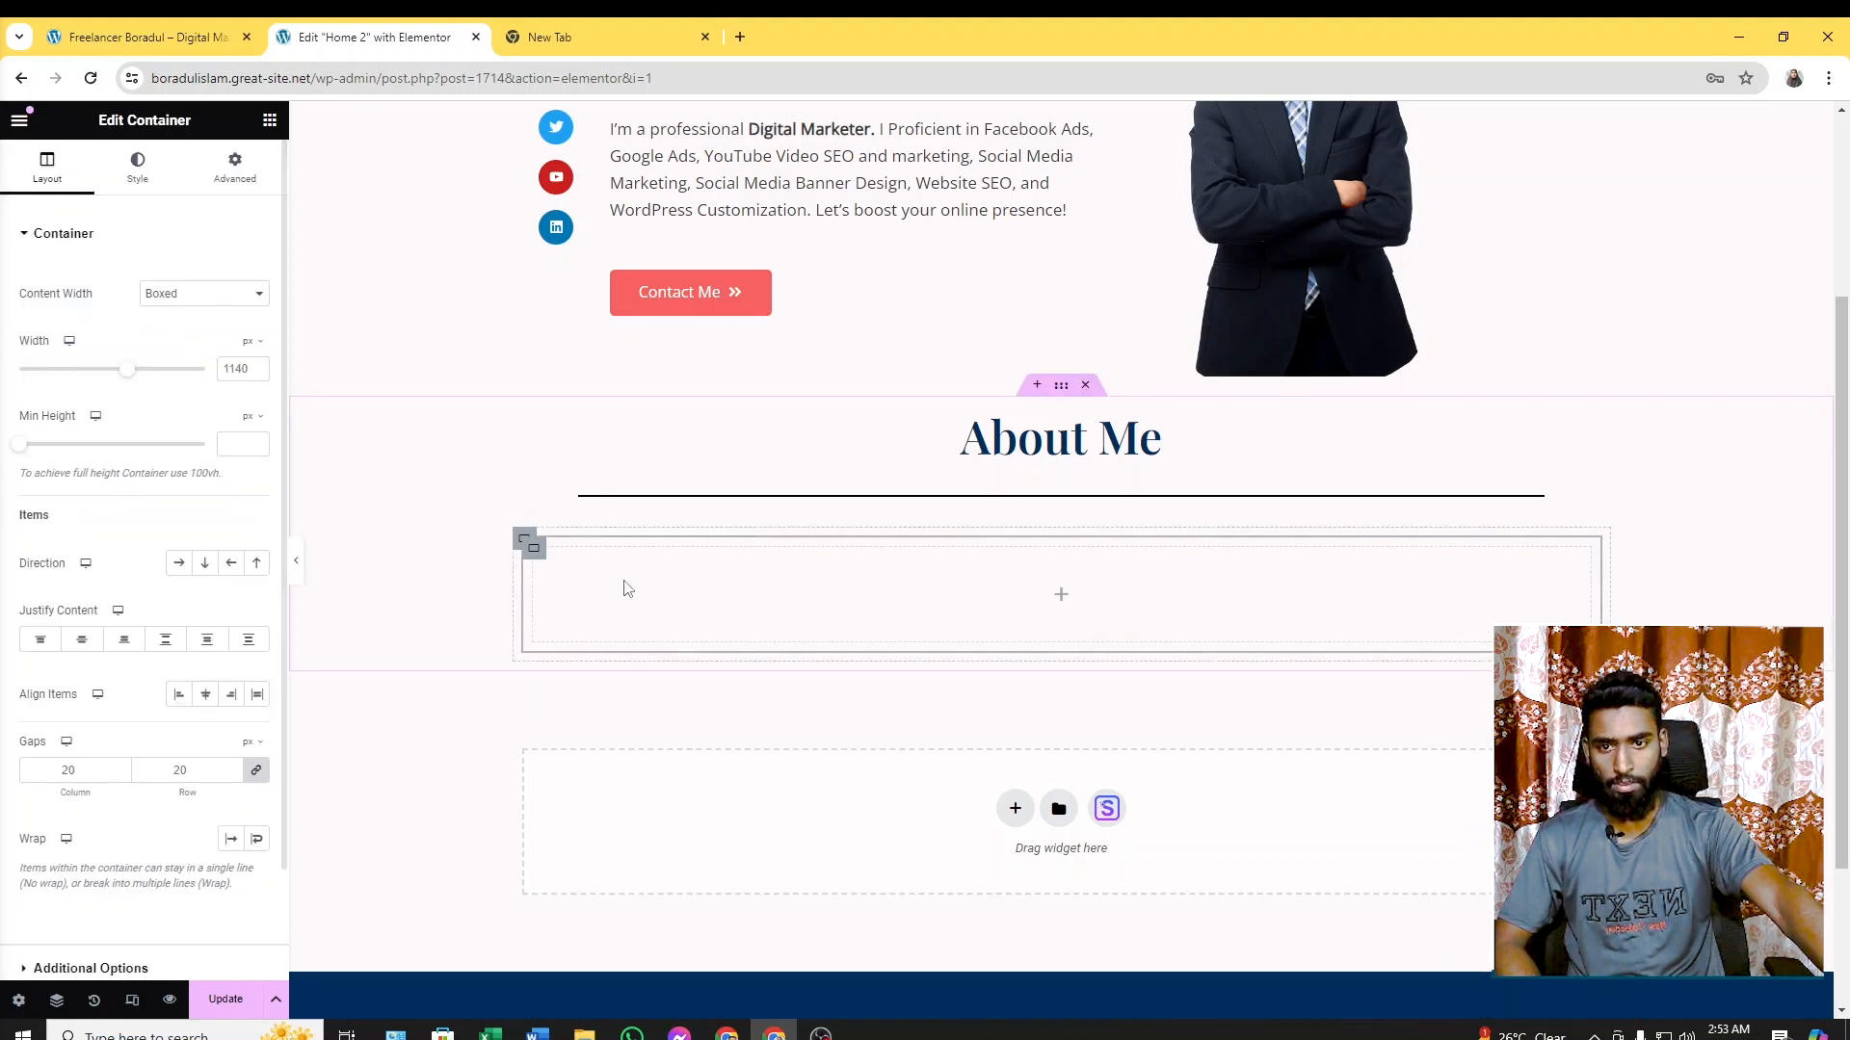
Duplicate the inner container and set the outer container's direction to a horizontal row, giving two columns
right_click(543, 559)
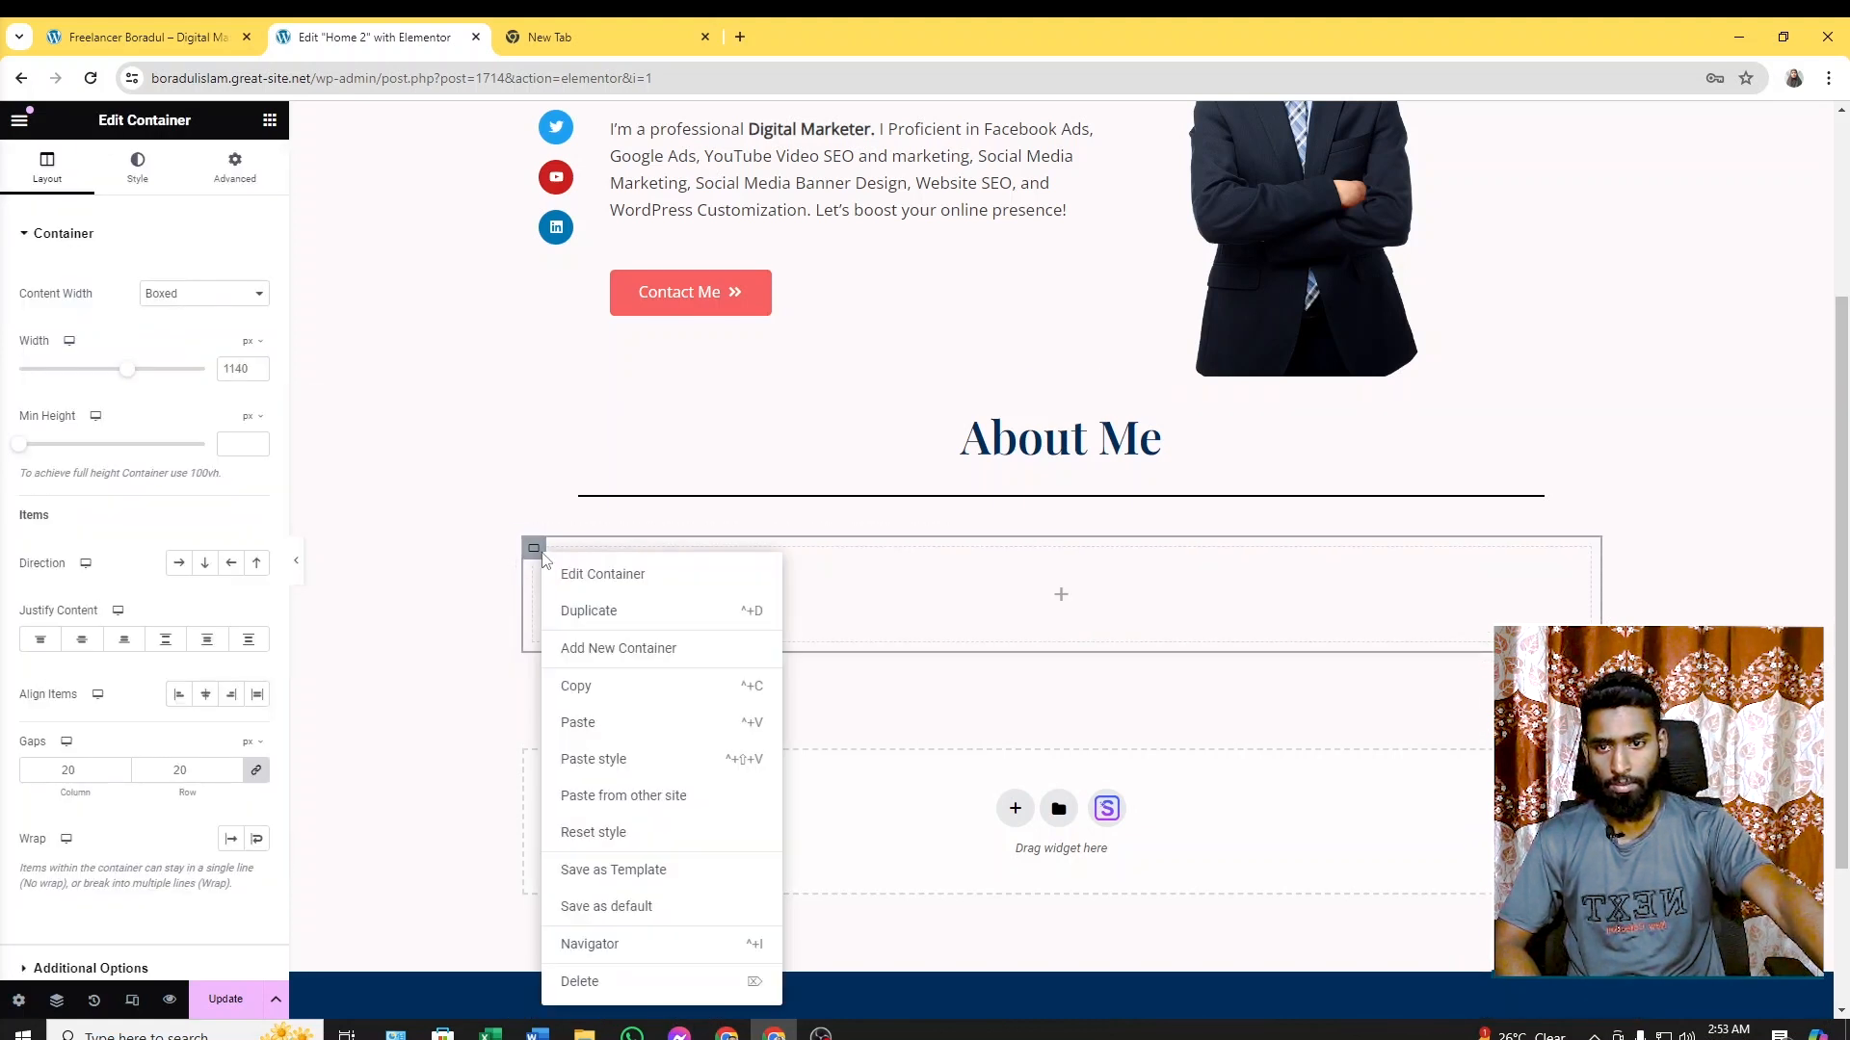
click(623, 610)
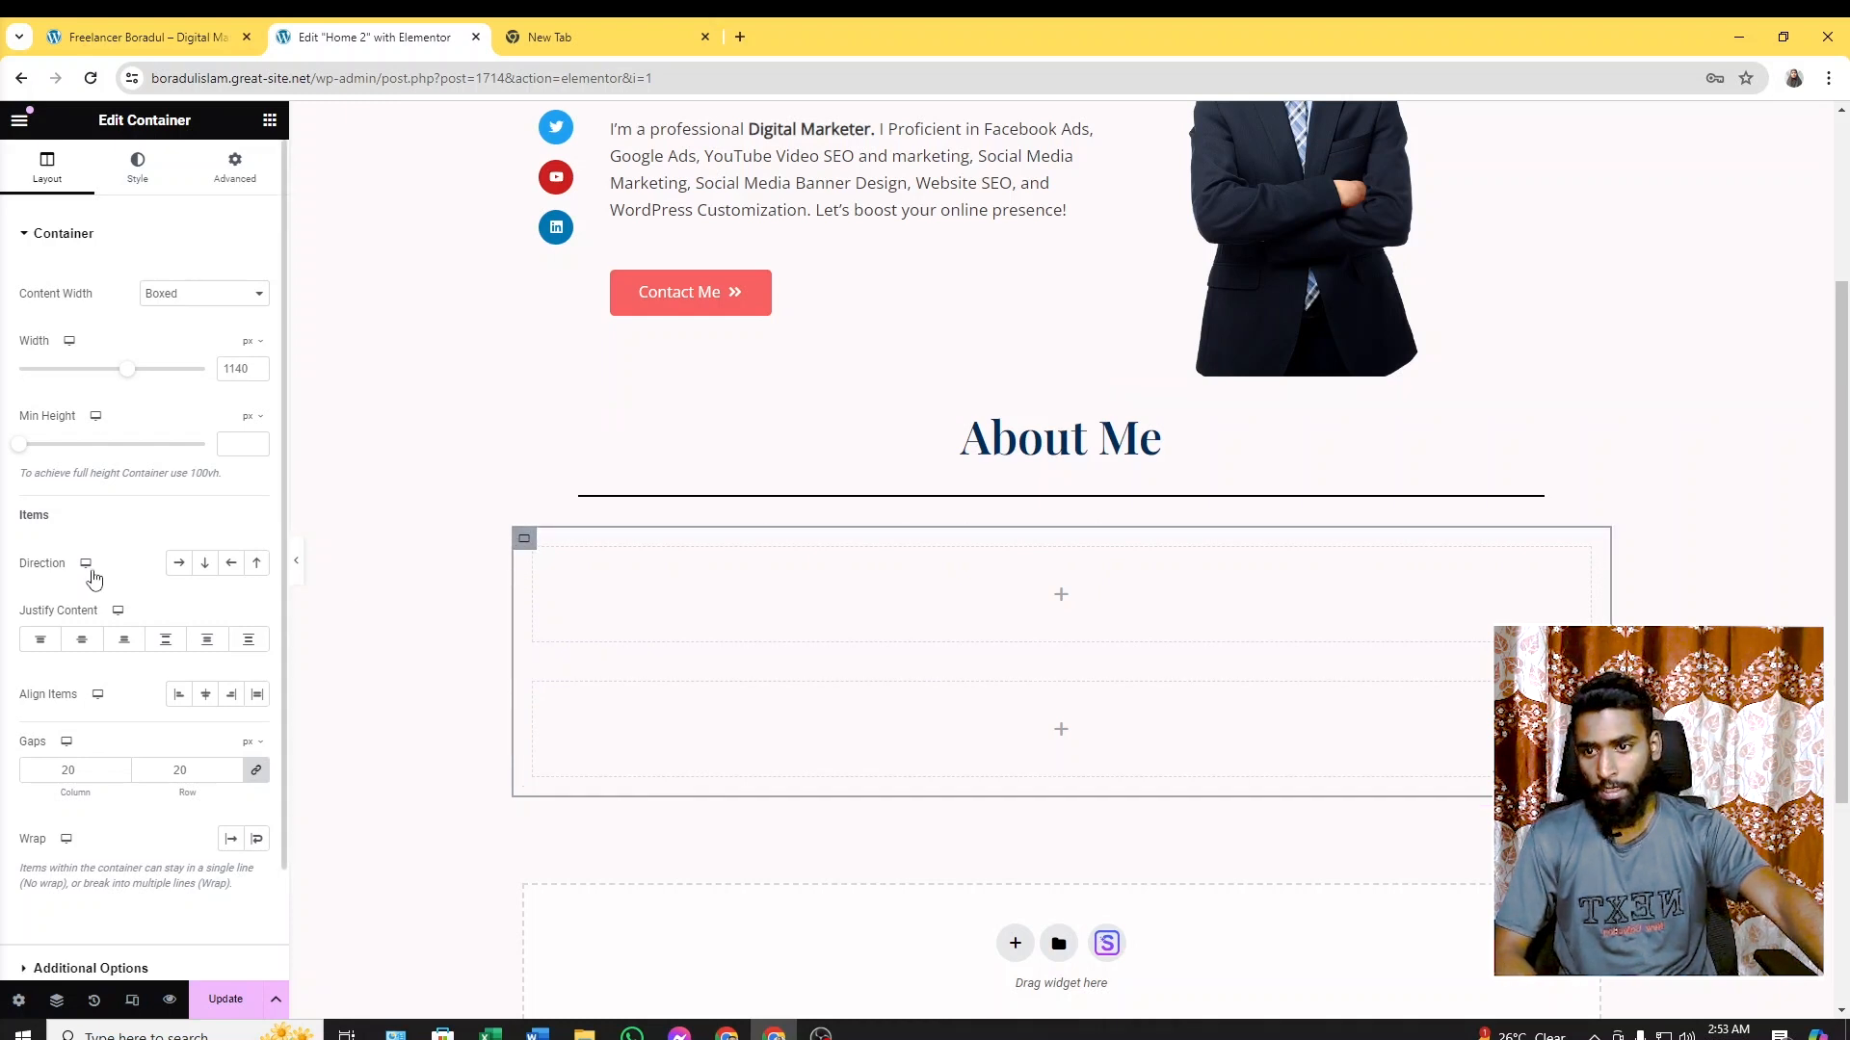
click(180, 568)
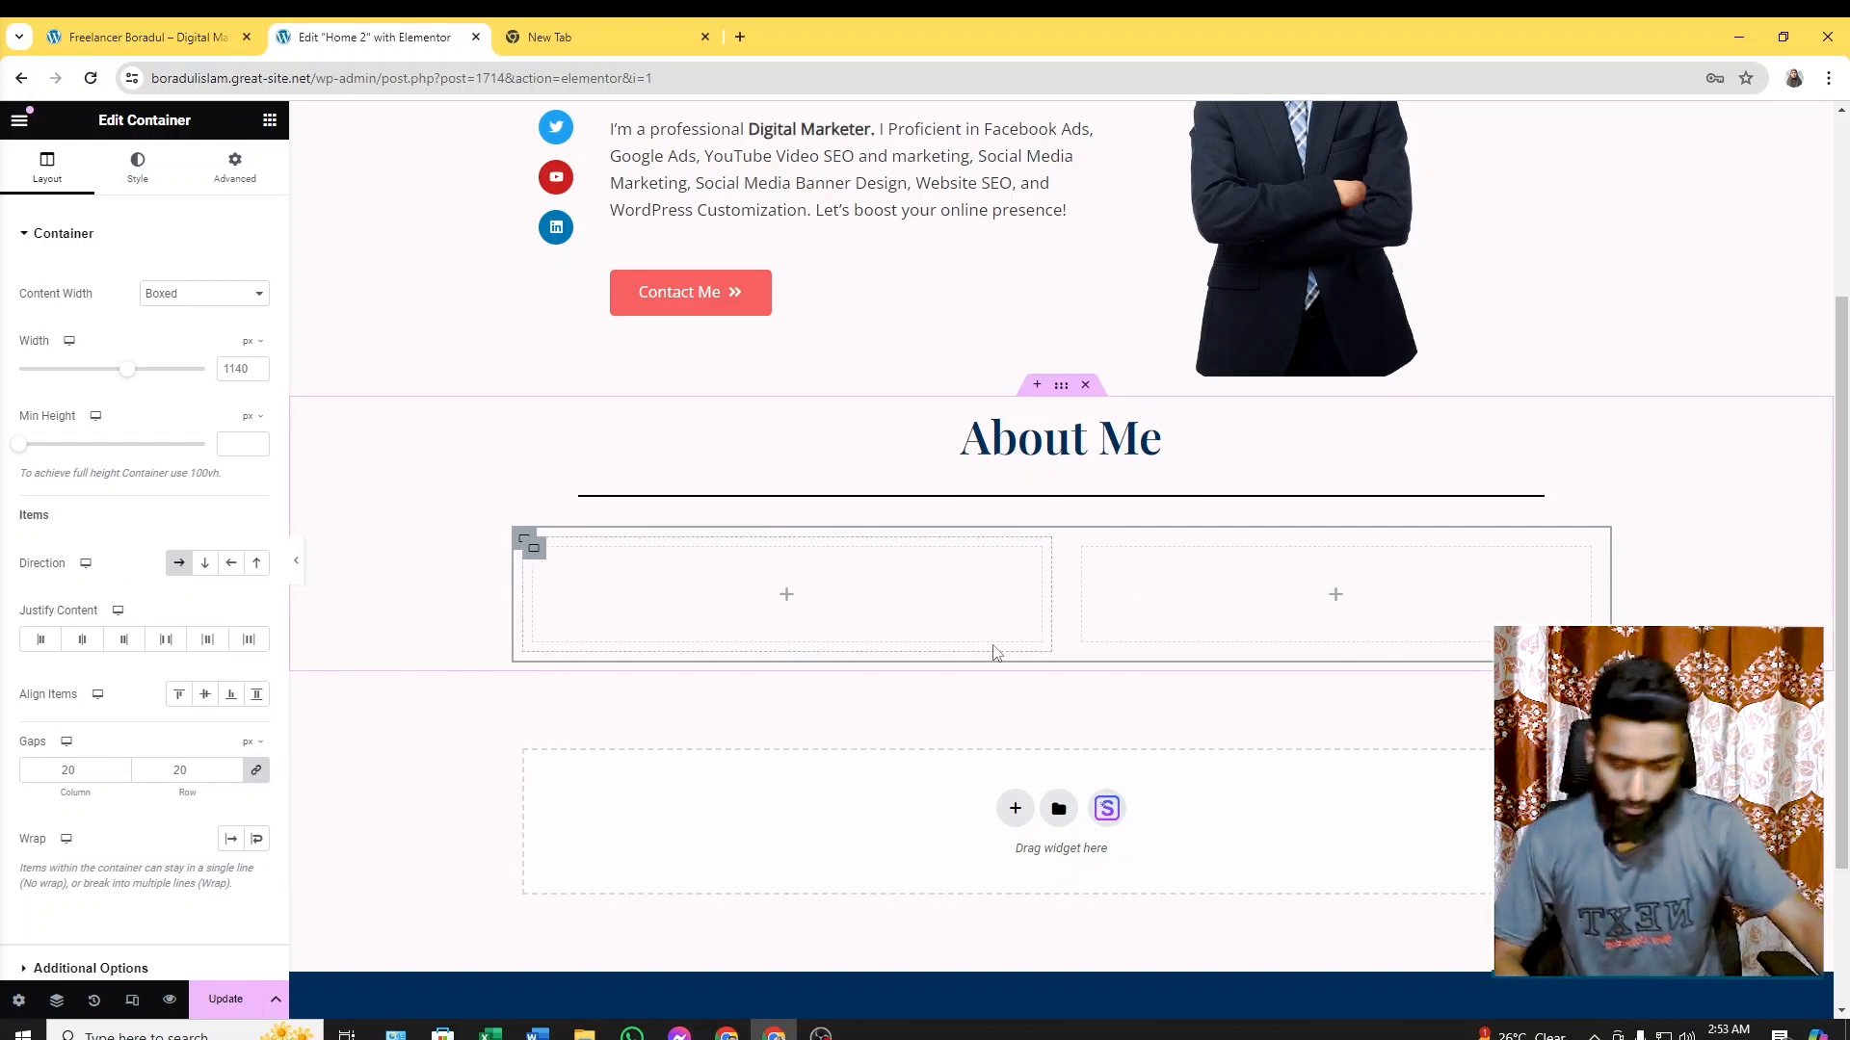
Add a heading to the first column below About Me, titled "Who Is" followed by the site owner's full name and a question mark
click(193, 37)
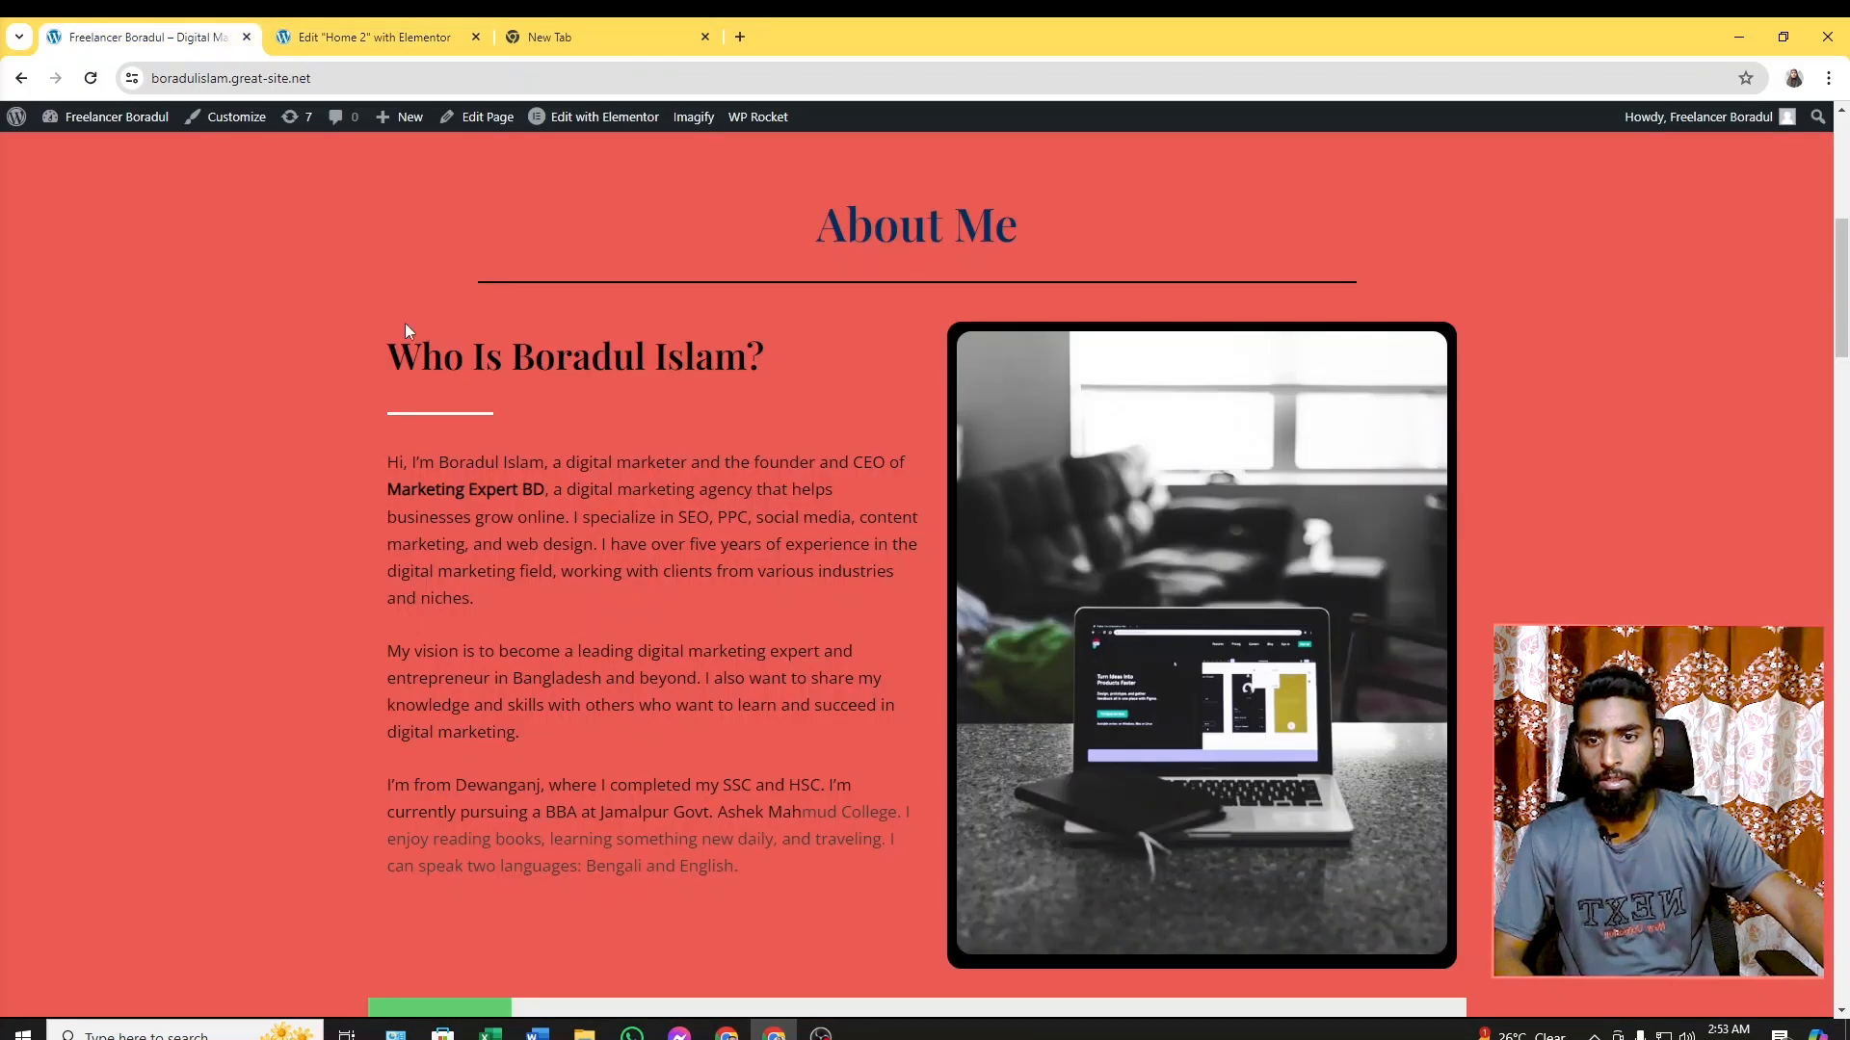
click(356, 48)
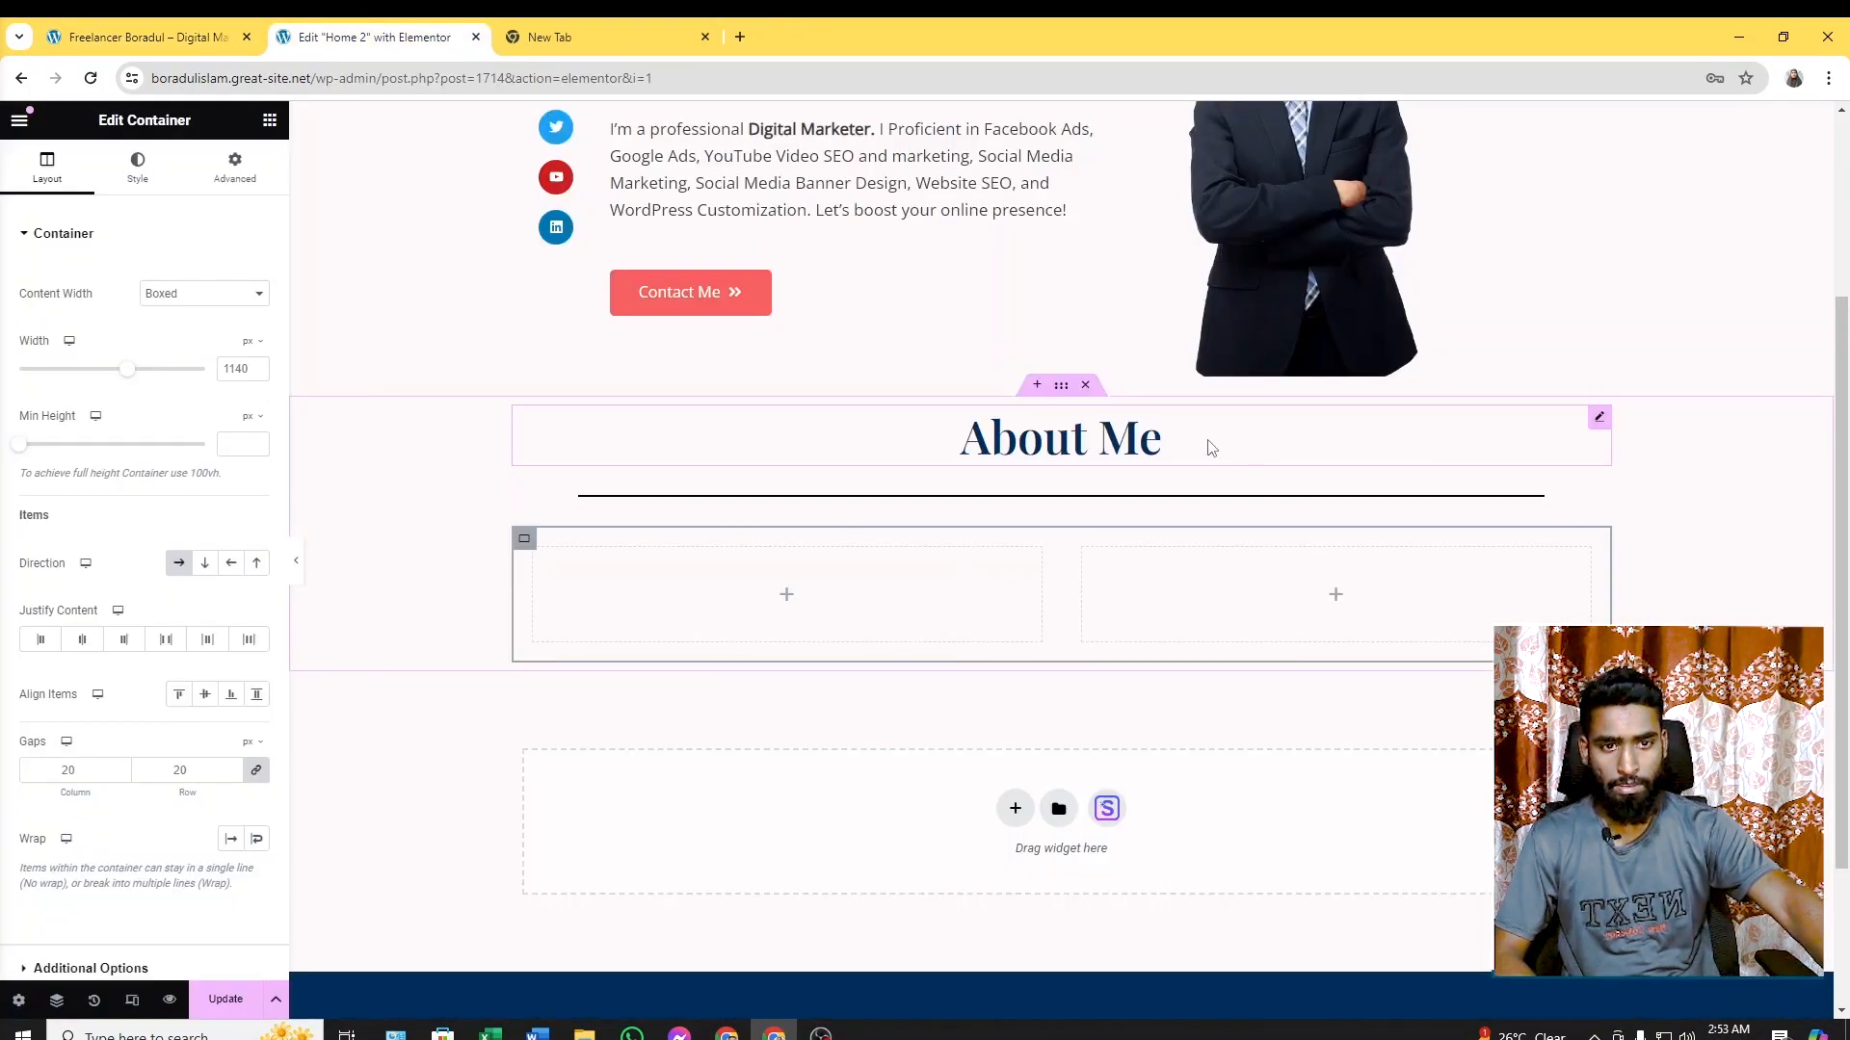
click(269, 121)
drag(77, 568, 746, 576)
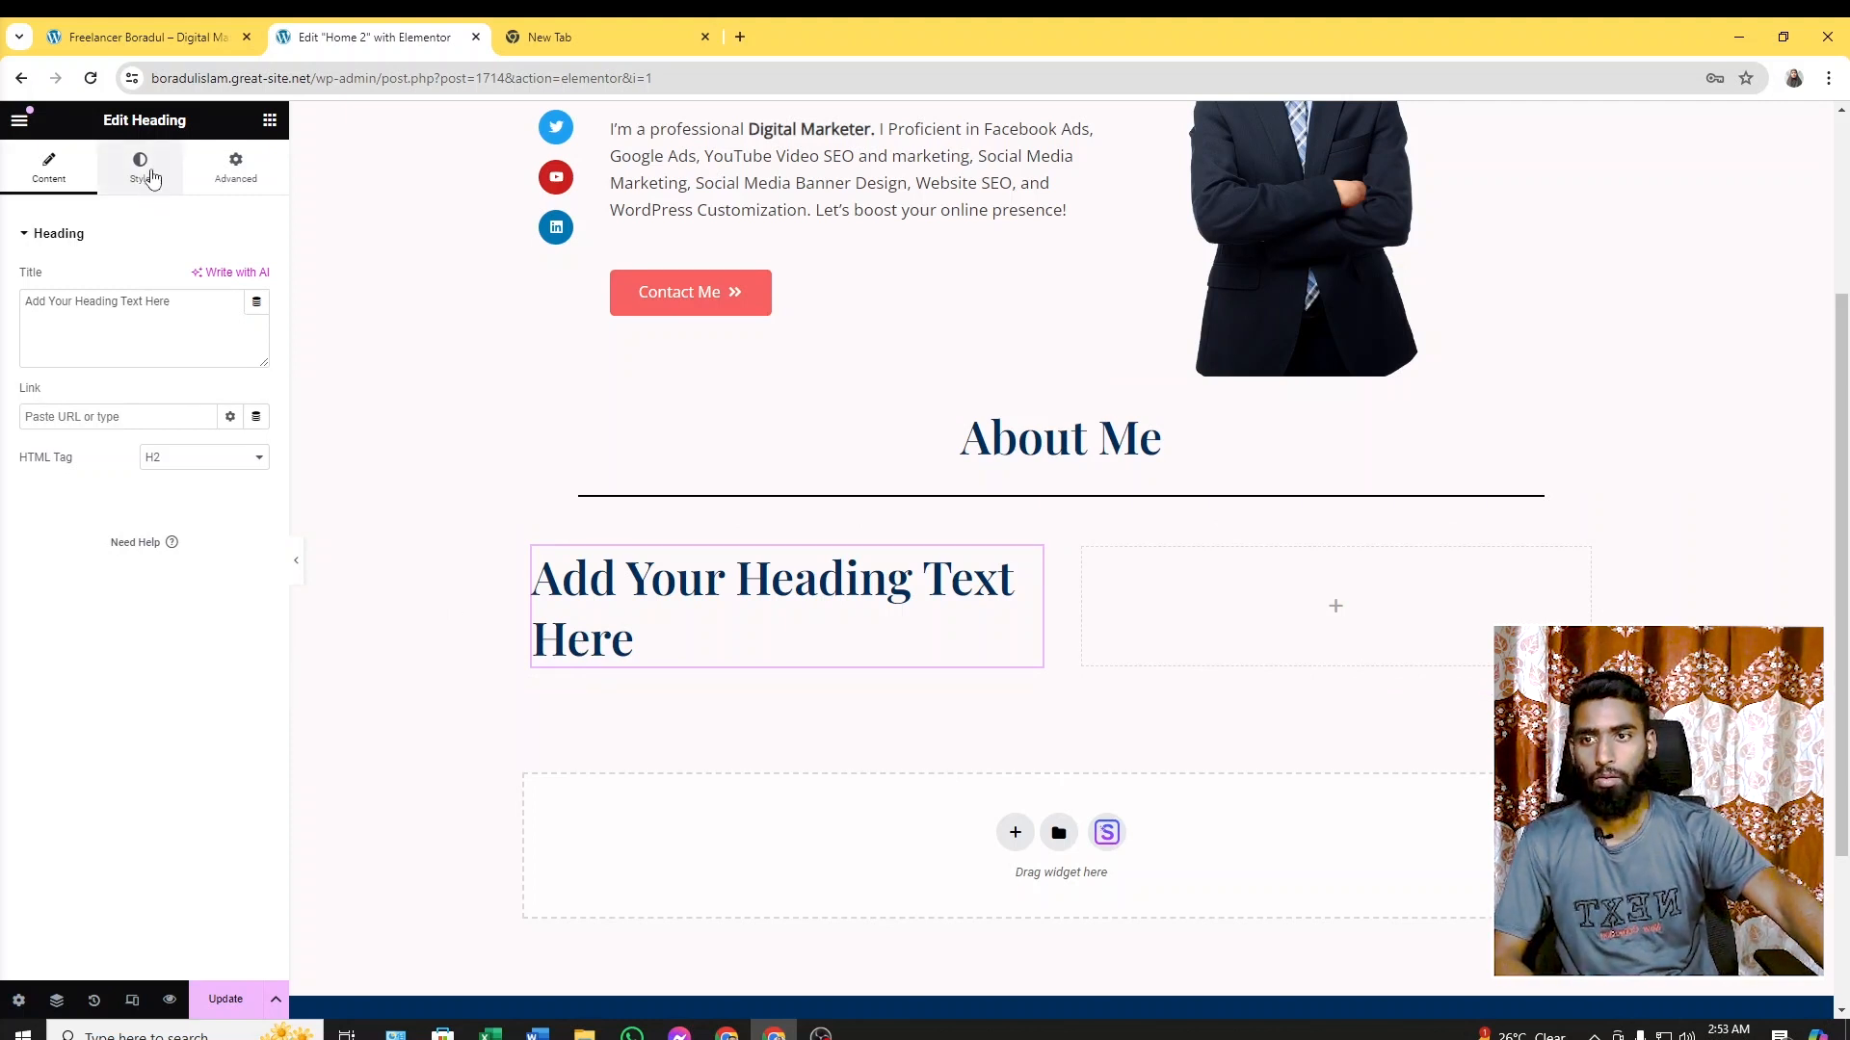
click(154, 36)
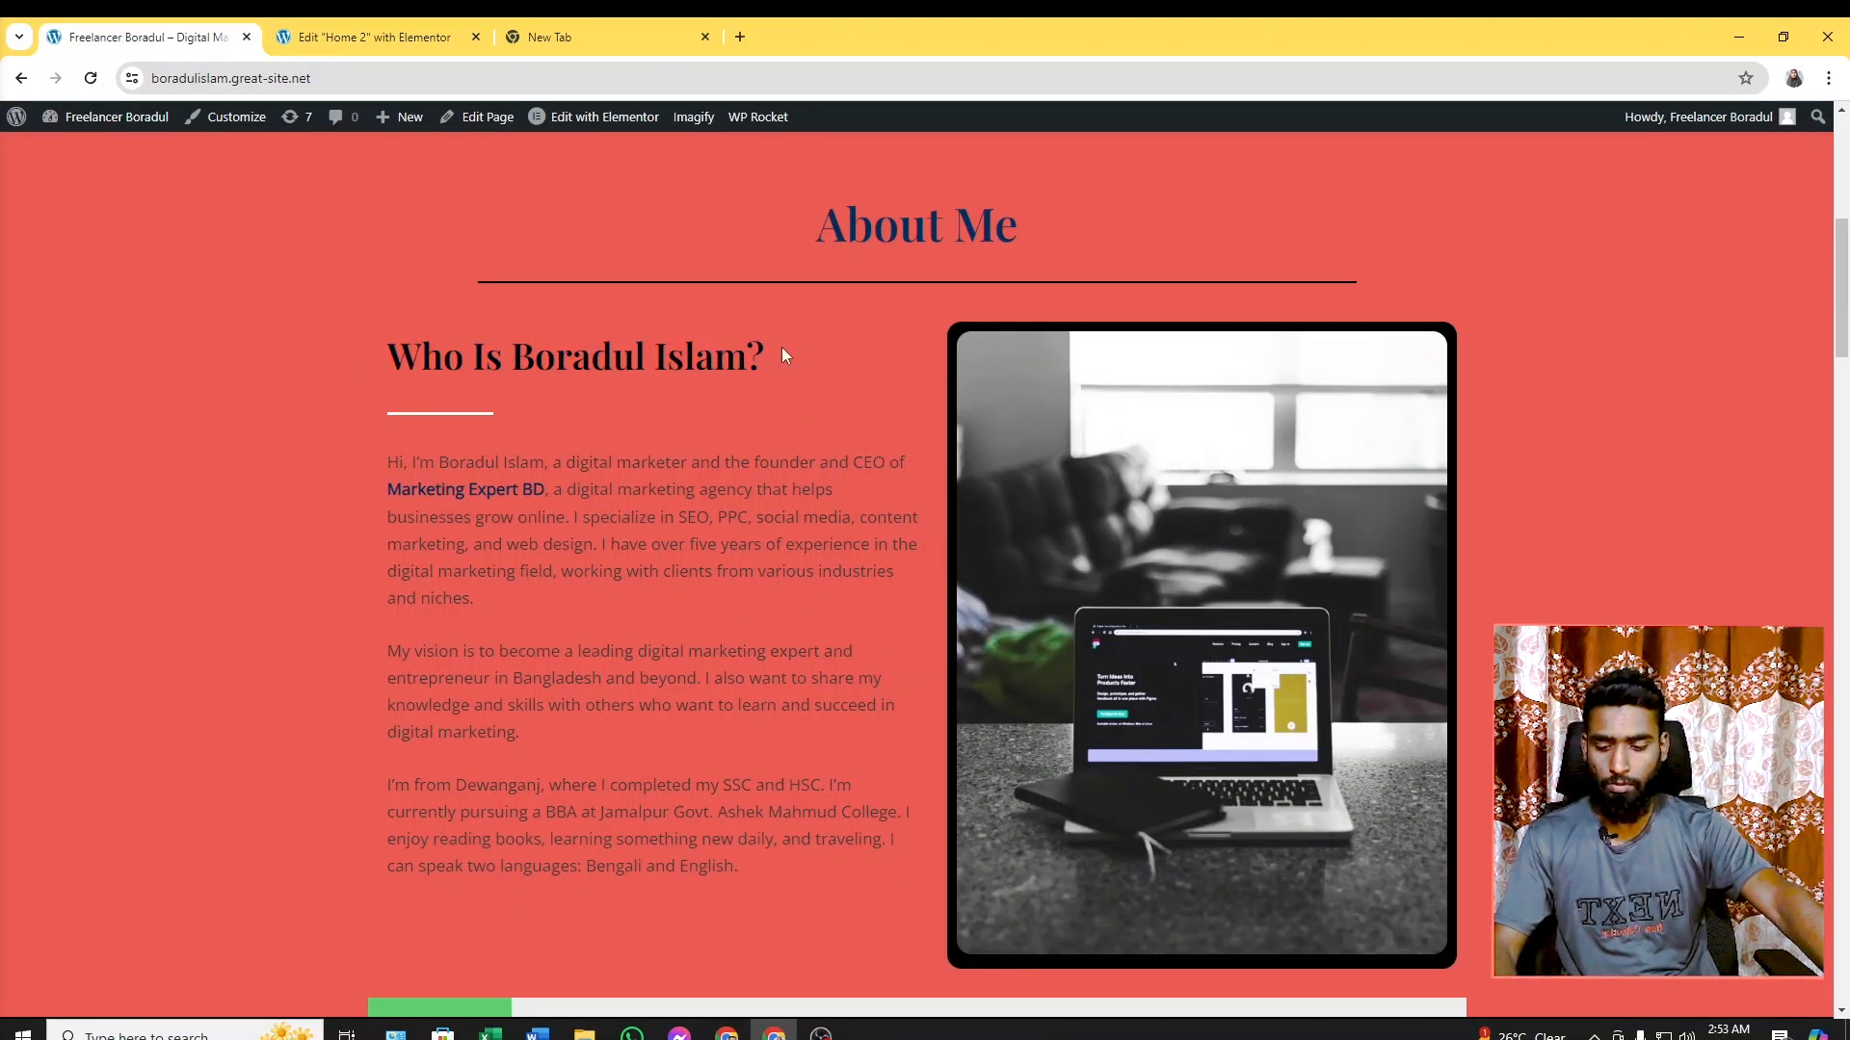
click(366, 39)
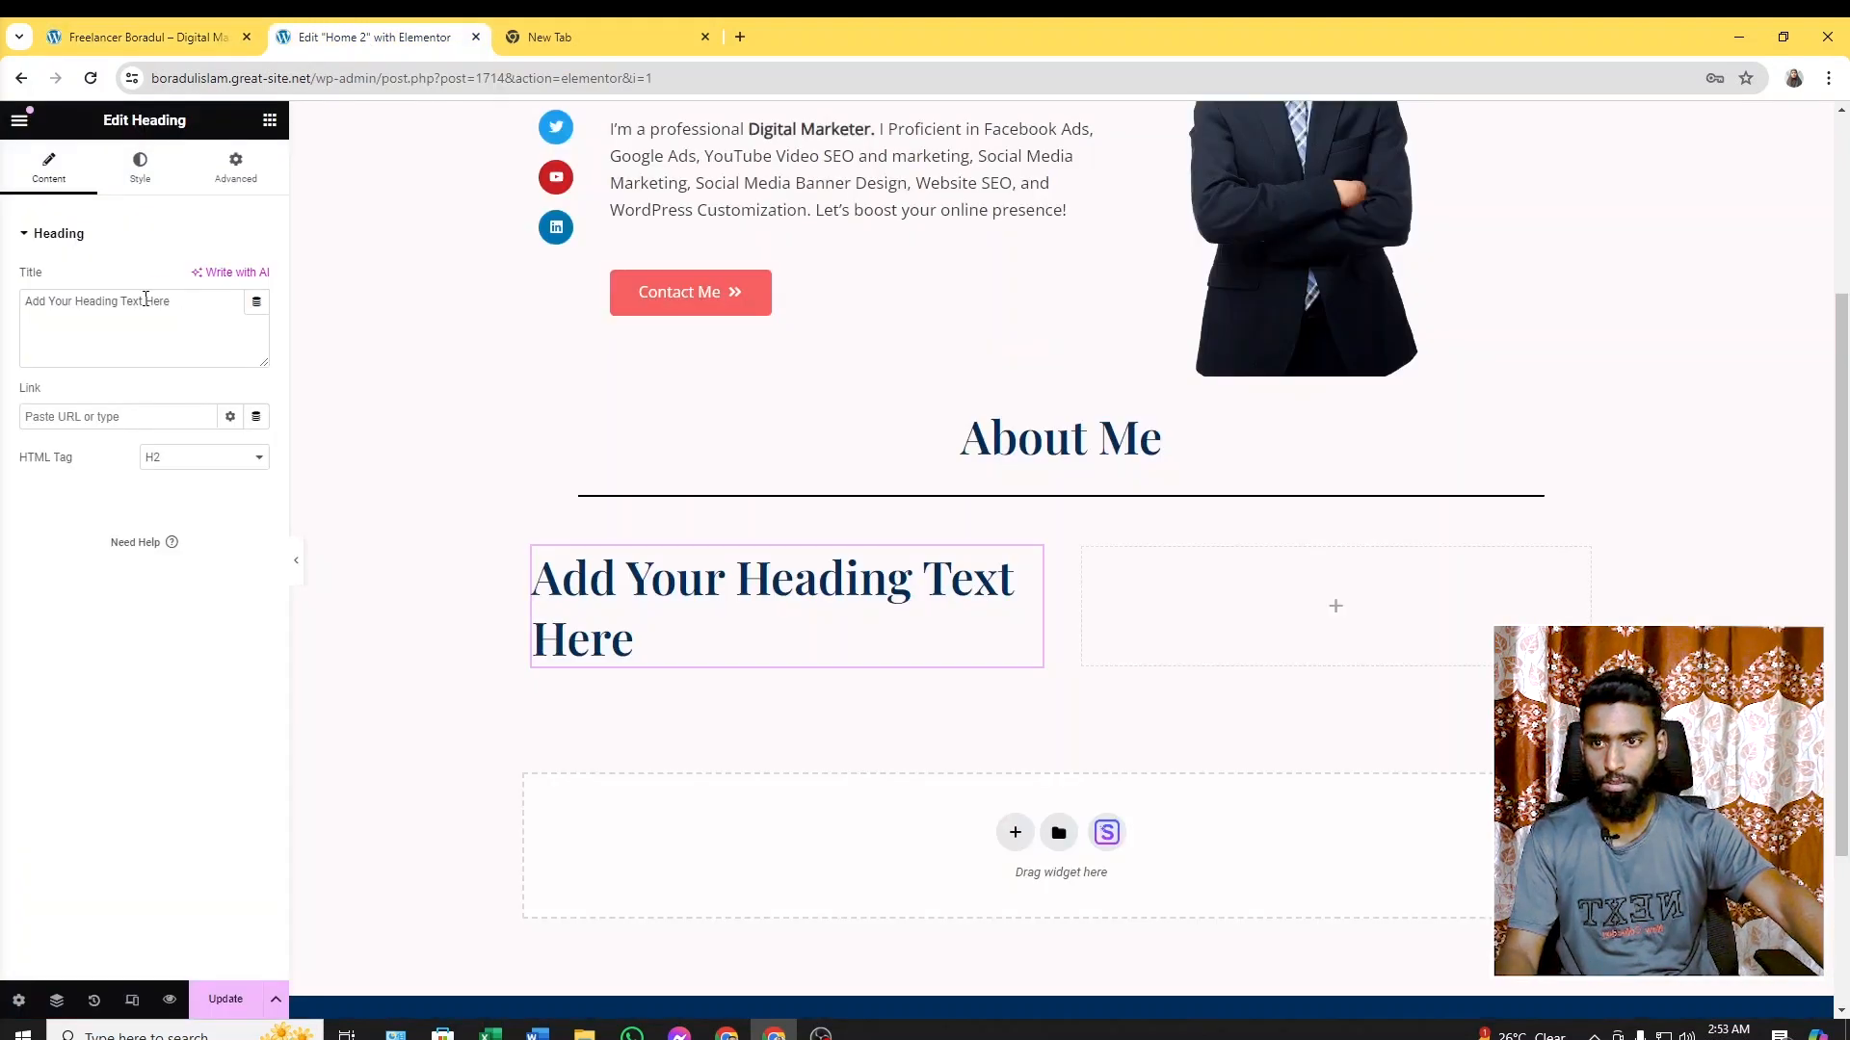
drag(175, 301, 23, 302)
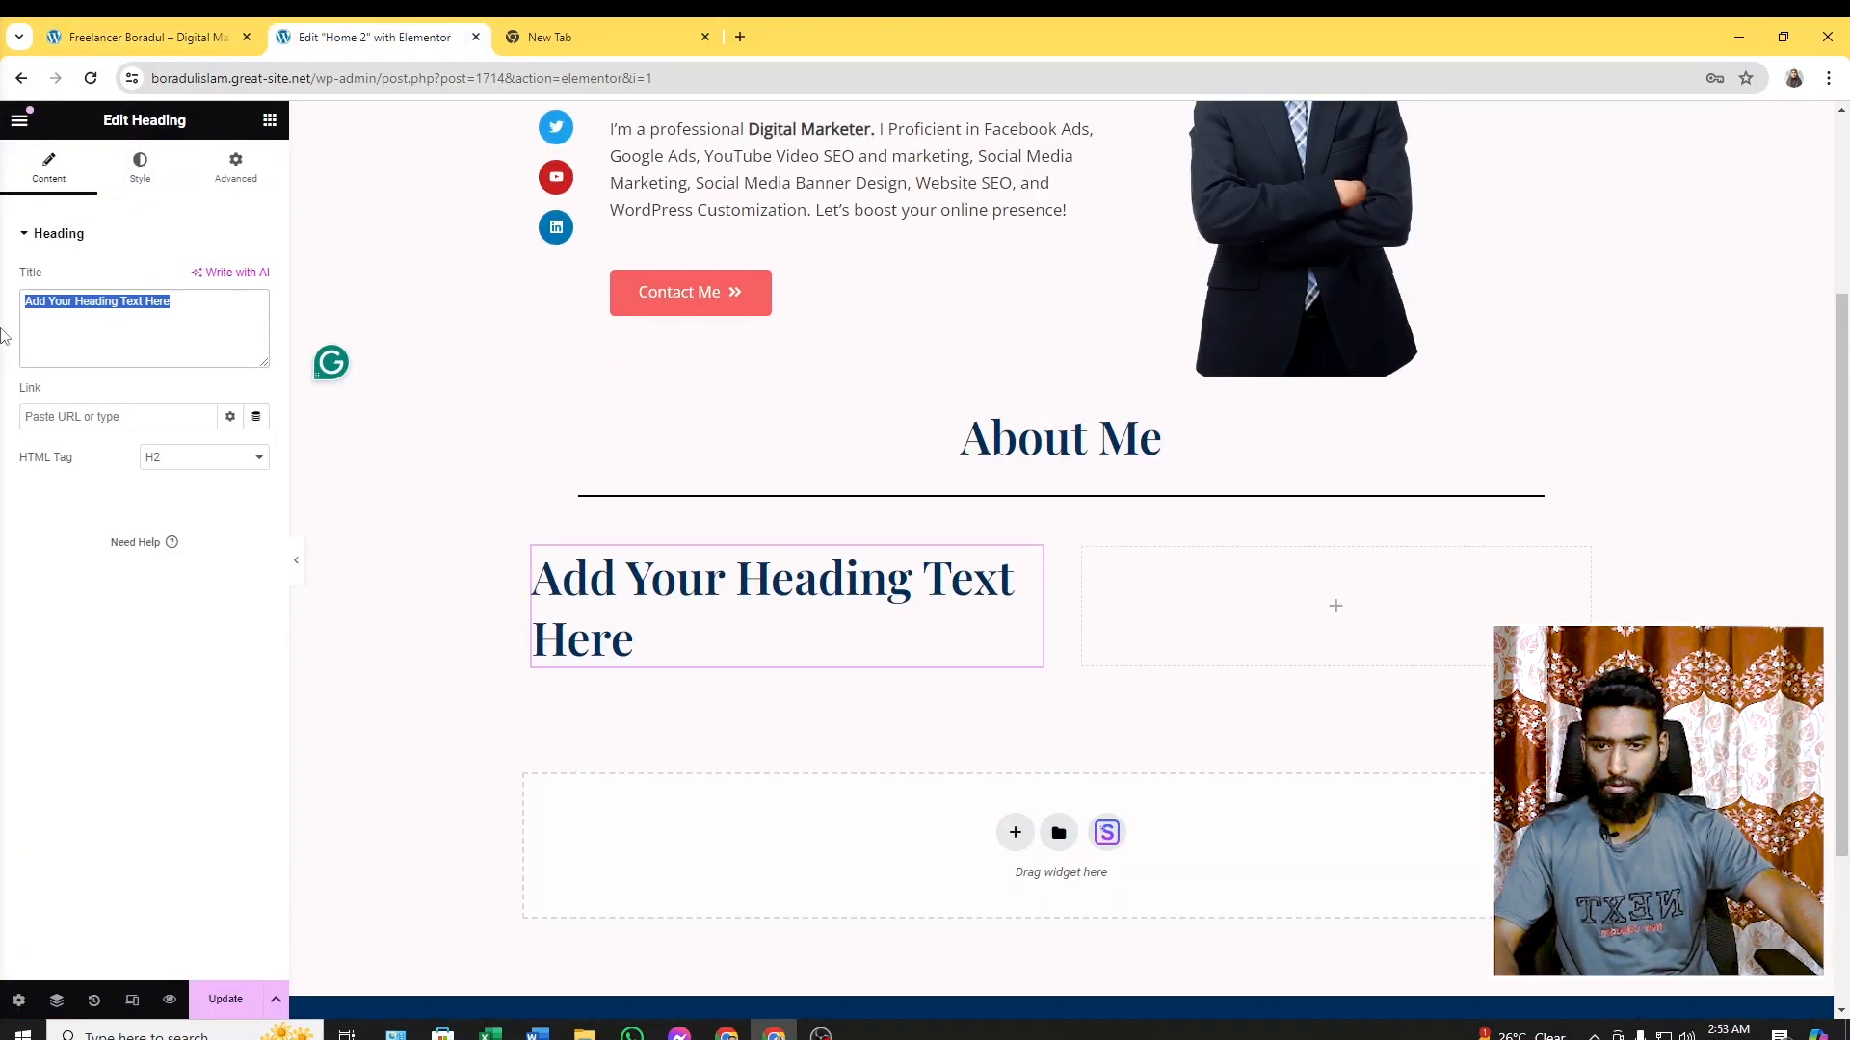
text(Who Is Boradul Islam?)
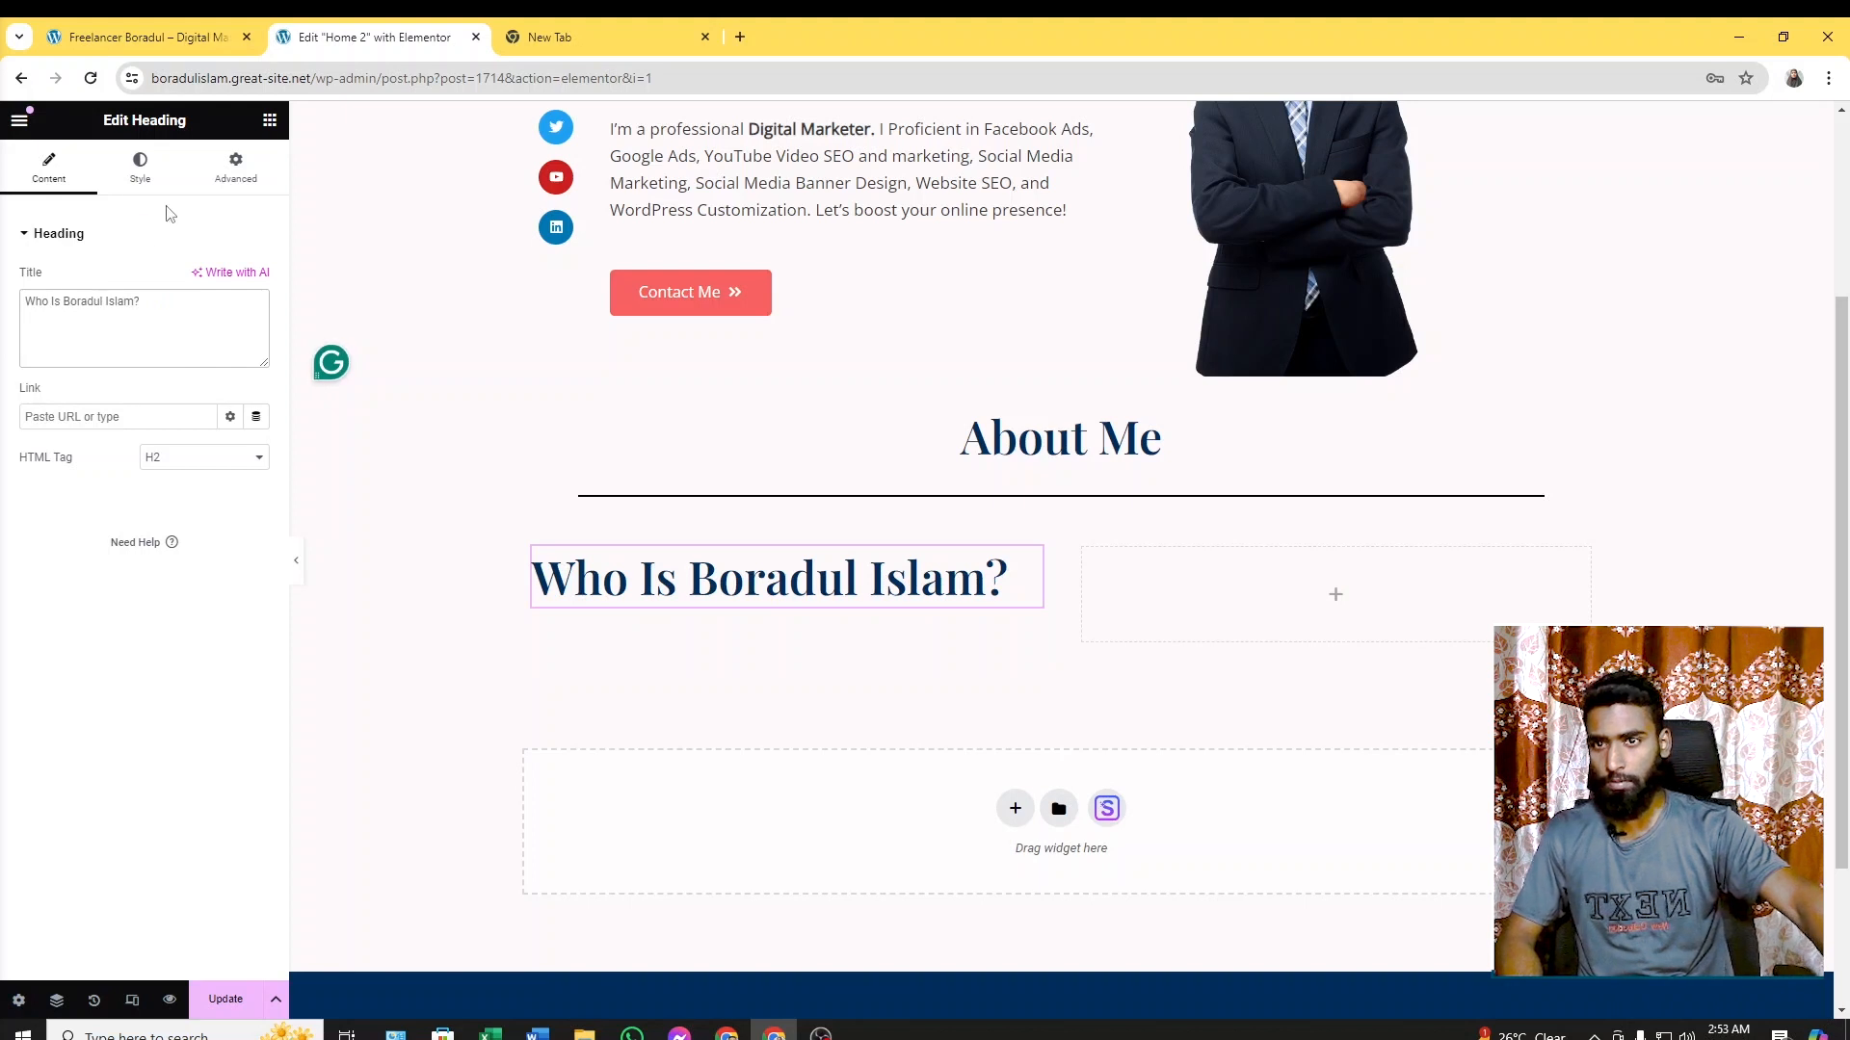
Set the new column heading's typography to a size of 35 px and weight 500 (Medium)
click(125, 69)
click(136, 38)
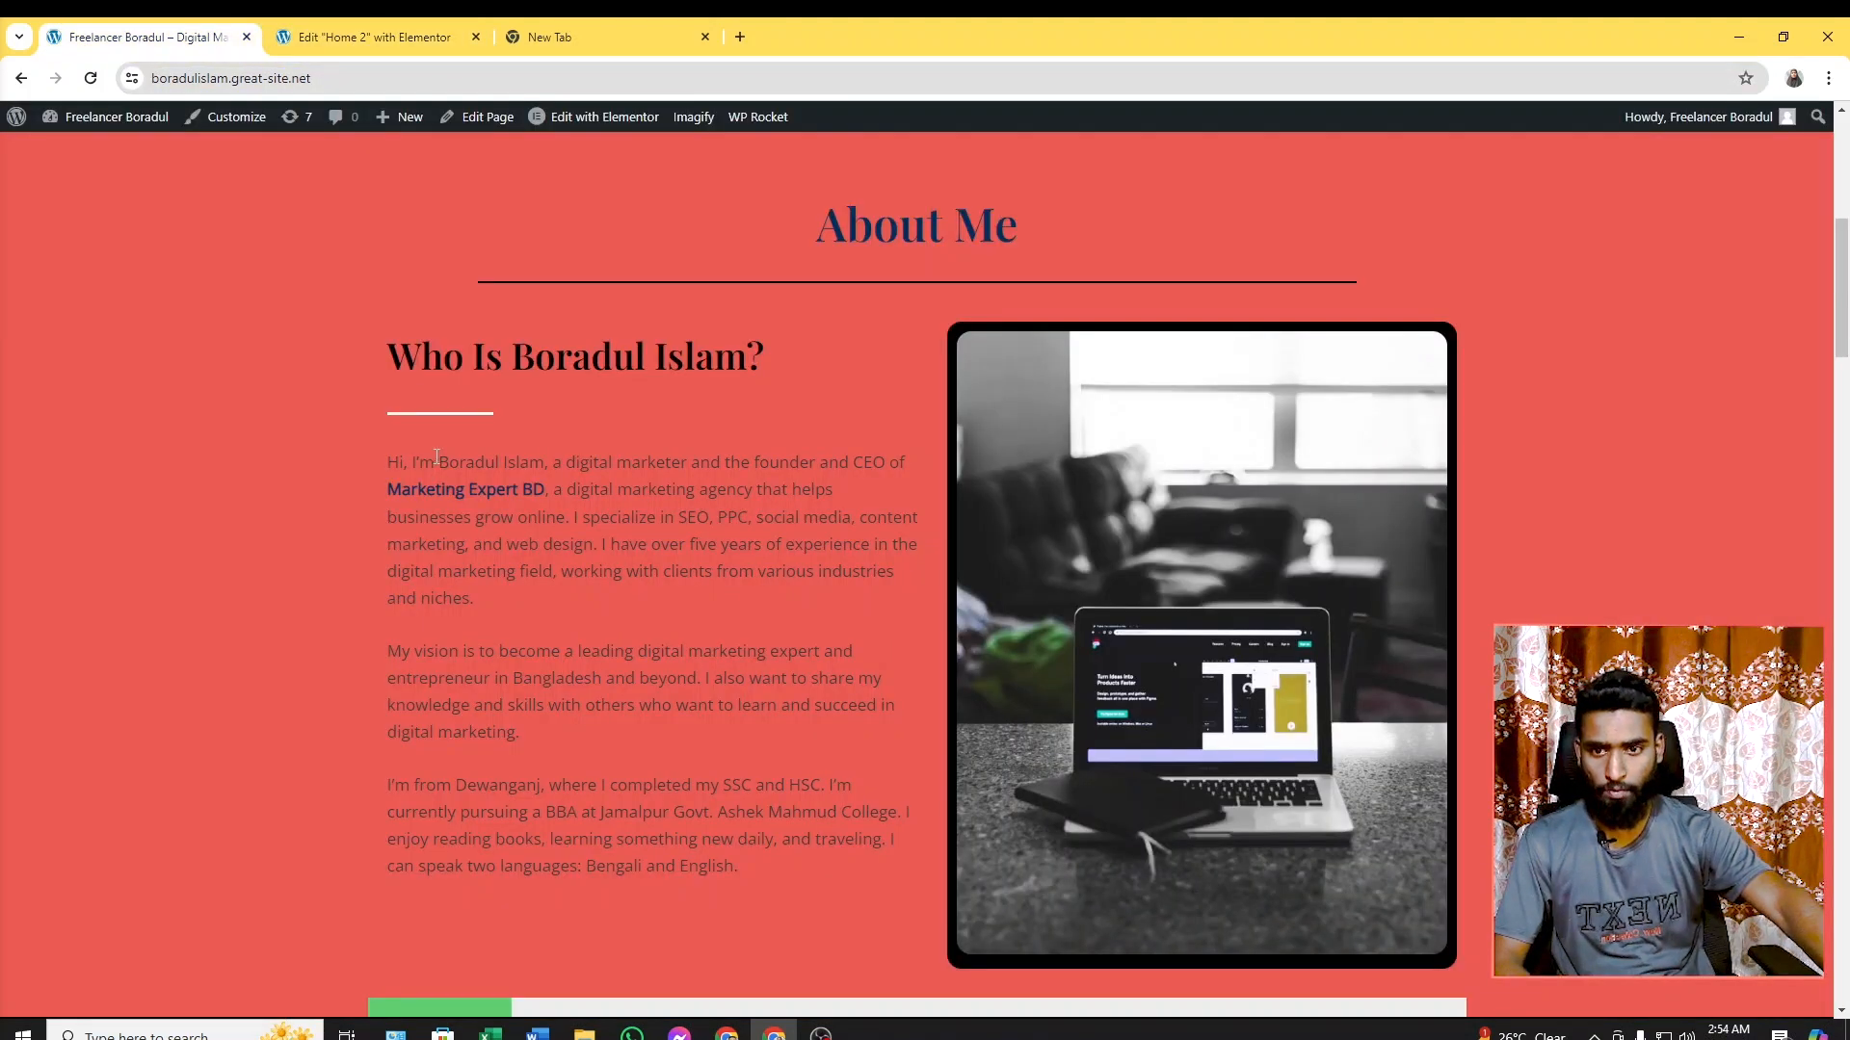
click(376, 36)
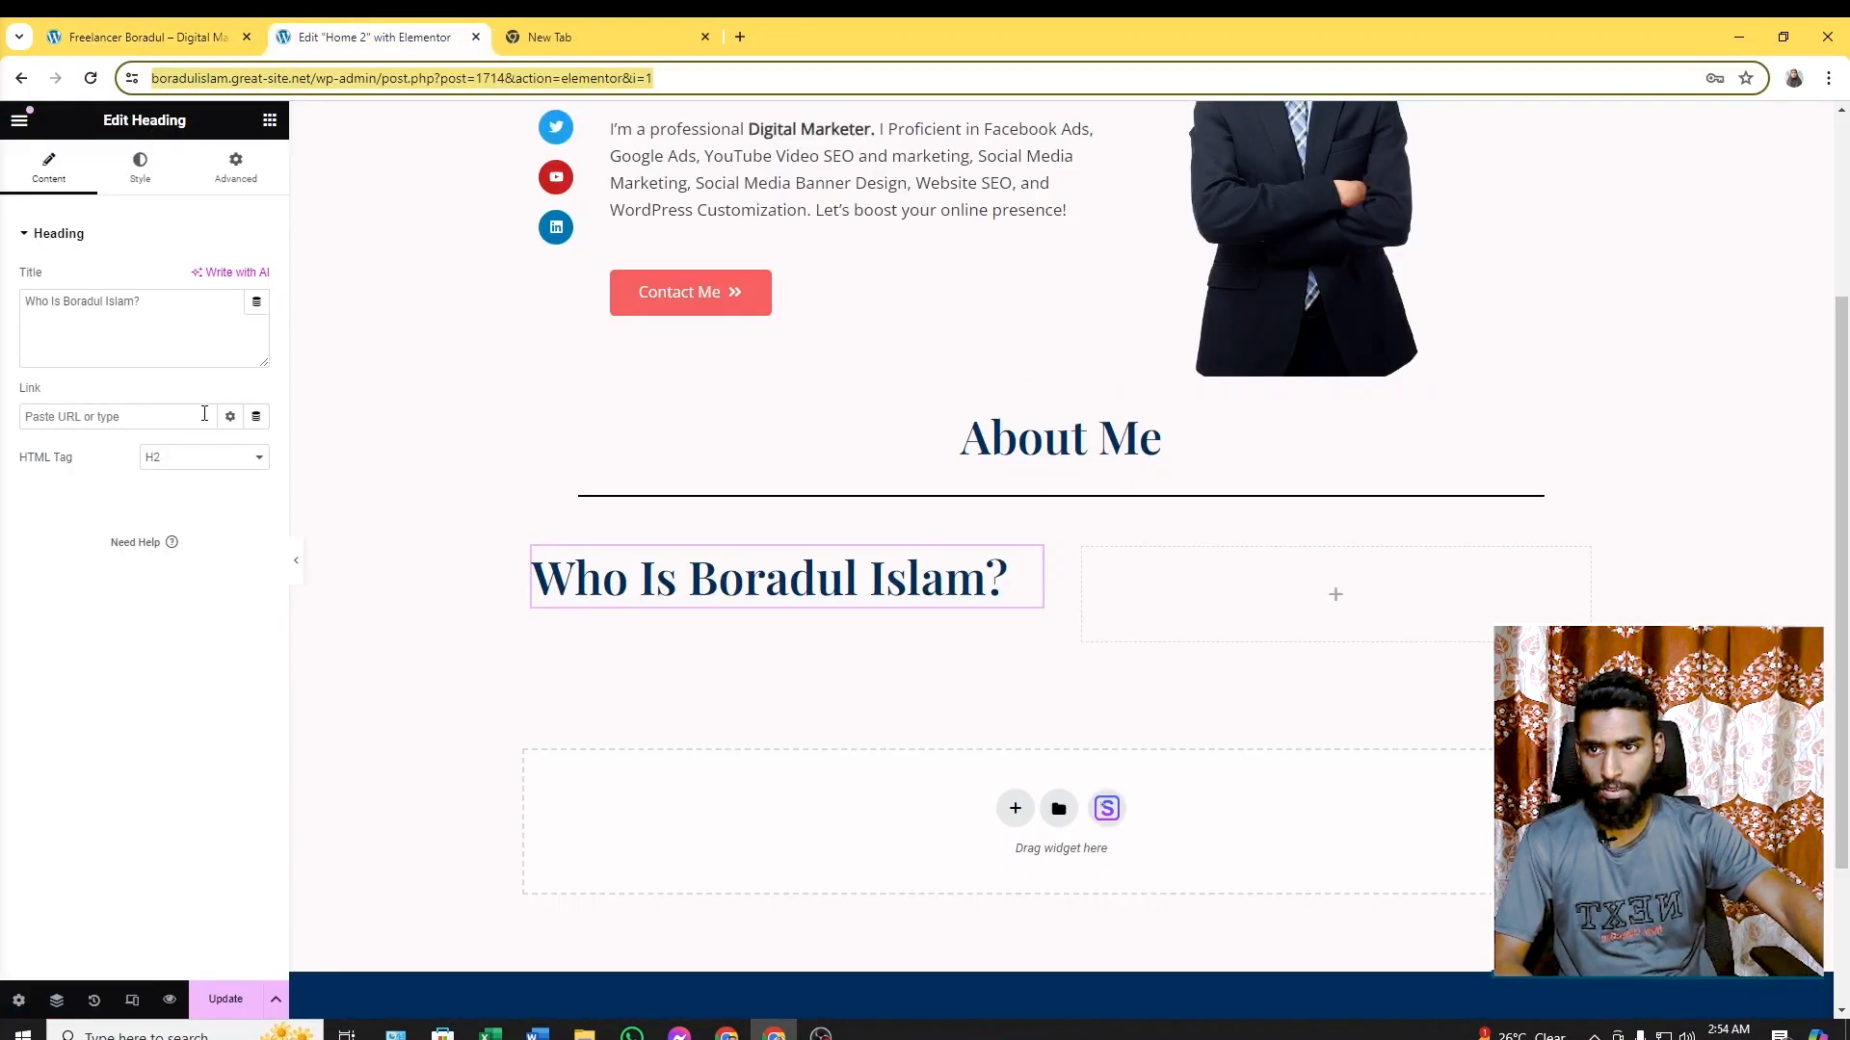
click(327, 363)
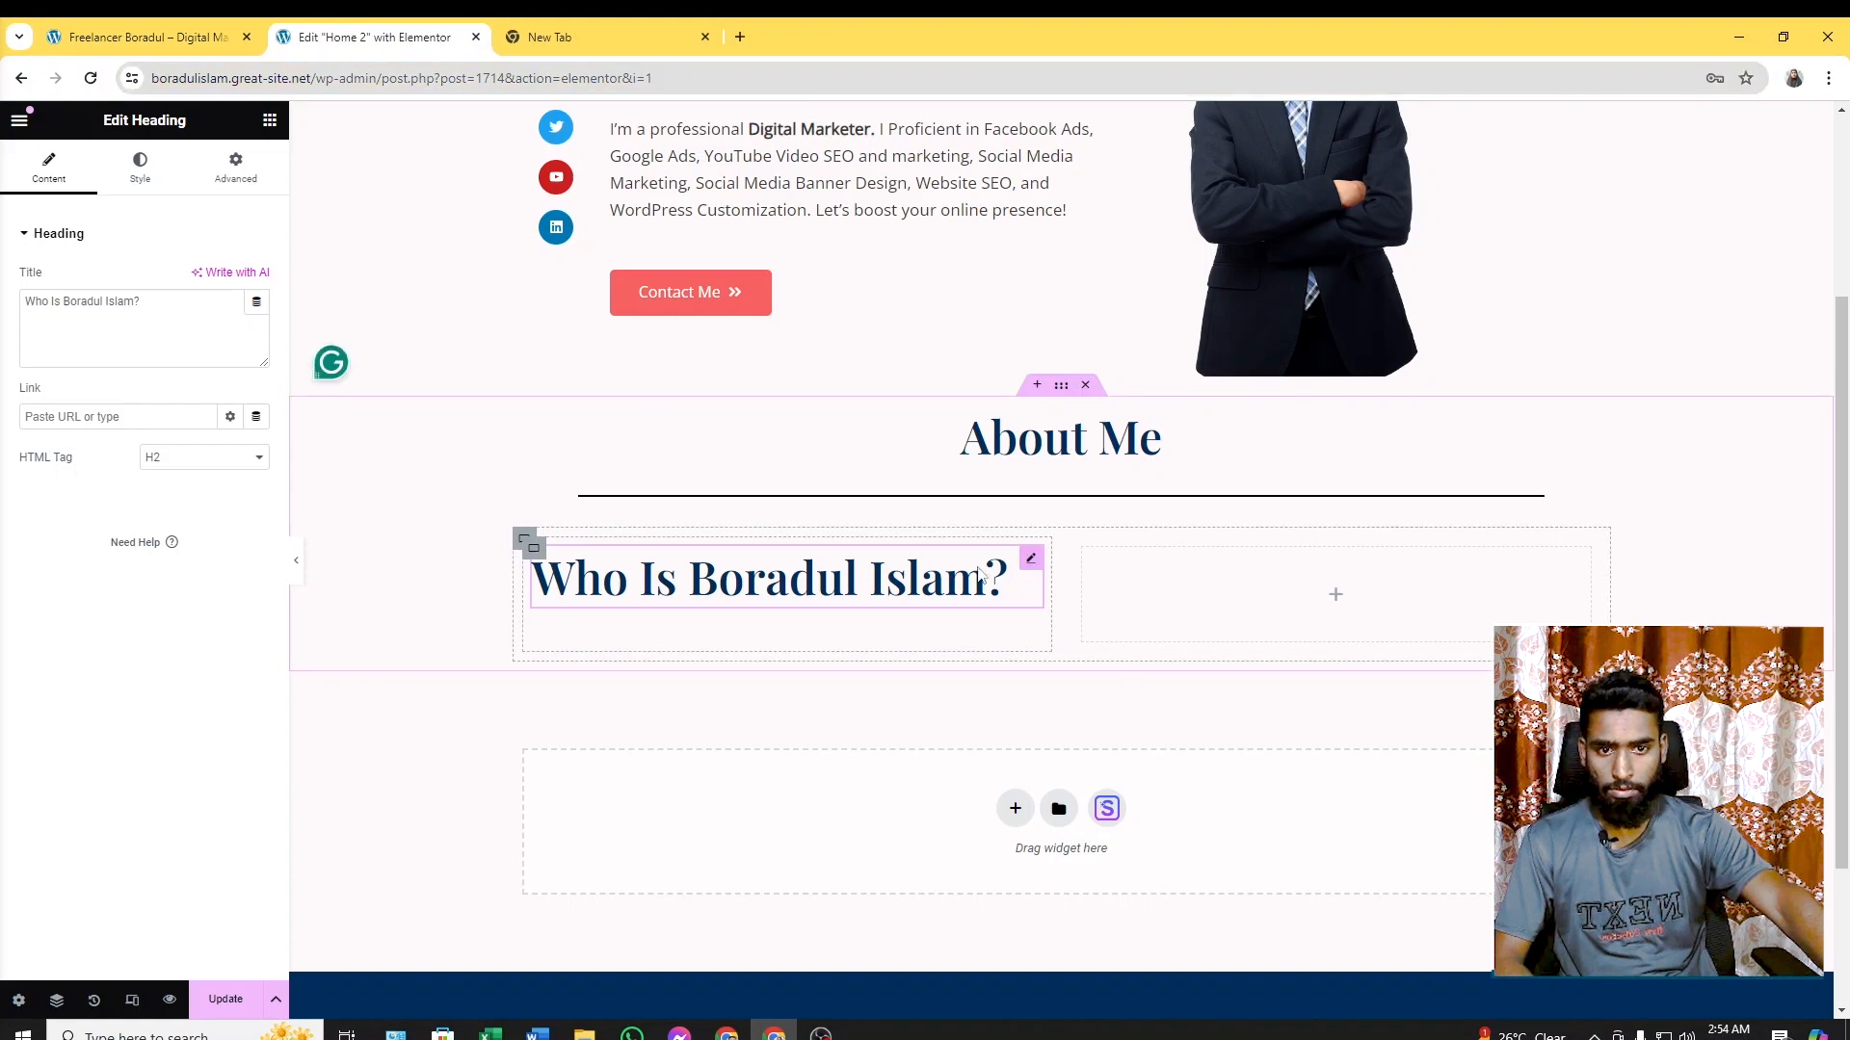
click(140, 168)
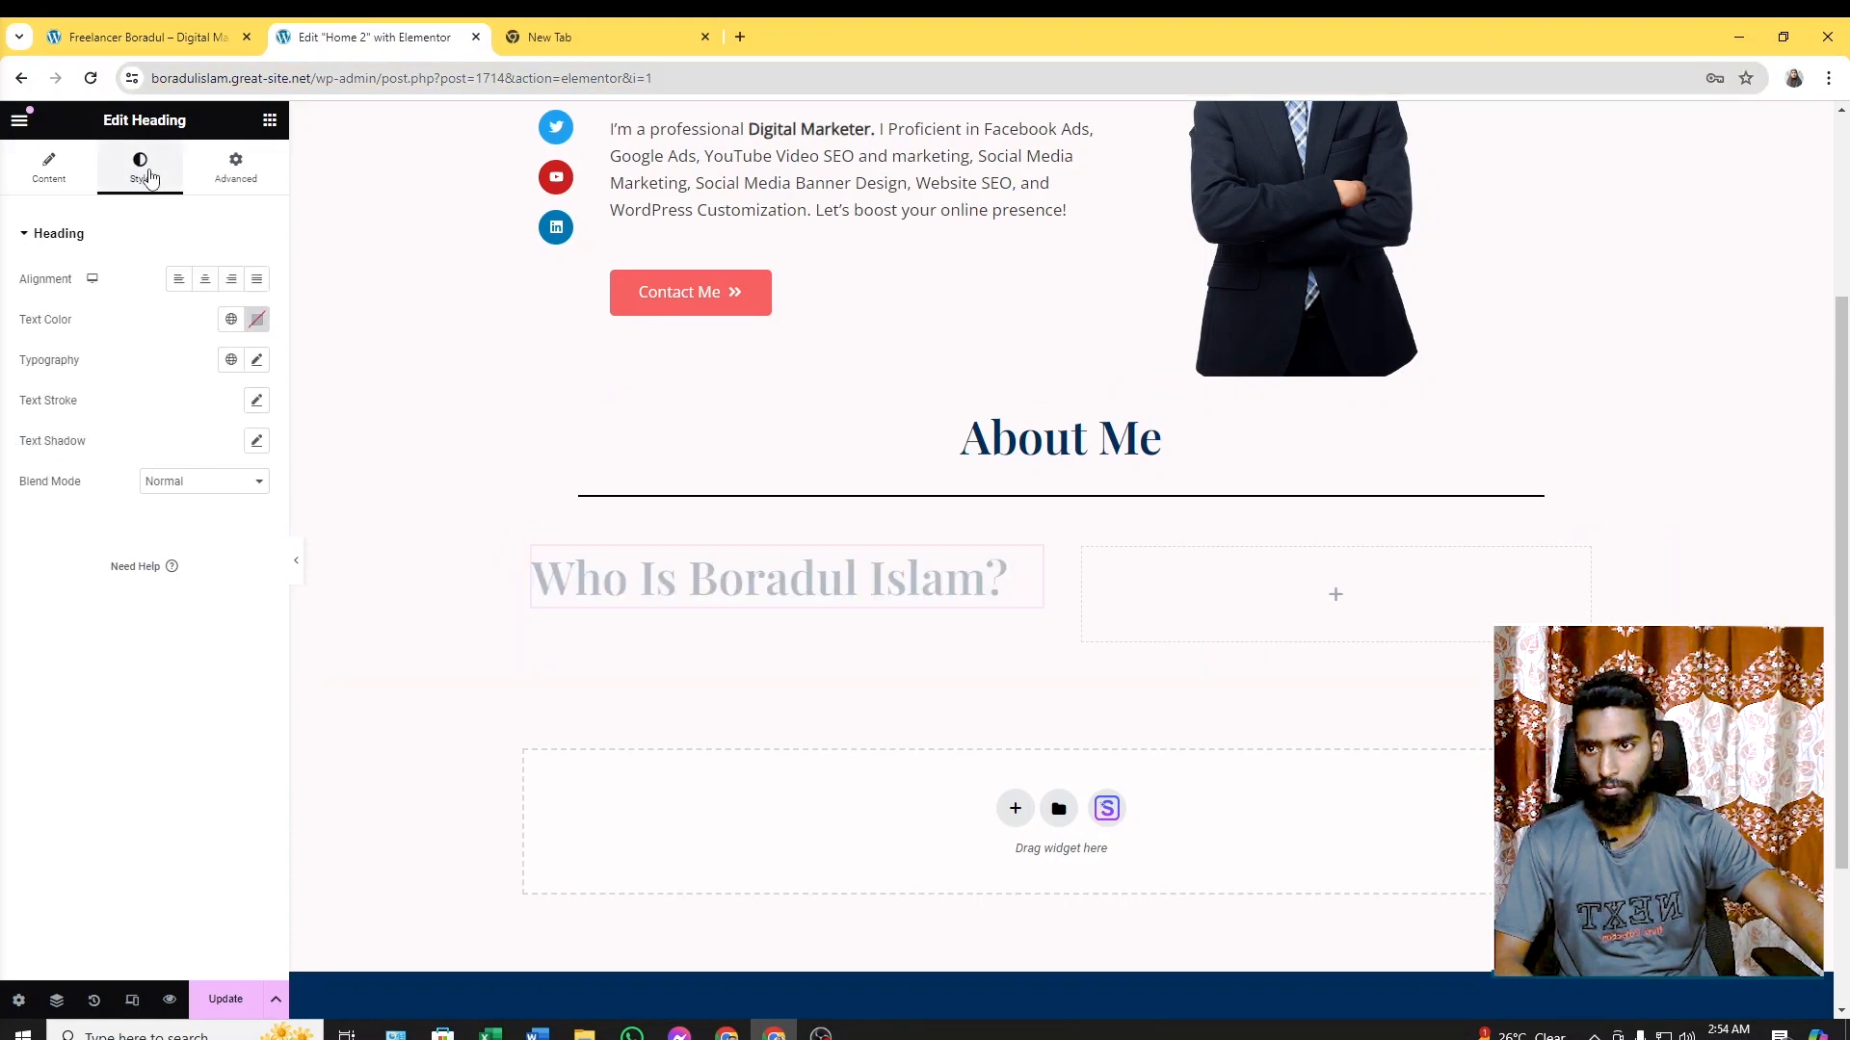
click(258, 359)
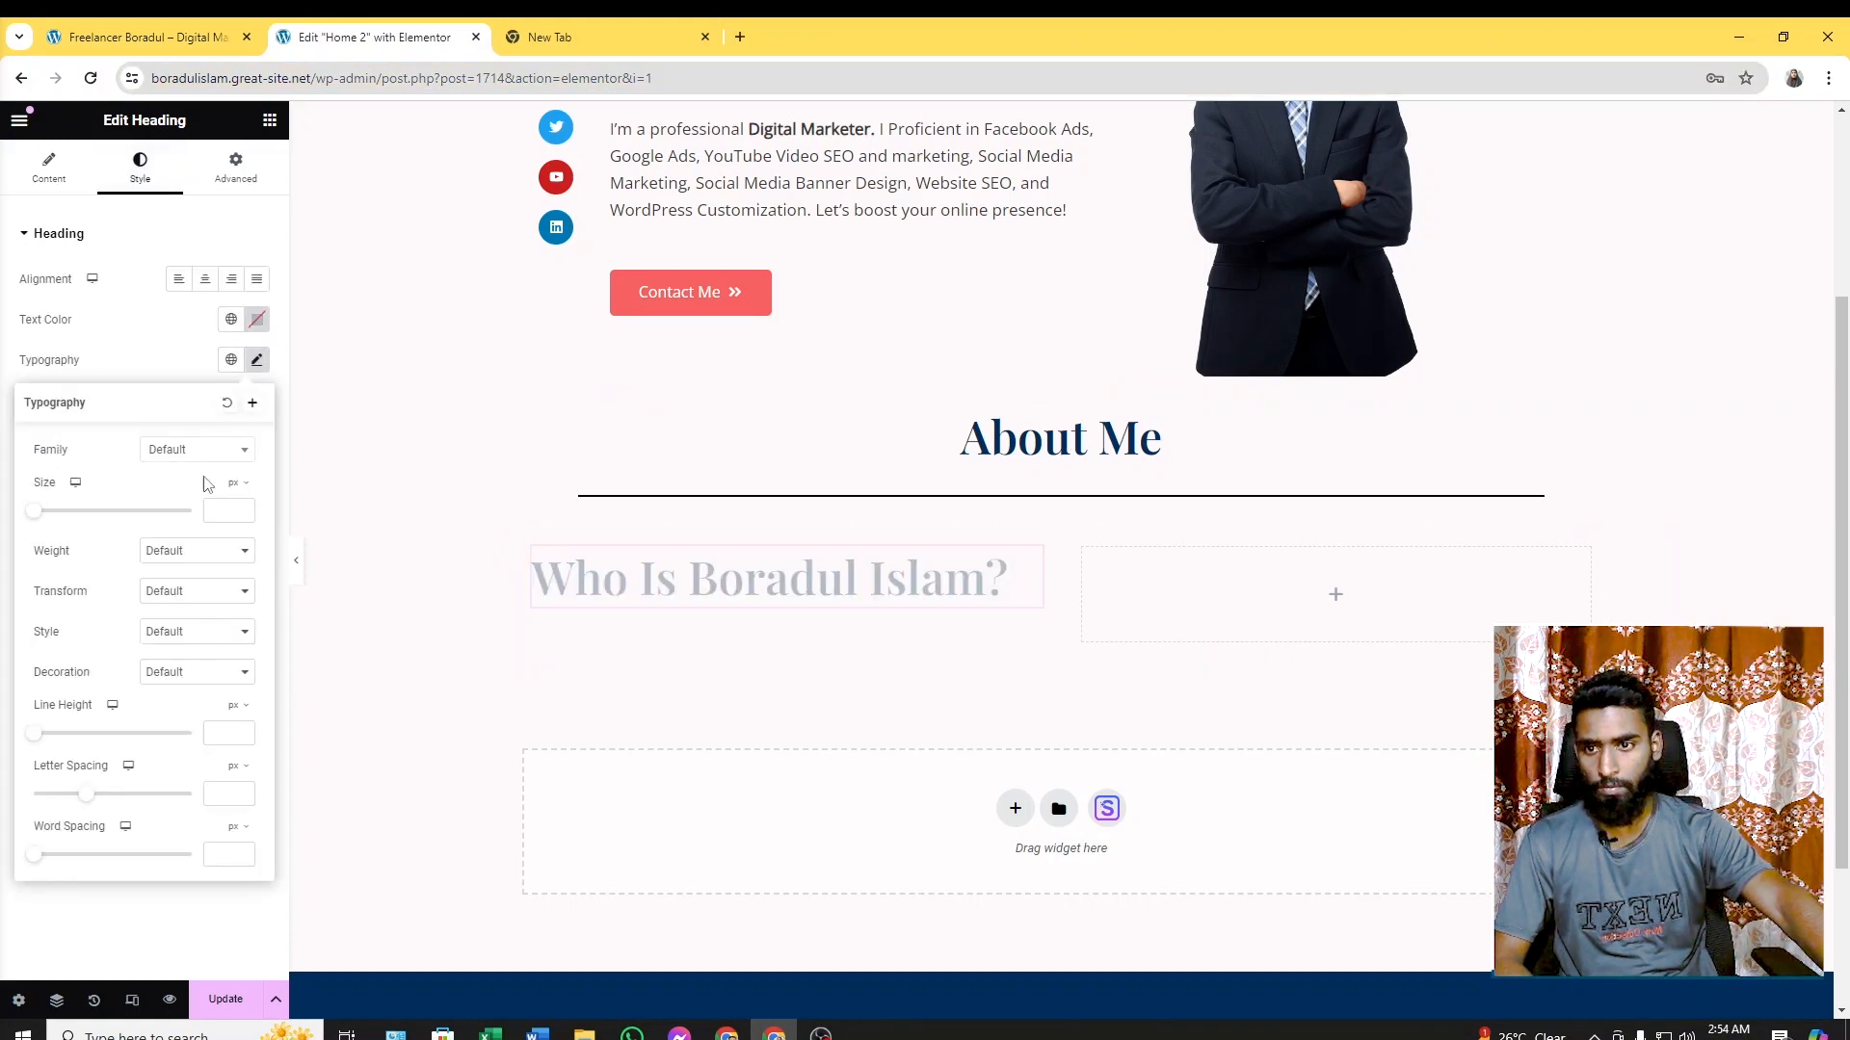
click(43, 511)
drag(51, 521, 61, 521)
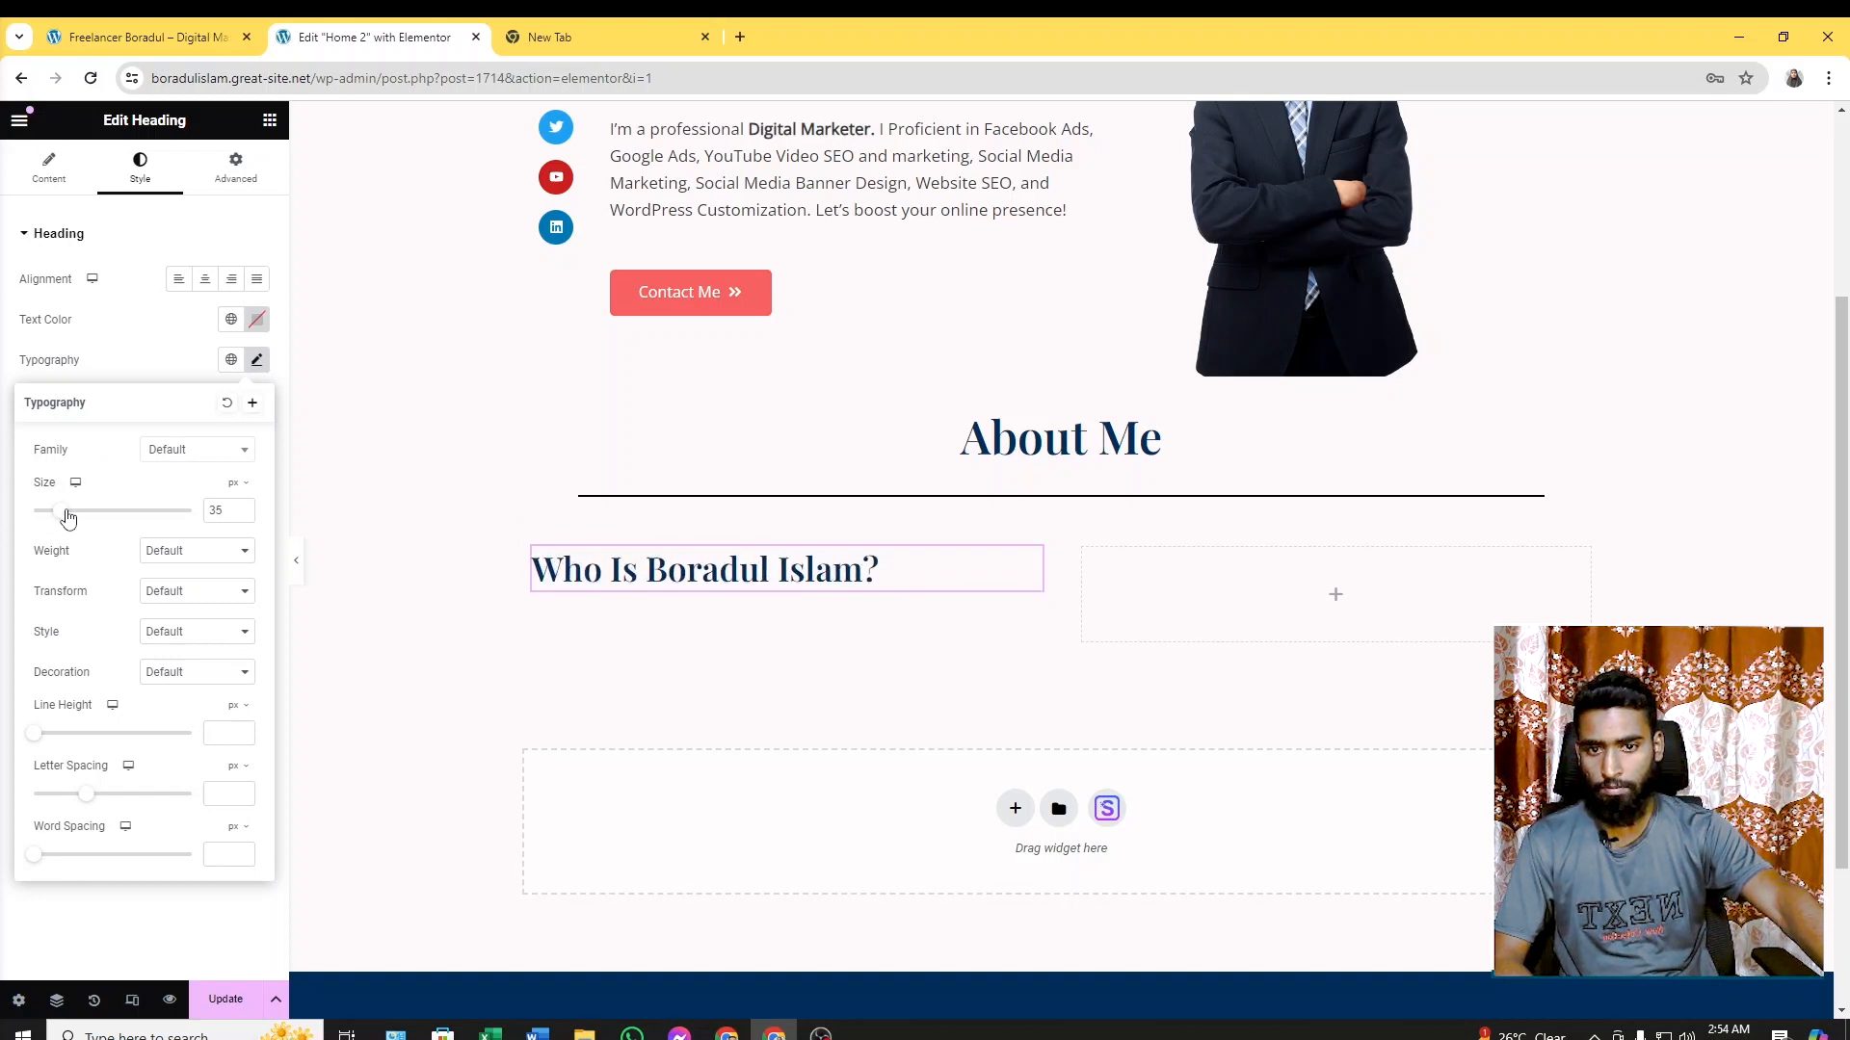
click(244, 555)
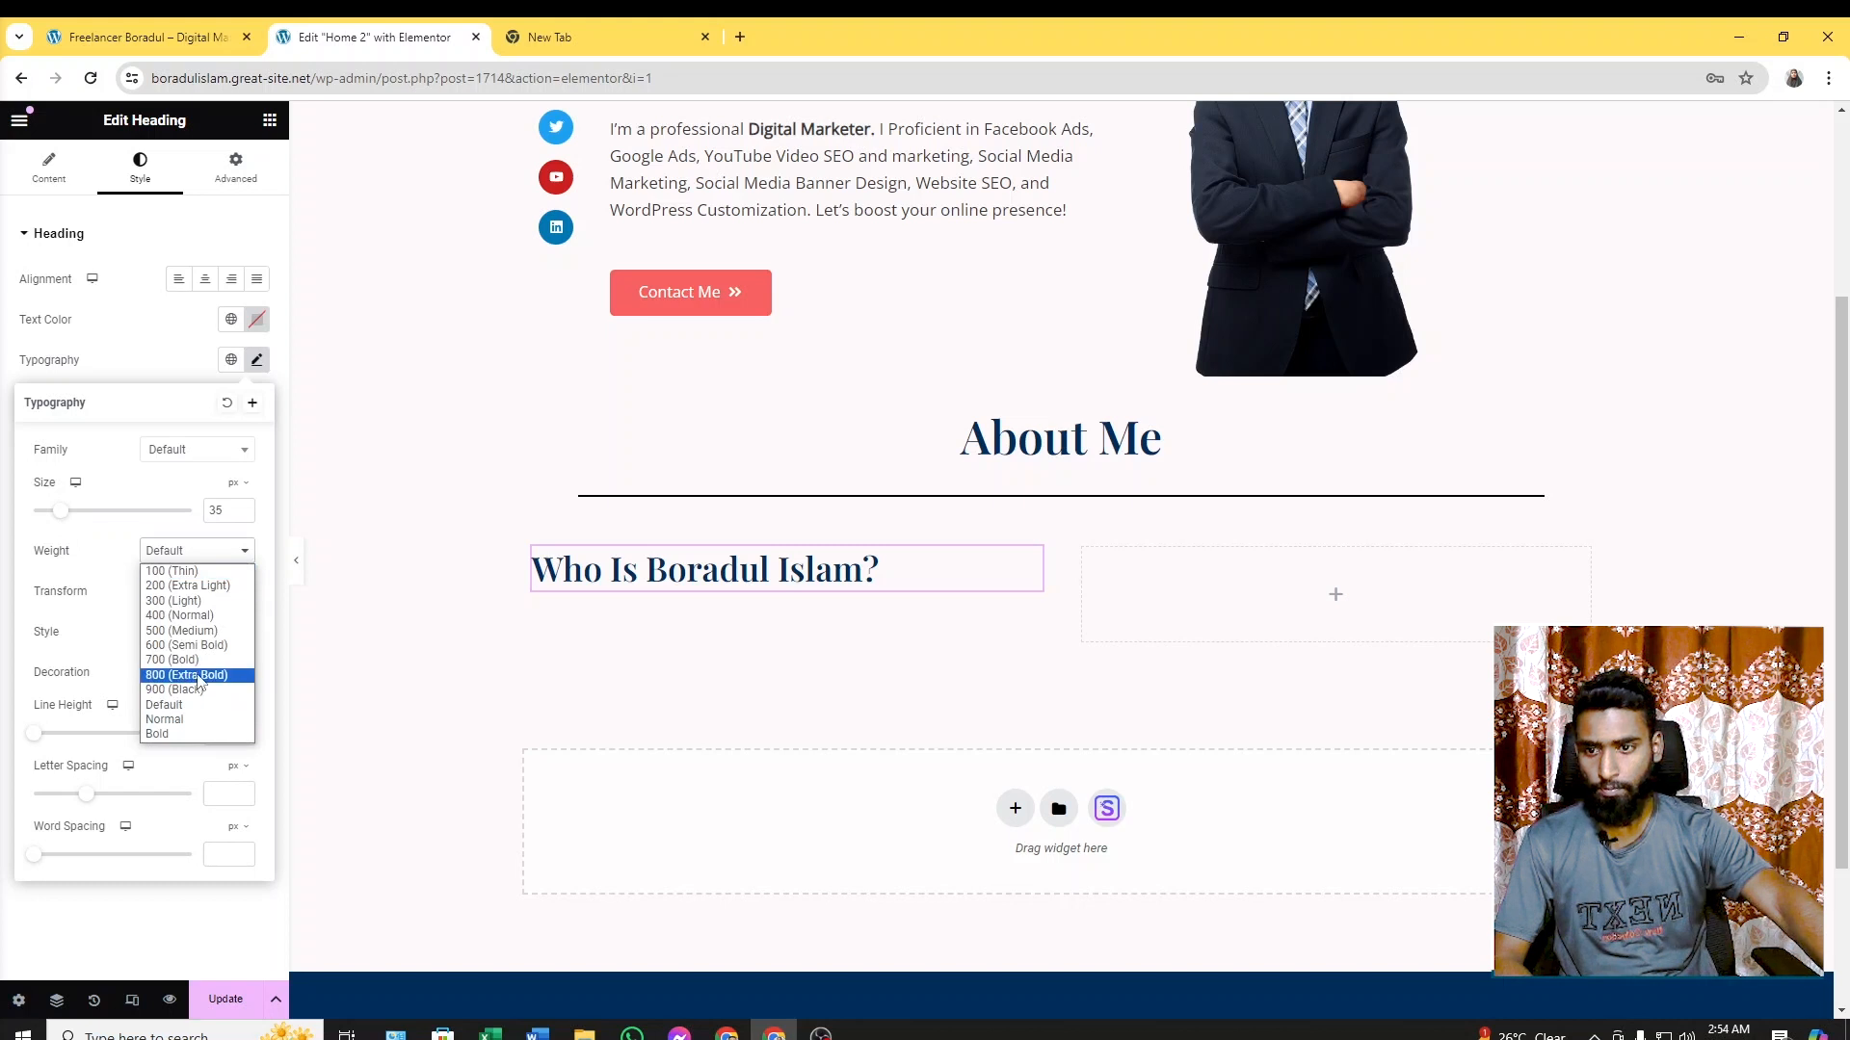
click(205, 632)
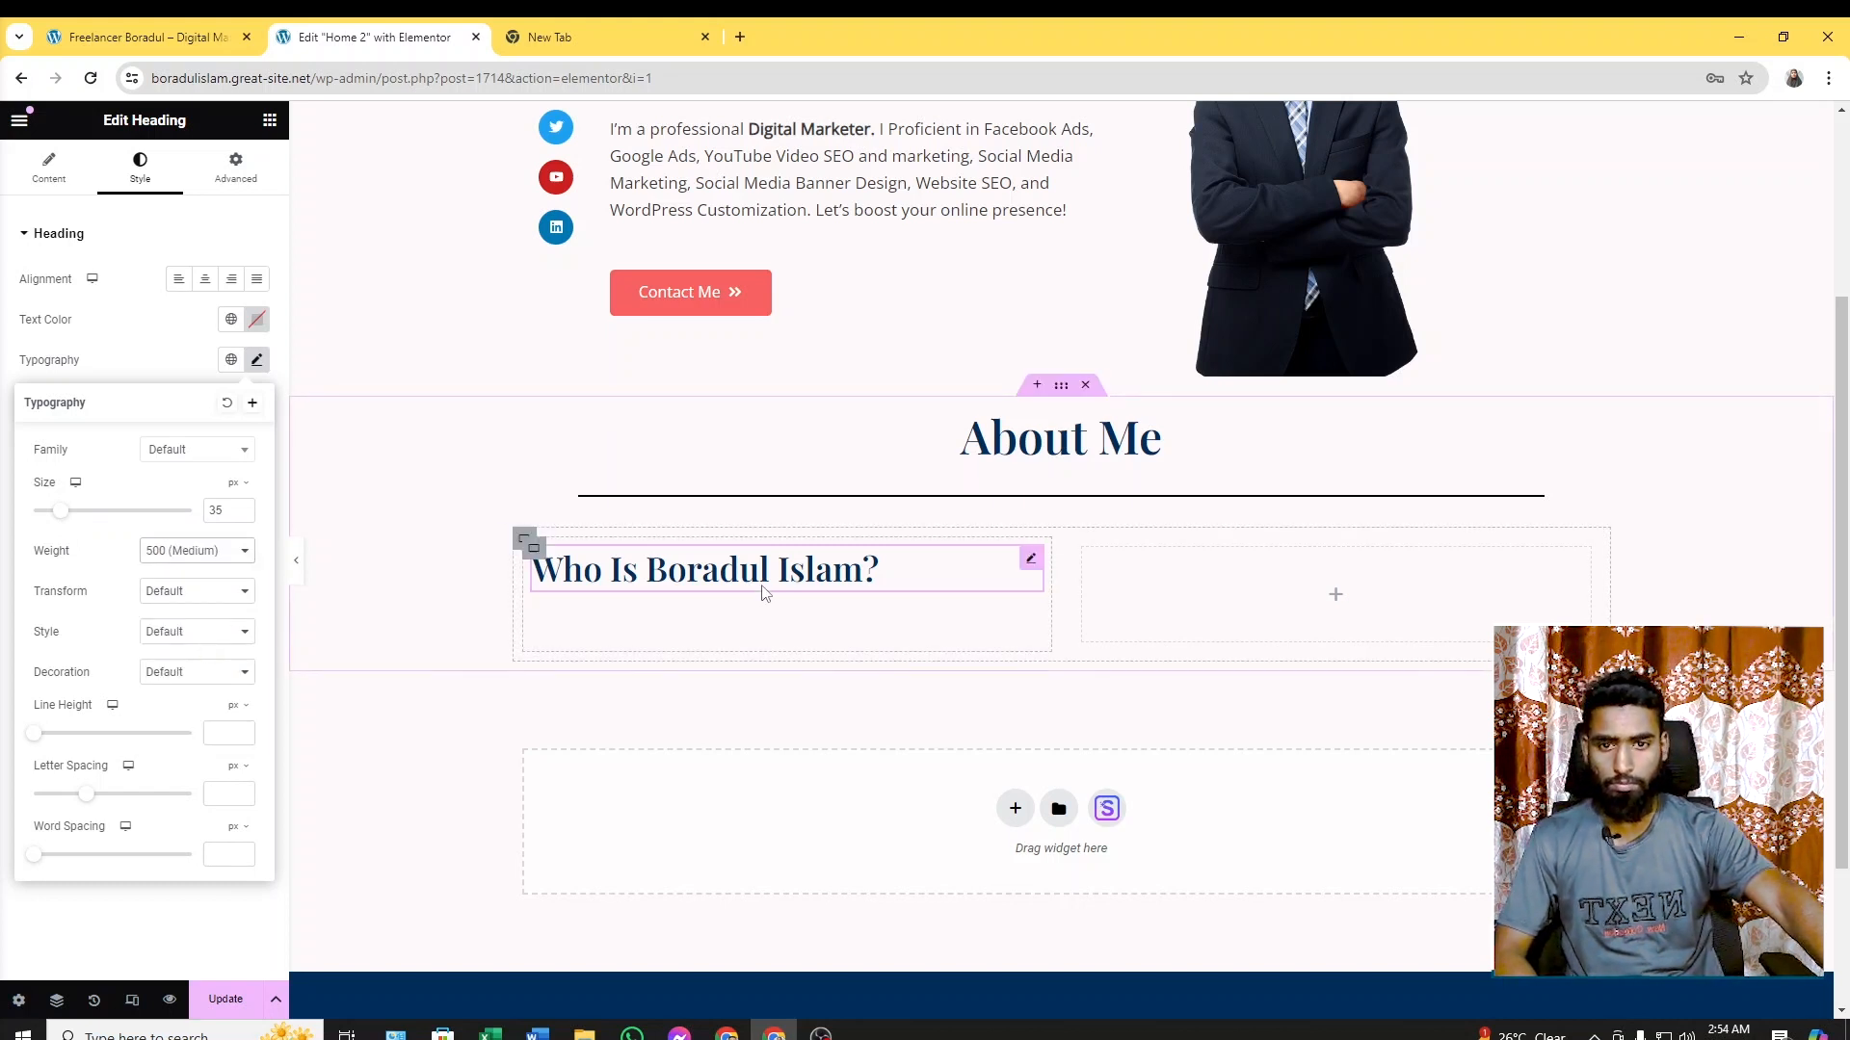
click(419, 551)
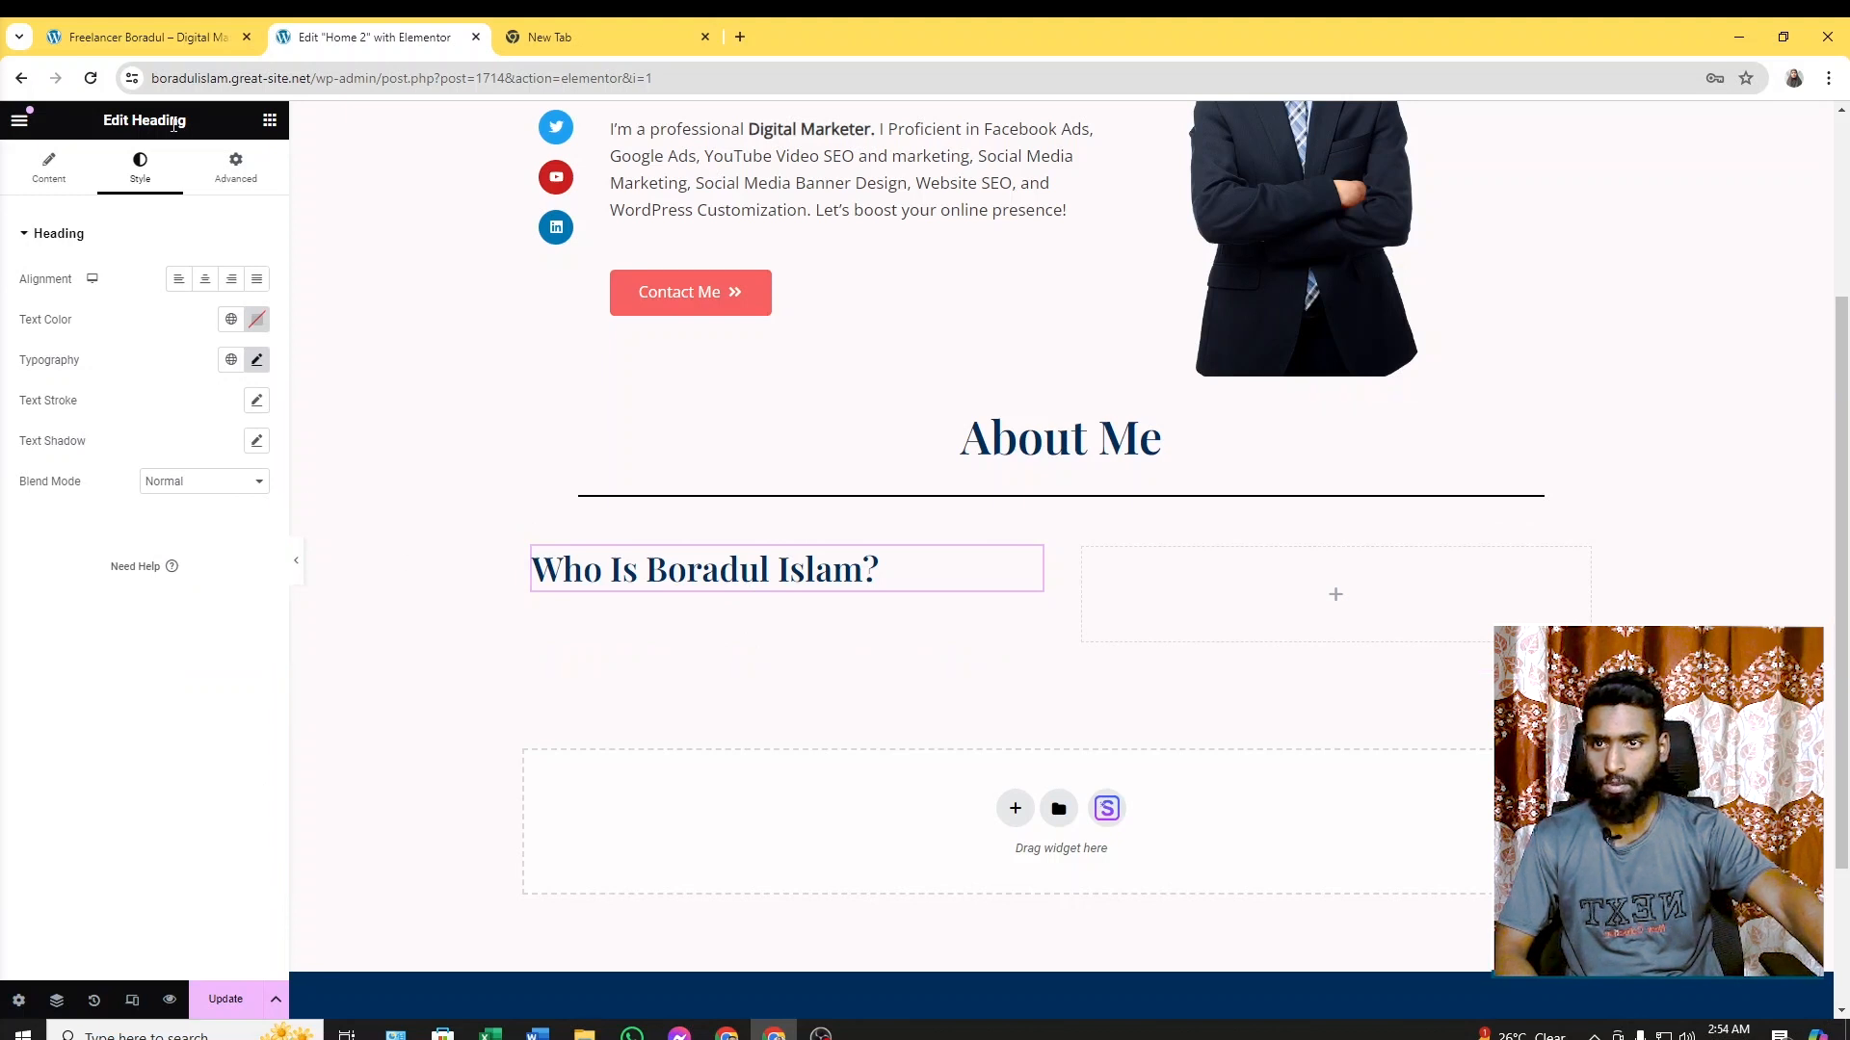
Add a divider under the first column's heading with a width of 25% and left alignment
click(166, 25)
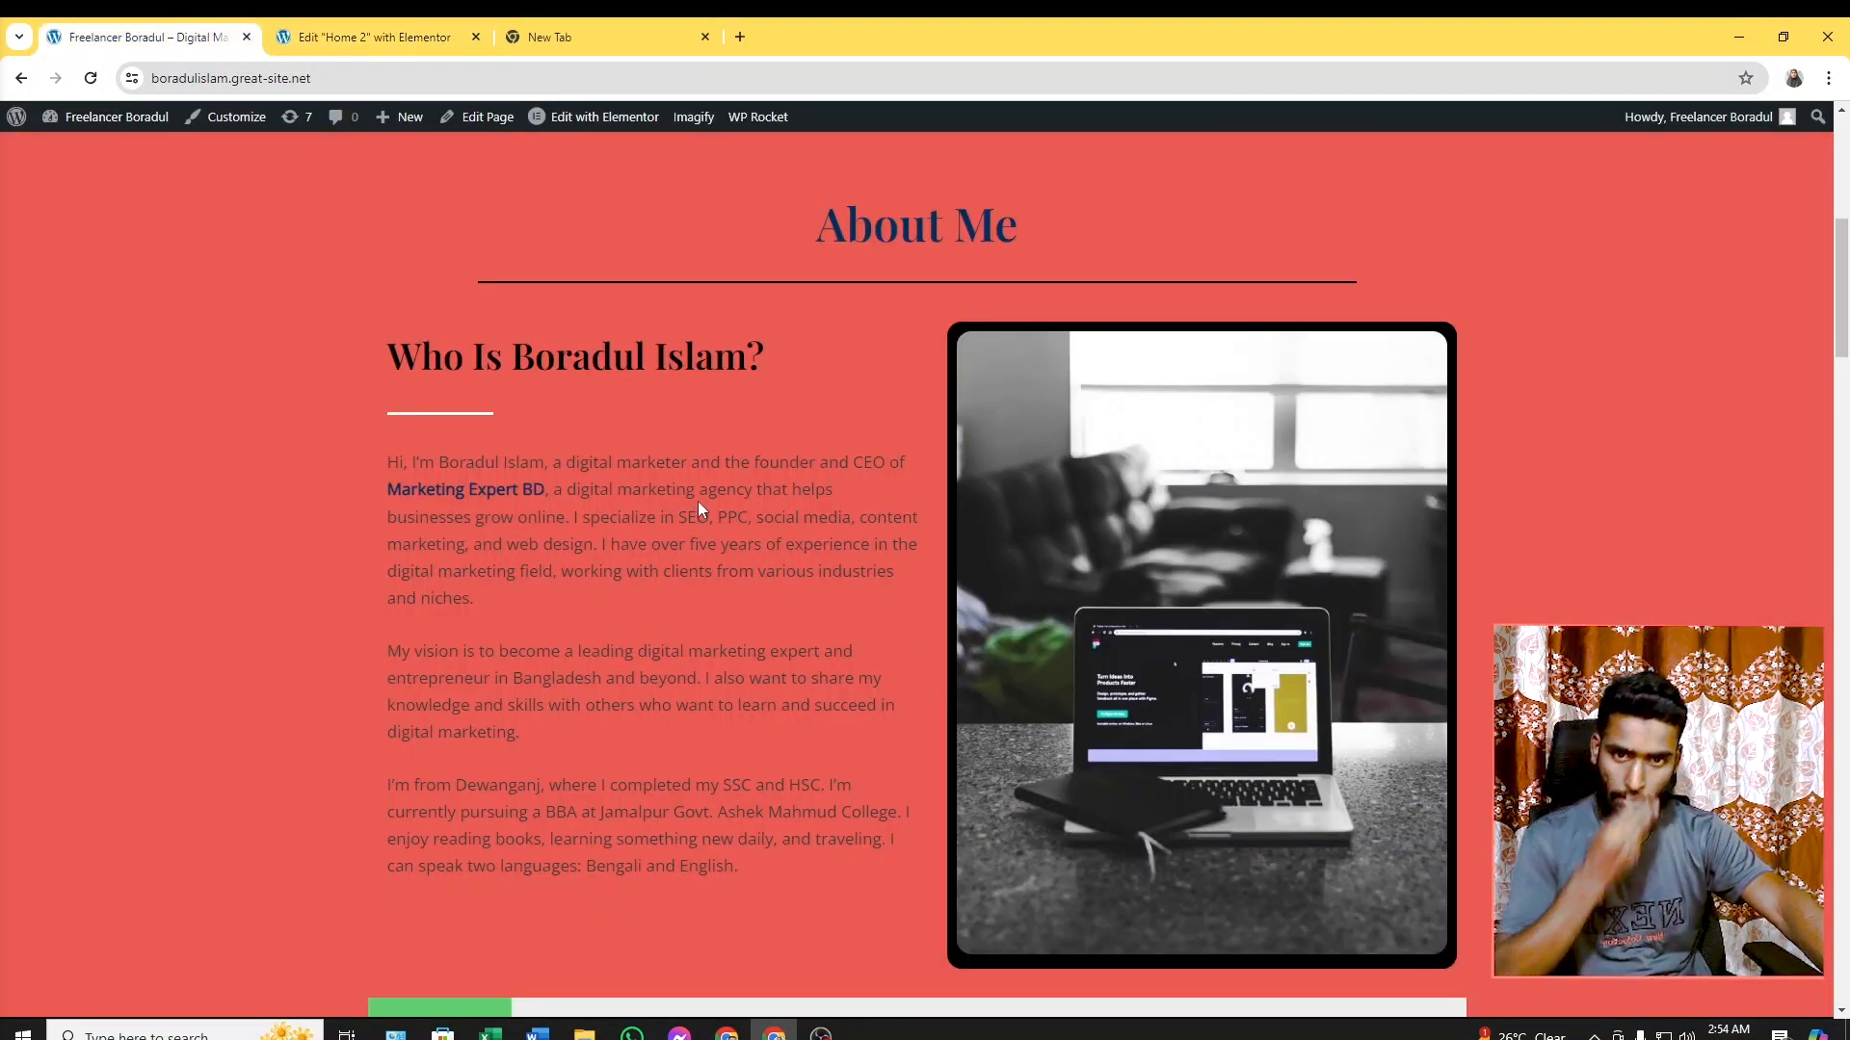
click(298, 25)
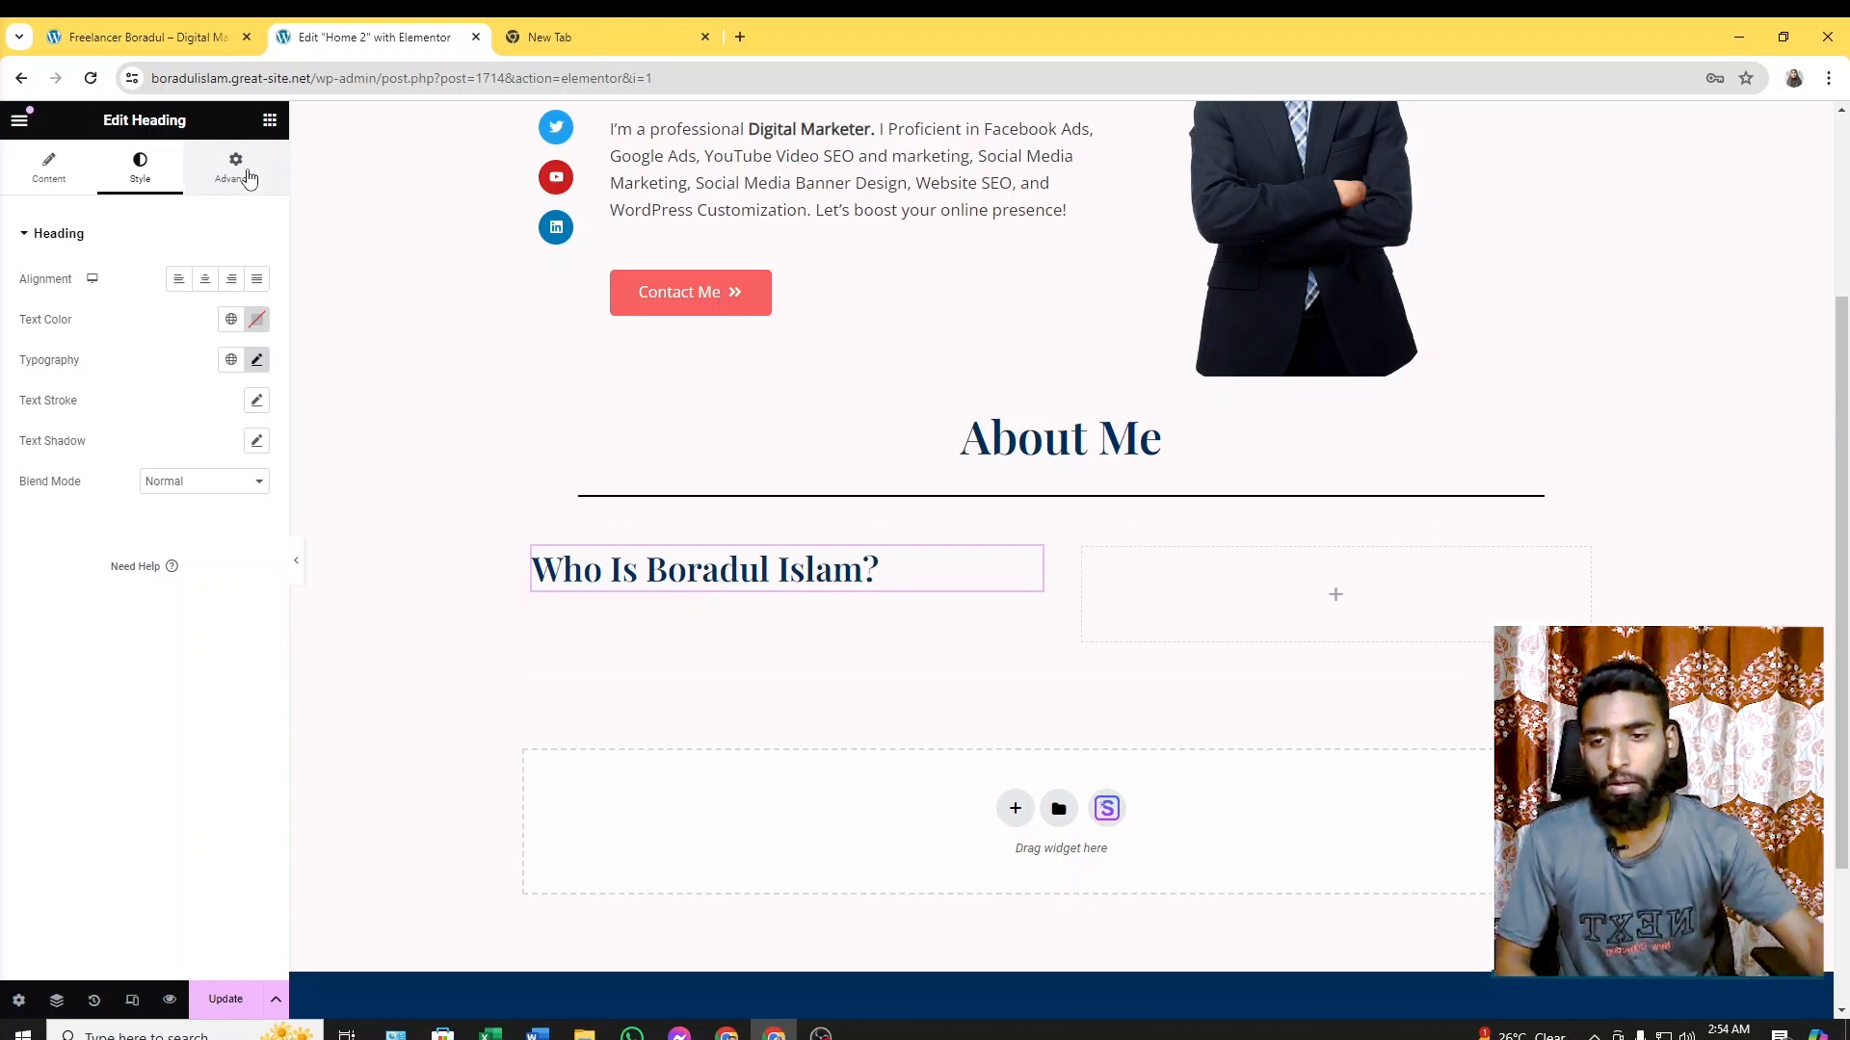
click(270, 121)
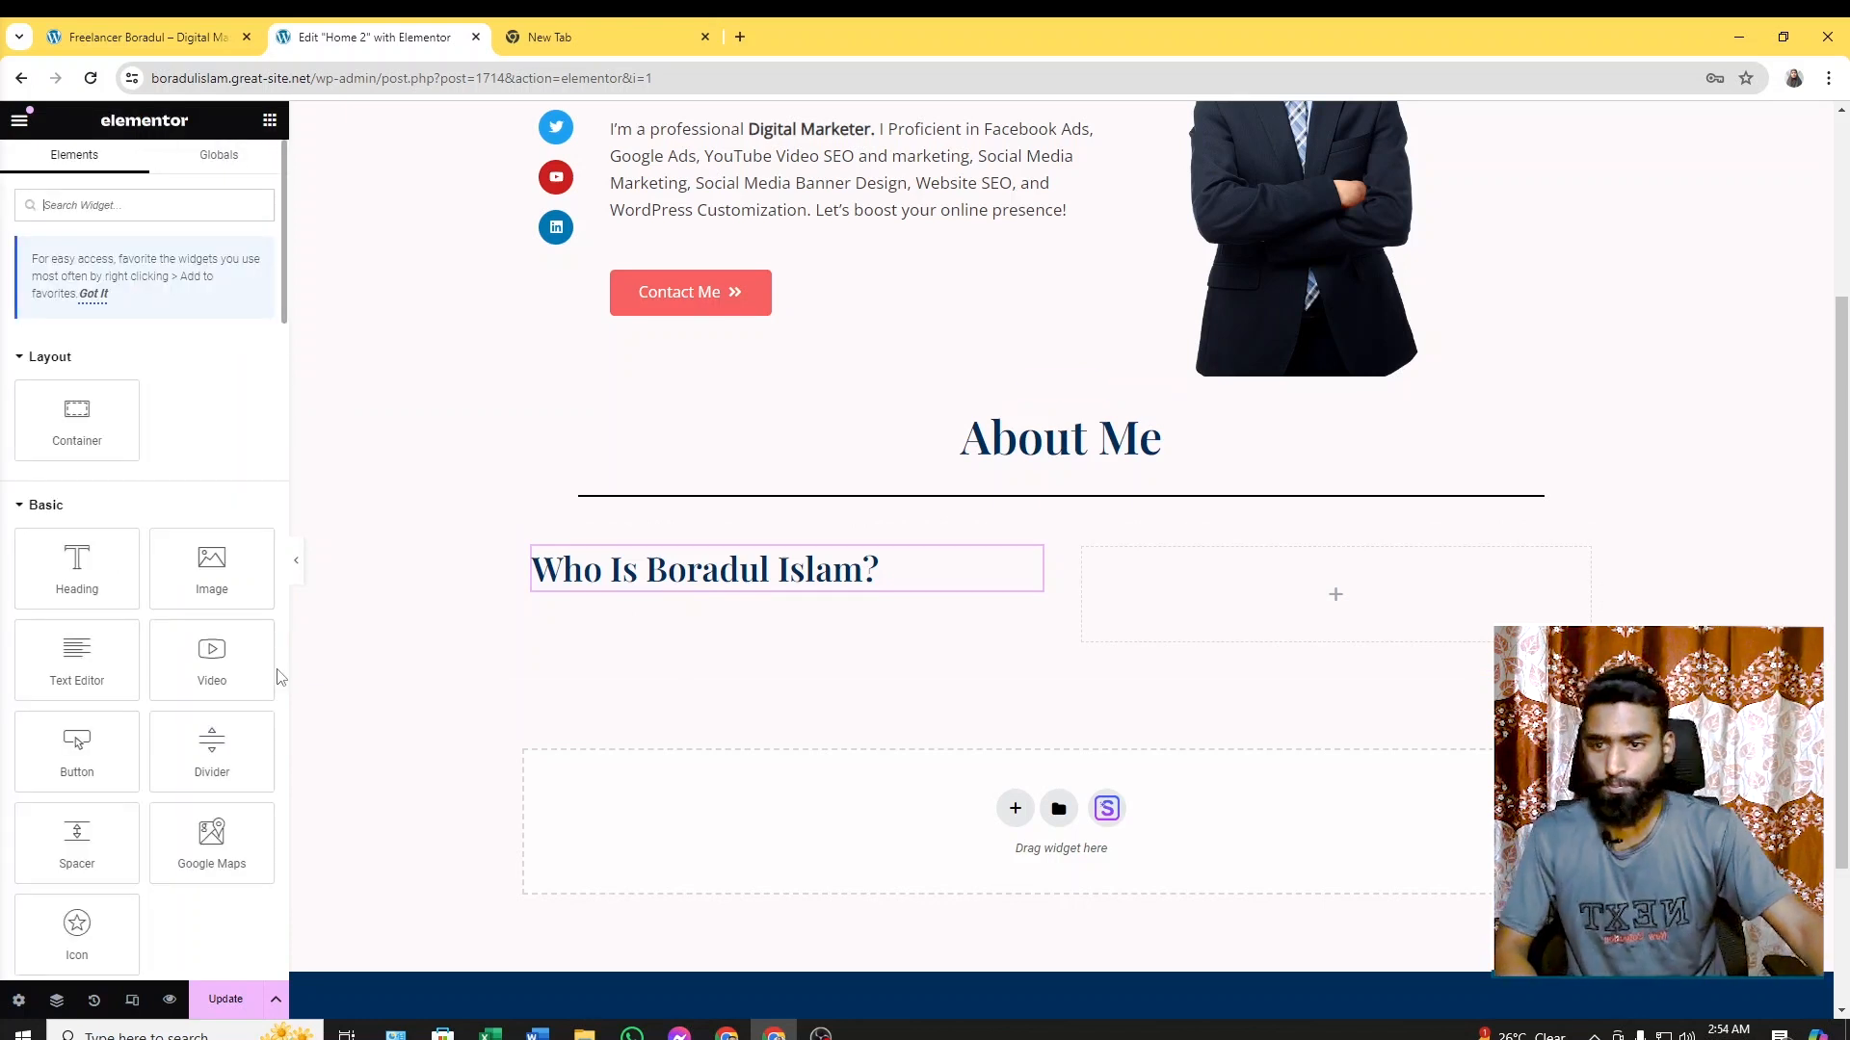
drag(210, 743, 671, 587)
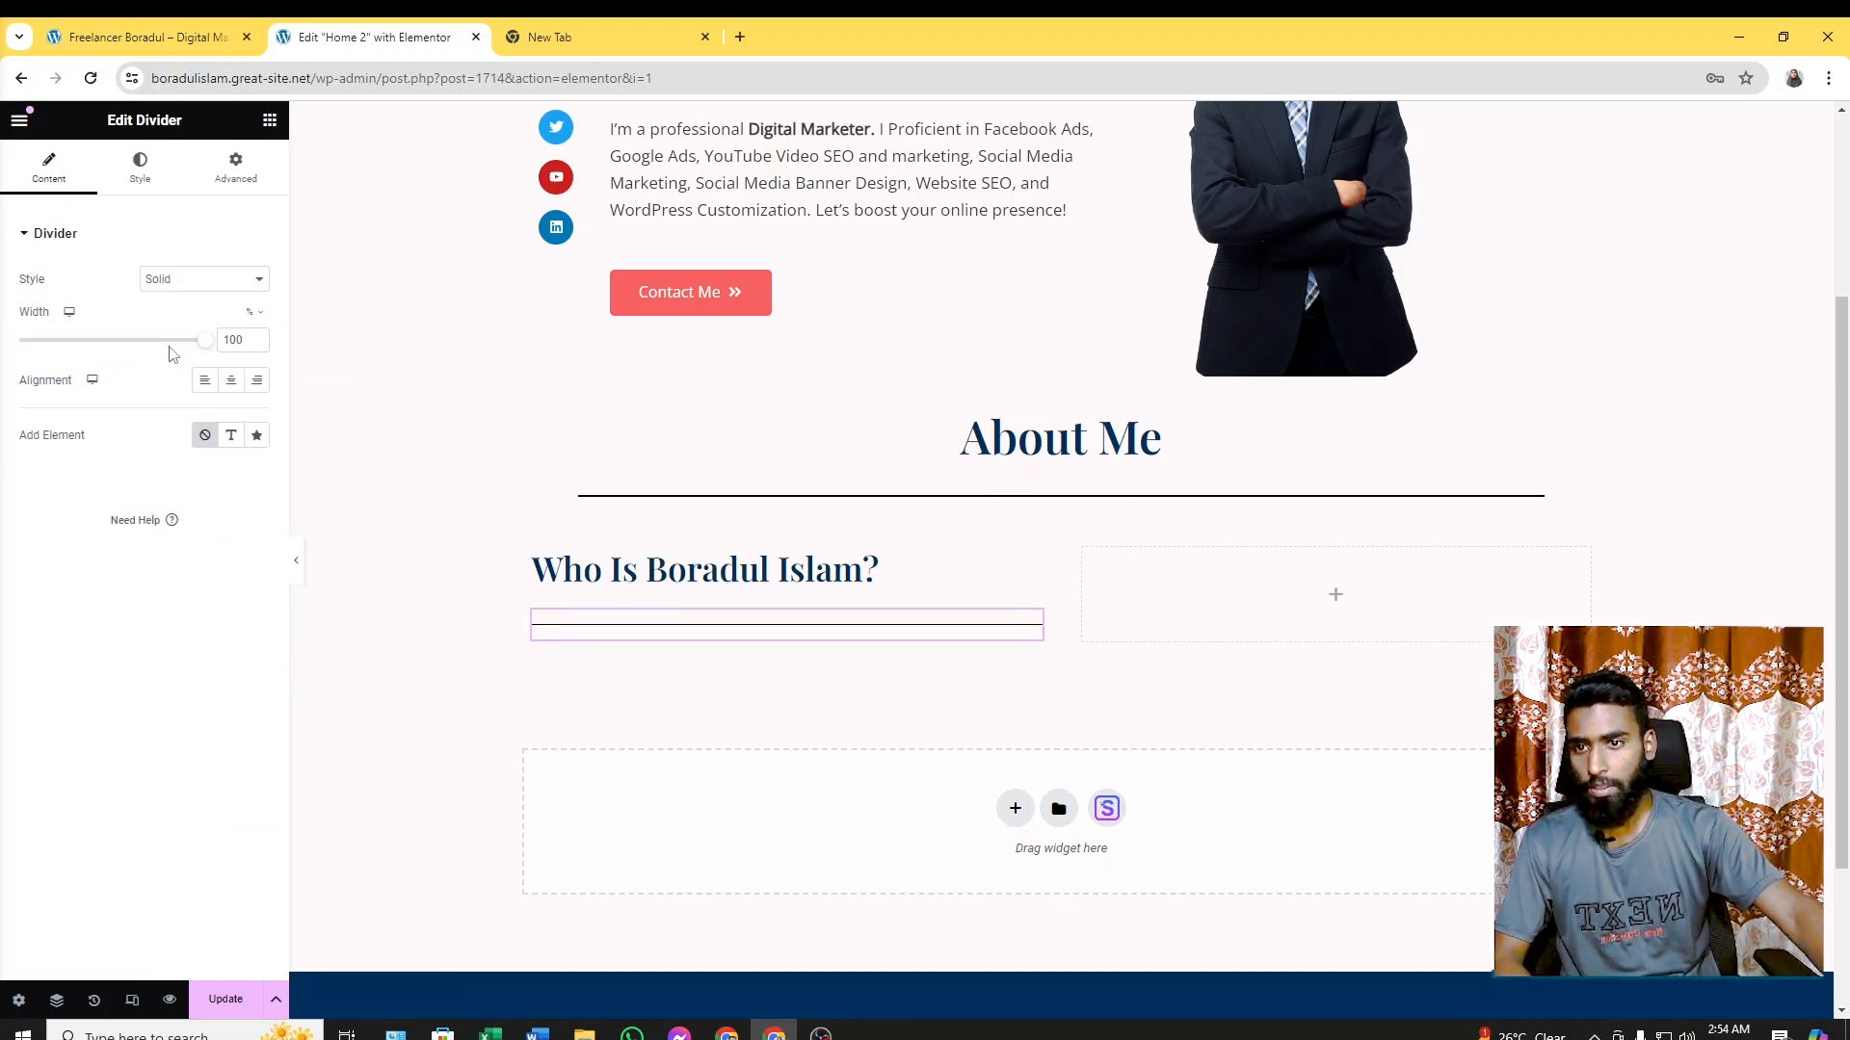
drag(205, 343, 69, 365)
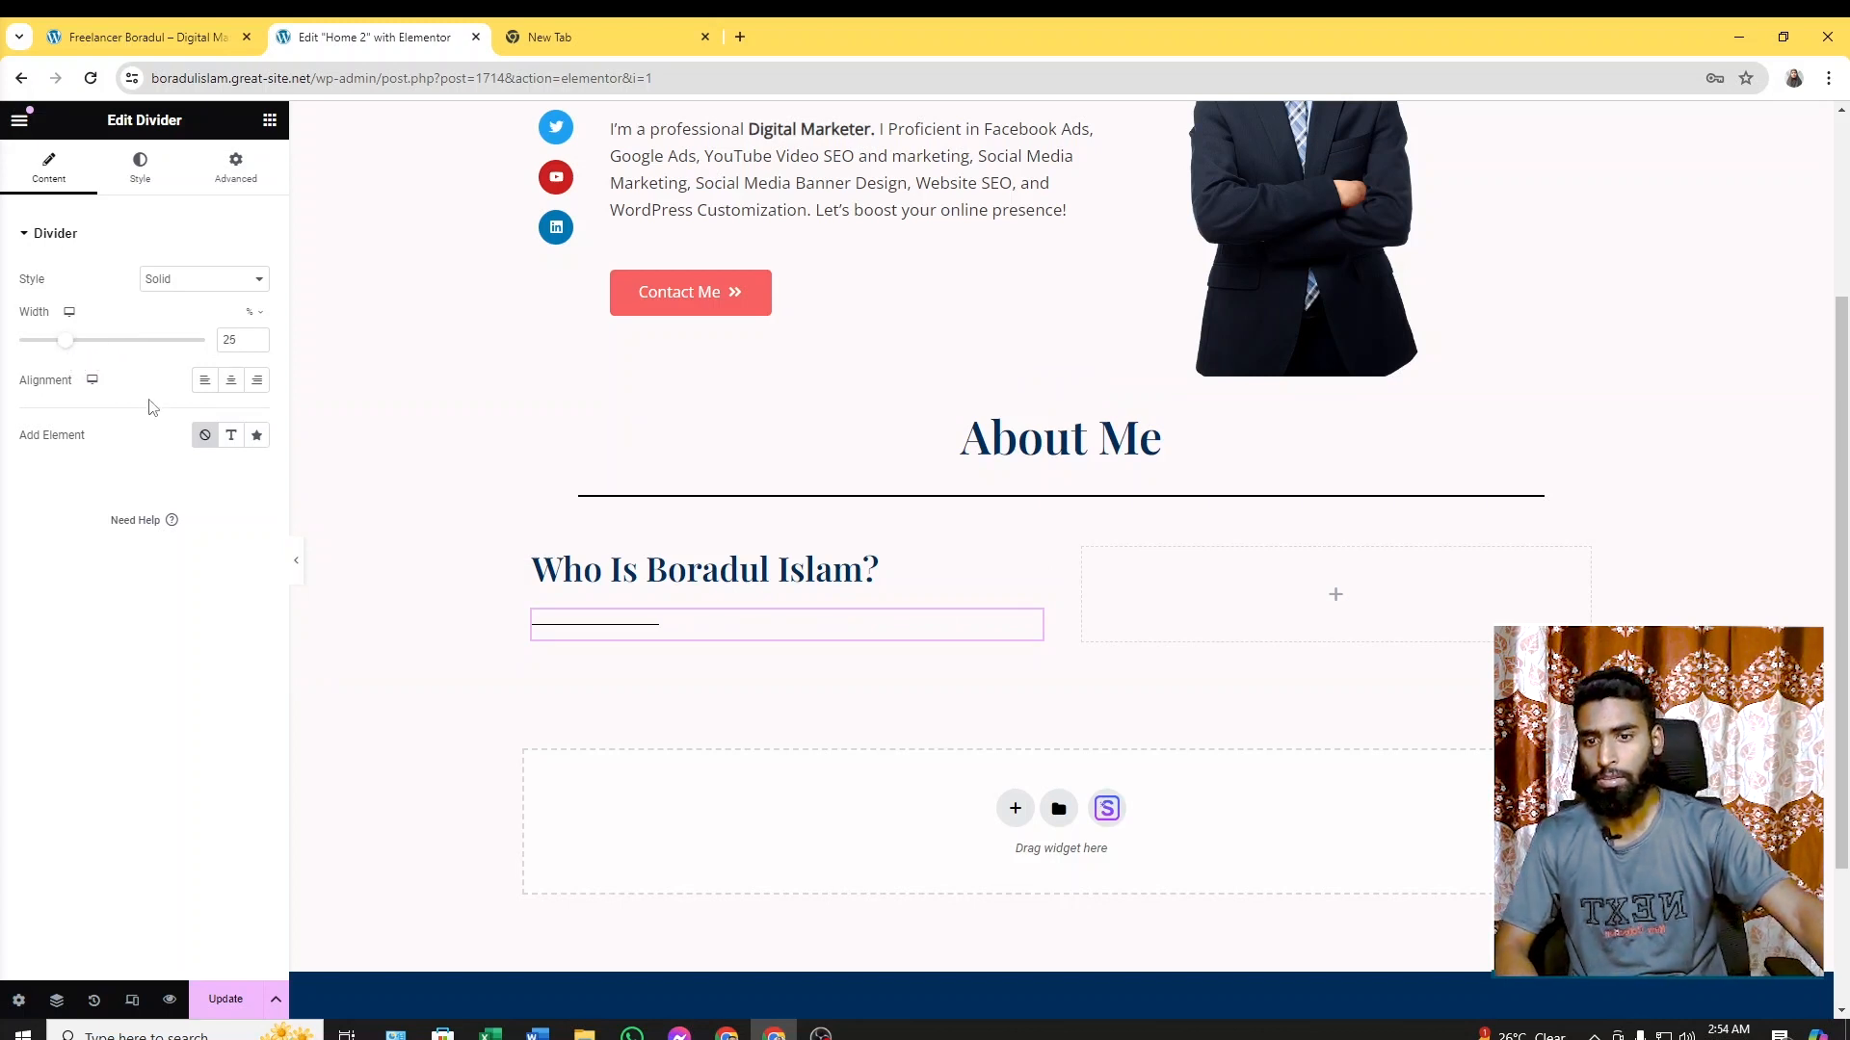
click(205, 382)
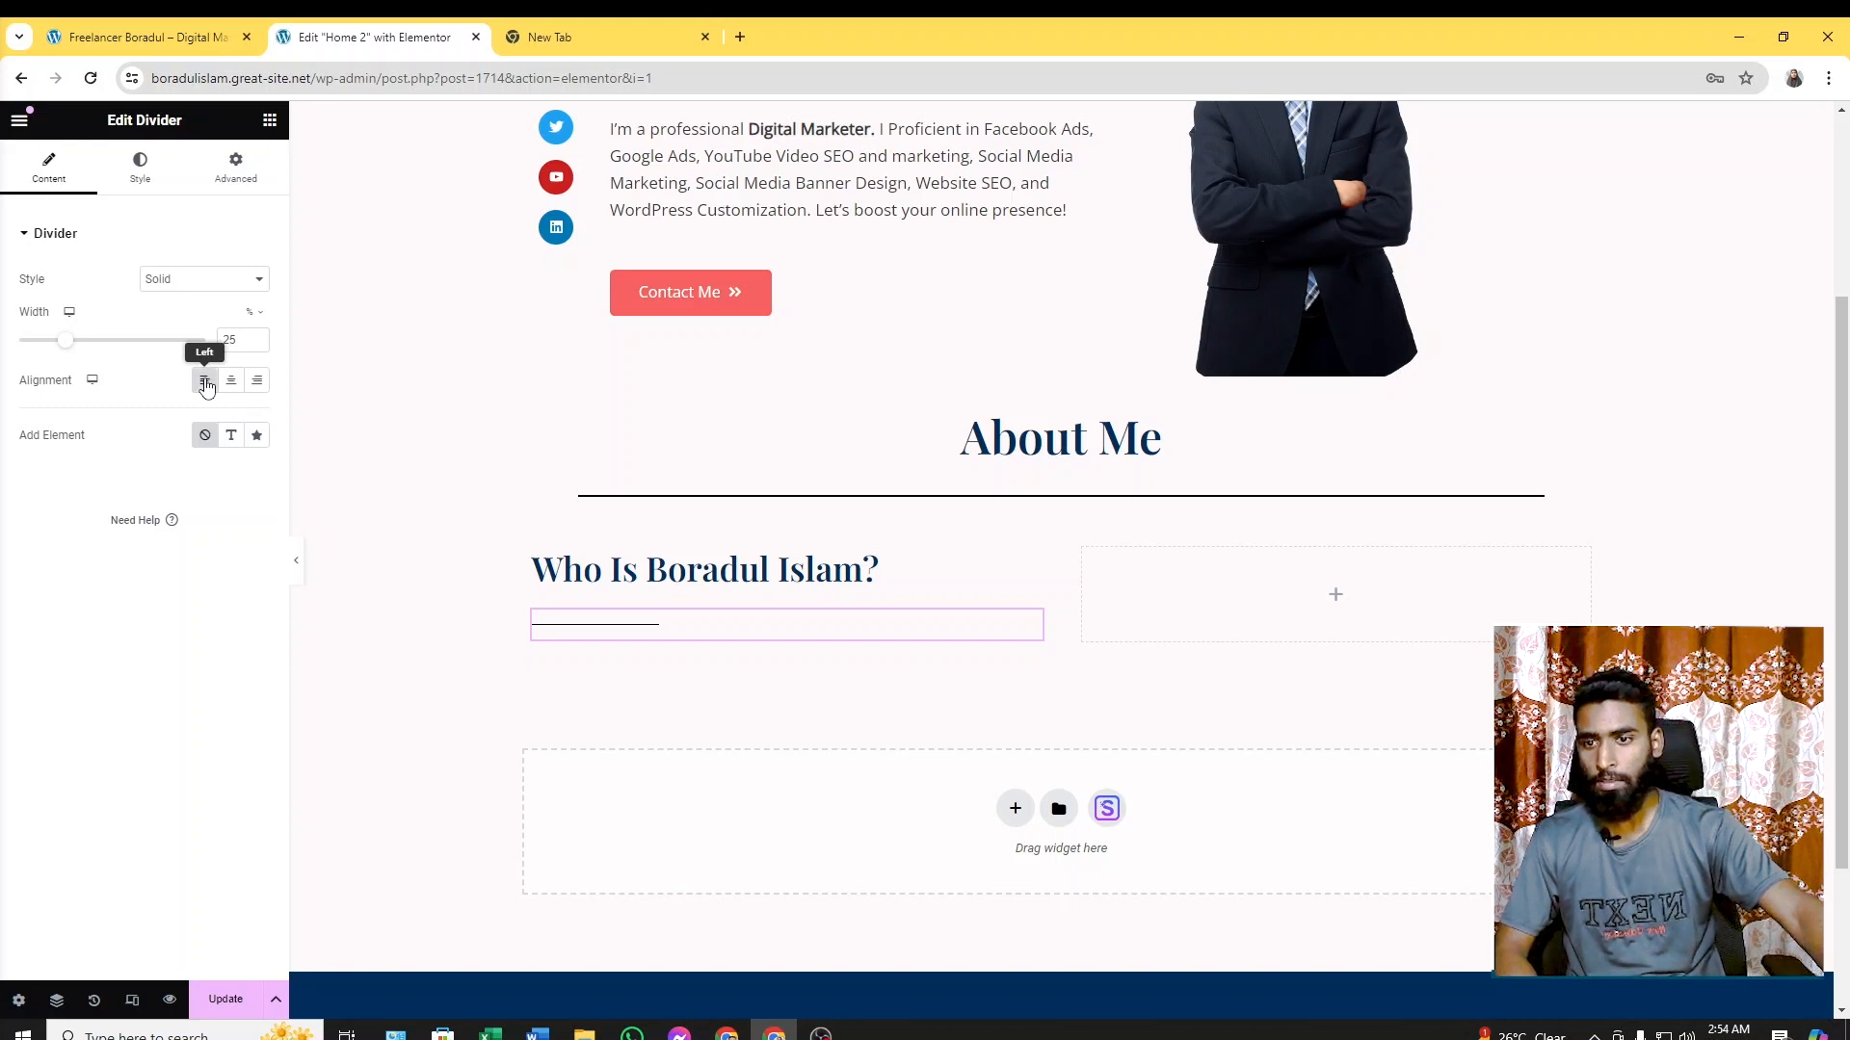
Set the short divider's weight to 2 px and its gap to 2 px
click(140, 171)
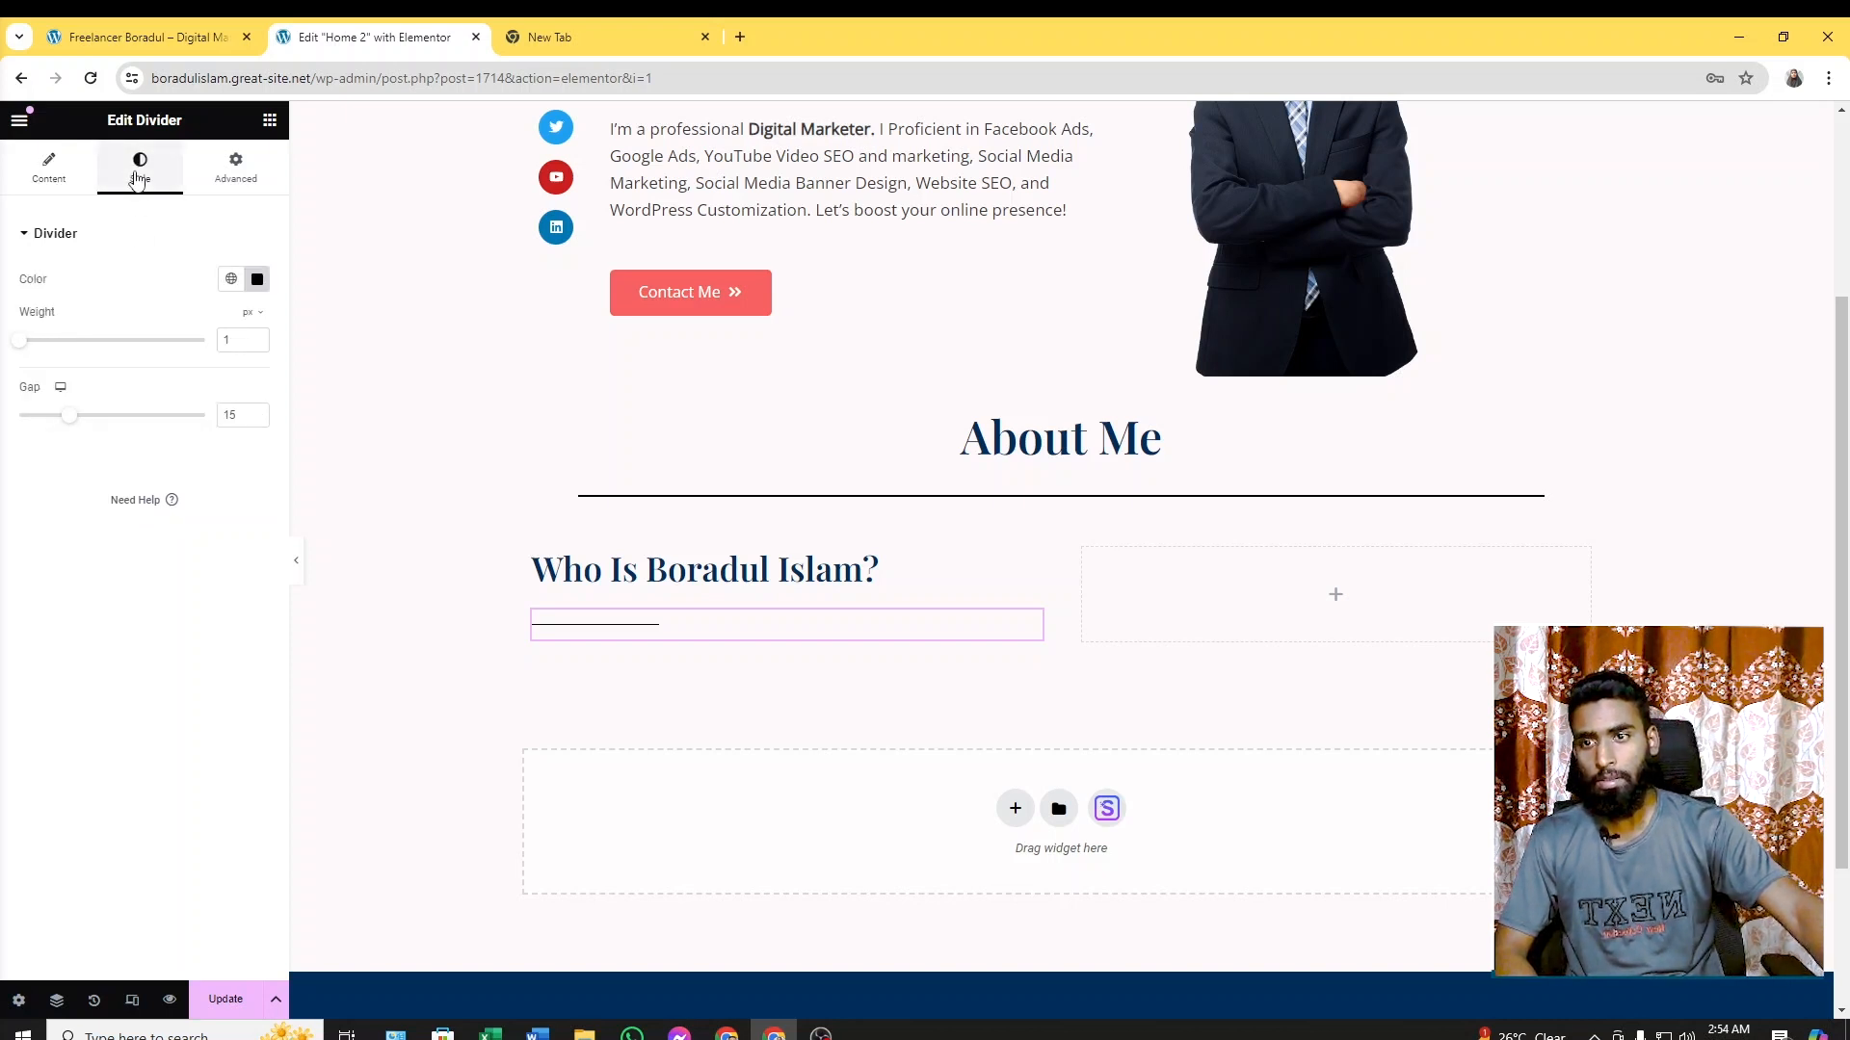
double_click(228, 340)
text(2)
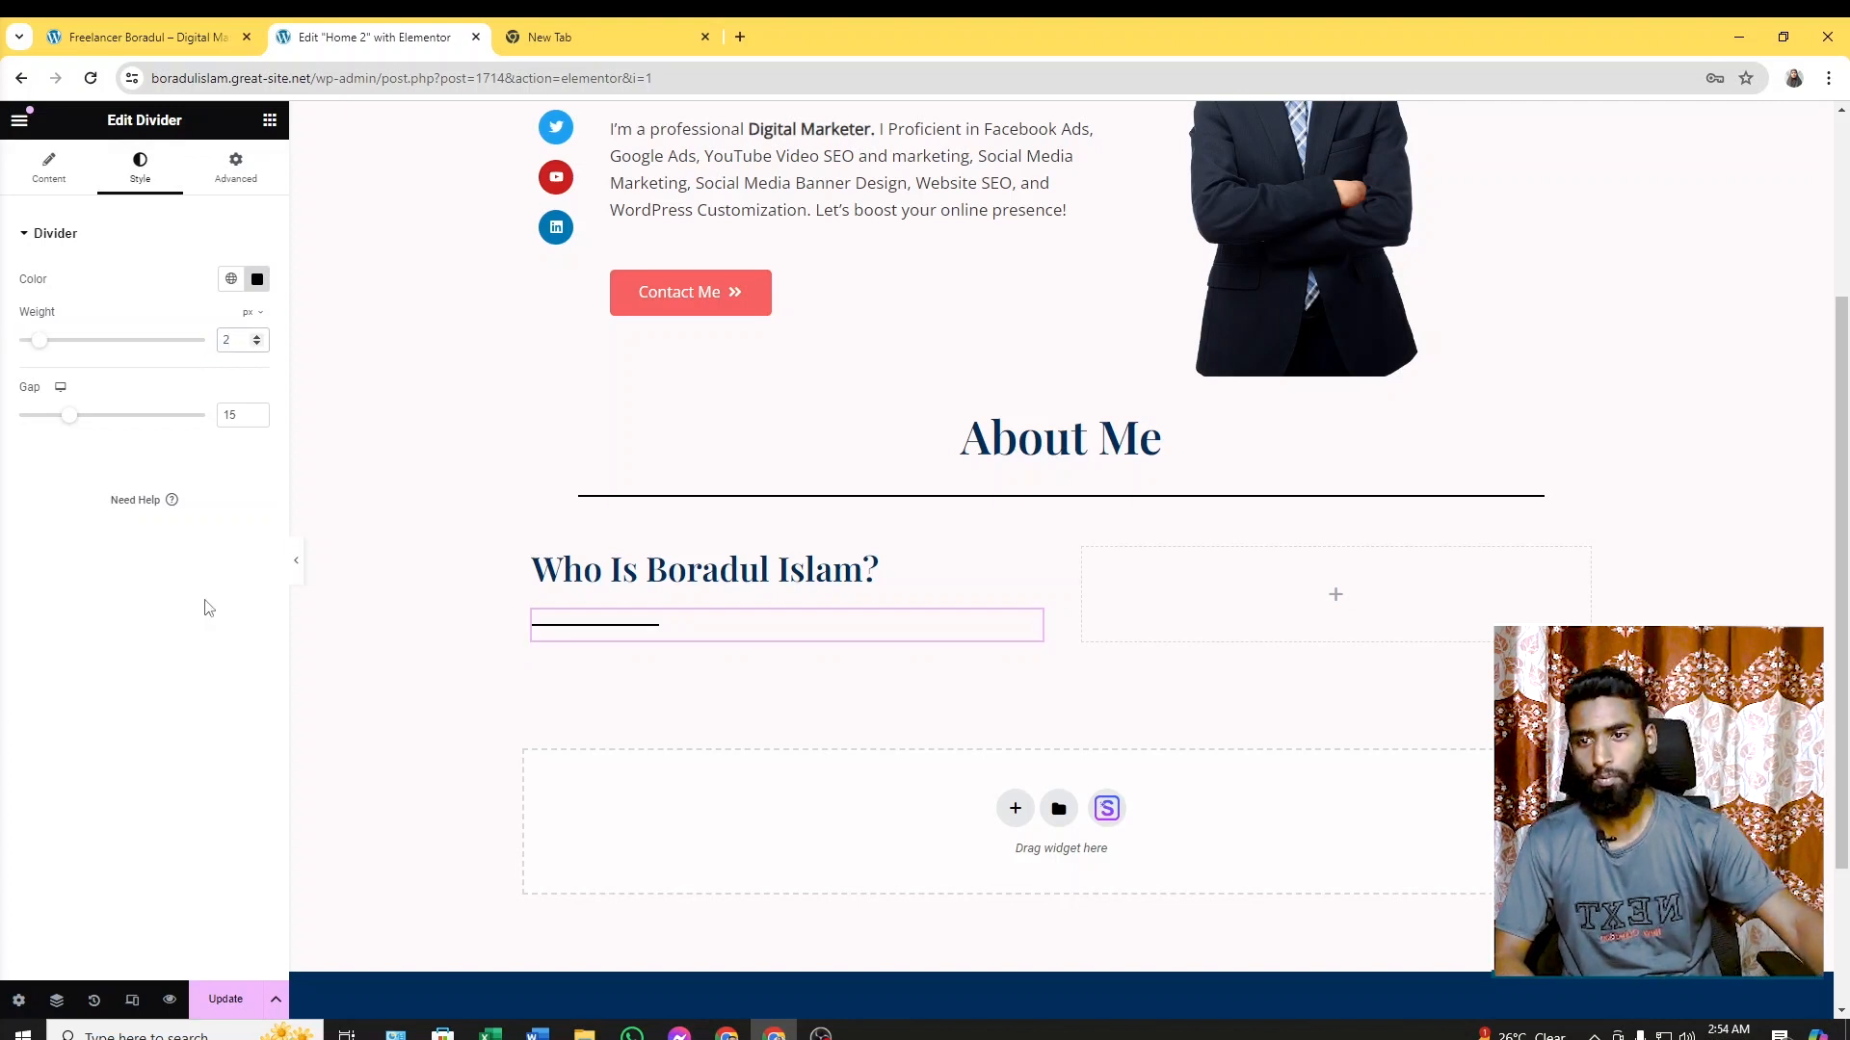
drag(63, 416, 4, 426)
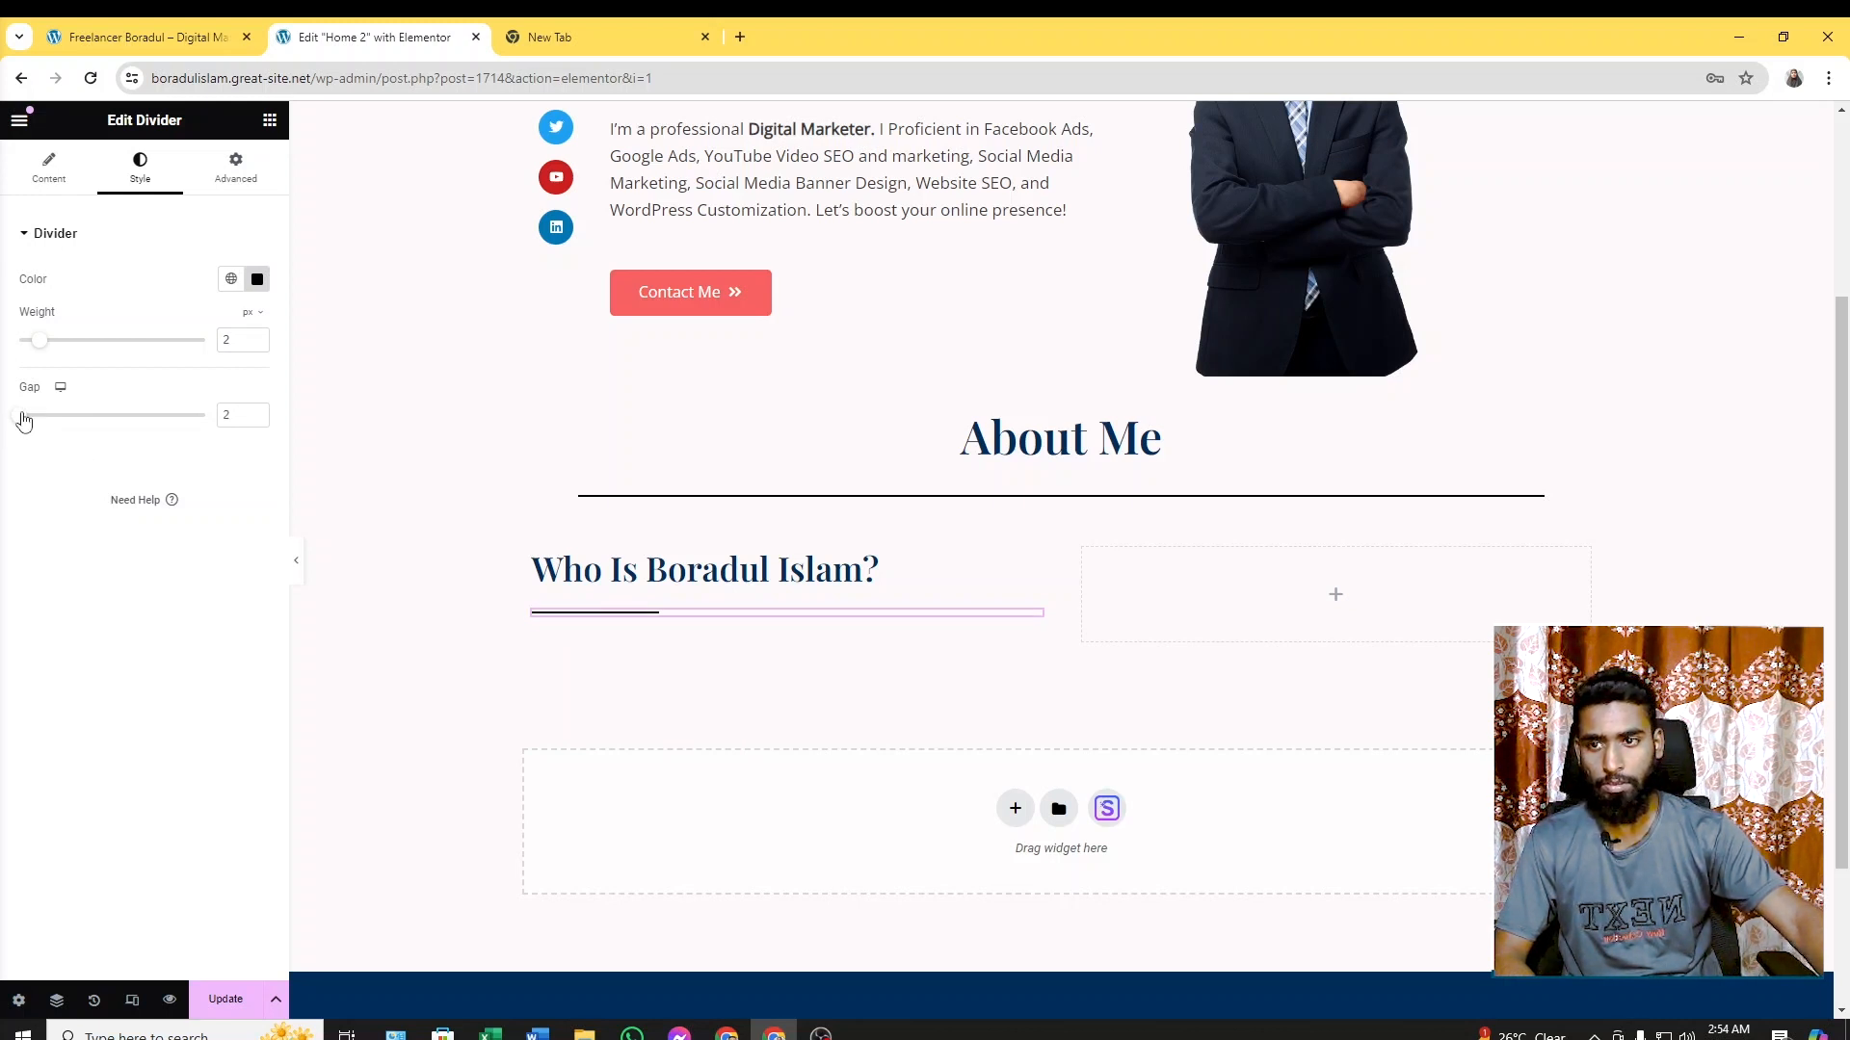
mouse_move(16, 421)
mouse_down()
mouse_move(32, 427)
mouse_move(4, 426)
mouse_up()
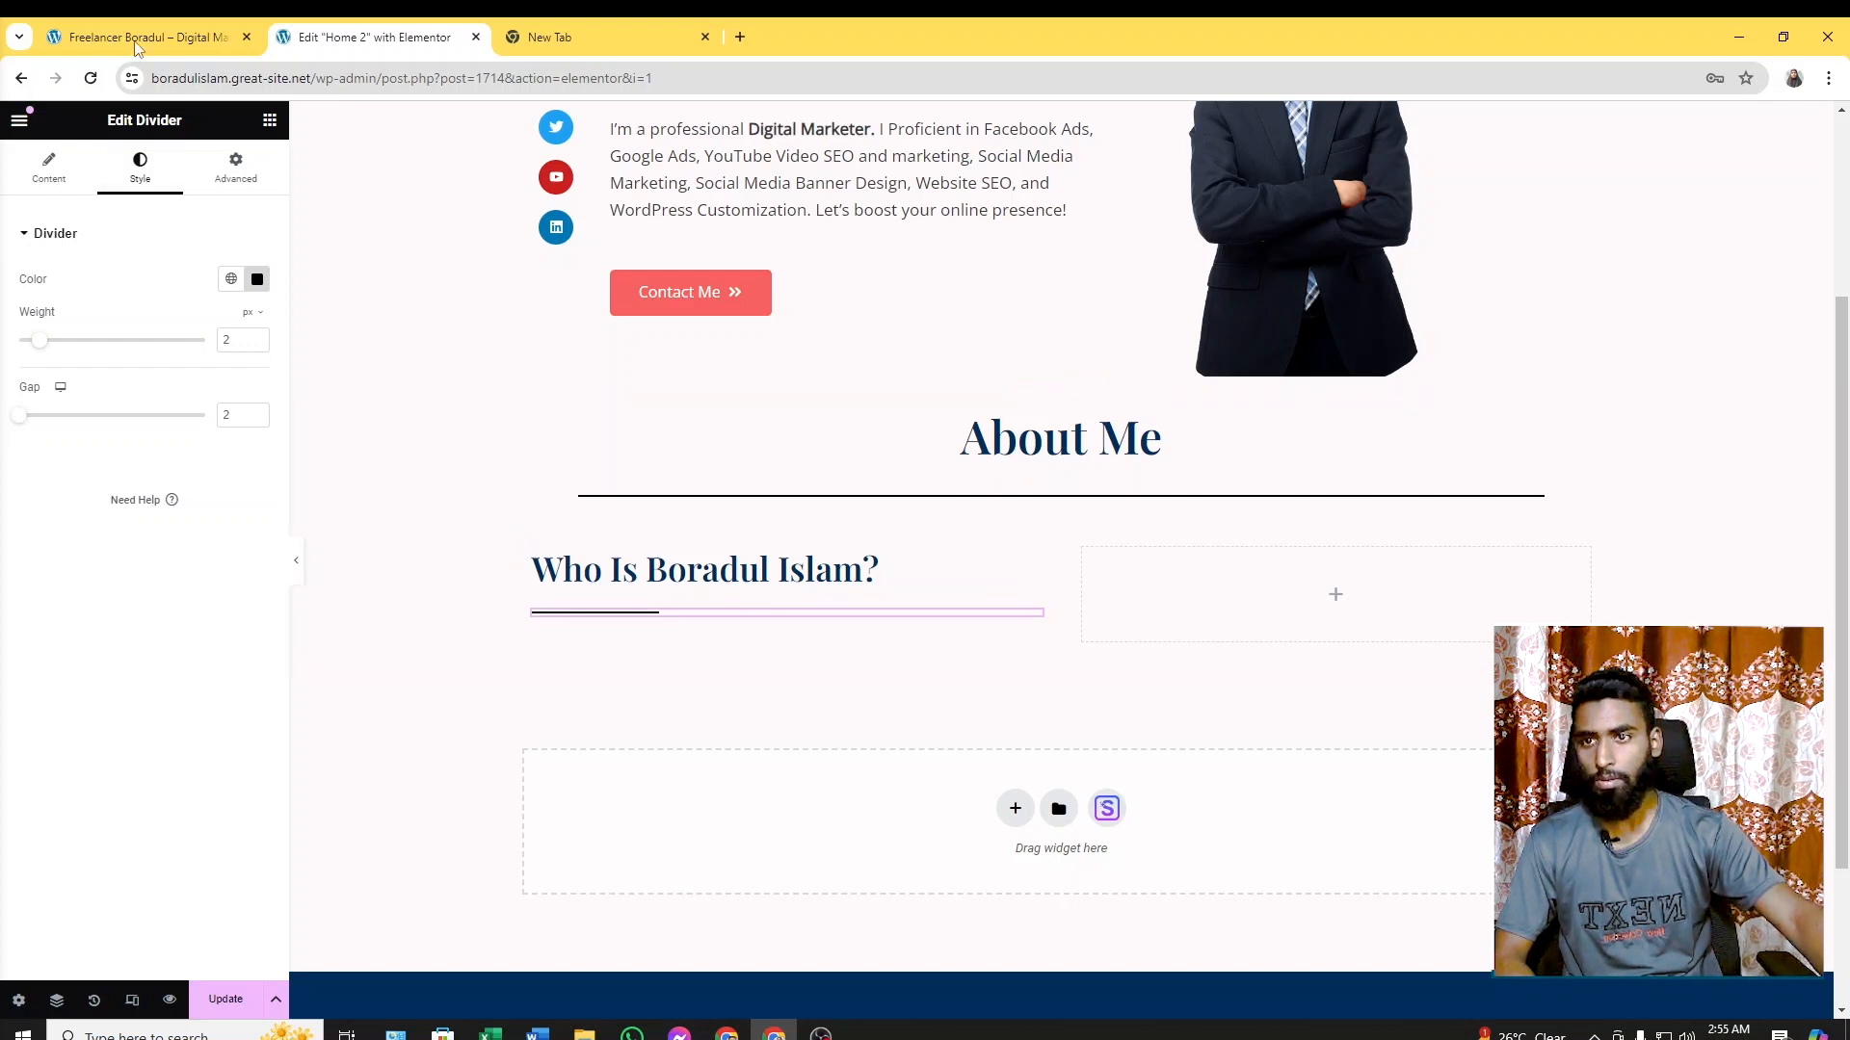
Add a Text Editor widget under the short divider in the first column of the About Me section
key(ctrl+Page_Up)
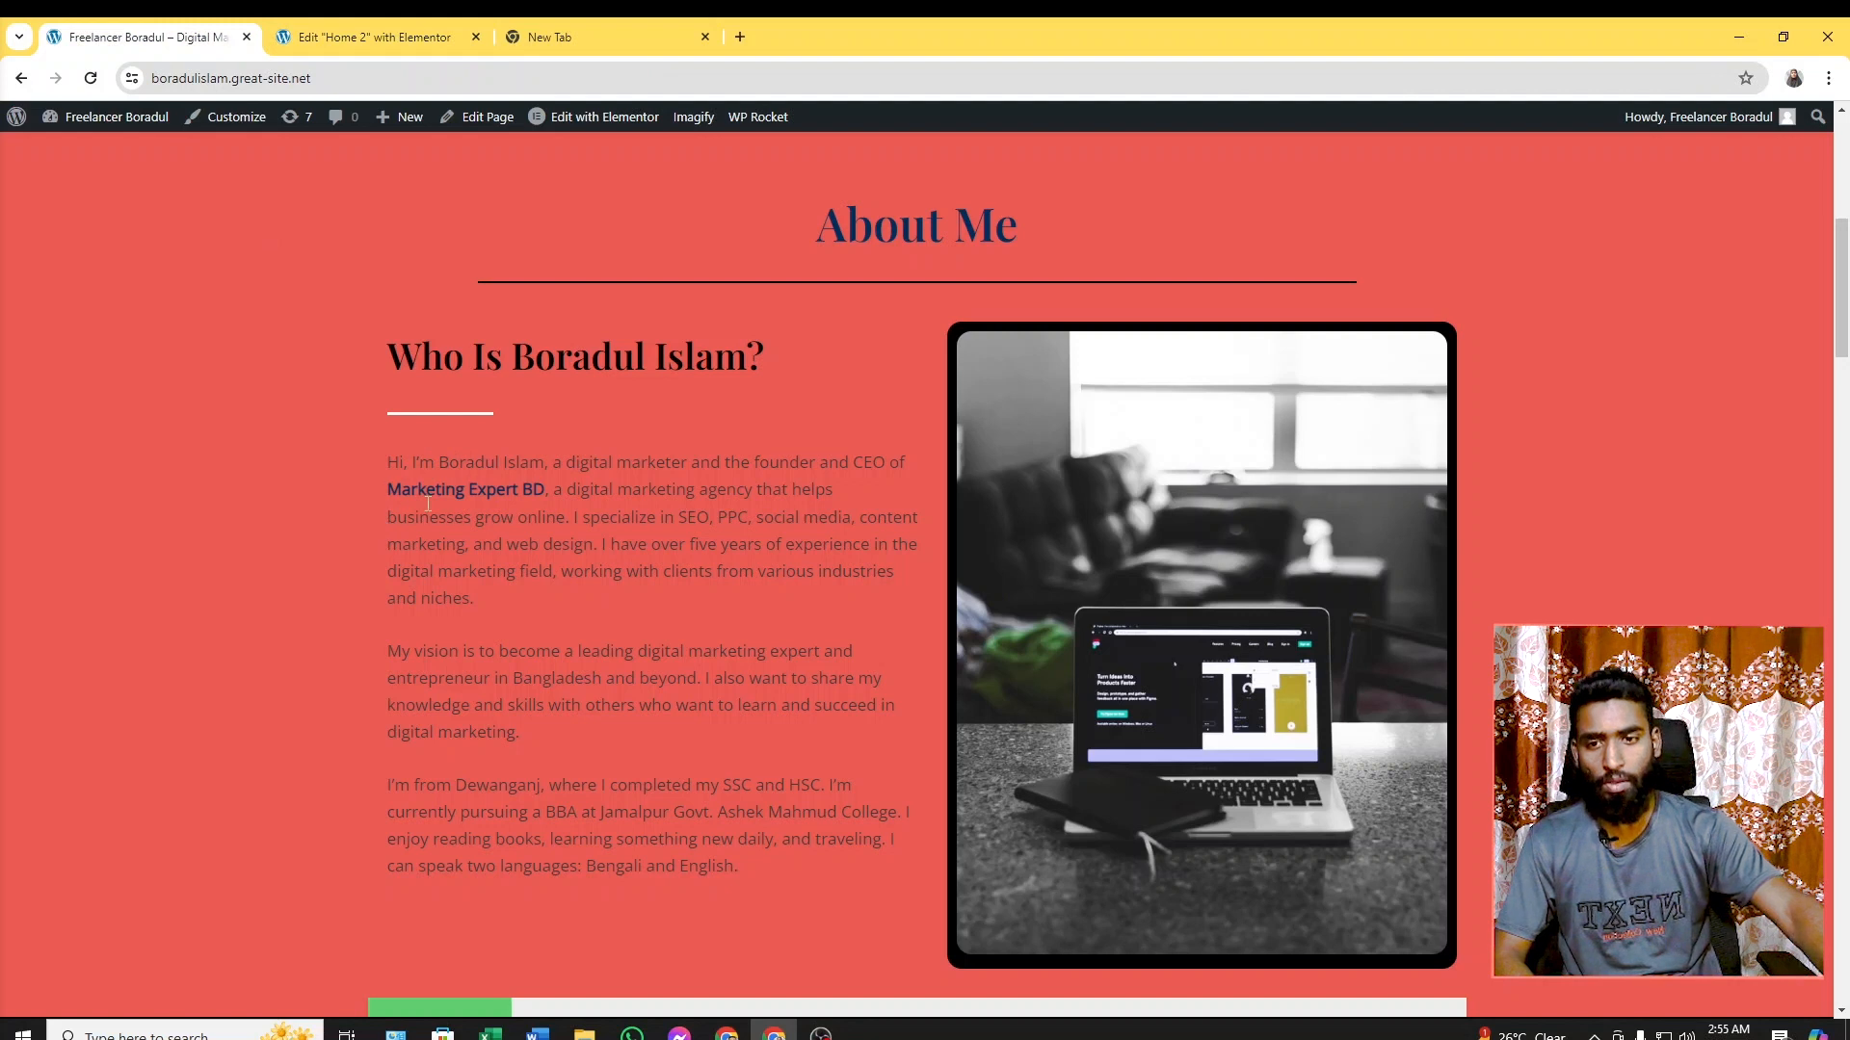
click(339, 38)
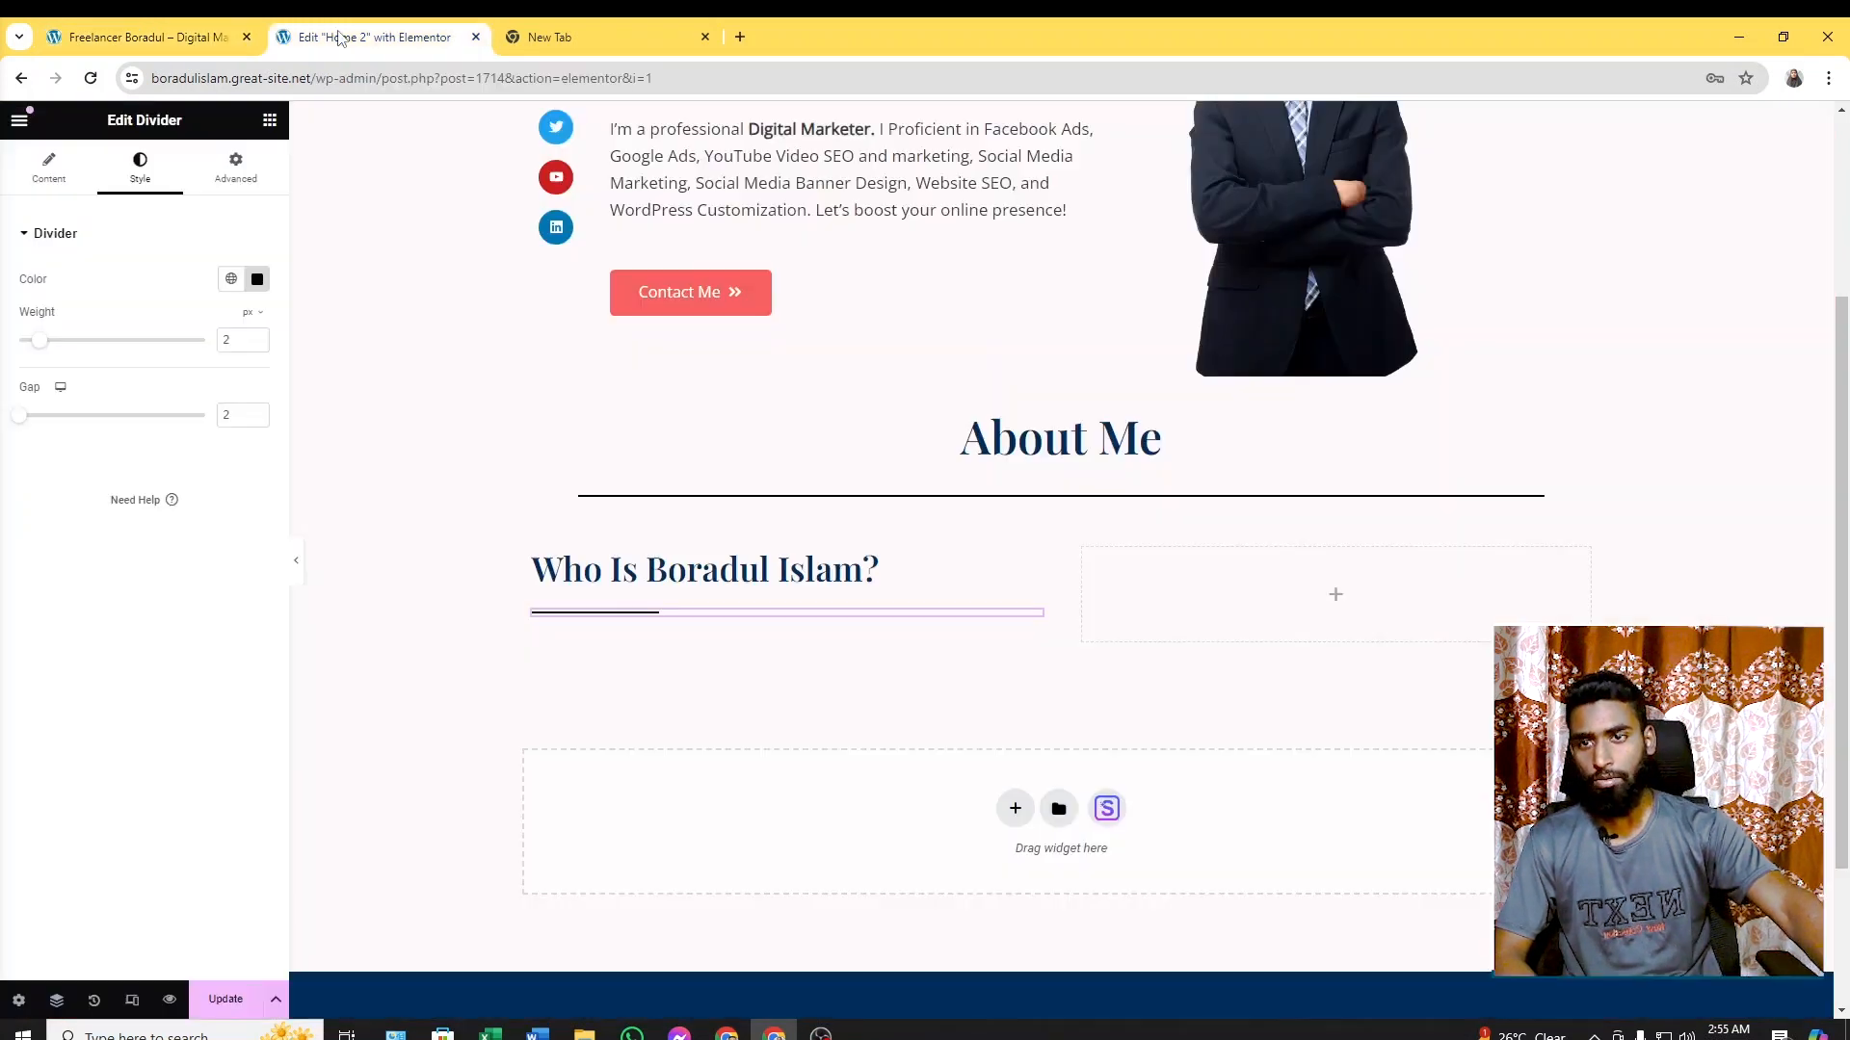
click(270, 121)
drag(98, 680, 656, 523)
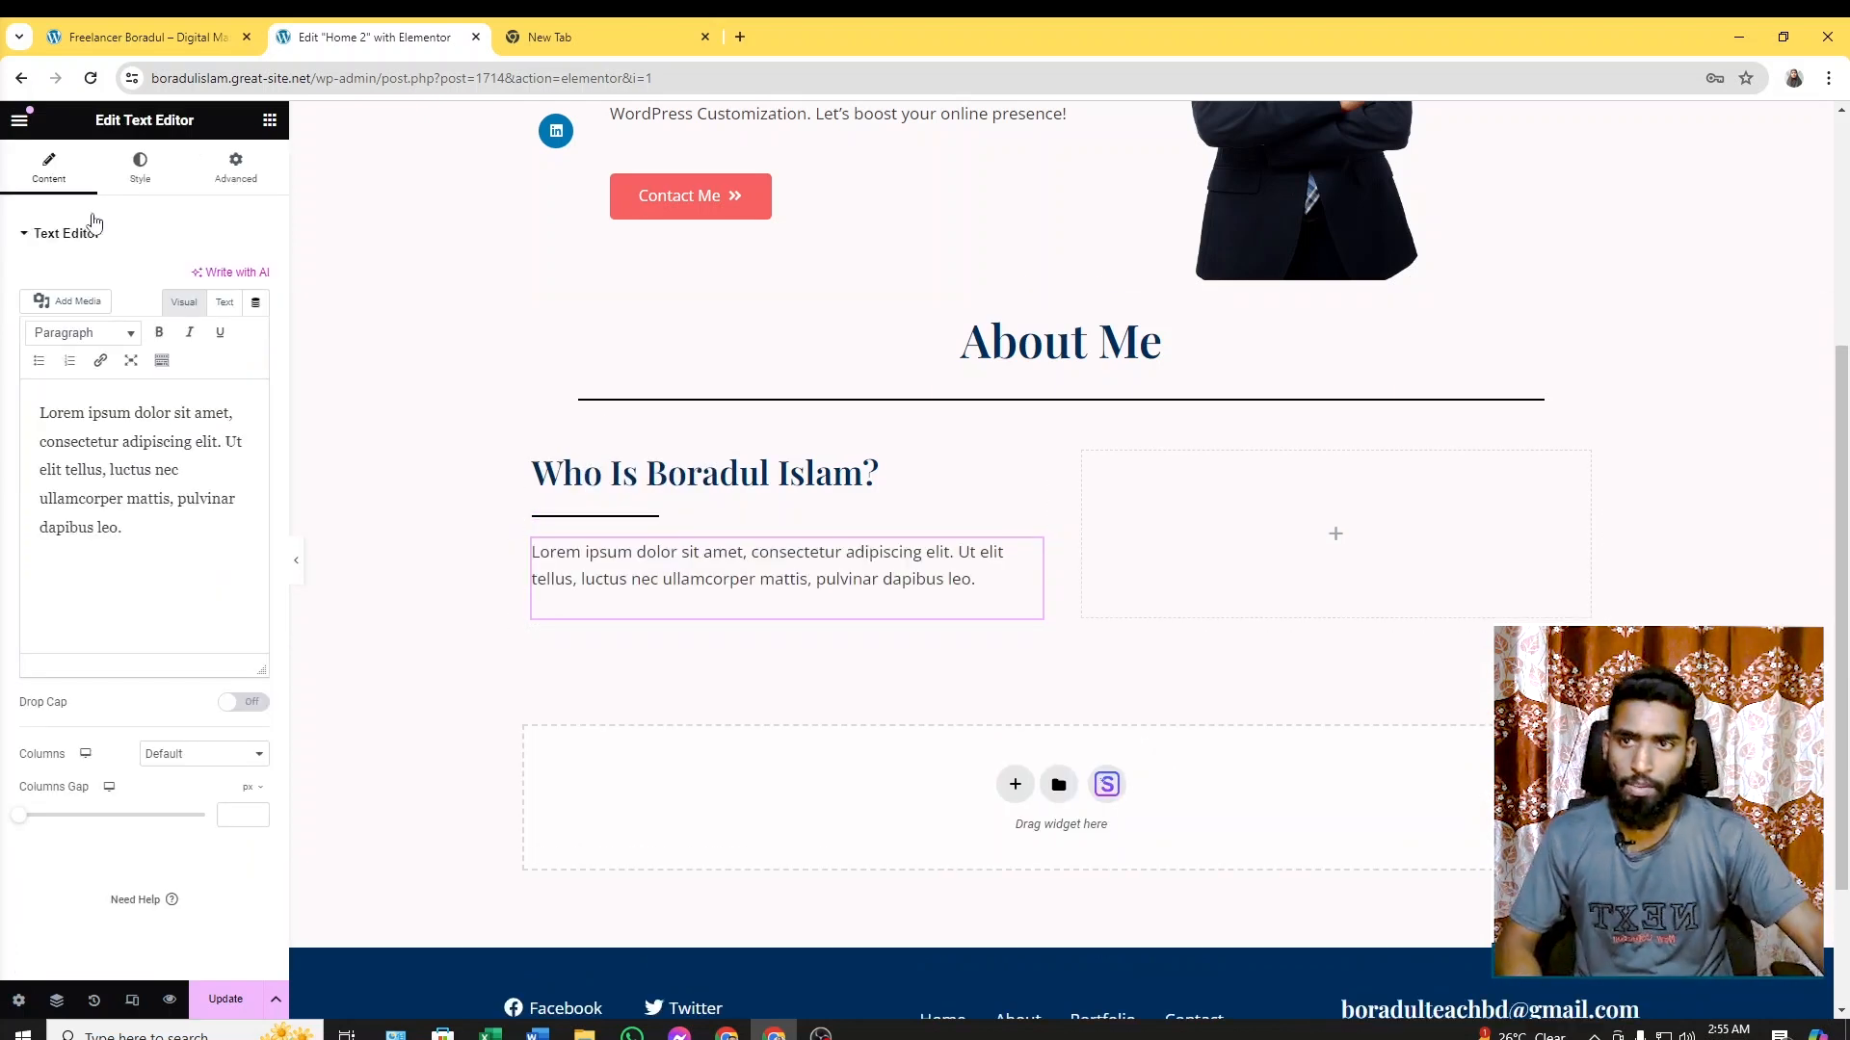
Replace the text widget's placeholder with the full three-paragraph bio copied from the reference site's About Me section
click(144, 37)
drag(394, 453, 742, 898)
key(ctrl+c)
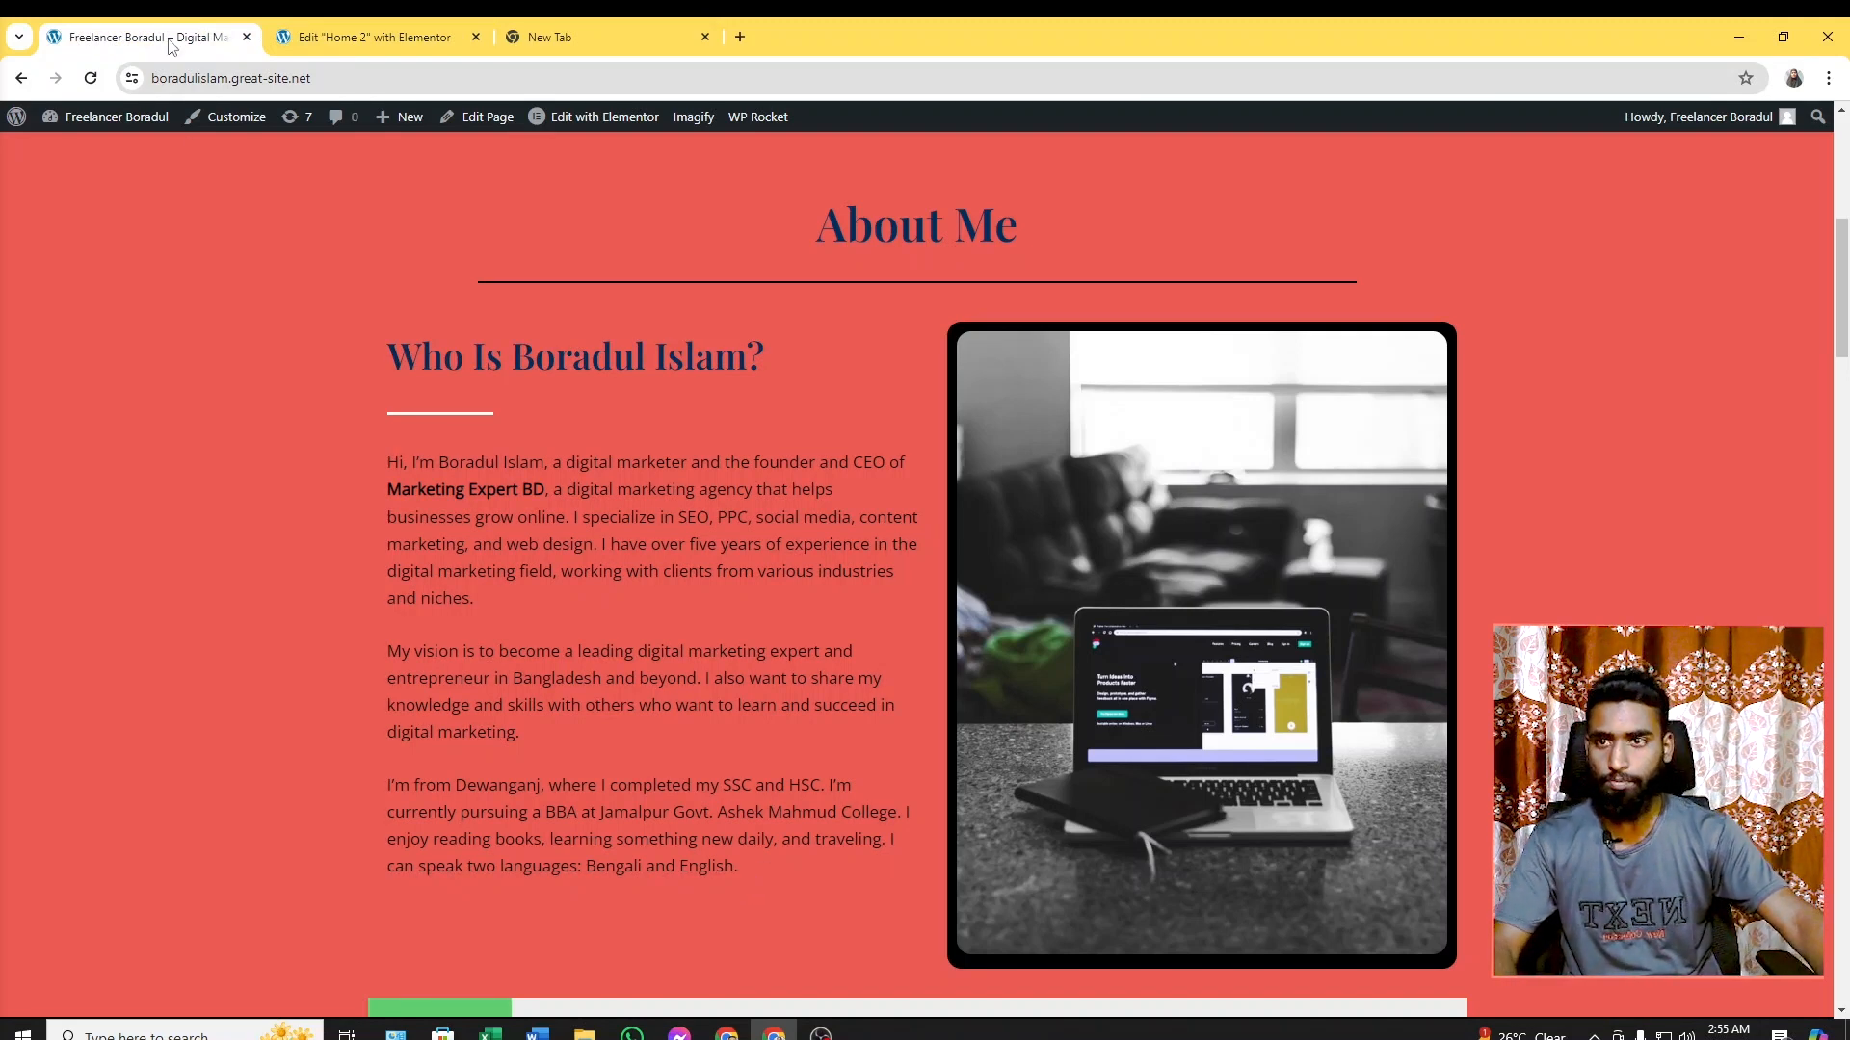
click(337, 37)
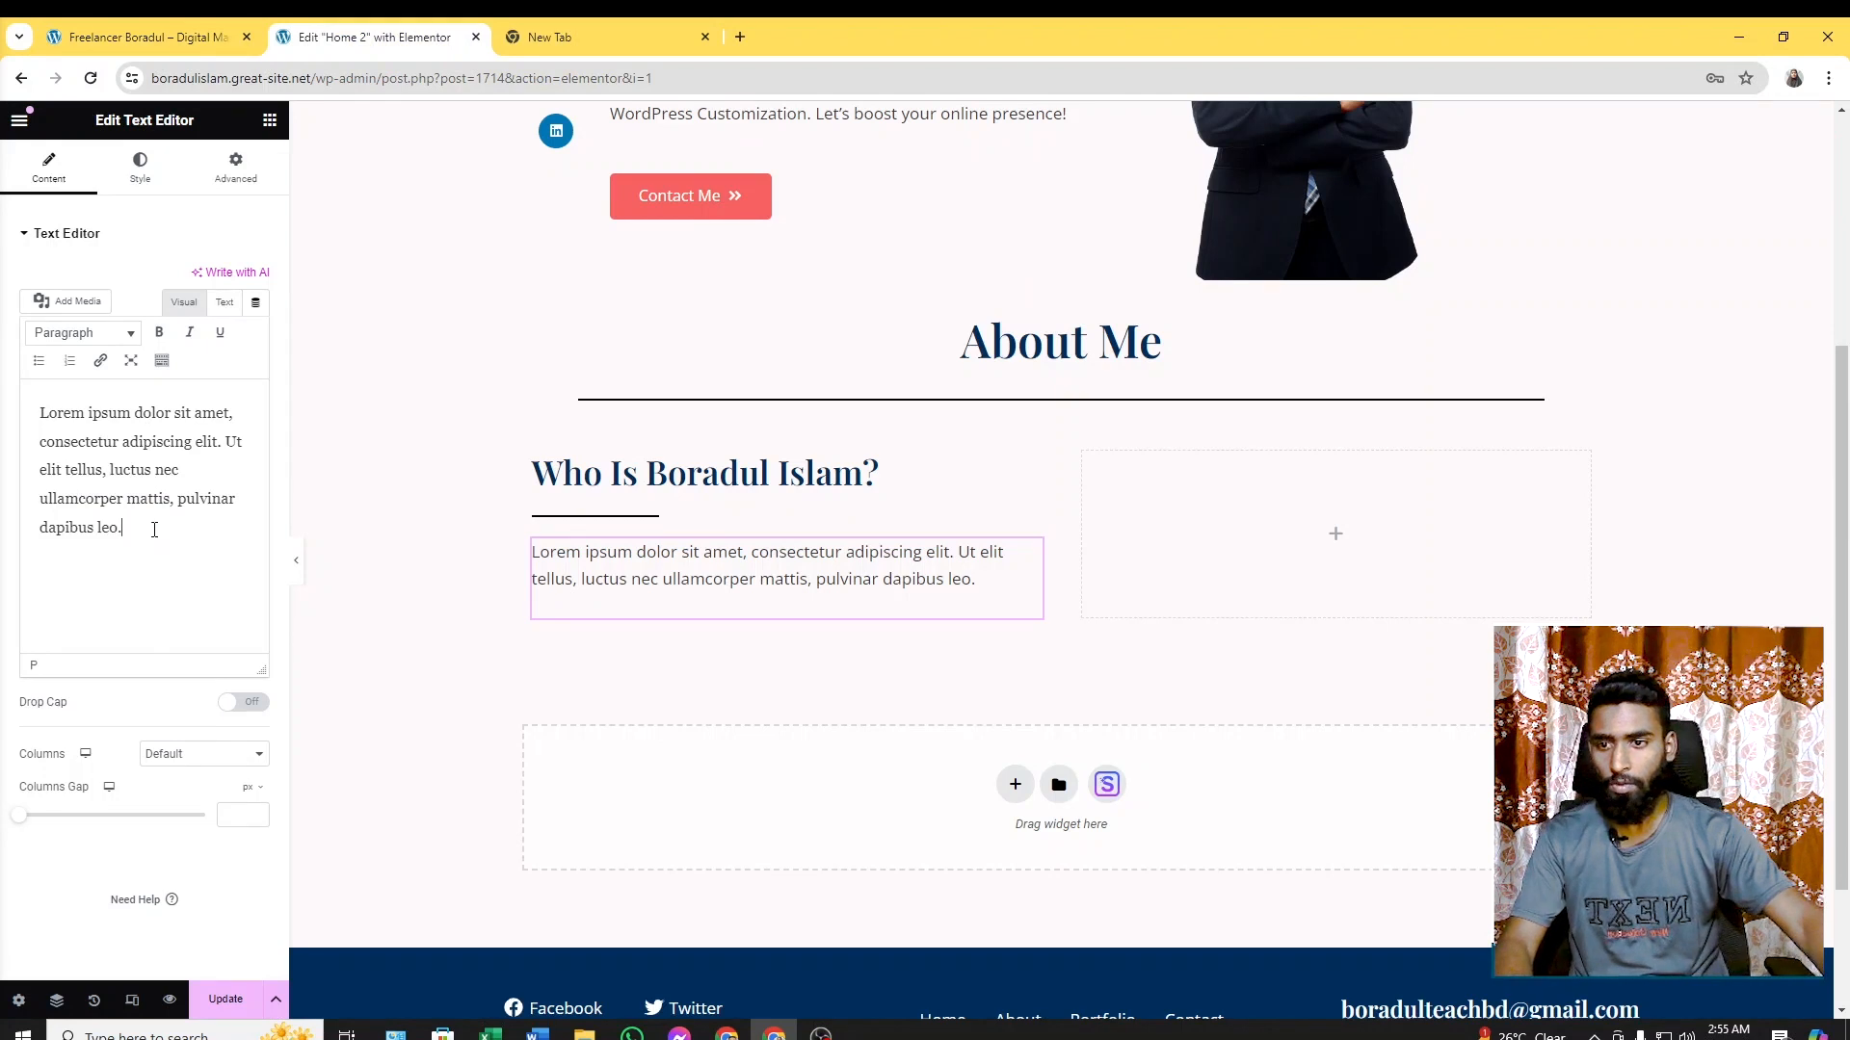
key(ctrl+a)
key(ctrl+v)
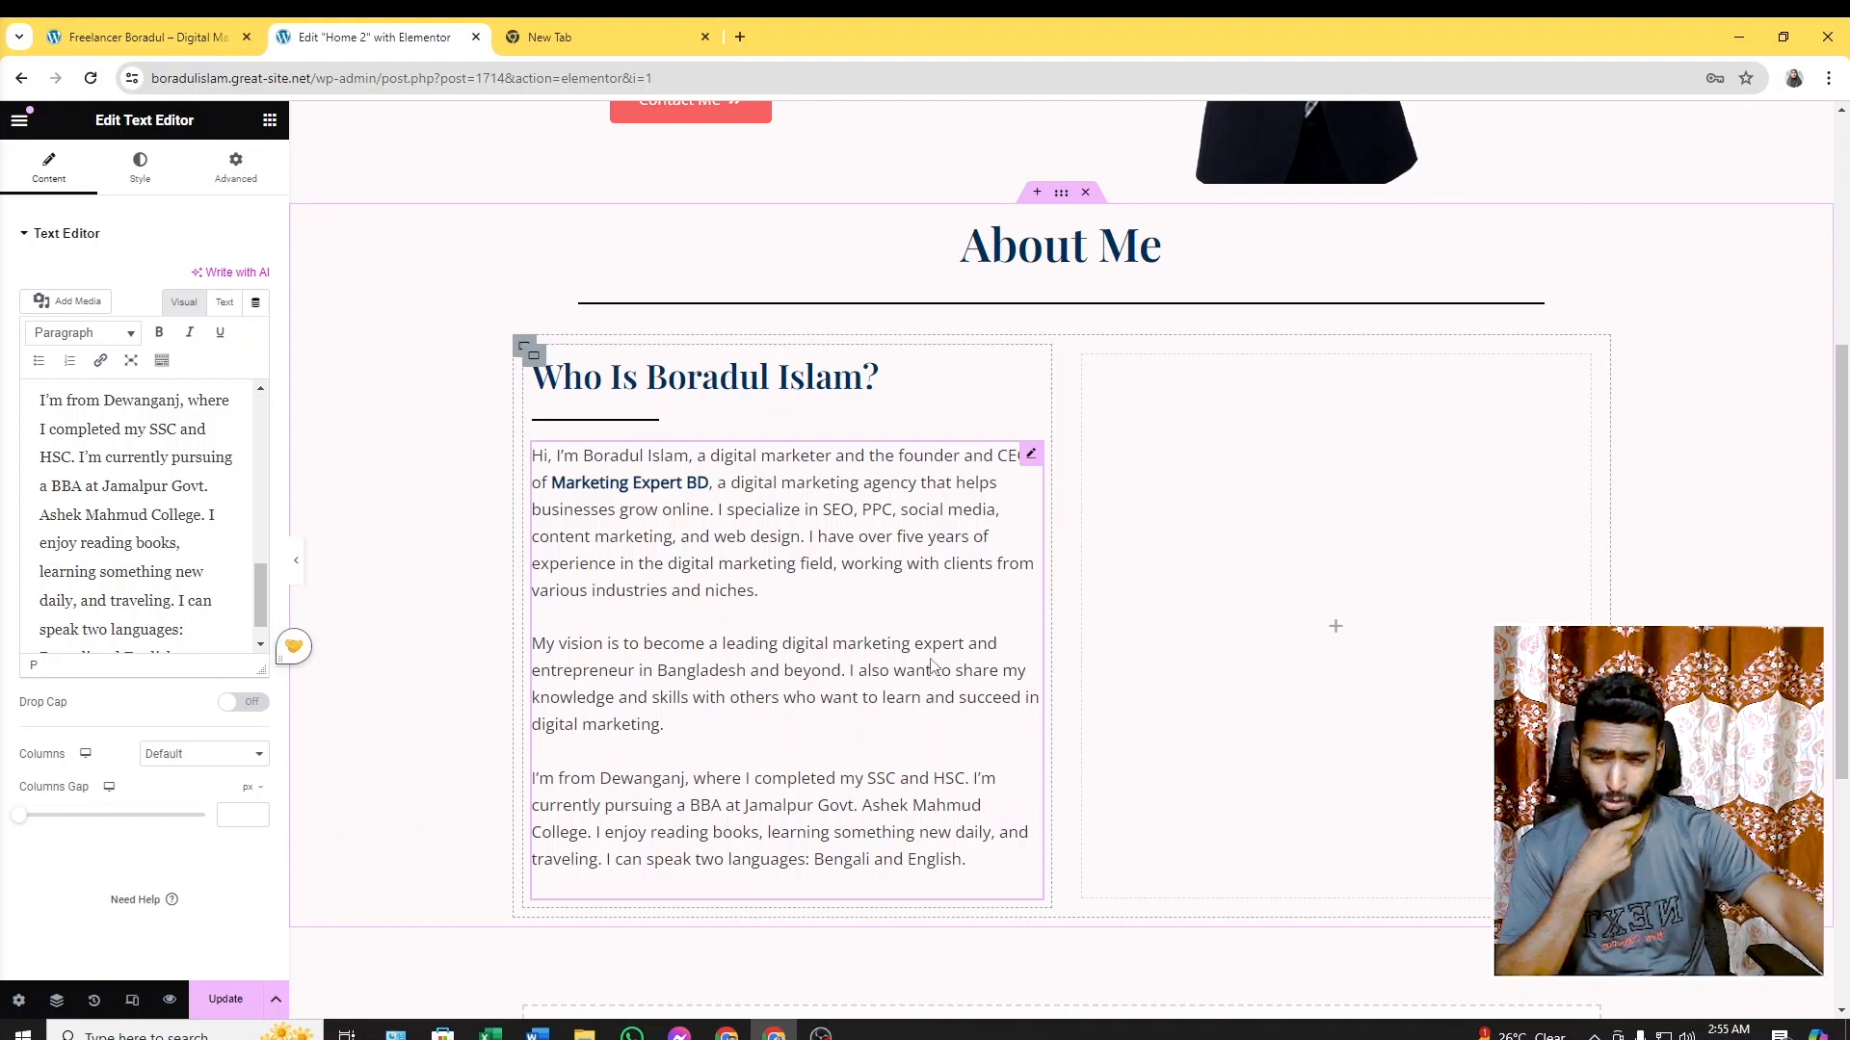
scroll(932, 665, up, 1)
scroll(129, 512, up, 5)
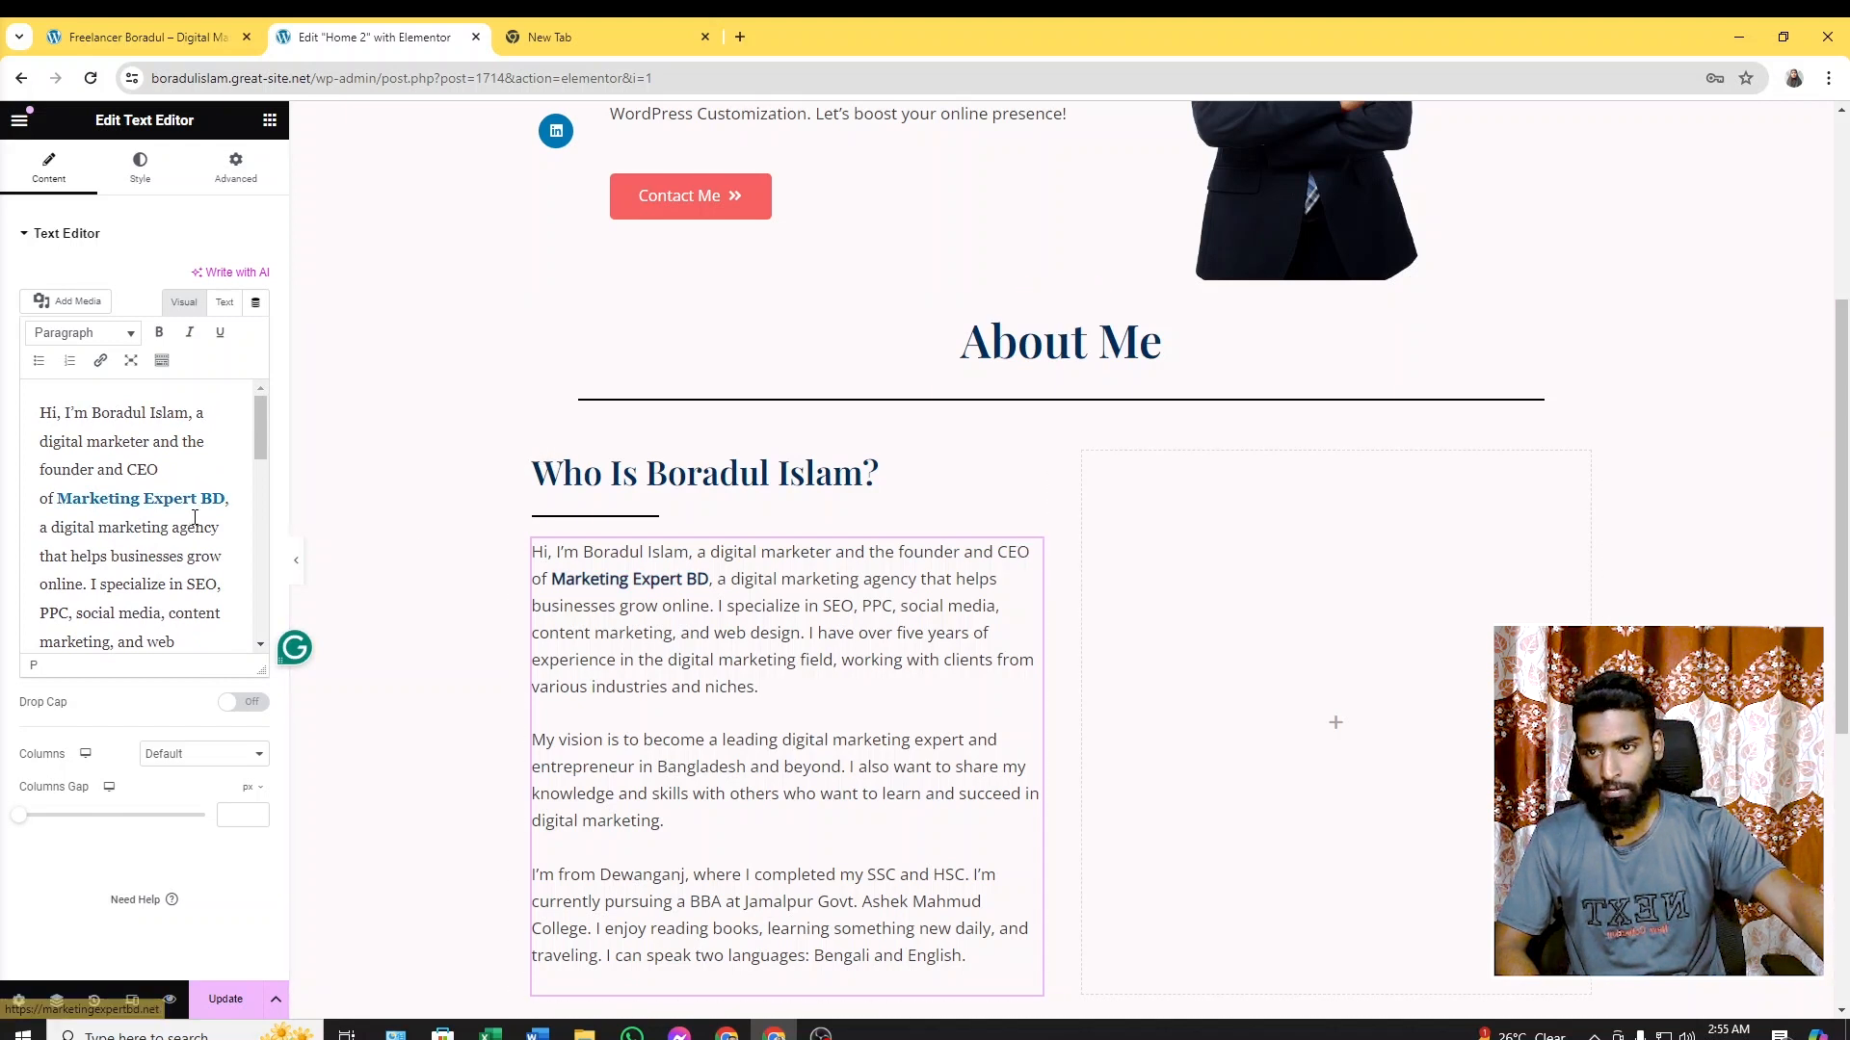
Open the reference bio's Marketing Expert BD link in a new tab, examine its page, close it, and select the same link in the pasted bio
click(149, 36)
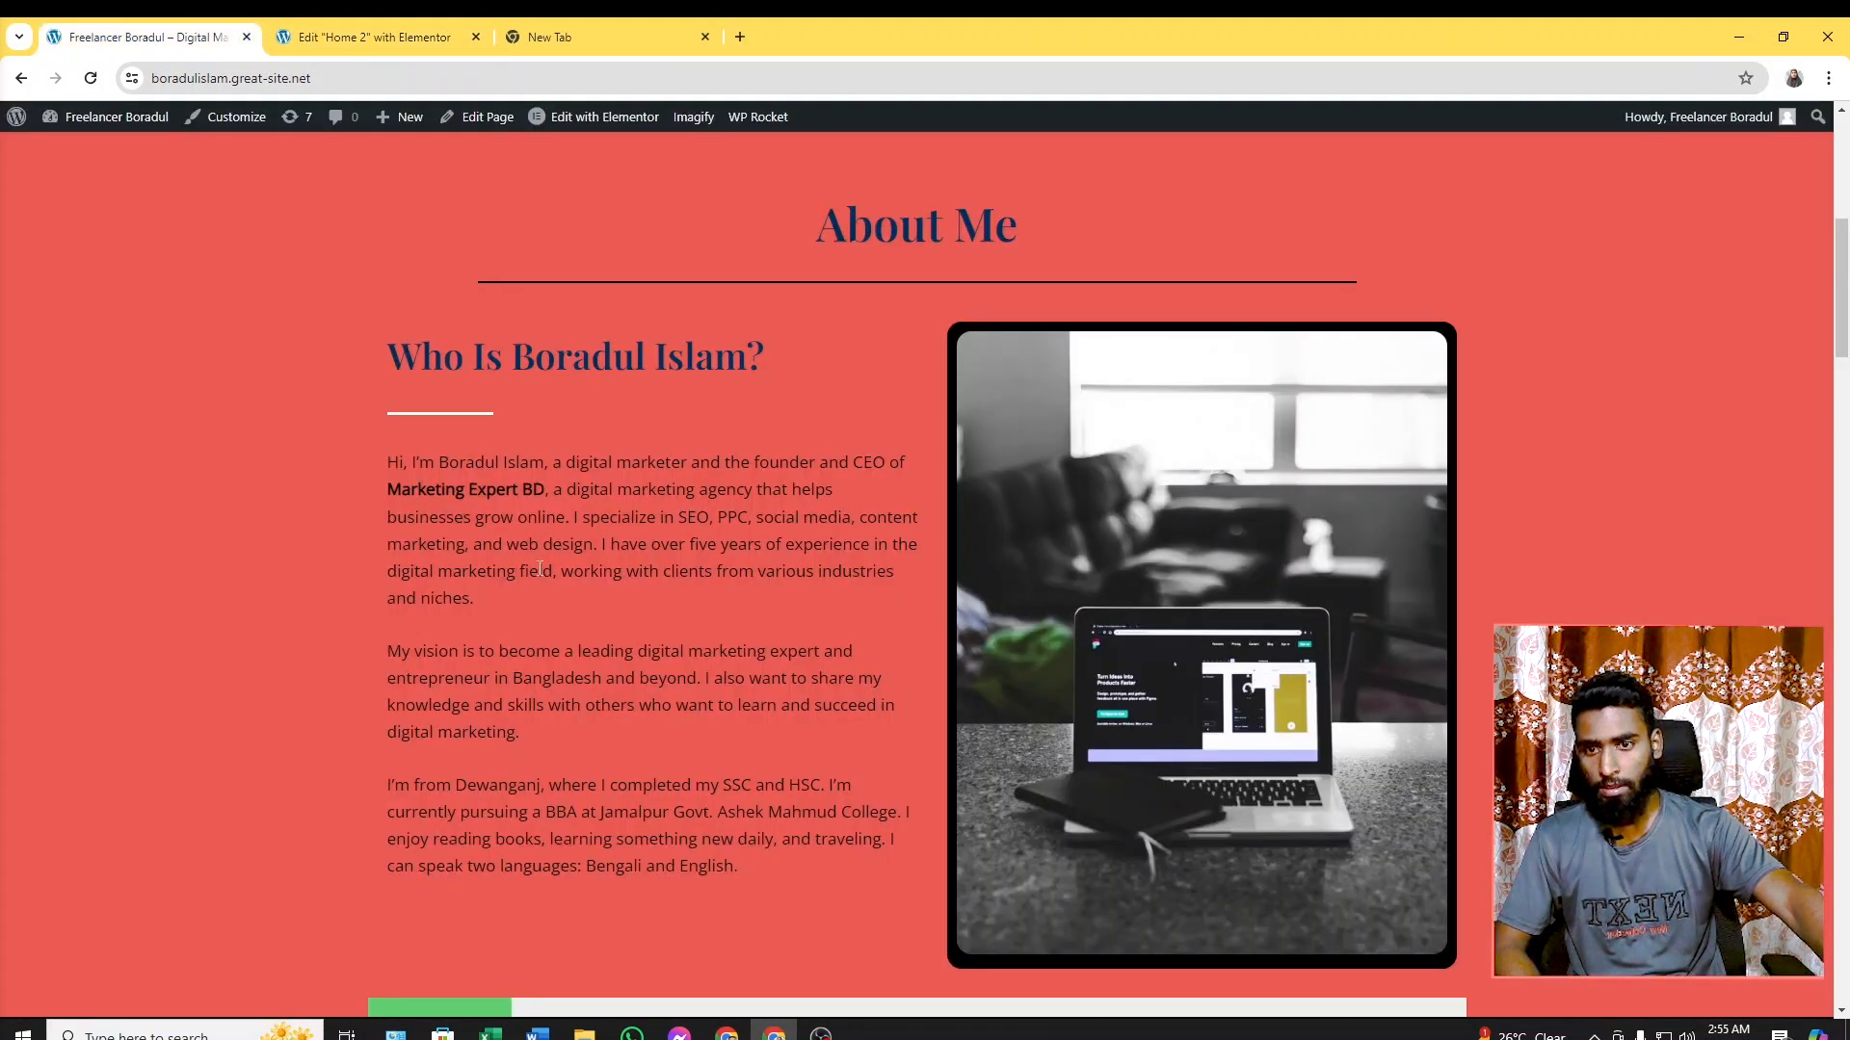
right_click(498, 496)
click(537, 507)
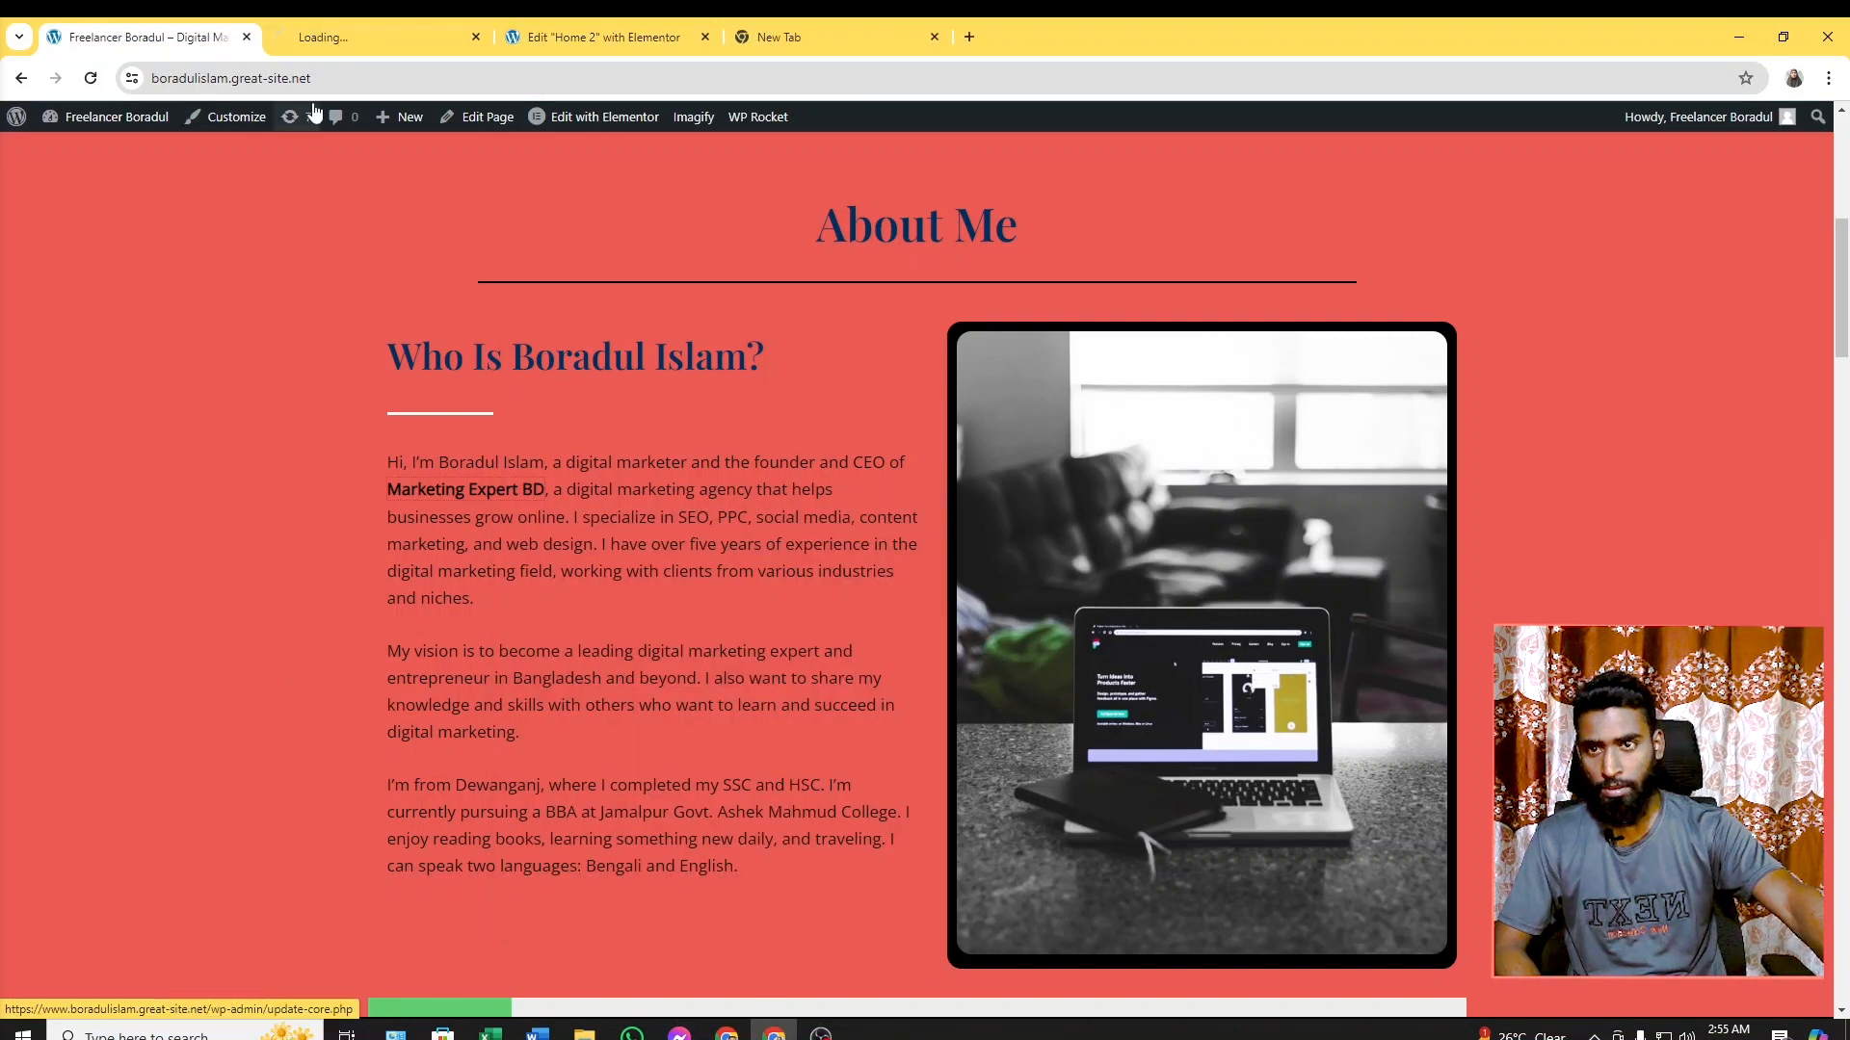
click(356, 32)
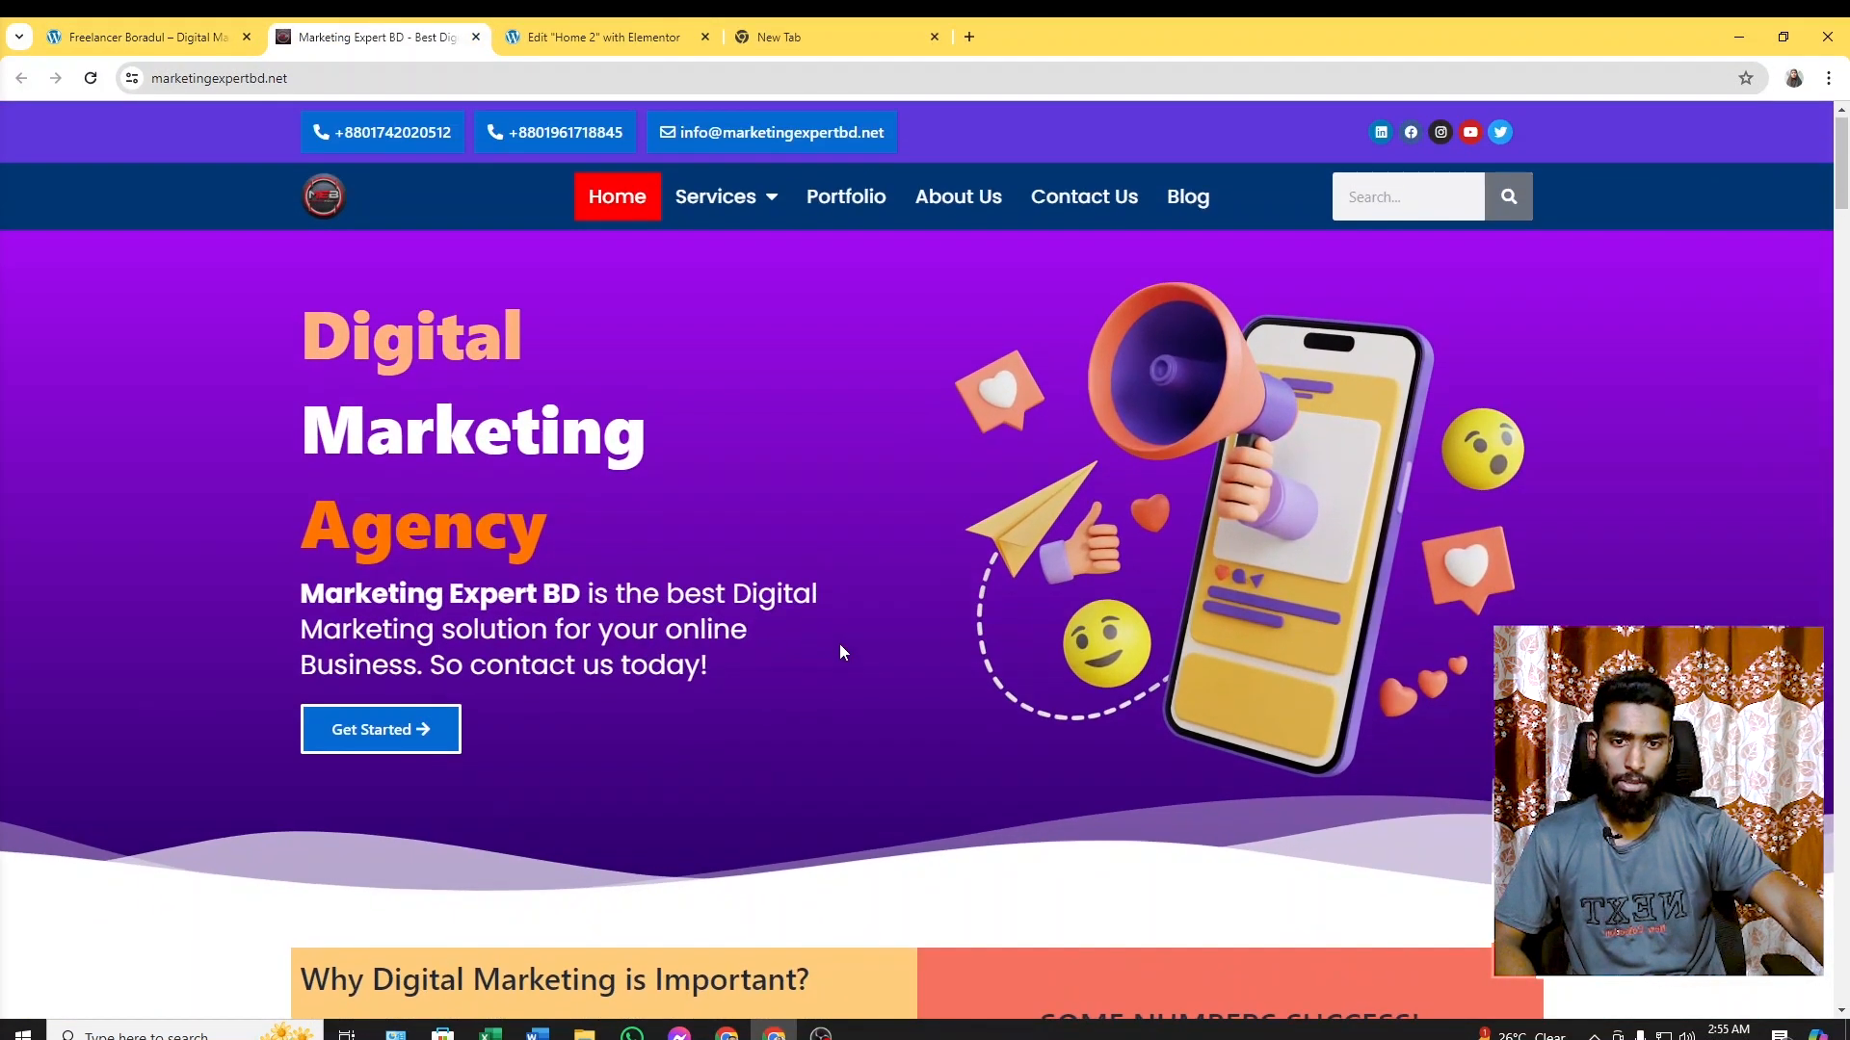
scroll(835, 650, down, 4)
scroll(808, 634, up, 5)
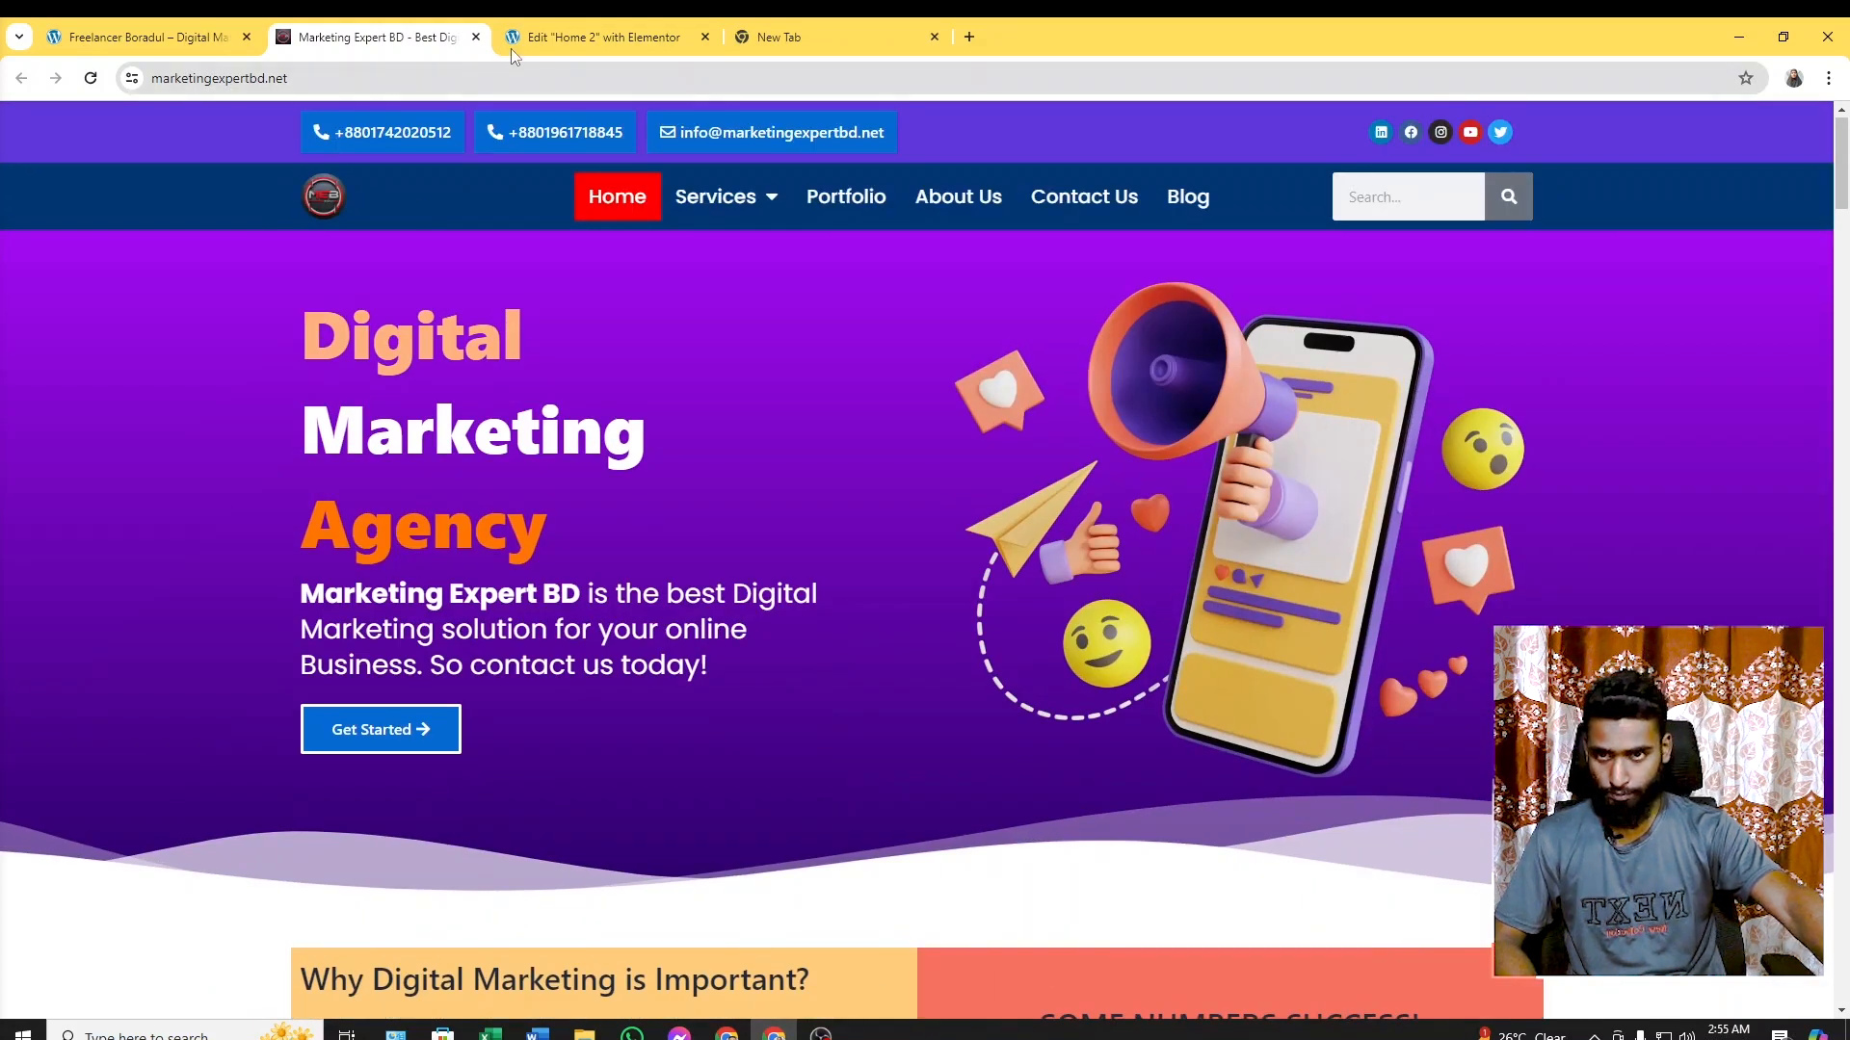
click(476, 38)
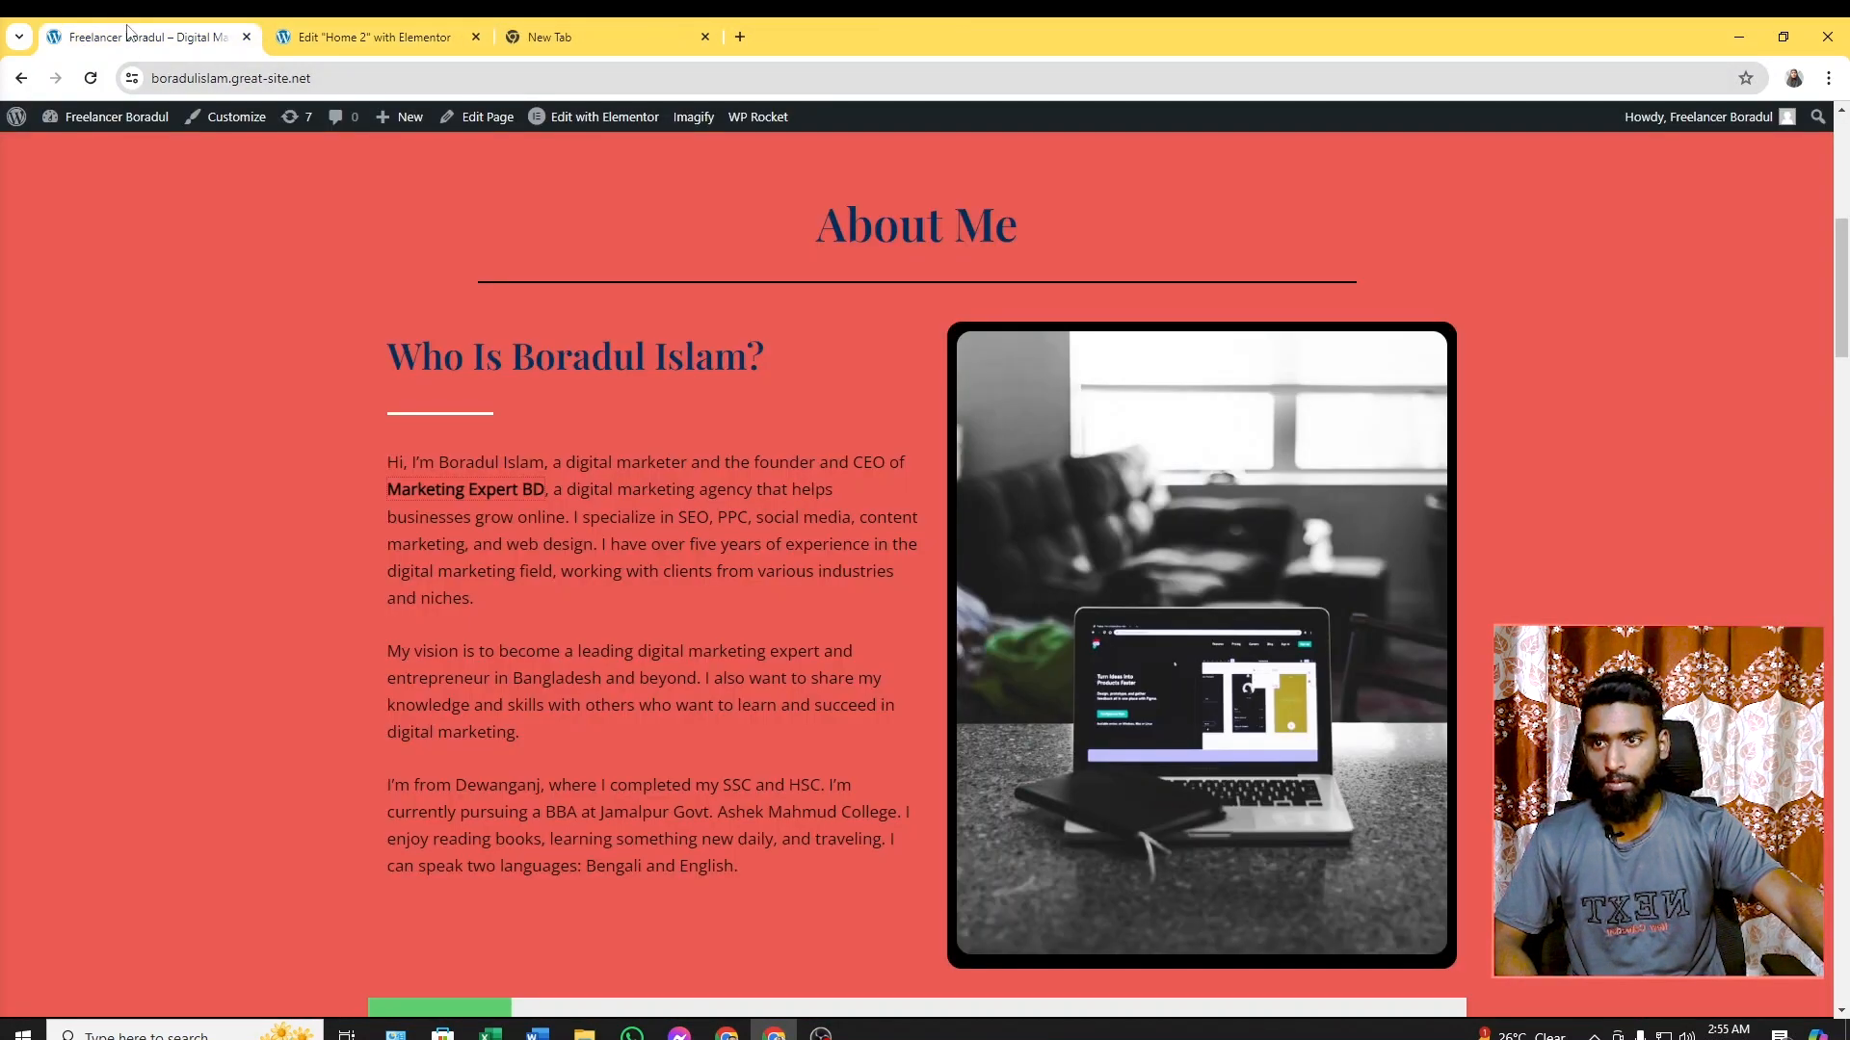
click(374, 37)
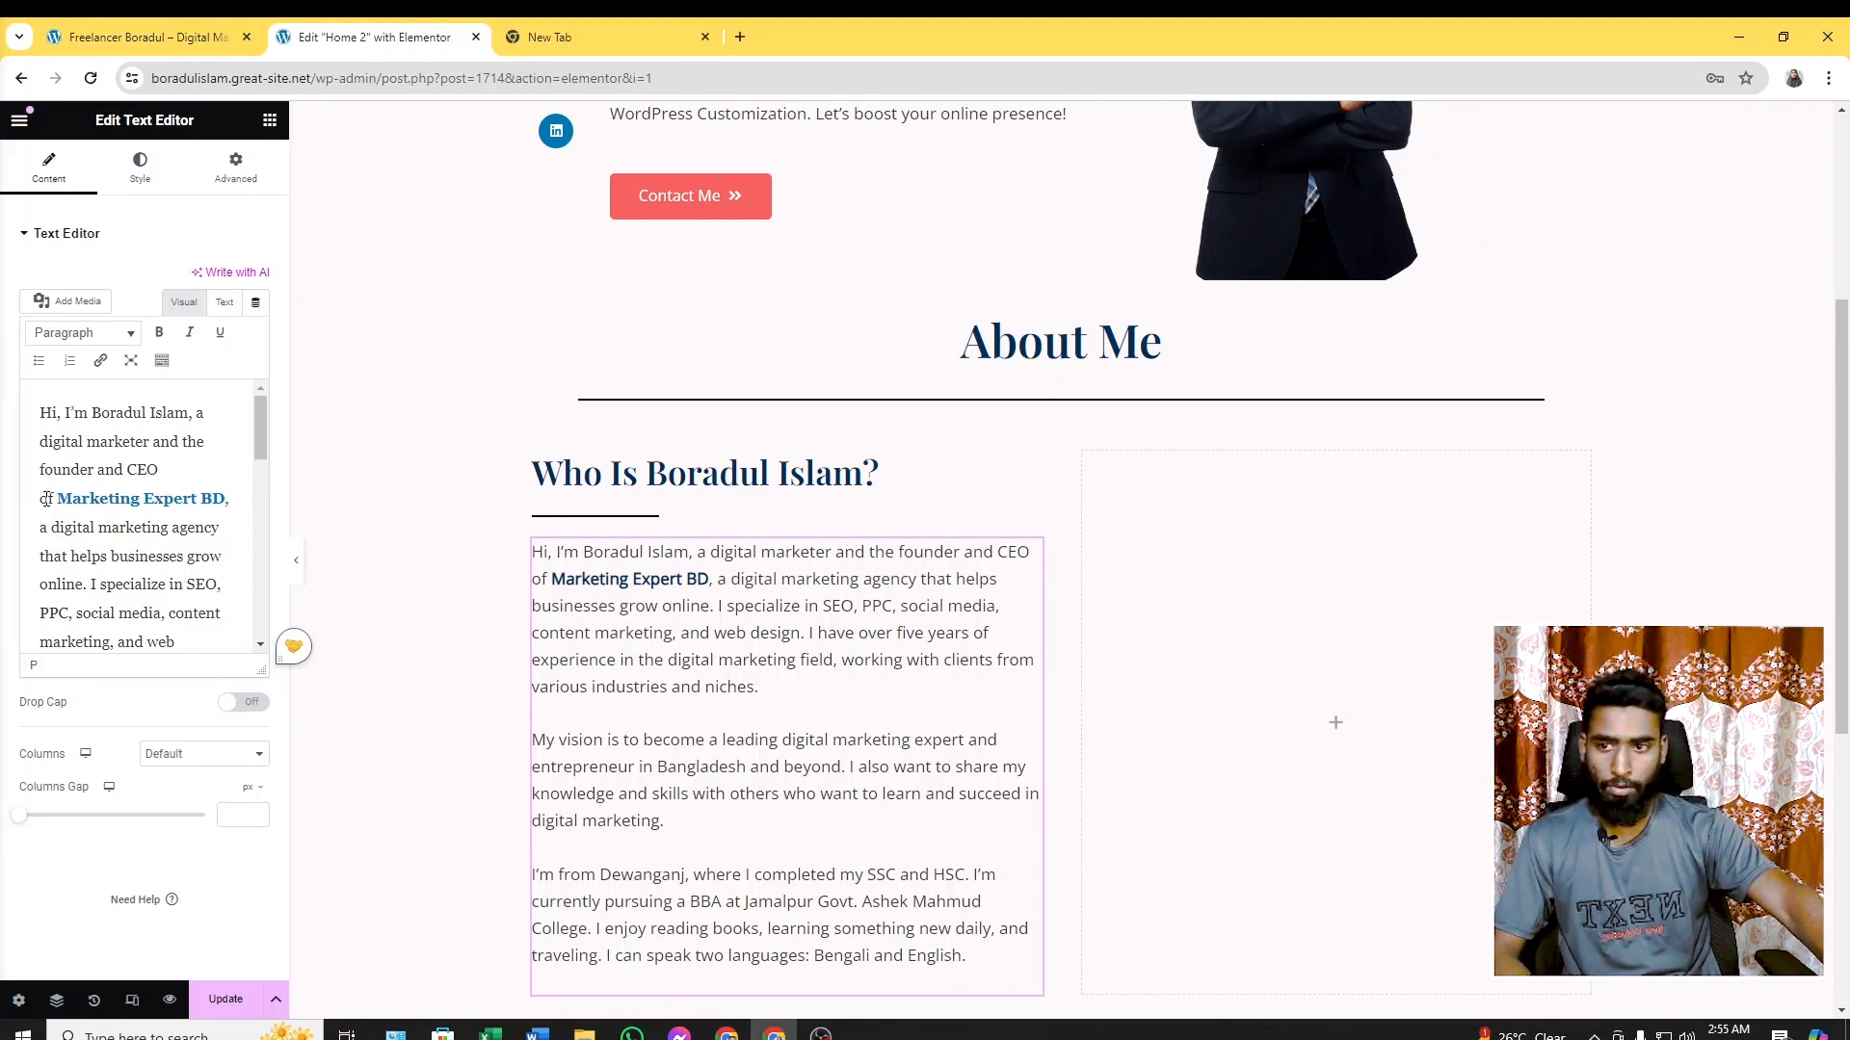
drag(58, 498, 228, 493)
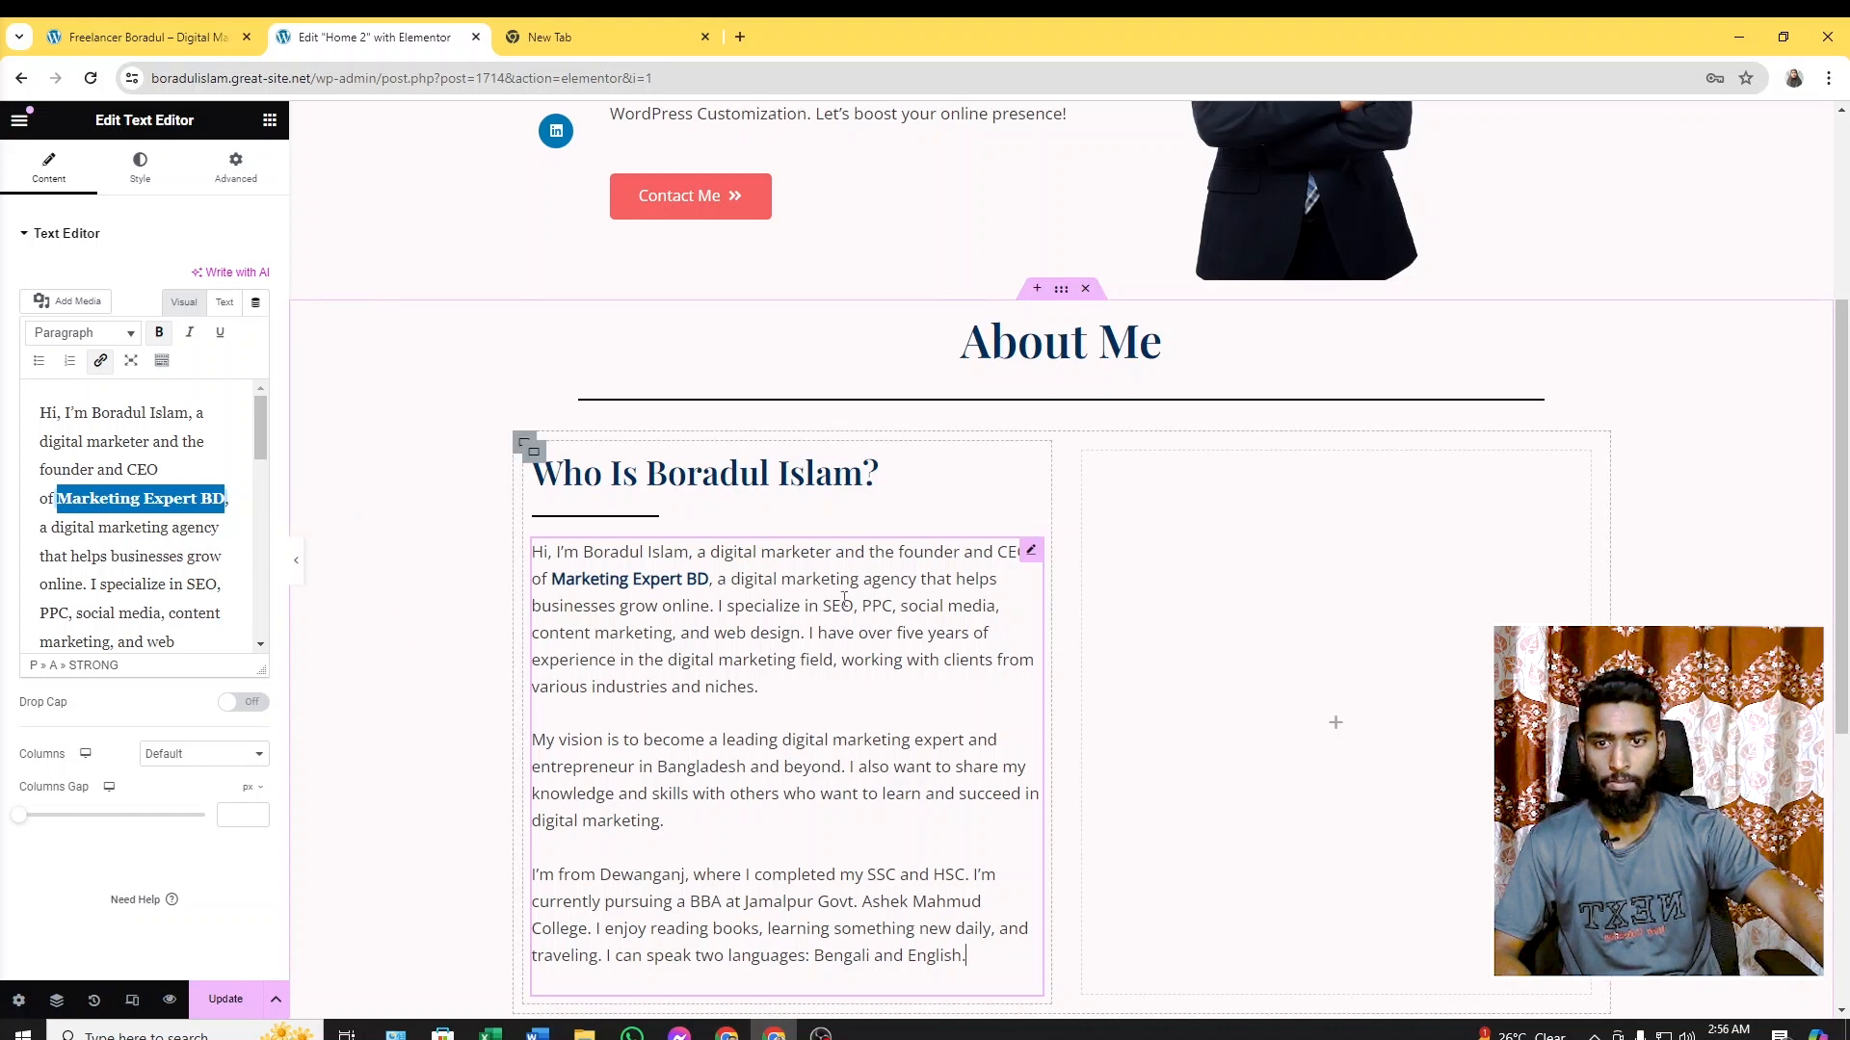
Check the reference site's About Me picture and add an Image widget to the empty second column beside the bio
scroll(831, 597, down, 4)
scroll(697, 690, up, 5)
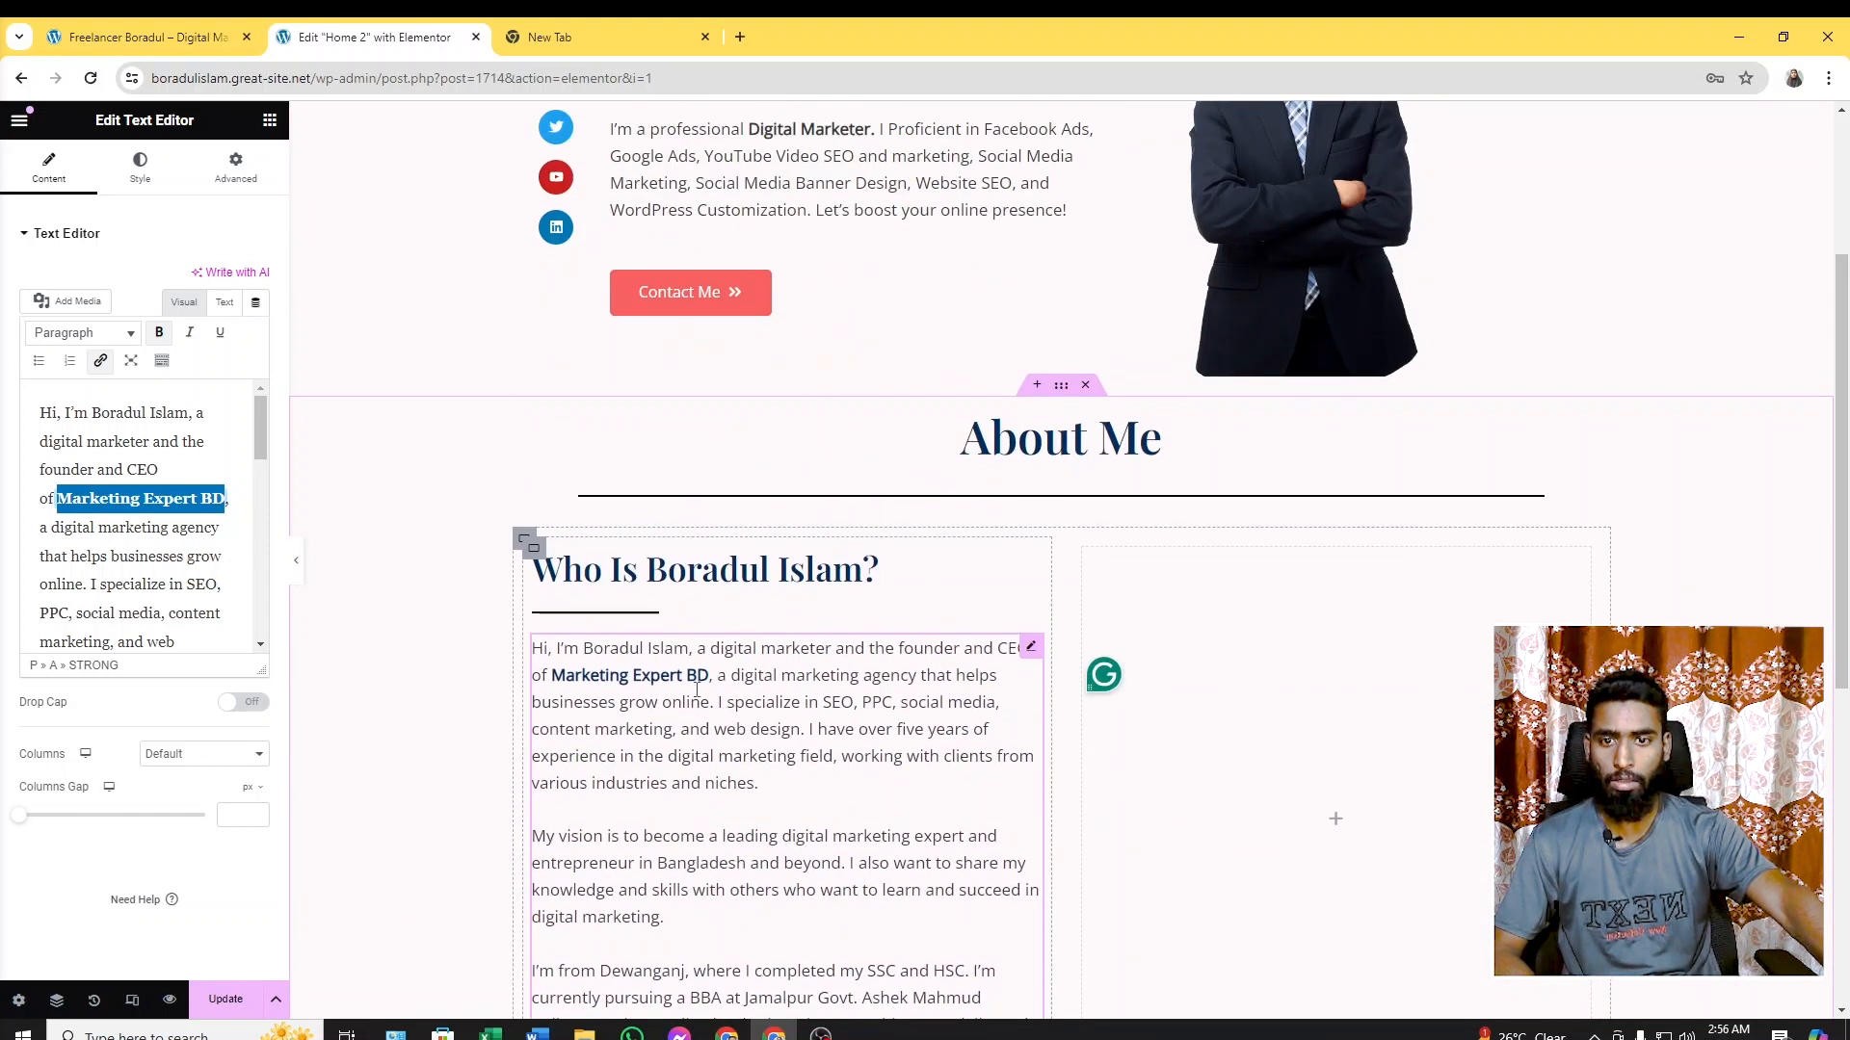
scroll(696, 689, down, 3)
click(130, 36)
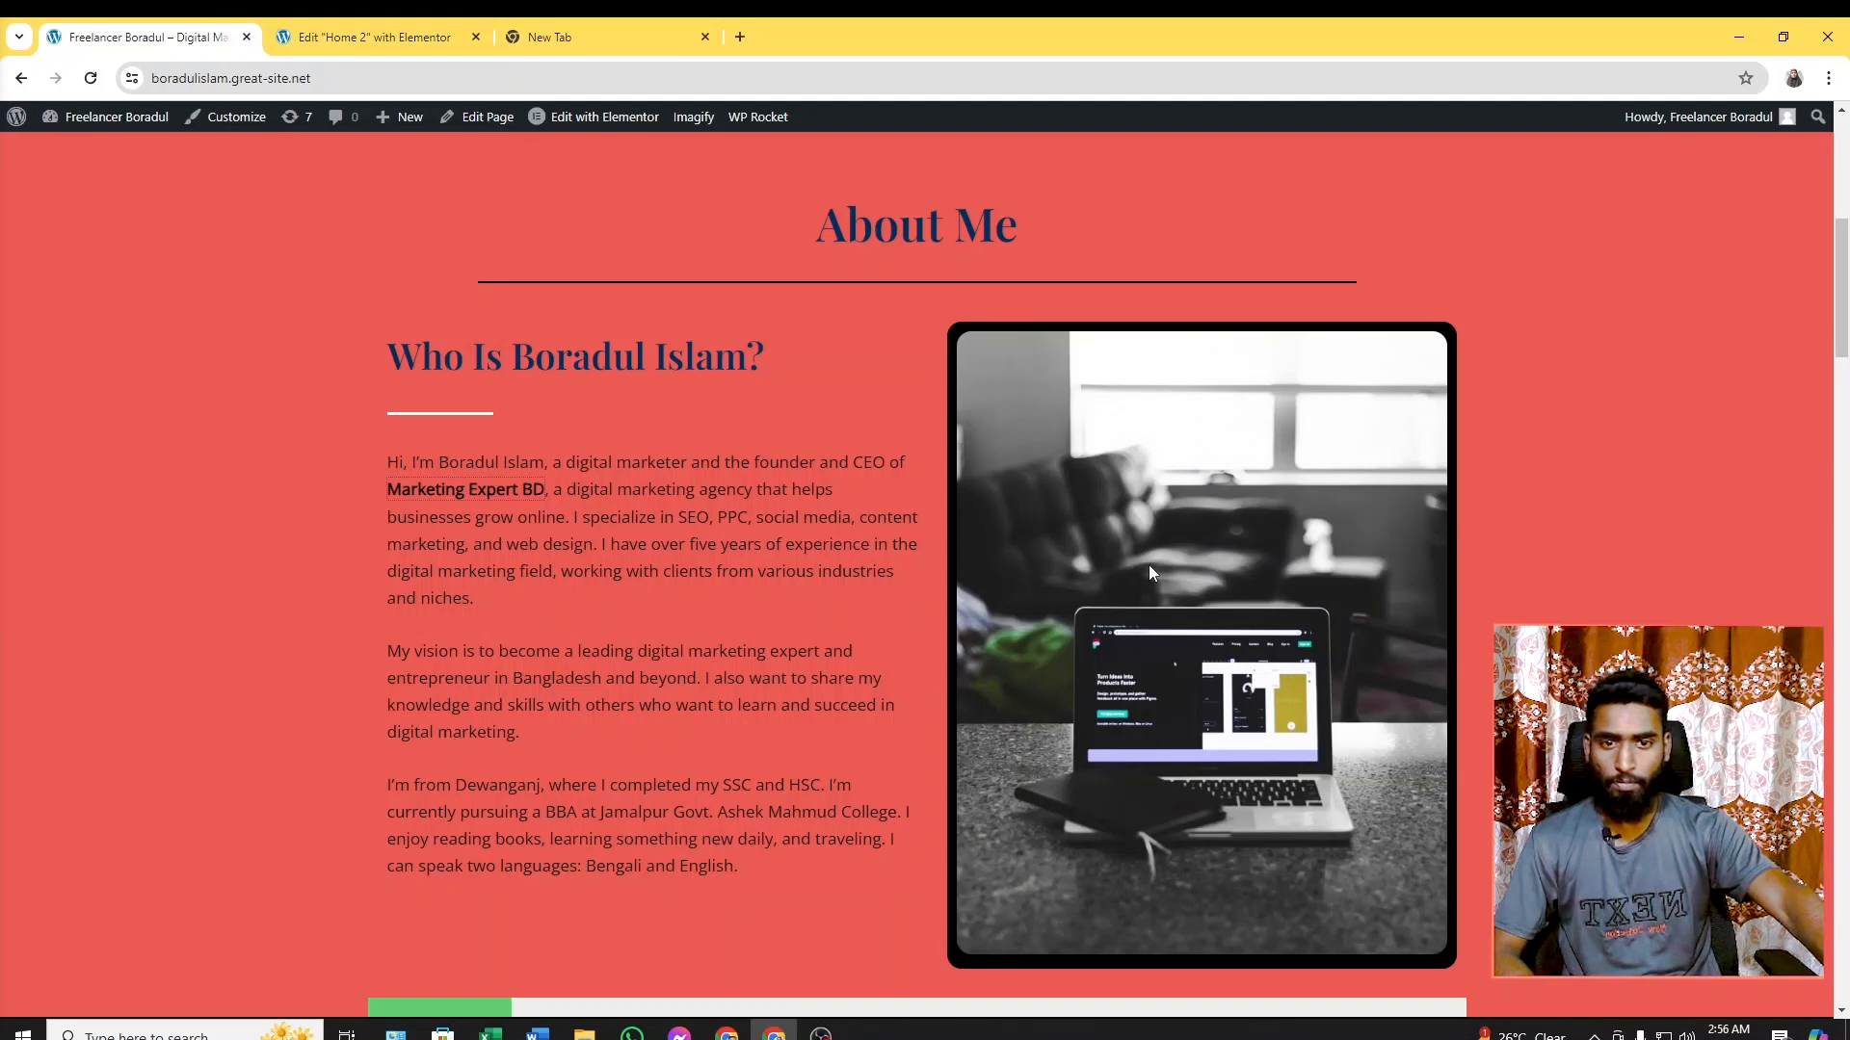
scroll(1150, 573, down, 1)
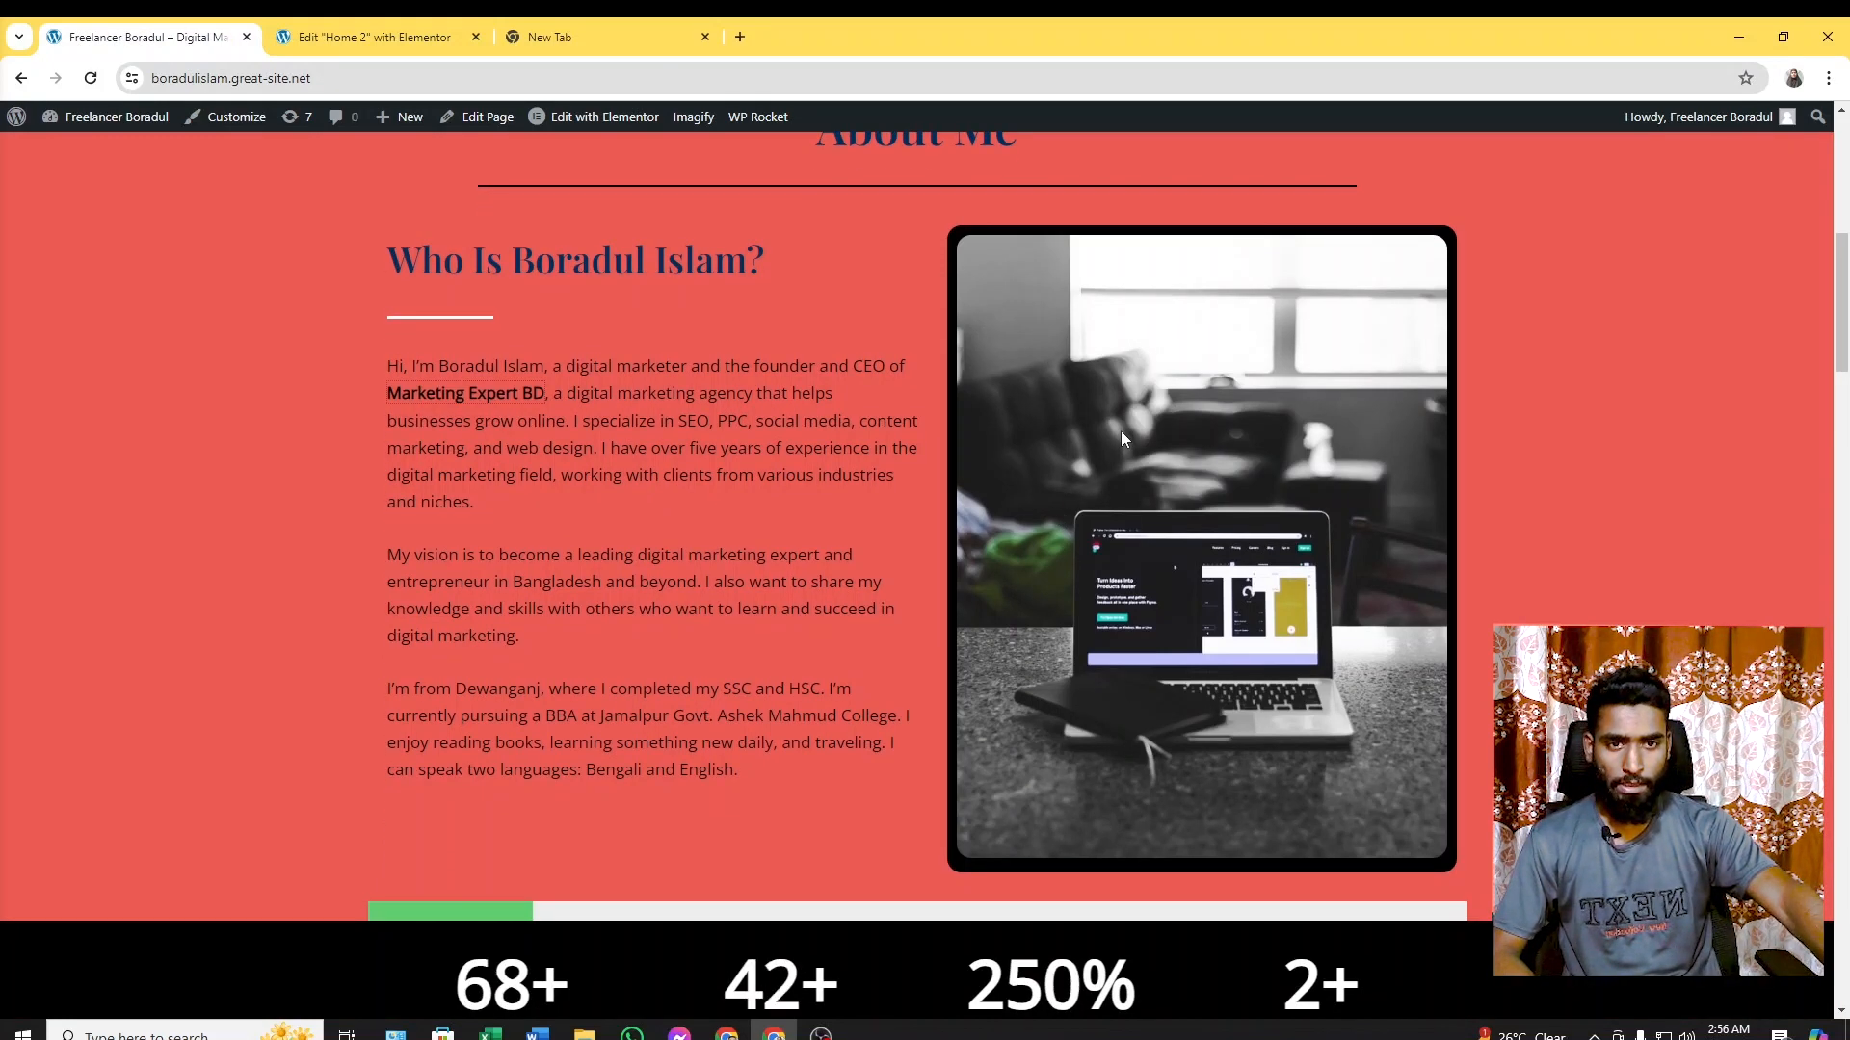
scroll(1120, 438, up, 1)
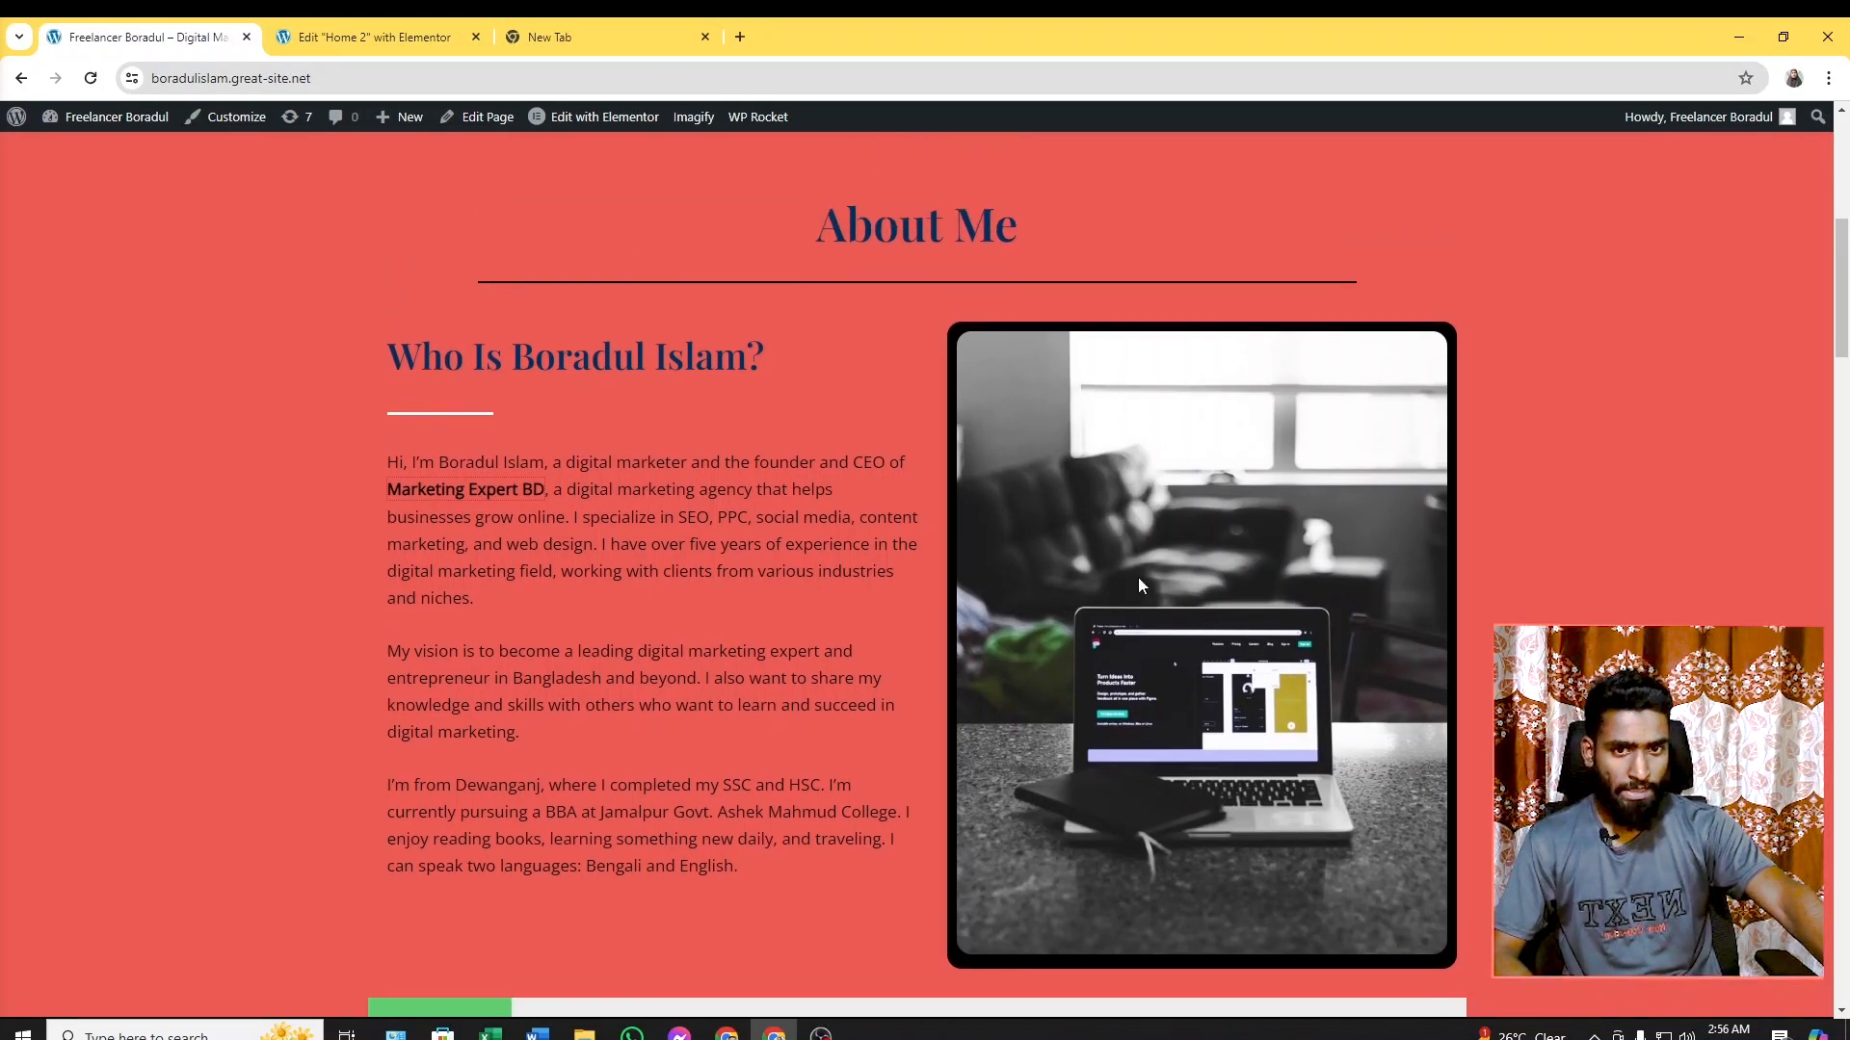
click(371, 37)
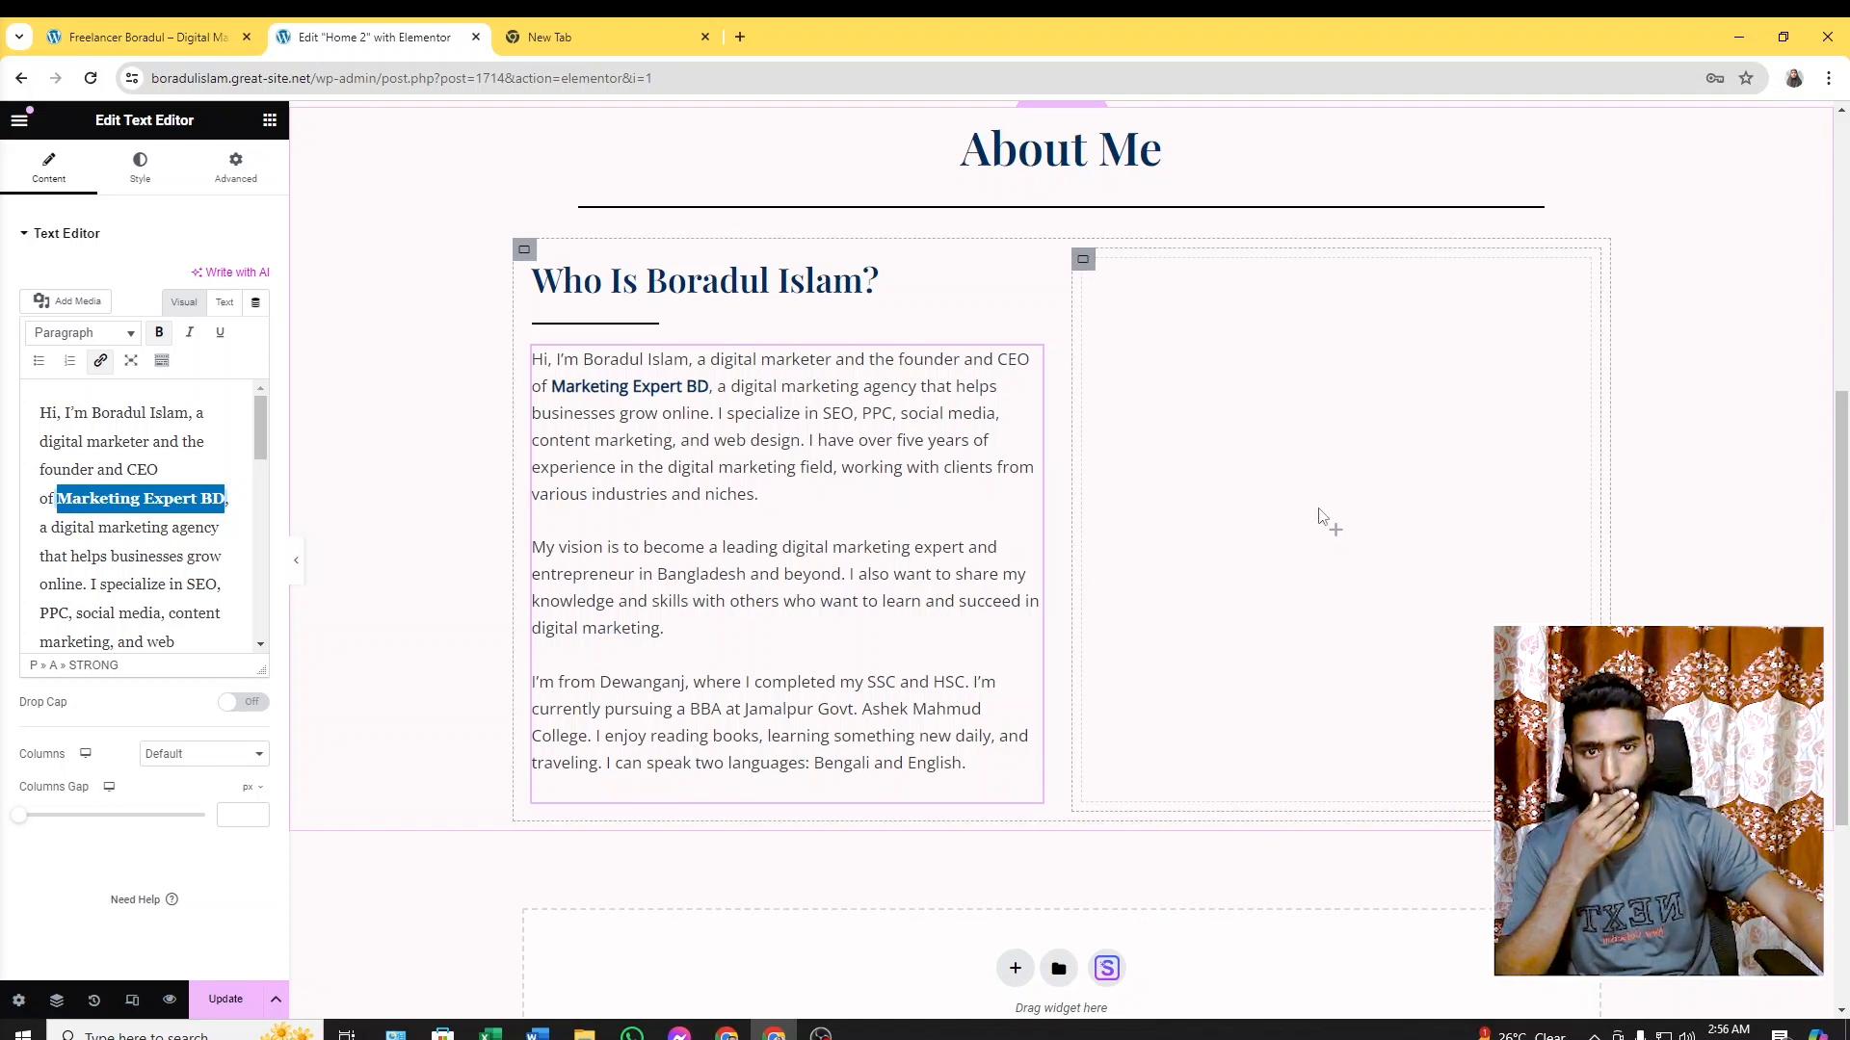
click(269, 119)
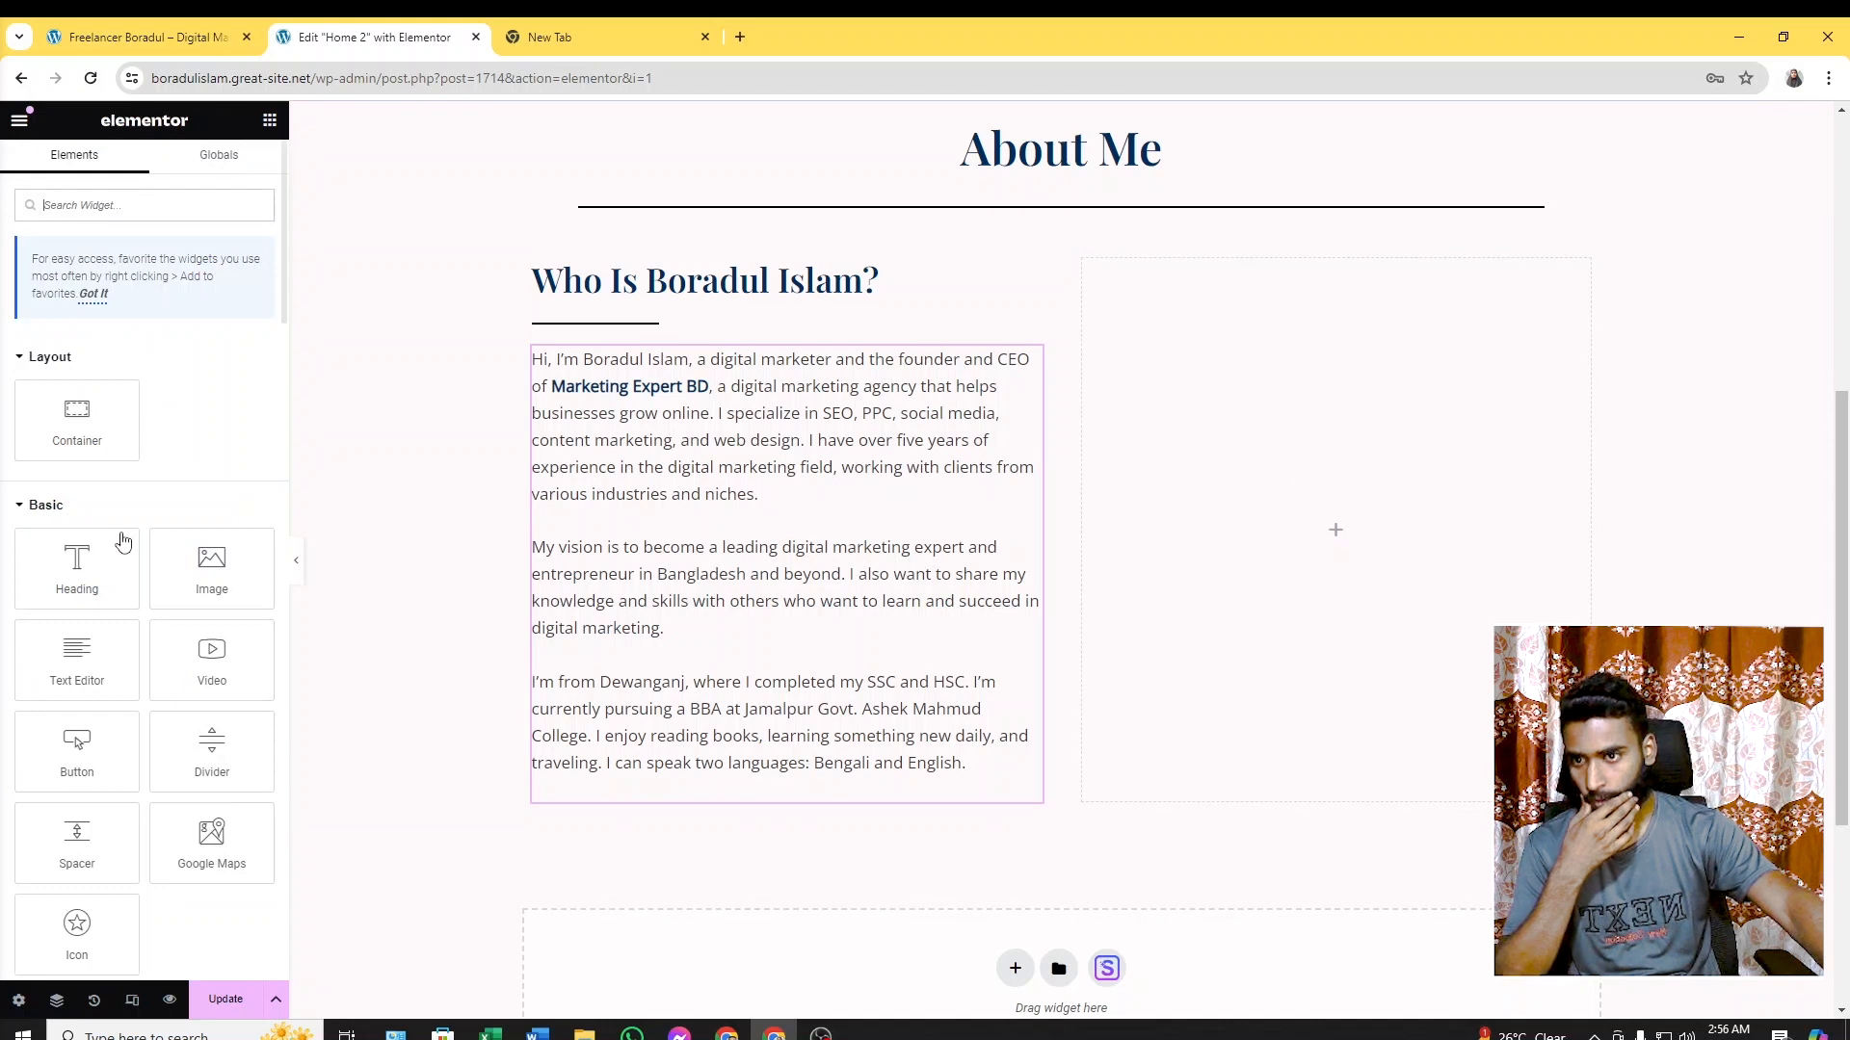
drag(211, 578, 1203, 562)
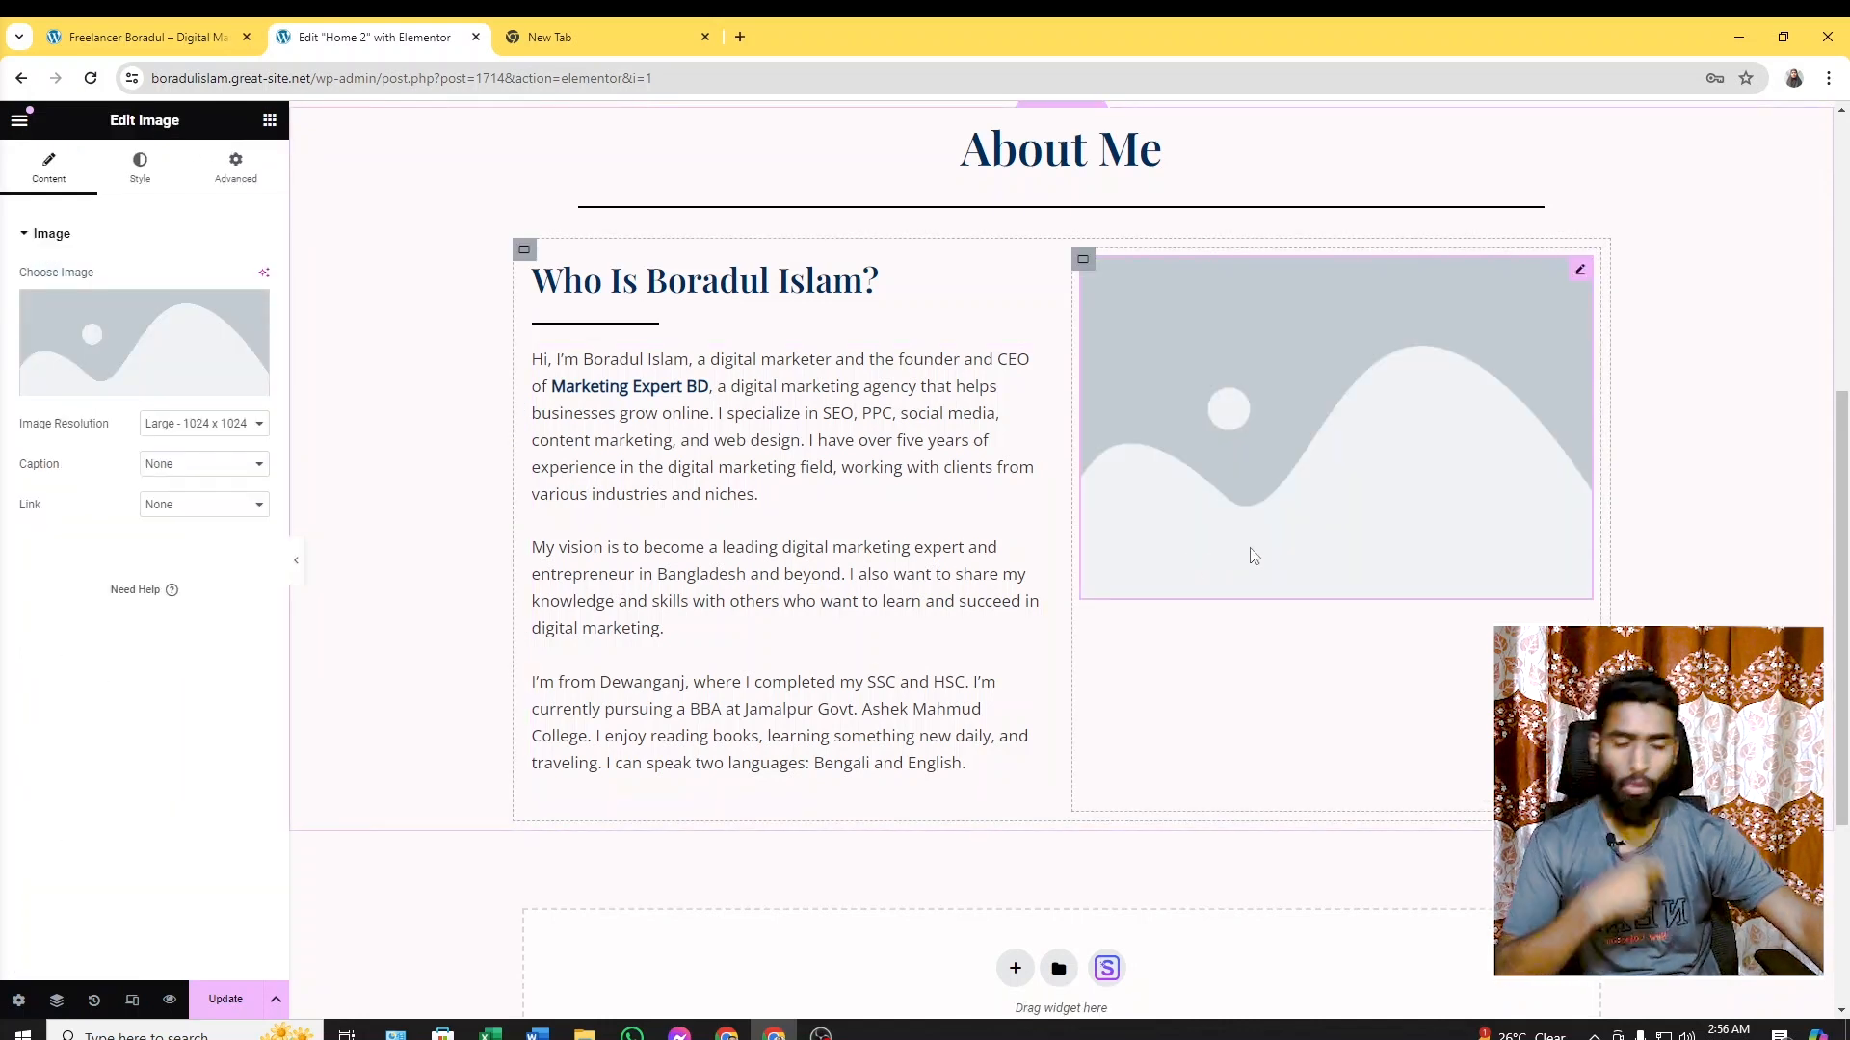
Load the remaining media library items and insert the black-and-white laptop photo into the second column's image widget
click(120, 308)
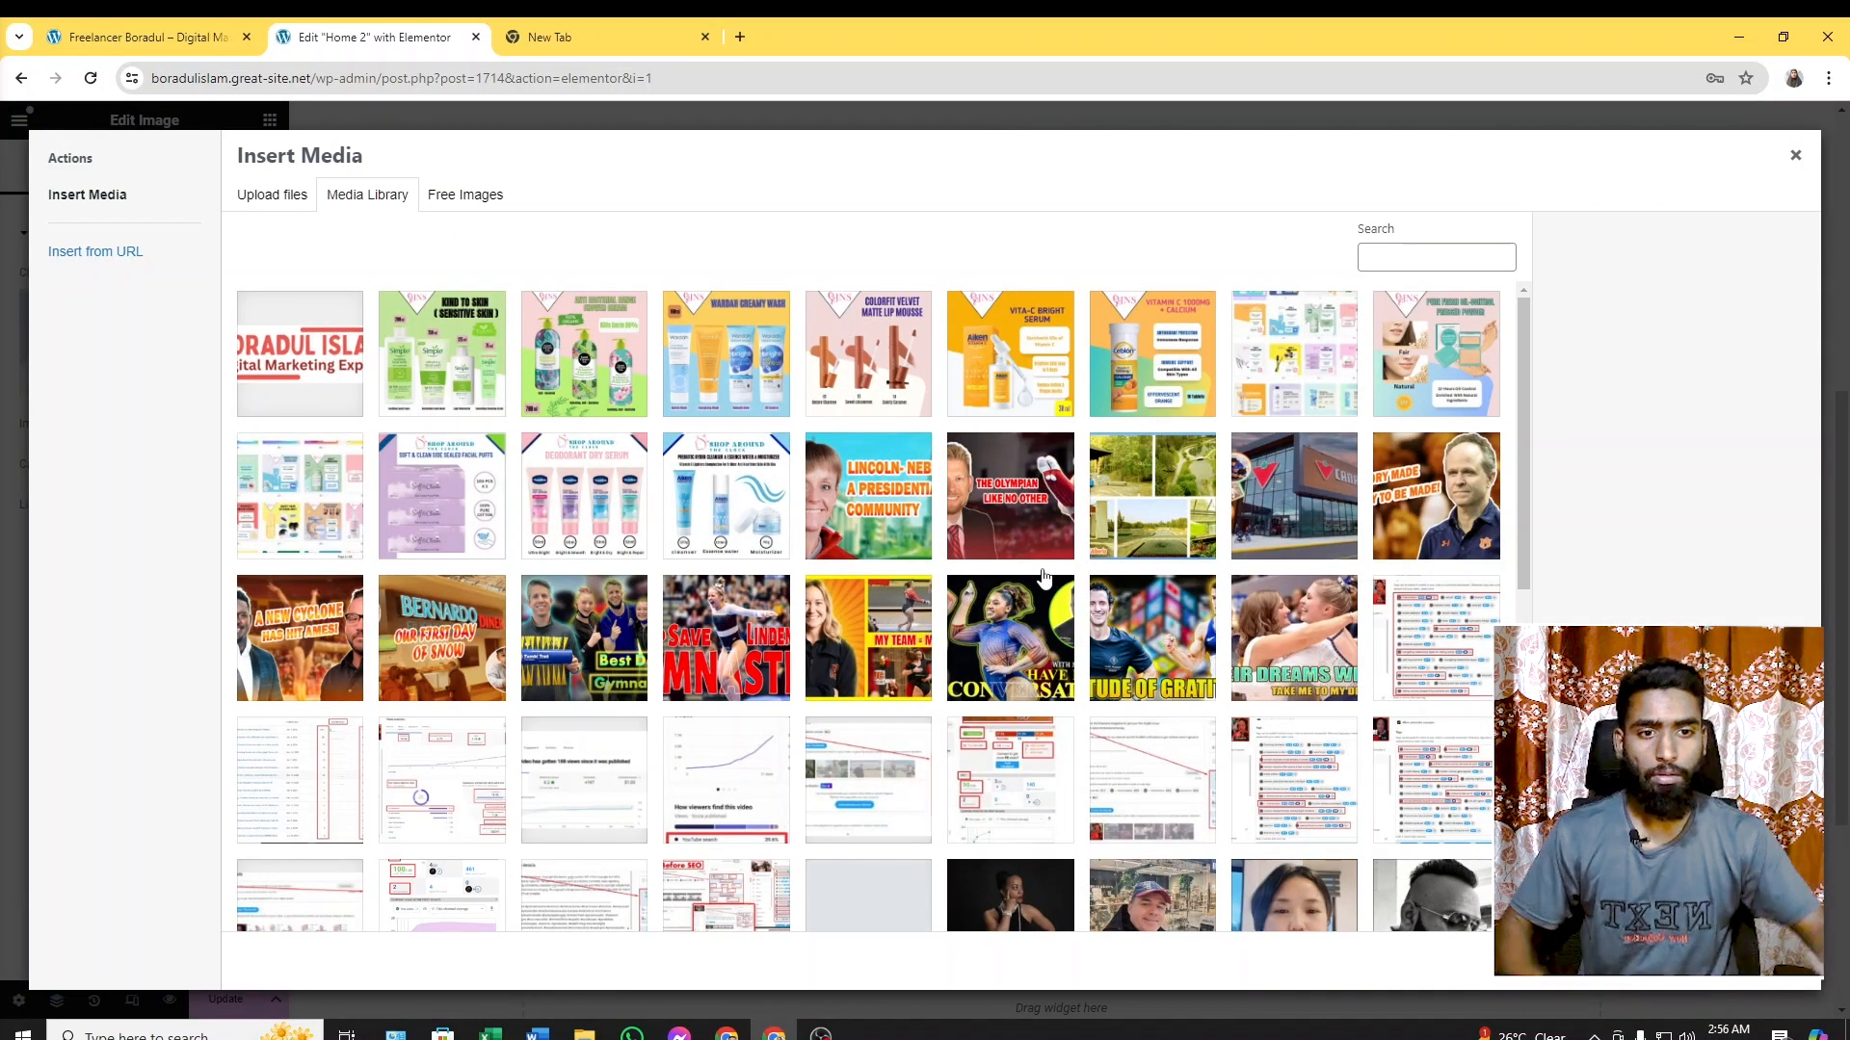
scroll(1043, 578, down, 7)
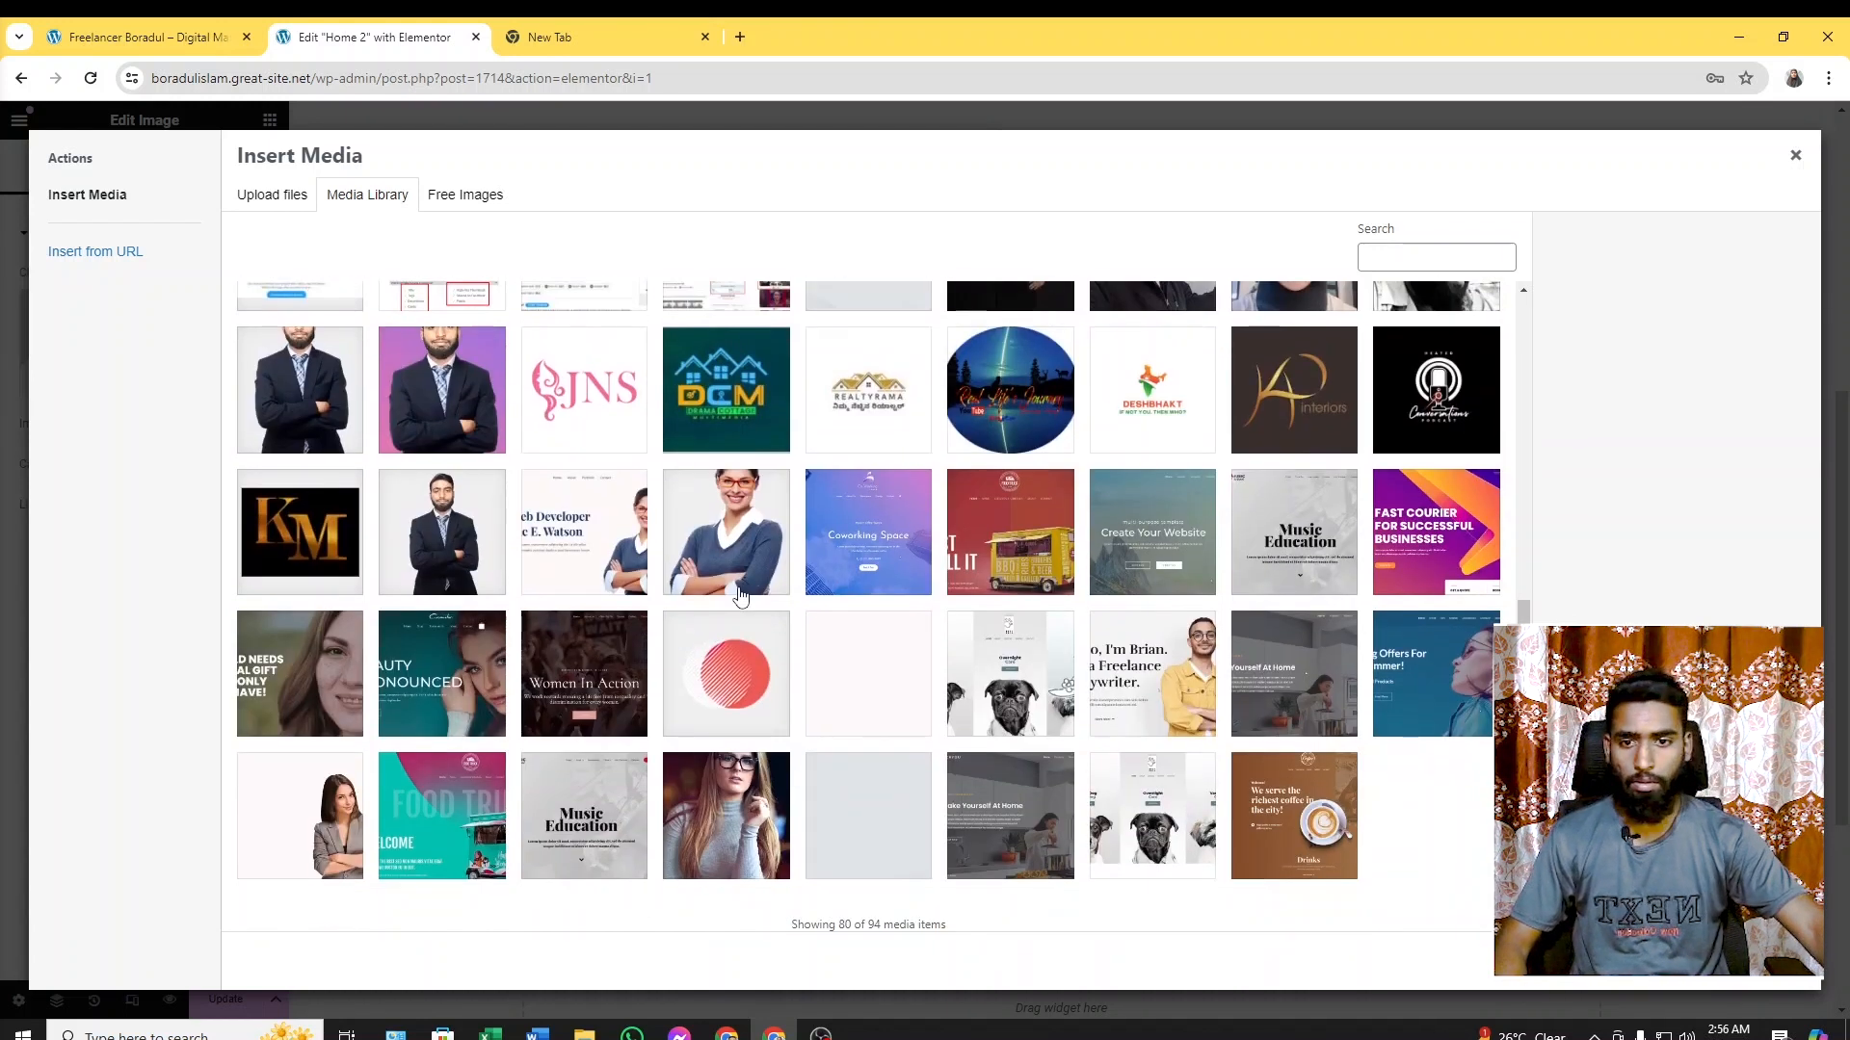
scroll(1223, 587, up, 4)
scroll(1223, 588, down, 4)
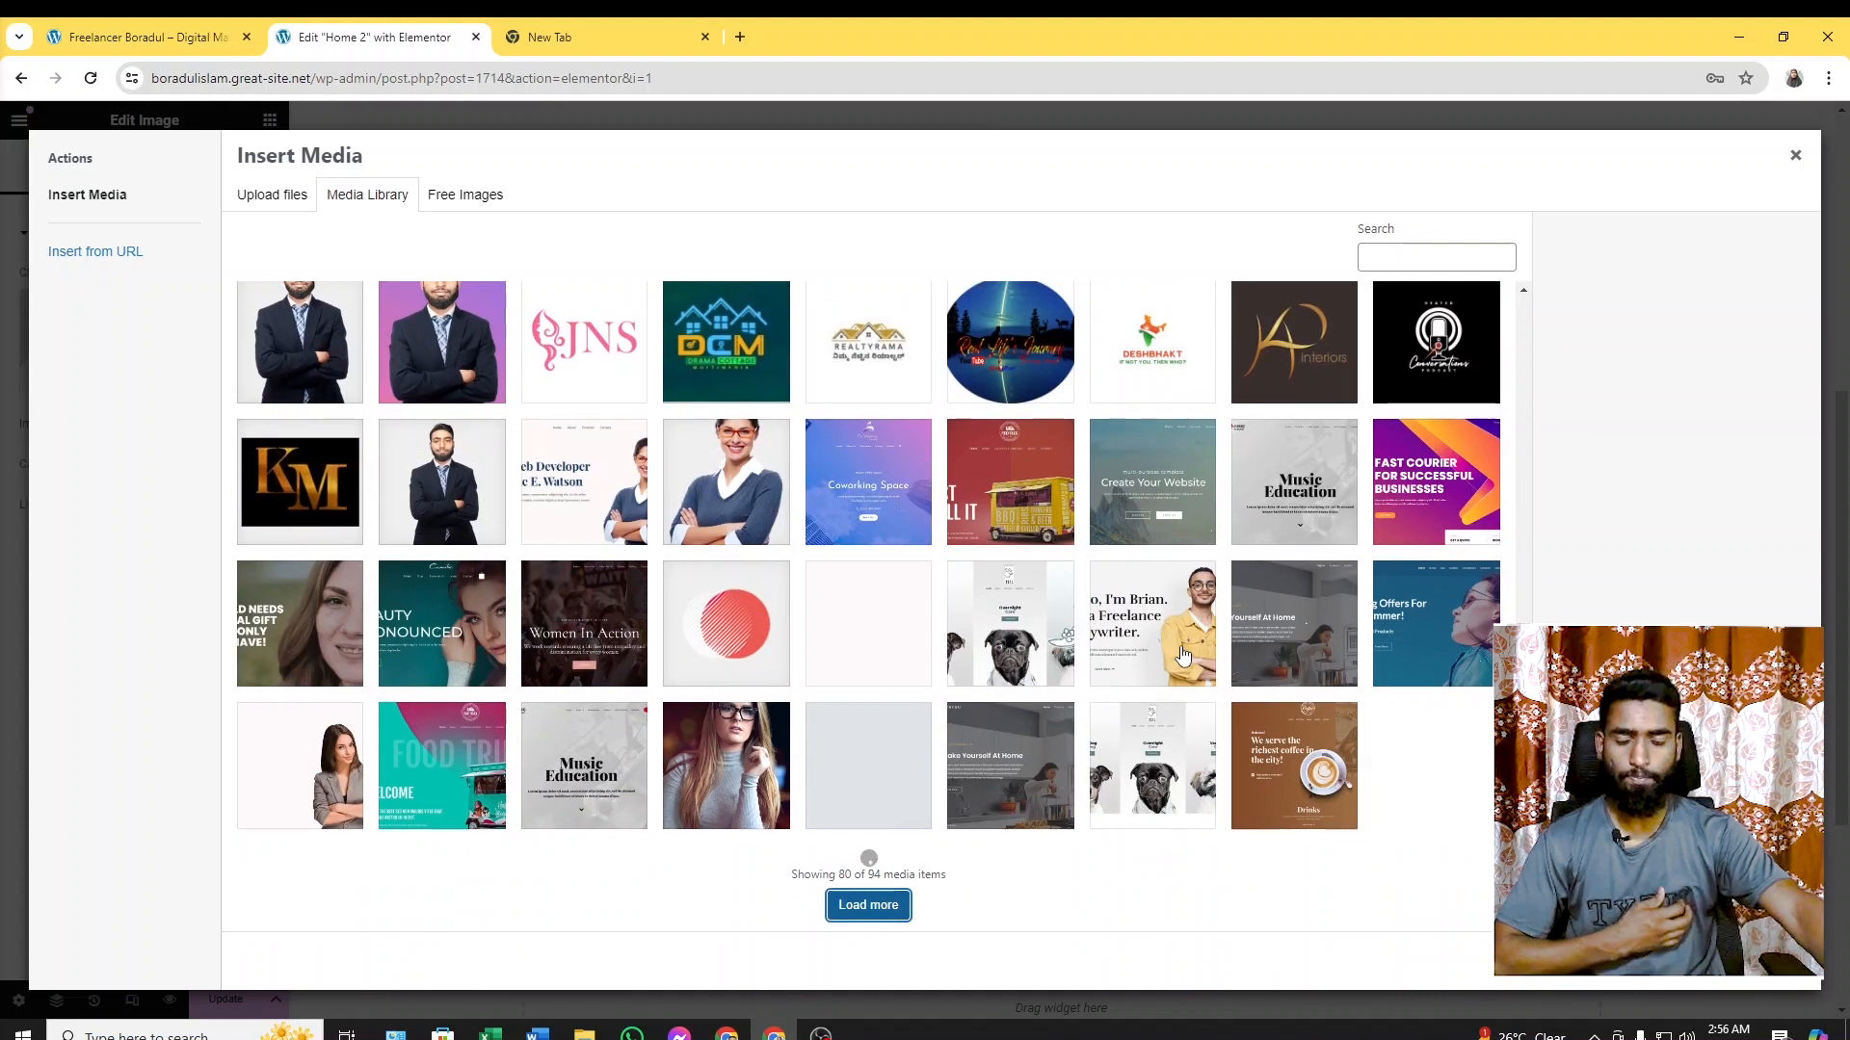
scroll(1183, 656, down, 3)
click(1413, 526)
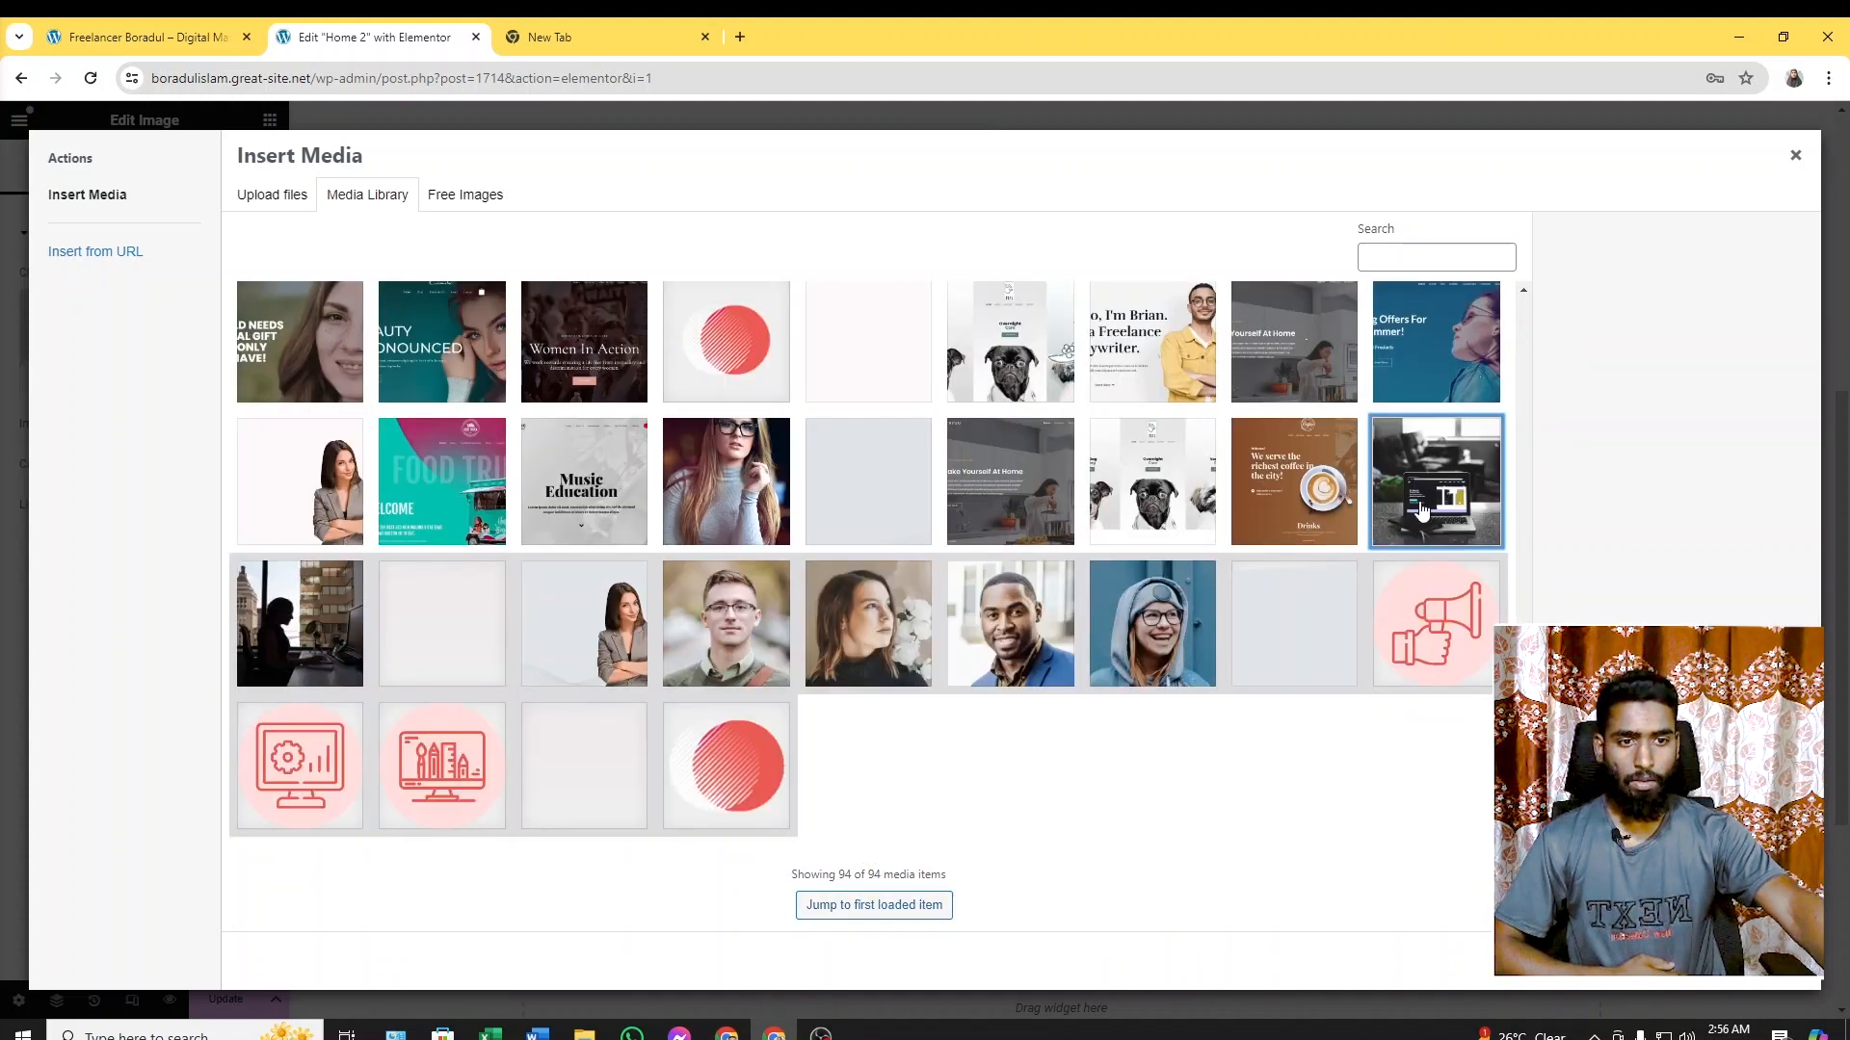
click(1743, 960)
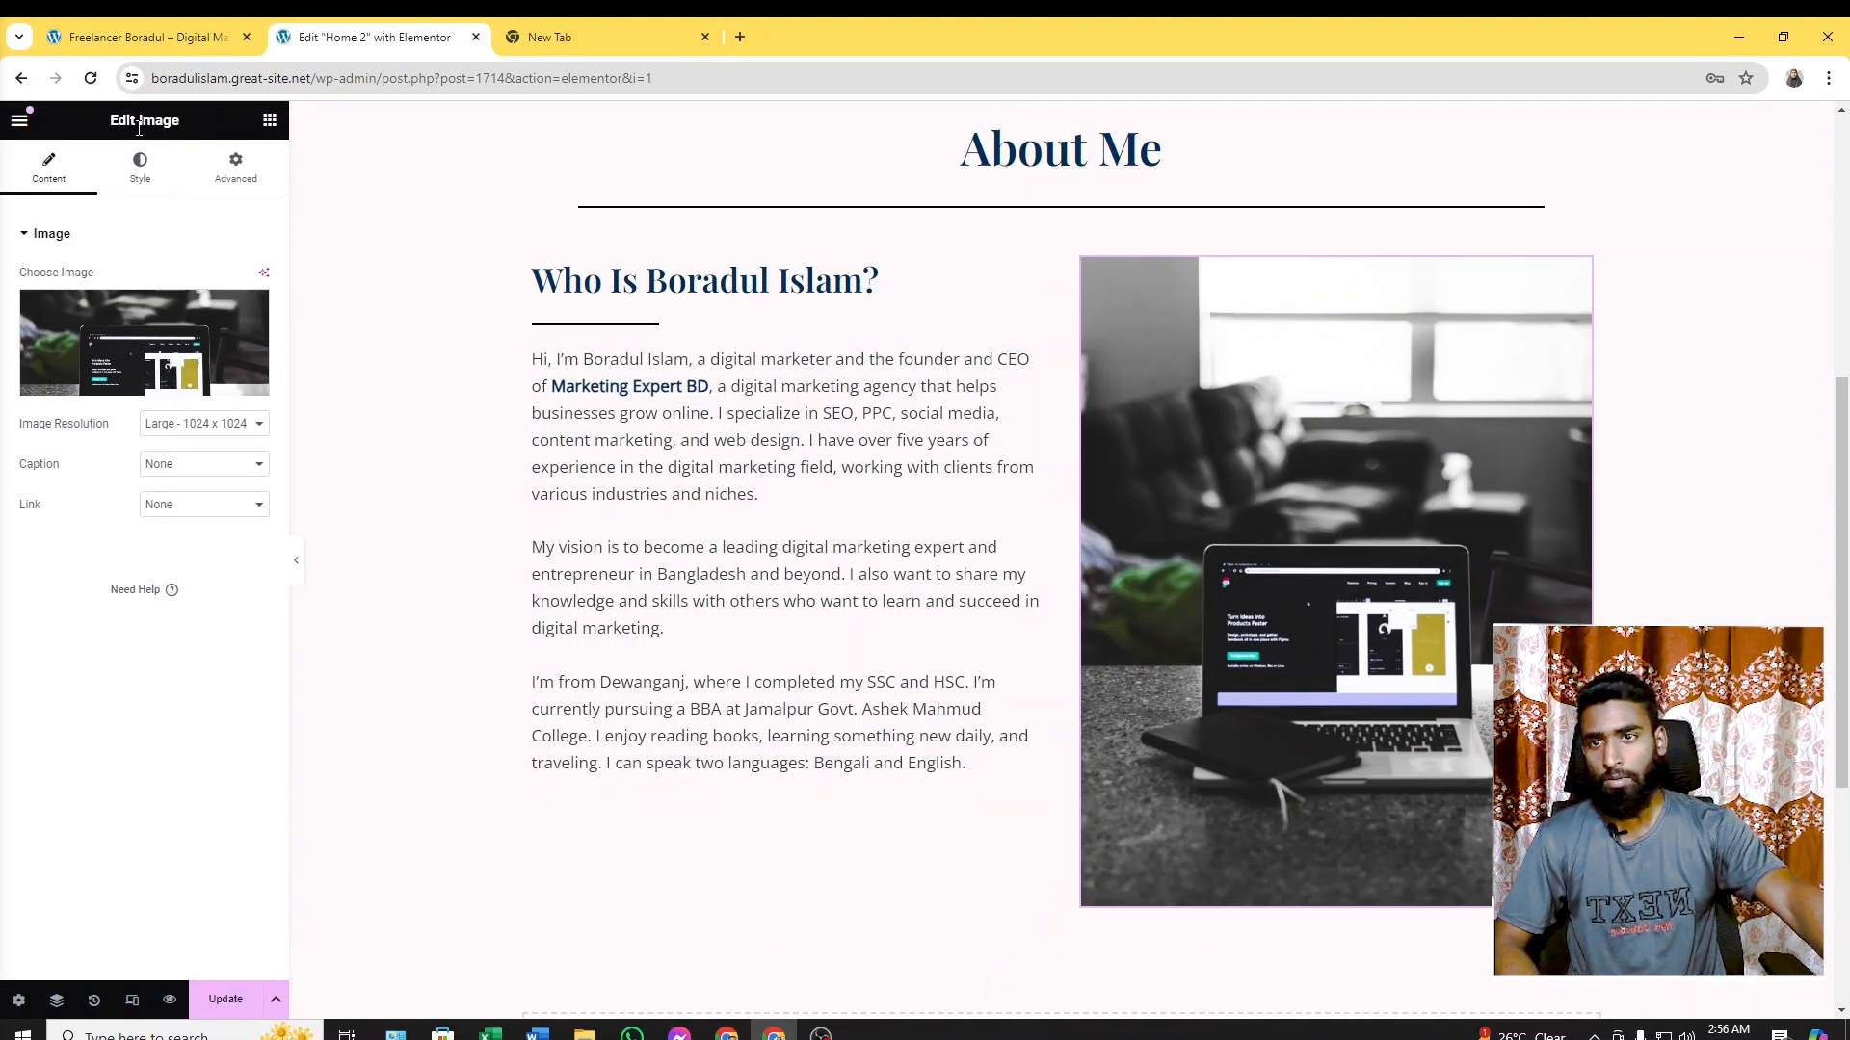
Compare the photo with the reference site and set its border radius to 15 px on all corners
click(171, 25)
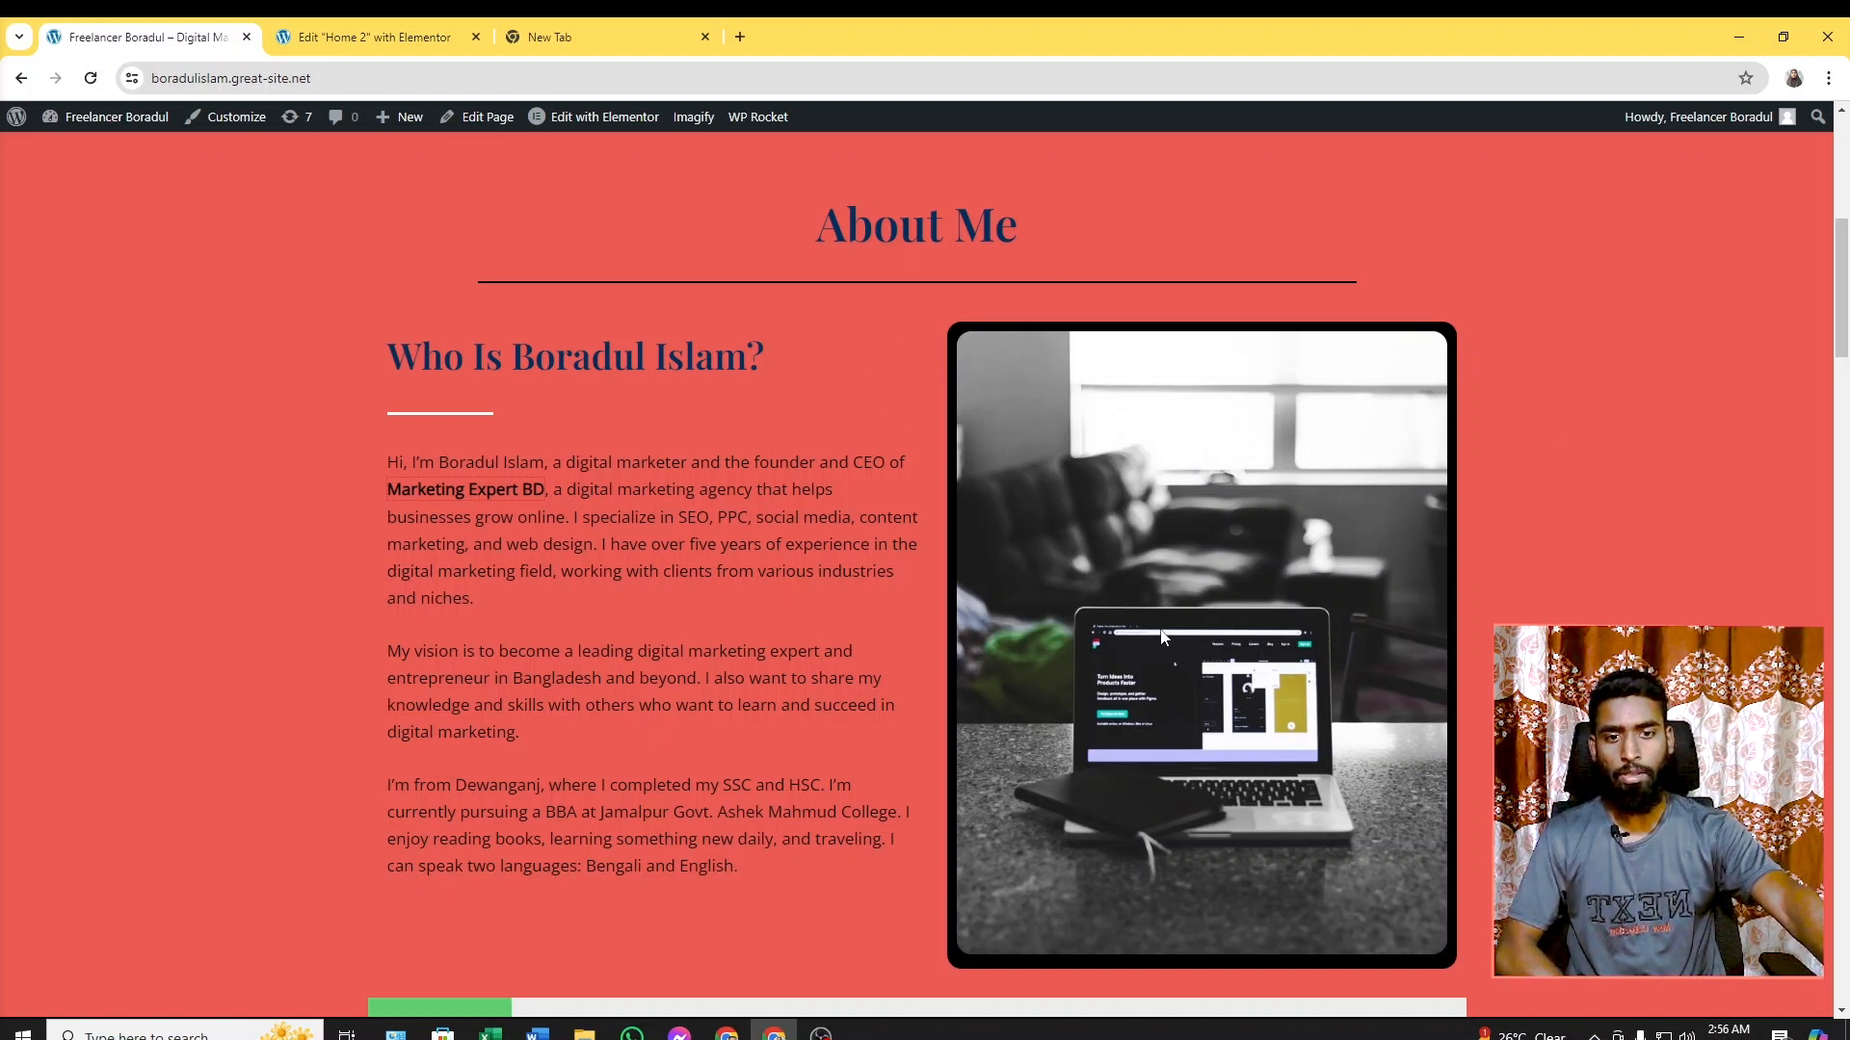
click(360, 37)
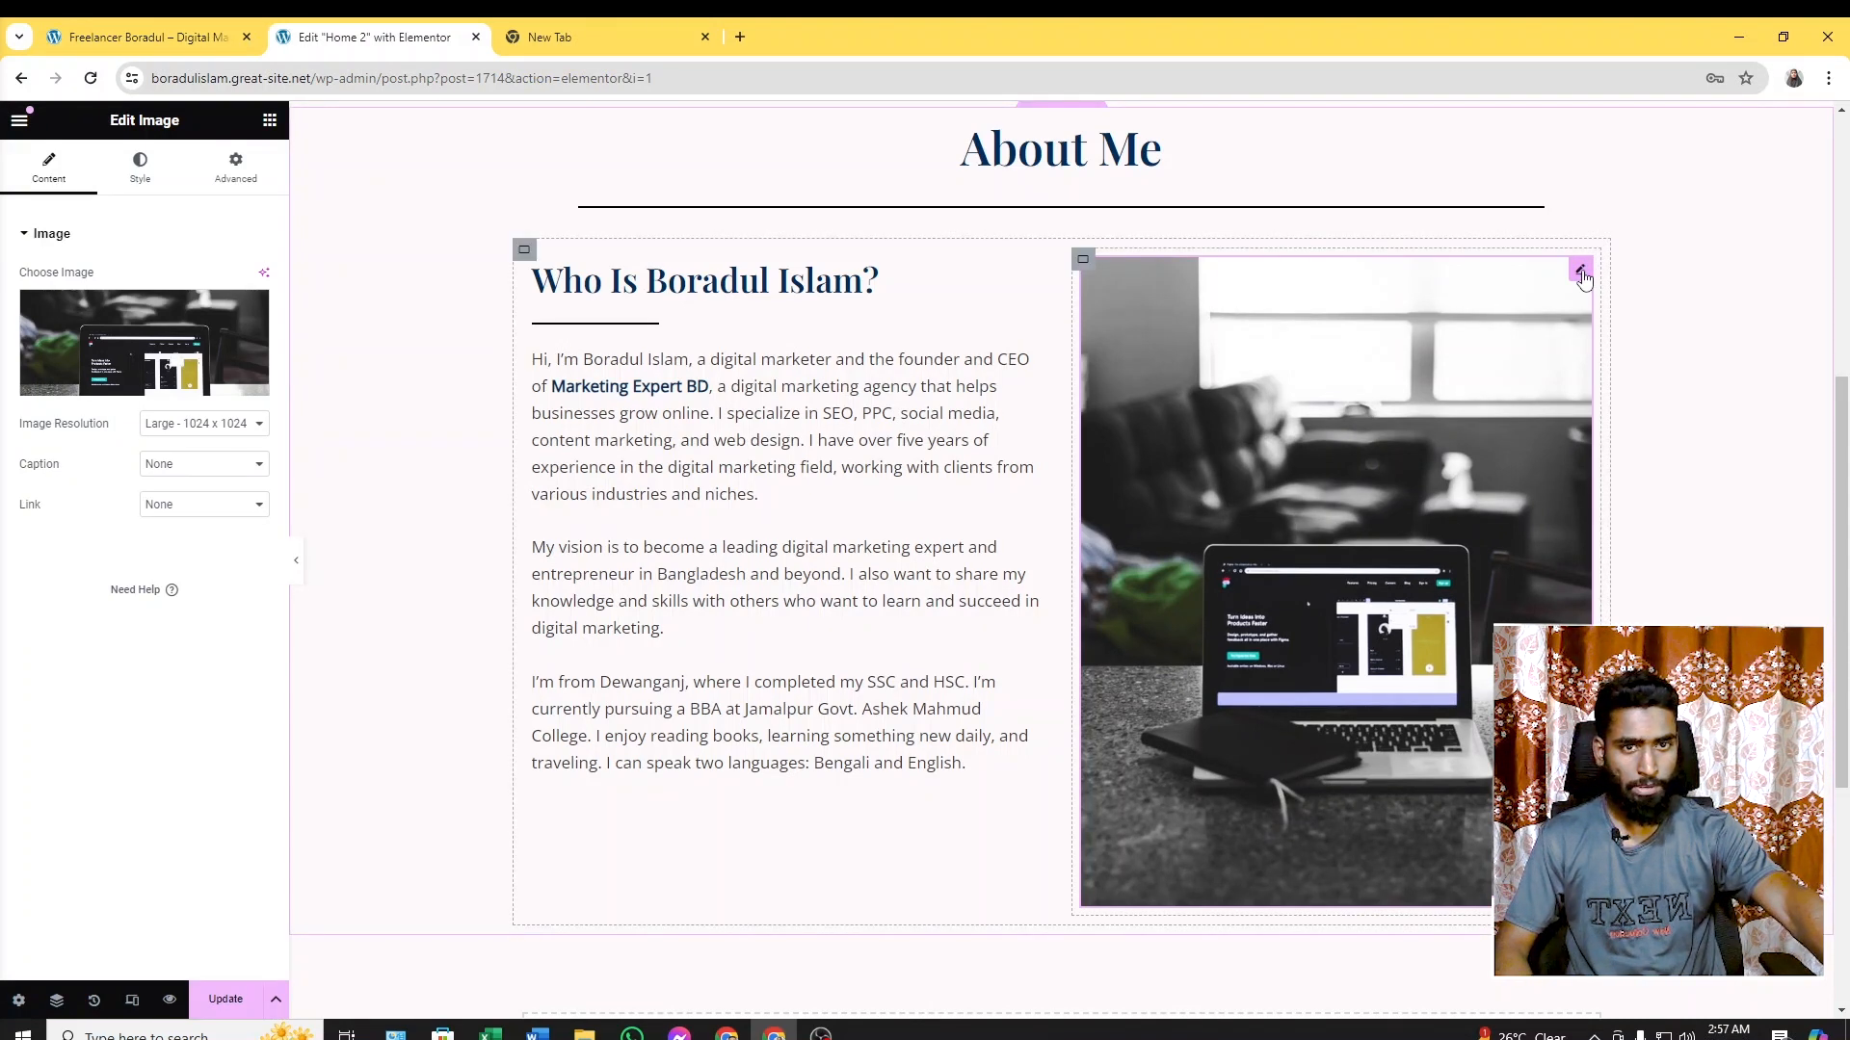
click(139, 166)
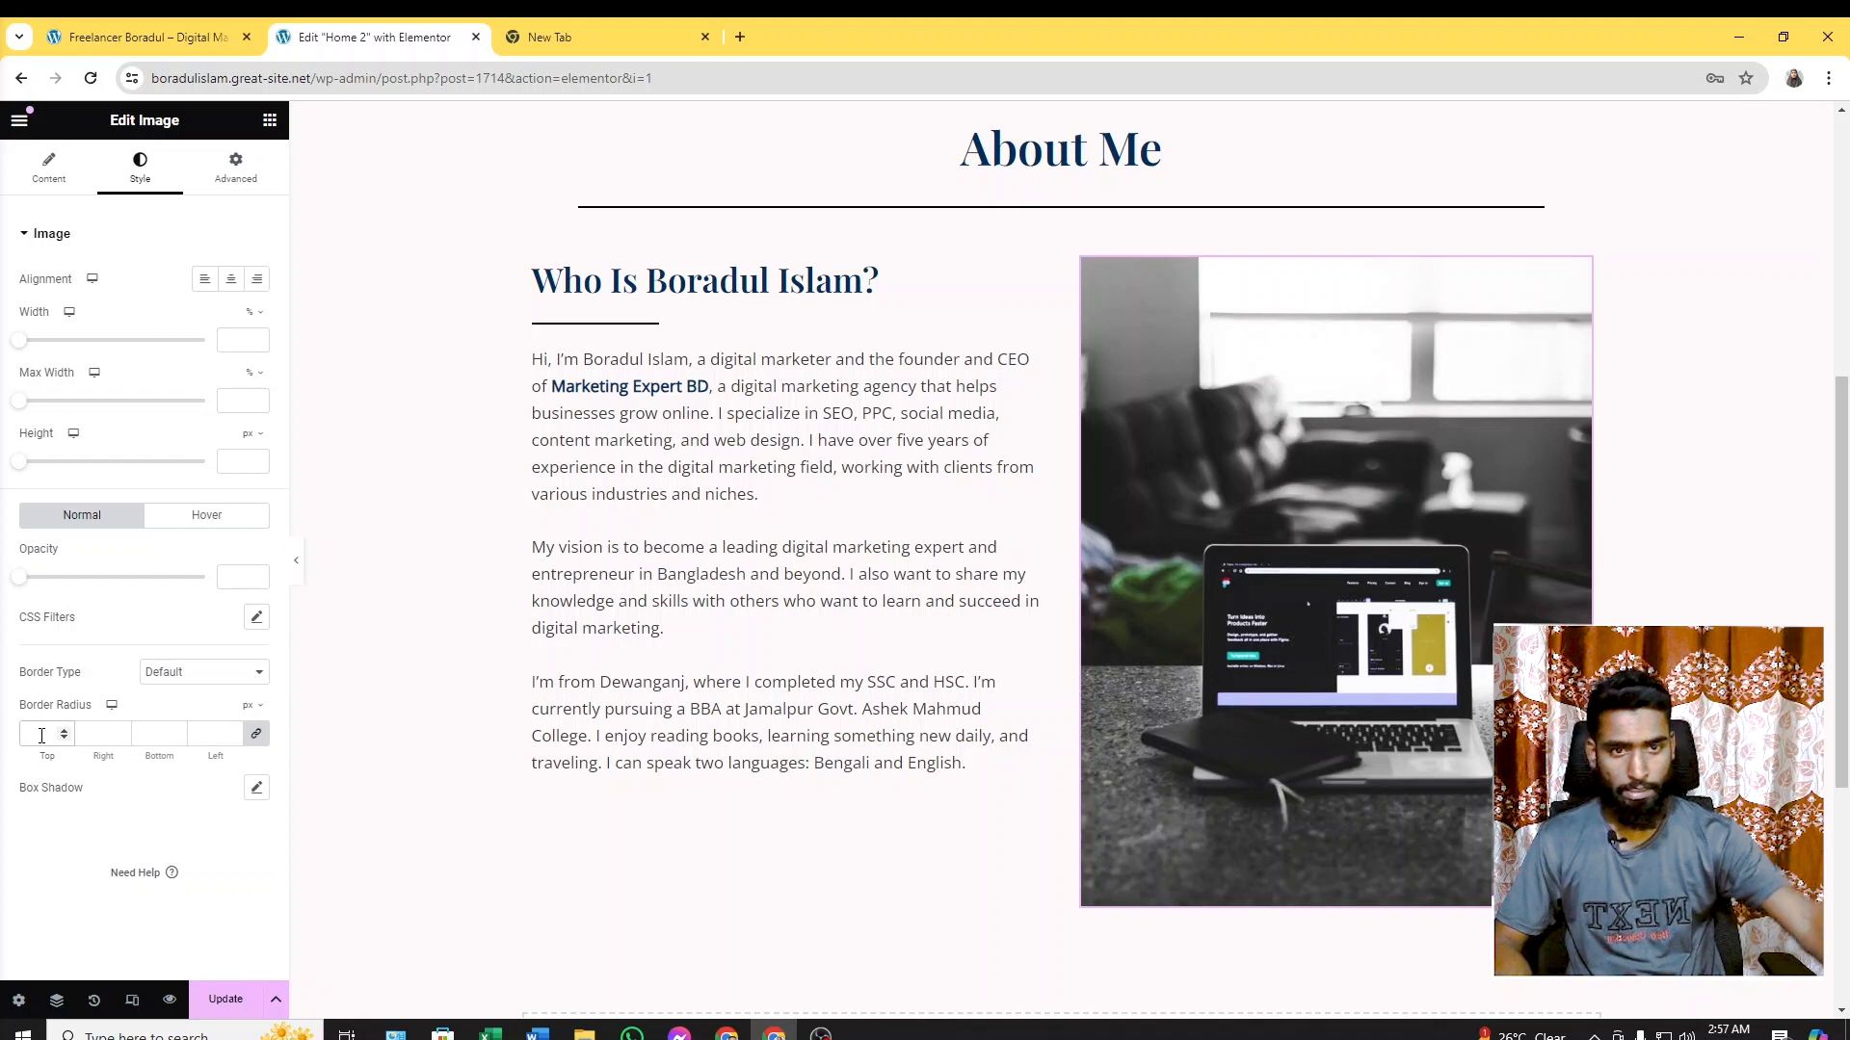
click(41, 736)
text(15)
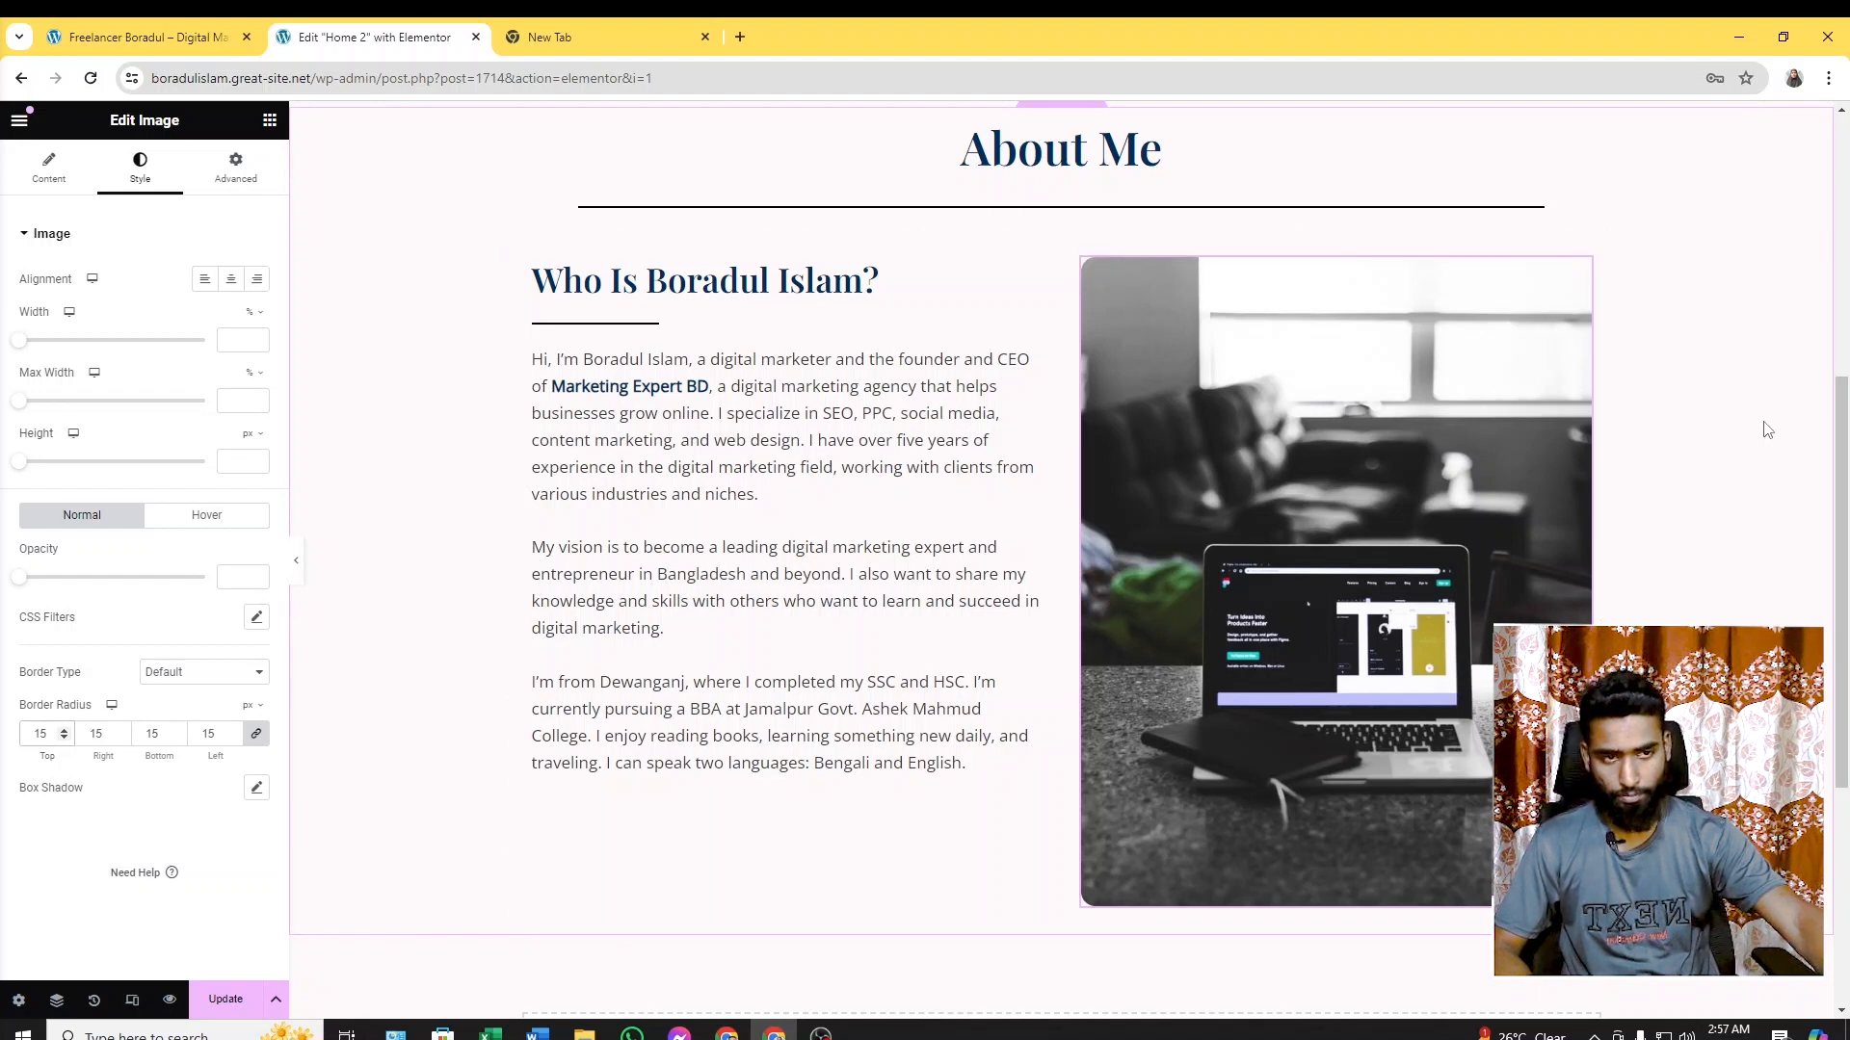
Check the reference site's photo frame and give the container around the laptop photo a classic black background (#000000)
key(ctrl+shift+Tab)
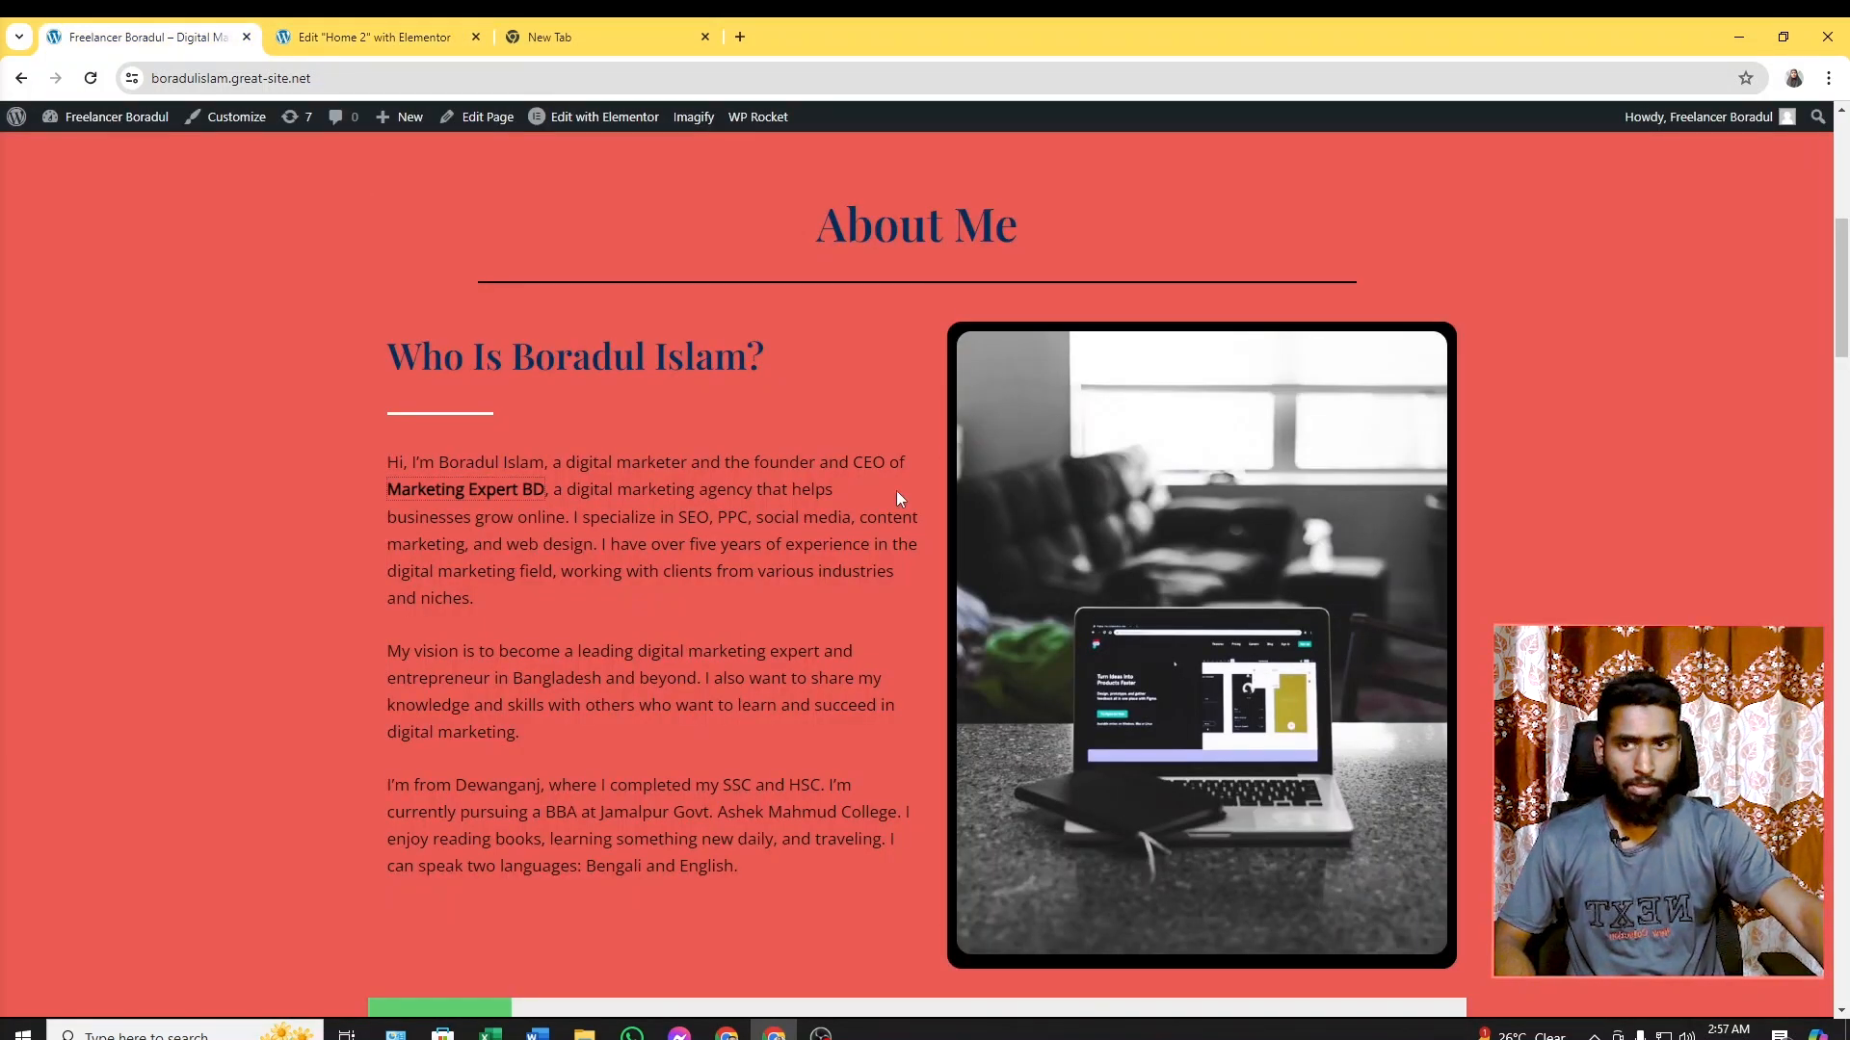
click(308, 36)
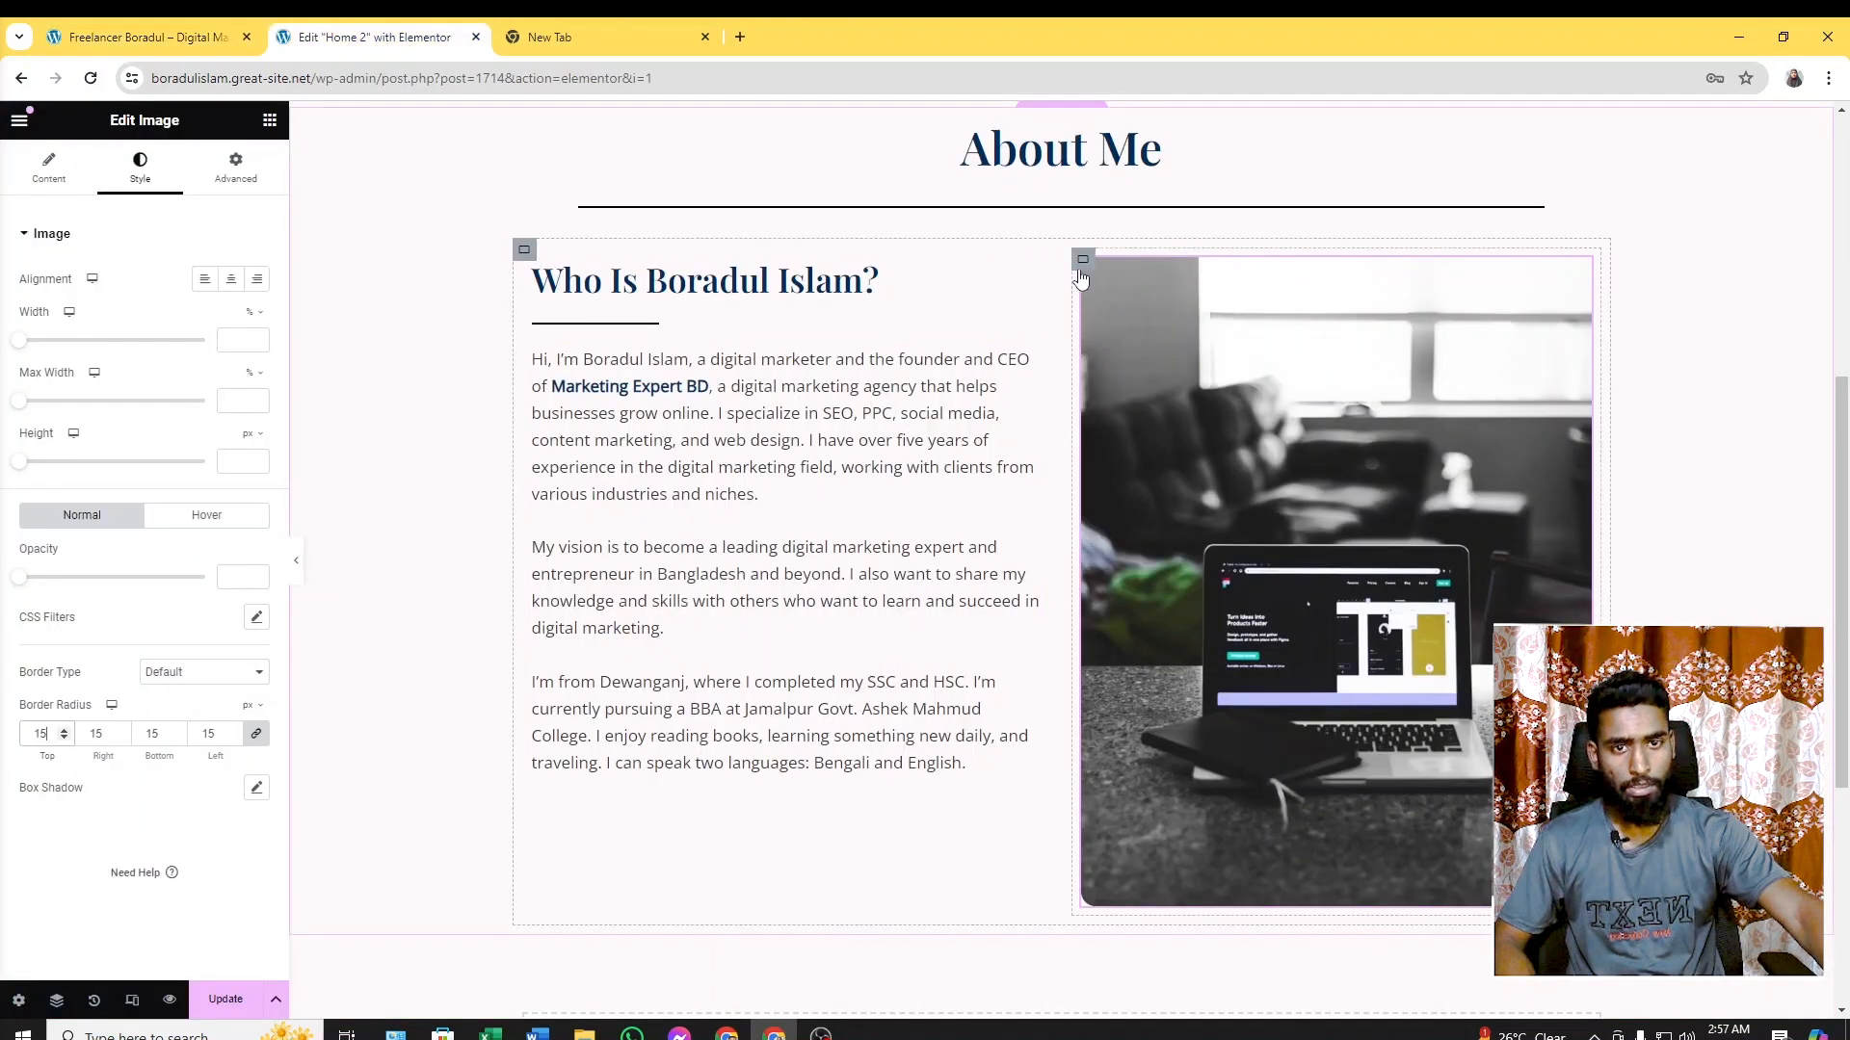
click(1082, 263)
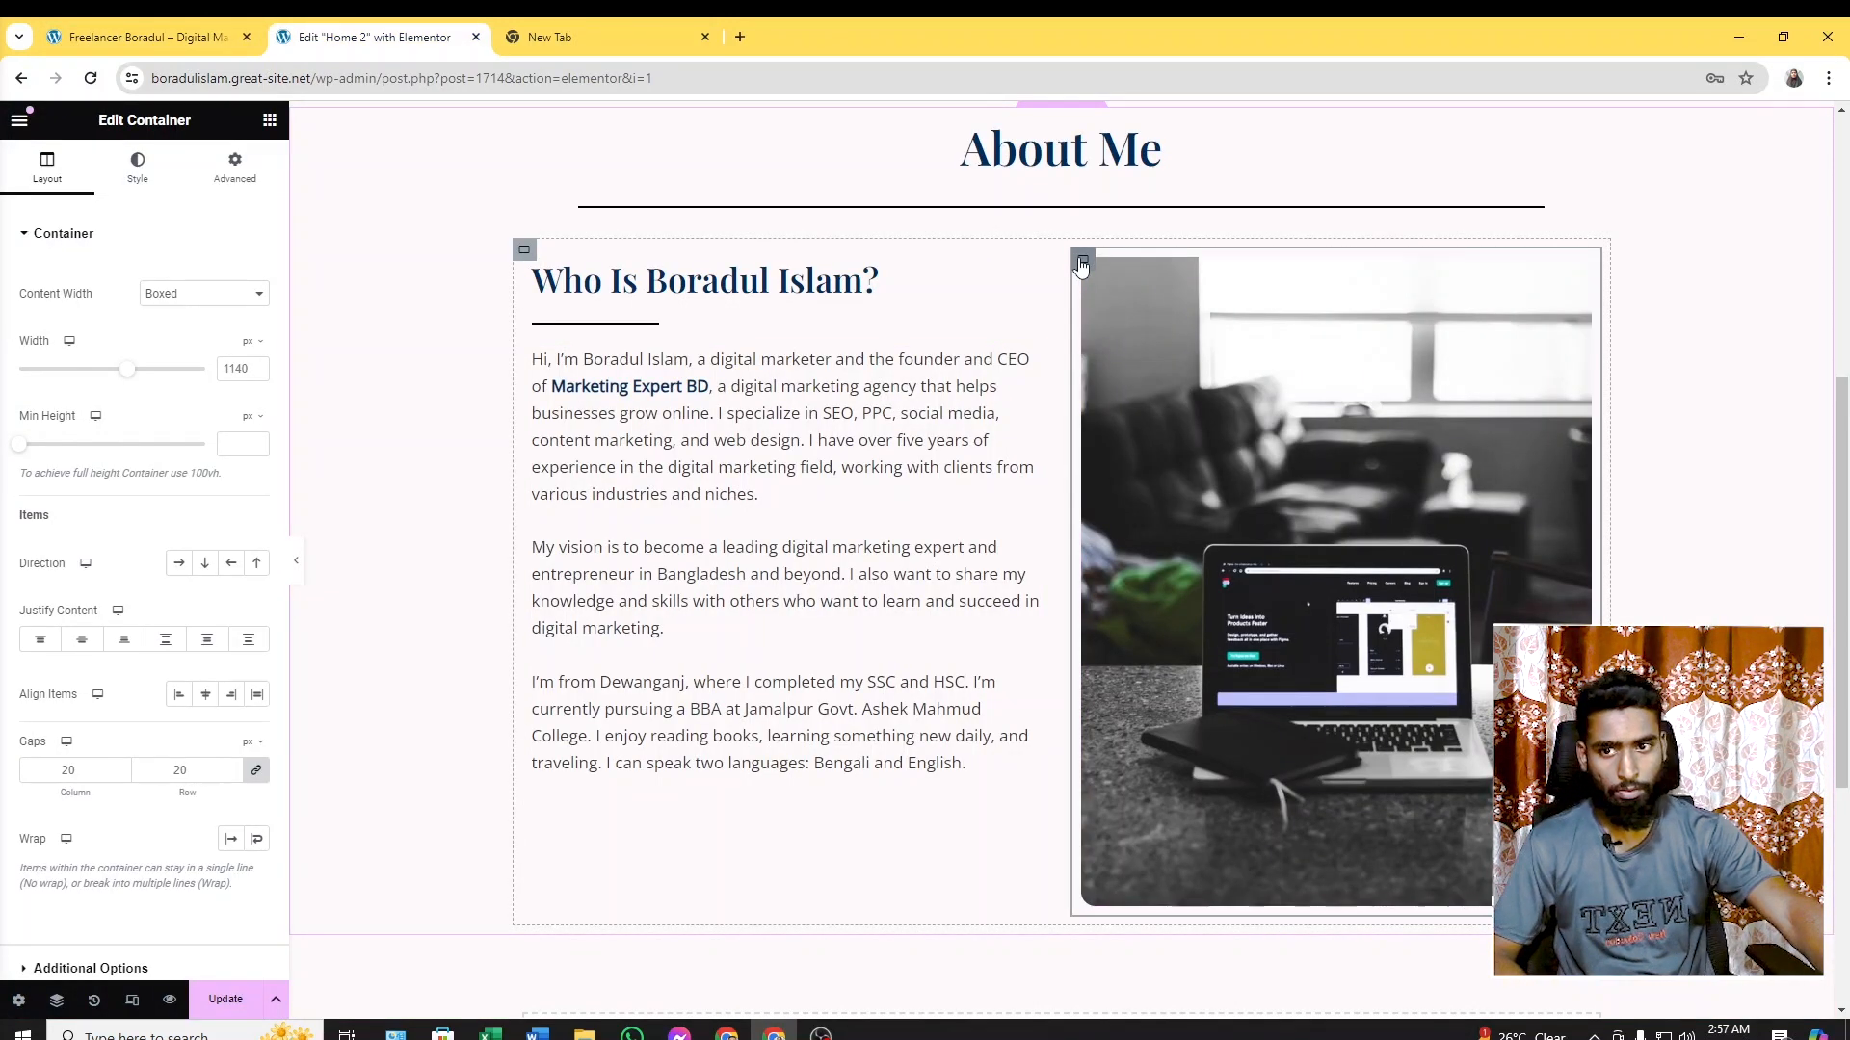
click(140, 179)
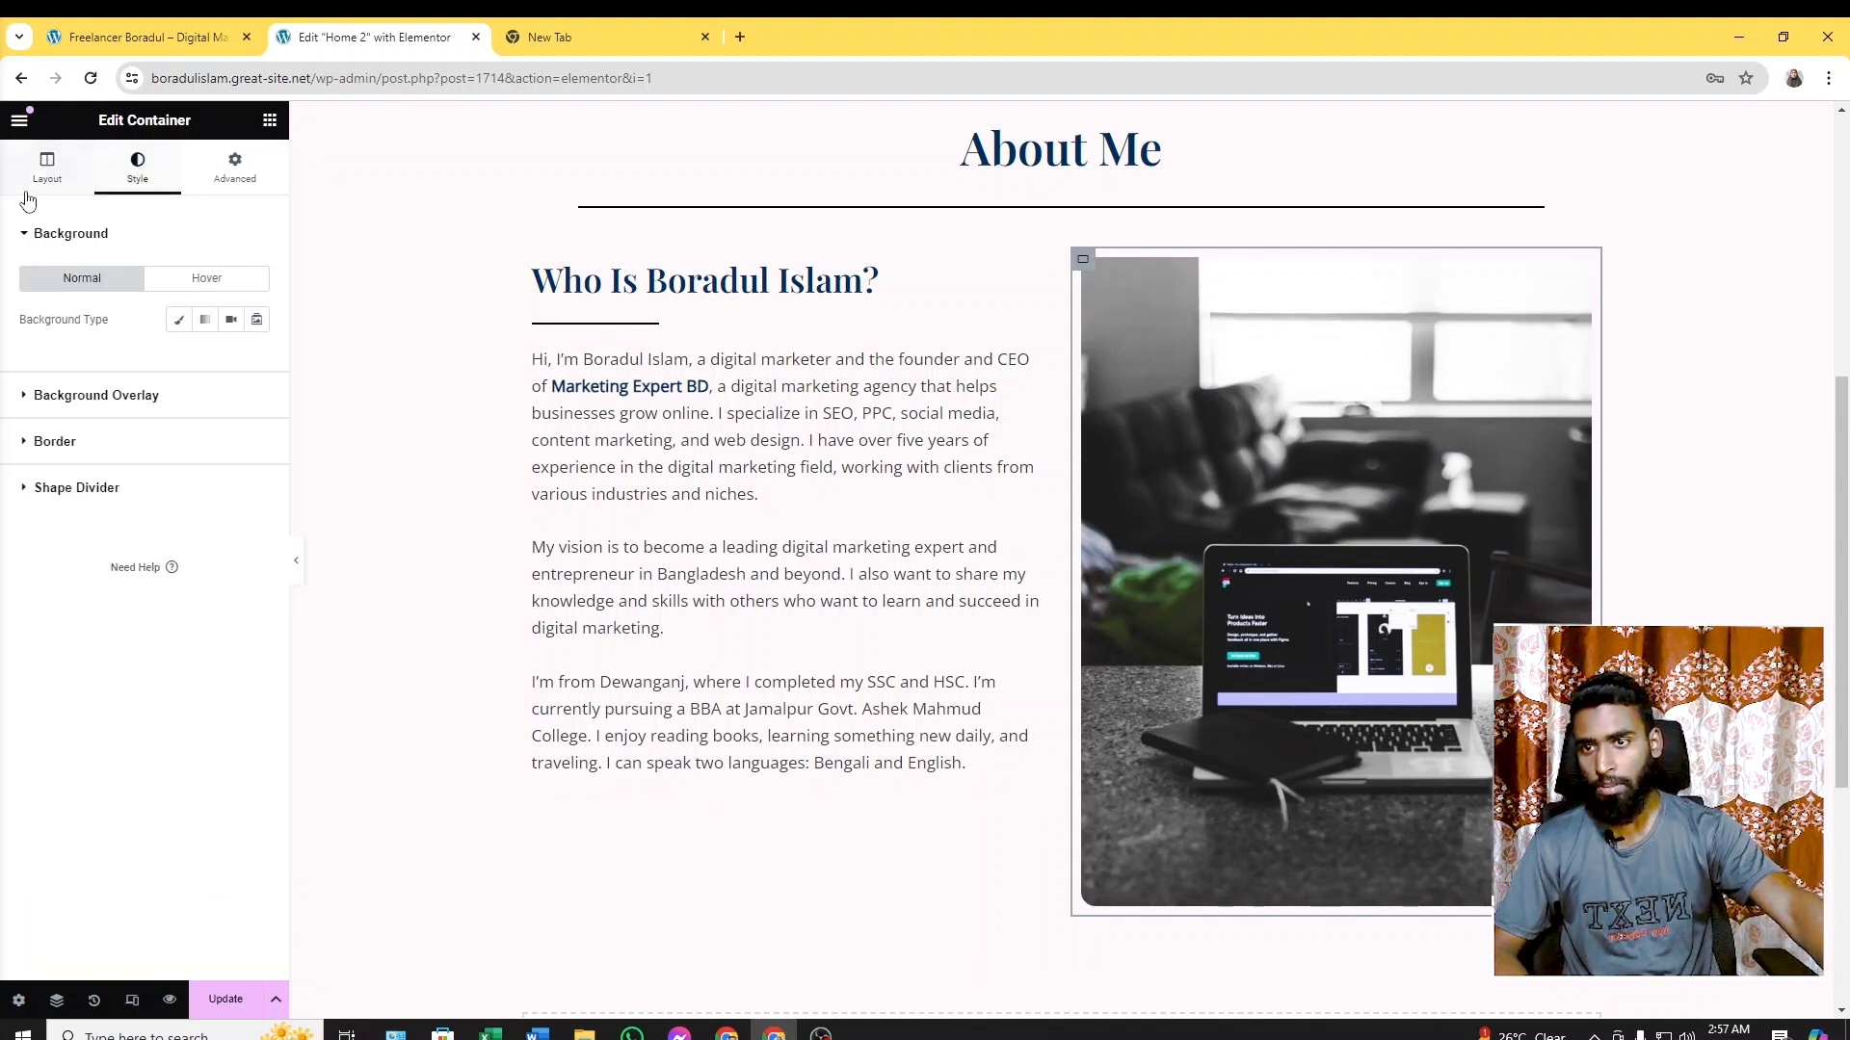
click(181, 328)
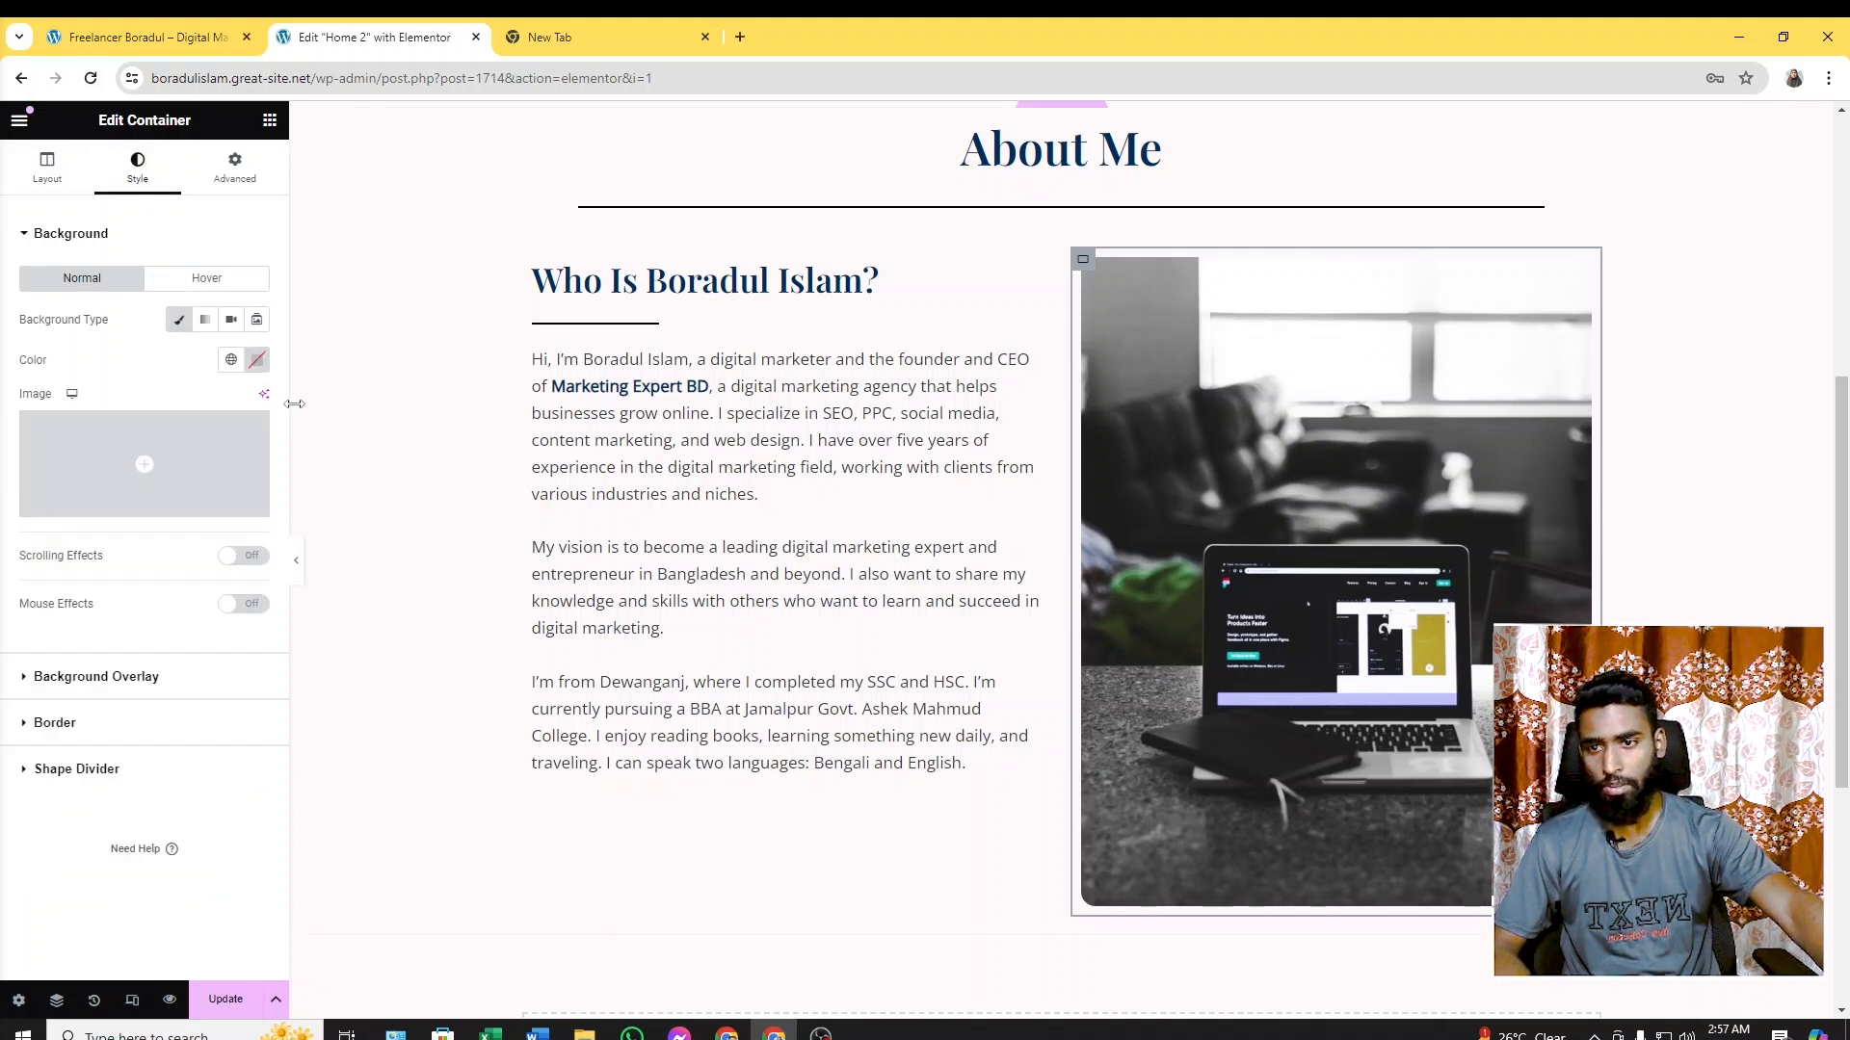
click(257, 360)
click(147, 581)
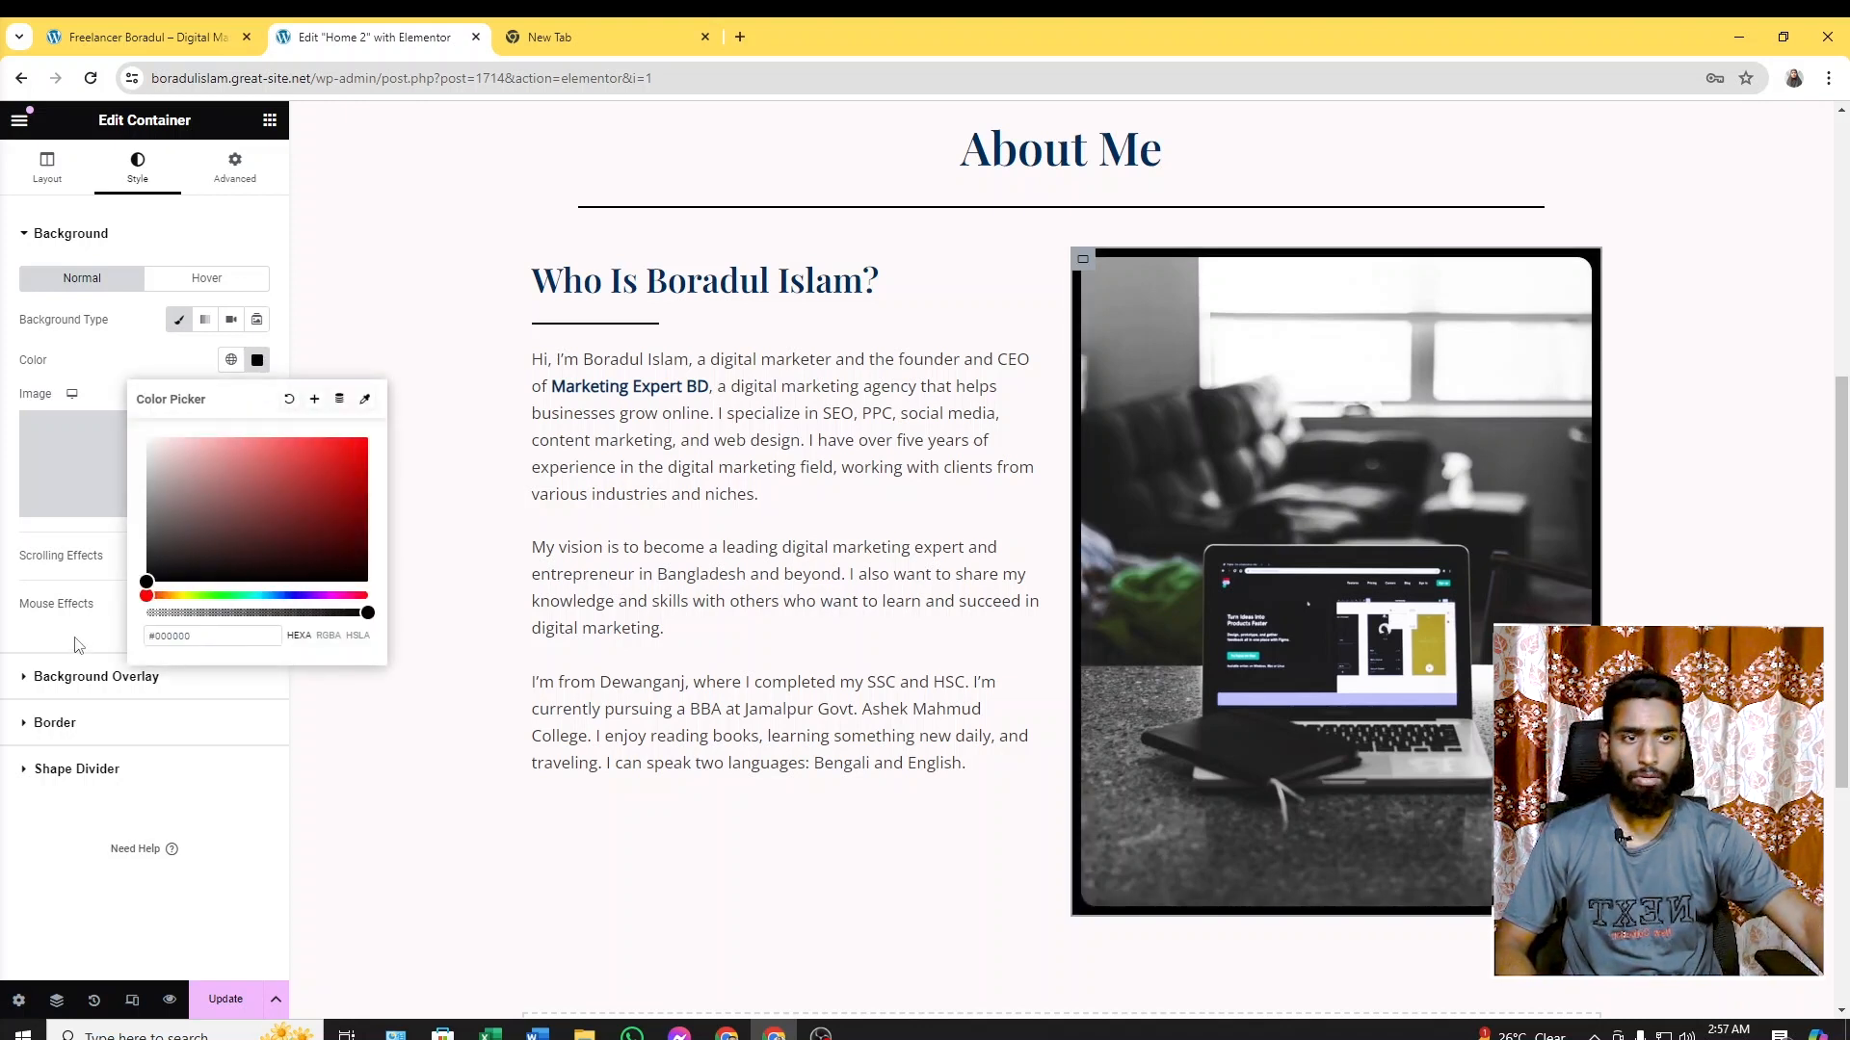
Set the photo container's border radius to 15 px on all corners
click(191, 248)
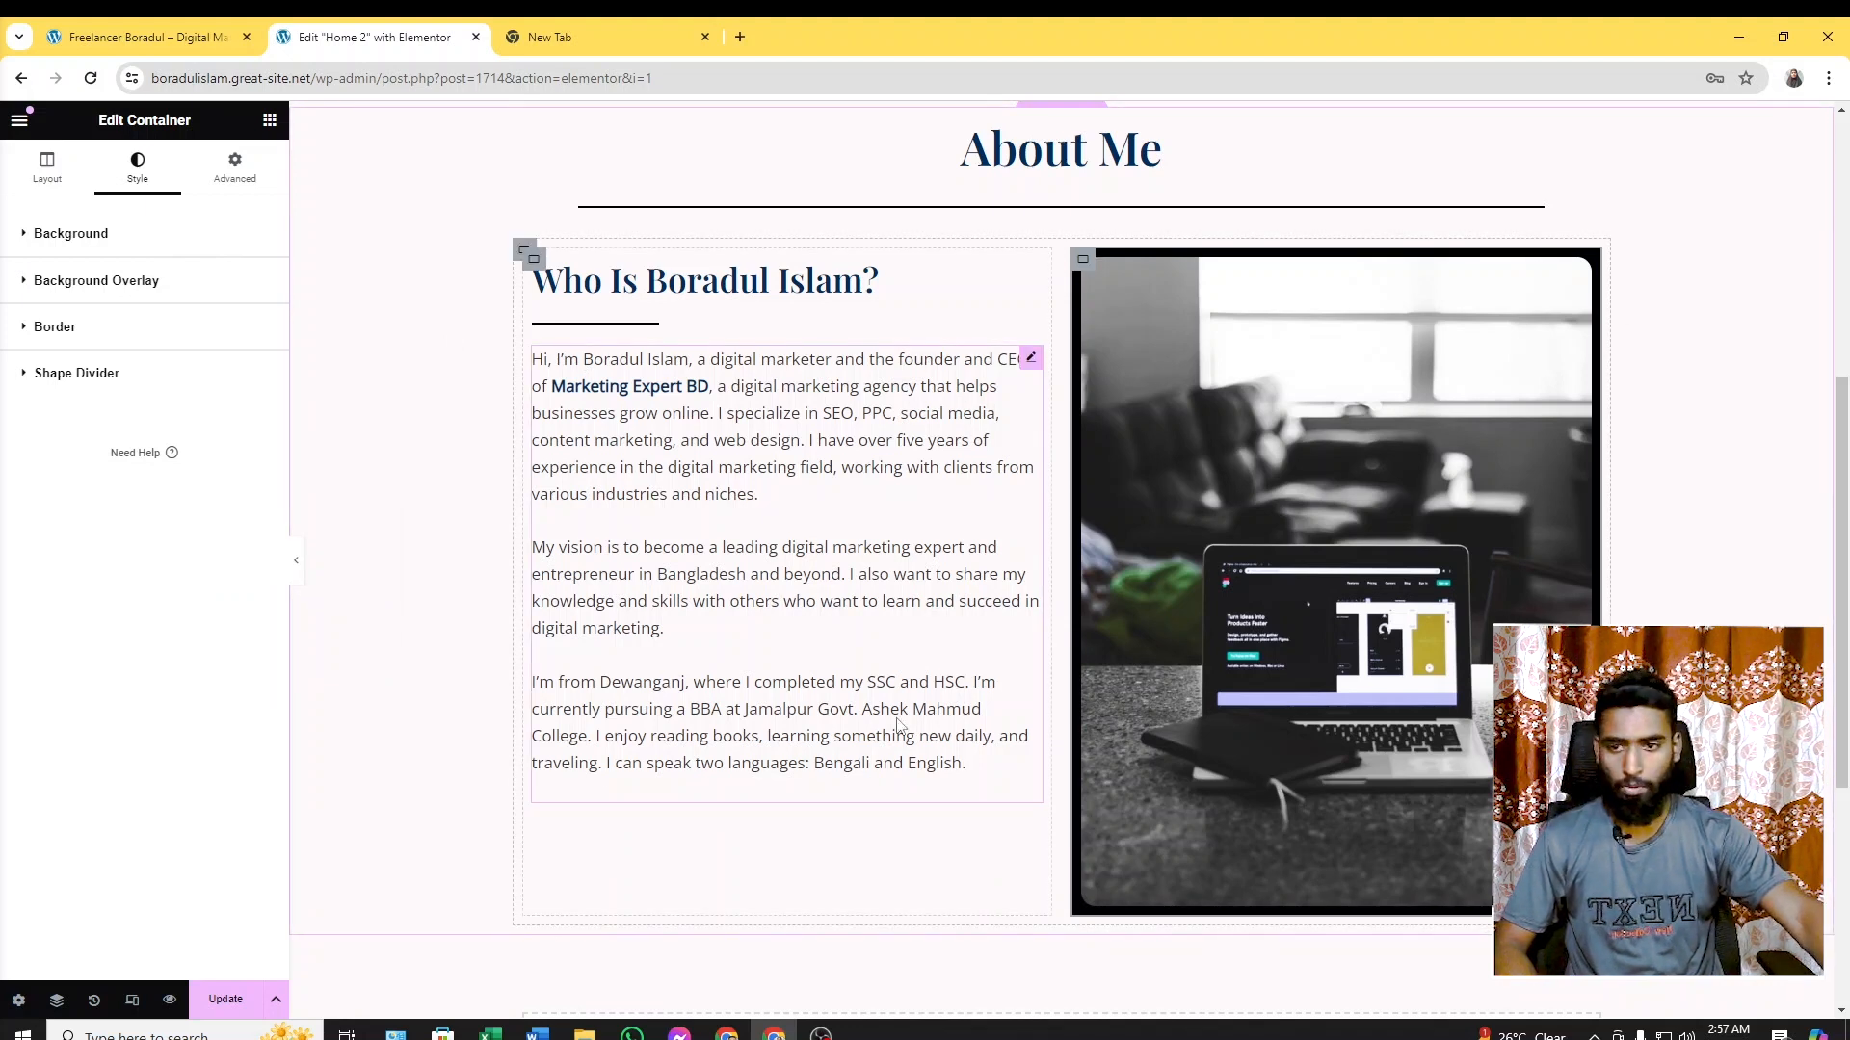
click(83, 329)
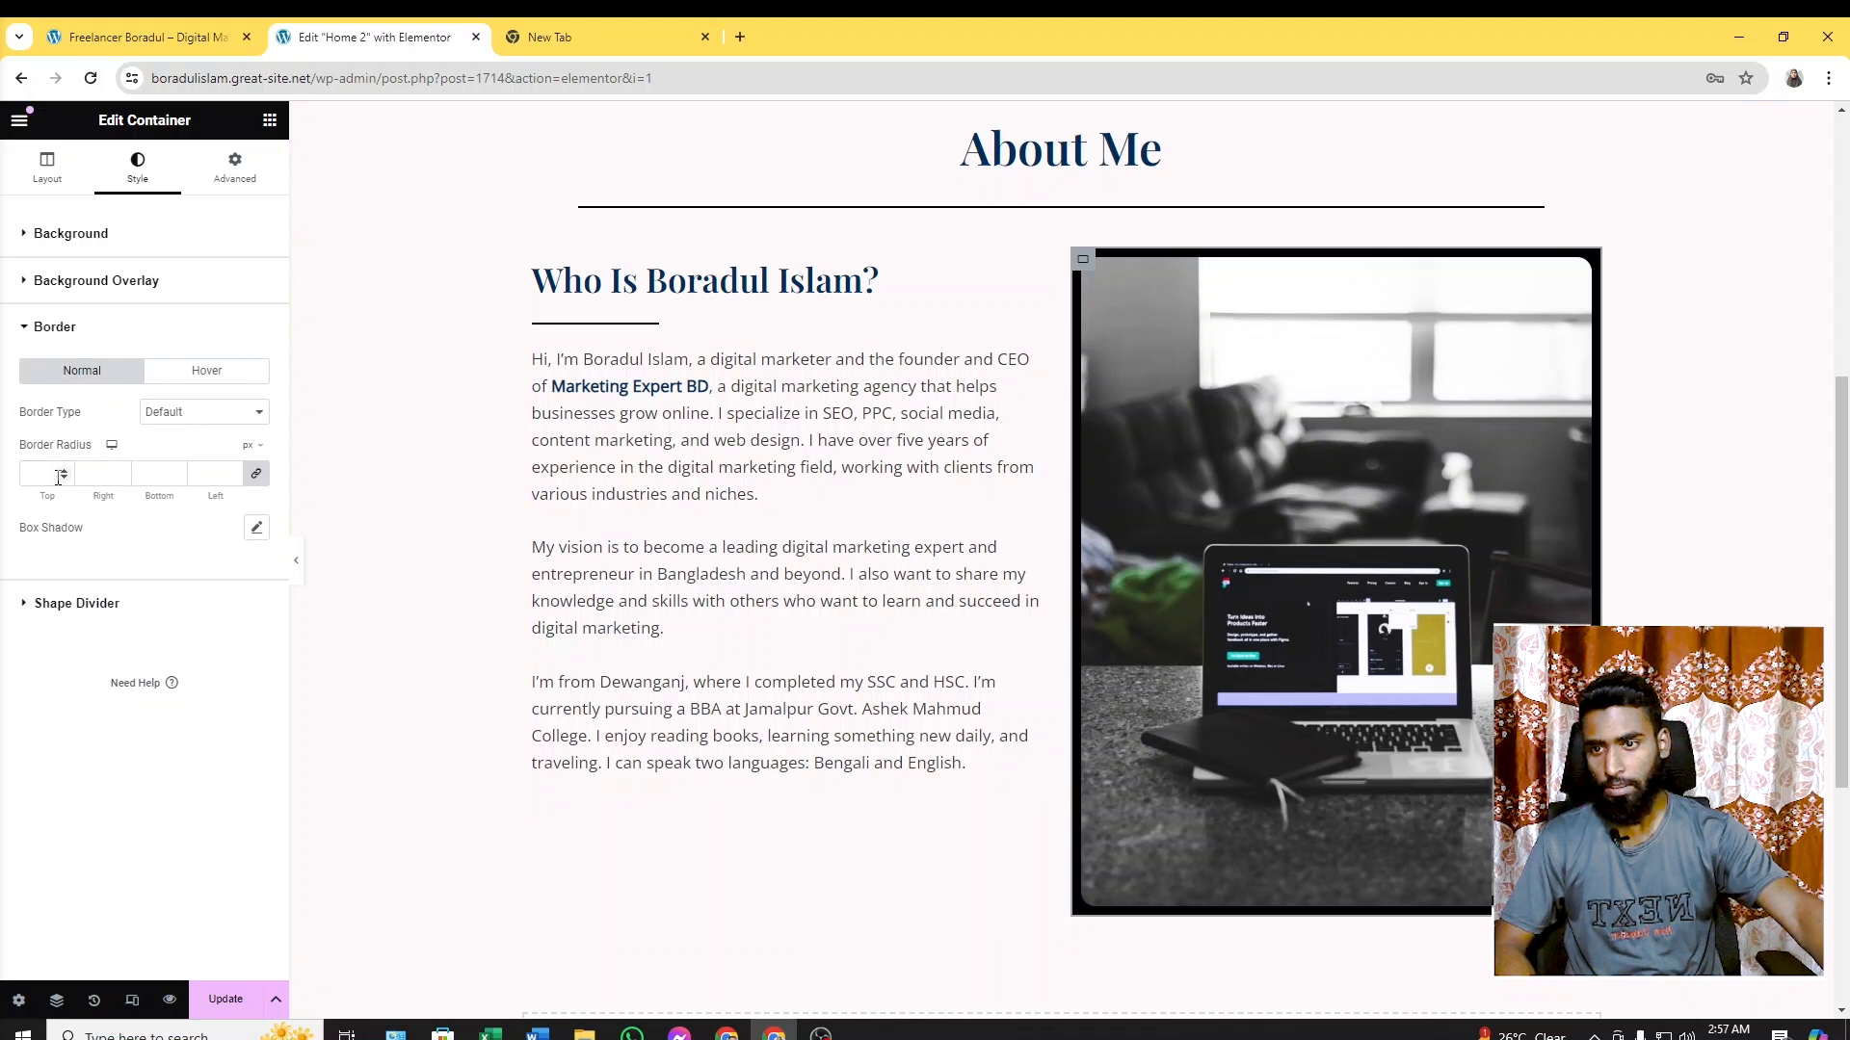
text(15)
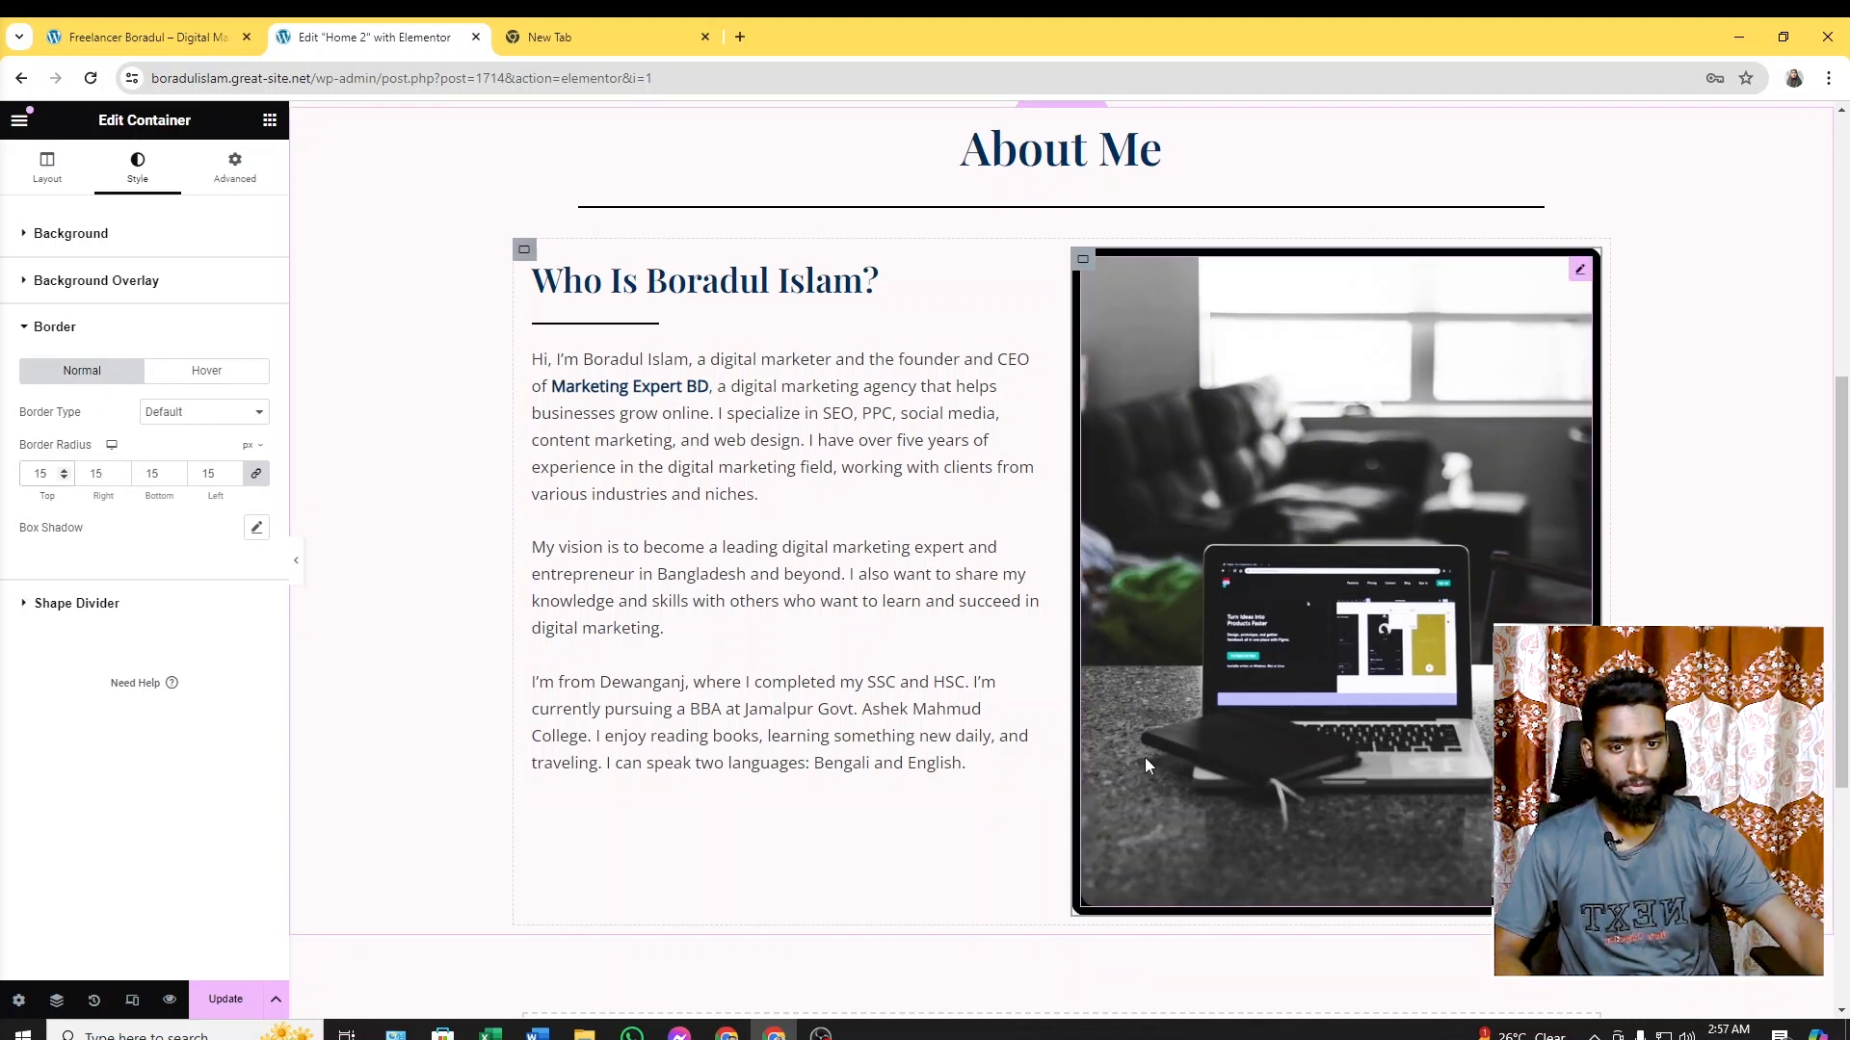
Compare the framed photo and the whole About Me section with the reference site's version
scroll(1045, 512, up, 3)
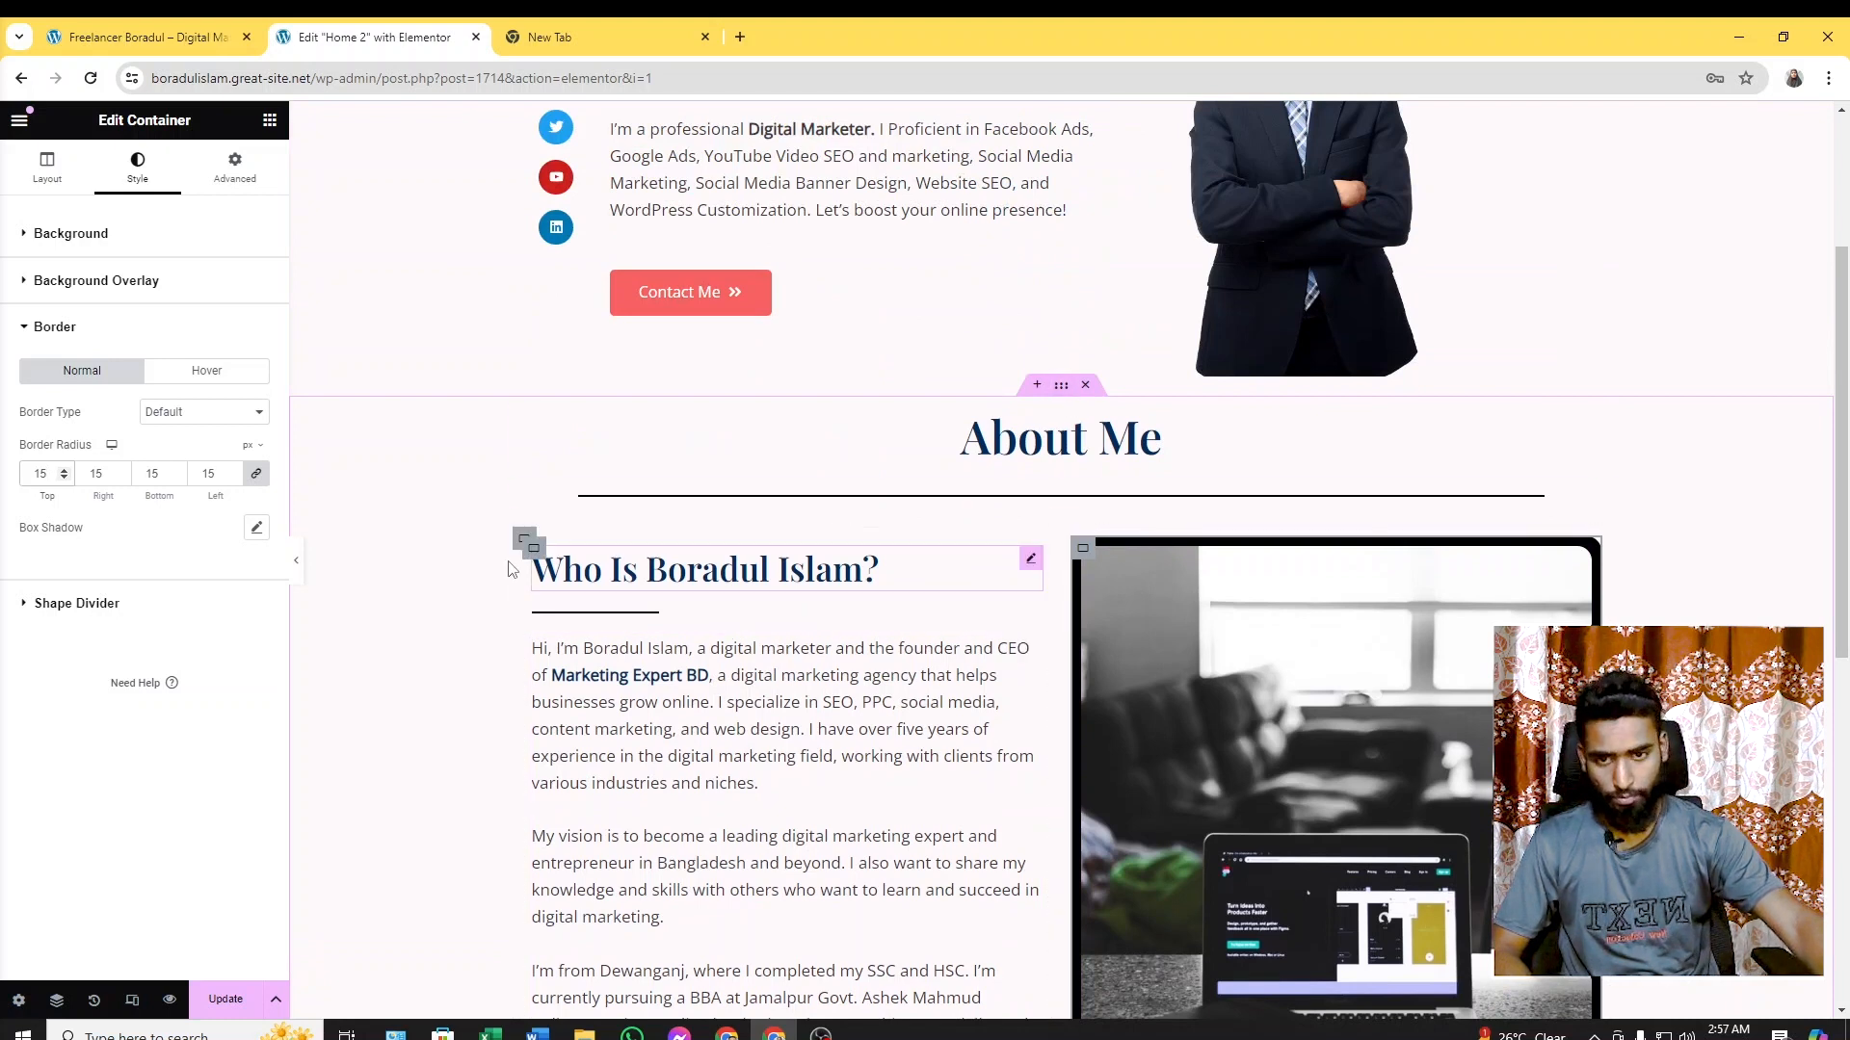
click(152, 35)
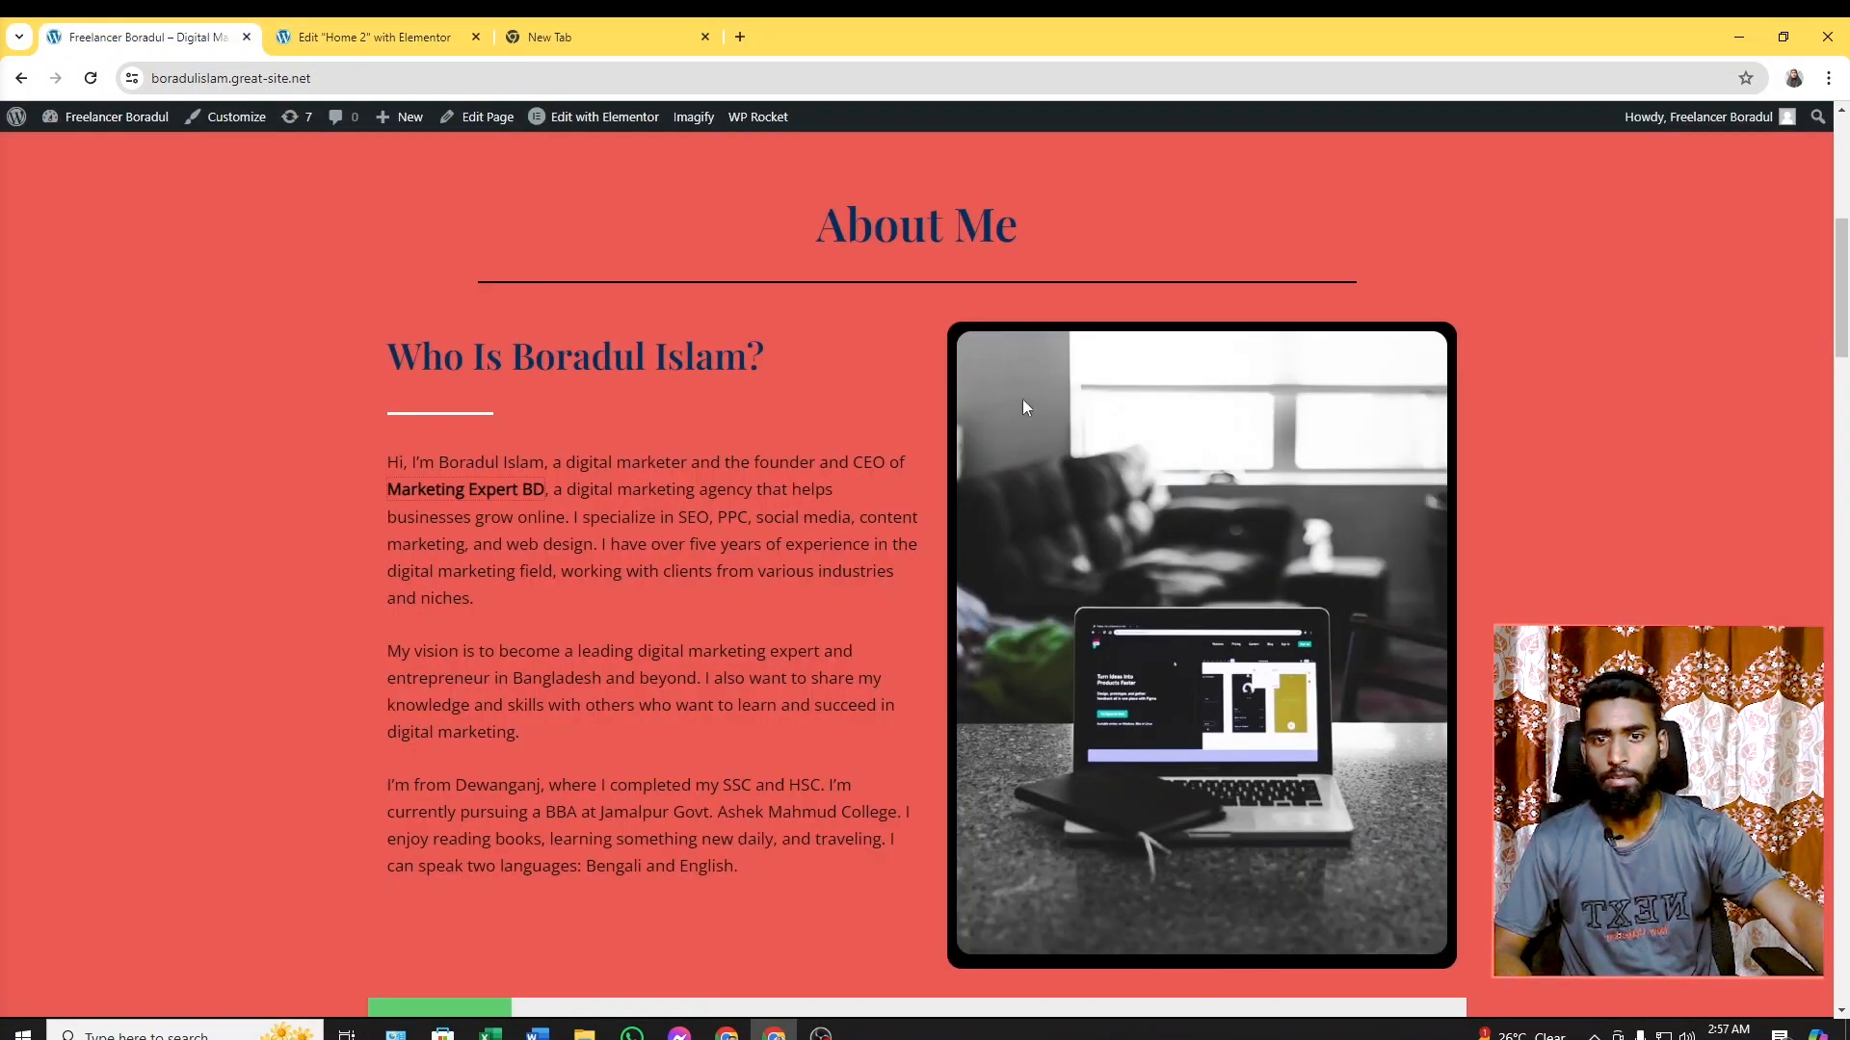
scroll(289, 524, up, 2)
scroll(1621, 546, down, 6)
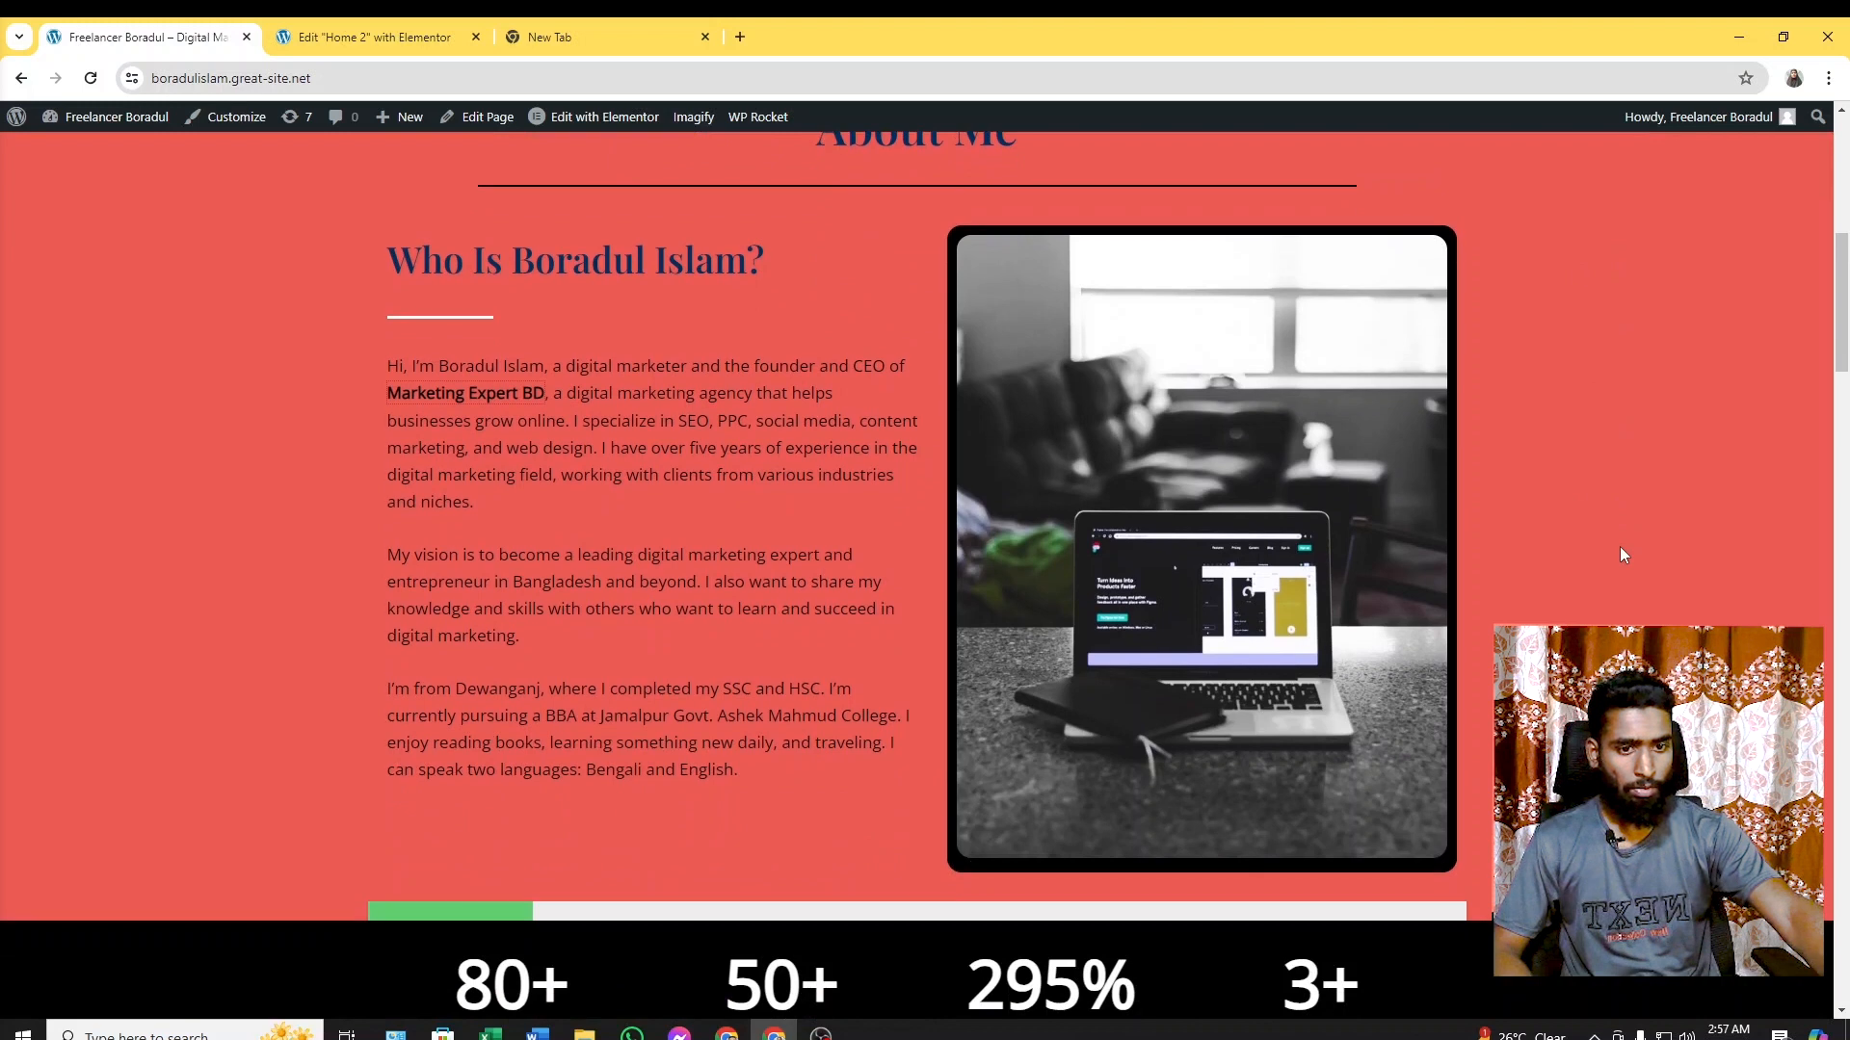
scroll(1618, 546, up, 5)
click(376, 37)
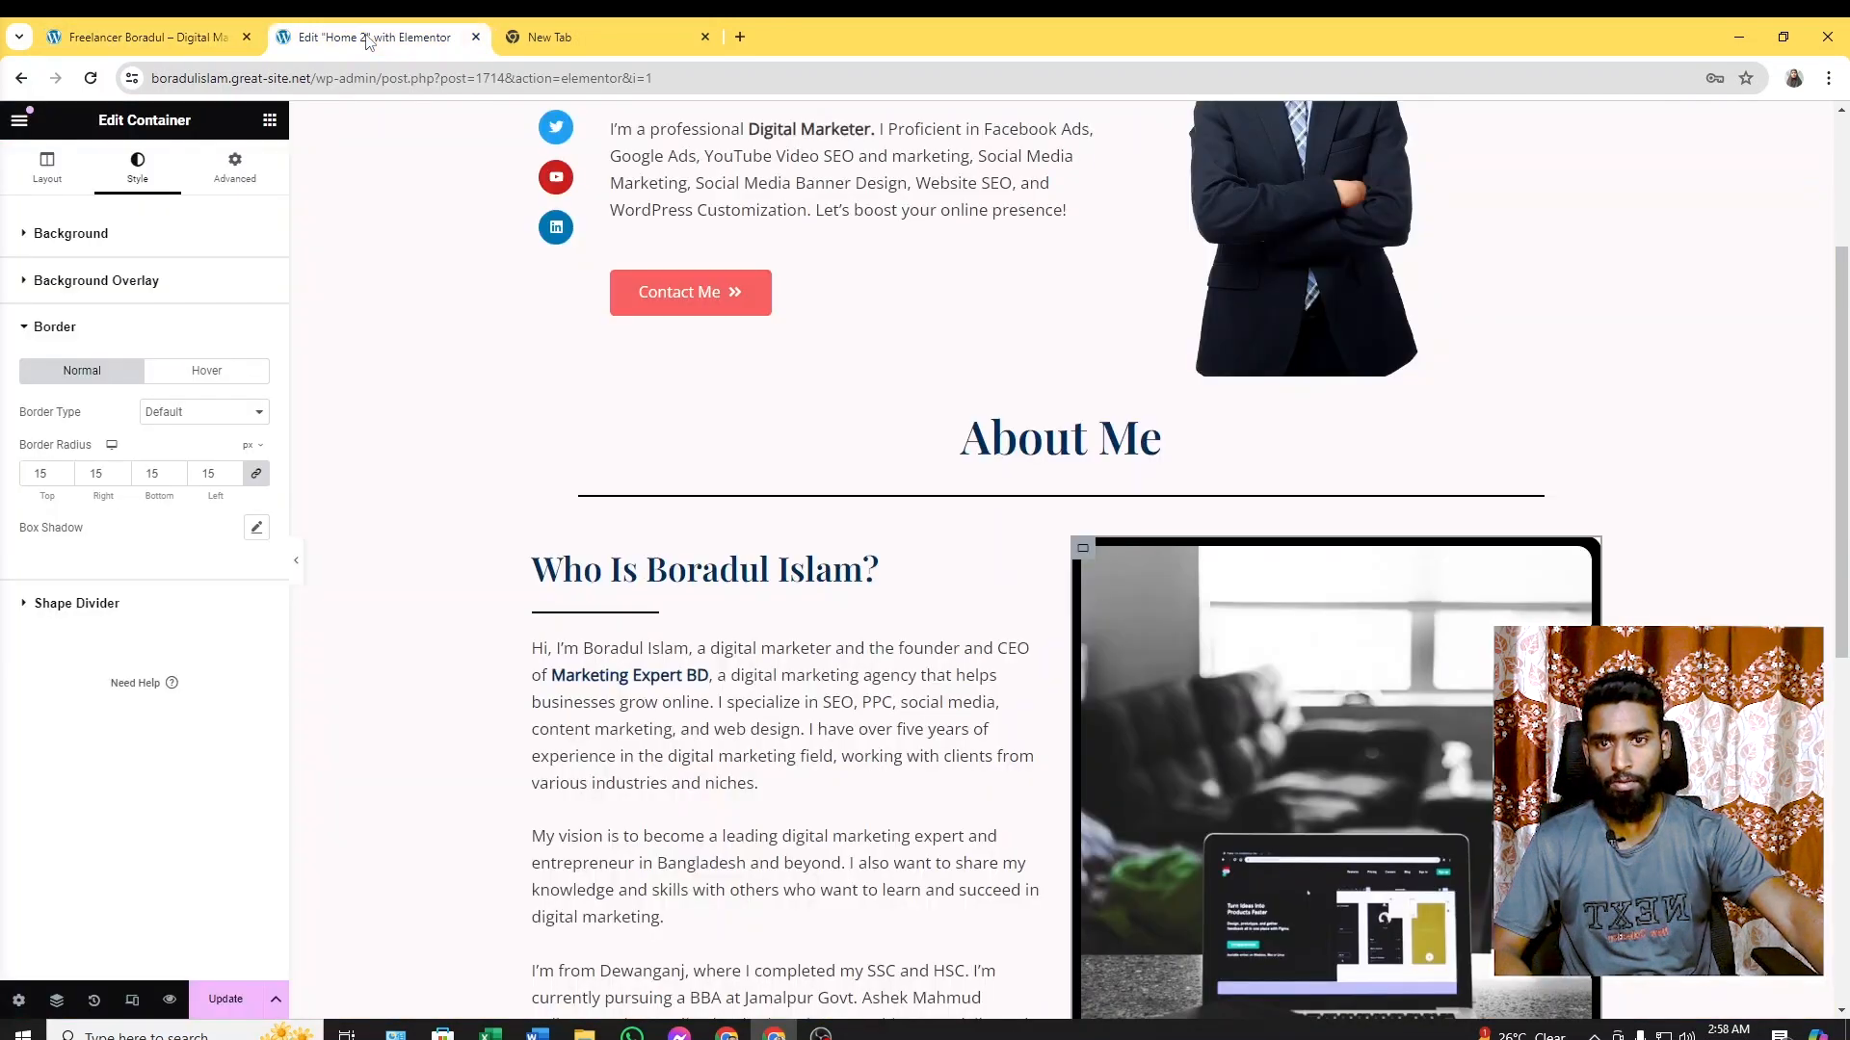
scroll(910, 617, down, 5)
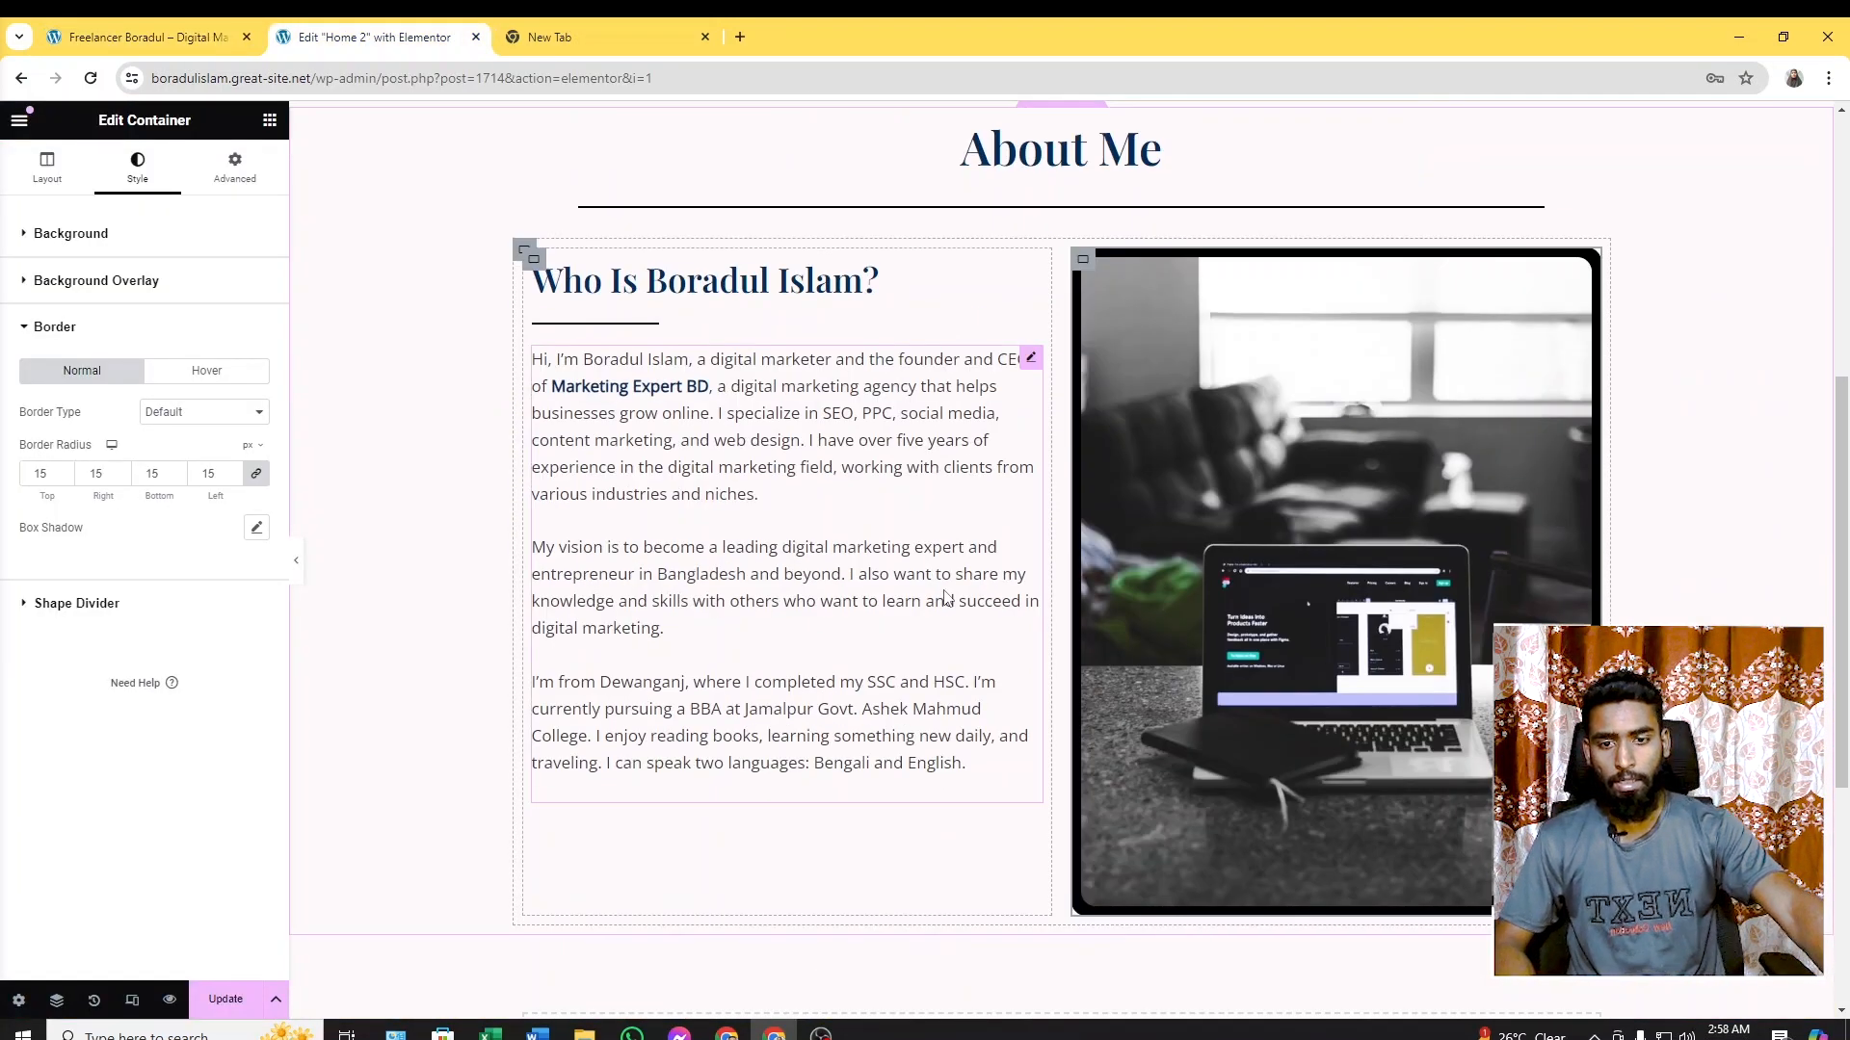
scroll(944, 597, up, 5)
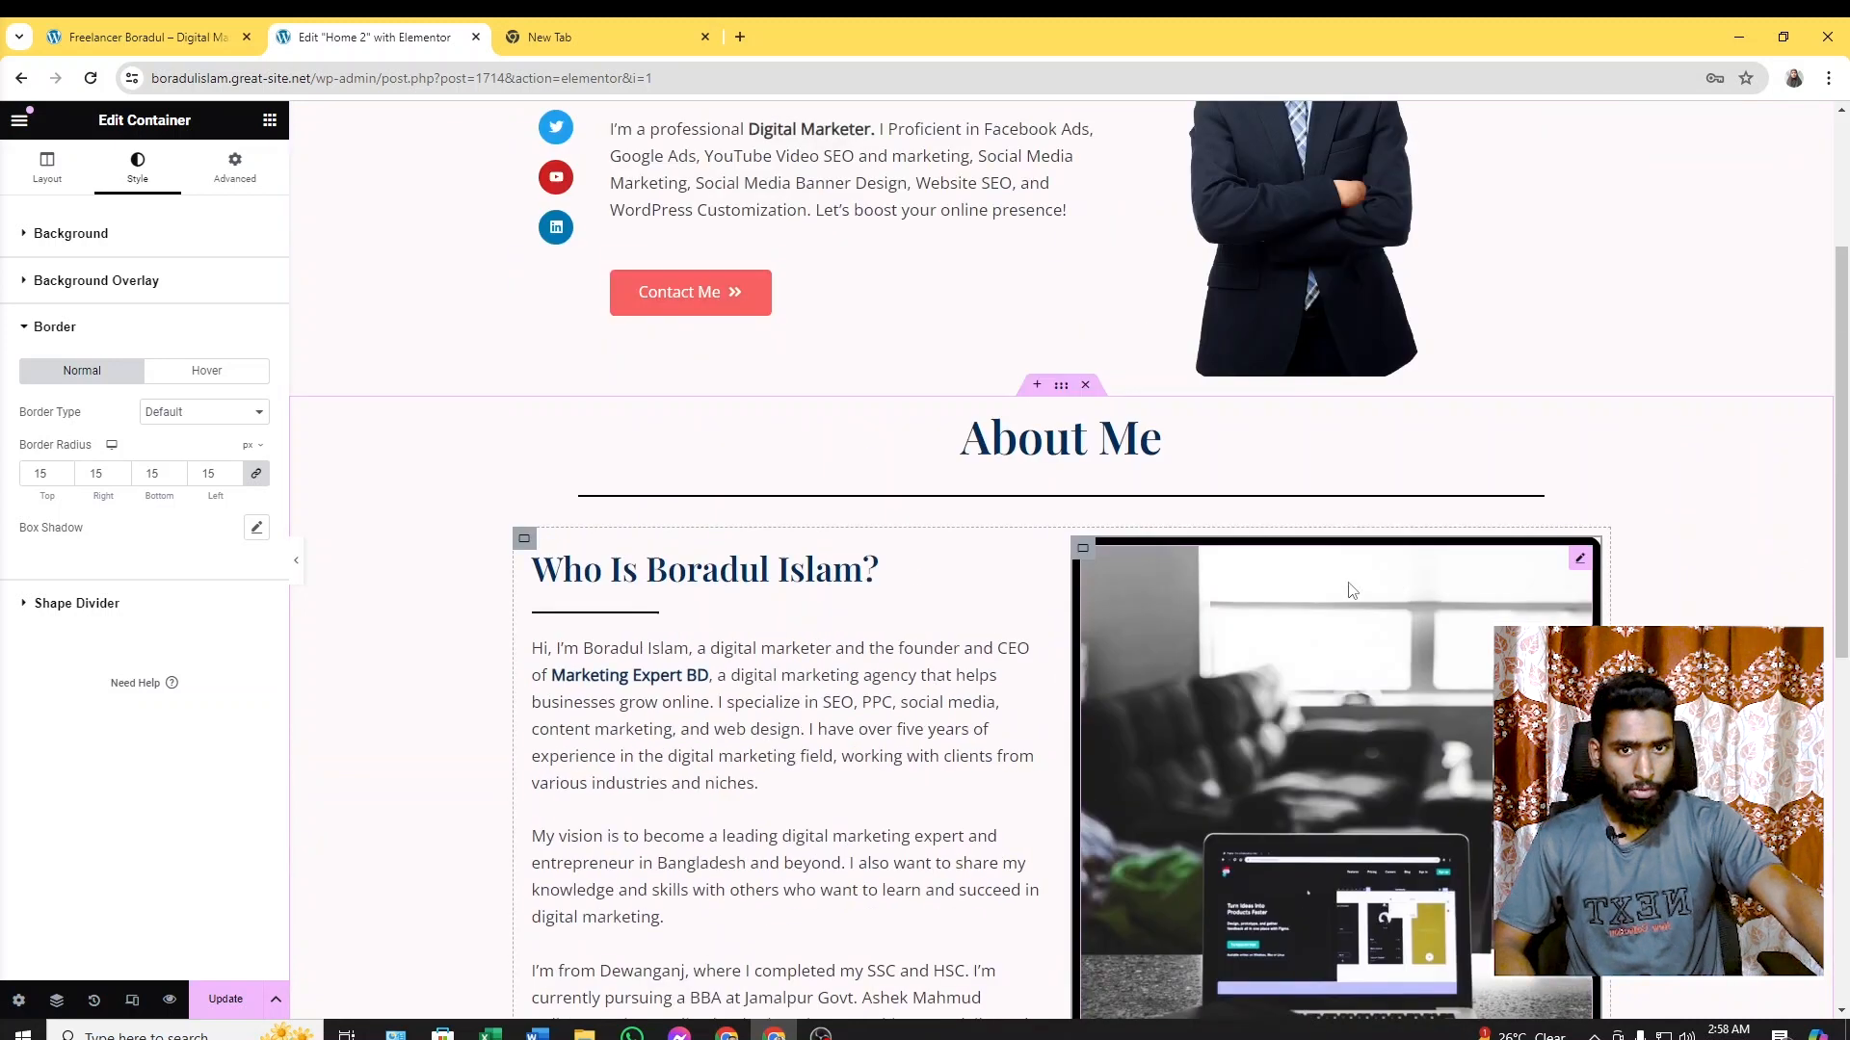
Give the whole About Me section container a classic red background colour, #EC5252
click(1062, 392)
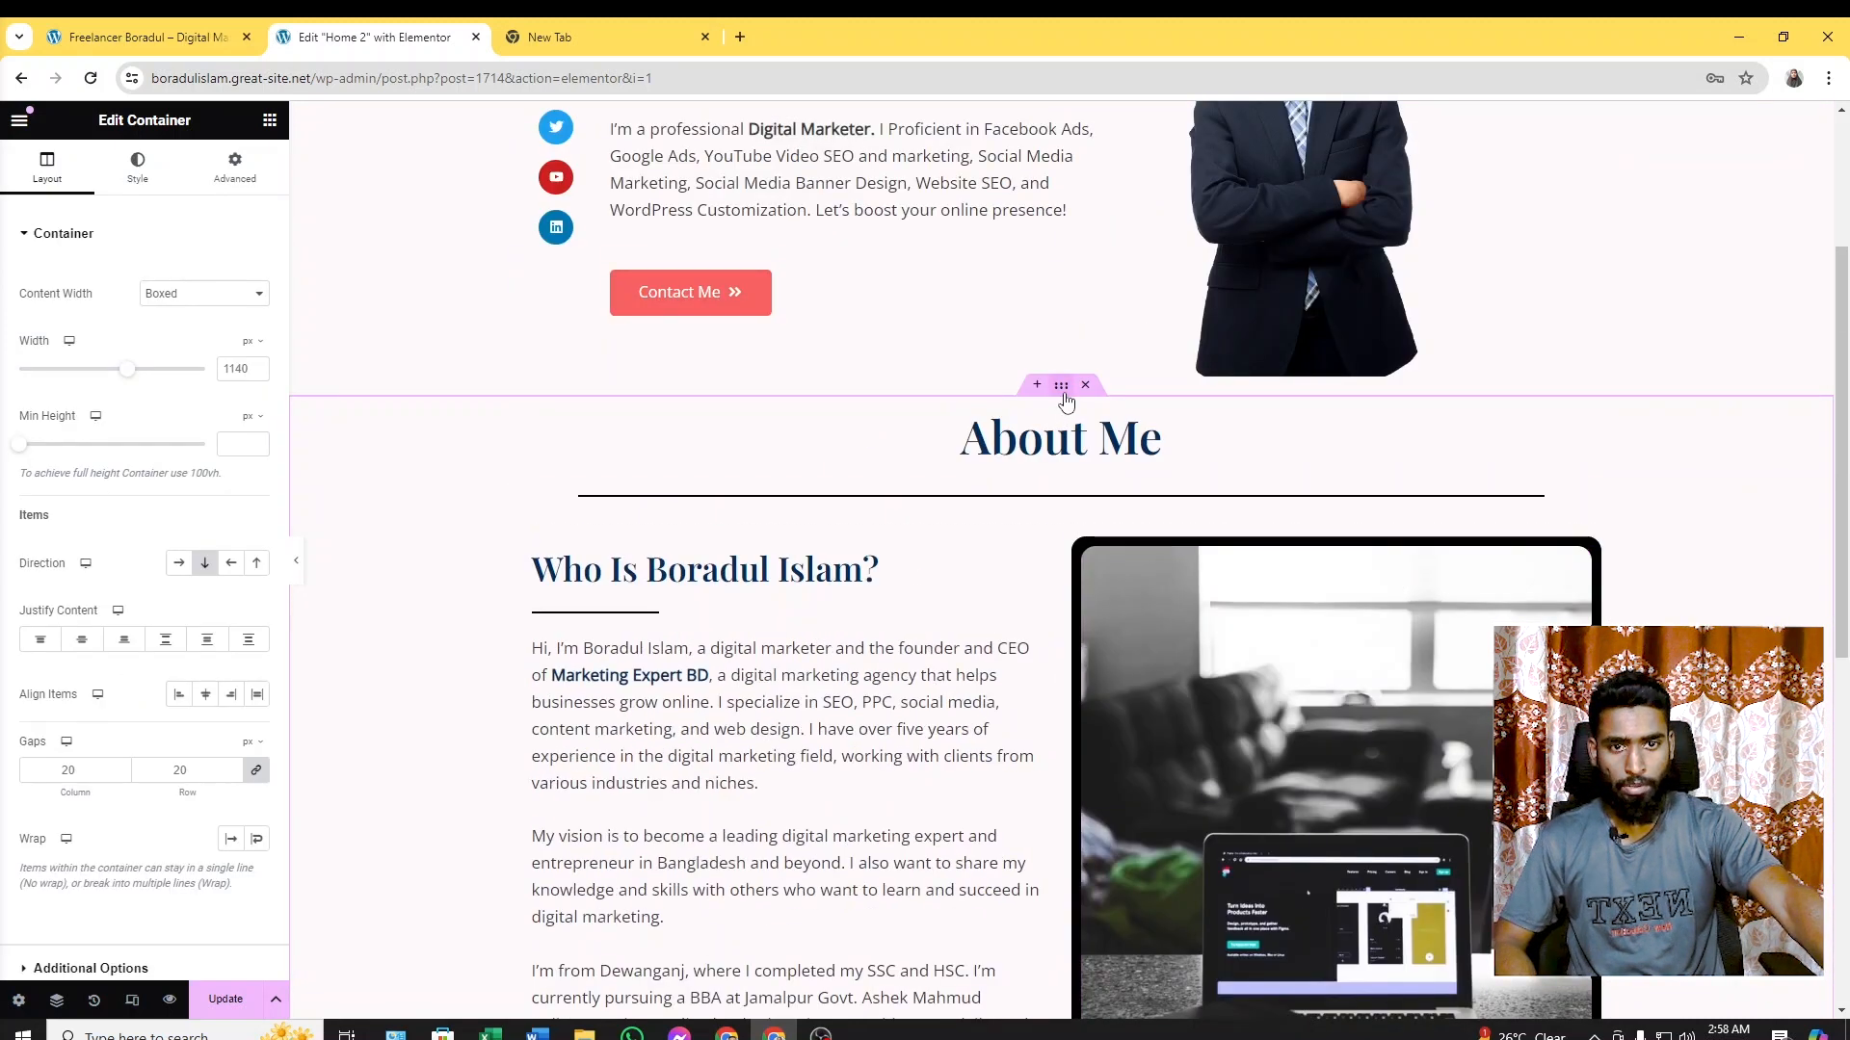
scroll(880, 536, down, 7)
scroll(867, 641, up, 4)
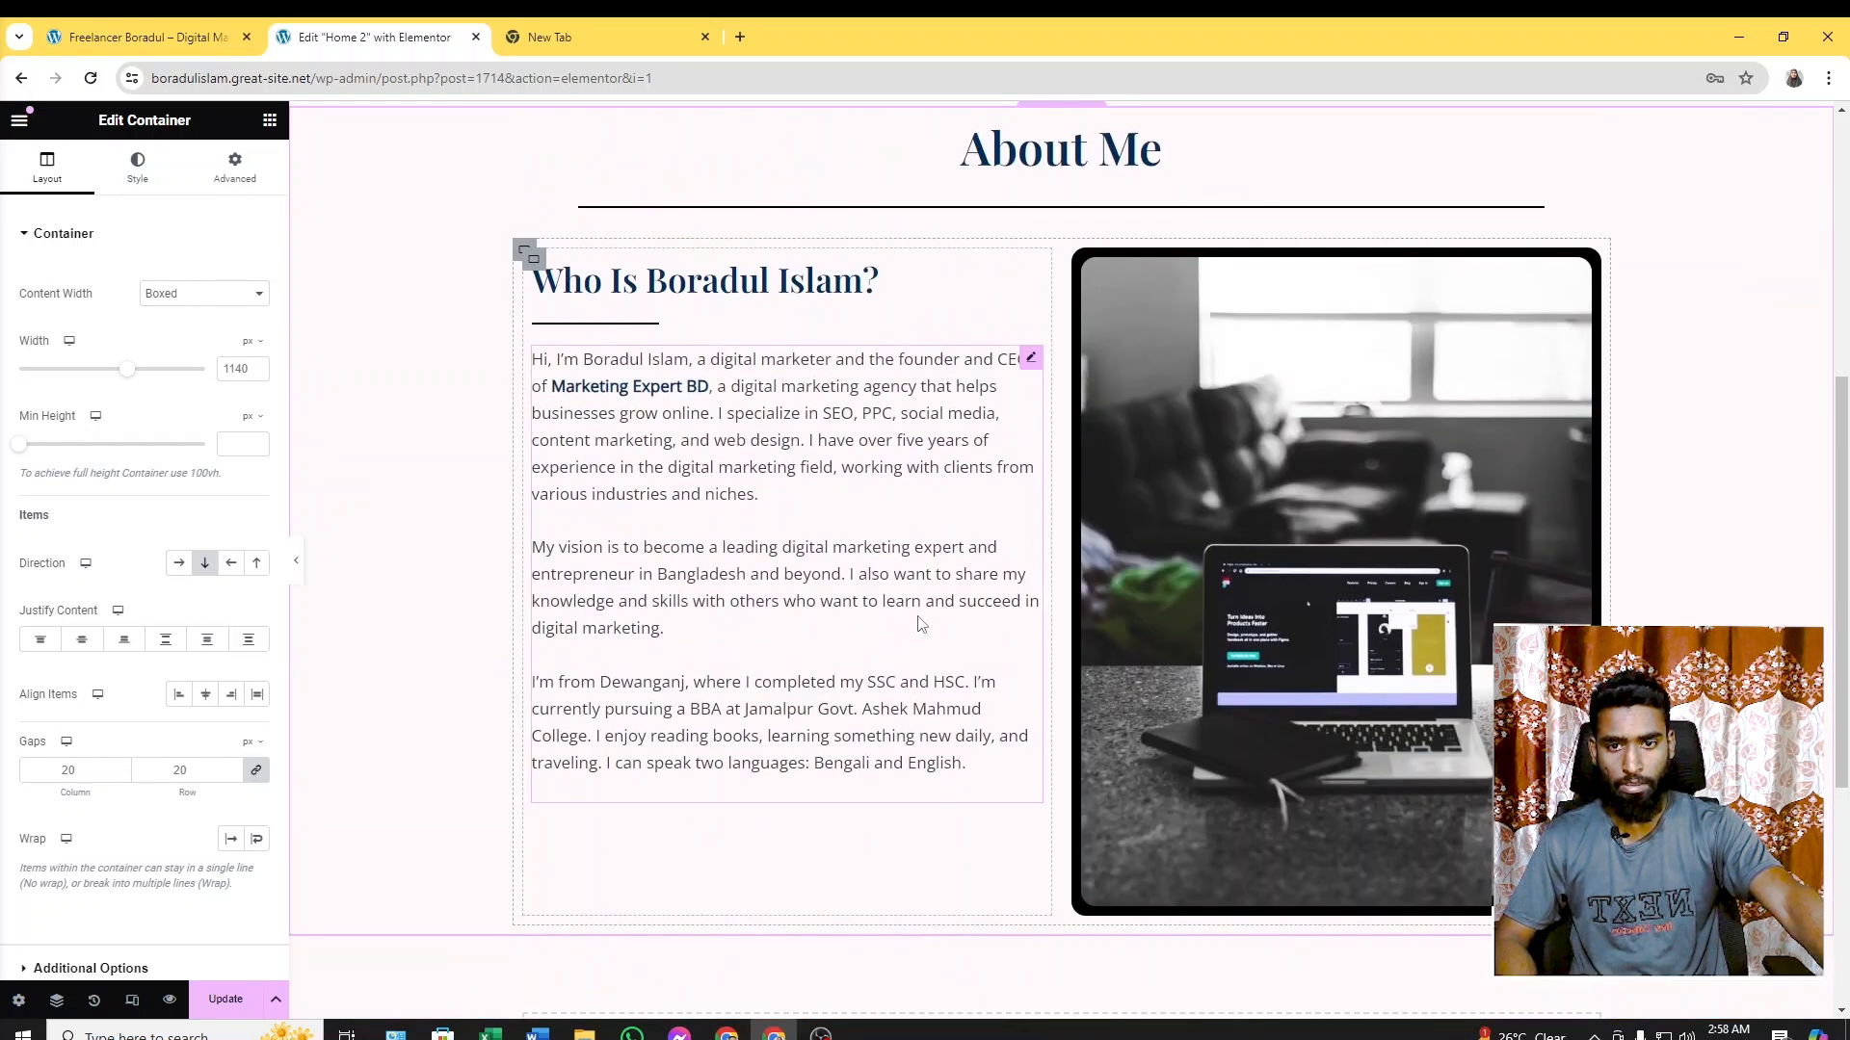
scroll(920, 624, up, 4)
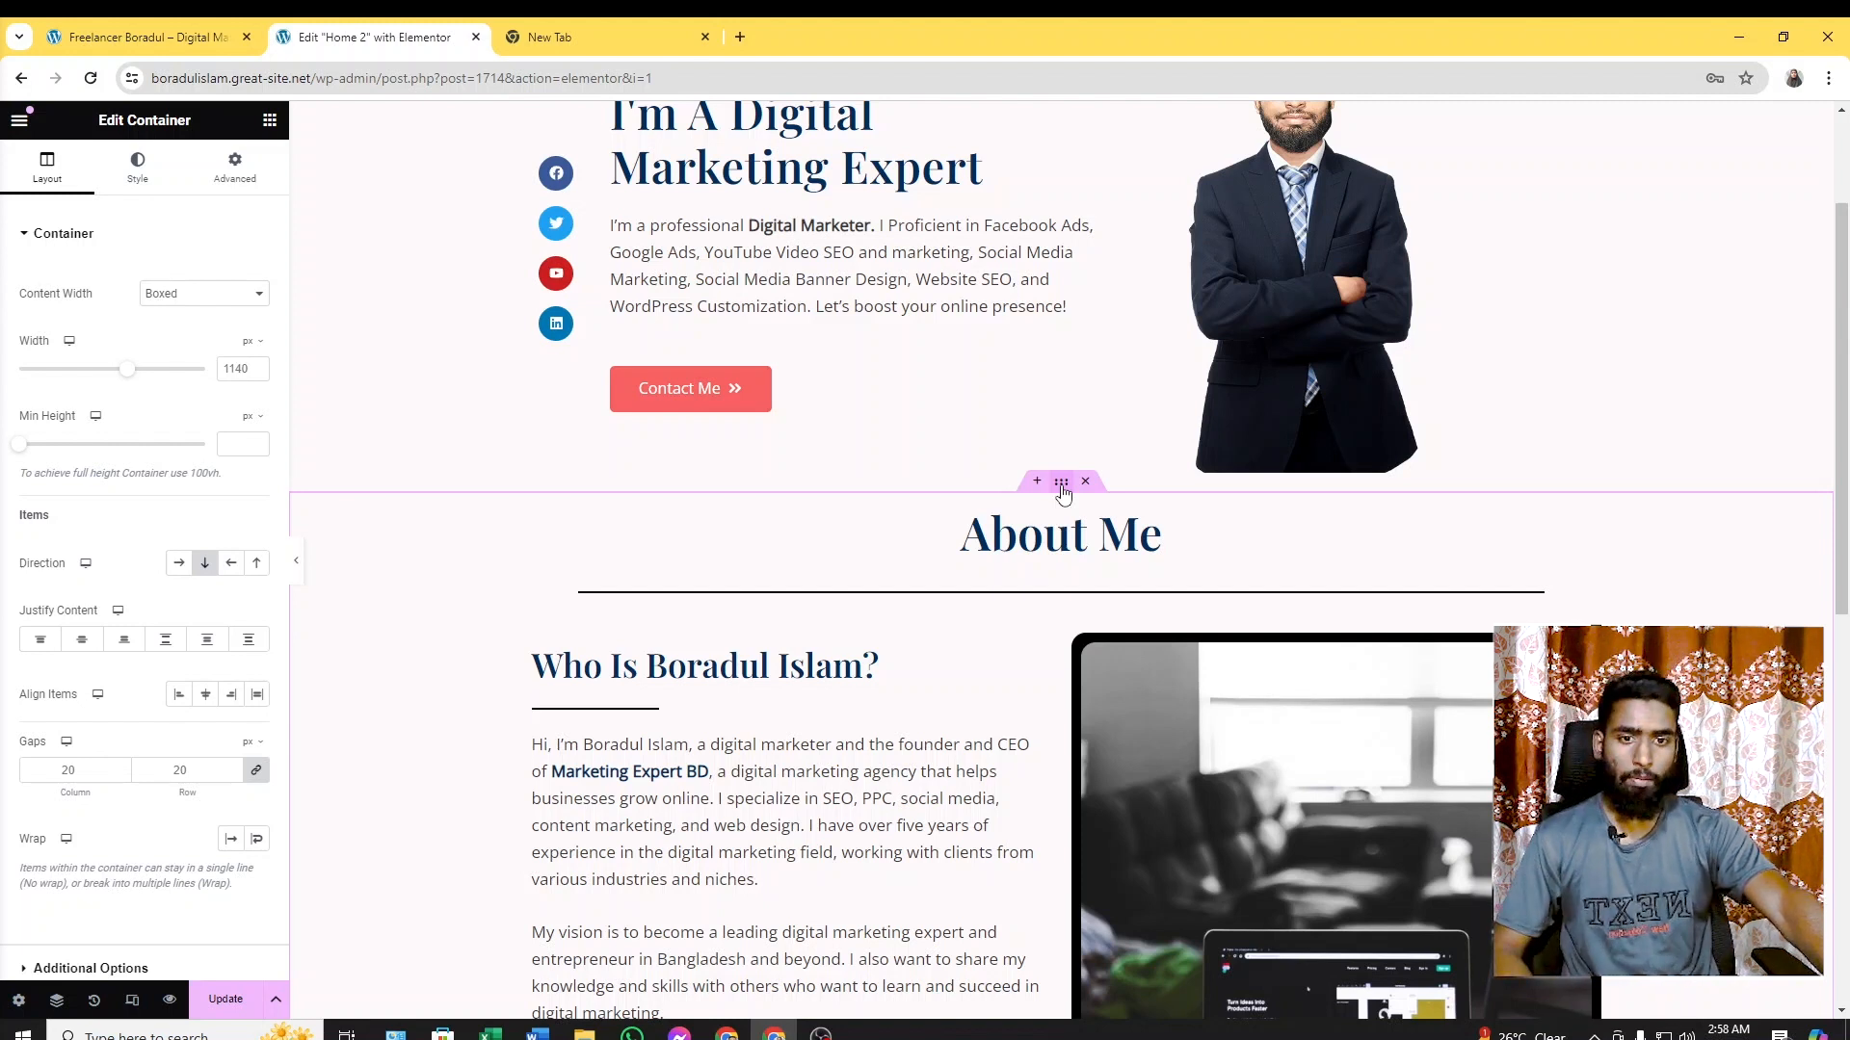
click(157, 178)
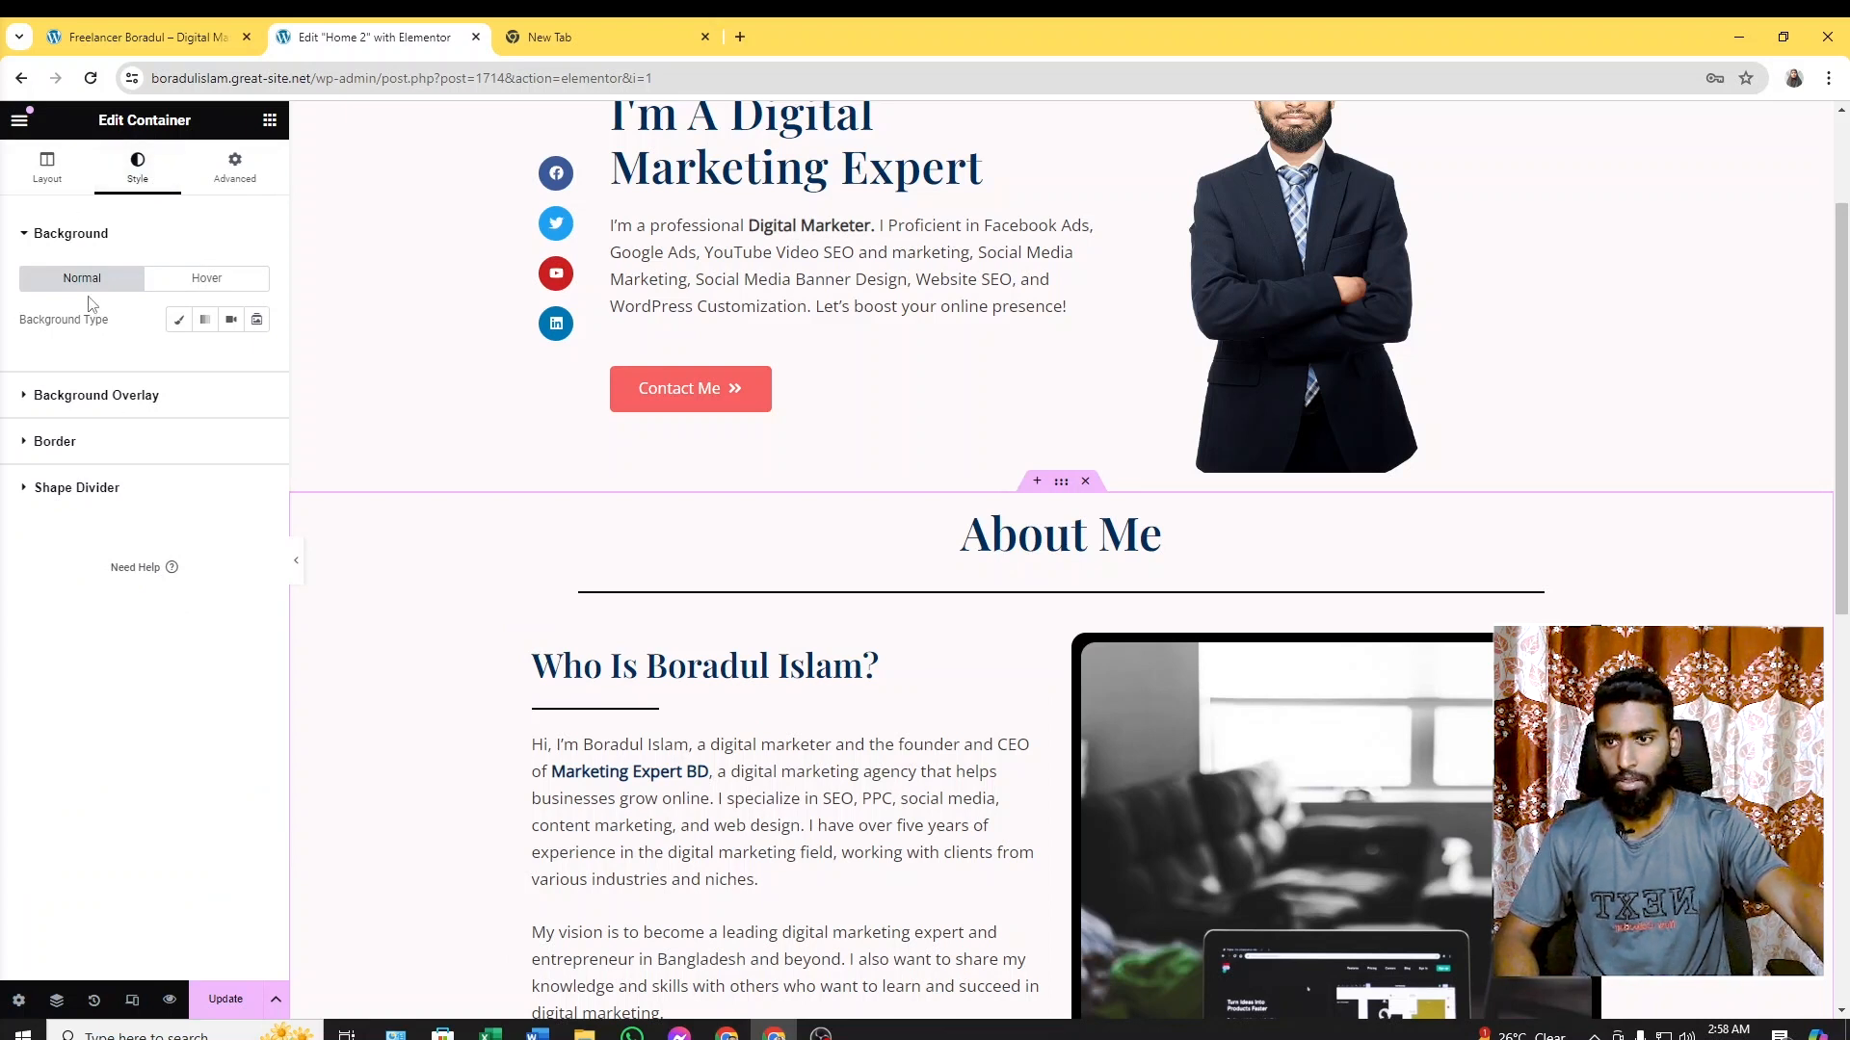
click(180, 328)
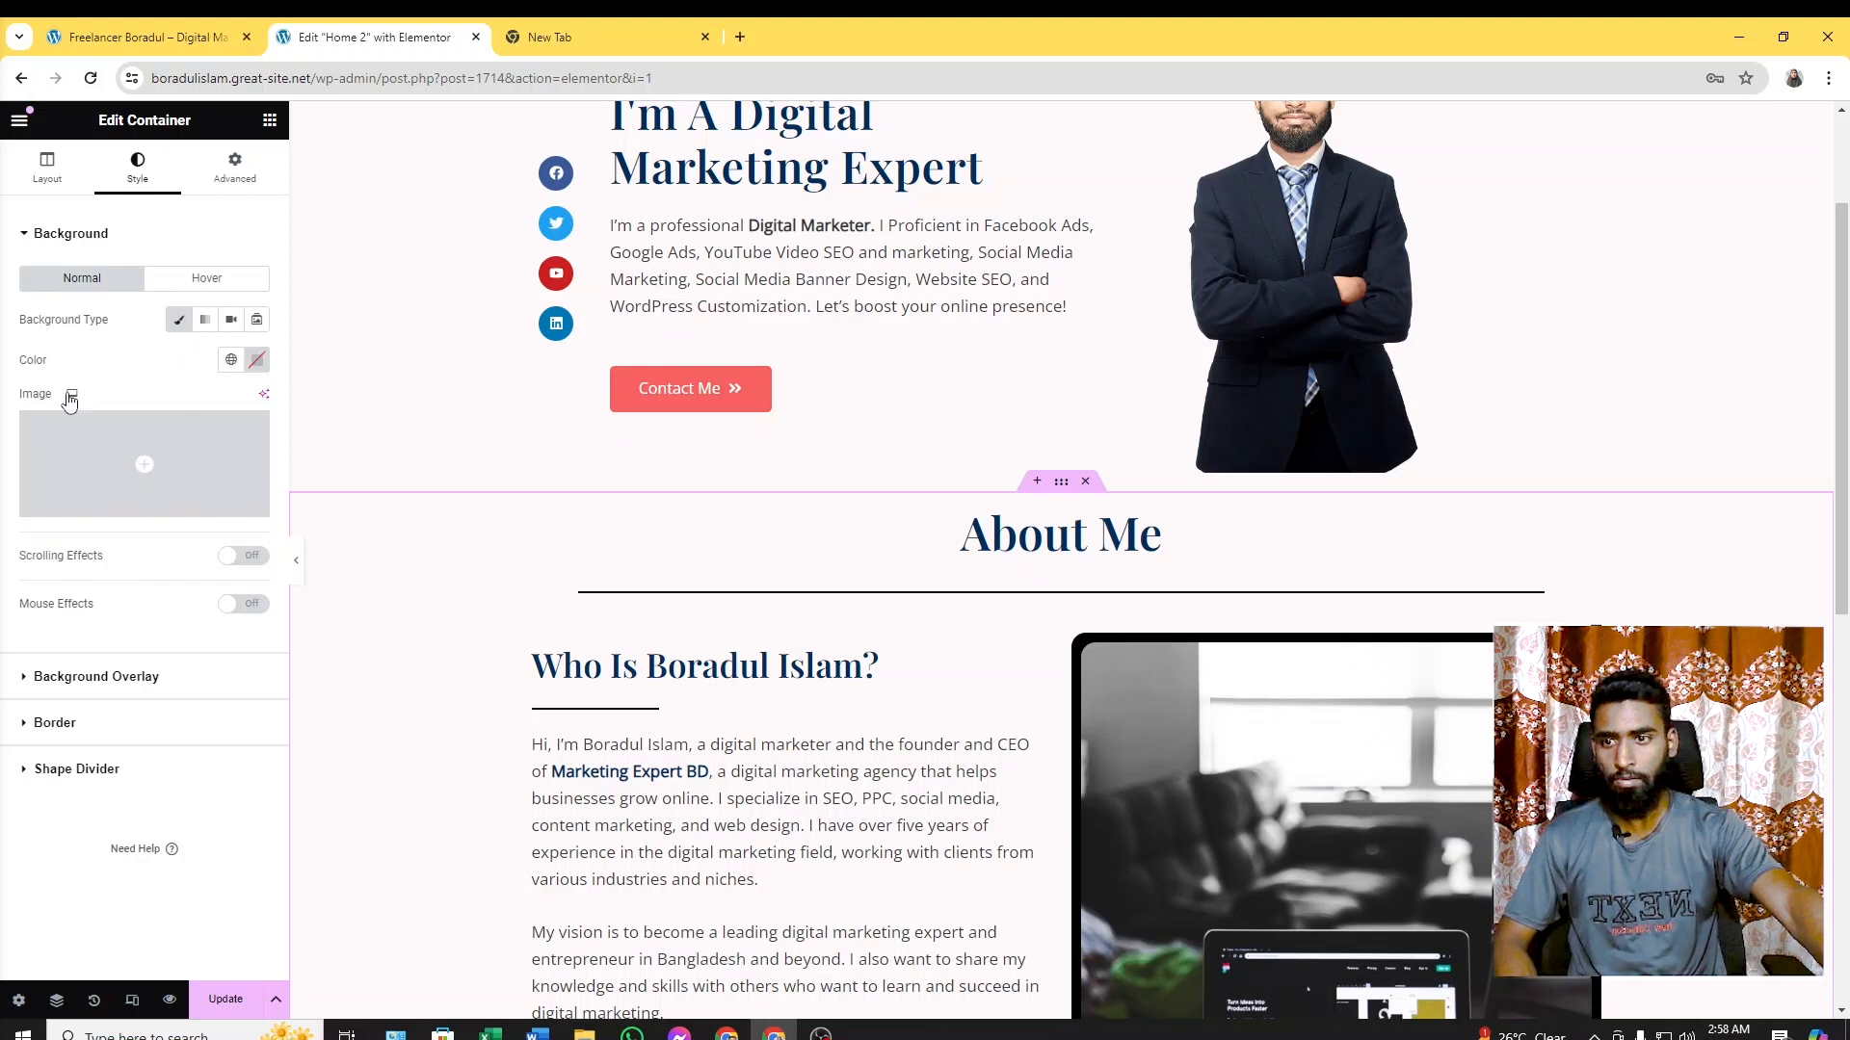
mouse_move(129, 483)
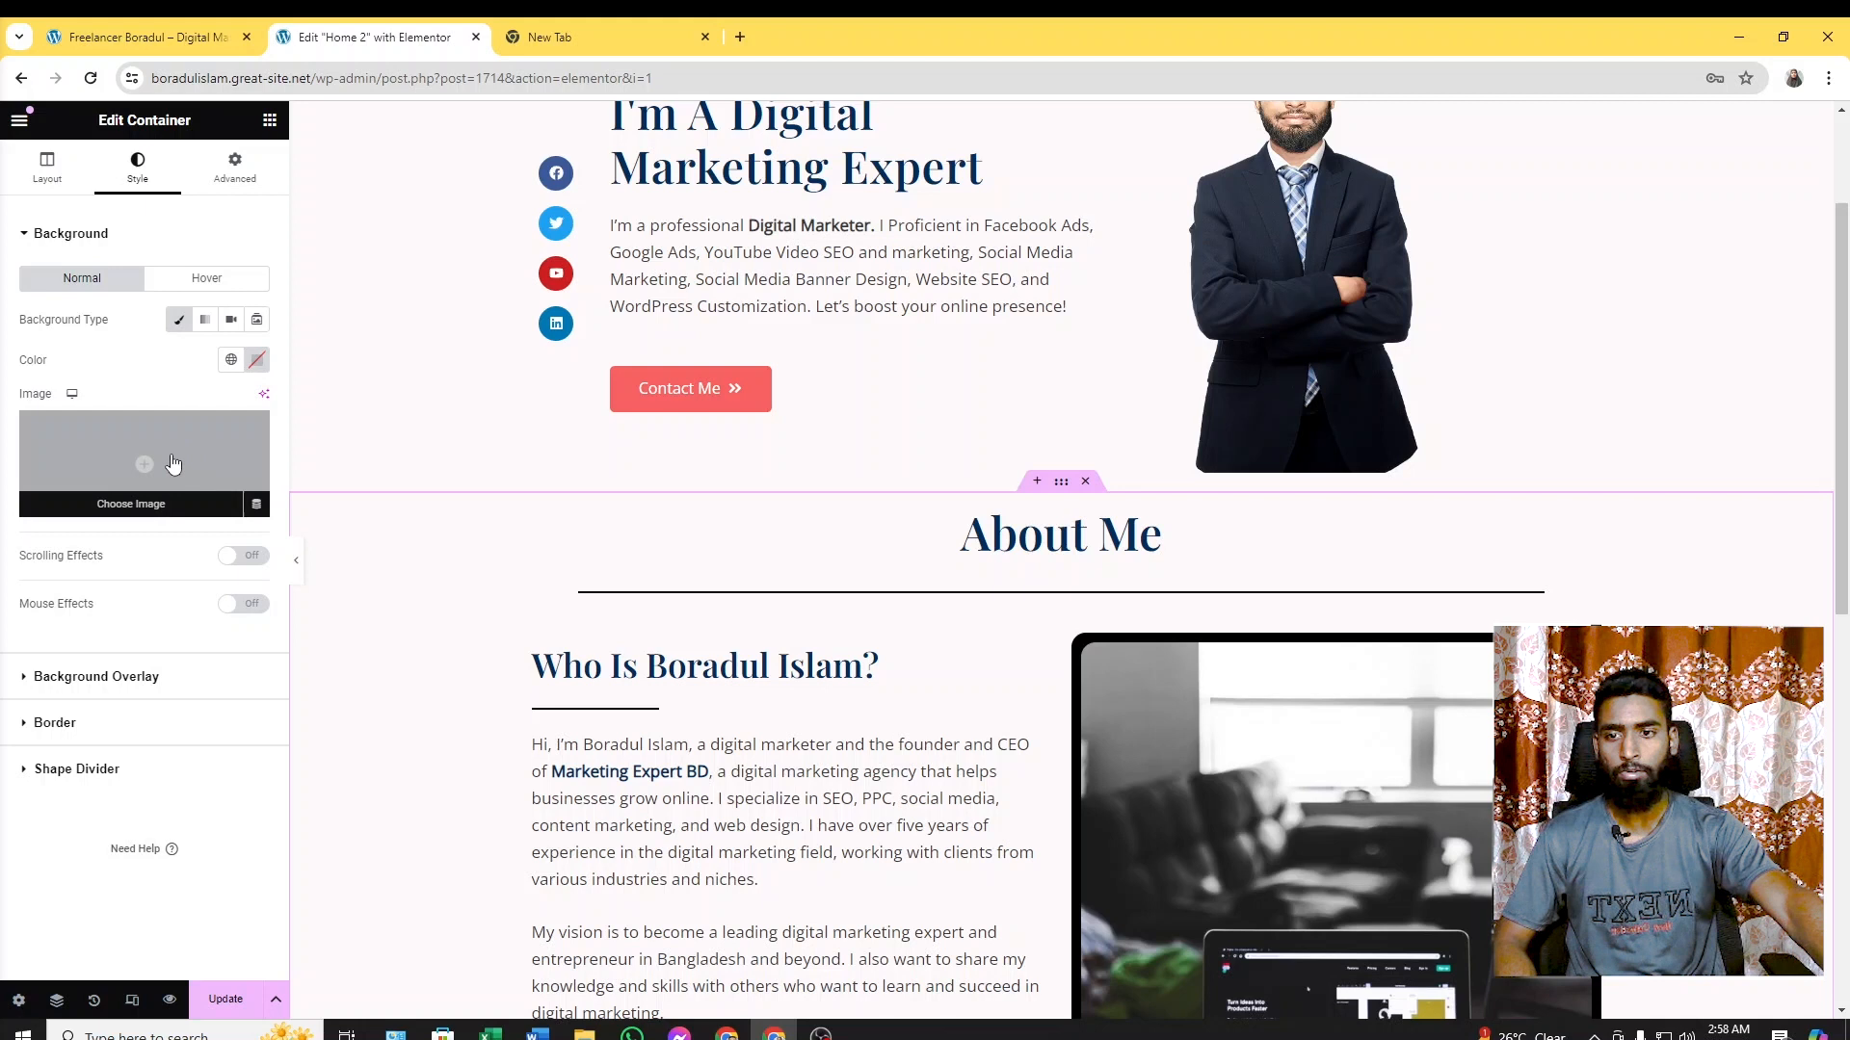
click(257, 362)
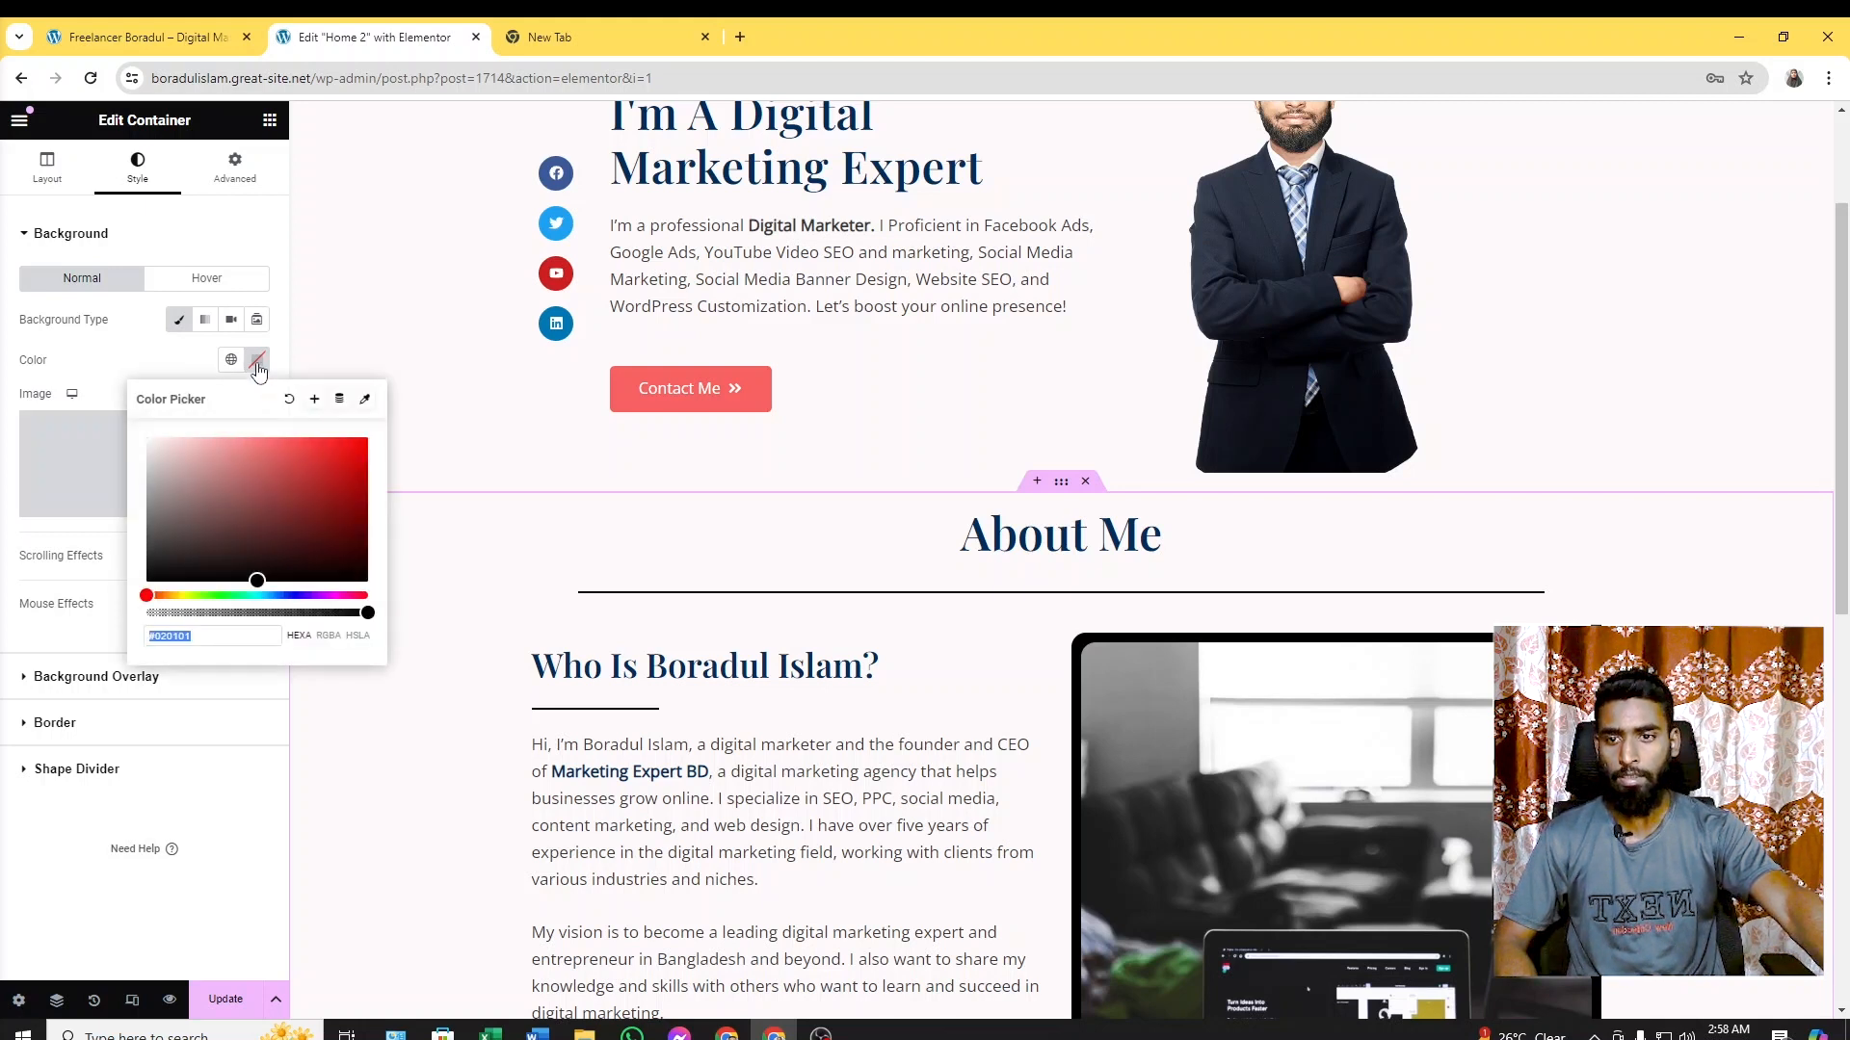
mouse_move(278, 475)
mouse_down()
mouse_move(301, 431)
mouse_move(282, 439)
mouse_up()
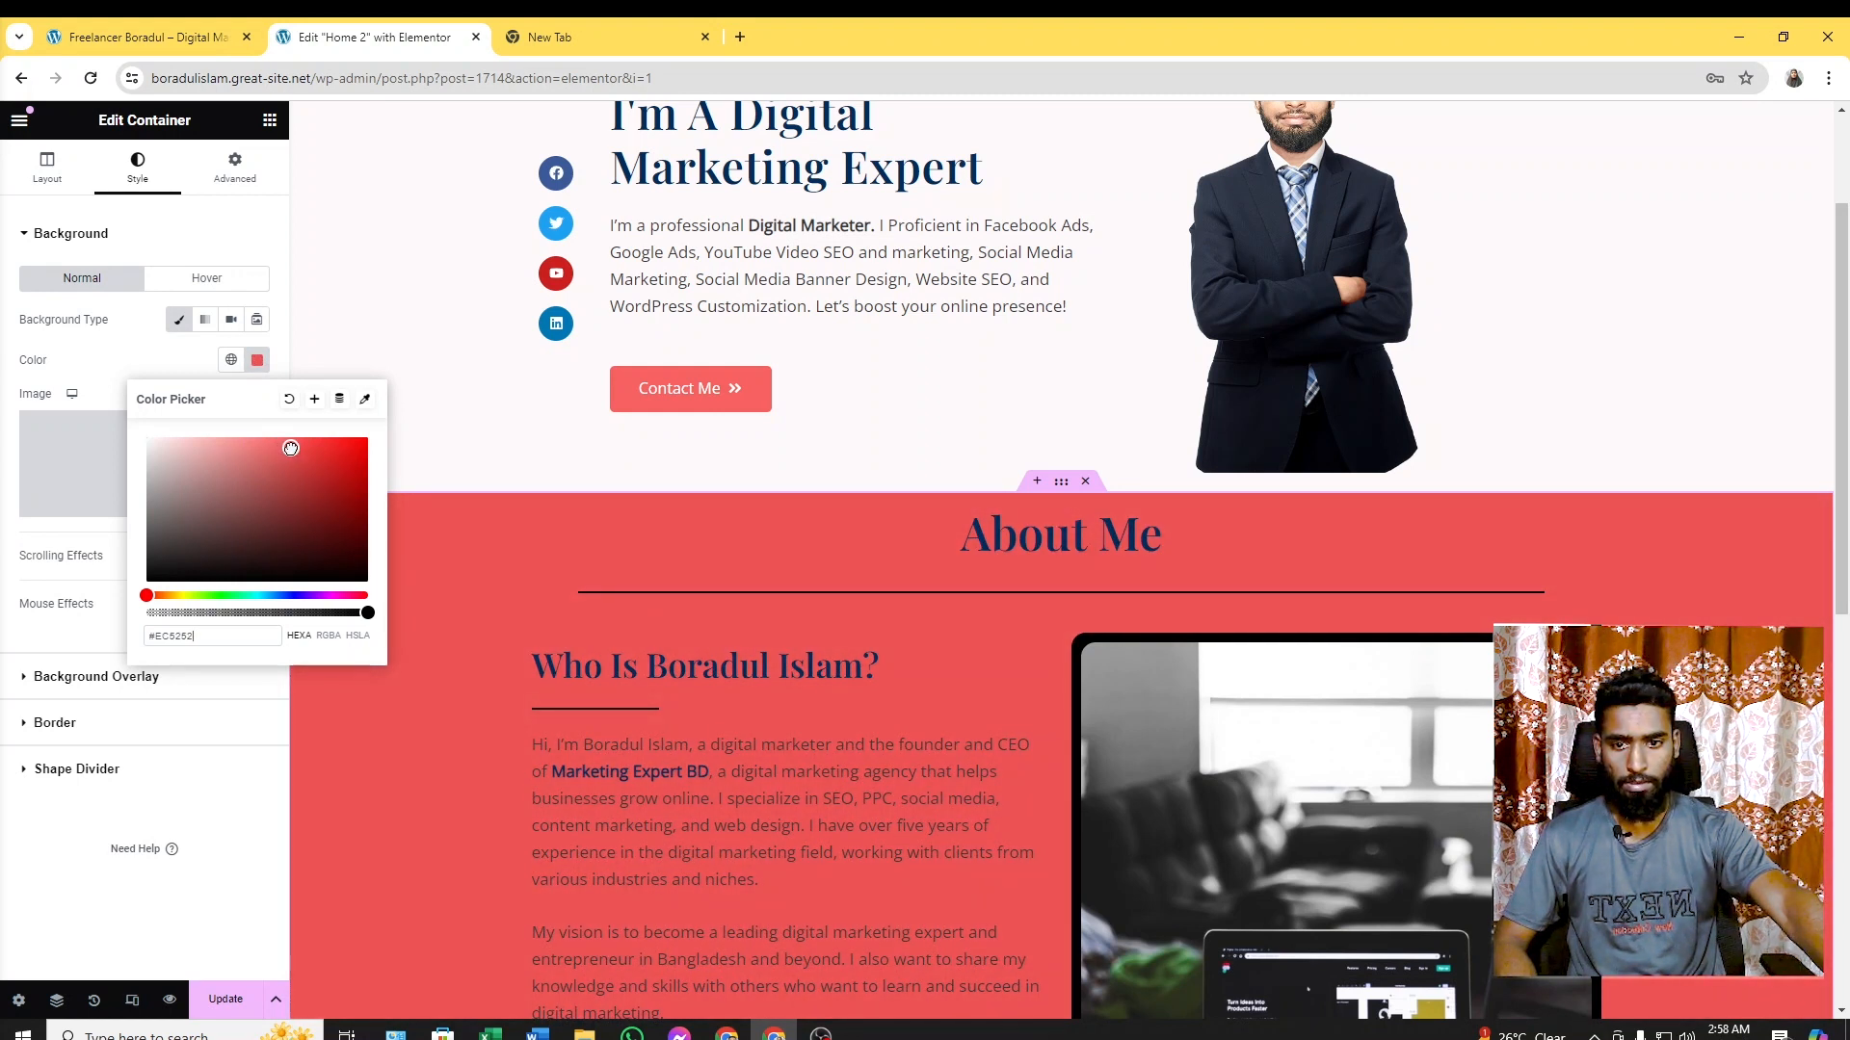
scroll(1242, 534, down, 3)
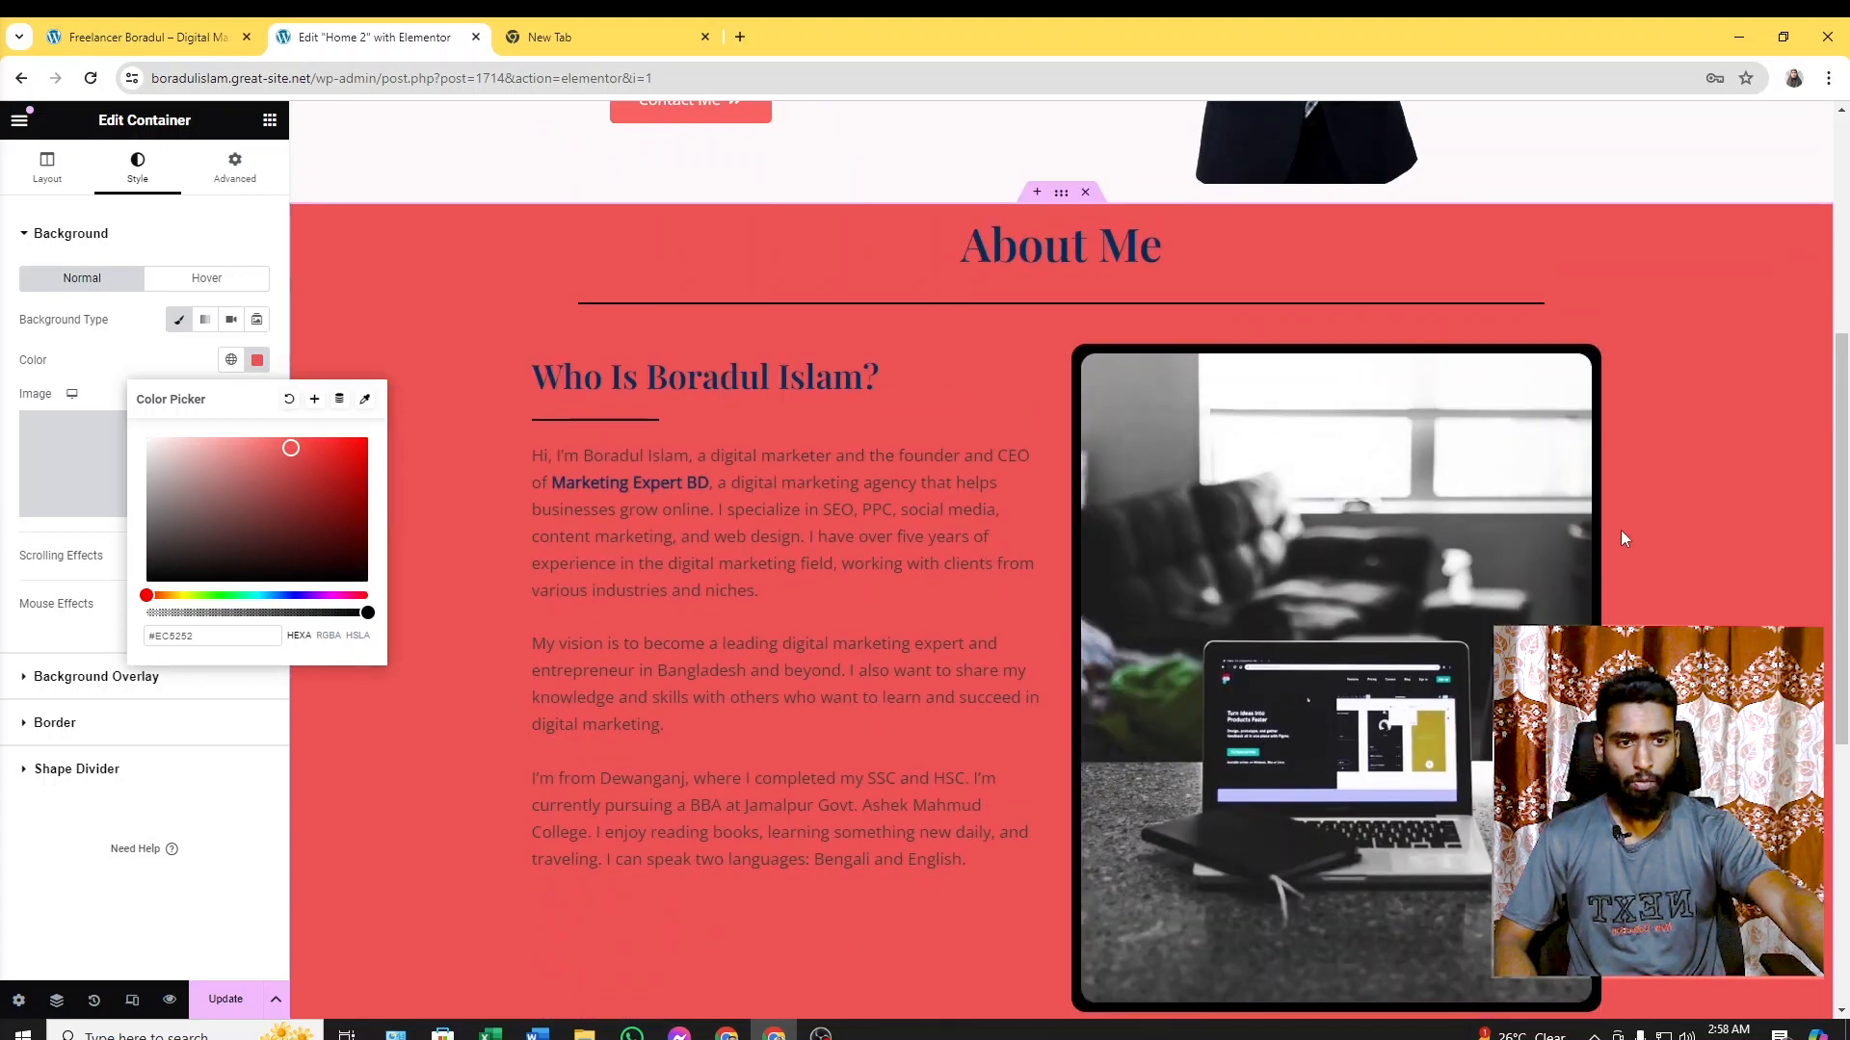
click(1700, 491)
scroll(809, 628, down, 2)
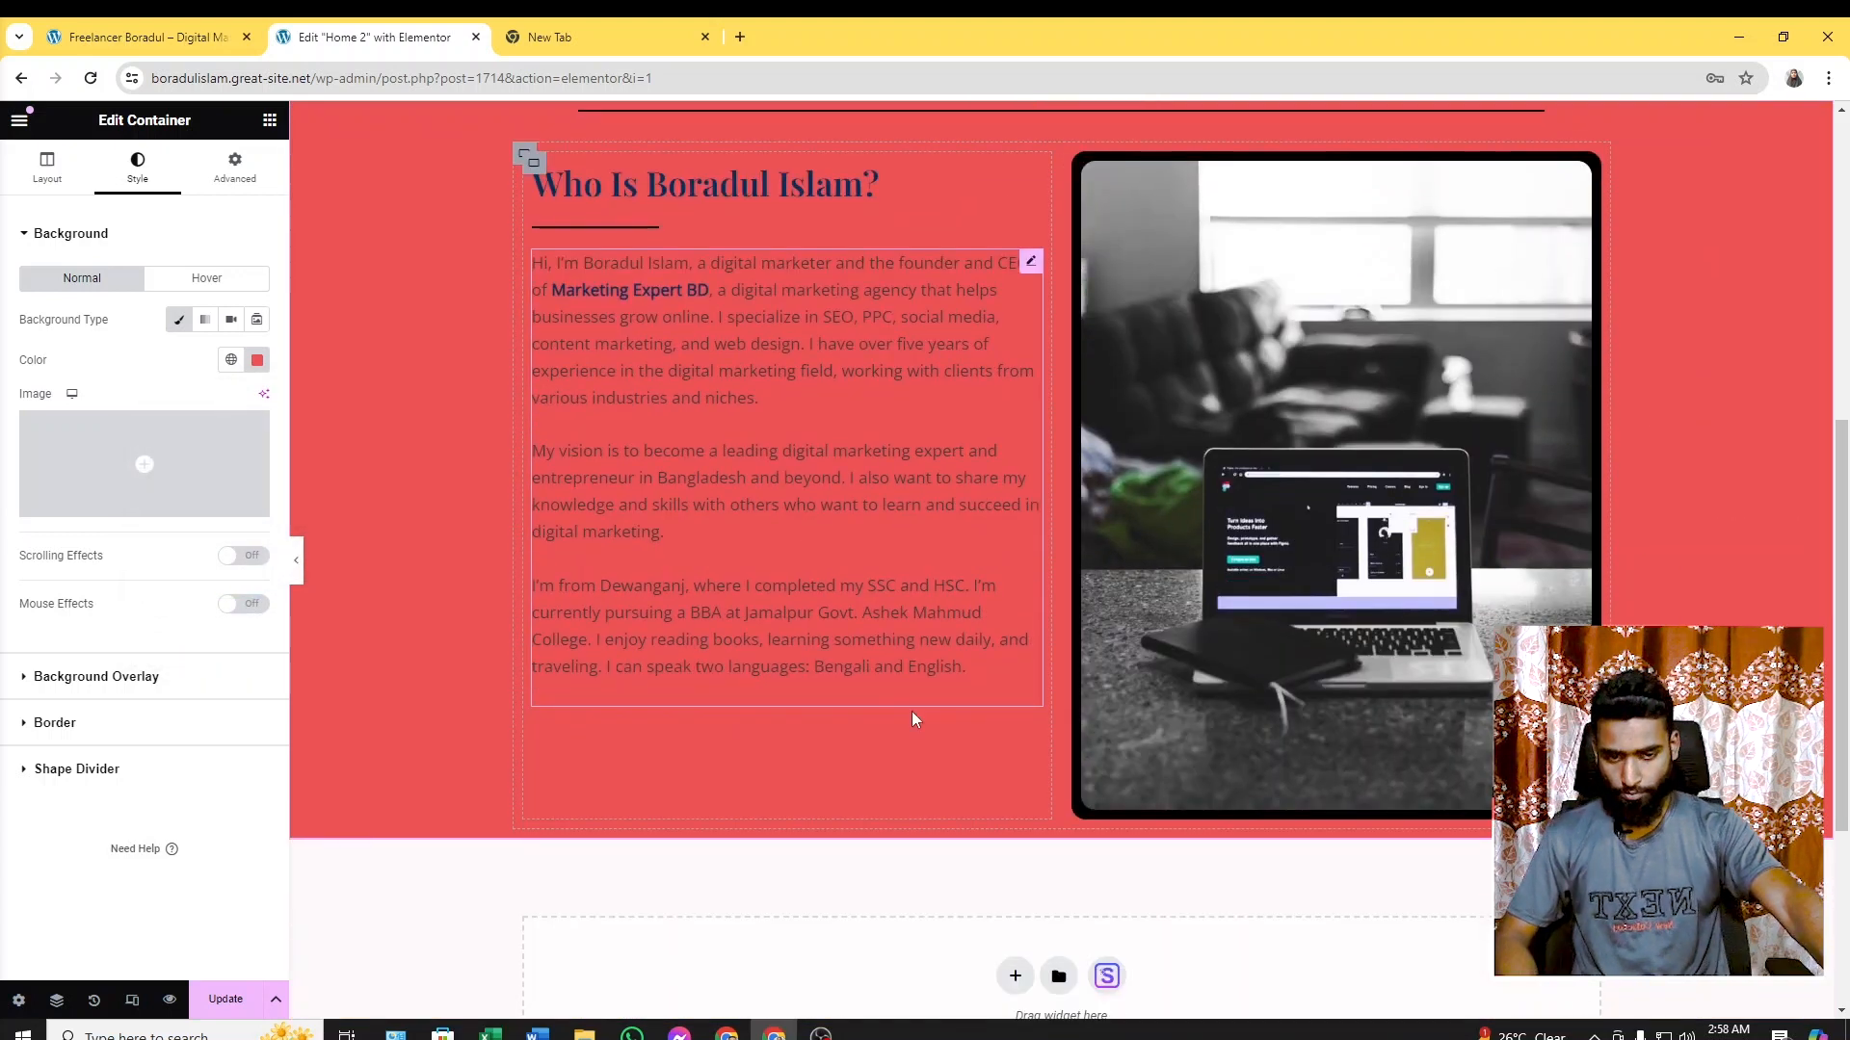
scroll(1098, 737, up, 4)
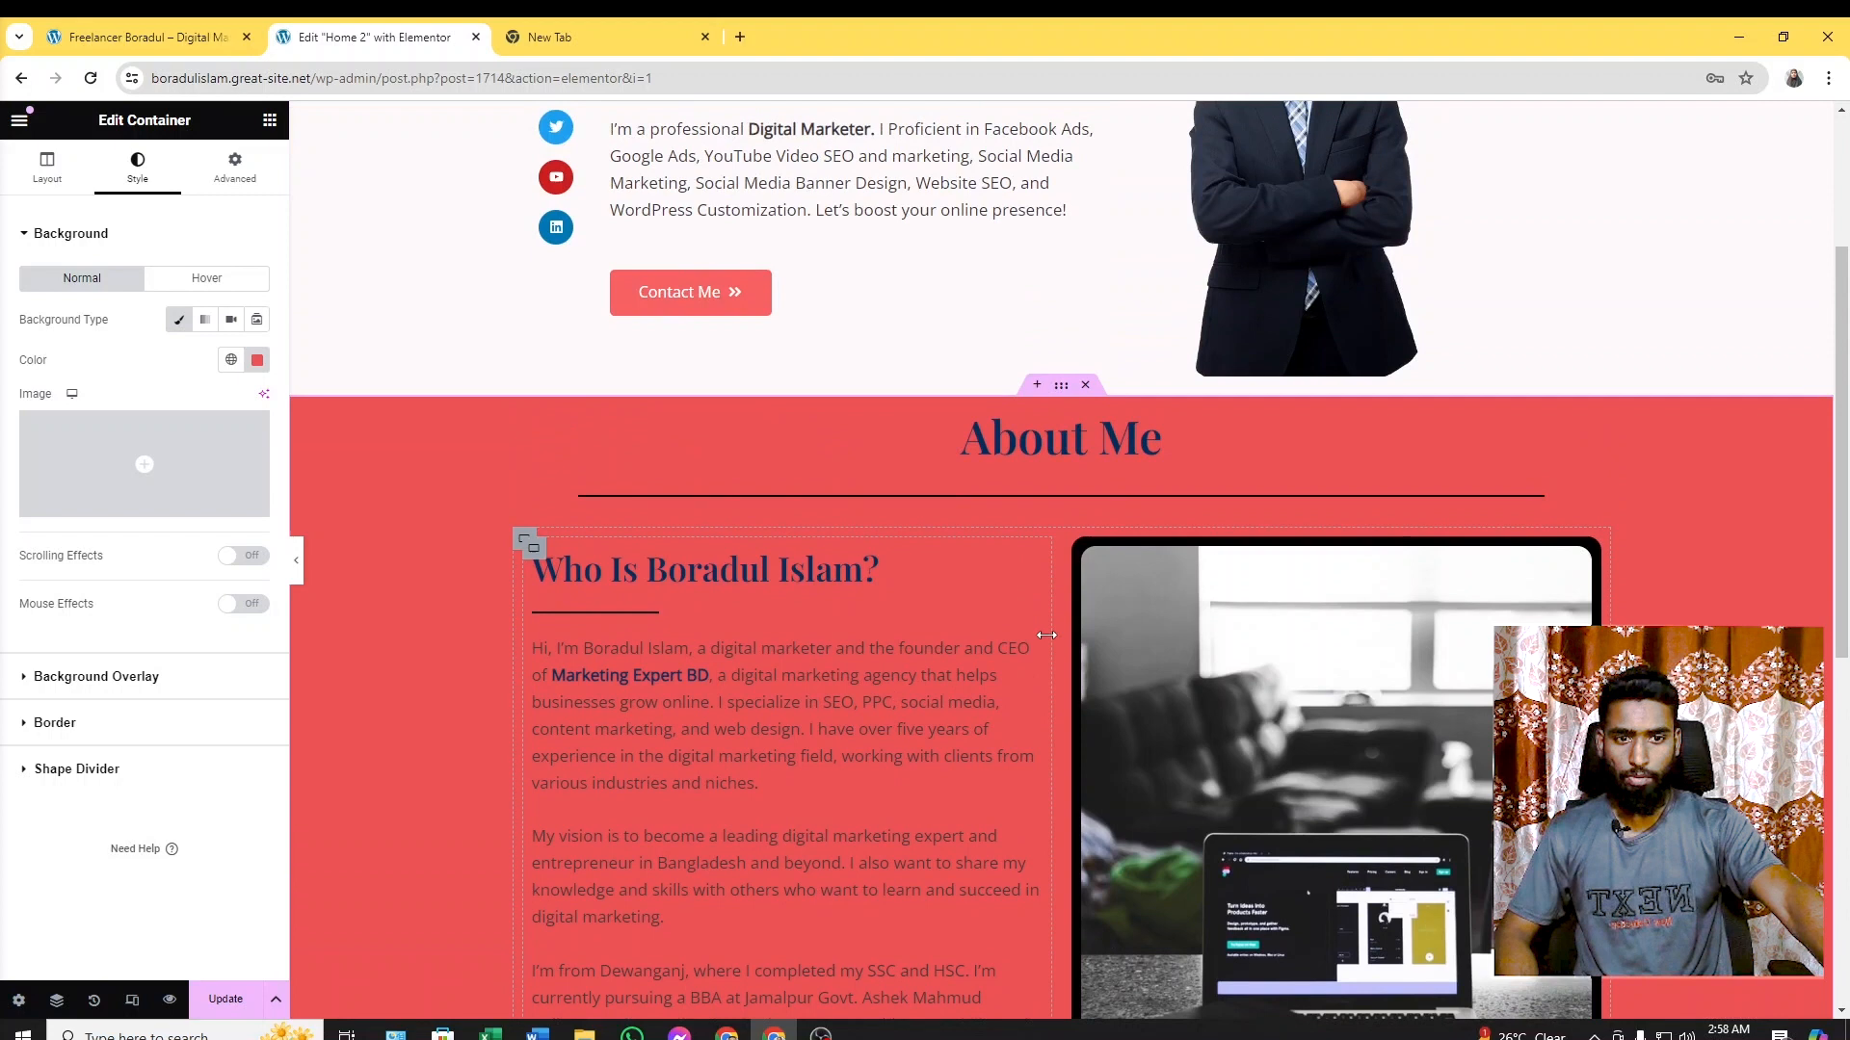
Examine the reference site's About Me section spacing, progress bar, black statistics strip and services cards, and return to the Home 2 editor
click(144, 37)
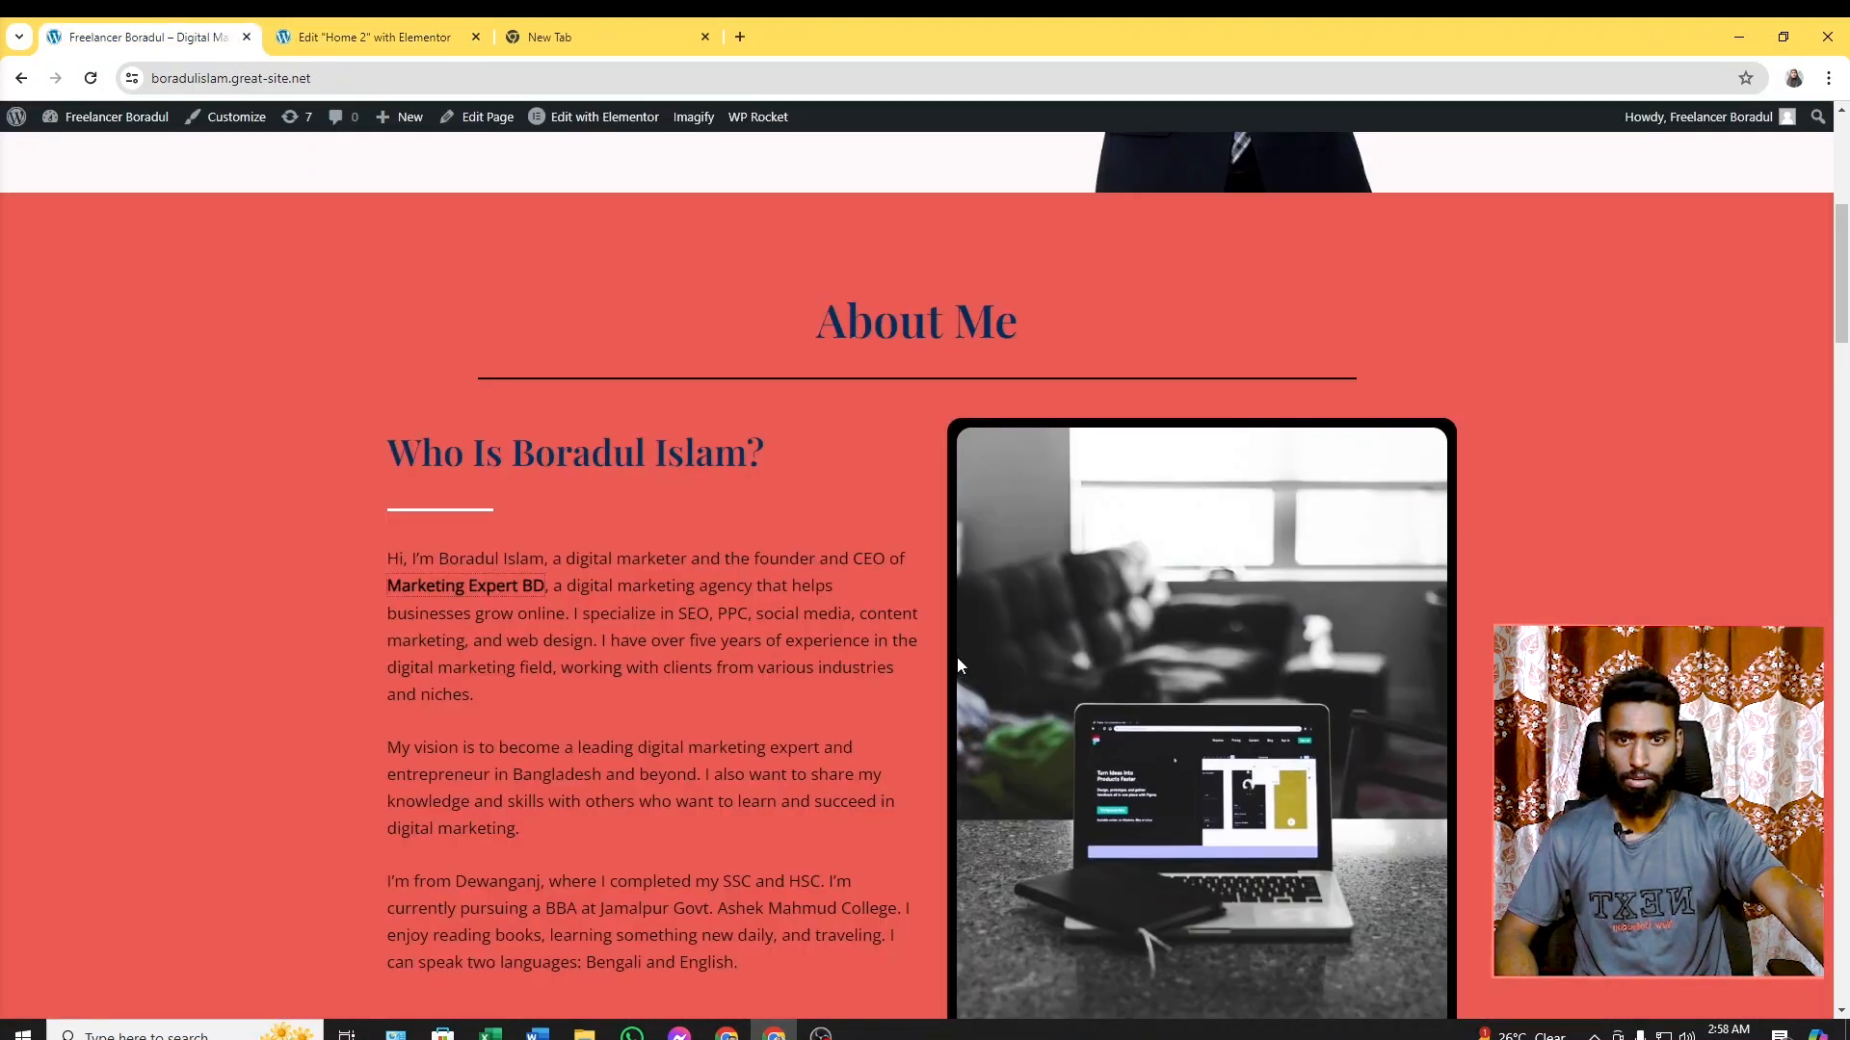
scroll(978, 624, down, 4)
scroll(1044, 713, up, 4)
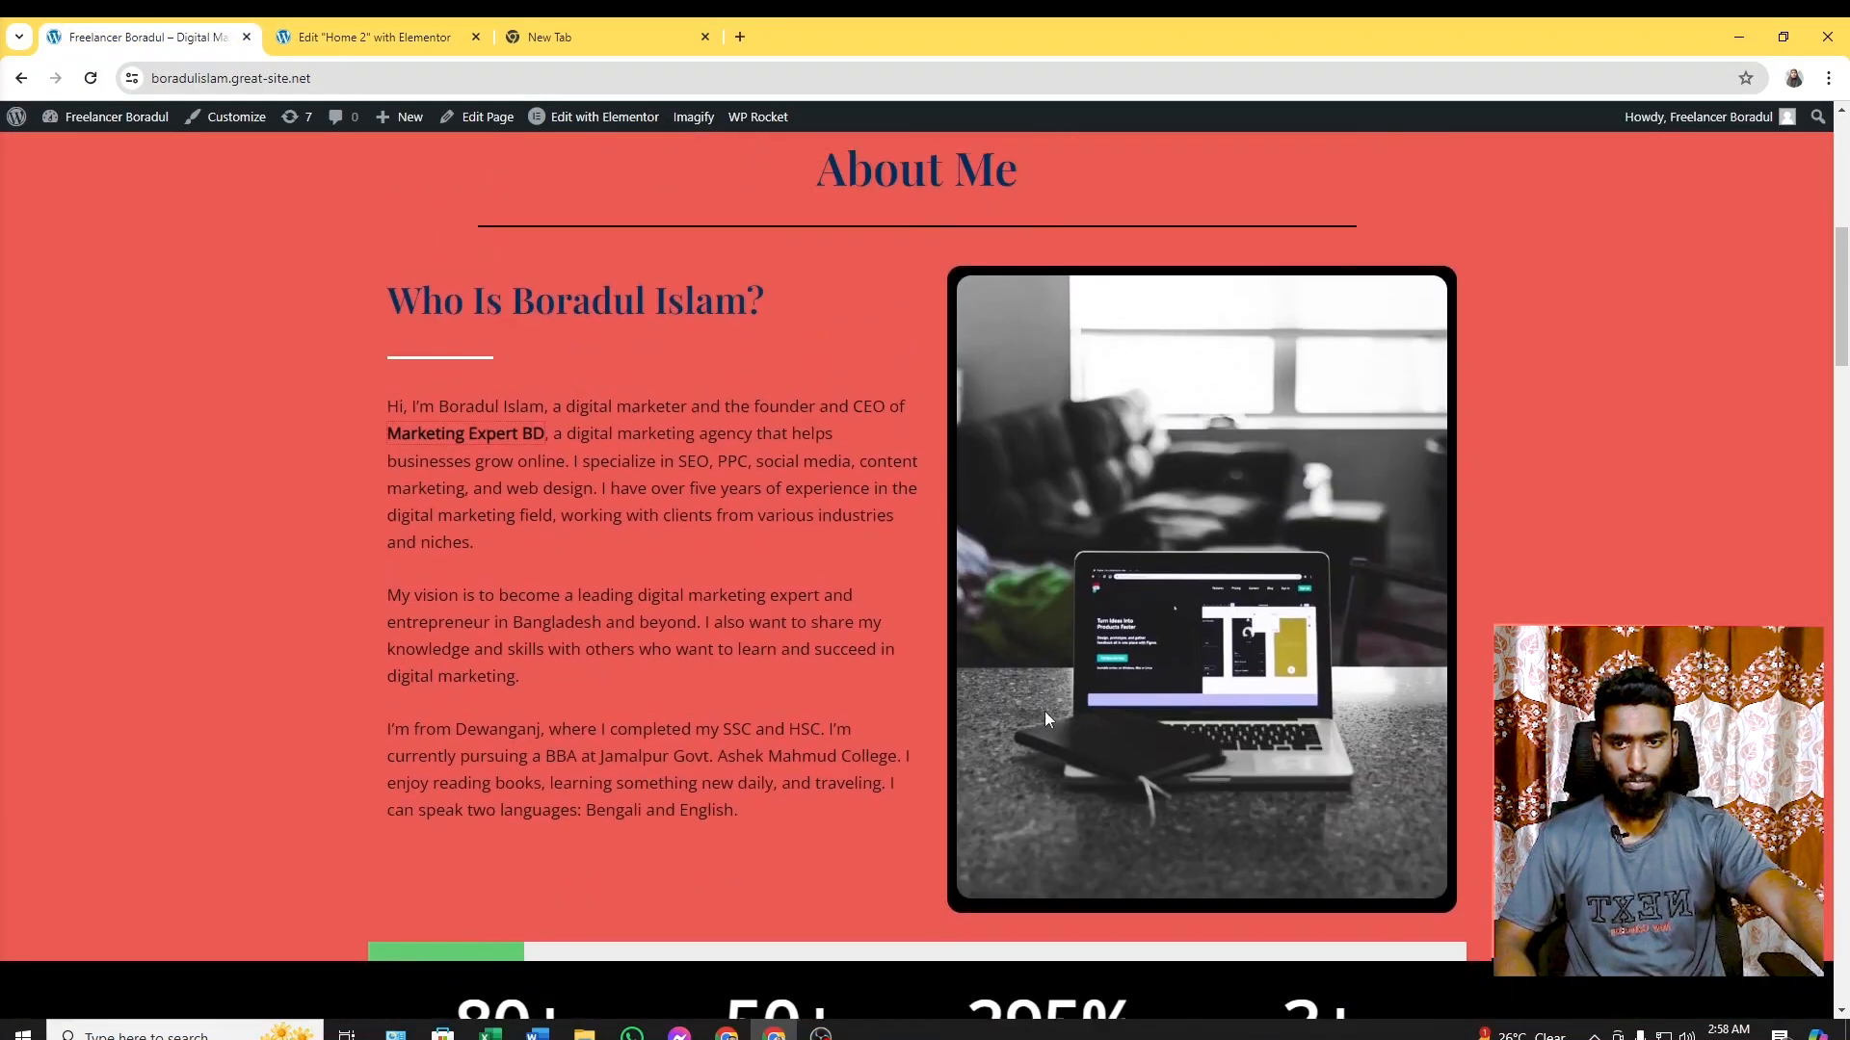
scroll(1044, 711, down, 4)
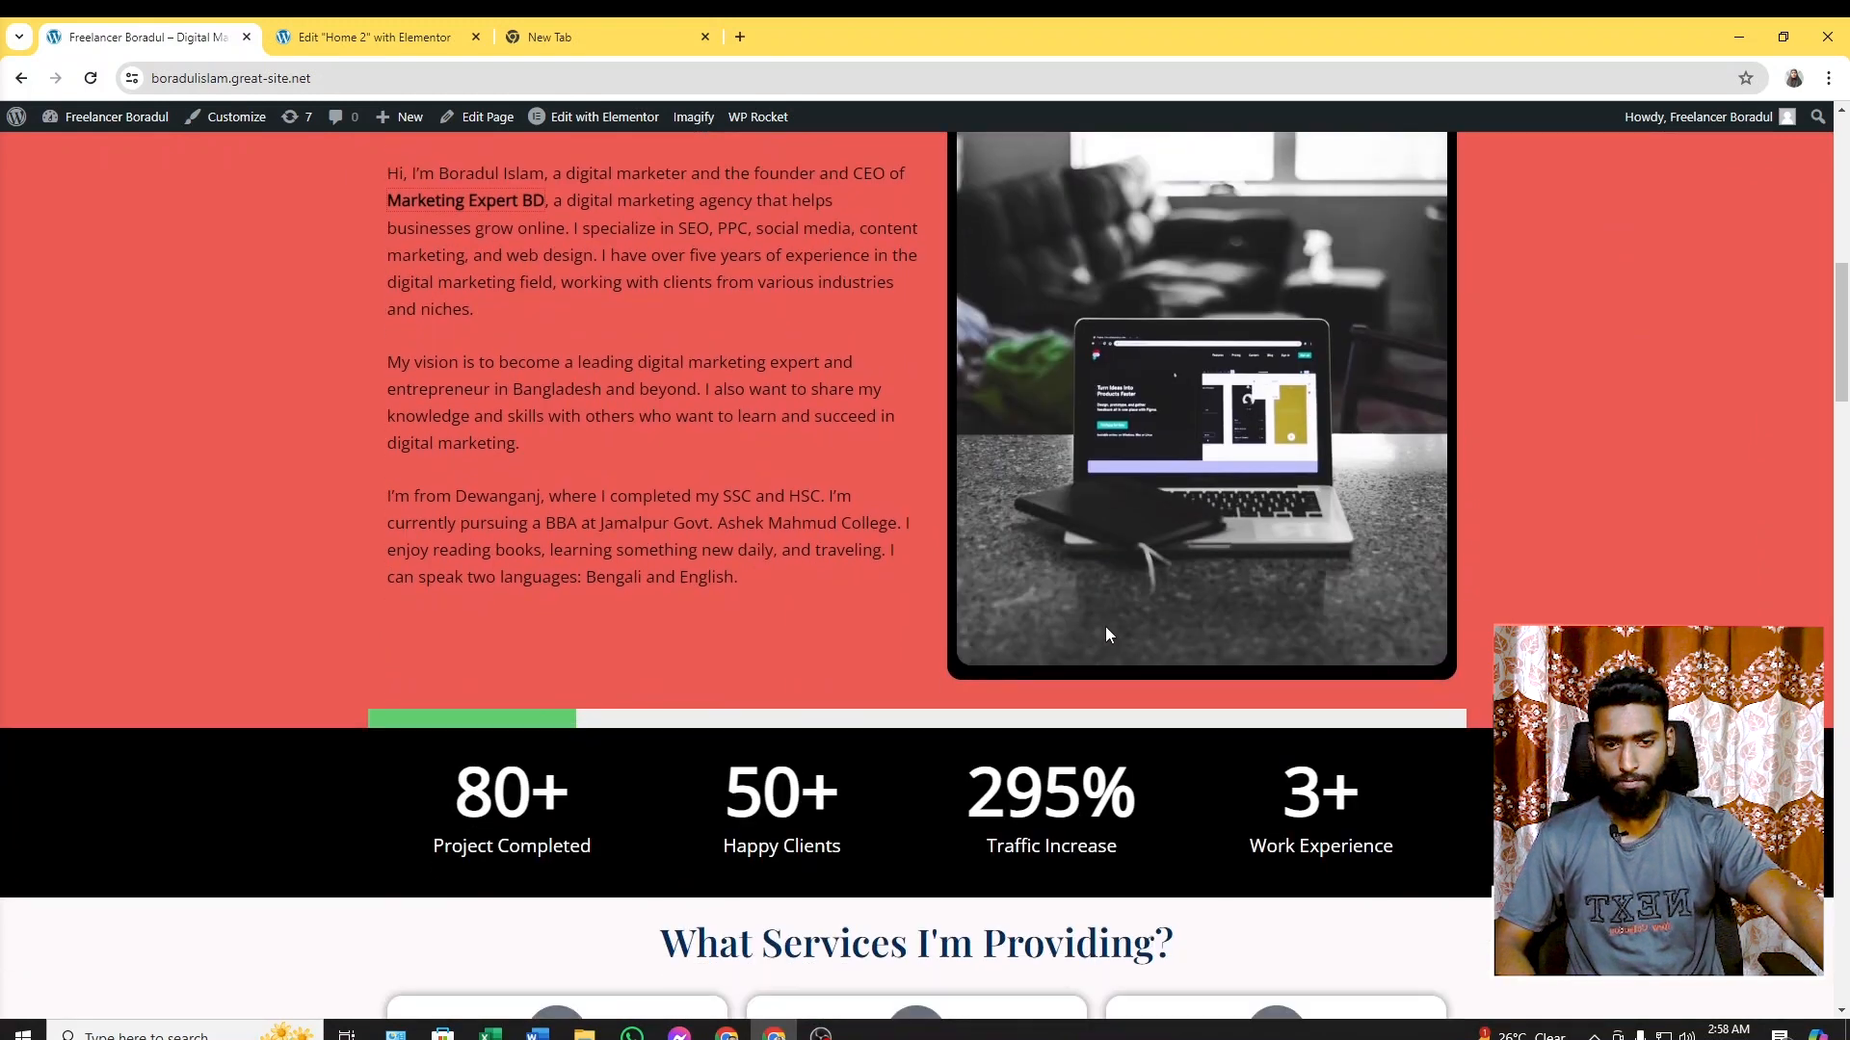
scroll(1023, 617, down, 4)
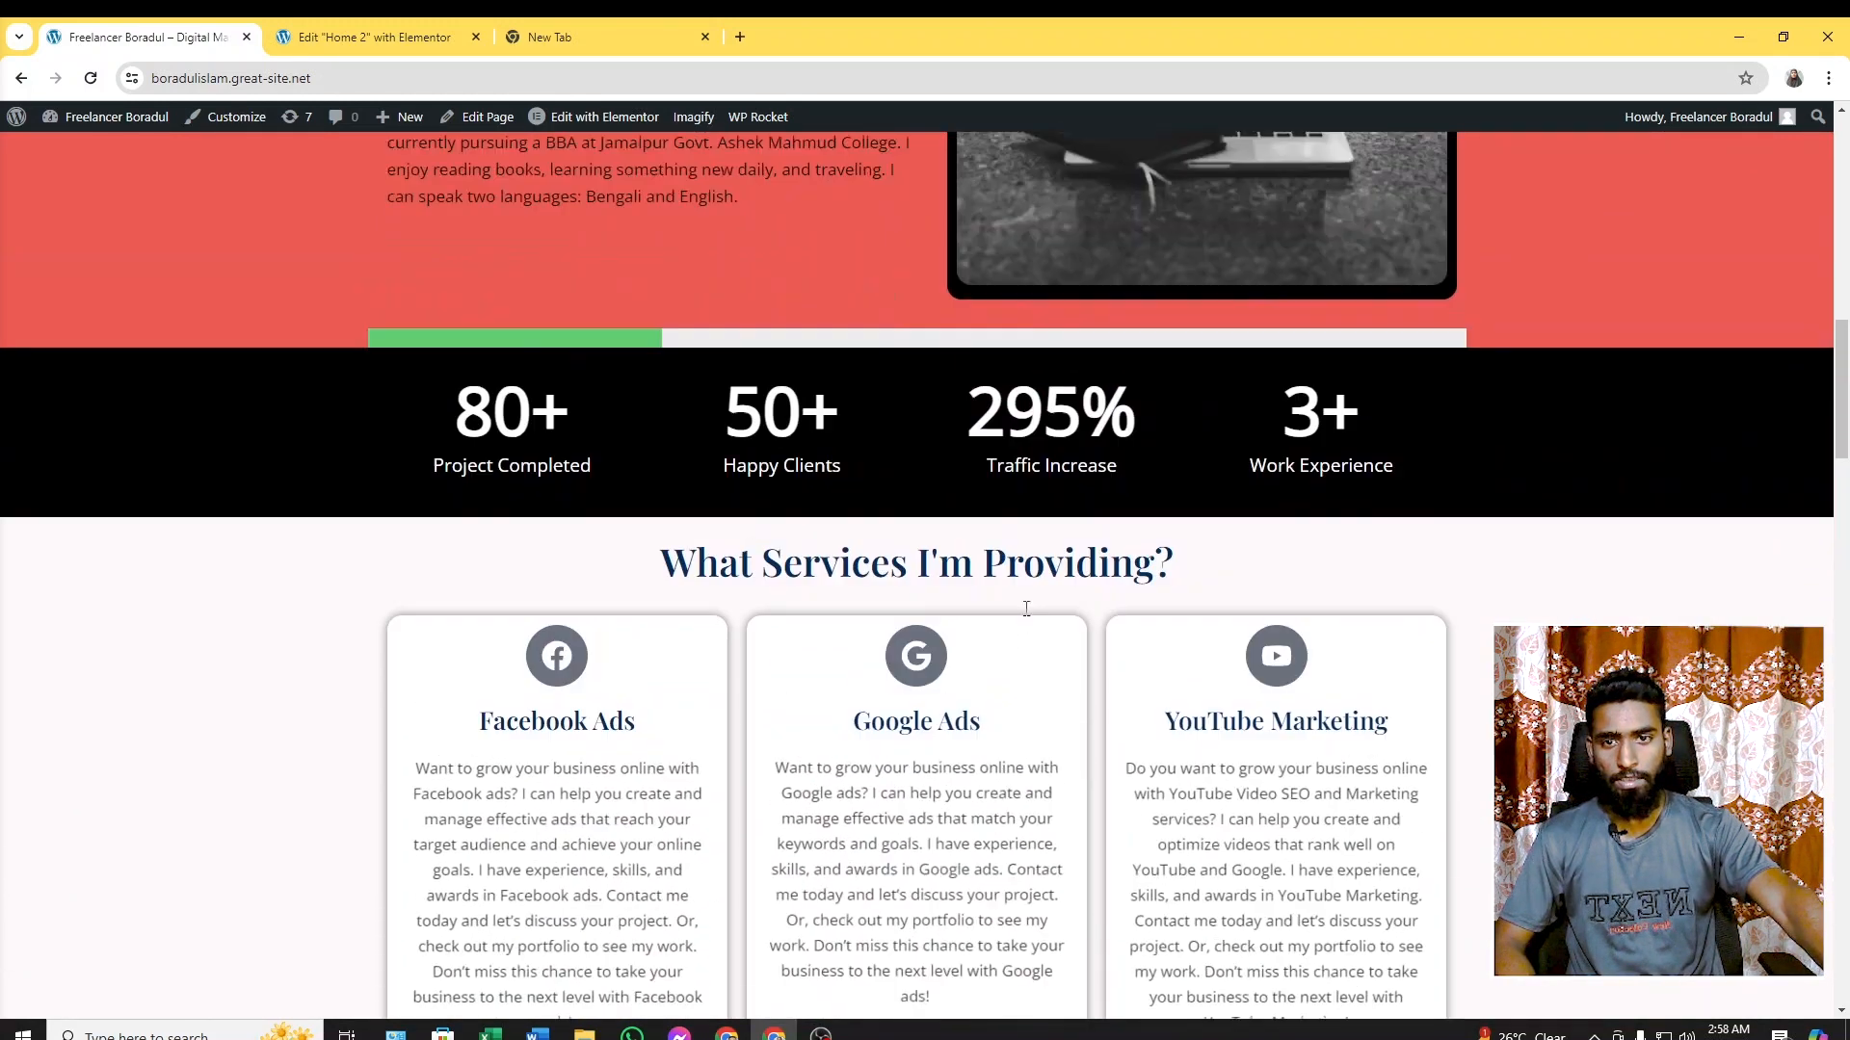
scroll(401, 694, up, 3)
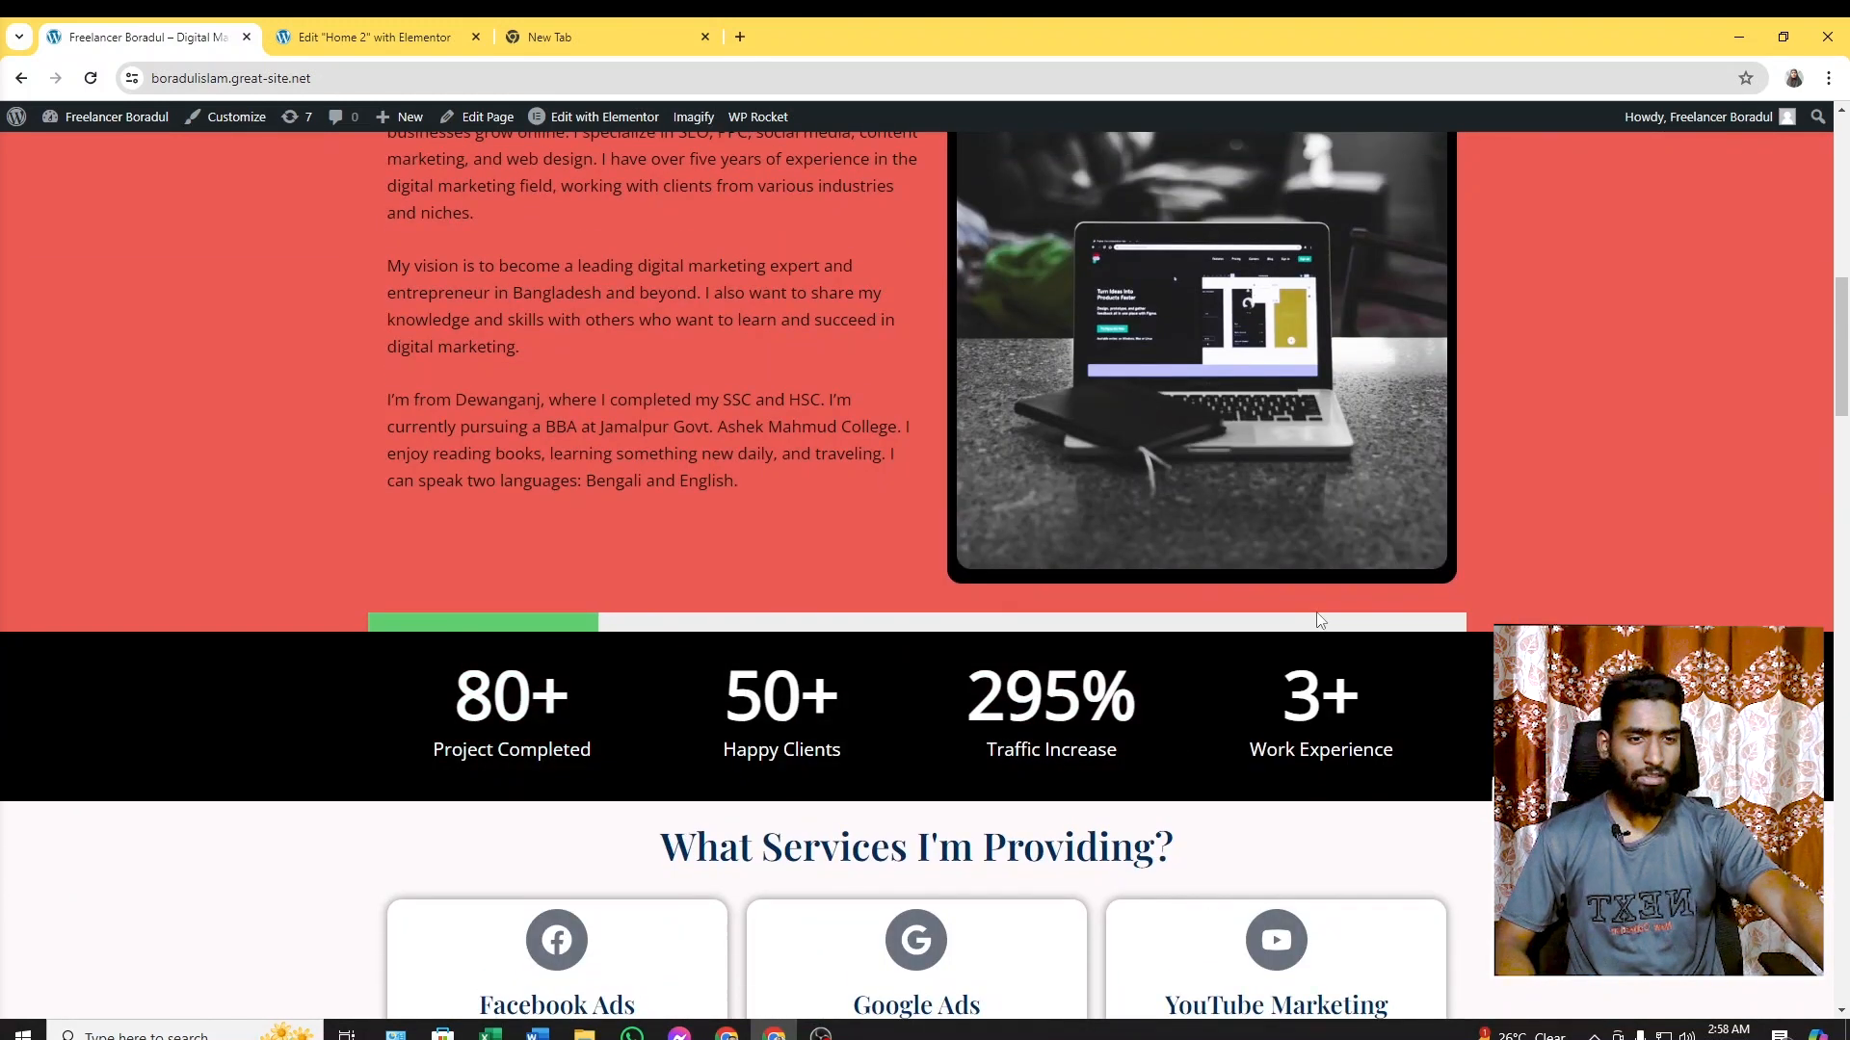
scroll(1320, 607, down, 6)
scroll(1320, 607, up, 8)
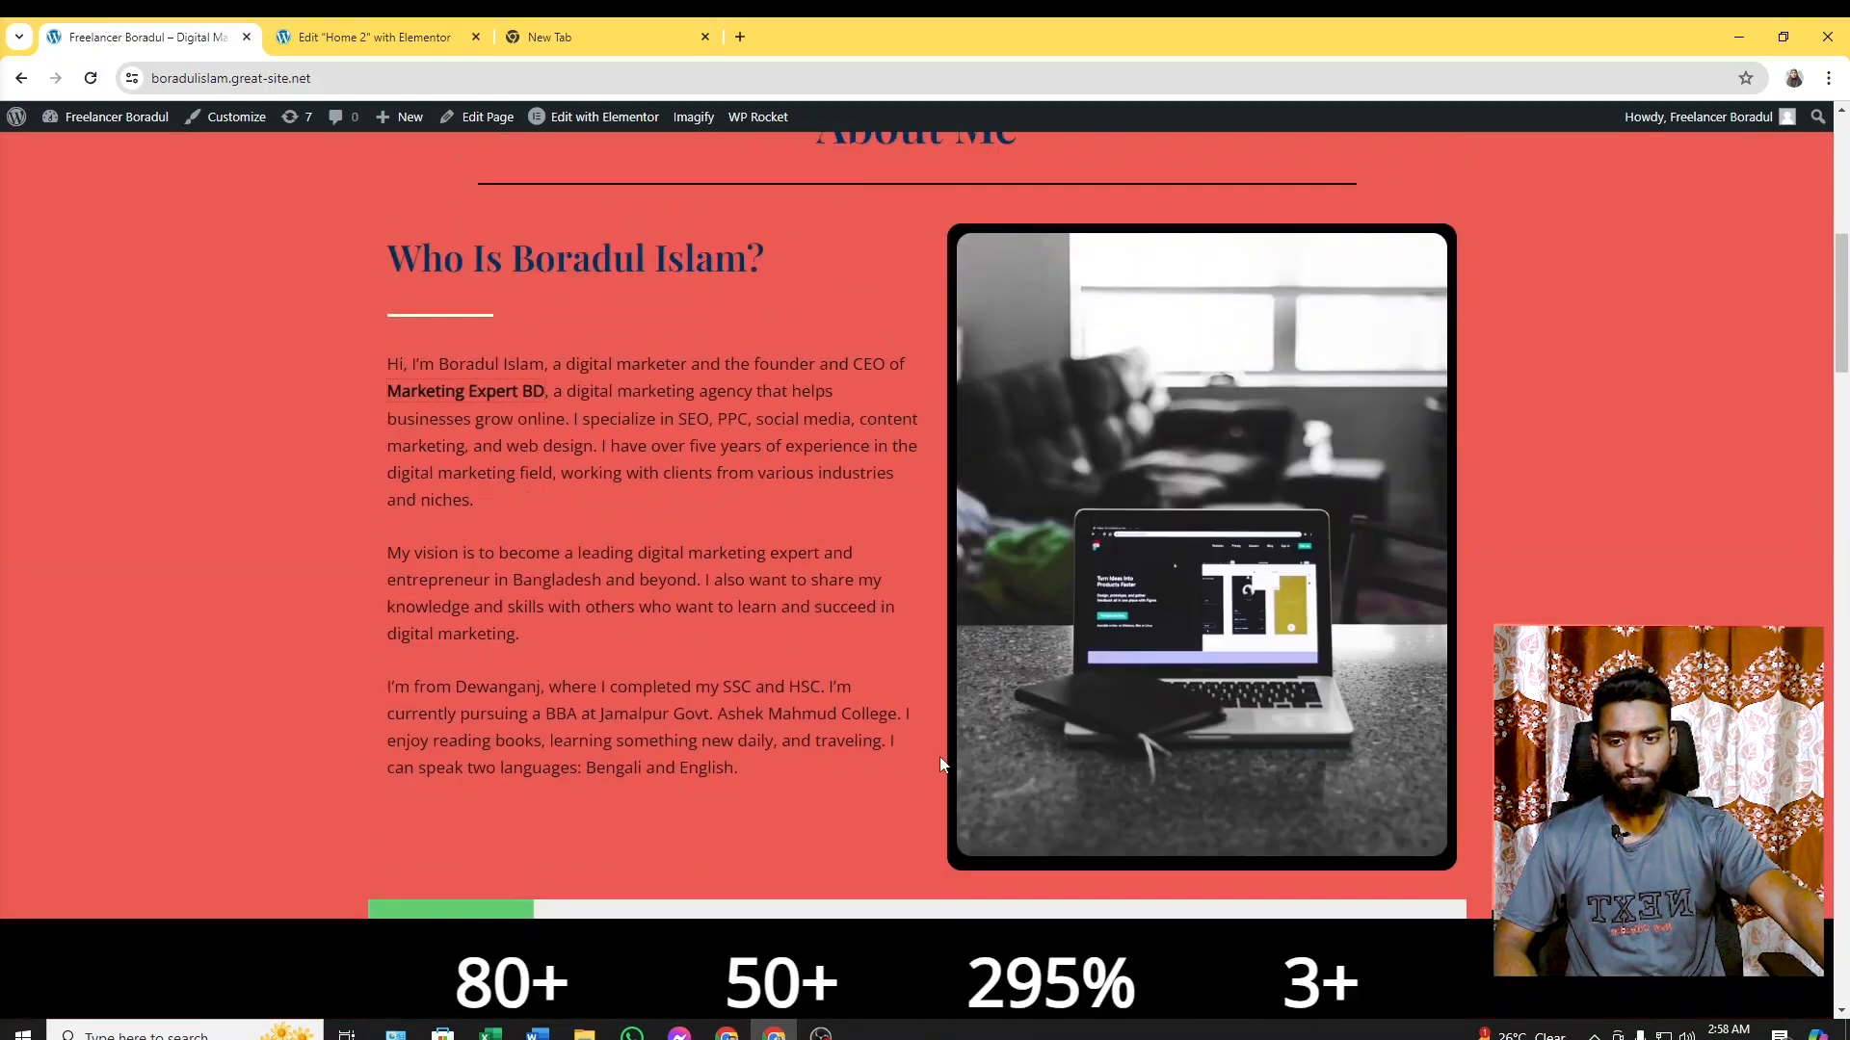
scroll(554, 722, down, 2)
scroll(1523, 545, down, 8)
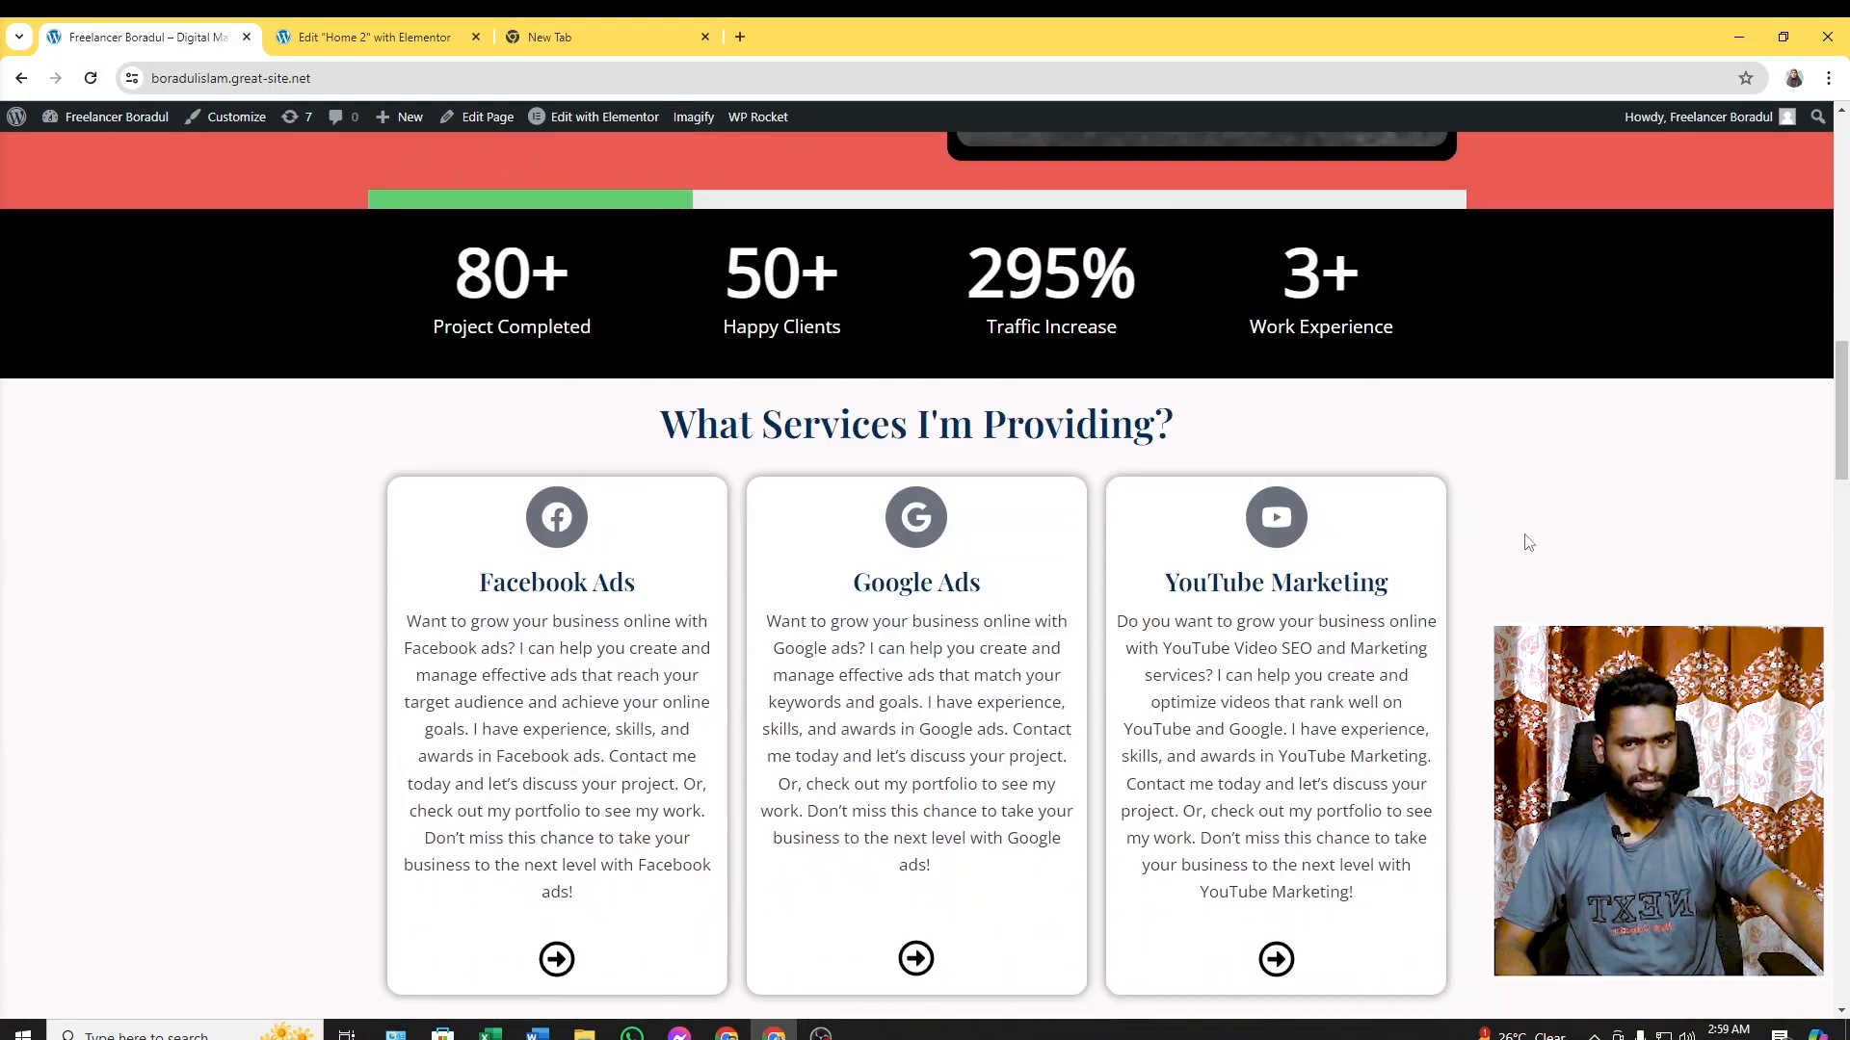
scroll(688, 542, up, 5)
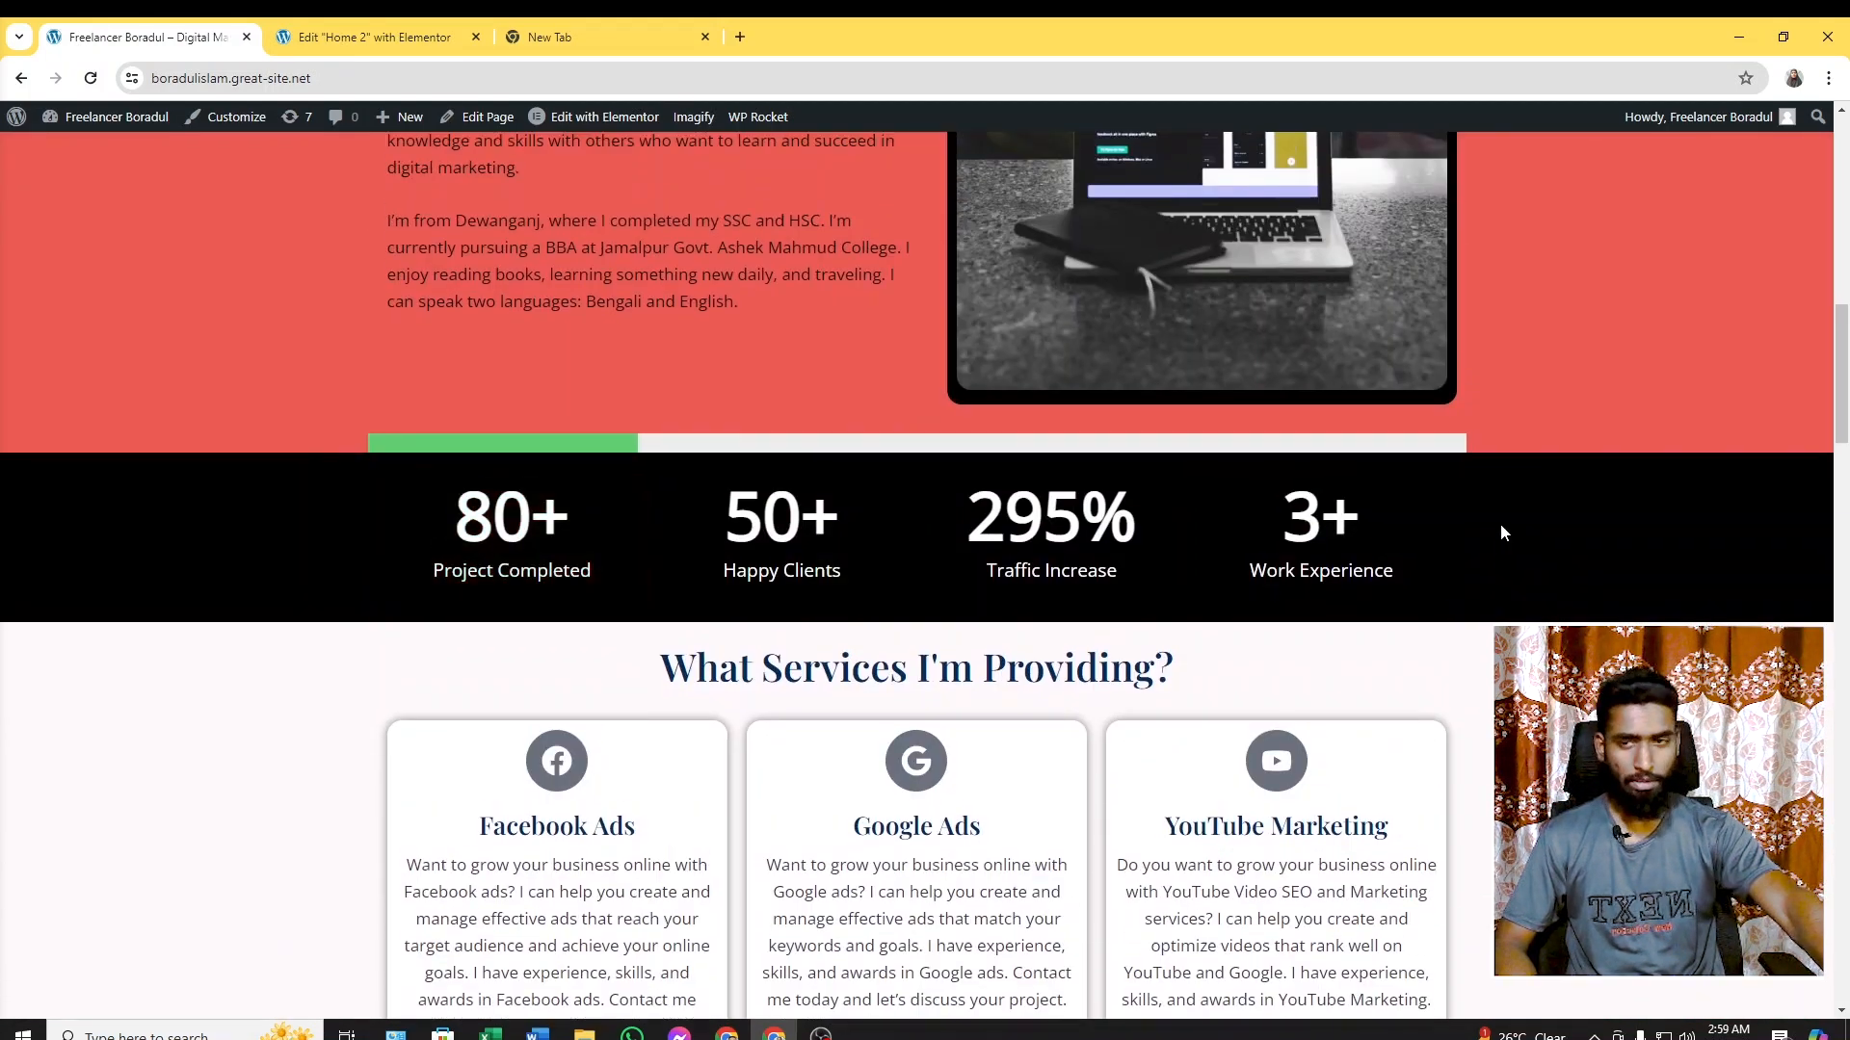
scroll(1500, 523, up, 7)
click(378, 29)
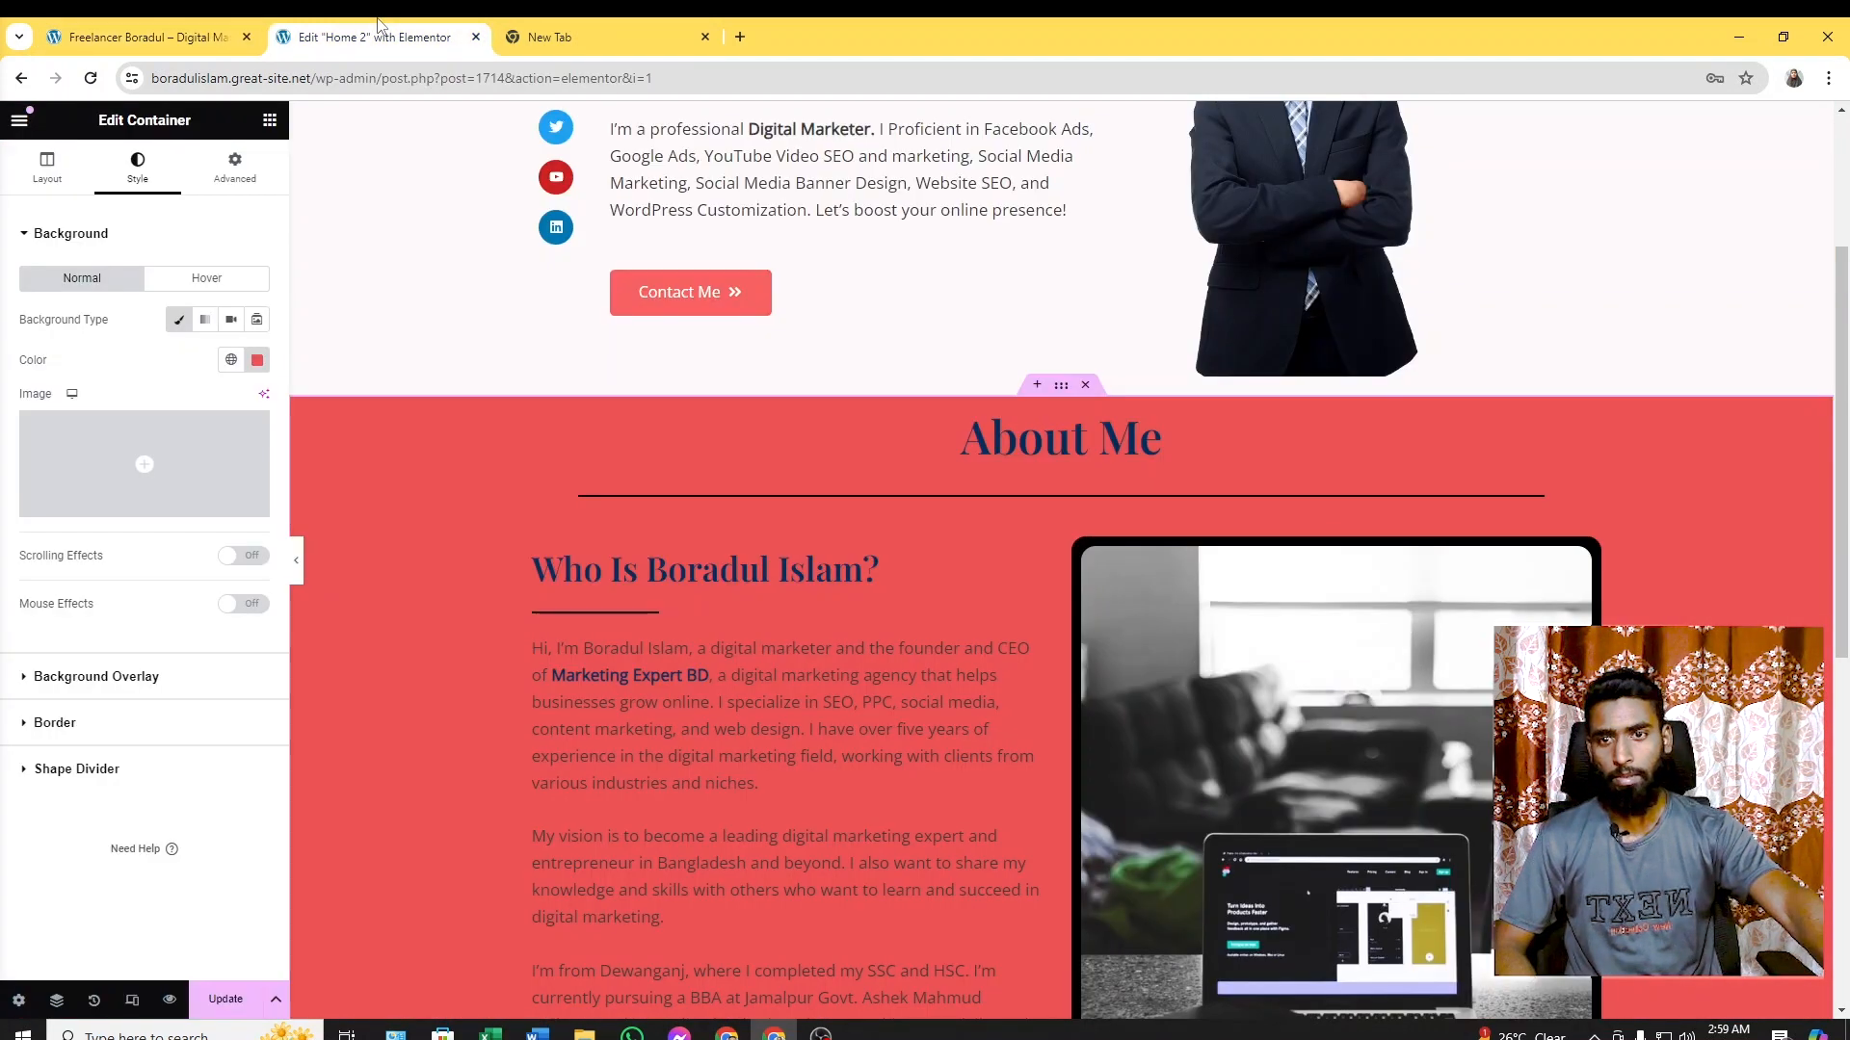
Find the Progress Tracker widget with the search "pro" and place it below the bio and photo in the About Me section
scroll(969, 558, down, 6)
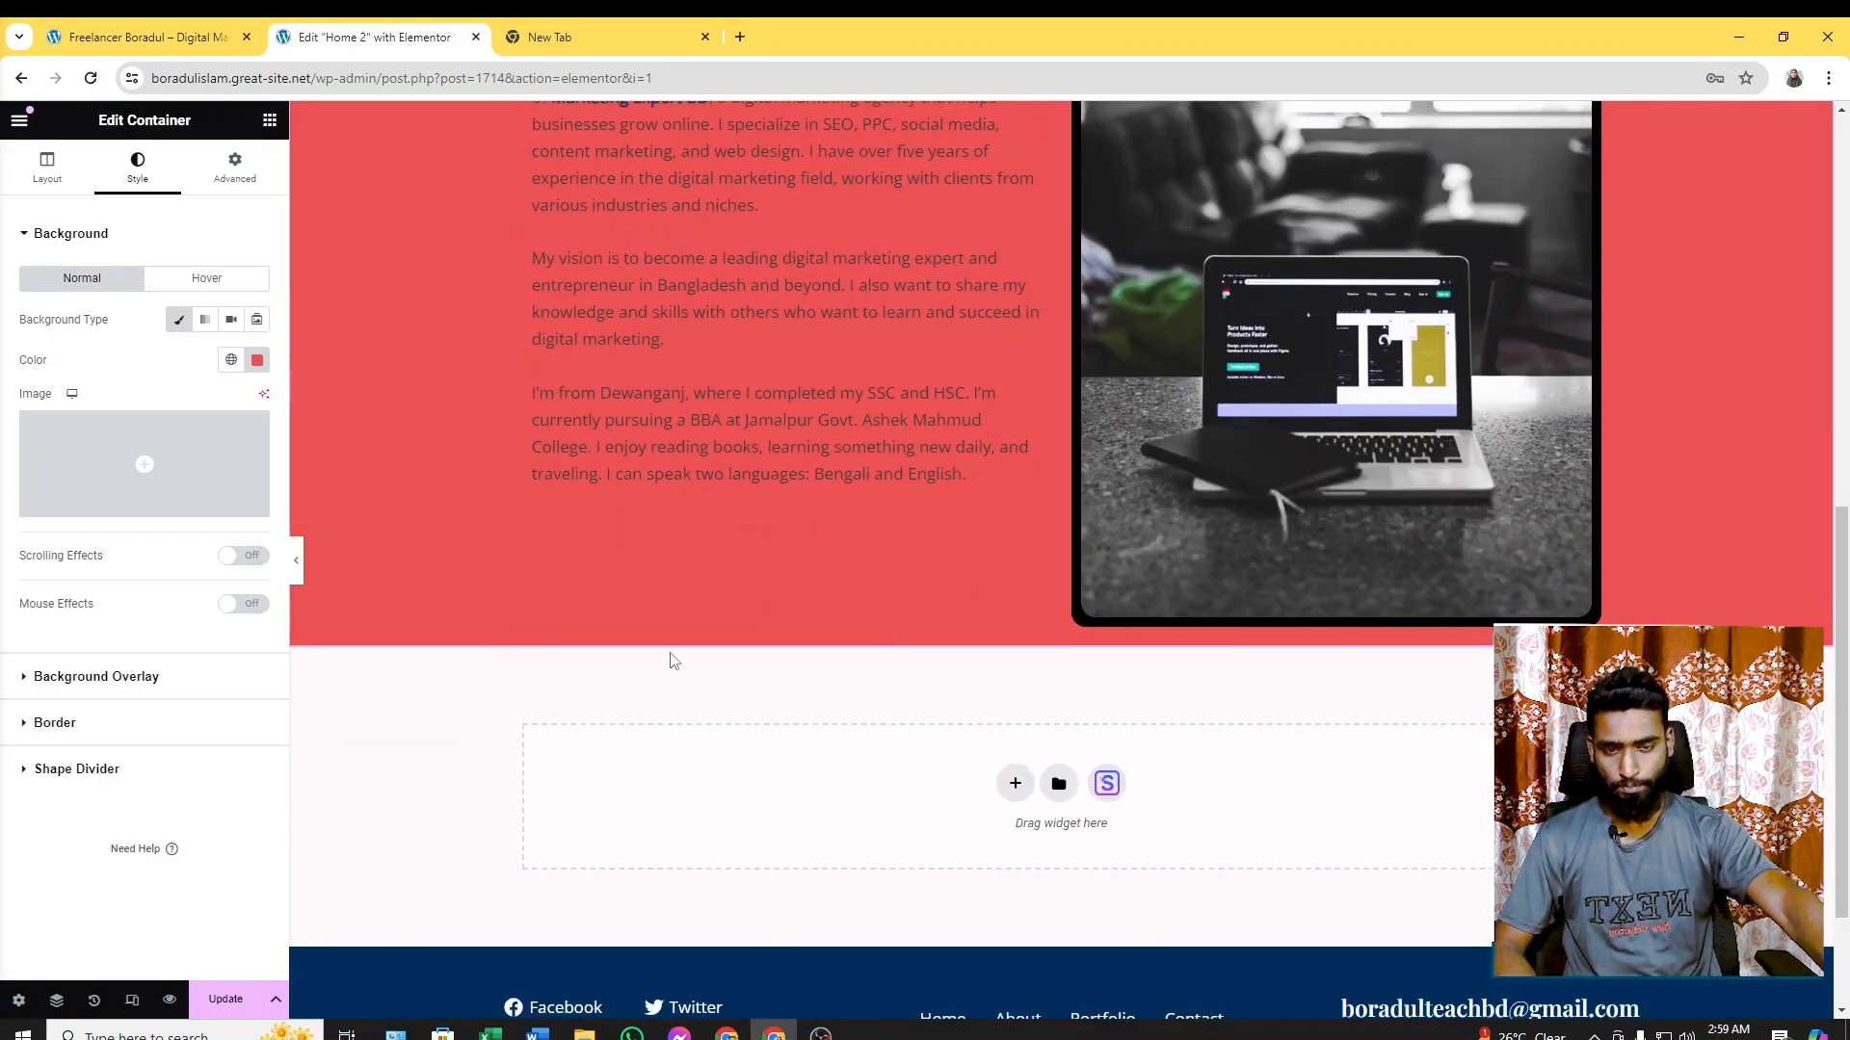
click(269, 123)
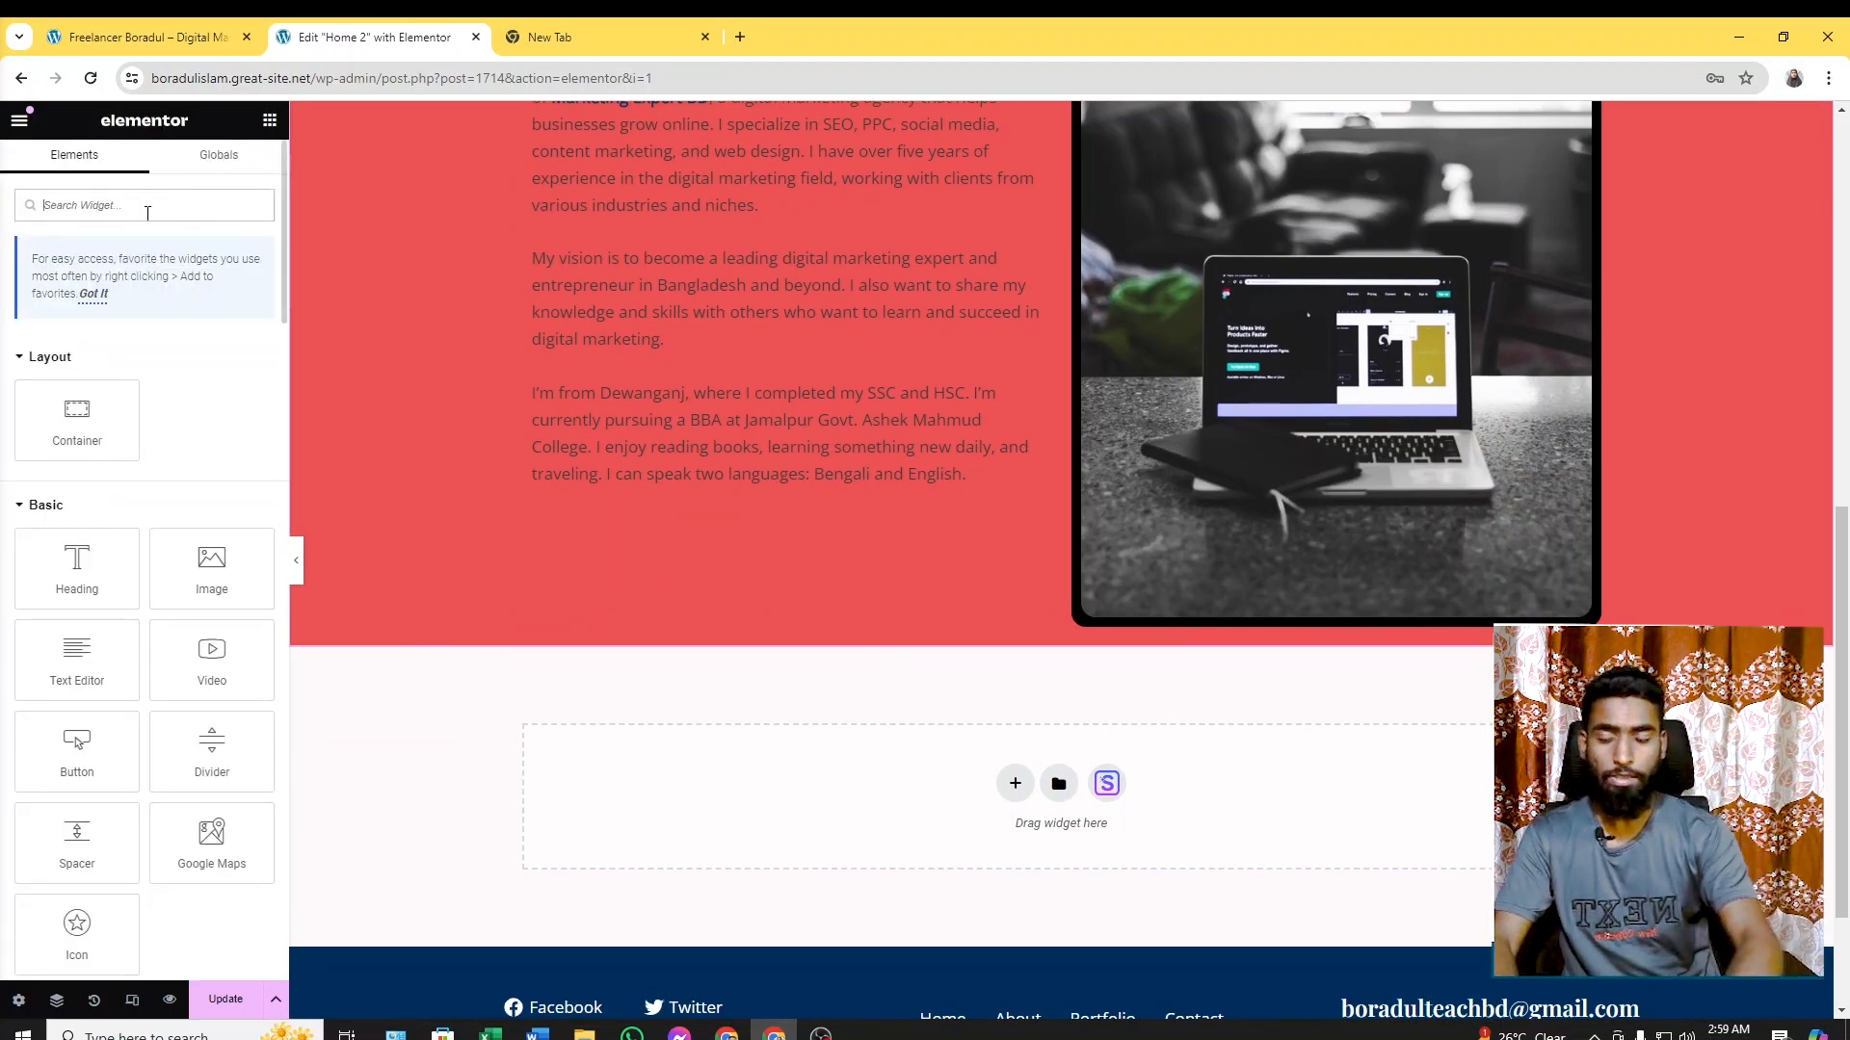
text(pro)
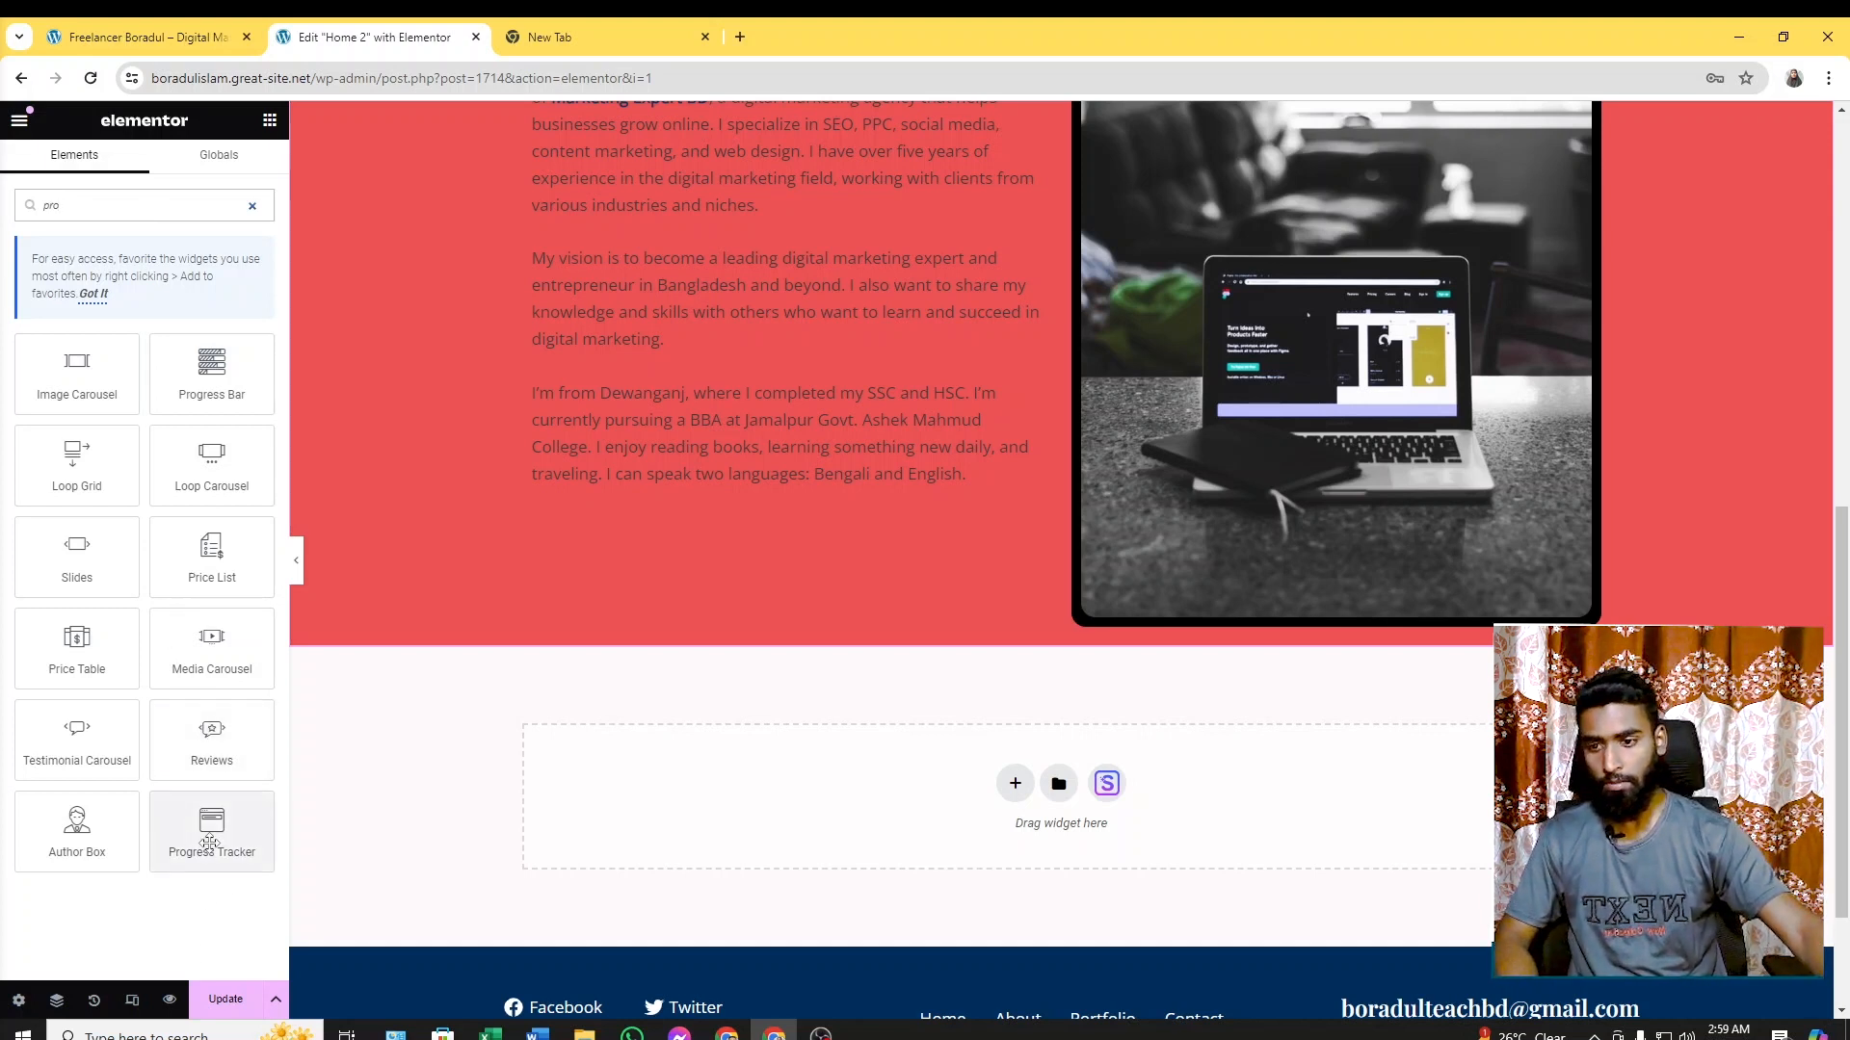
drag(210, 844, 870, 638)
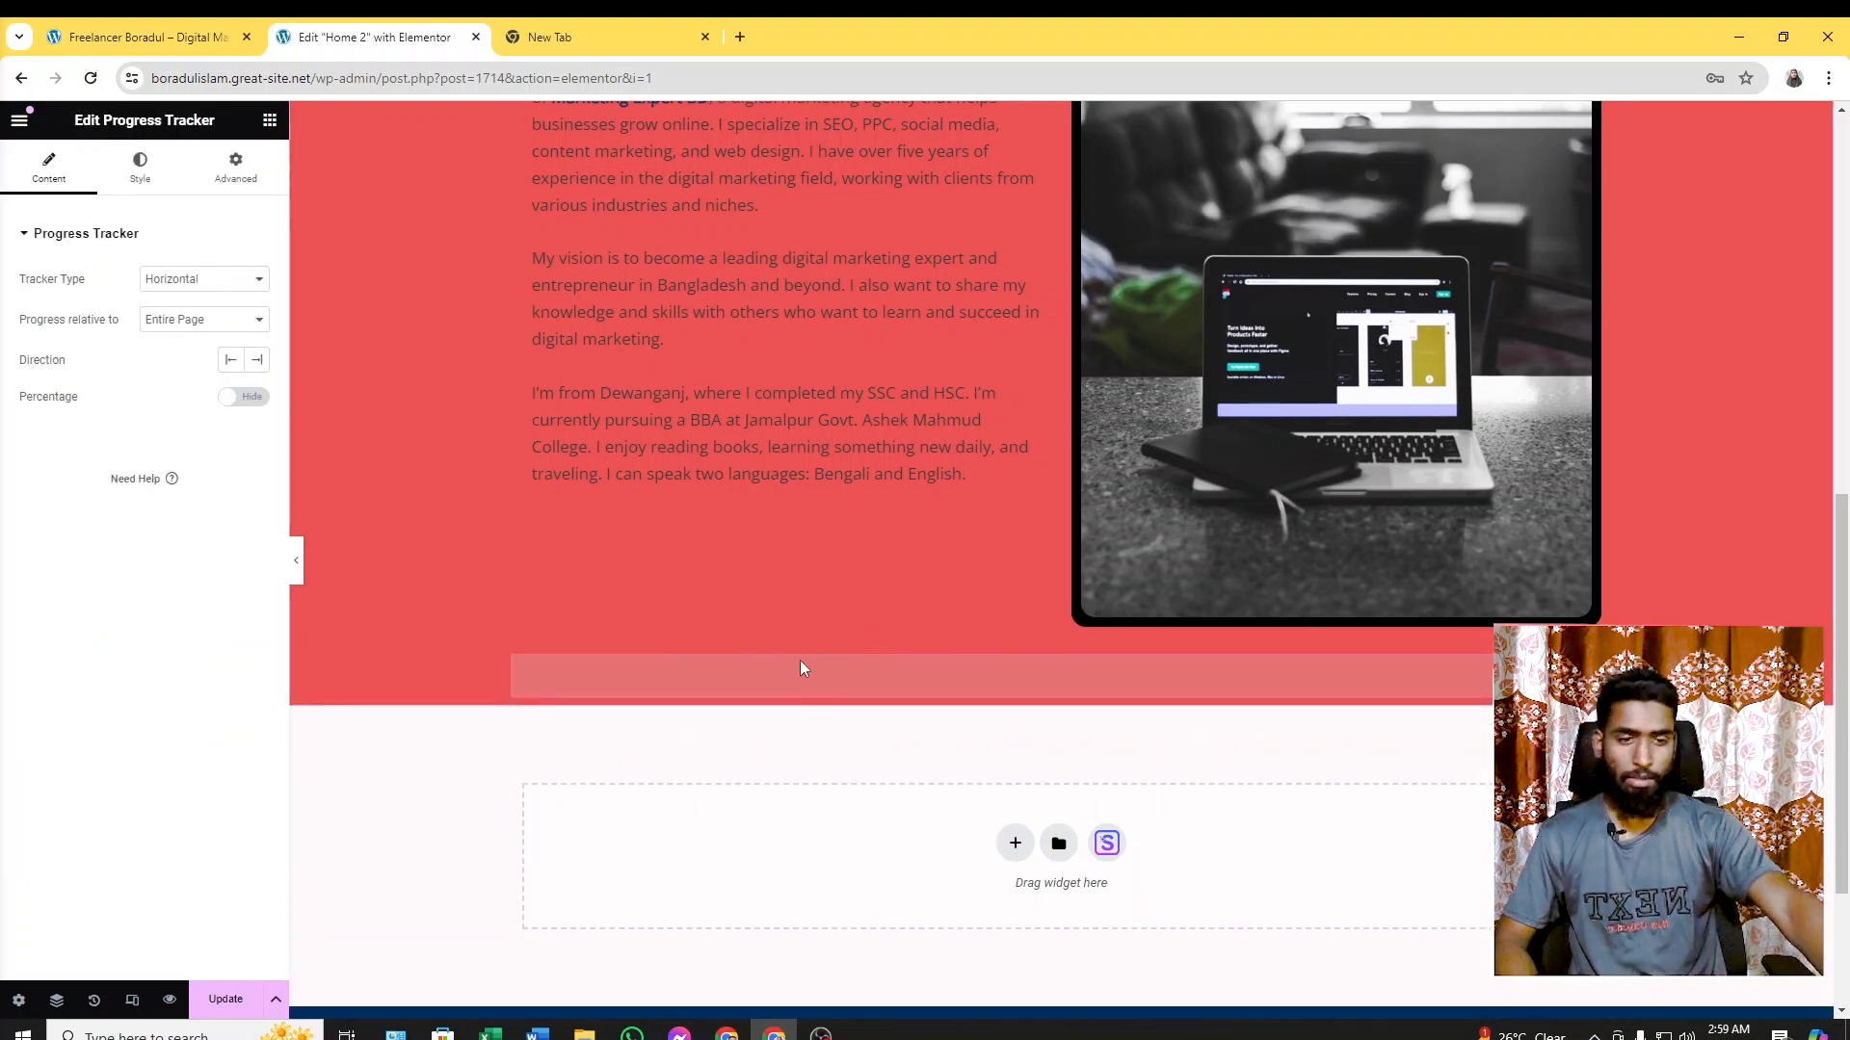
Check how the progress tracker's fill responds to moving up and down the page
scroll(1456, 682, up, 4)
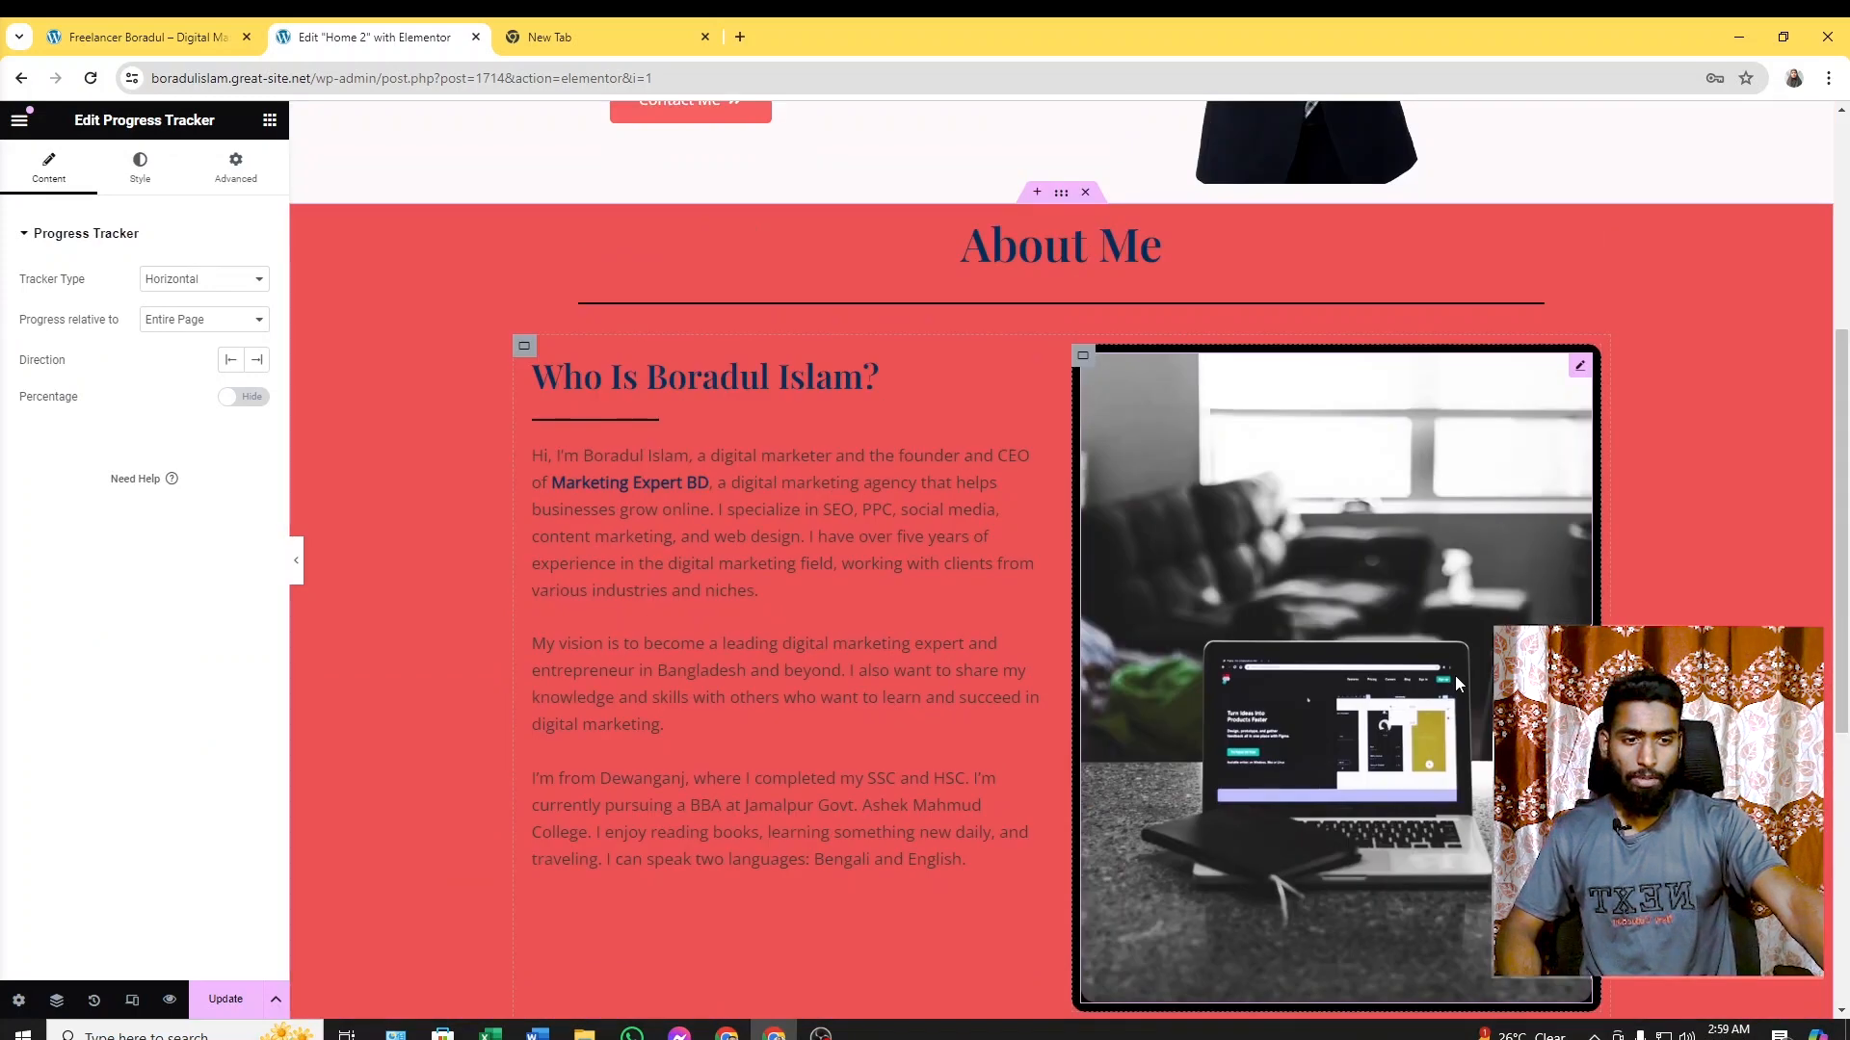
scroll(1455, 675, down, 6)
scroll(1456, 682, up, 4)
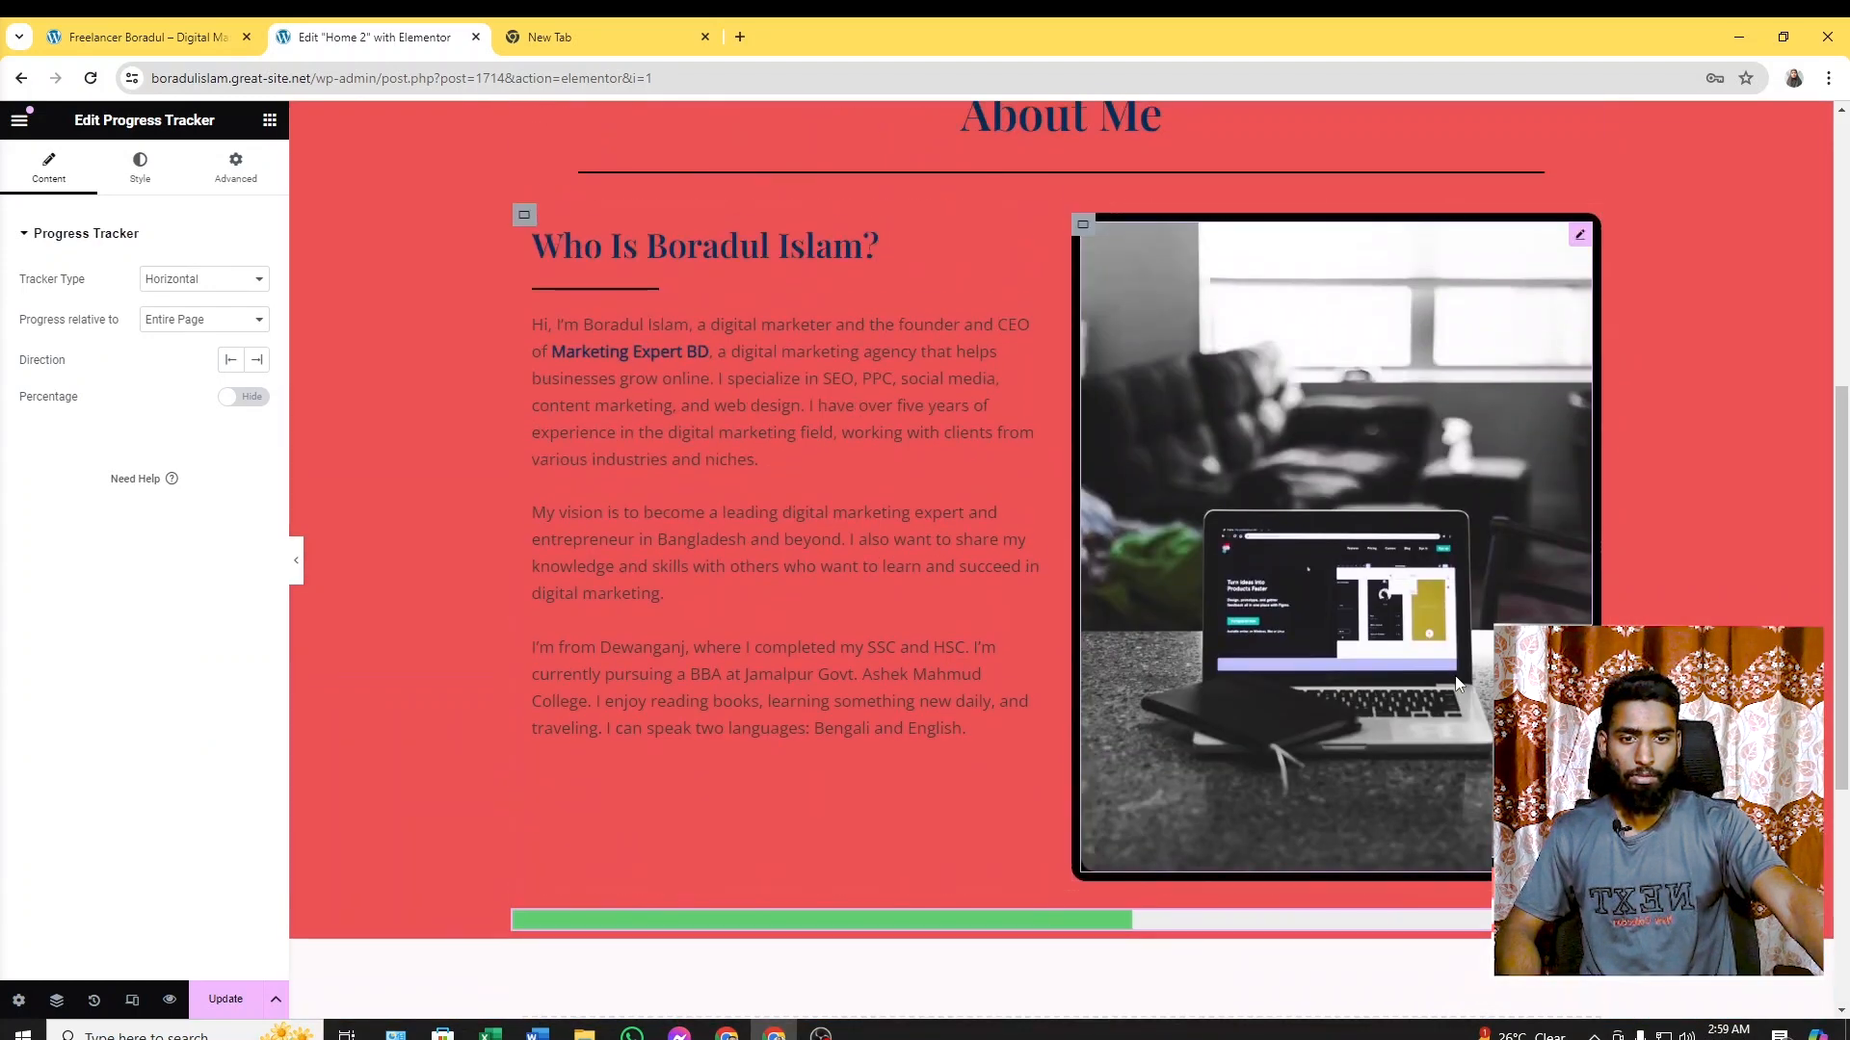
scroll(1397, 689, down, 4)
scroll(1328, 696, up, 9)
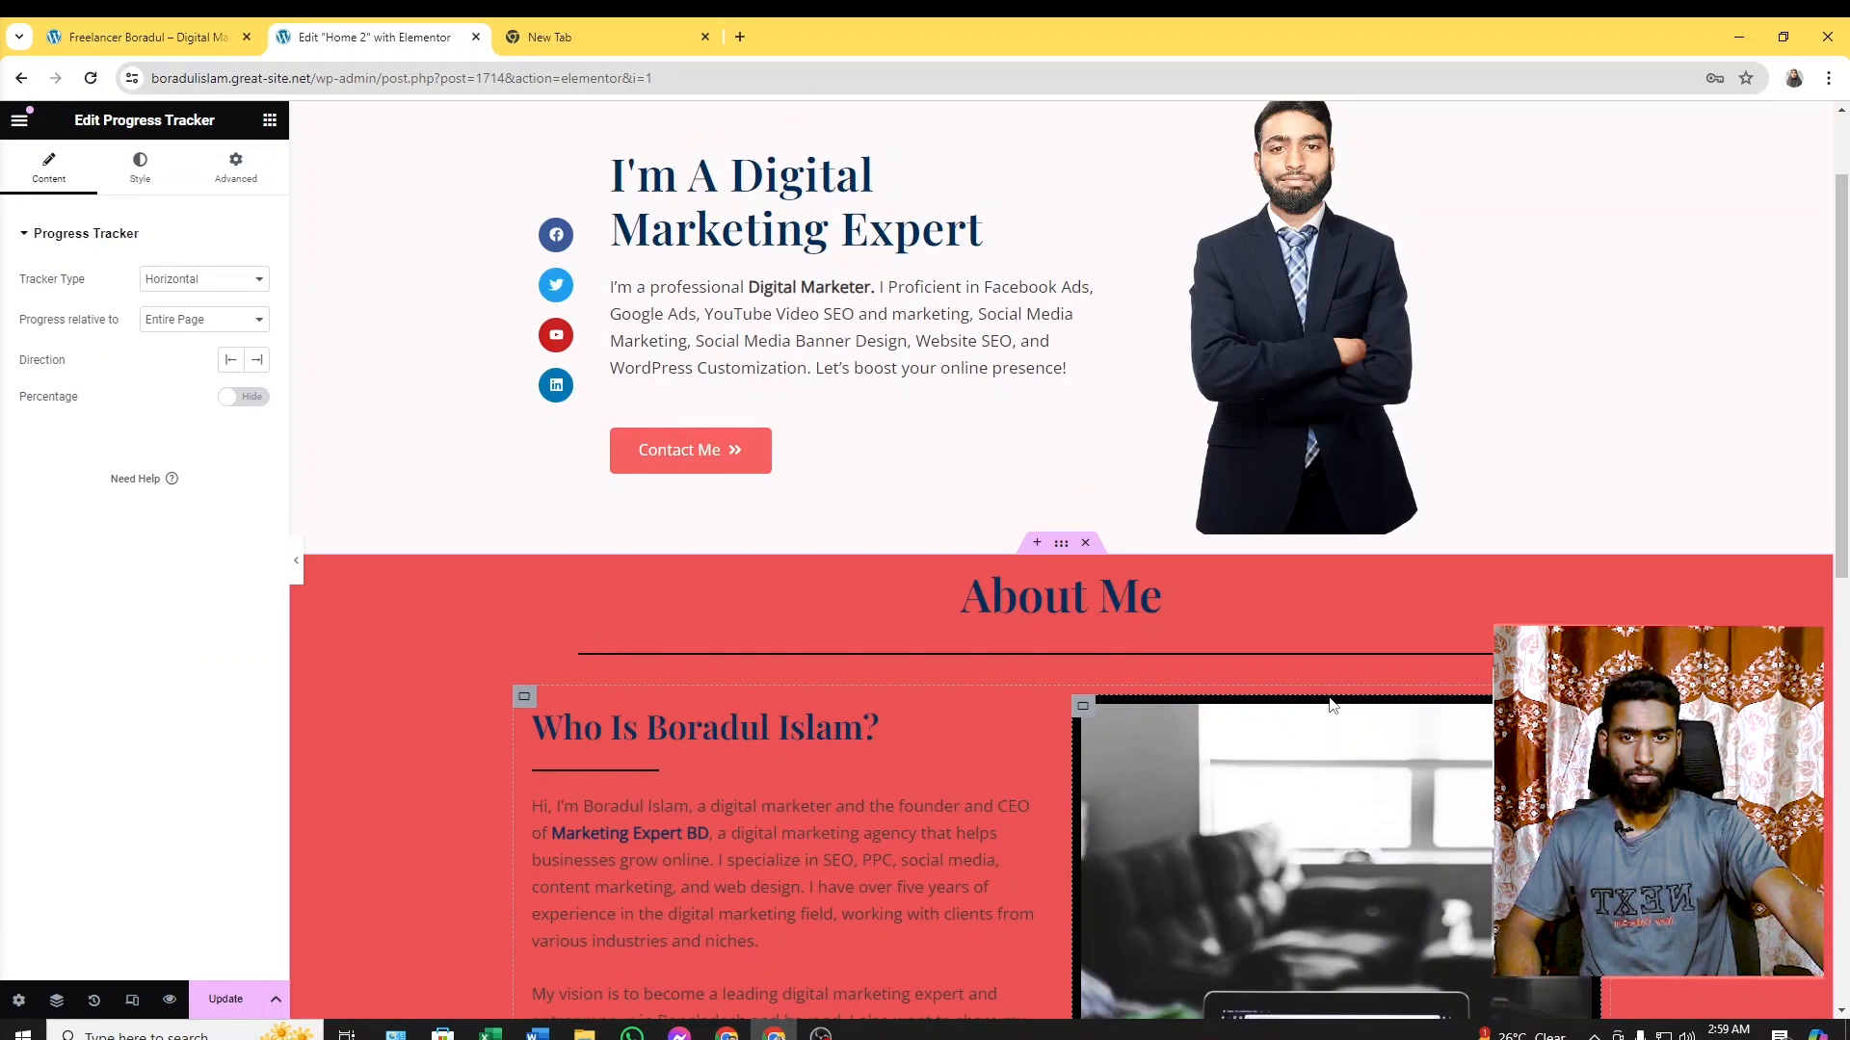
scroll(1296, 702, down, 3)
Examine the reference site's progress bar, black statistics strip and the hover effect on its boxes
click(144, 37)
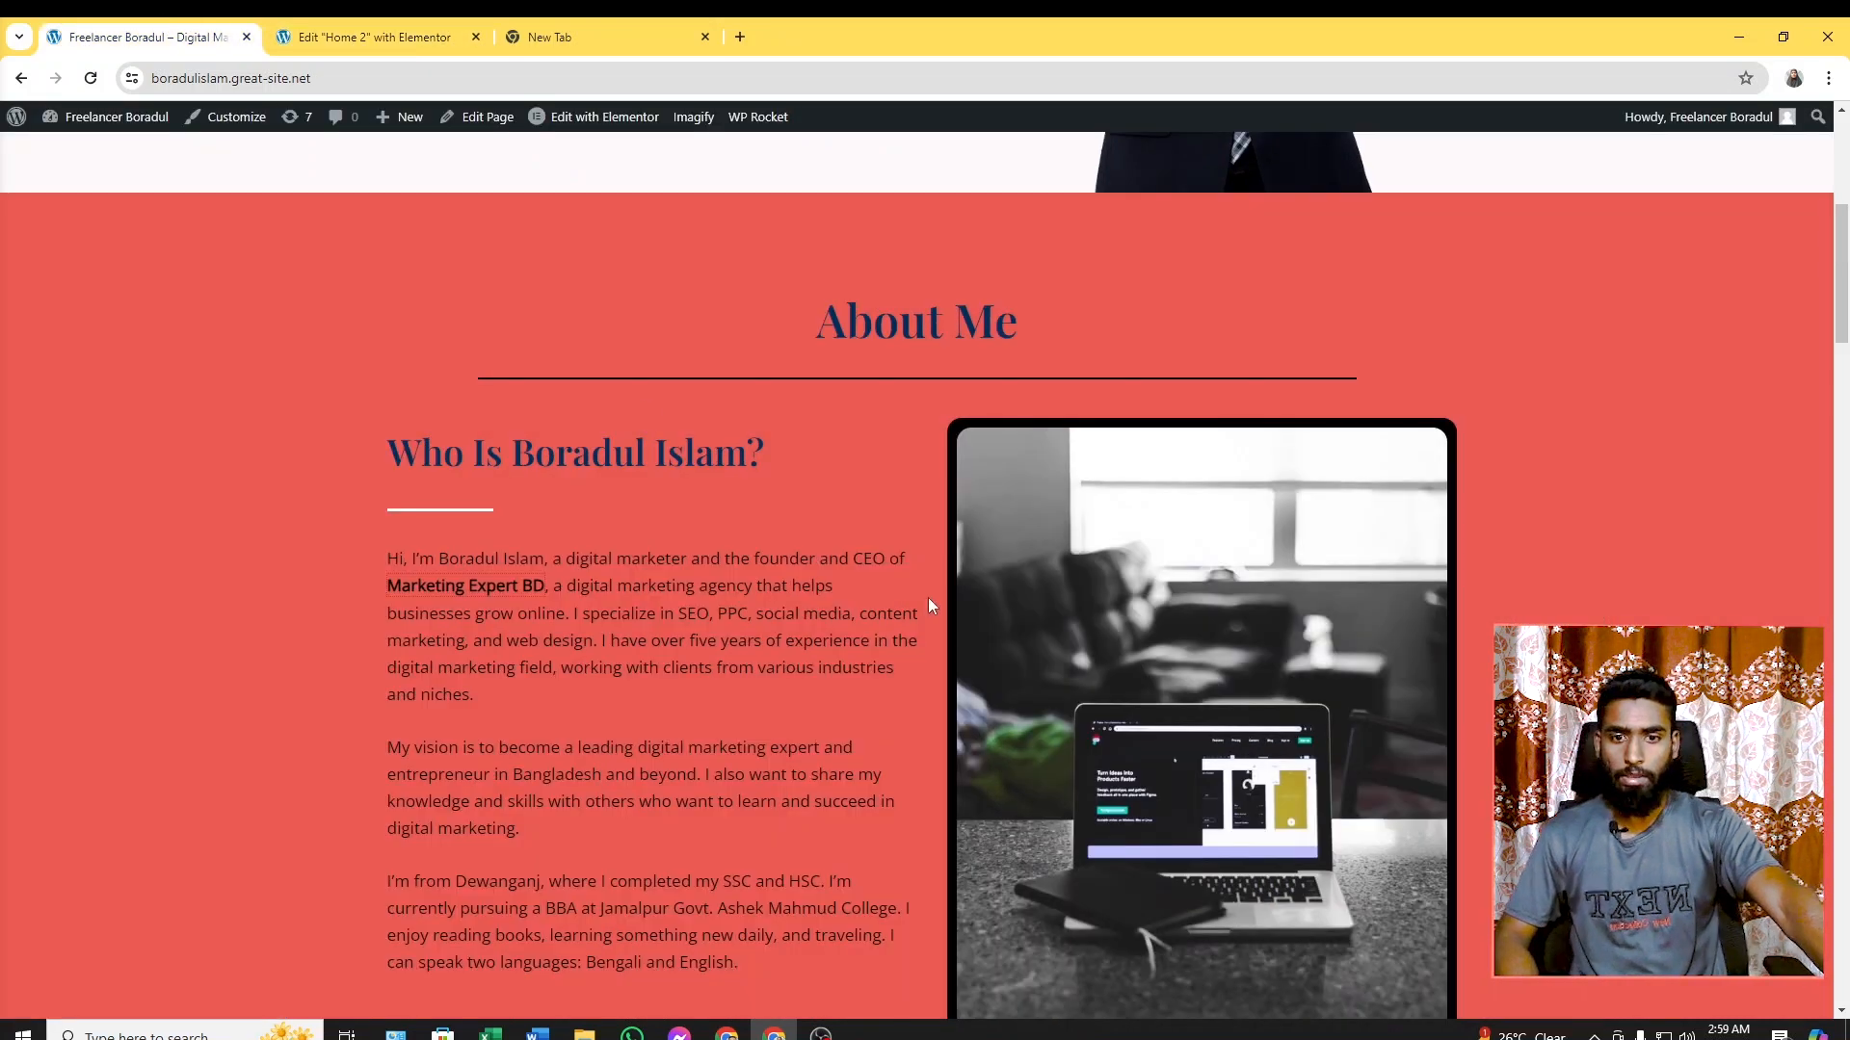
scroll(957, 584, down, 8)
scroll(1170, 407, up, 2)
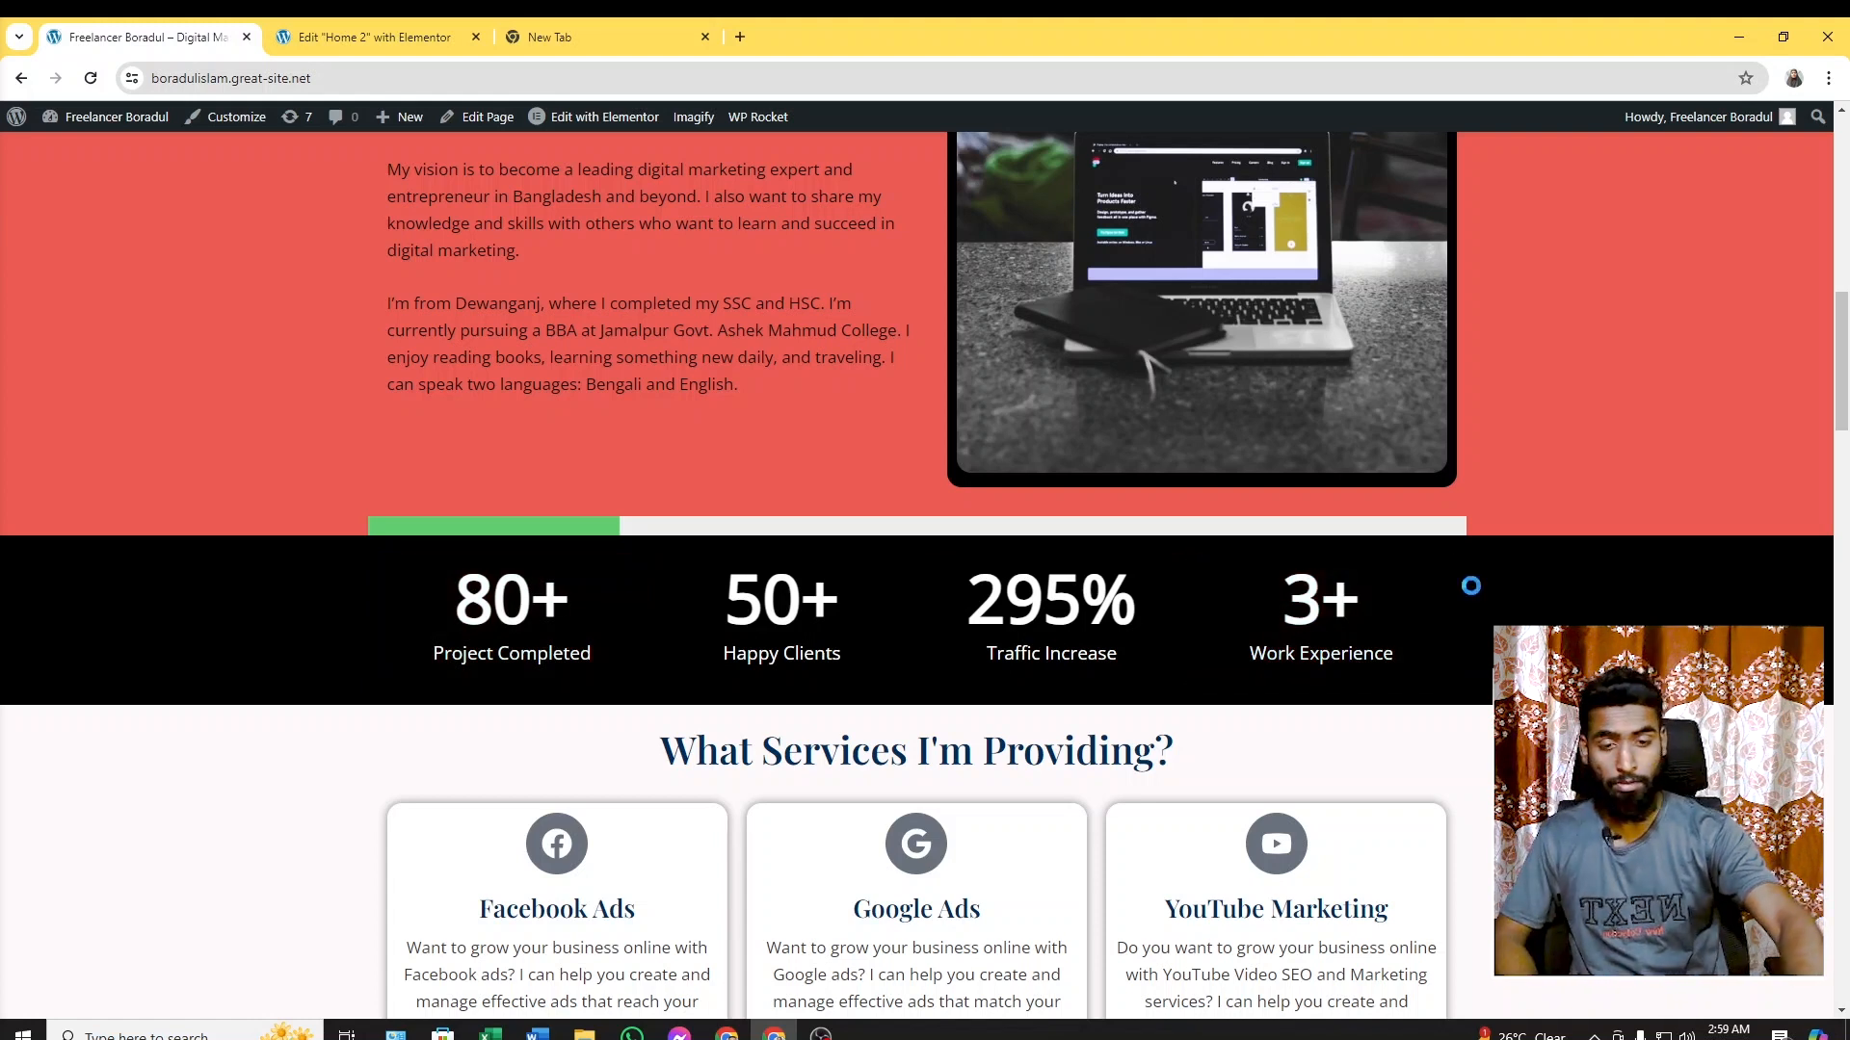
key(Print)
right_click(199, 462)
click(269, 604)
click(91, 78)
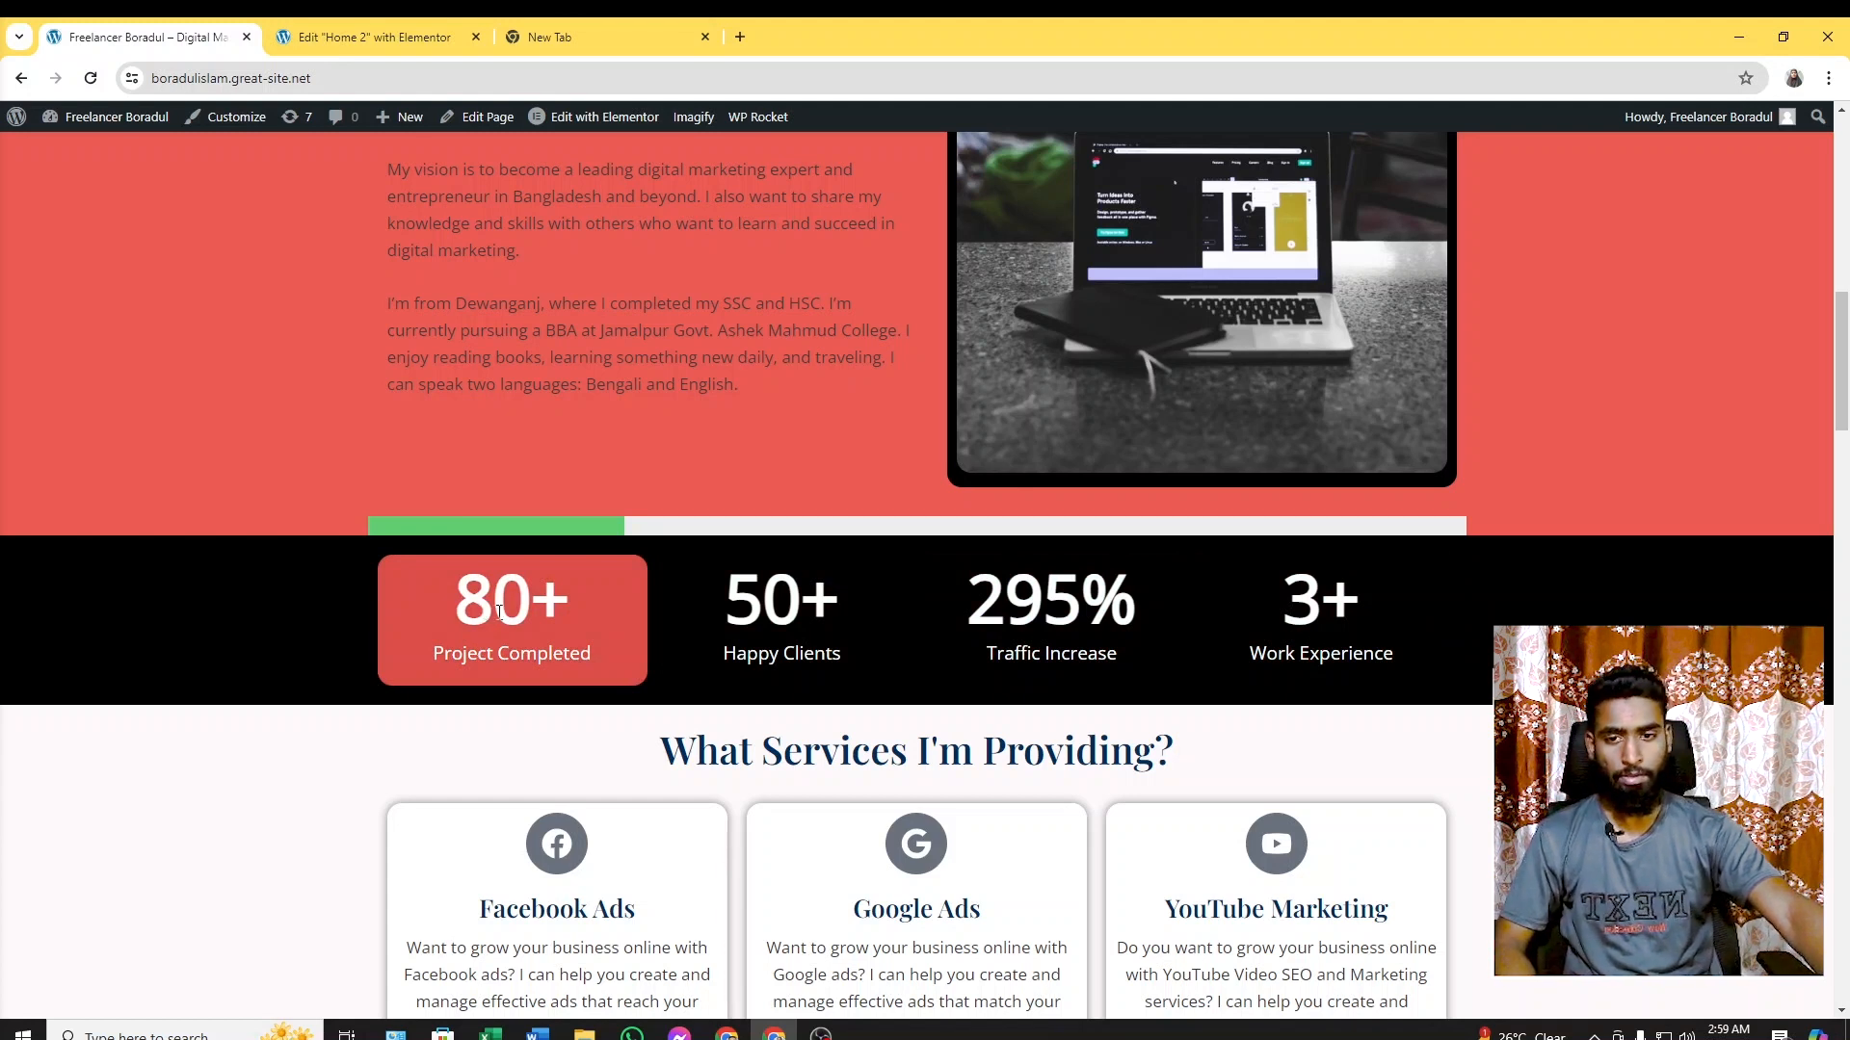
scroll(1405, 580, down, 2)
scroll(1405, 583, up, 2)
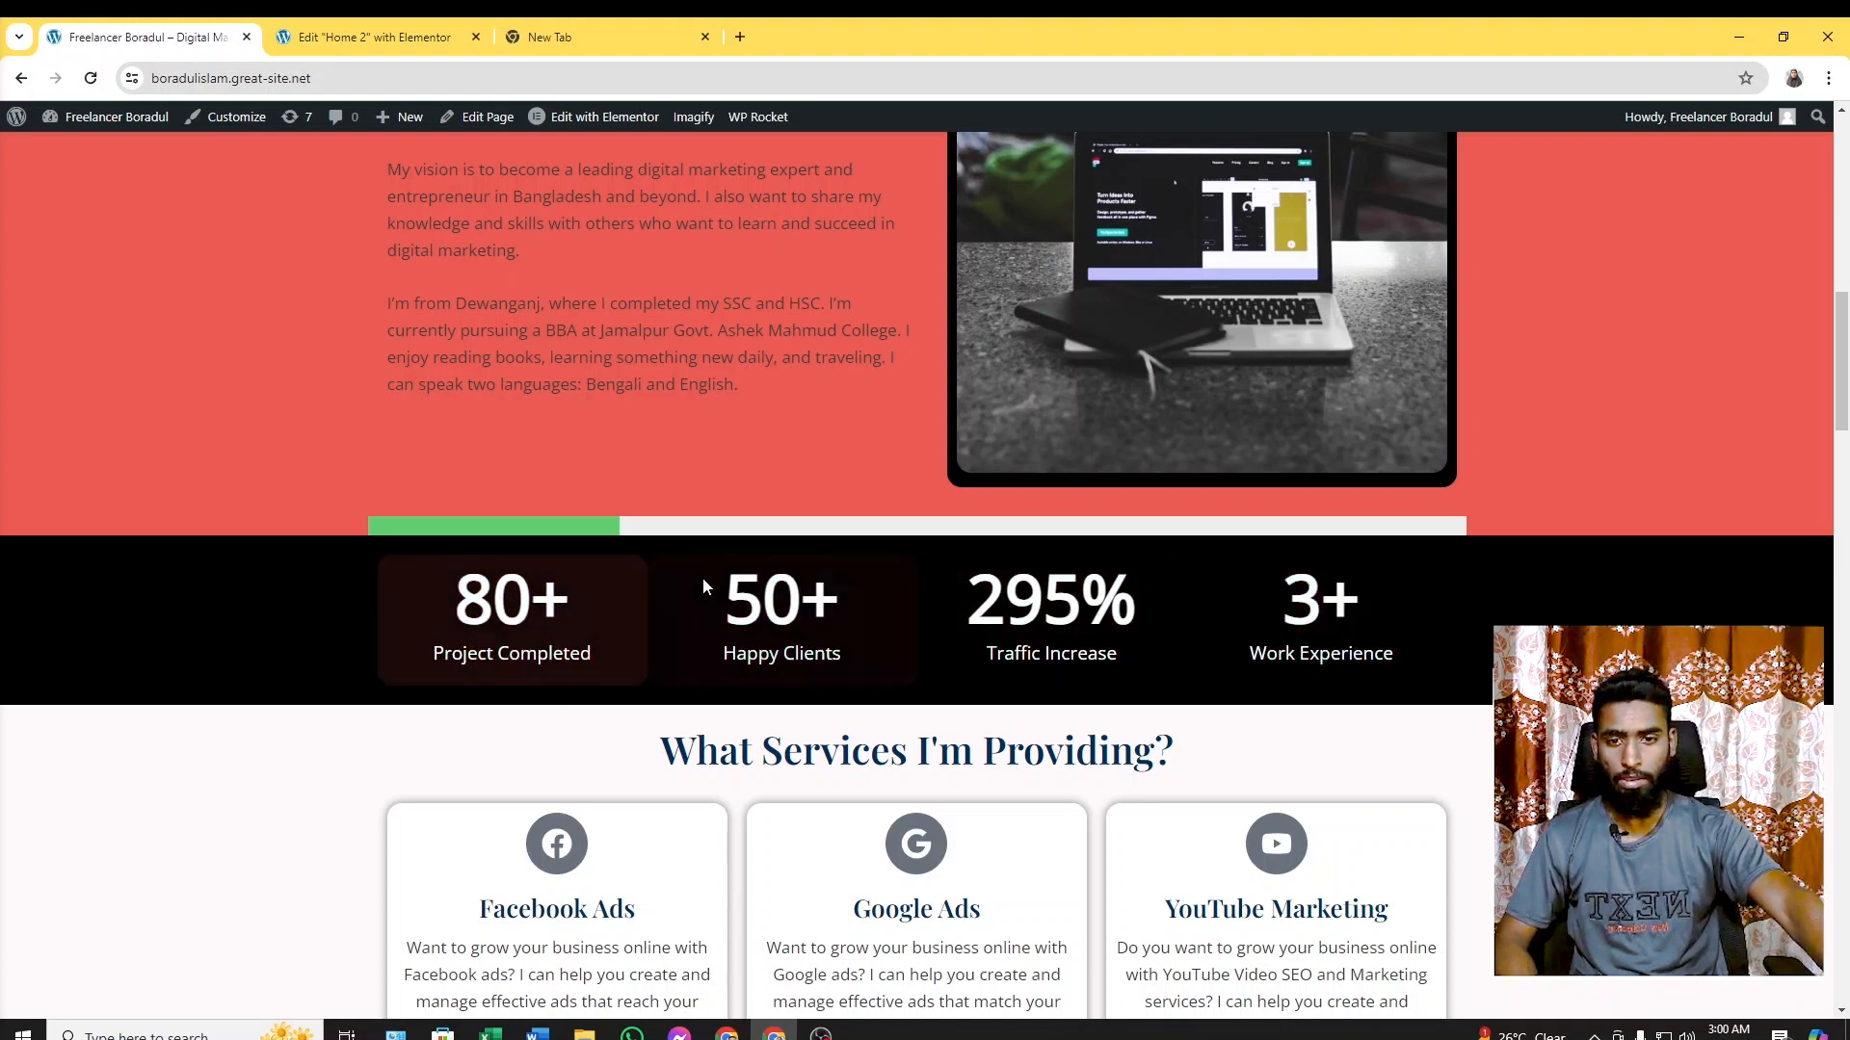
Return to the Home 2 editor and add a new single-column container below the About Me section
click(364, 37)
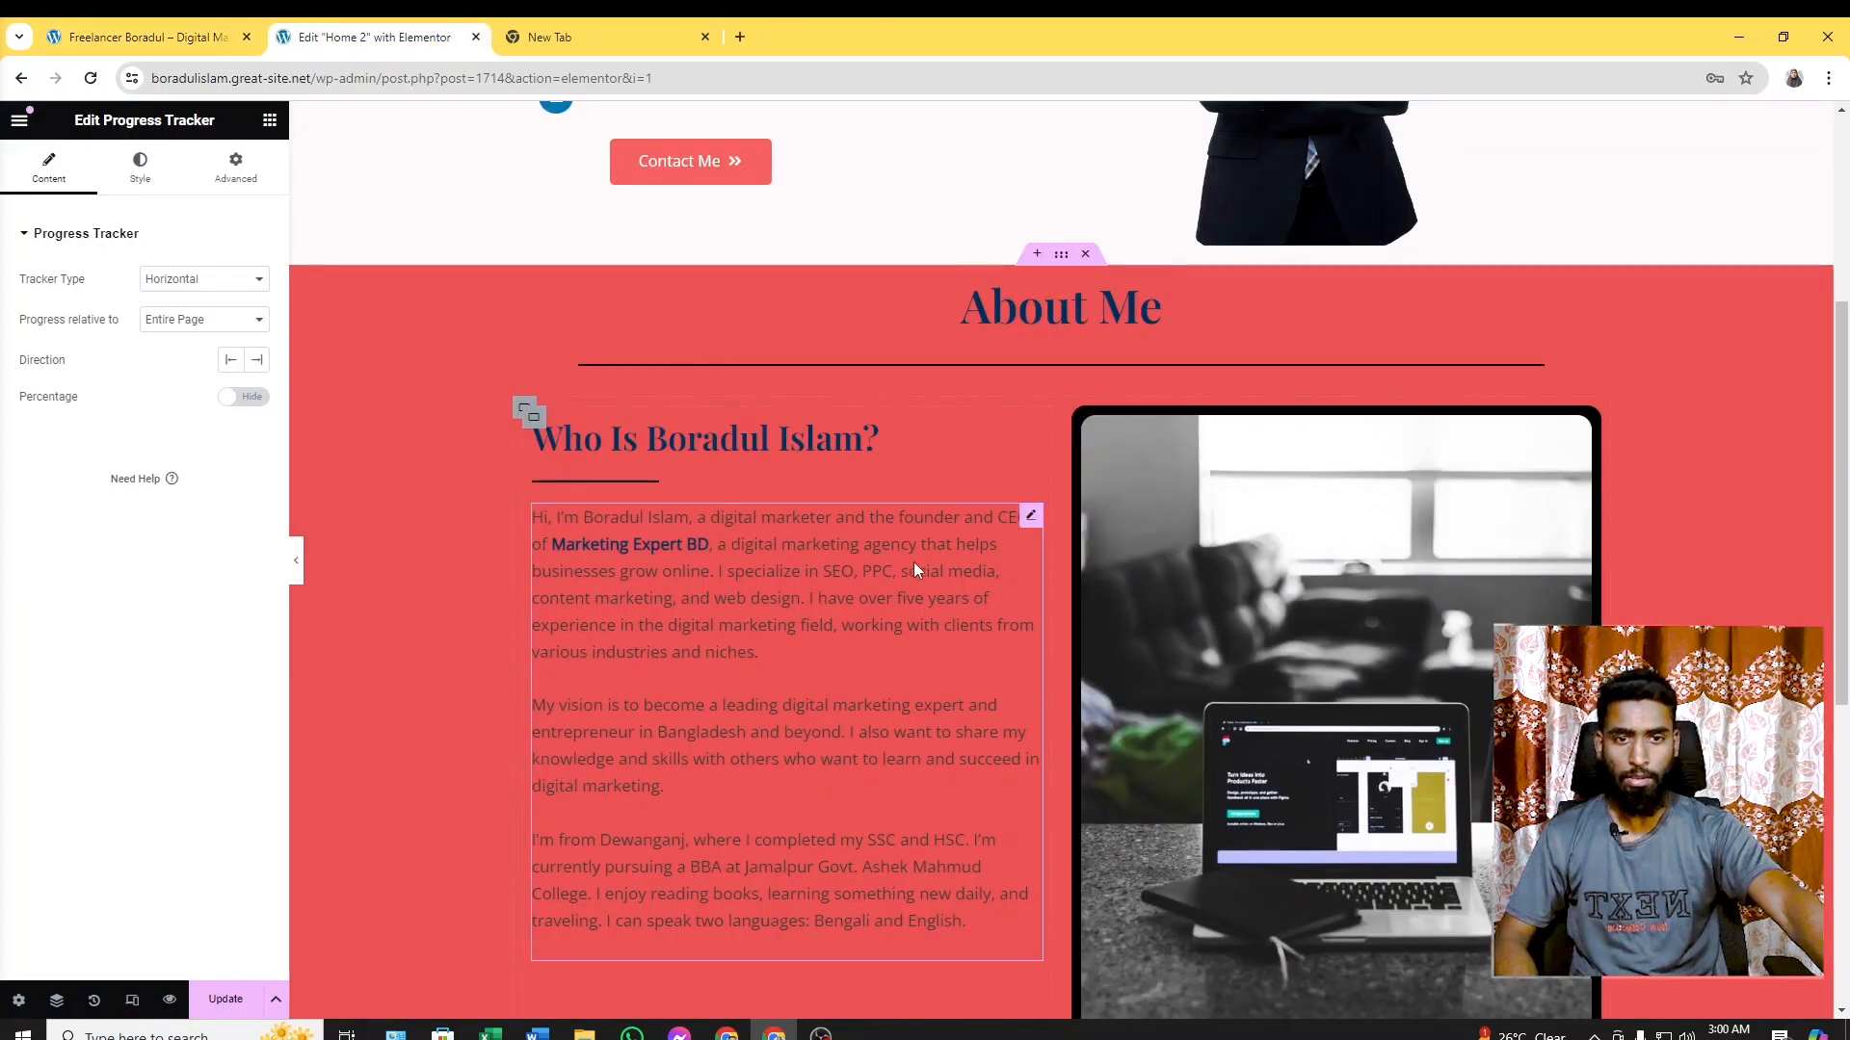
scroll(956, 557, down, 10)
click(1014, 595)
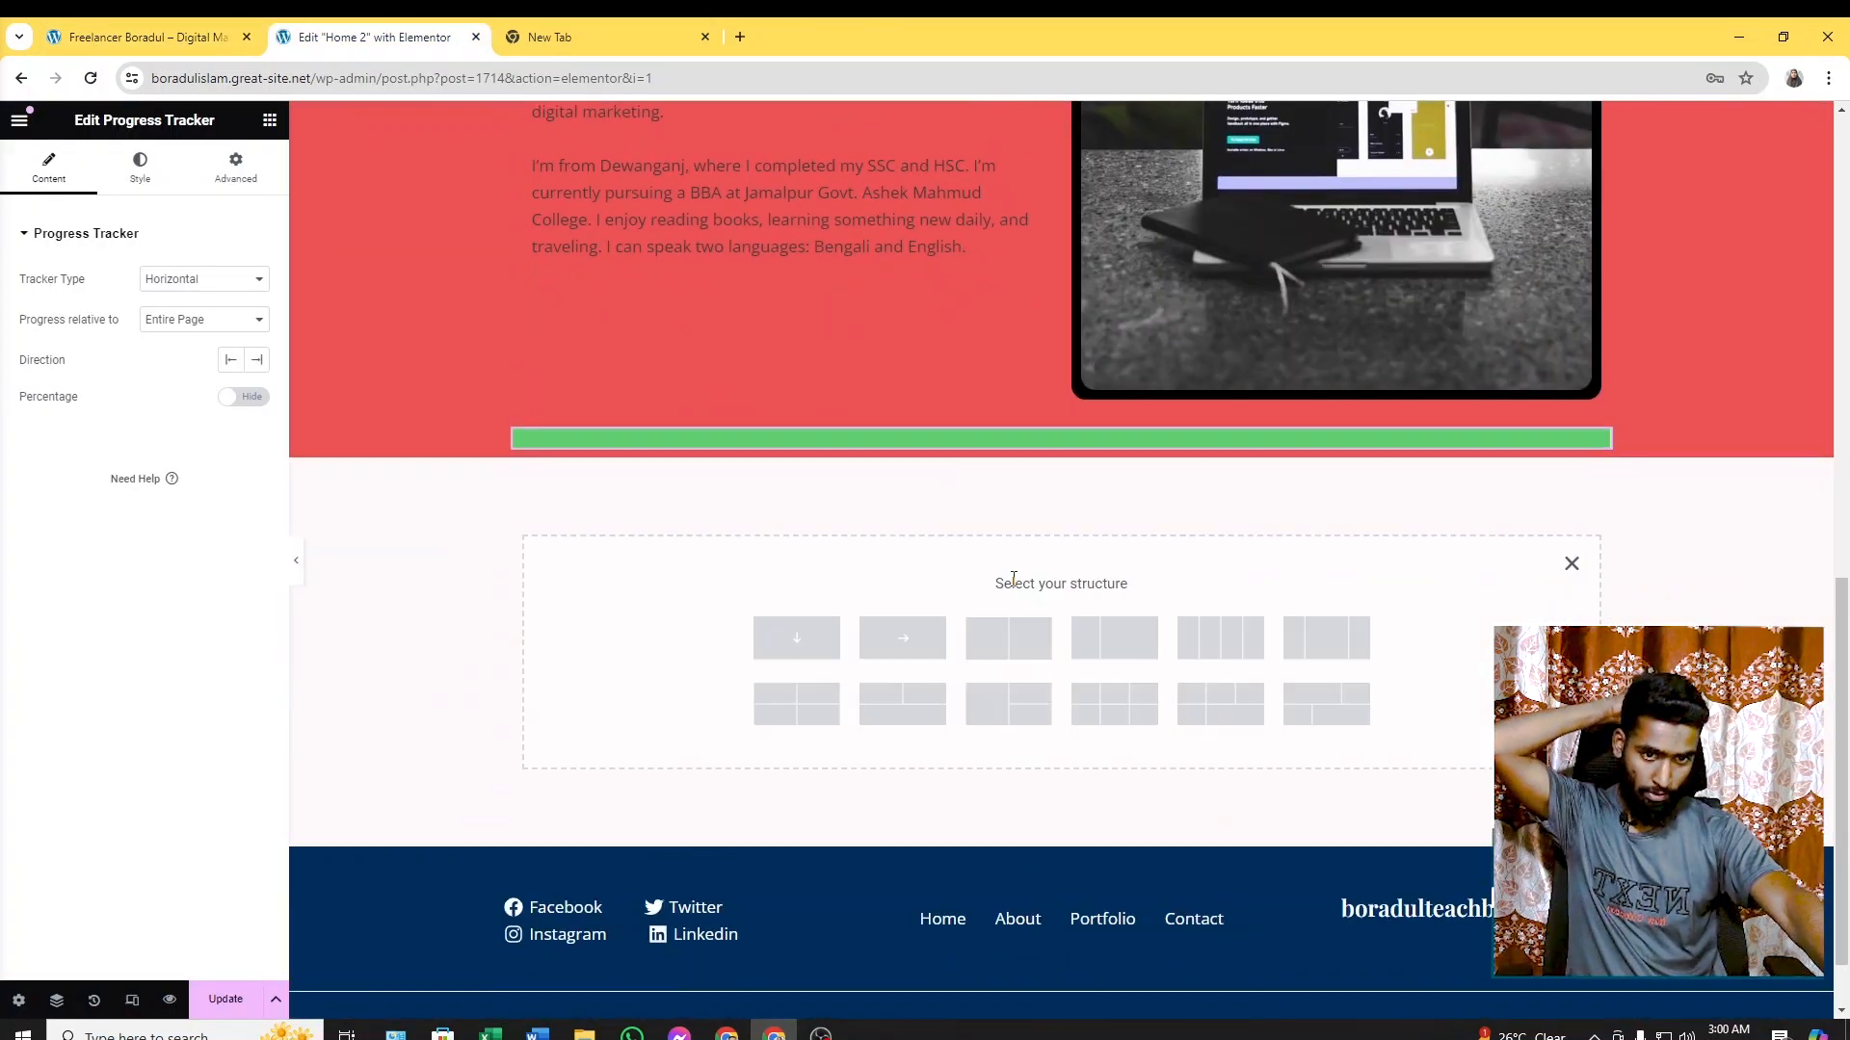
click(792, 647)
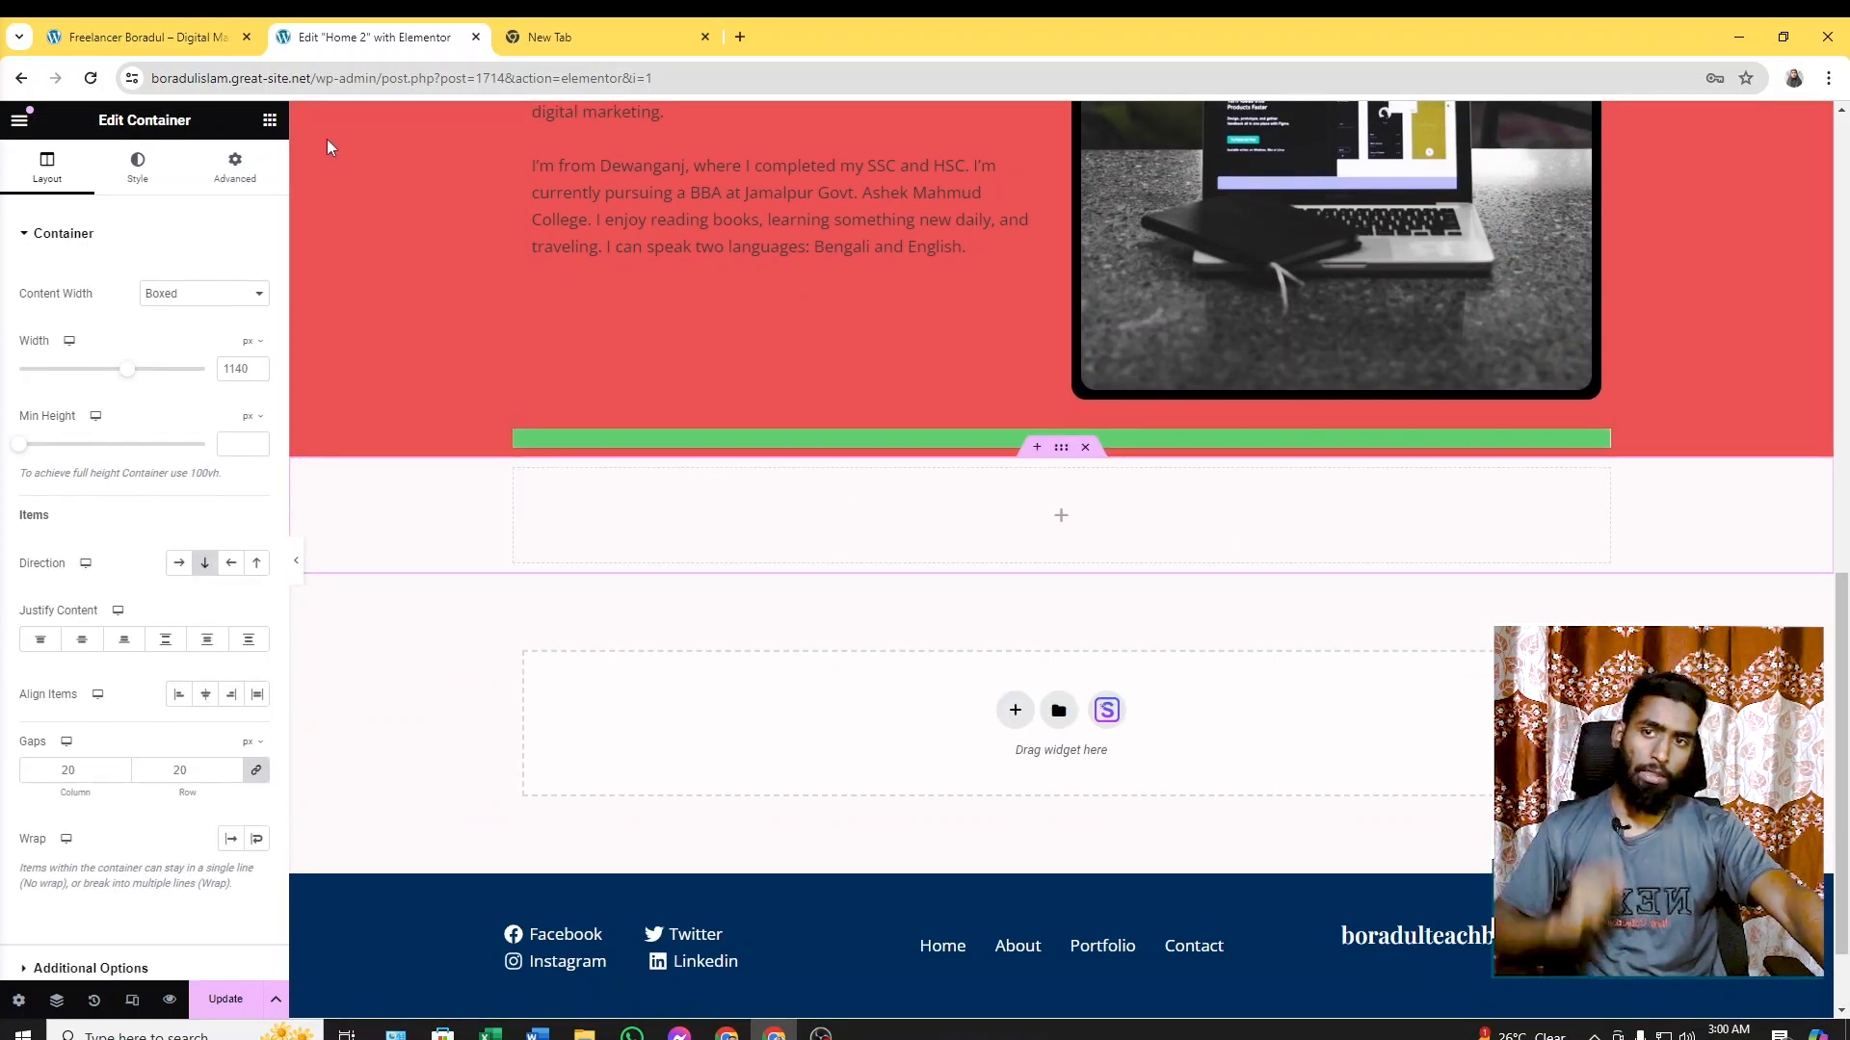
Nest a container inside the new section and duplicate it three times to get four statistics boxes
click(197, 41)
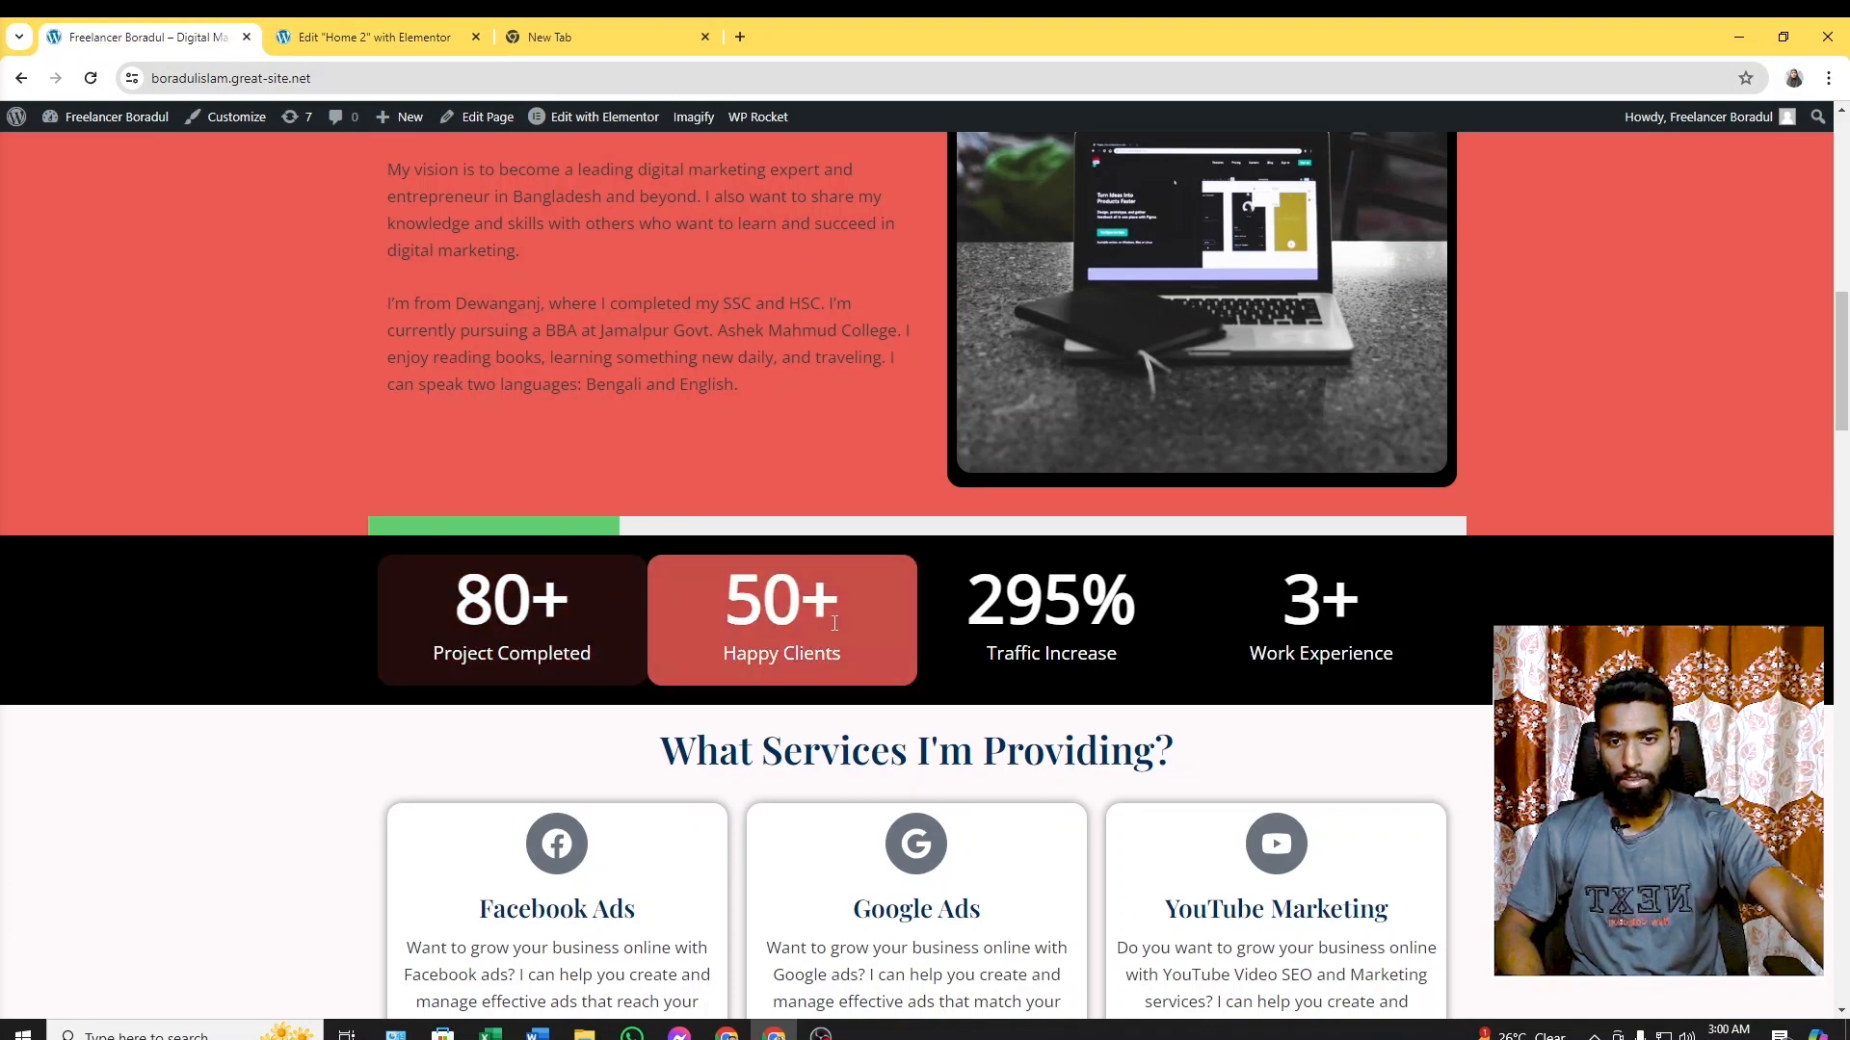
click(379, 39)
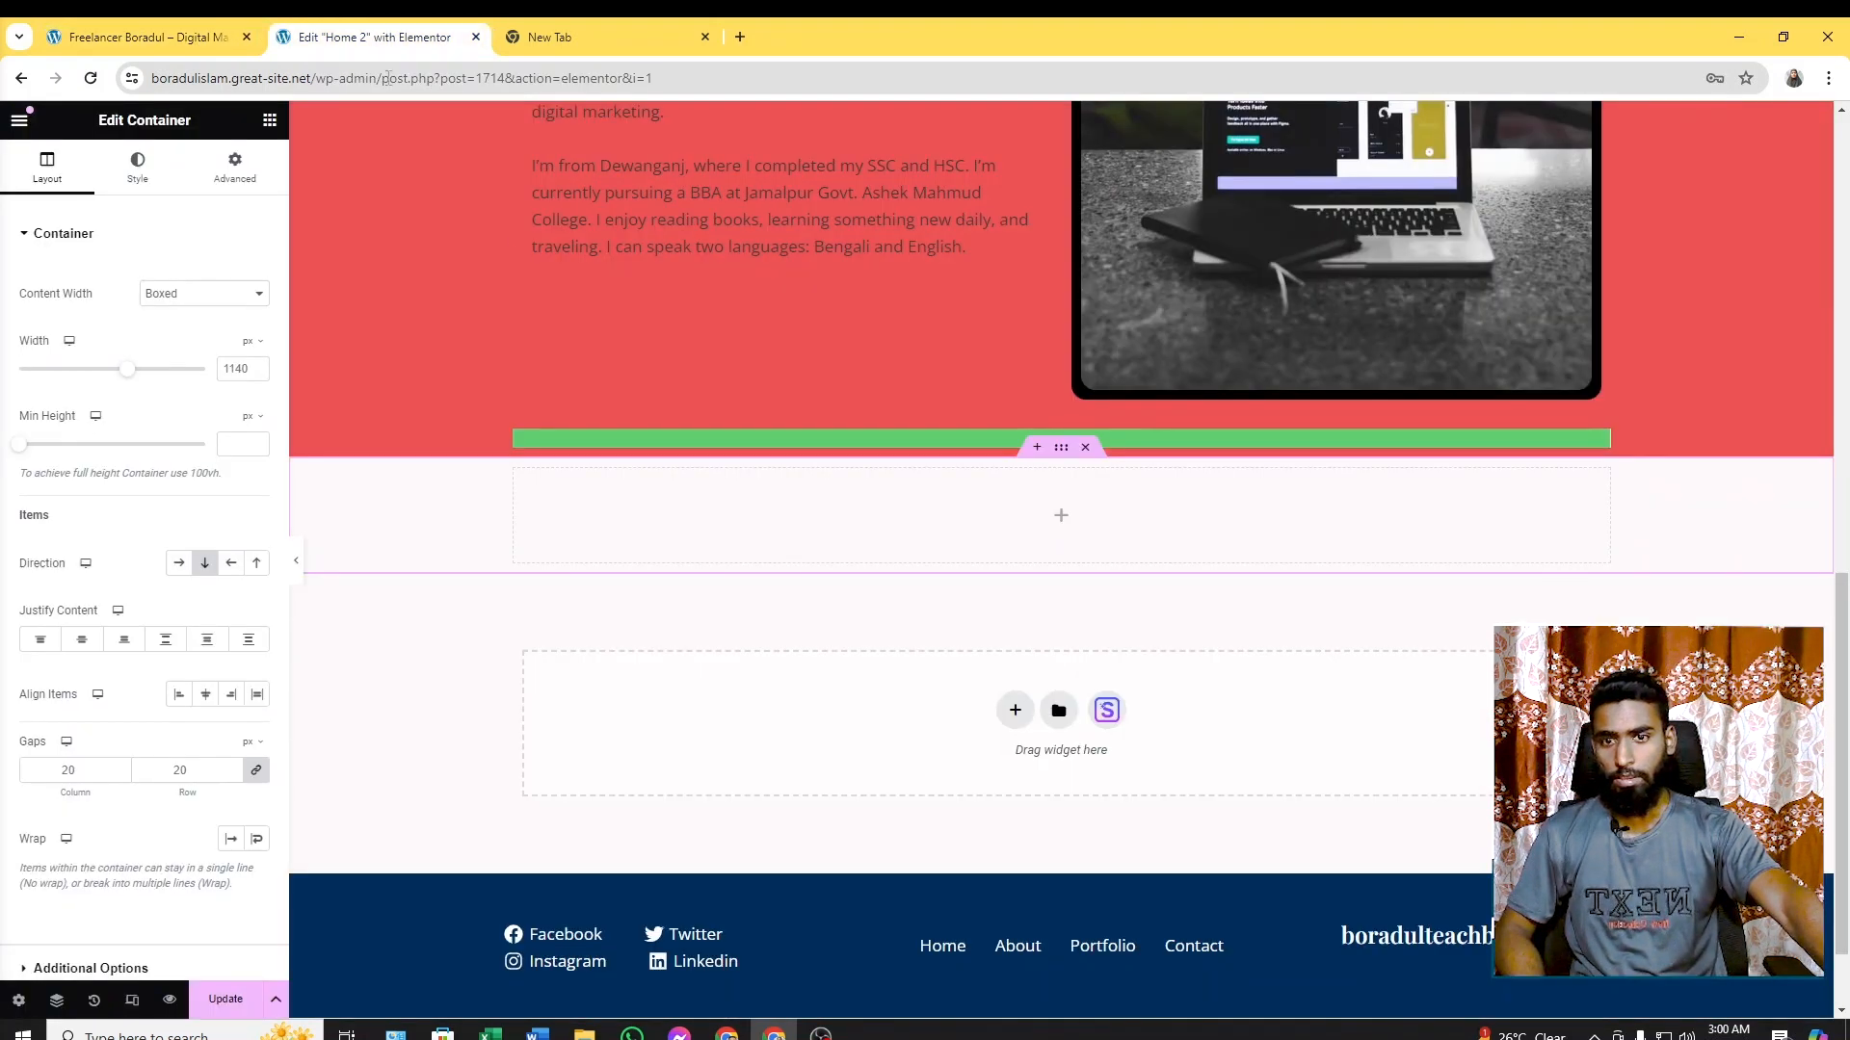
click(269, 121)
drag(77, 419, 689, 540)
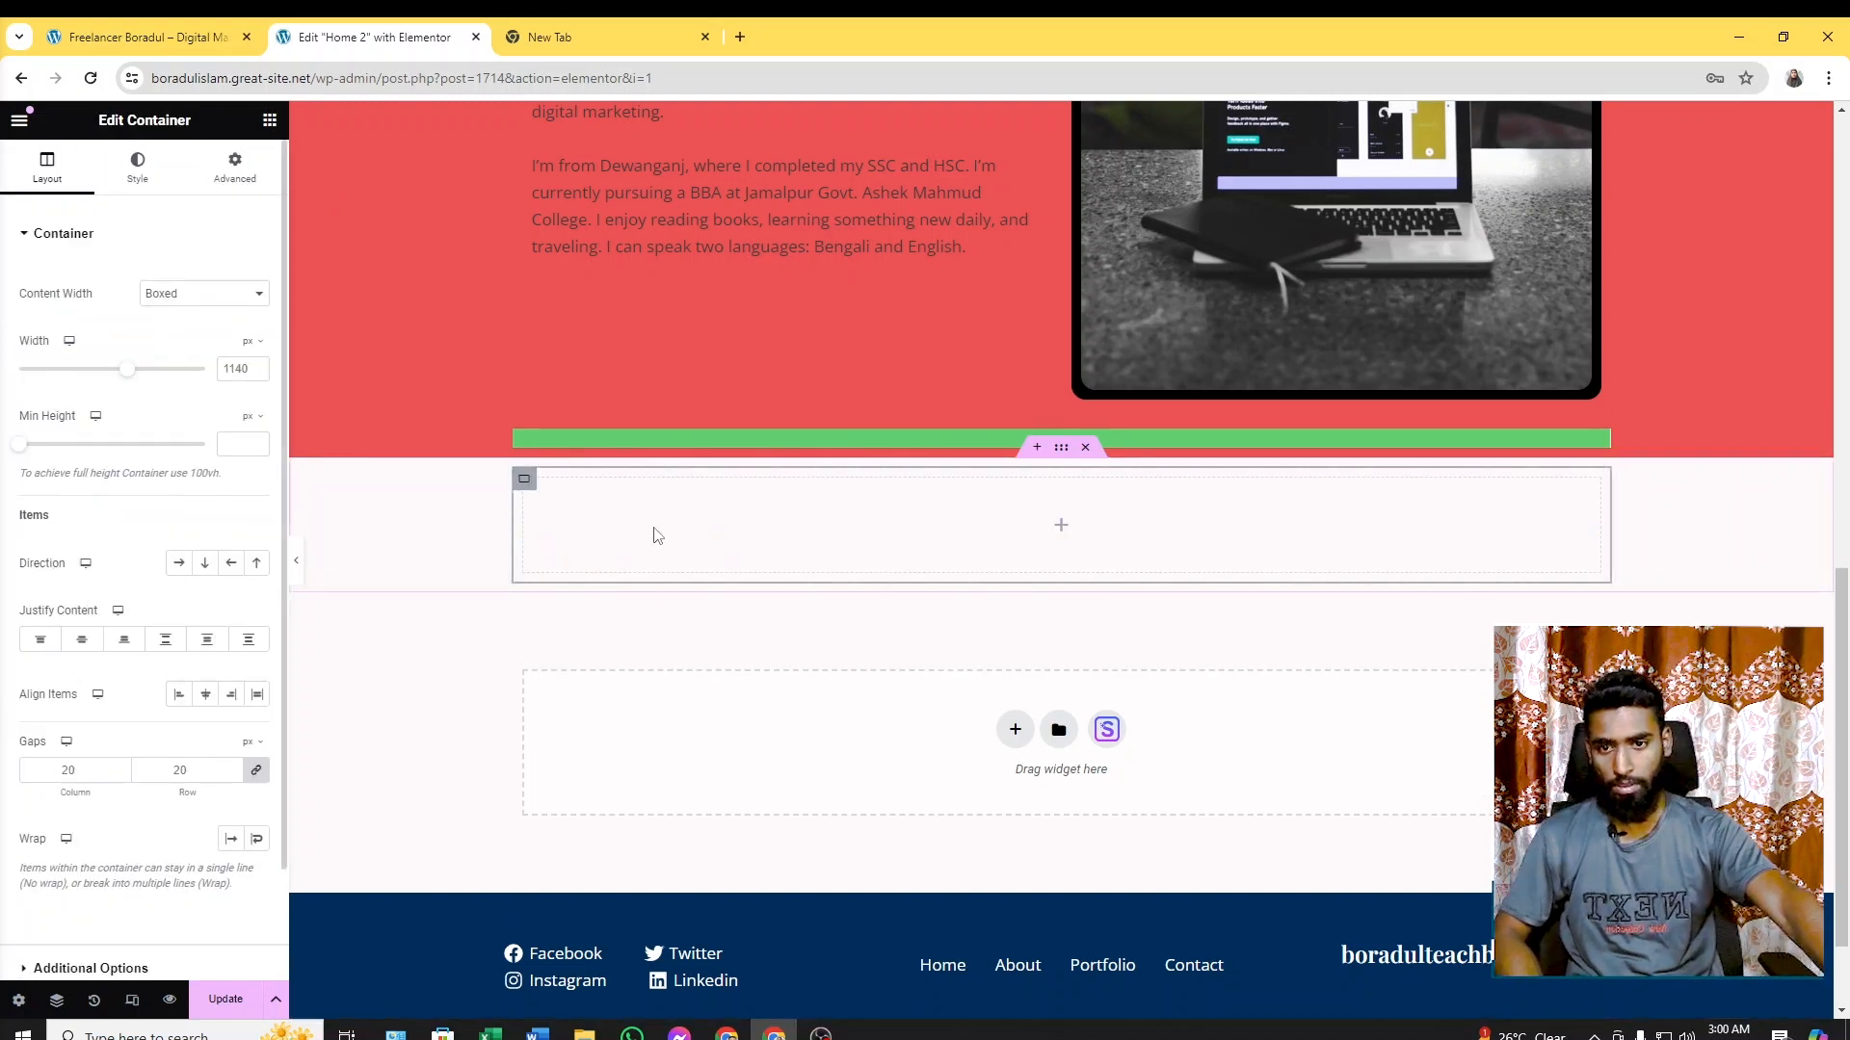
right_click(524, 479)
click(581, 547)
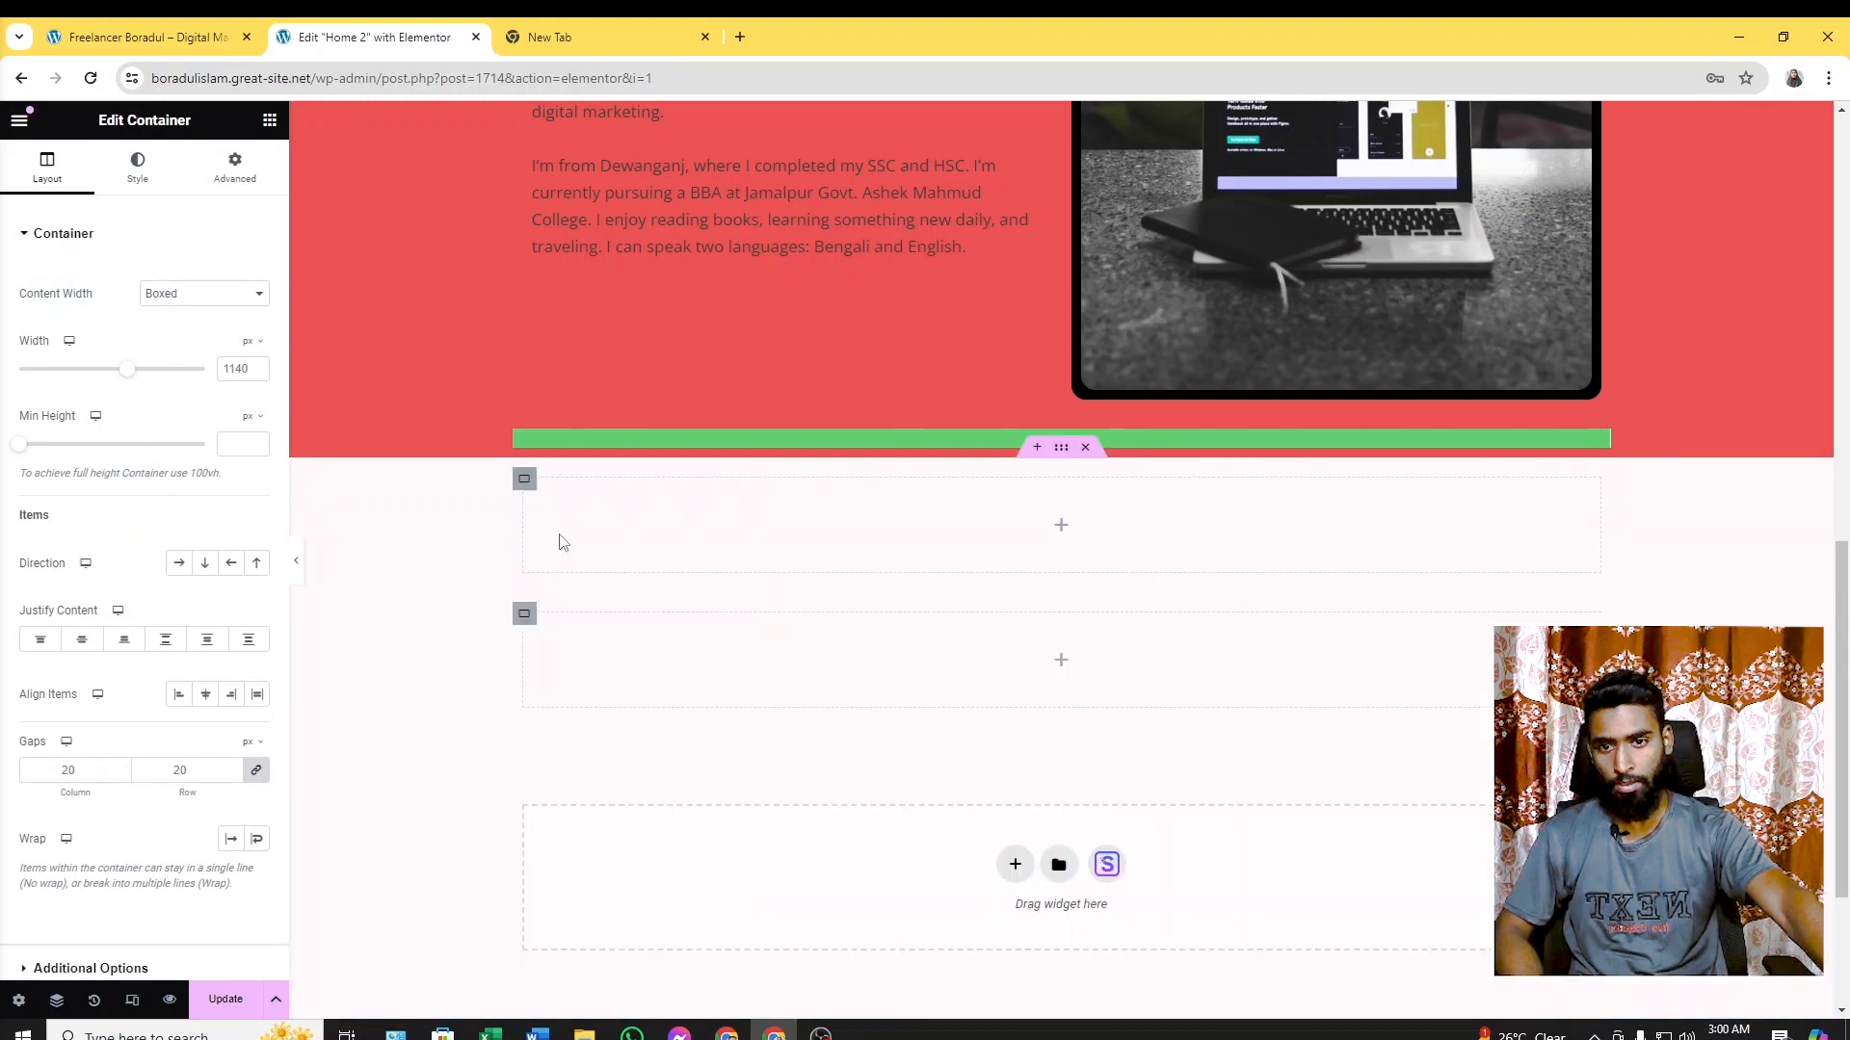
right_click(525, 481)
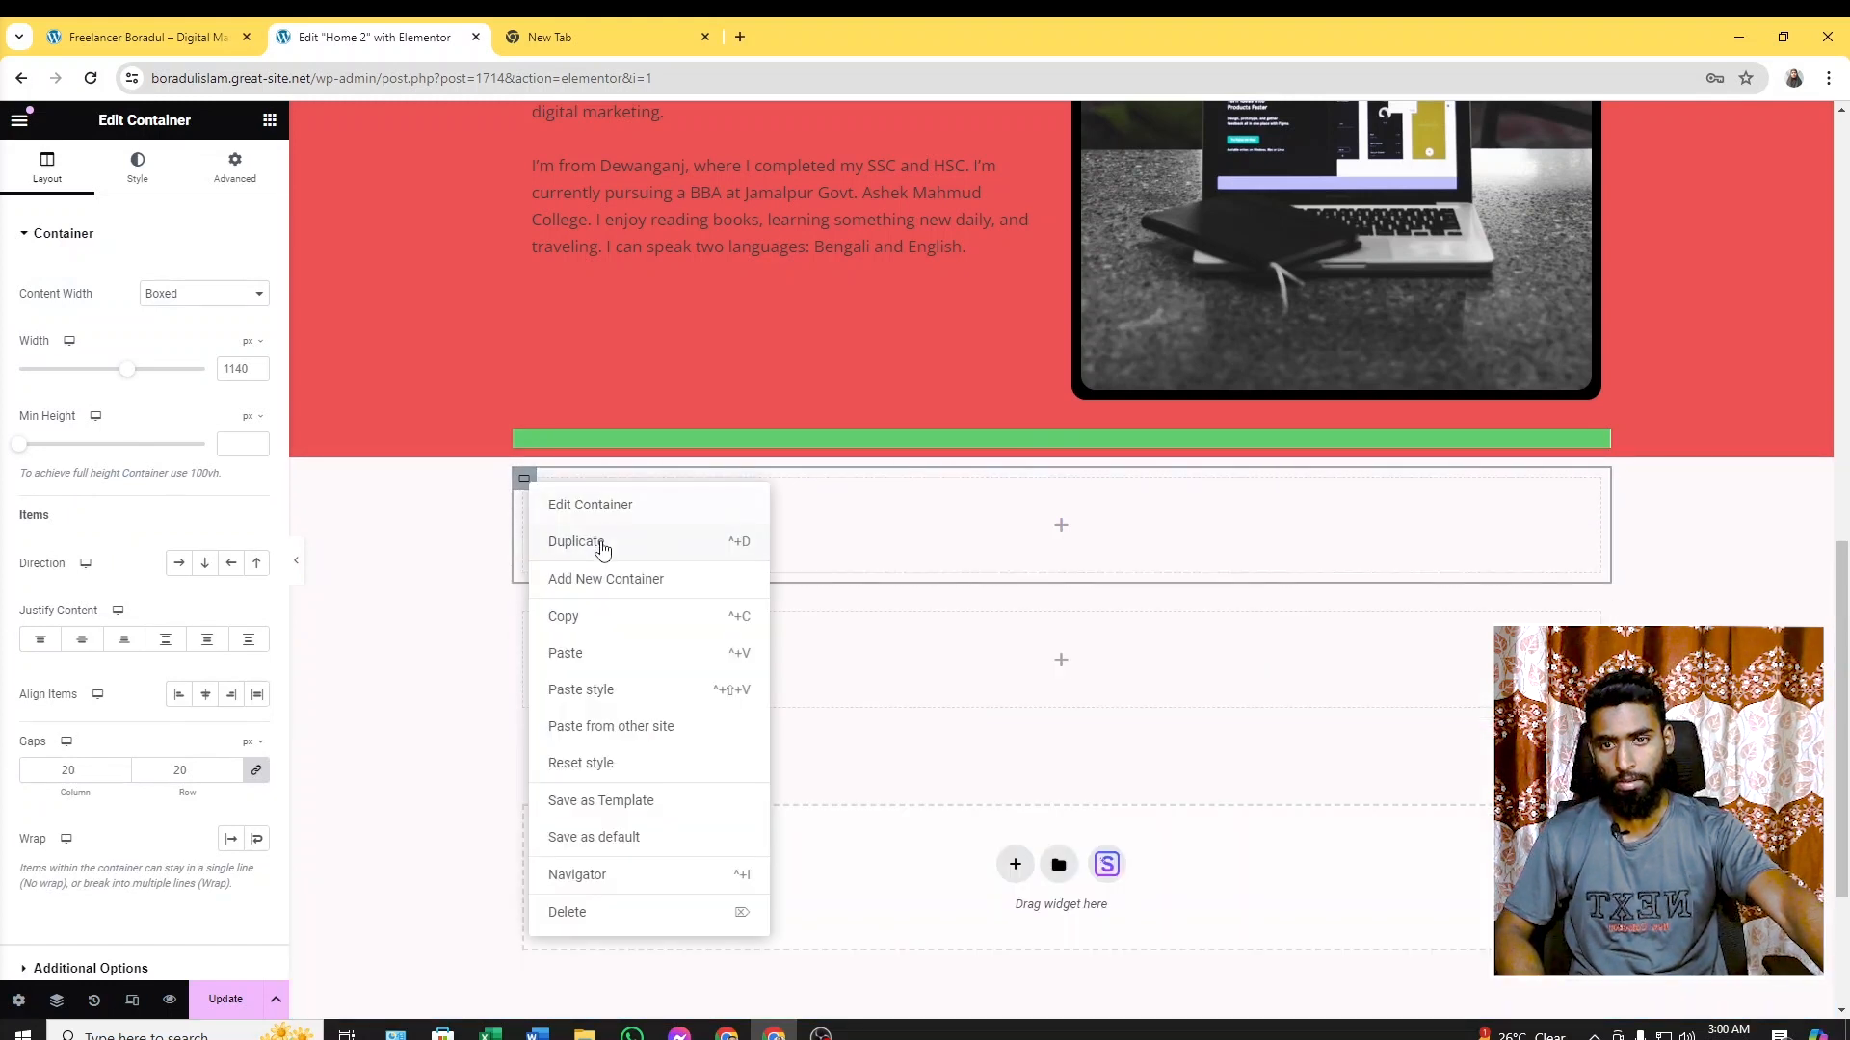
click(602, 547)
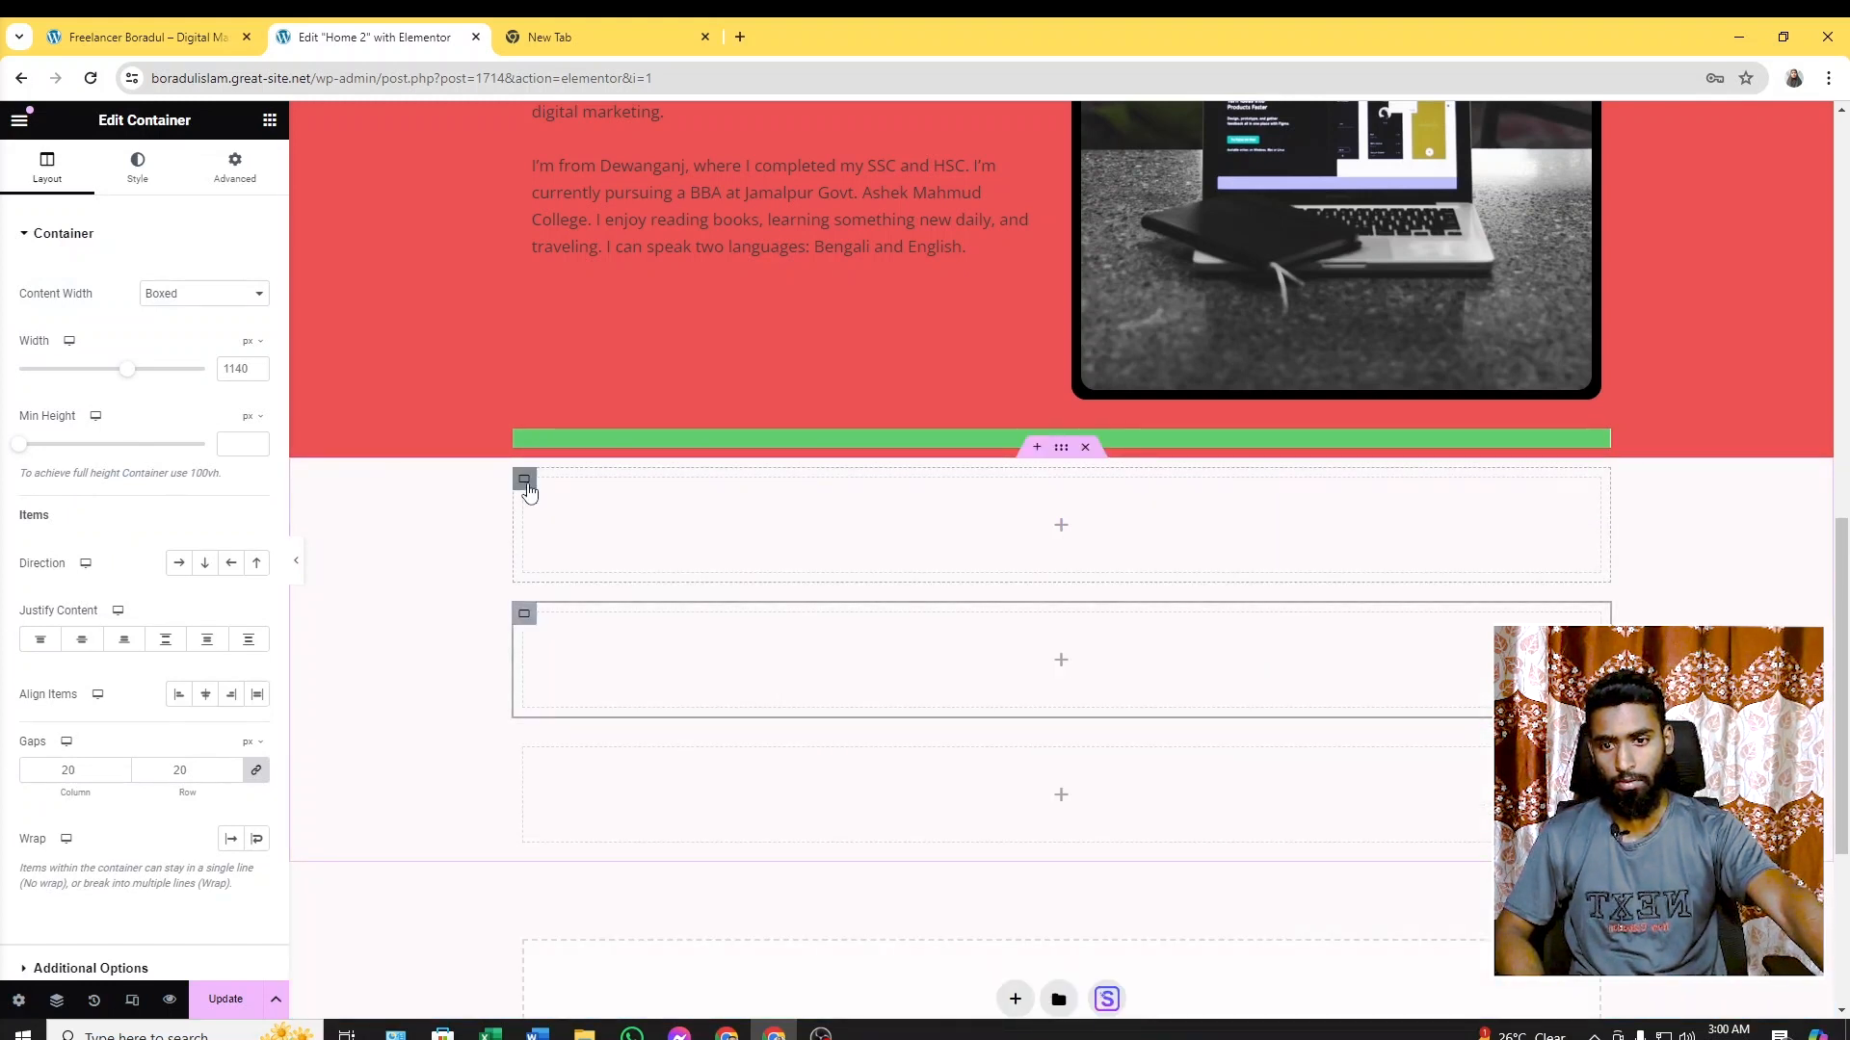
right_click(528, 492)
click(616, 548)
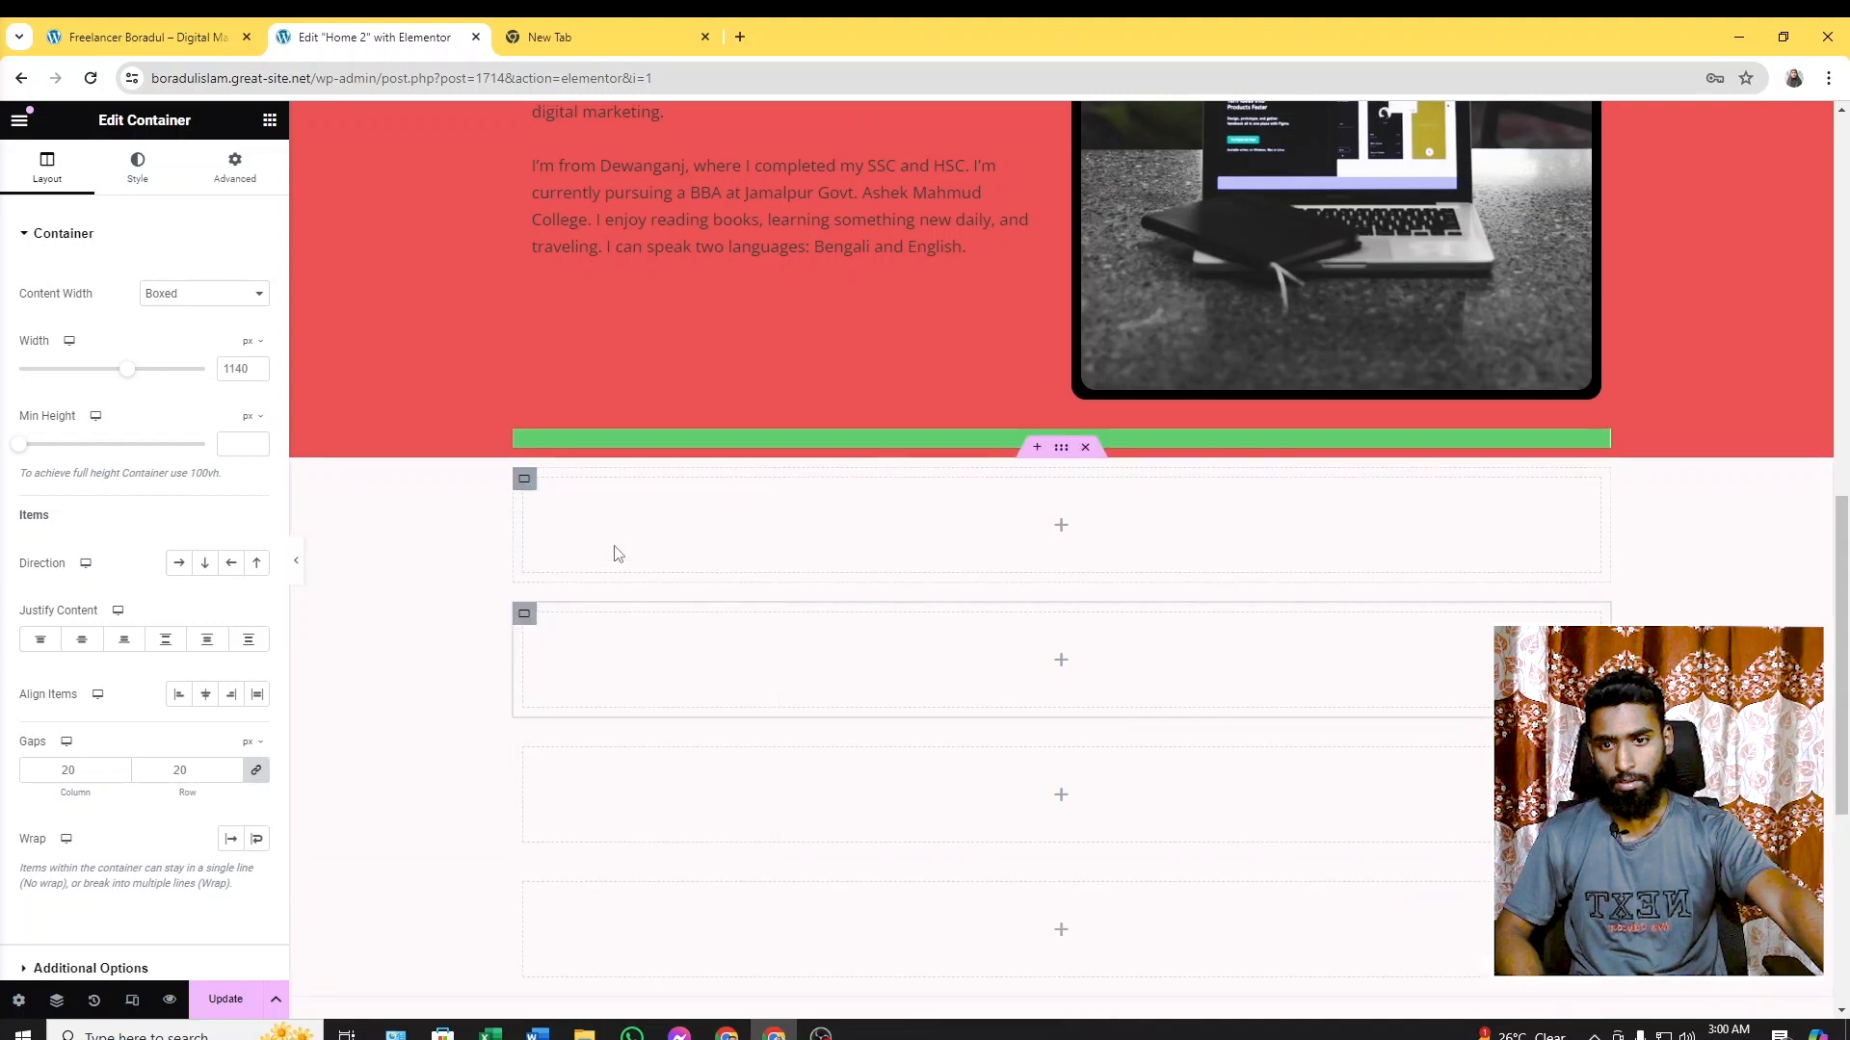
Set the parent container's direction to row so the four inner containers sit side by side
scroll(679, 616, down, 1)
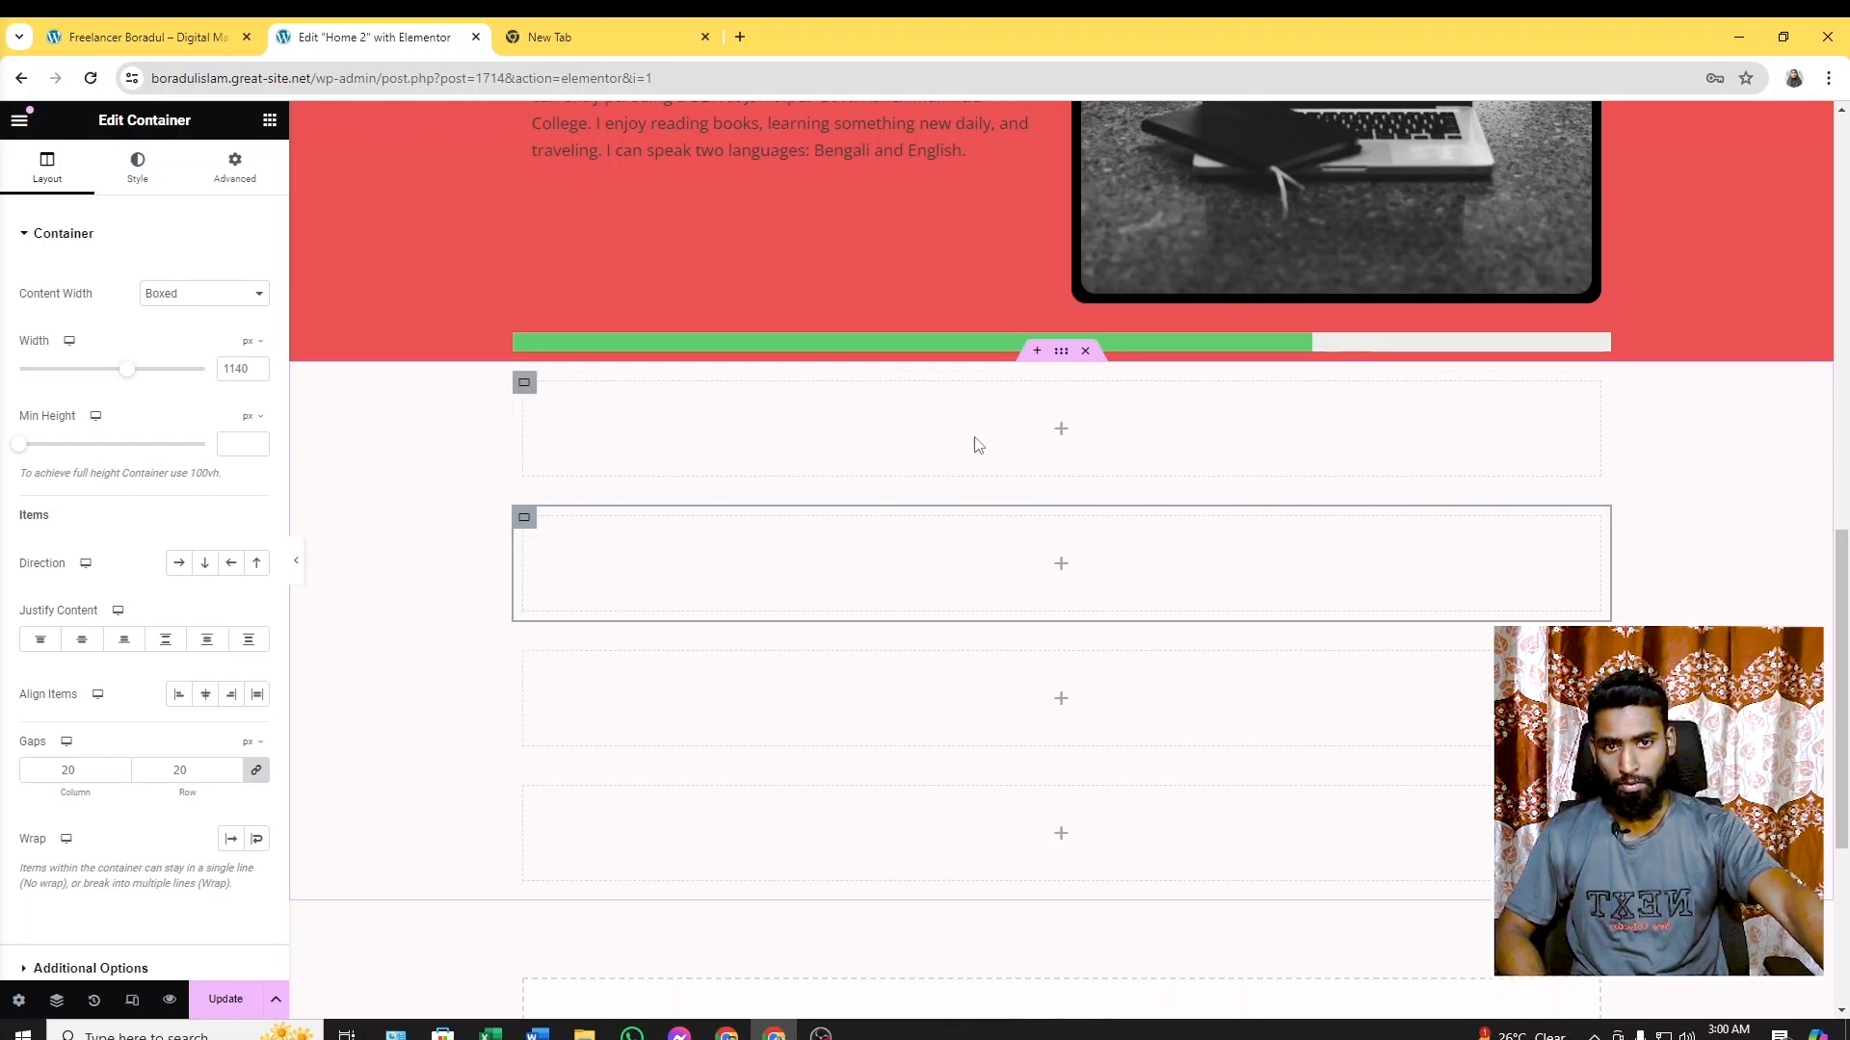
click(1063, 353)
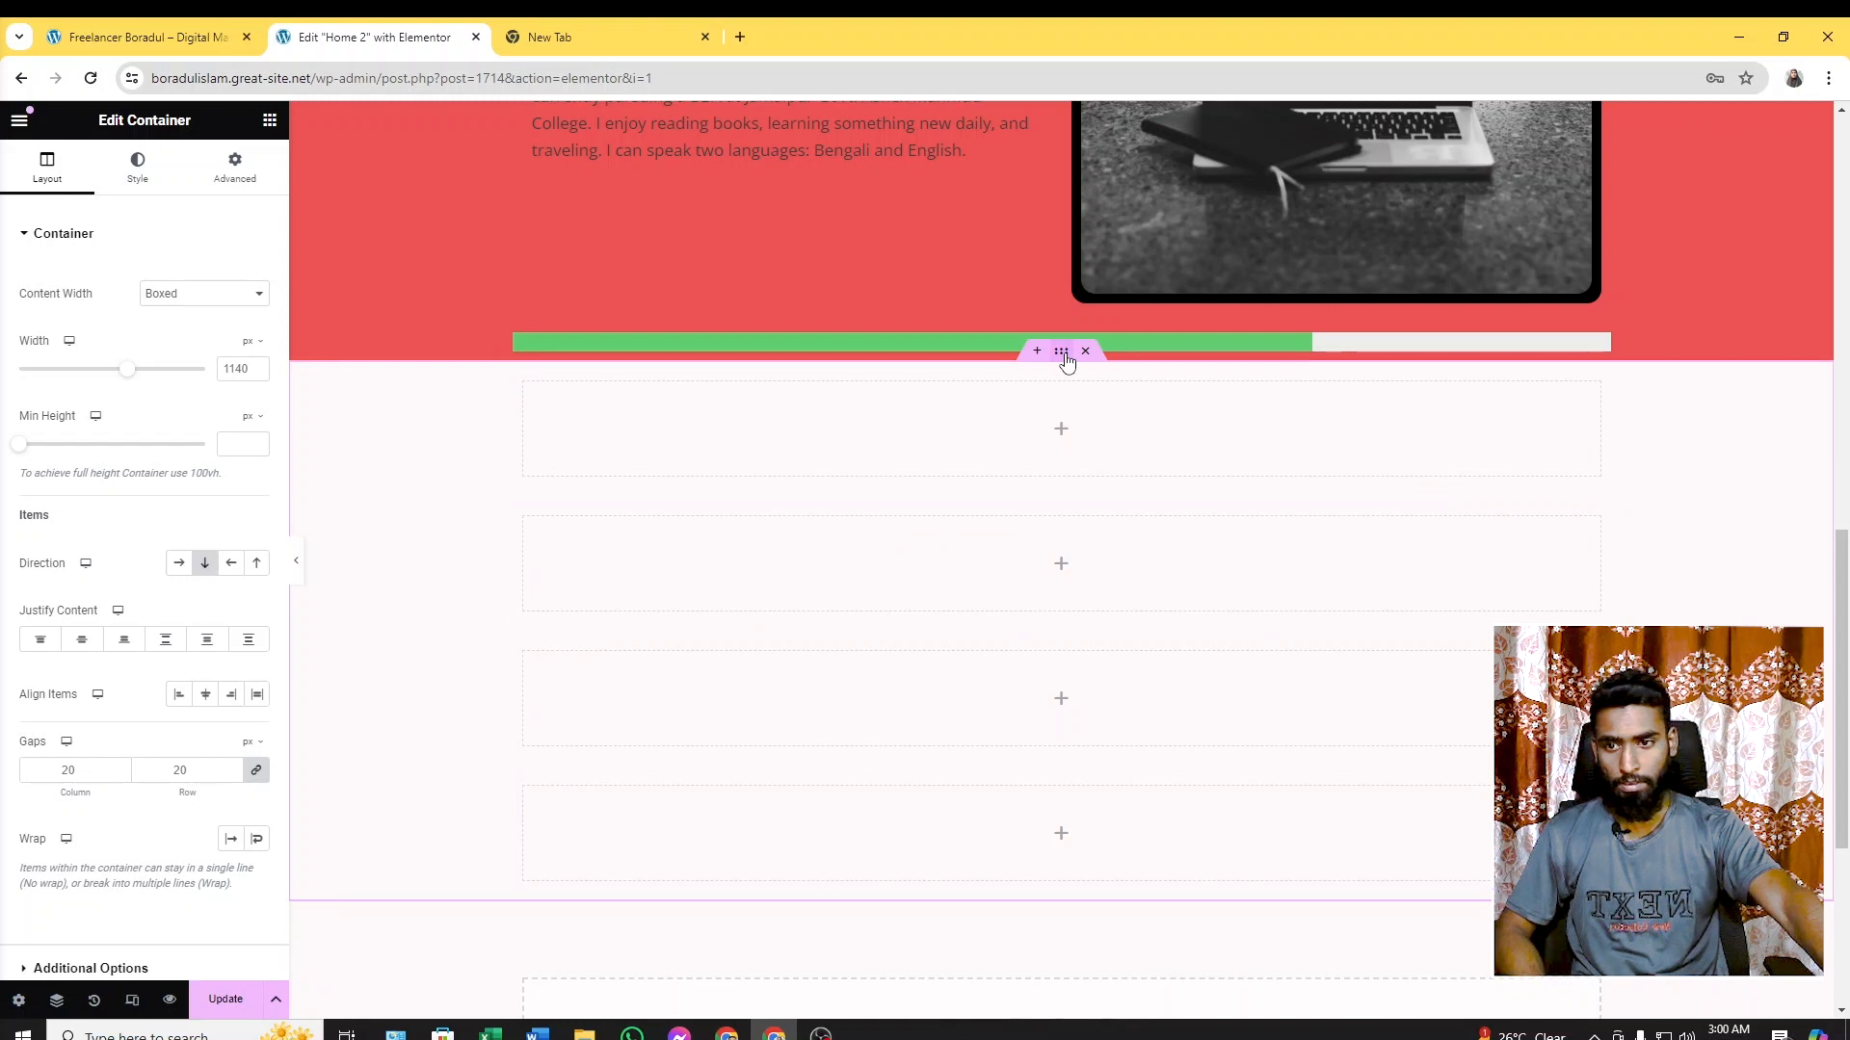
click(179, 564)
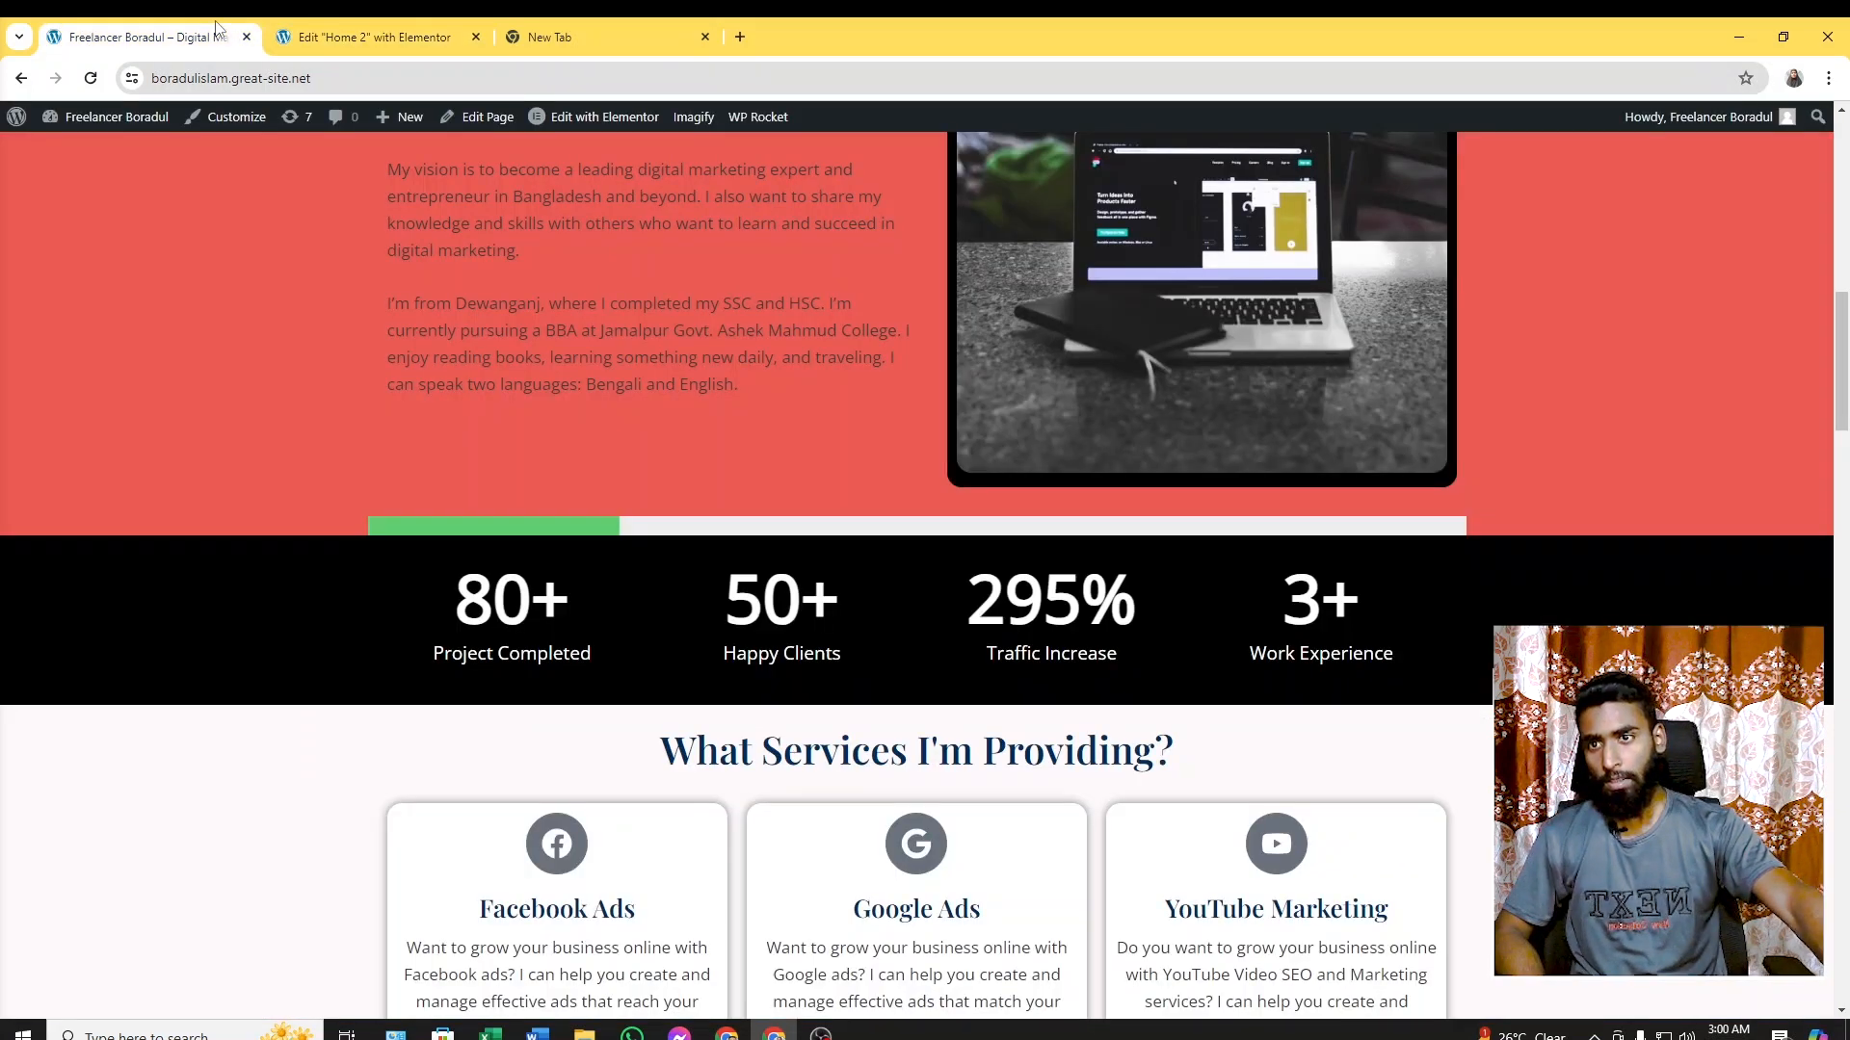
Check the reference statistics strip, then give the four-box parent container a classic black background, #000000
click(219, 35)
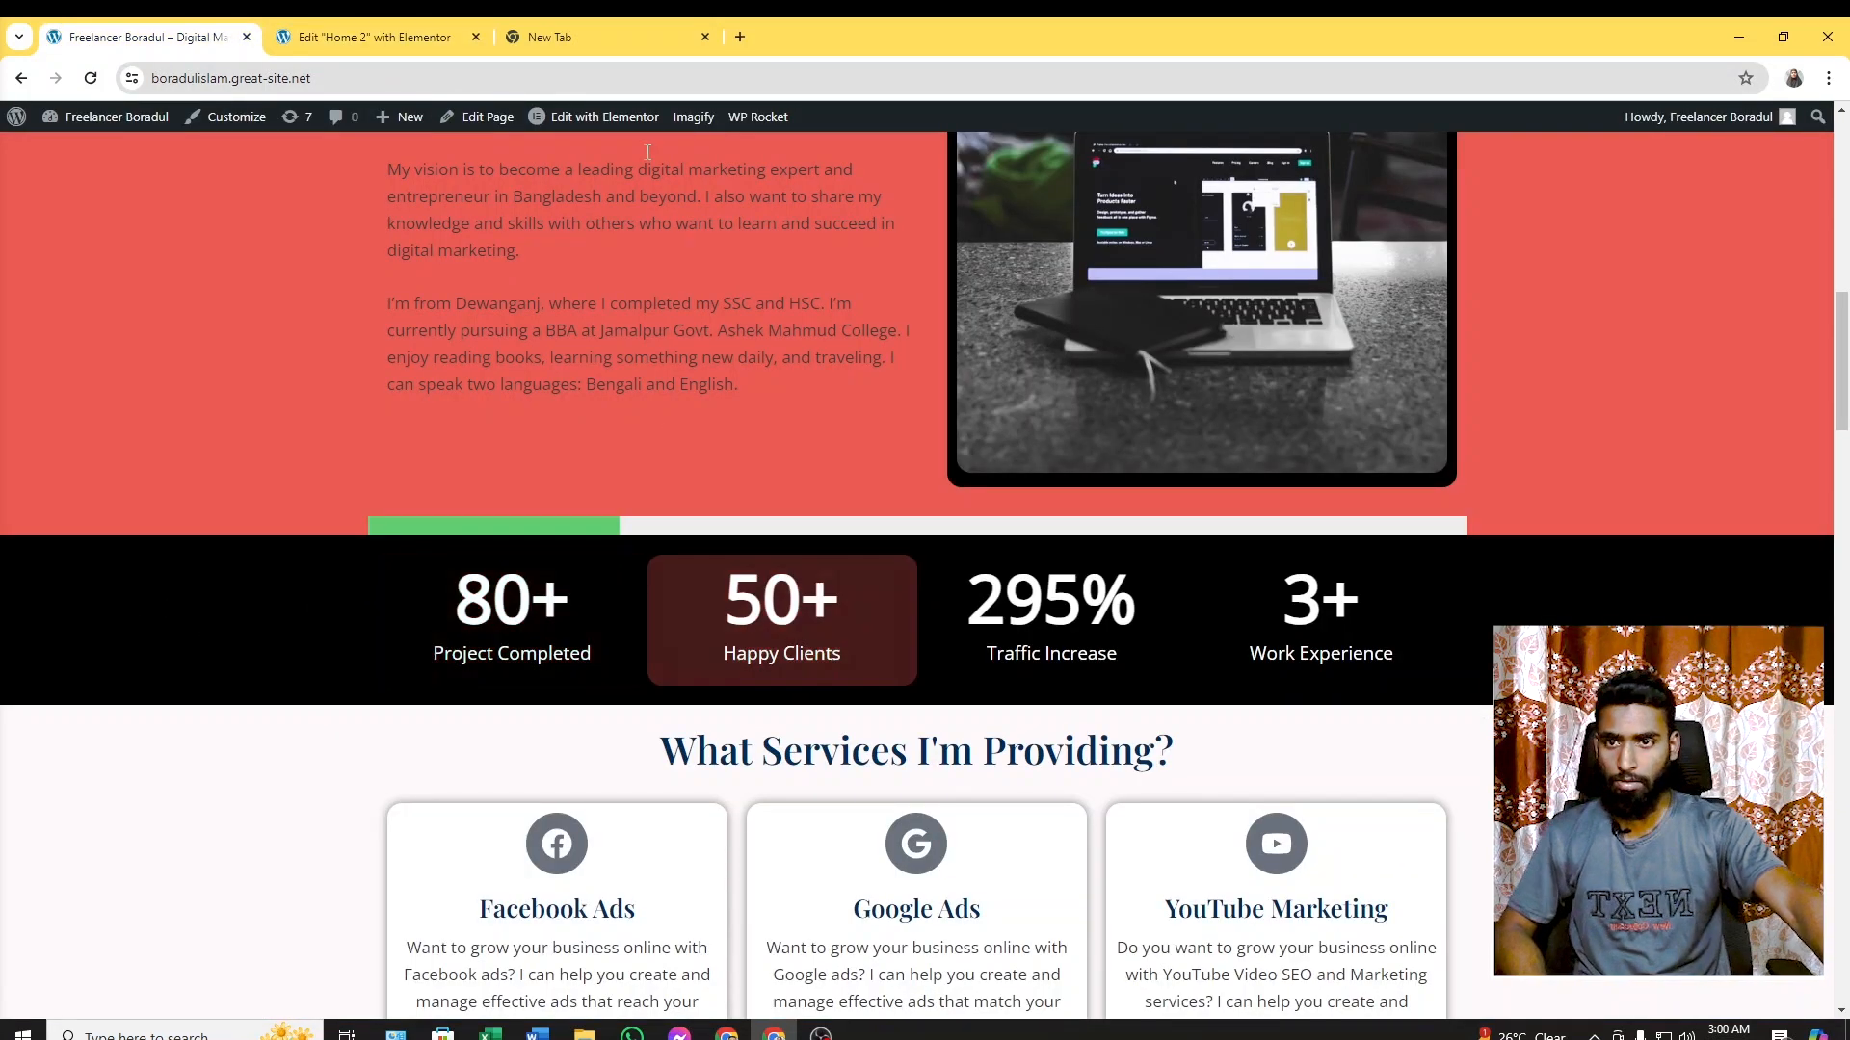
click(347, 29)
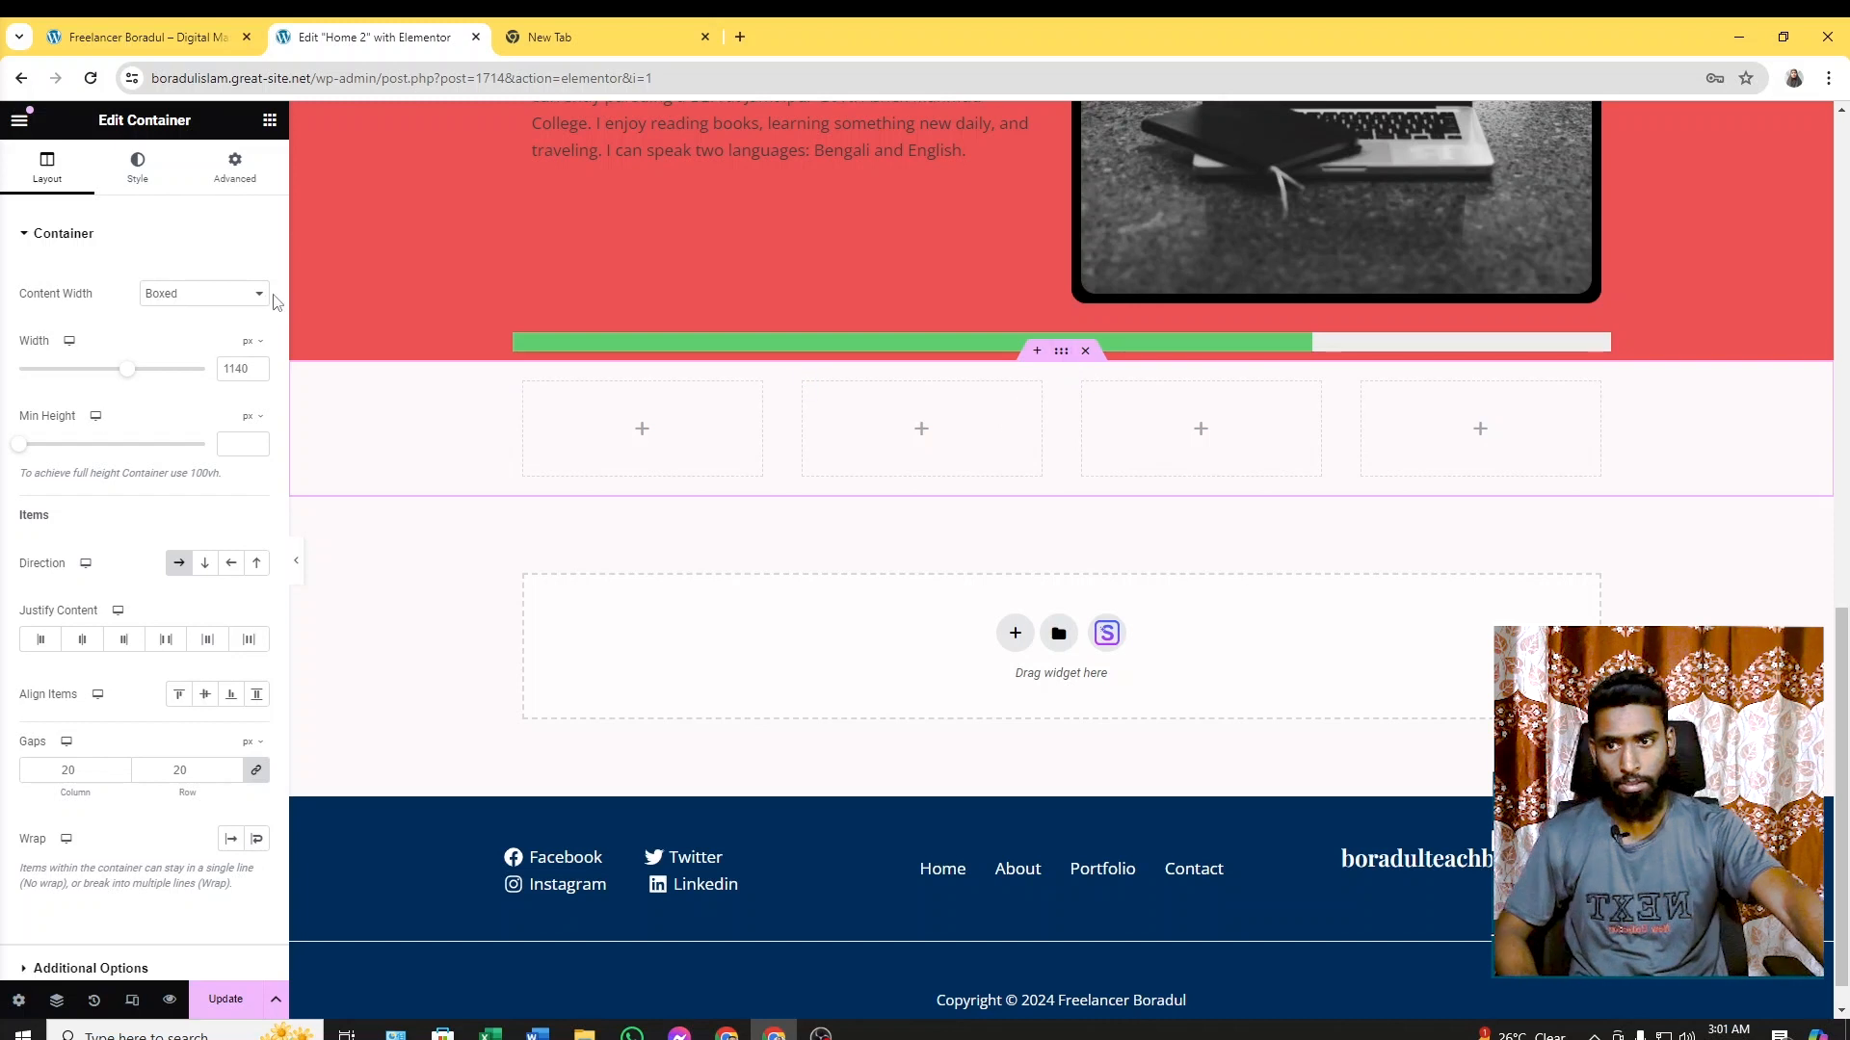
click(137, 178)
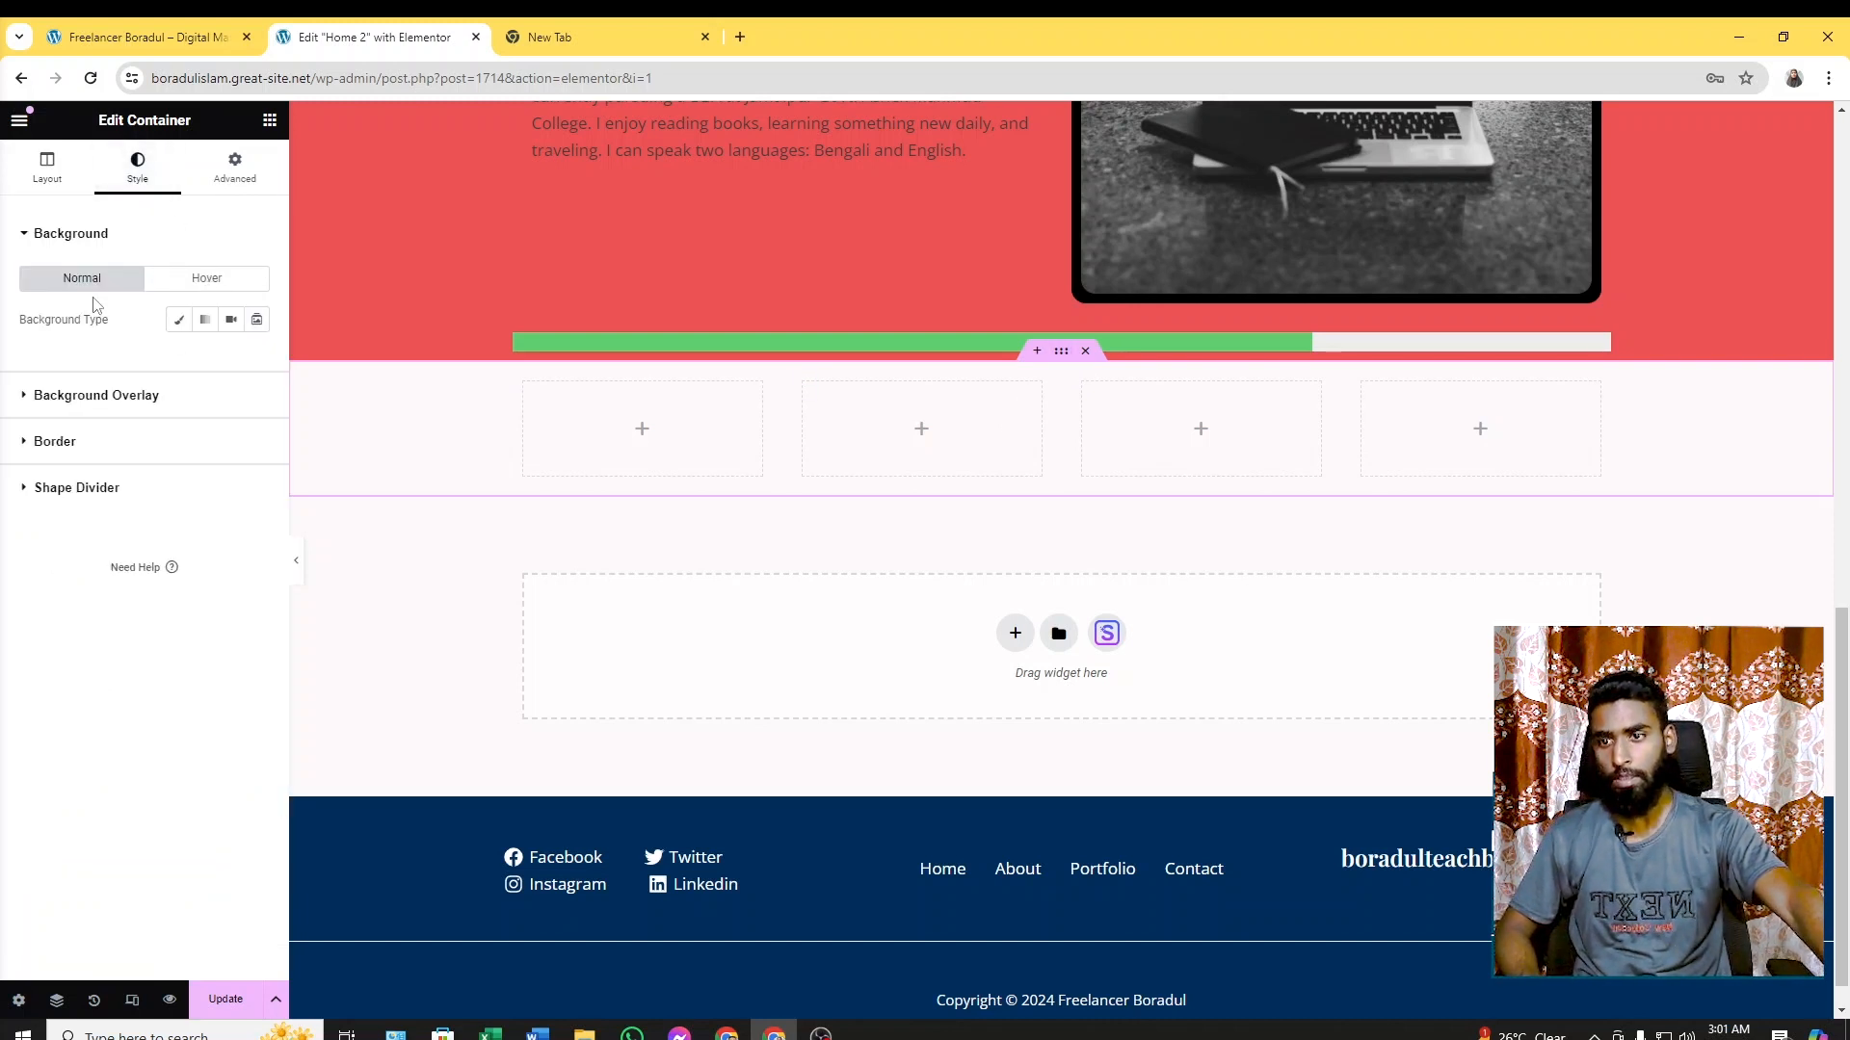
click(178, 319)
click(256, 361)
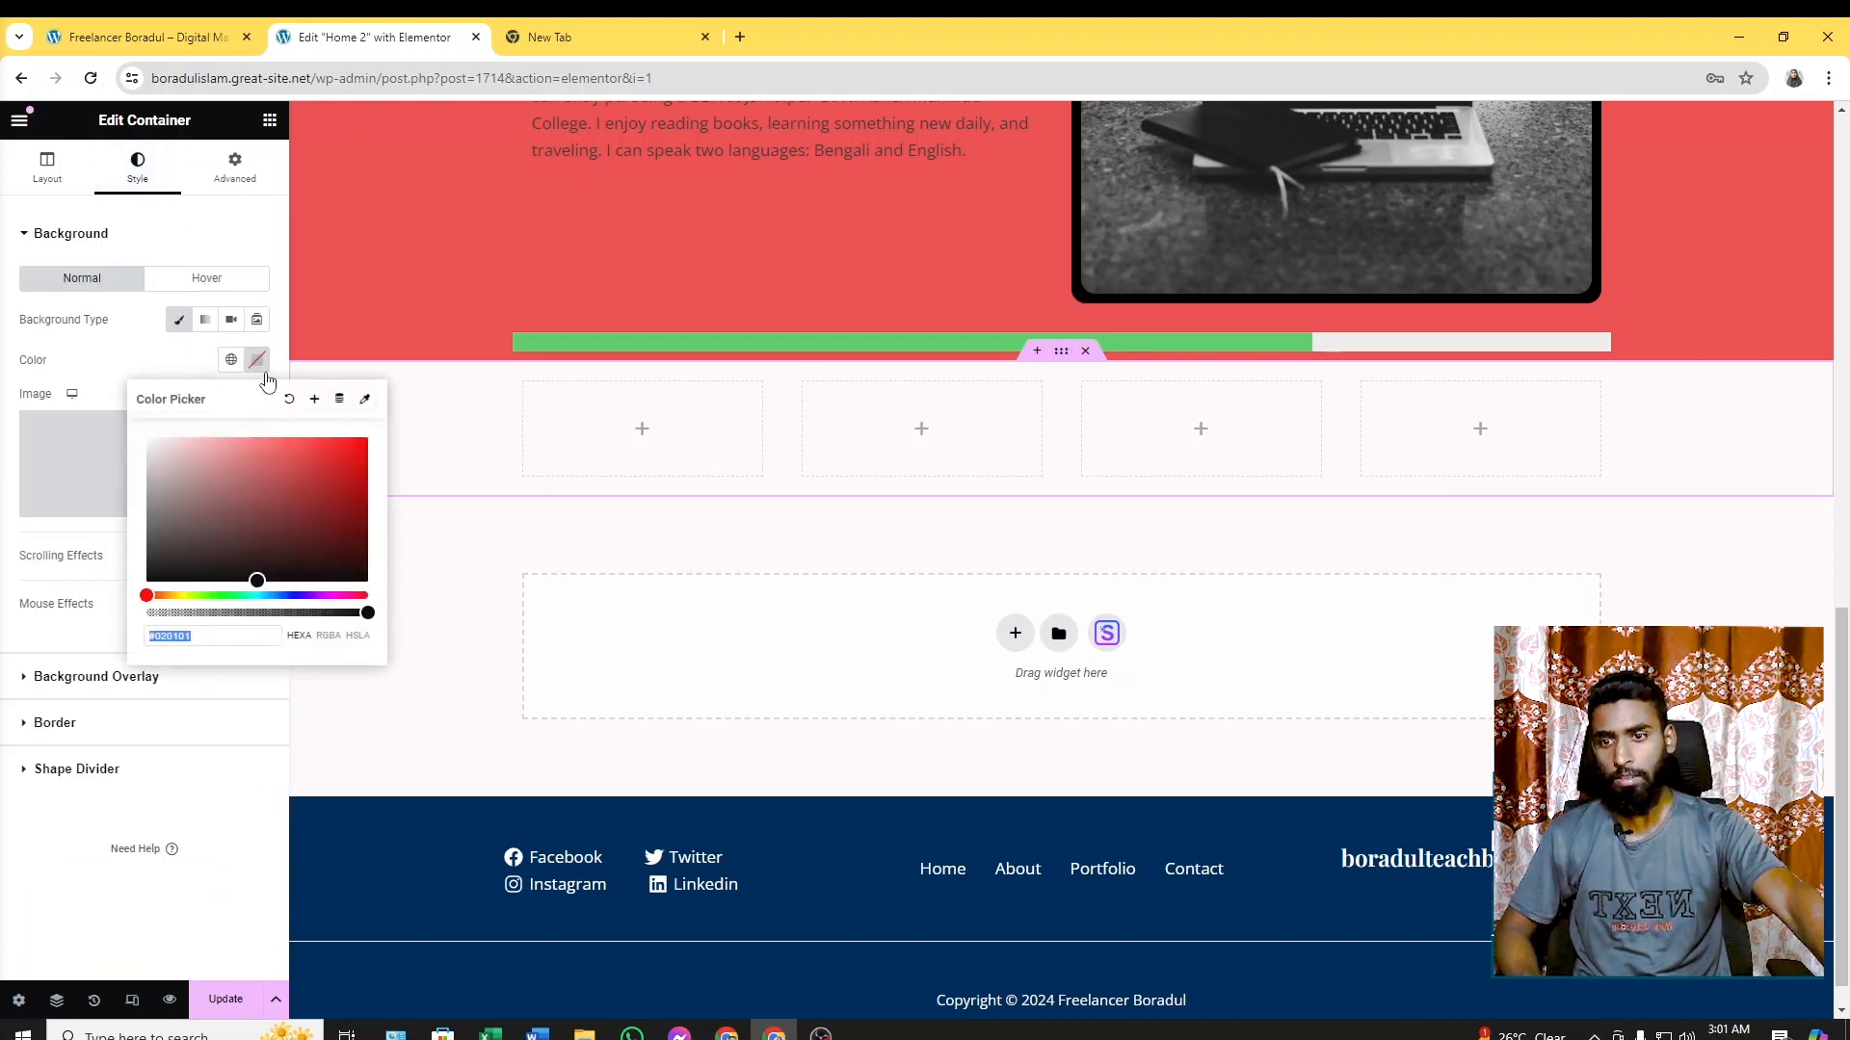
drag(173, 555, 112, 616)
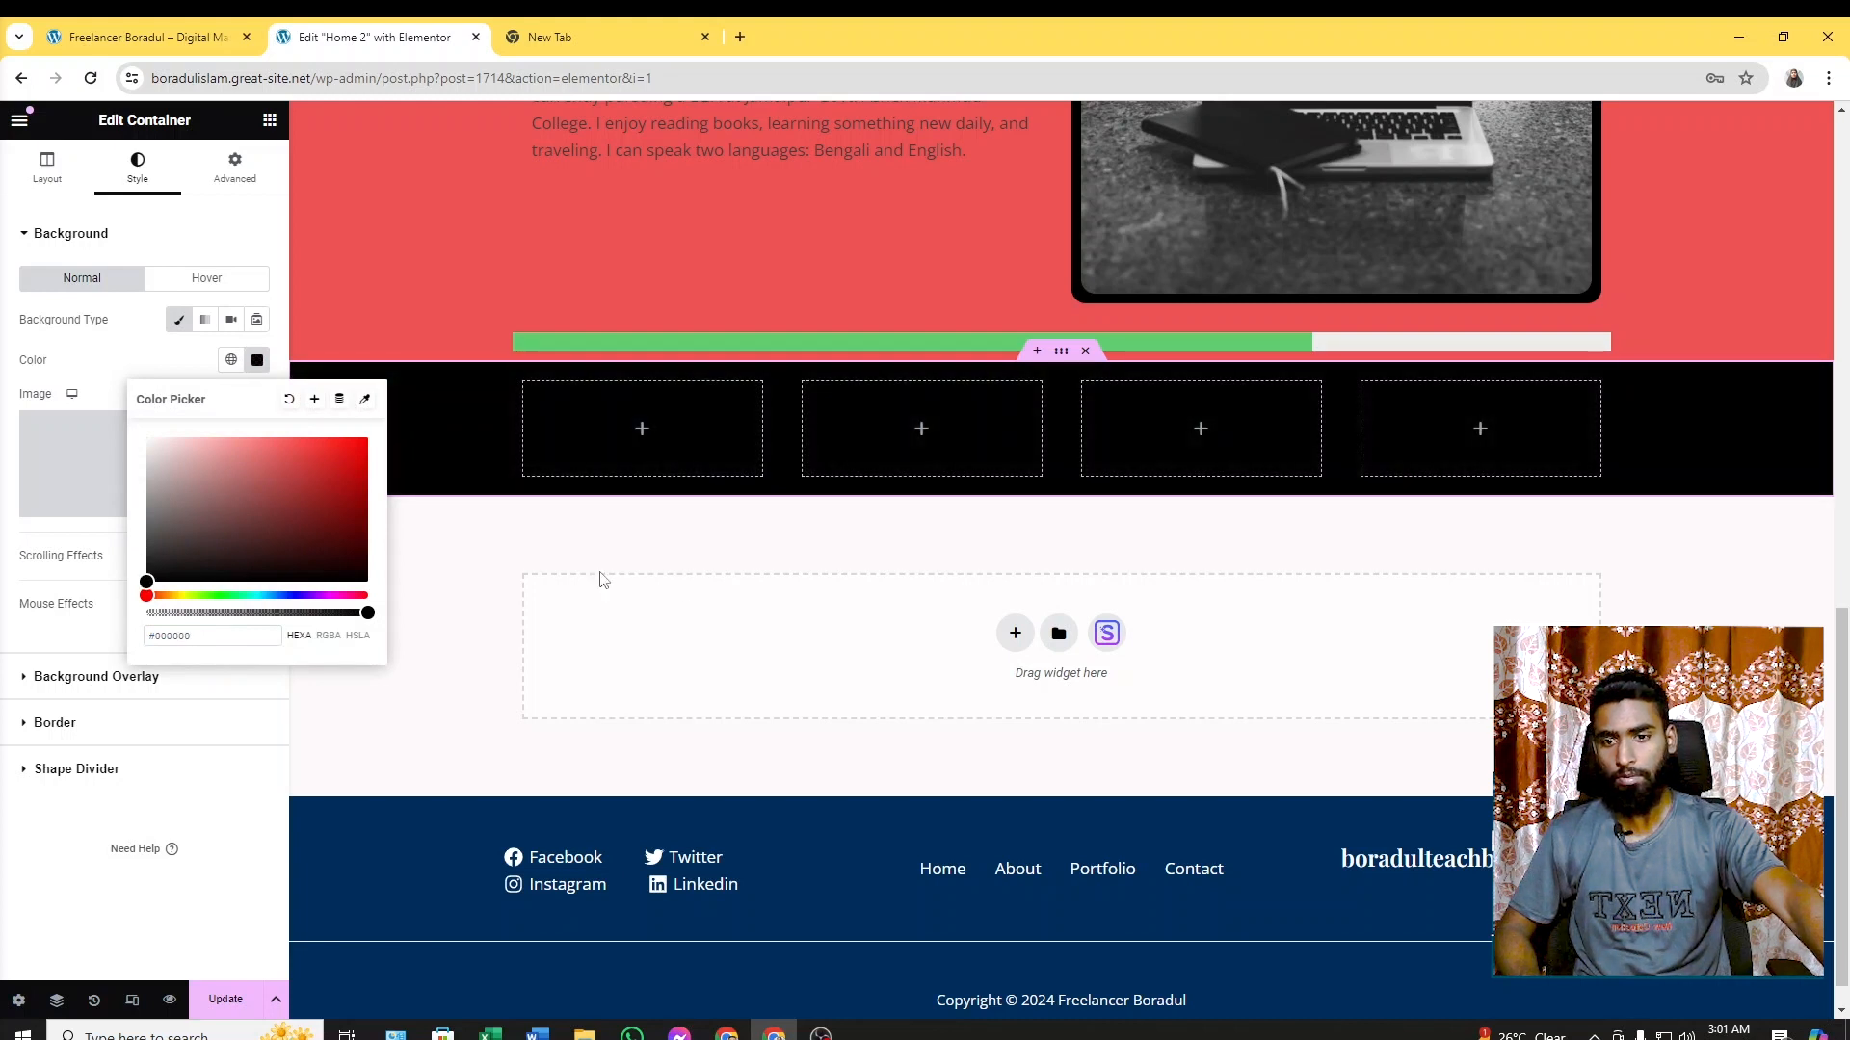
click(567, 542)
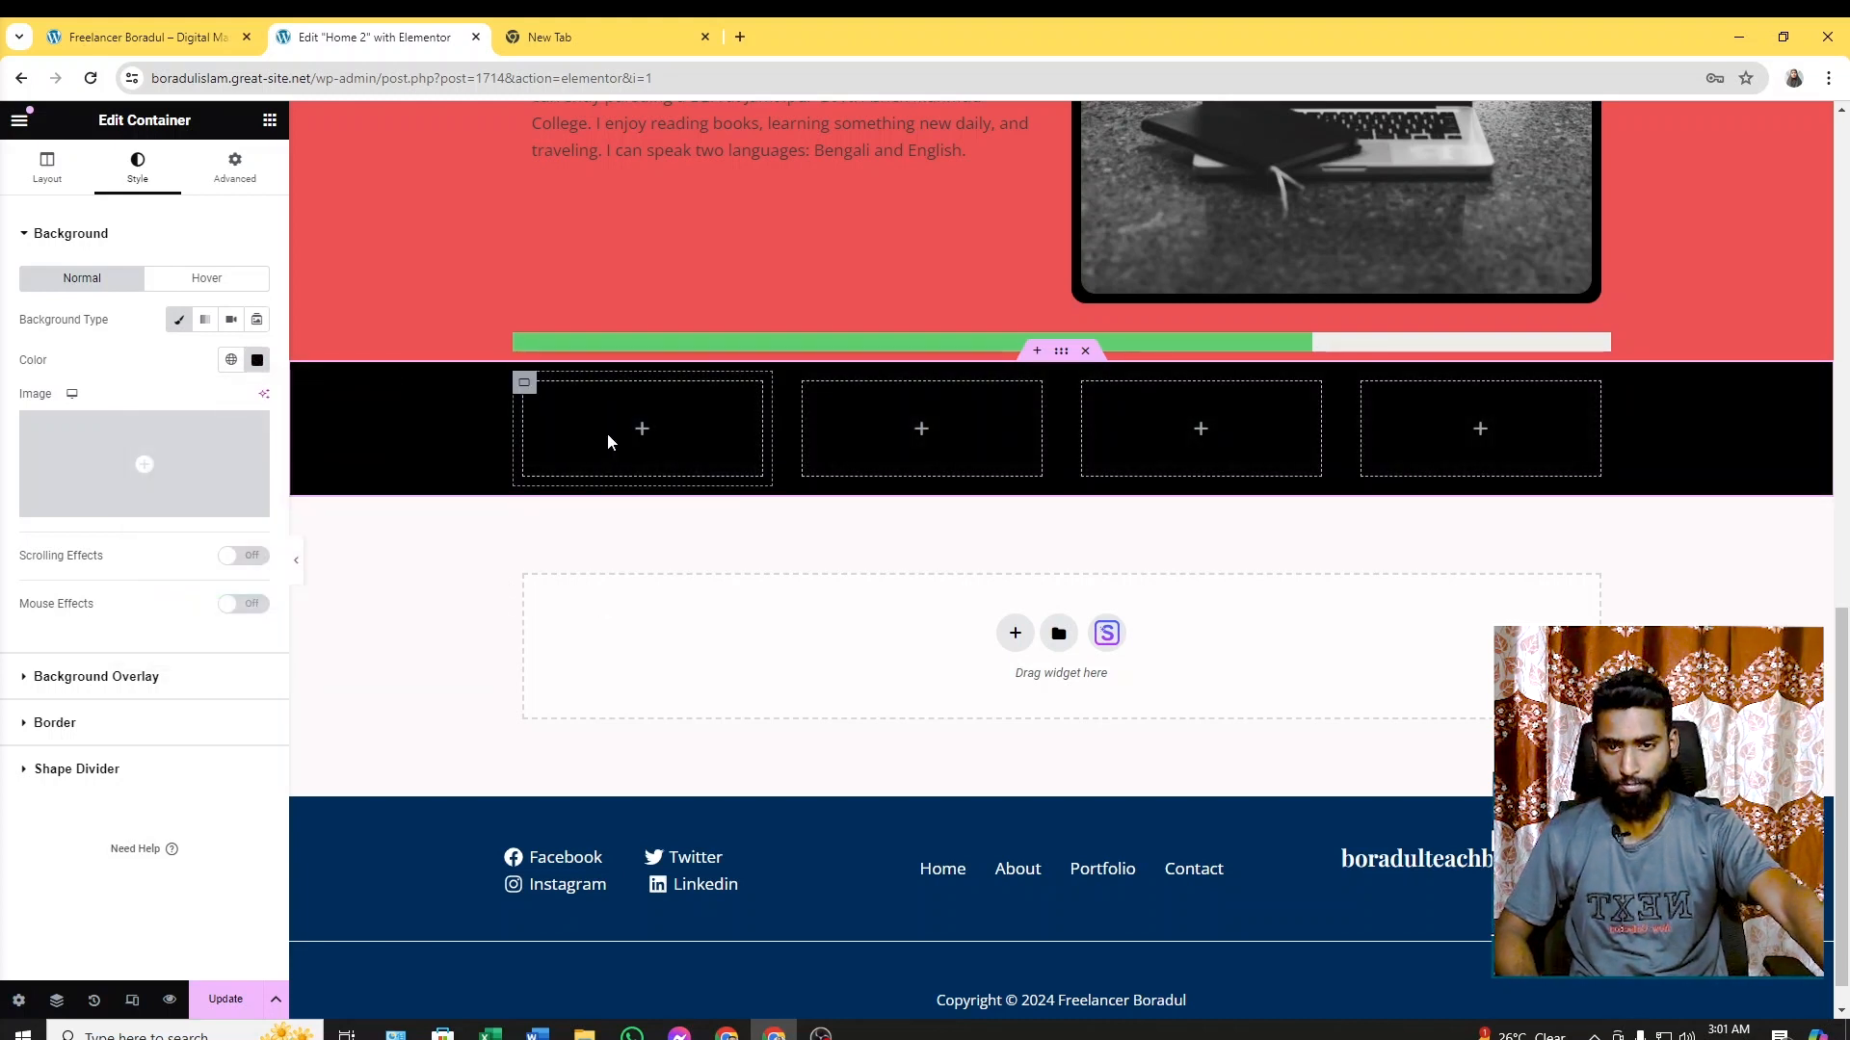
Check the reference statistics strip, then find the Counter widget and place it in the first of the four boxes
click(144, 36)
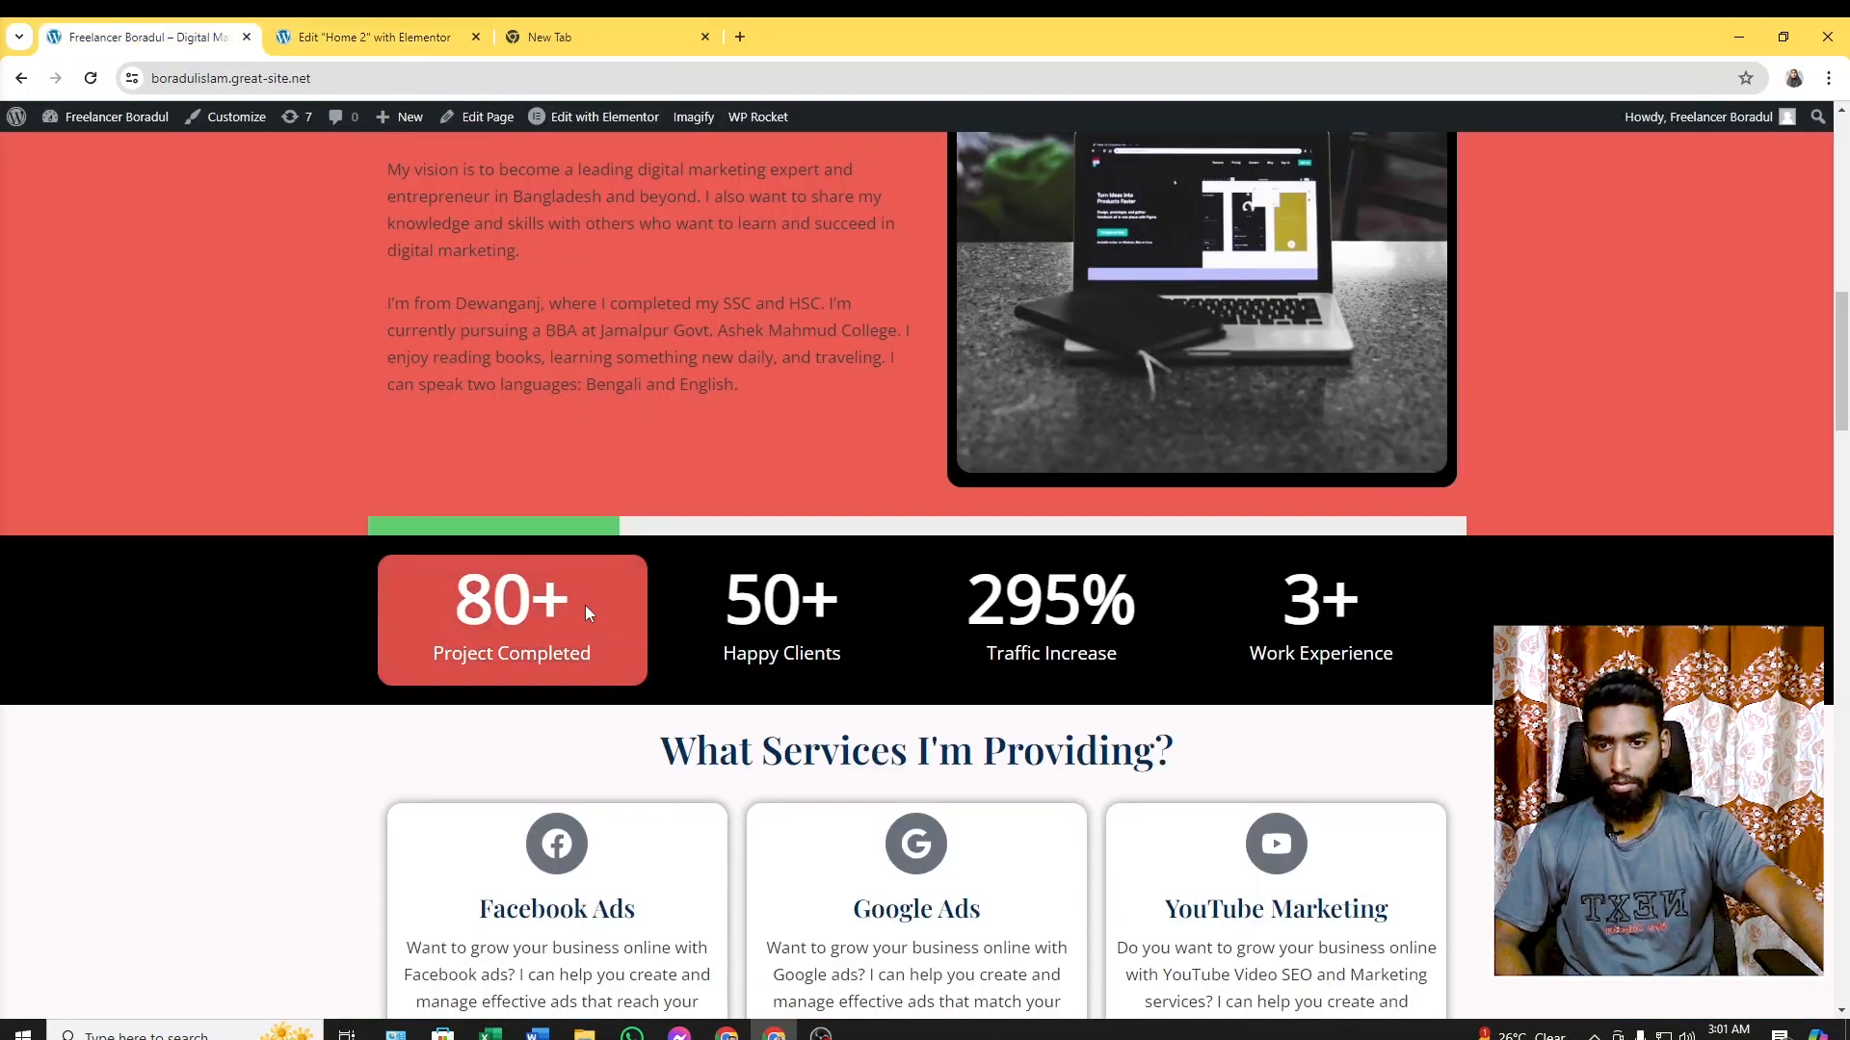
scroll(520, 559, down, 1)
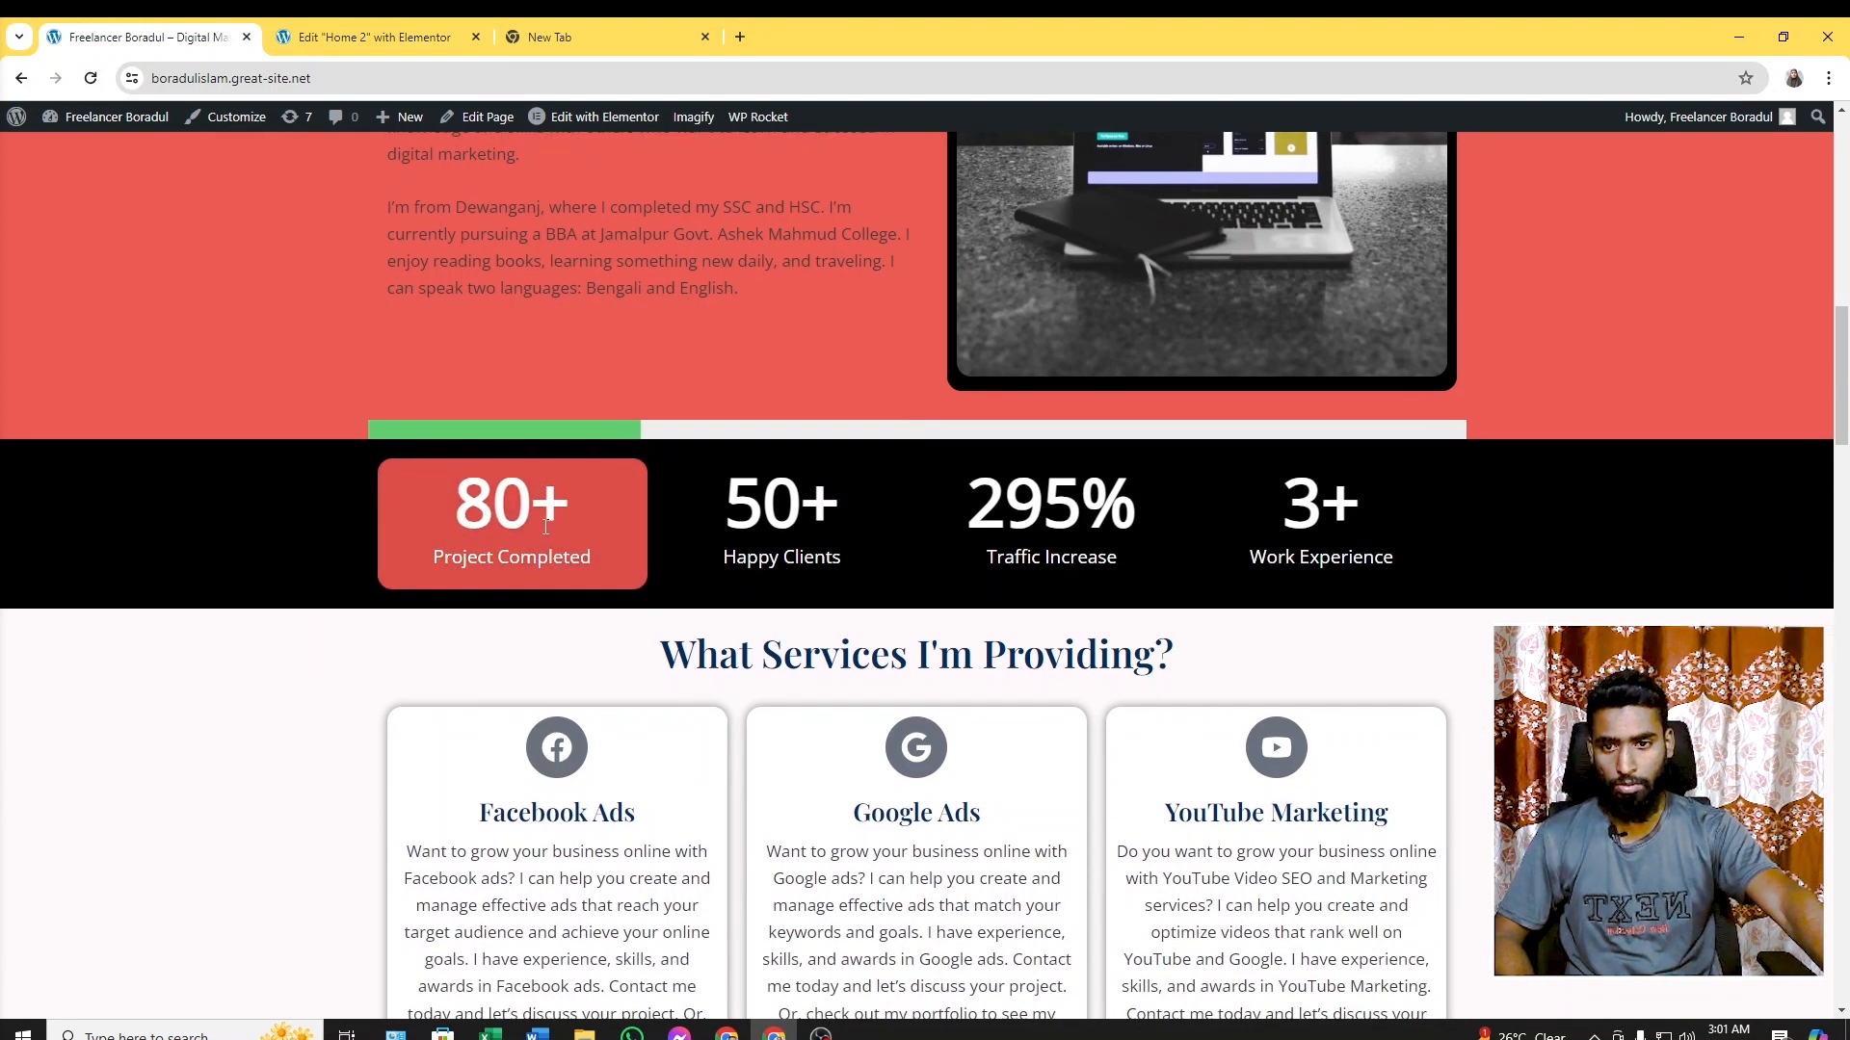
click(327, 36)
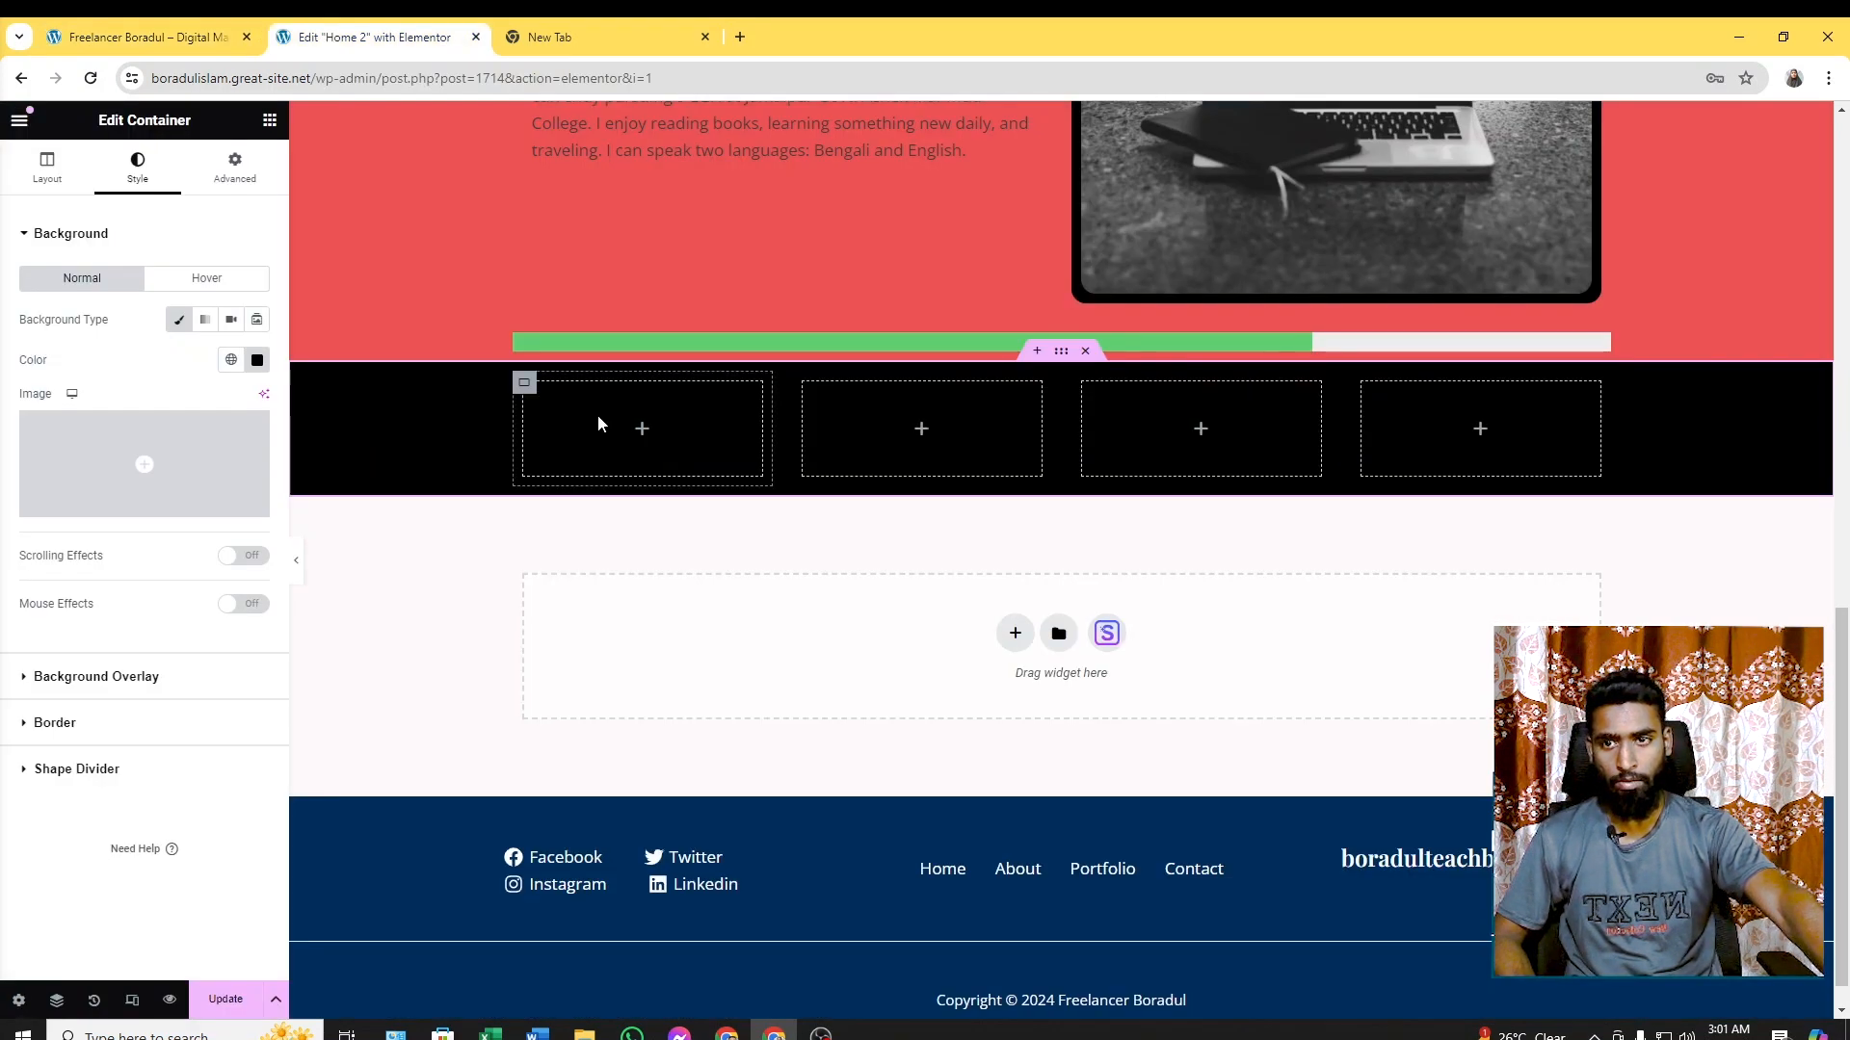
click(270, 122)
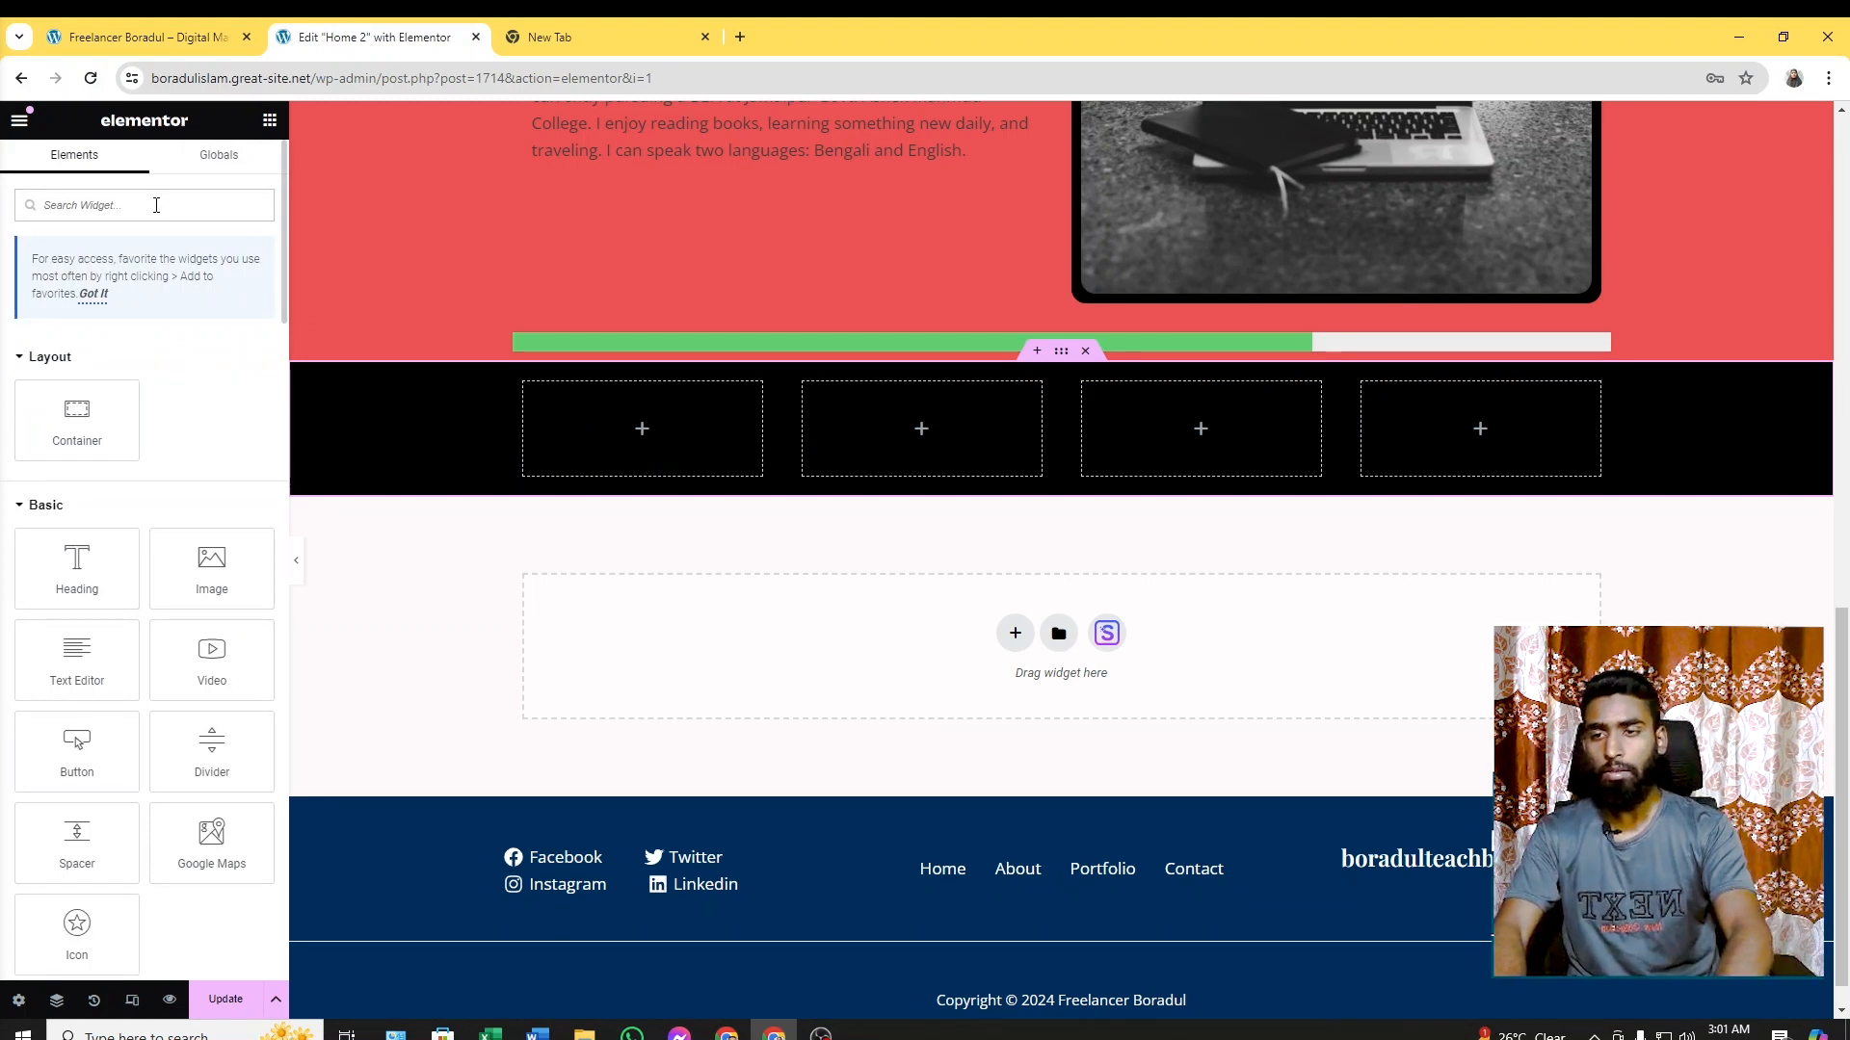
text(coun)
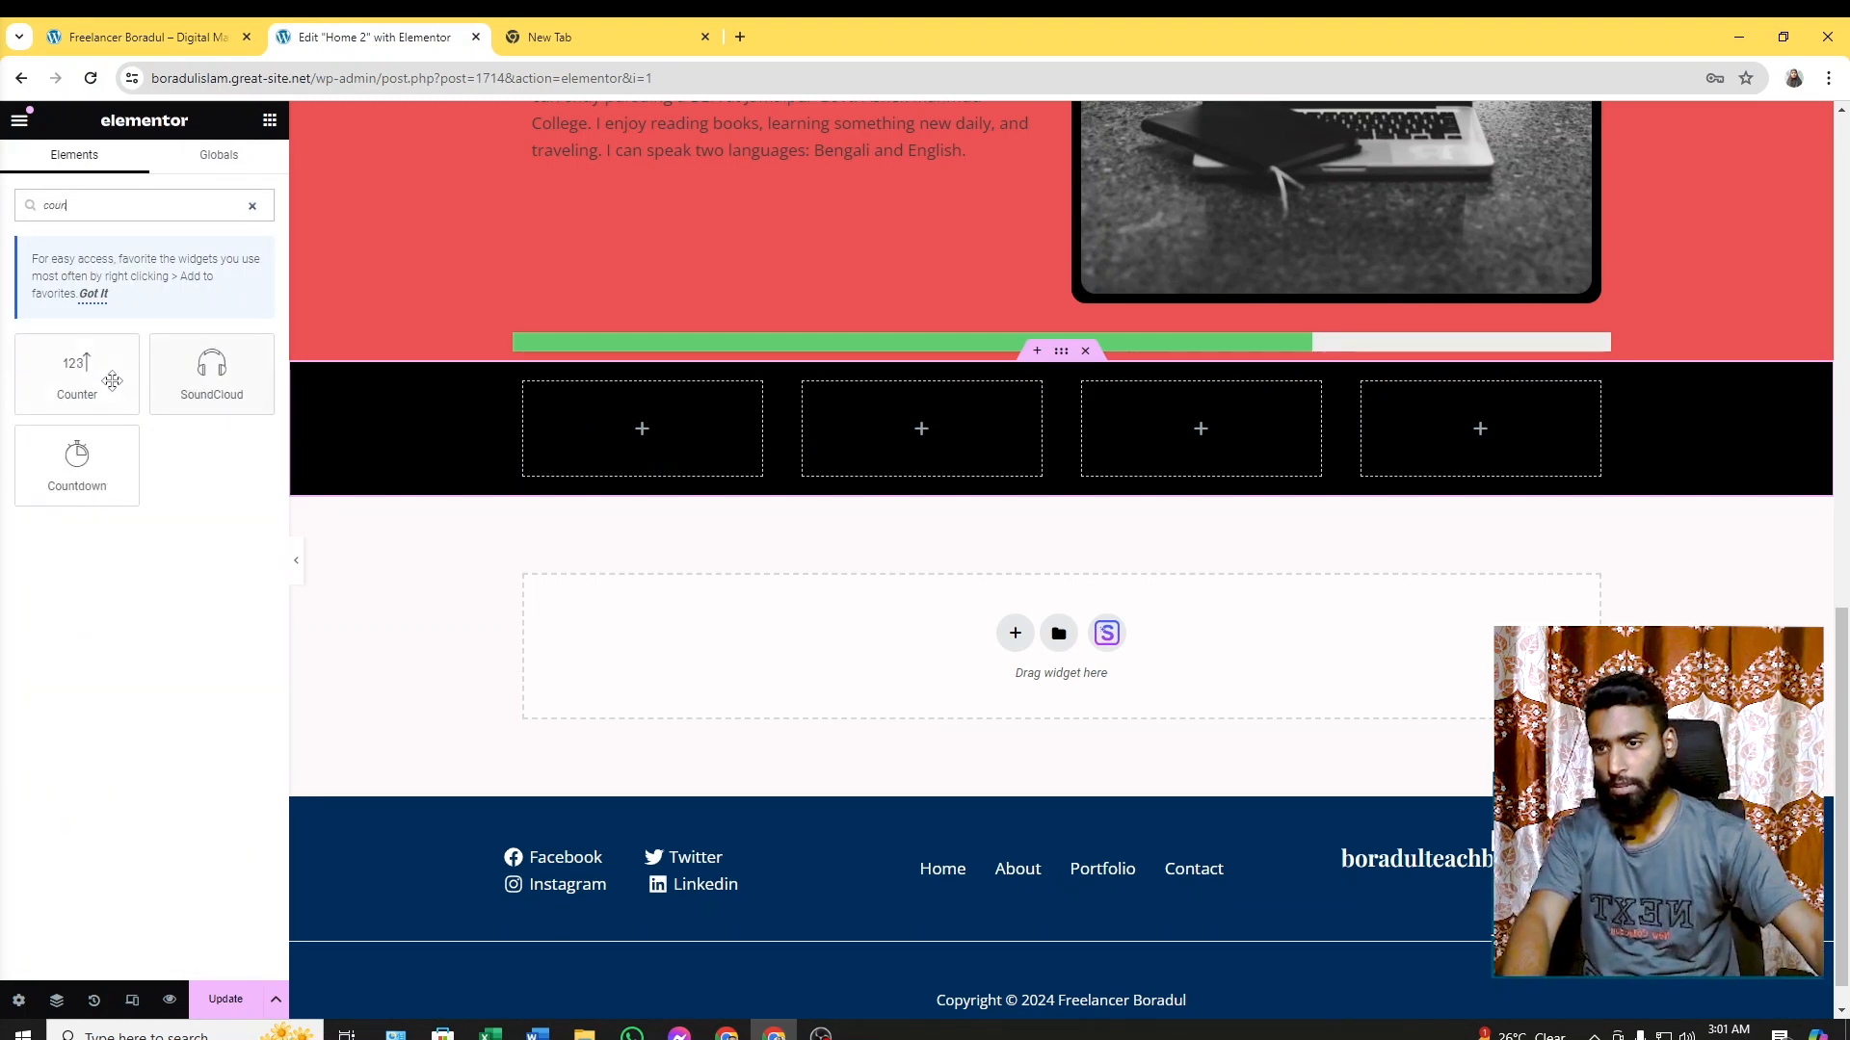
drag(77, 386, 647, 446)
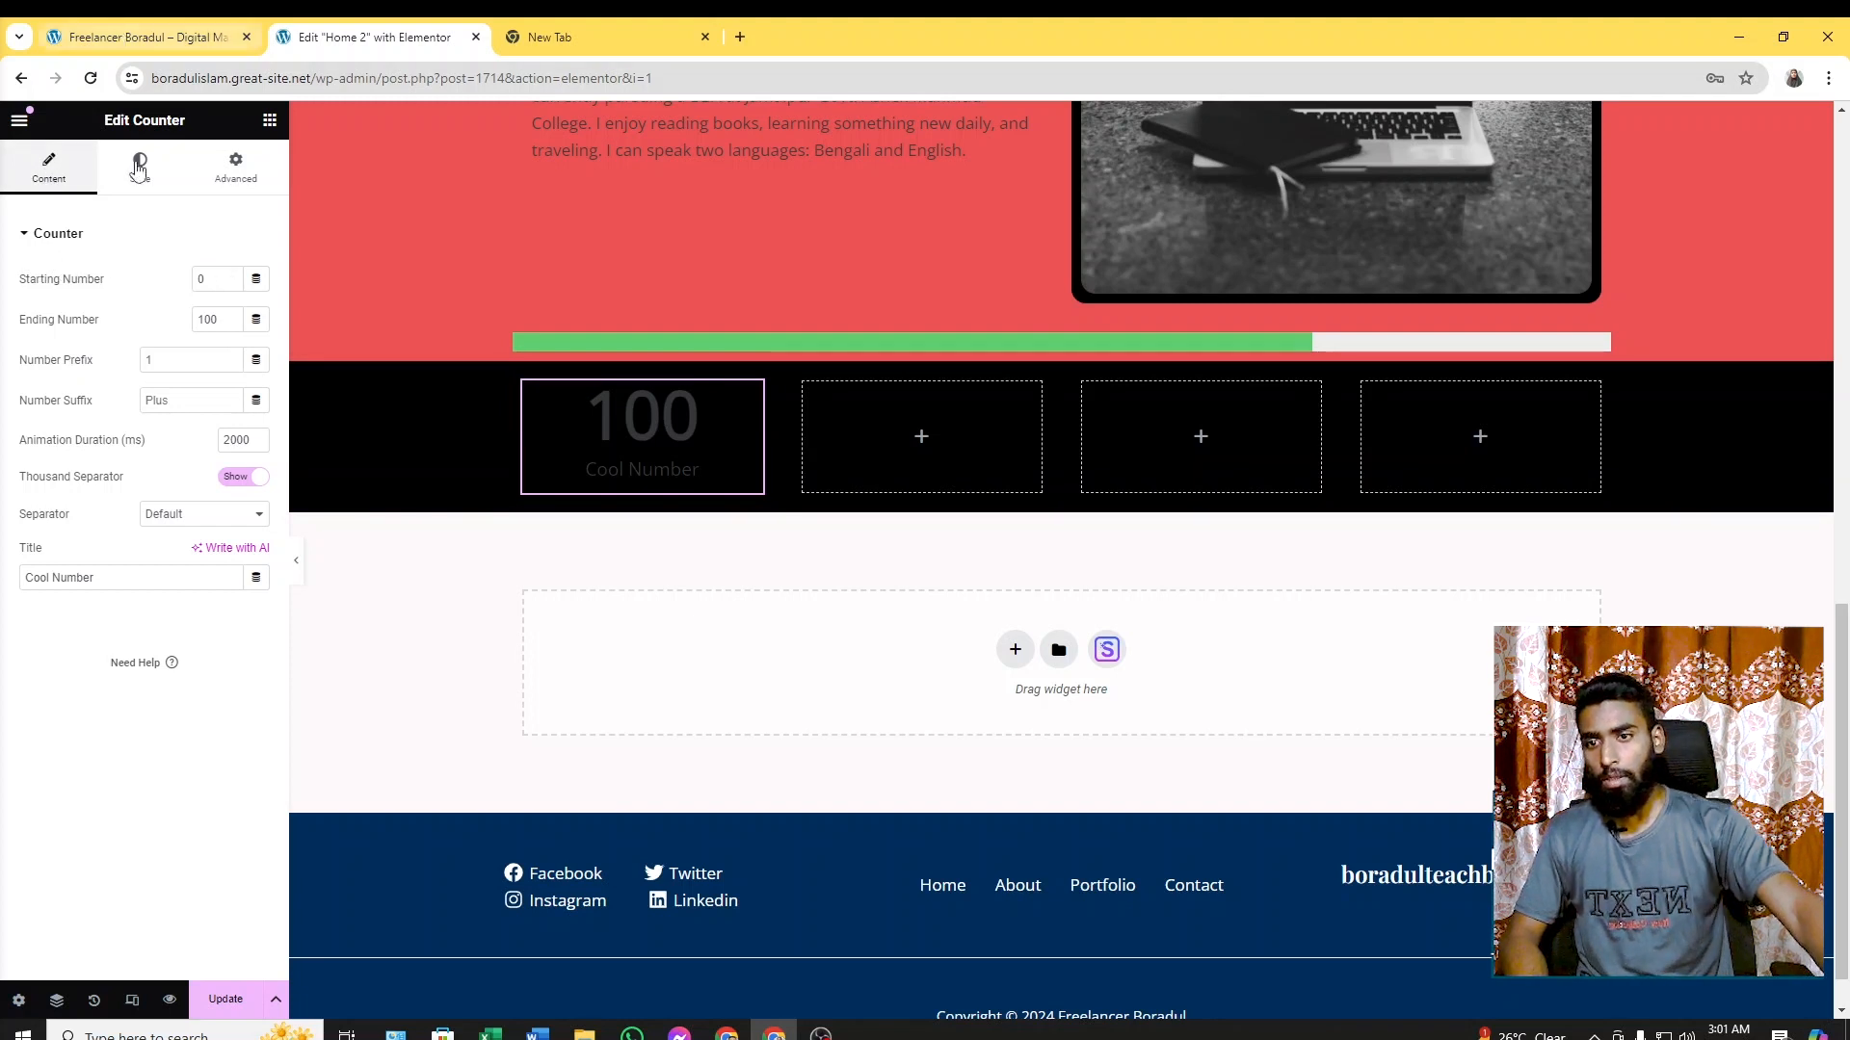
Copy the "Project Completed" label from the reference site and set the first counter's ending number to 80
click(135, 37)
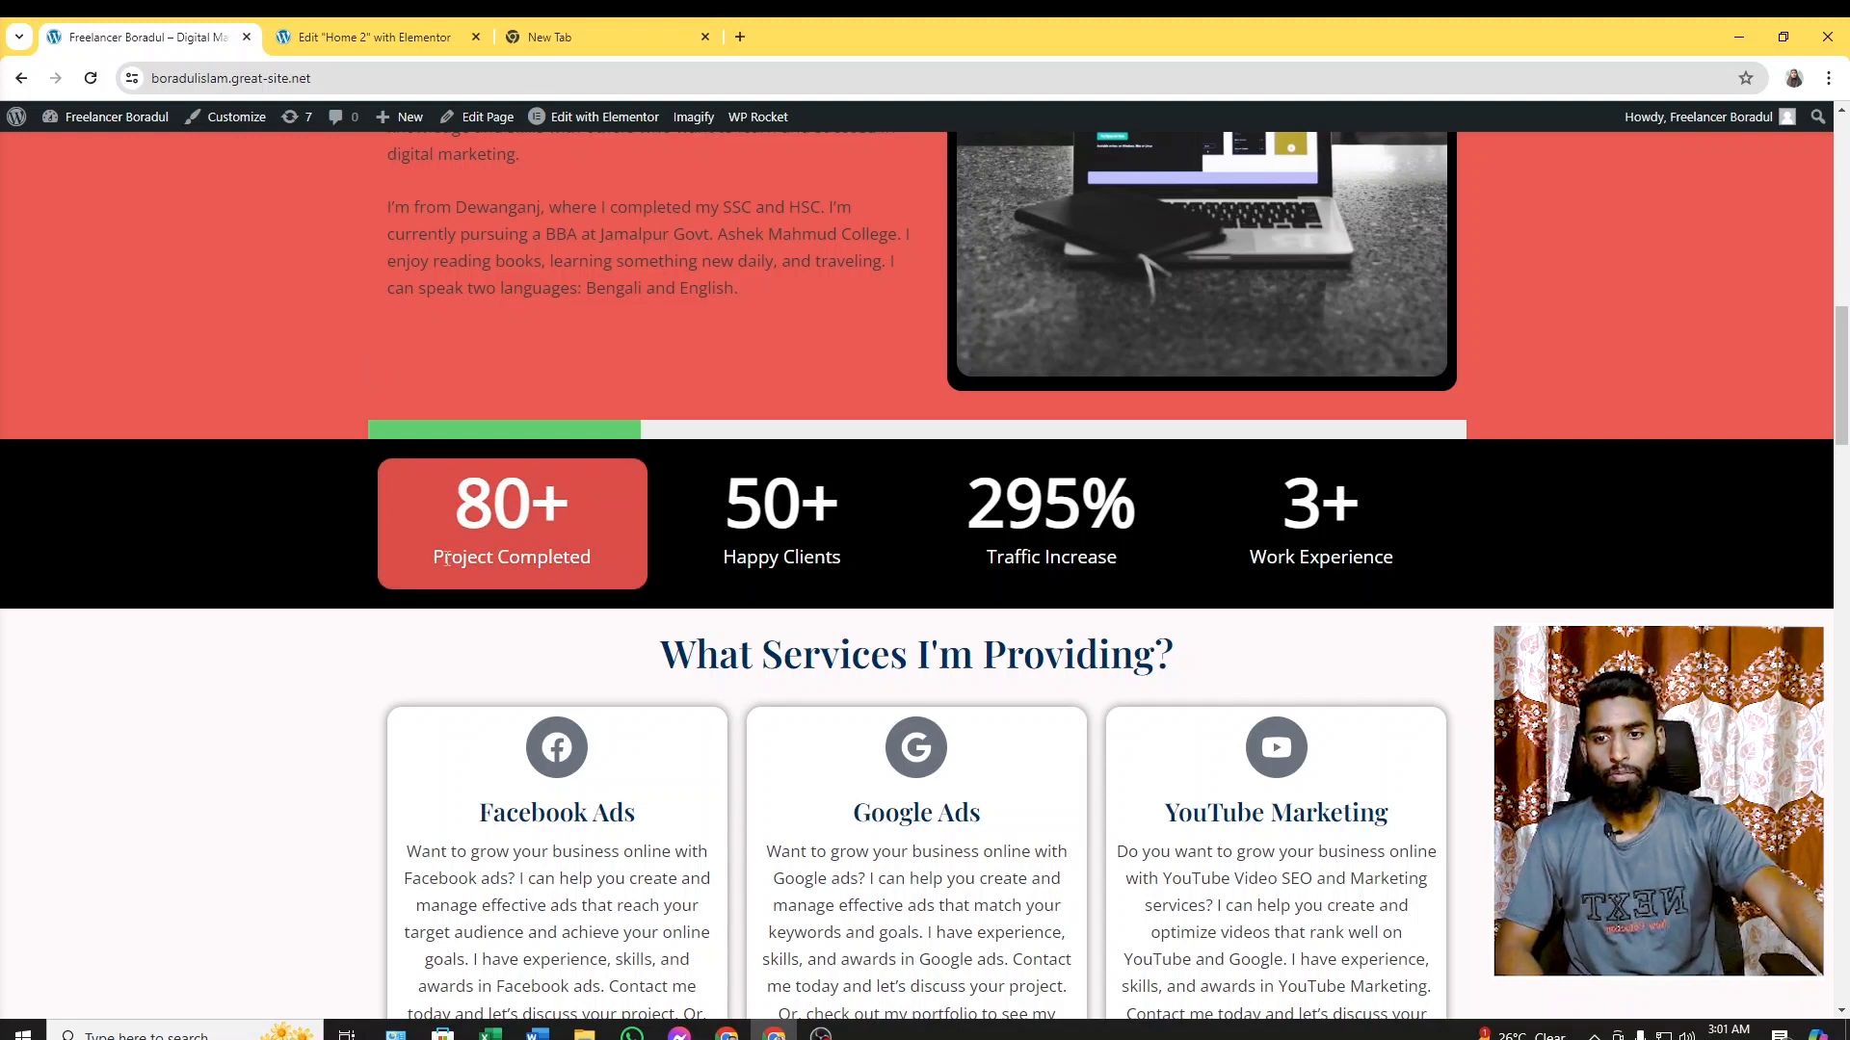
drag(433, 557, 625, 567)
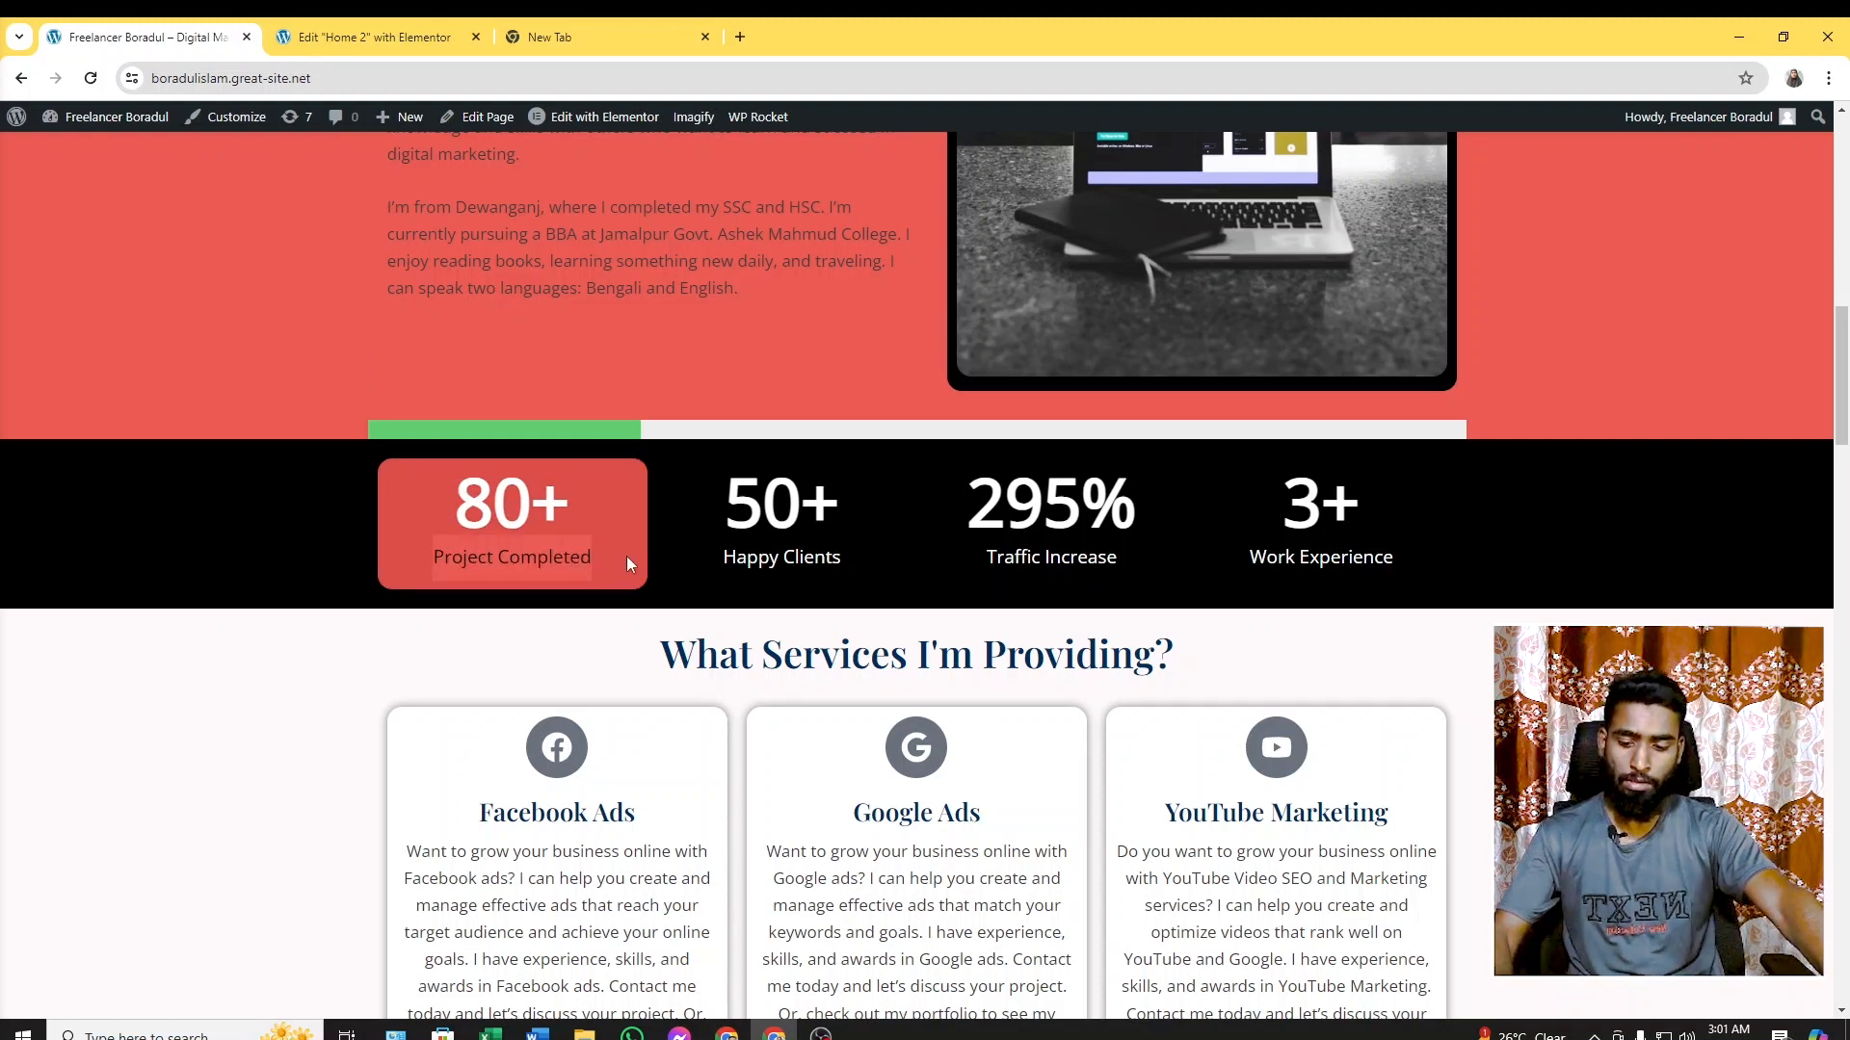
click(358, 40)
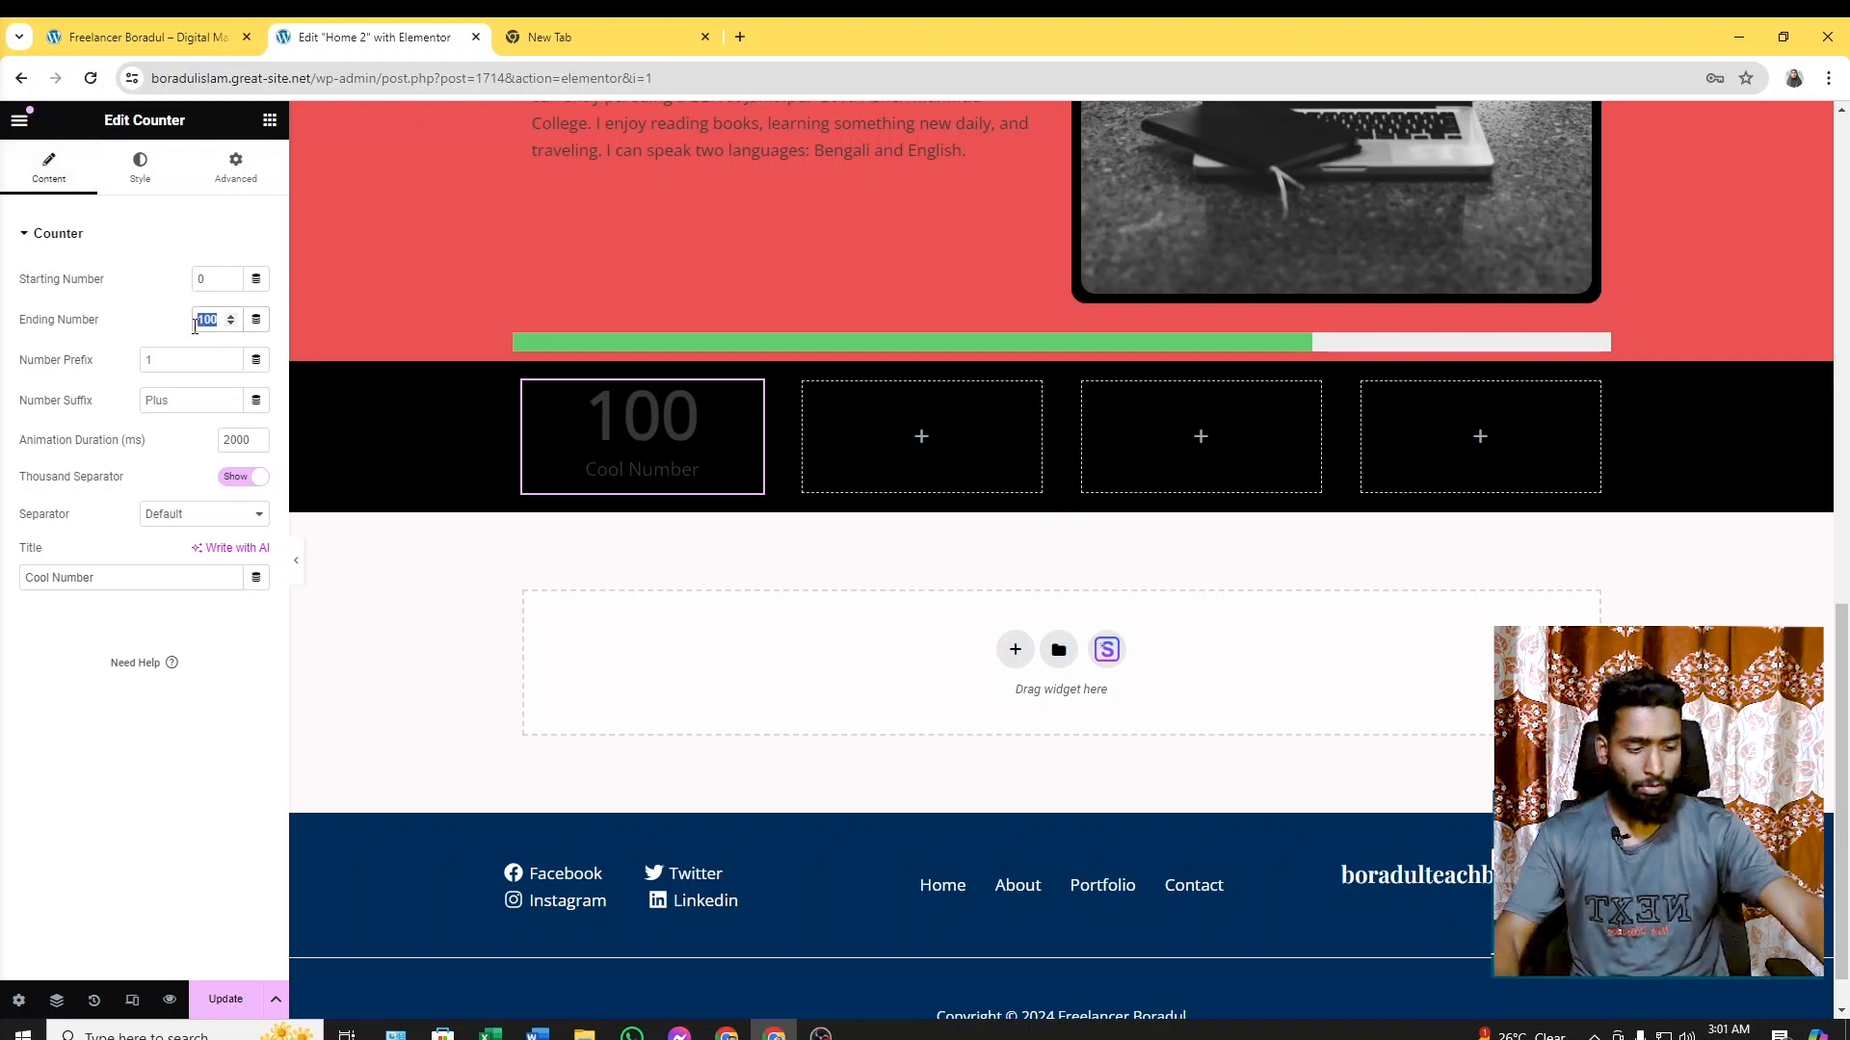
text(80)
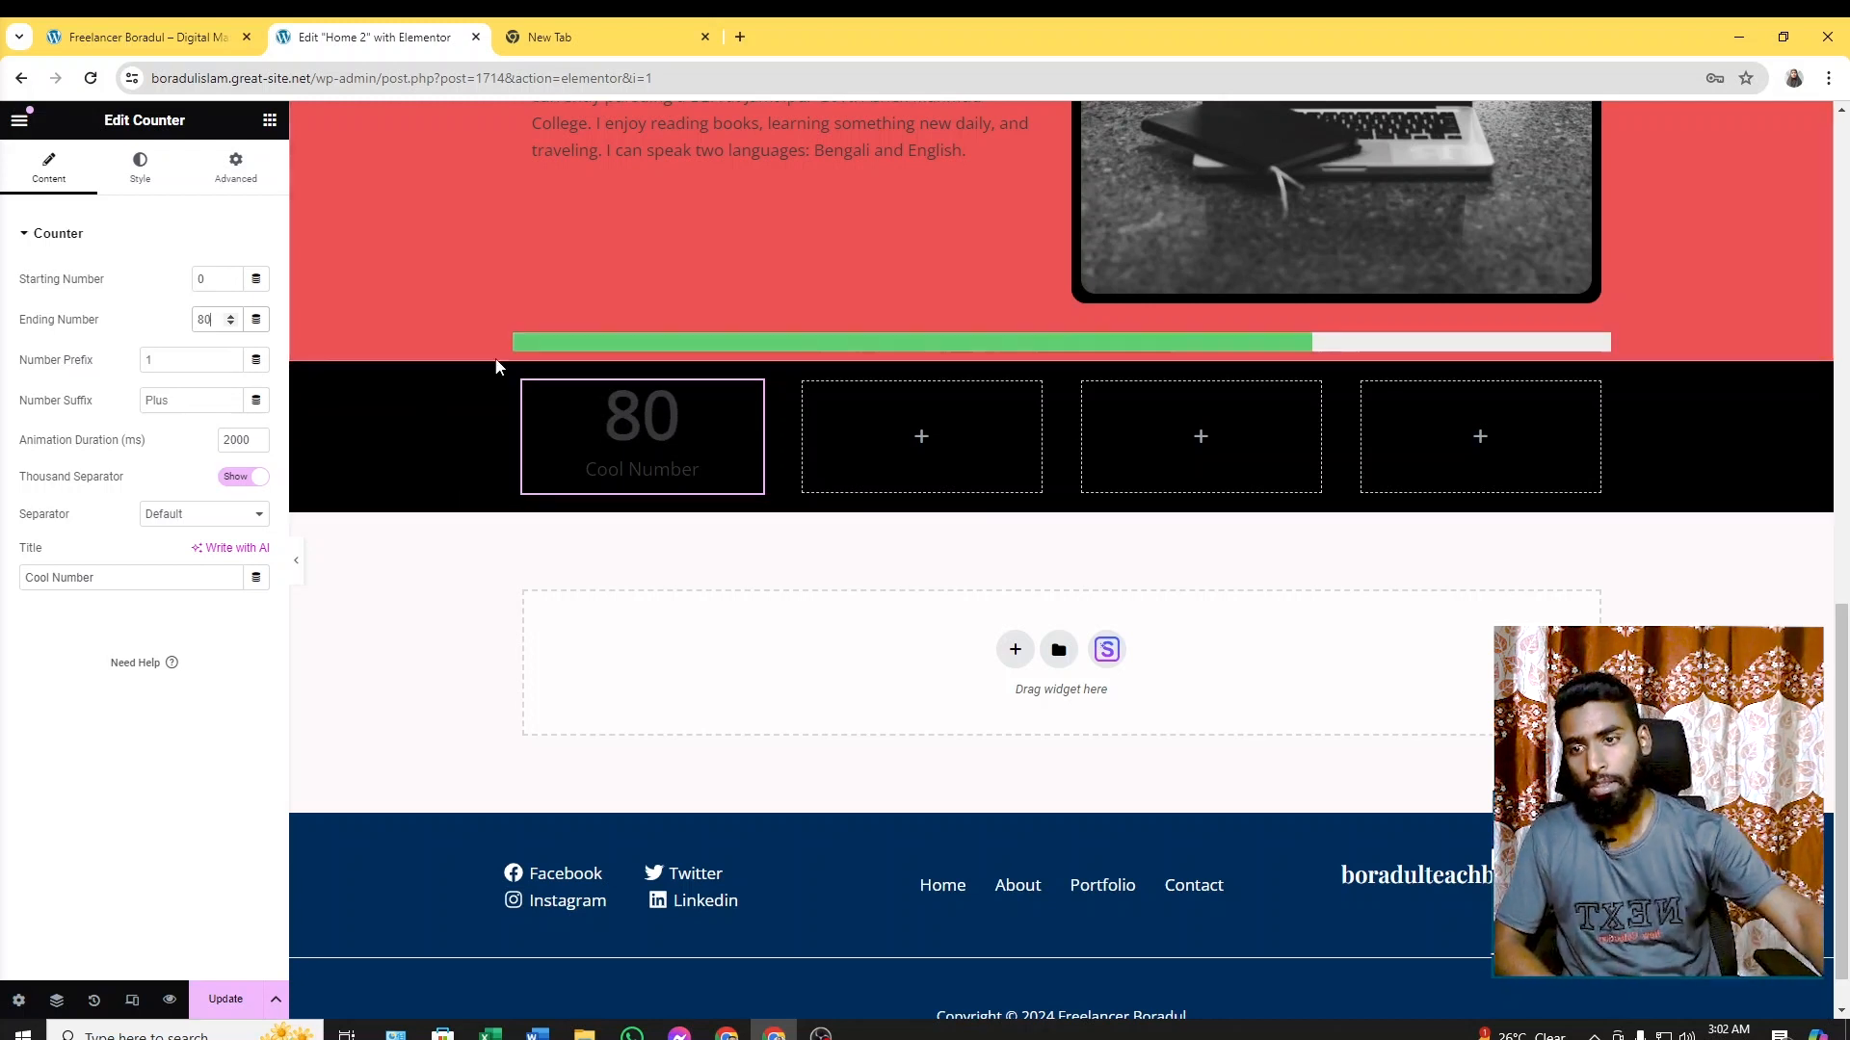
Try "-" as the first counter's number prefix and remove it again
click(158, 361)
text(1)
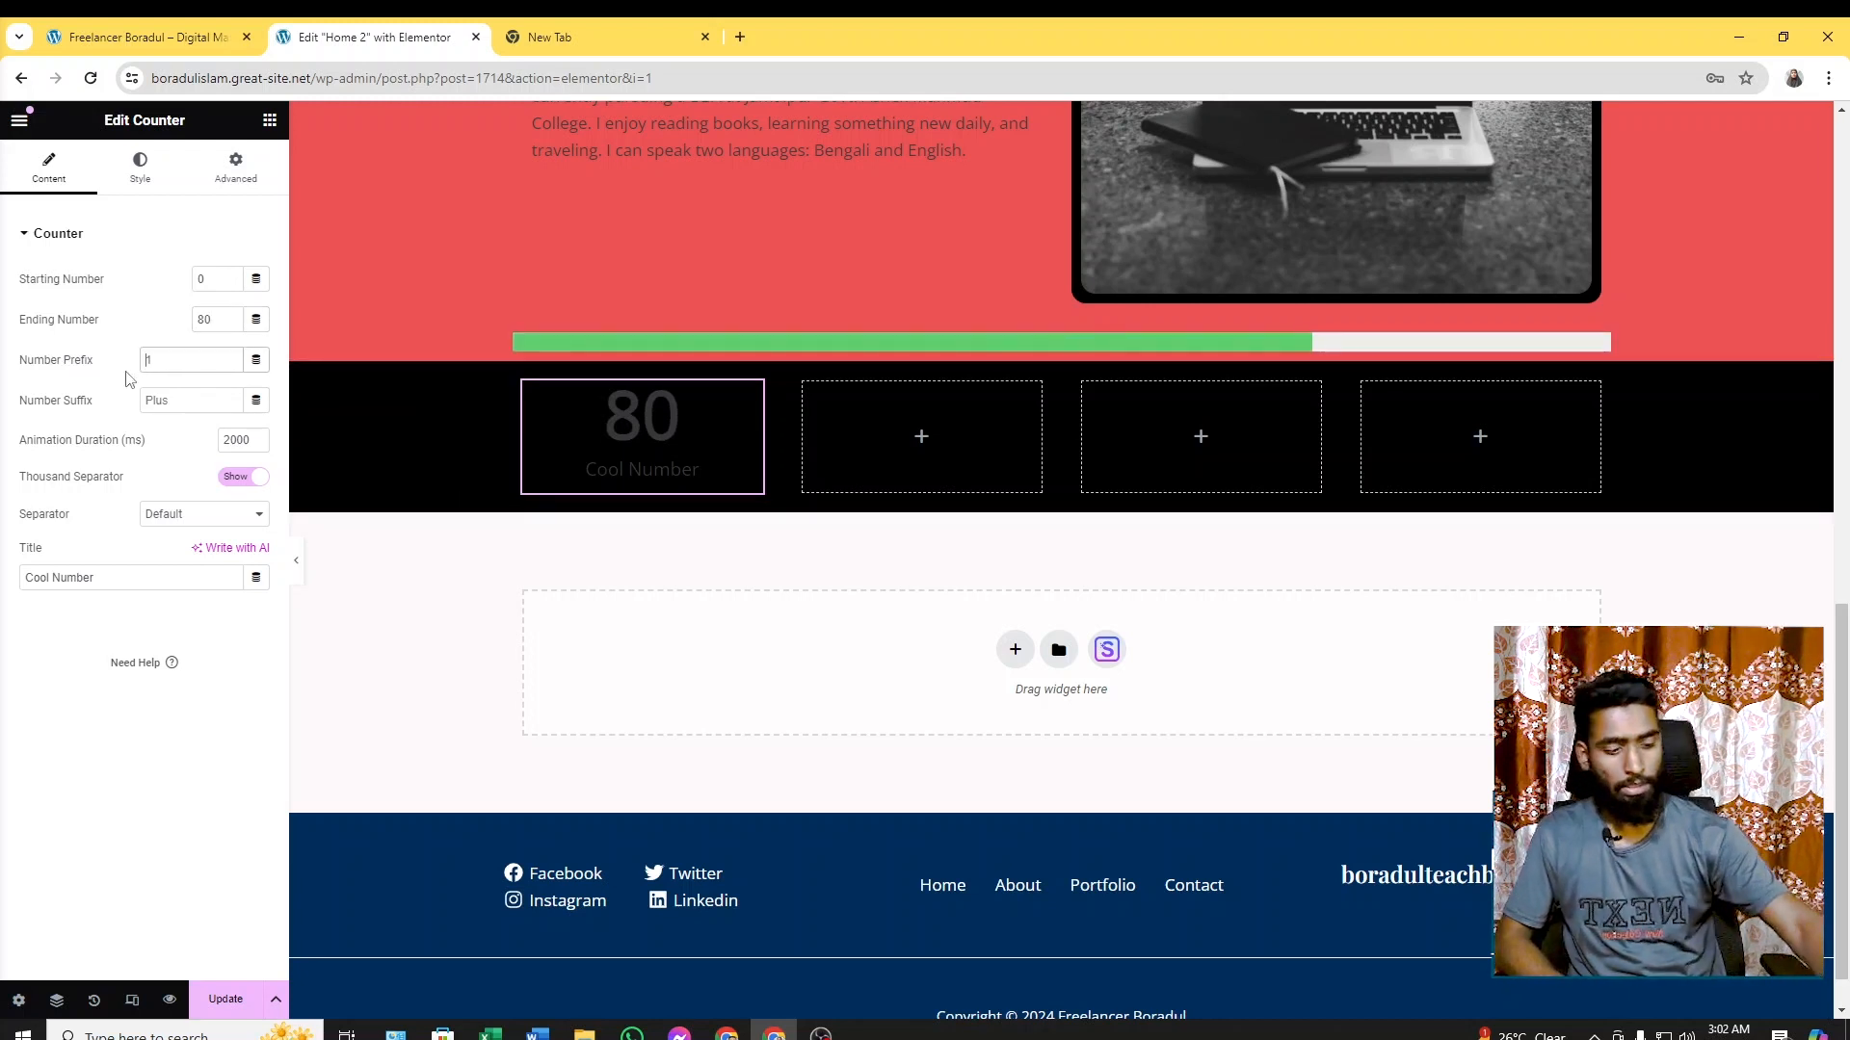
text(-)
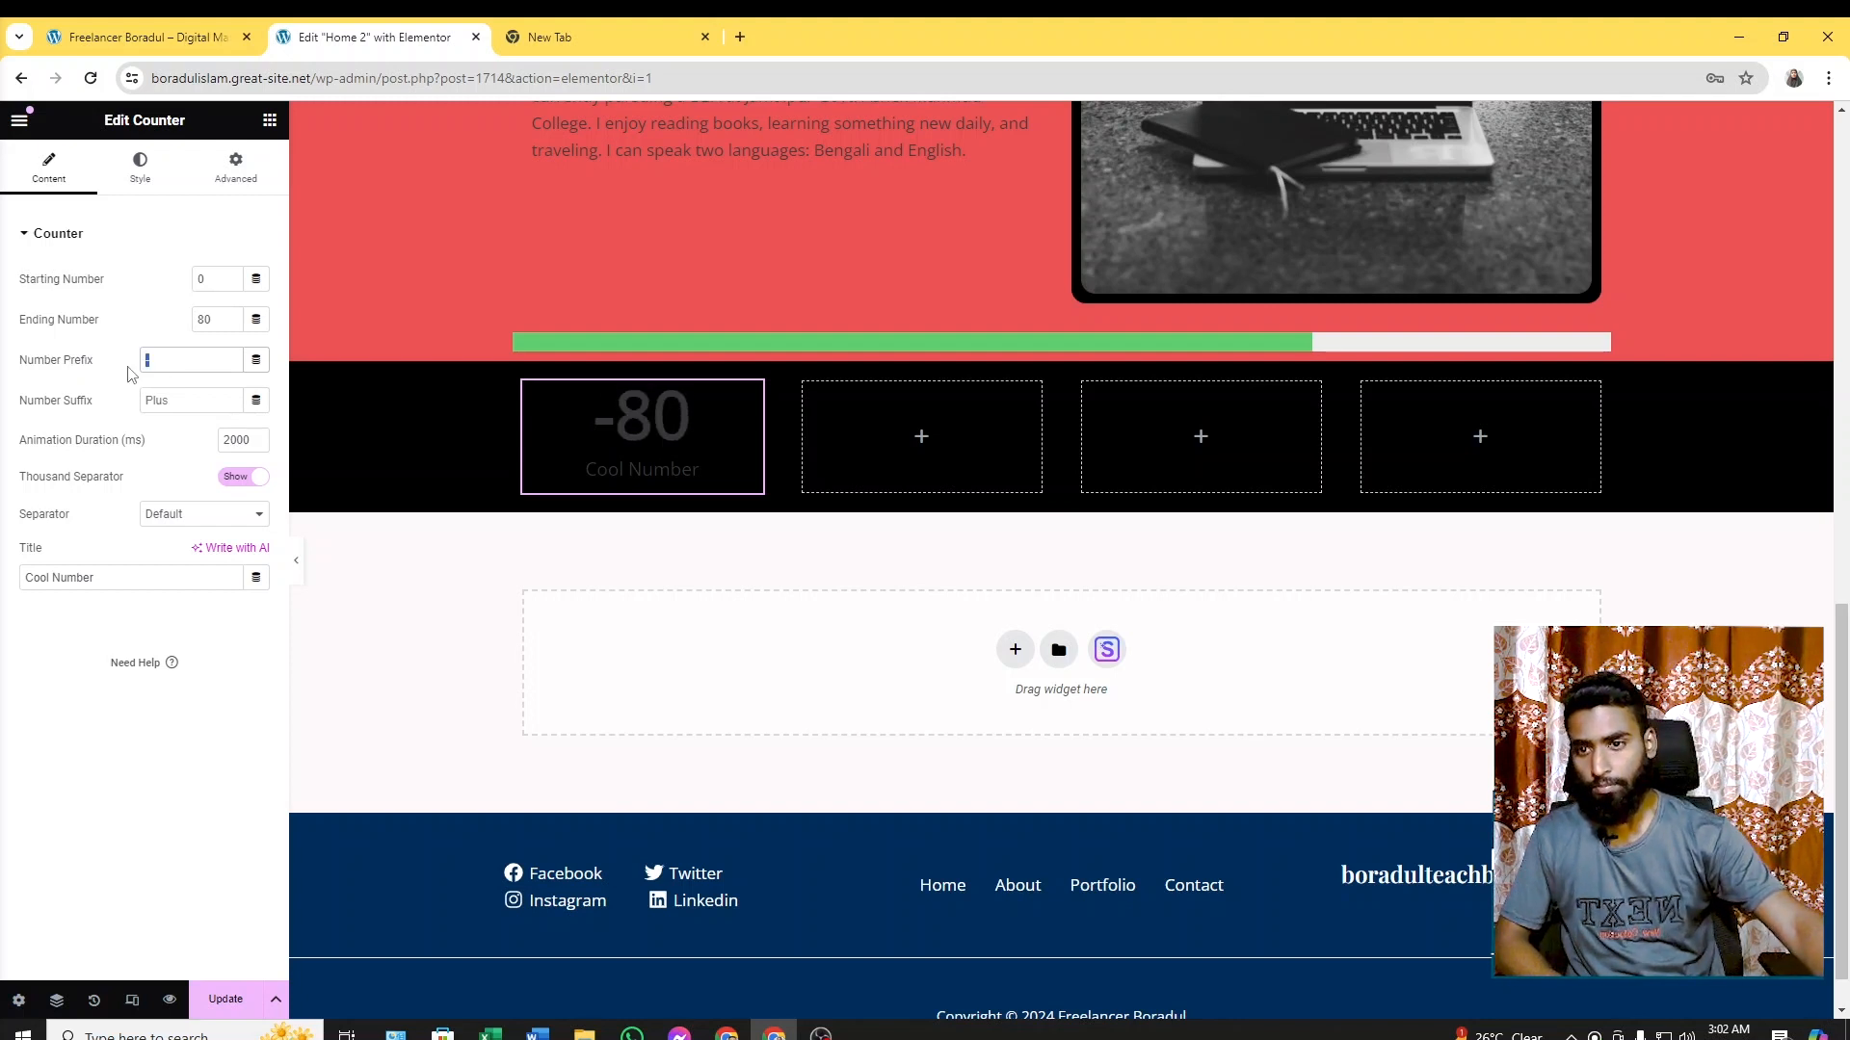
text(1)
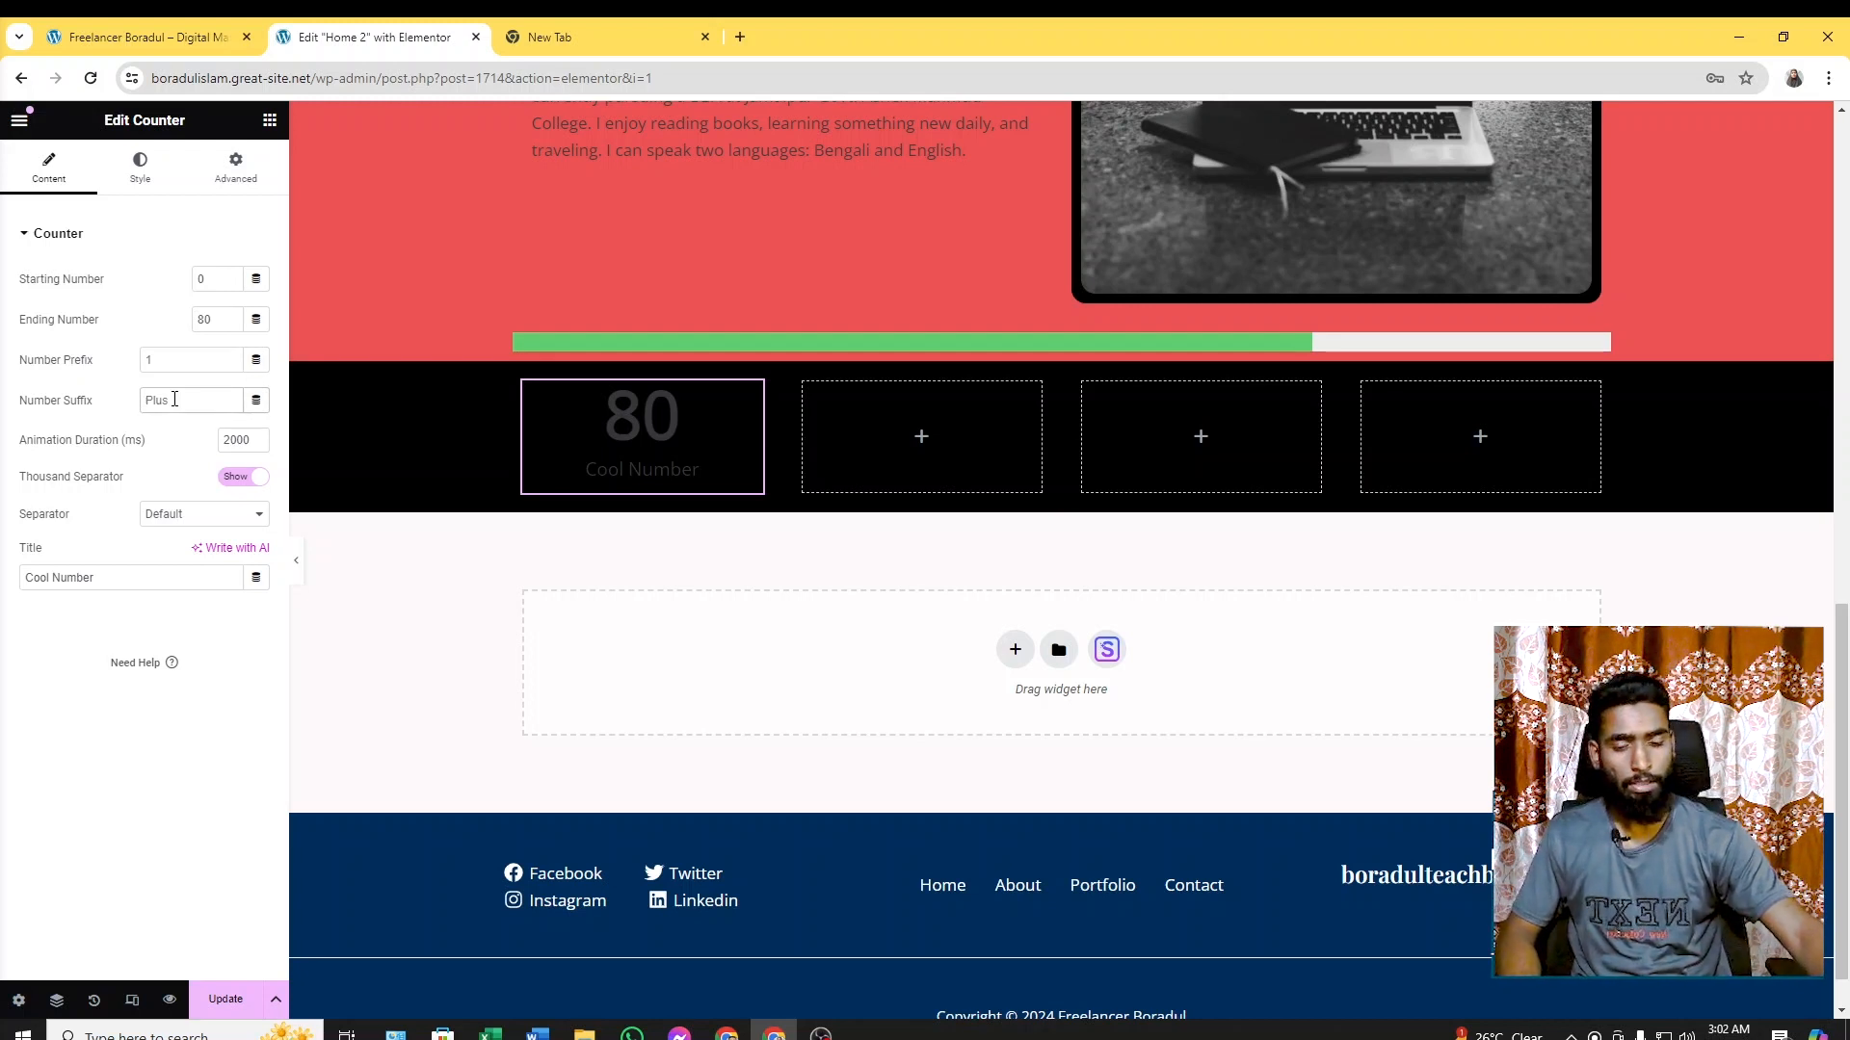
Set the first counter's number suffix to "+" and its title to "Project Completed"
text(+)
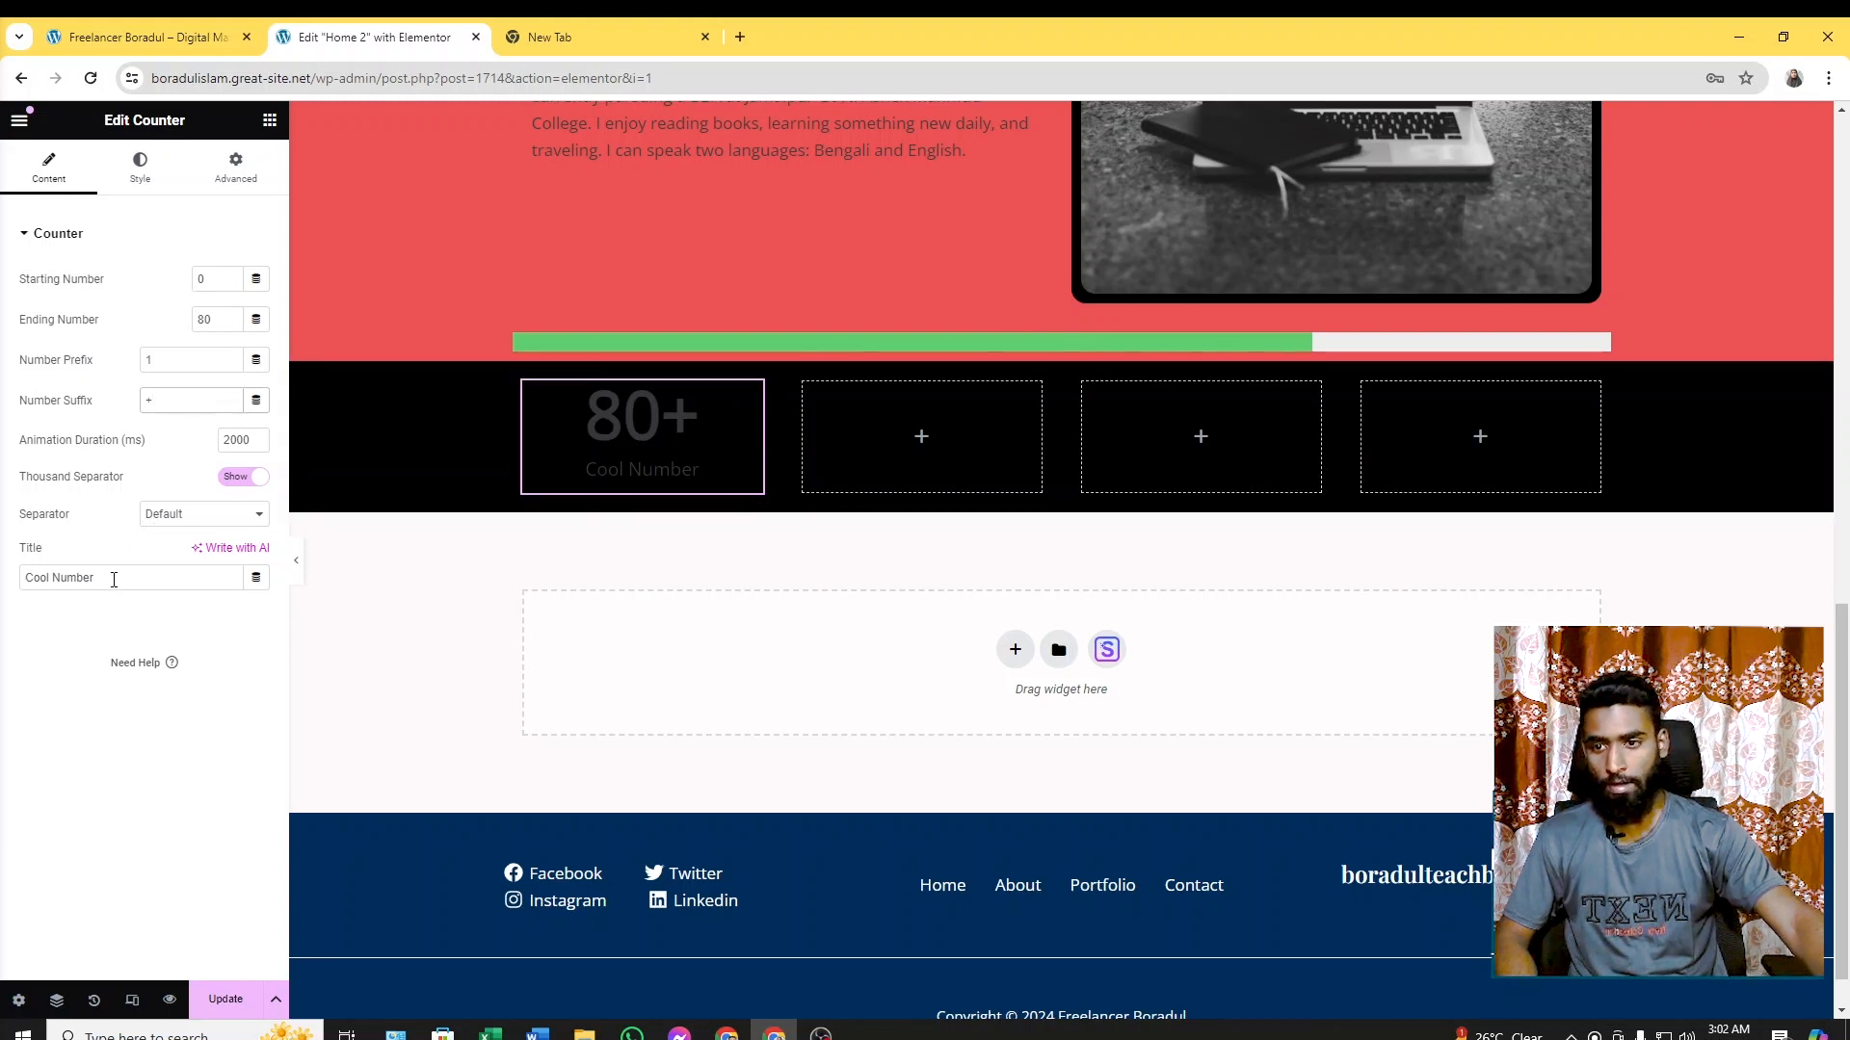
drag(114, 579, 3, 602)
text(Project Completed)
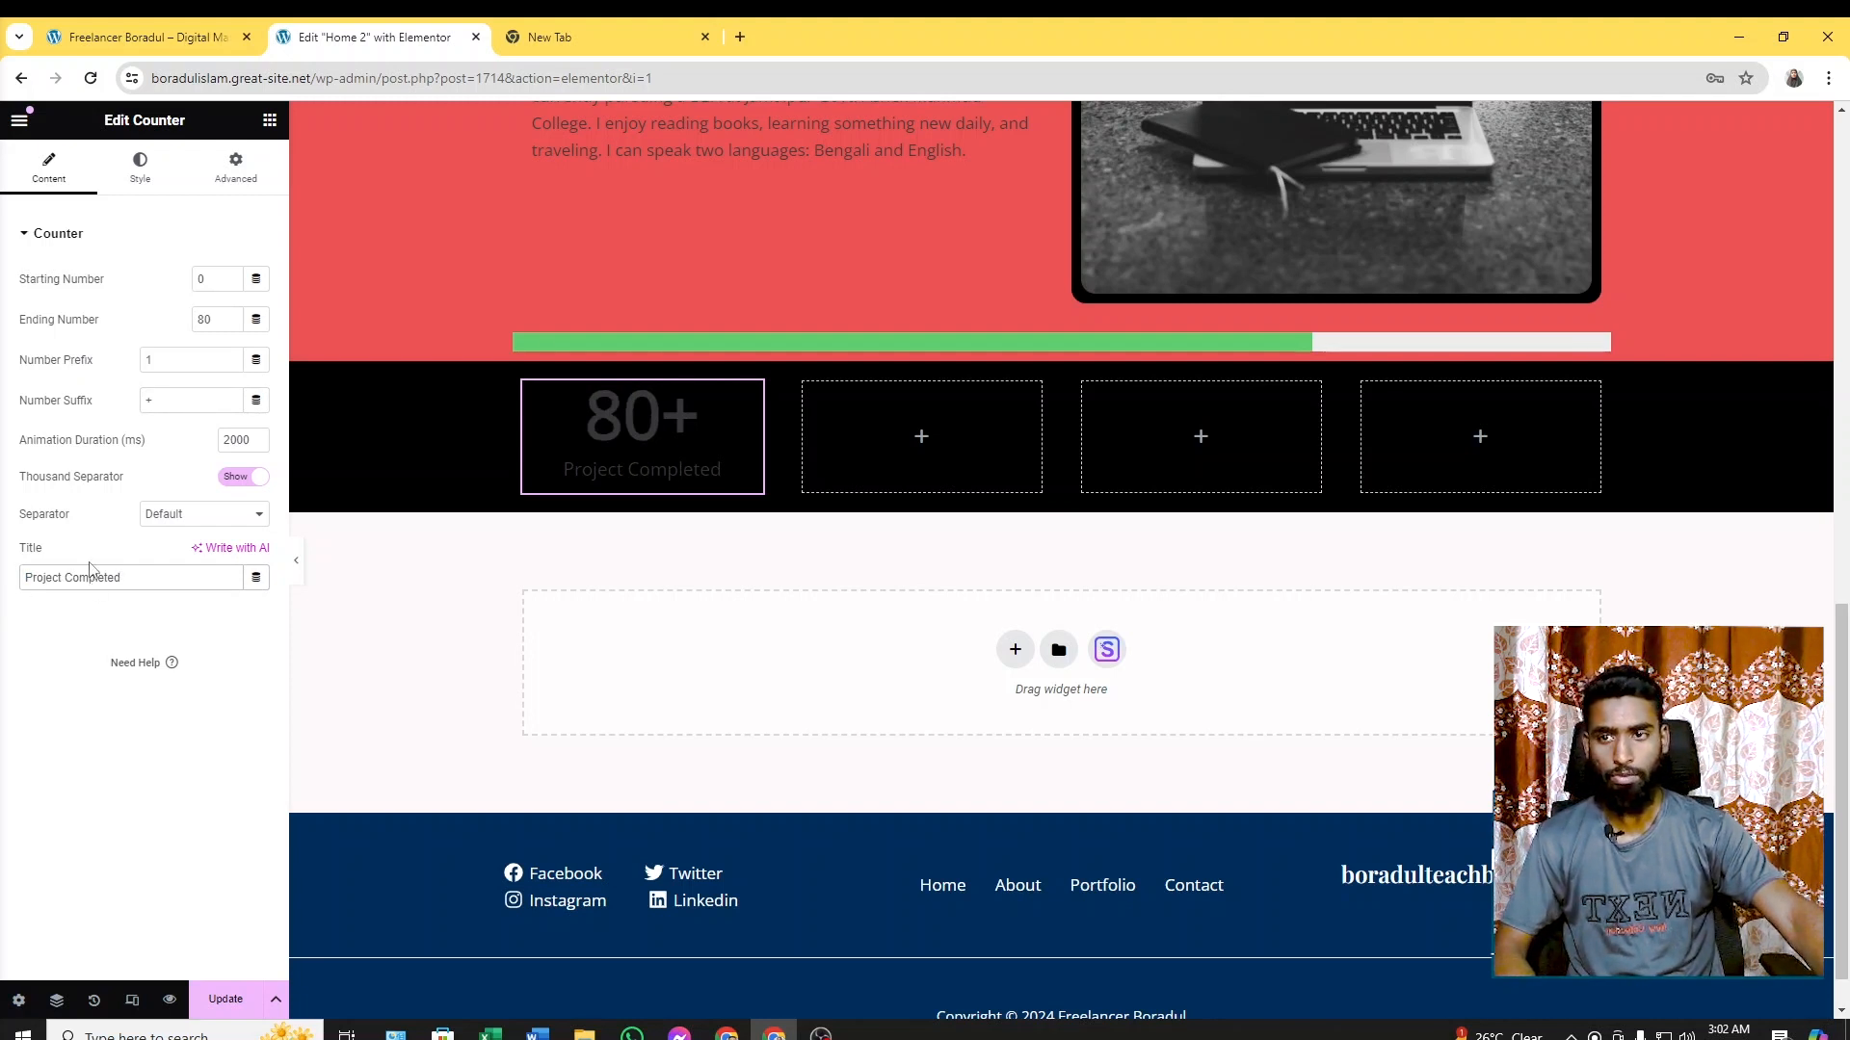
Compare with the reference counter, then set the first counter's number color to white, #FFFFFF
click(106, 35)
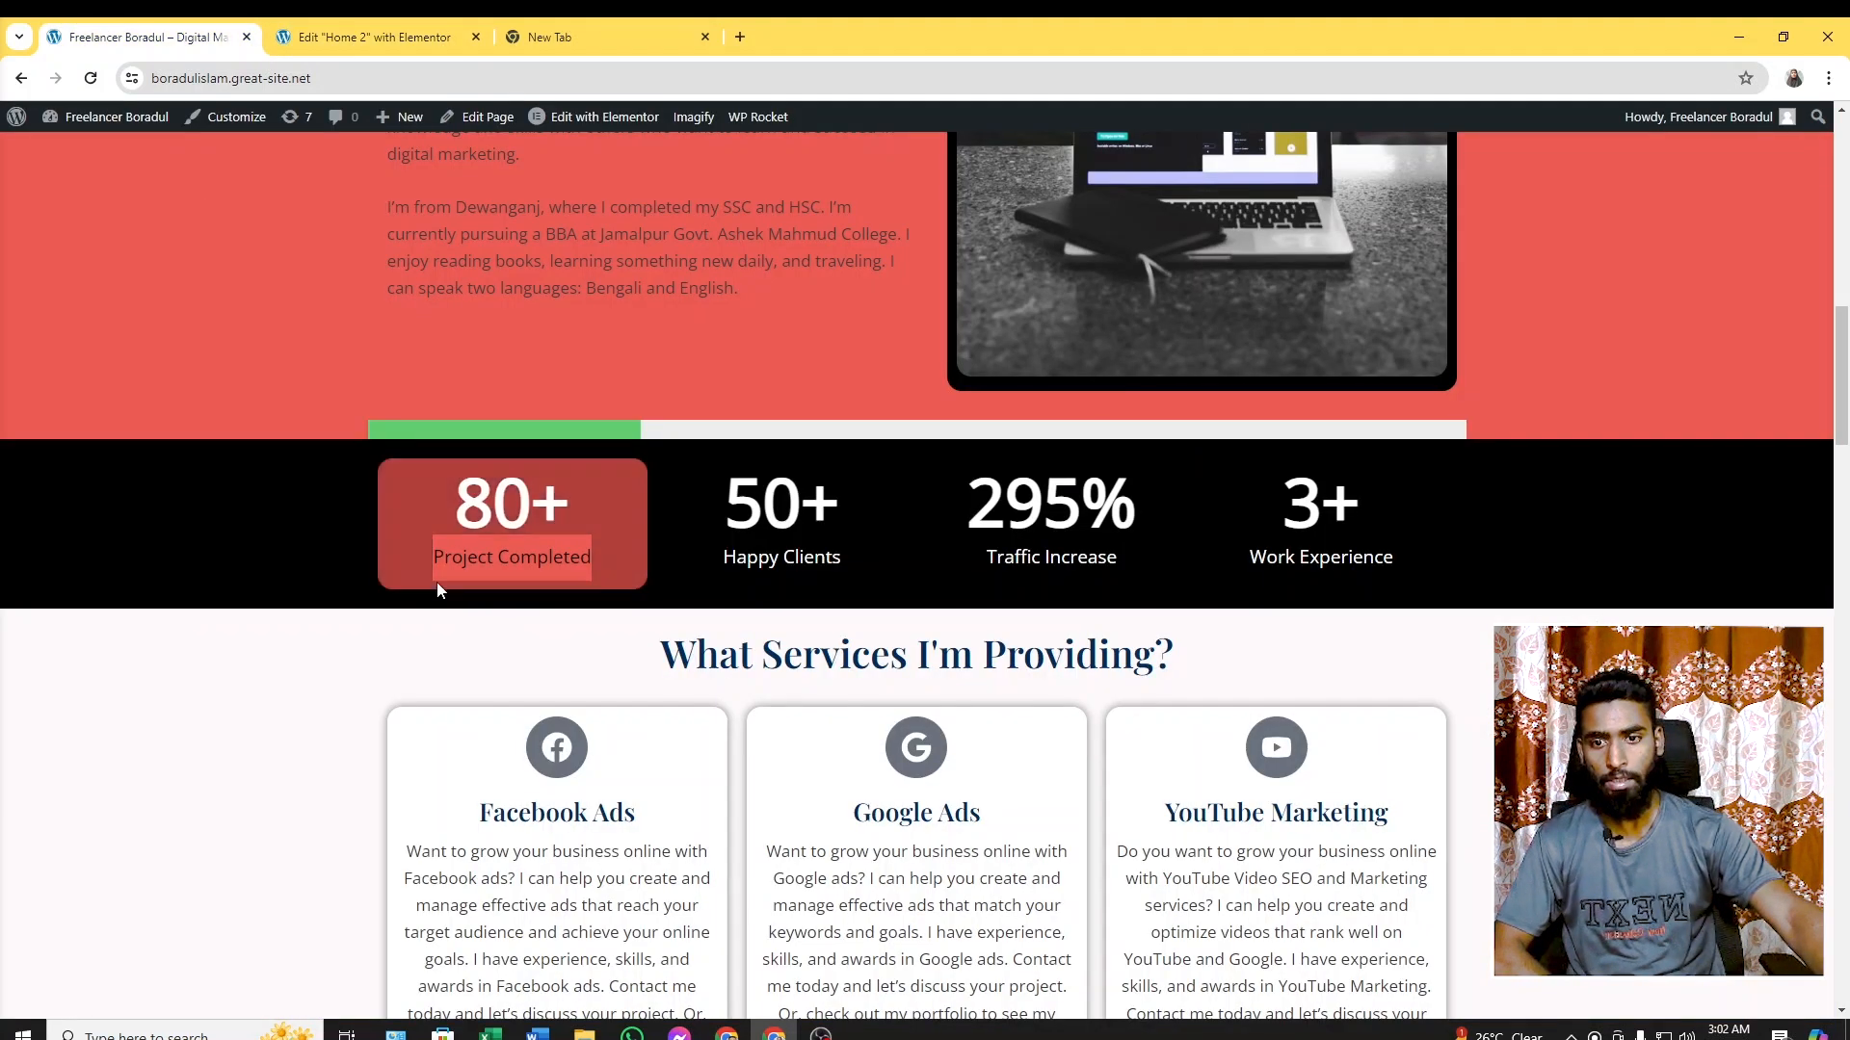
click(330, 37)
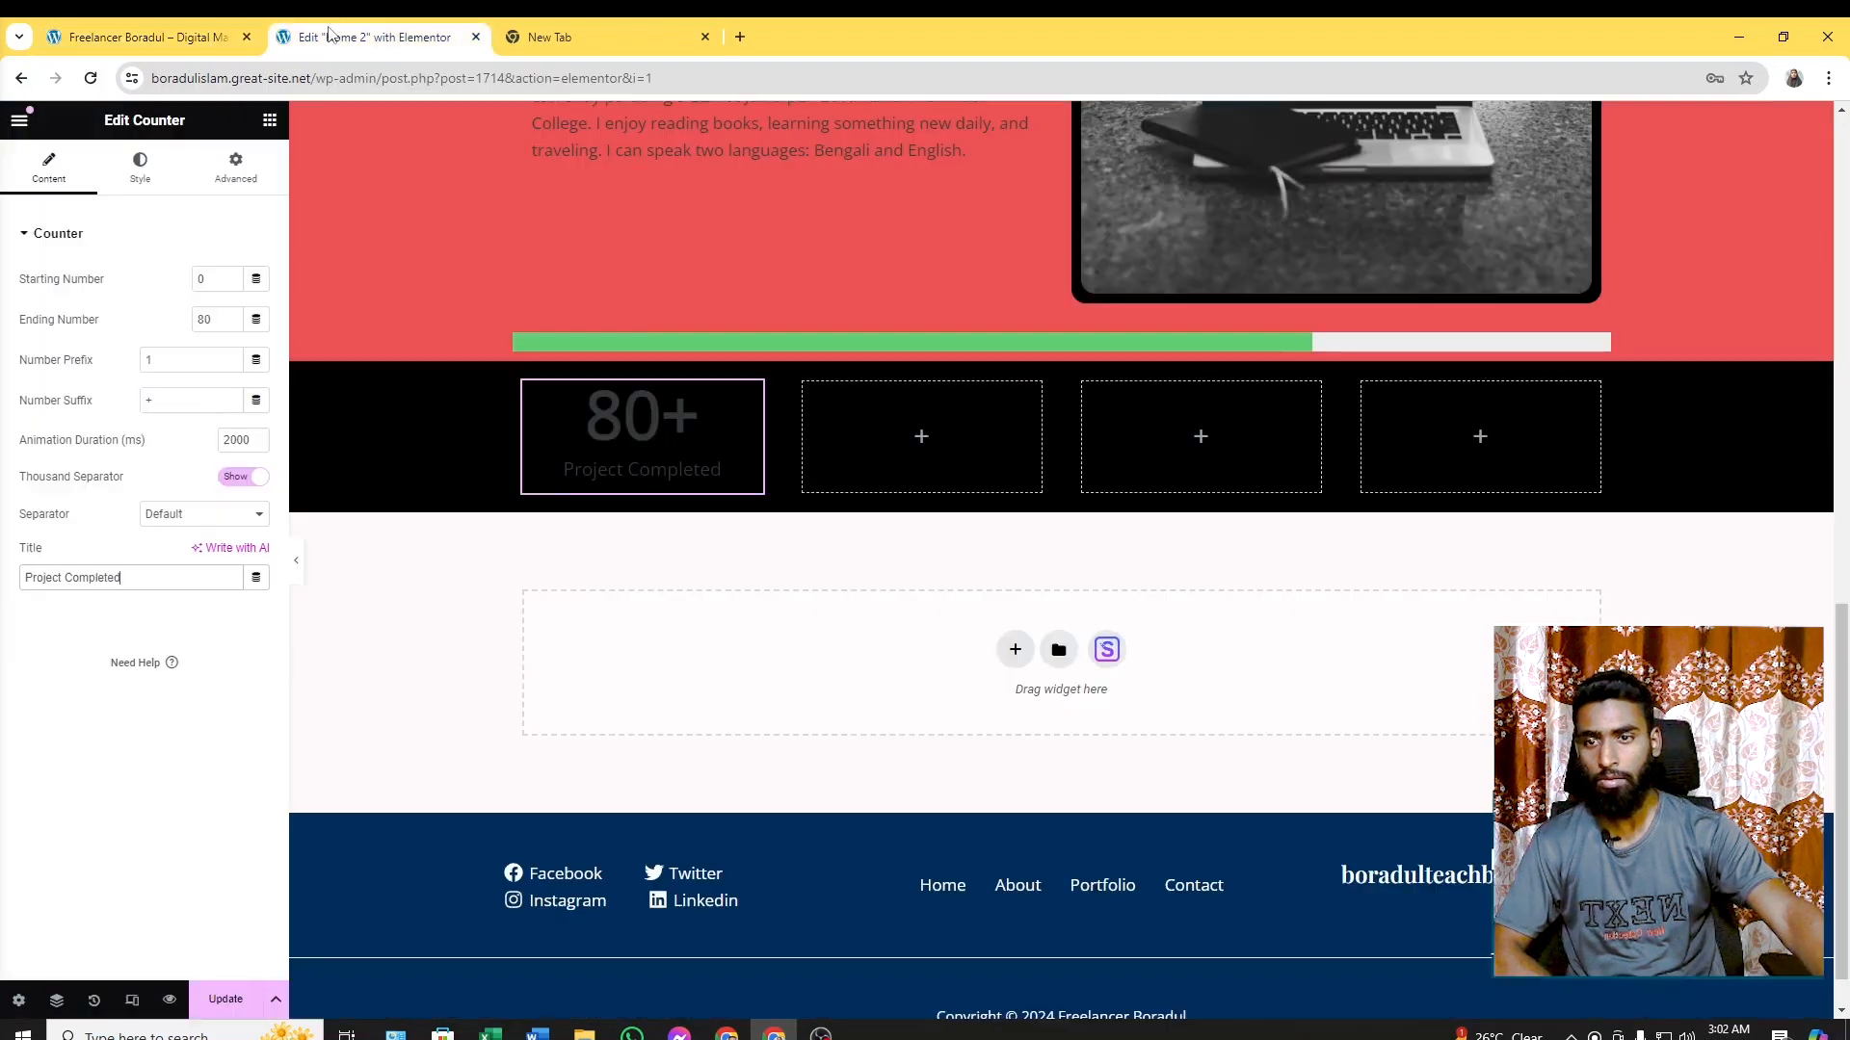
click(139, 166)
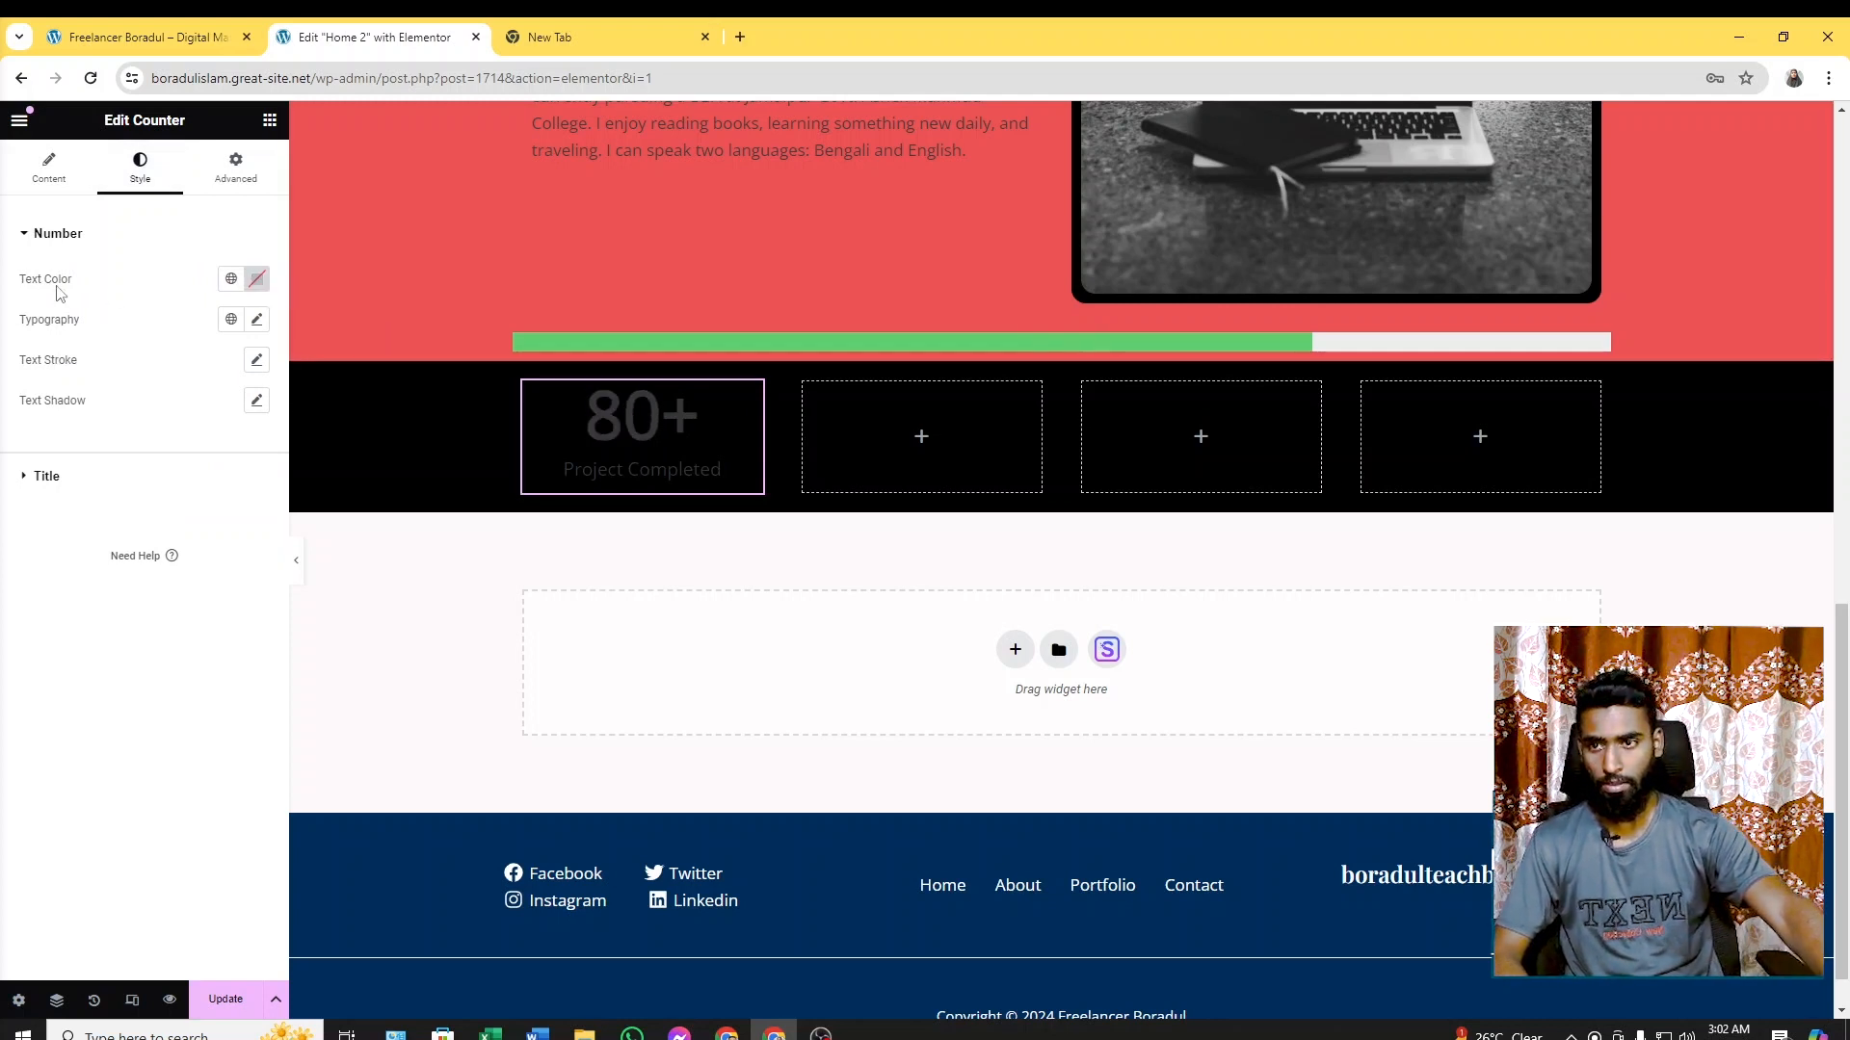
click(256, 284)
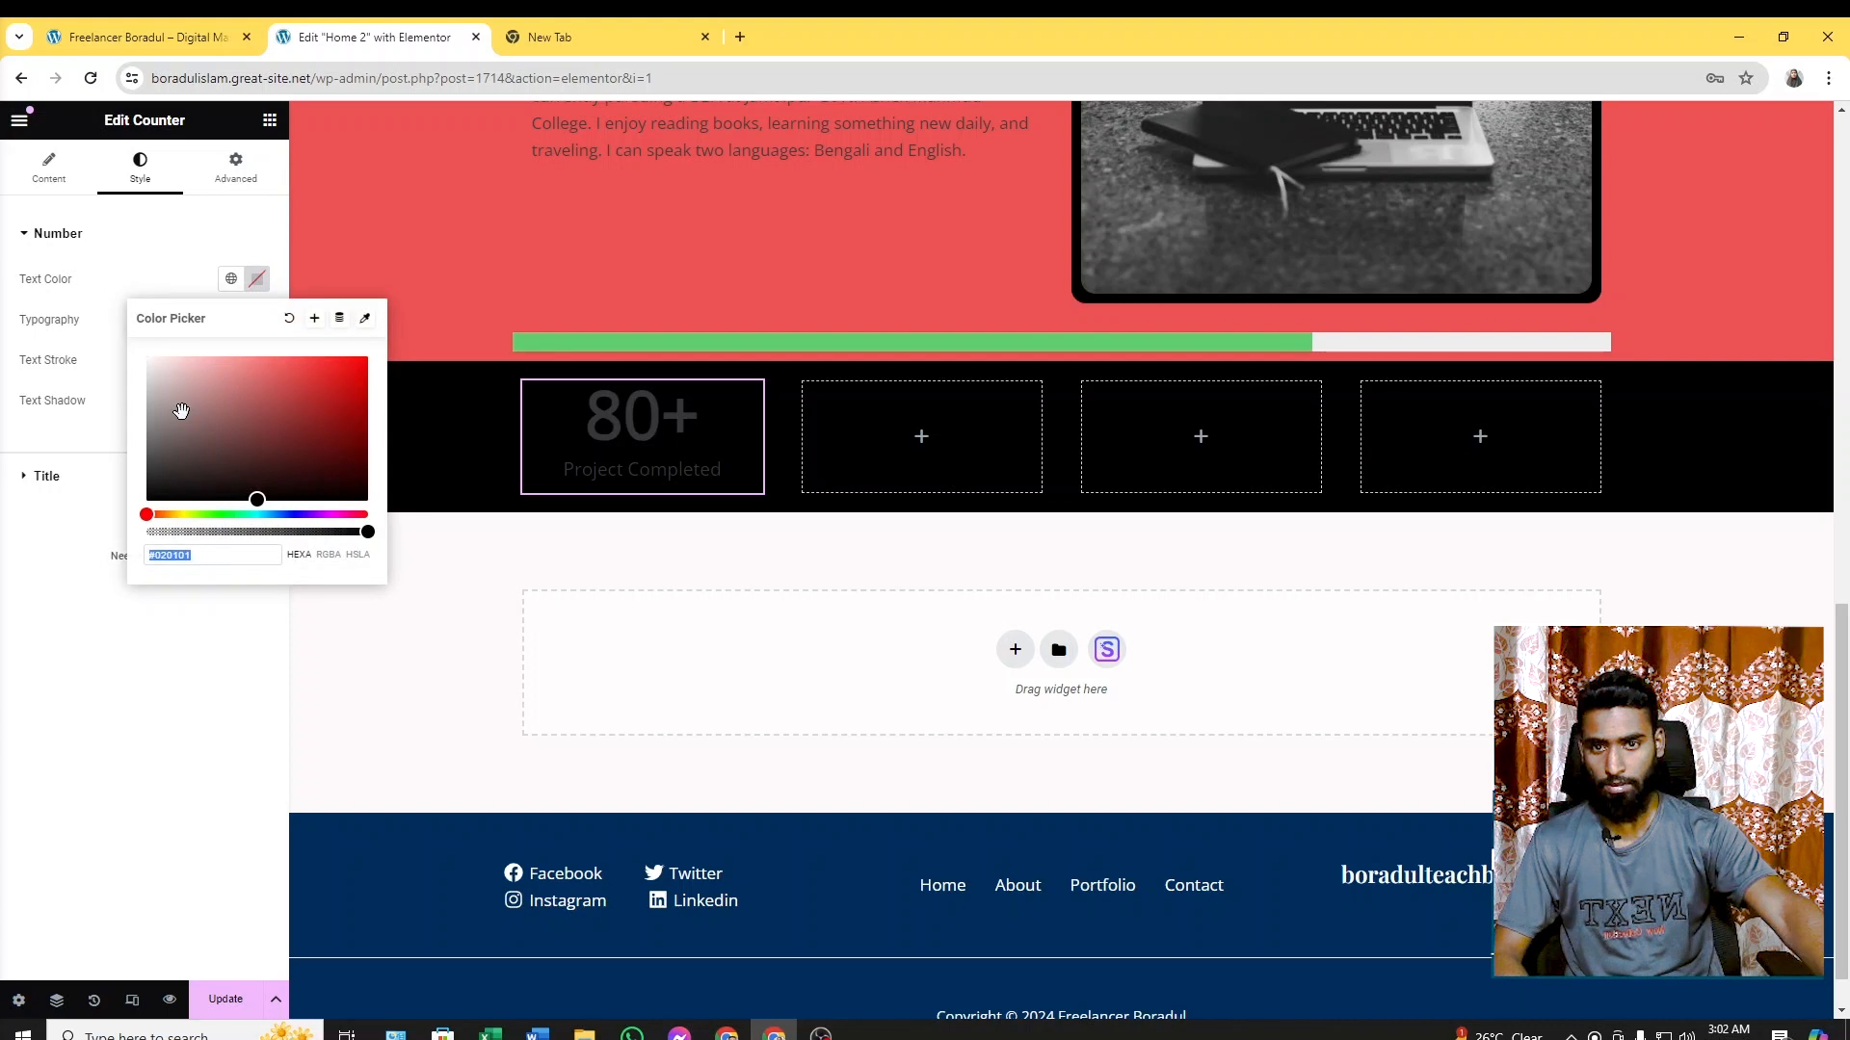
text(#FFFFFF)
click(155, 234)
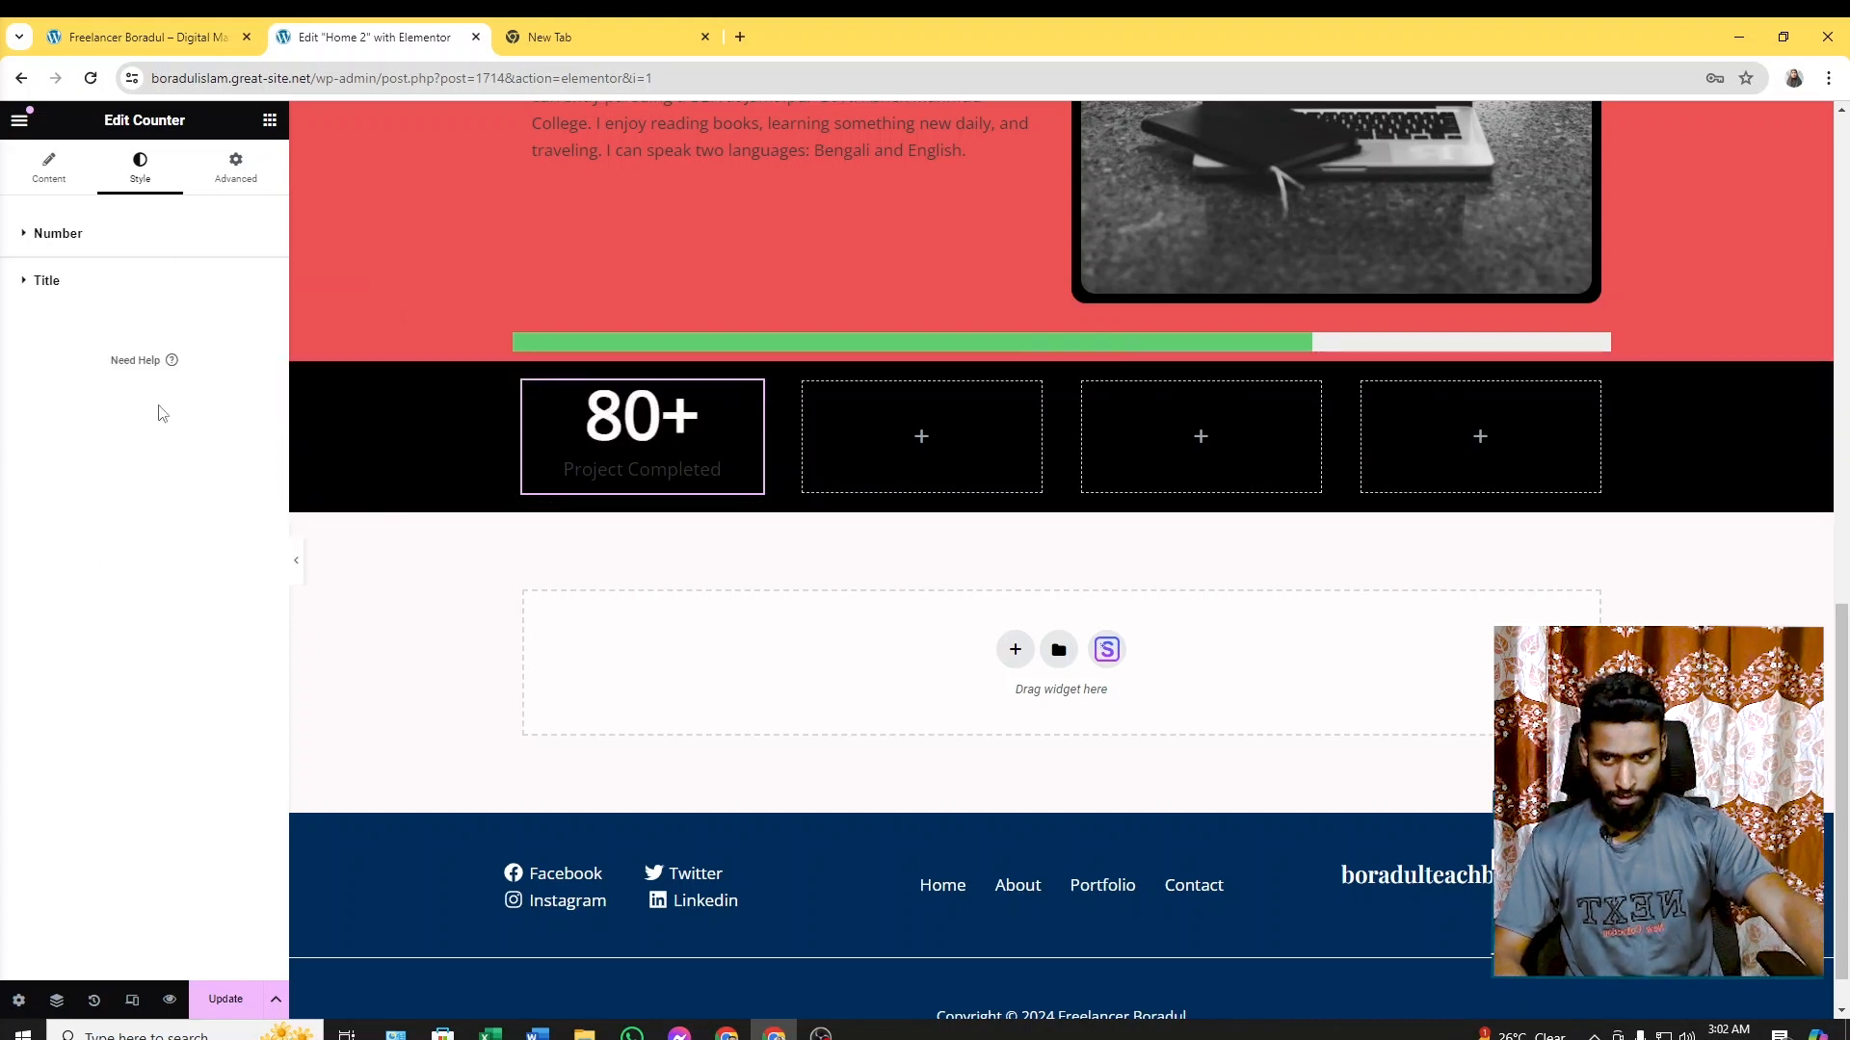
Set the first counter's title text color to white
click(53, 285)
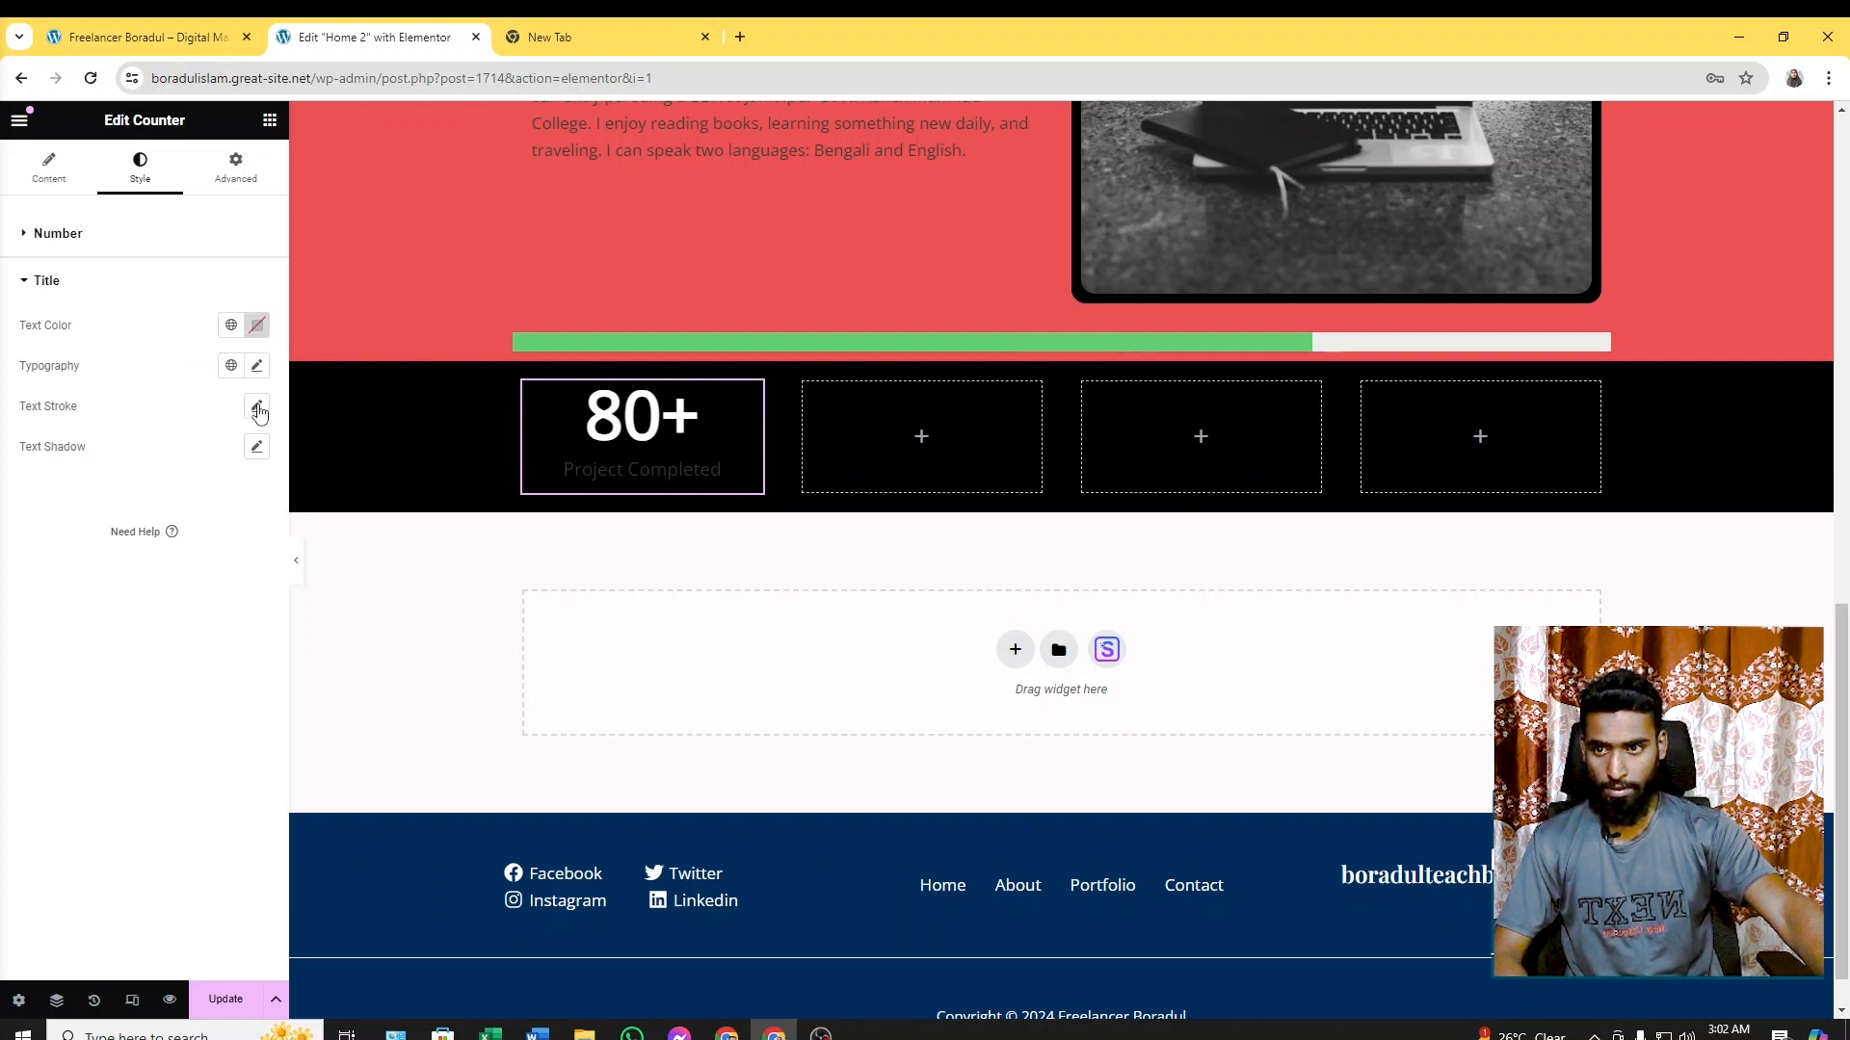
click(258, 327)
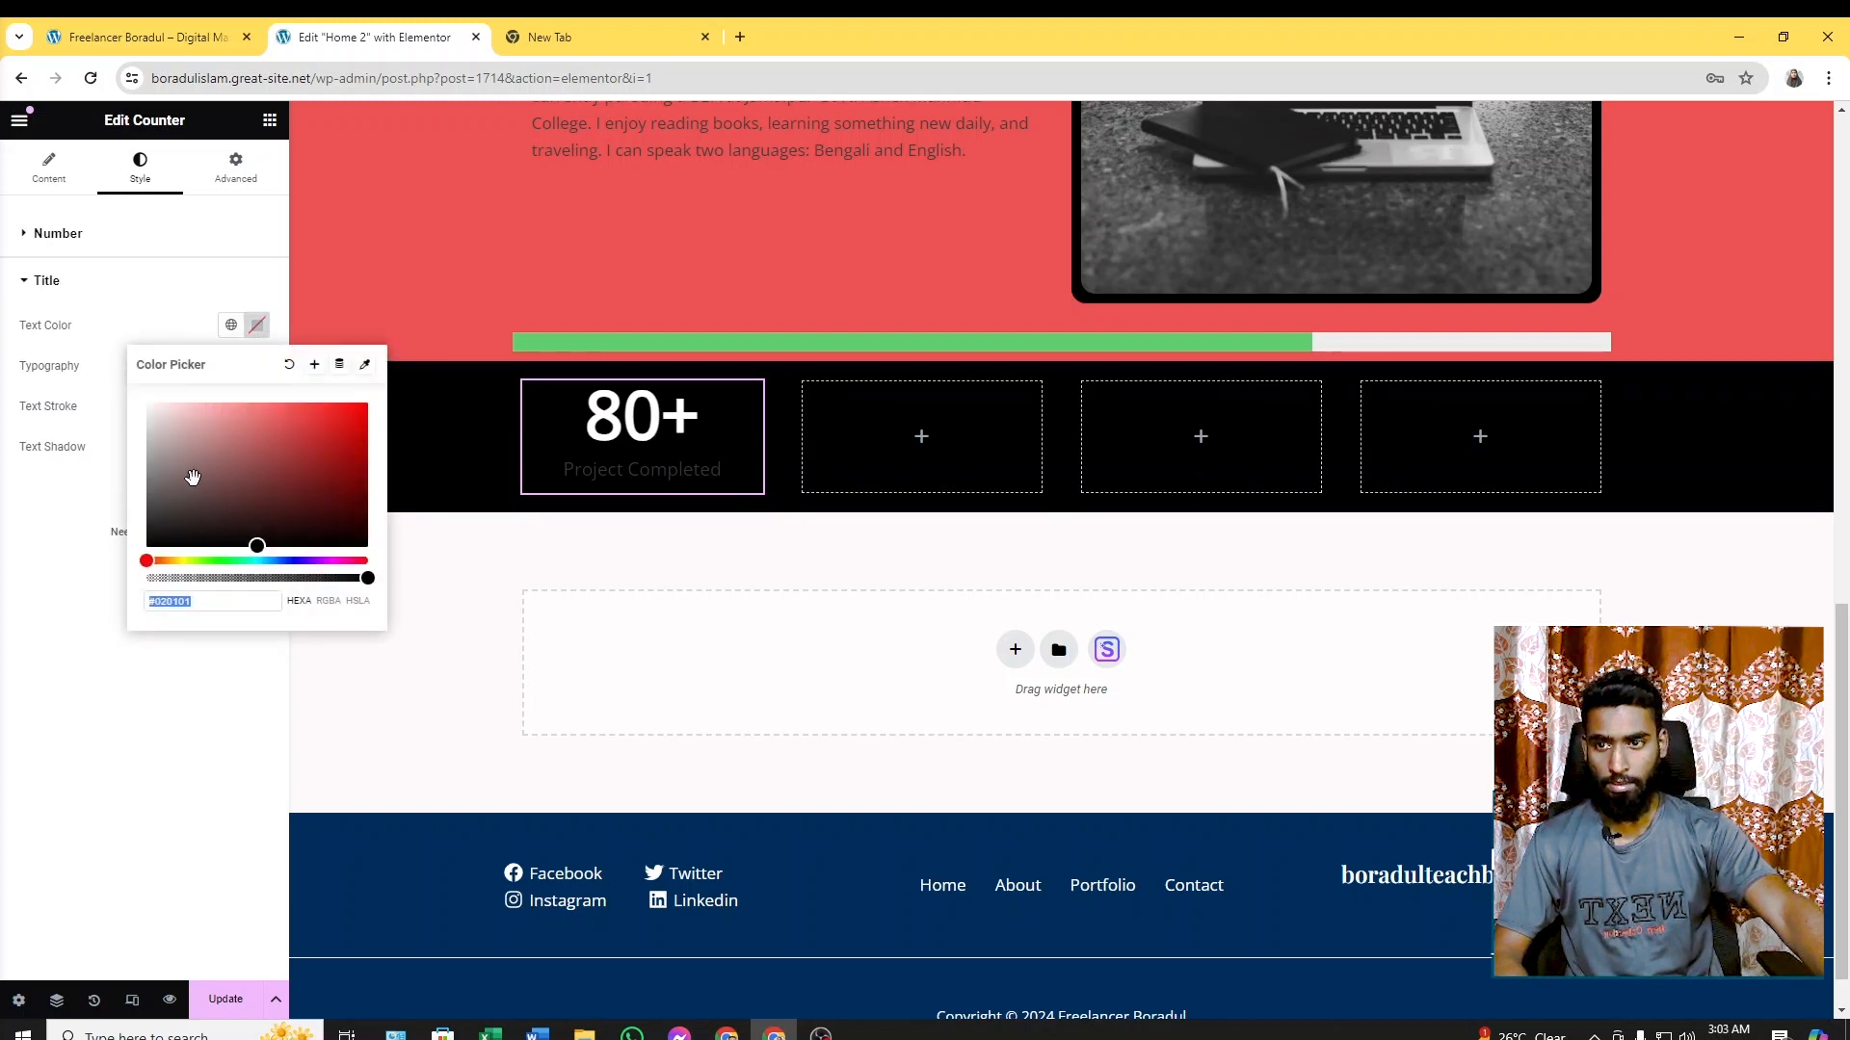
click(216, 214)
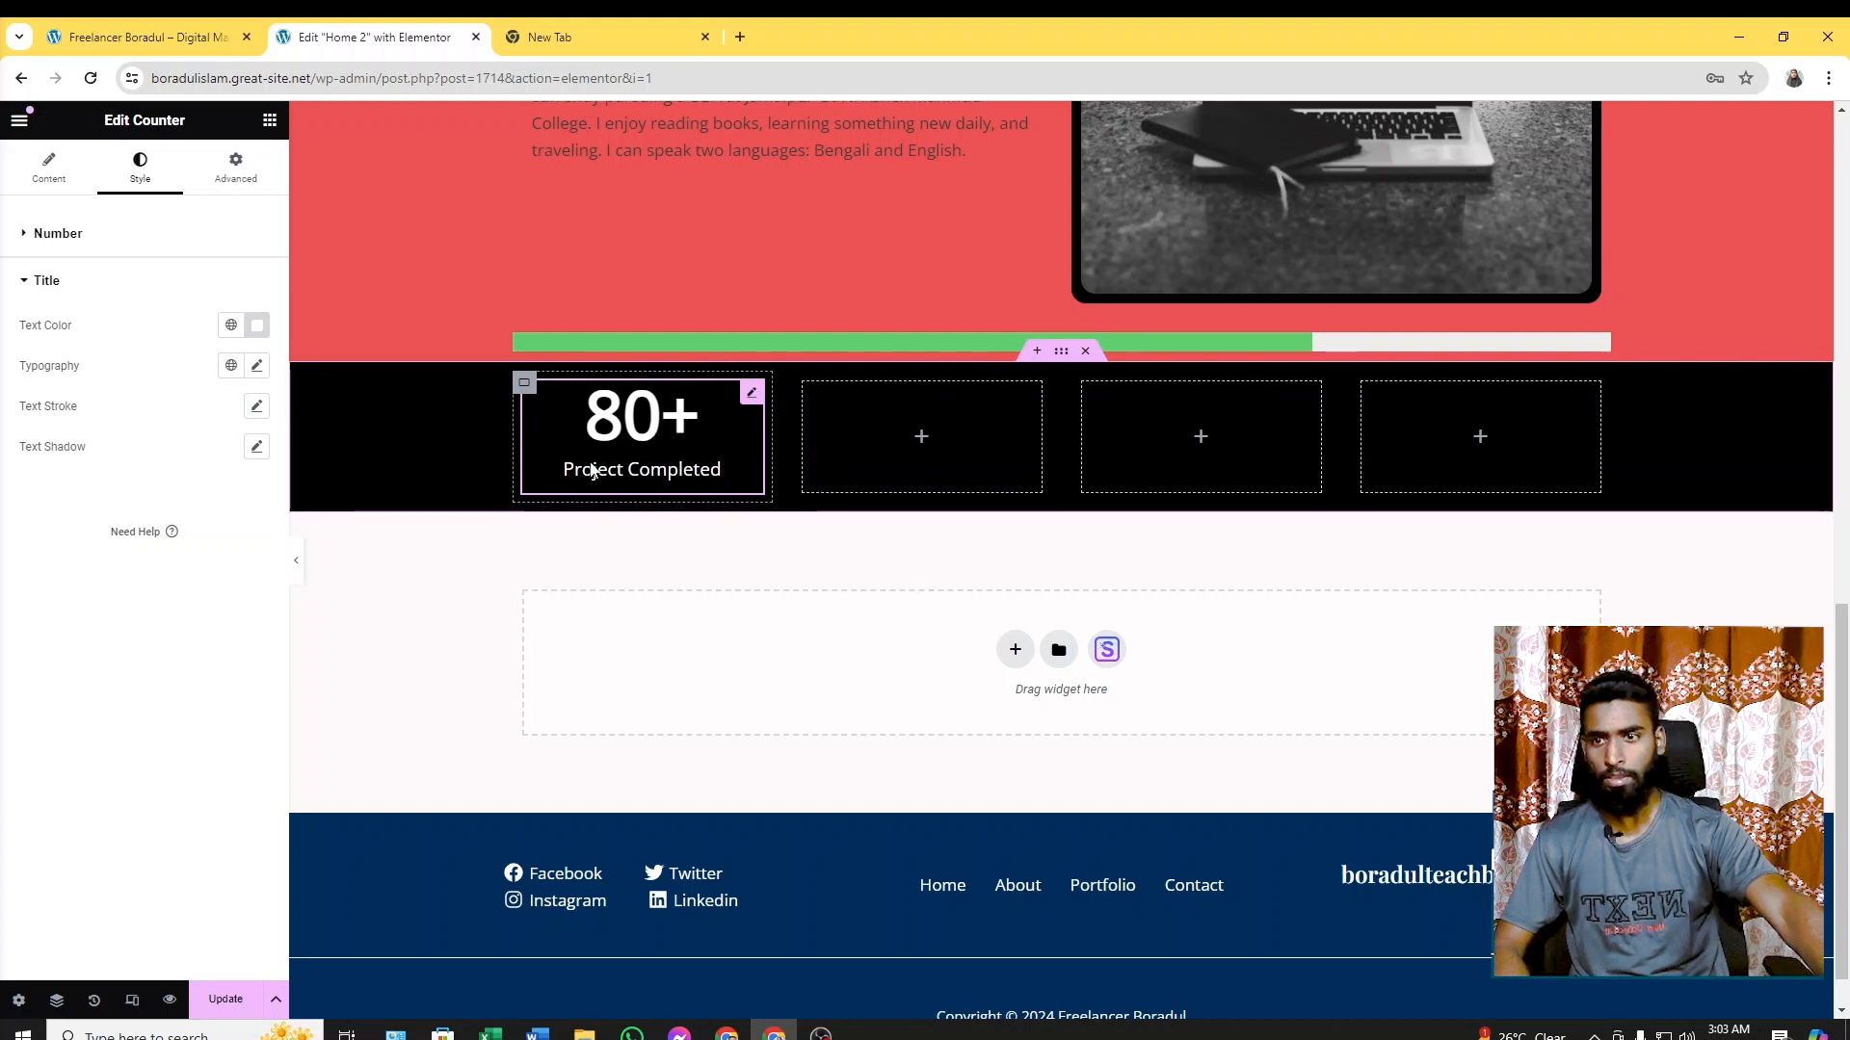
click(236, 181)
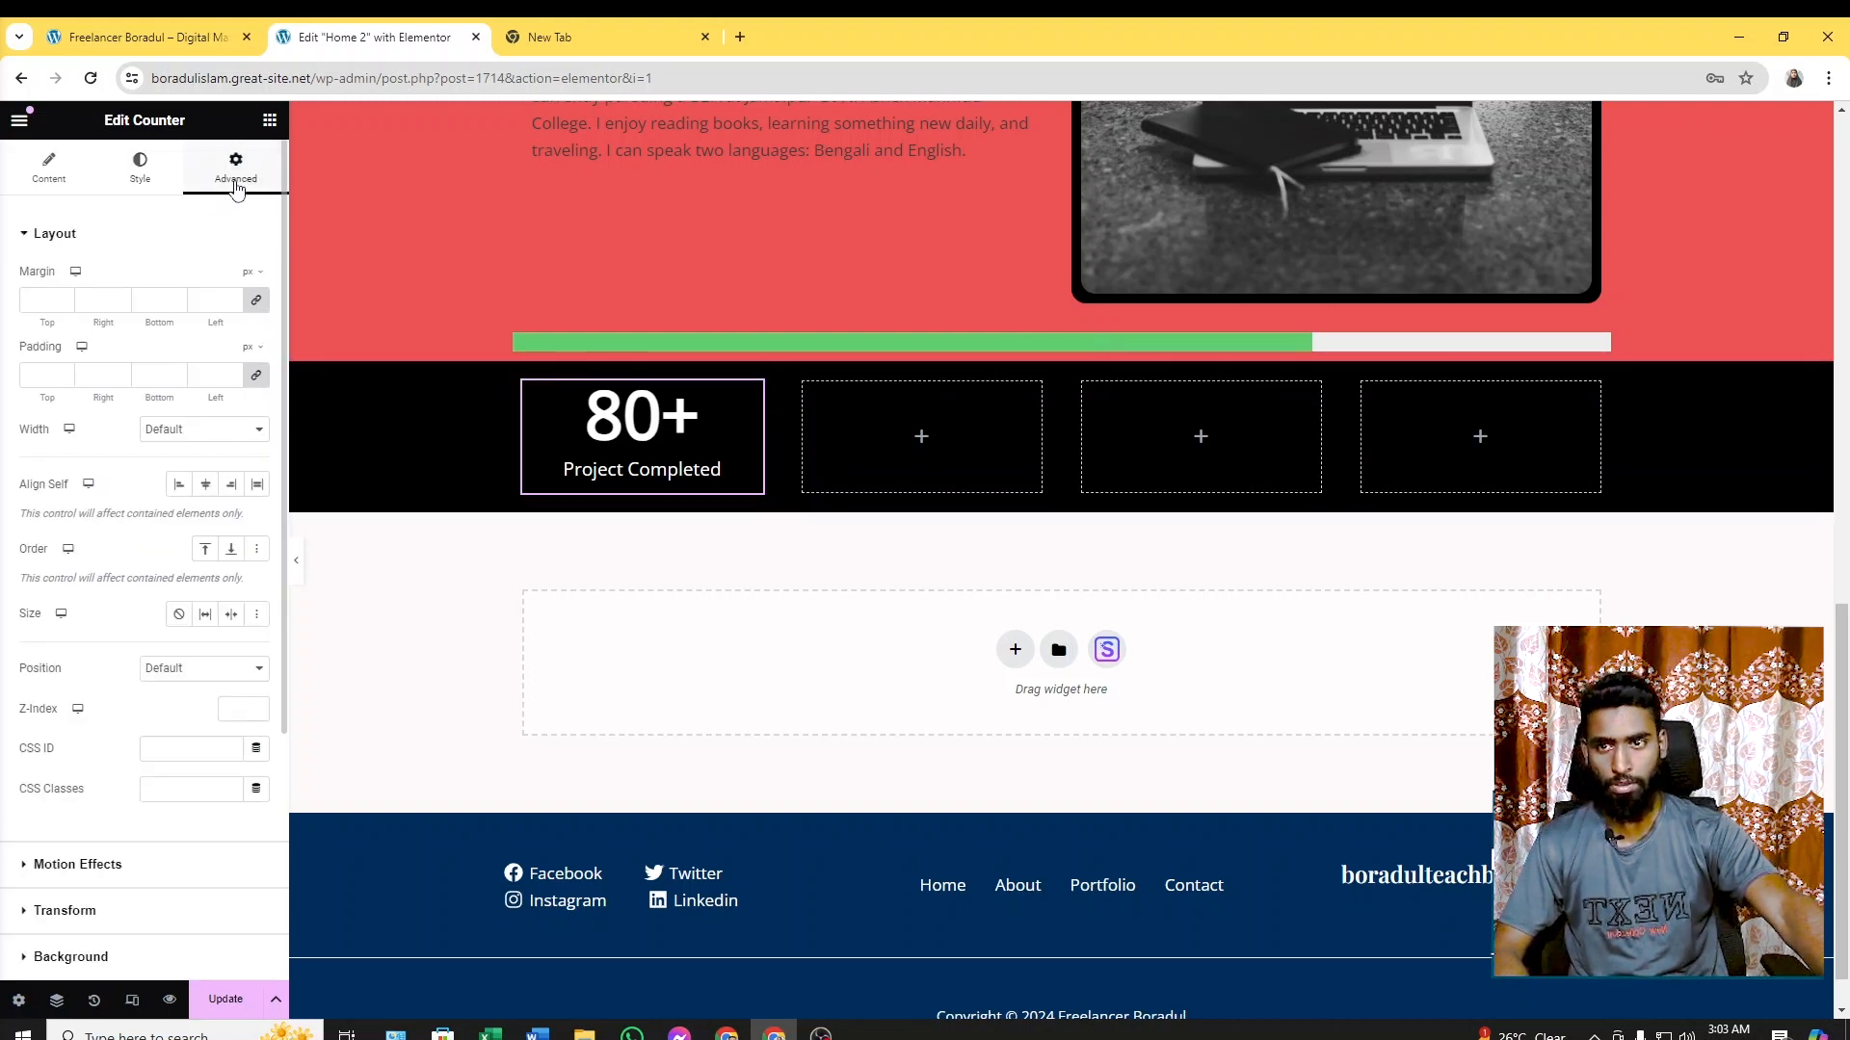
click(53, 178)
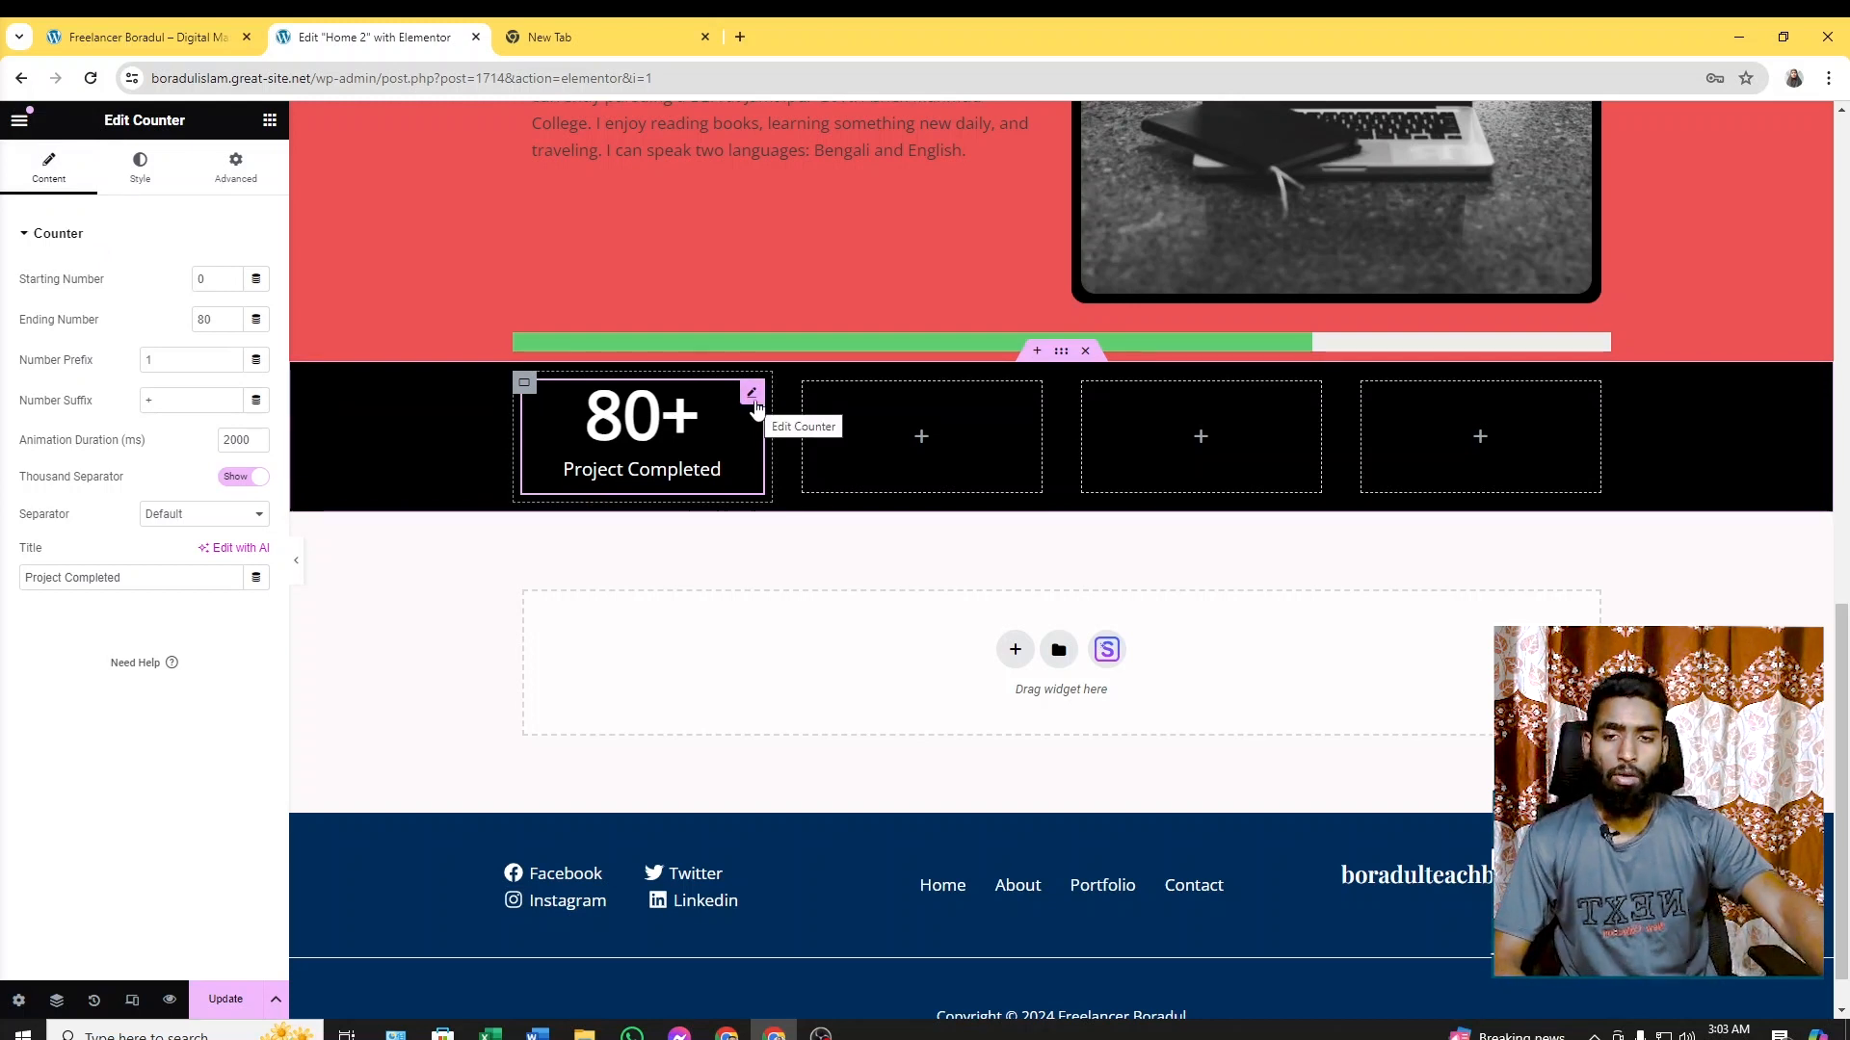
Check the reference box's hover effect, then give the first counter's container a classic light red hover background, #FF5656
click(111, 28)
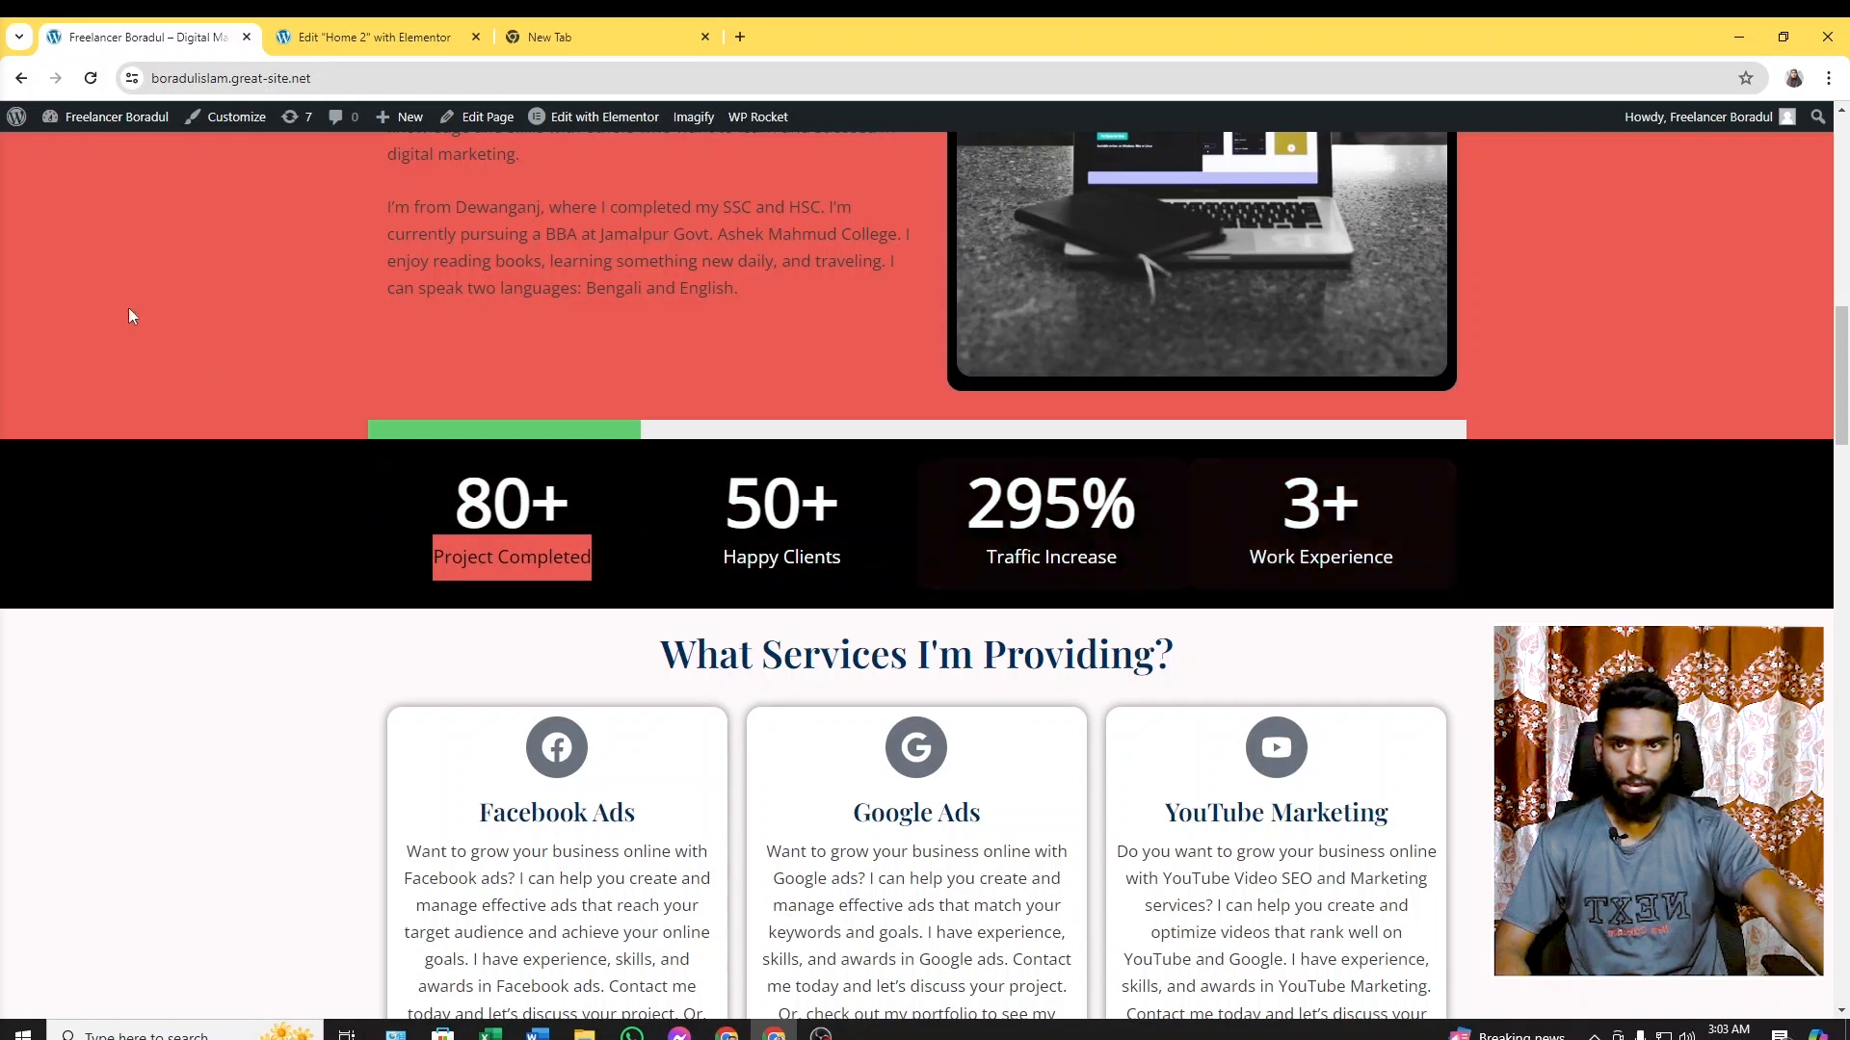
click(357, 36)
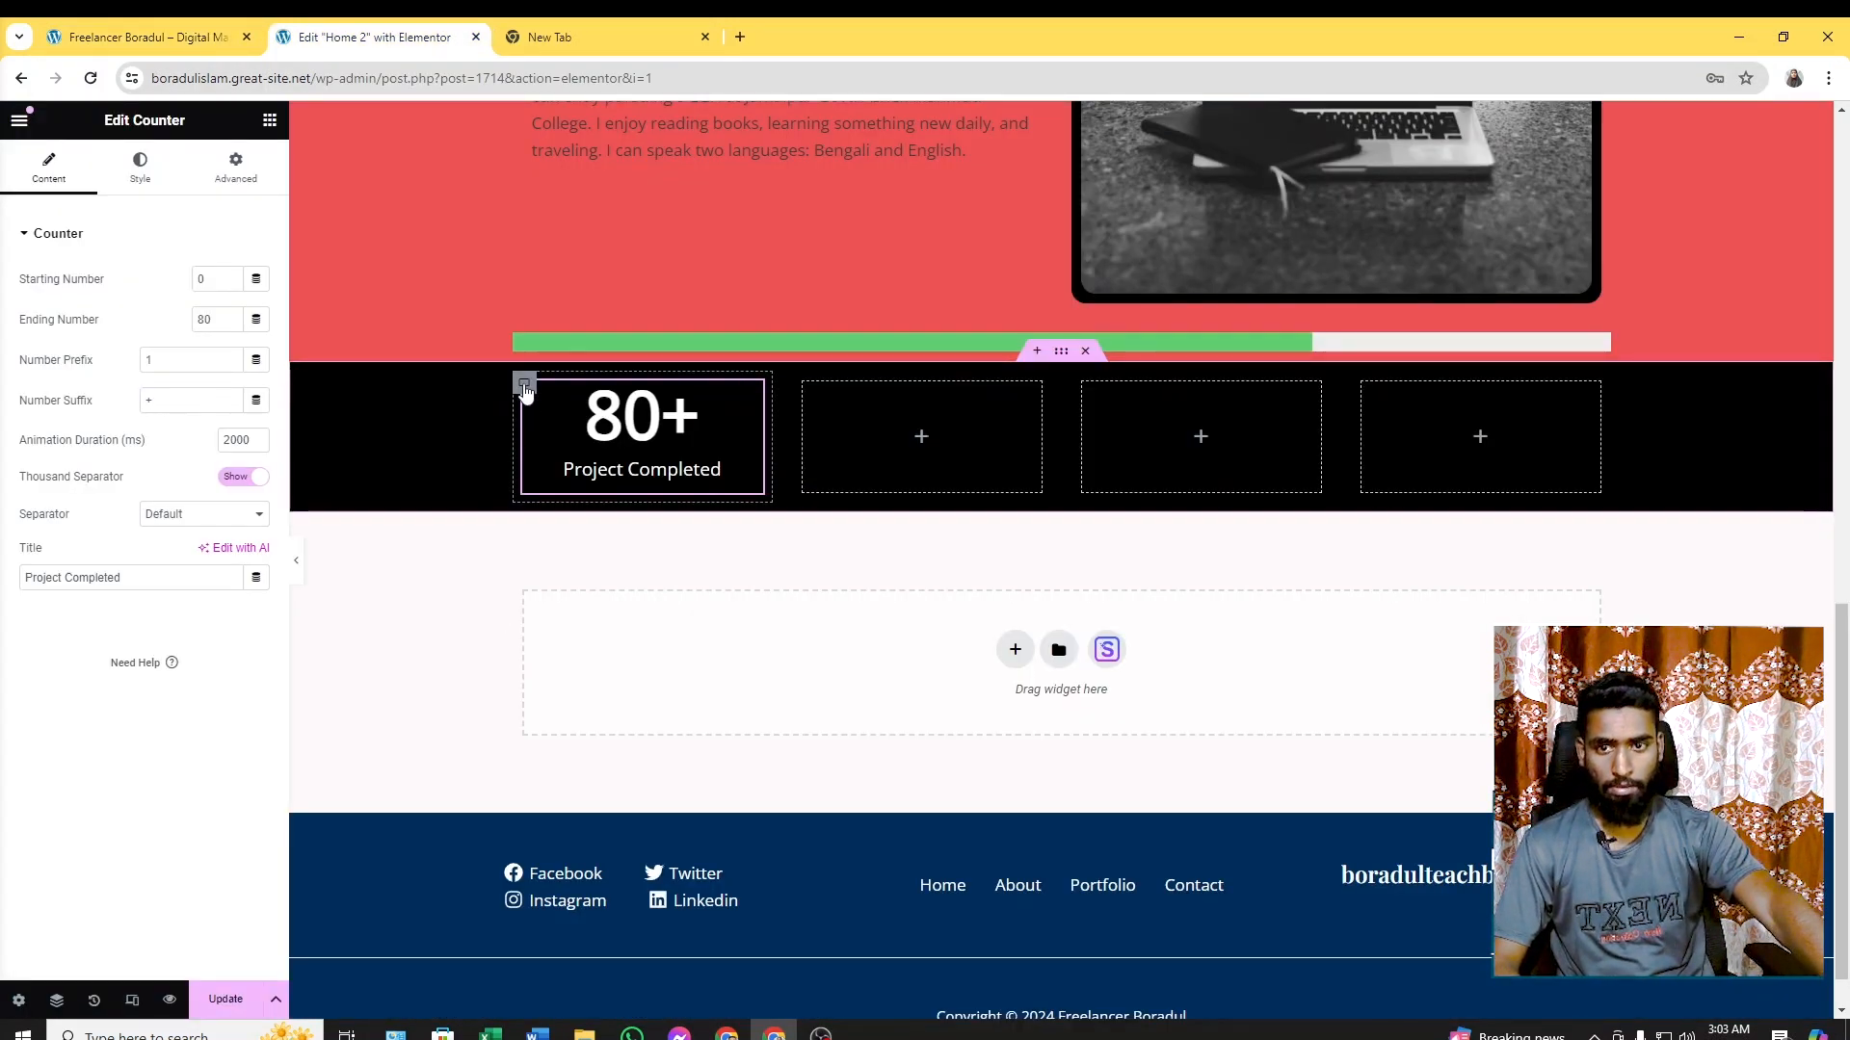
click(524, 385)
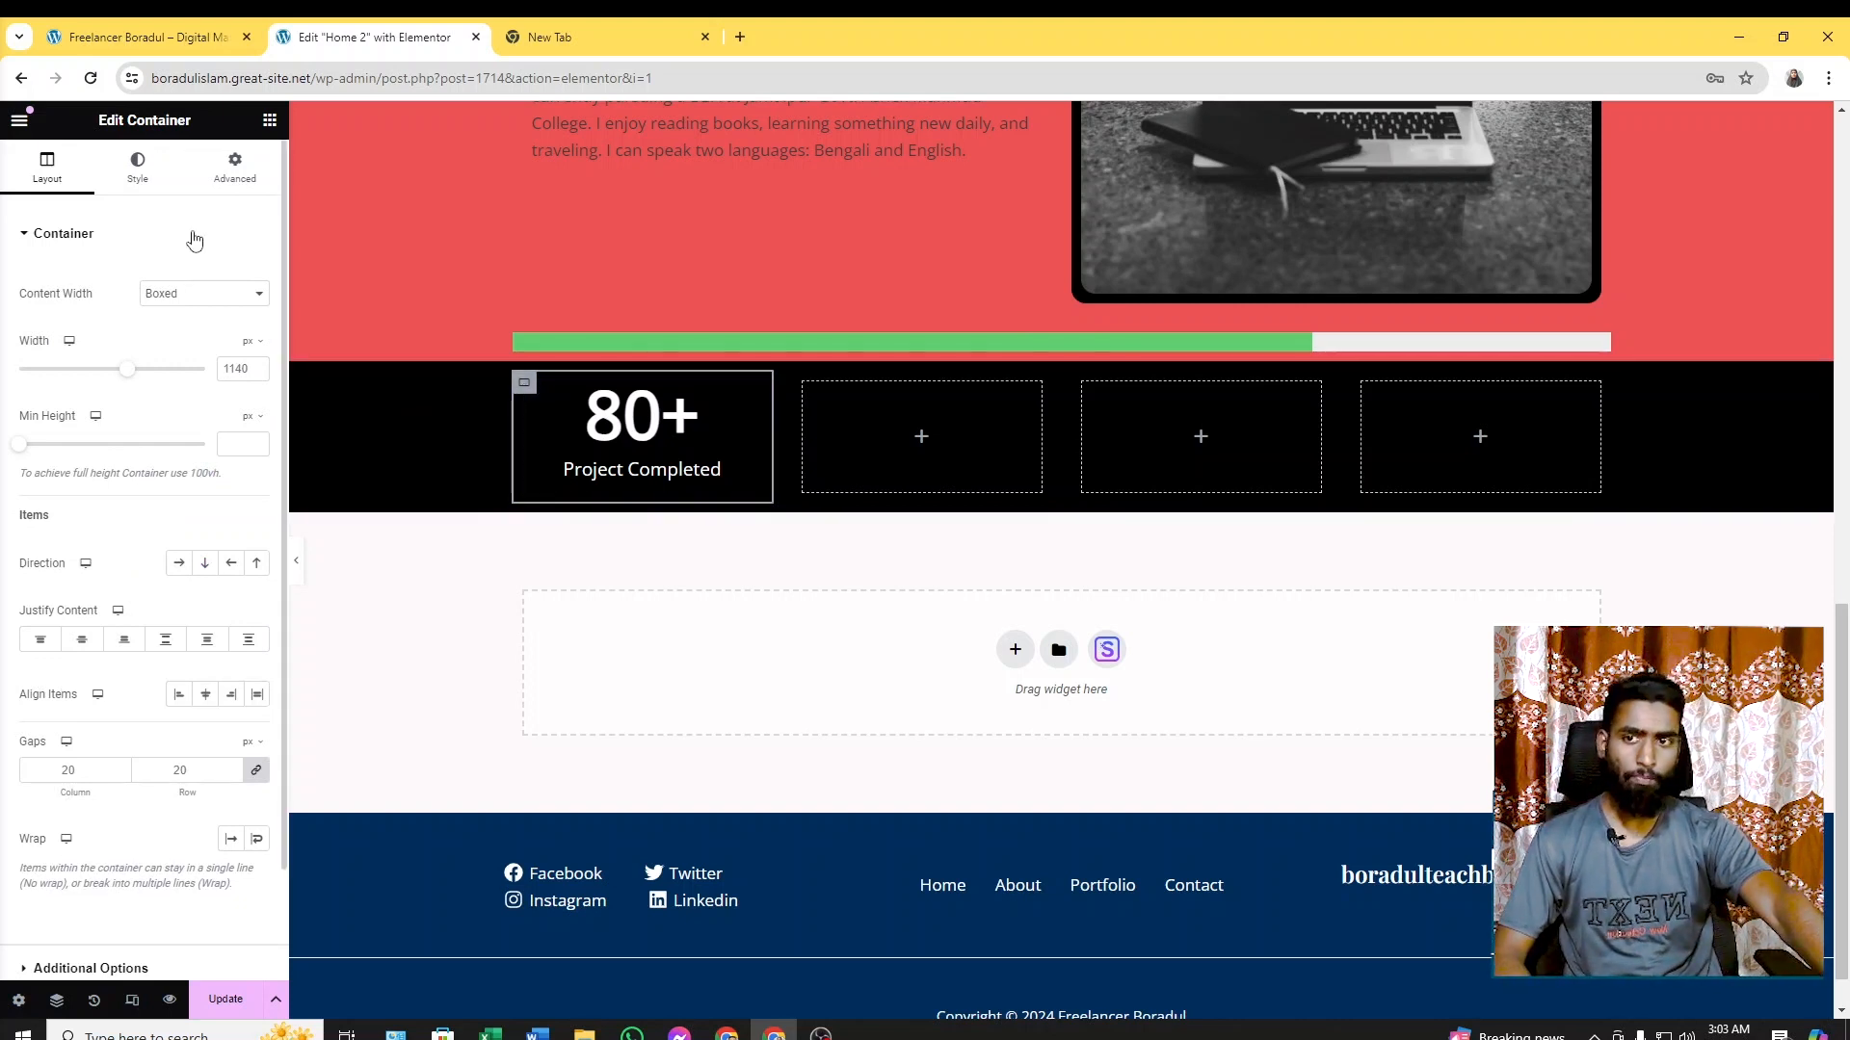
click(134, 170)
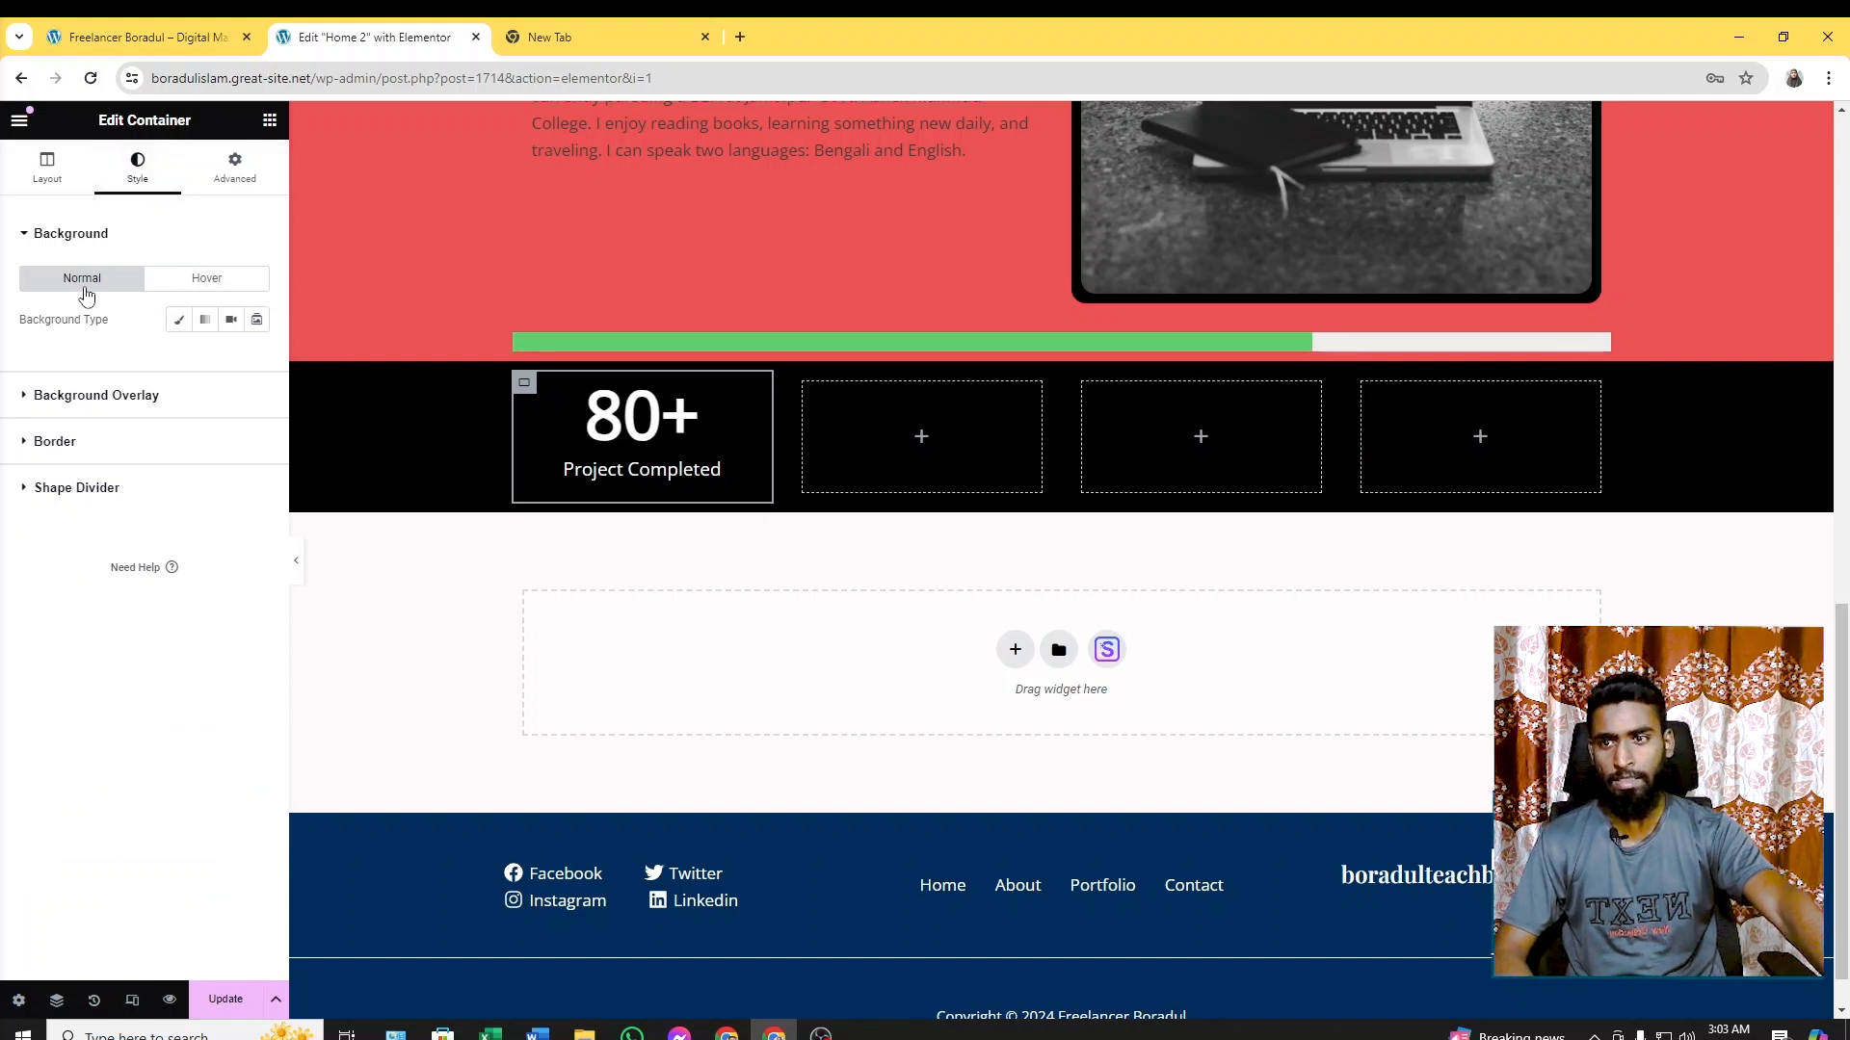
click(196, 284)
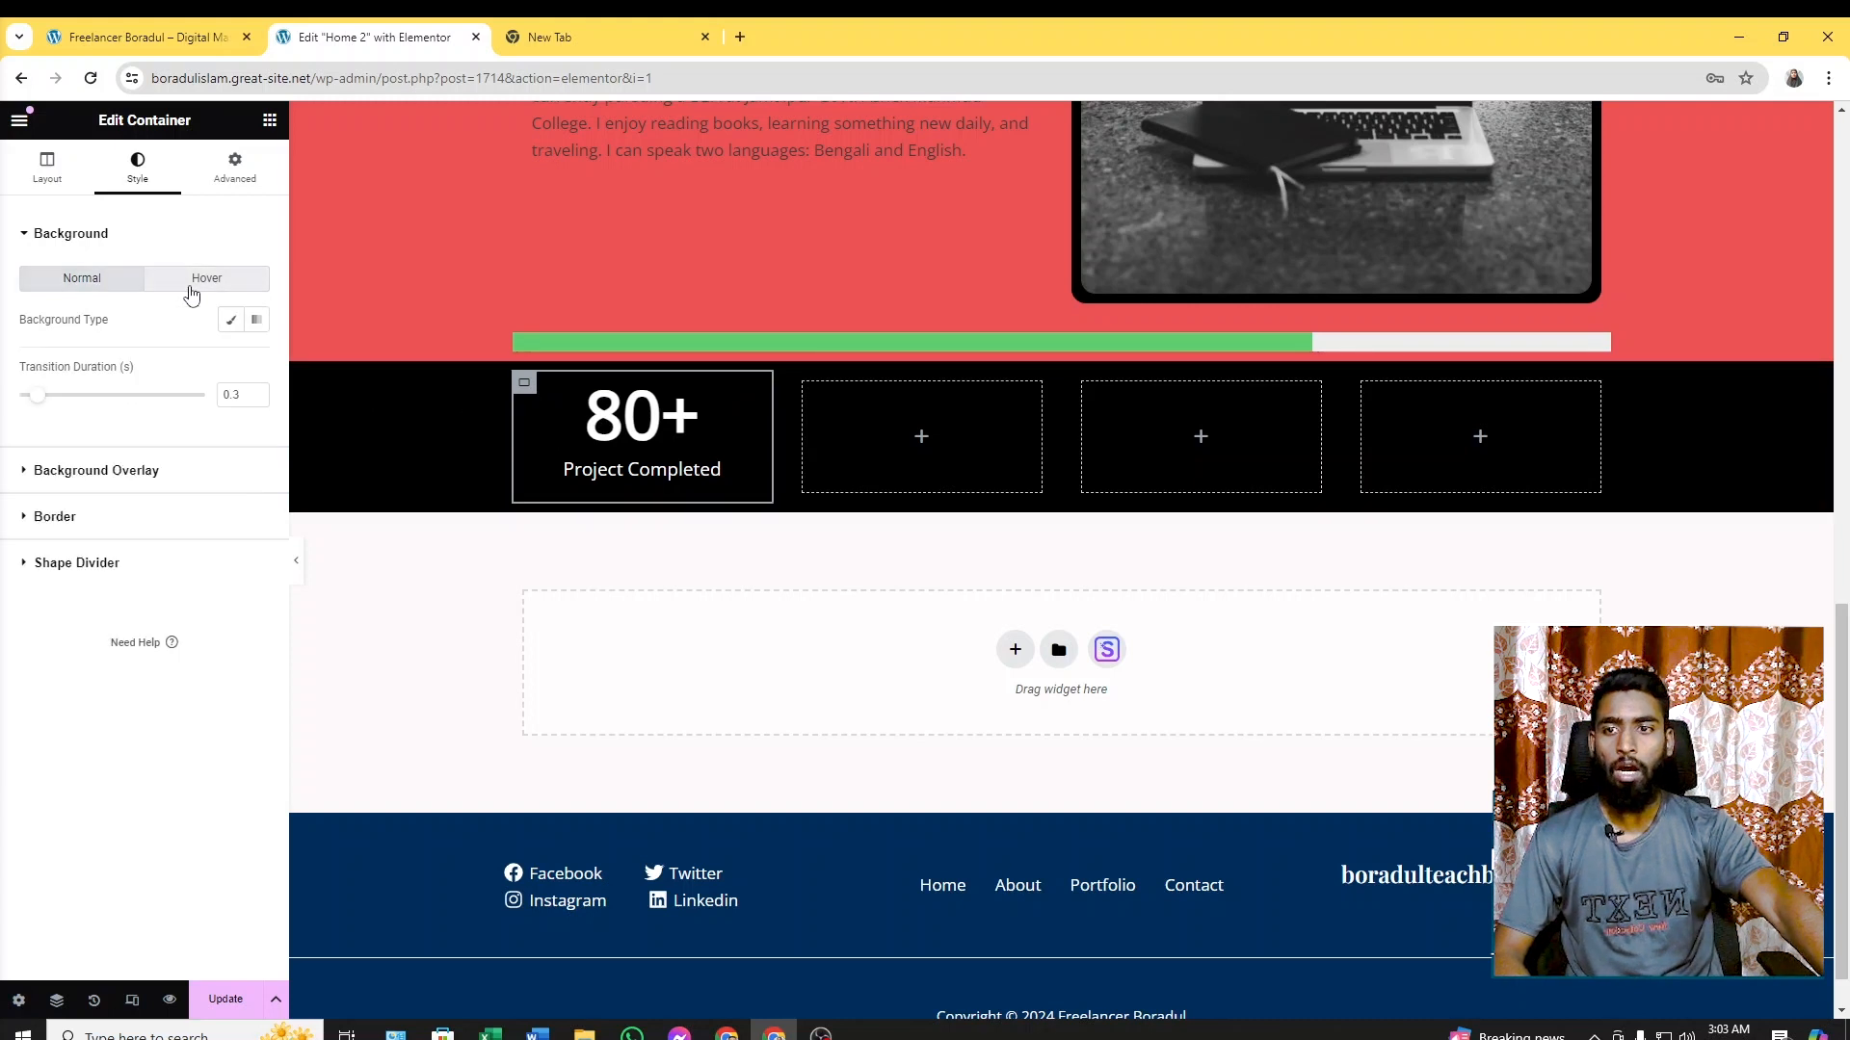
click(233, 323)
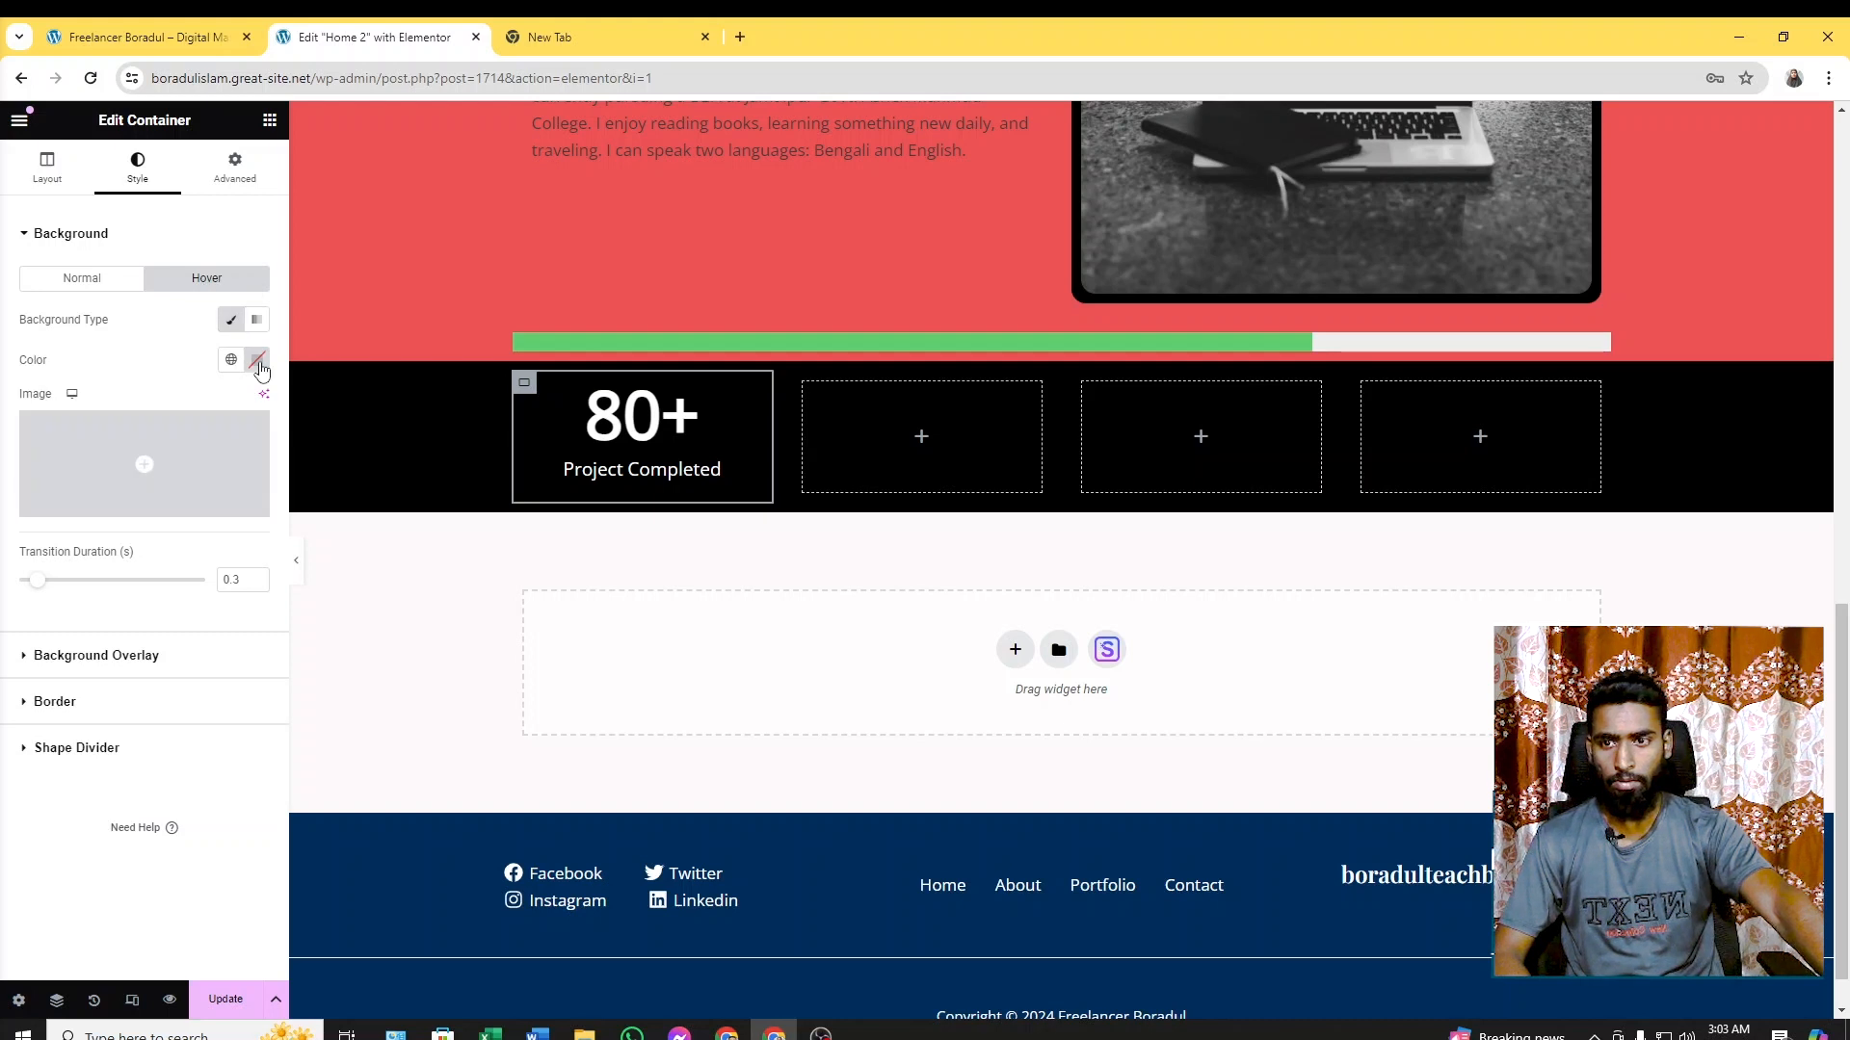
click(257, 361)
mouse_move(228, 447)
mouse_down()
mouse_move(194, 482)
mouse_move(215, 453)
mouse_move(301, 440)
mouse_up()
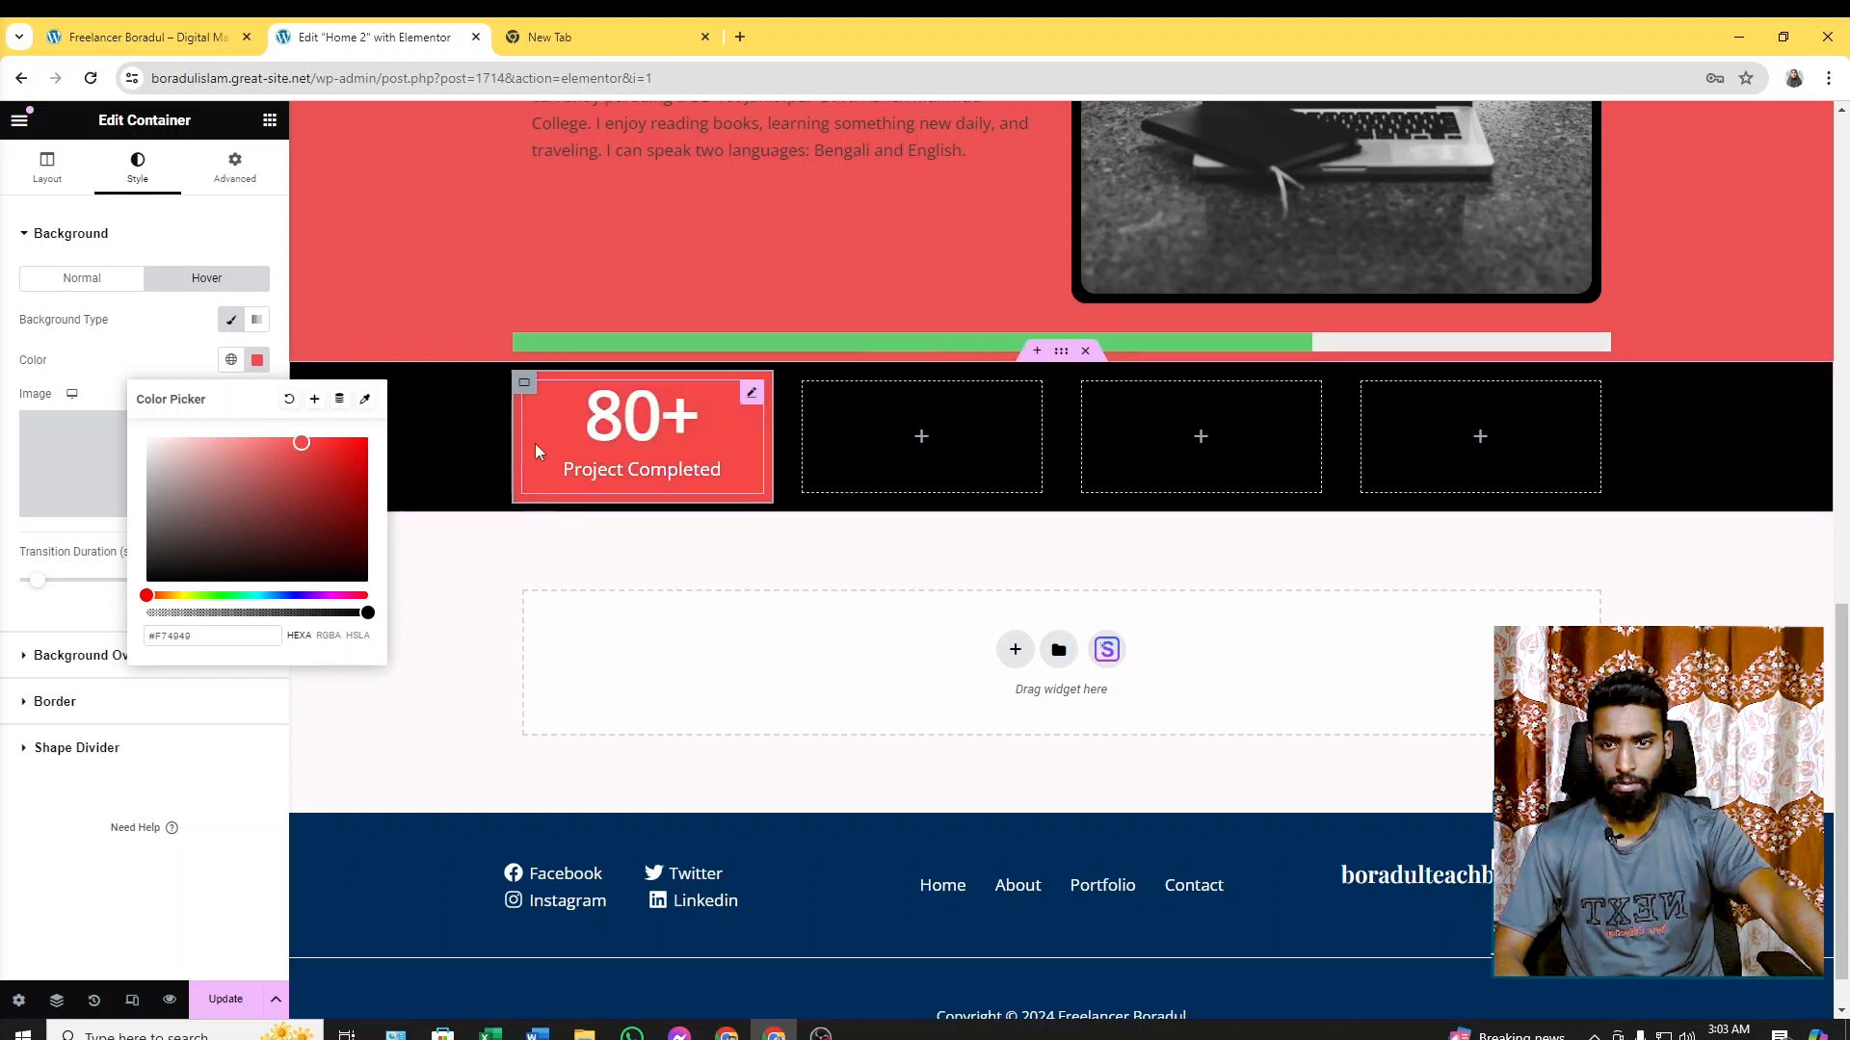
drag(304, 447, 315, 449)
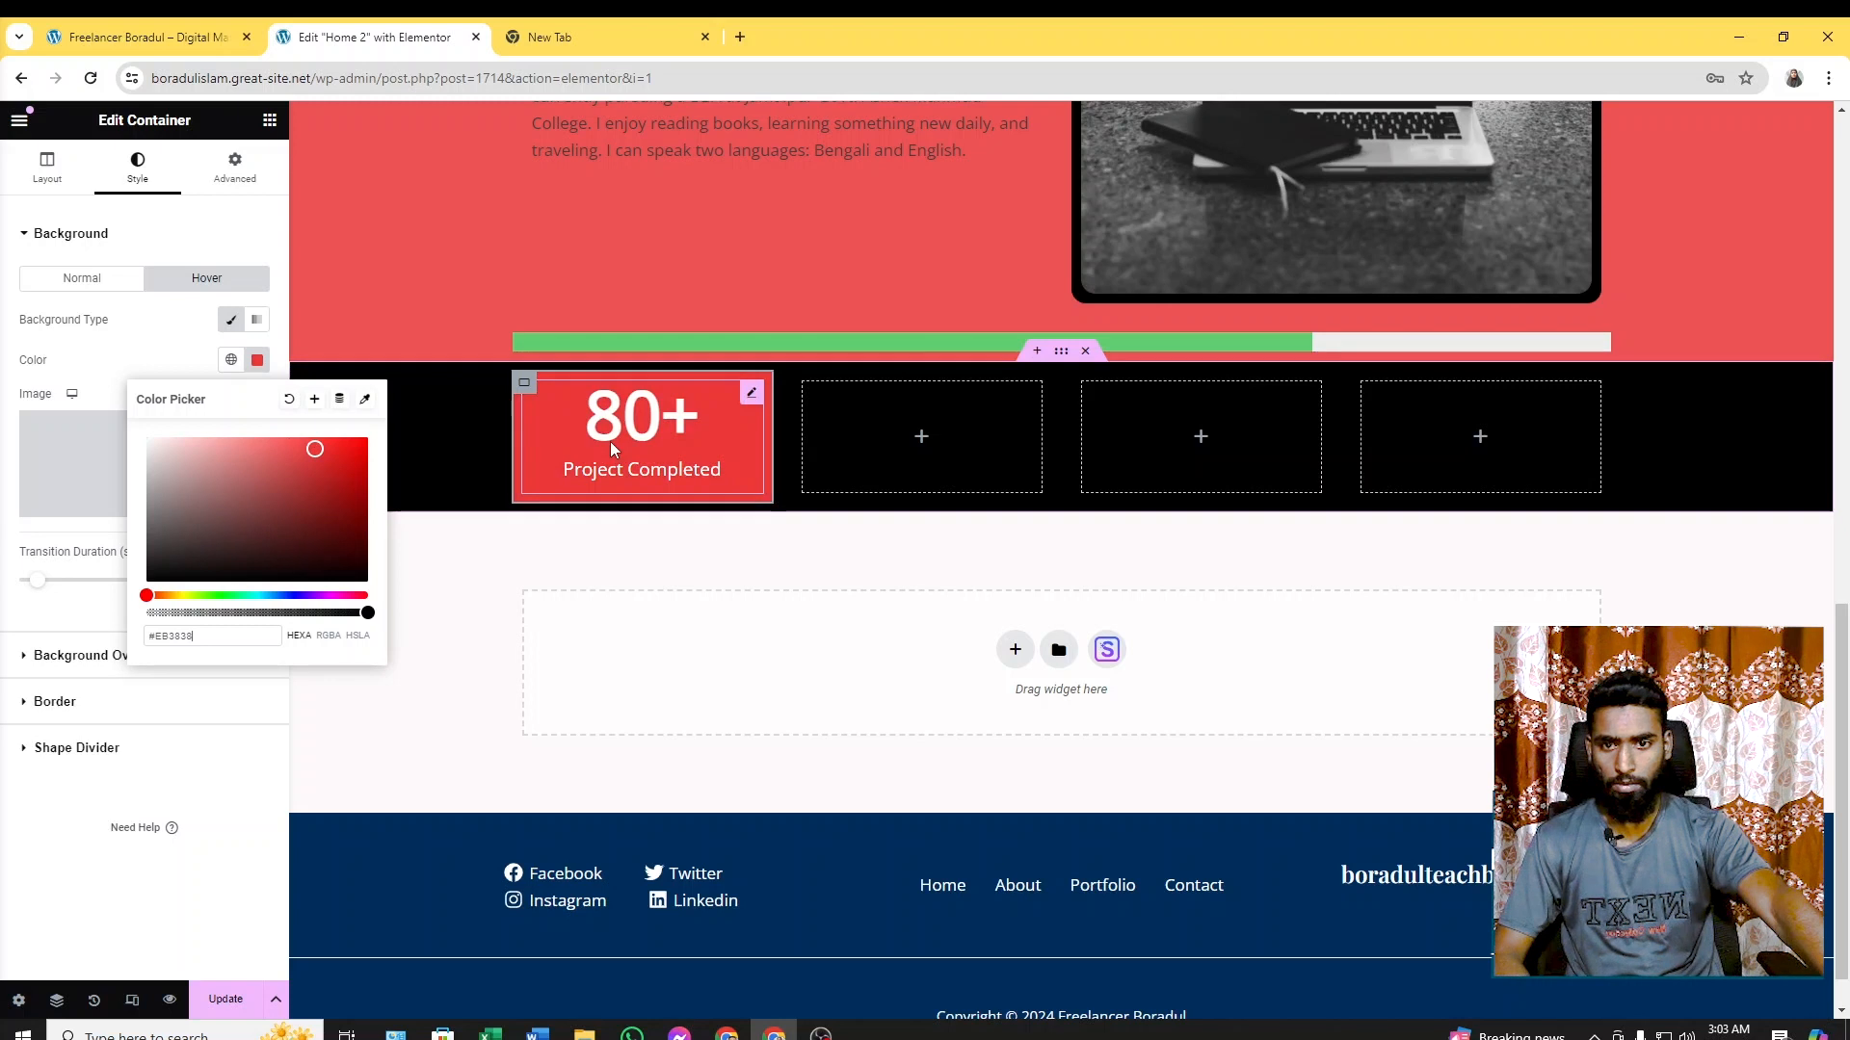
drag(315, 449, 299, 447)
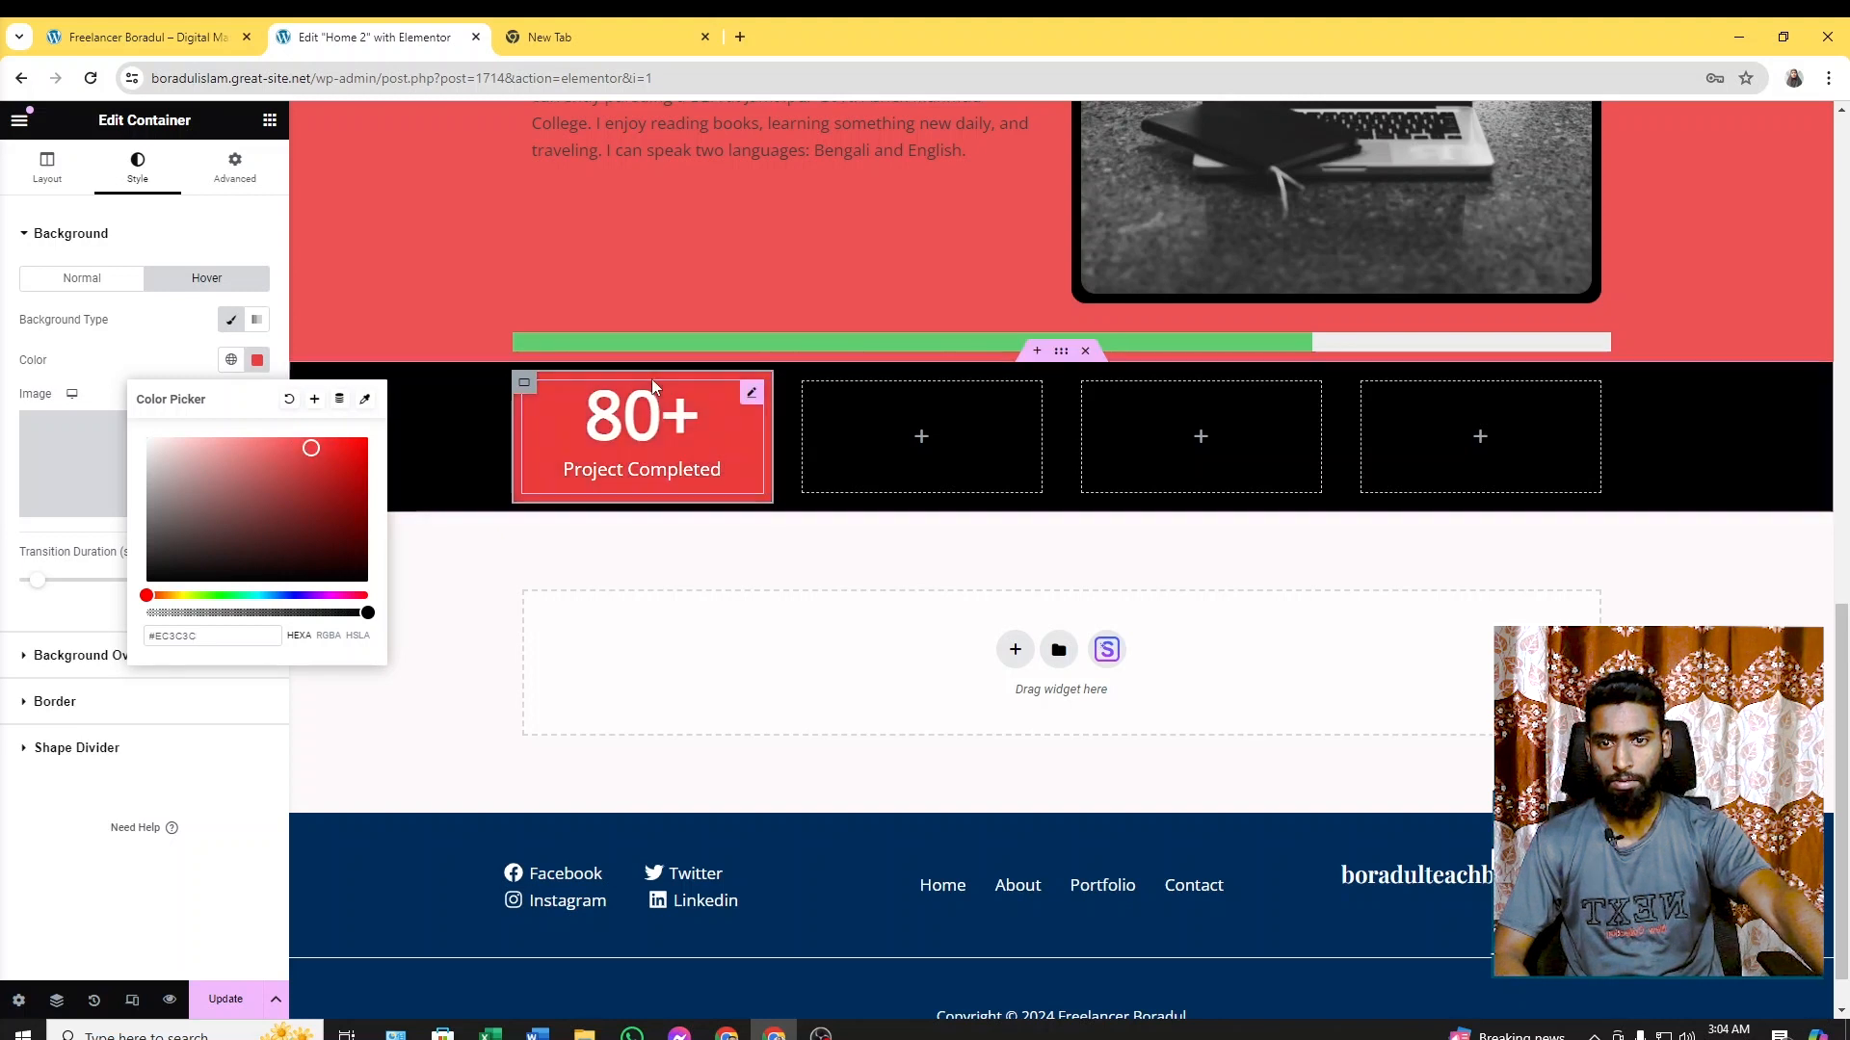
click(312, 447)
drag(317, 440, 293, 438)
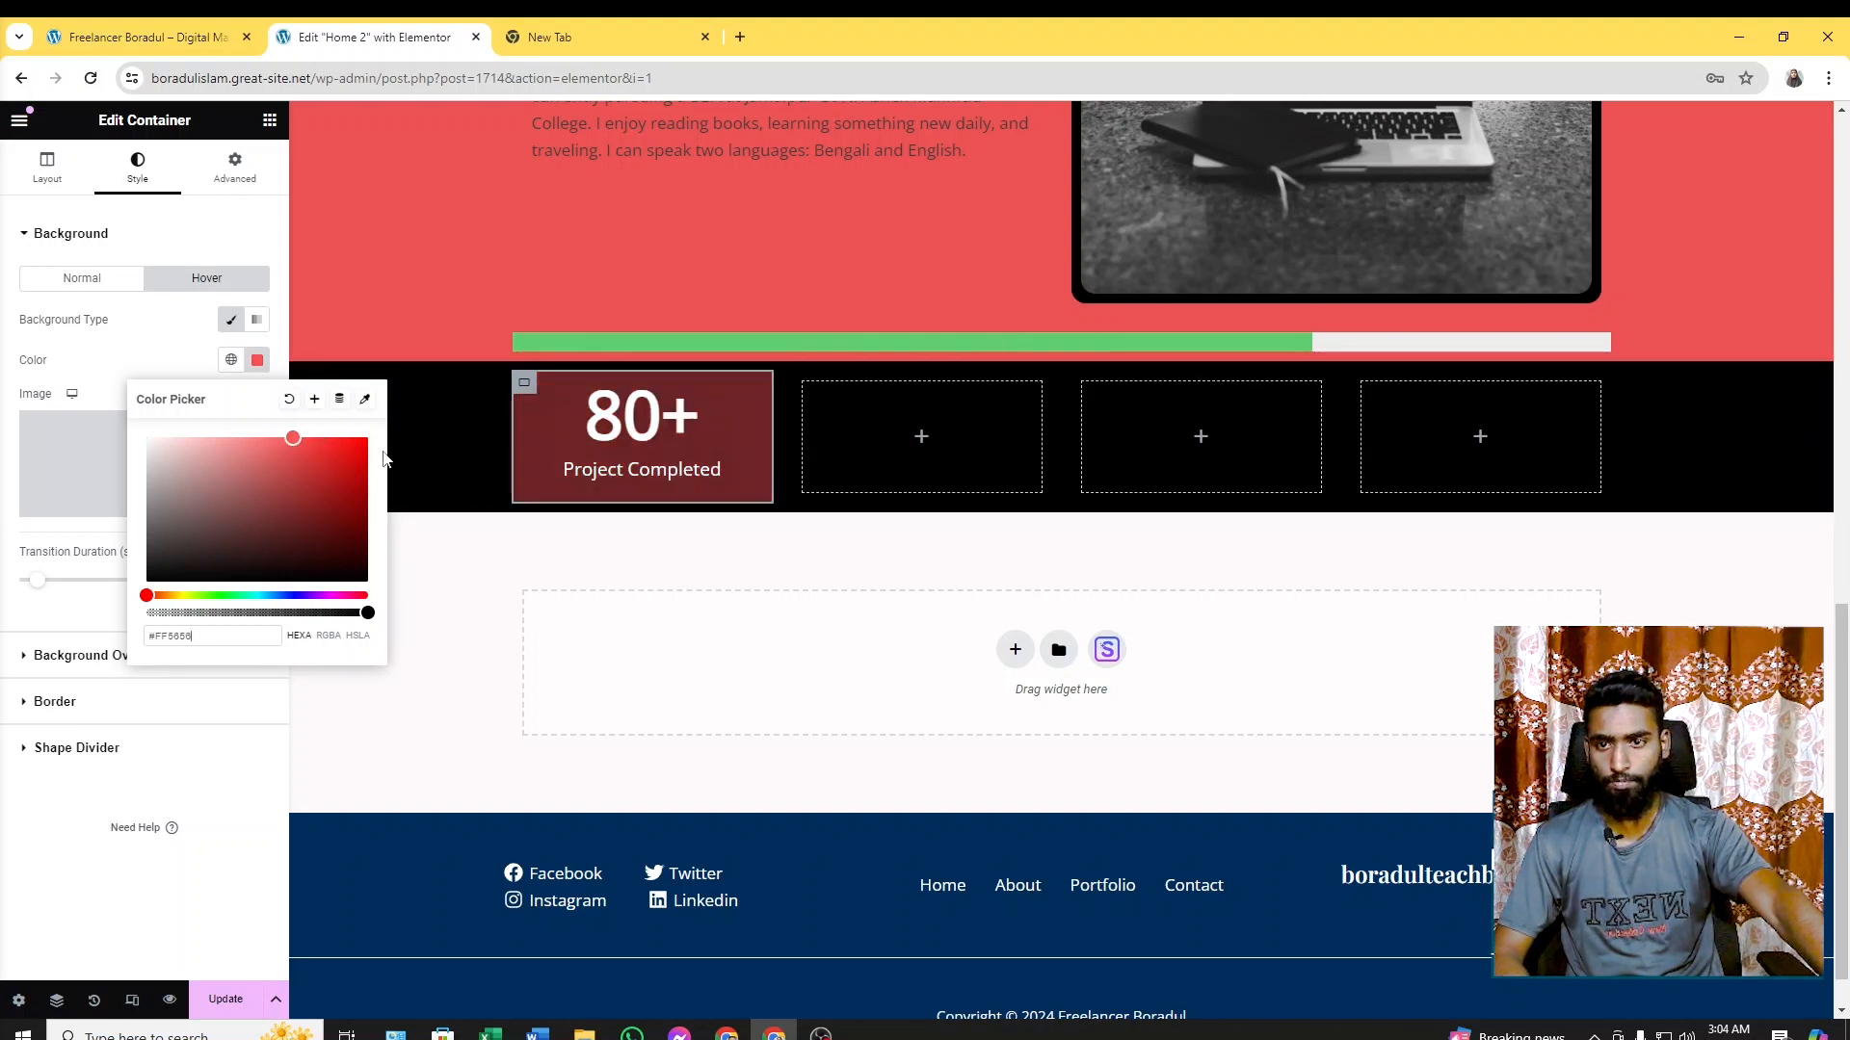
Deepen the hover background red of the first counter's container slightly and set its border radius to 15 px
drag(300, 439, 305, 442)
key(Escape)
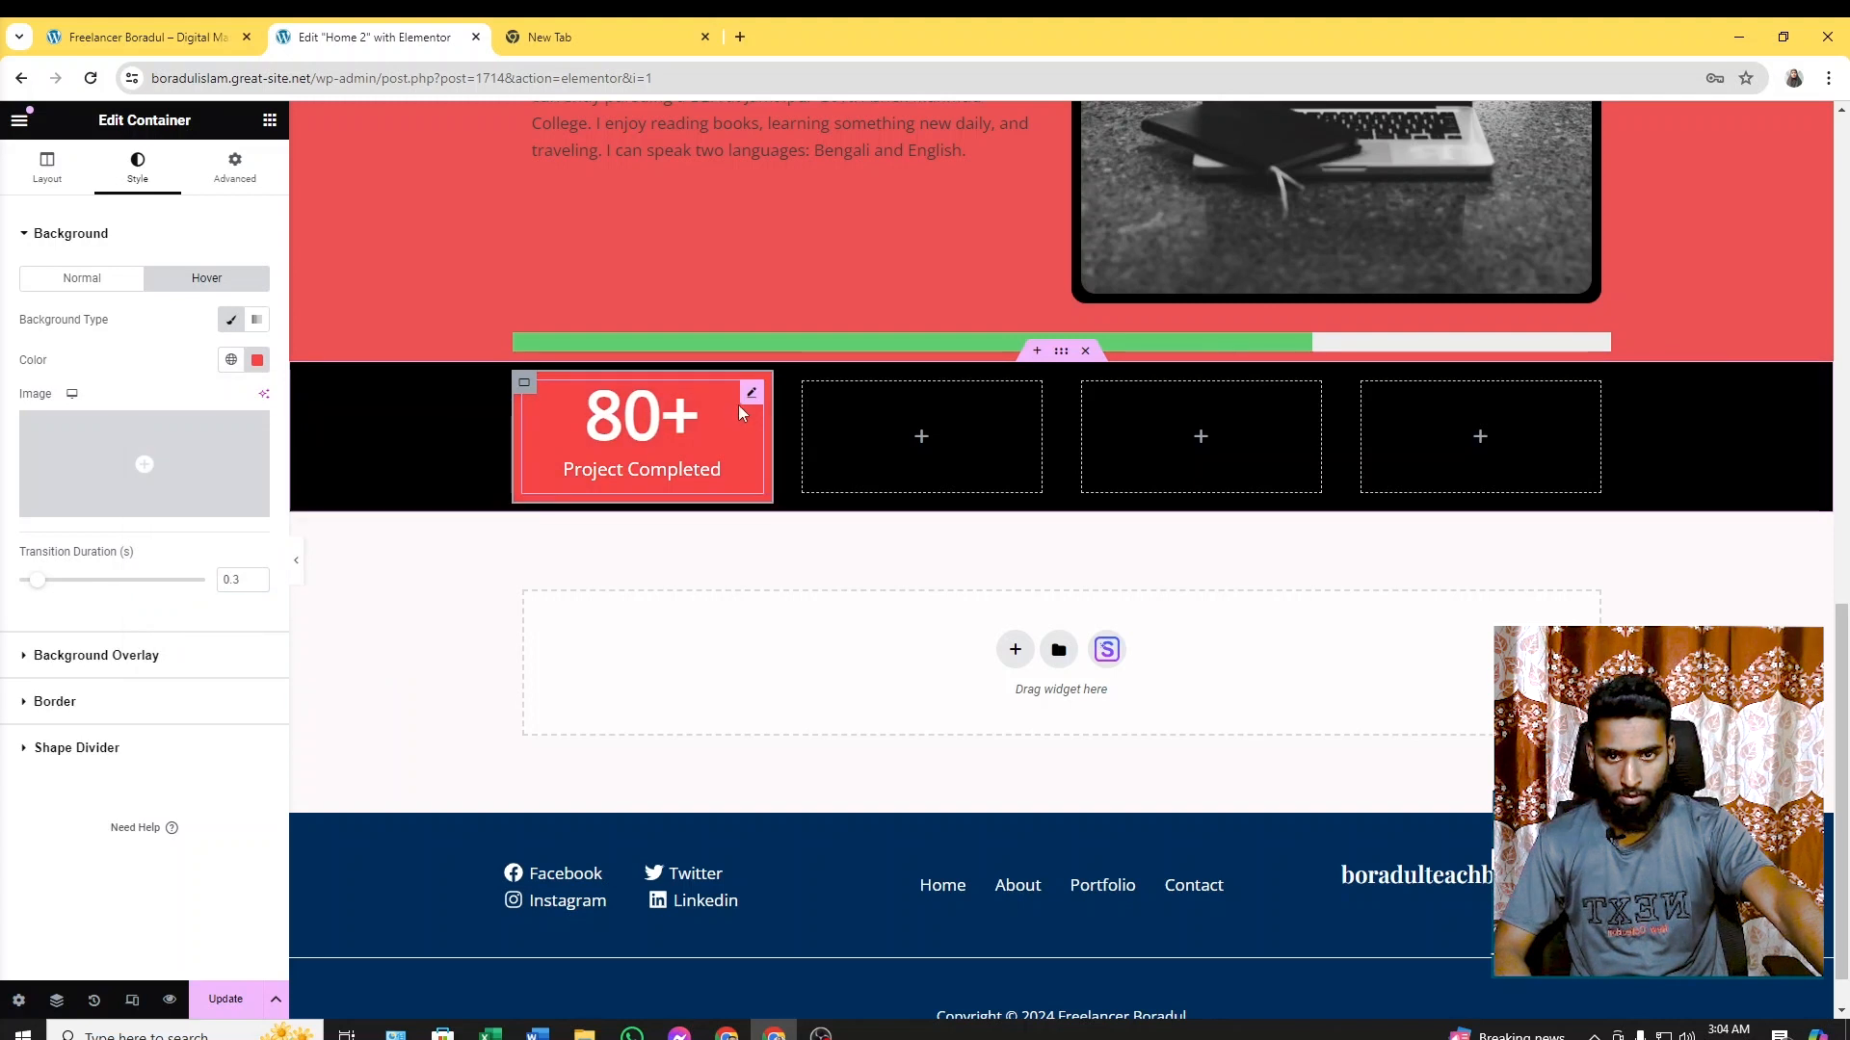
click(89, 707)
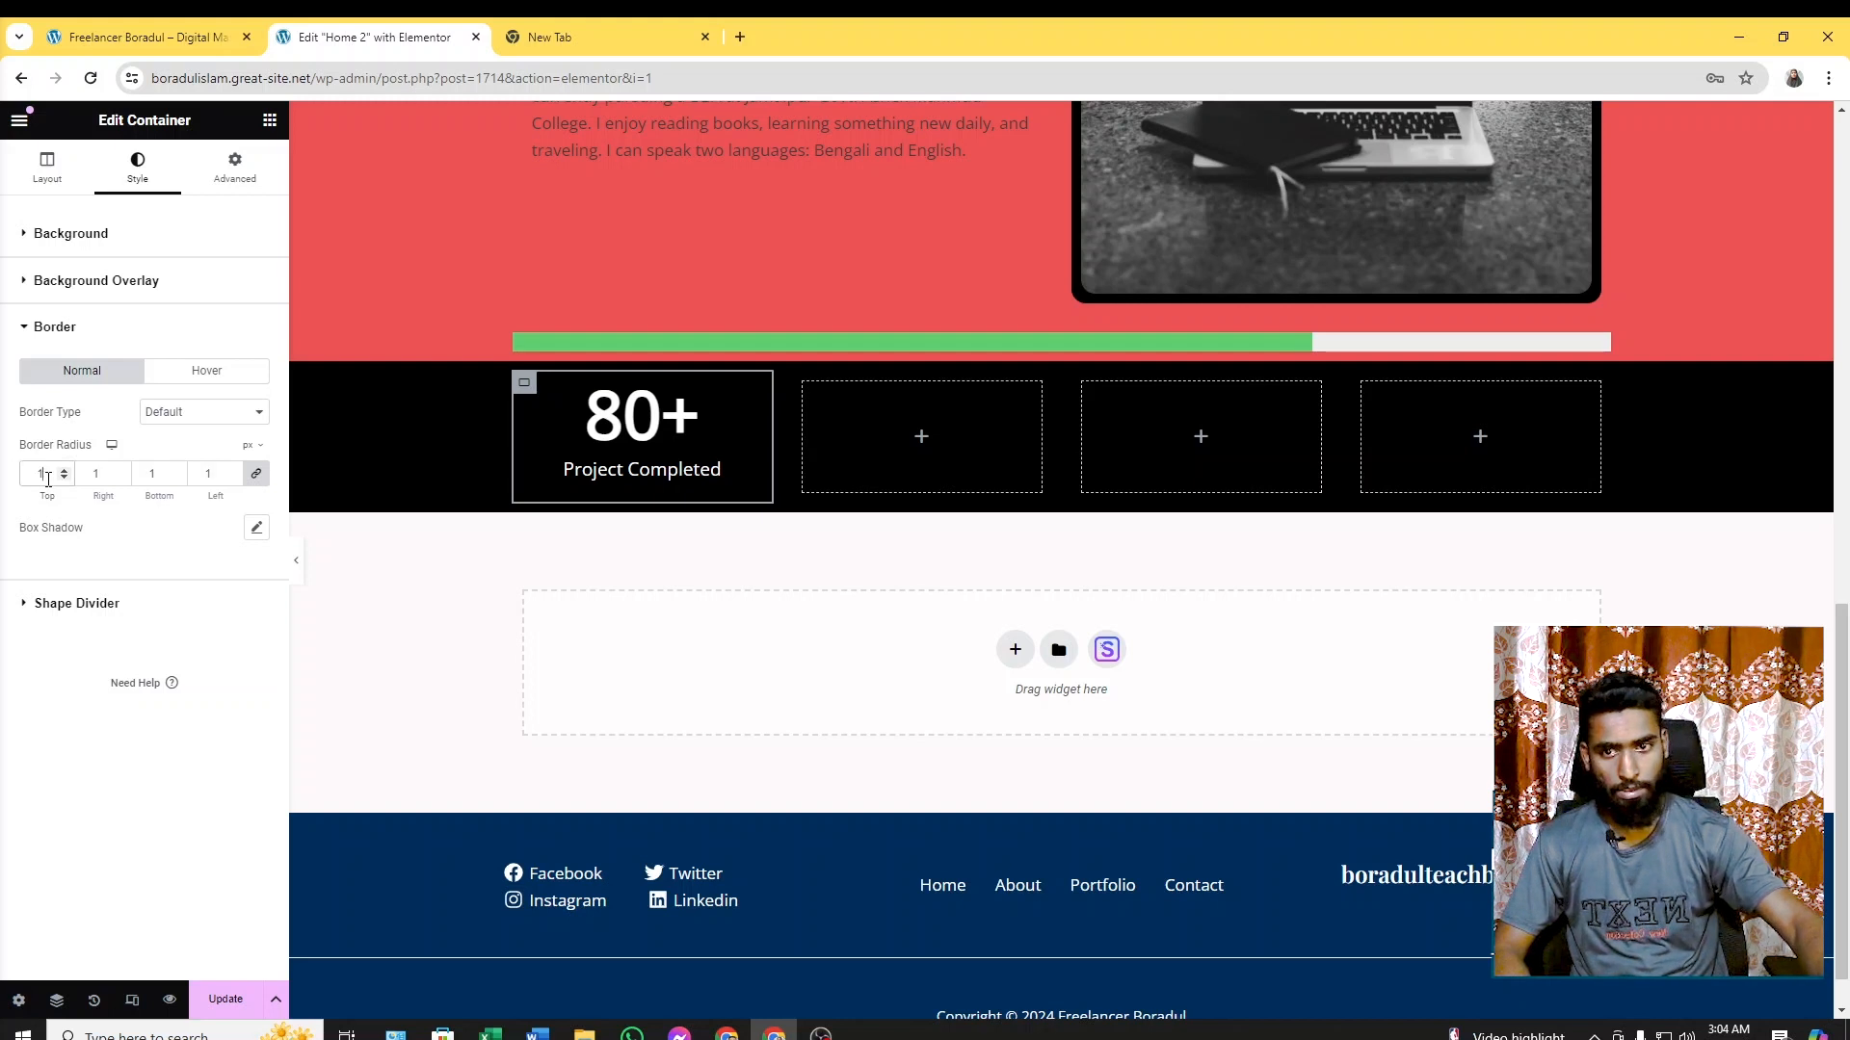
text(5)
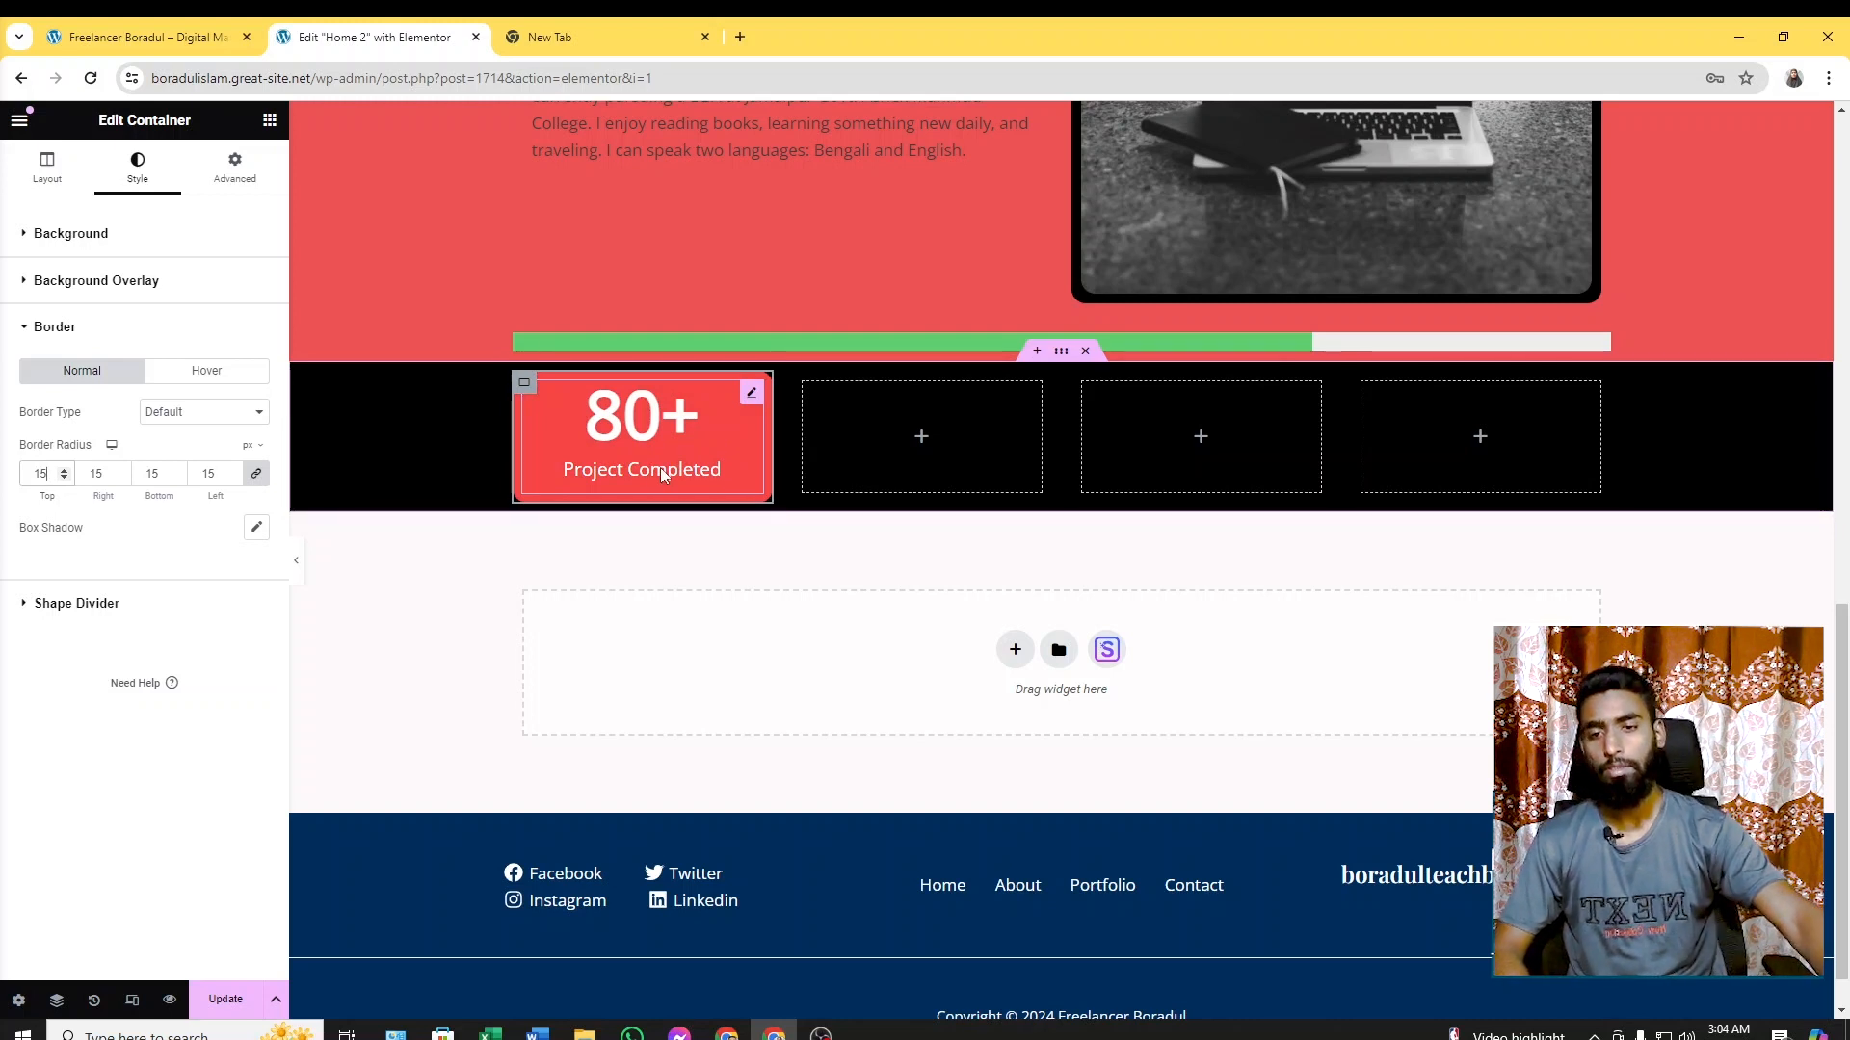
Compare the rounded hover box with the counter boxes on the reference site
click(144, 36)
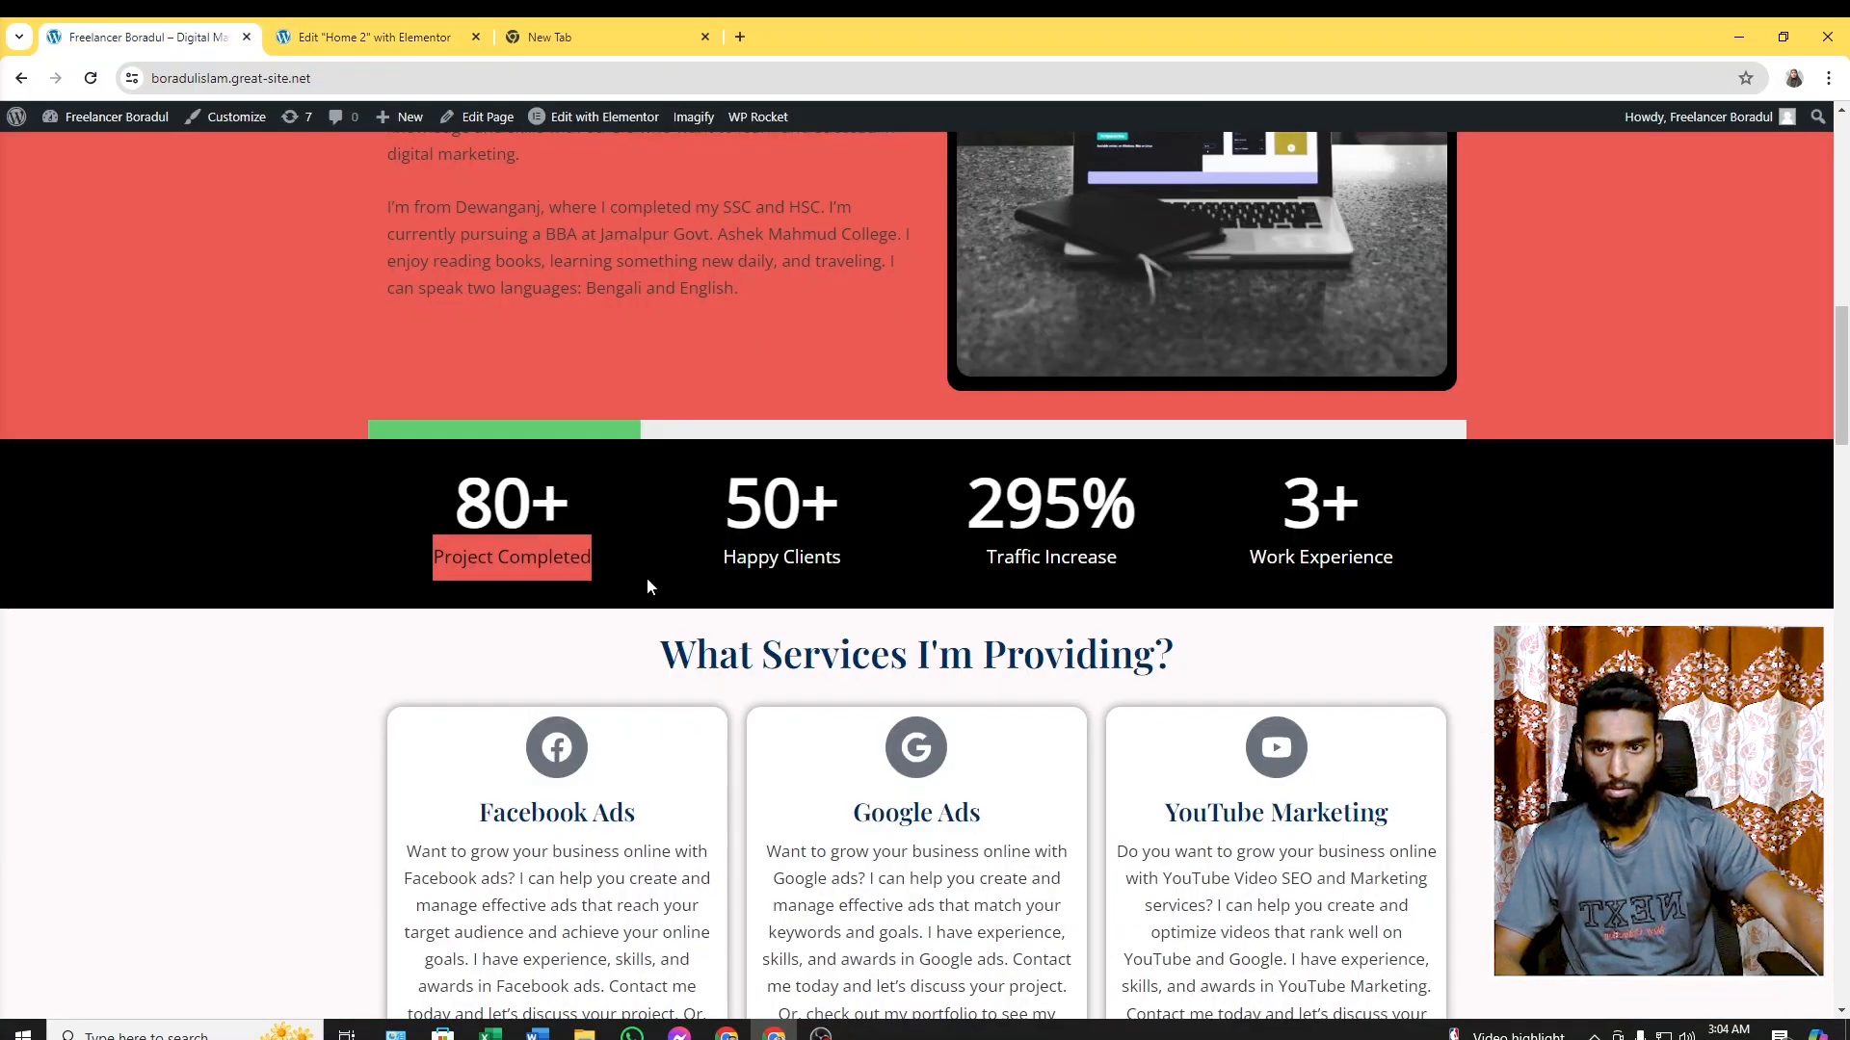
click(832, 532)
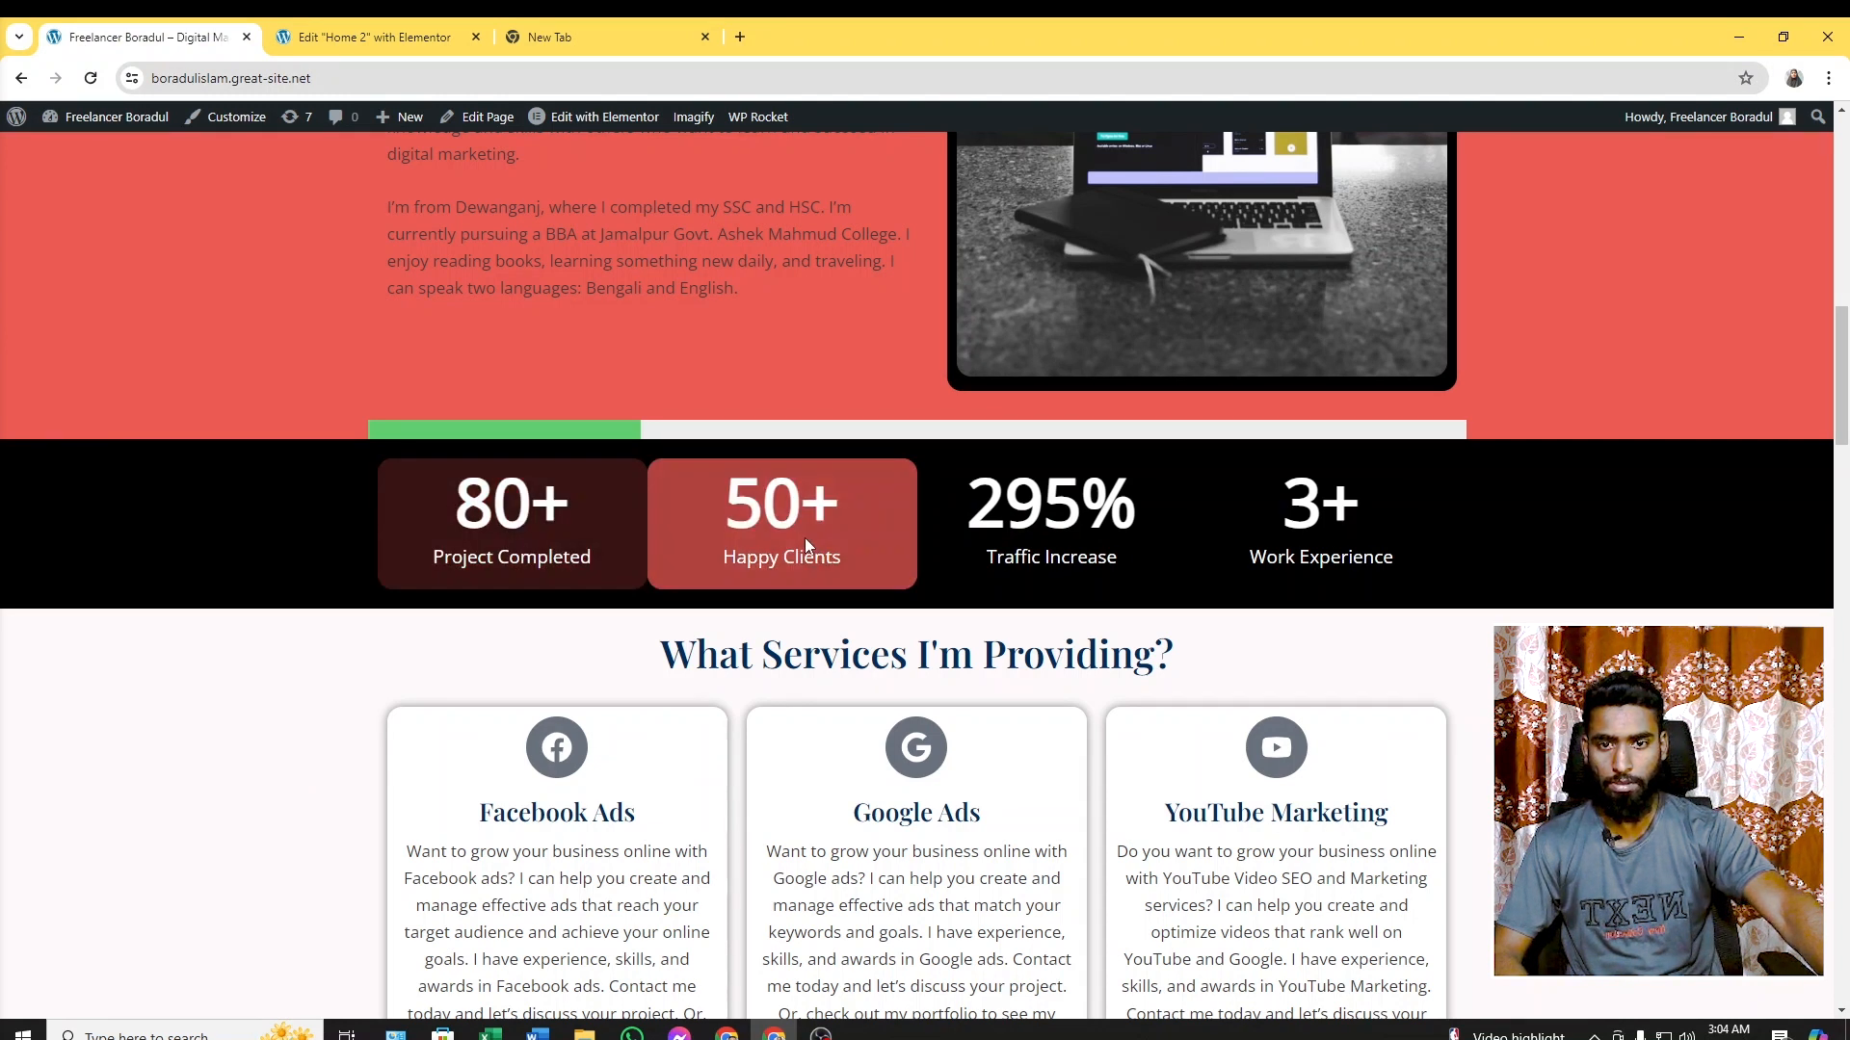
click(390, 23)
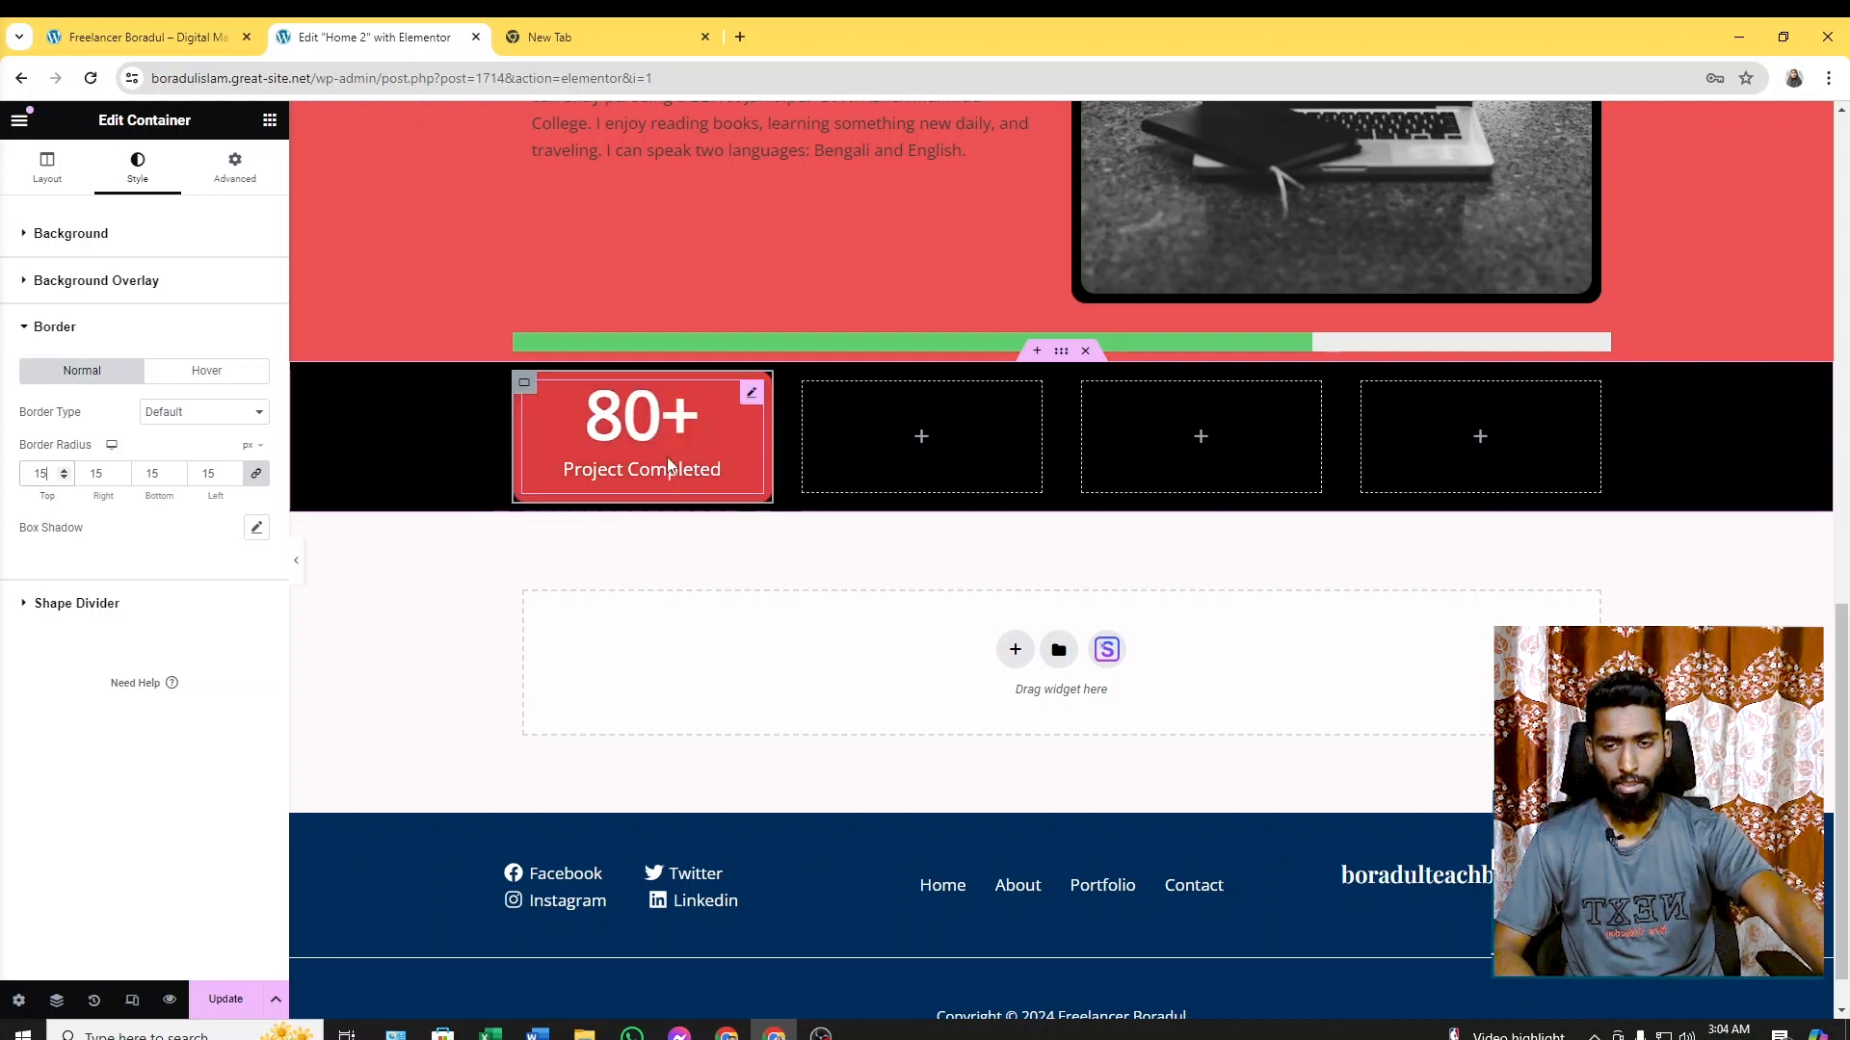
Duplicate the first counter's container three times within the black strip
right_click(526, 388)
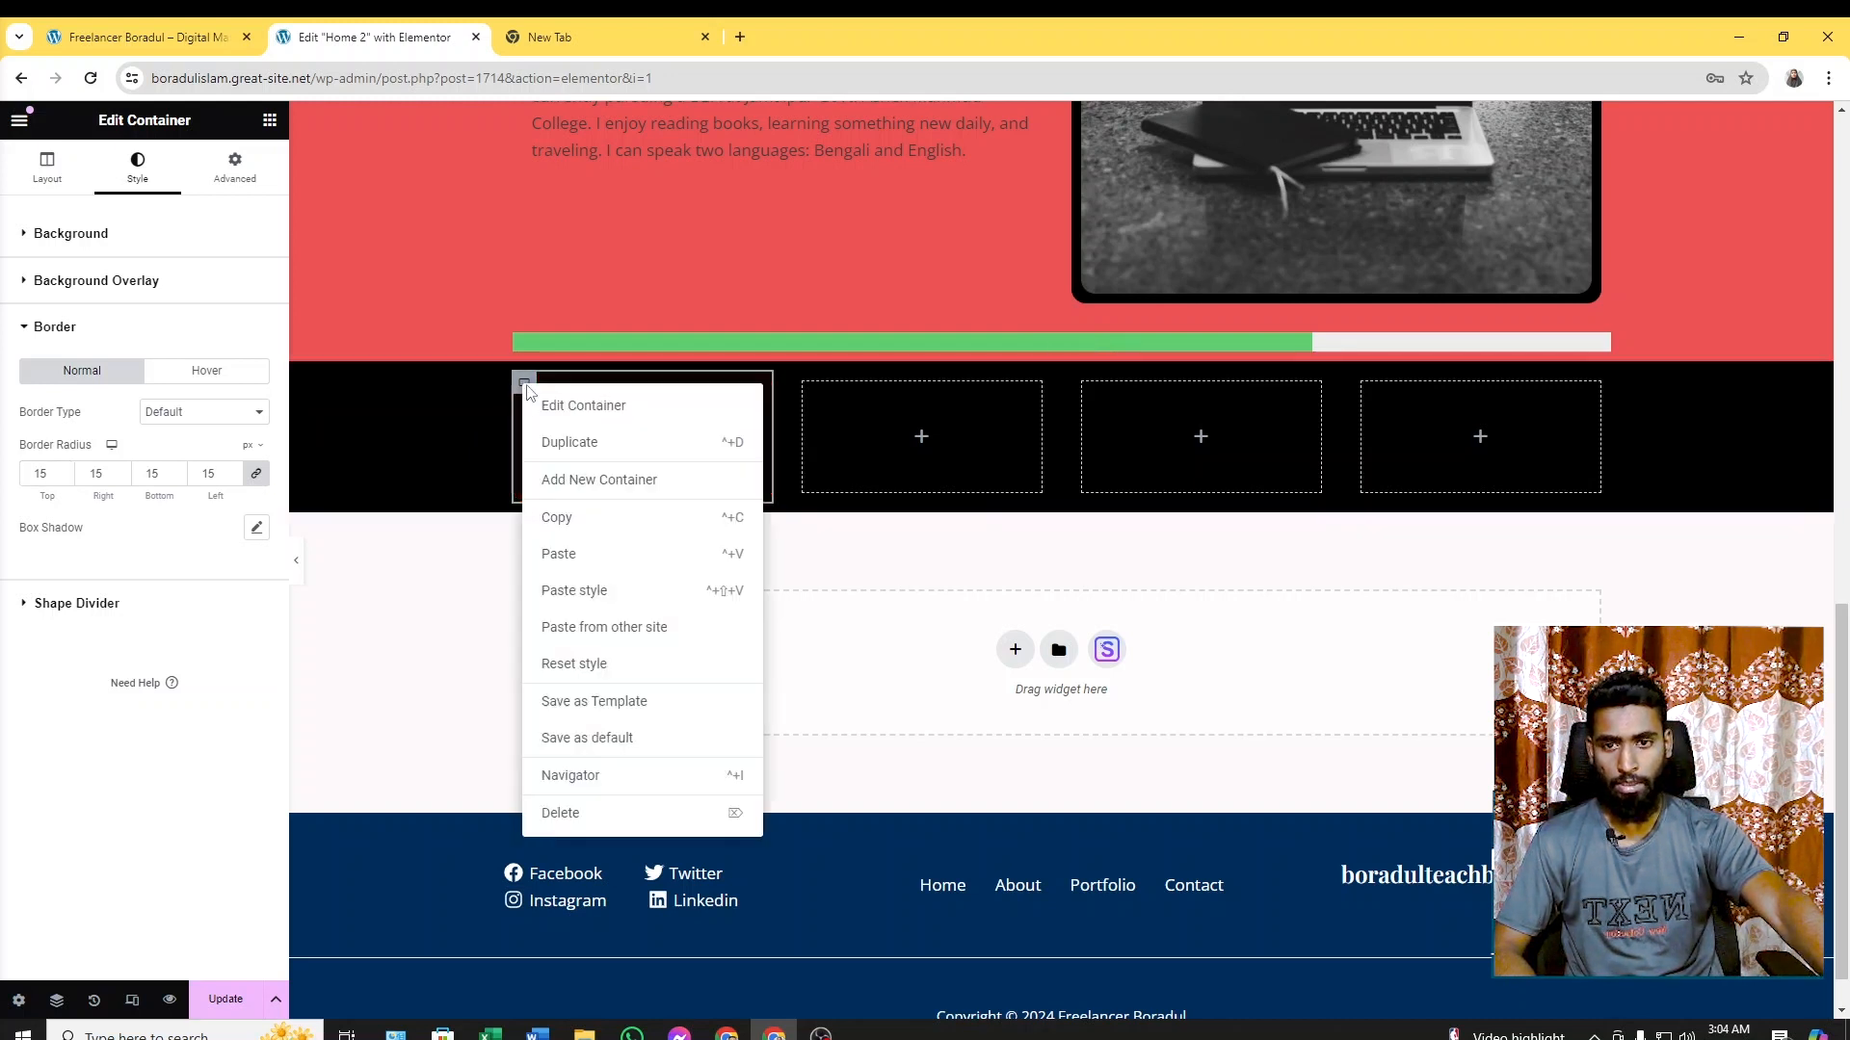
click(587, 445)
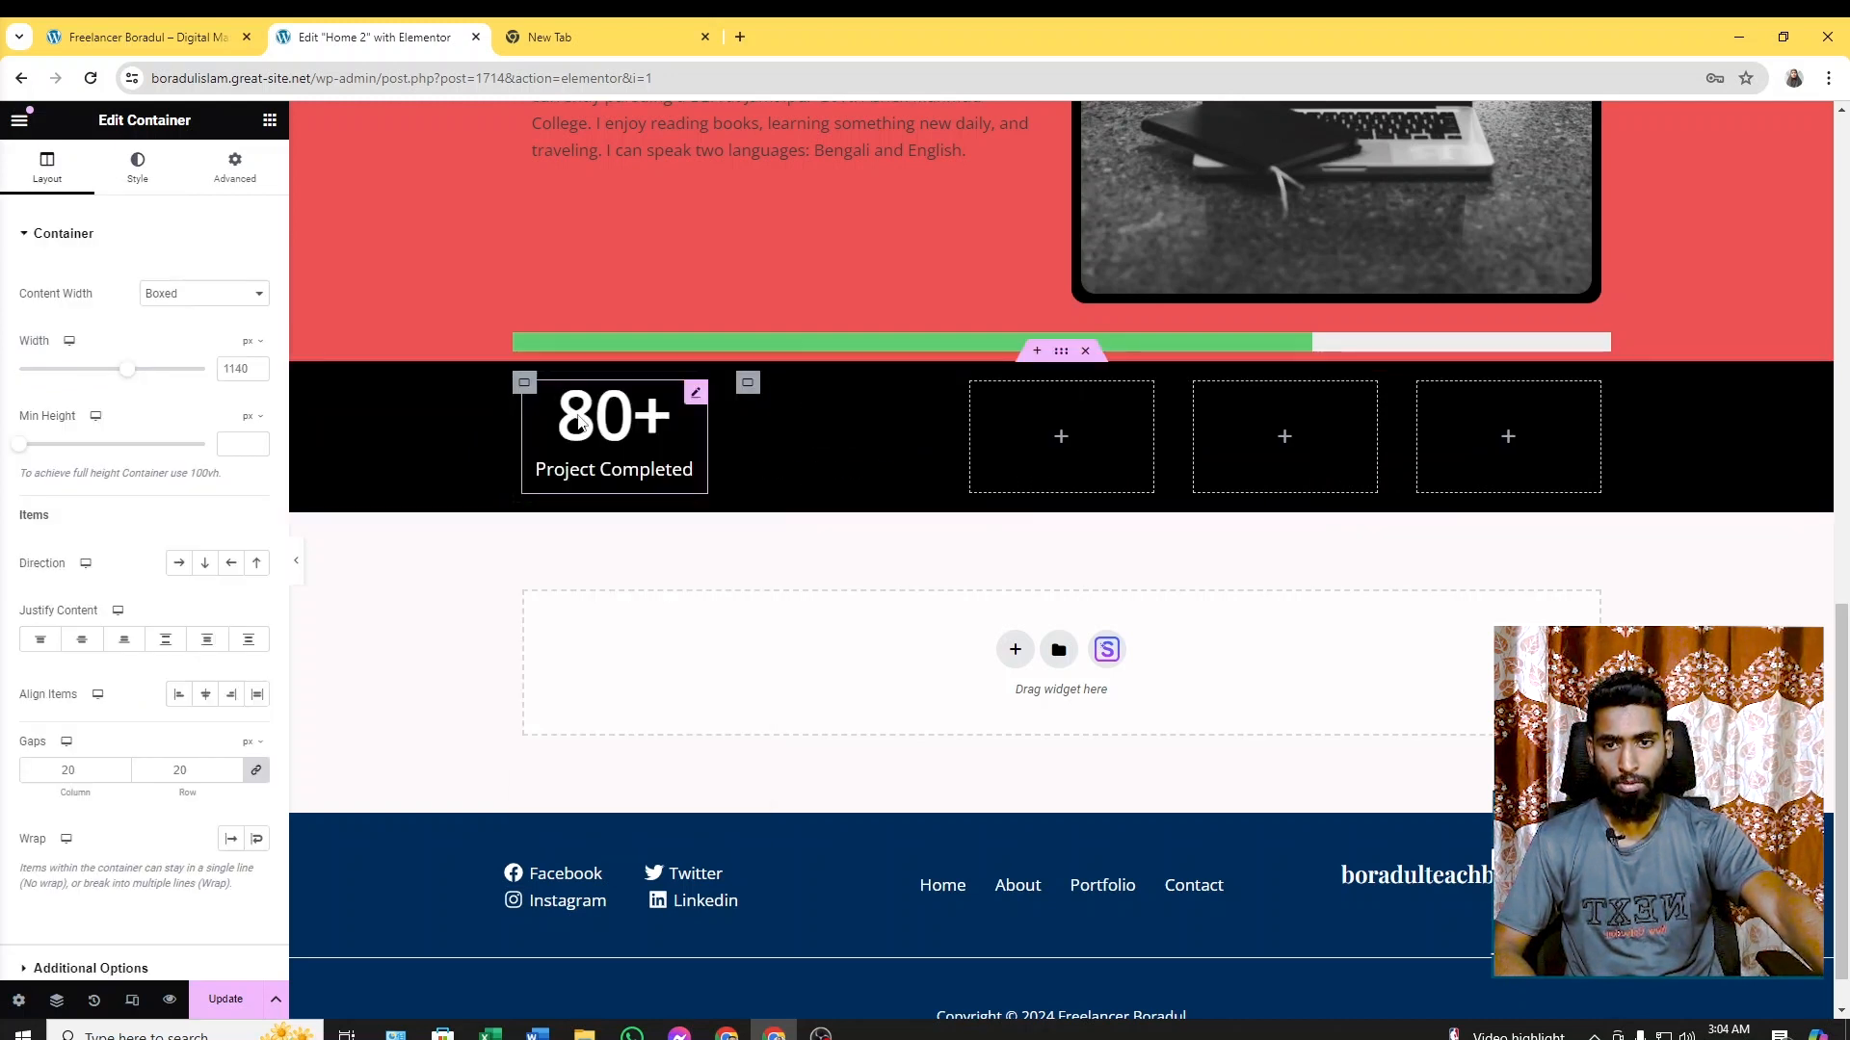
right_click(535, 390)
click(566, 445)
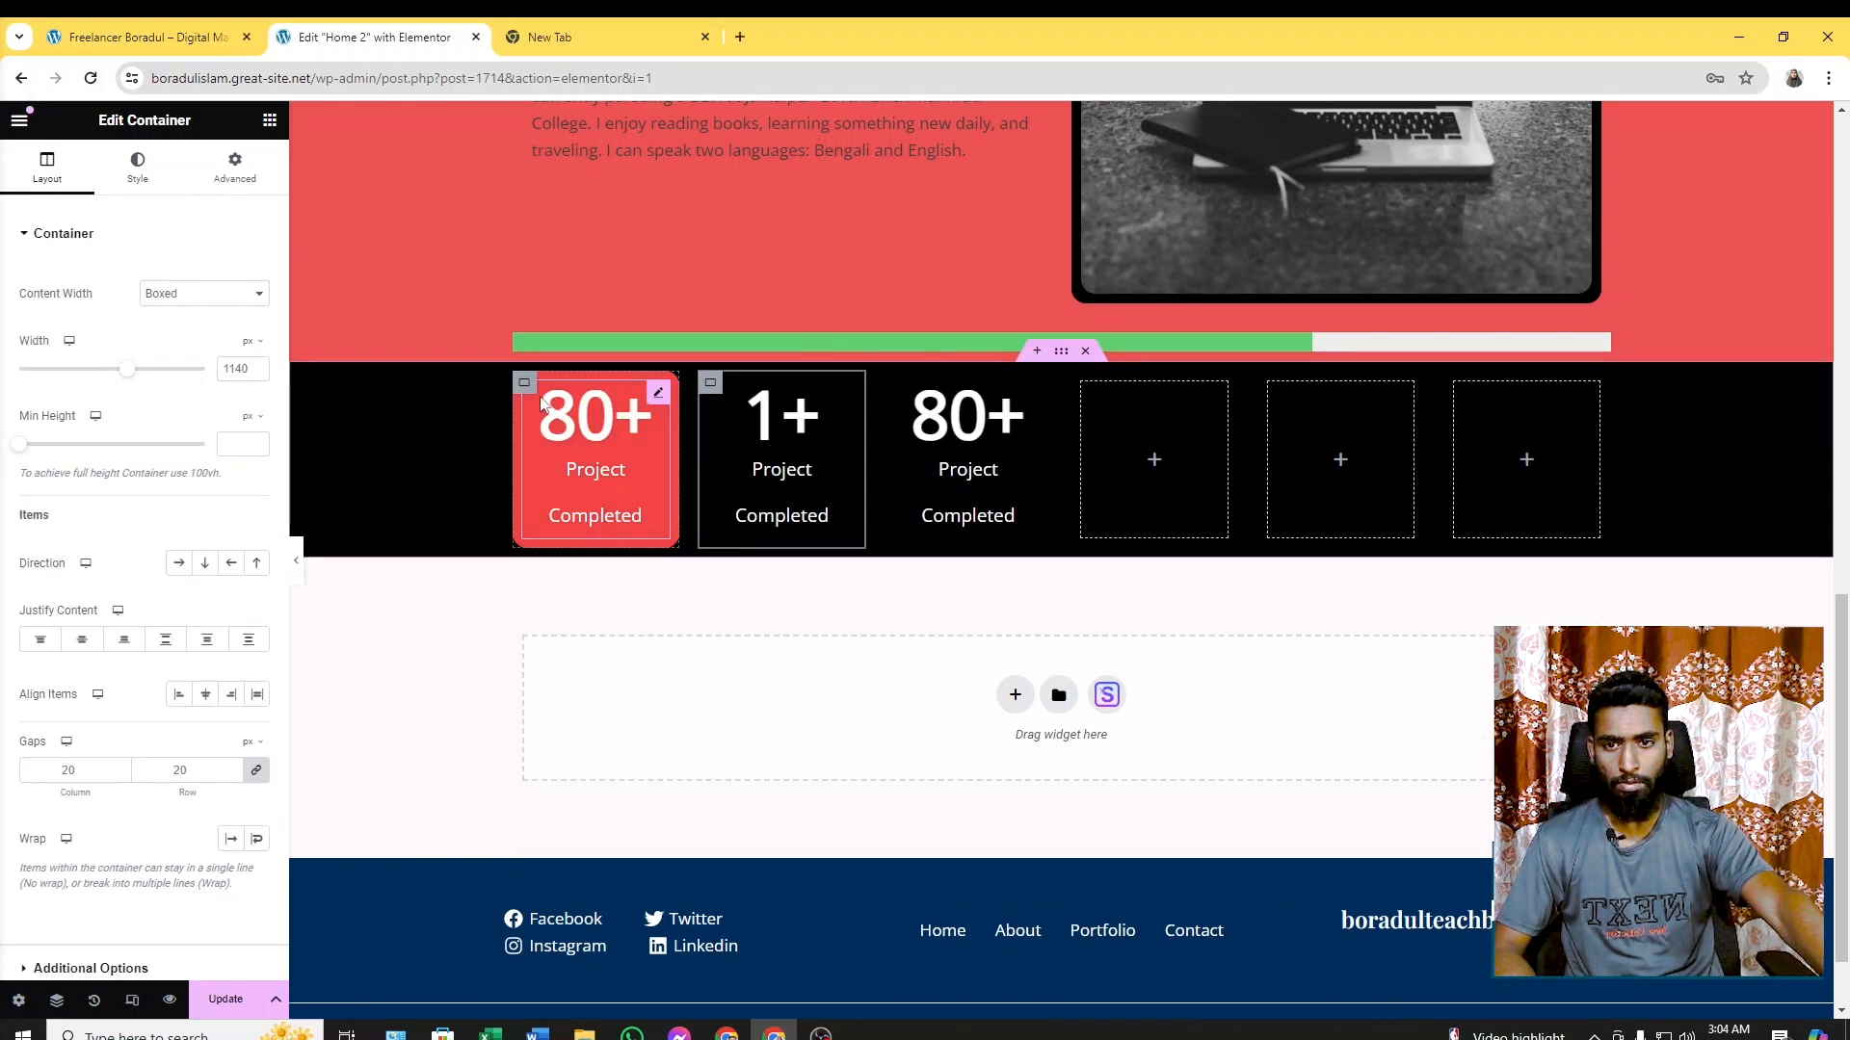
right_click(526, 390)
click(571, 443)
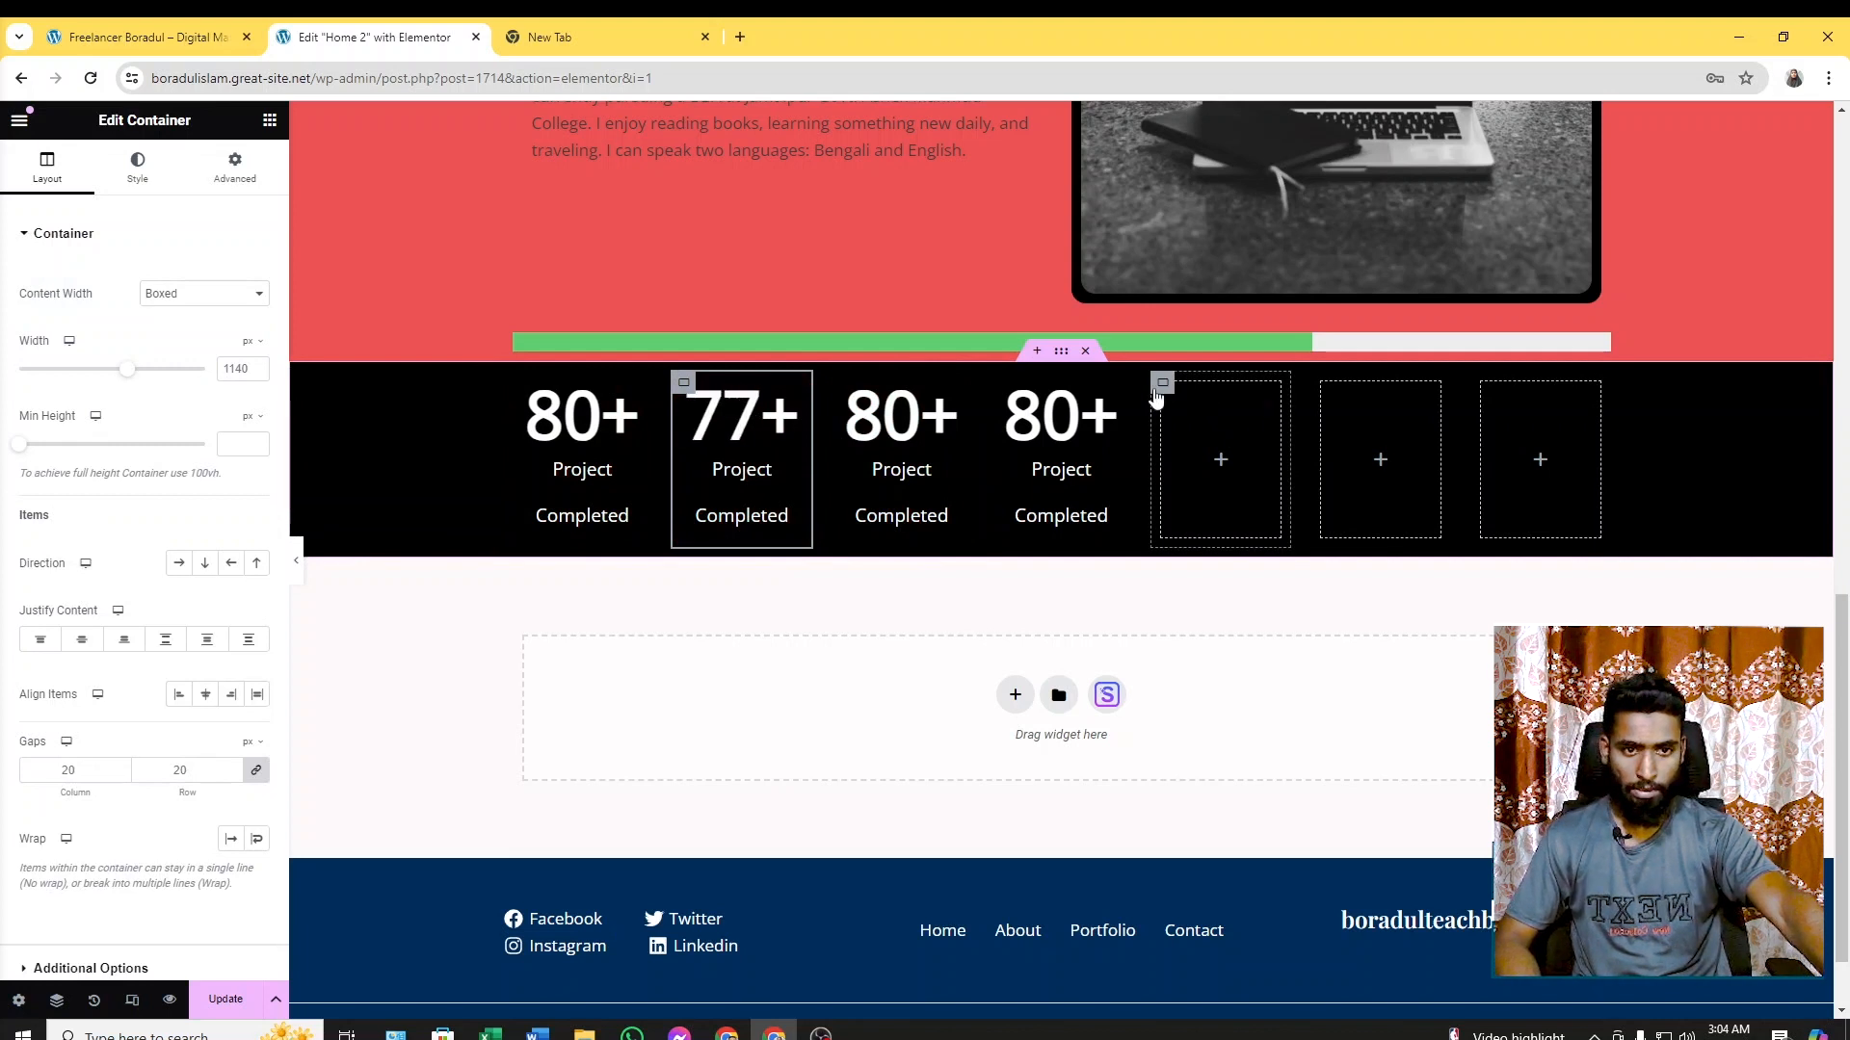
Delete the three empty containers after the duplicated counters in the black strip
right_click(1162, 386)
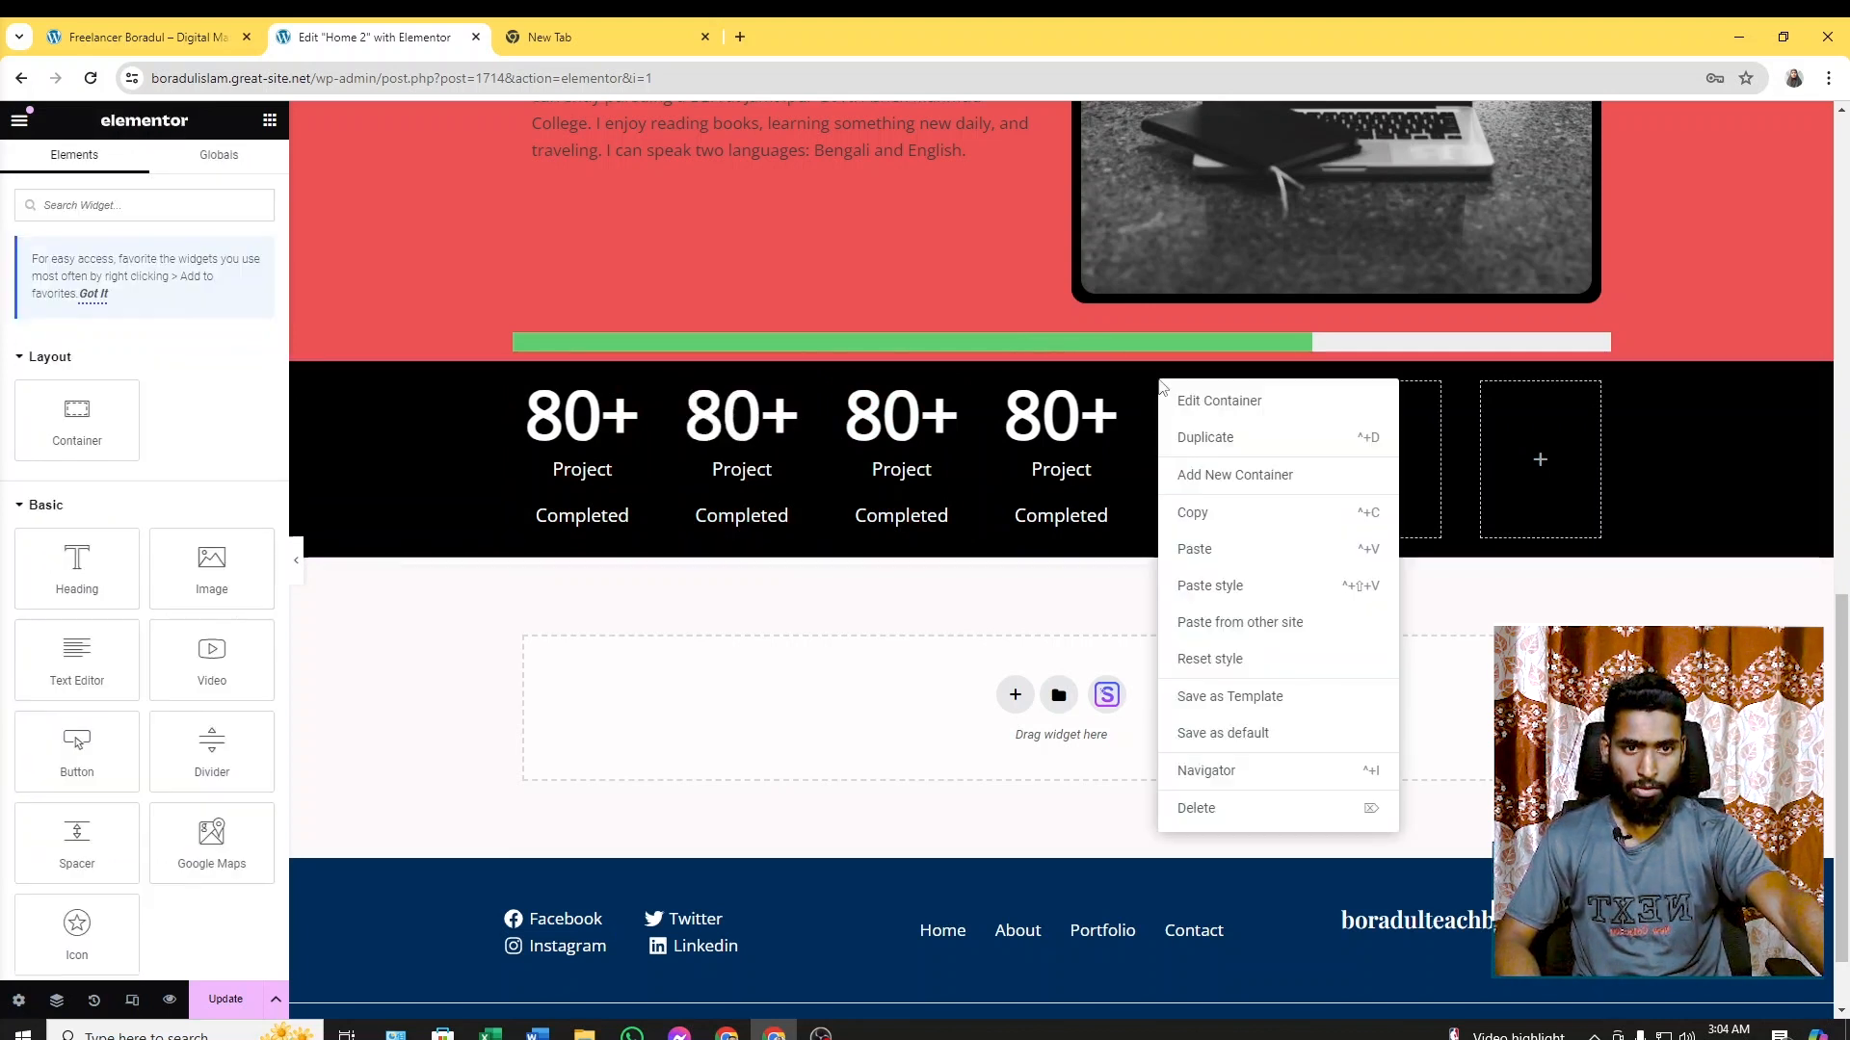
click(1208, 808)
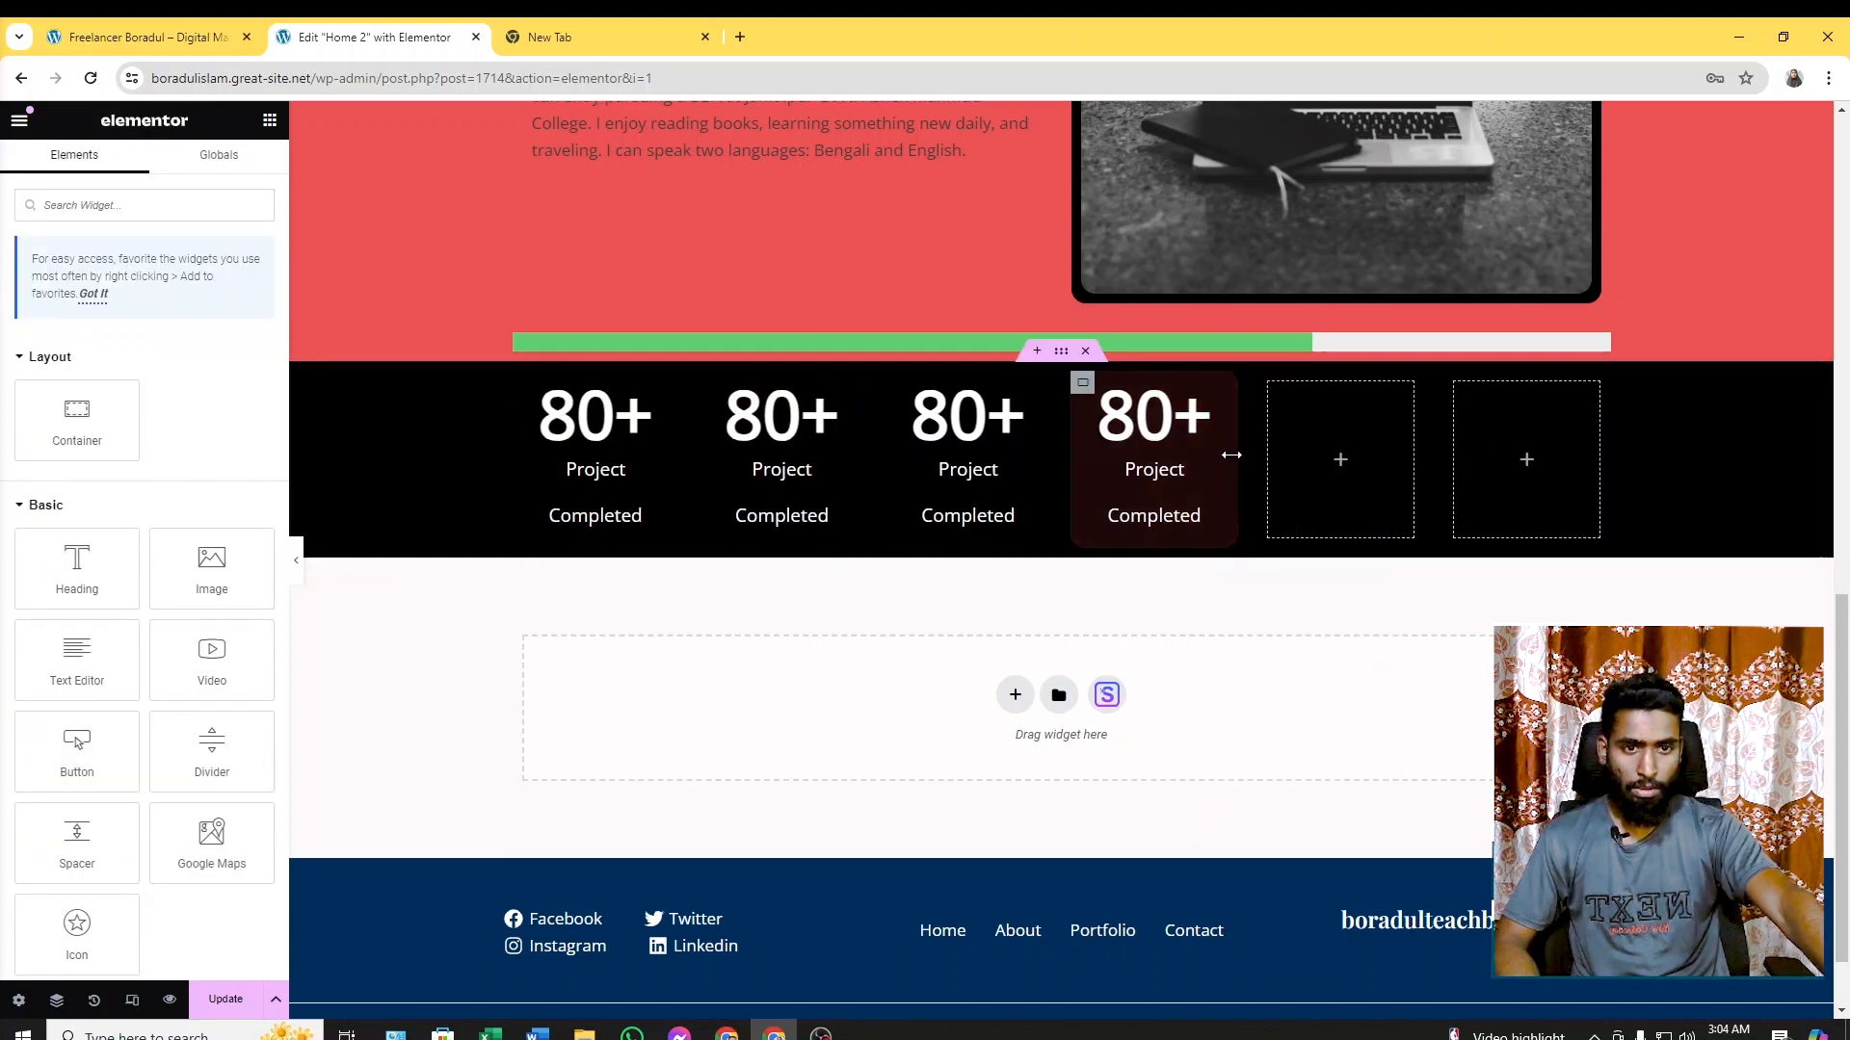
click(1270, 384)
right_click(1270, 385)
click(1362, 819)
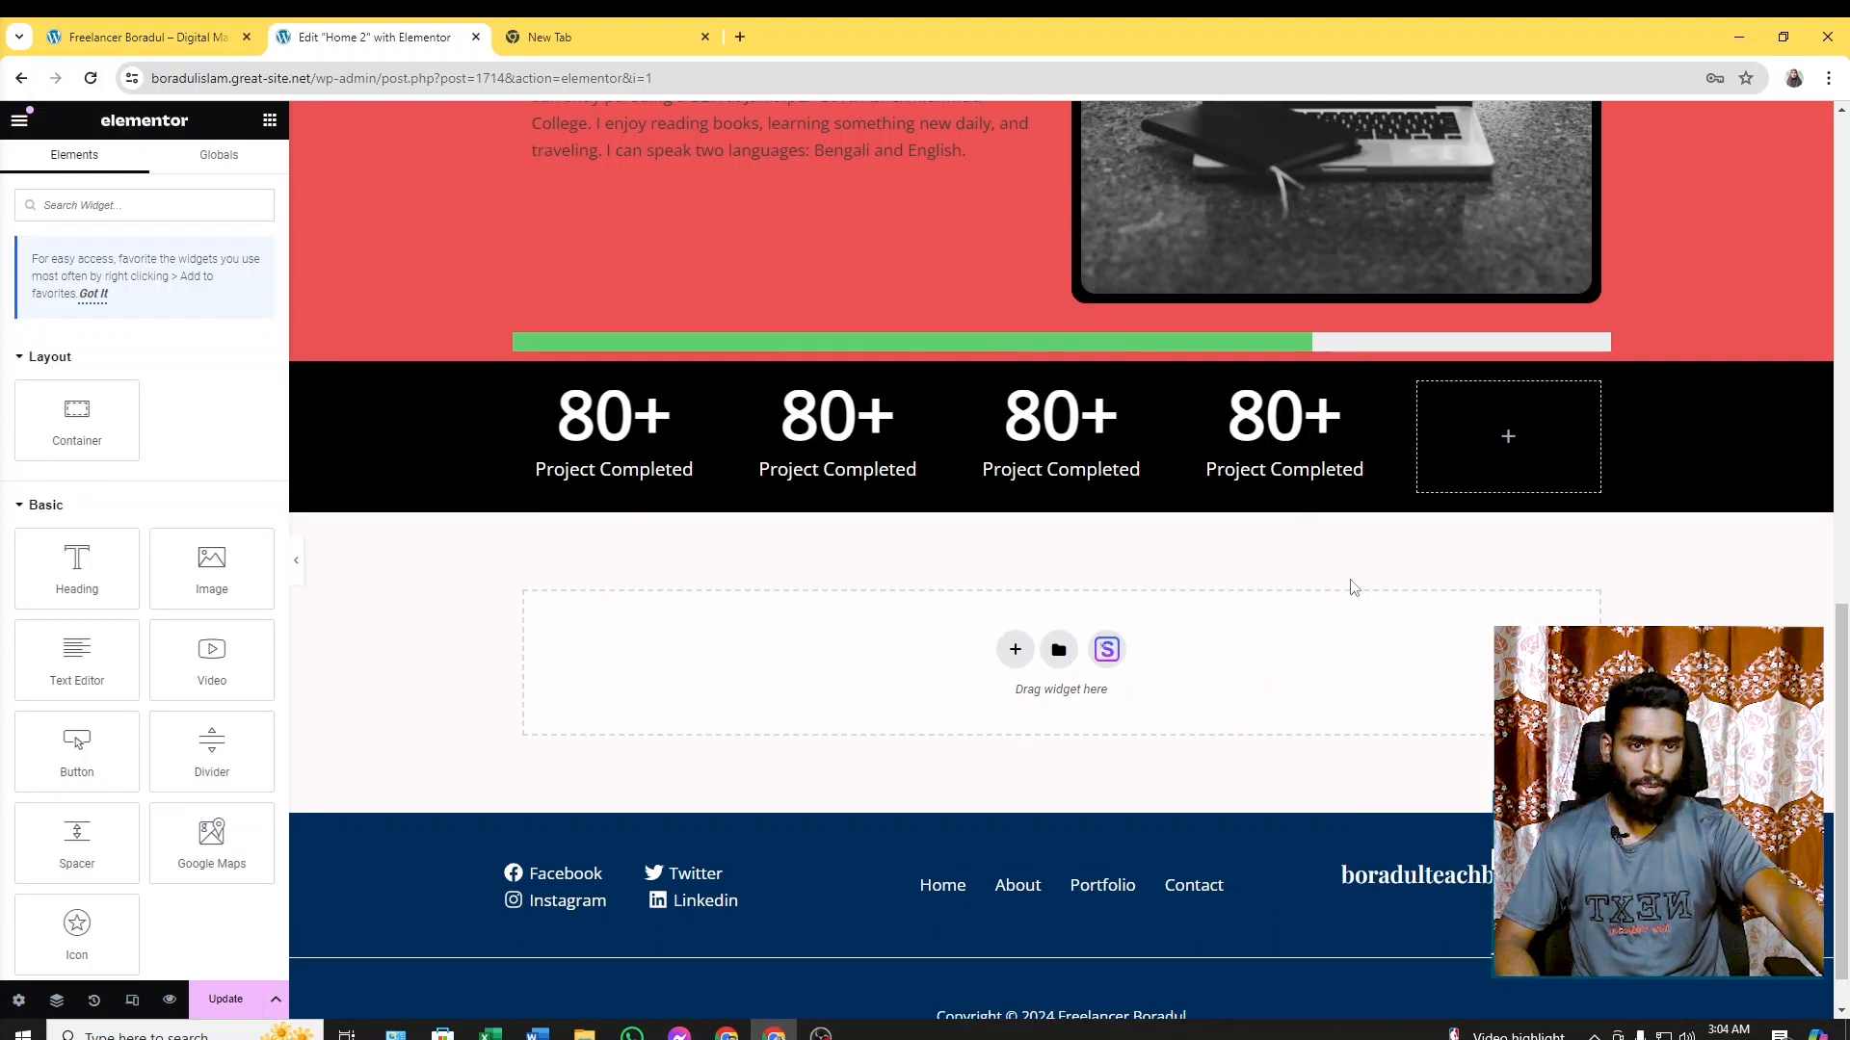
click(1418, 383)
right_click(1418, 383)
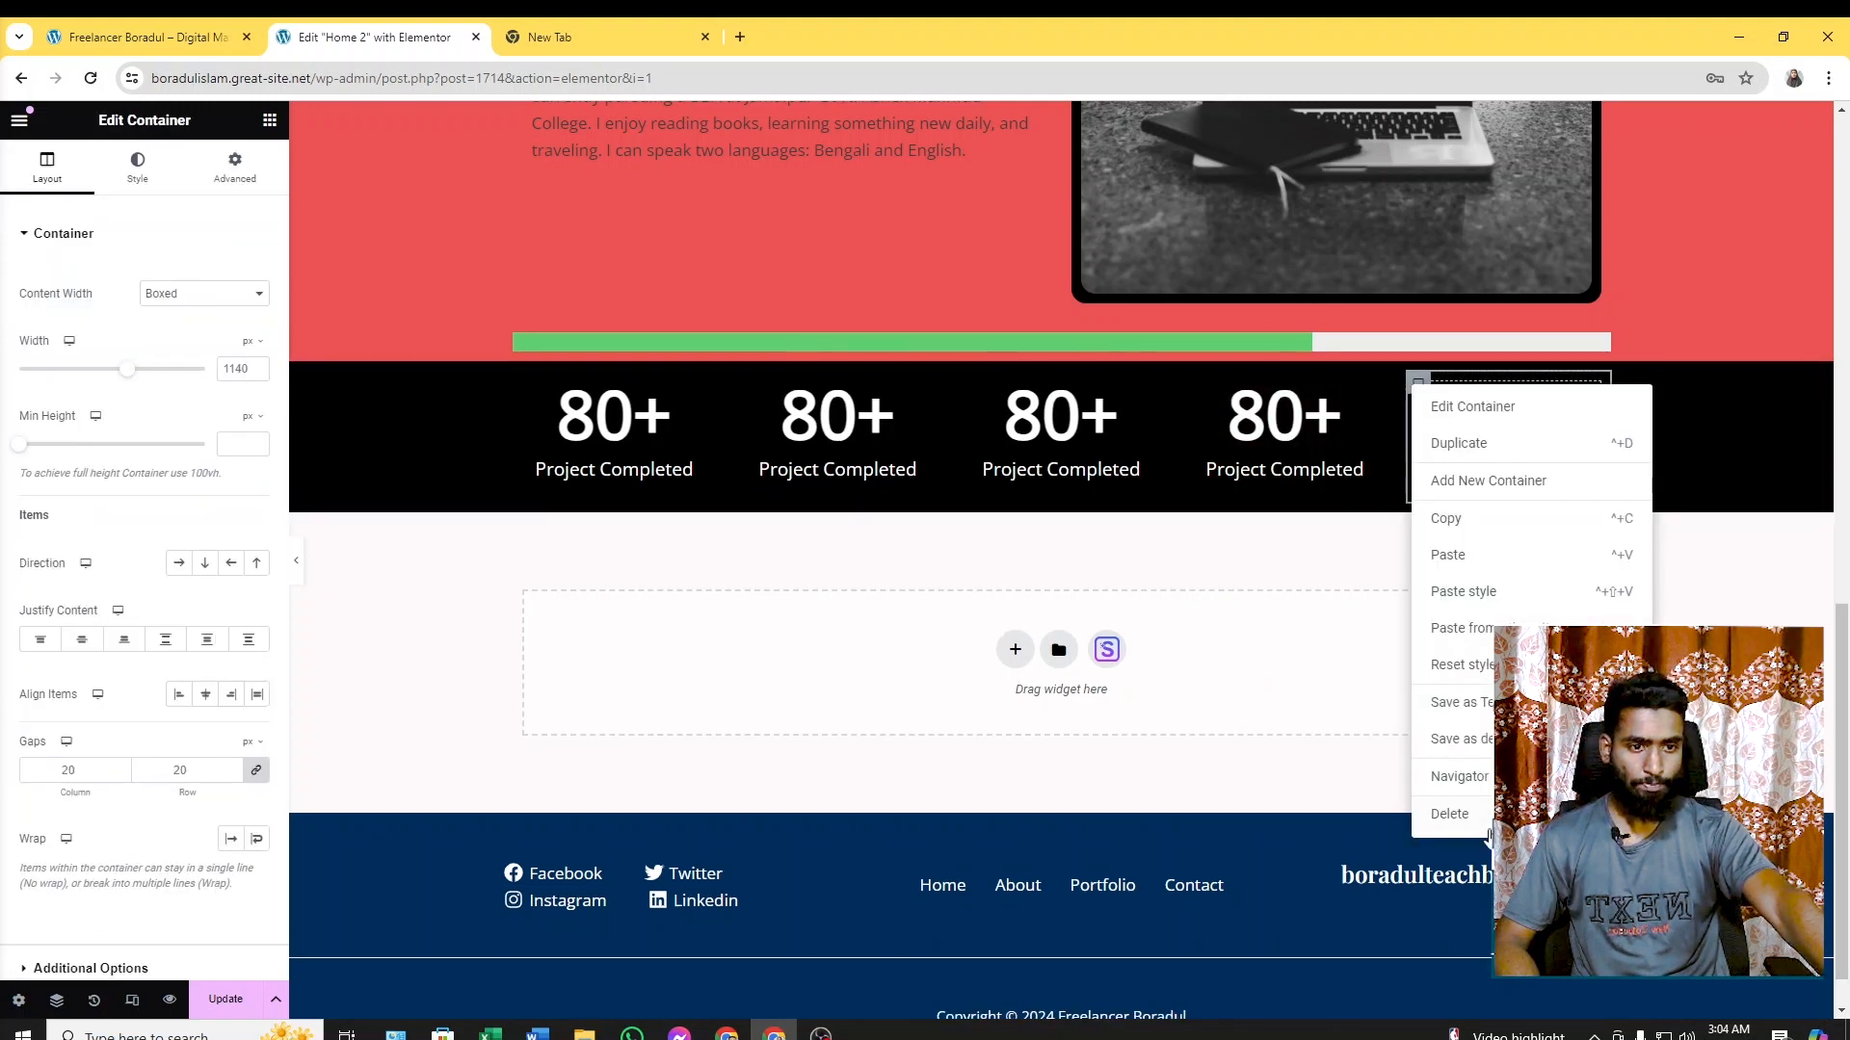
click(1450, 815)
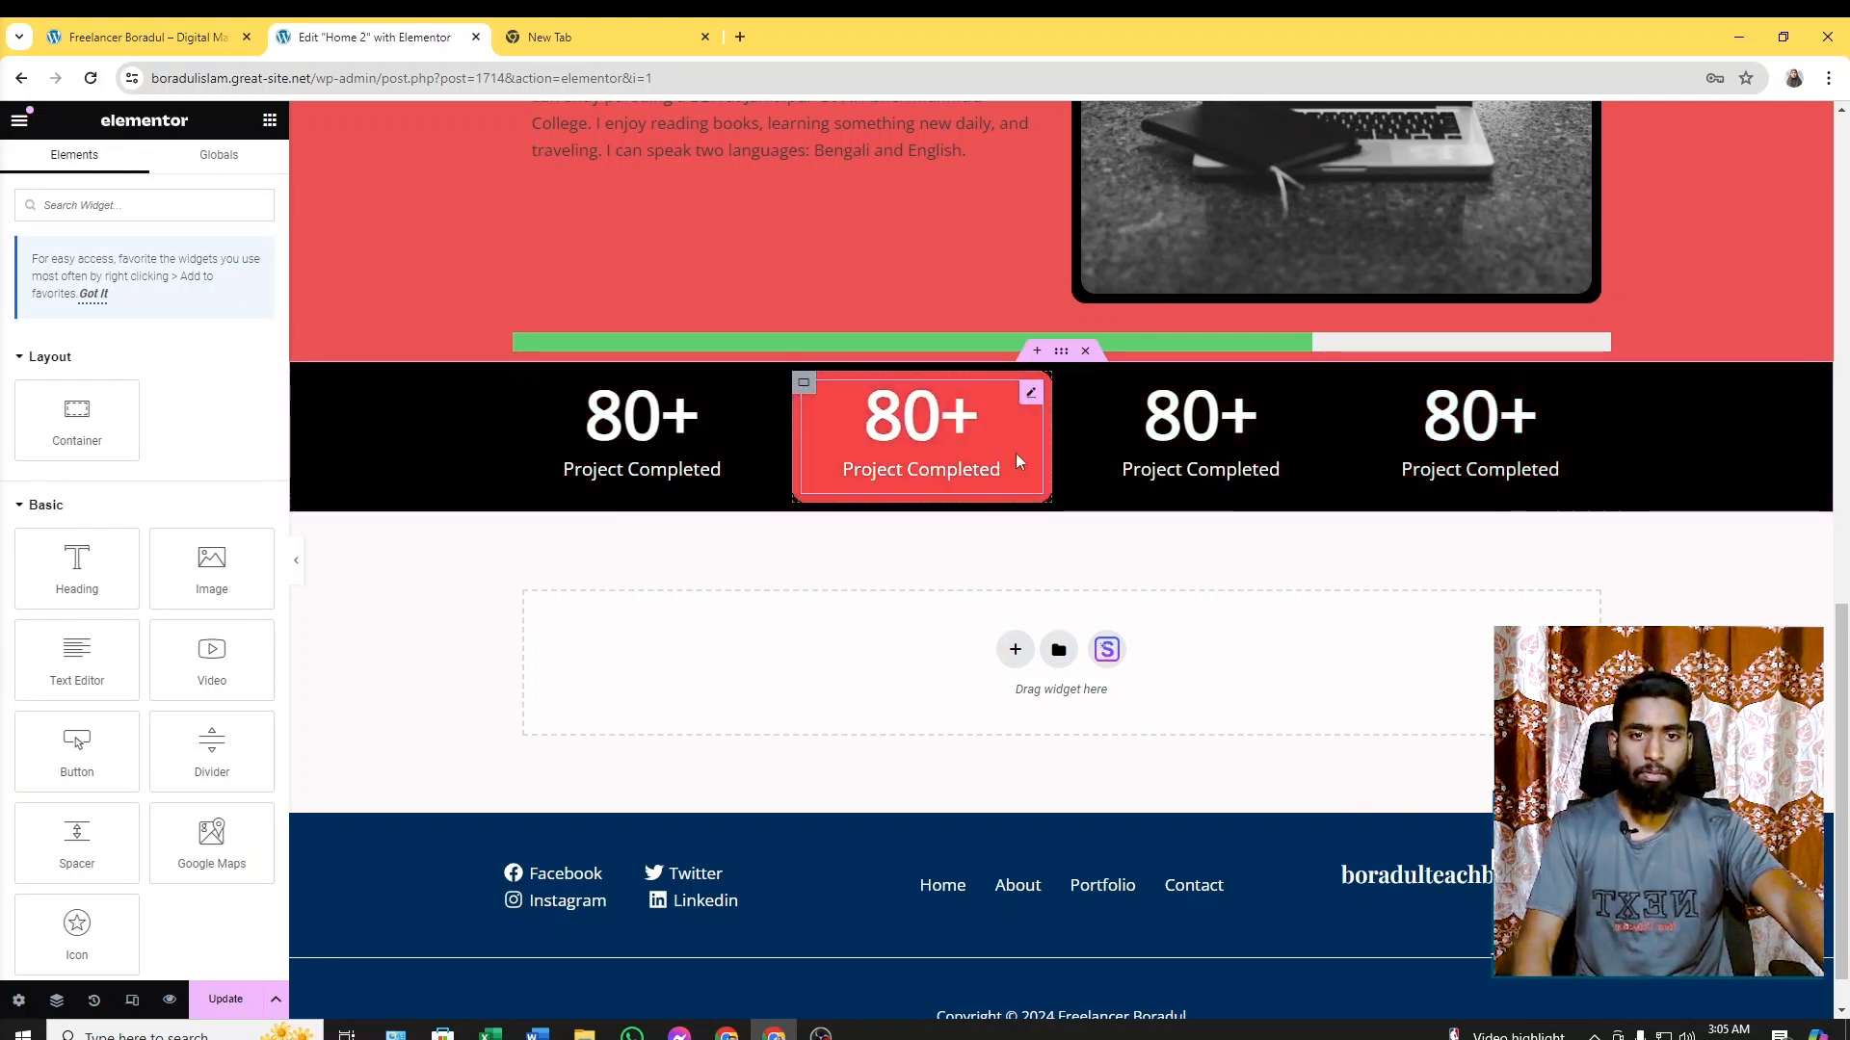
Following the reference site, set the second counter's title to "Happy Clients" and its ending number to 50
click(1032, 397)
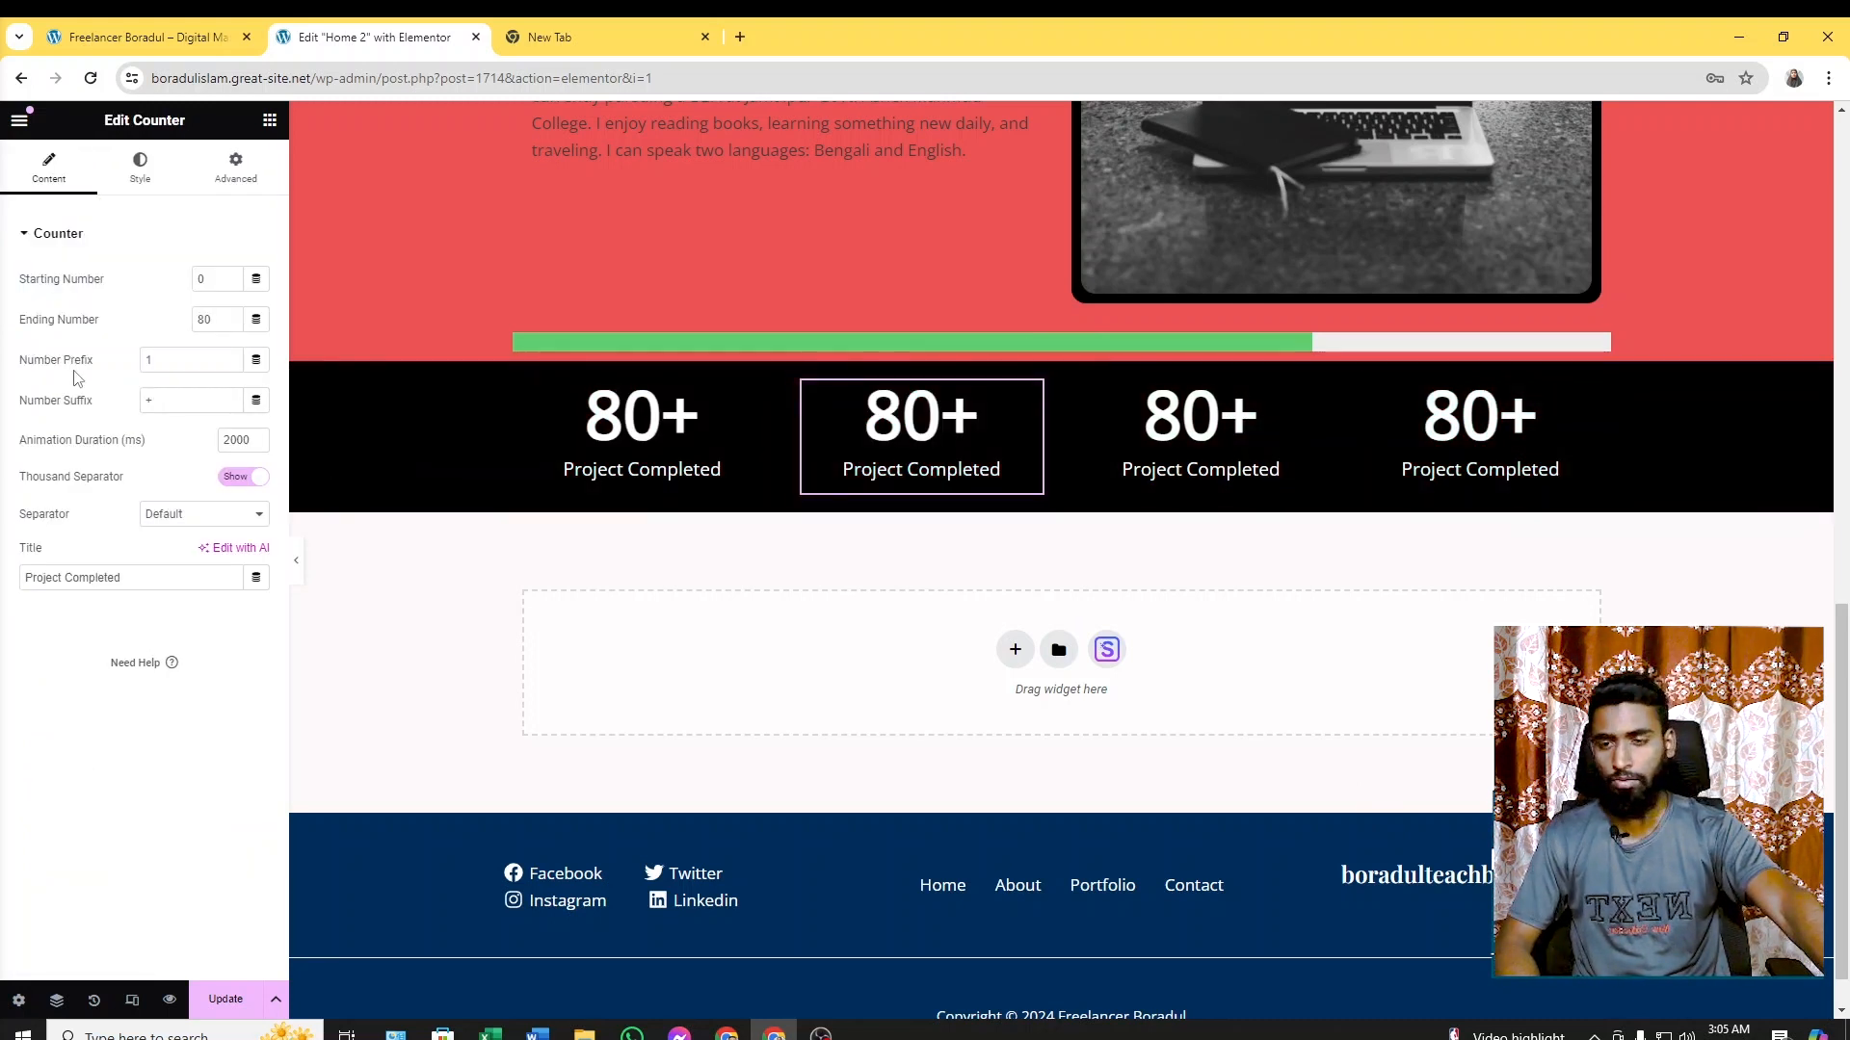
click(211, 41)
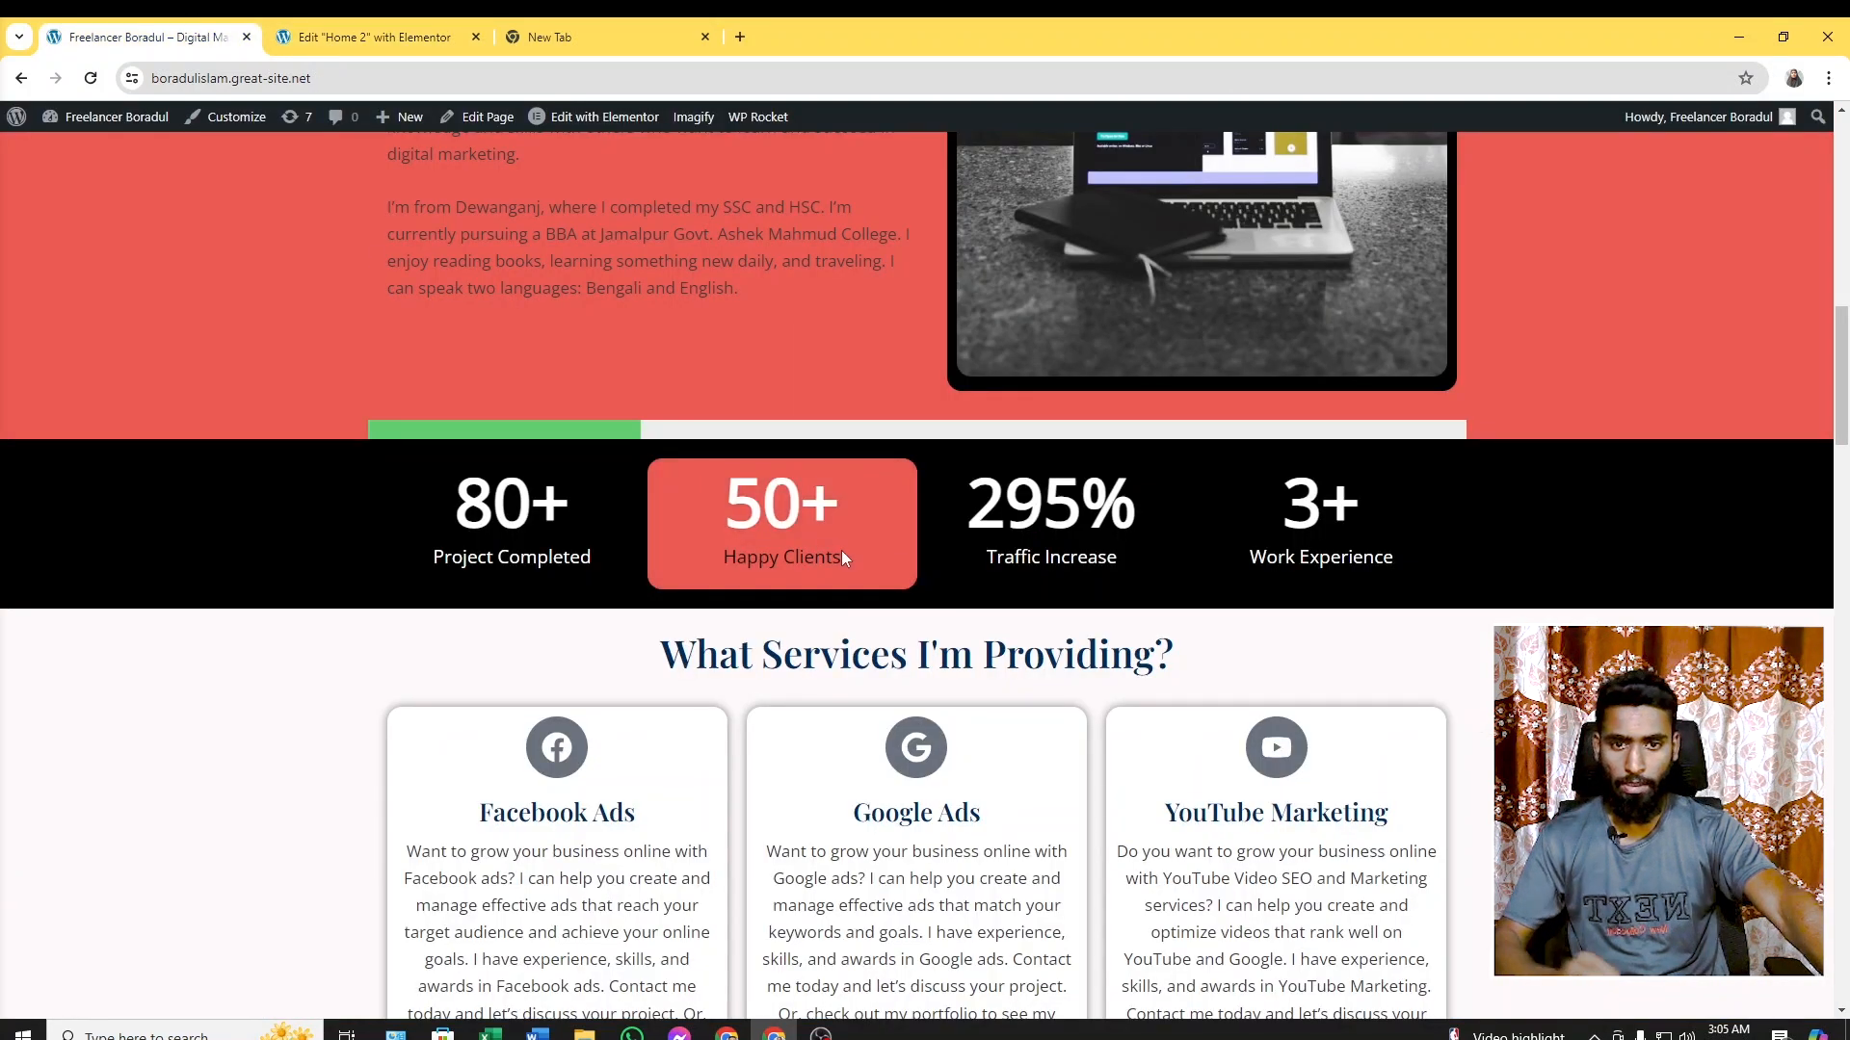
click(371, 37)
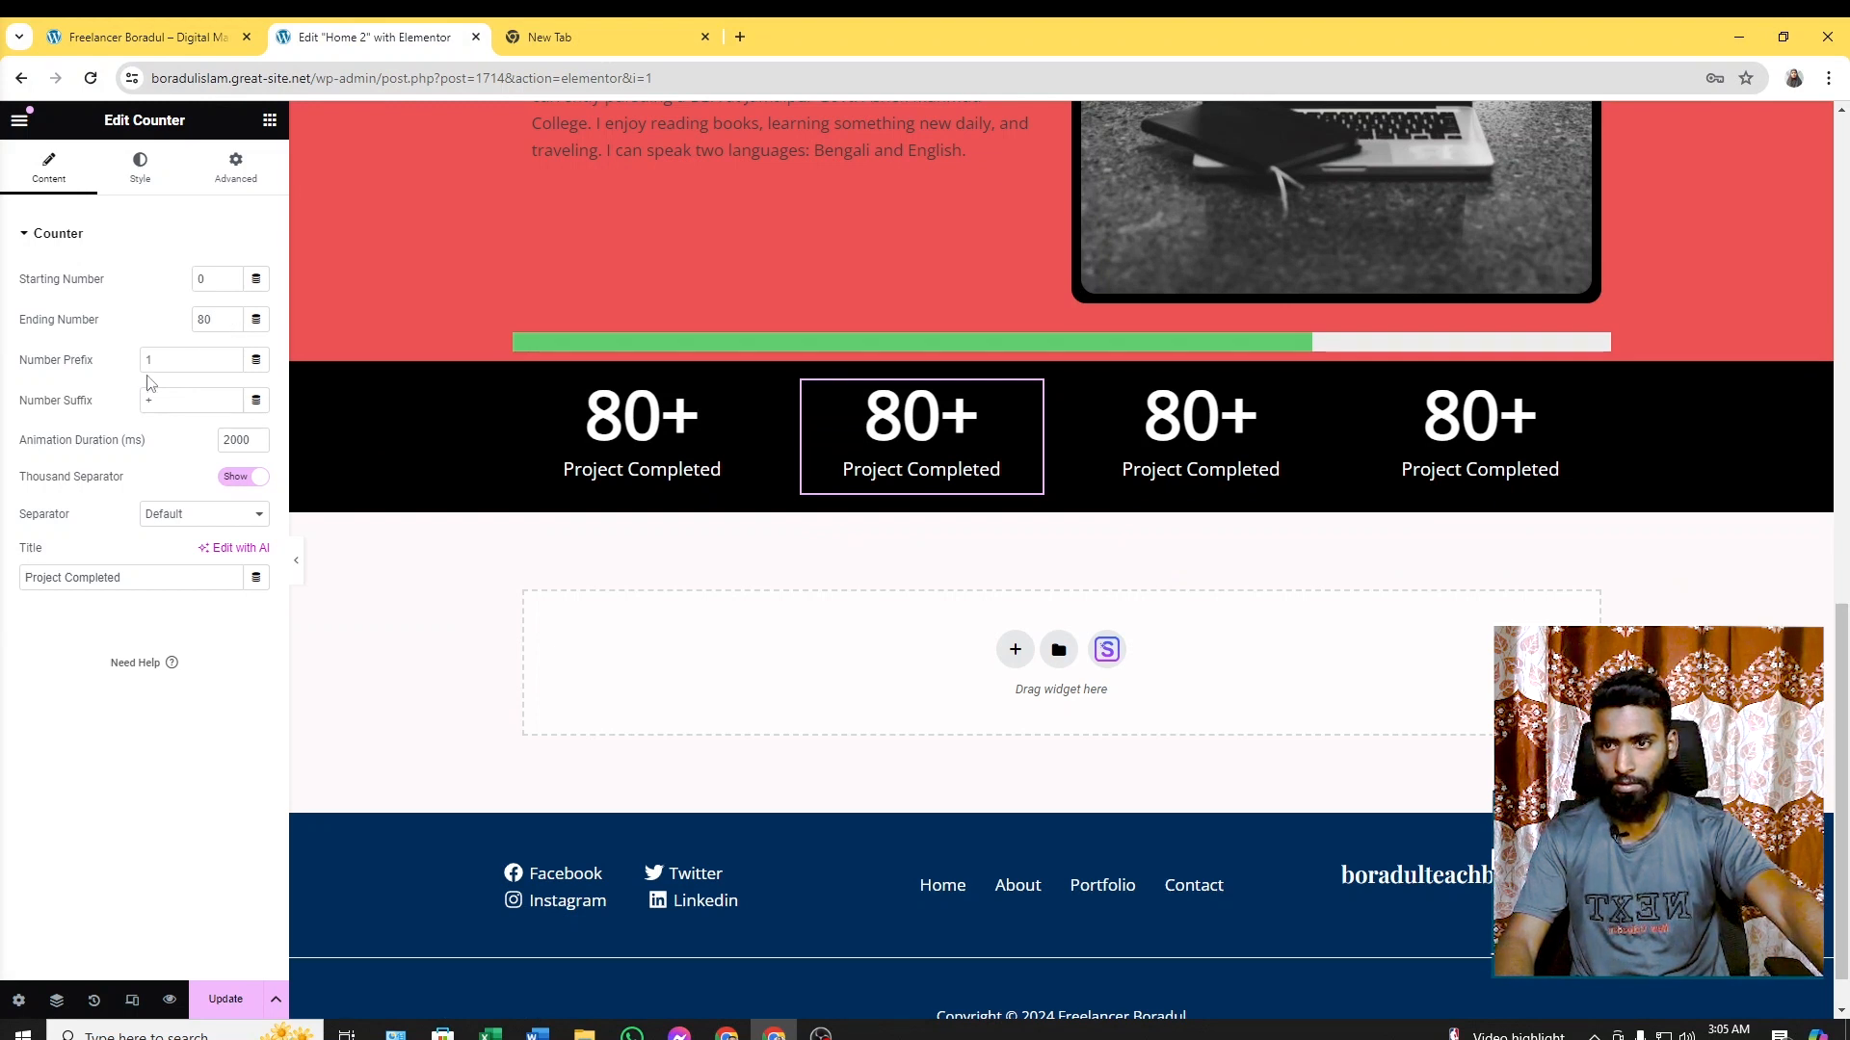
drag(122, 578, 3, 590)
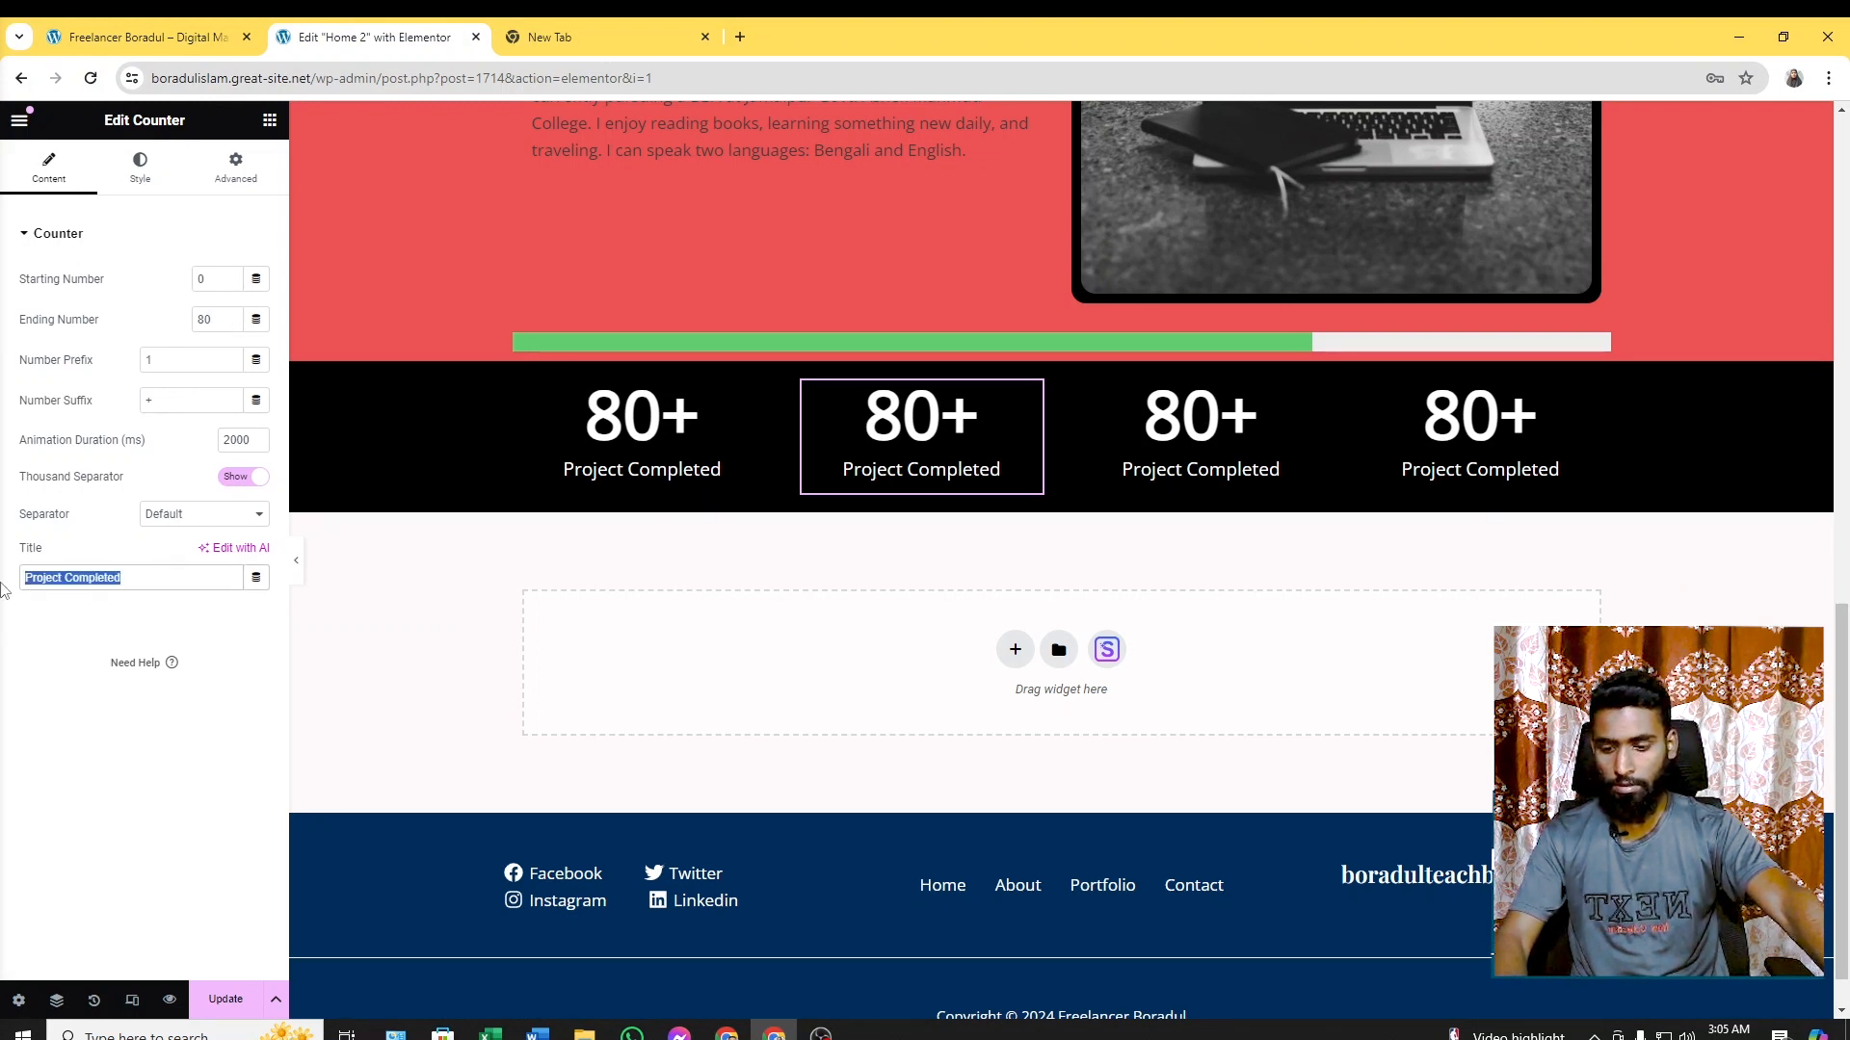
text(Happy Clients)
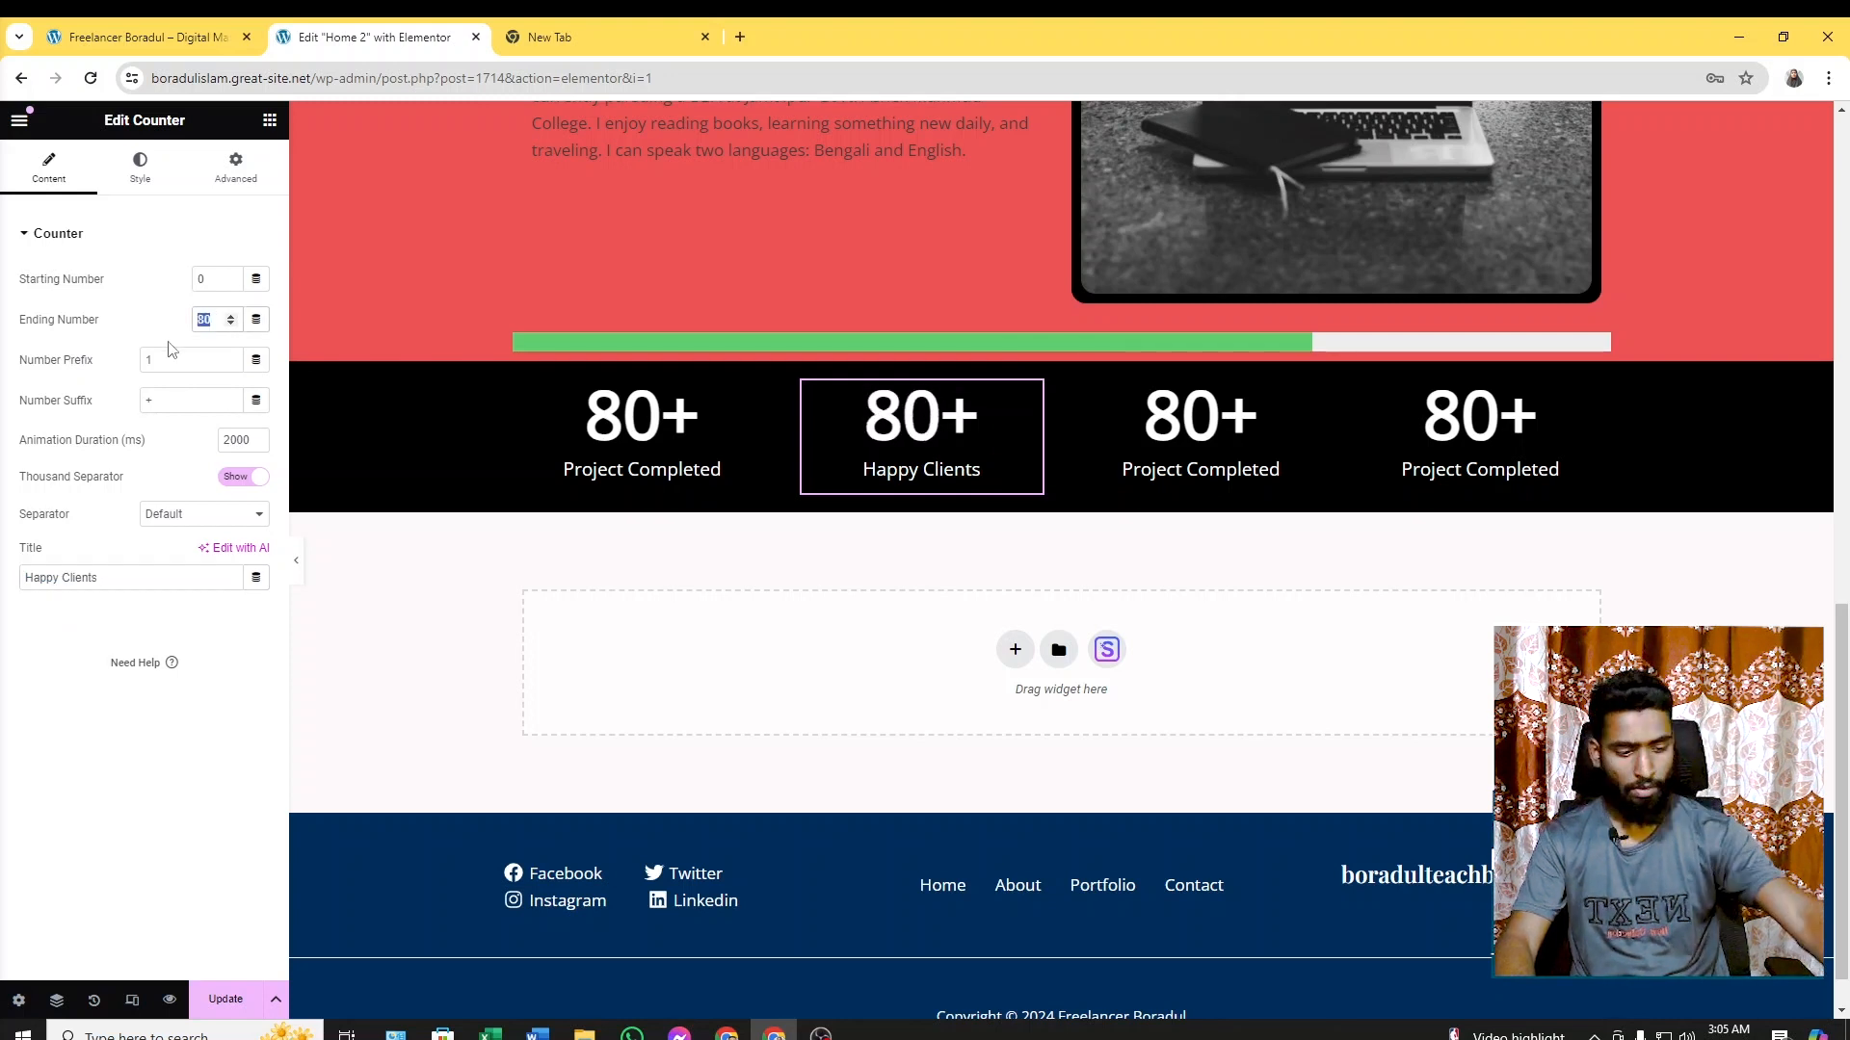
text(5)
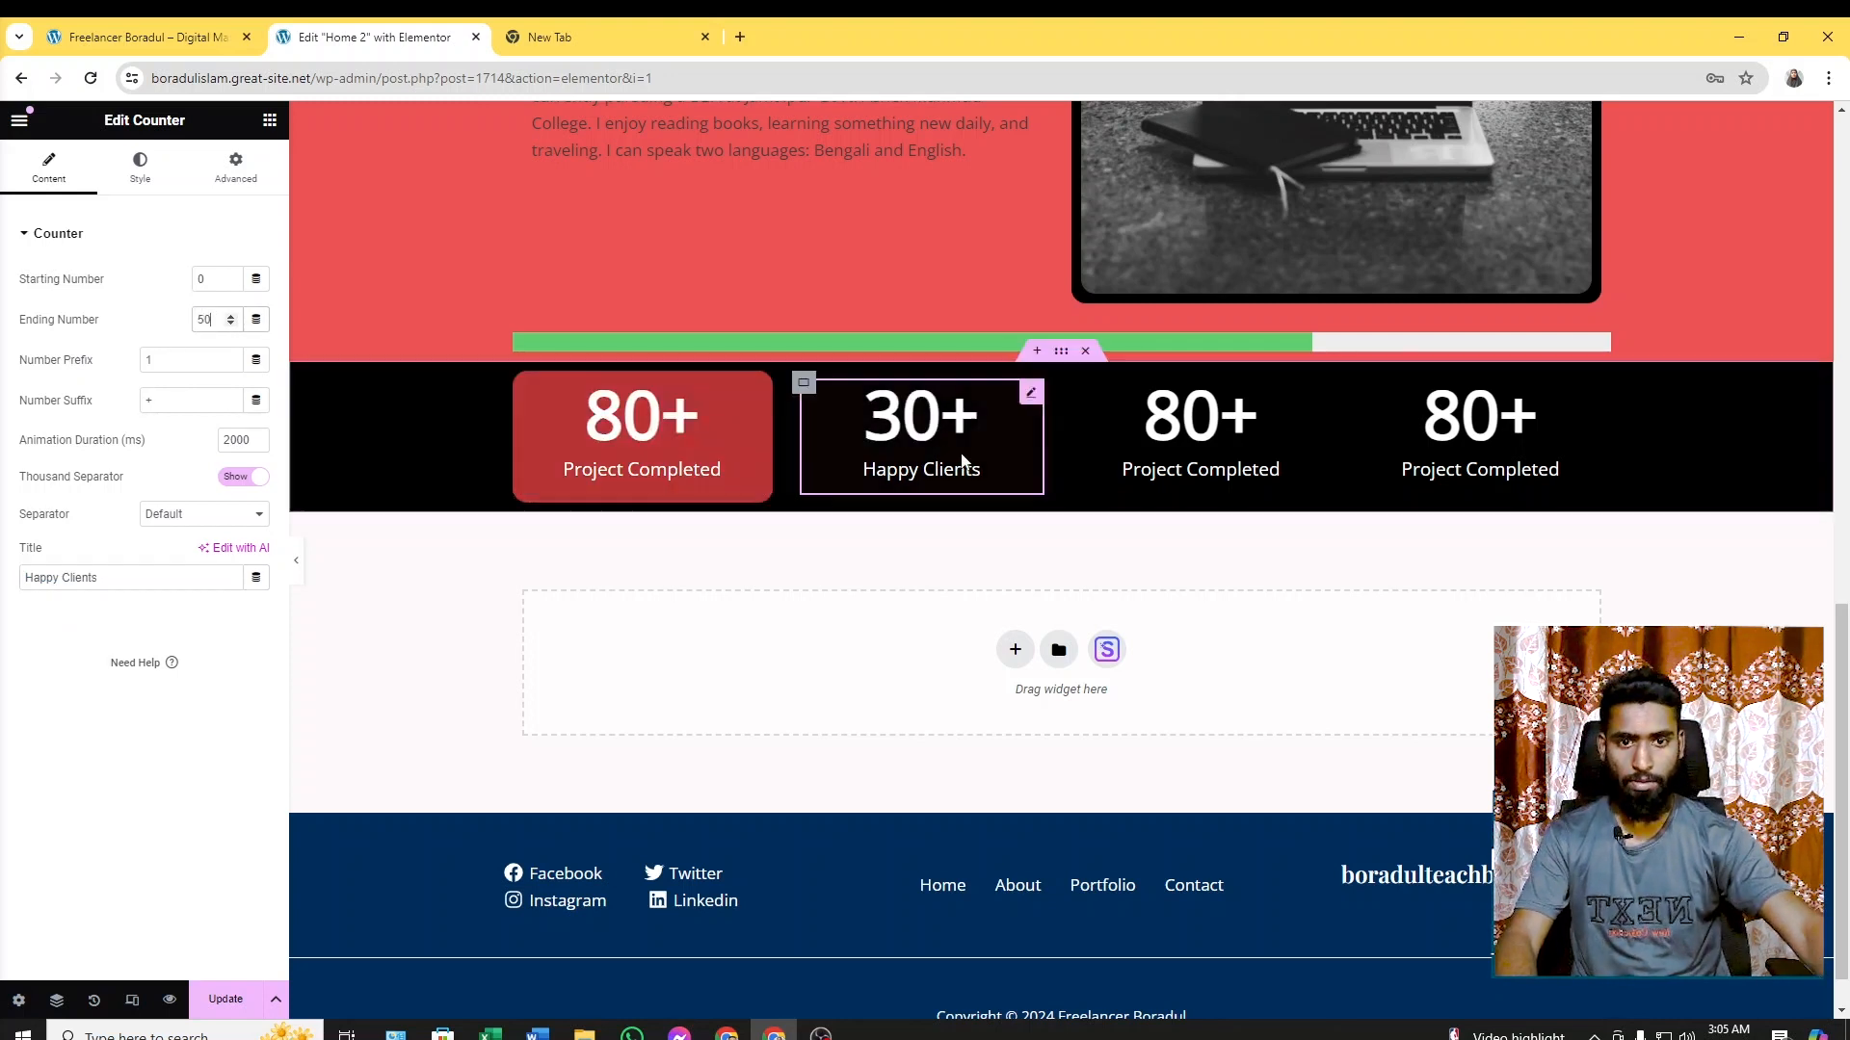
Set the third counter's ending number to 395, its suffix to "%" and its title to "Traffic Increase", copied from the reference site
click(145, 36)
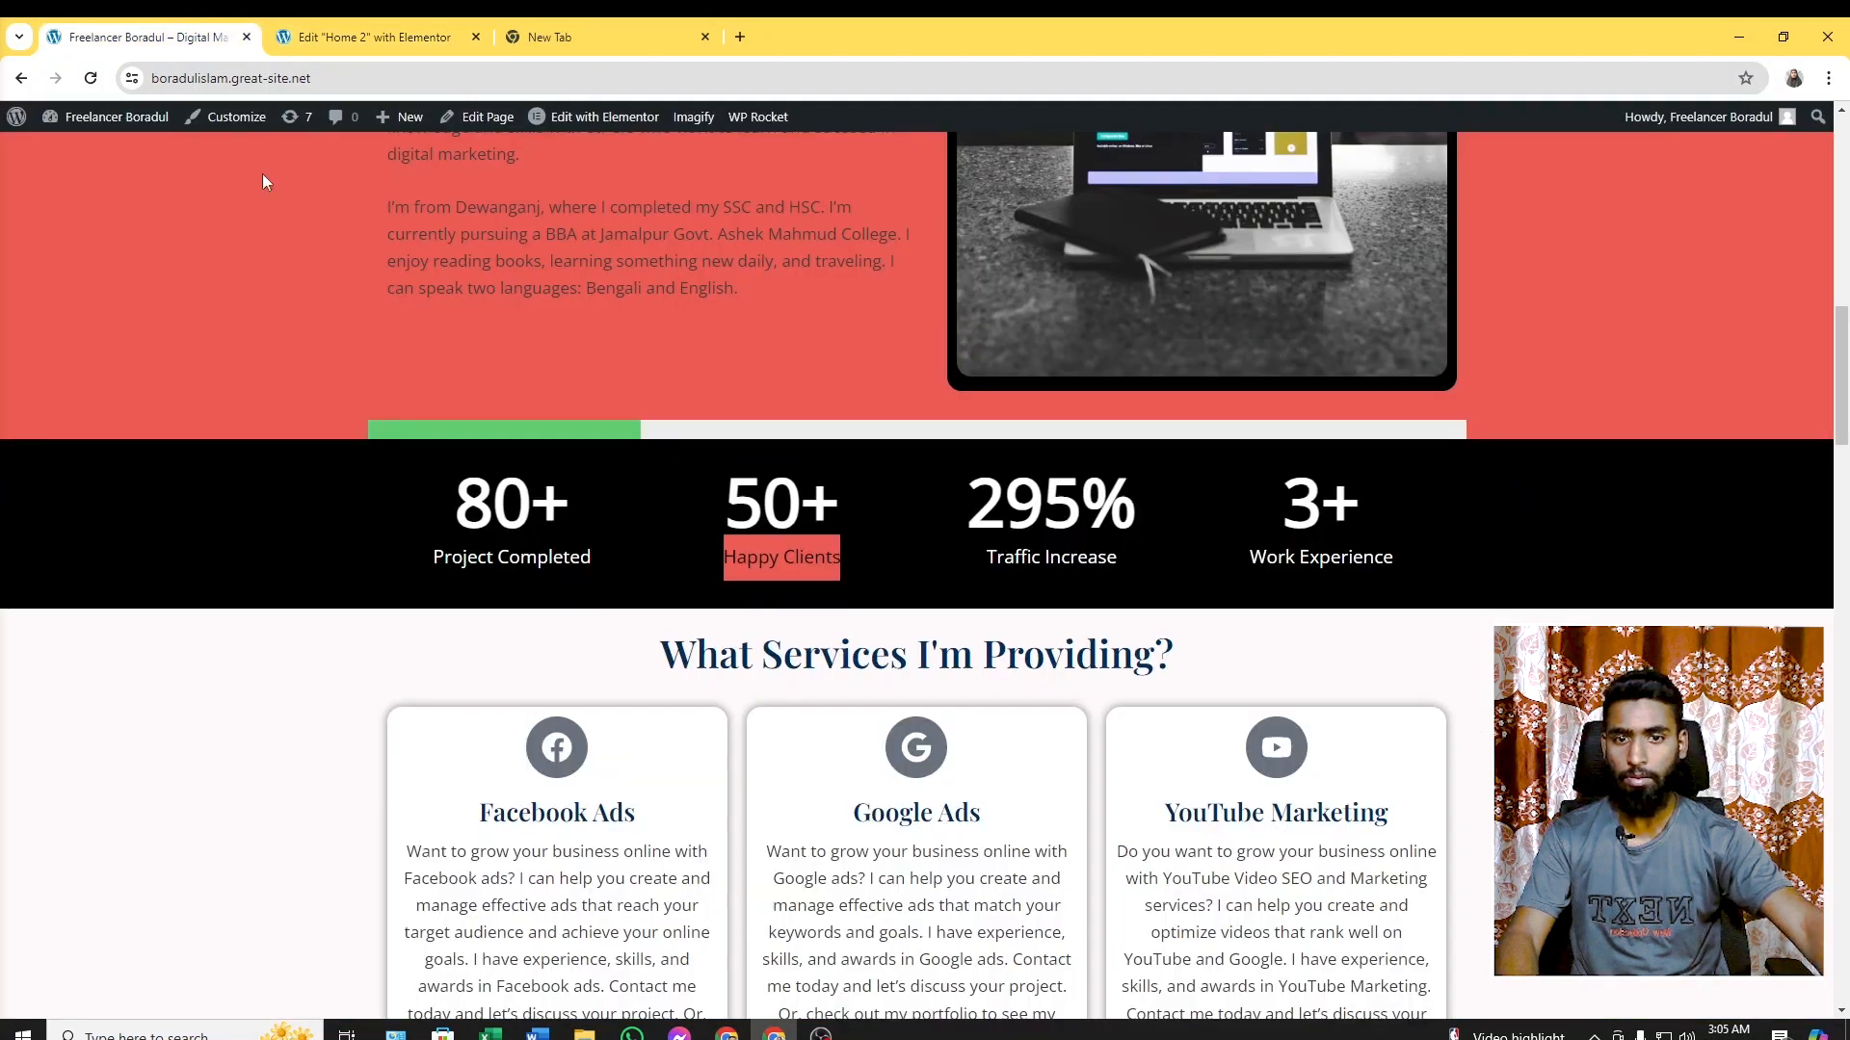
drag(983, 555, 1117, 562)
key(ctrl+c)
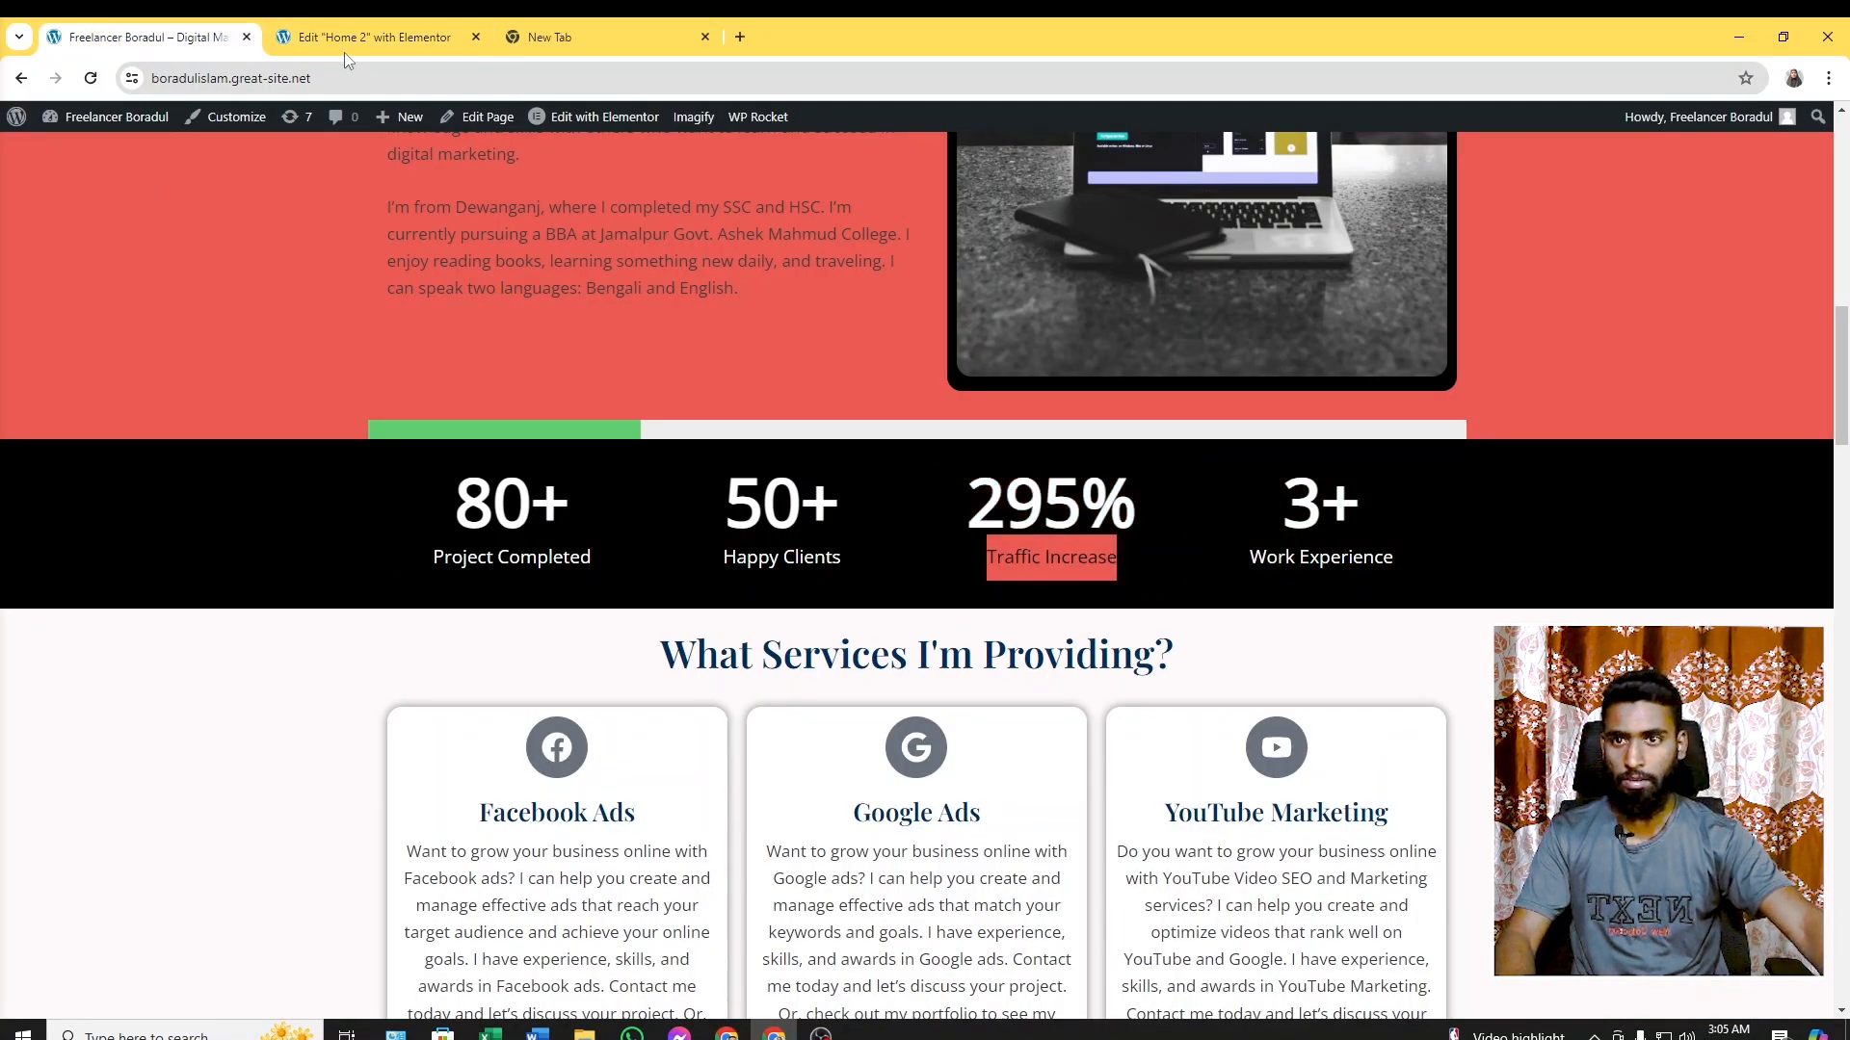
click(371, 37)
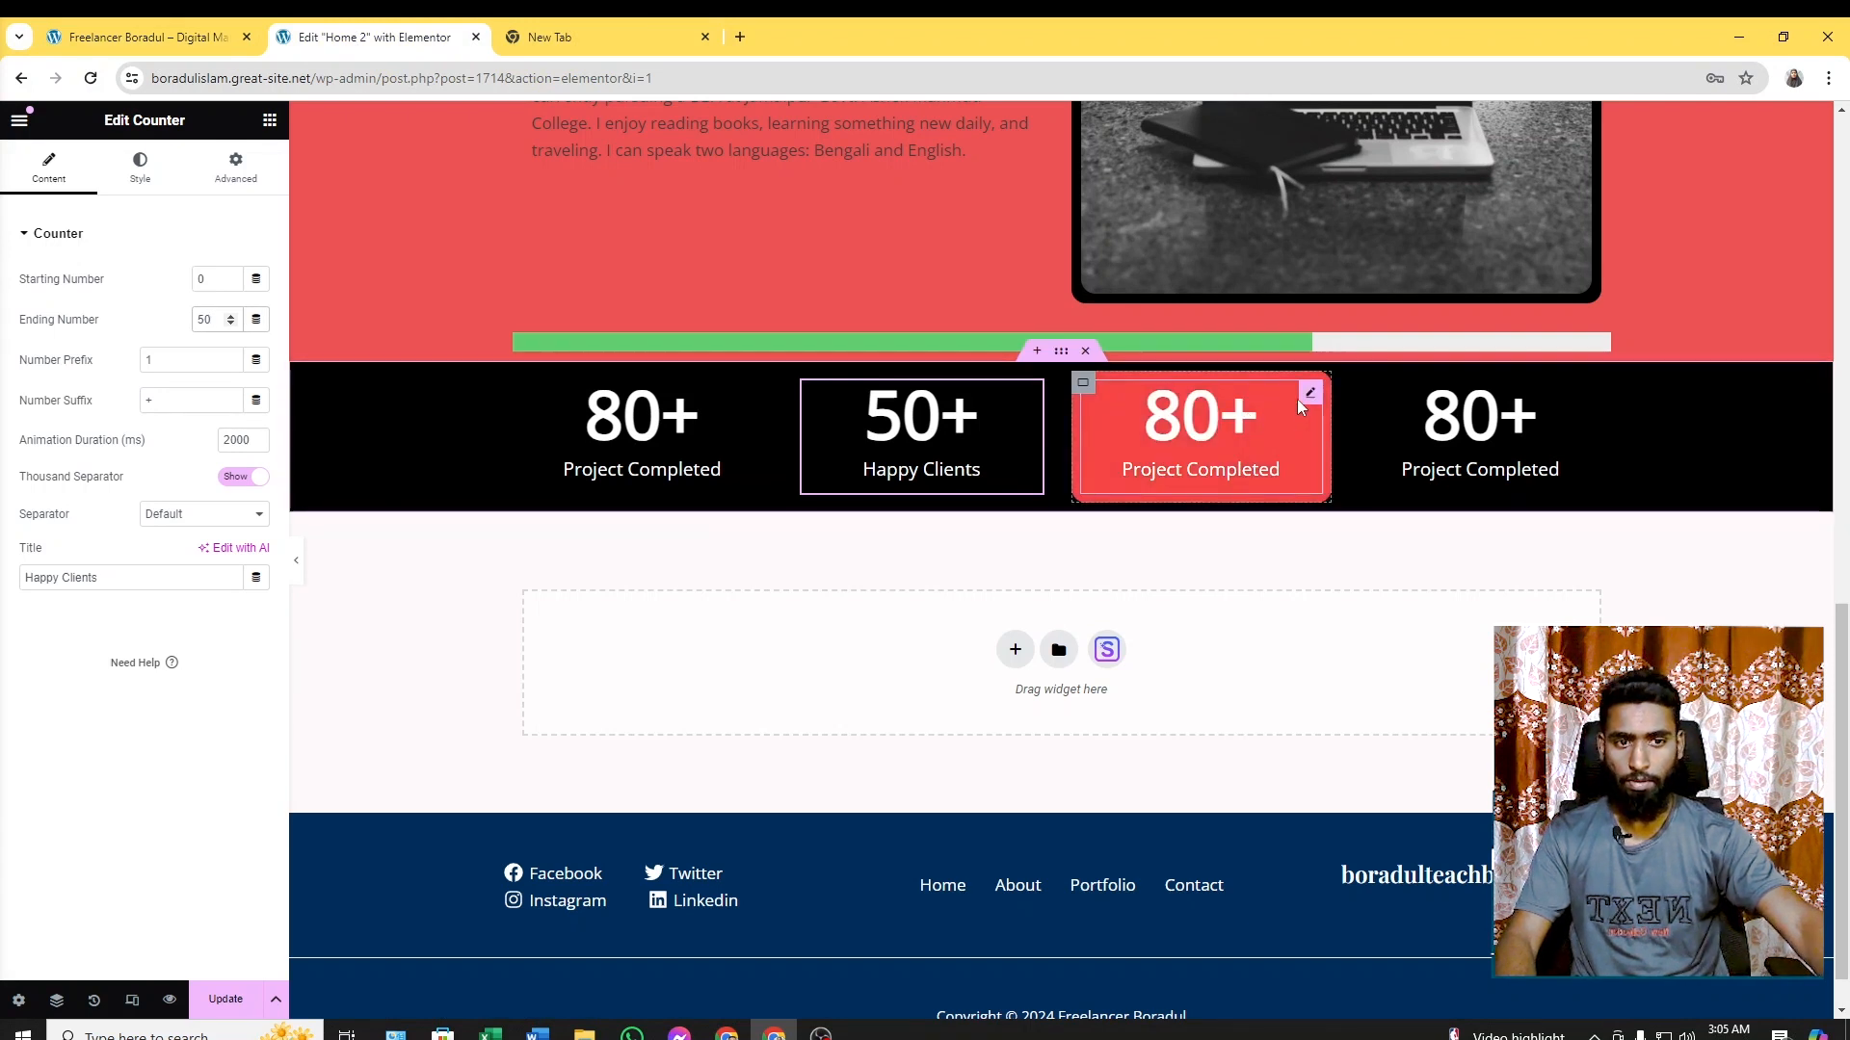
click(1309, 394)
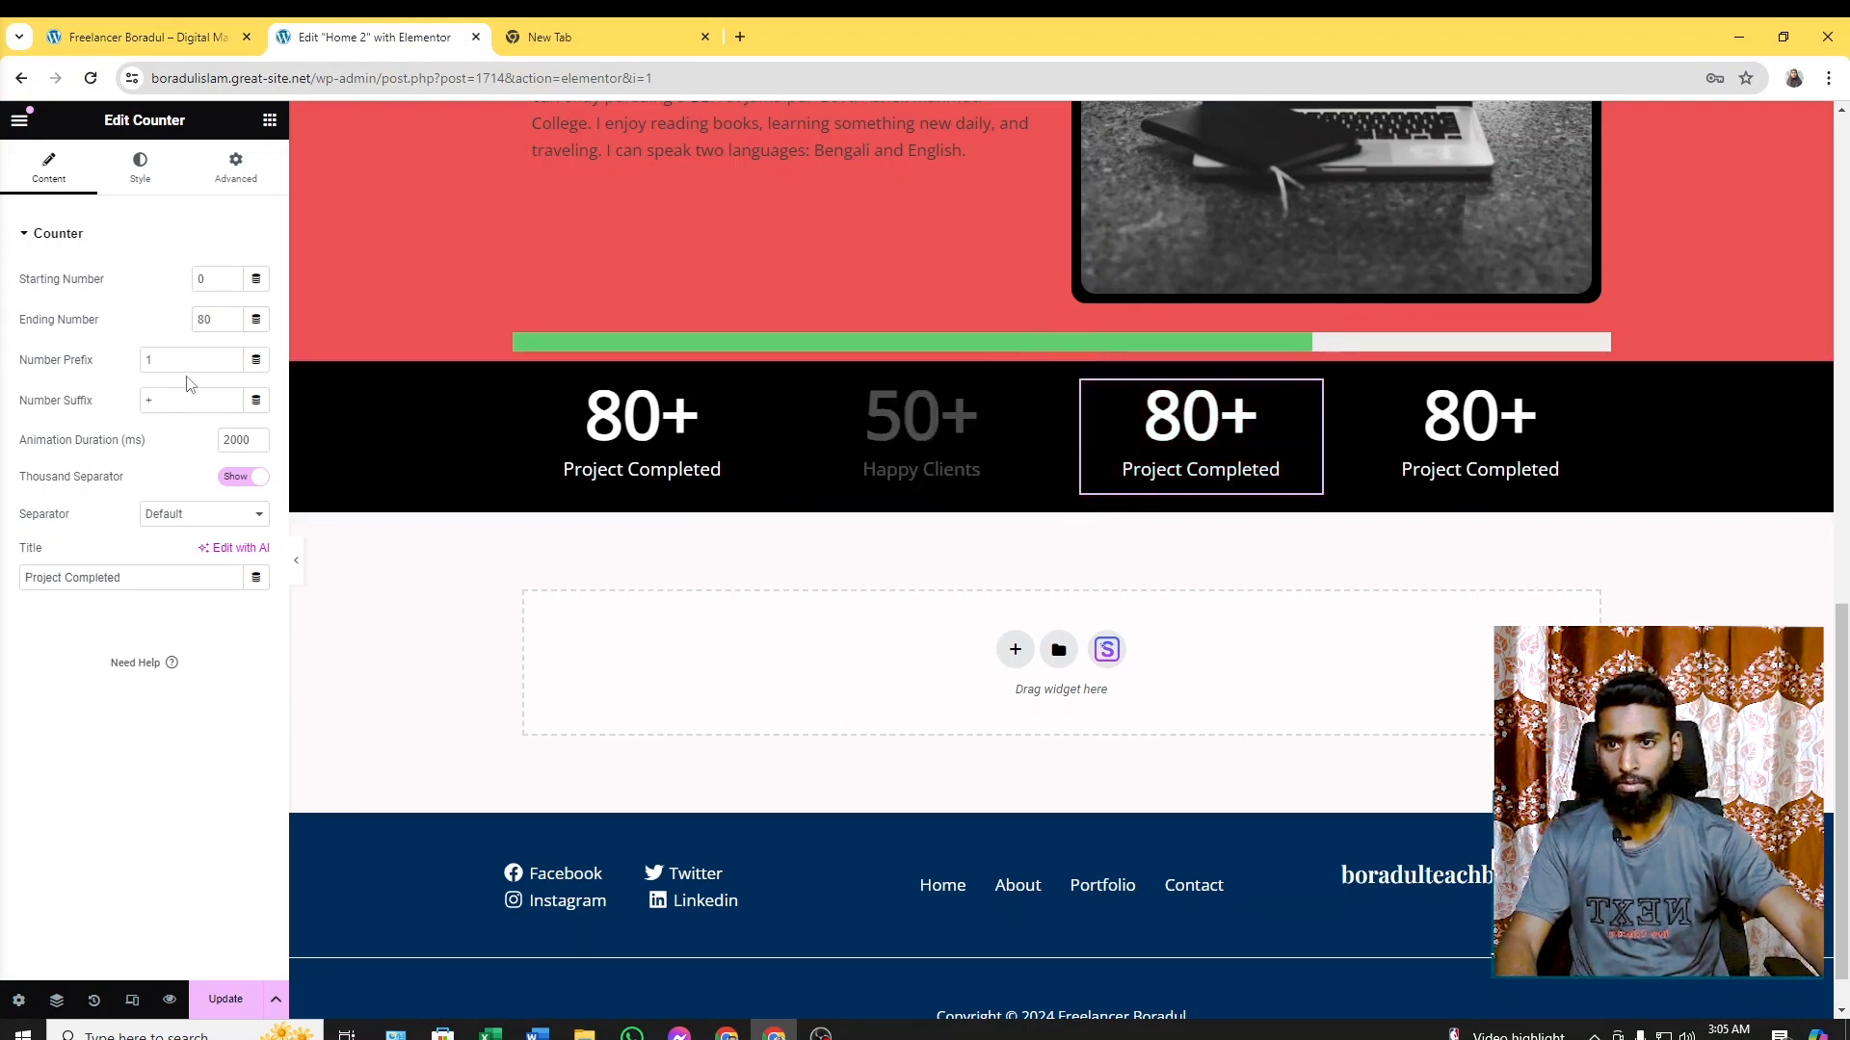
double_click(204, 319)
text(395)
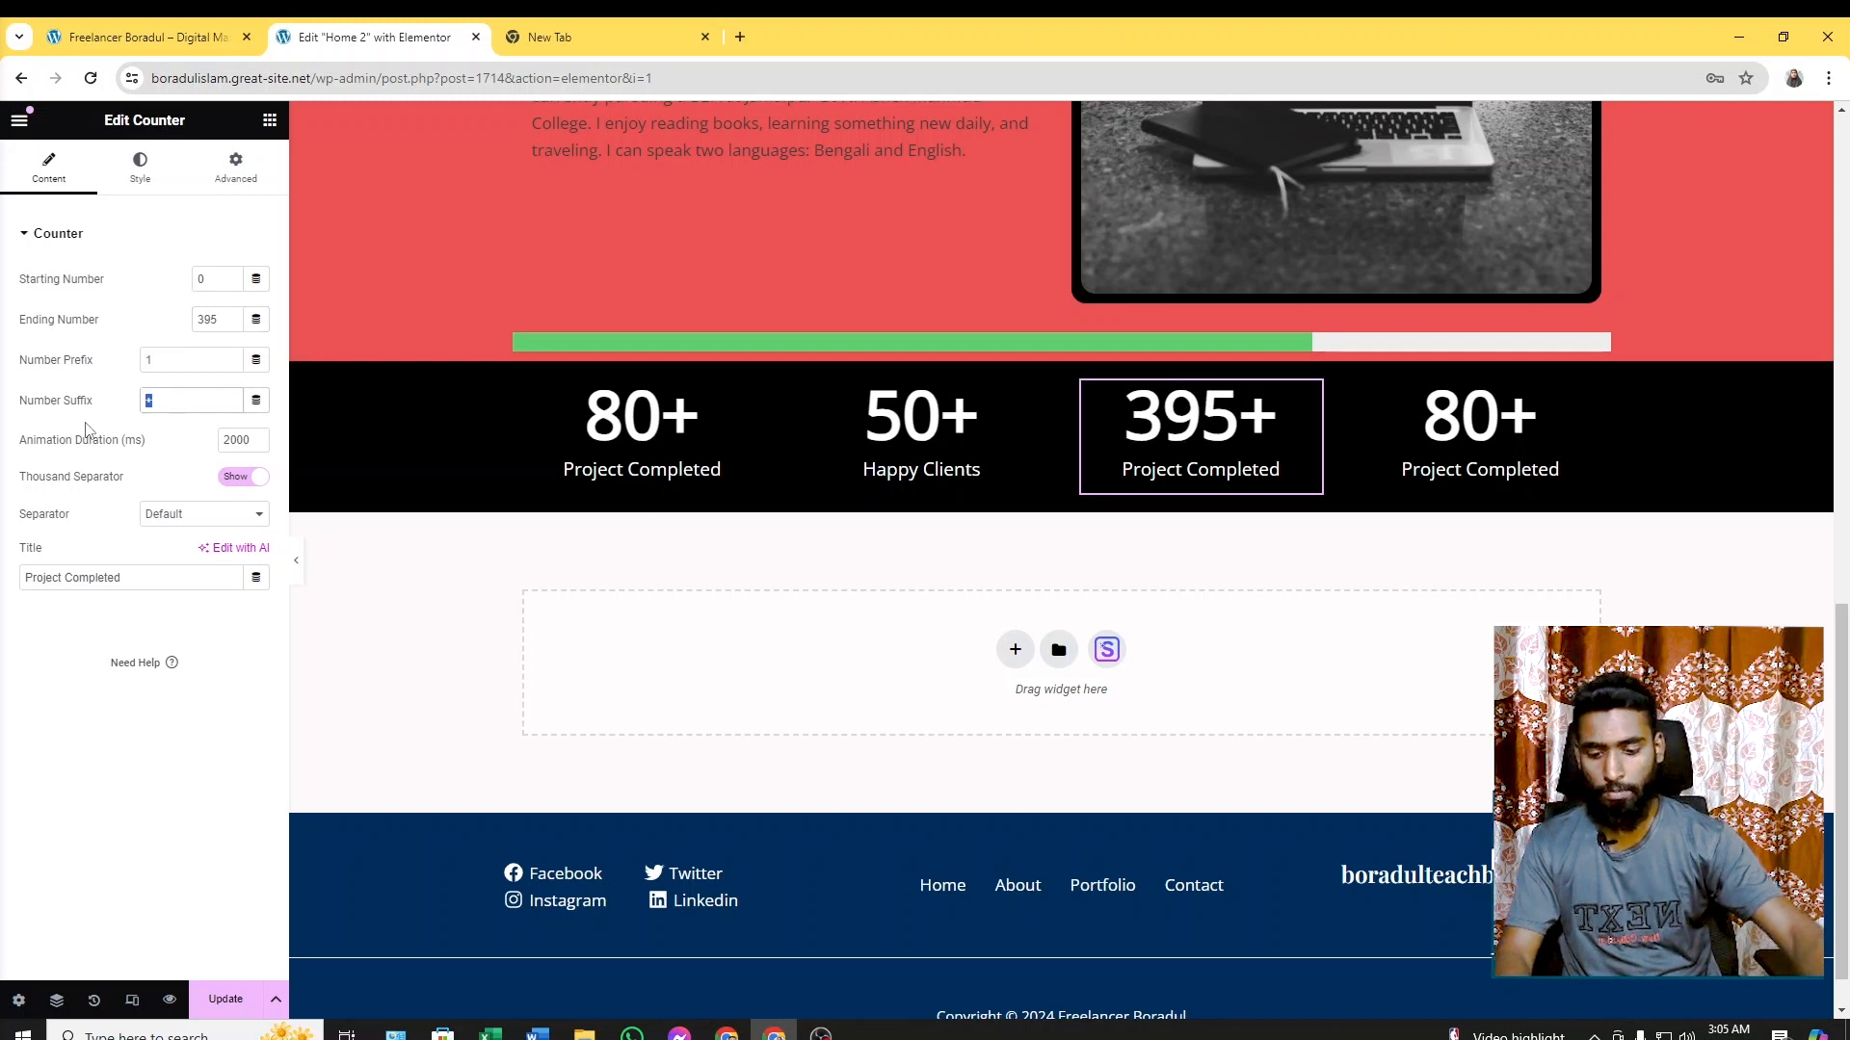
text(%)
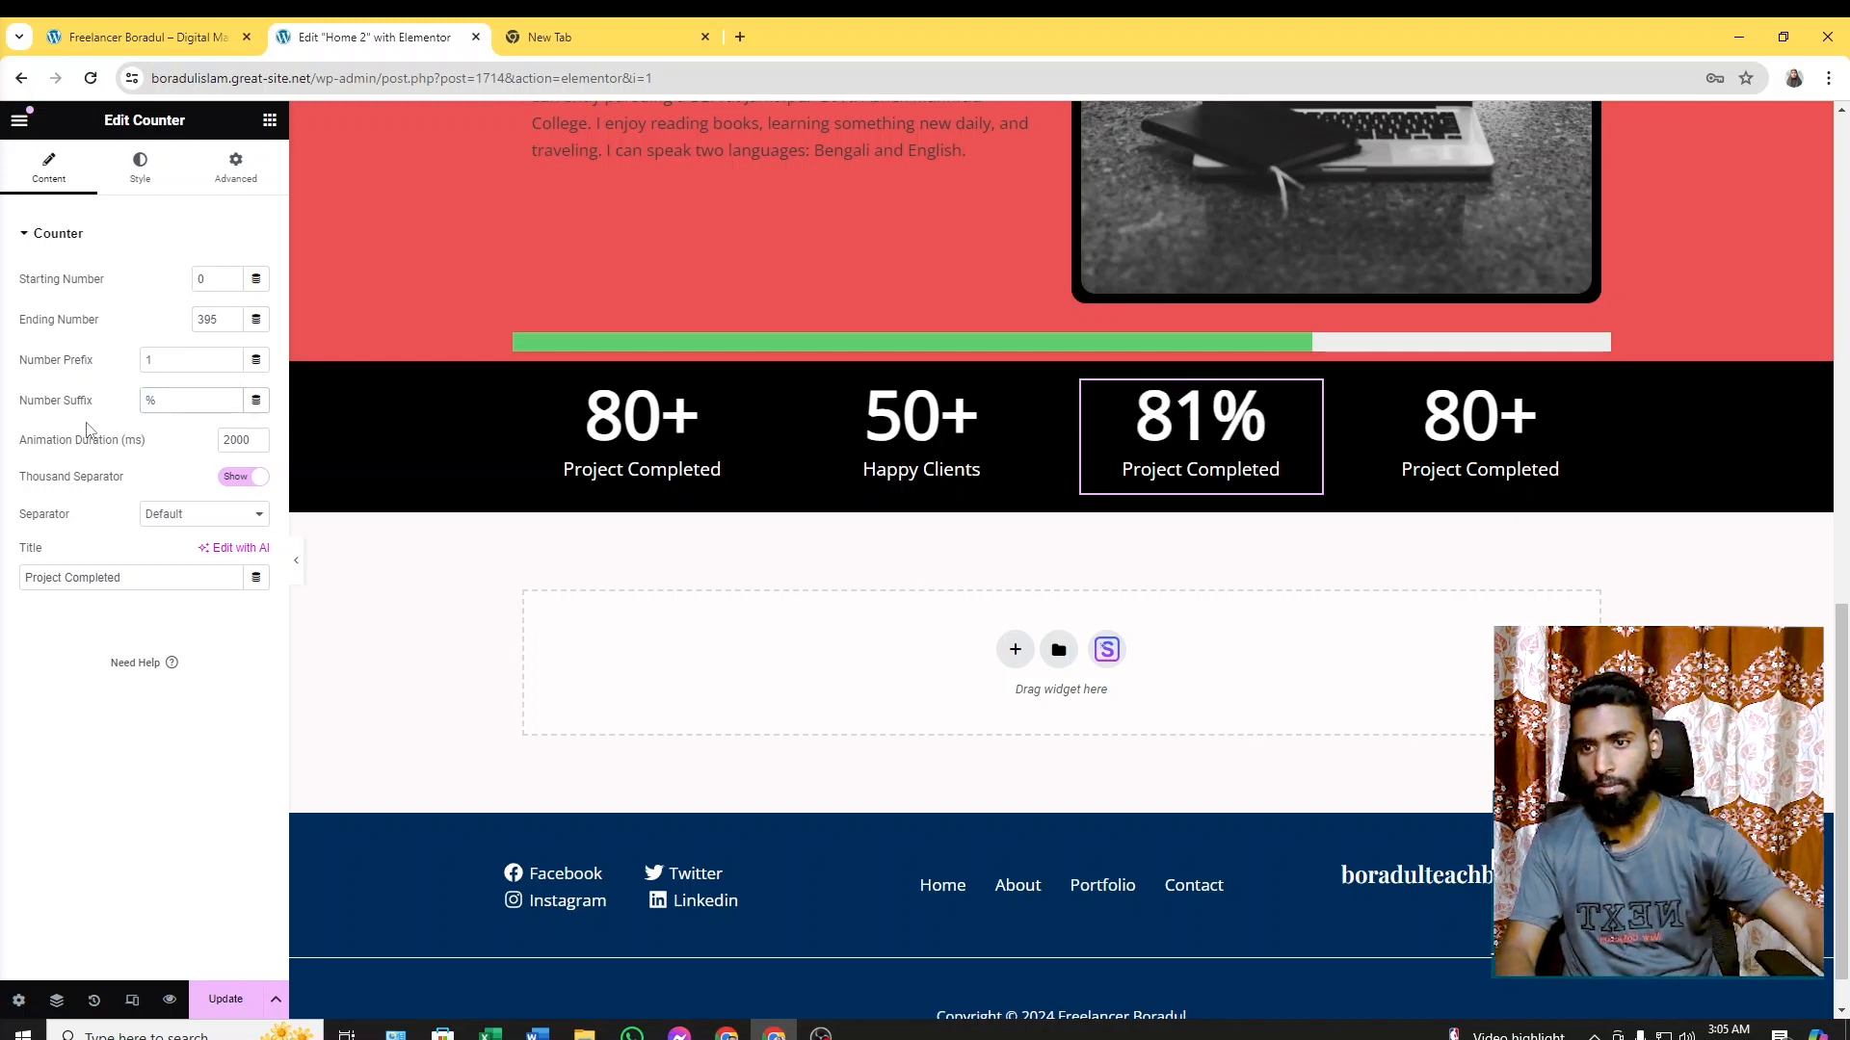
drag(157, 575, 3, 585)
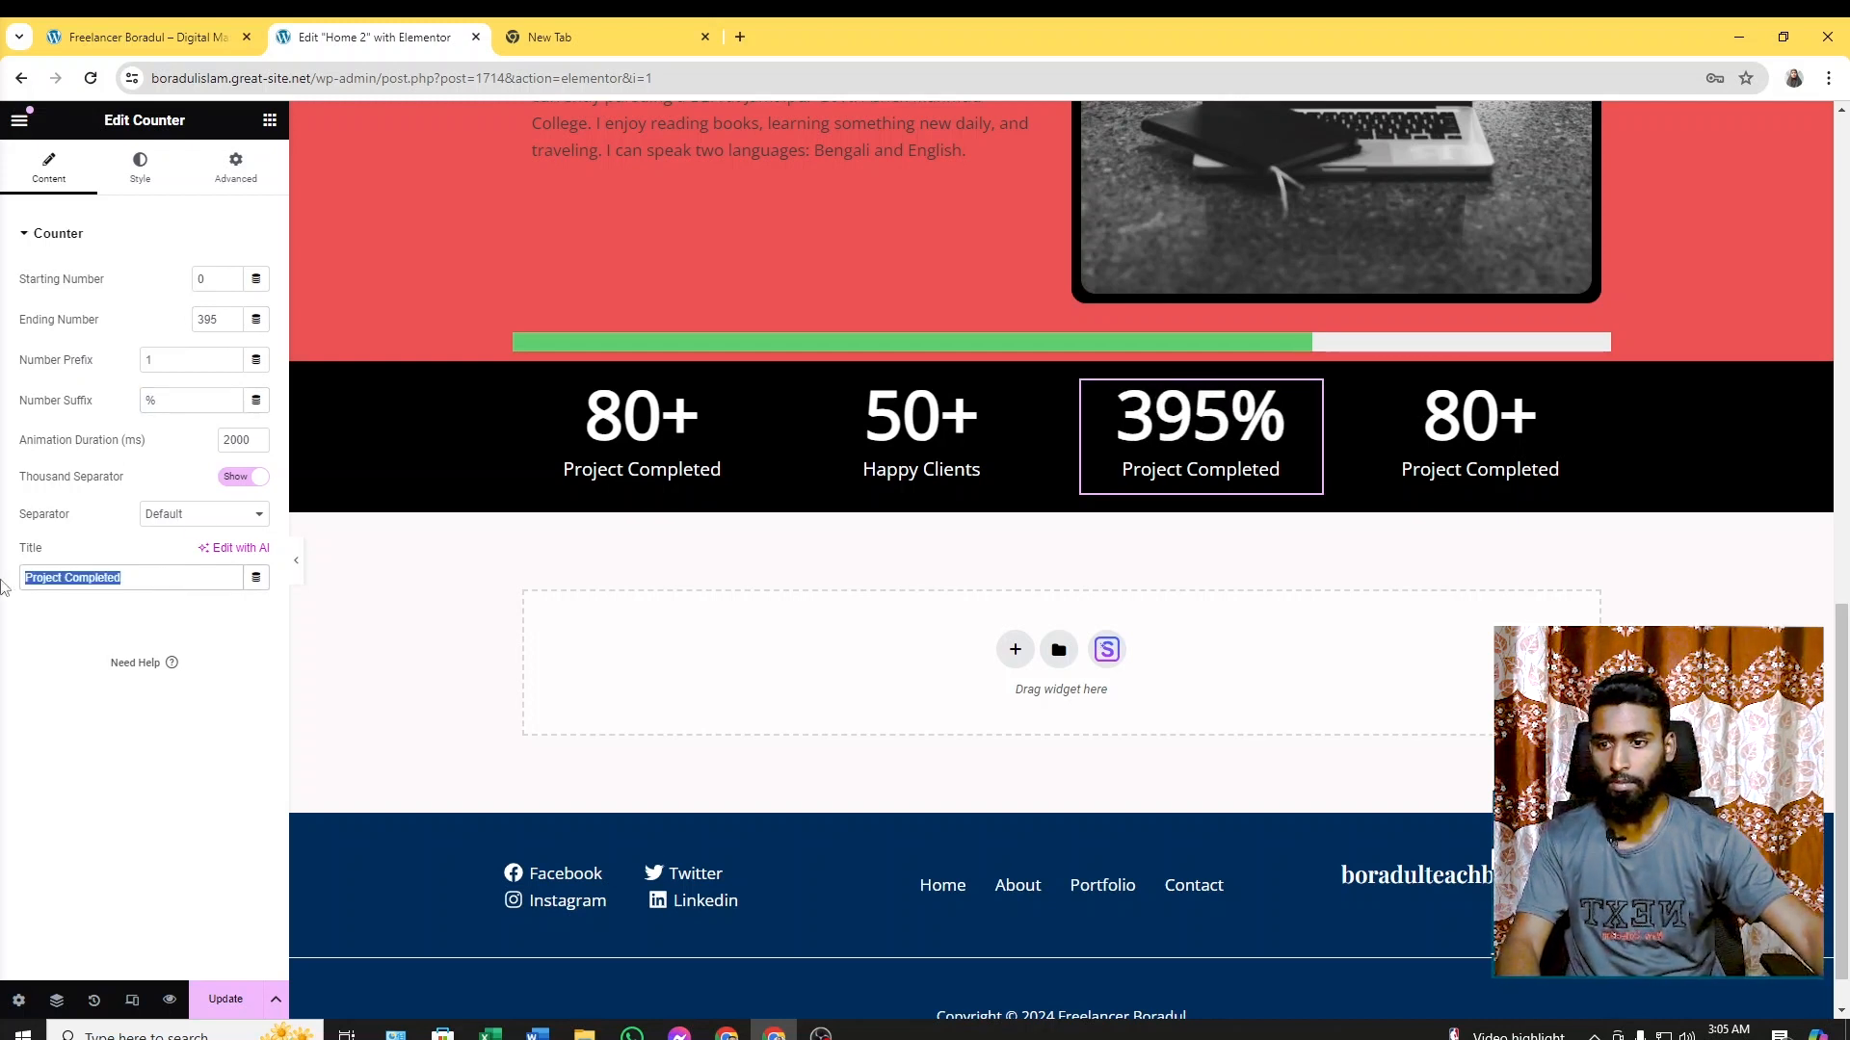
key(ctrl+v)
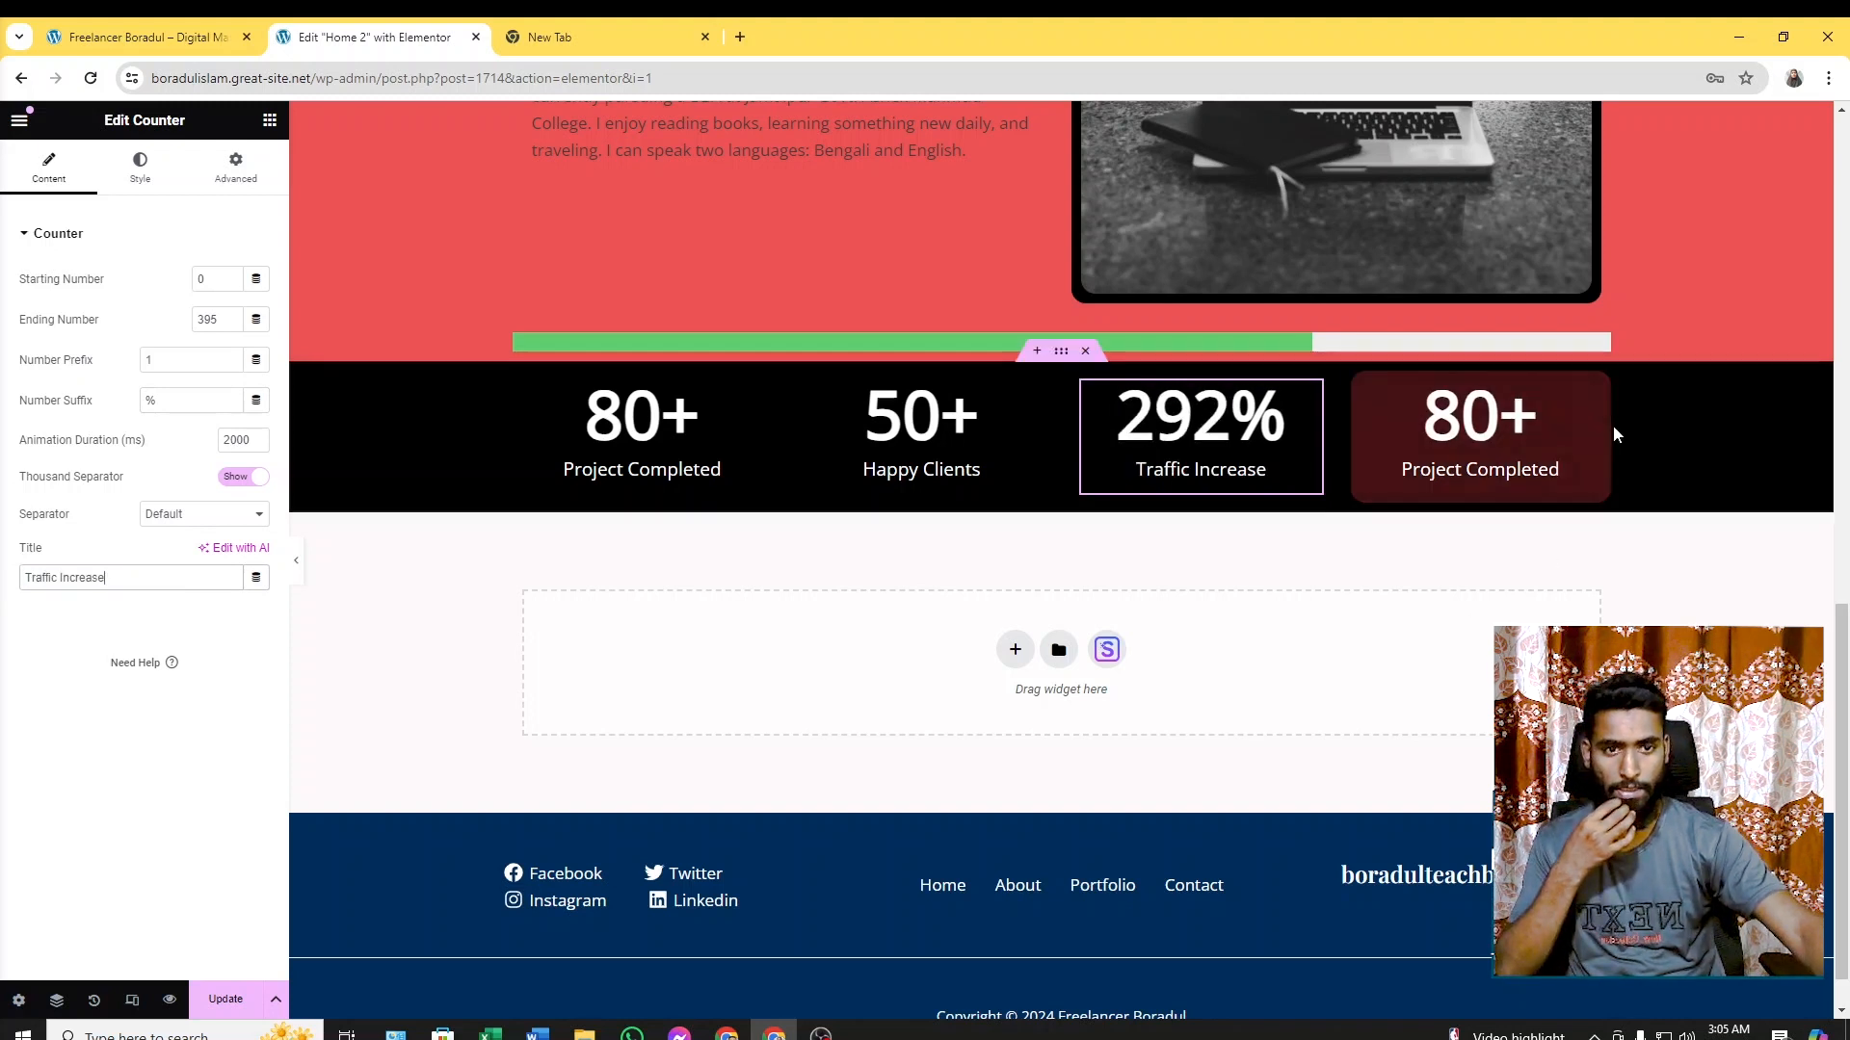
Following the reference site, set the fourth counter's ending number to 3 and its title to "Work Experience"
click(1587, 393)
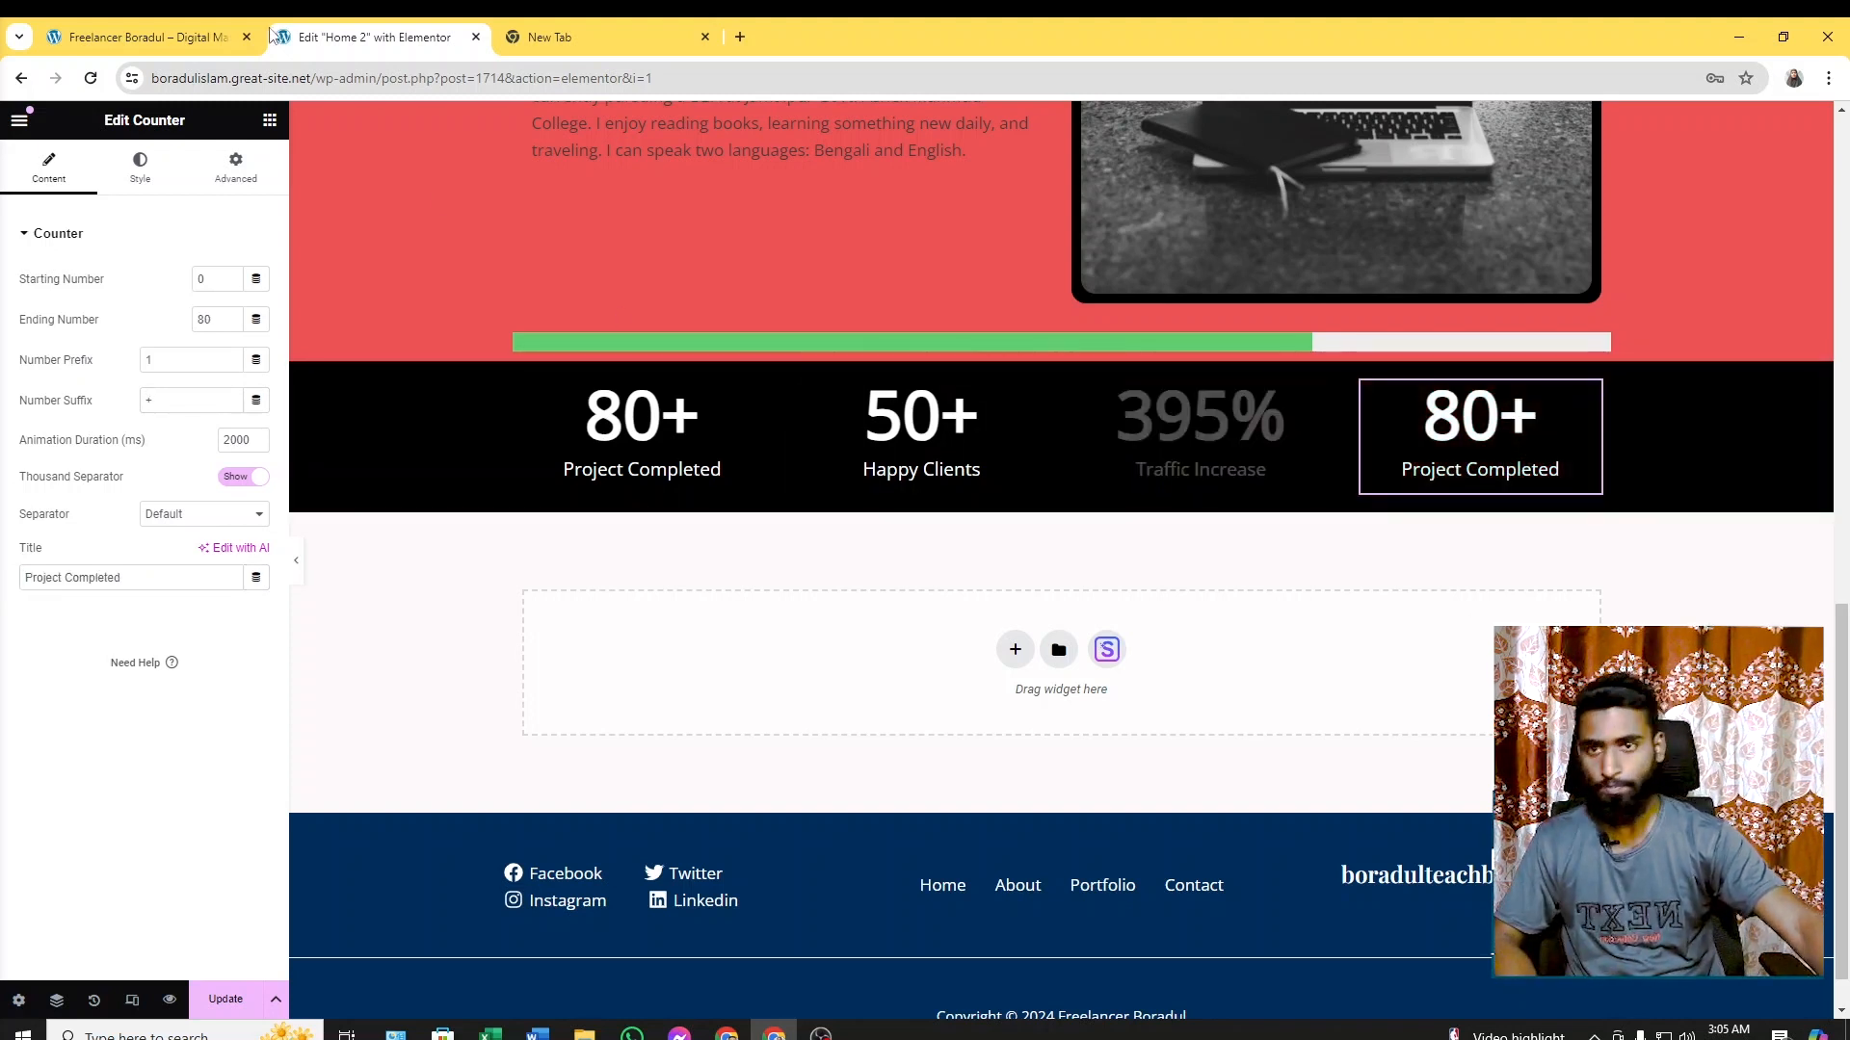
click(192, 29)
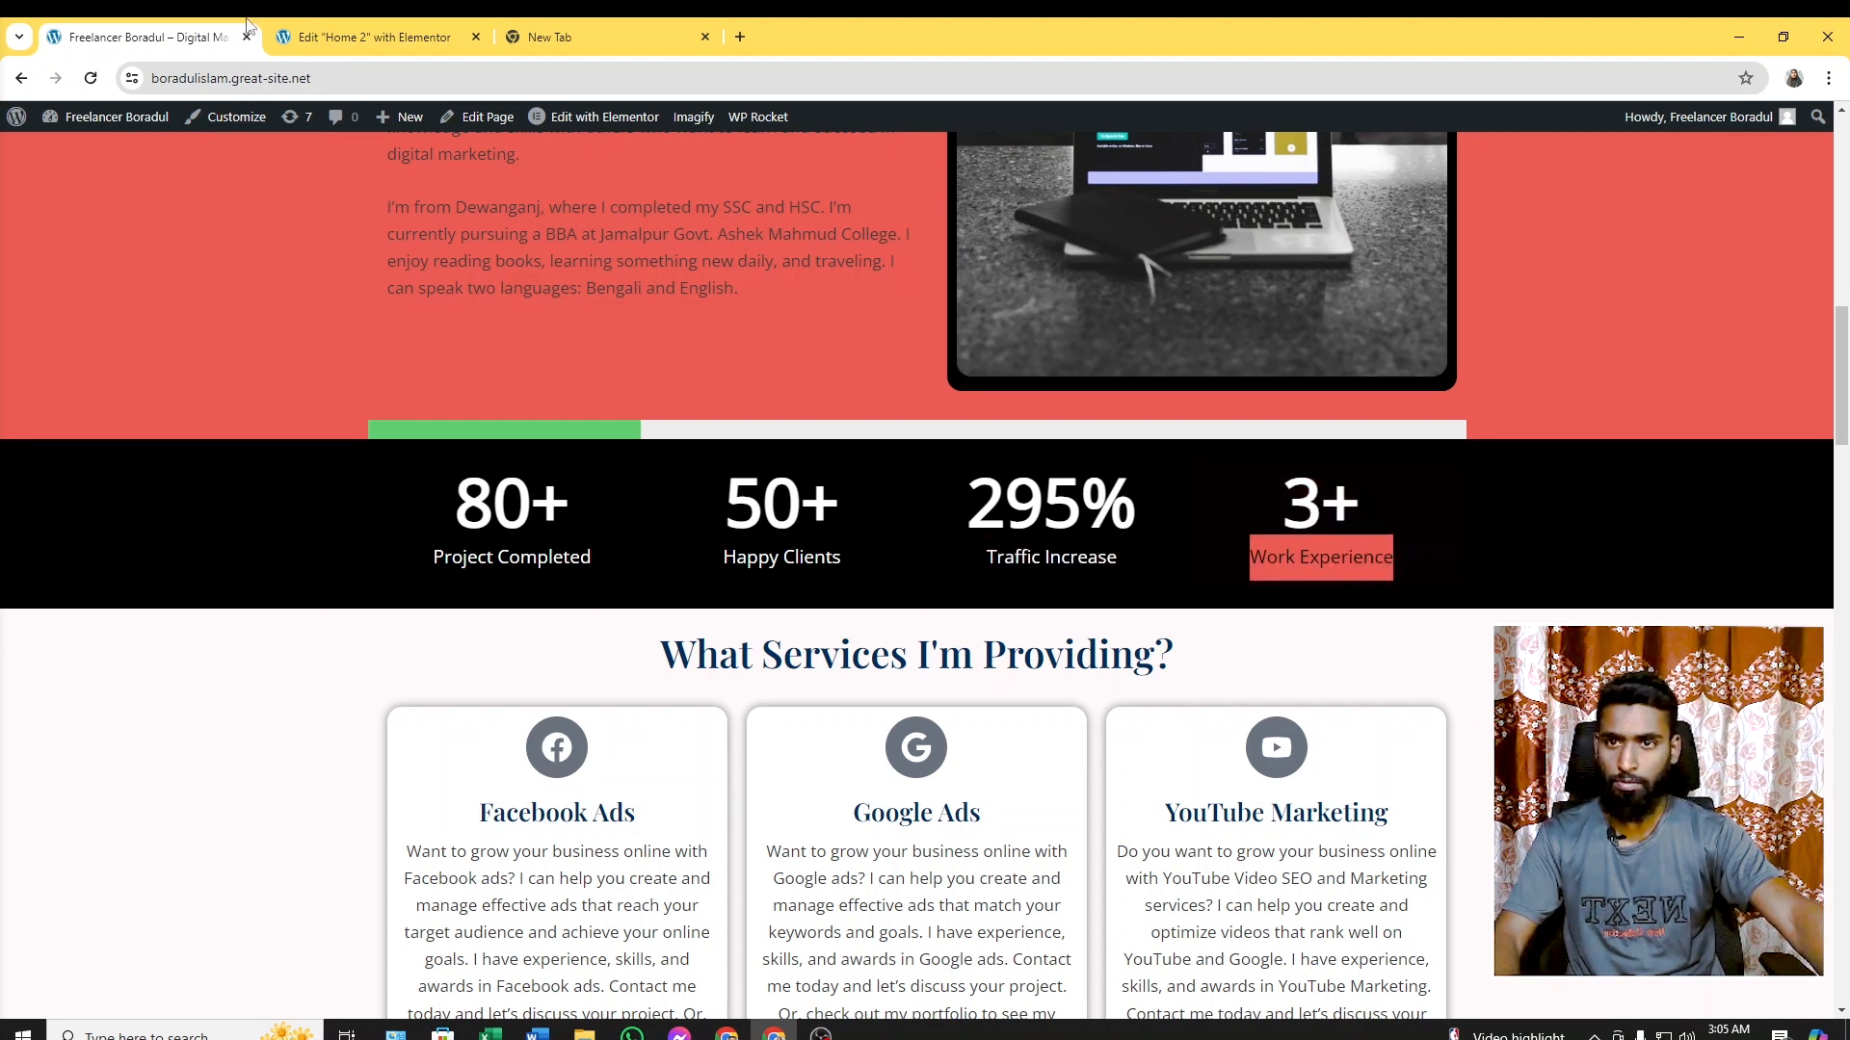
click(376, 36)
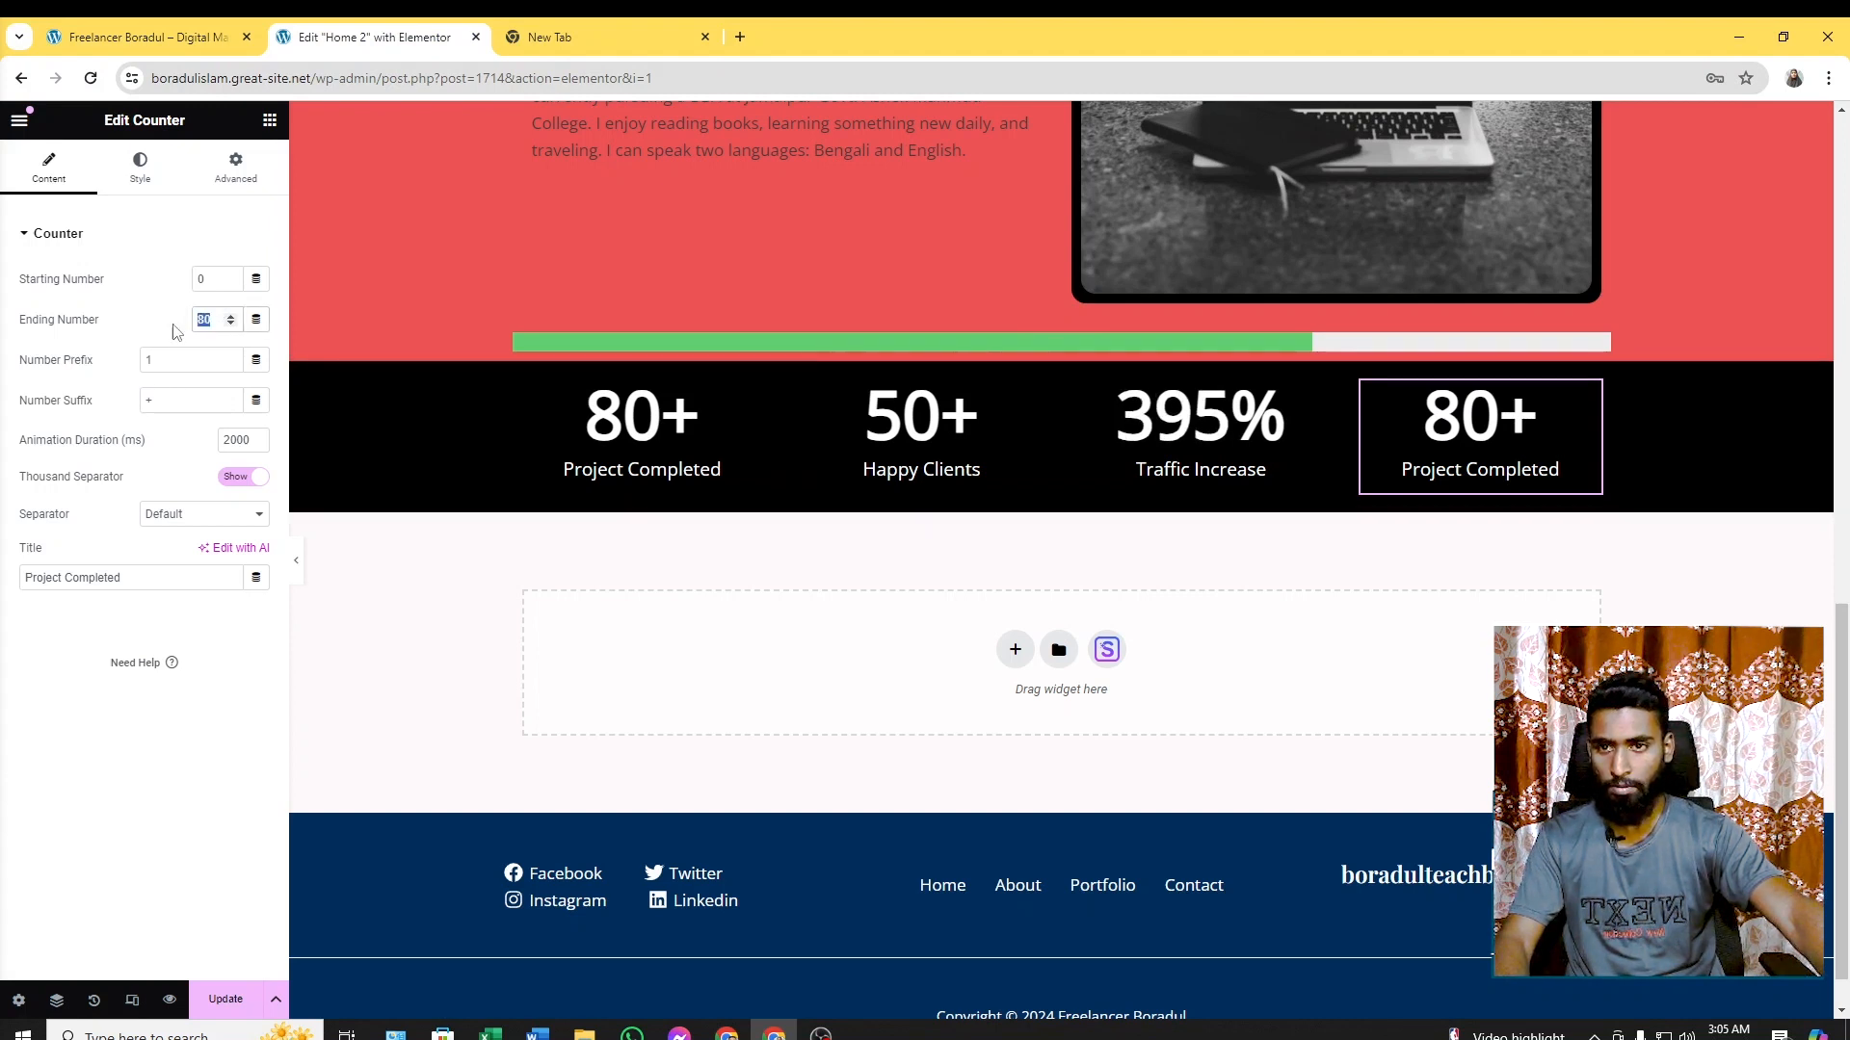
text(3)
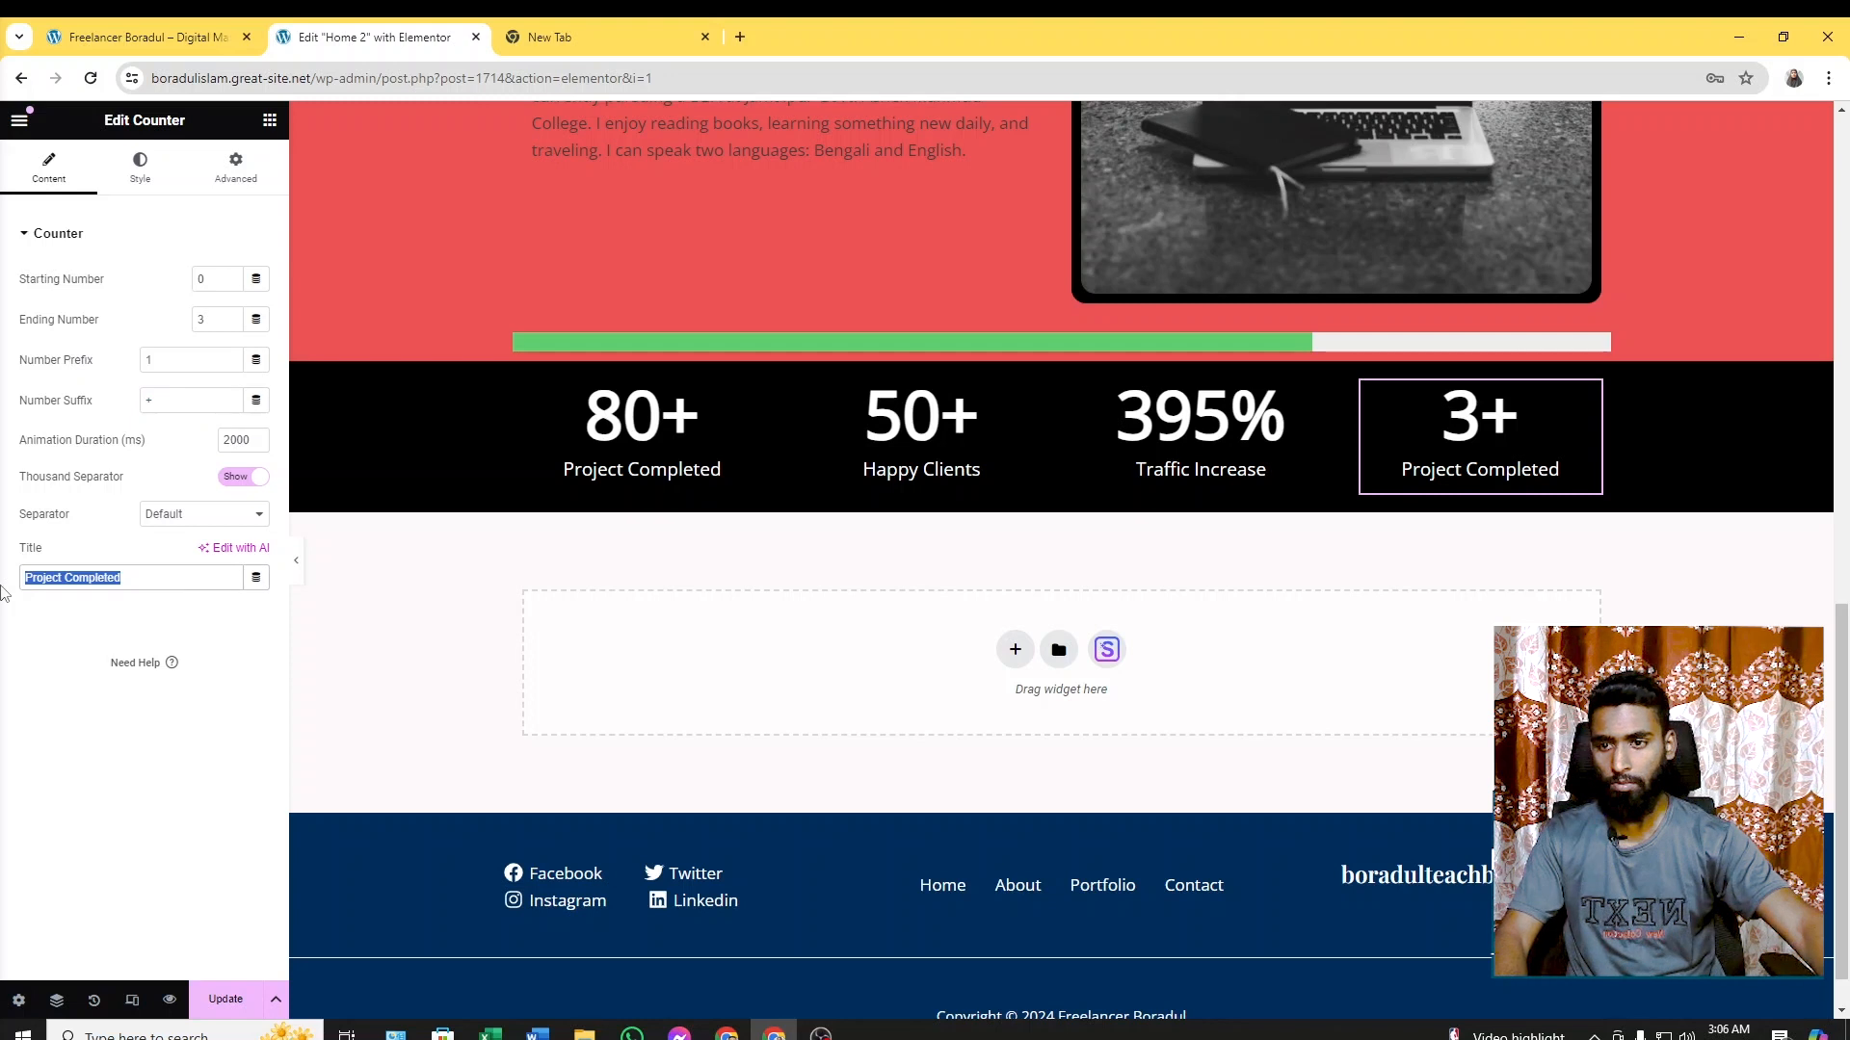
text(Work Experience)
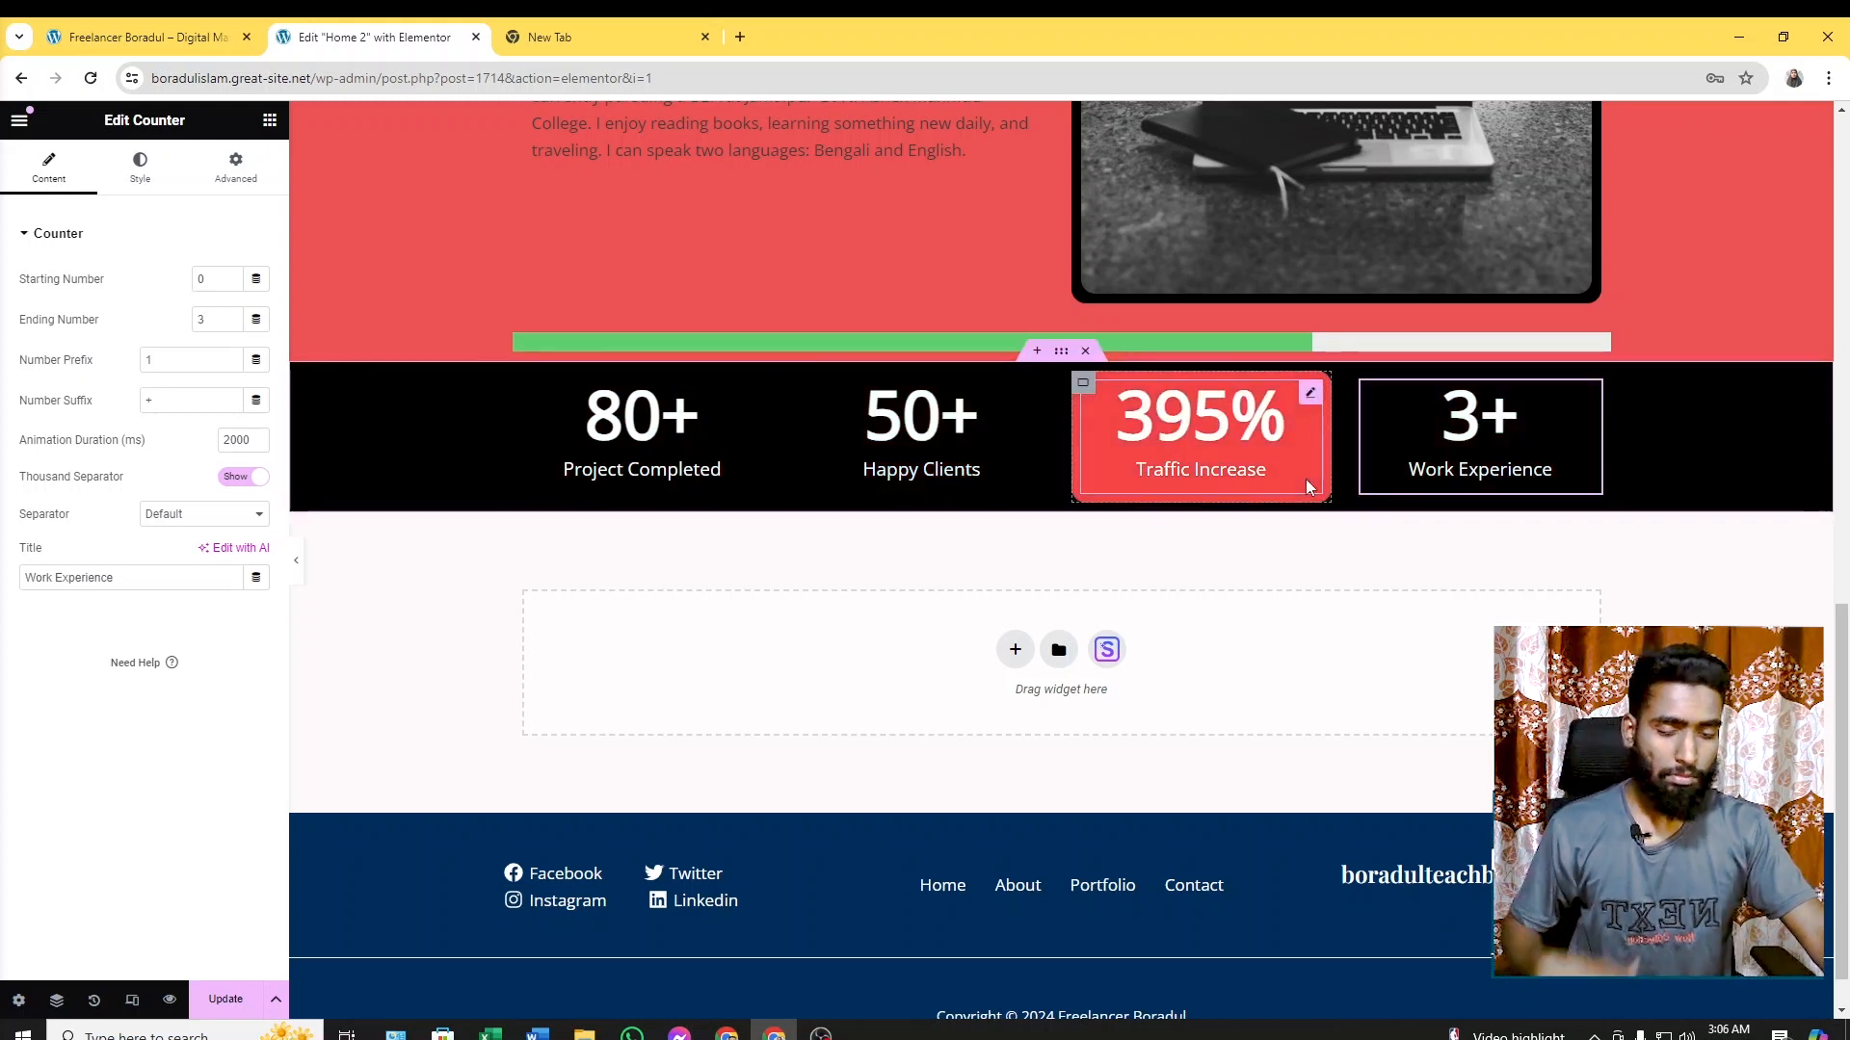
scroll(893, 479, up, 2)
scroll(1539, 590, down, 3)
scroll(1333, 601, up, 4)
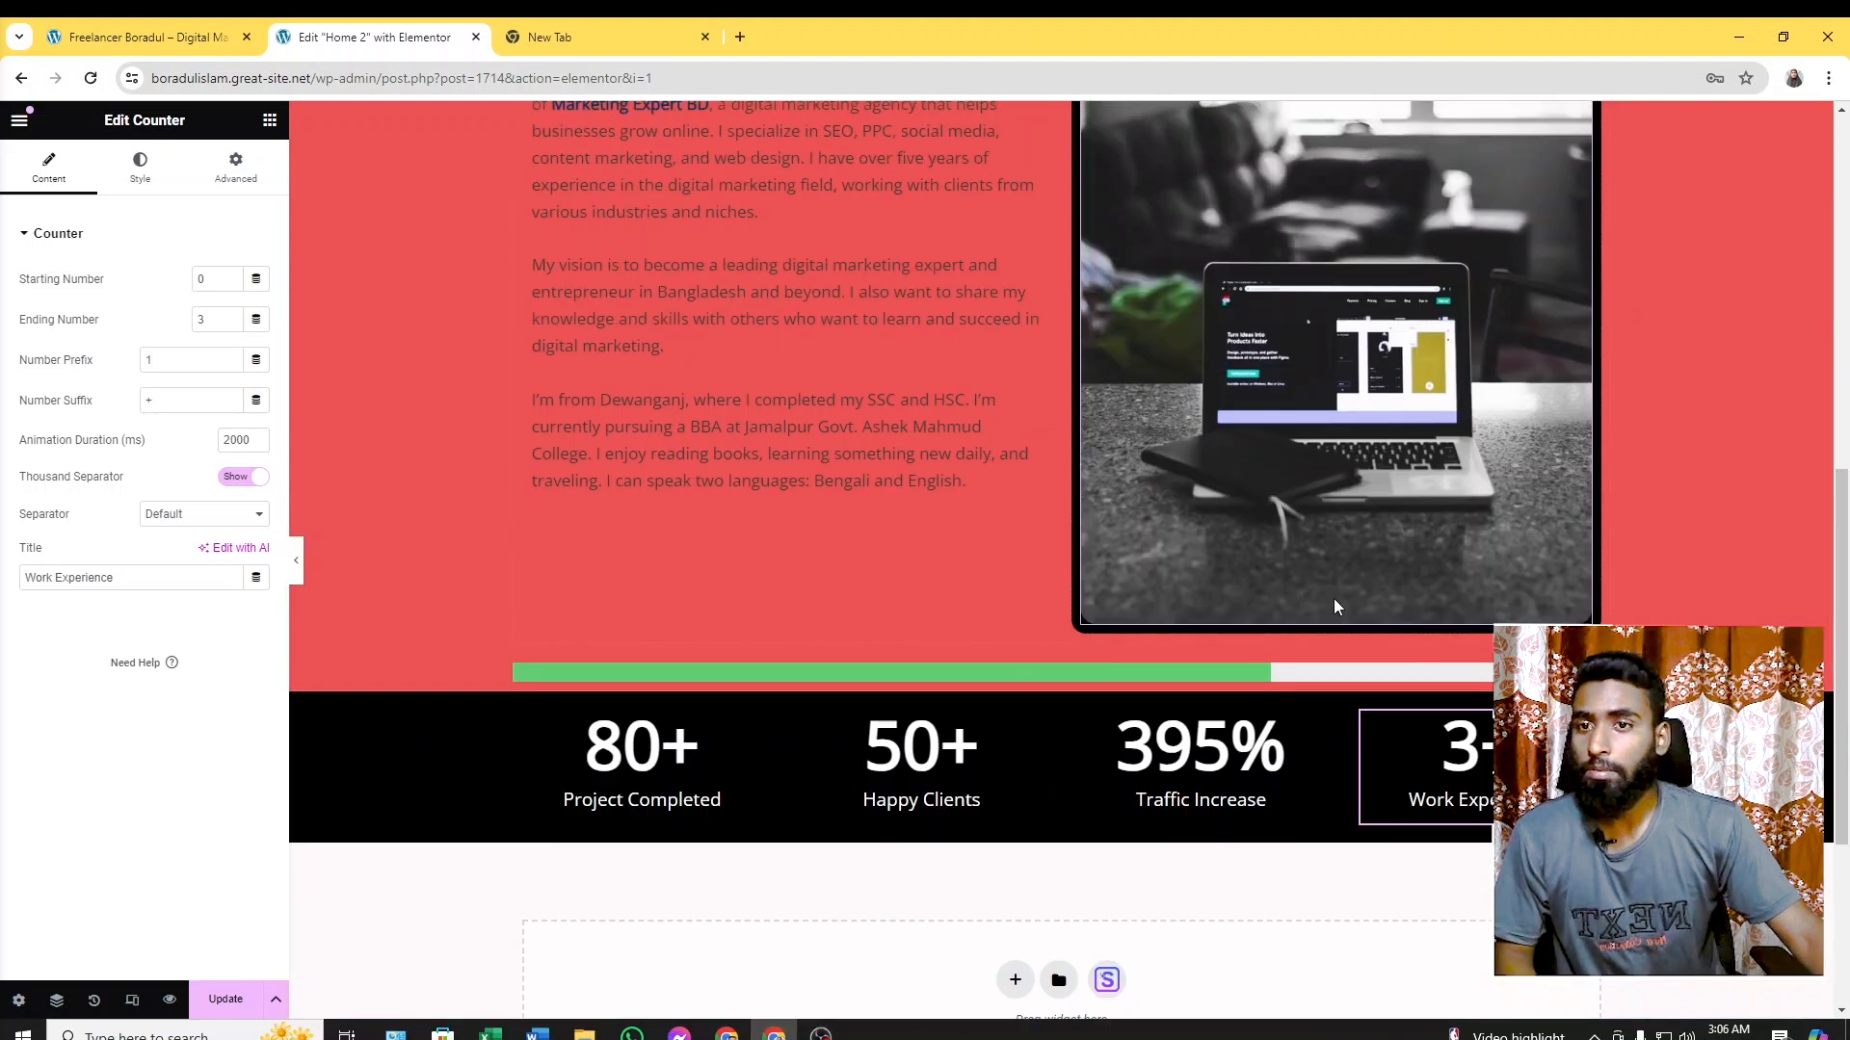
Examine the services section below the statistics strip on the reference site
scroll(1334, 606, down, 4)
scroll(1337, 555, up, 2)
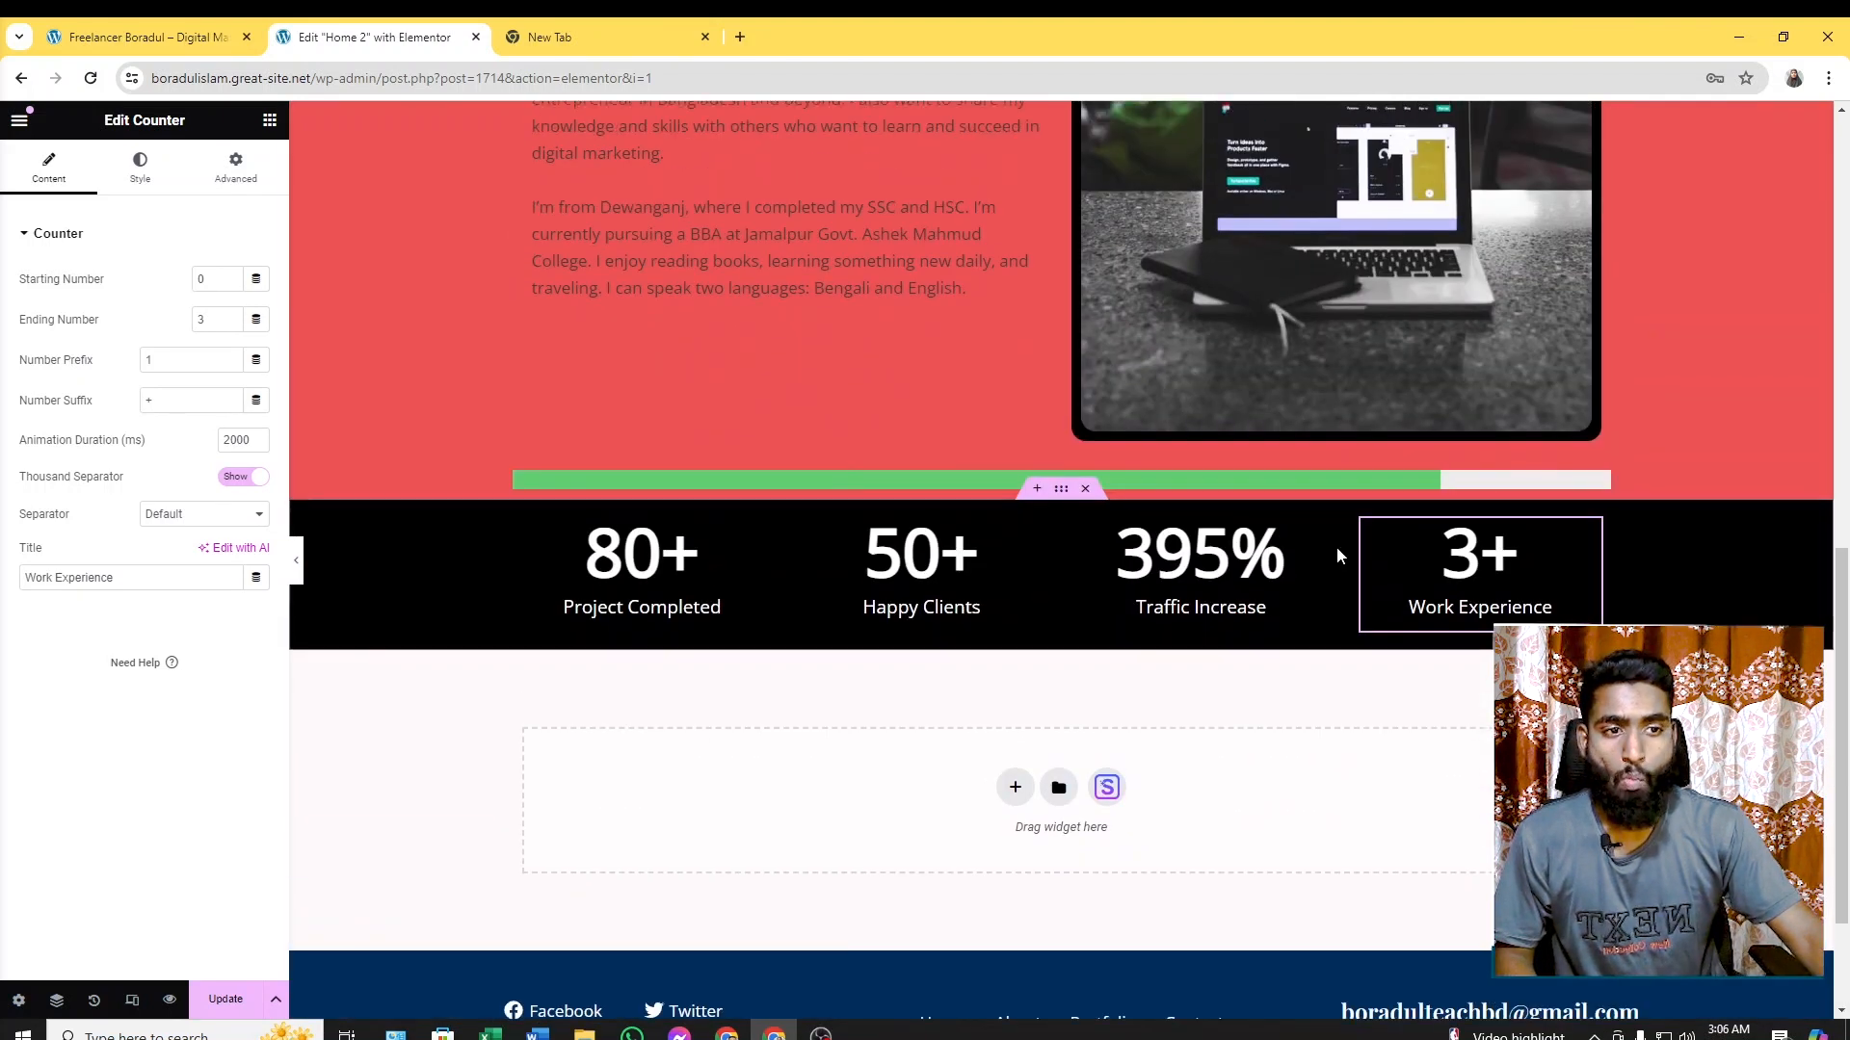
click(144, 37)
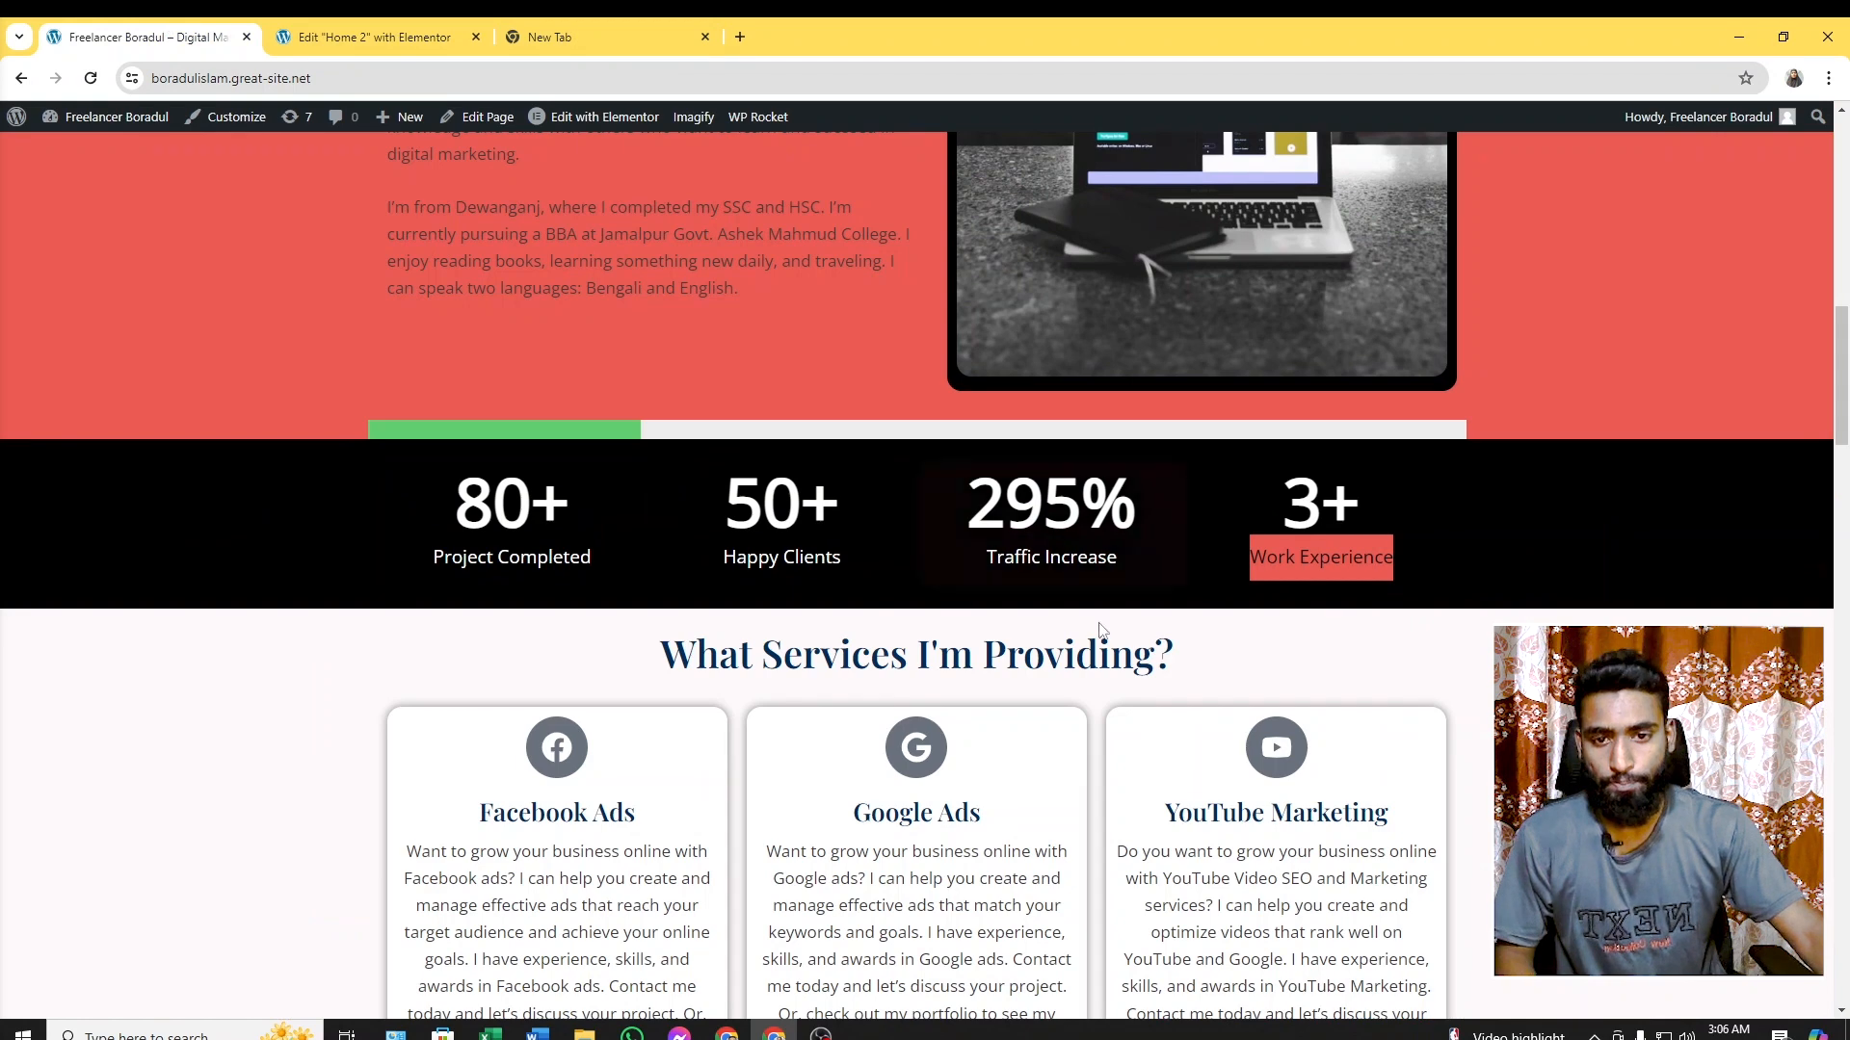
scroll(1416, 556, down, 2)
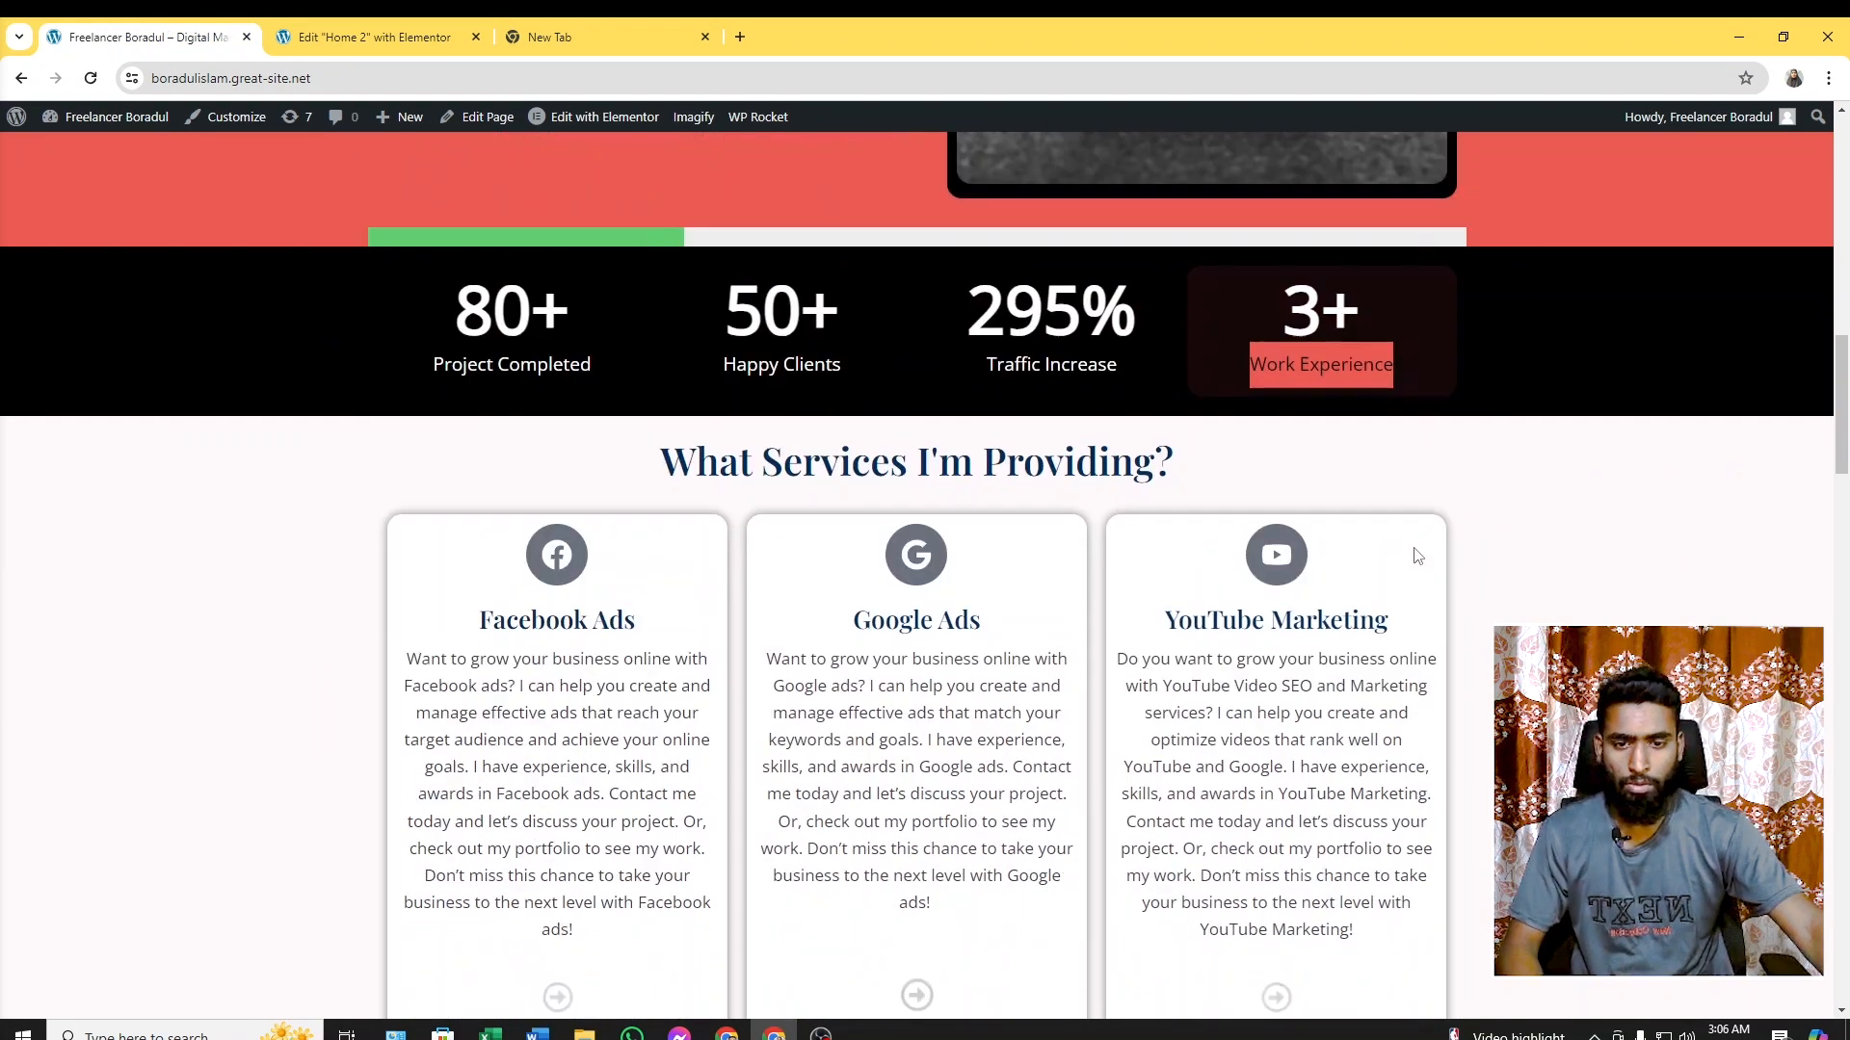
scroll(1412, 539, up, 12)
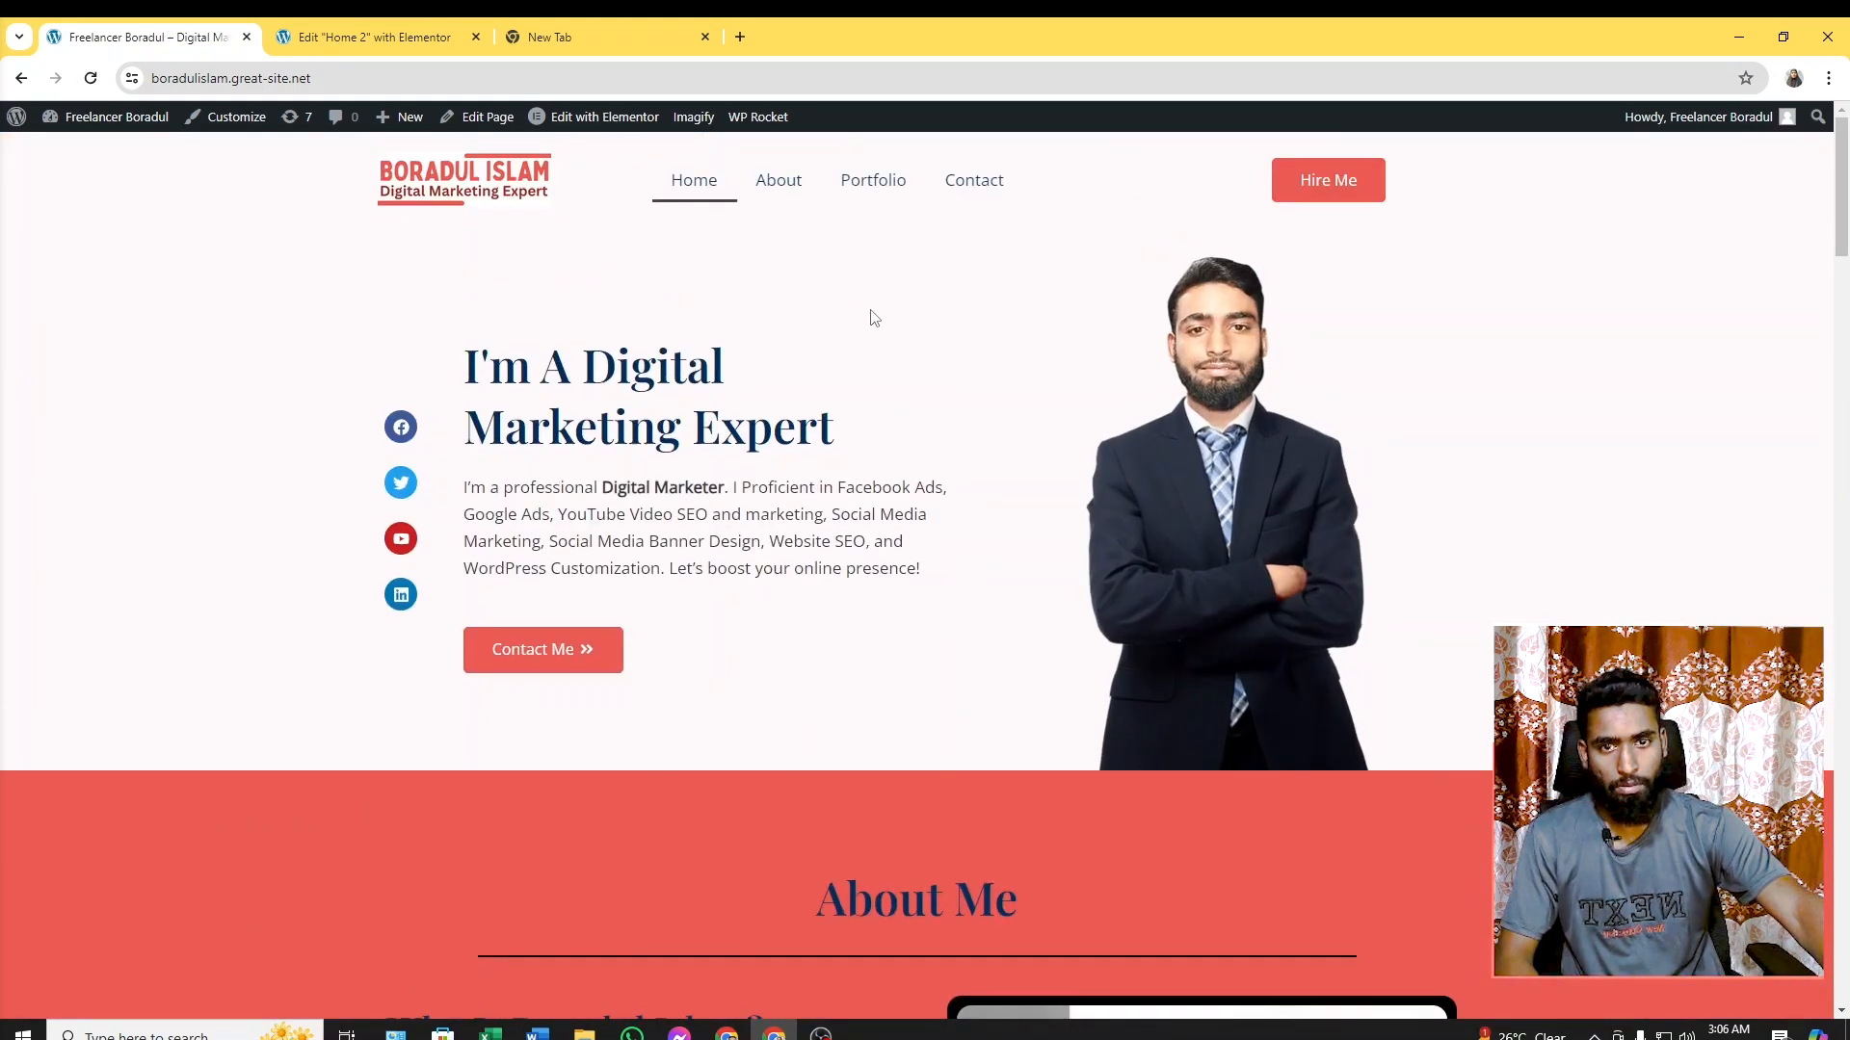
scroll(869, 318, down, 18)
scroll(614, 417, down, 2)
scroll(906, 431, up, 6)
scroll(736, 491, down, 1)
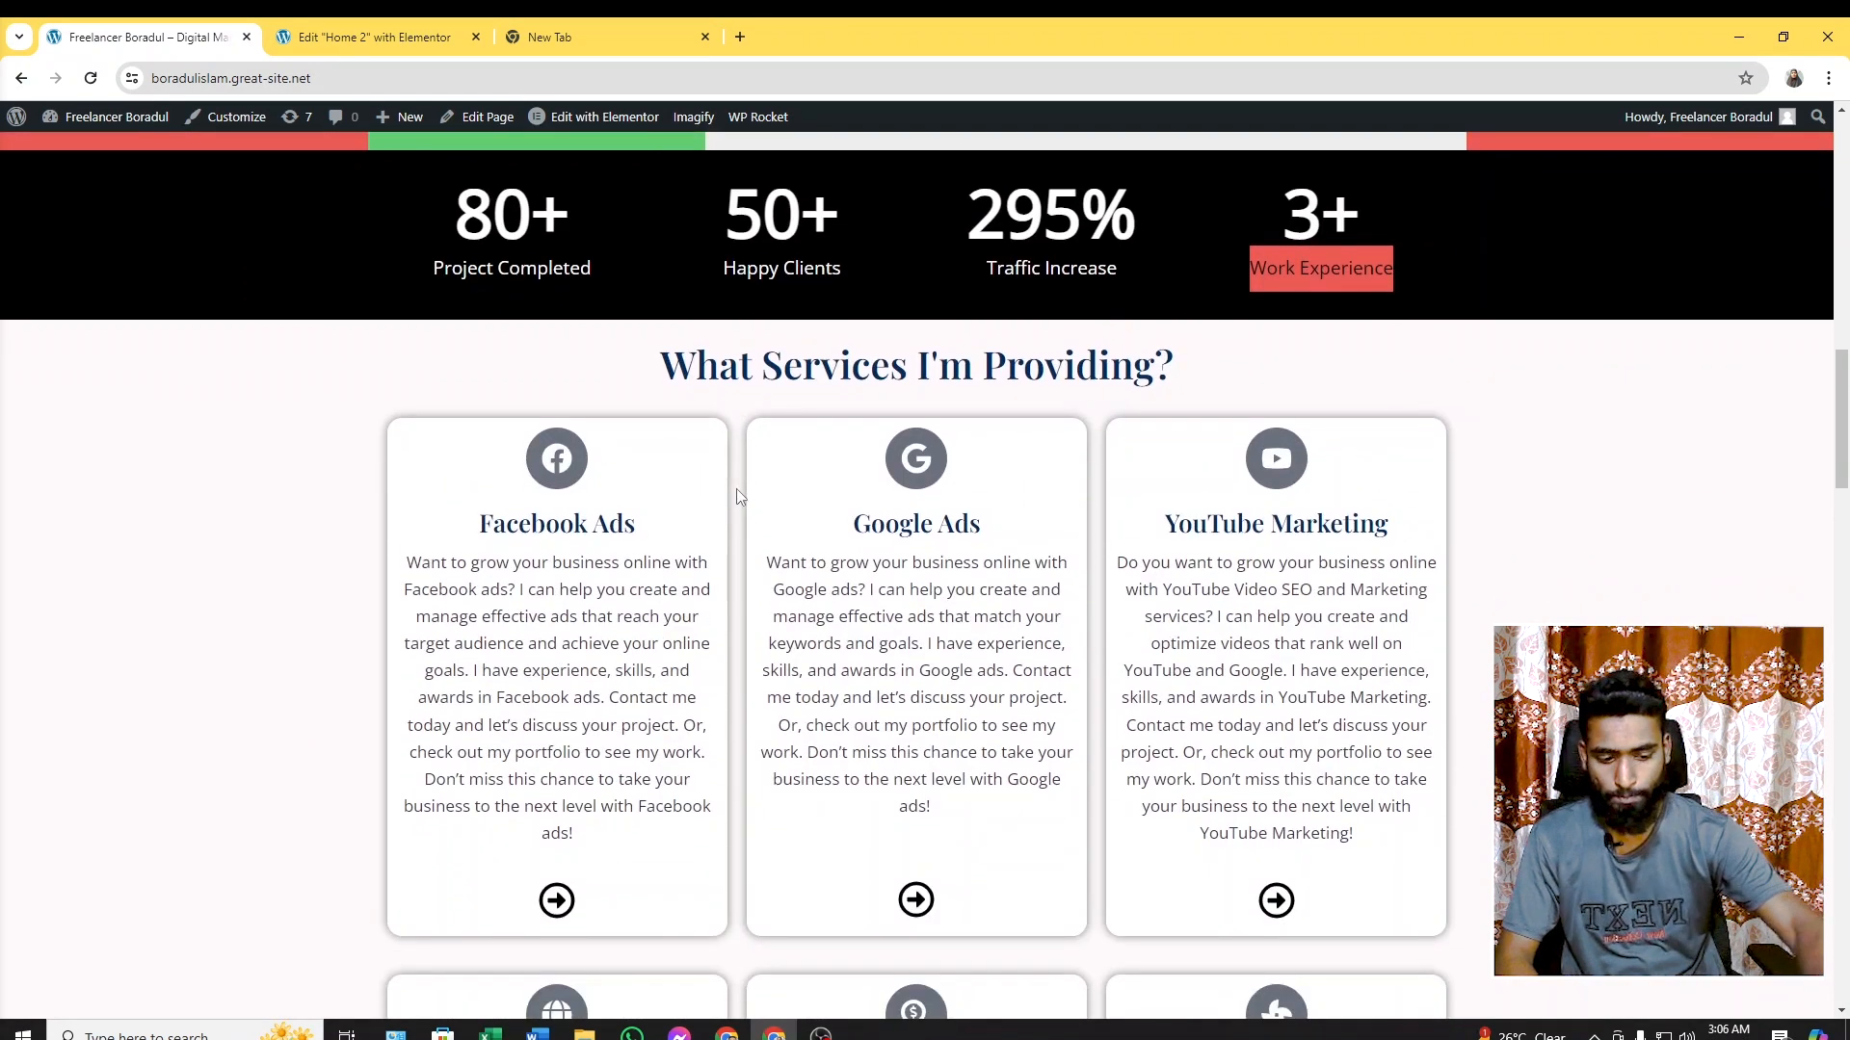
scroll(738, 497, down, 1)
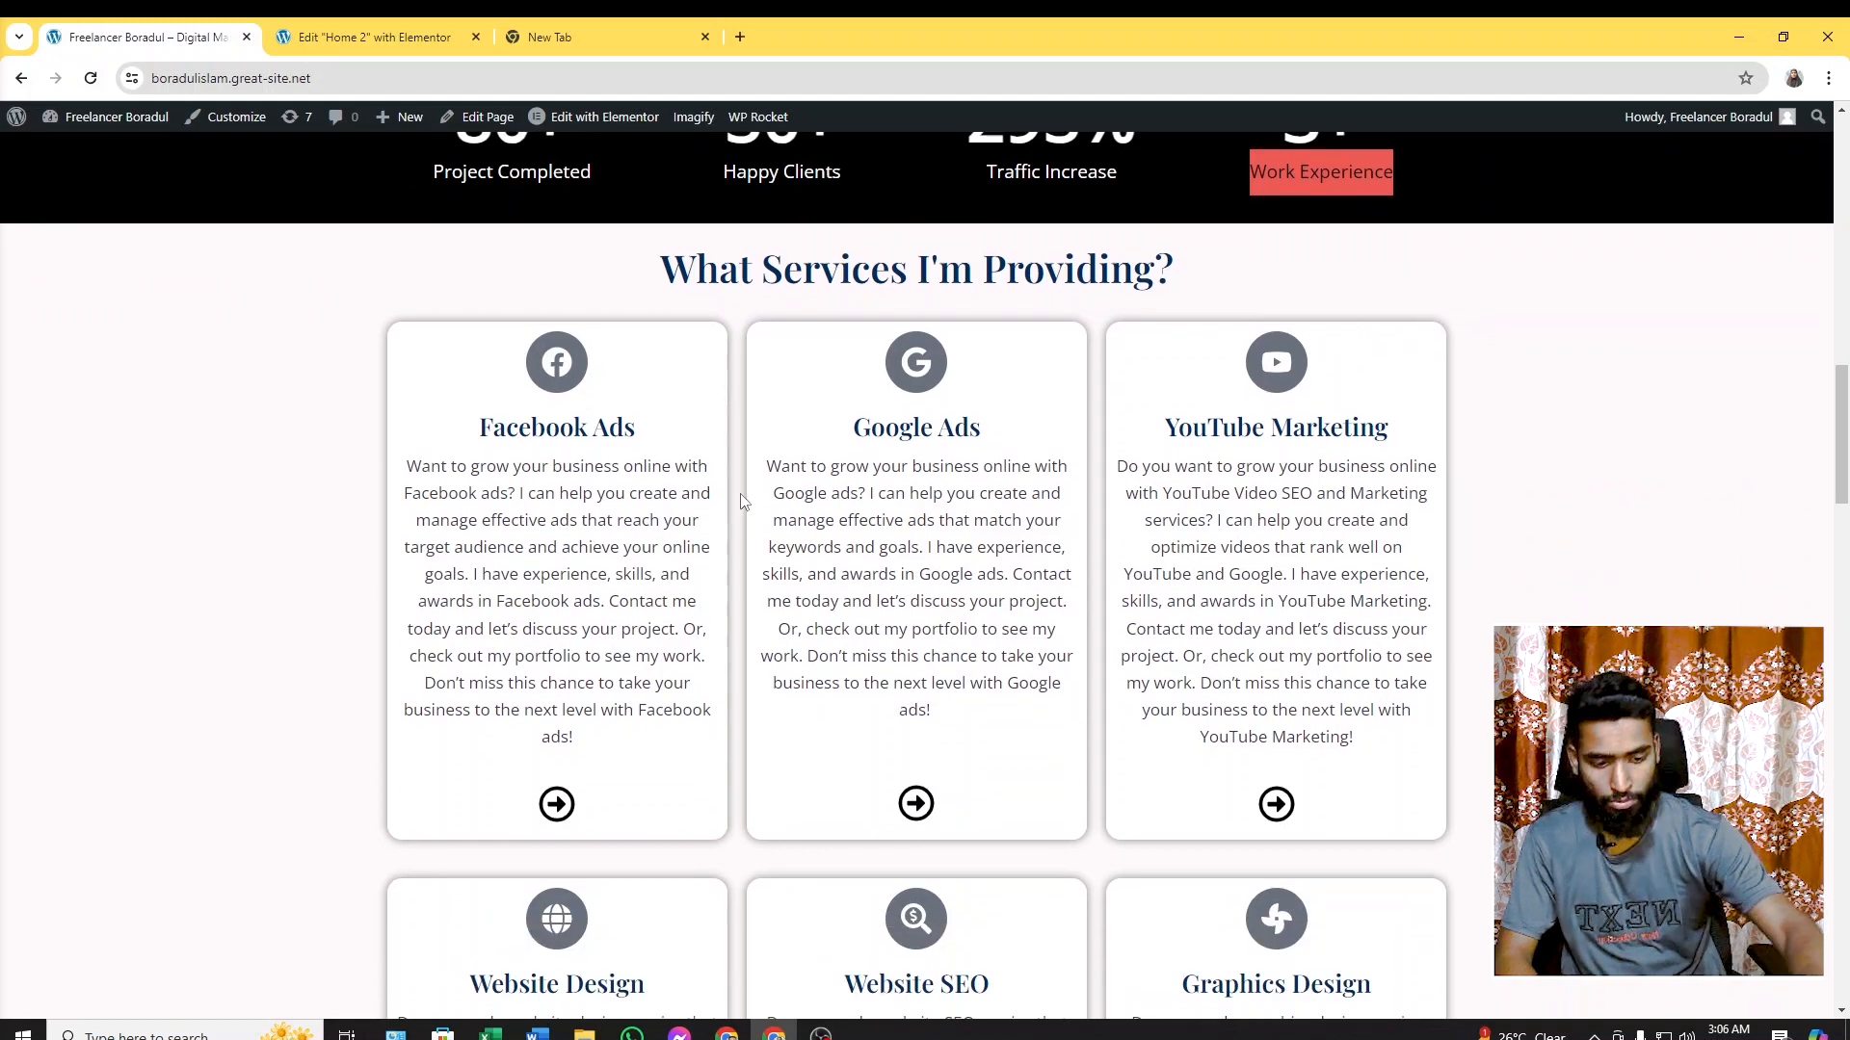
Take a screen capture of the reference services section and outline the section, its heading, the first card row and its three cards
key(Print)
drag(122, 220, 1748, 1032)
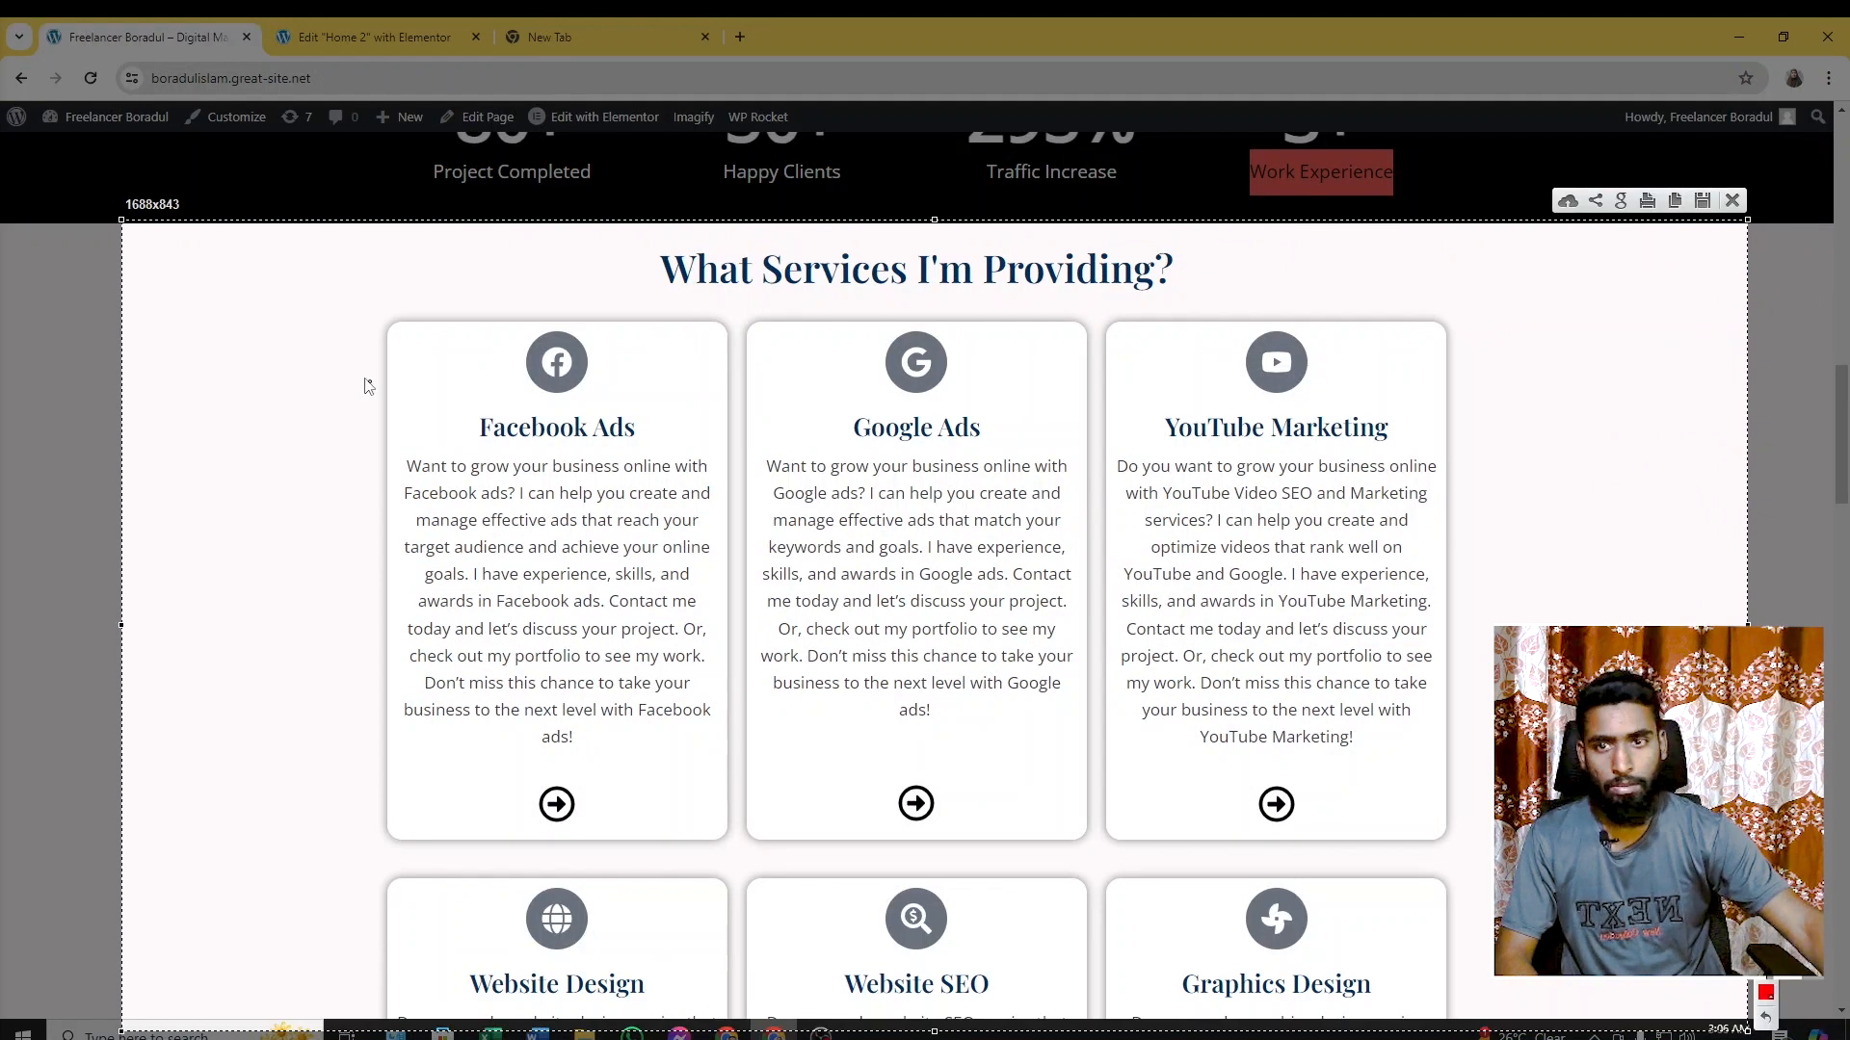
mouse_move(157, 225)
mouse_down()
mouse_move(1466, 764)
mouse_move(1680, 1027)
mouse_move(1710, 1024)
mouse_up()
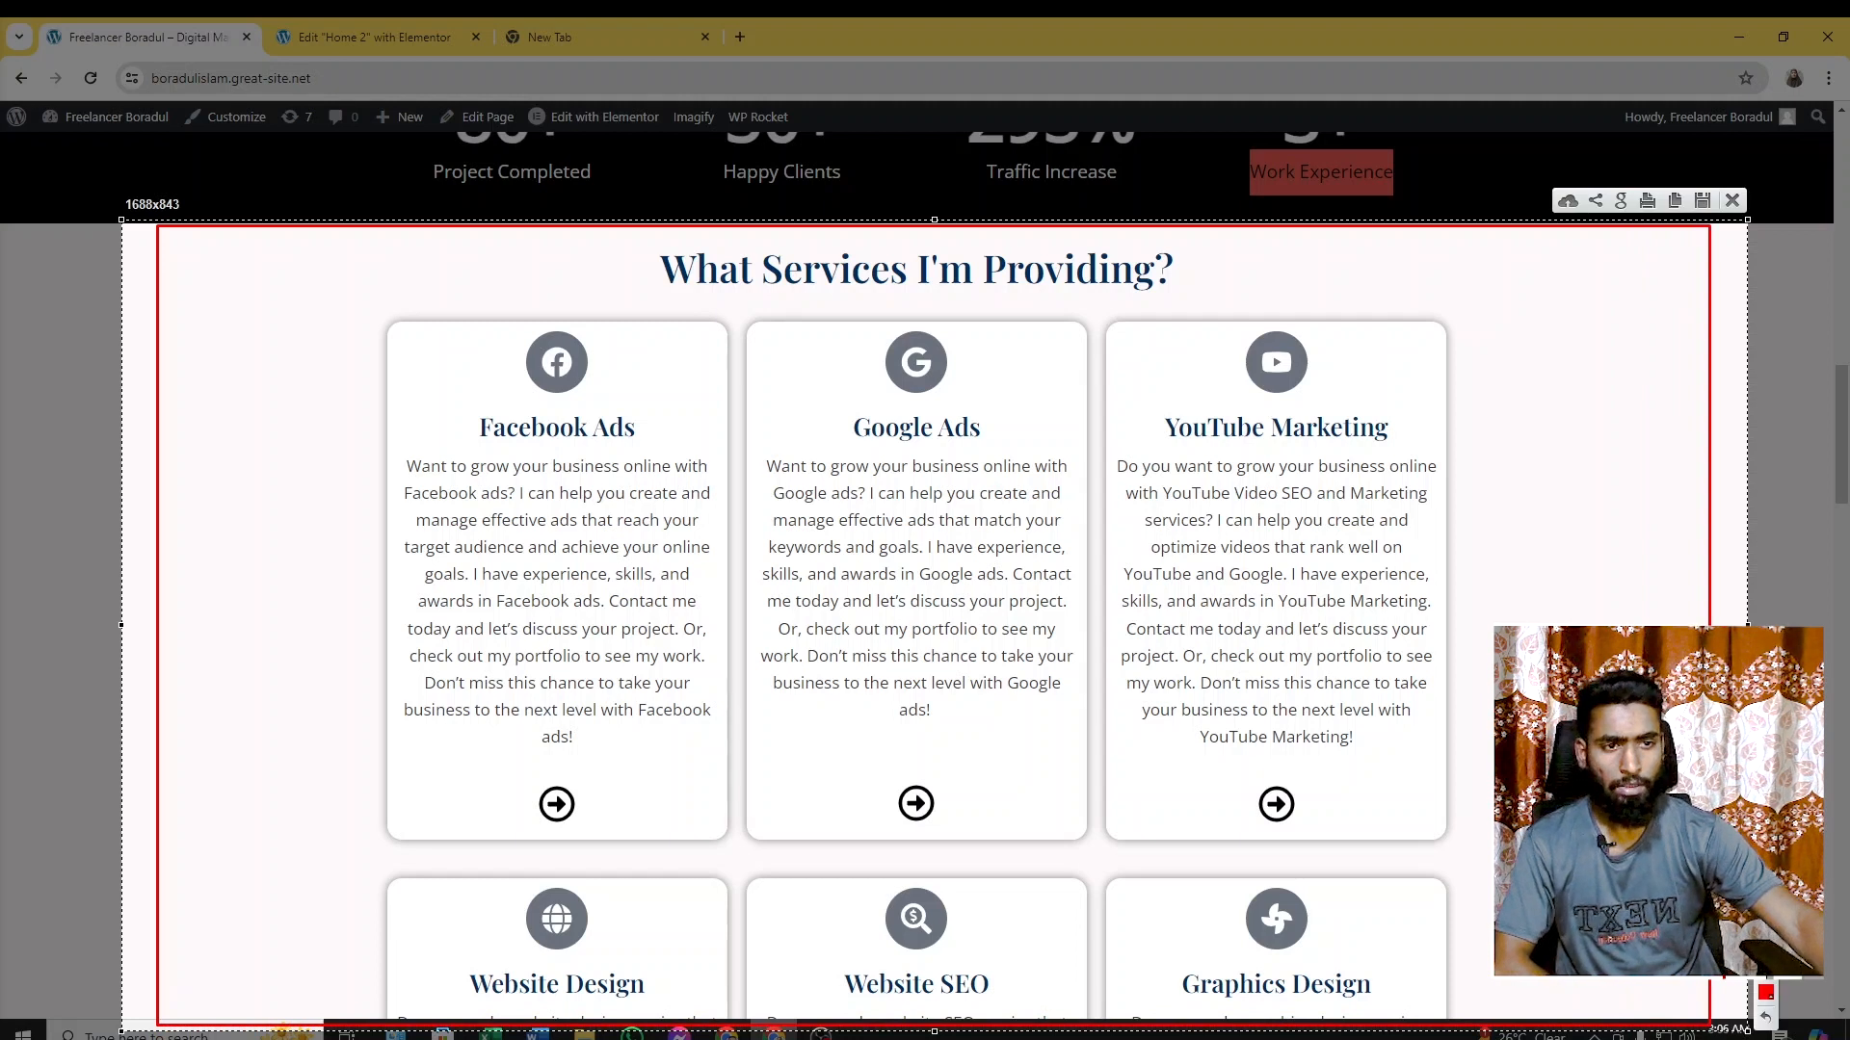
drag(635, 247, 1189, 300)
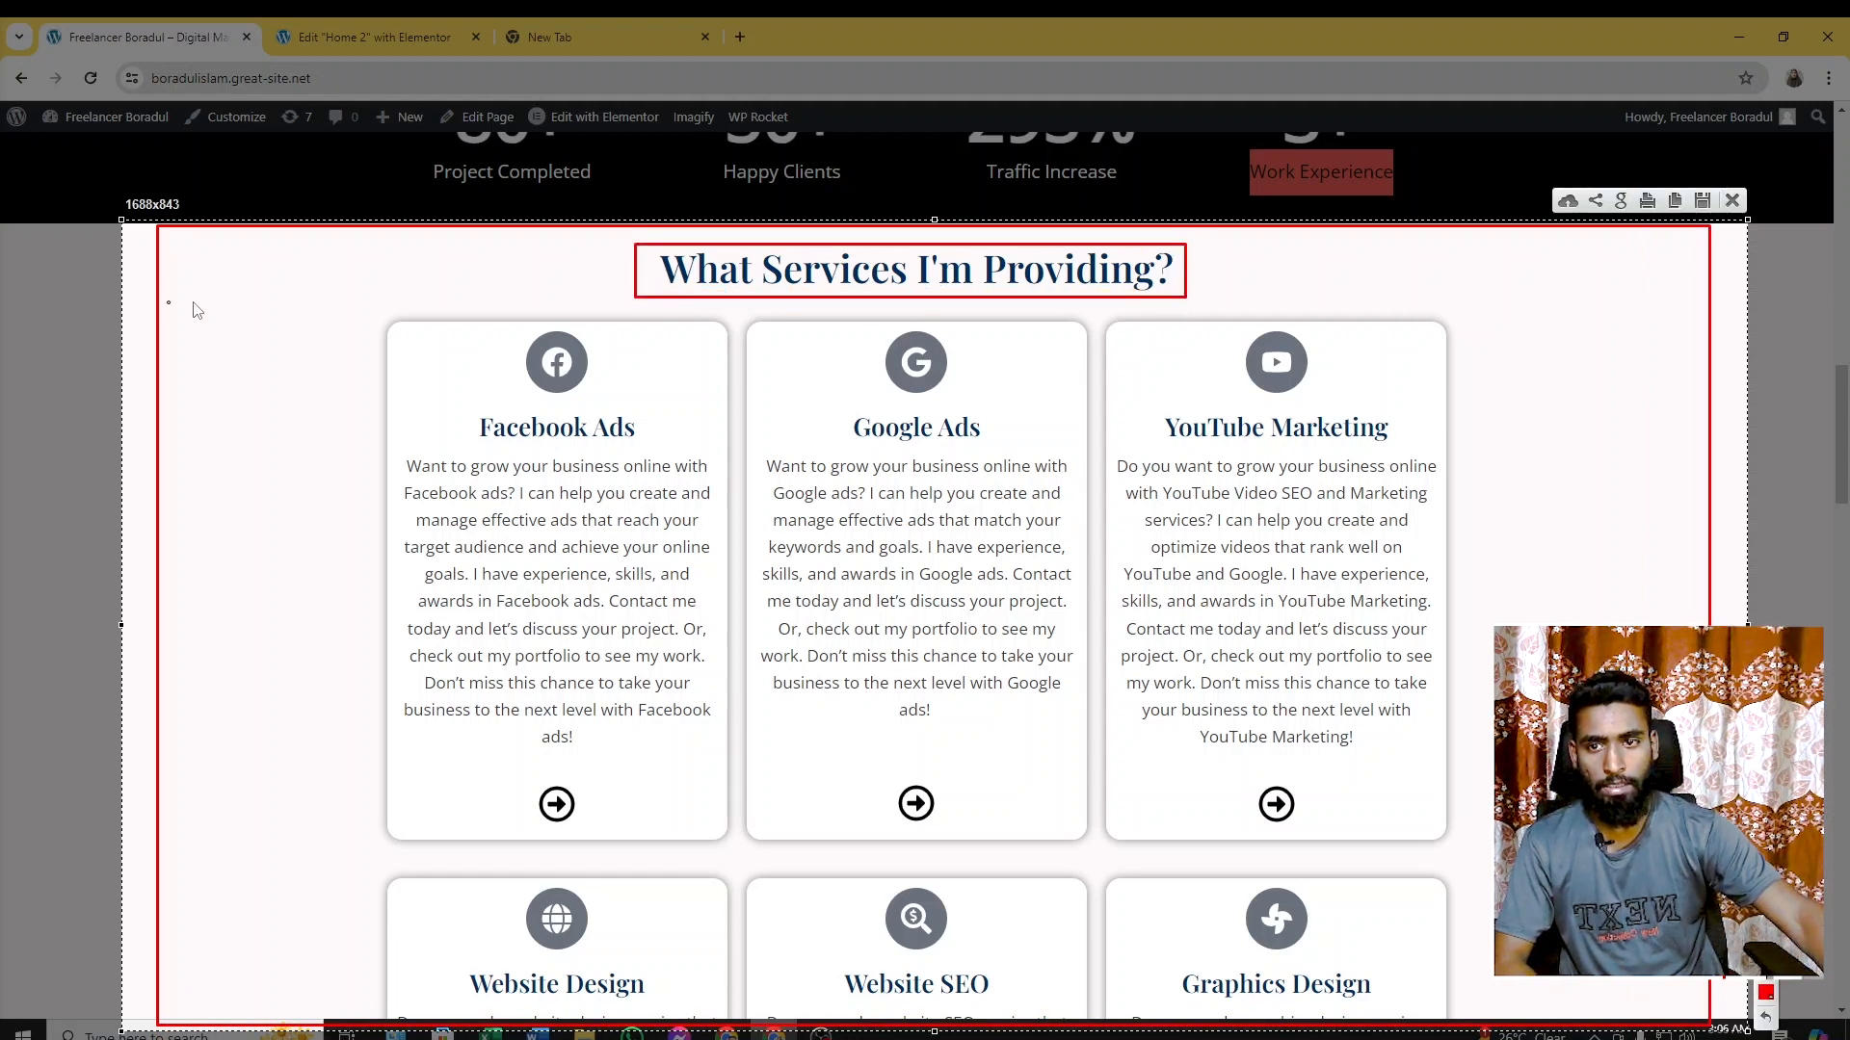
drag(363, 310, 1477, 860)
mouse_move(381, 325)
mouse_down()
mouse_move(676, 638)
mouse_move(737, 821)
mouse_up()
mouse_move(750, 329)
mouse_down()
mouse_move(1056, 888)
mouse_move(1073, 816)
mouse_up()
mouse_move(1112, 338)
mouse_down()
mouse_move(1153, 366)
mouse_move(1431, 829)
mouse_move(1420, 818)
mouse_up()
Outline the Facebook Ads card's icon, title, text and arrow on the capture, and discard the capture
mouse_move(518, 334)
mouse_down()
mouse_move(648, 421)
mouse_move(634, 402)
mouse_up()
drag(467, 412, 626, 456)
drag(417, 520, 651, 627)
drag(528, 783, 611, 839)
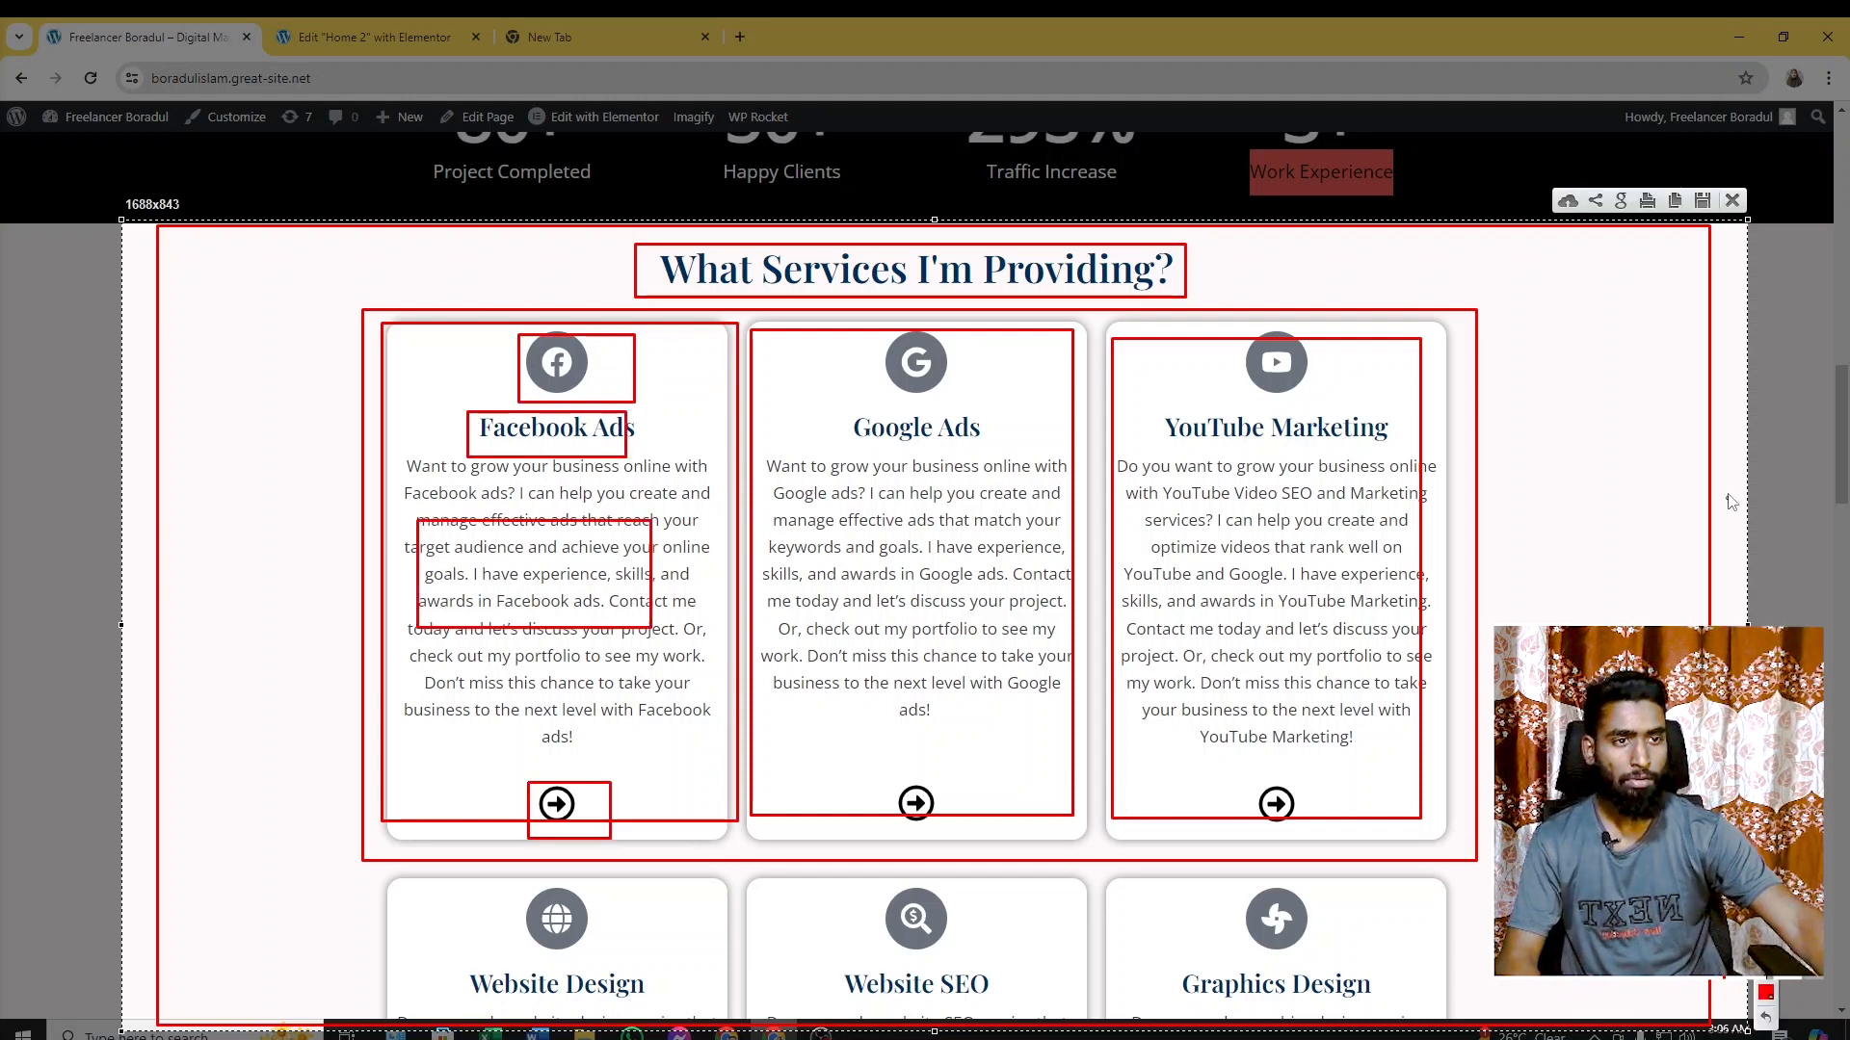
click(1731, 200)
scroll(1088, 590, up, 2)
On the Home 2 page, add a single-column container with downward direction below the black statistics strip
key(ctrl+Tab)
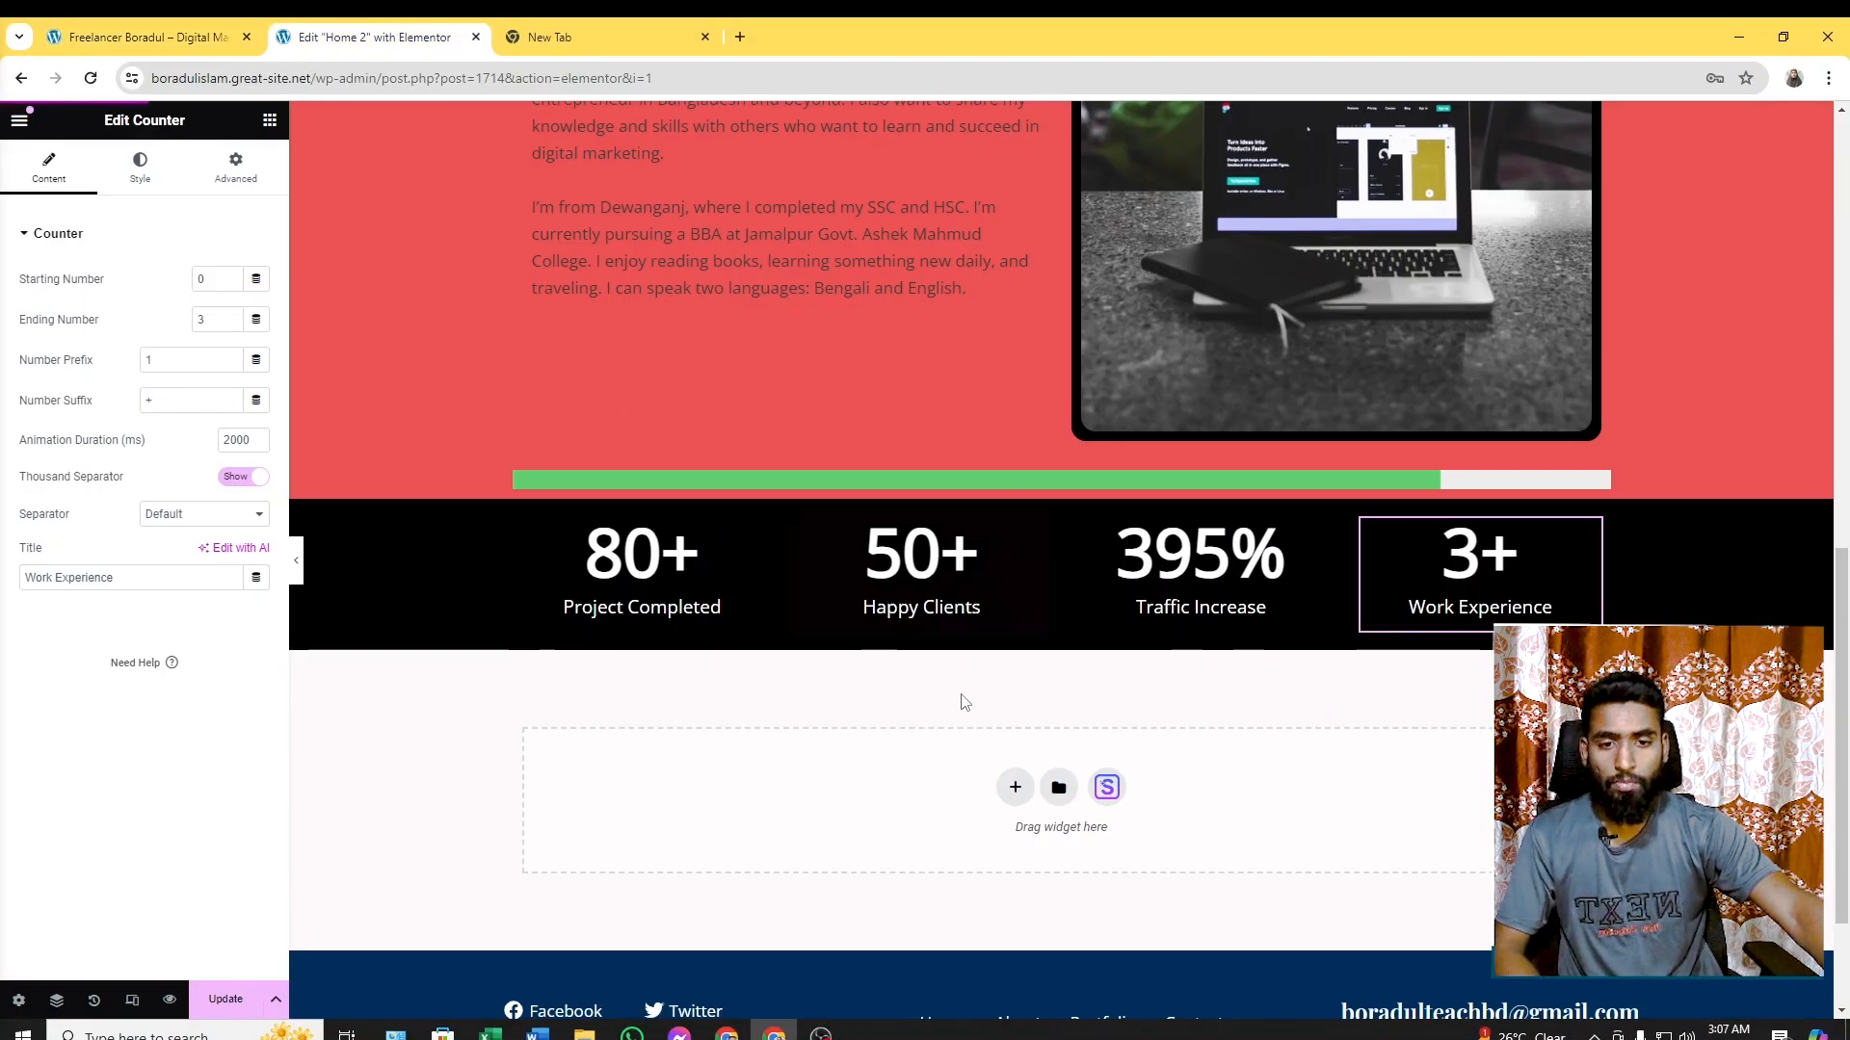
scroll(578, 607, down, 2)
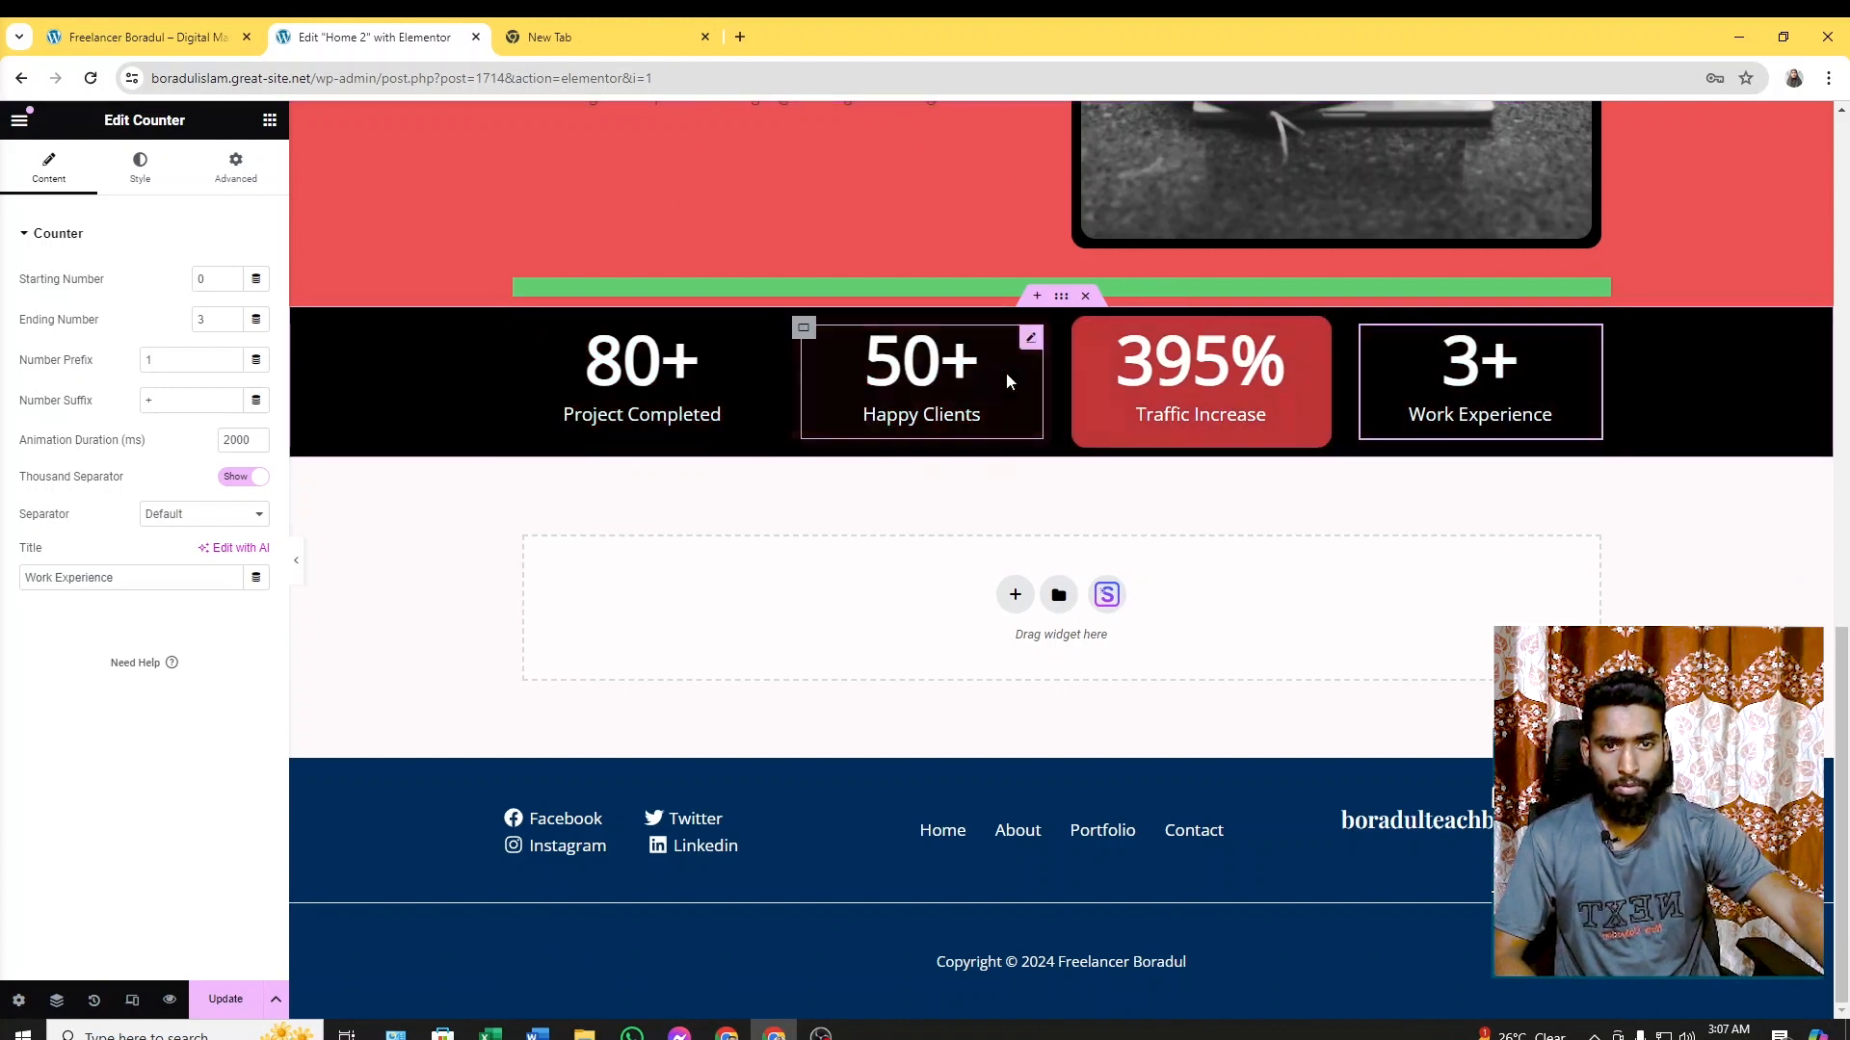
click(1015, 596)
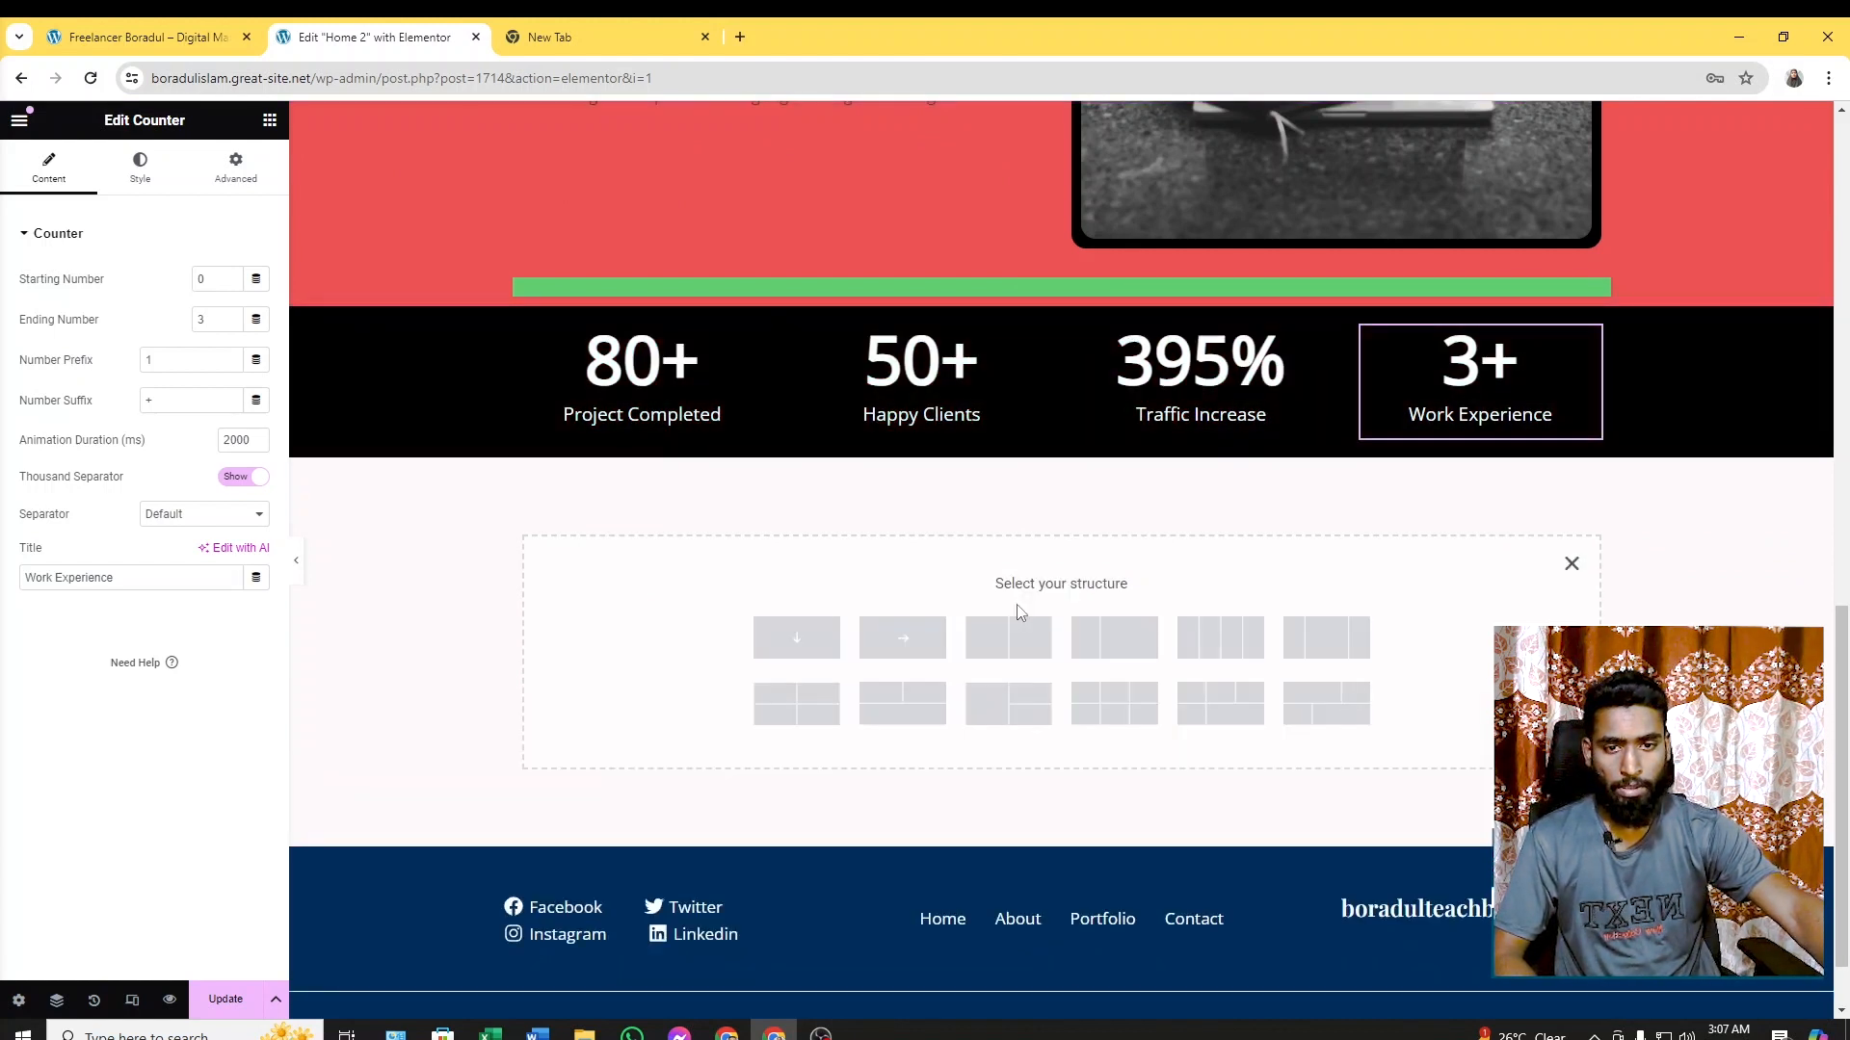
click(796, 650)
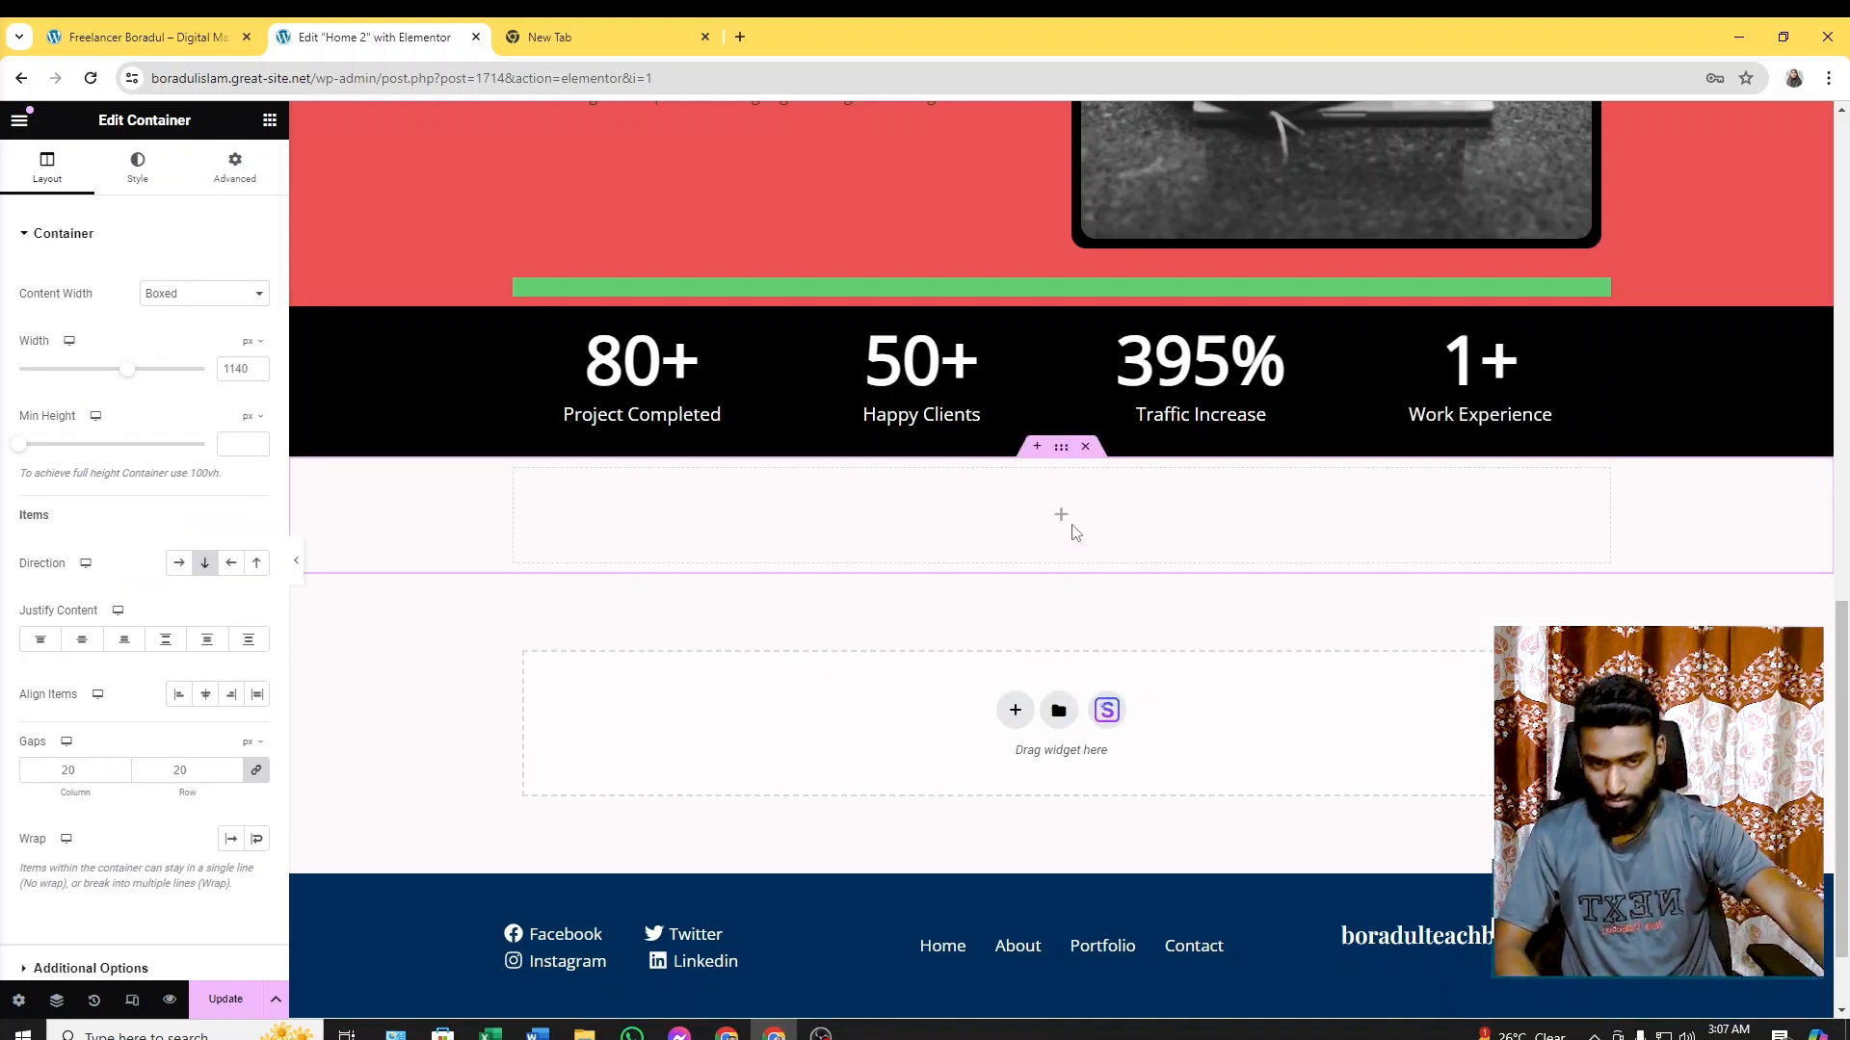
click(169, 26)
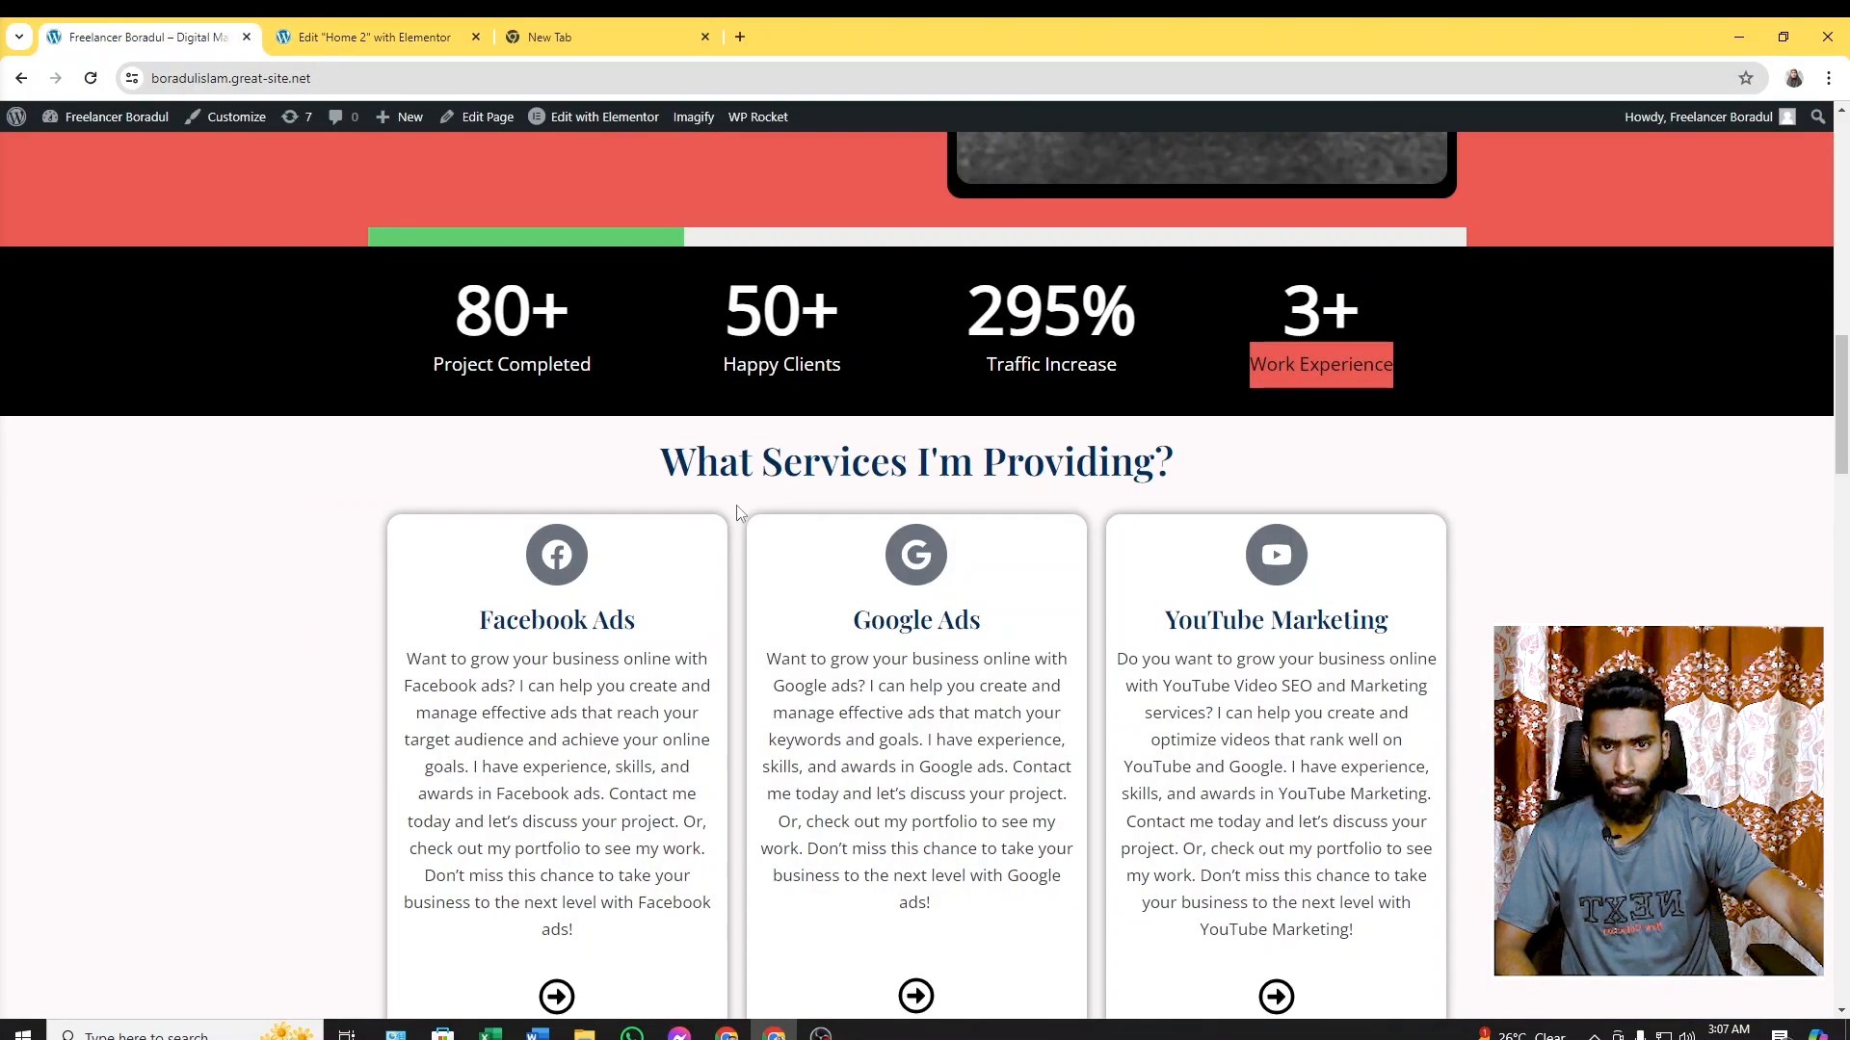
click(380, 37)
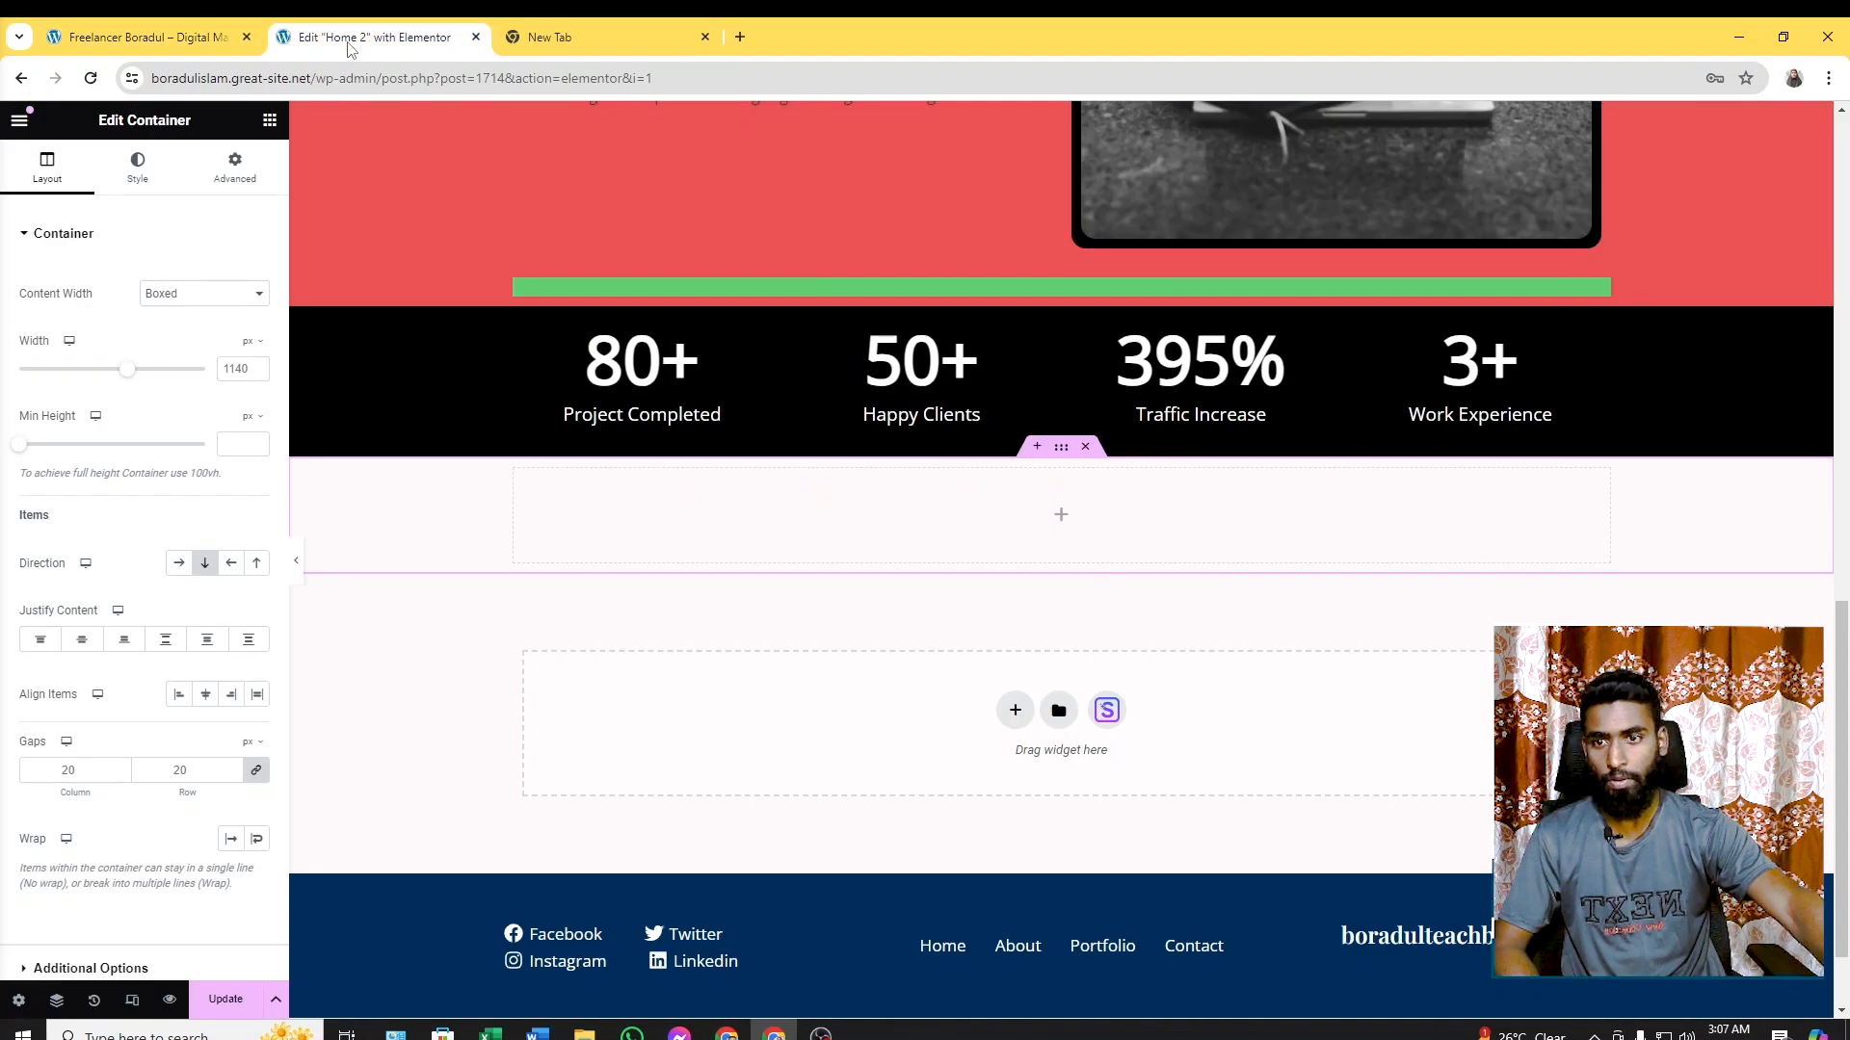
Try to place a copy of the About Me heading in the new container below the black strip
click(270, 121)
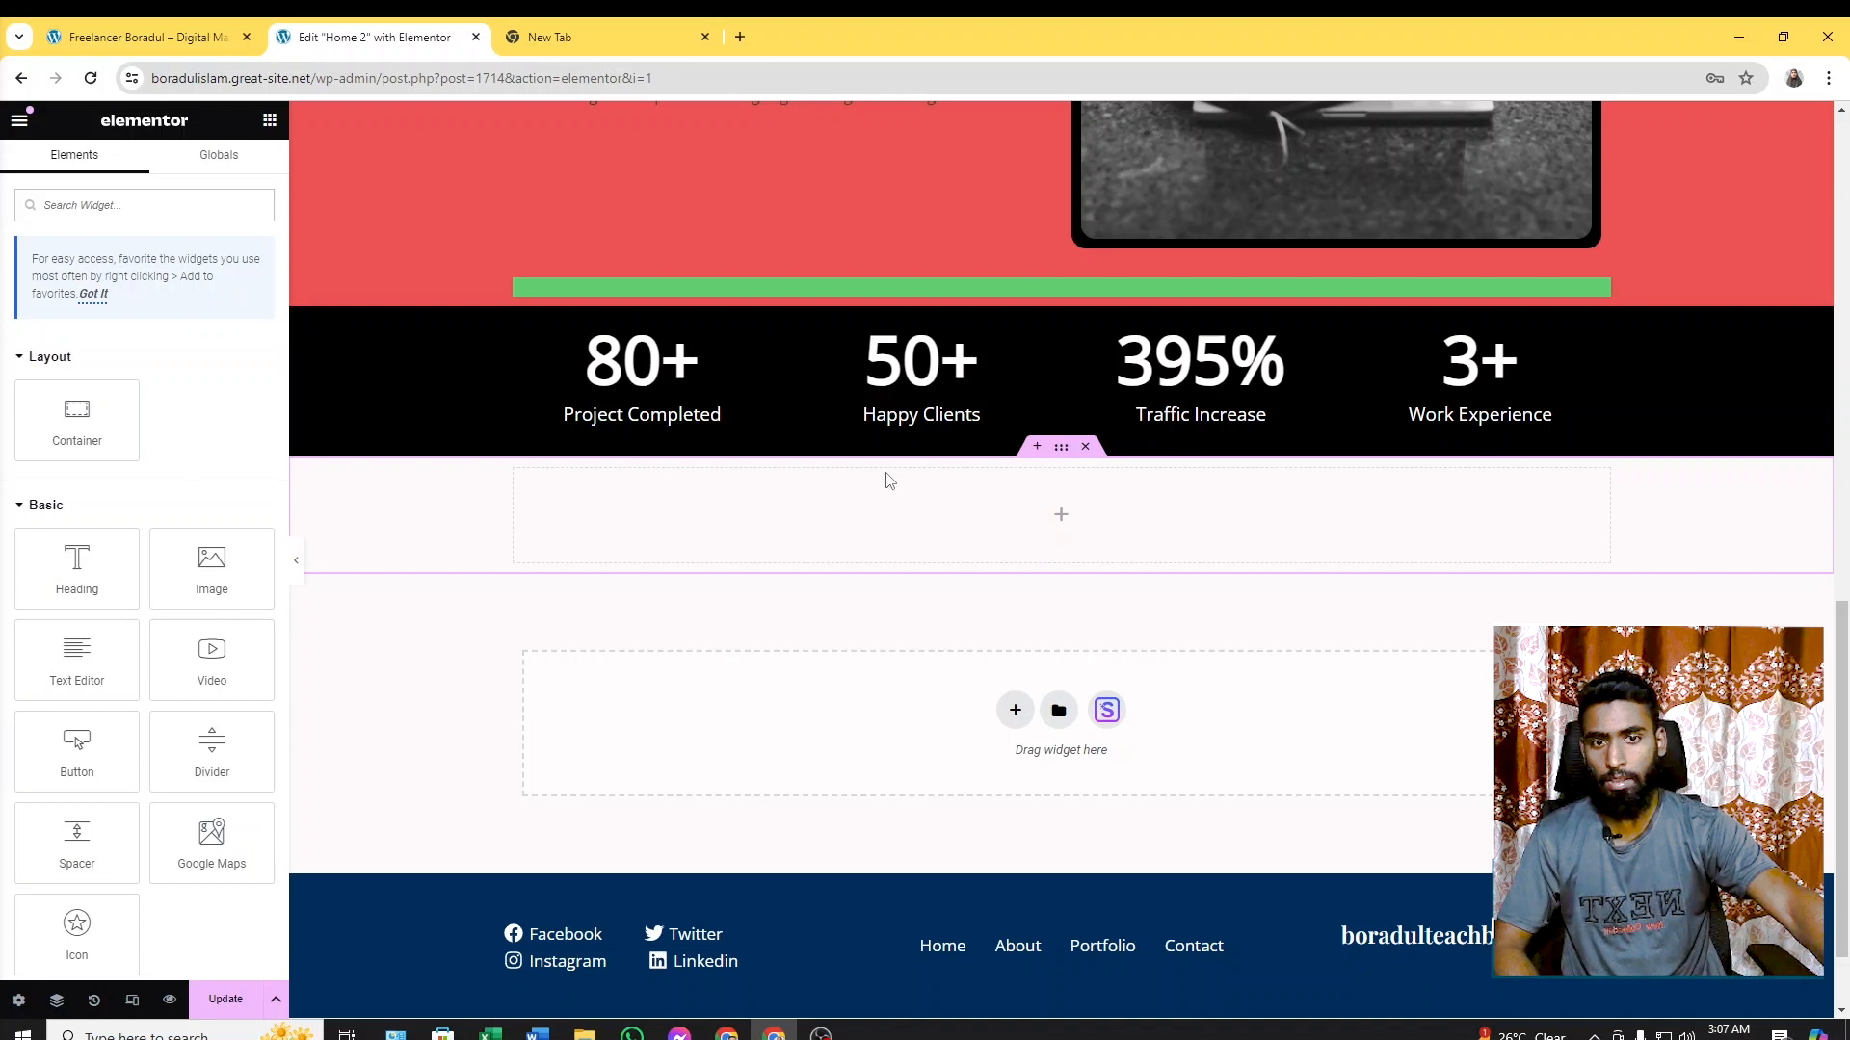
scroll(886, 463, up, 10)
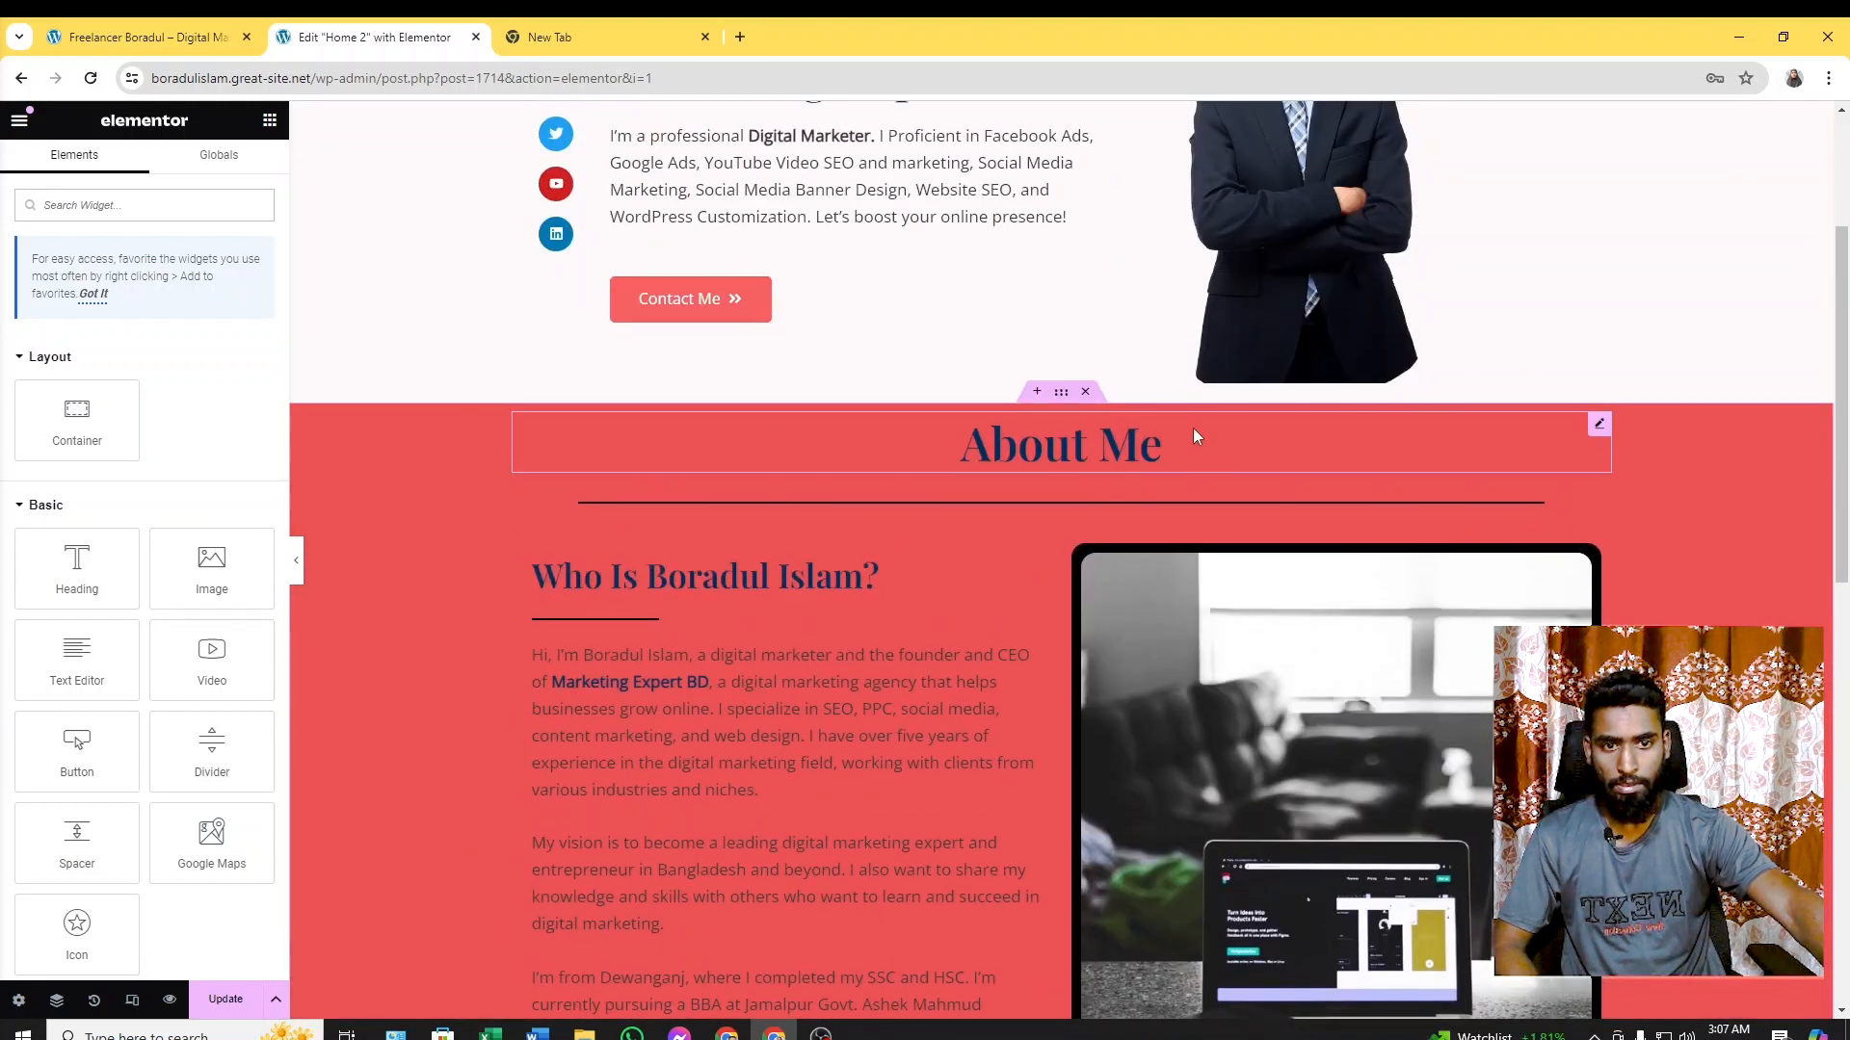
right_click(1601, 428)
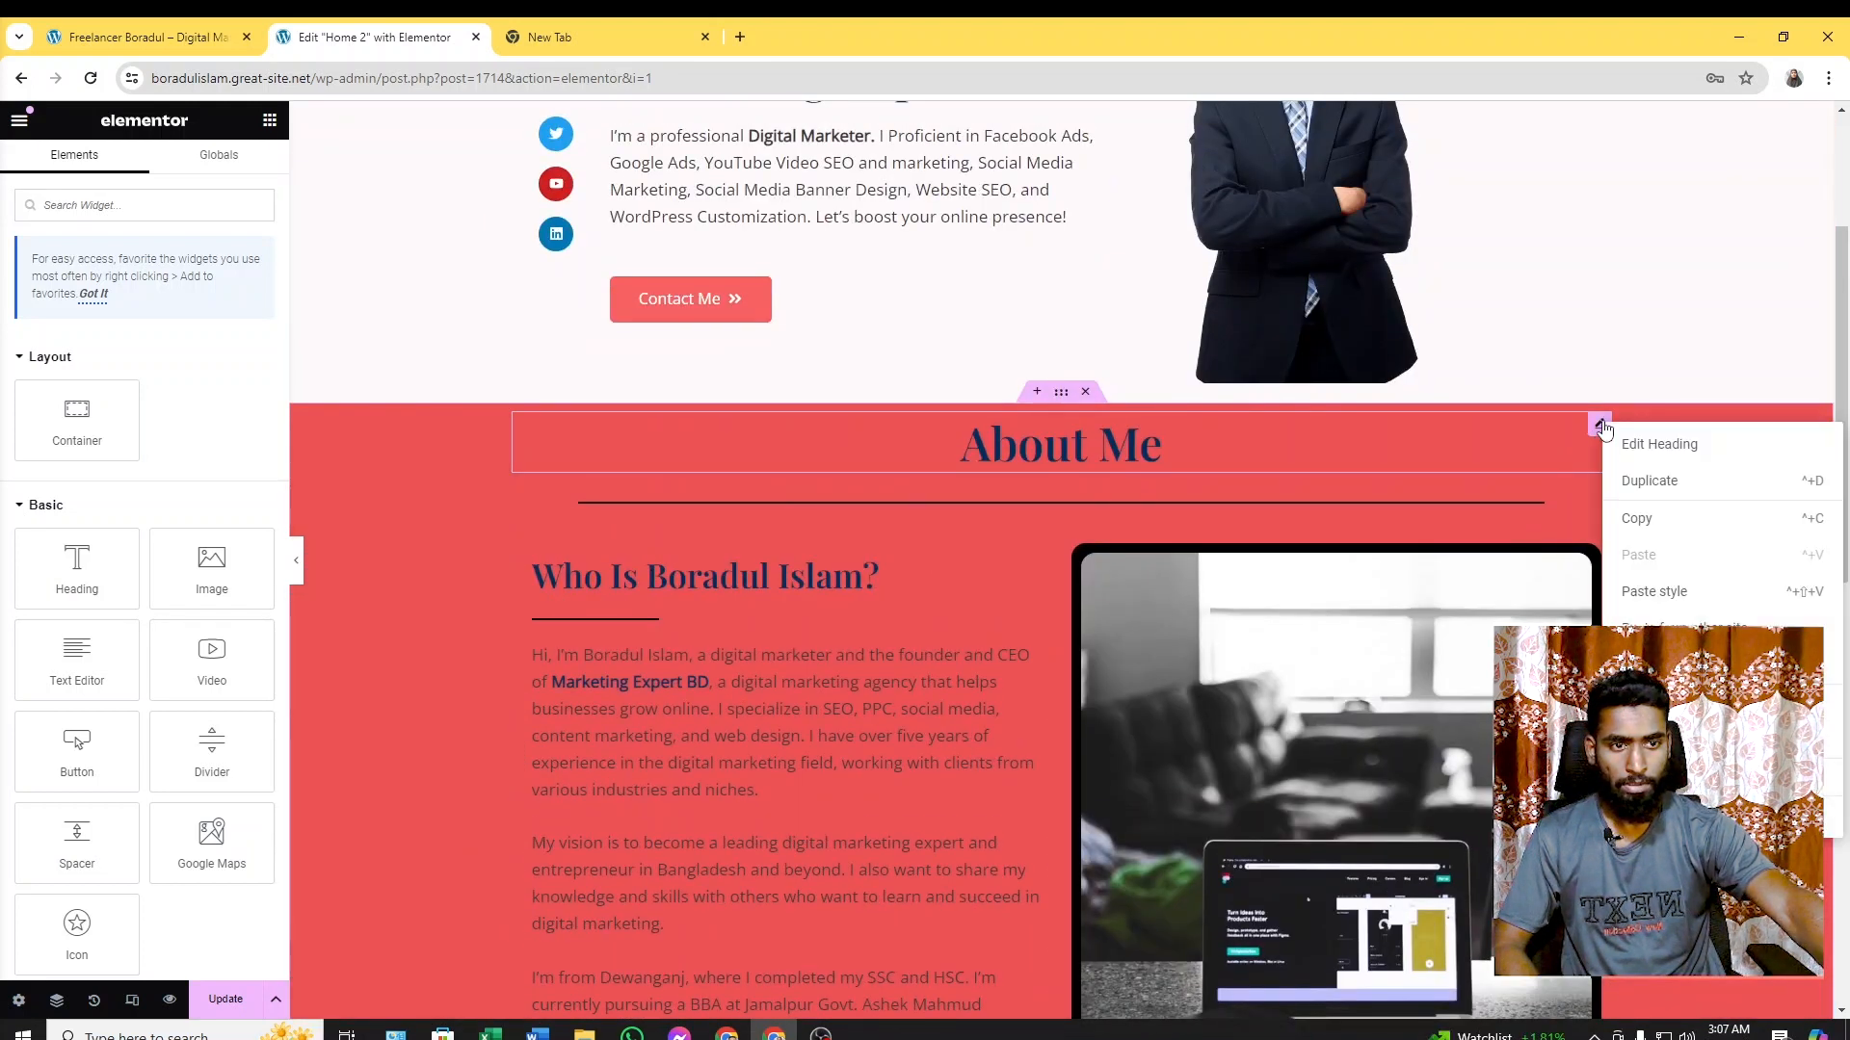
click(1620, 521)
scroll(849, 535, down, 5)
scroll(849, 534, down, 6)
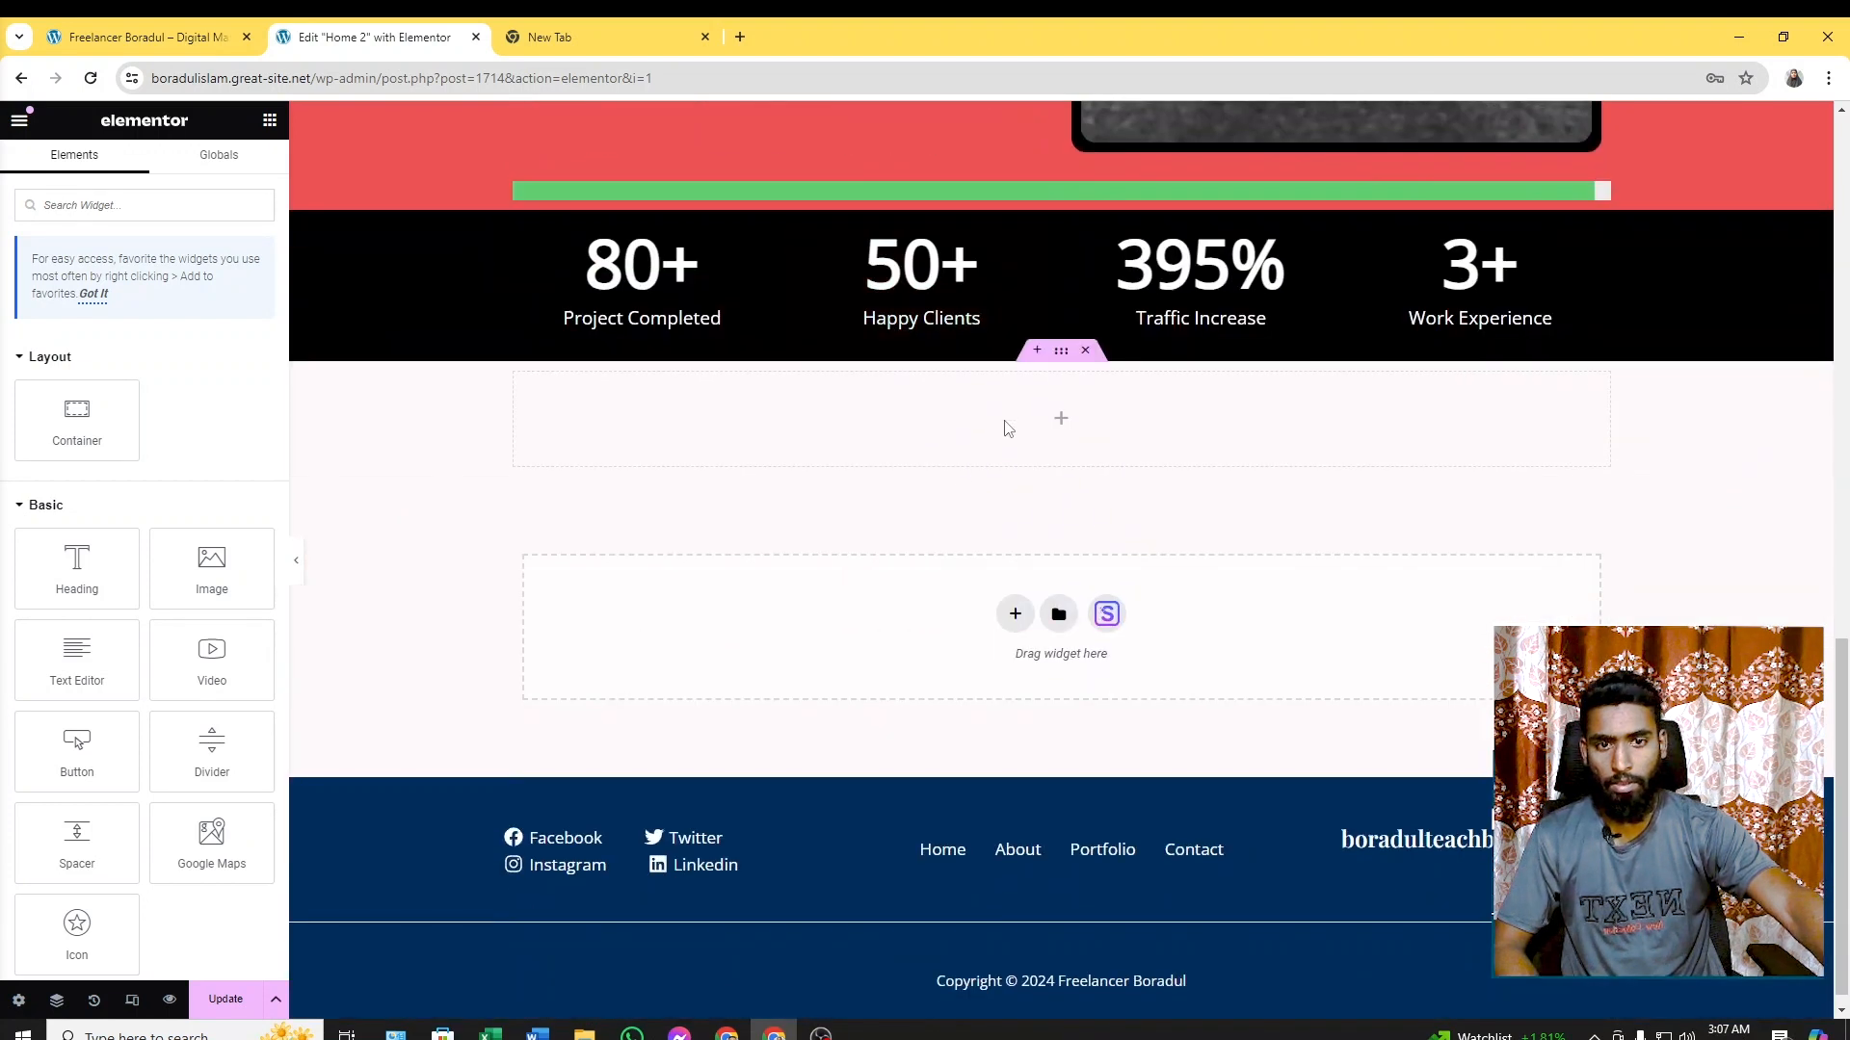
key(ctrl+v)
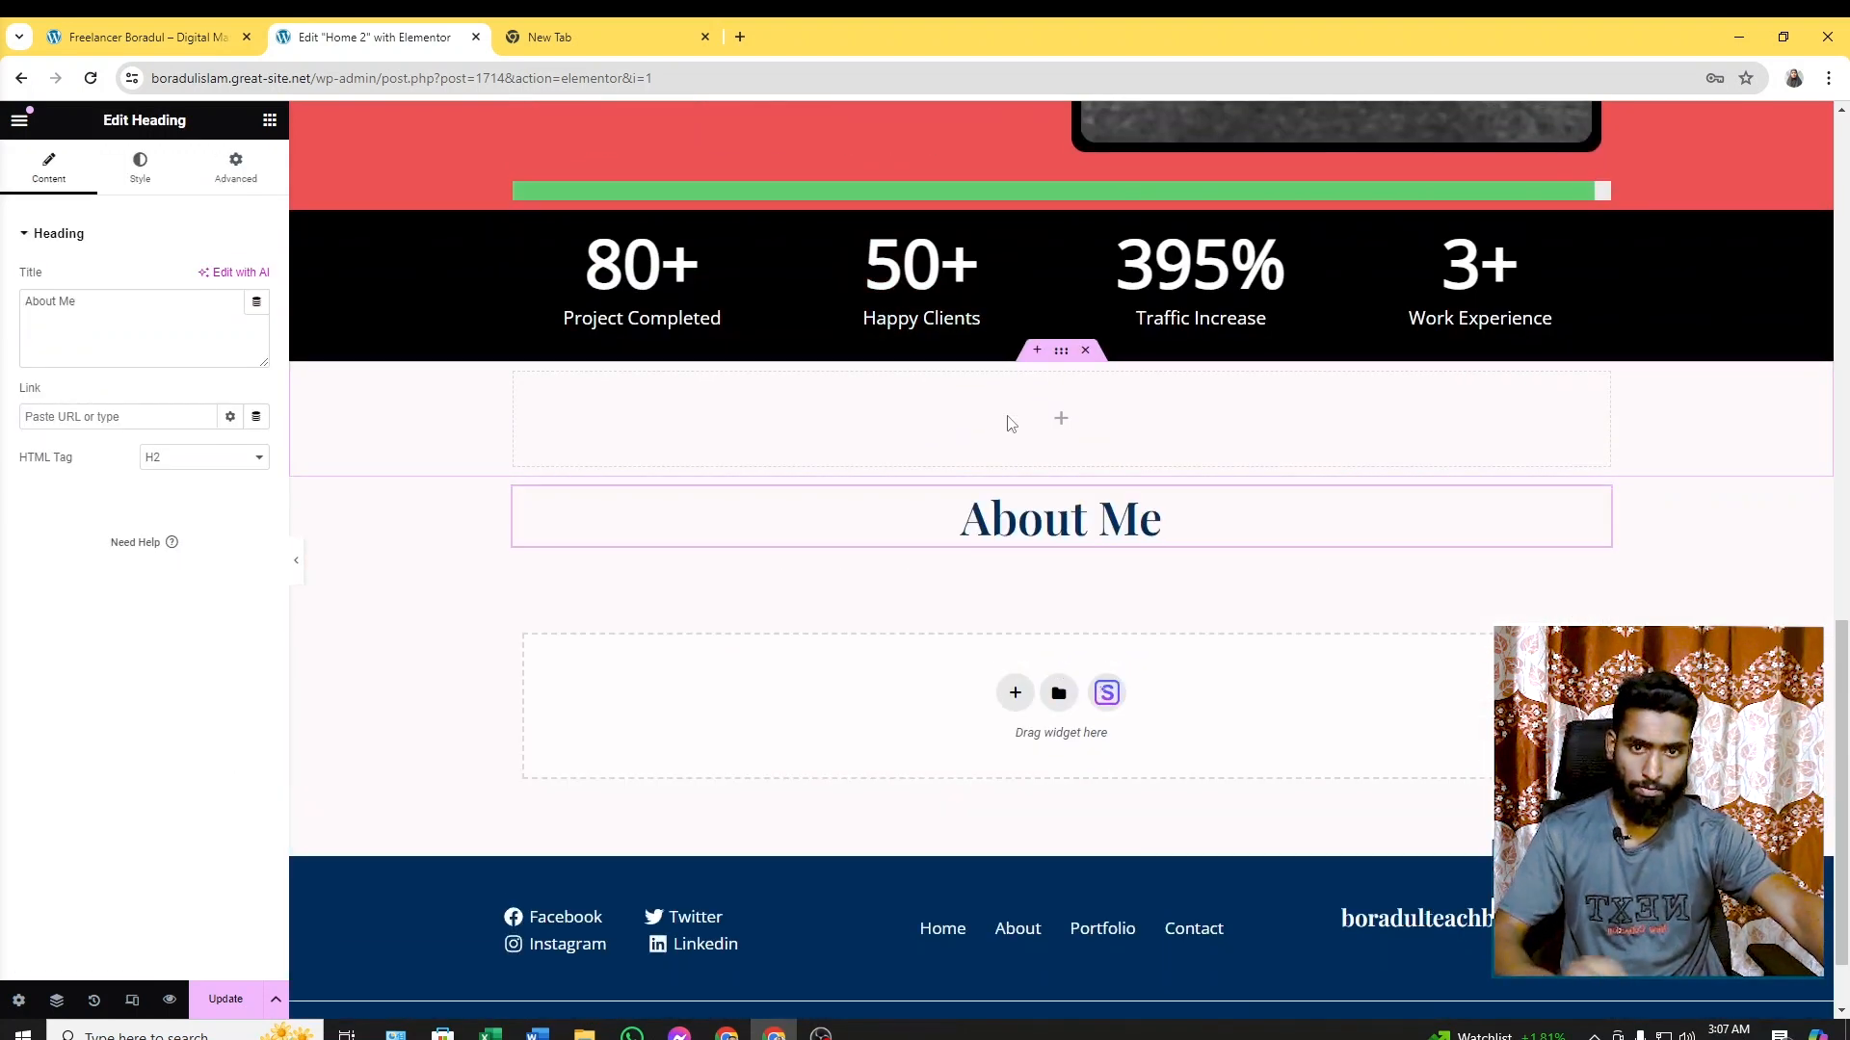
drag(1601, 511, 1403, 421)
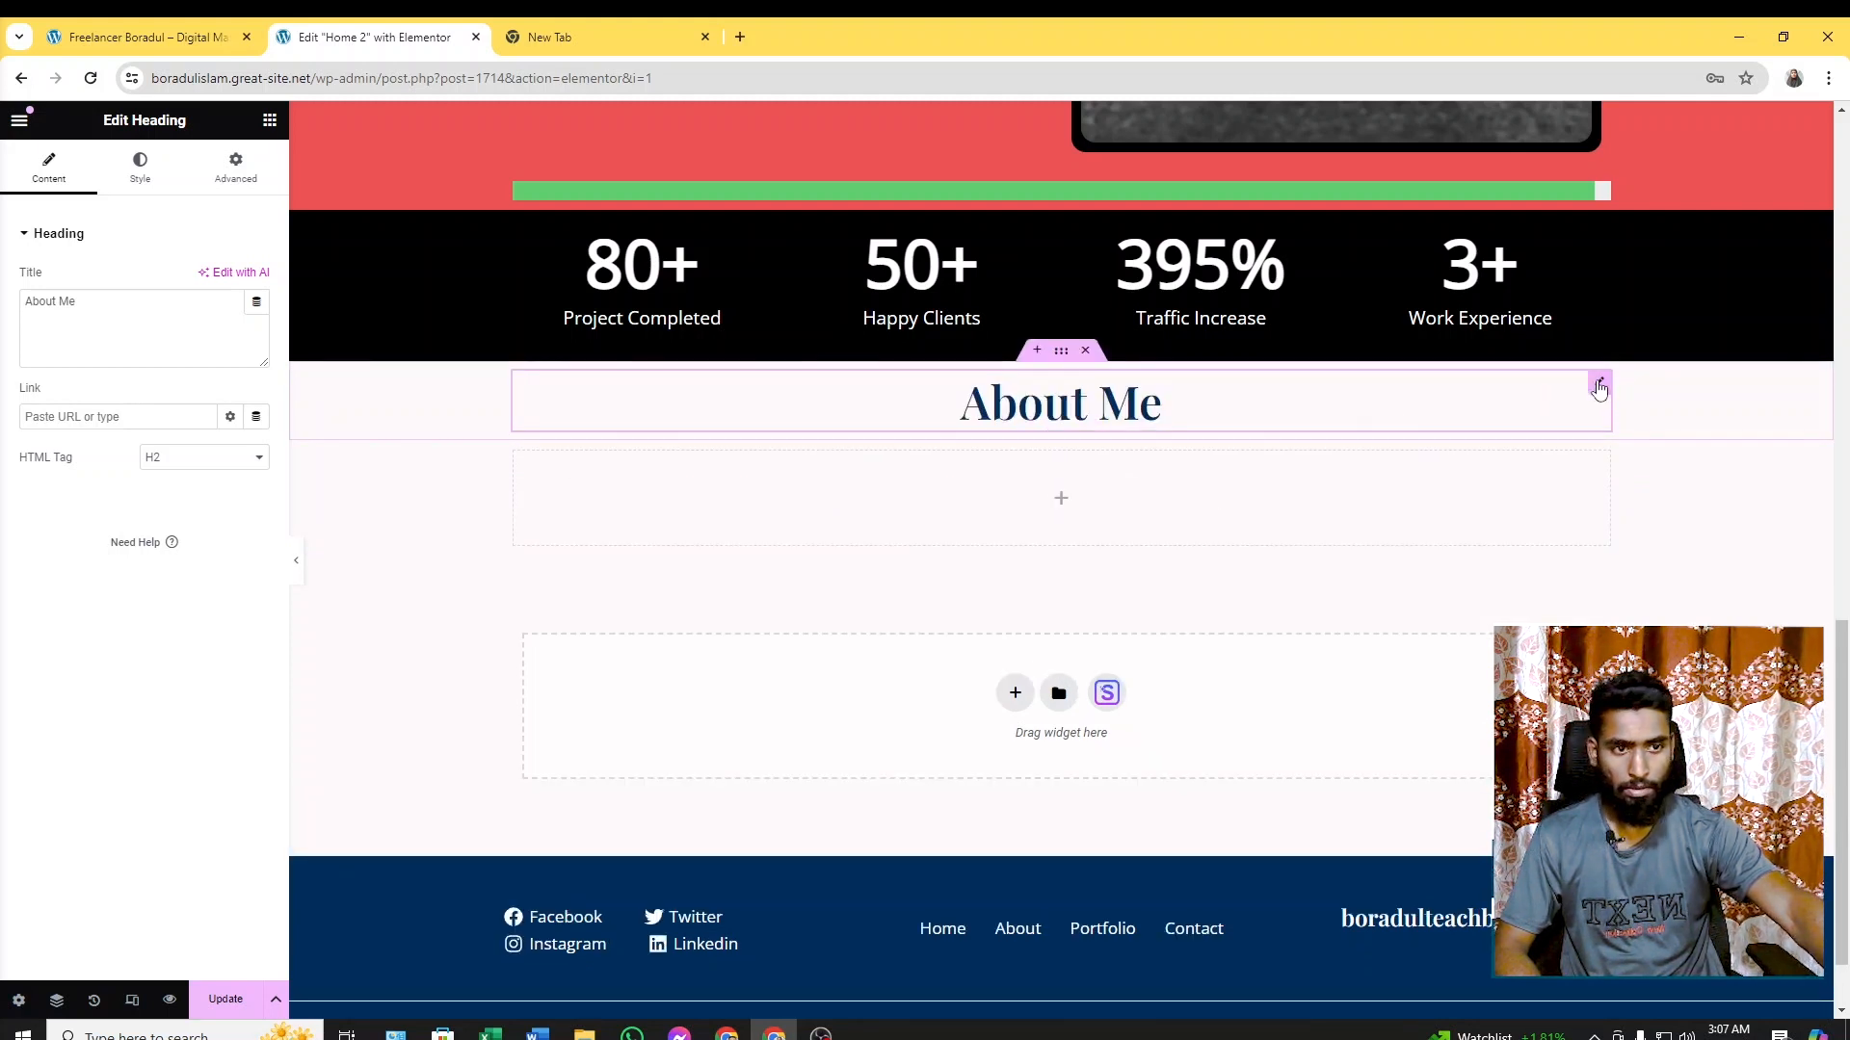
drag(1599, 383, 1108, 491)
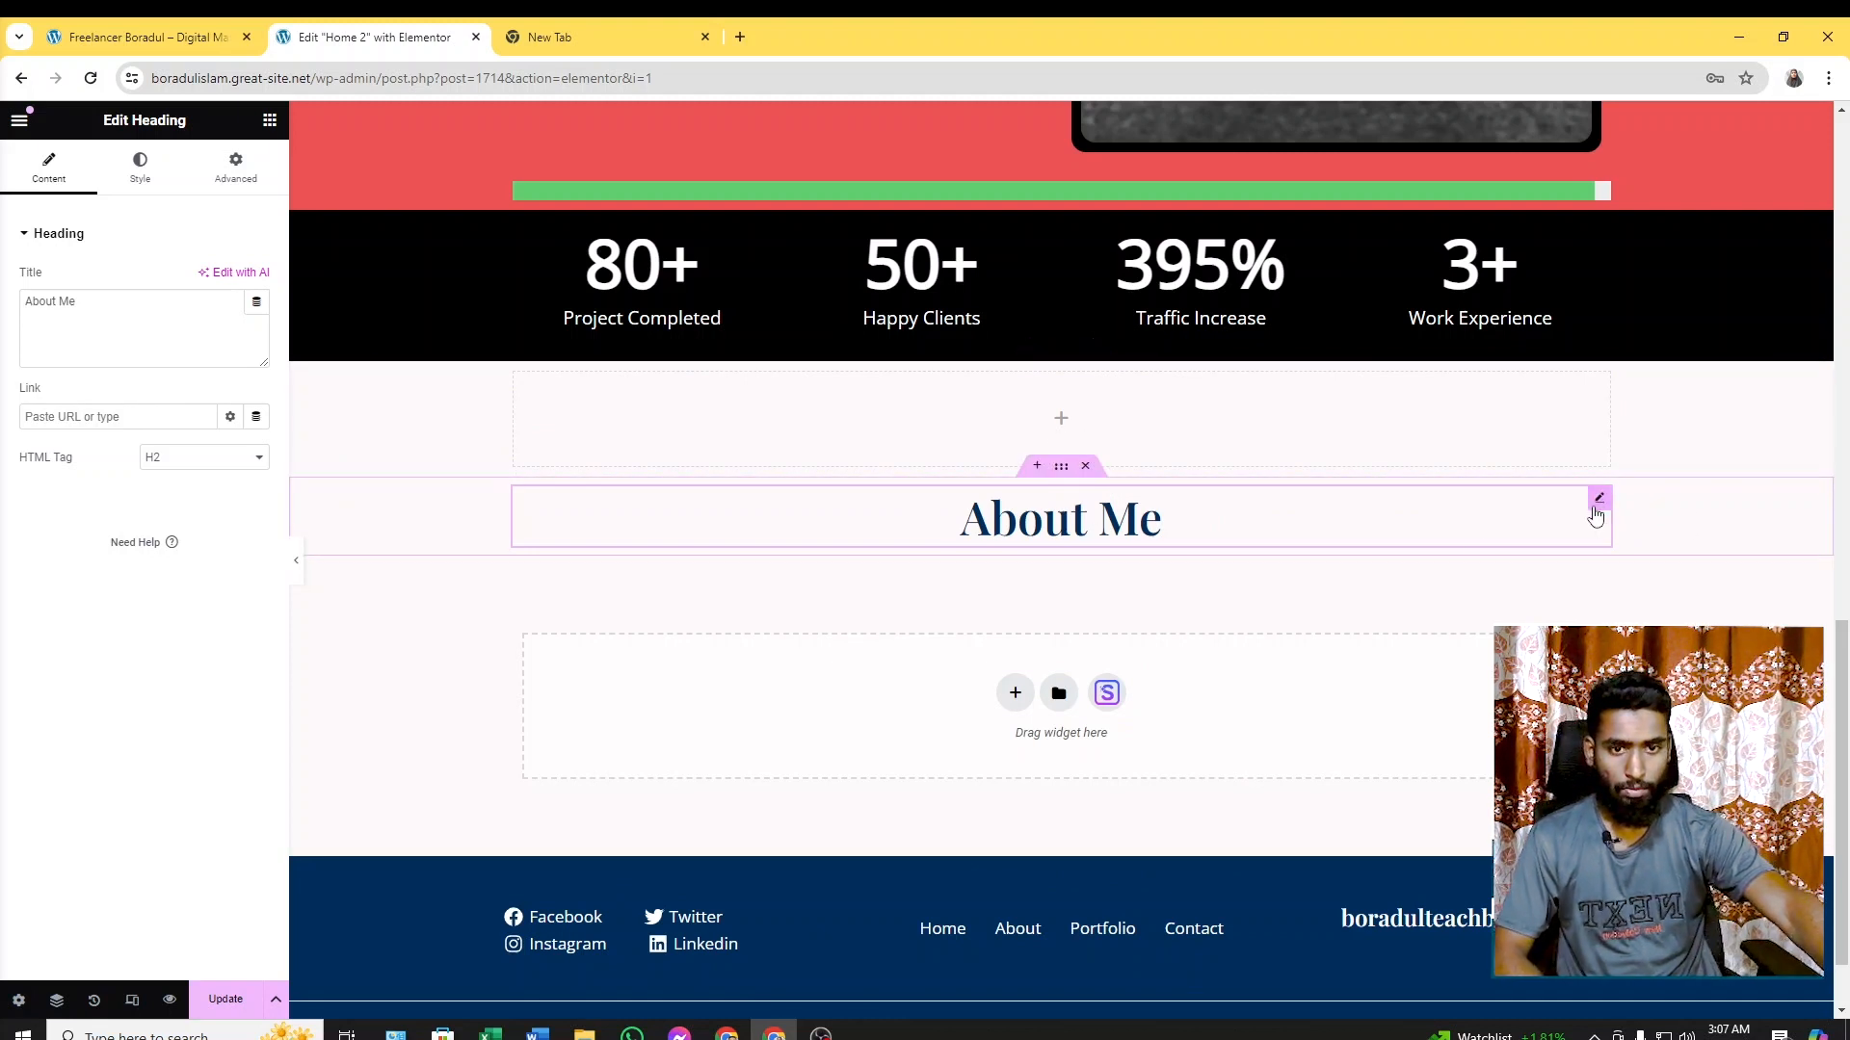
Delete the pasted About Me heading and the empty container it leaves behind
right_click(1599, 502)
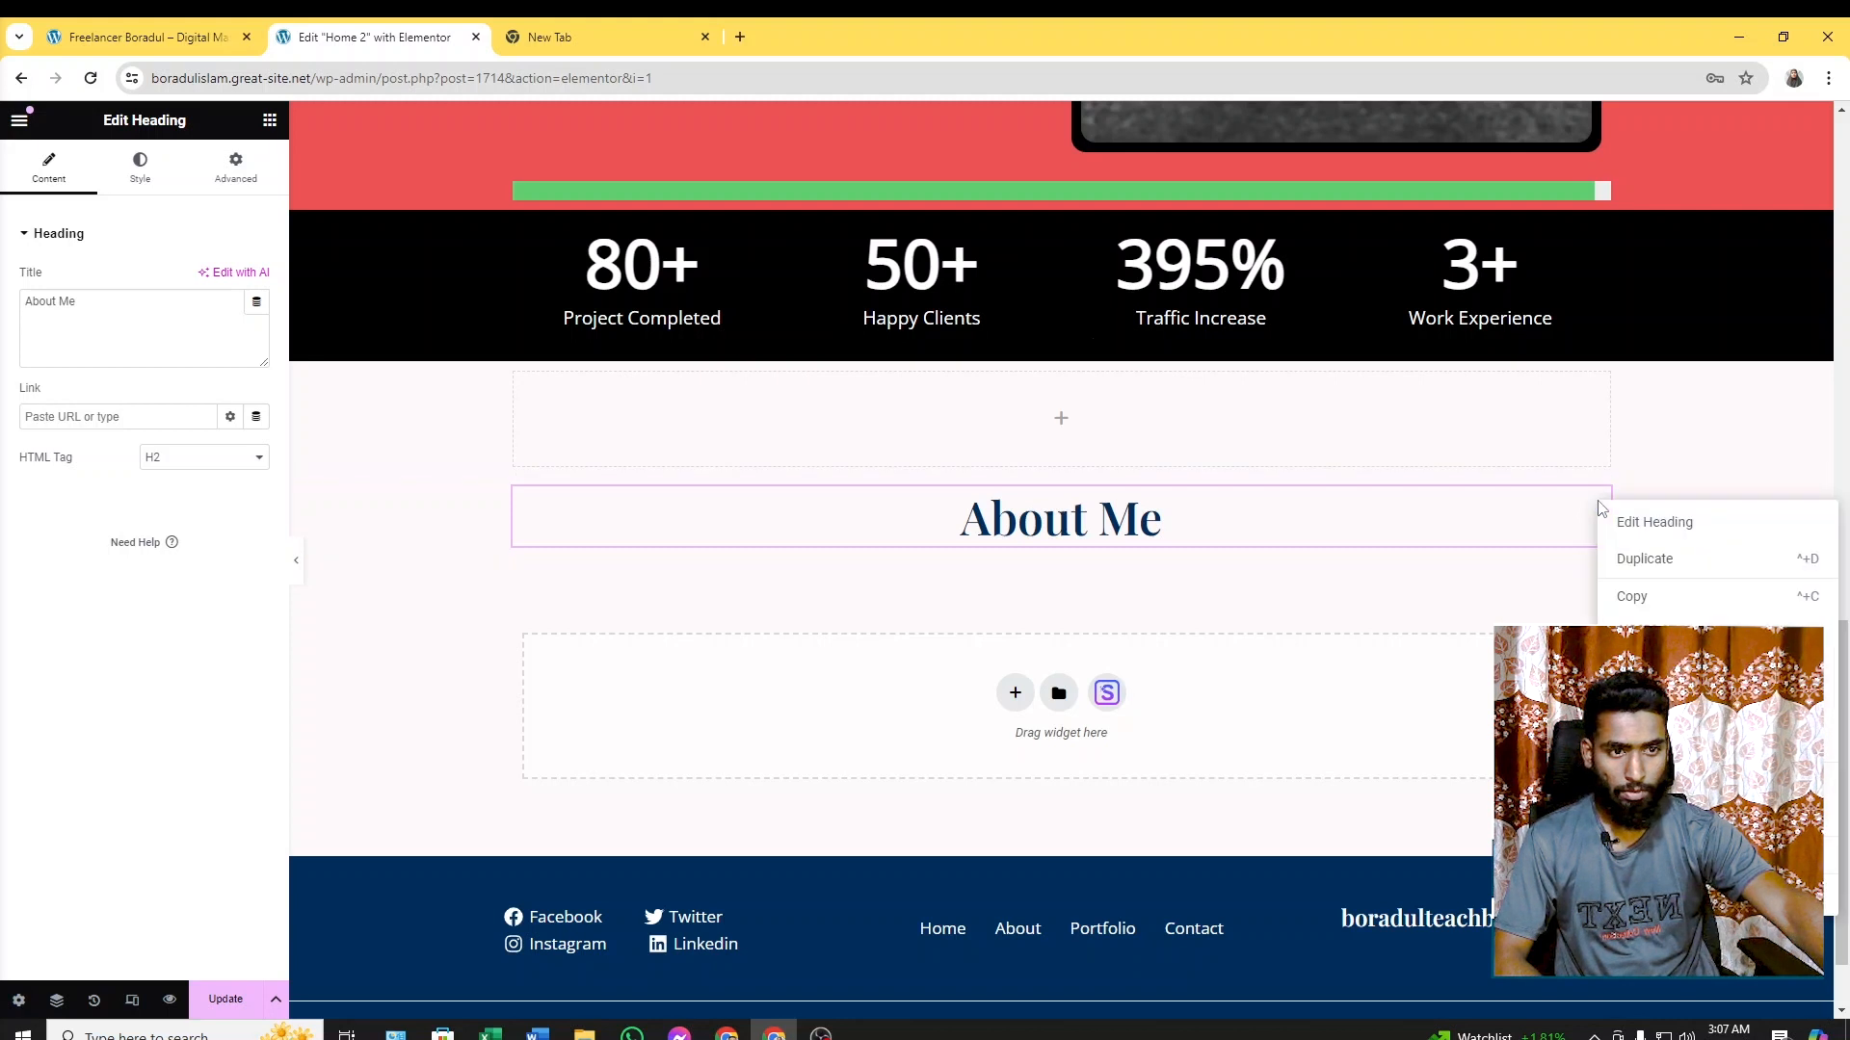
click(1644, 894)
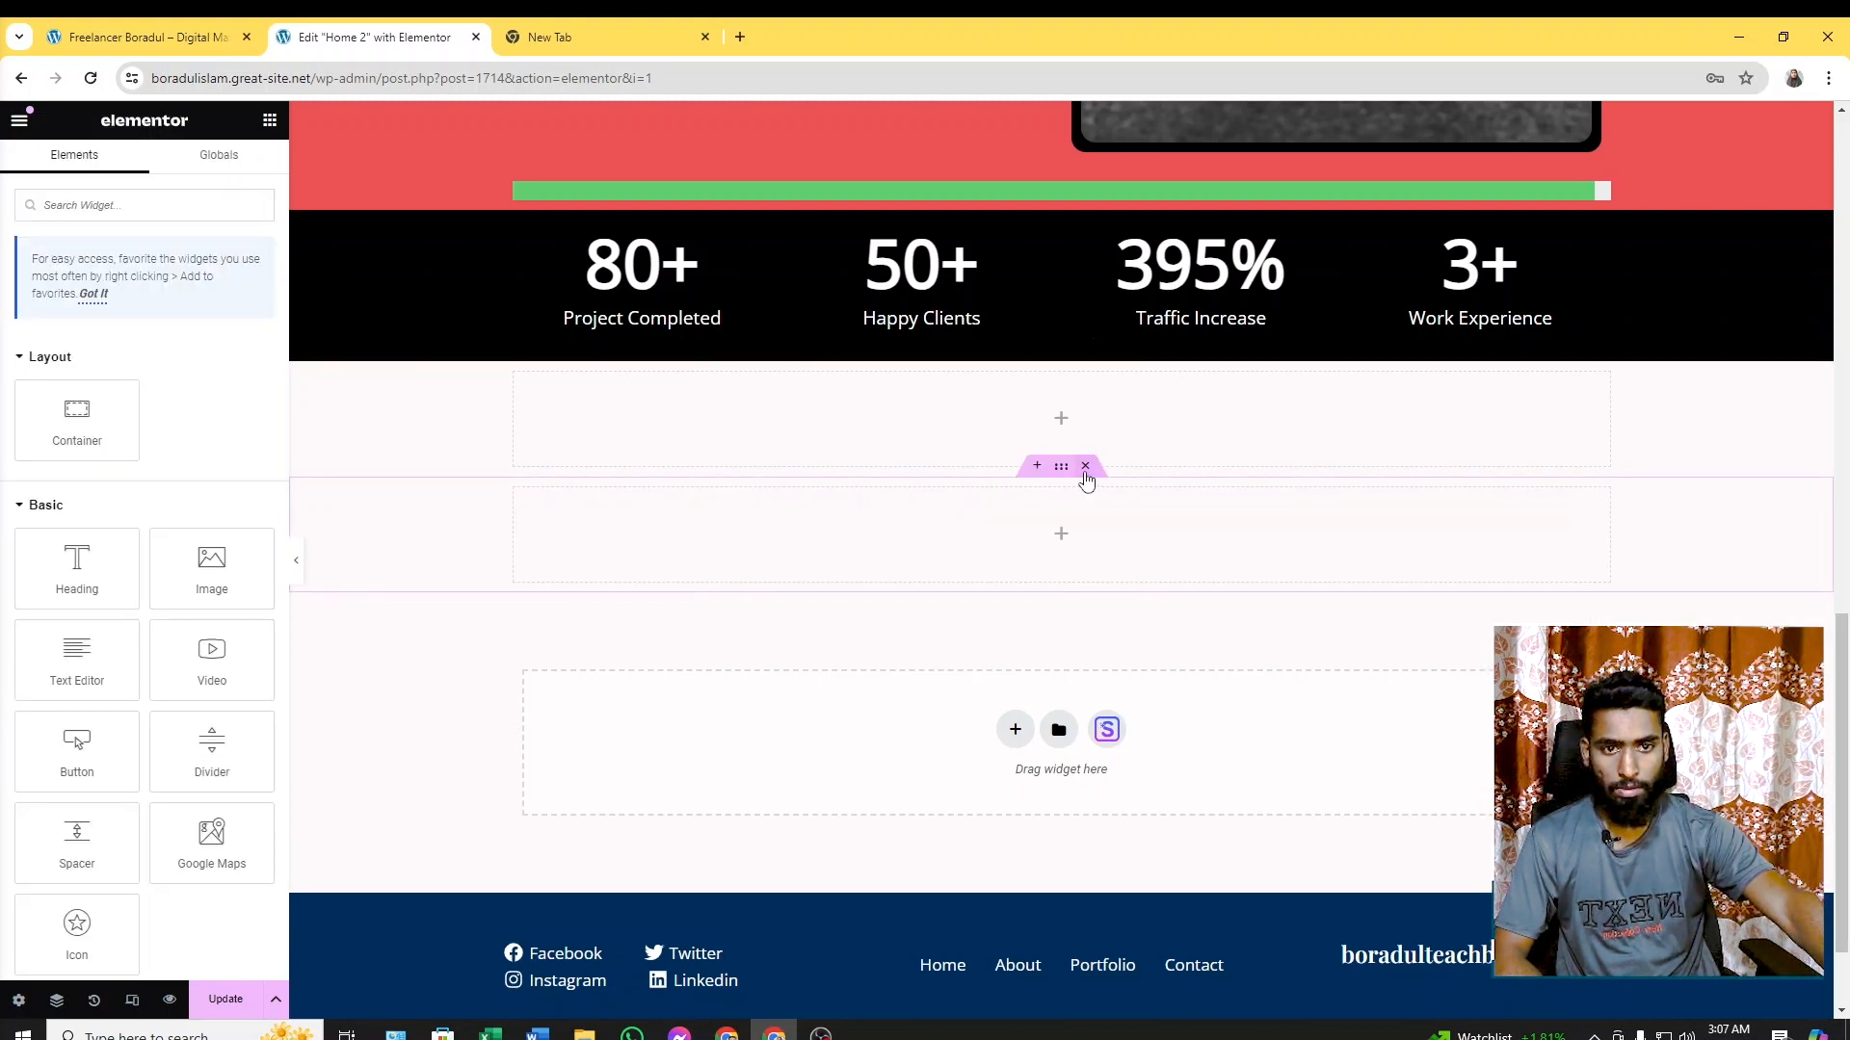
click(1085, 467)
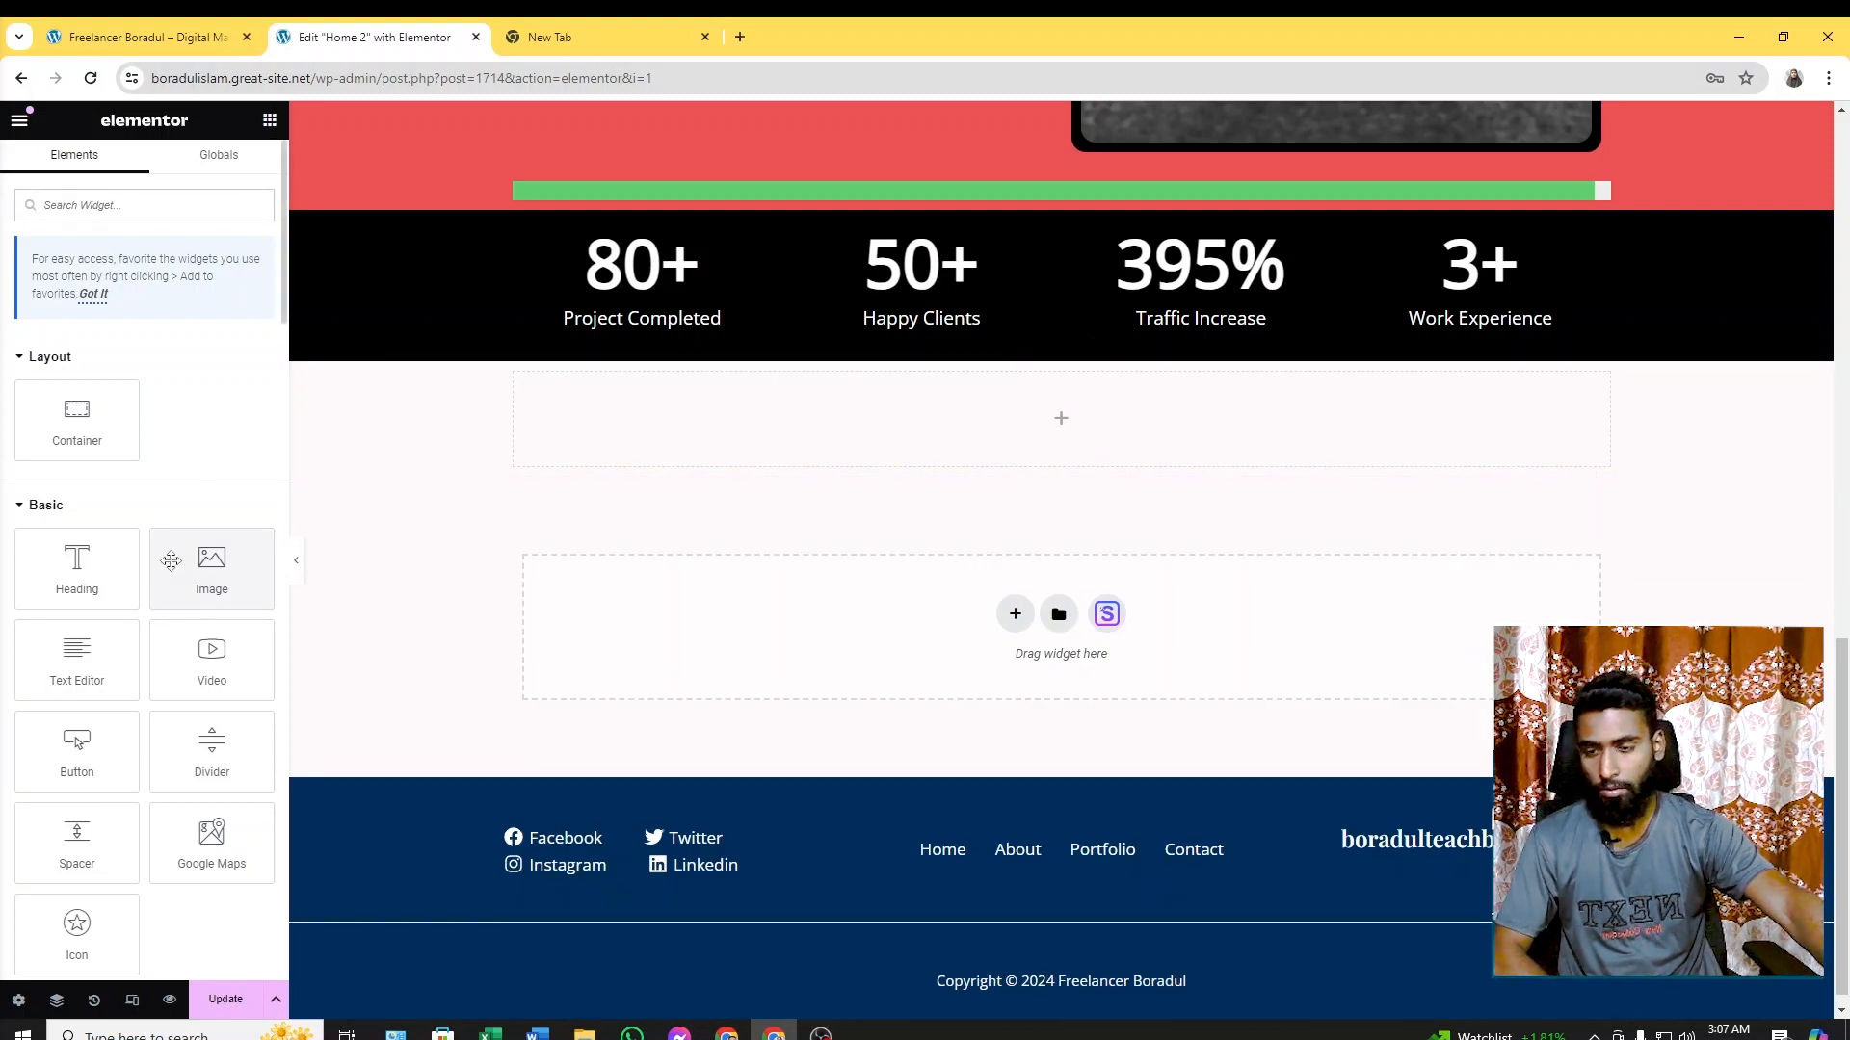
Add a Heading widget to the container below the strip and title it "What Services I'm Providing?", copied from the reference site
scroll(174, 545, down, 1)
drag(92, 486, 1037, 416)
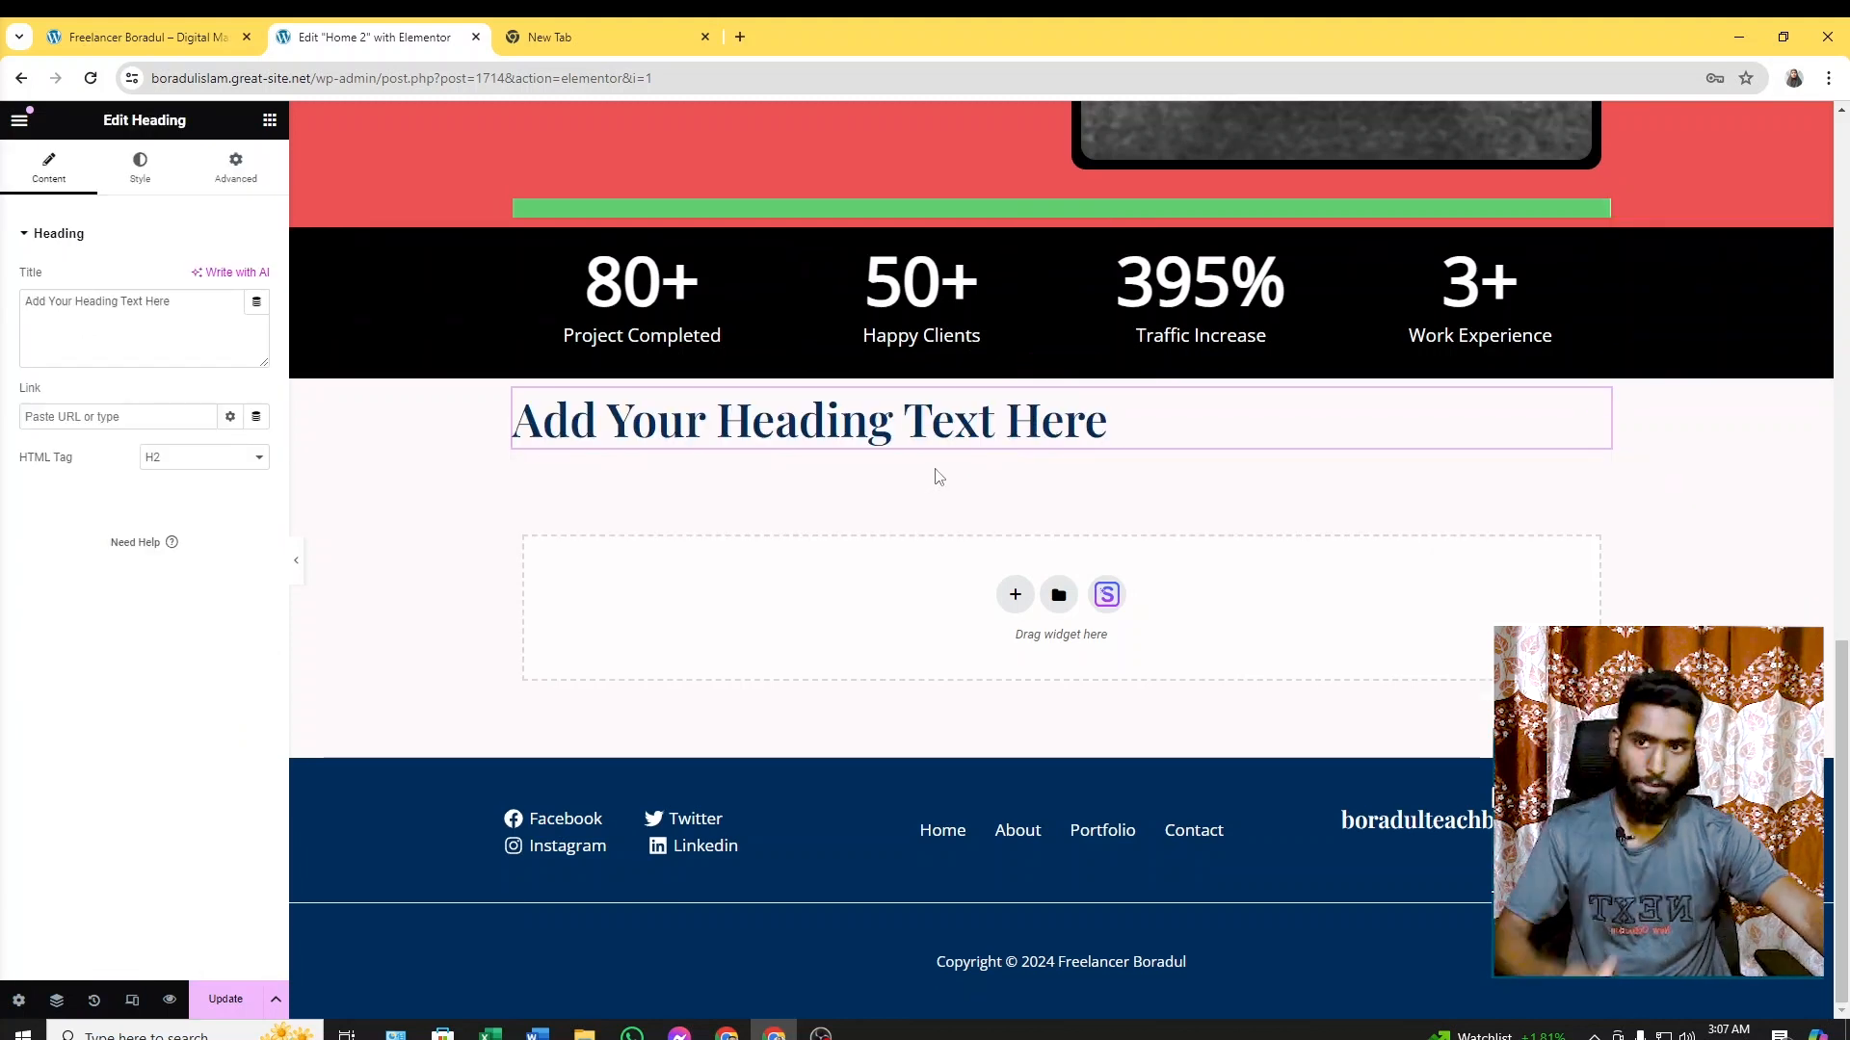
click(185, 29)
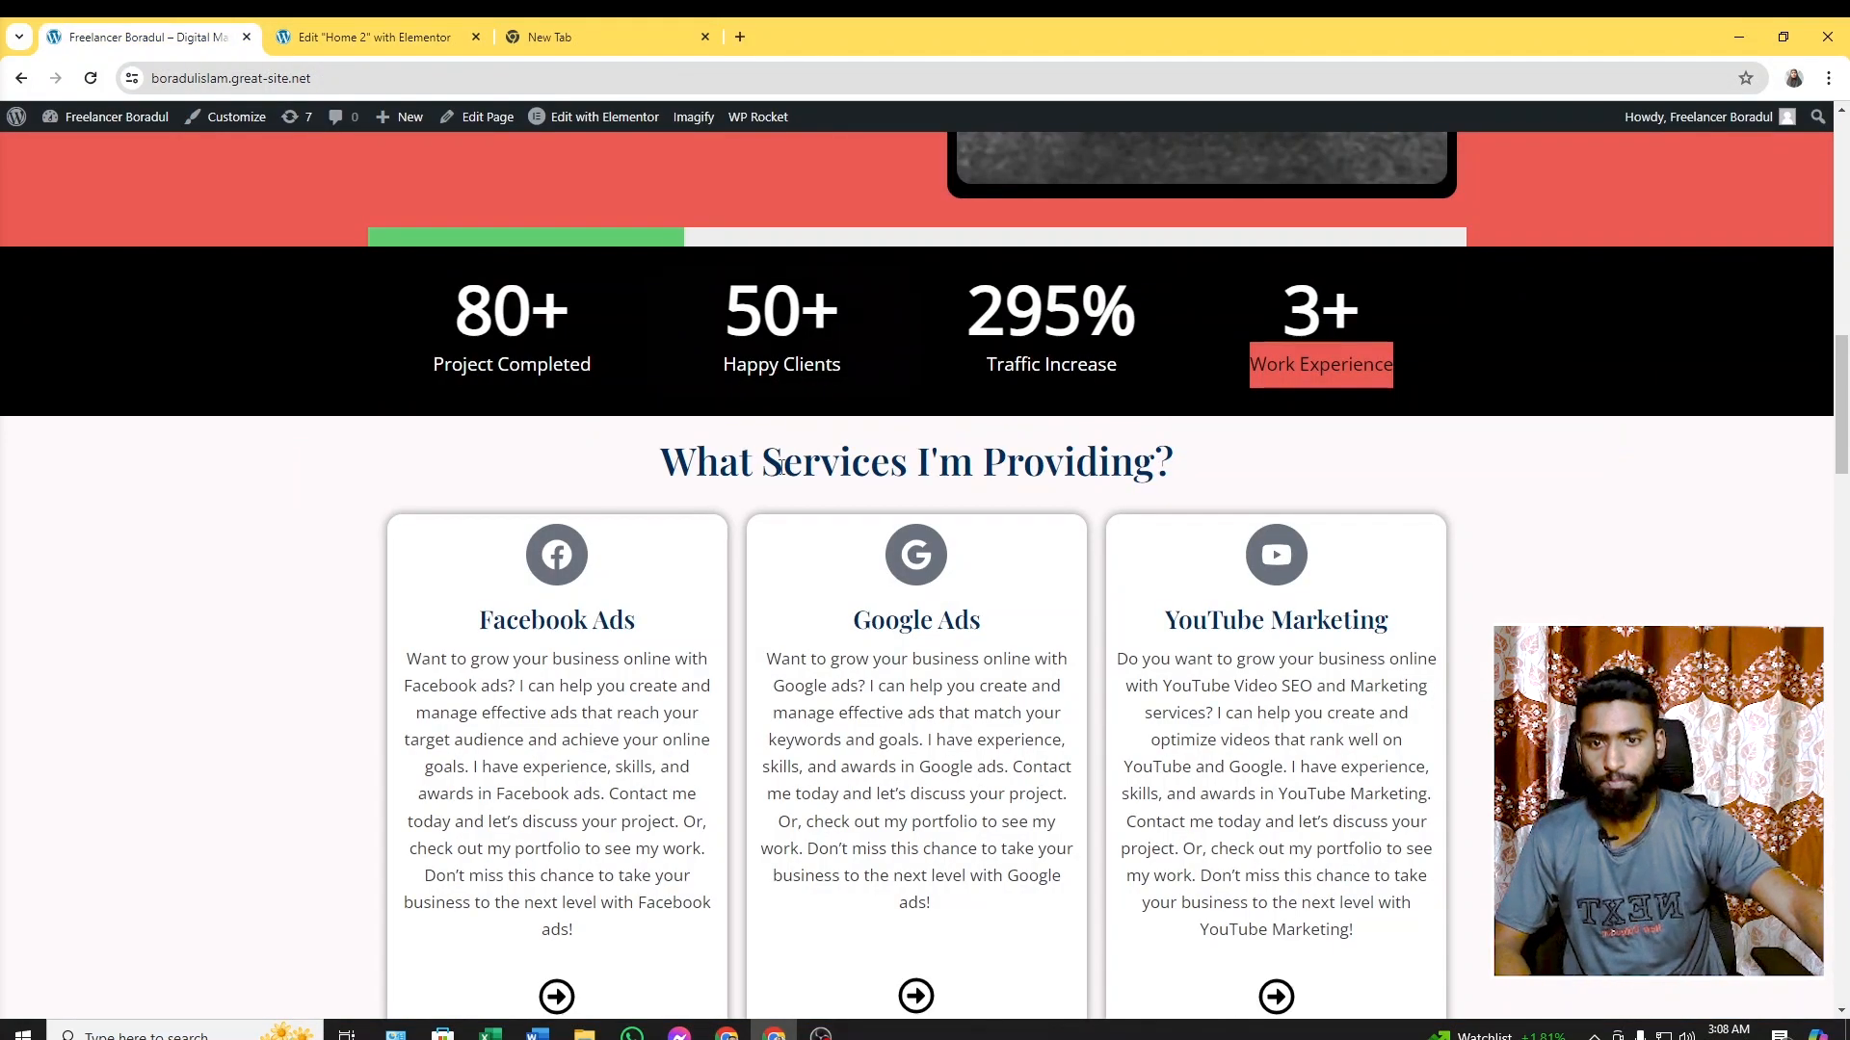
drag(665, 456, 1197, 455)
key(ctrl+c)
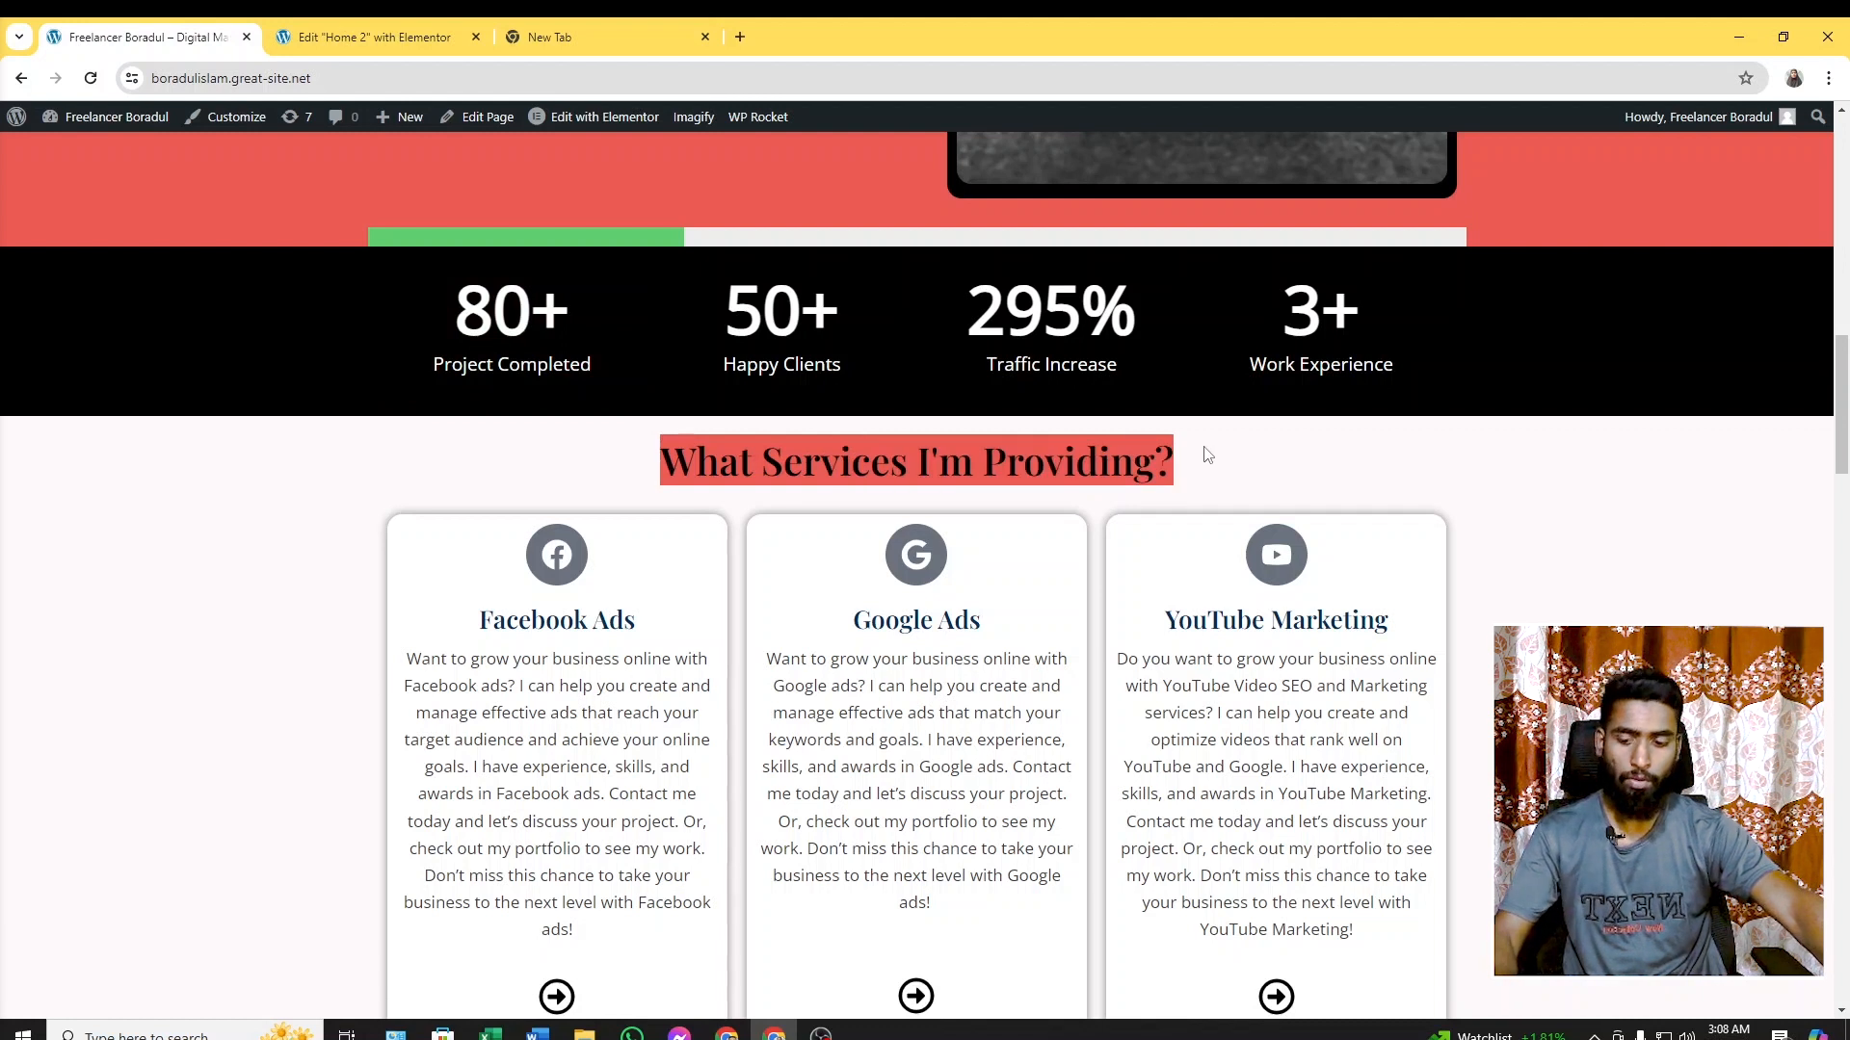
click(360, 27)
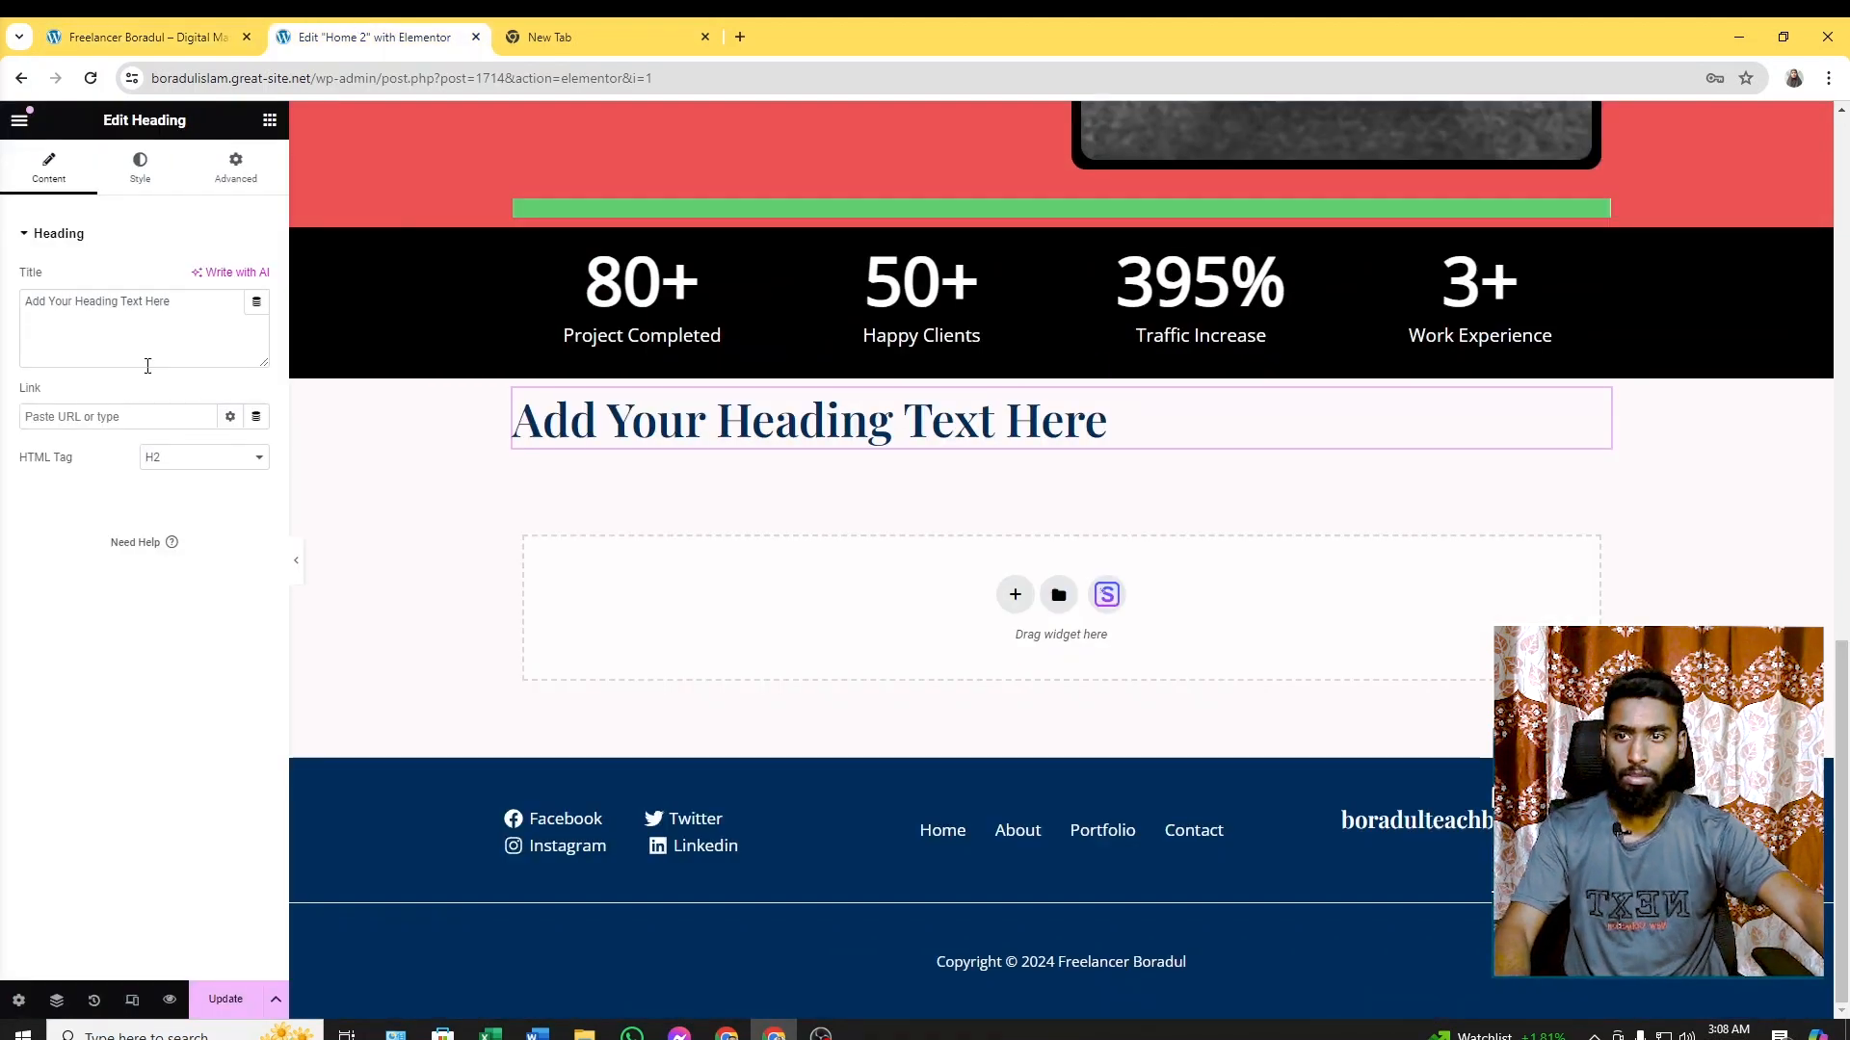
drag(193, 302, 4, 307)
key(ctrl+v)
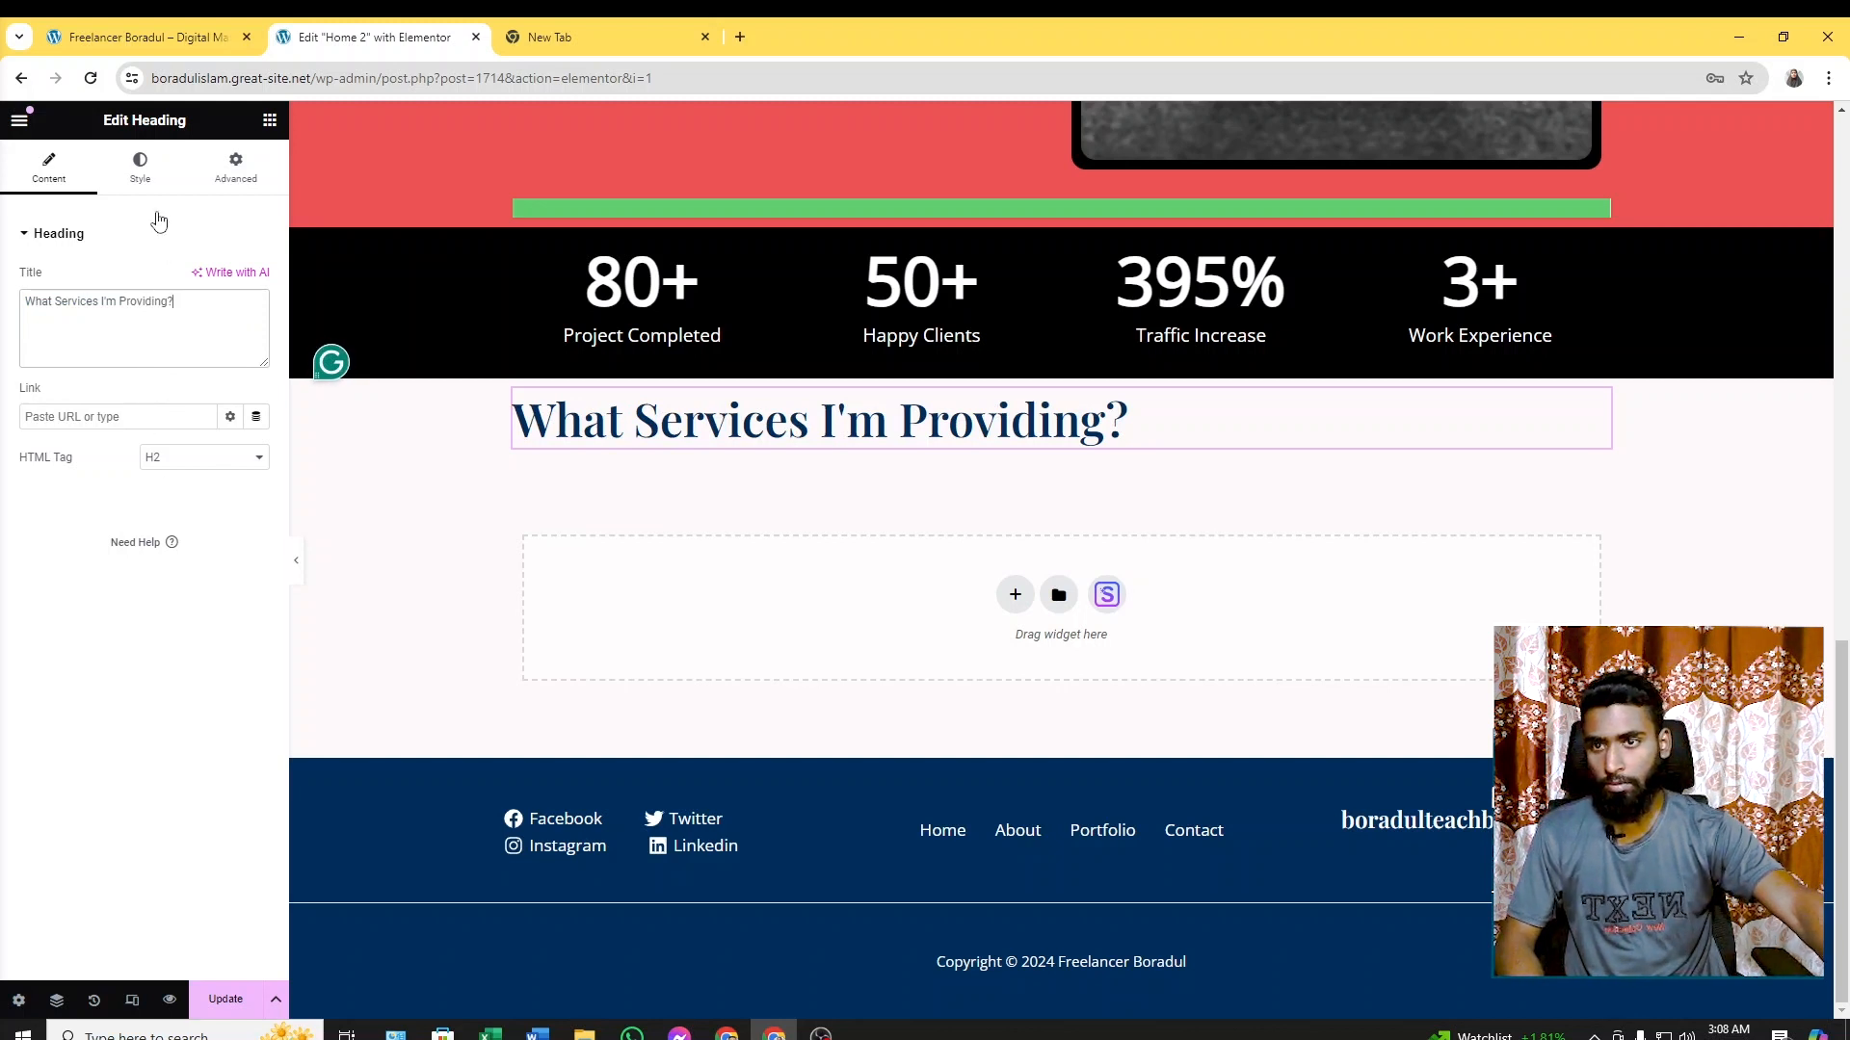
Set the services heading's font size to 40 px and align it to the centre
click(139, 170)
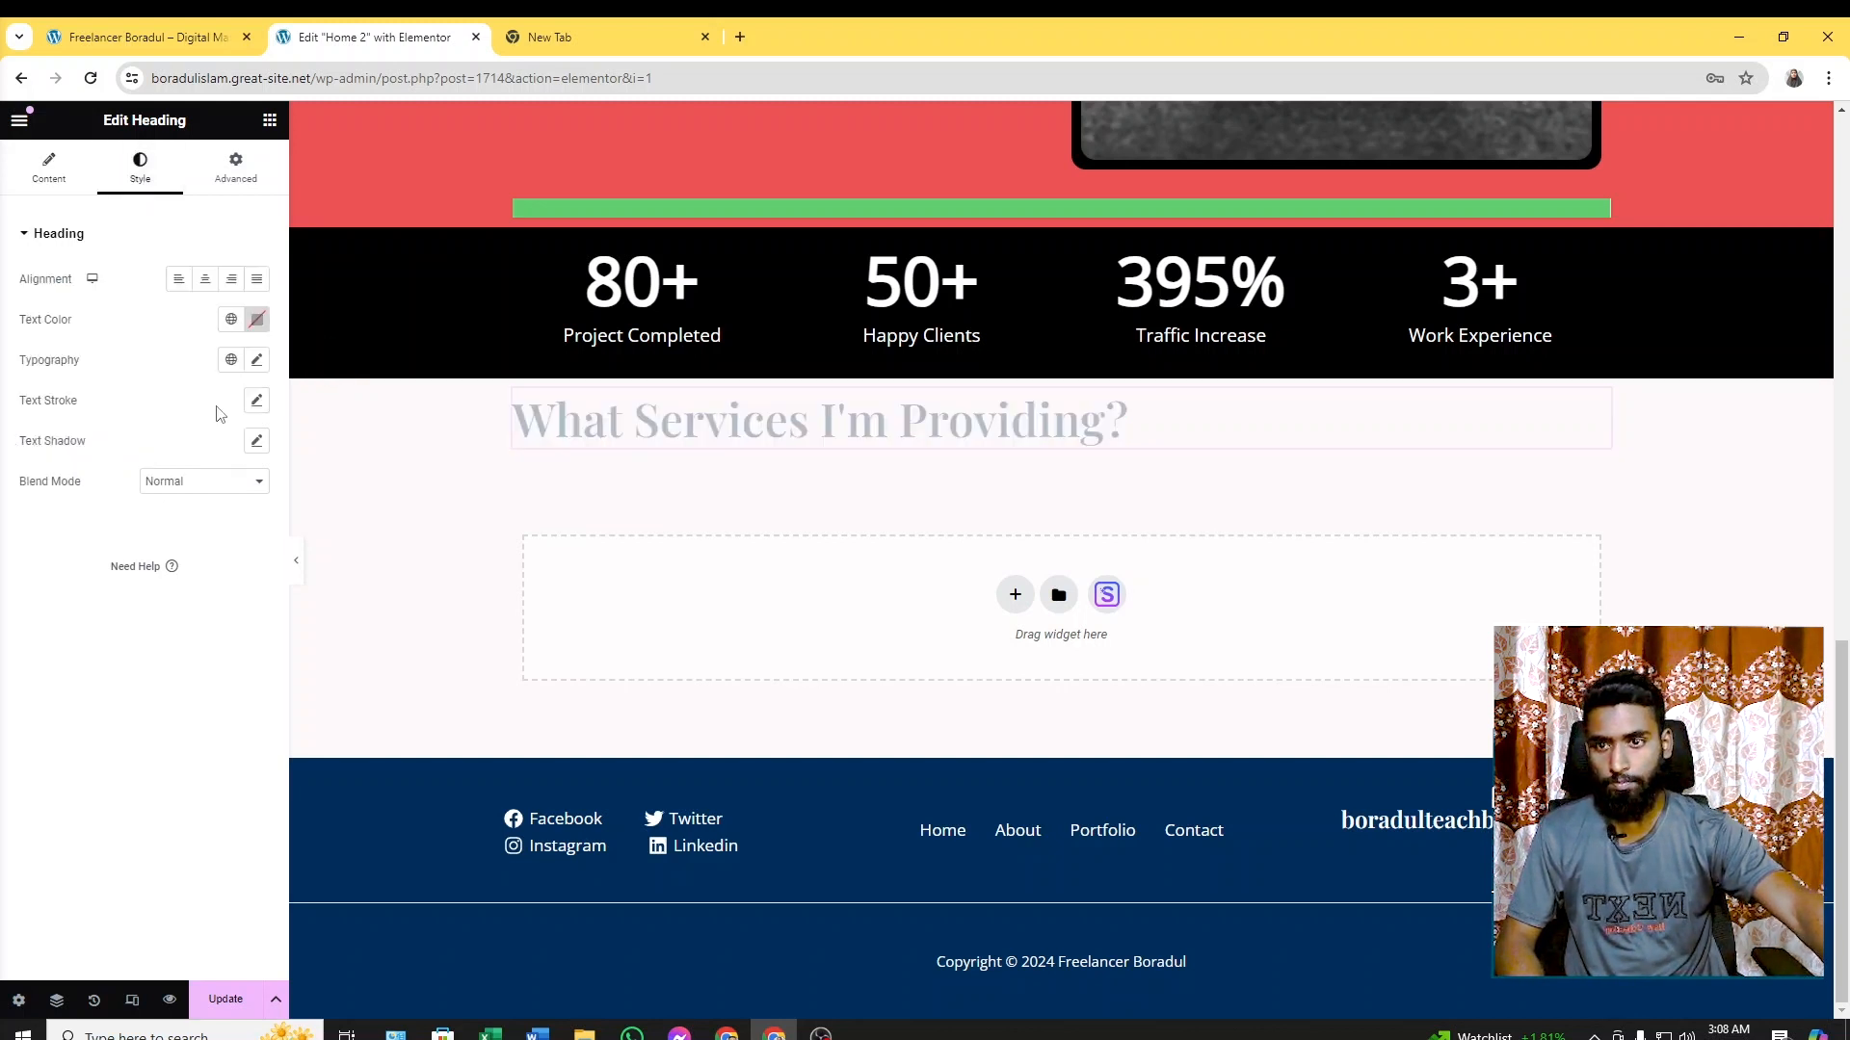
click(257, 359)
drag(36, 517, 66, 522)
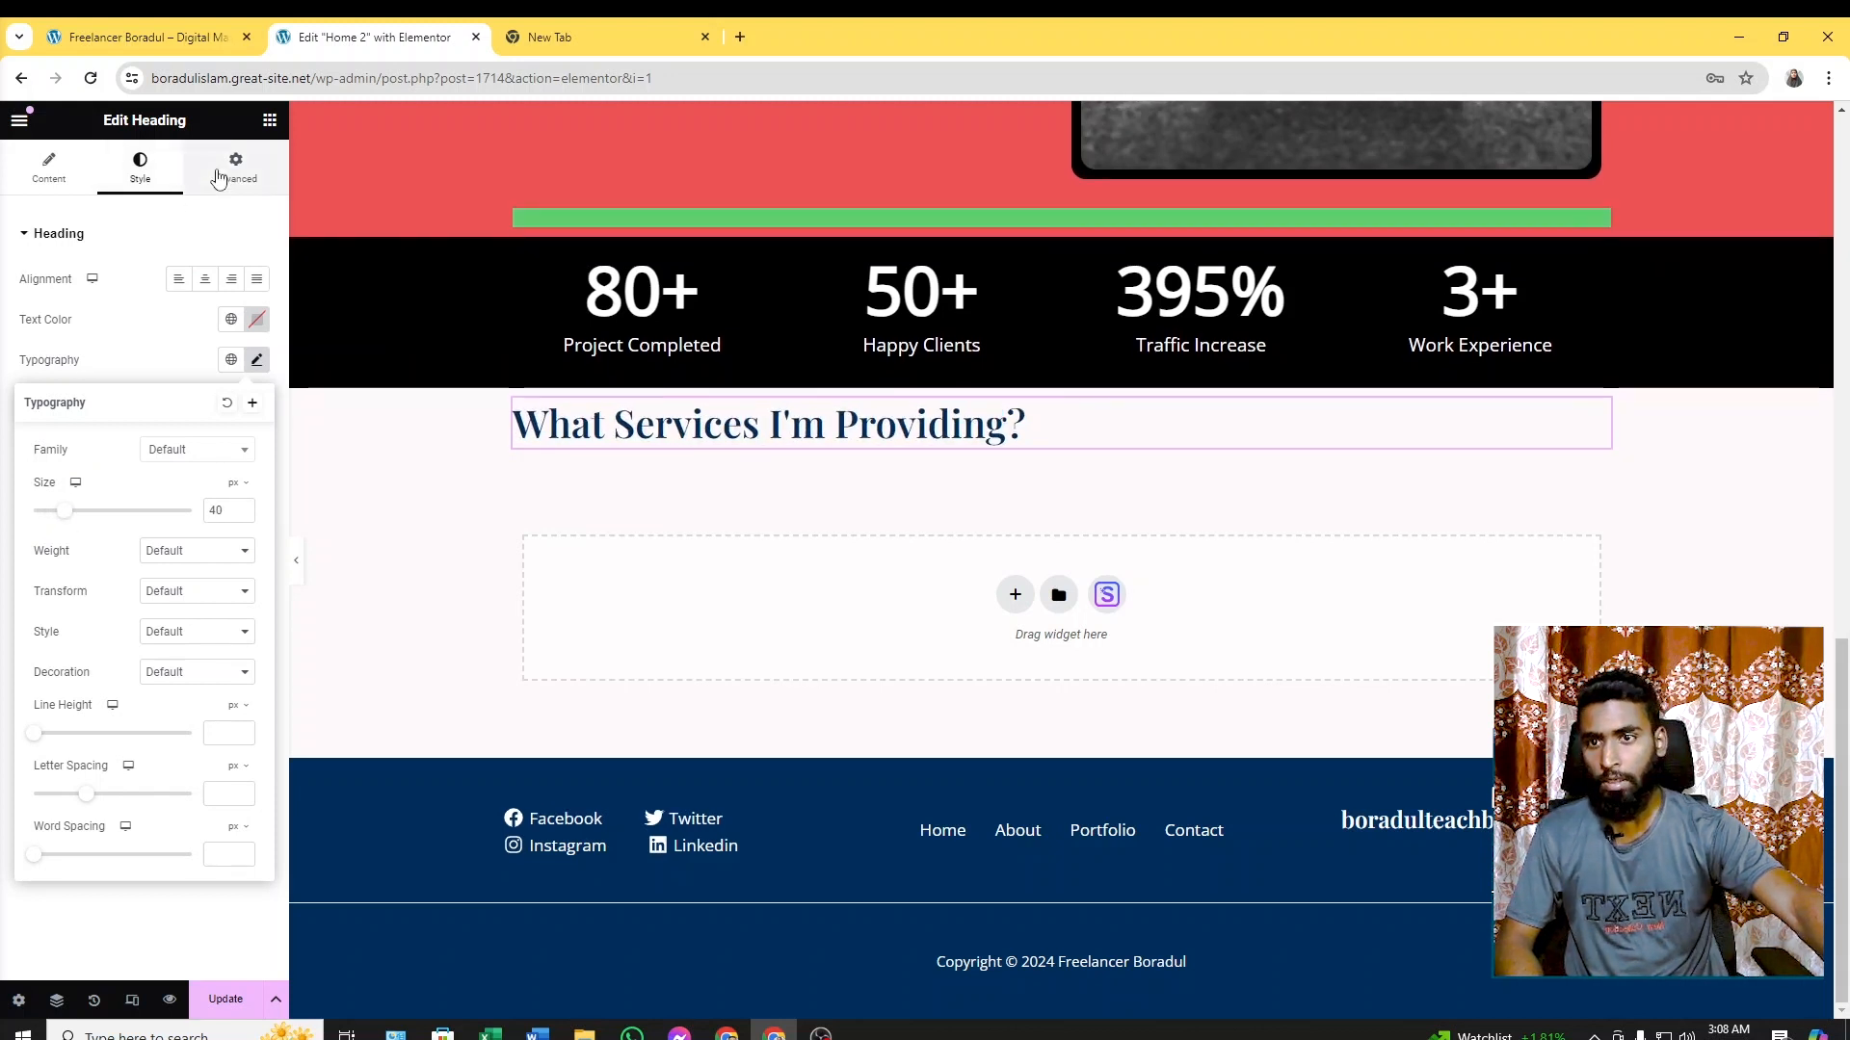
click(208, 281)
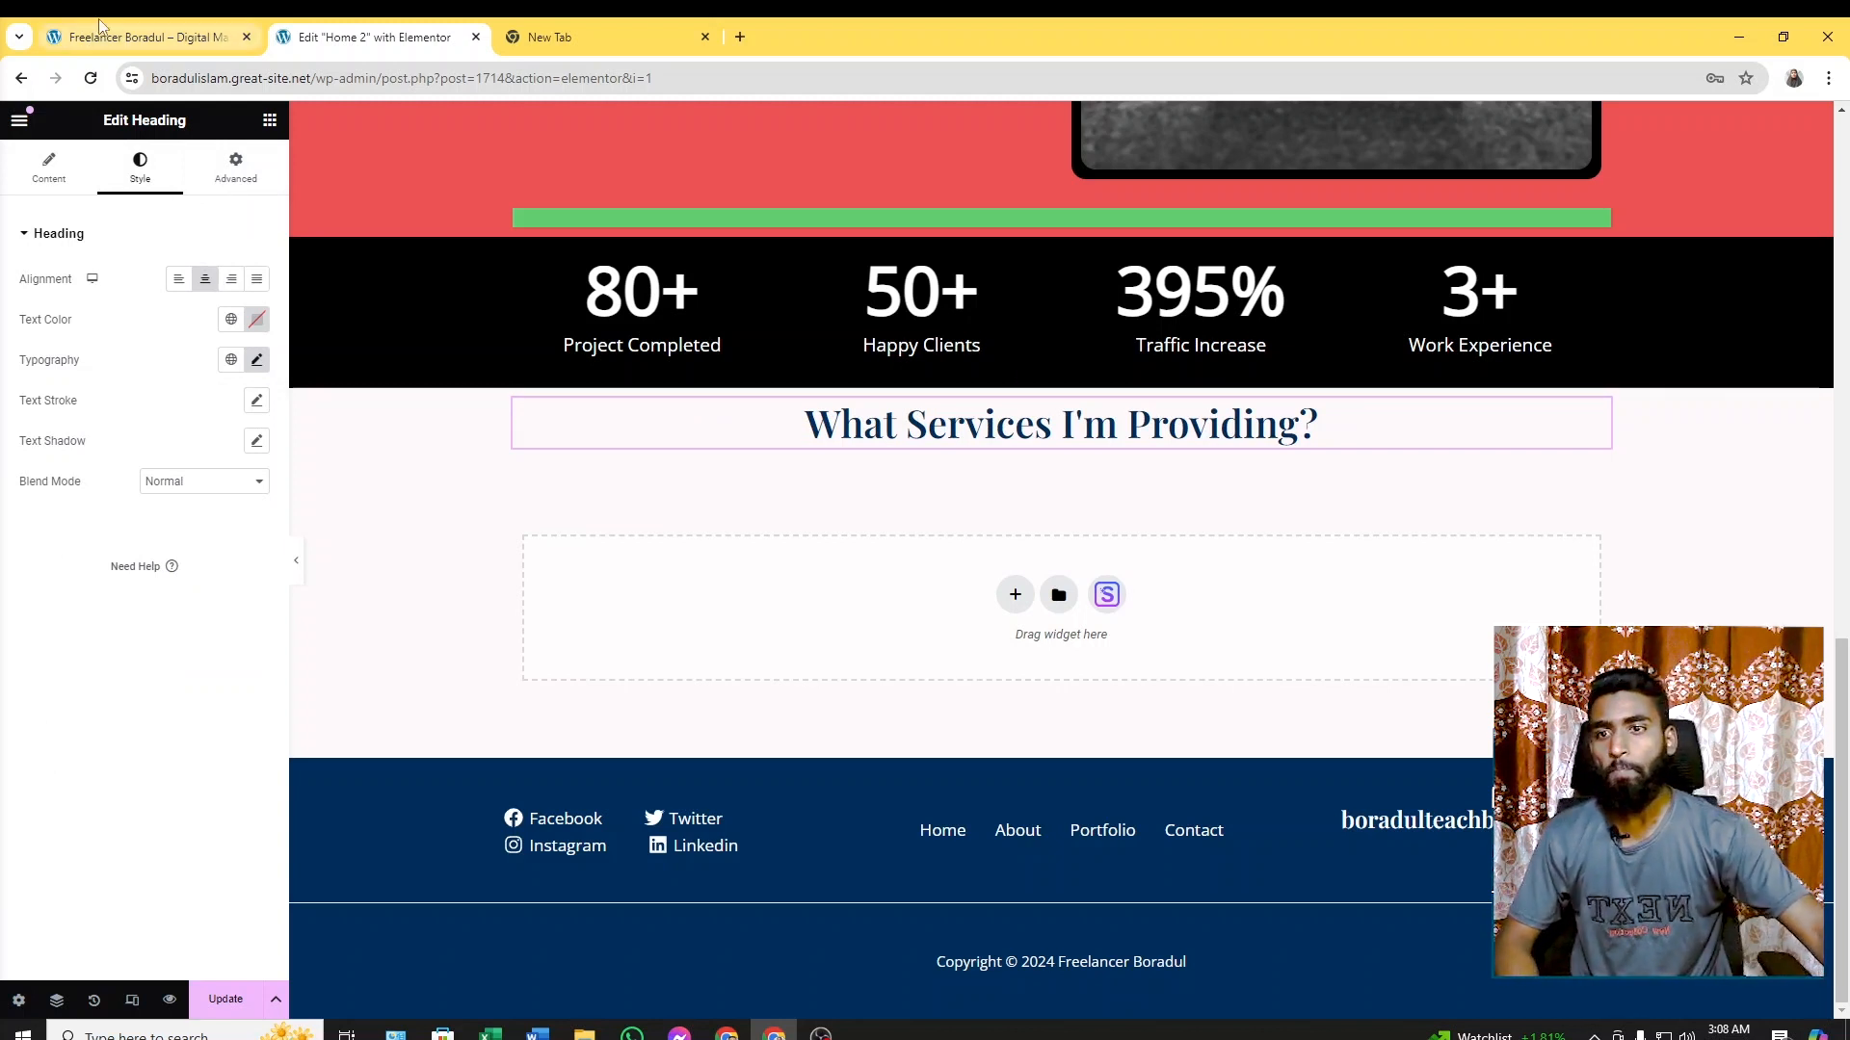
Add a container below the "What Services I'm Providing?" heading and nest a second container inside it, following the reference site's card layout
click(143, 27)
scroll(617, 521, down, 2)
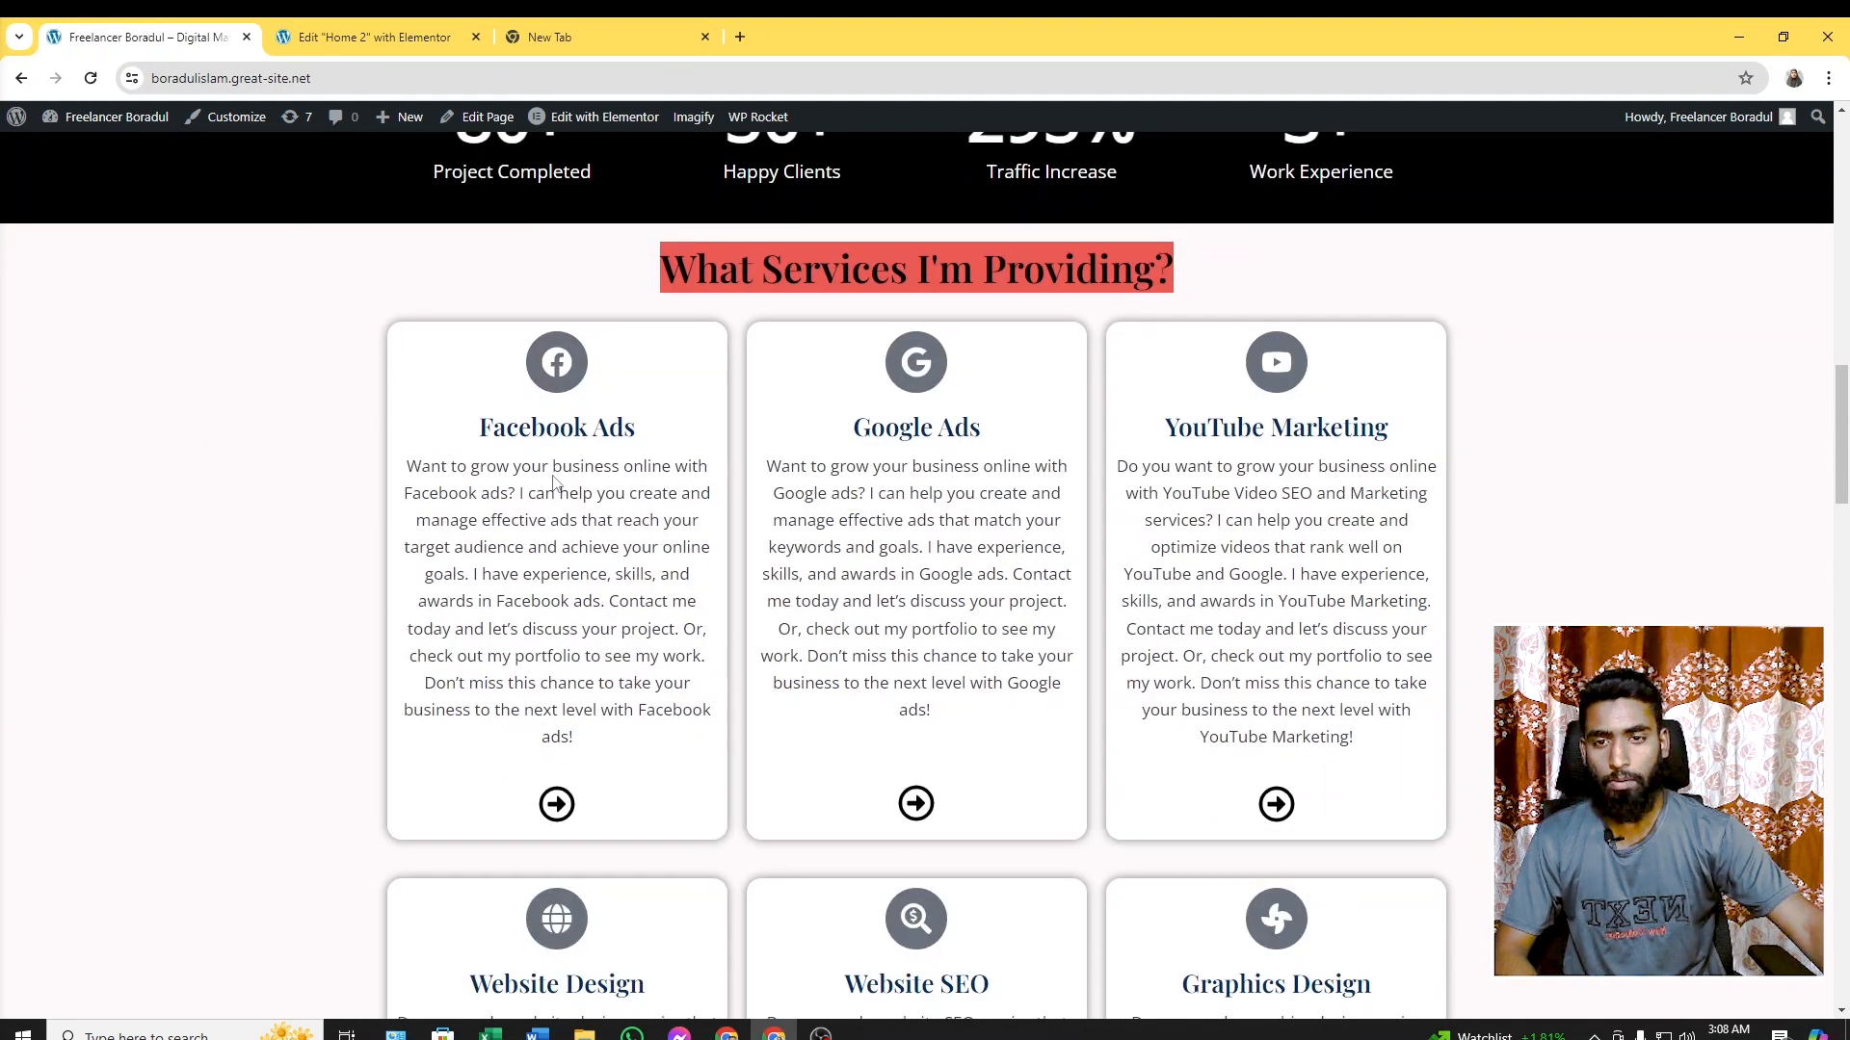
scroll(1423, 592, up, 4)
click(401, 36)
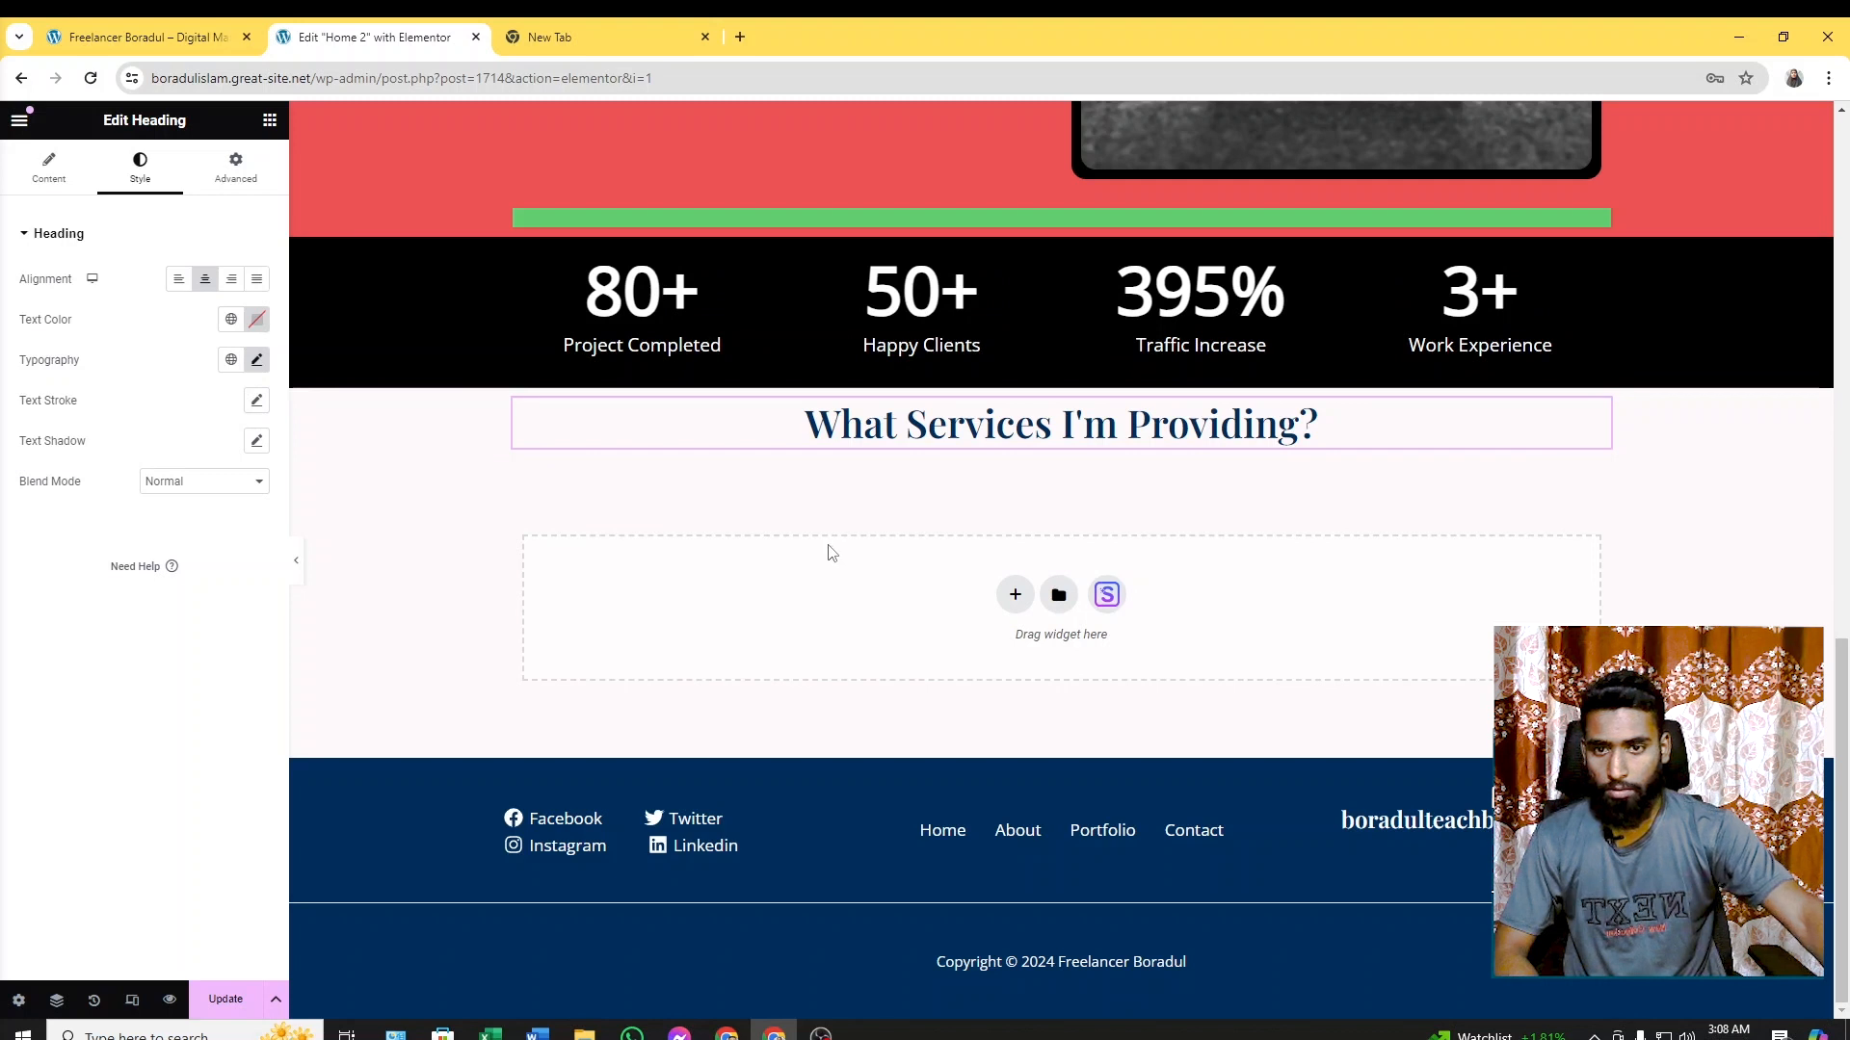
click(270, 119)
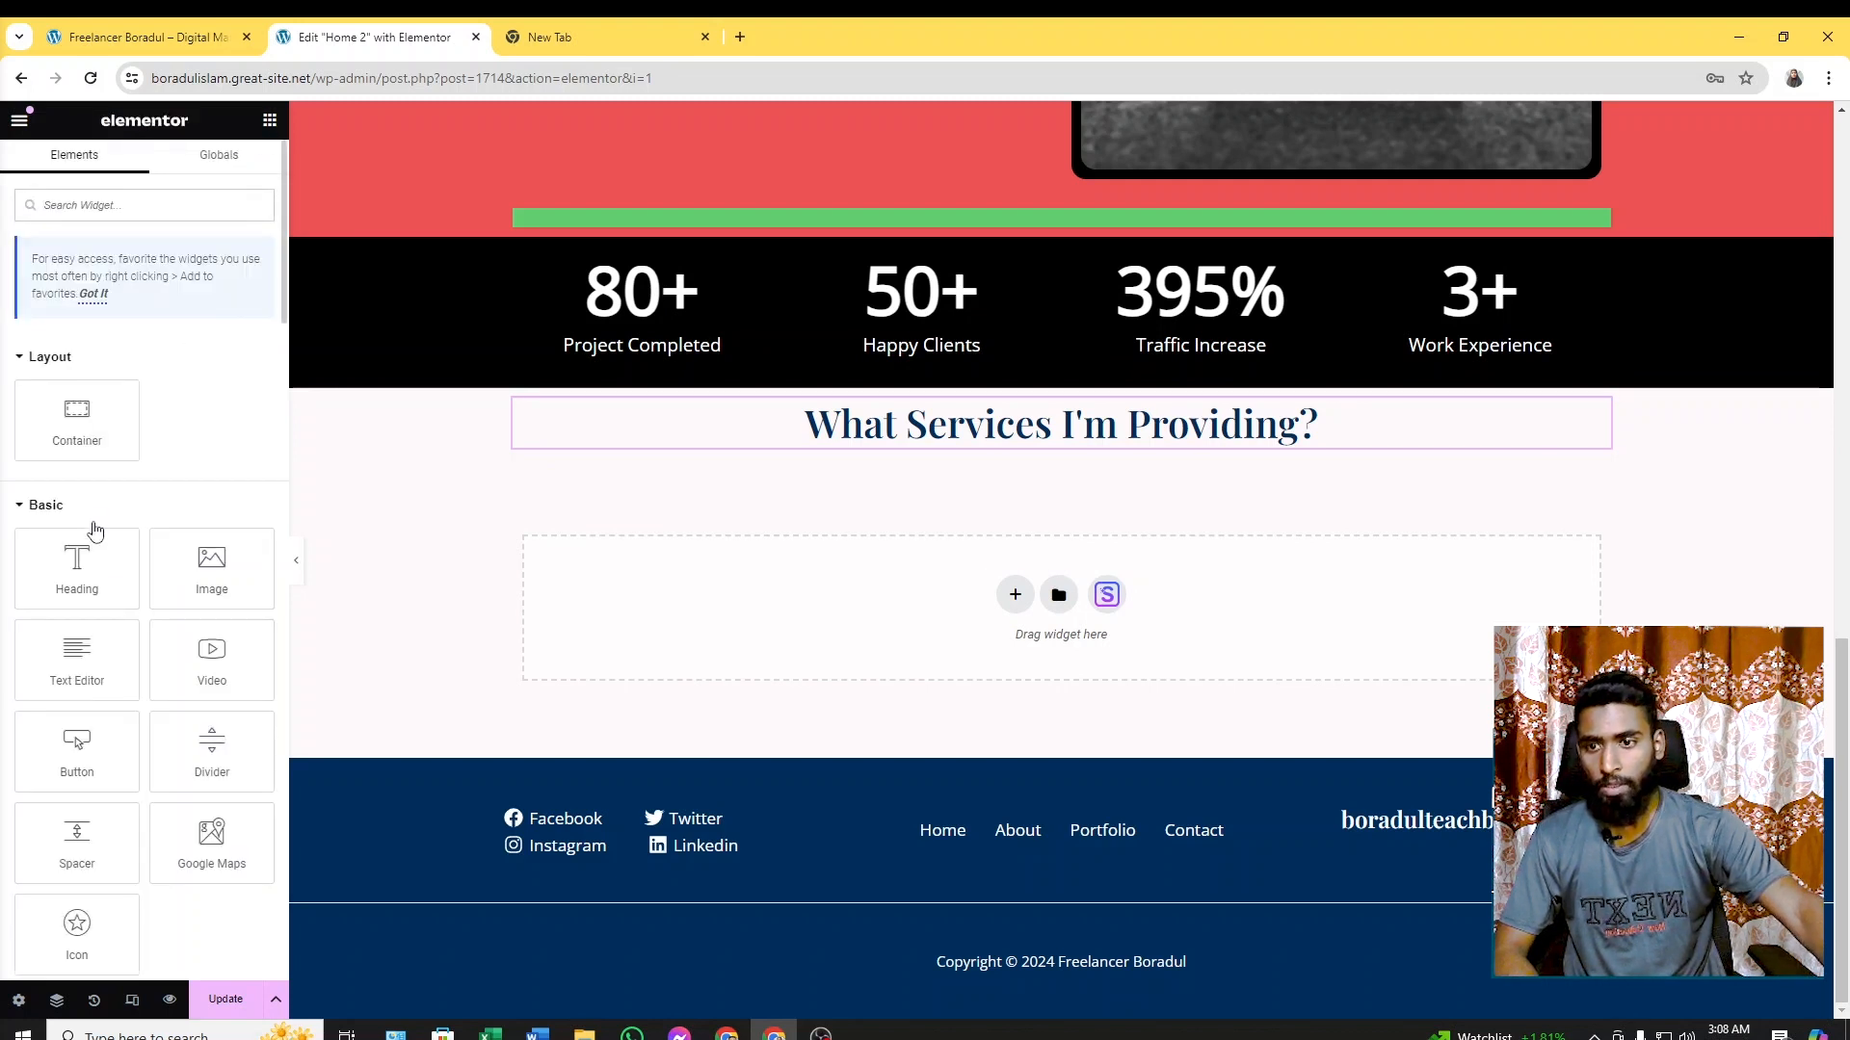
drag(71, 452, 956, 424)
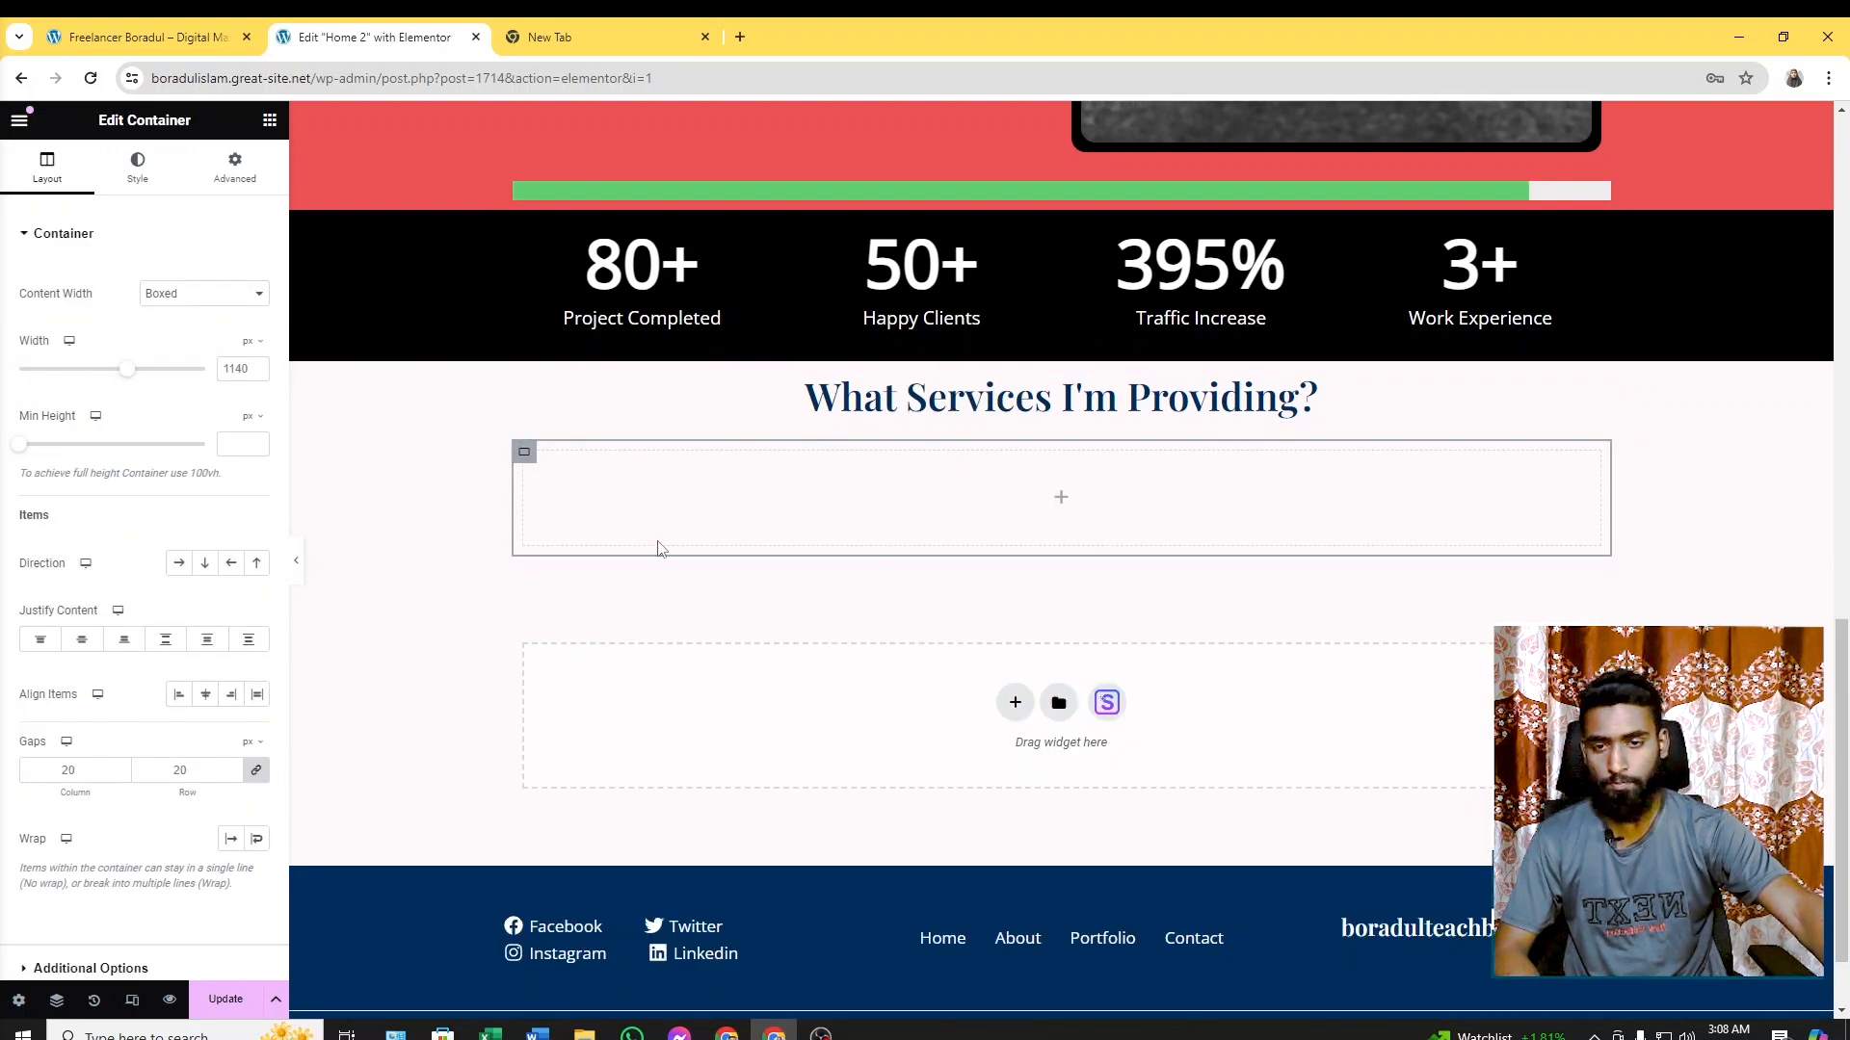
click(270, 121)
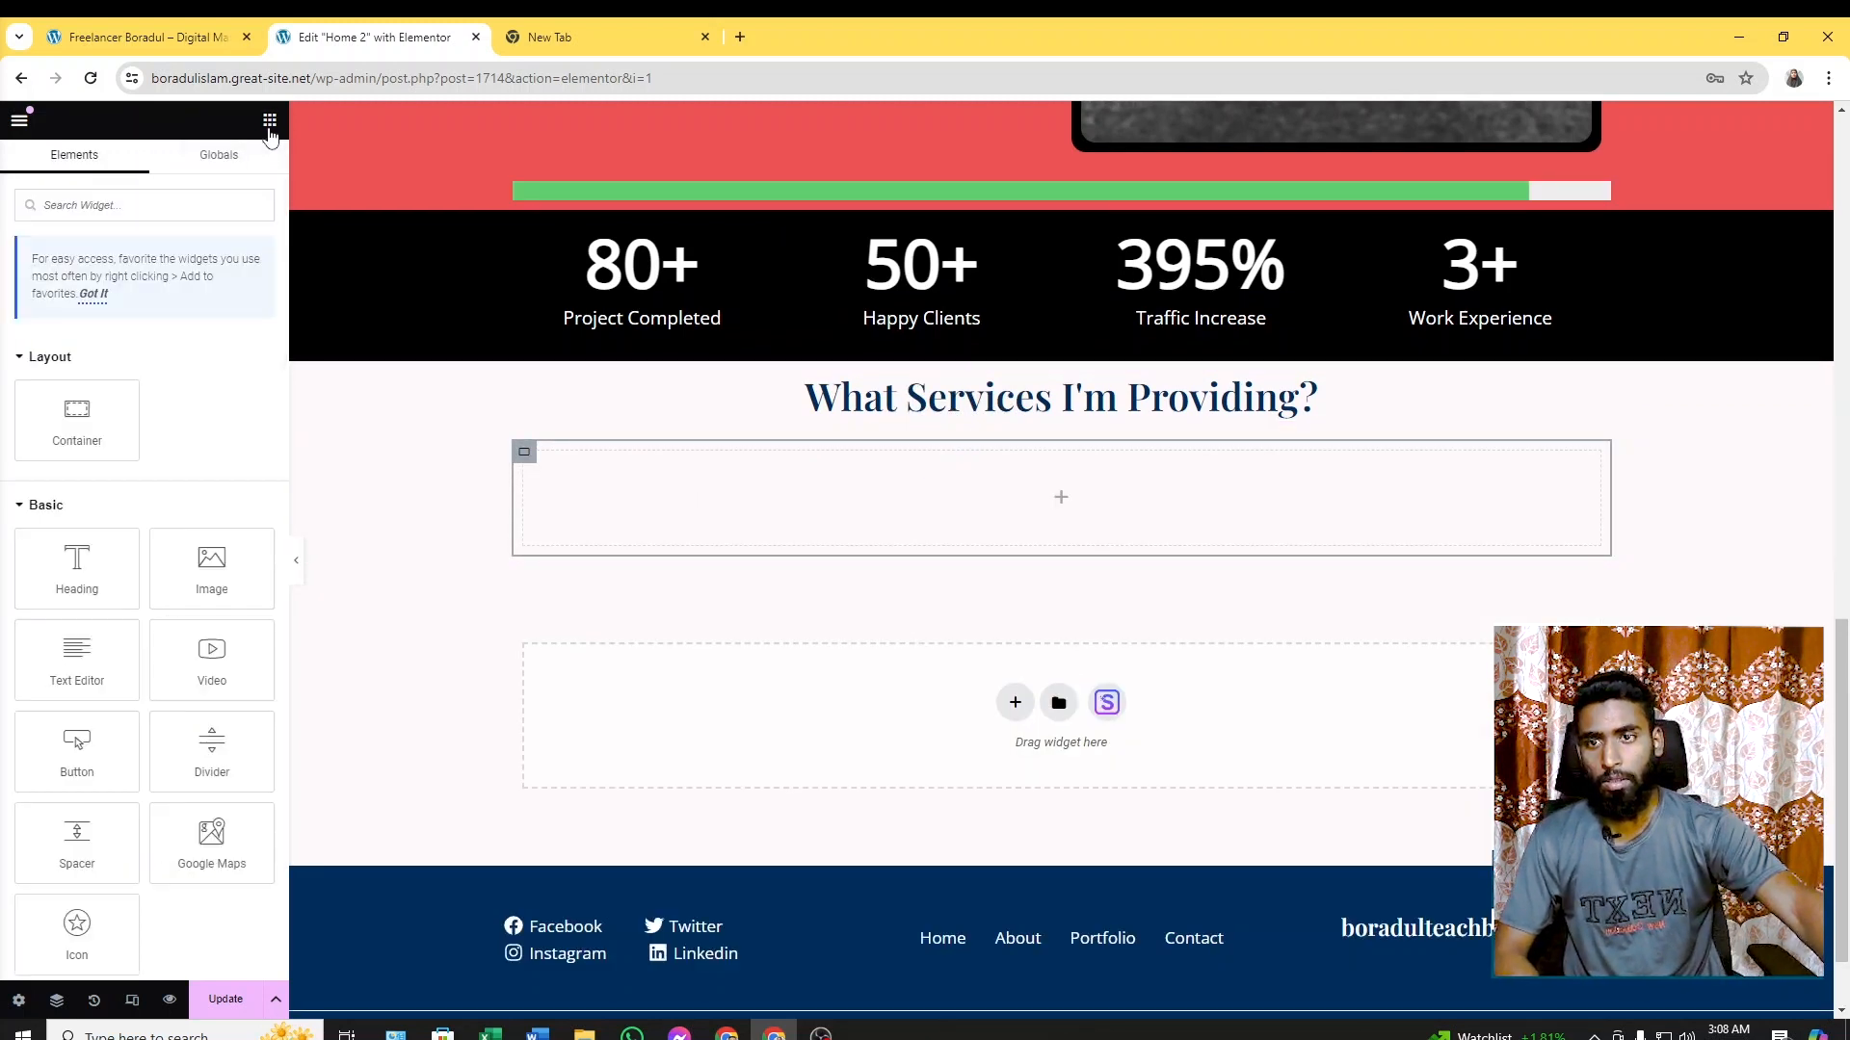
drag(78, 414, 712, 489)
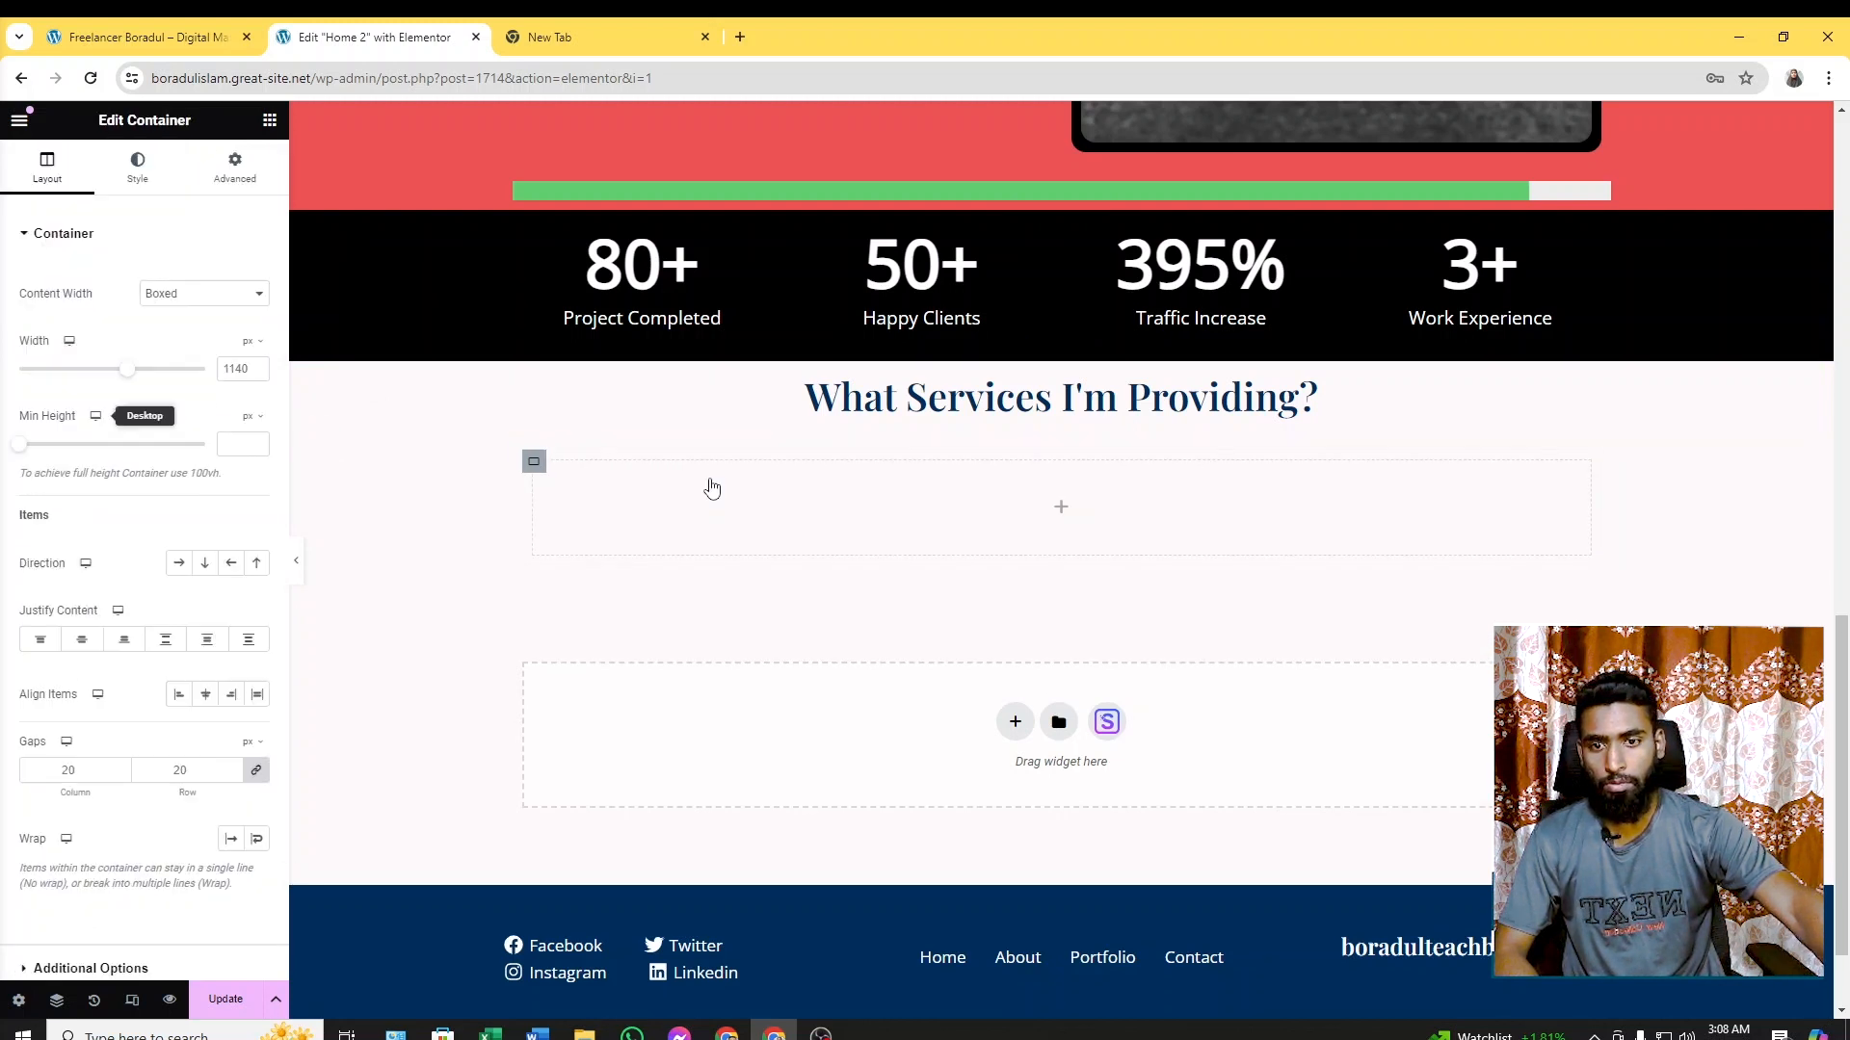
Duplicate the inner container twice and set the parent container's direction to row, giving three side-by-side service columns
right_click(536, 466)
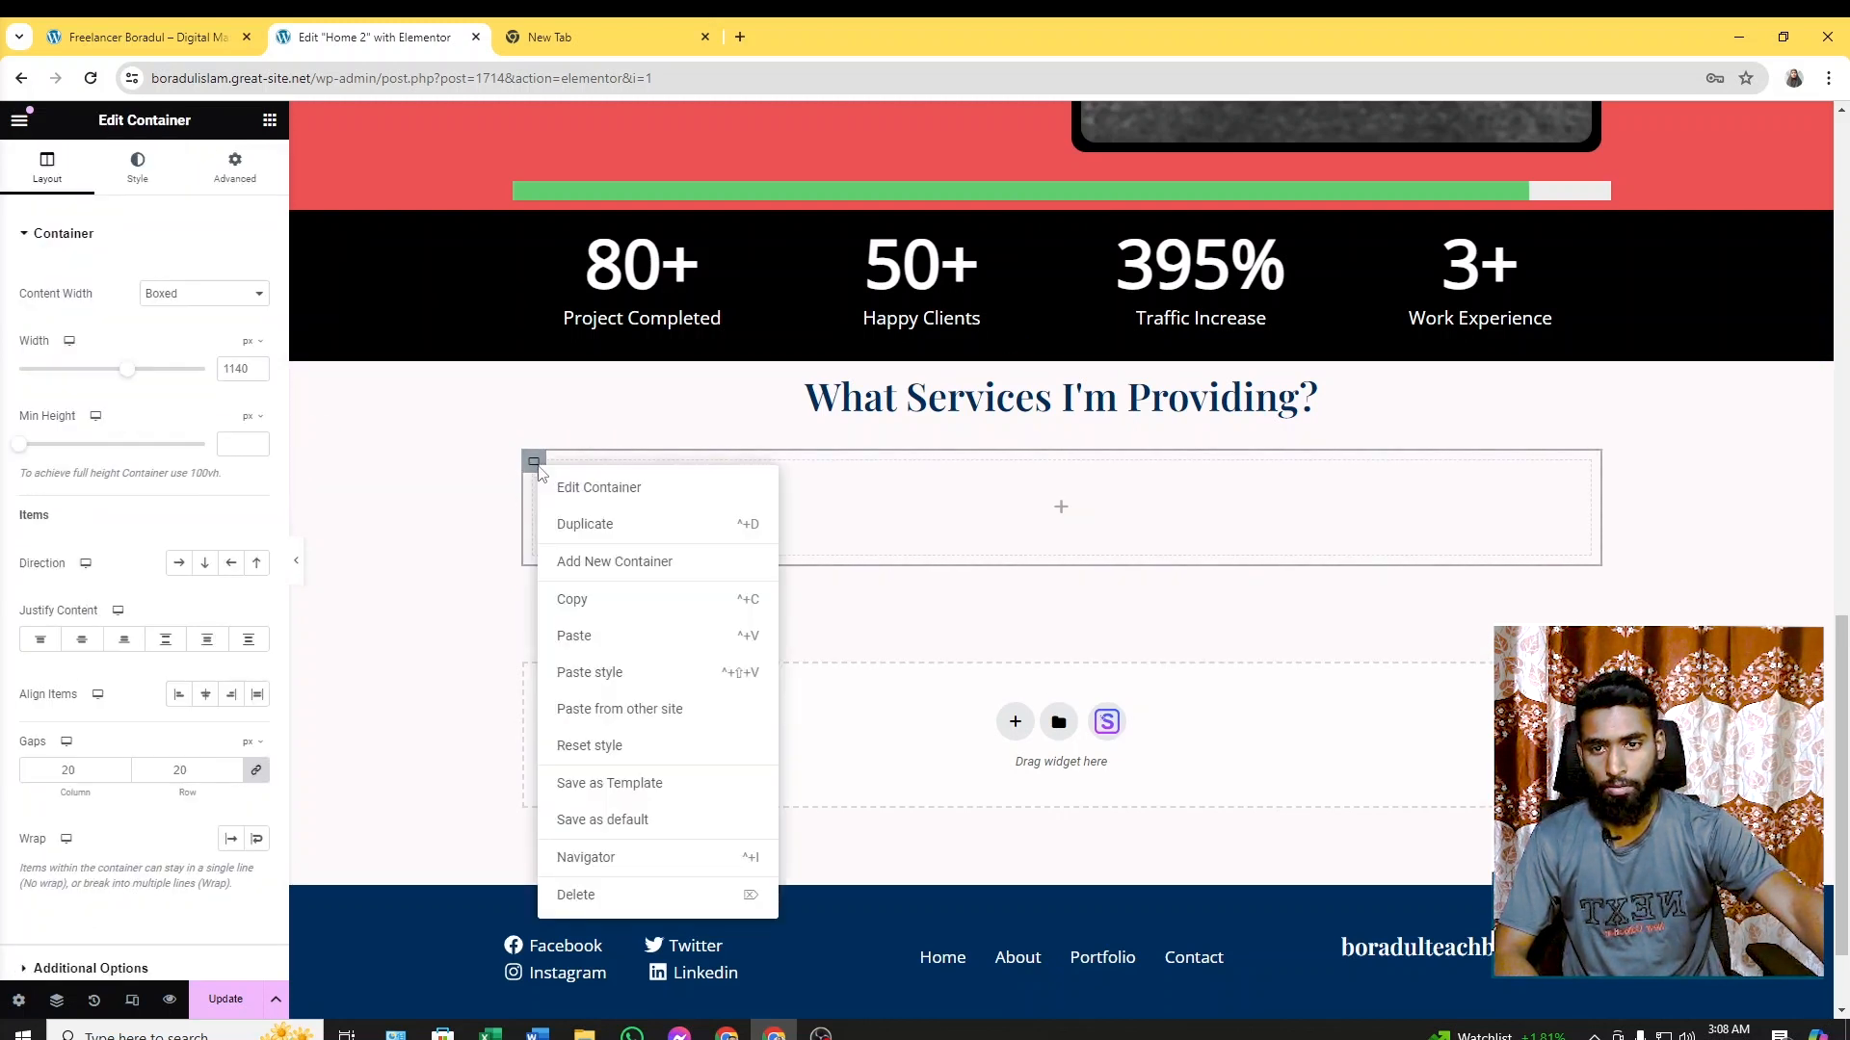
click(602, 529)
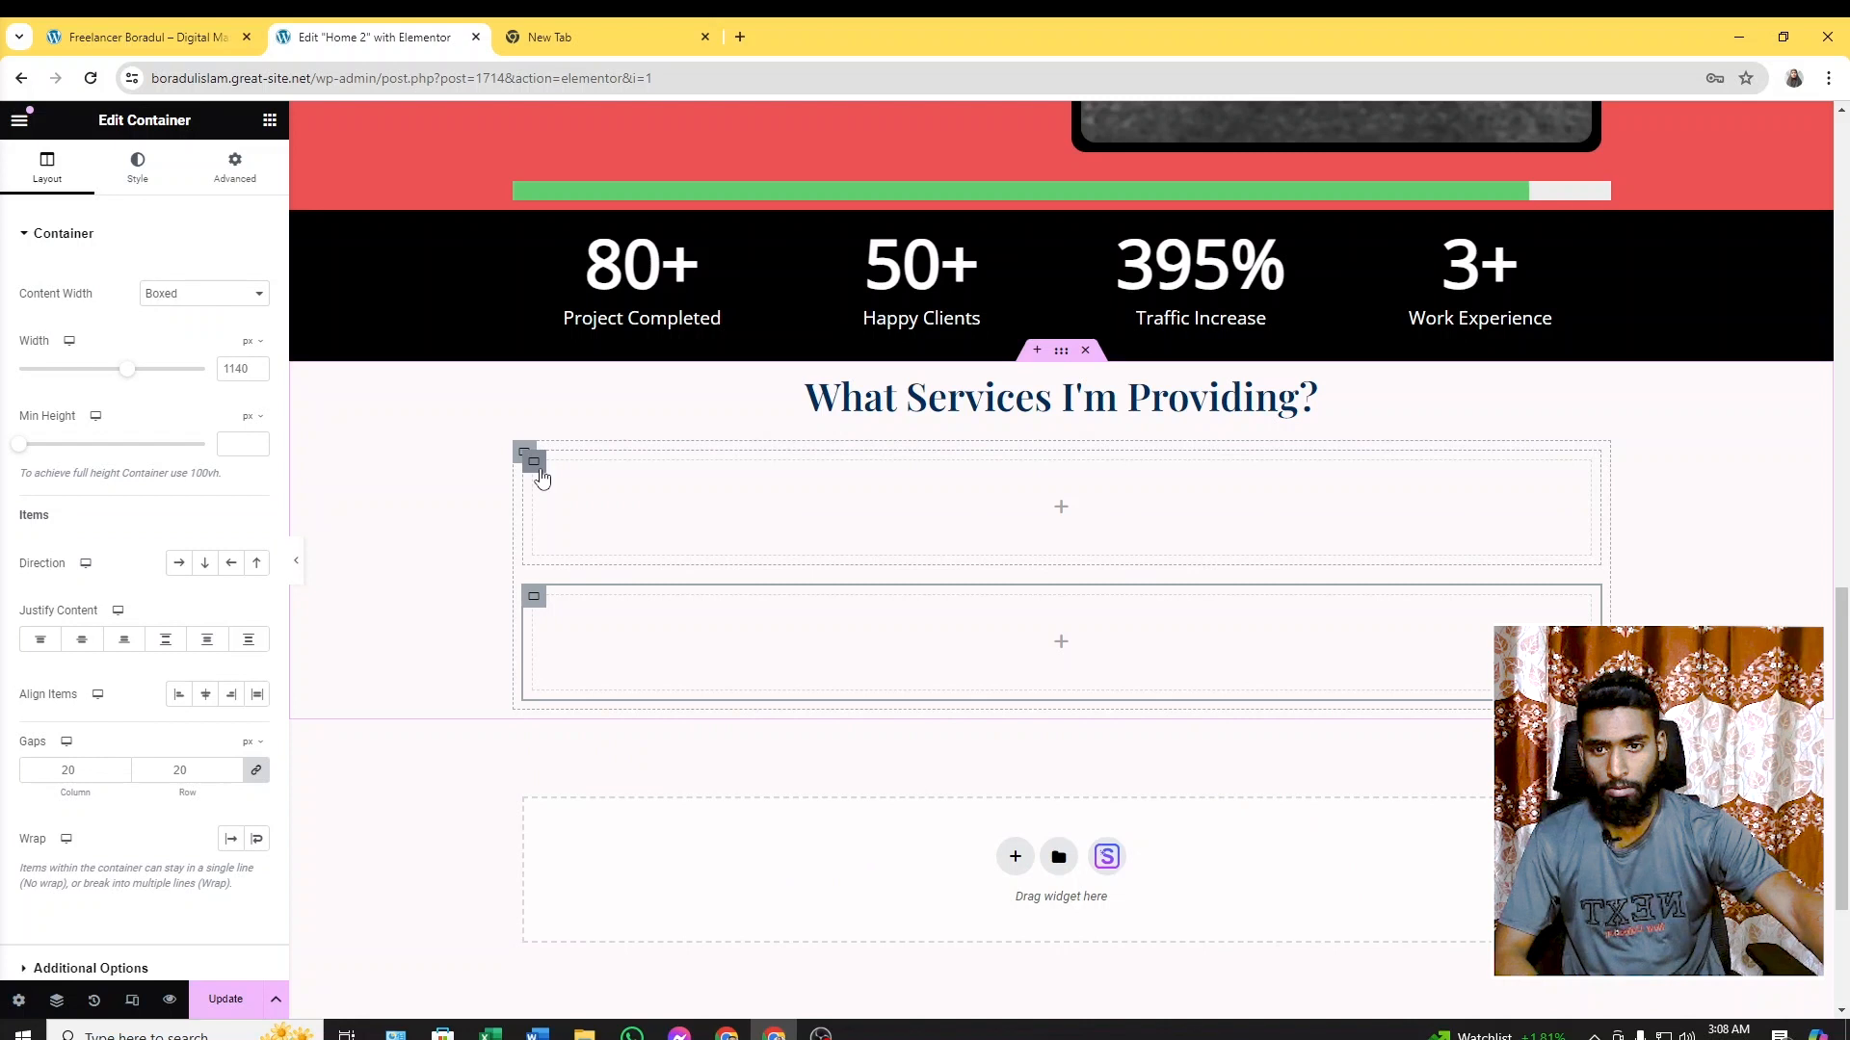
right_click(531, 465)
click(612, 532)
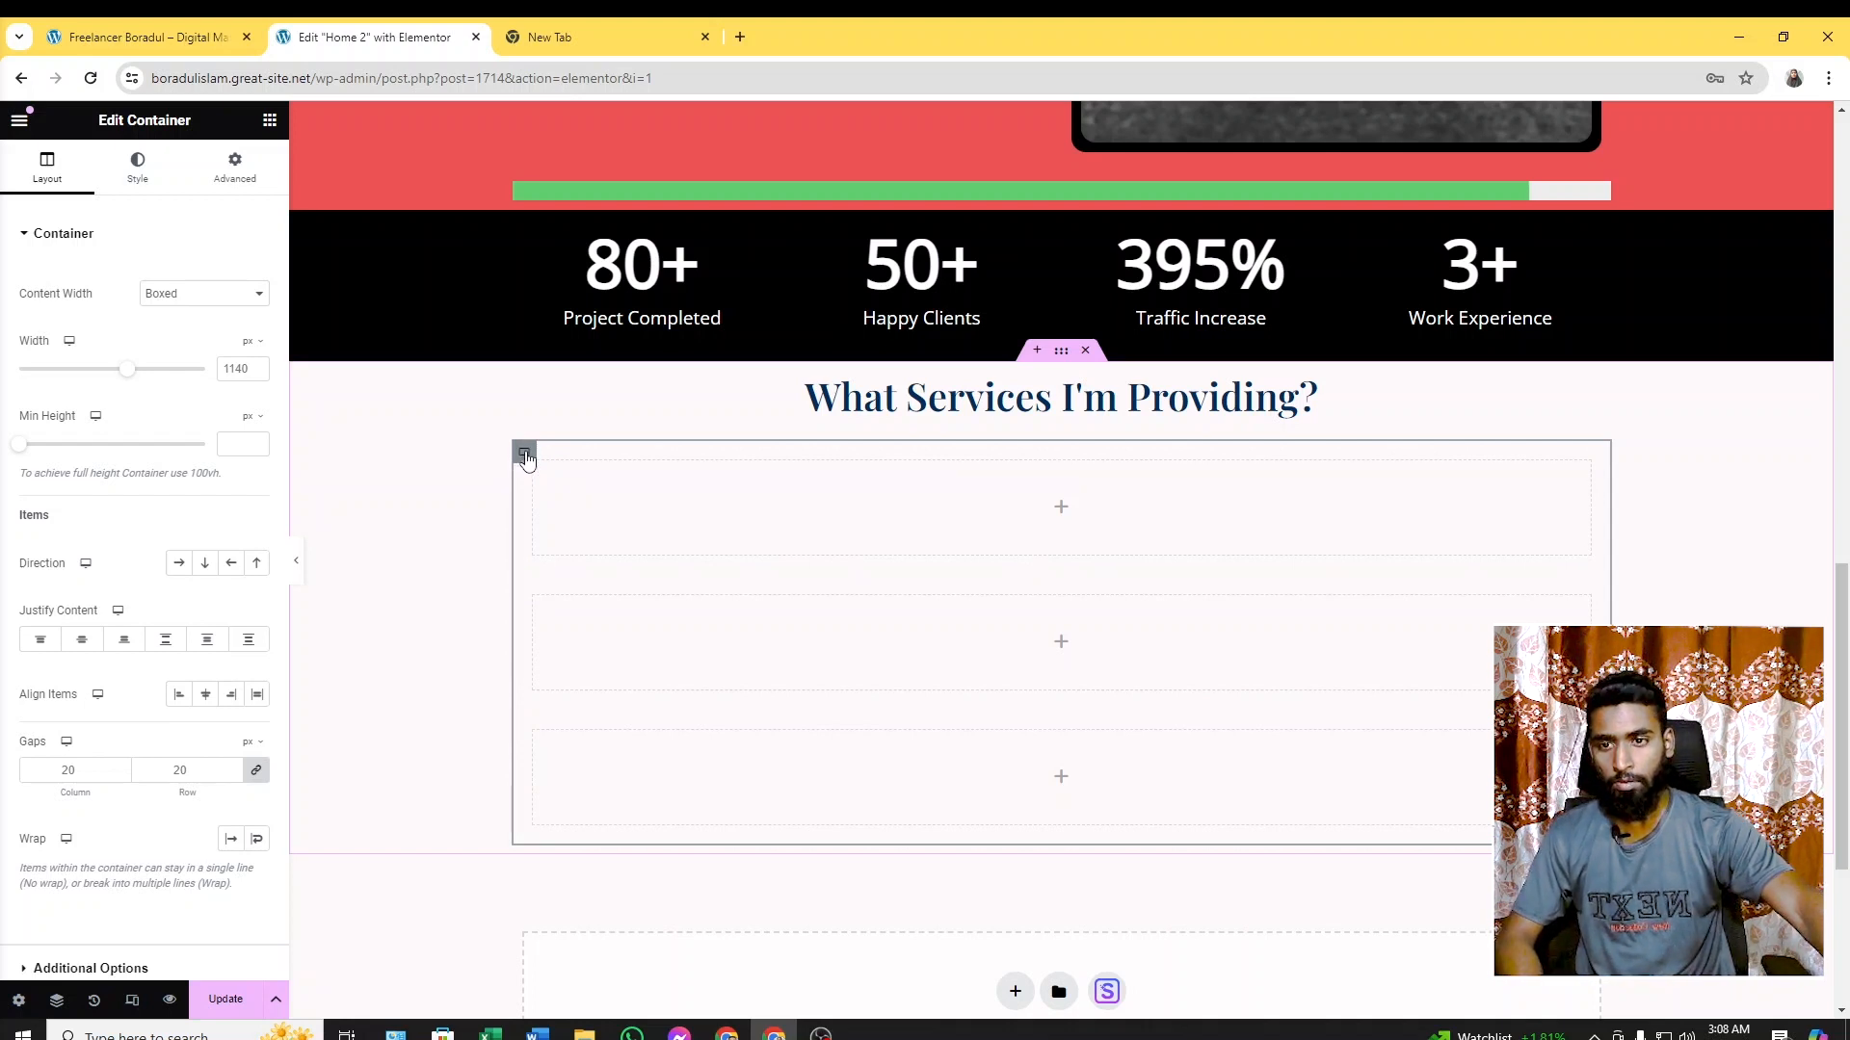
click(179, 563)
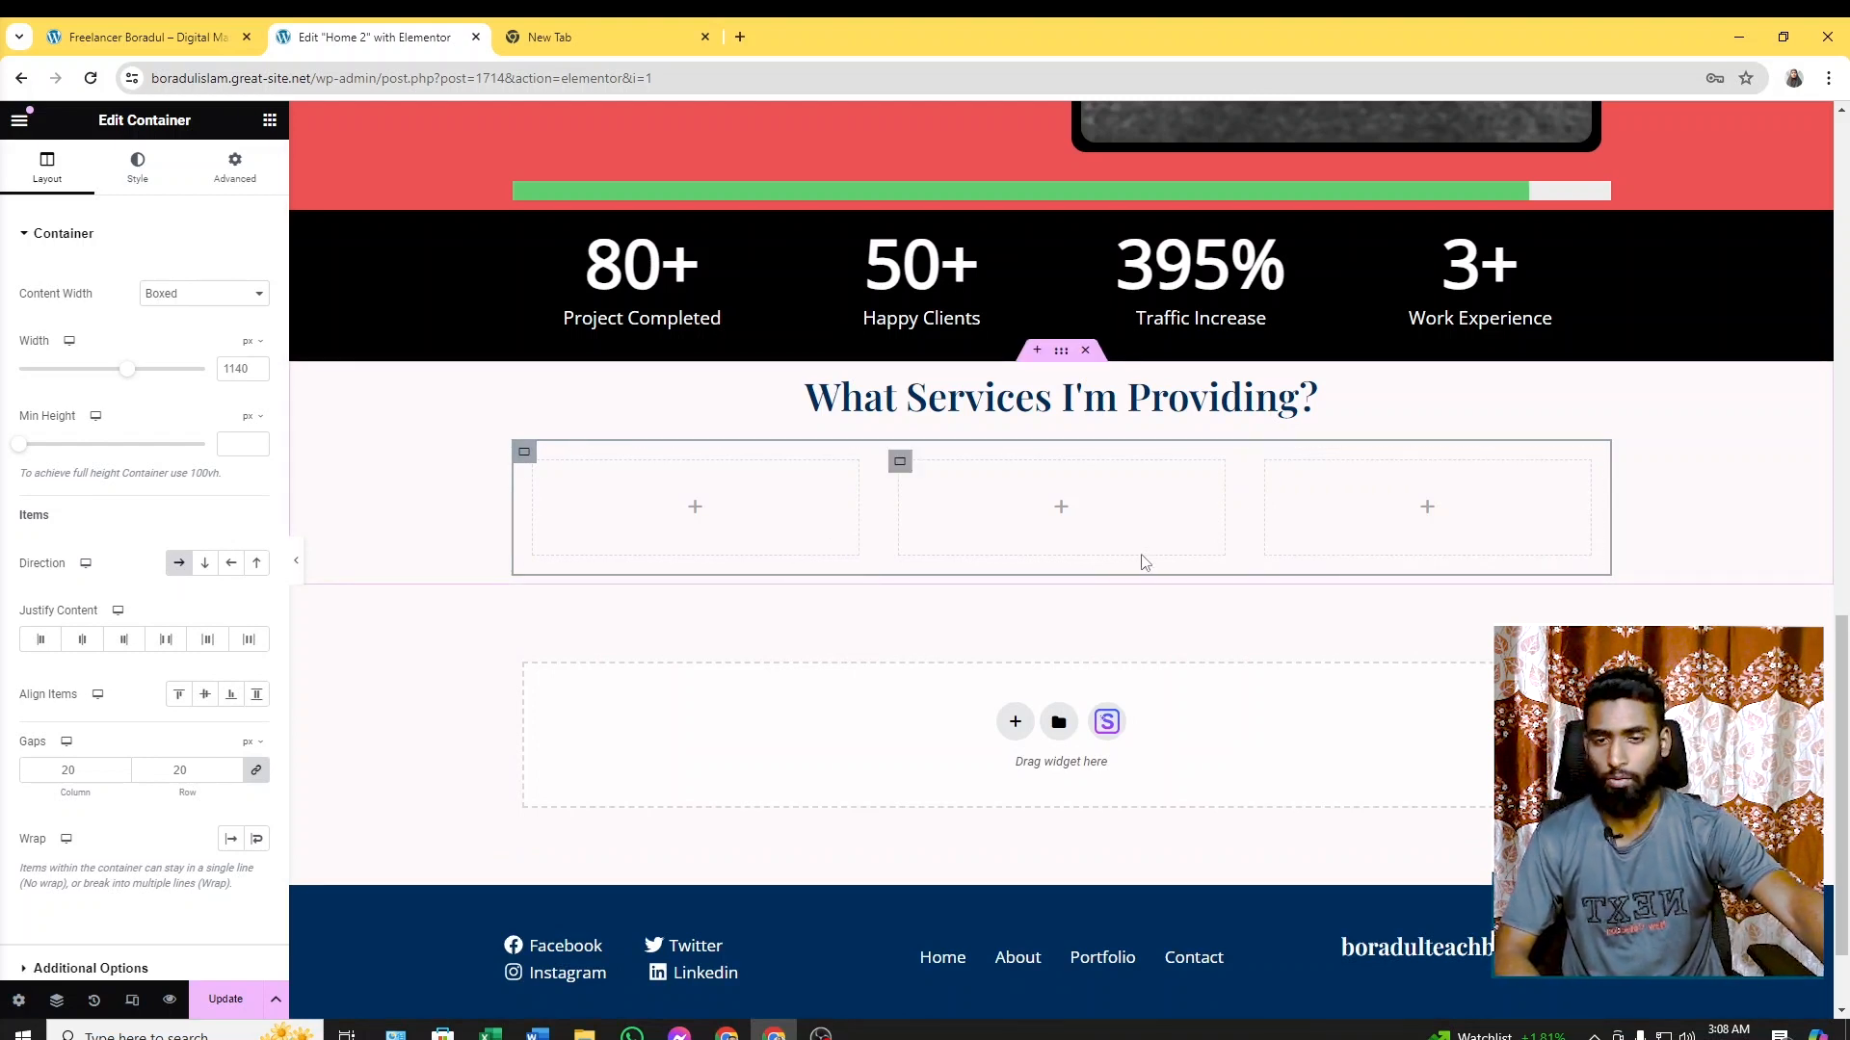
Check the service cards on the reference site and add an Icon widget to the first of the three column containers
key(ctrl+1)
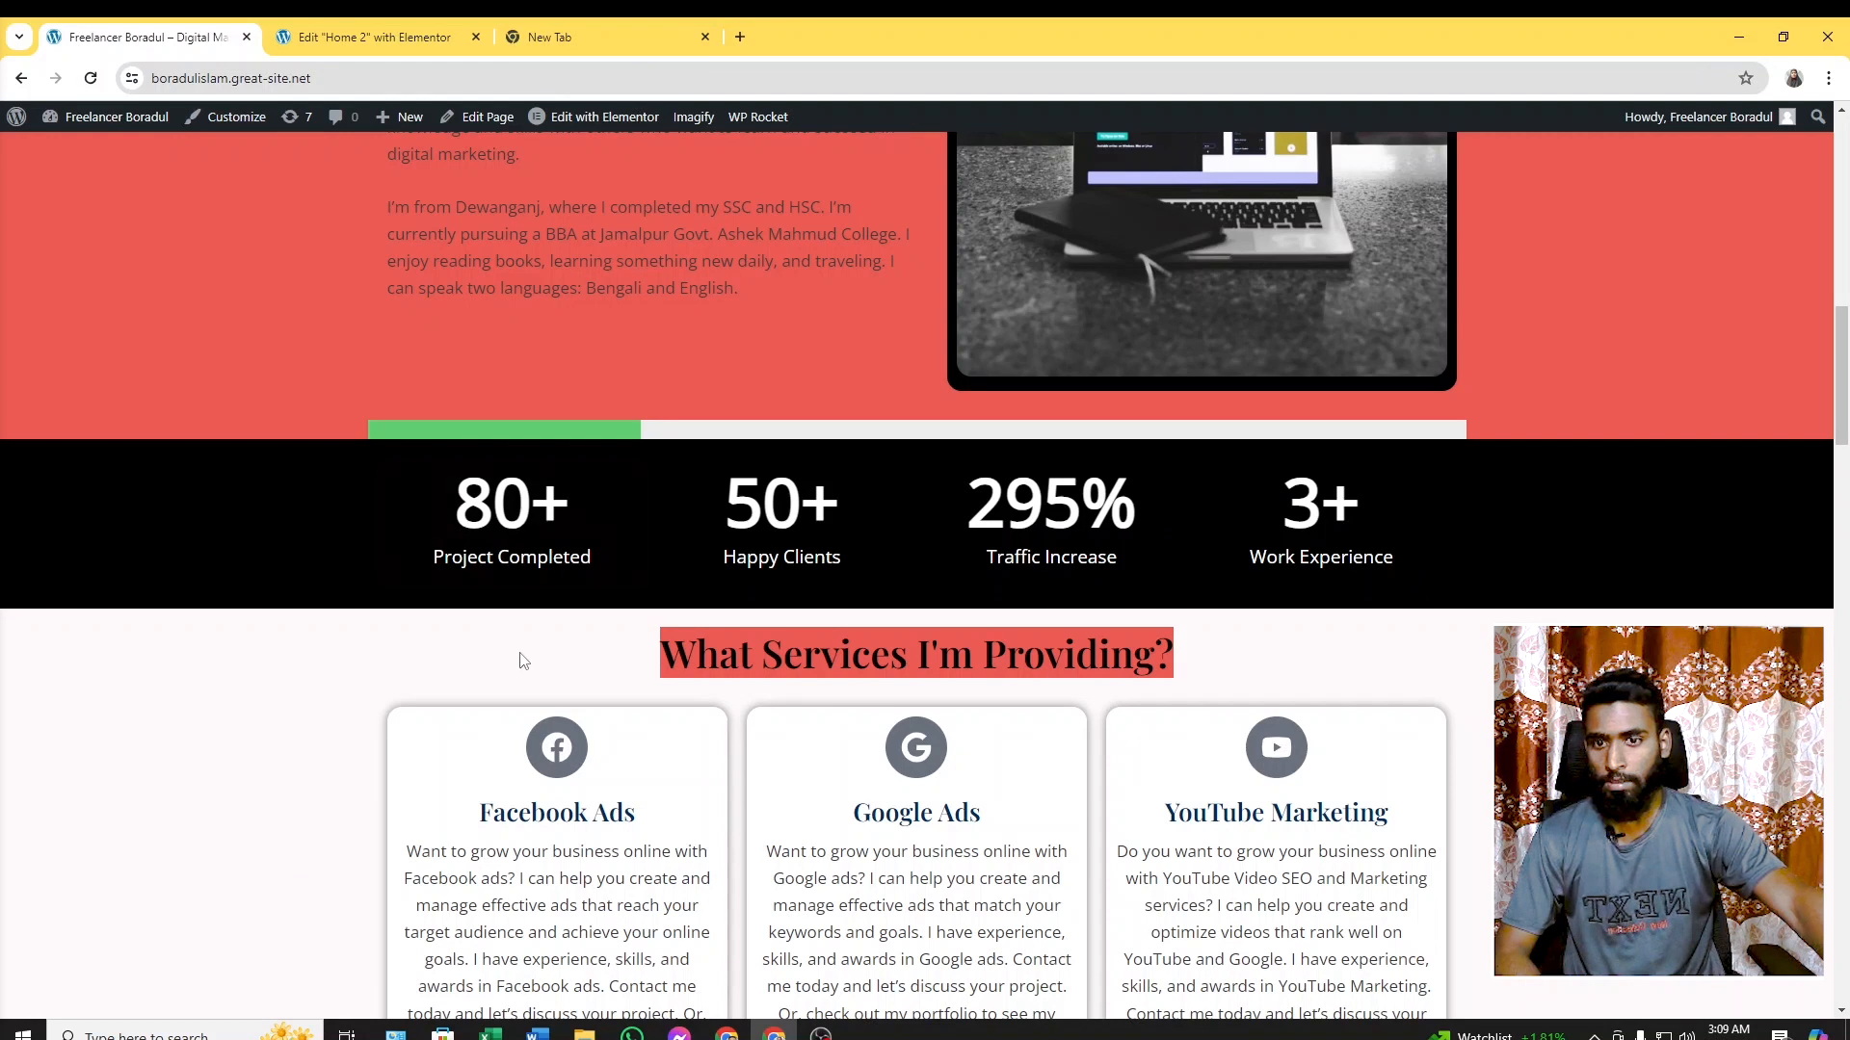
scroll(566, 624, down, 3)
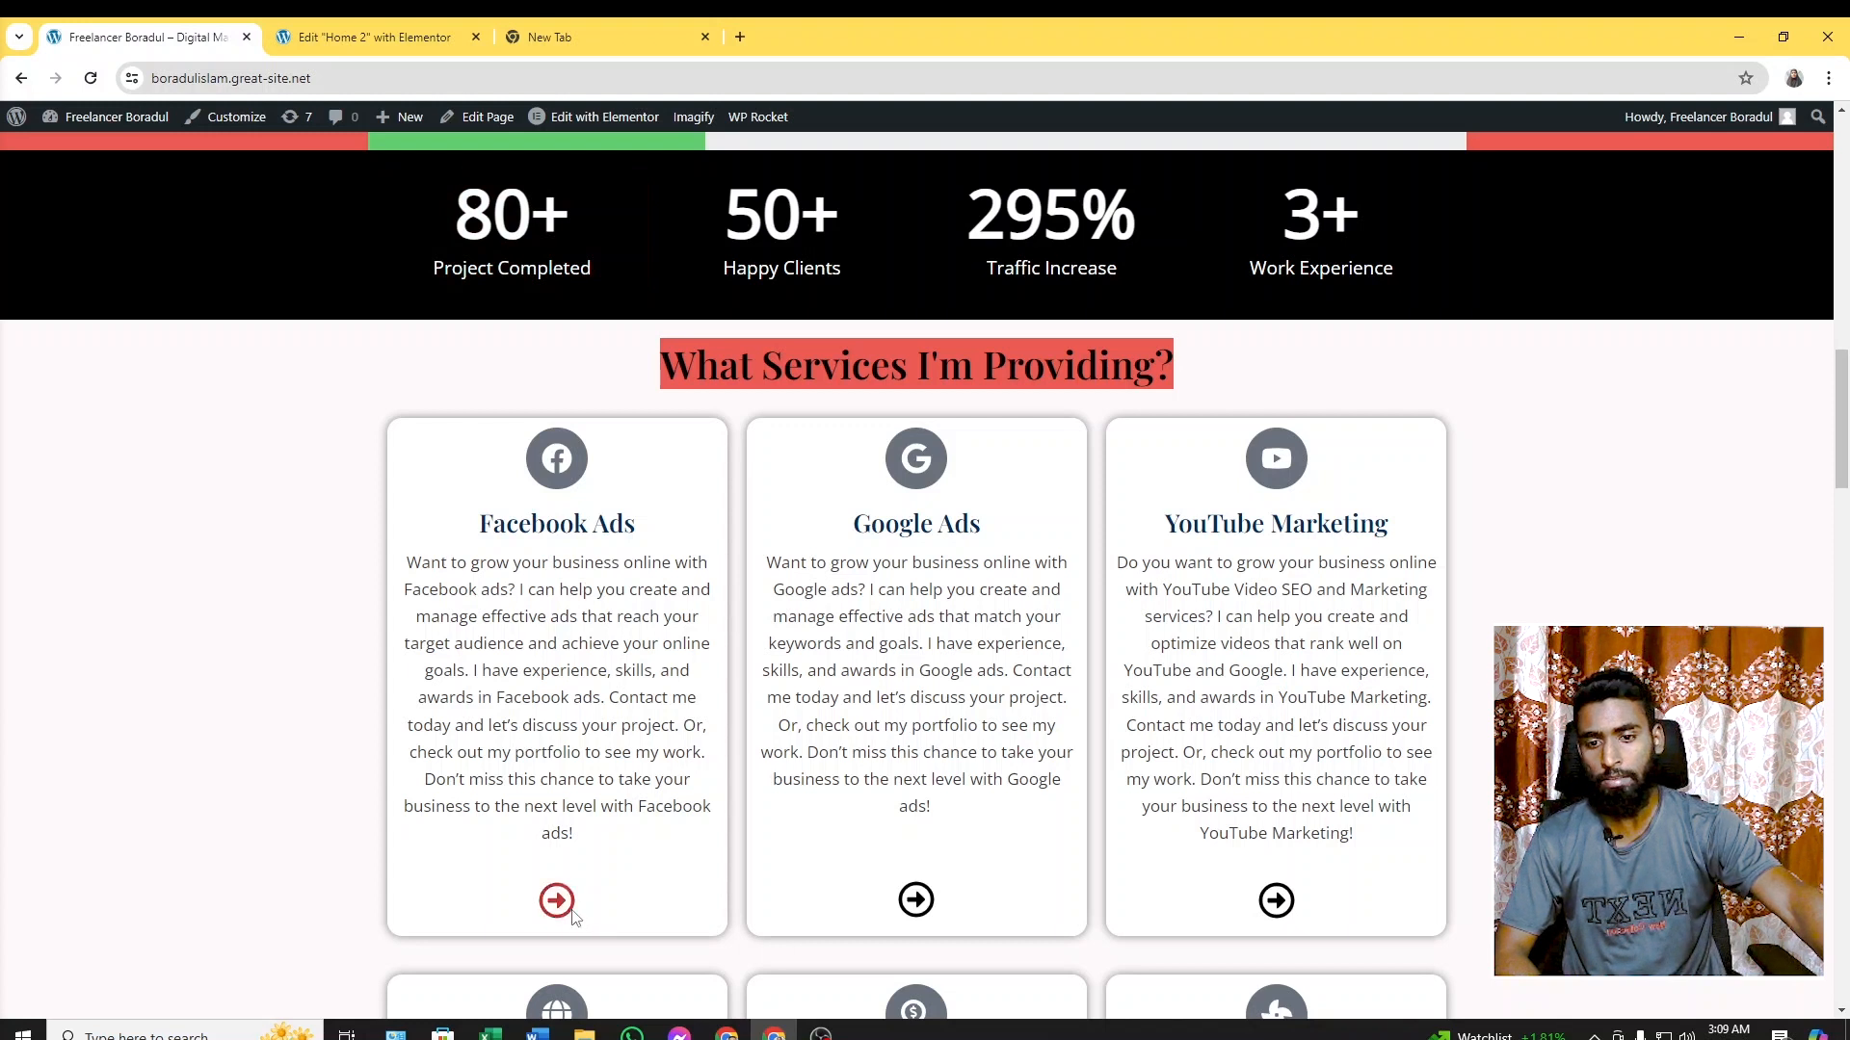
click(303, 24)
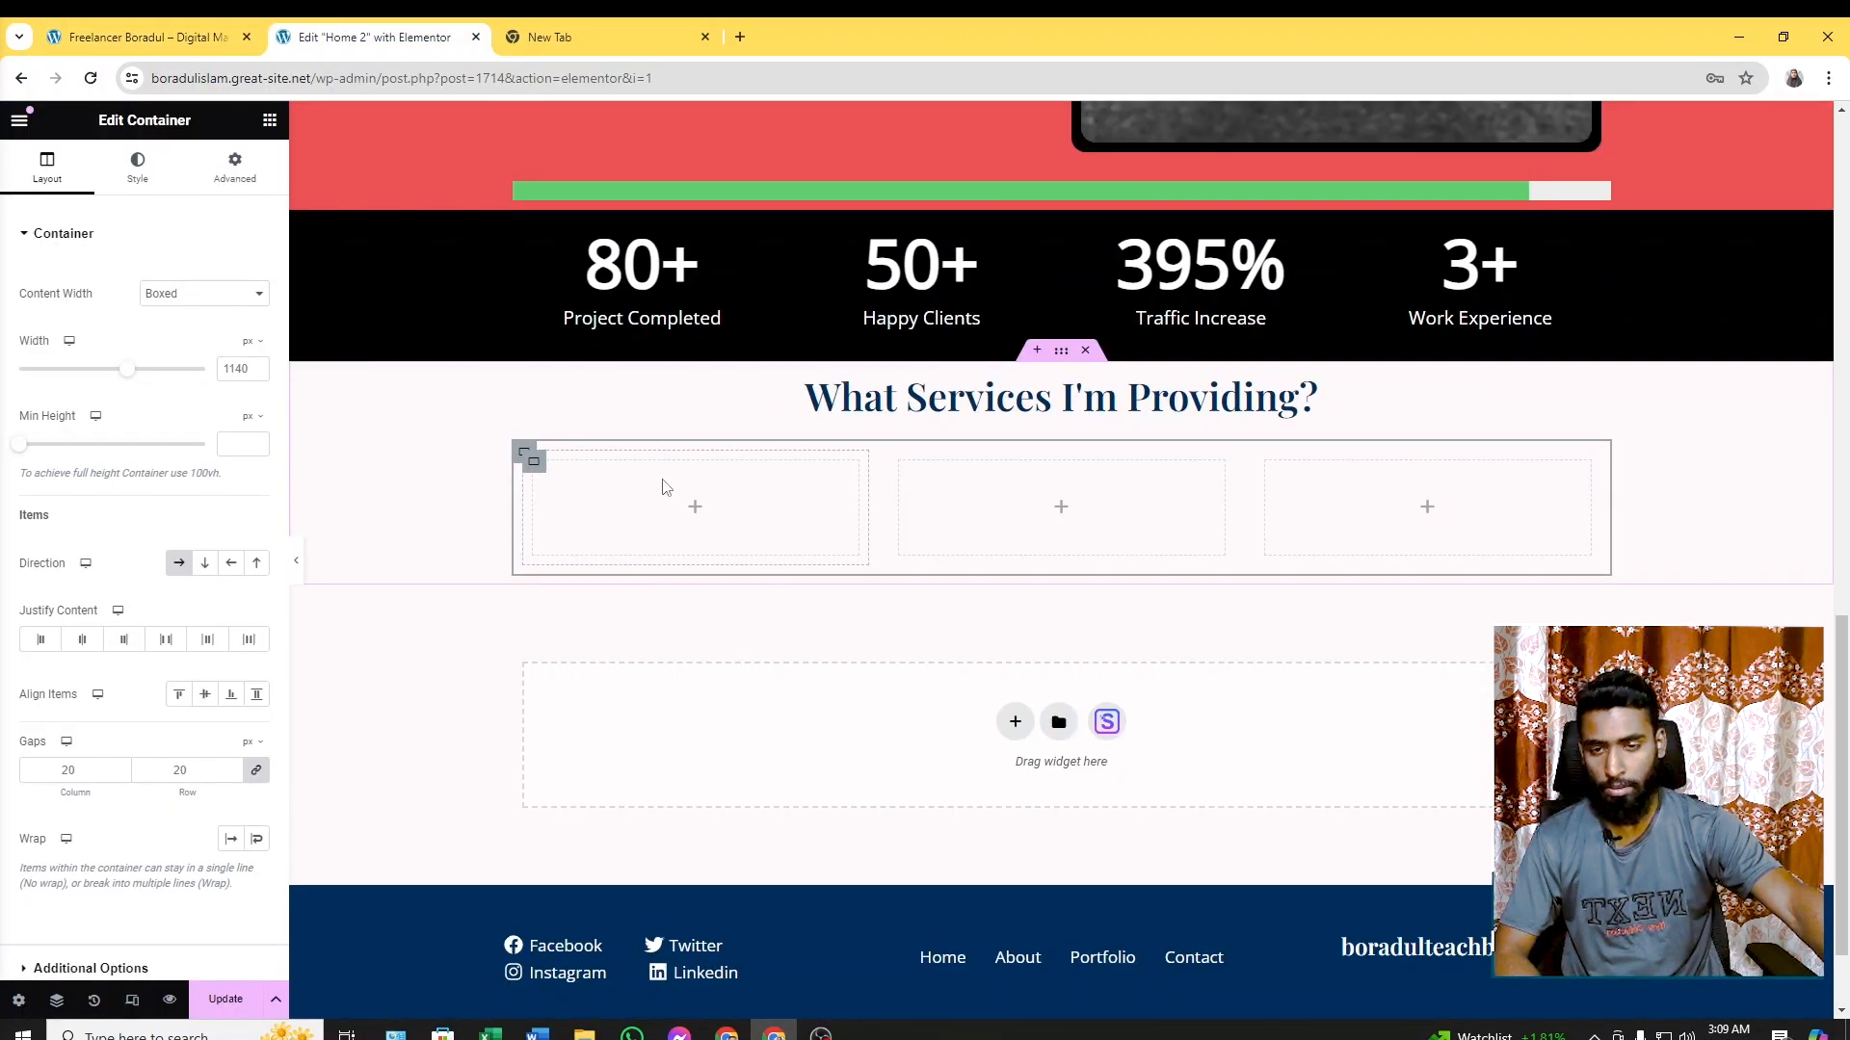
click(269, 121)
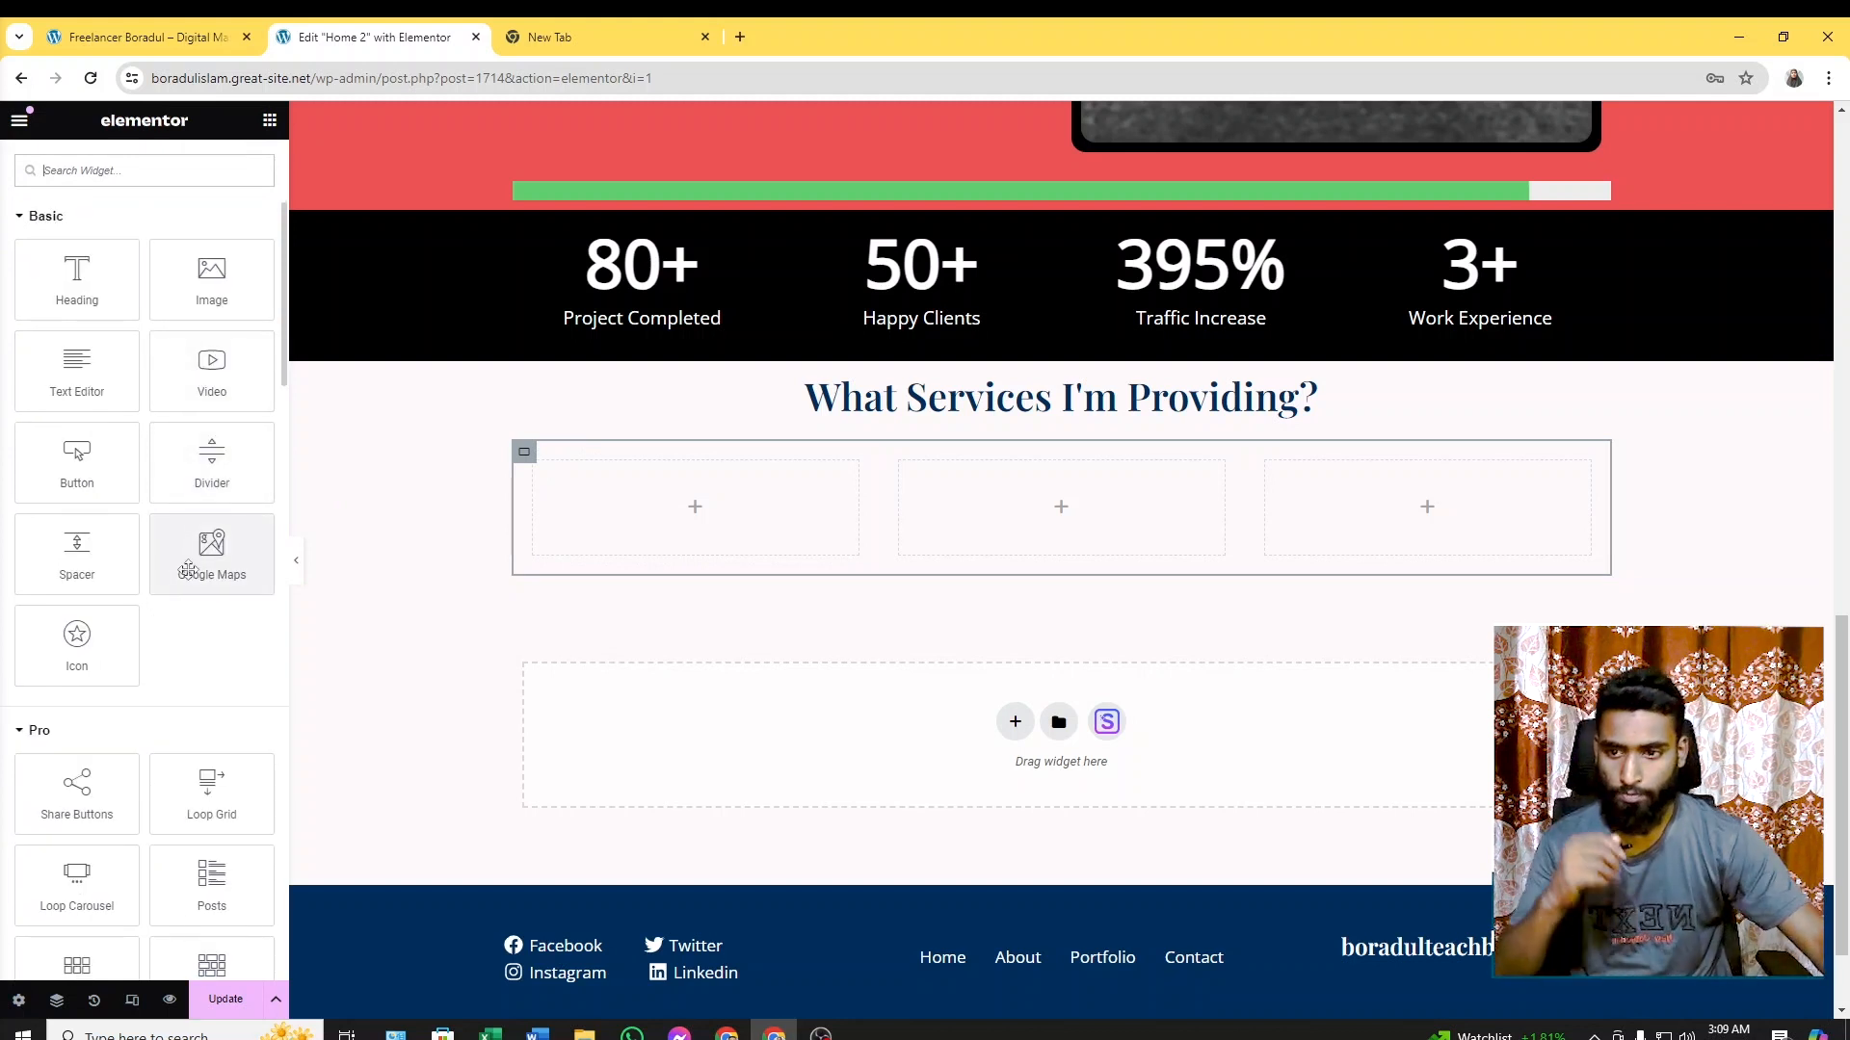
drag(77, 637, 712, 511)
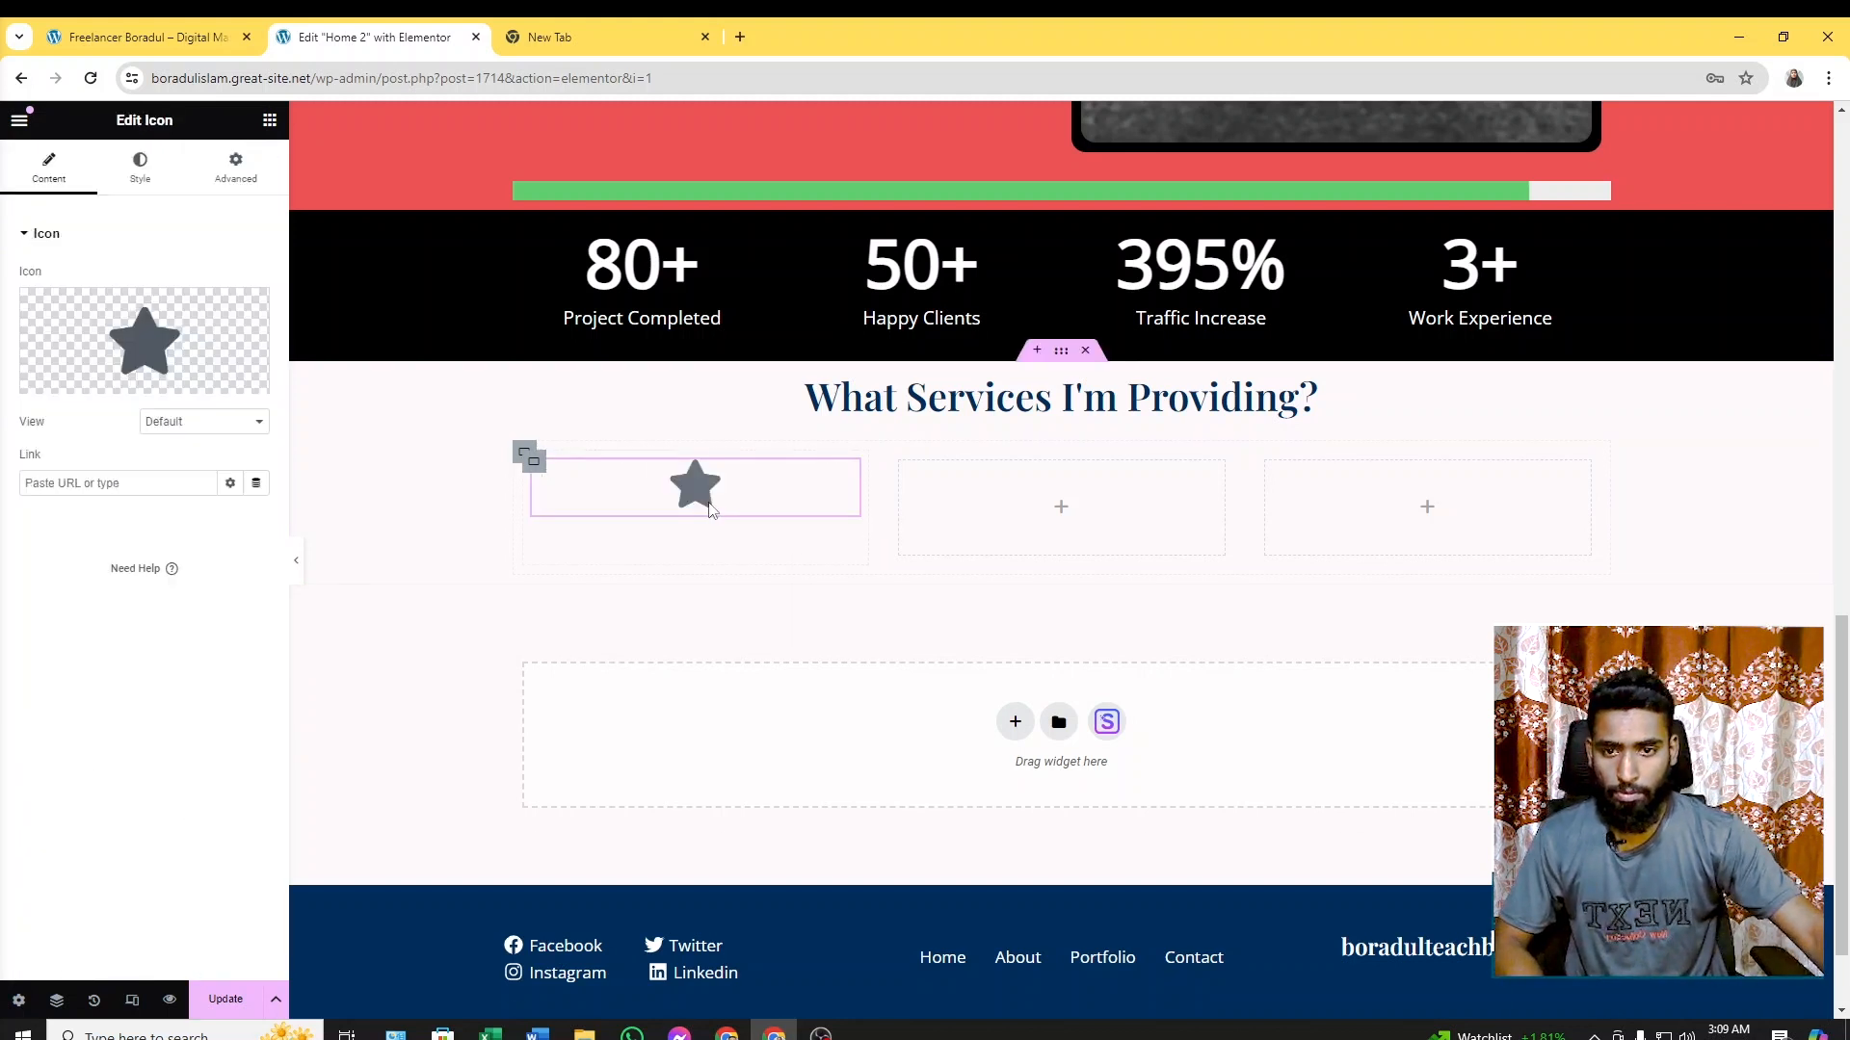
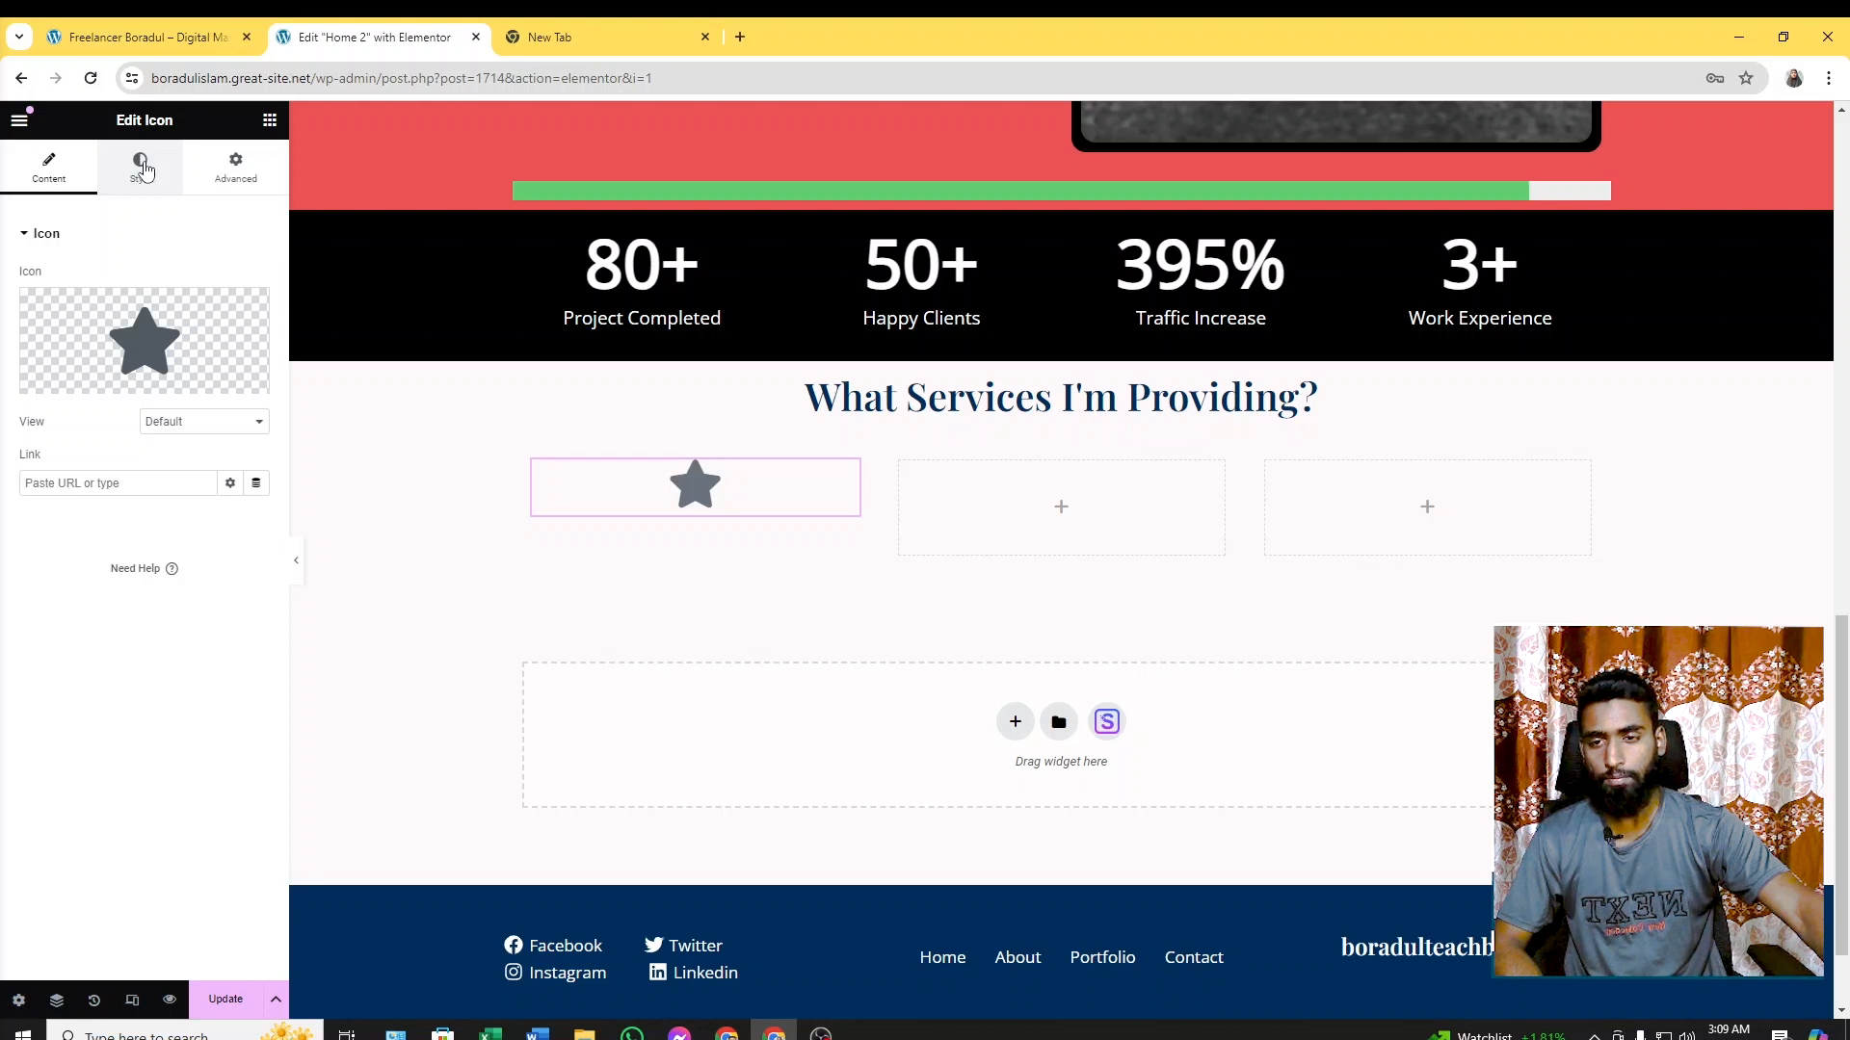
Replace the star in the first column with the circular Facebook icon from the icon library, filtering by "fa"
click(166, 344)
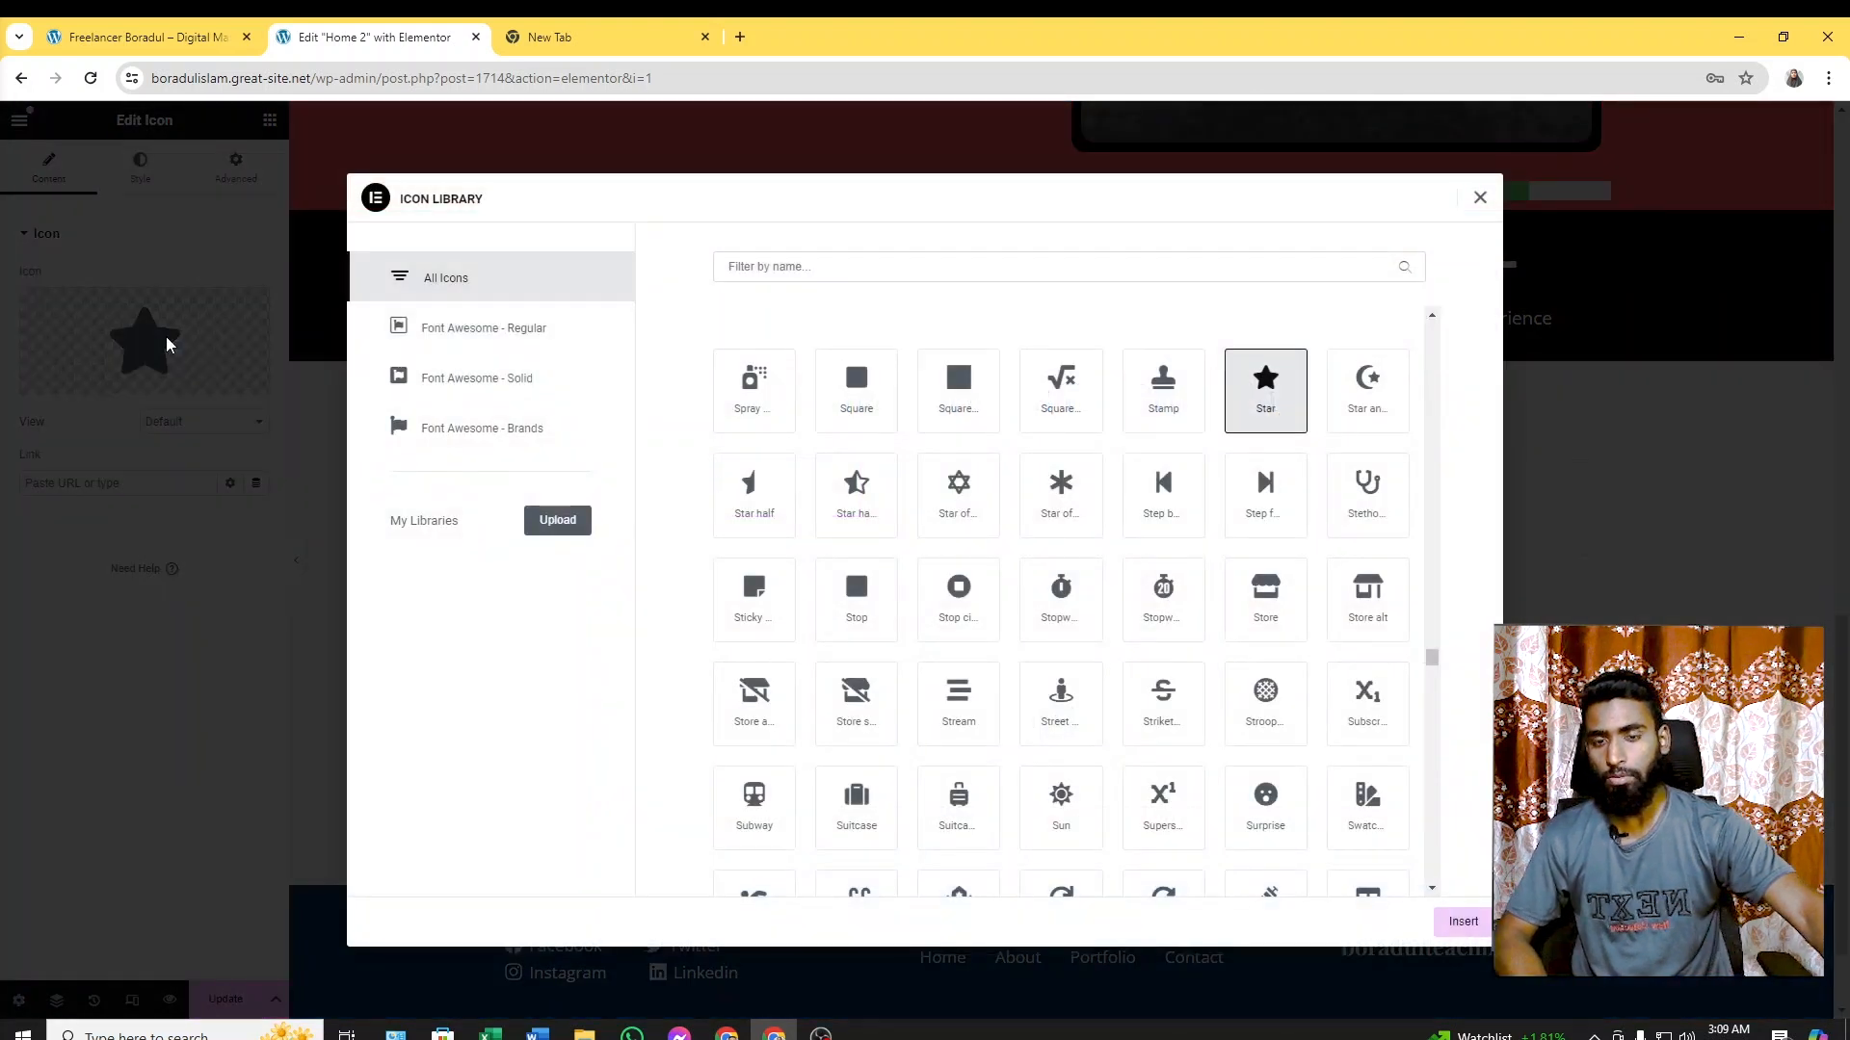
click(154, 43)
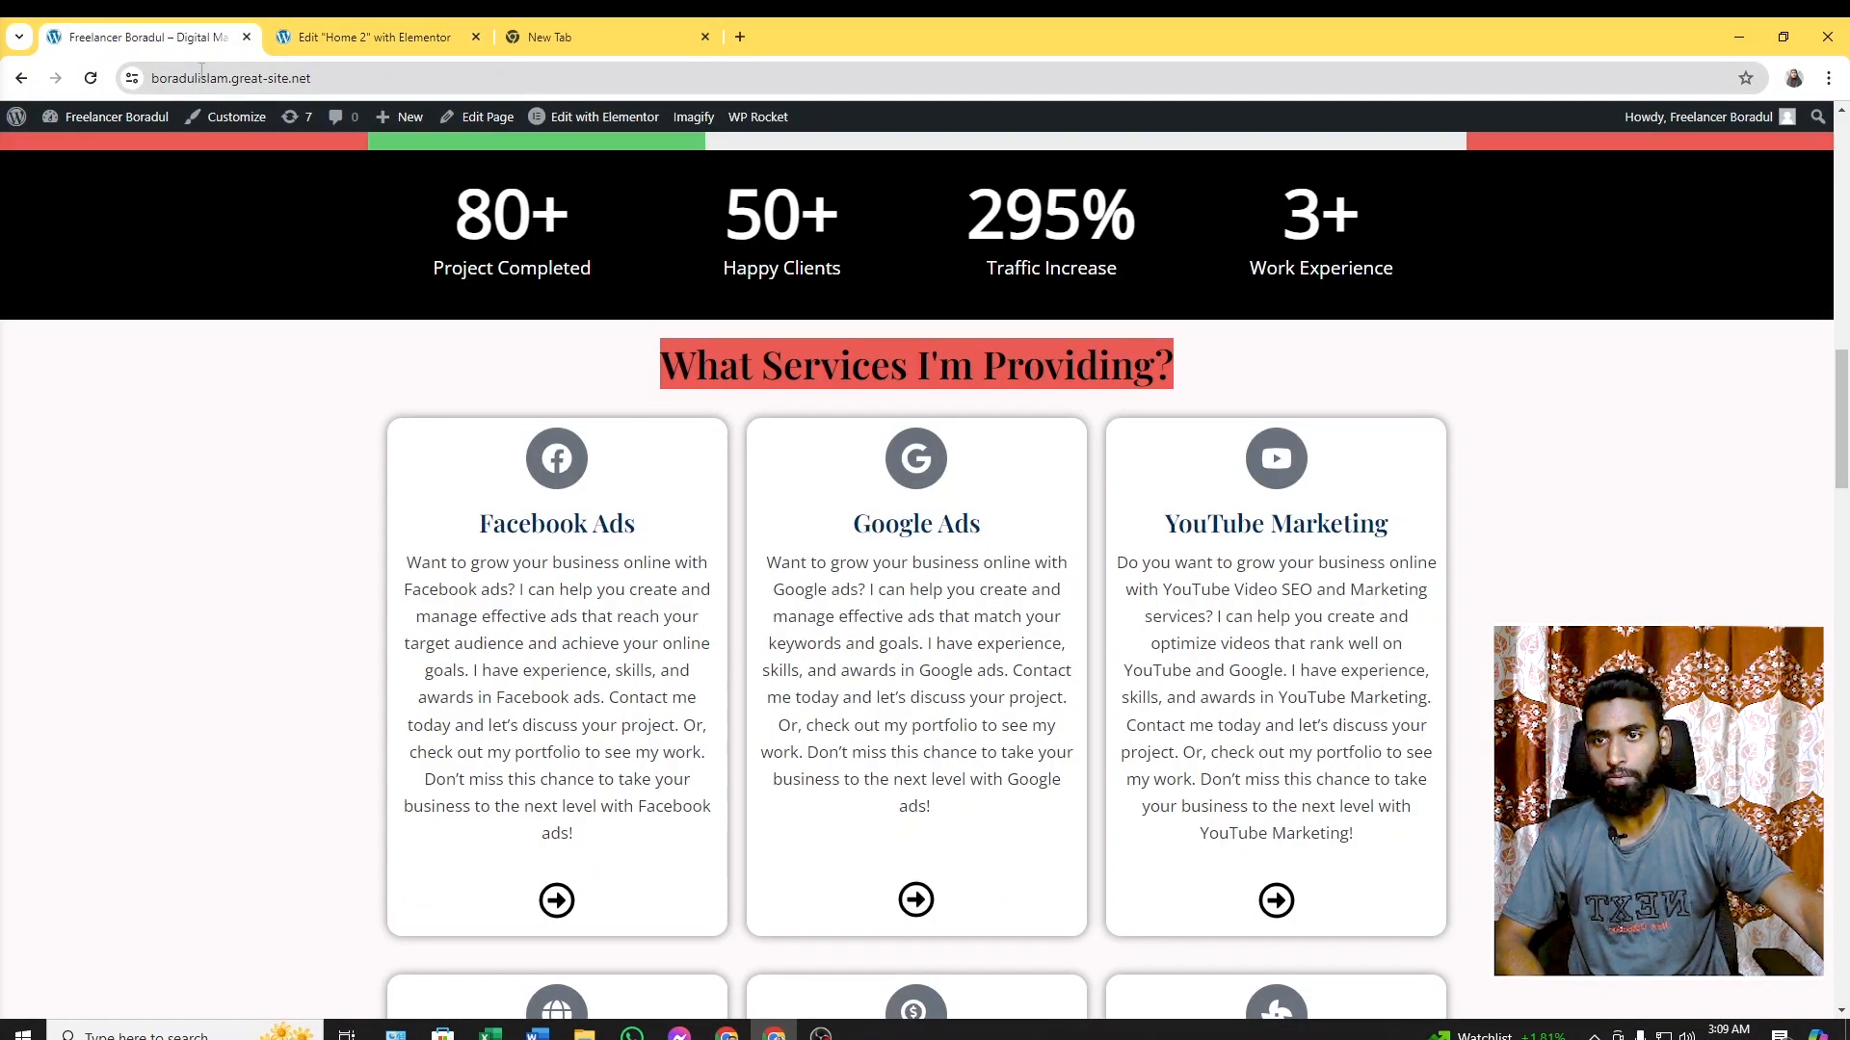
click(330, 23)
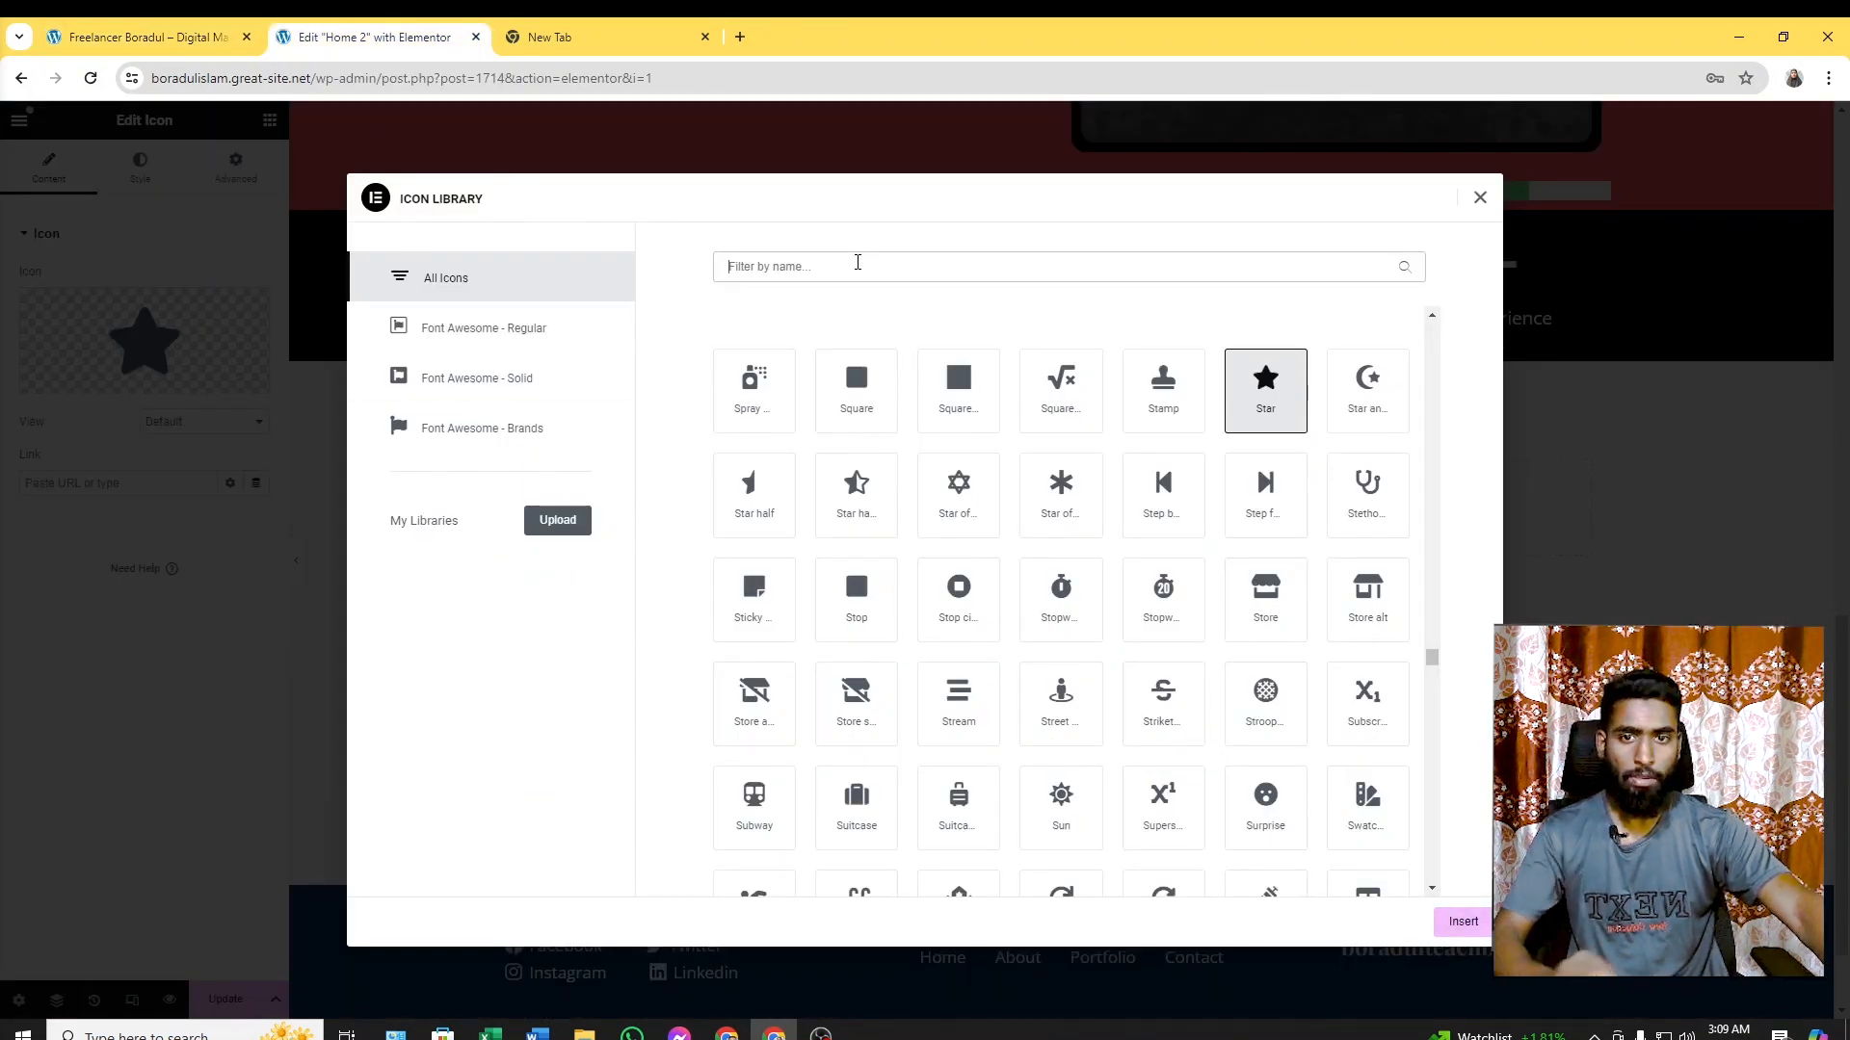
text(fa)
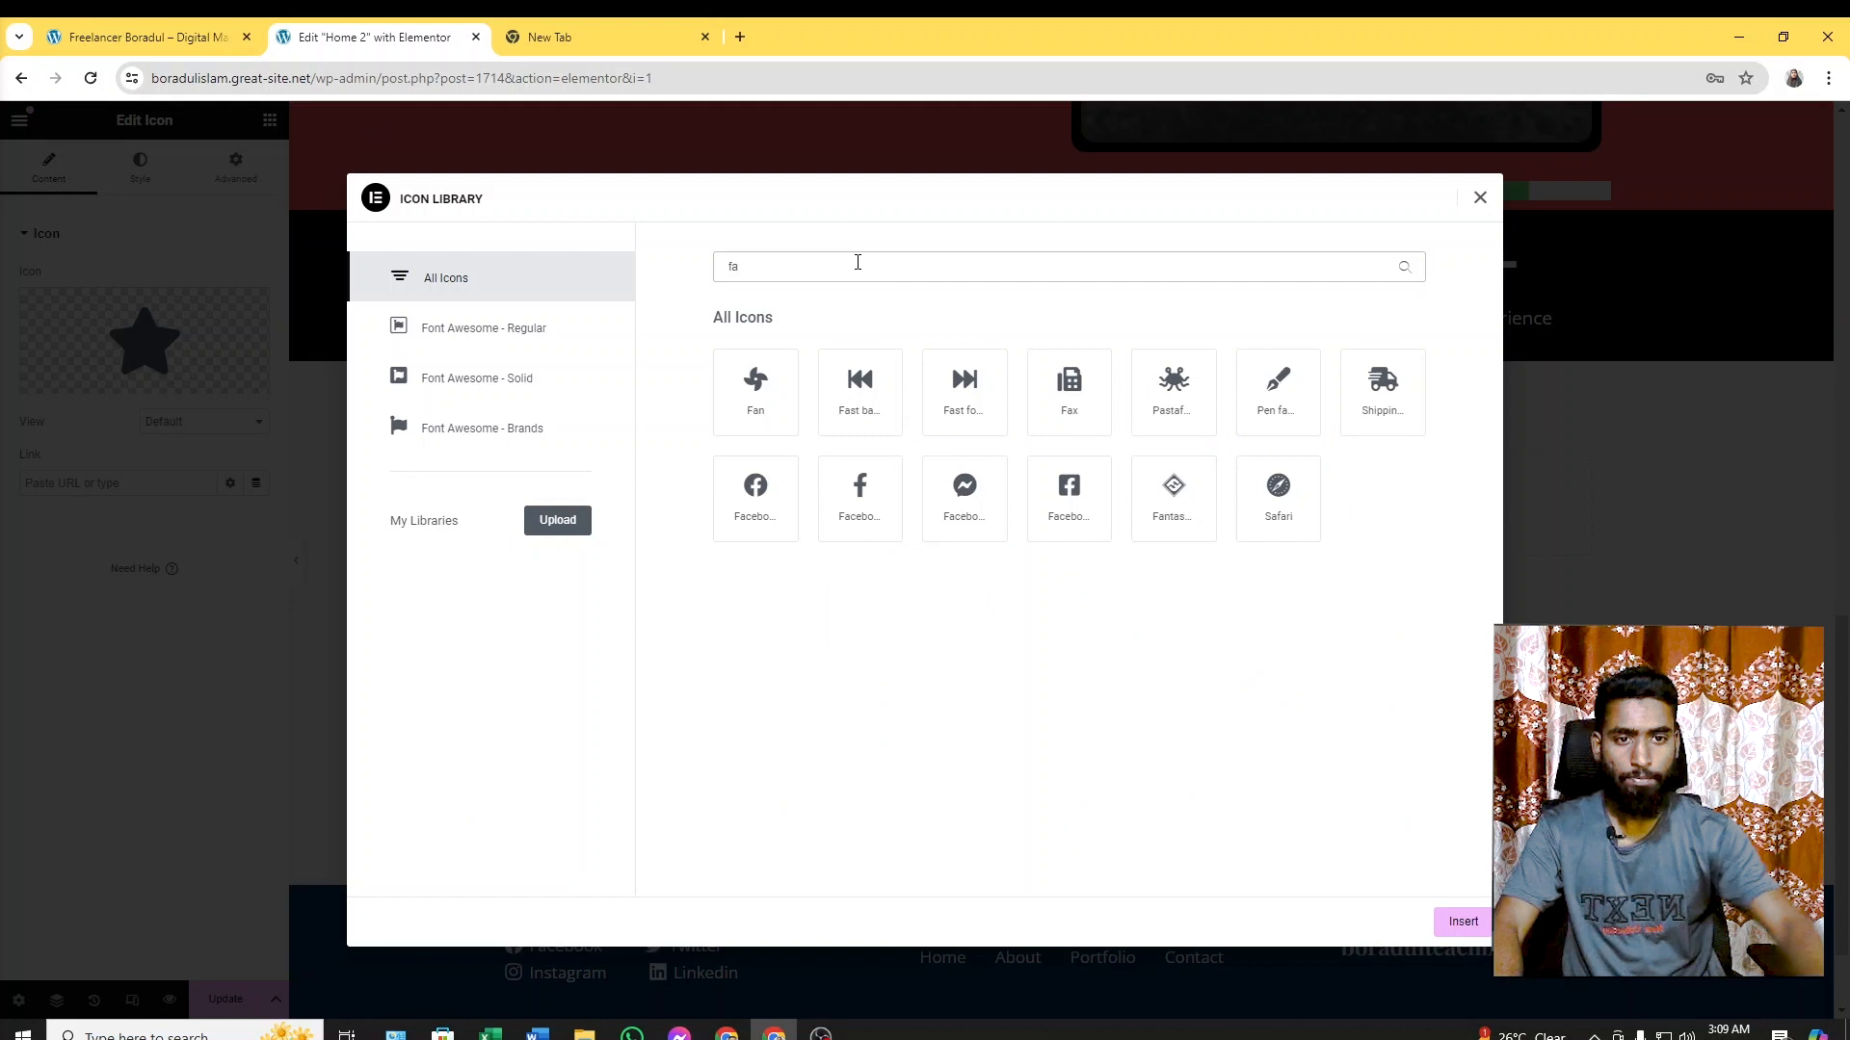
click(758, 510)
click(1463, 922)
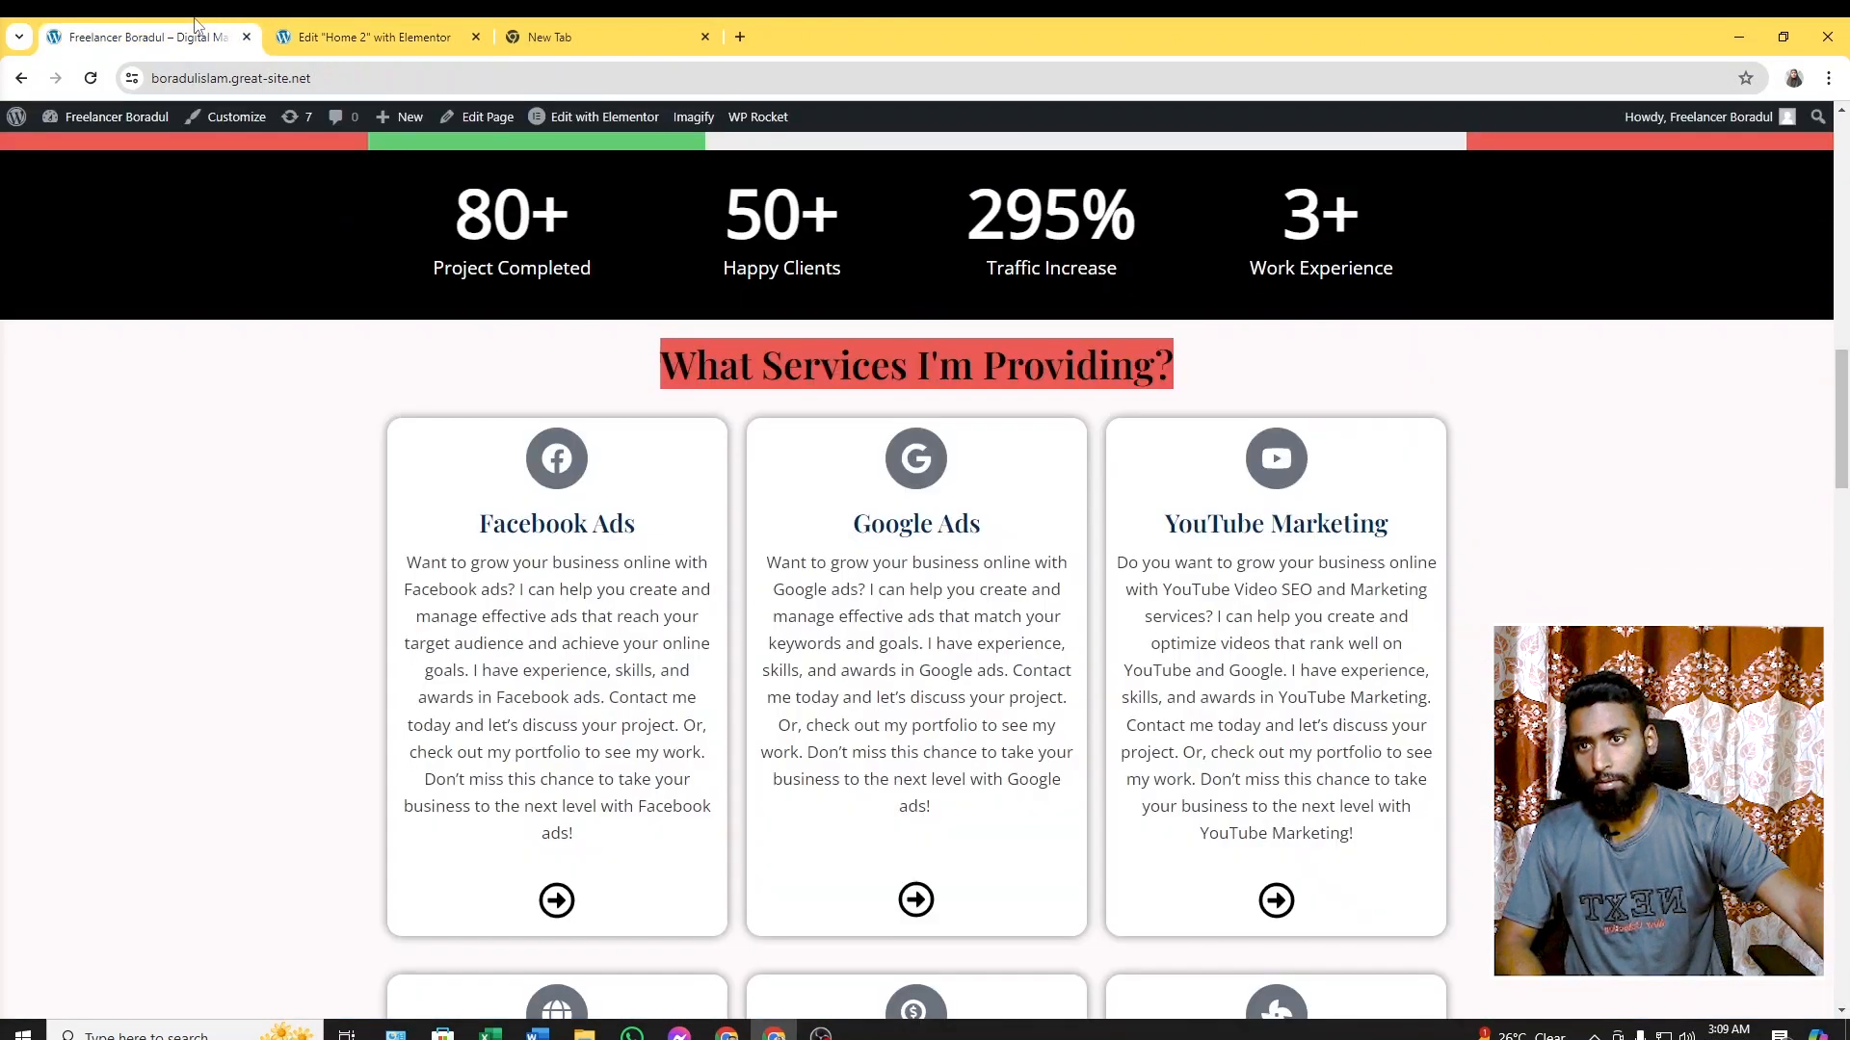
Set the Facebook icon's view to Stacked and its size to 33 px, to match the reference card
click(144, 36)
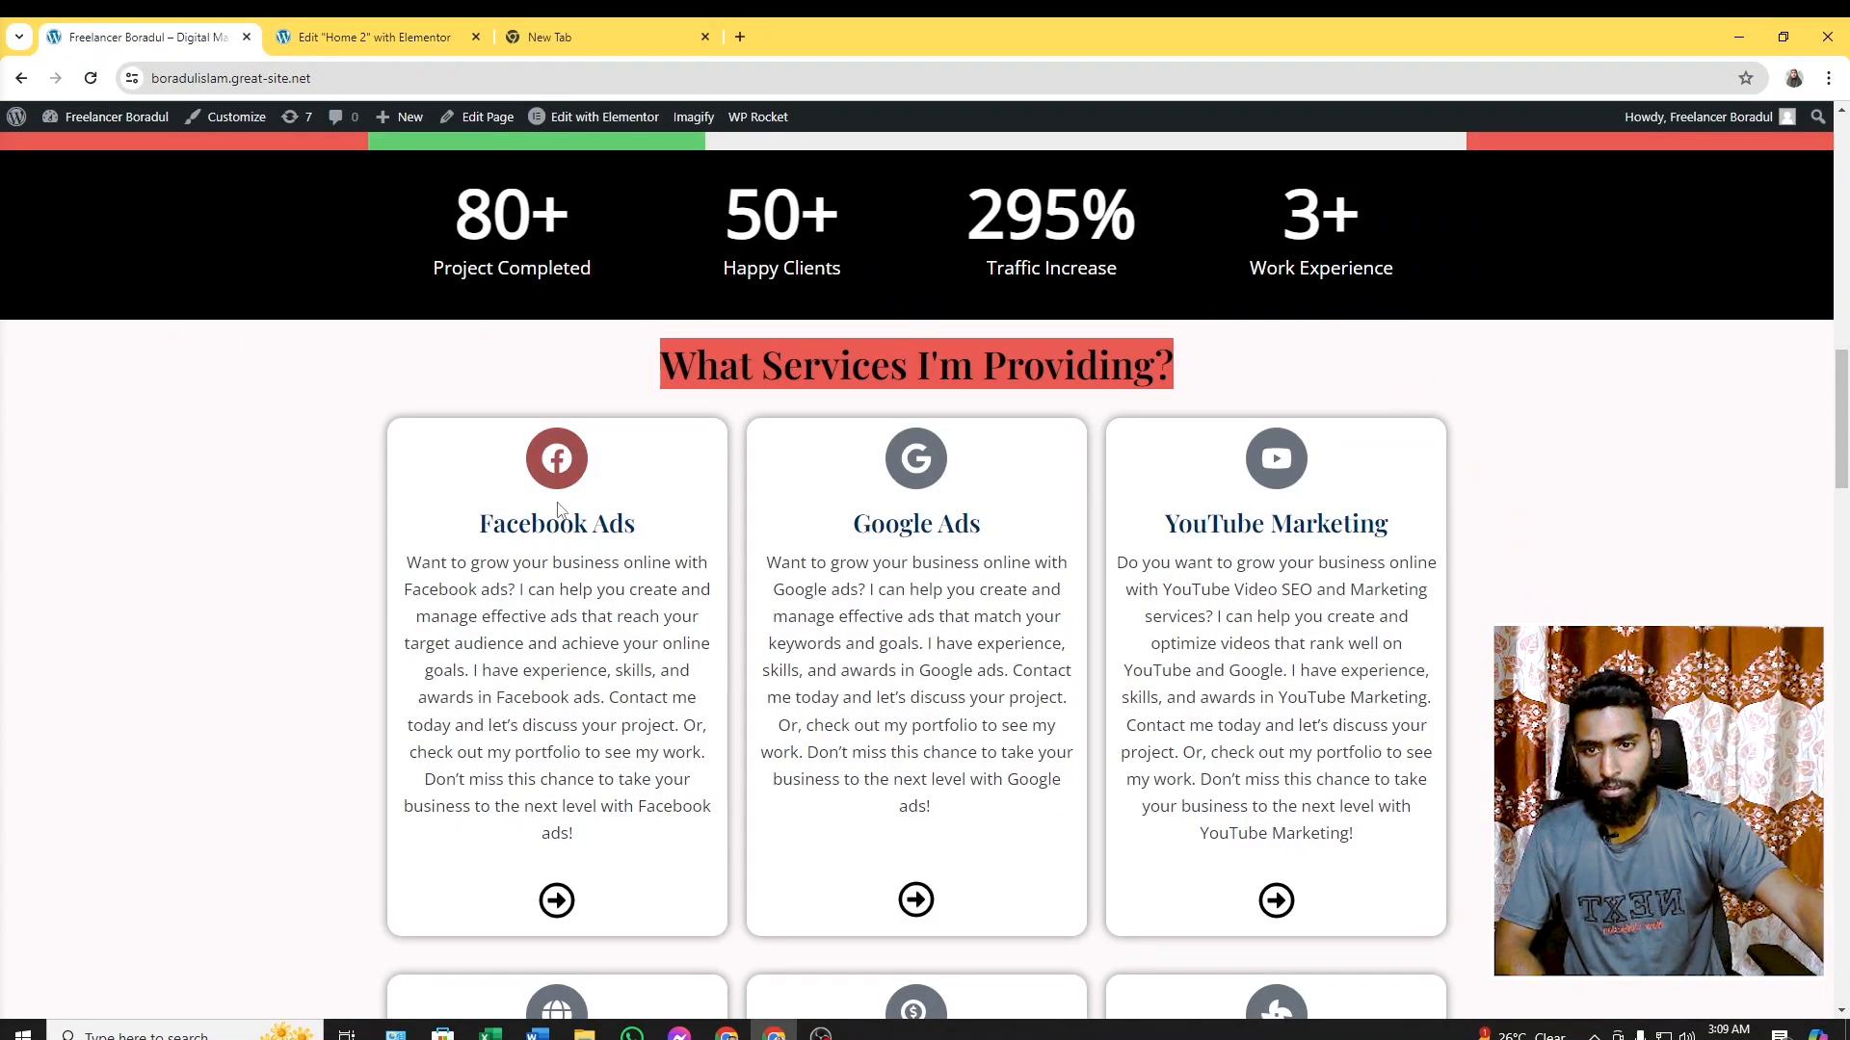
click(337, 27)
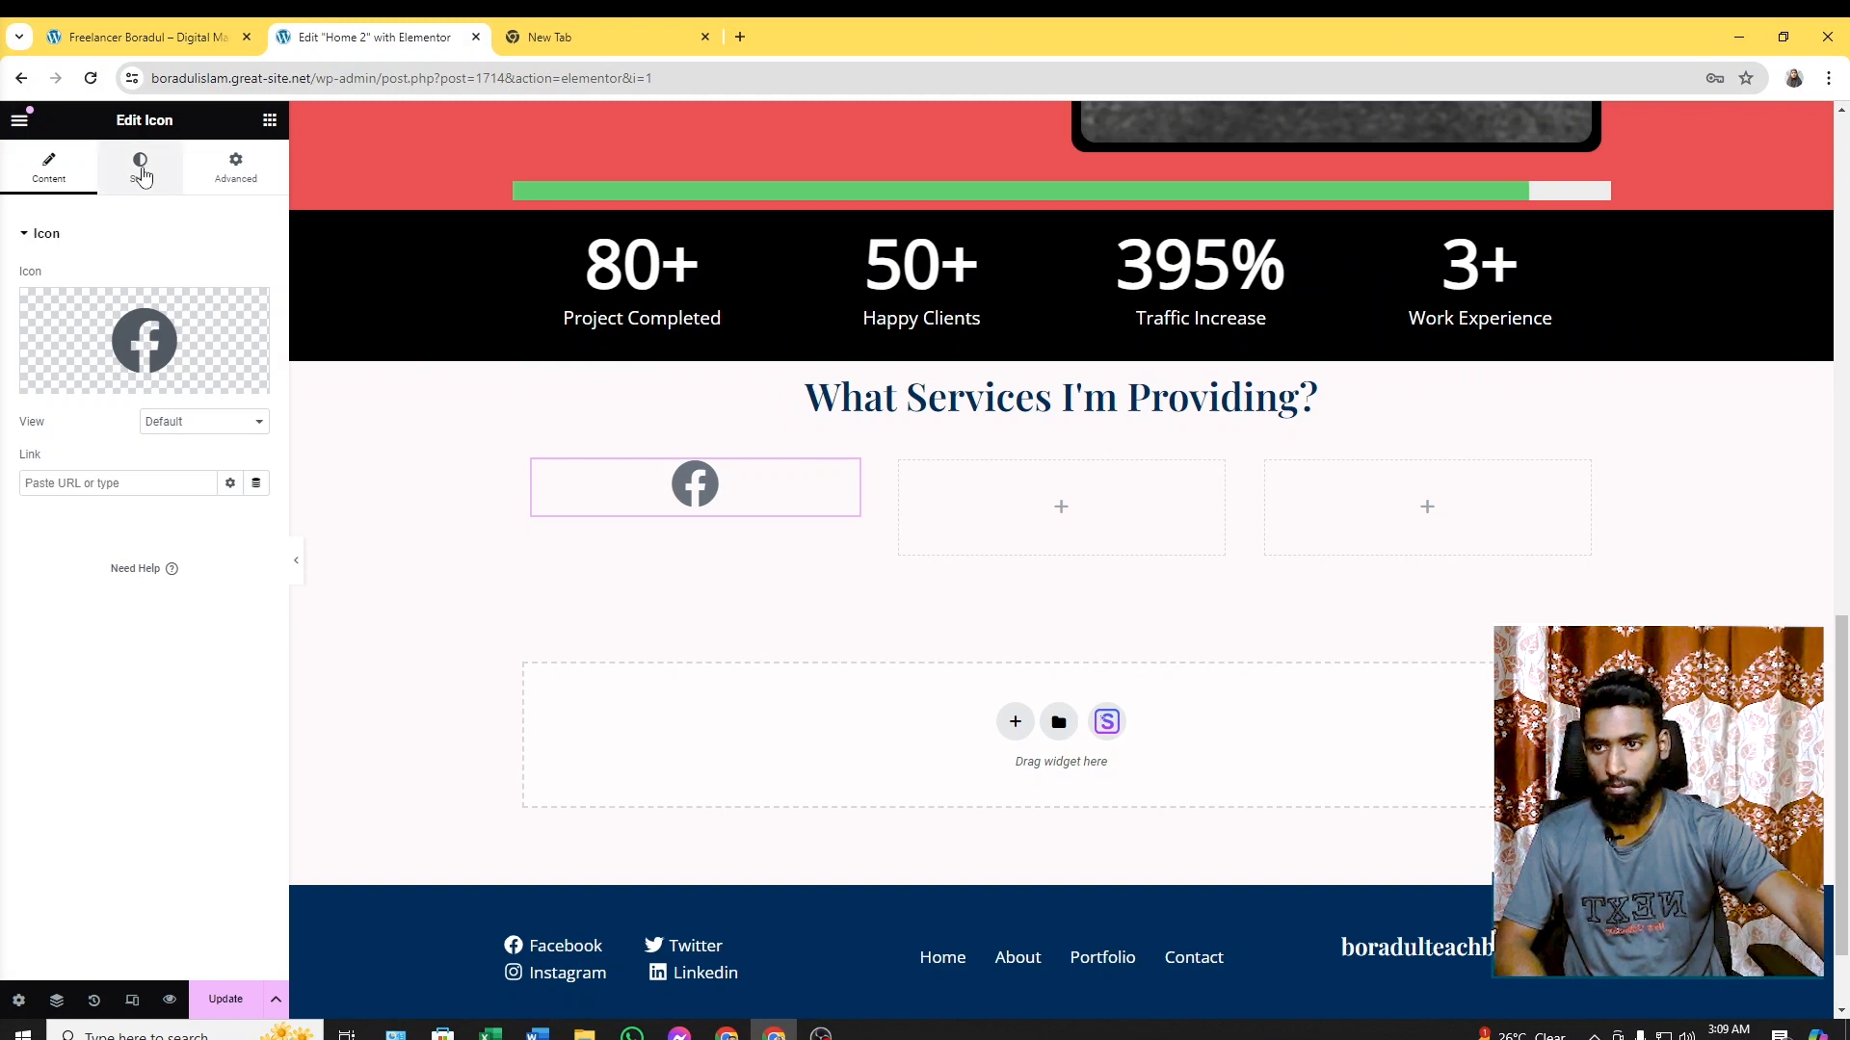
click(253, 424)
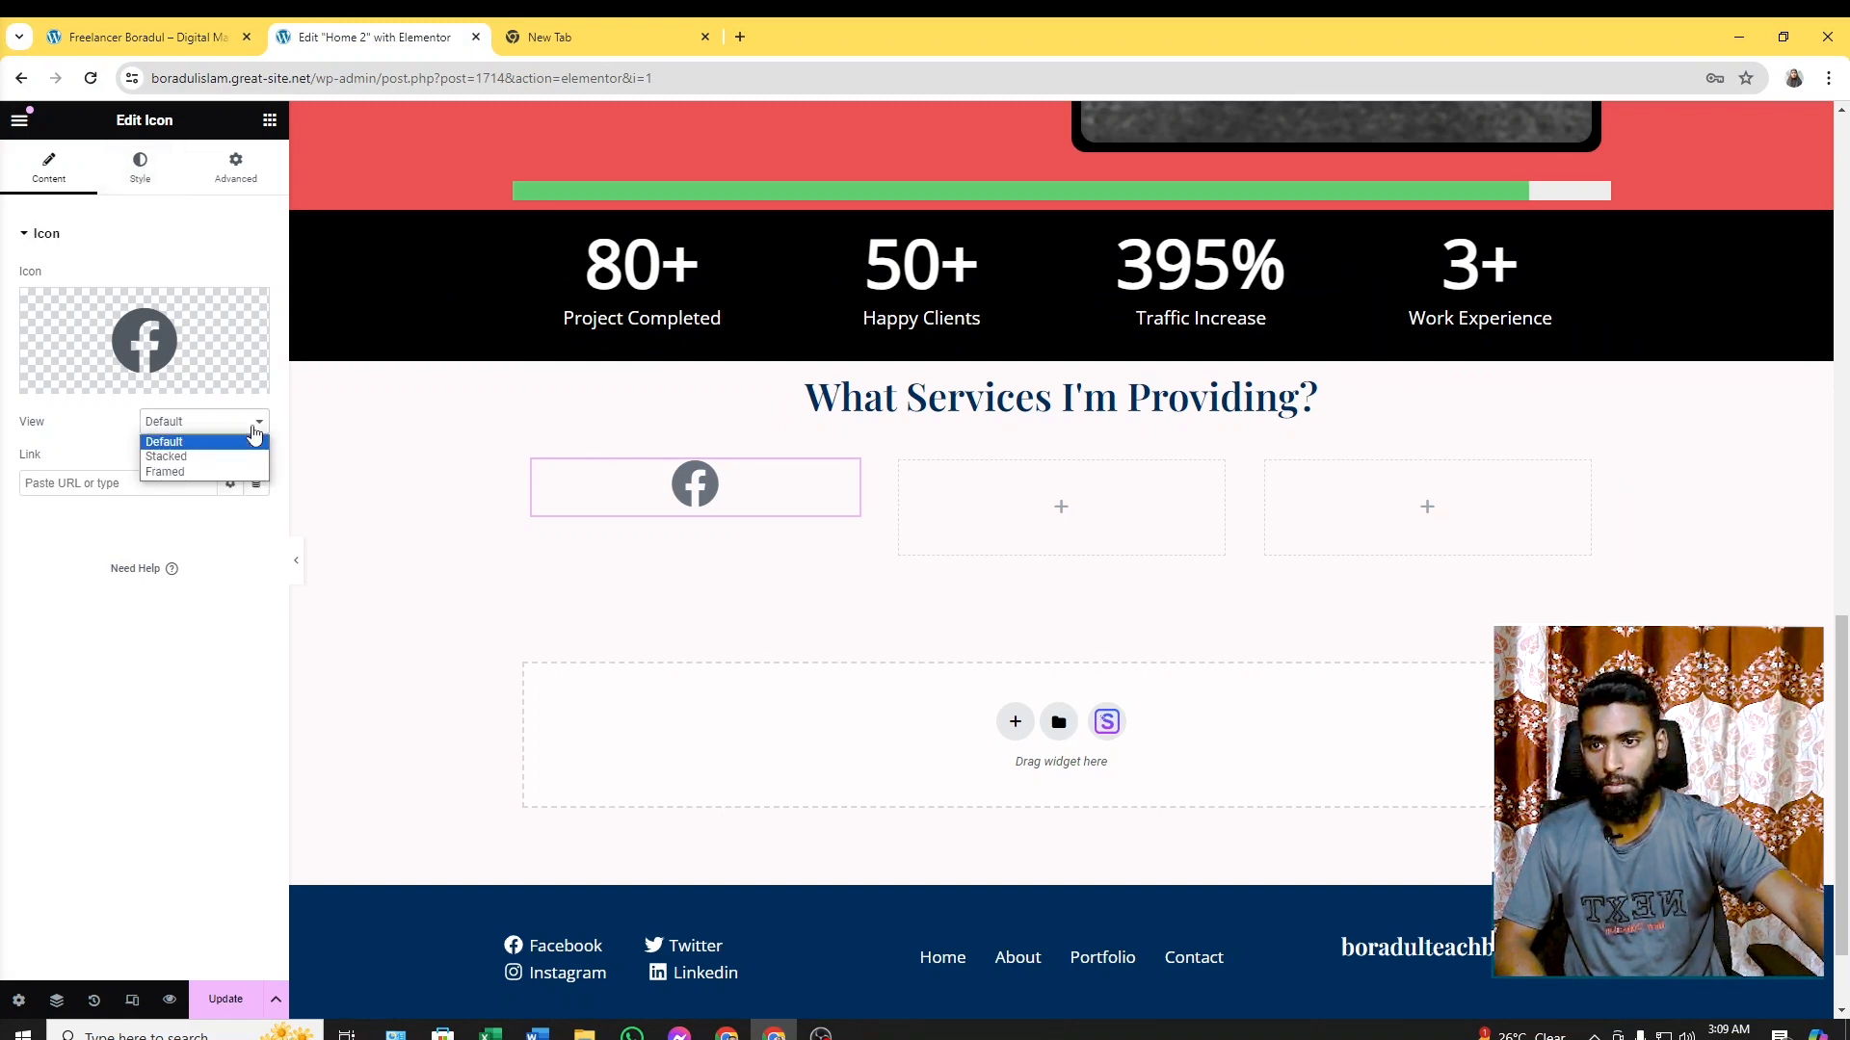
click(201, 456)
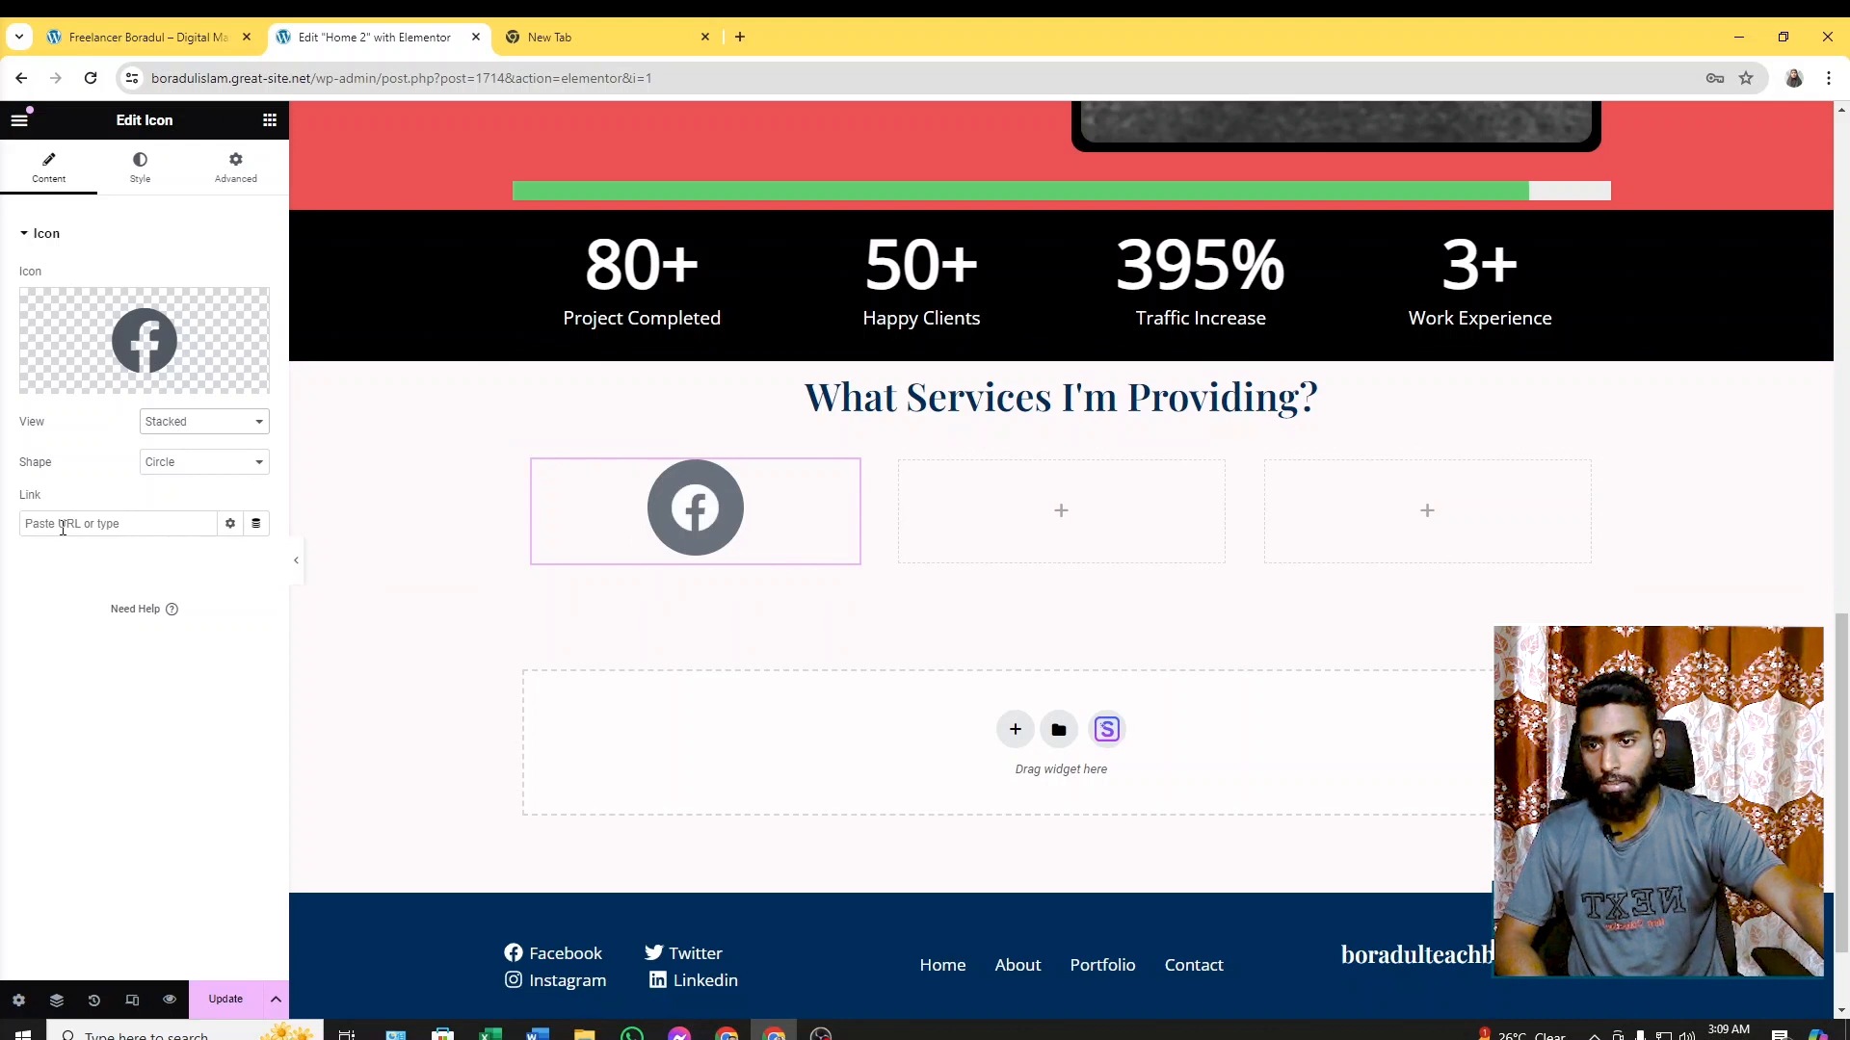
click(139, 167)
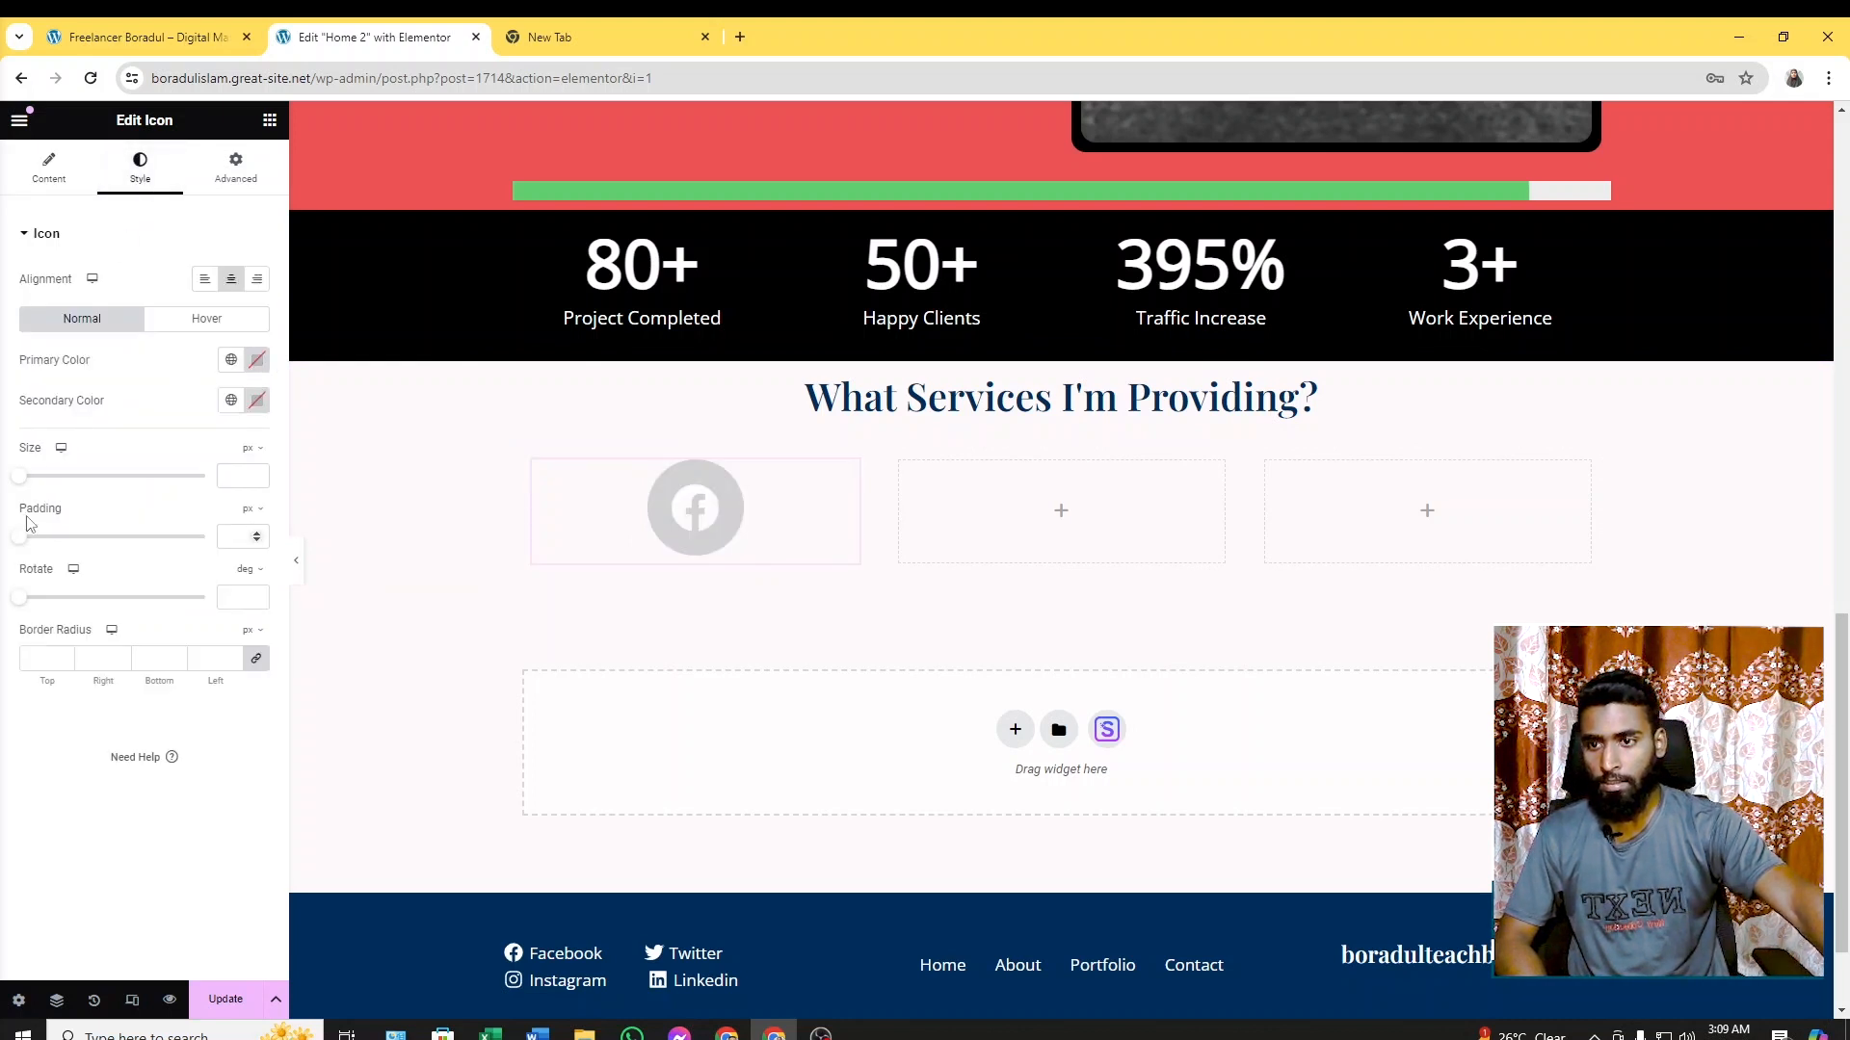
drag(24, 483, 34, 487)
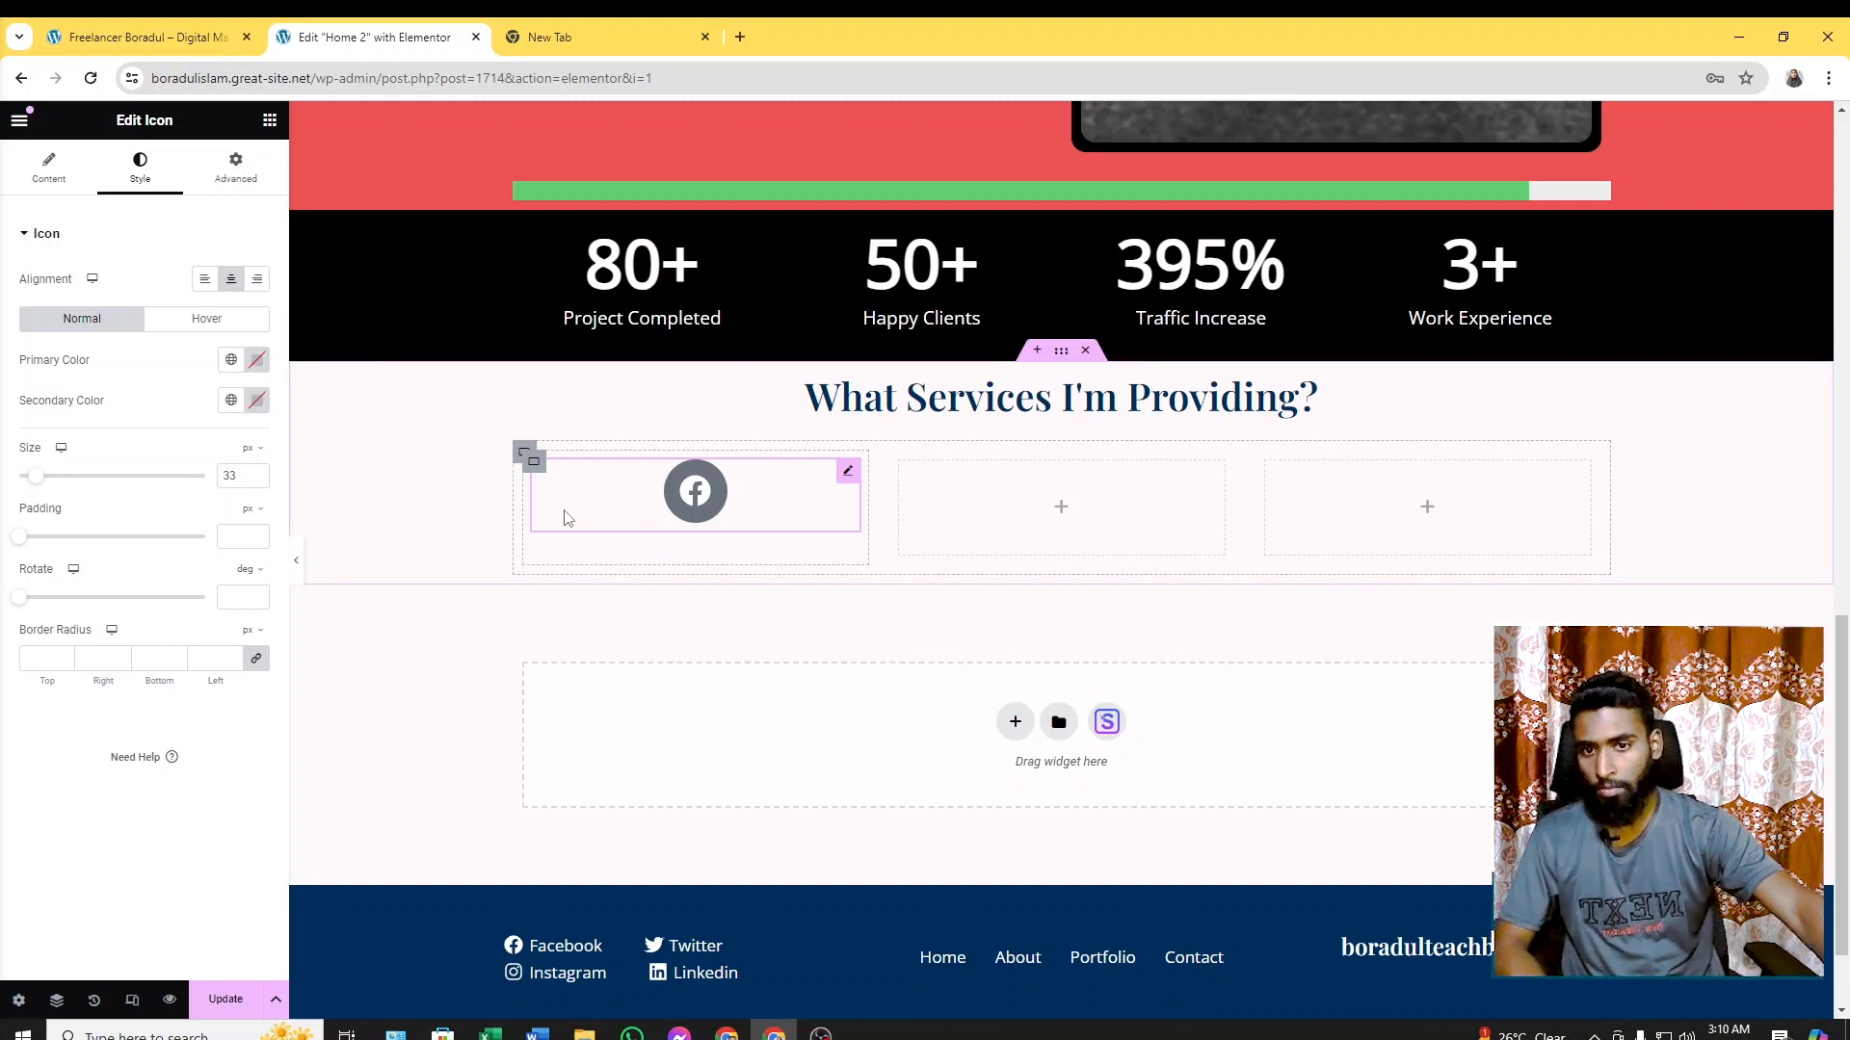
Add a Heading widget below the Facebook icon in the first service column
click(137, 27)
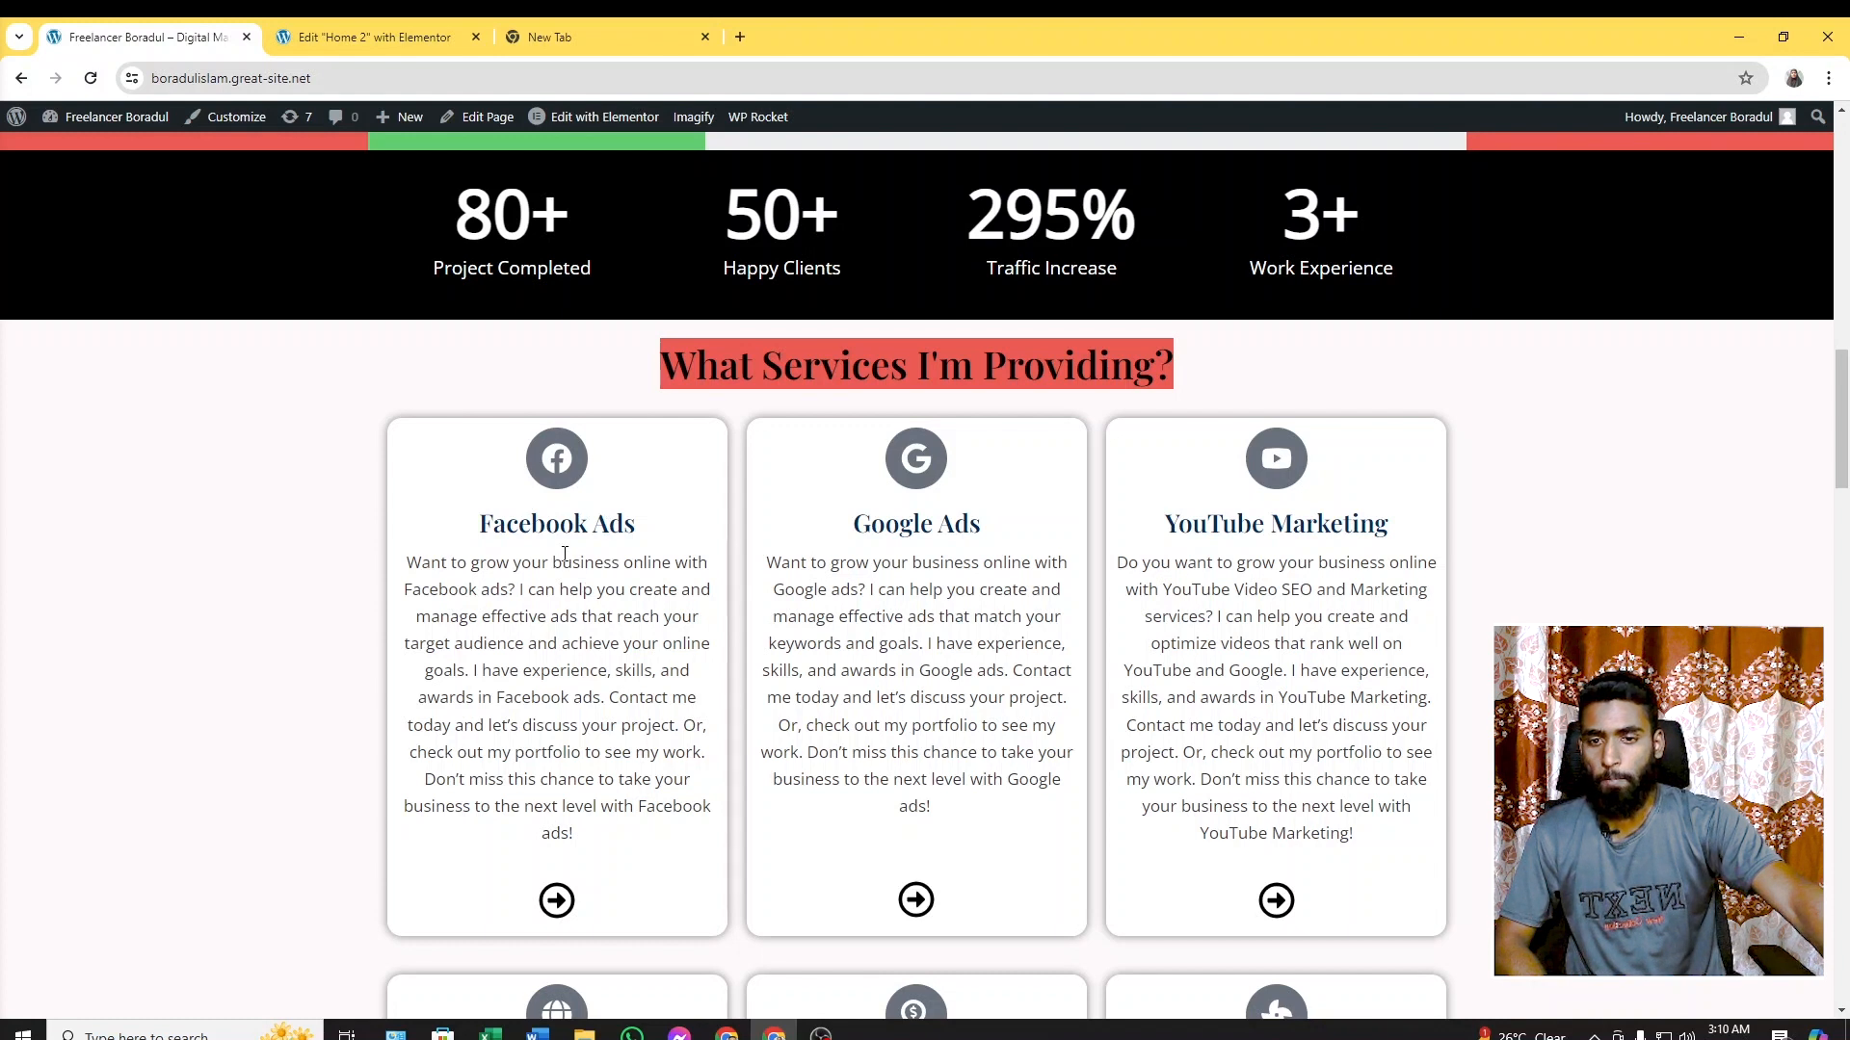
click(365, 36)
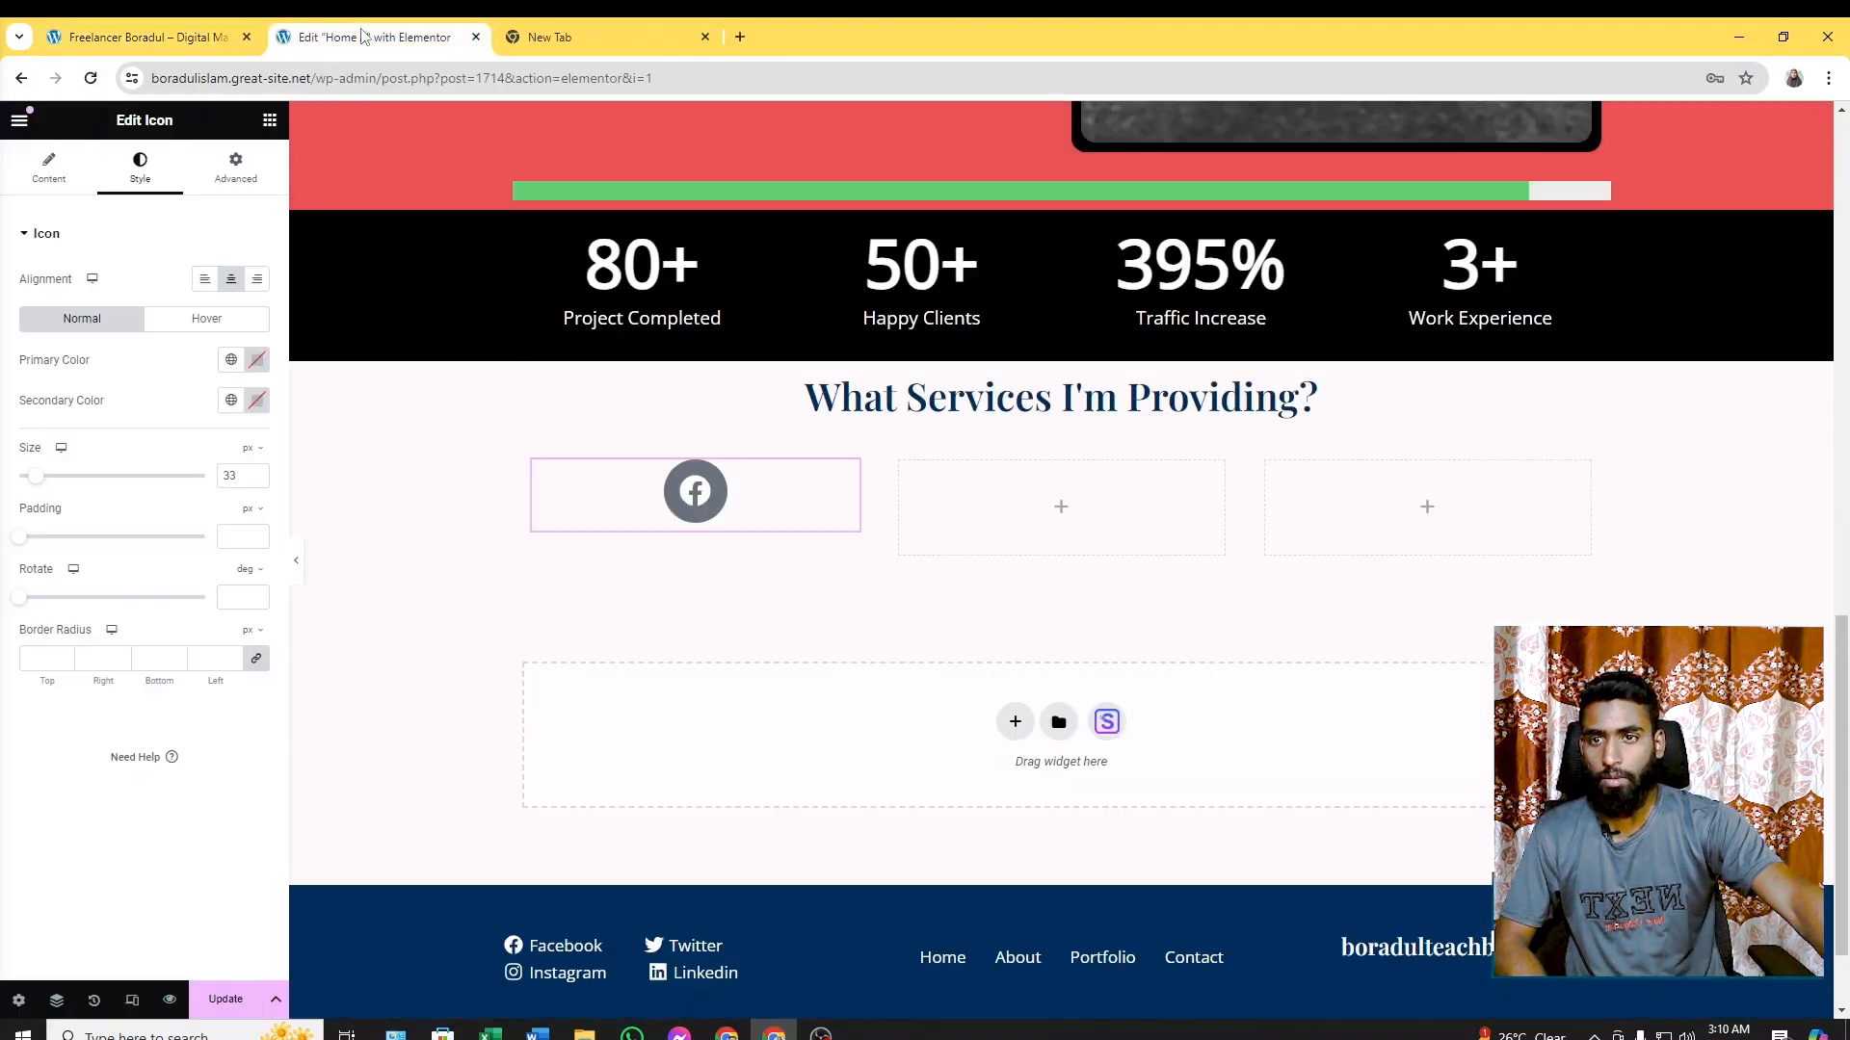
click(270, 124)
drag(128, 540, 707, 520)
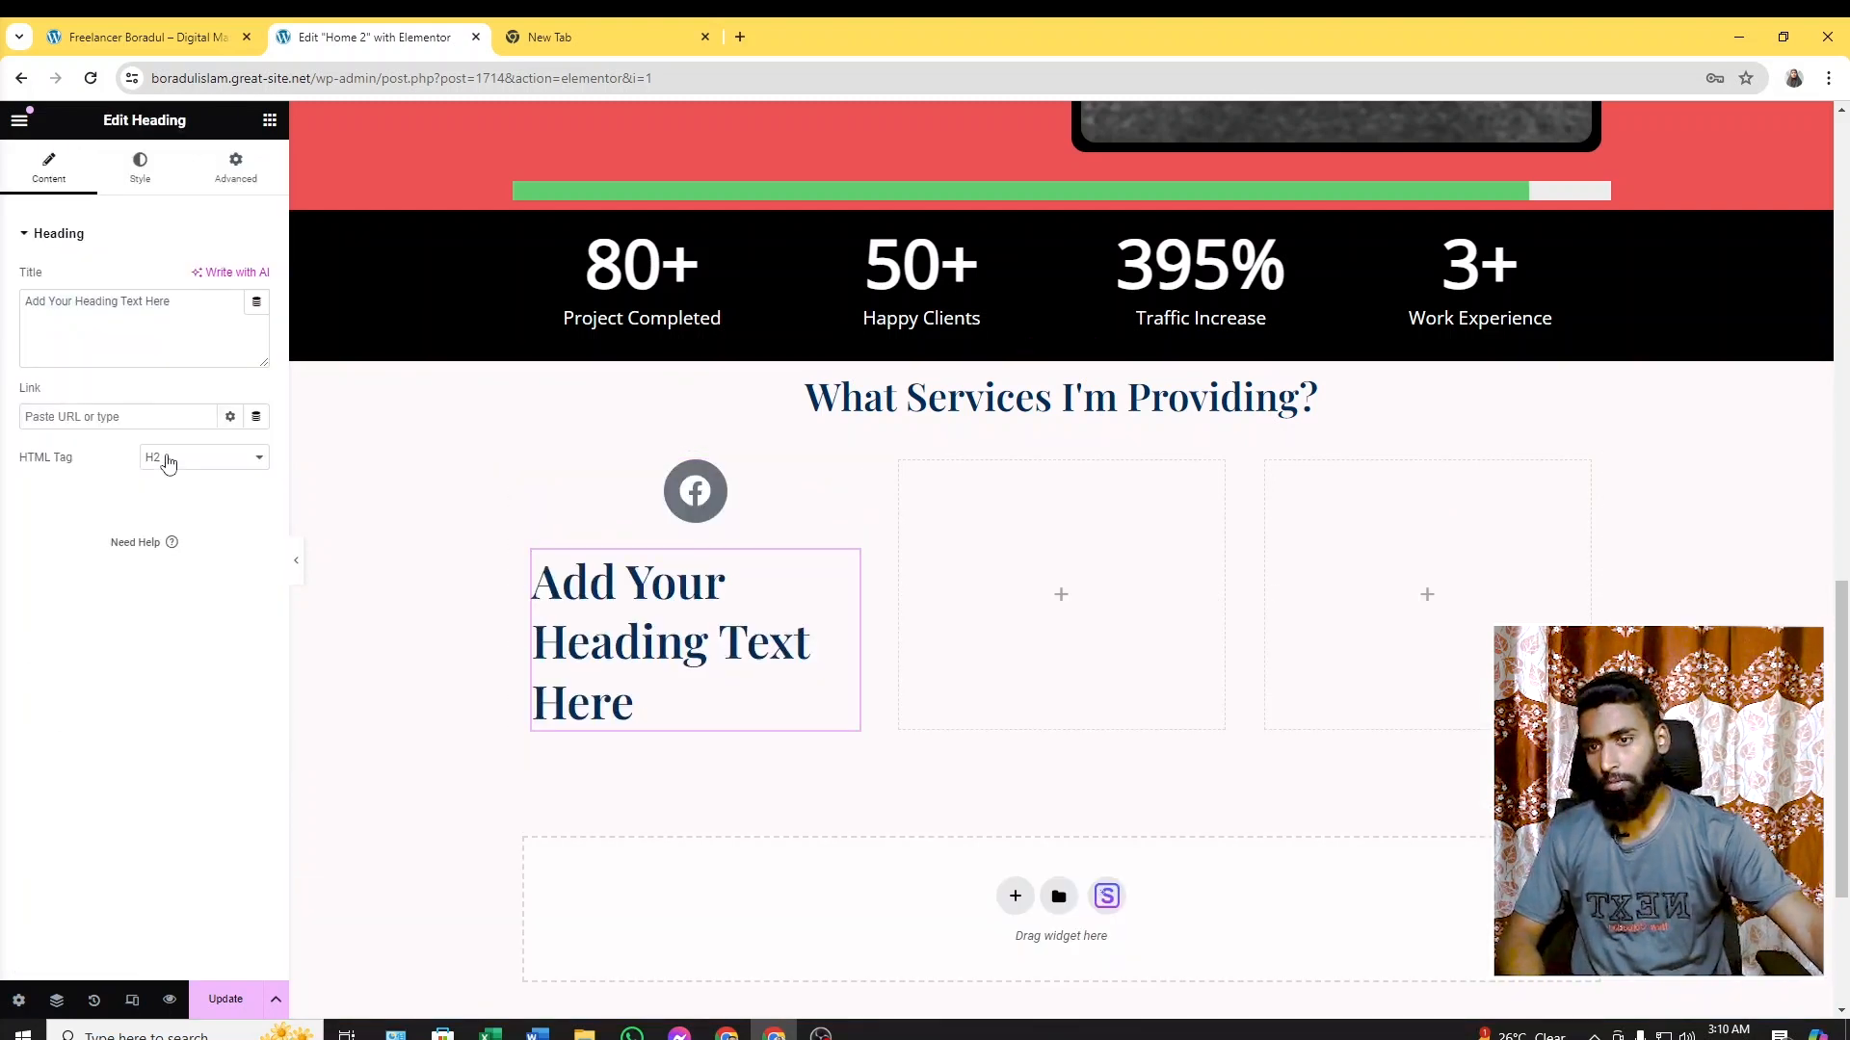
click(163, 197)
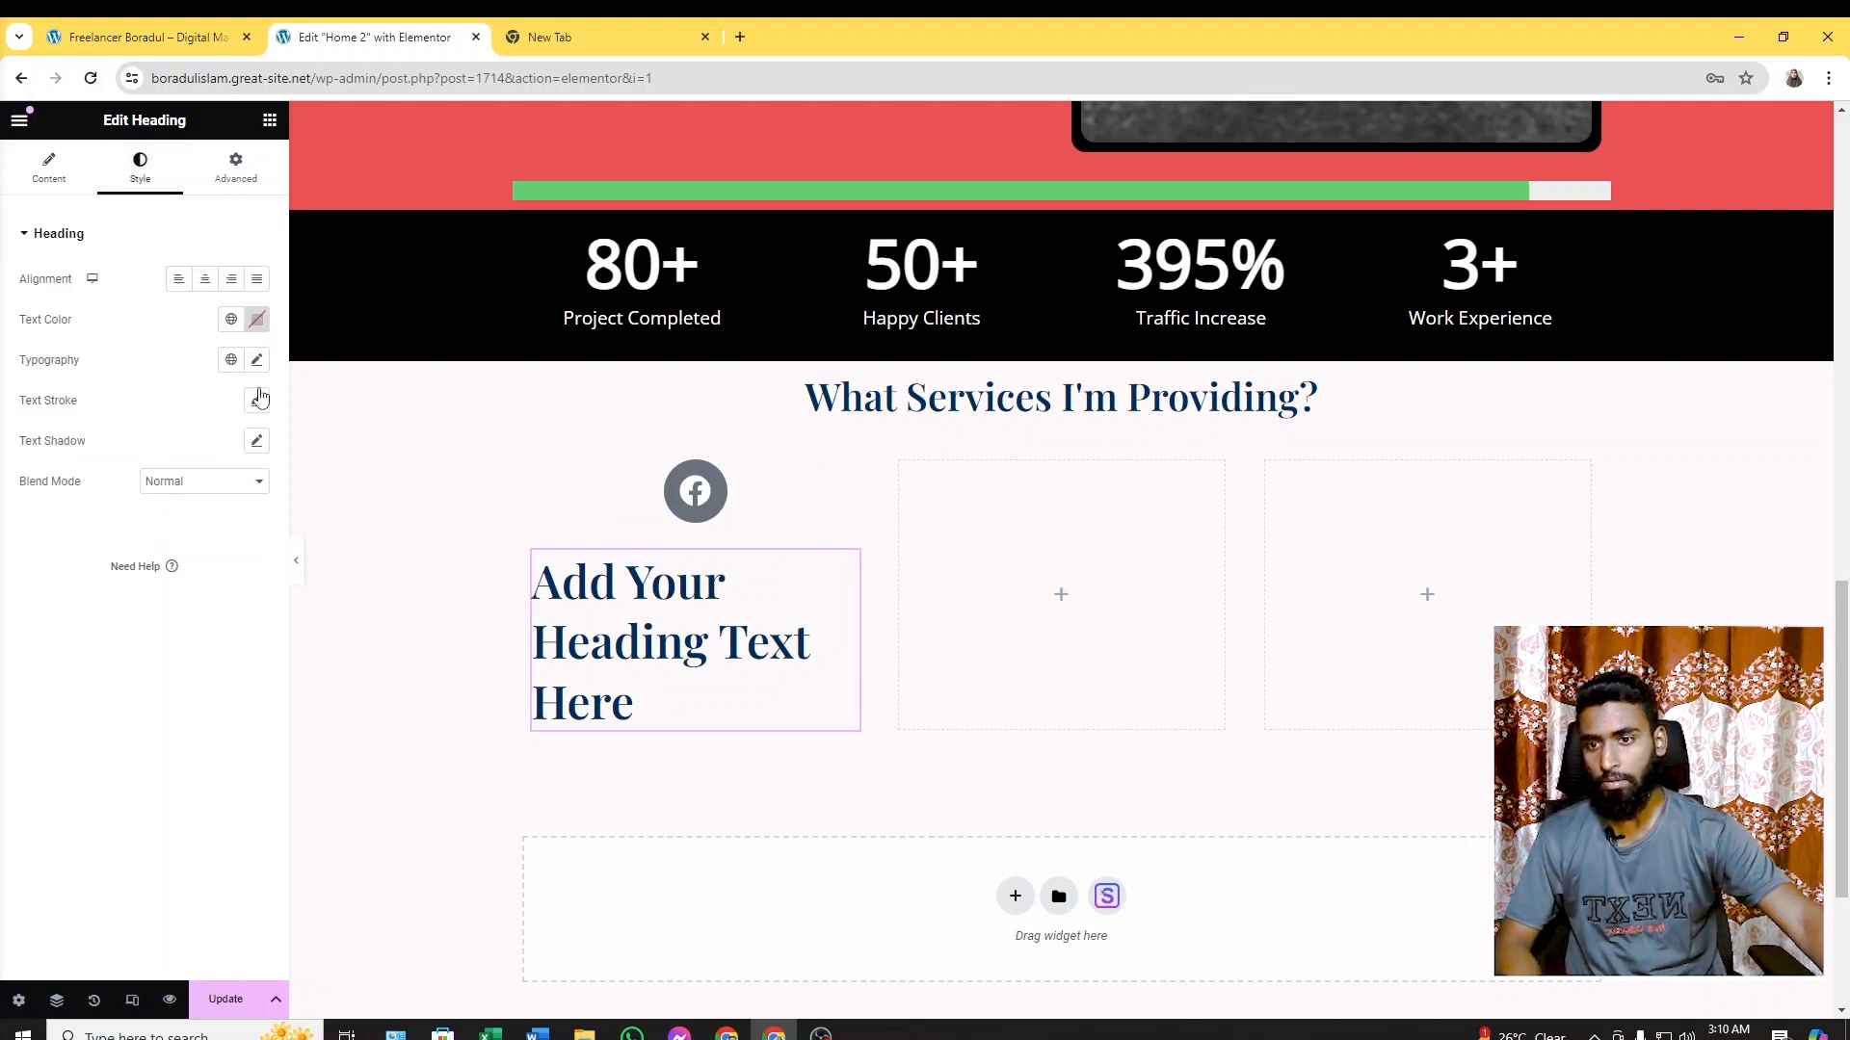
Title the new heading "Facebook Ads", copying the text from the first service card on the reference site
click(189, 36)
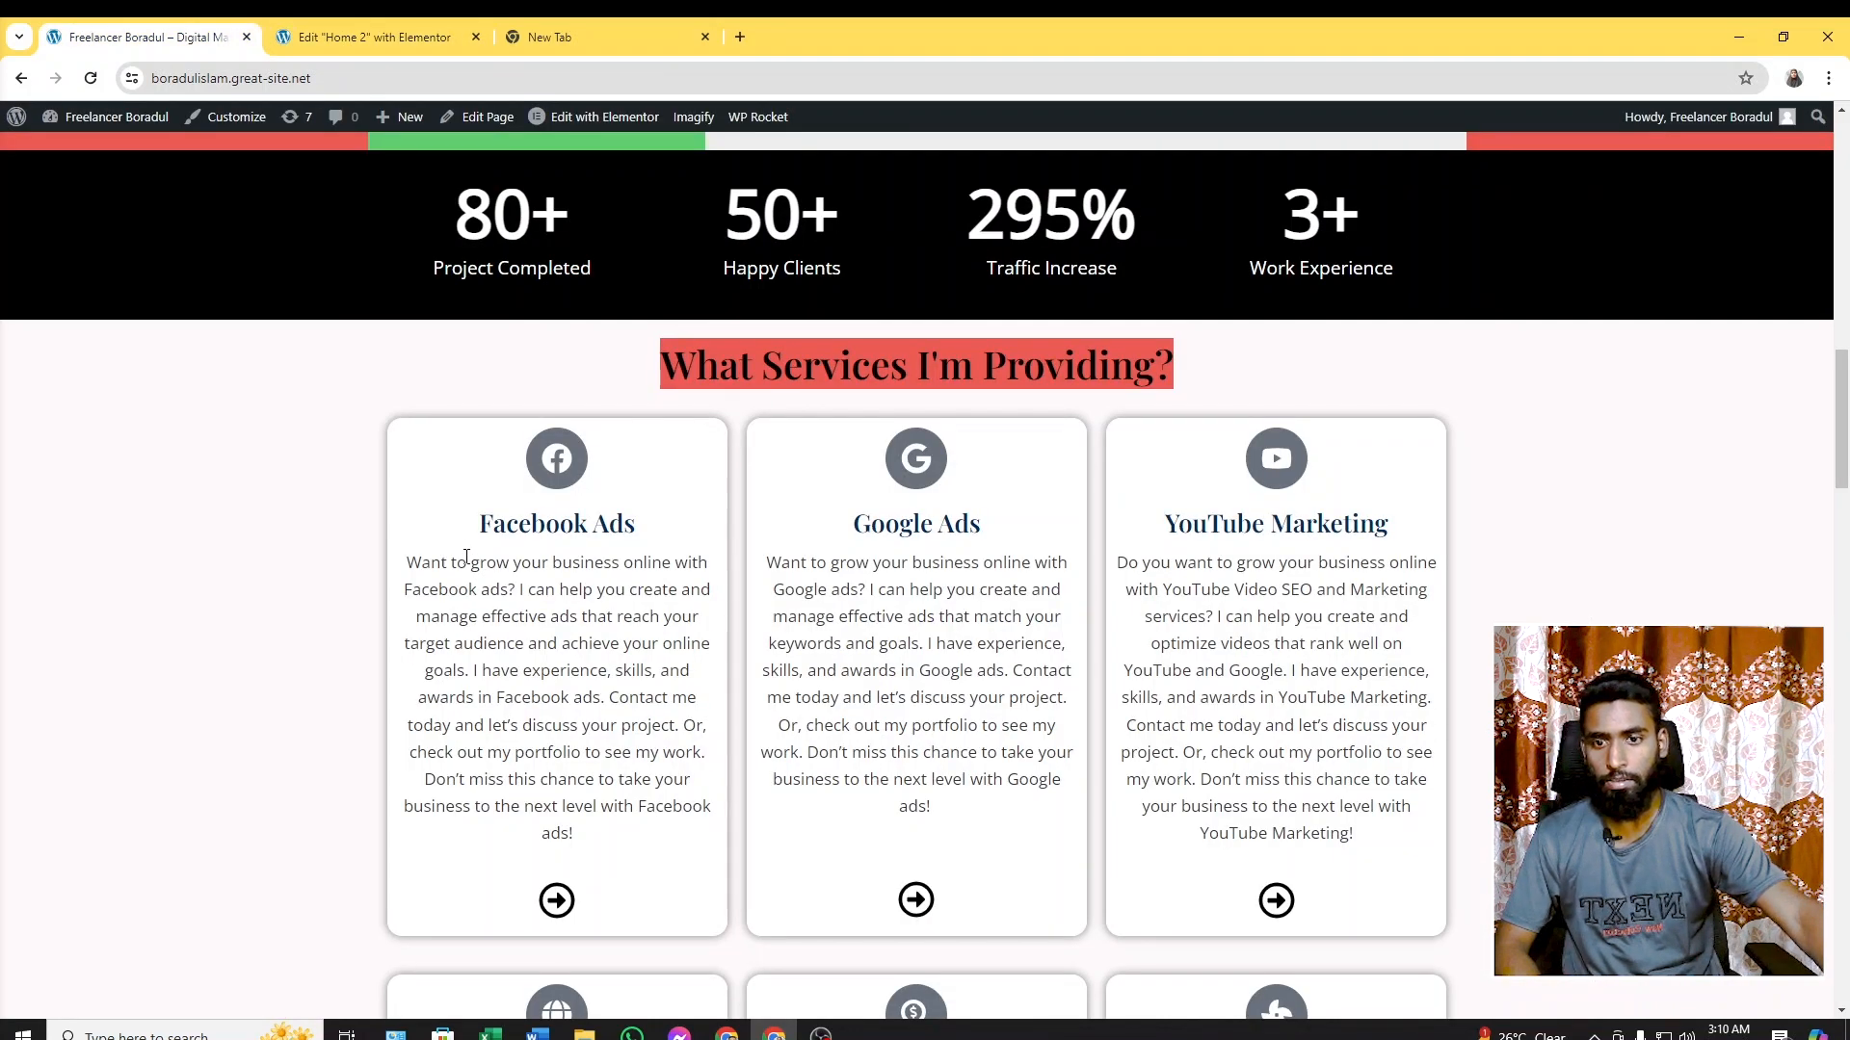
drag(478, 525, 648, 526)
key(ctrl+c)
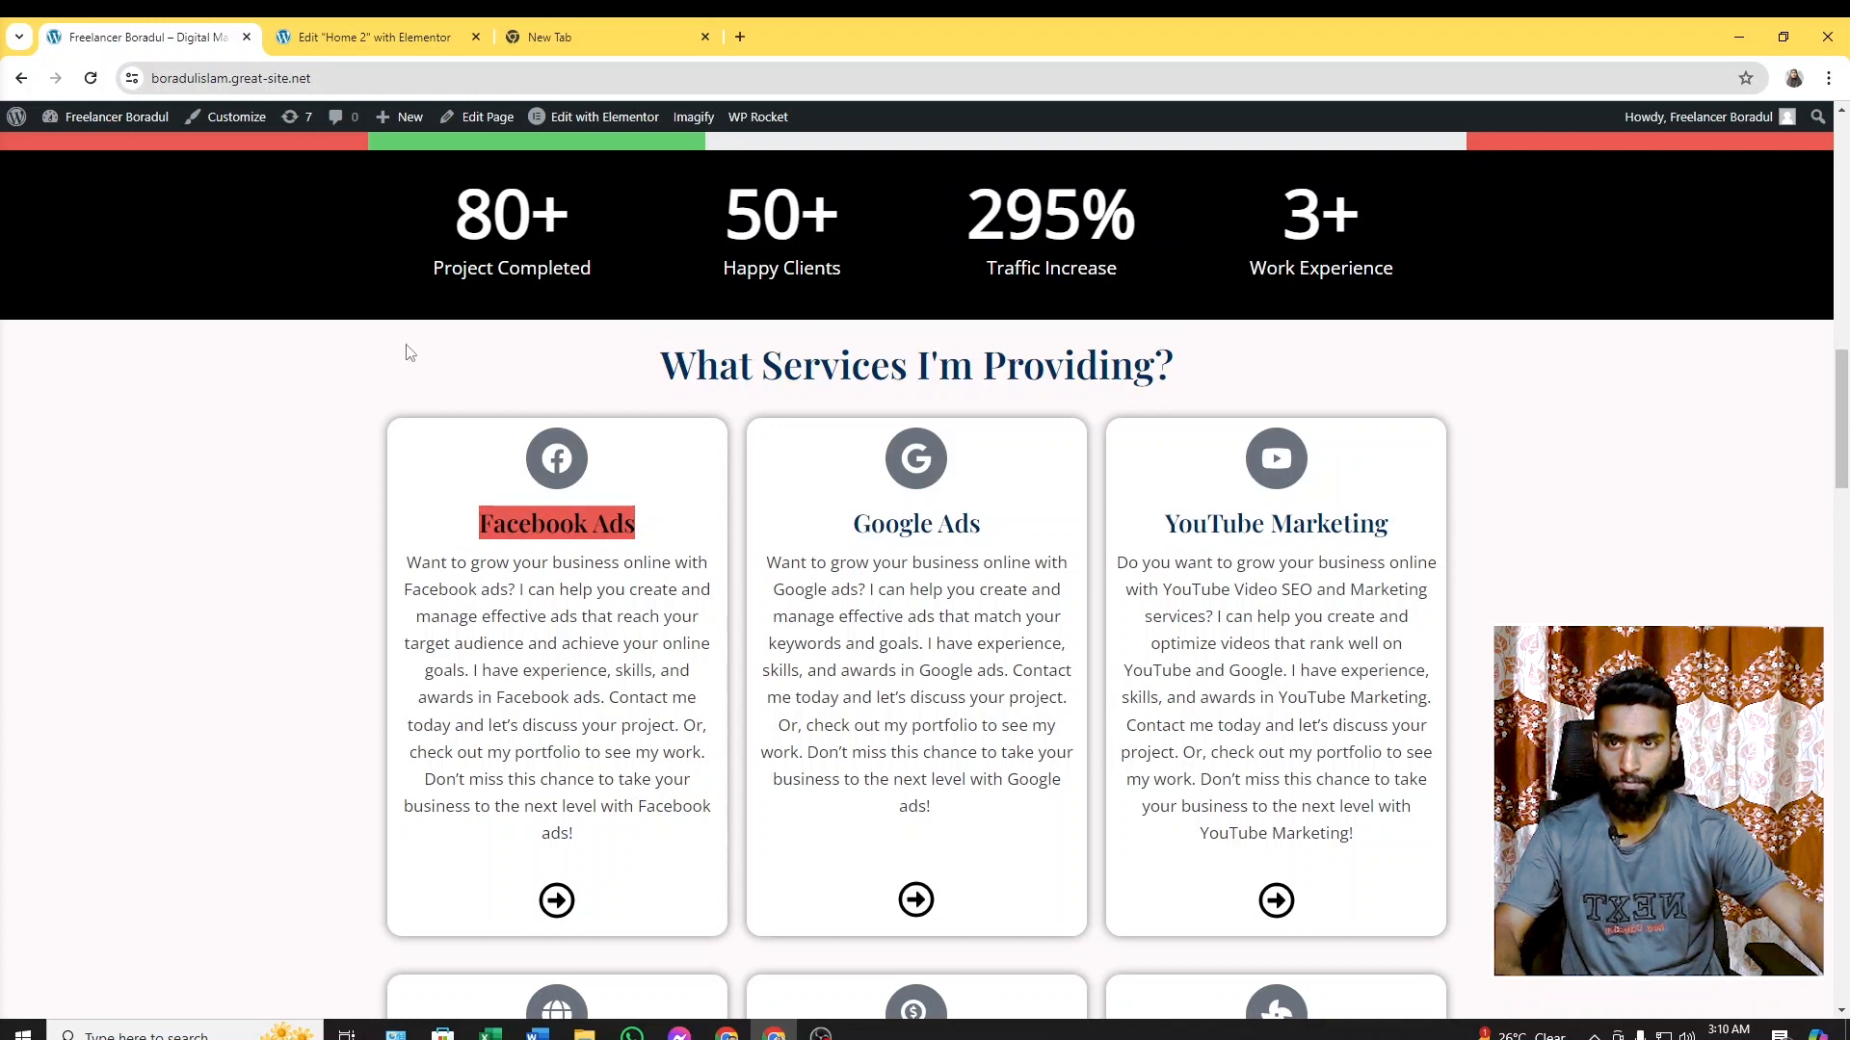
click(386, 36)
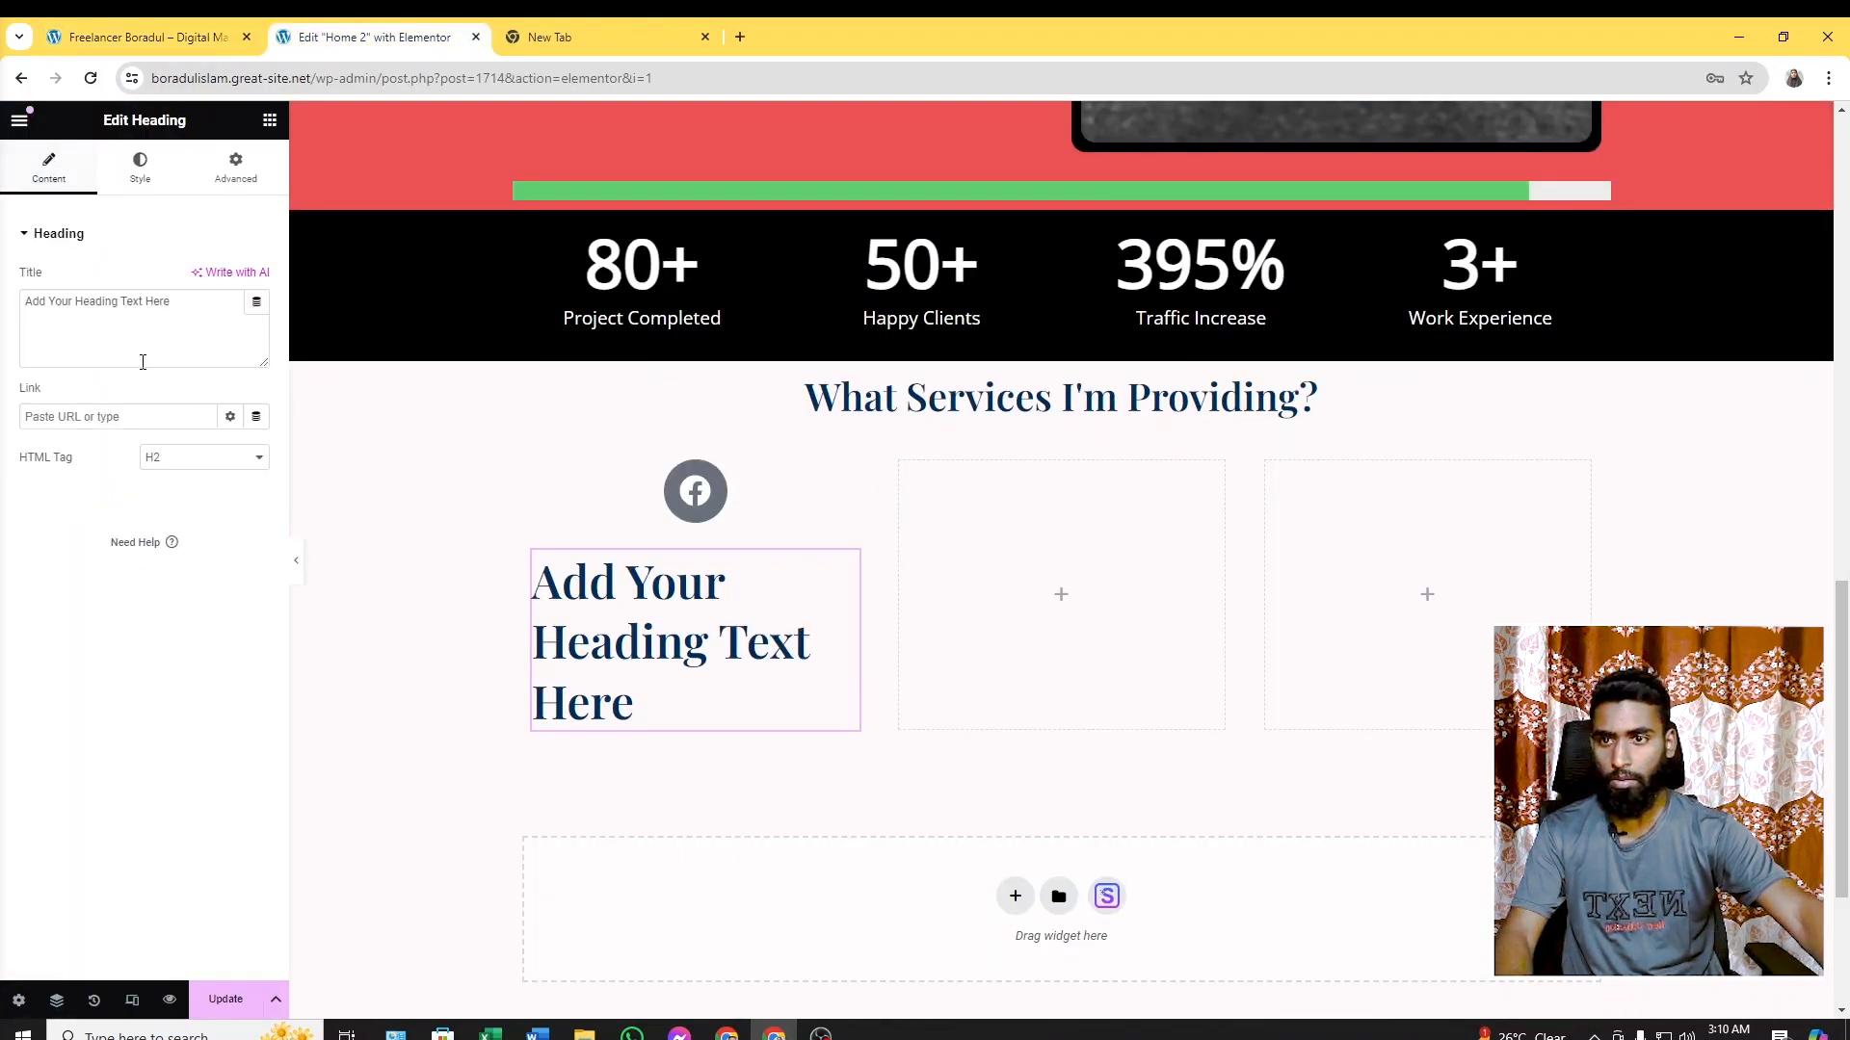
click(188, 298)
key(ctrl+a)
key(ctrl+v)
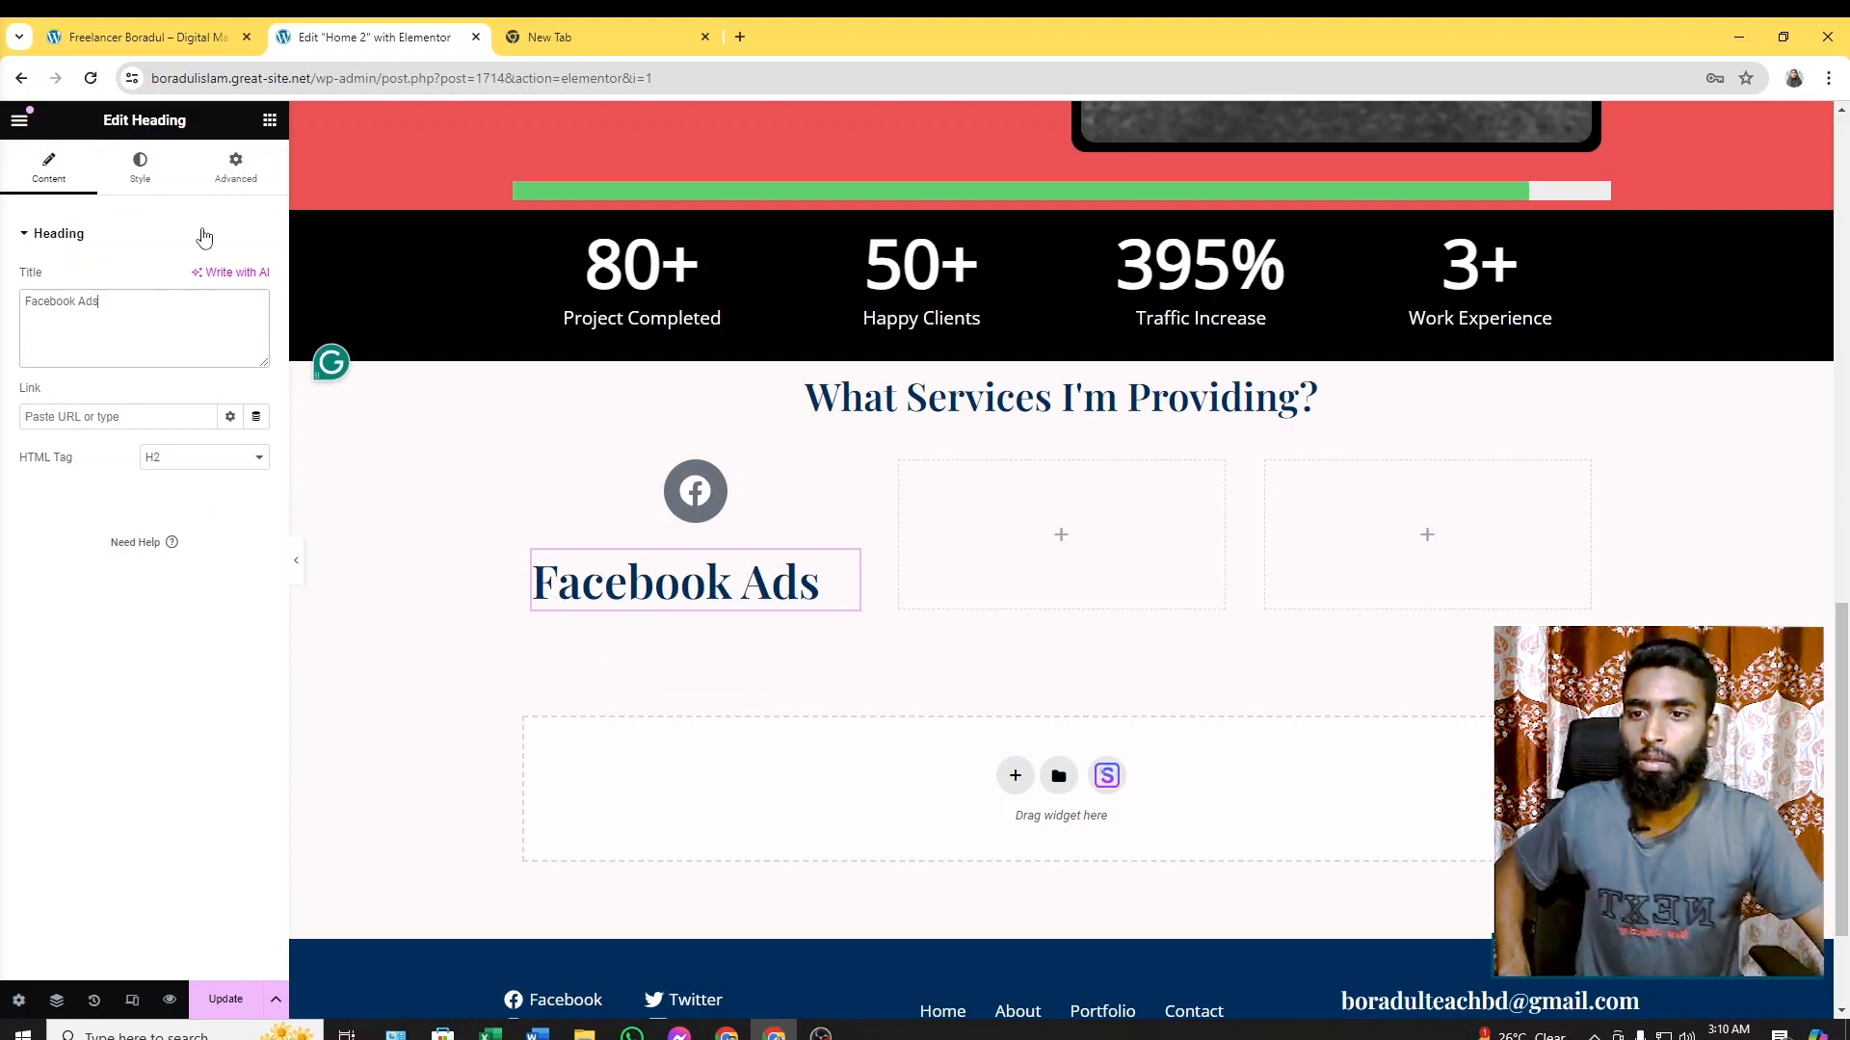
Set the "Facebook Ads" heading's typography to a size of 36 px and a weight of 500 (Medium)
click(150, 182)
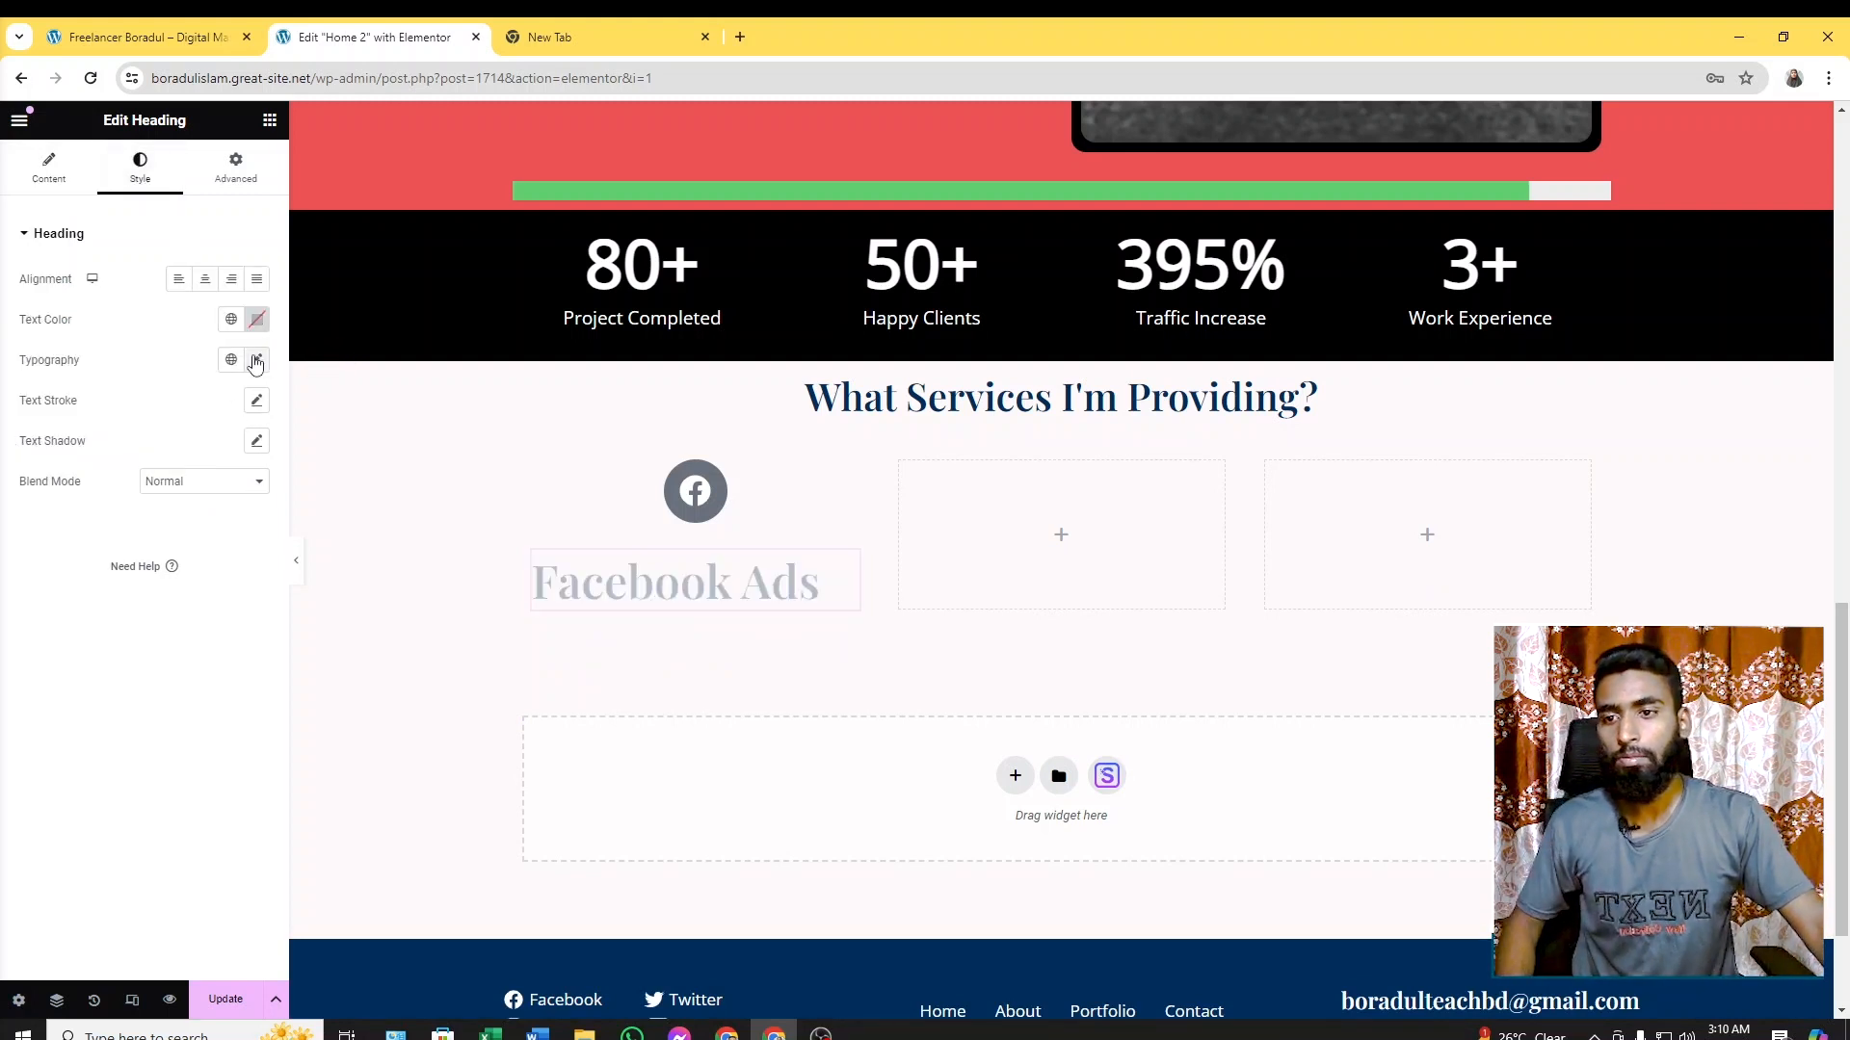
click(256, 361)
drag(34, 511, 64, 531)
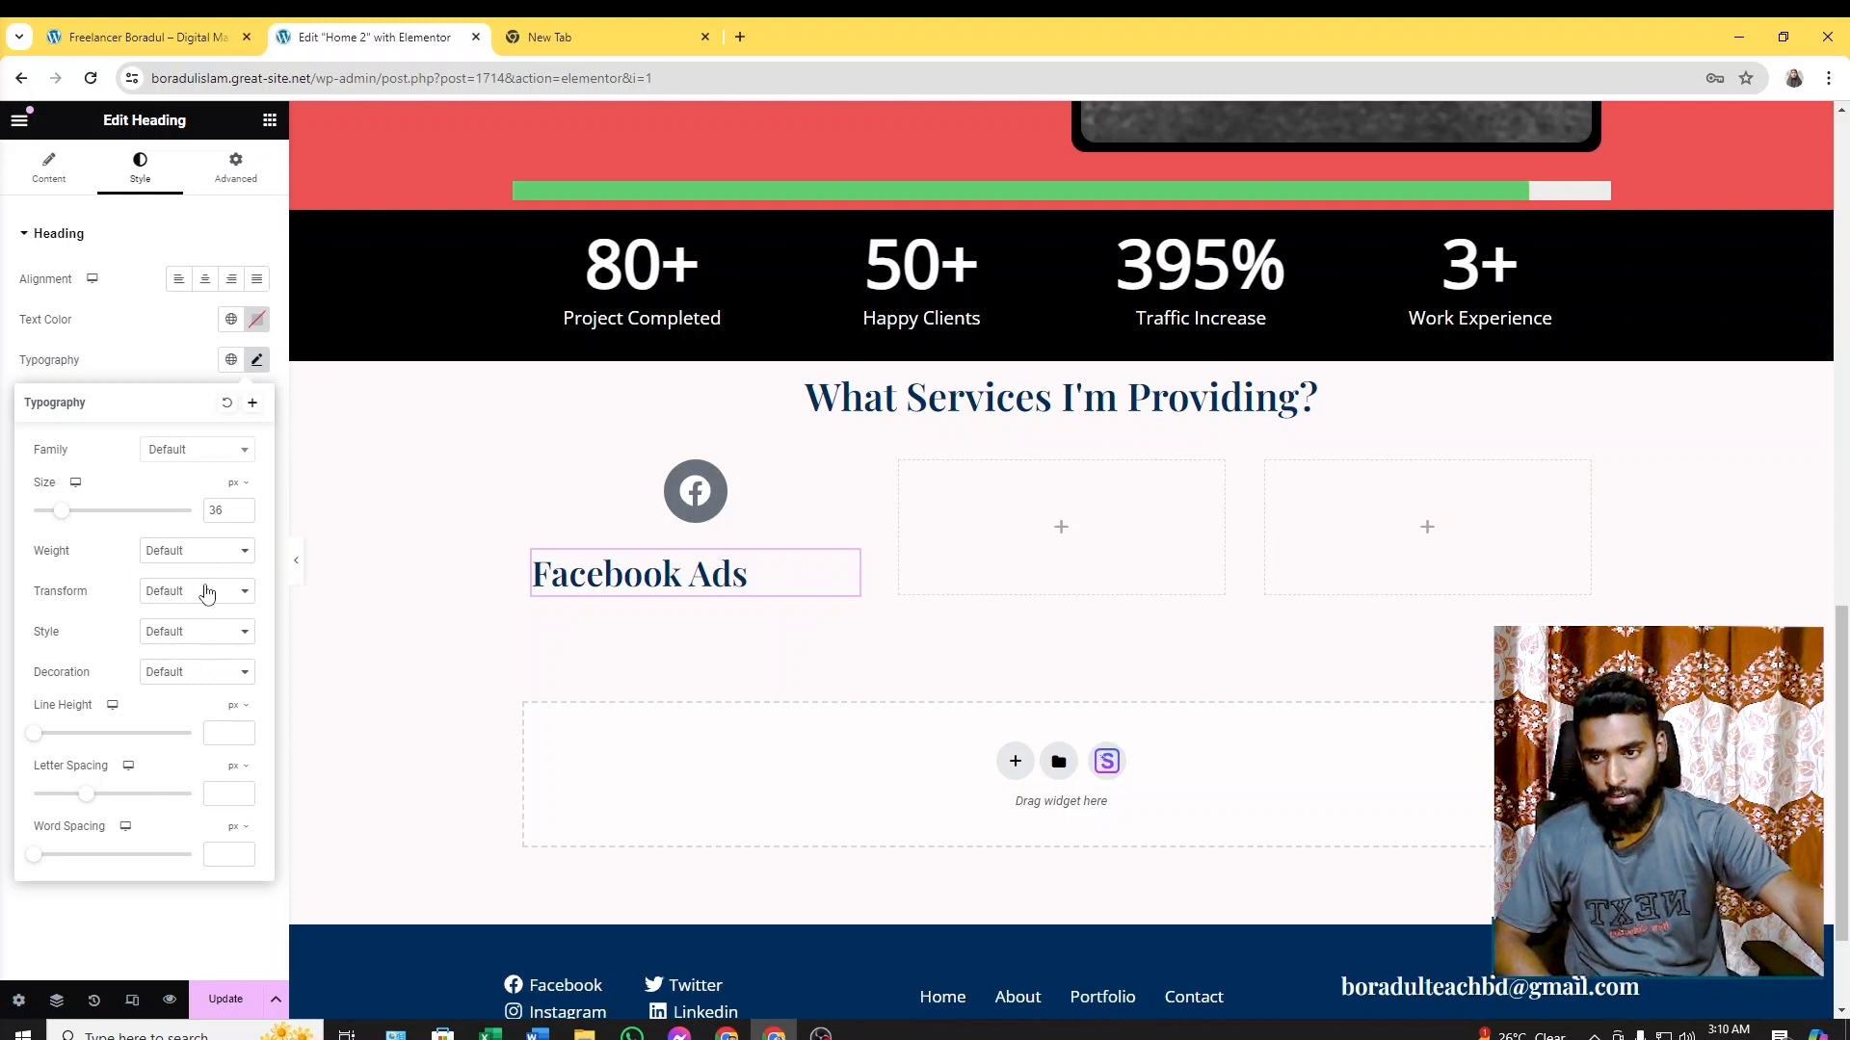
click(237, 553)
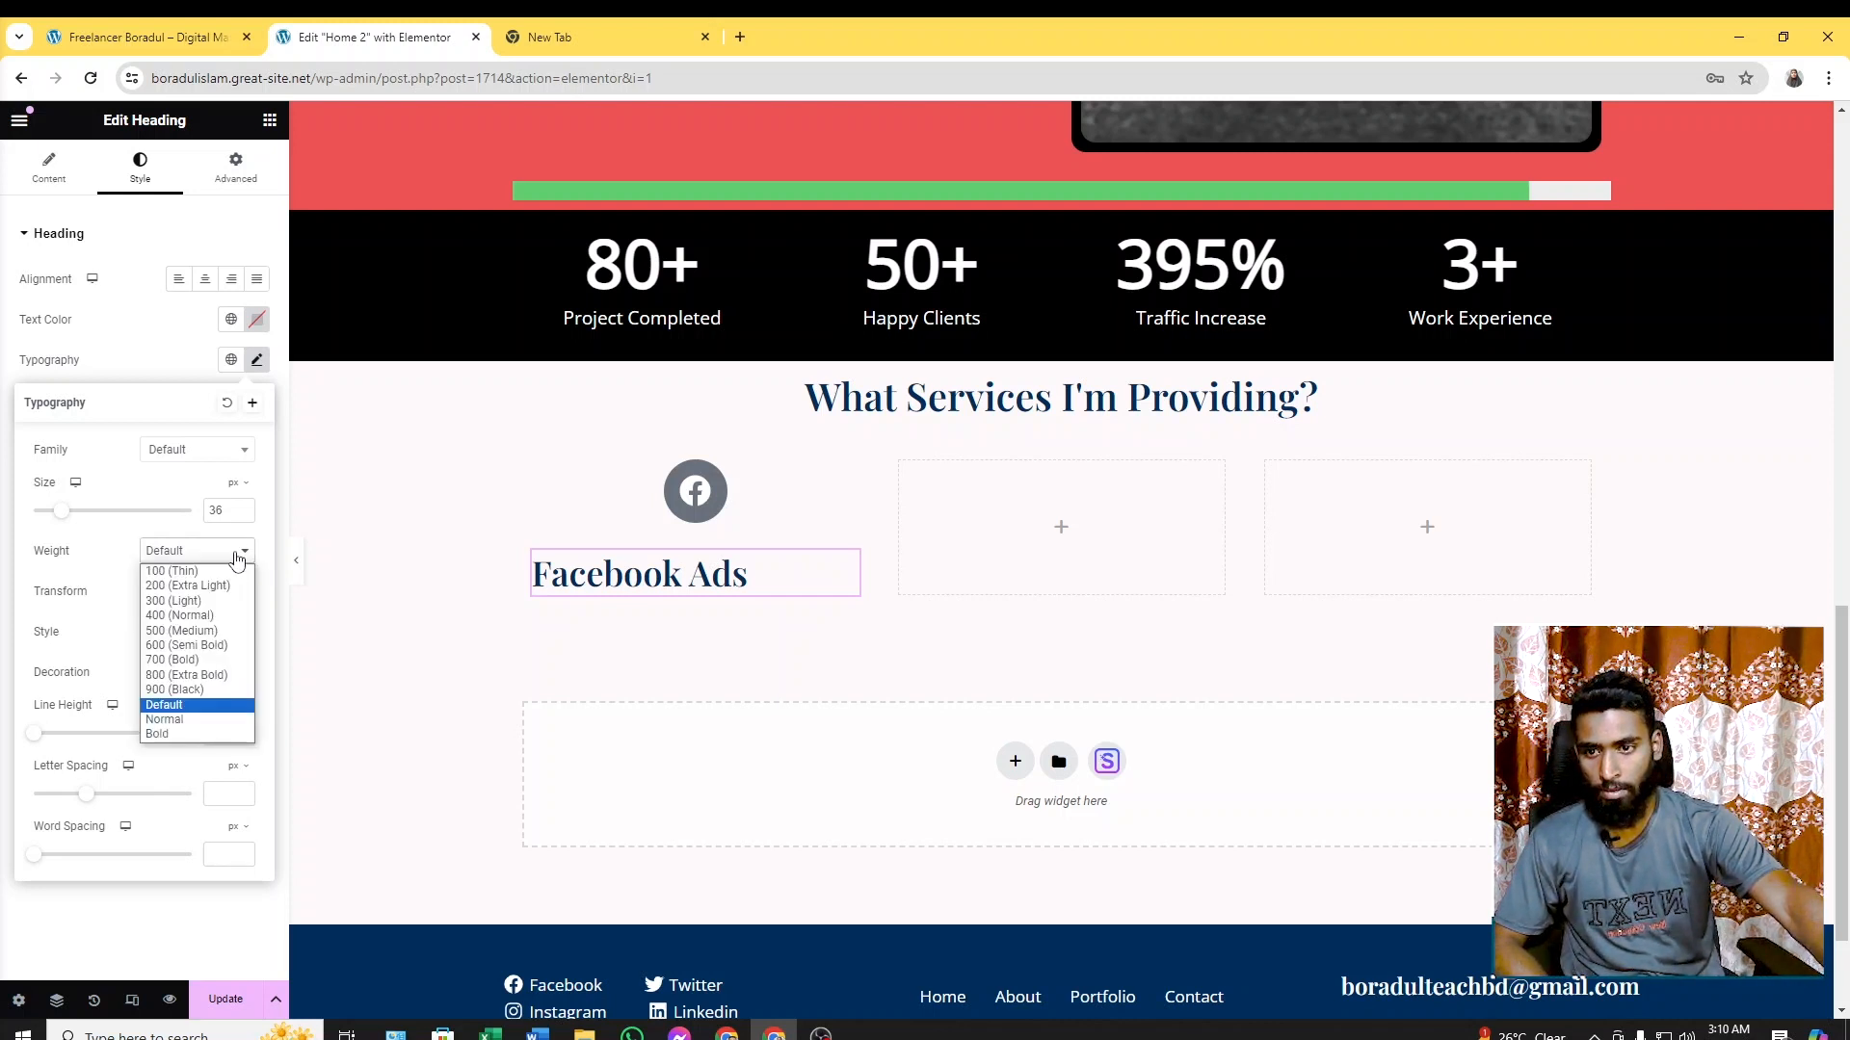
click(182, 631)
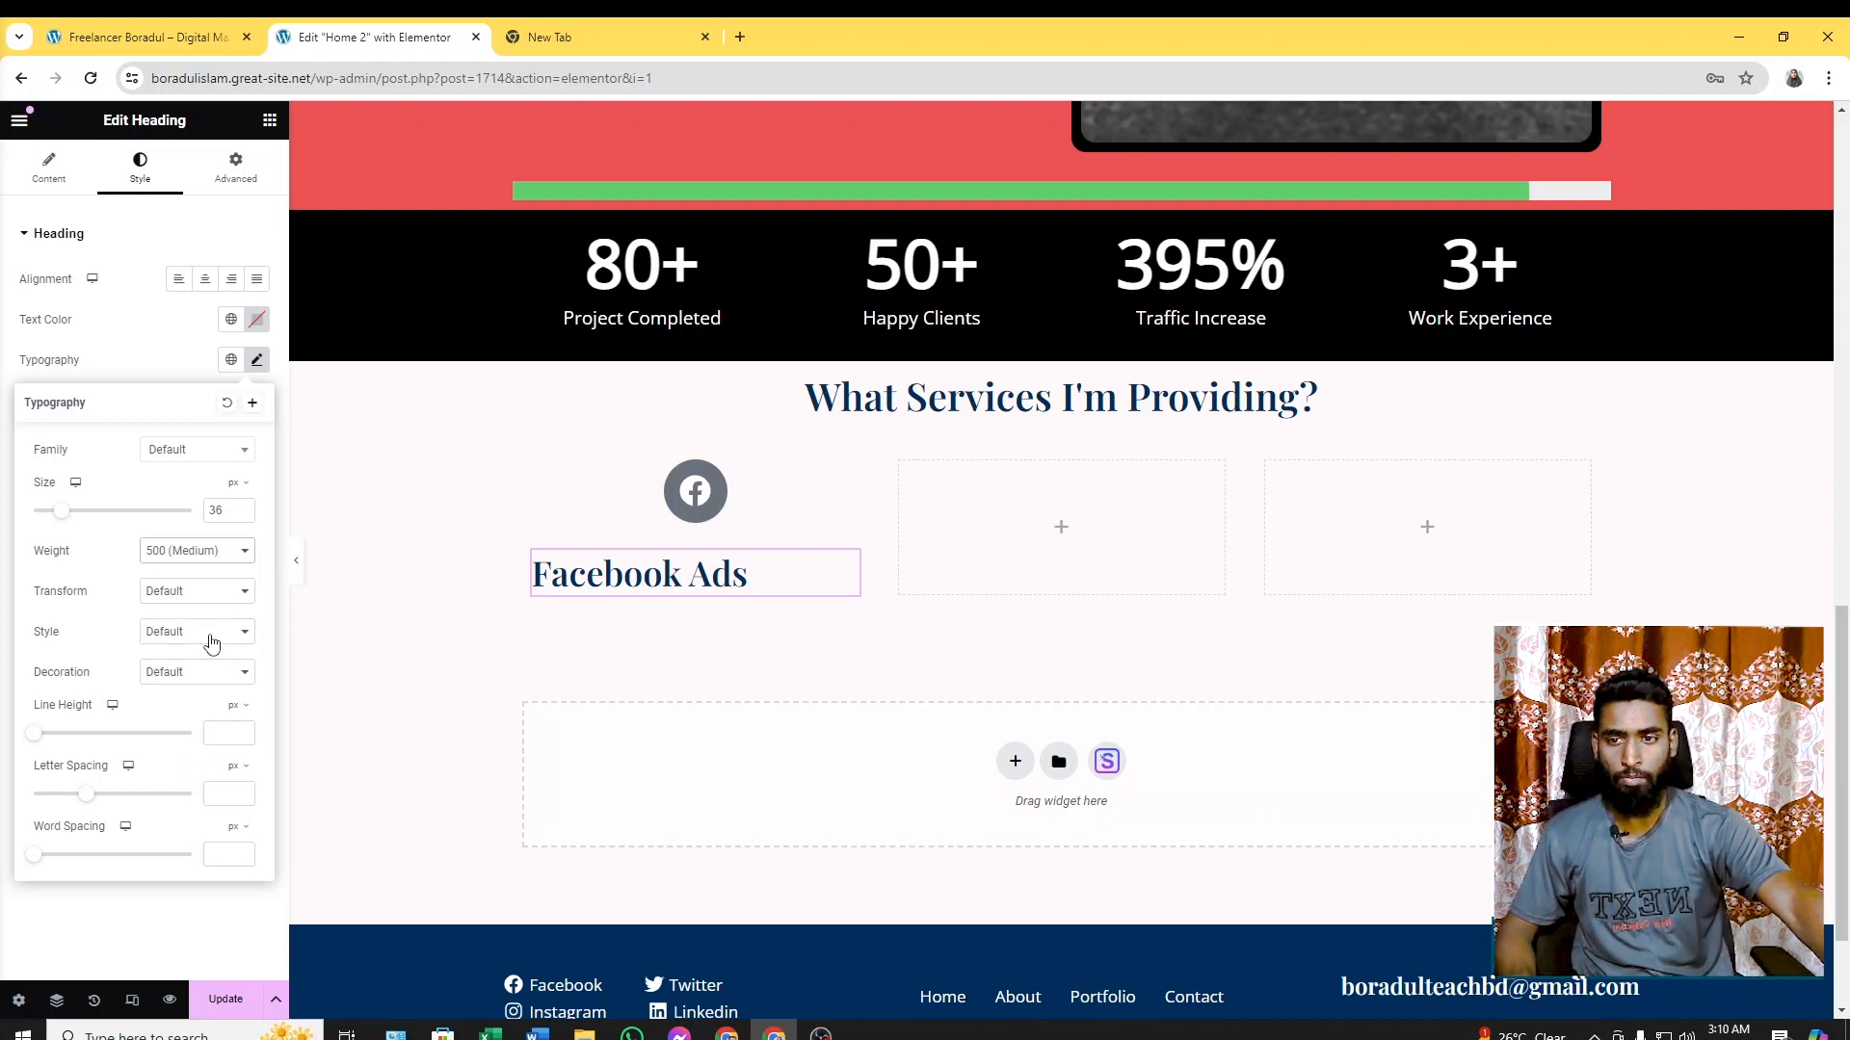
click(219, 605)
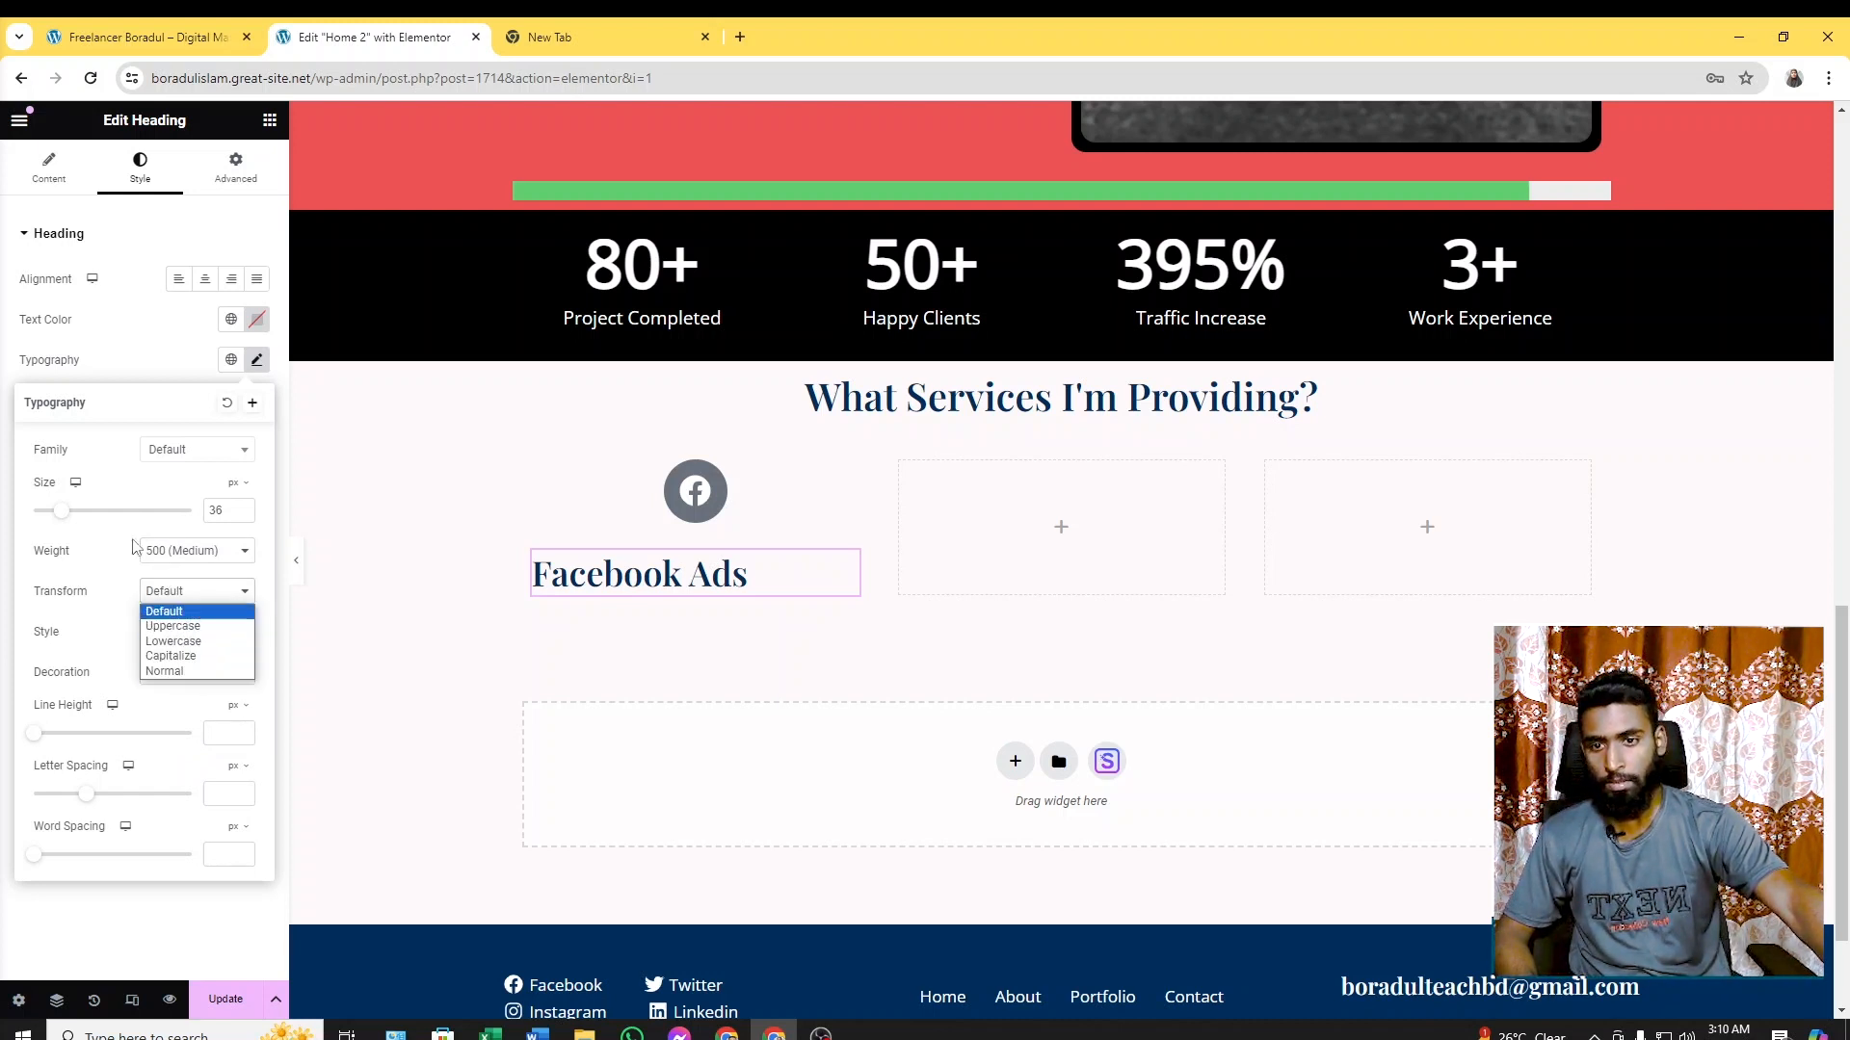
click(137, 416)
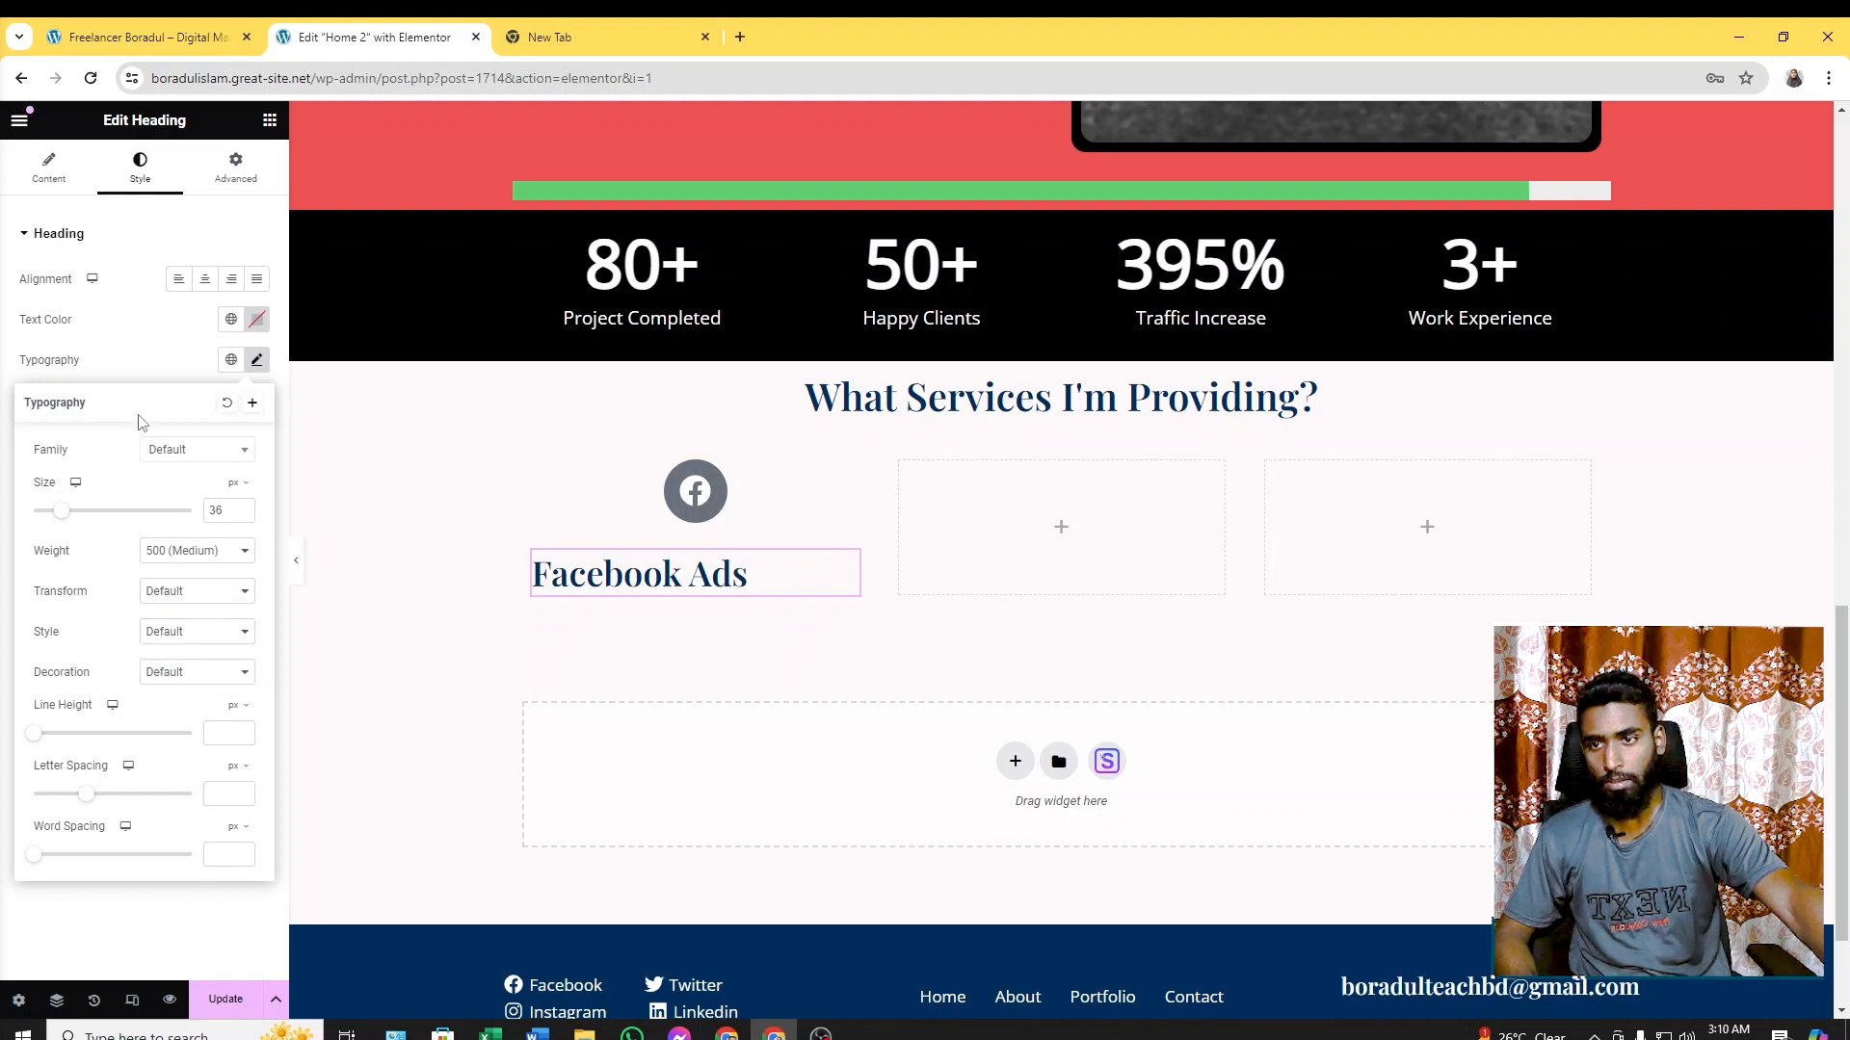
Center-align the "Facebook Ads" heading in the first service column
click(211, 280)
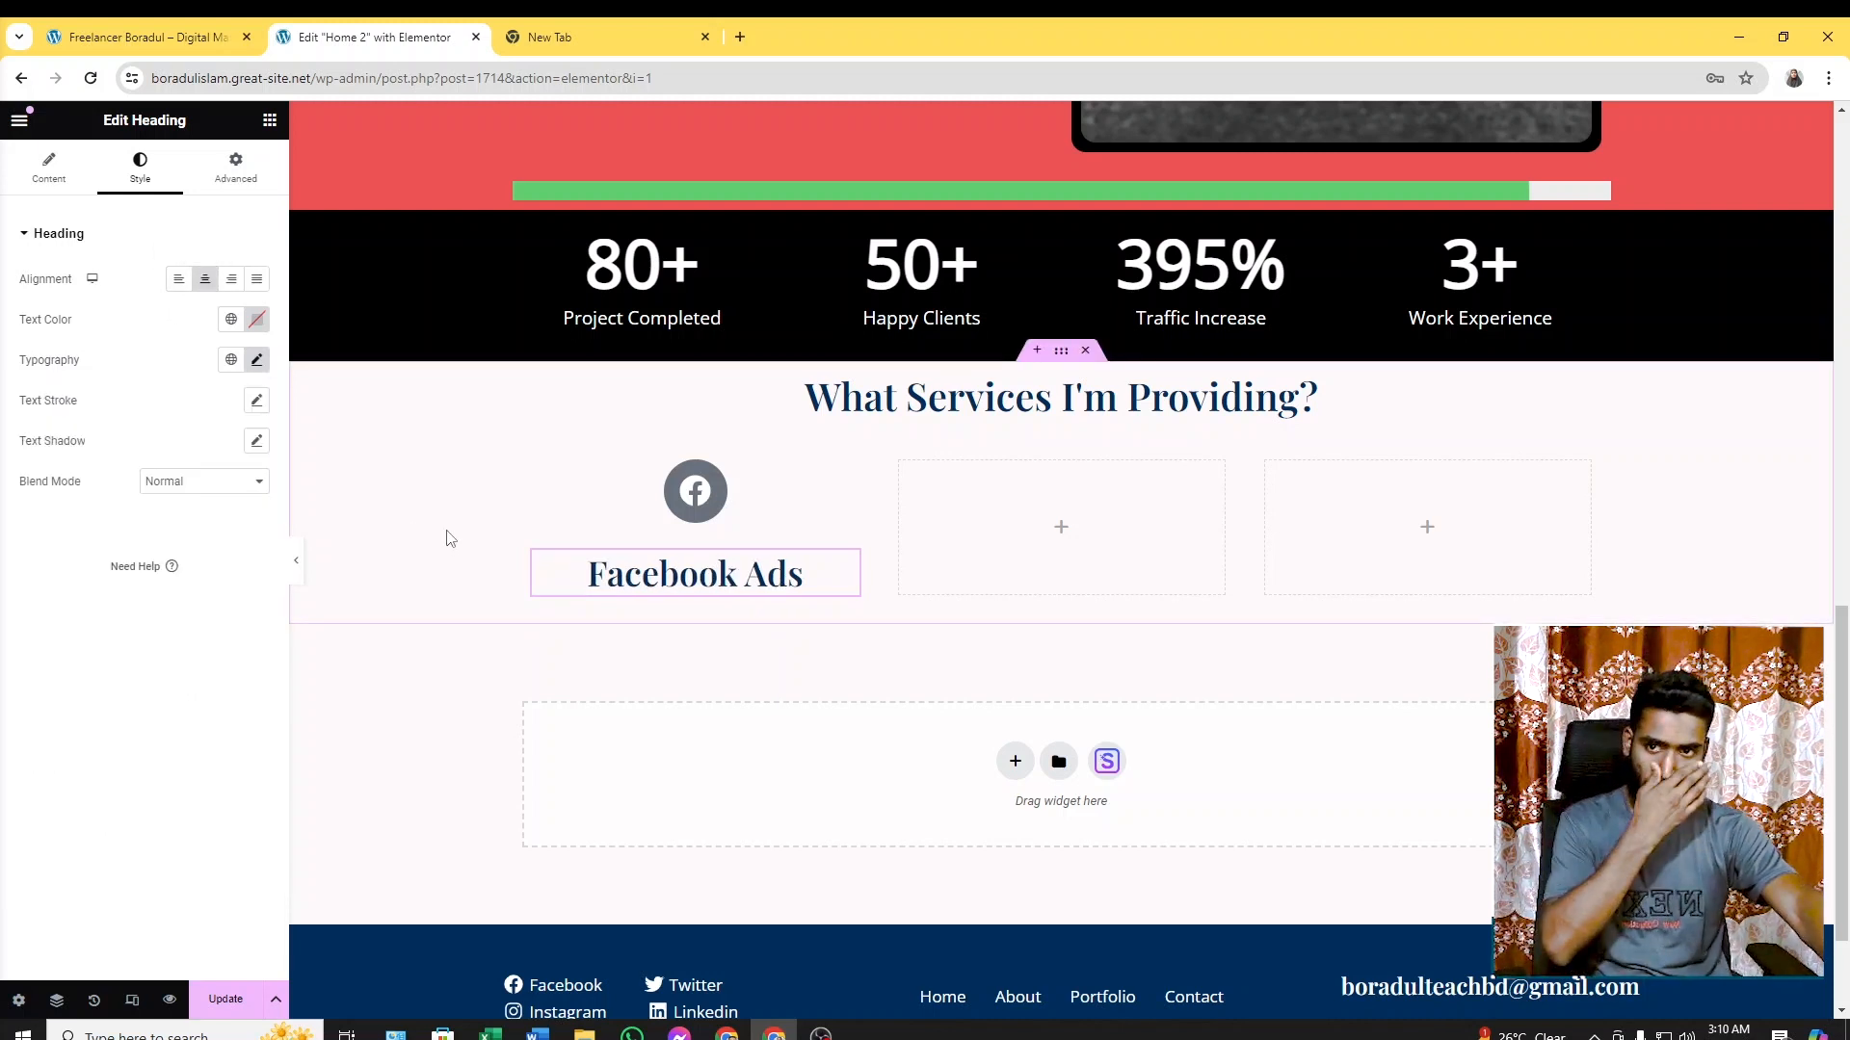
click(256, 360)
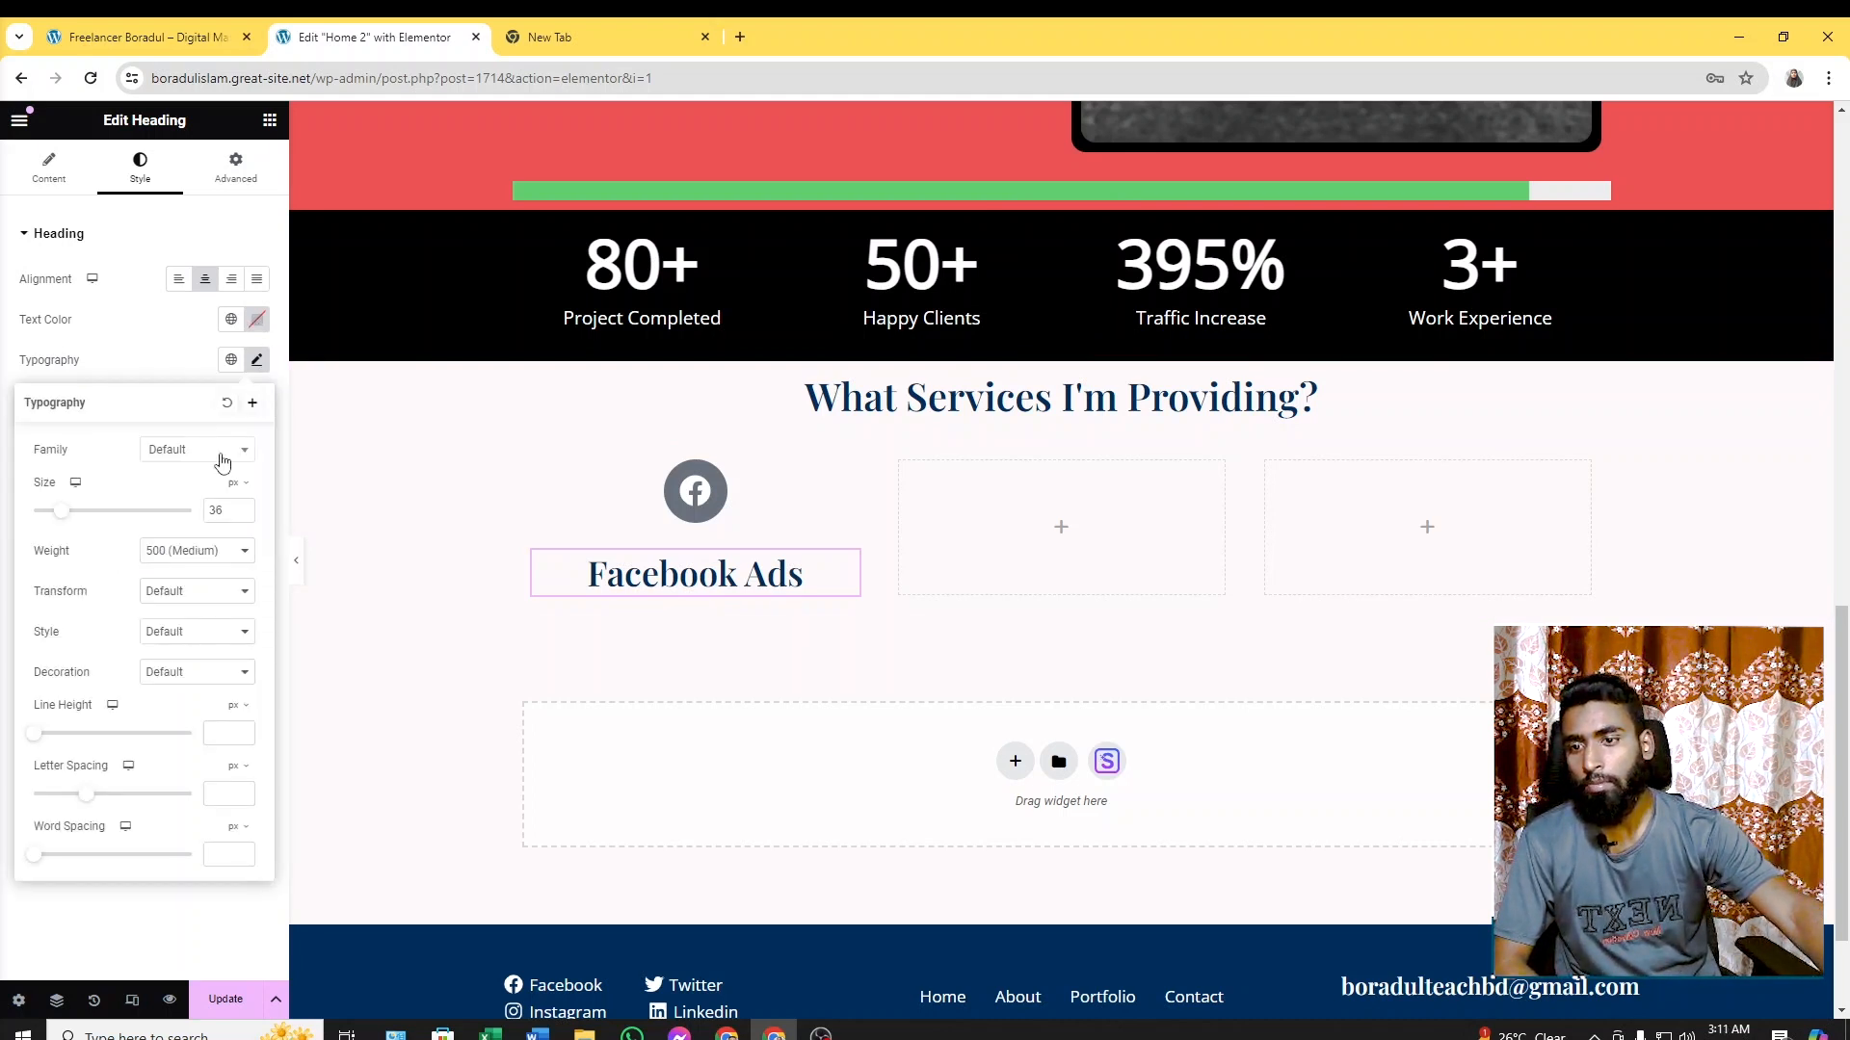
click(256, 360)
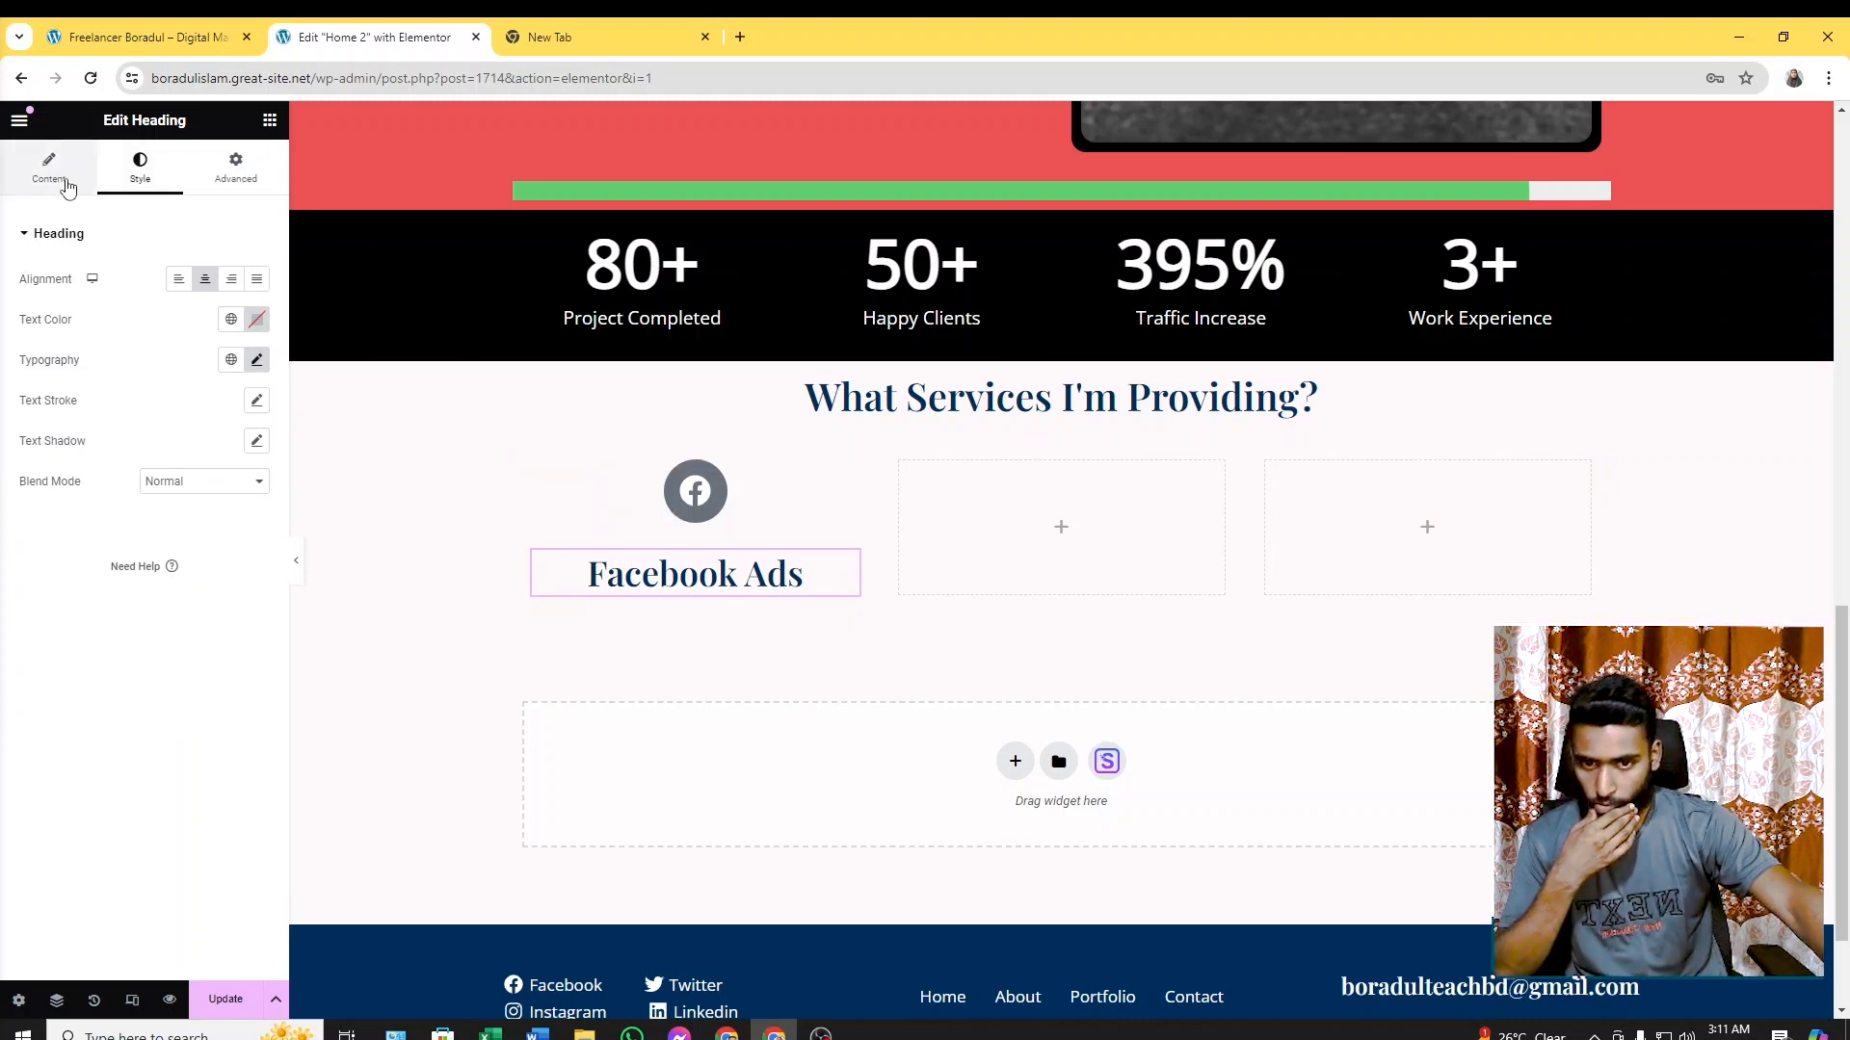
Add a Text Editor widget below the "Facebook Ads" heading, following the layout of the reference card
click(137, 35)
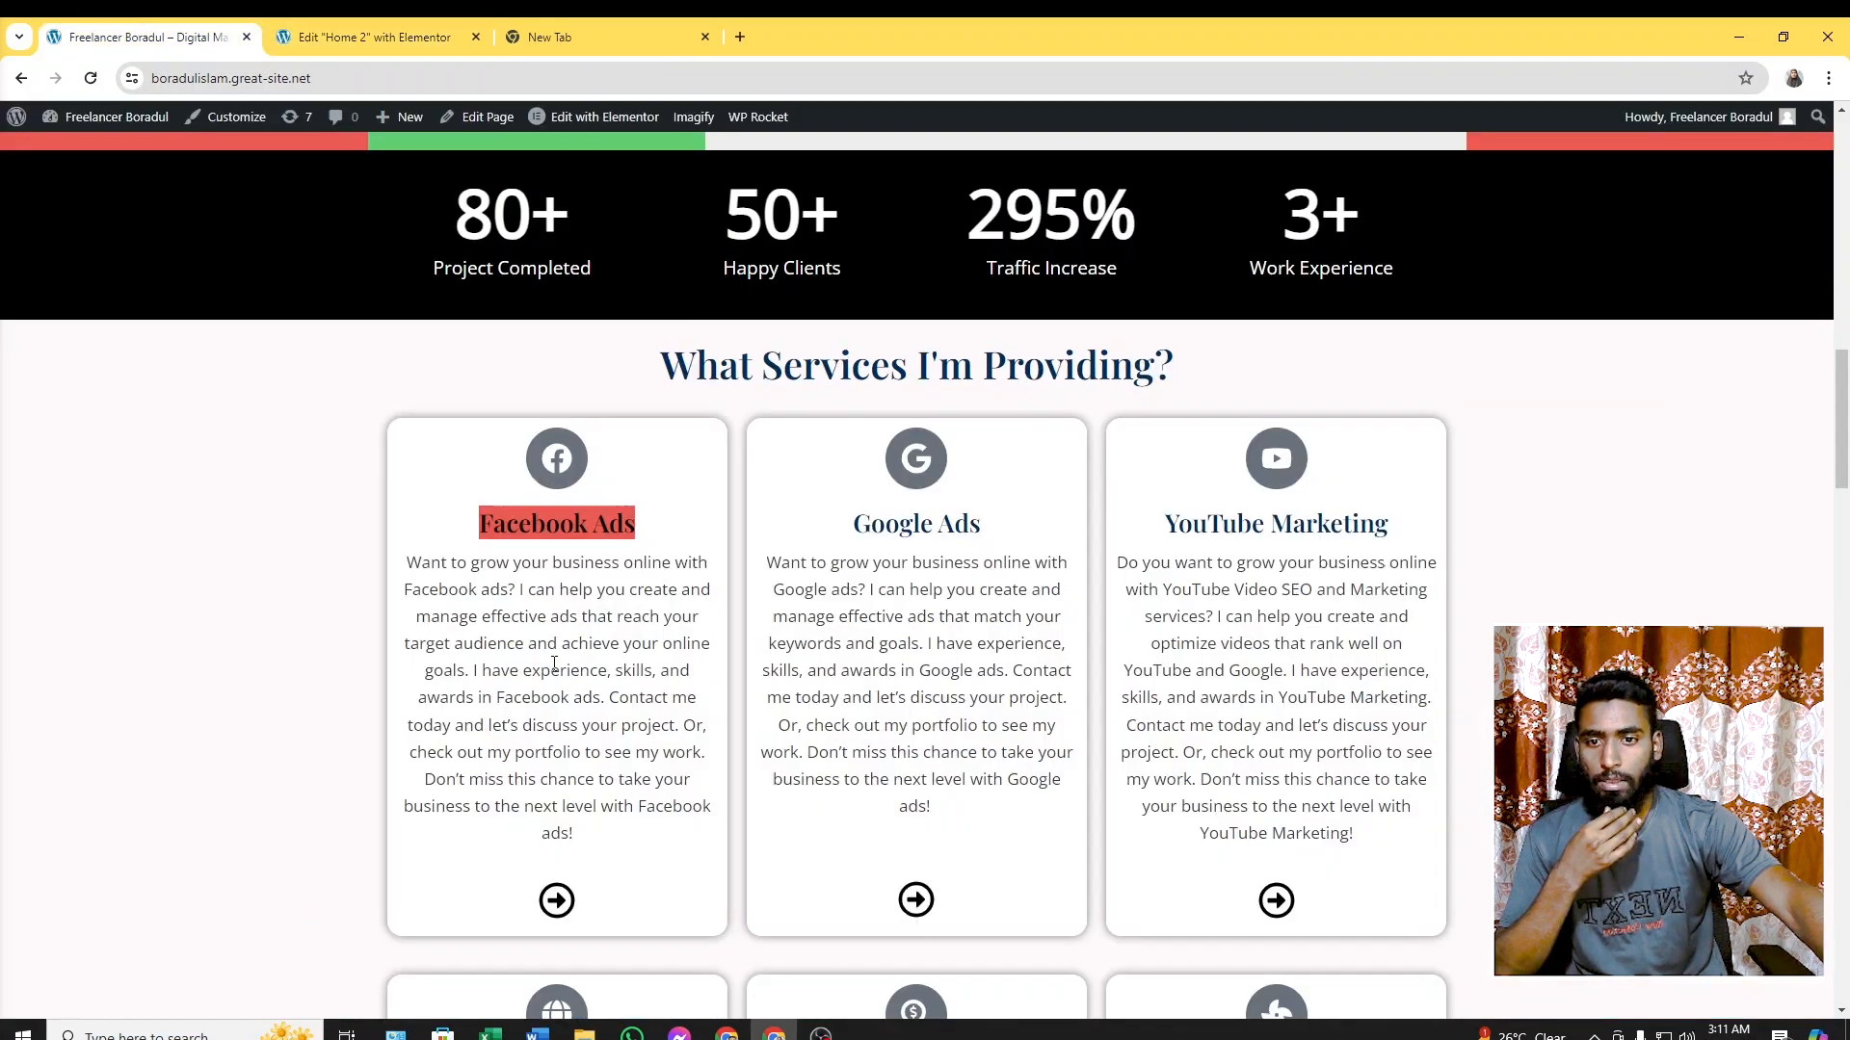
click(371, 37)
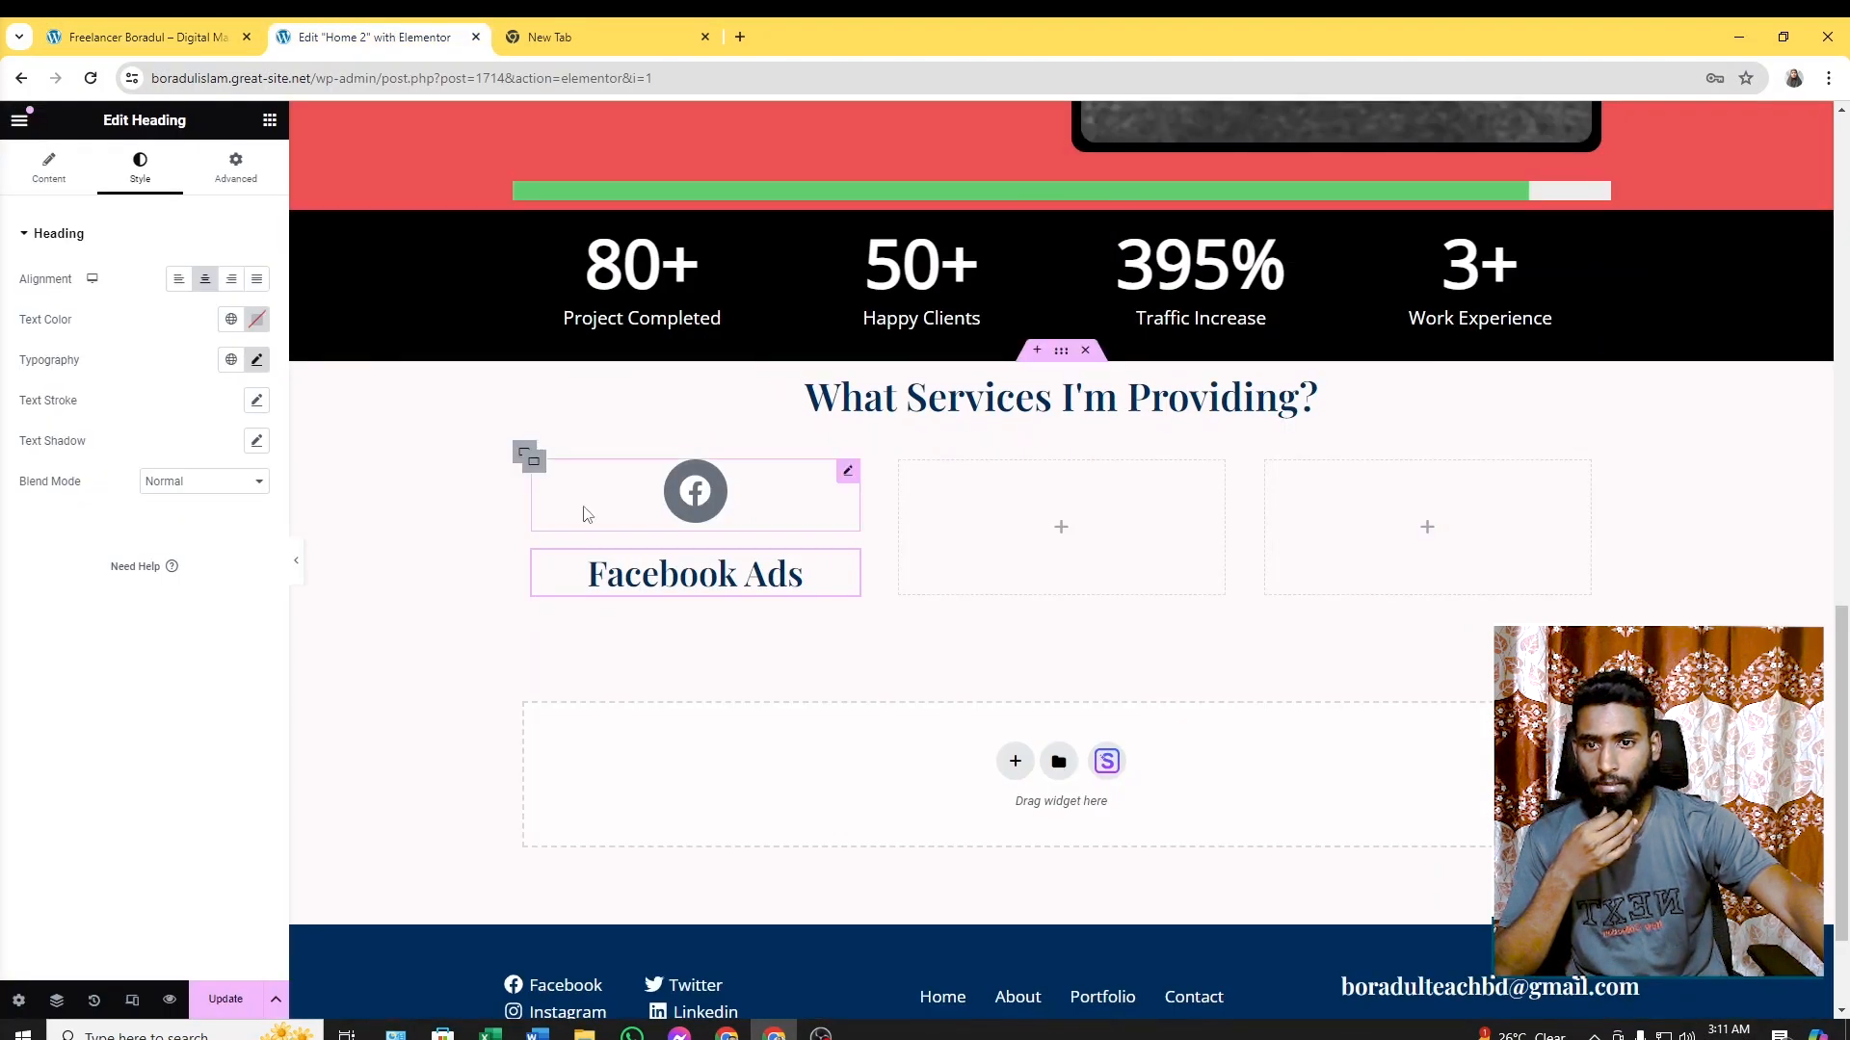
click(270, 120)
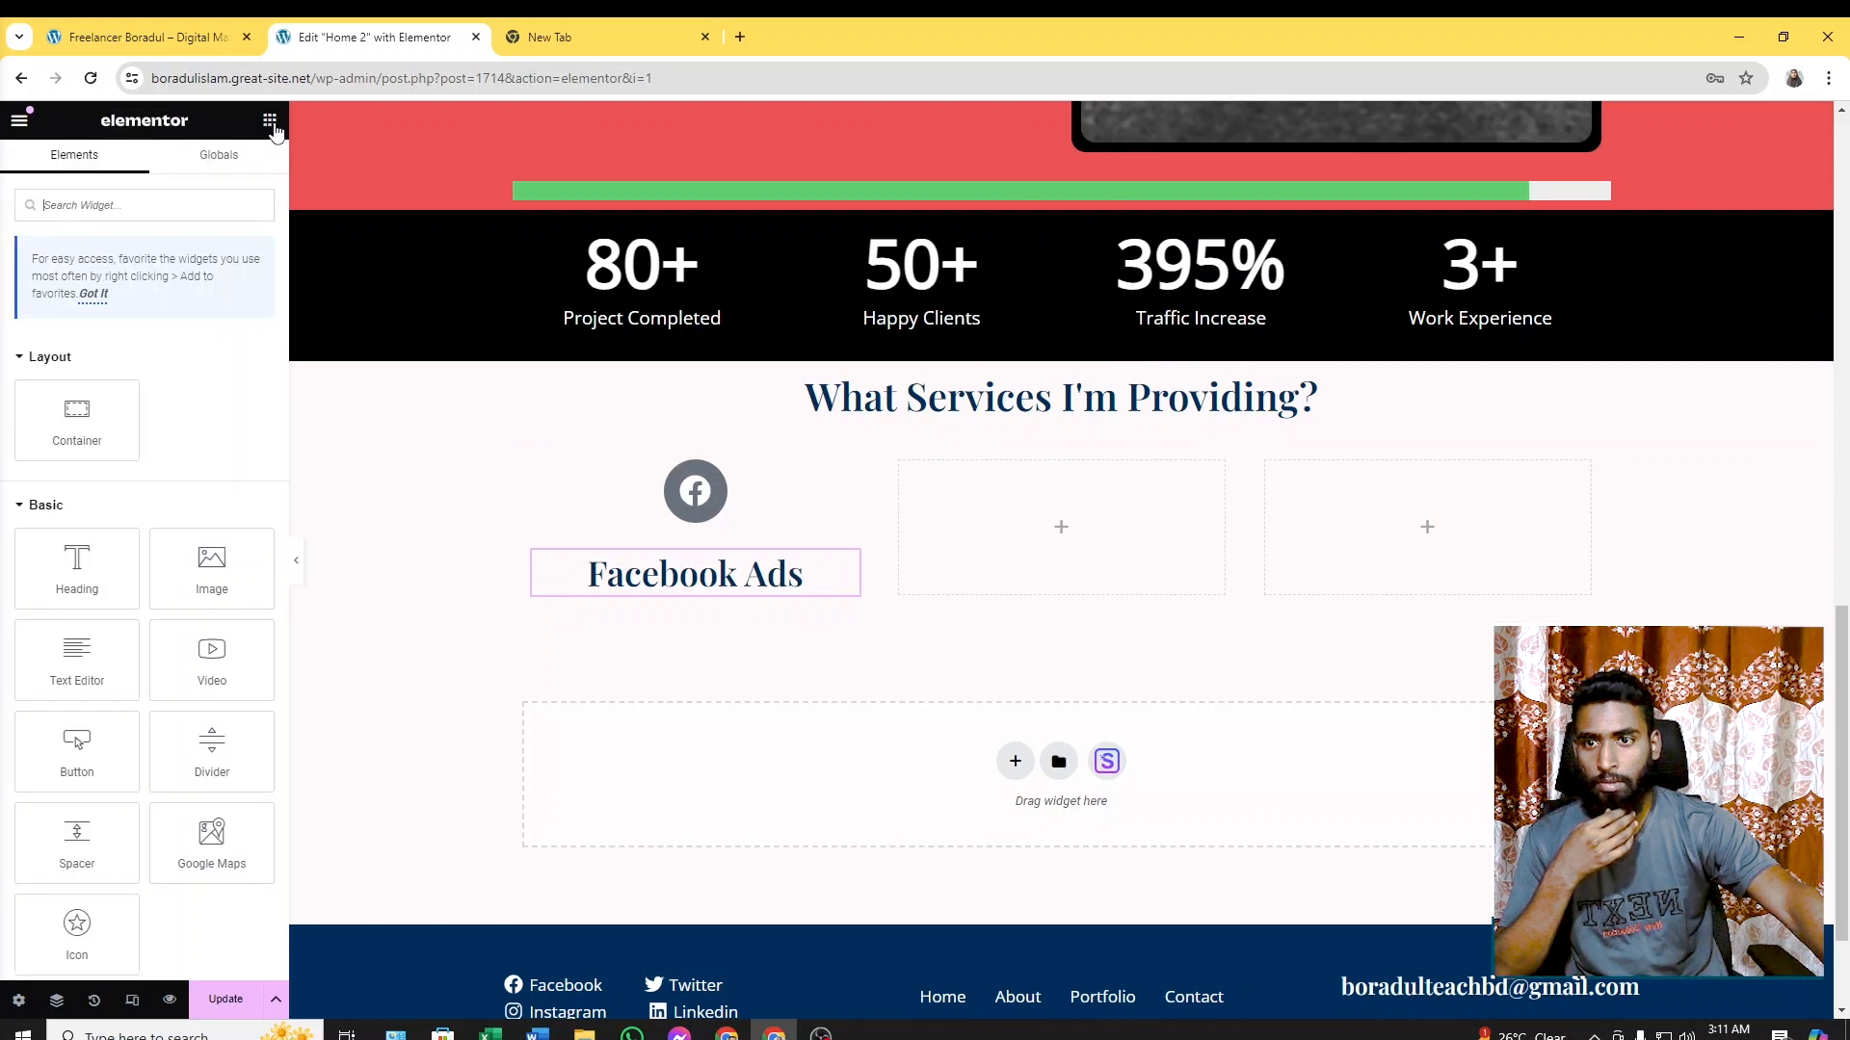
drag(79, 669, 718, 588)
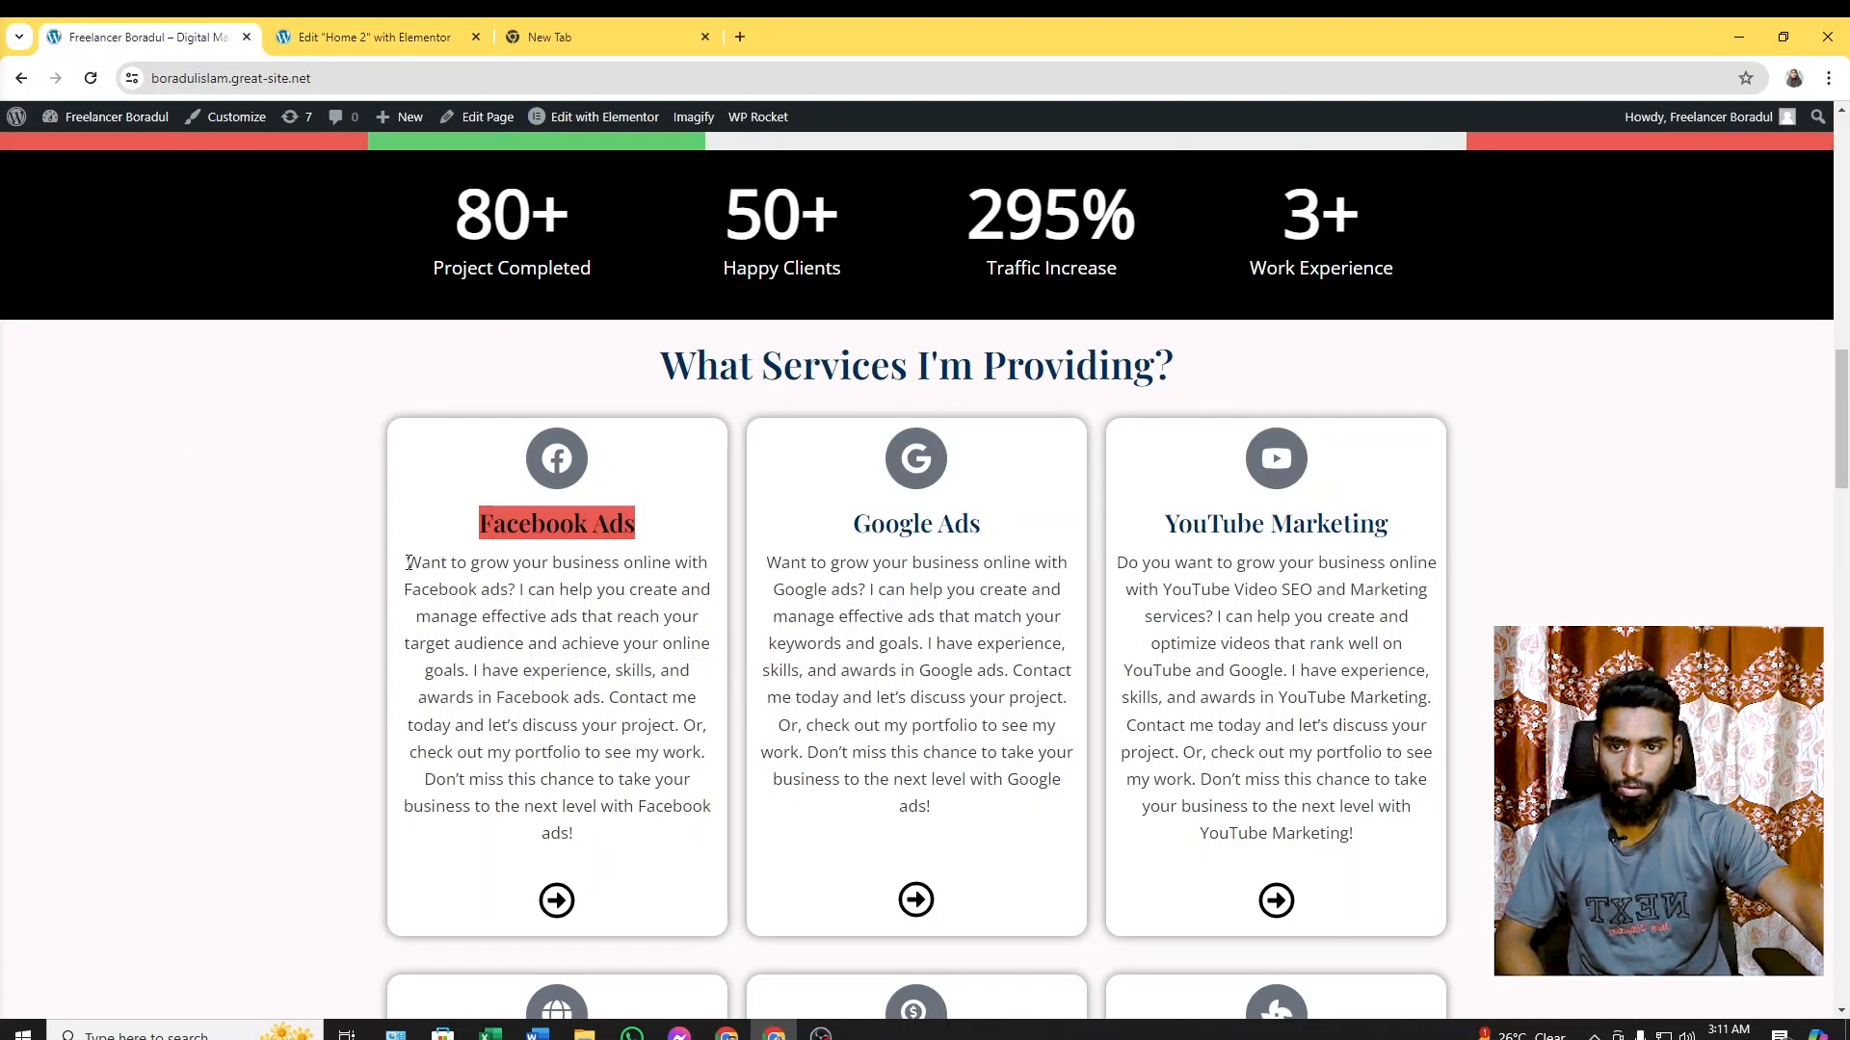
Replace the placeholder paragraph with the Facebook Ads description copied from the first service card on the reference site
drag(408, 562, 596, 815)
key(ctrl+c)
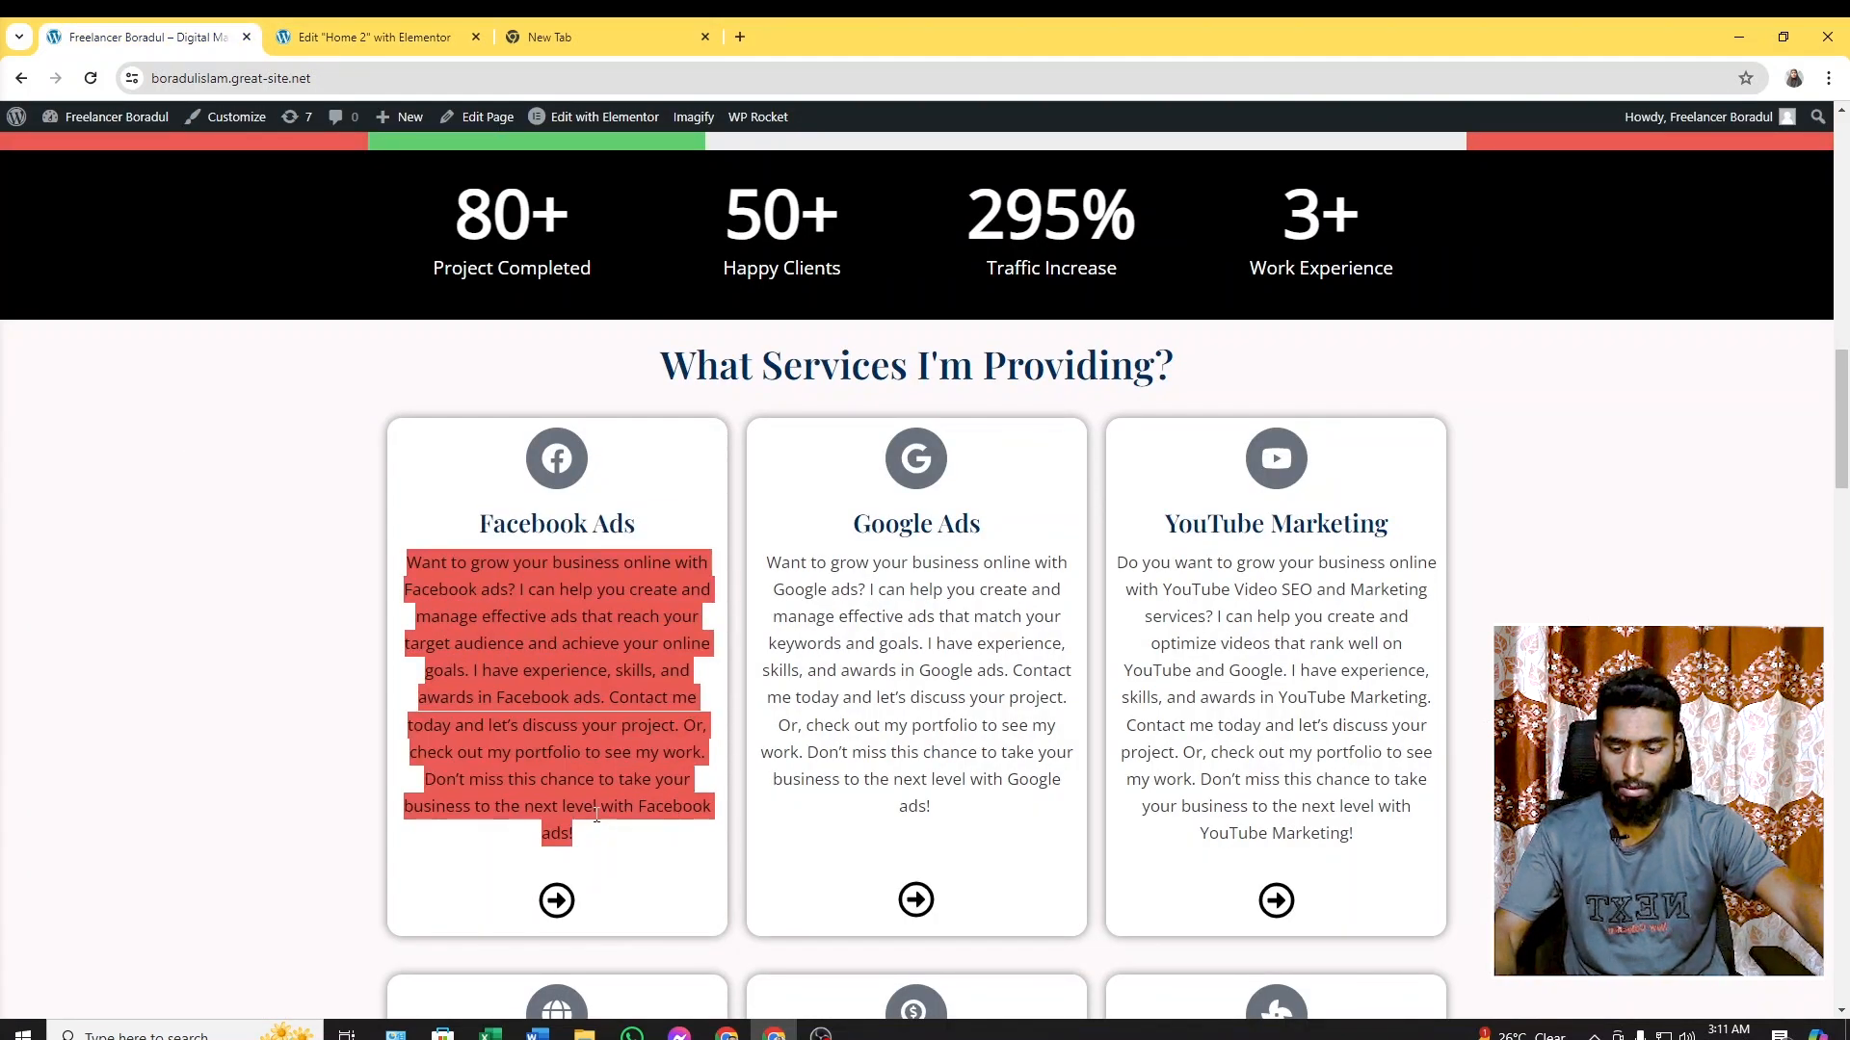
click(366, 37)
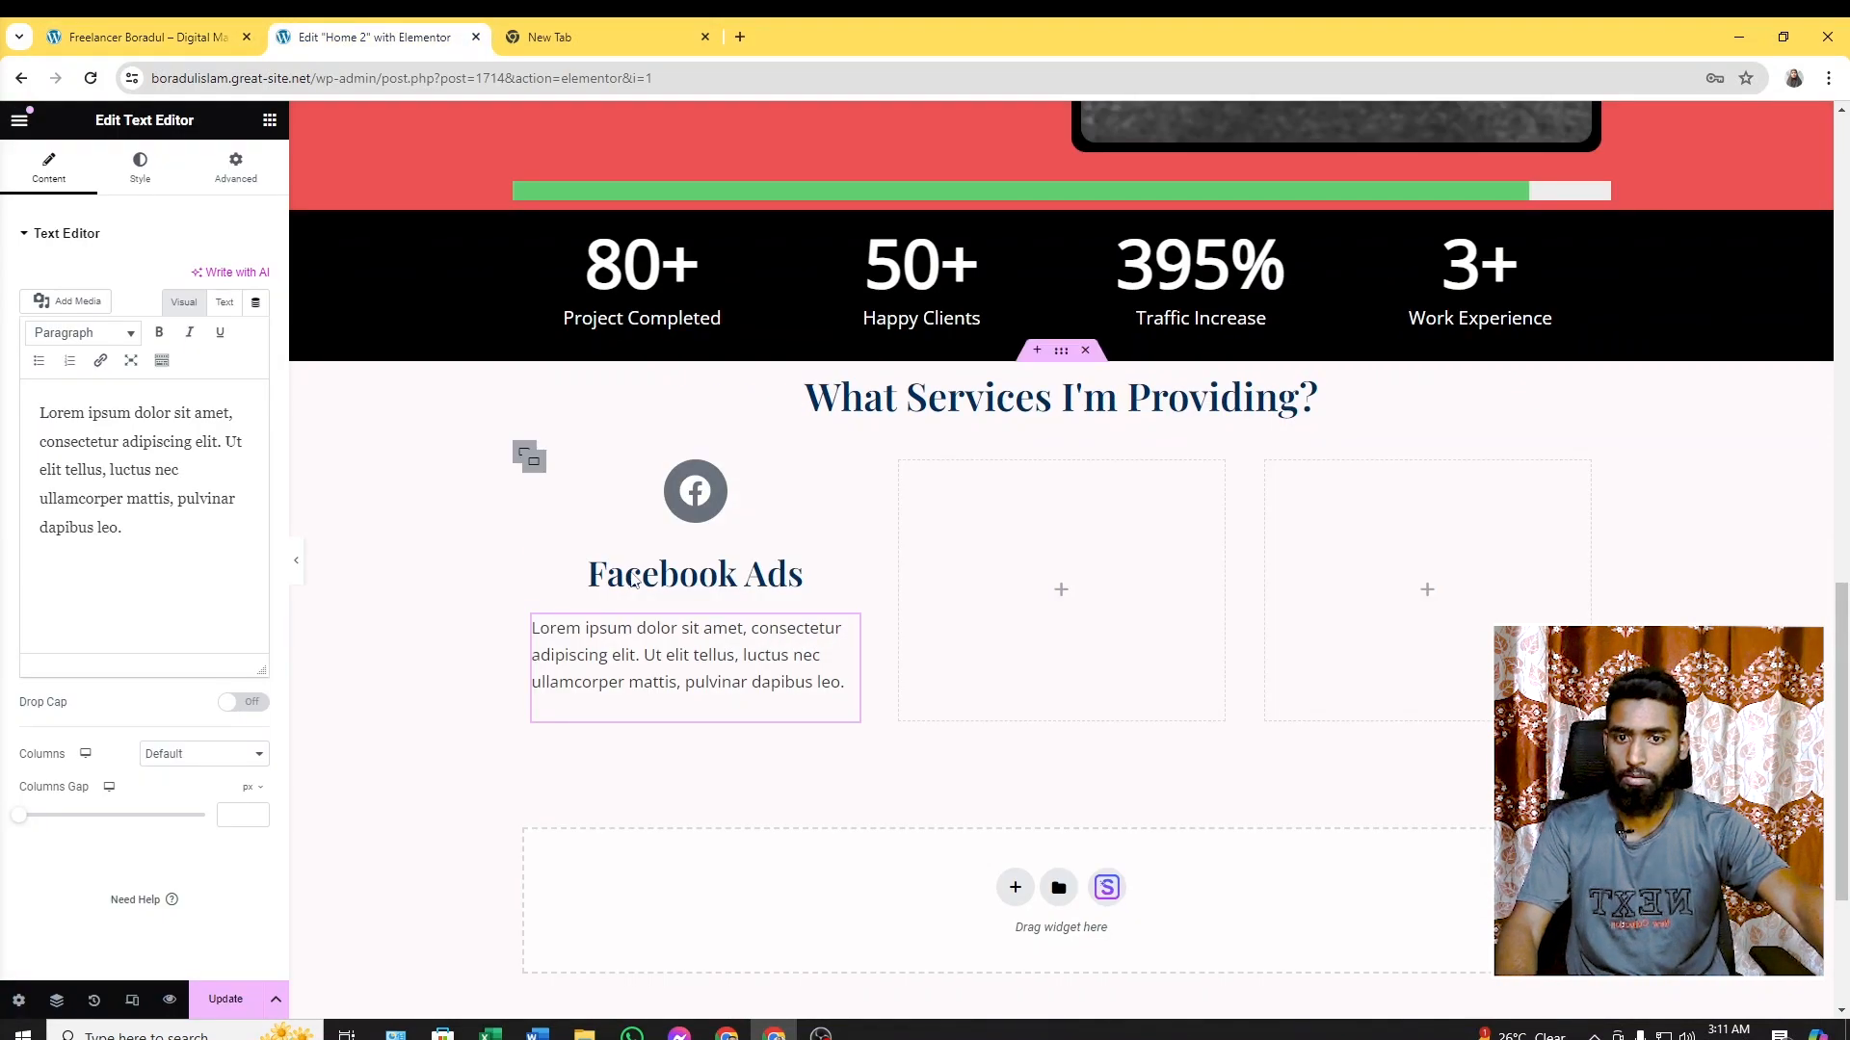
drag(167, 551, 6, 407)
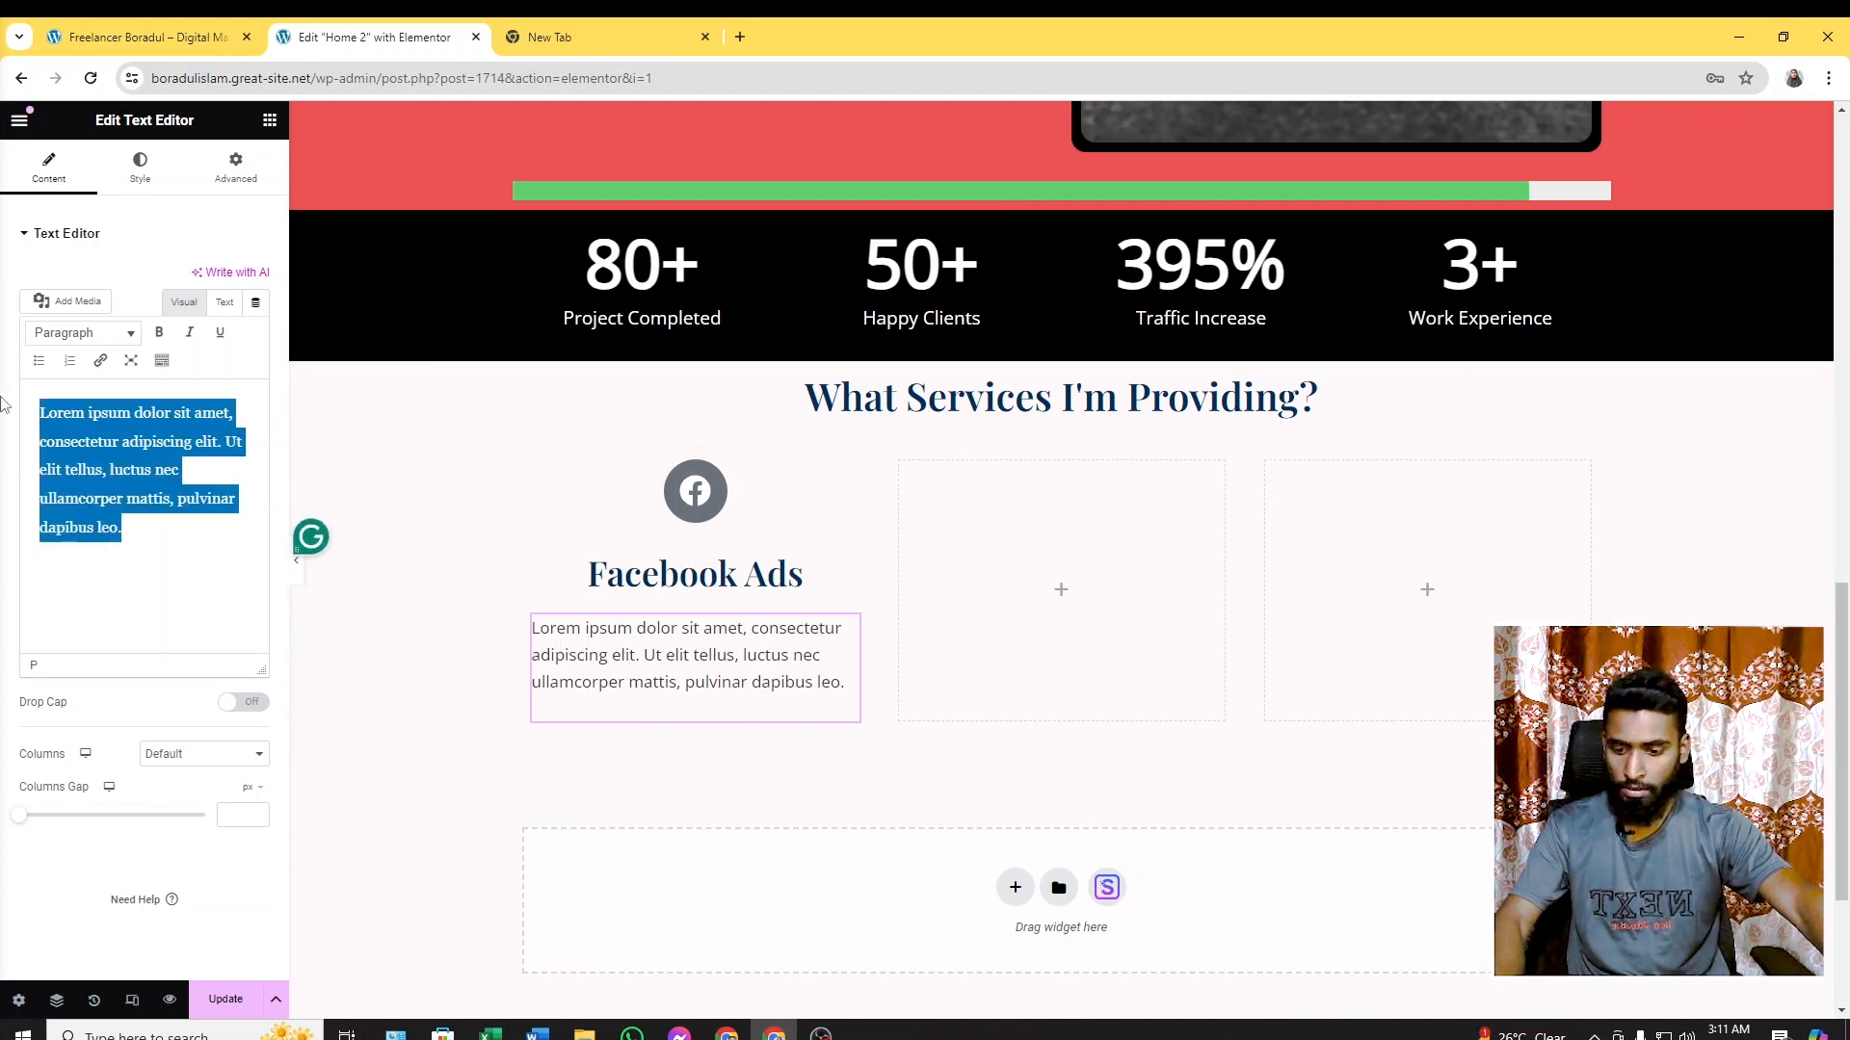
key(ctrl+v)
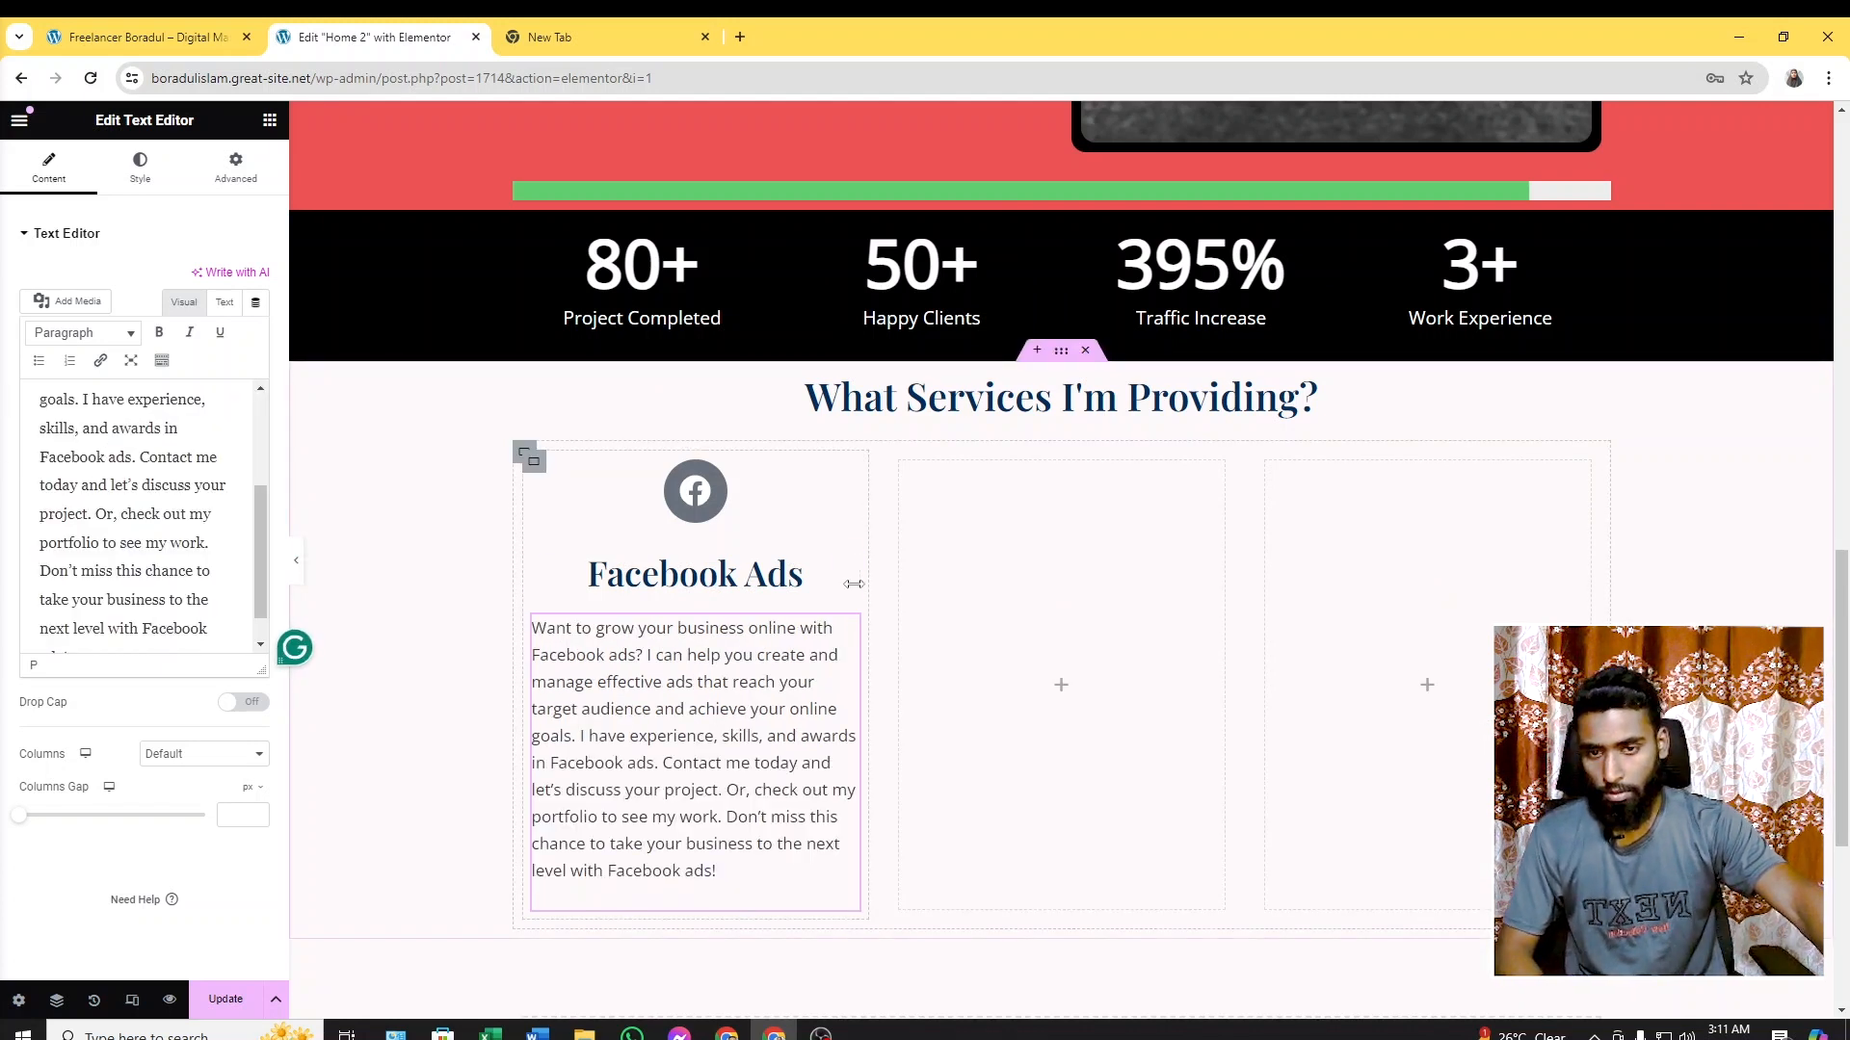
Copy the Facebook icon widget and paste it below the description text in the first service column
click(145, 36)
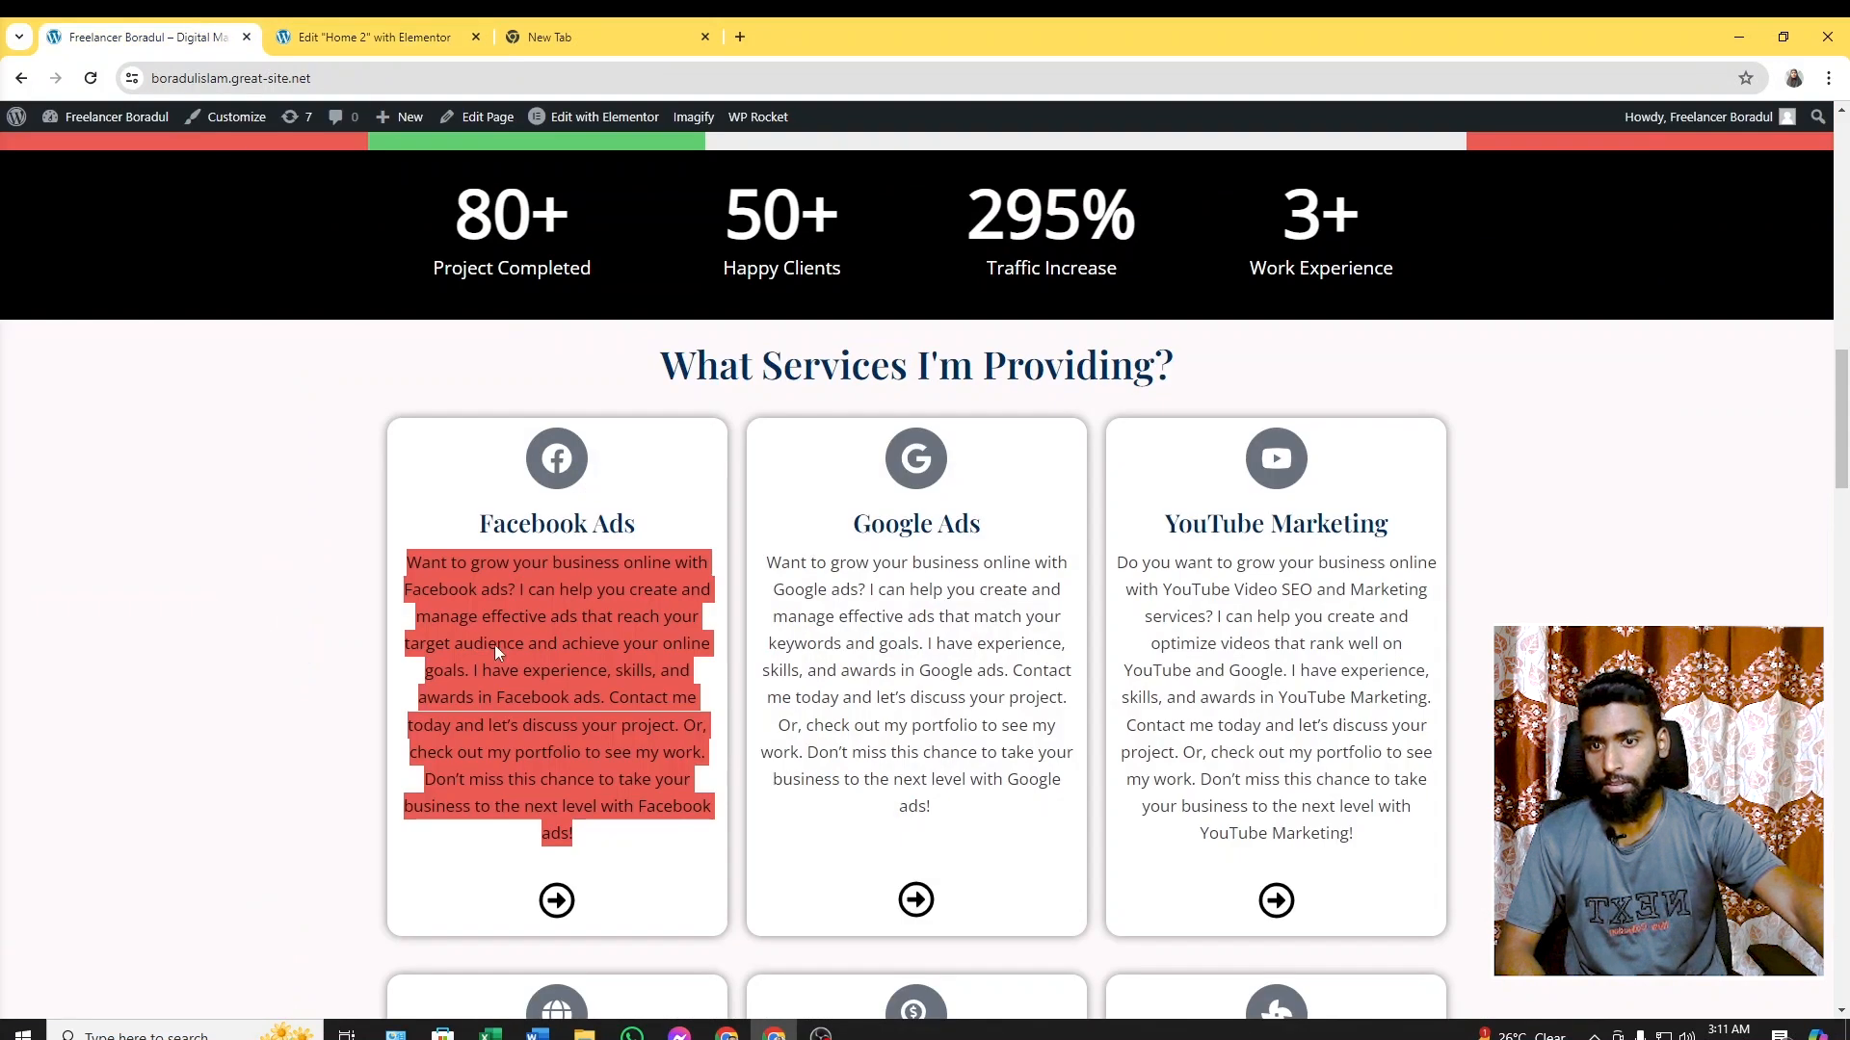
click(375, 36)
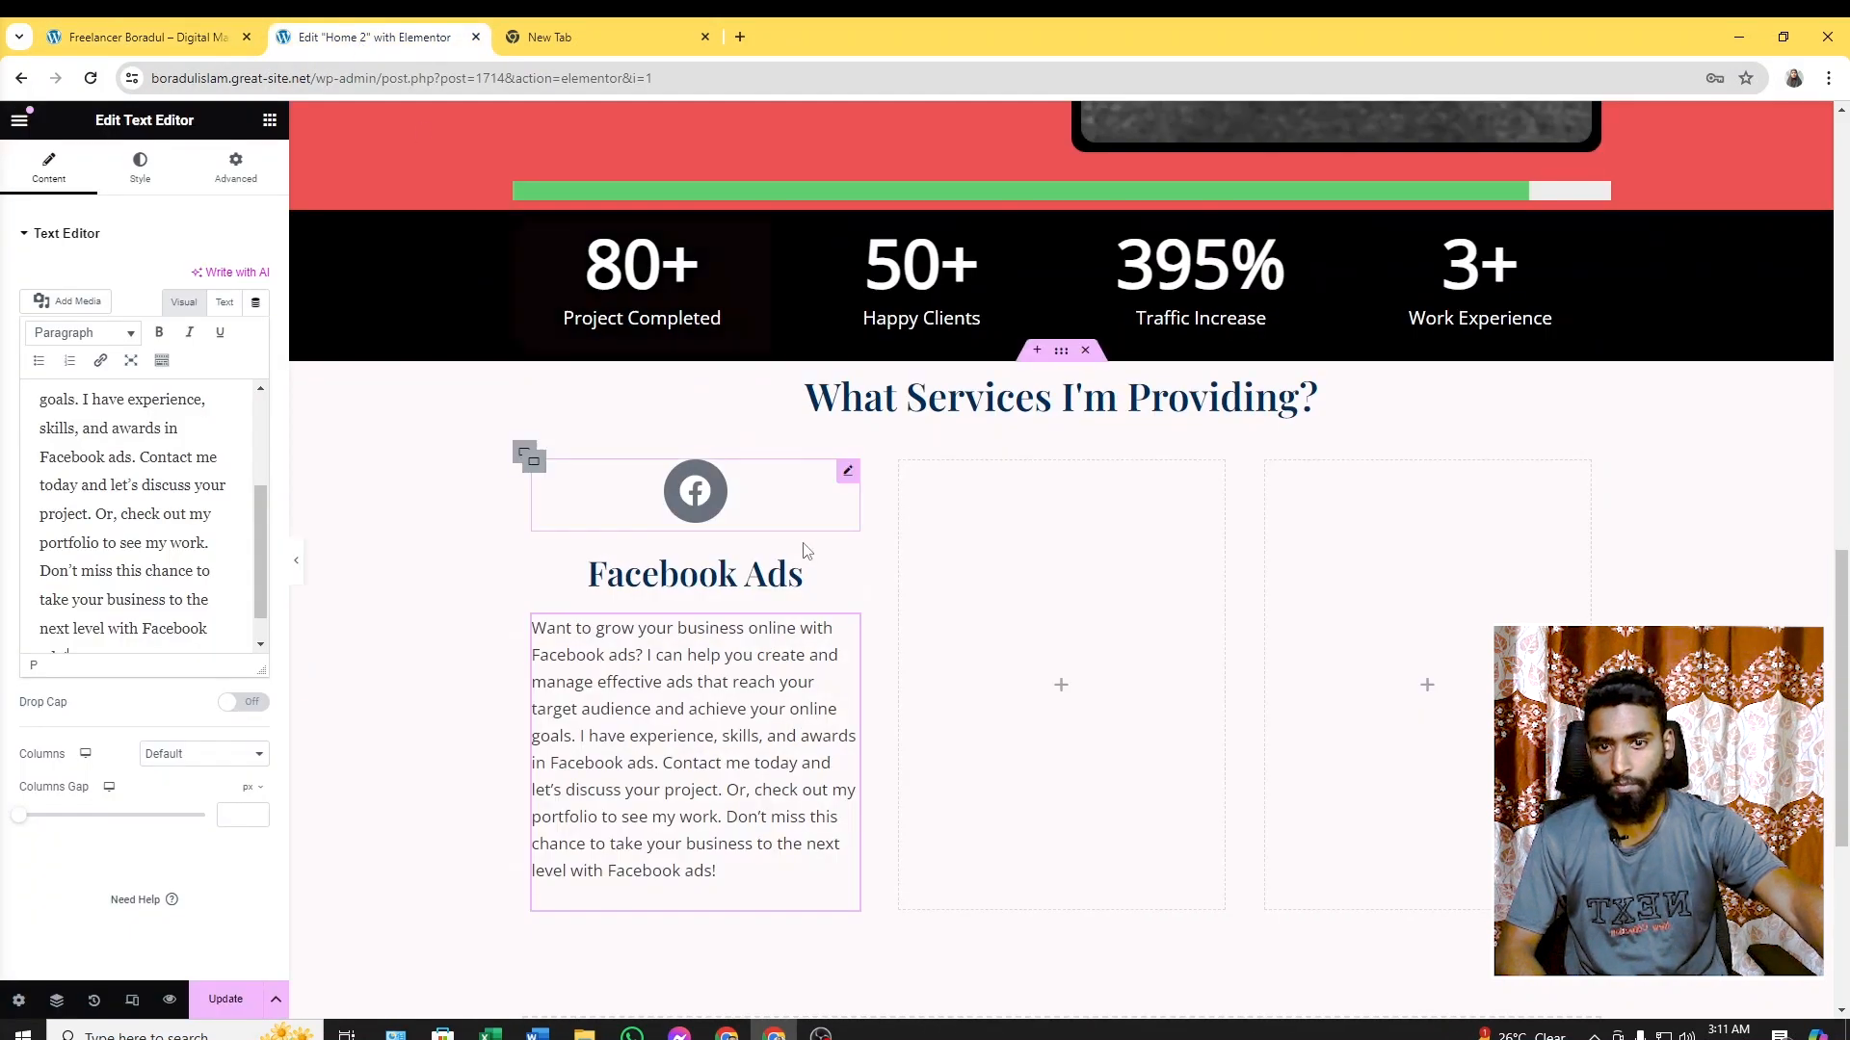
right_click(849, 474)
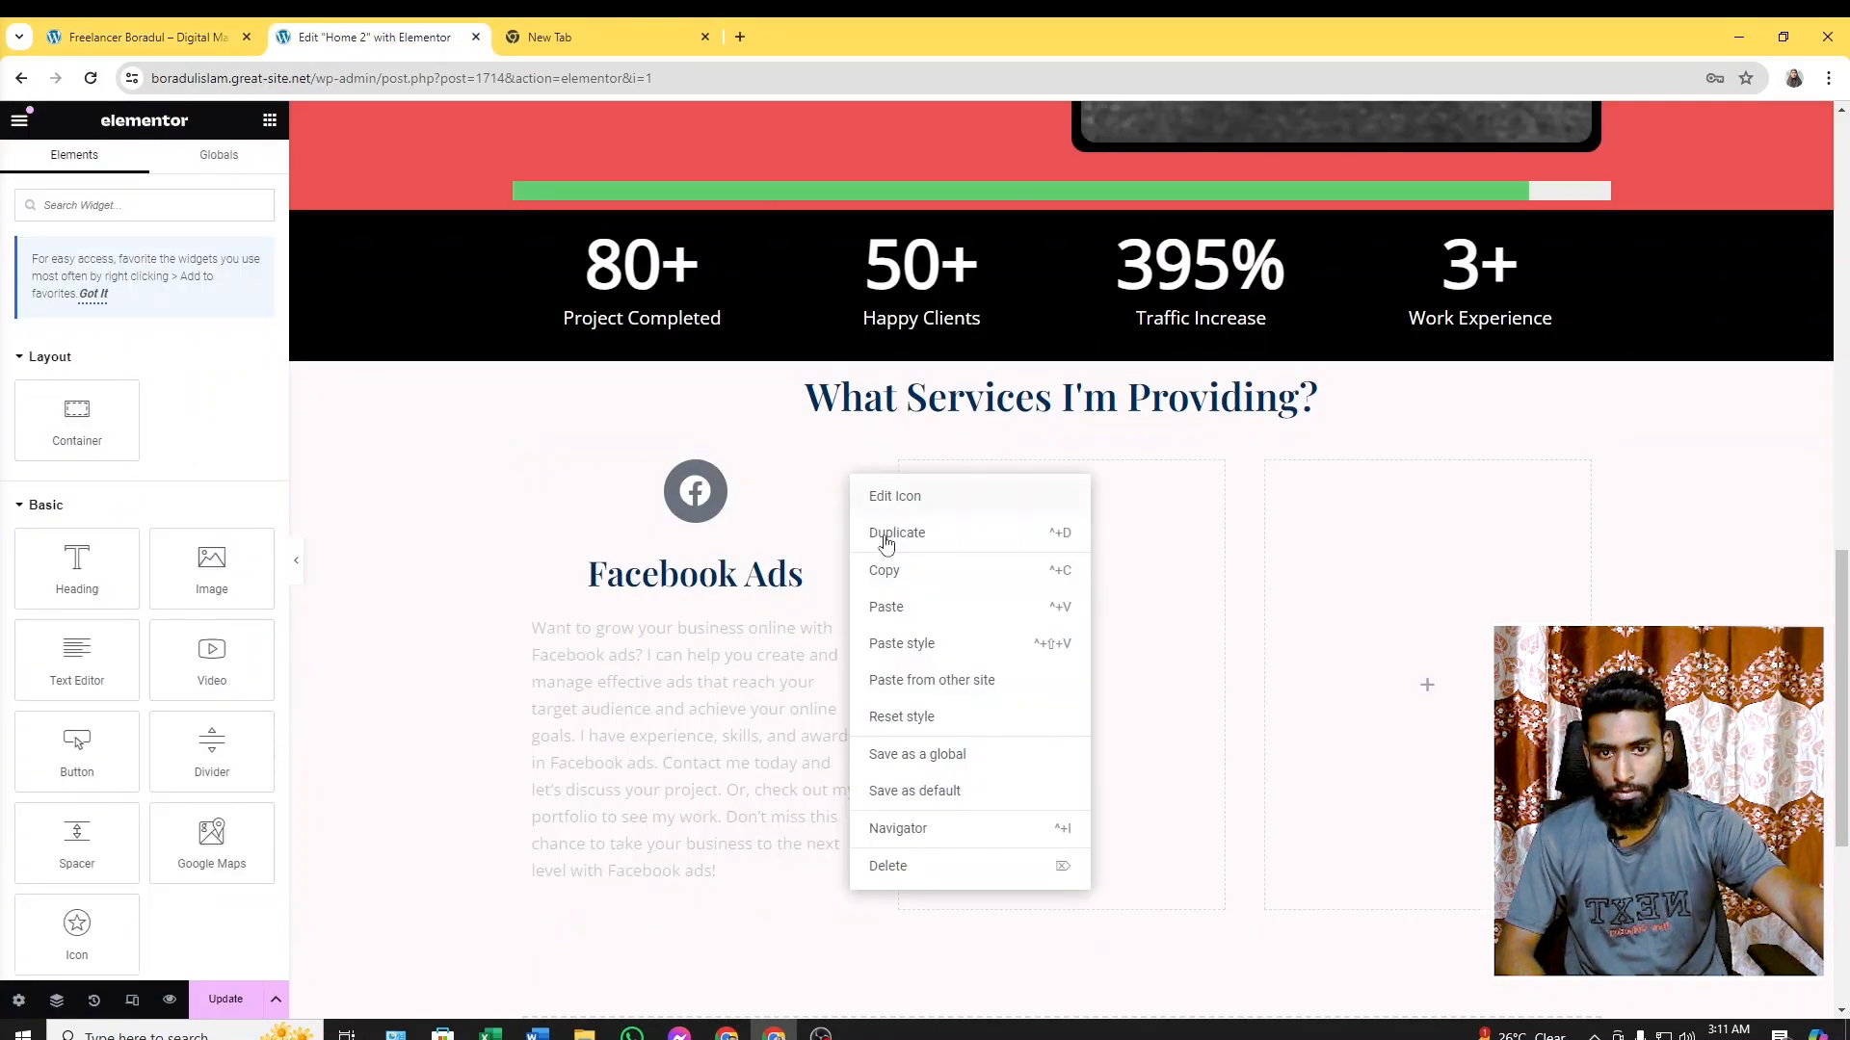
click(884, 571)
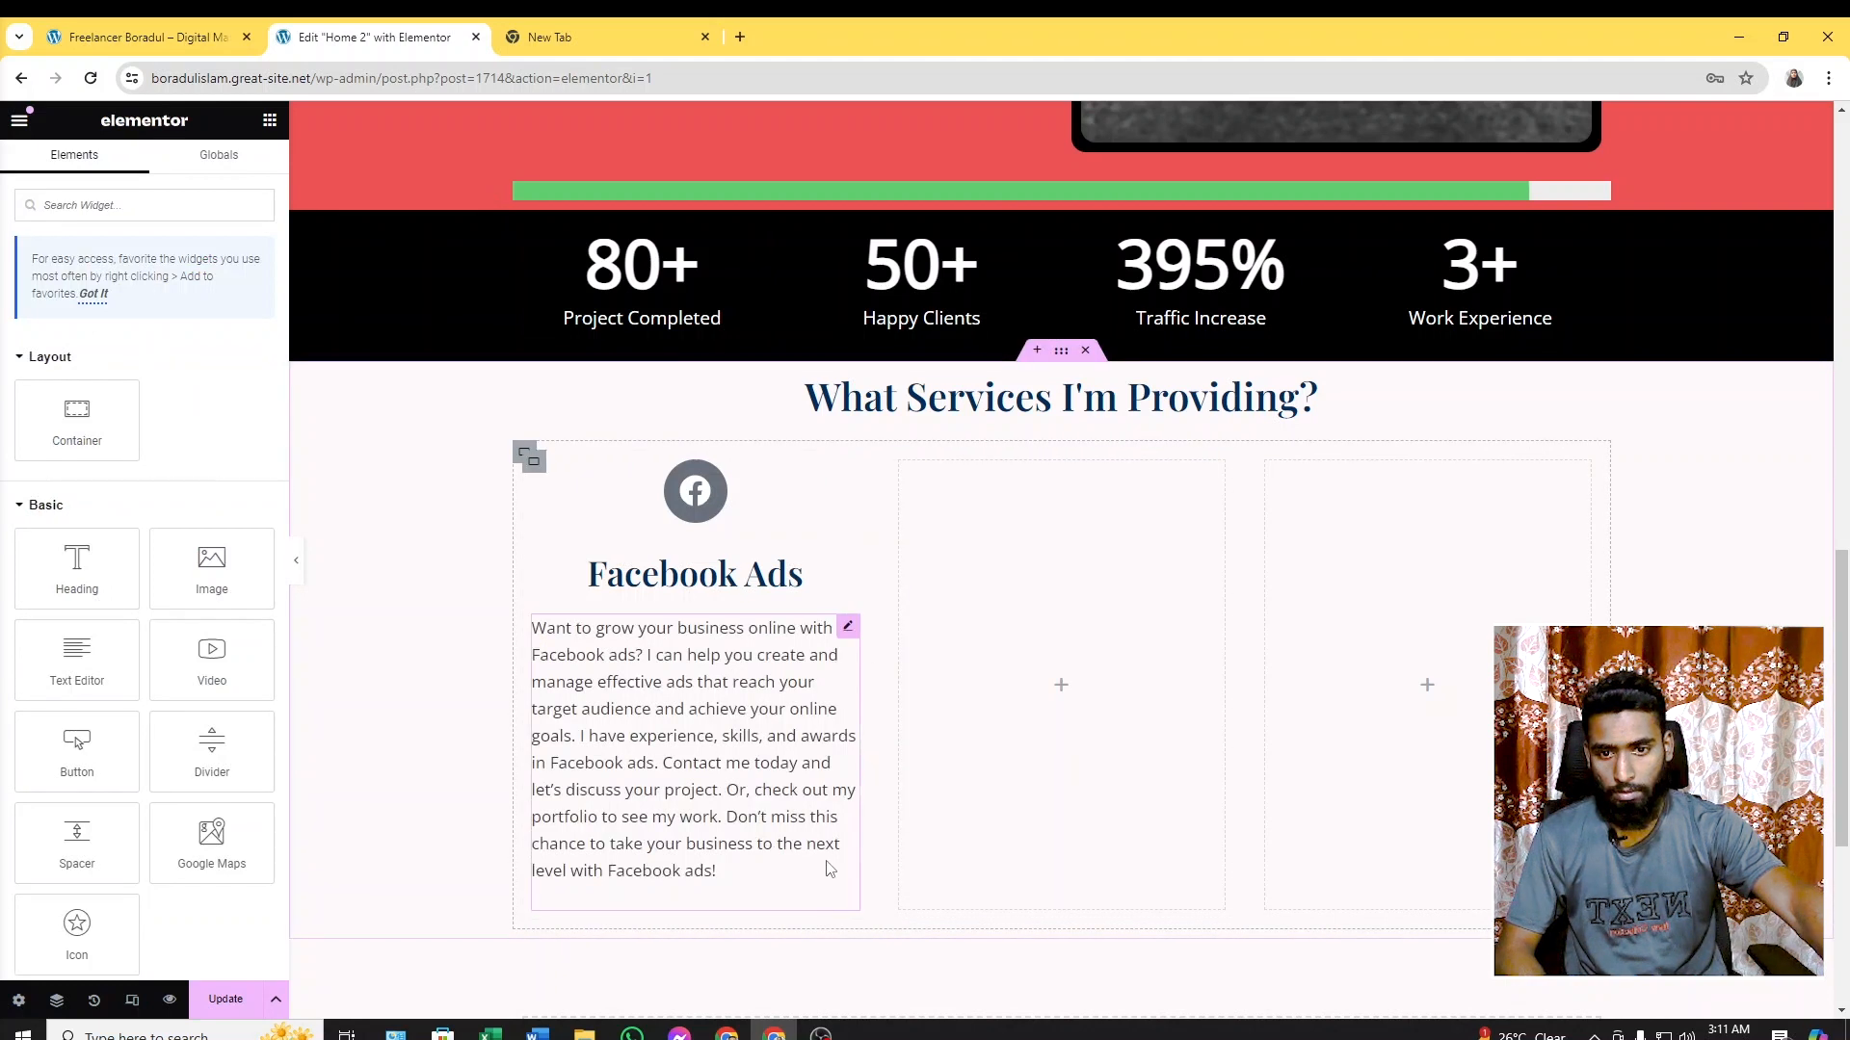
right_click(760, 906)
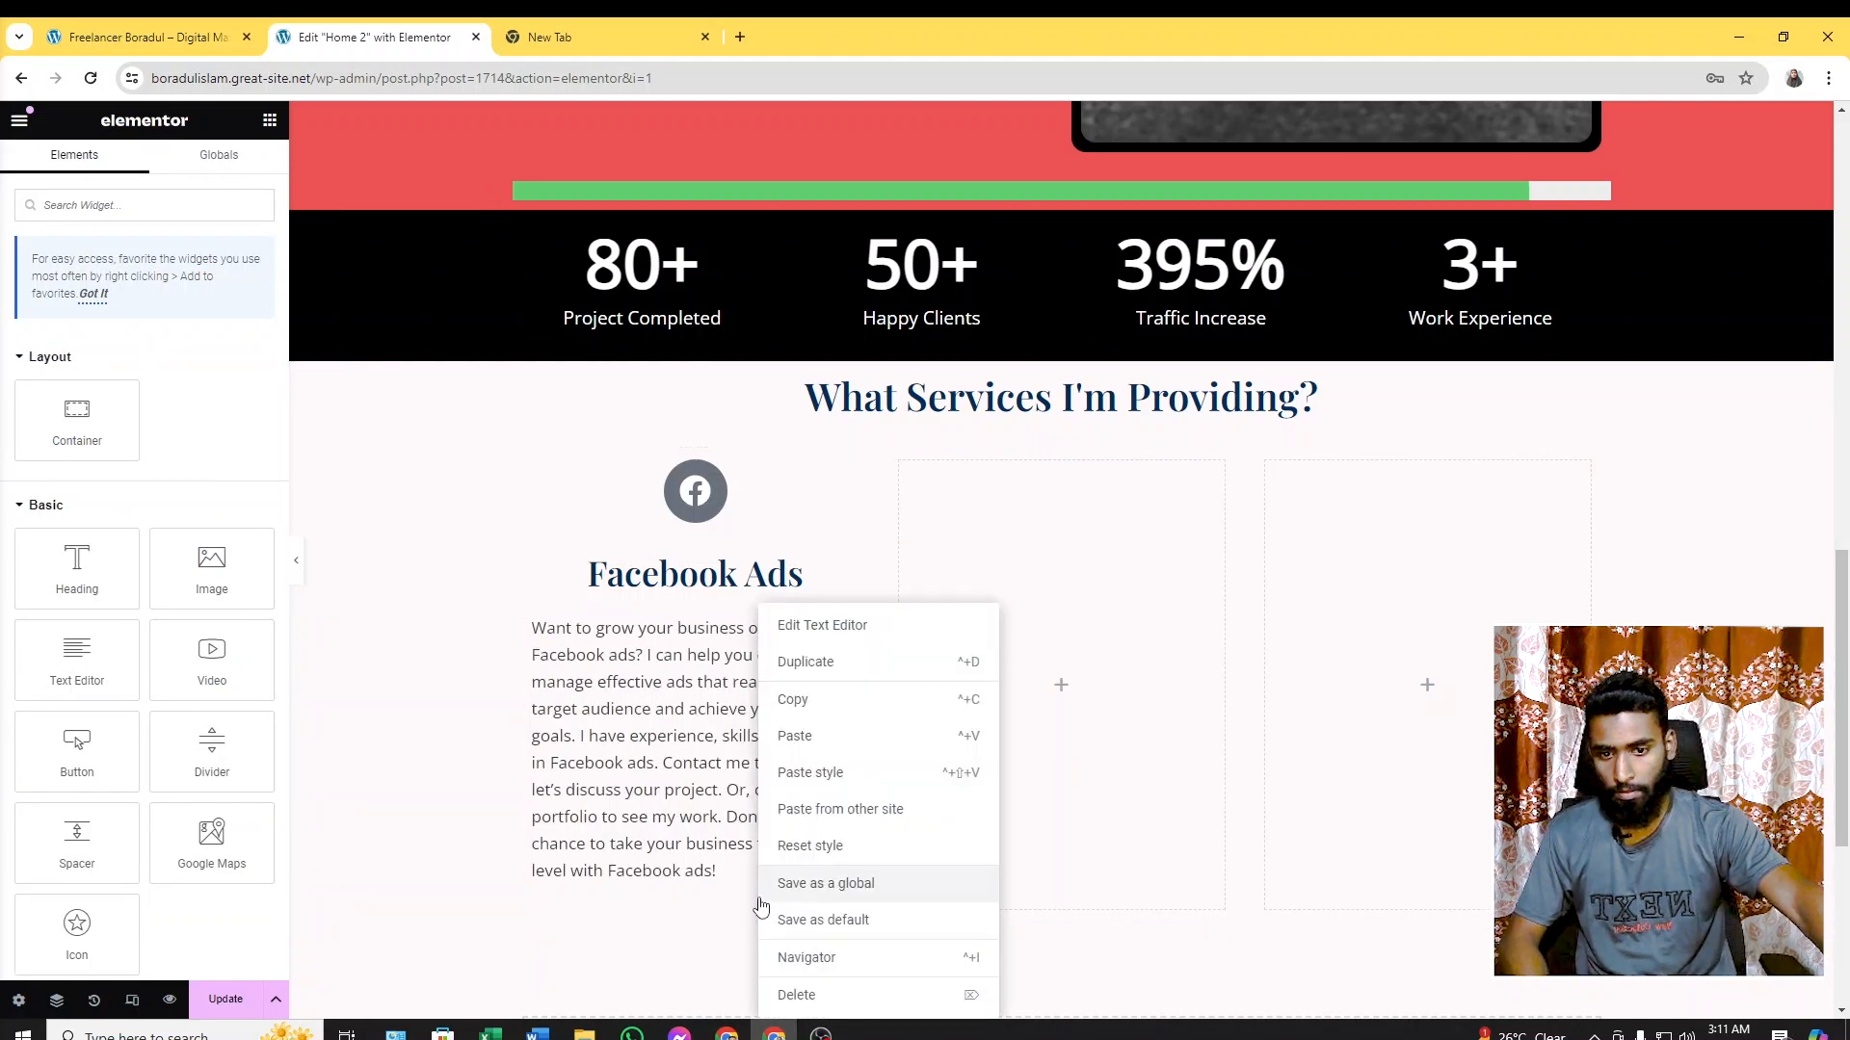
click(822, 748)
scroll(950, 735, down, 2)
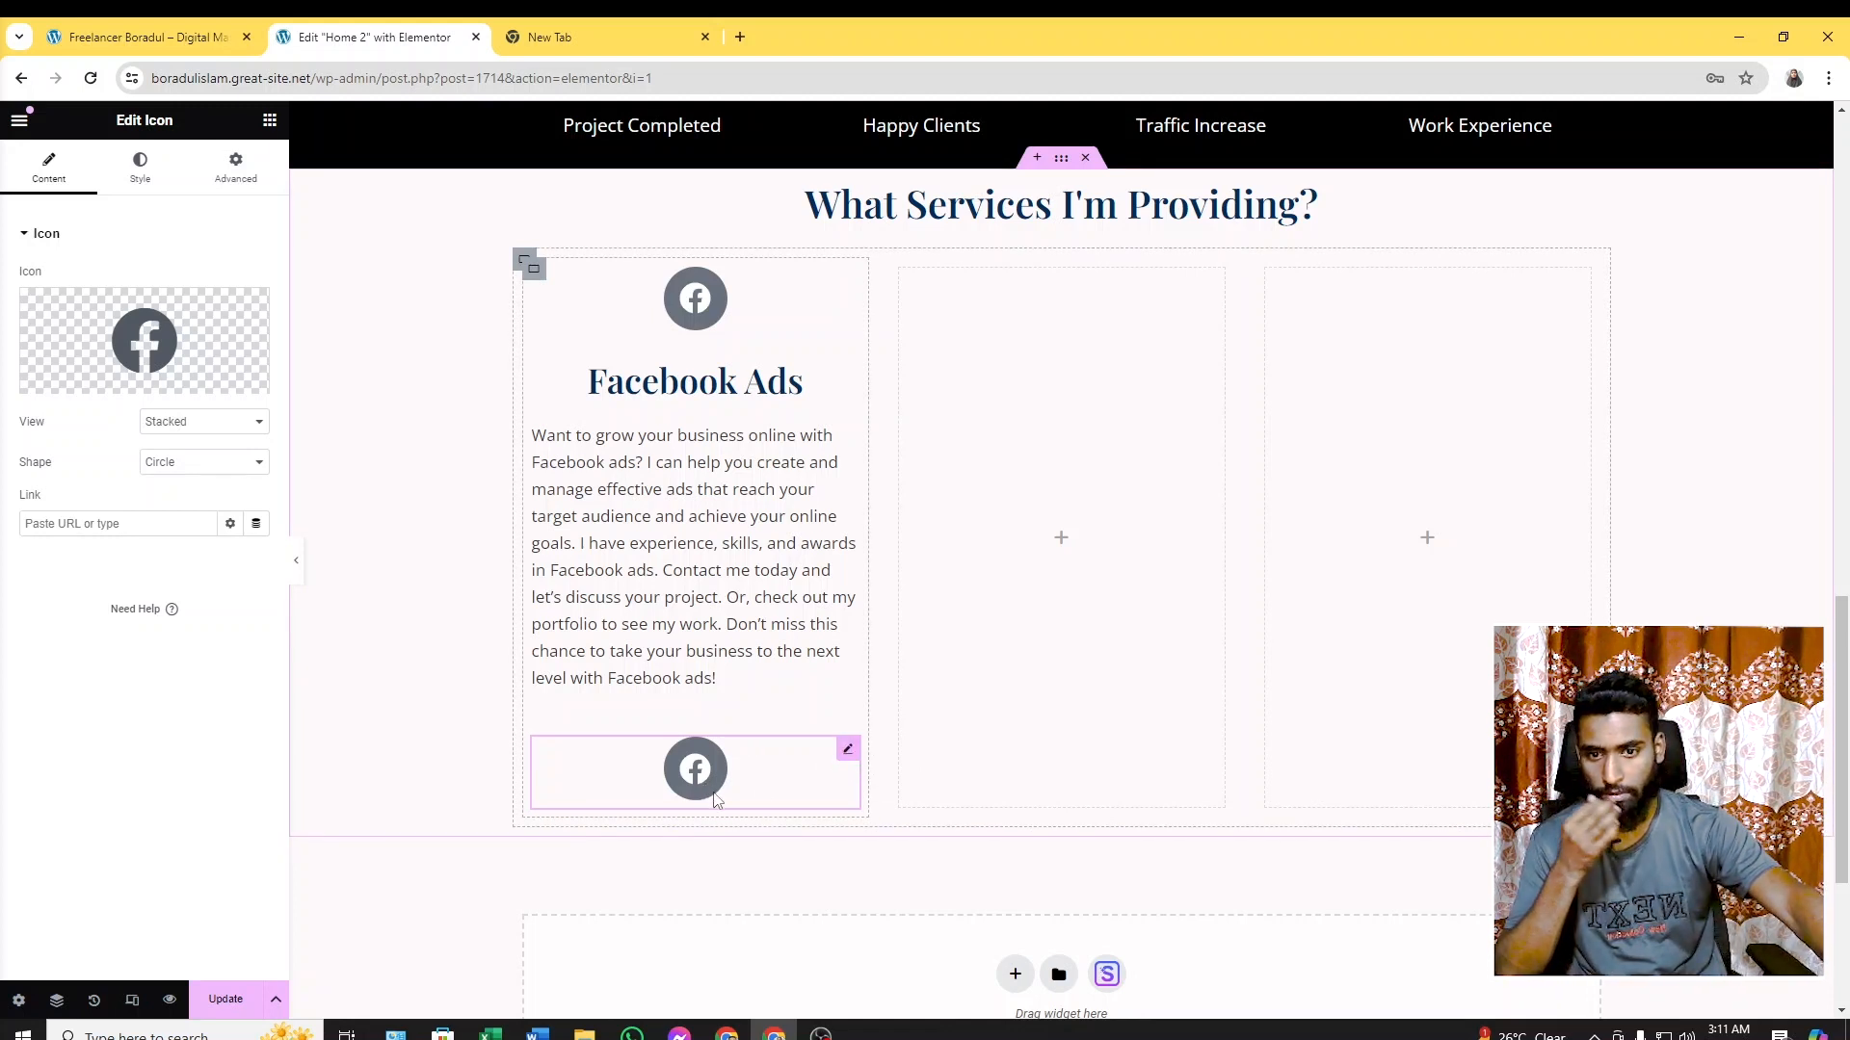
Replace the pasted icon with the outlined right-arrow circle from the icon library, filtering by "arr"
click(201, 376)
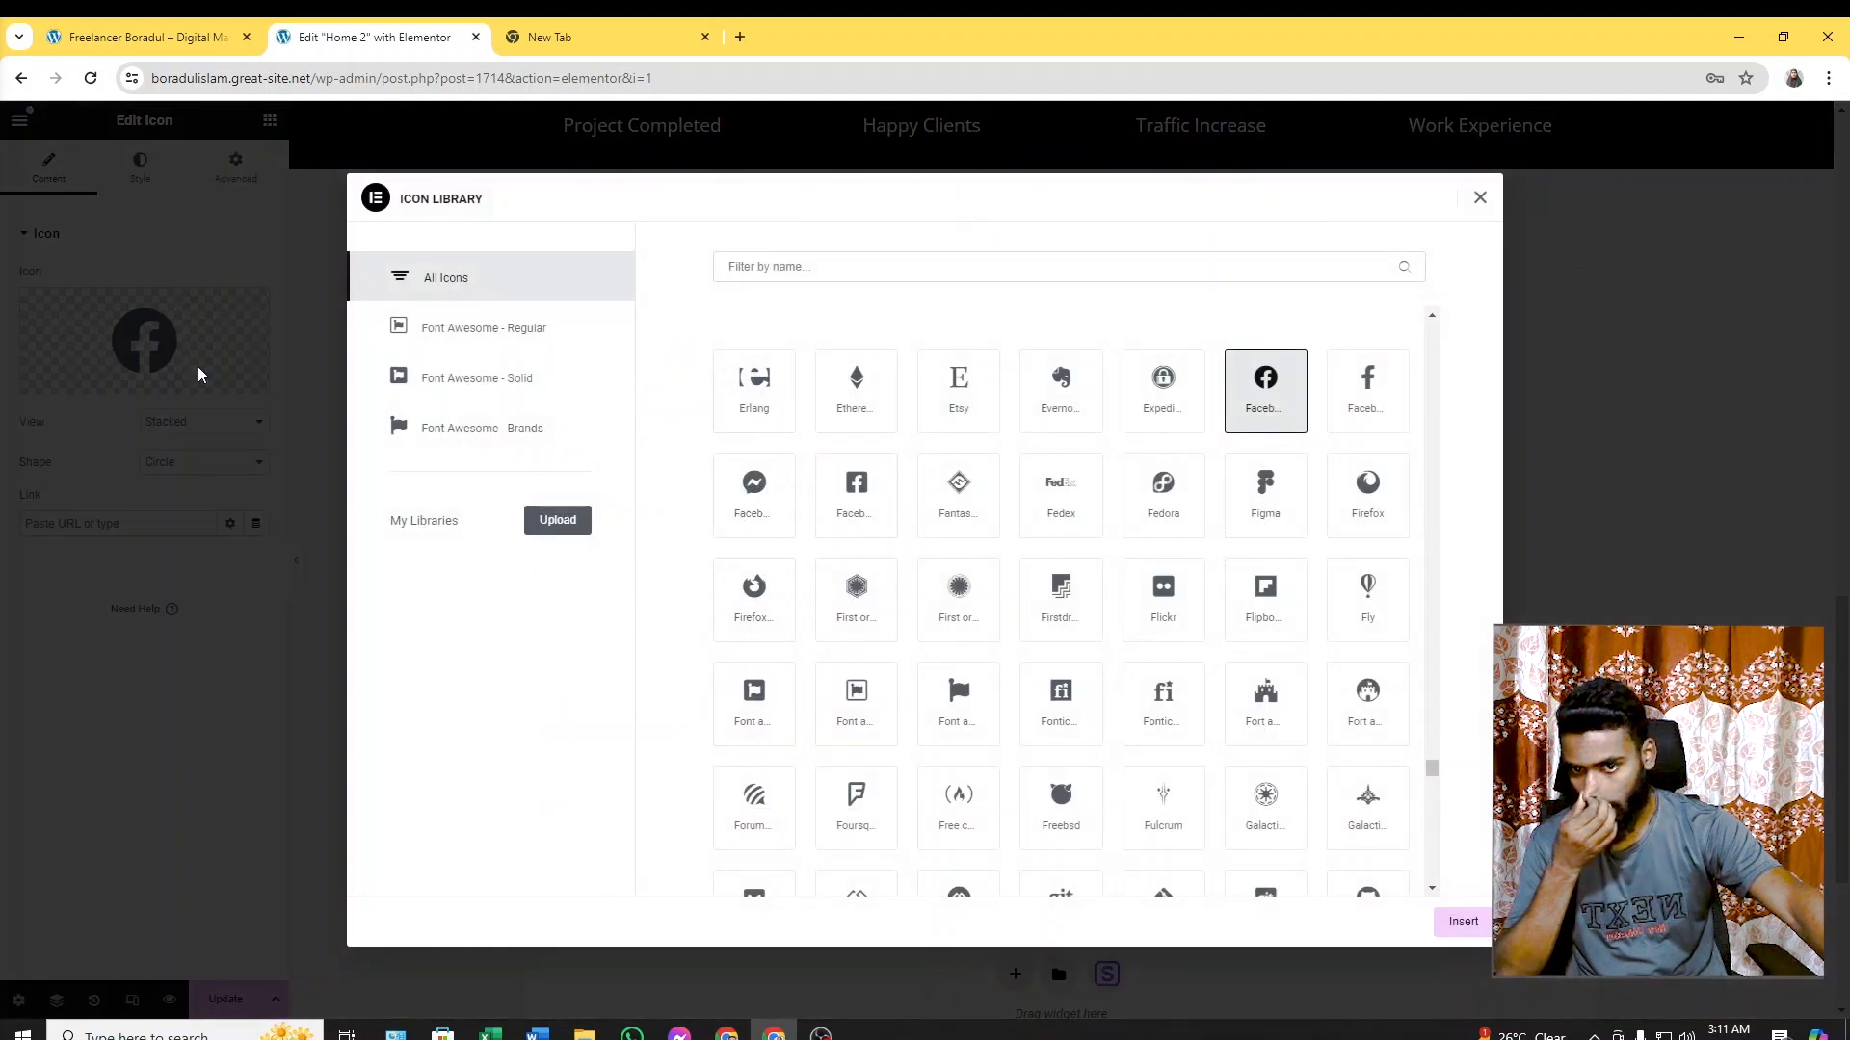
click(810, 262)
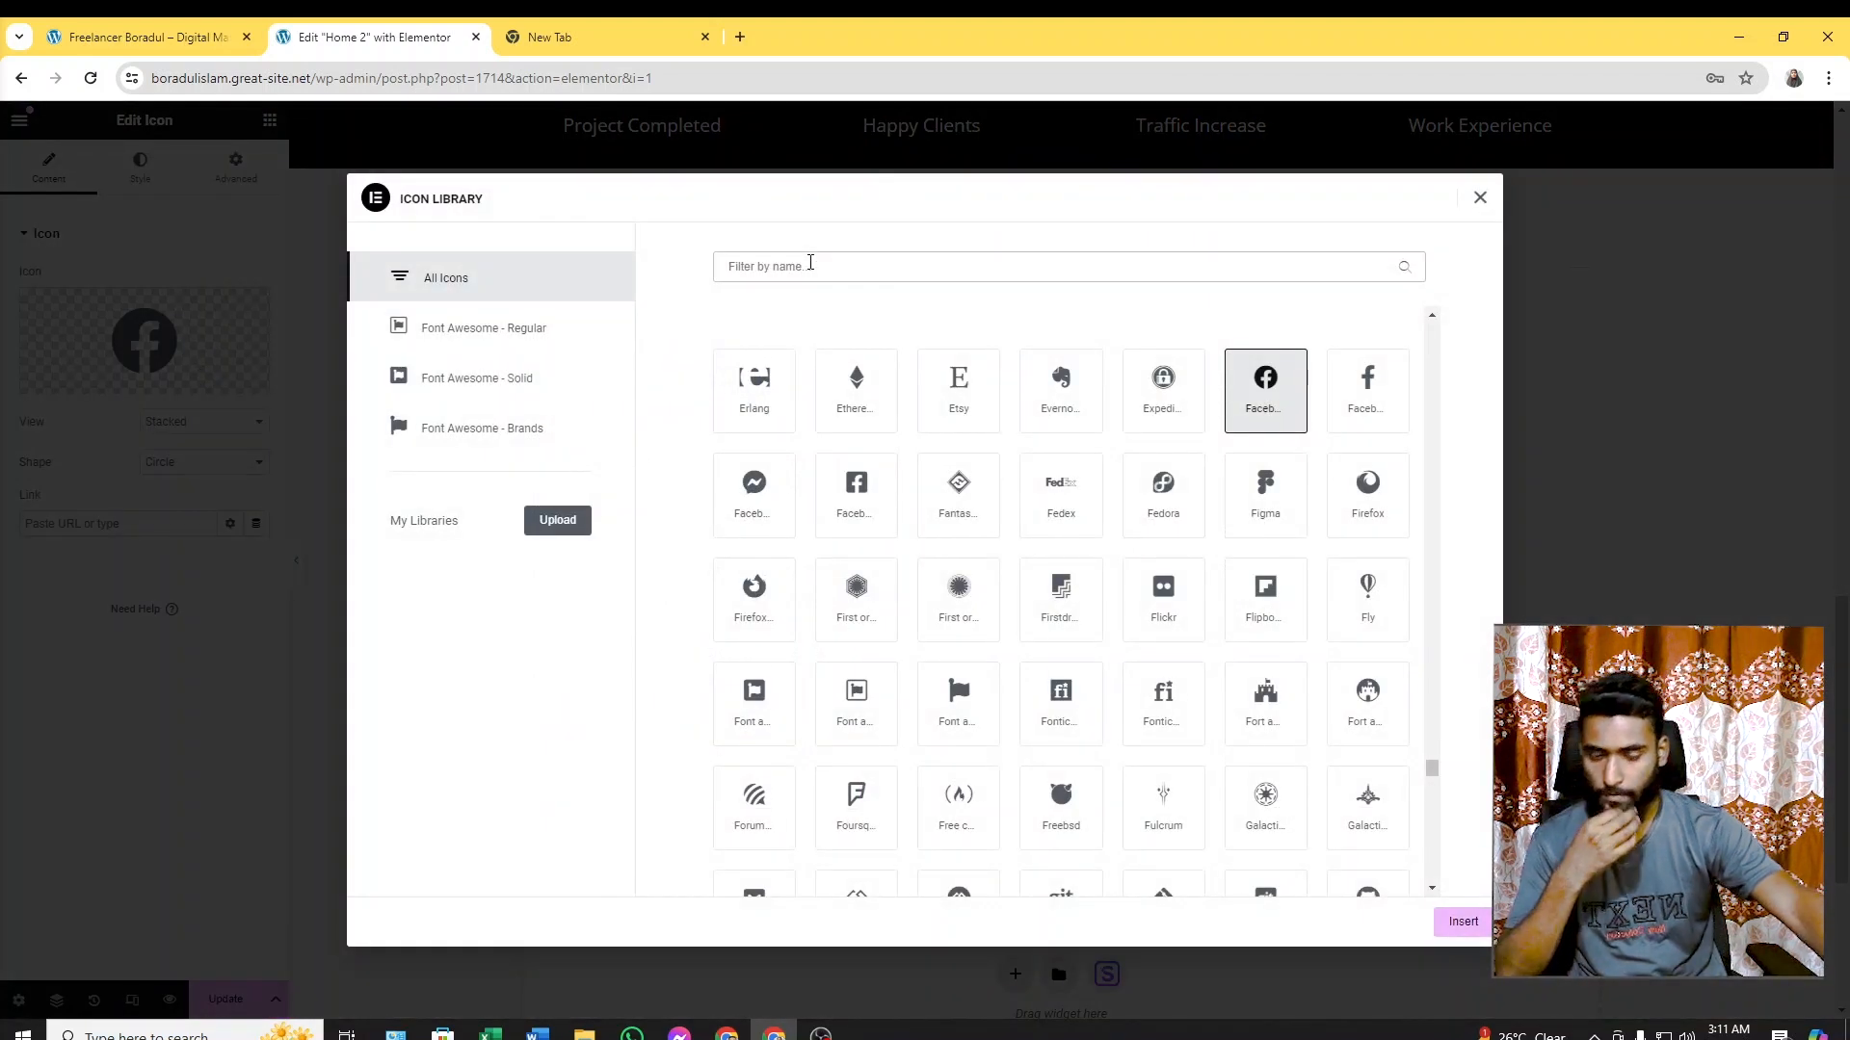
text(arr)
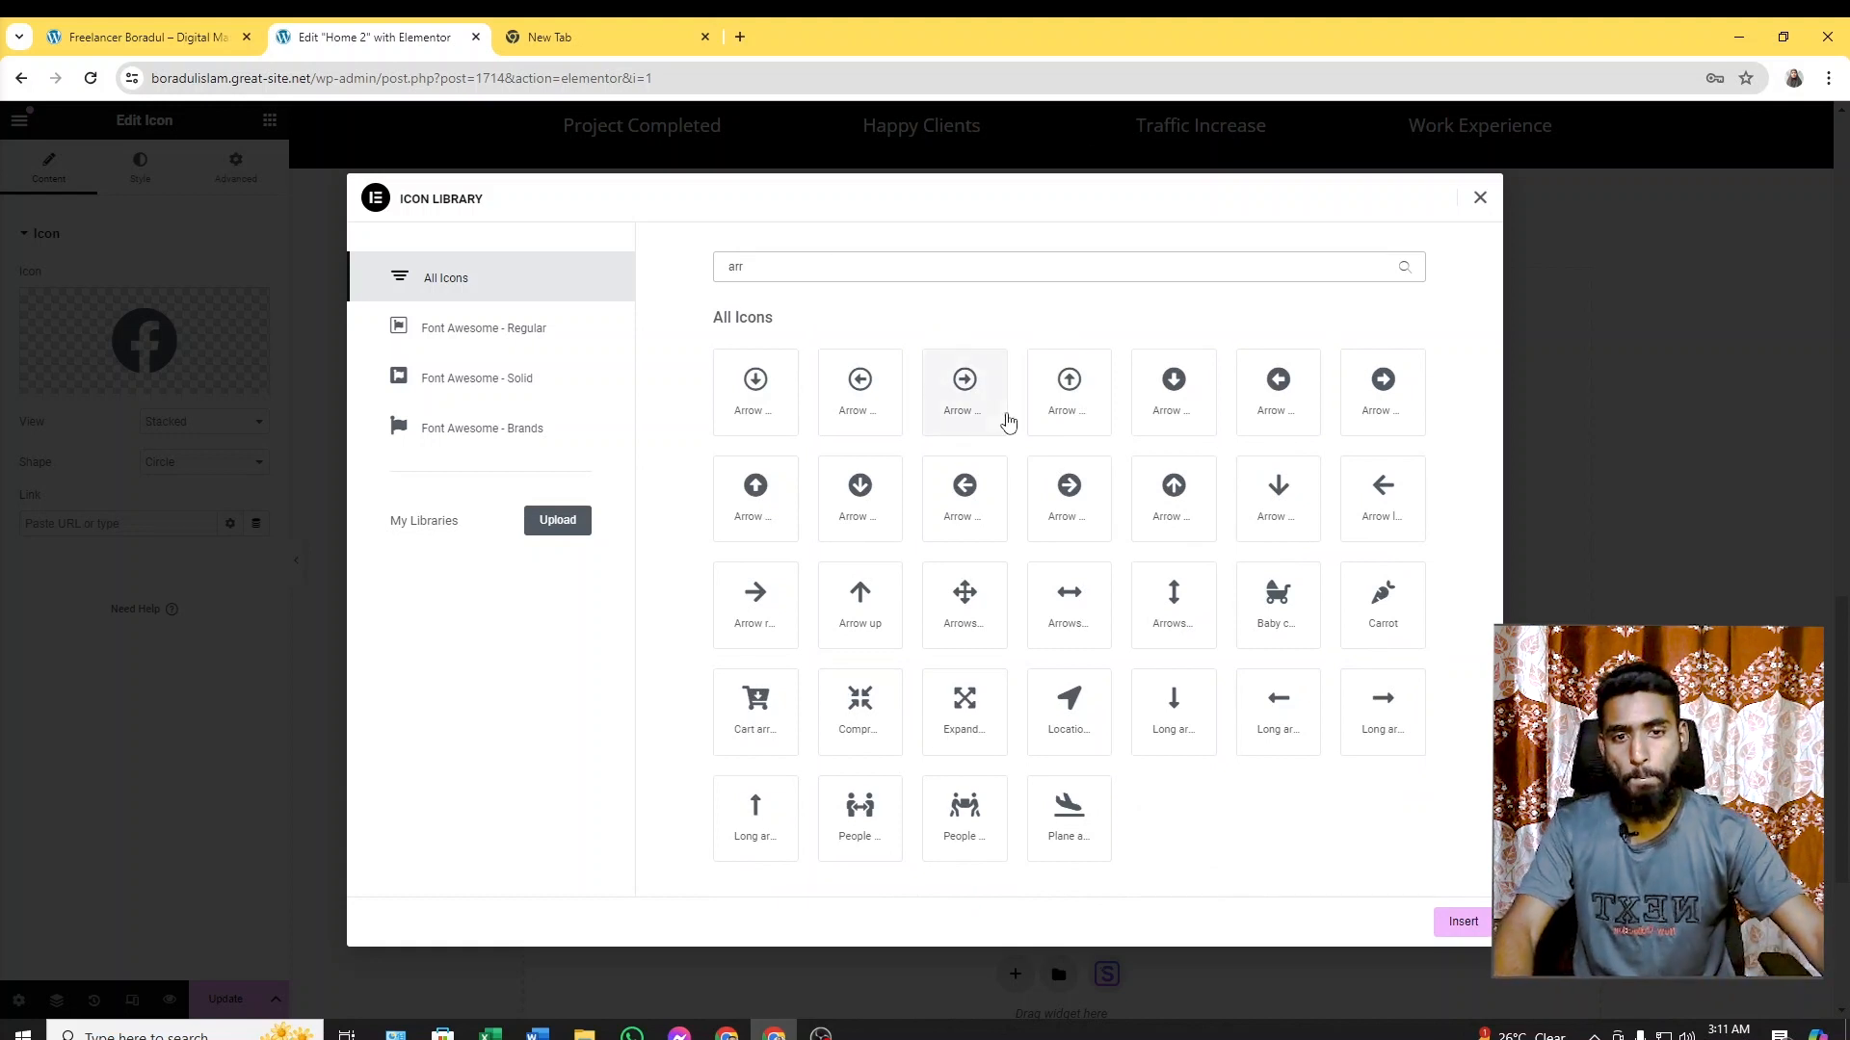
click(1004, 420)
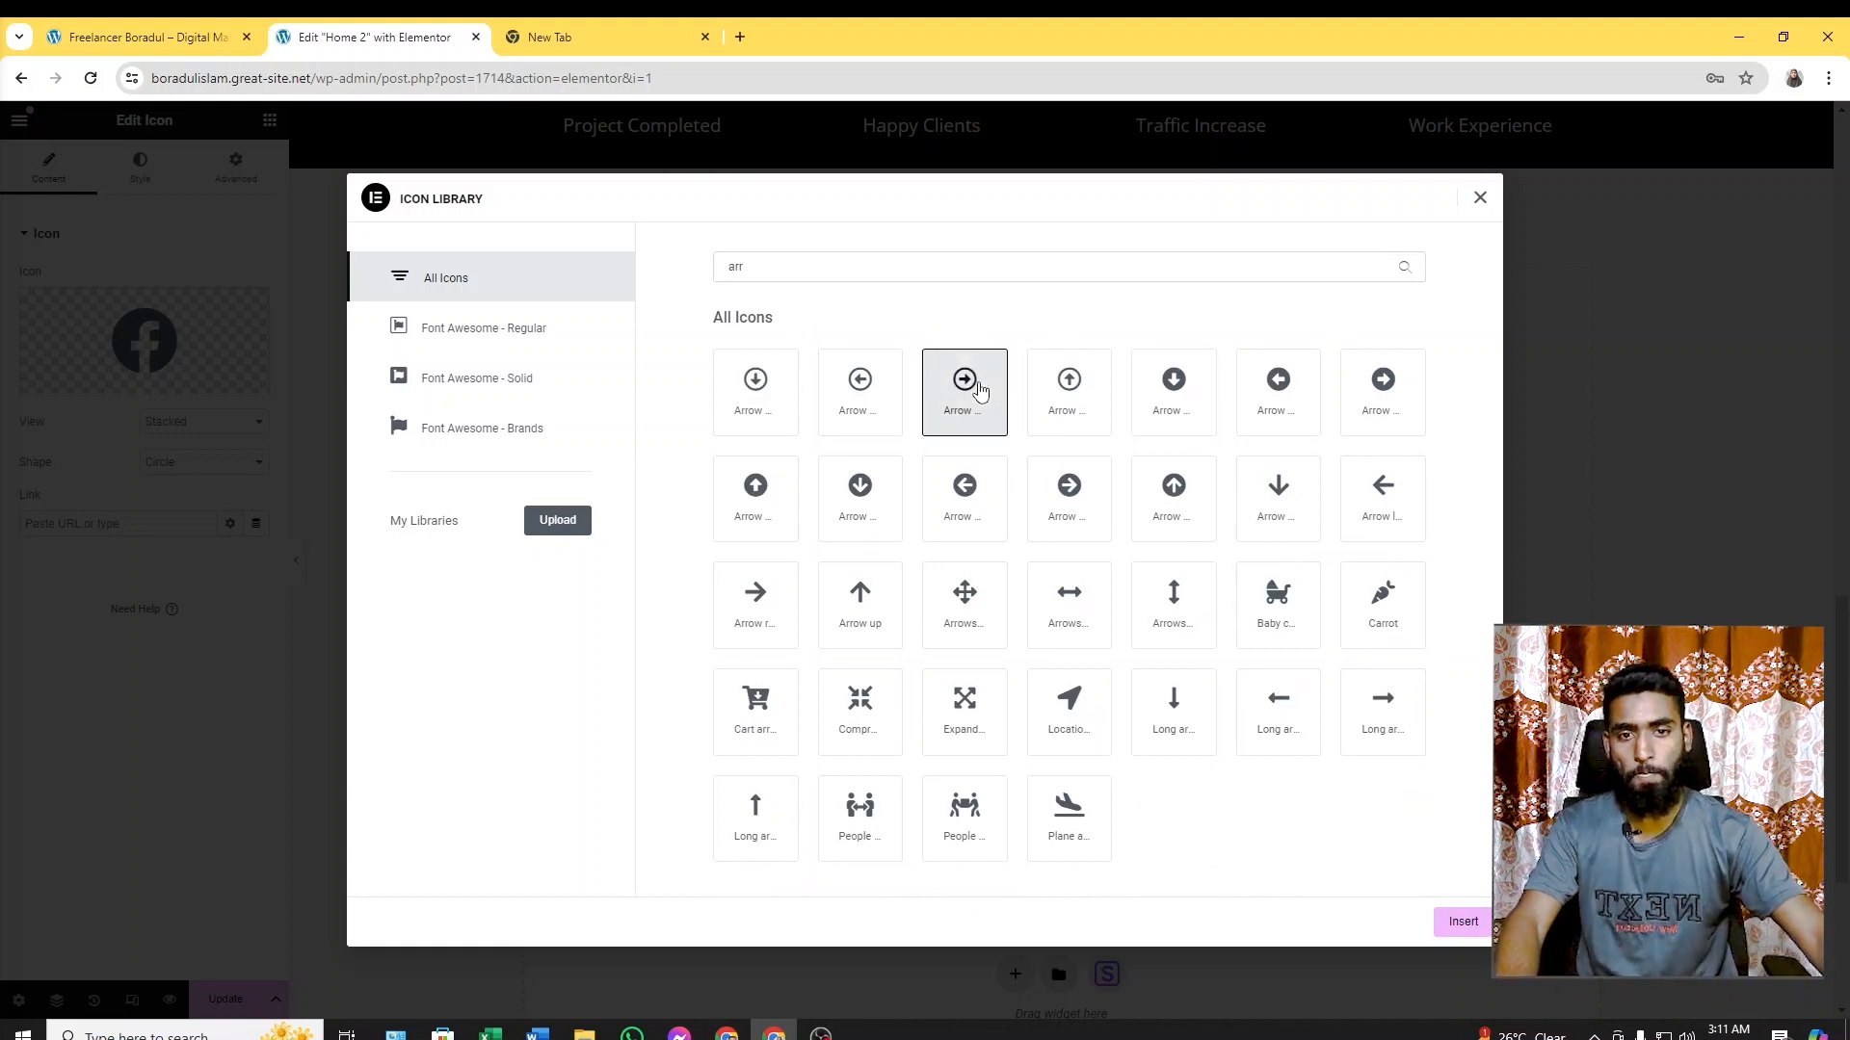
click(1462, 923)
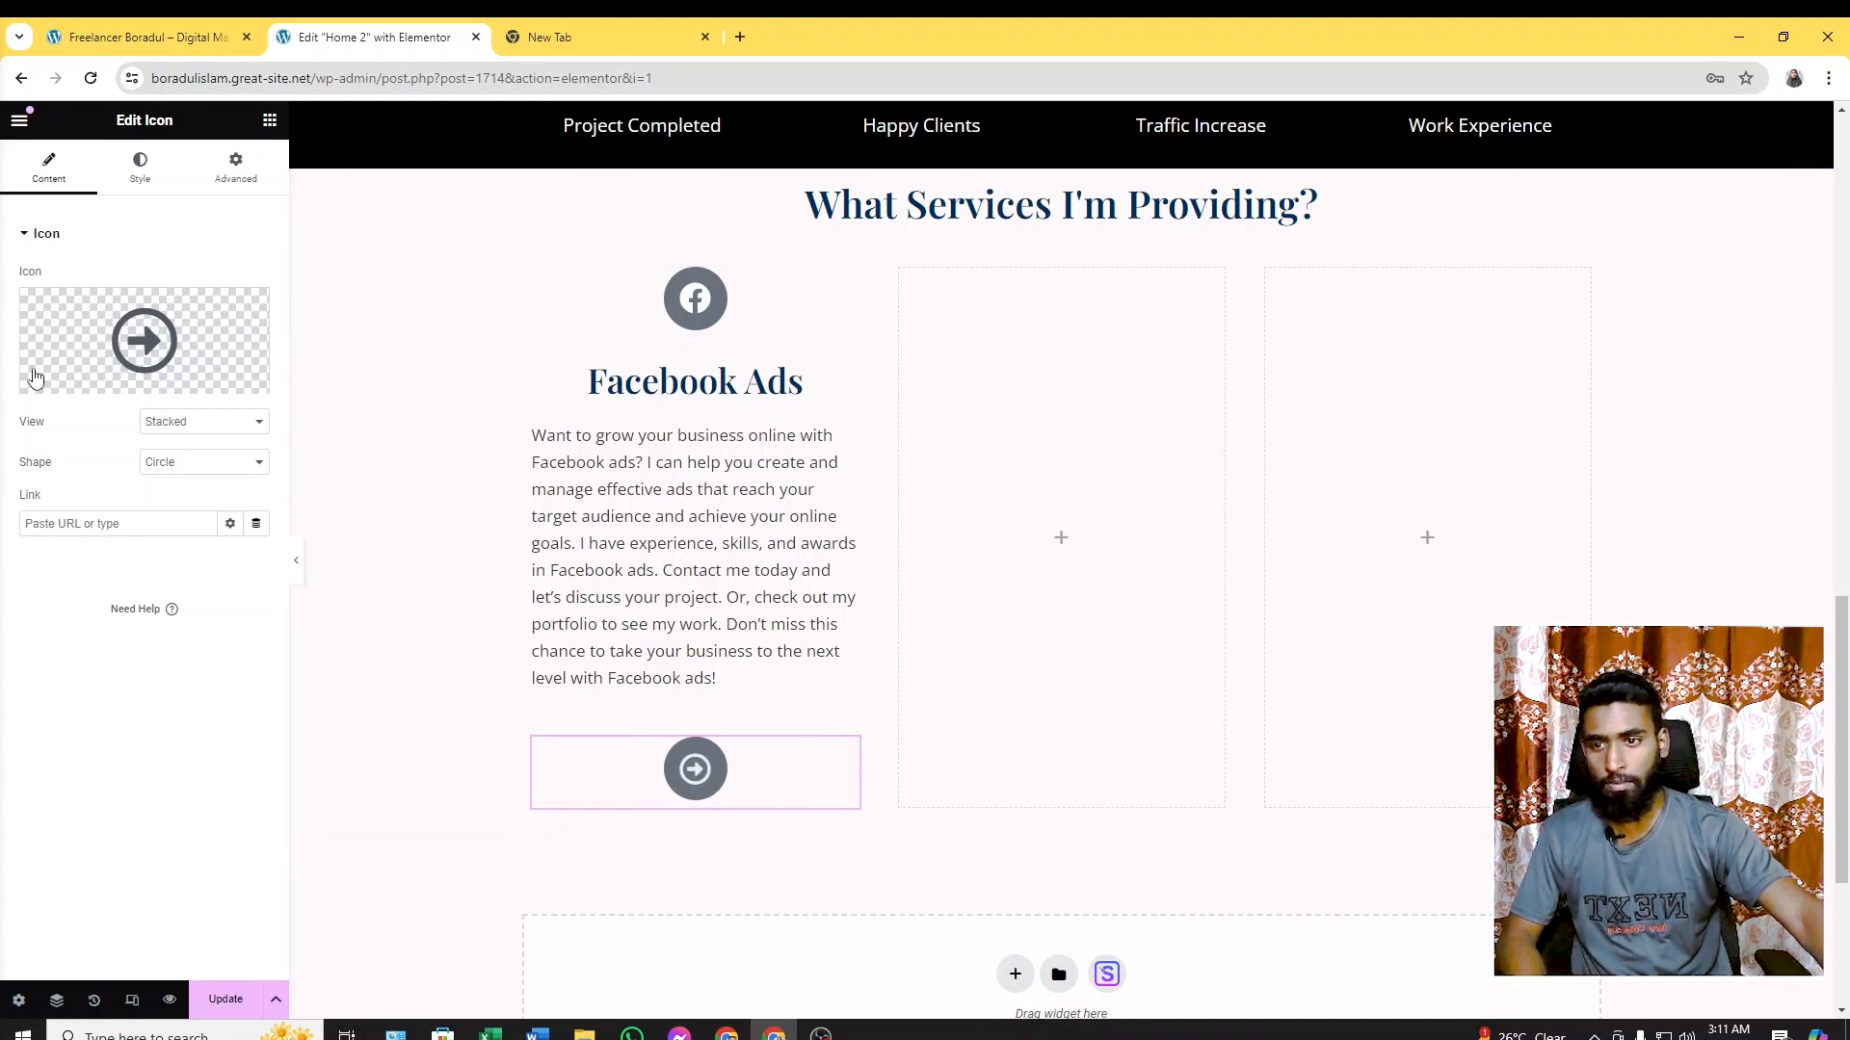
Set the arrow icon's view to Default and compare the icons with those on the reference card
click(217, 421)
click(207, 445)
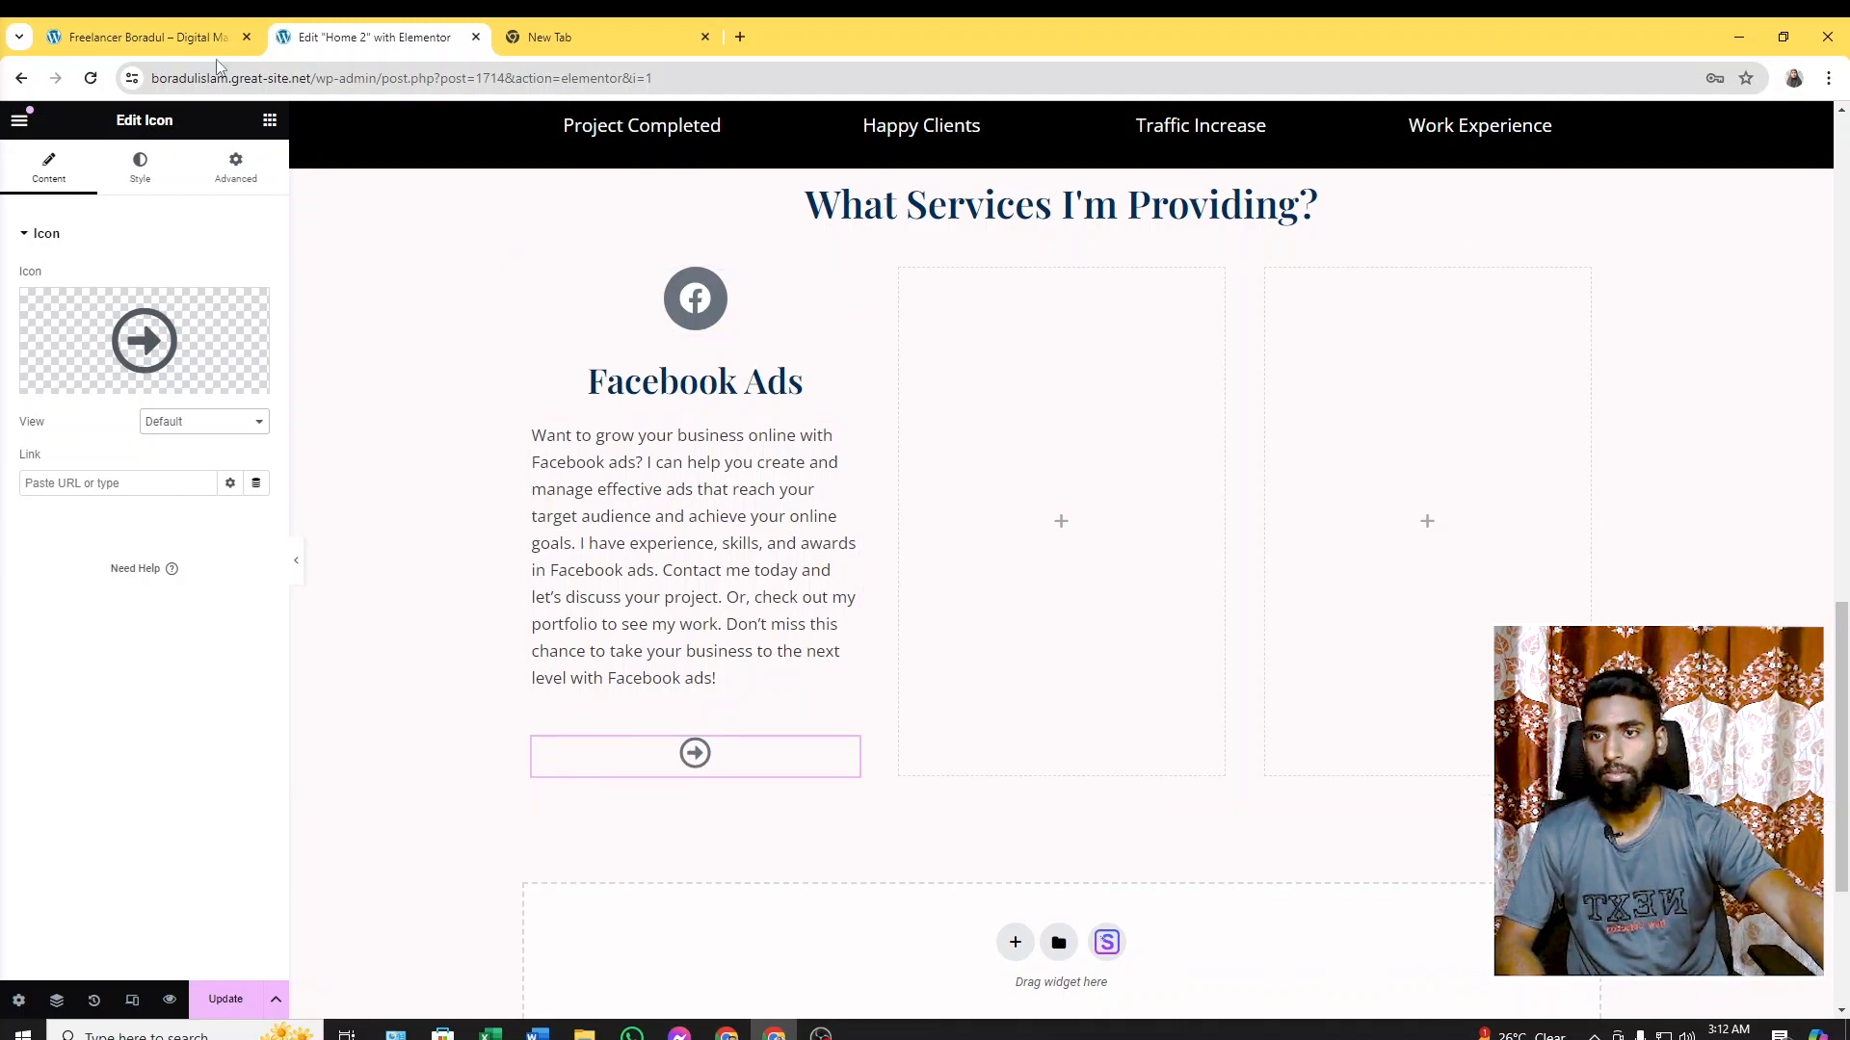
click(193, 36)
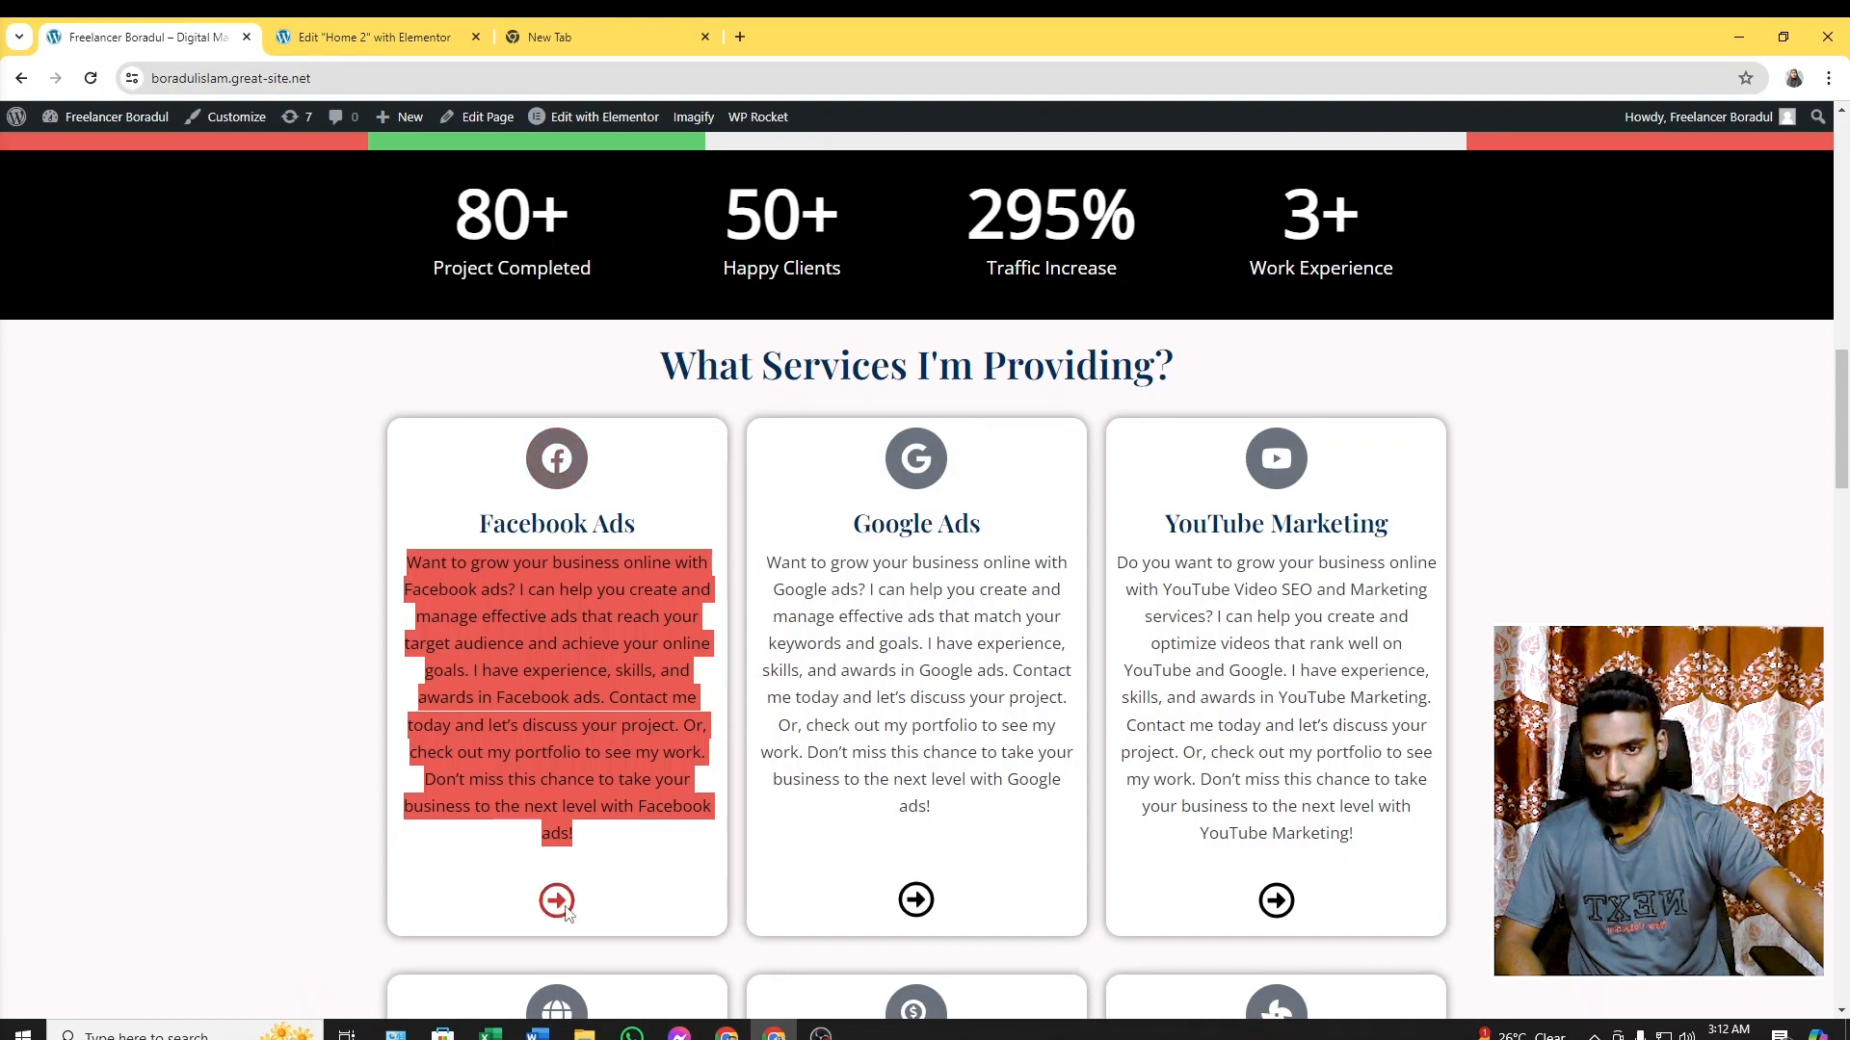
click(472, 491)
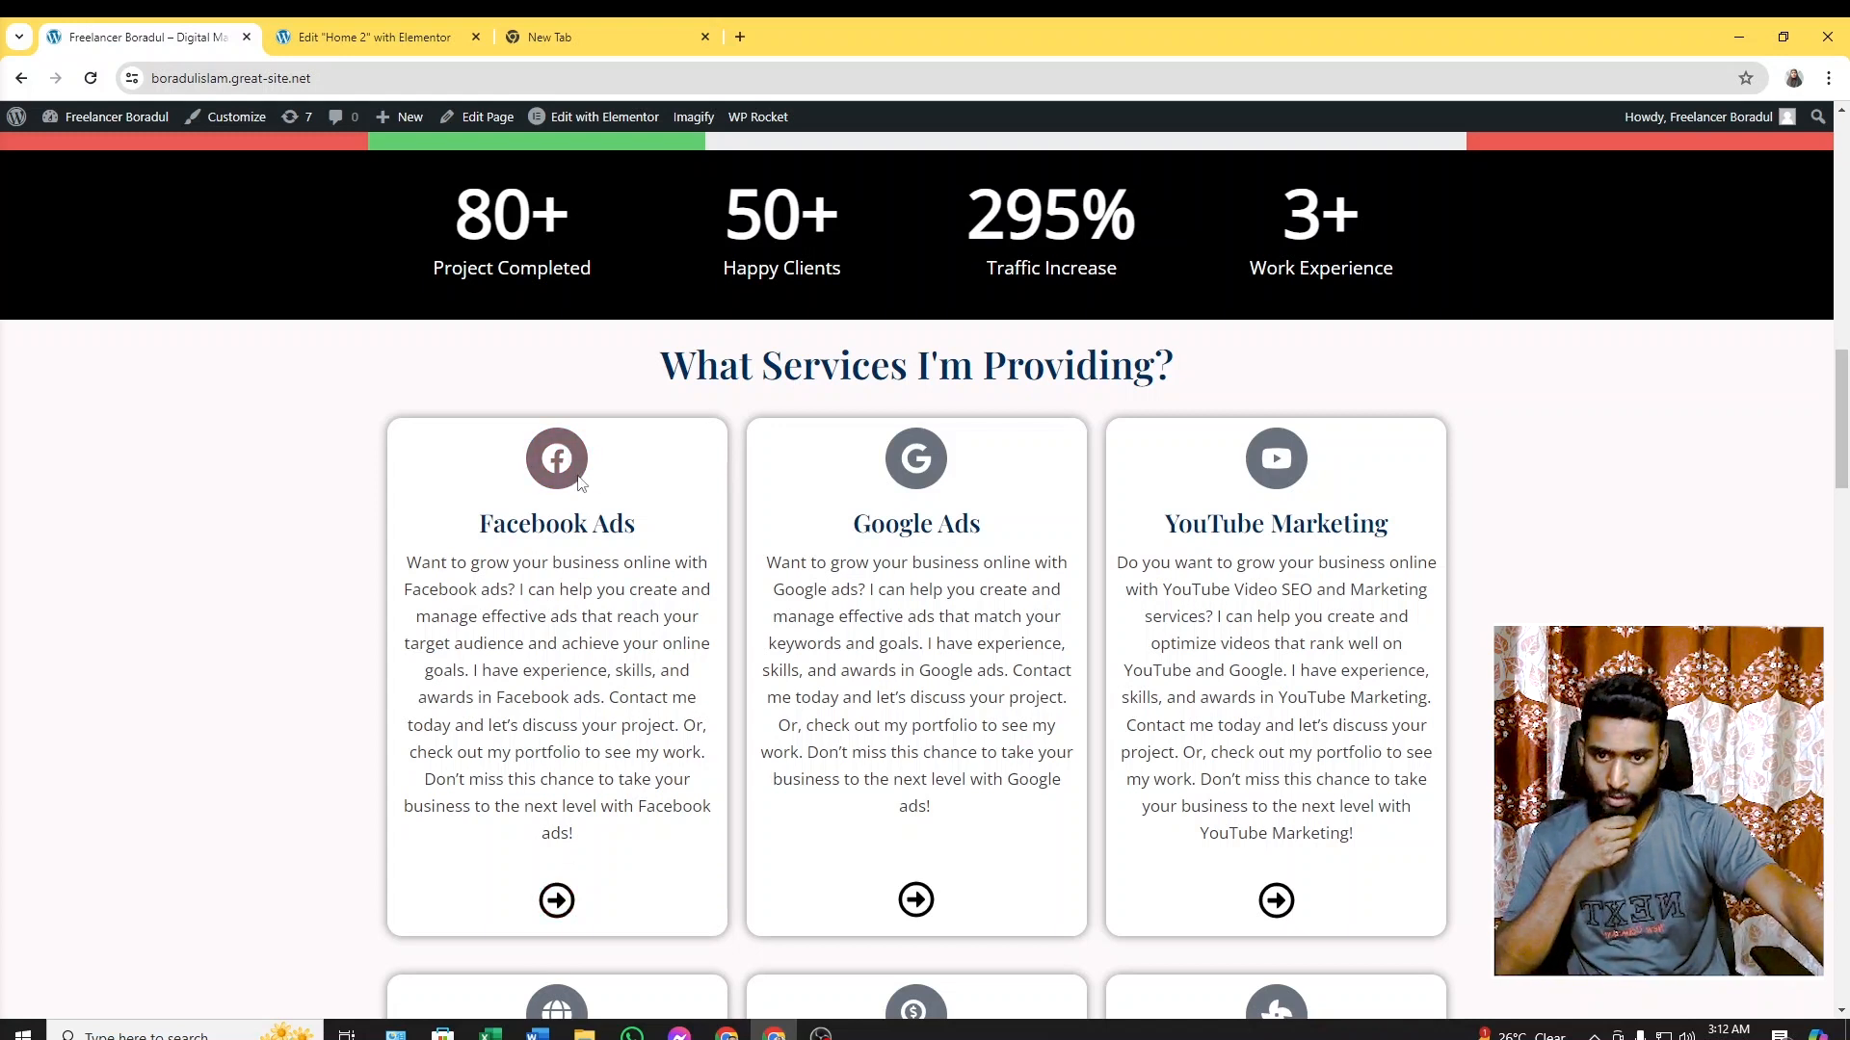
click(371, 36)
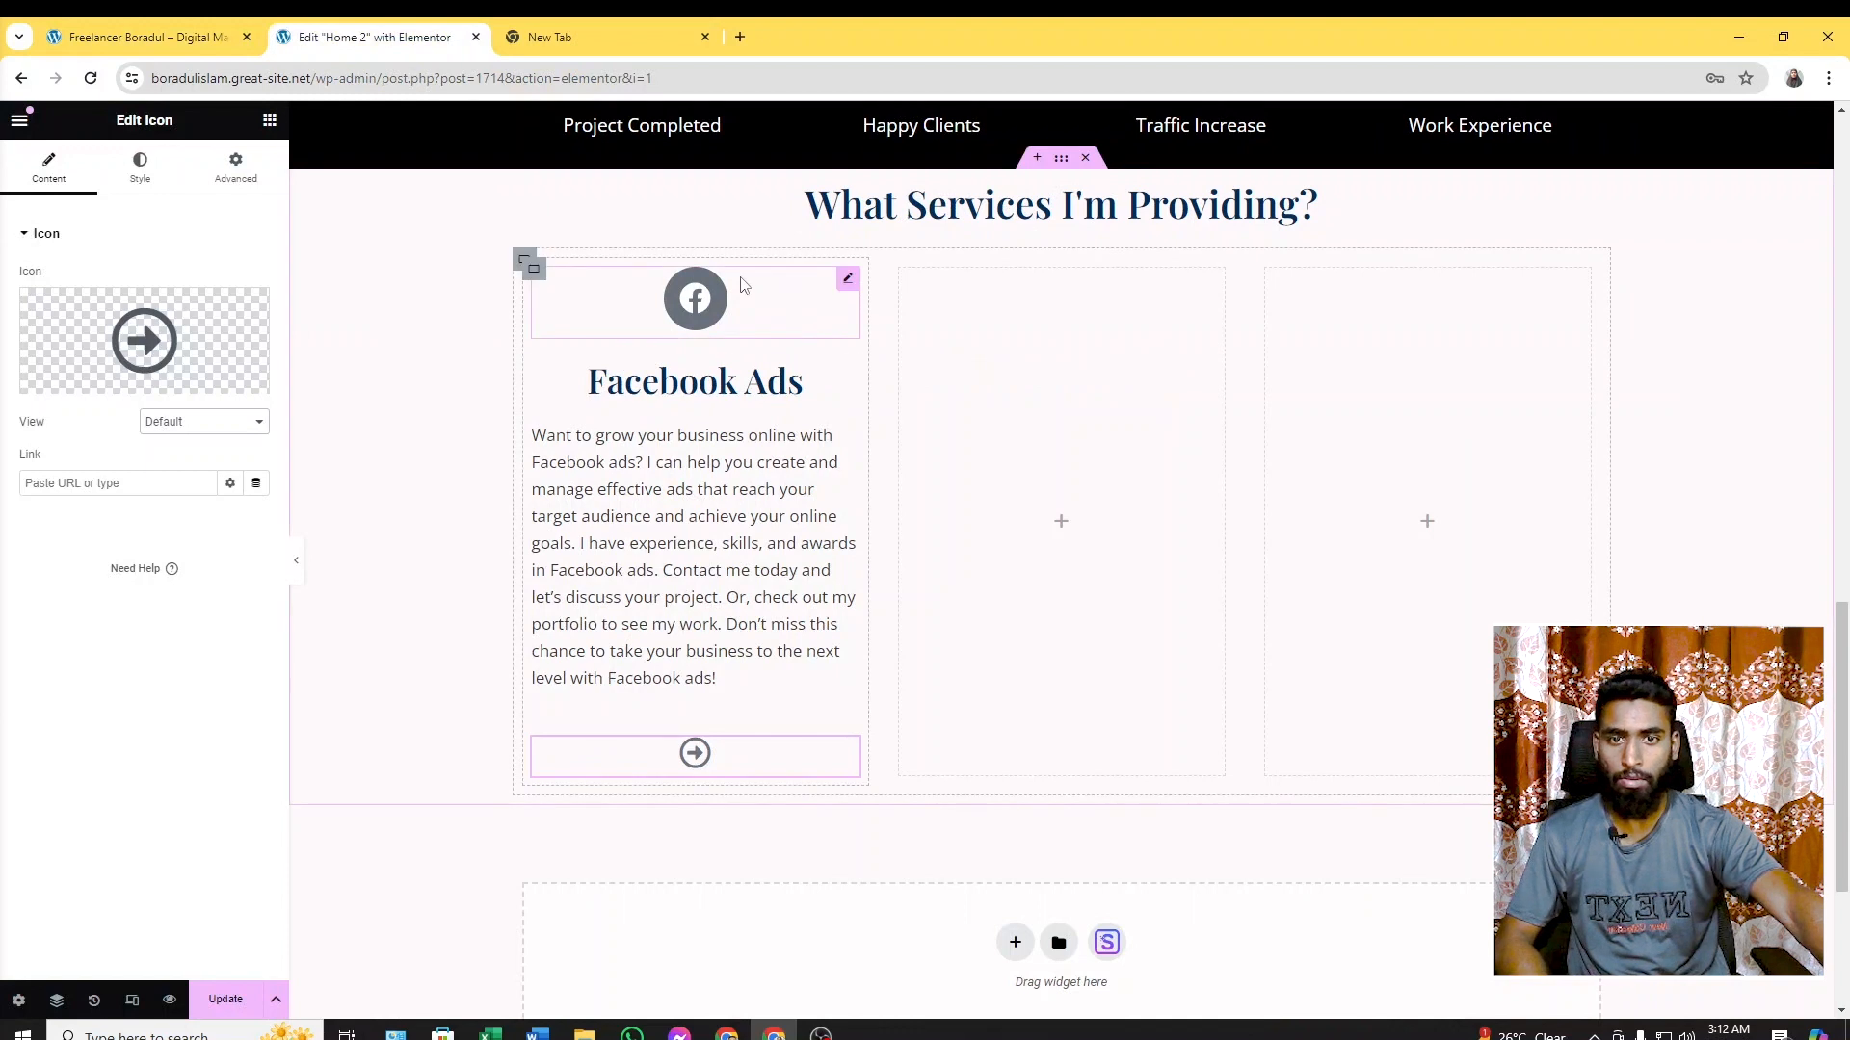
Set the Facebook icon's normal primary color to a near-black brown, #332525, in the first service card
click(848, 279)
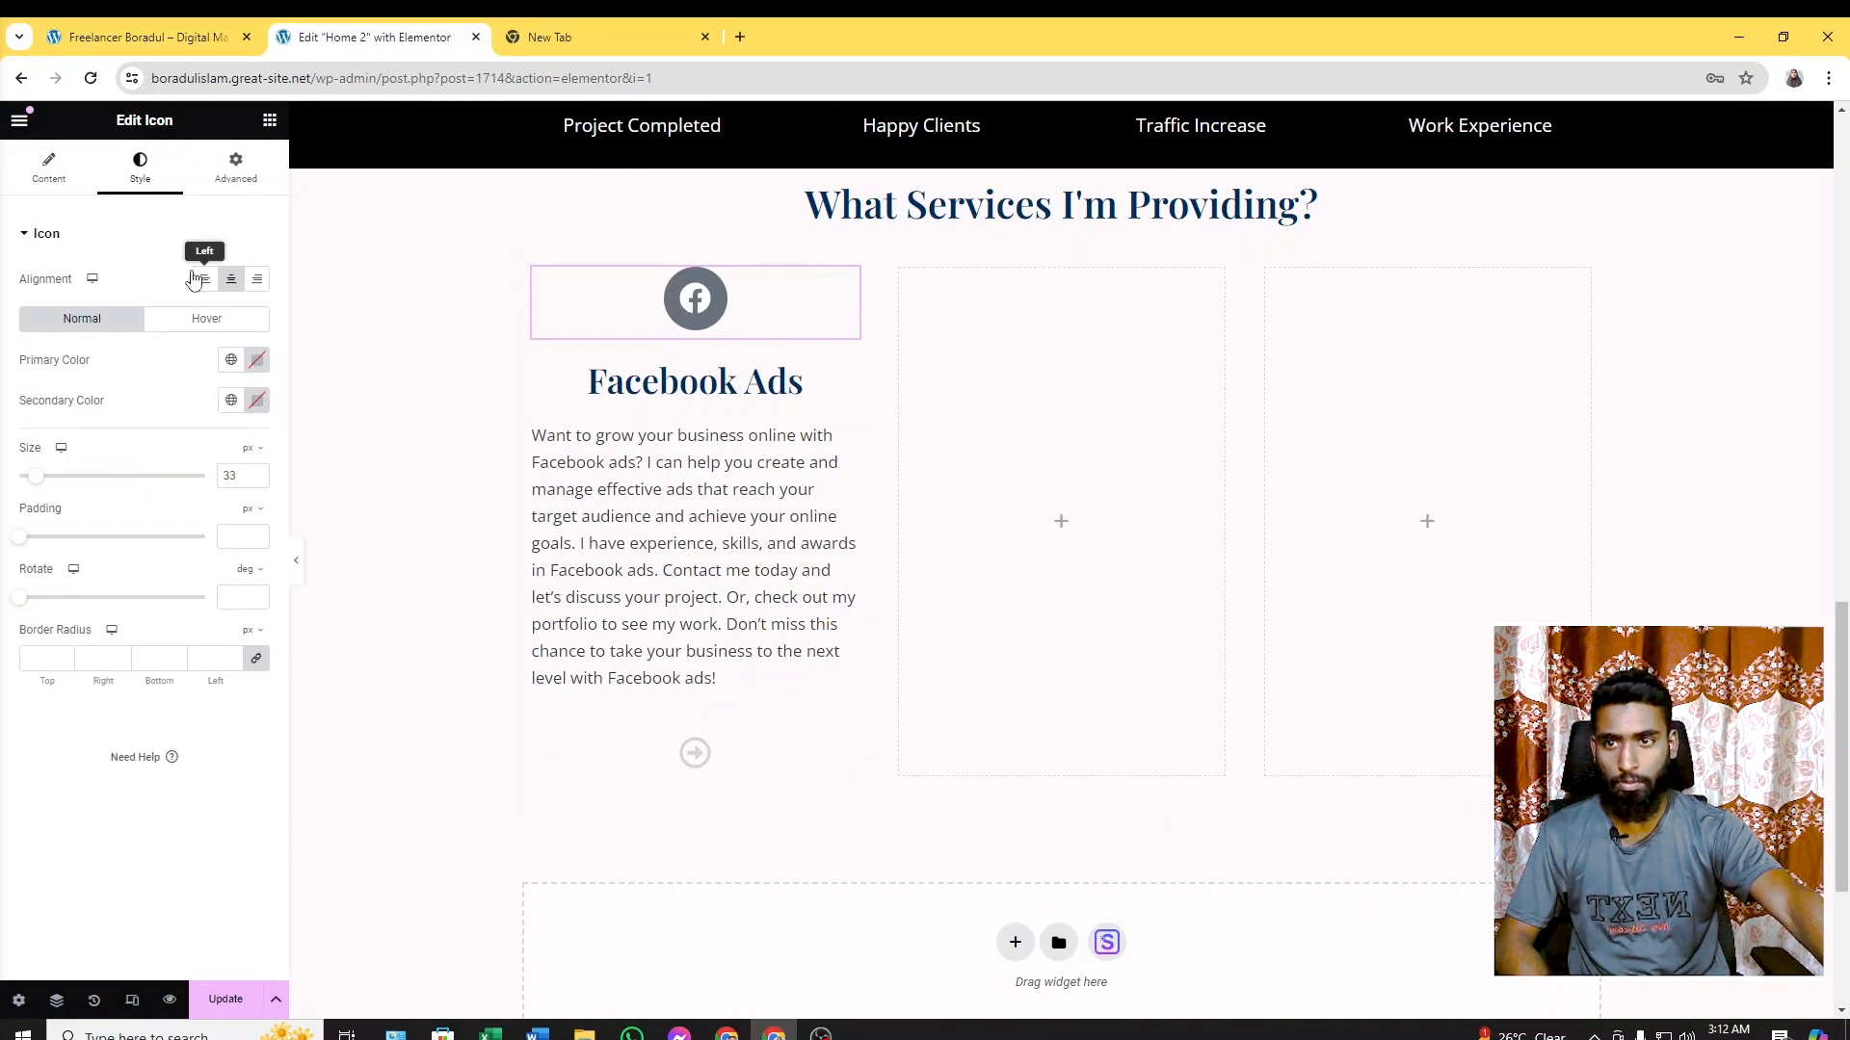
click(43, 178)
click(151, 182)
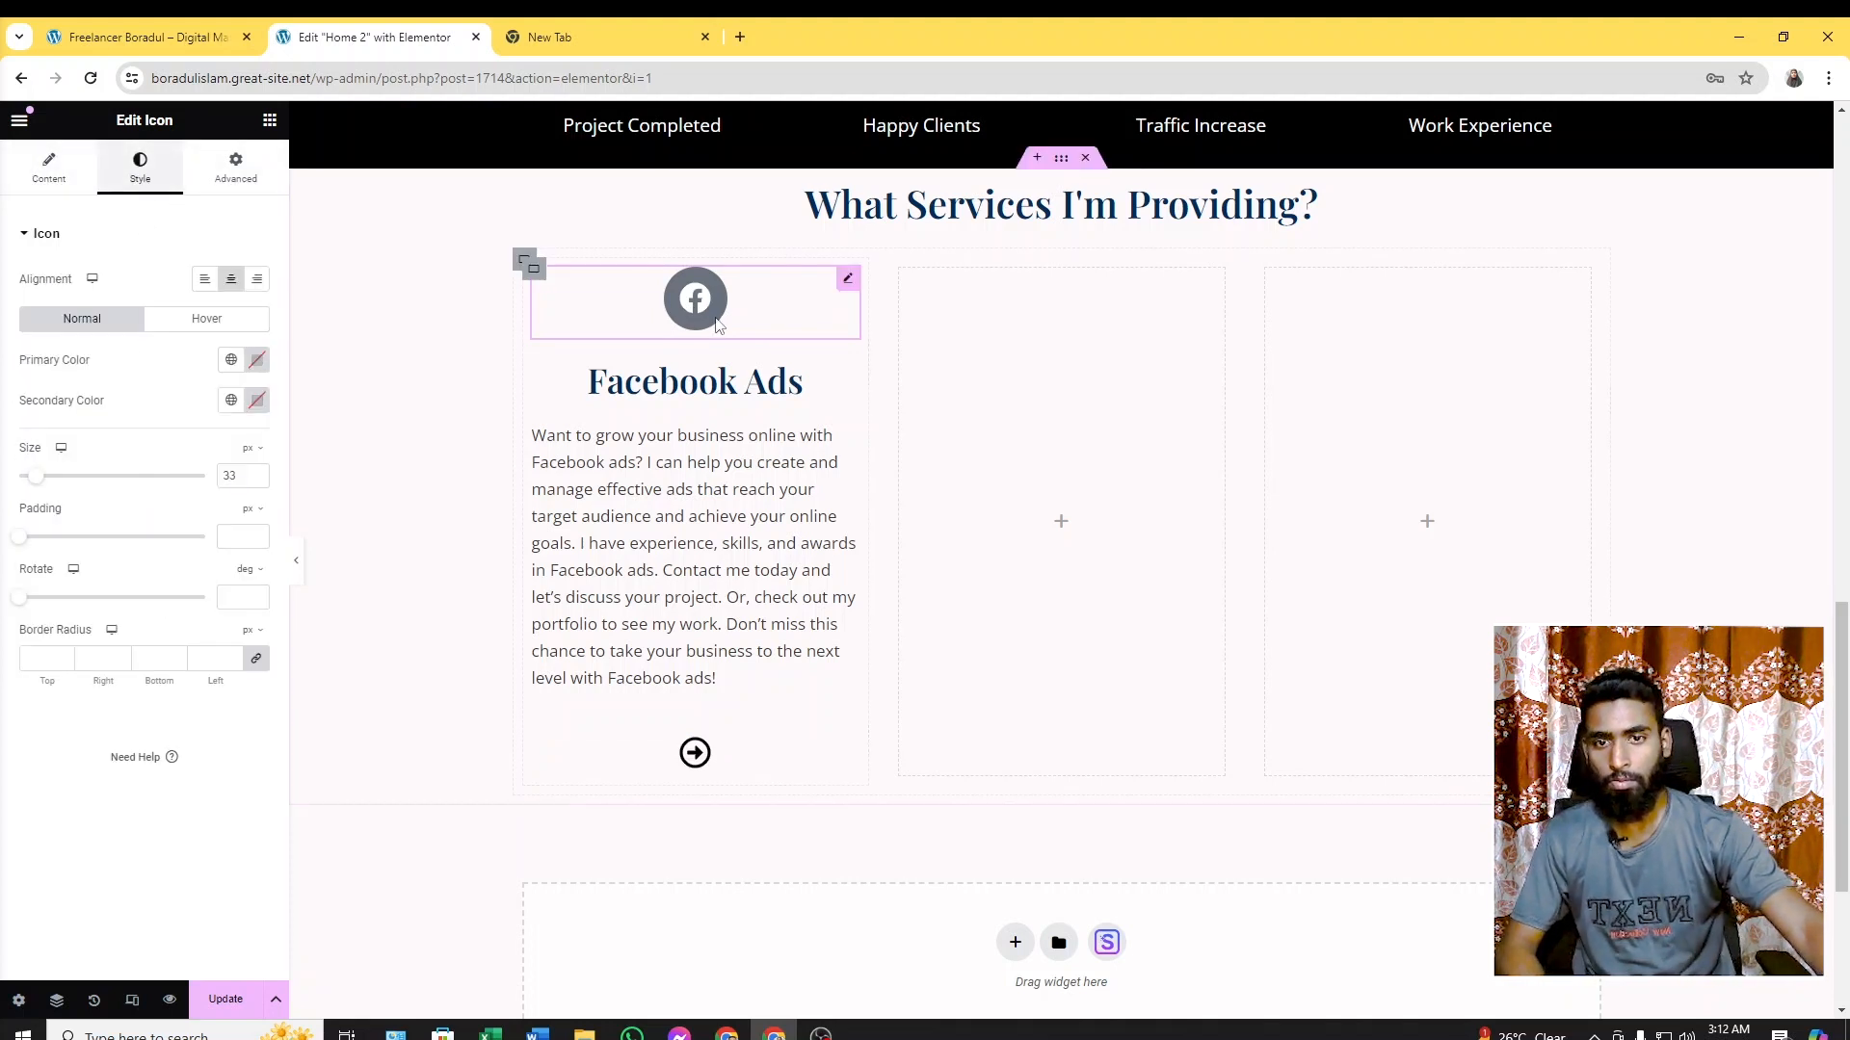
click(257, 361)
drag(253, 466, 267, 476)
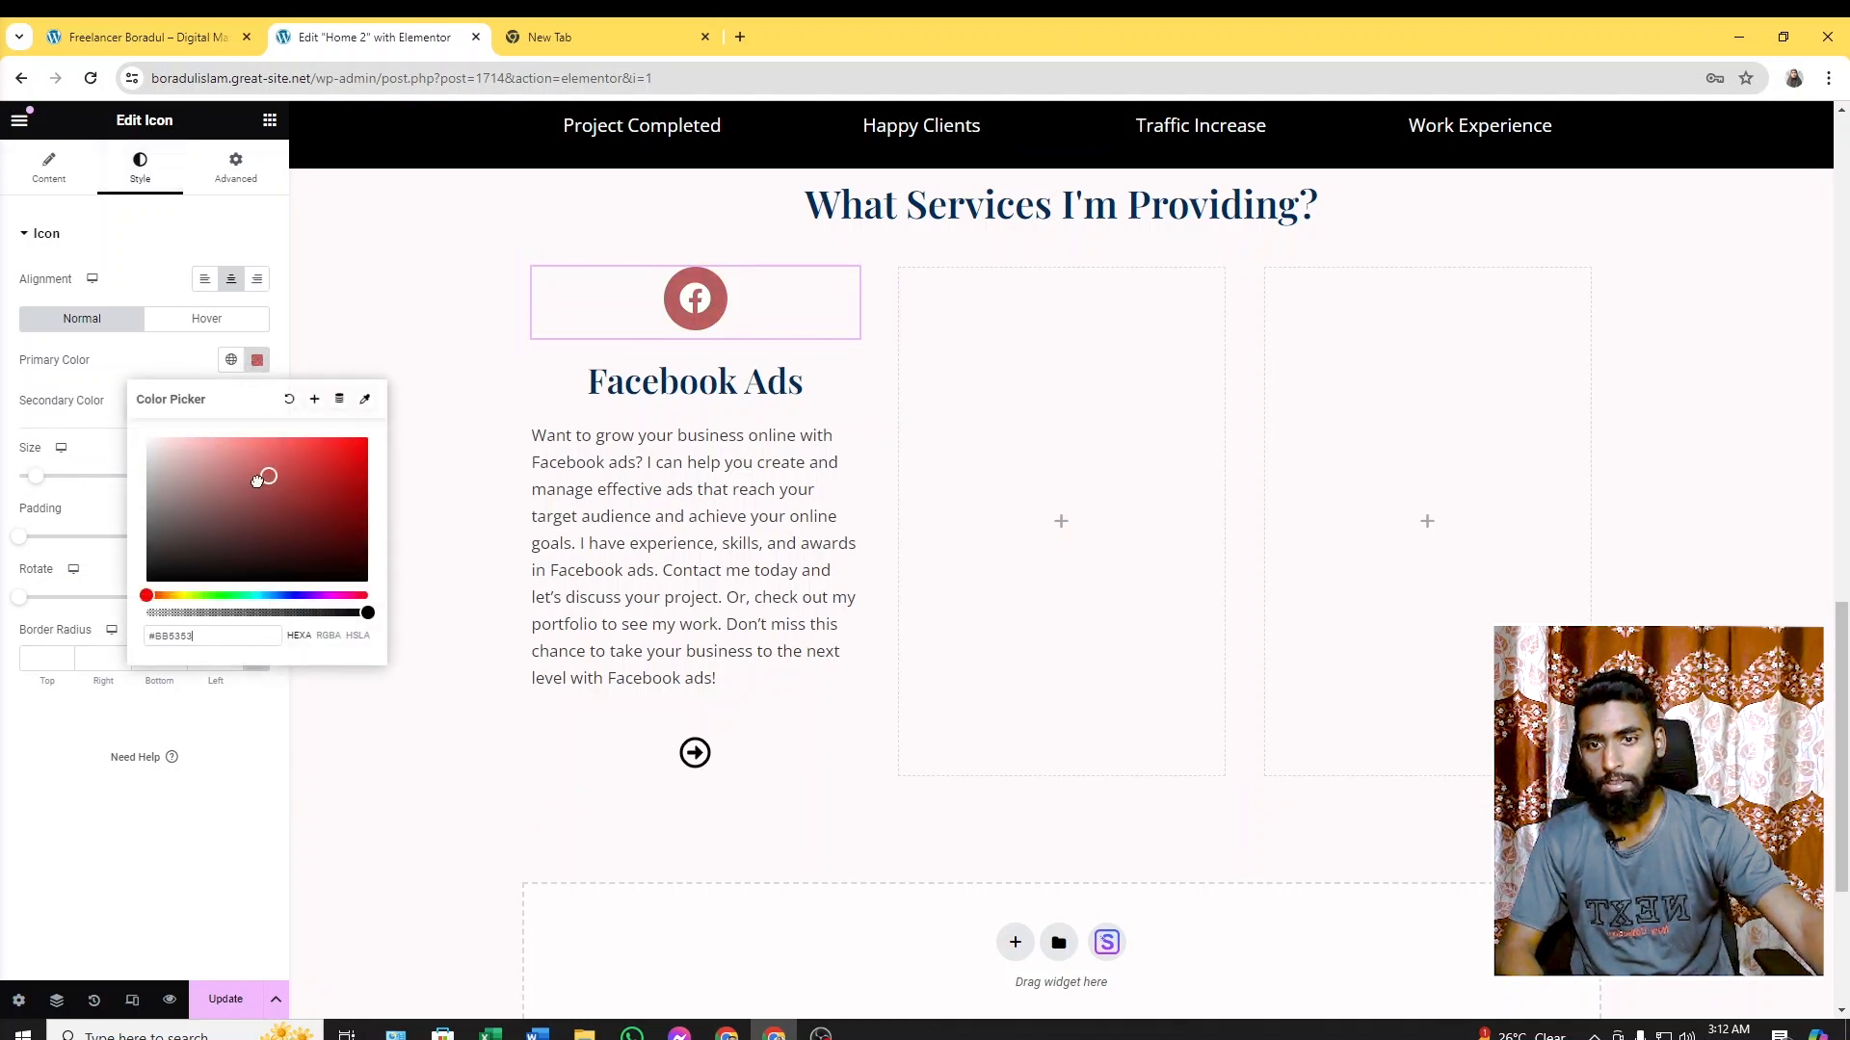
mouse_move(198, 568)
mouse_down()
mouse_move(177, 584)
mouse_move(208, 553)
mouse_up()
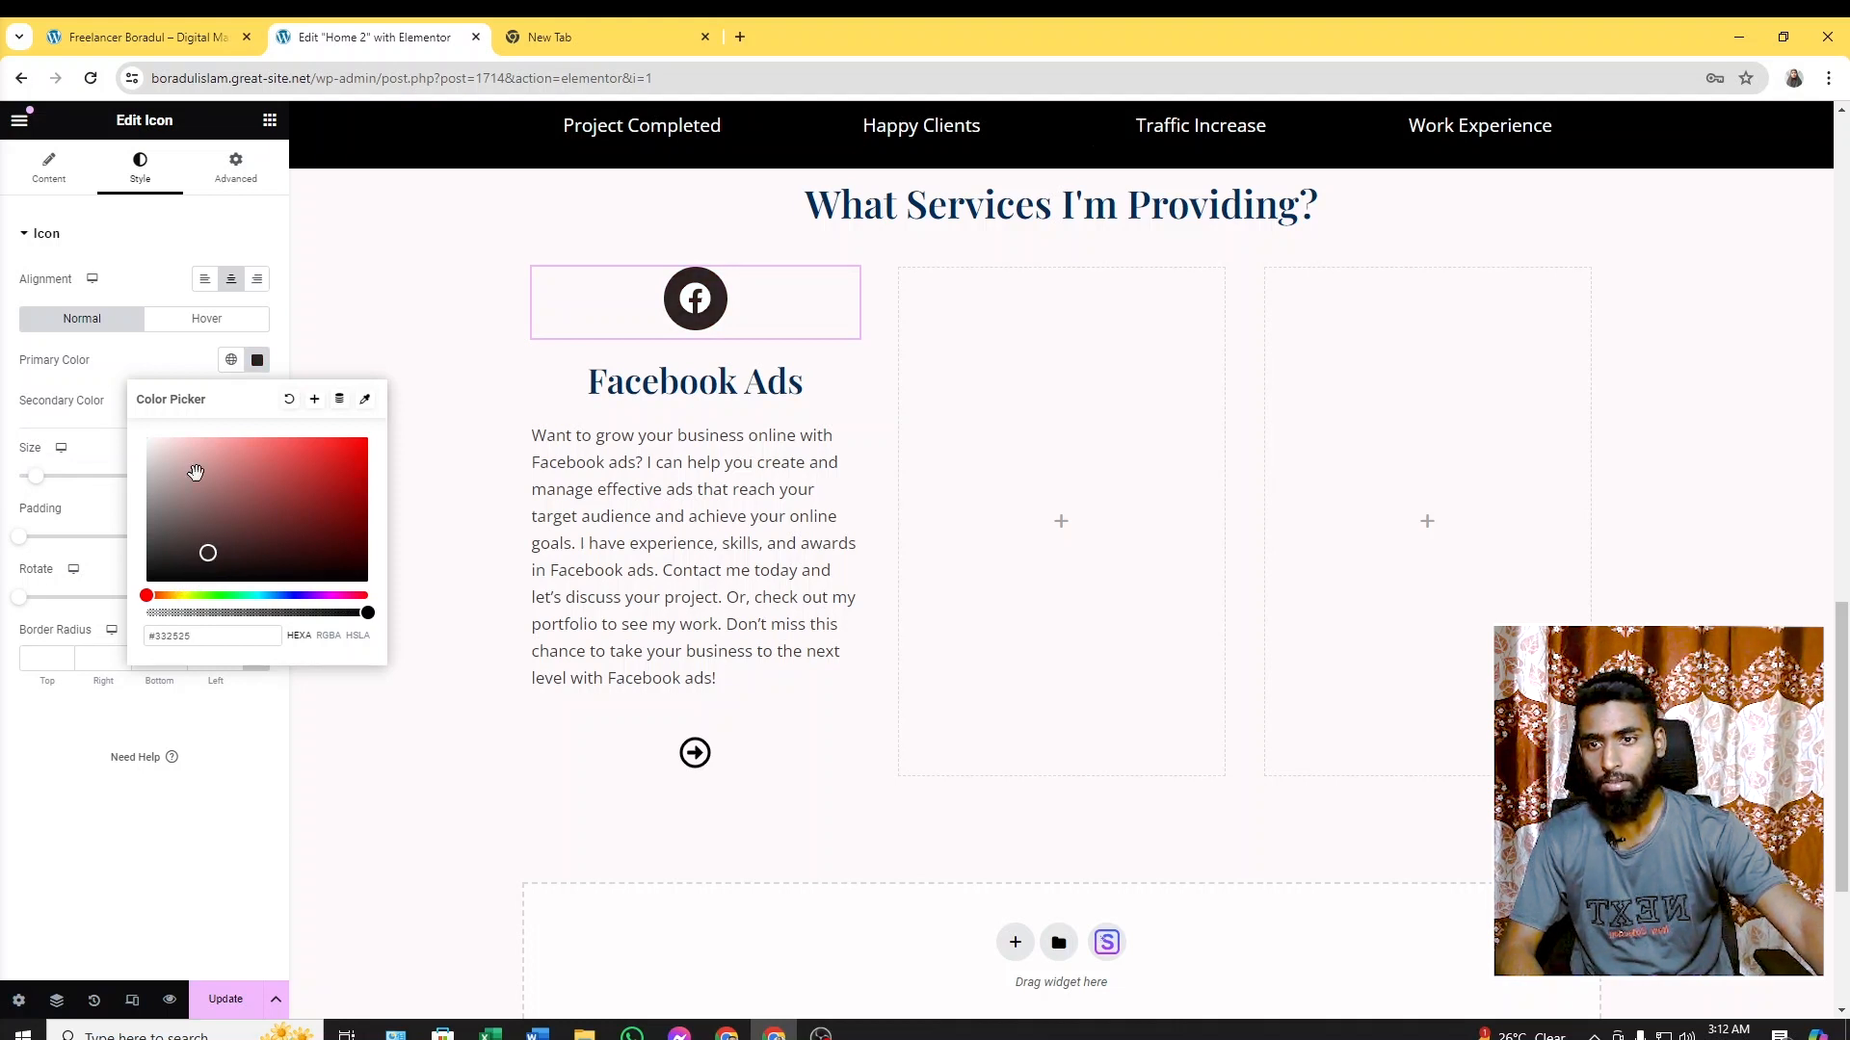
click(163, 370)
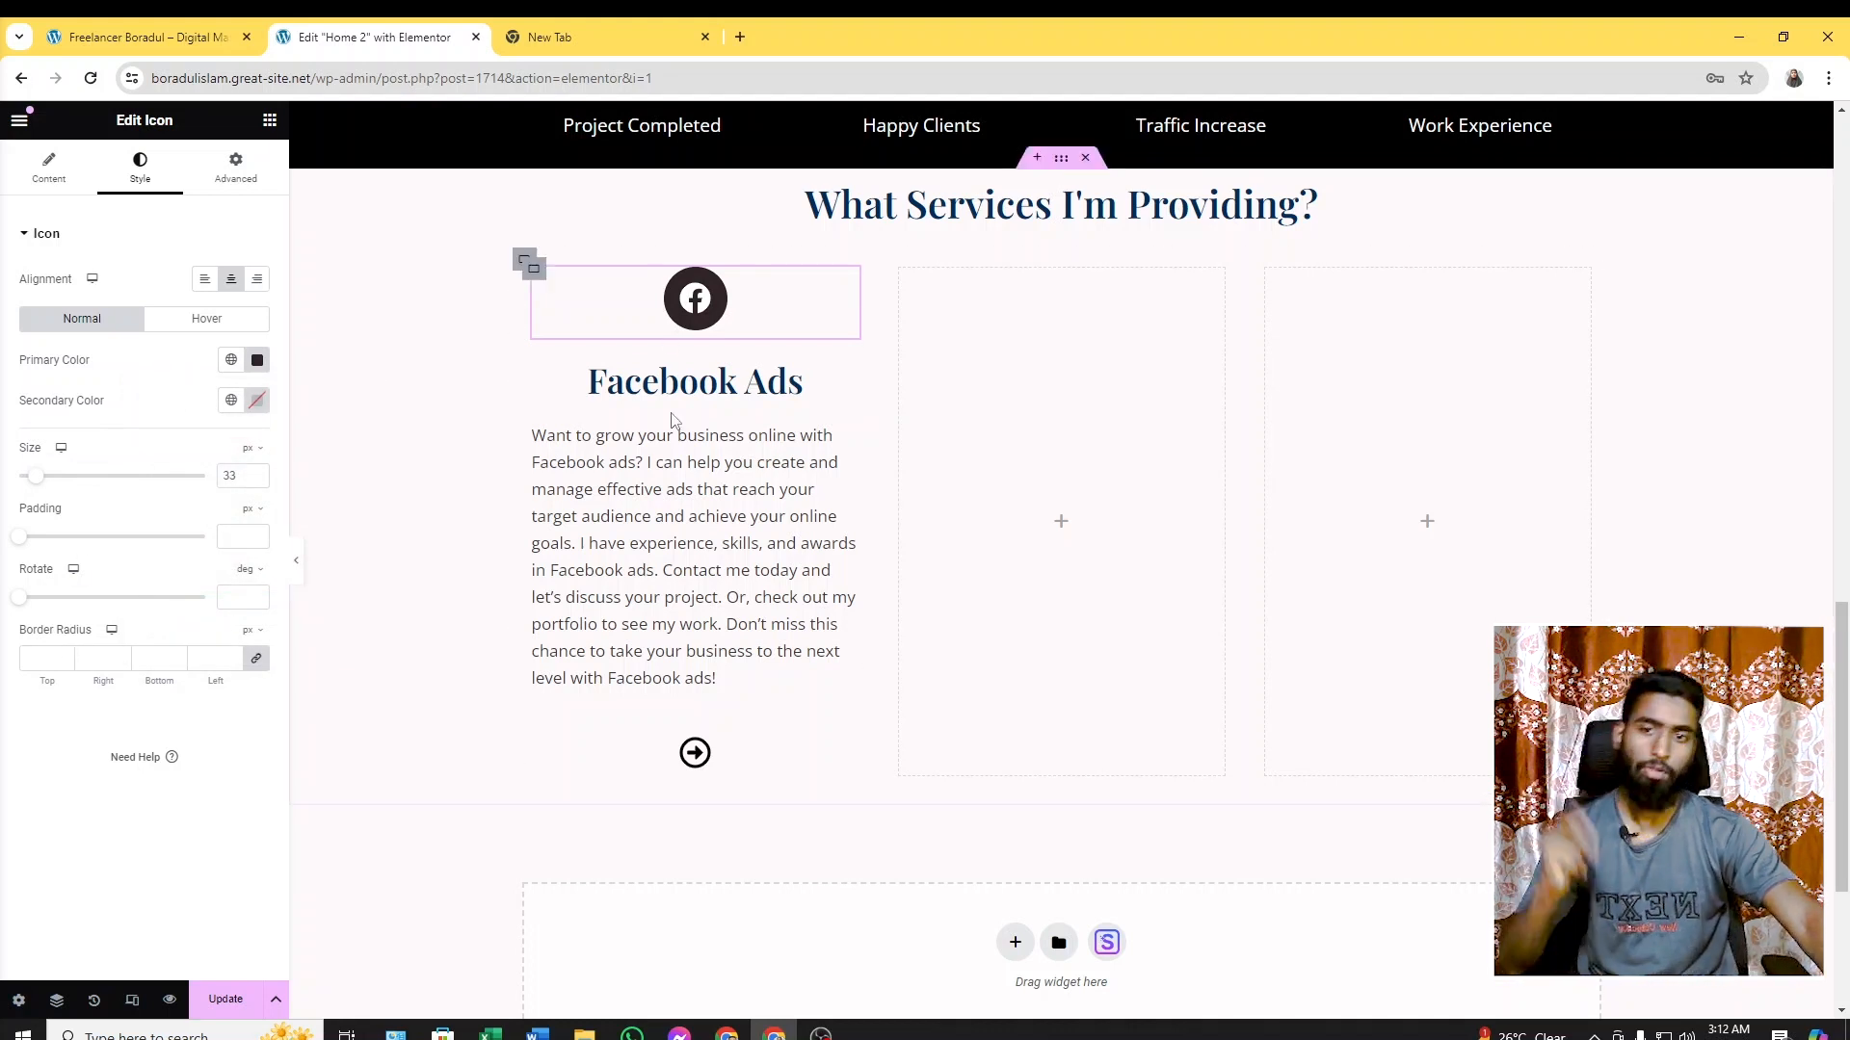
Set the Facebook icon's hover primary color to bright red, #FA4848
click(210, 320)
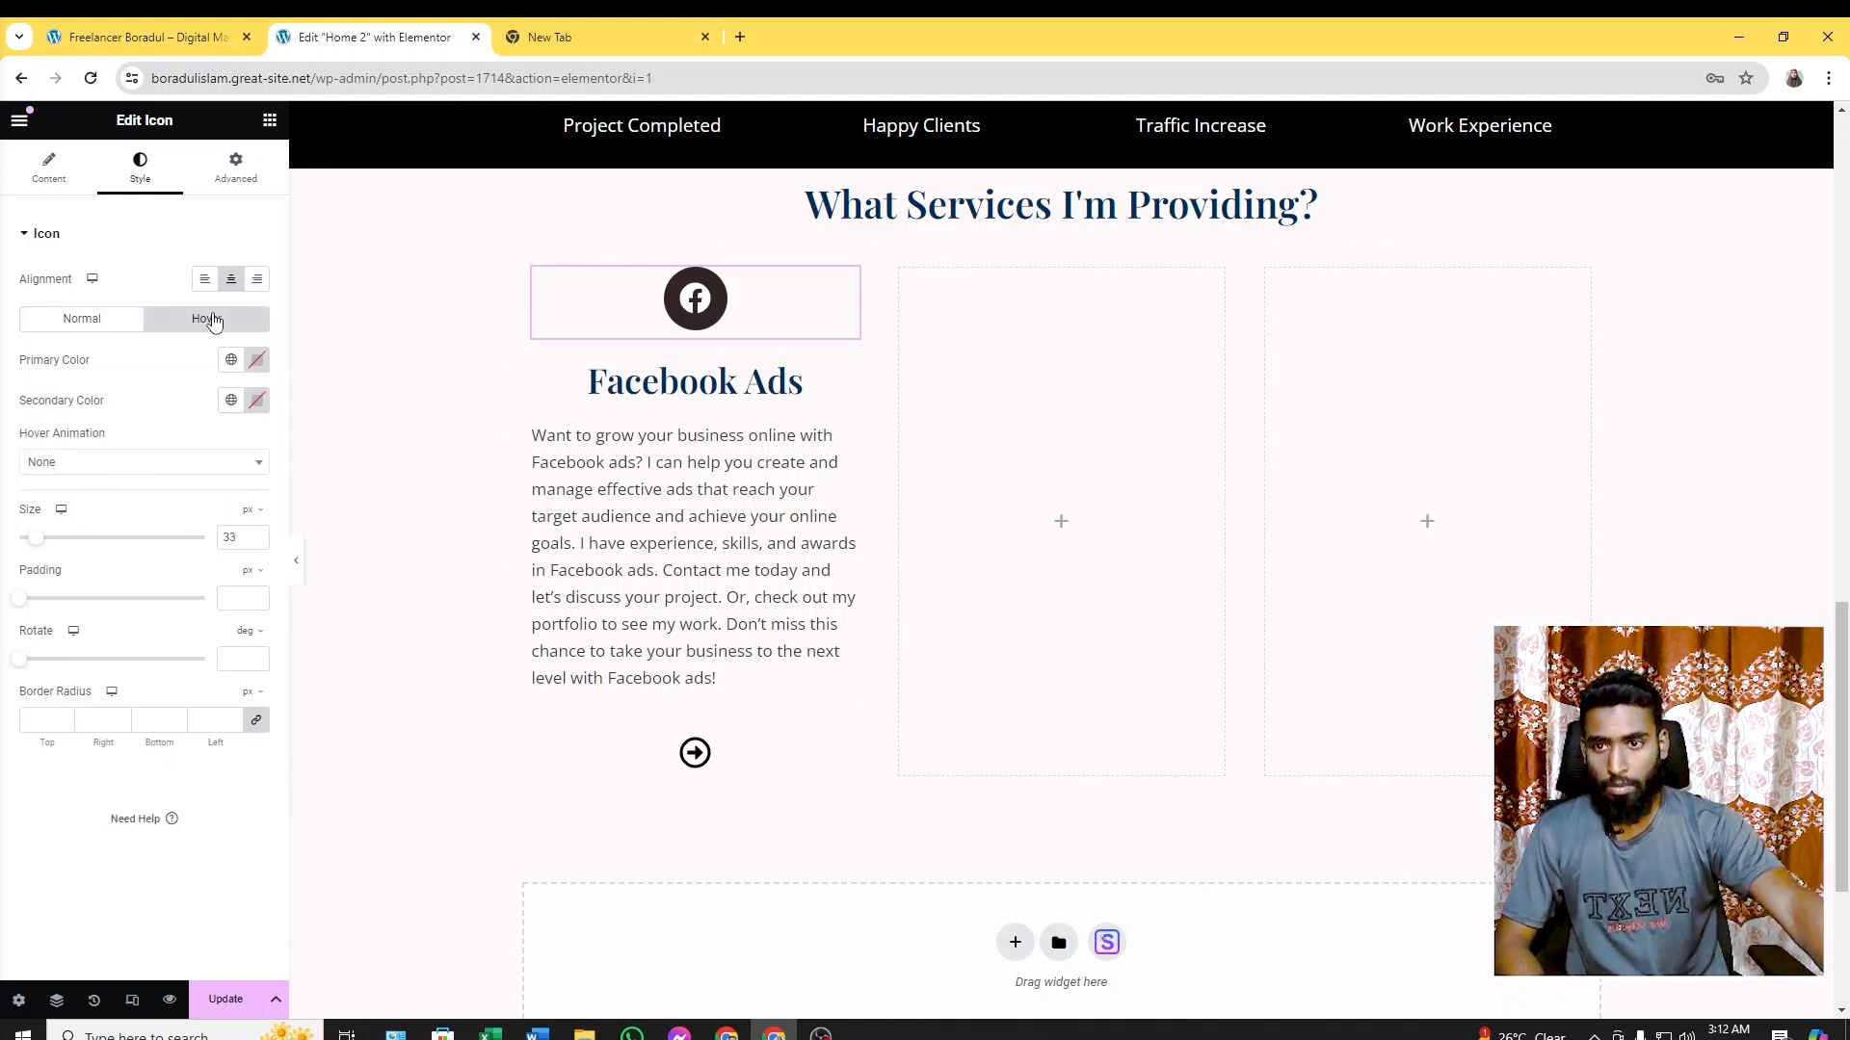
click(258, 364)
drag(274, 479, 267, 455)
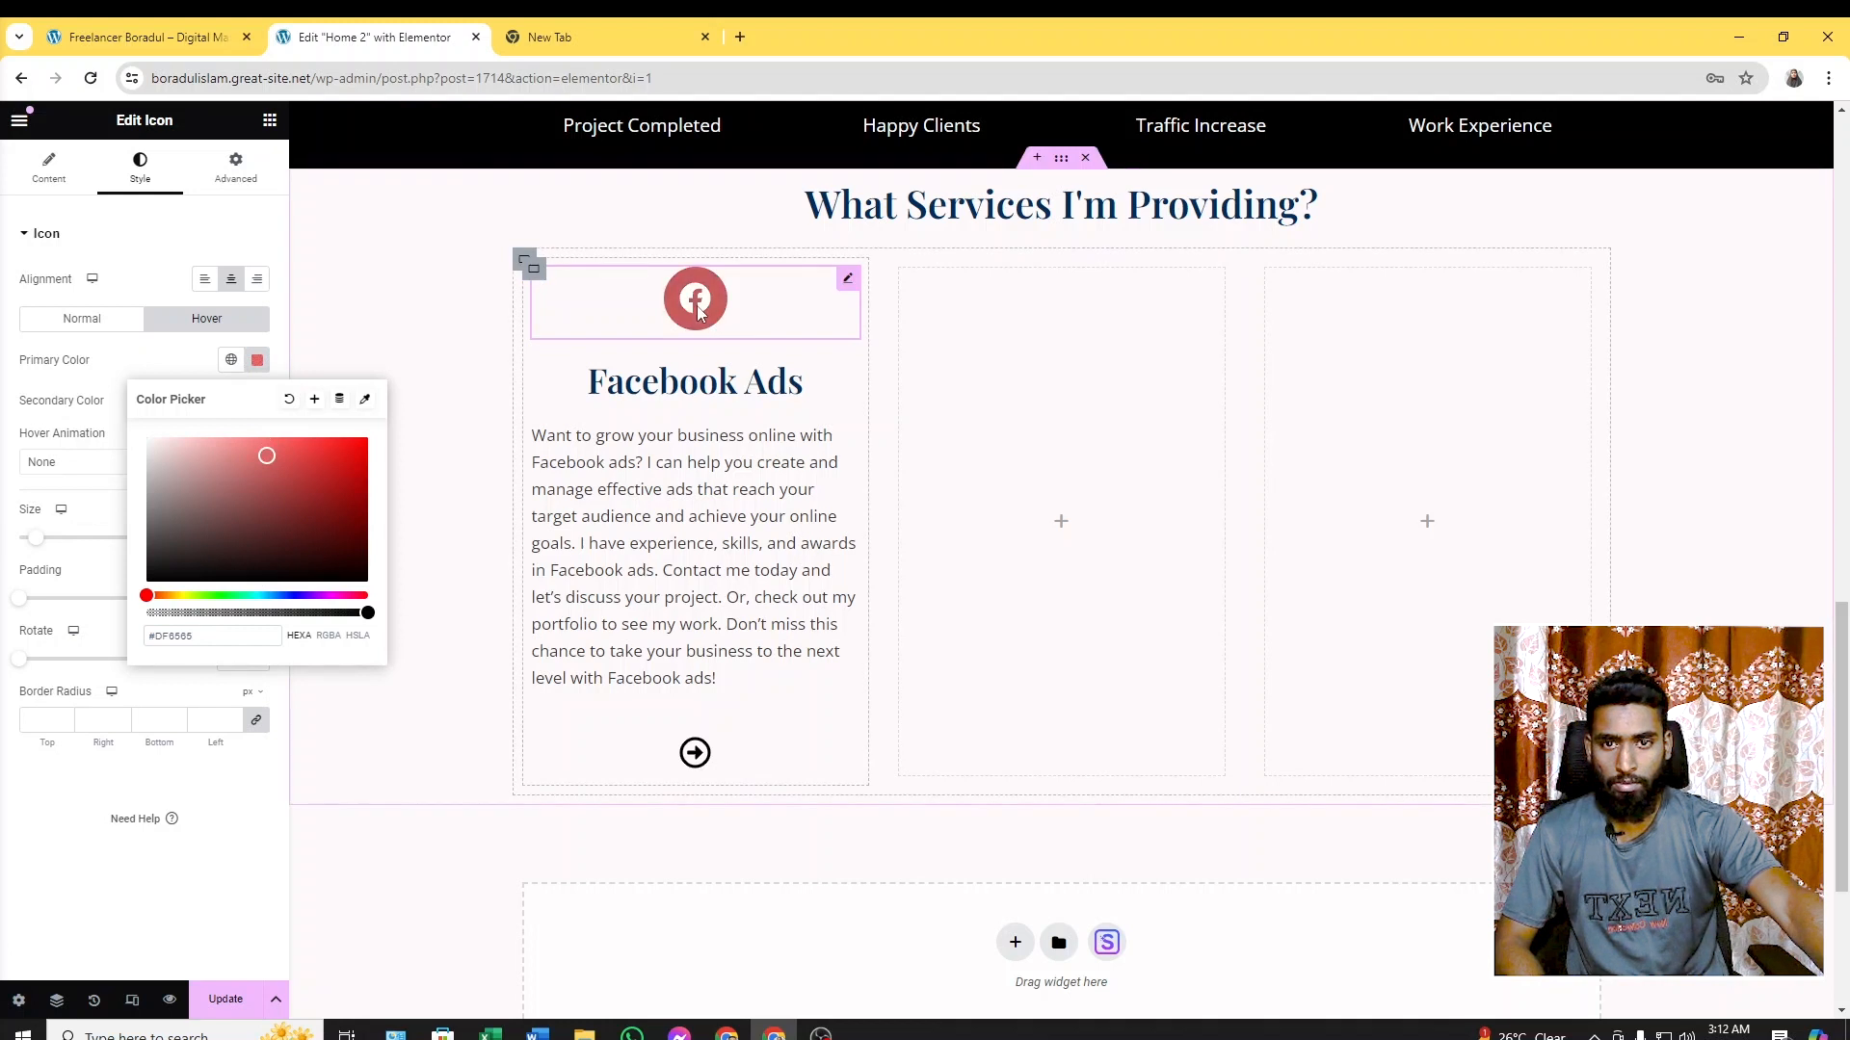
click(304, 439)
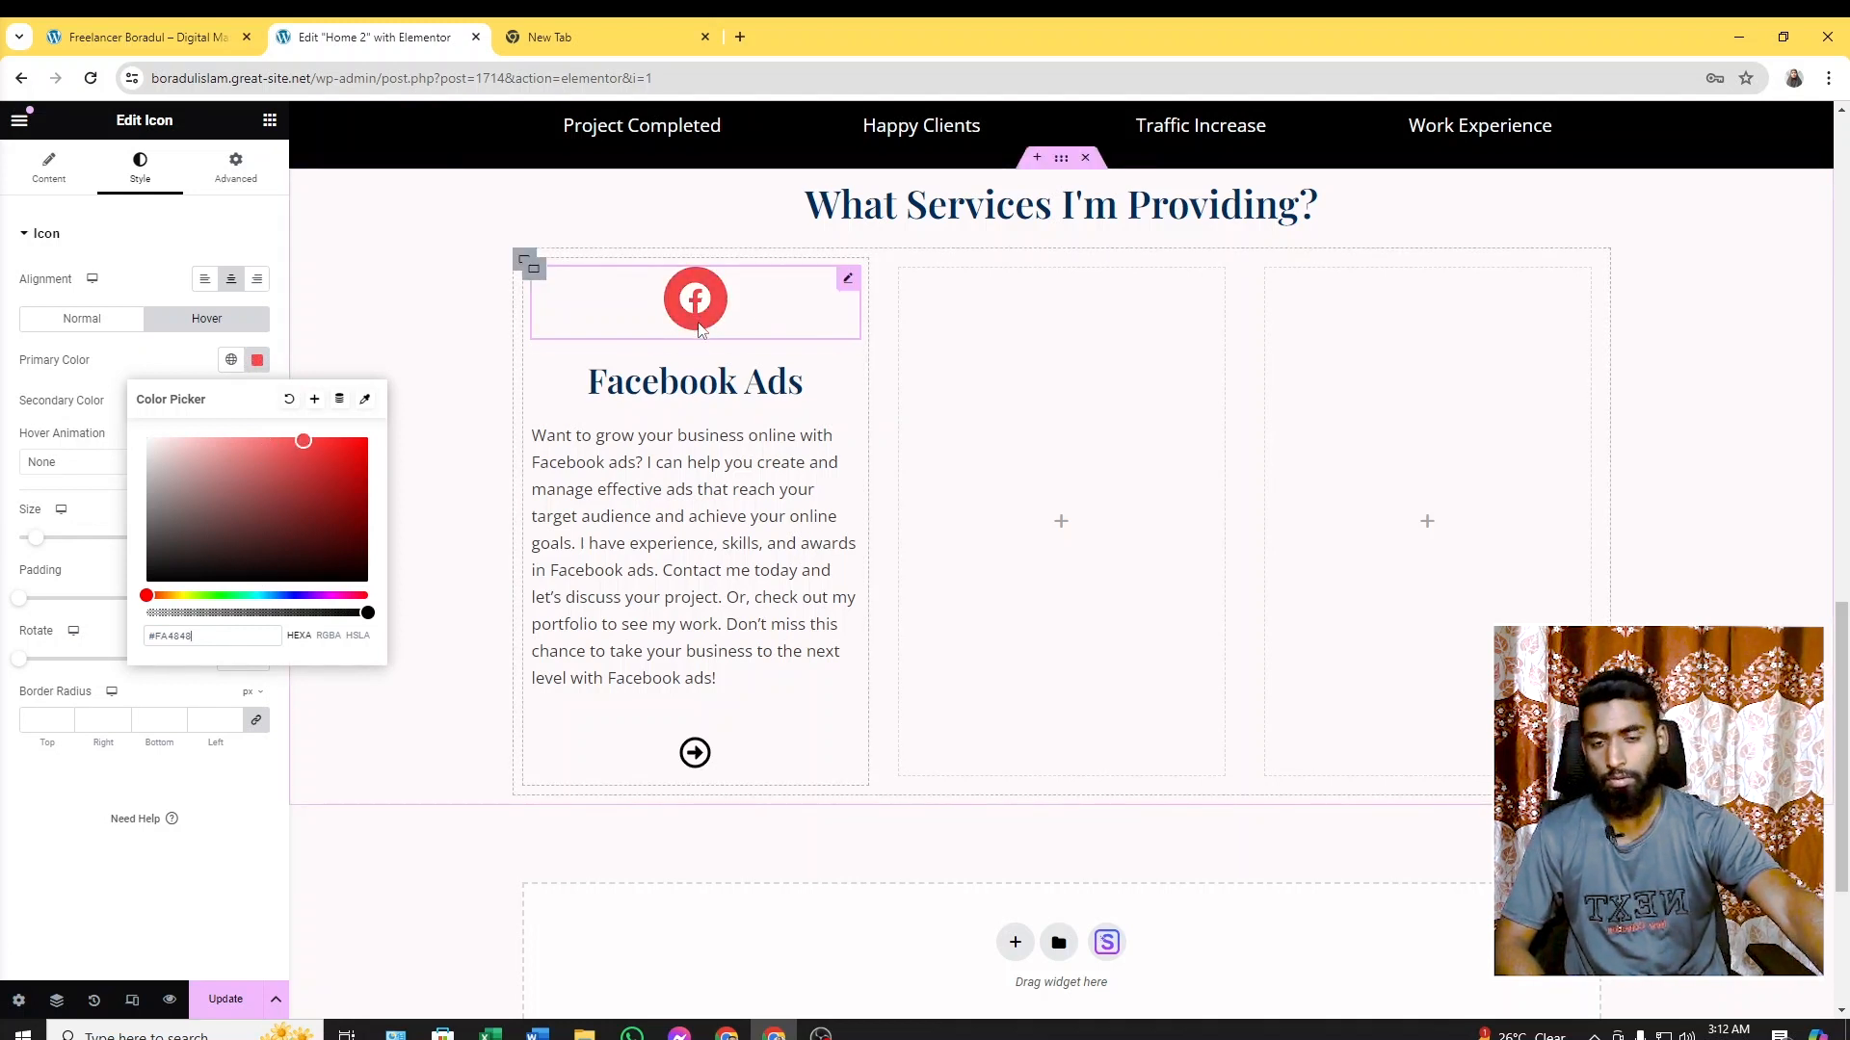
click(160, 239)
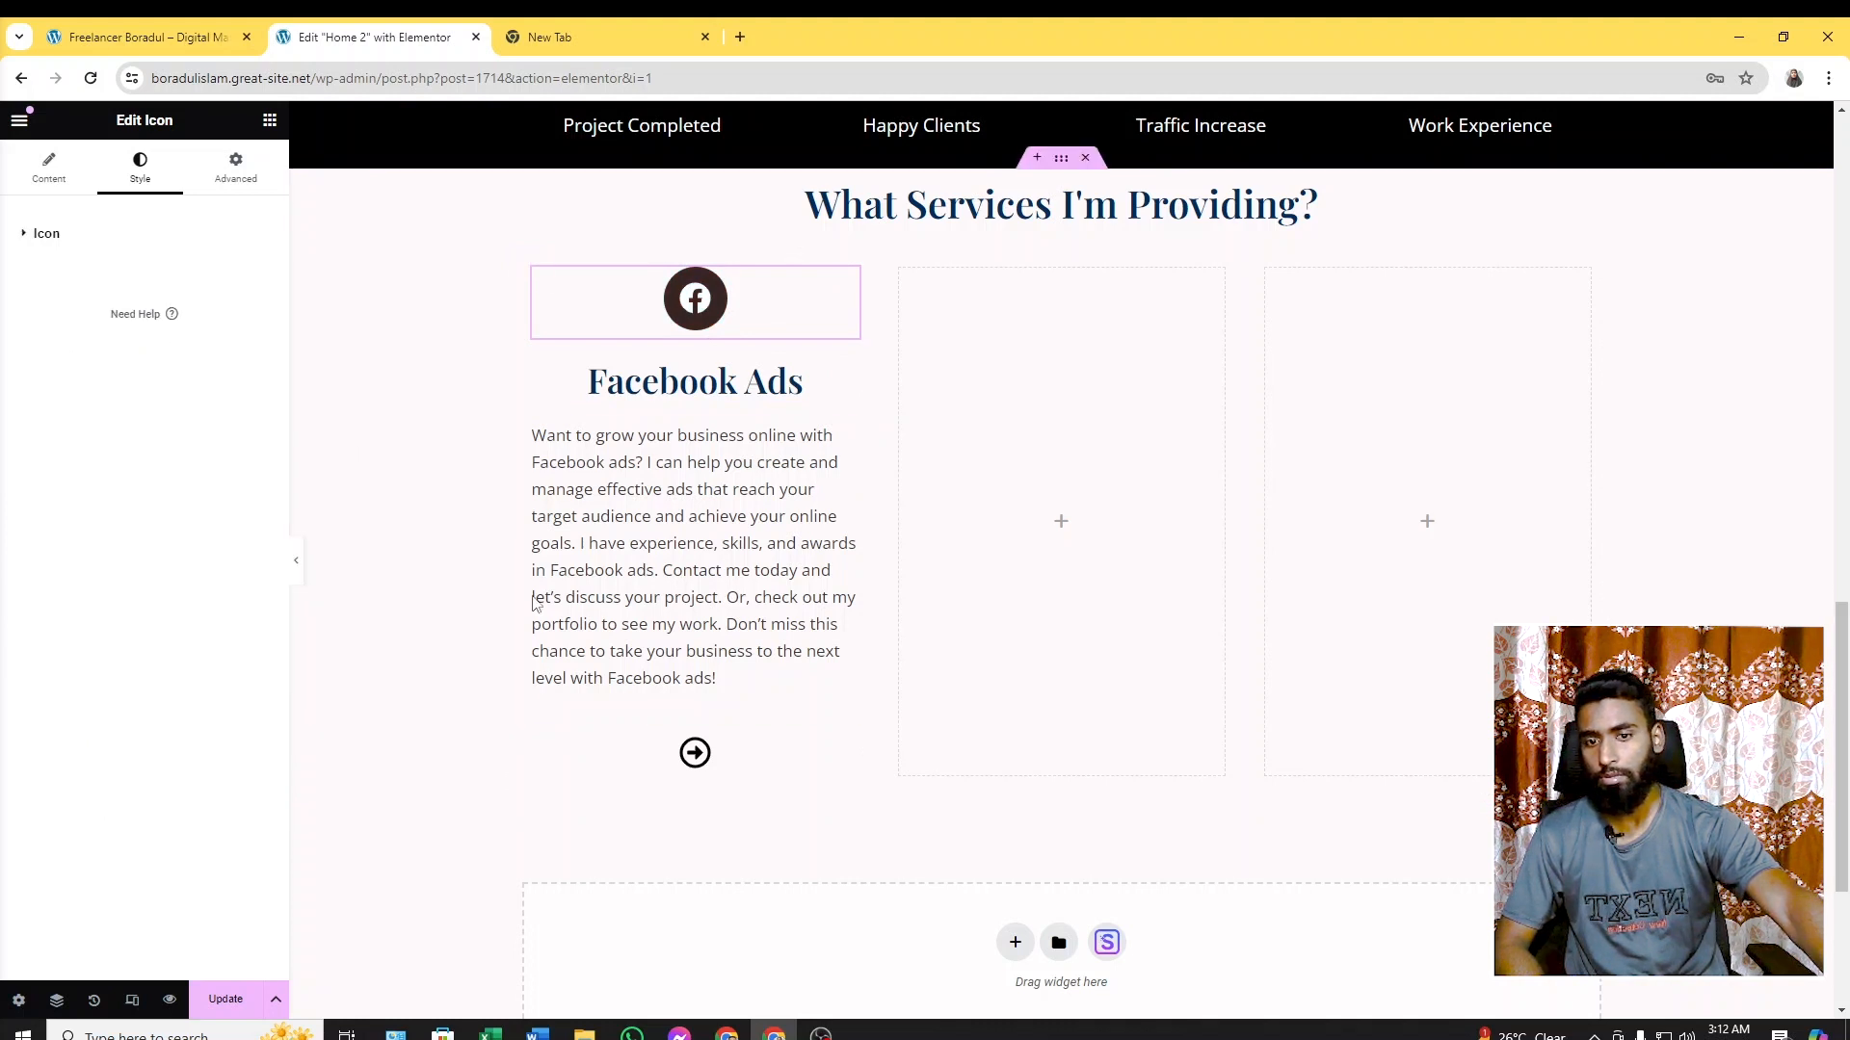
Set the hover primary color of the arrow icon below the Facebook Ads description to red, #E65656
click(699, 752)
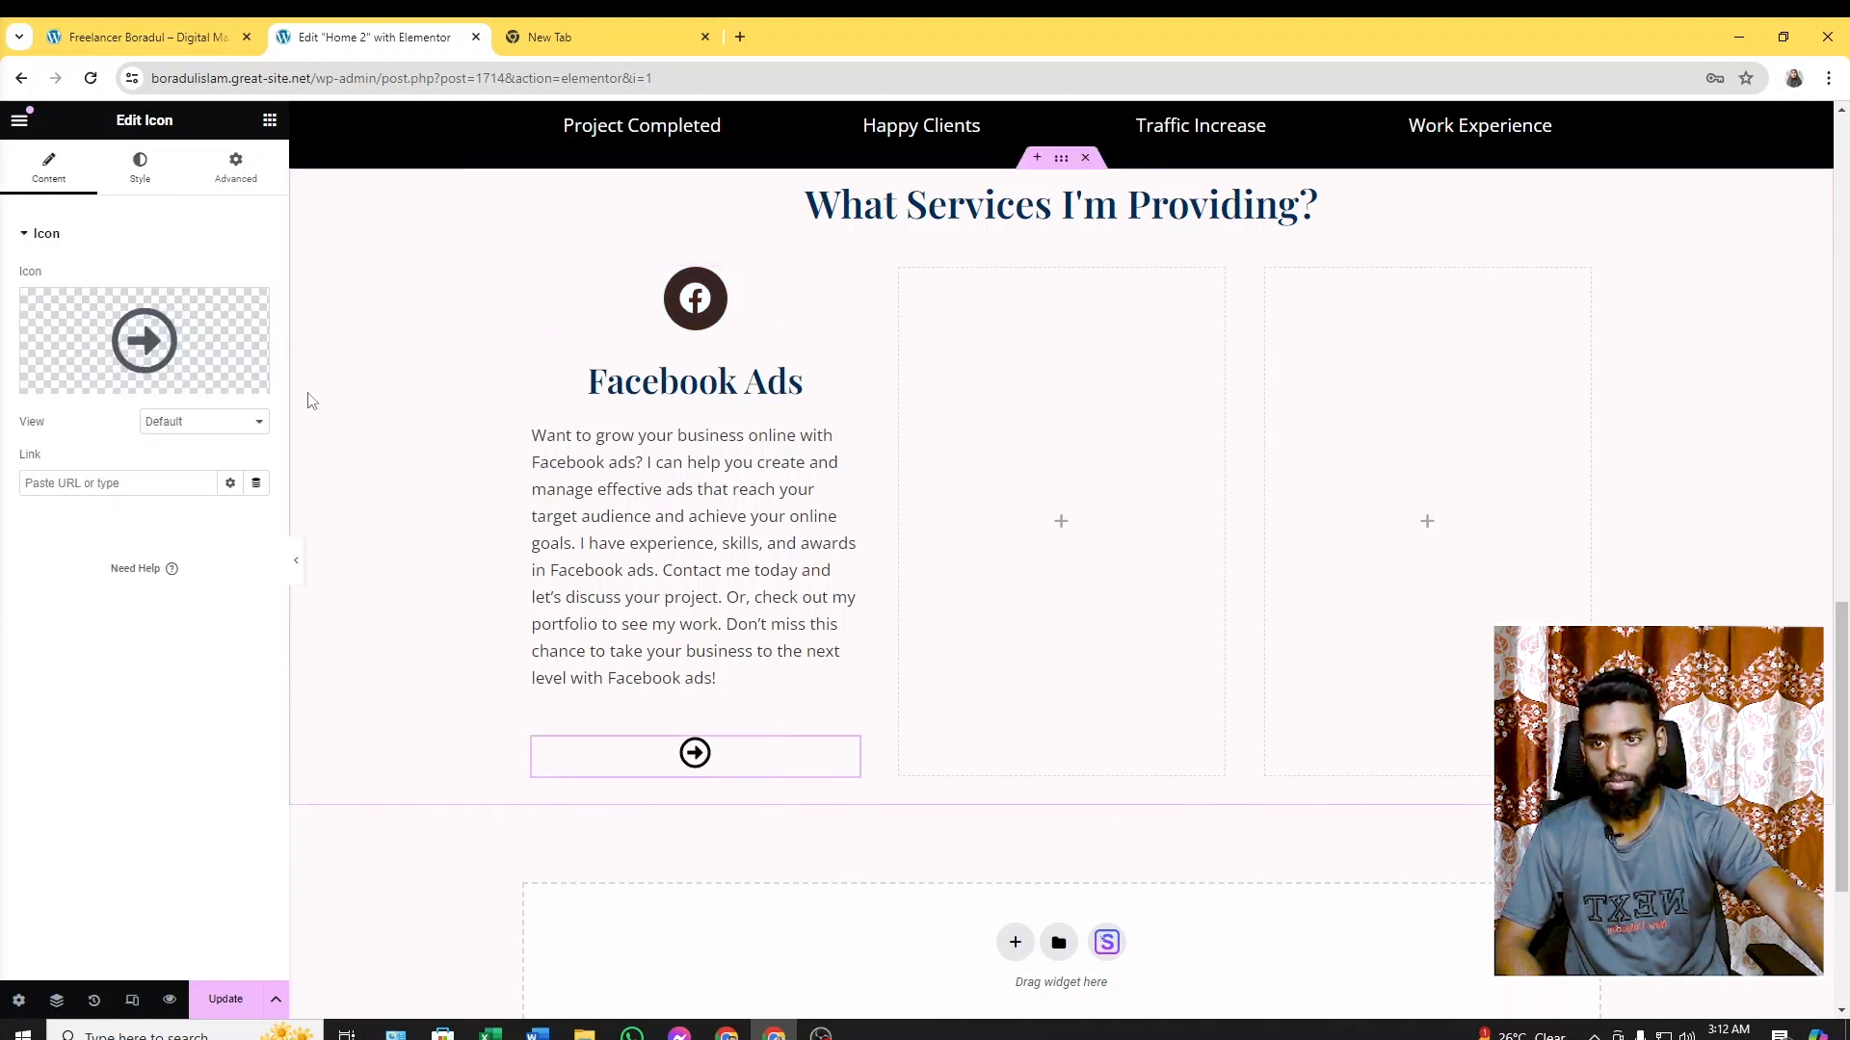
click(139, 169)
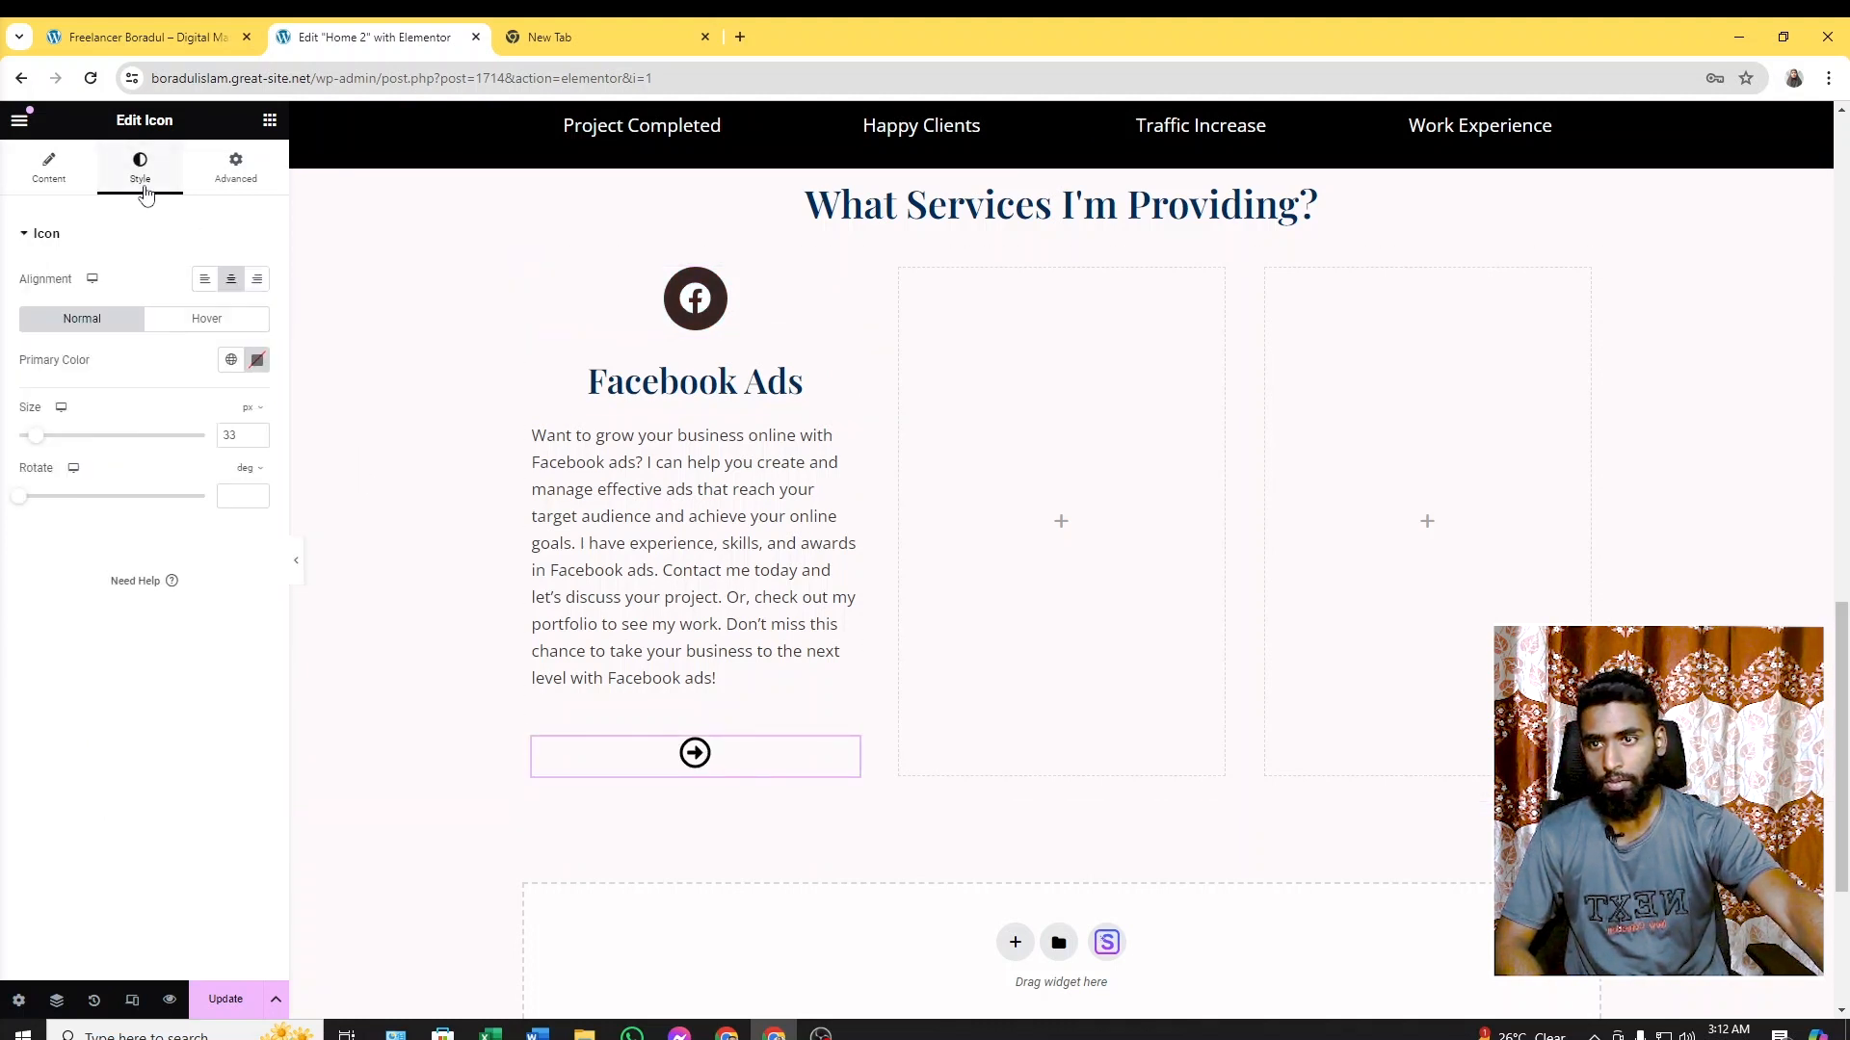
click(196, 324)
click(258, 360)
drag(268, 518, 284, 453)
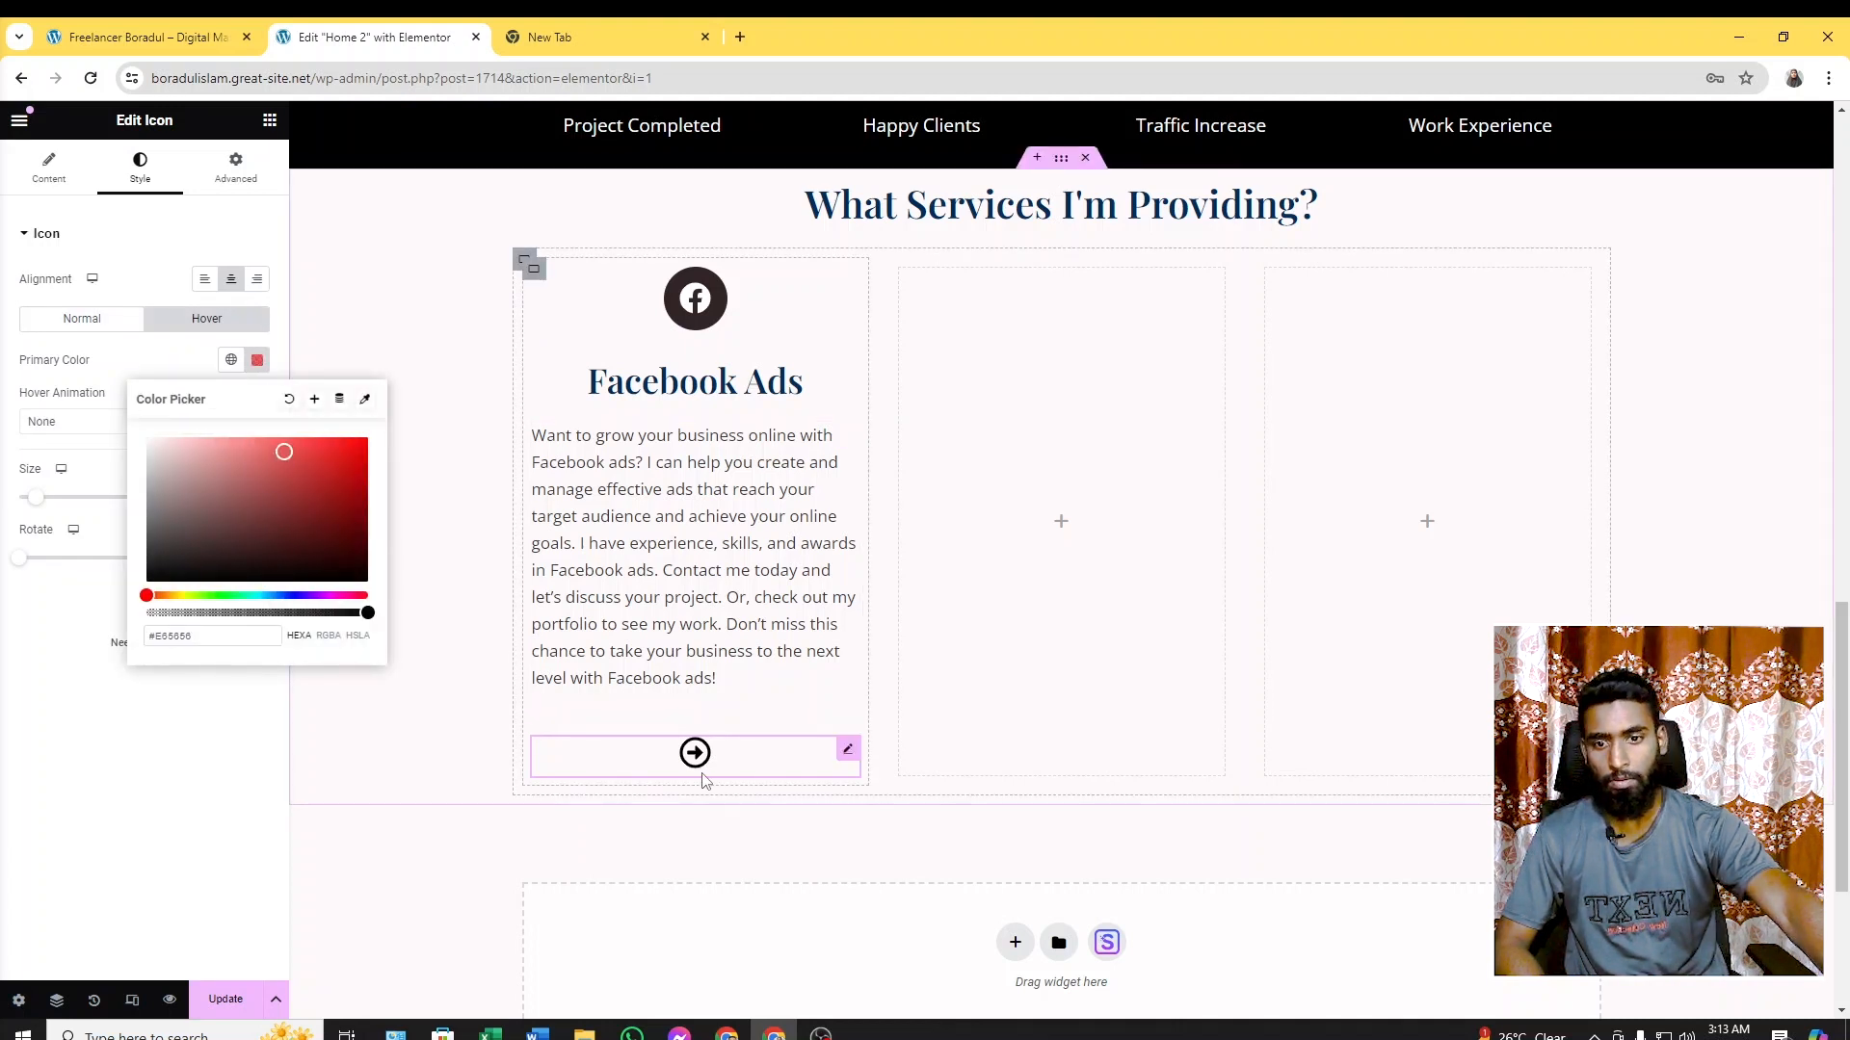
click(997, 616)
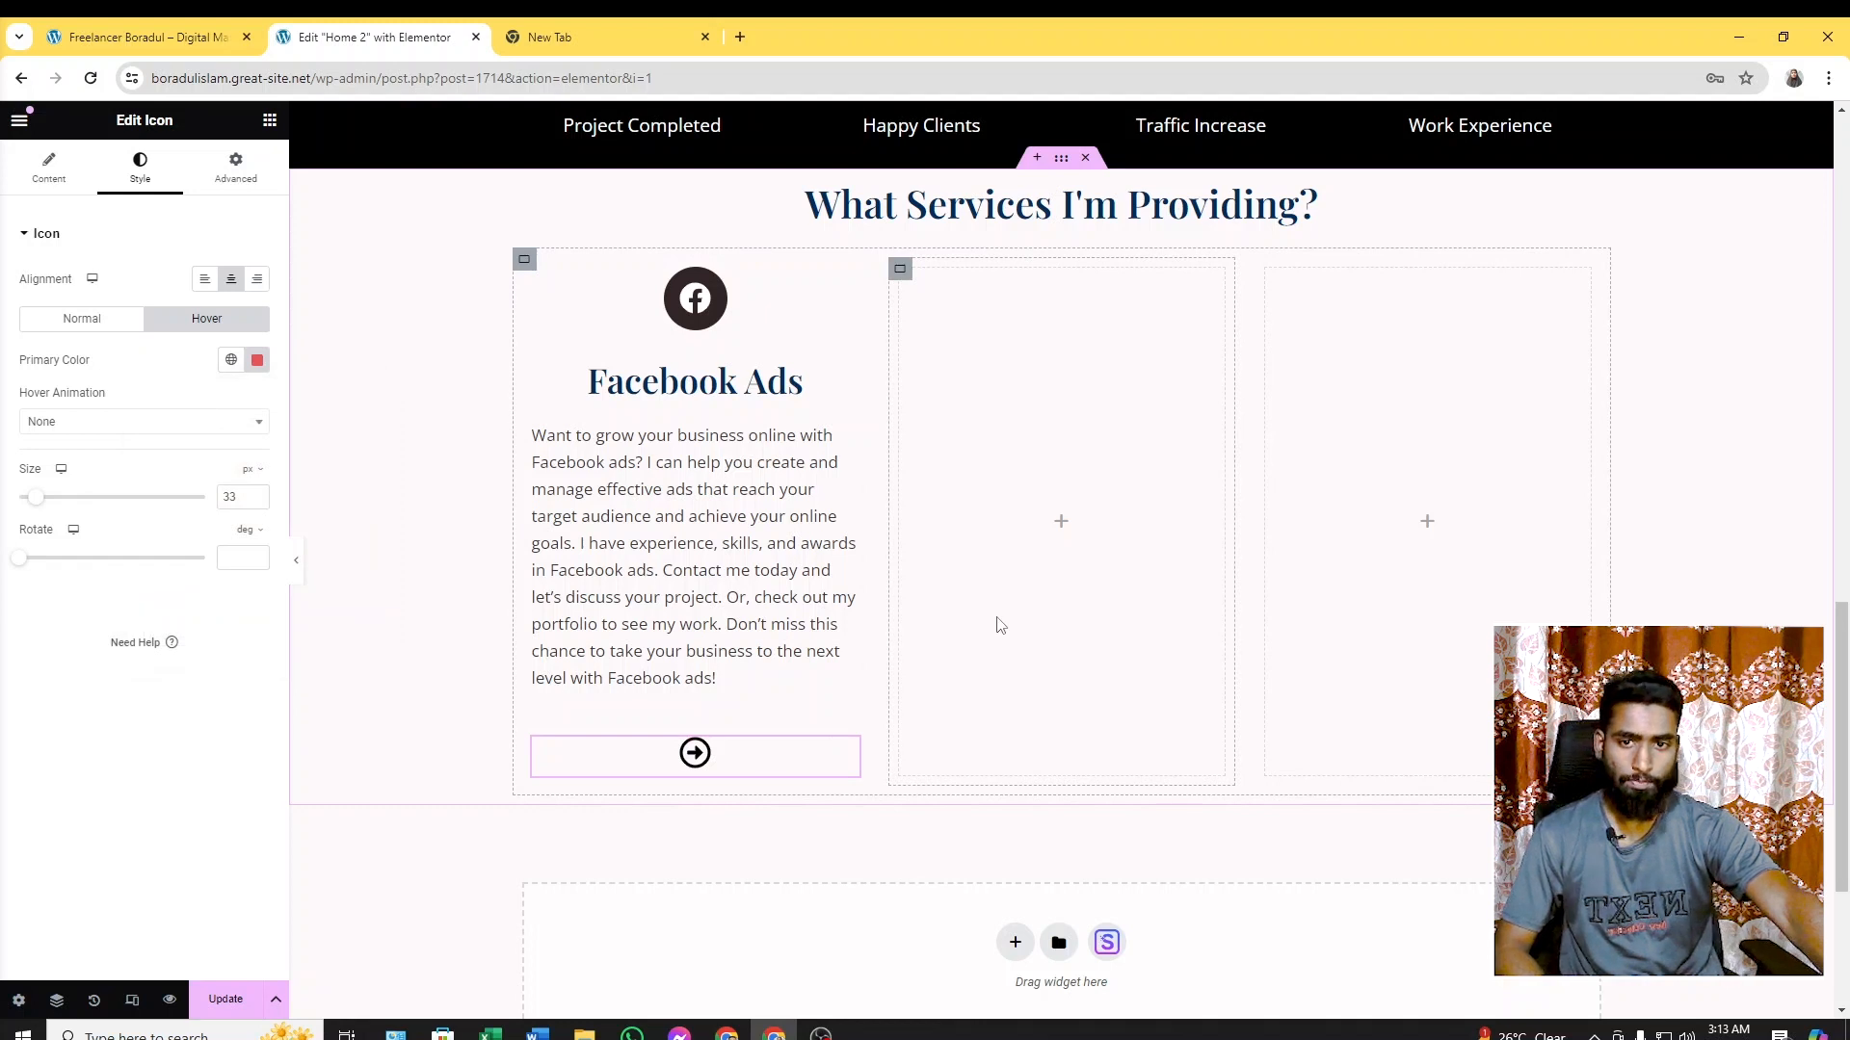
Check the reference Facebook Ads card and give the first service column's container a Classic white background, #FFFFFF
click(166, 42)
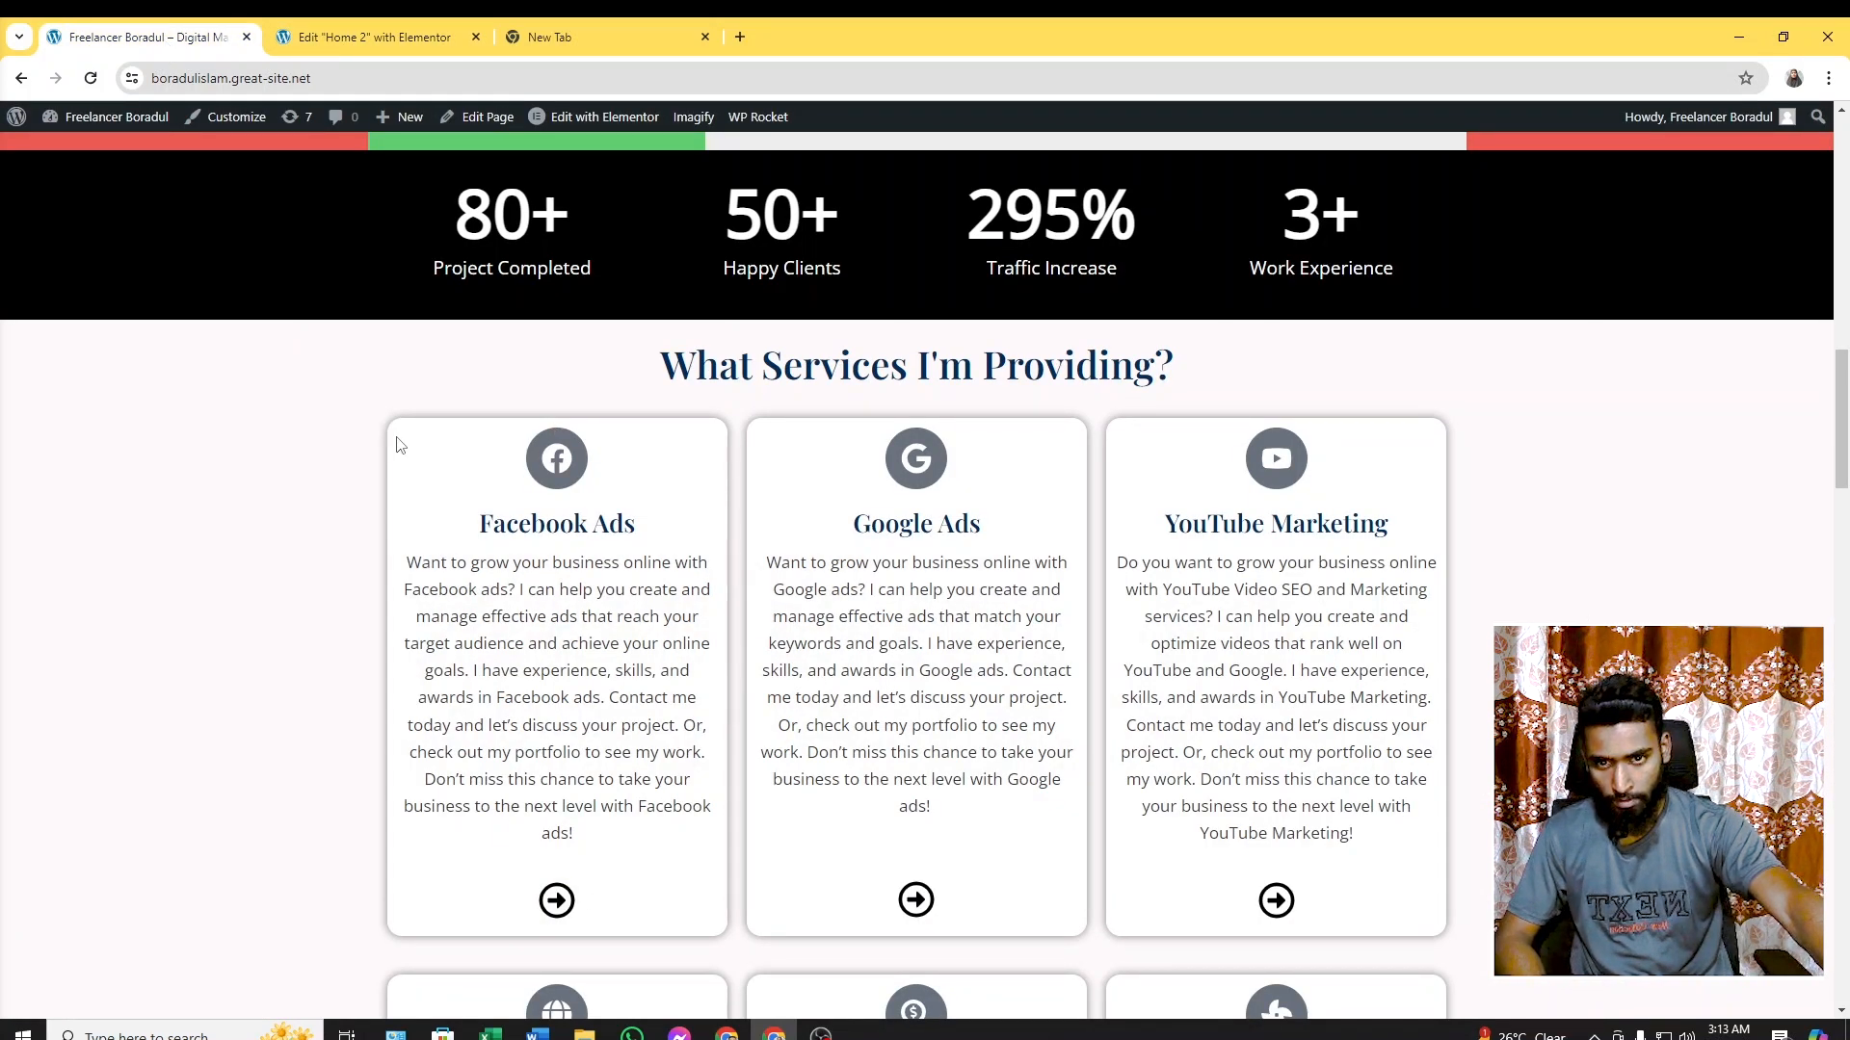
drag(478, 523, 671, 928)
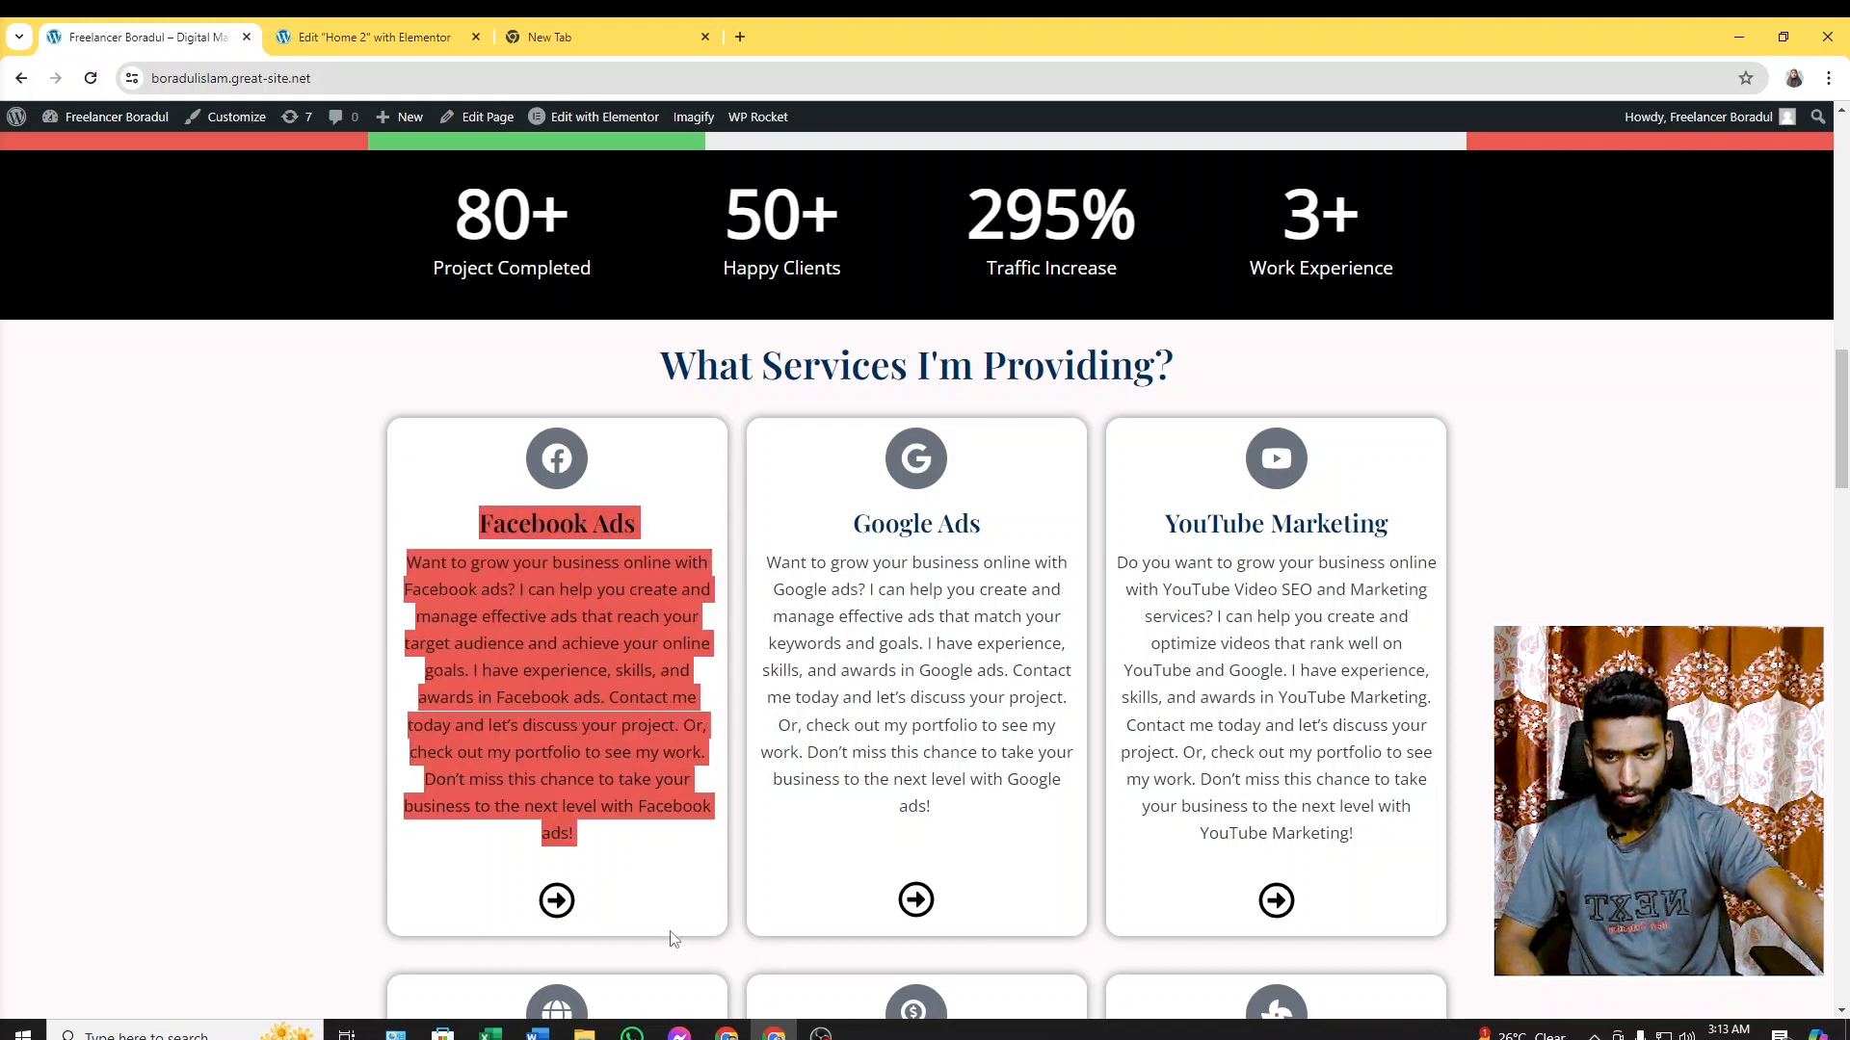
click(257, 612)
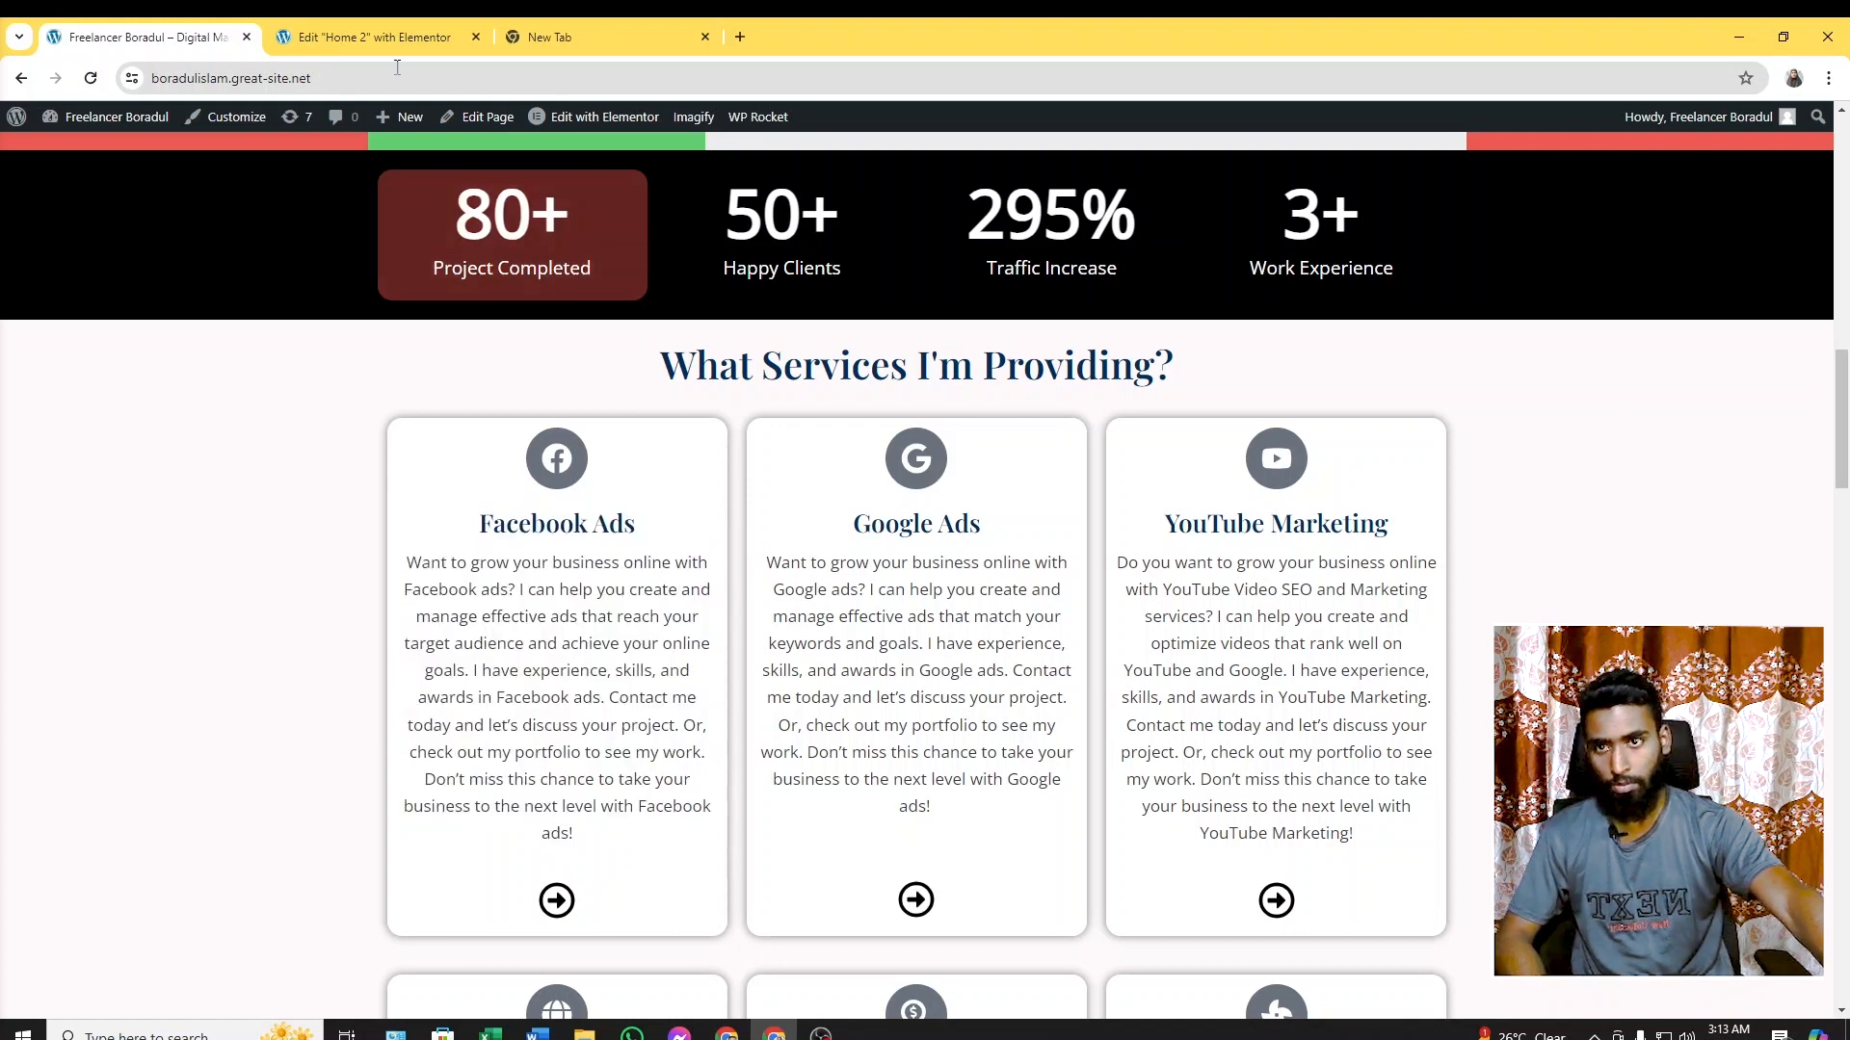
click(373, 37)
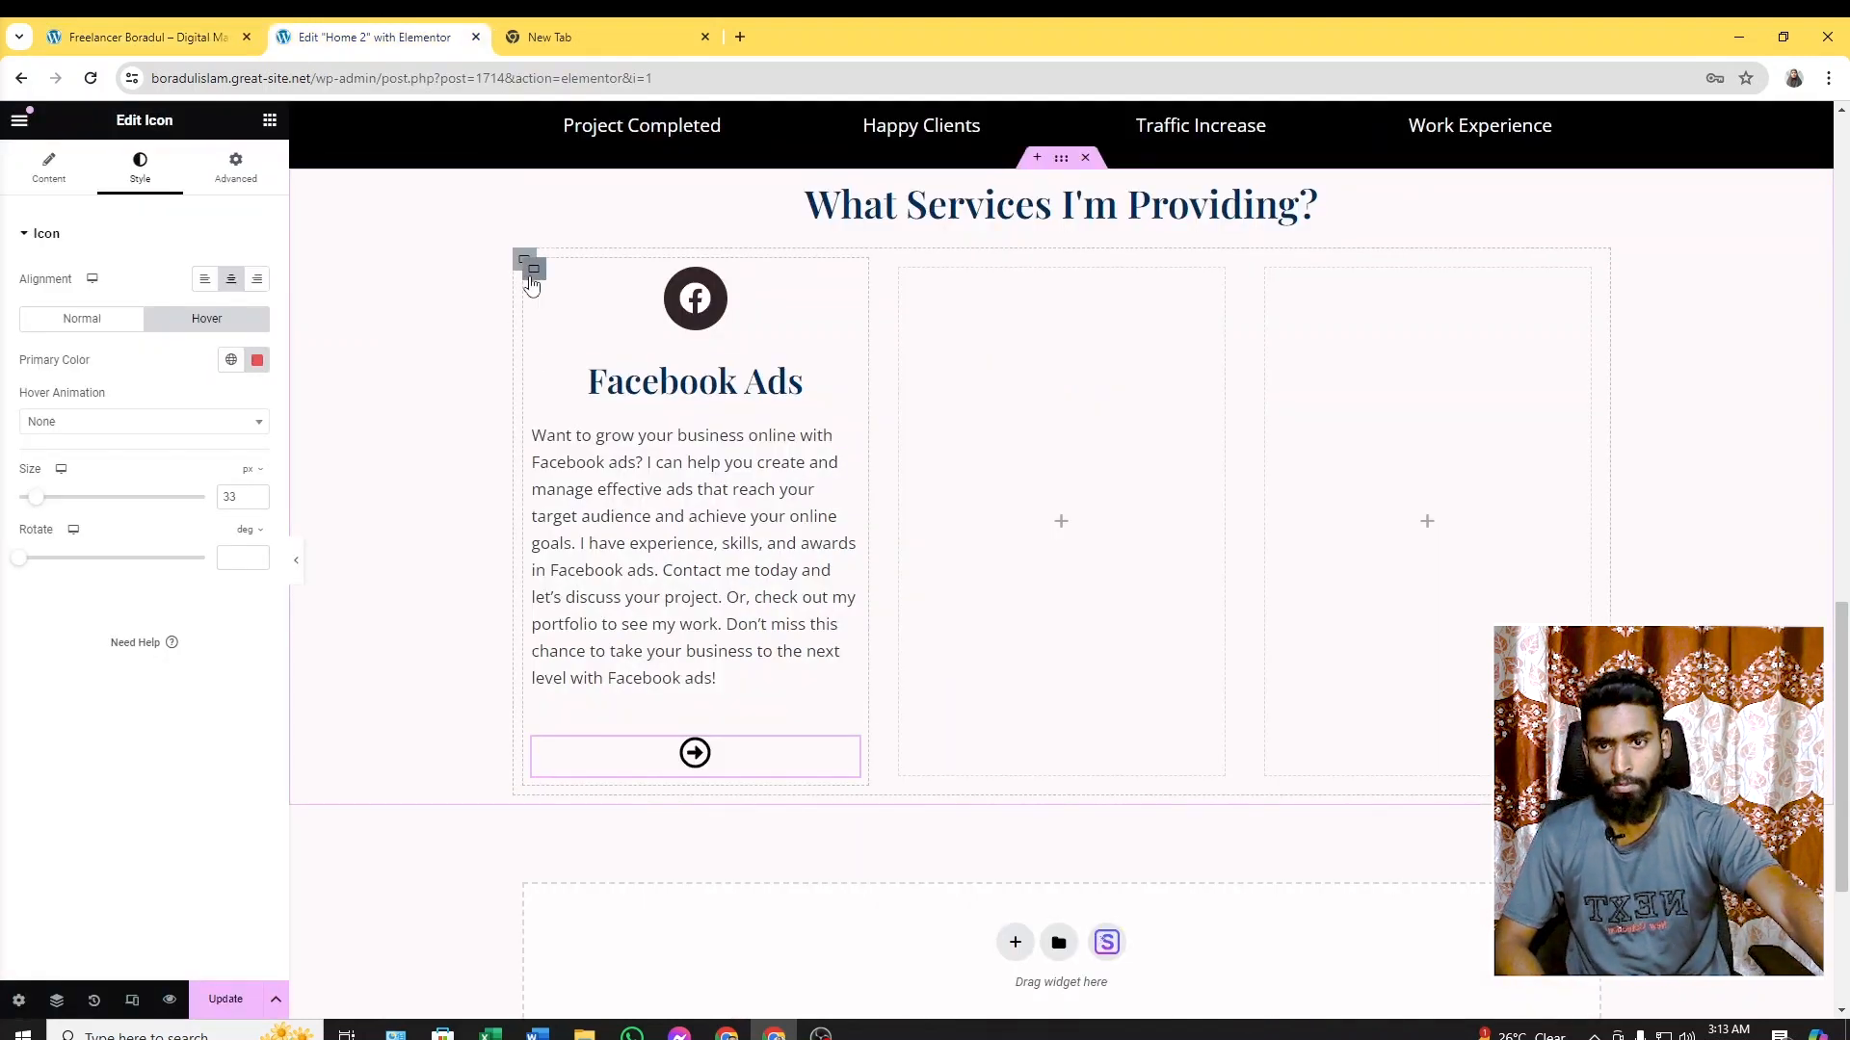
click(535, 273)
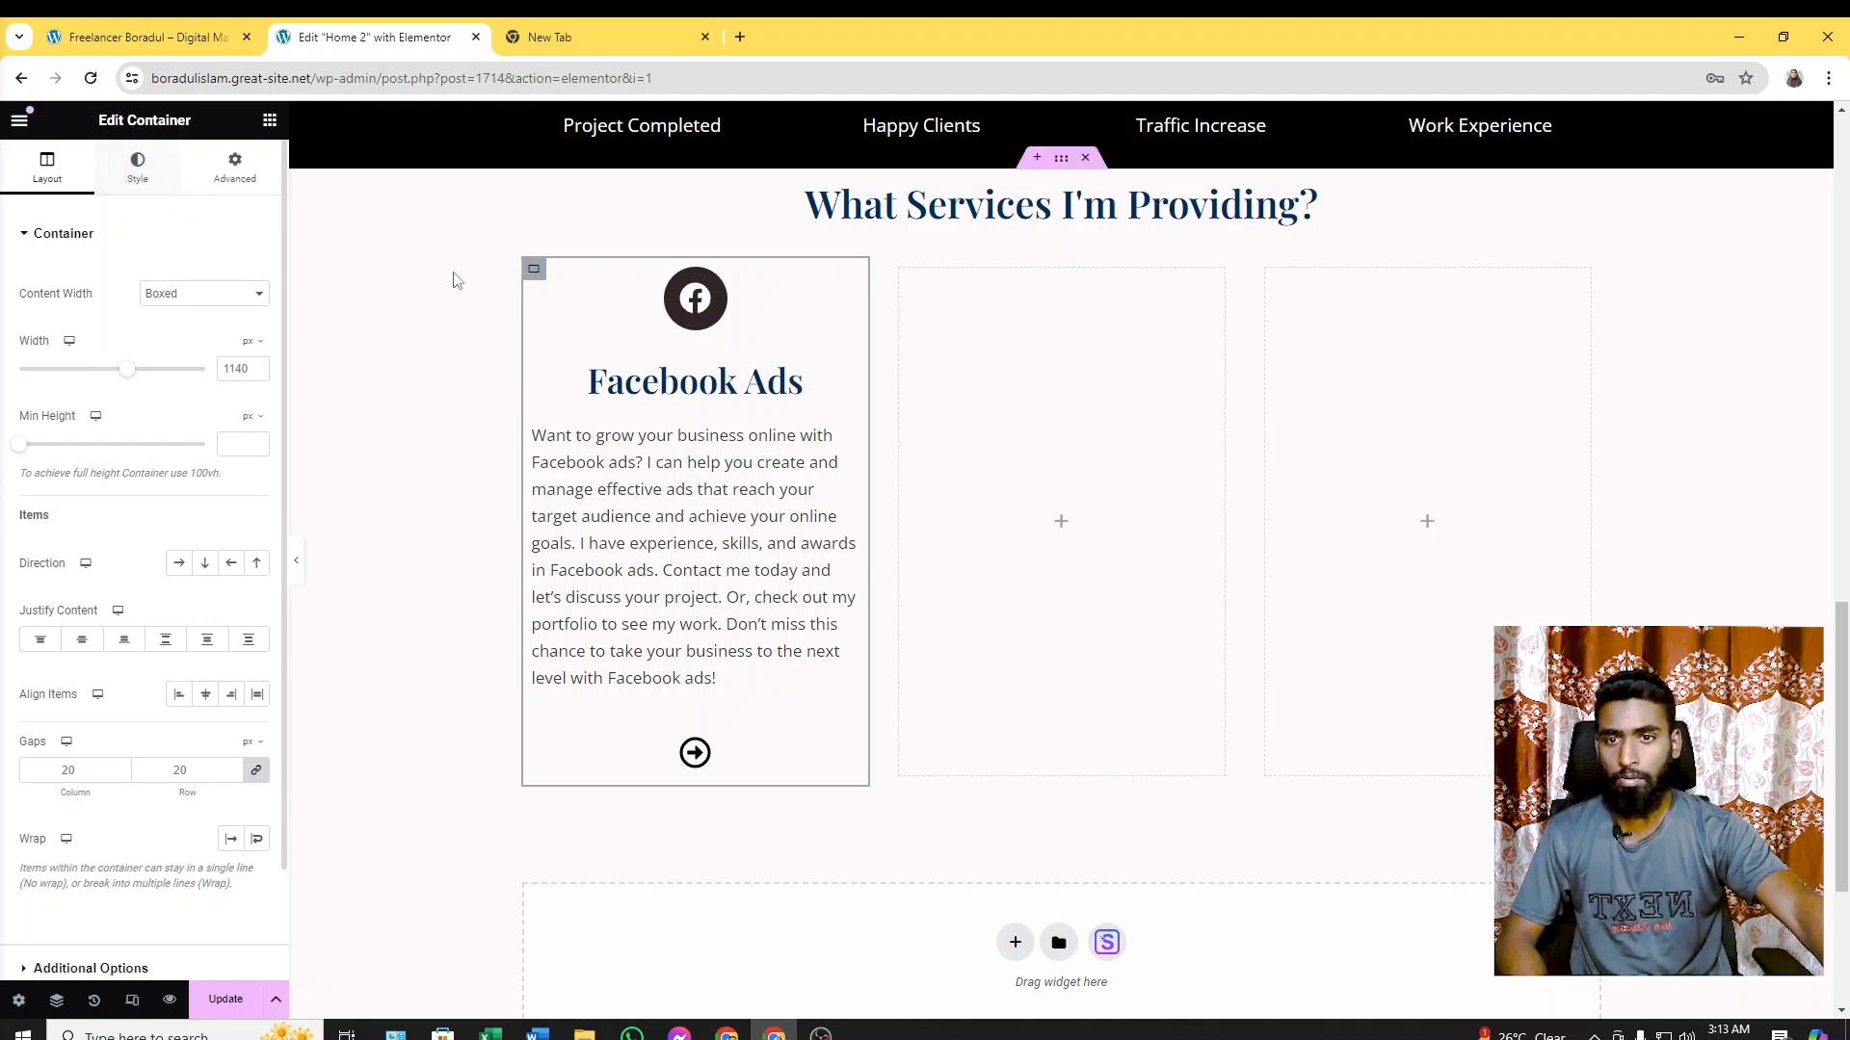
click(137, 169)
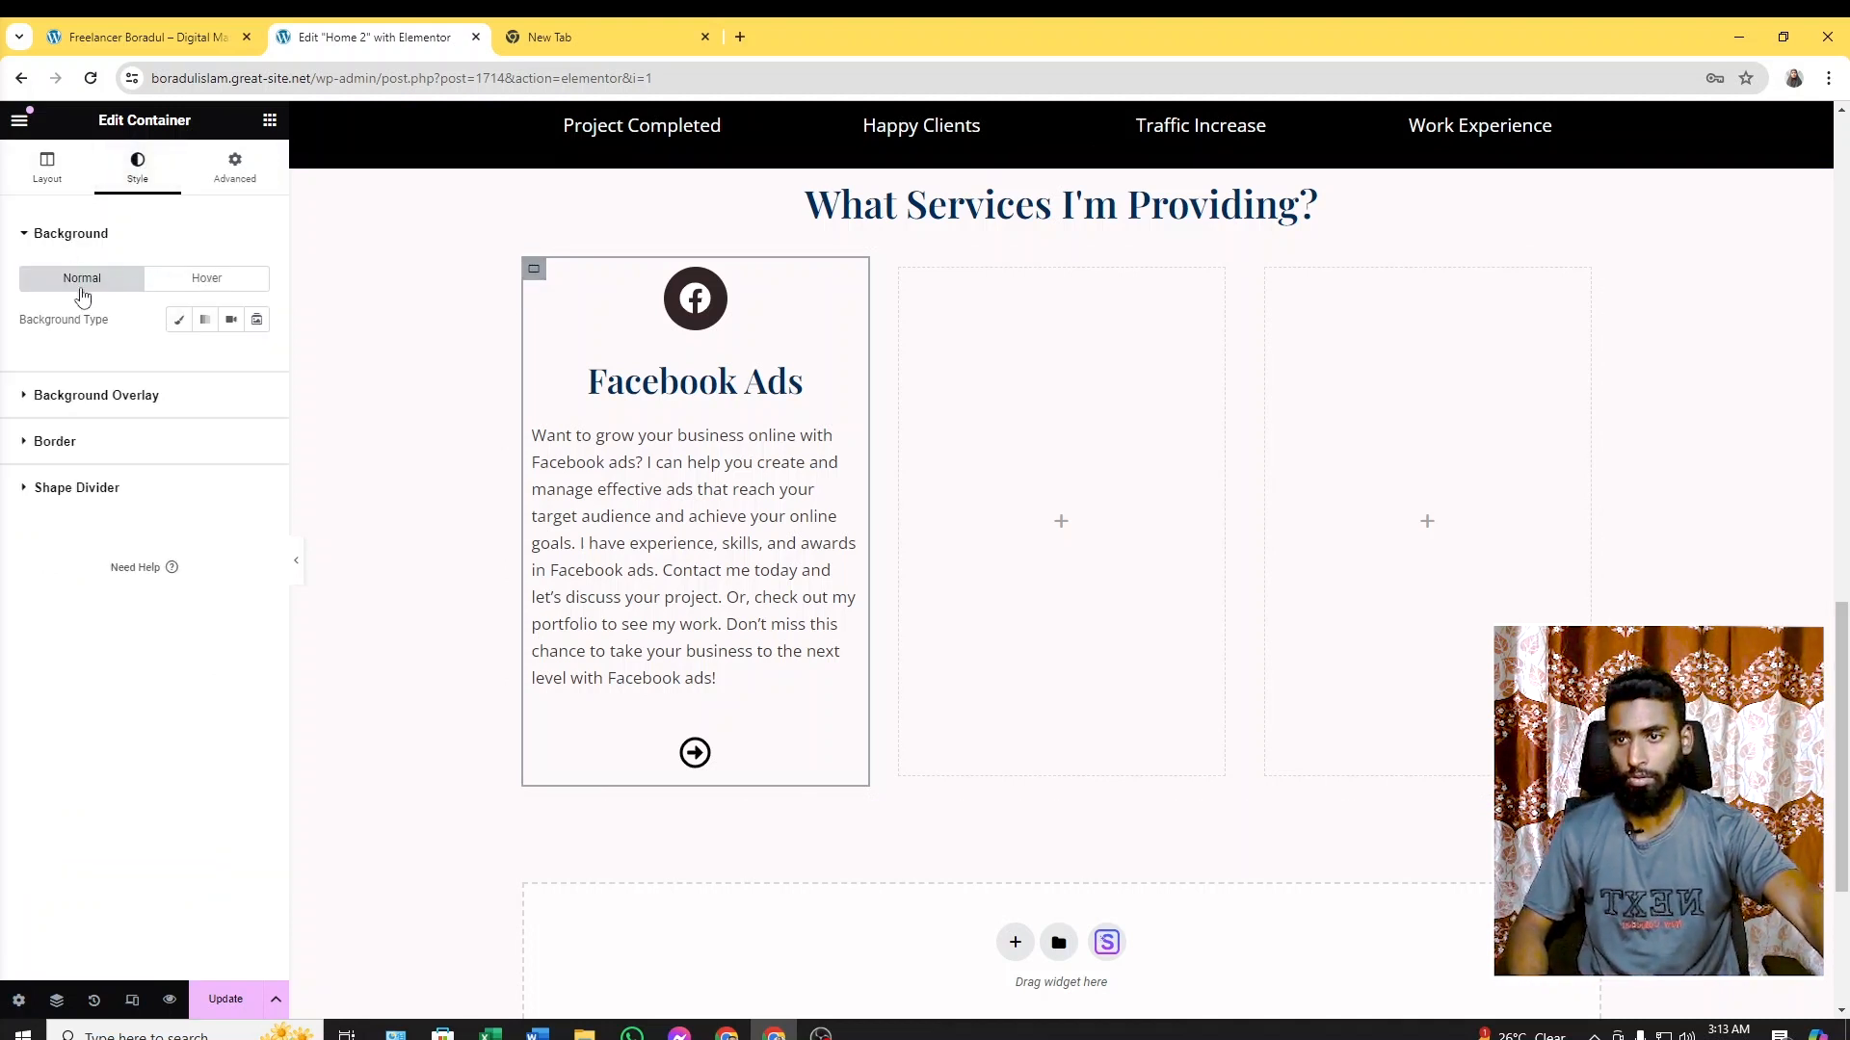
click(179, 323)
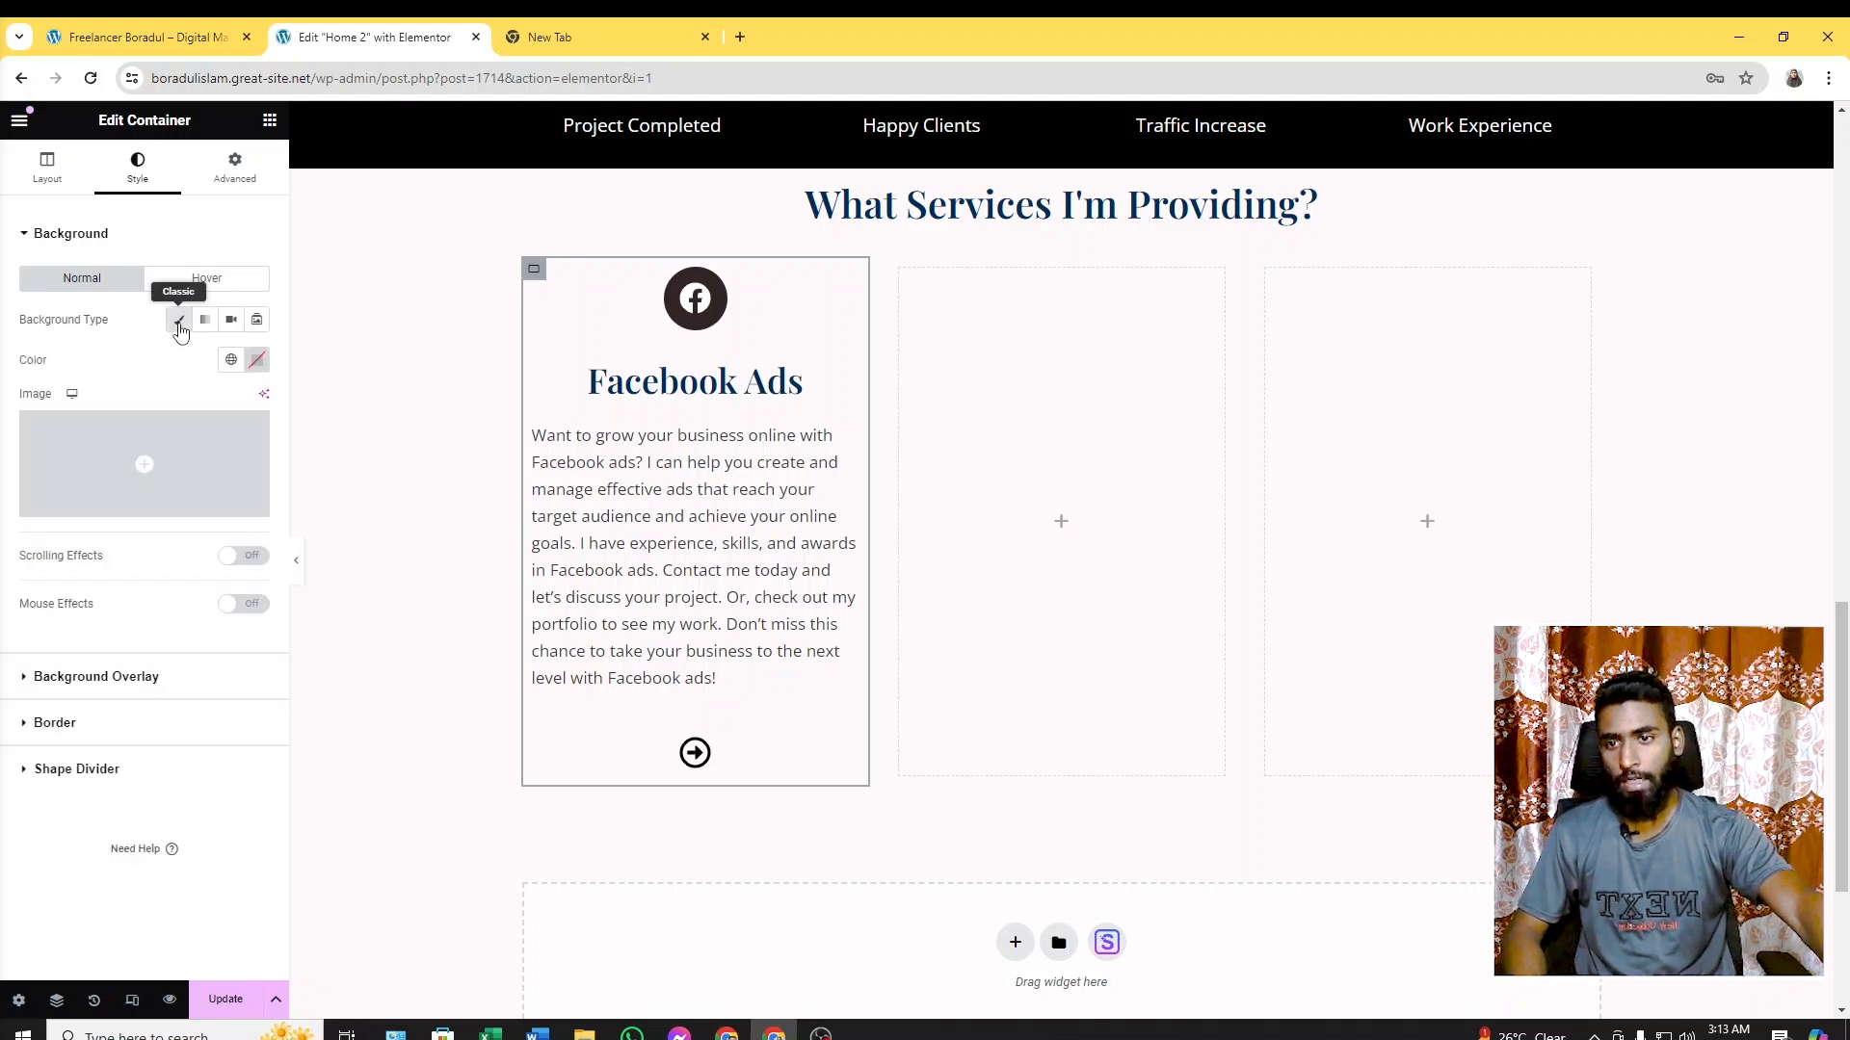
click(259, 363)
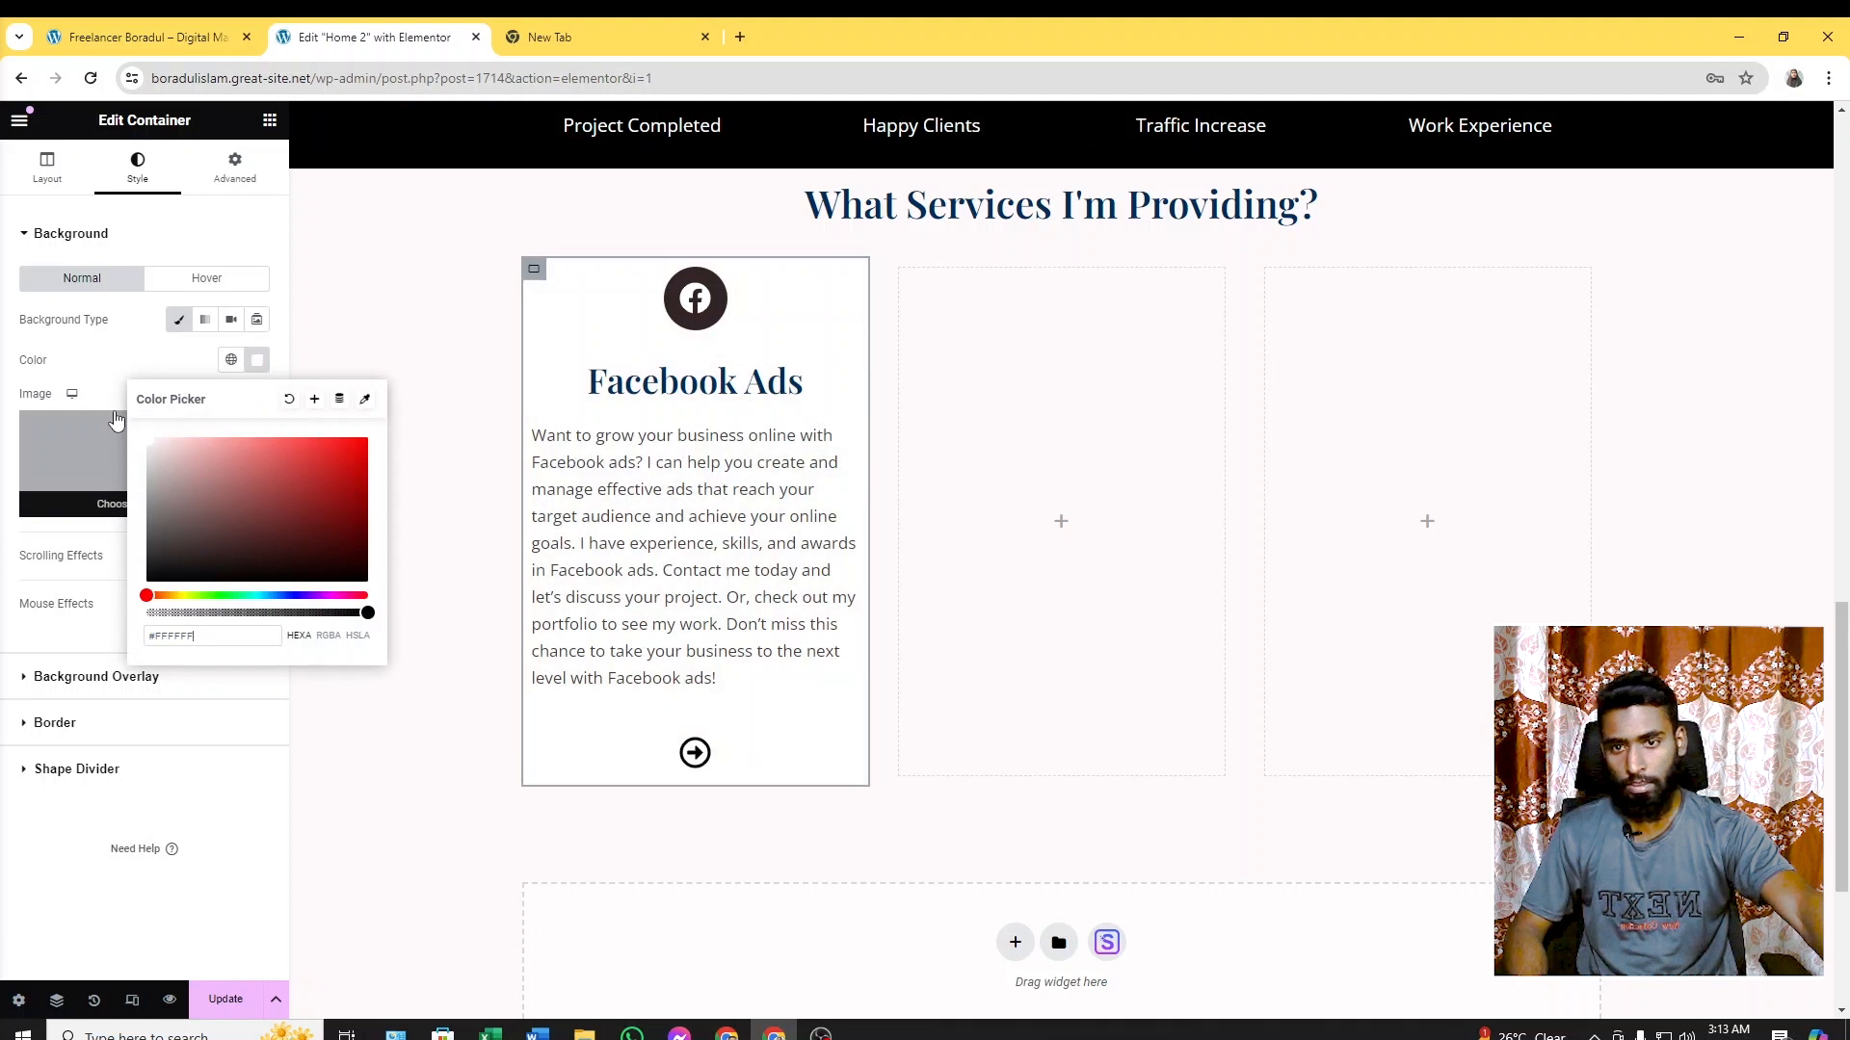
drag(289, 442, 62, 377)
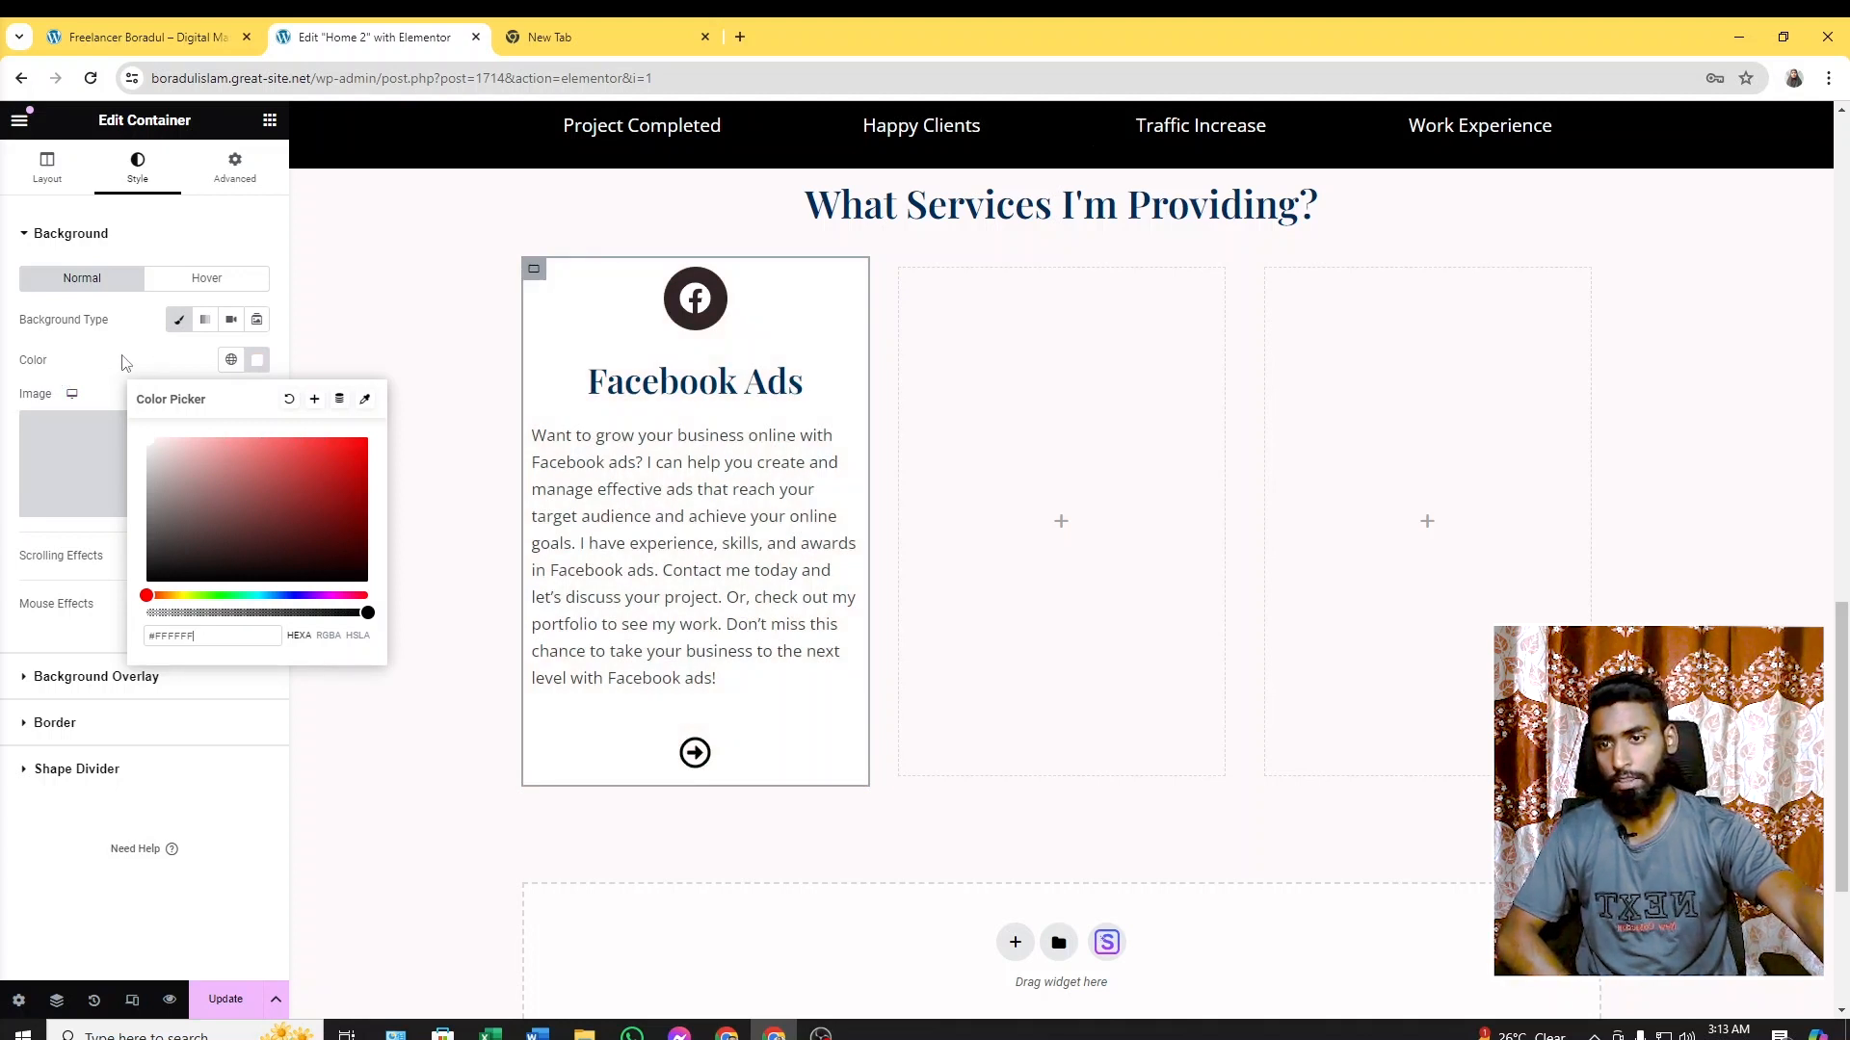
click(178, 247)
Compare with the reference card and set the Facebook Ads container's border radius to 15 px on all corners
click(168, 27)
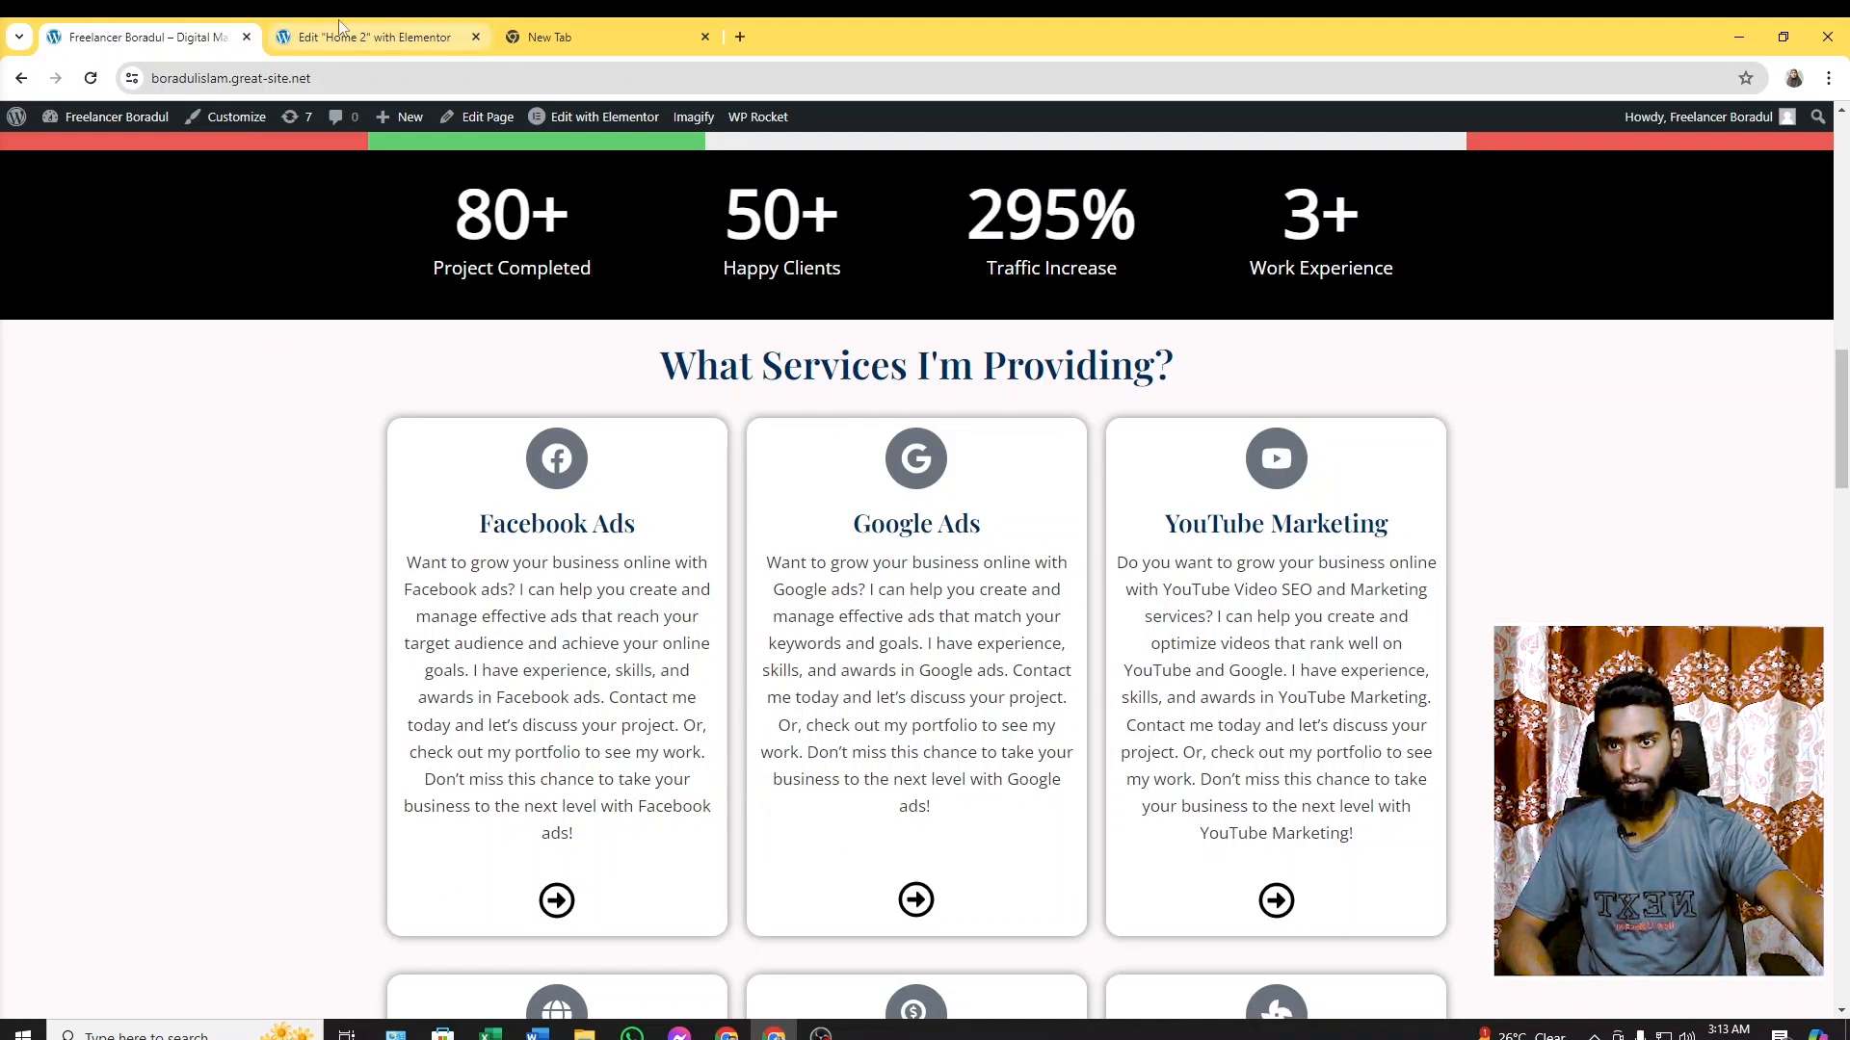
click(308, 35)
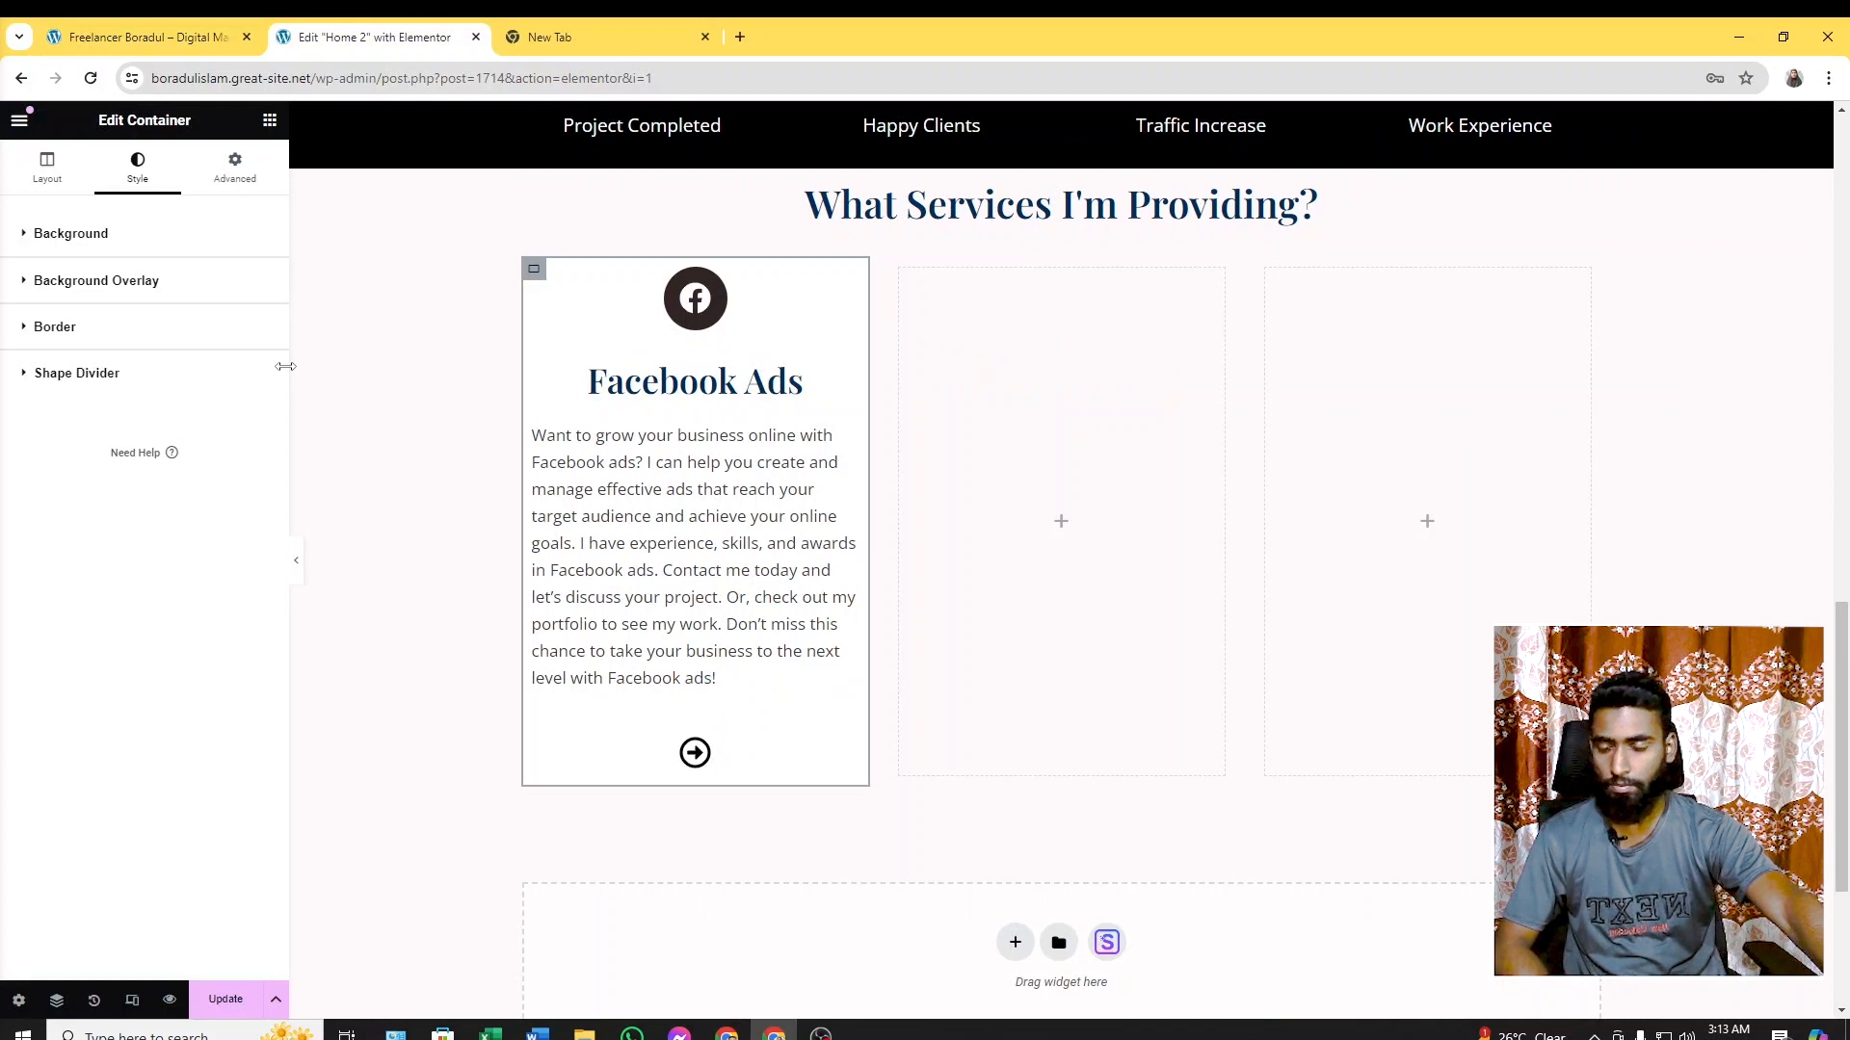
click(97, 329)
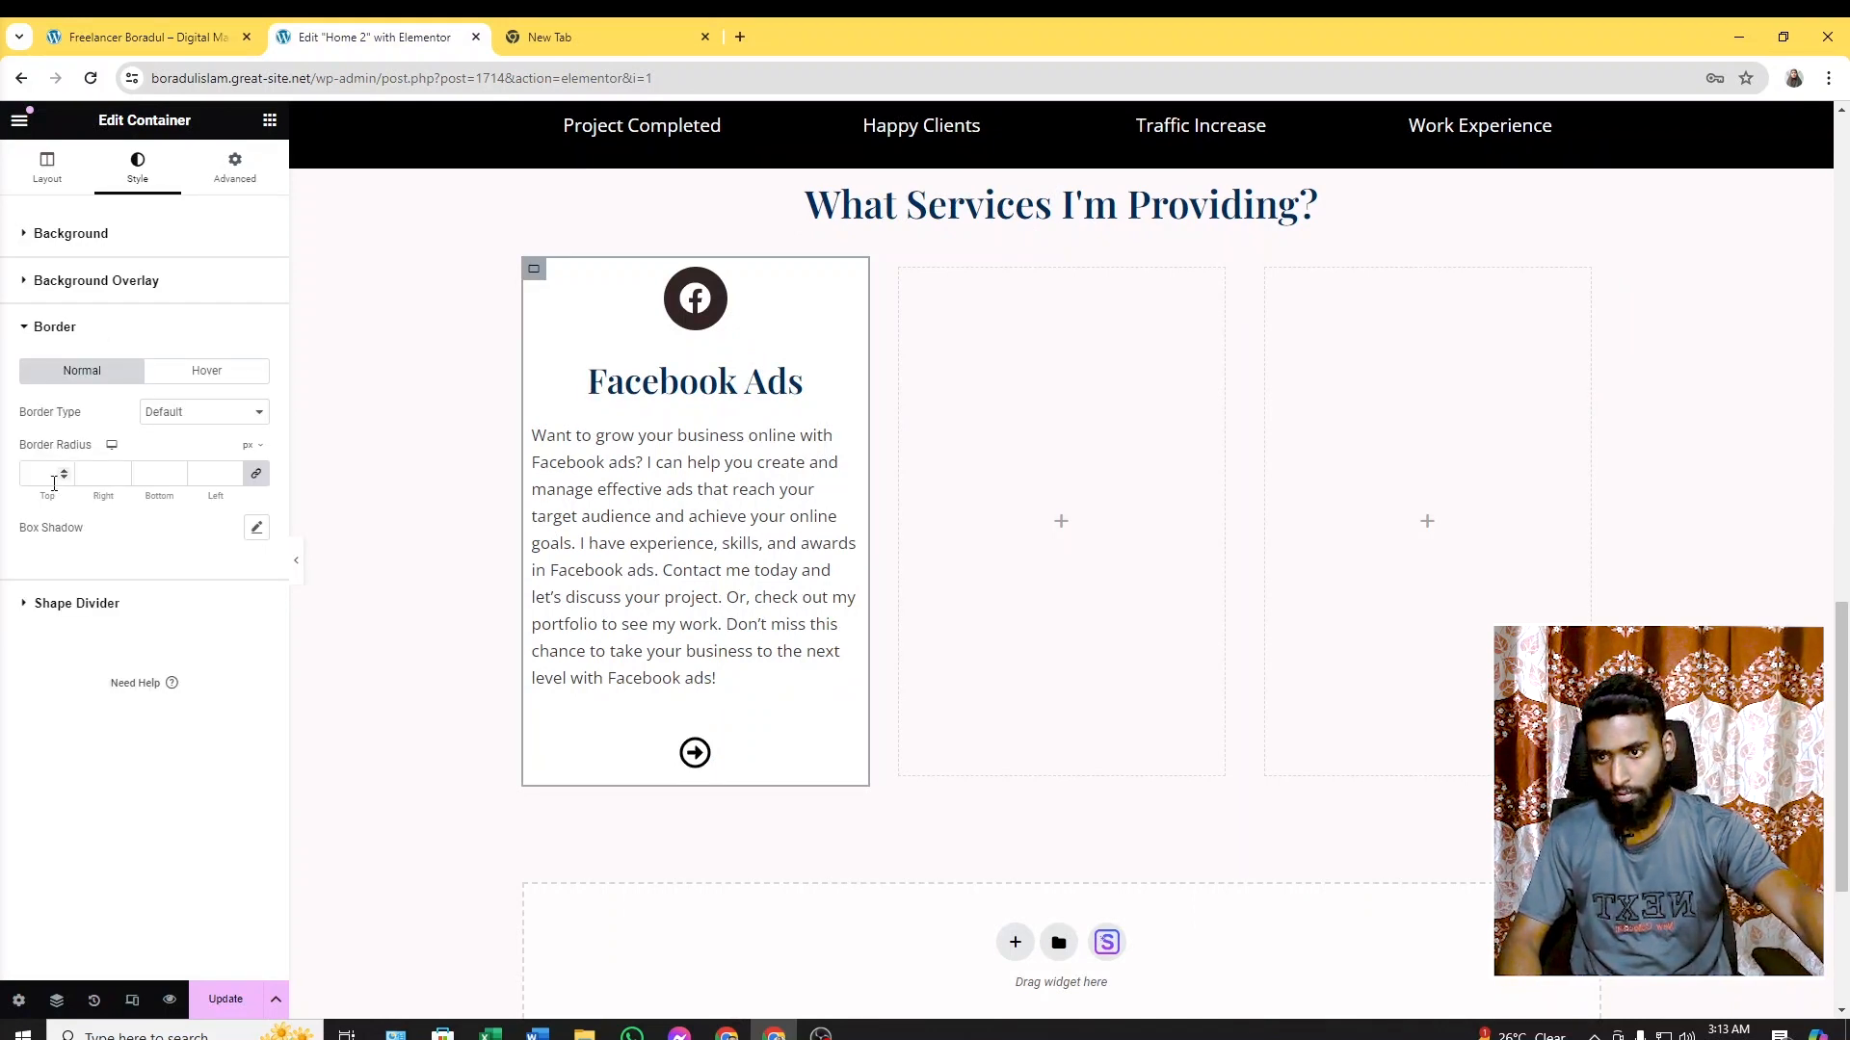
text(15)
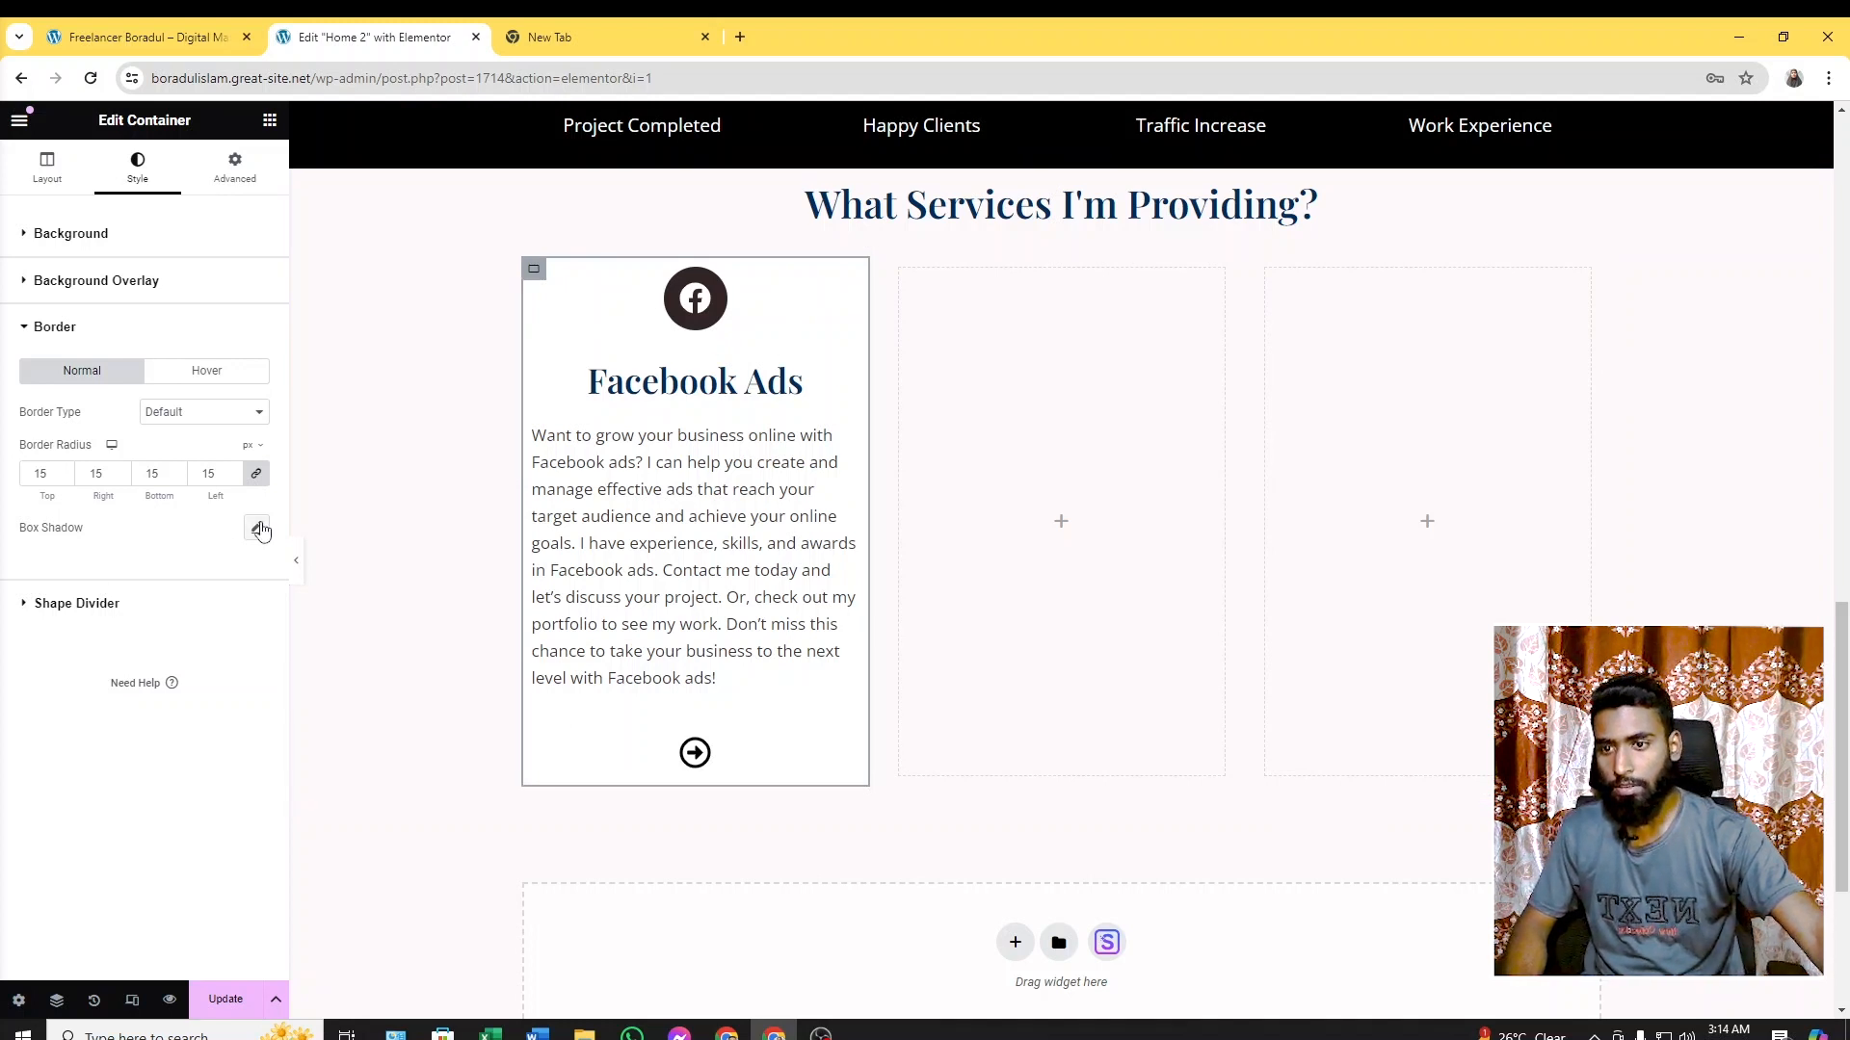
Add an outline box shadow with blur 10 and spread 7 to the Facebook Ads container, following the reference card
key(ctrl+shift+Tab)
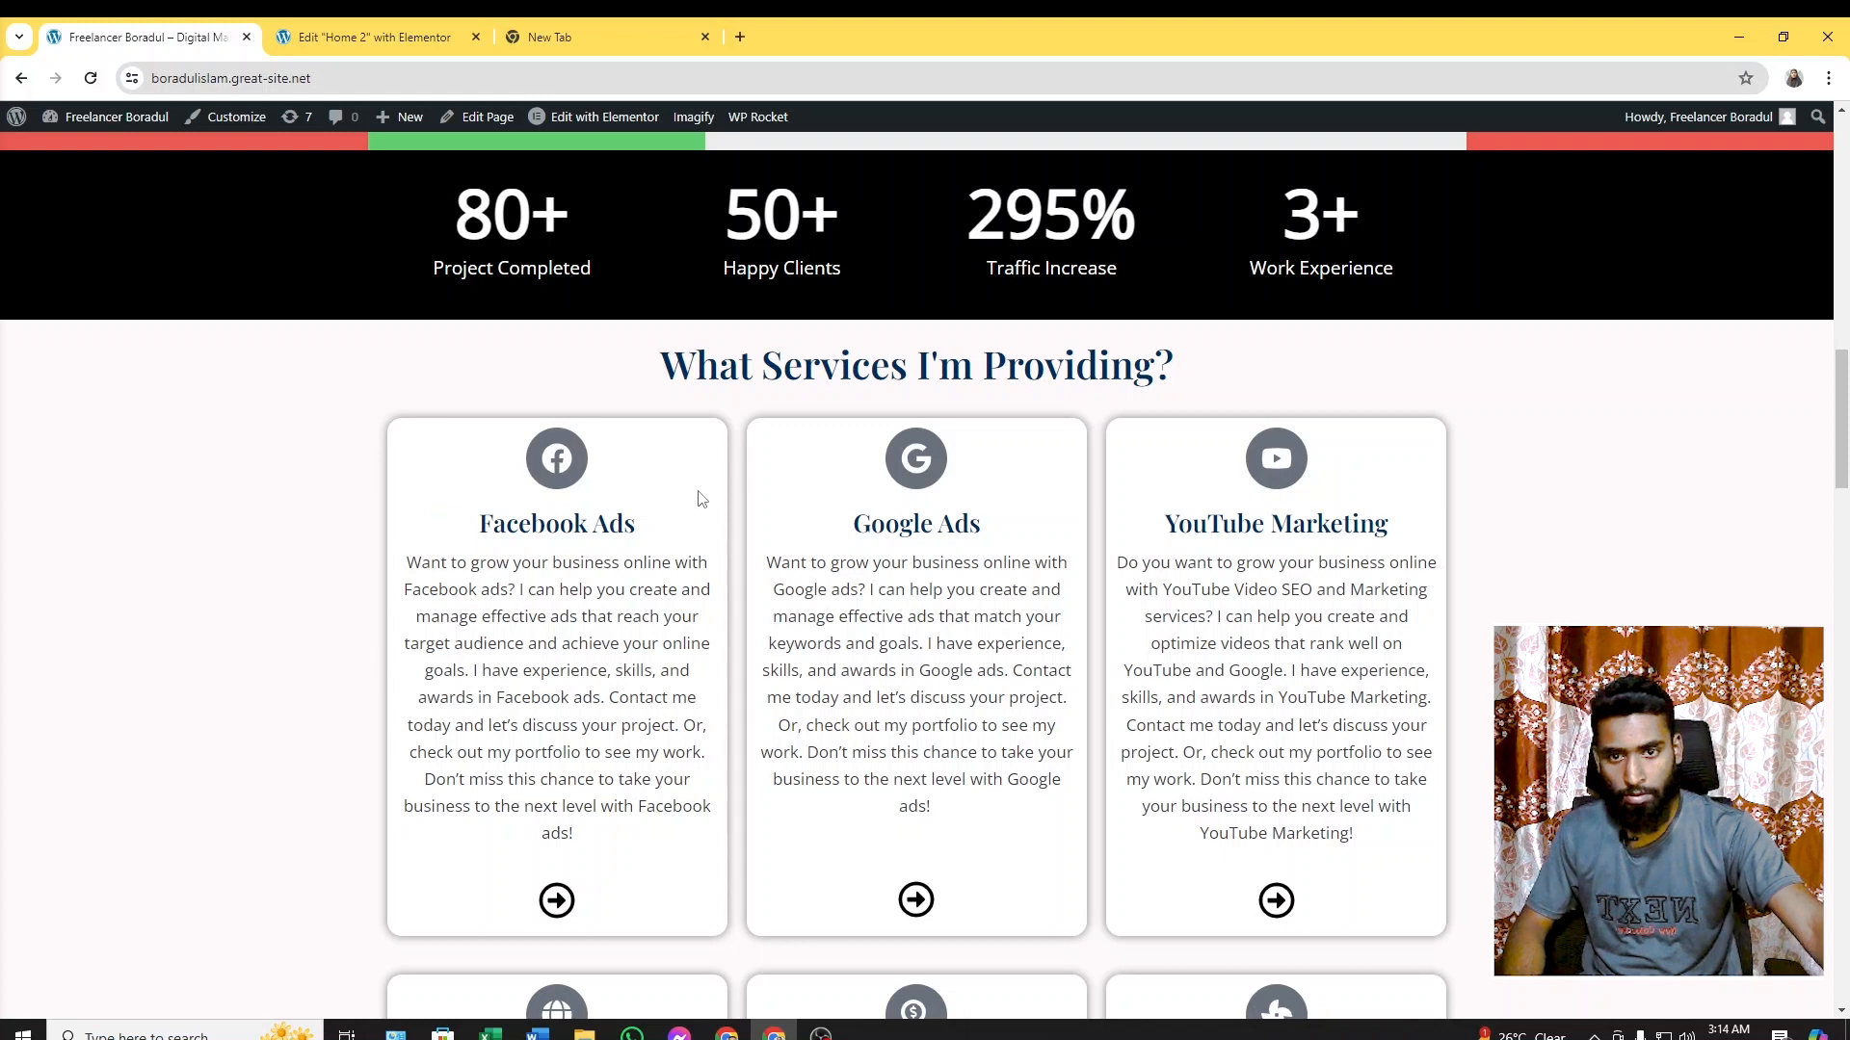
key(ctrl+Tab)
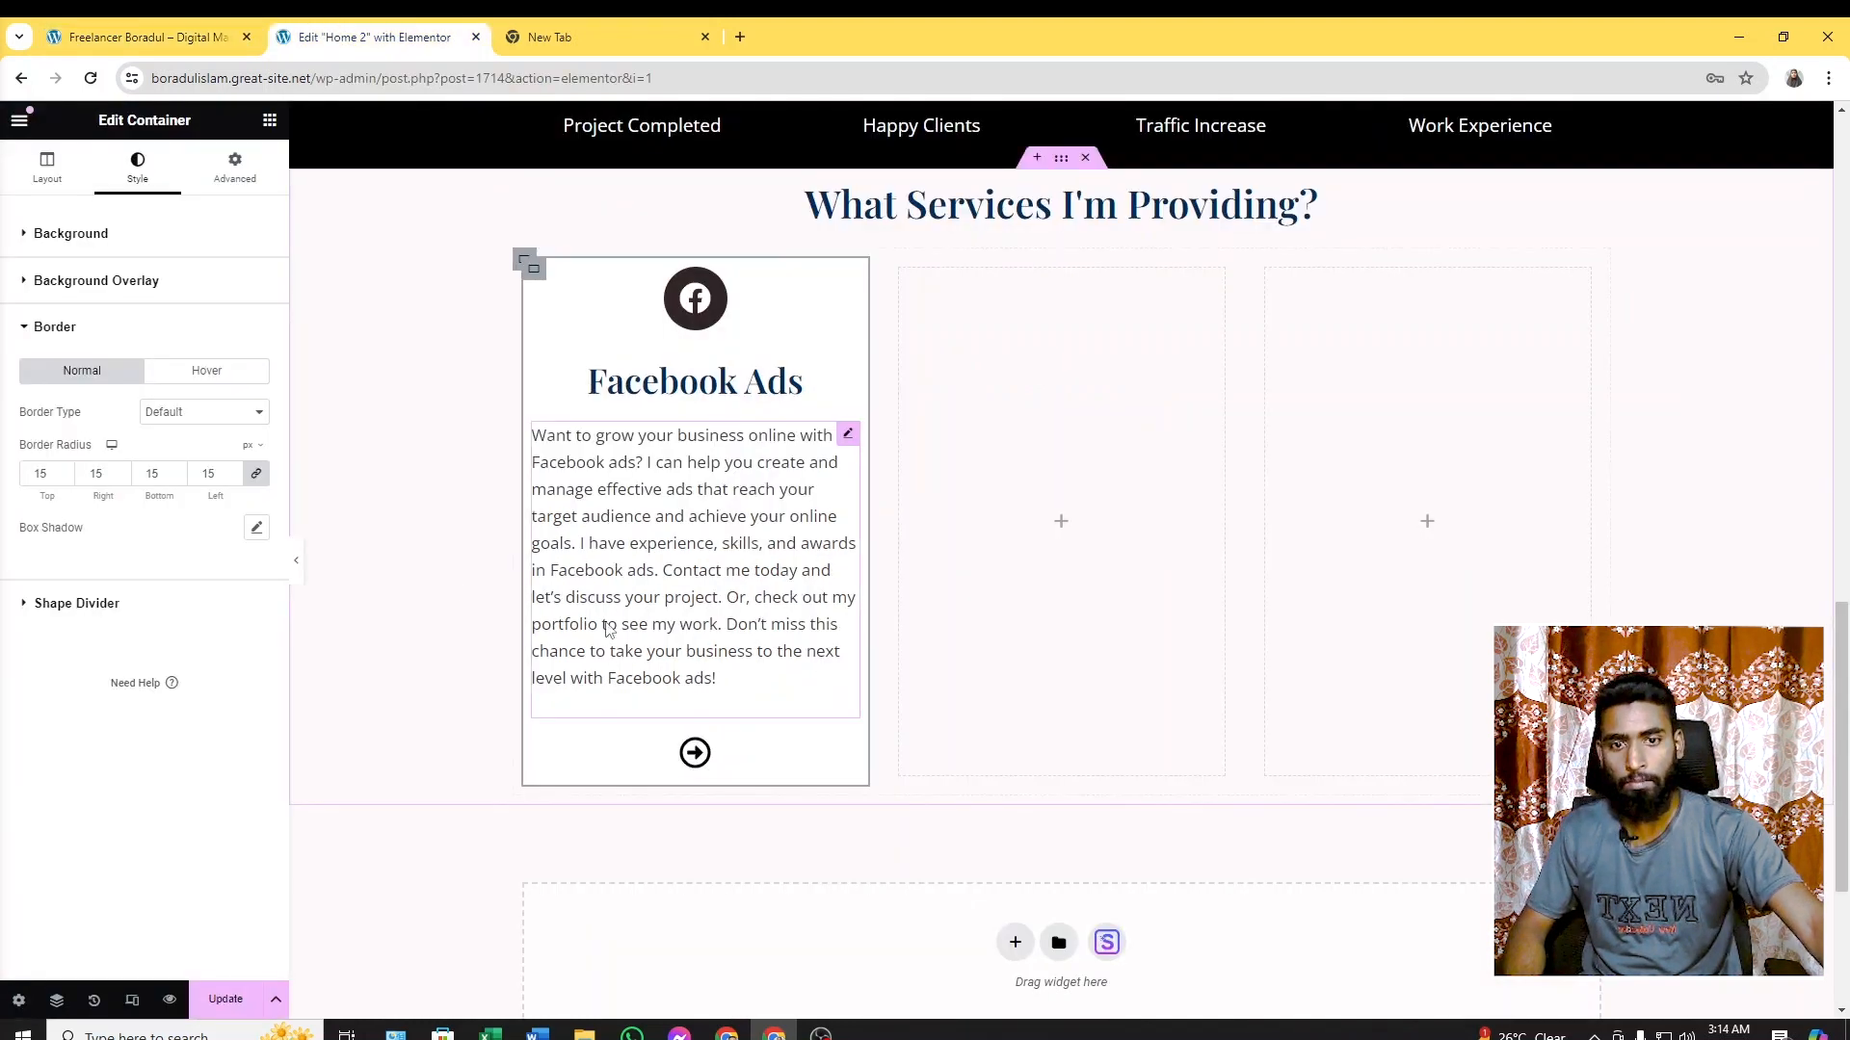
click(257, 528)
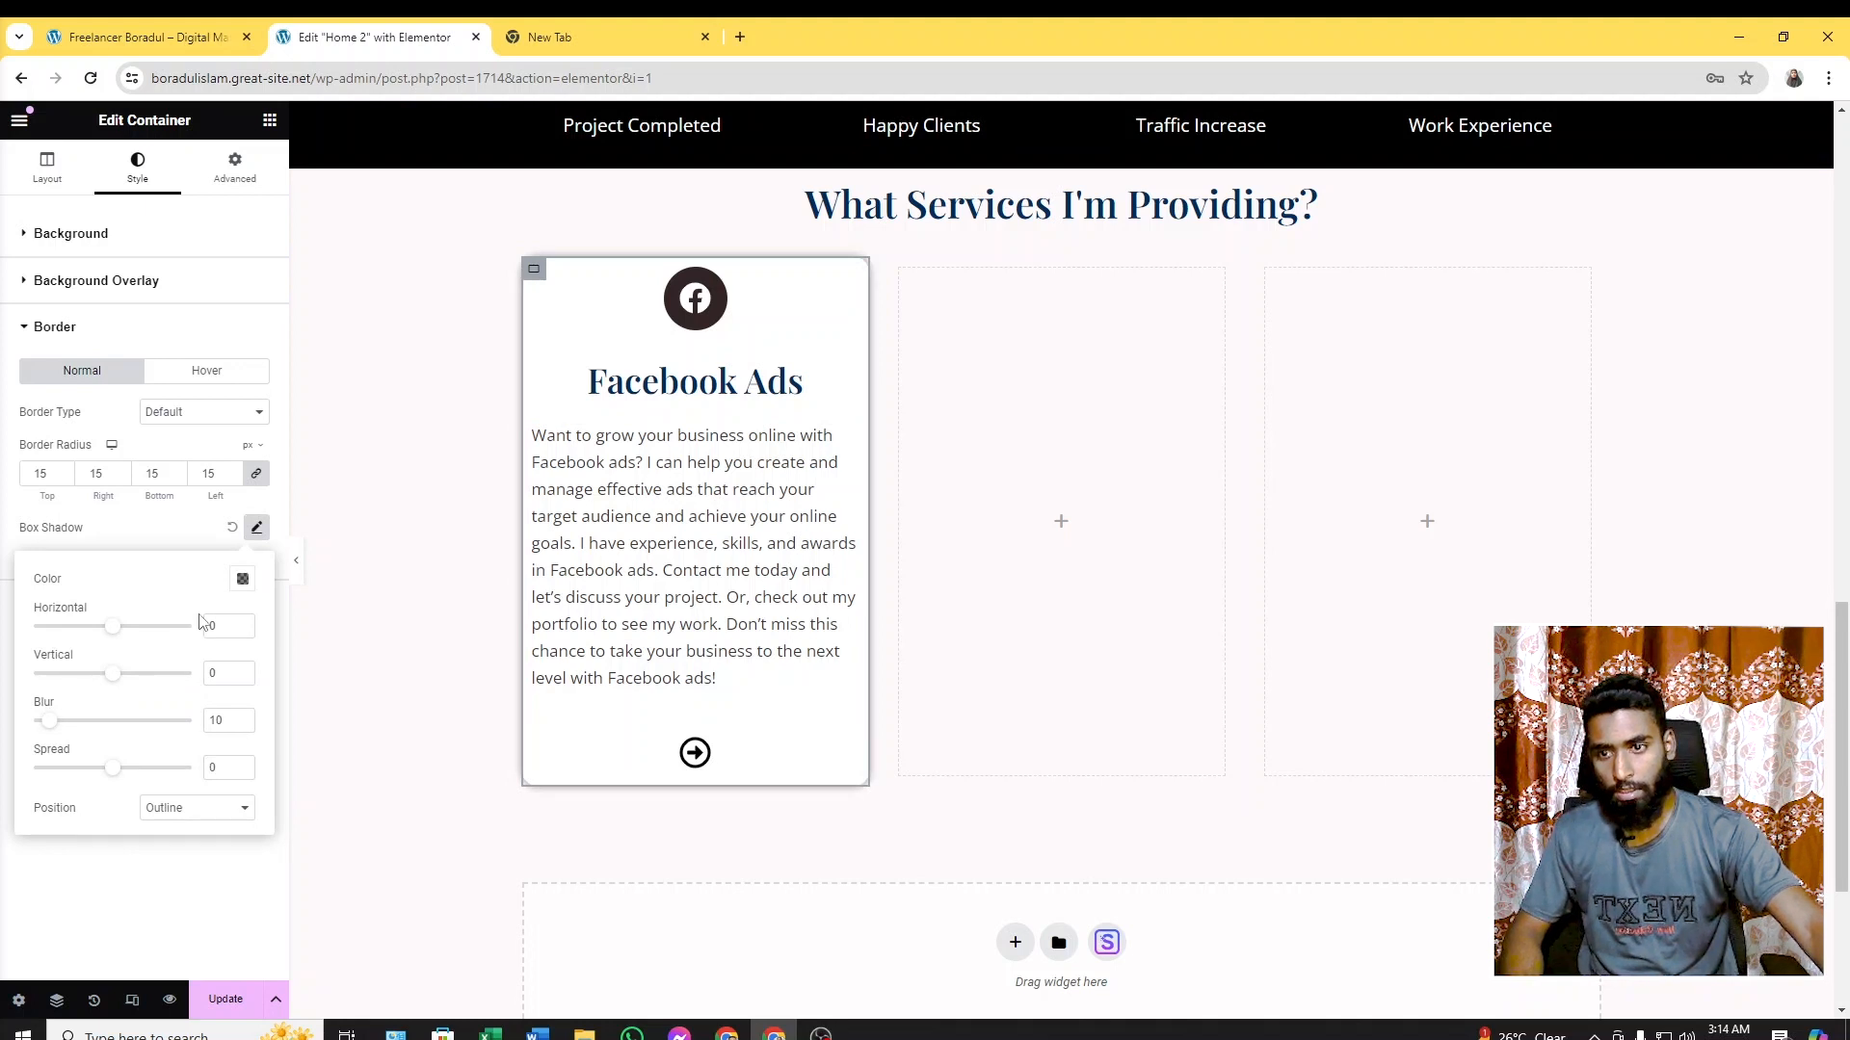
drag(115, 776, 122, 780)
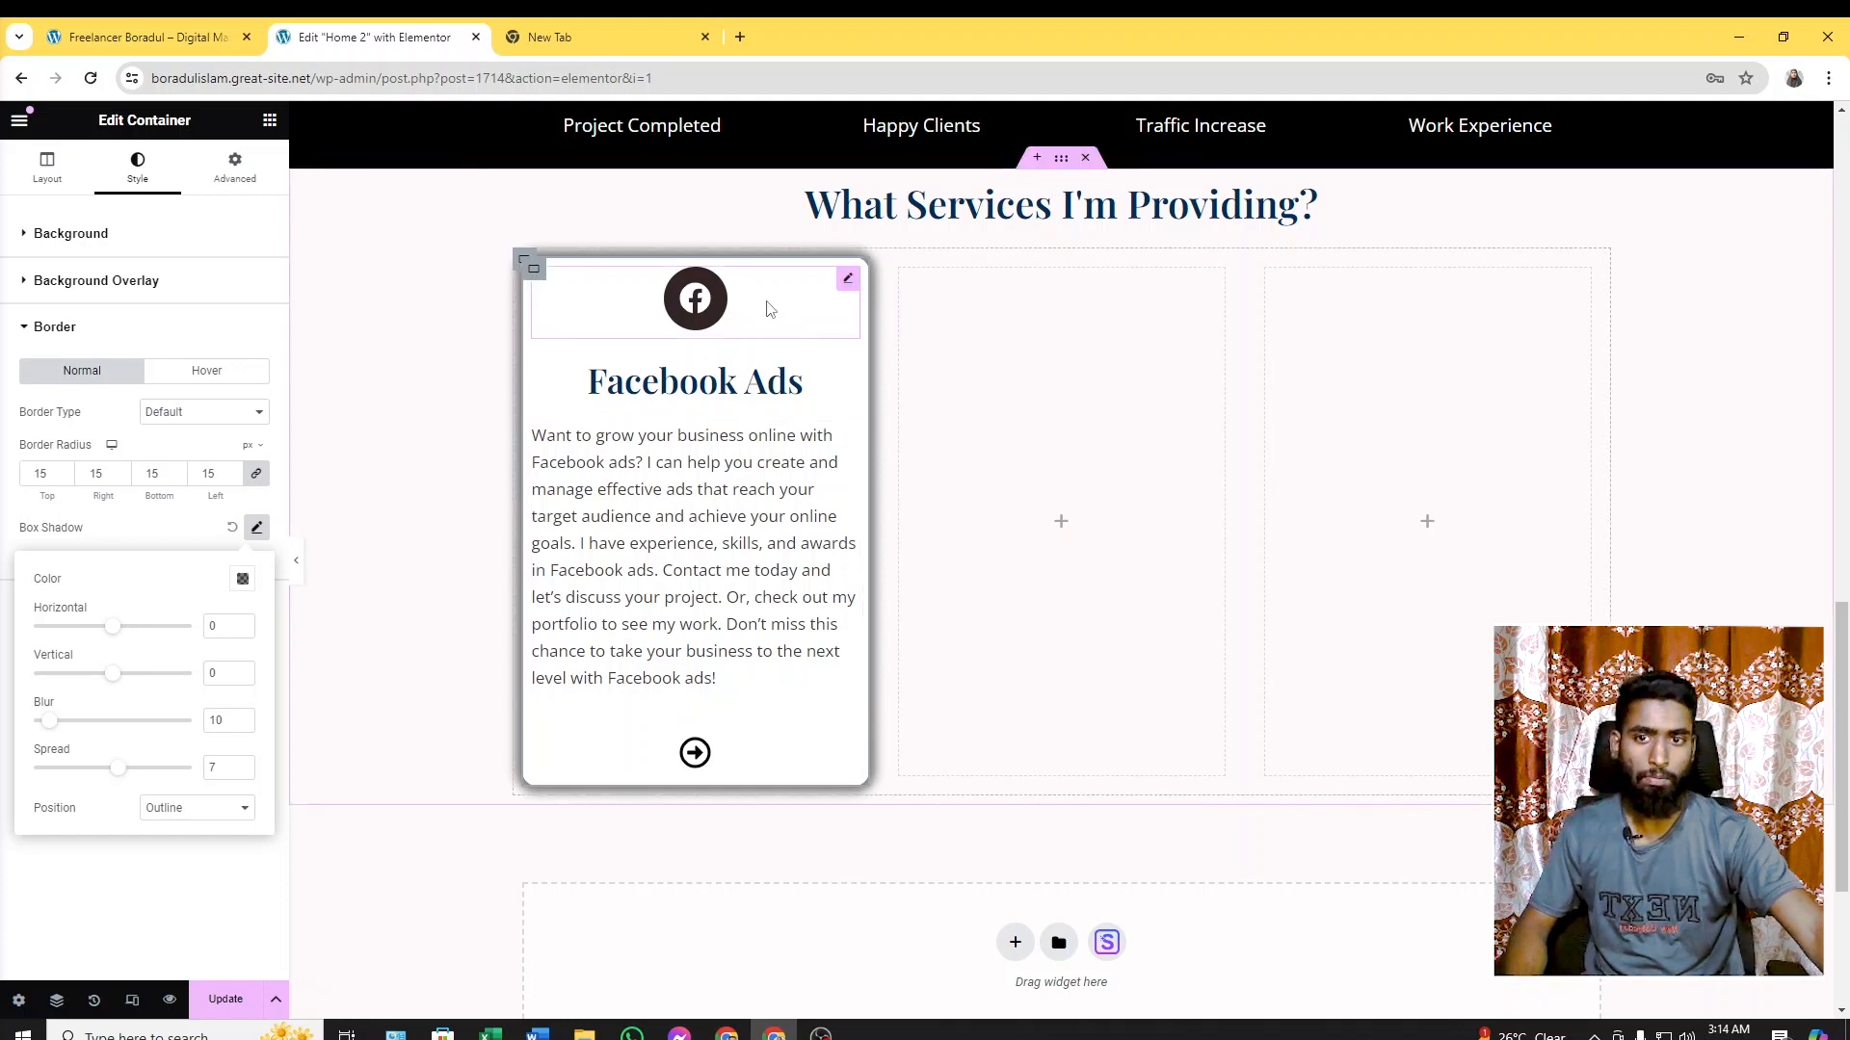
Set the Facebook Ads card's box shadow to a vertical offset of 3 and a blur of 11
drag(118, 674, 120, 687)
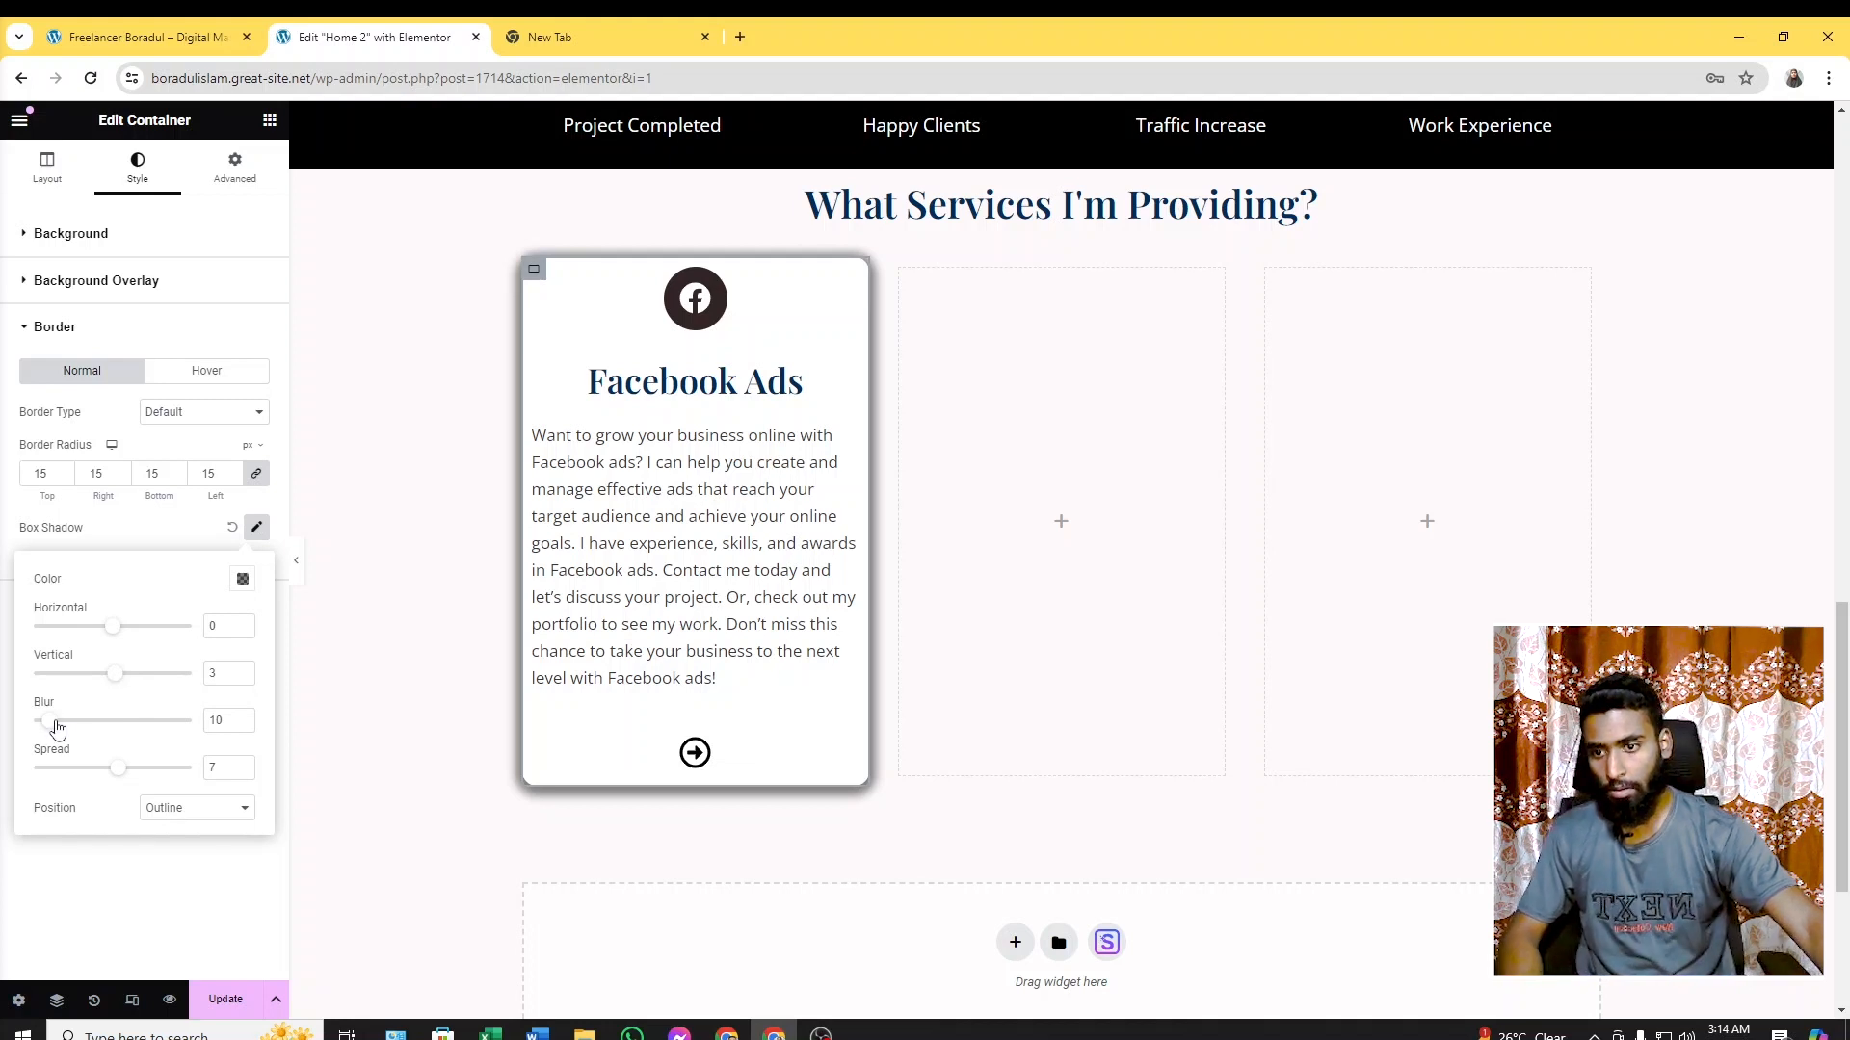
drag(58, 730, 64, 731)
drag(42, 730, 59, 729)
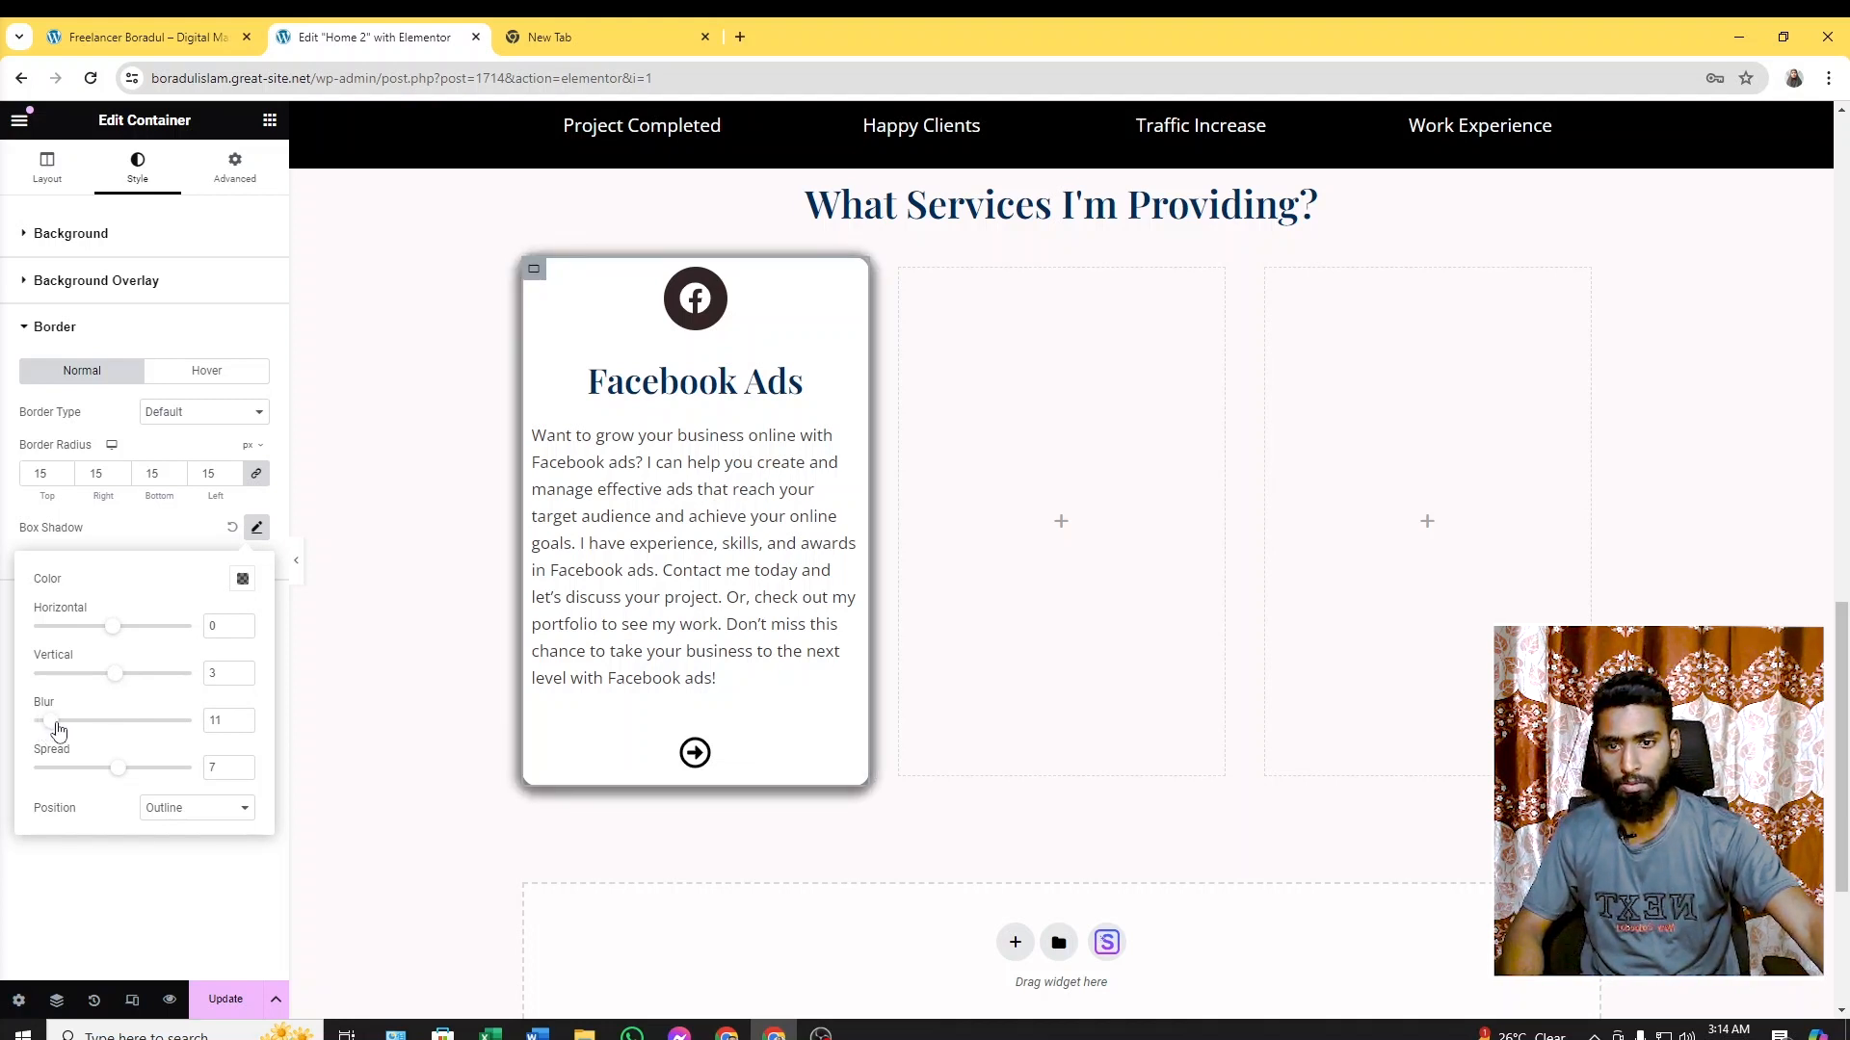
Try the Inset position for the card's box shadow, restore Outline, and close the shadow settings
click(209, 807)
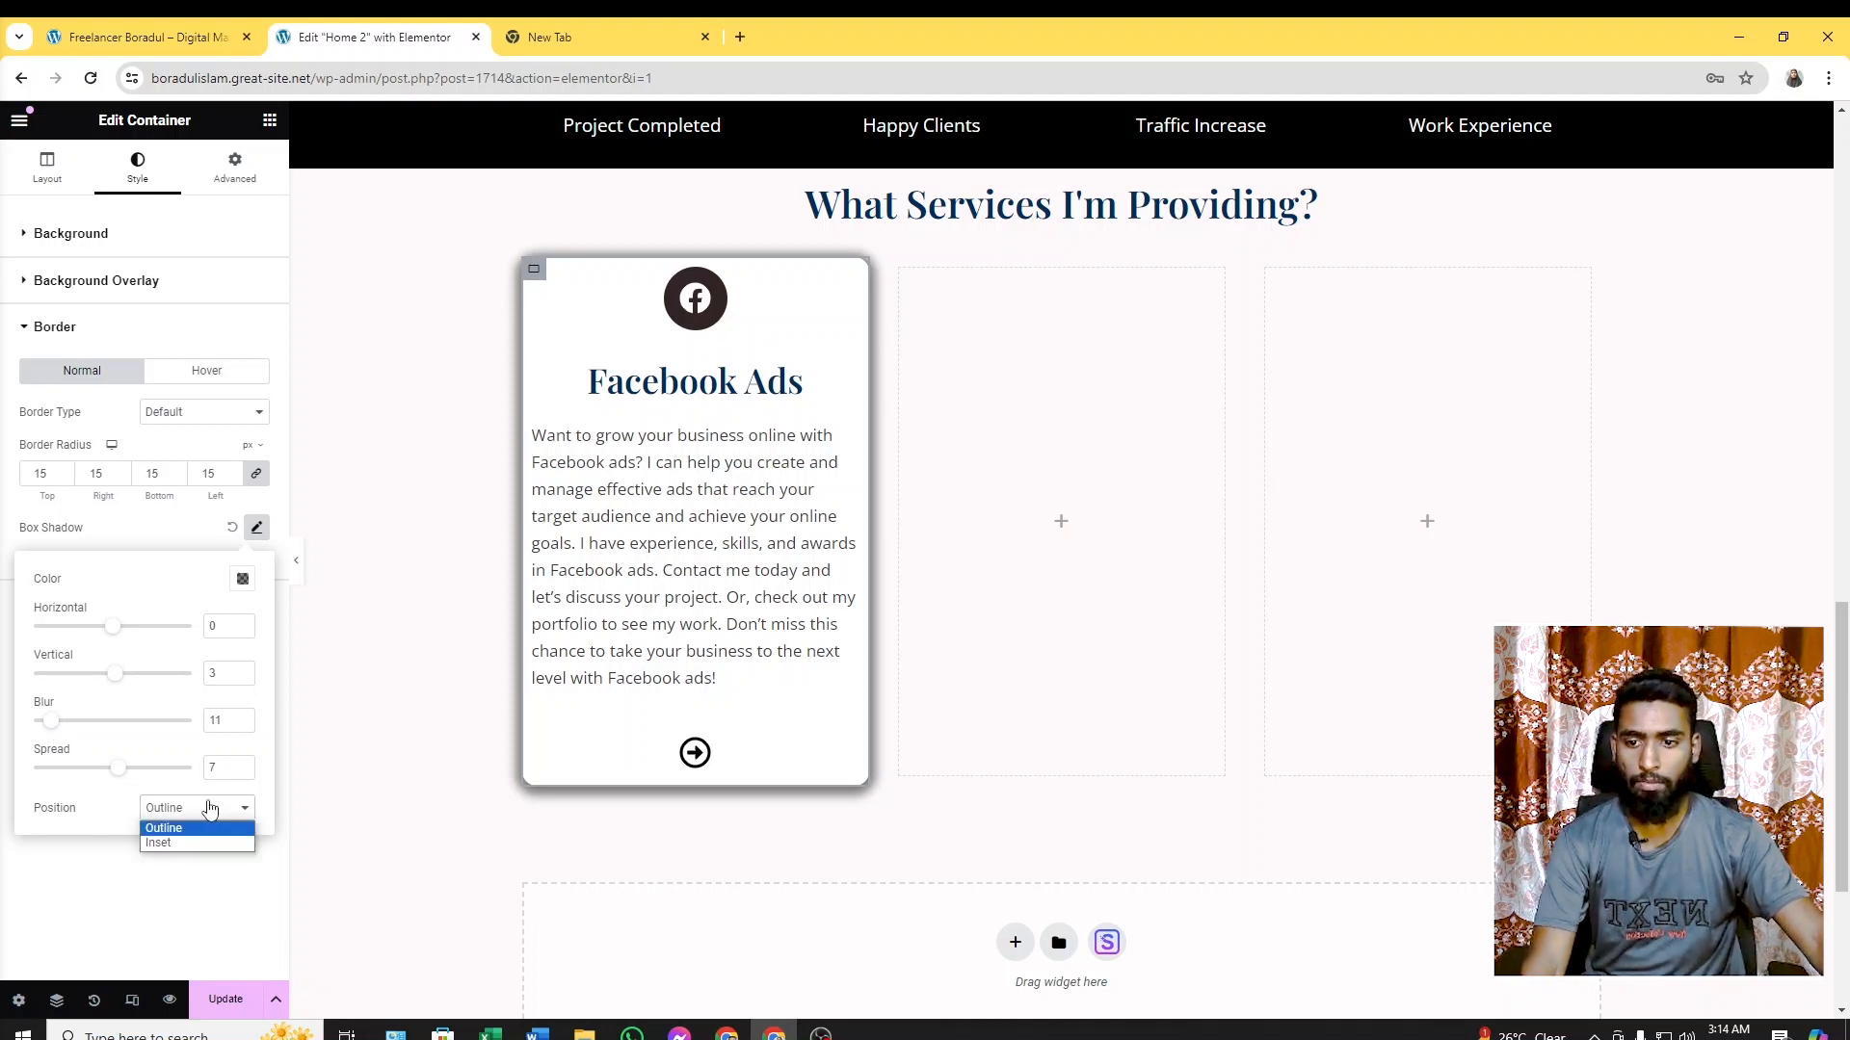
click(197, 844)
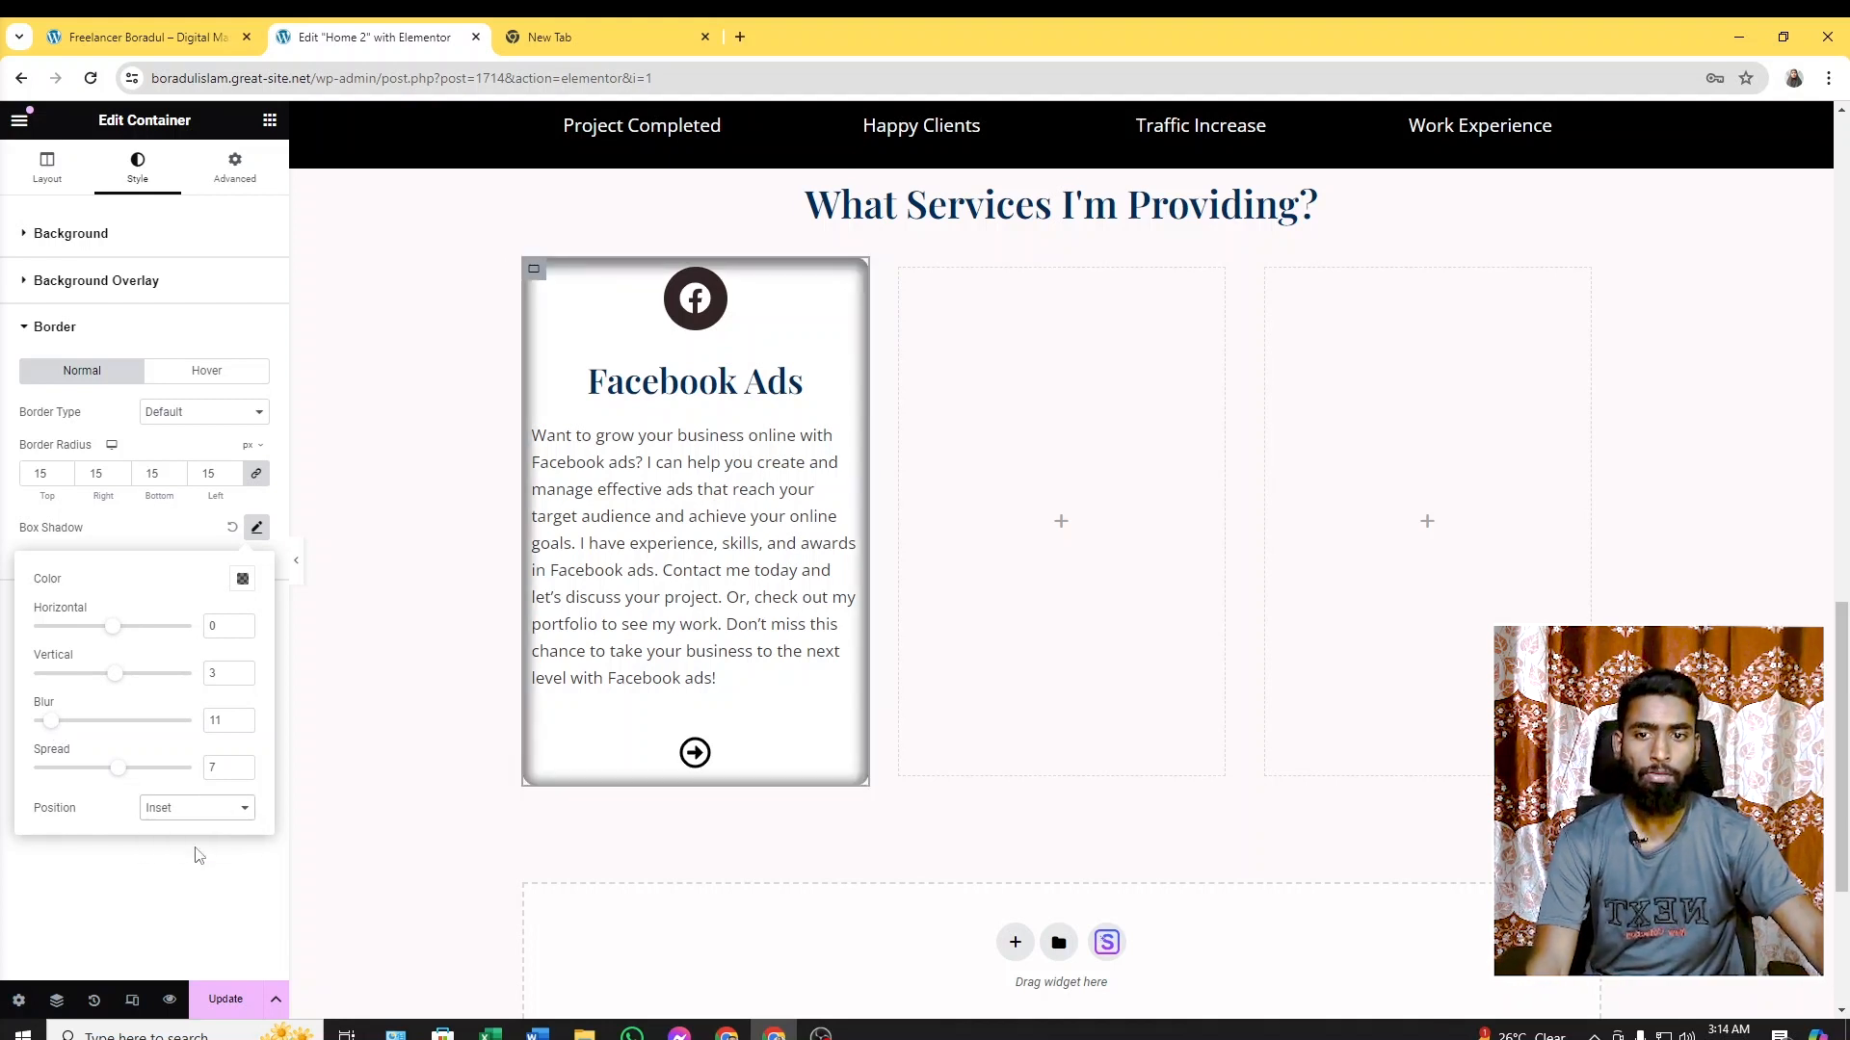
click(229, 814)
click(219, 834)
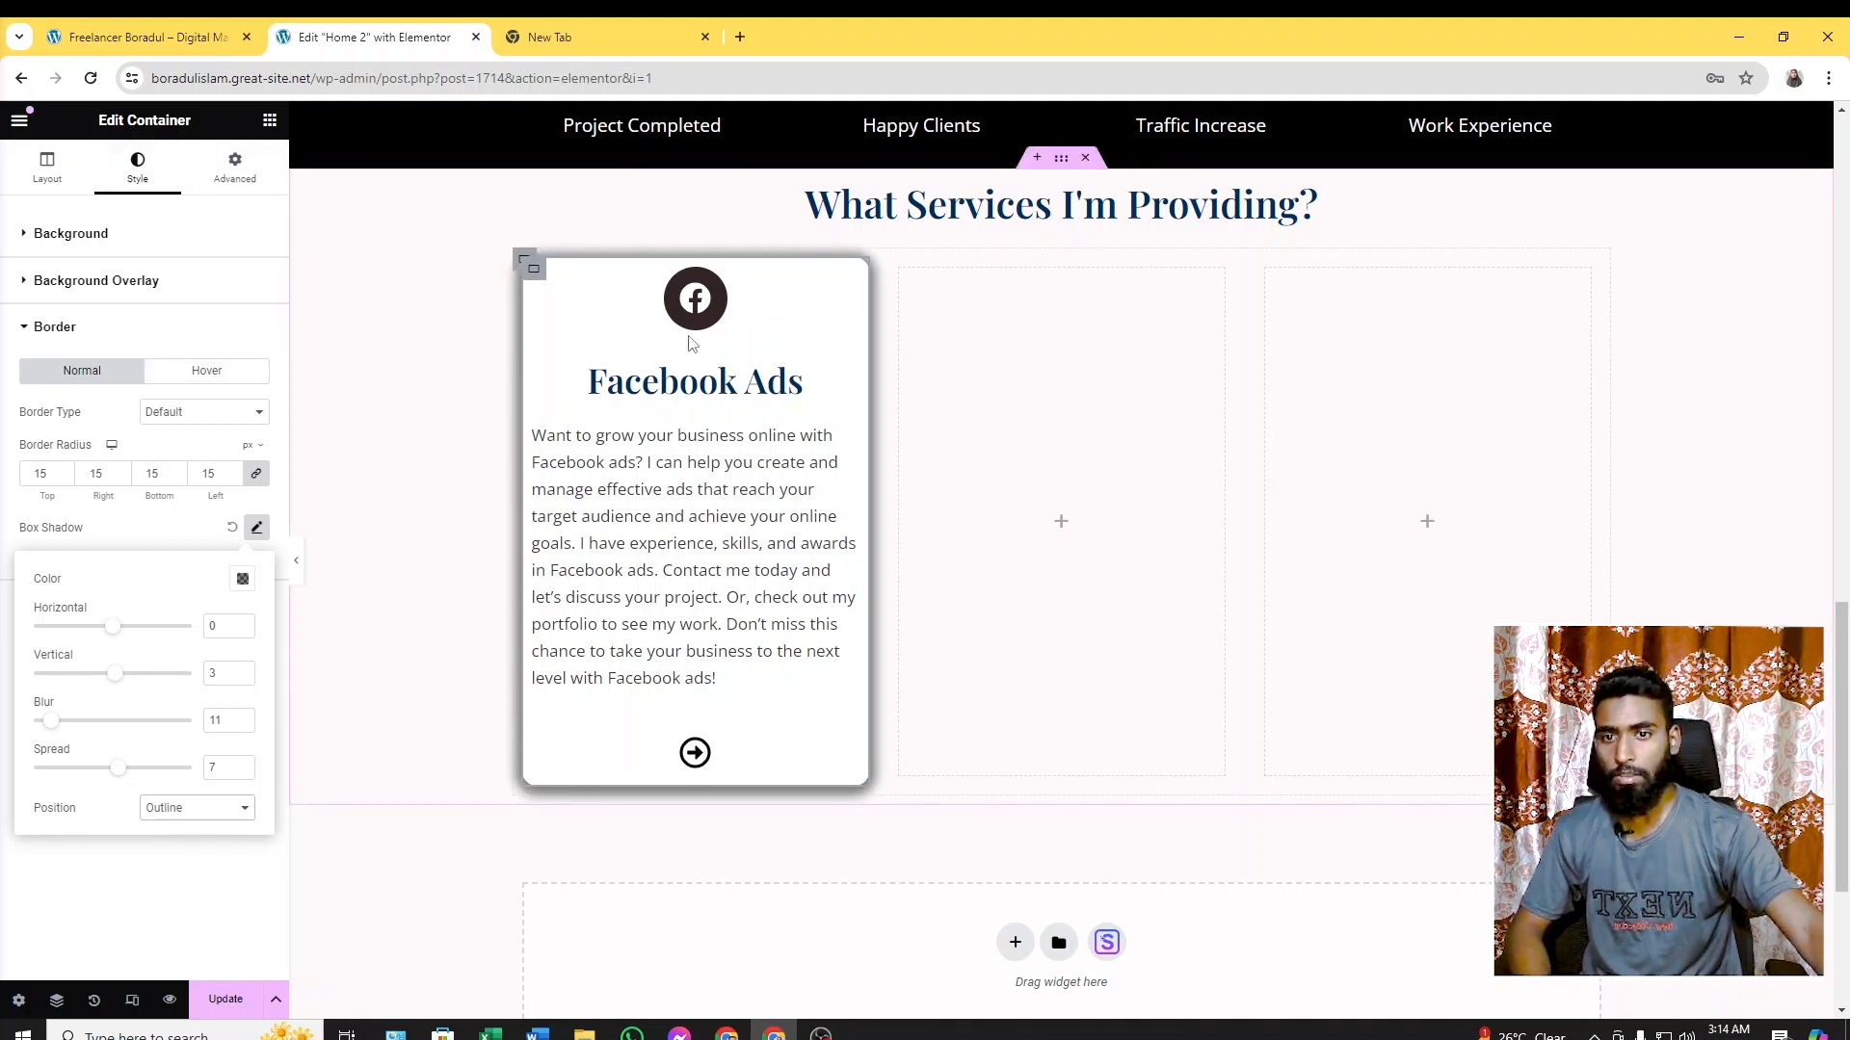
click(421, 453)
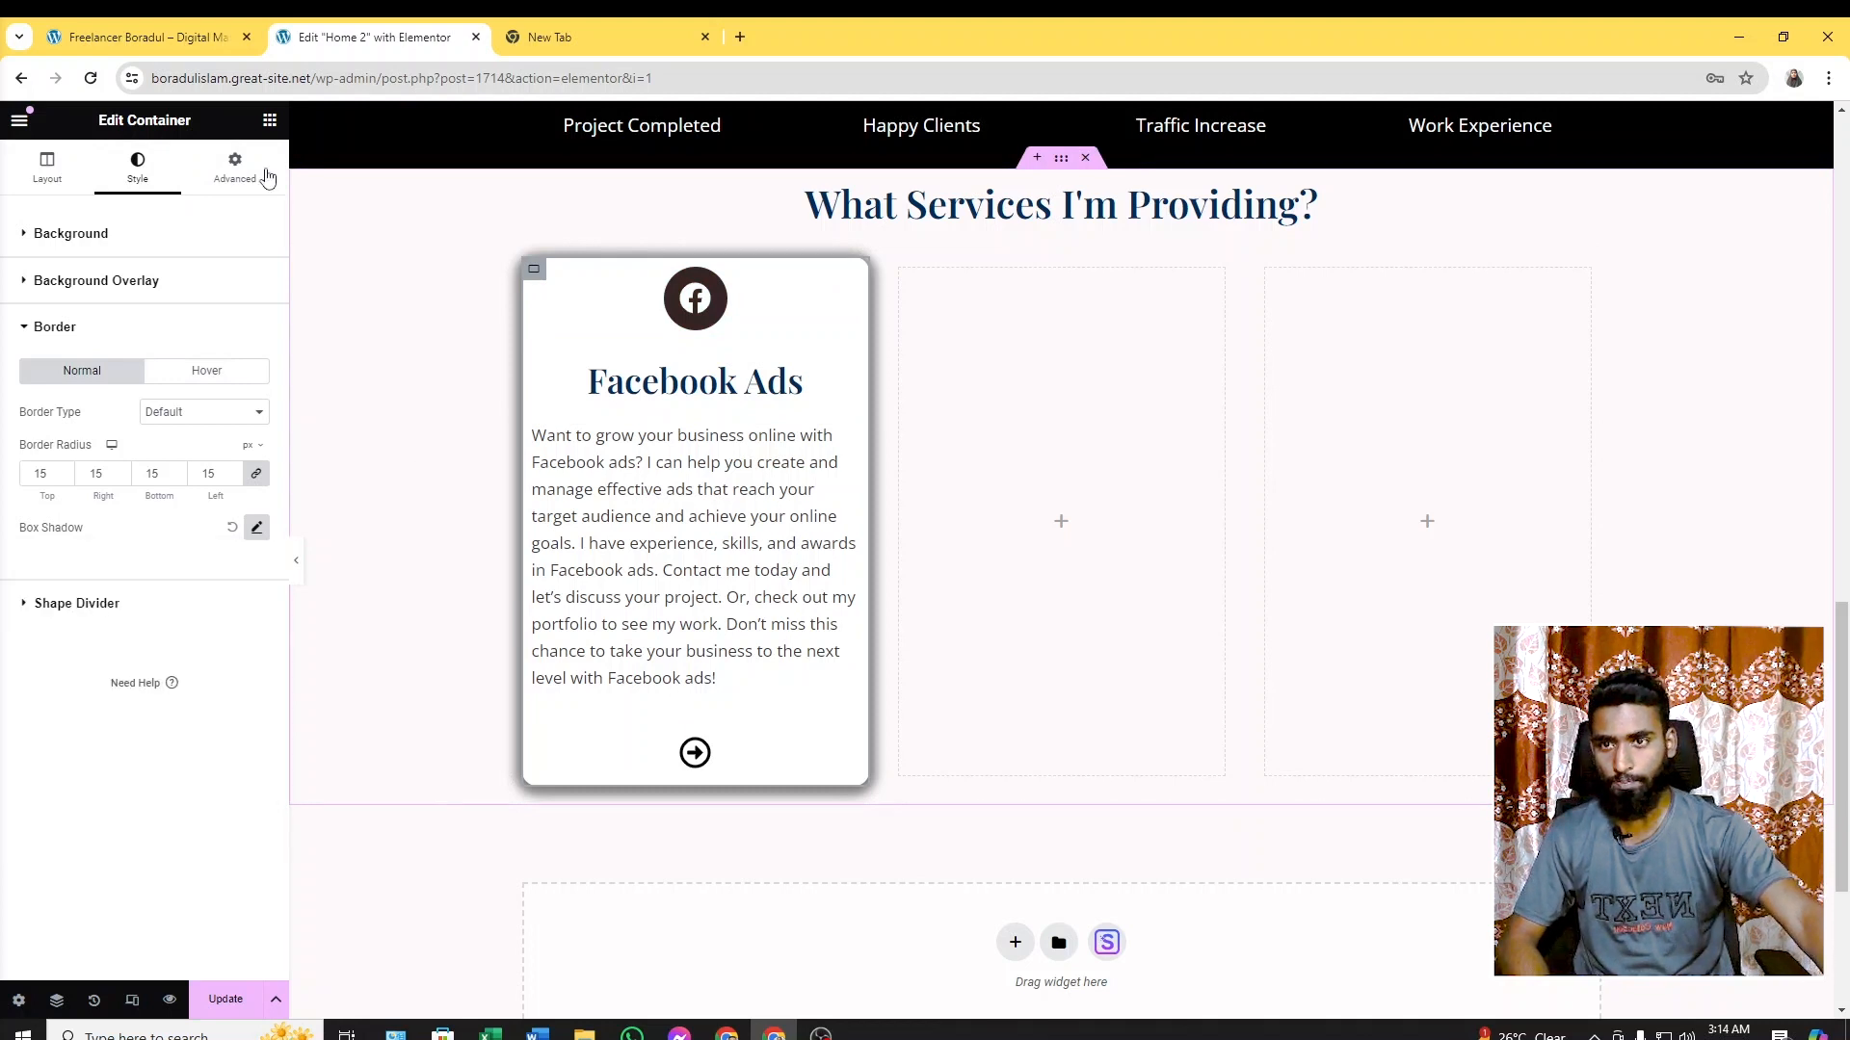
Compare the card with the live homepage's service cards and lower its box shadow color opacity to 0.39
click(115, 29)
scroll(579, 650, down, 3)
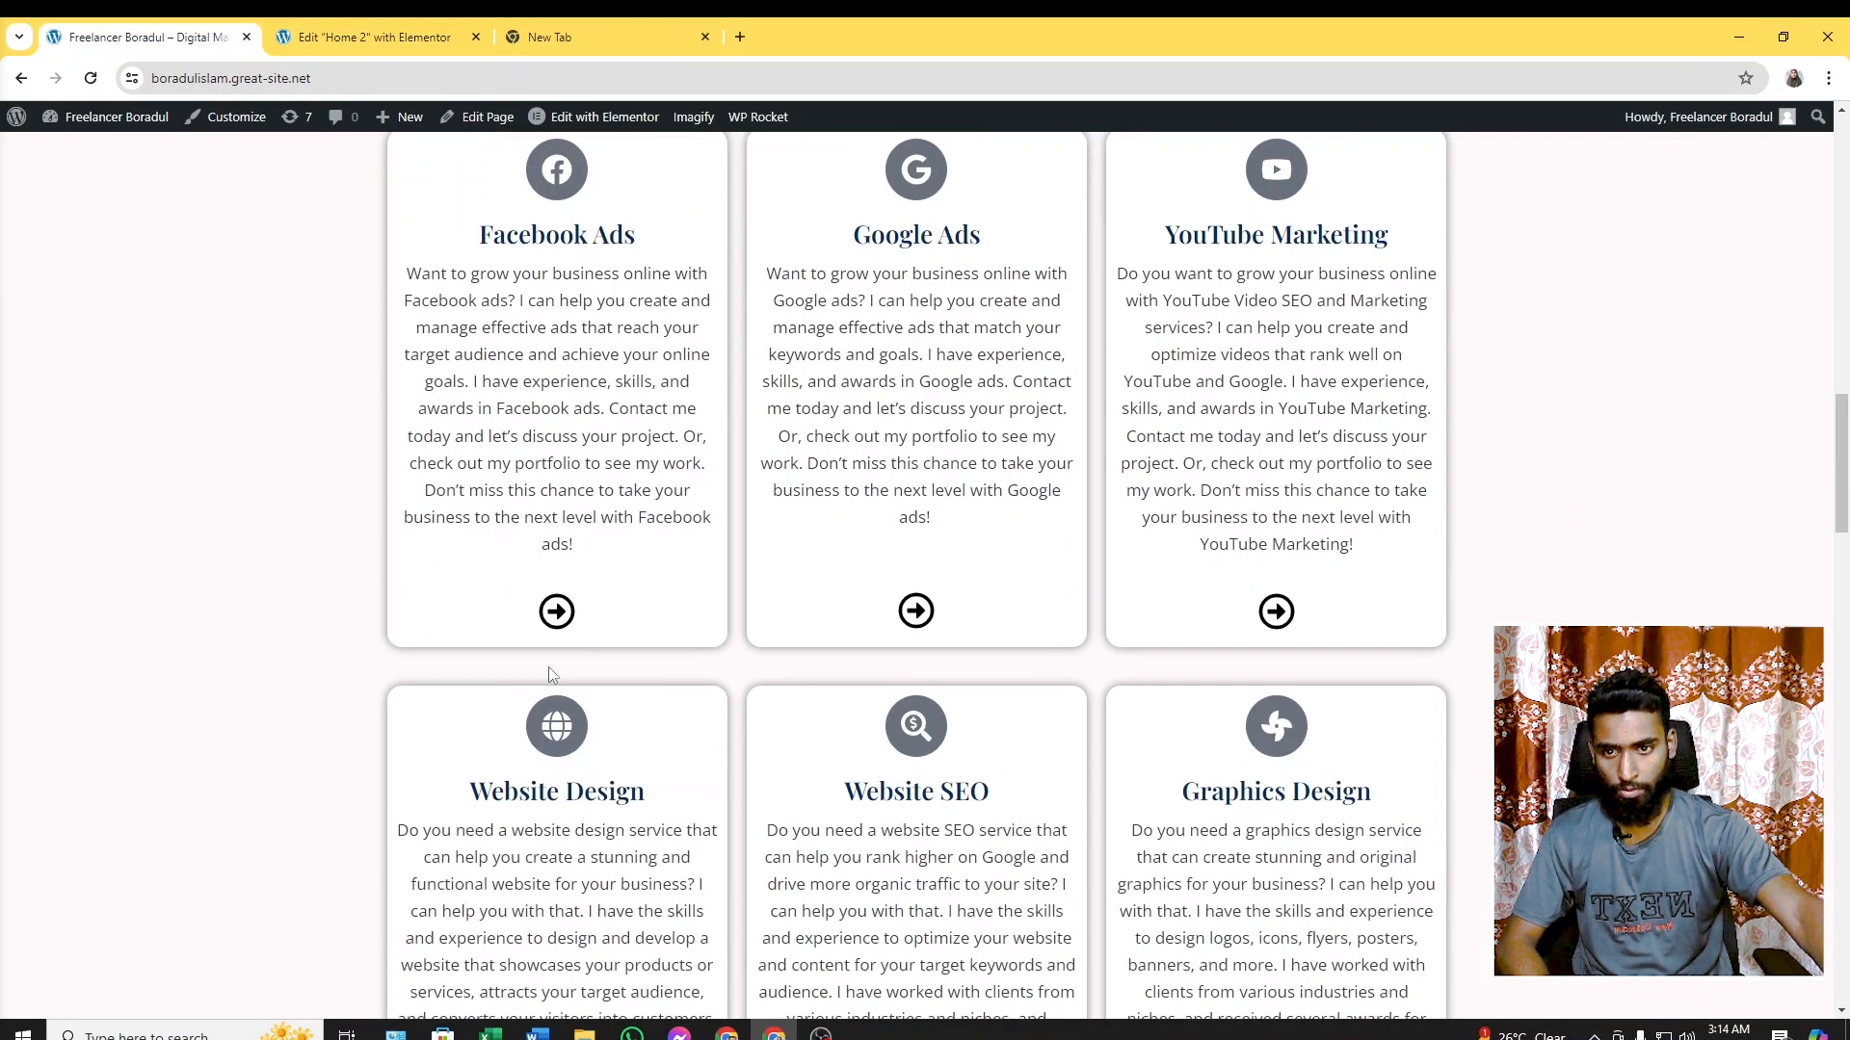
click(364, 38)
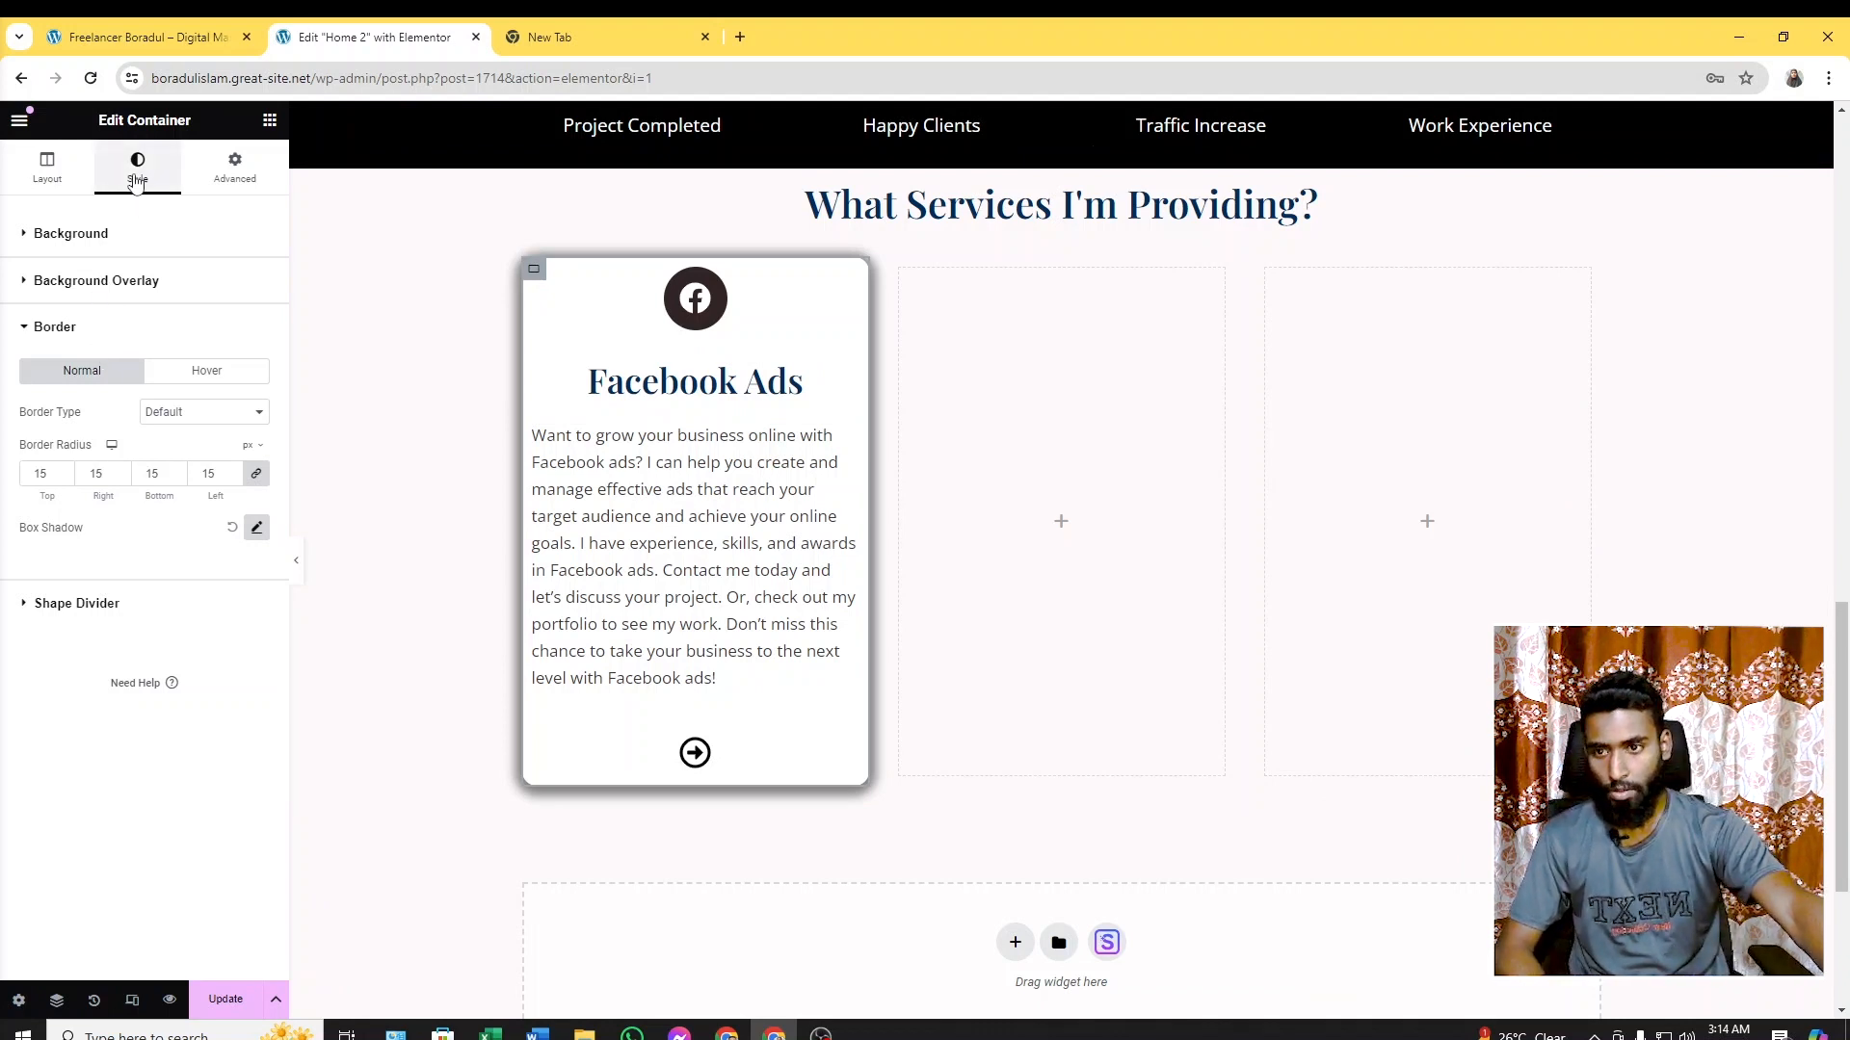
click(258, 527)
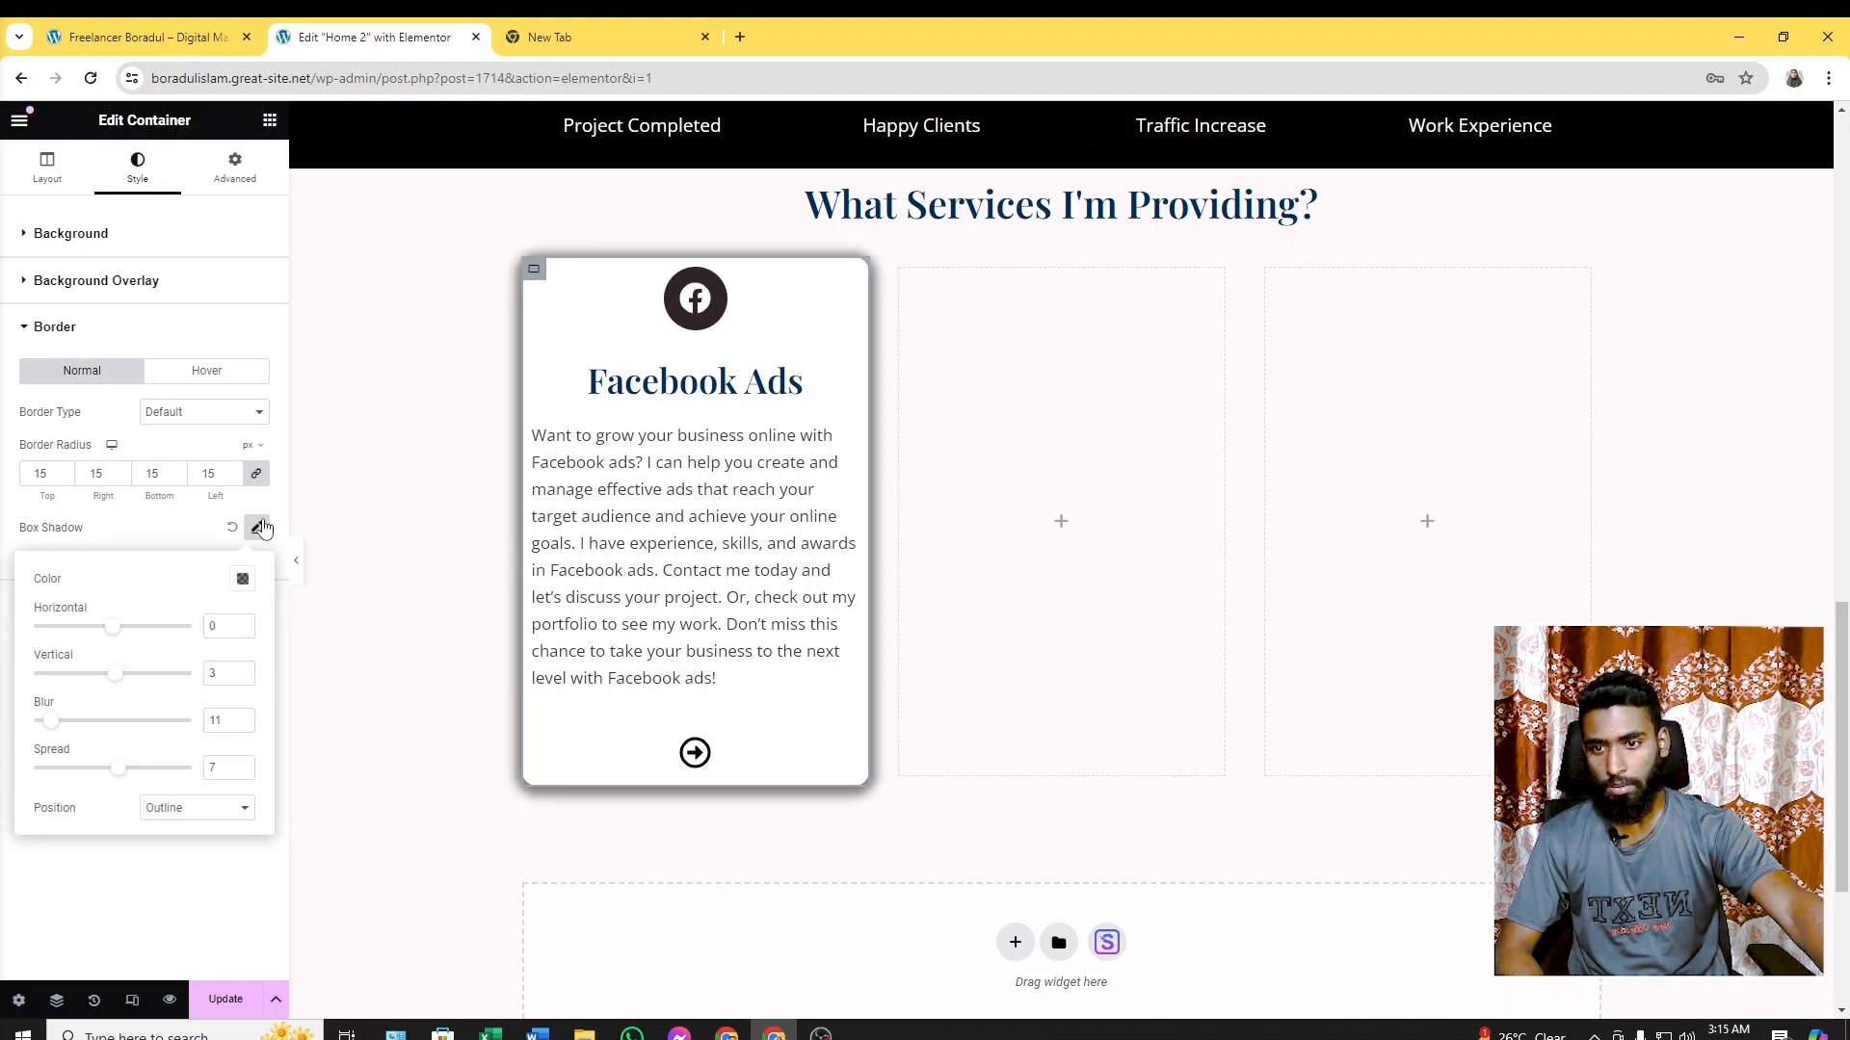
click(242, 579)
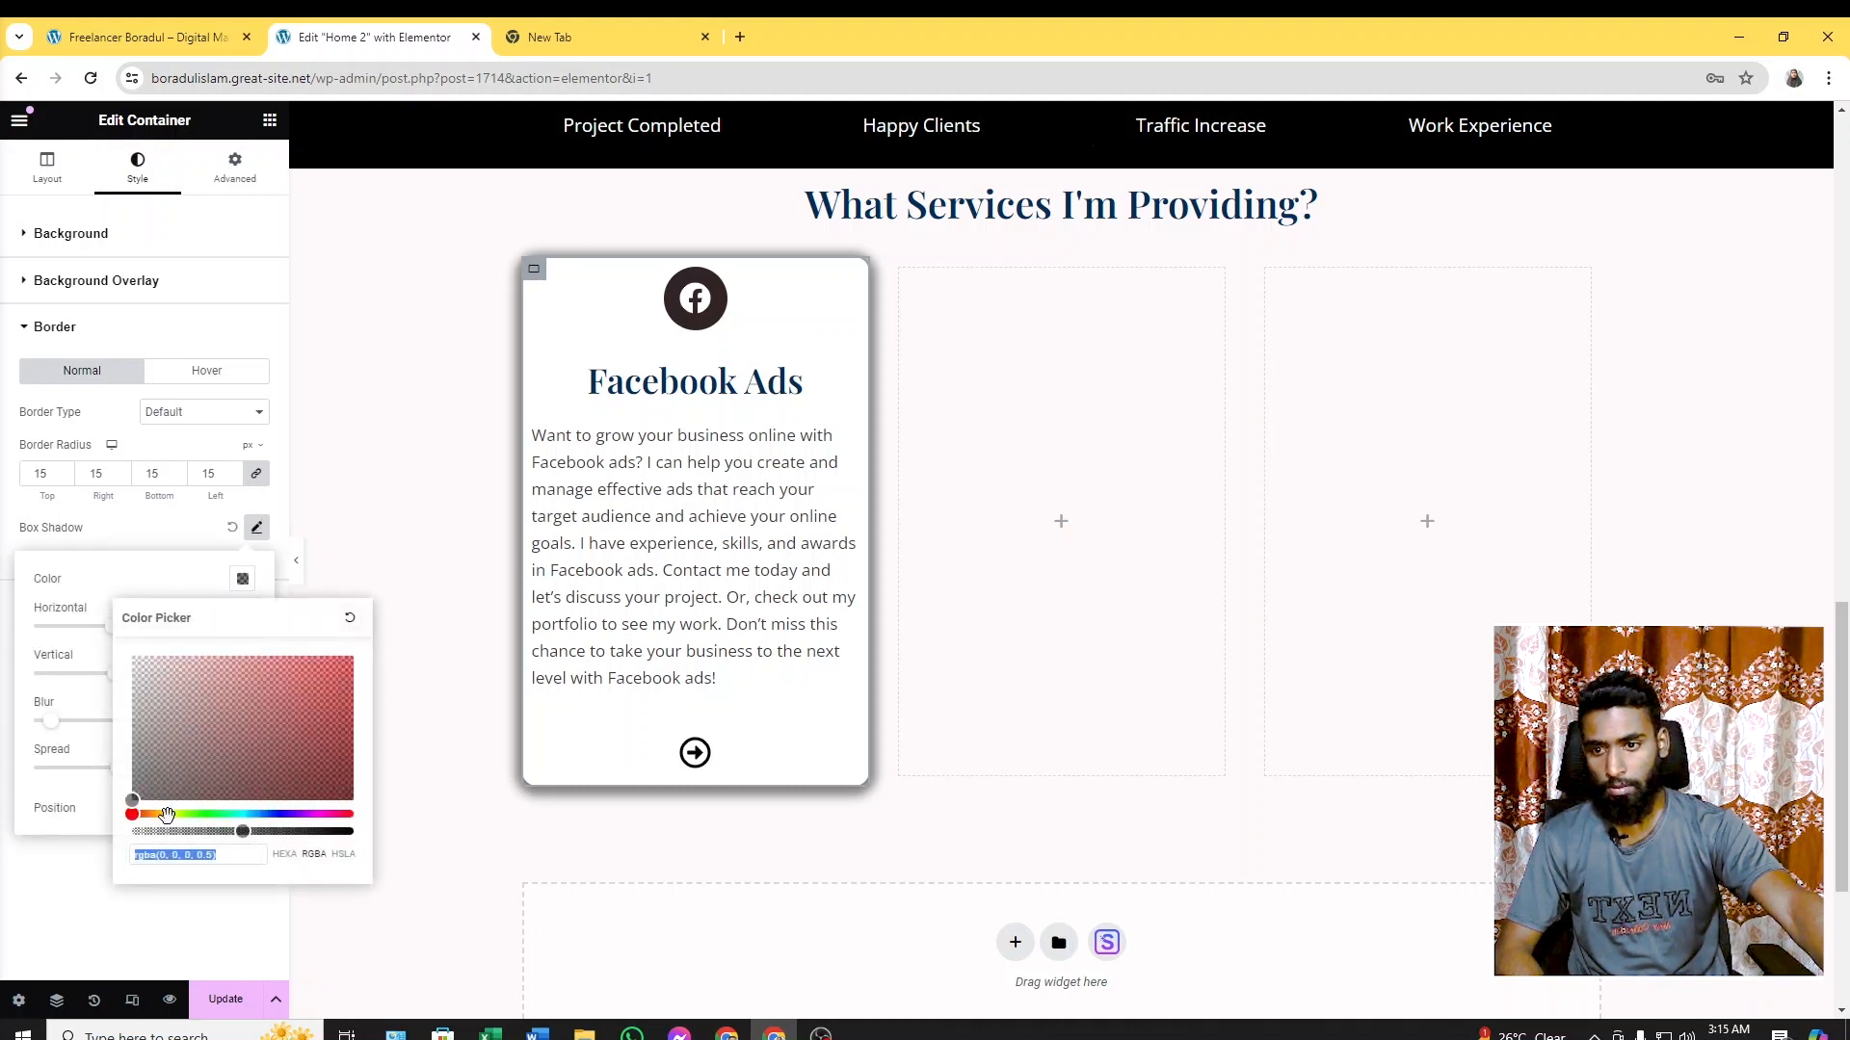
drag(240, 830, 219, 832)
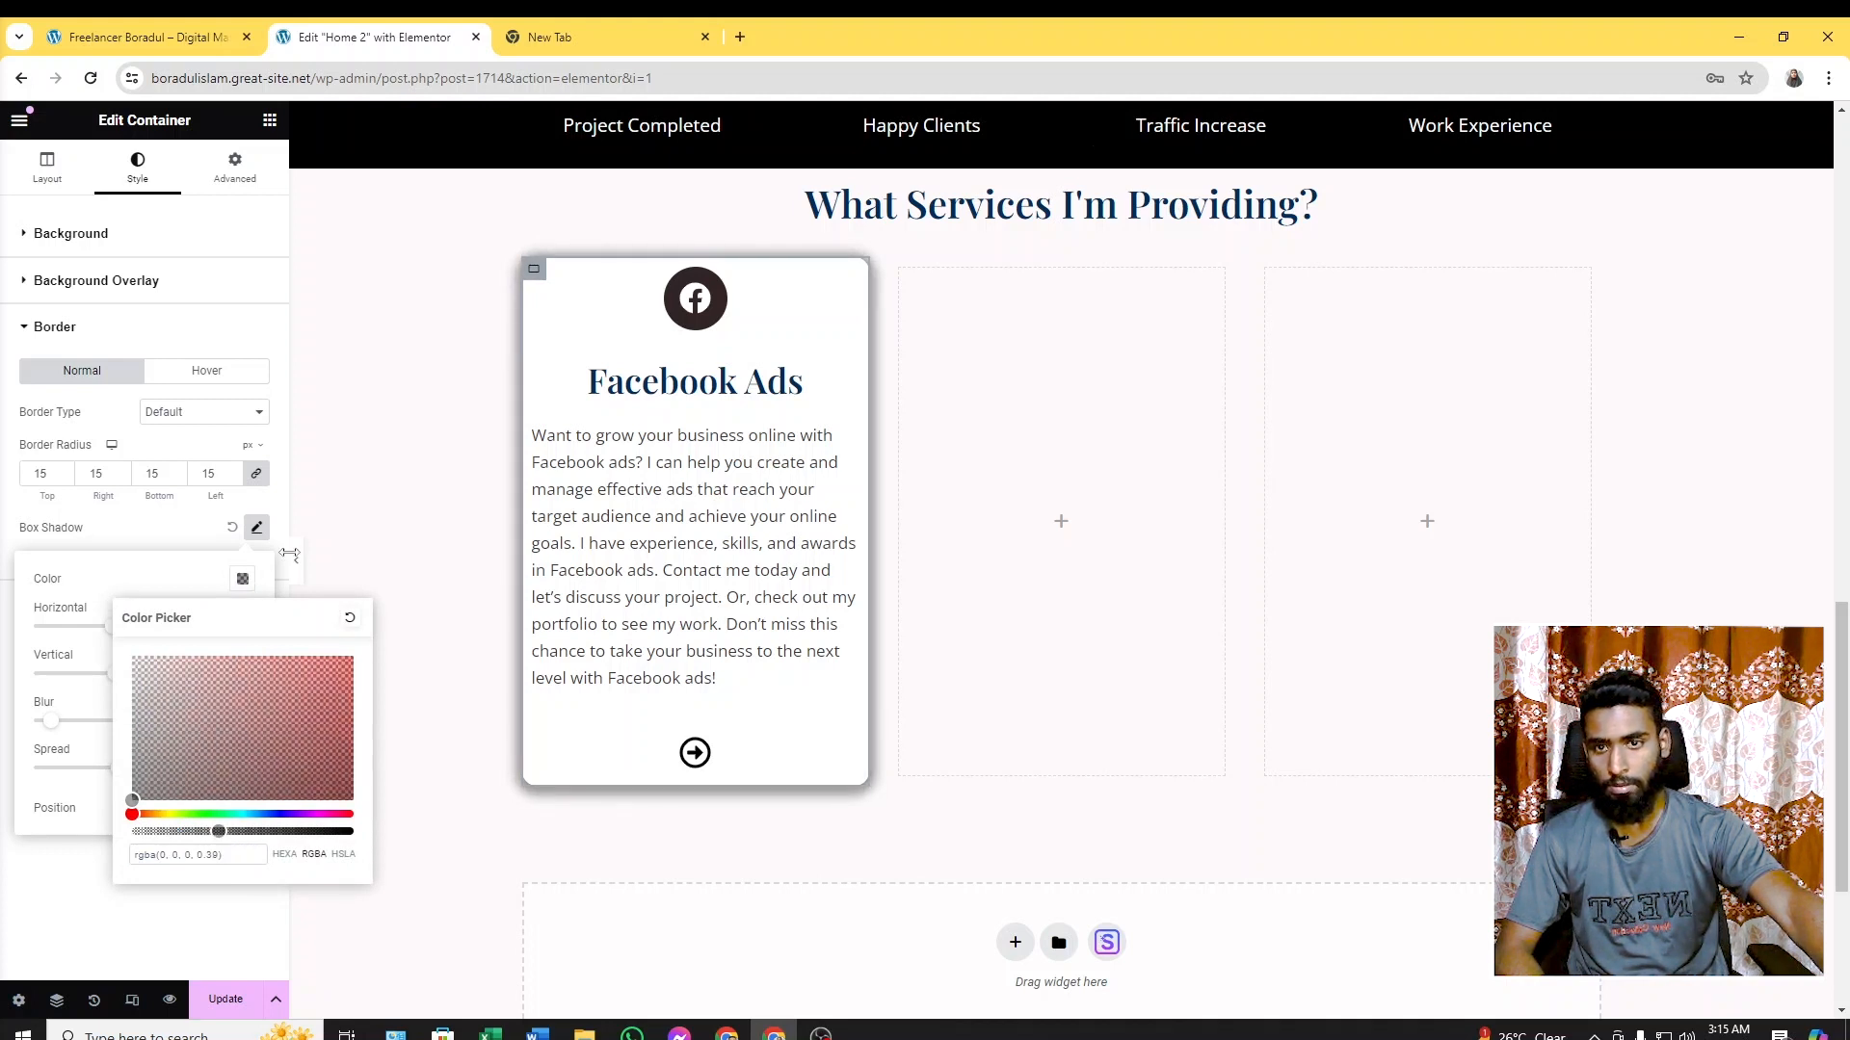
click(388, 509)
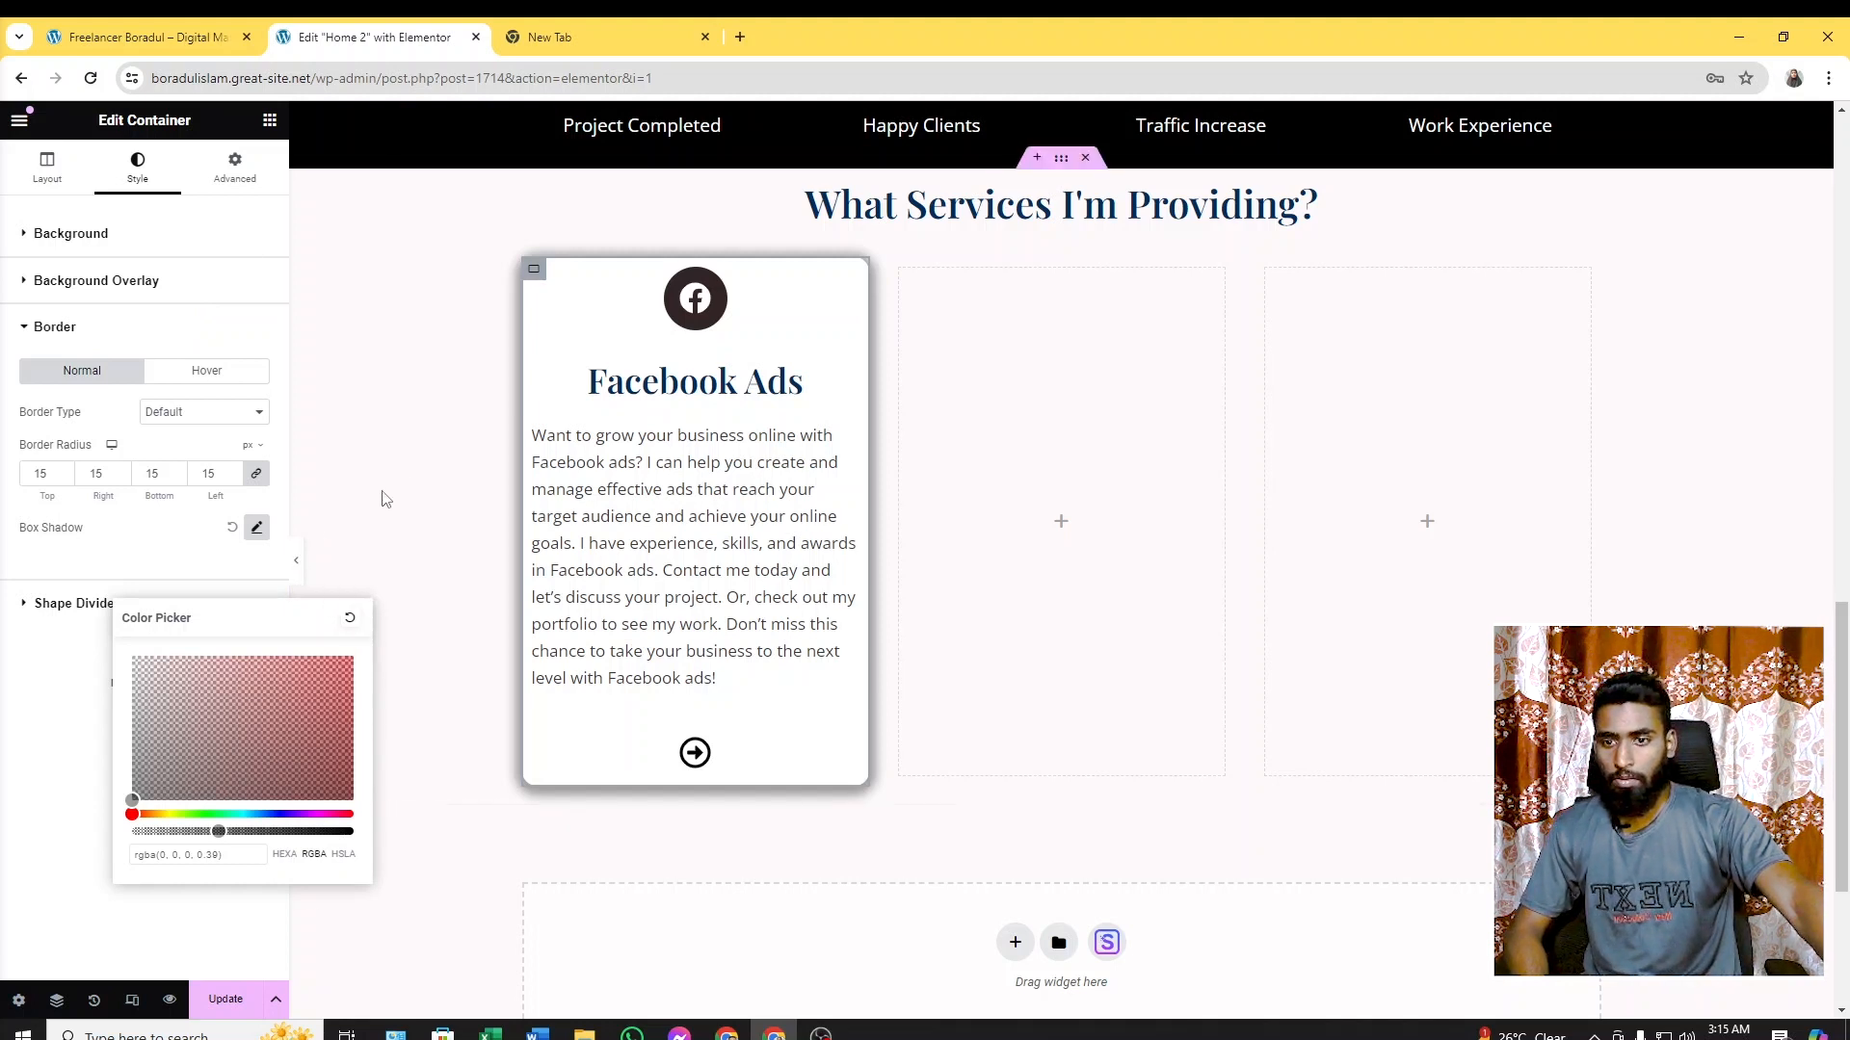
Compare the Facebook Ads card's layout and description alignment with the matching service card on the live homepage
click(46, 169)
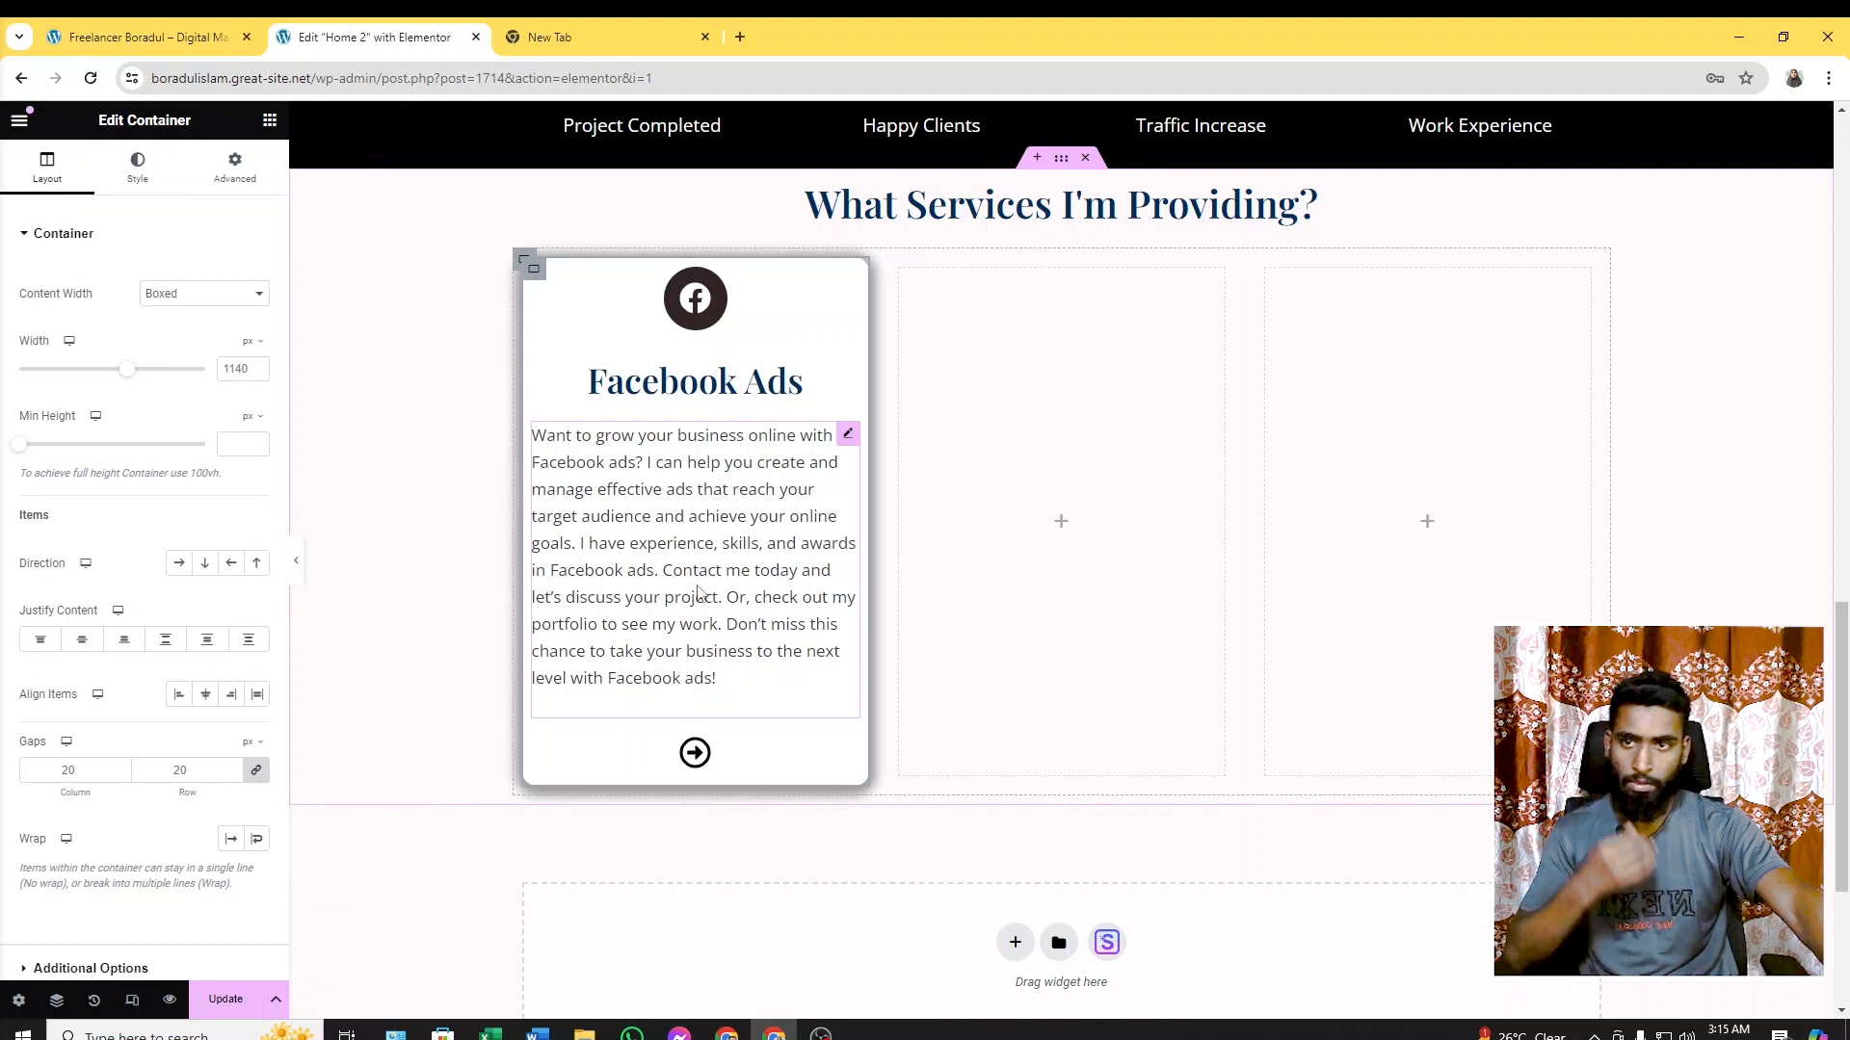
click(145, 37)
scroll(588, 496, up, 2)
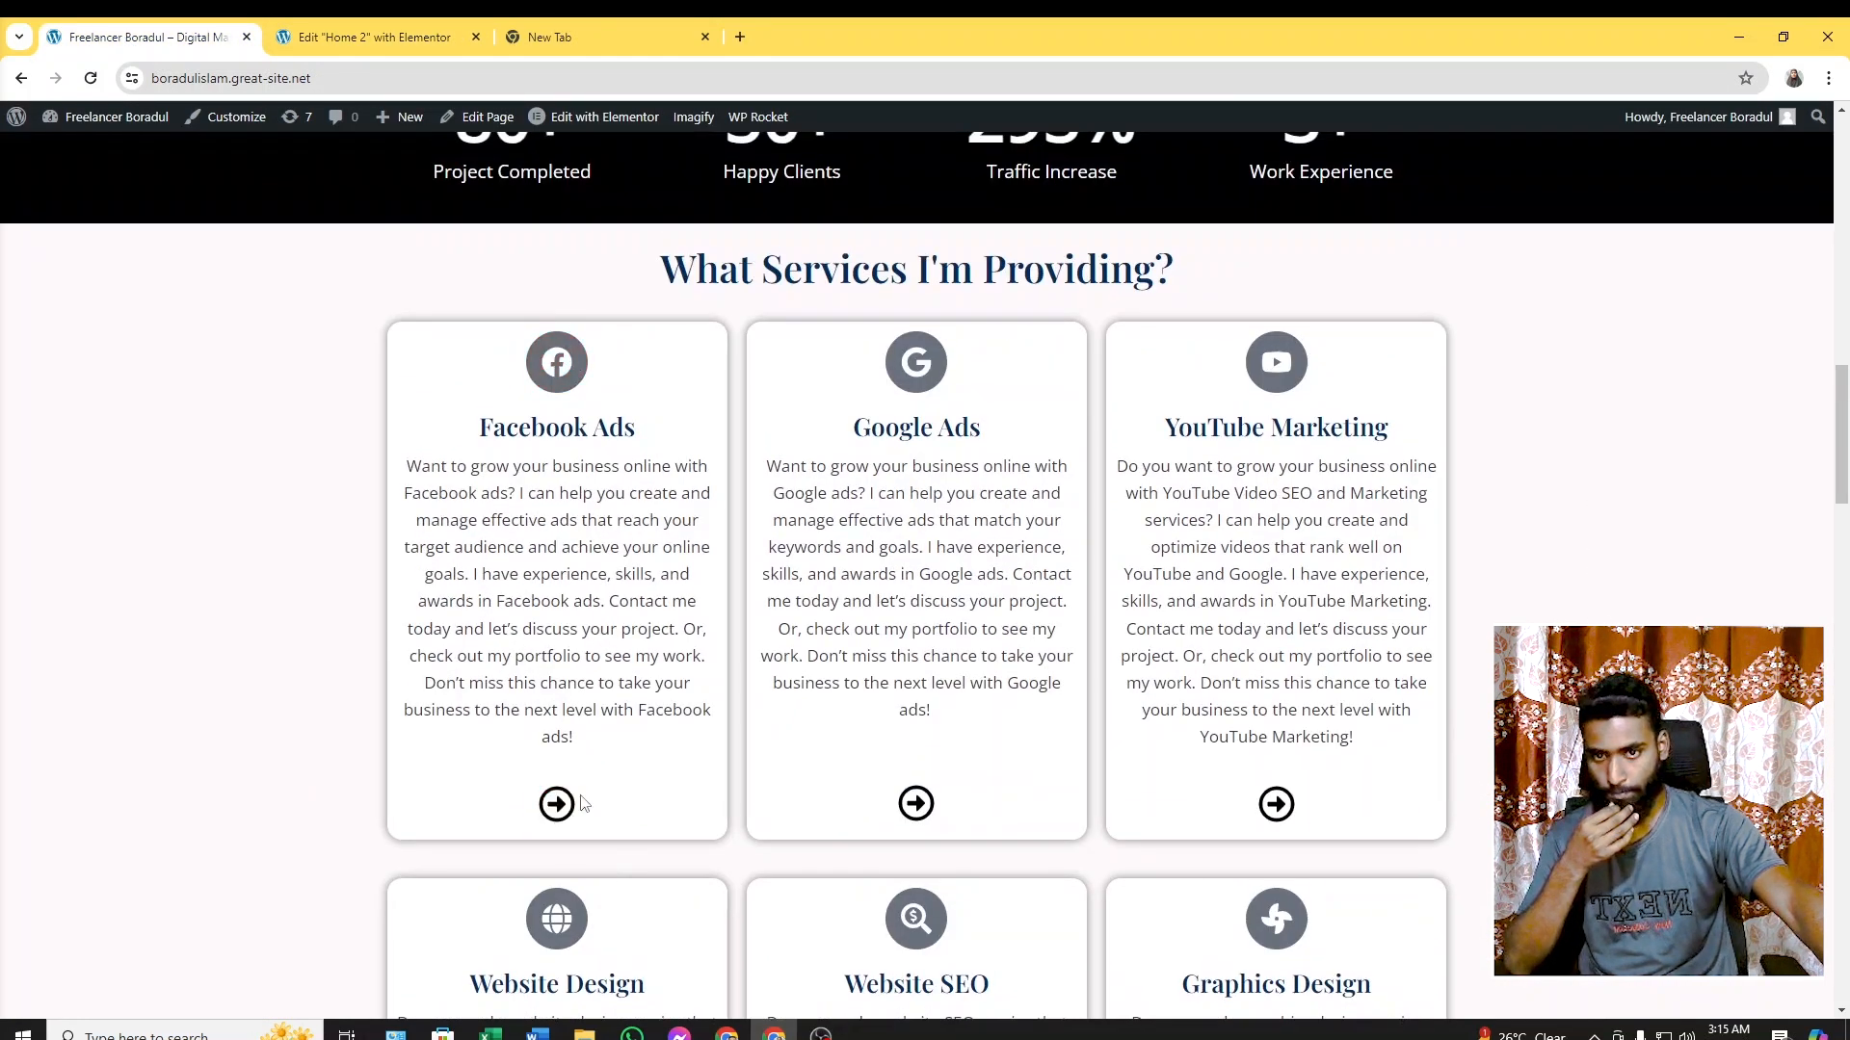
click(367, 23)
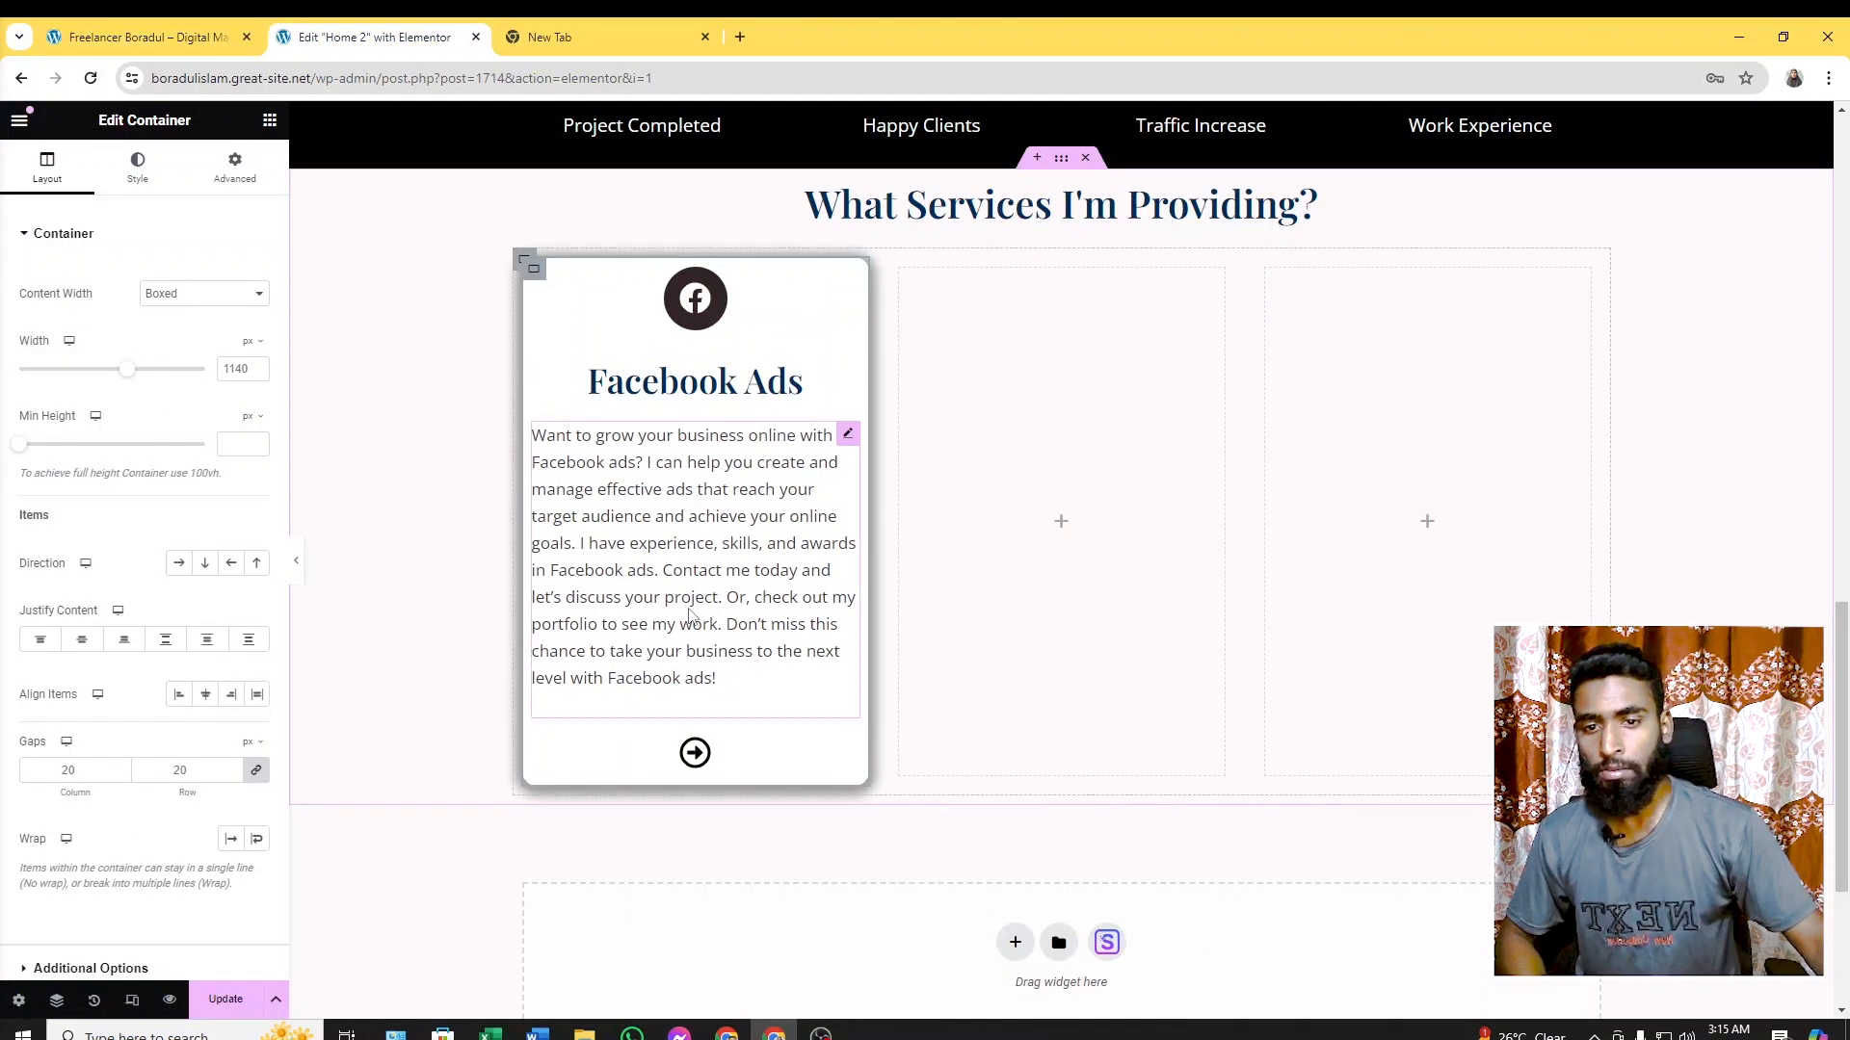
click(196, 35)
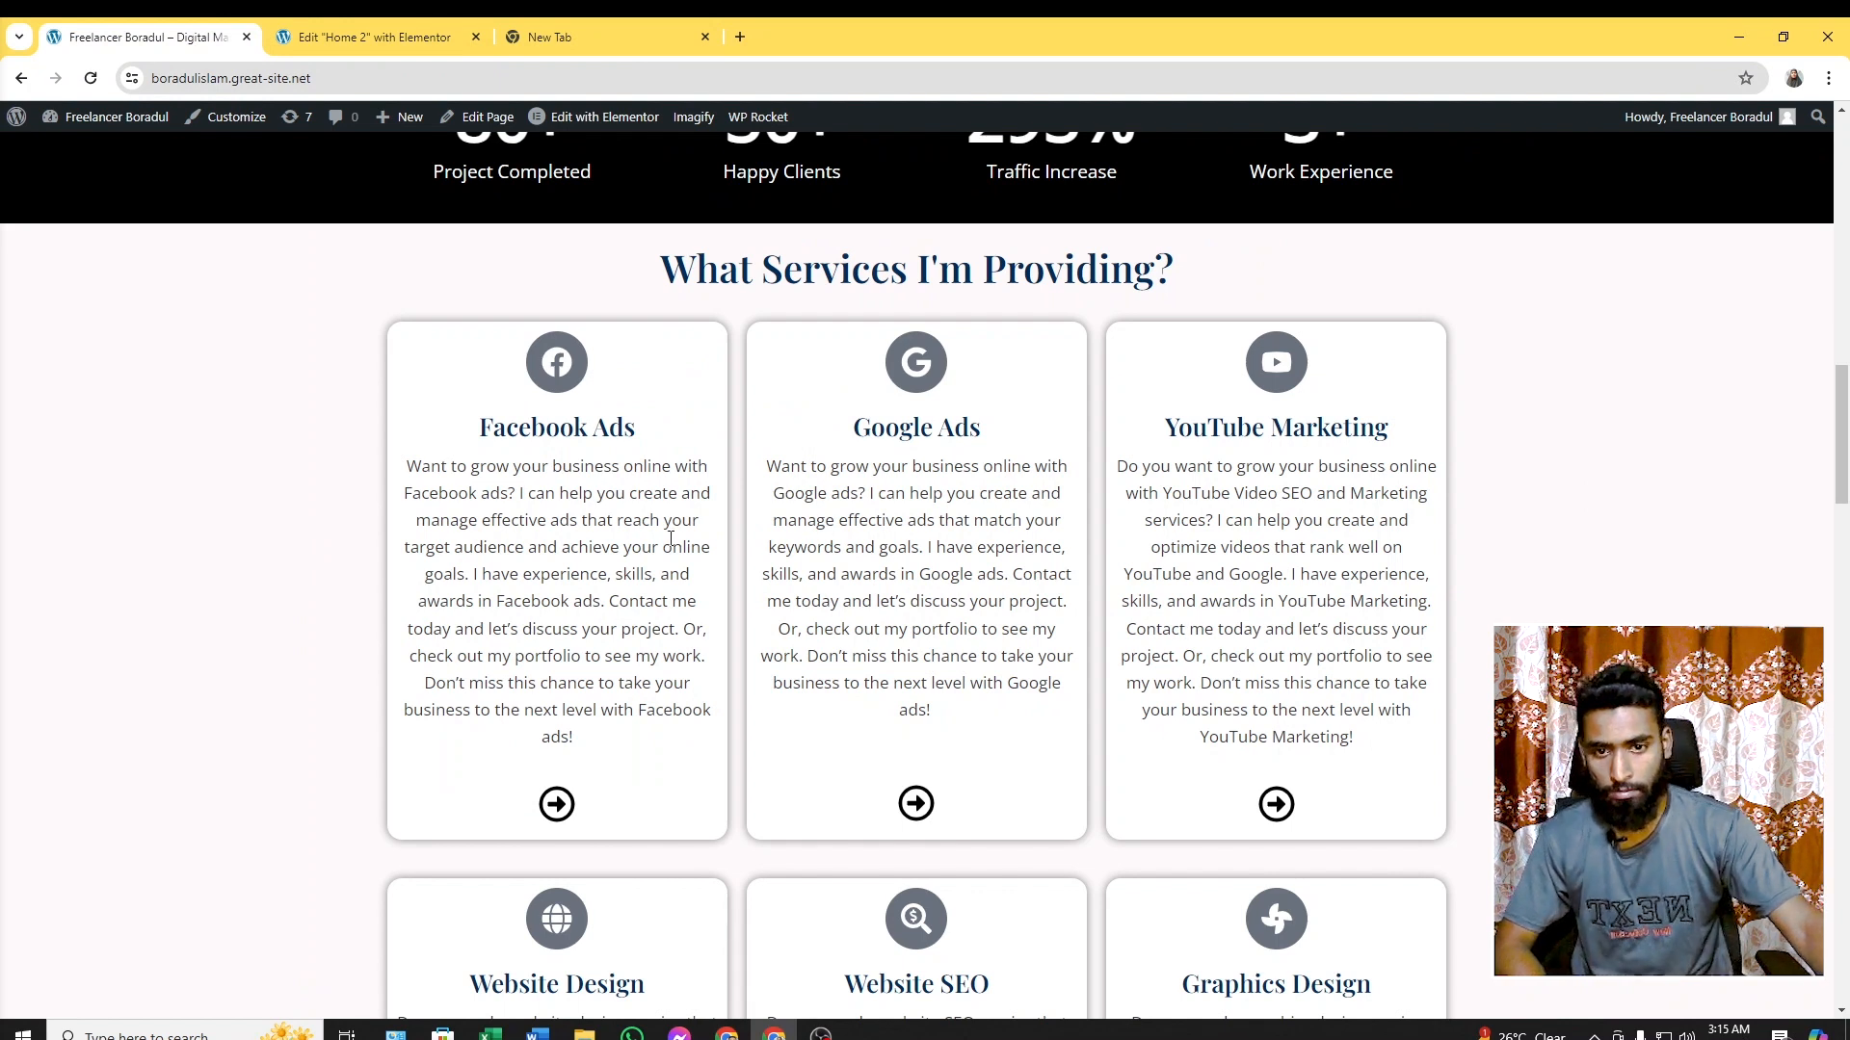
click(307, 39)
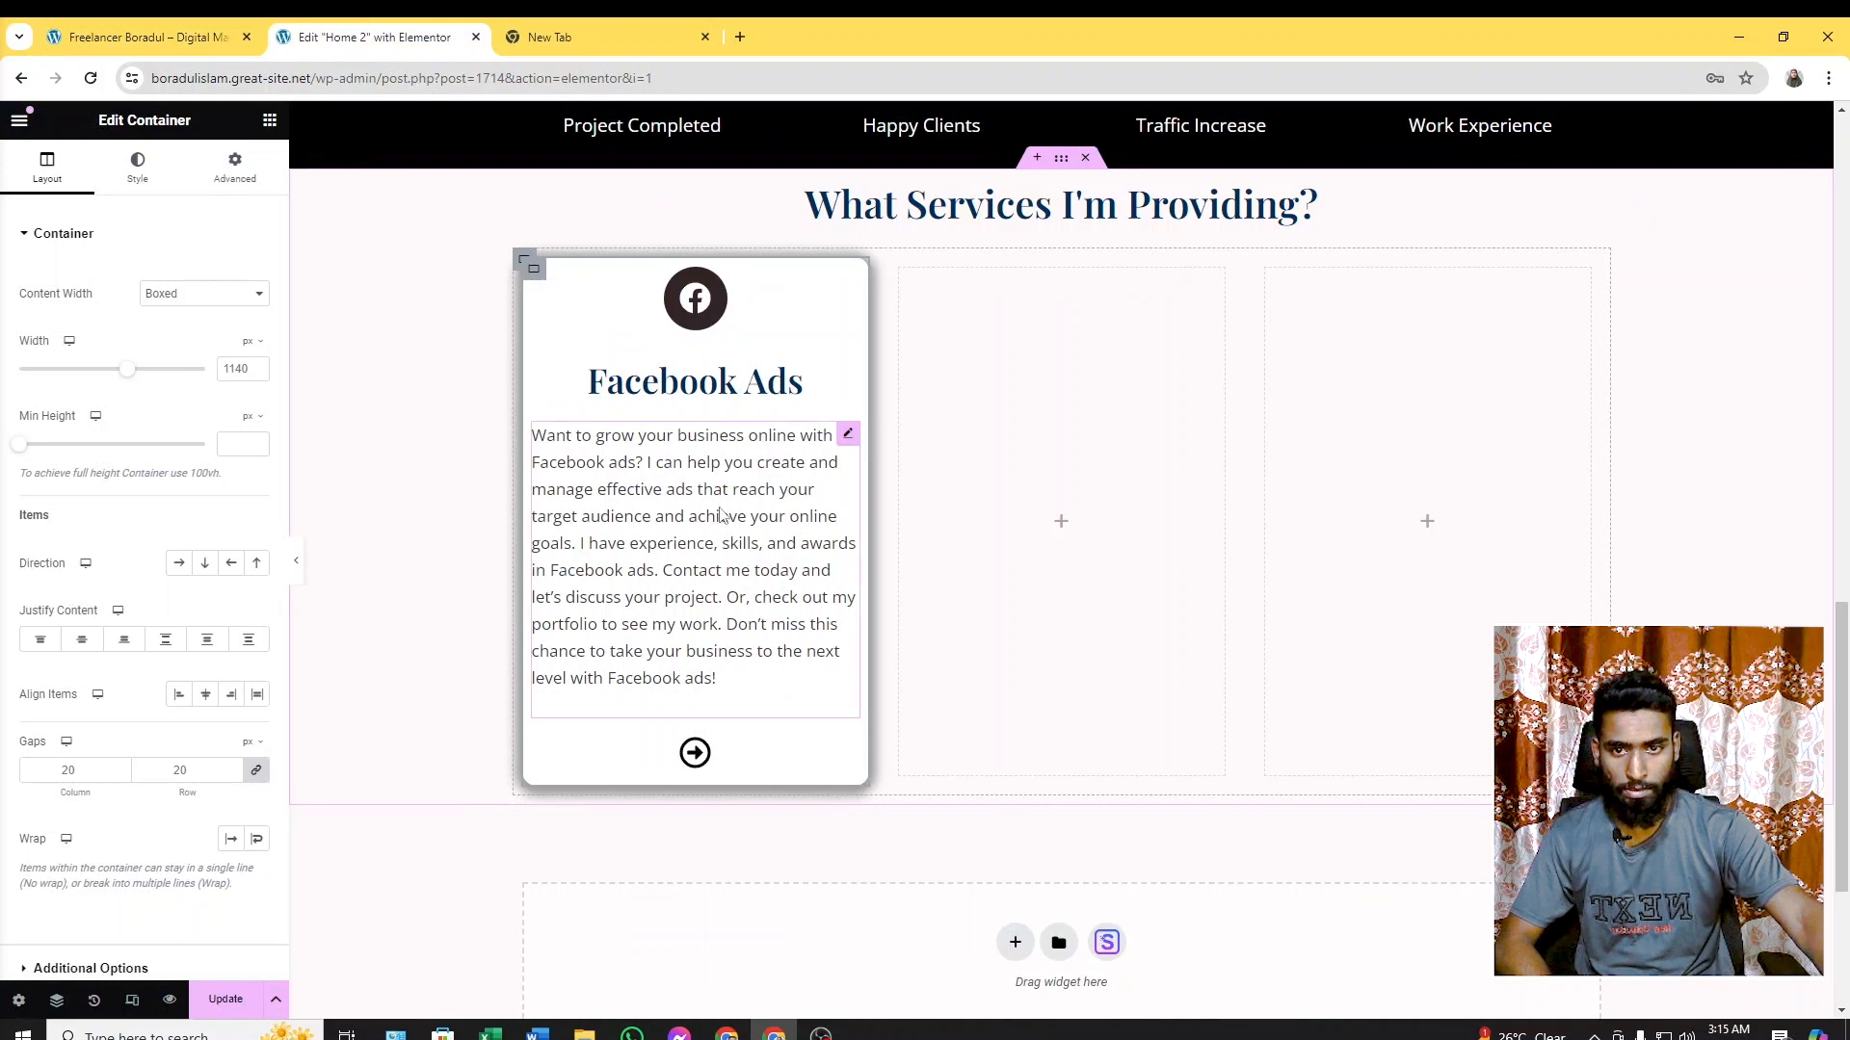
key(ctrl+shift+Tab)
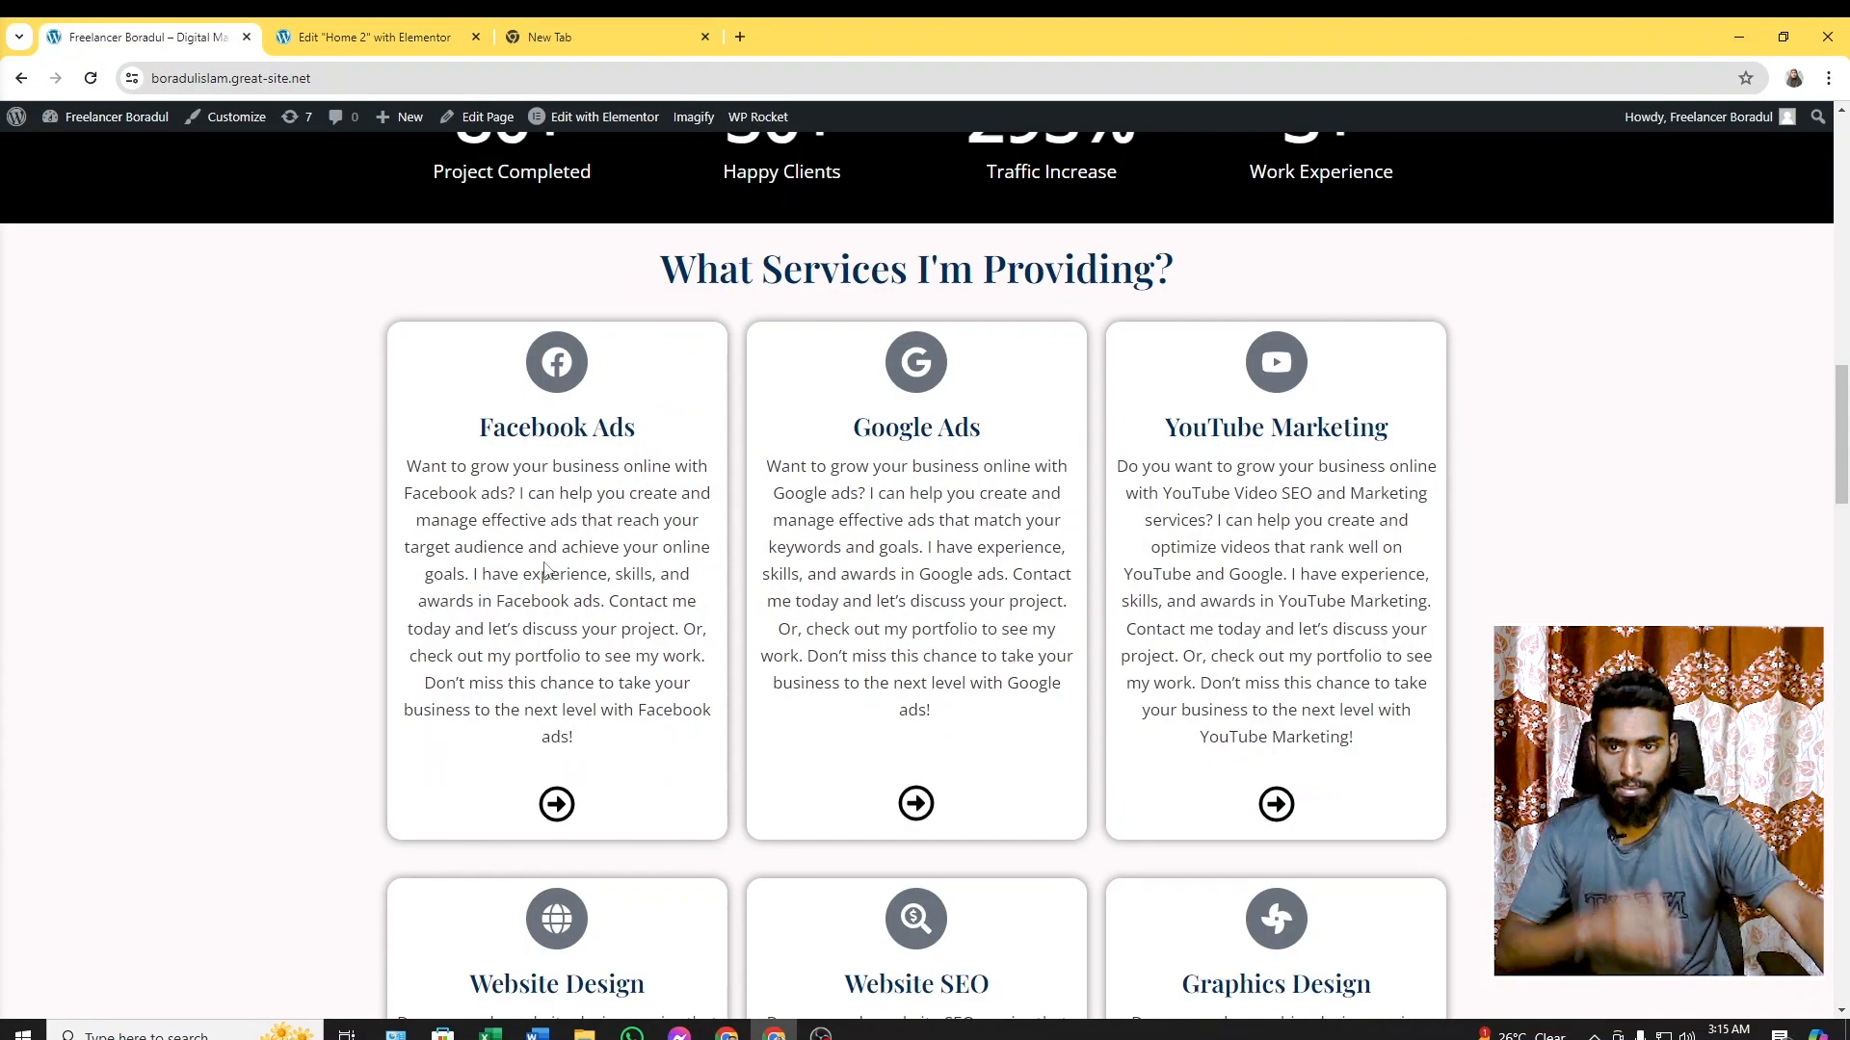
click(307, 38)
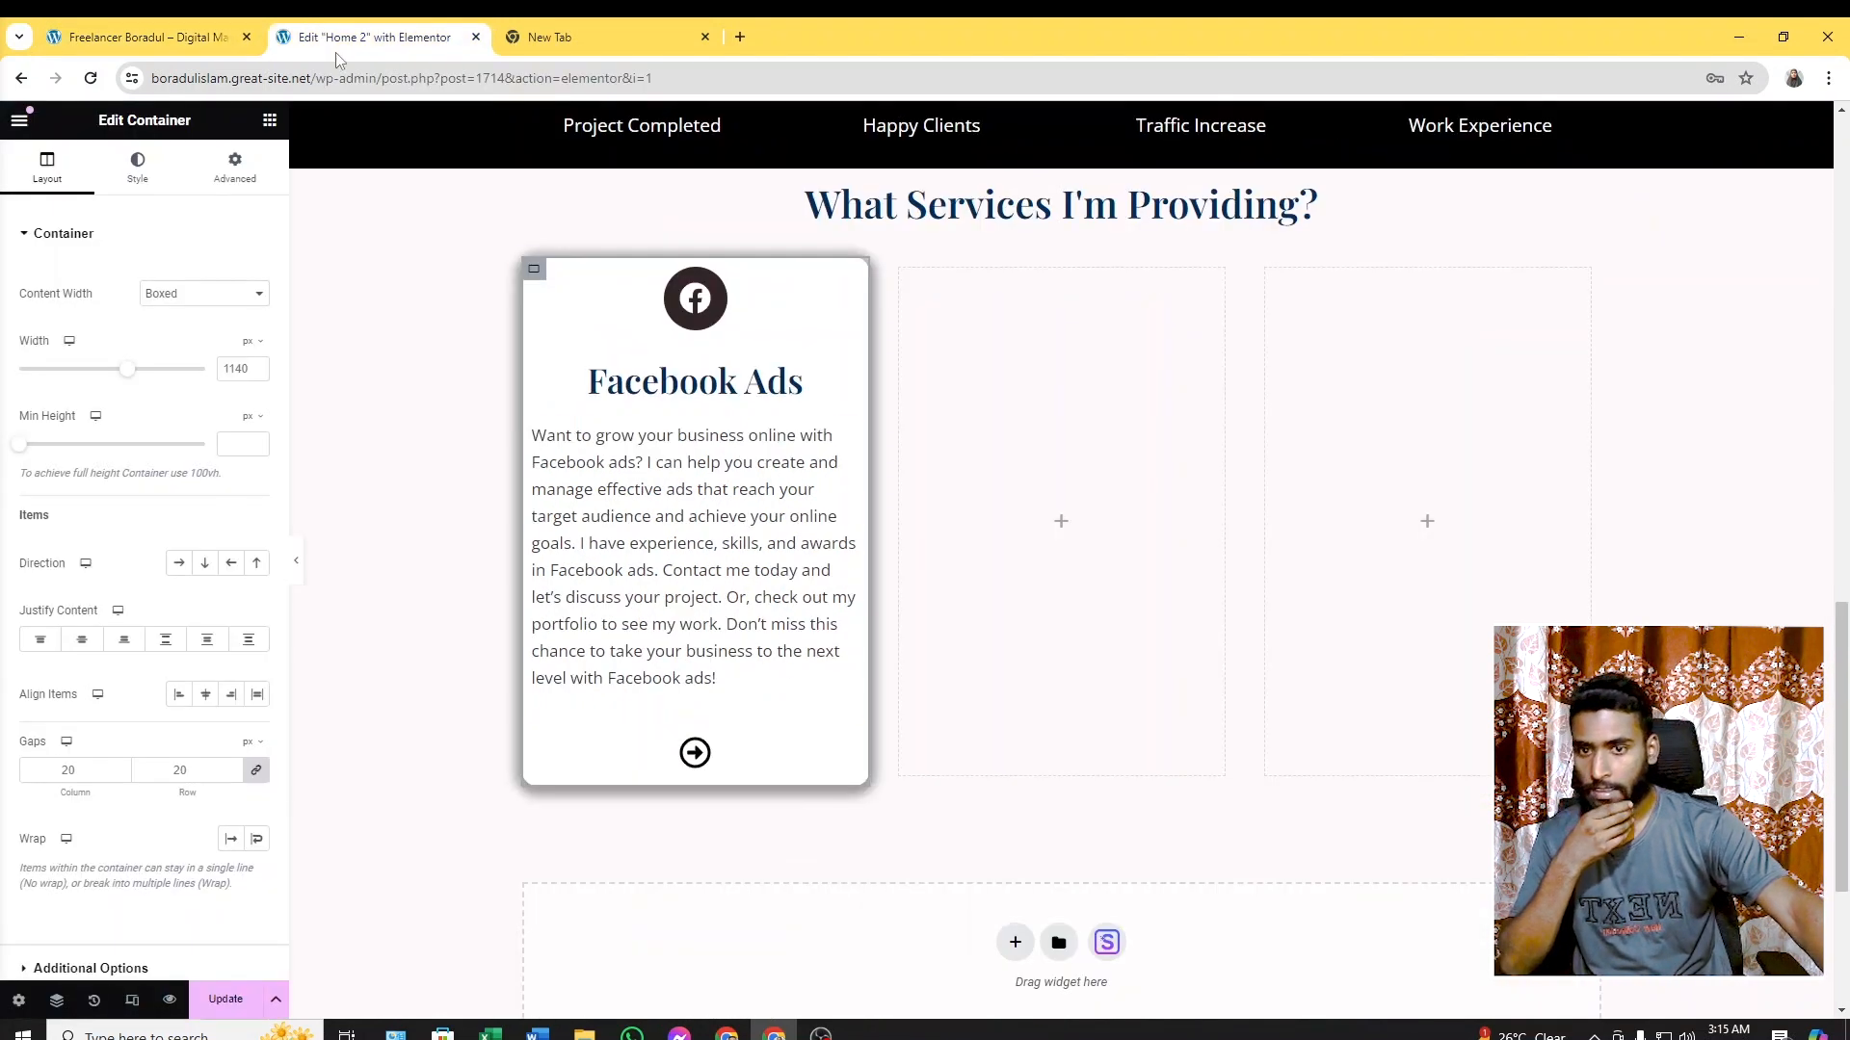
Center-align the description text in the Facebook Ads card
click(849, 439)
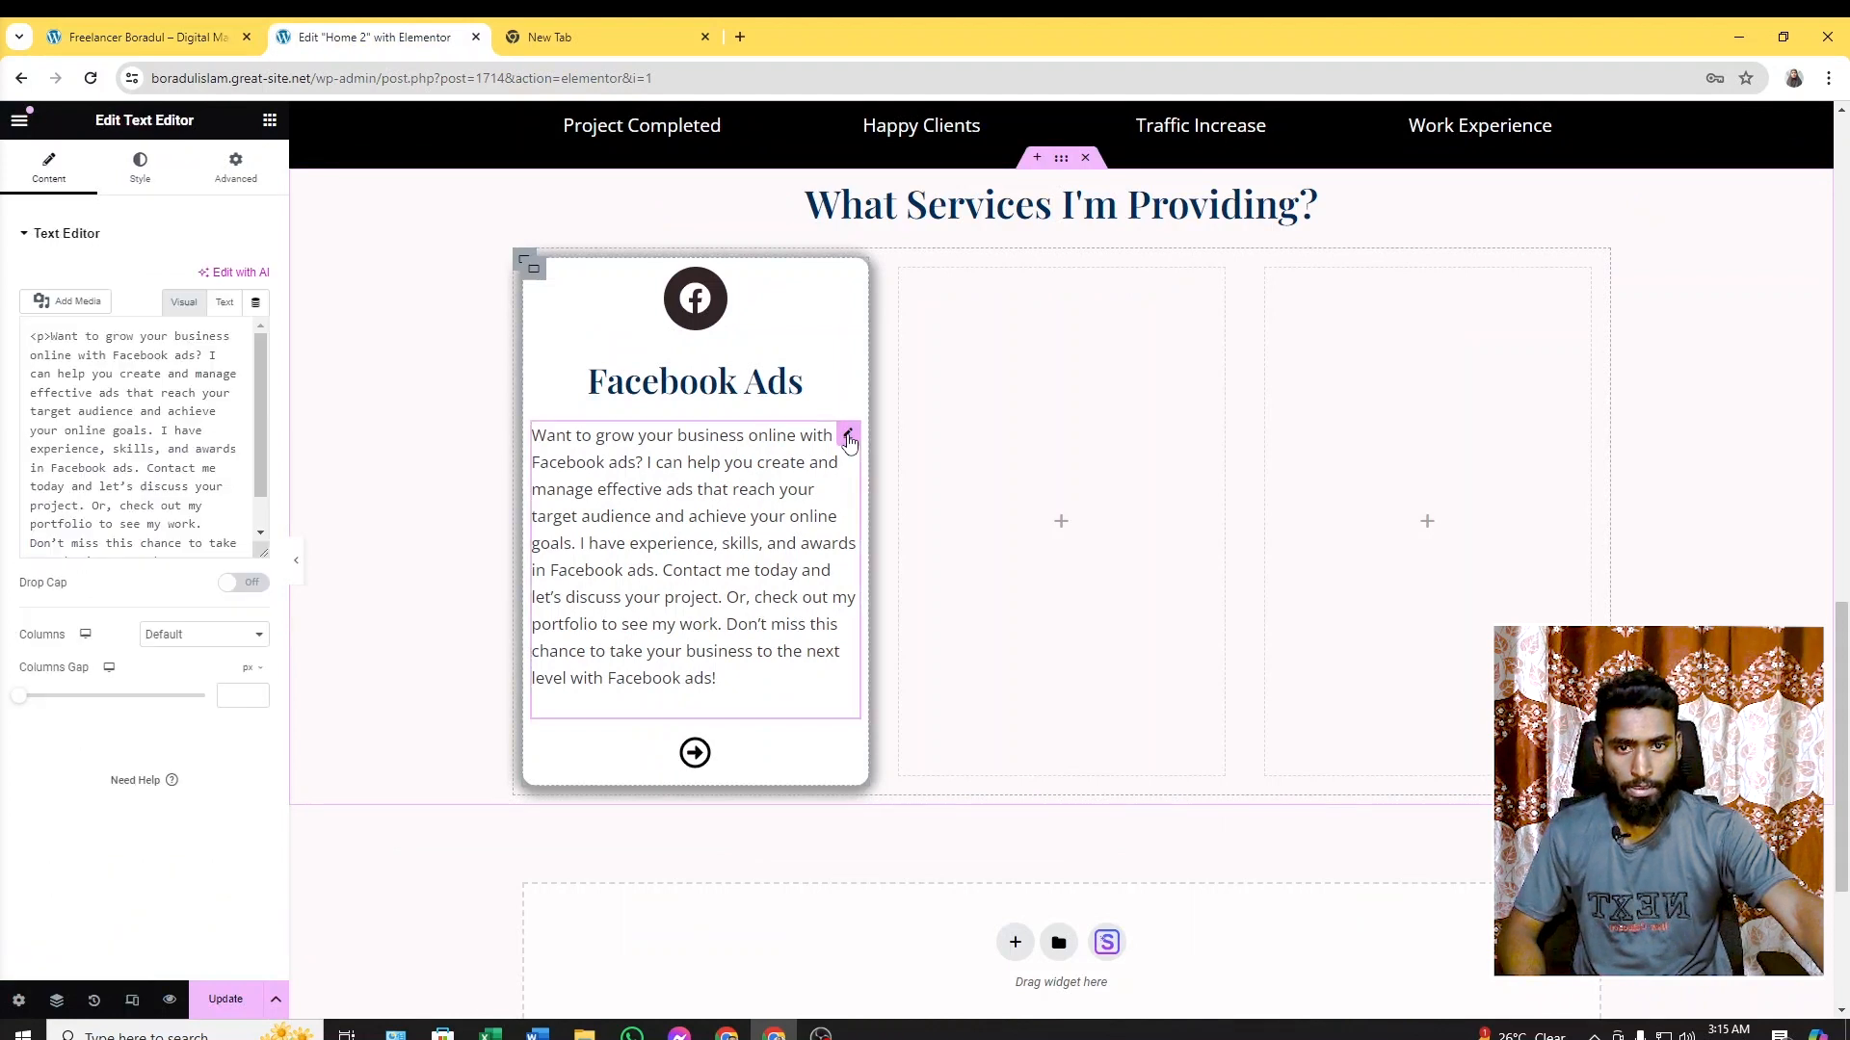
click(140, 169)
click(203, 280)
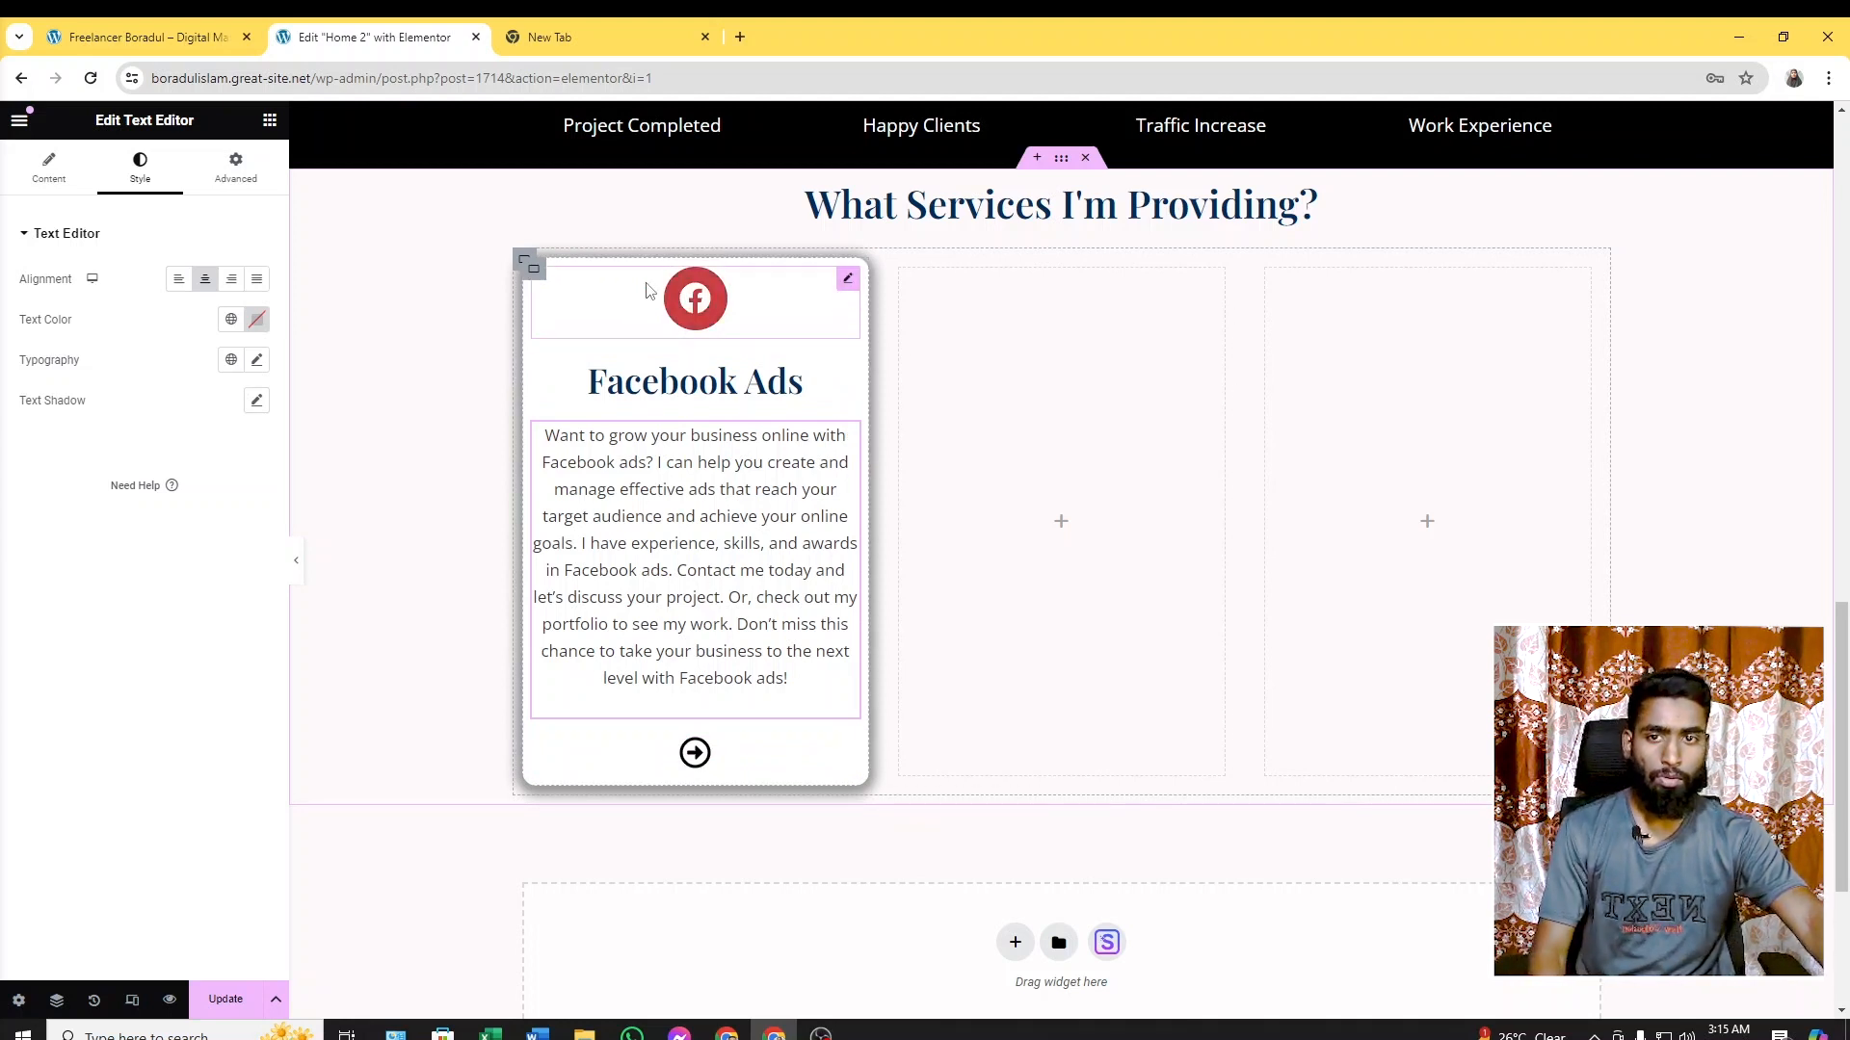
Open the advanced layout settings of the Facebook Ads card's container
click(532, 274)
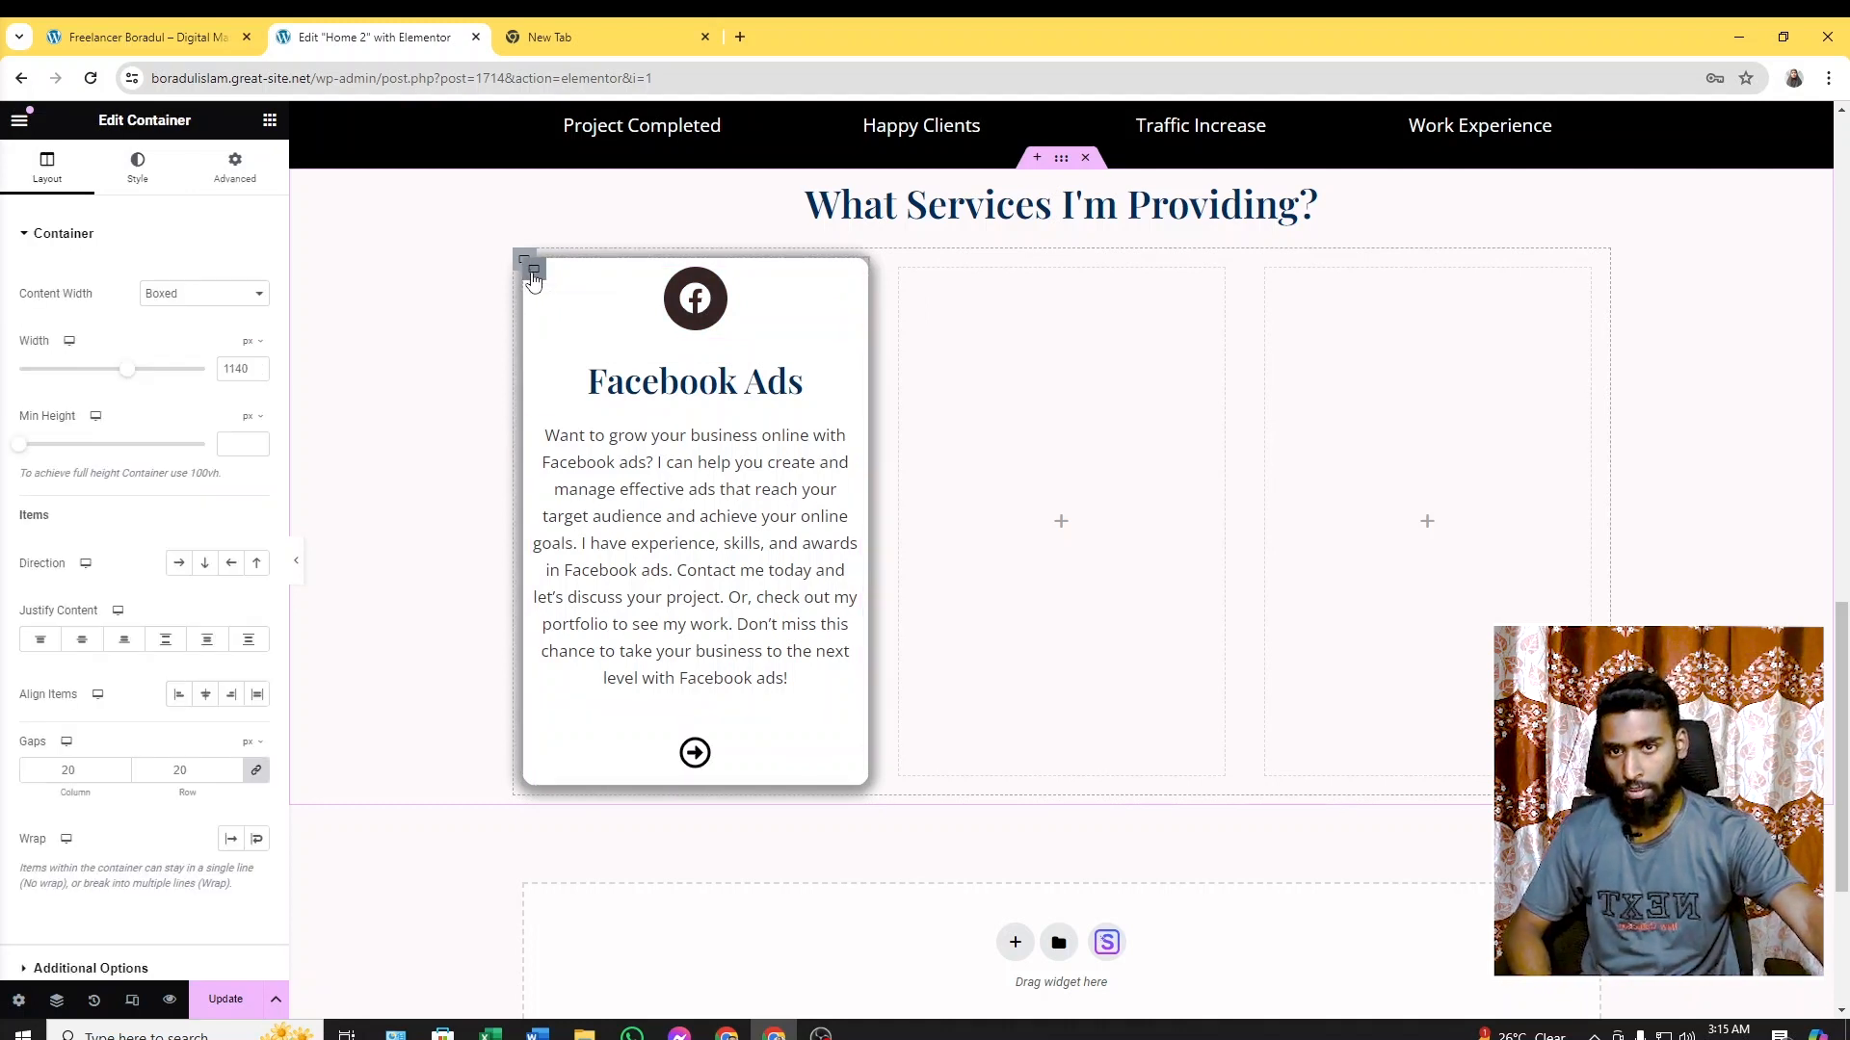
click(232, 173)
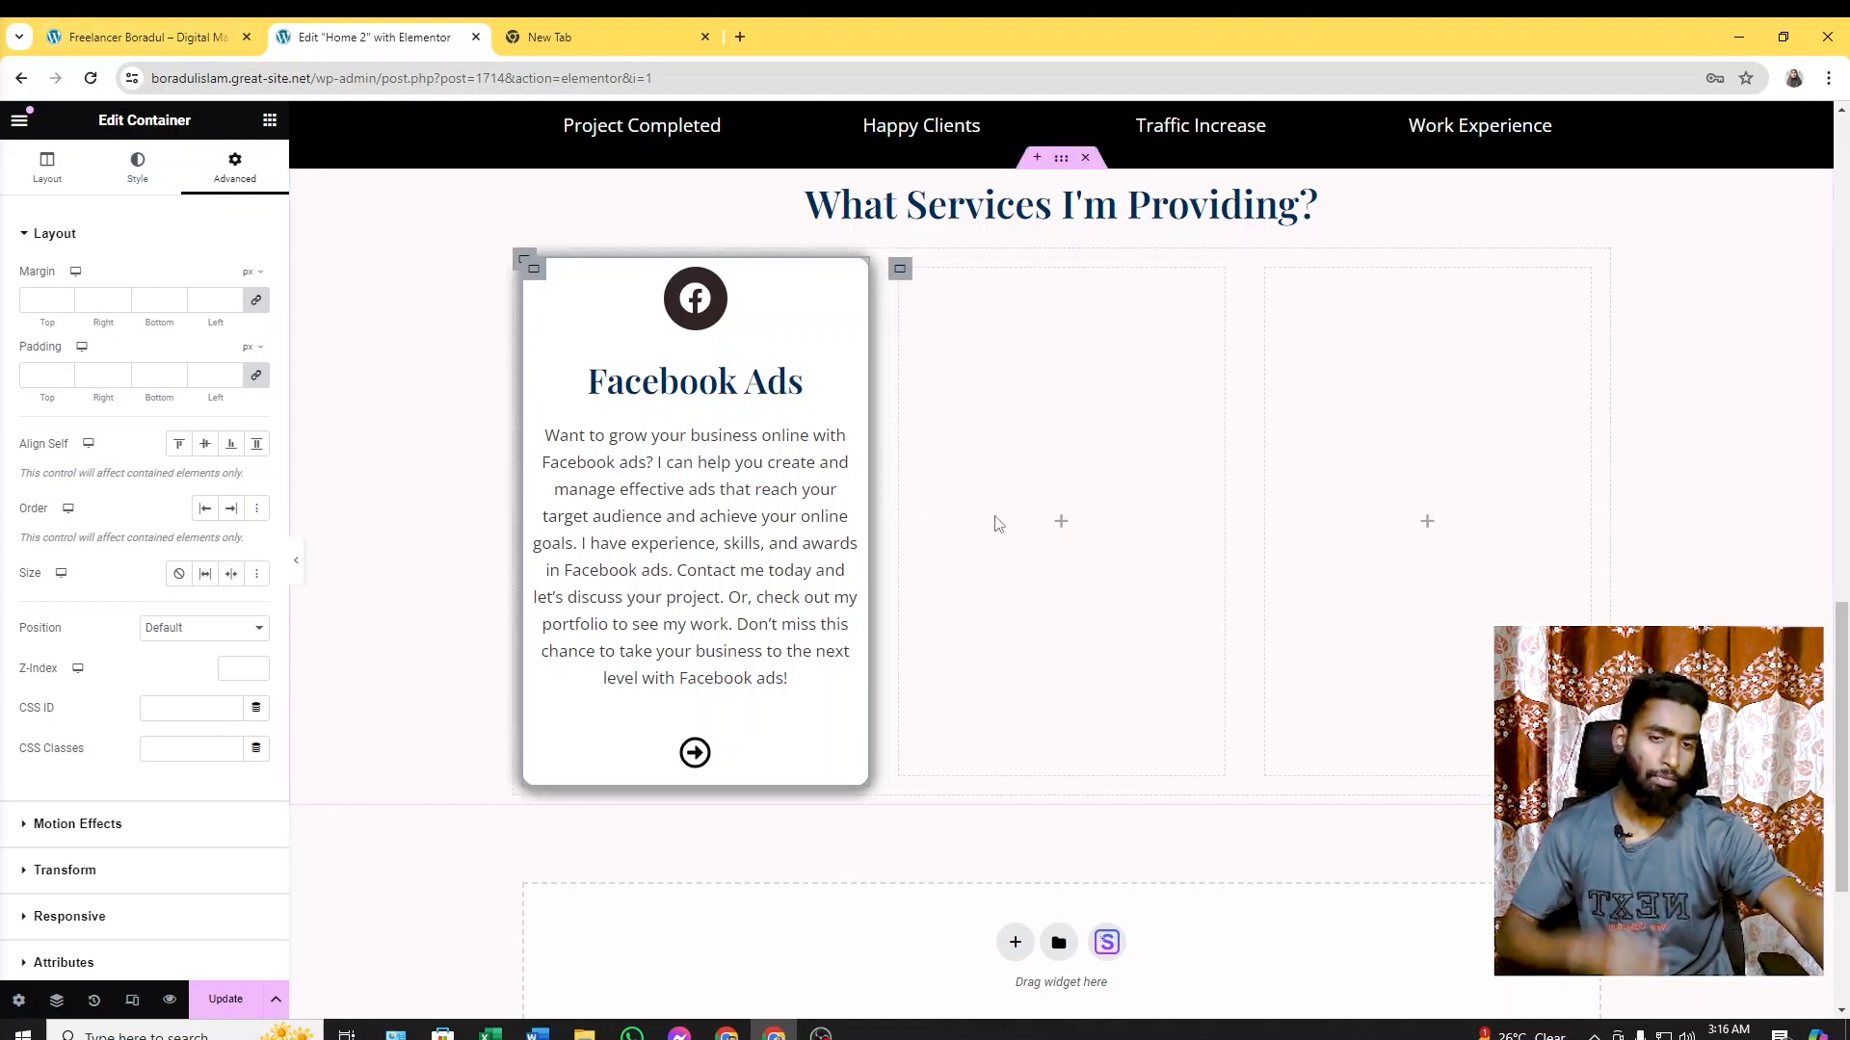
Capture a 717x611 area over the empty columns and draw a red rectangle with an inward arrow from each side
key(Print)
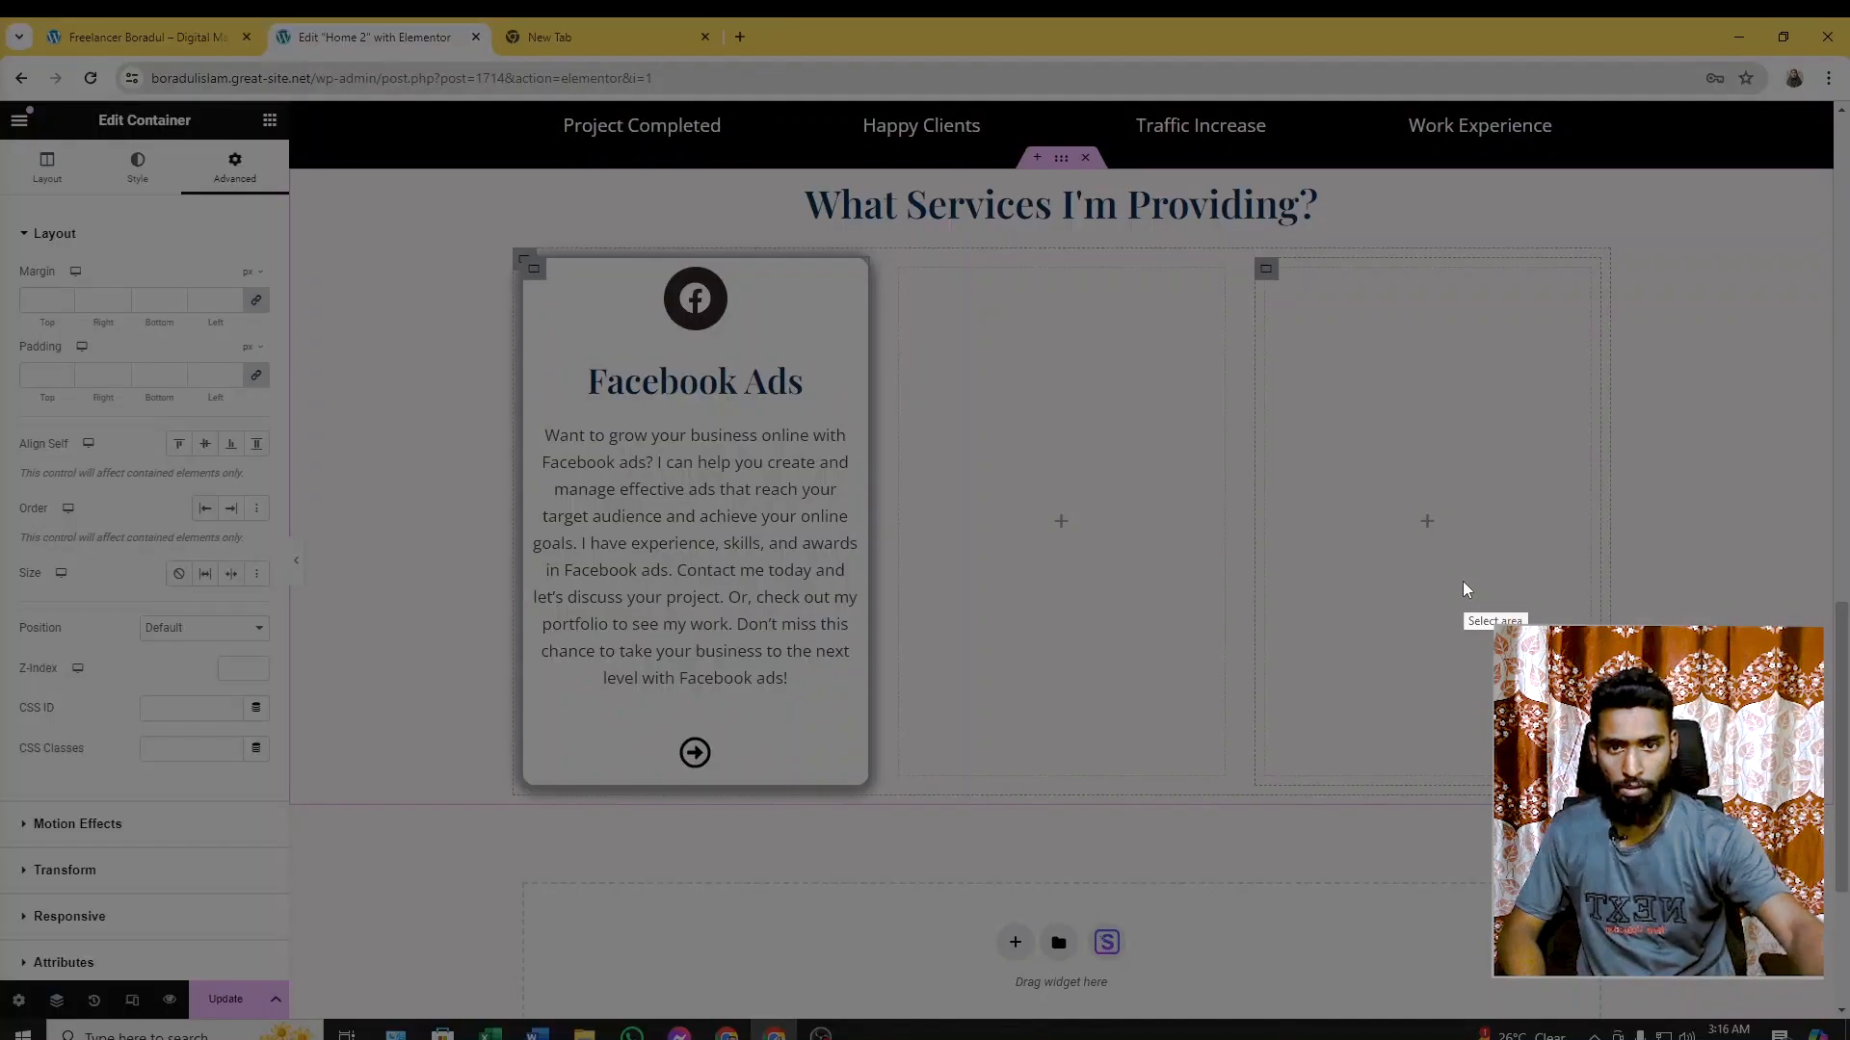
drag(951, 317, 1641, 904)
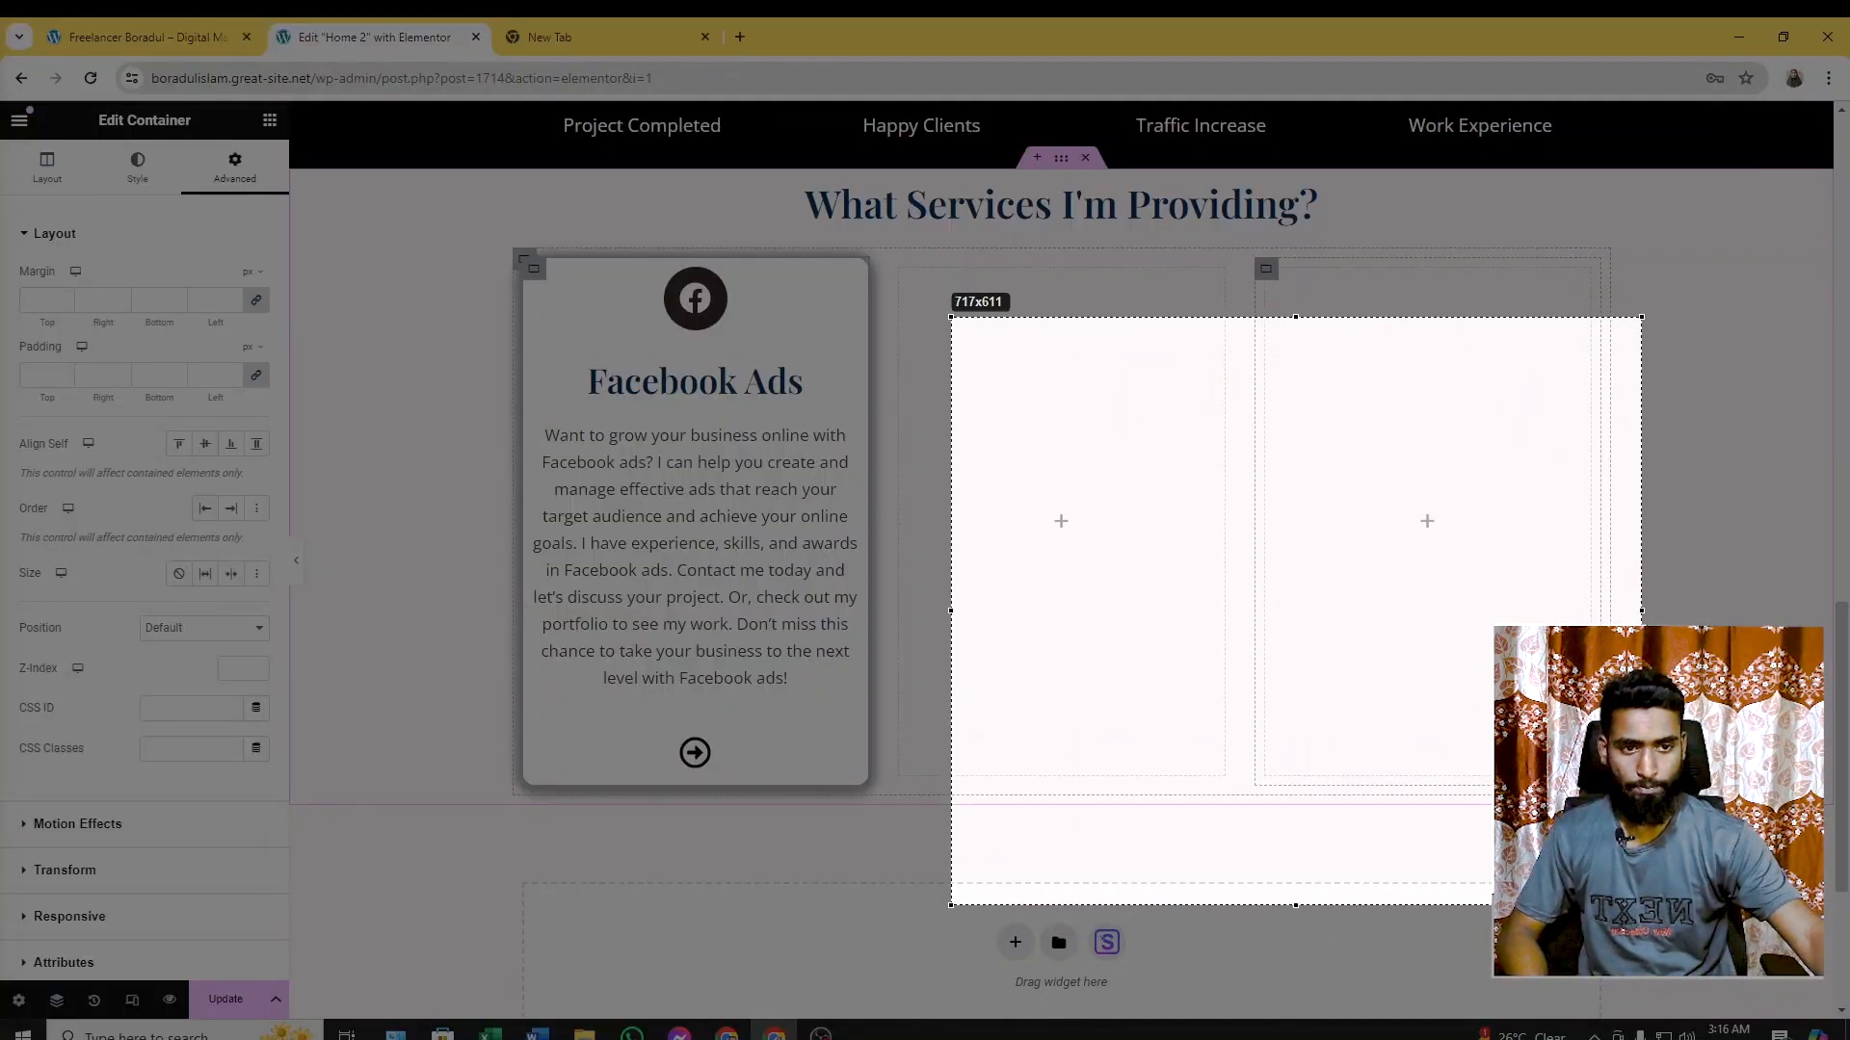
mouse_move(1172, 456)
mouse_down()
mouse_move(1339, 597)
mouse_move(1302, 739)
mouse_move(1444, 714)
mouse_up()
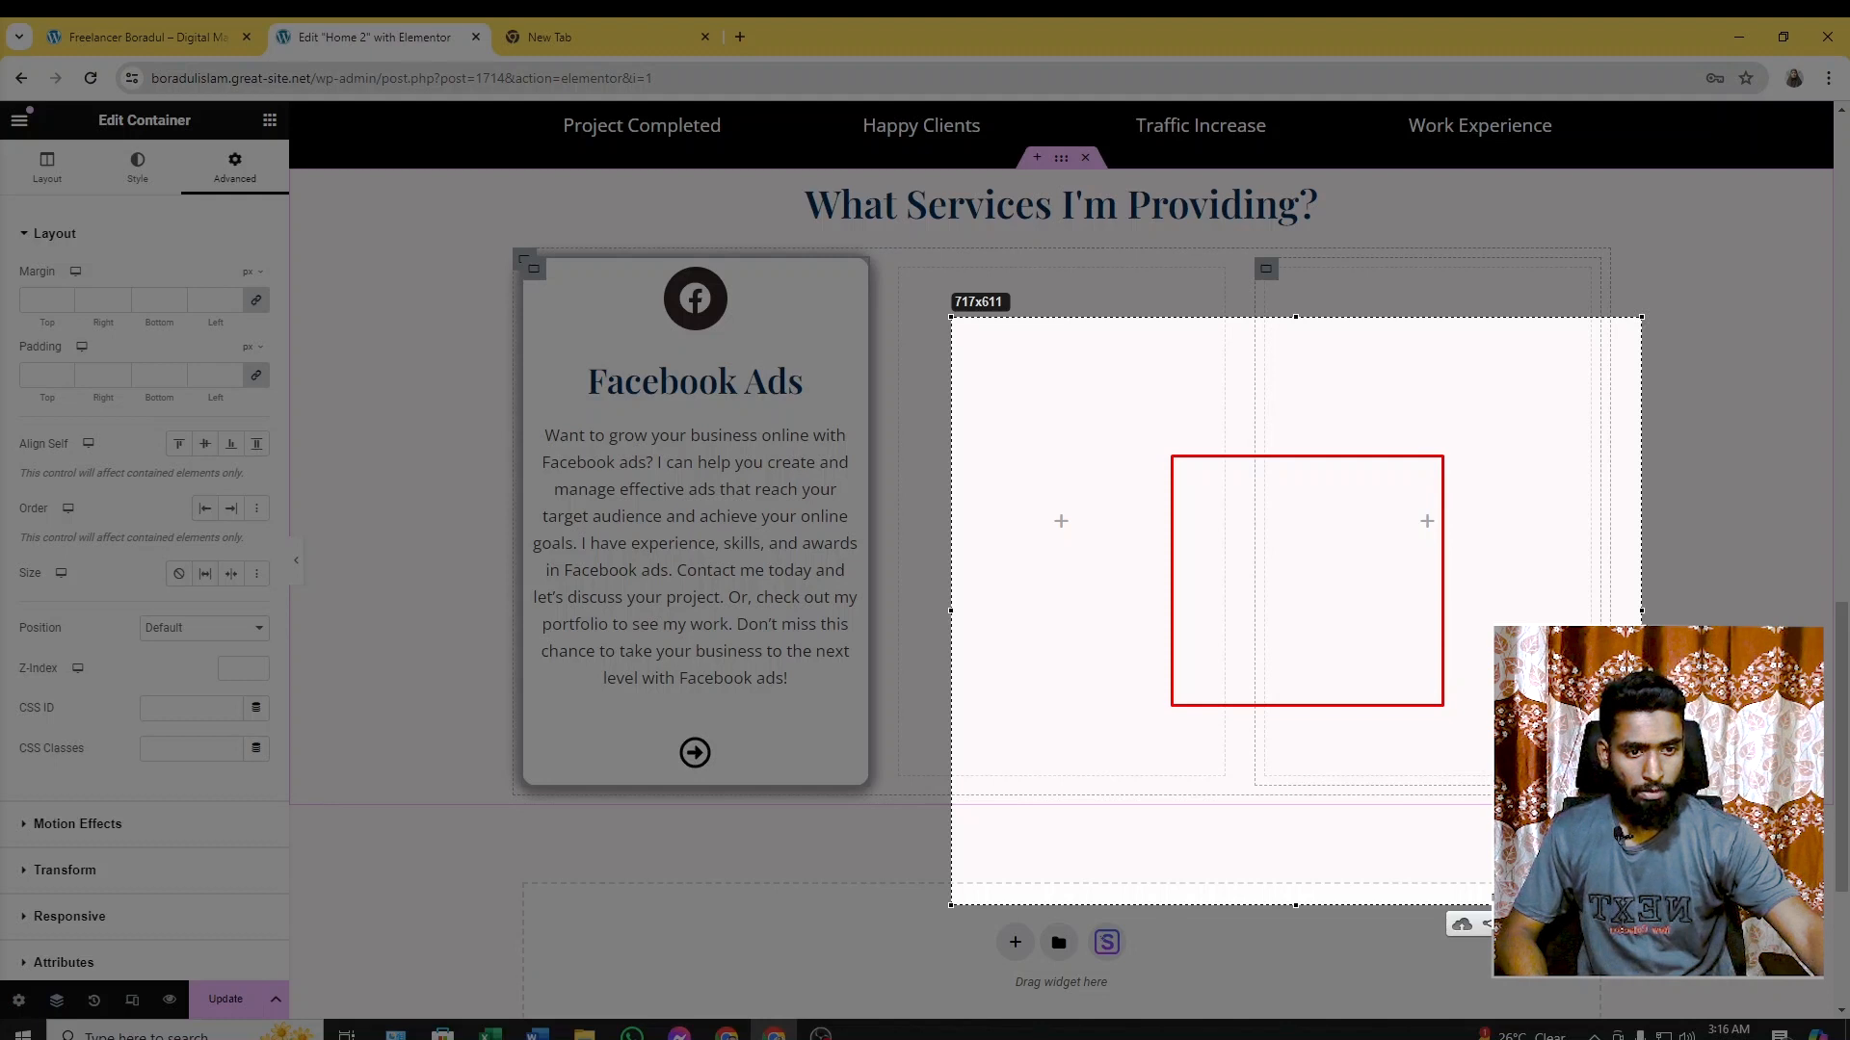
drag(1446, 582, 1420, 583)
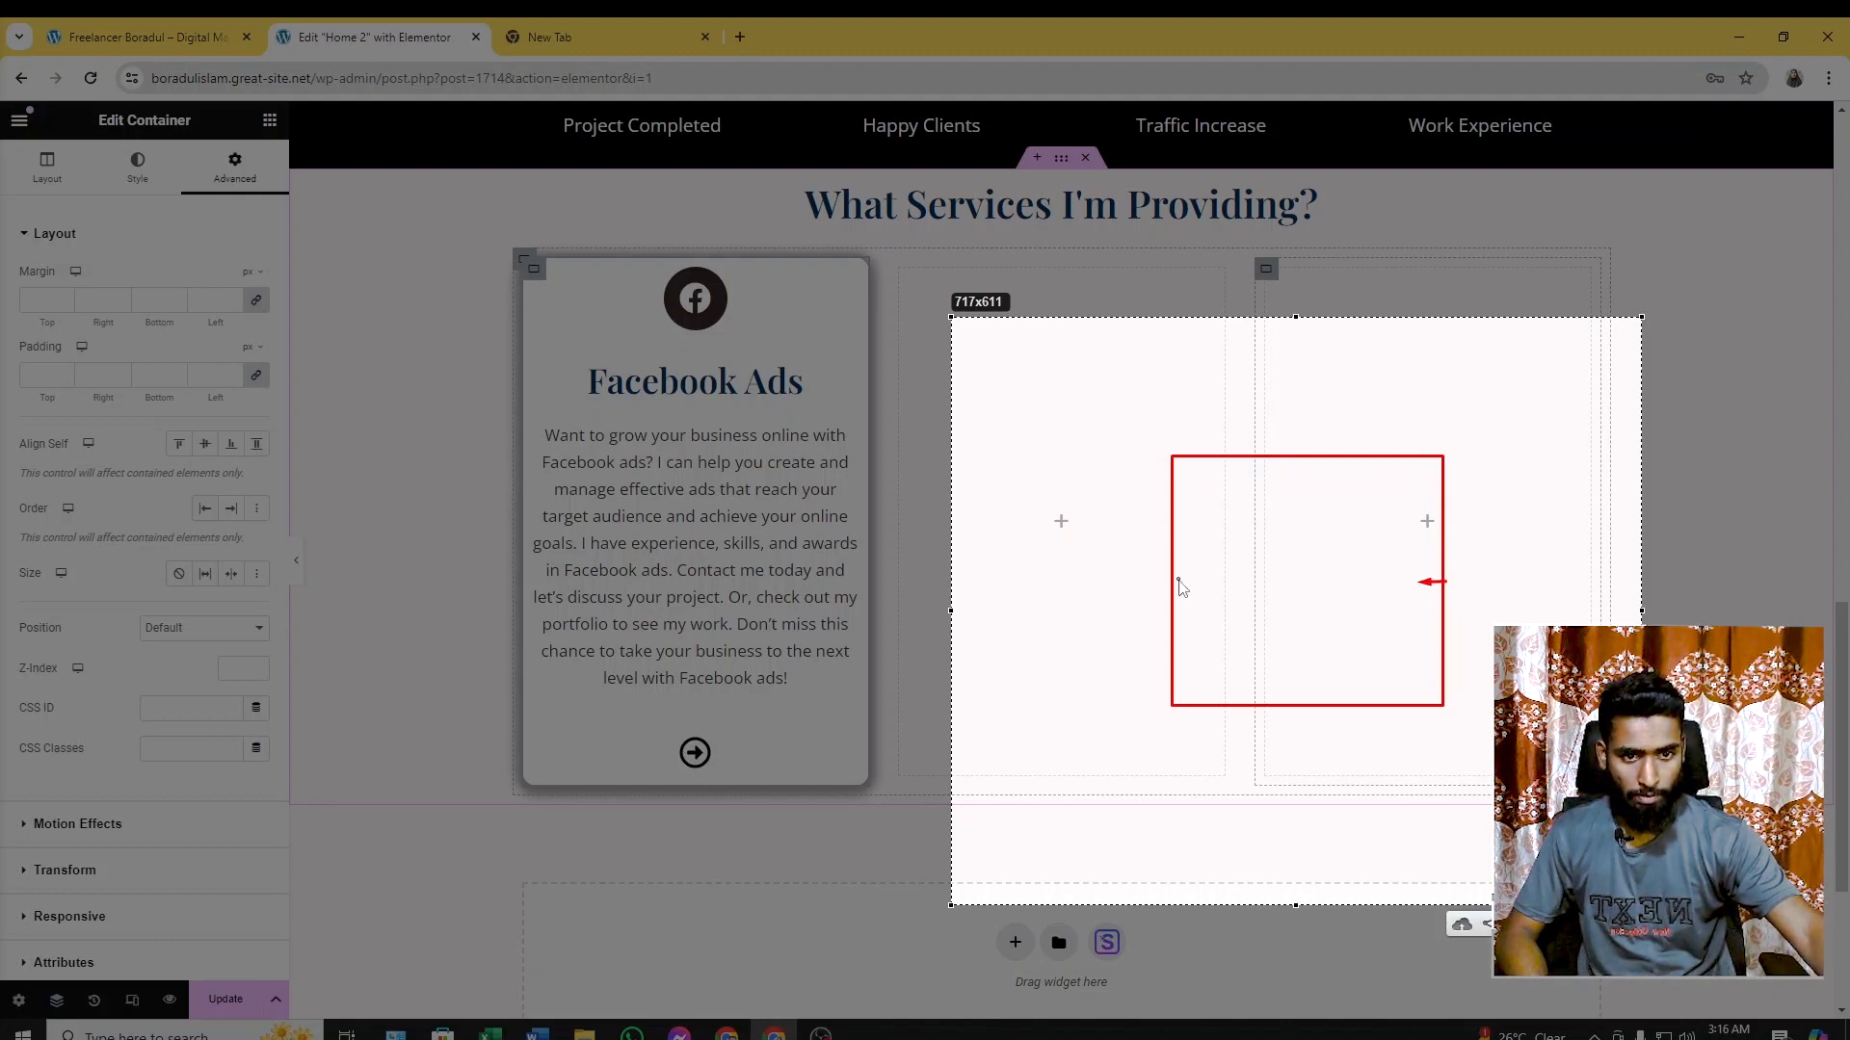
drag(1175, 583, 1218, 581)
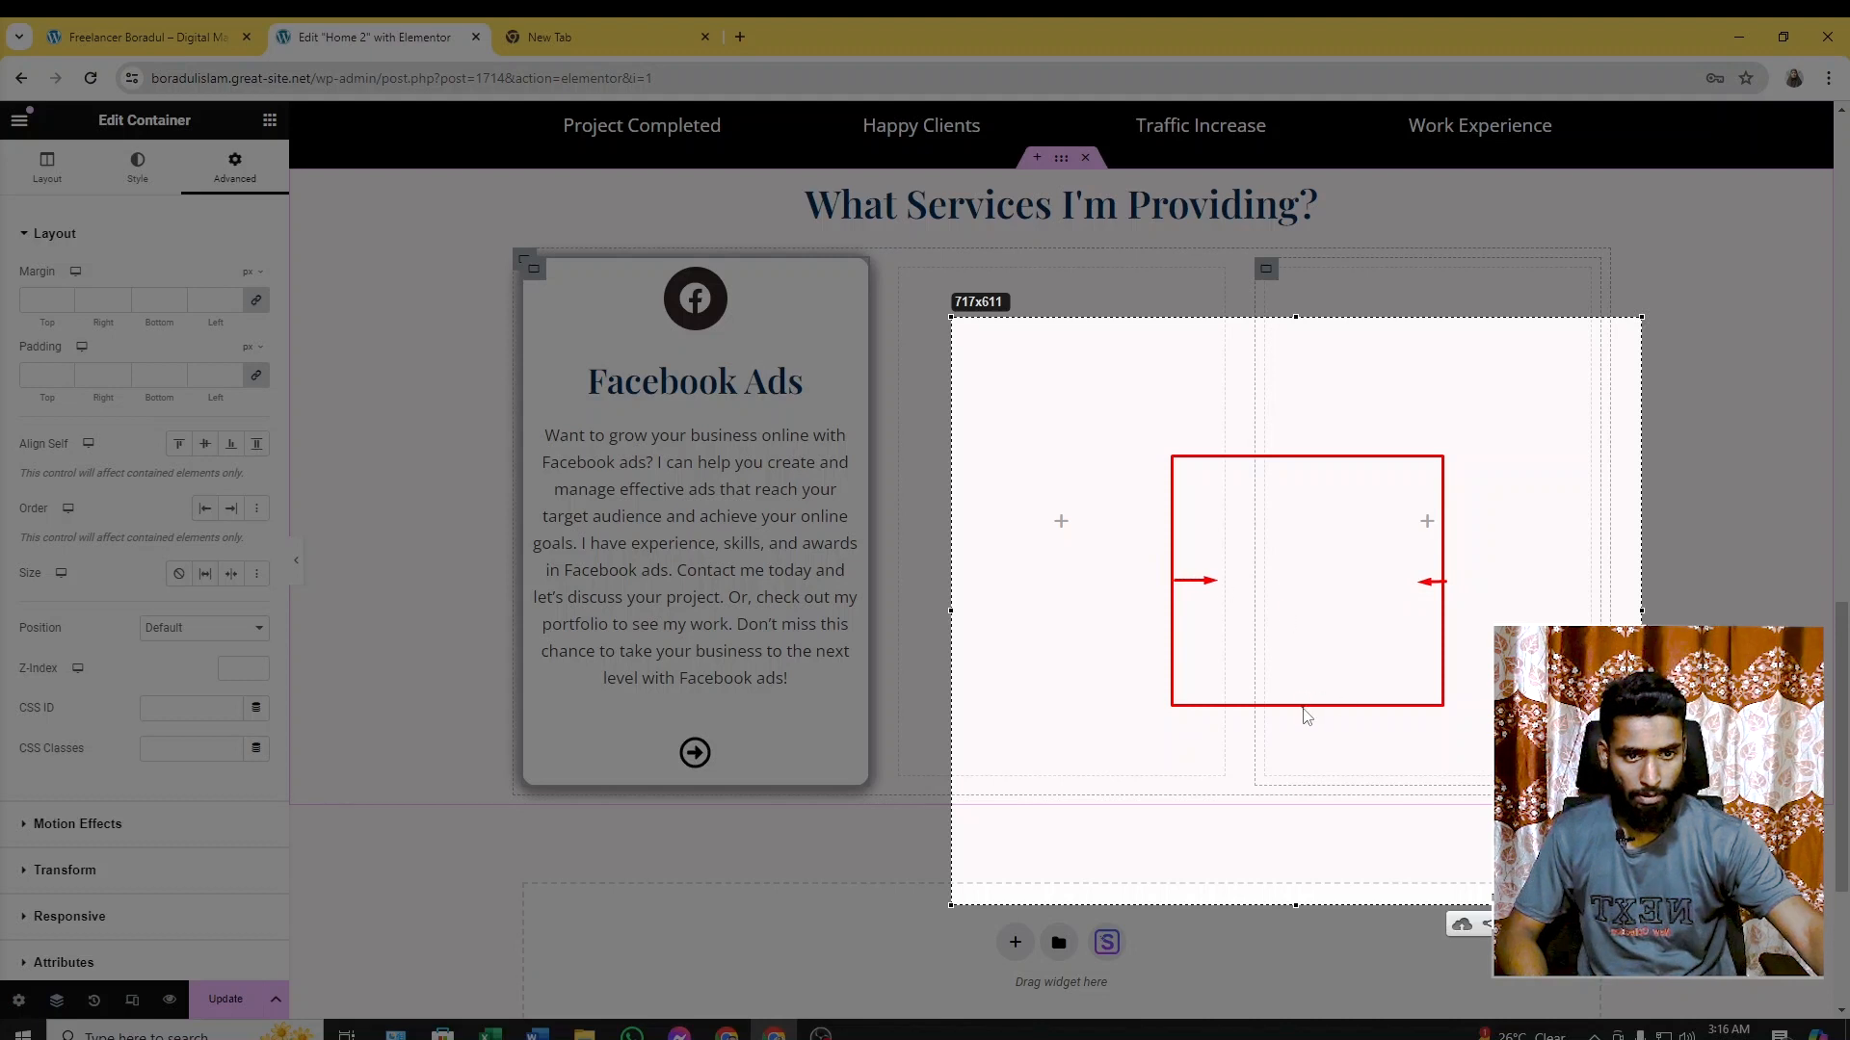
drag(1306, 708, 1309, 679)
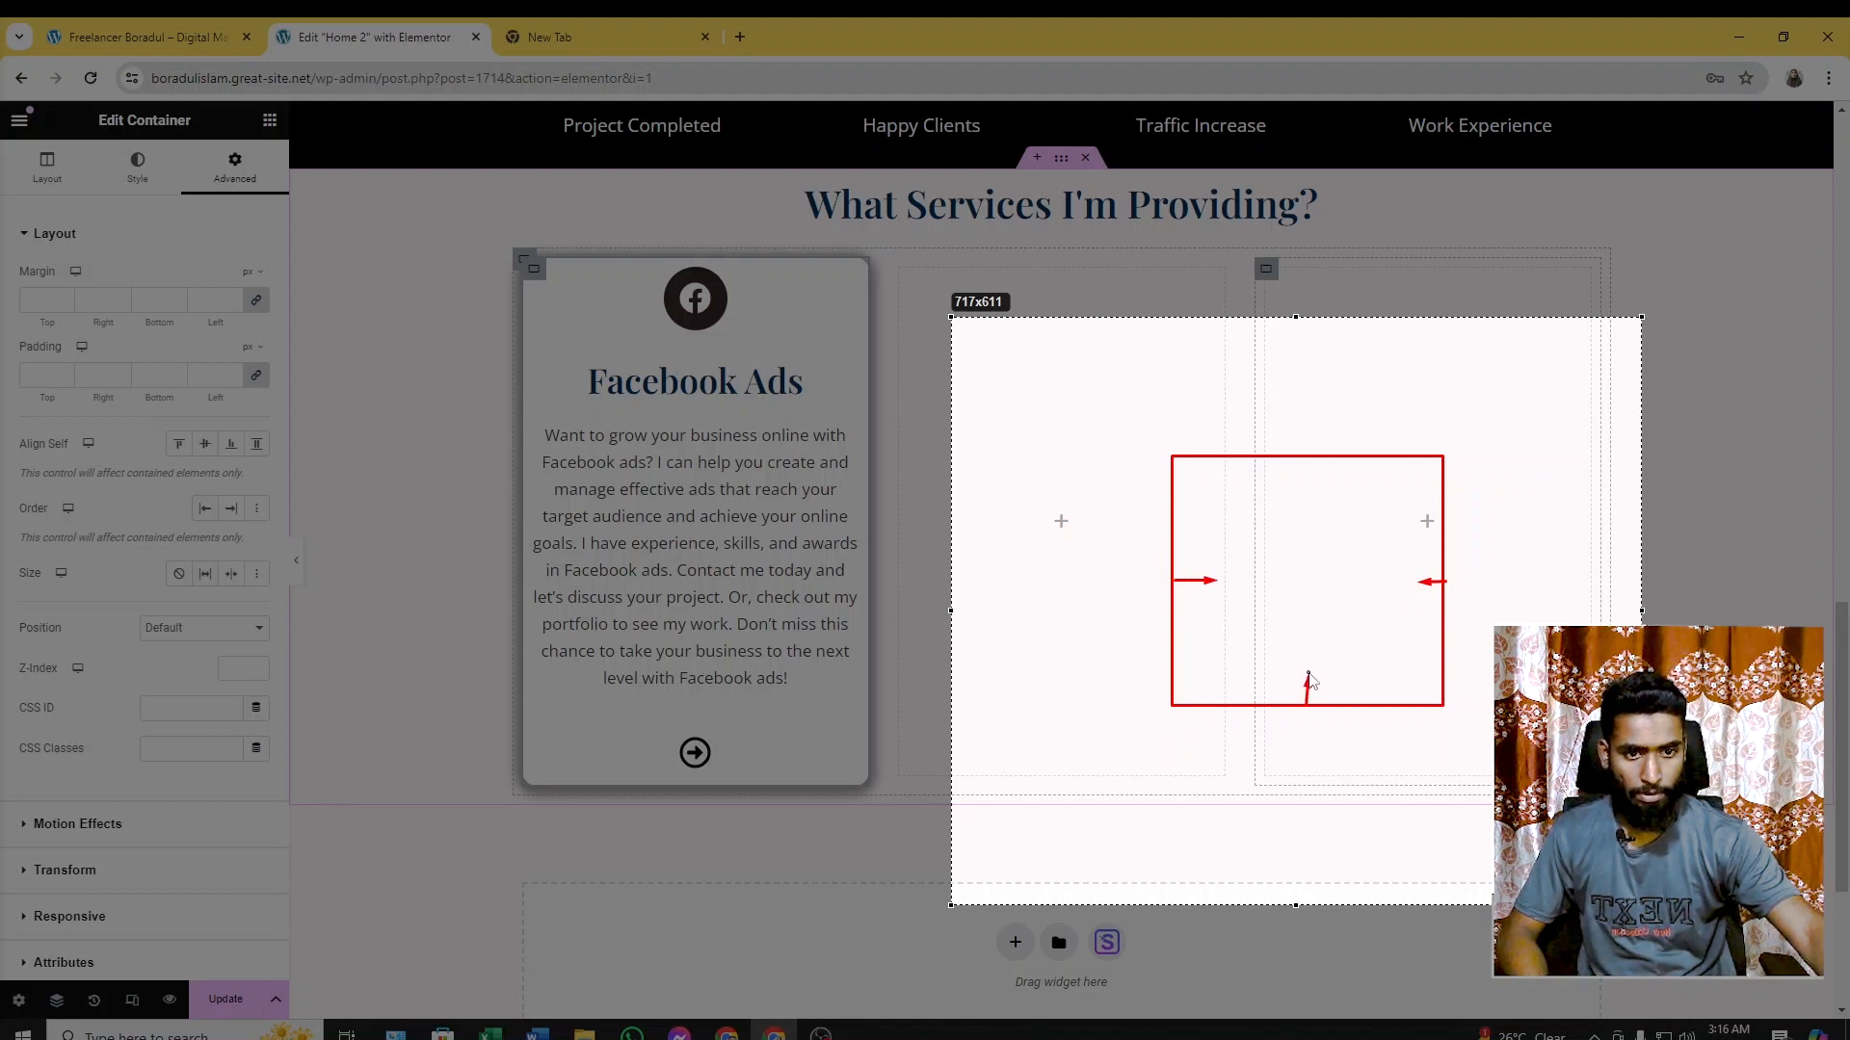
drag(1305, 459, 1306, 486)
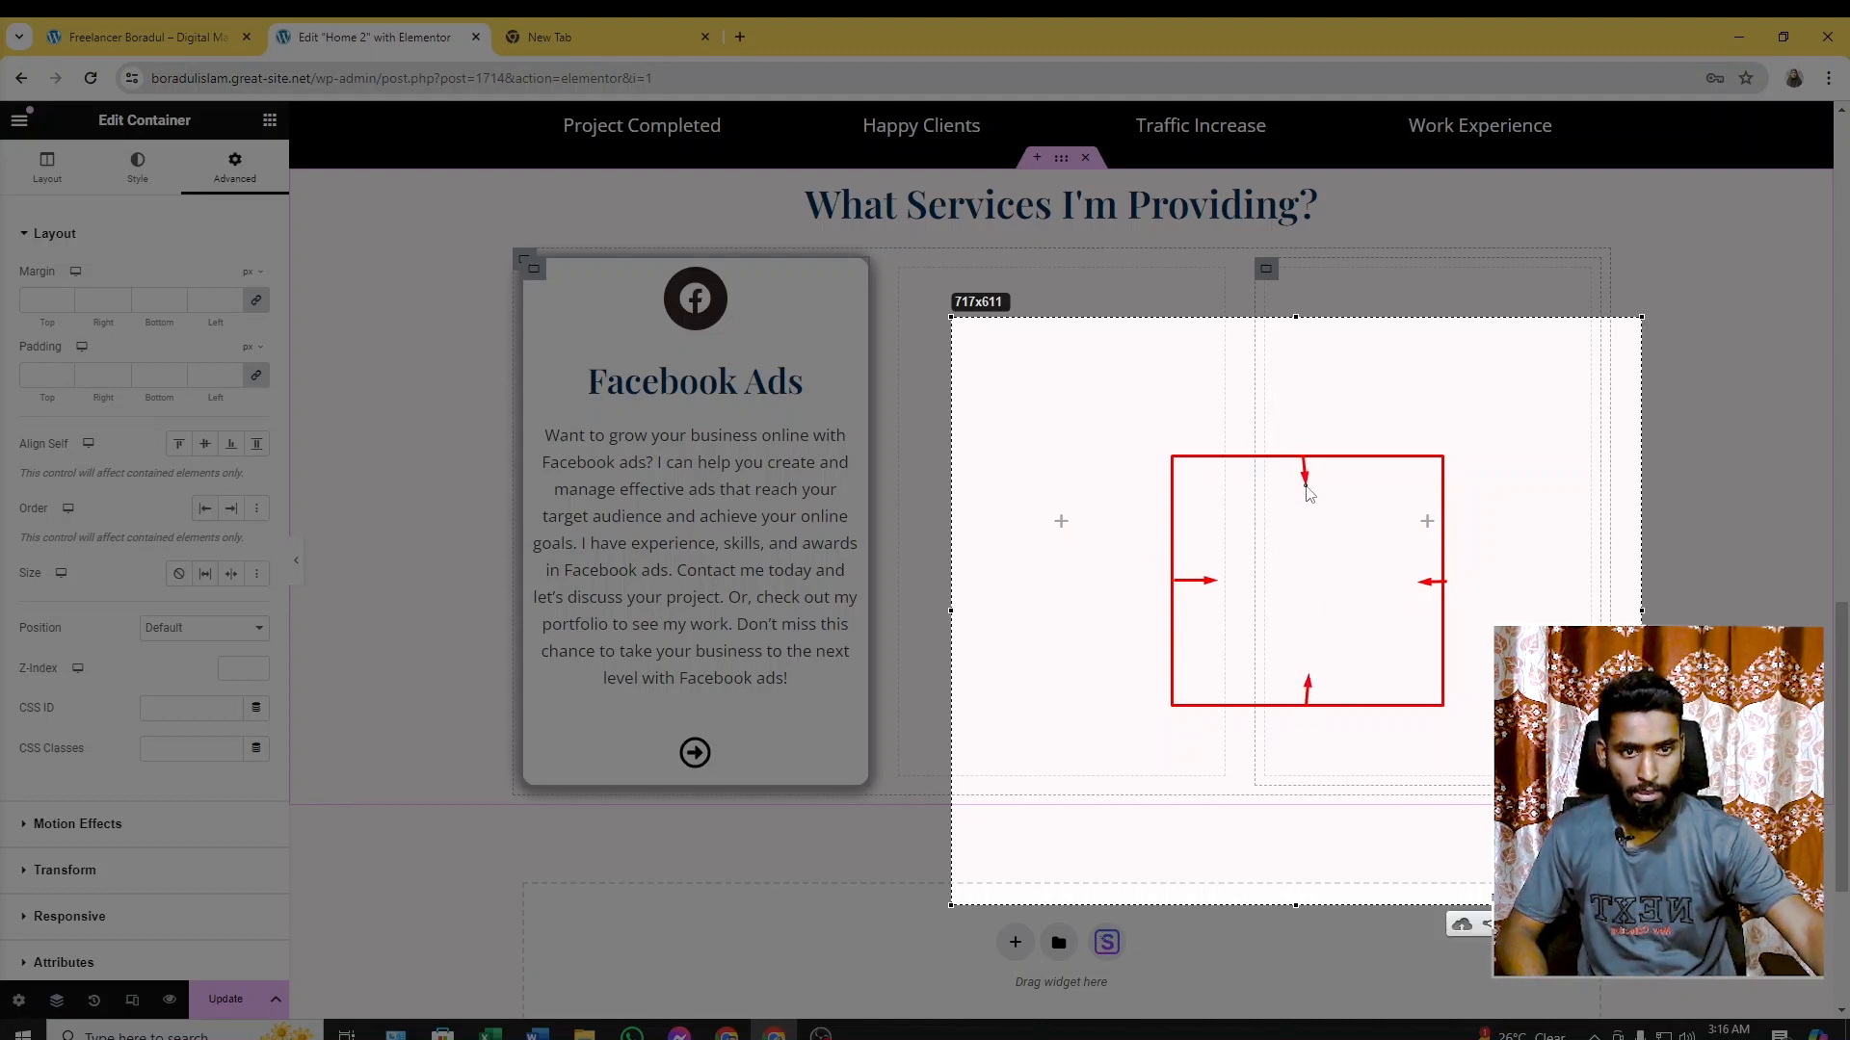
Draw an outward red arrow from each side of the rectangle and close the screenshot overlay
drag(1302, 457, 1301, 420)
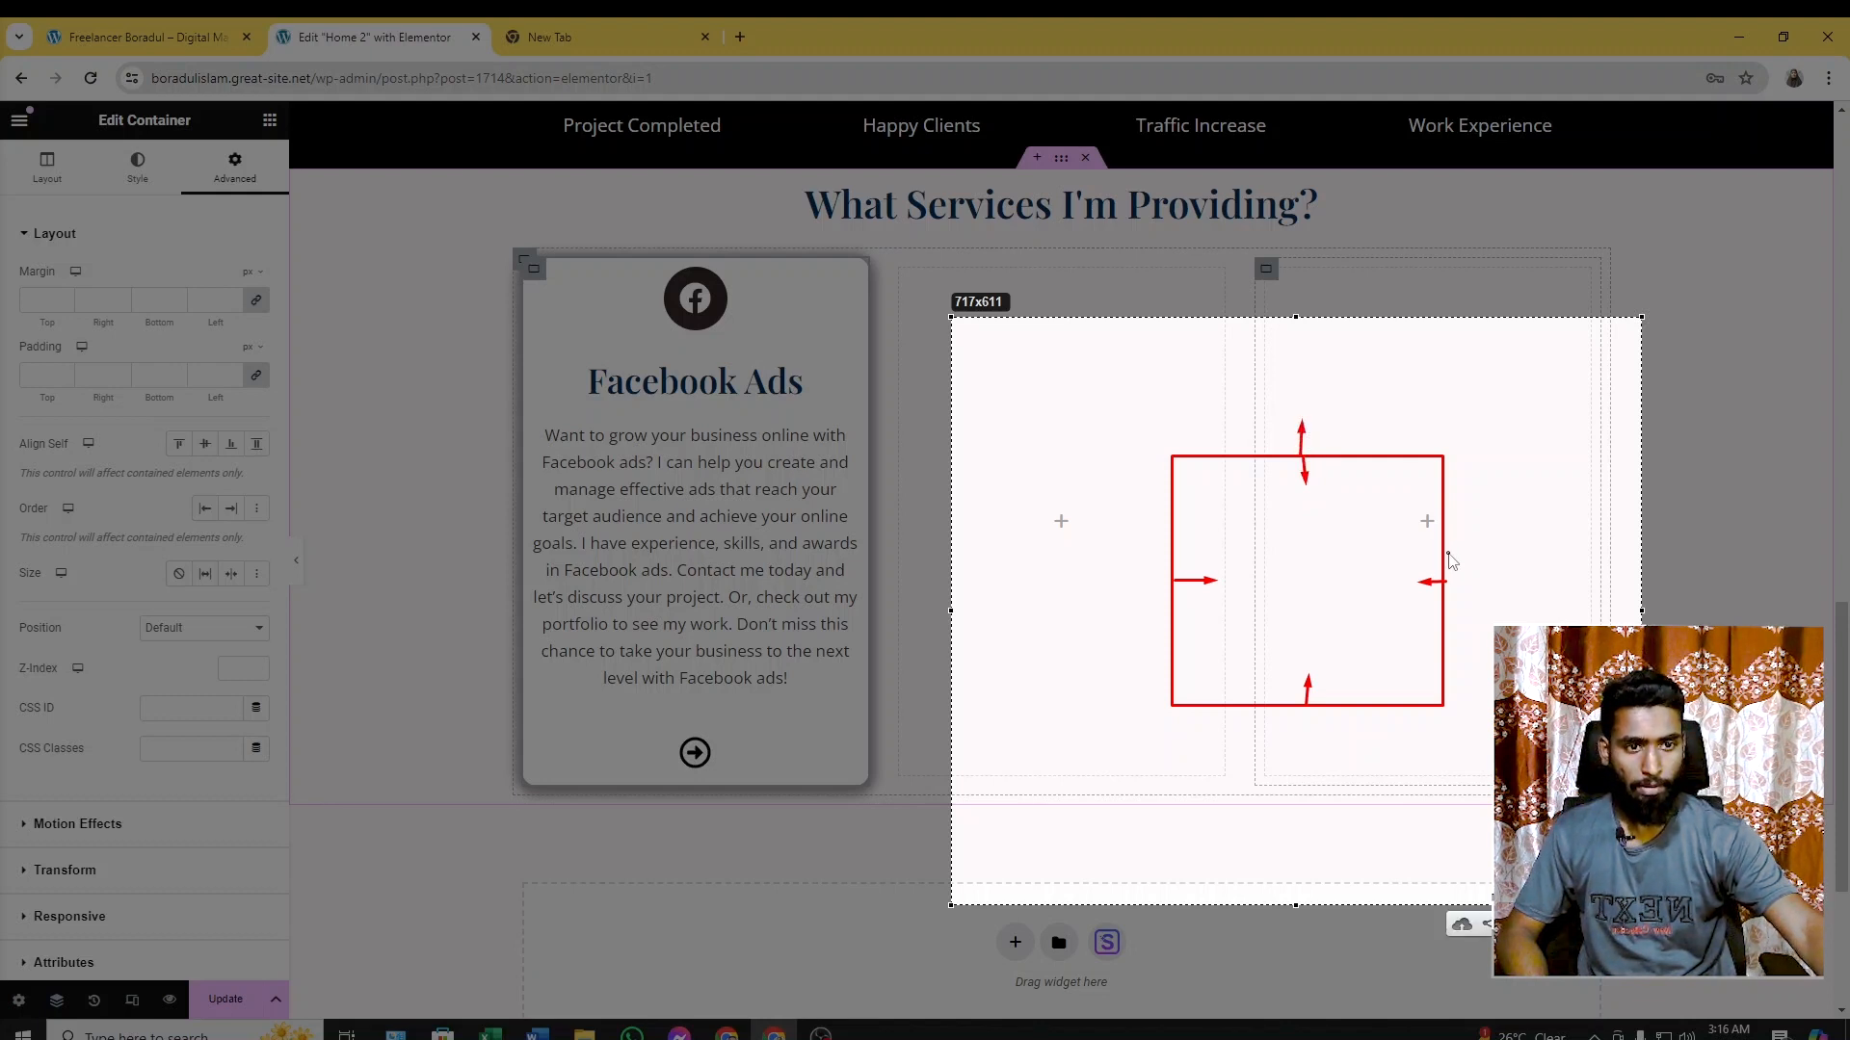
drag(1445, 557, 1510, 558)
drag(1172, 555, 1134, 560)
drag(1320, 710, 1327, 743)
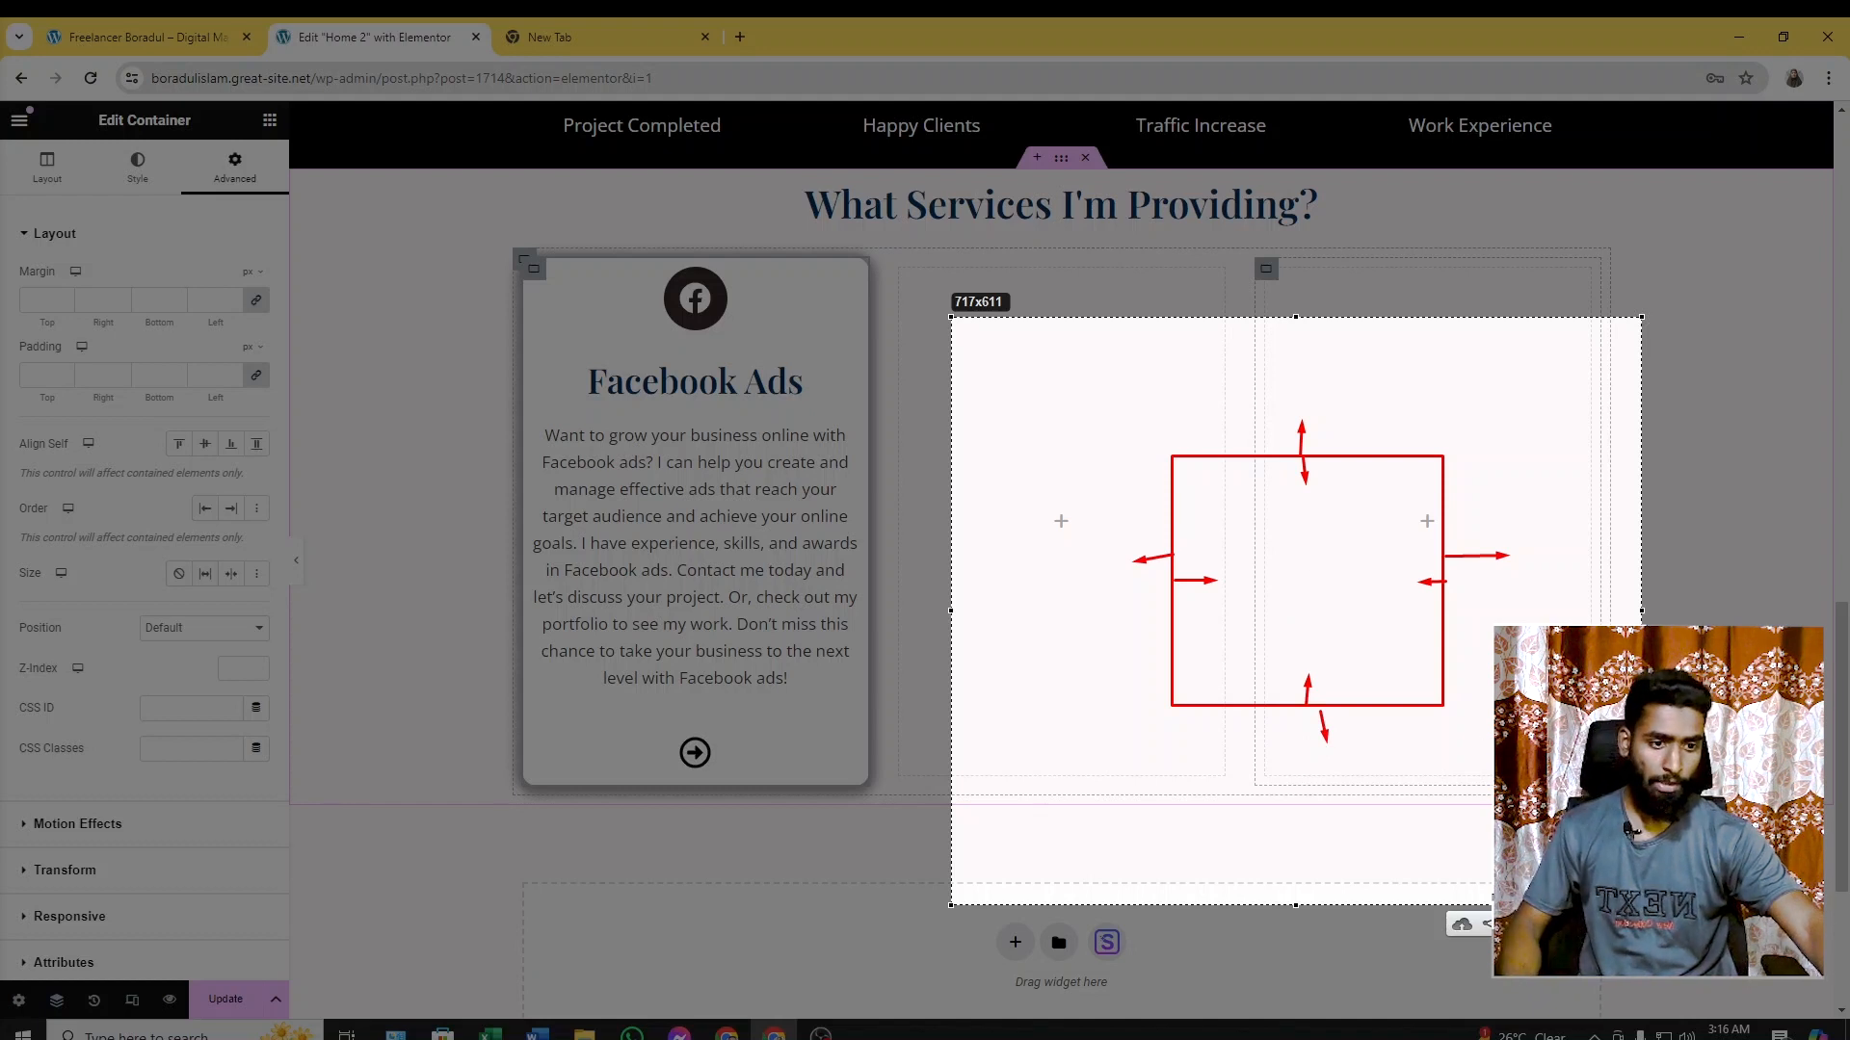
click(1627, 925)
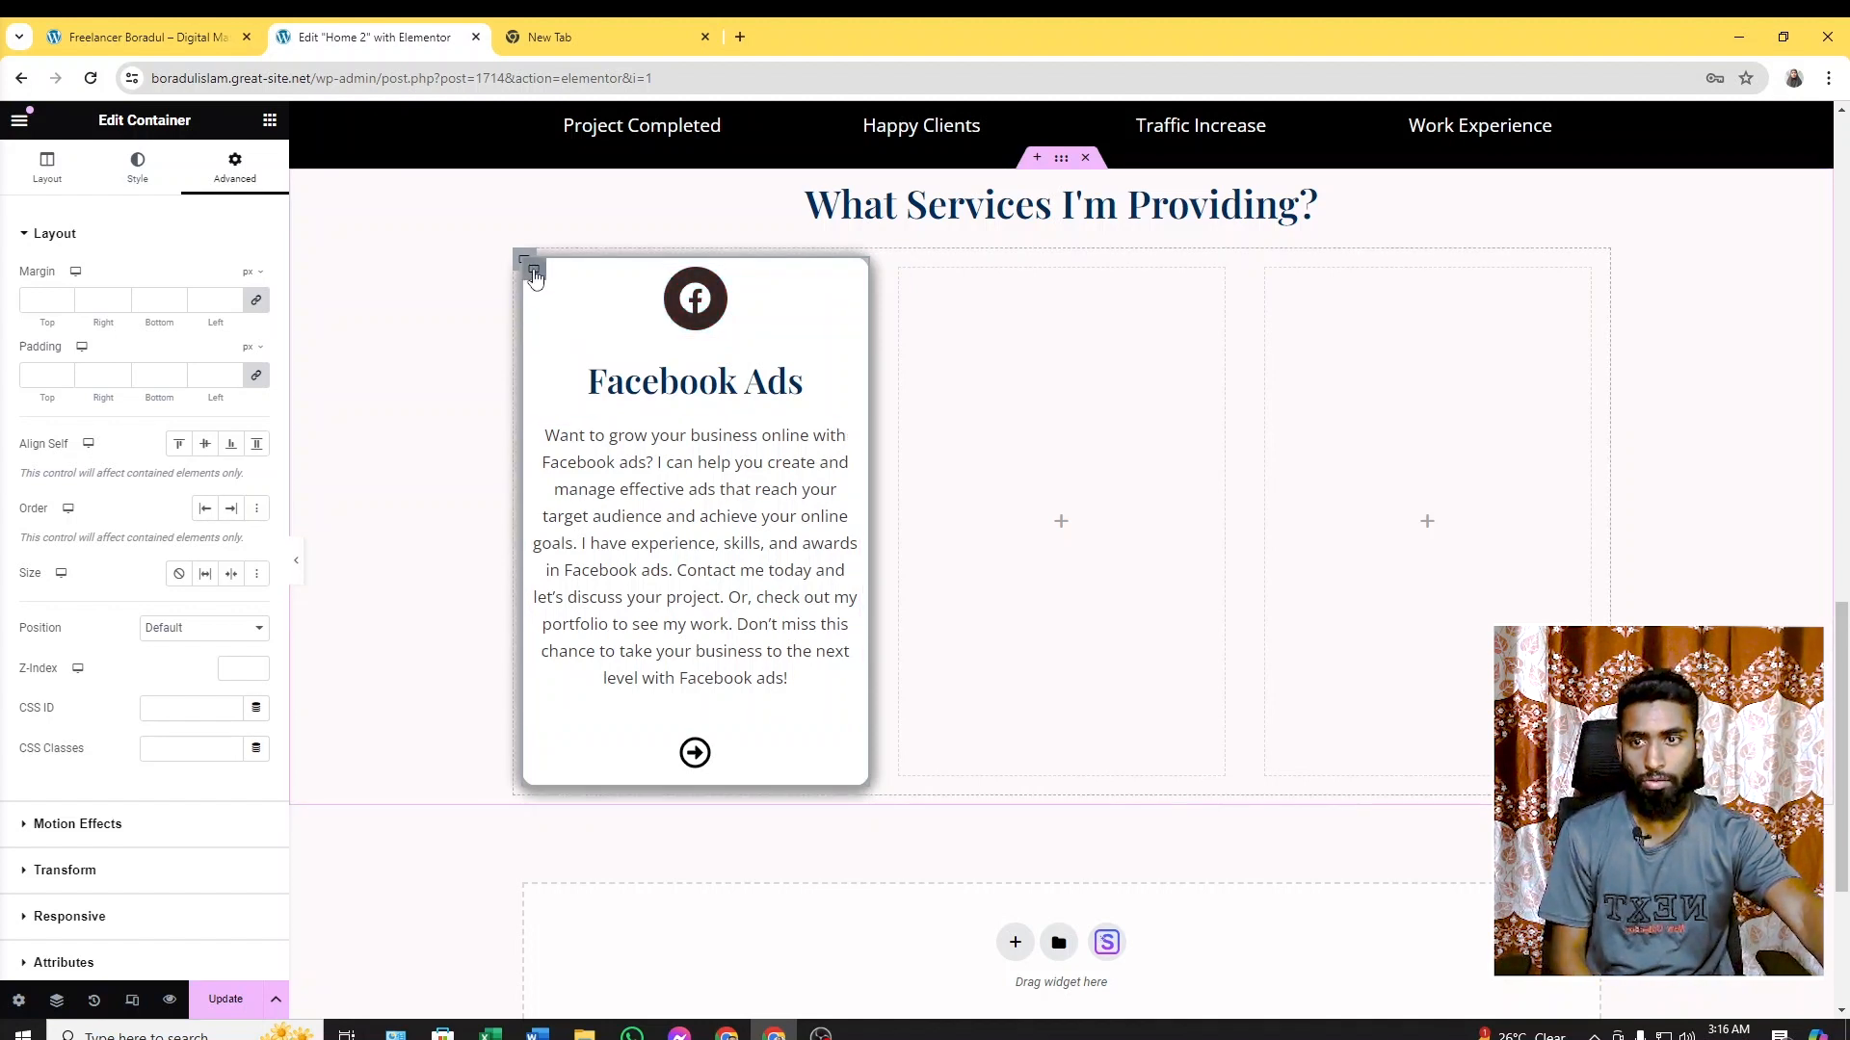
Unlink the Facebook Ads container's padding sides and set its top and bottom padding to 40 px
click(258, 382)
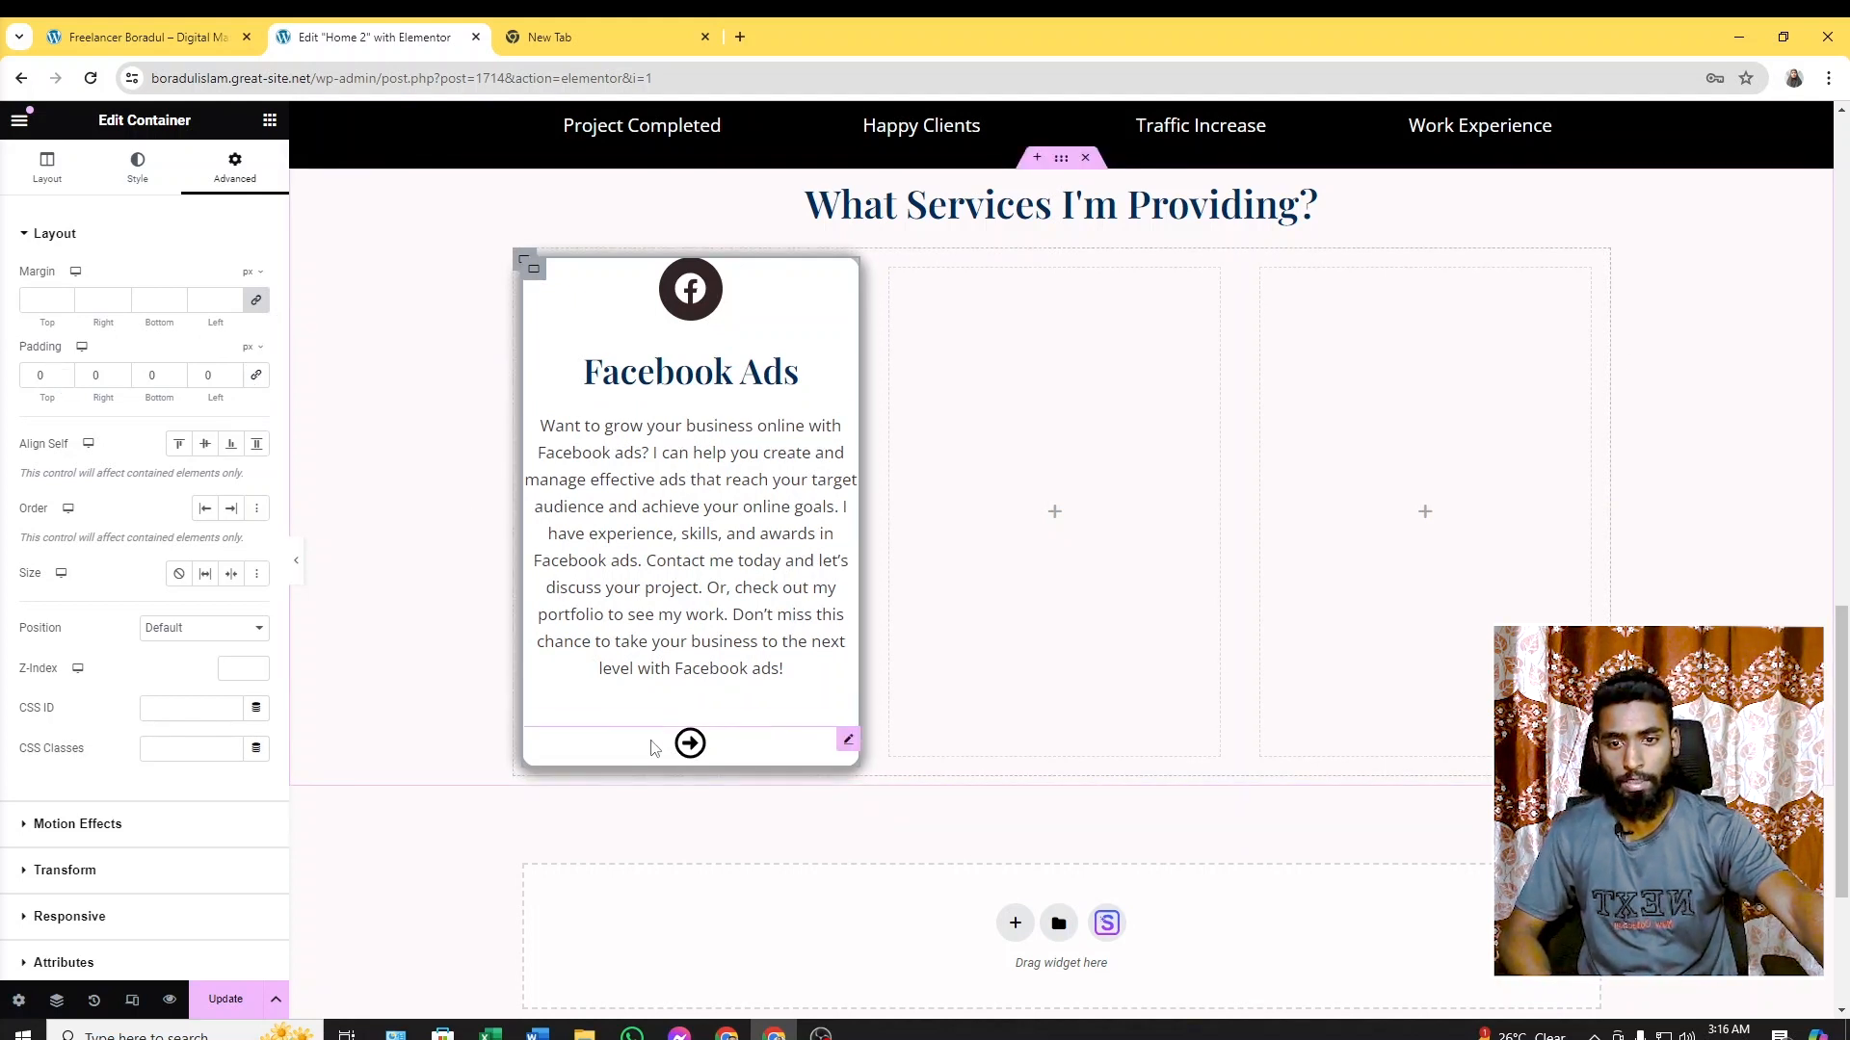
double_click(50, 373)
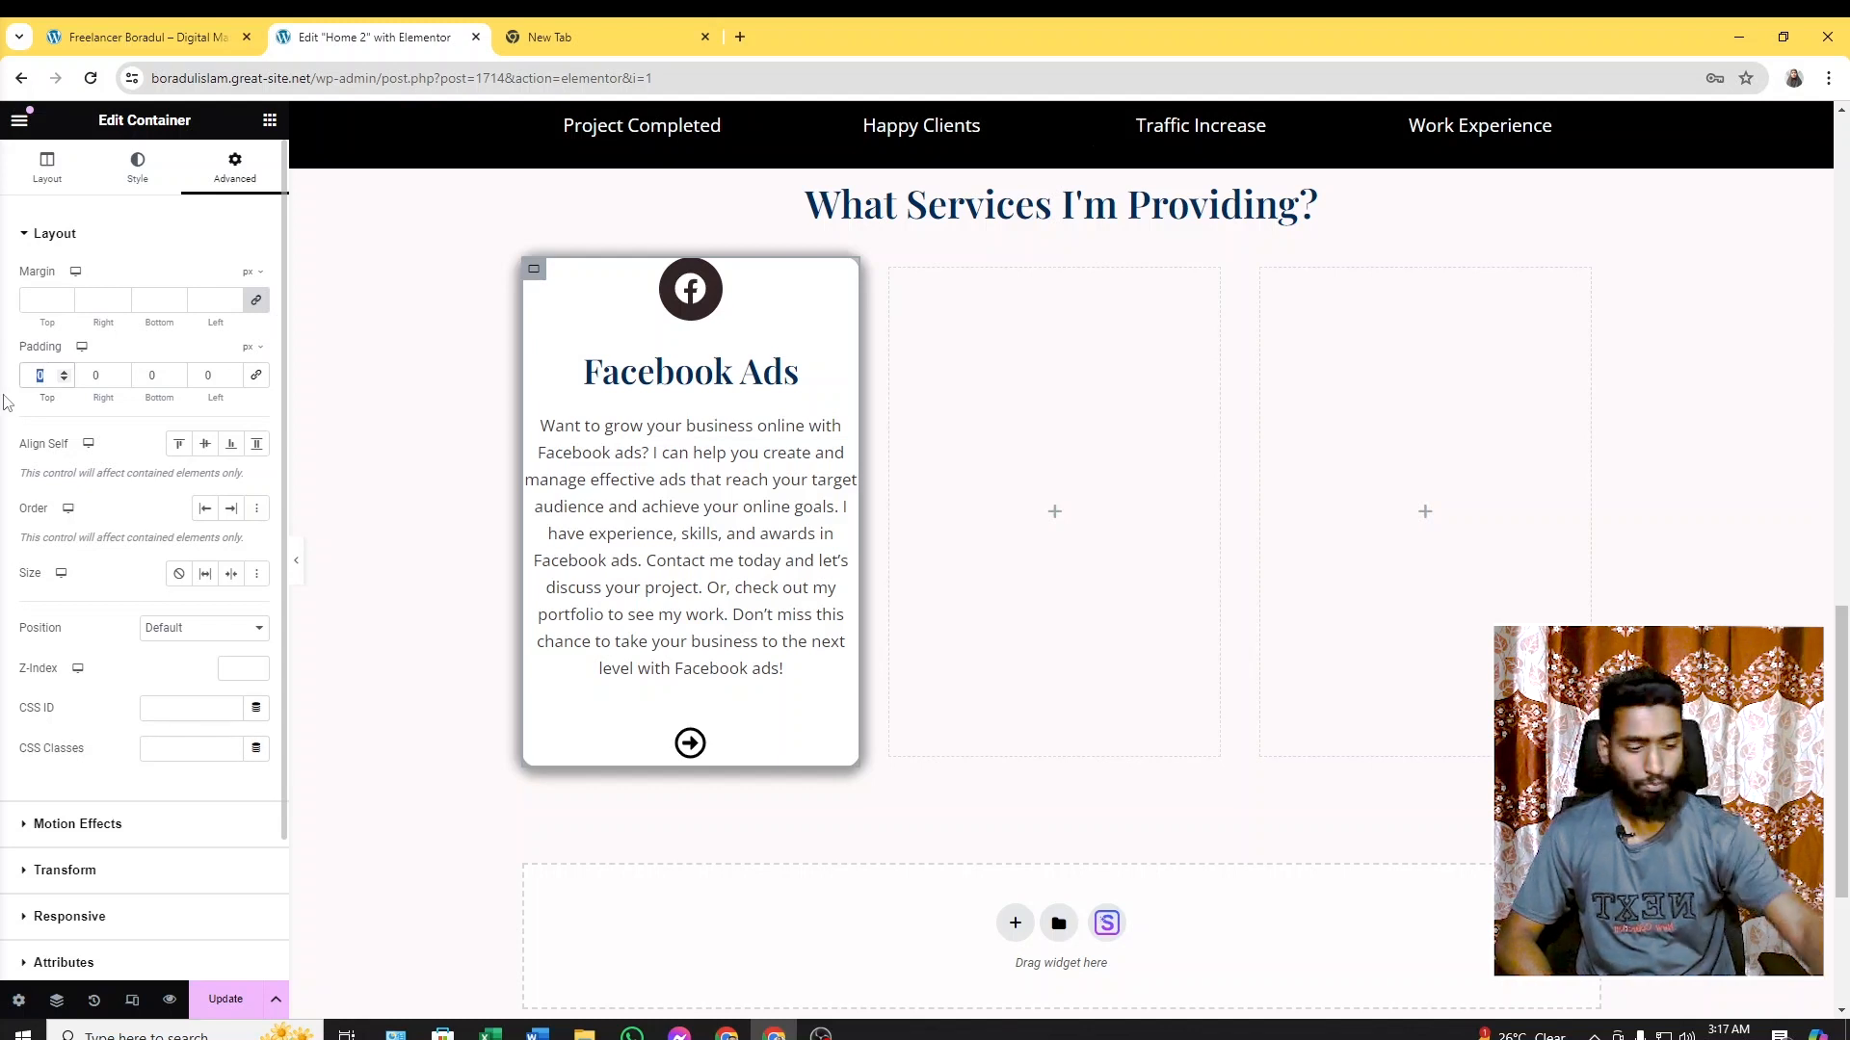
text(40)
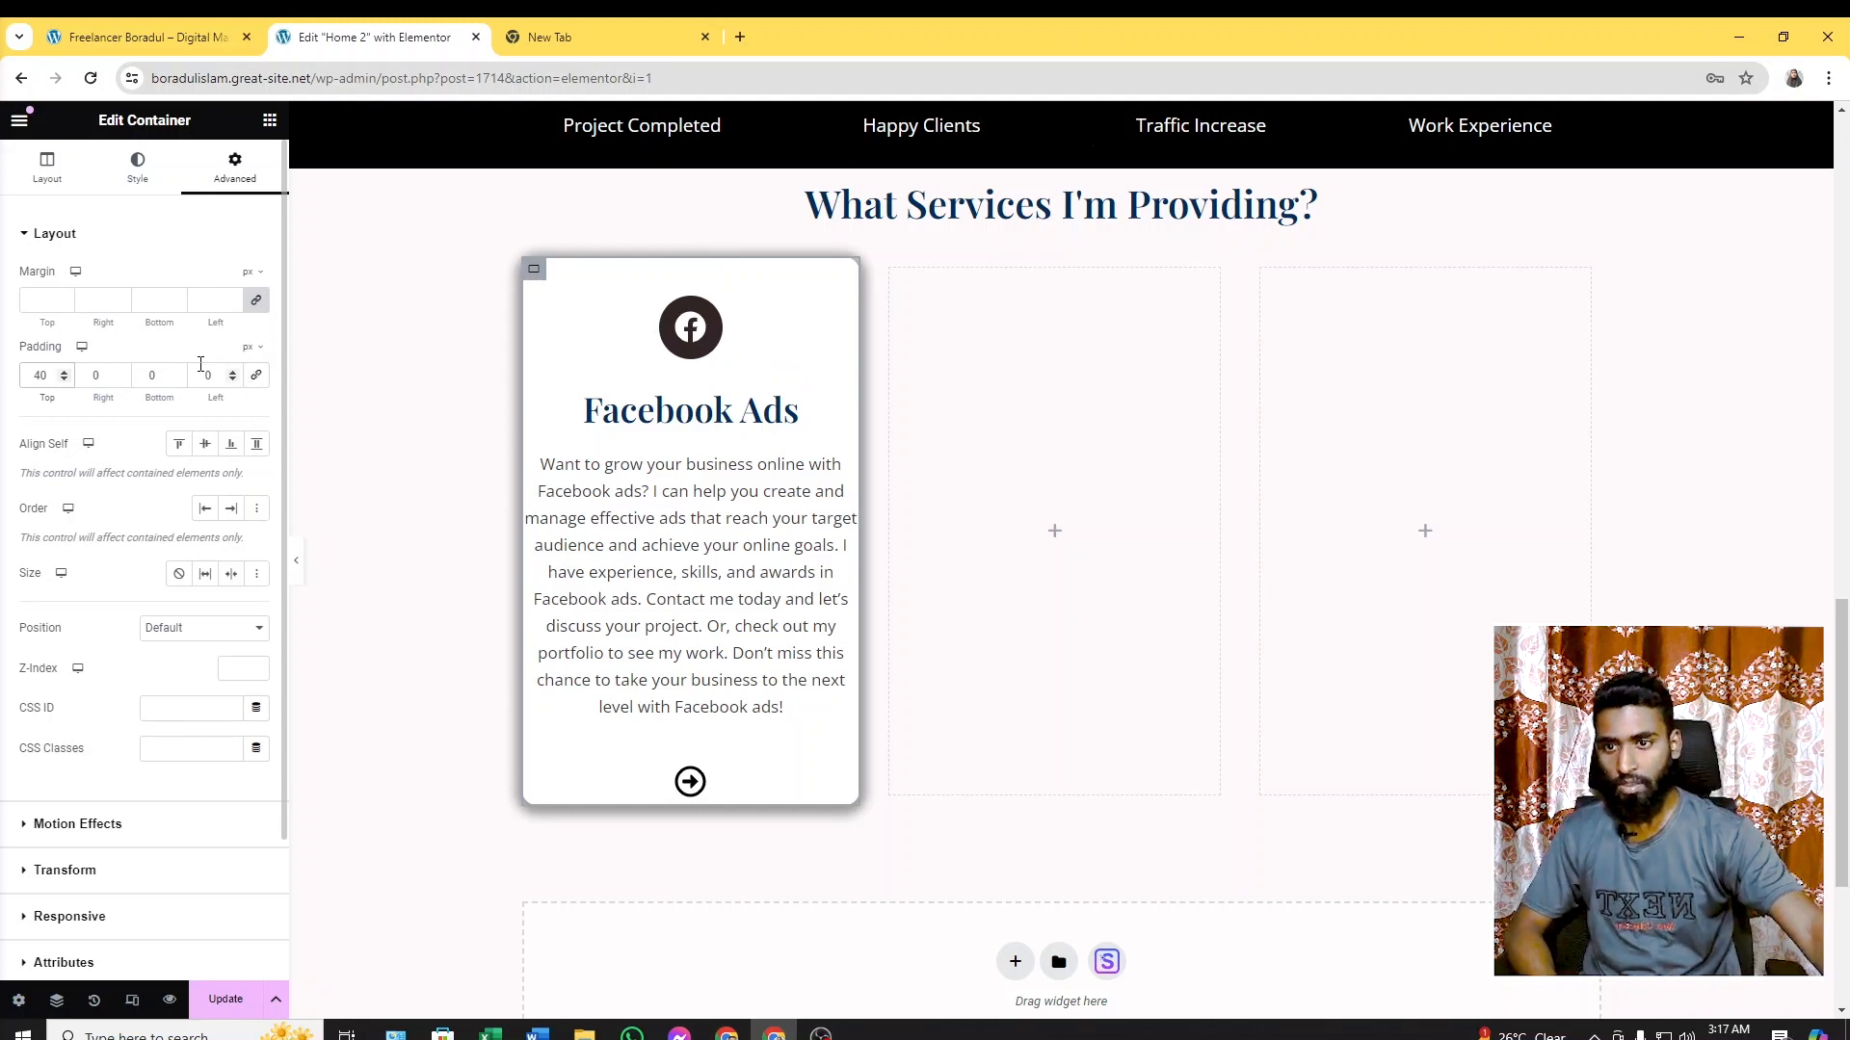
double_click(152, 376)
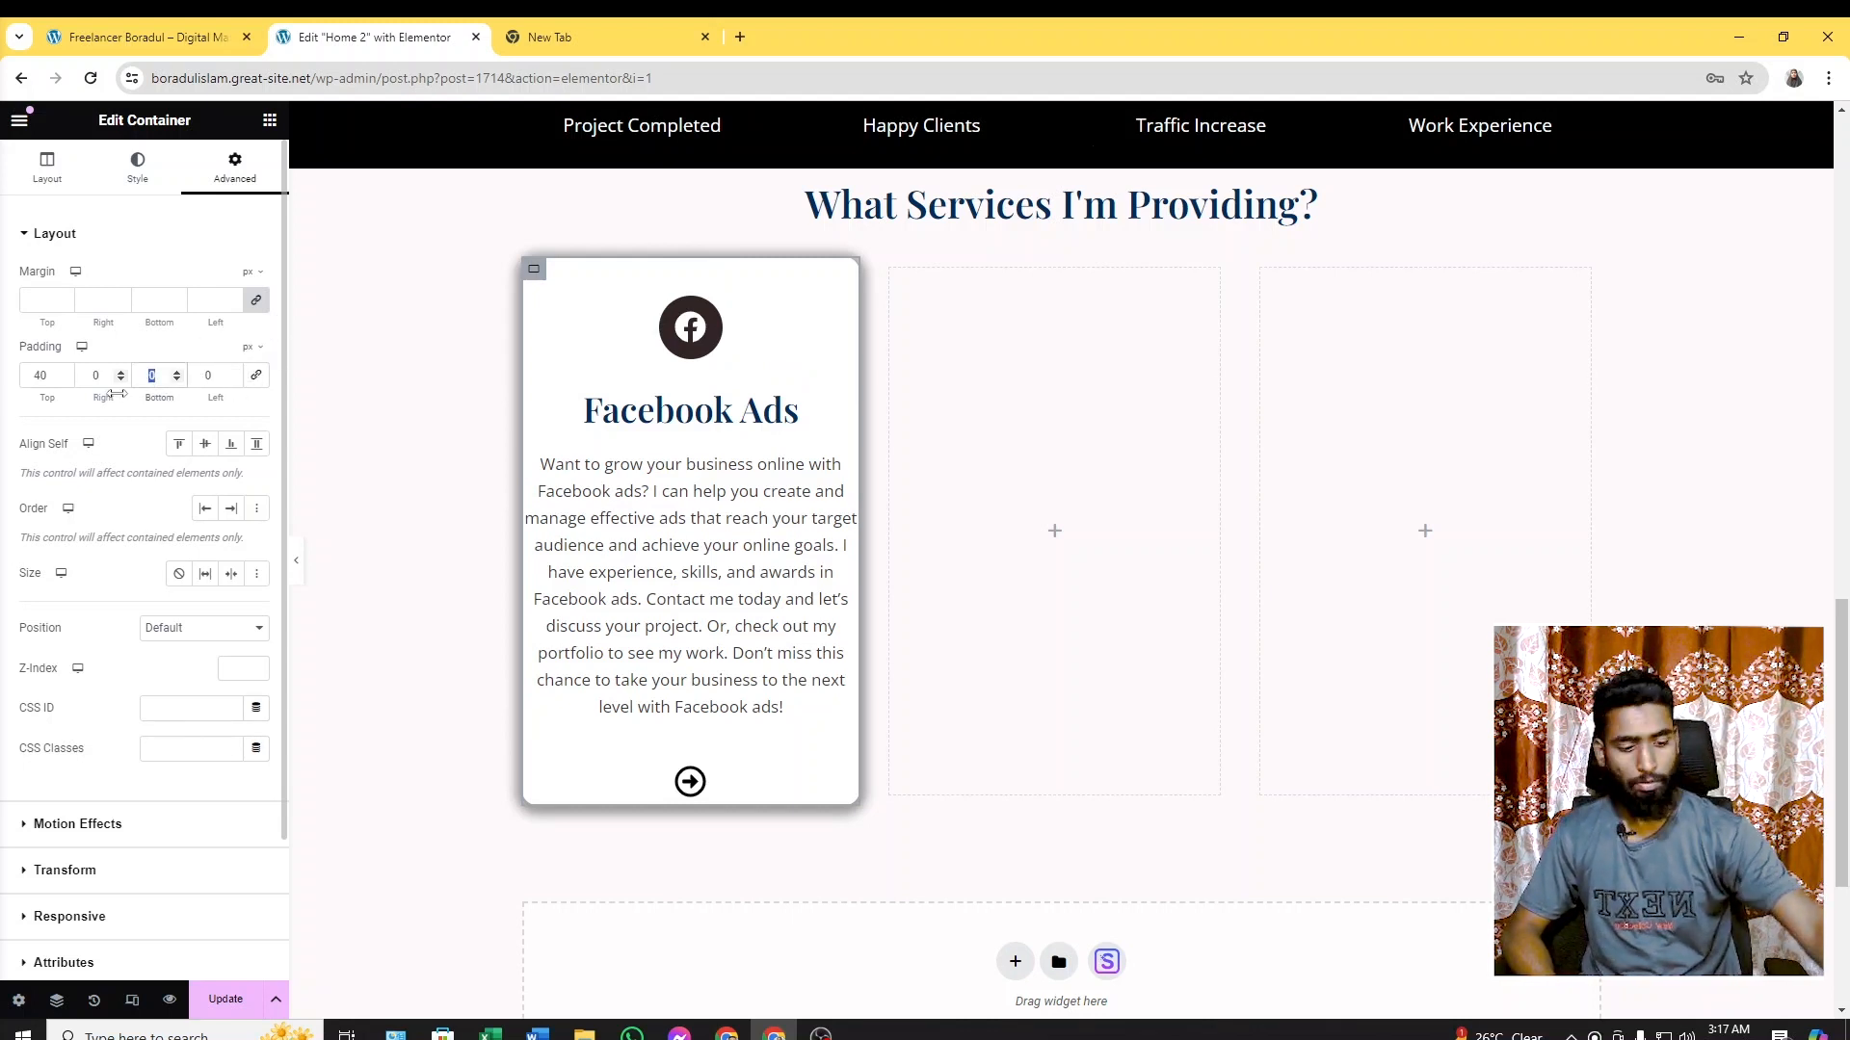
text(40)
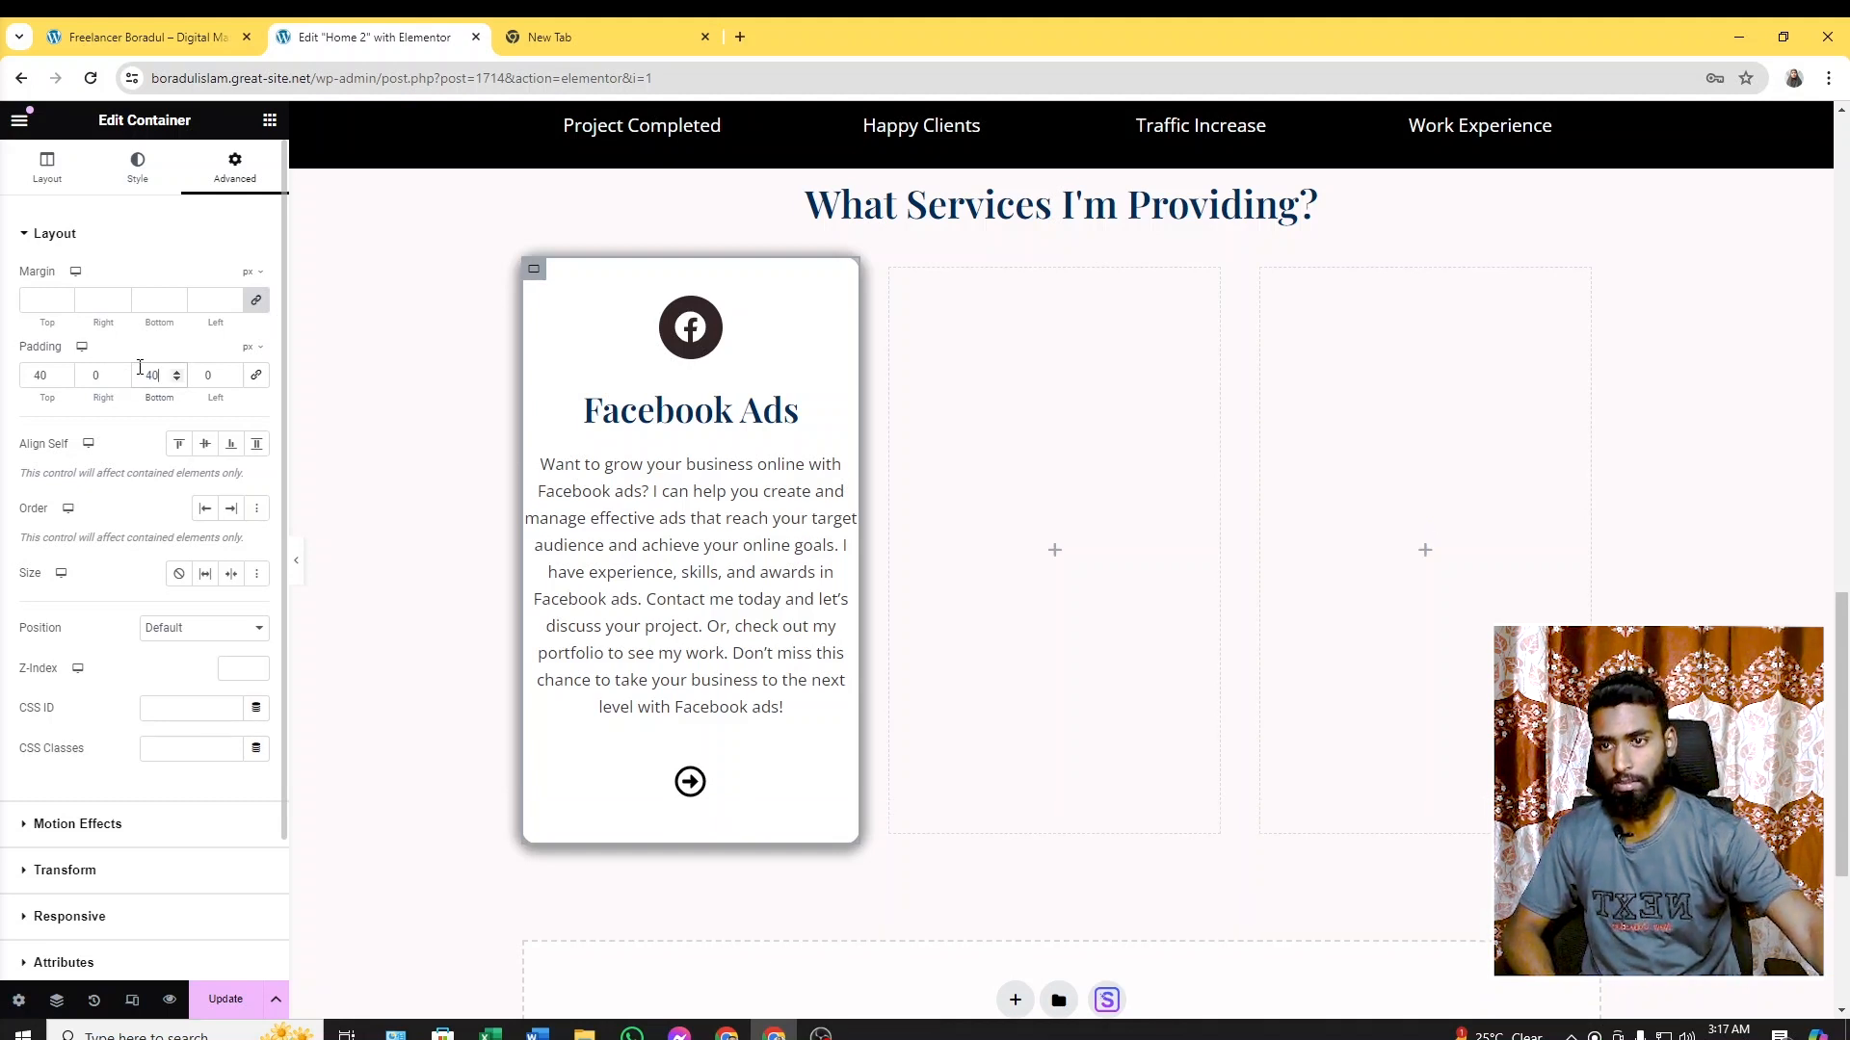
Set the Facebook Ads container's bottom and top padding to 30 px
double_click(160, 372)
text(30)
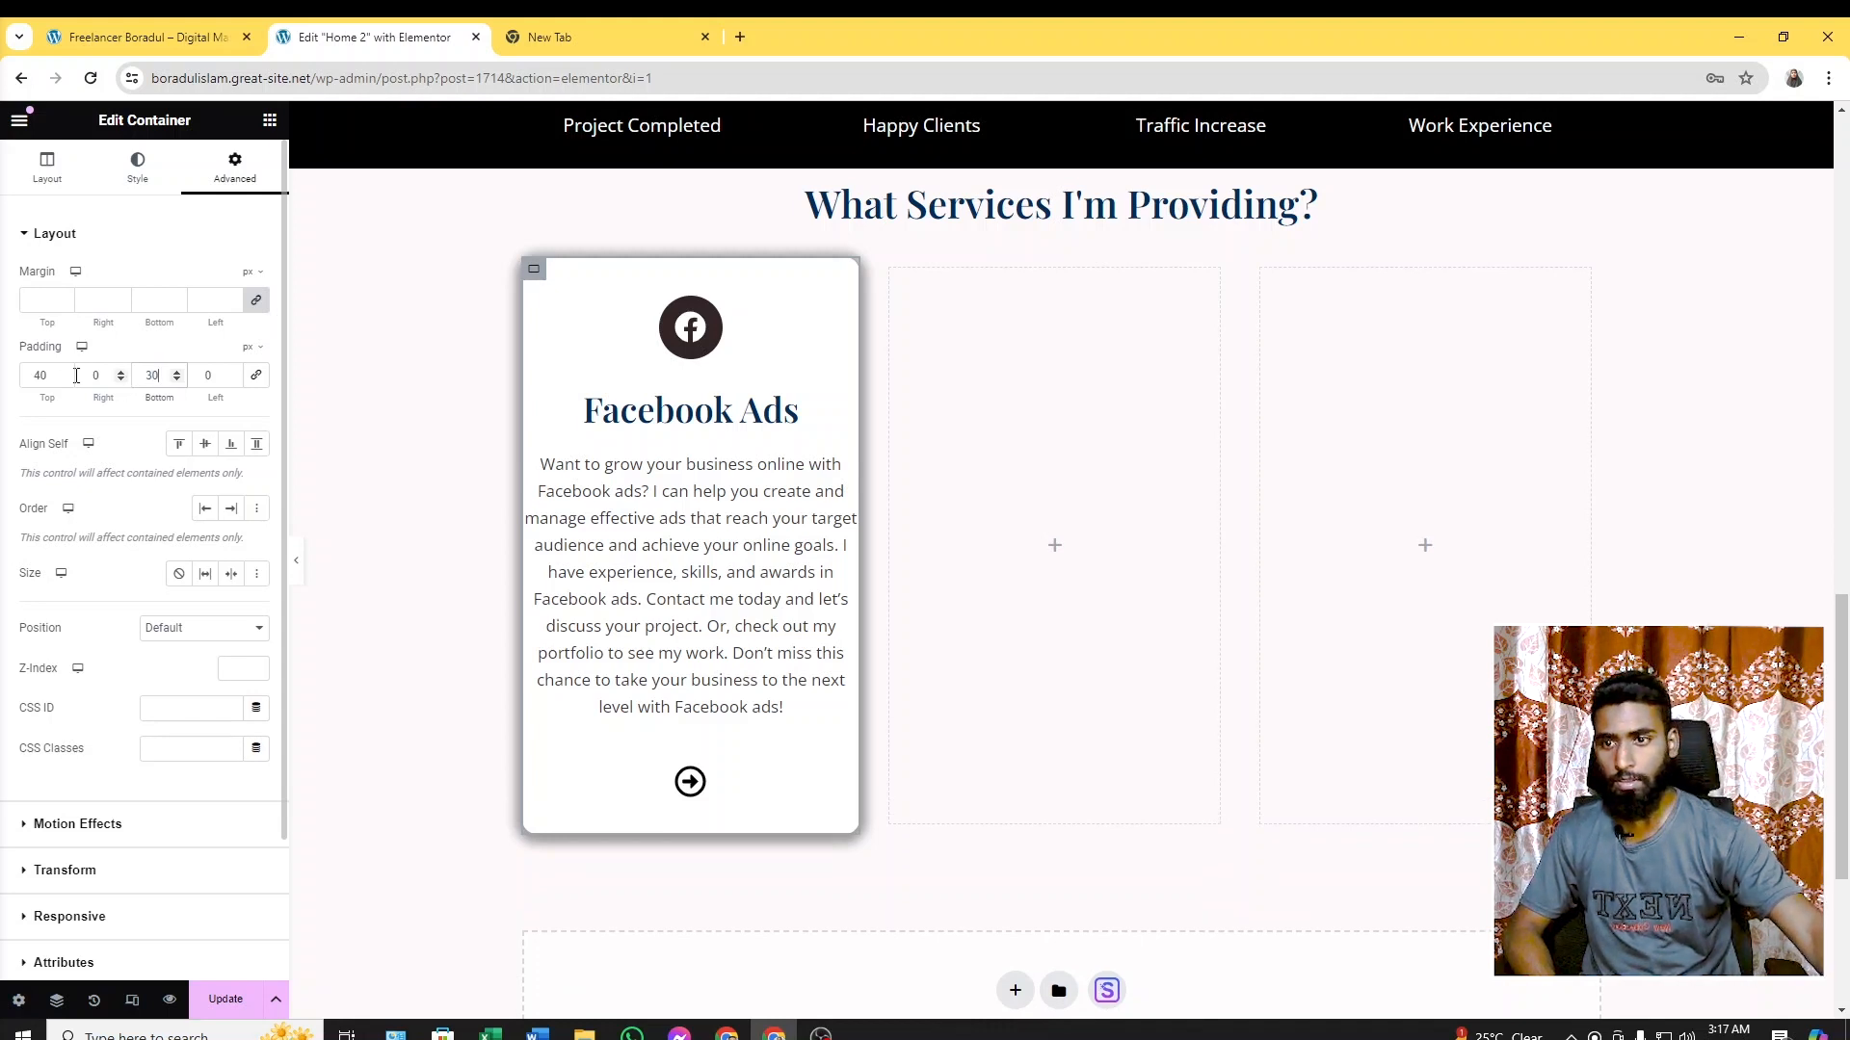
double_click(44, 375)
text(30)
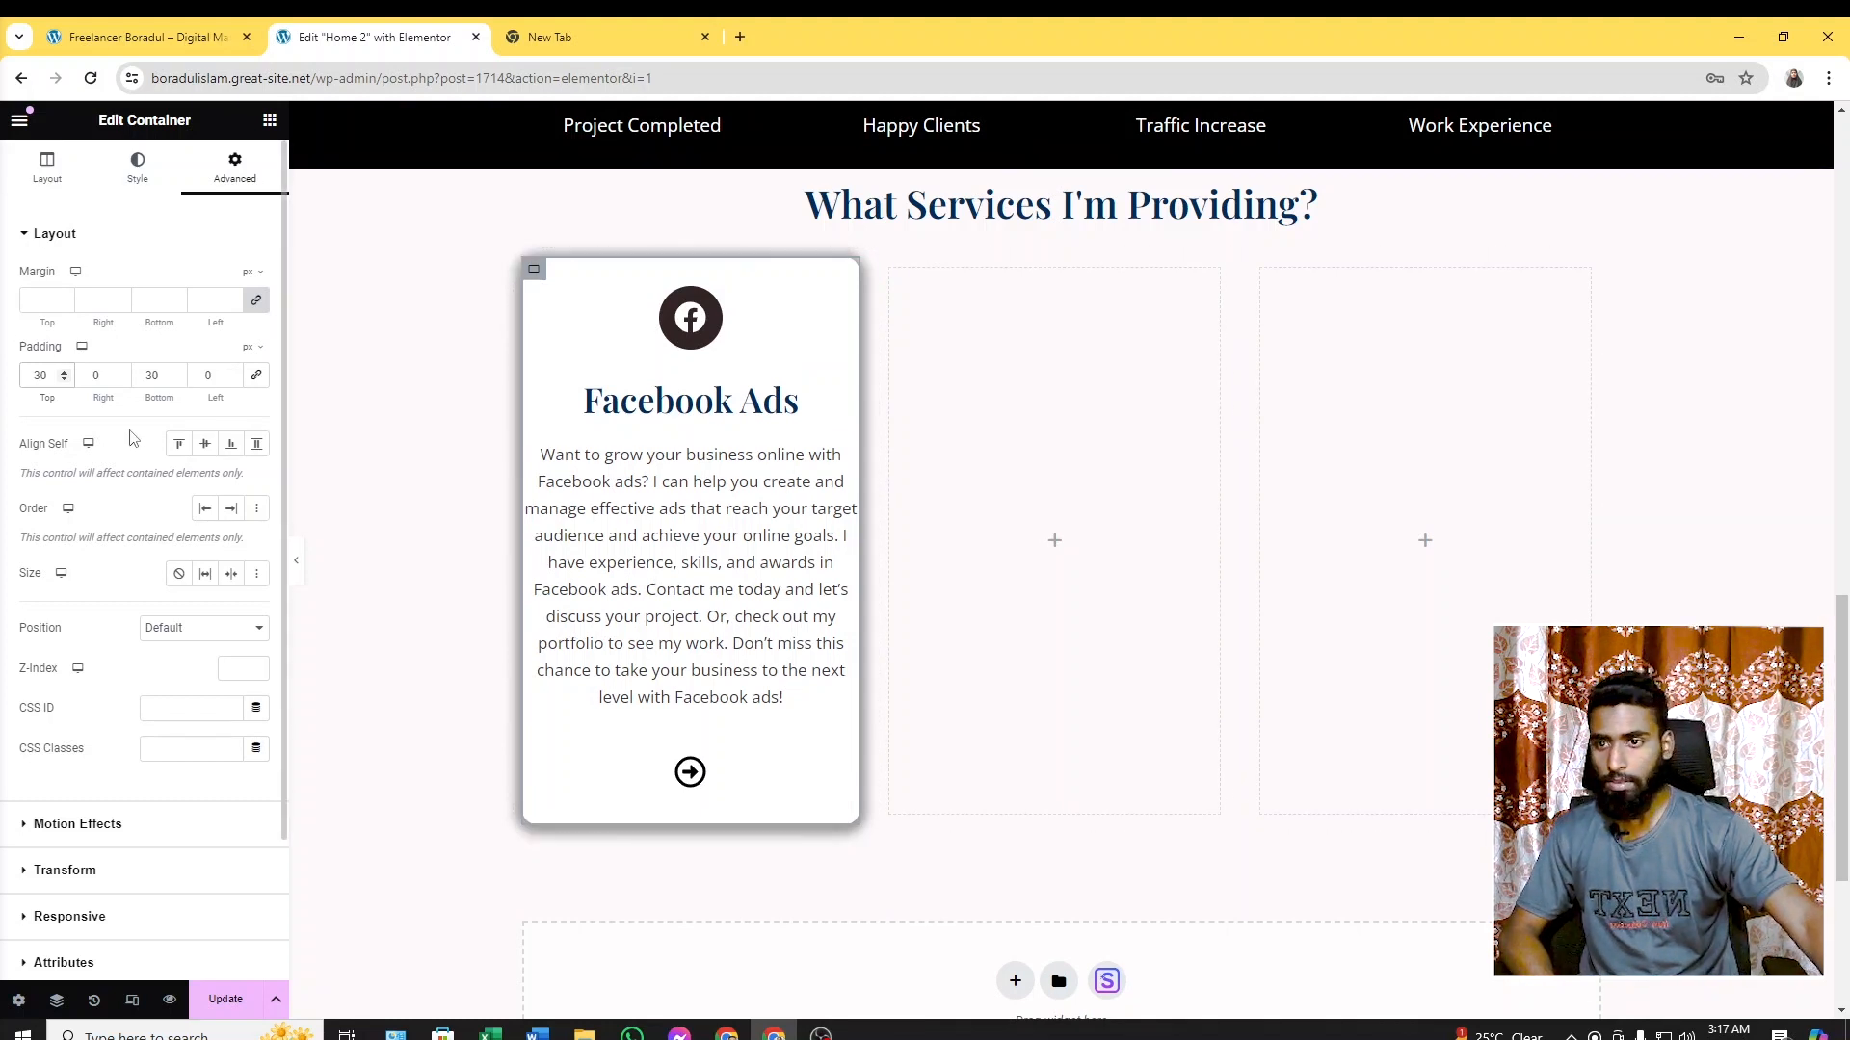
Set the Facebook Ads container's right and left padding to 10 px
double_click(88, 383)
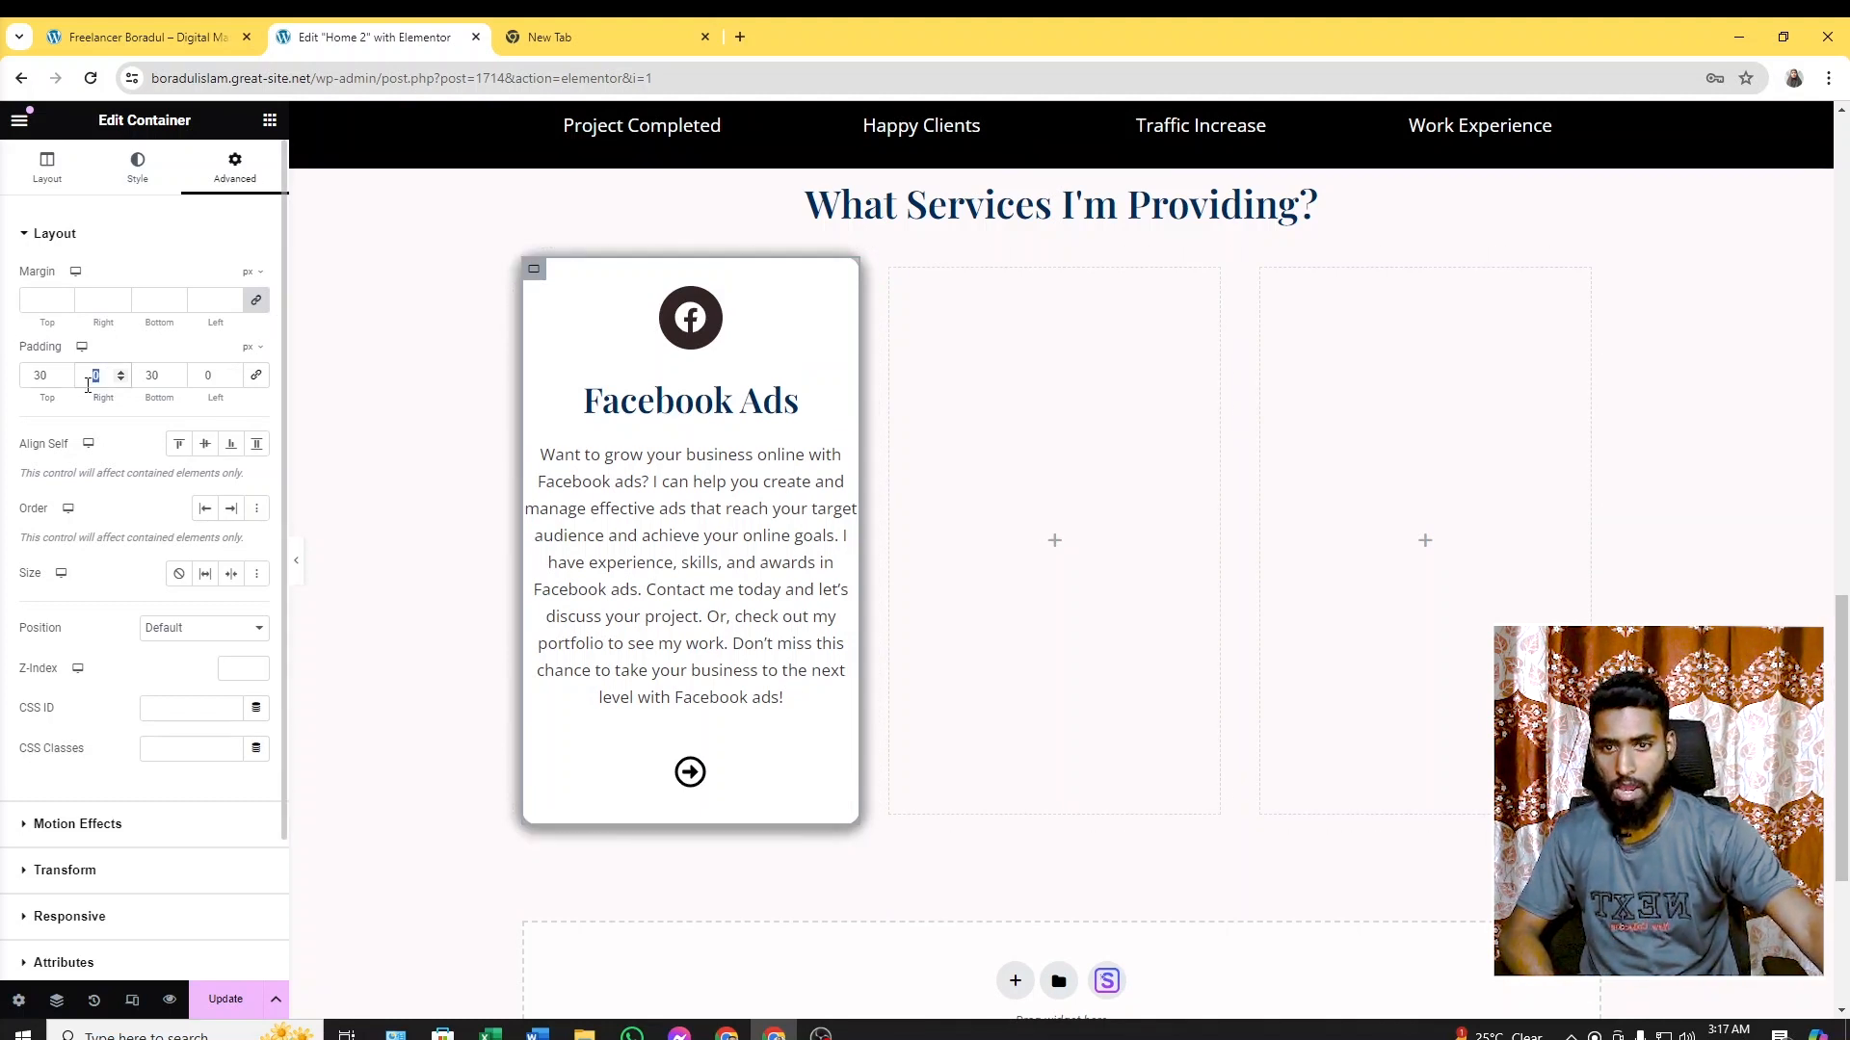
text(10)
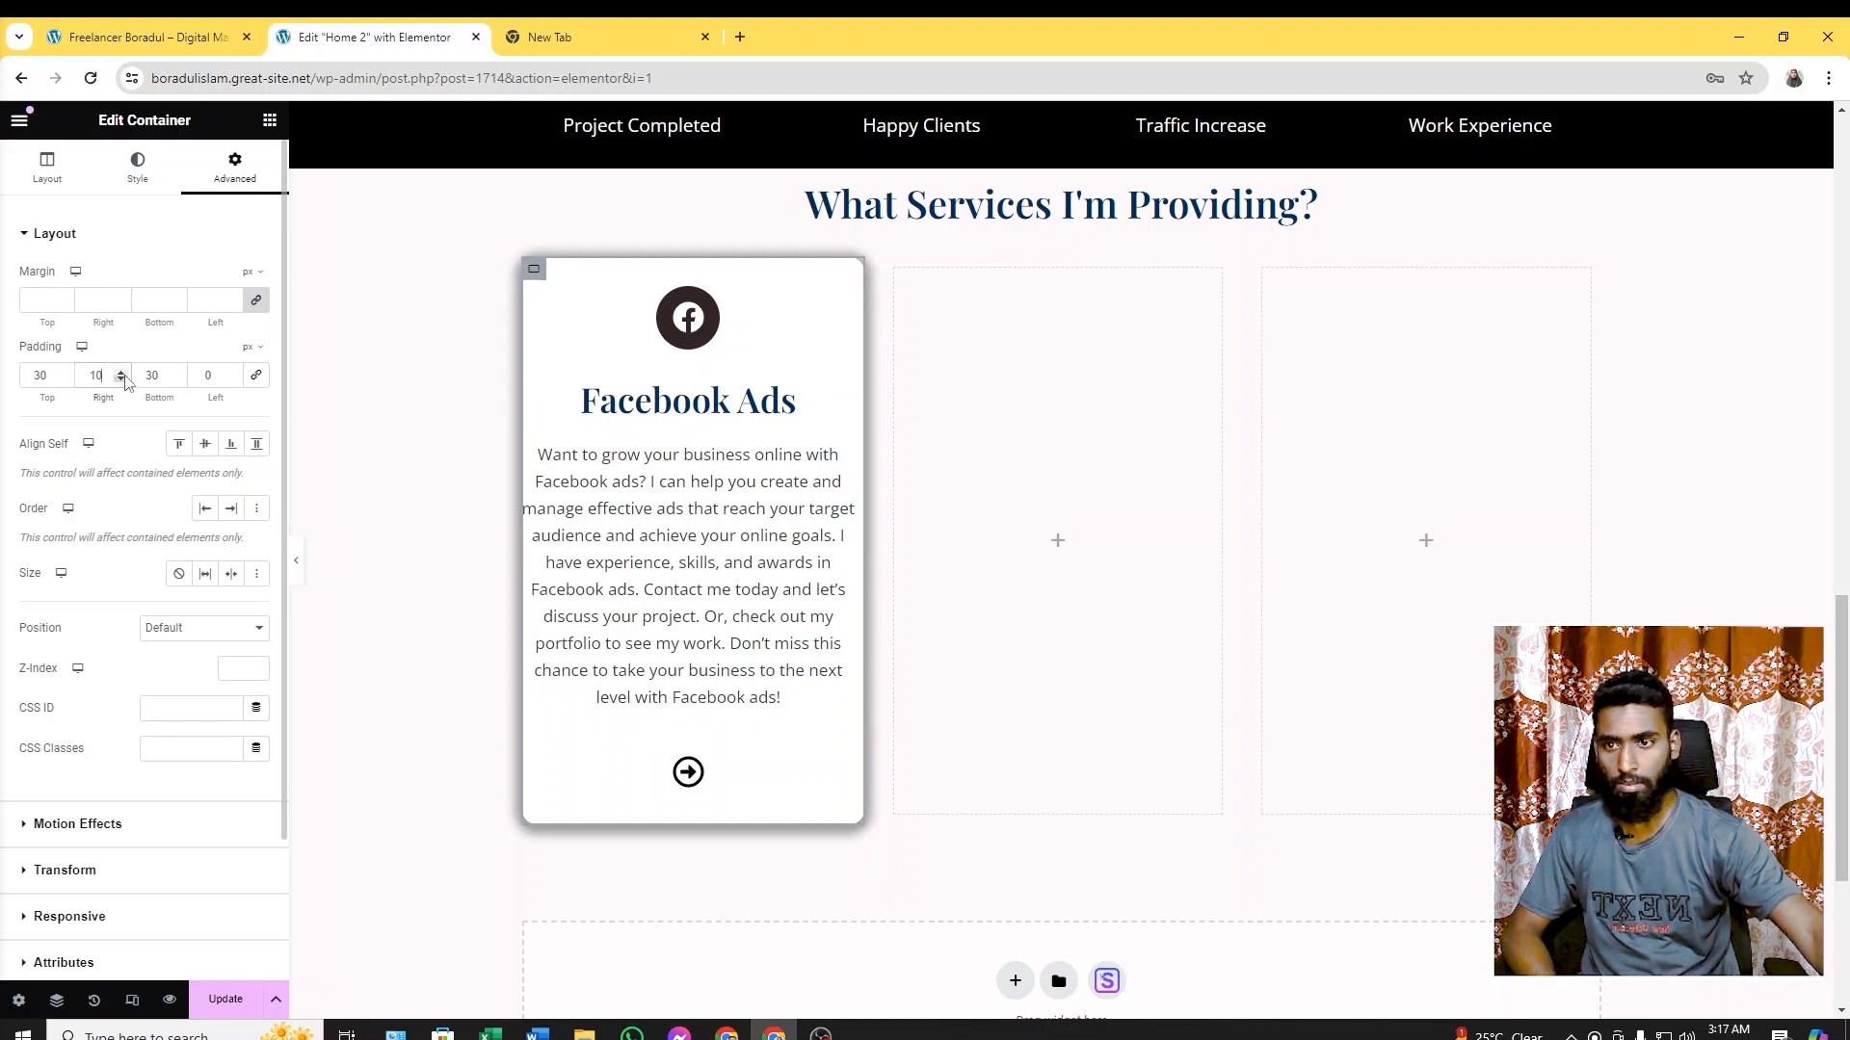
double_click(210, 376)
text(10)
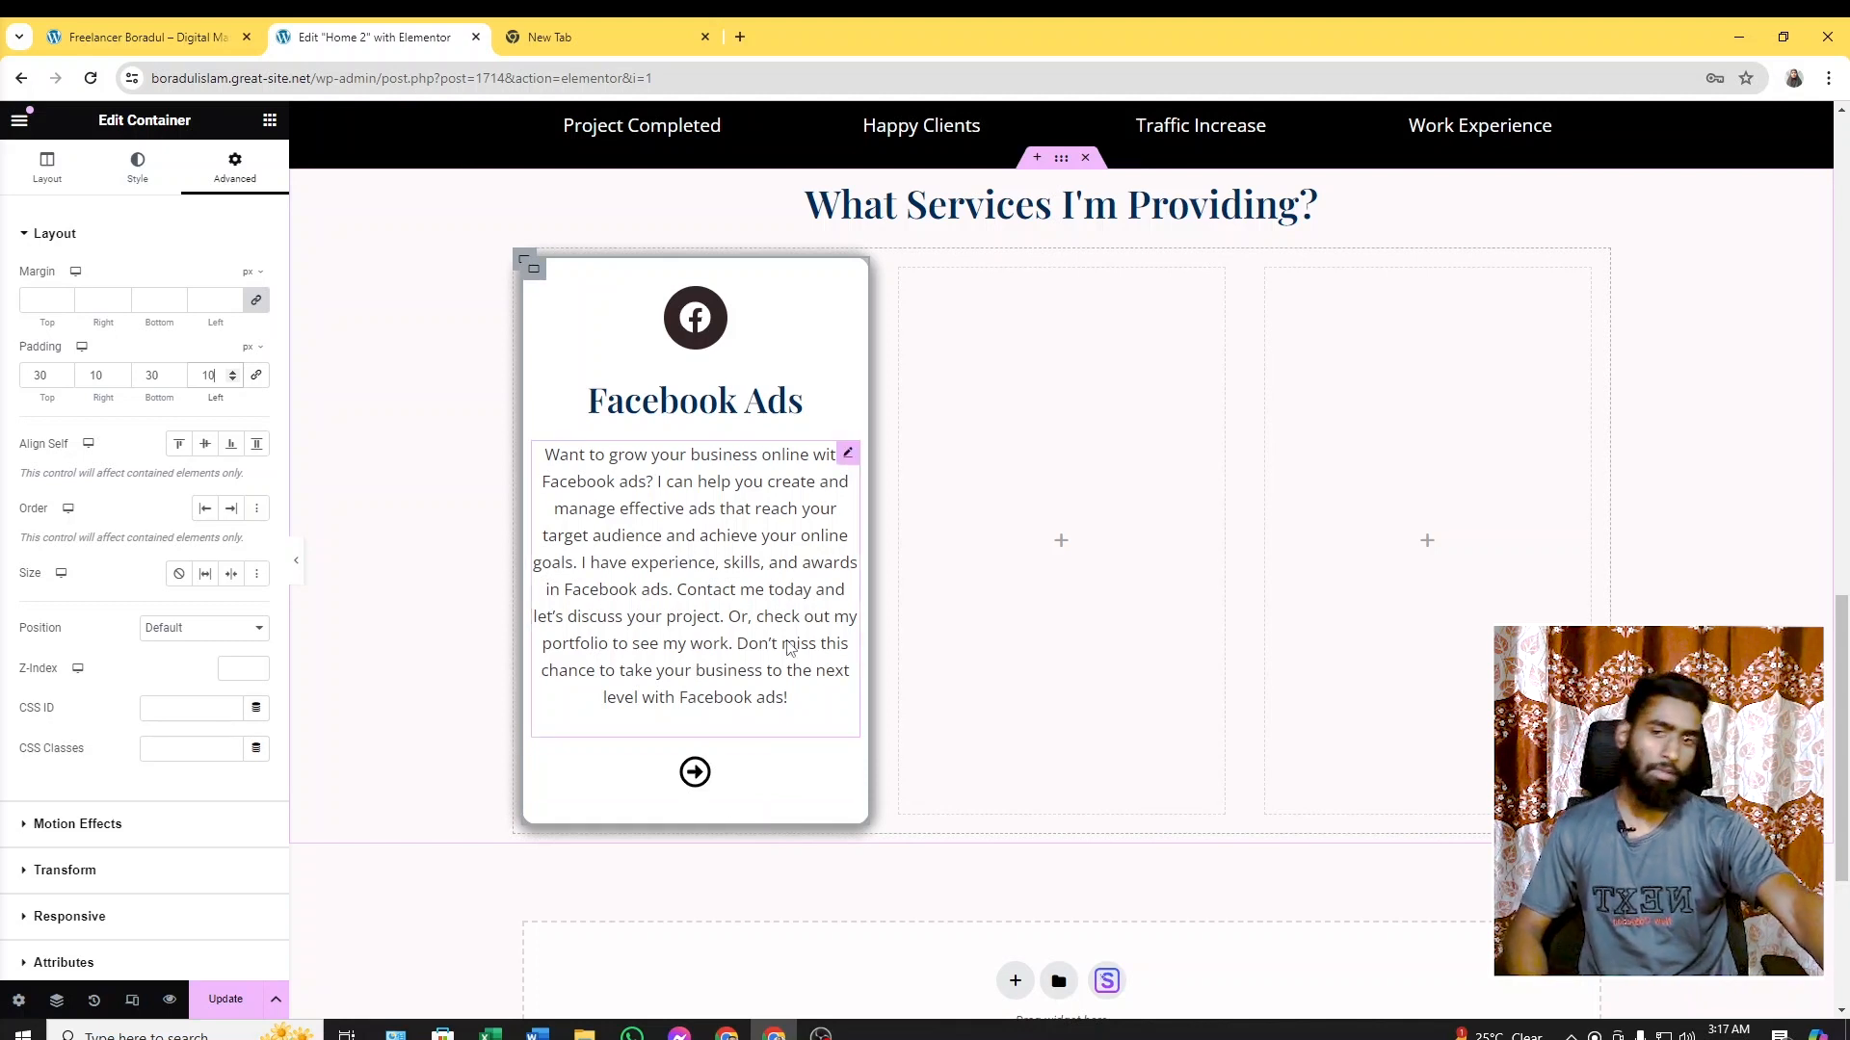
Try 20 px for the card container's top padding, then set both top and bottom padding to 25 px
double_click(39, 374)
text(20)
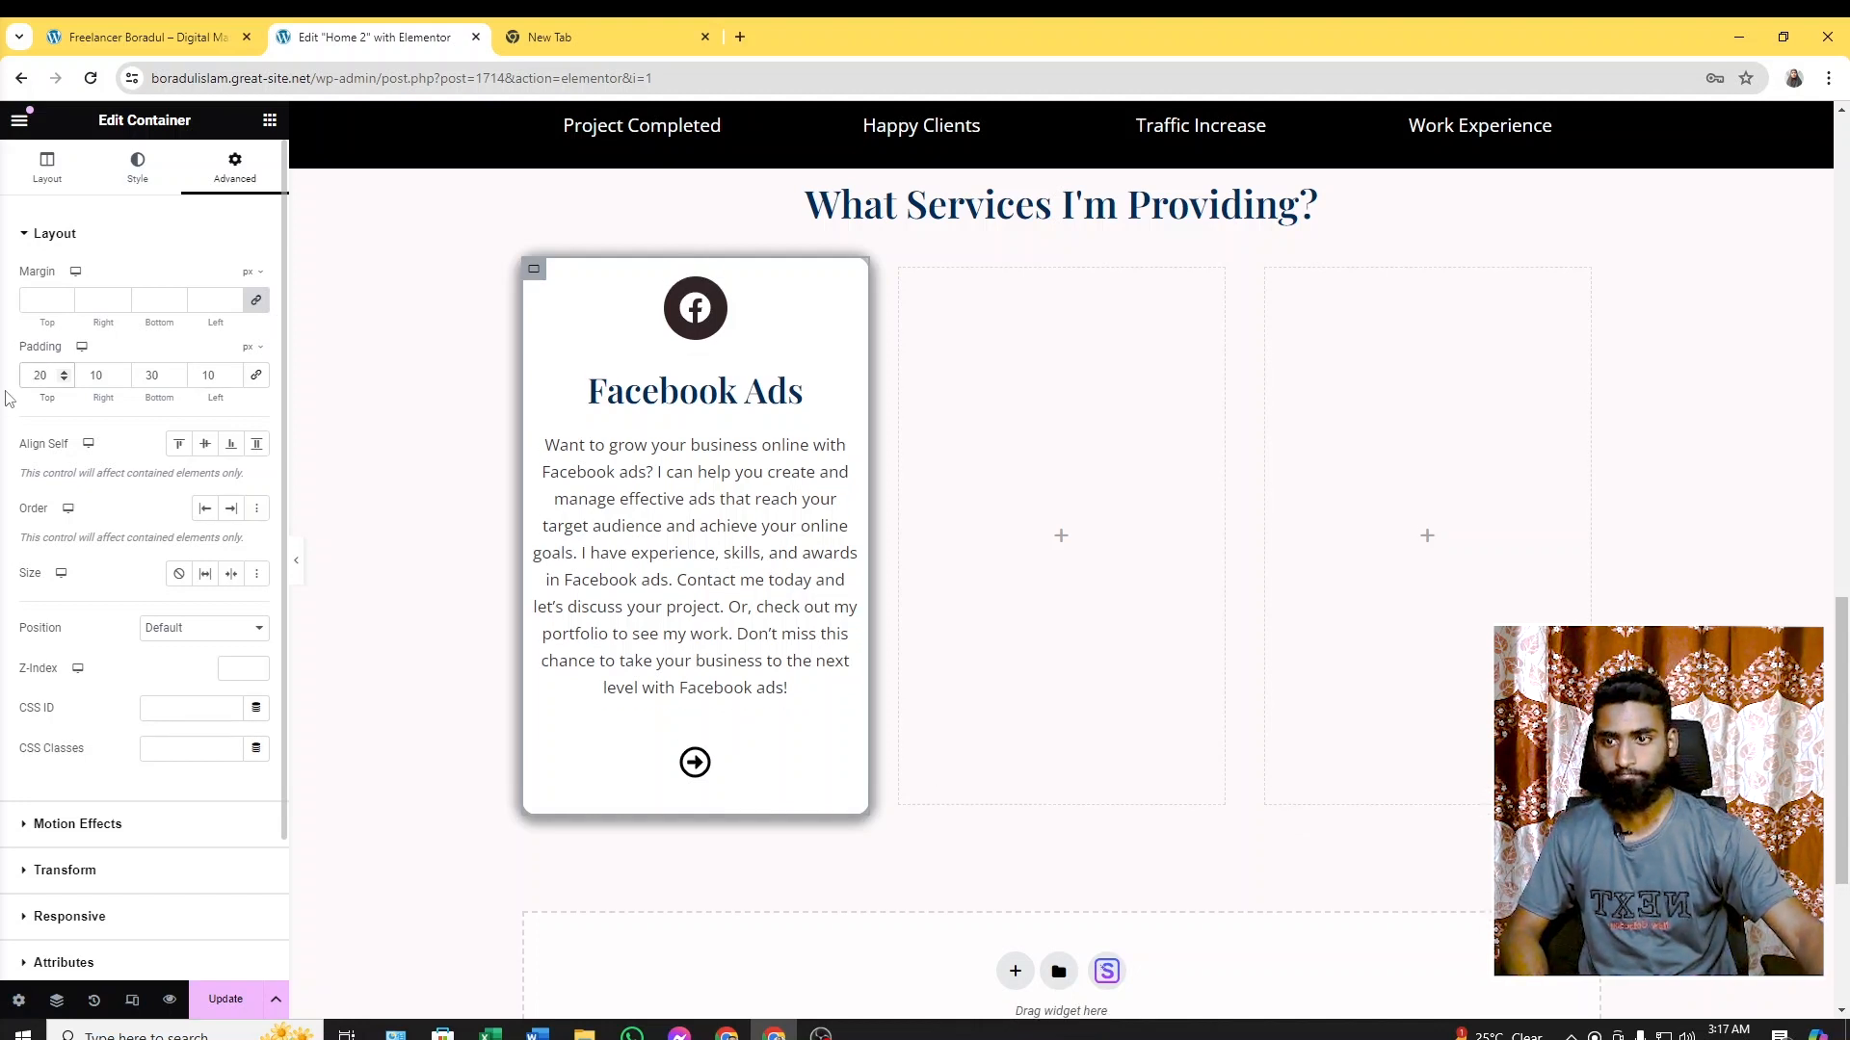
key(BackSpace)
text(5)
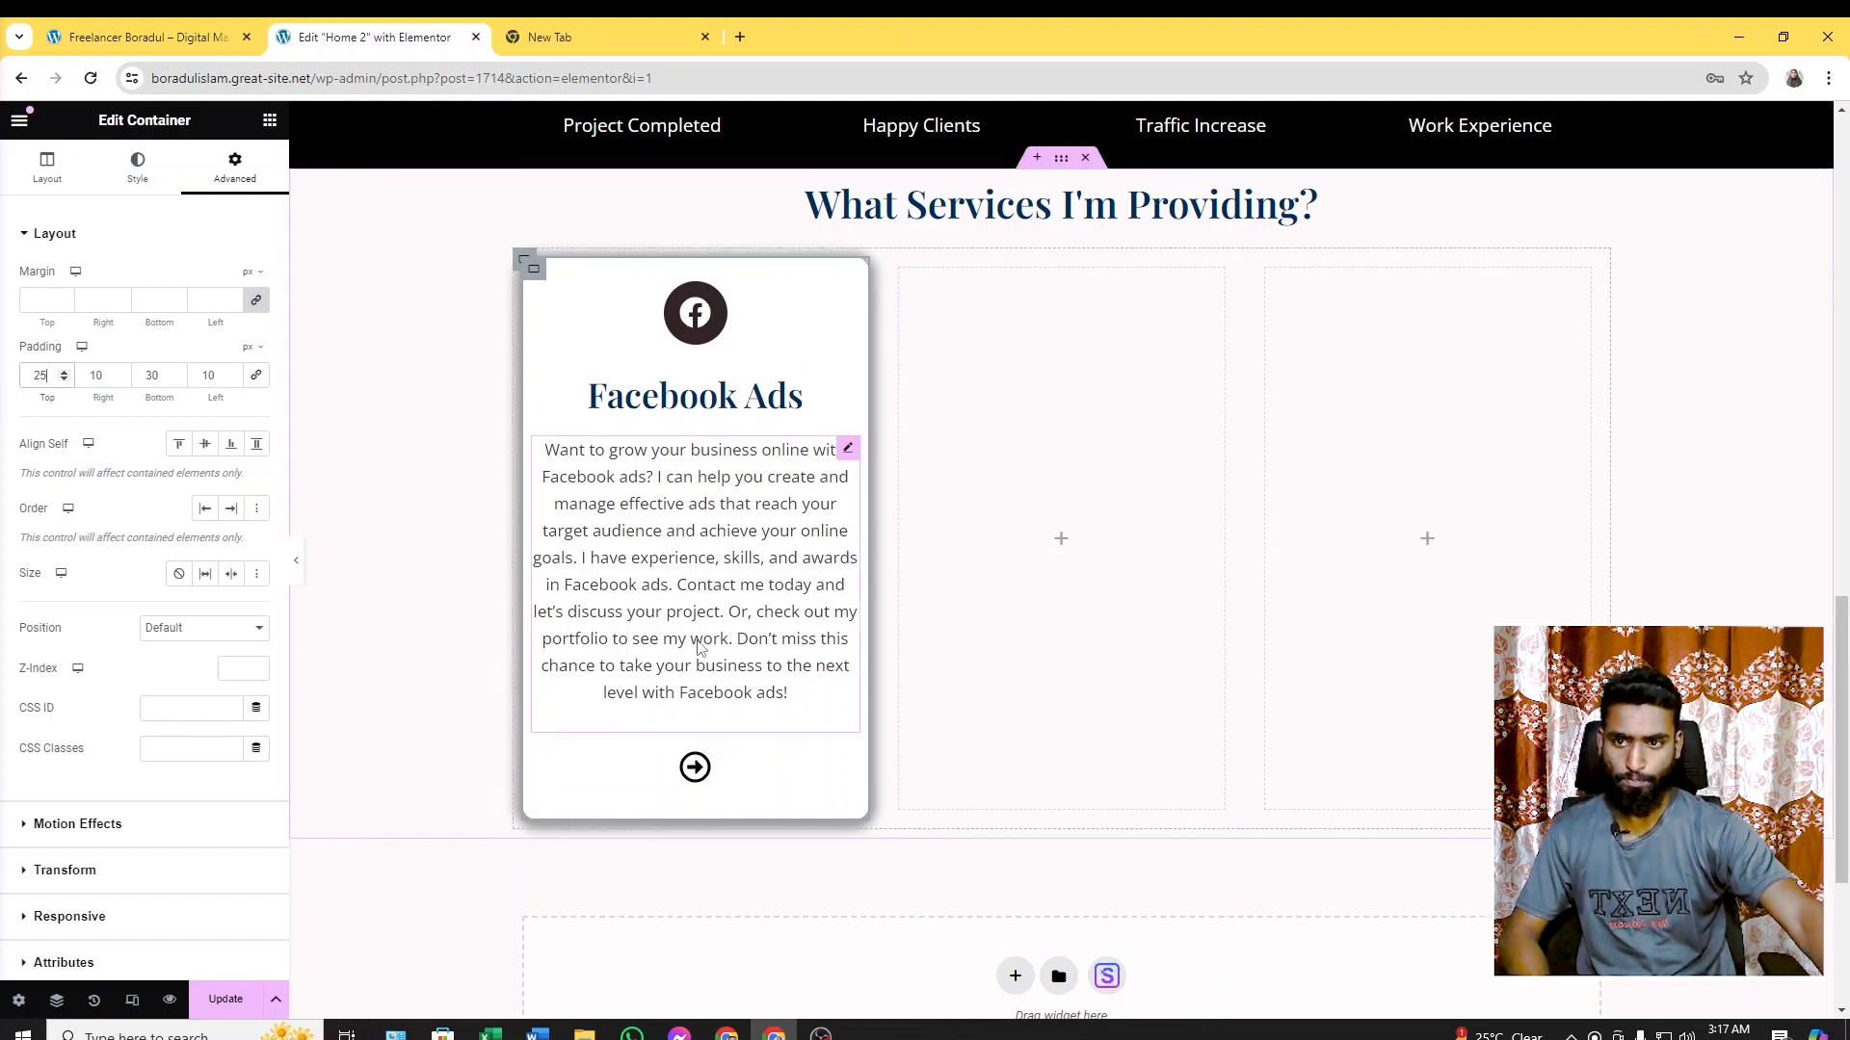
drag(163, 375, 113, 392)
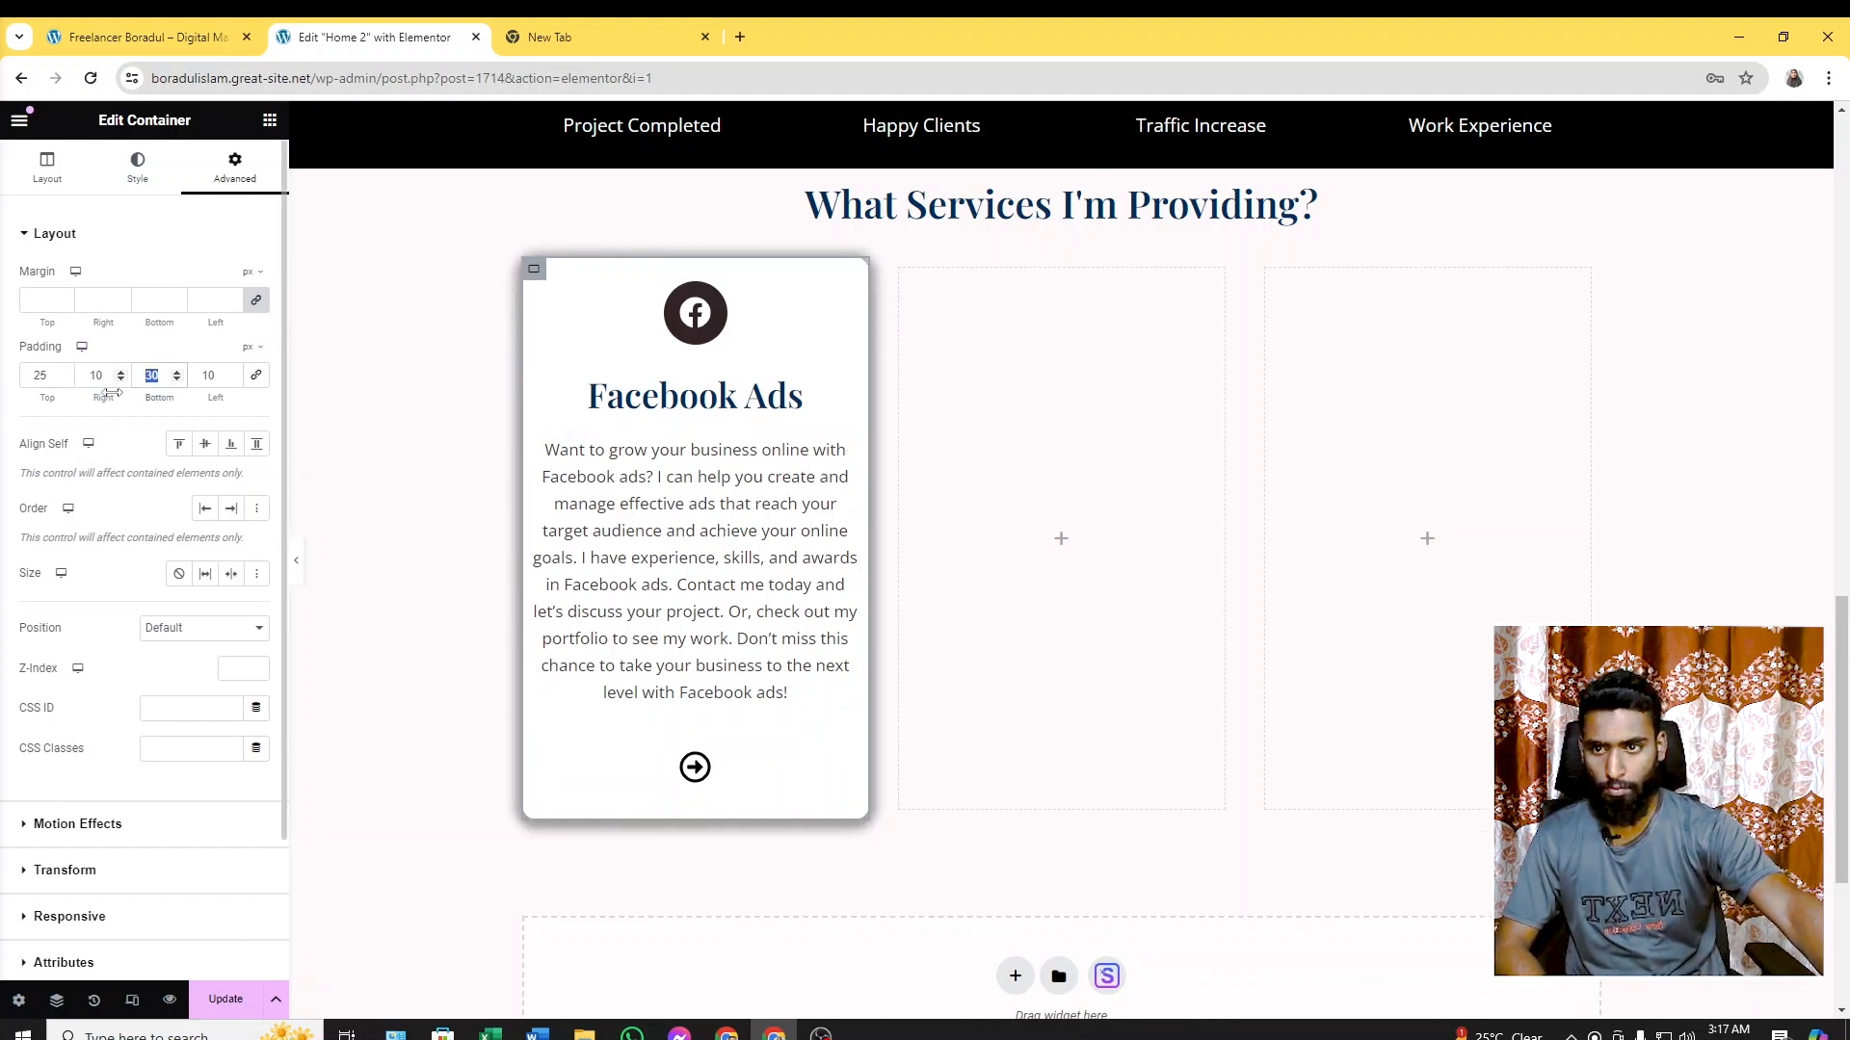
text(25)
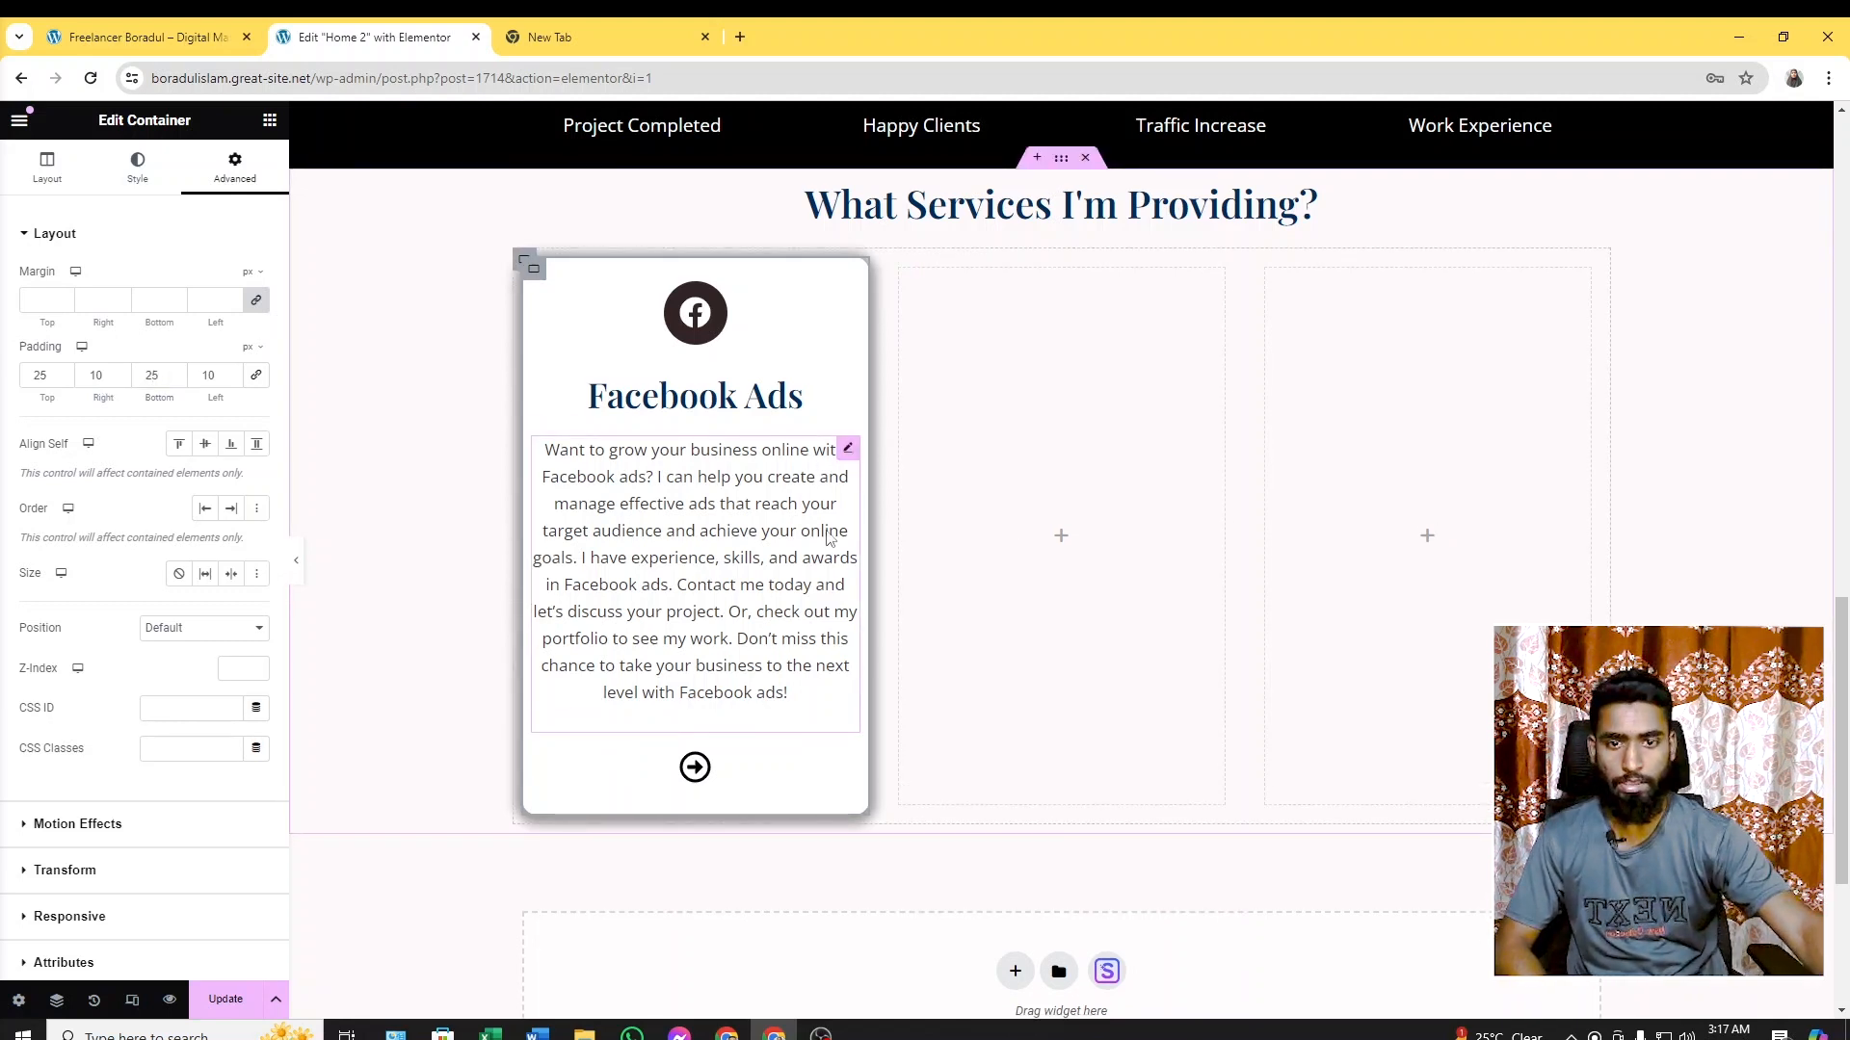
Compare the Facebook Ads card with the service cards on the live homepage and return to the Elementor editor
click(145, 37)
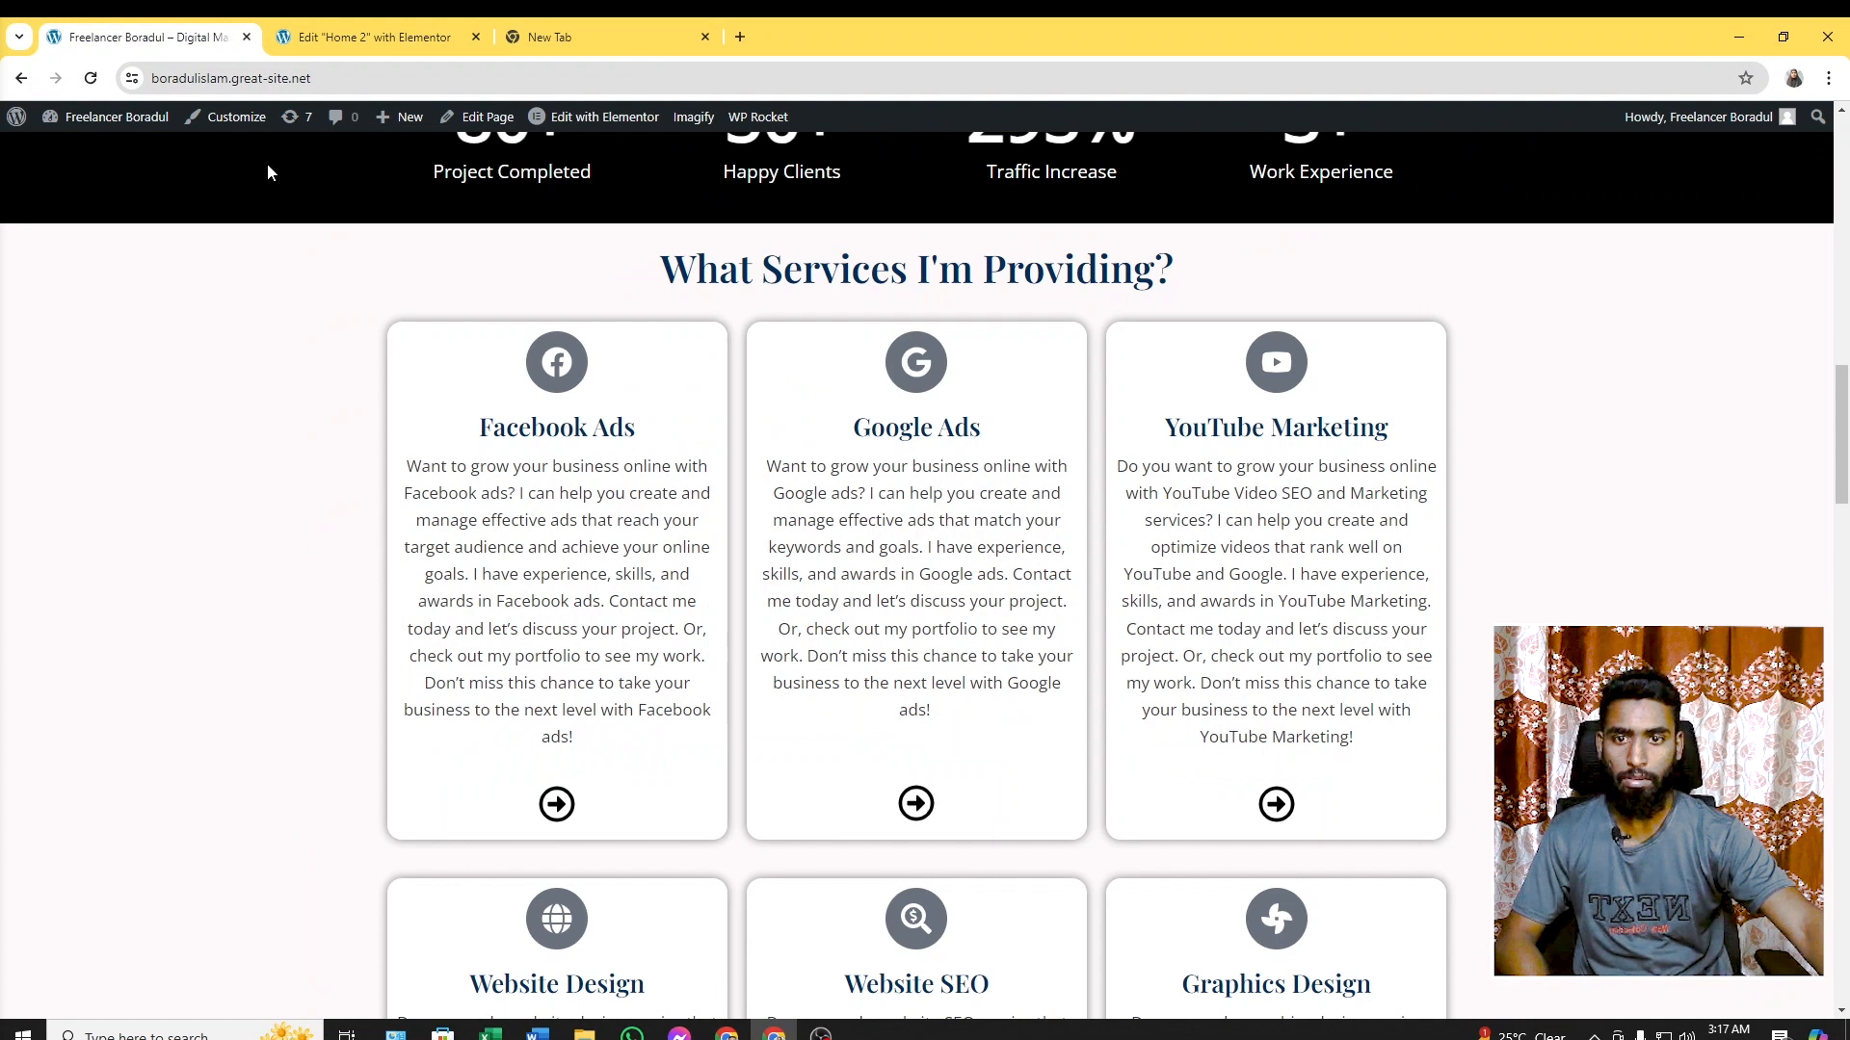
scroll(598, 647, up, 3)
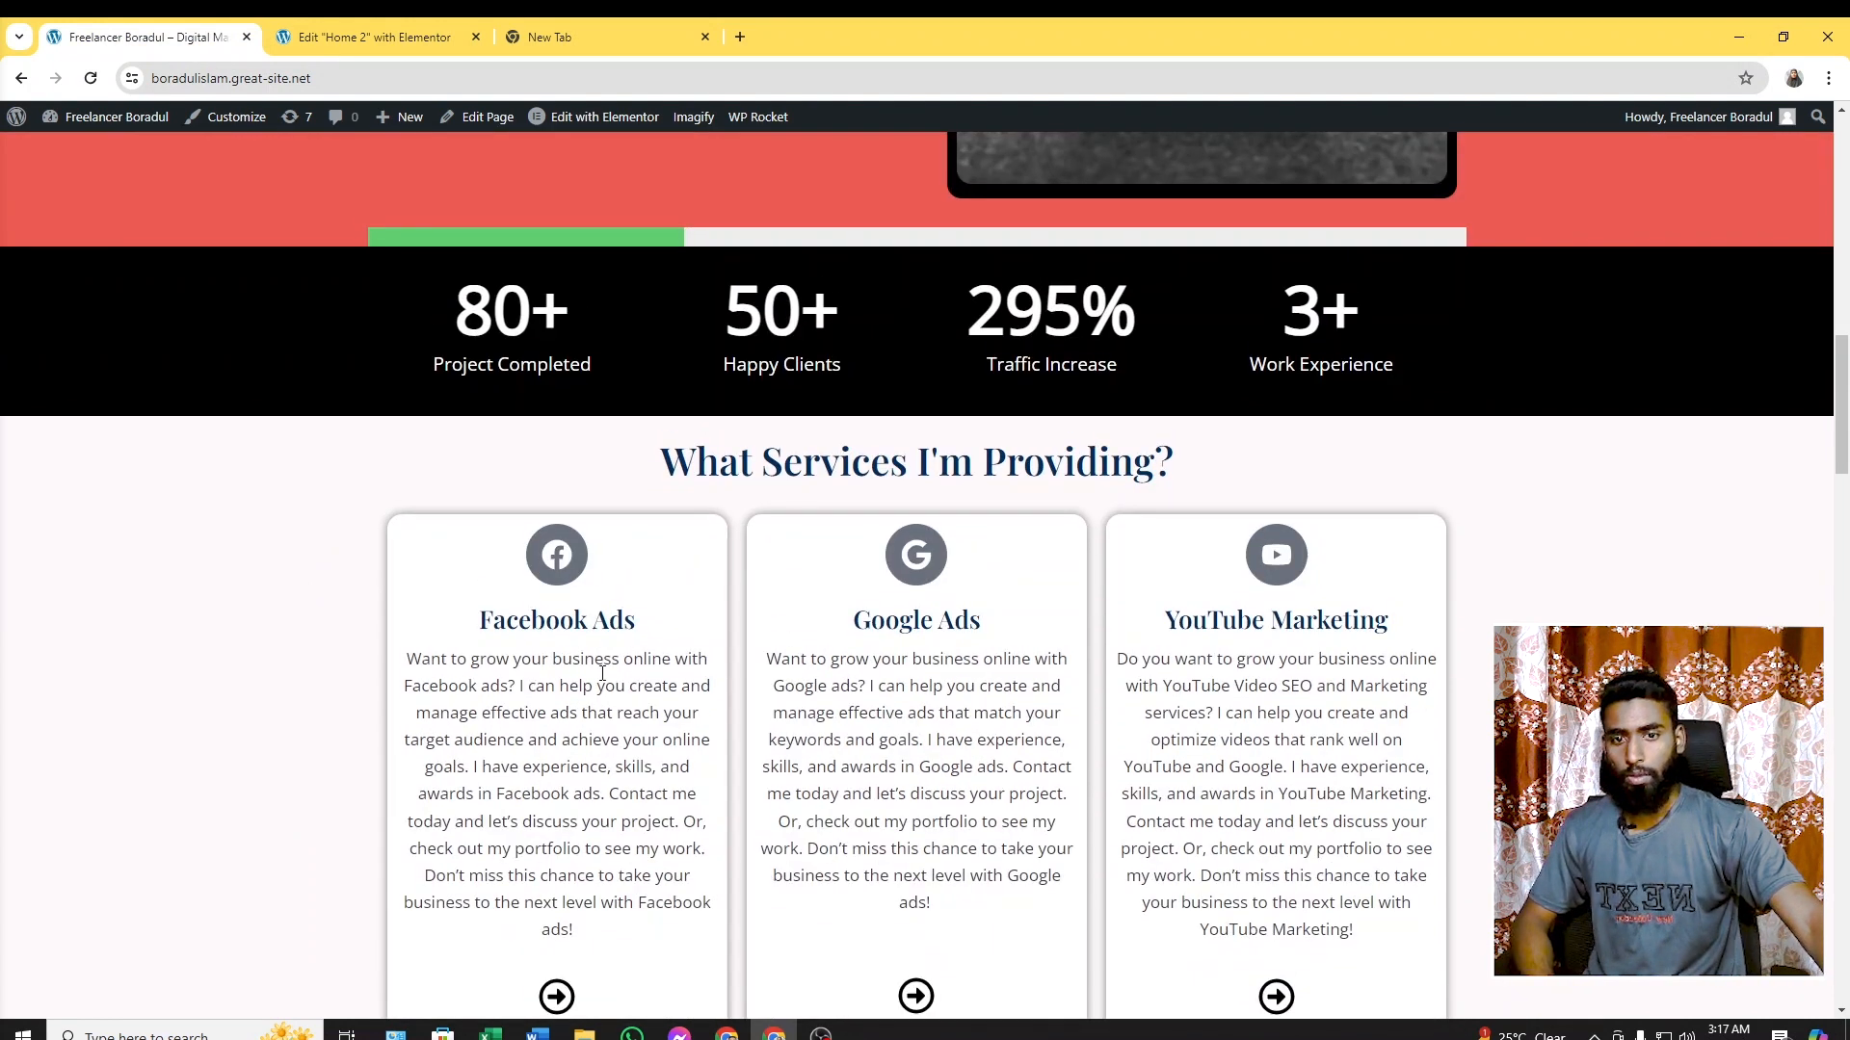
scroll(640, 654, down, 3)
click(384, 37)
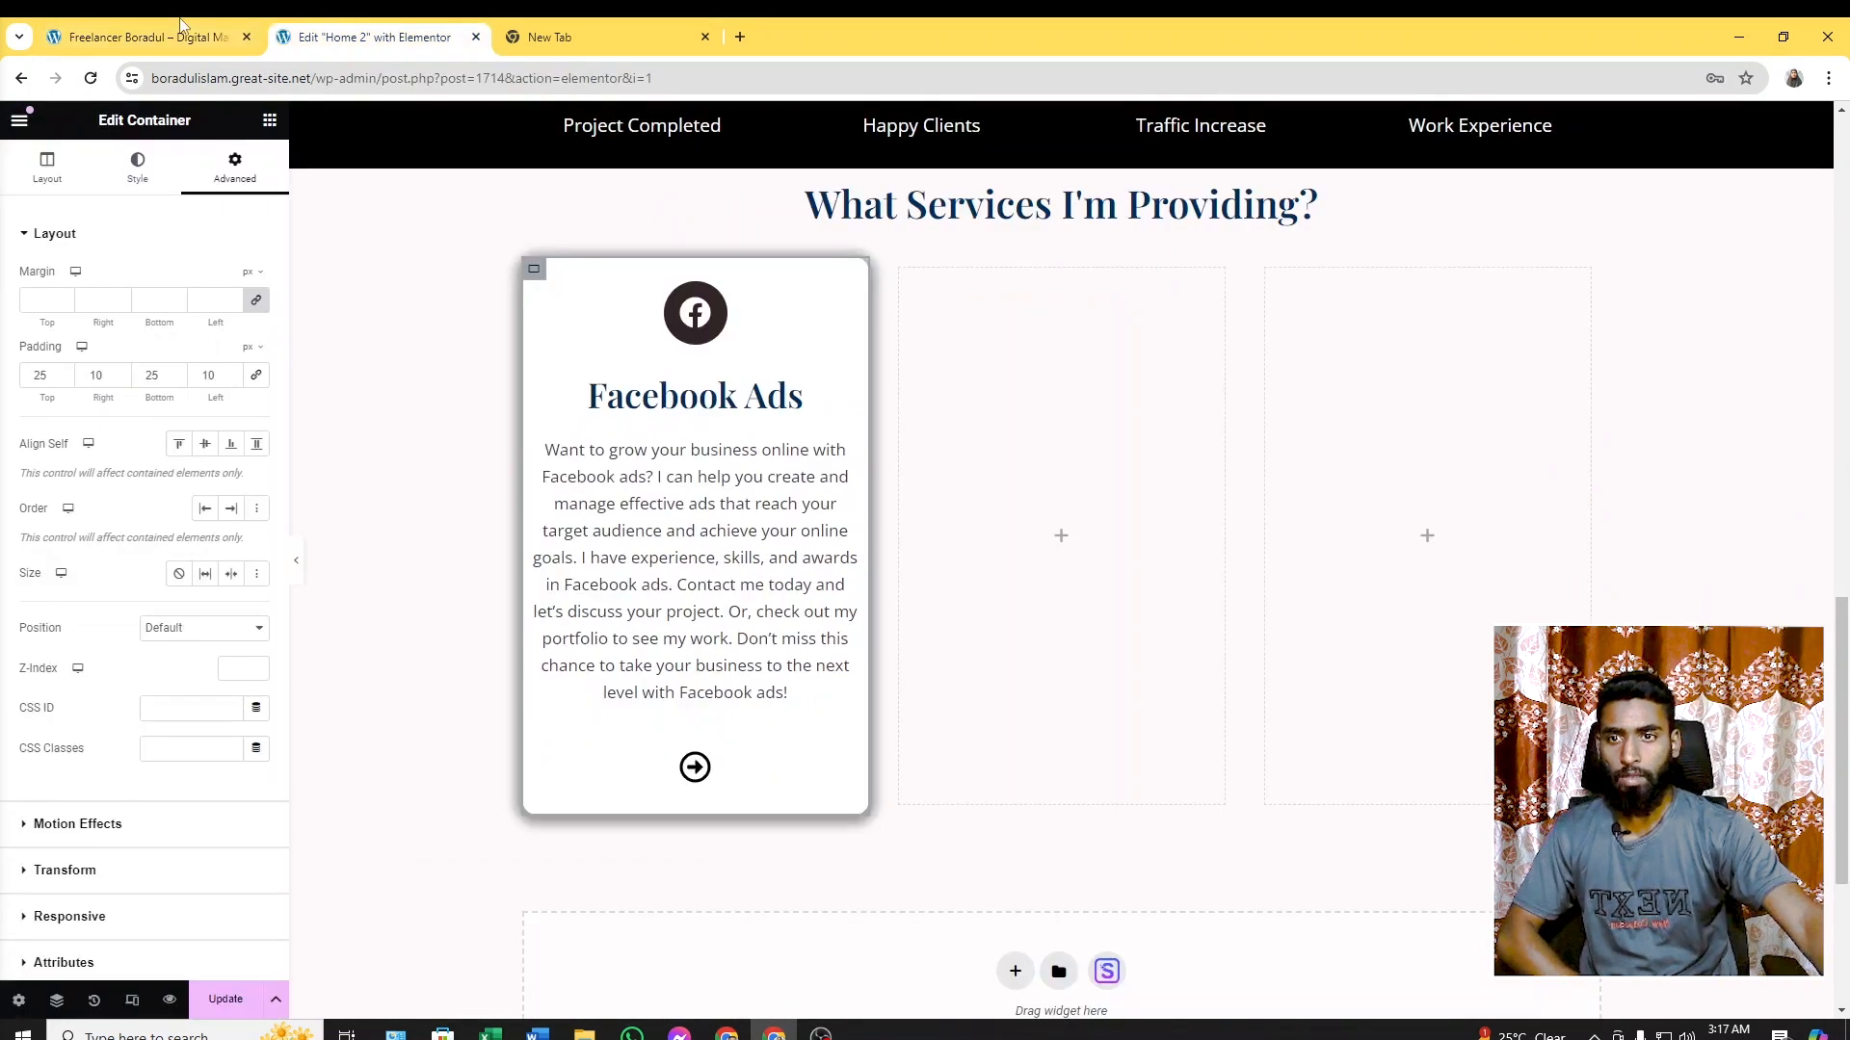
click(155, 36)
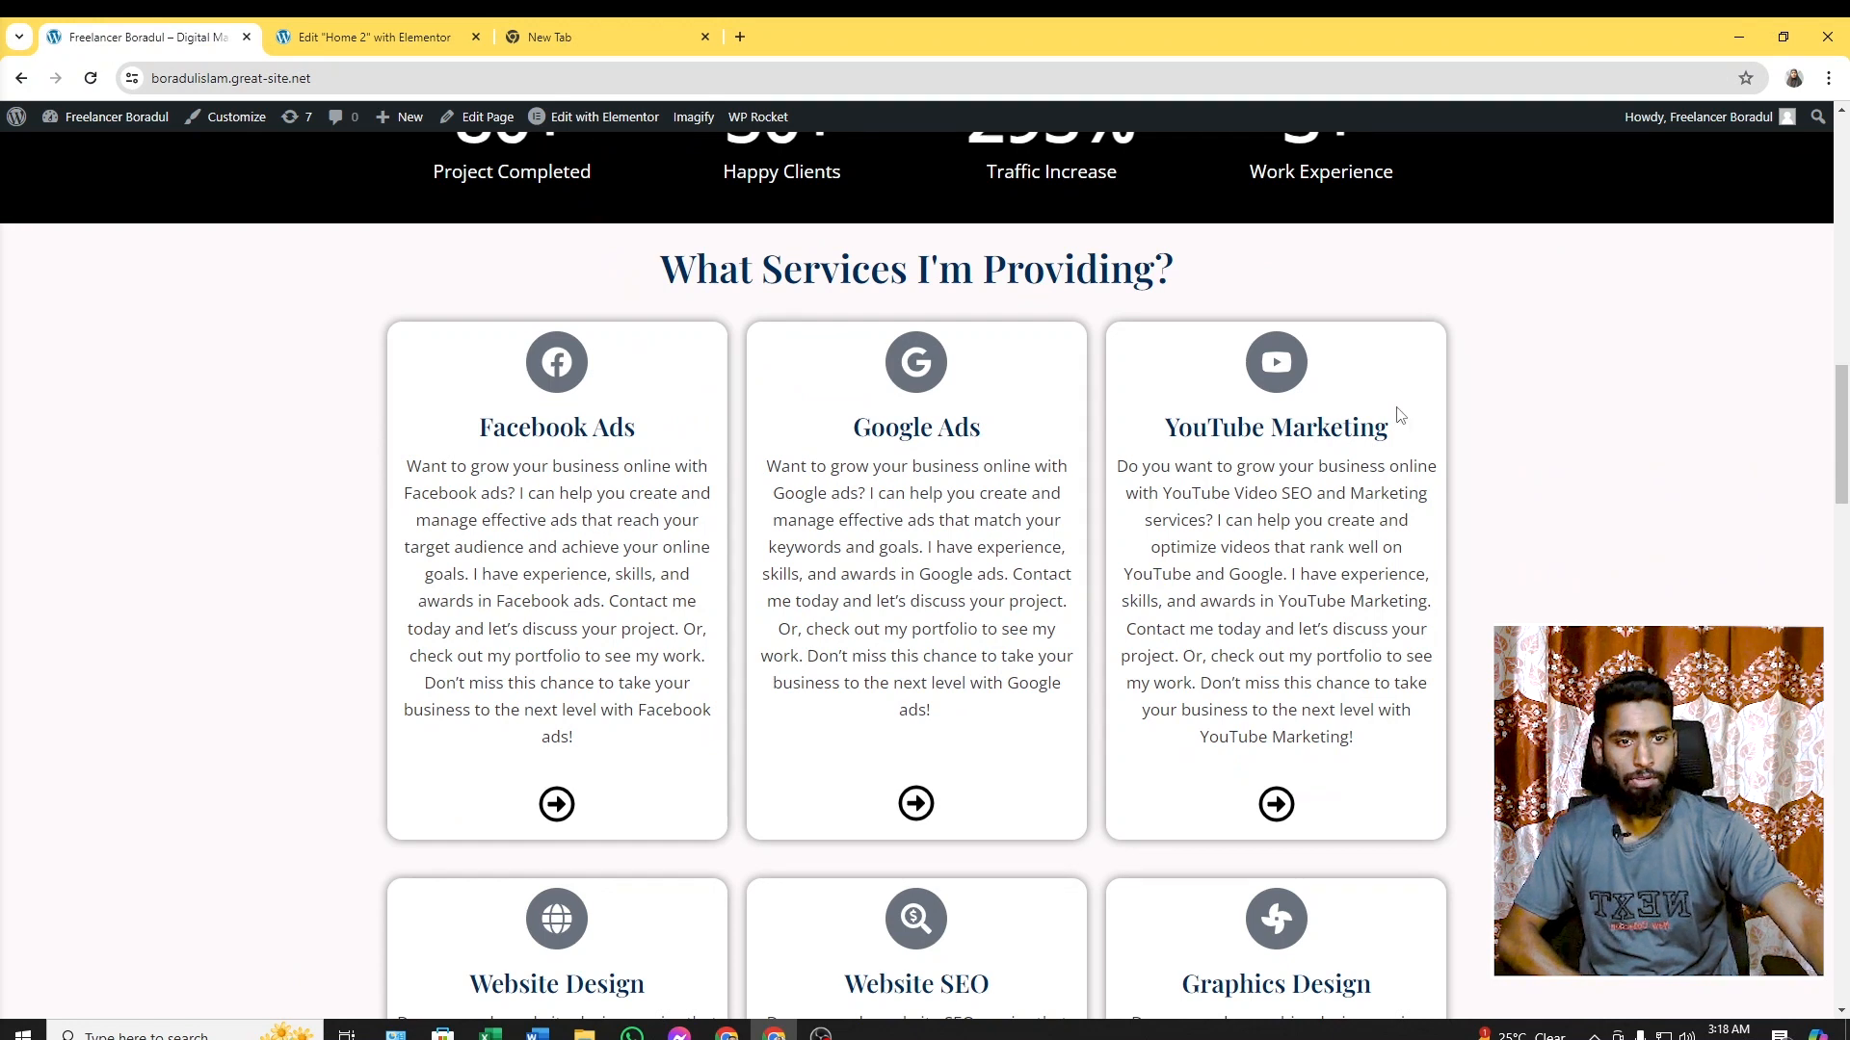
scroll(959, 393, down, 2)
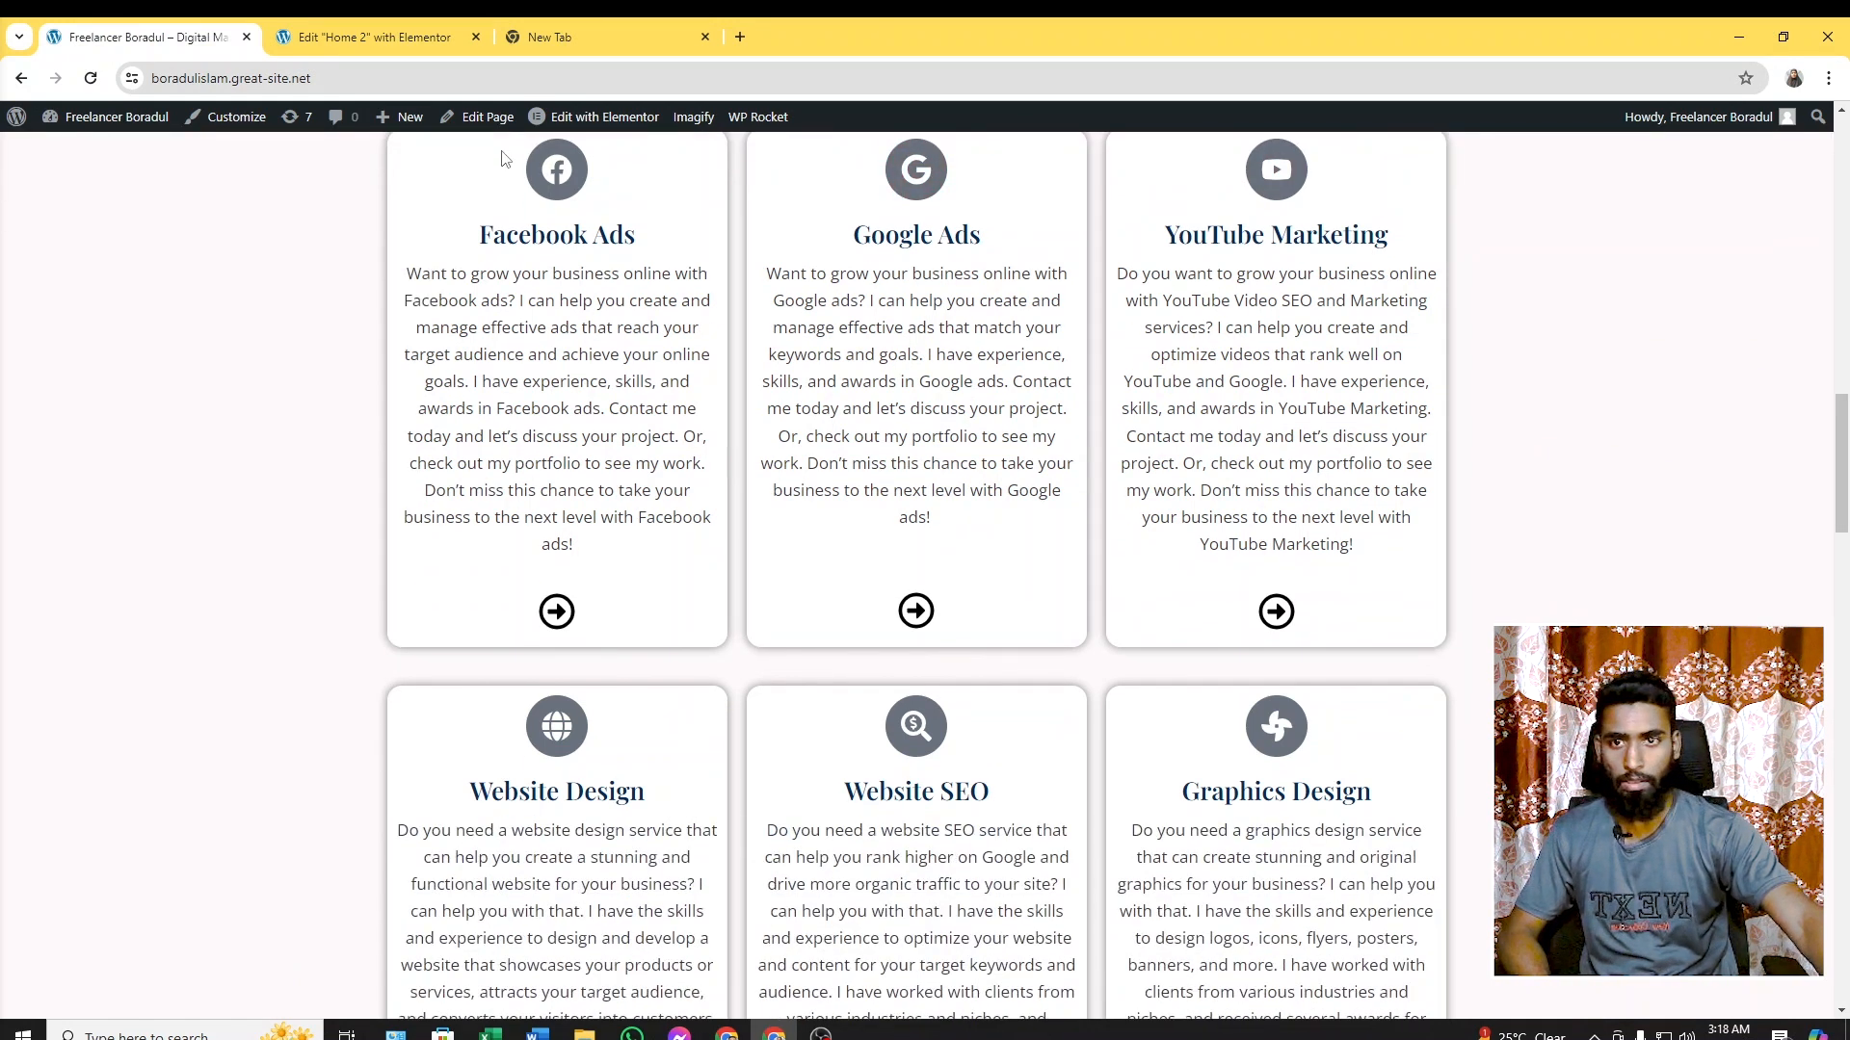
click(383, 37)
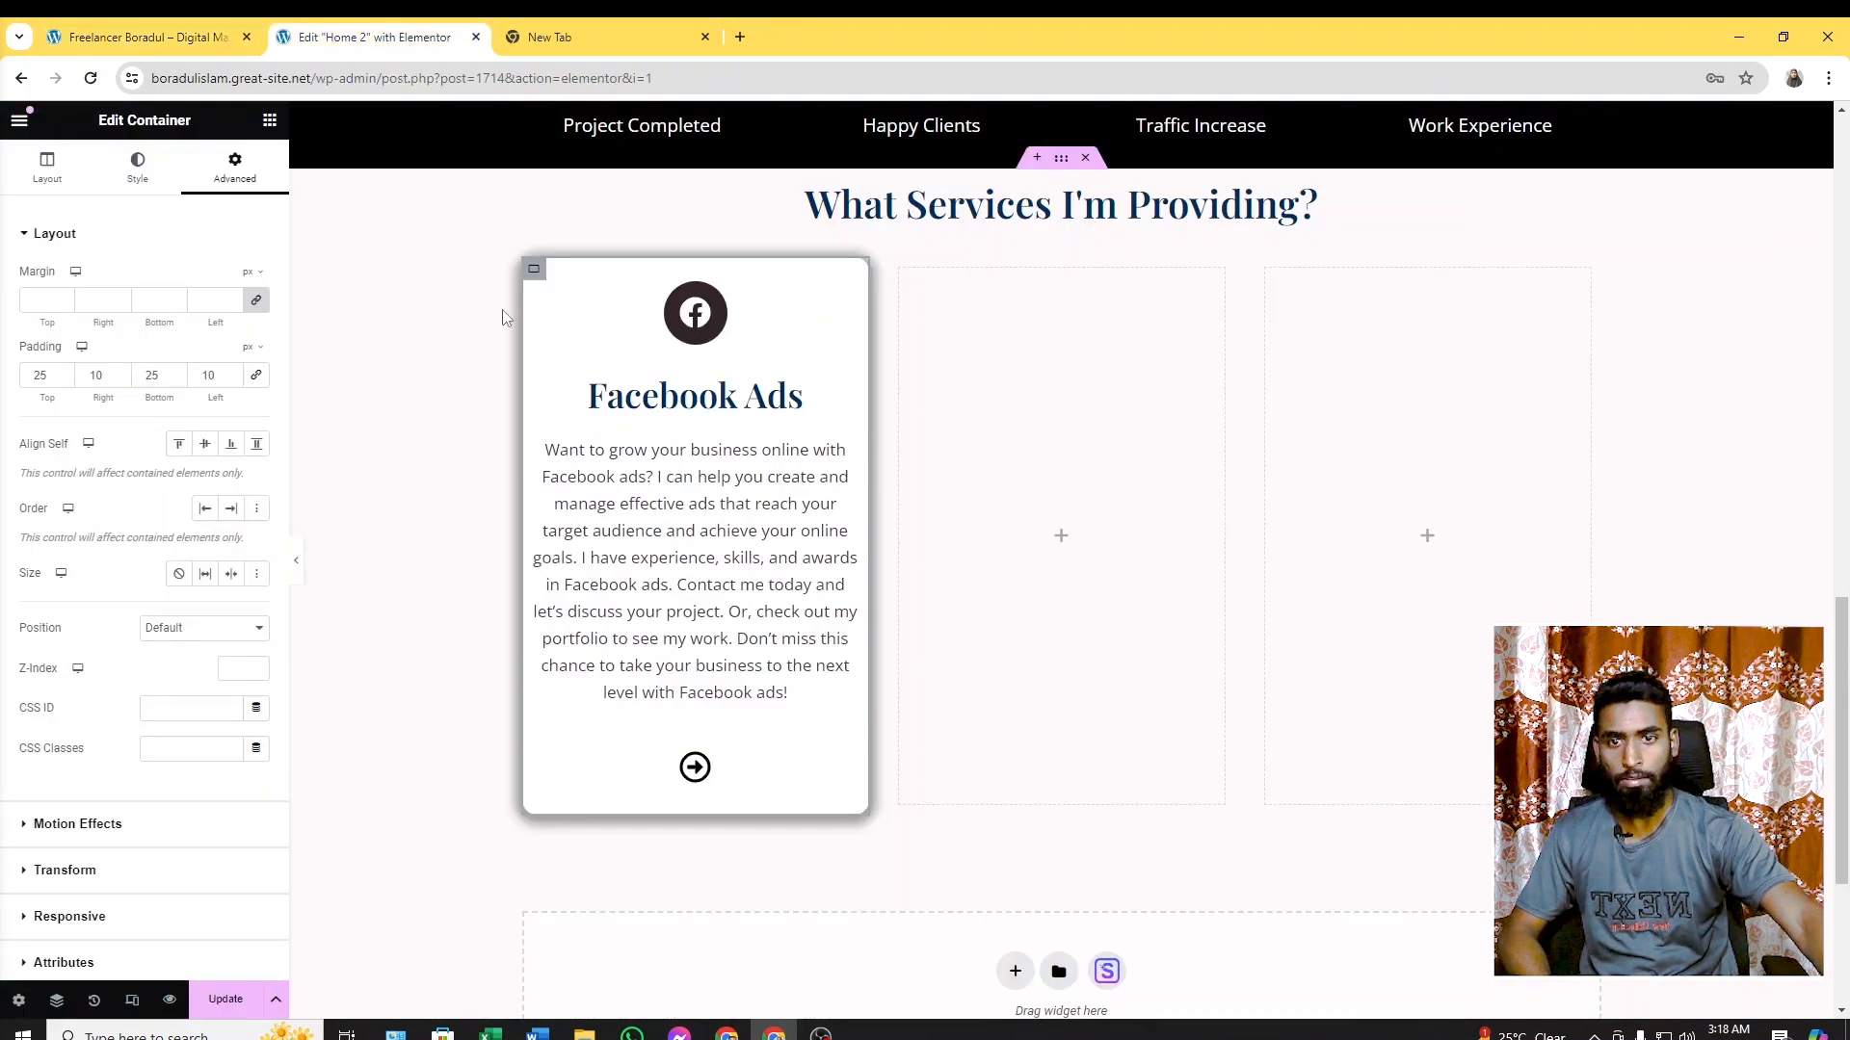
Duplicate the Facebook Ads card container twice to get three cards in the services row
right_click(536, 273)
click(595, 326)
right_click(534, 270)
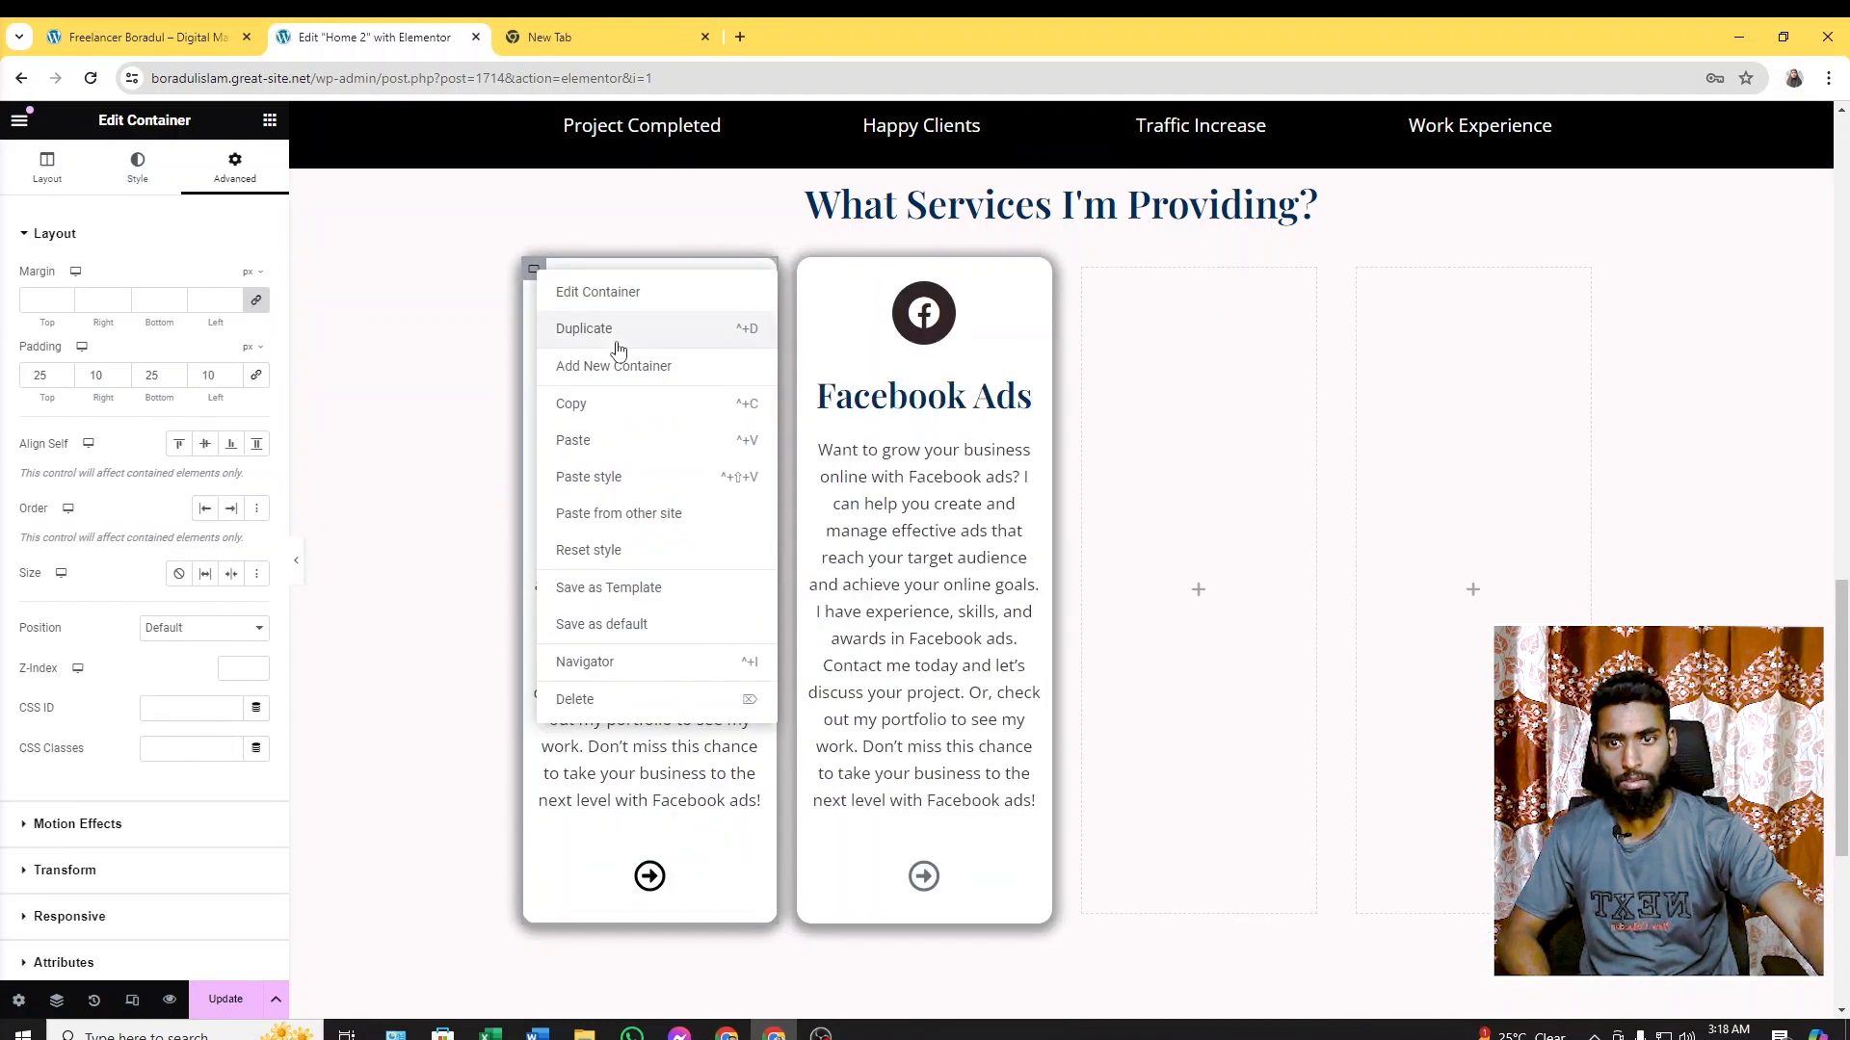
click(614, 334)
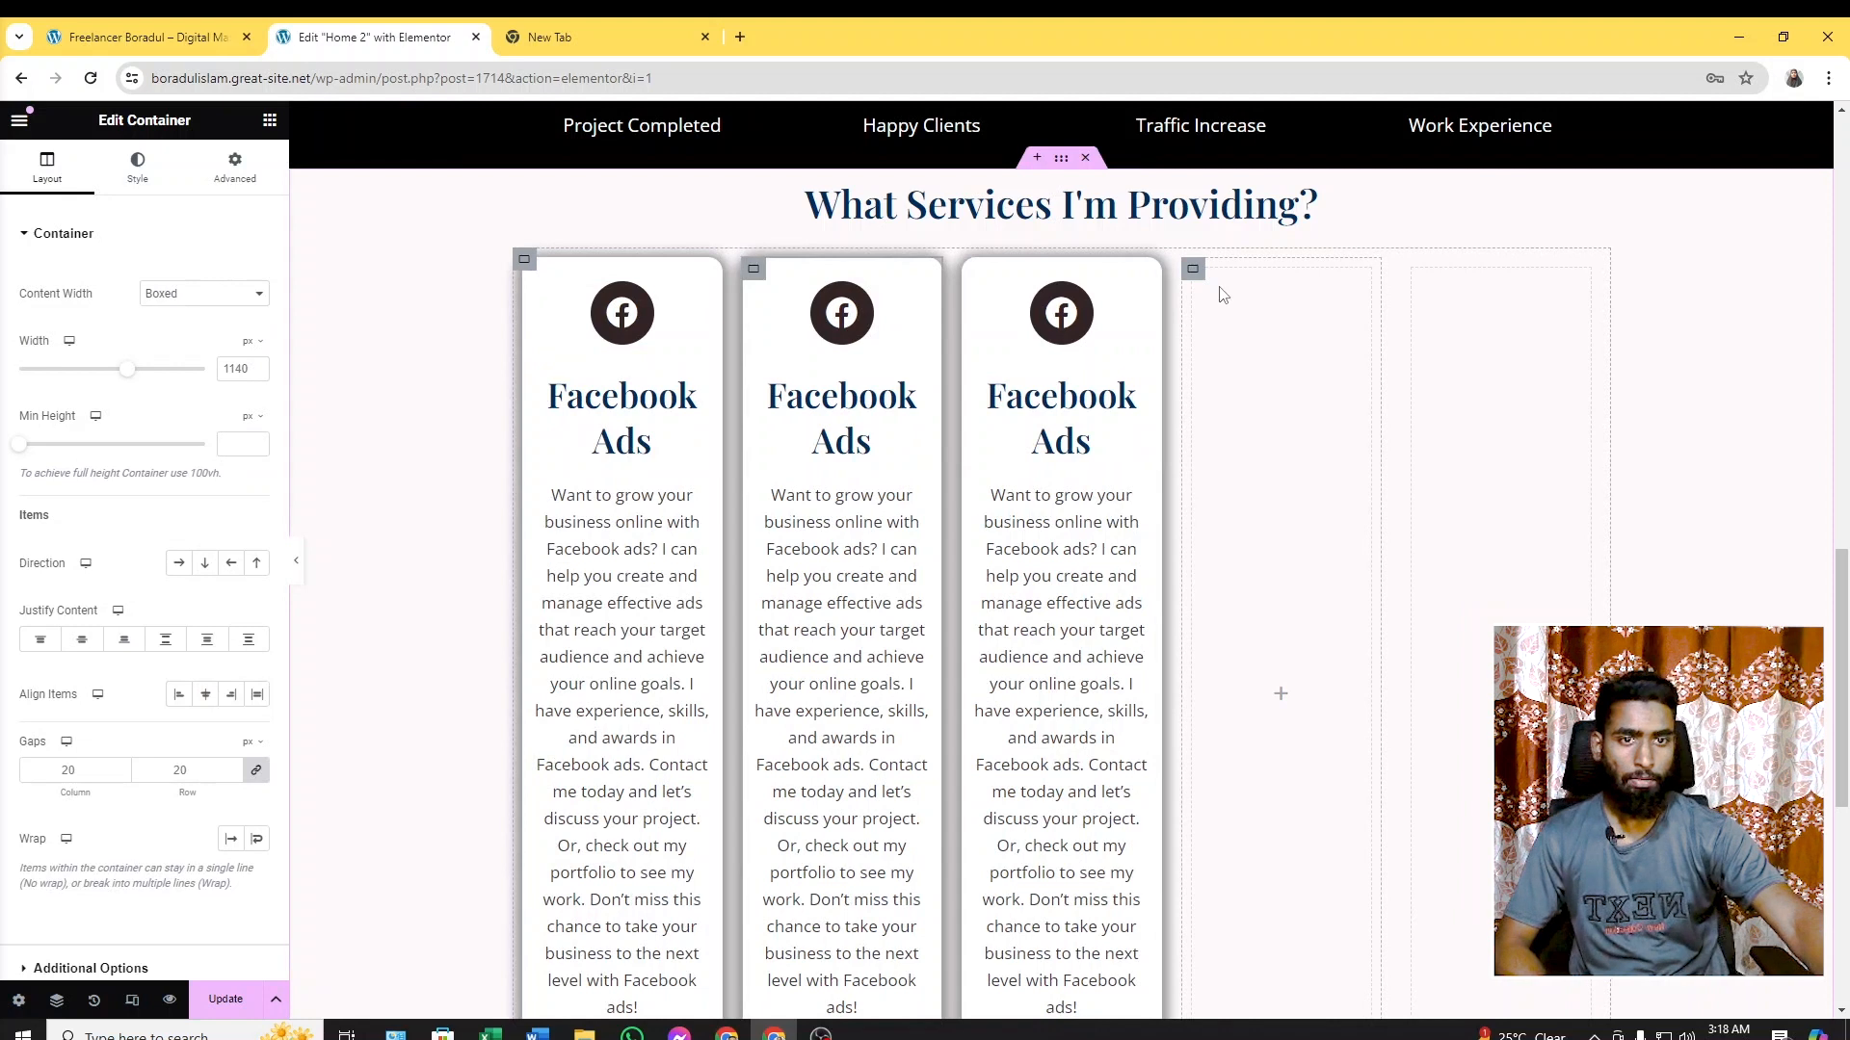
Delete the two empty containers remaining beside the three Facebook Ads cards
right_click(1194, 270)
click(1264, 702)
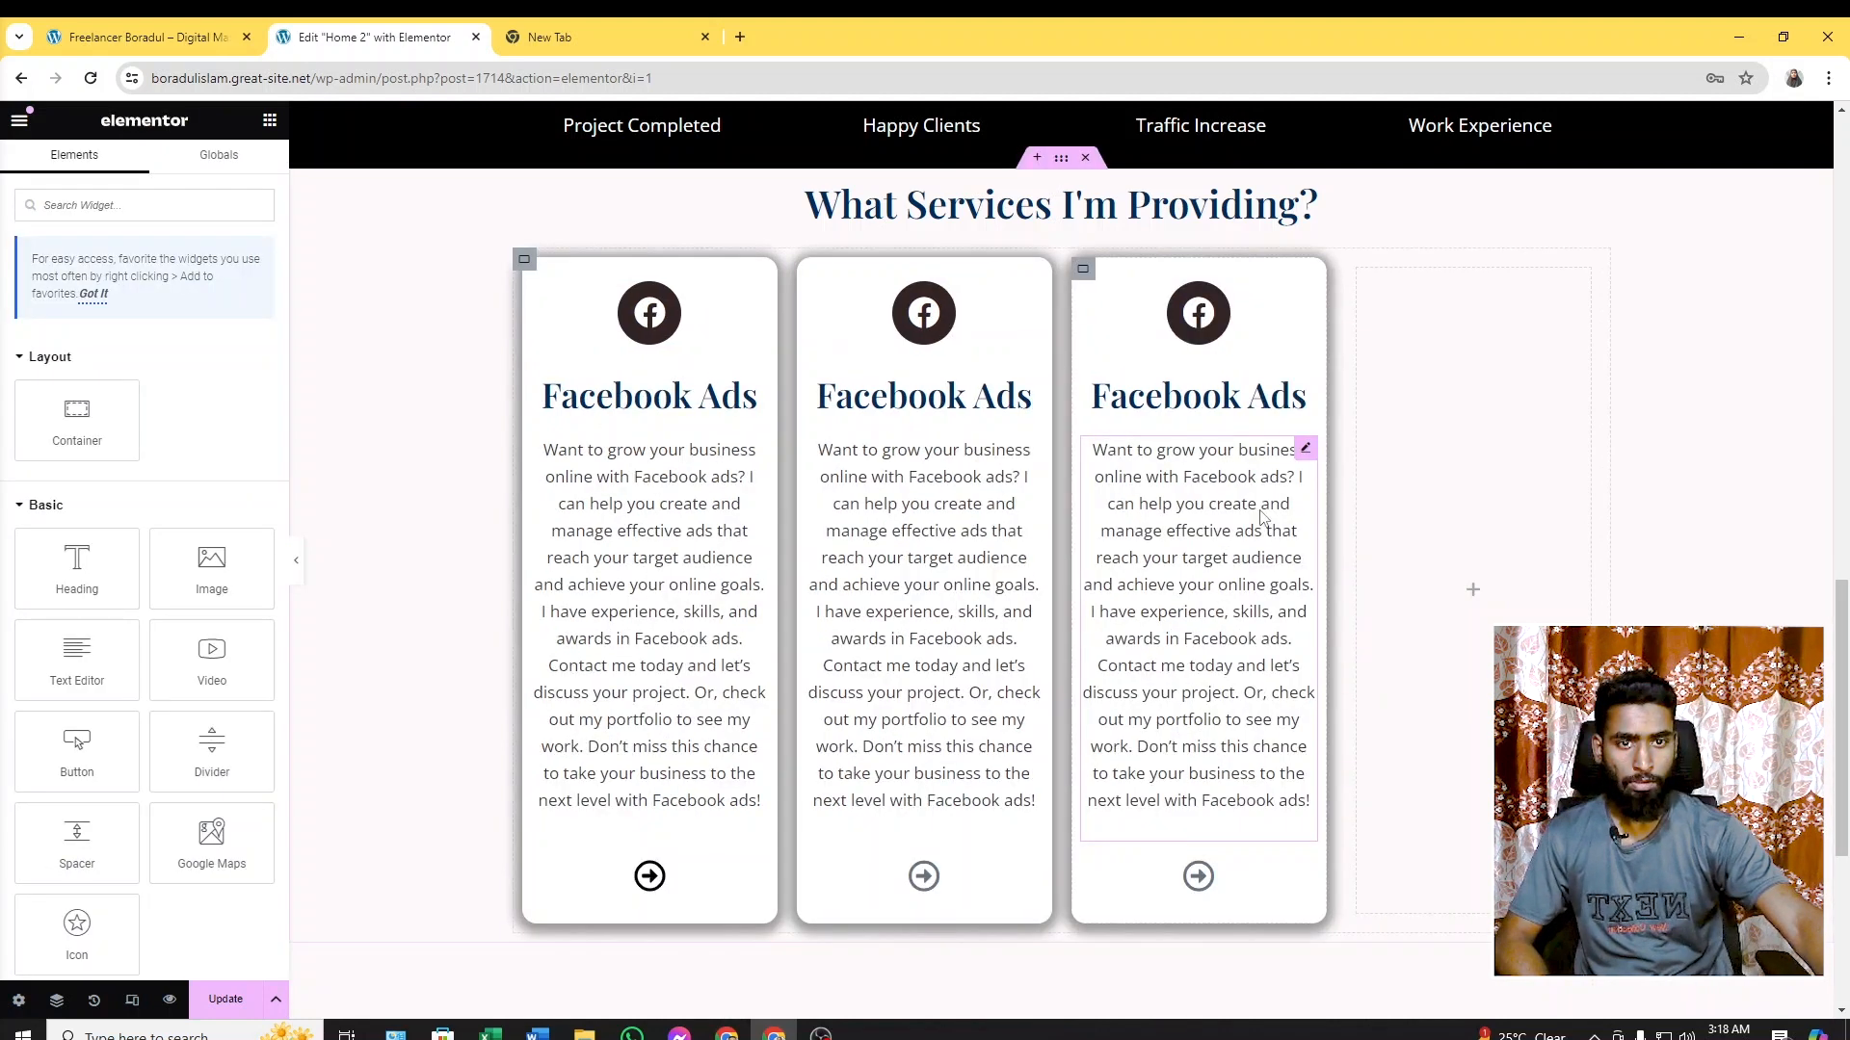
right_click(1357, 271)
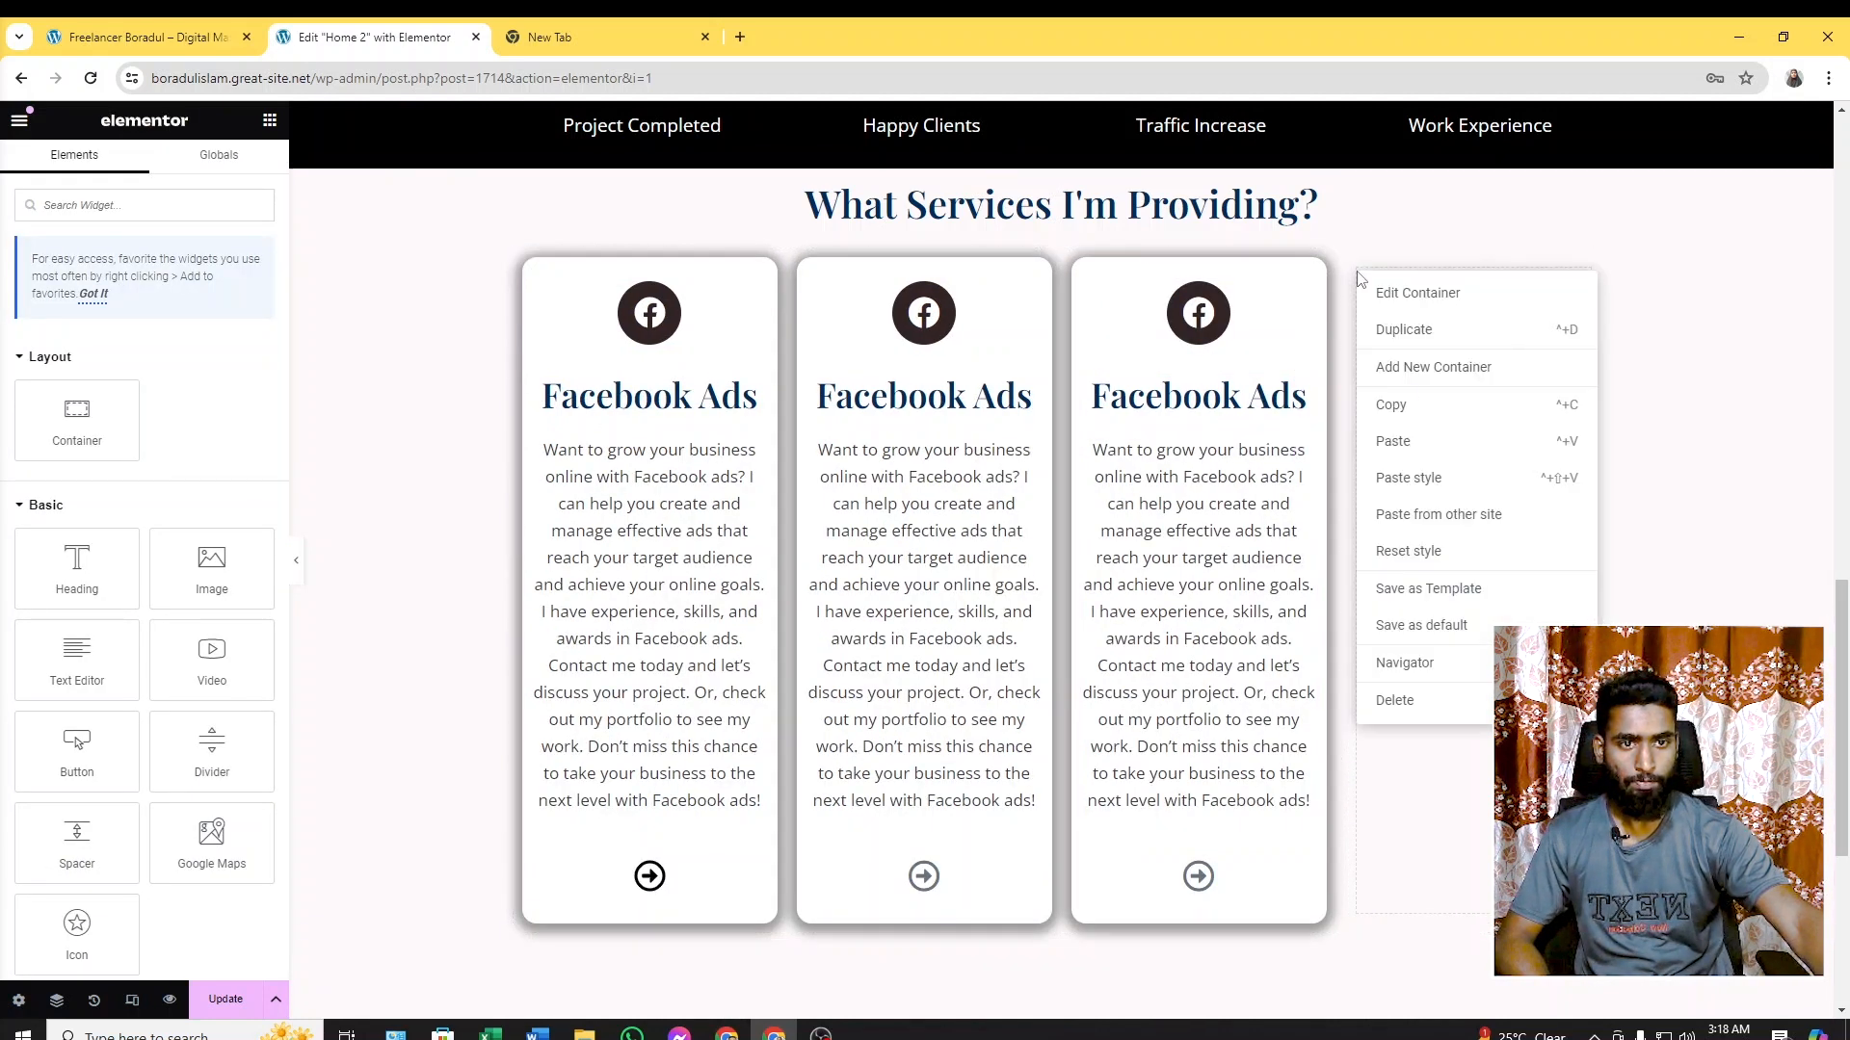
click(1424, 703)
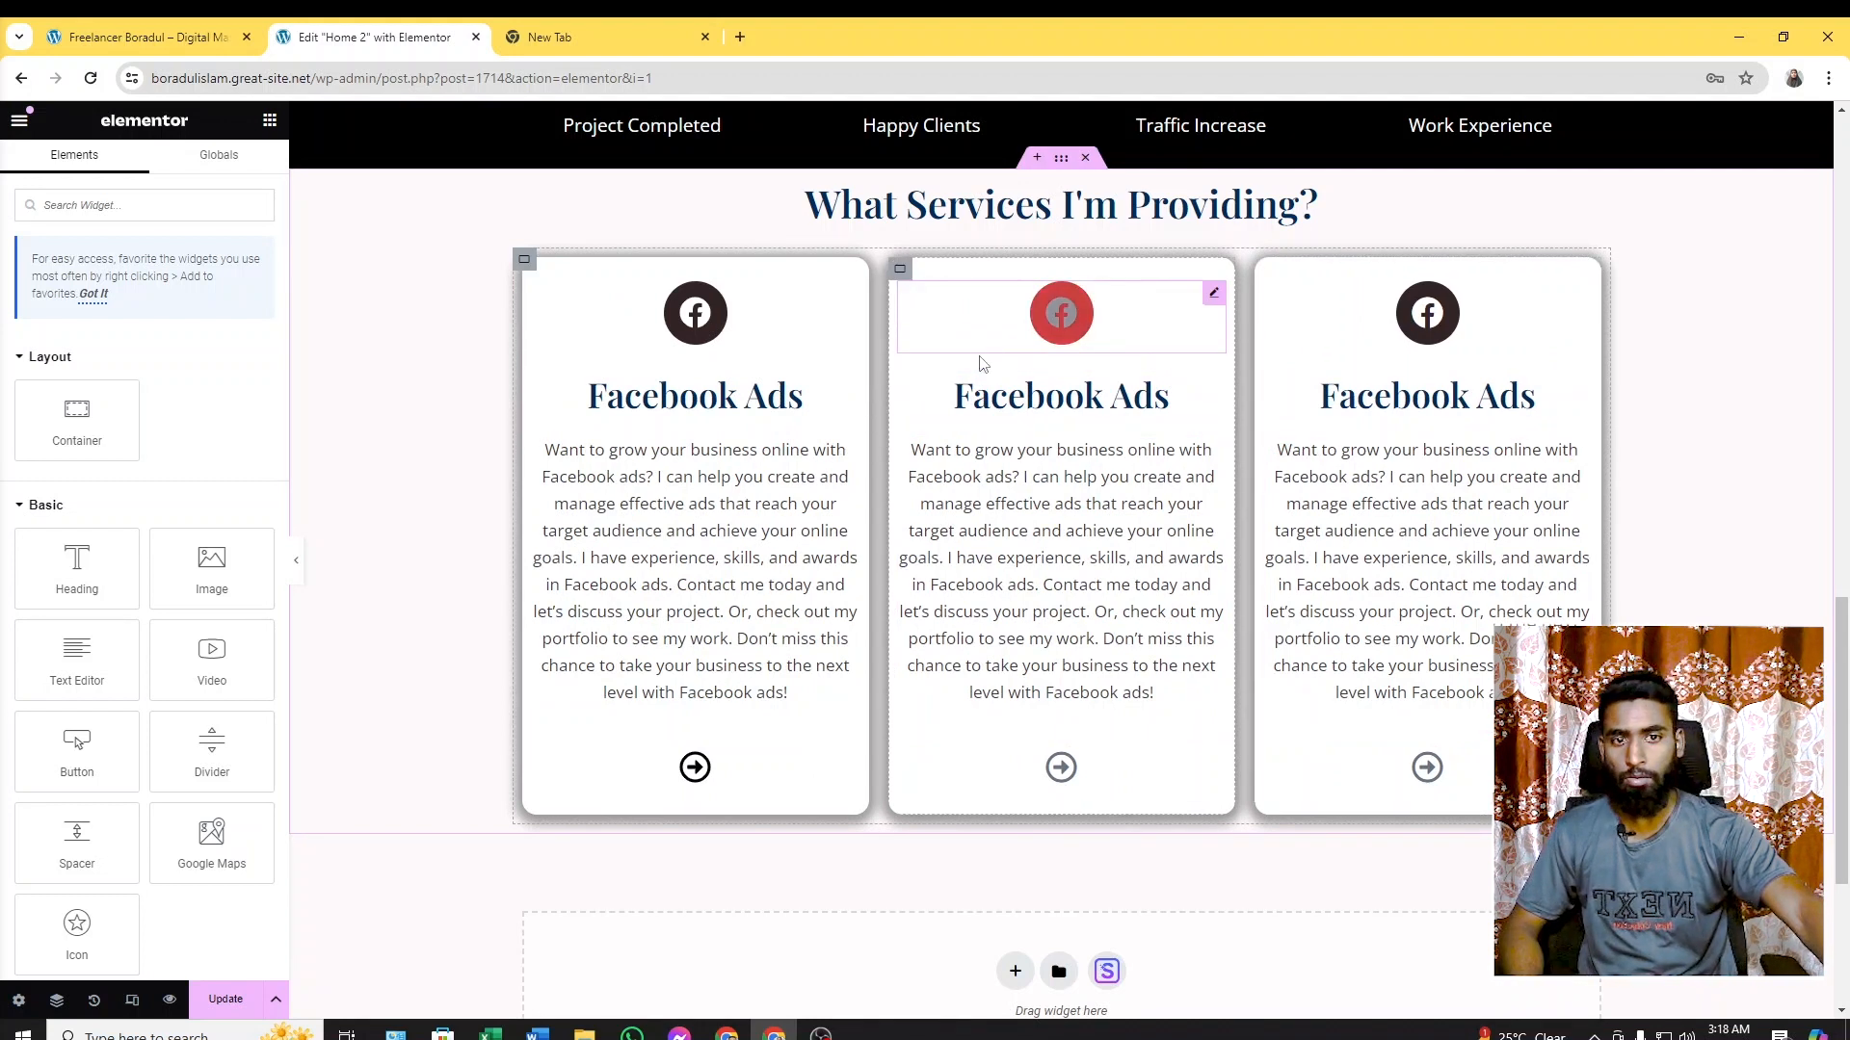
Copy the Google Ads heading from the live homepage and use it as the middle card's title
click(188, 32)
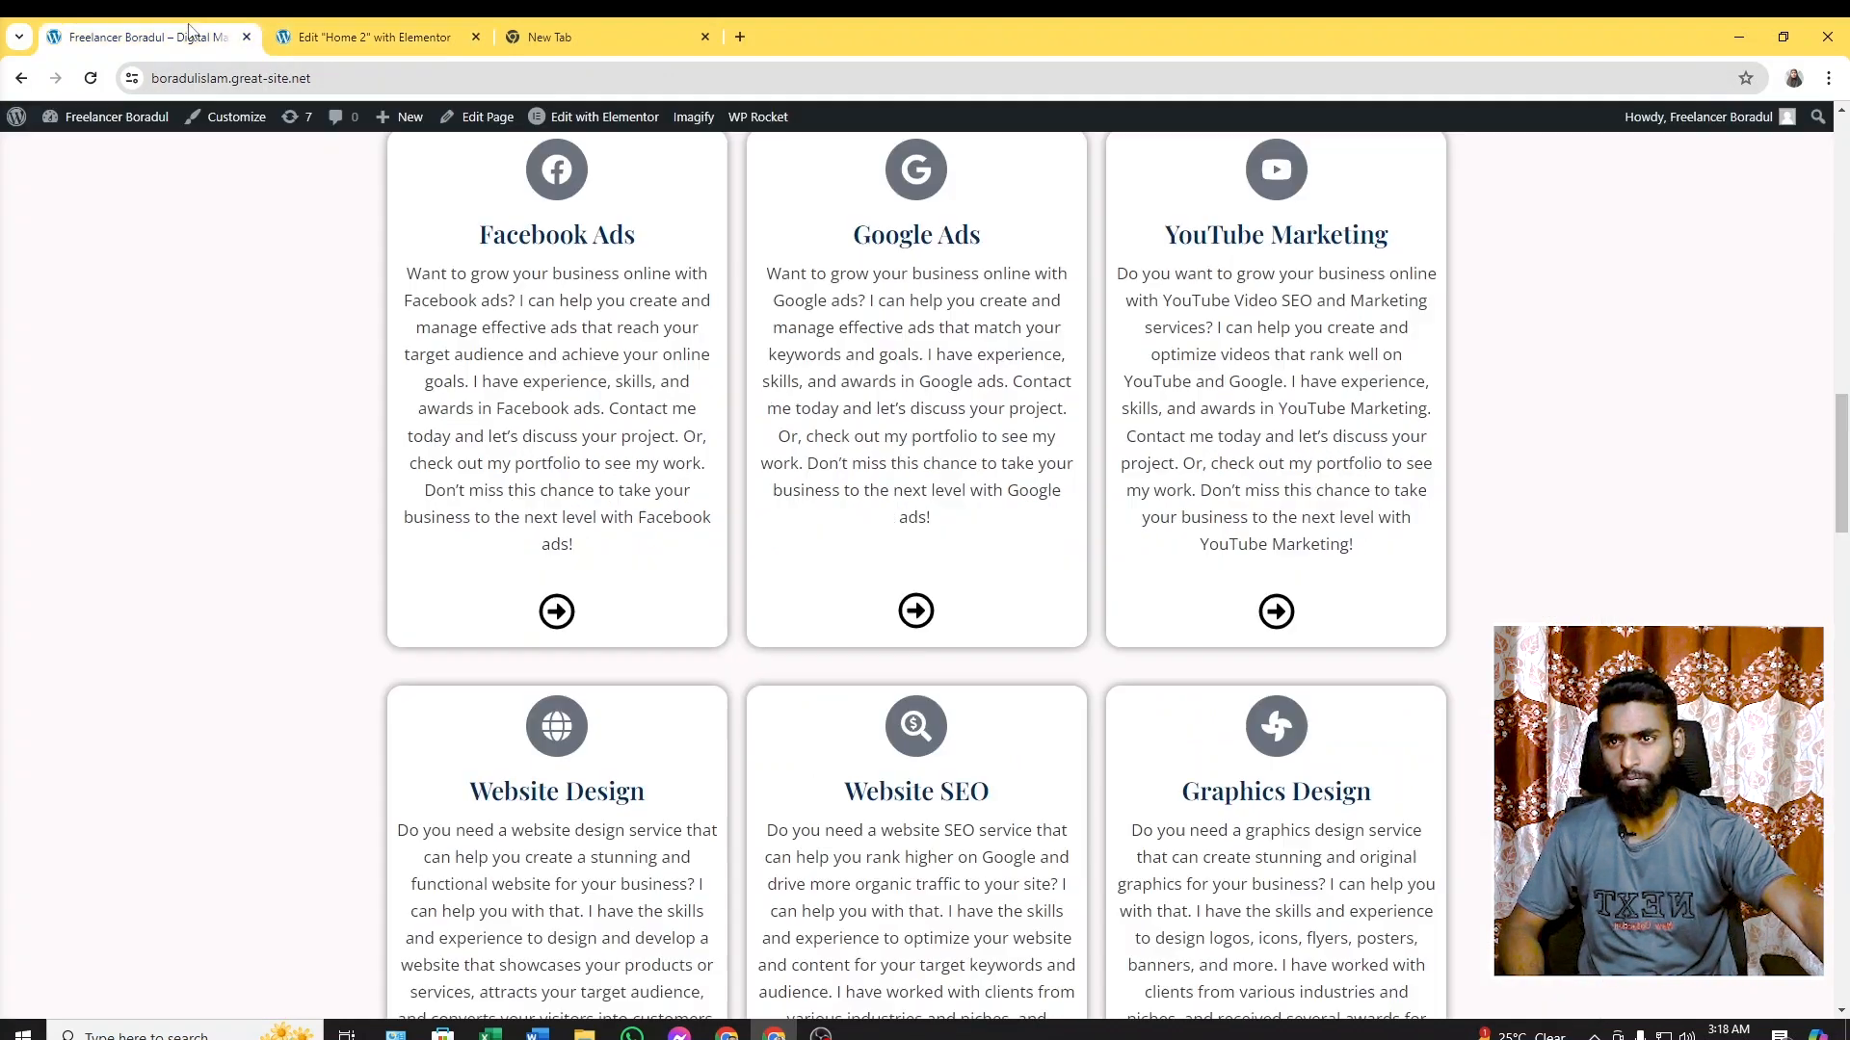
scroll(655, 482, up, 1)
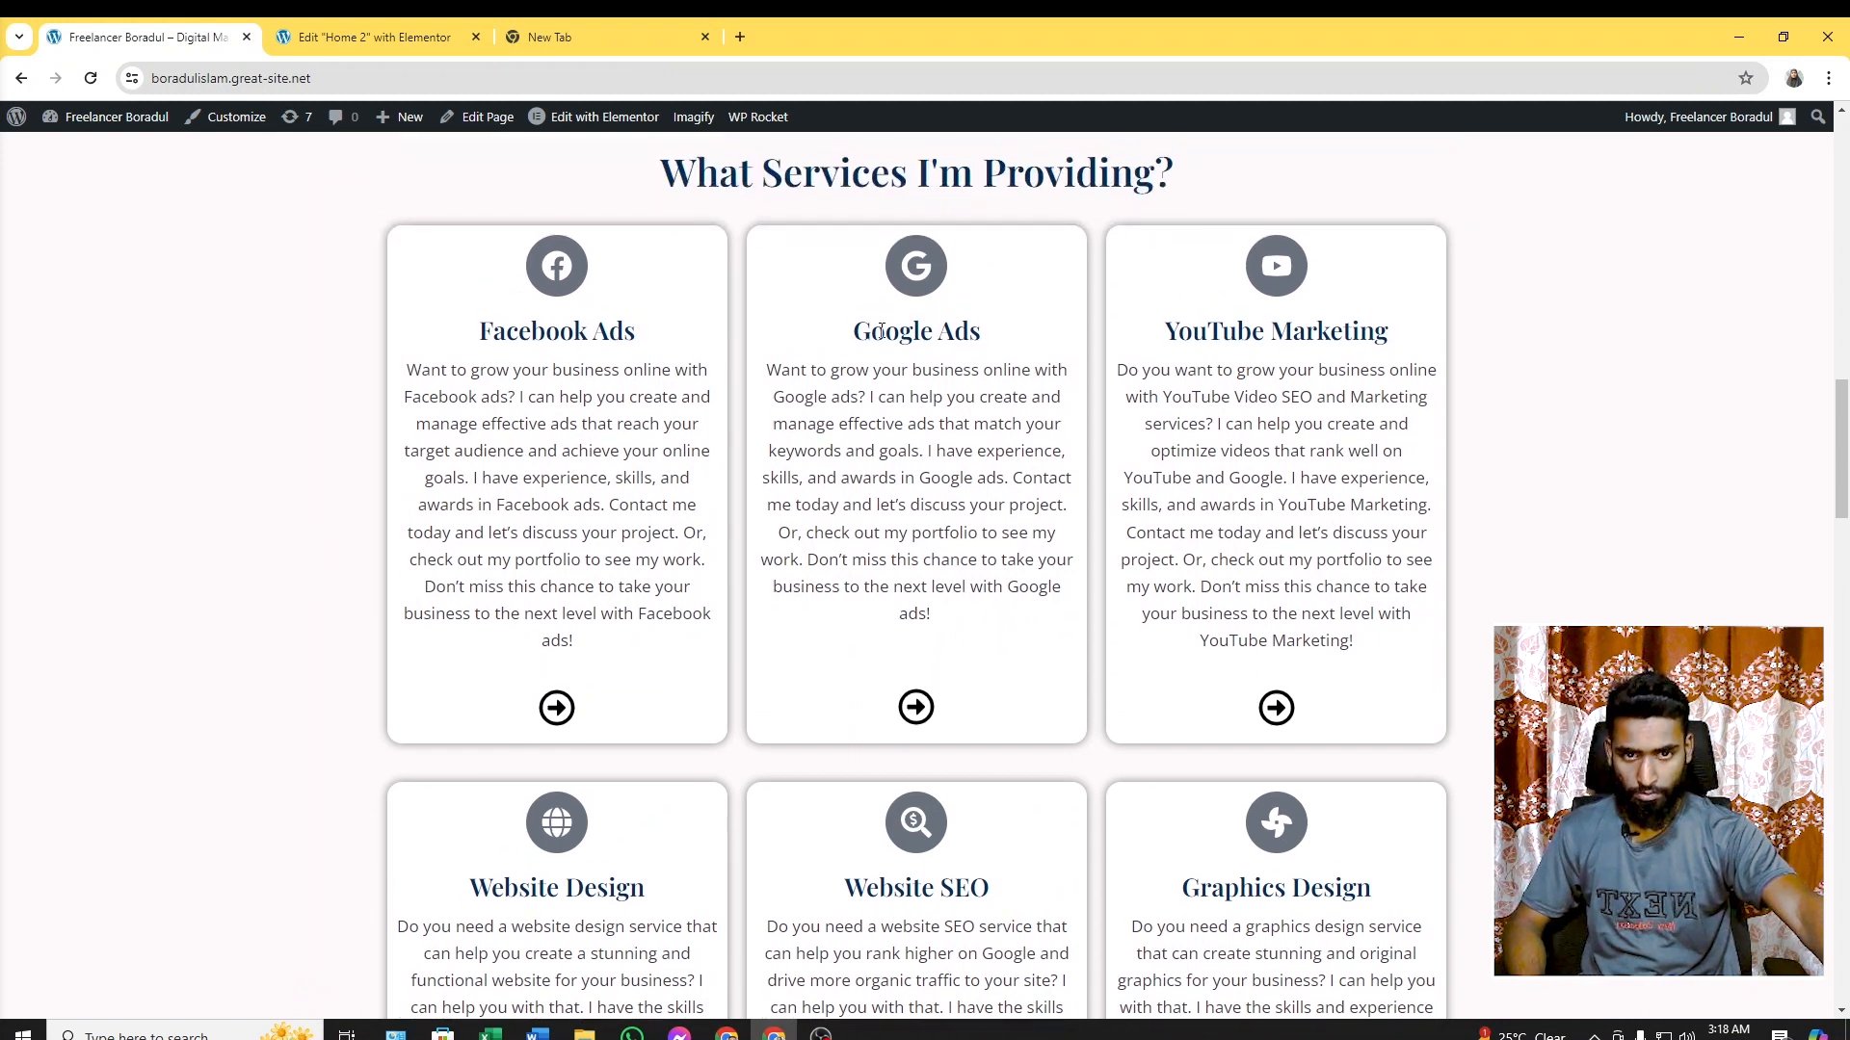
drag(854, 331, 1007, 336)
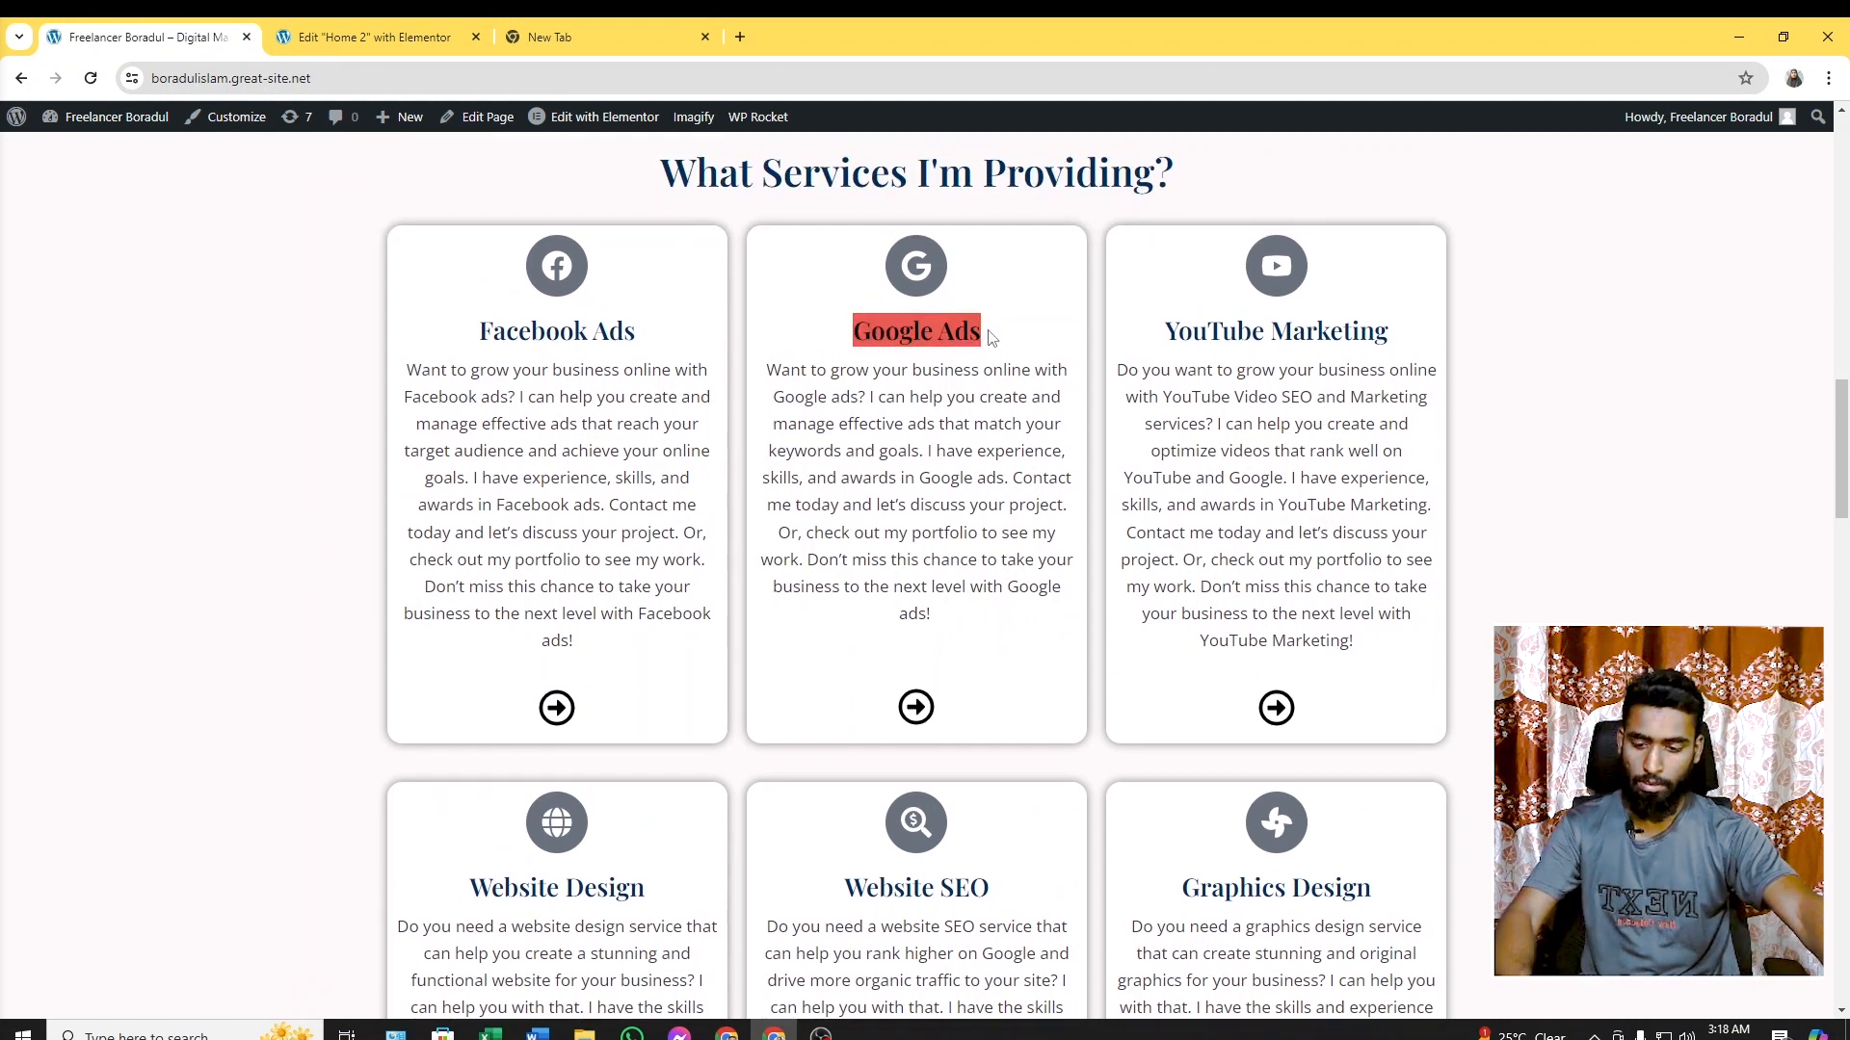
click(371, 36)
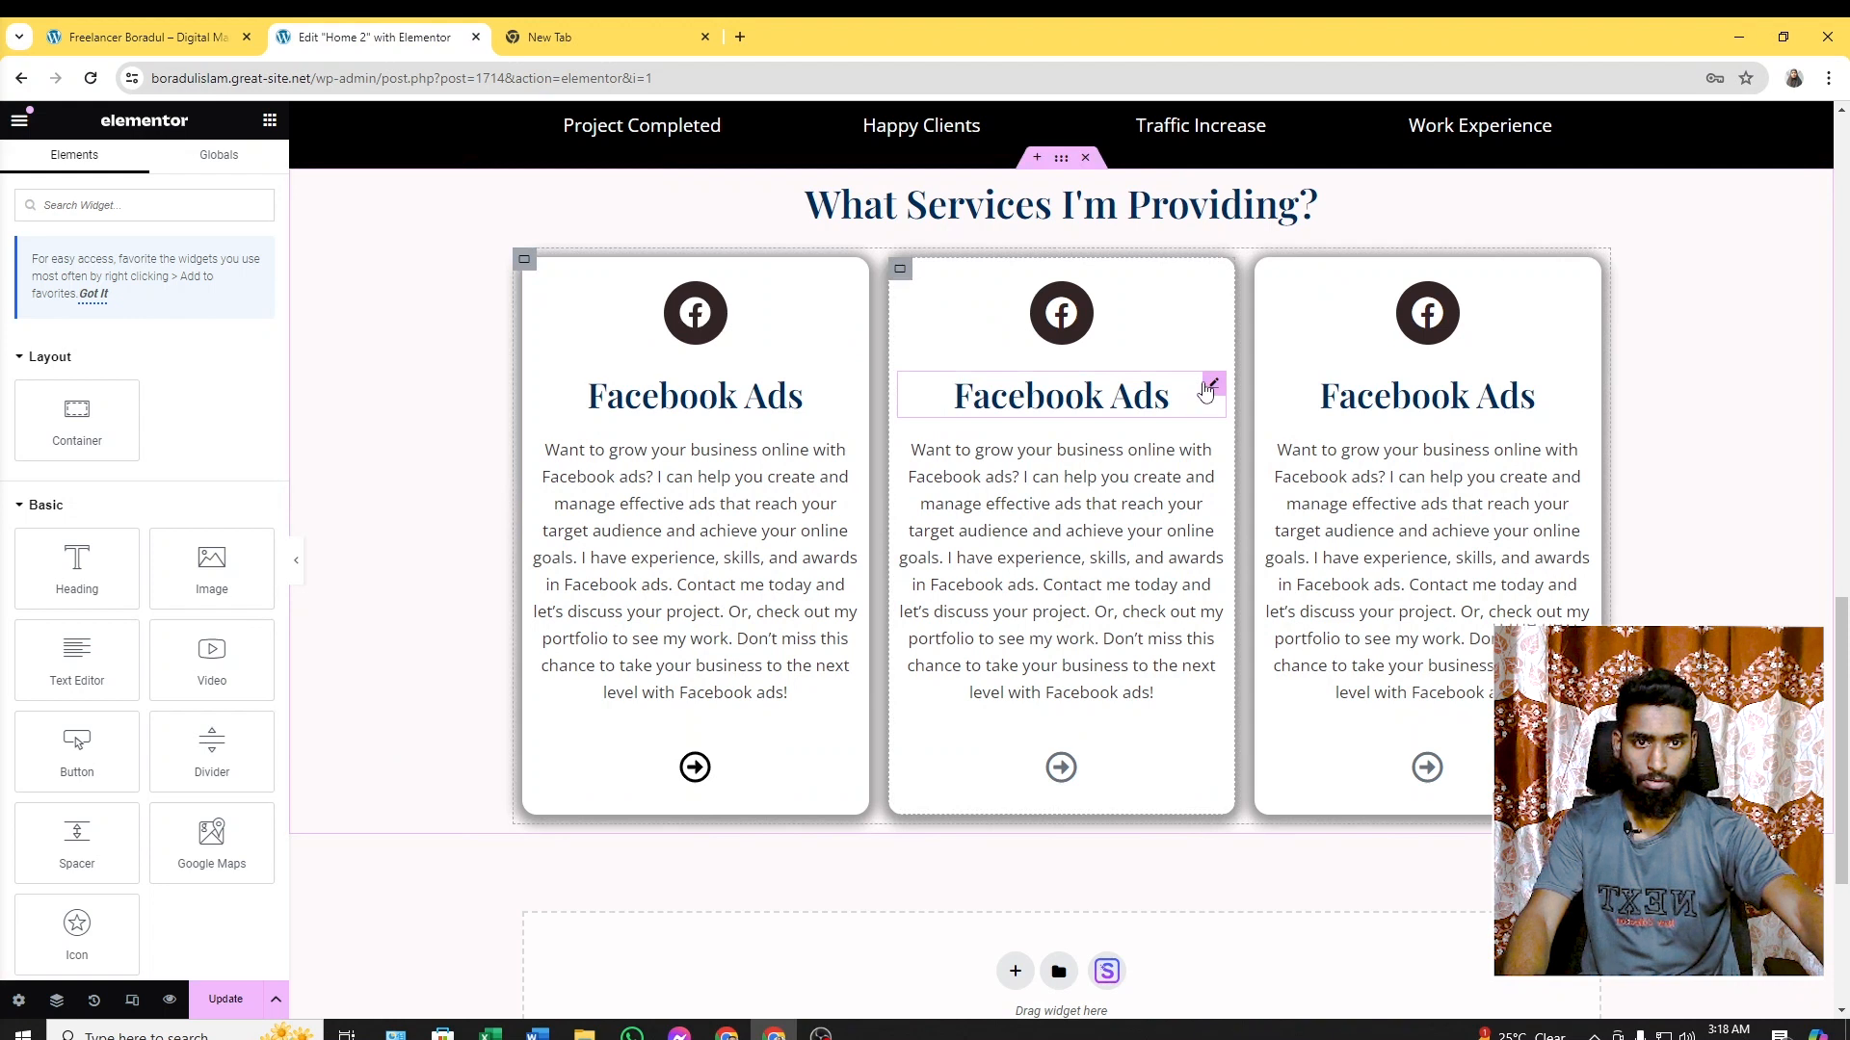
click(1210, 383)
drag(143, 301, 3, 304)
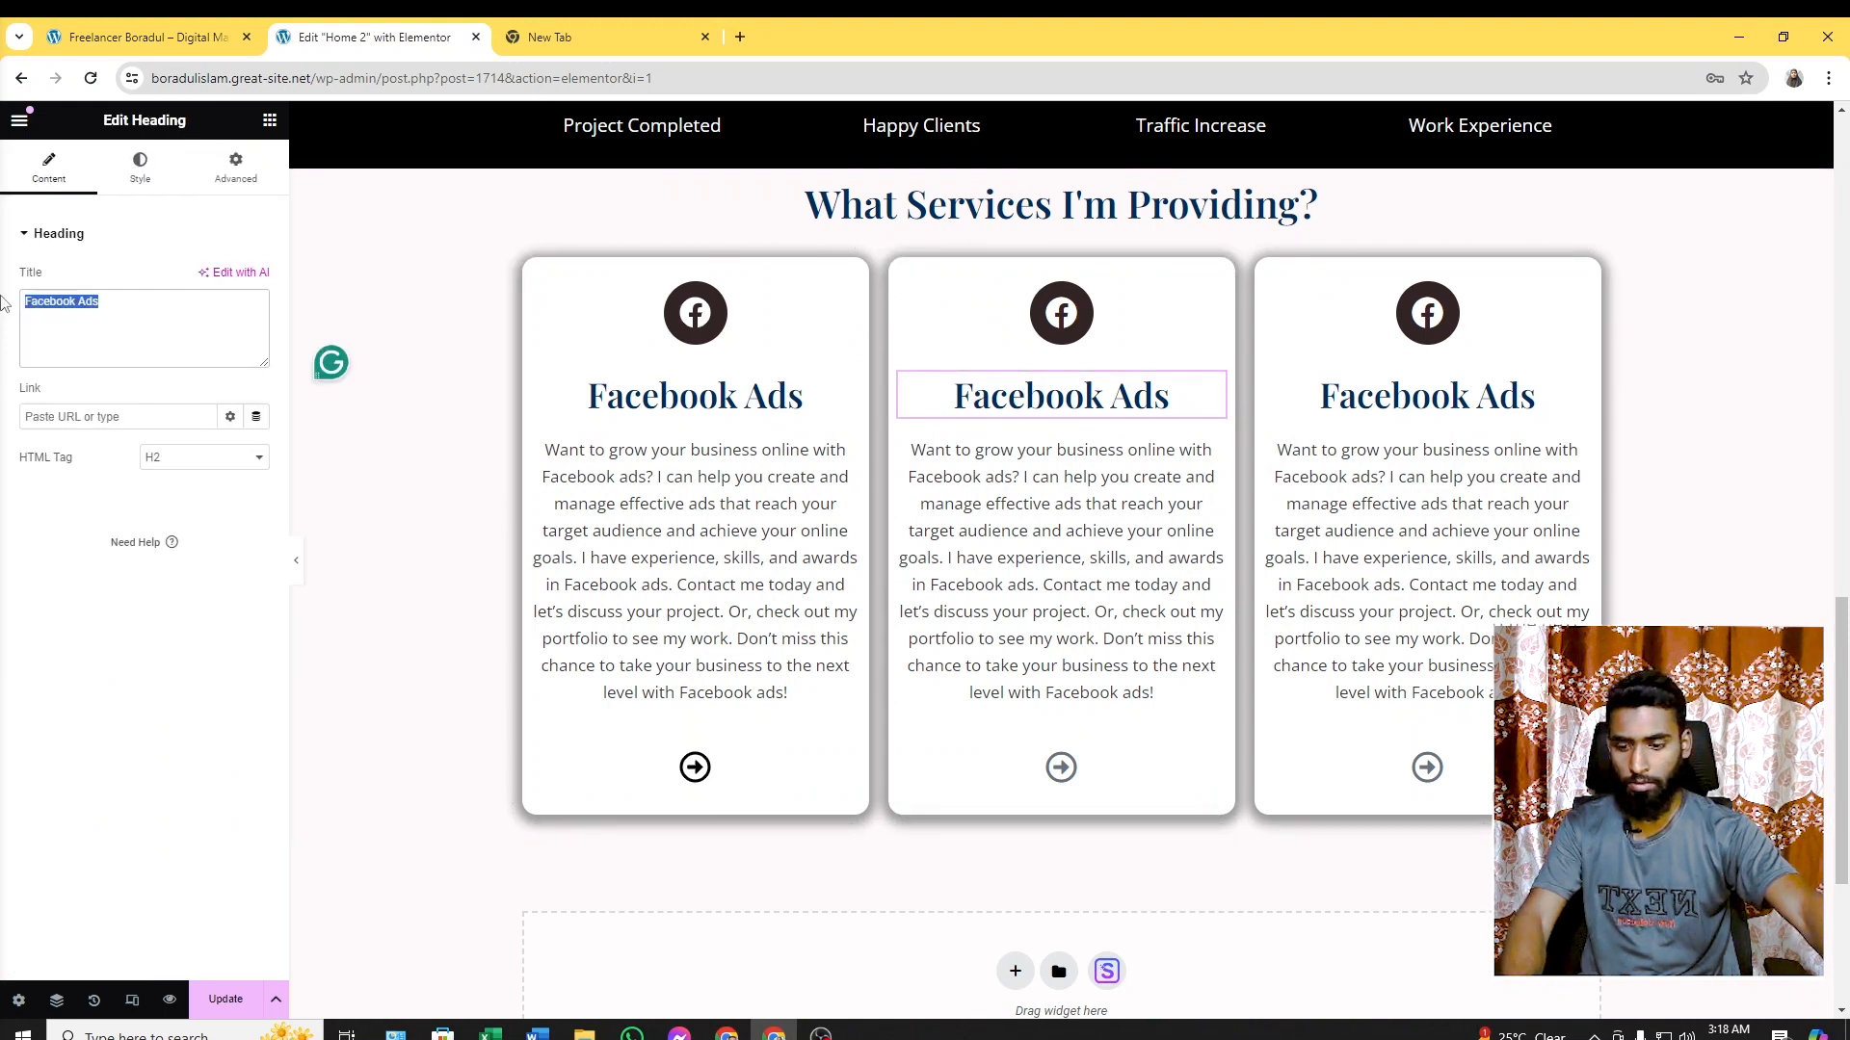
text(Google Ads)
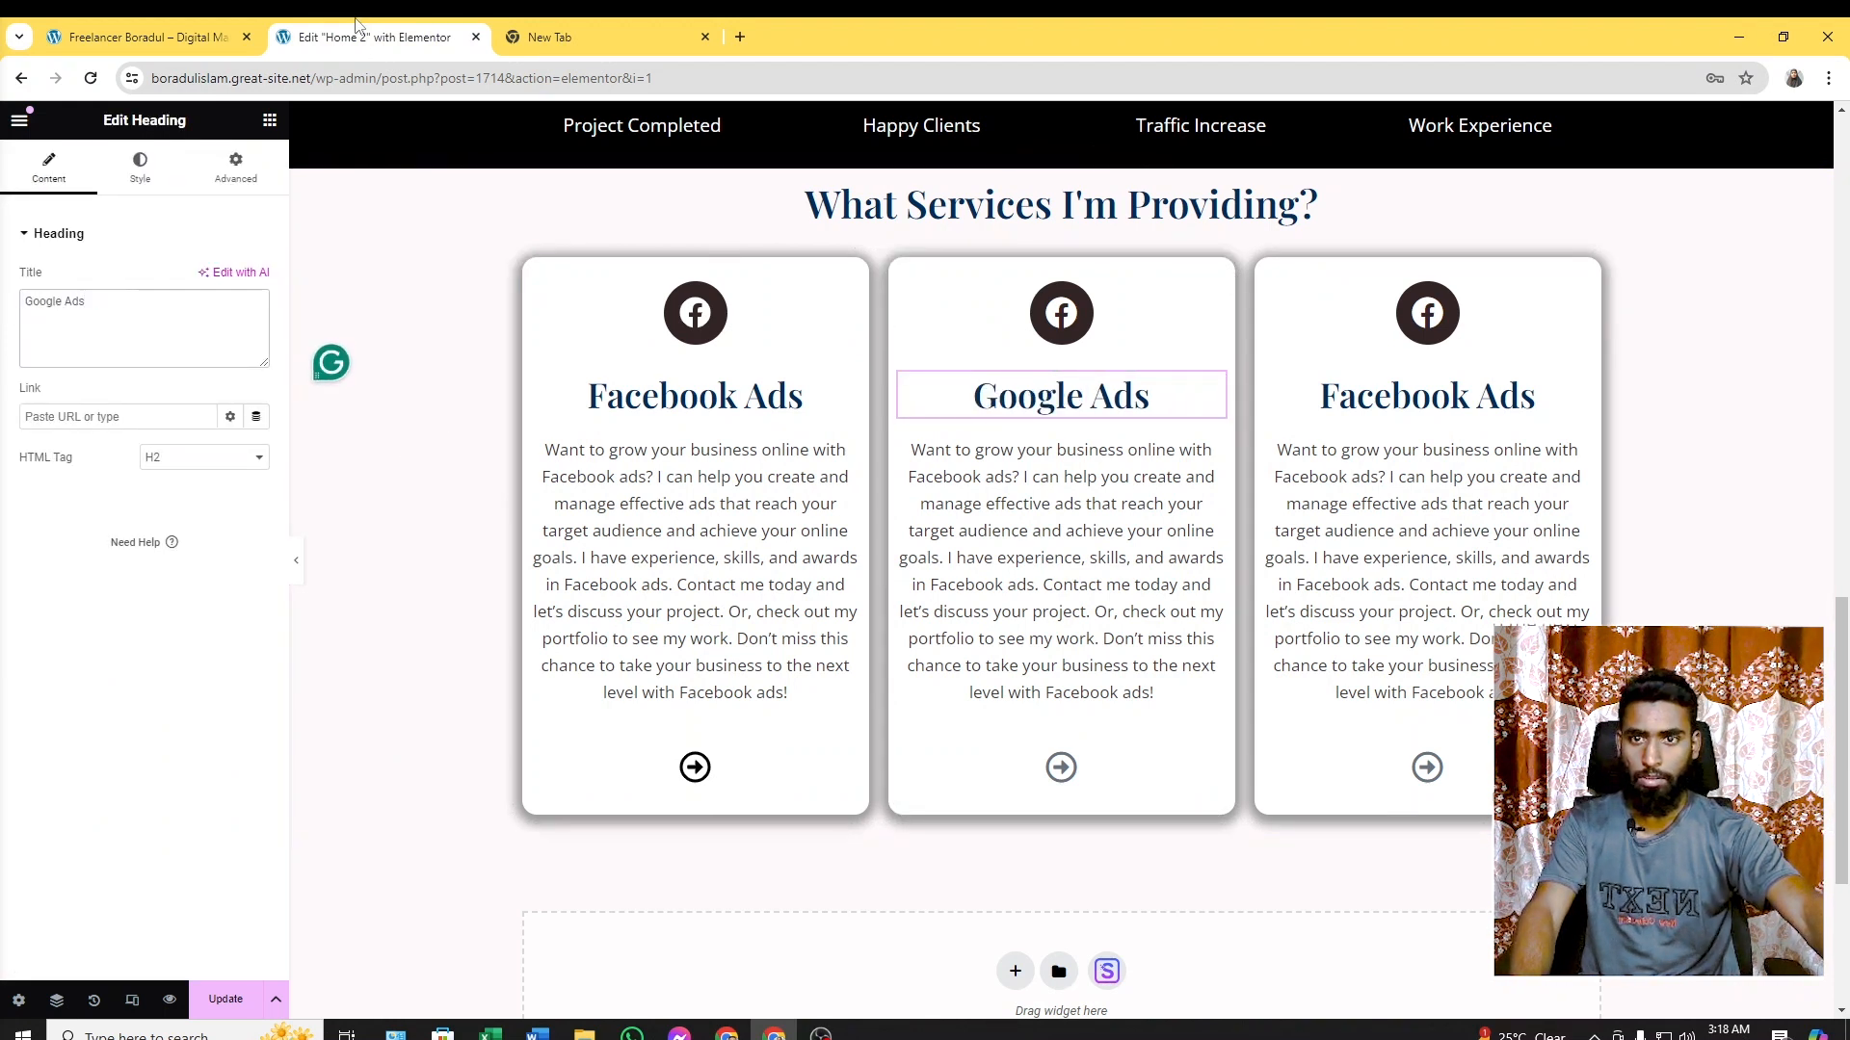
Copy the Google Ads description from the live homepage and replace the middle card's description text with it
click(130, 40)
drag(767, 369, 1029, 619)
key(ctrl+c)
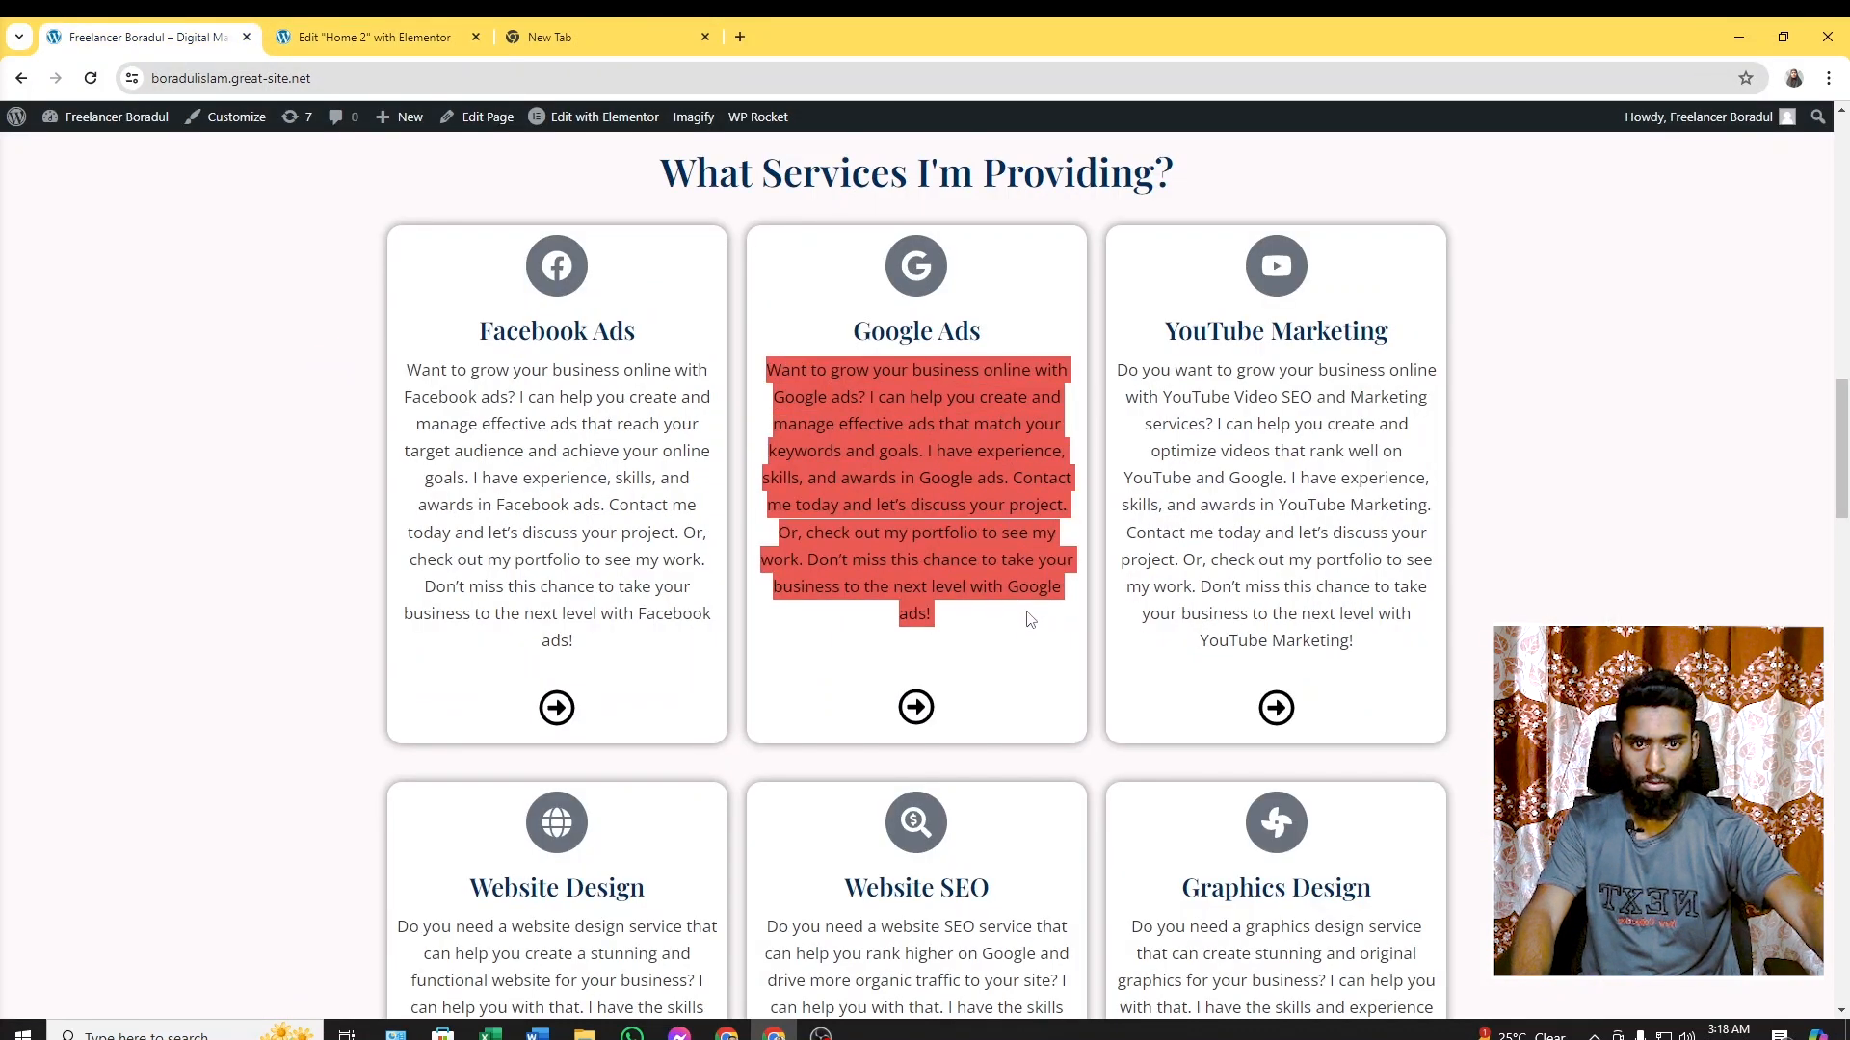
click(297, 29)
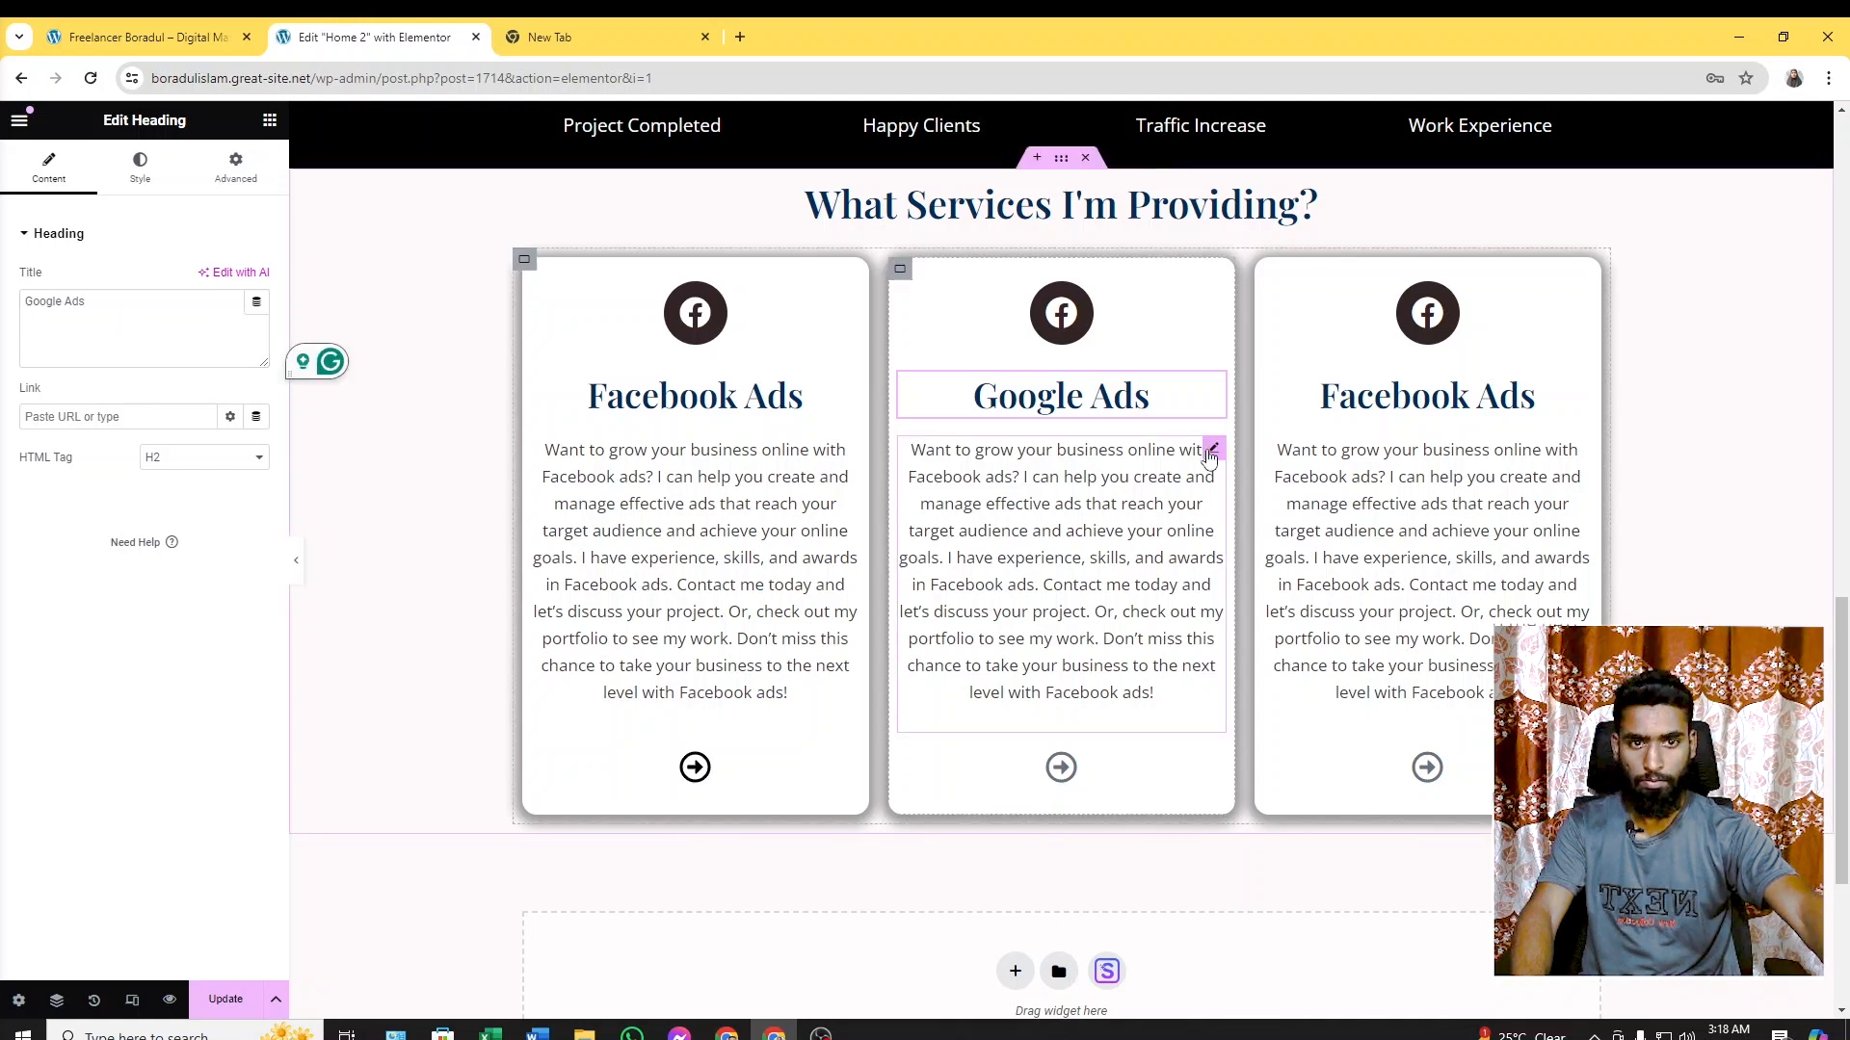
click(1211, 467)
key(ctrl+a)
key(ctrl+v)
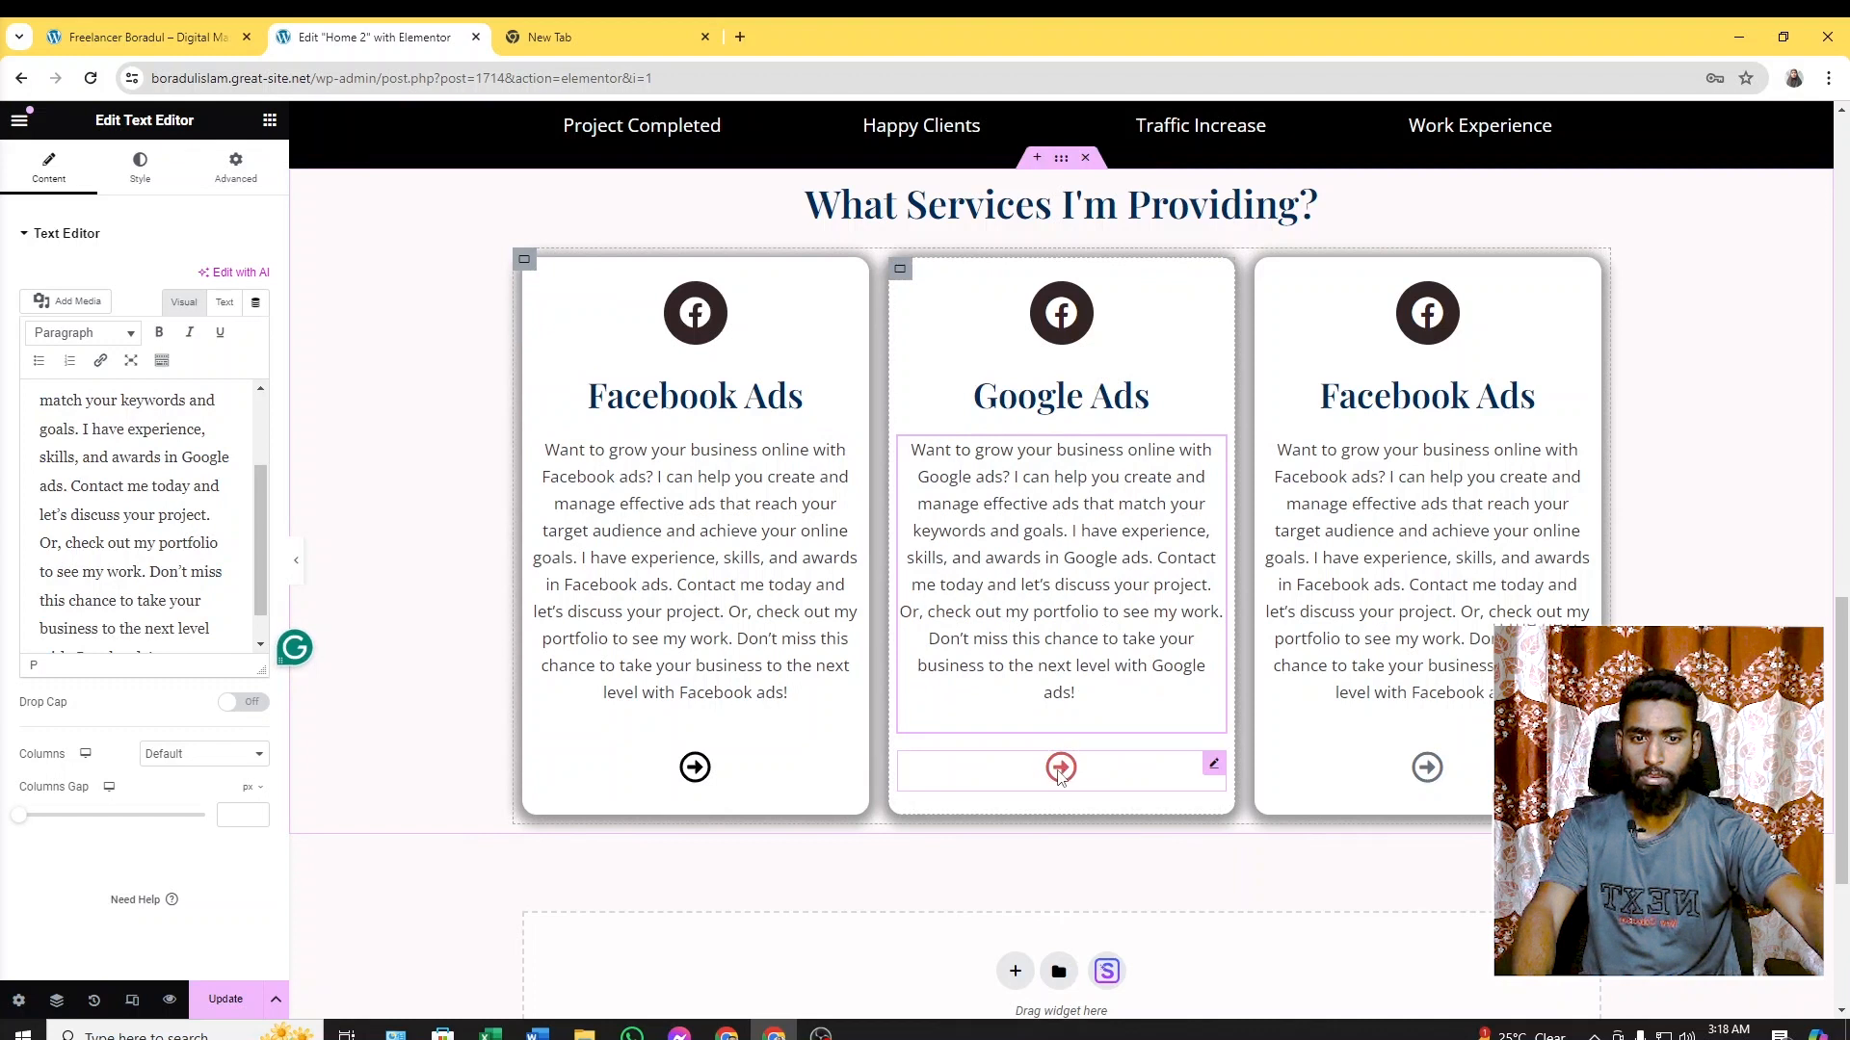
Replace the middle card's Facebook icon with the Google icon, searching the icon library for "googl"
click(1214, 293)
click(145, 342)
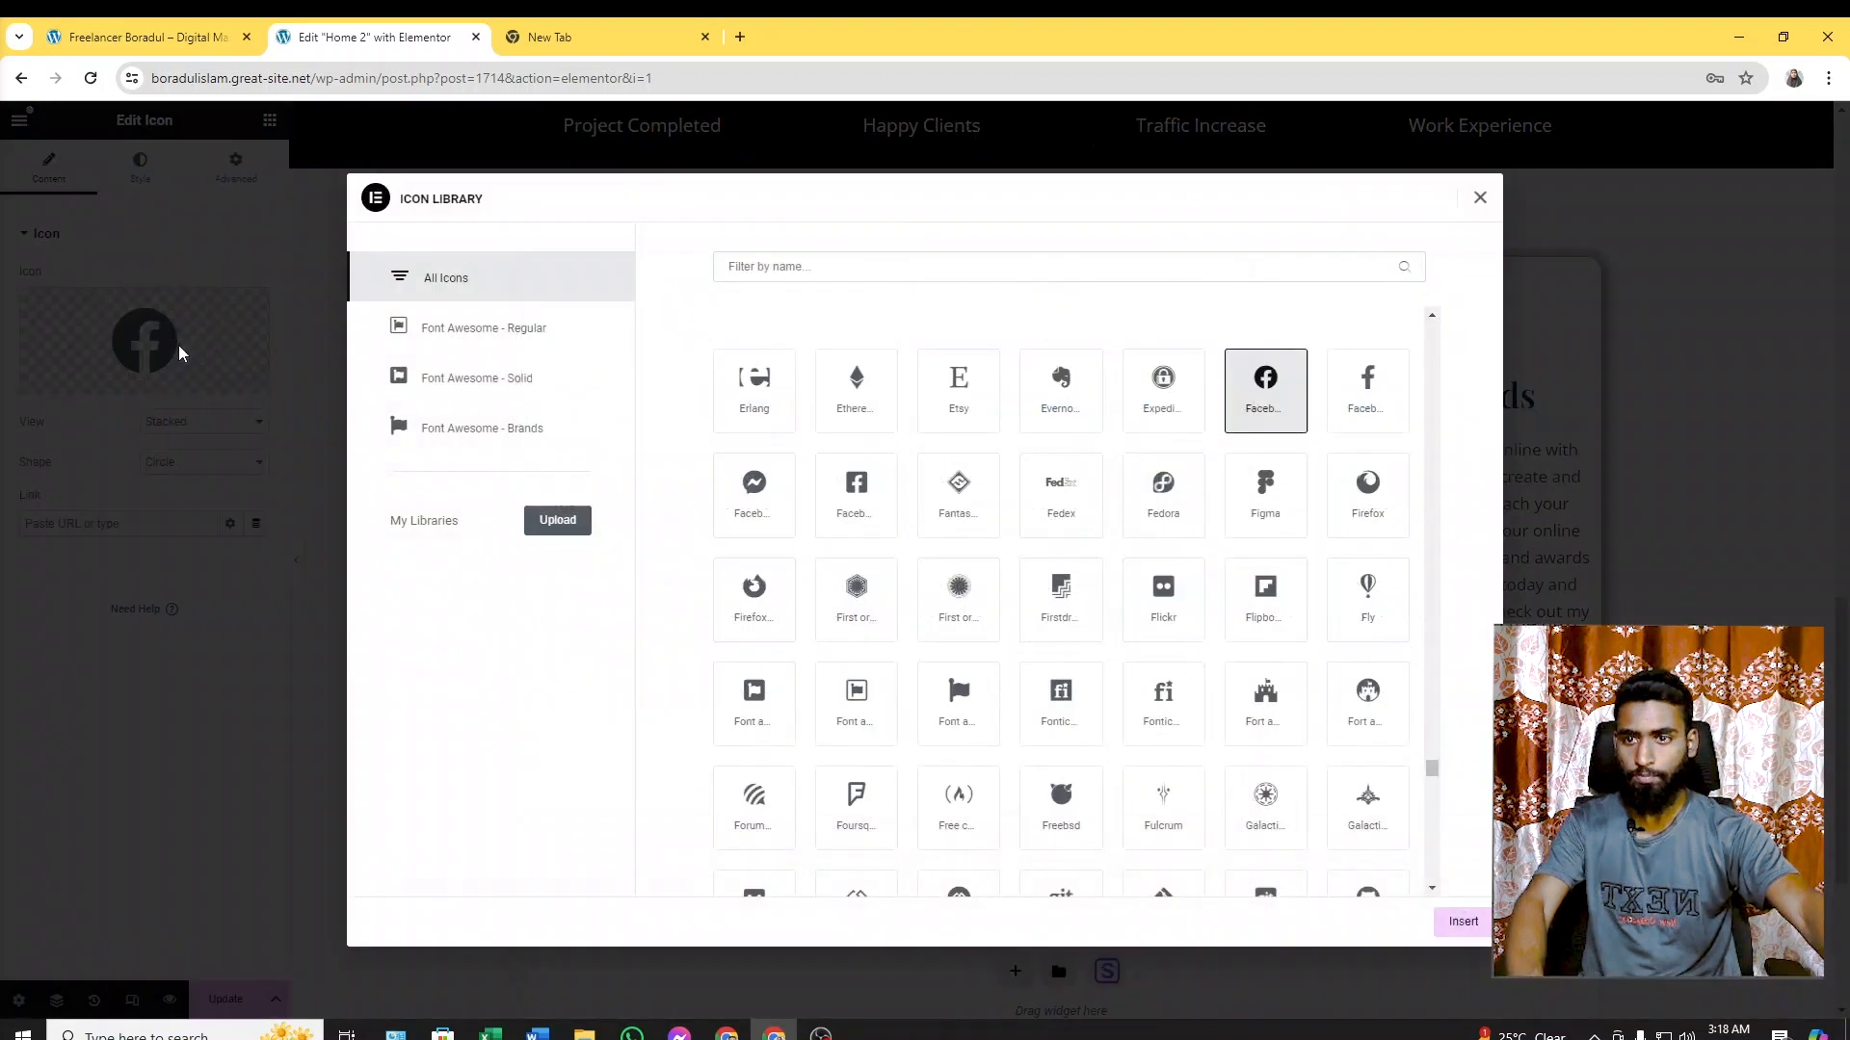
click(796, 266)
text(g)
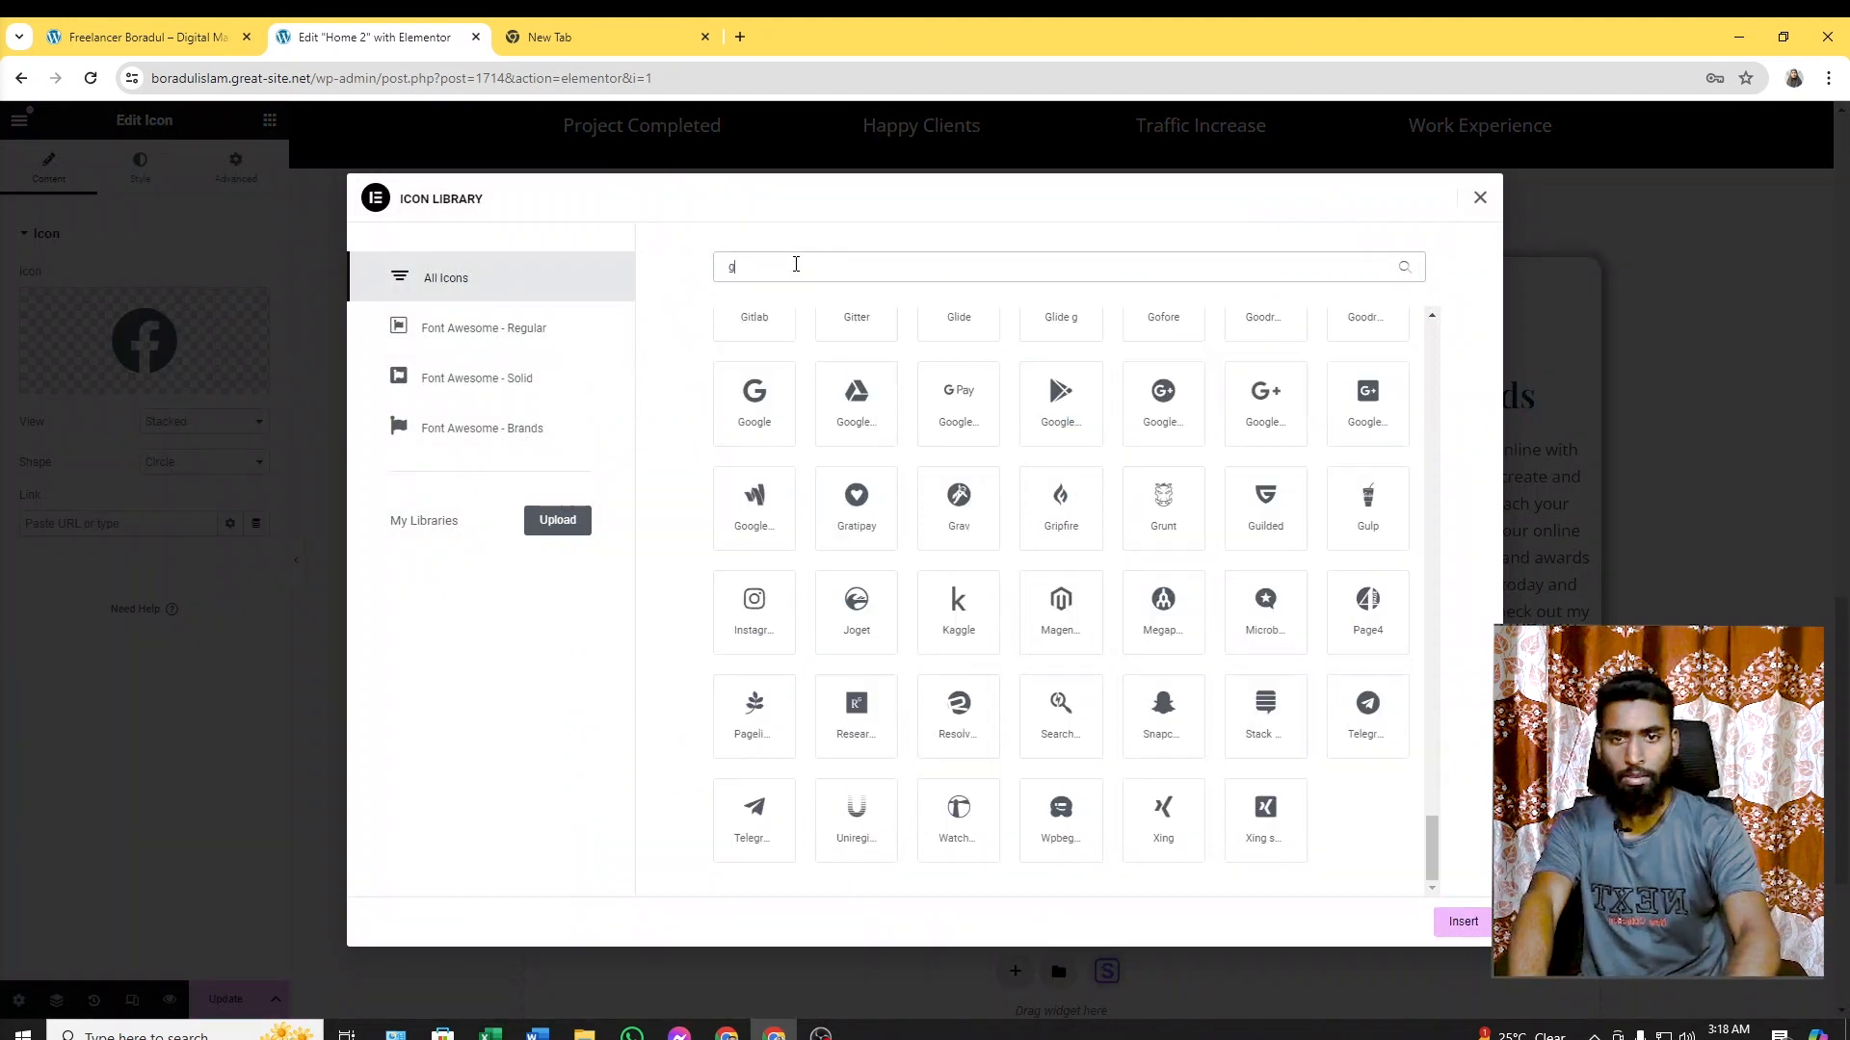
text(oogl)
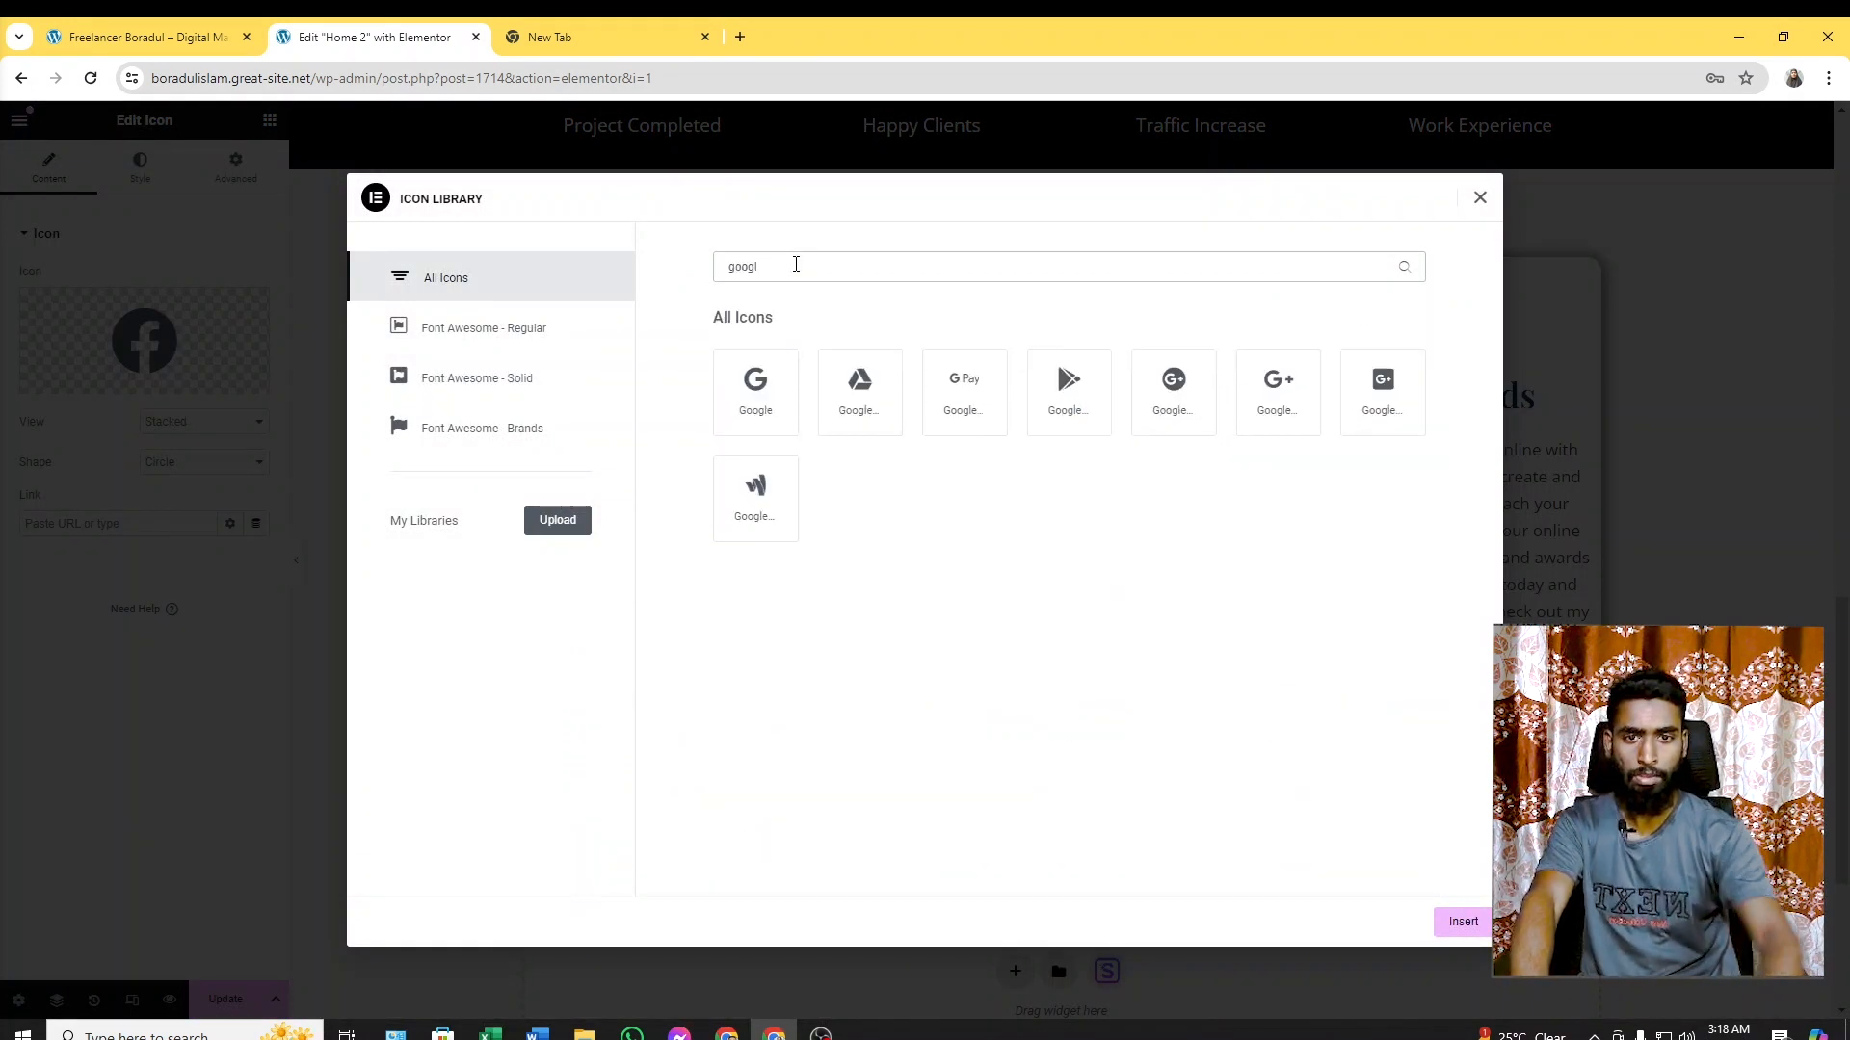
click(763, 394)
click(1459, 920)
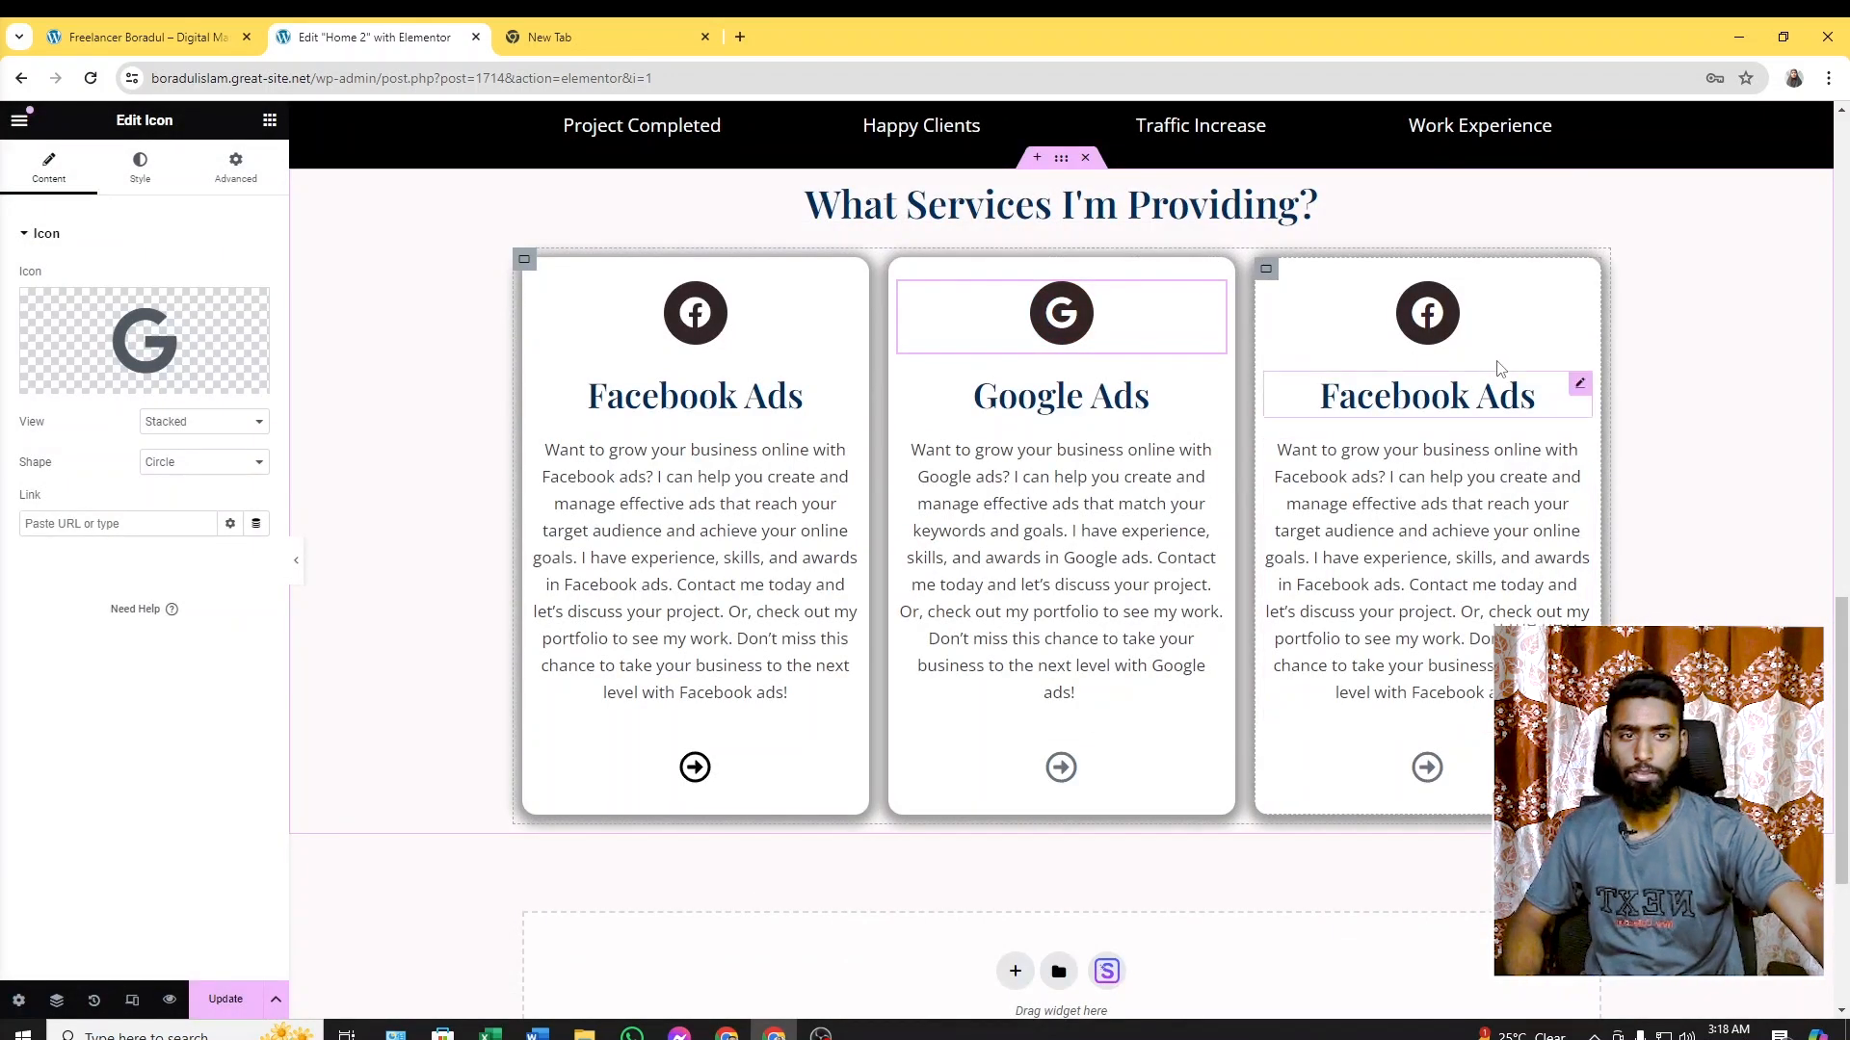
Copy the YouTube Marketing heading from the live homepage and return to the Elementor editor
click(190, 43)
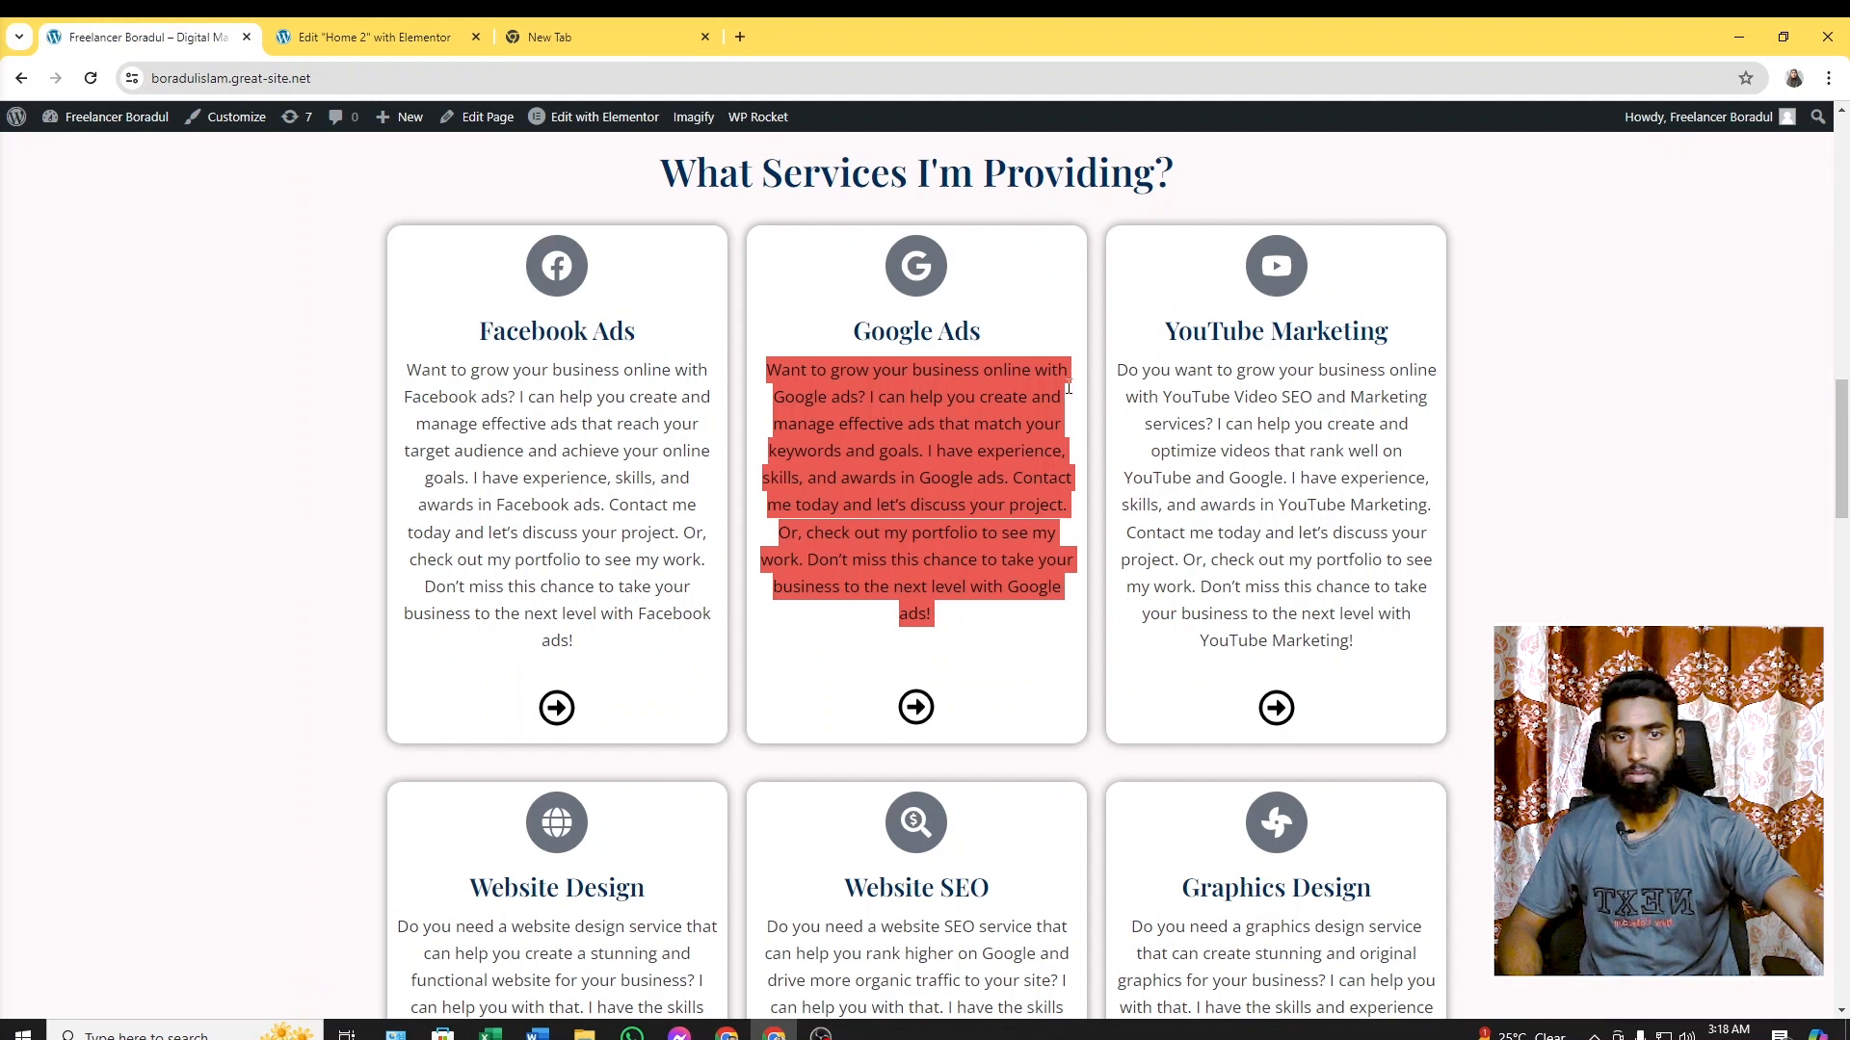
drag(1171, 319, 1463, 353)
key(ctrl+c)
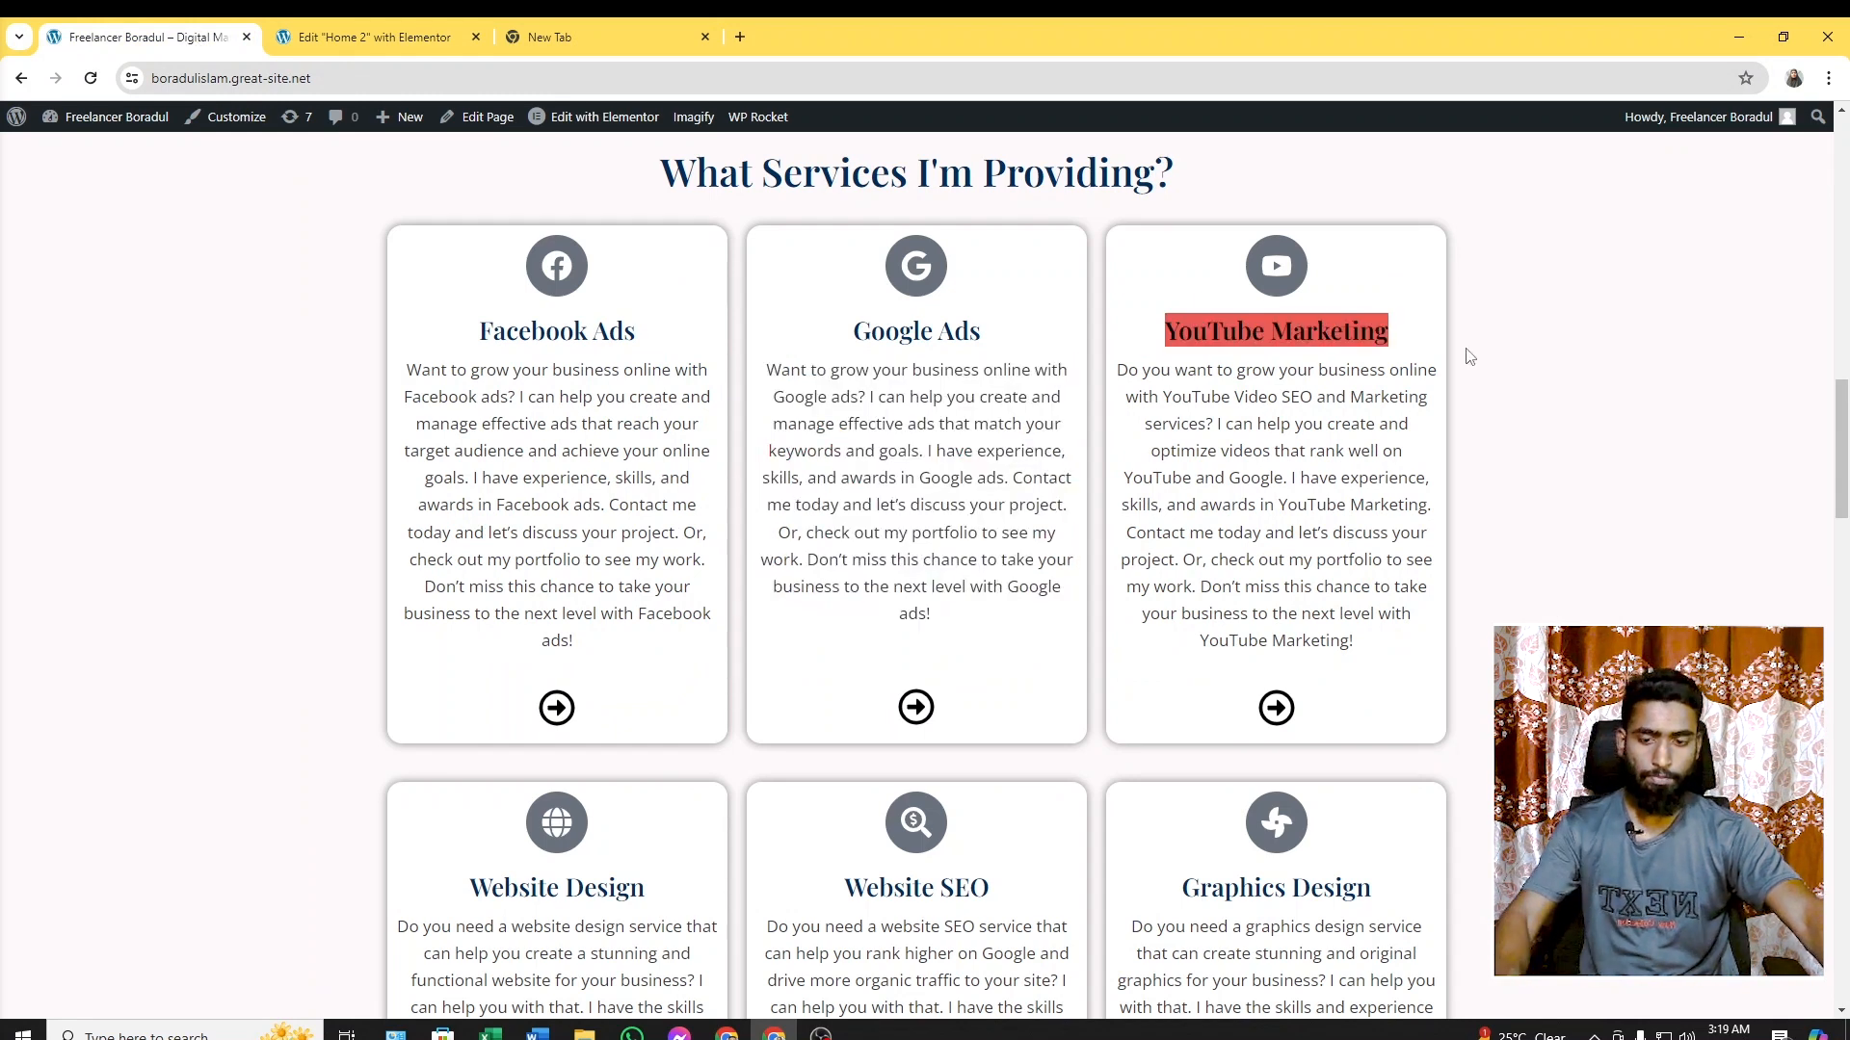
click(273, 30)
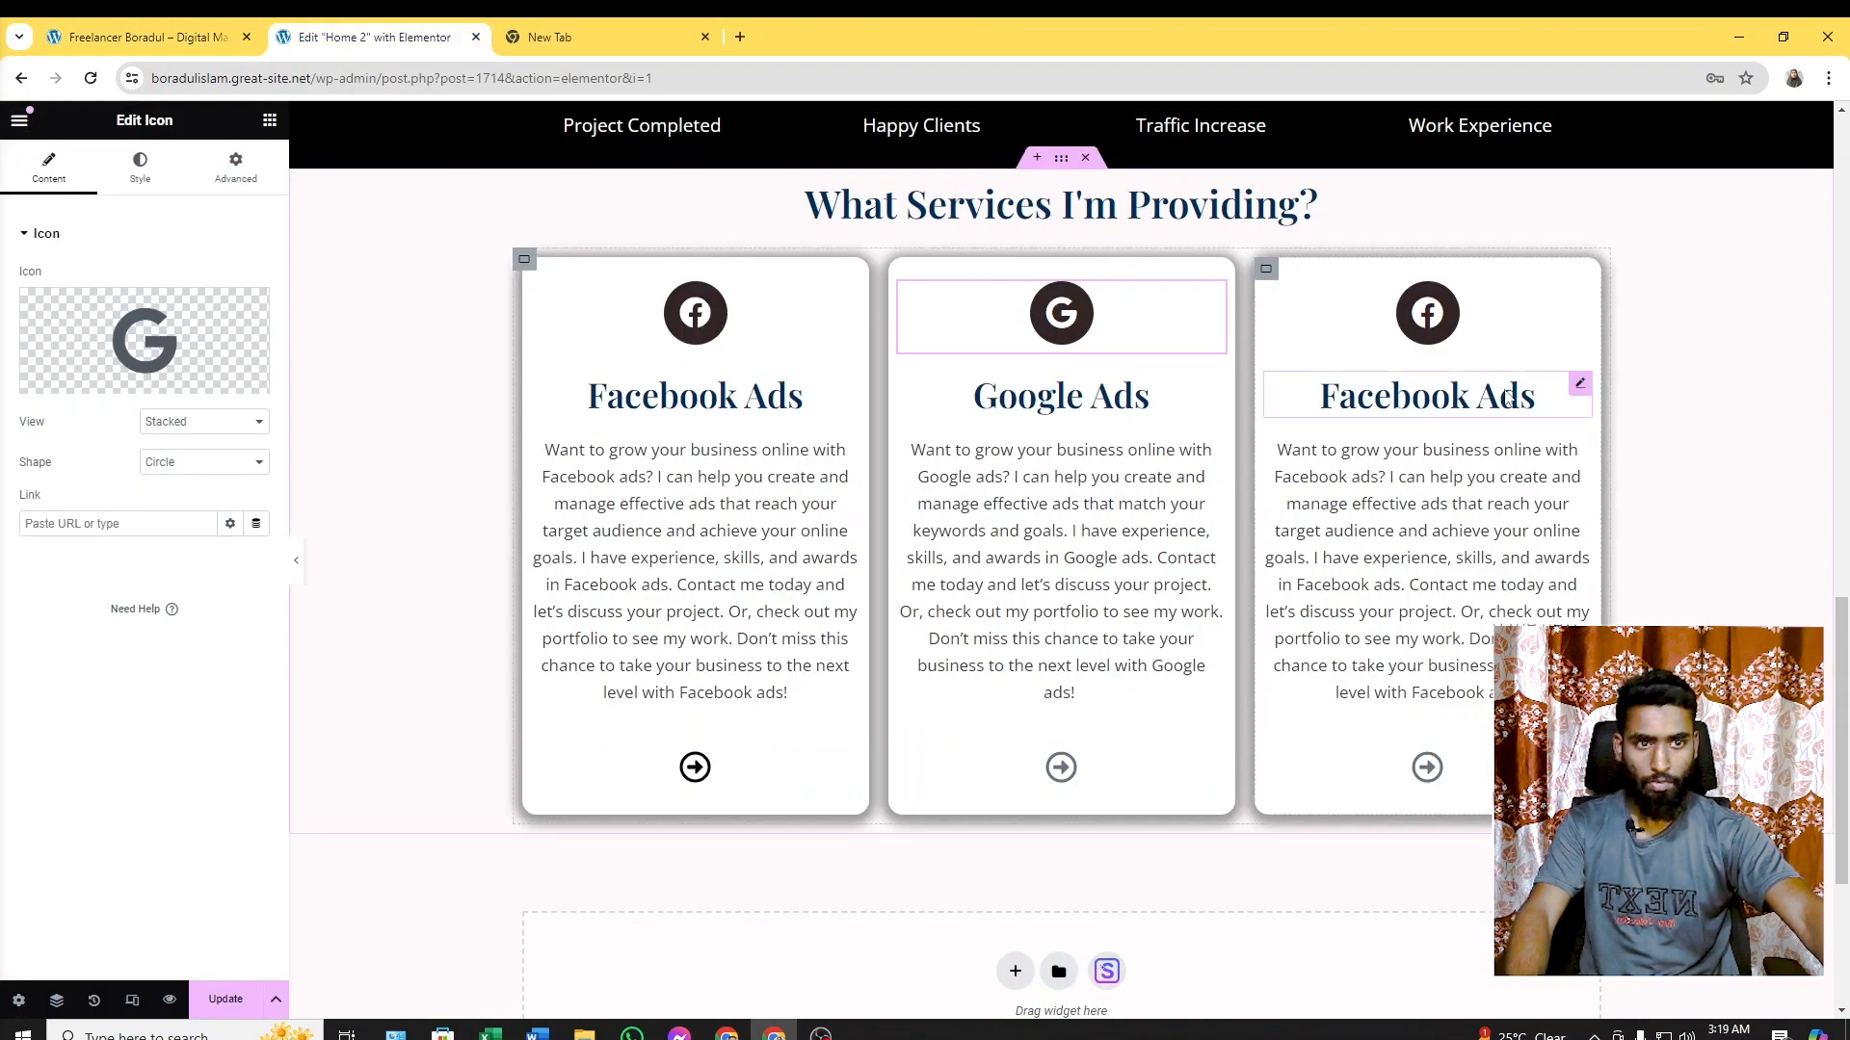
Replace the third card's Facebook icon with the Youtube icon, searching the icon library for "yout"
click(1581, 293)
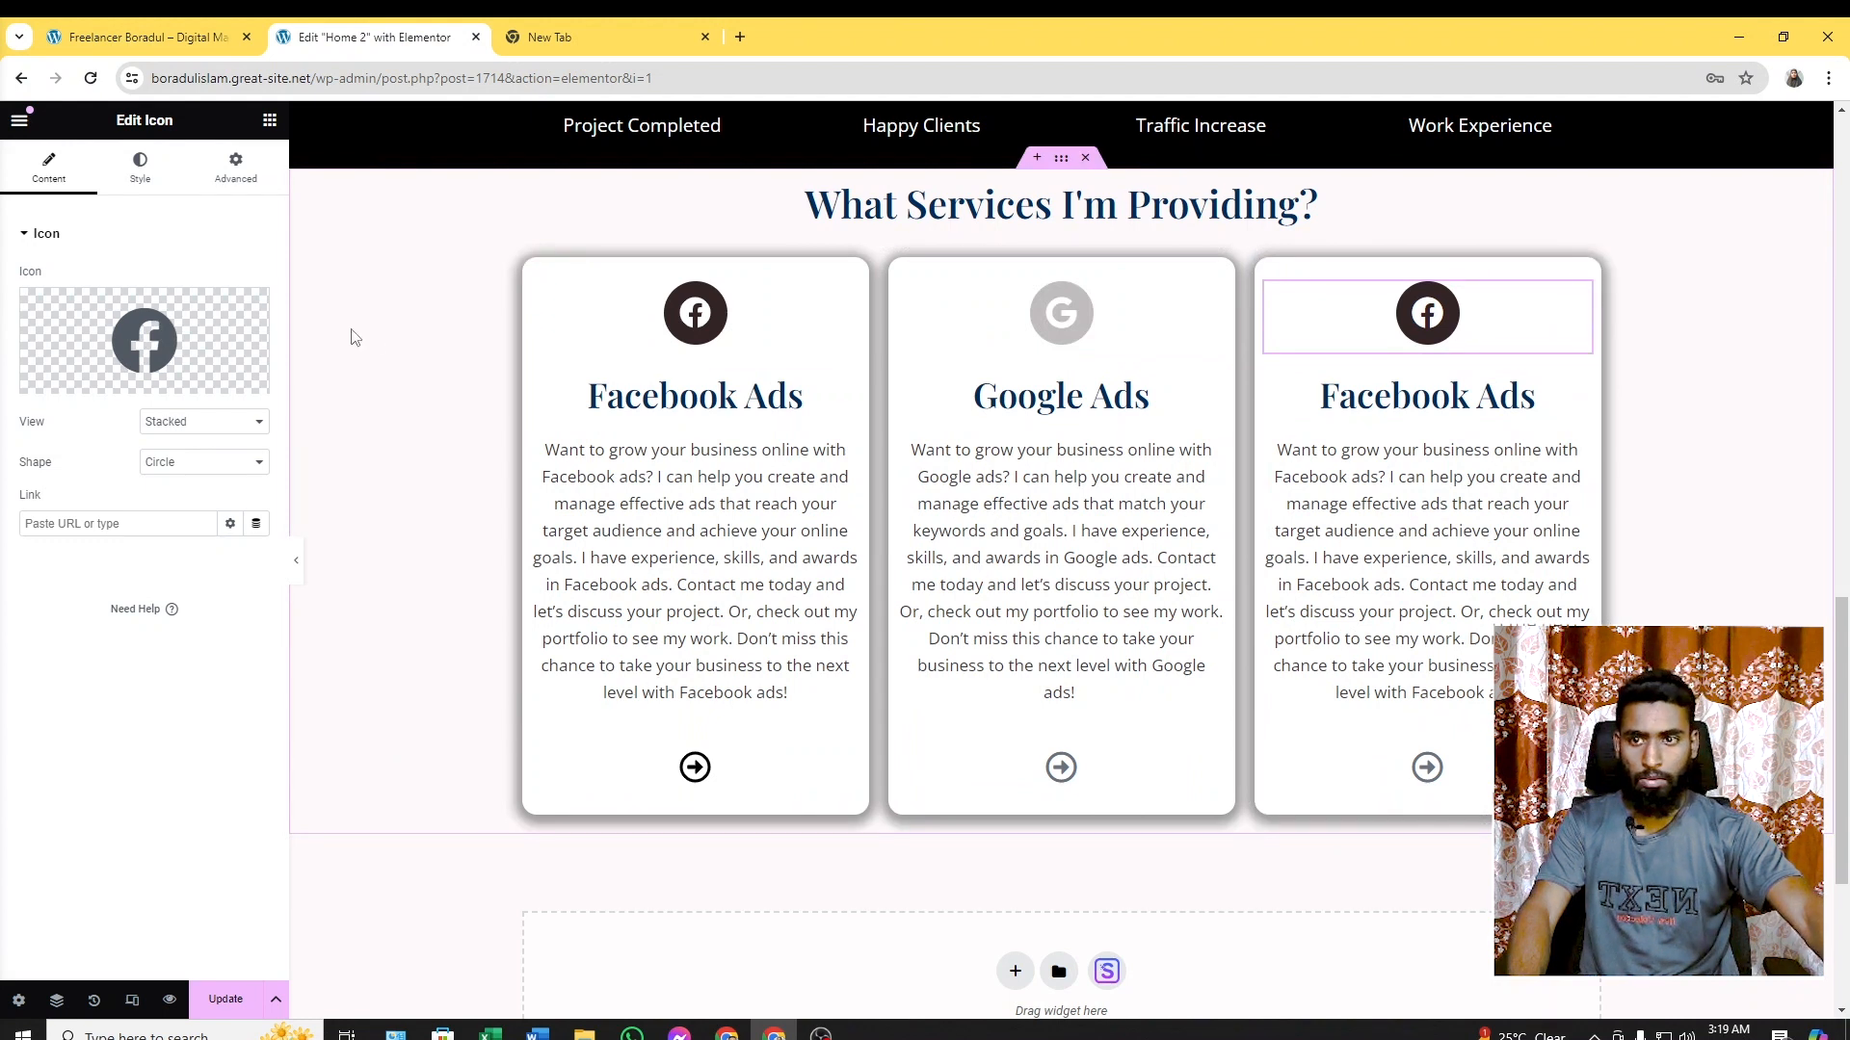
click(144, 340)
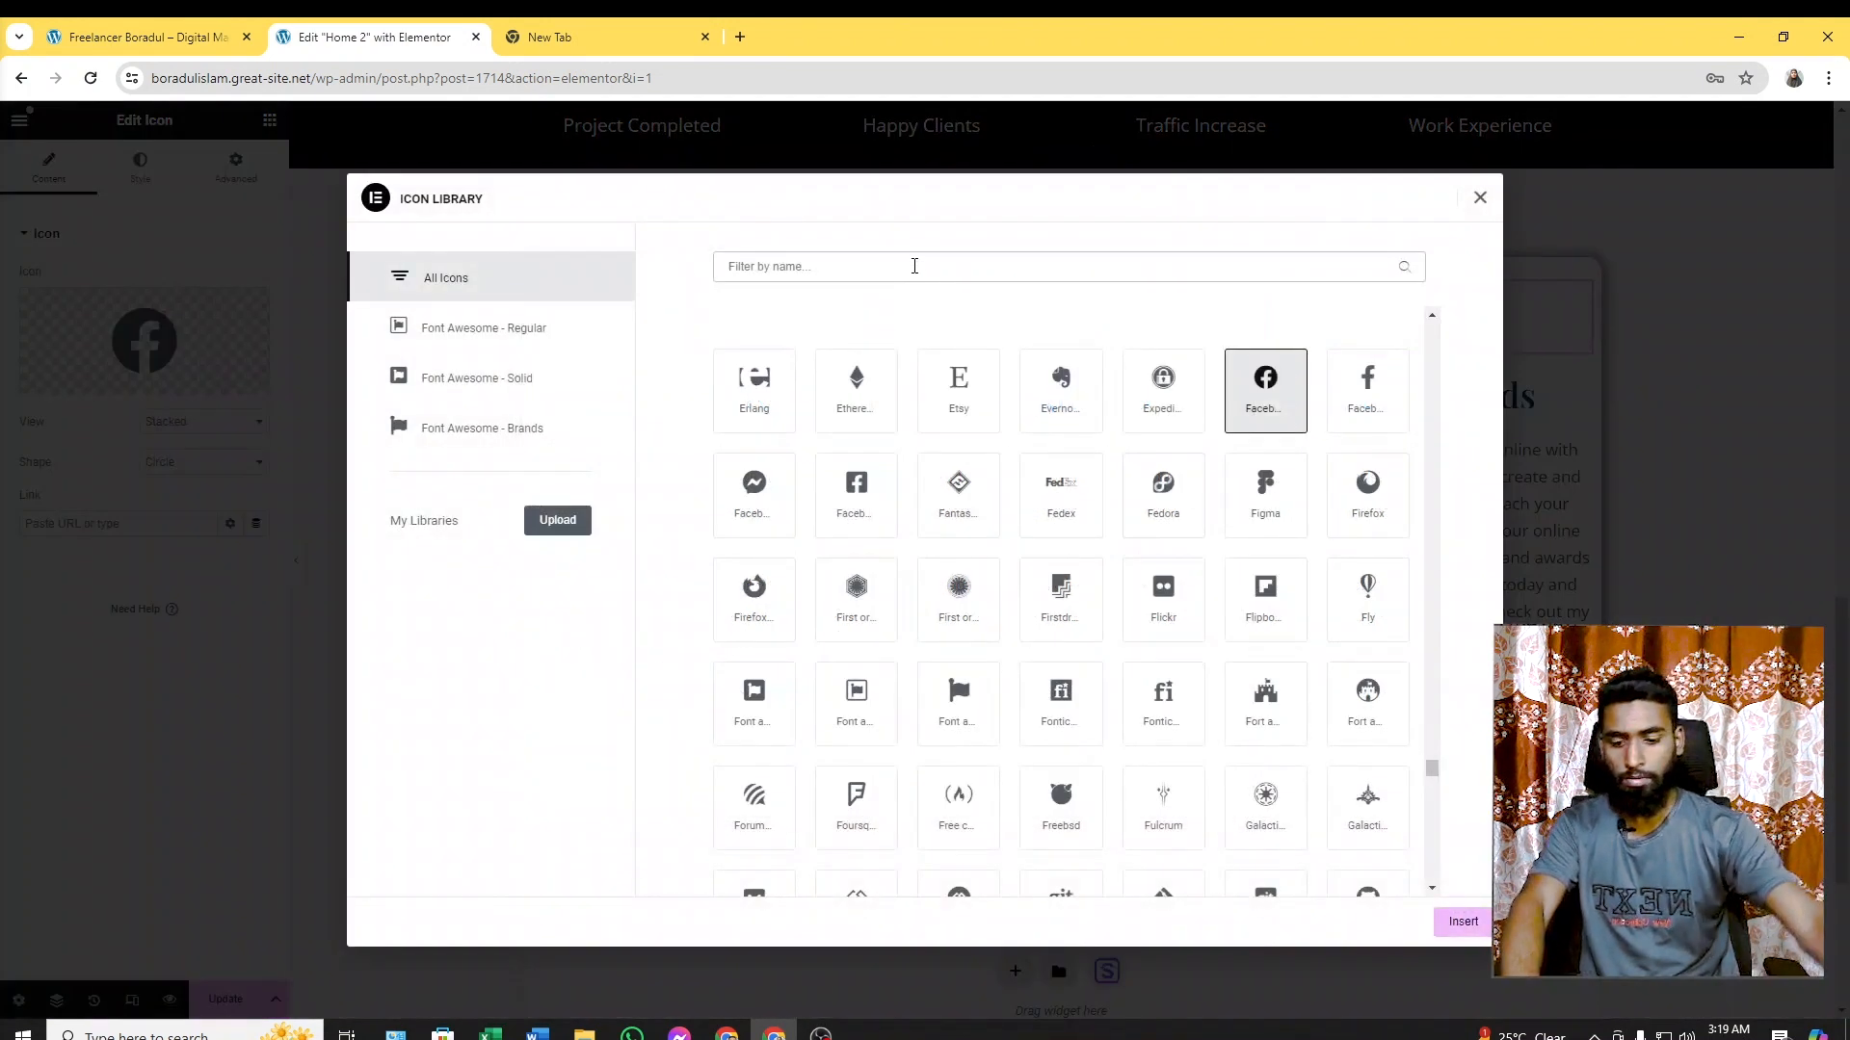
click(914, 266)
text(yout)
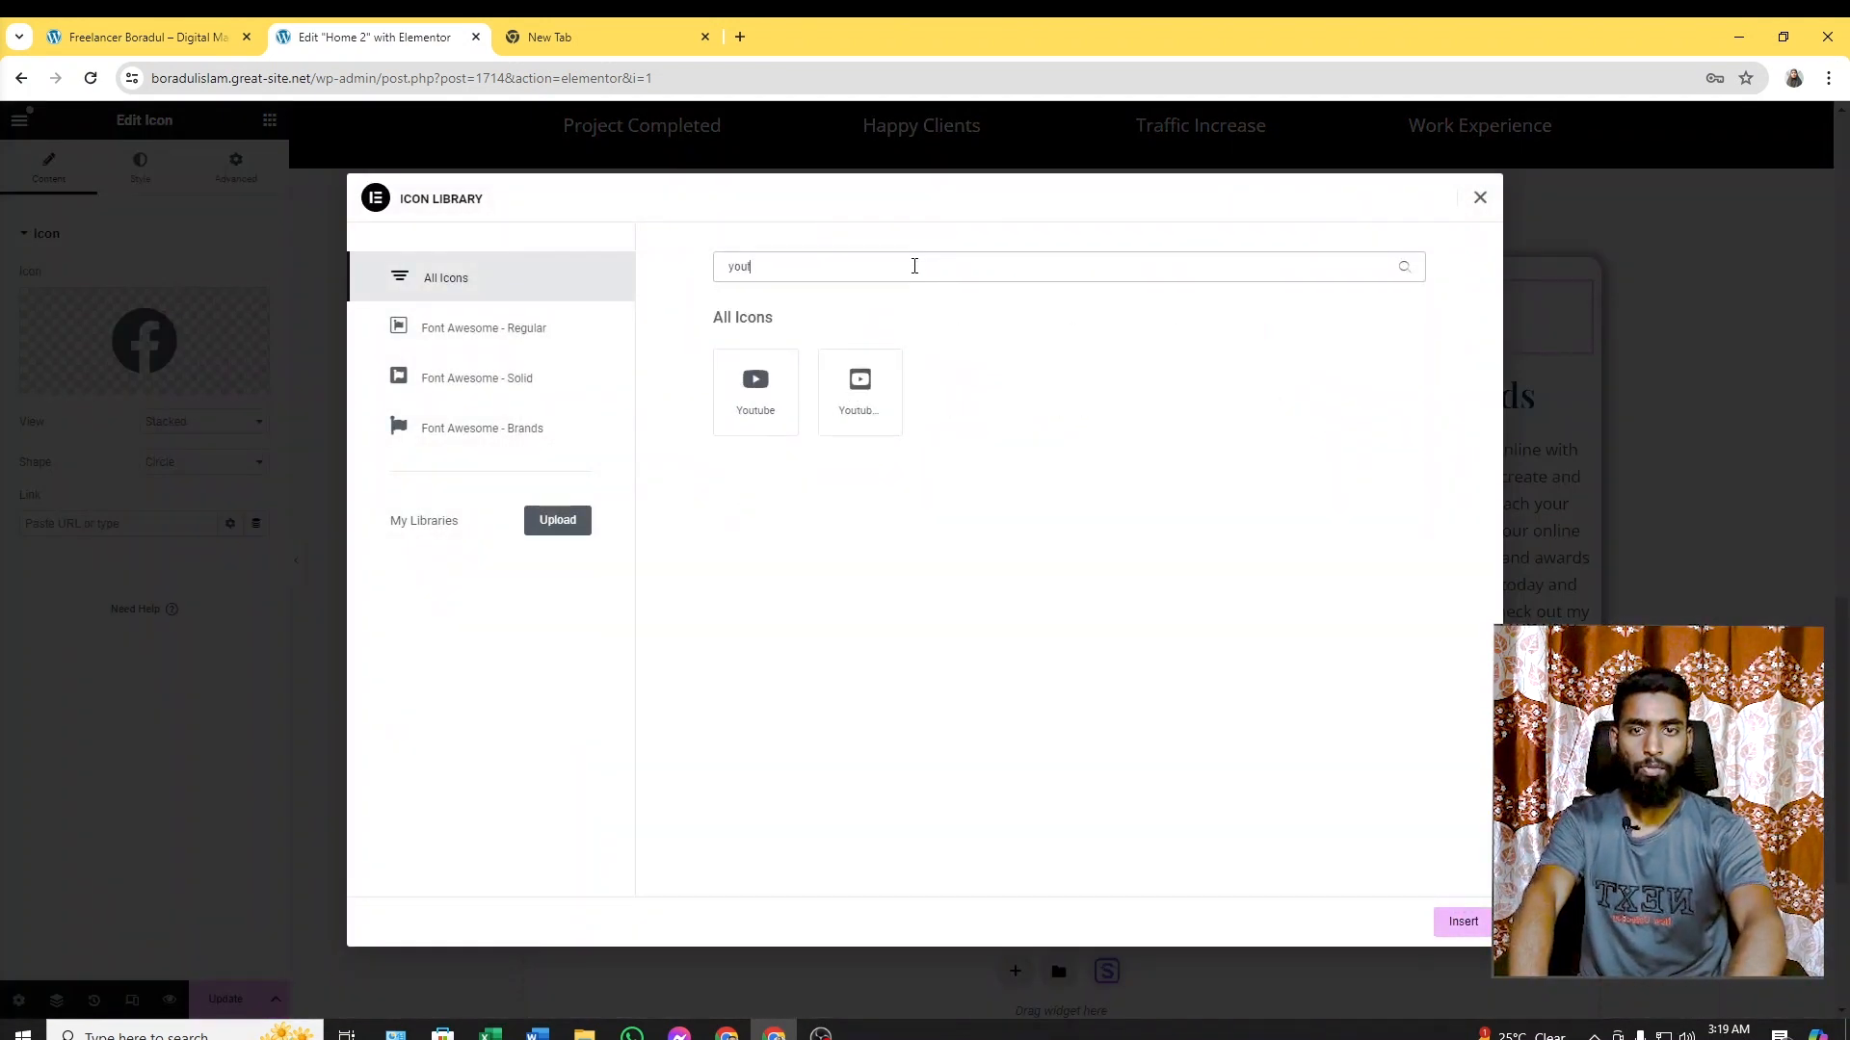
click(745, 399)
click(1462, 922)
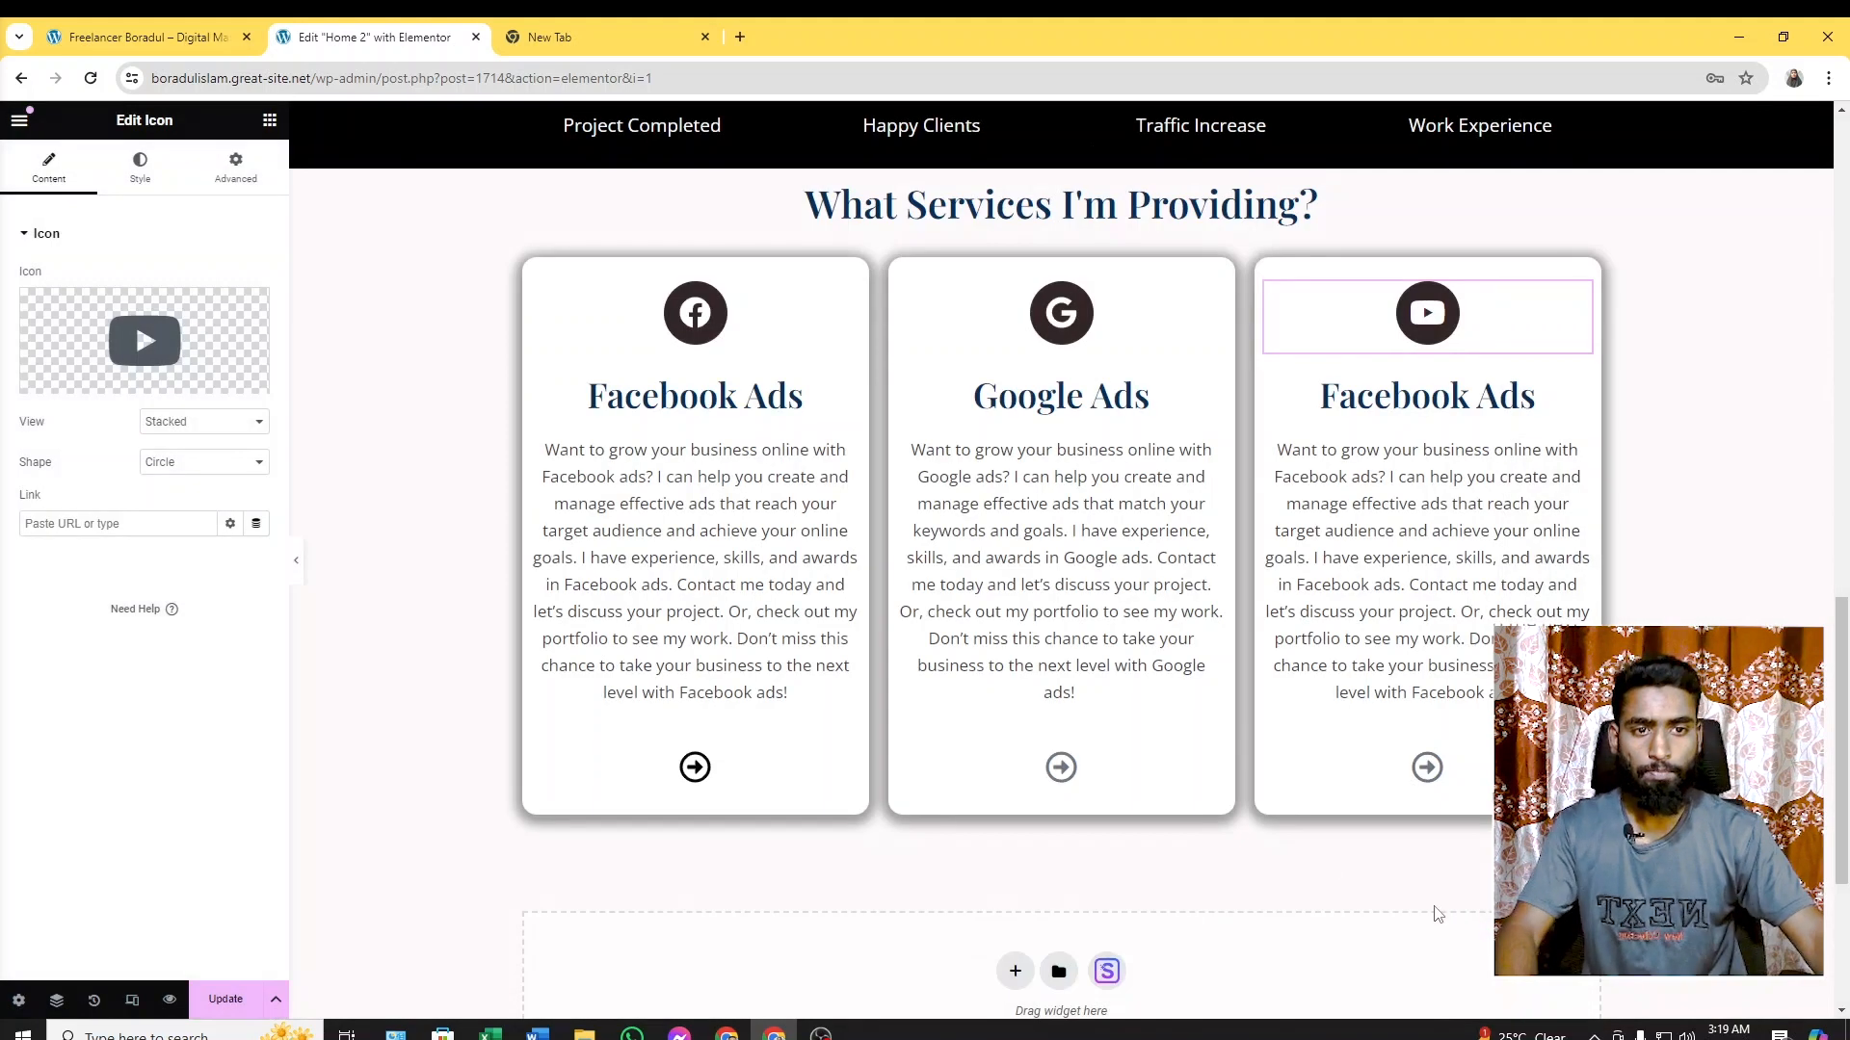
Replace the third card's title with the copied text "YouTube Marketing"
click(1570, 397)
triple_click(112, 308)
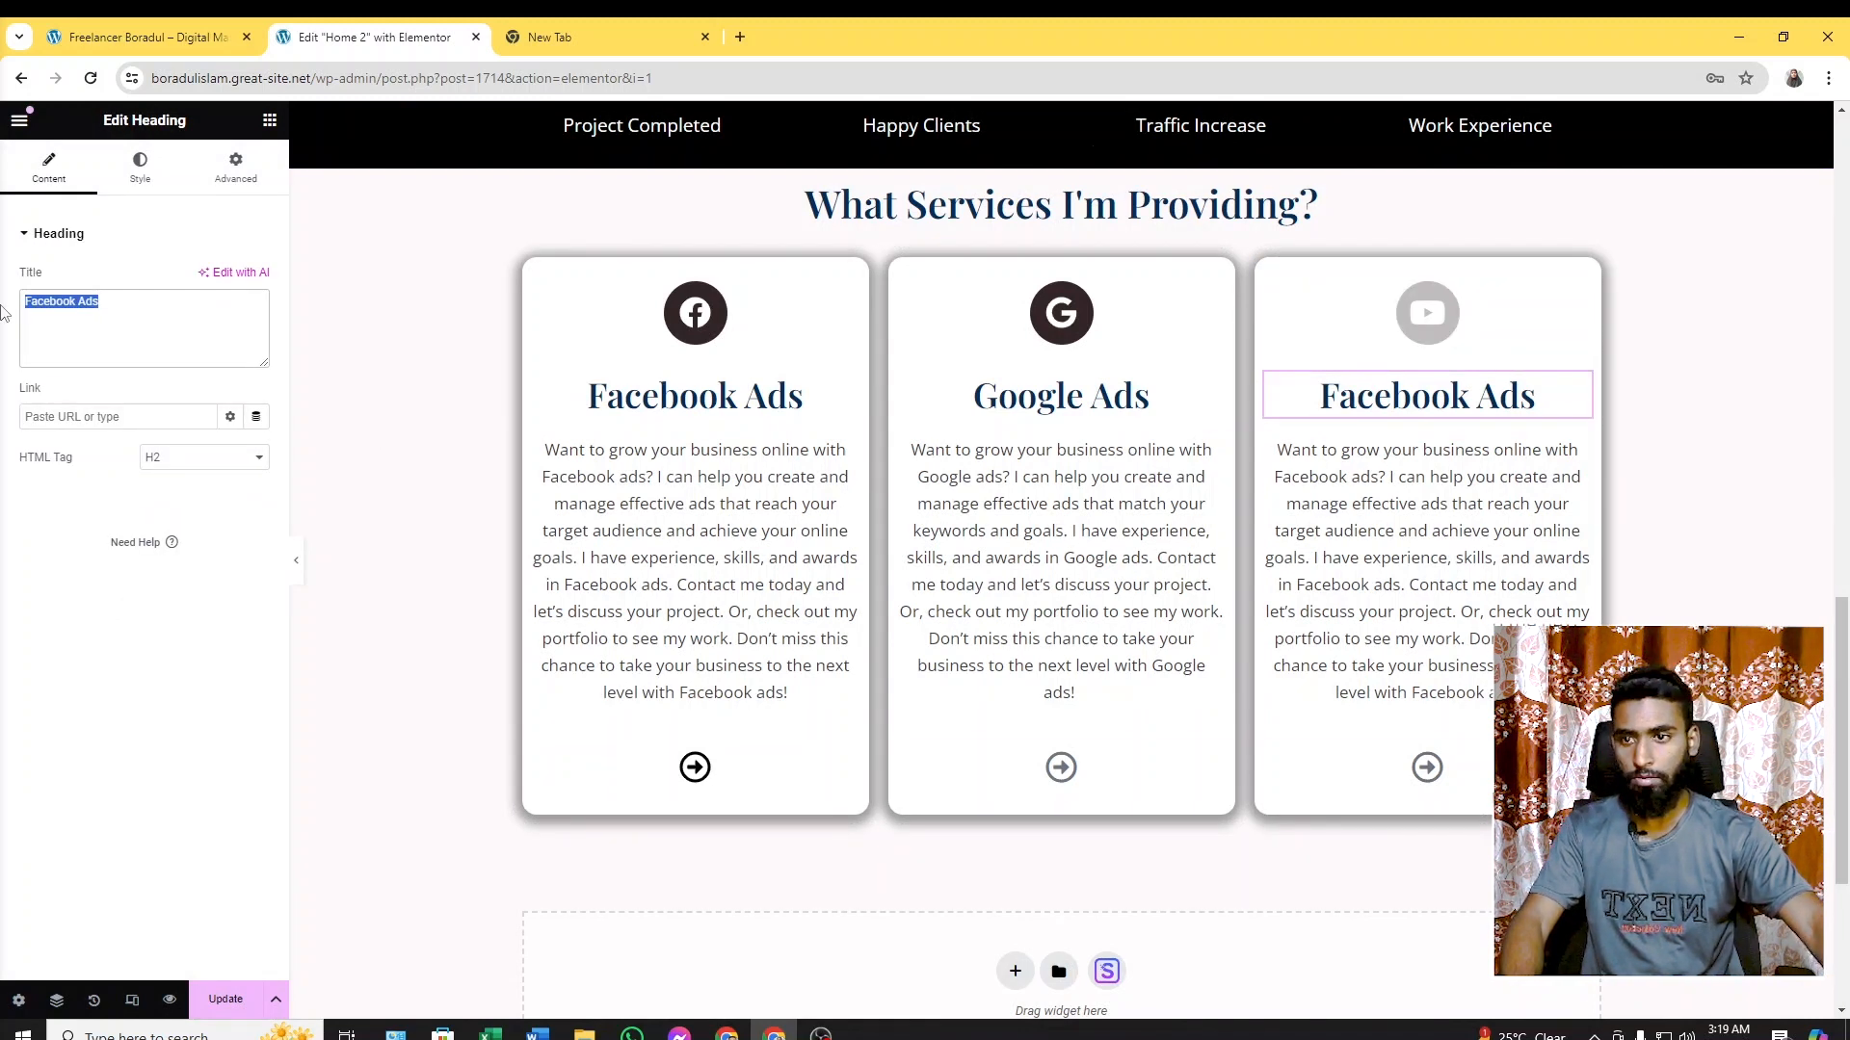
key(ctrl+v)
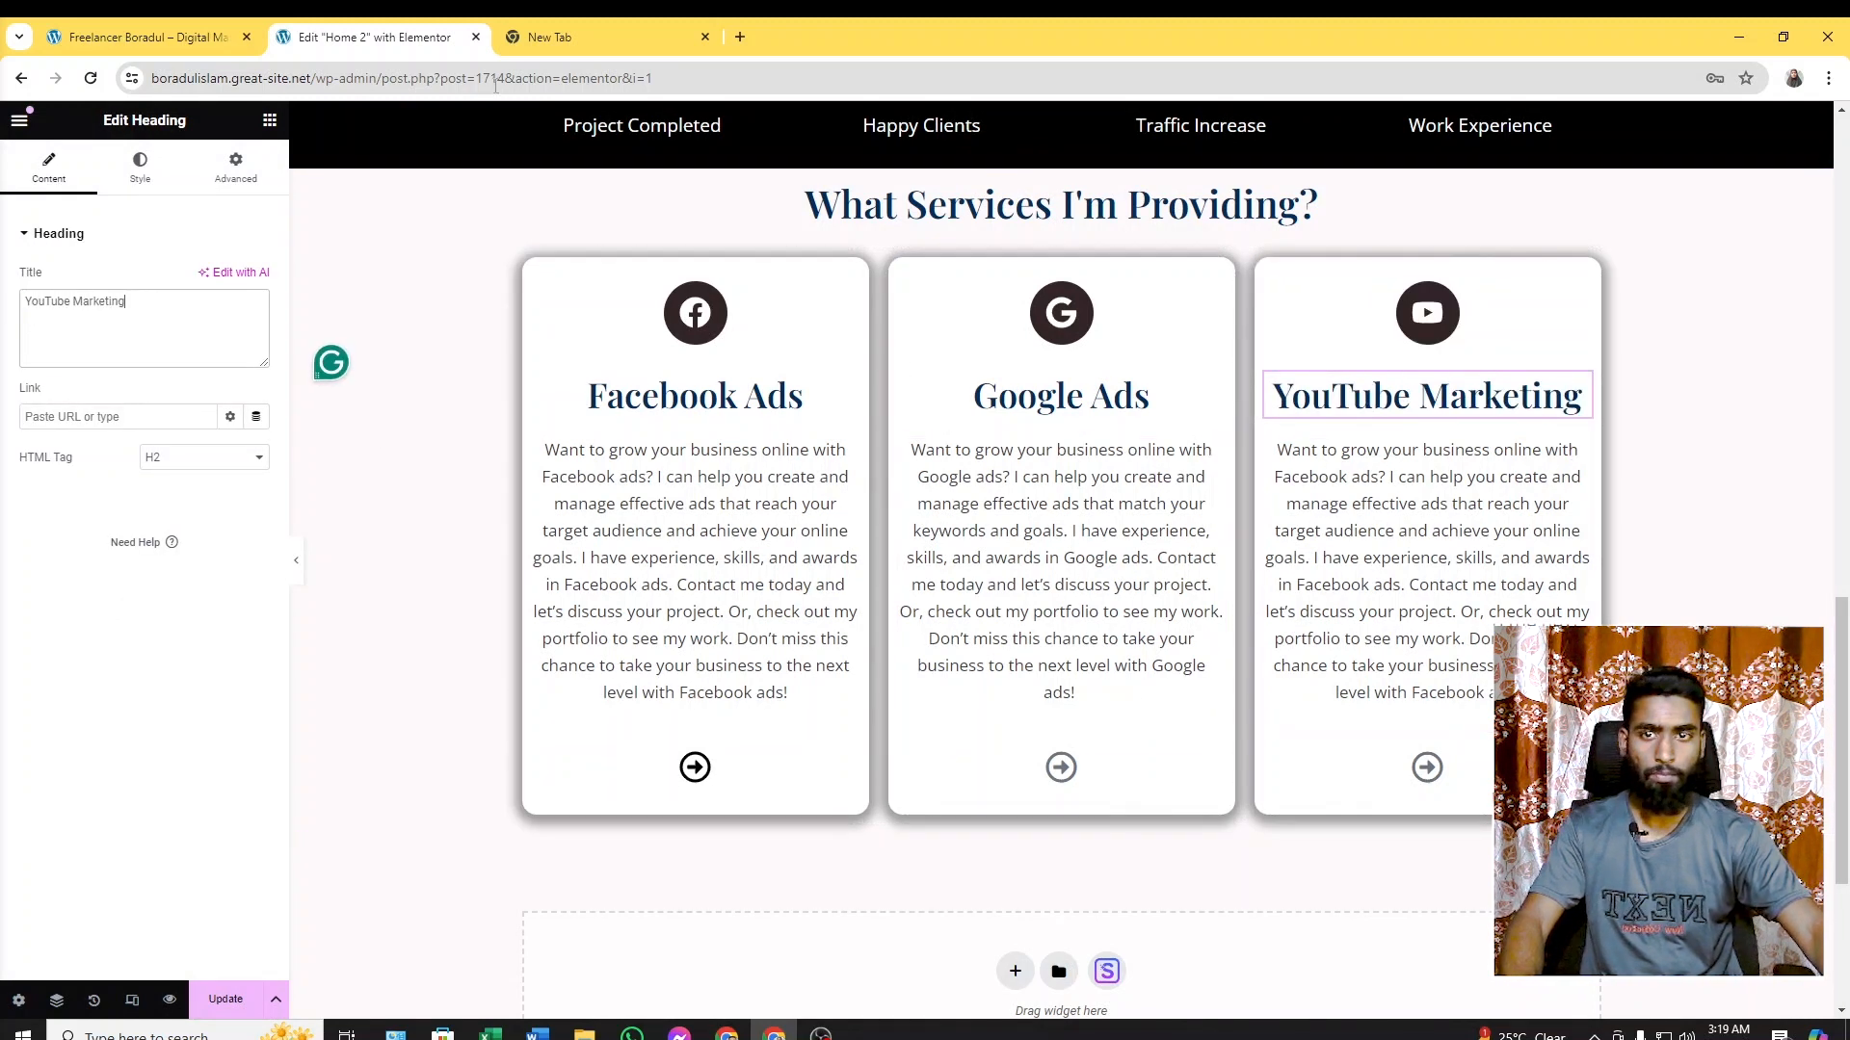
Copy the YouTube Marketing description from the live homepage and replace the third card's description text with it
click(167, 29)
click(1118, 390)
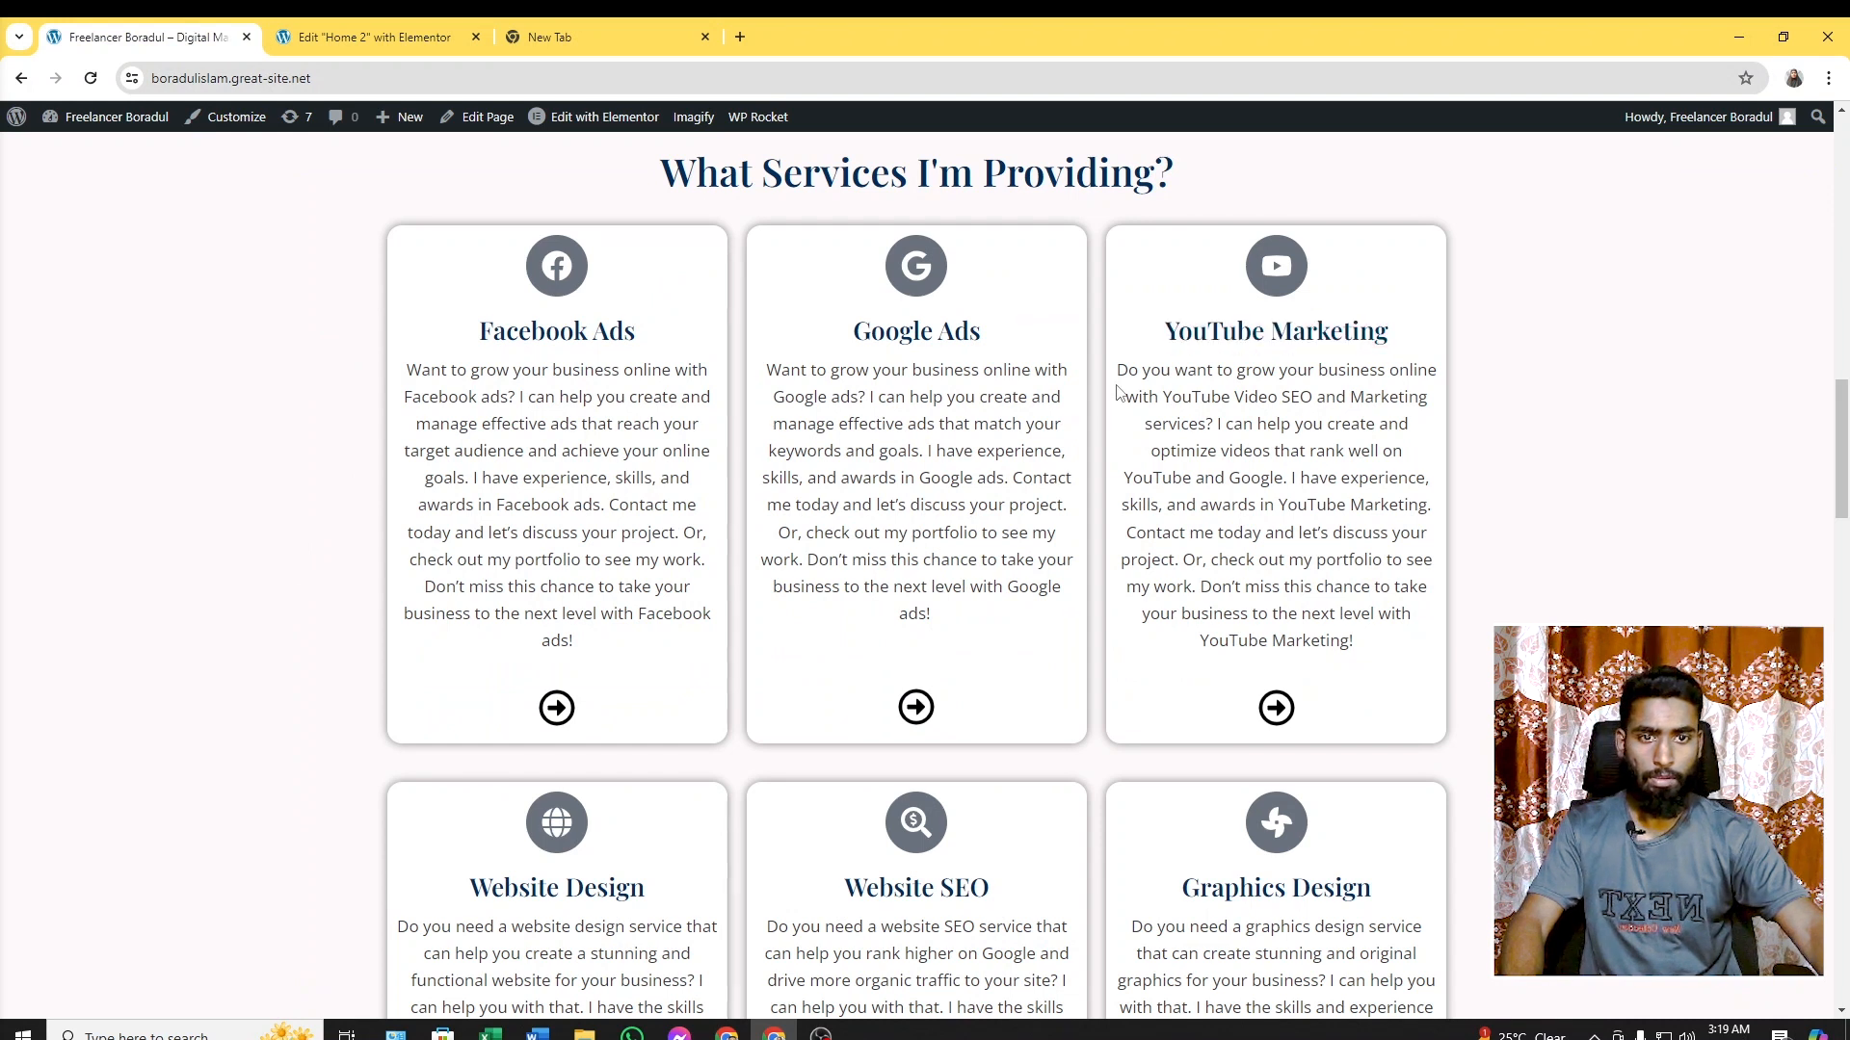
drag(1121, 369, 1362, 661)
key(ctrl+c)
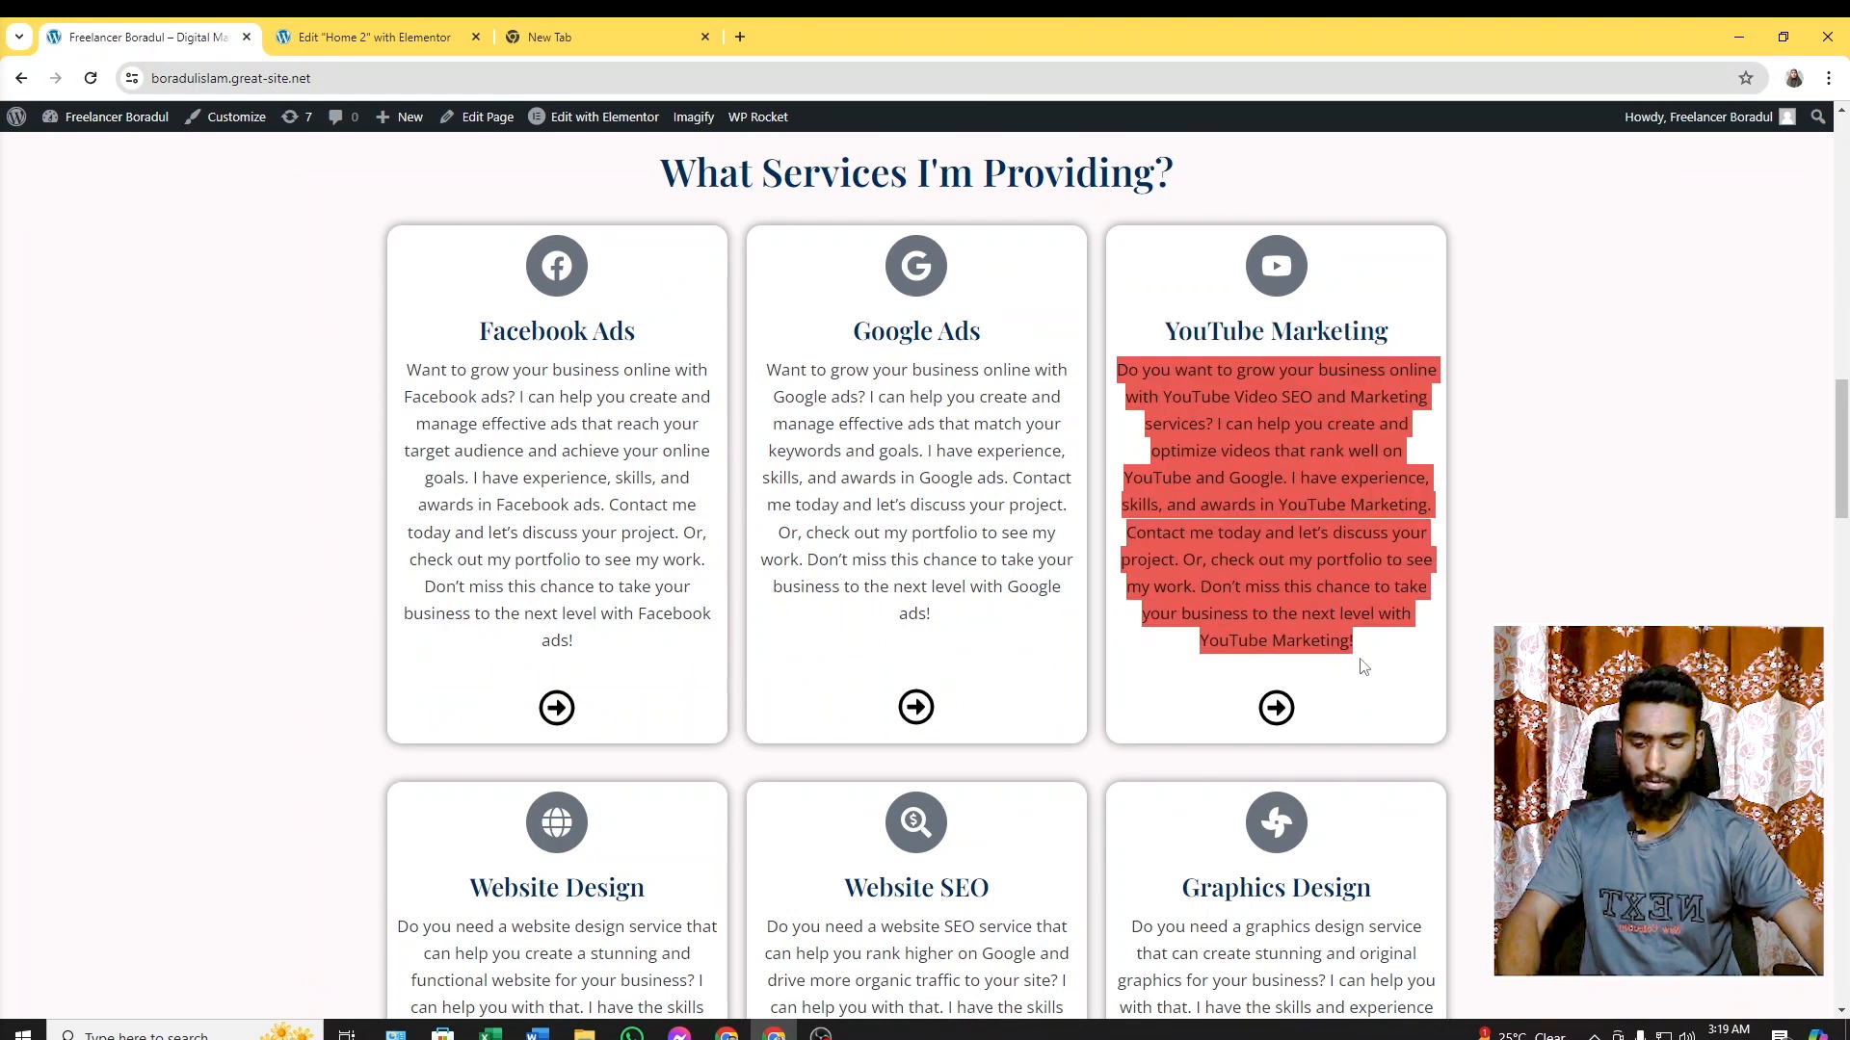
key(ctrl+Tab)
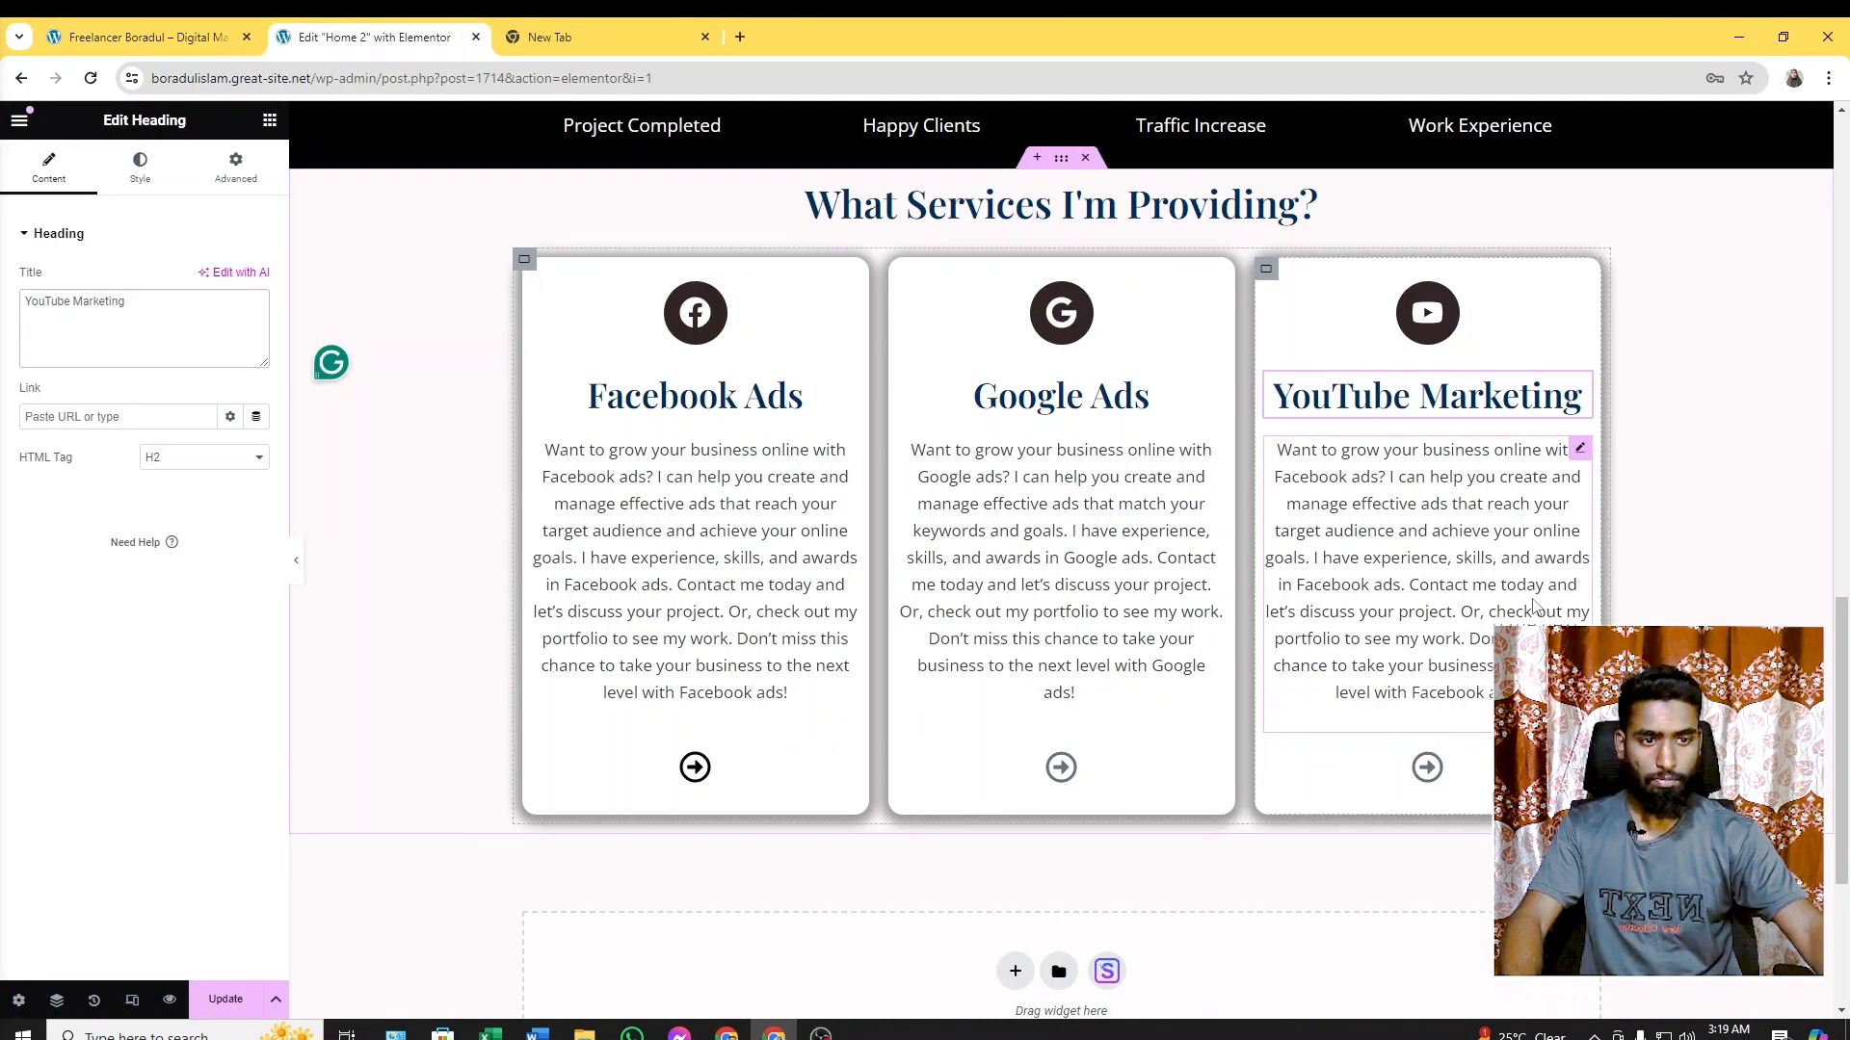
click(1570, 450)
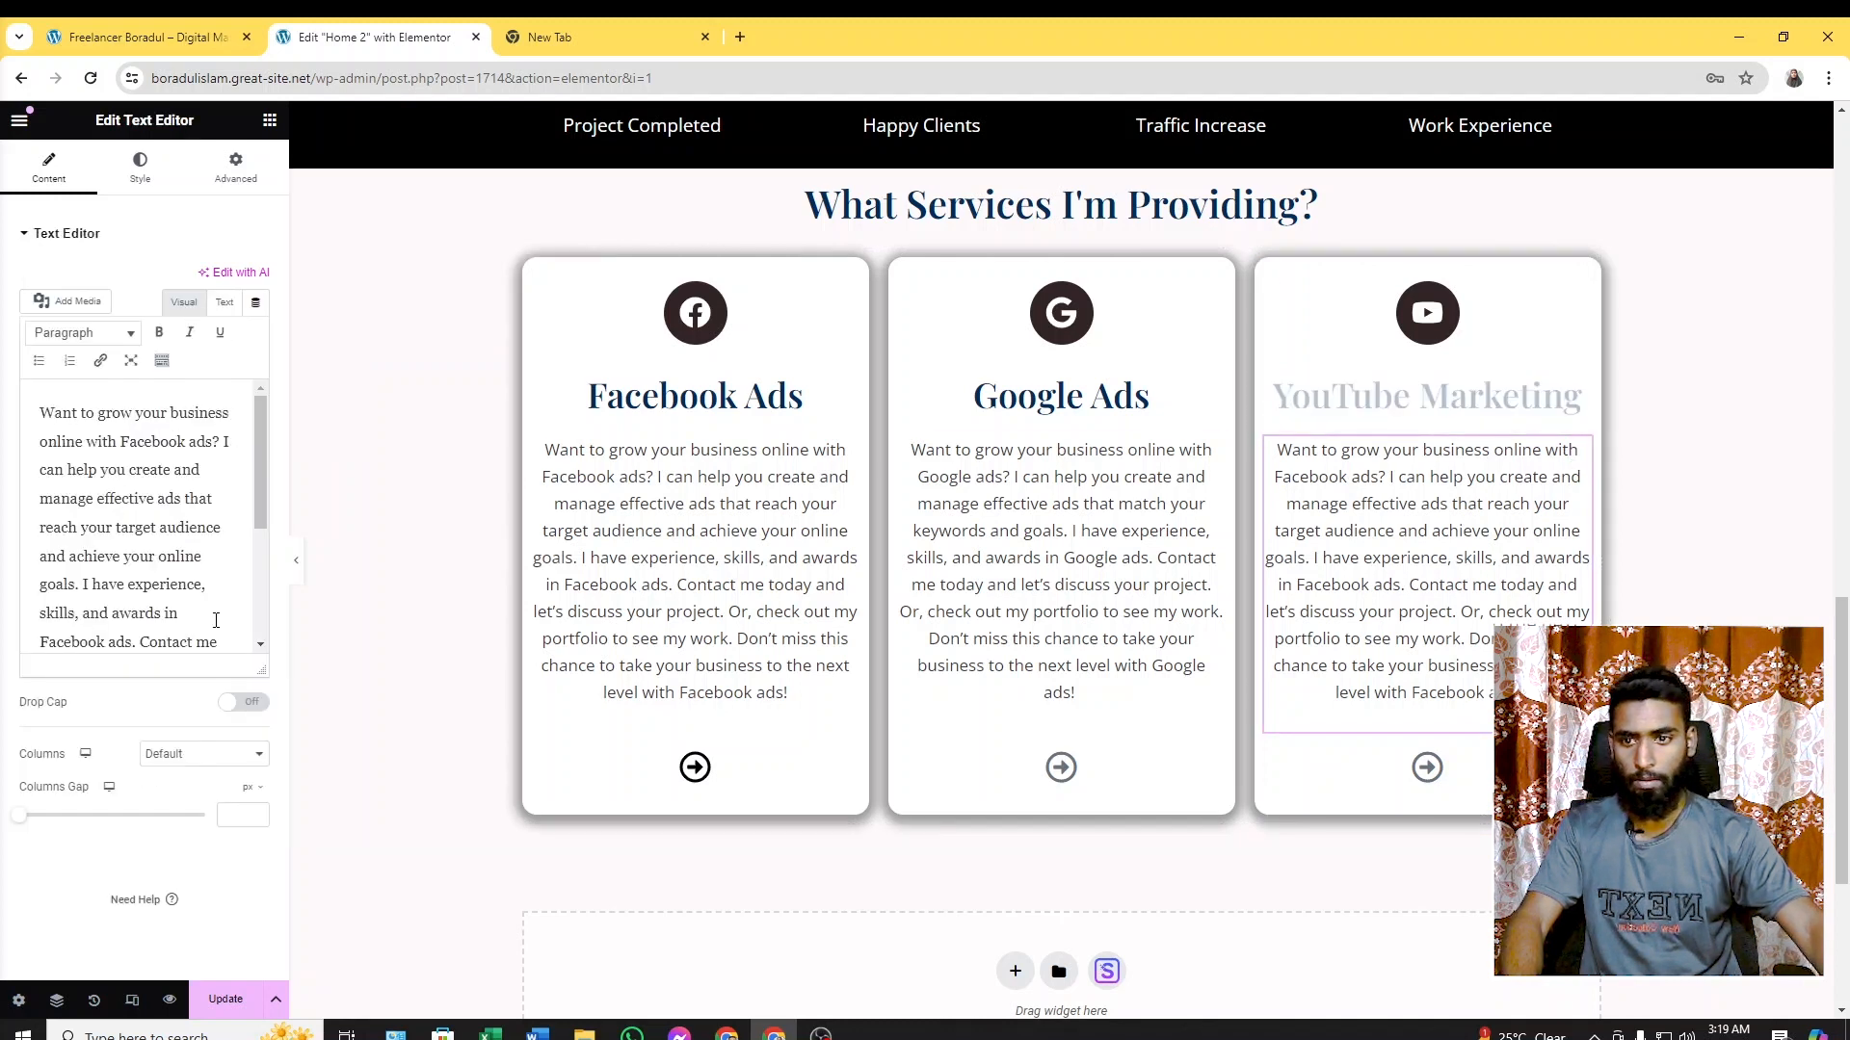
key(ctrl+a)
key(ctrl+v)
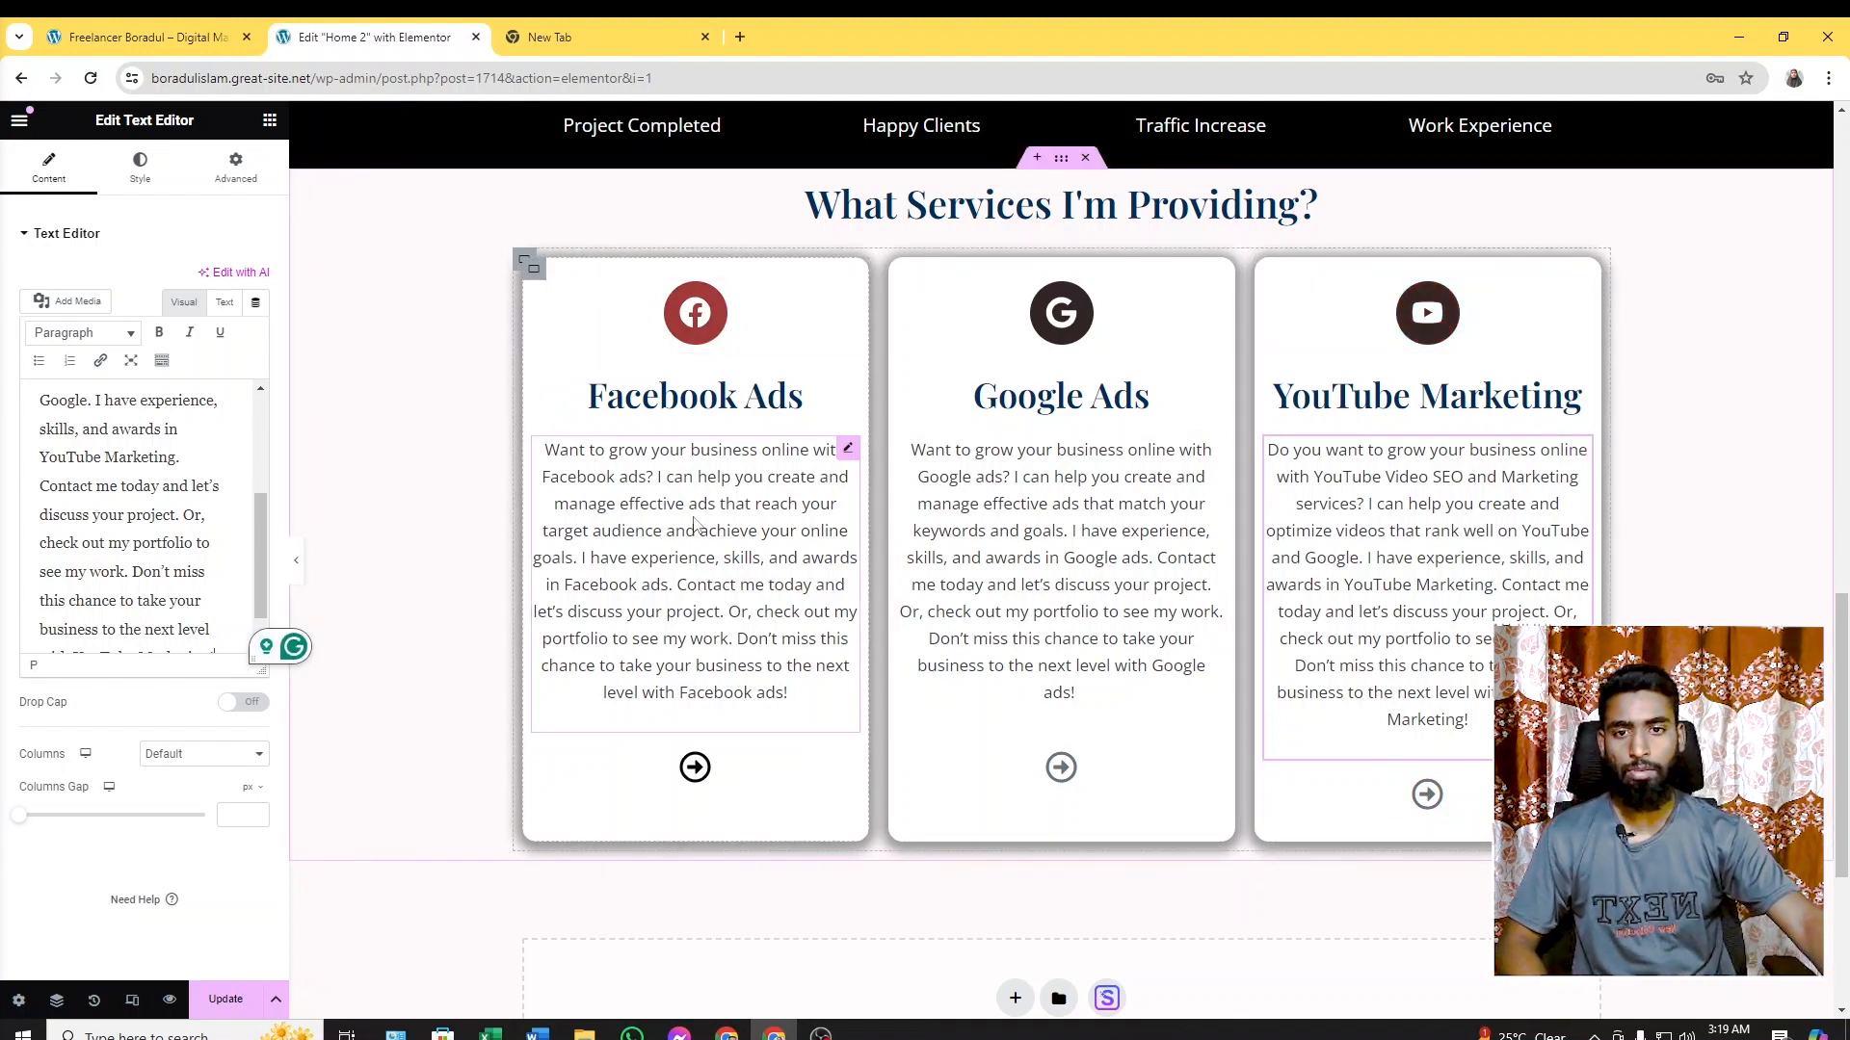
Check the second row of services on the live homepage and duplicate the whole three-card row container in the editor
scroll(326, 144, up, 3)
click(145, 37)
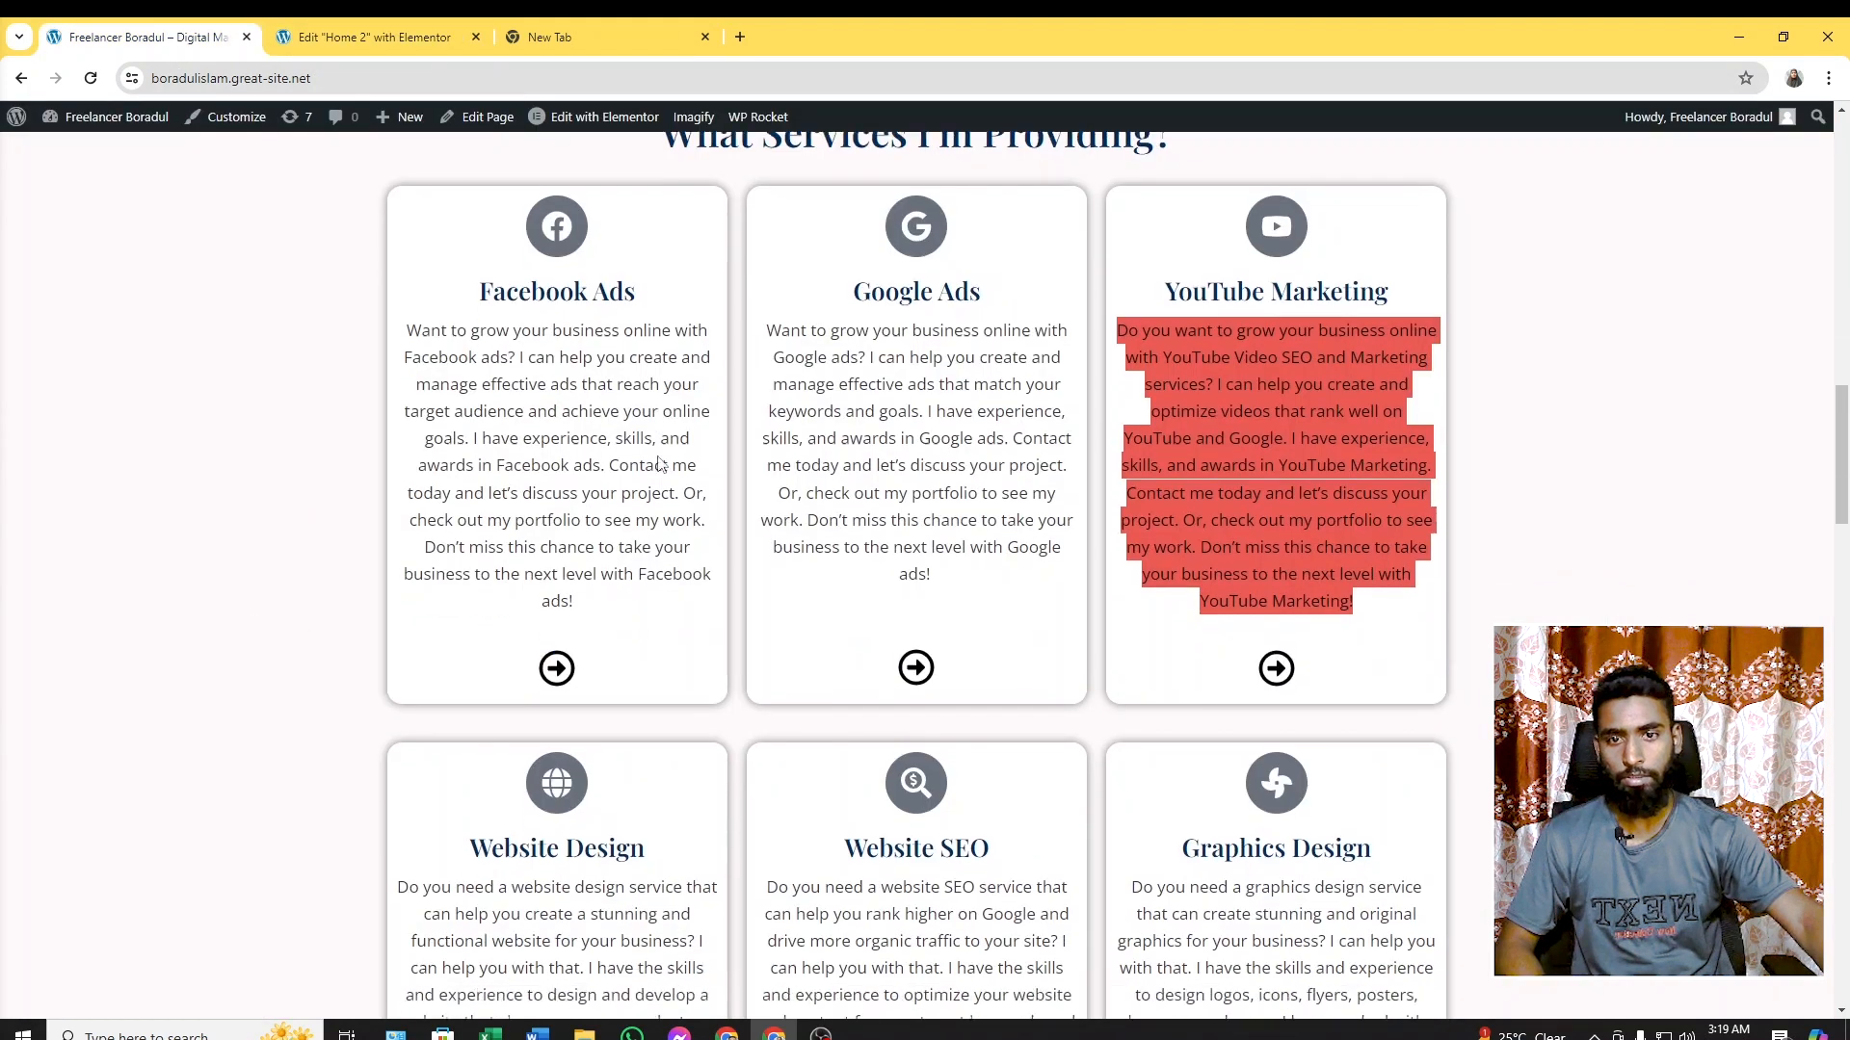
scroll(996, 761, down, 3)
scroll(792, 598, up, 3)
click(376, 37)
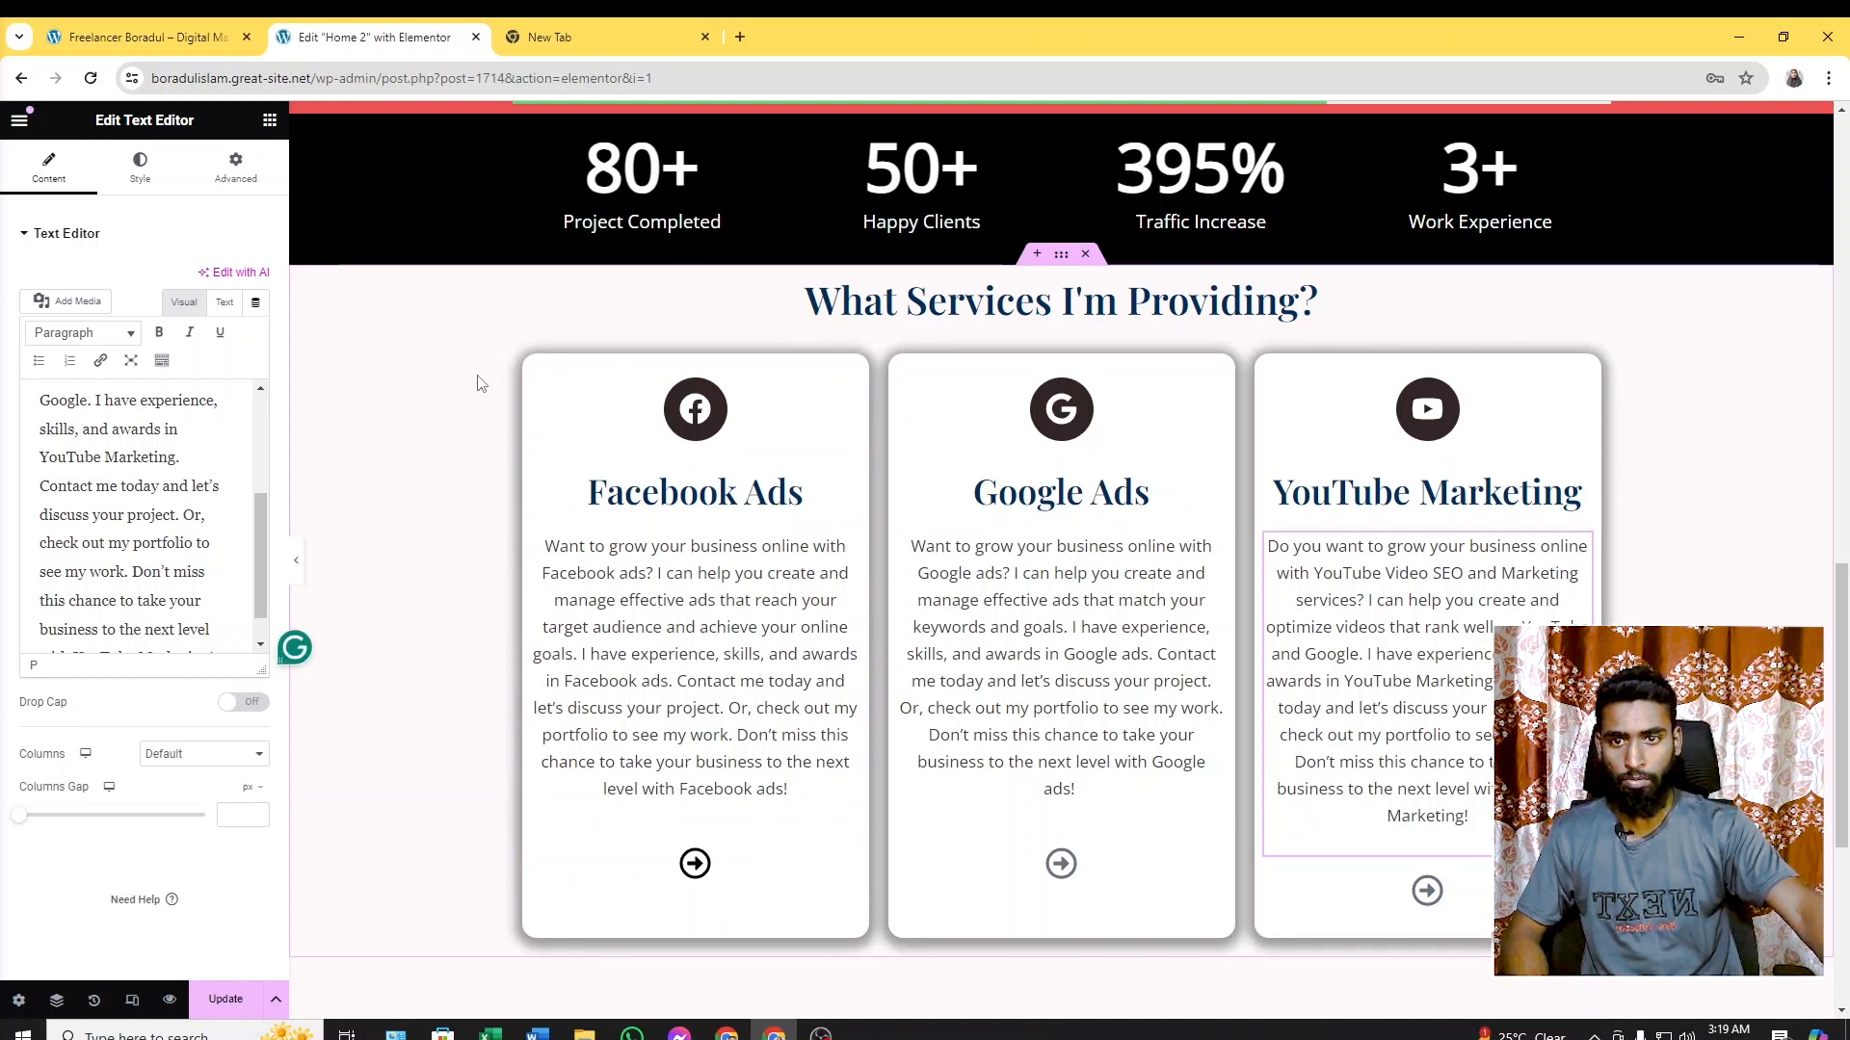
click(524, 361)
right_click(524, 362)
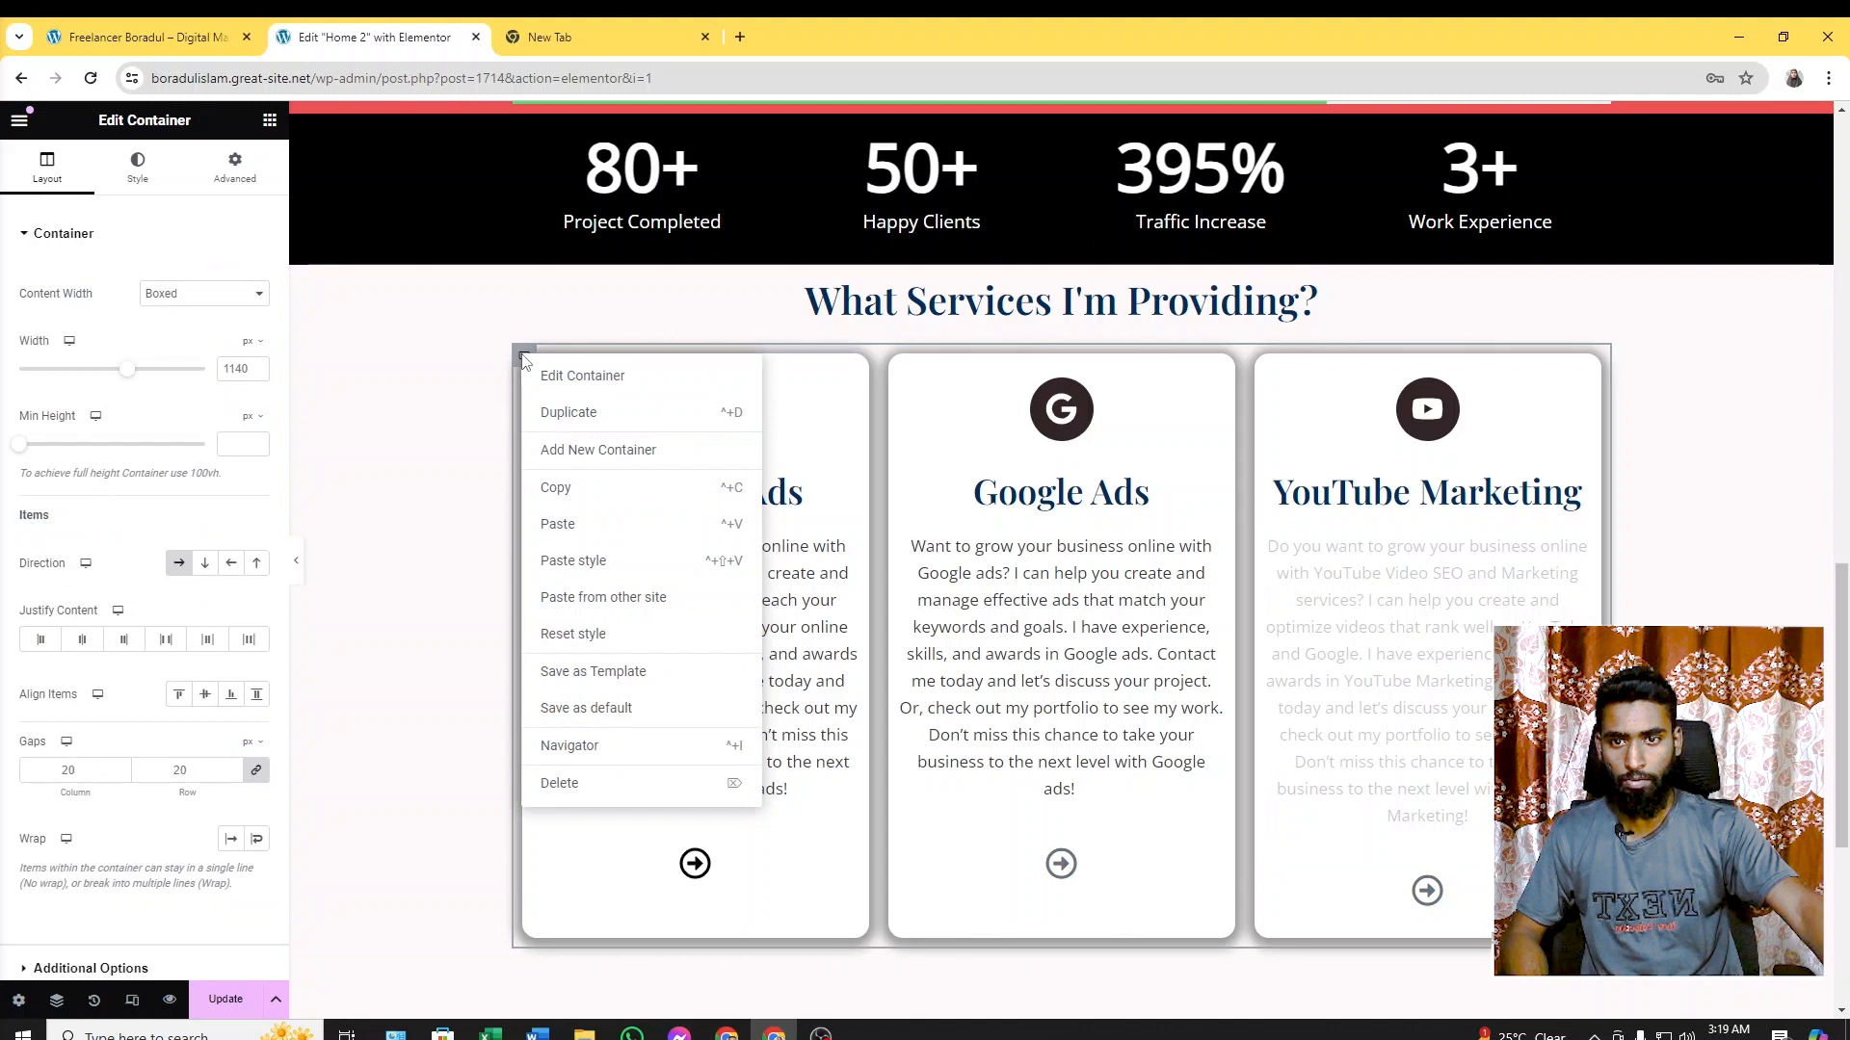
click(616, 416)
Review the duplicated services row in the editor, and examine the Working Process section on the live homepage
scroll(692, 833, down, 5)
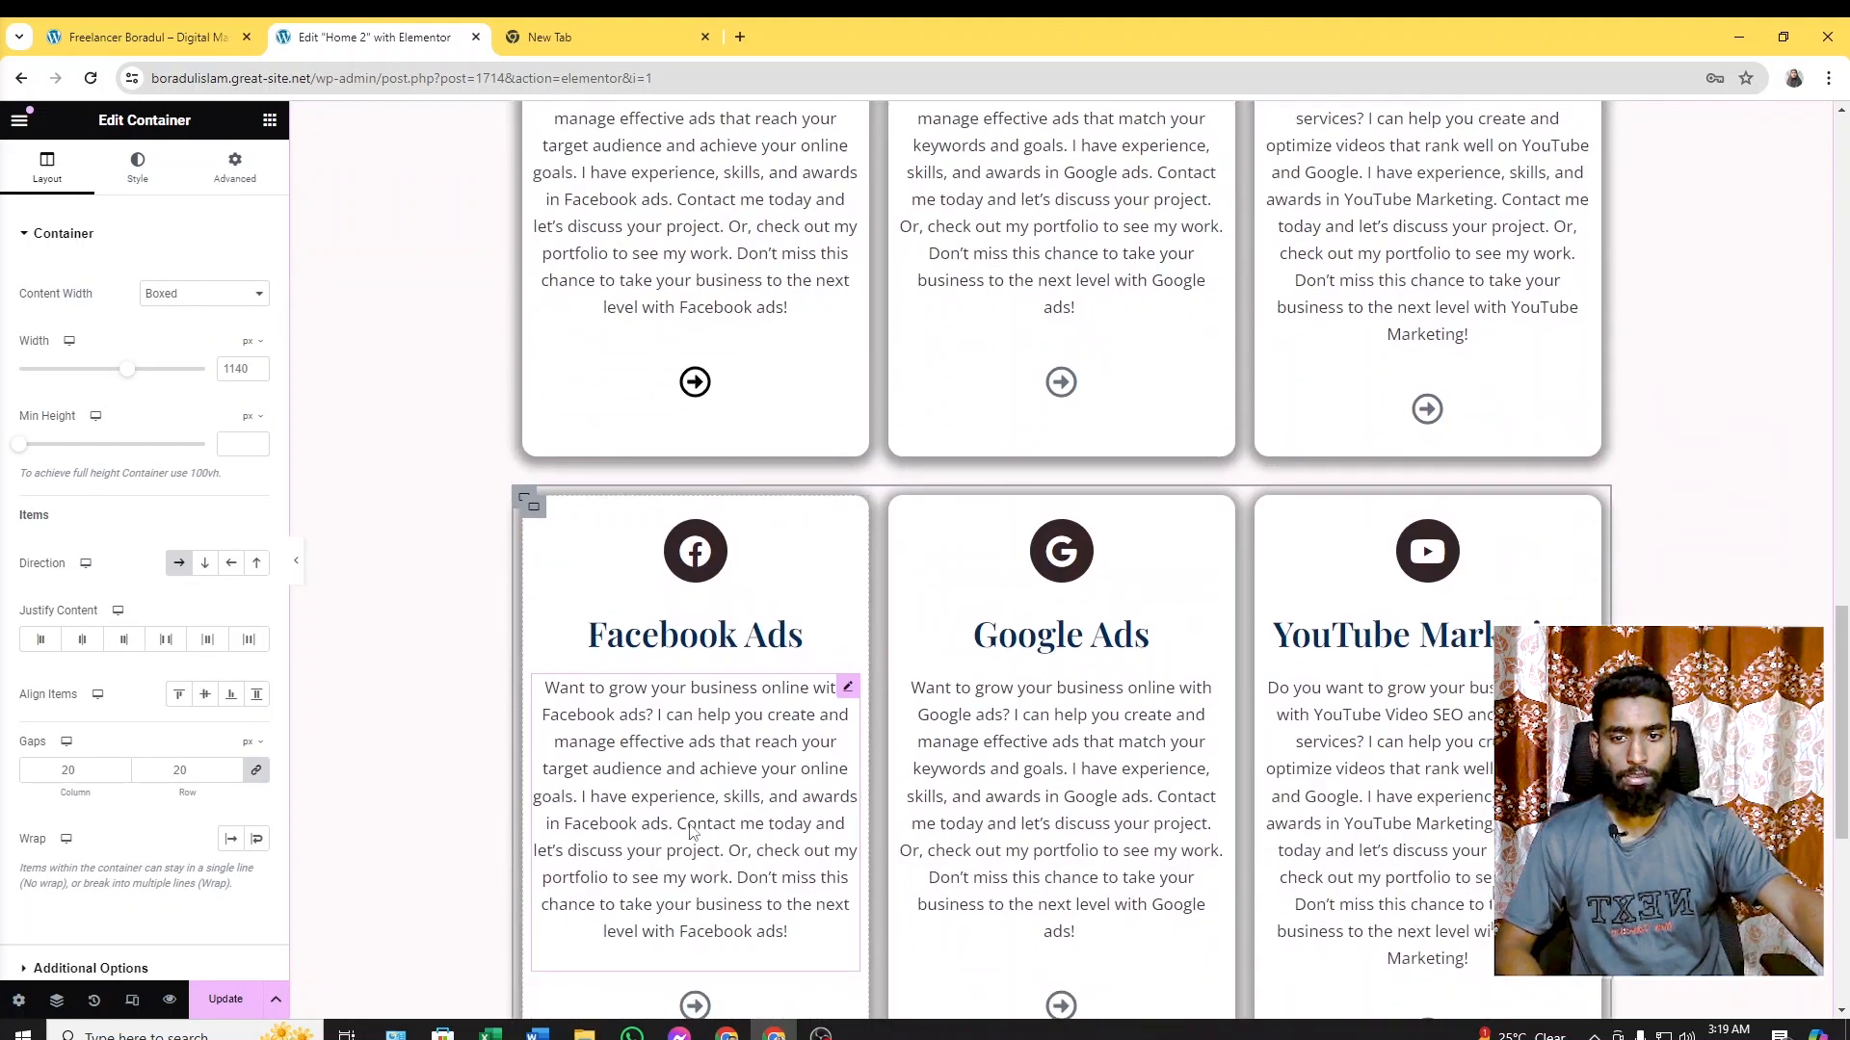
scroll(1095, 795, down, 3)
scroll(1242, 707, up, 2)
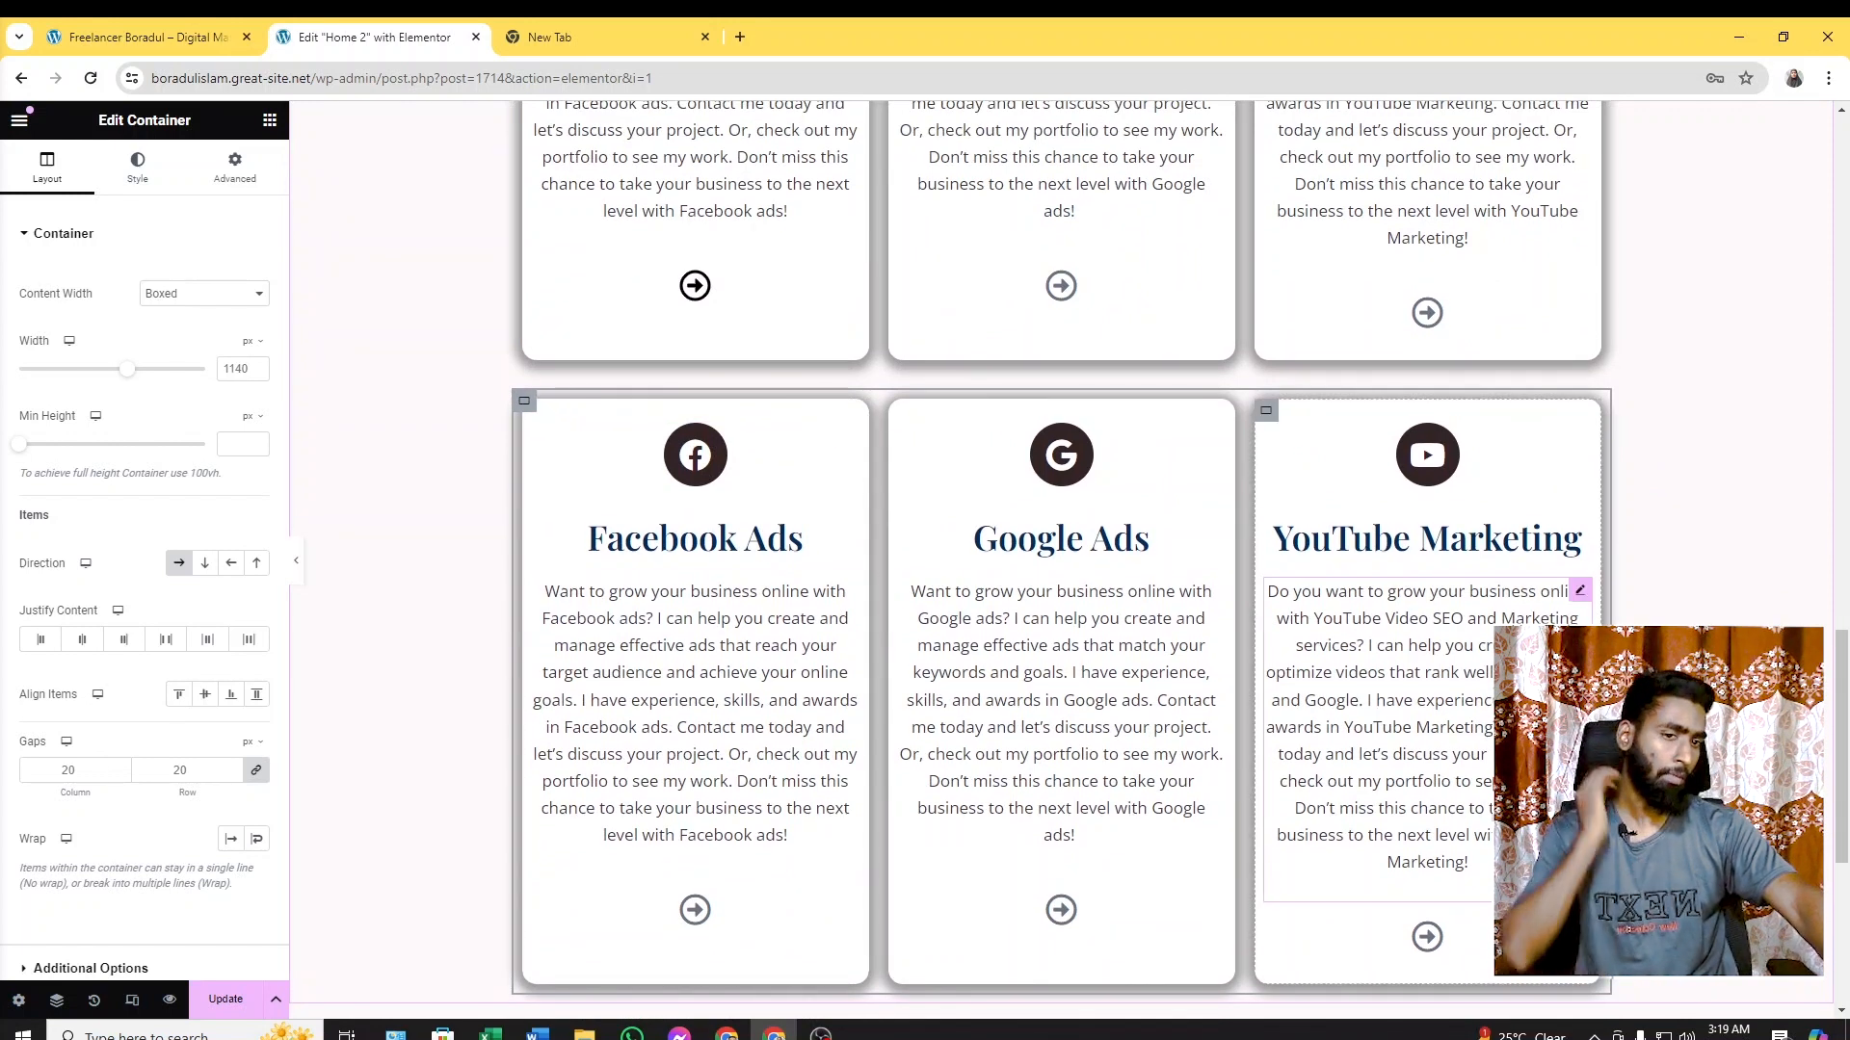
scroll(1544, 611, down, 5)
scroll(1503, 602, up, 8)
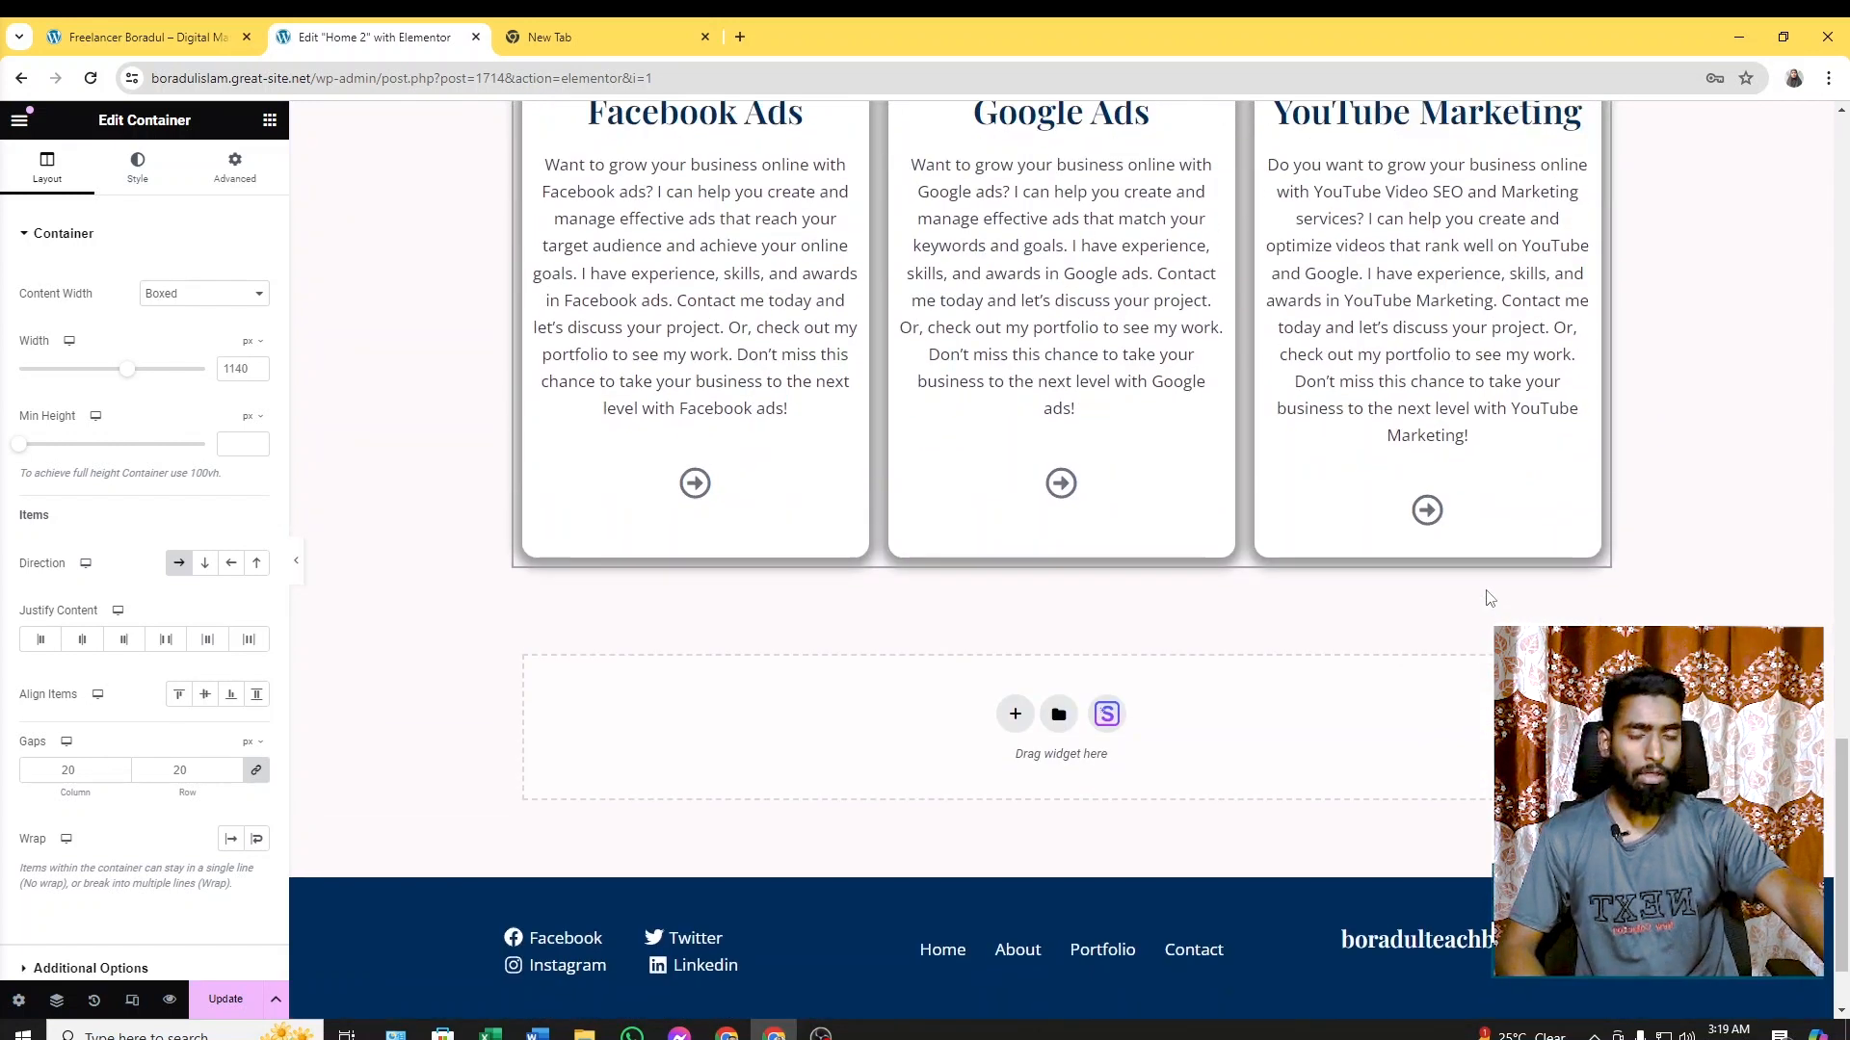
scroll(1489, 598, up, 4)
scroll(1489, 599, down, 10)
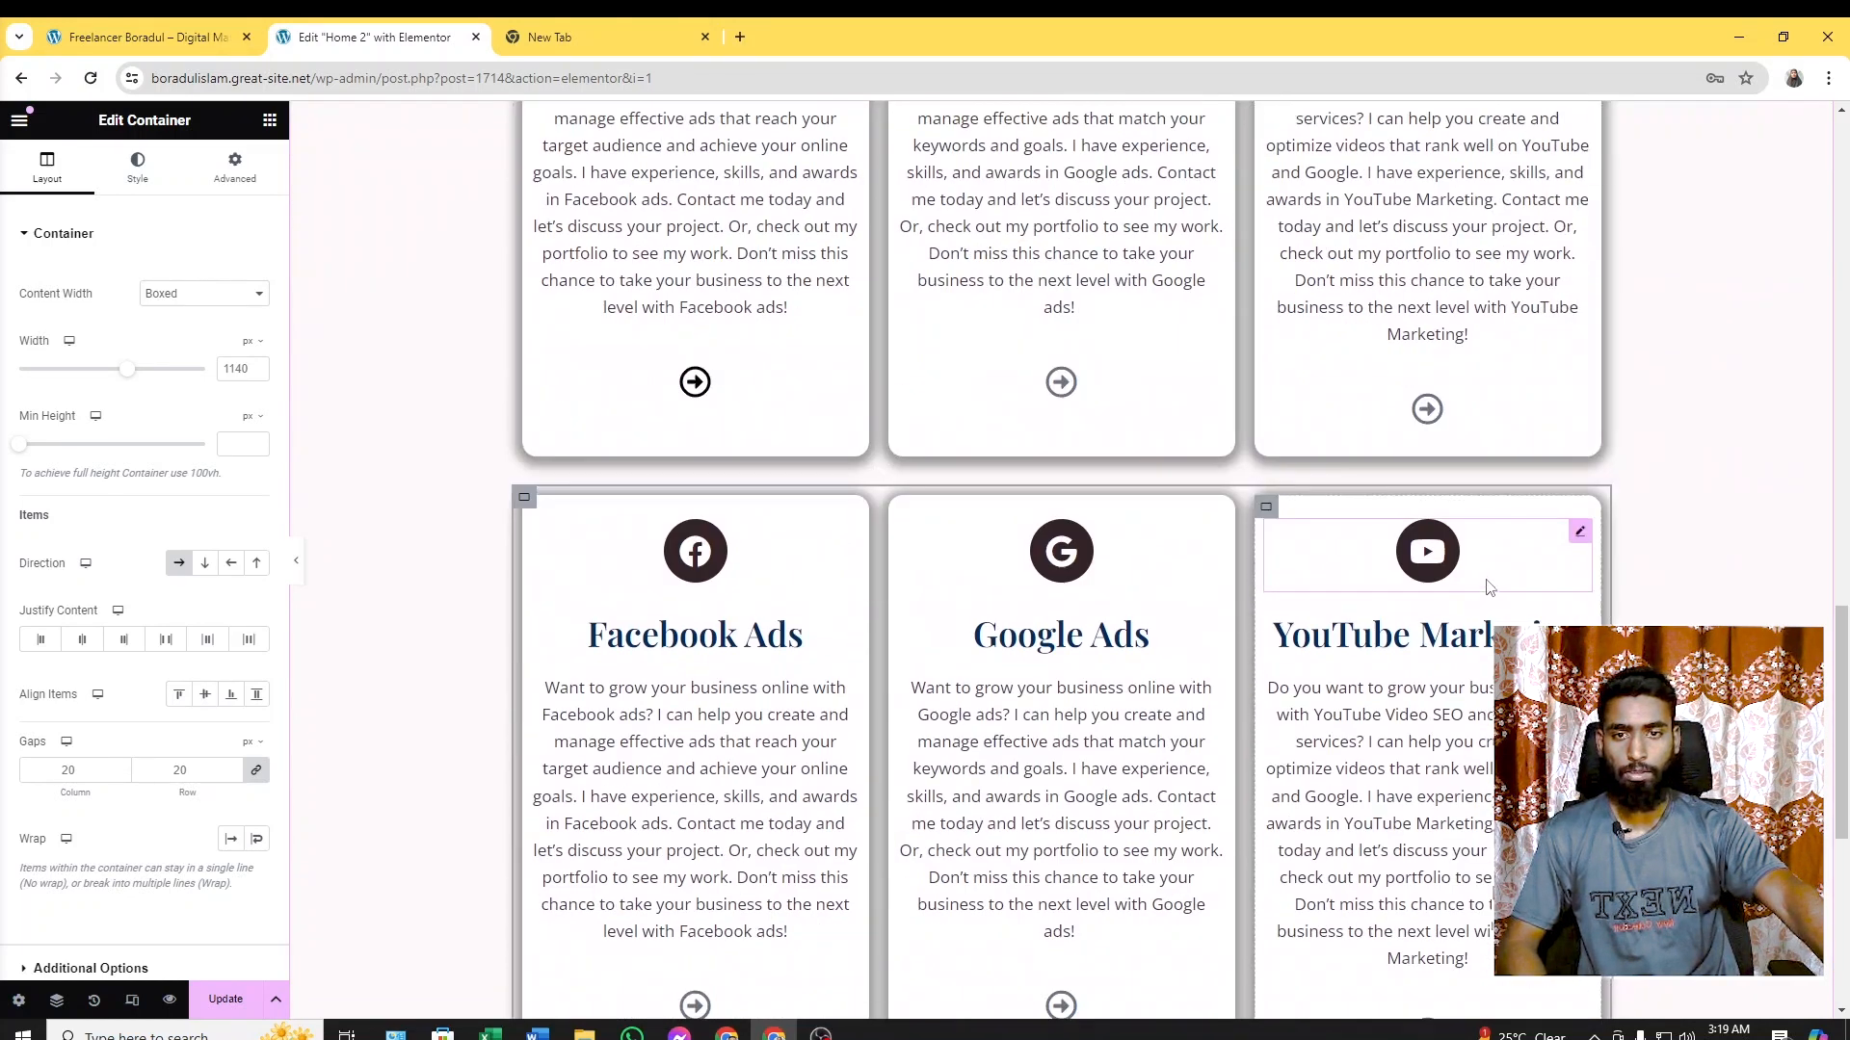
click(167, 28)
scroll(986, 522, down, 8)
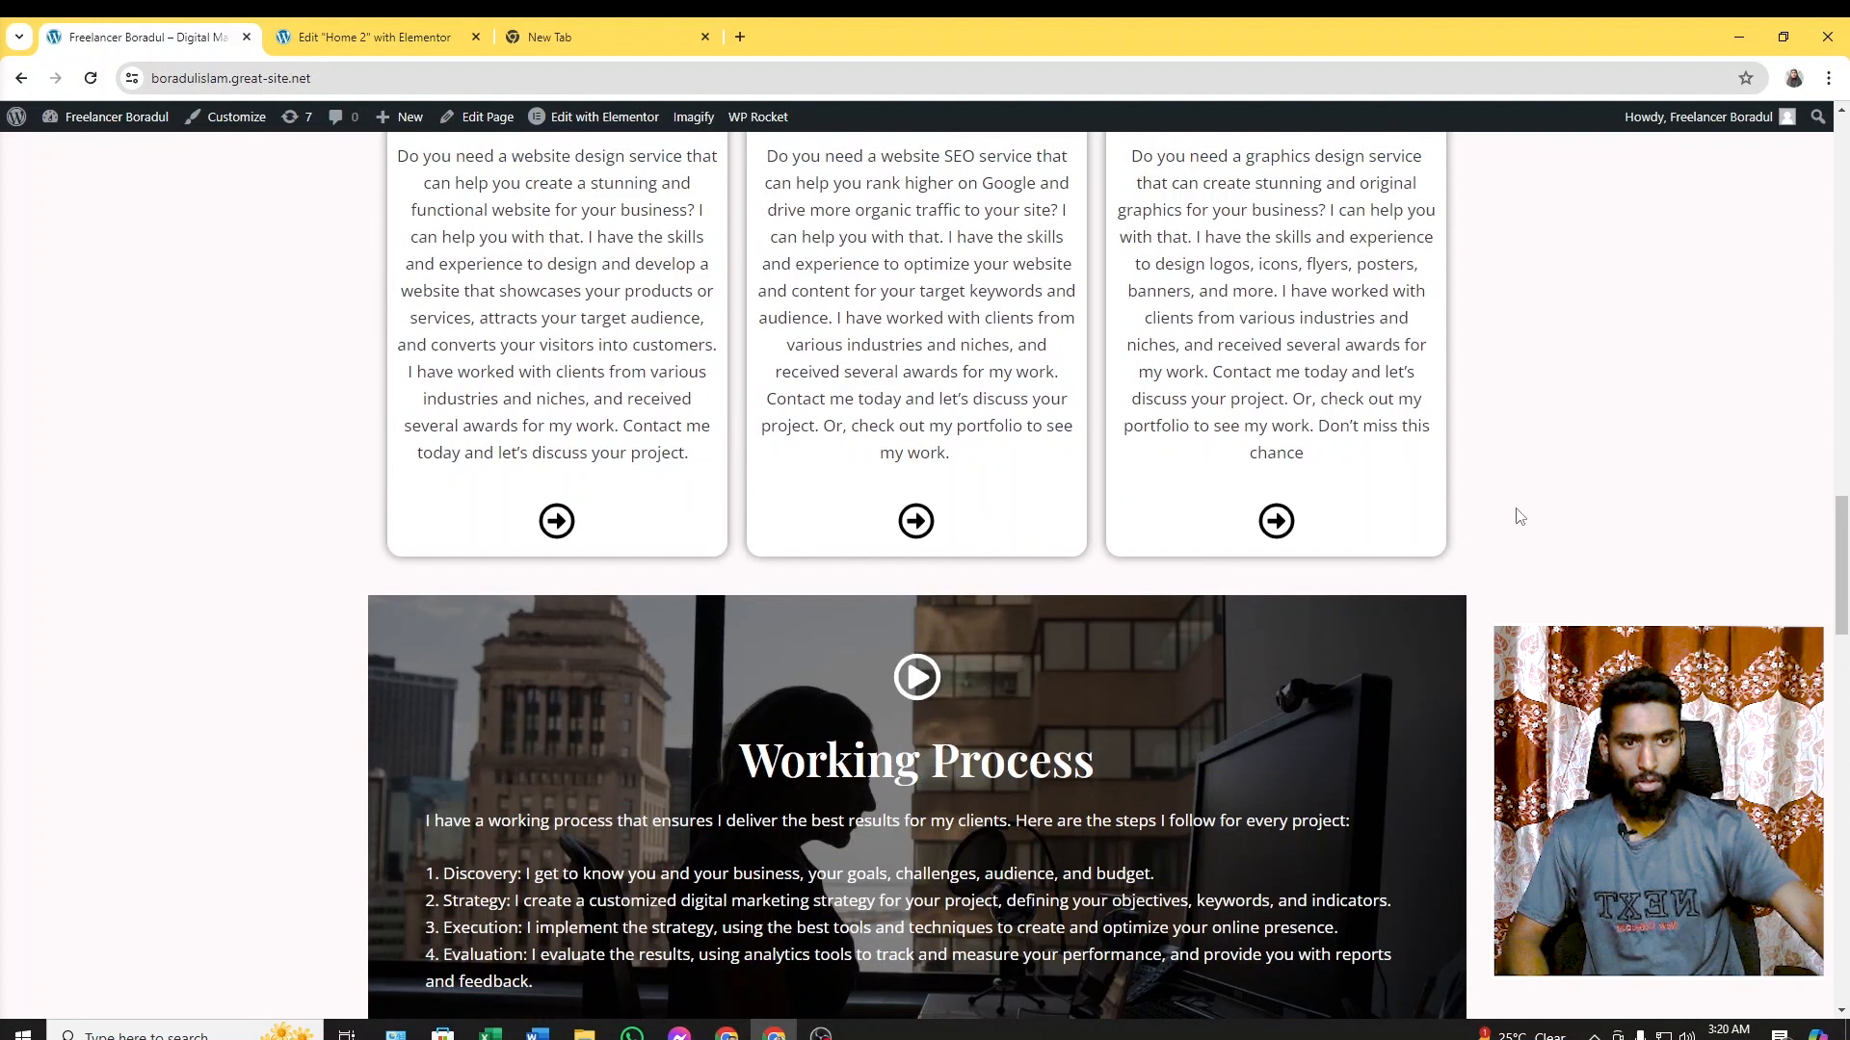
scroll(1385, 404, down, 3)
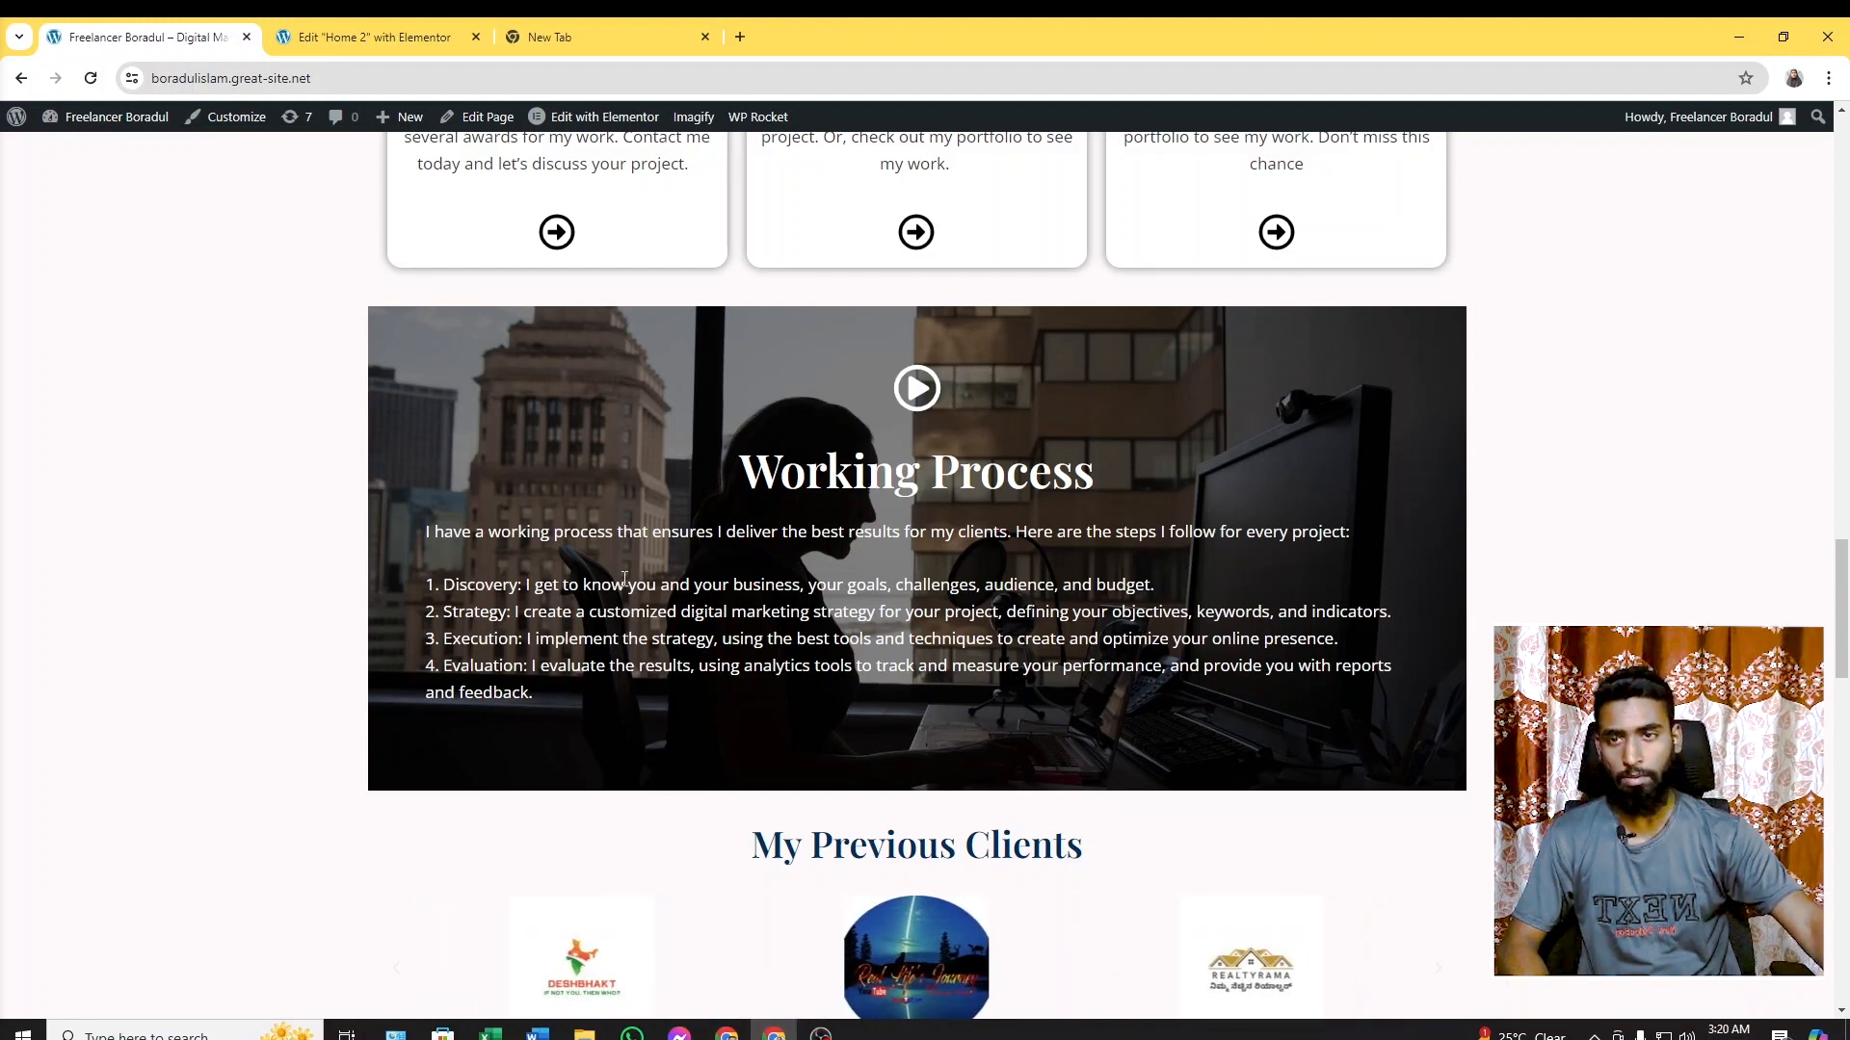
Add a new empty container directly below the second row of service cards in the Elementor editor
click(373, 36)
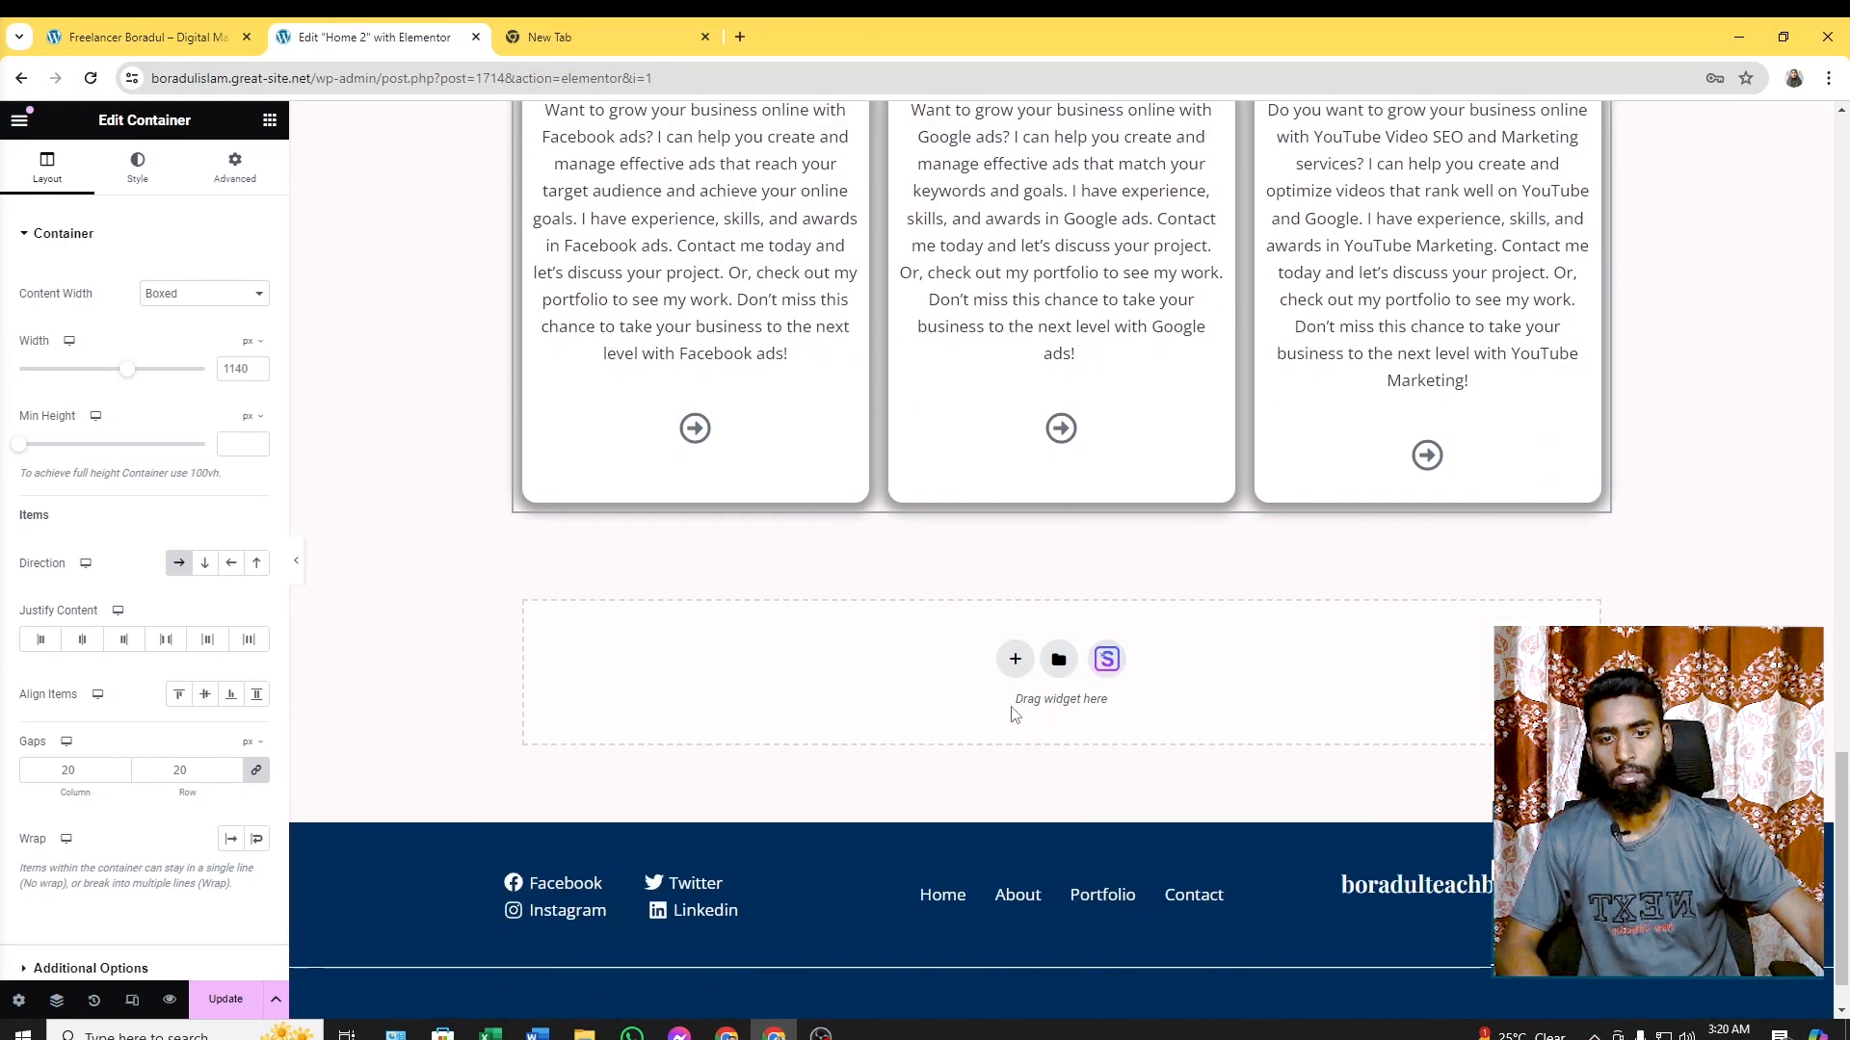
click(270, 120)
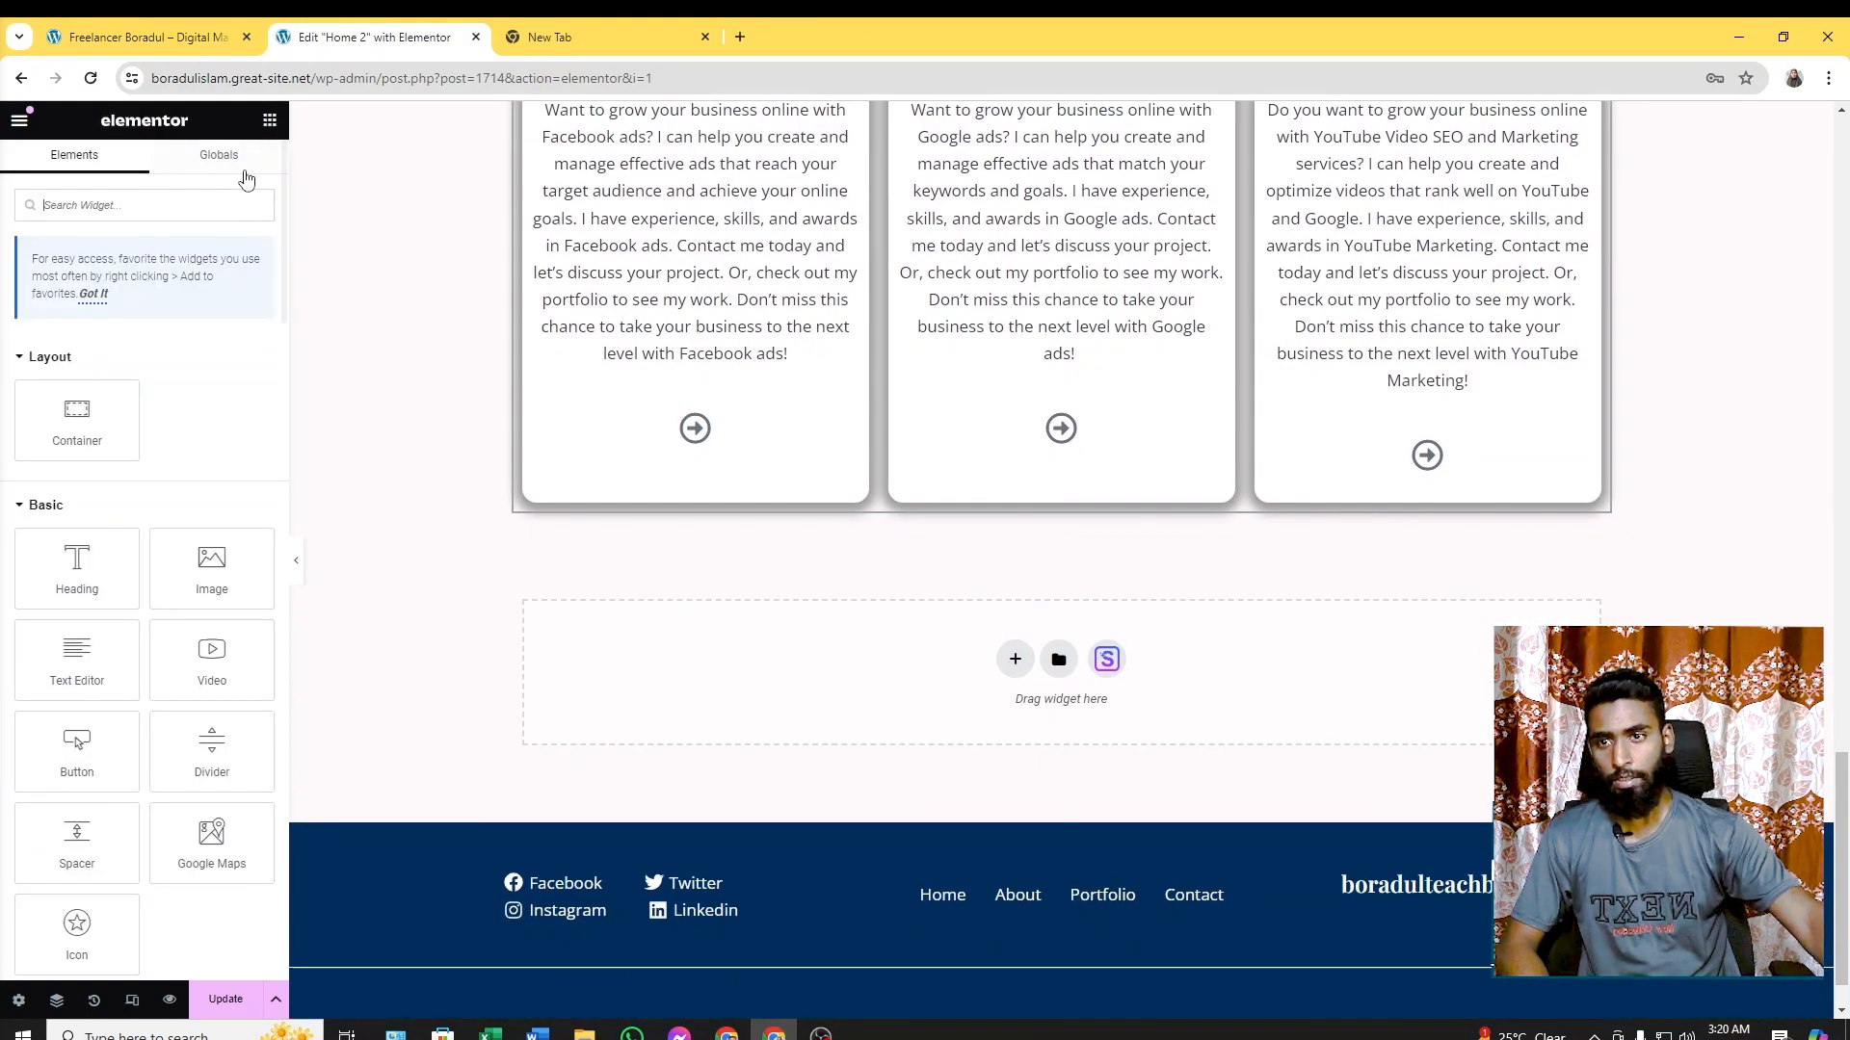
drag(79, 439, 1027, 506)
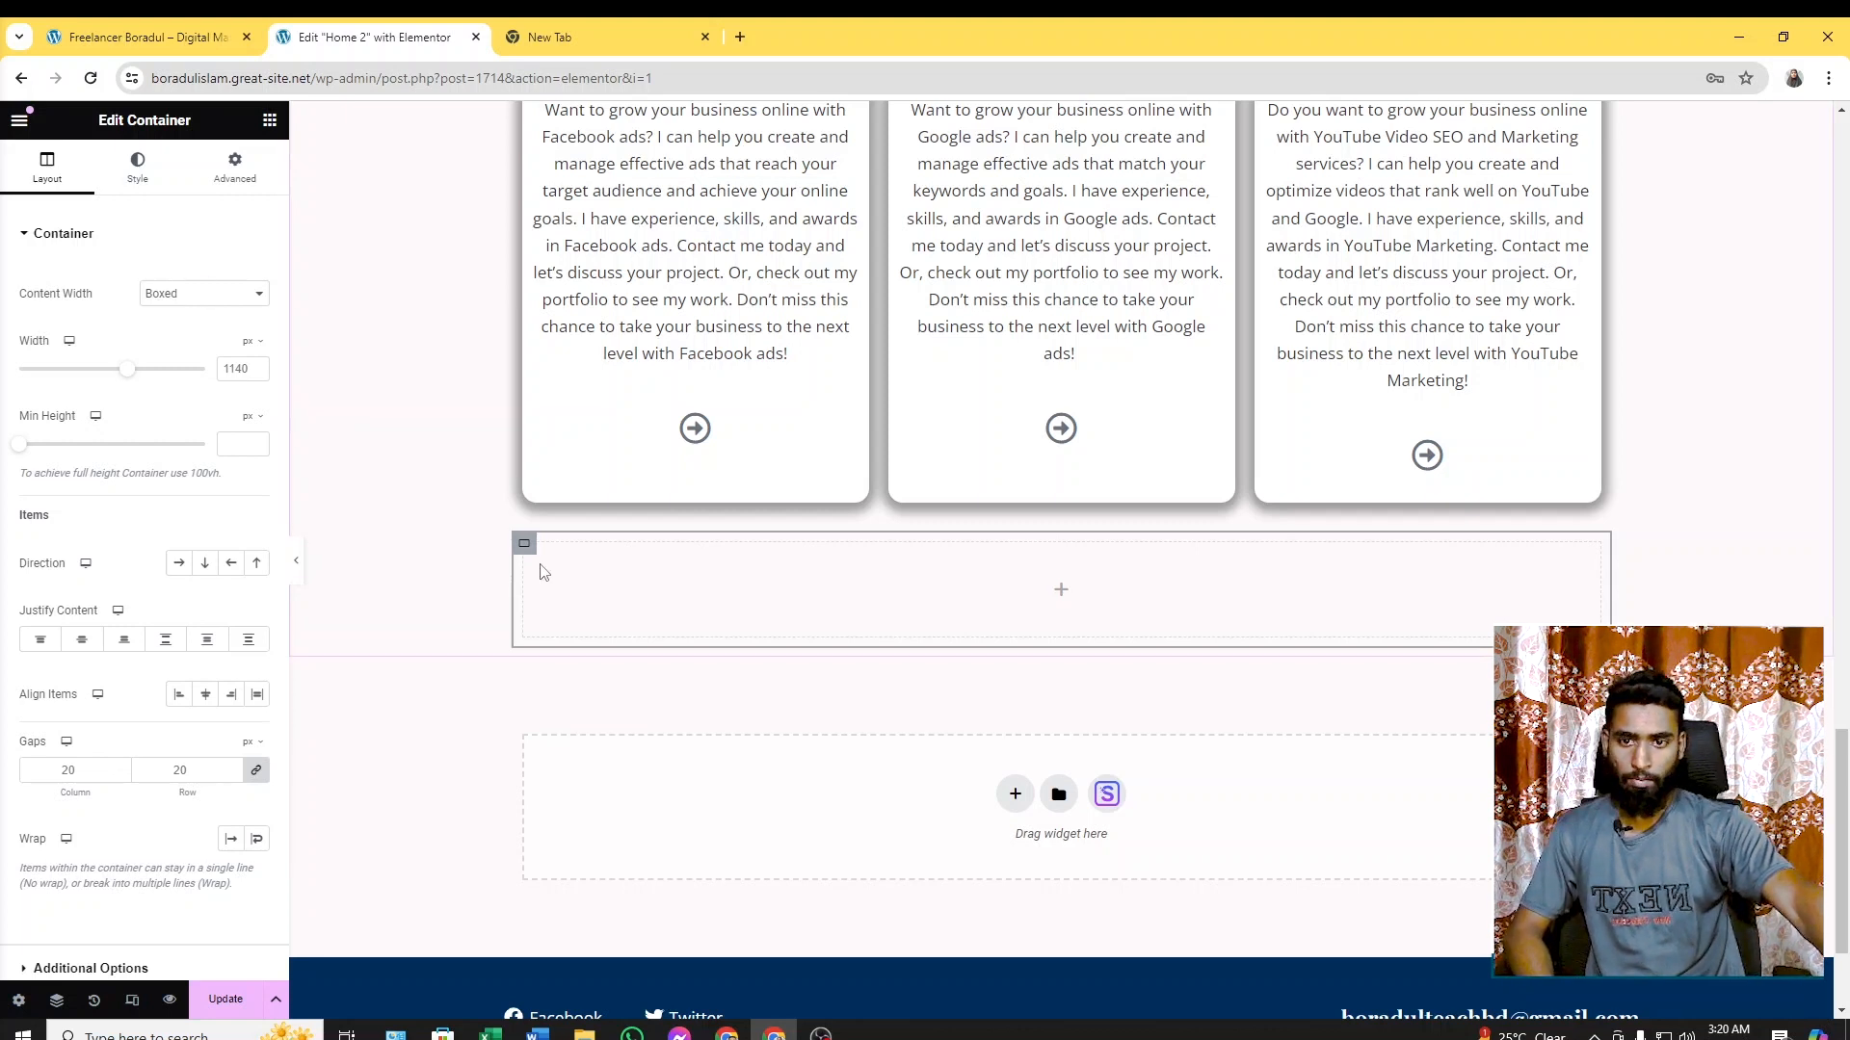
Give the new container a classic background using the media library image web-developer-bg-min.jpg, the silhouetted woman at a desk
click(138, 166)
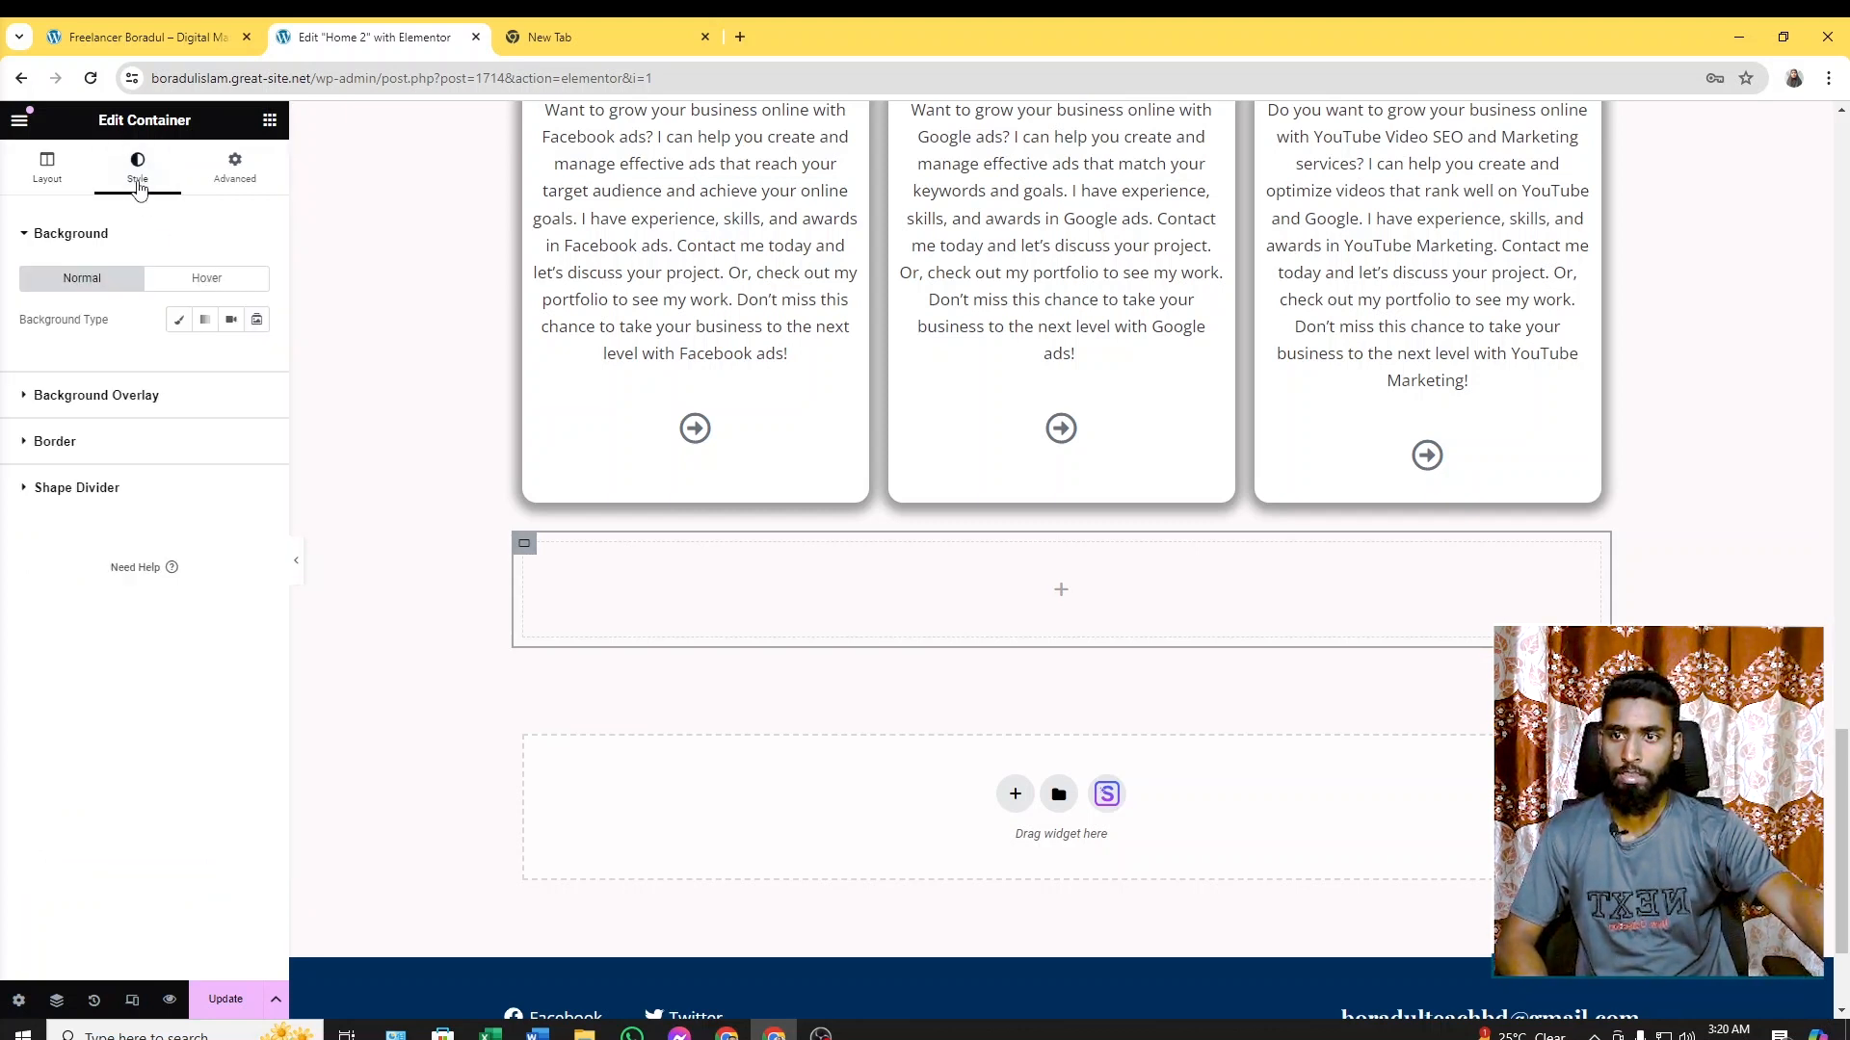
click(179, 332)
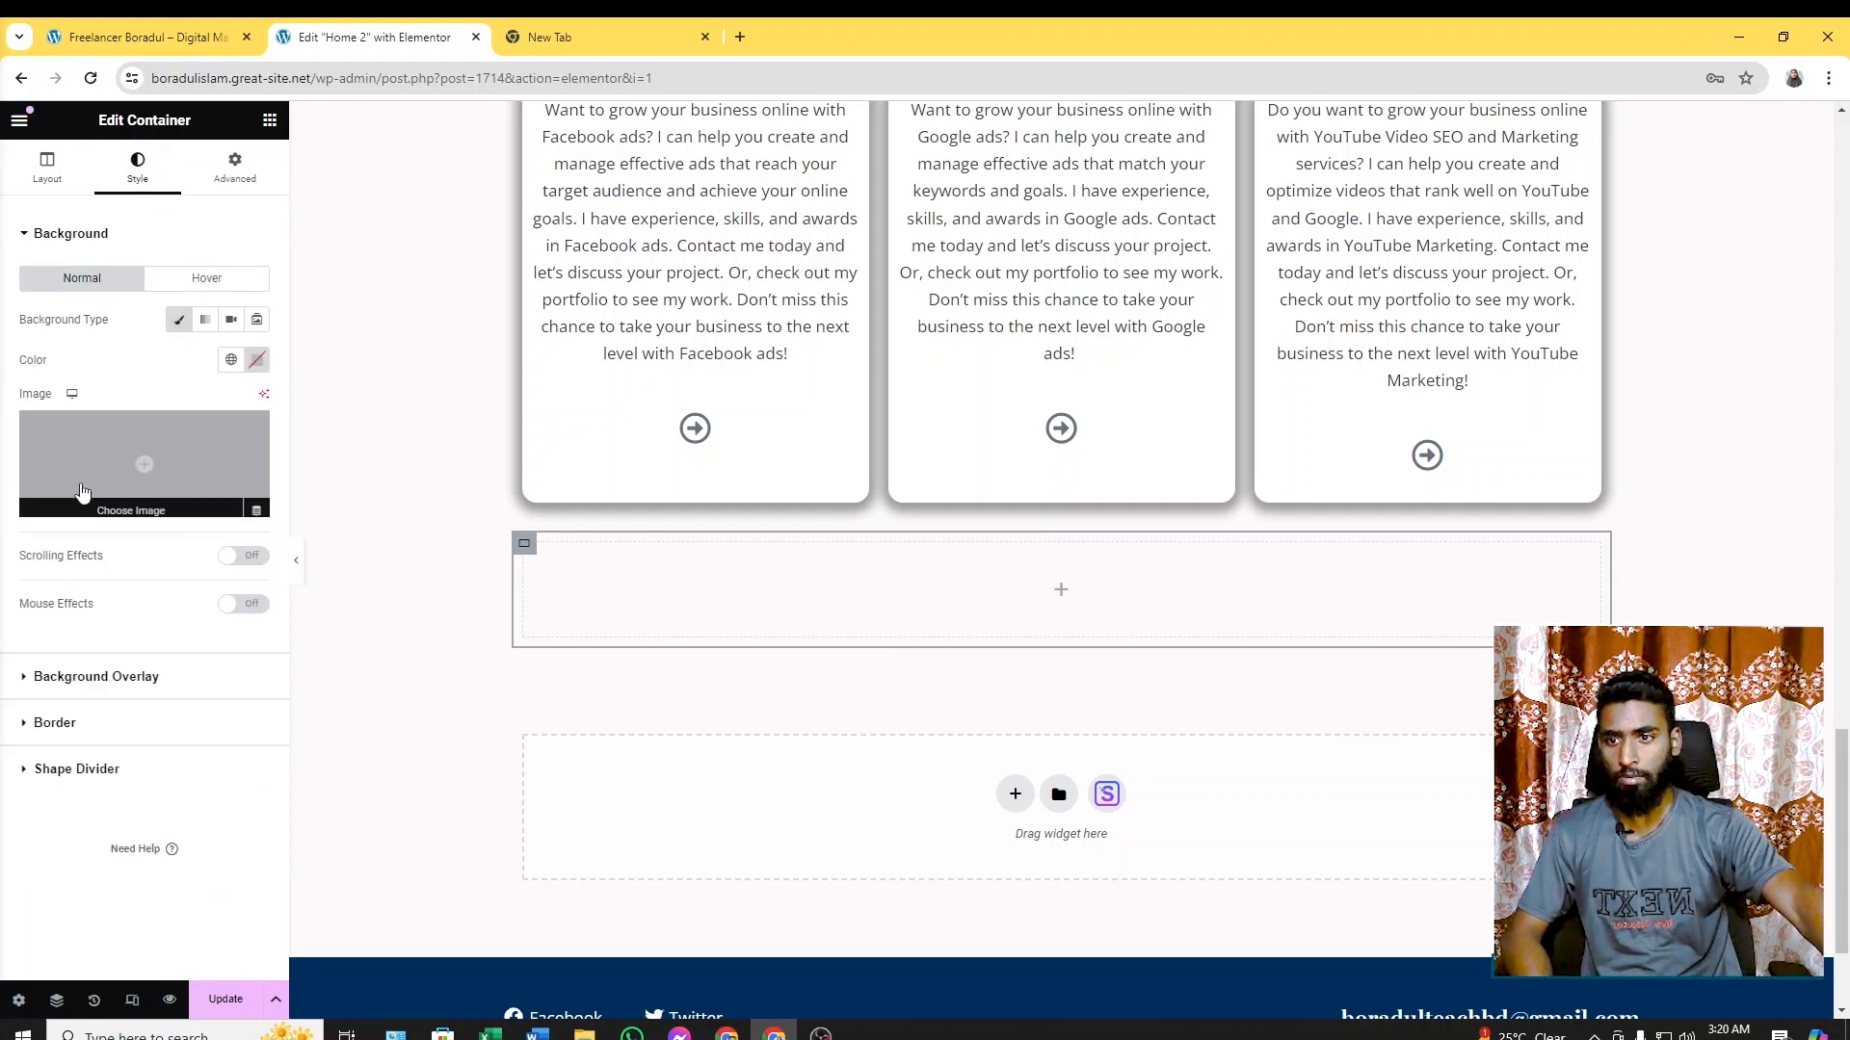
click(132, 442)
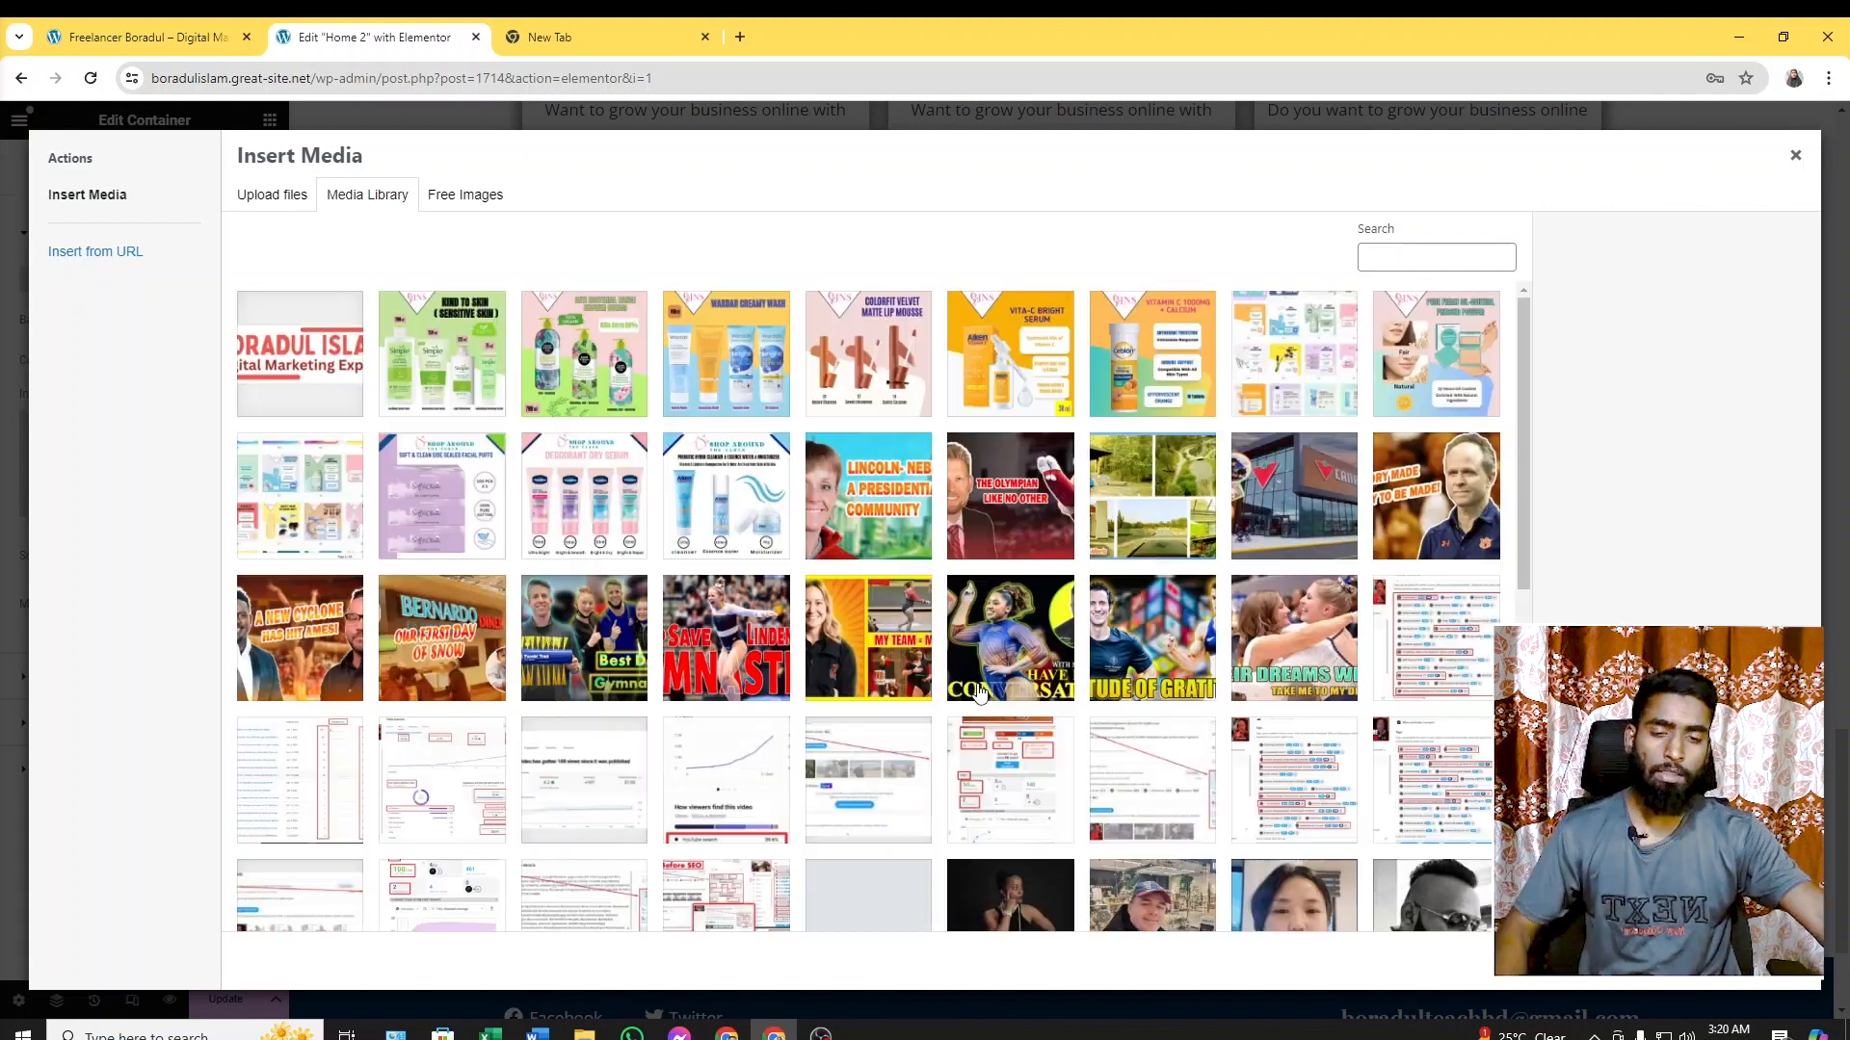
scroll(950, 675, down, 15)
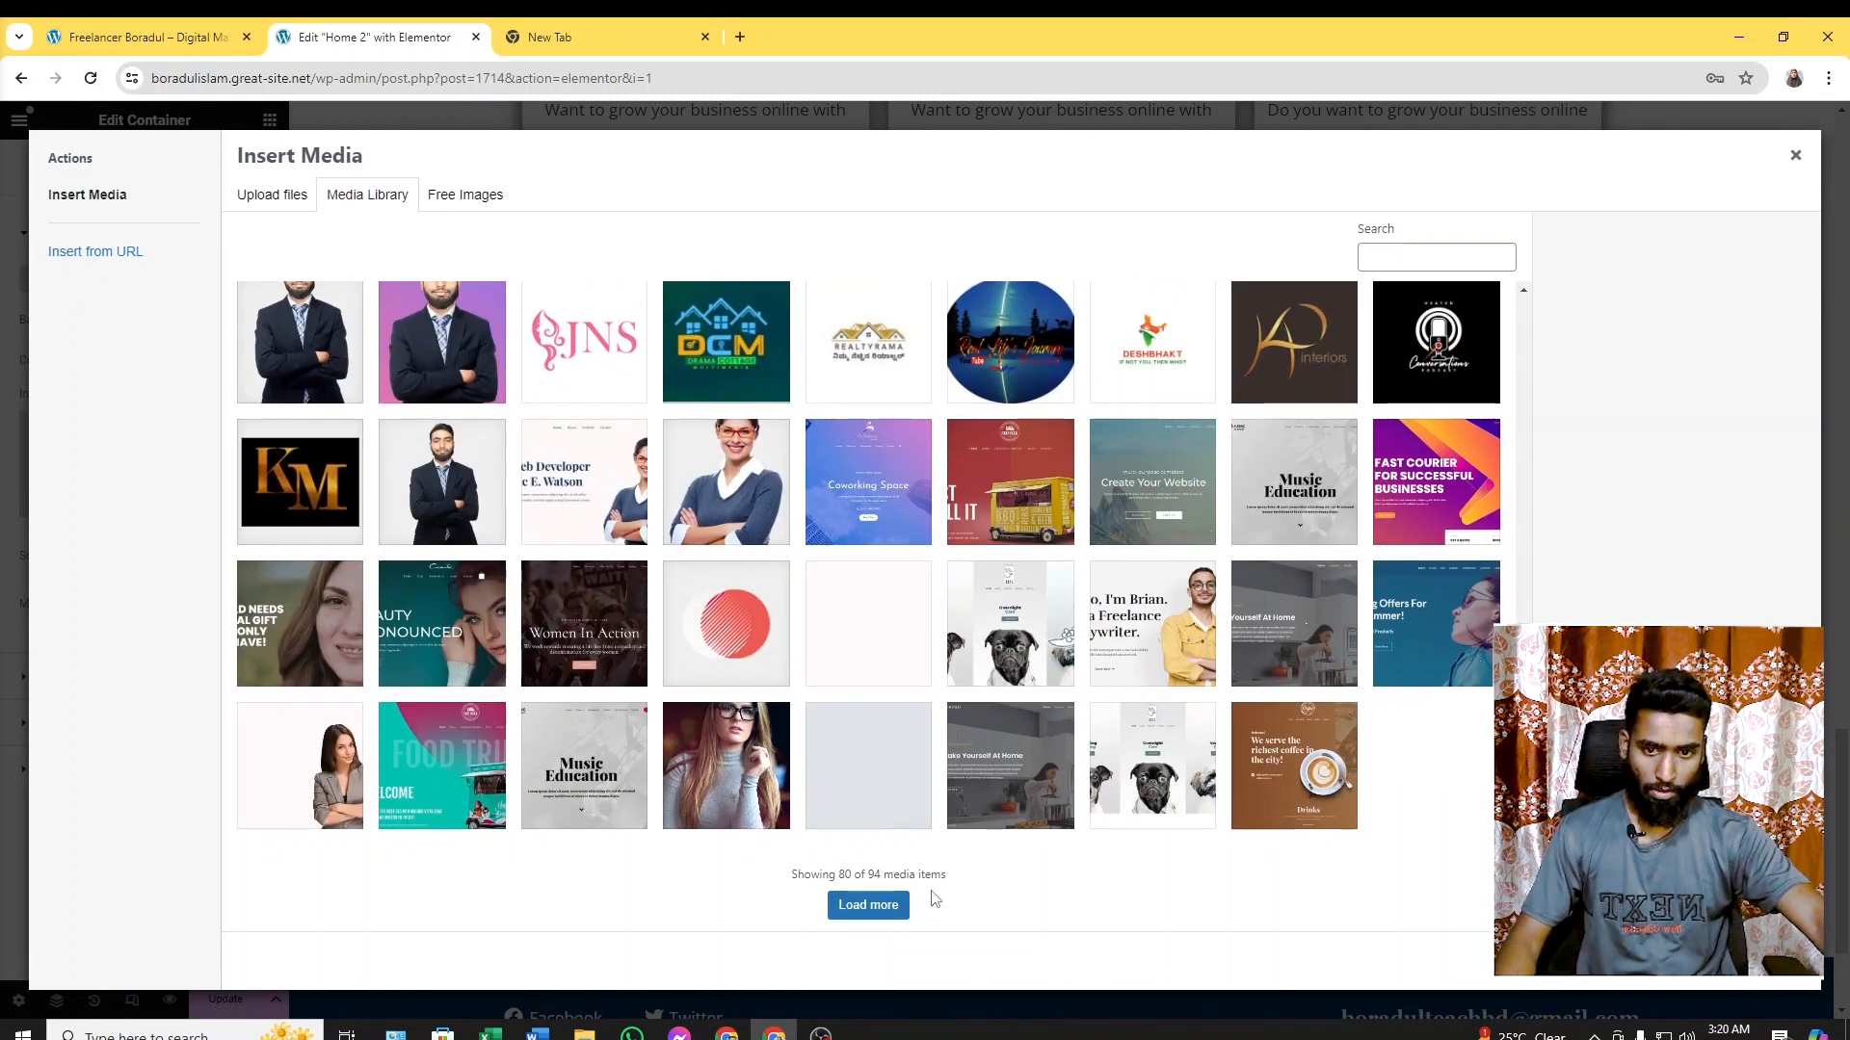
click(868, 908)
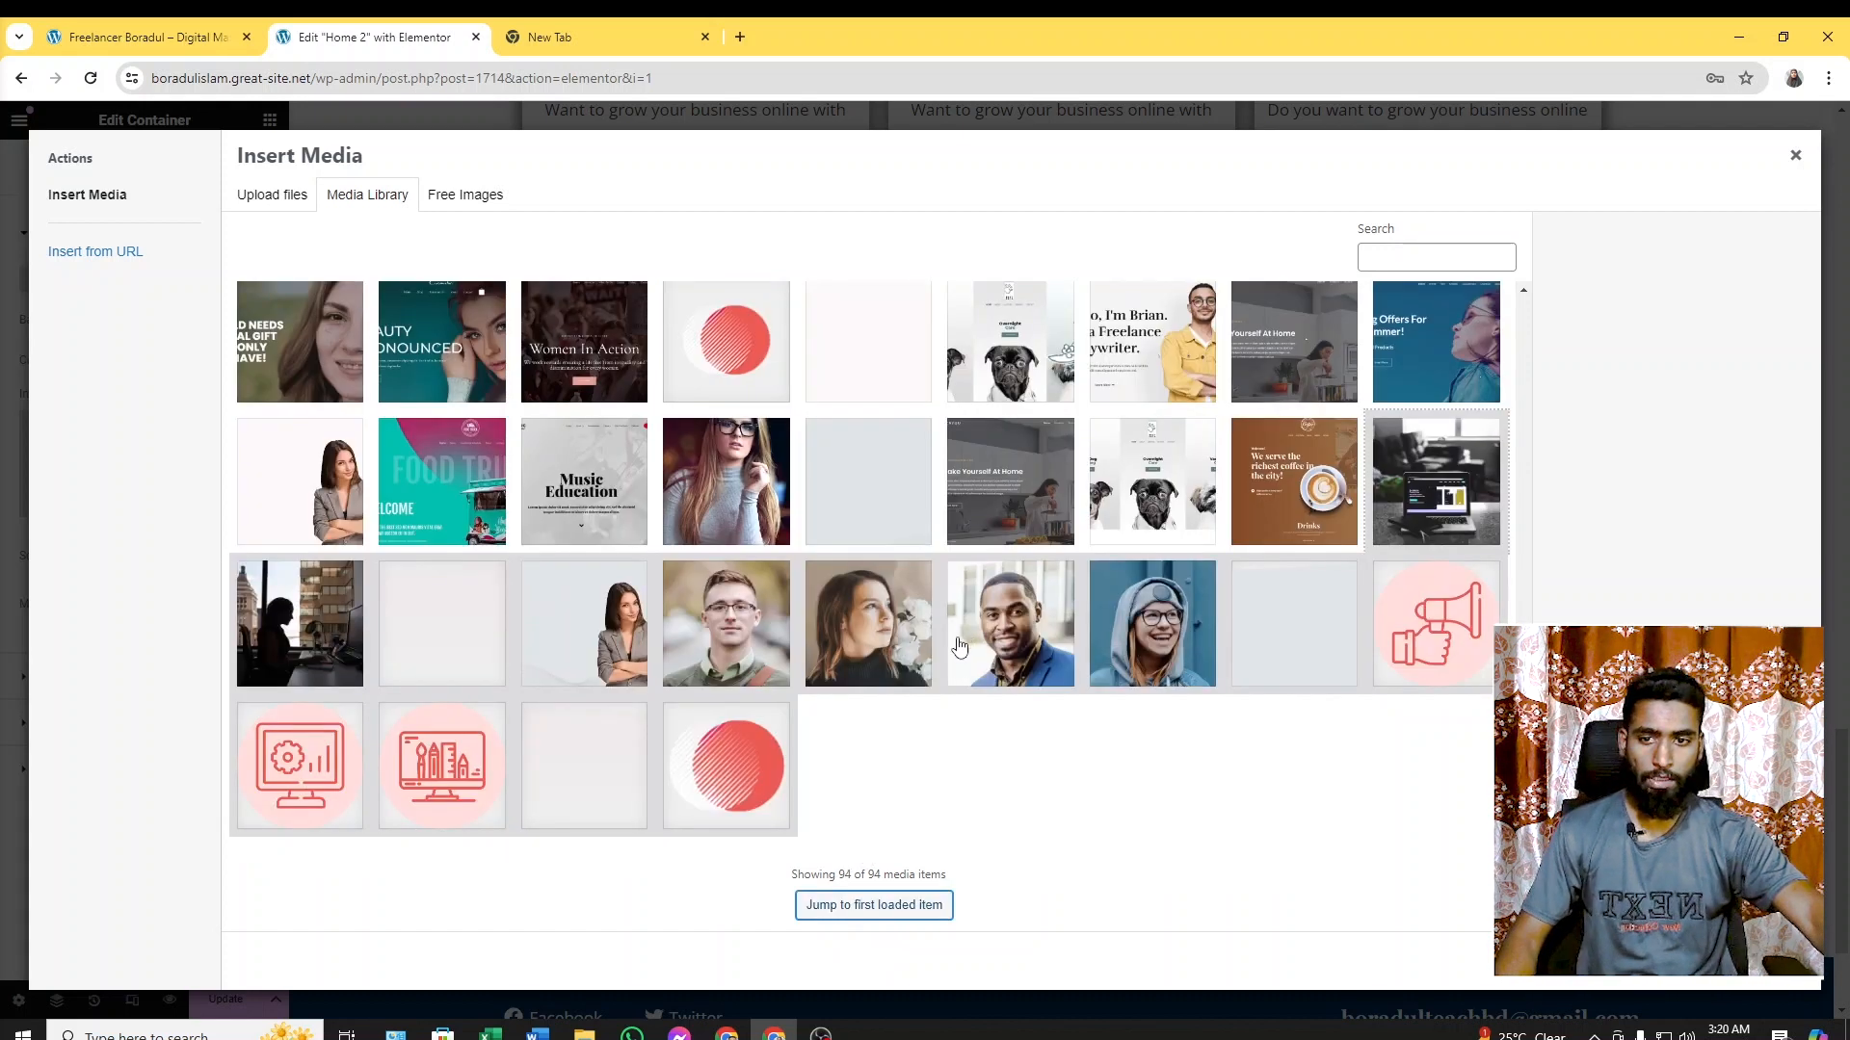
click(312, 631)
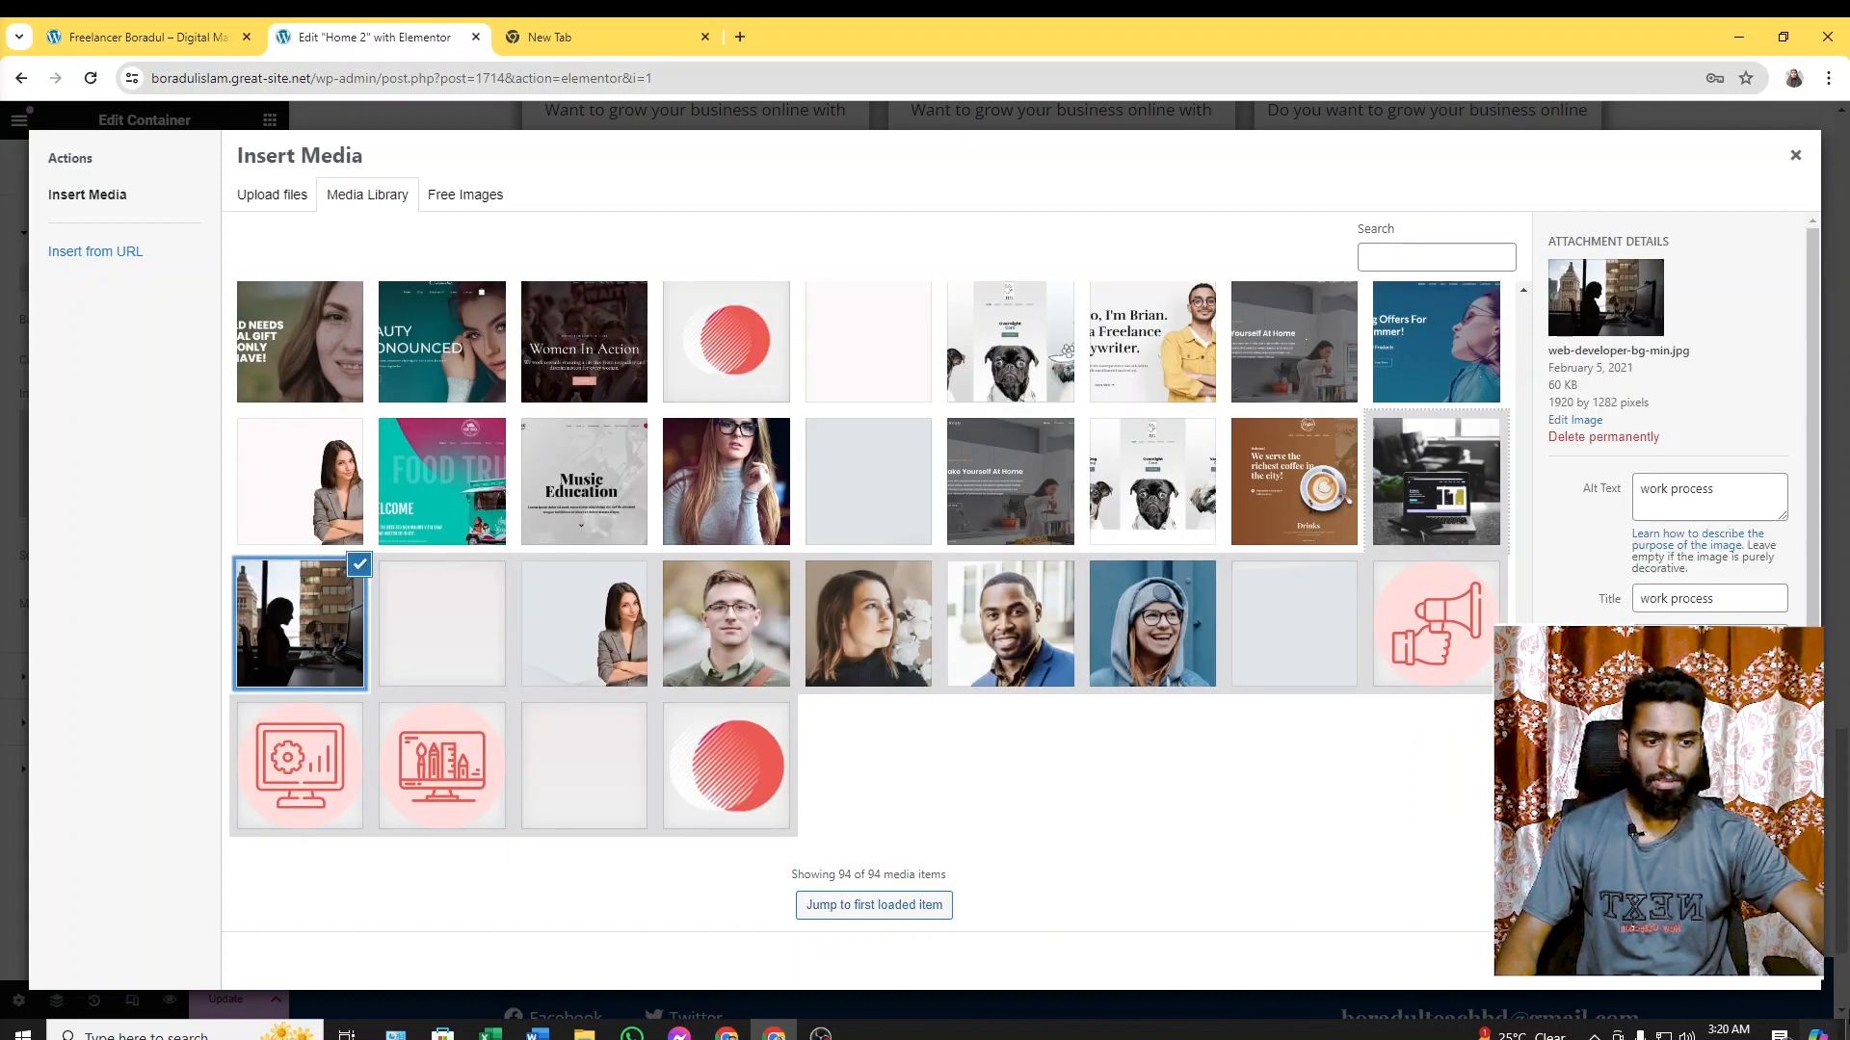
click(1780, 961)
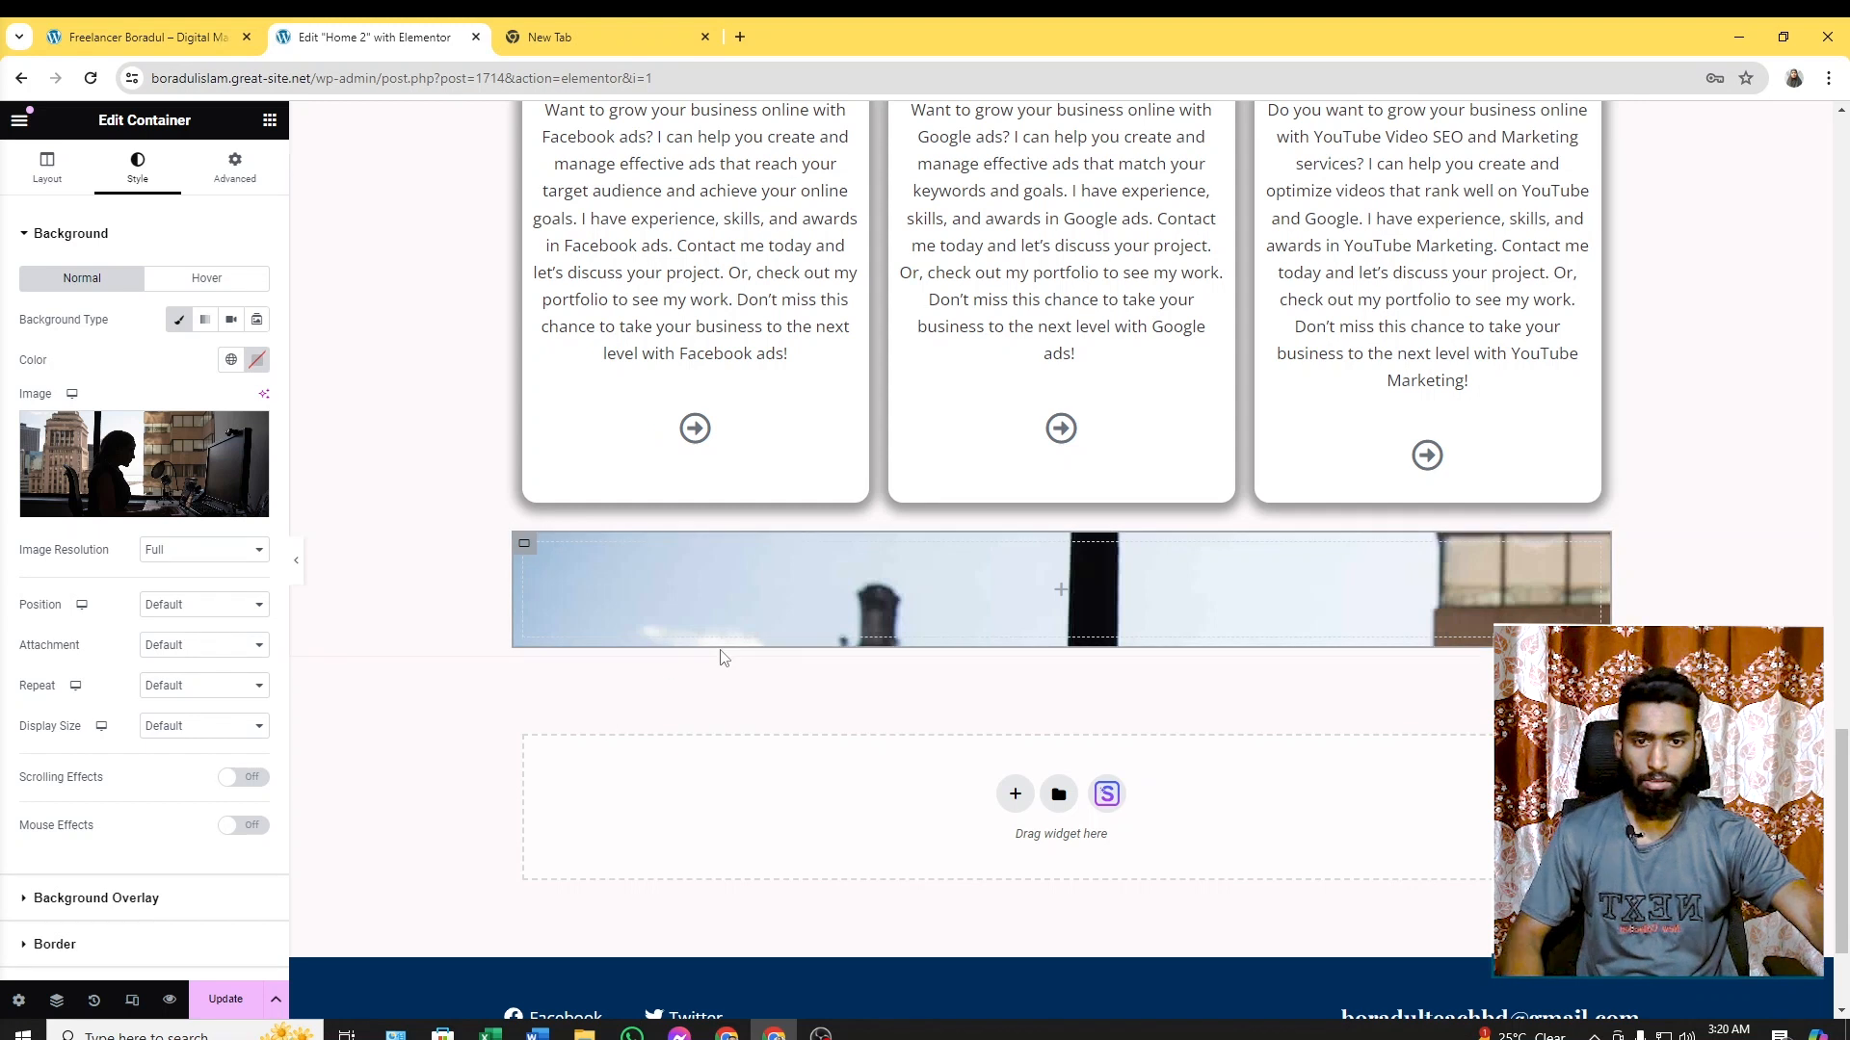
Set the image container's minimum height to 417 px and justify its content to the center
click(53, 177)
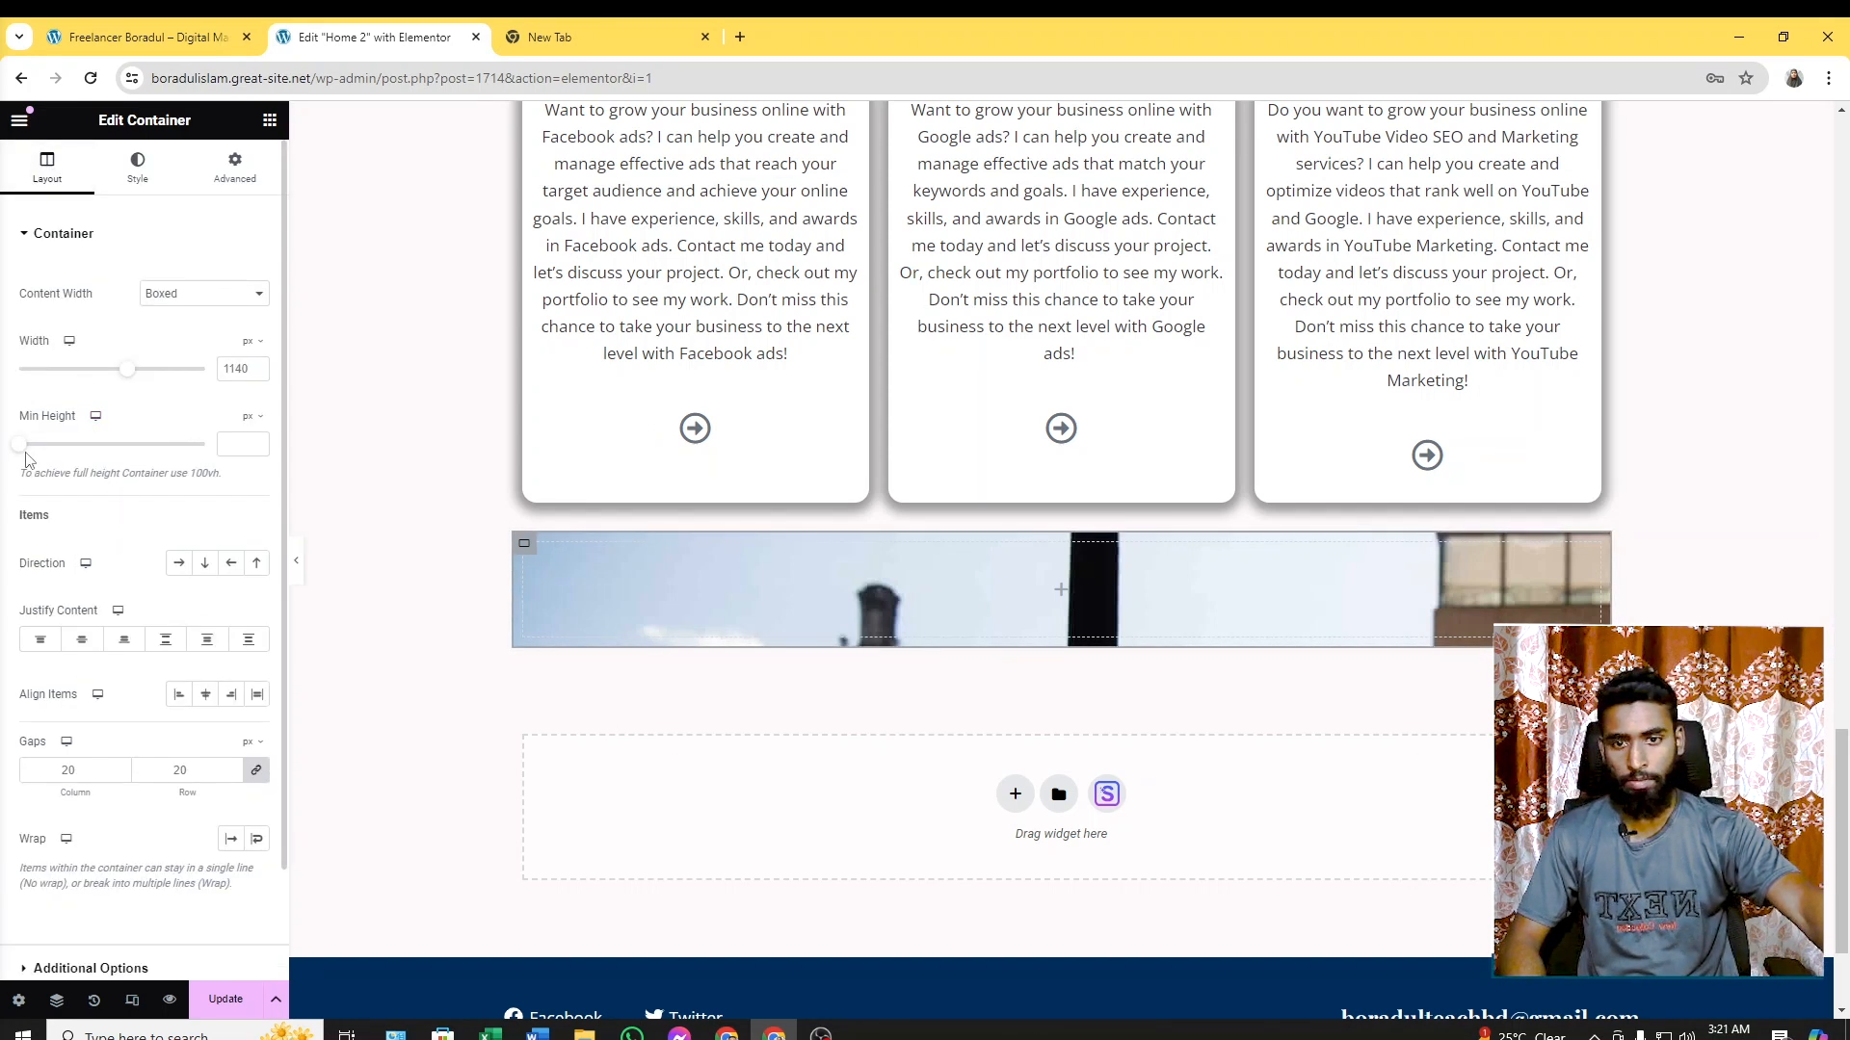
drag(24, 453, 74, 473)
scroll(1060, 578, down, 2)
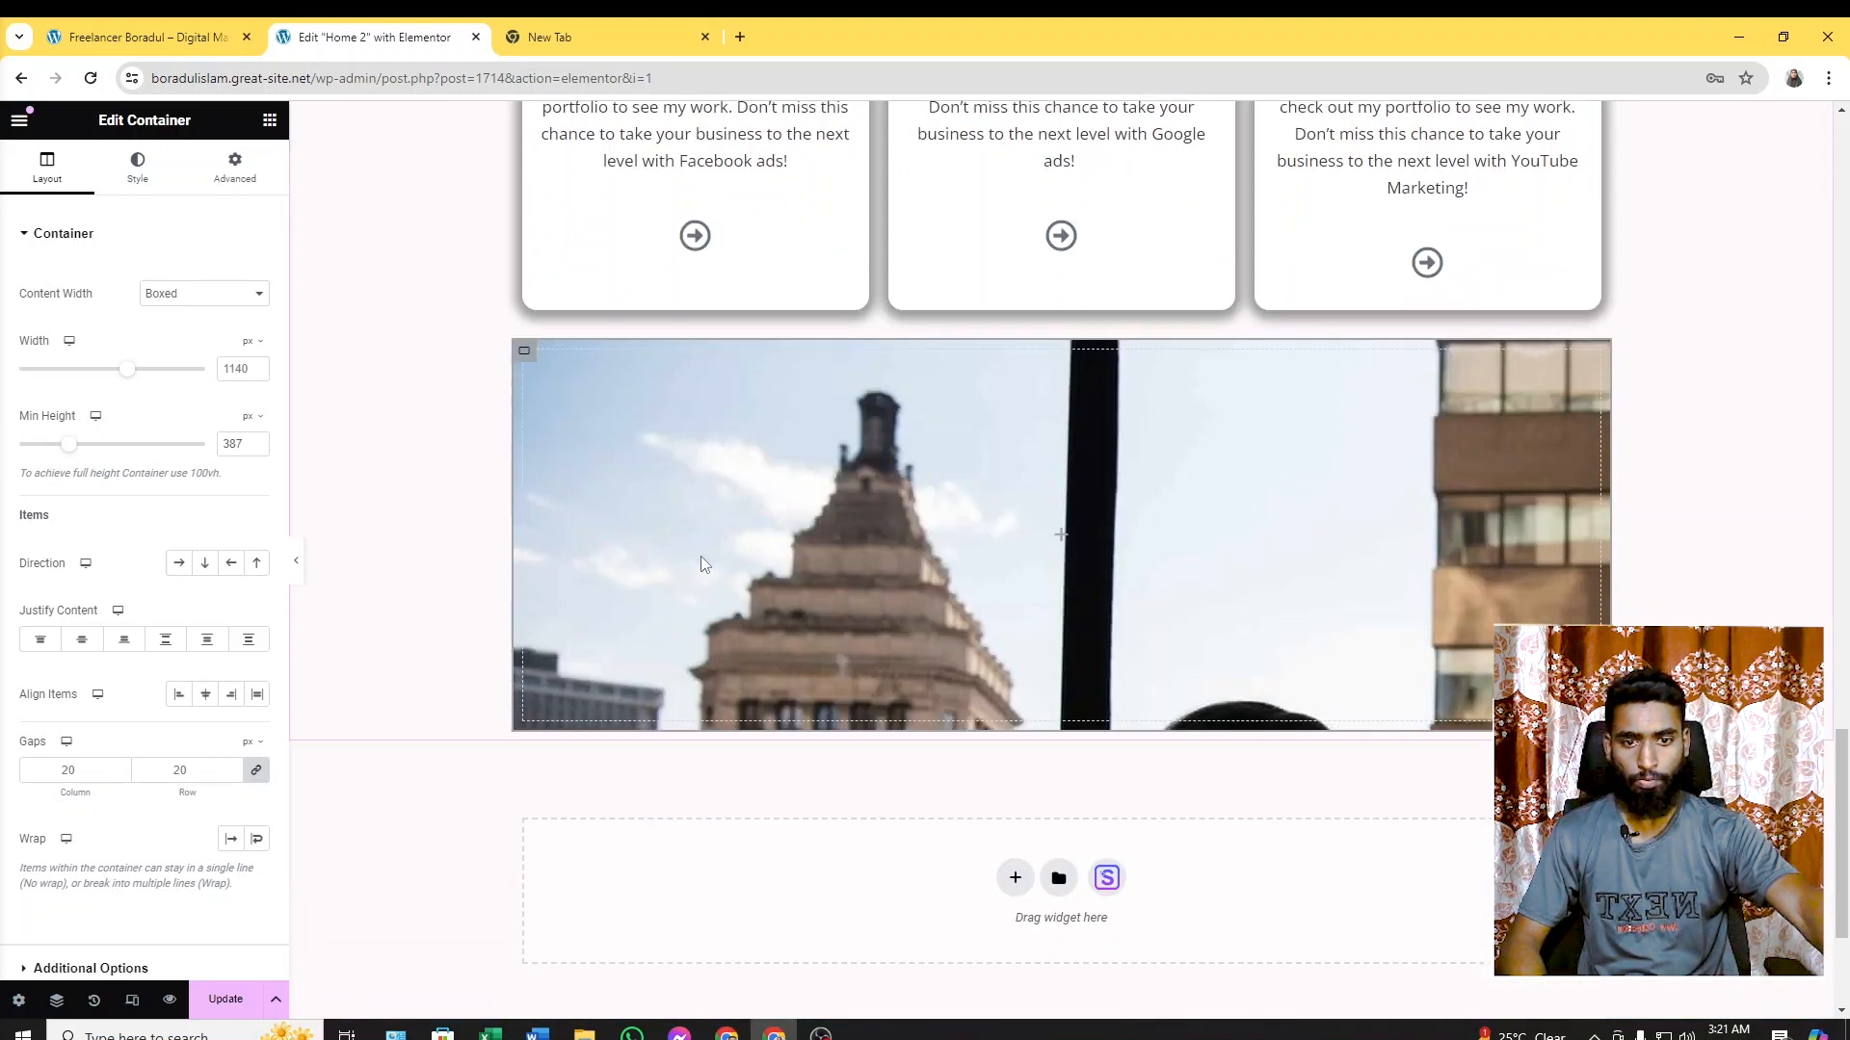
drag(69, 444, 74, 453)
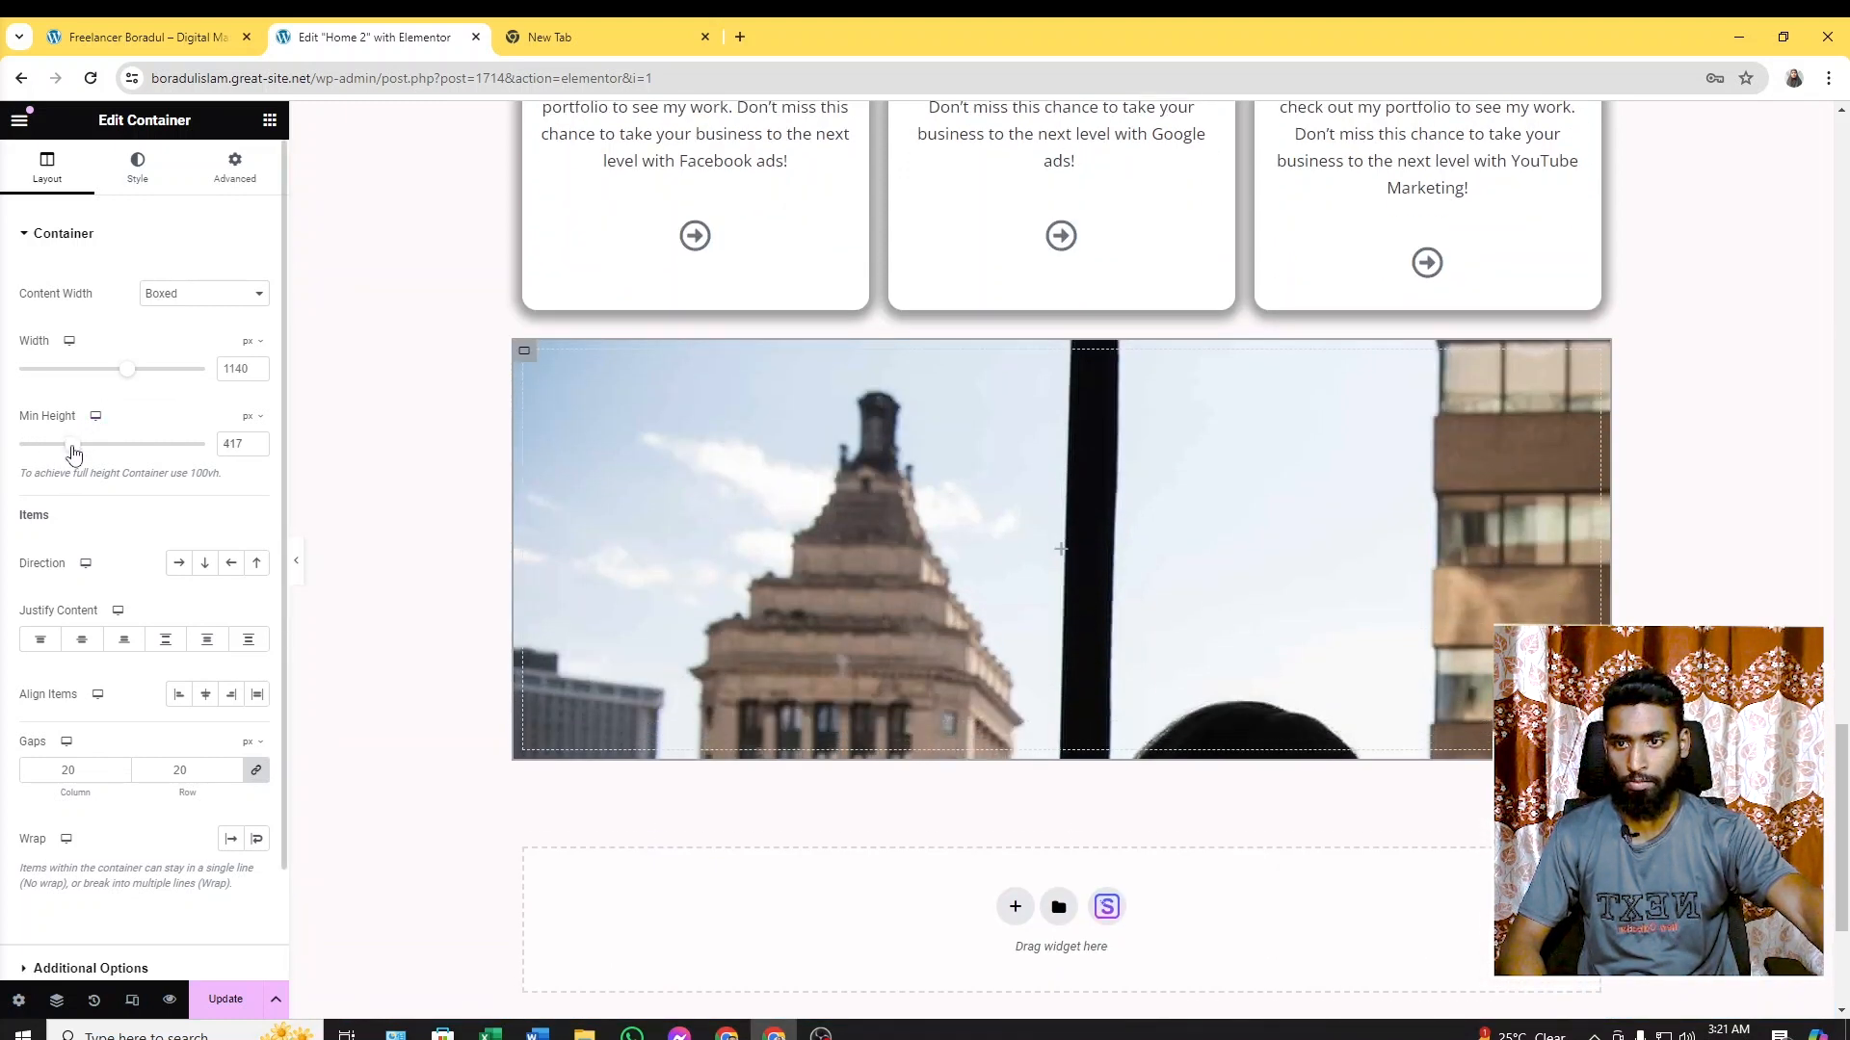
click(81, 645)
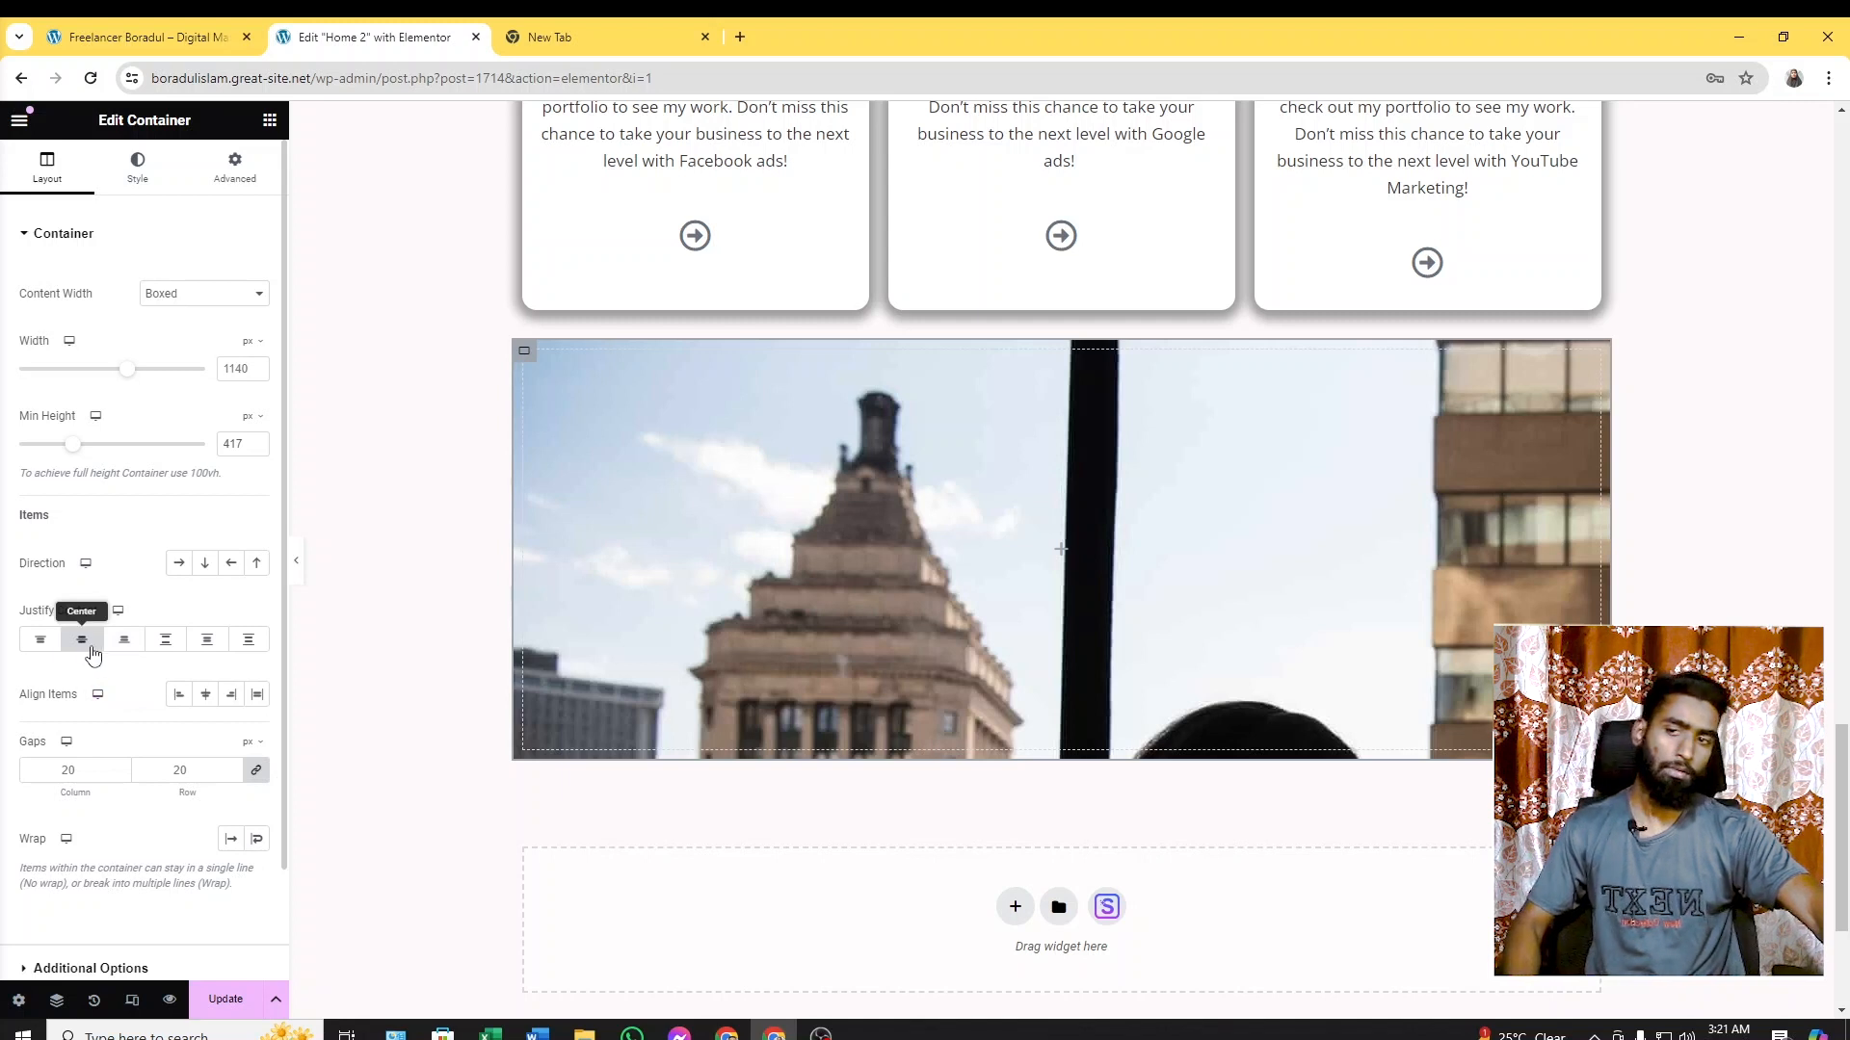
Set the container's background image position to Center Center and its display size to Cover
click(138, 166)
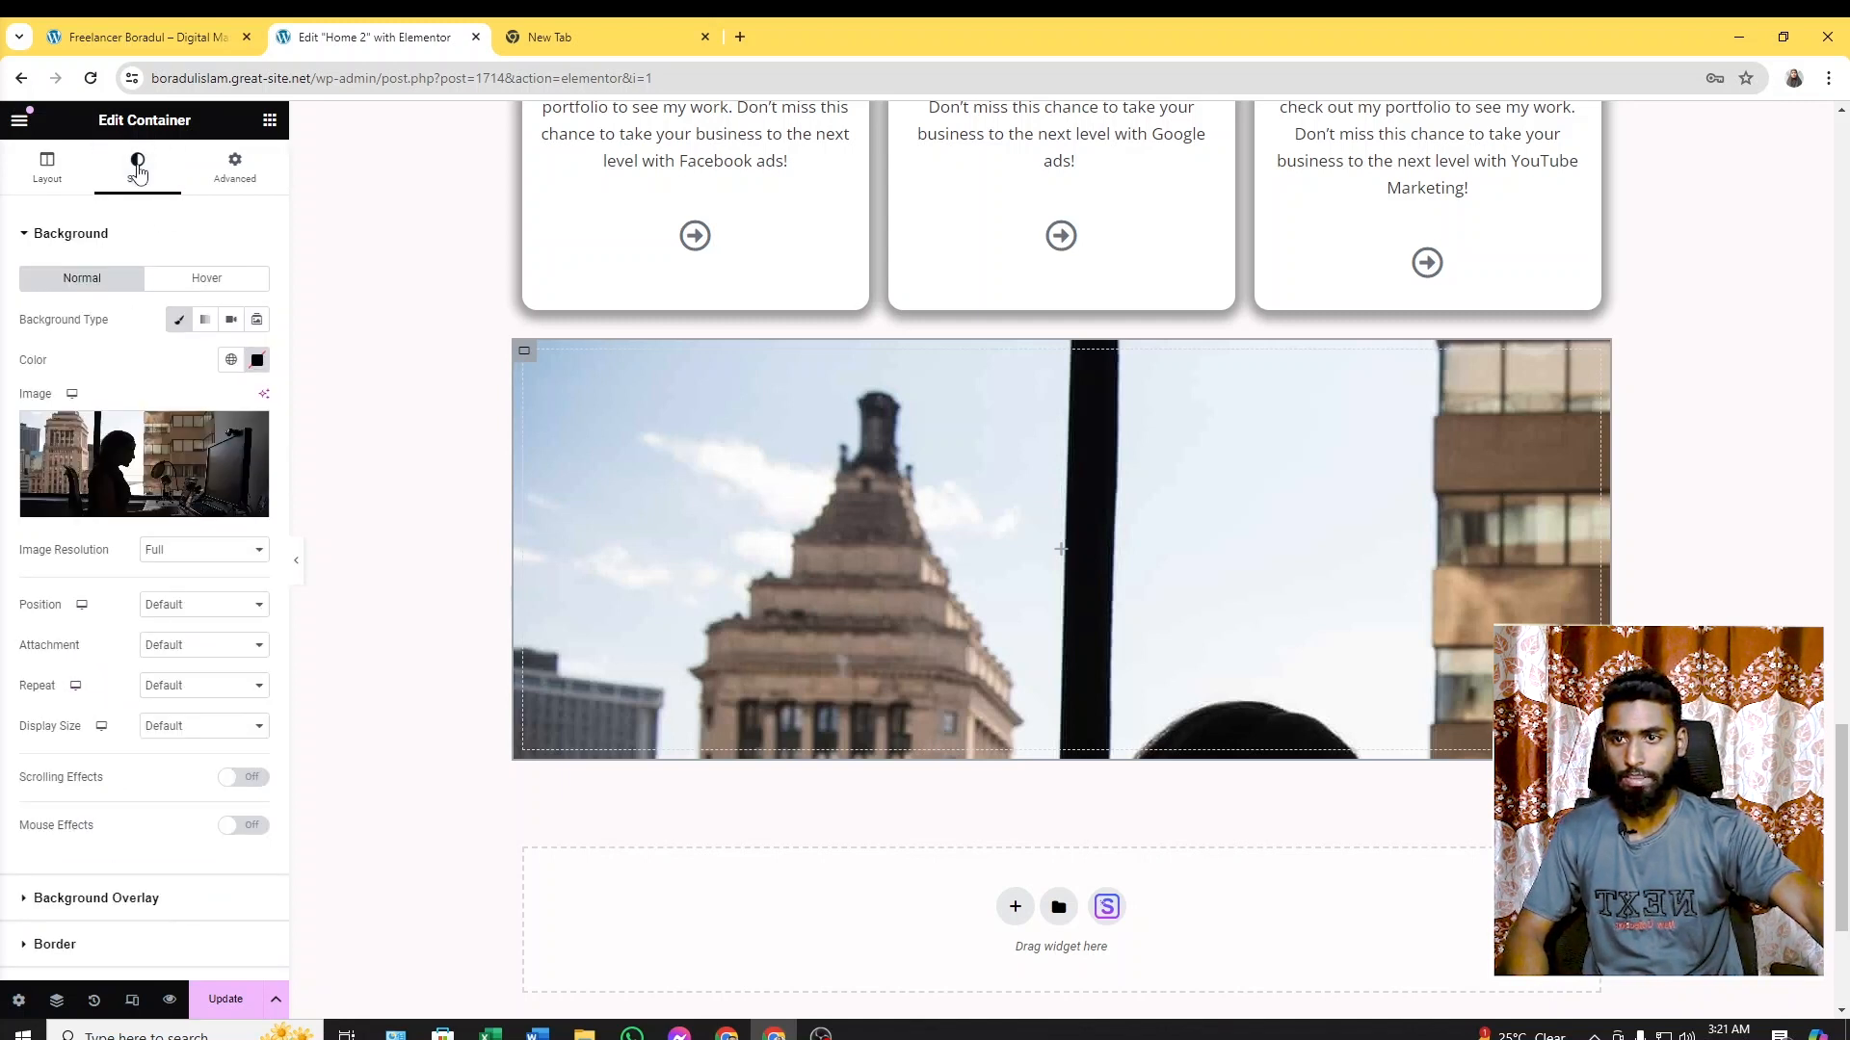
scroll(102, 567, down, 1)
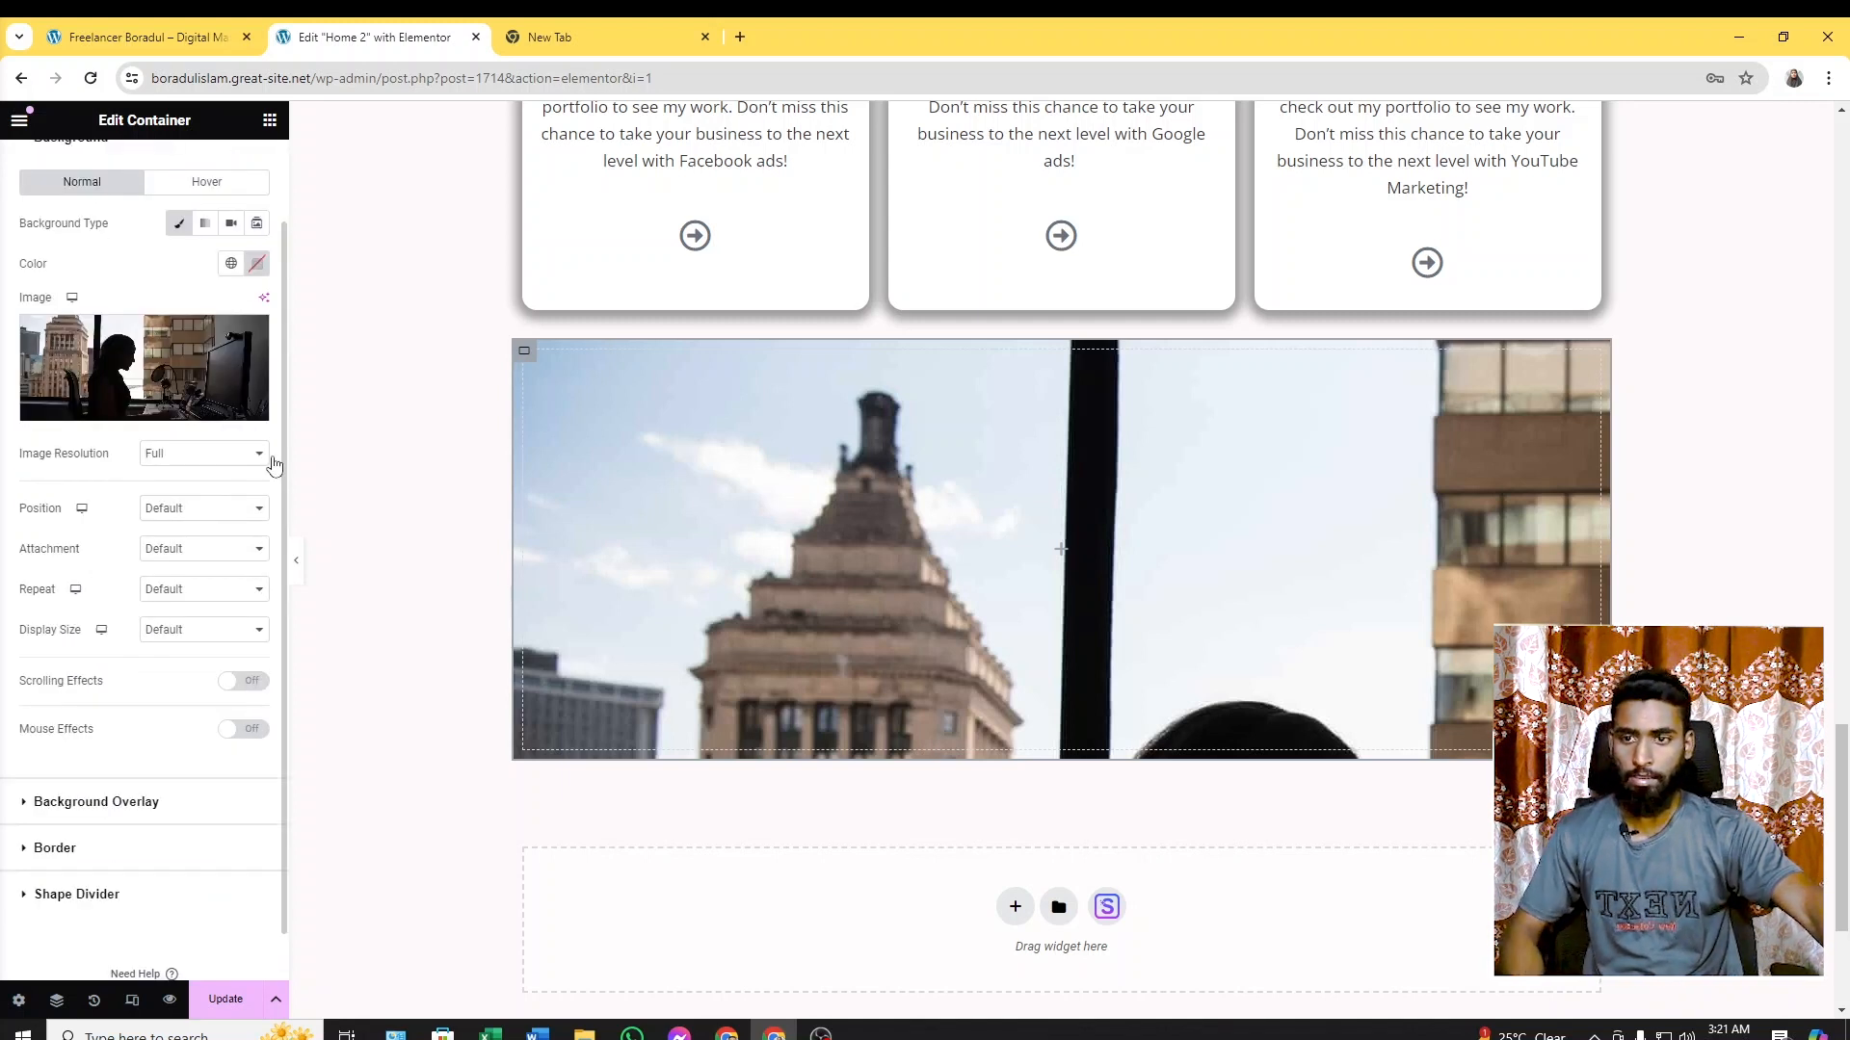
click(257, 523)
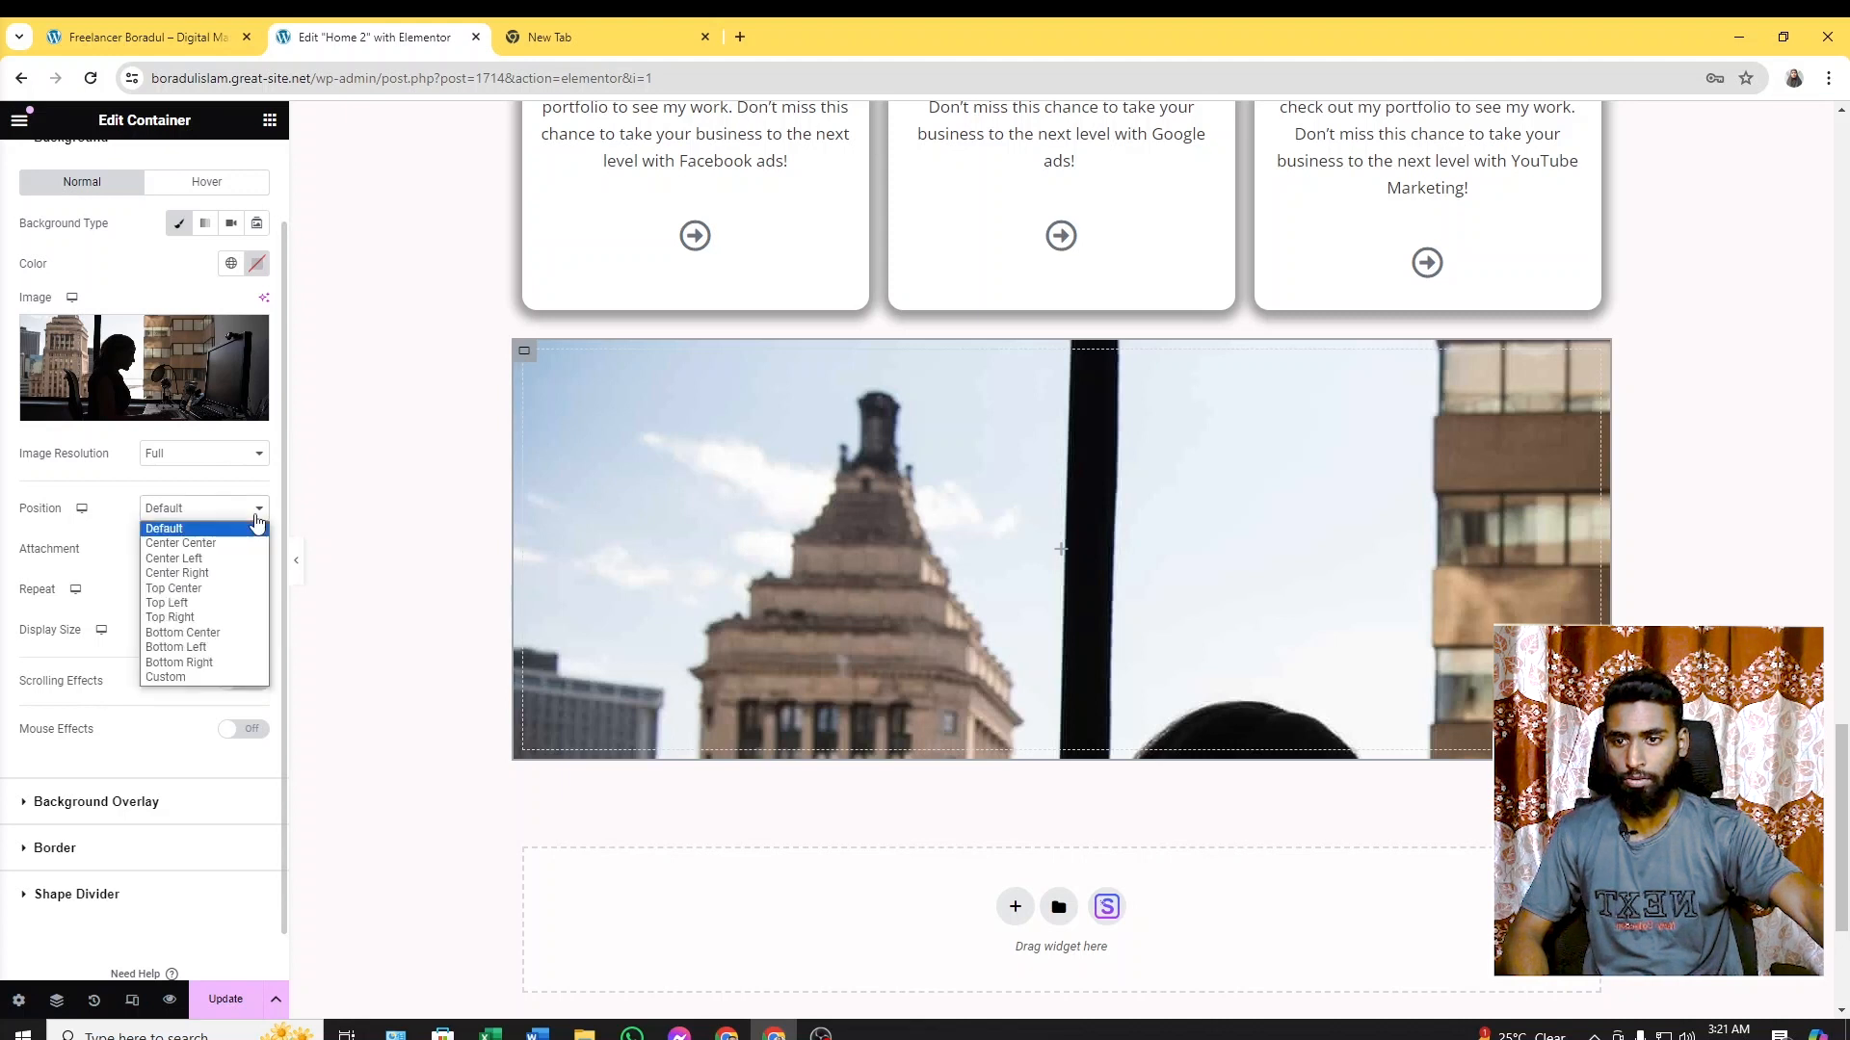
click(202, 542)
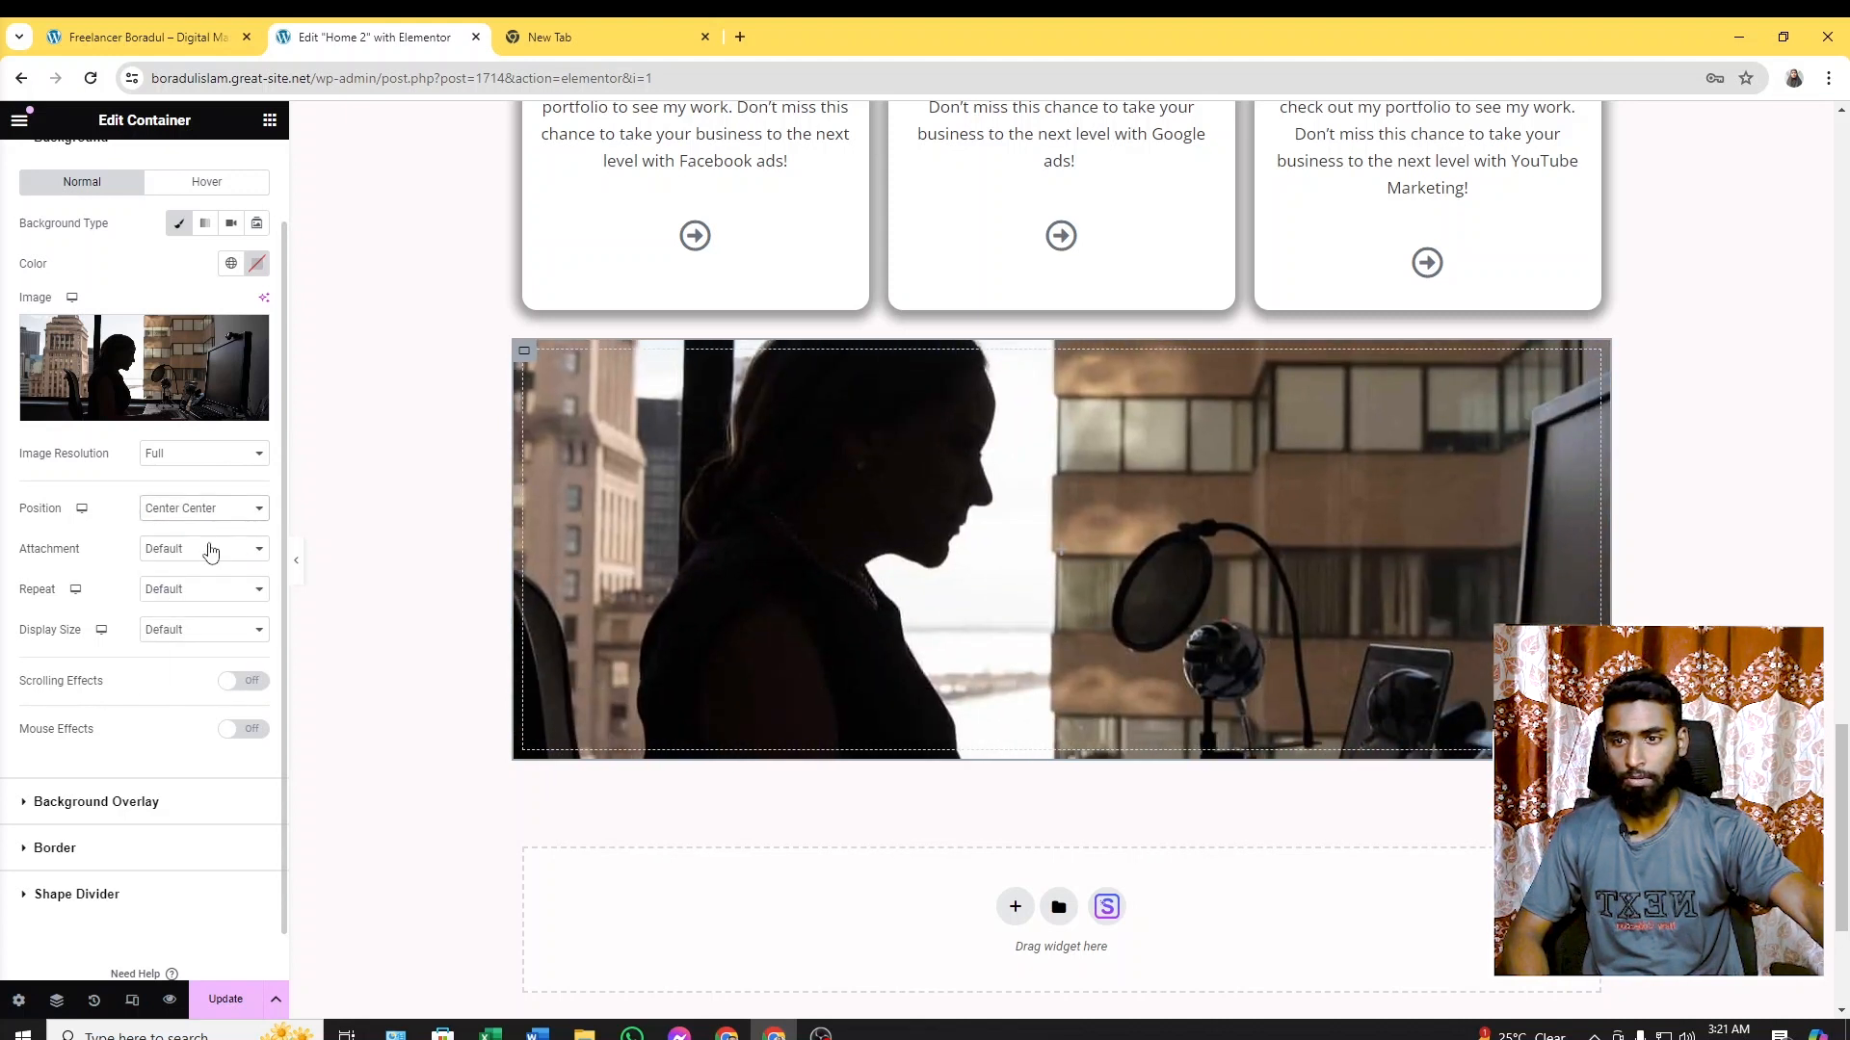
click(257, 556)
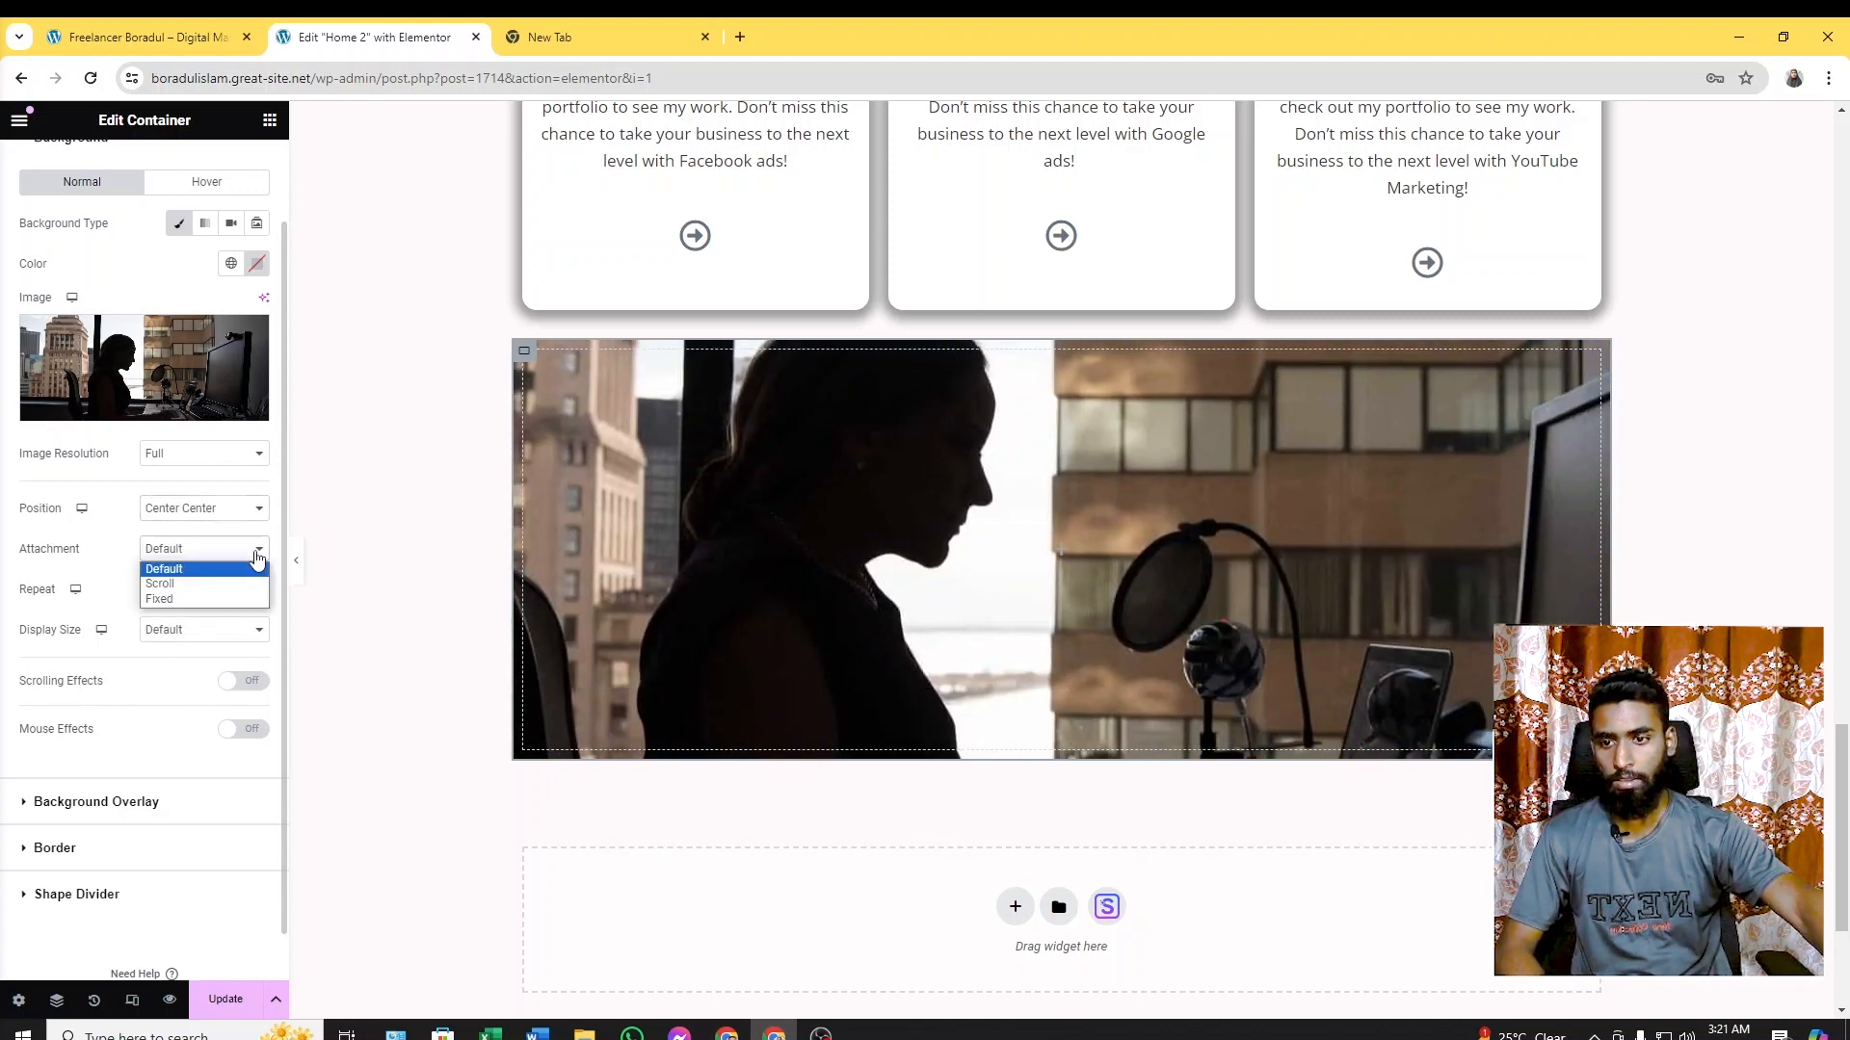
click(256, 550)
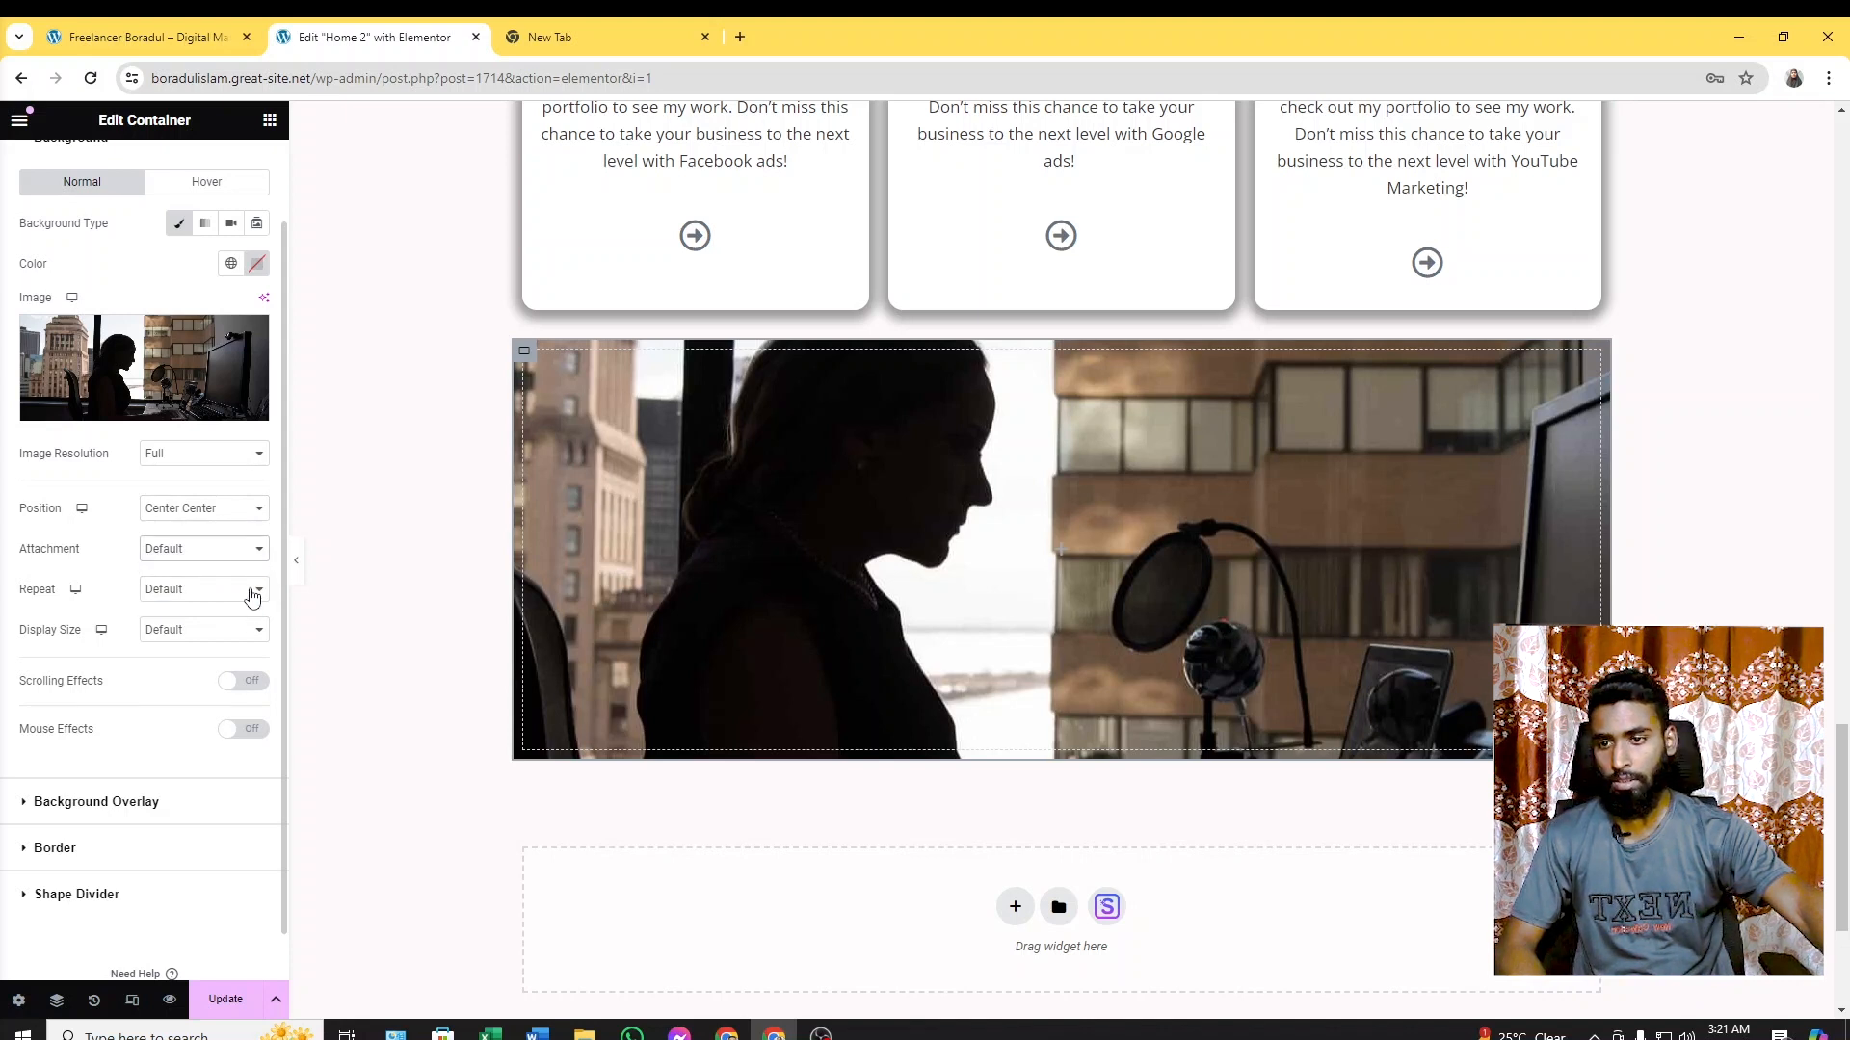
click(236, 636)
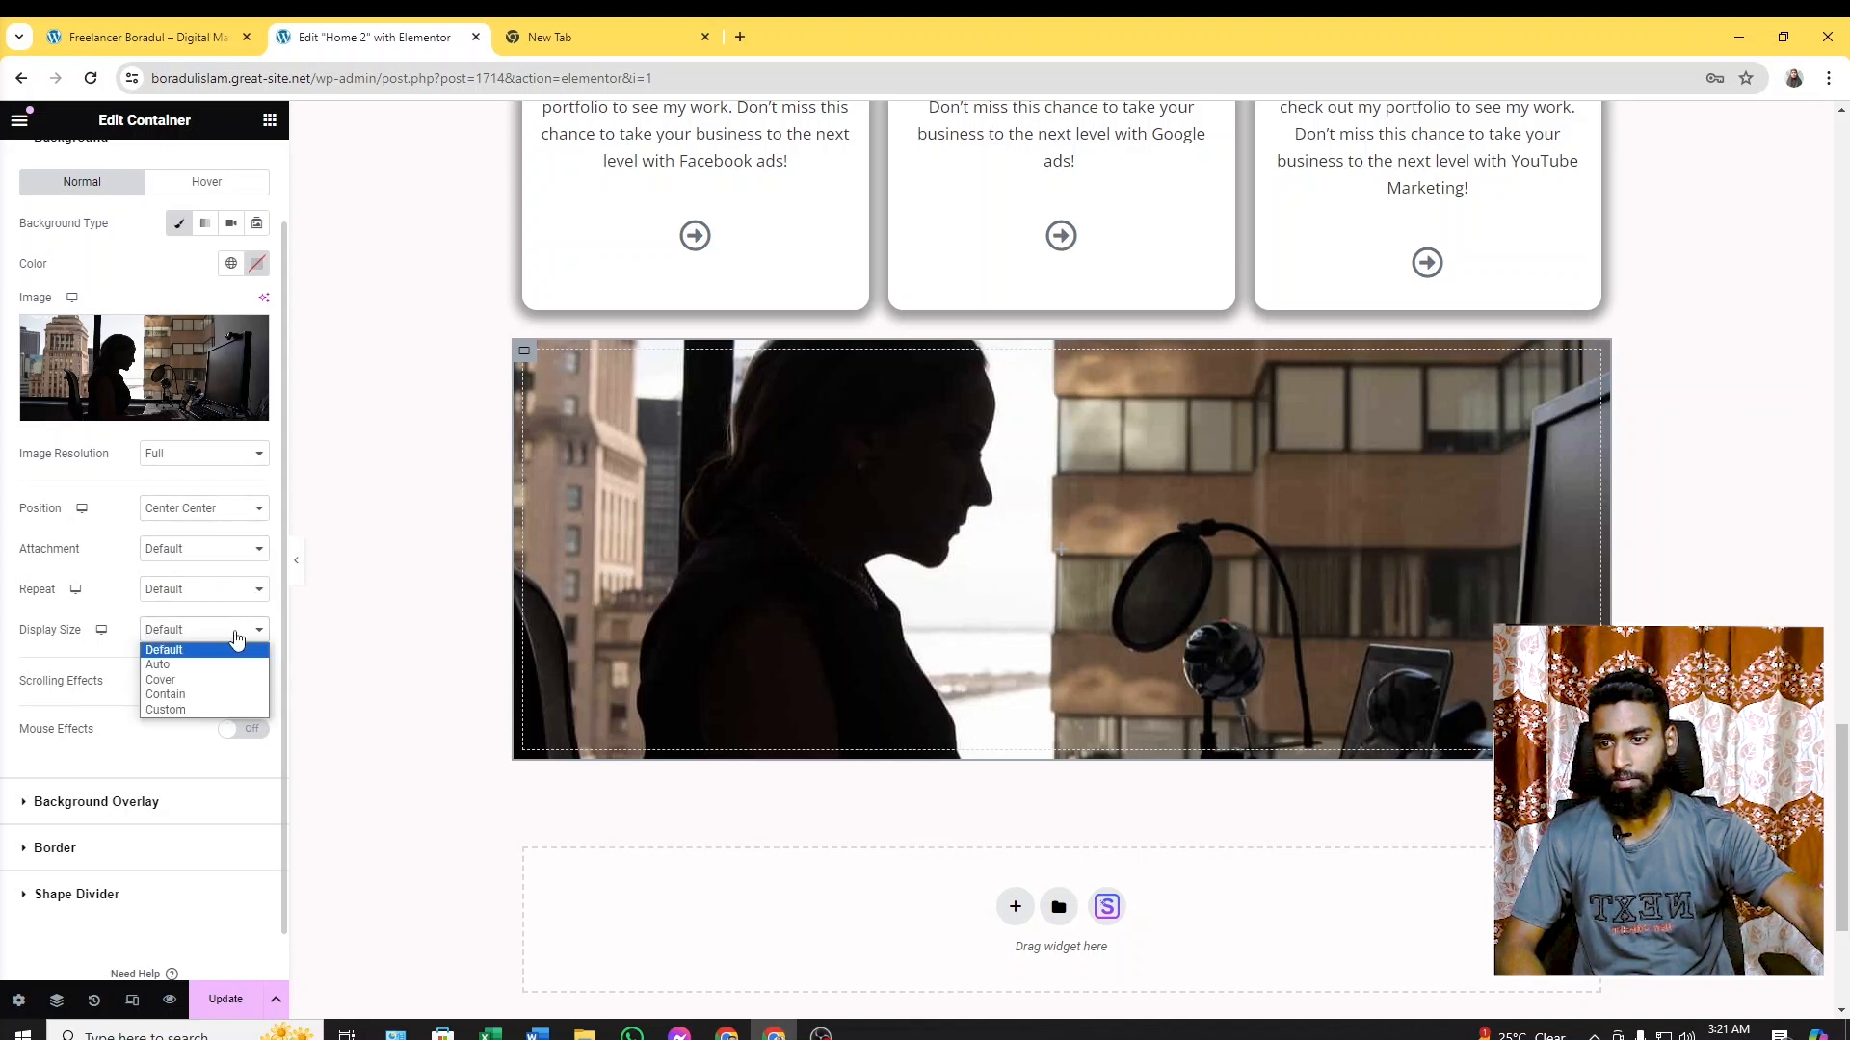
click(201, 680)
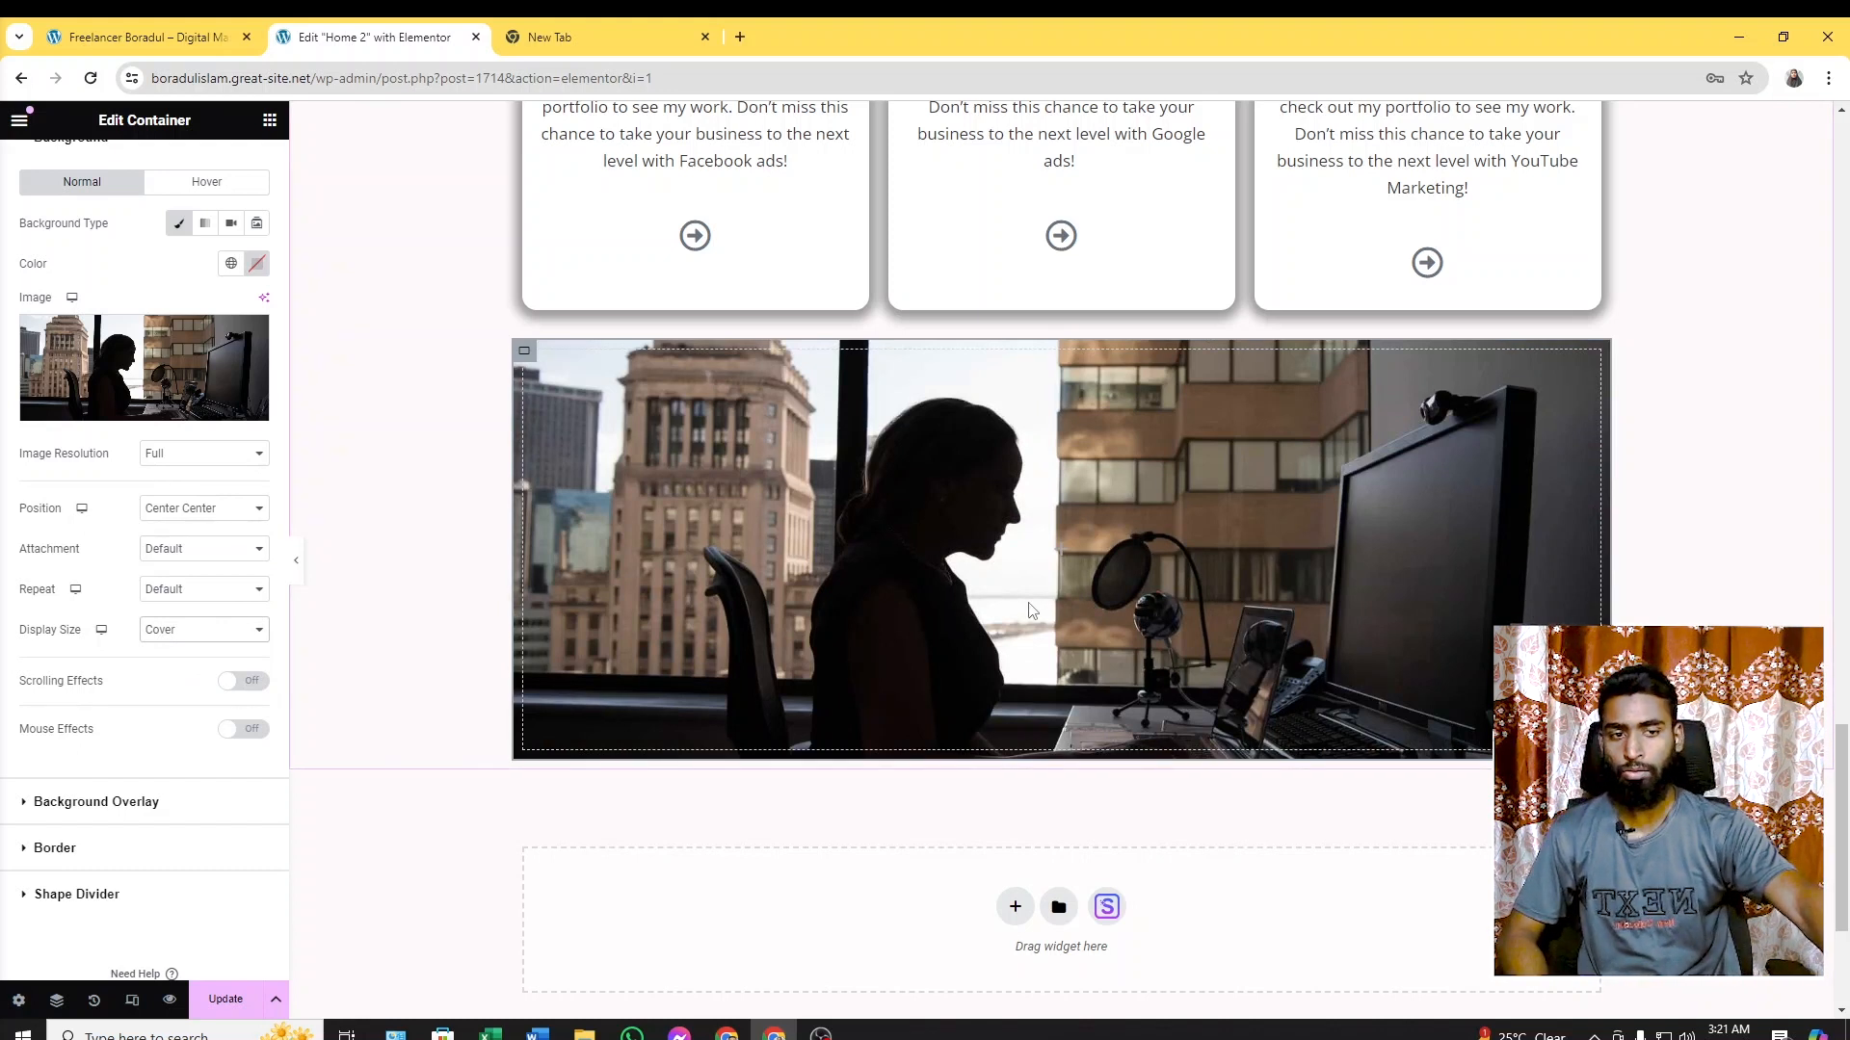
Check the Working Process section on the live homepage, and add an outlined play circle icon inside the image container
click(151, 29)
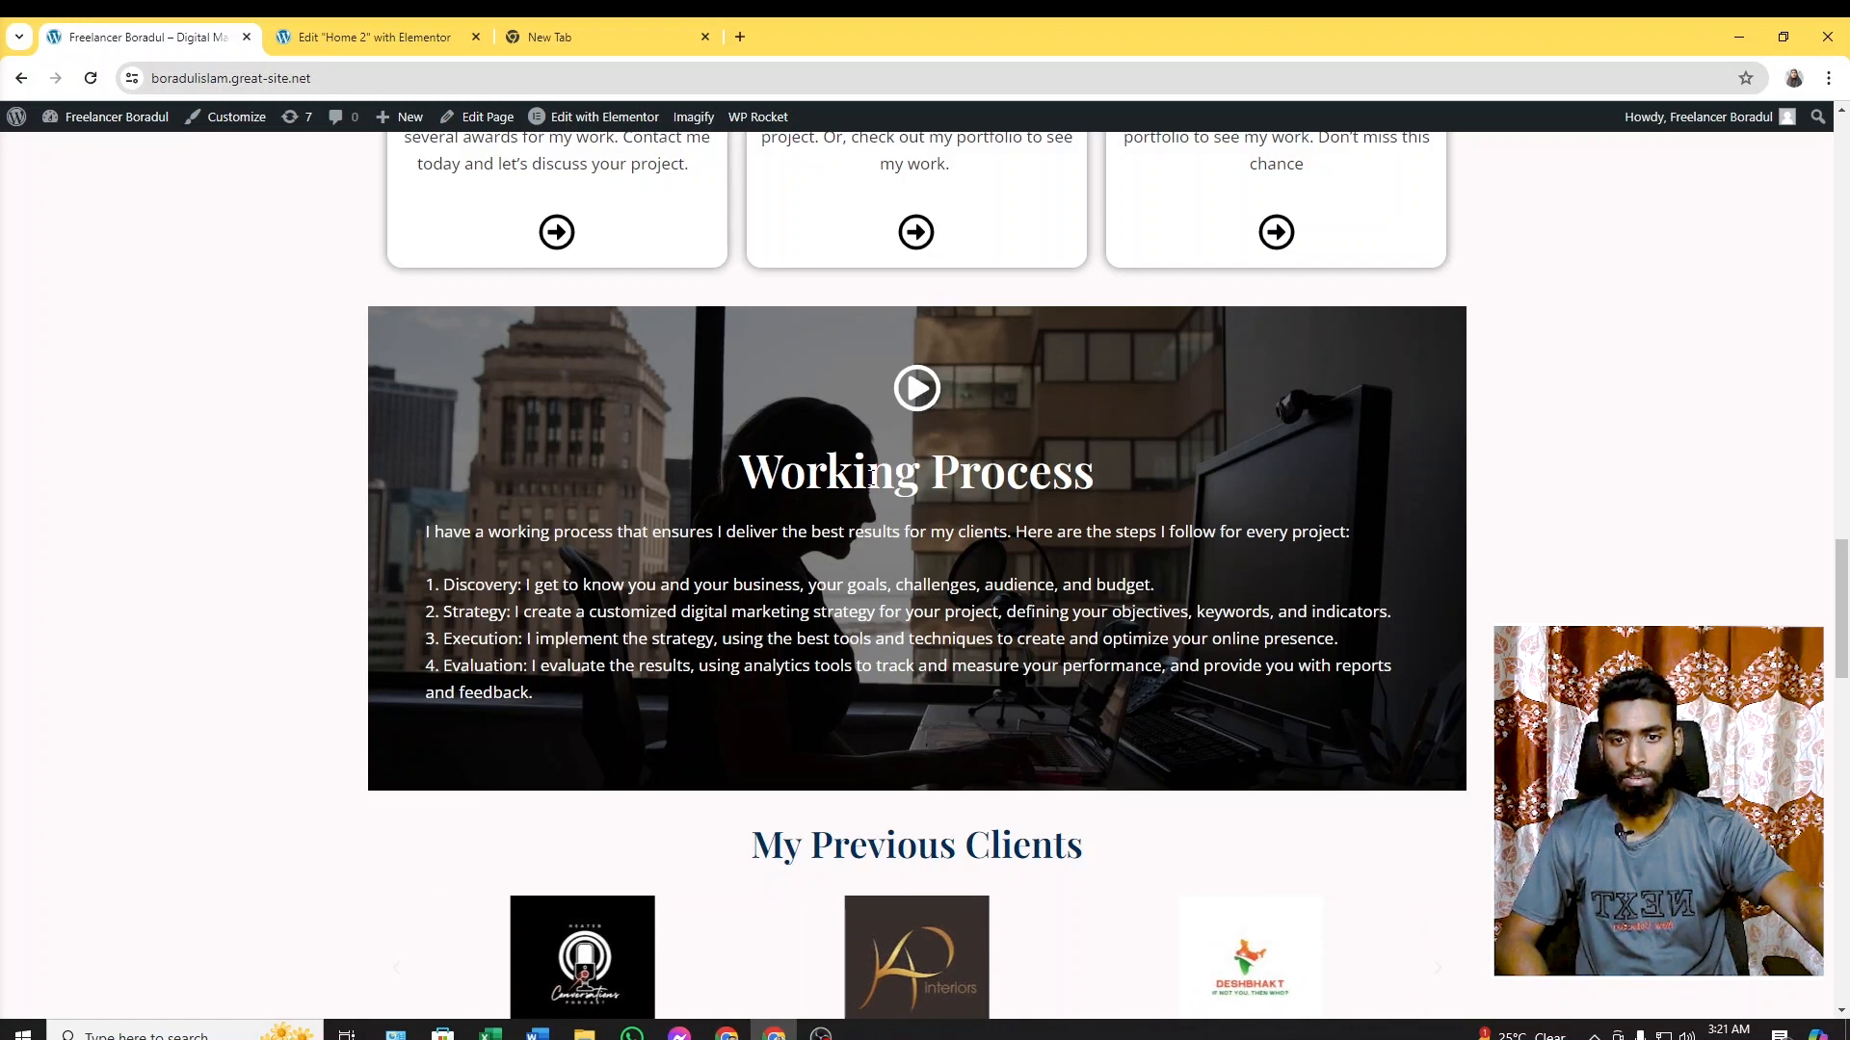
click(347, 37)
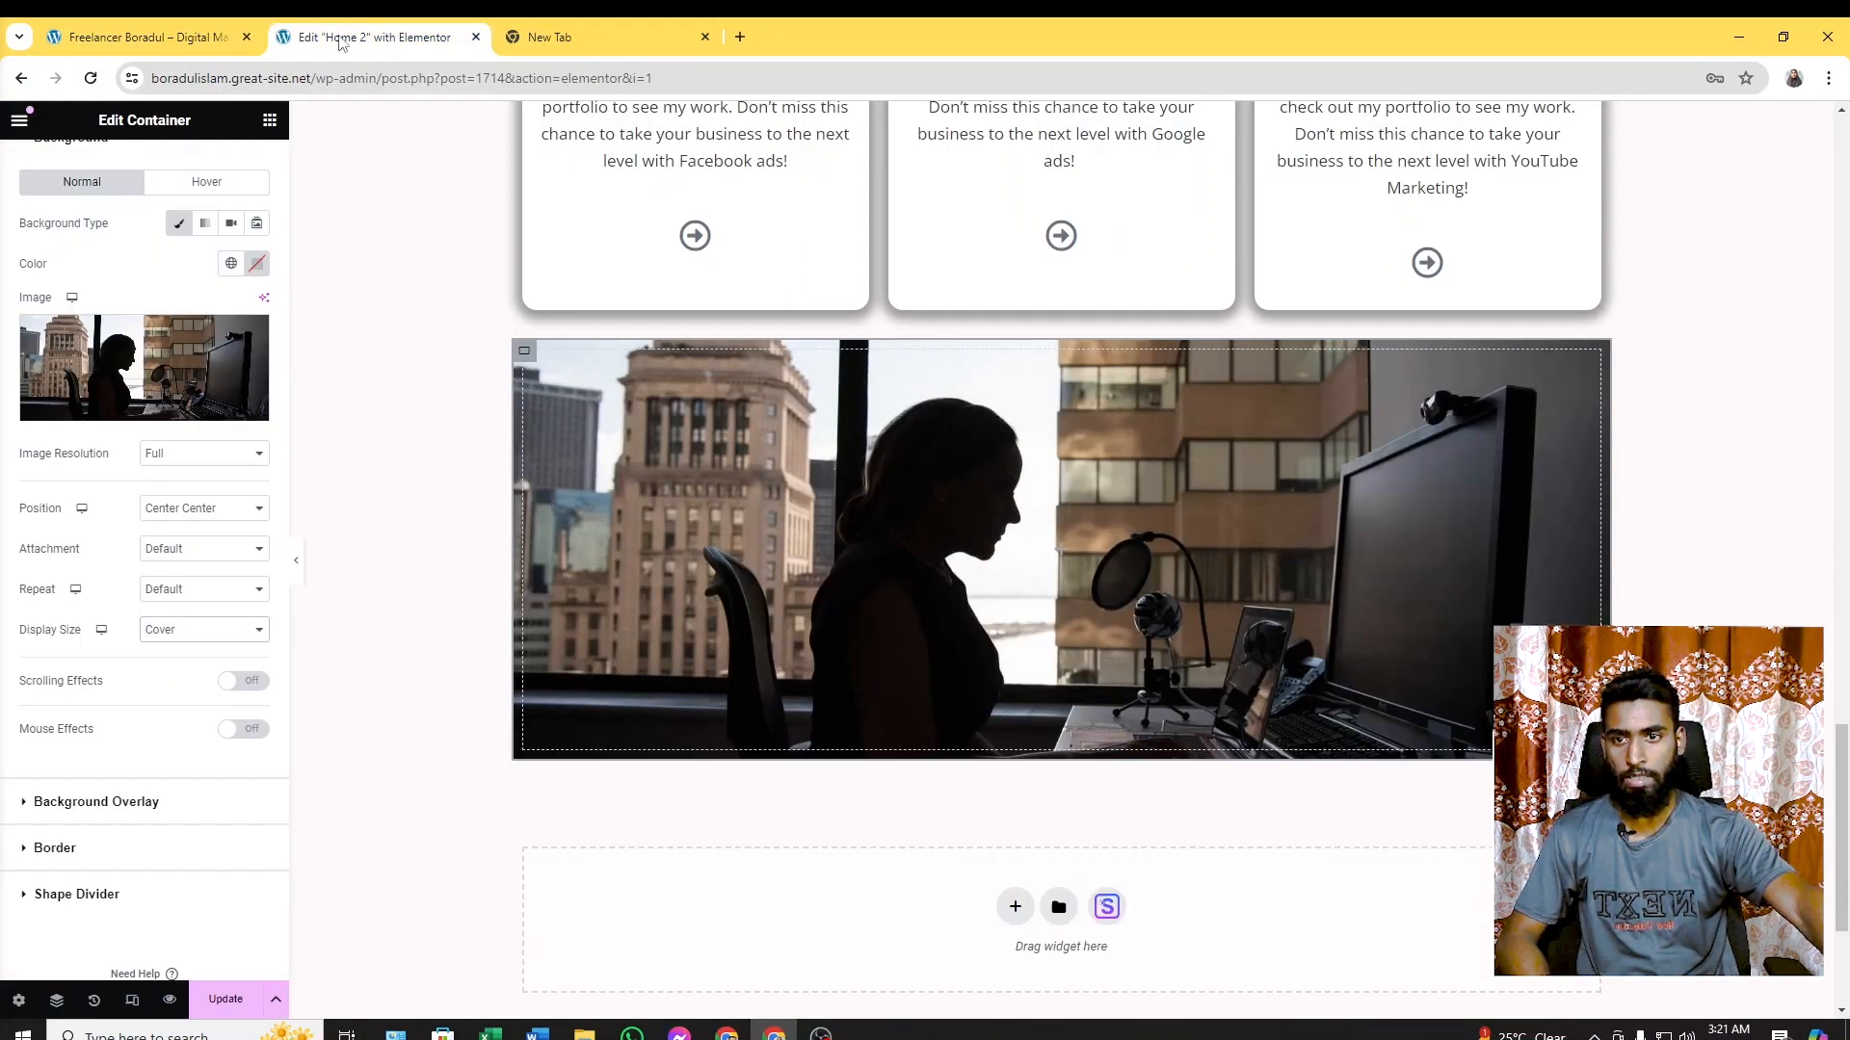
click(271, 121)
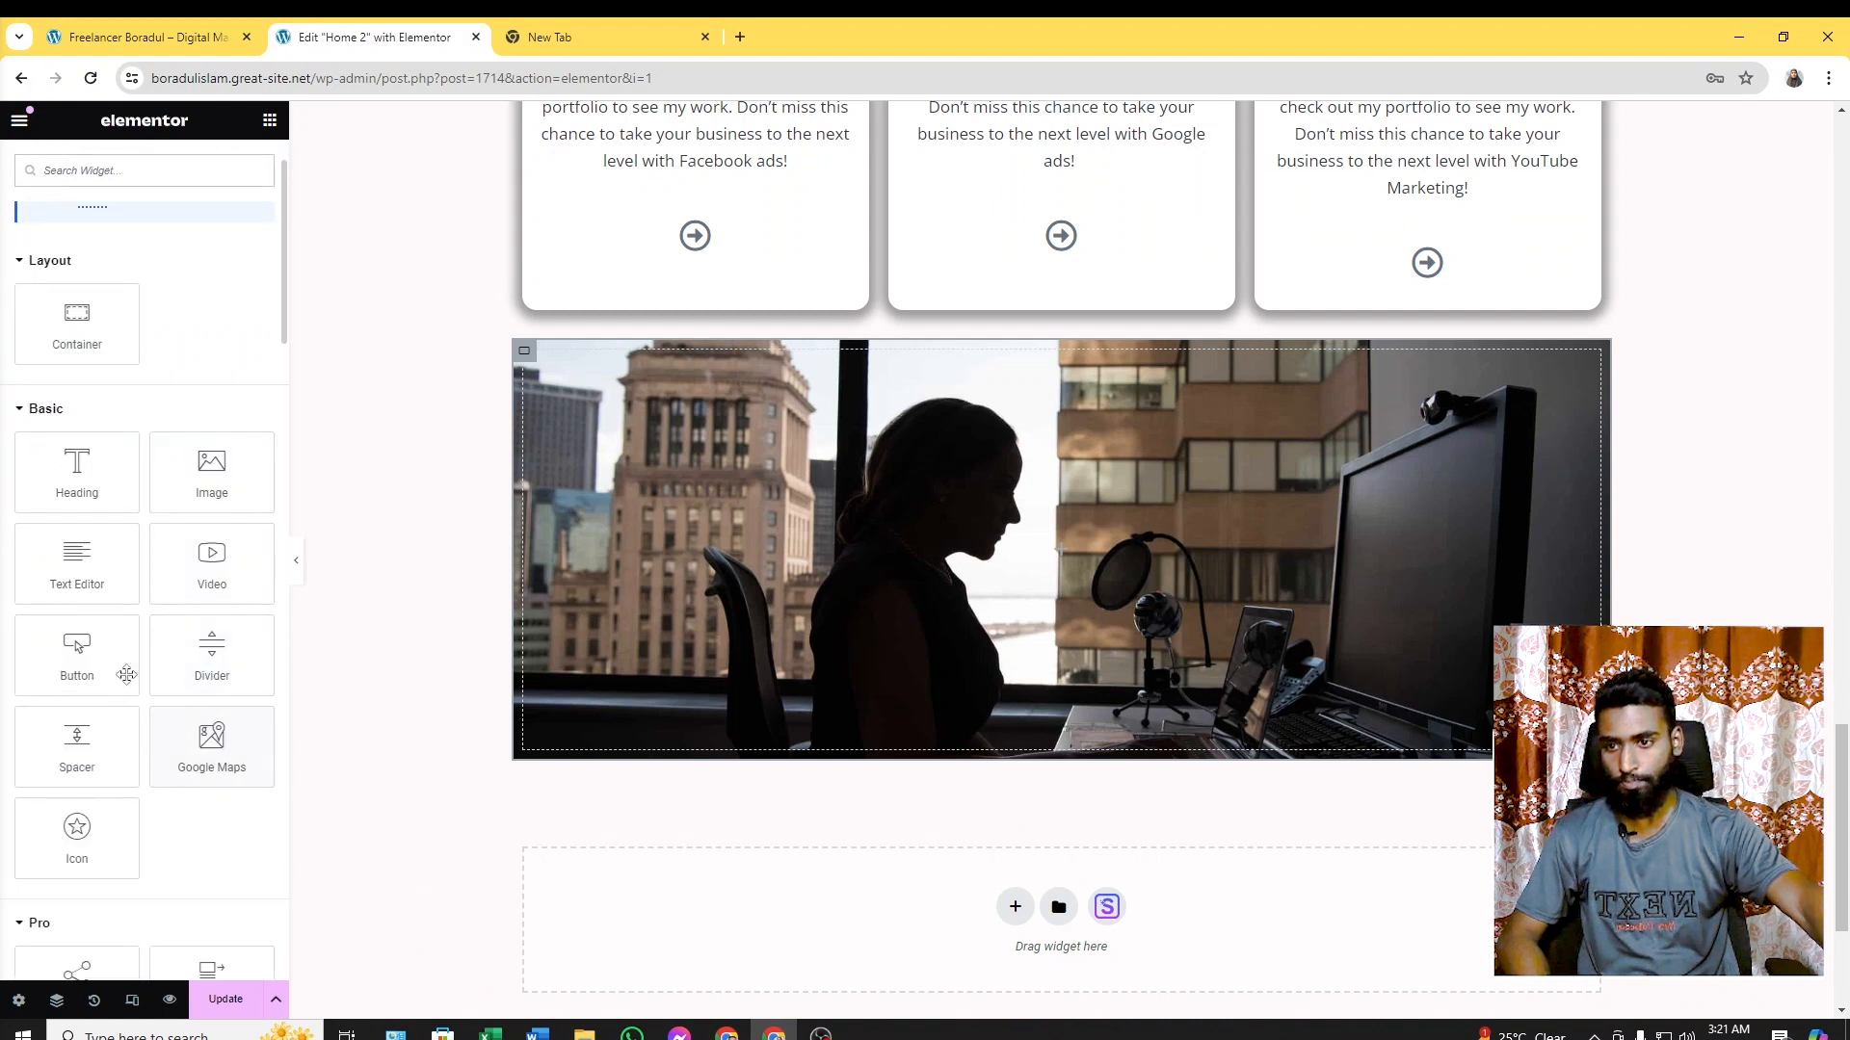
drag(77, 828, 1036, 544)
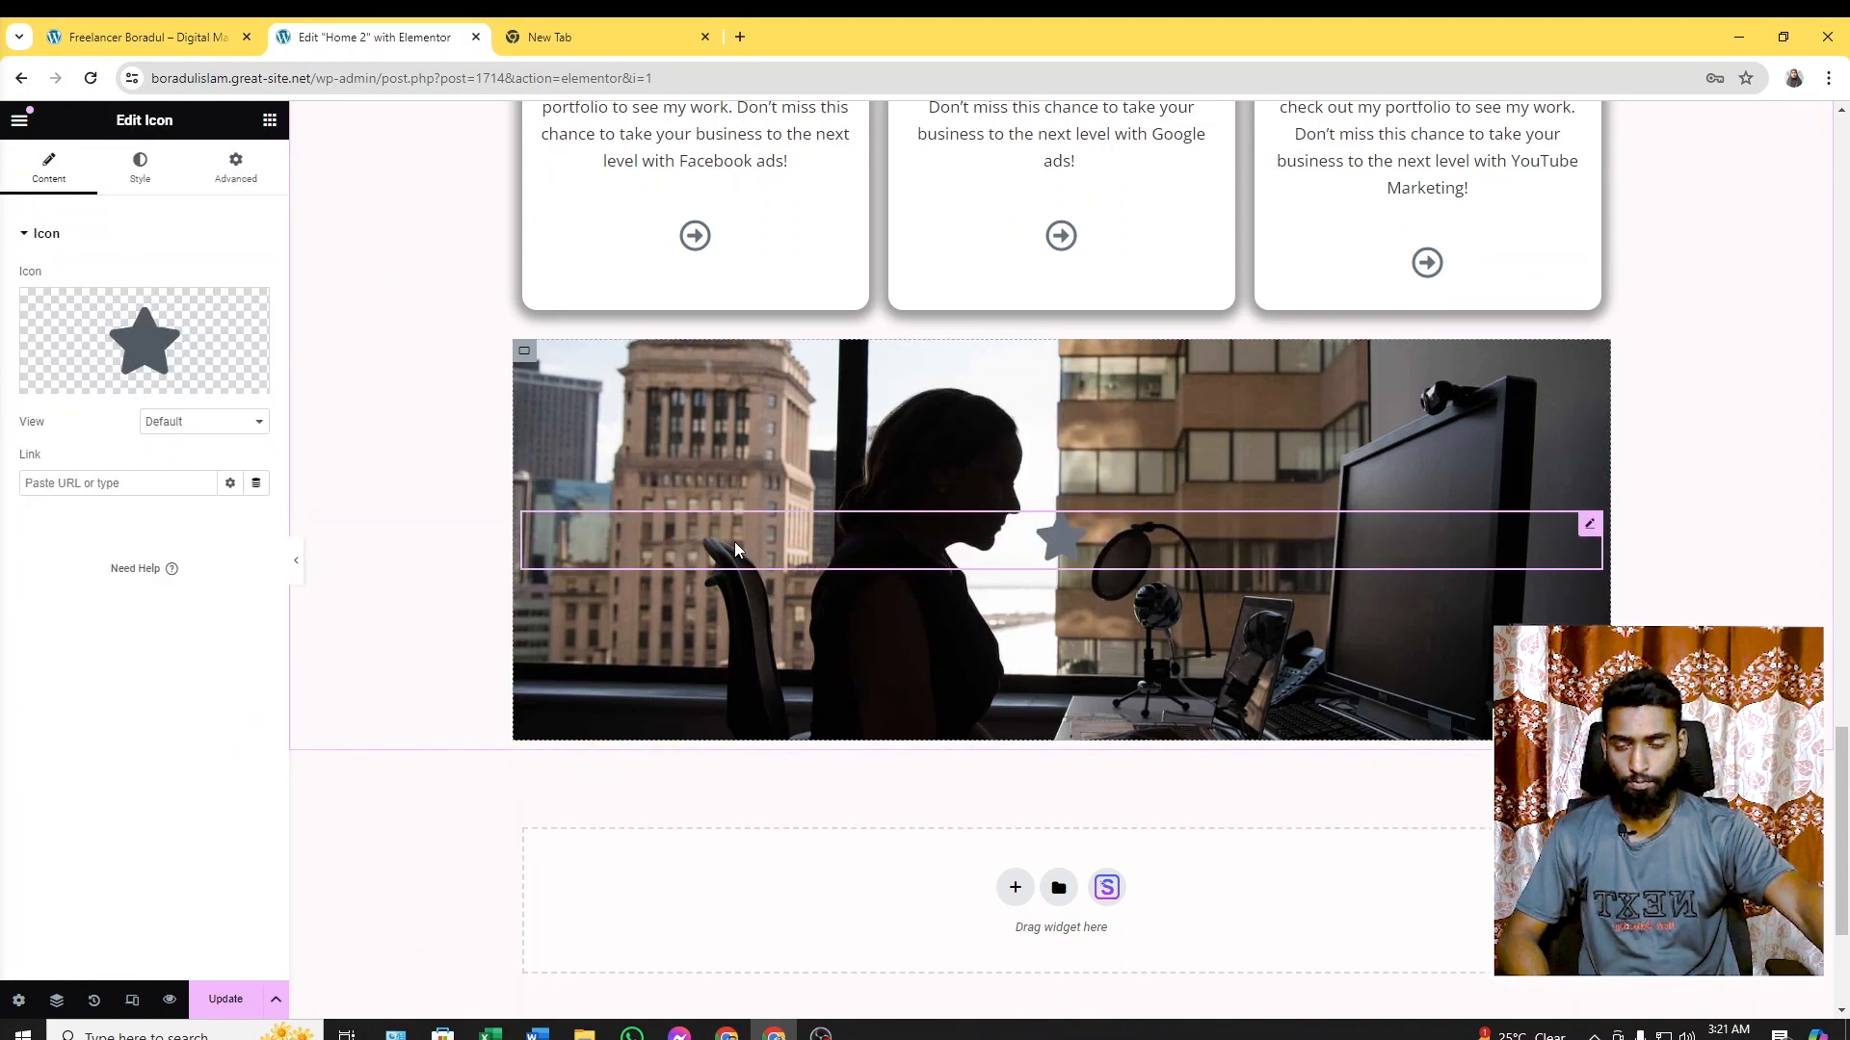
click(190, 342)
click(871, 267)
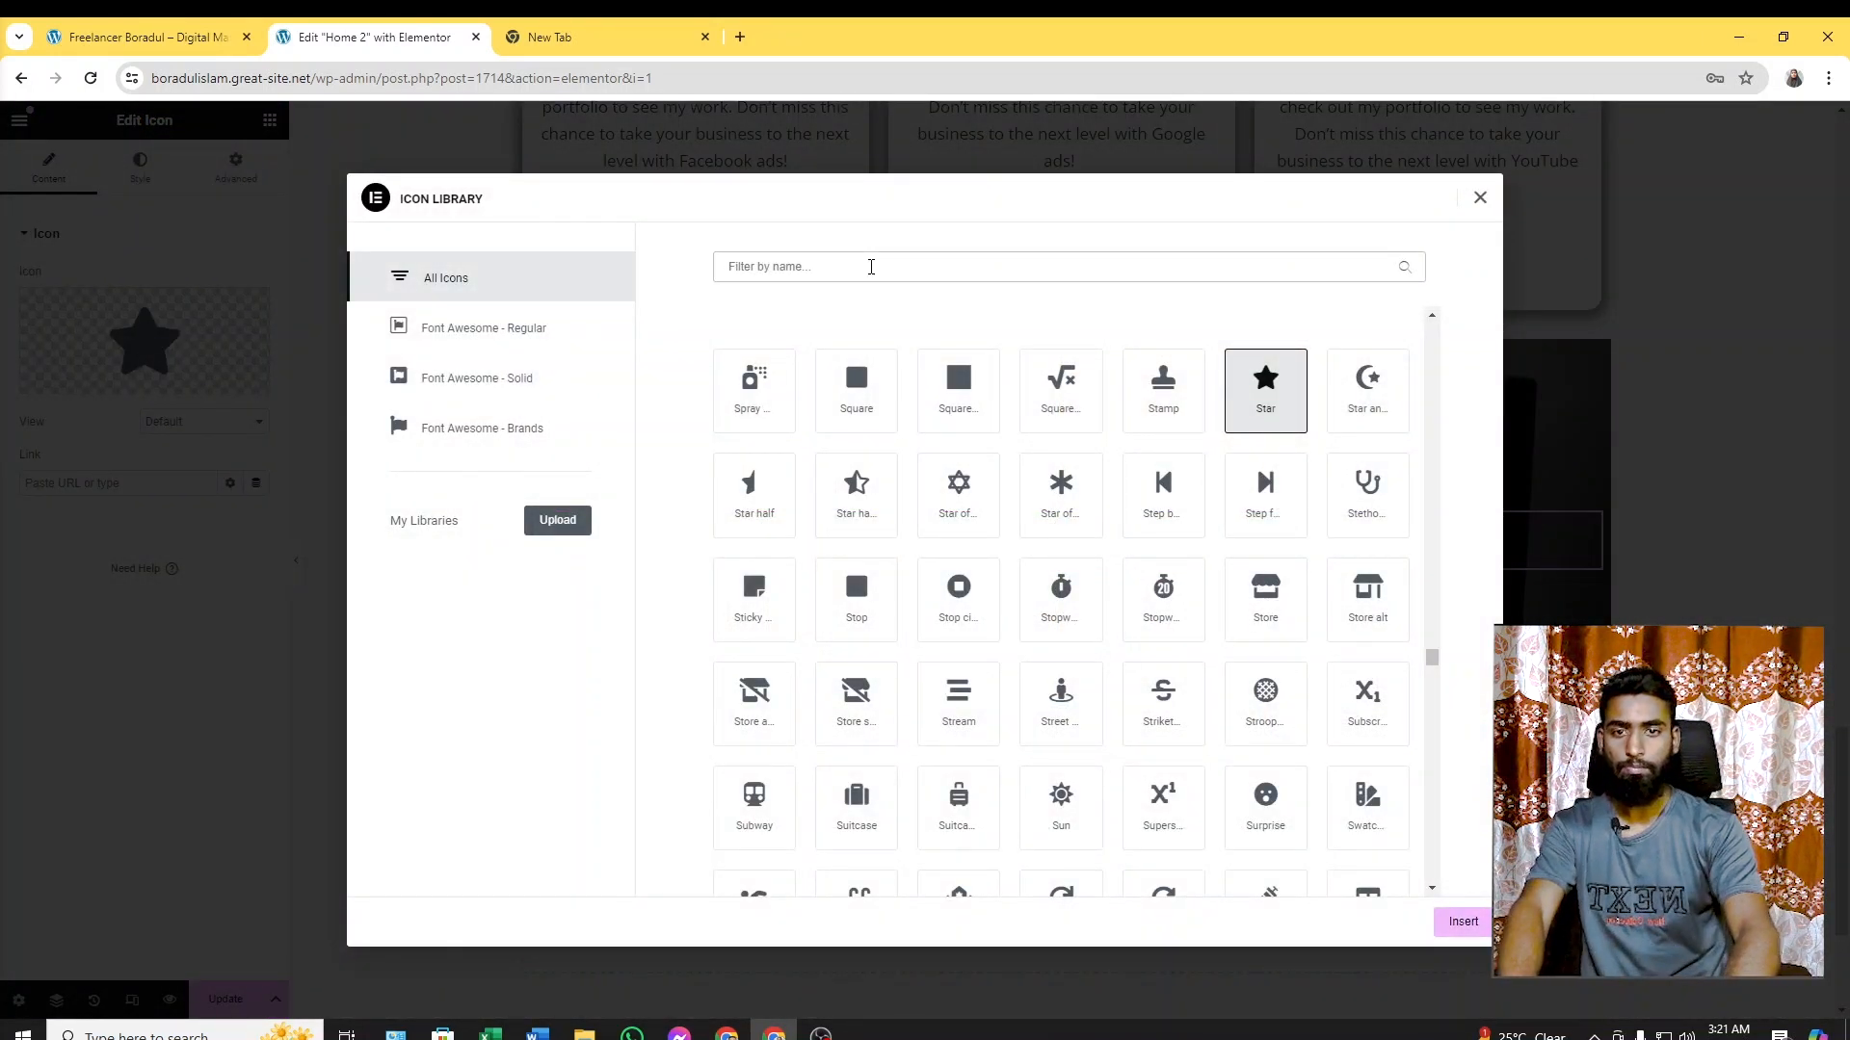
text(pla)
click(860, 385)
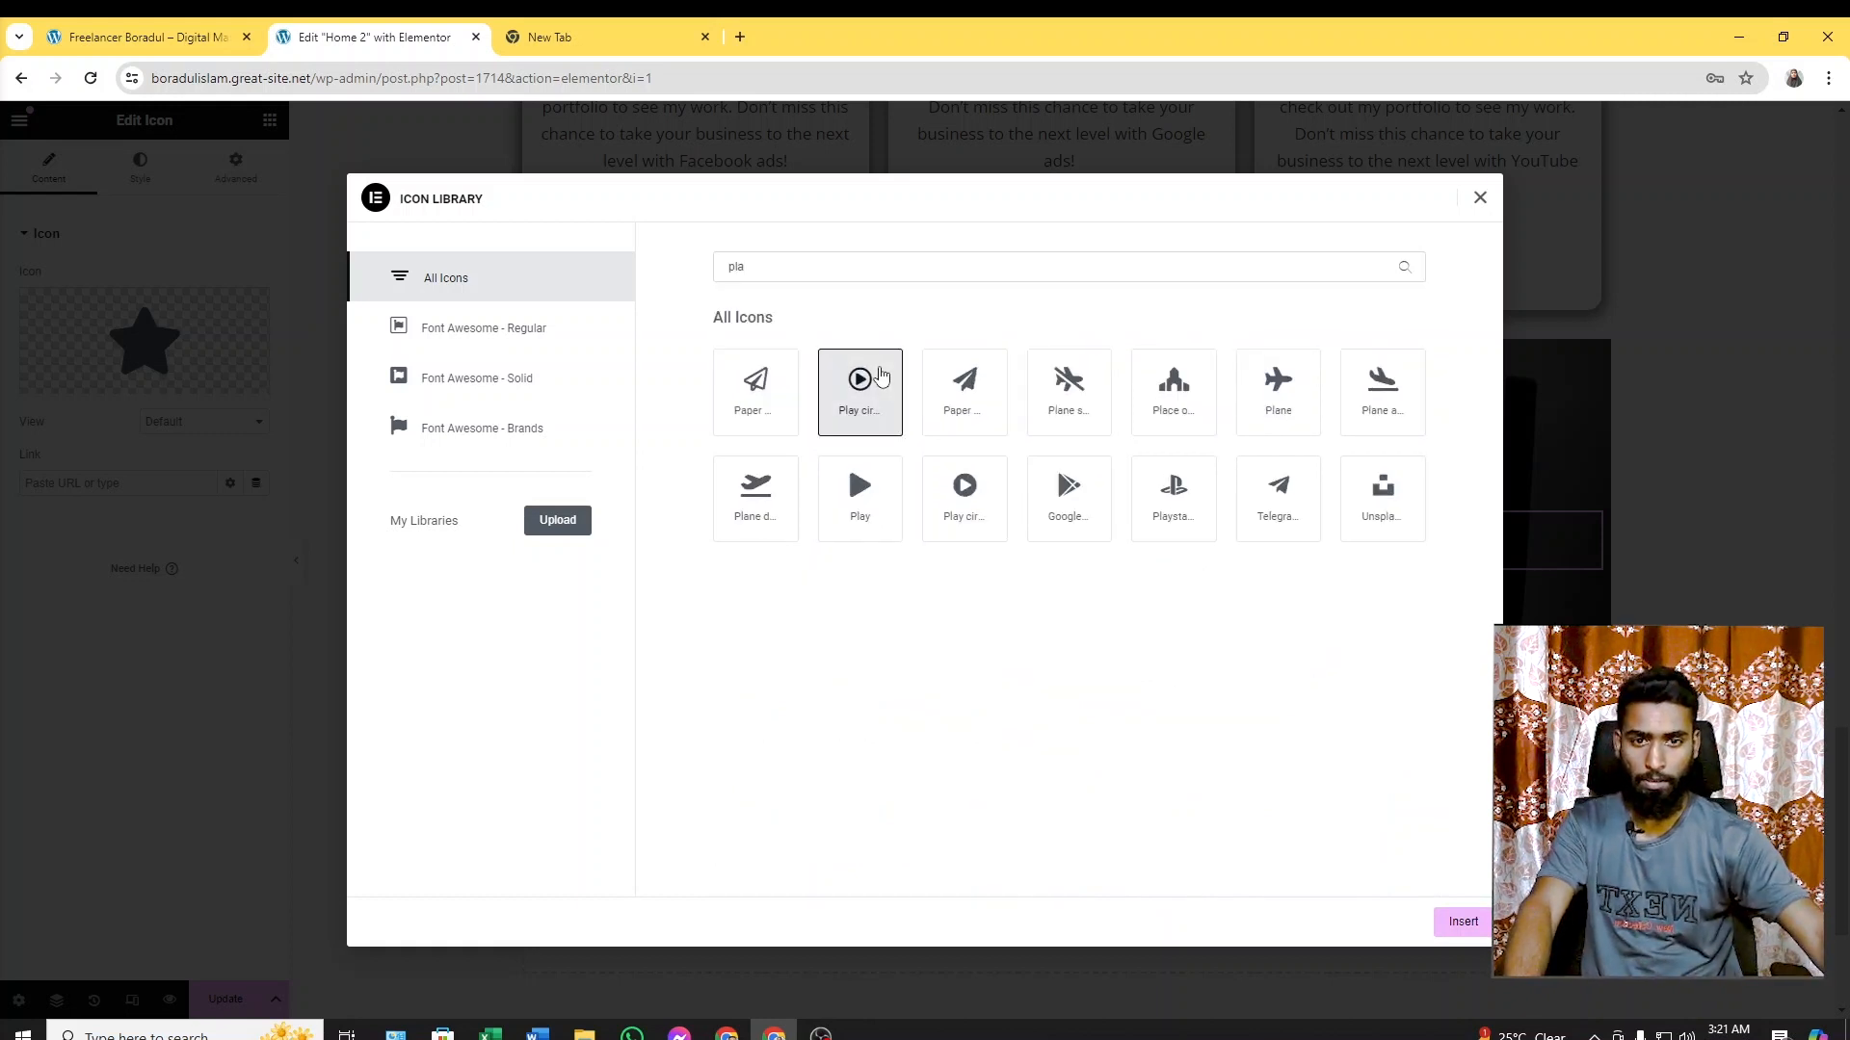
click(1462, 922)
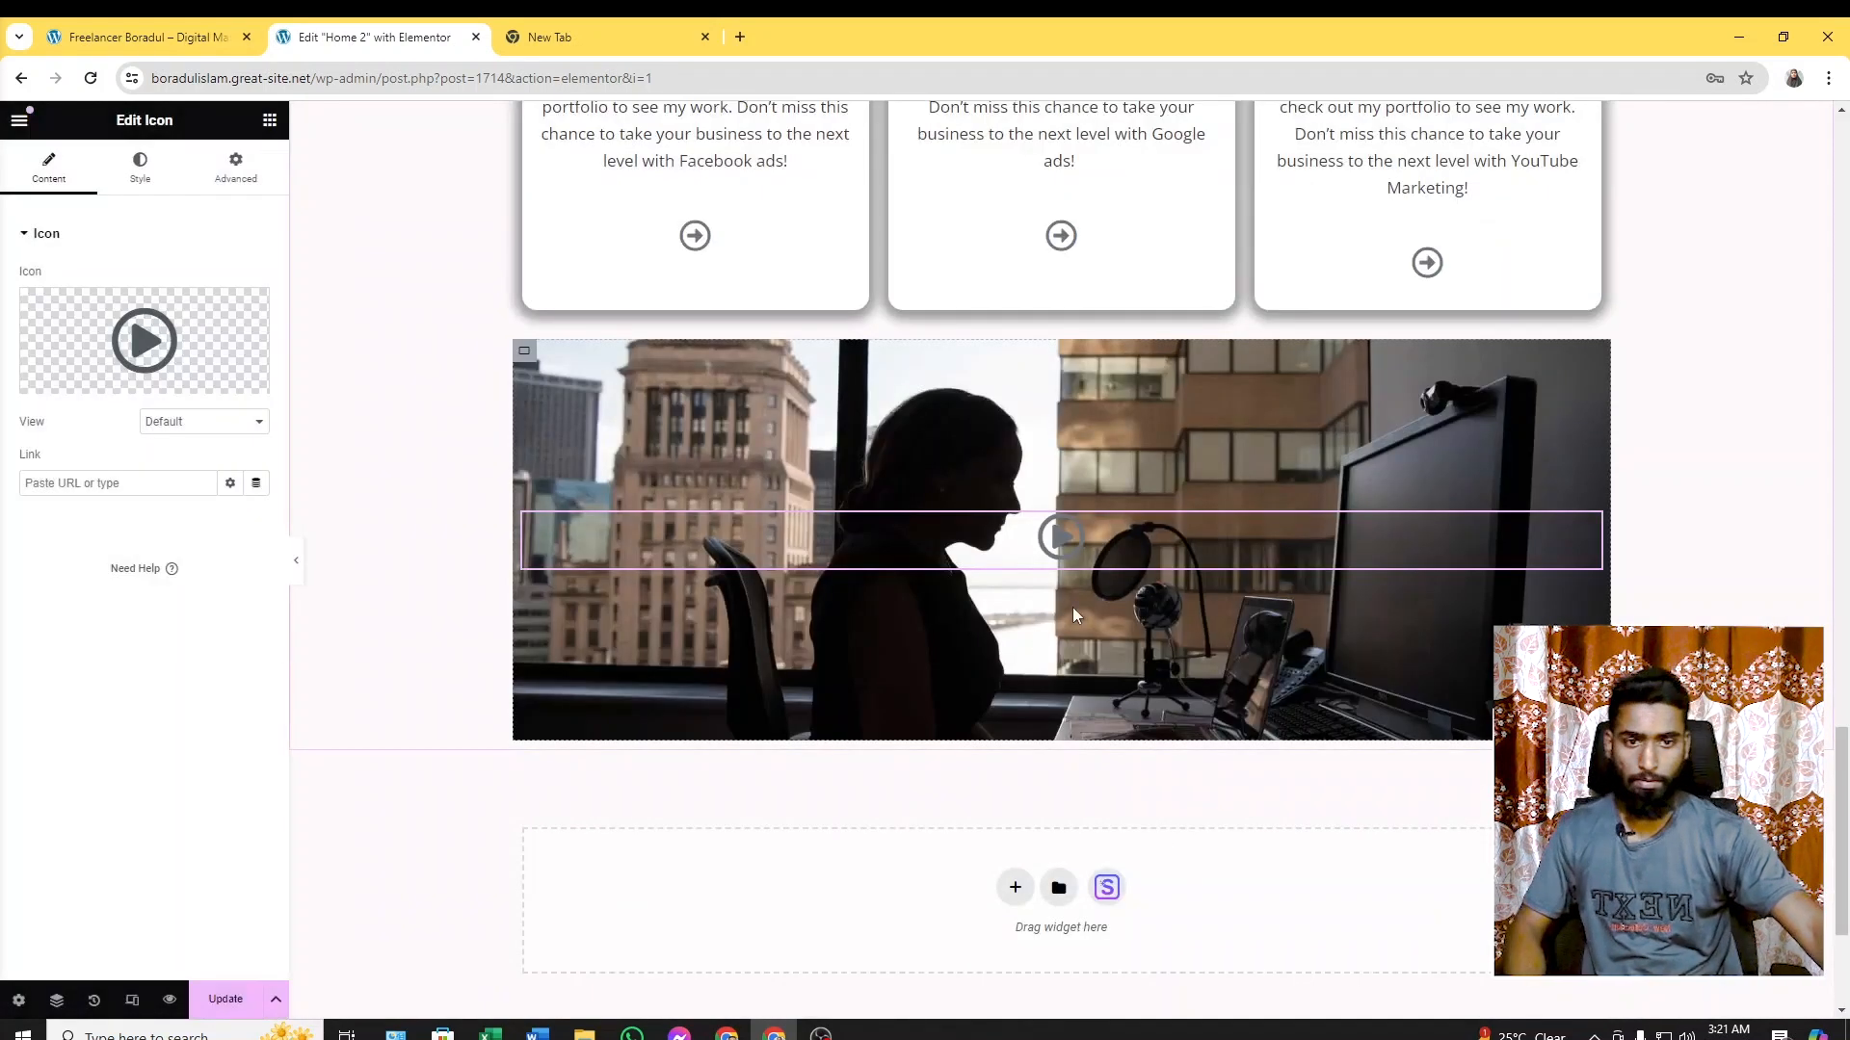
Set the play icon's primary color to white (#FFFFFF)
click(139, 169)
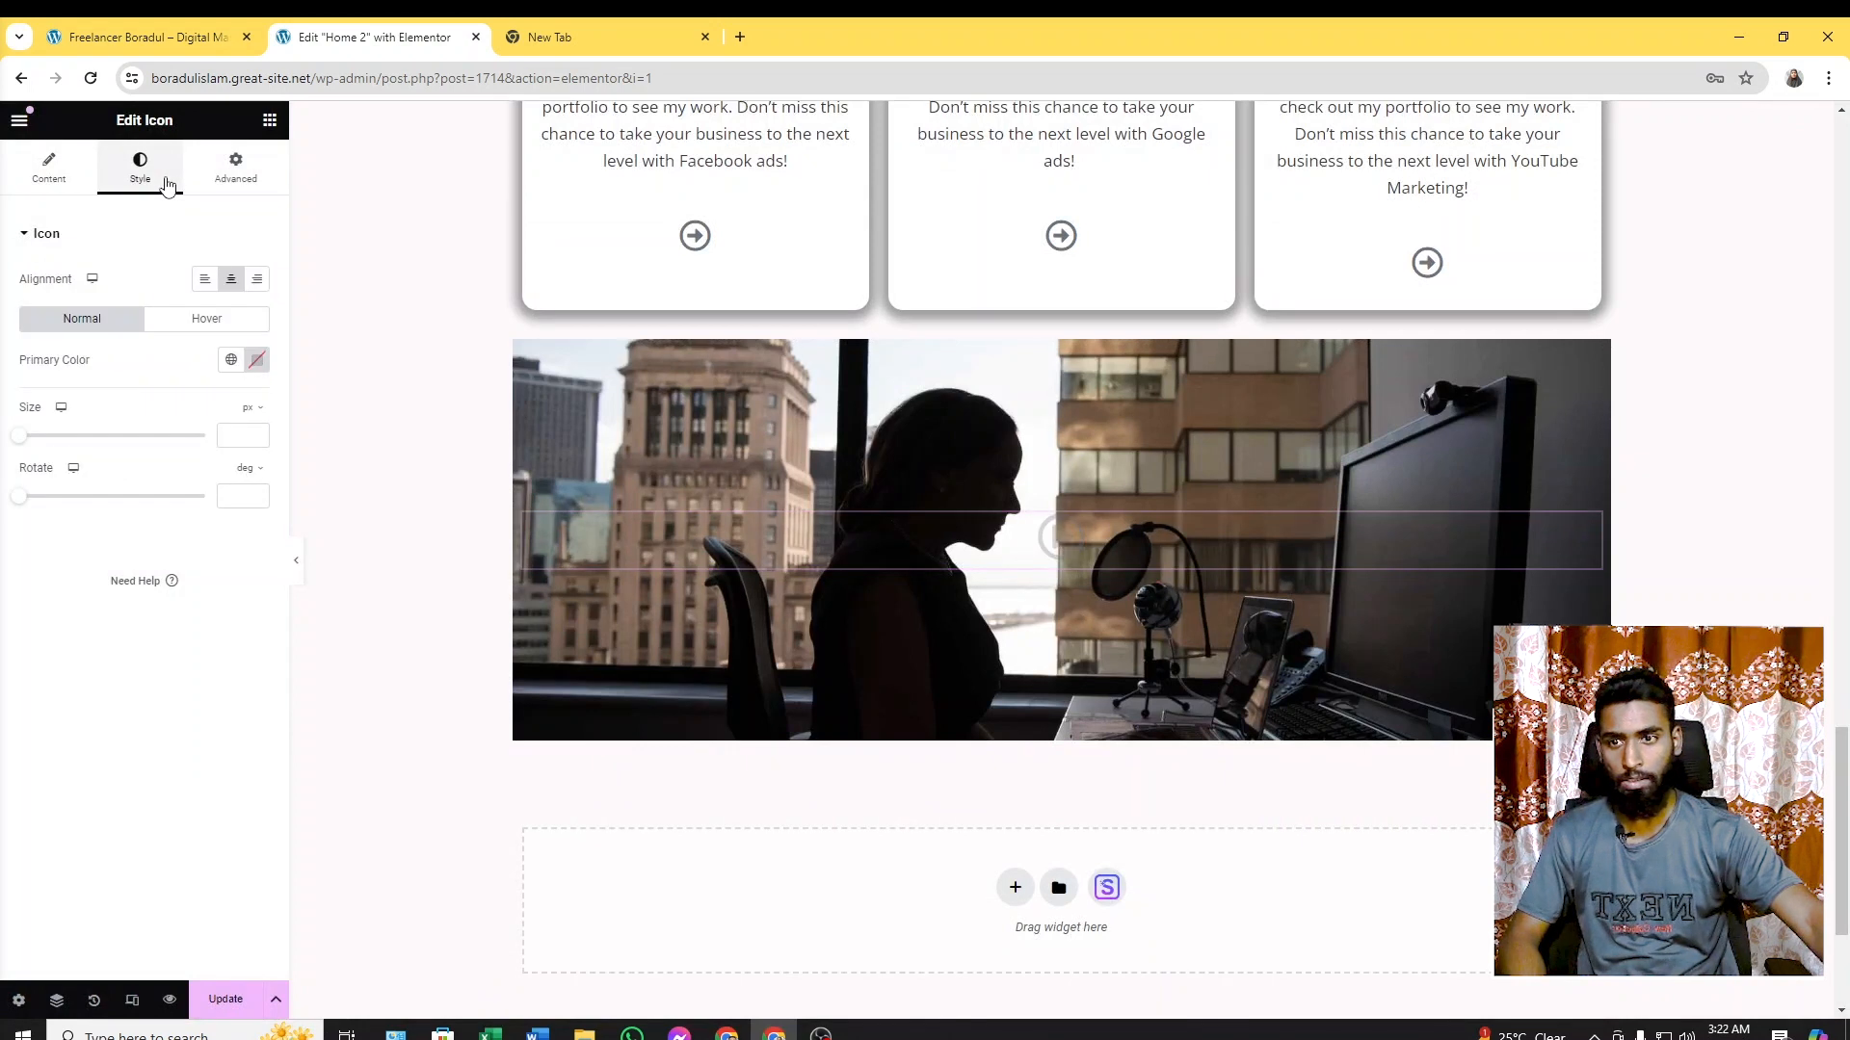
click(257, 361)
drag(241, 500, 149, 441)
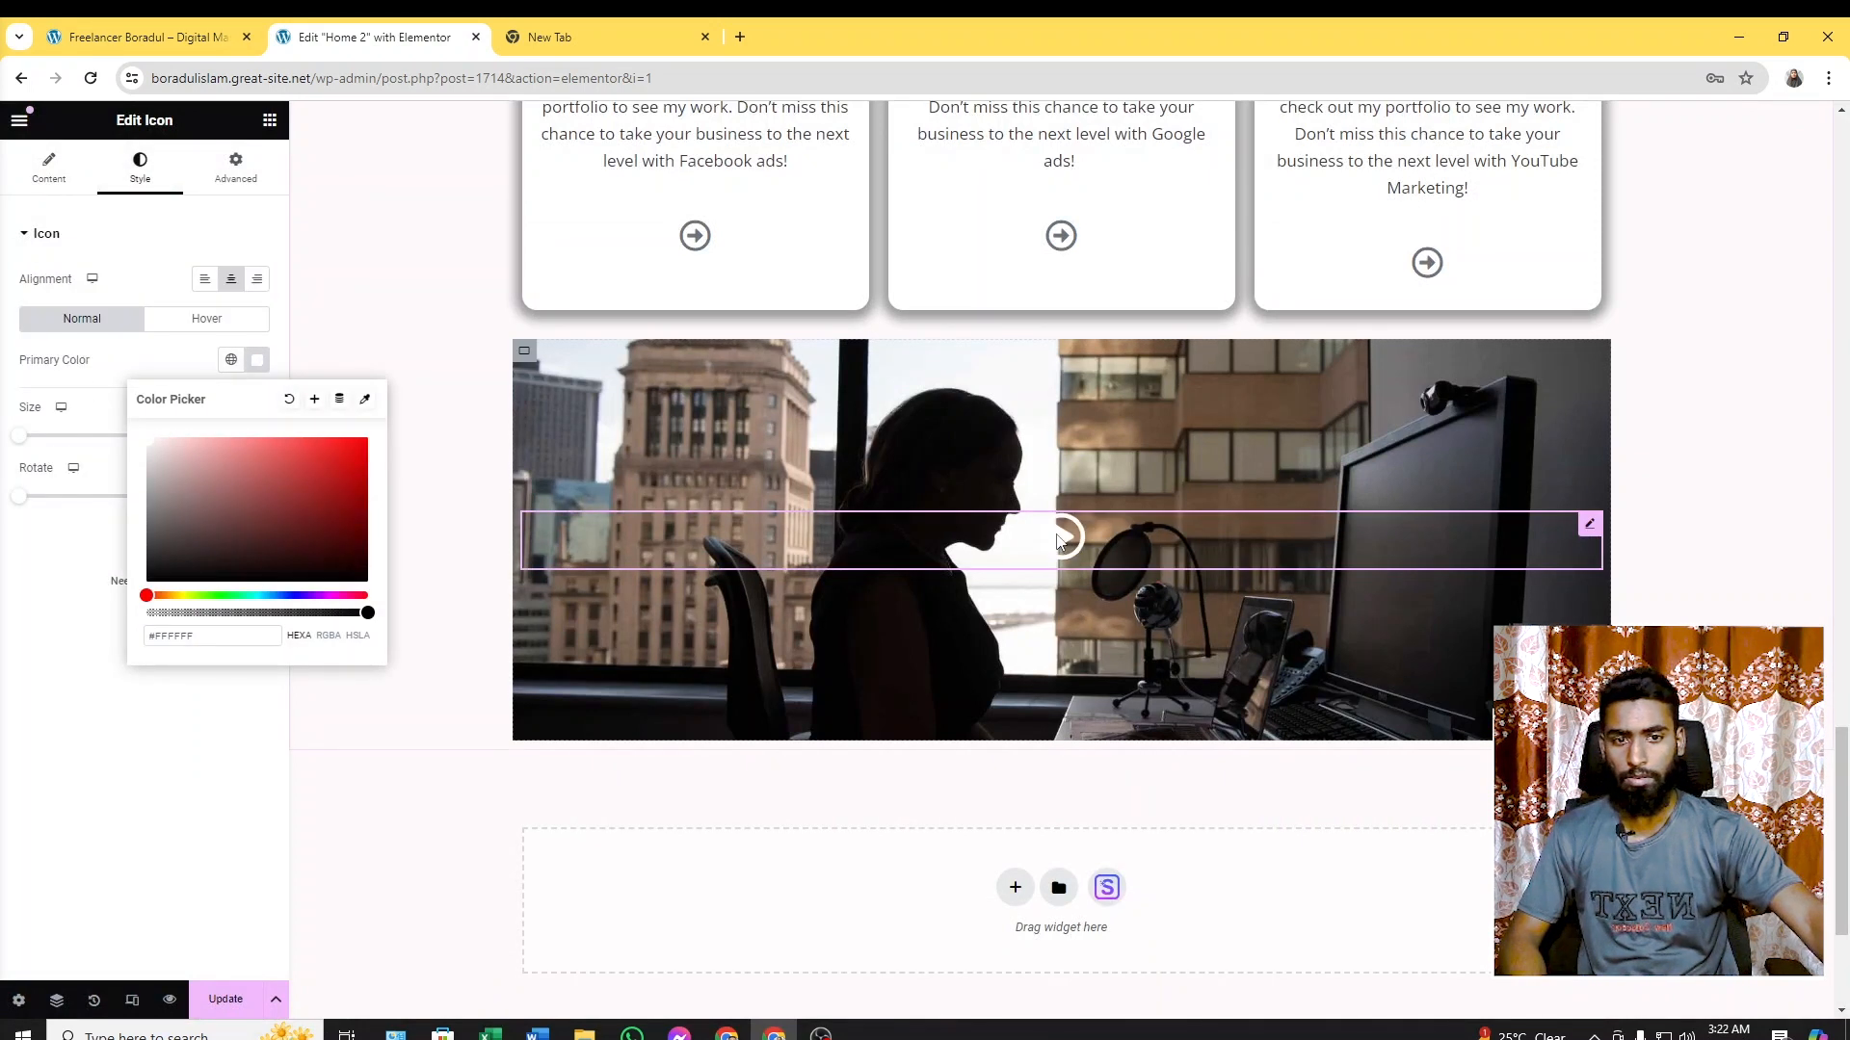
click(1650, 476)
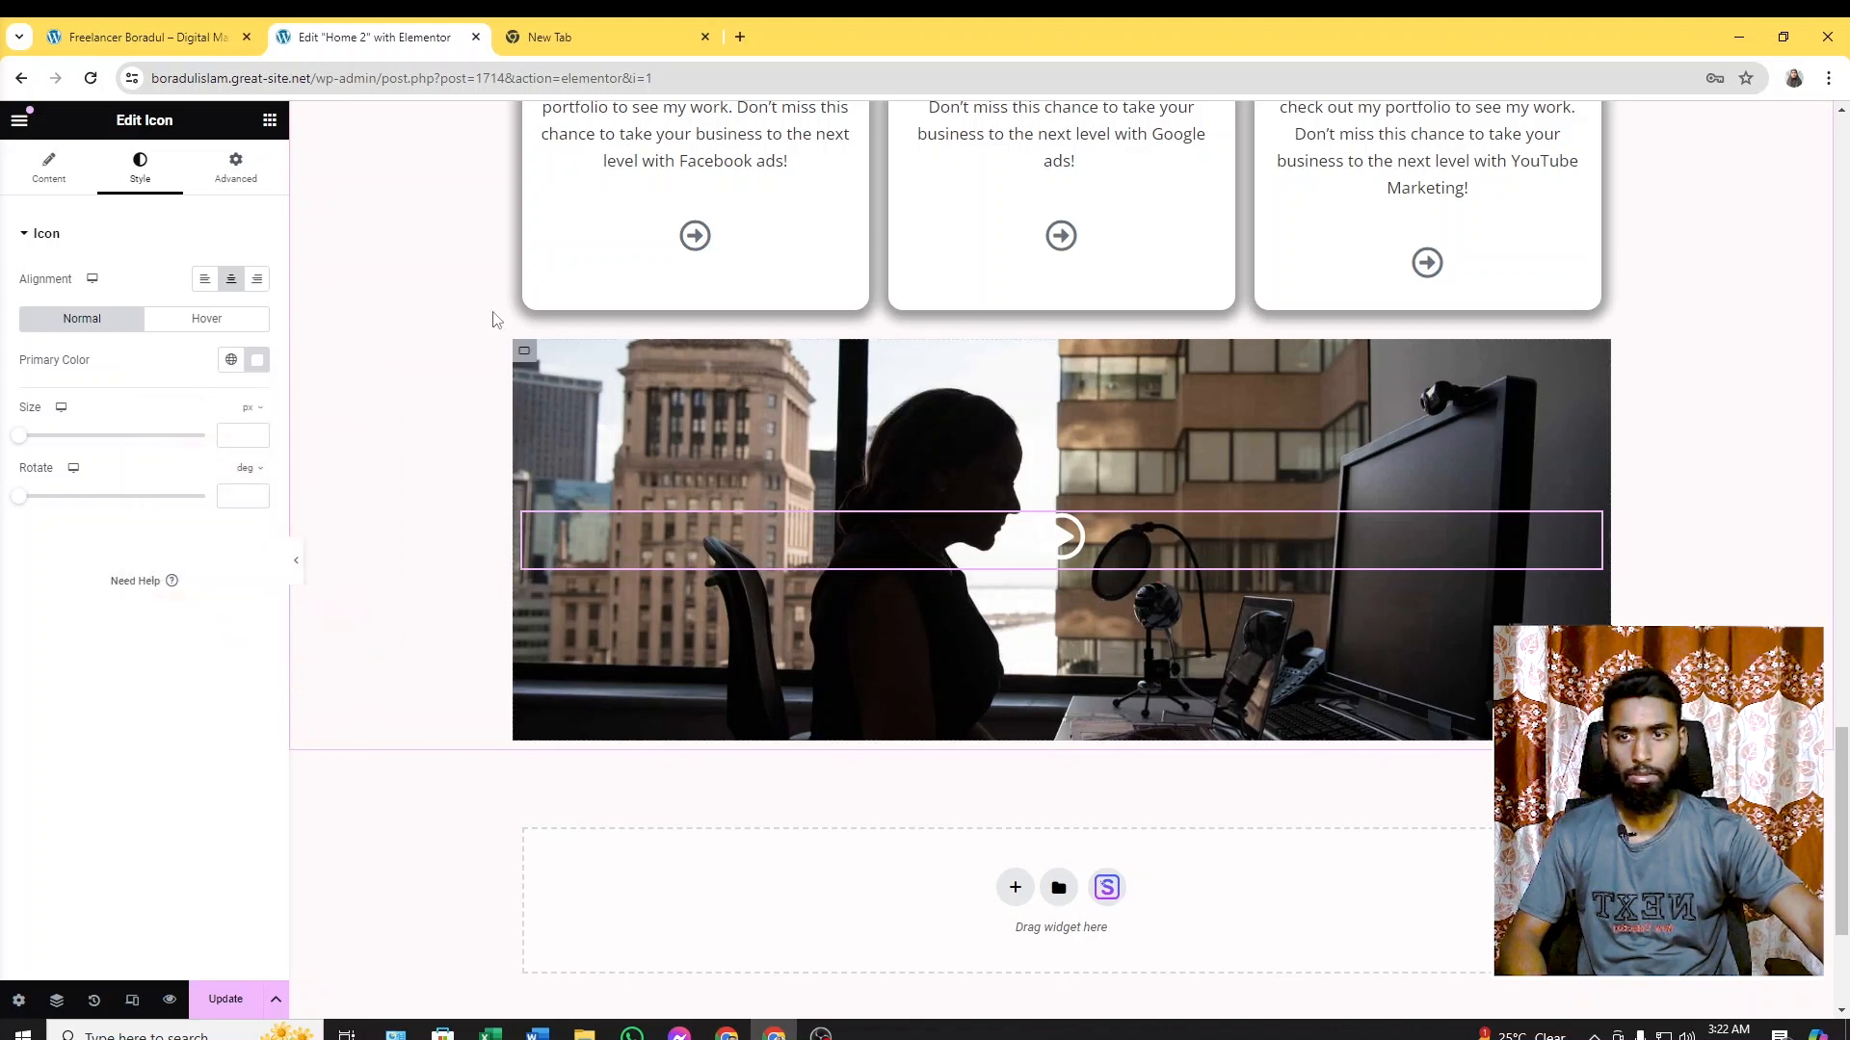
Check the Working Process heading on the live homepage, add a Heading widget below the image container, and try to move it under the play icon
click(270, 119)
click(144, 37)
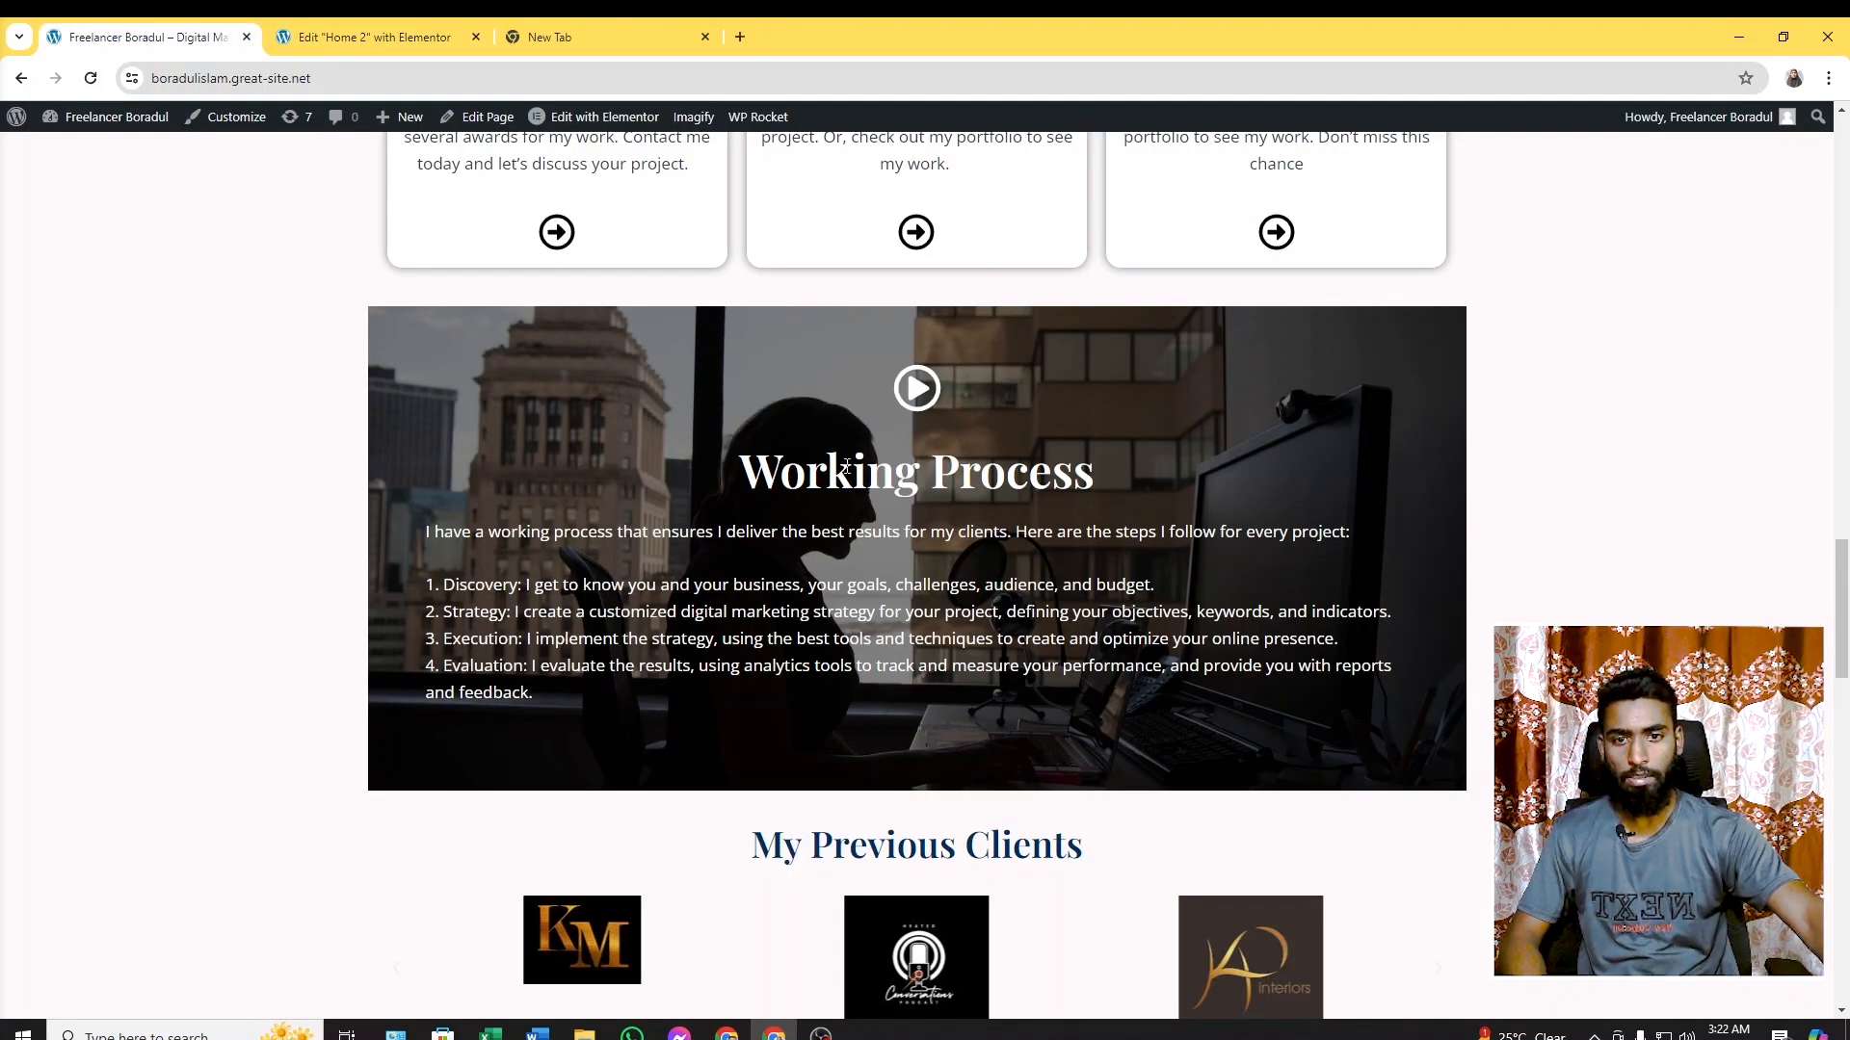
click(371, 36)
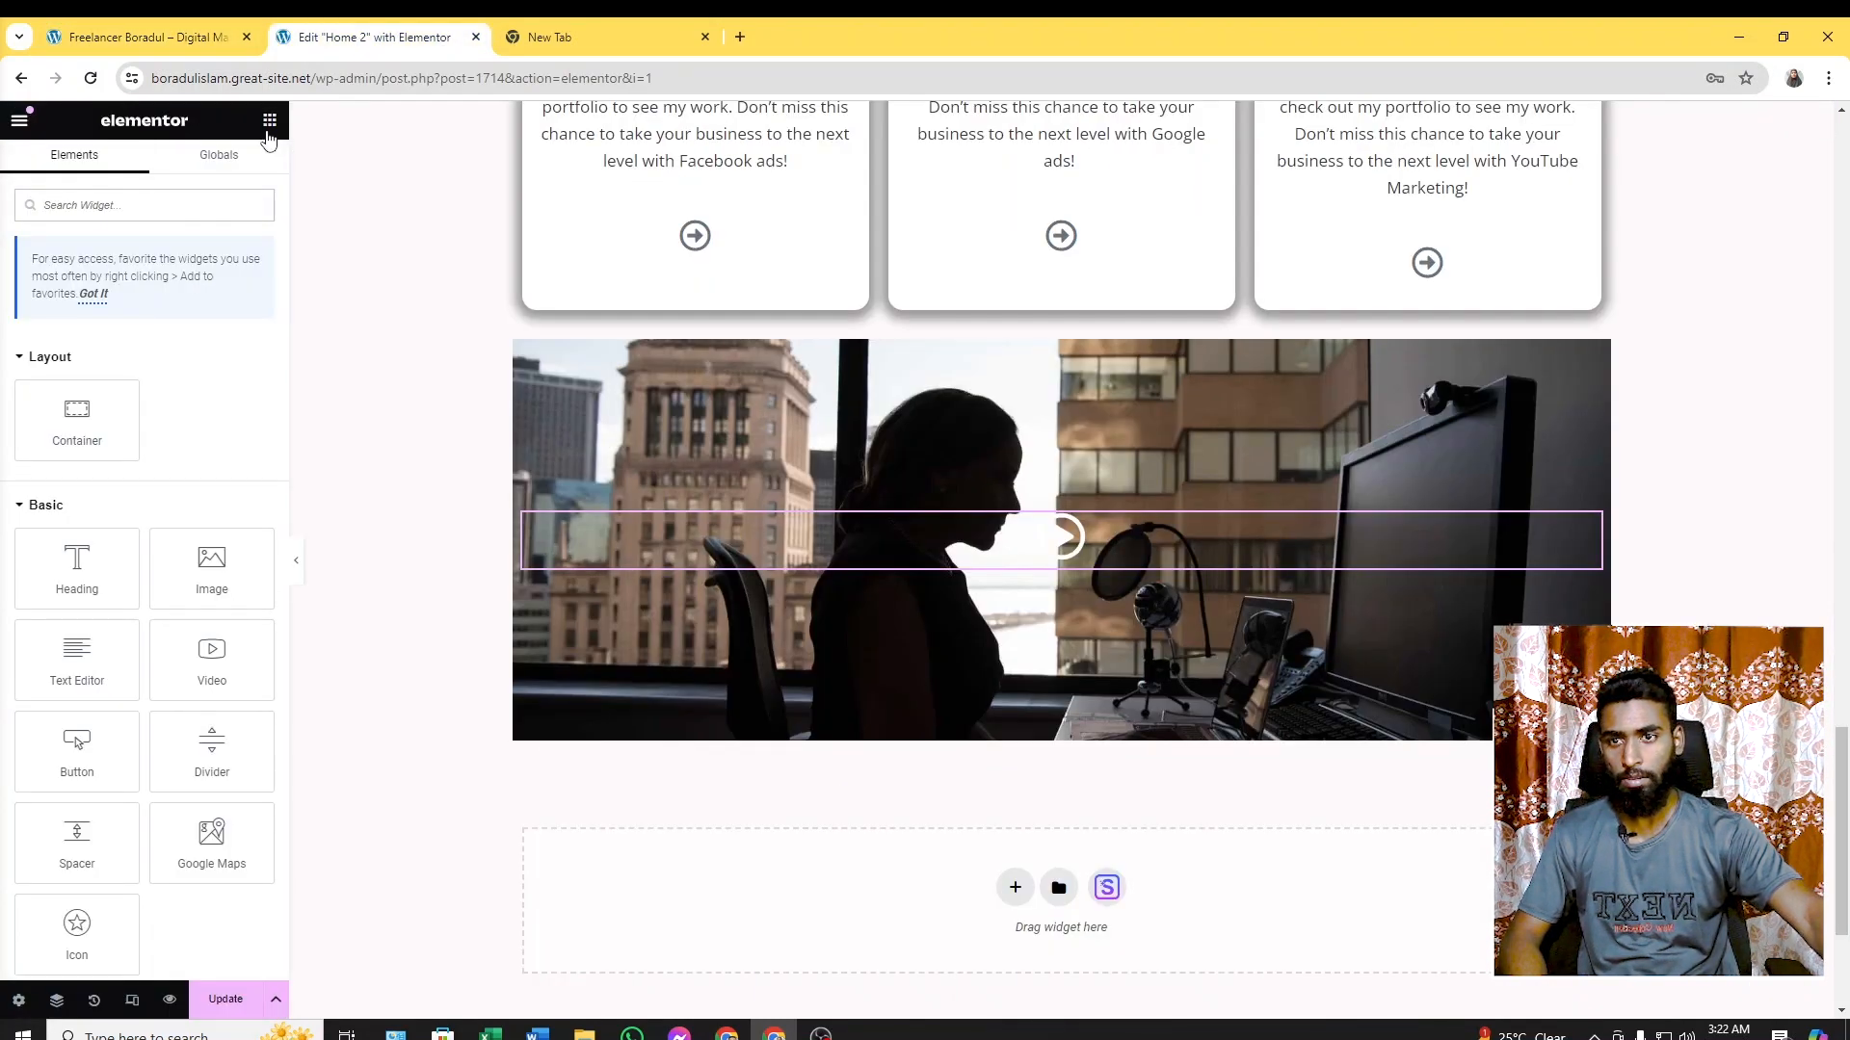
drag(75, 578, 1023, 613)
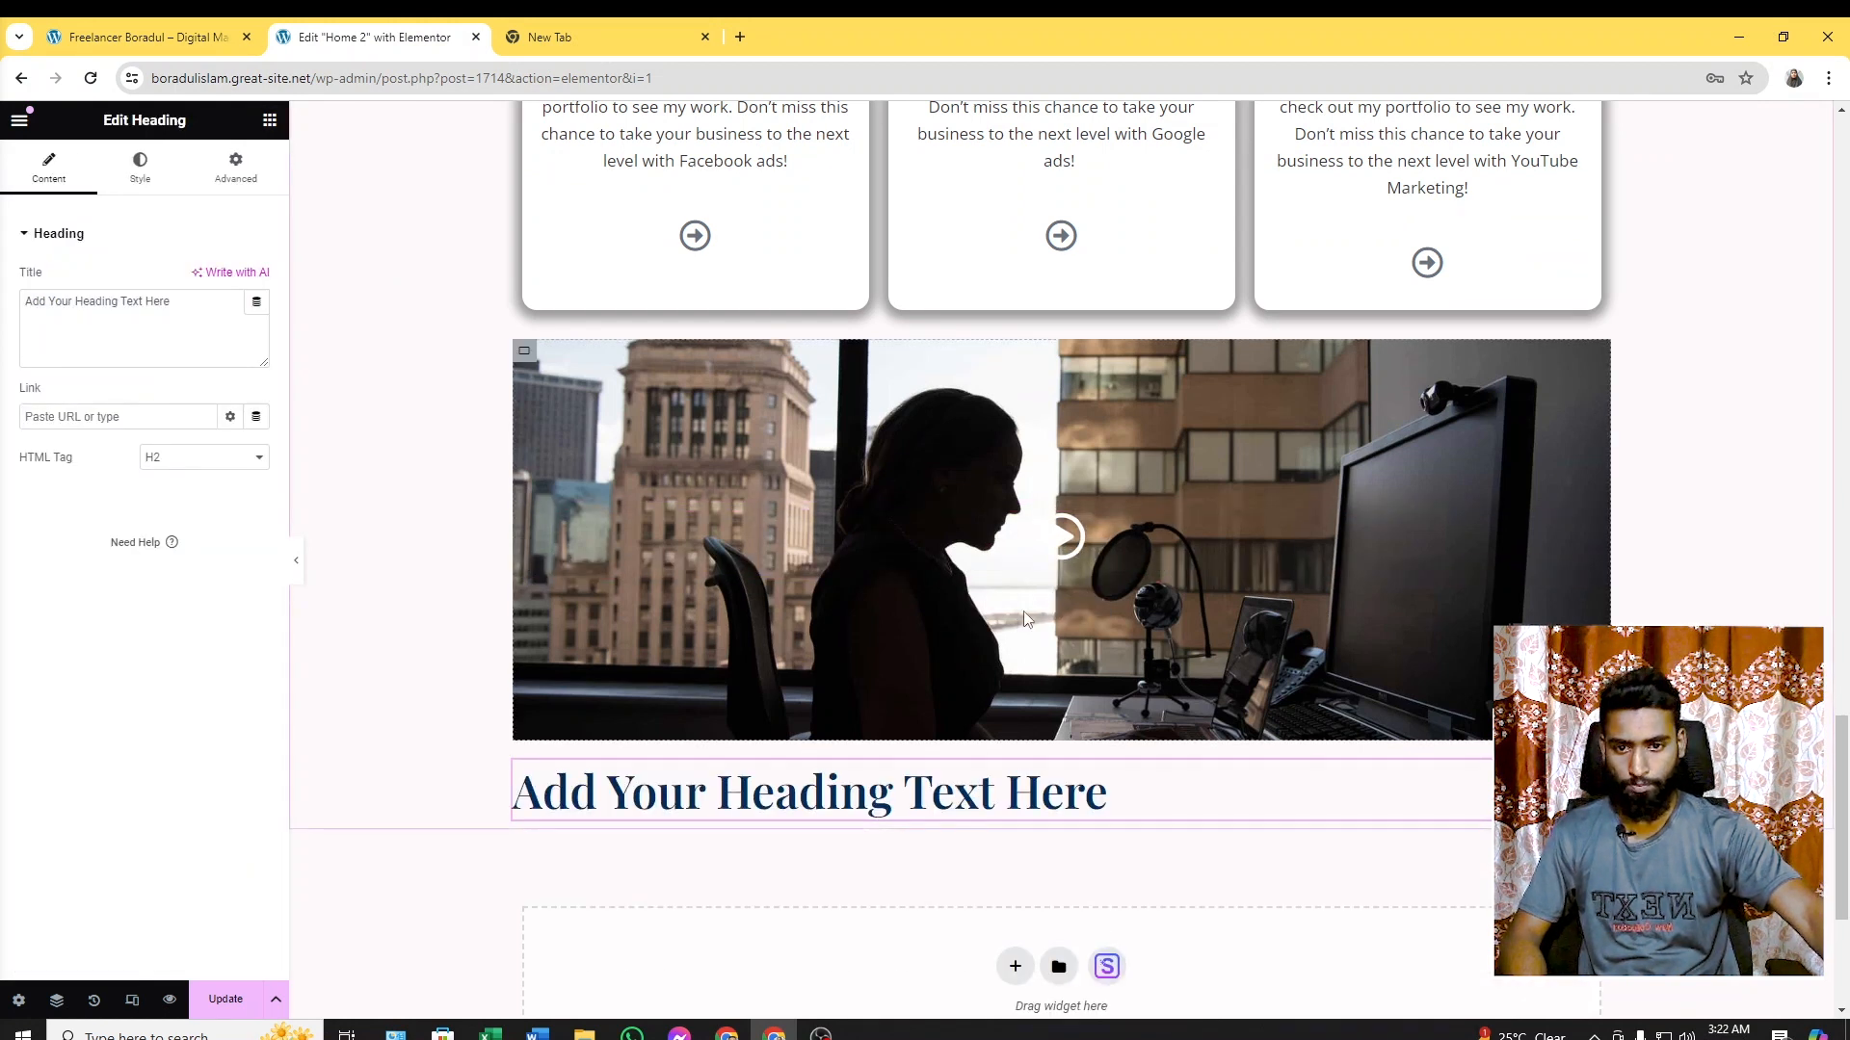
drag(1599, 770, 1100, 575)
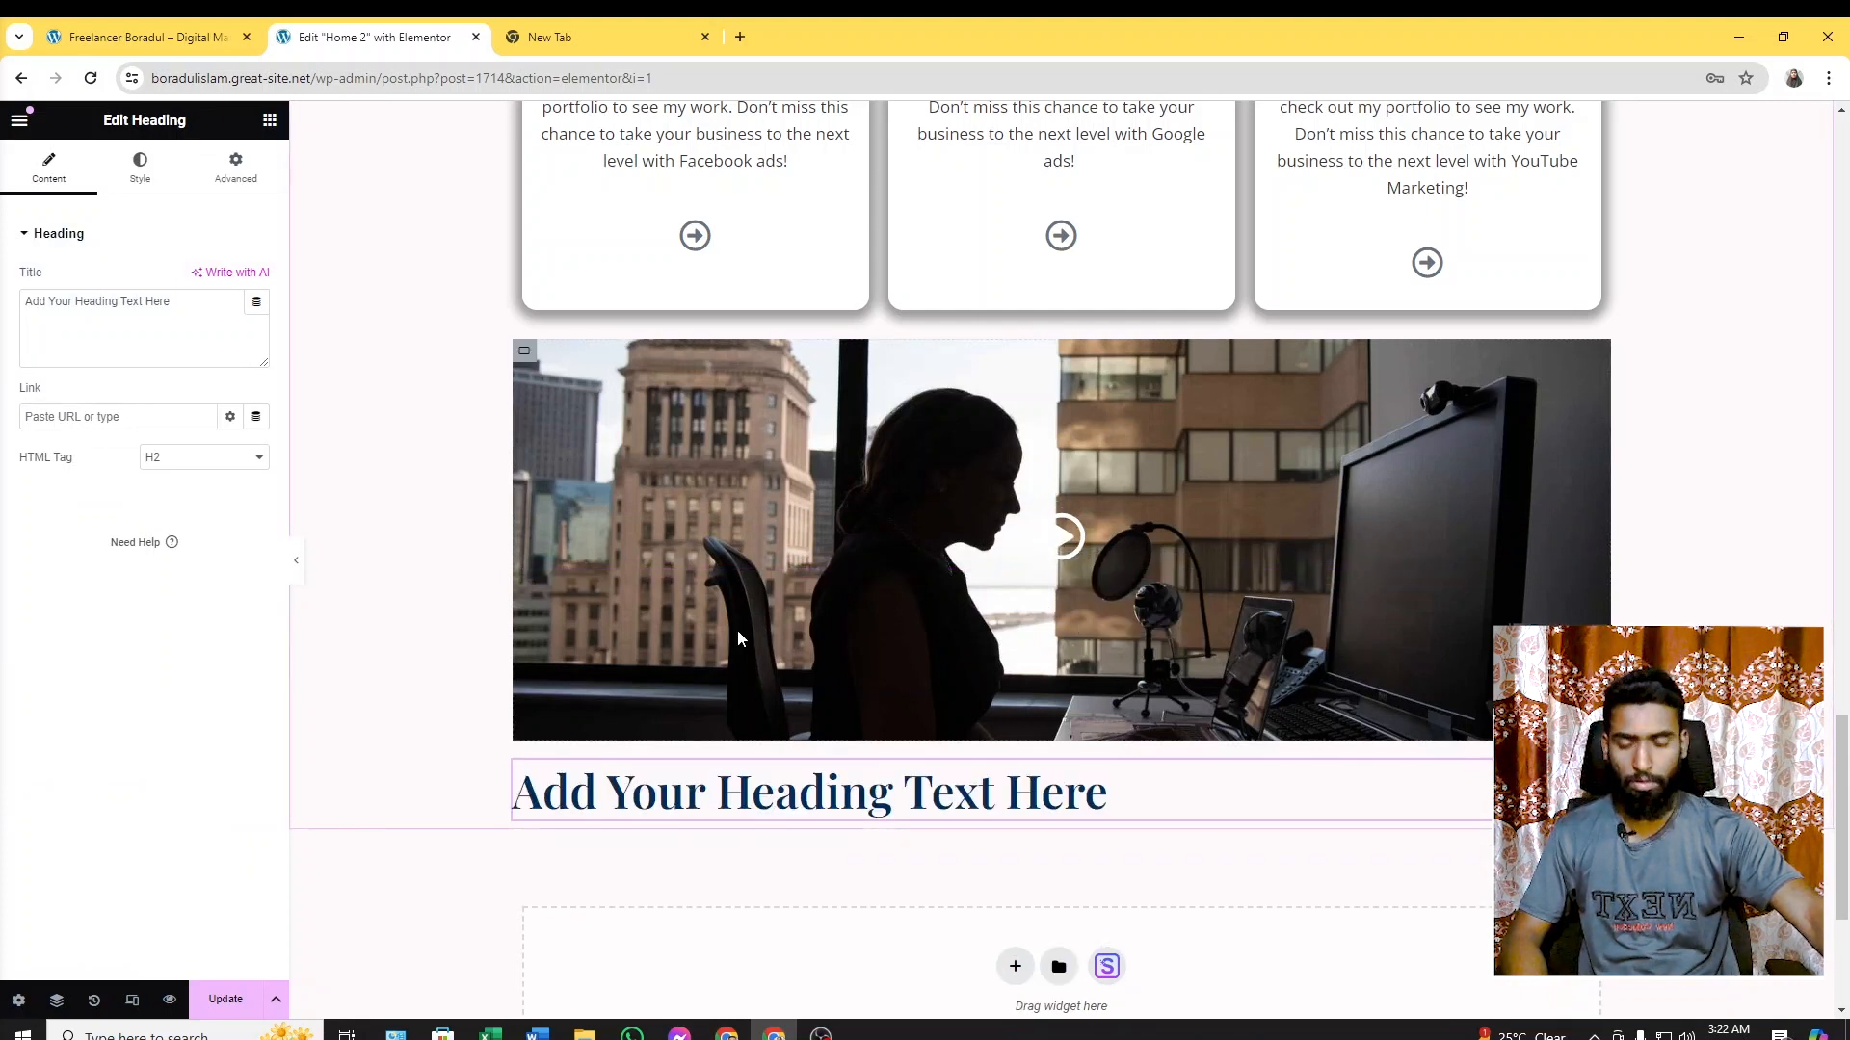
Change the image container's Justify Content setting to Start so its content aligns with the upper edge
click(524, 354)
click(48, 167)
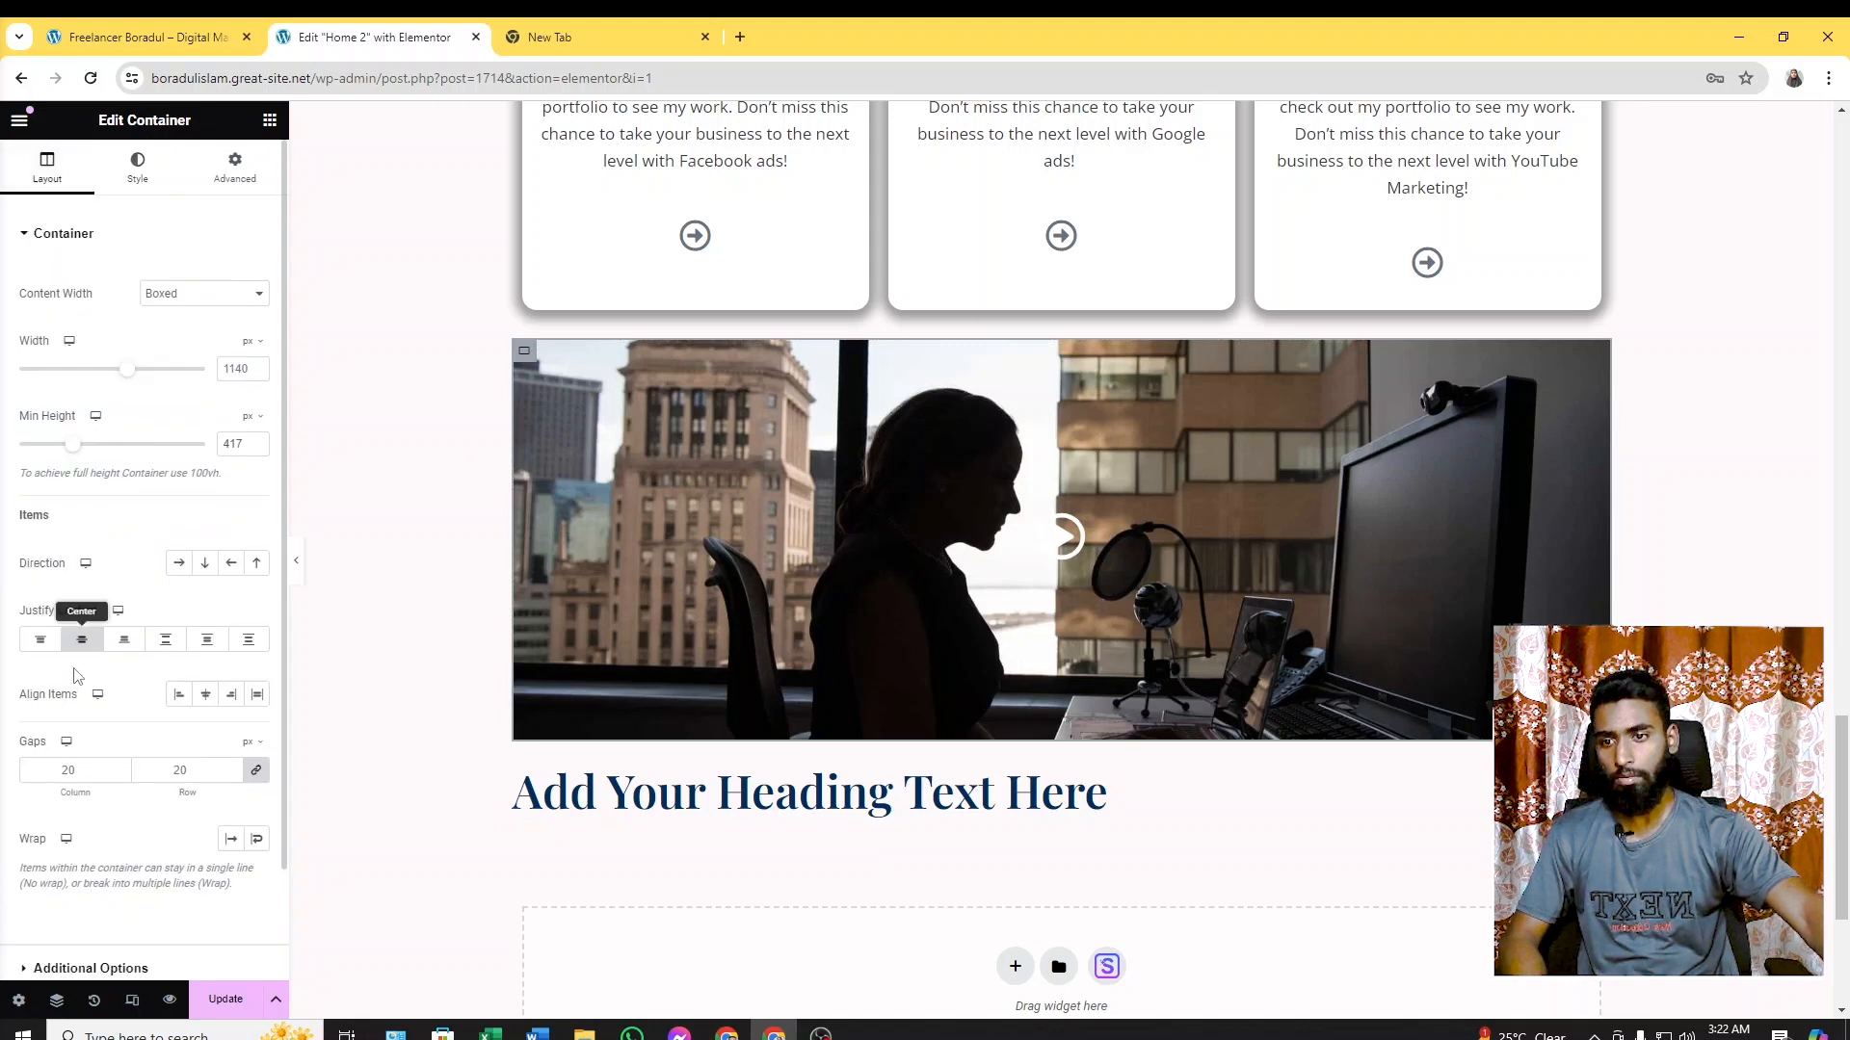
click(41, 639)
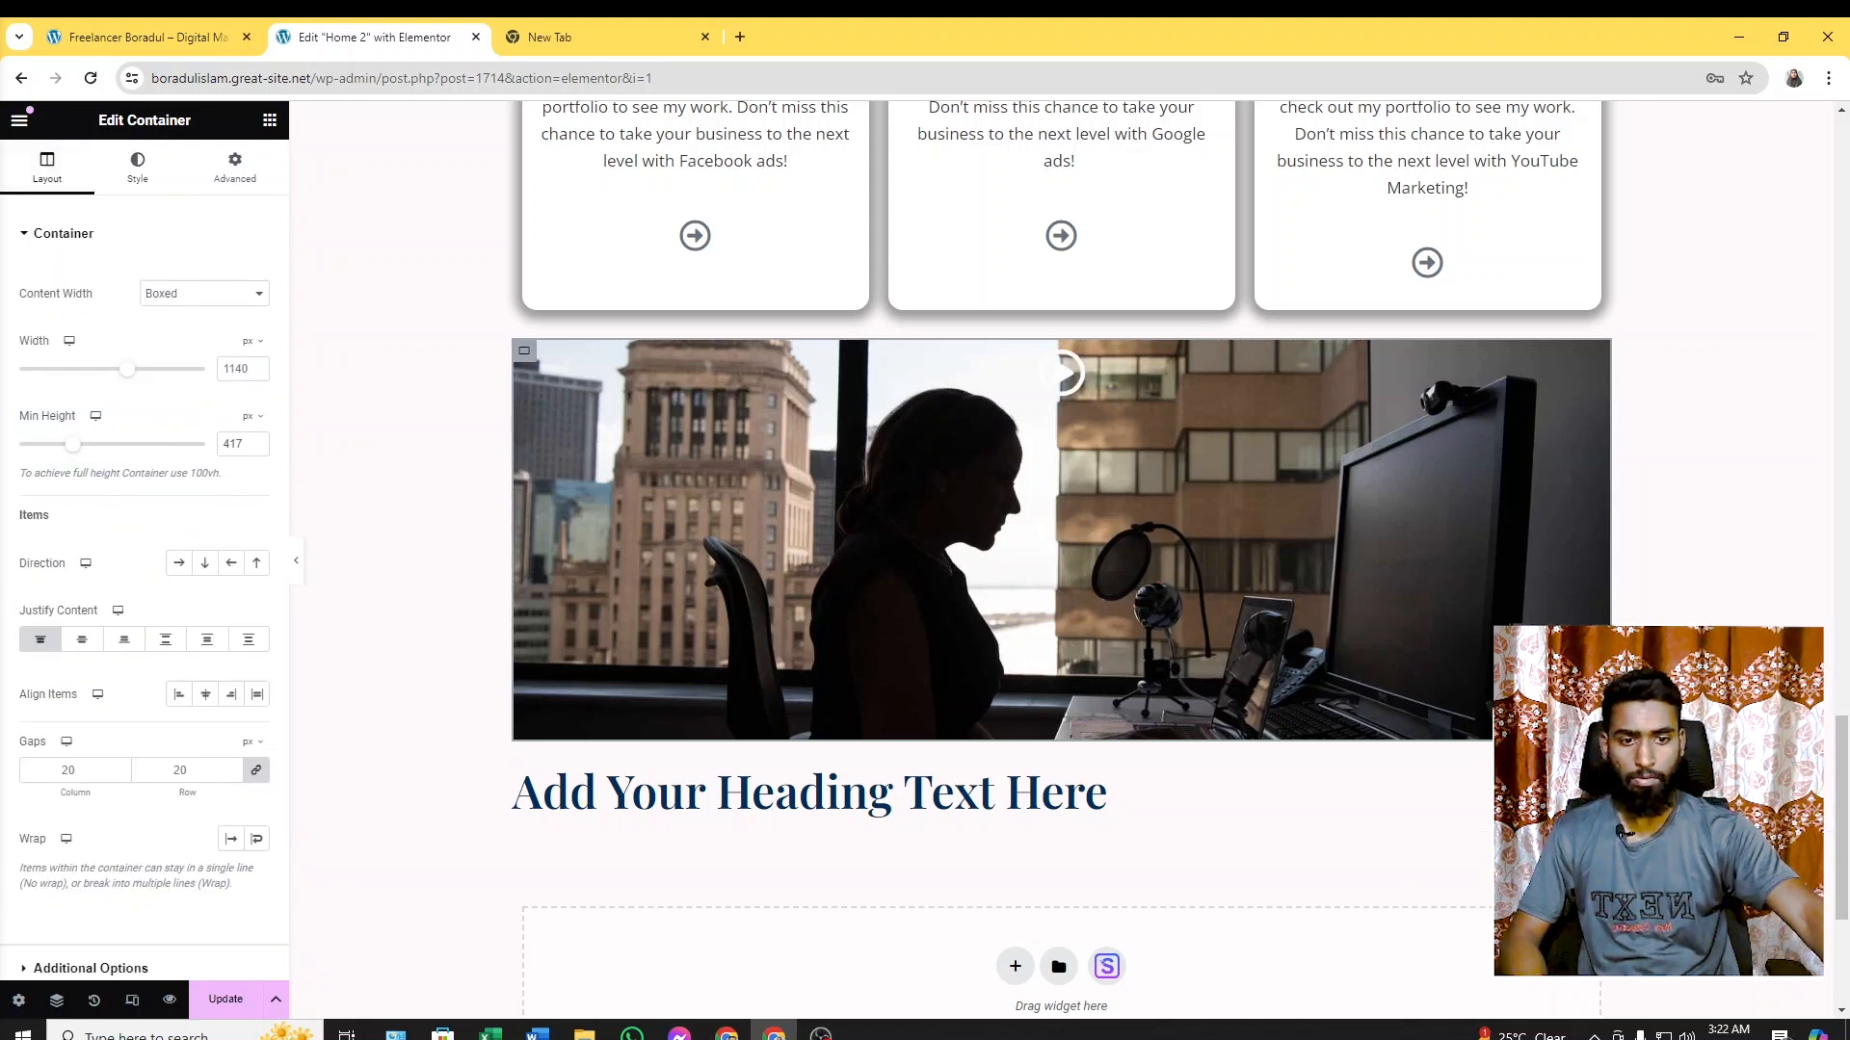
Delete the heading below the image container and add a new Heading widget inside the container, under the play icon
drag(1598, 772, 1378, 554)
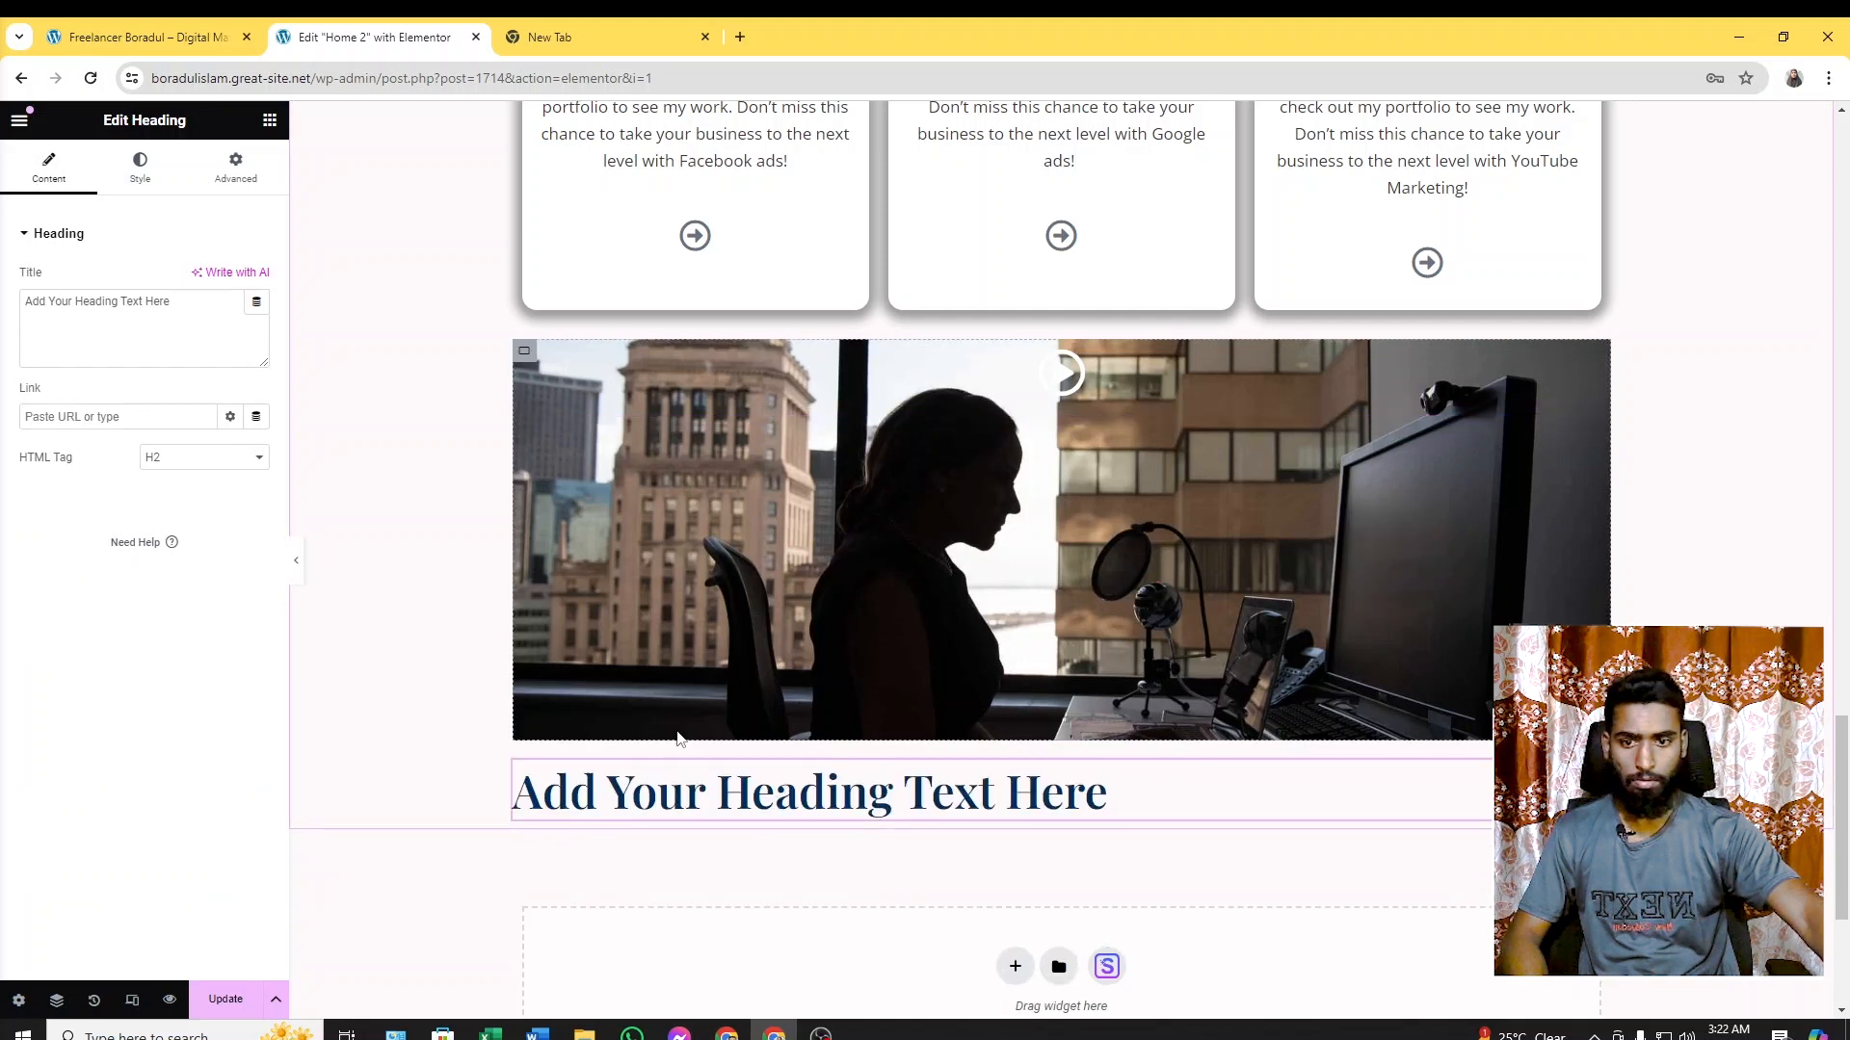
right_click(1598, 773)
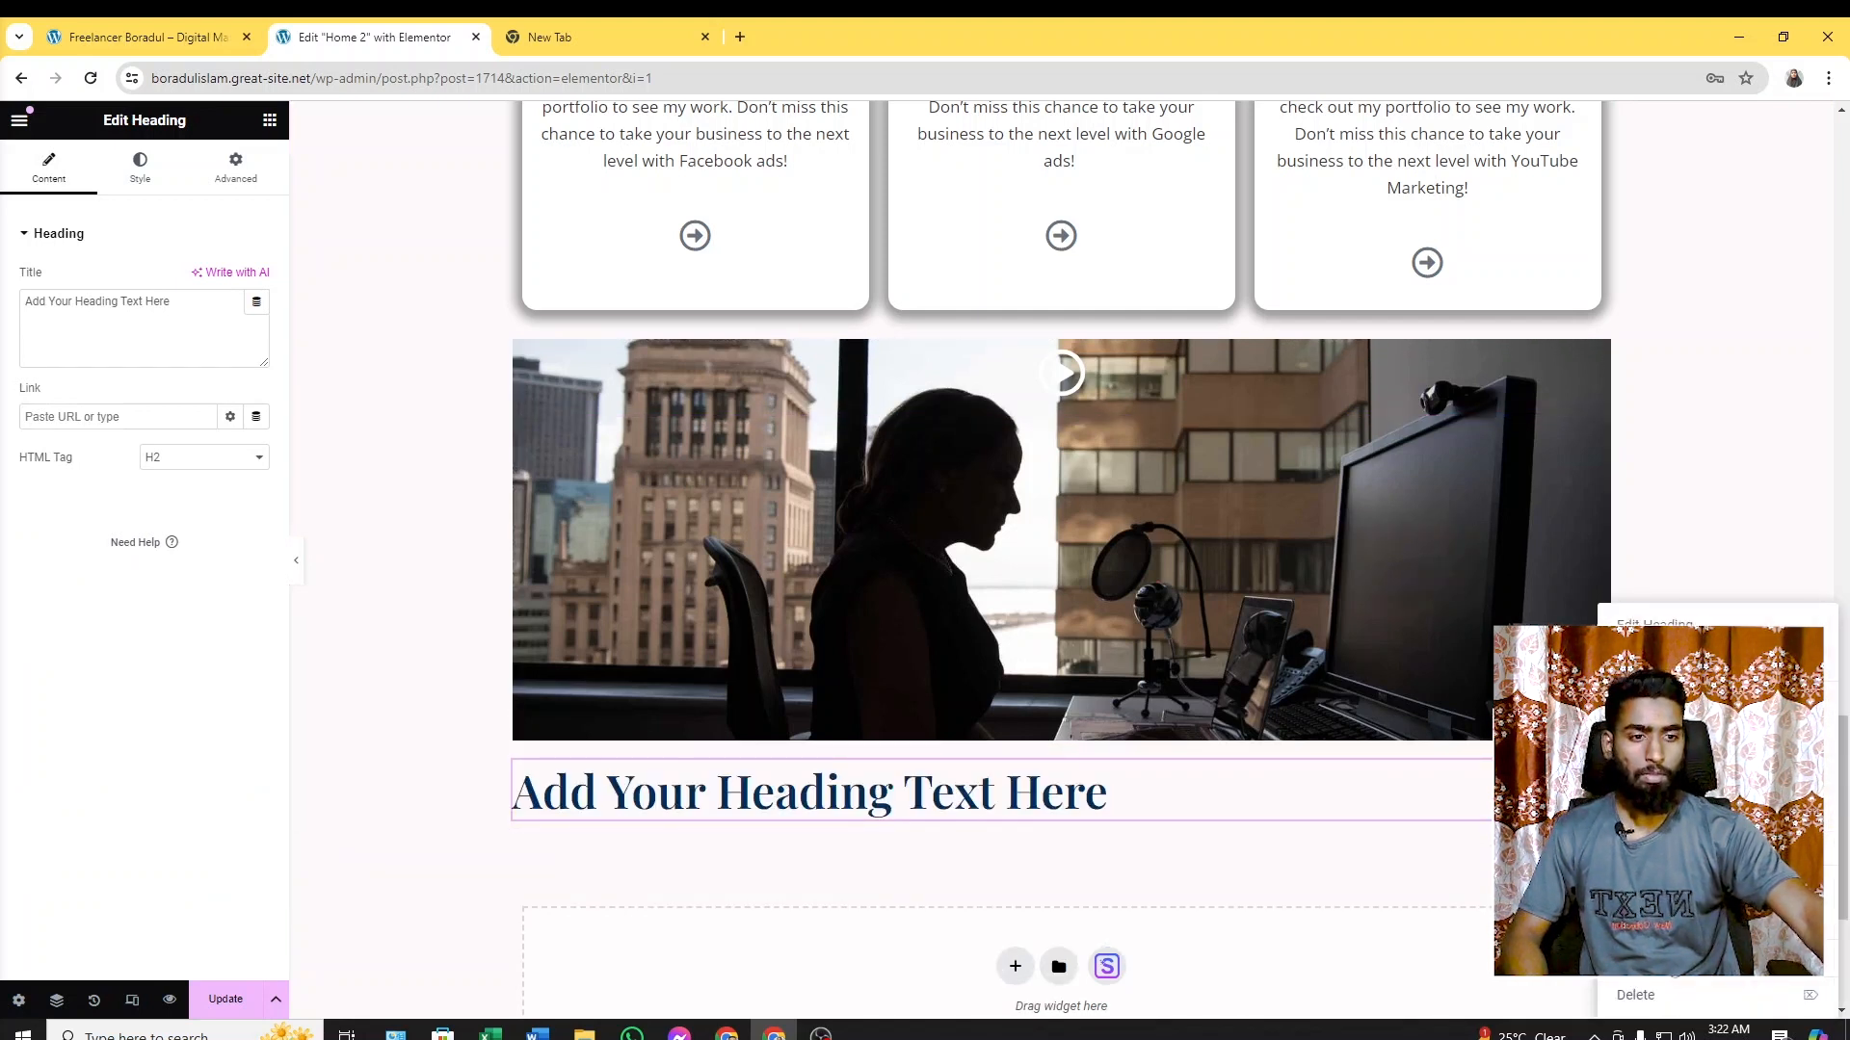
click(1650, 1006)
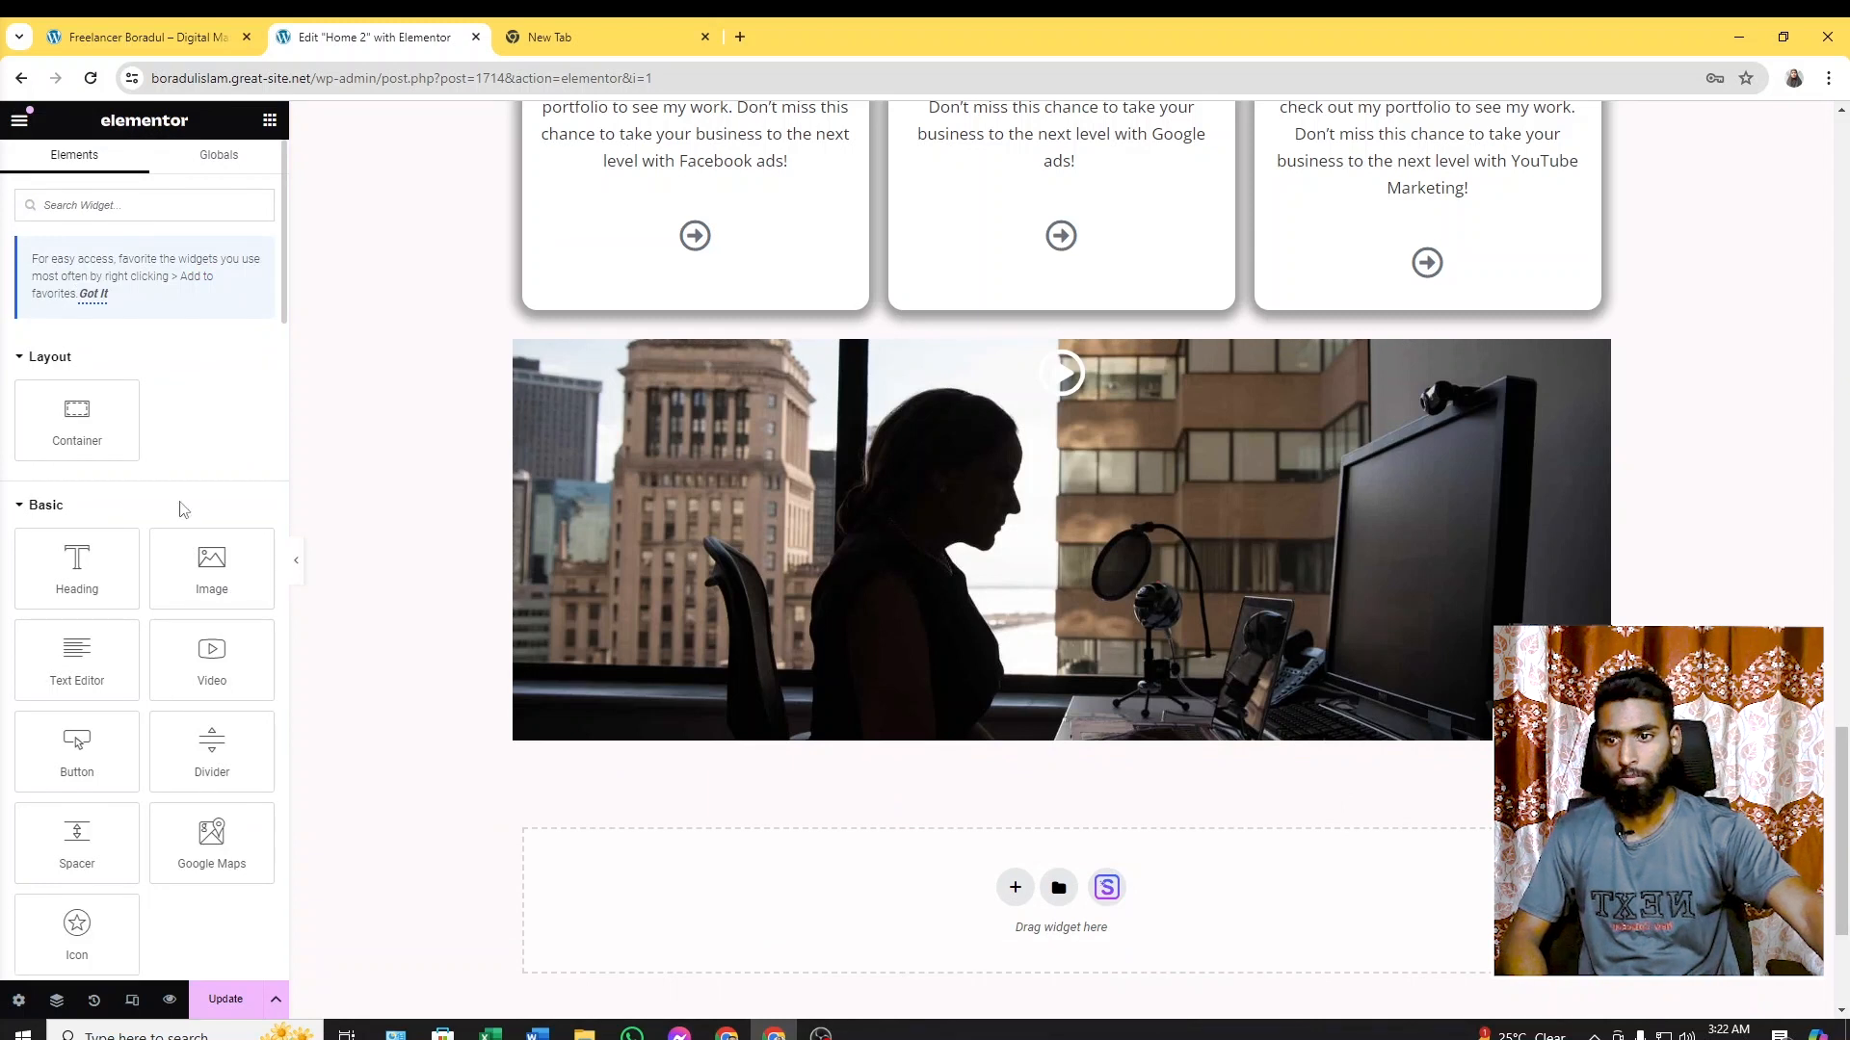
drag(77, 568, 1096, 385)
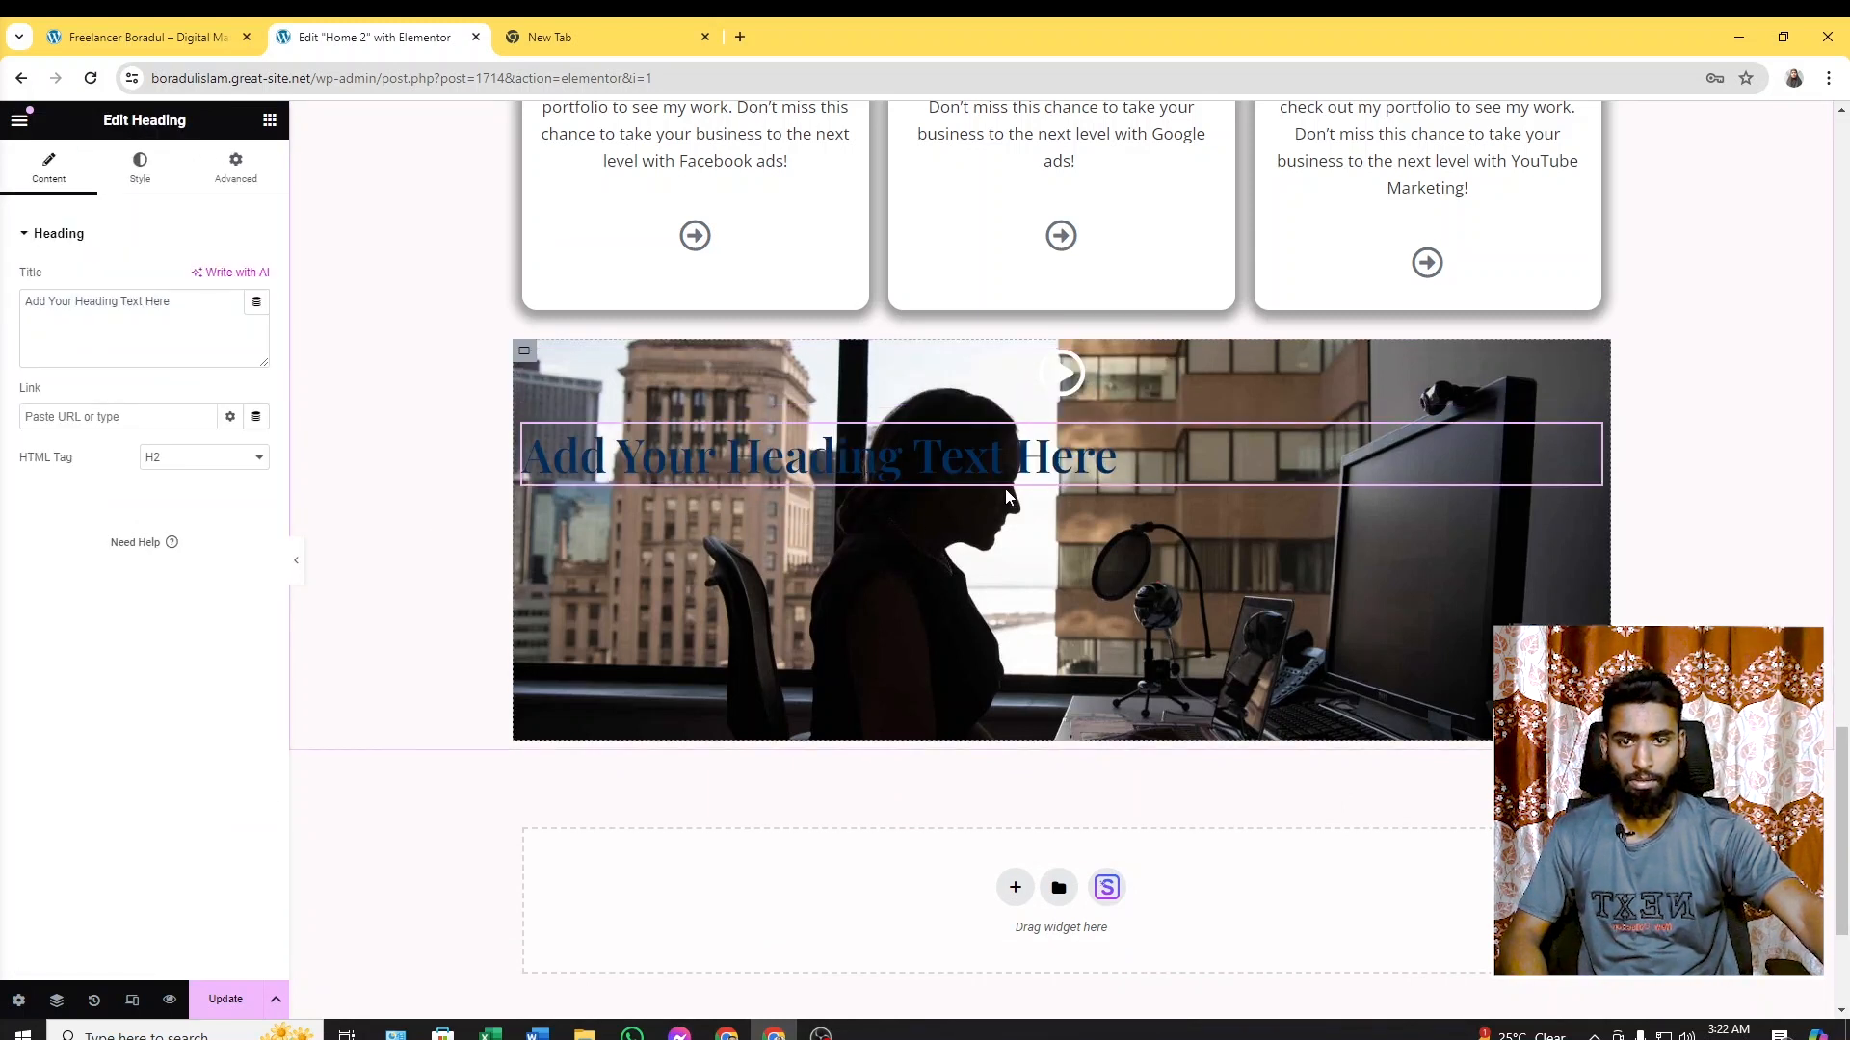
Copy the "Working Process" title from the live homepage and use it as the new heading's text
click(168, 34)
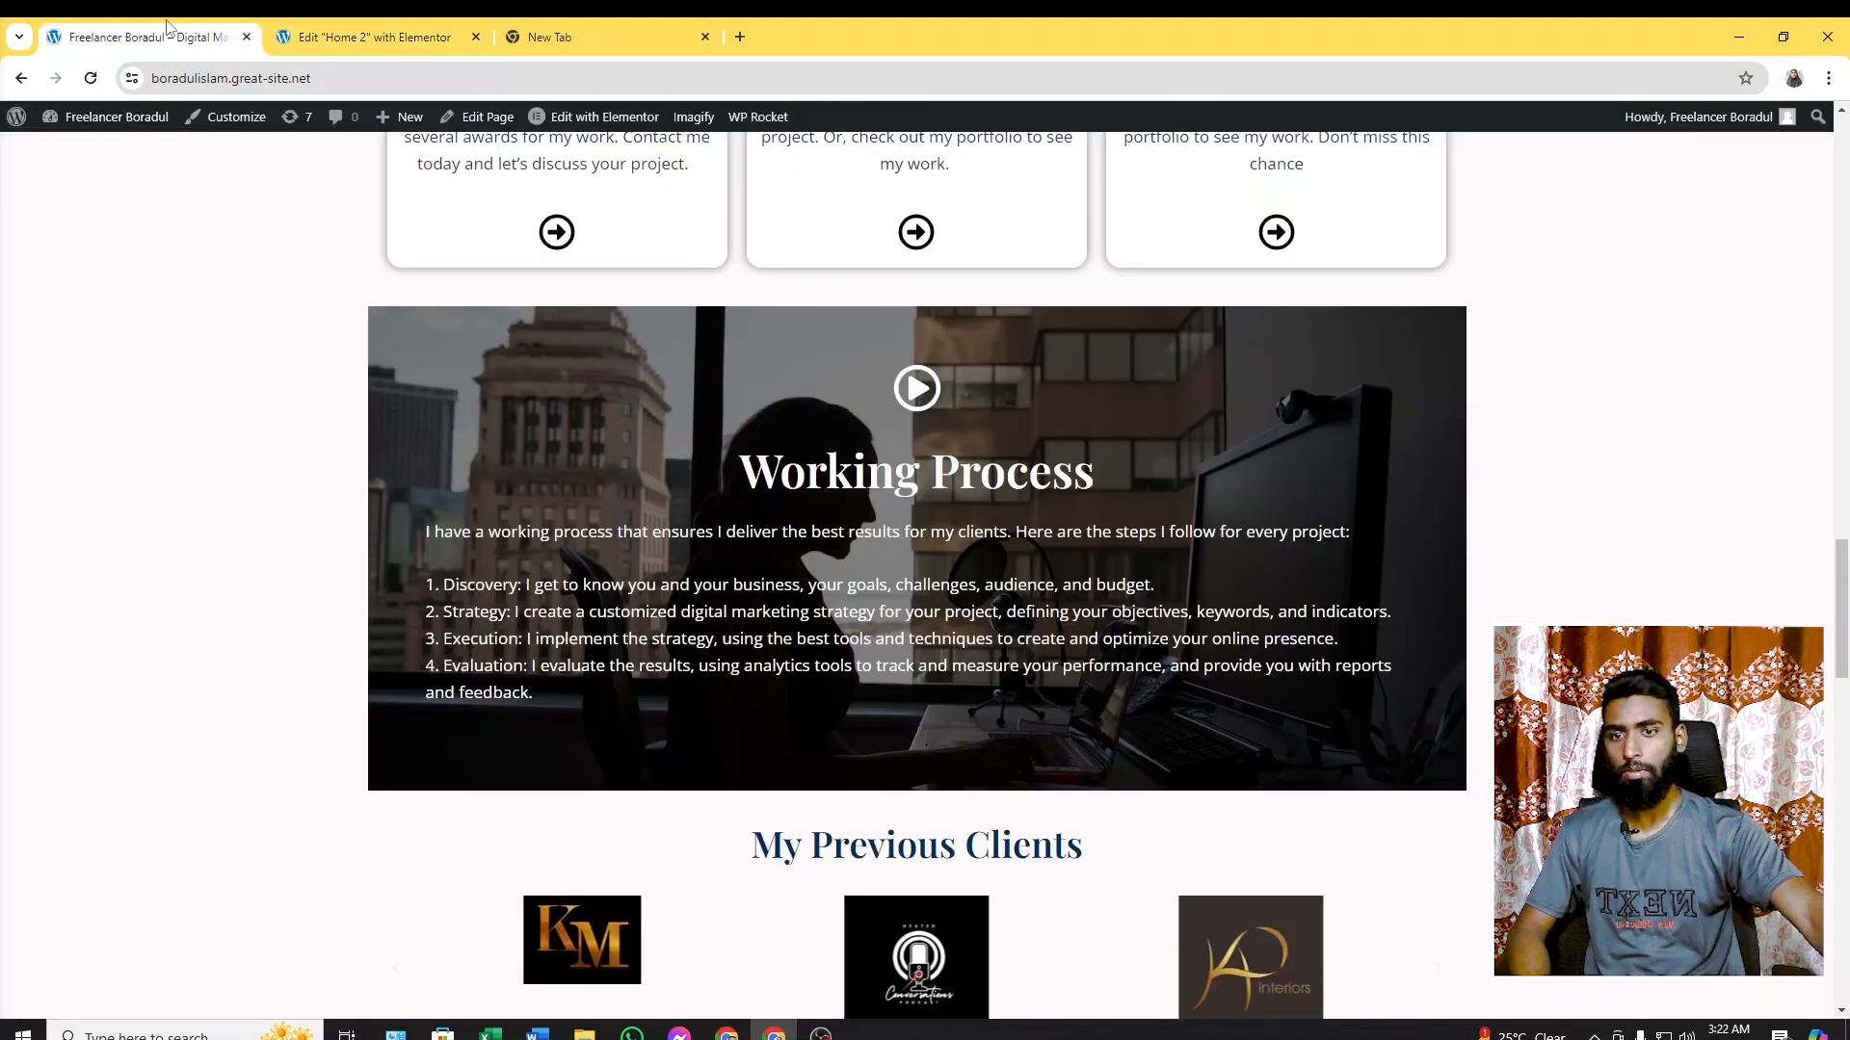
drag(740, 471, 1108, 484)
key(ctrl+c)
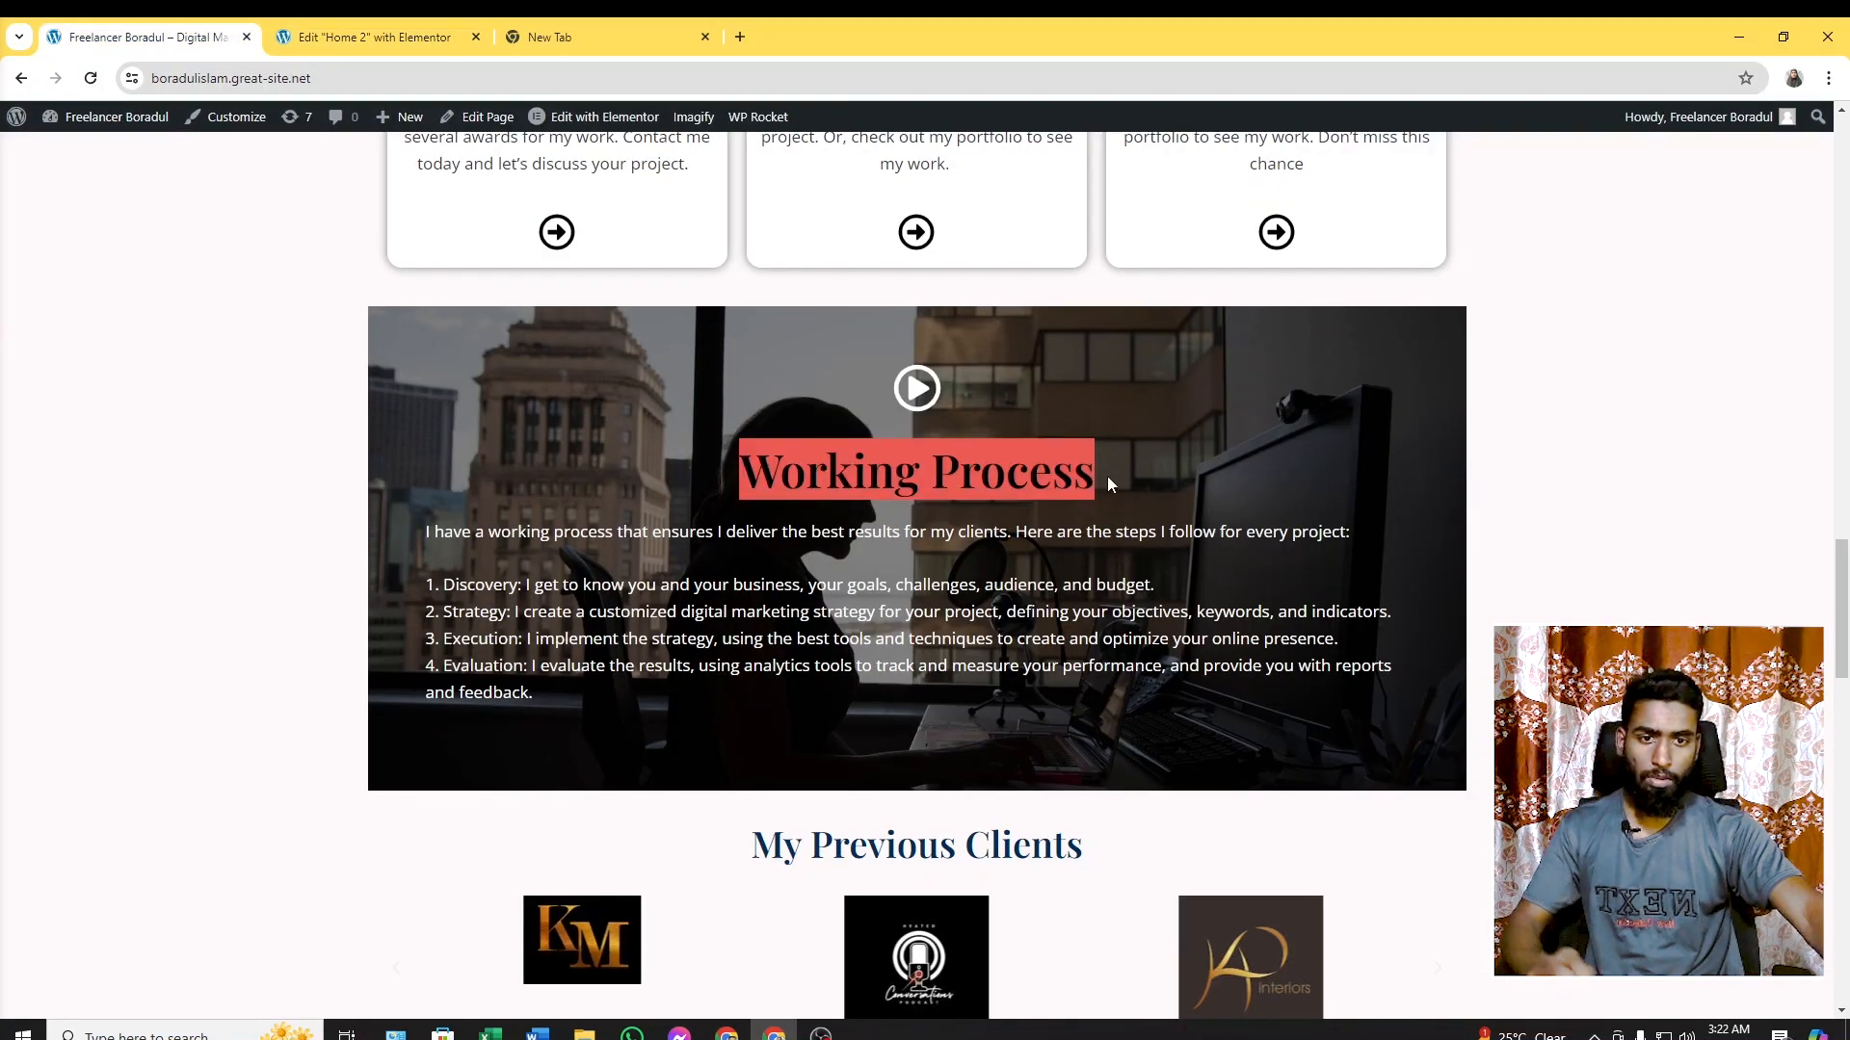
click(366, 37)
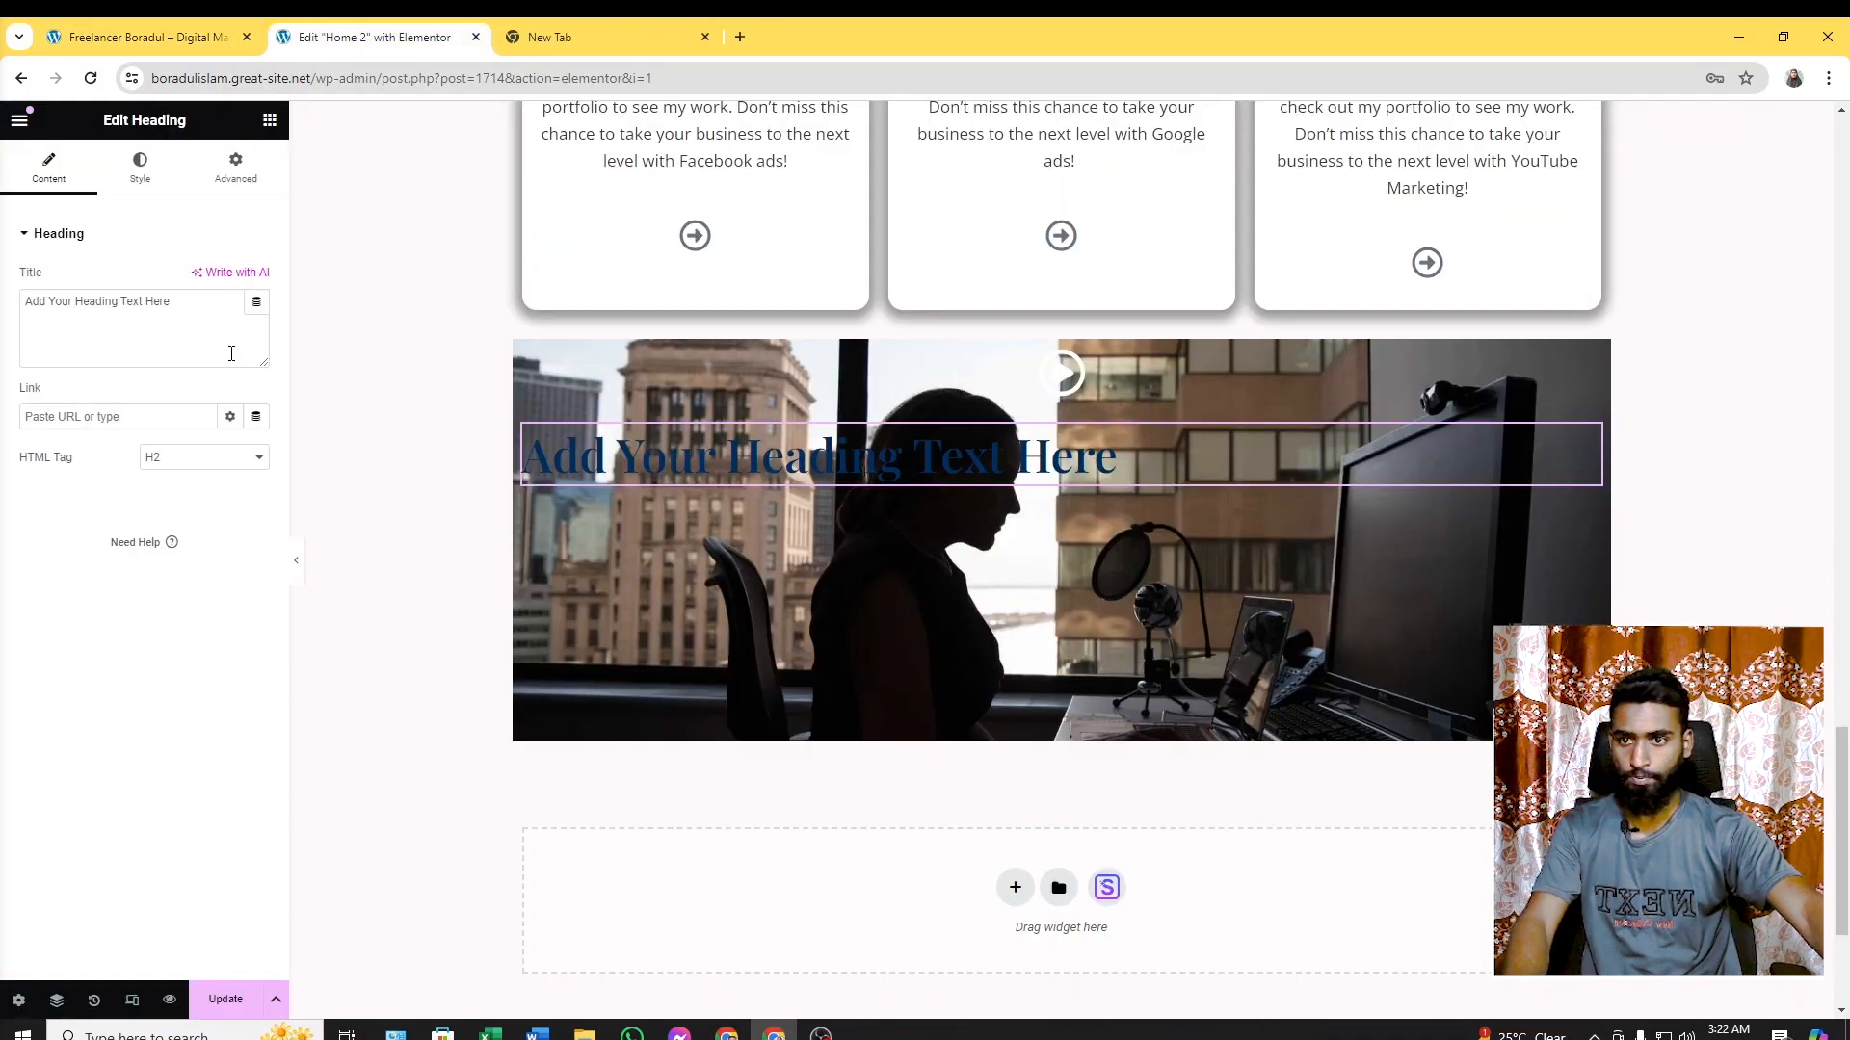
drag(184, 306, 2, 312)
key(ctrl+v)
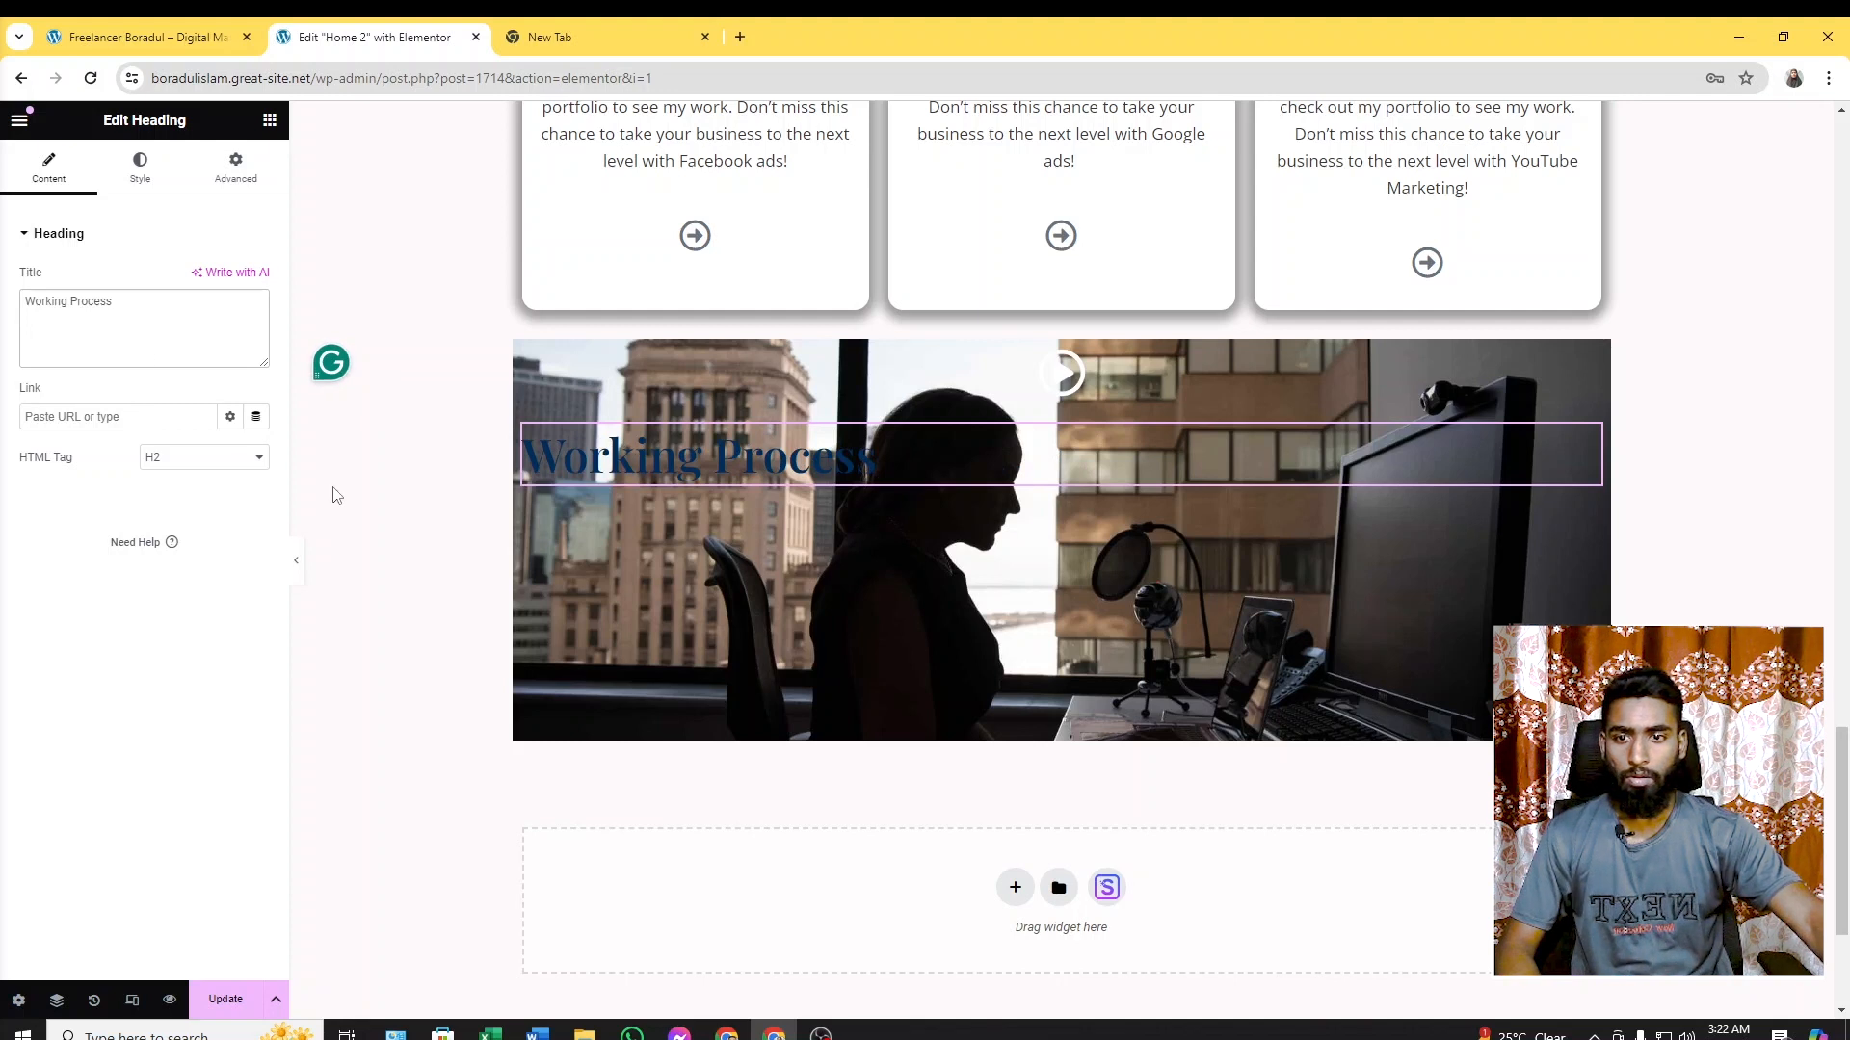
Center the Working Process heading and set its text color to white (#FFFFFF)
click(140, 169)
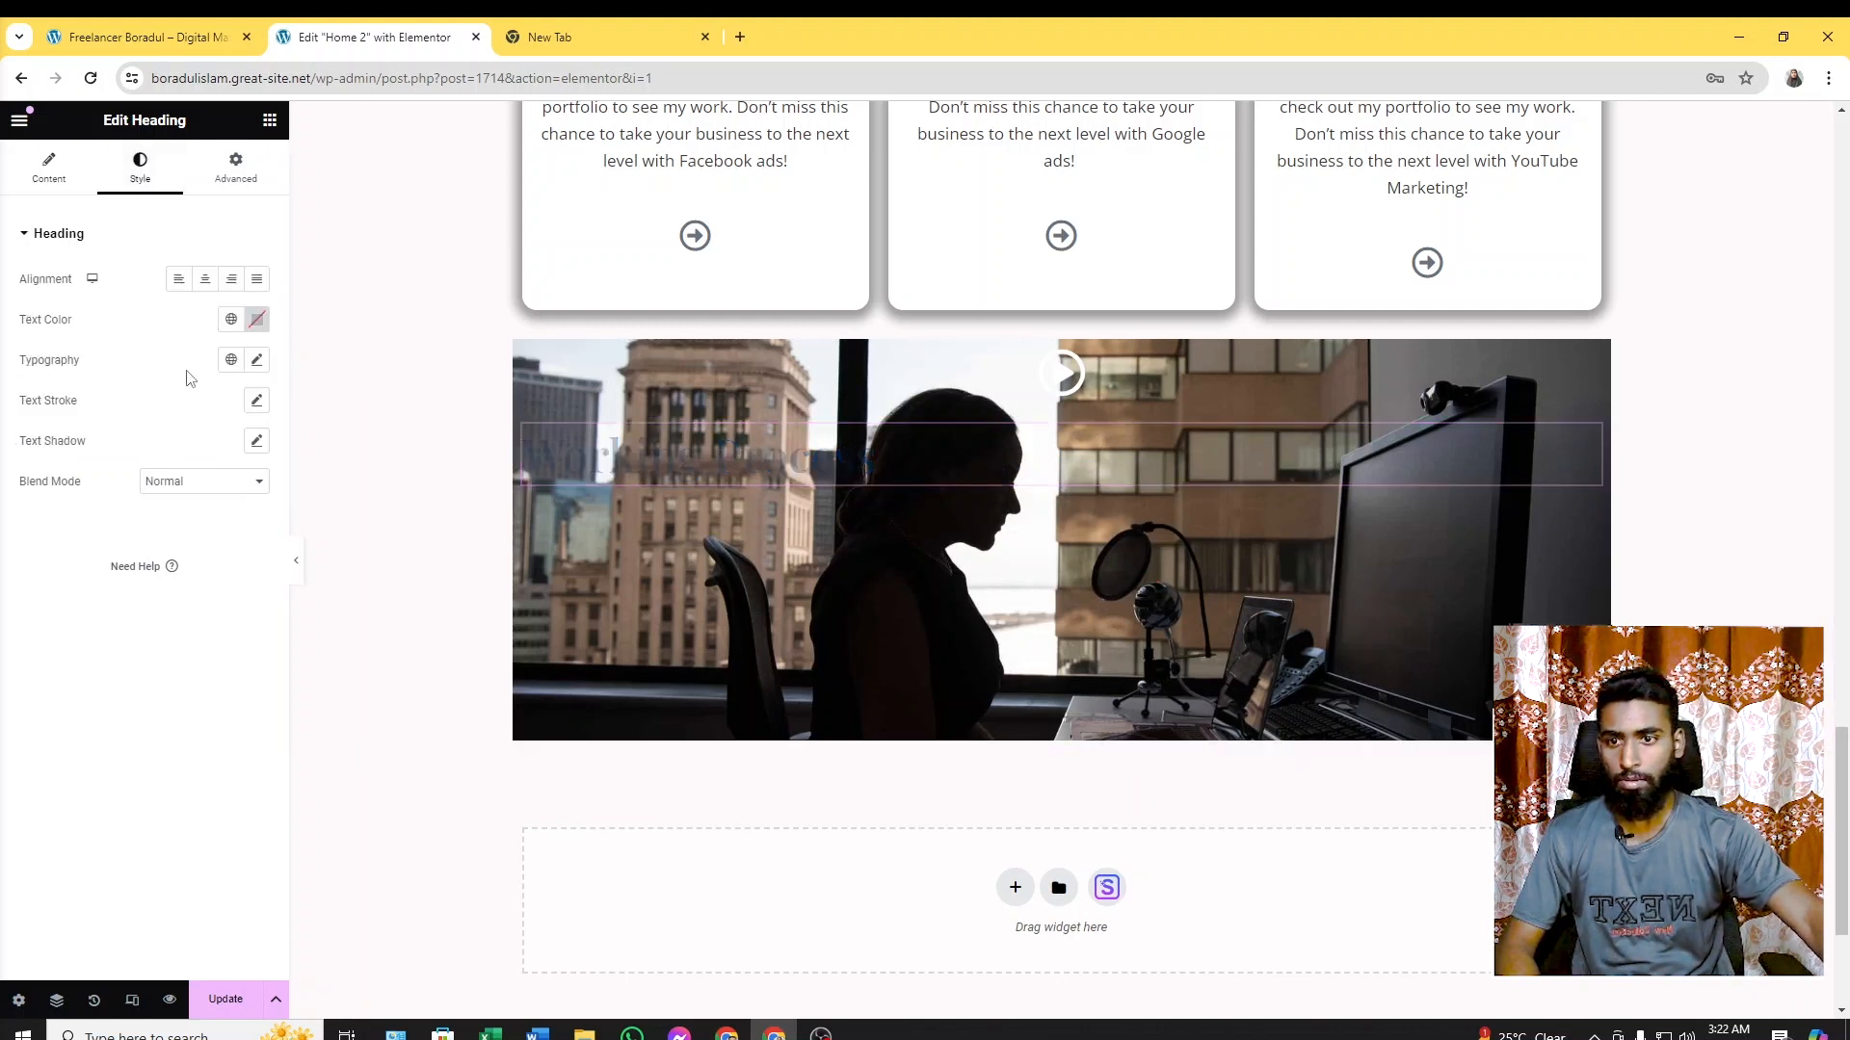
click(204, 279)
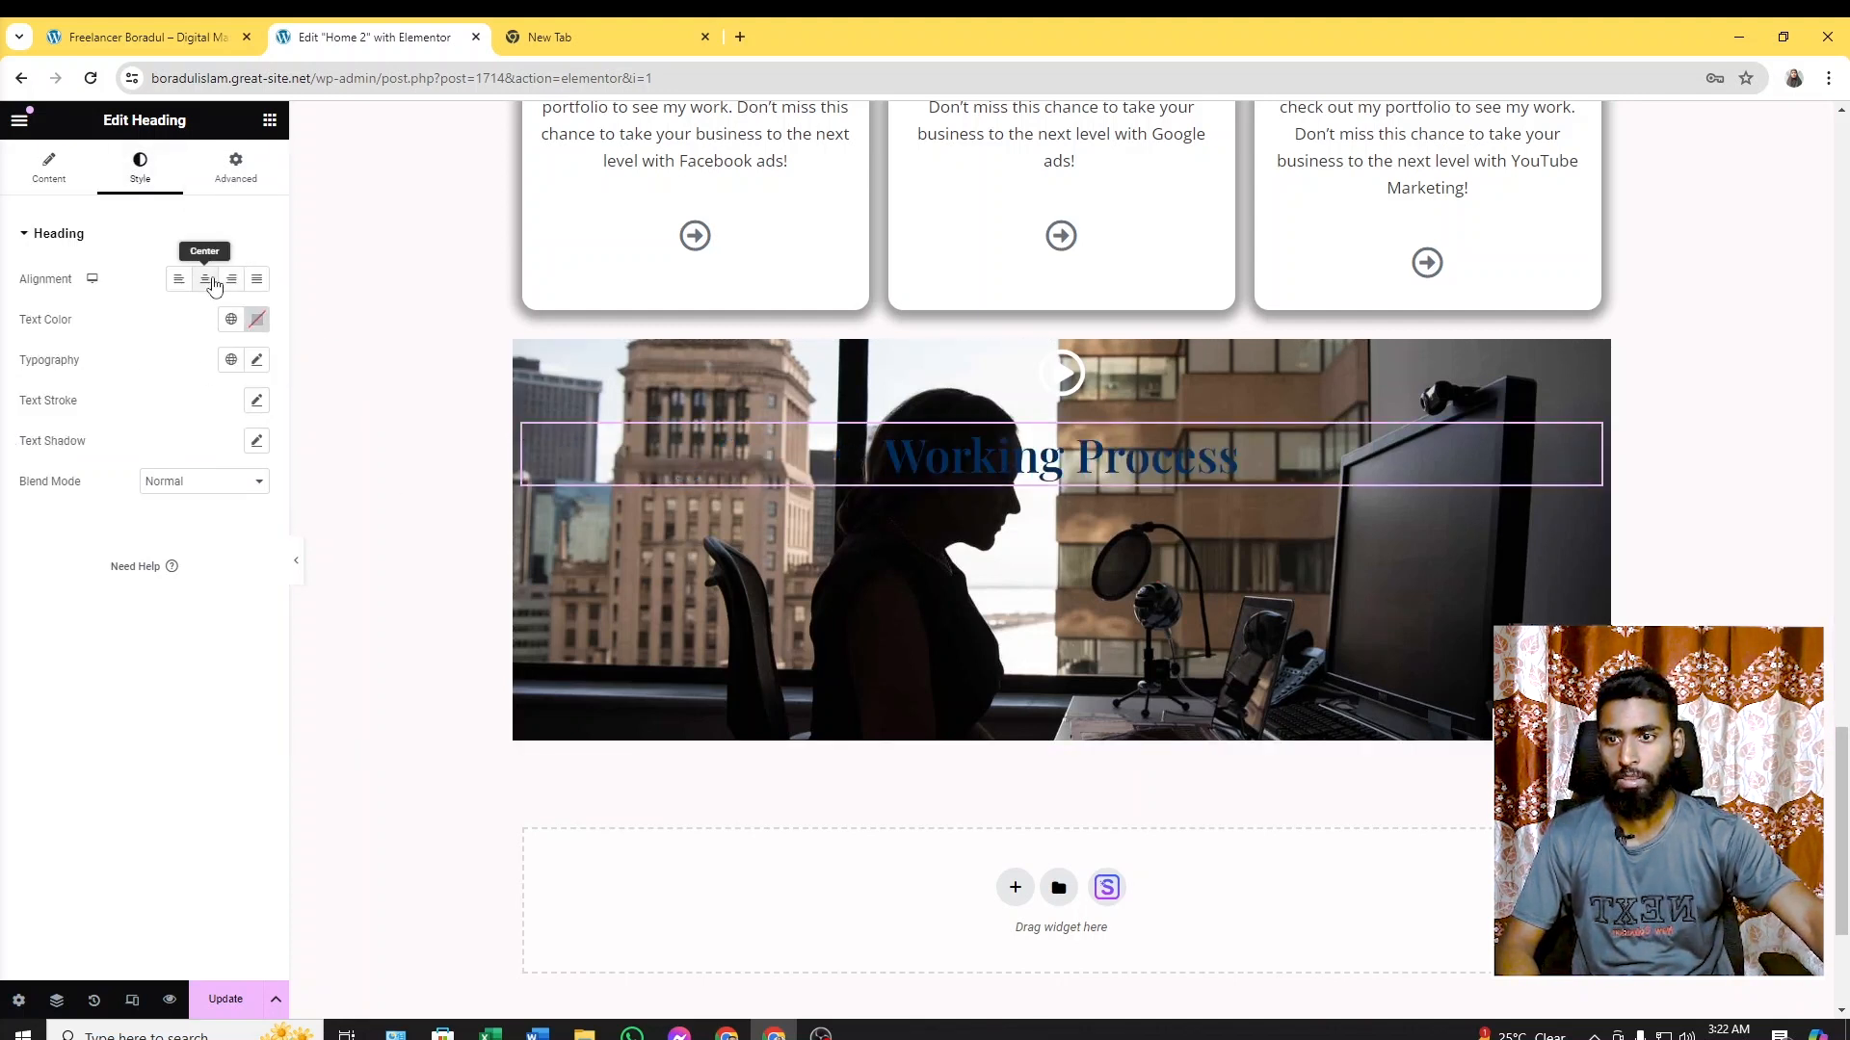
click(257, 321)
drag(189, 413, 144, 395)
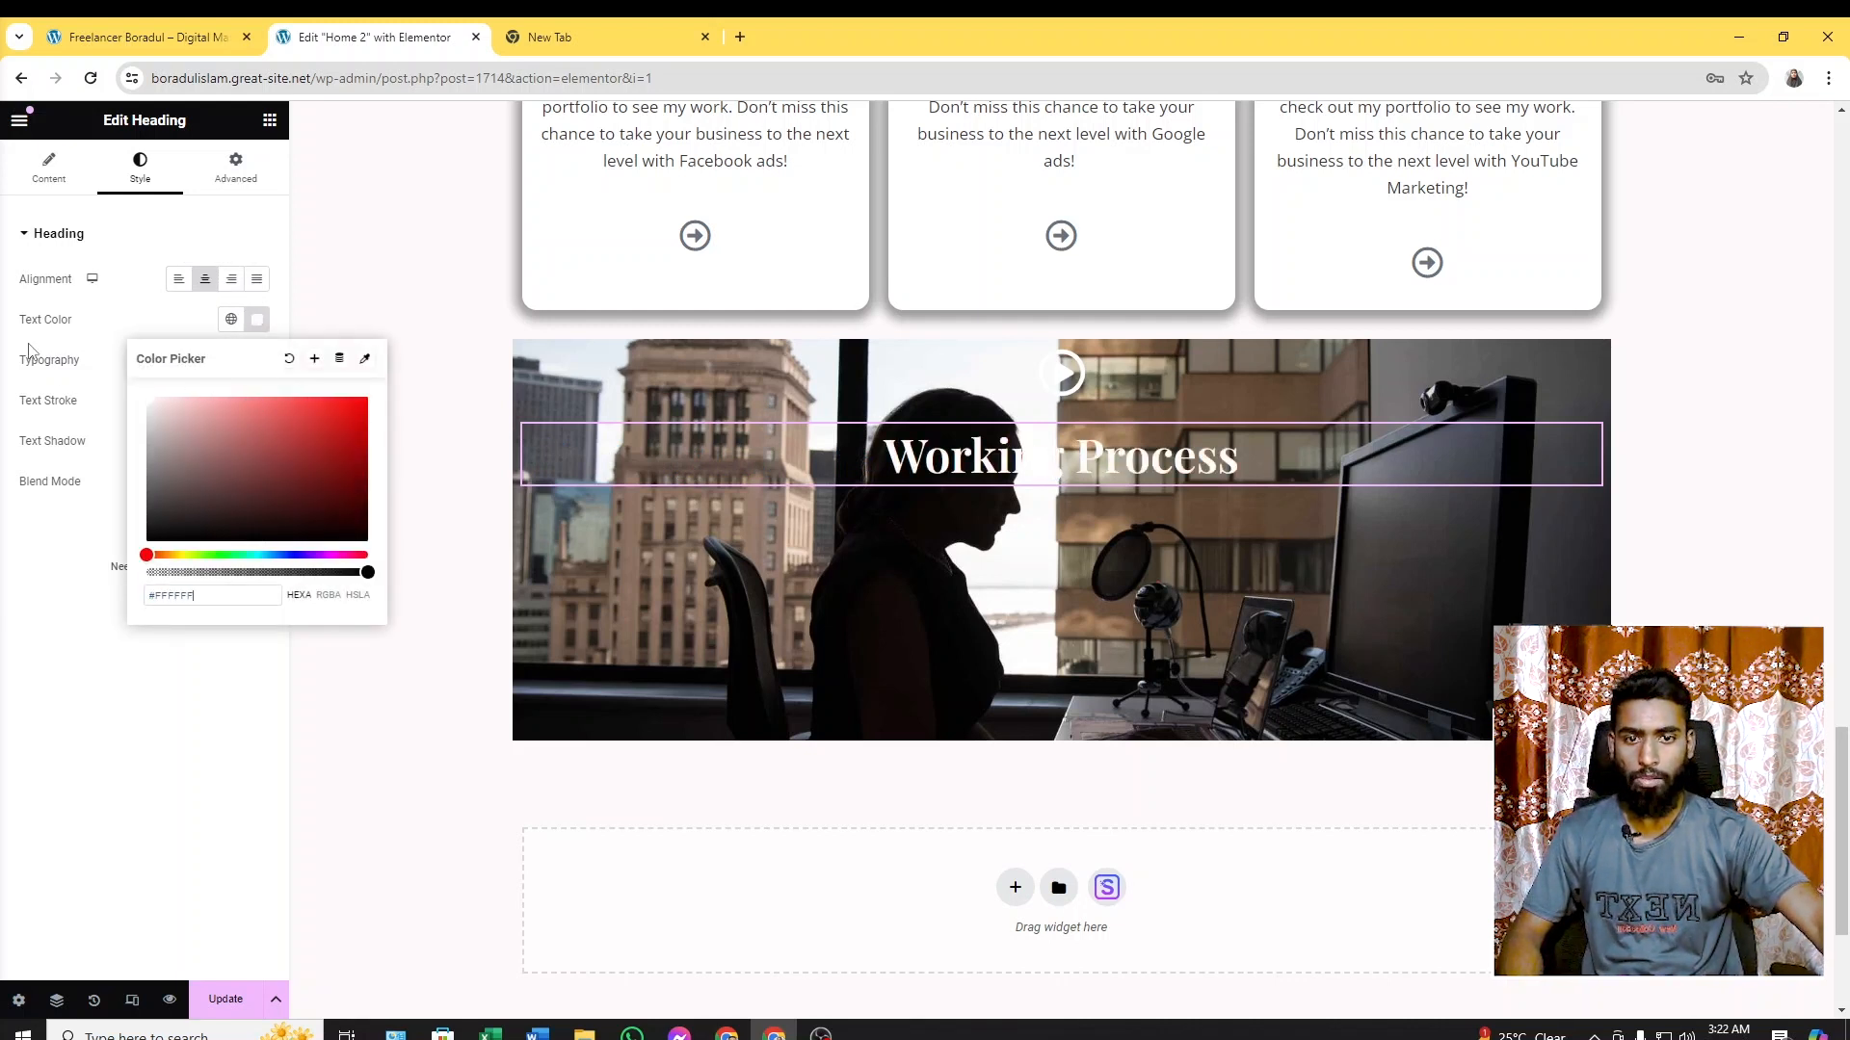
click(1624, 504)
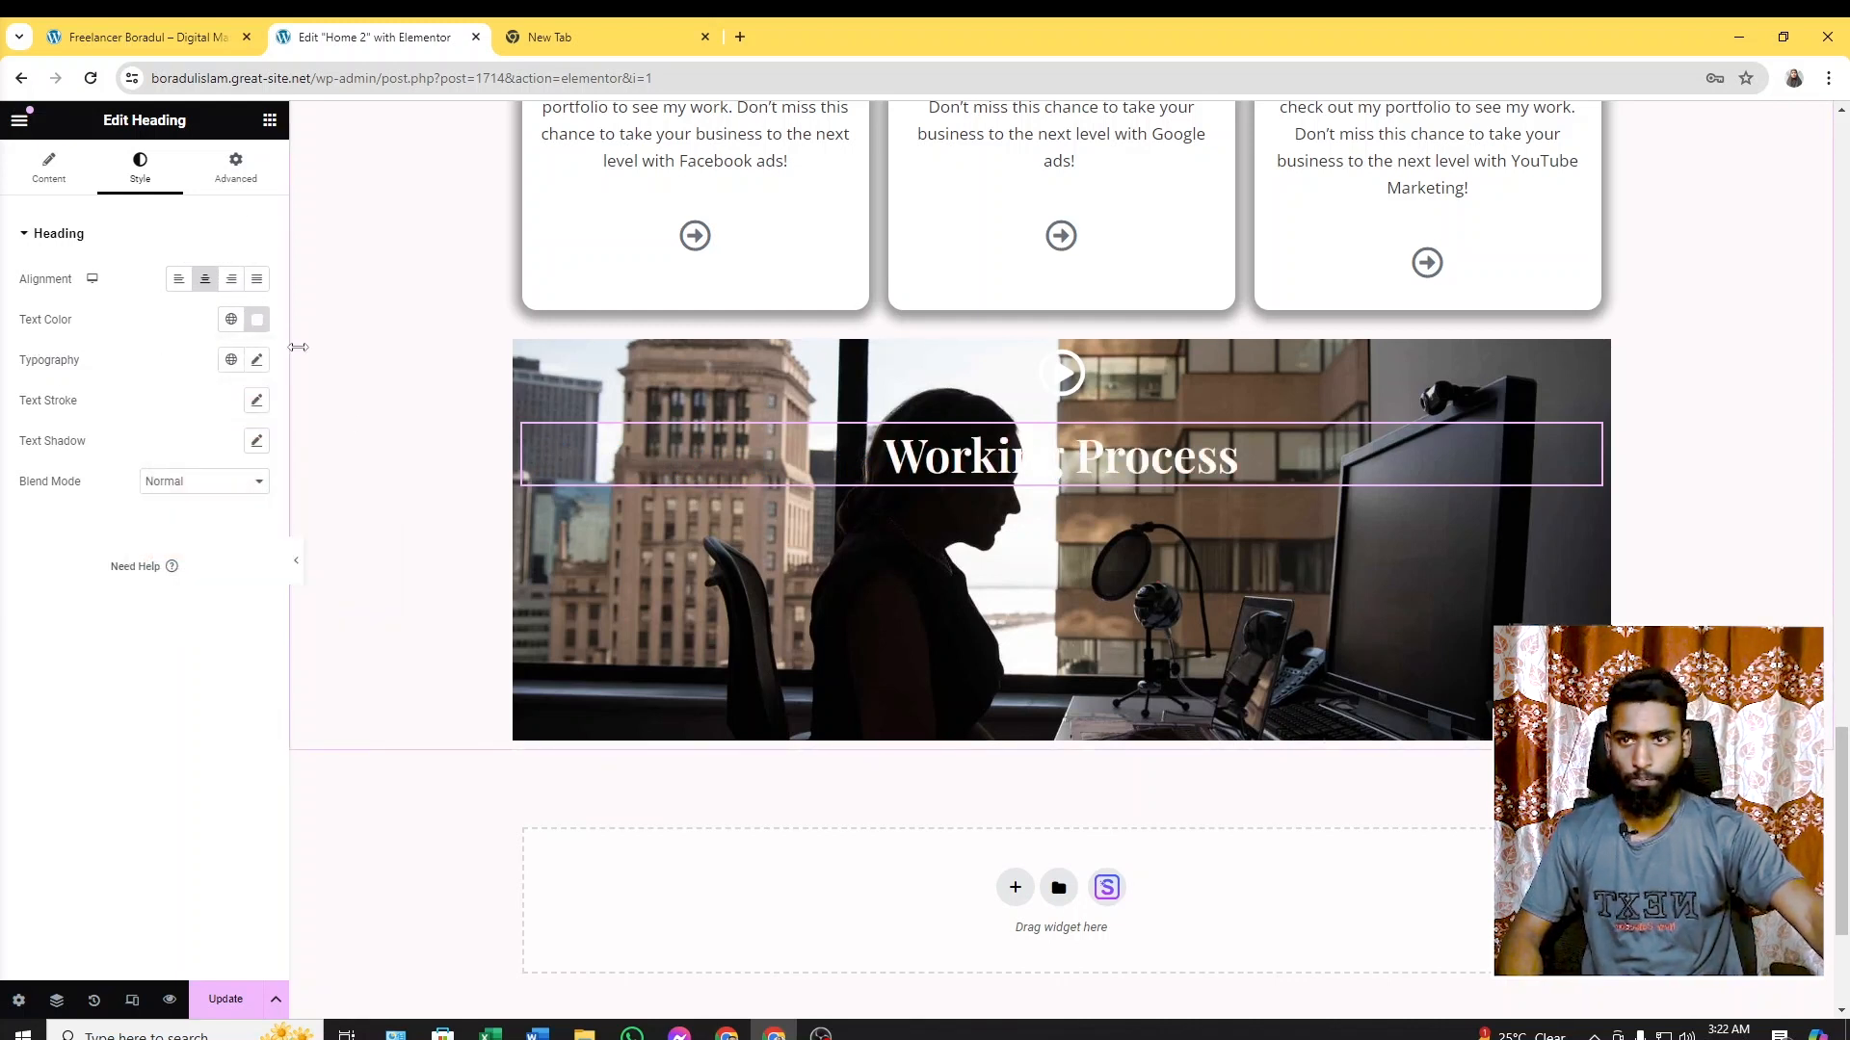
Copy the introduction and four numbered steps of the Working Process section on the live homepage, and return to the Elementor editor
click(149, 36)
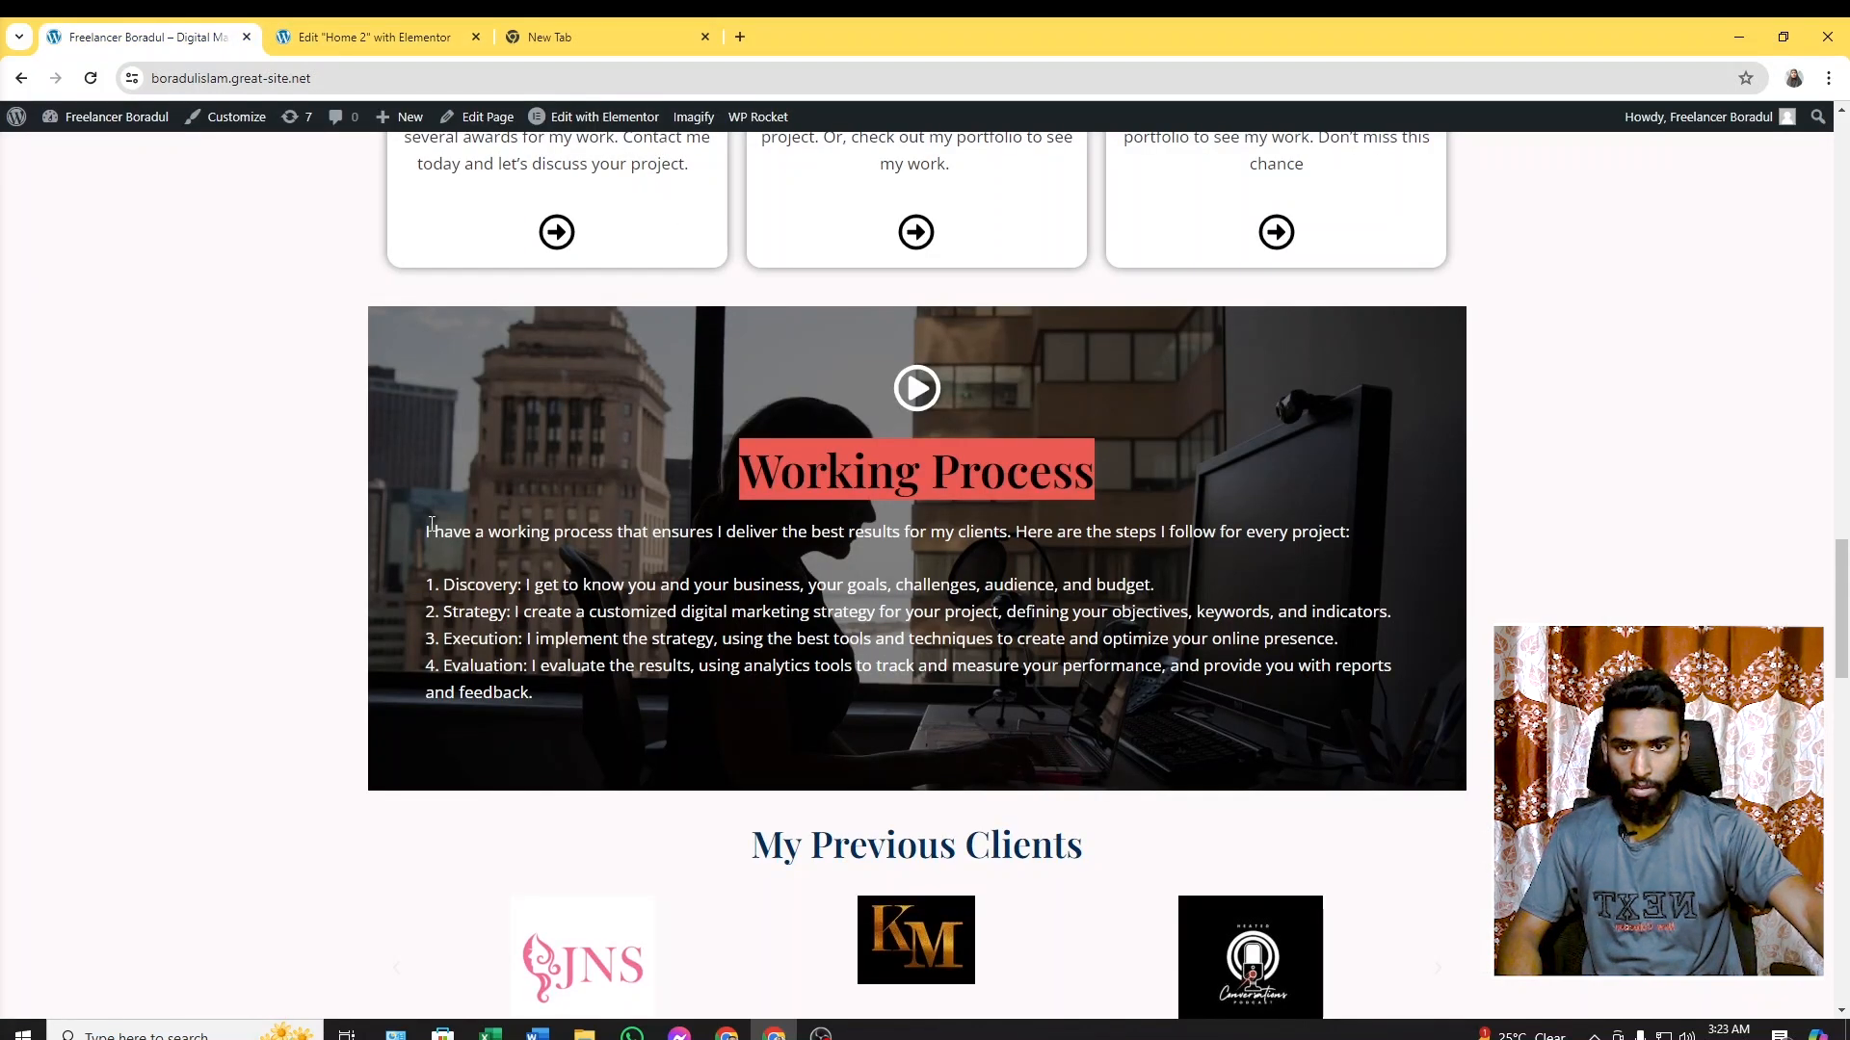
drag(424, 528, 586, 695)
click(371, 37)
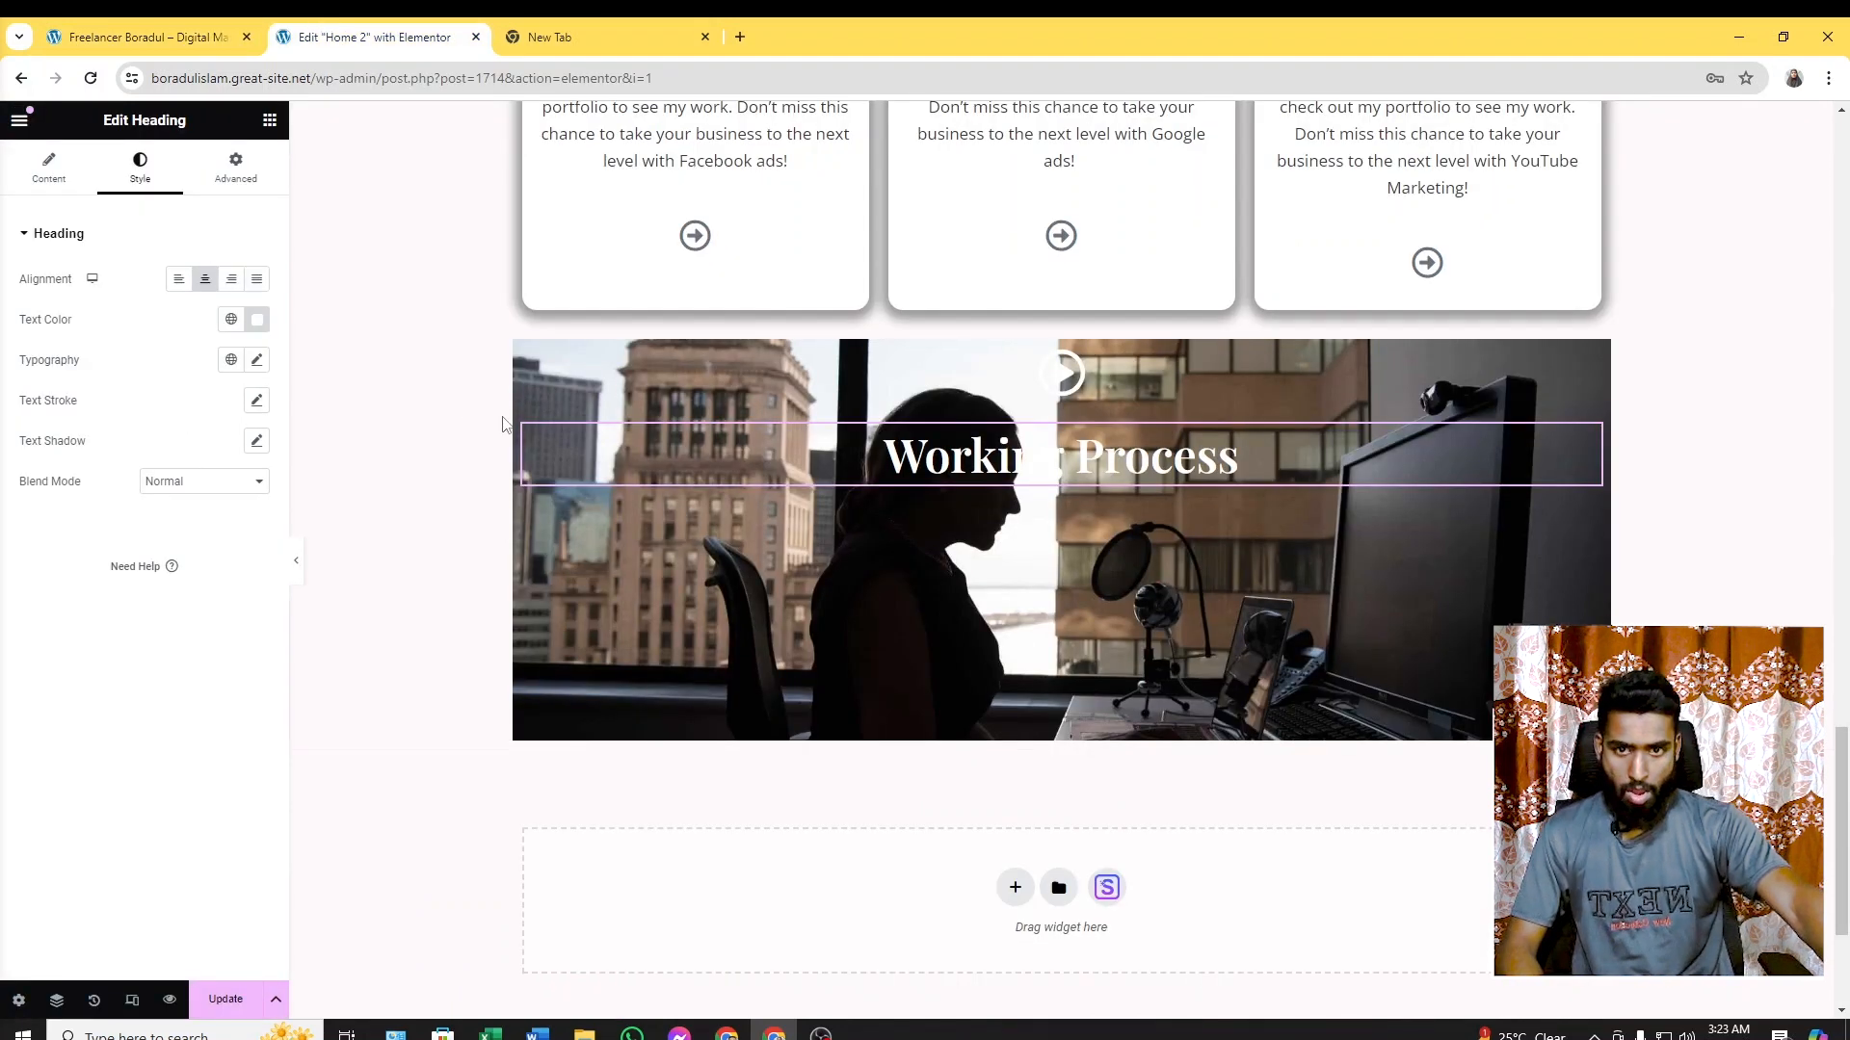
Add a Text Editor widget under the Working Process heading and replace its placeholder text with the copied process description
click(268, 119)
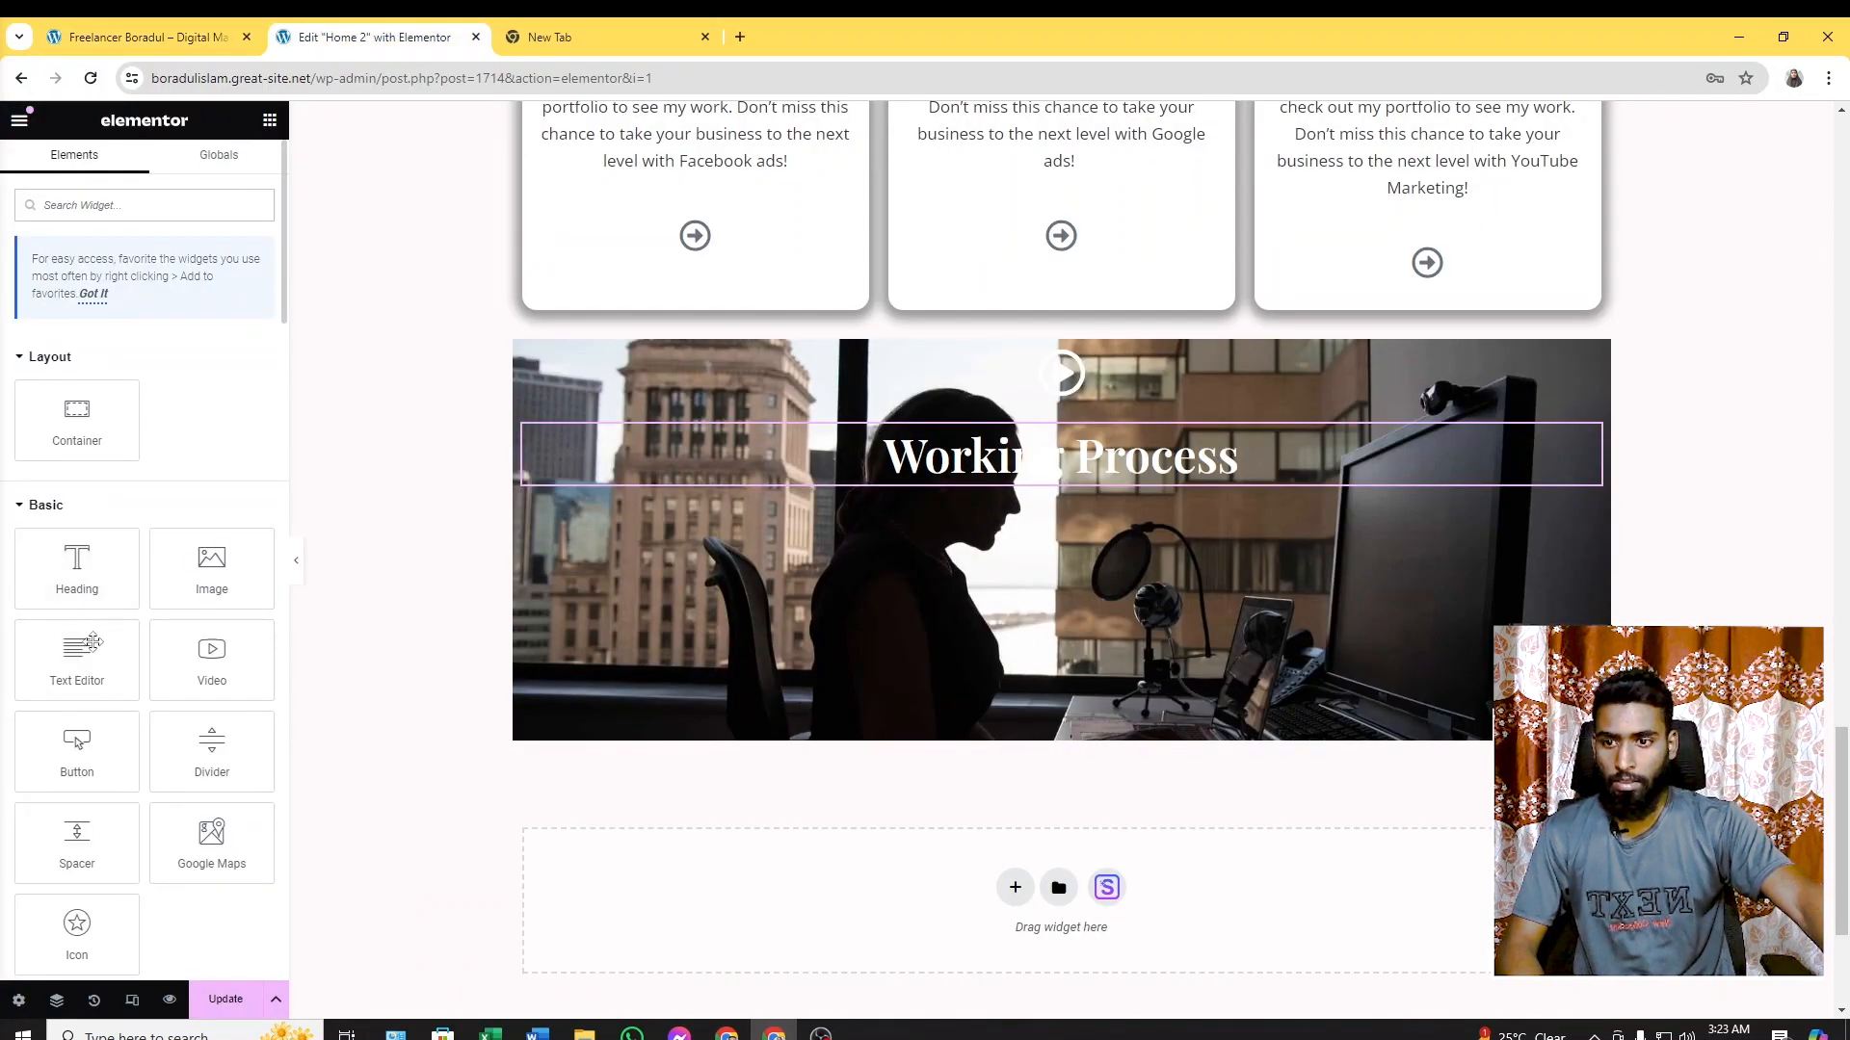
drag(77, 664, 1035, 557)
drag(1185, 775, 1123, 487)
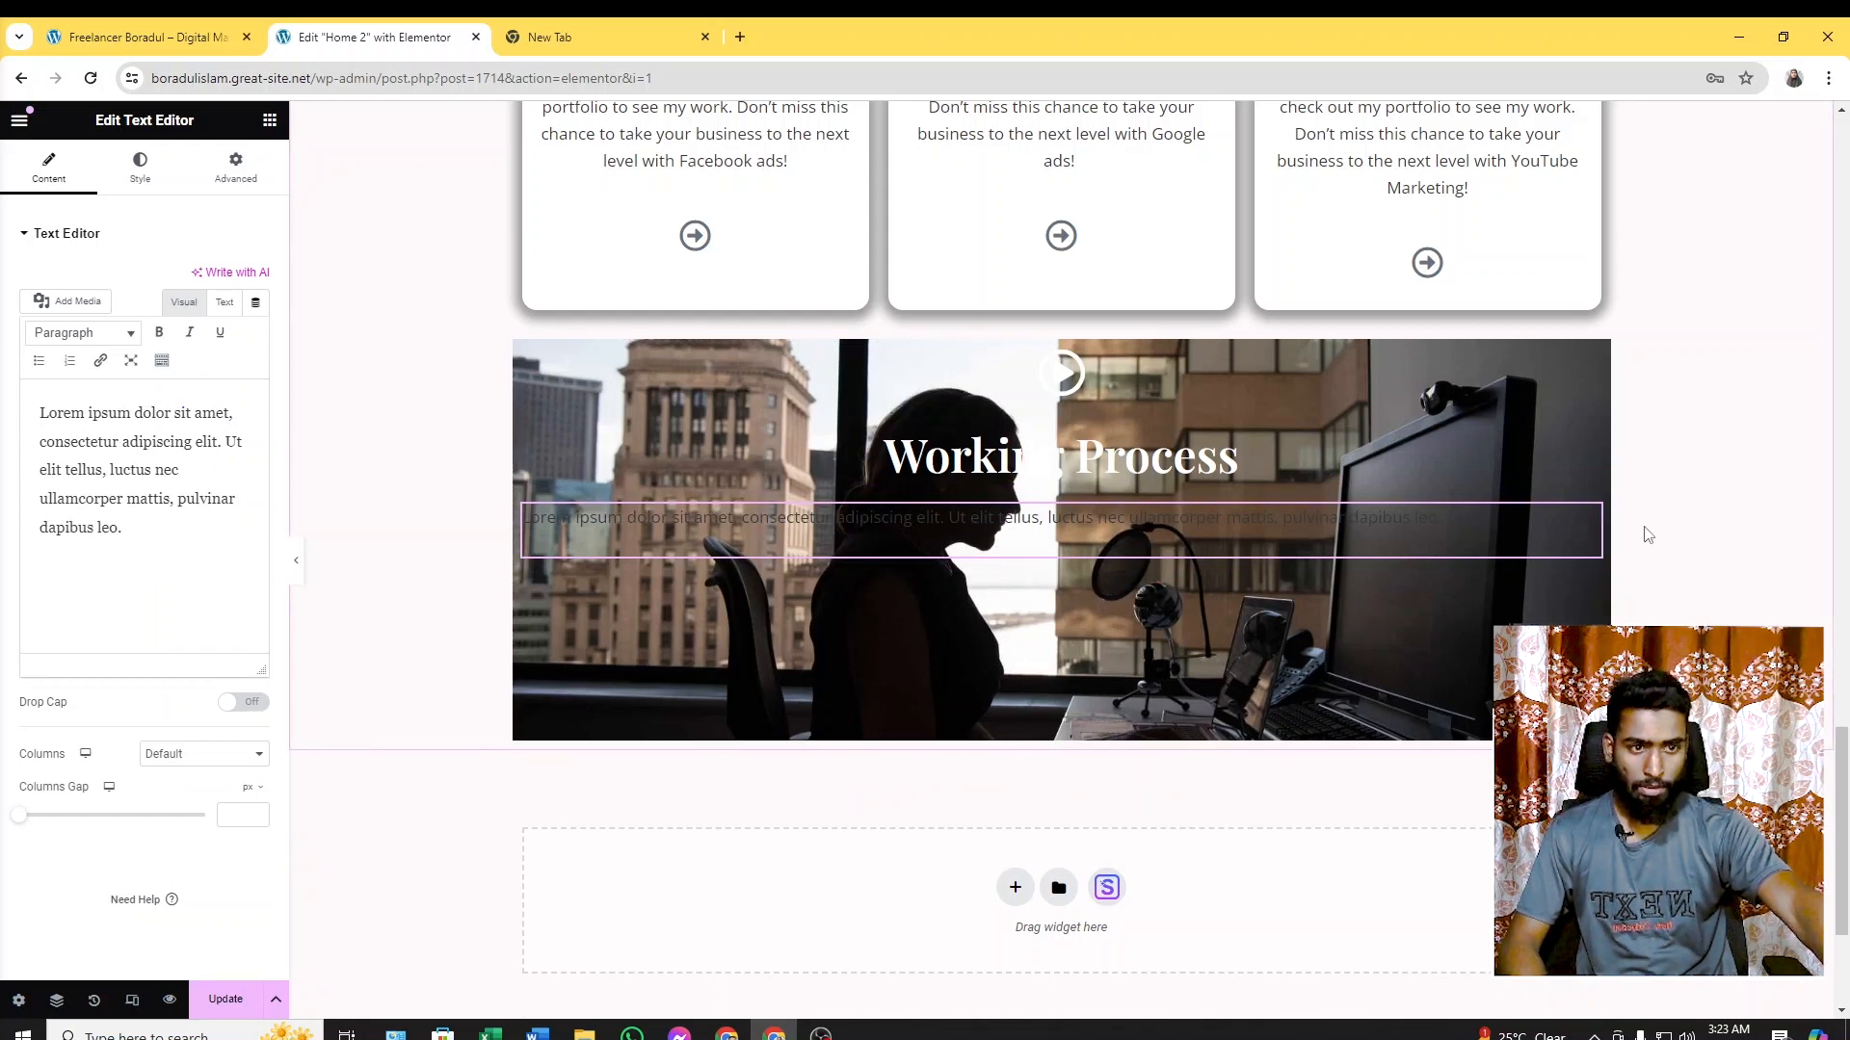
drag(1591, 523, 1594, 526)
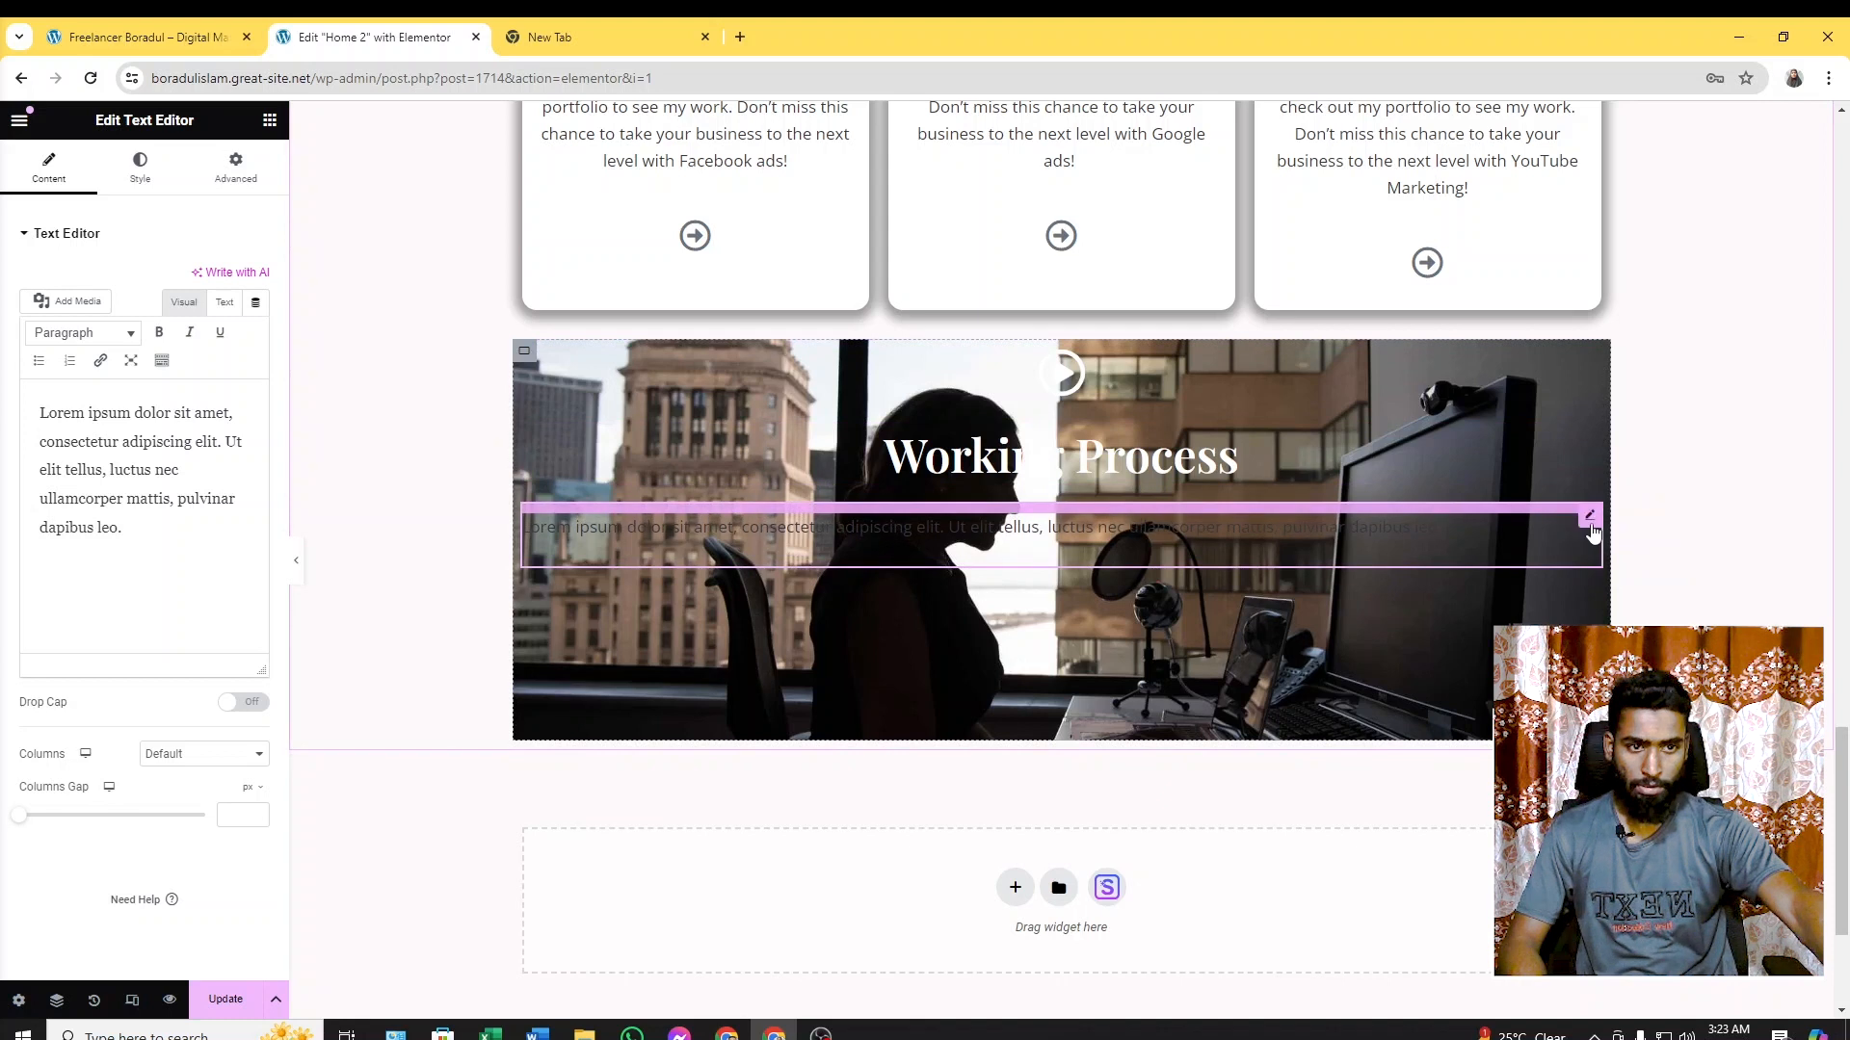
drag(156, 538, 8, 416)
key(ctrl+v)
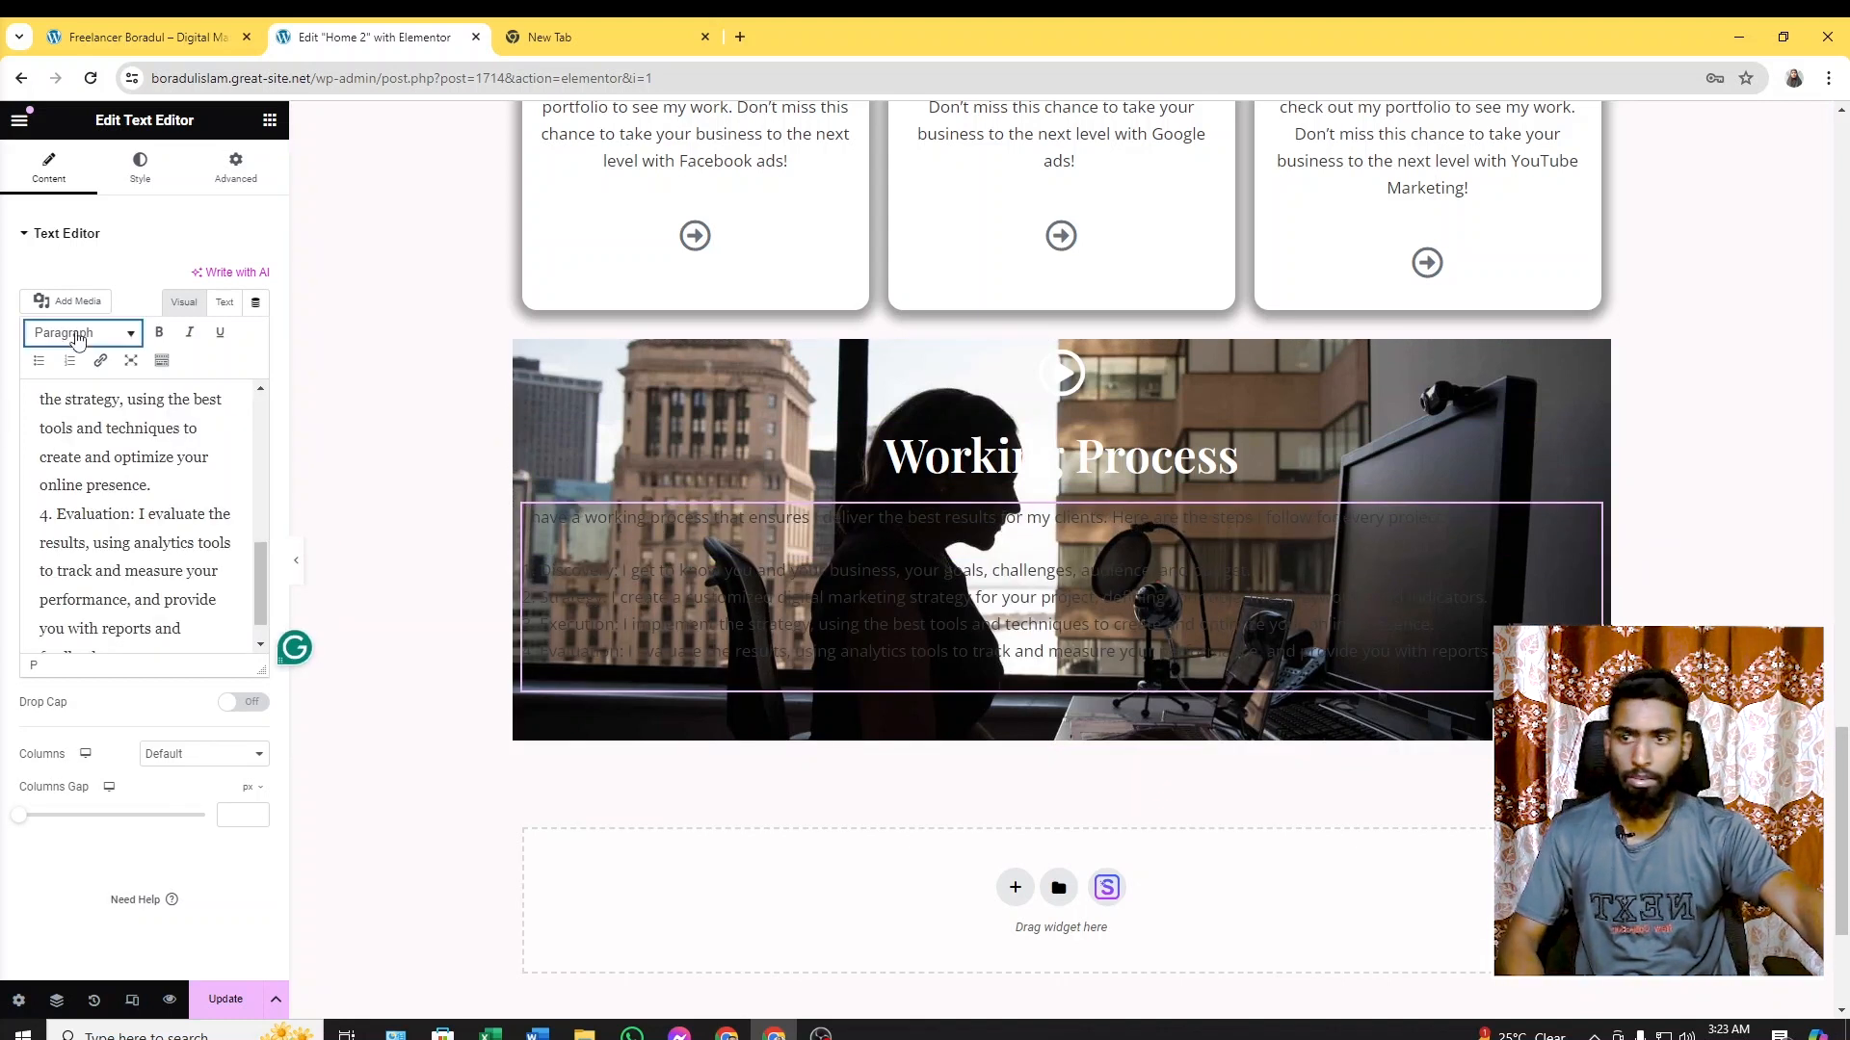
Set the process description's text color to white (#FFFFFF)
click(139, 181)
click(48, 170)
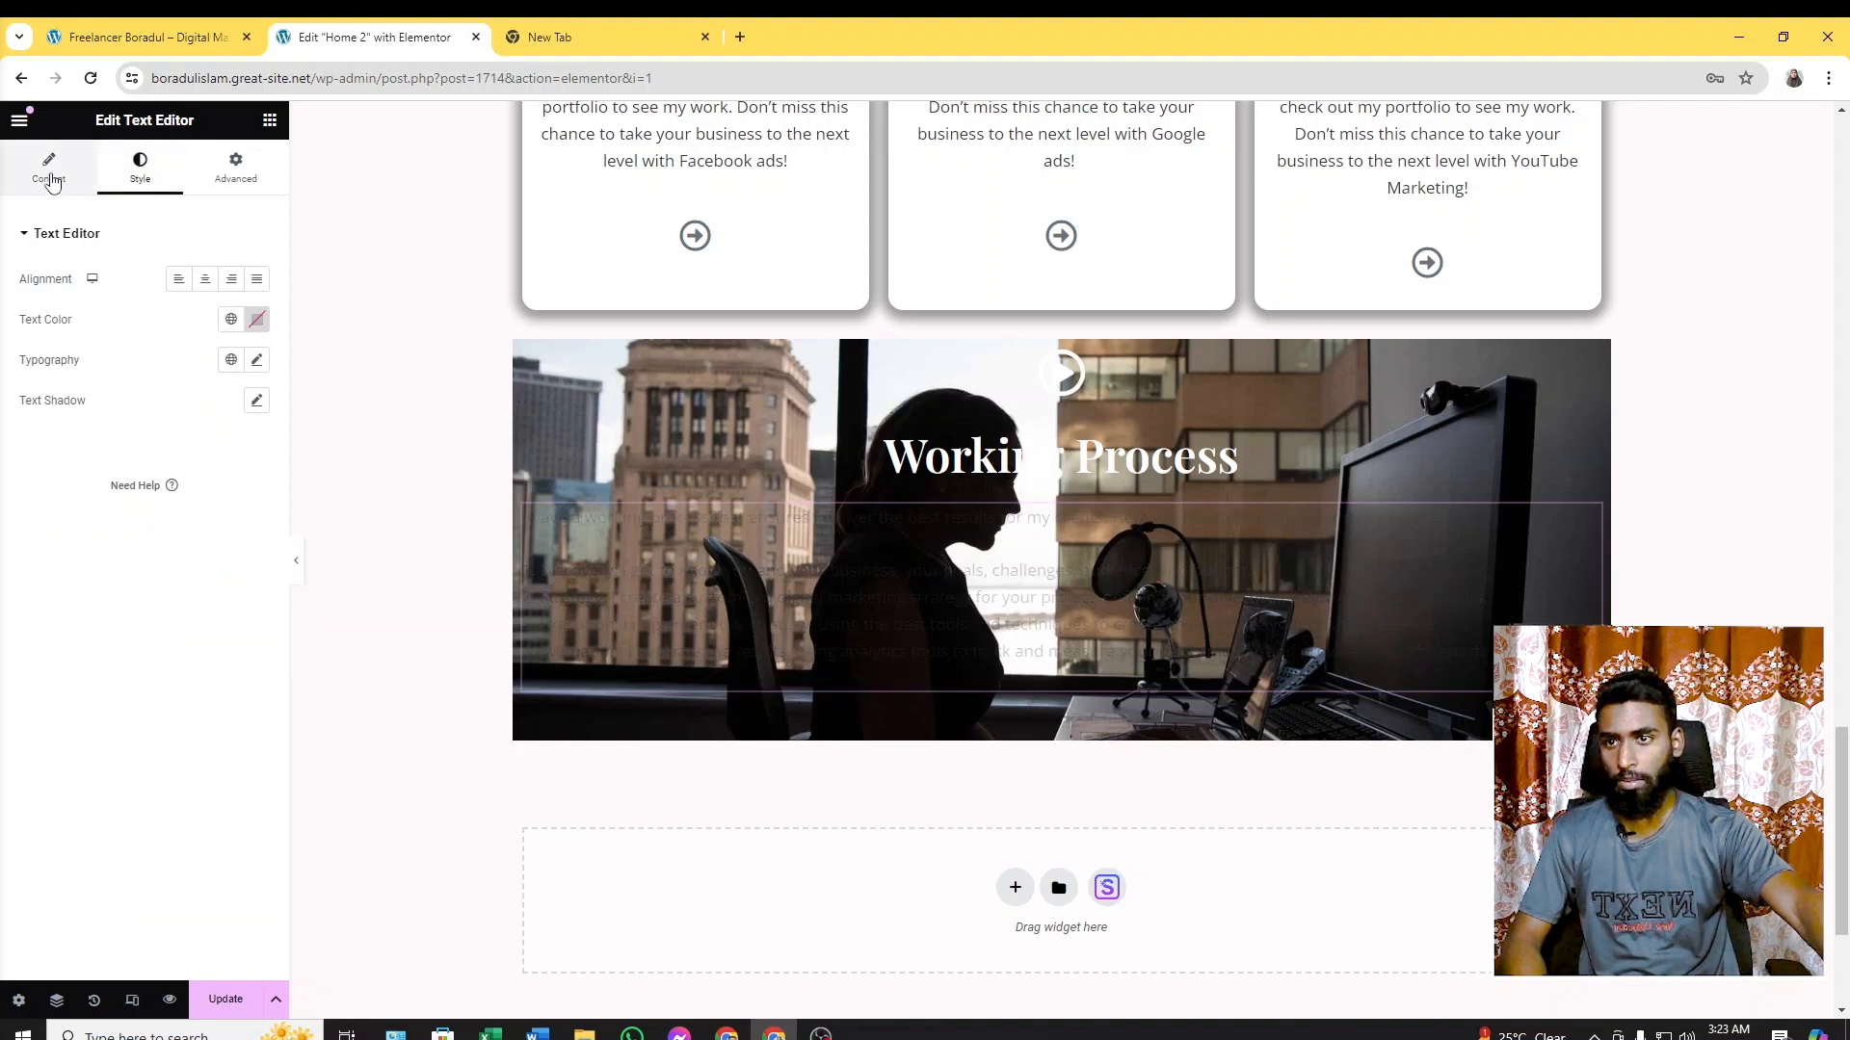
click(133, 177)
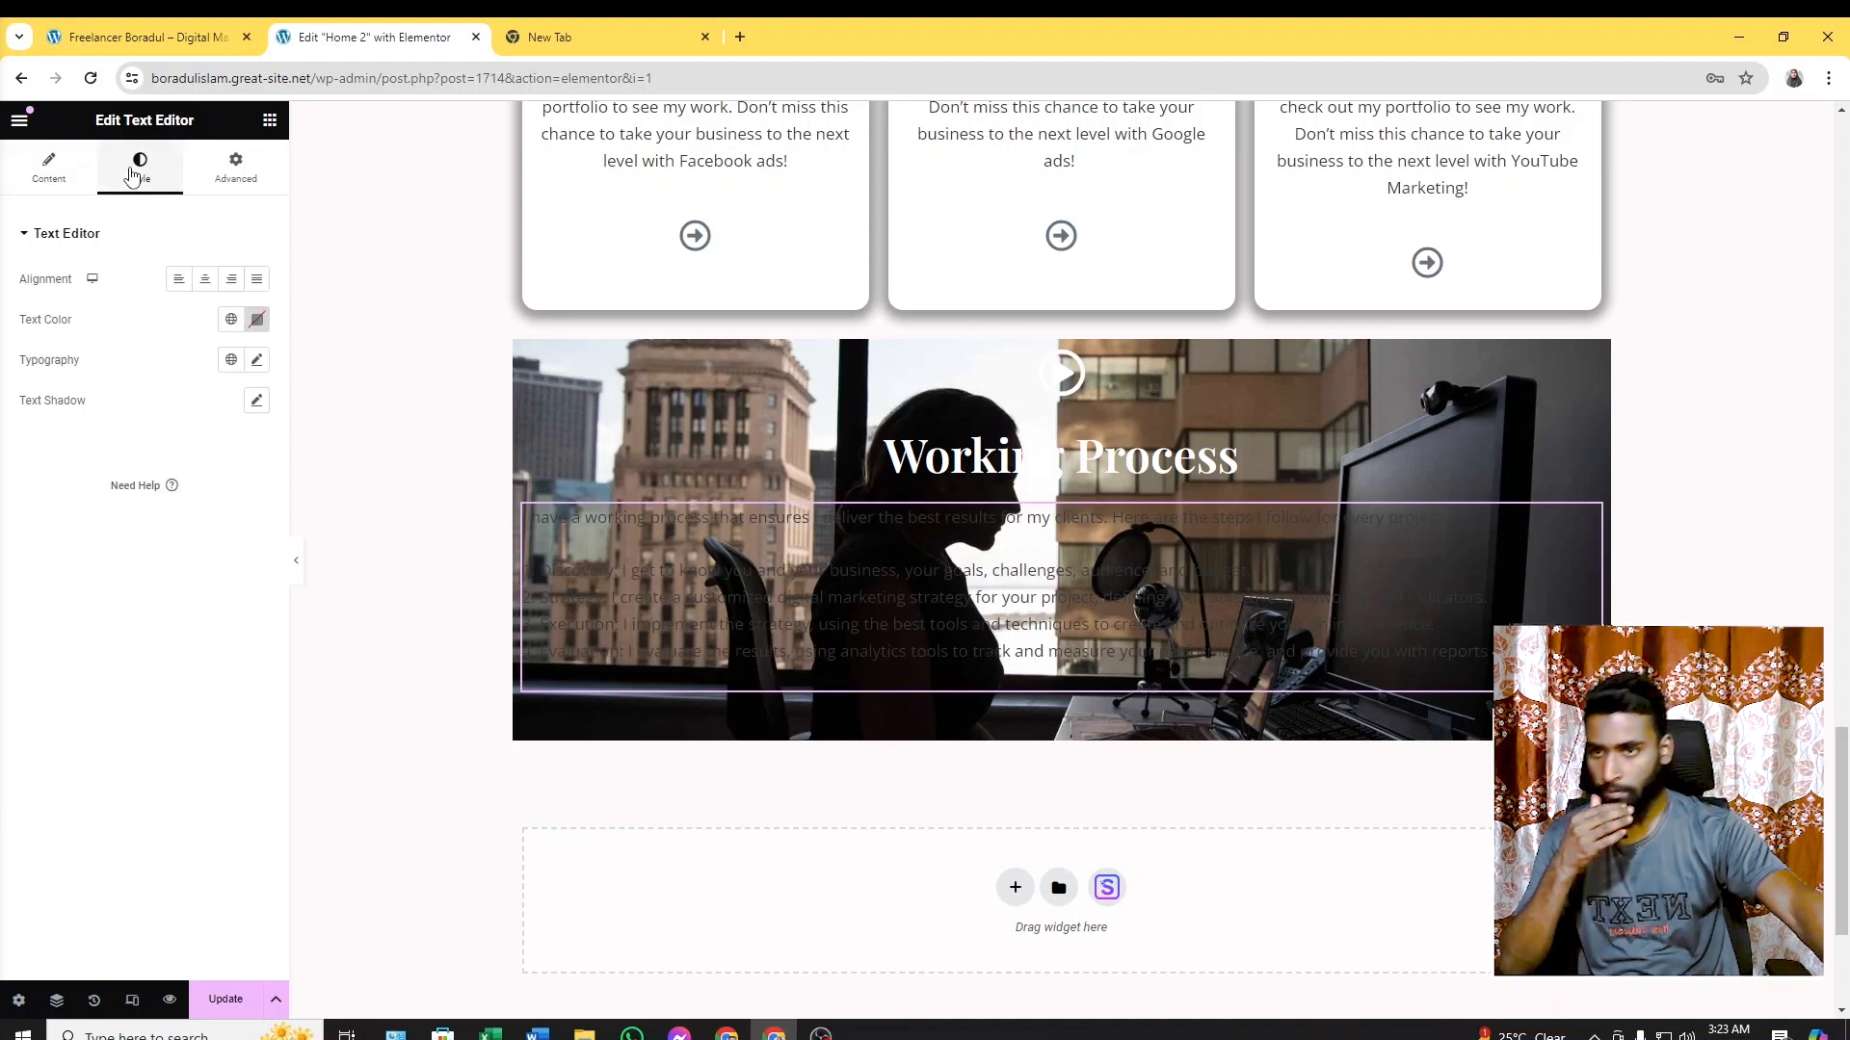
click(256, 319)
click(176, 421)
drag(176, 421, 69, 350)
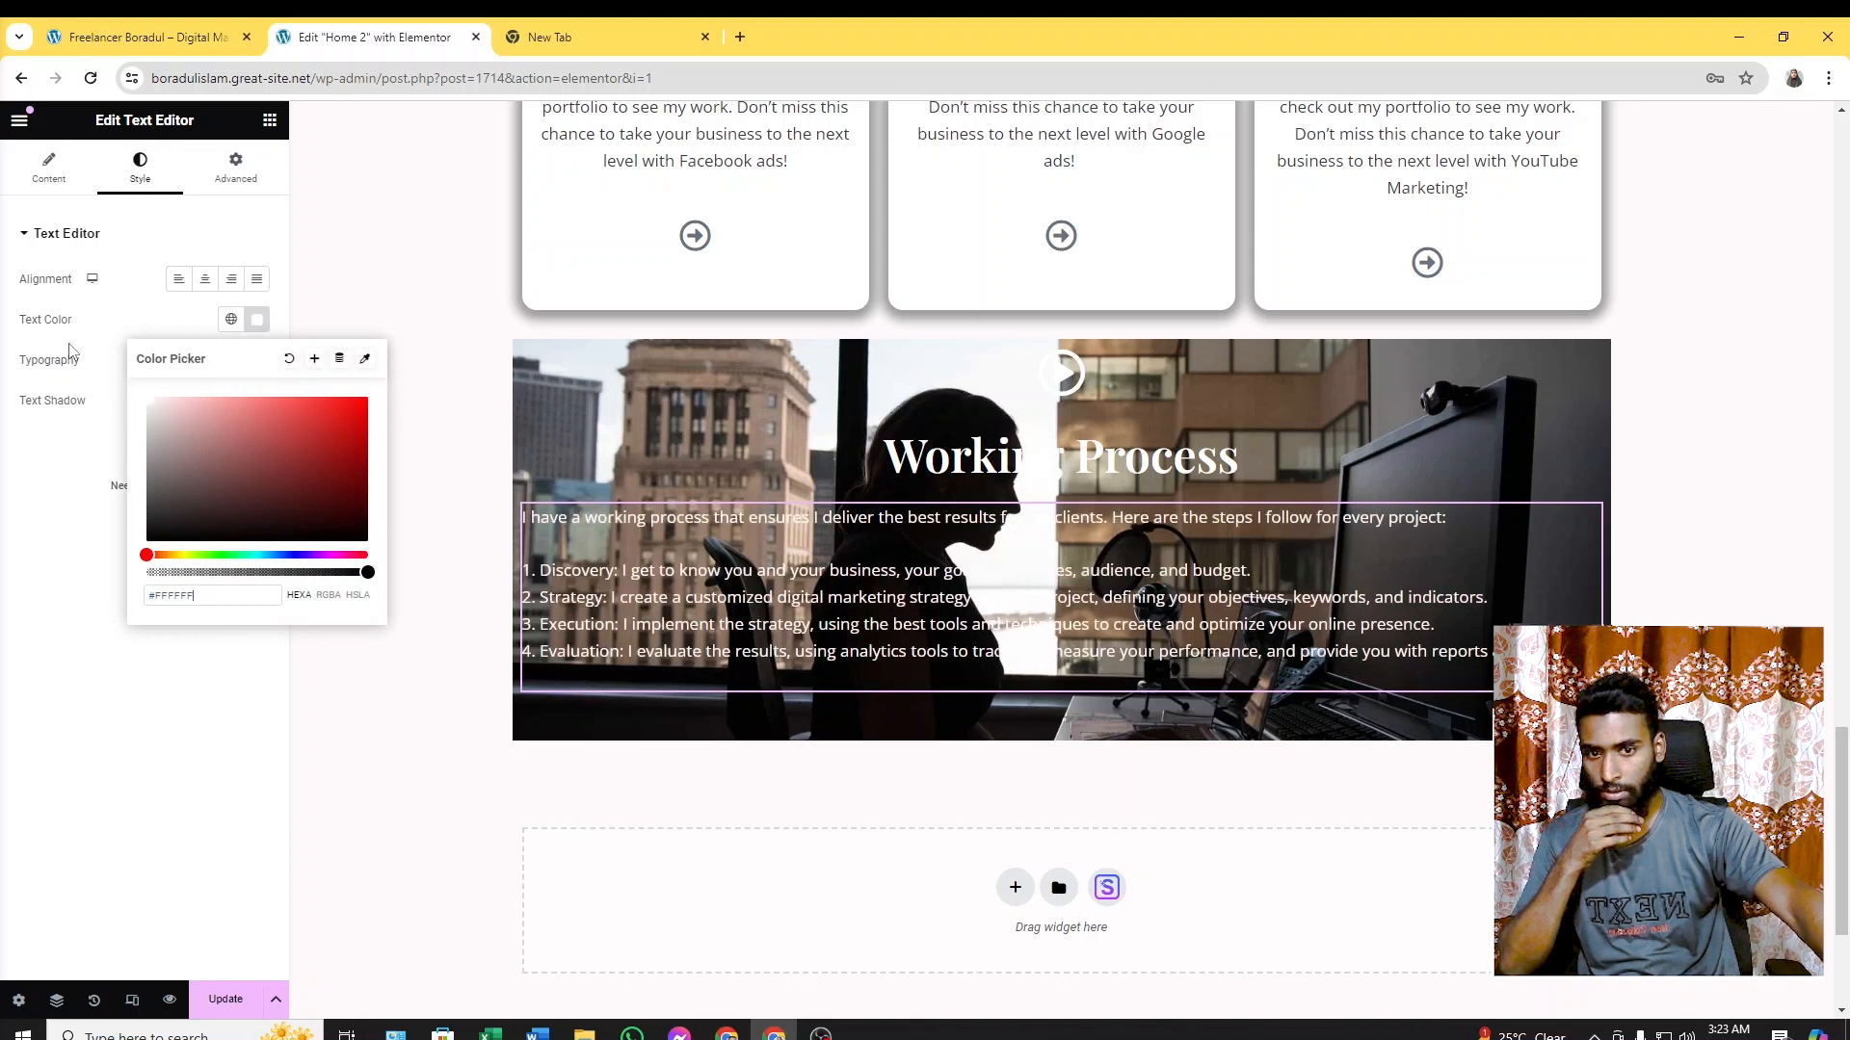
click(319, 250)
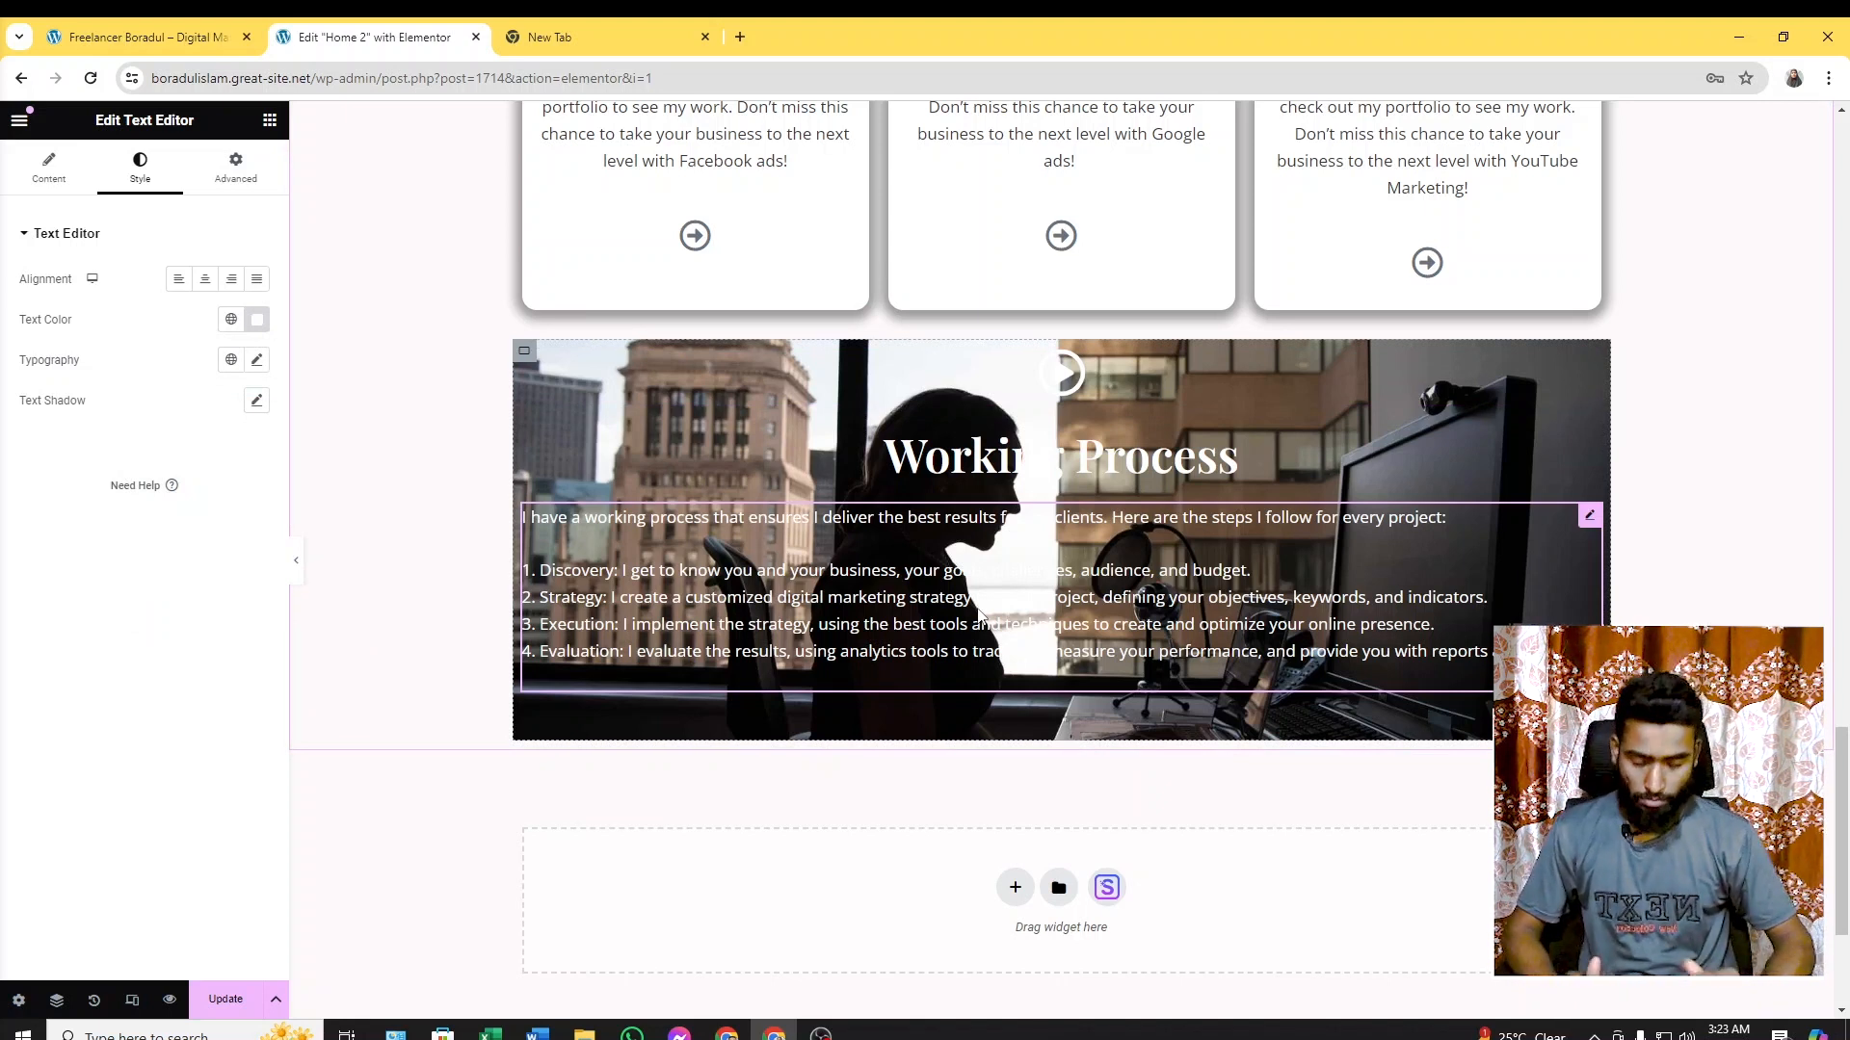
Give the image container a classic background overlay in black (#000000) with an opacity of 0.55
click(526, 361)
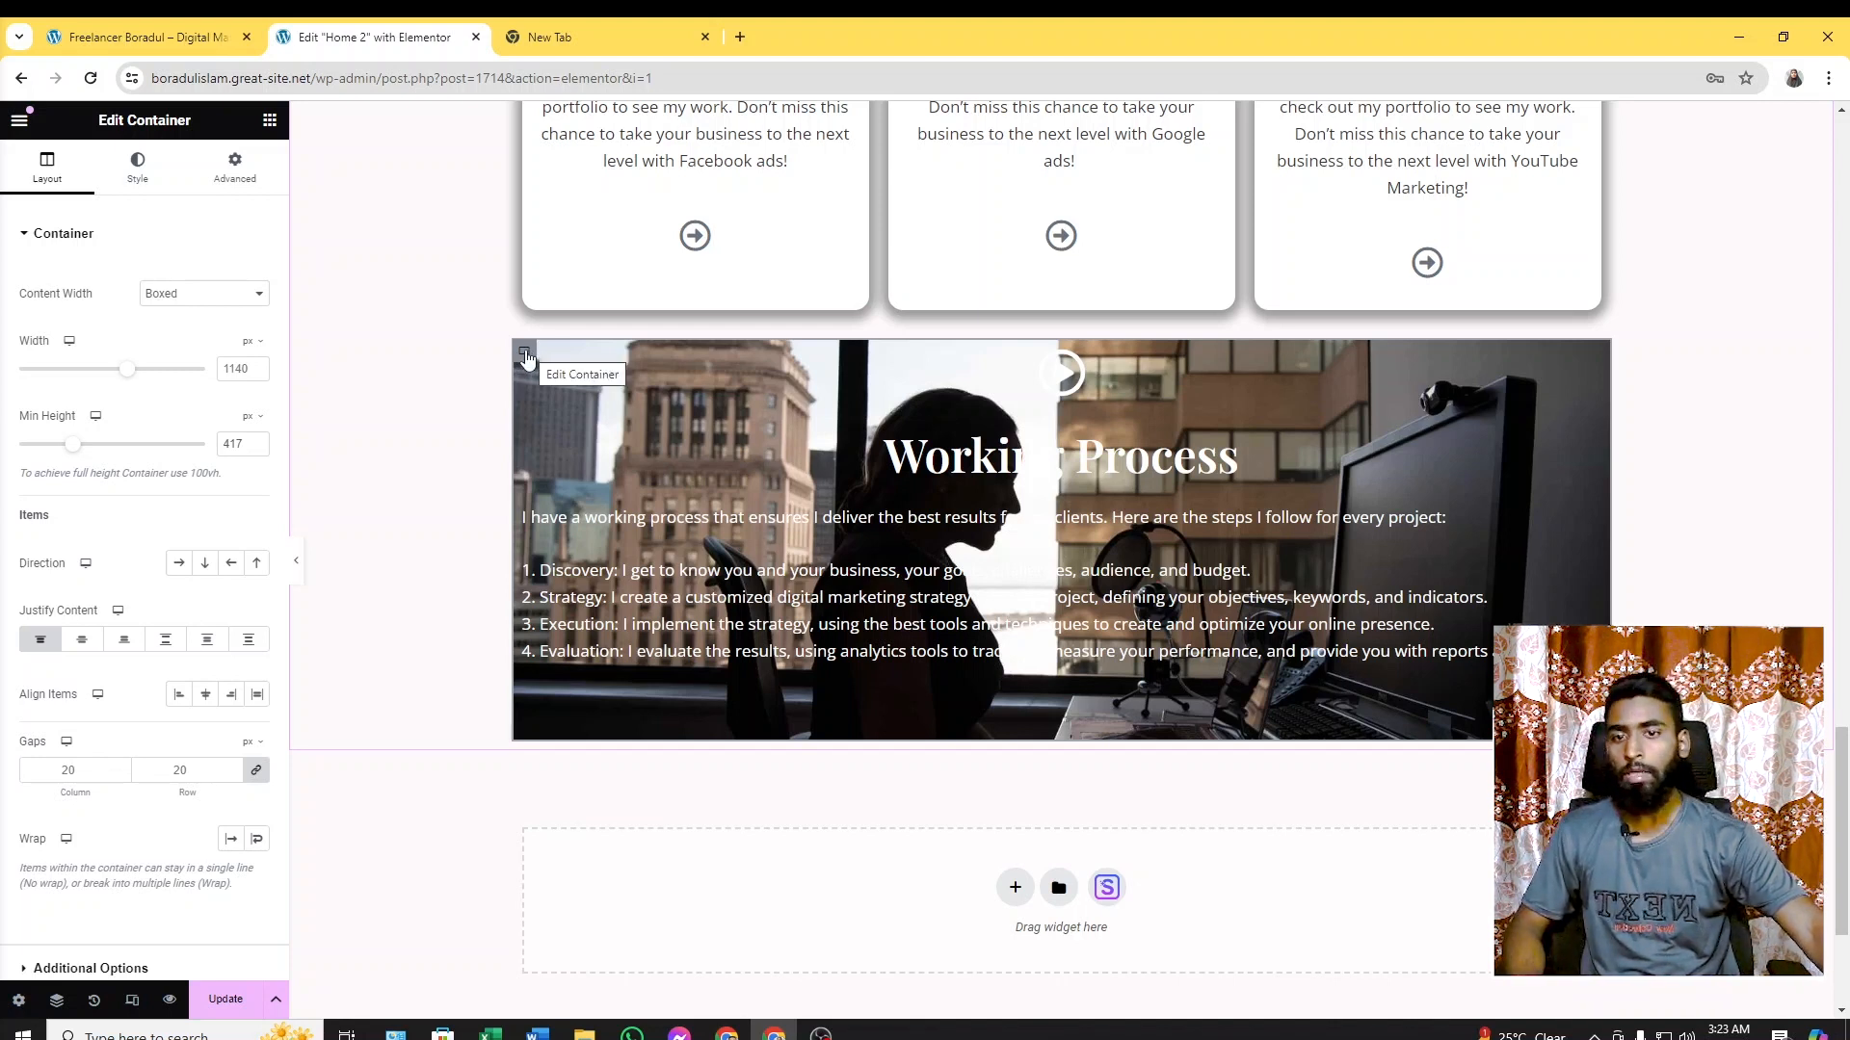
click(123, 176)
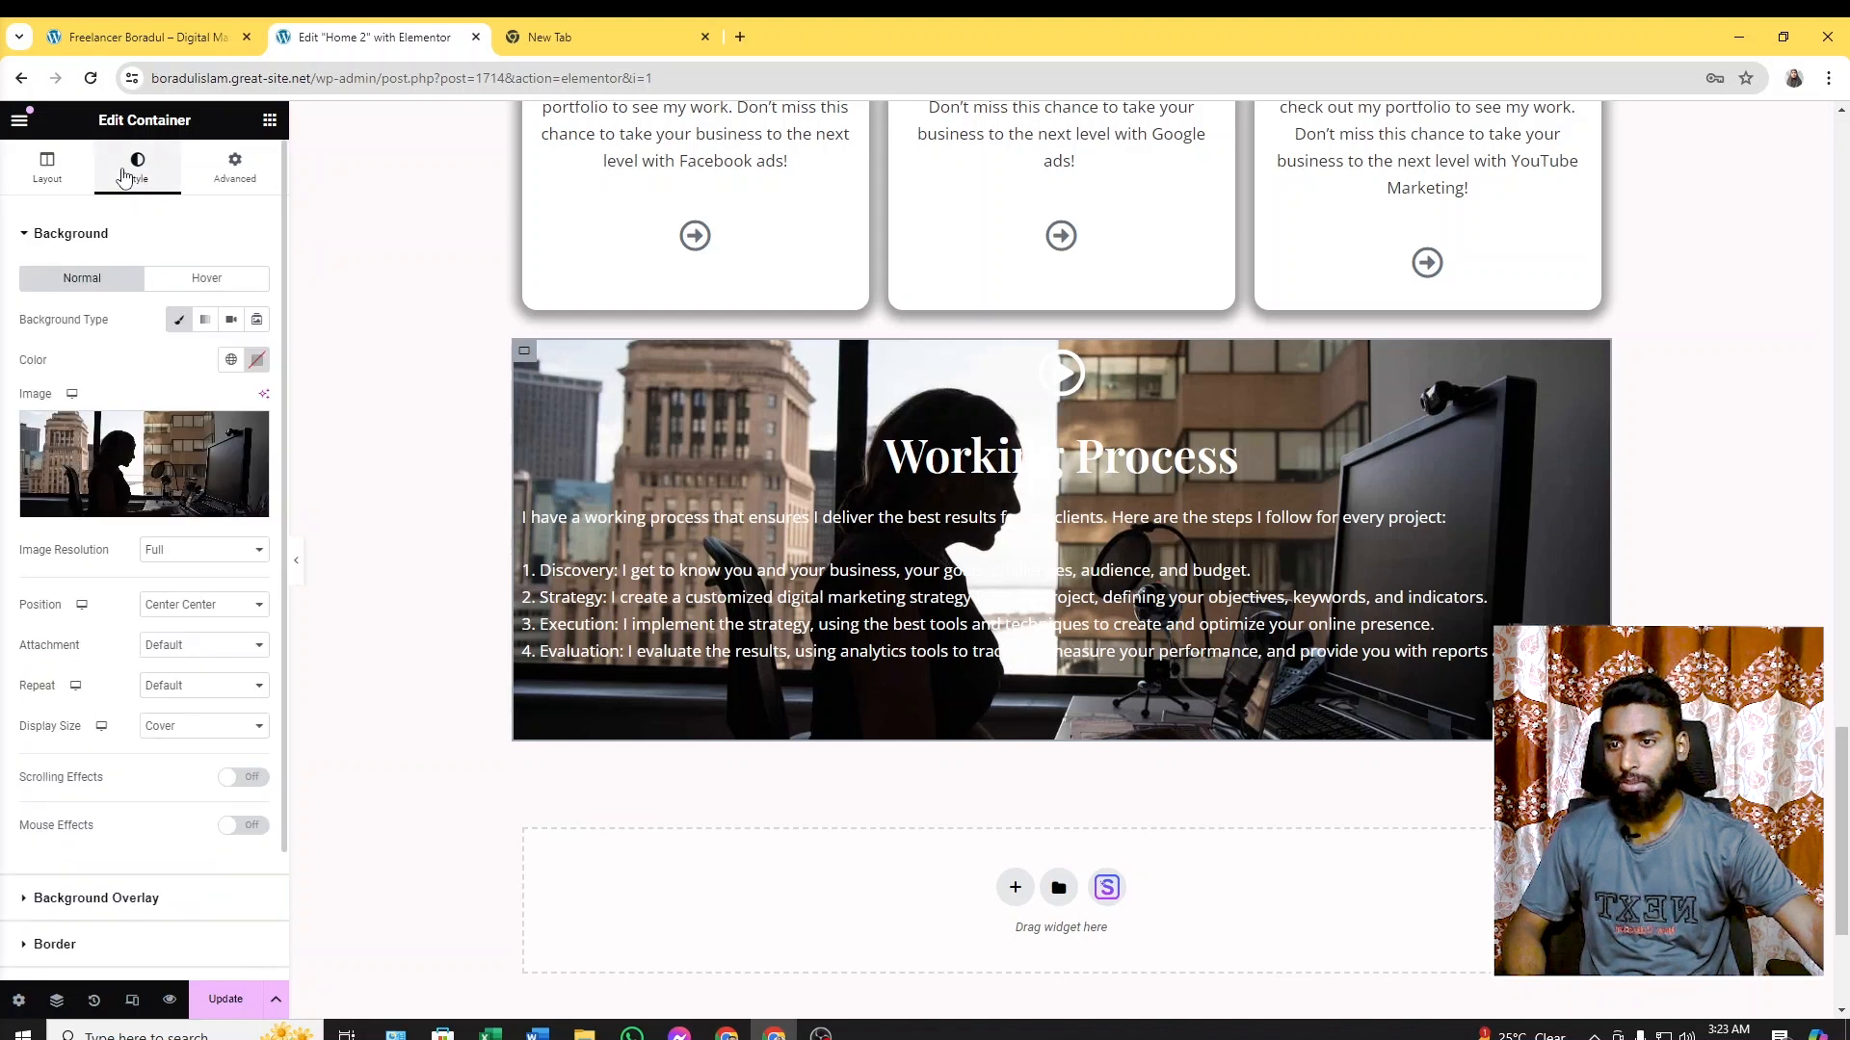
scroll(116, 434, down, 2)
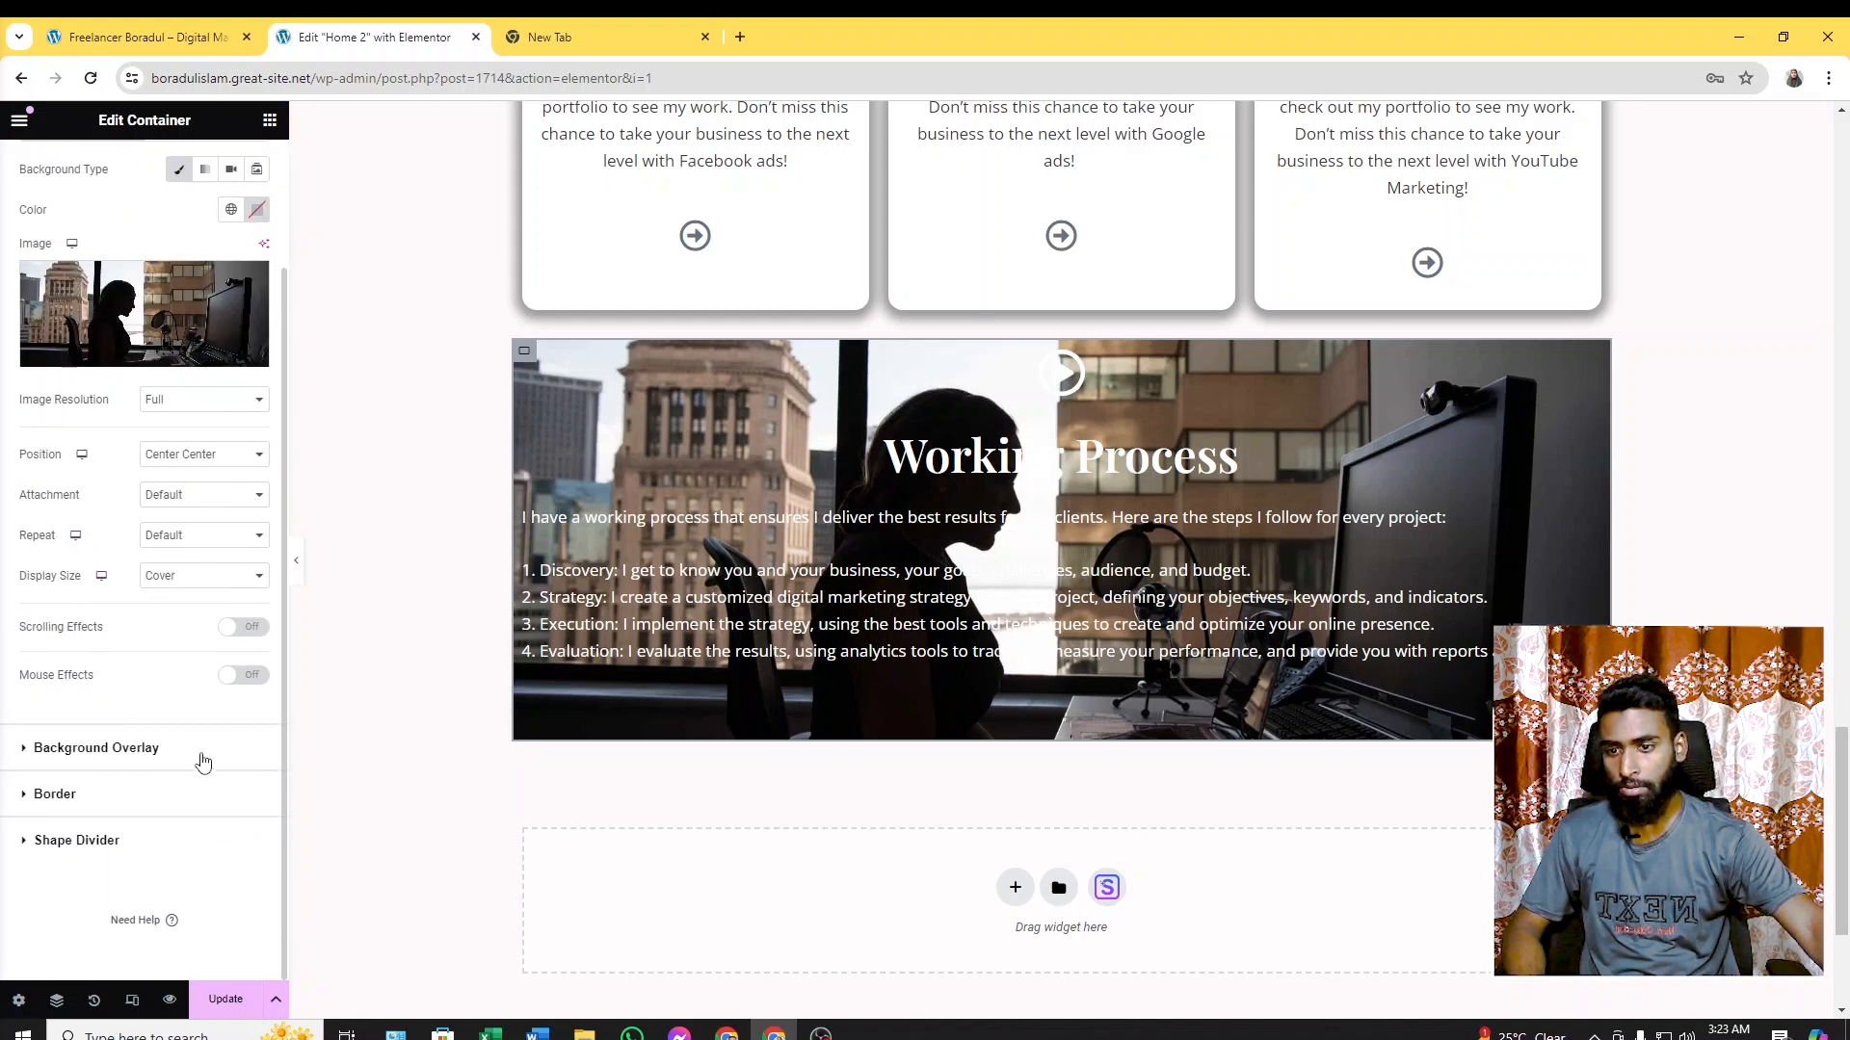
click(94, 750)
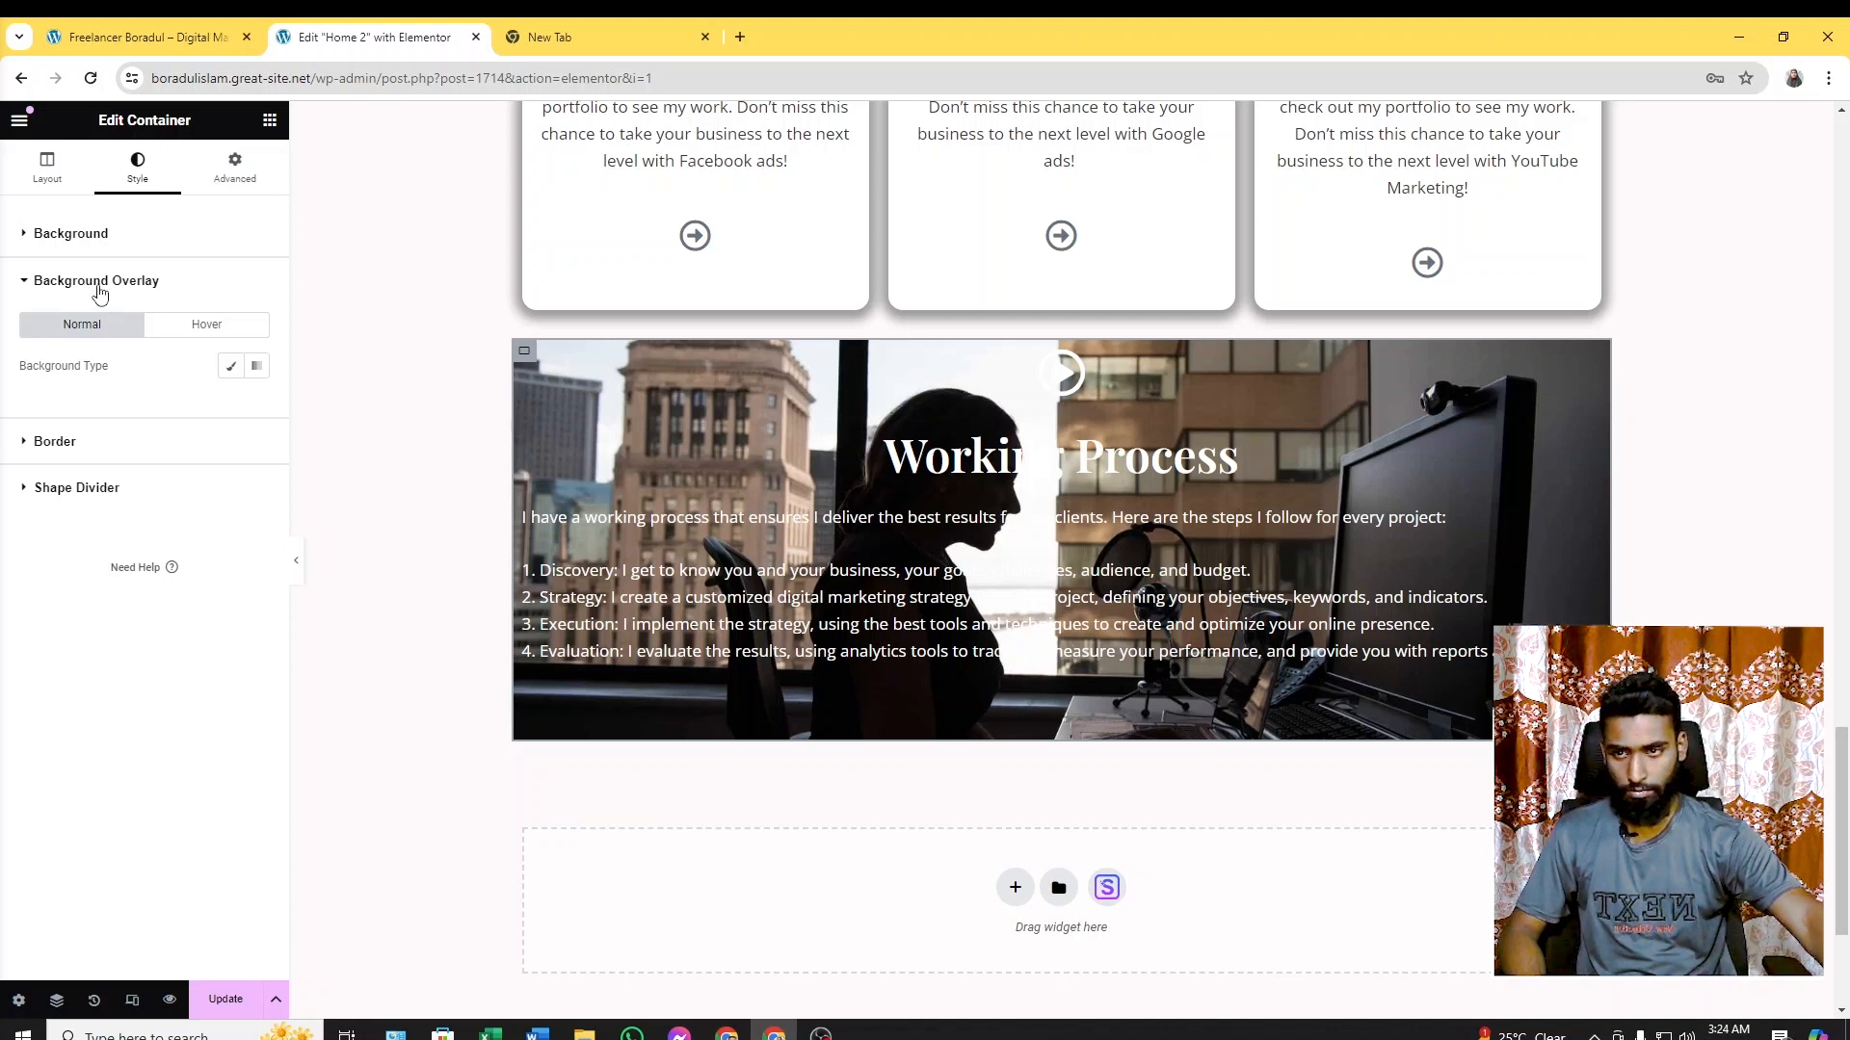
click(230, 366)
click(259, 408)
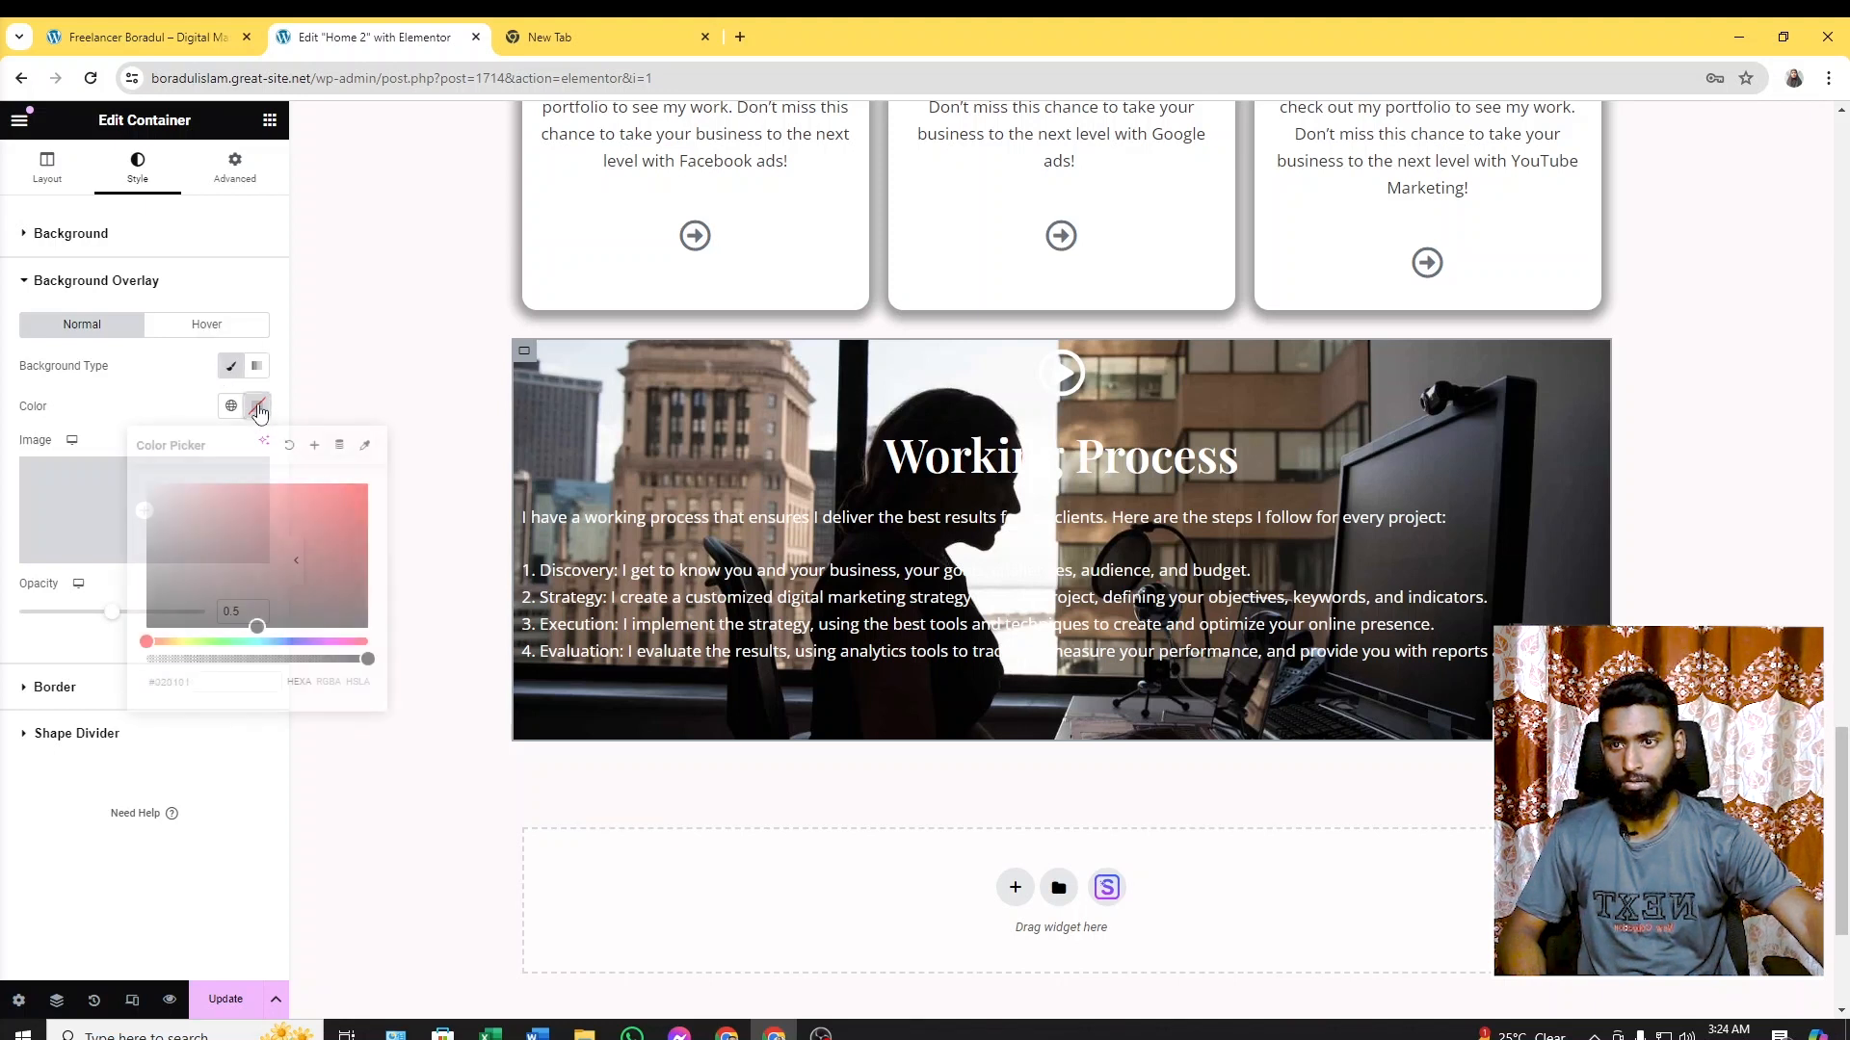
drag(199, 586, 143, 632)
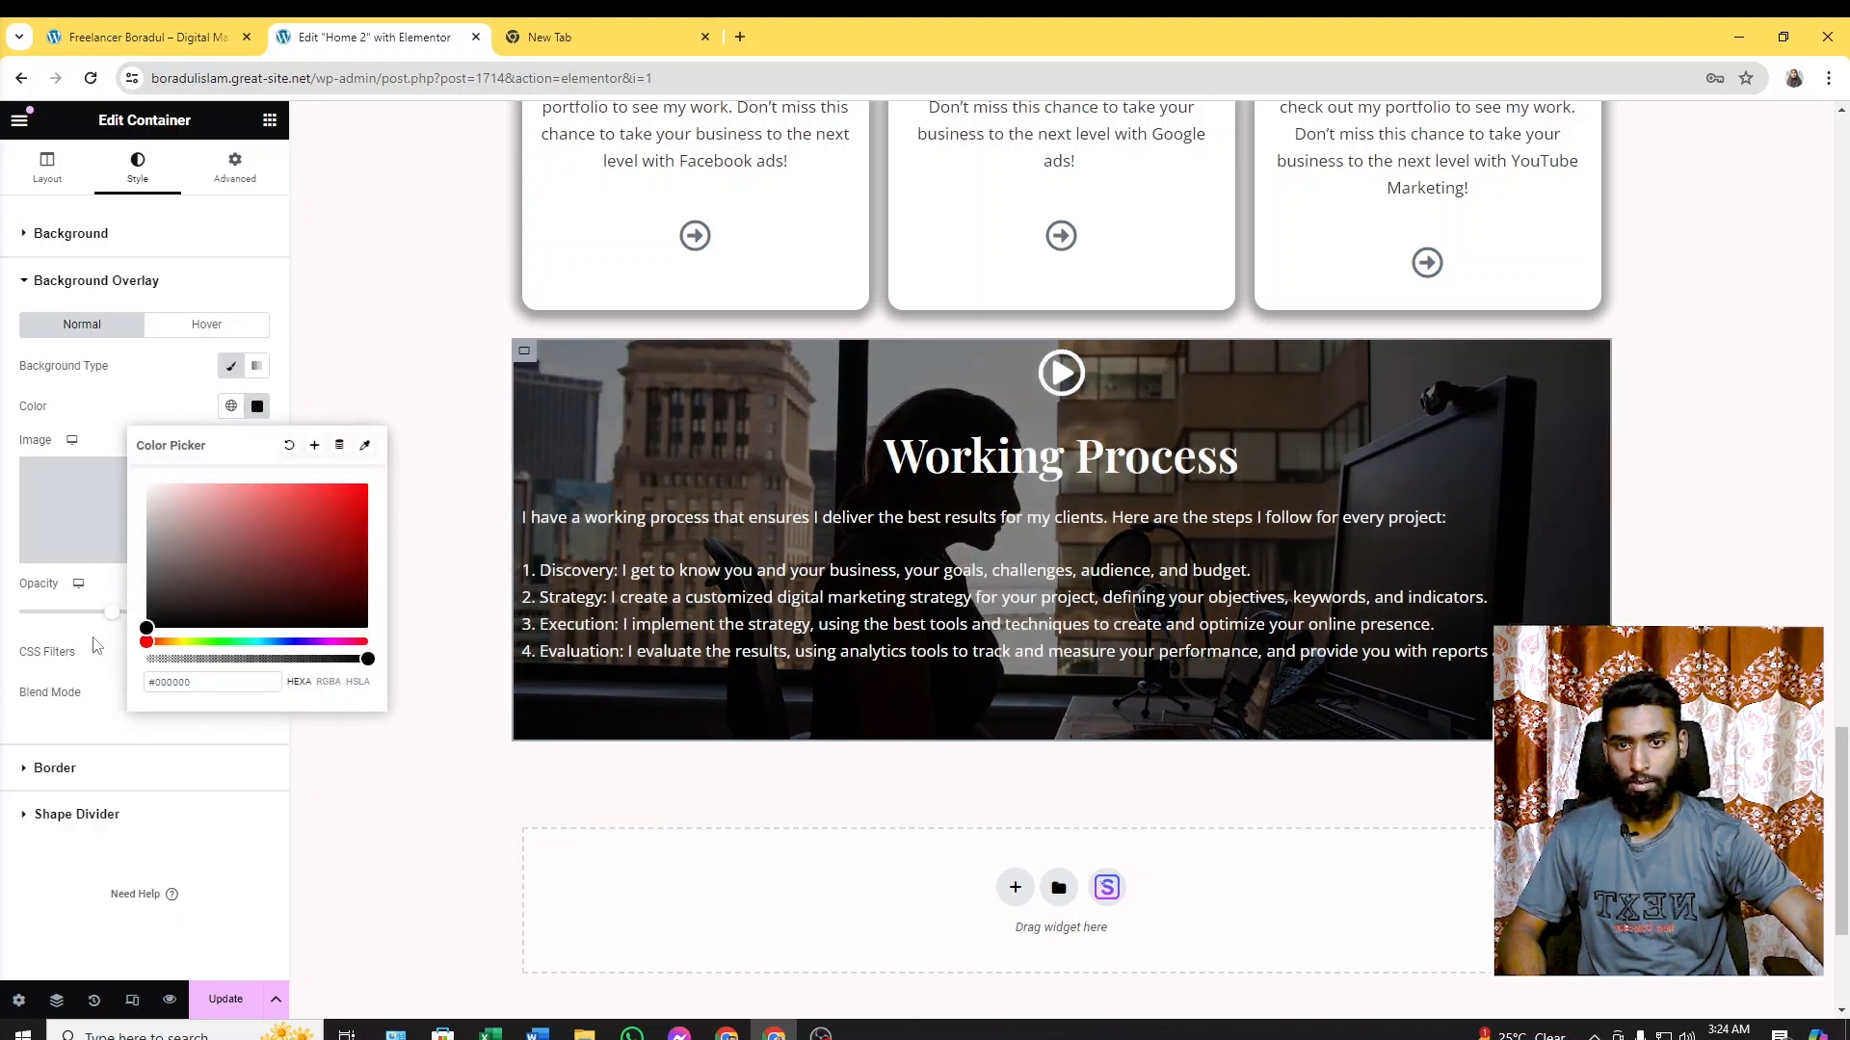
click(207, 281)
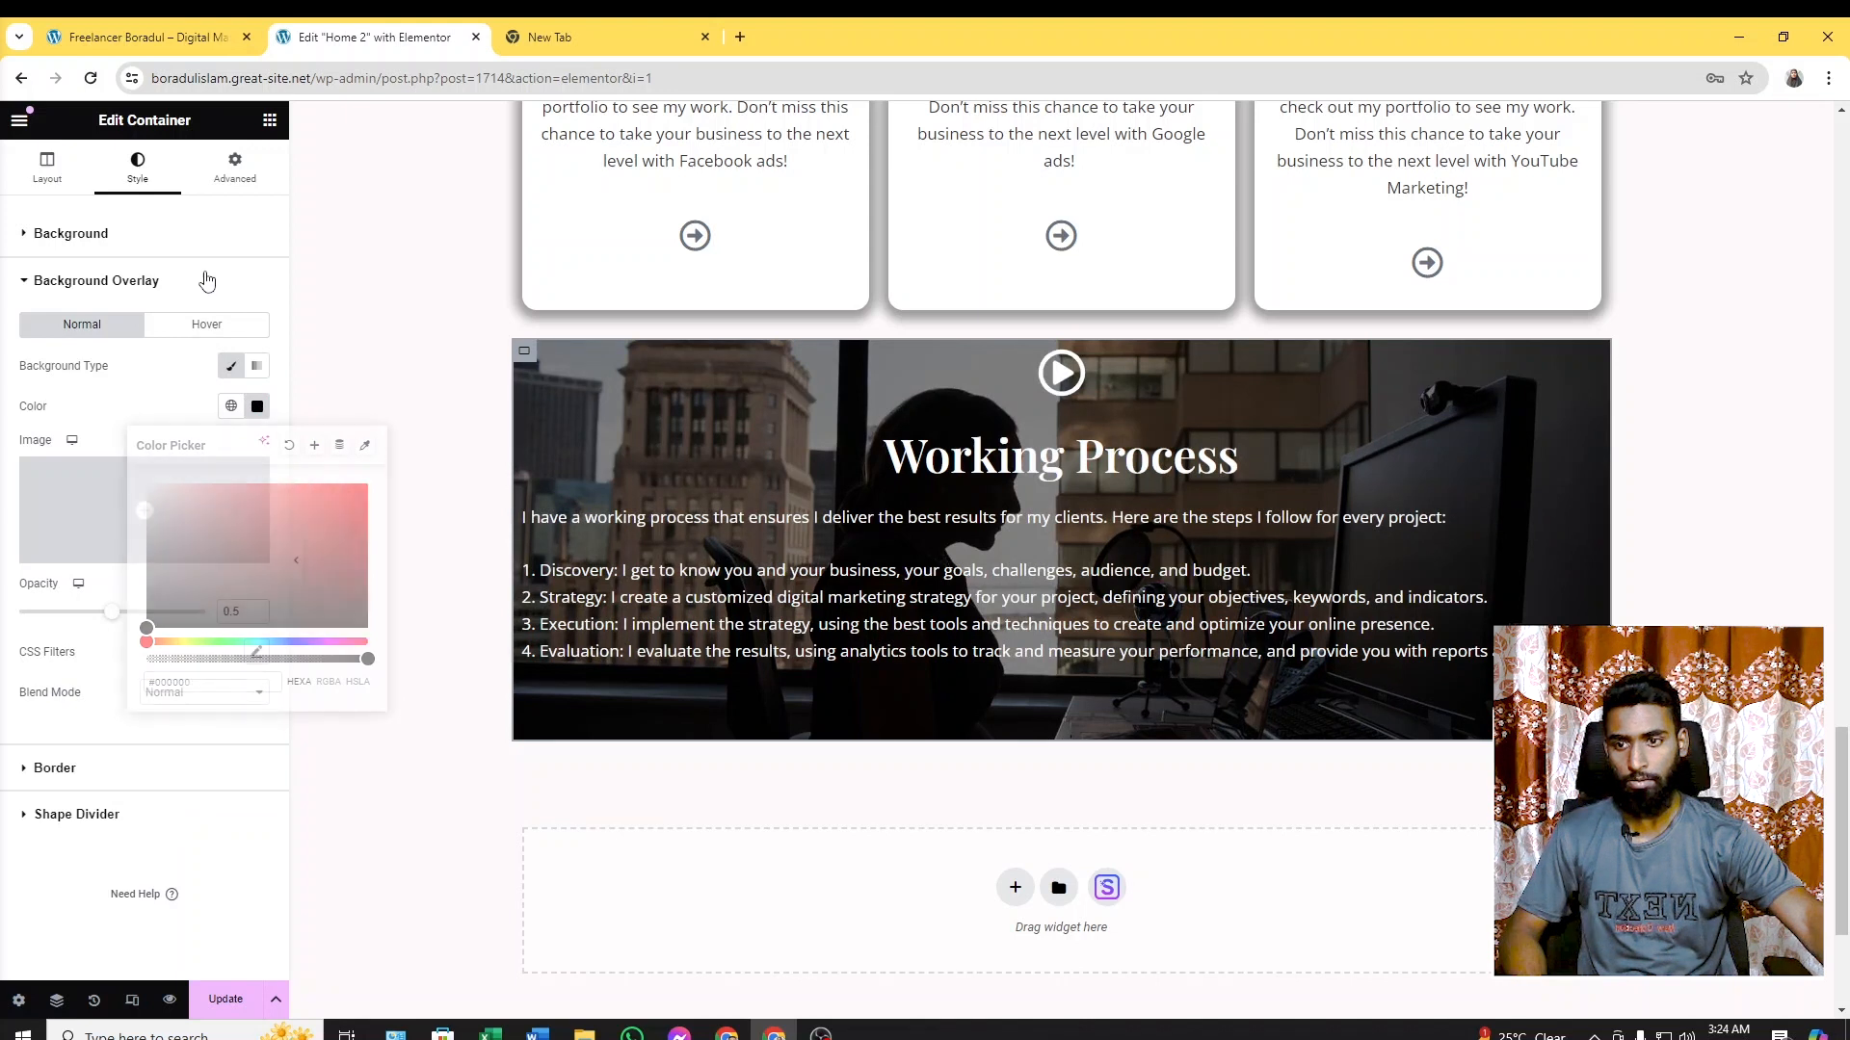
click(139, 289)
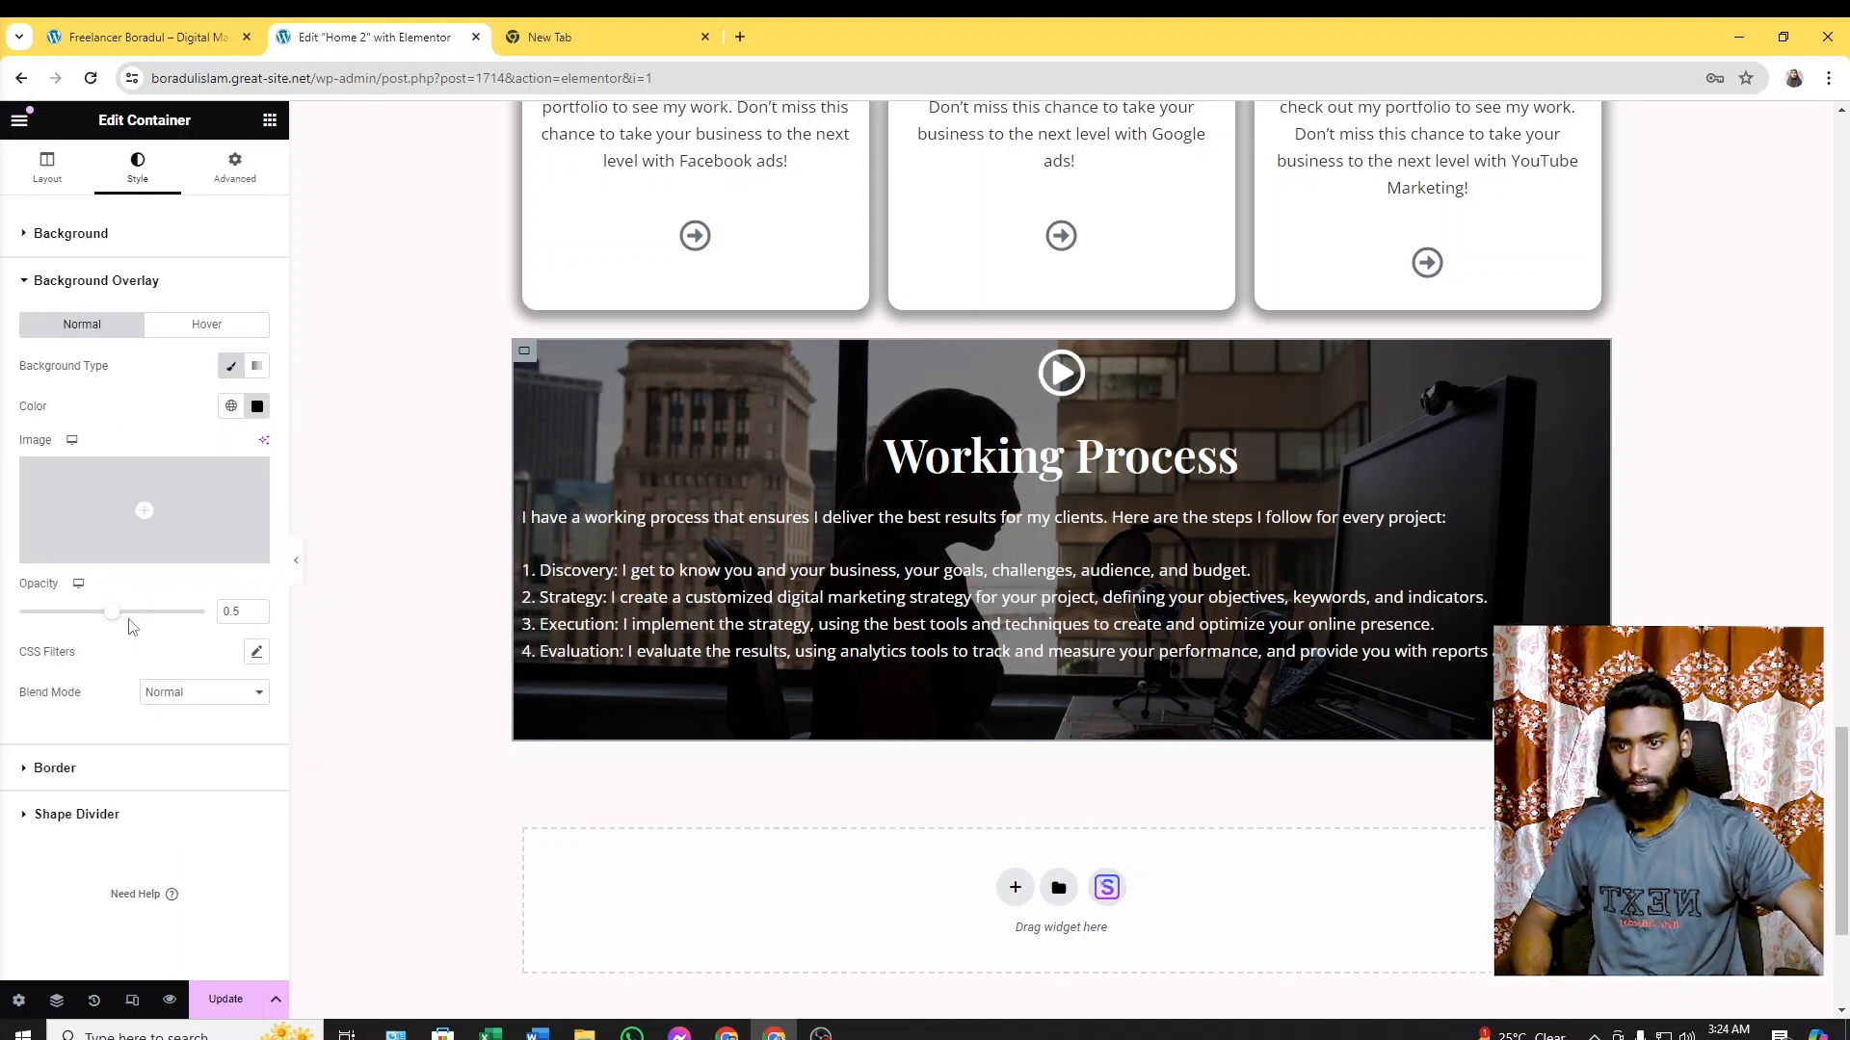
drag(112, 614, 118, 625)
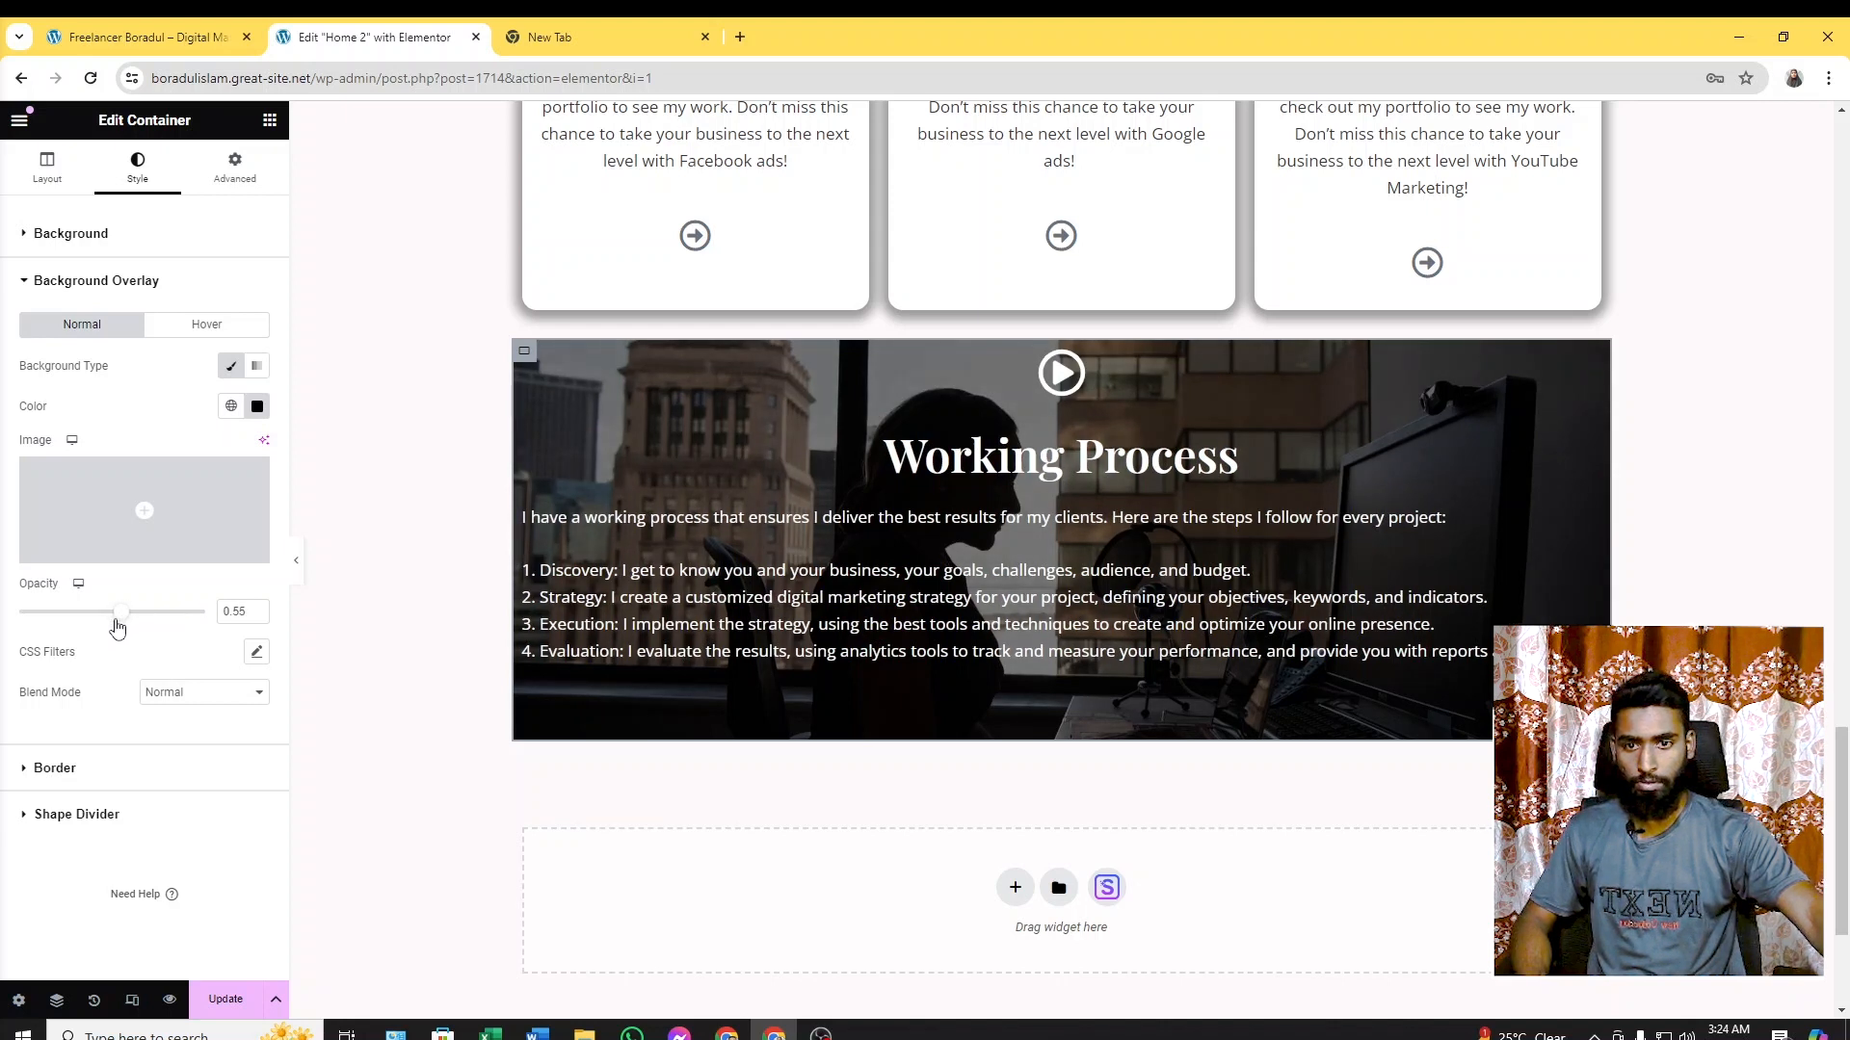
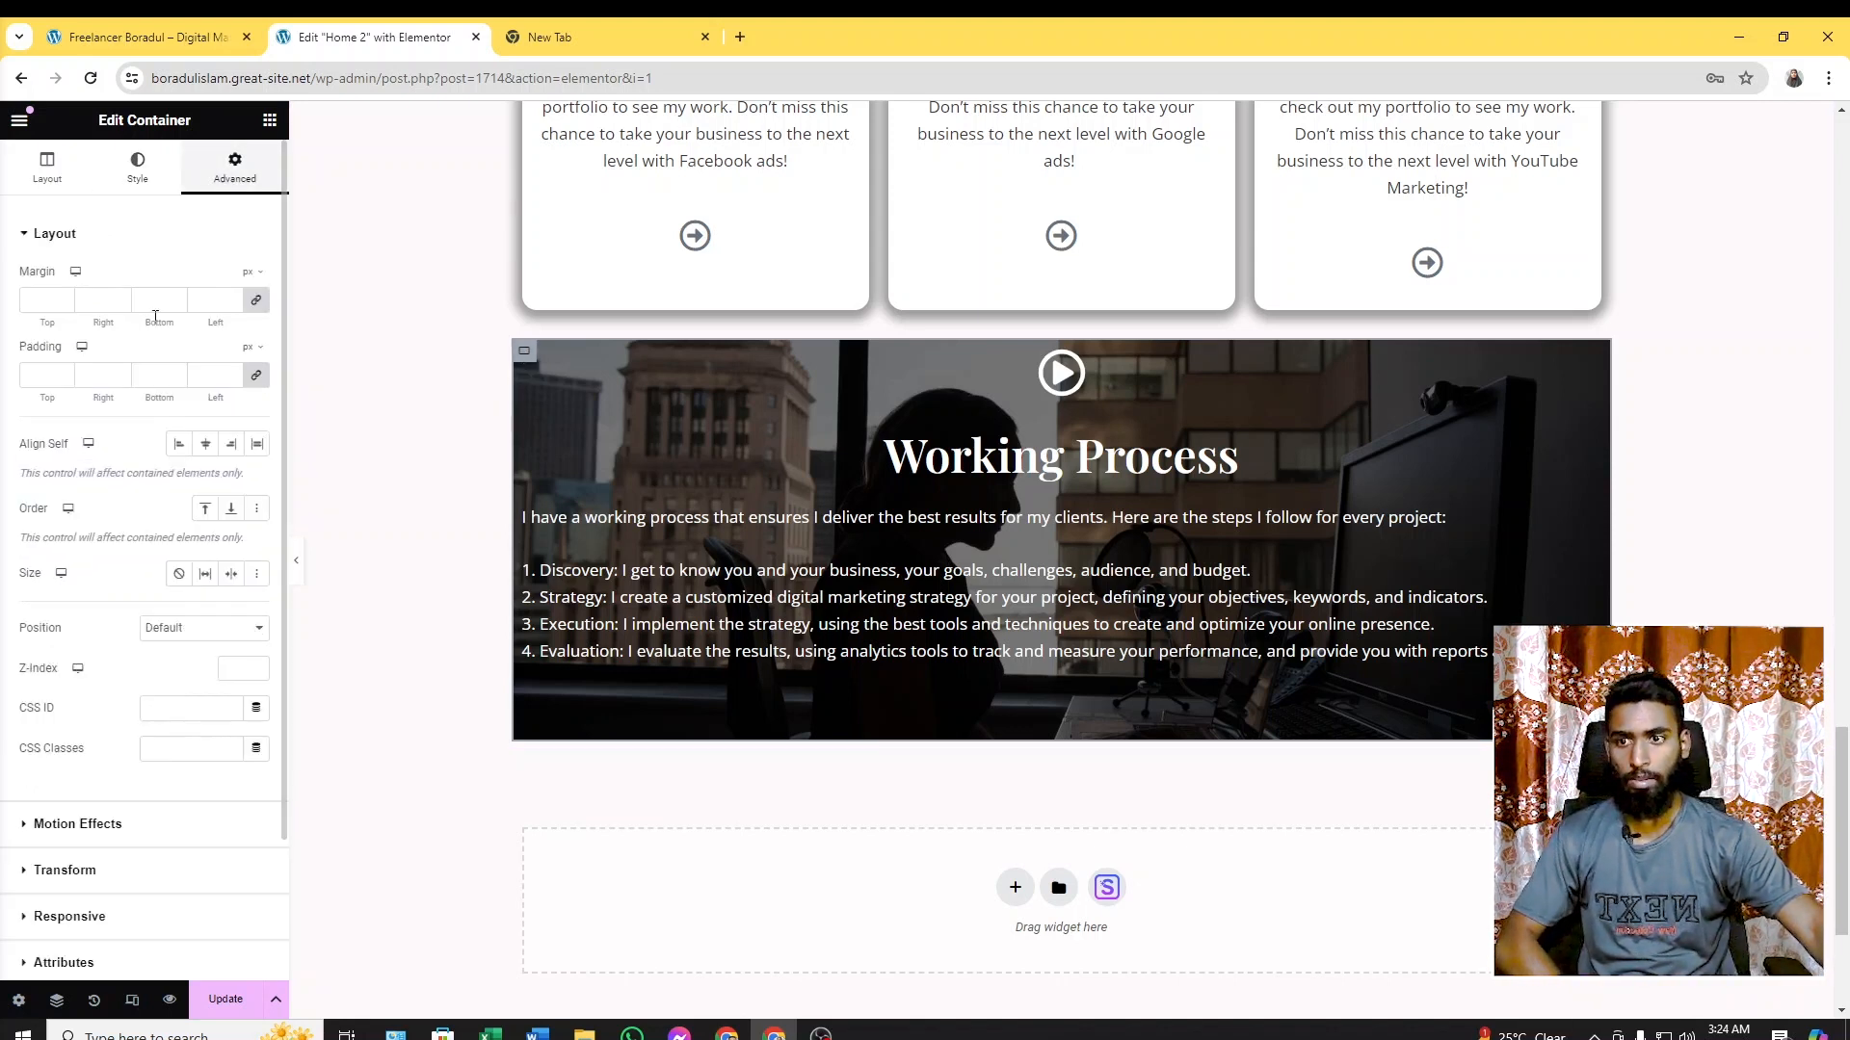
Unlink the Working Process container's padding values and set them to 30 px top, 20 px right, 30 px bottom and 20 px left
click(255, 374)
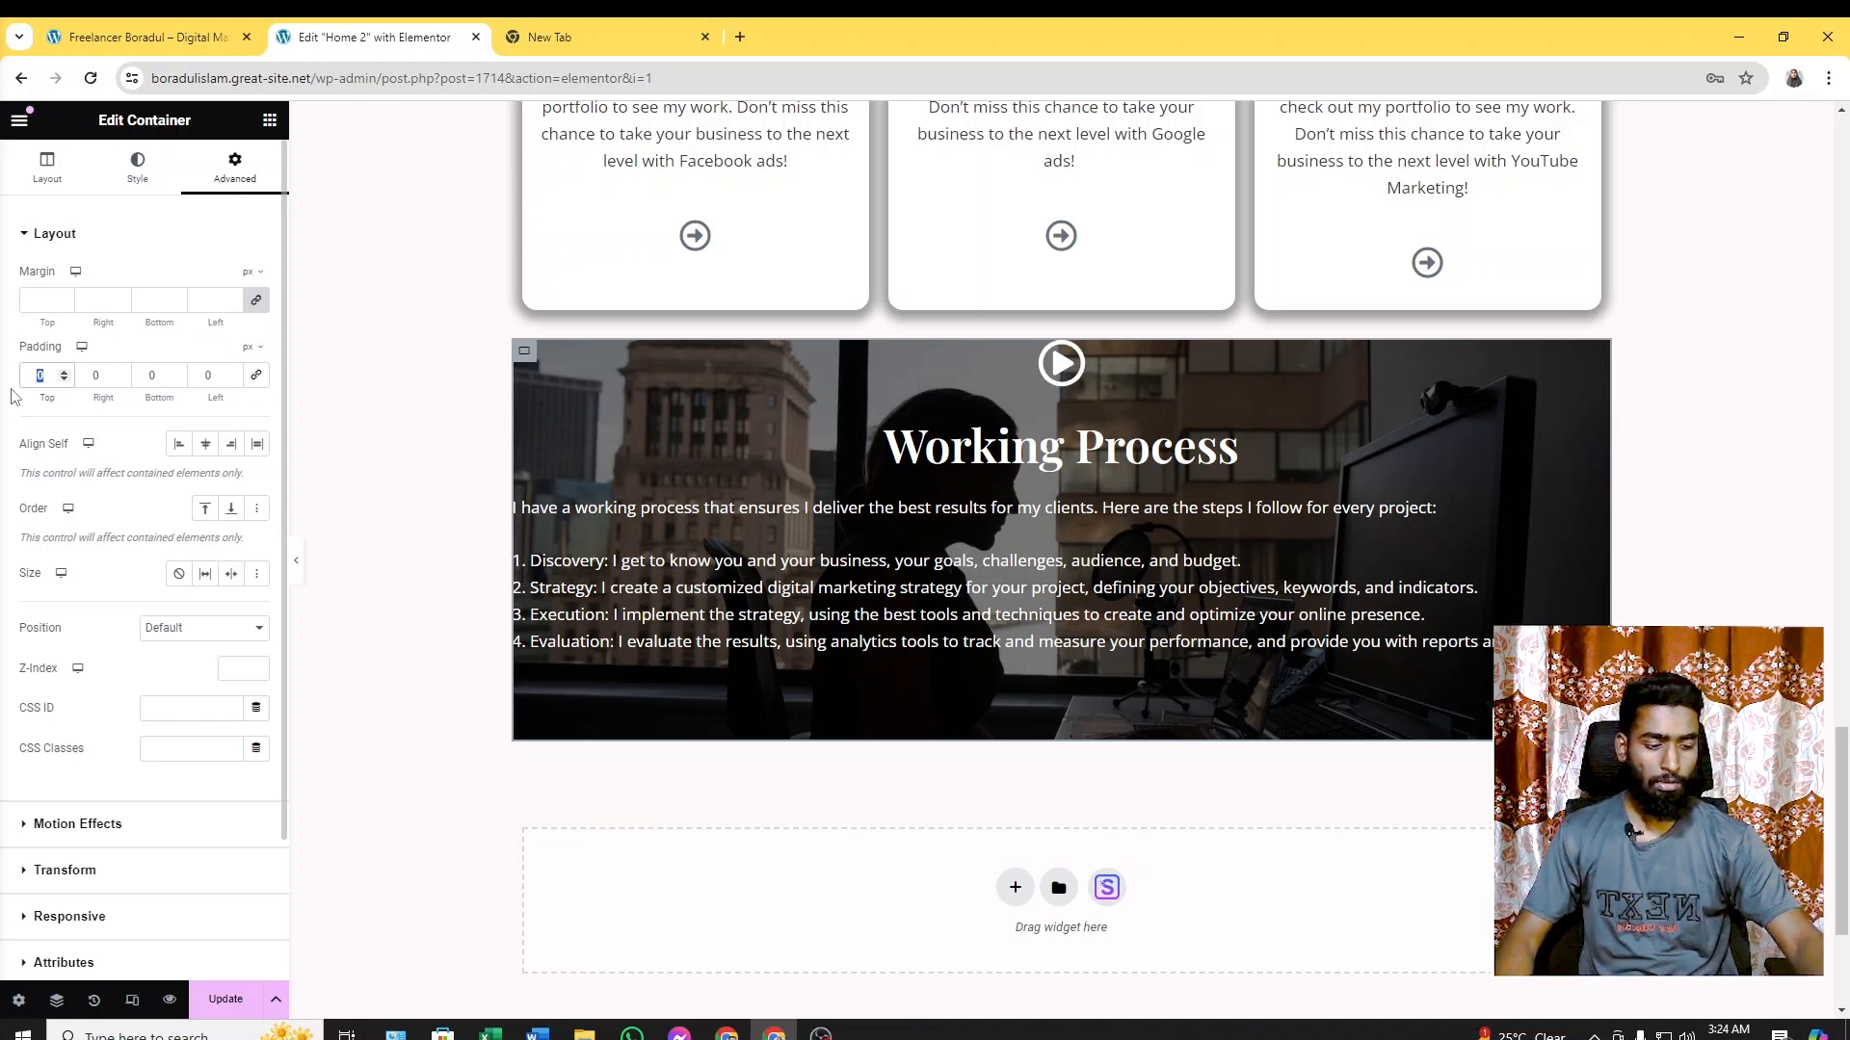
text(30)
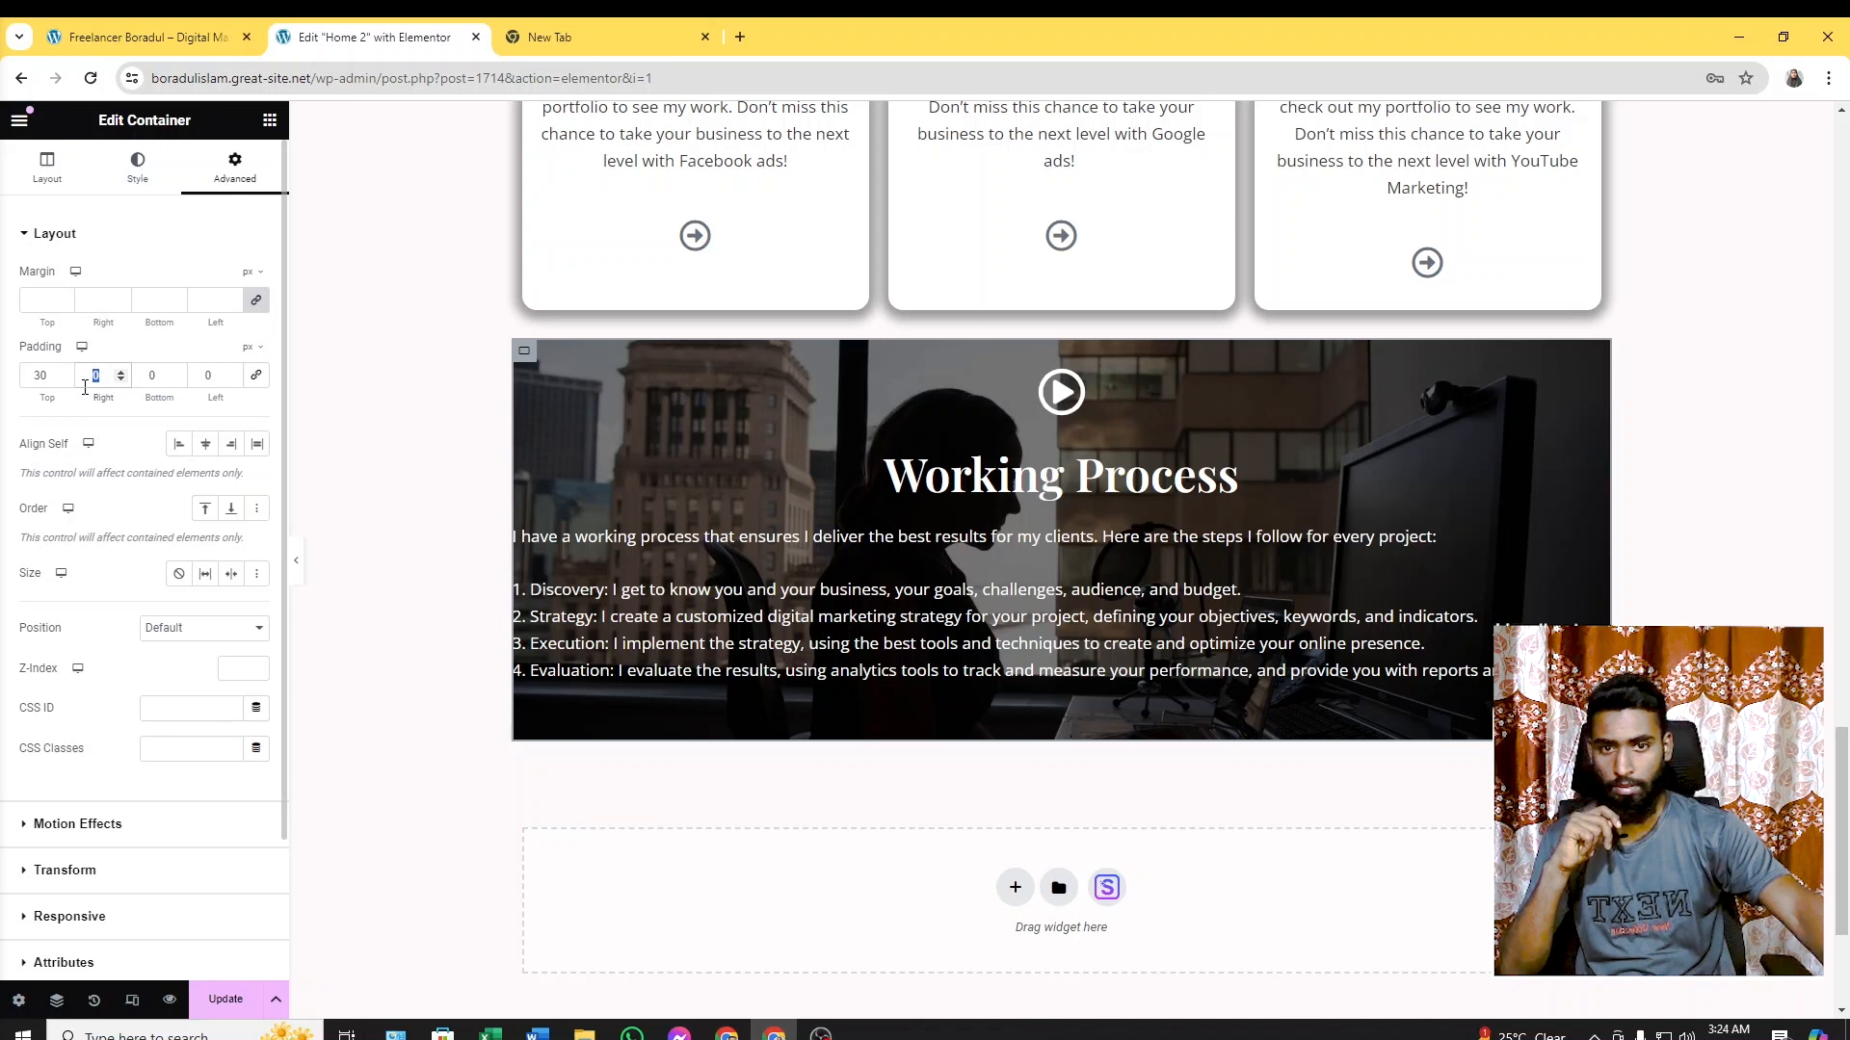
text(10)
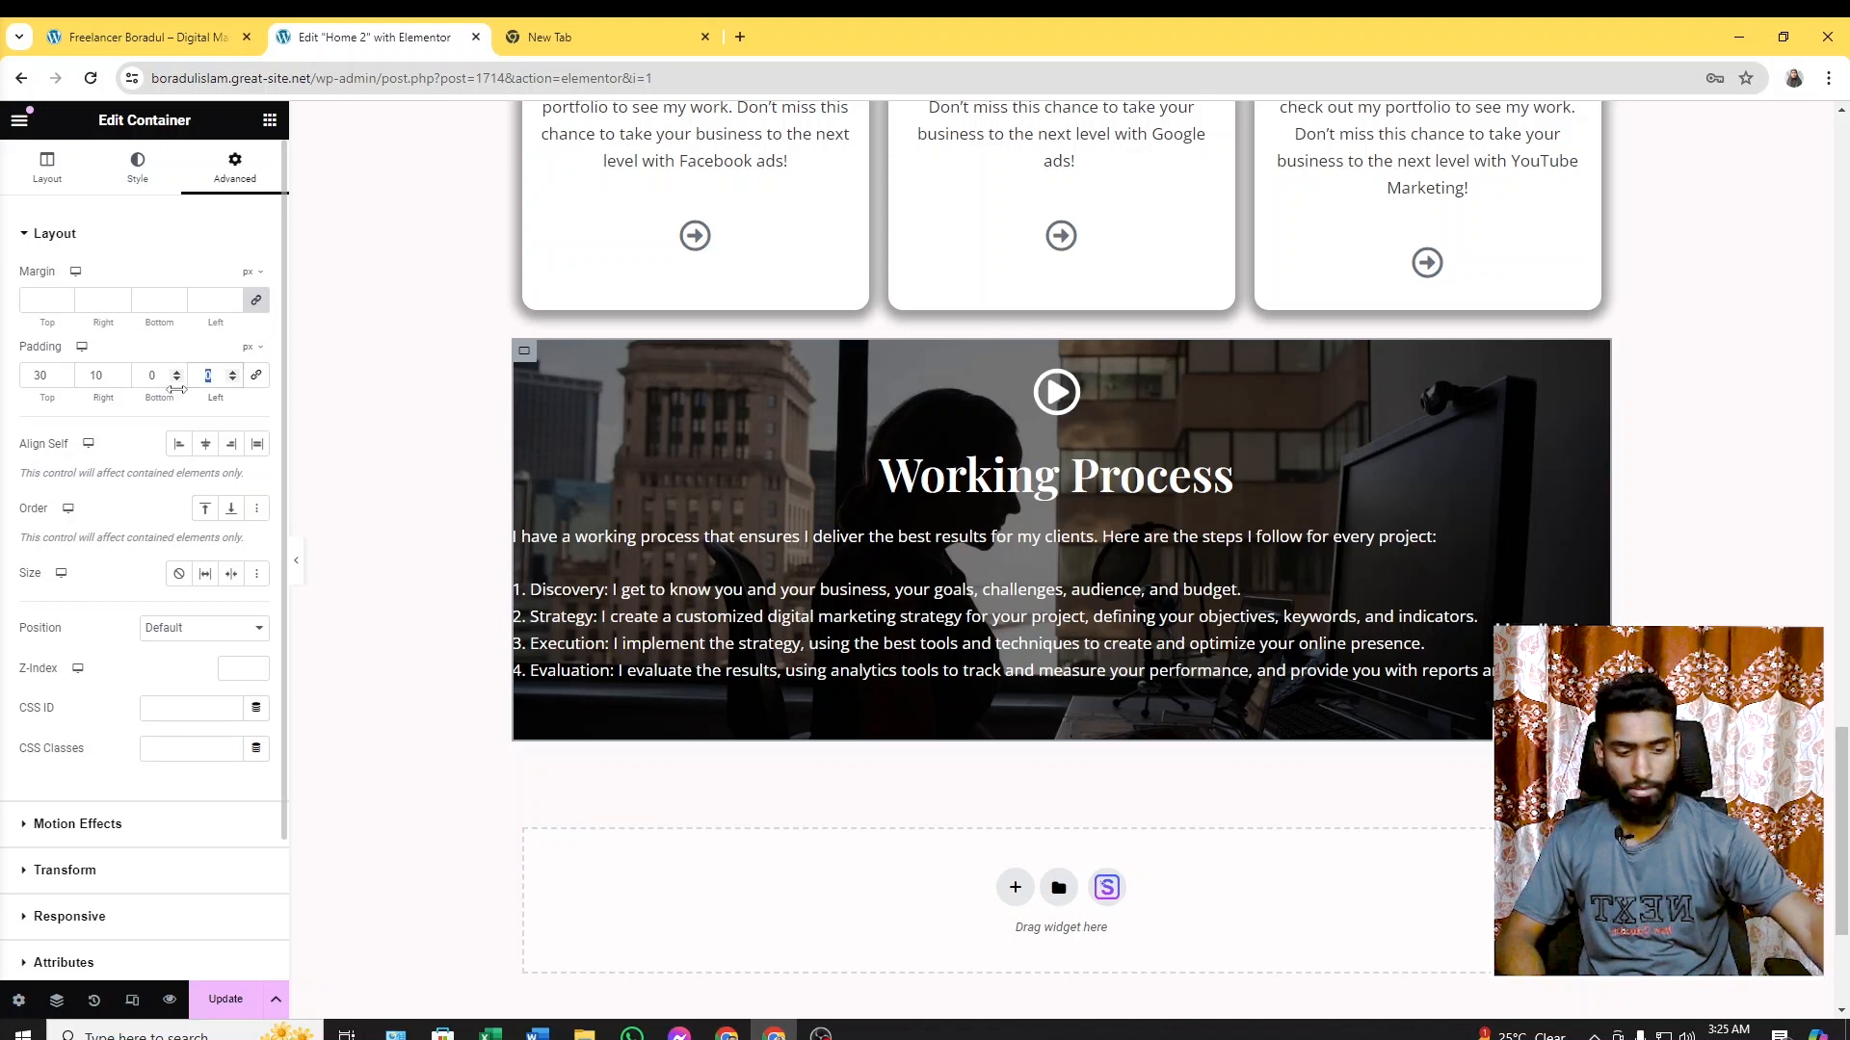
text(10)
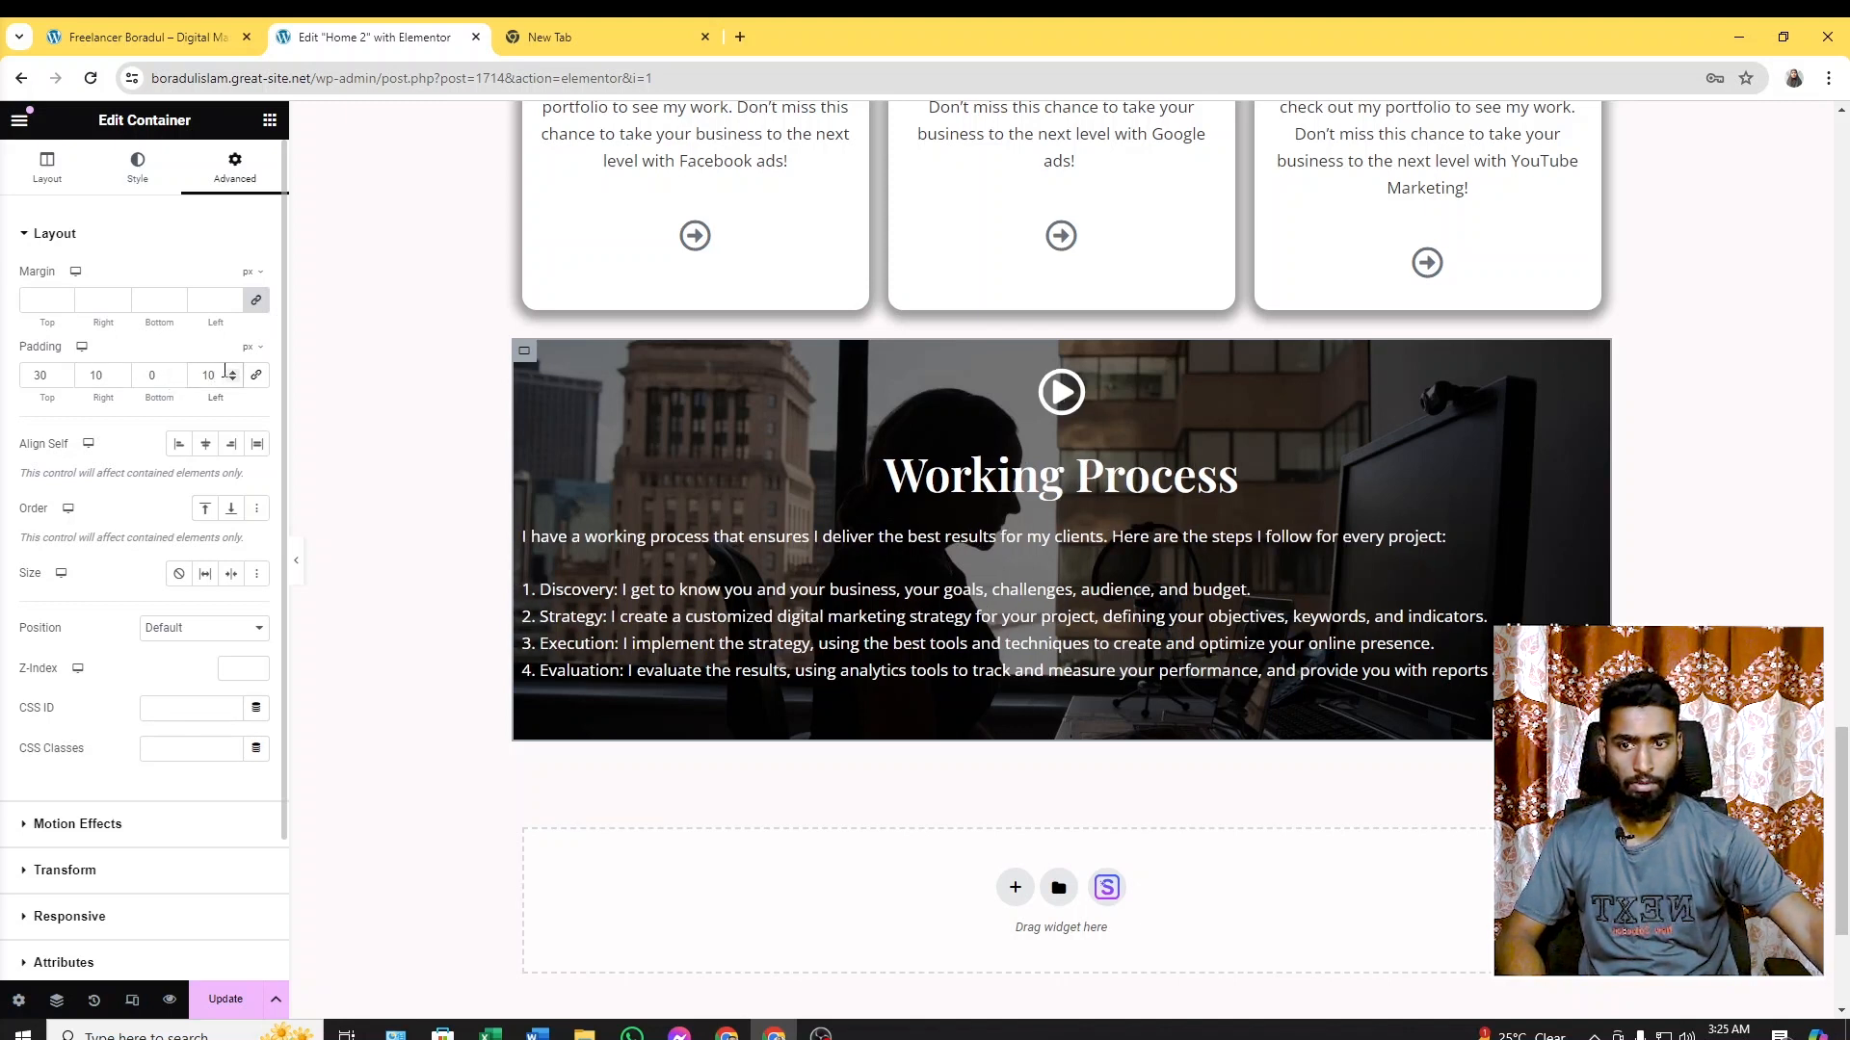
double_click(219, 373)
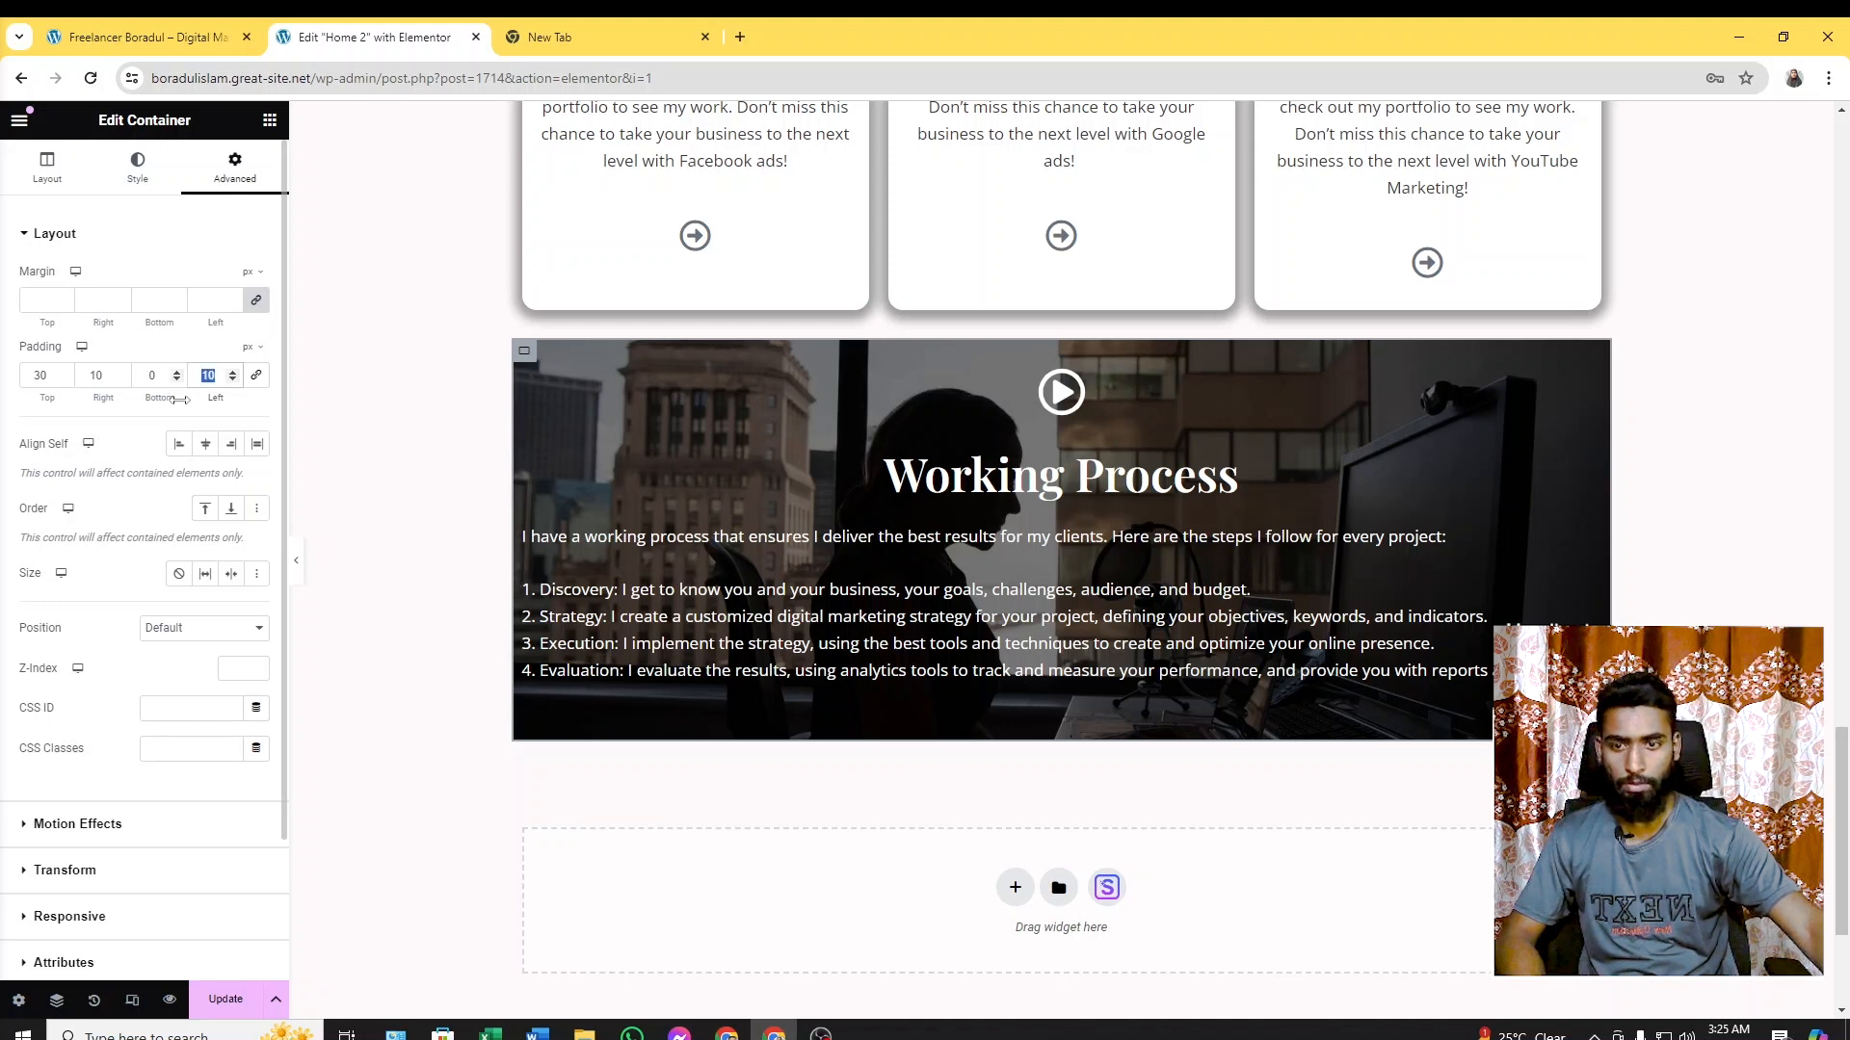
text(20)
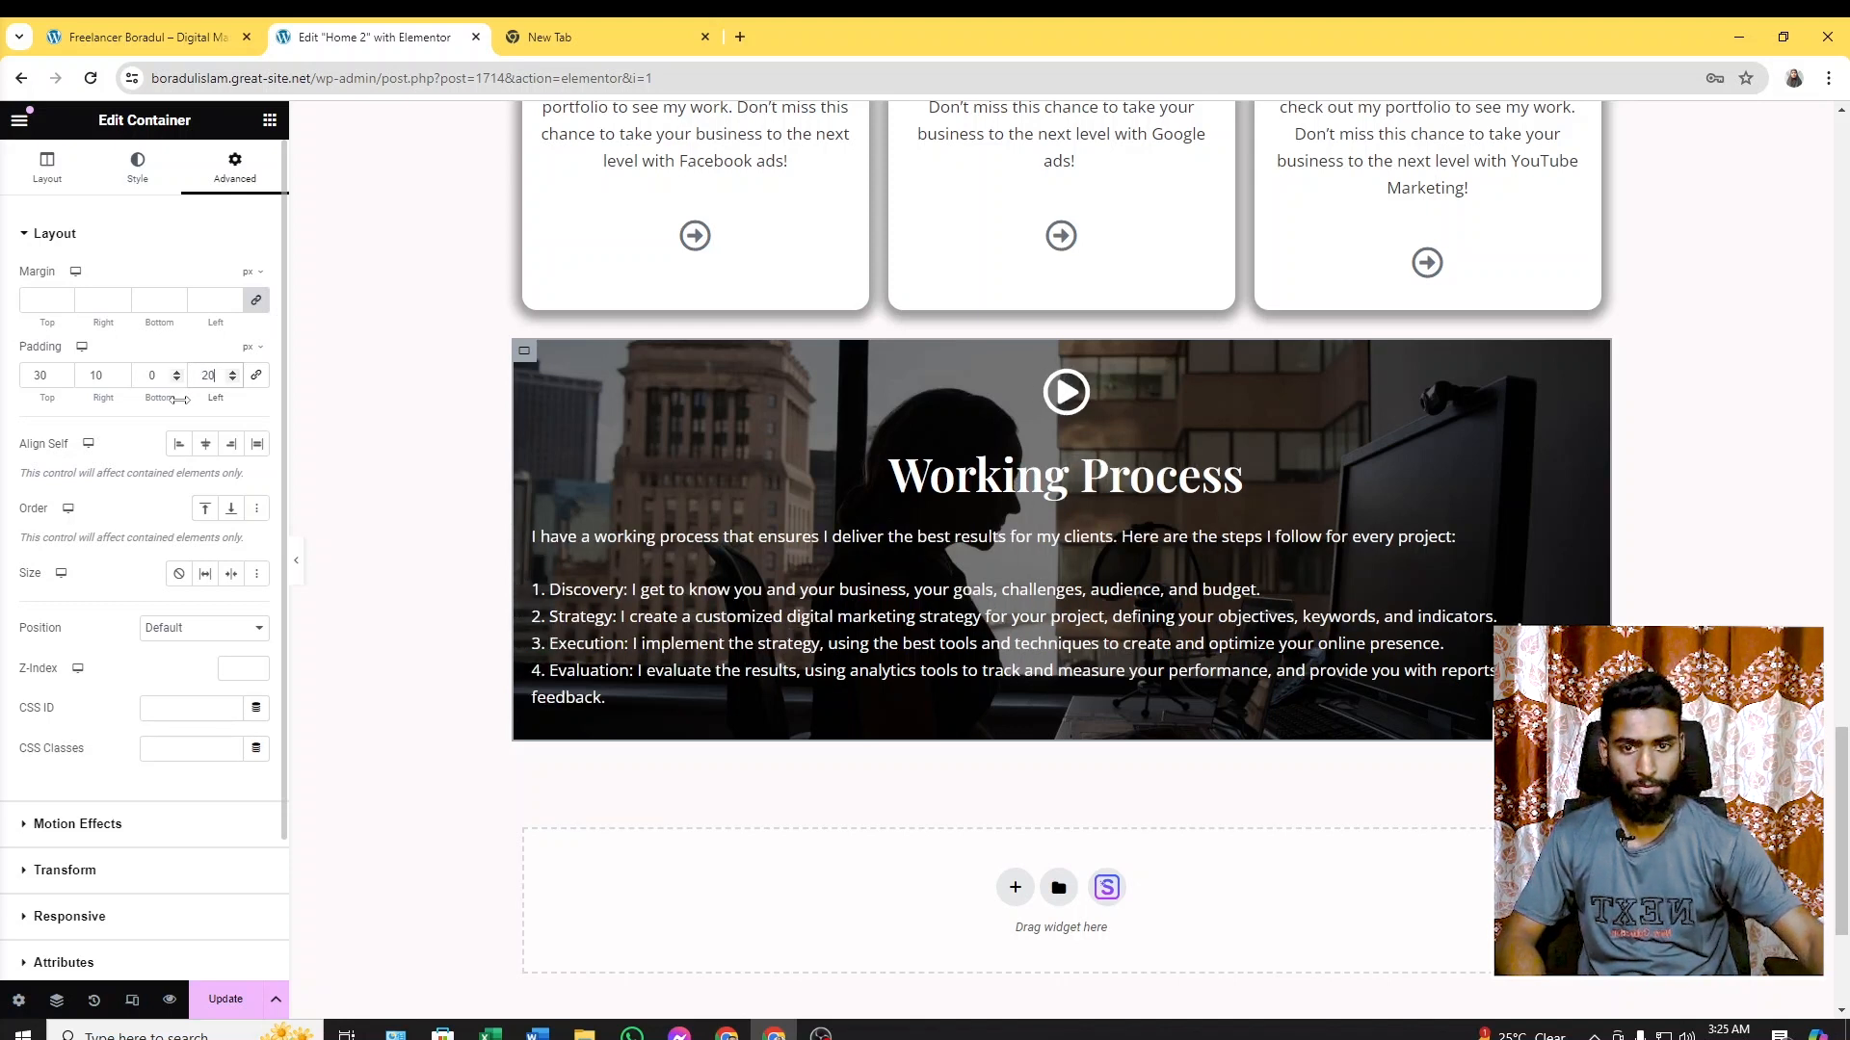
double_click(100, 374)
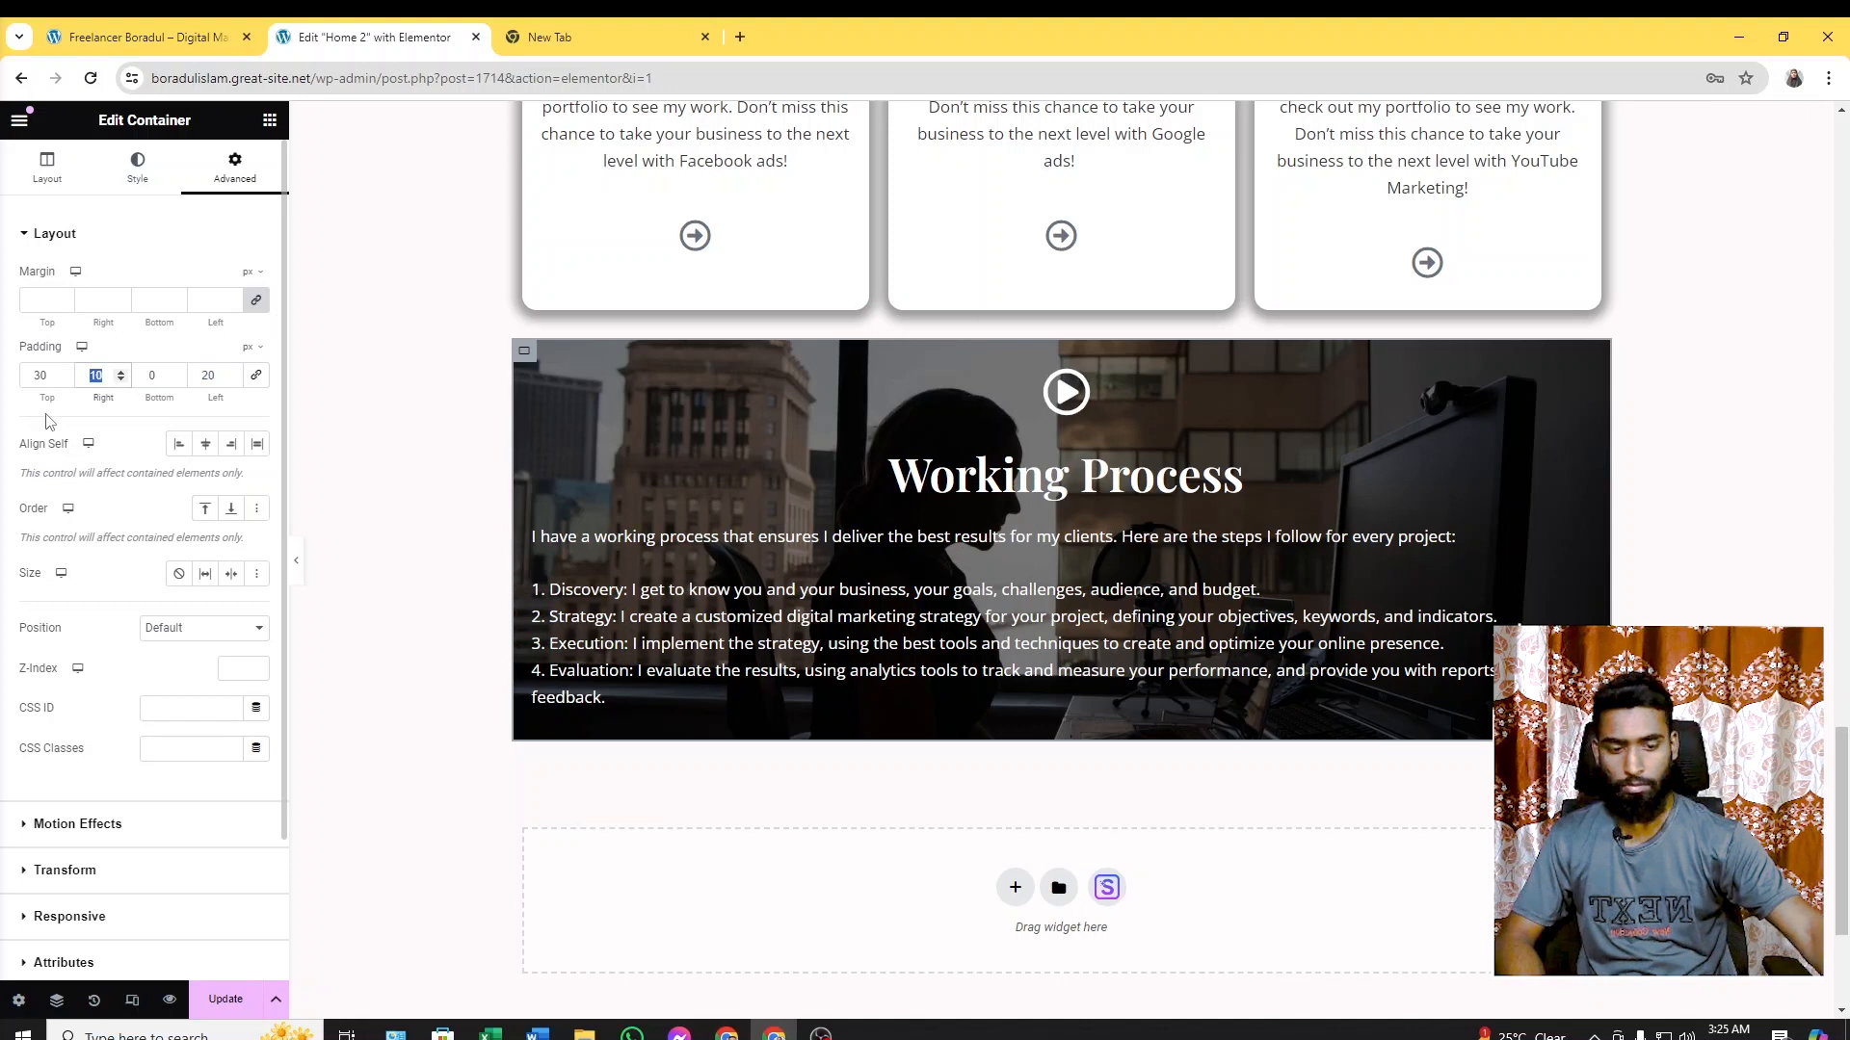
text(20)
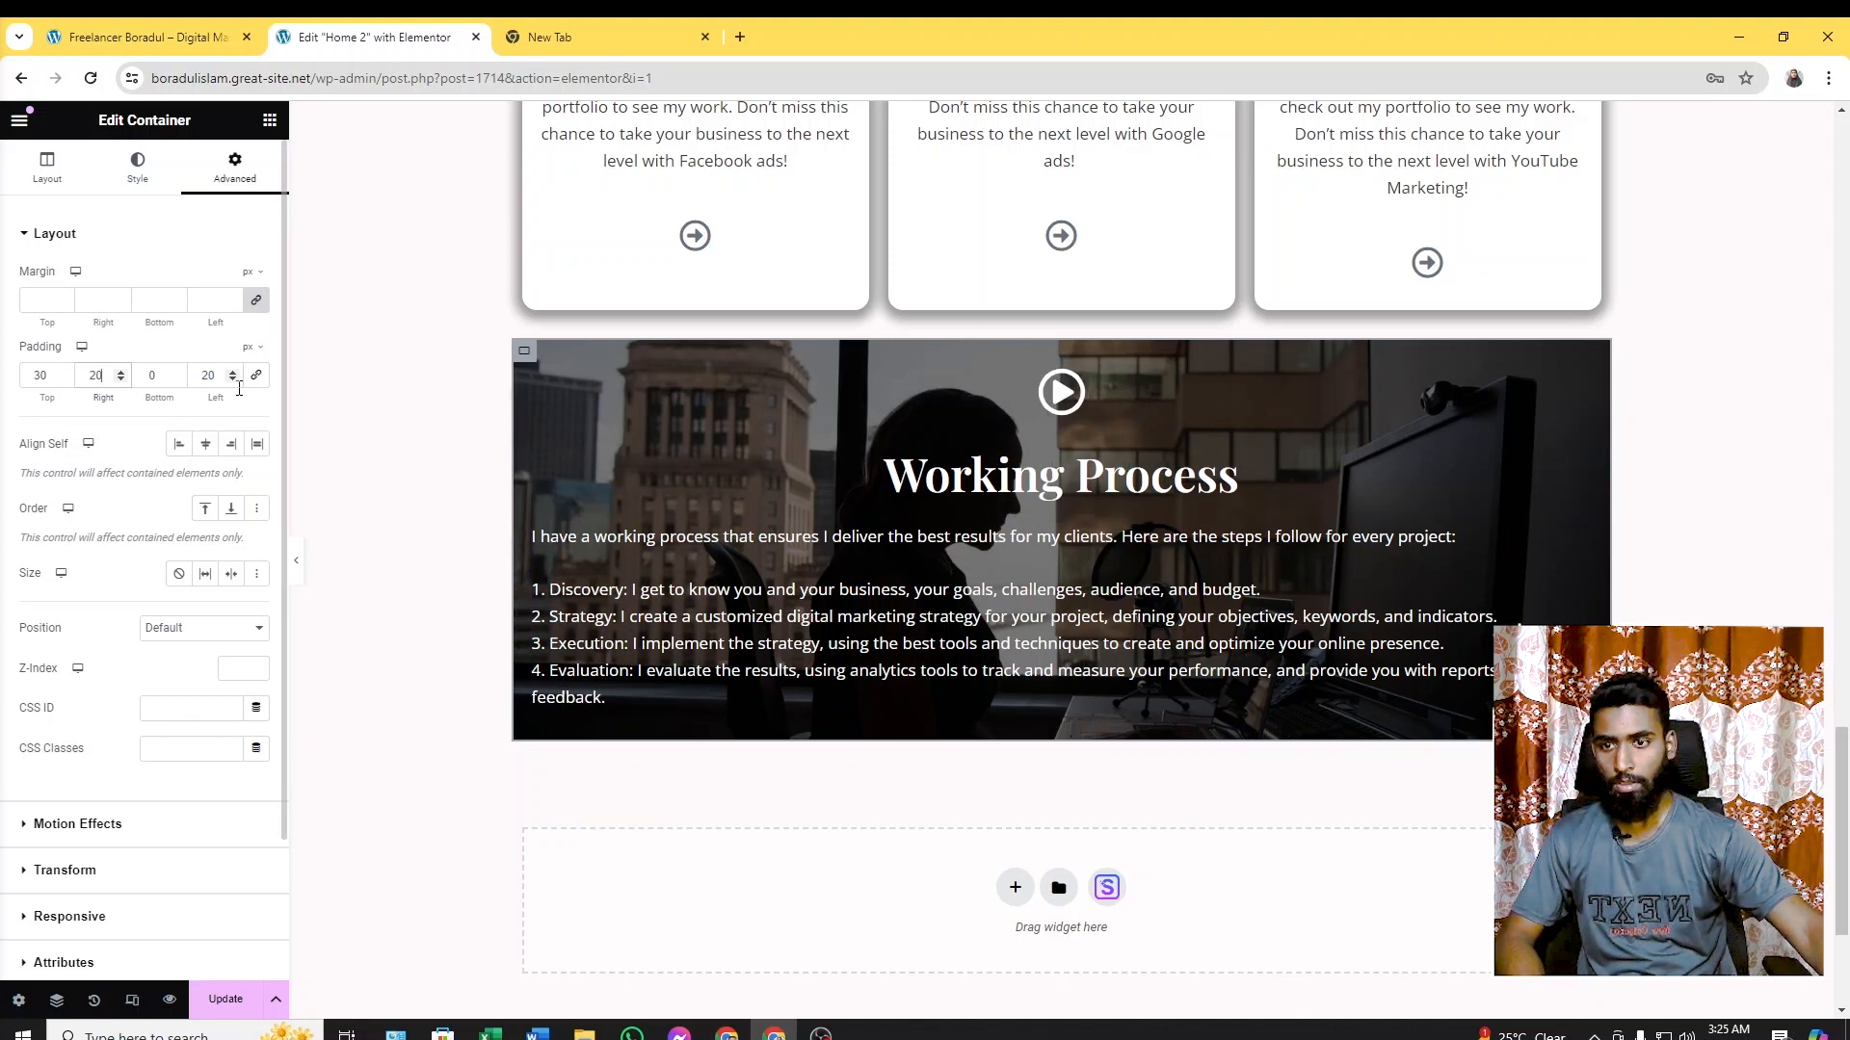
double_click(152, 375)
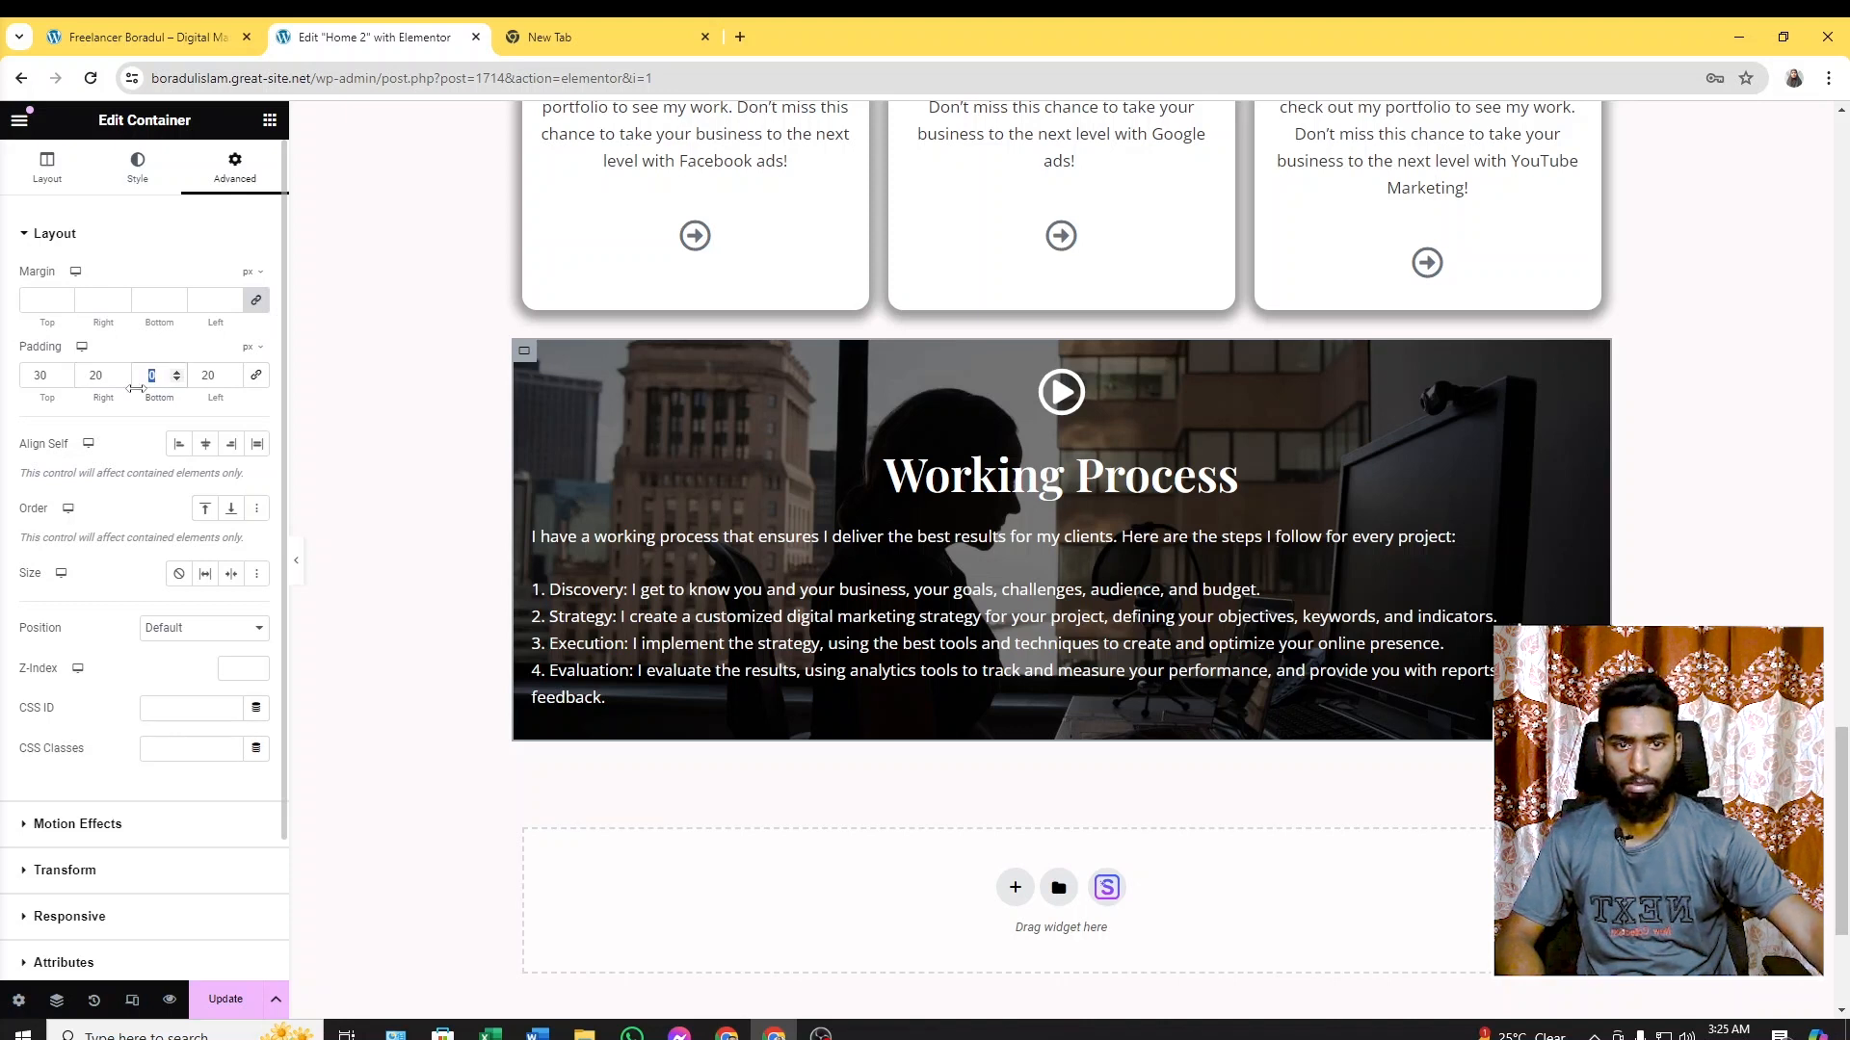
text(30)
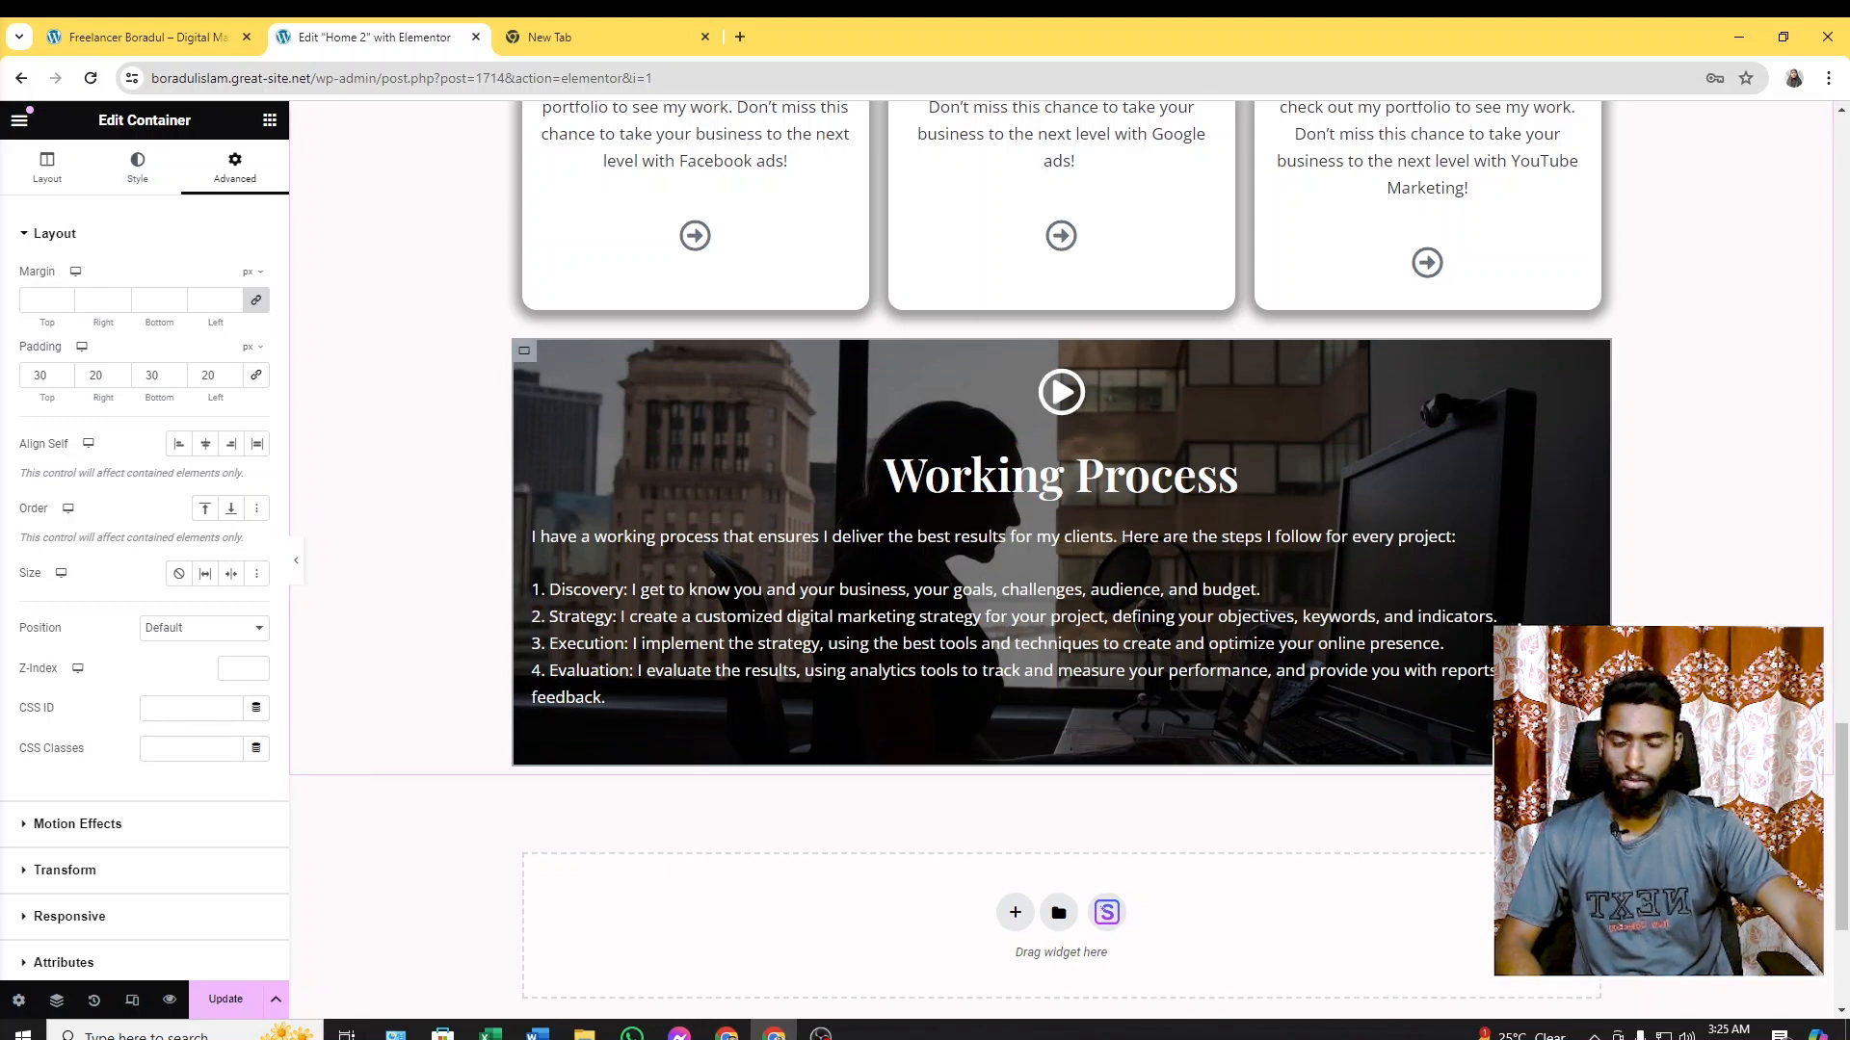
Compare the Working Process section with the one on the live homepage, and update the page in the Elementor editor
scroll(1445, 480, down, 1)
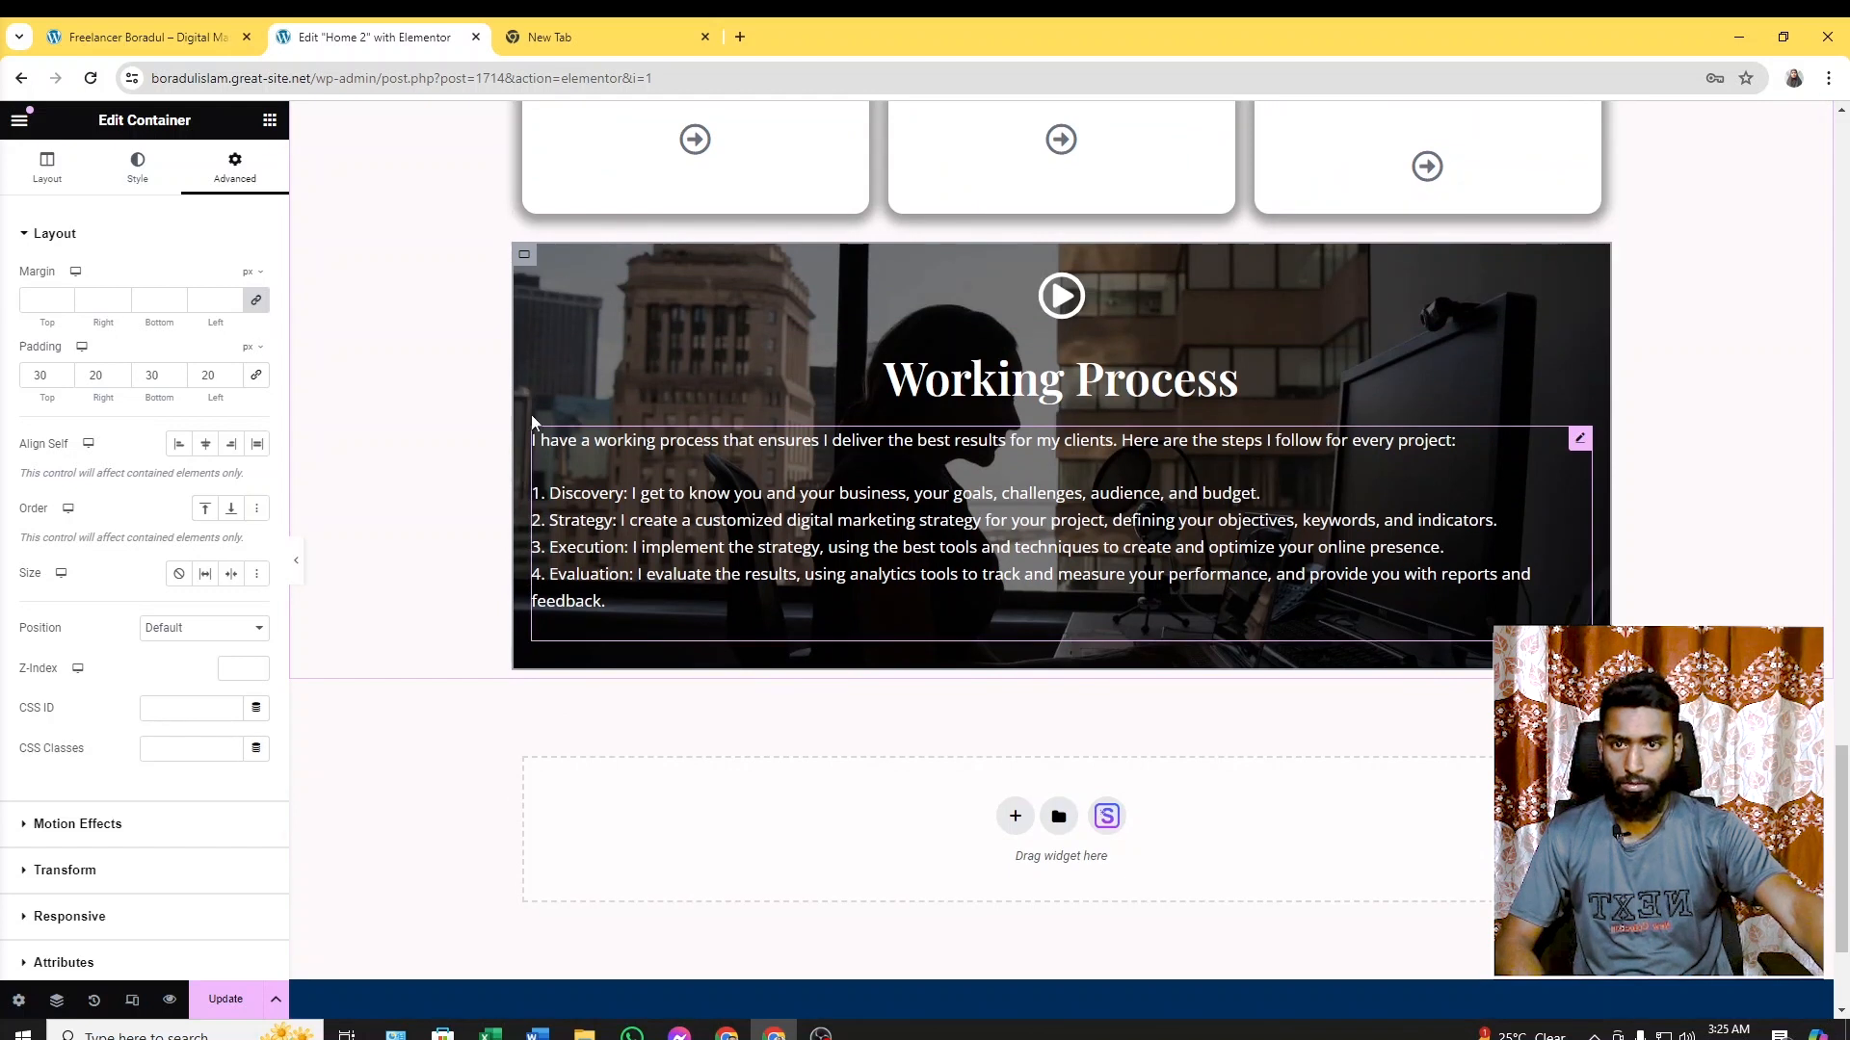
click(154, 25)
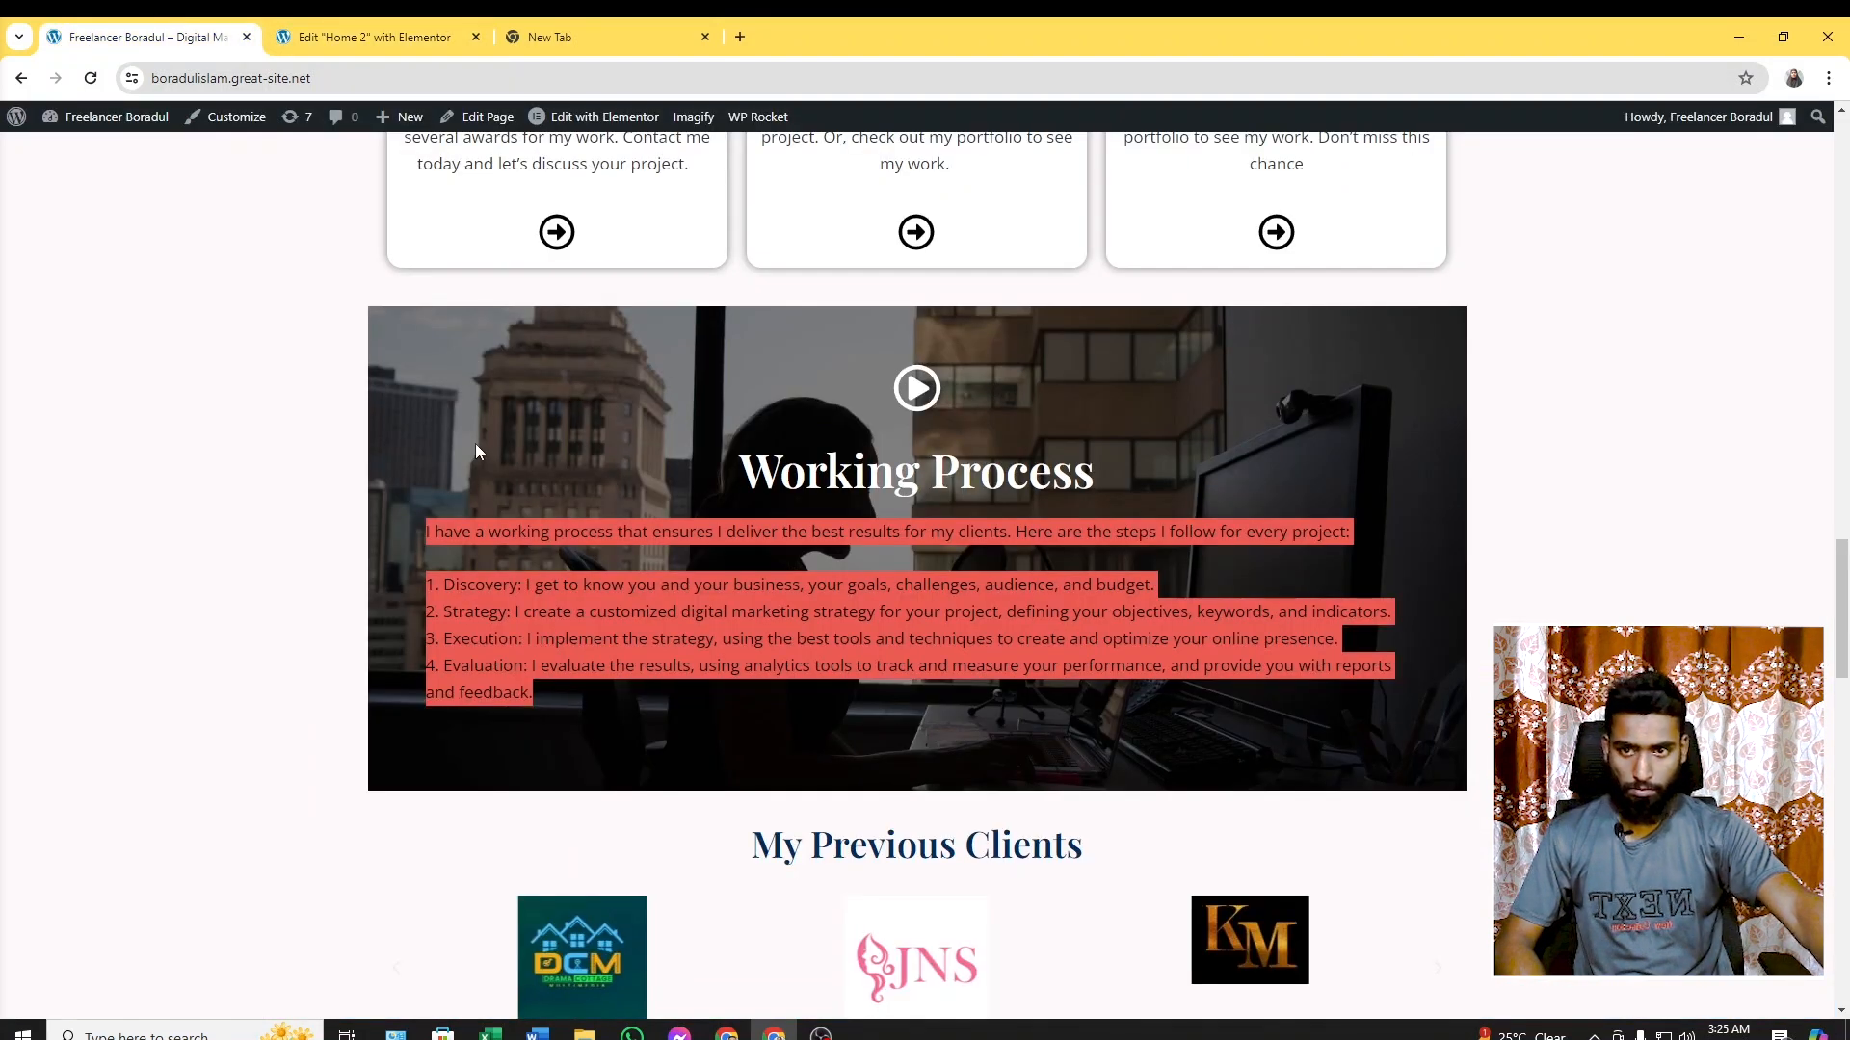
scroll(1425, 568, down, 2)
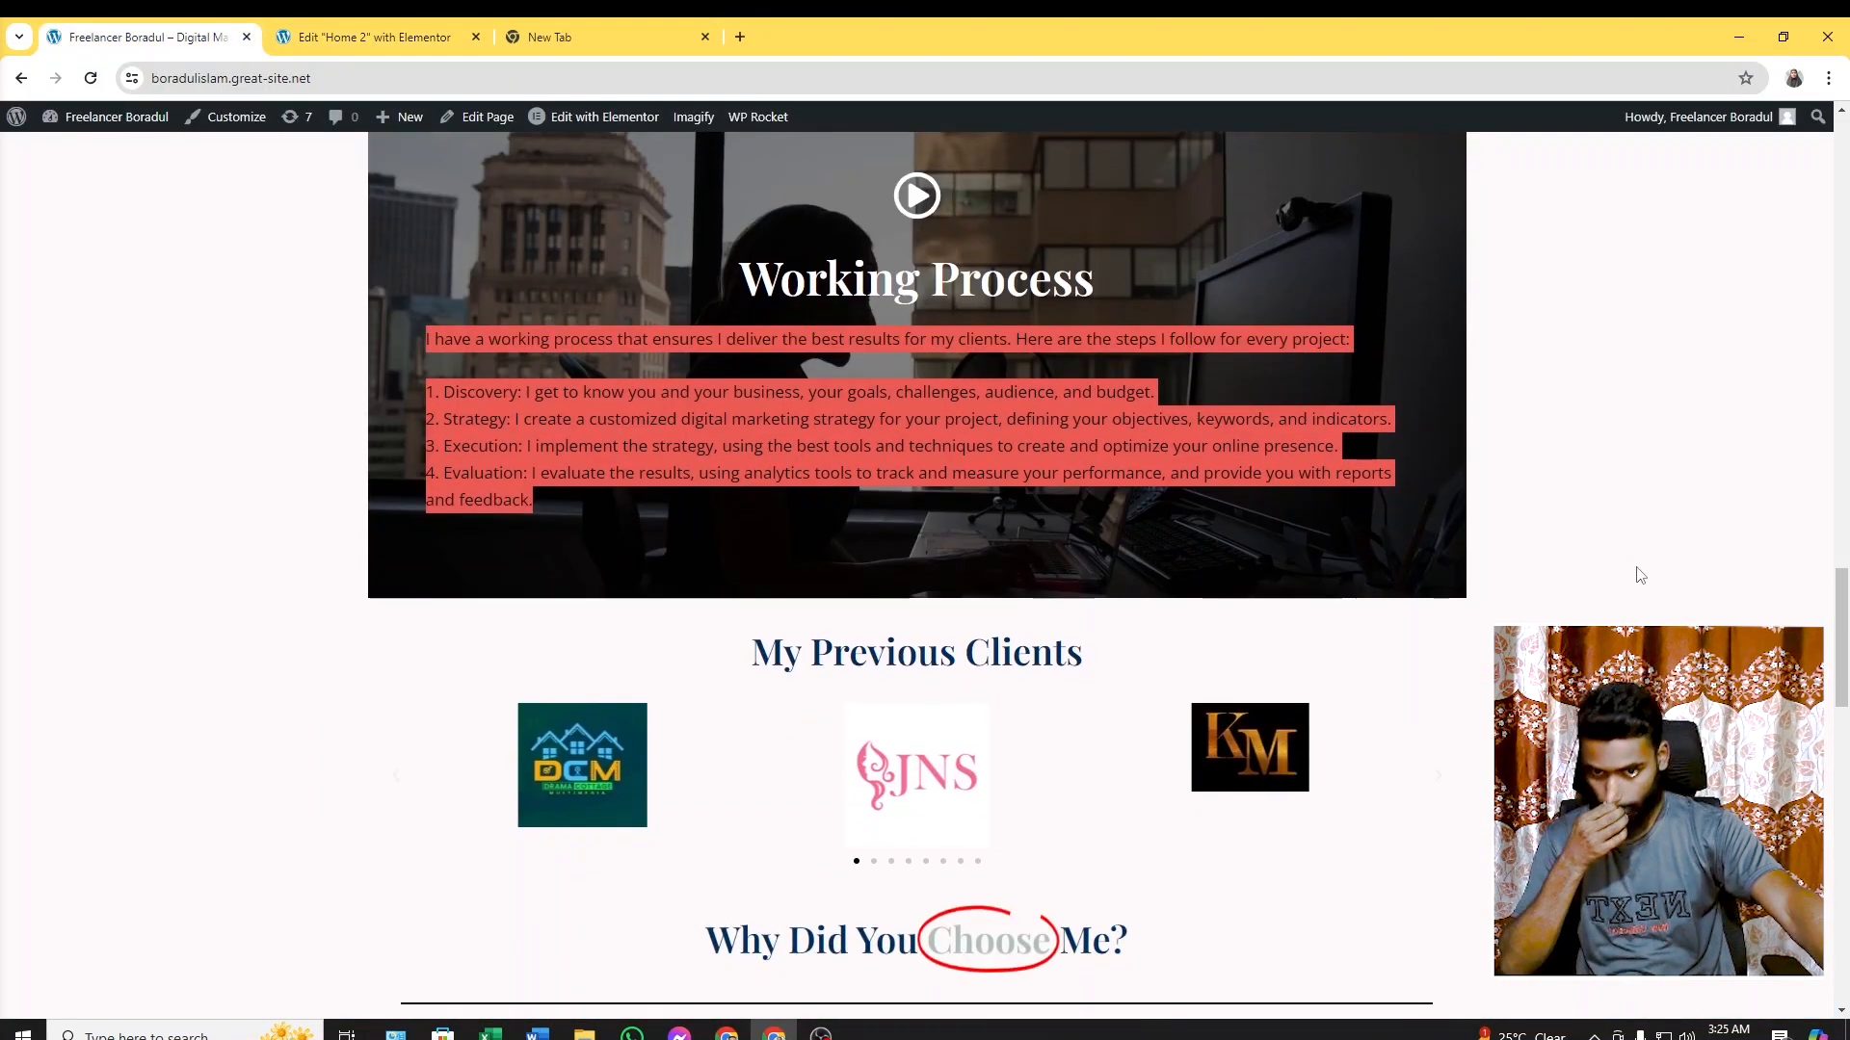
click(366, 36)
scroll(1056, 587, up, 10)
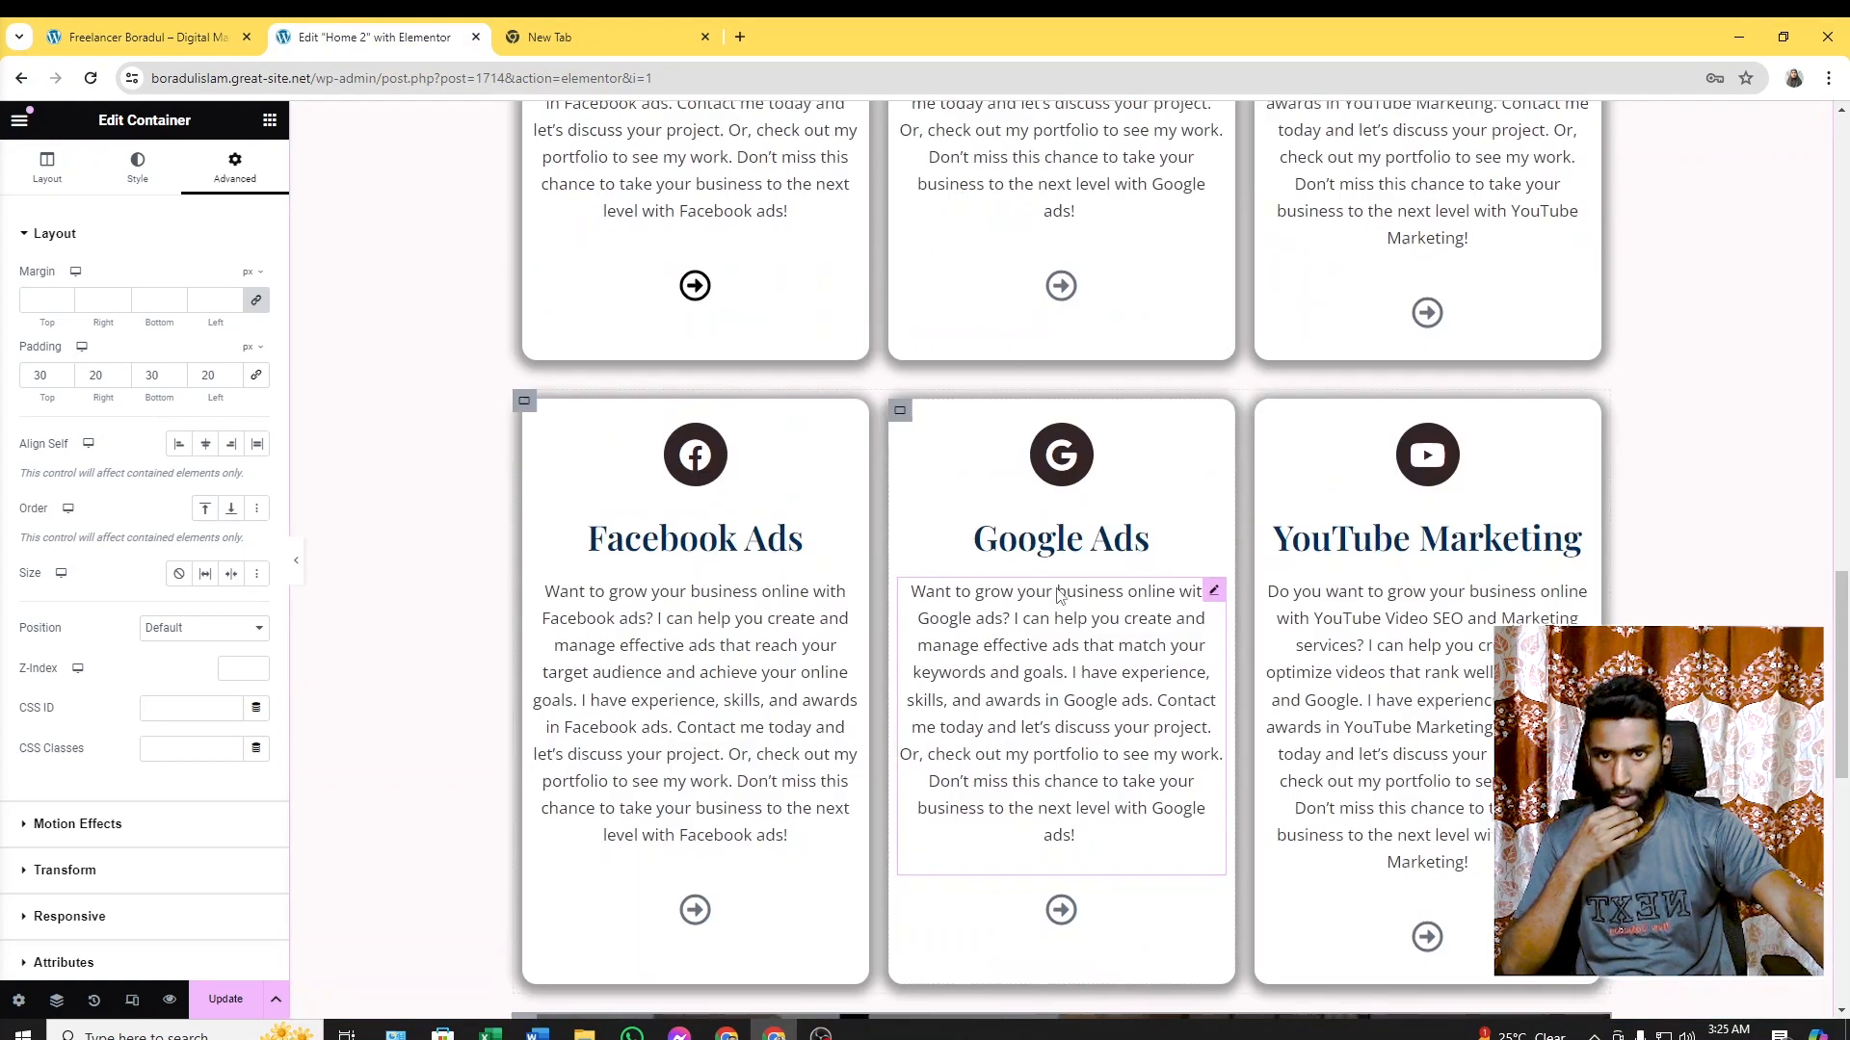
scroll(1055, 587, up, 8)
scroll(1033, 578, down, 10)
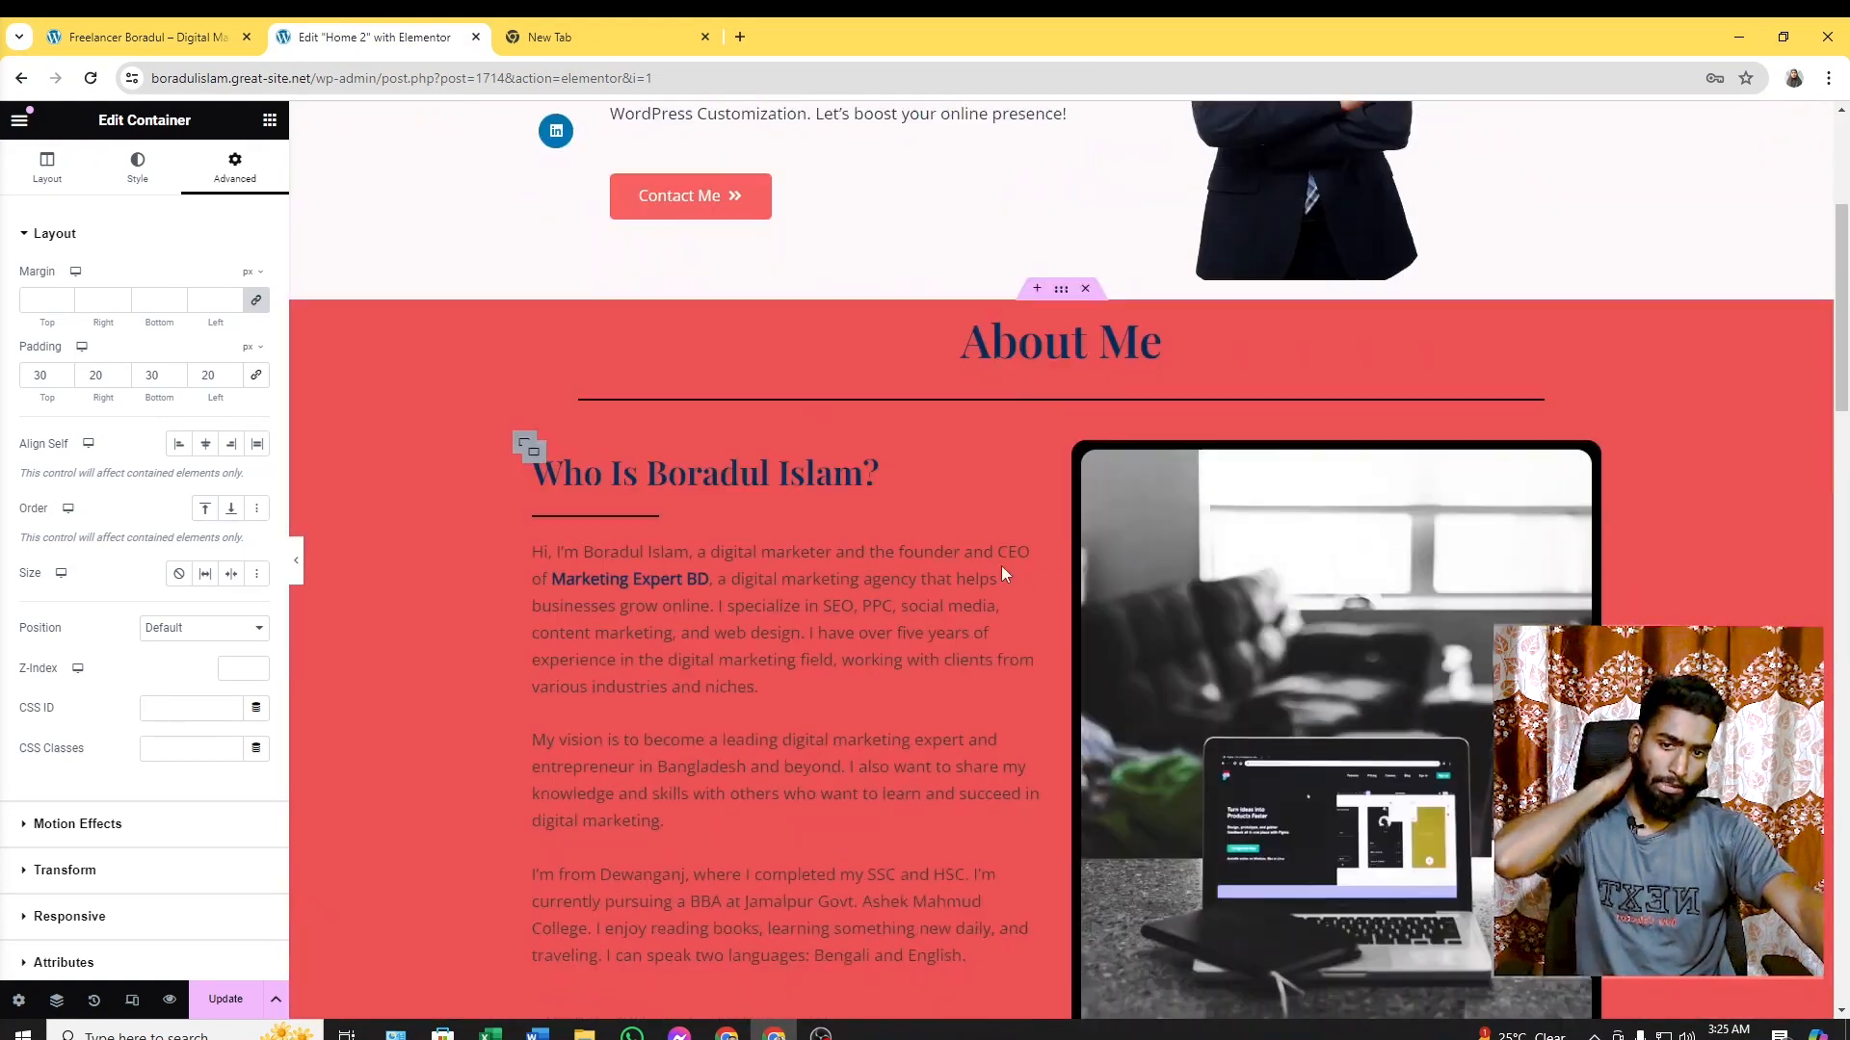
click(228, 1001)
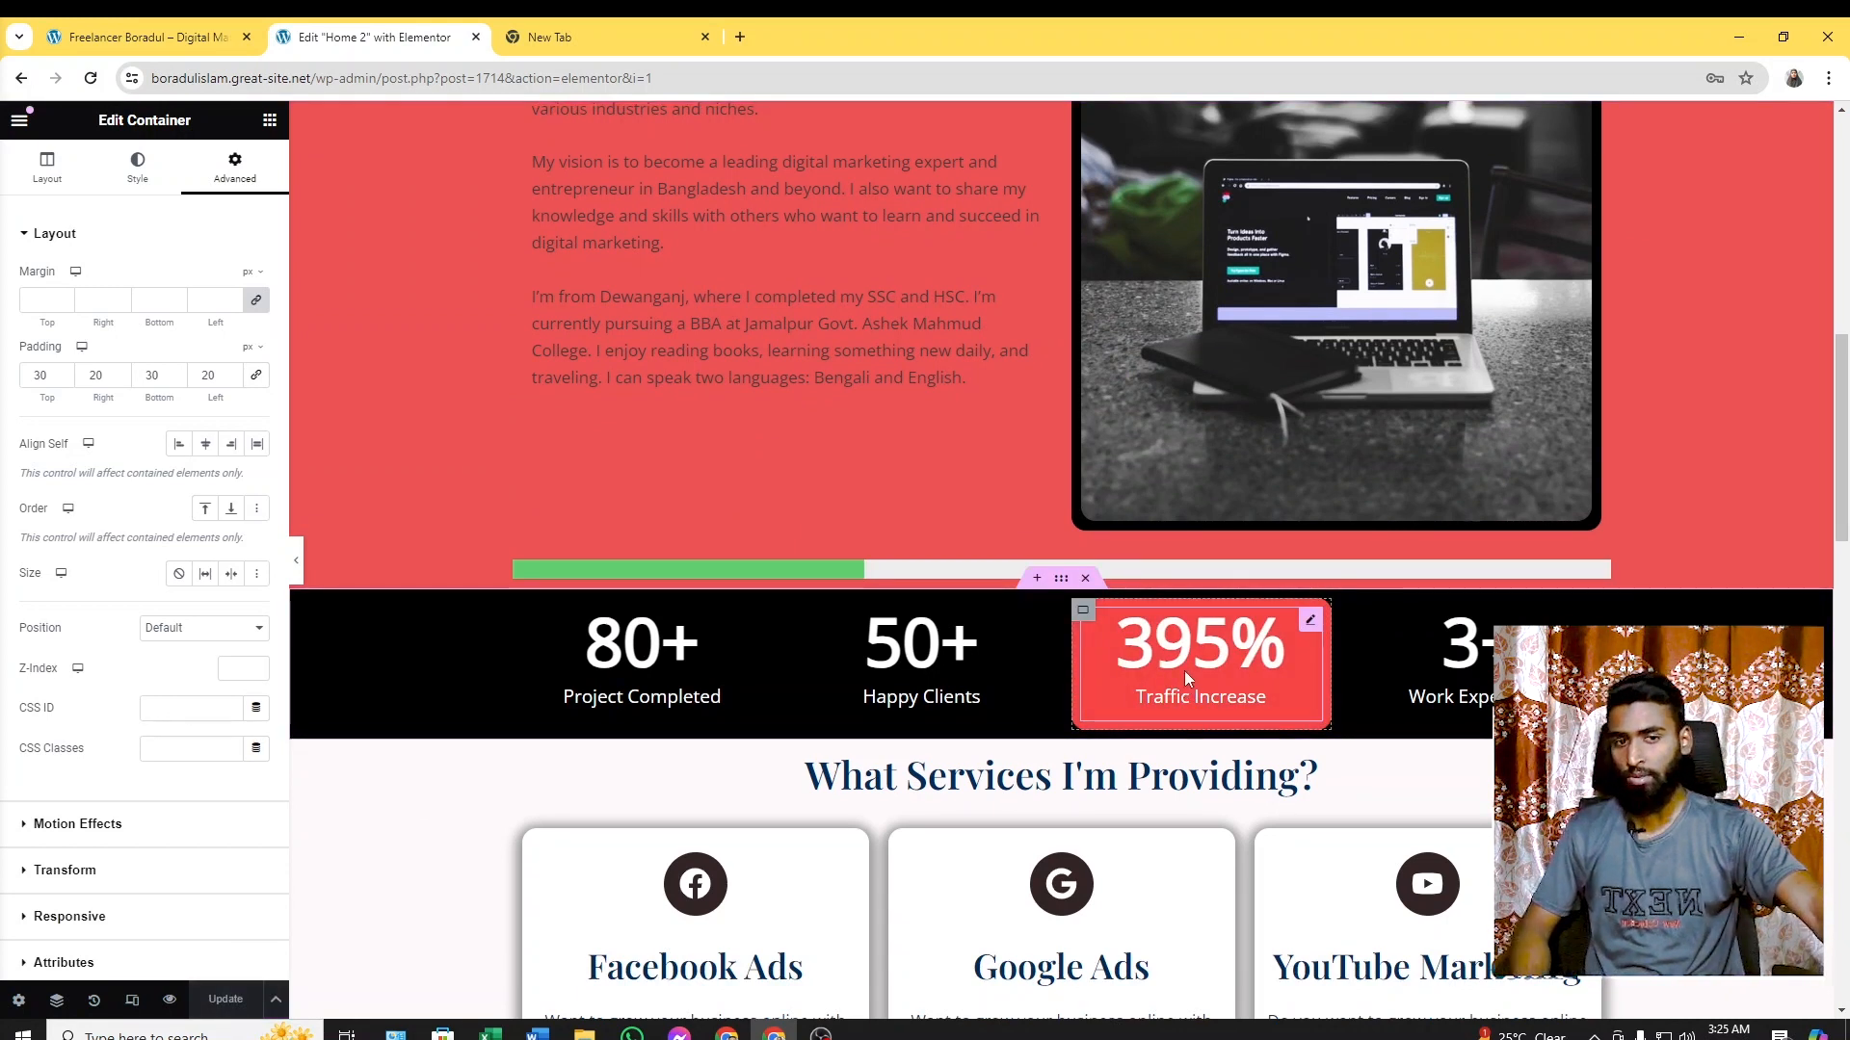
Review the rebuilt page from the hero section down to the footer, and switch to the live homepage
scroll(1183, 678, down, 5)
scroll(1060, 694, up, 6)
scroll(981, 658, down, 15)
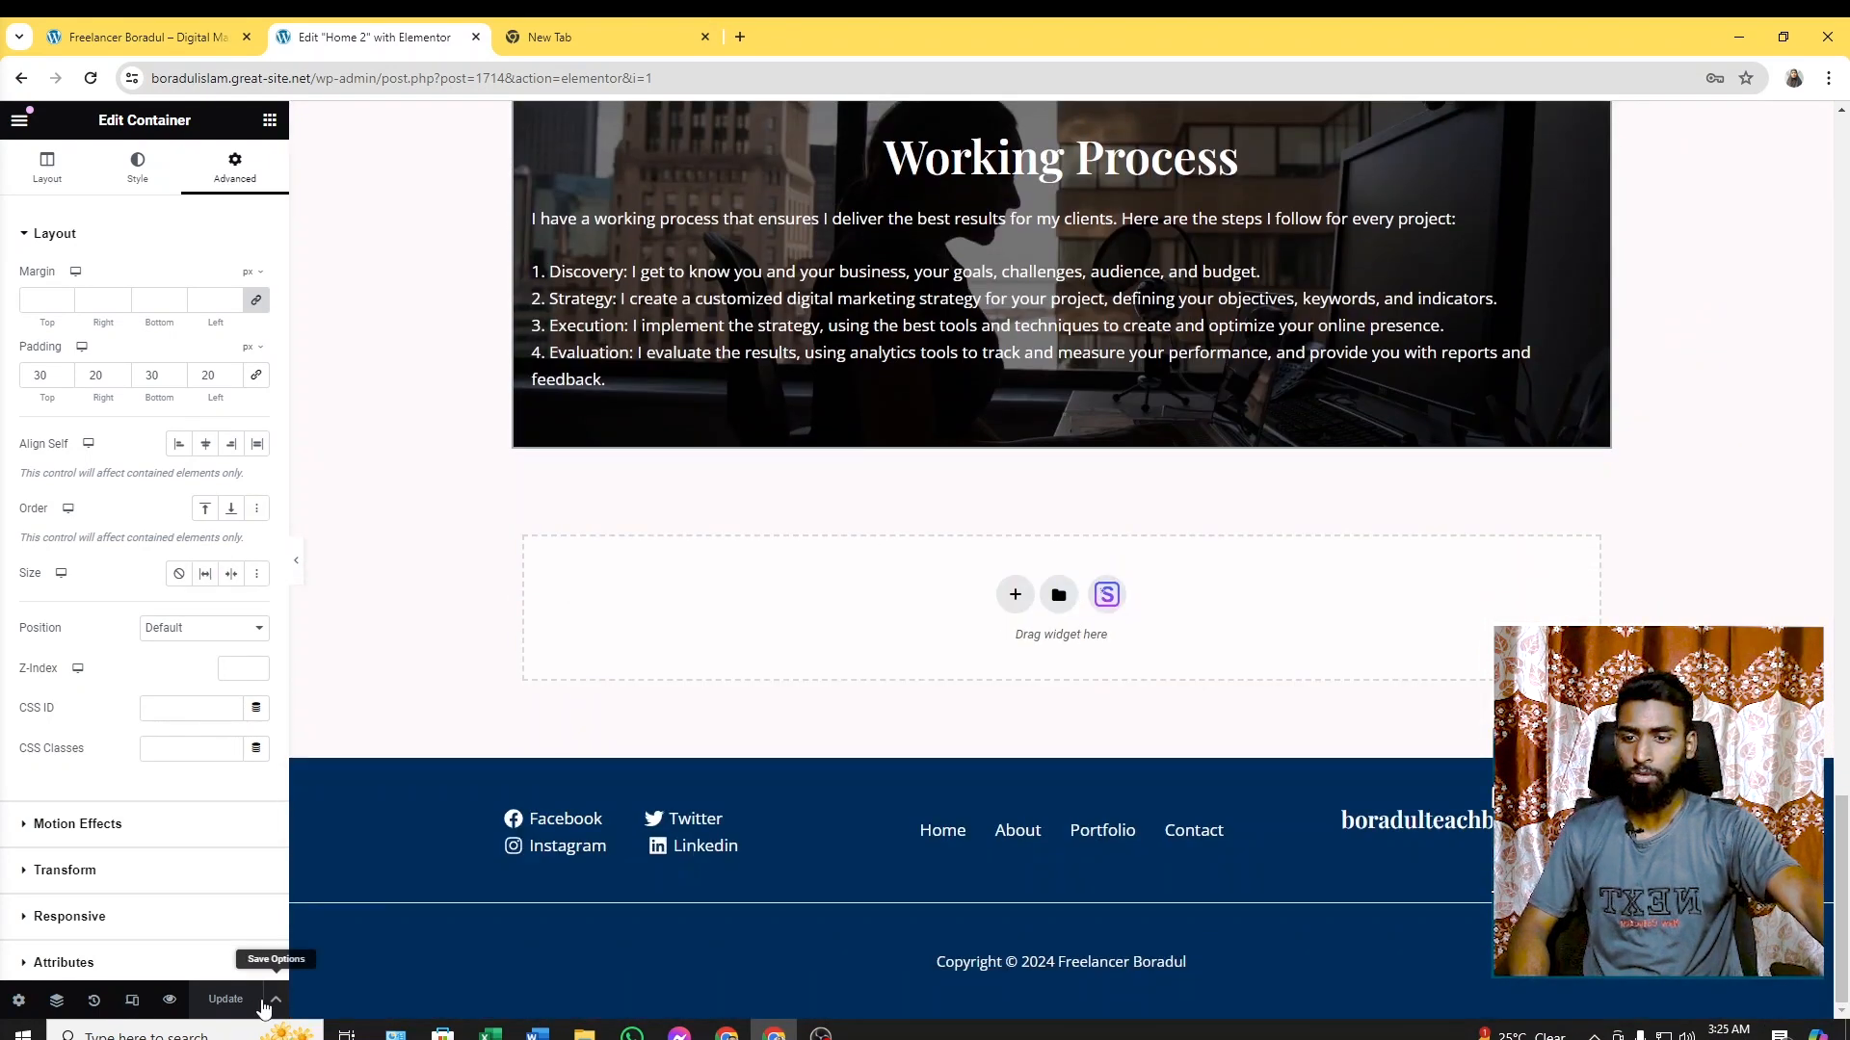
scroll(884, 640, up, 3)
scroll(888, 627, up, 4)
scroll(888, 627, down, 4)
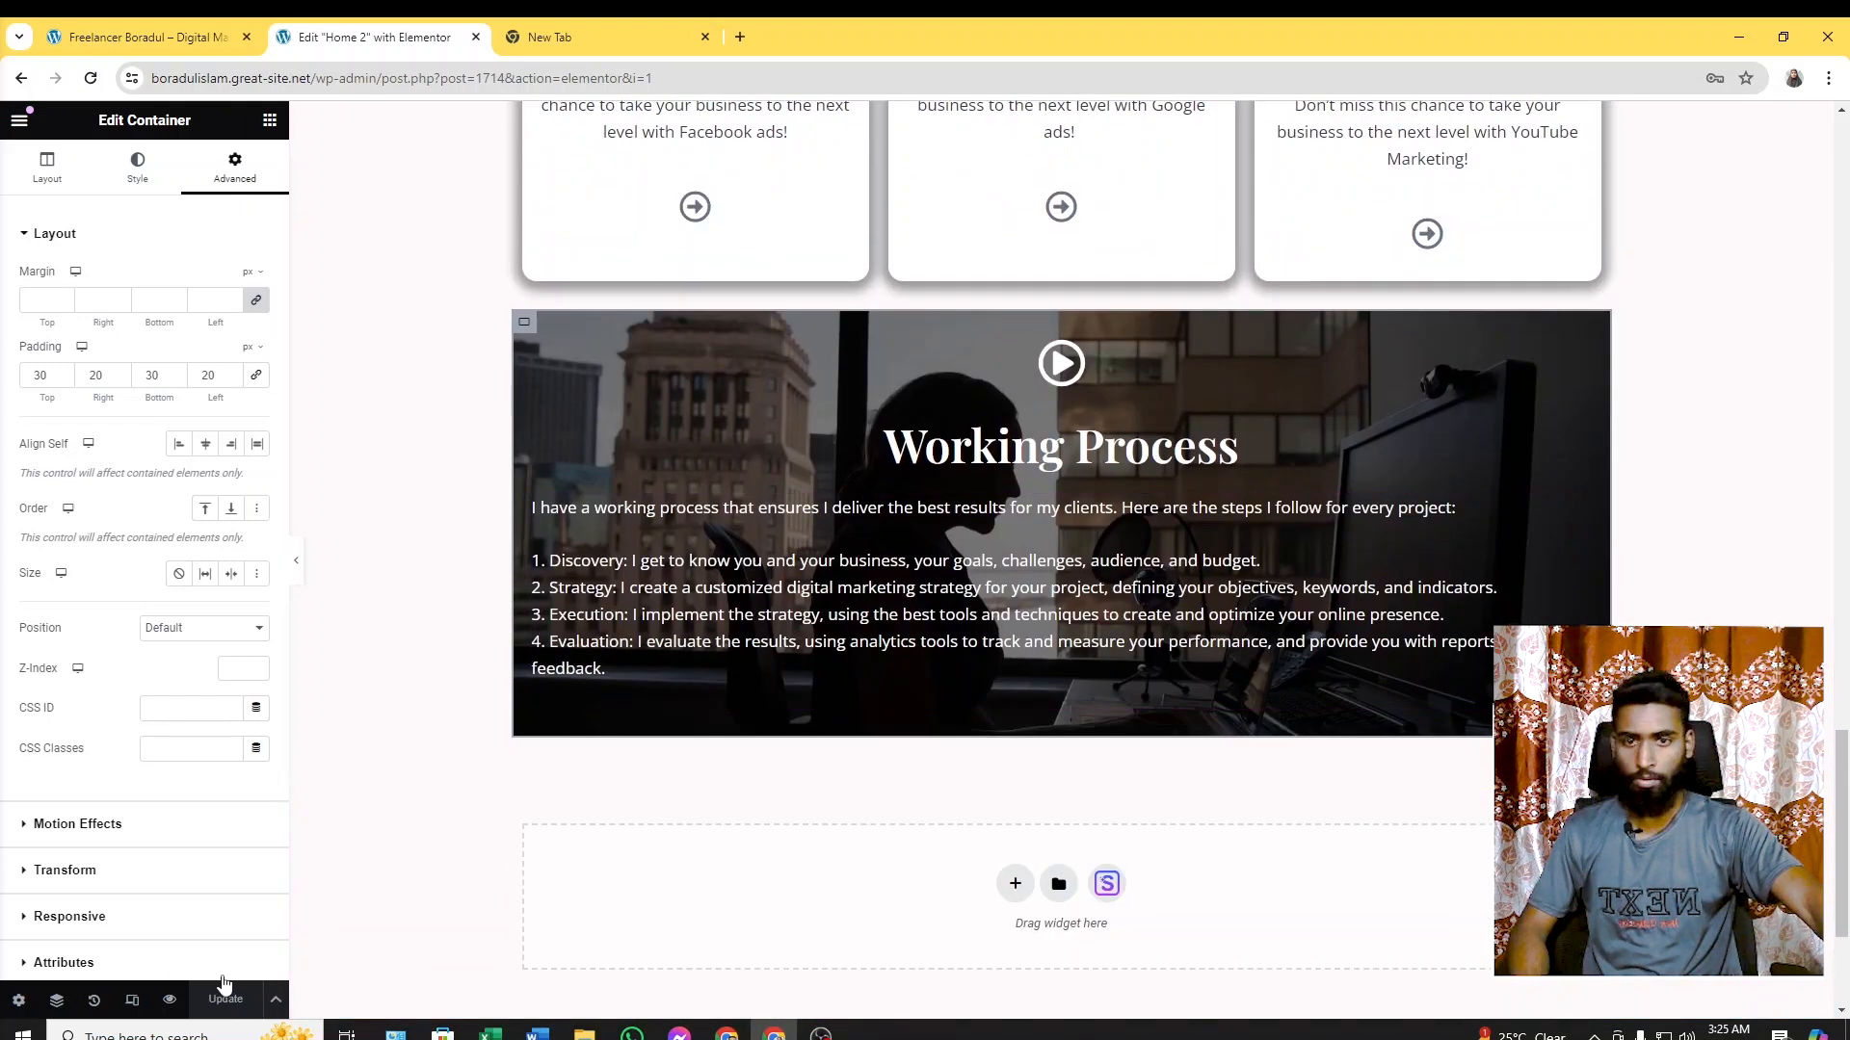
scroll(1522, 617, up, 9)
scroll(1515, 614, up, 12)
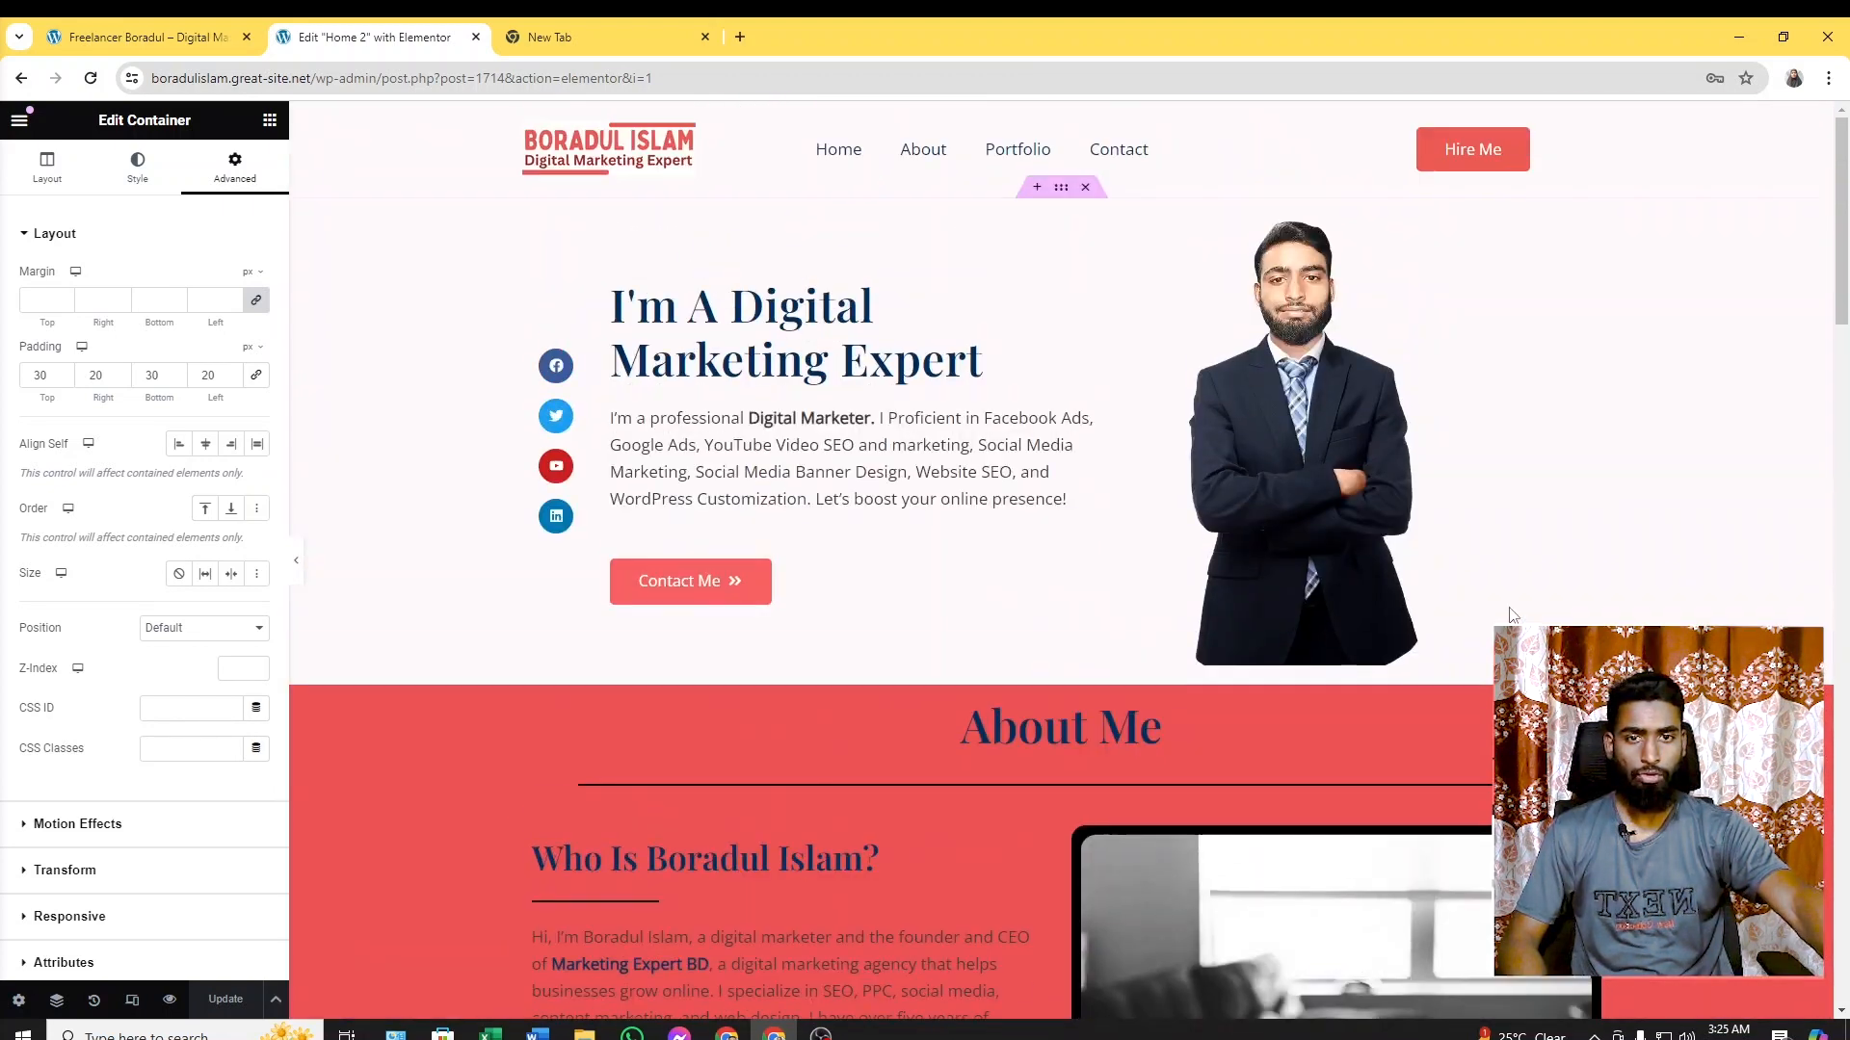
scroll(1192, 564, down, 8)
scroll(1192, 563, down, 20)
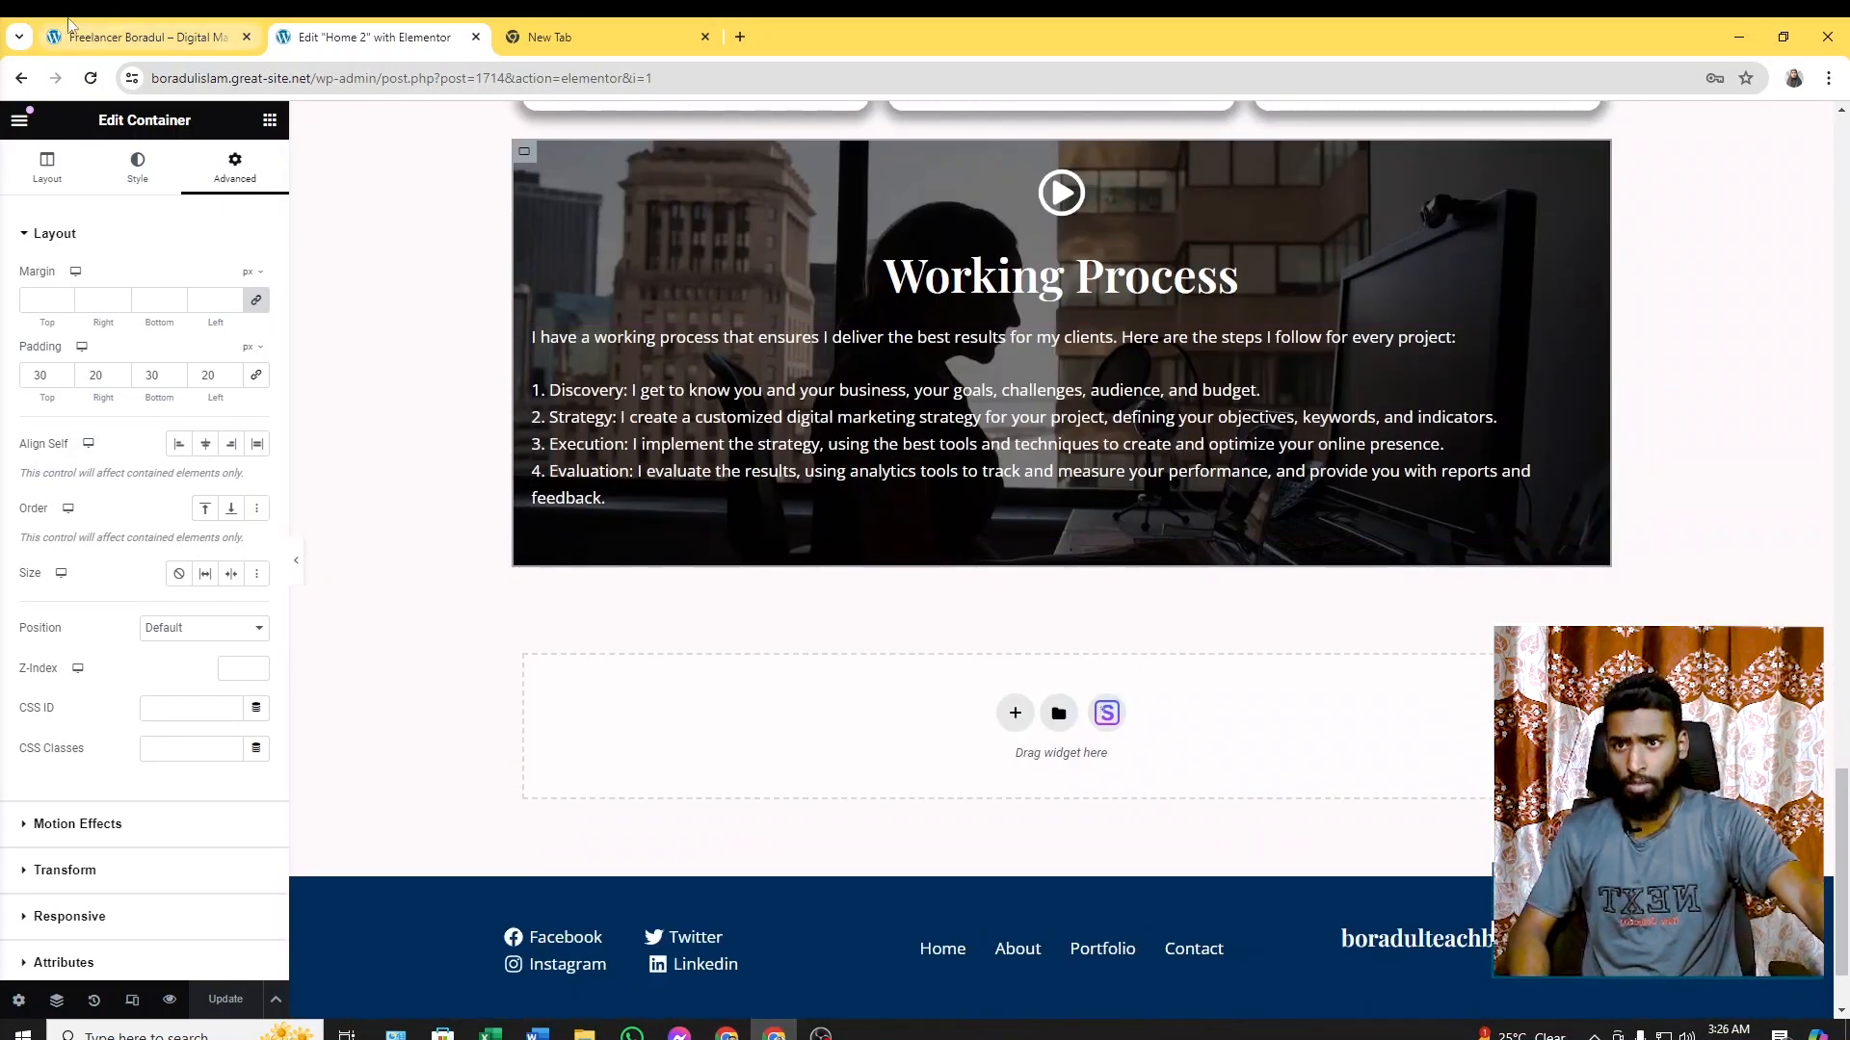
click(69, 27)
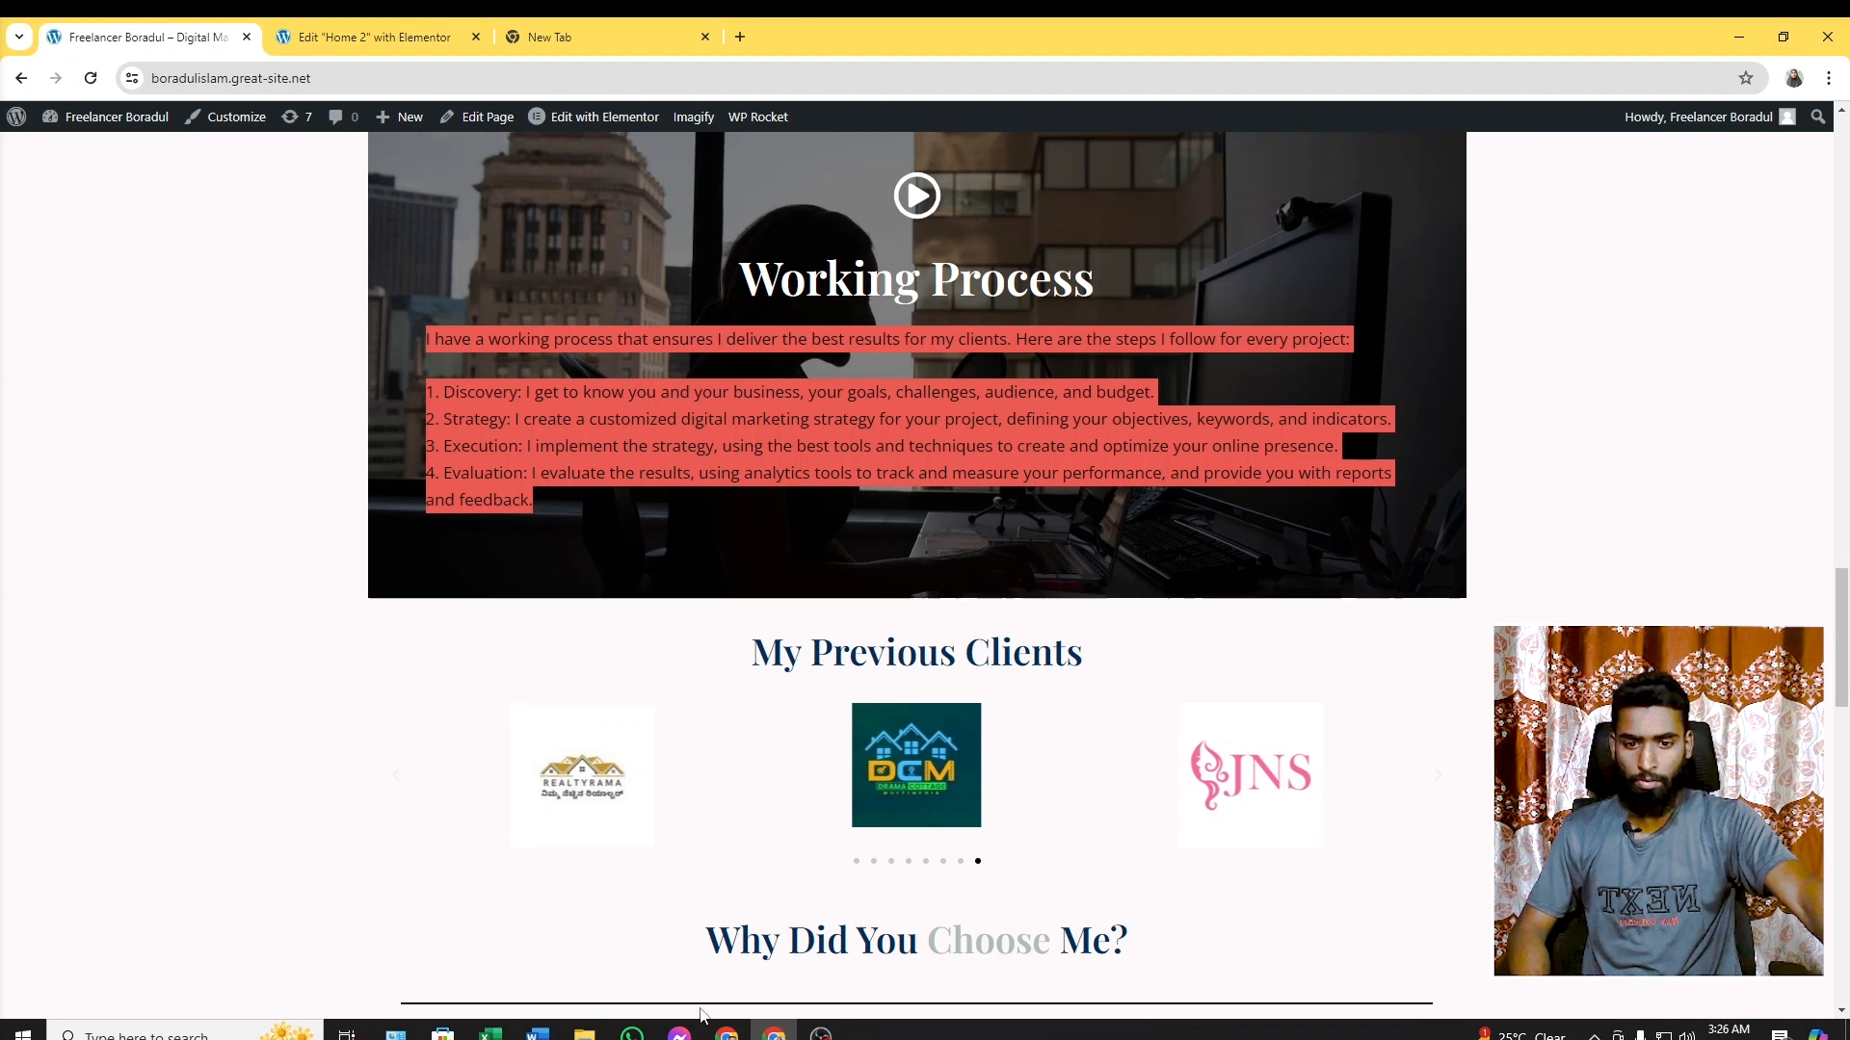
click(821, 1032)
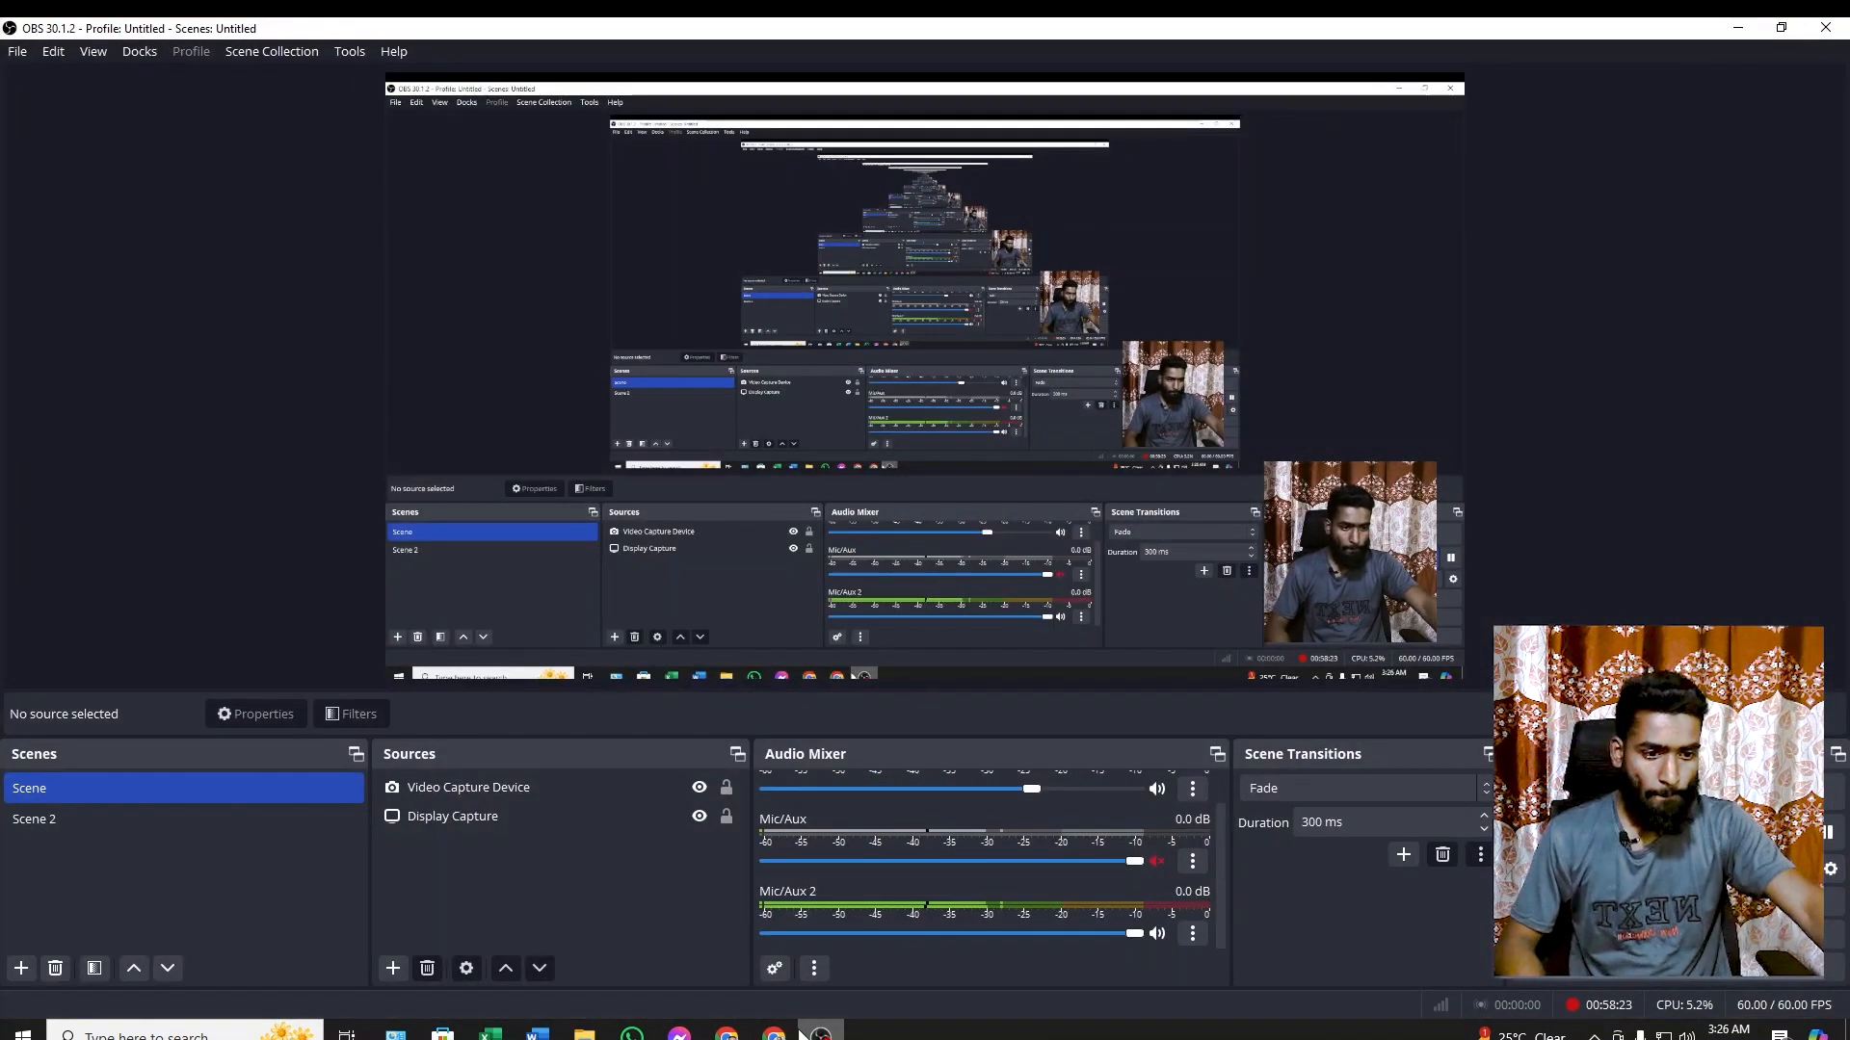
mouse_move(790, 1032)
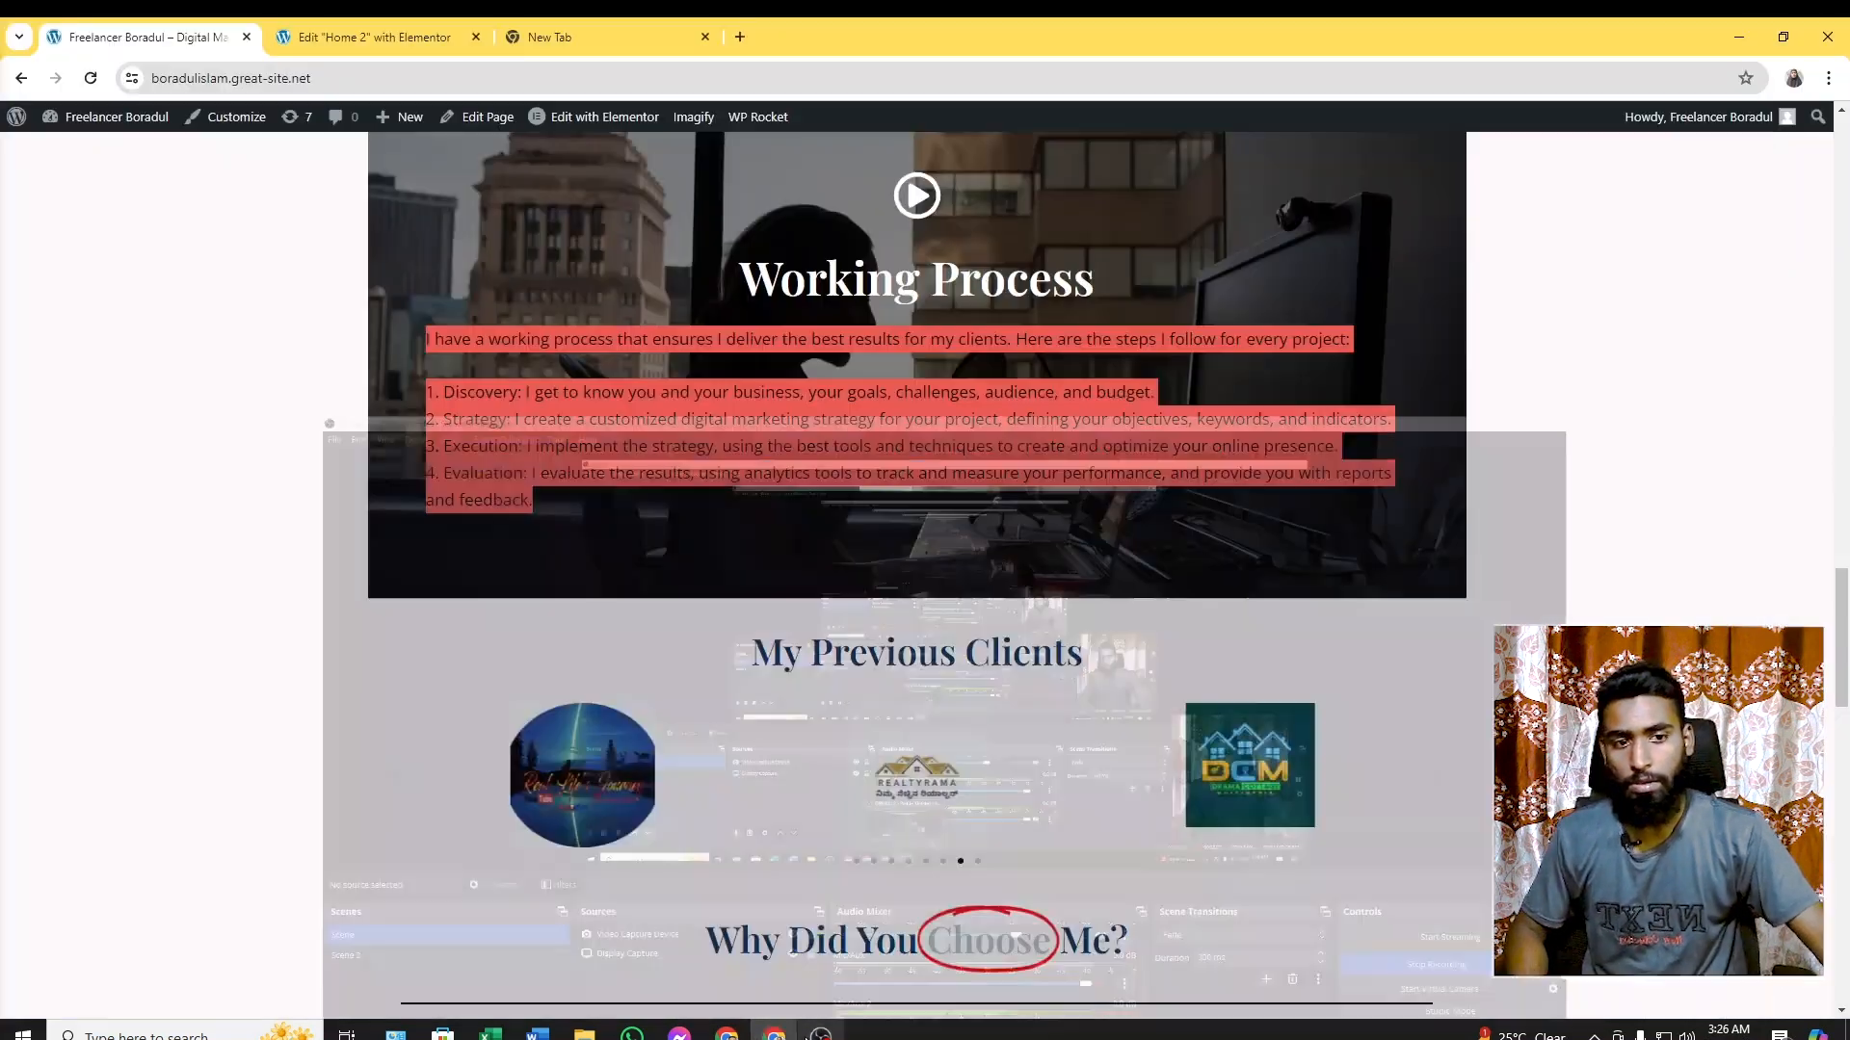
click(862, 956)
click(819, 1035)
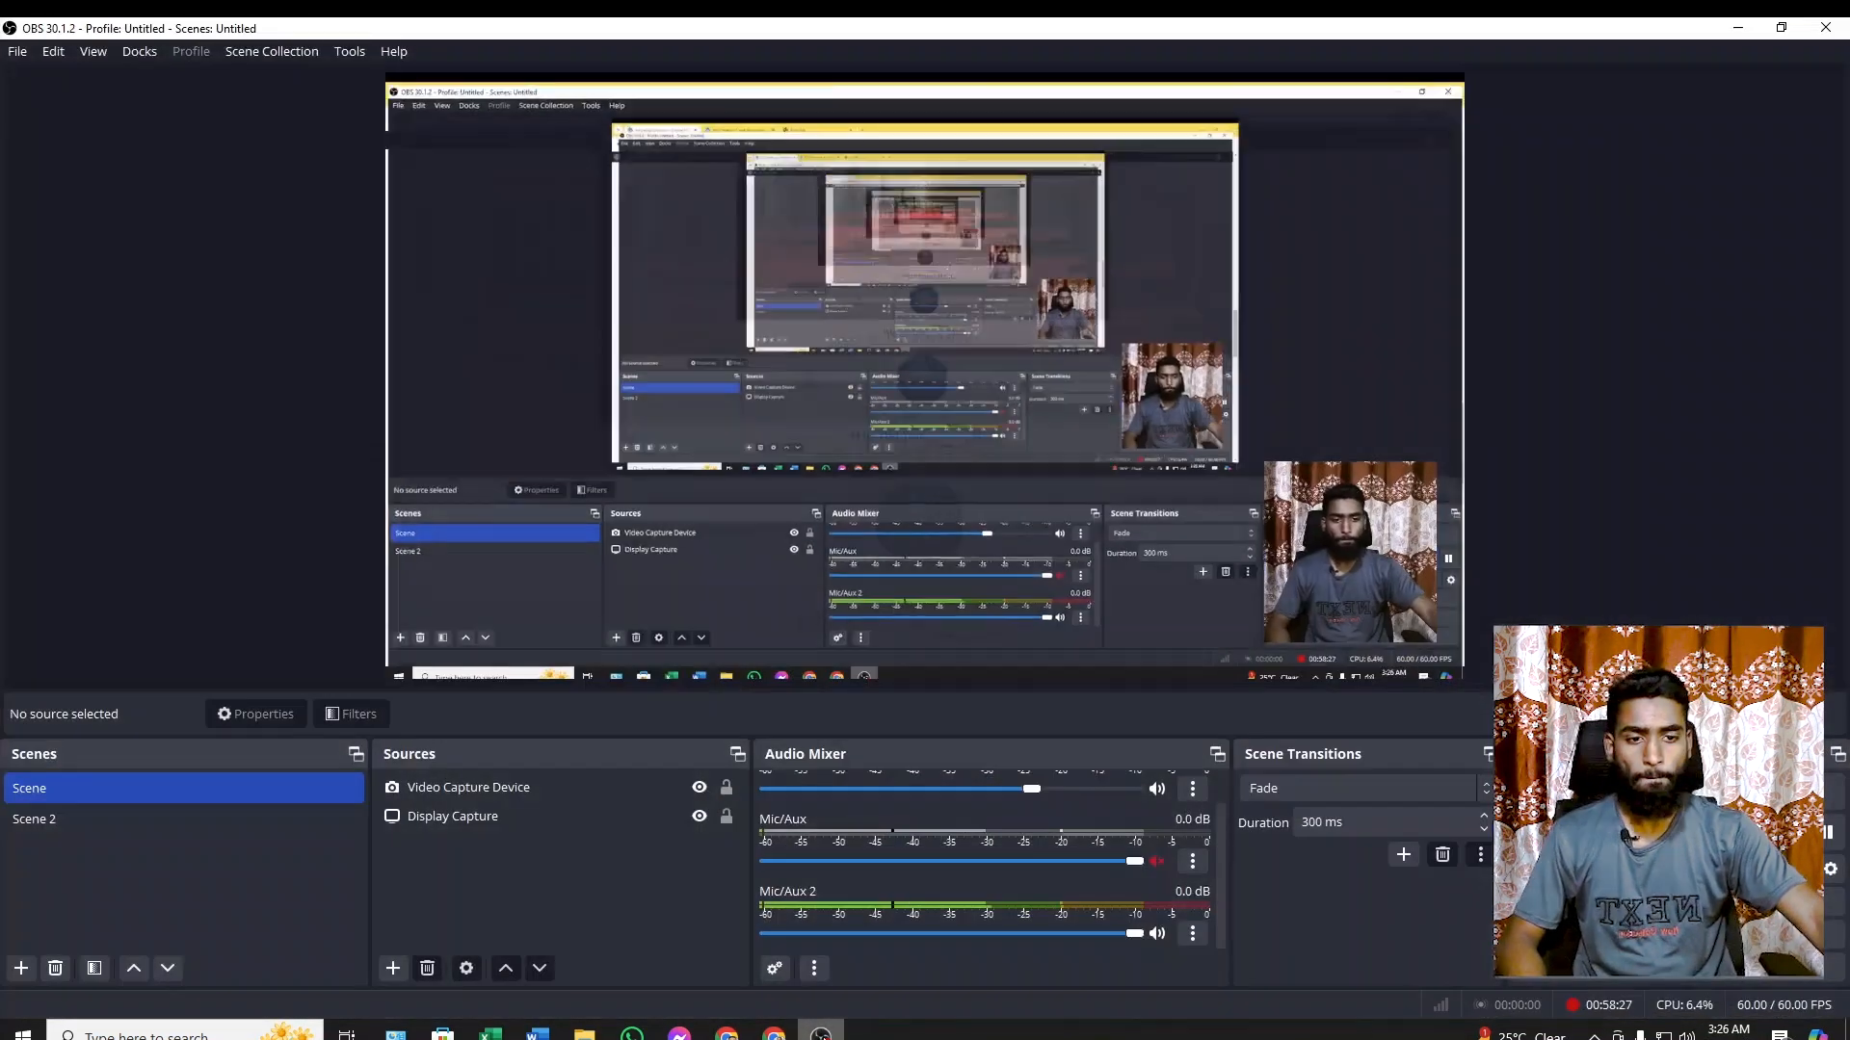
click(820, 1036)
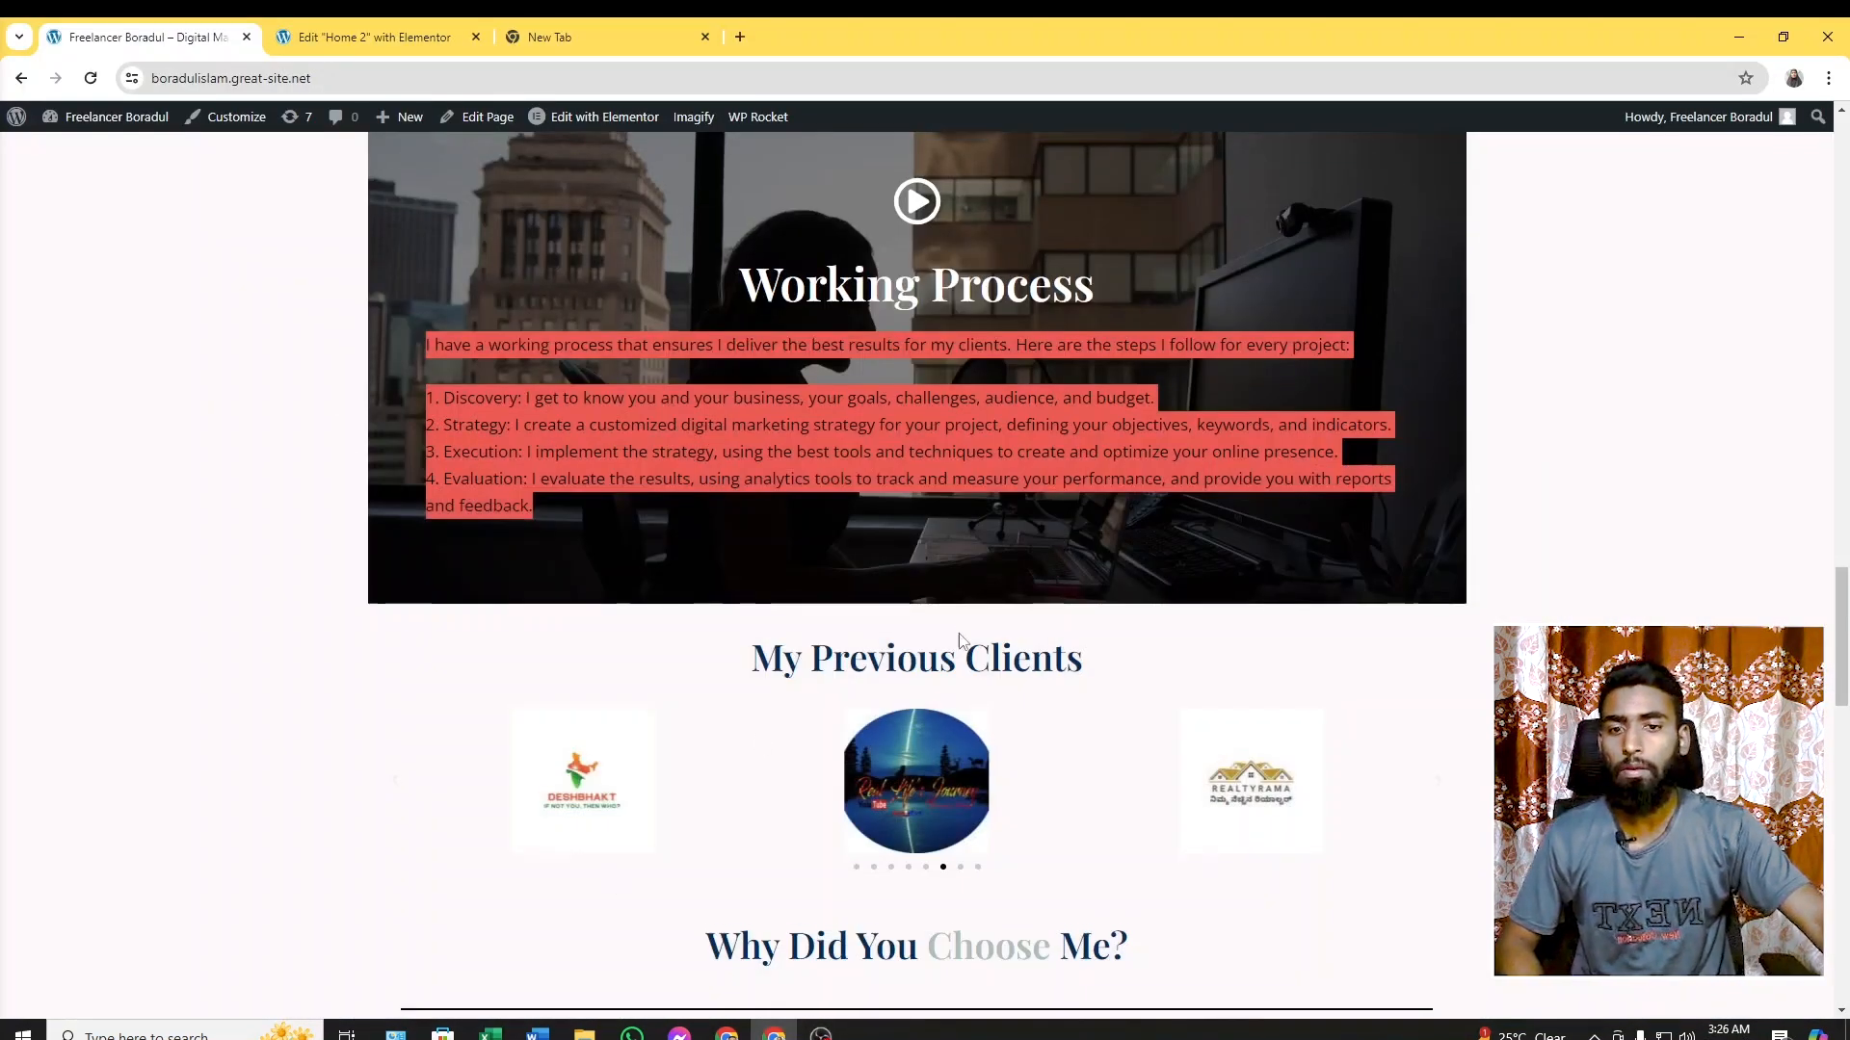
Examine the My Previous Clients heading and logo carousel below the Working Process section on the live homepage
scroll(960, 634, up, 2)
scroll(941, 616, down, 5)
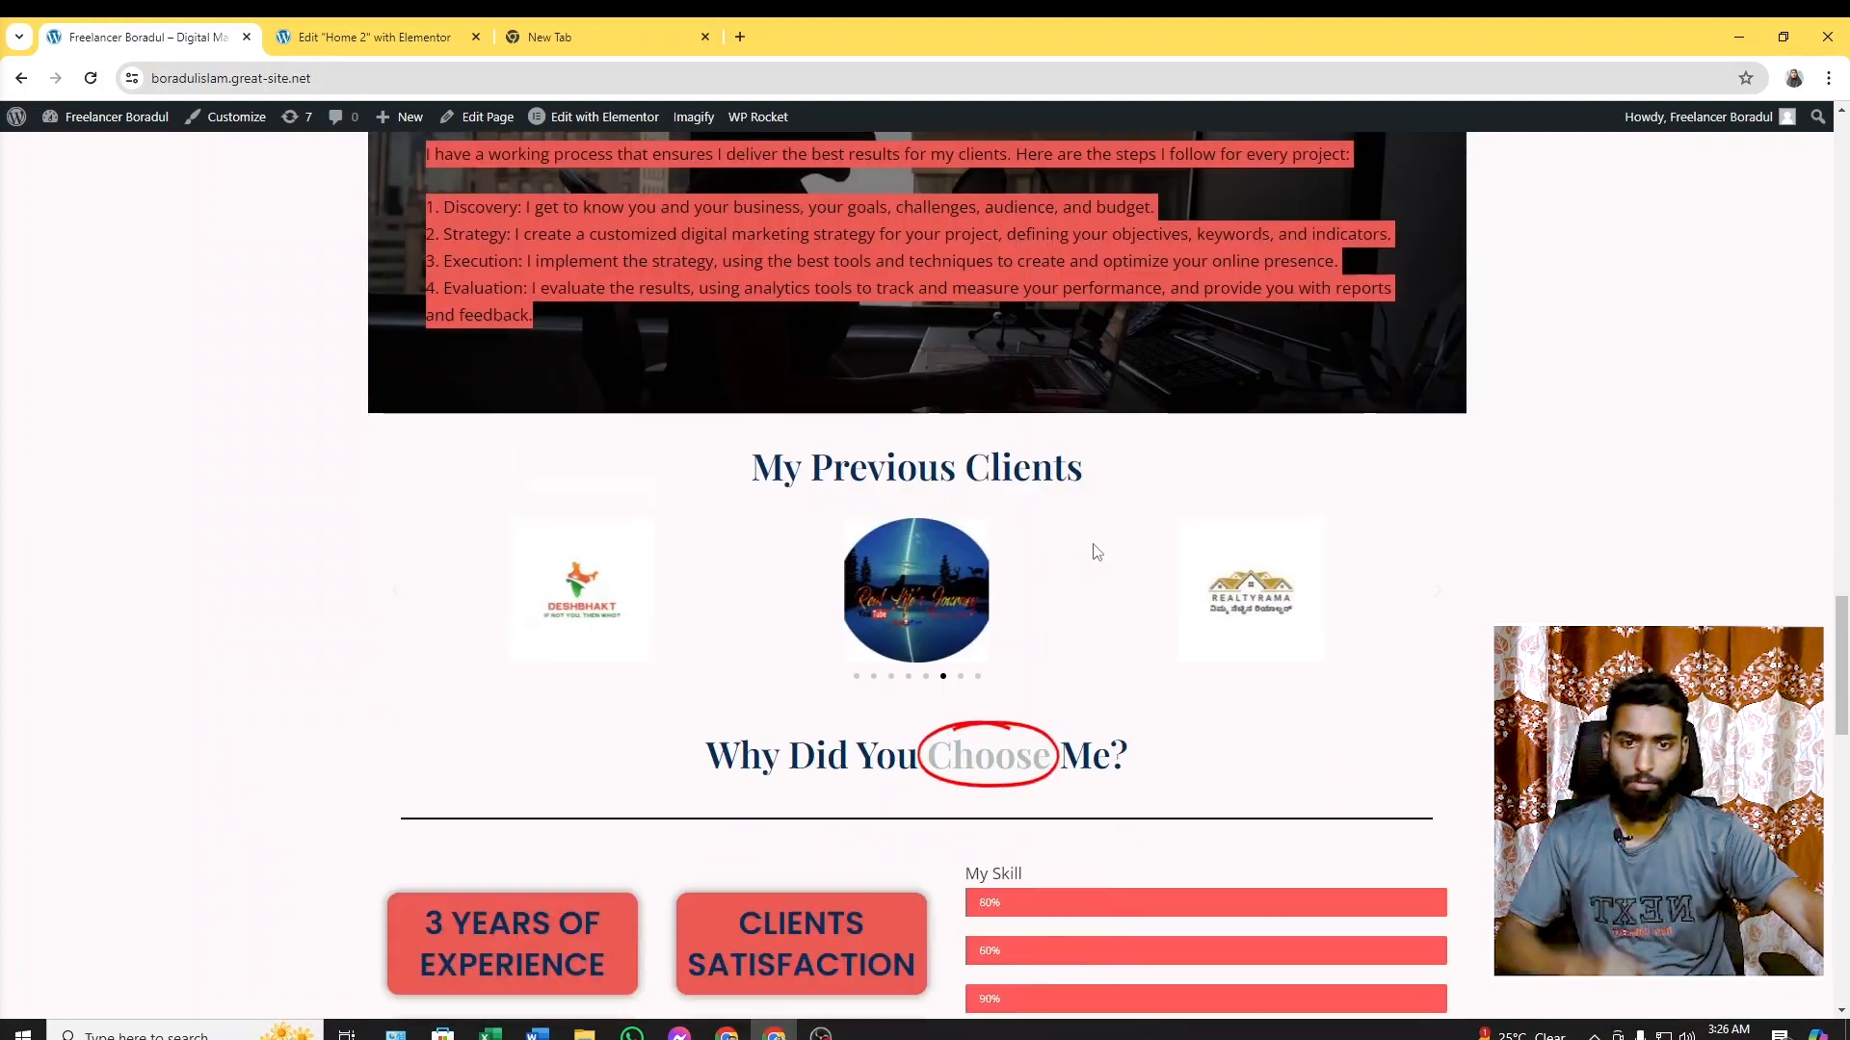
click(743, 386)
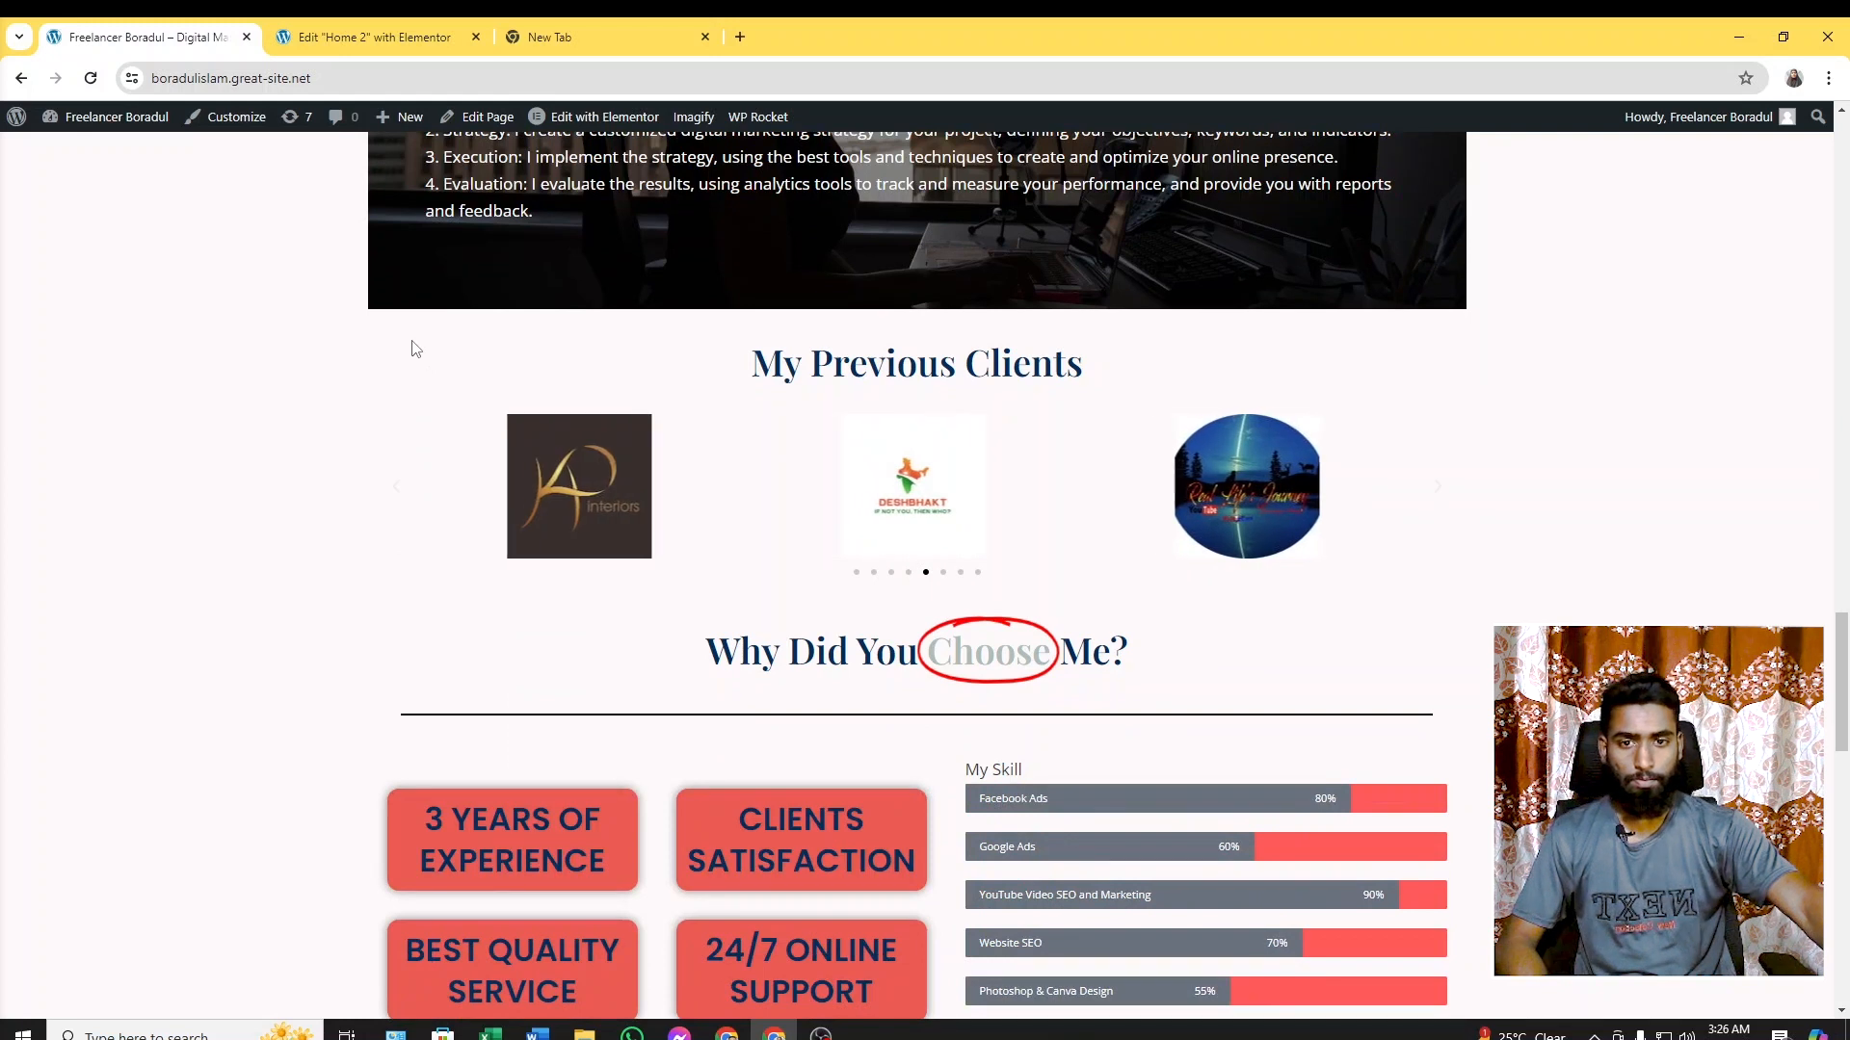
drag(705, 363, 821, 353)
click(945, 362)
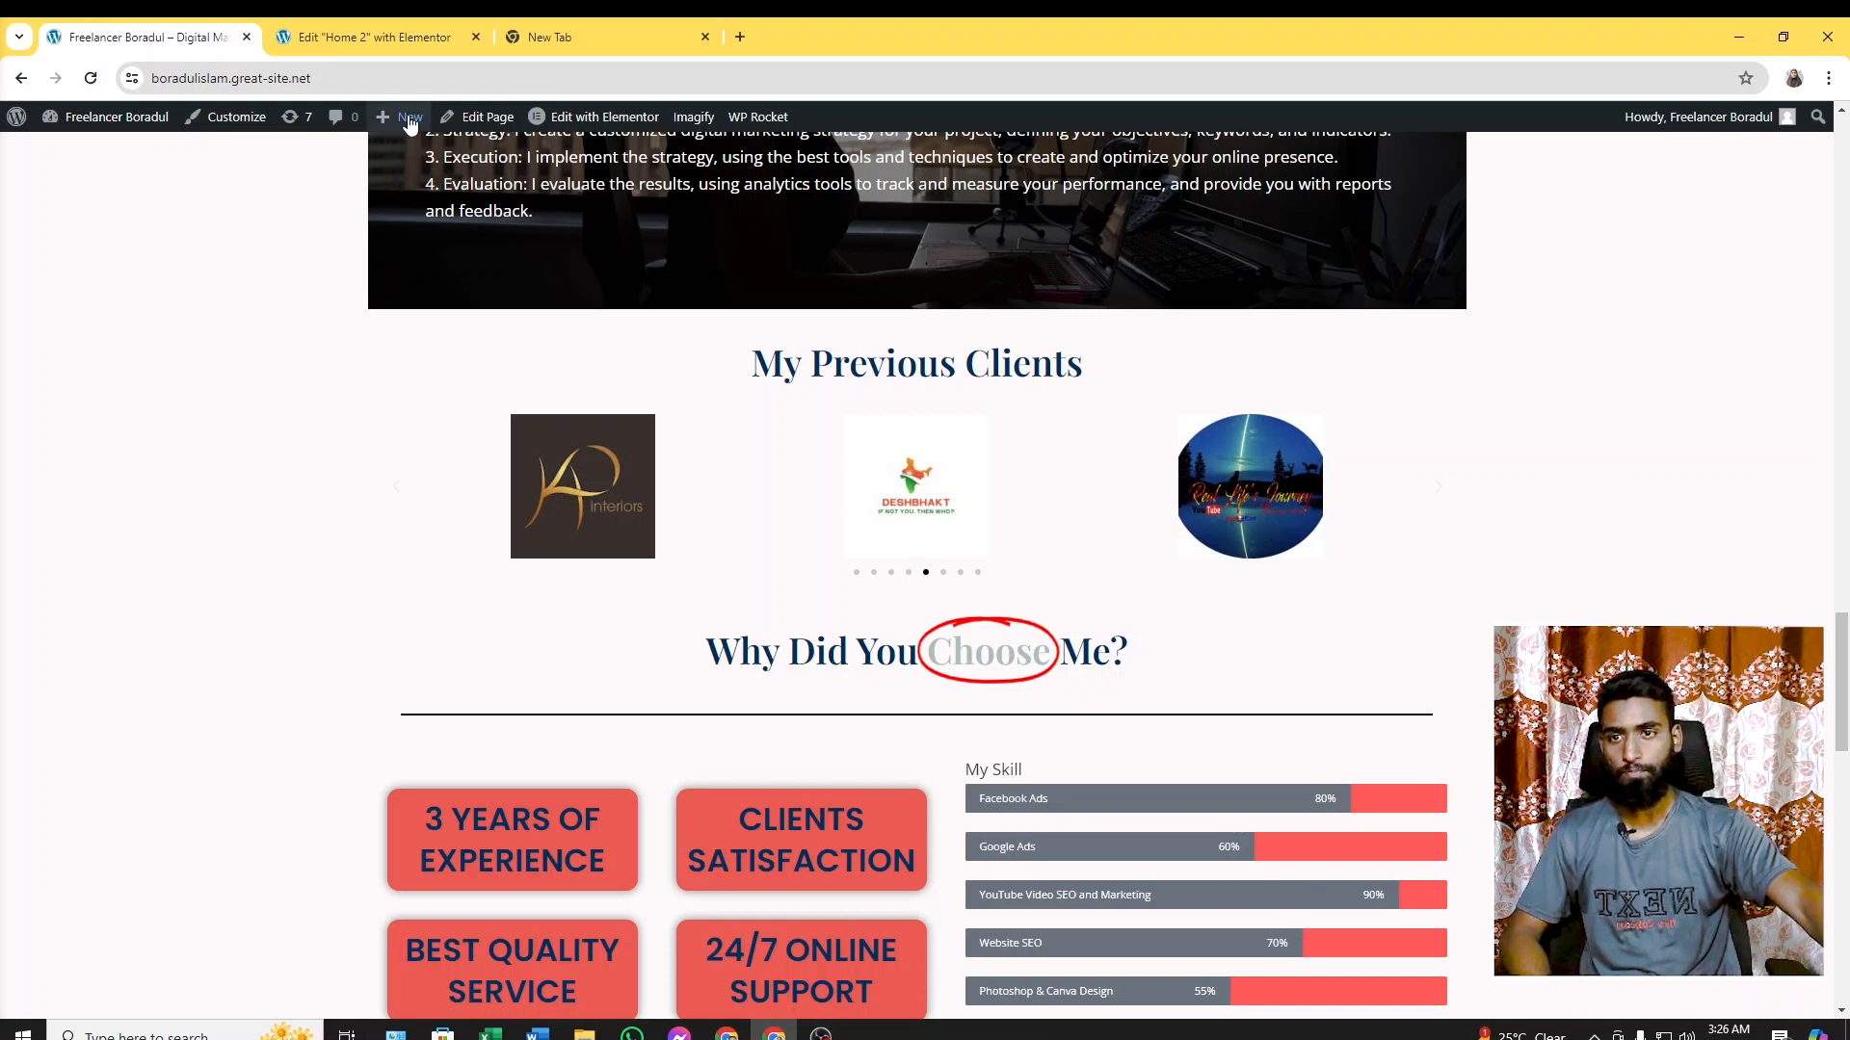
Return to the Elementor editor and add a single-column container below the Working Process section
click(362, 45)
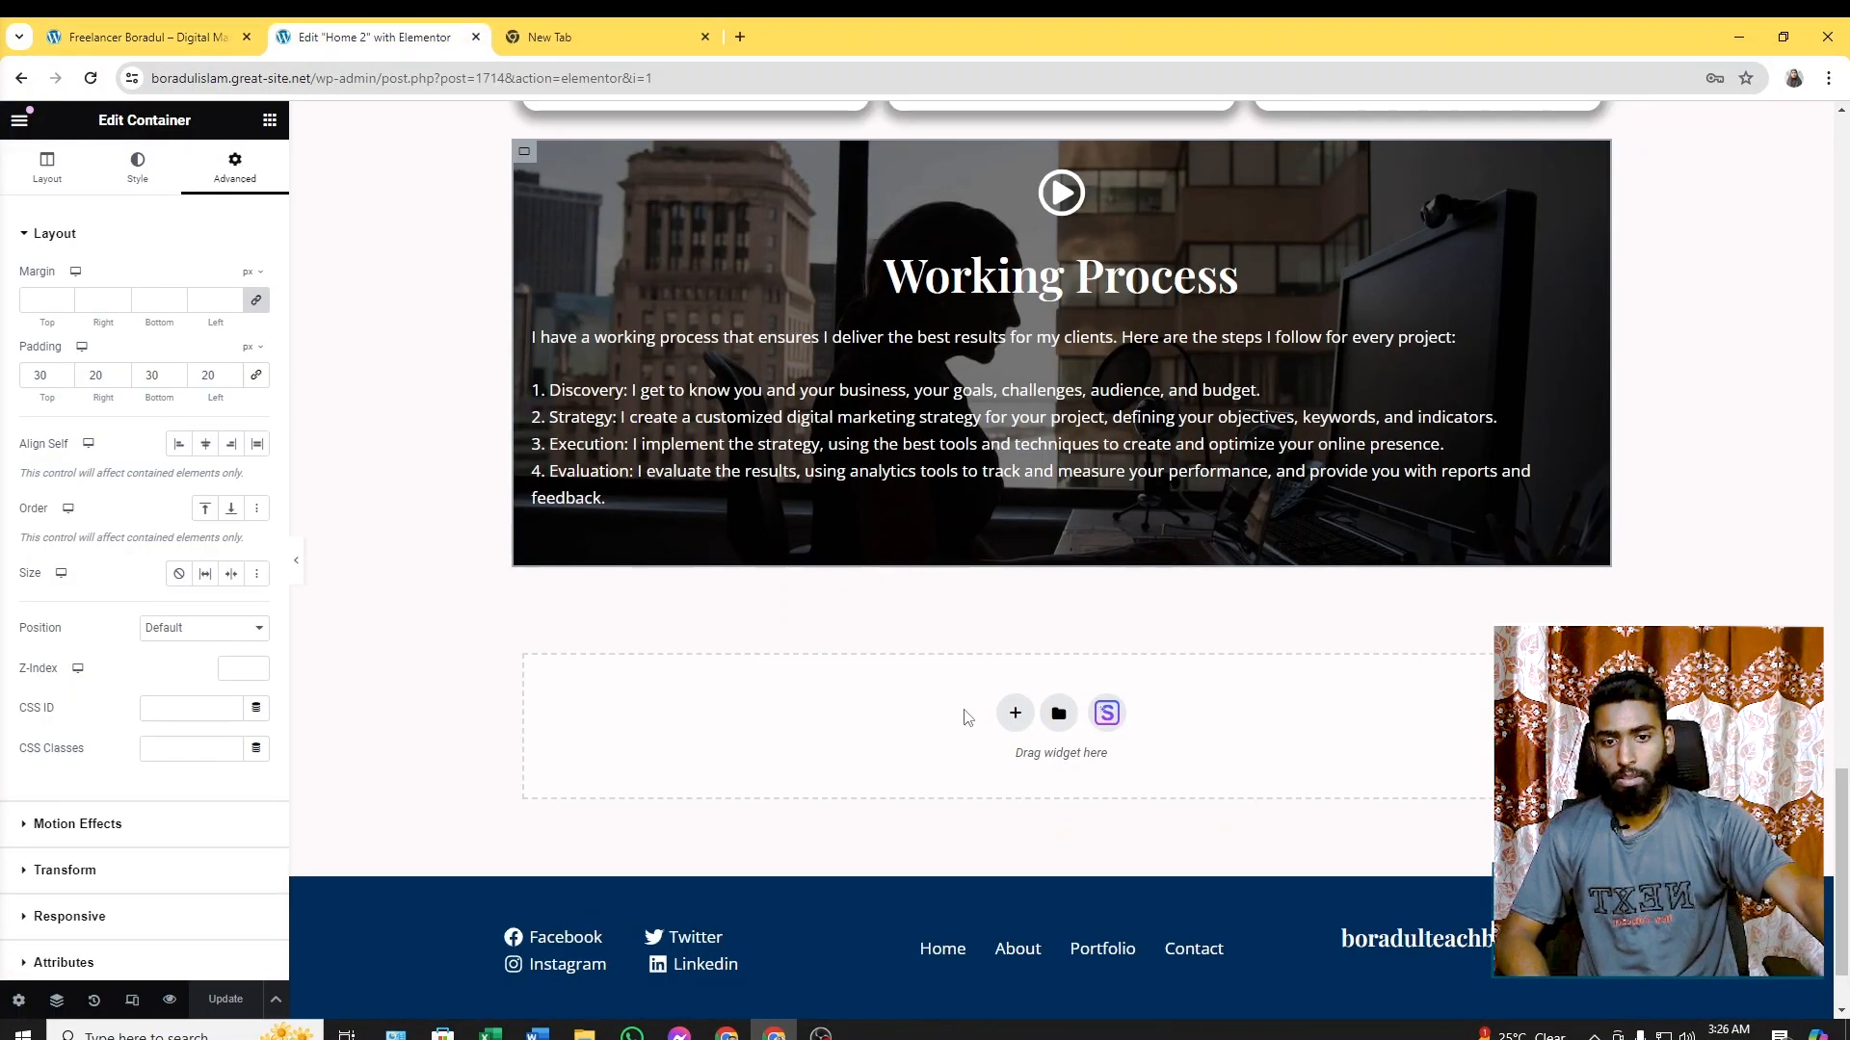
click(1014, 714)
click(796, 756)
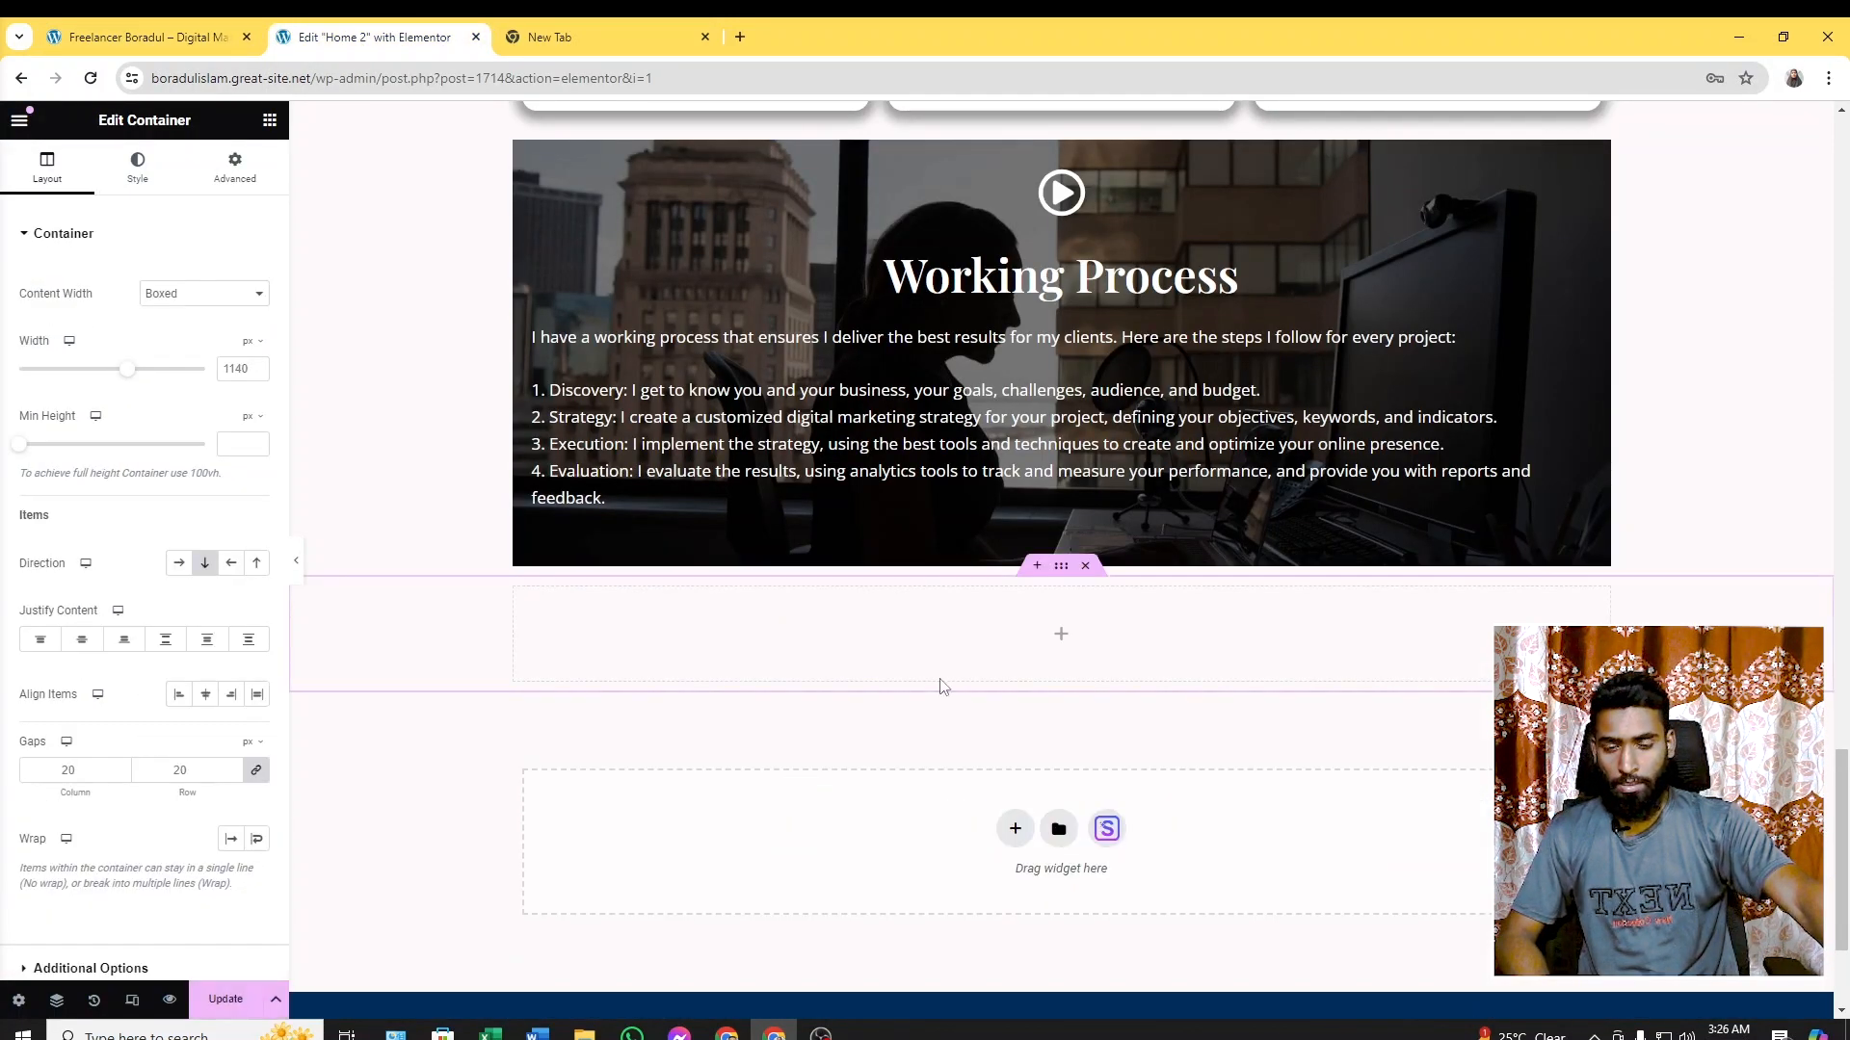
Check the clients section on the live homepage, and add a Heading widget to the new empty container in the editor
click(150, 36)
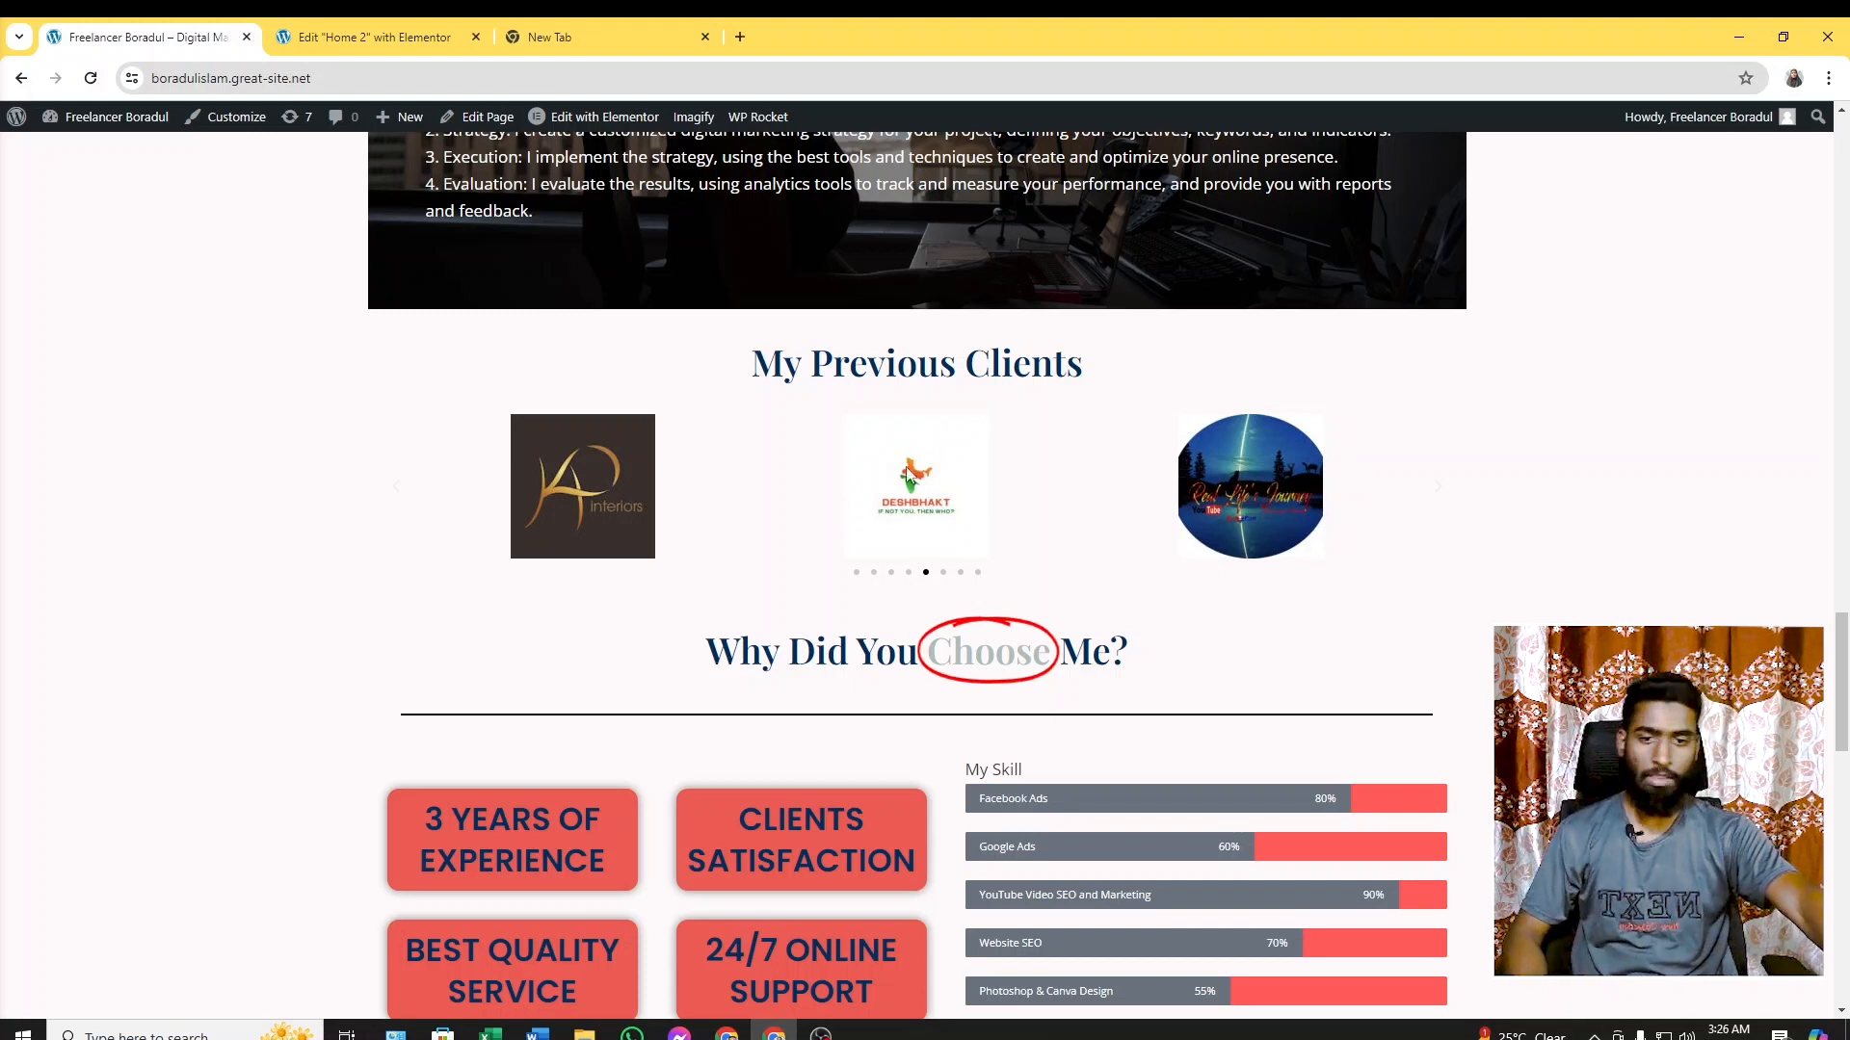
click(339, 41)
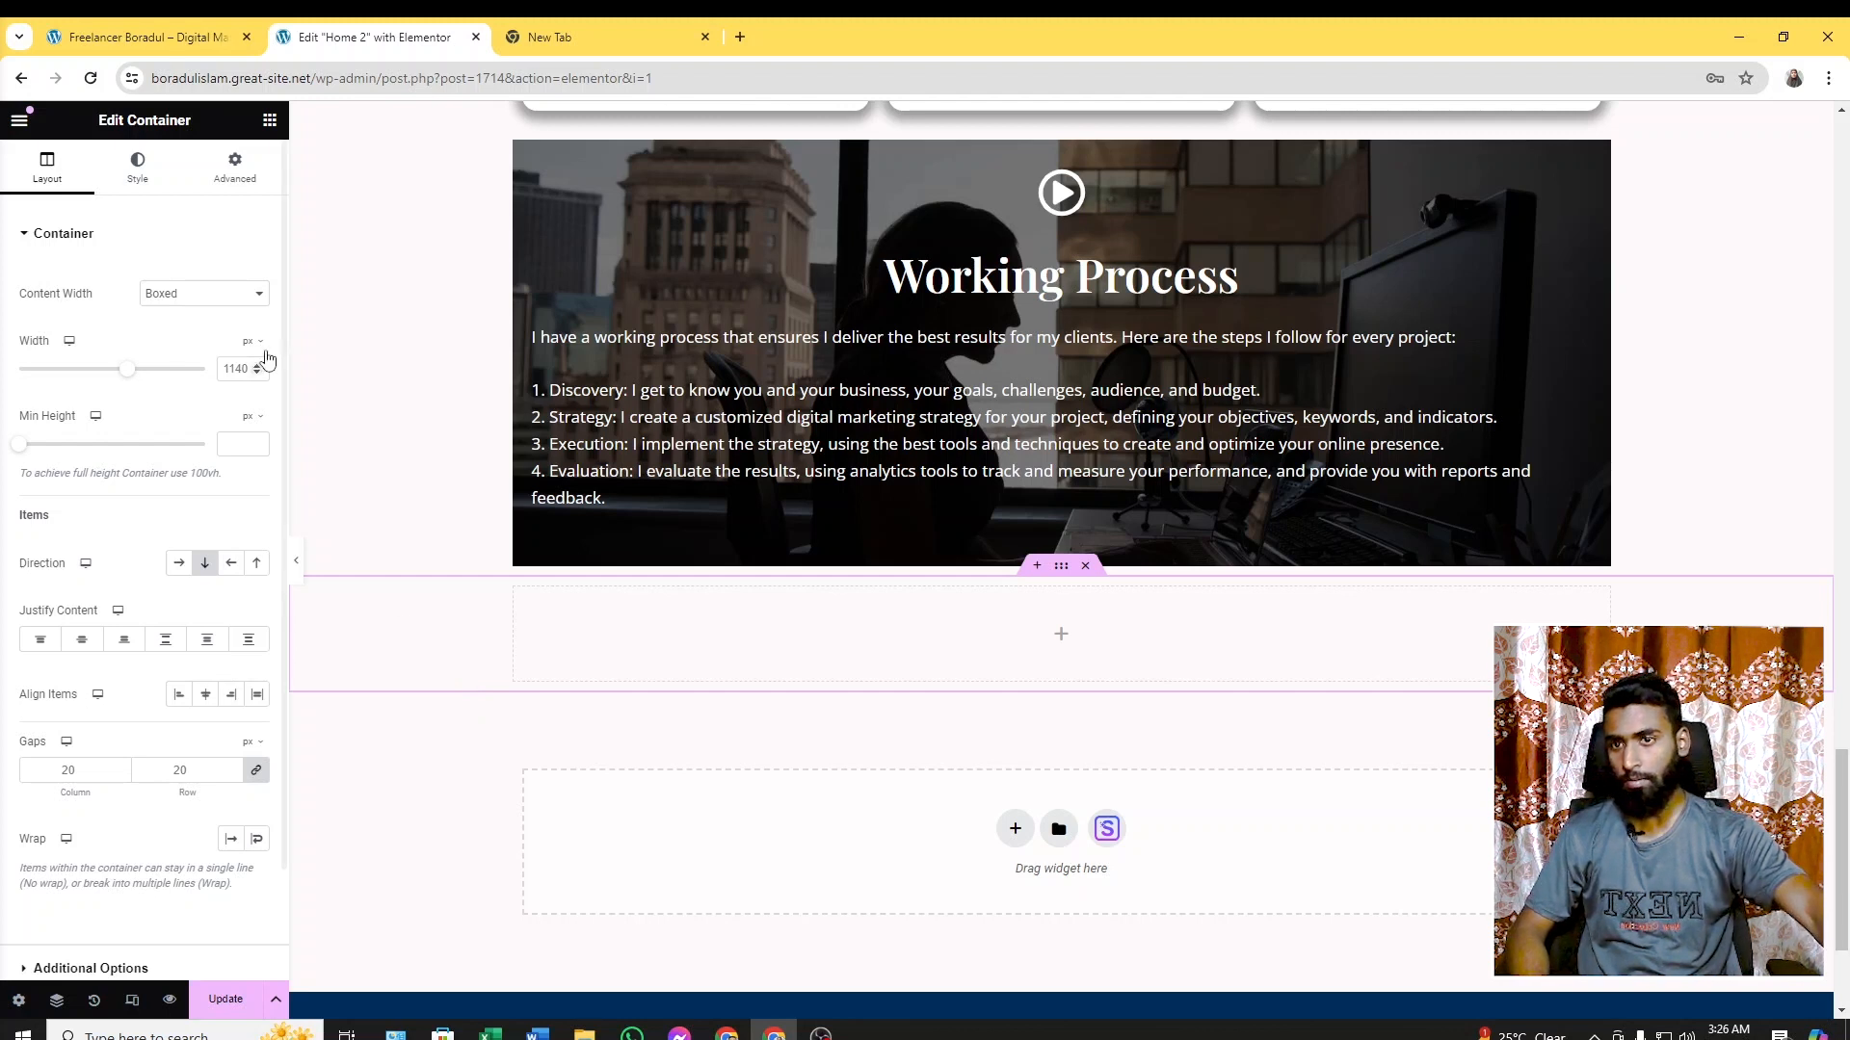
click(270, 120)
drag(77, 574, 1096, 628)
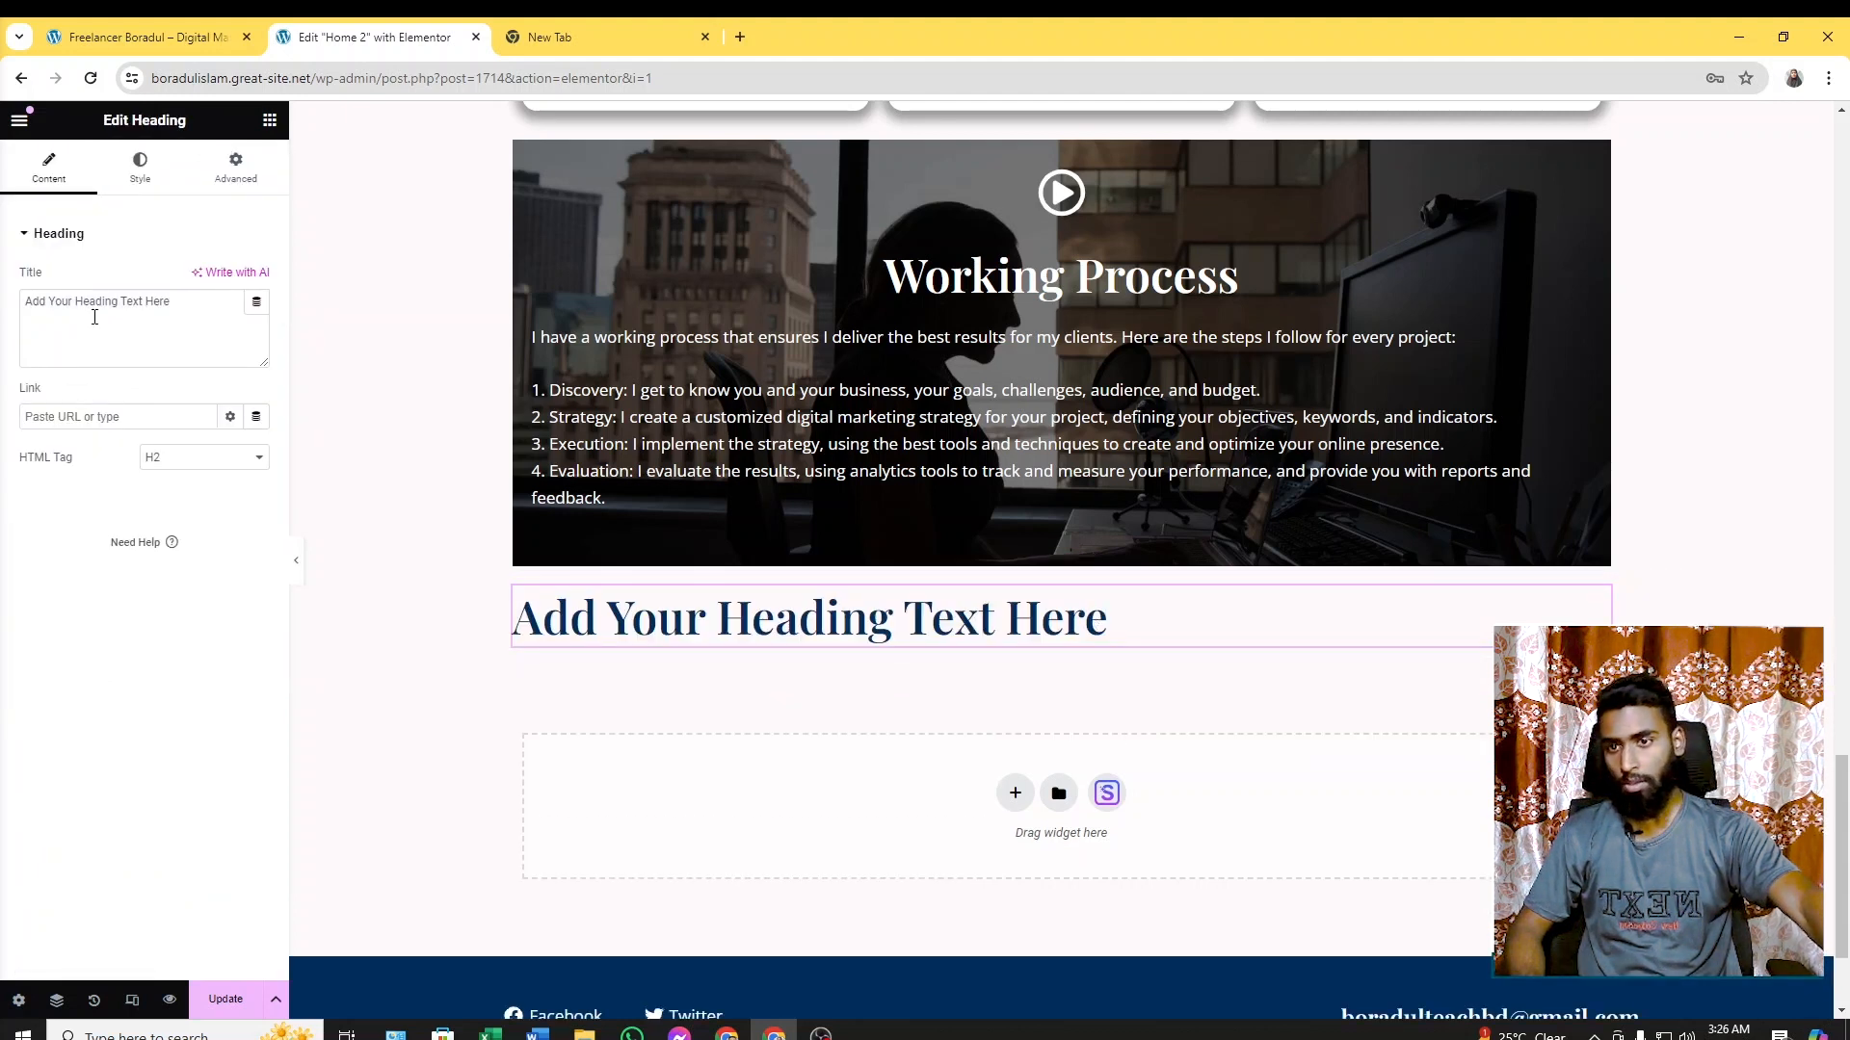
Copy the heading text "My Previous Clients" from the live homepage
click(150, 35)
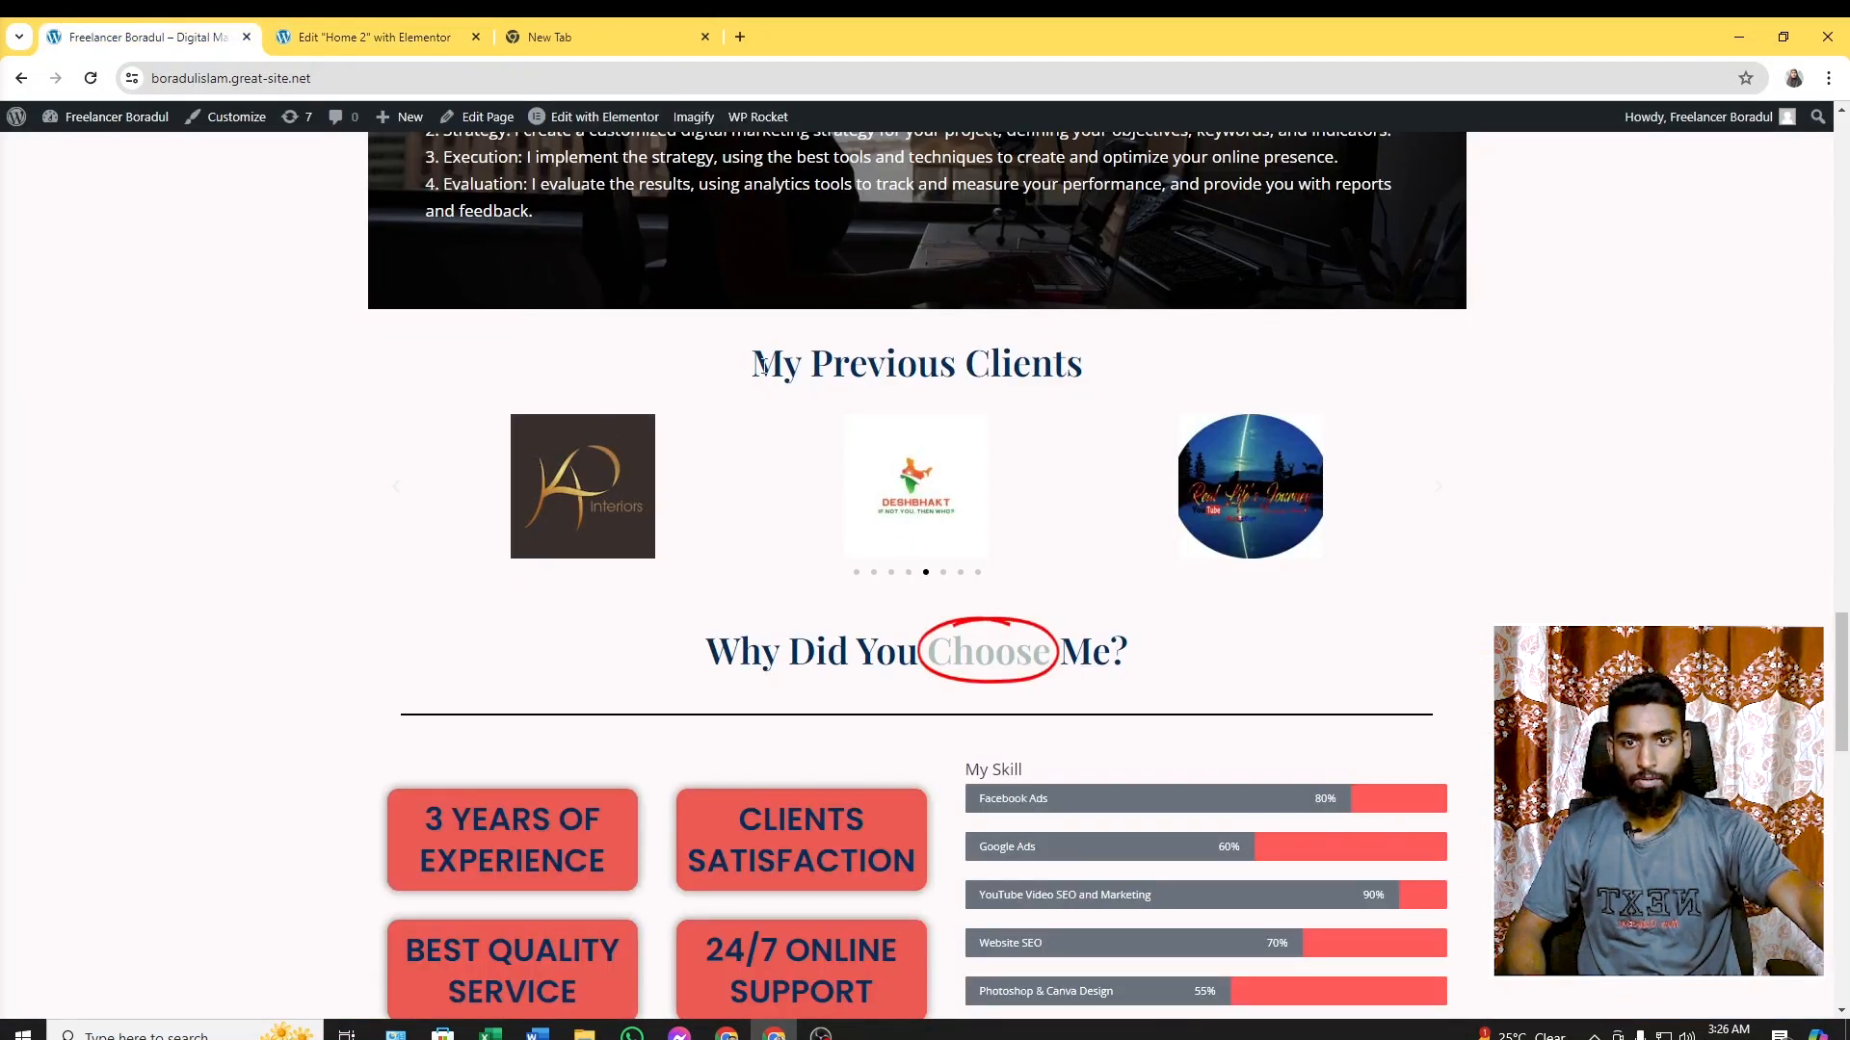
drag(761, 364, 1125, 367)
key(ctrl+c)
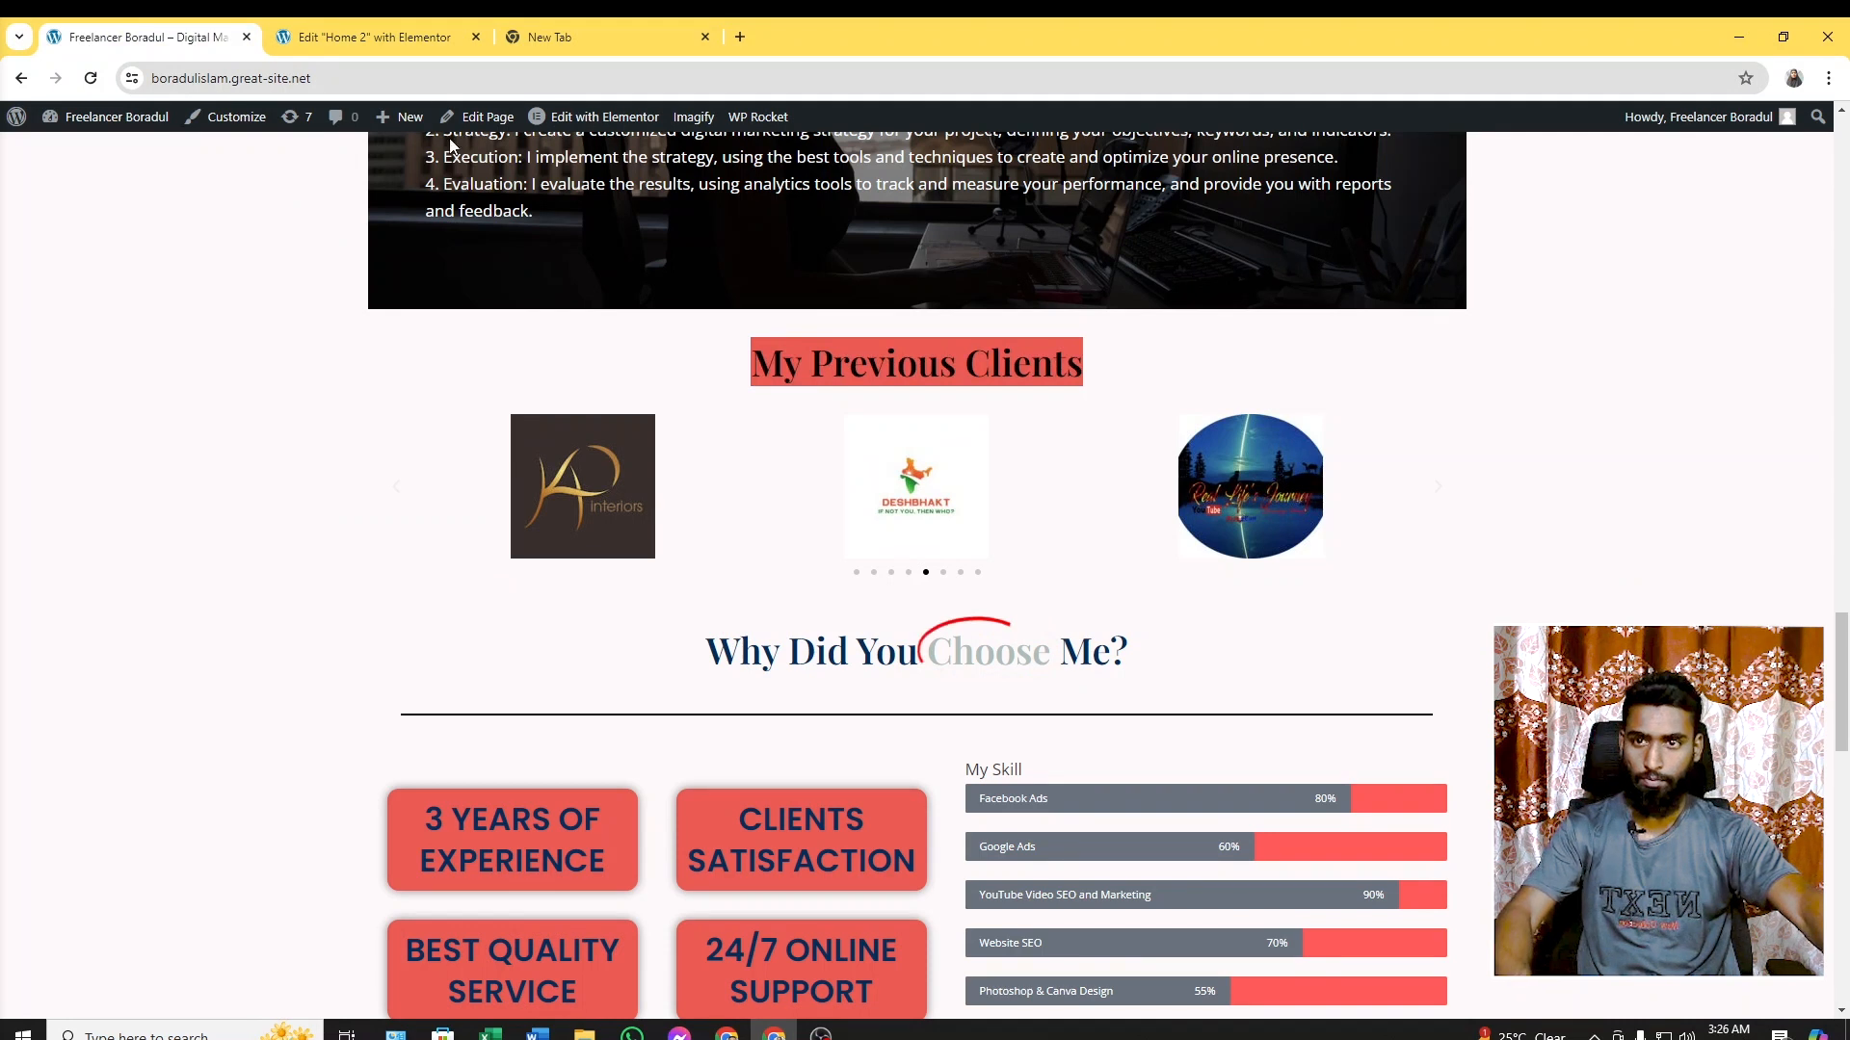
Return to the Elementor editor and replace the new heading's placeholder text with "My Previous Clients"
click(376, 31)
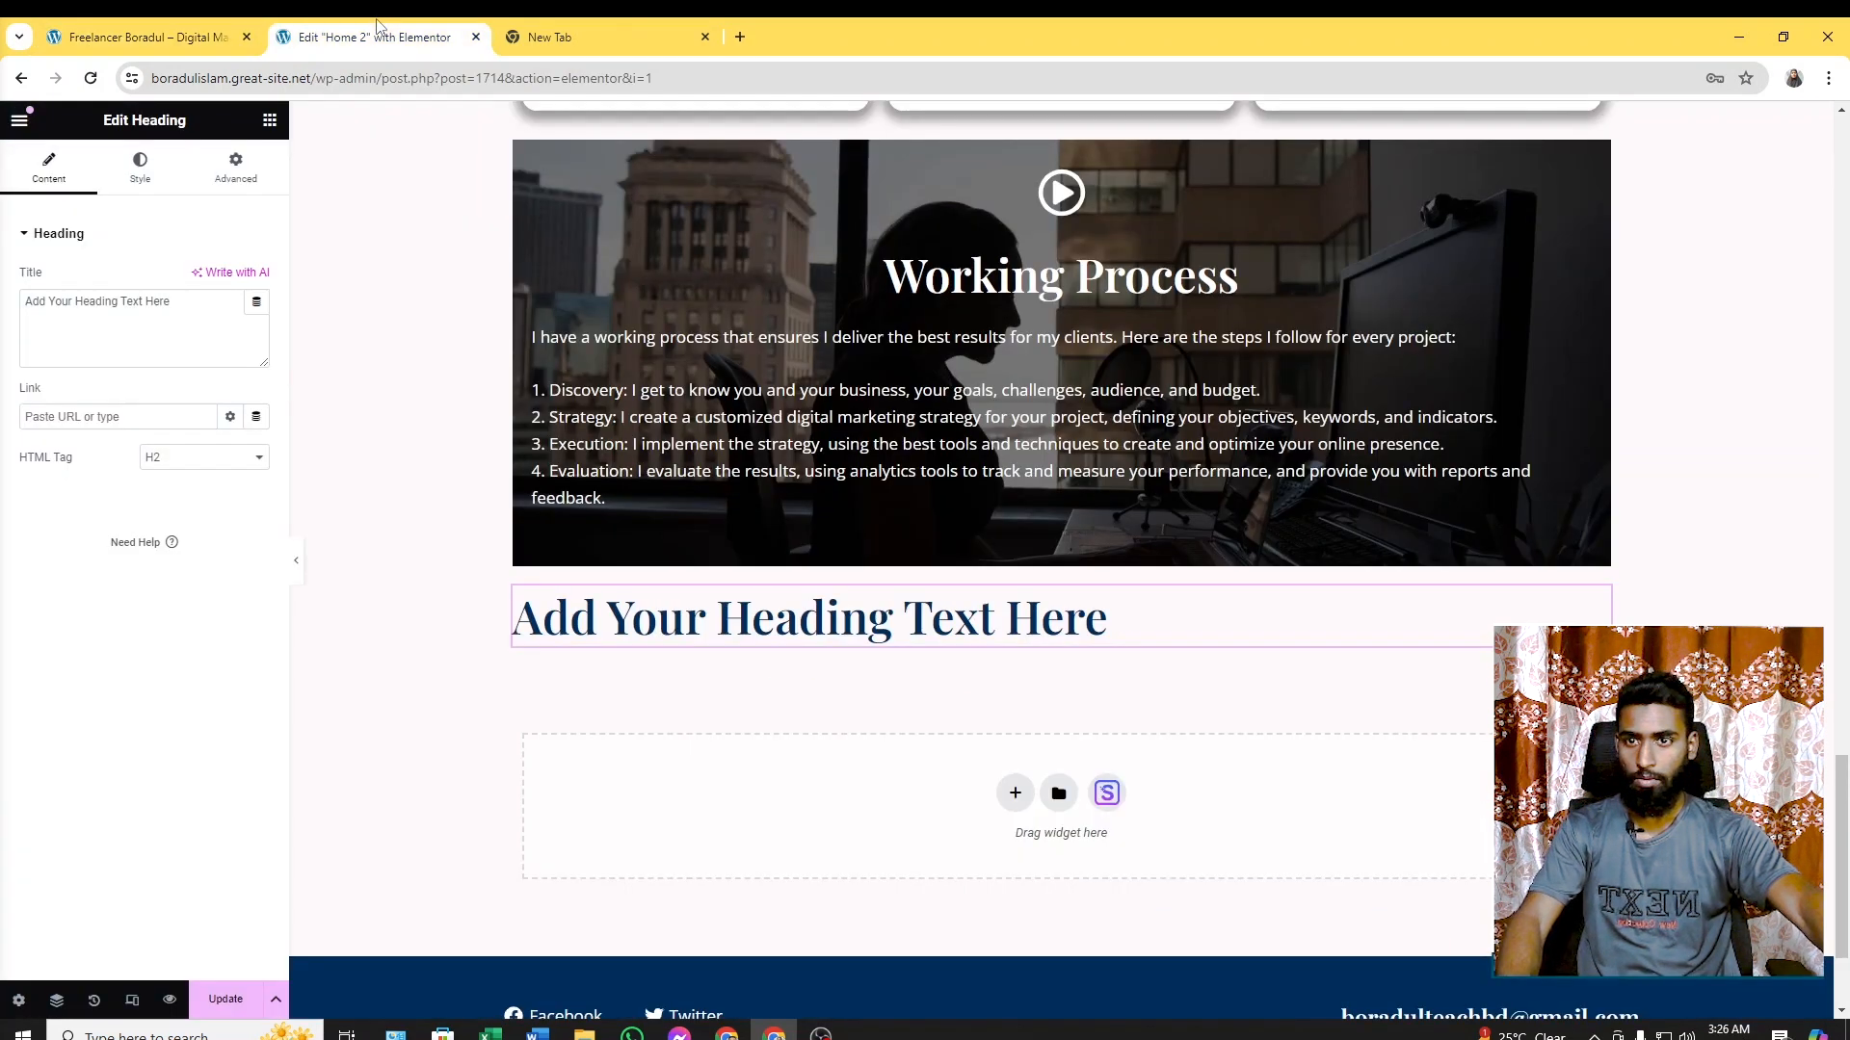
triple_click(179, 310)
key(ctrl+v)
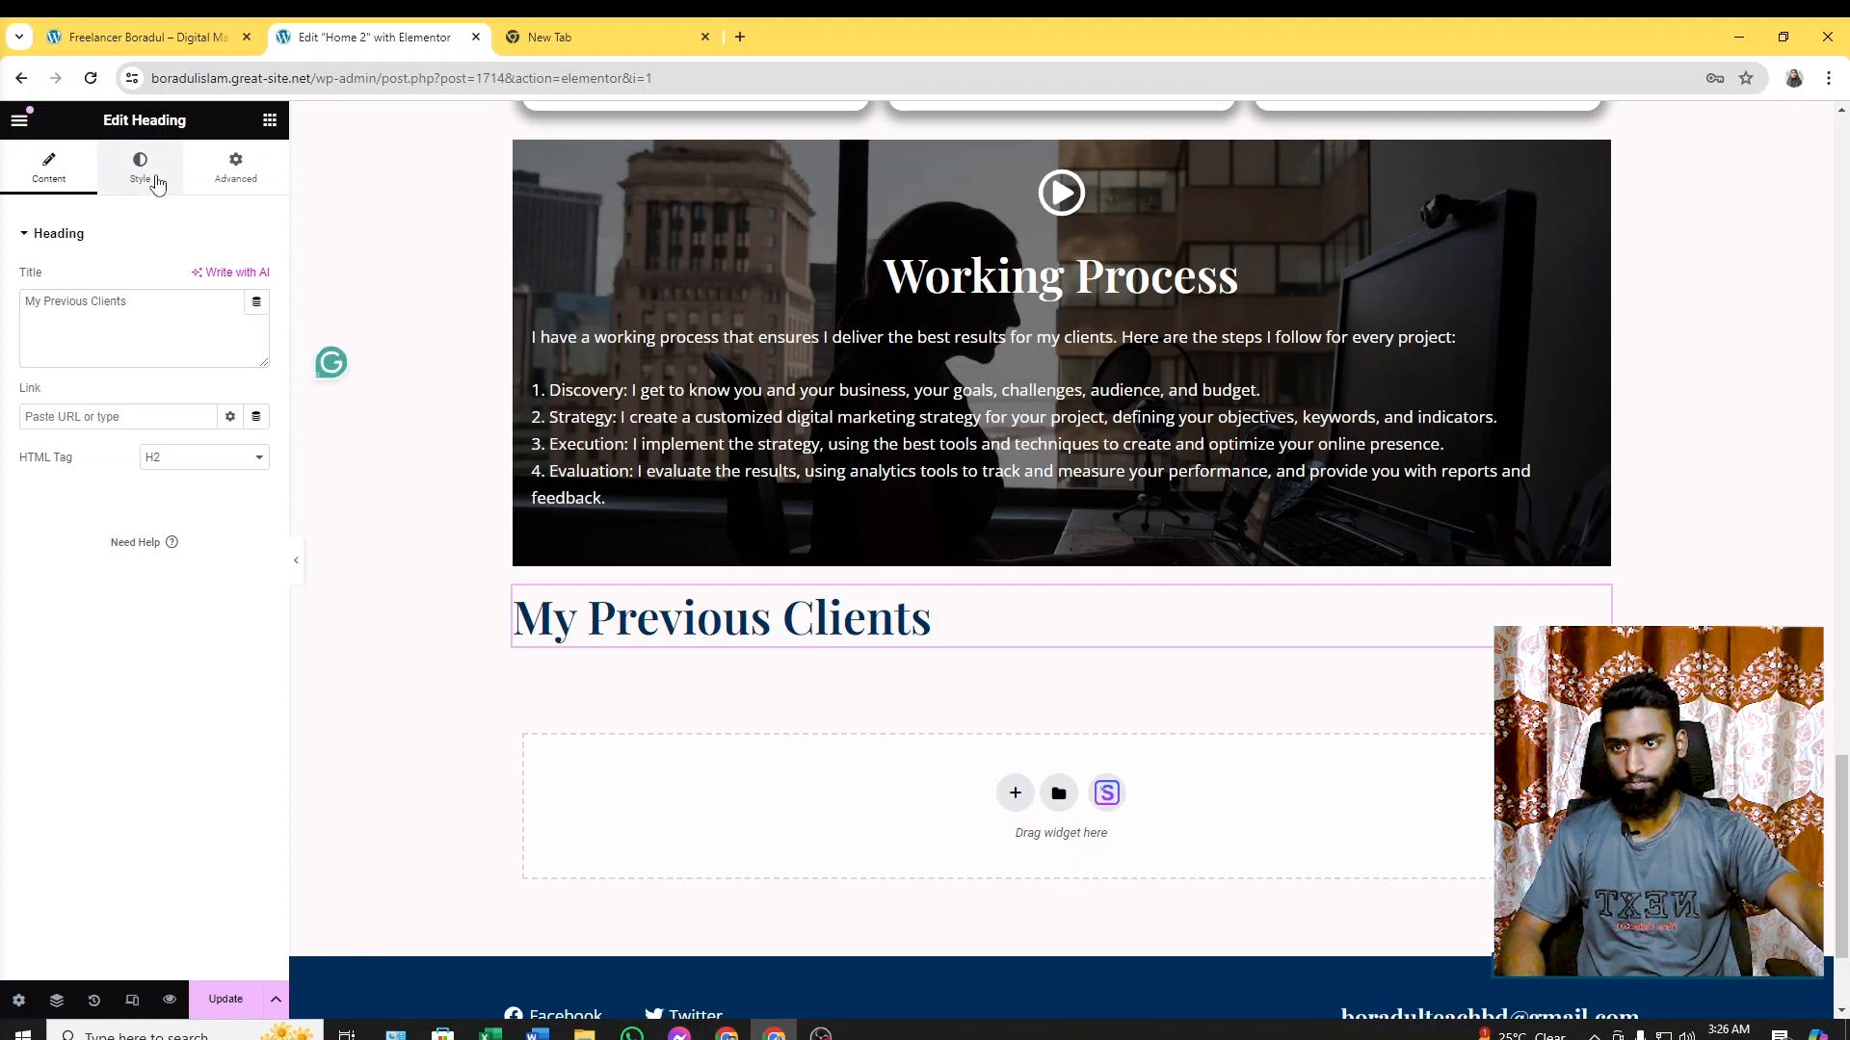
Center the My Previous Clients heading and set its font size to 37 px
click(157, 183)
click(206, 286)
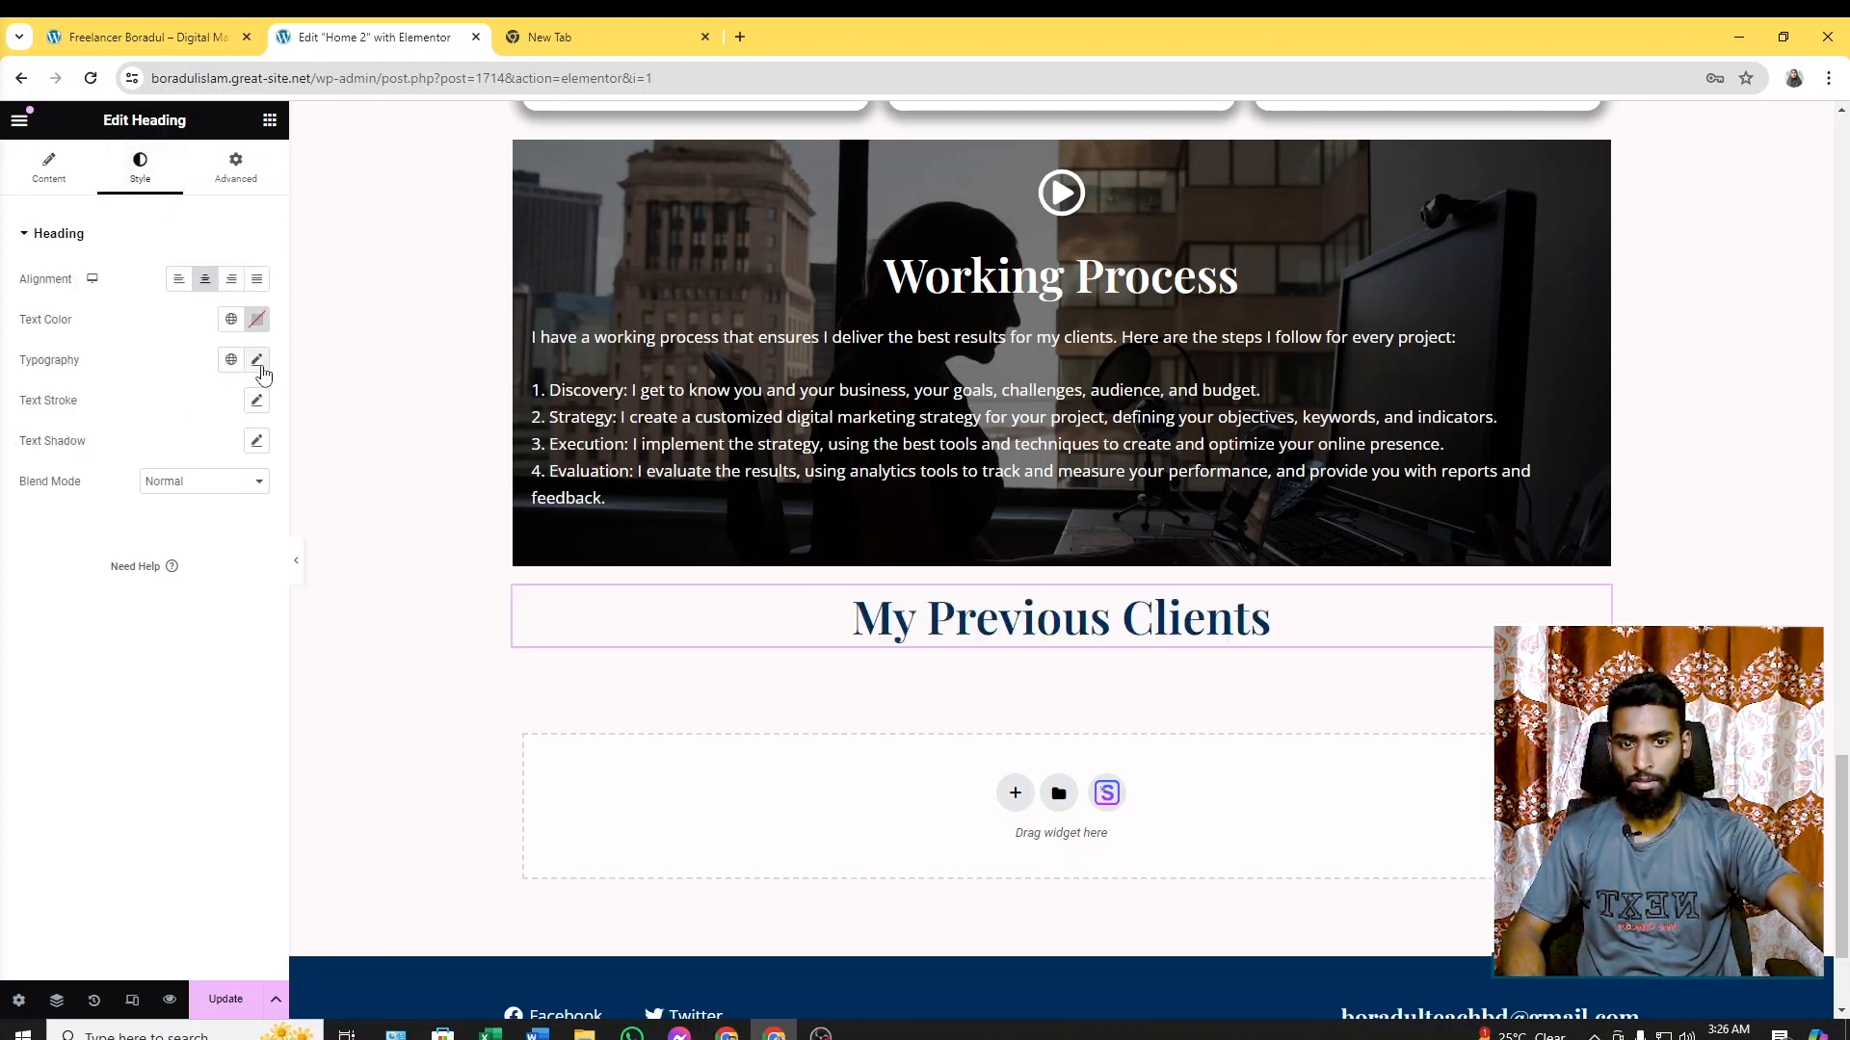
click(258, 361)
drag(31, 518, 56, 529)
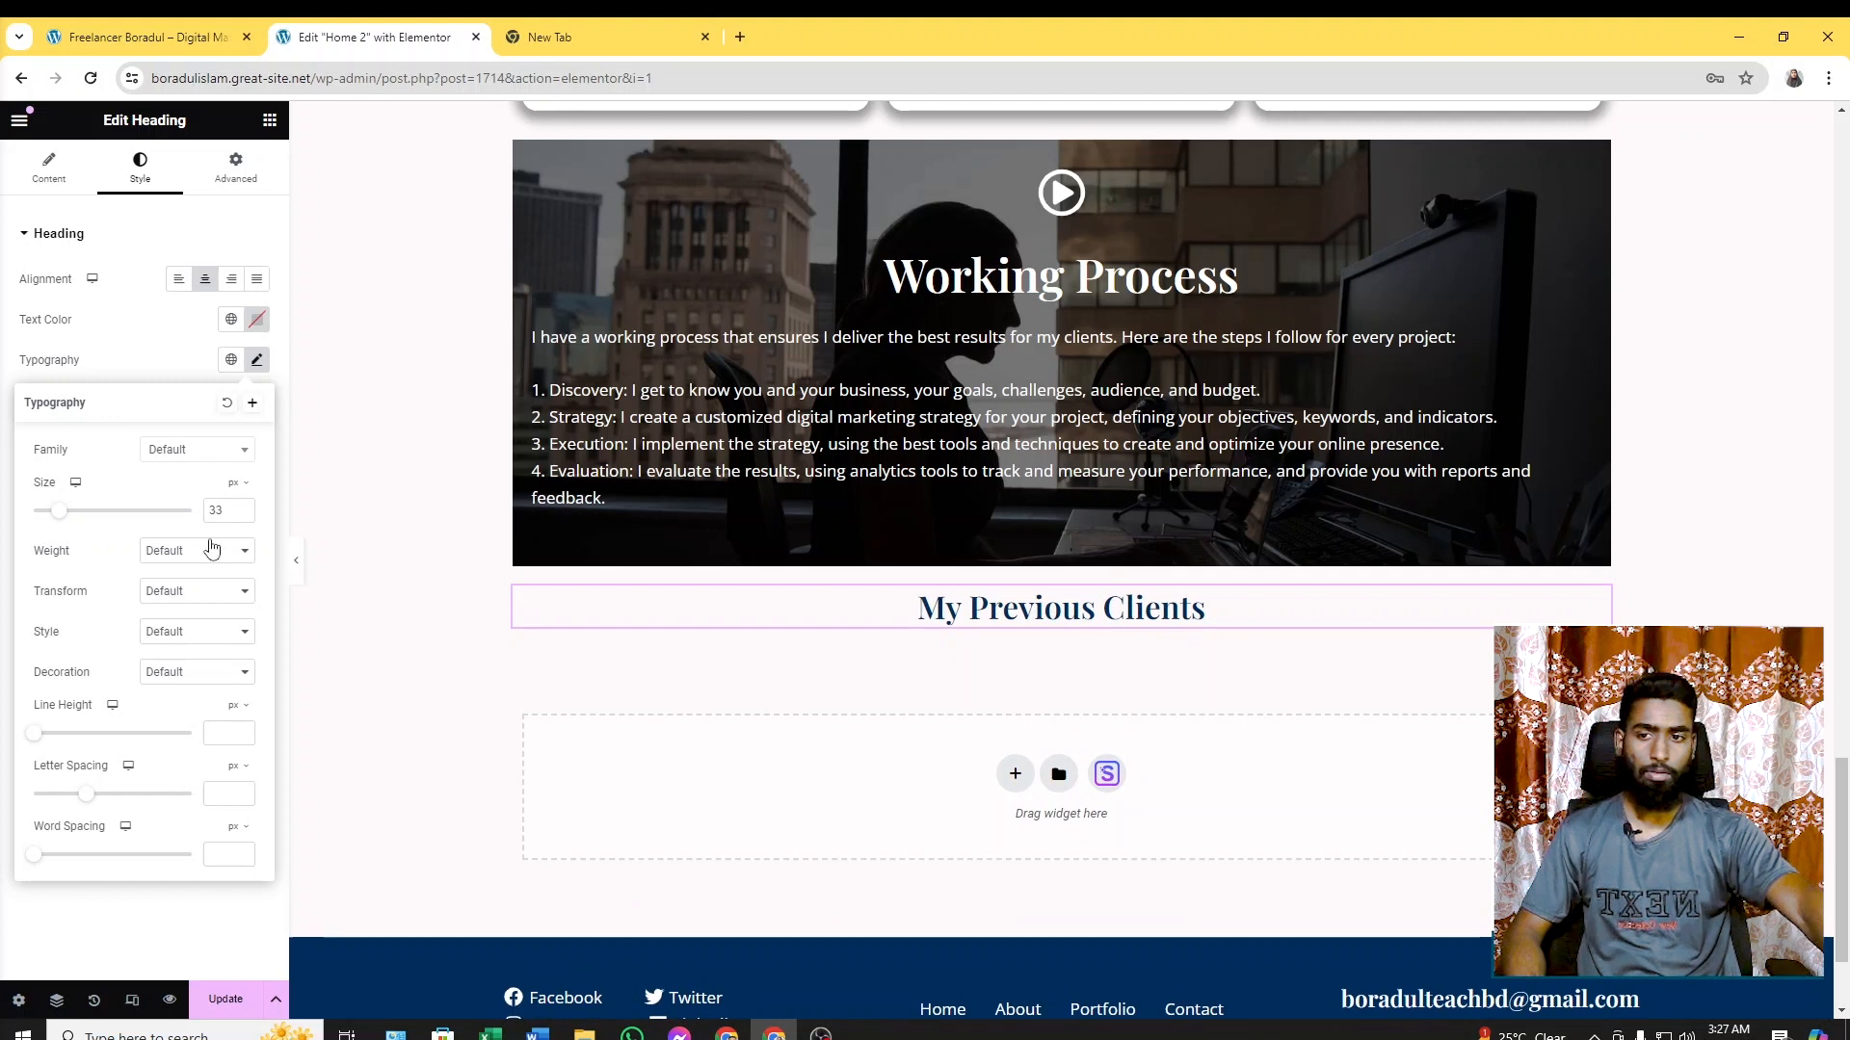
drag(57, 515, 62, 520)
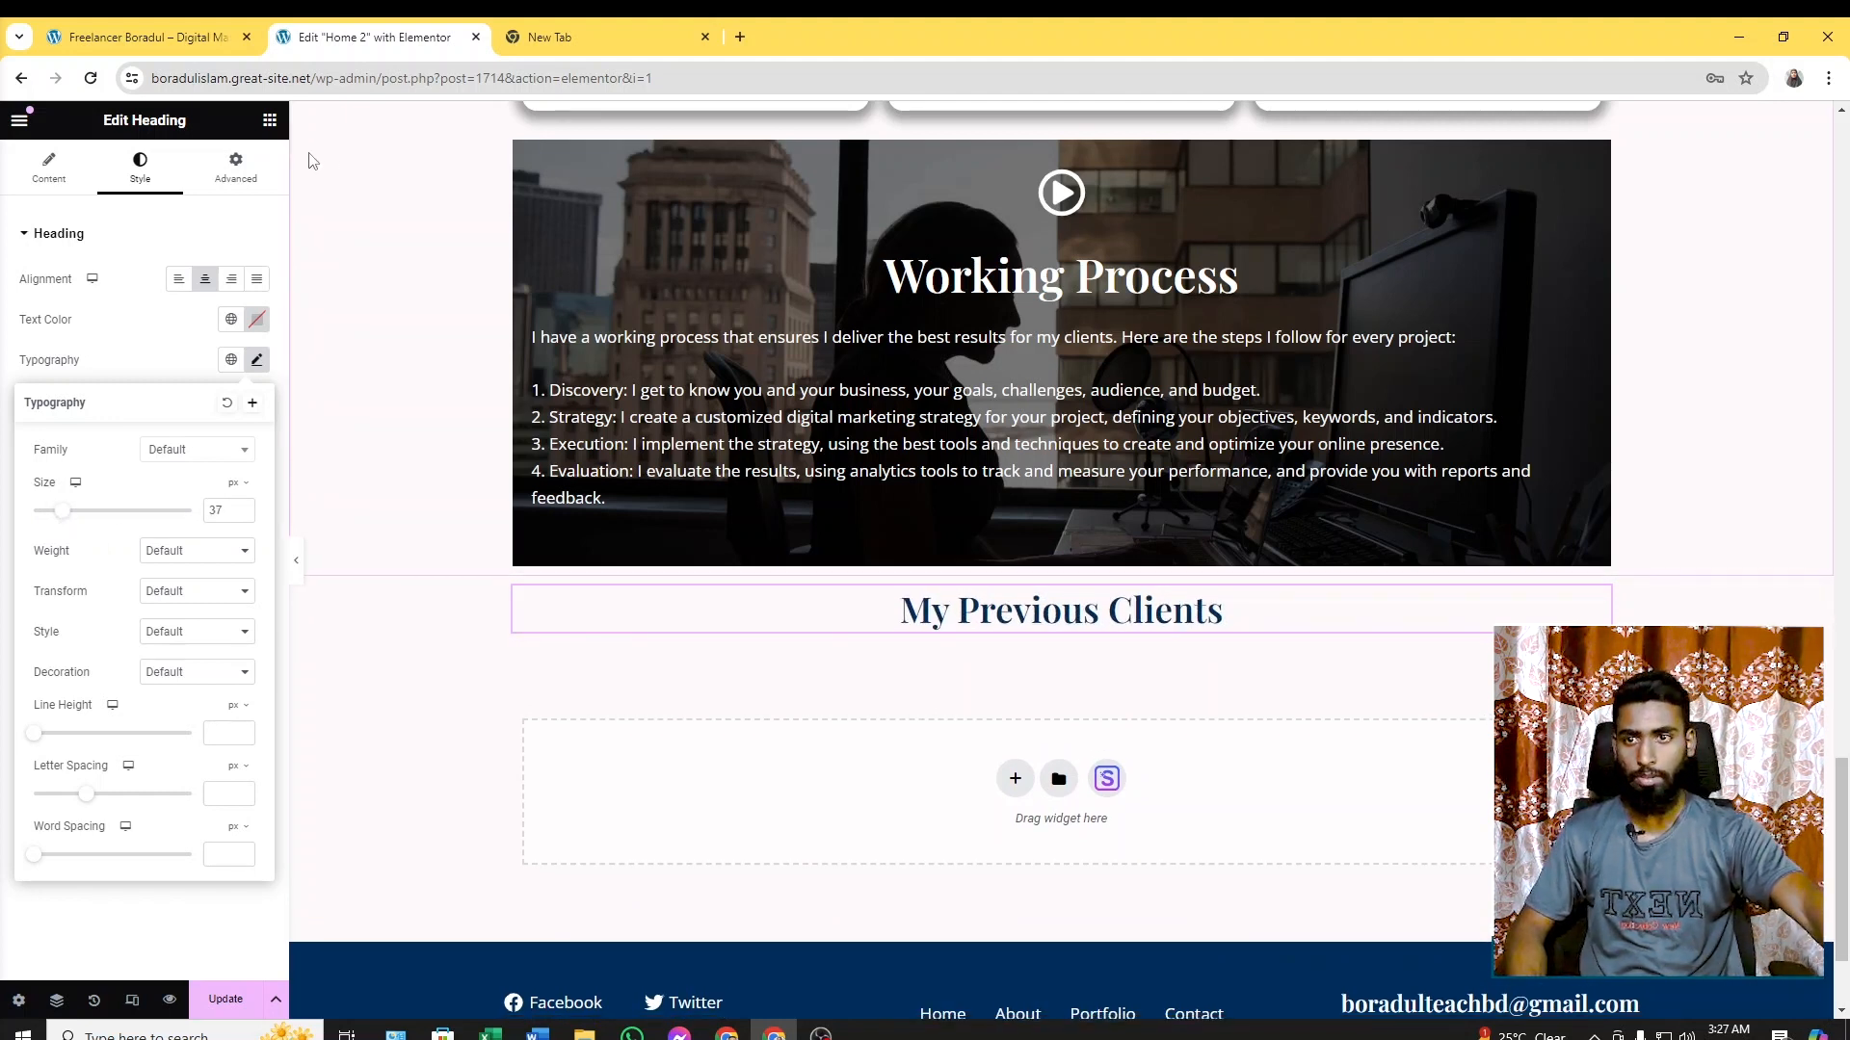
Check the clients section on the live homepage, then try a Testimonial Carousel widget below the My Previous Clients heading and delete it
click(270, 122)
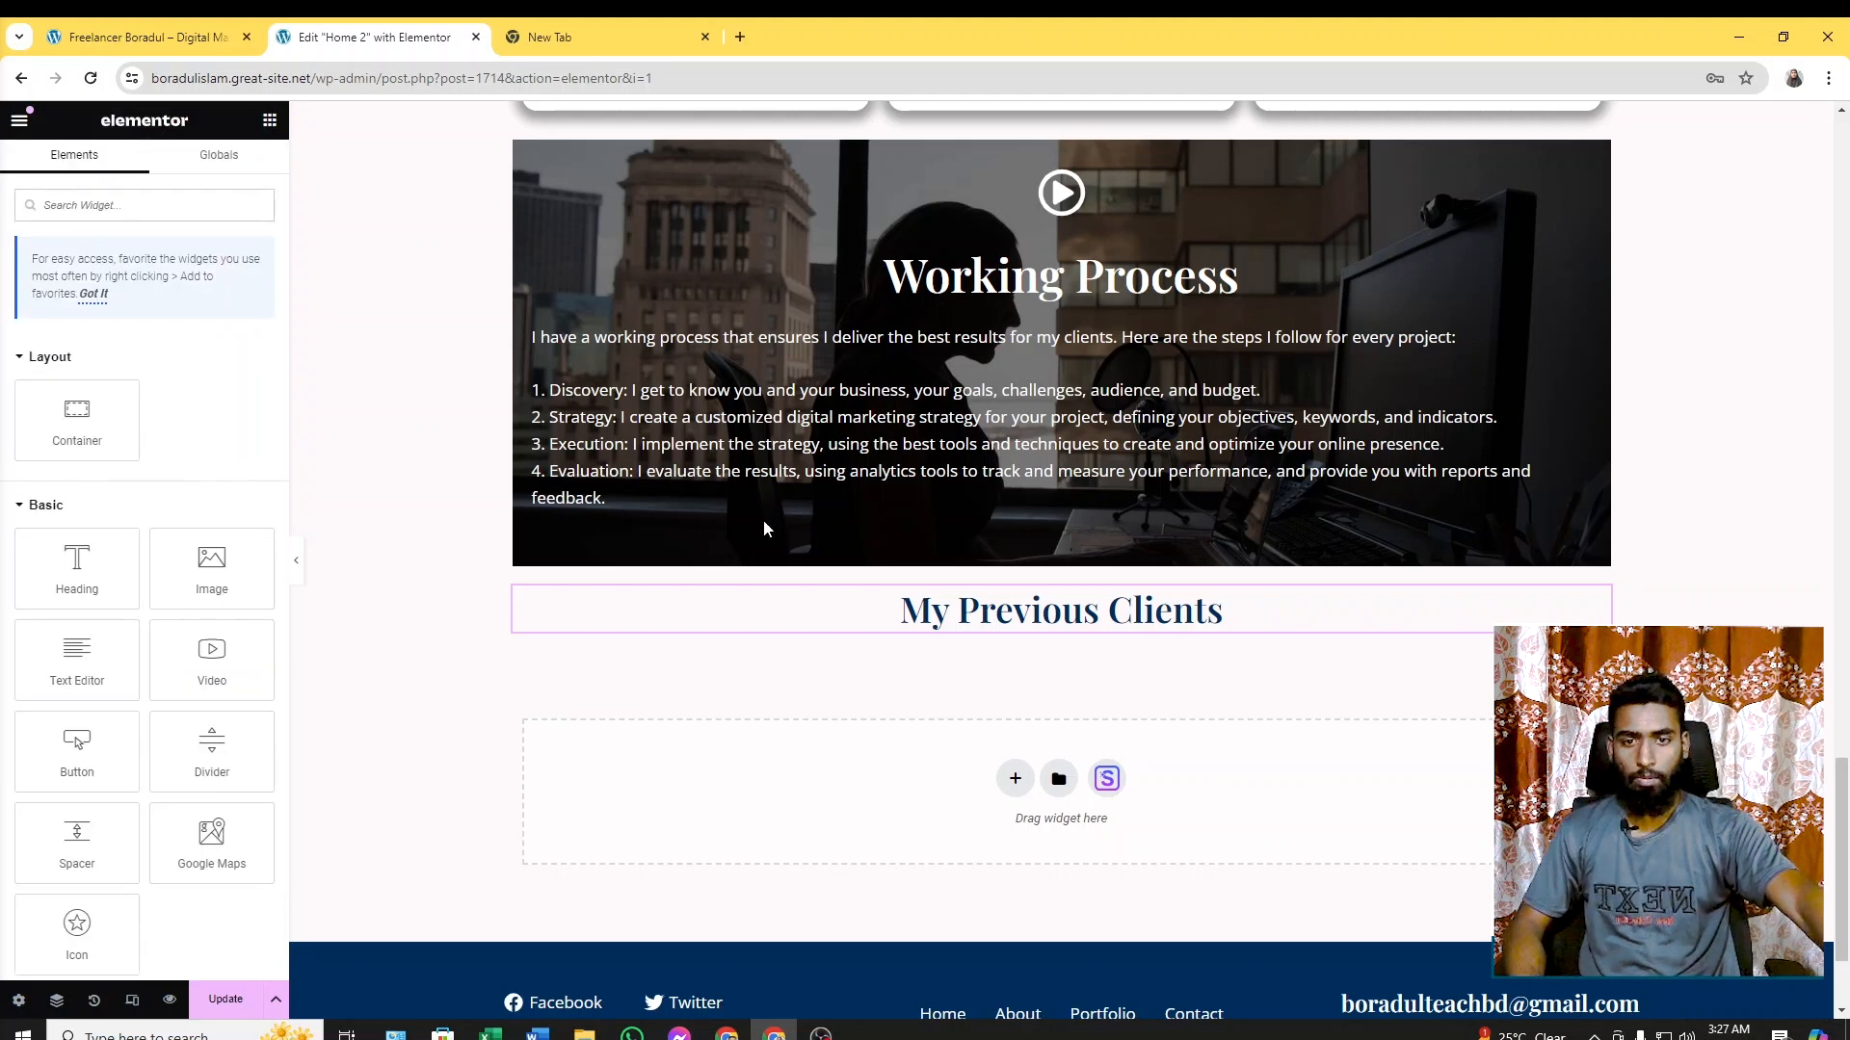
click(192, 39)
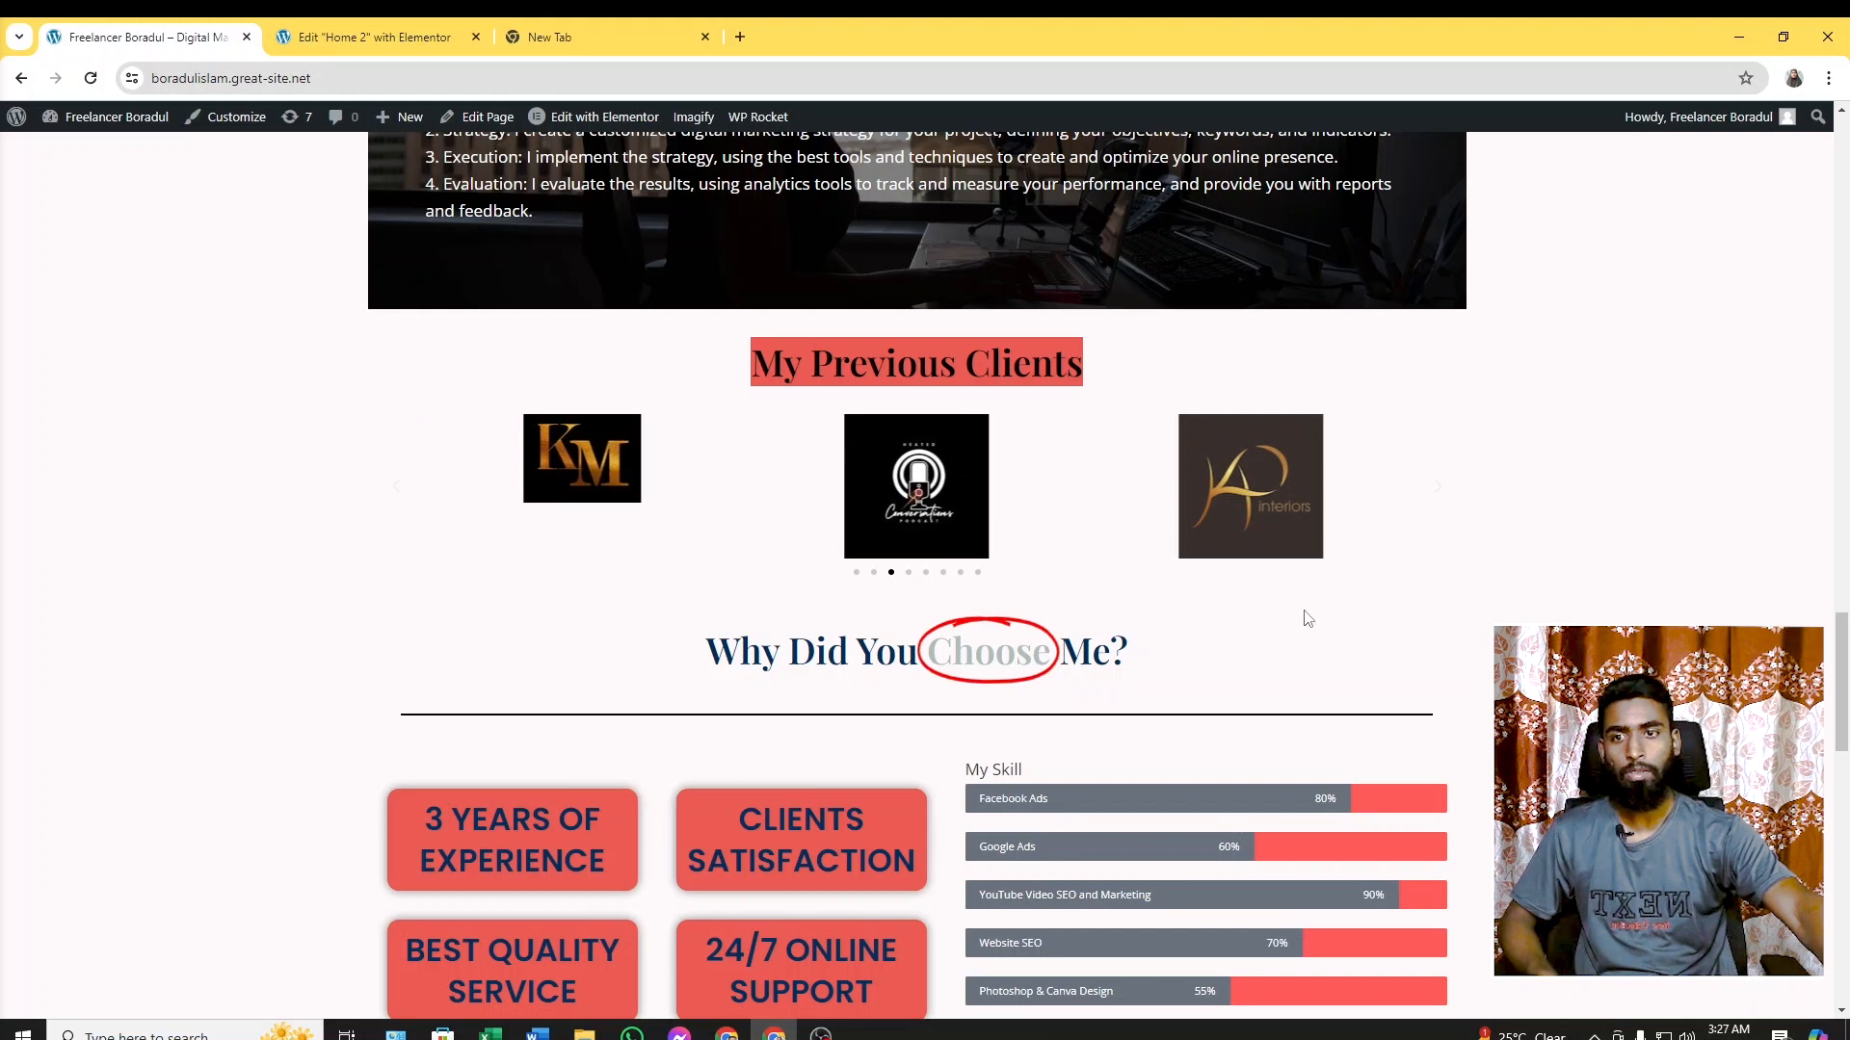
click(356, 38)
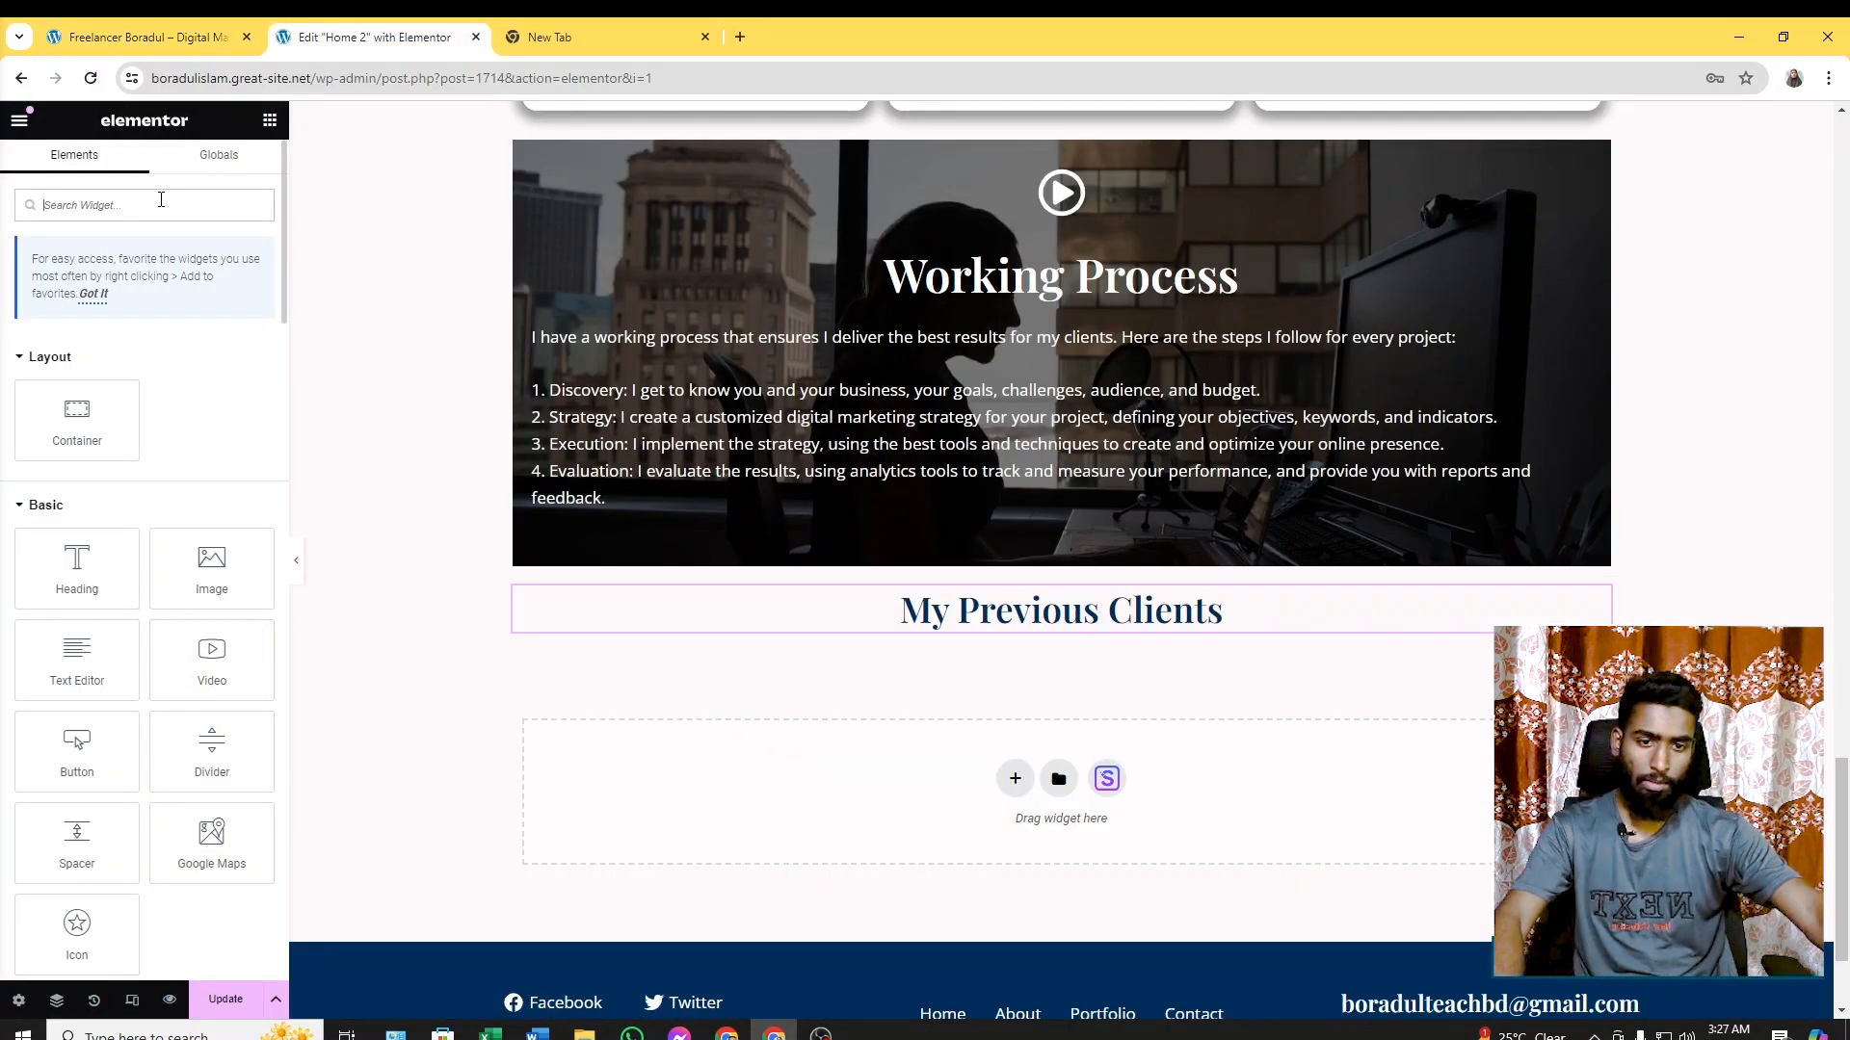
text(te)
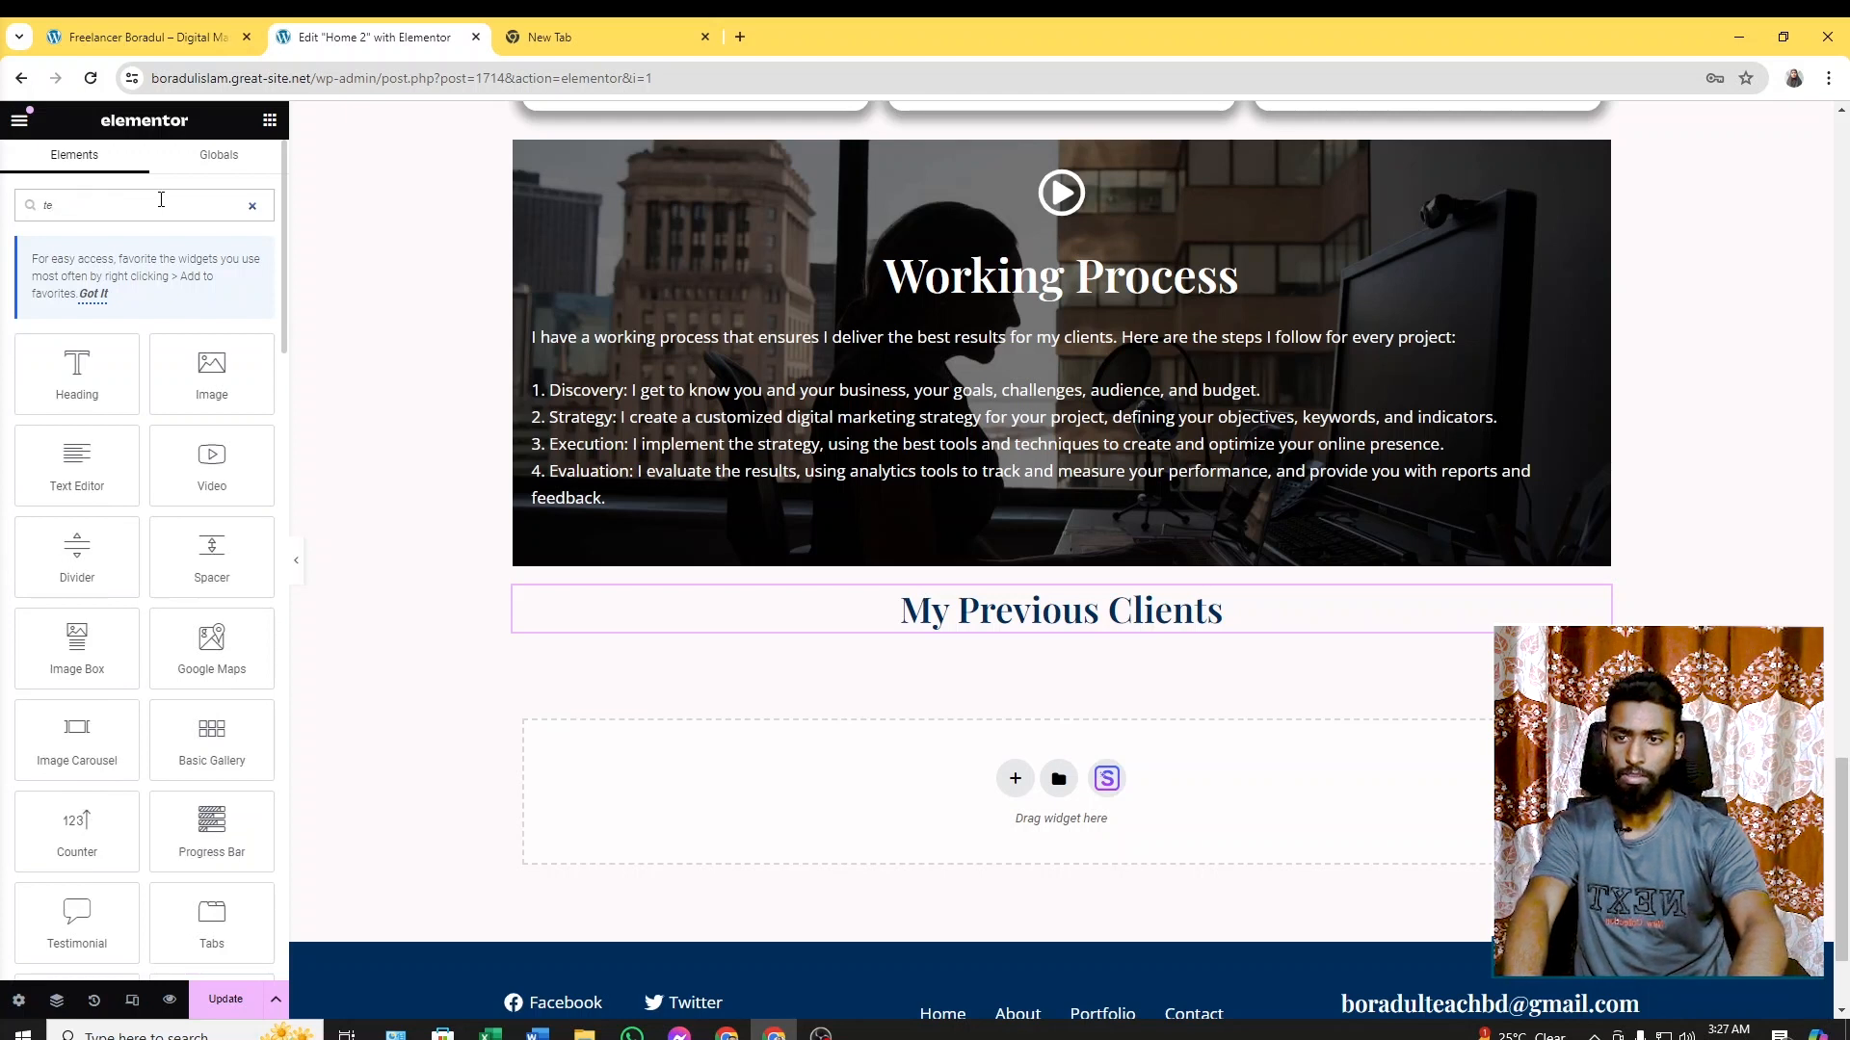
text(x)
key(BackSpace)
text(s)
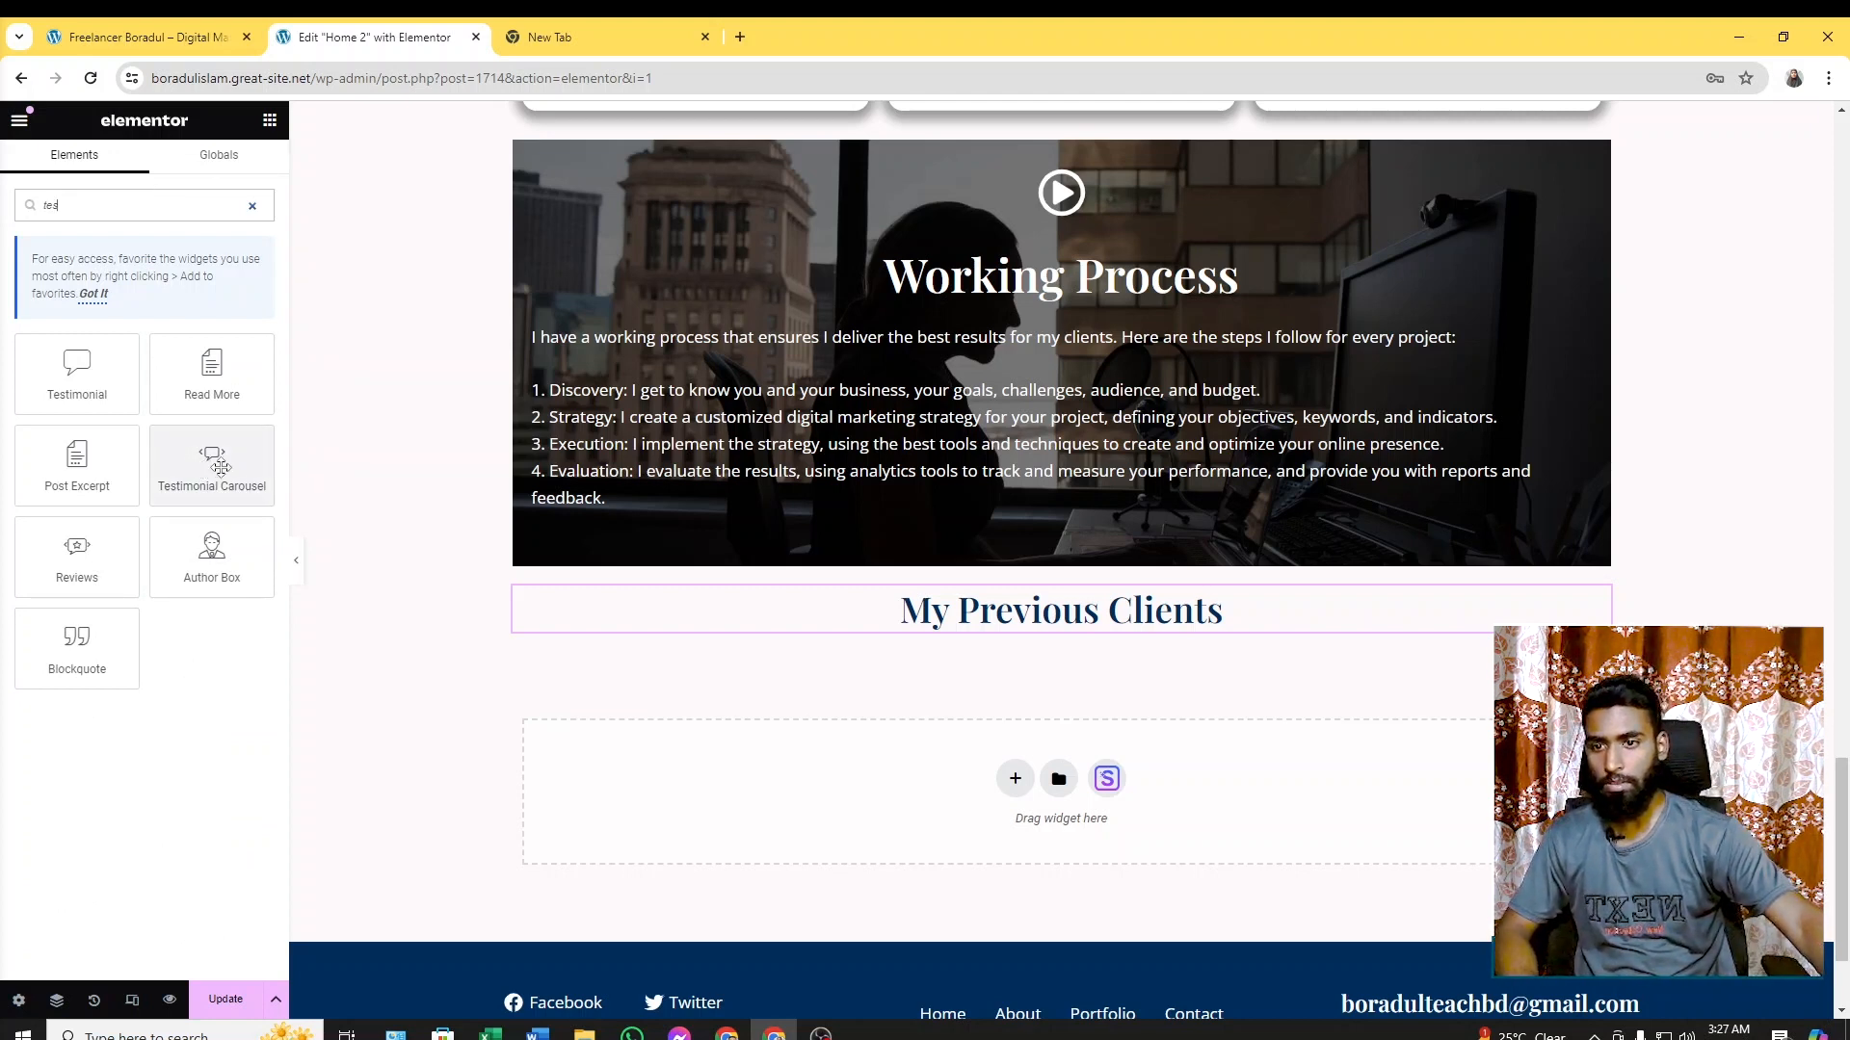
drag(214, 468, 1116, 638)
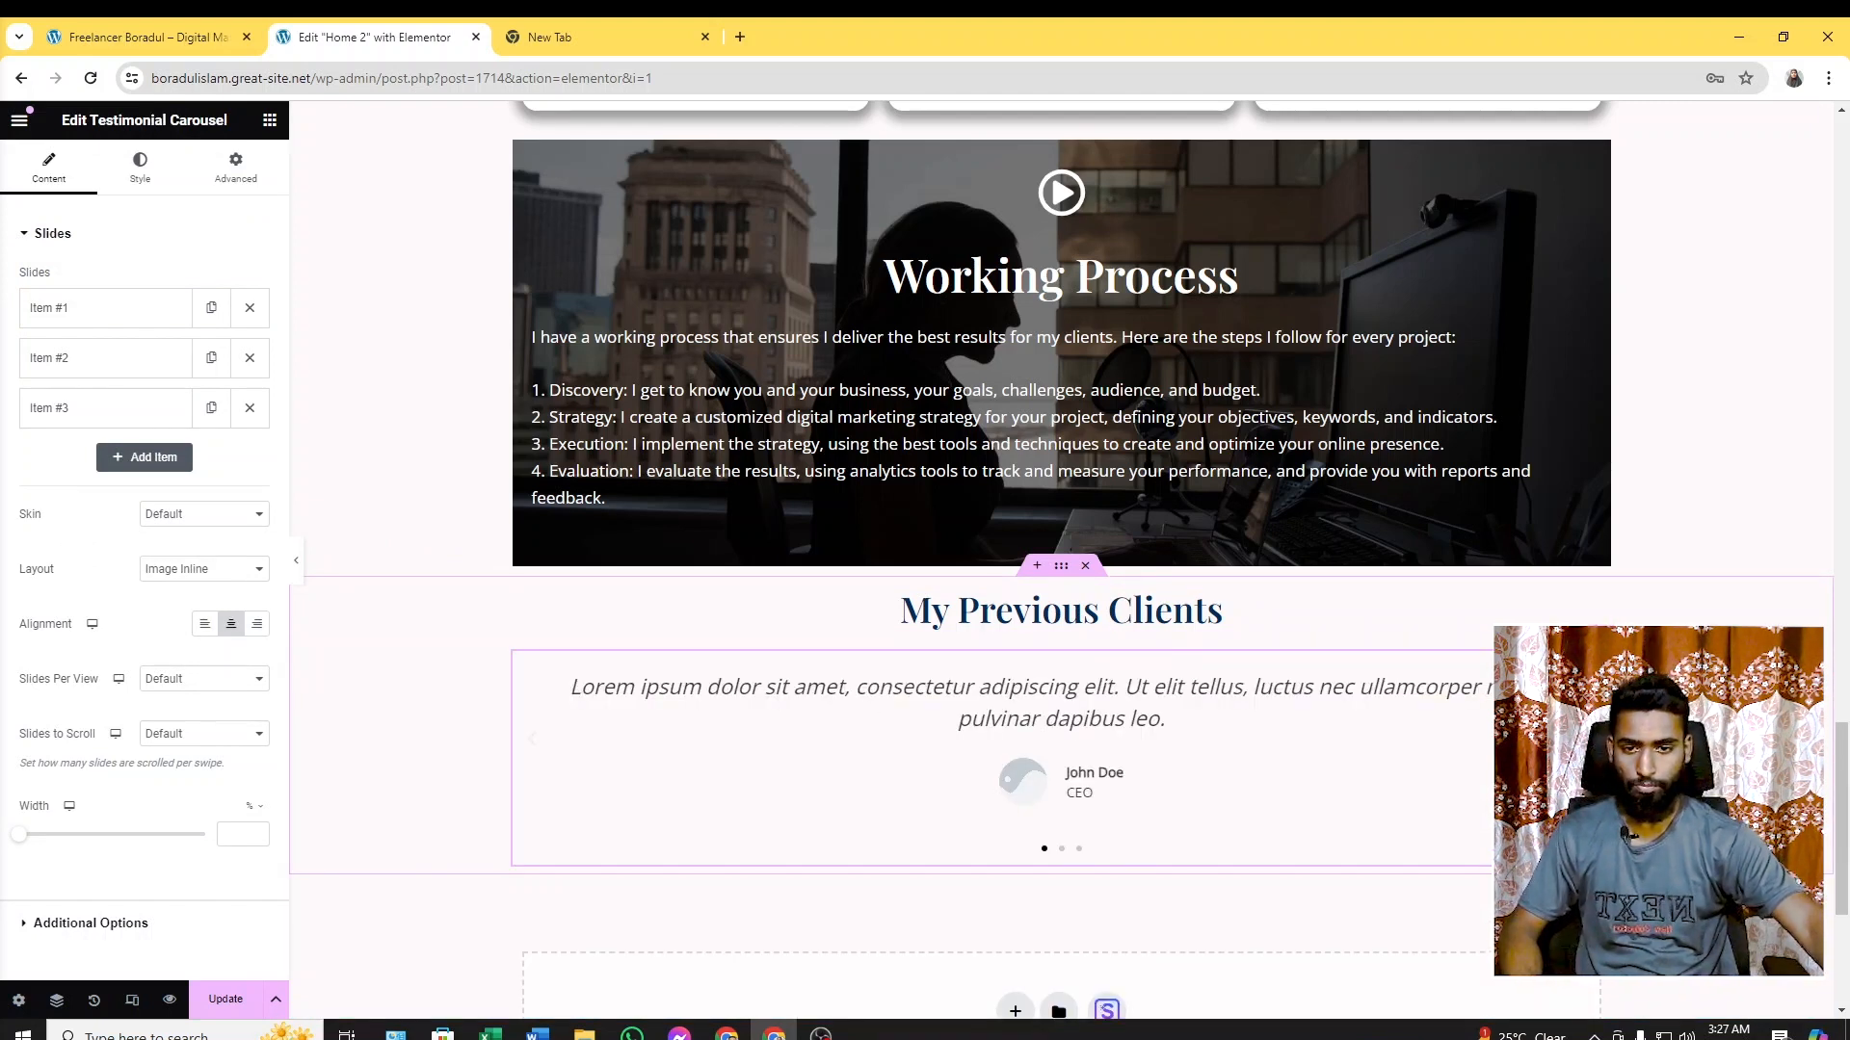
right_click(1601, 662)
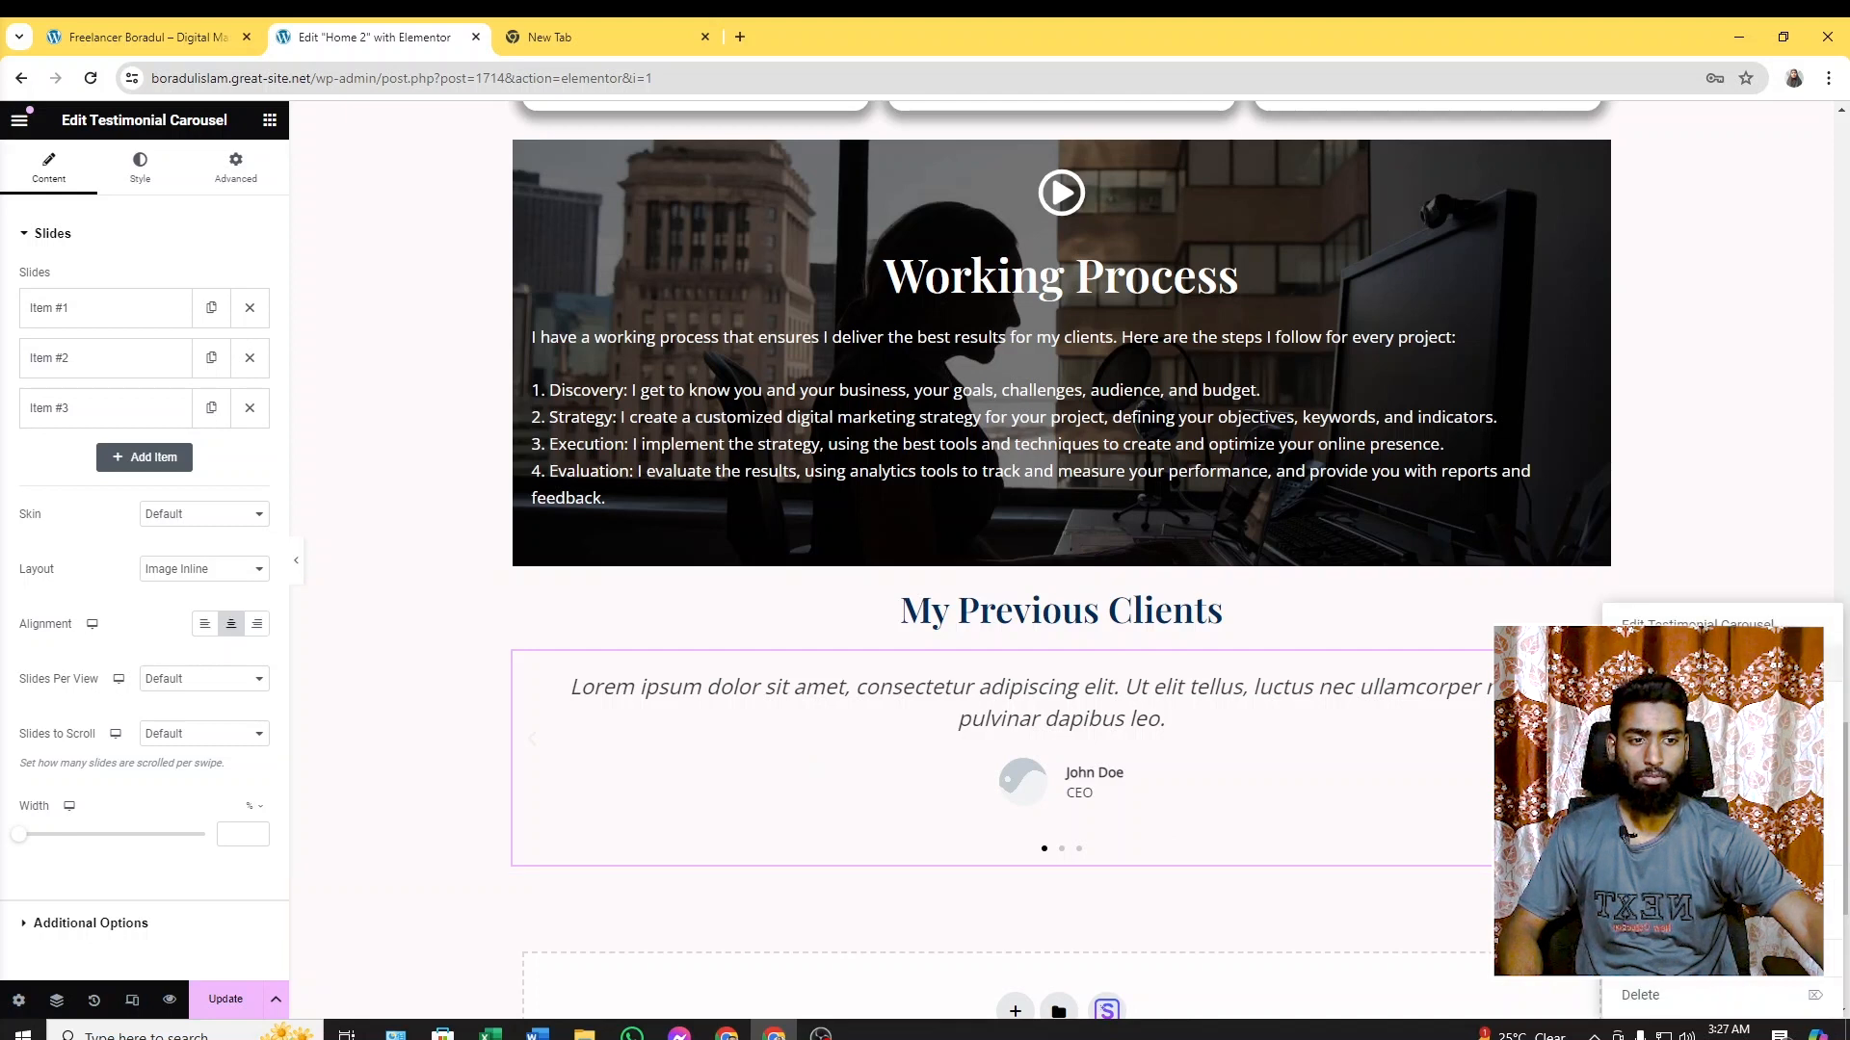
click(1661, 1000)
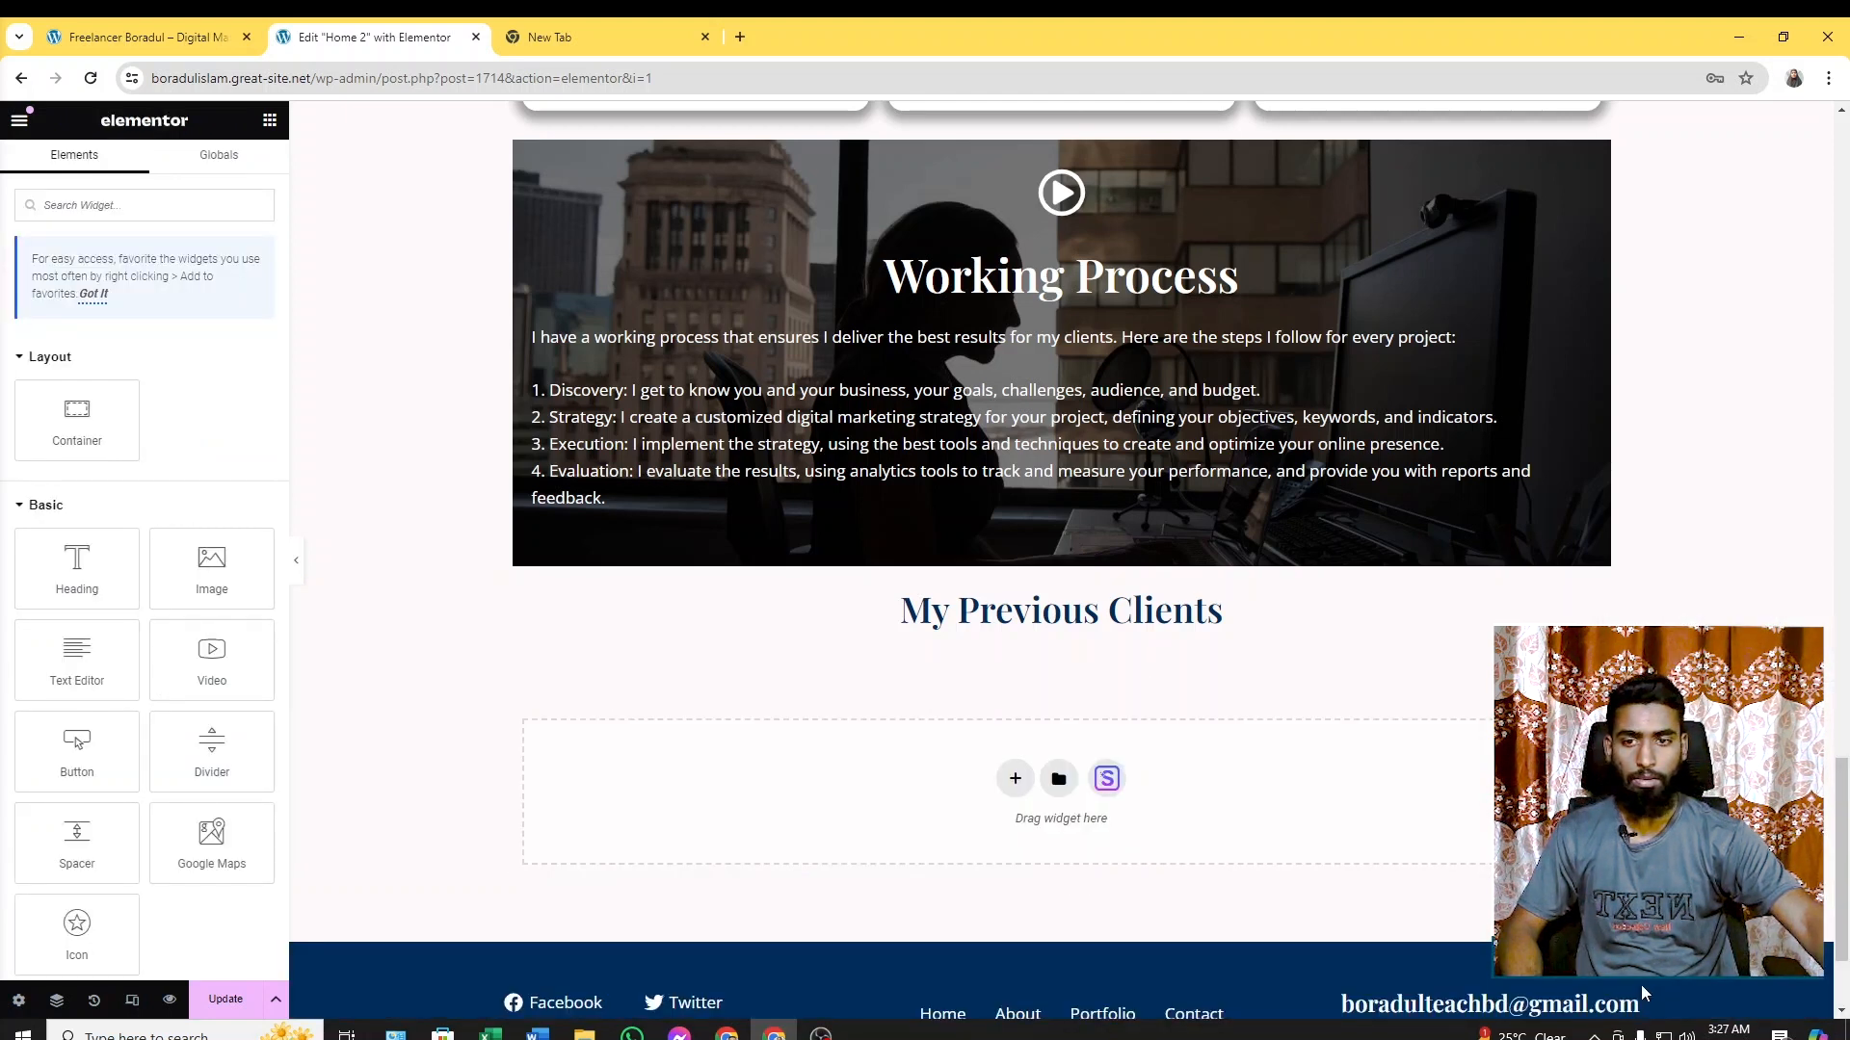
Recheck the live homepage's logo carousel, and add an Image Carousel widget below the My Previous Clients heading in the editor
click(154, 37)
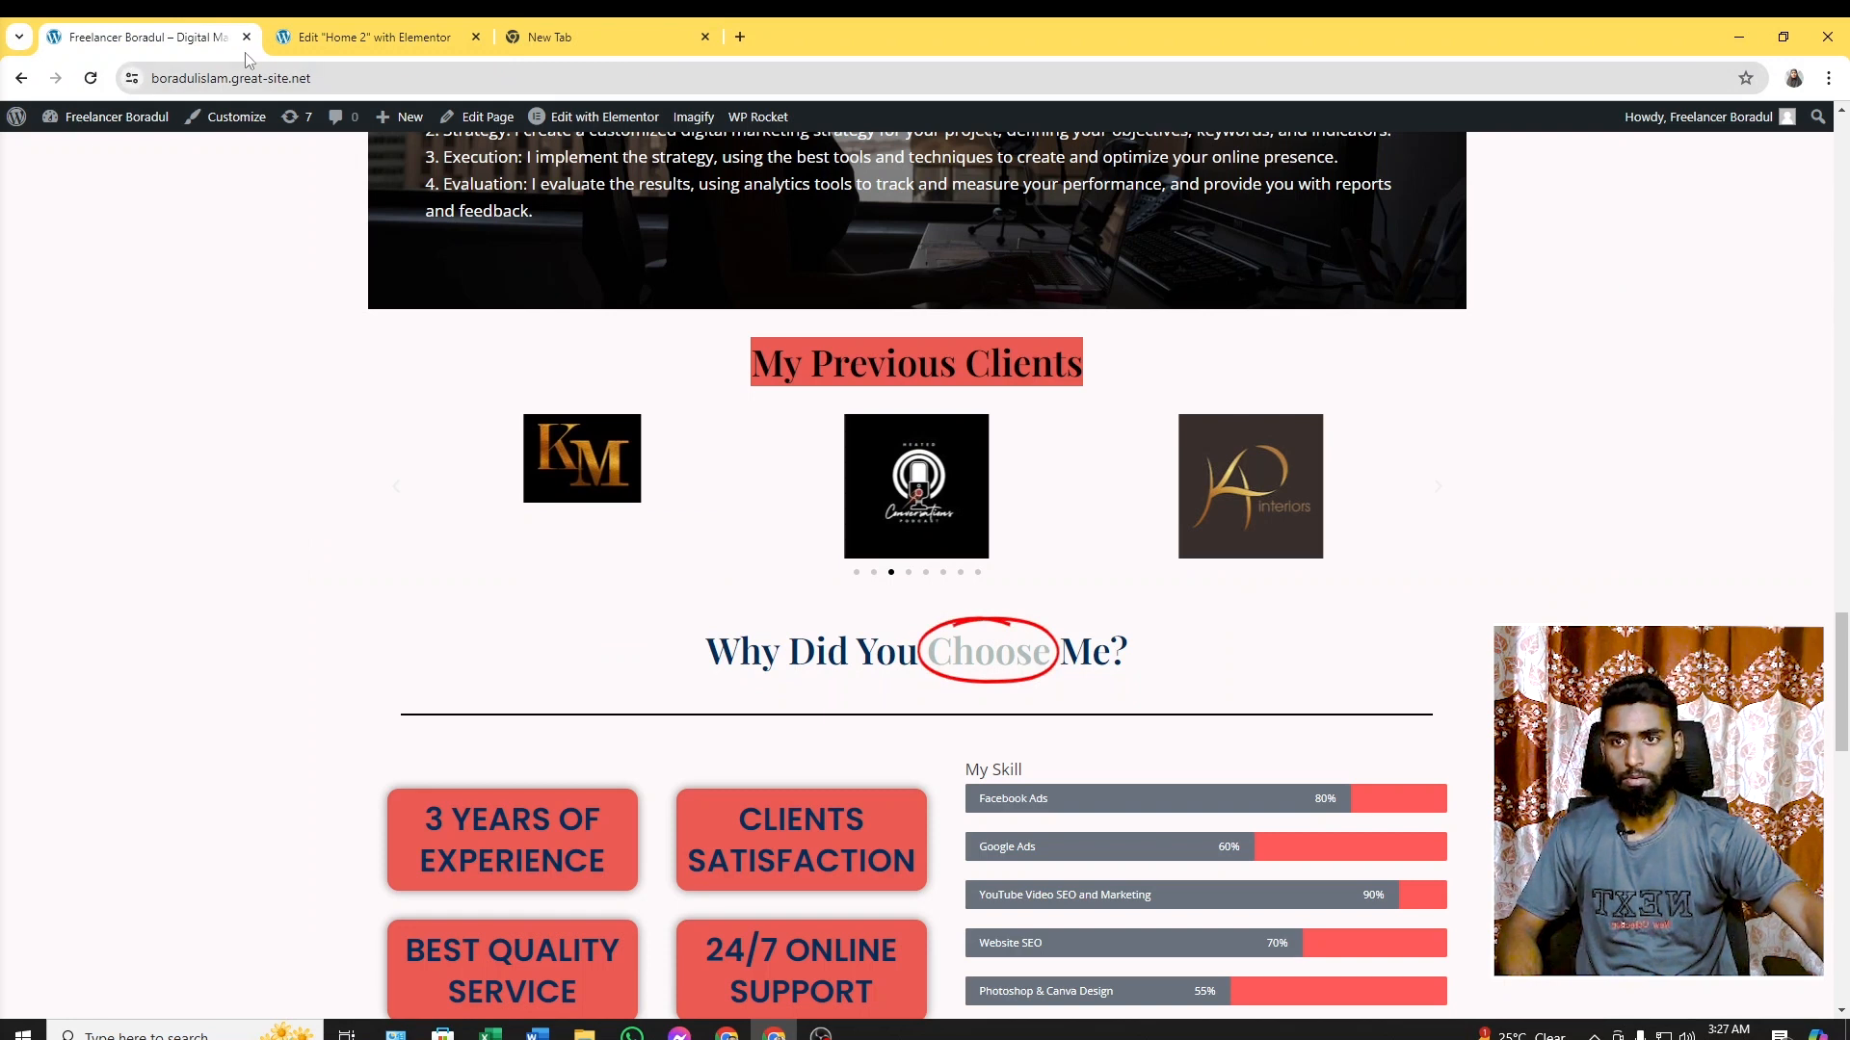
click(325, 39)
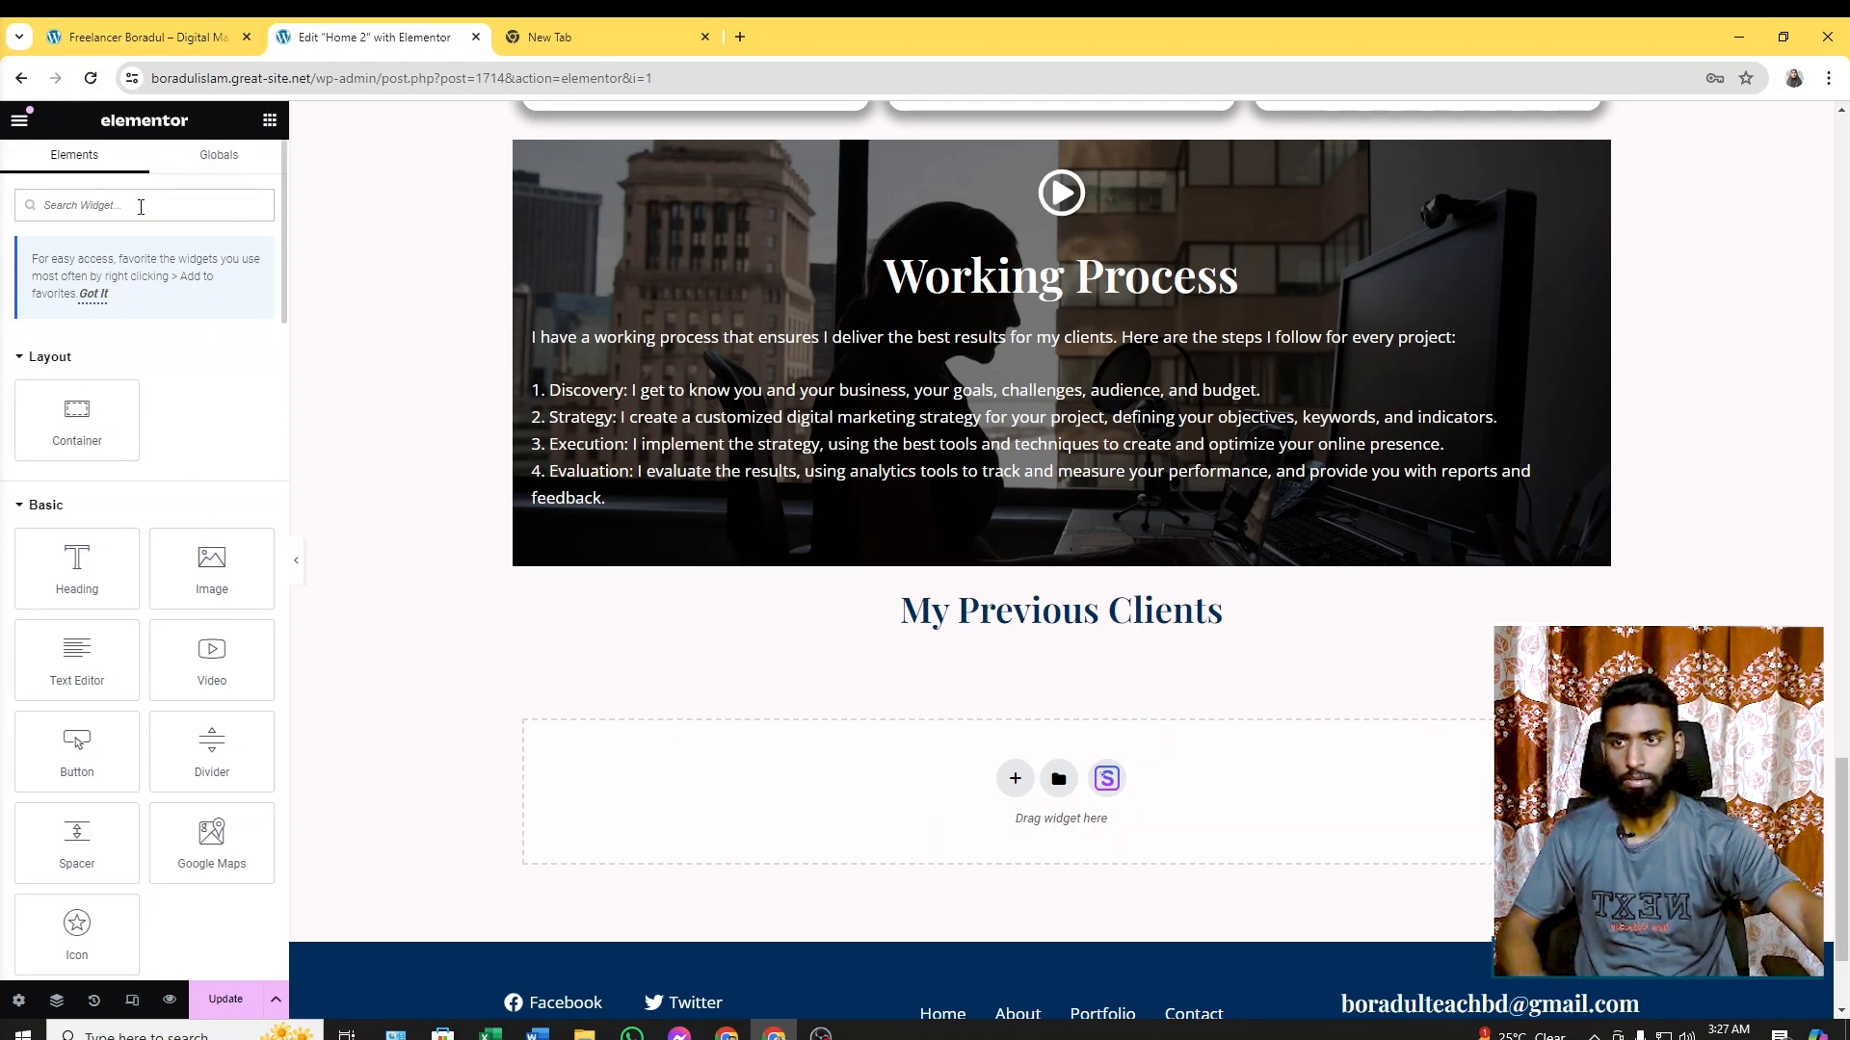
text(ga)
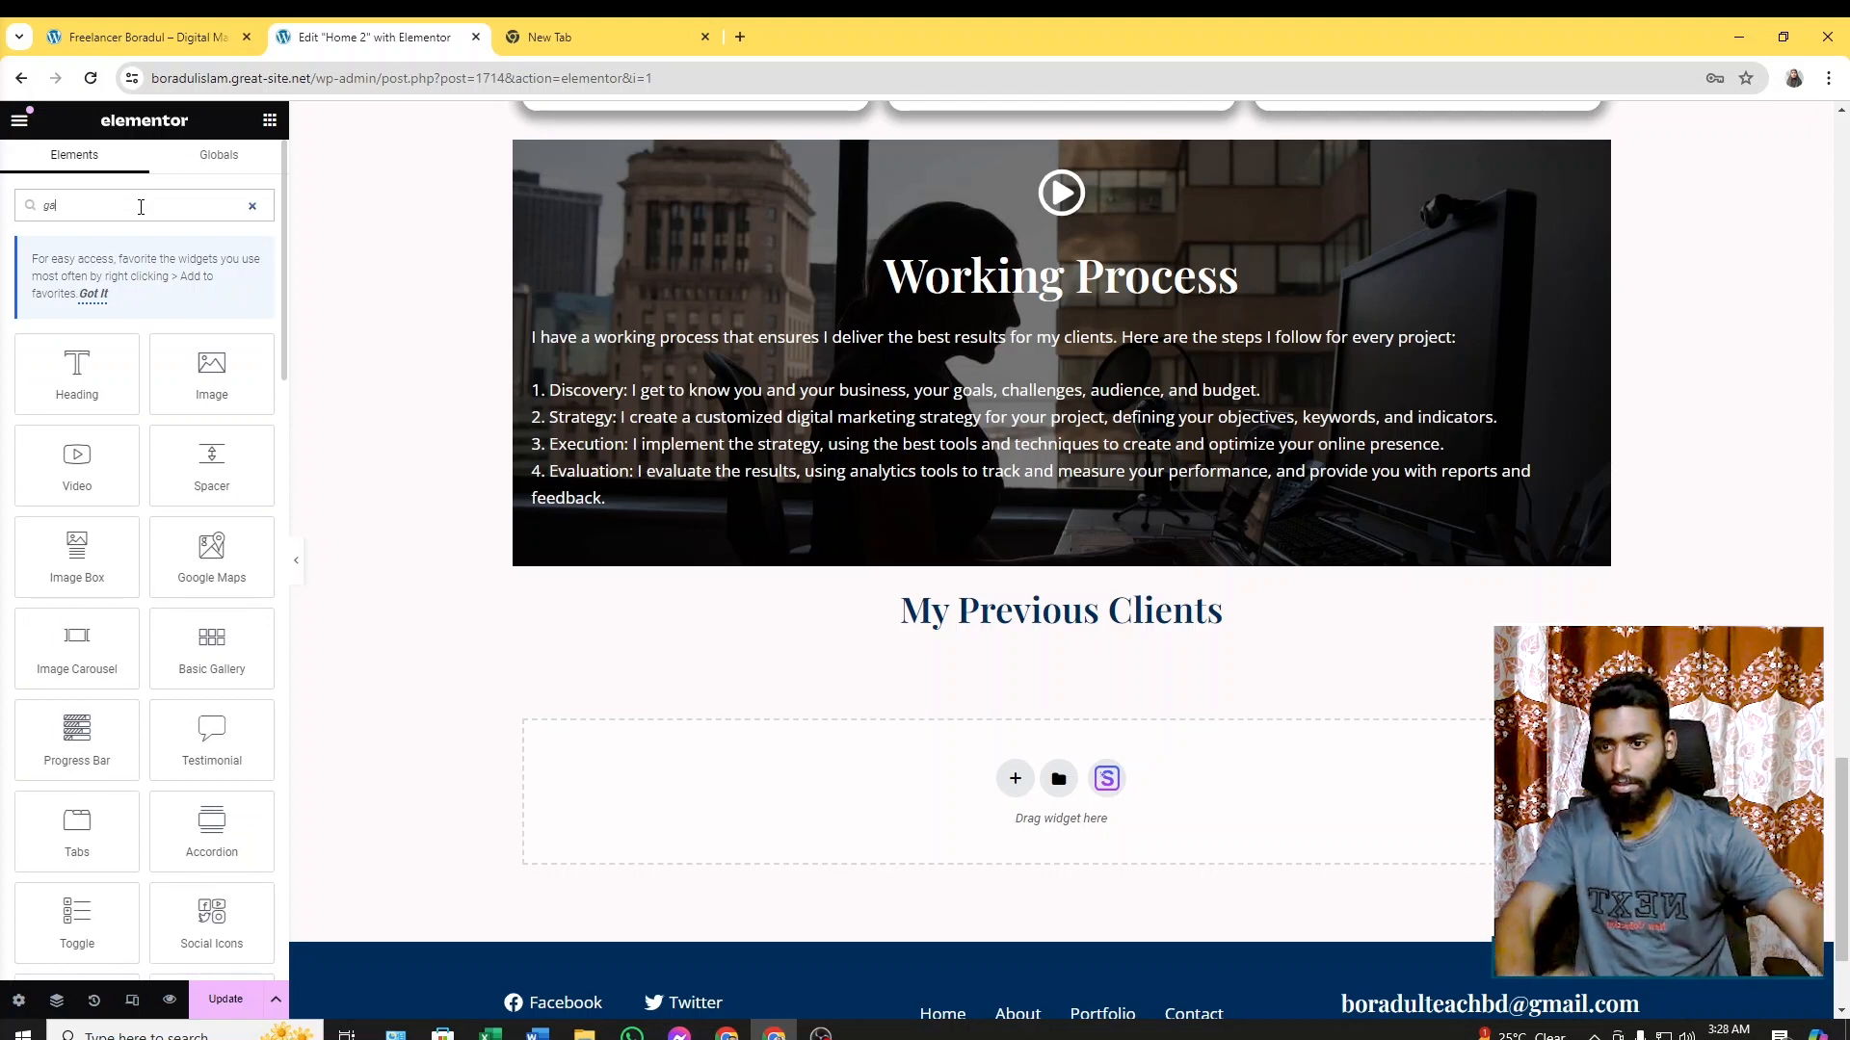
drag(83, 655, 1060, 632)
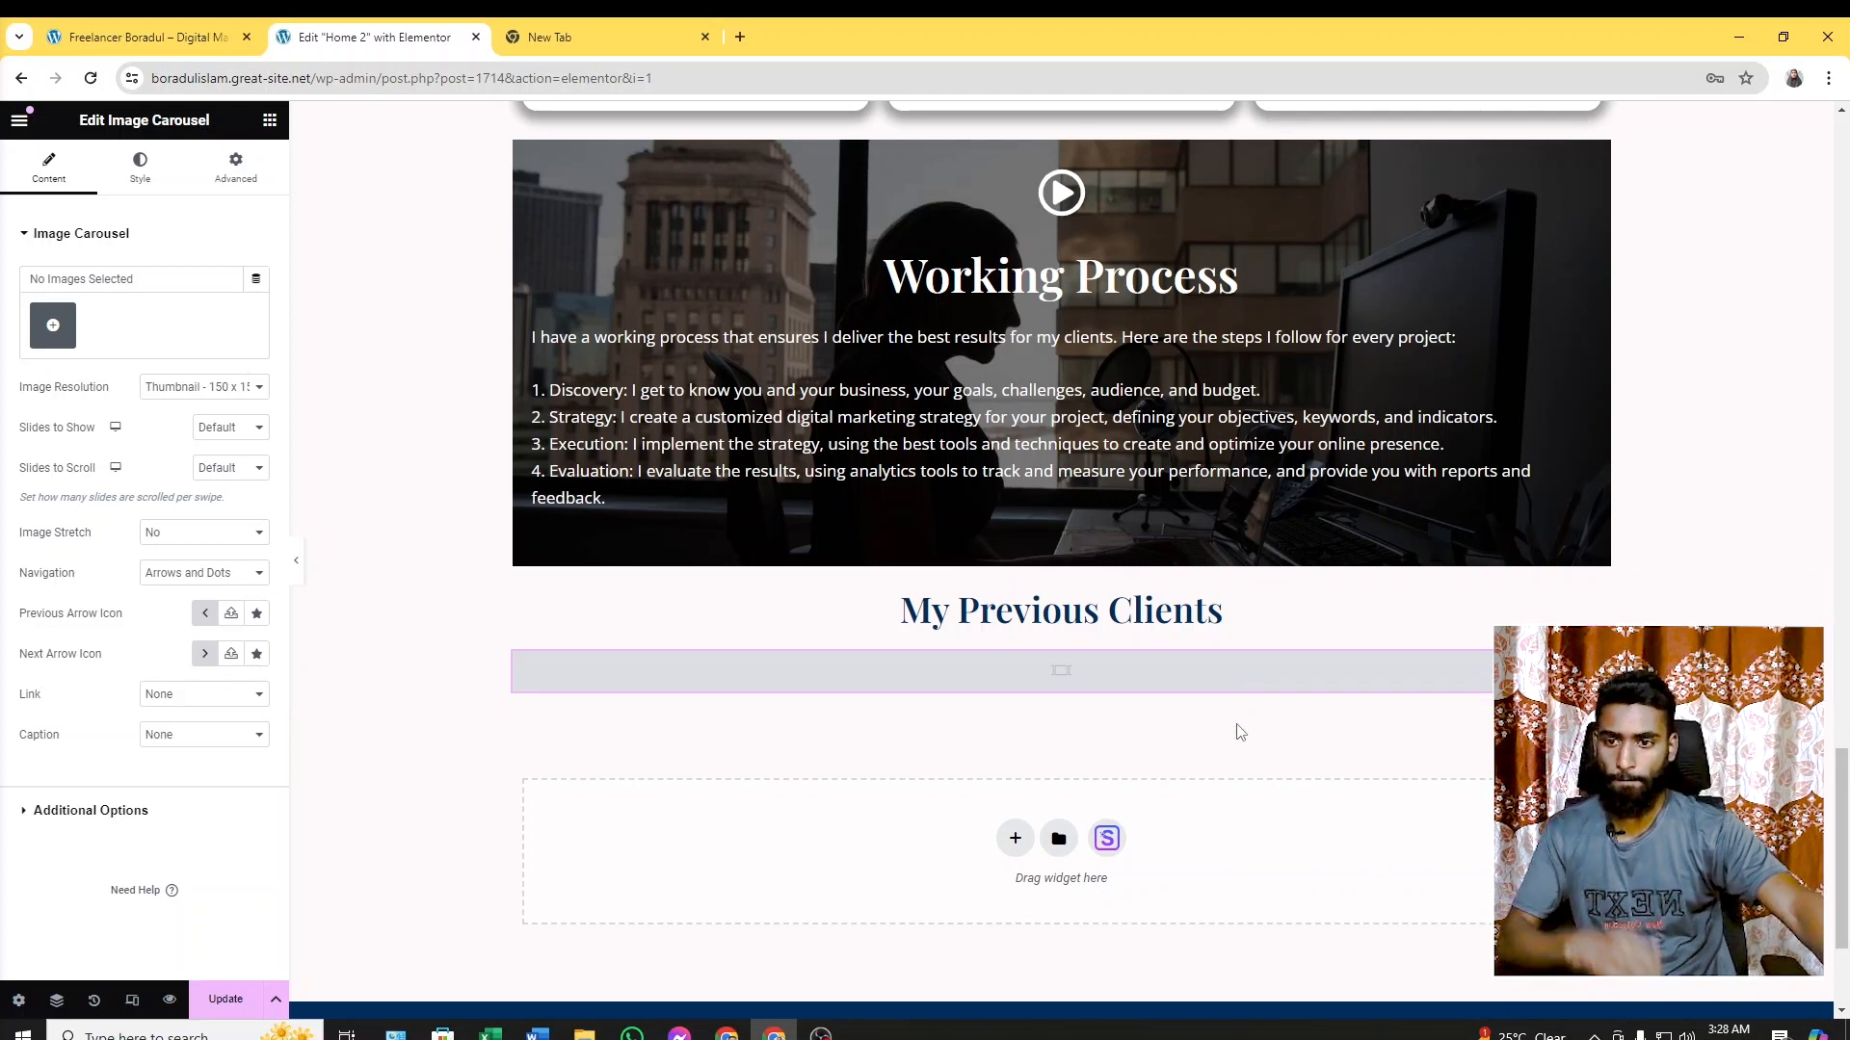
Fill the carousel with eight media library logos: JNS, DCM, RealtyRama, Real Life Journey, Deshbhakt, Interiors, Heated Conversation podcast and KM
click(52, 327)
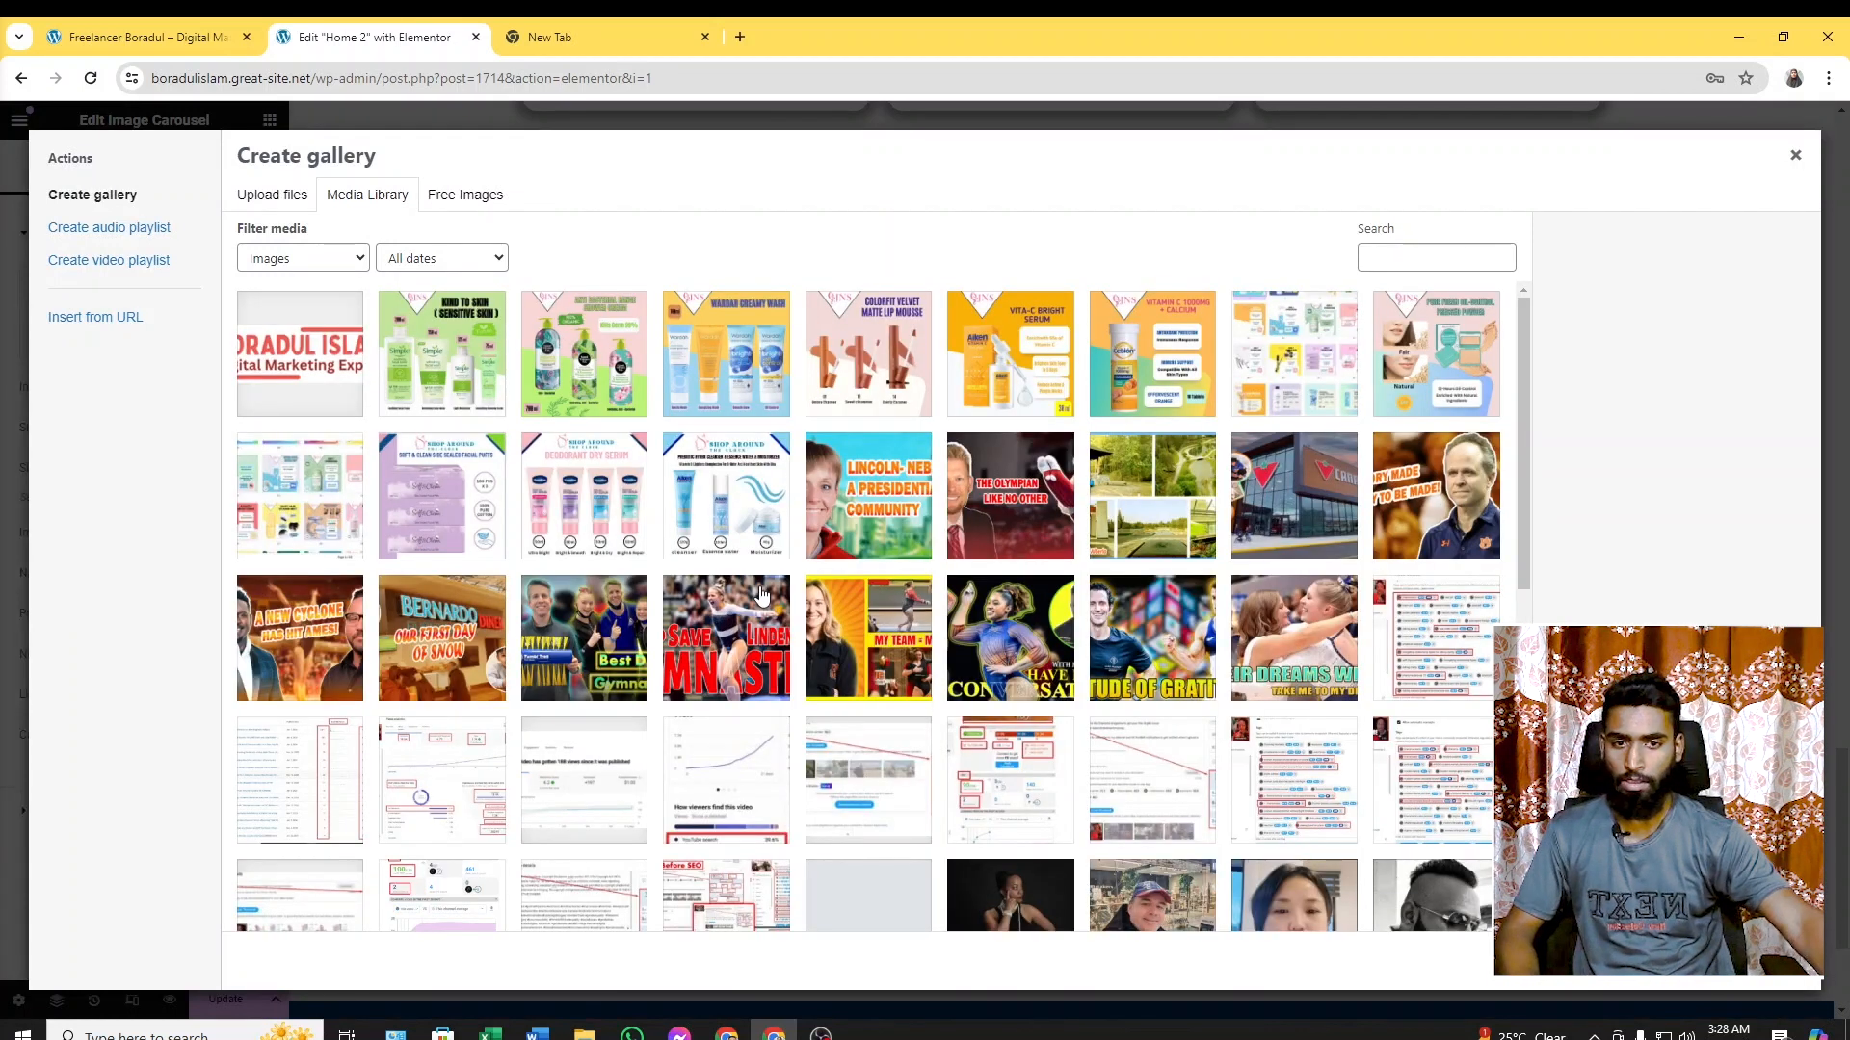
scroll(761, 594, down, 7)
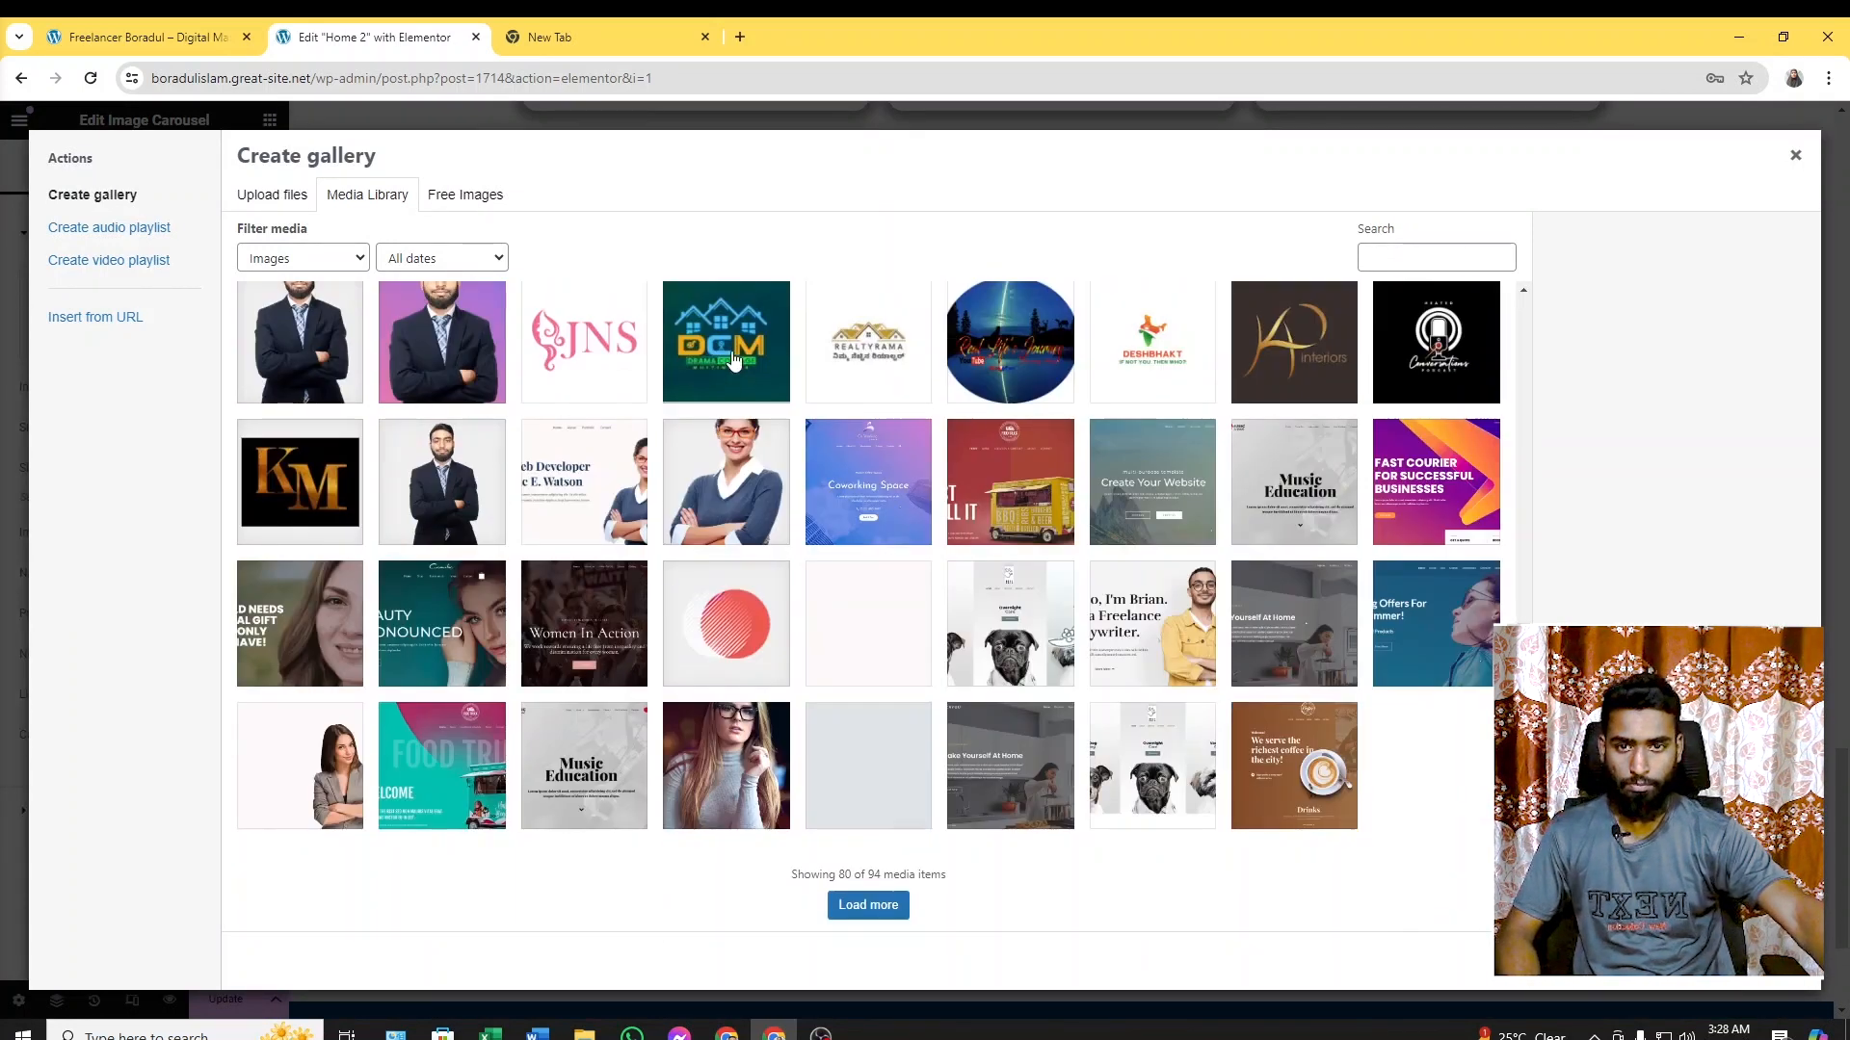
click(602, 370)
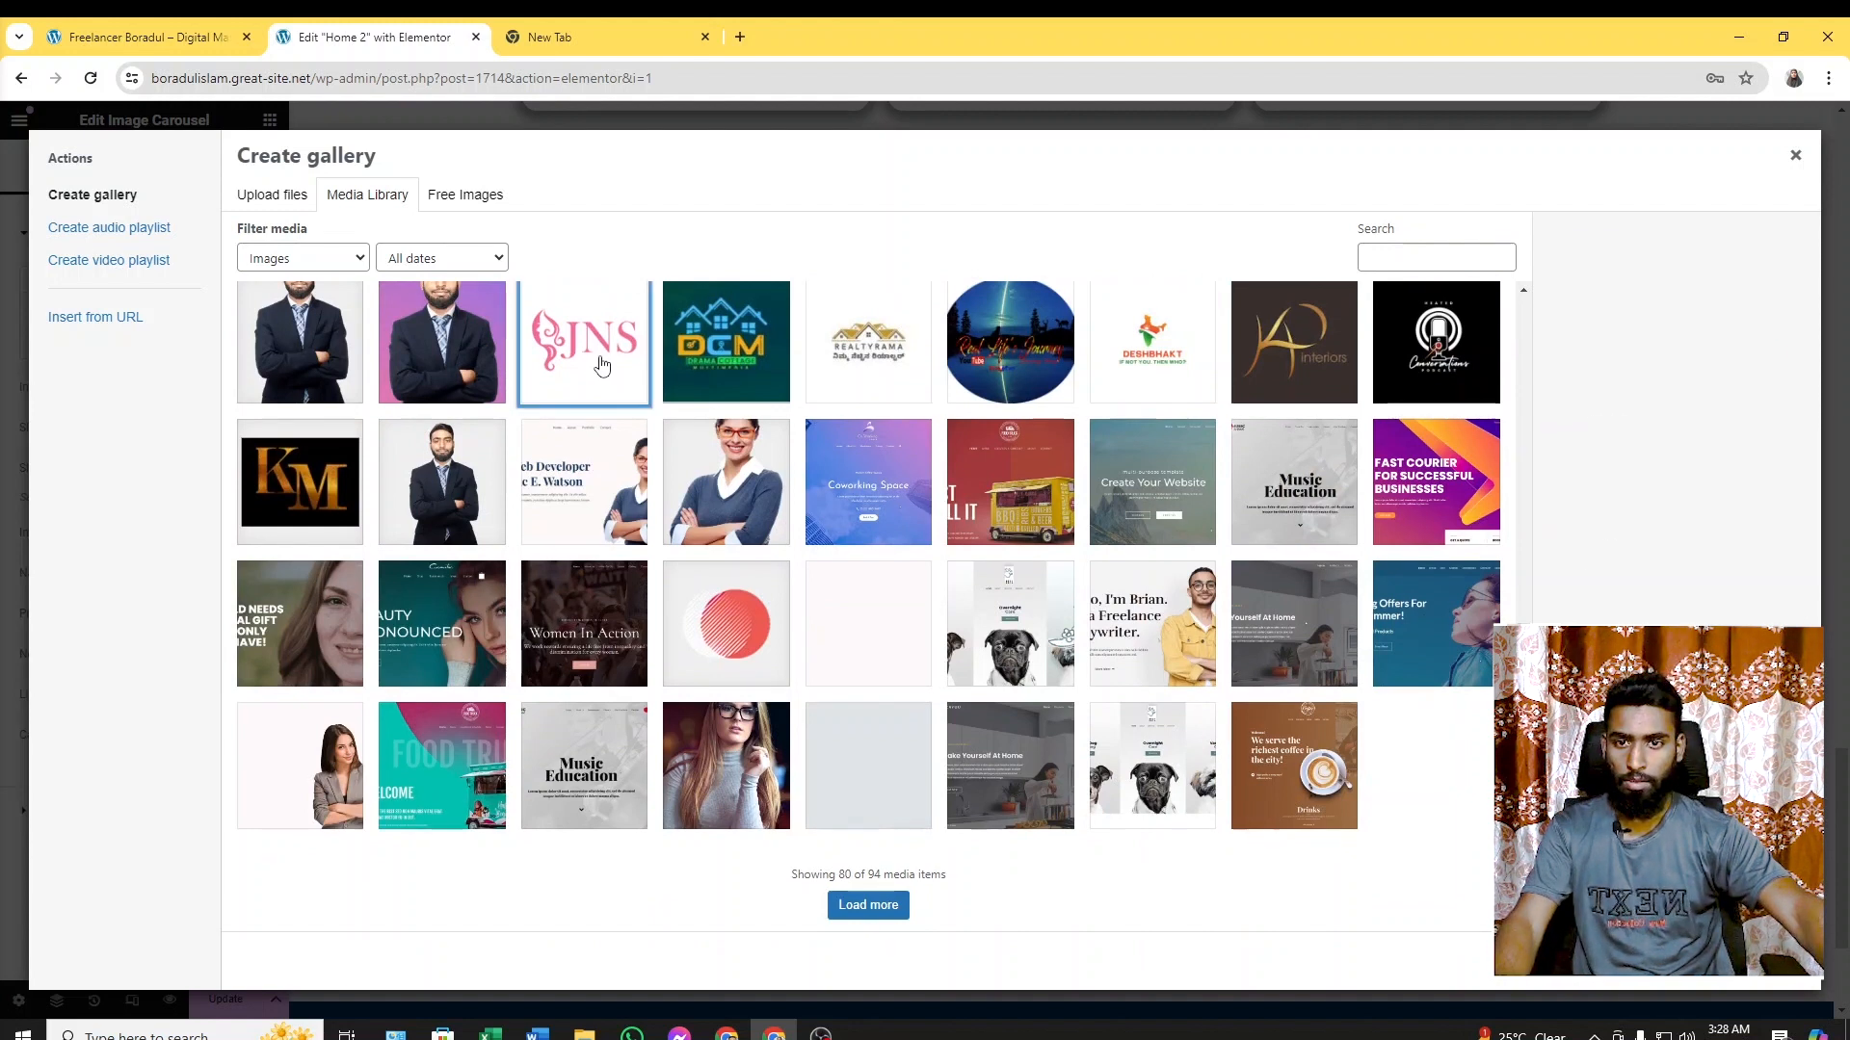
click(761, 348)
click(888, 345)
click(1014, 350)
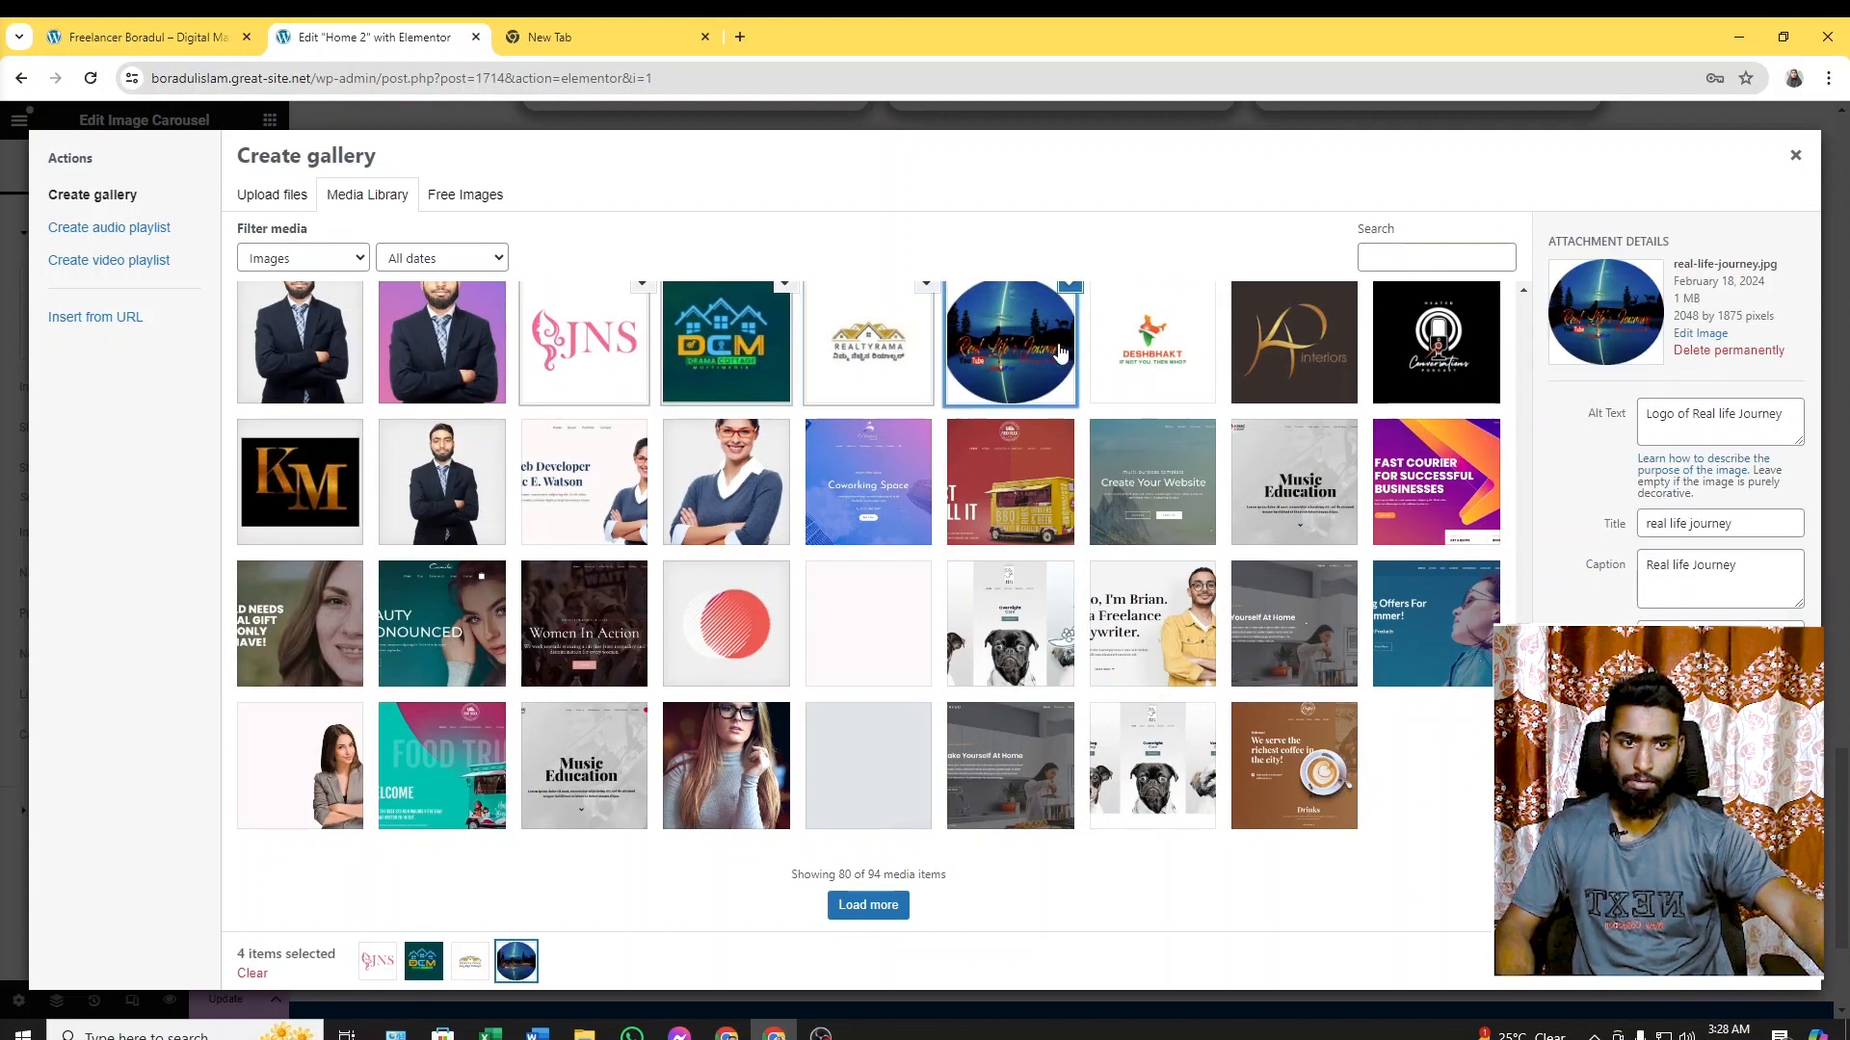
click(1149, 361)
click(1291, 366)
click(1385, 376)
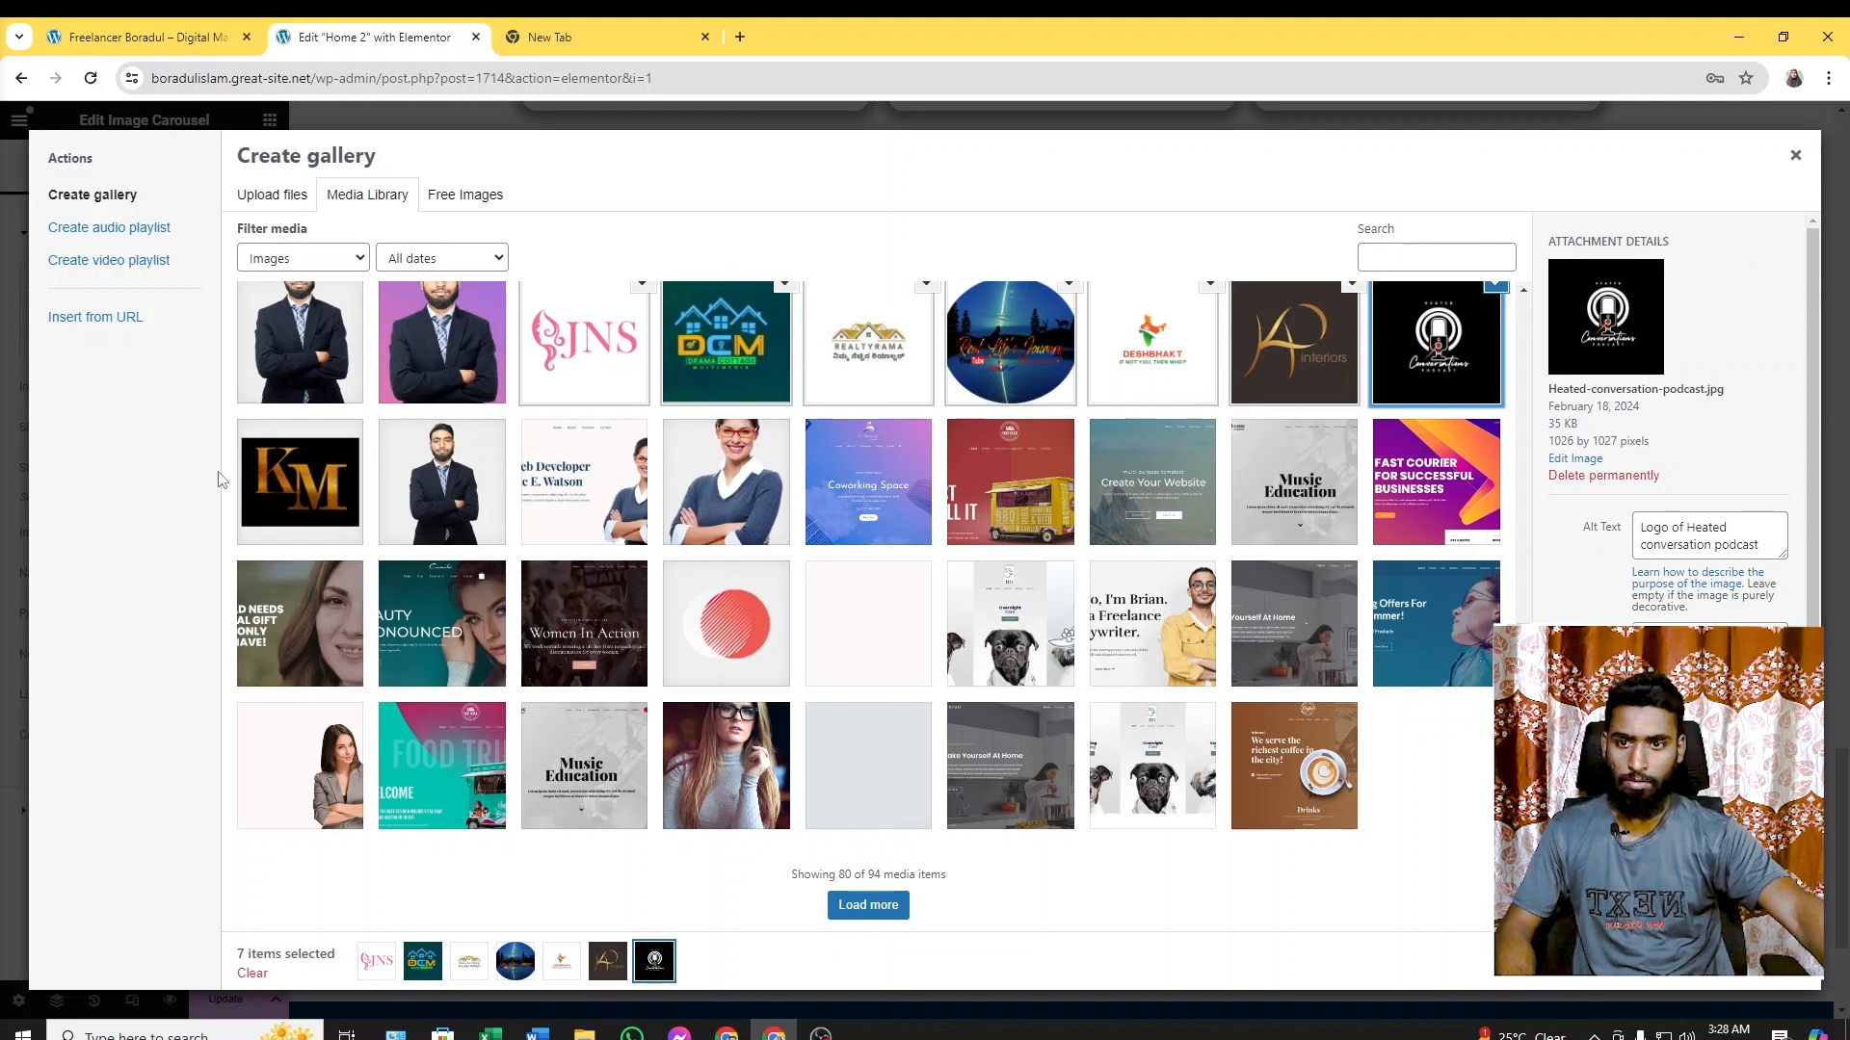
click(267, 474)
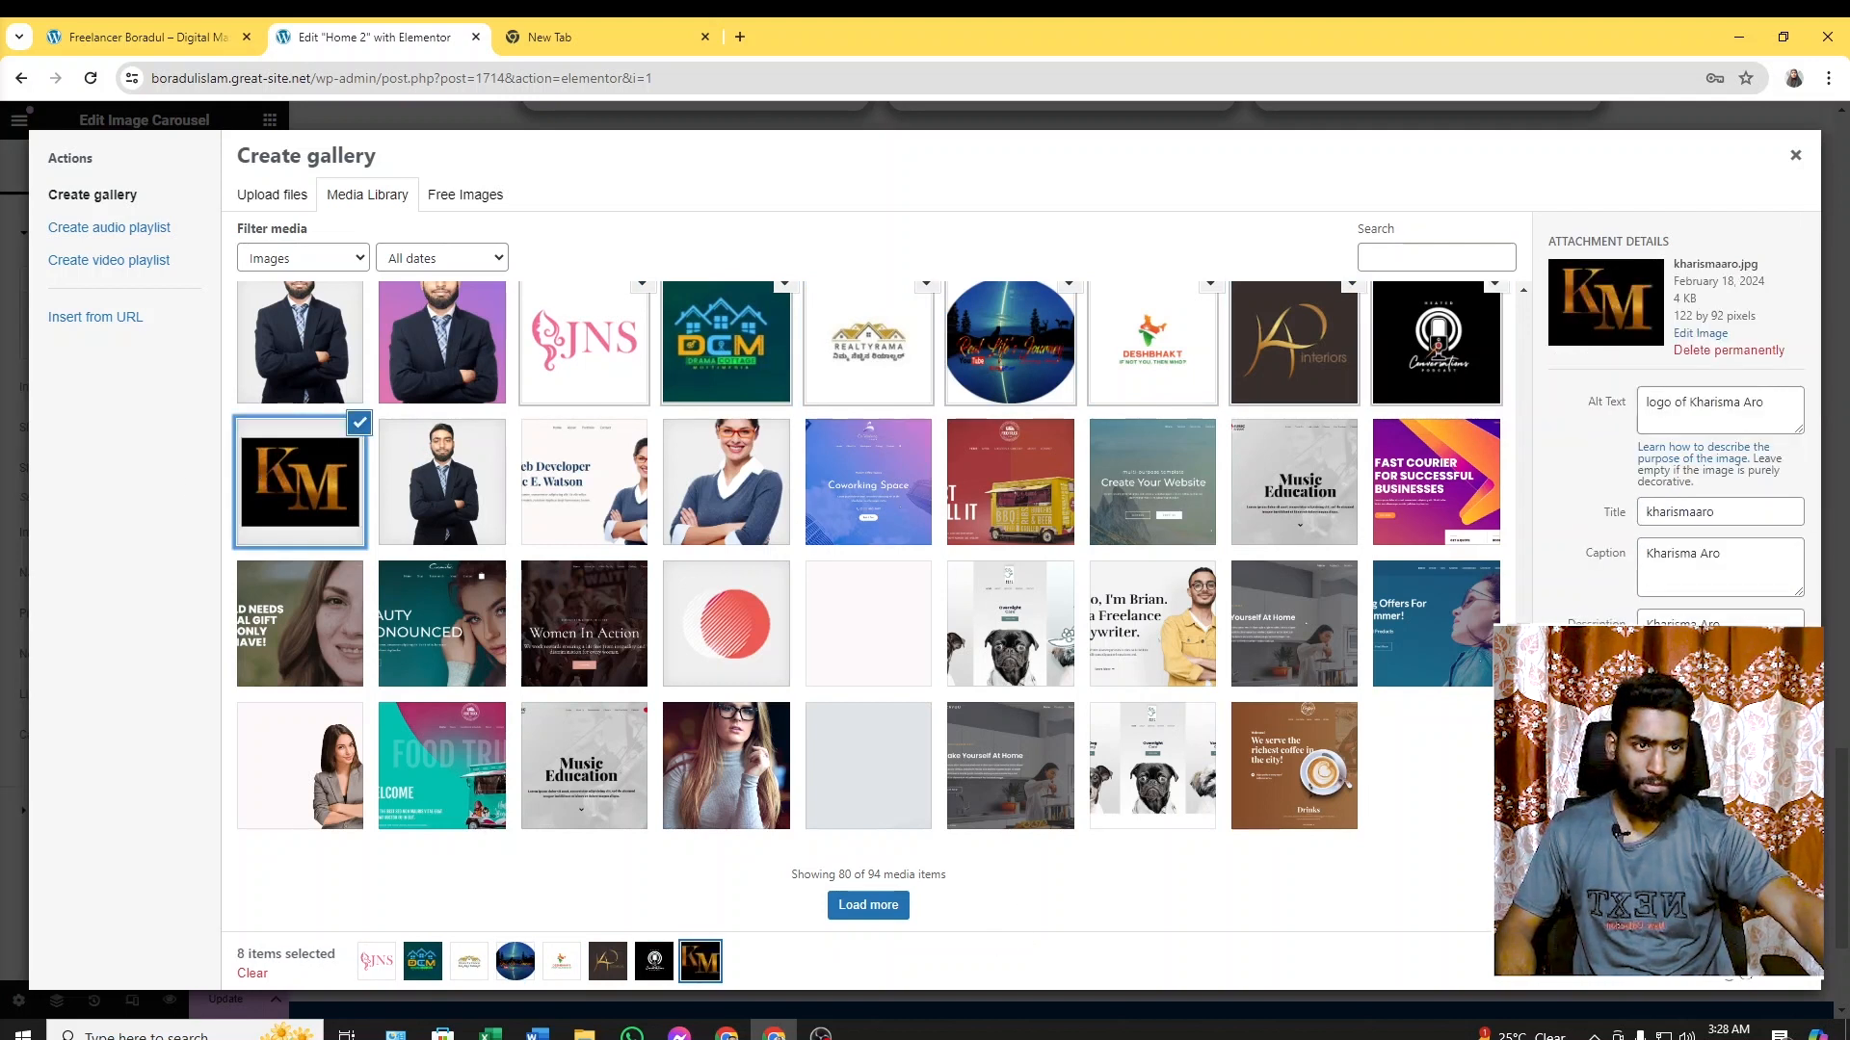
click(1734, 963)
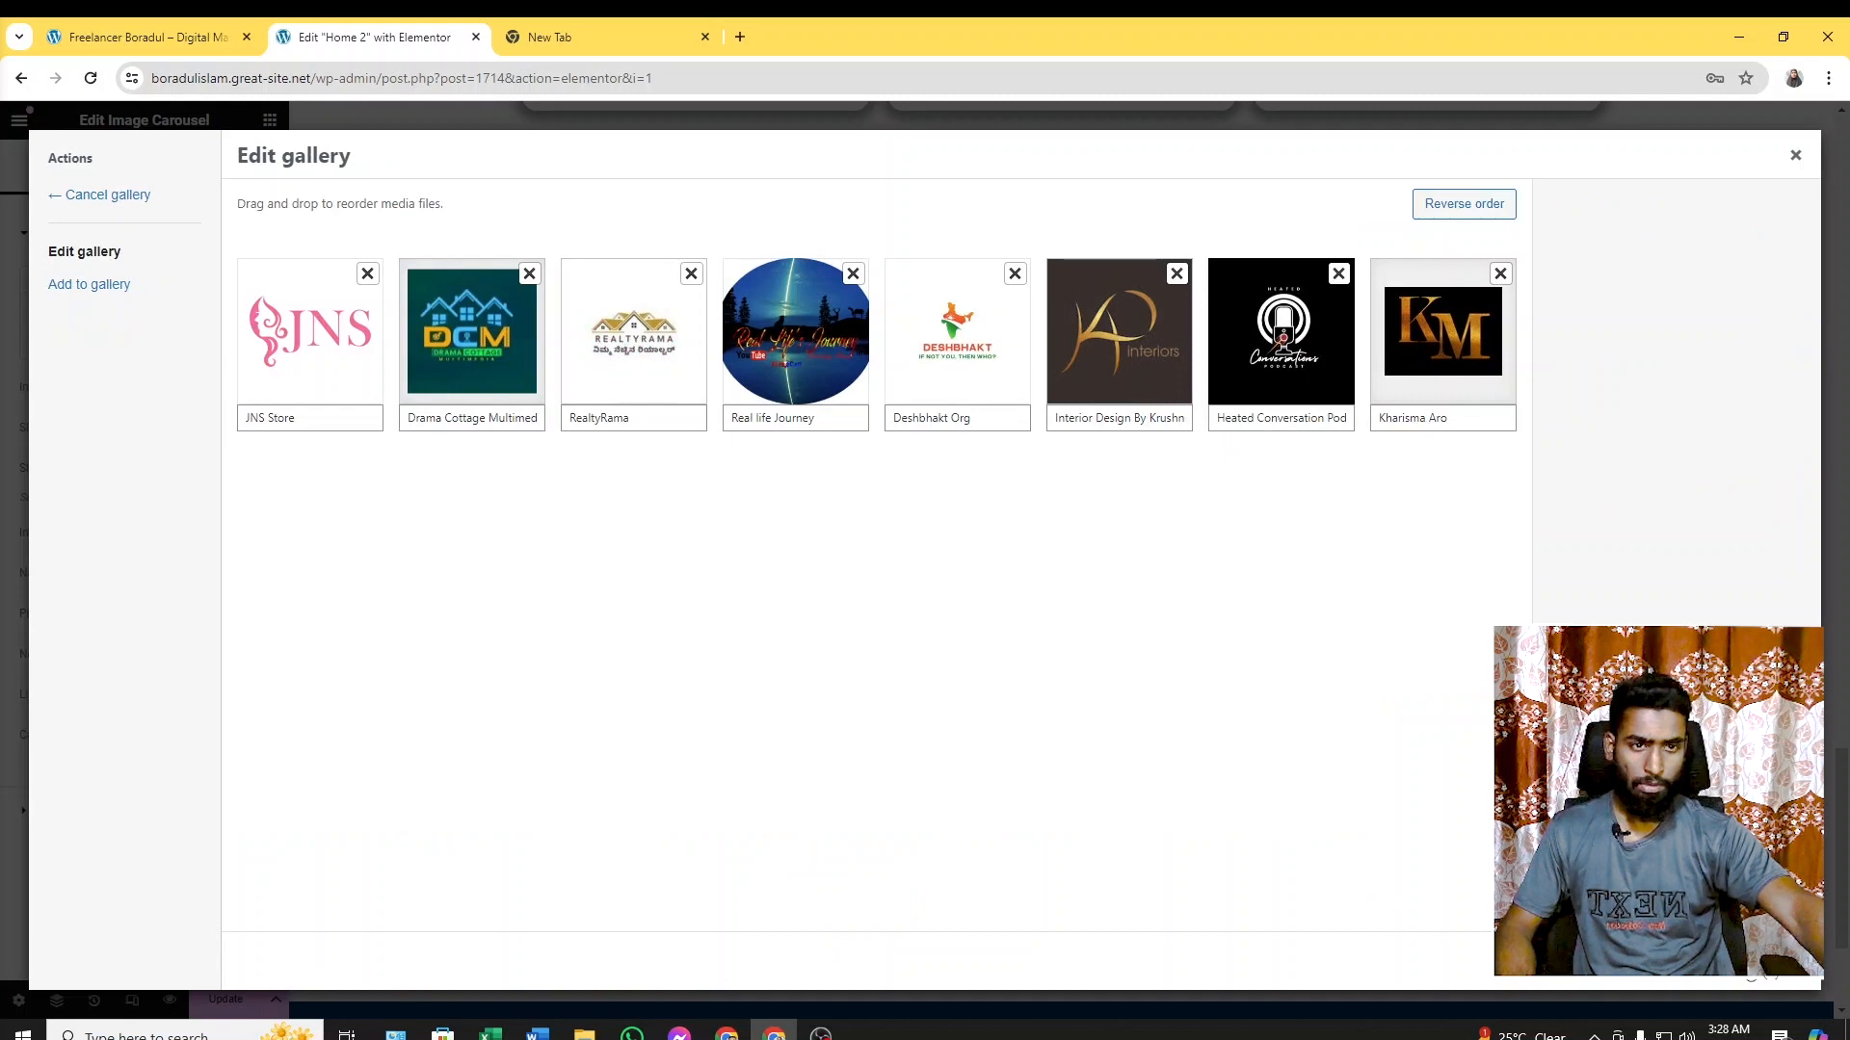
click(1749, 962)
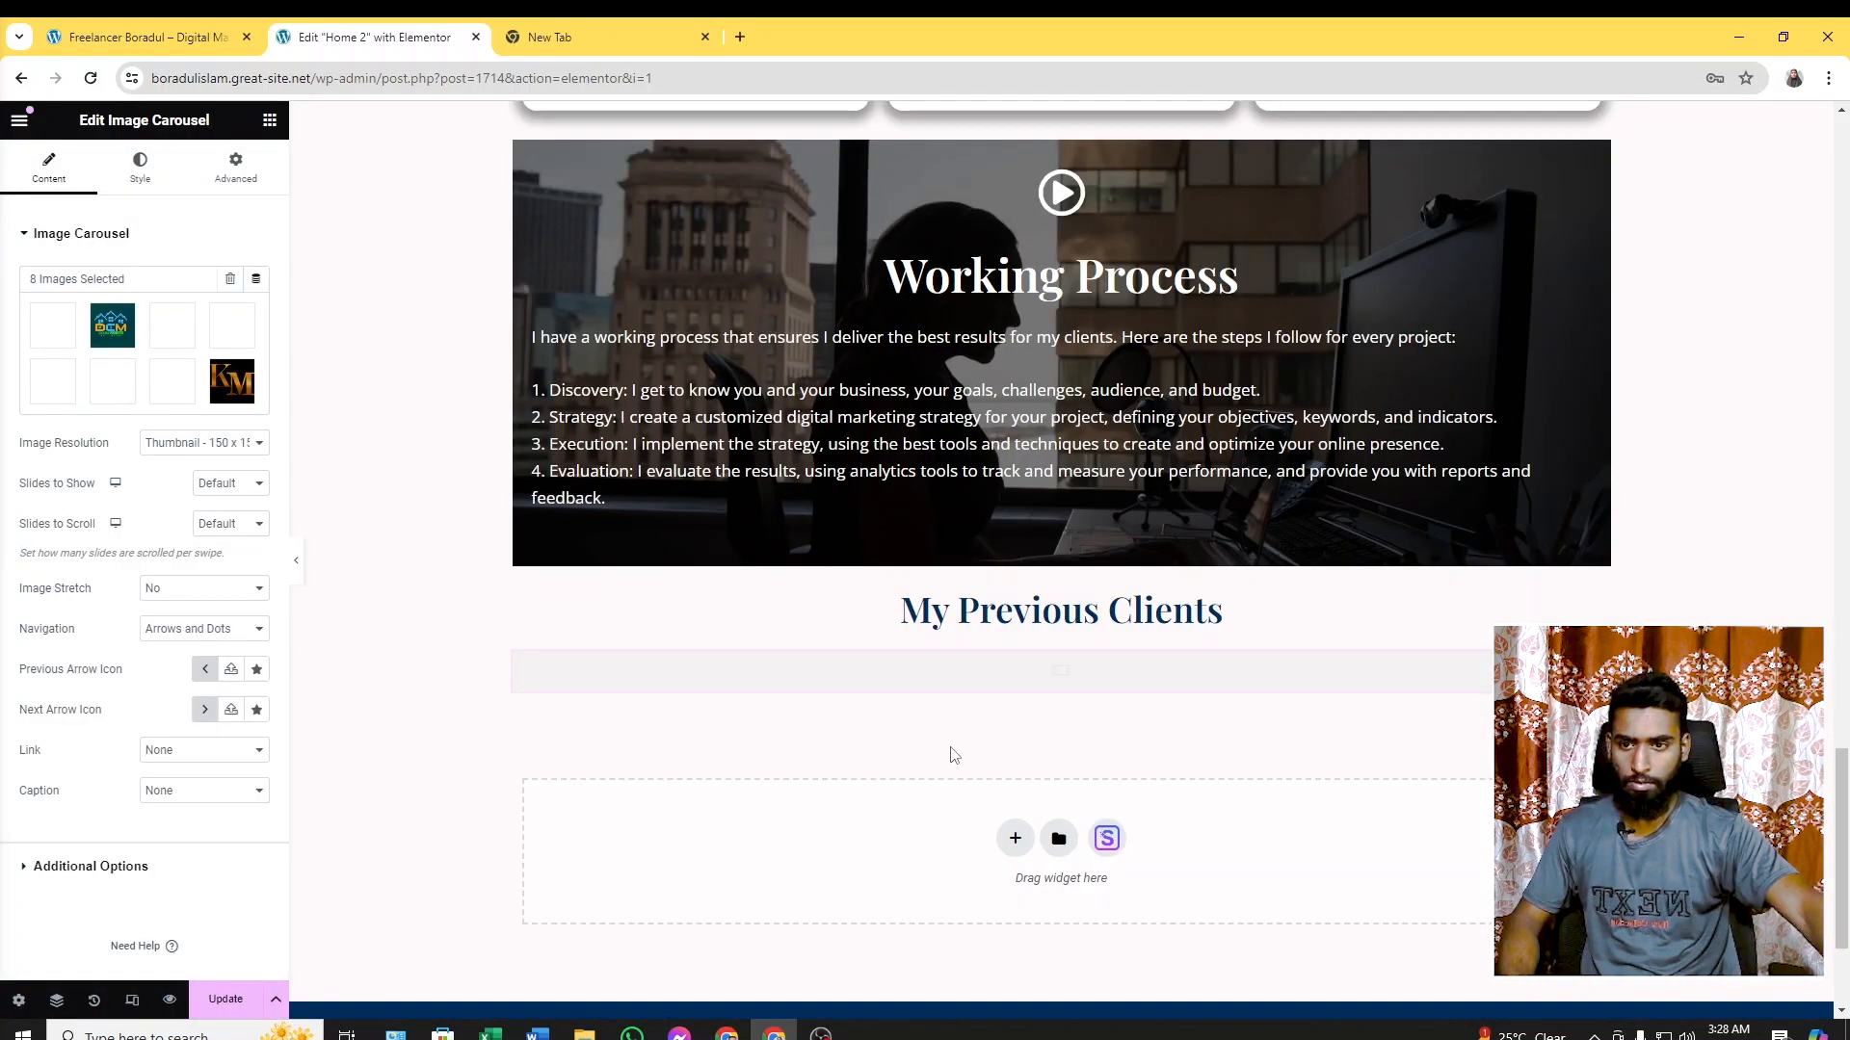
Compare the new logo carousel with the one on the live homepage, and set its image captions to Title
scroll(986, 730, up, 7)
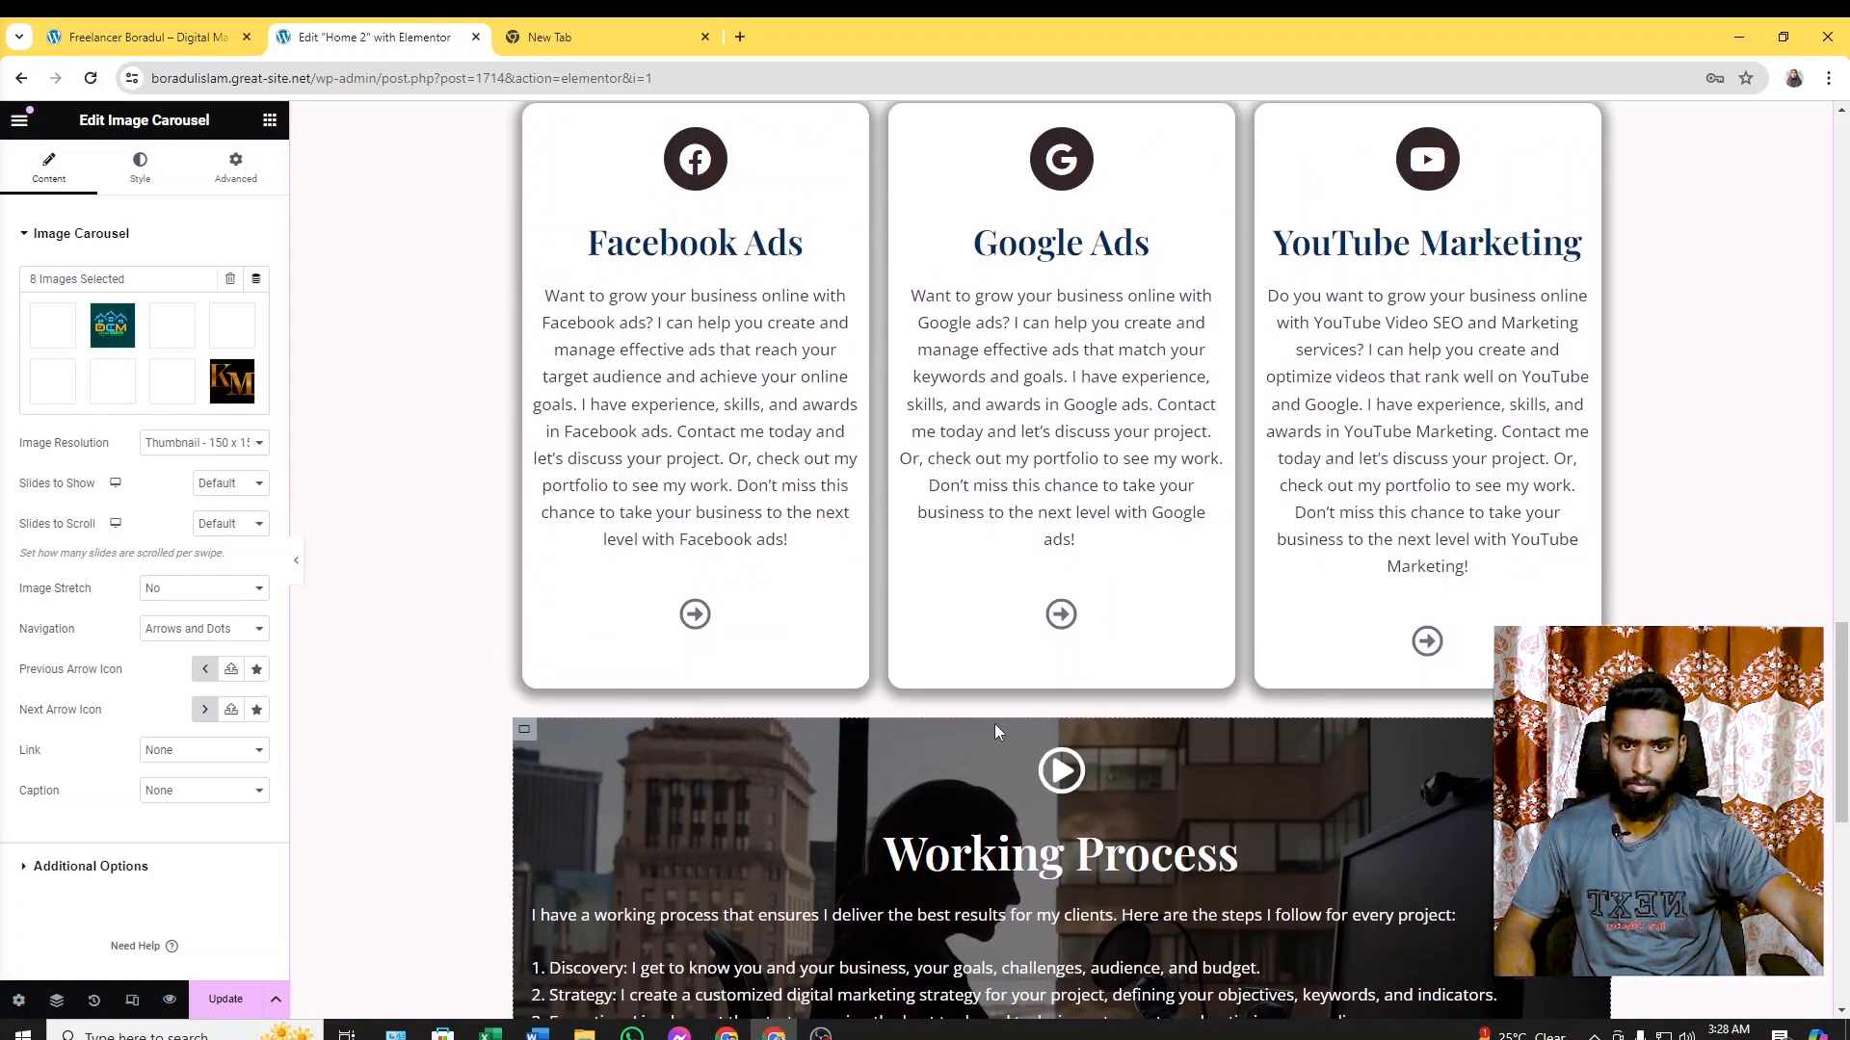
scroll(994, 725, down, 9)
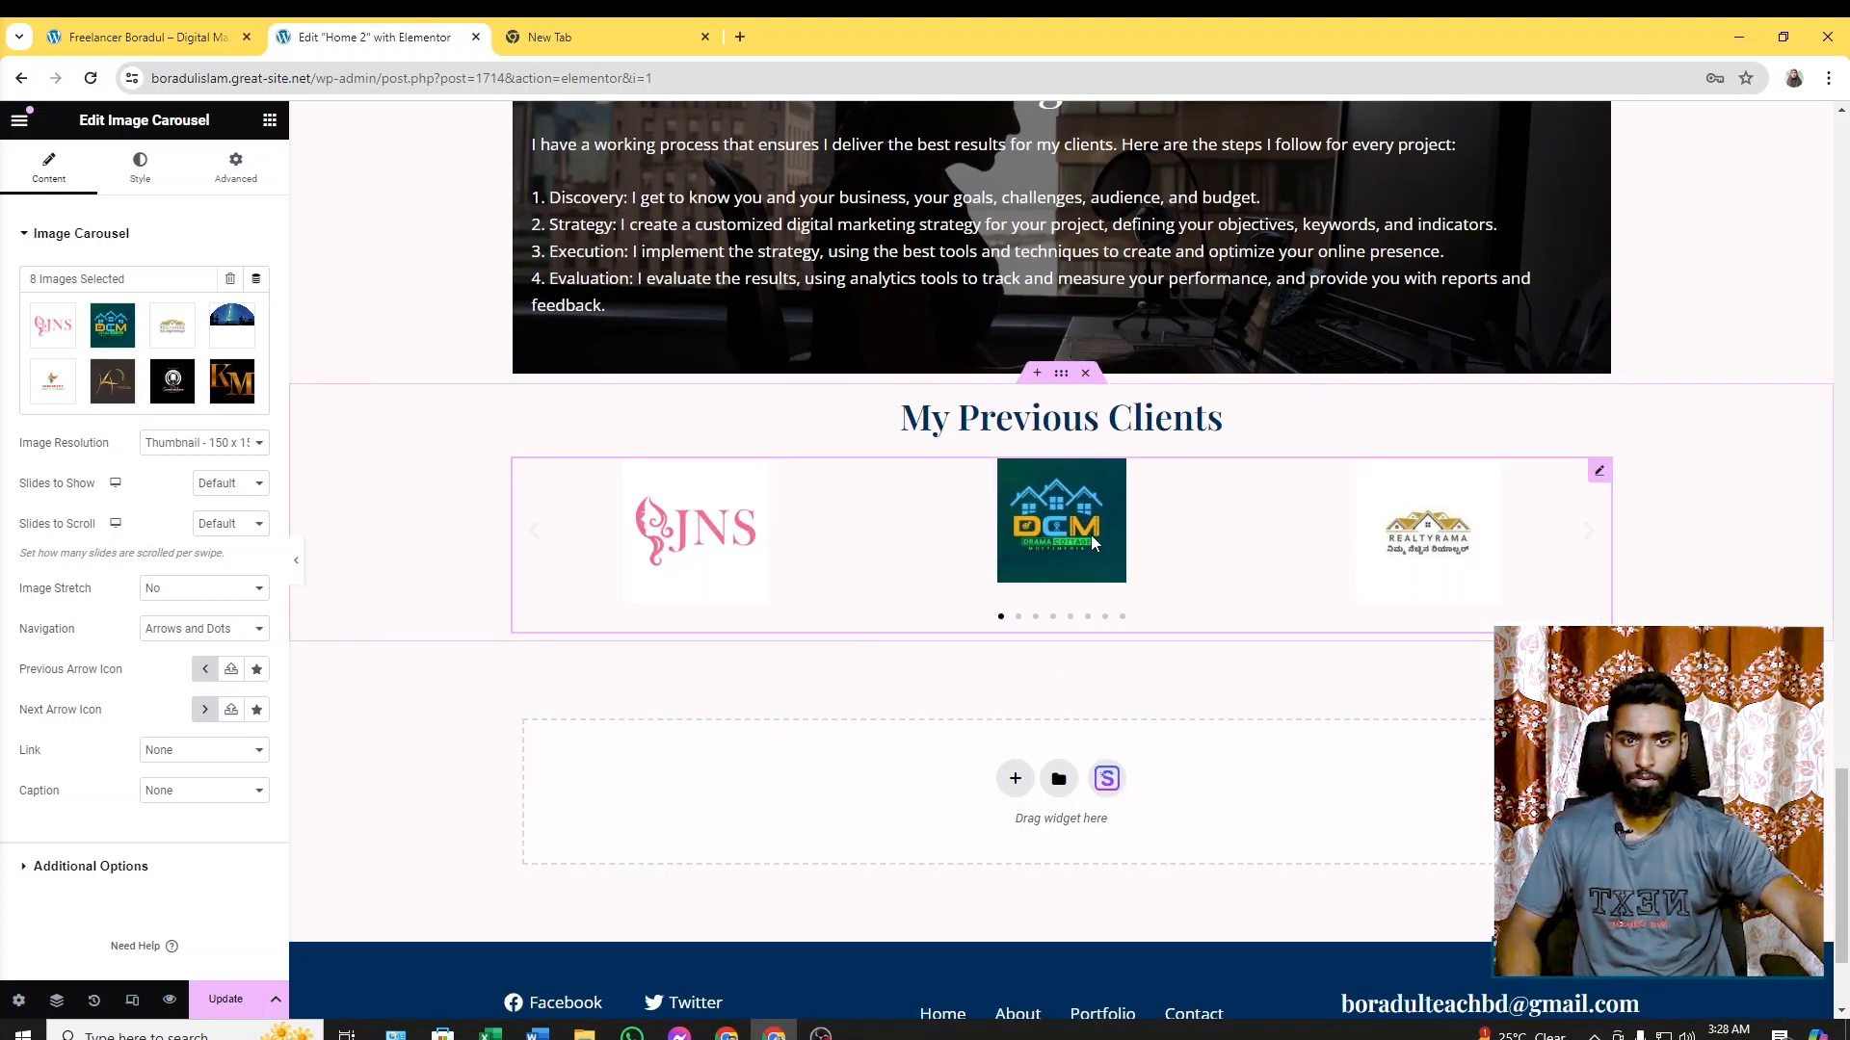
click(182, 27)
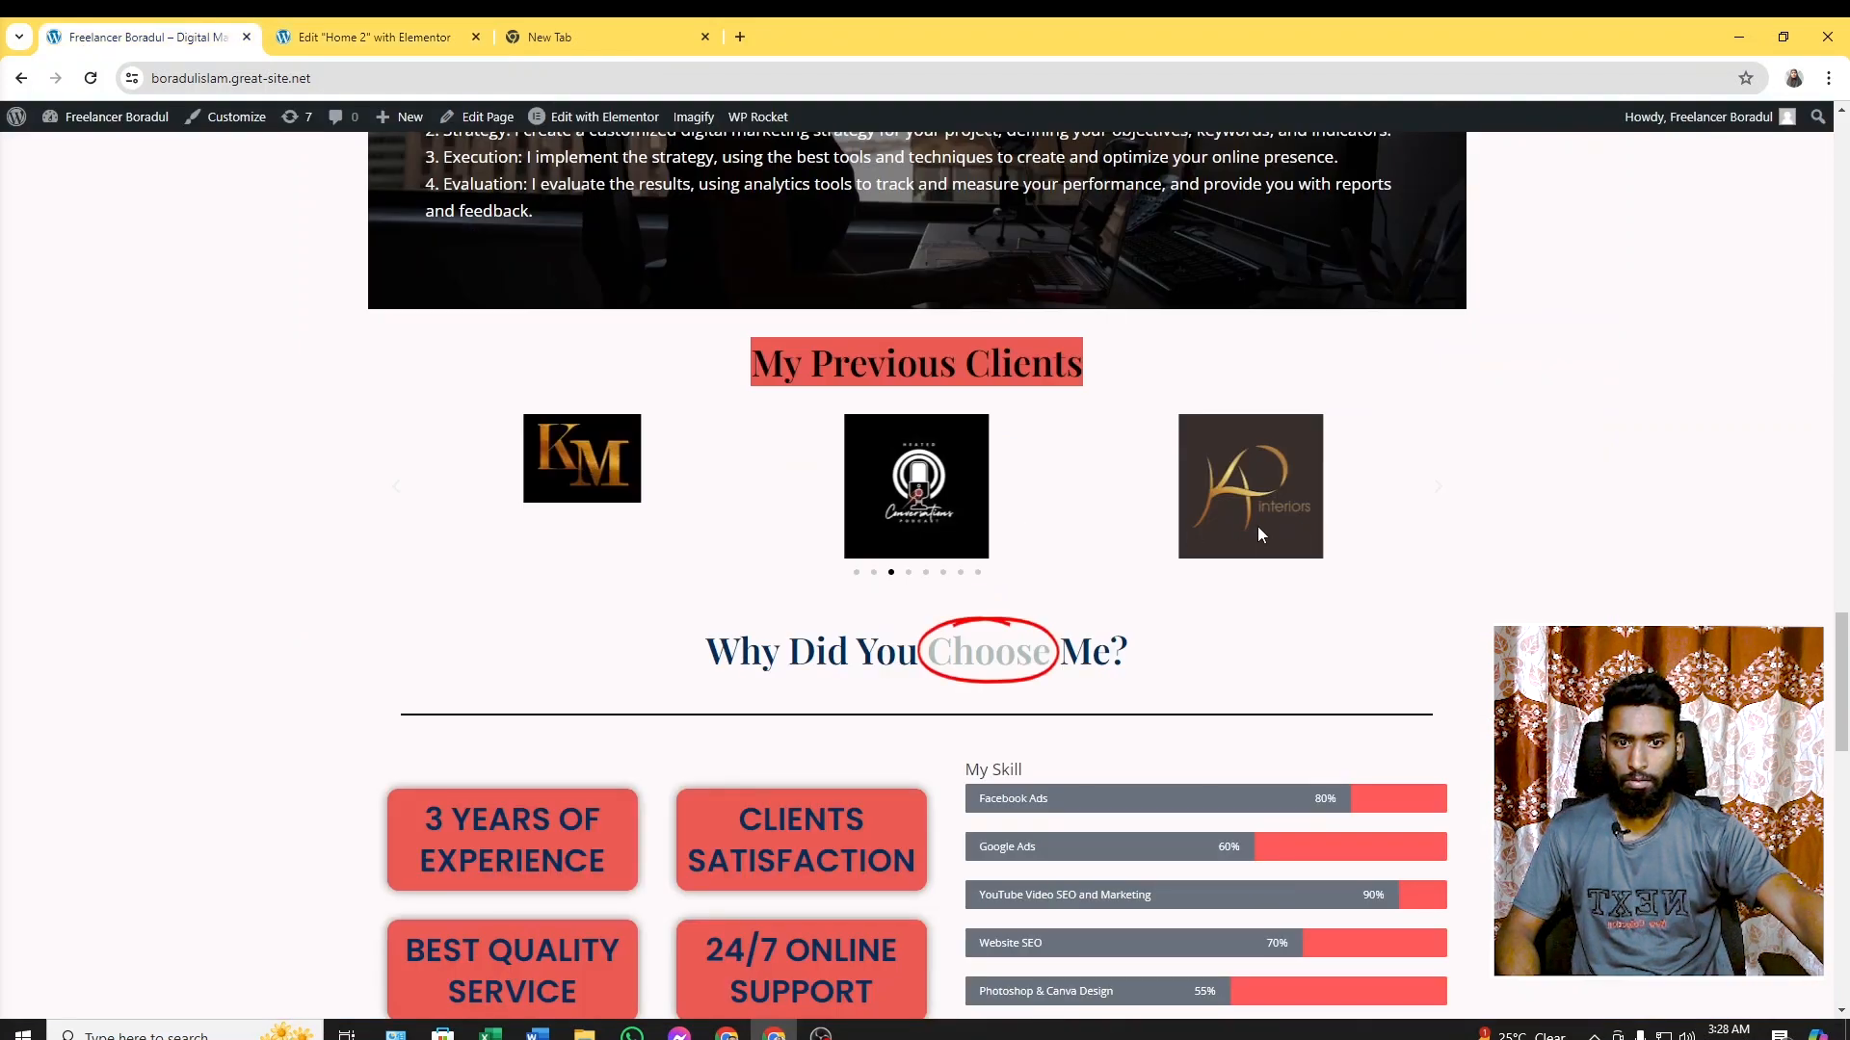
click(383, 27)
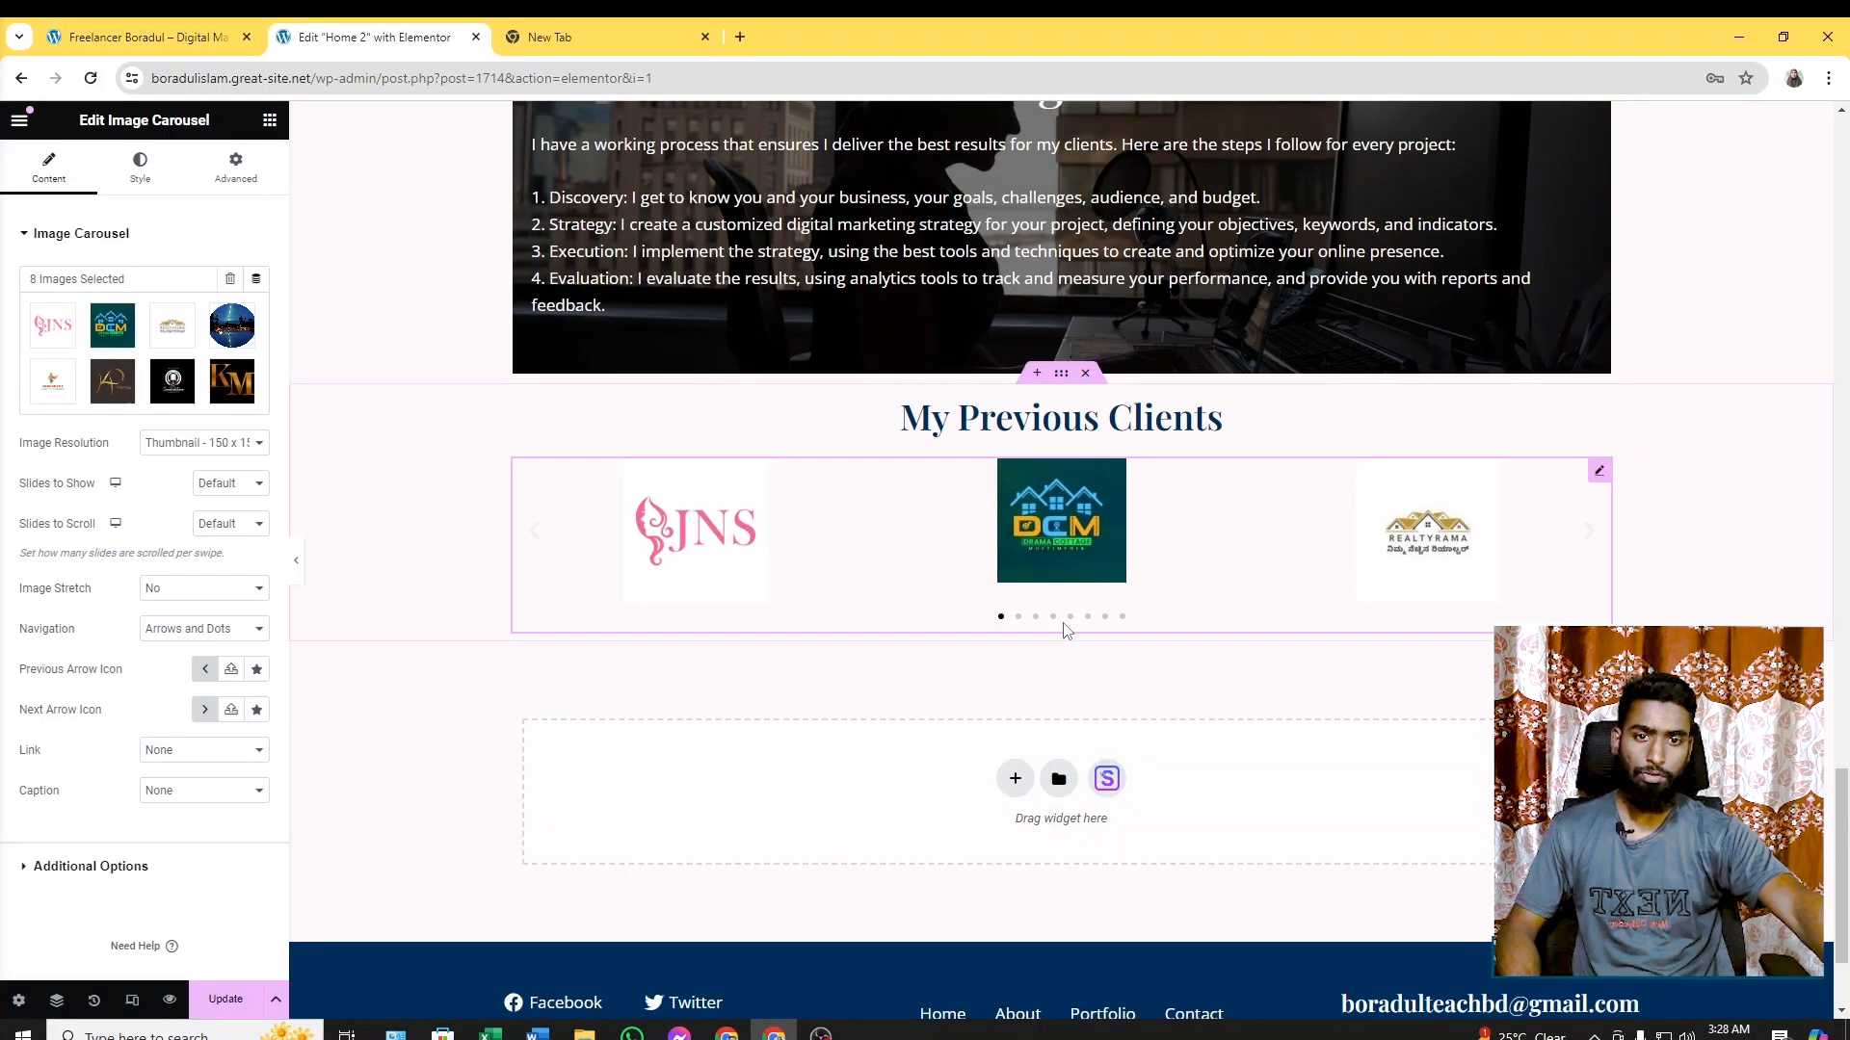
scroll(770, 610, down, 2)
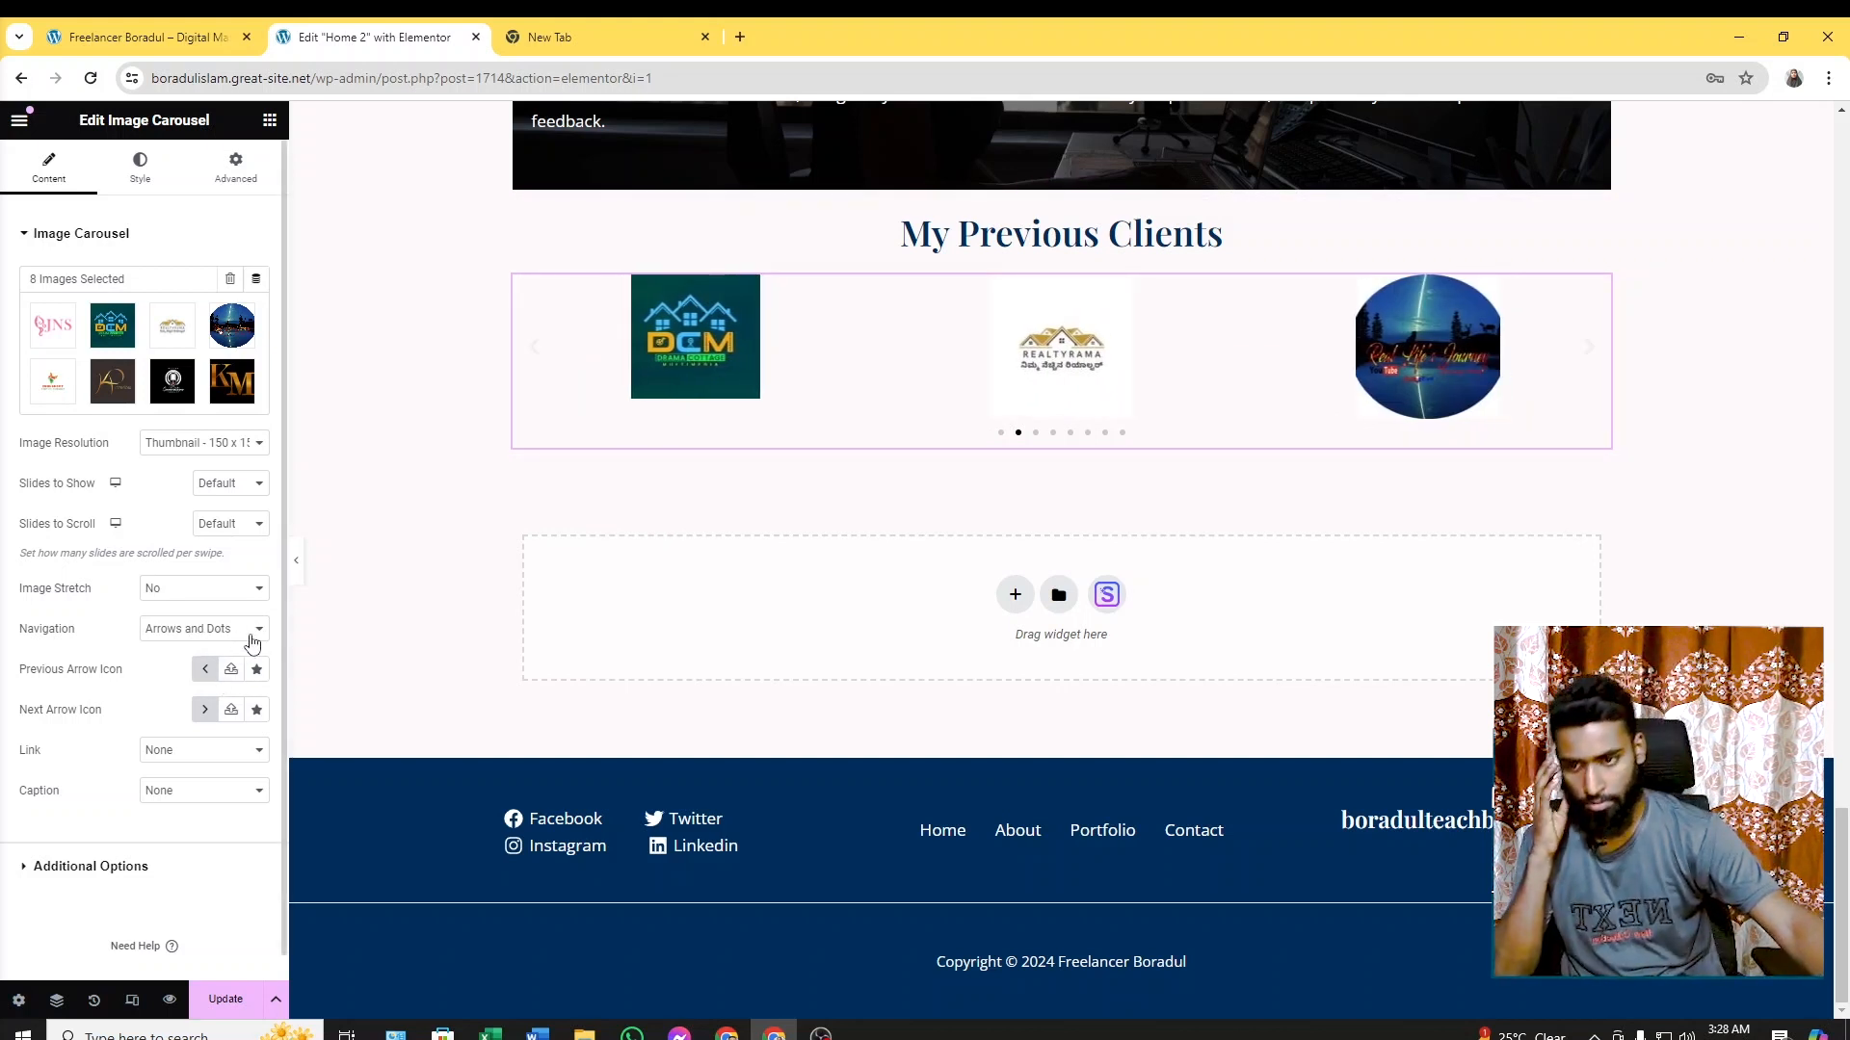
click(219, 798)
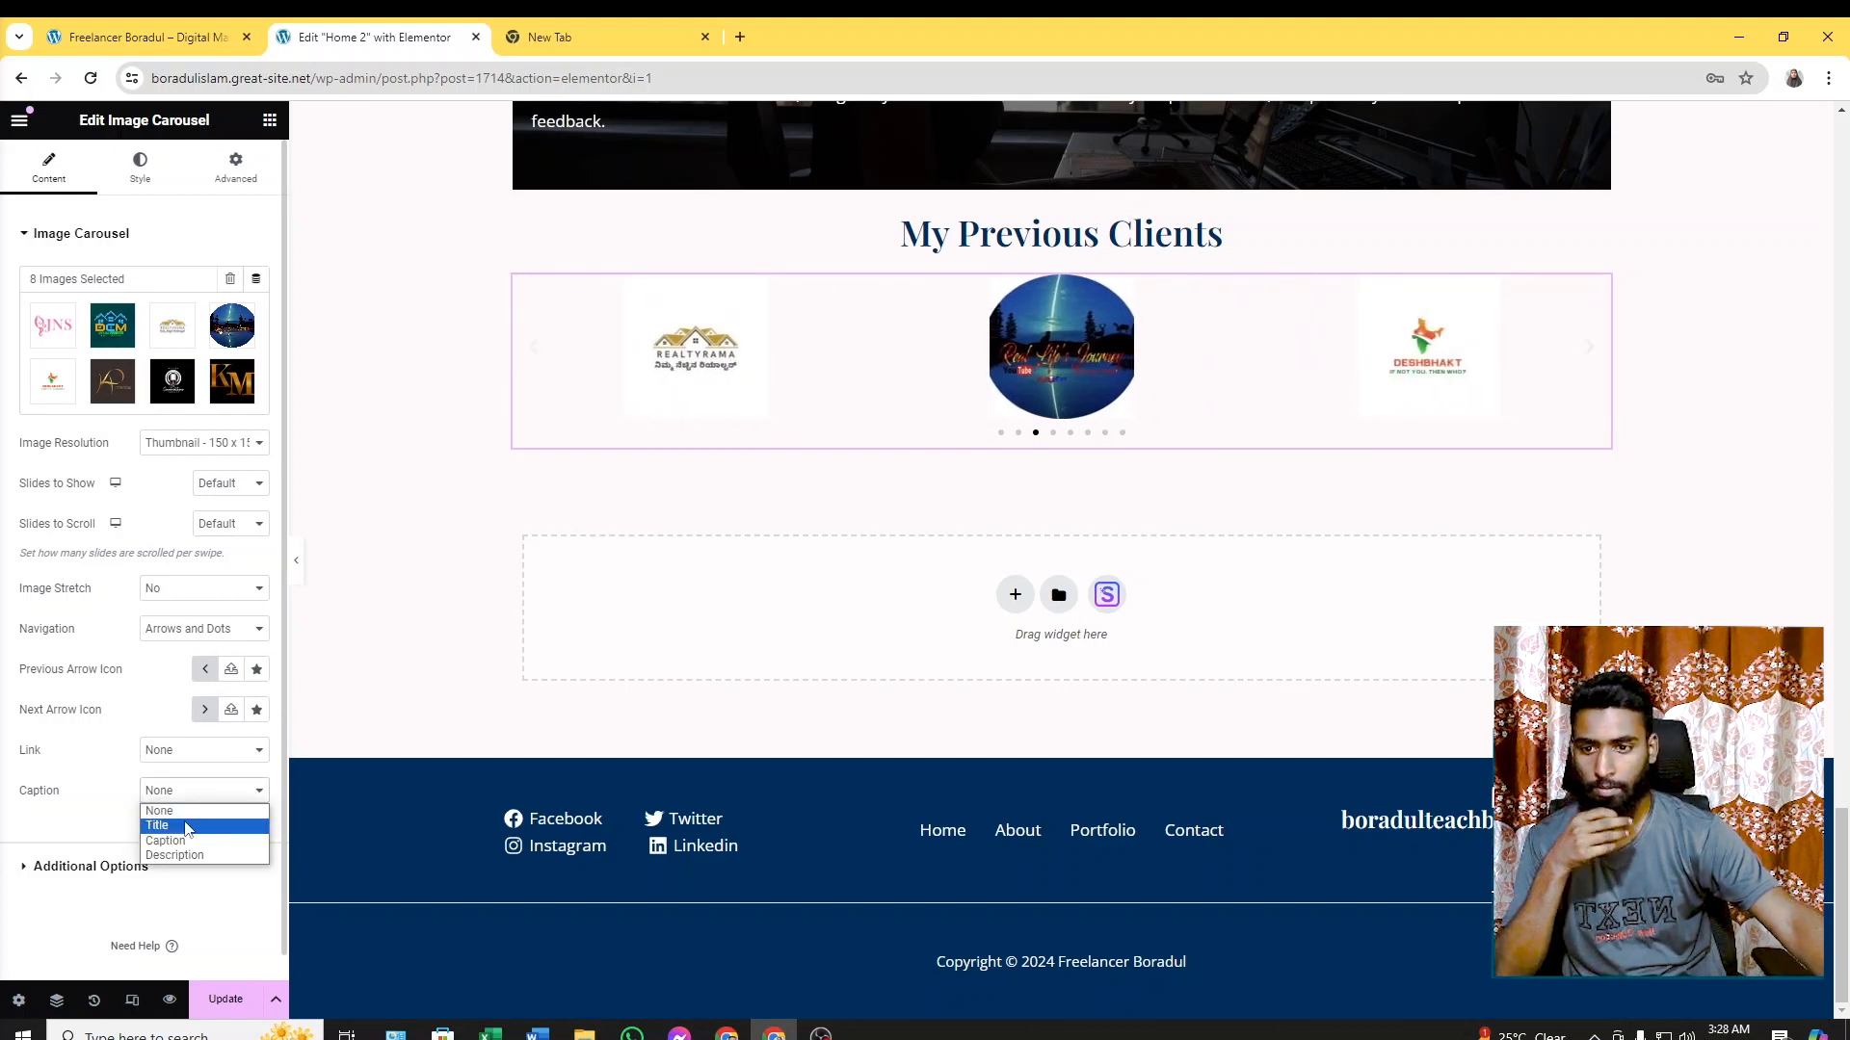
click(188, 826)
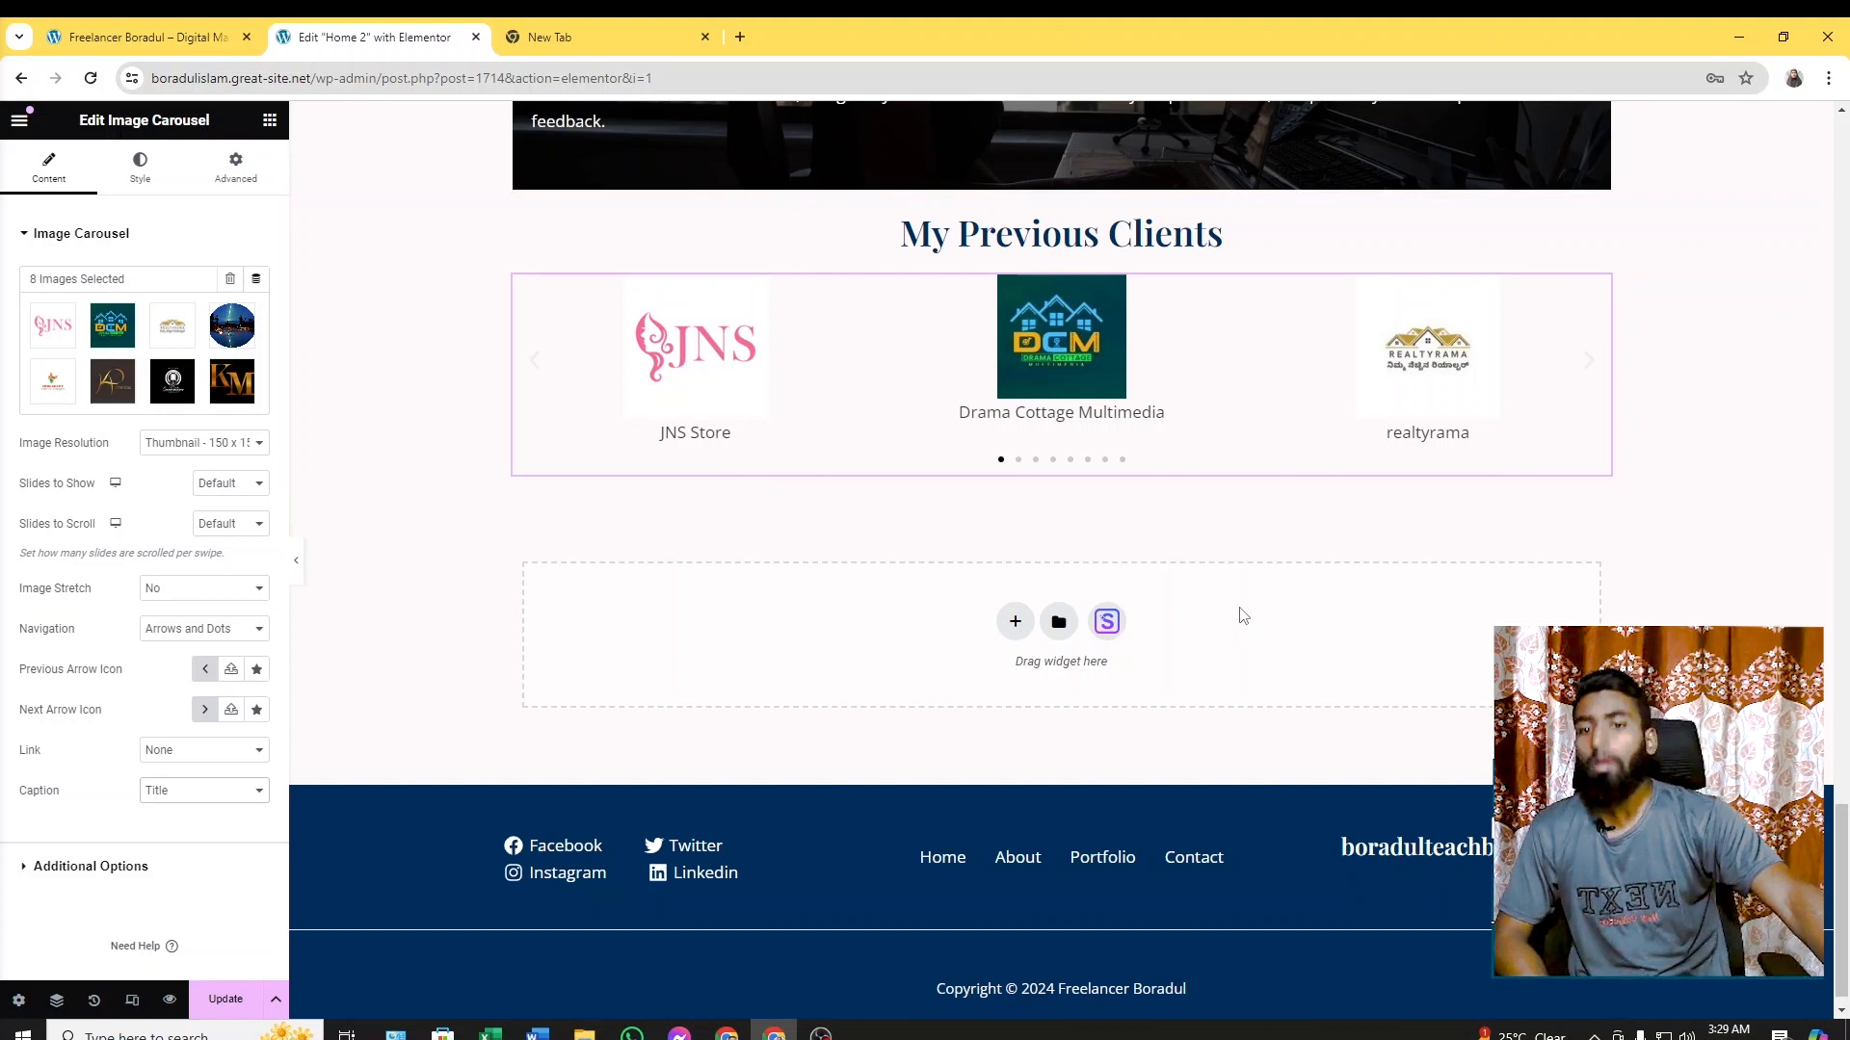
Review the captioned carousel, and examine the Why Did You Choose Me section on the live homepage
scroll(204, 740, down, 1)
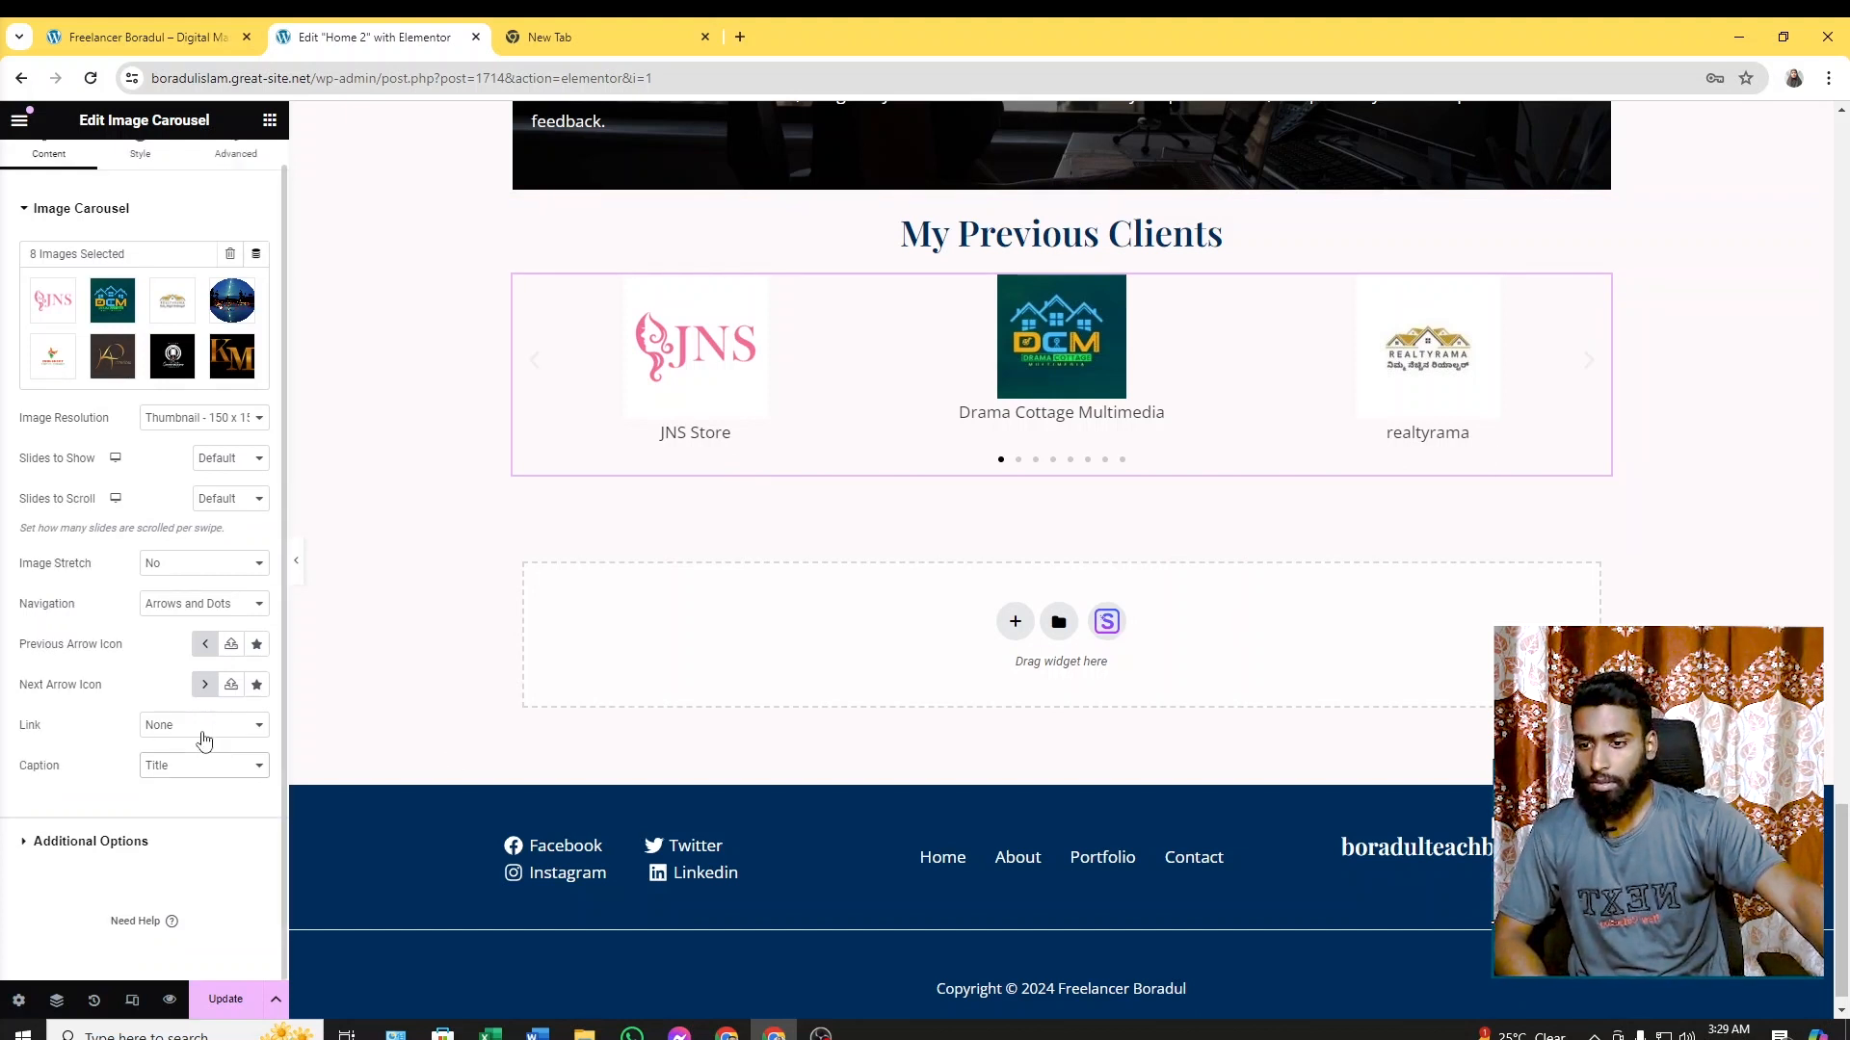
scroll(478, 568, up, 4)
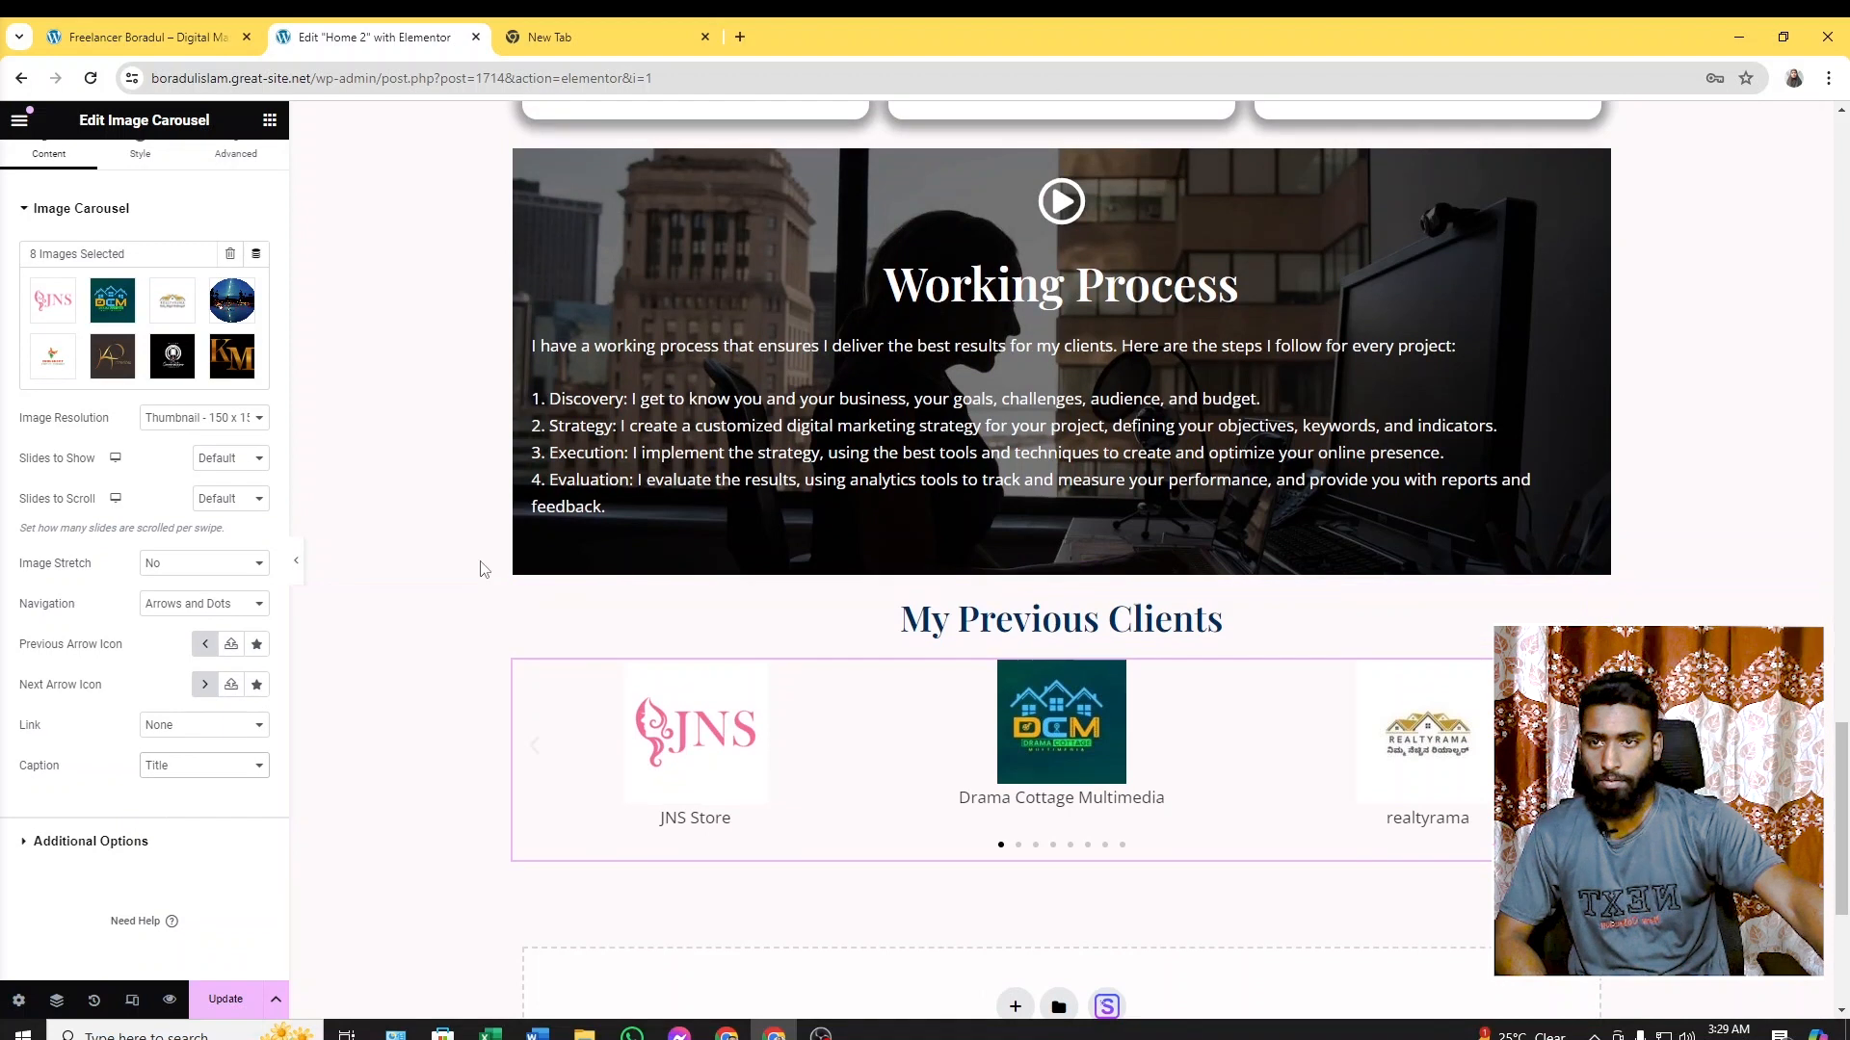
click(154, 36)
scroll(963, 549, down, 3)
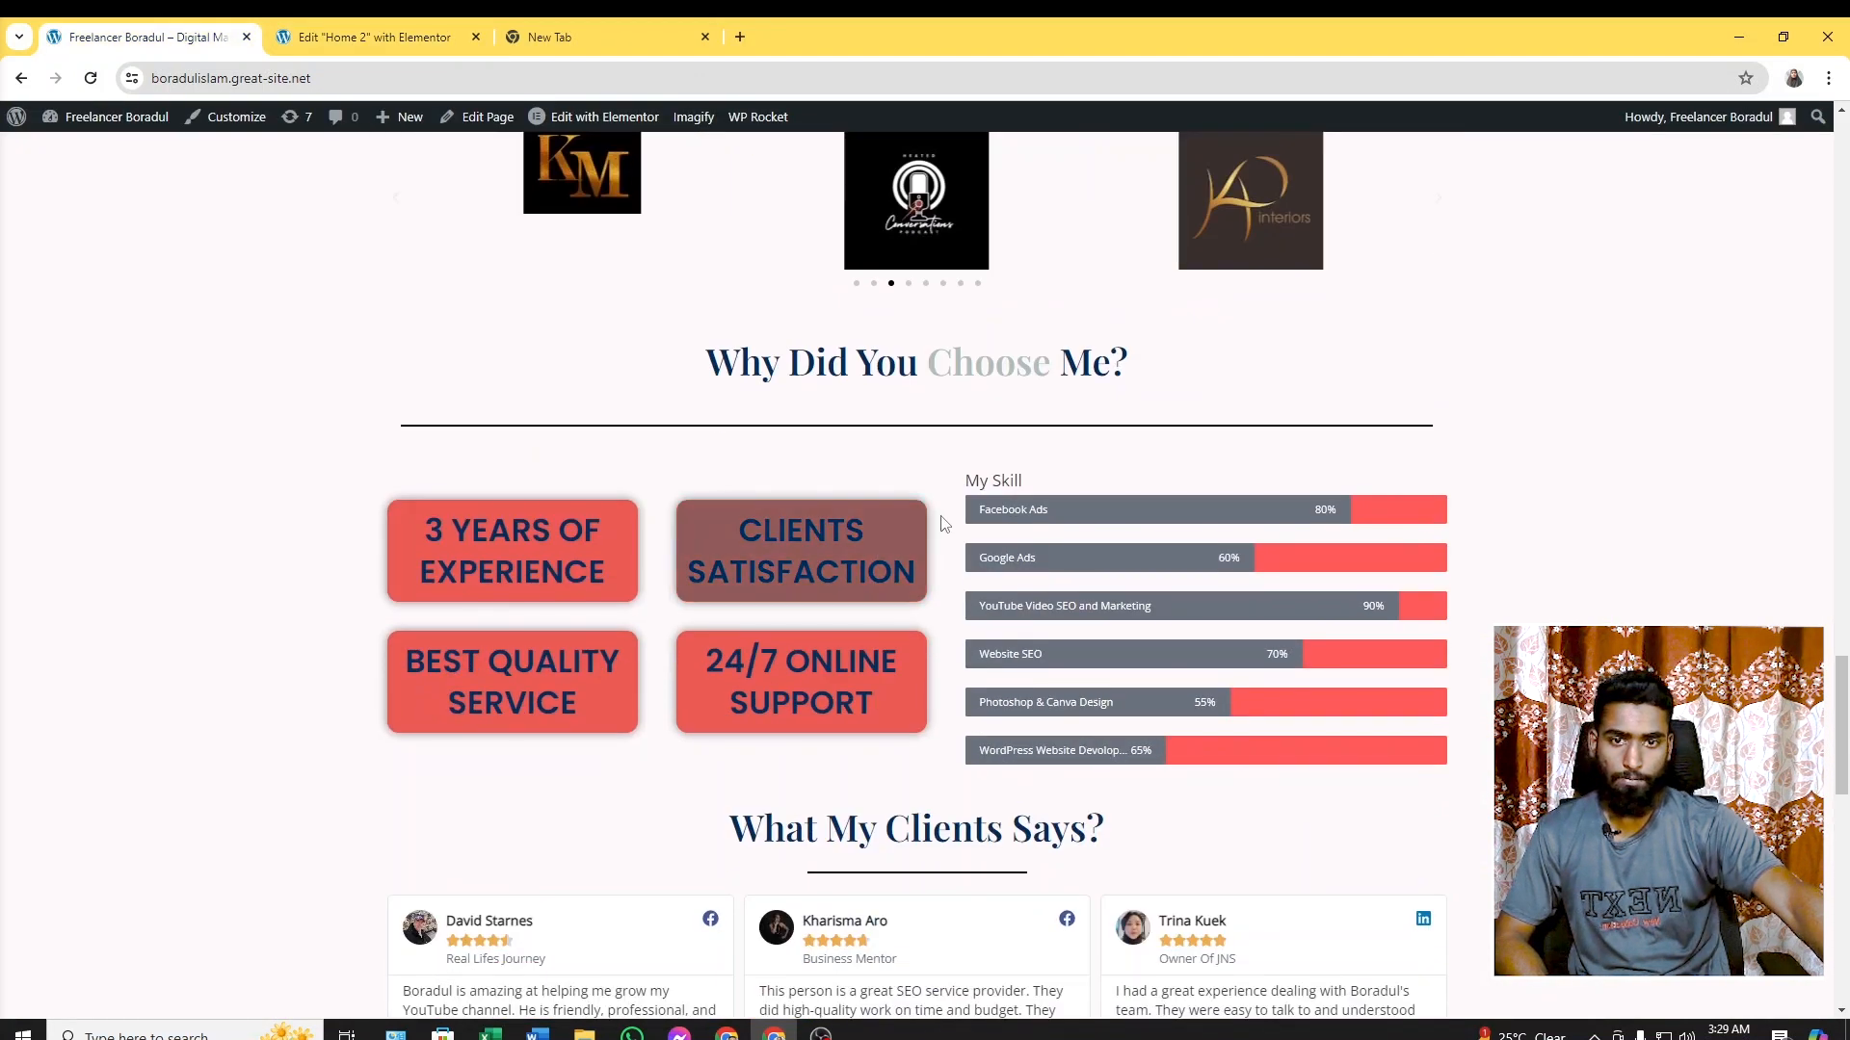
Recheck the live homepage's Why Did You Choose Me section, and add a single-column container below the logo carousel in the editor
scroll(947, 532, up, 1)
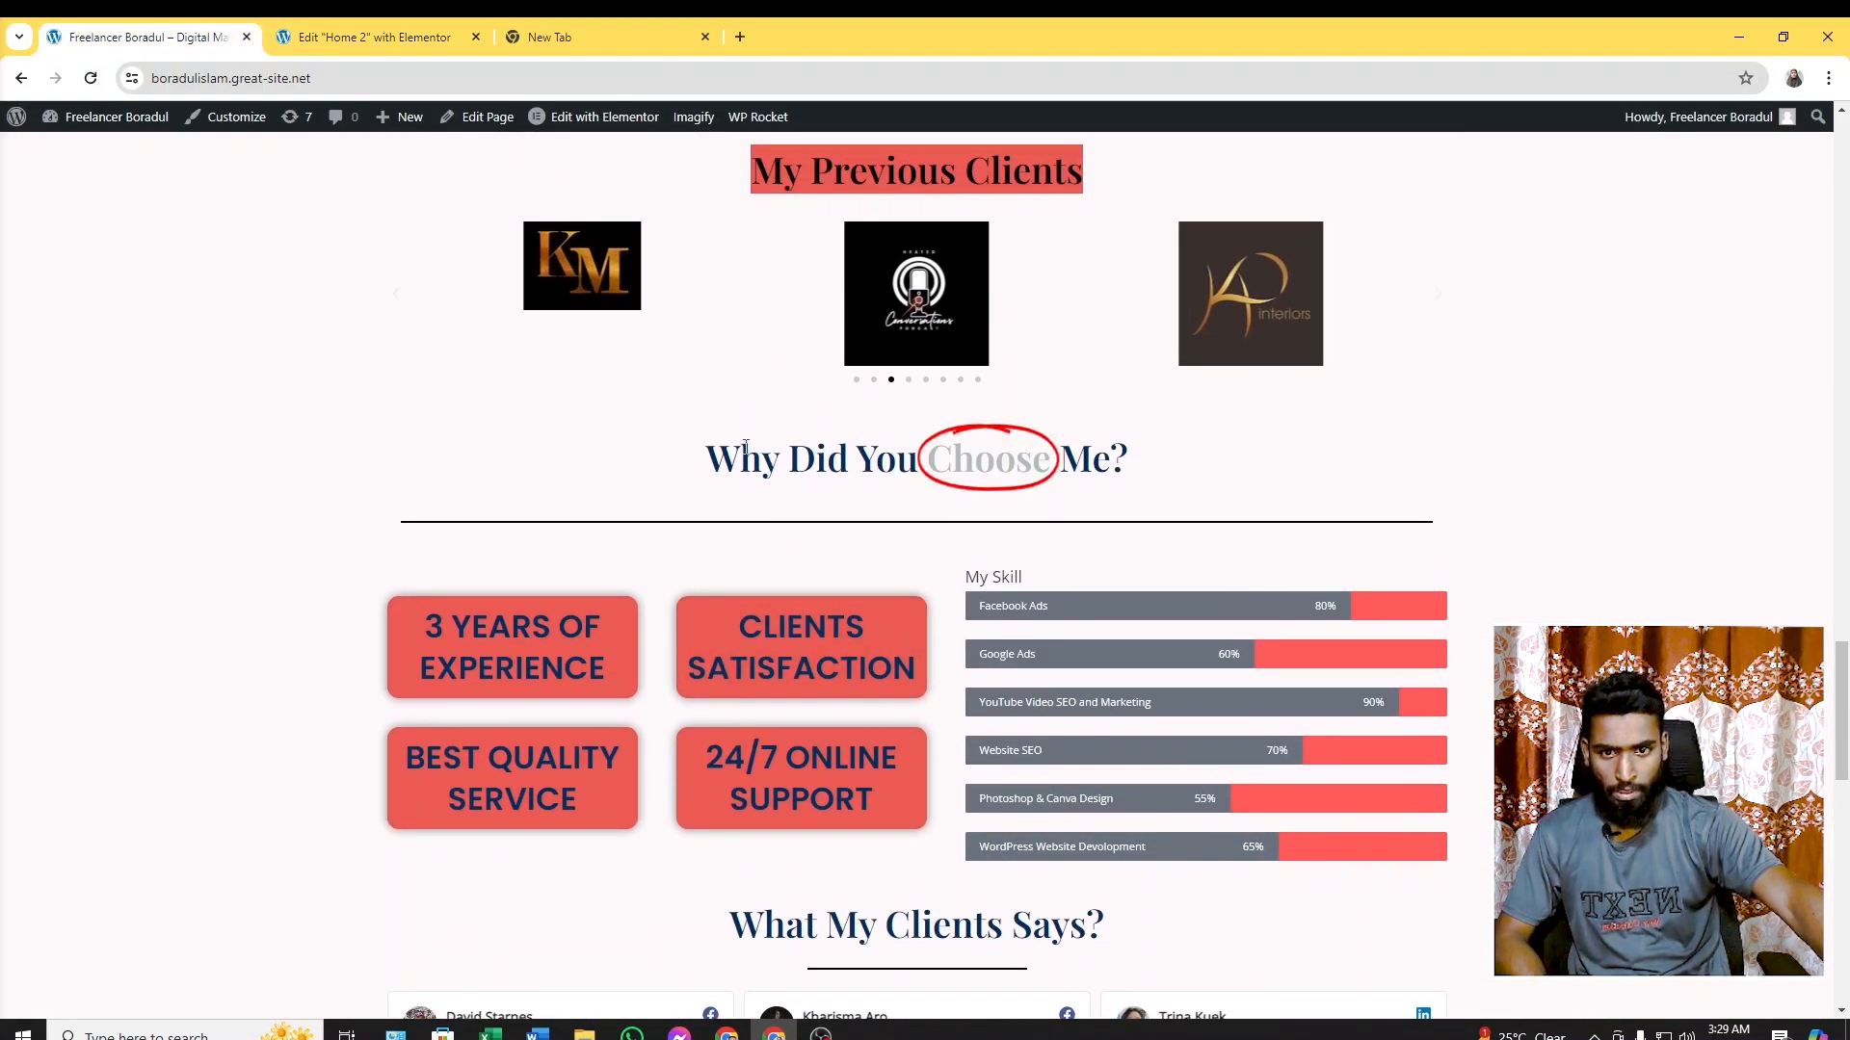
scroll(1283, 539, down, 1)
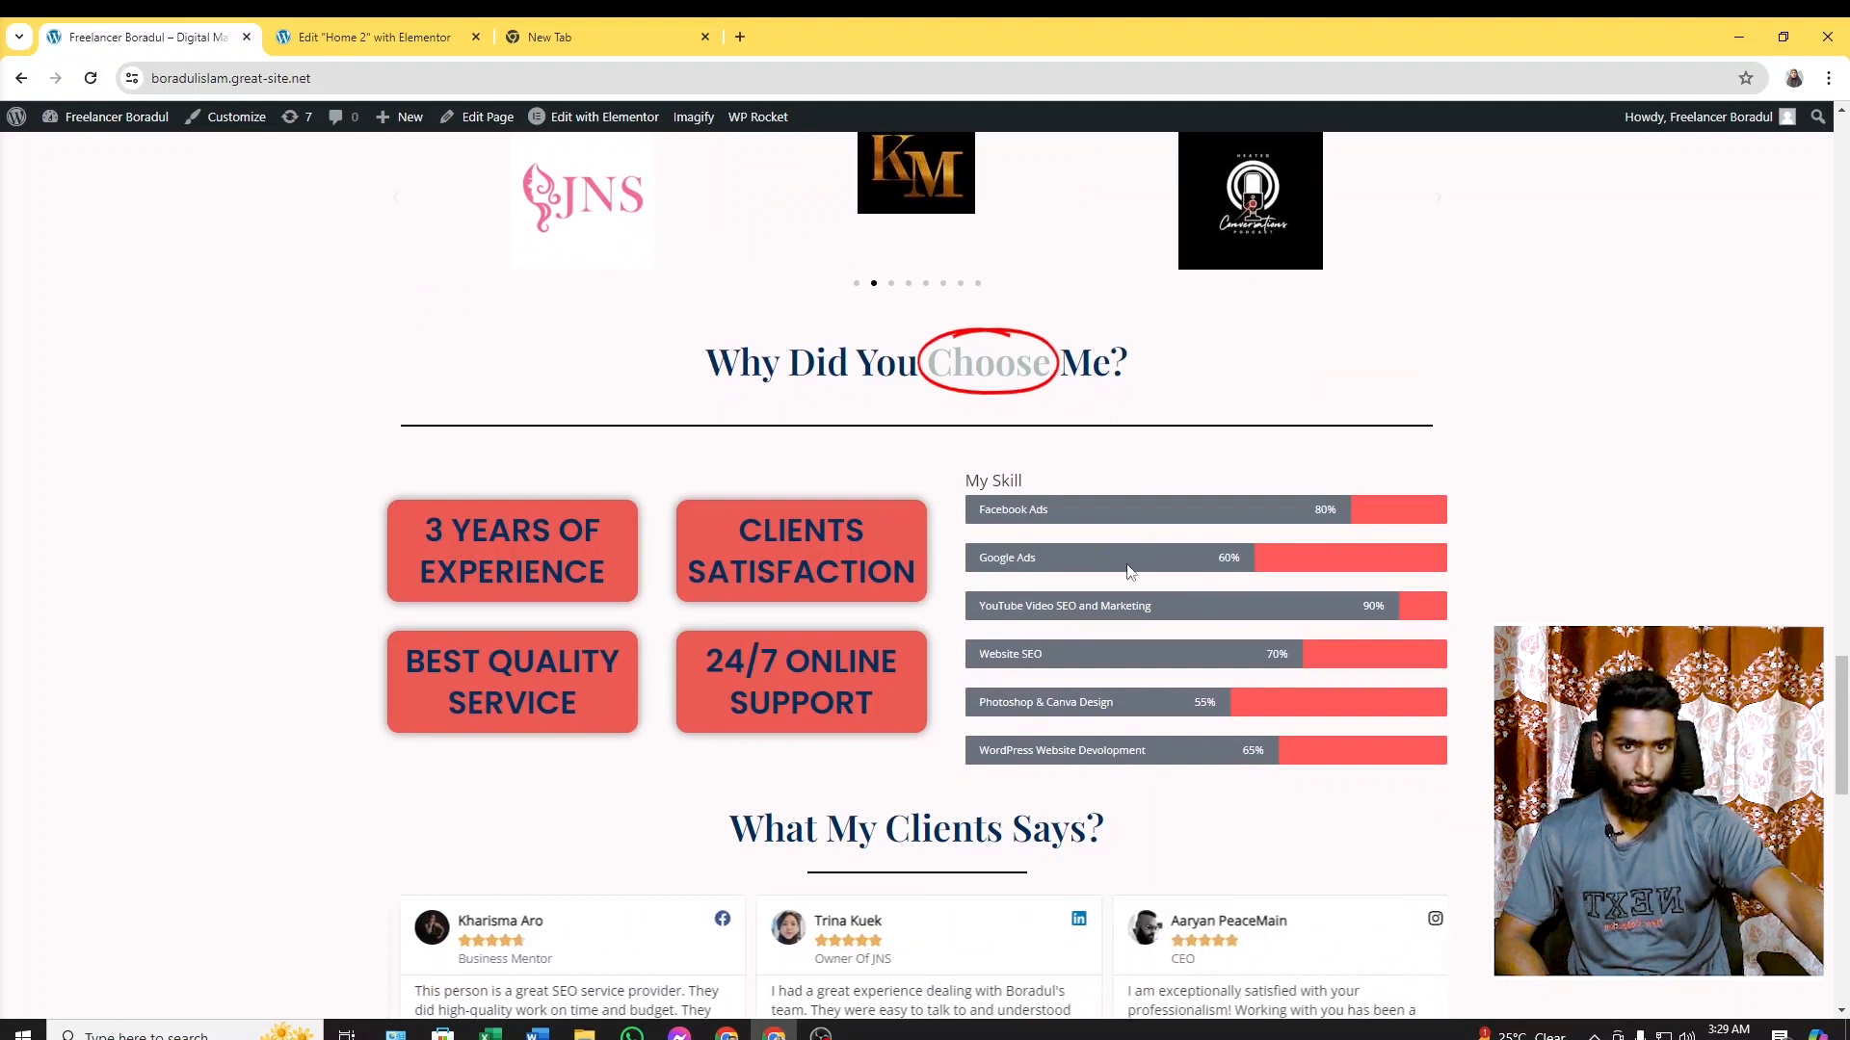
click(332, 38)
scroll(1048, 756, down, 3)
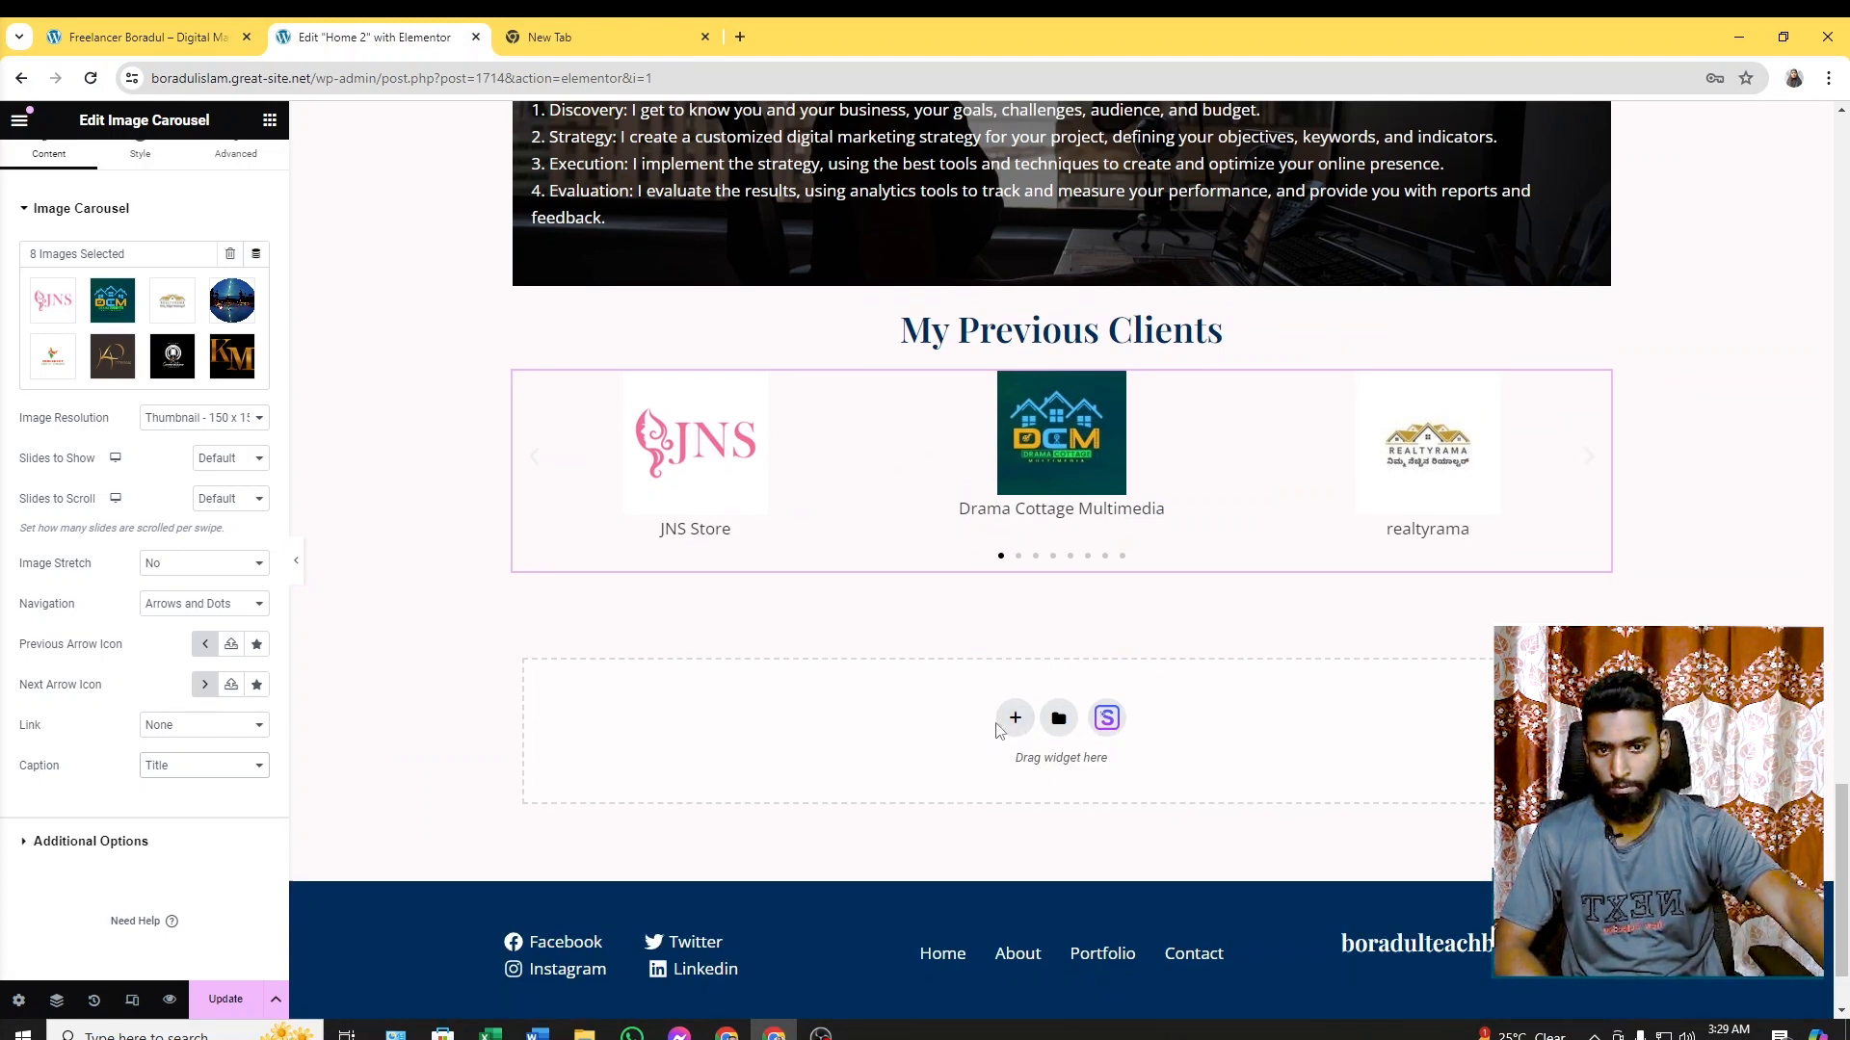
click(1013, 723)
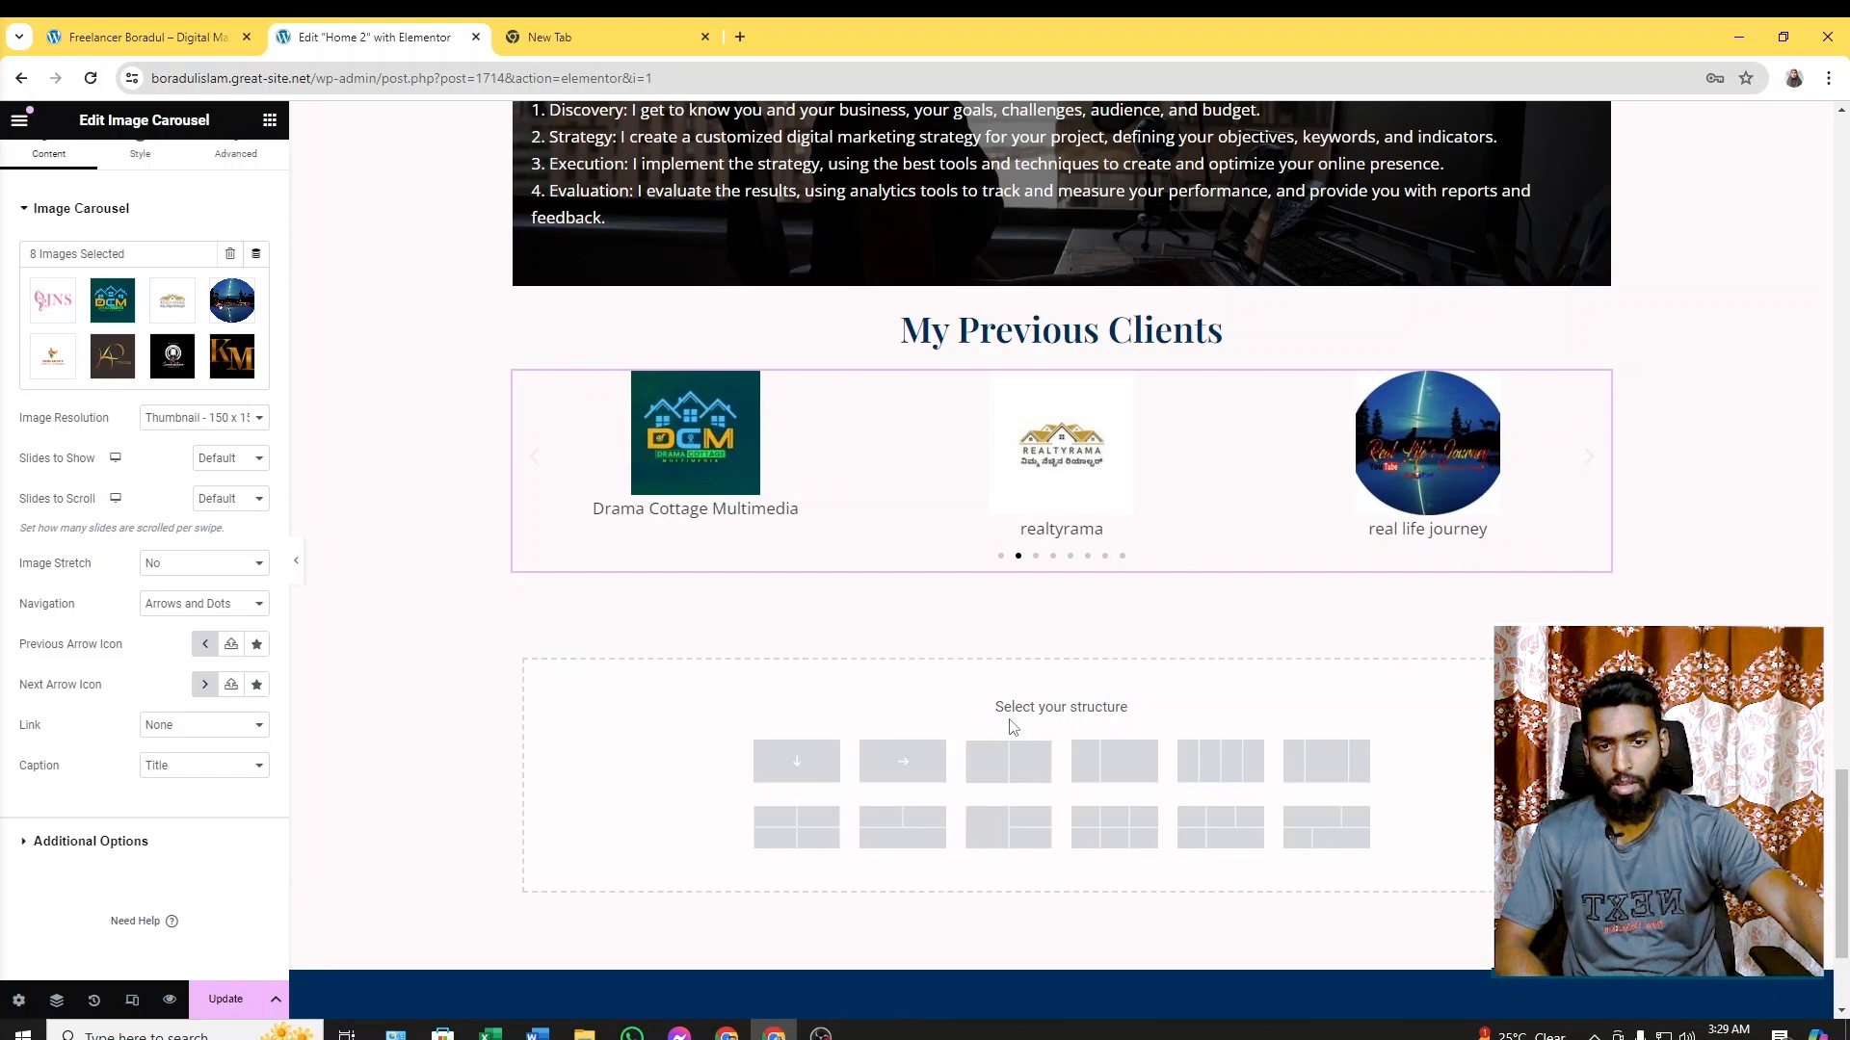
click(816, 756)
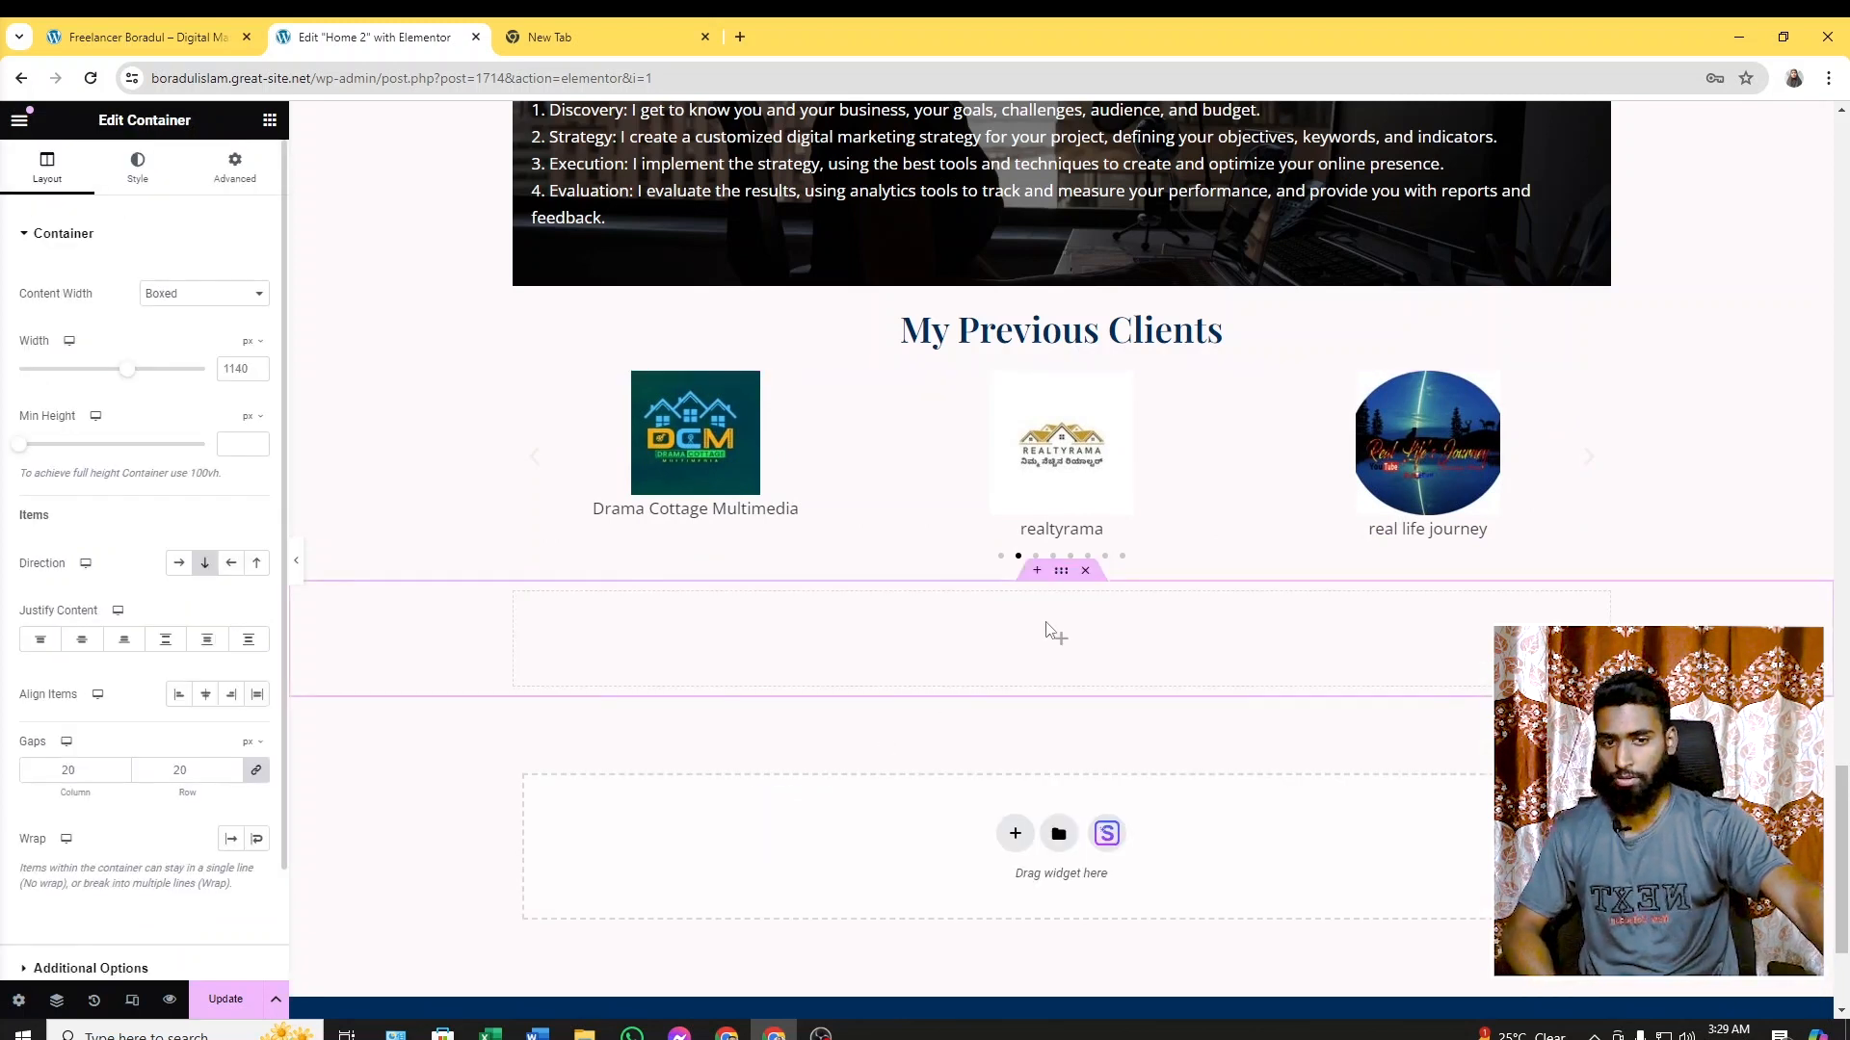
Check the animated heading on the live homepage, and add an Animated Headline widget to the new empty container
click(180, 32)
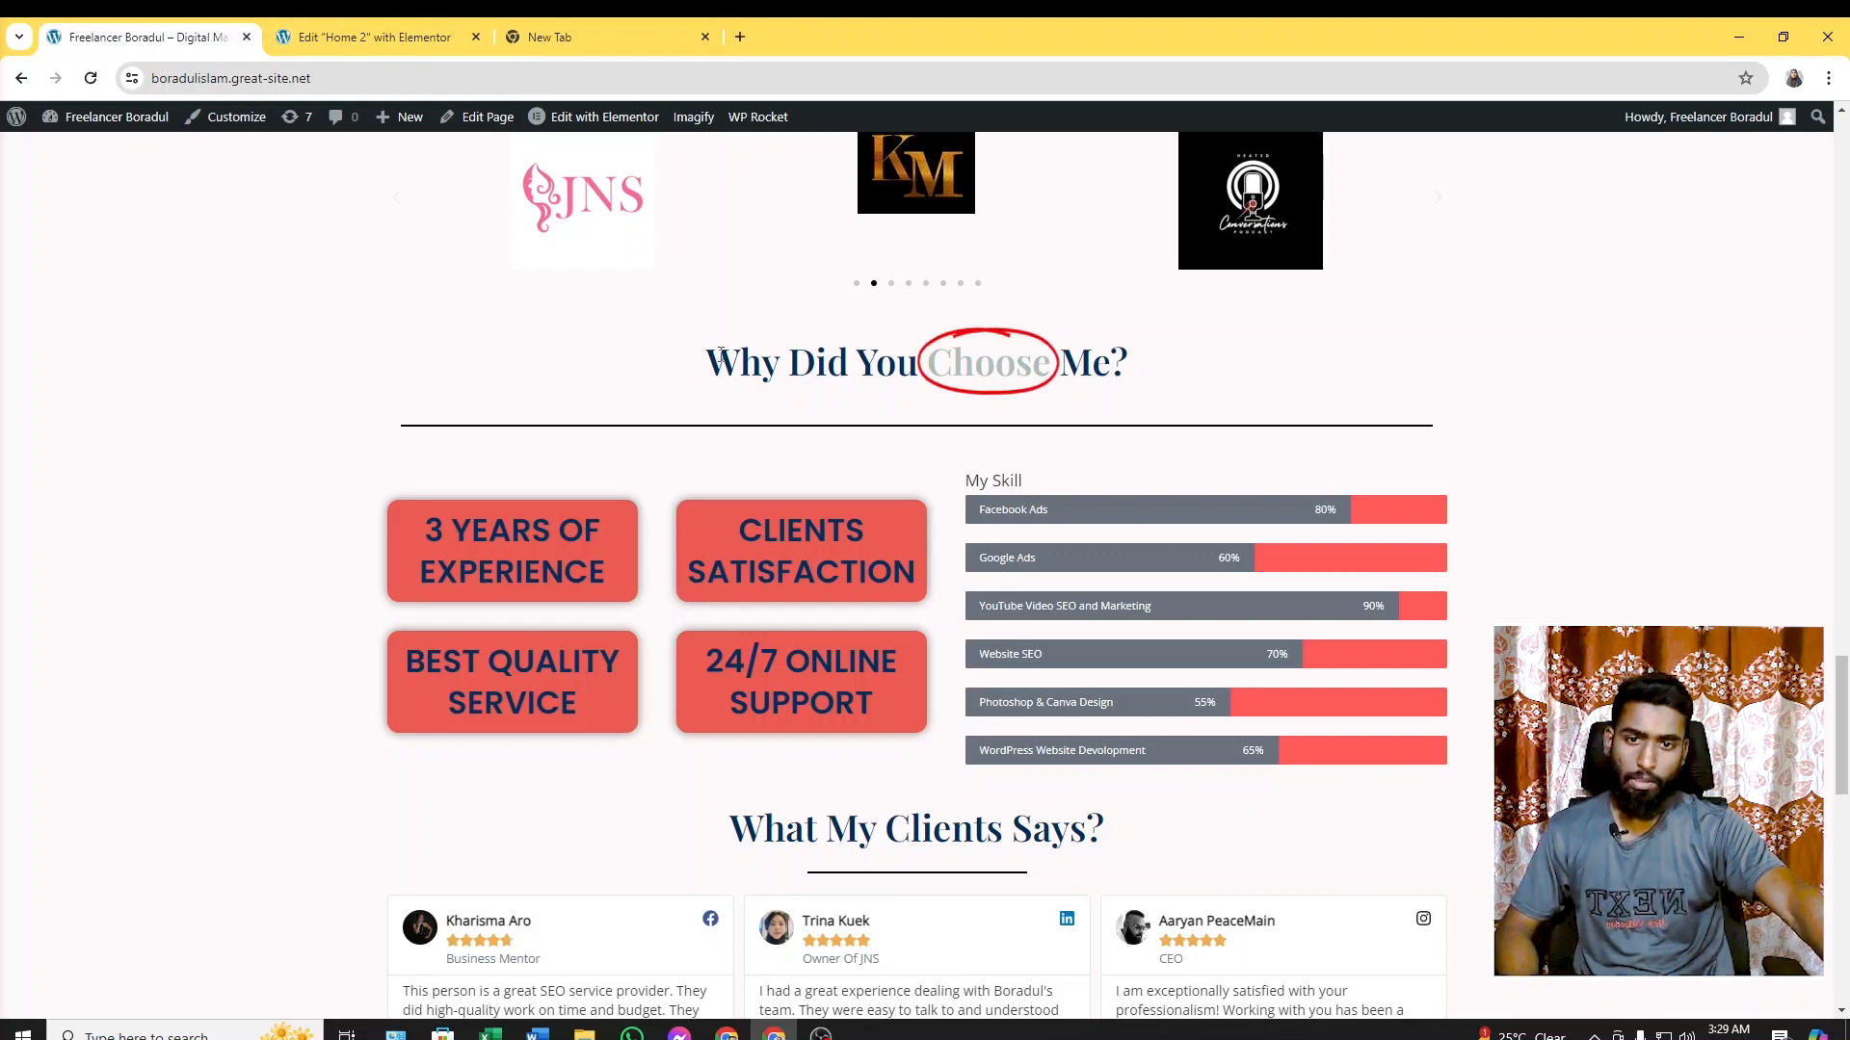
drag(721, 354, 1169, 355)
click(1168, 354)
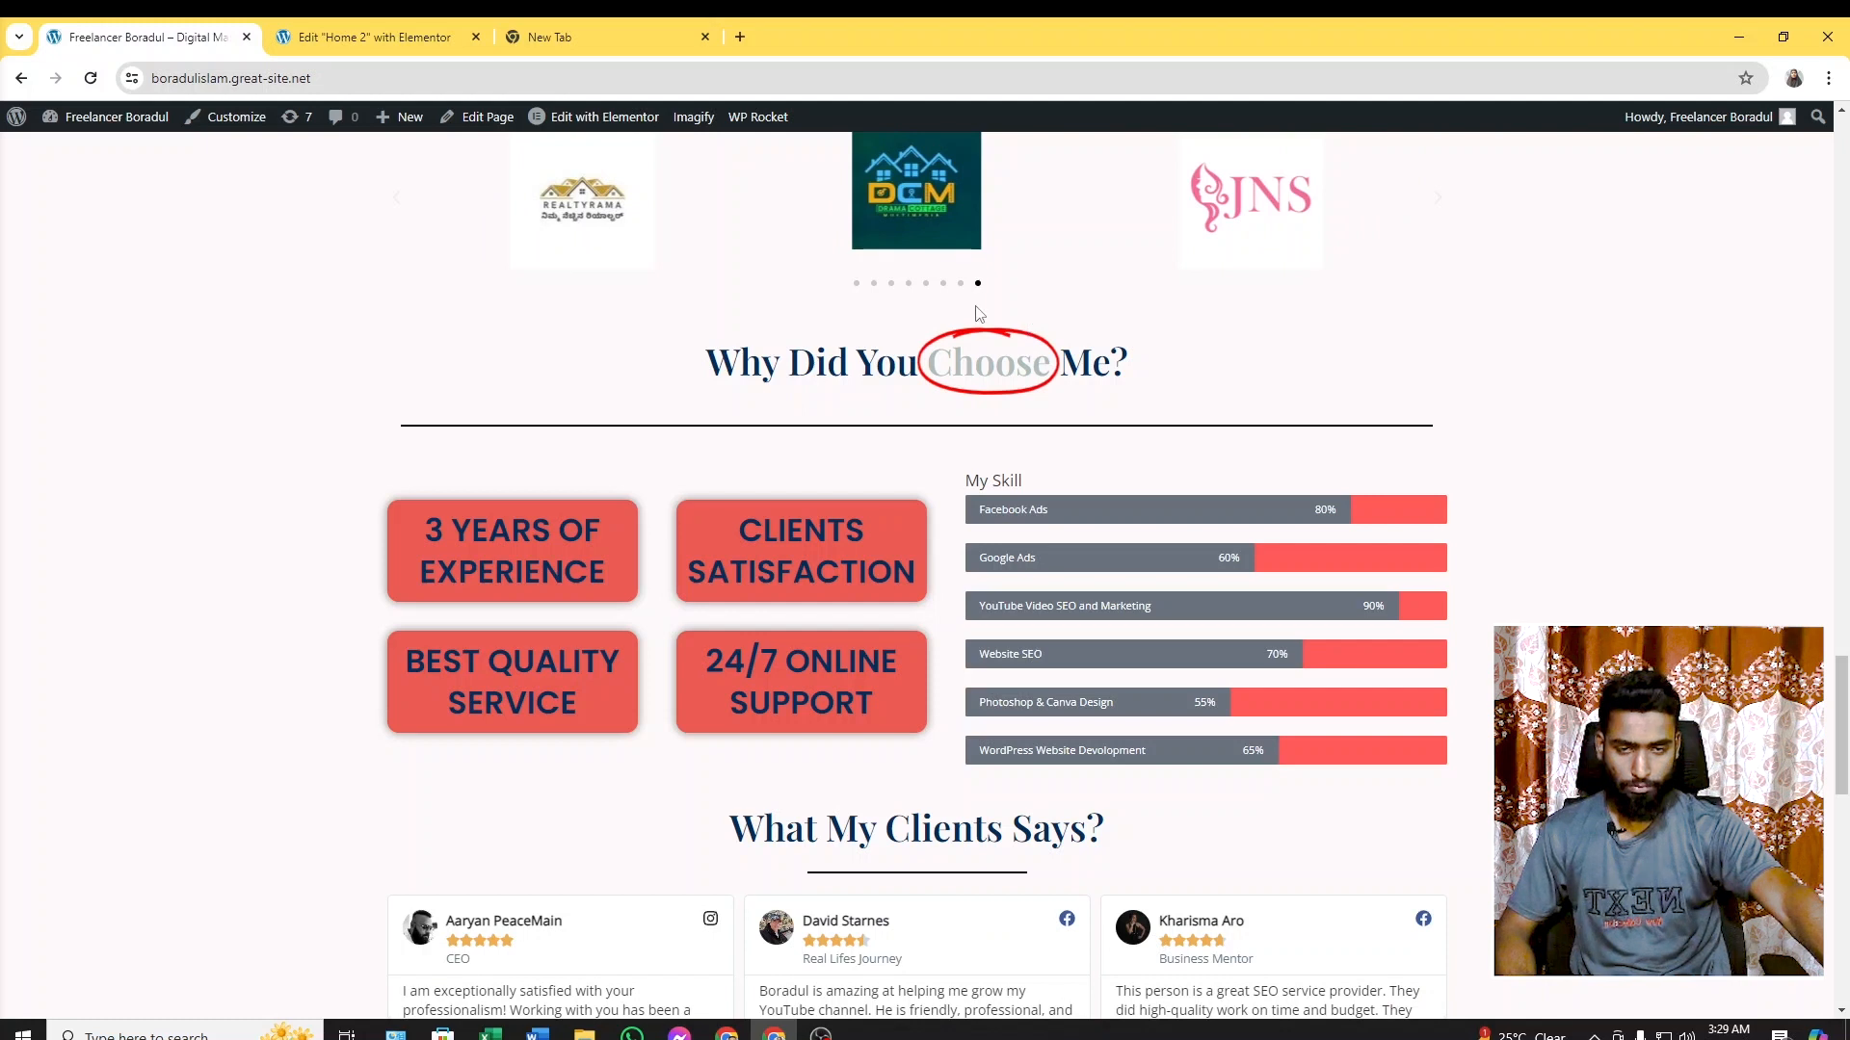
click(378, 37)
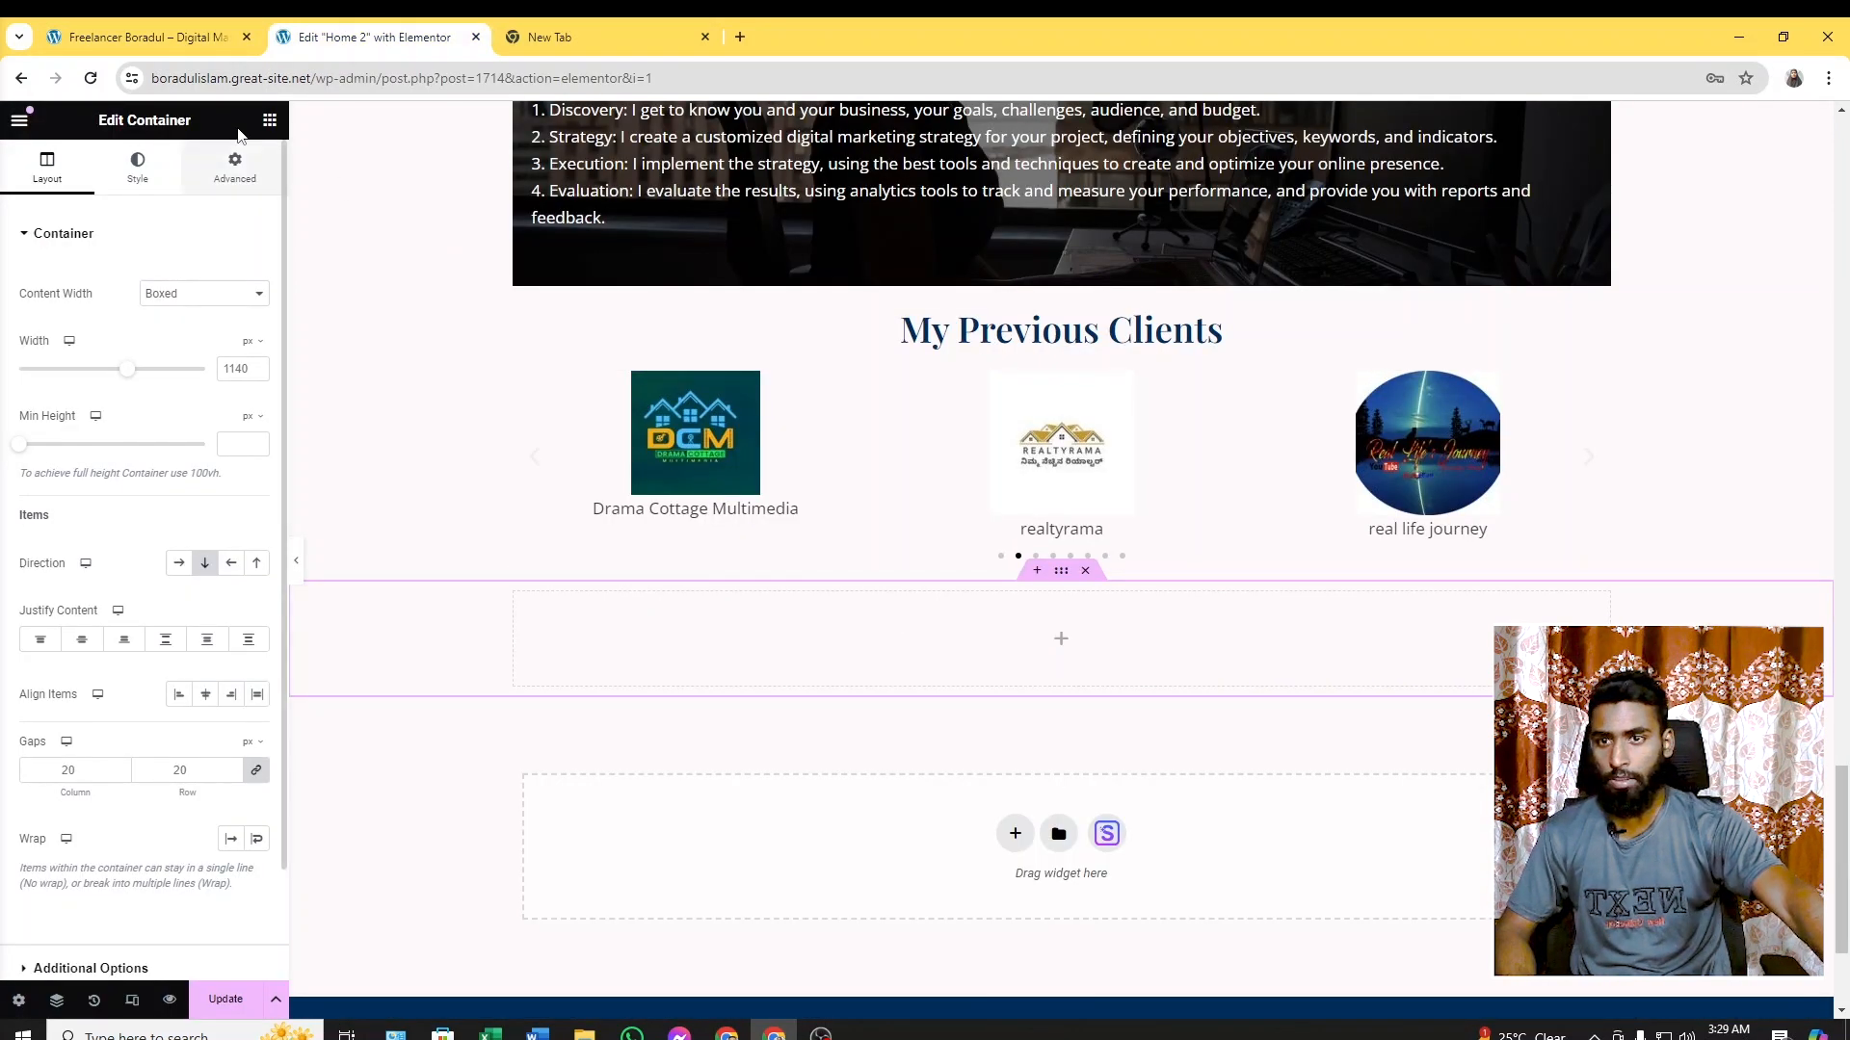
click(269, 119)
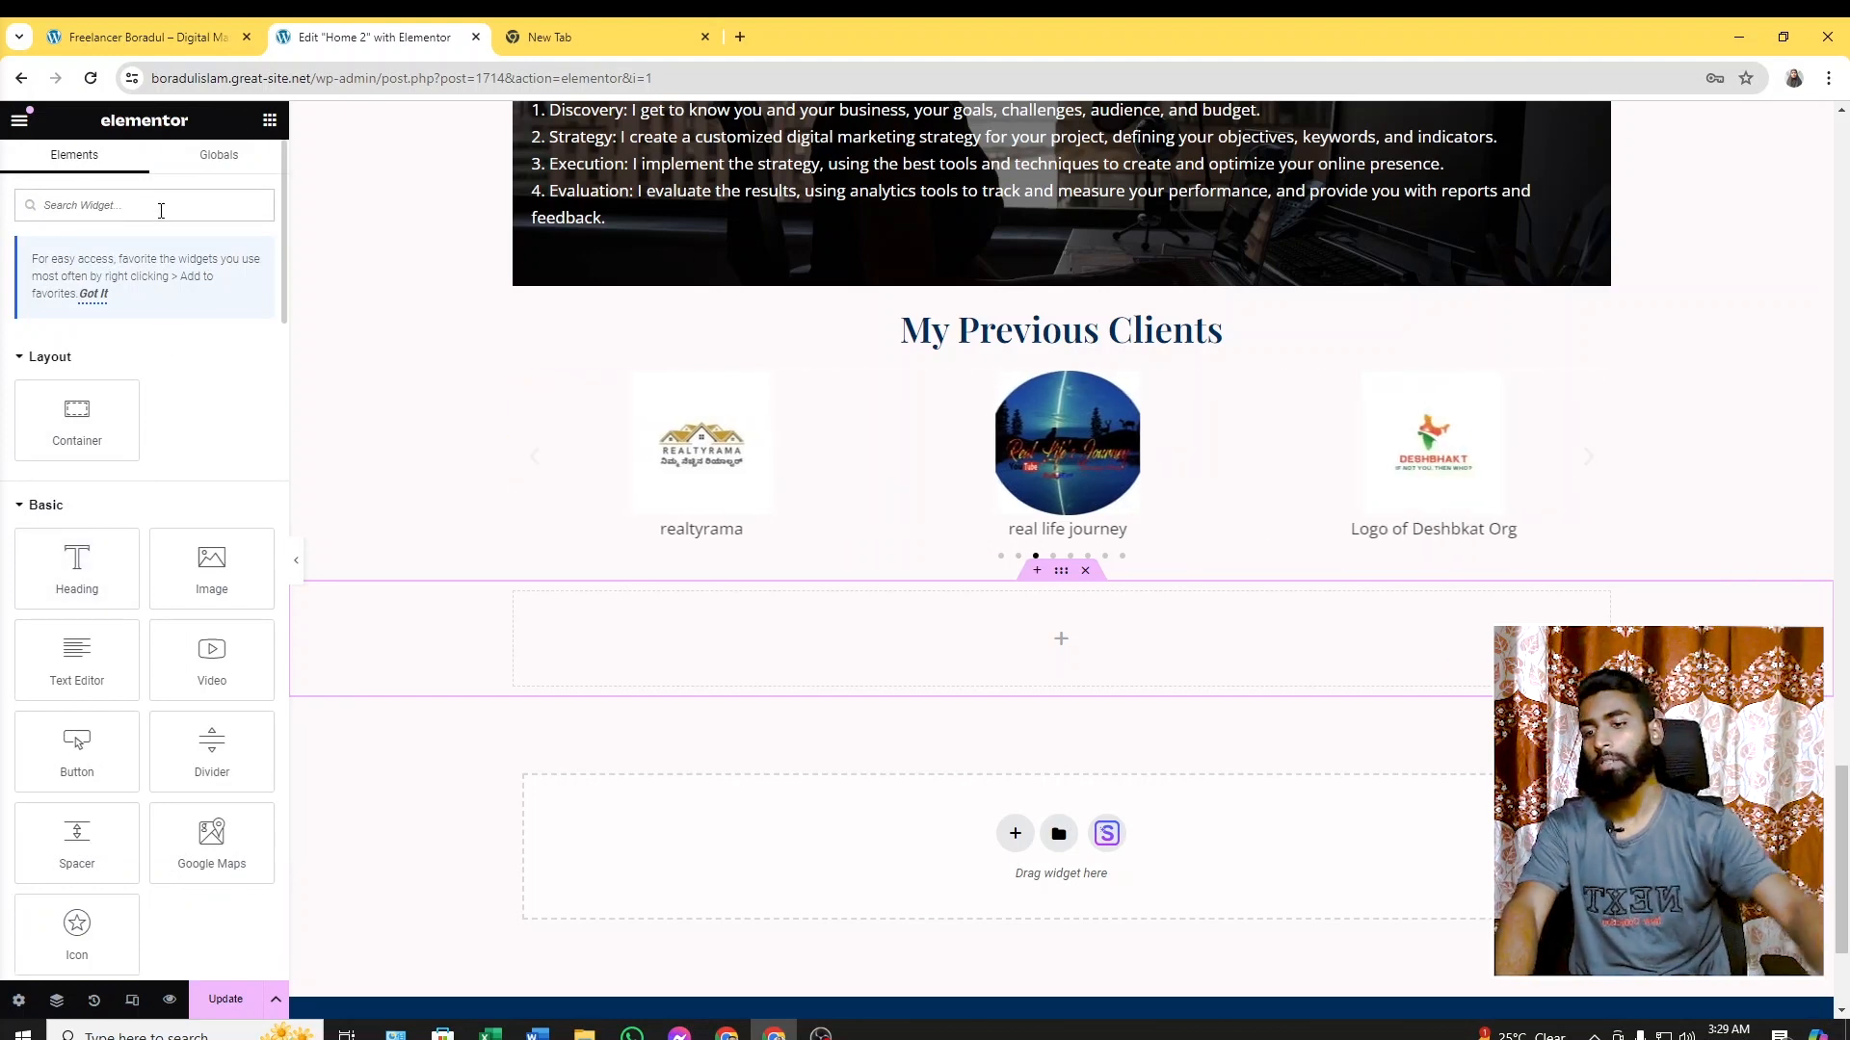
text(anim)
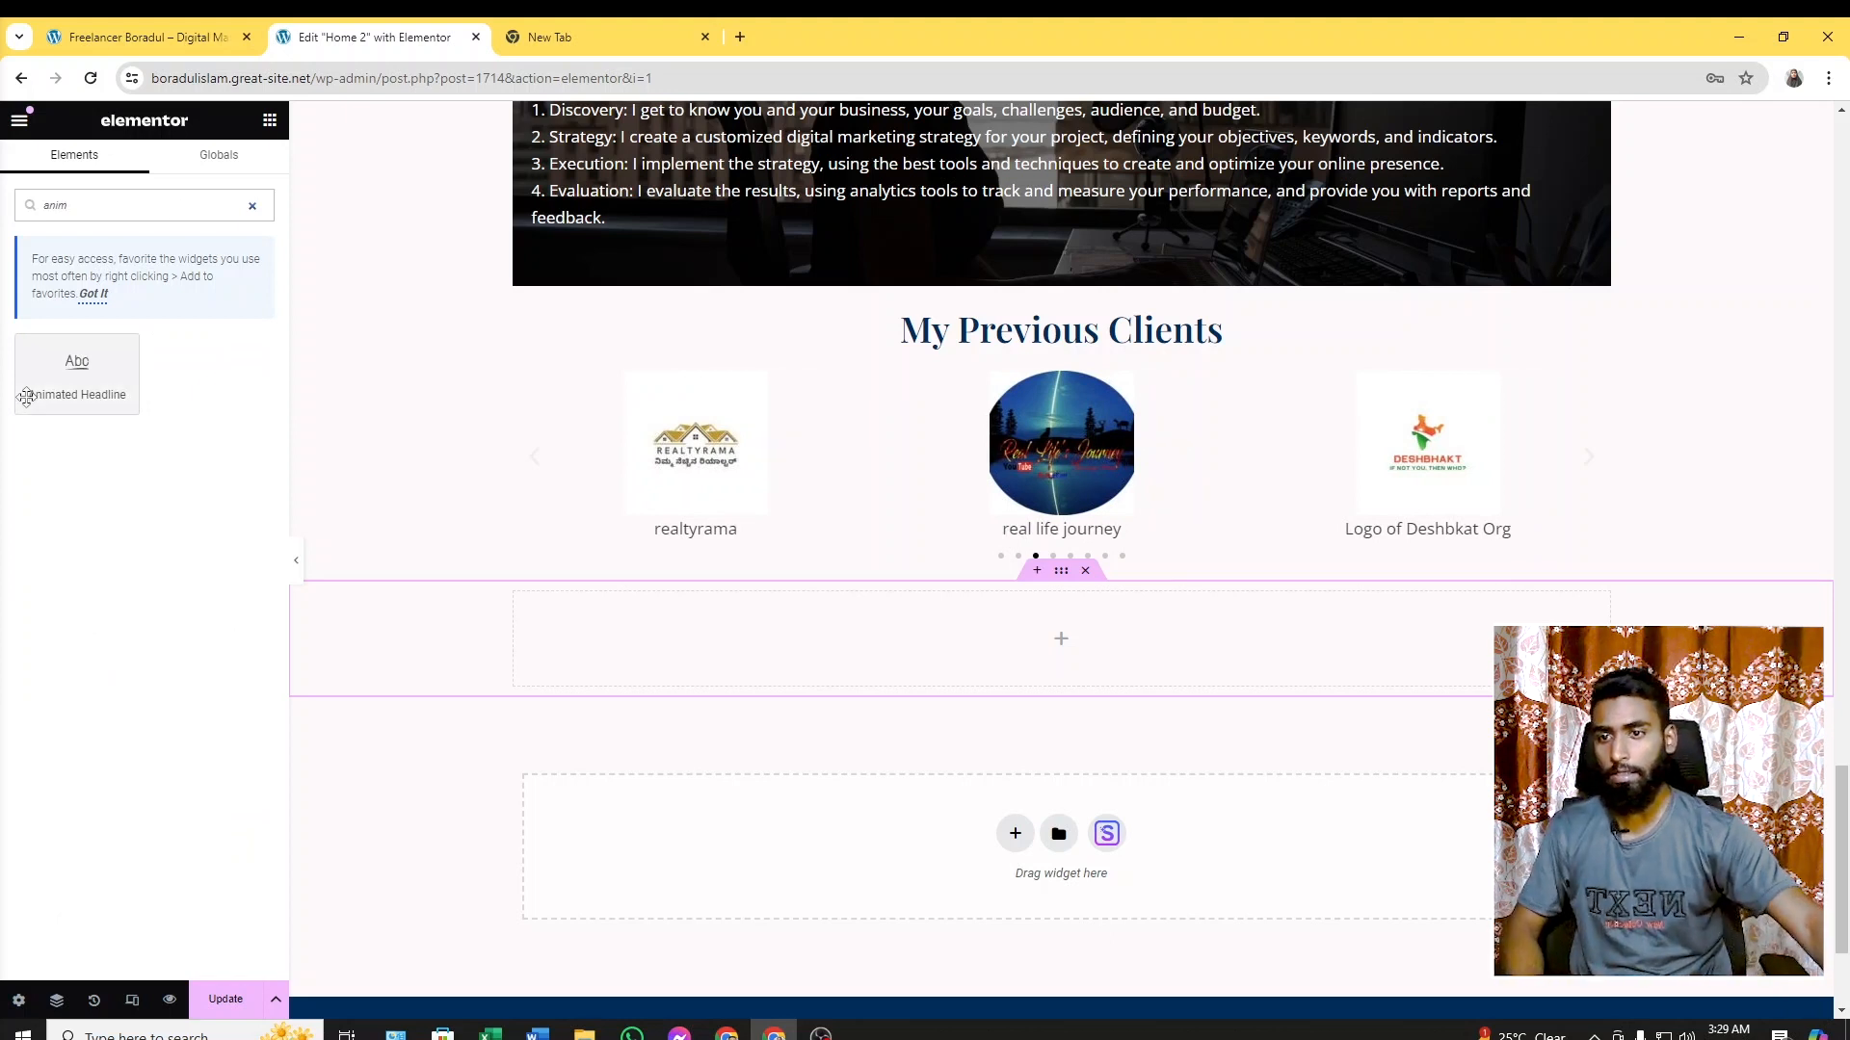
drag(33, 386, 1063, 642)
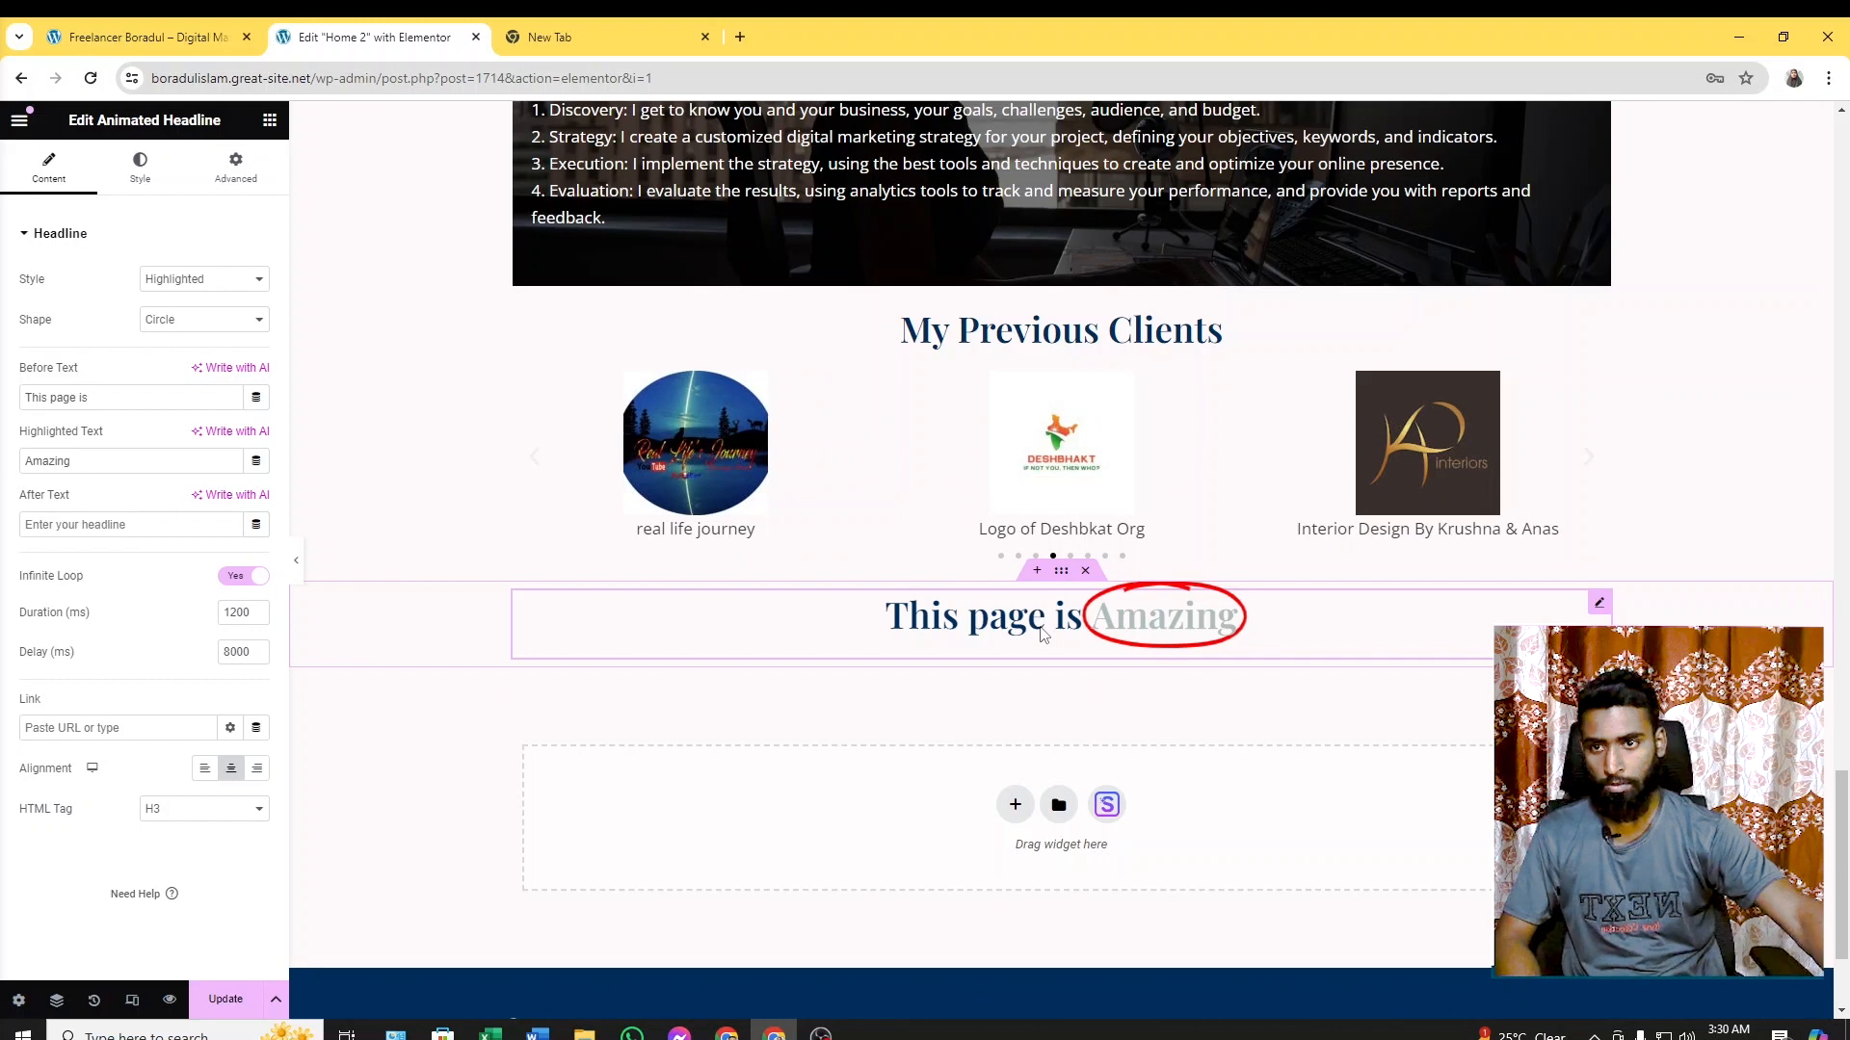
Copy the Why Did You Choose Me? heading from the live homepage, and set the headline's before text to "Why Did You"
click(145, 37)
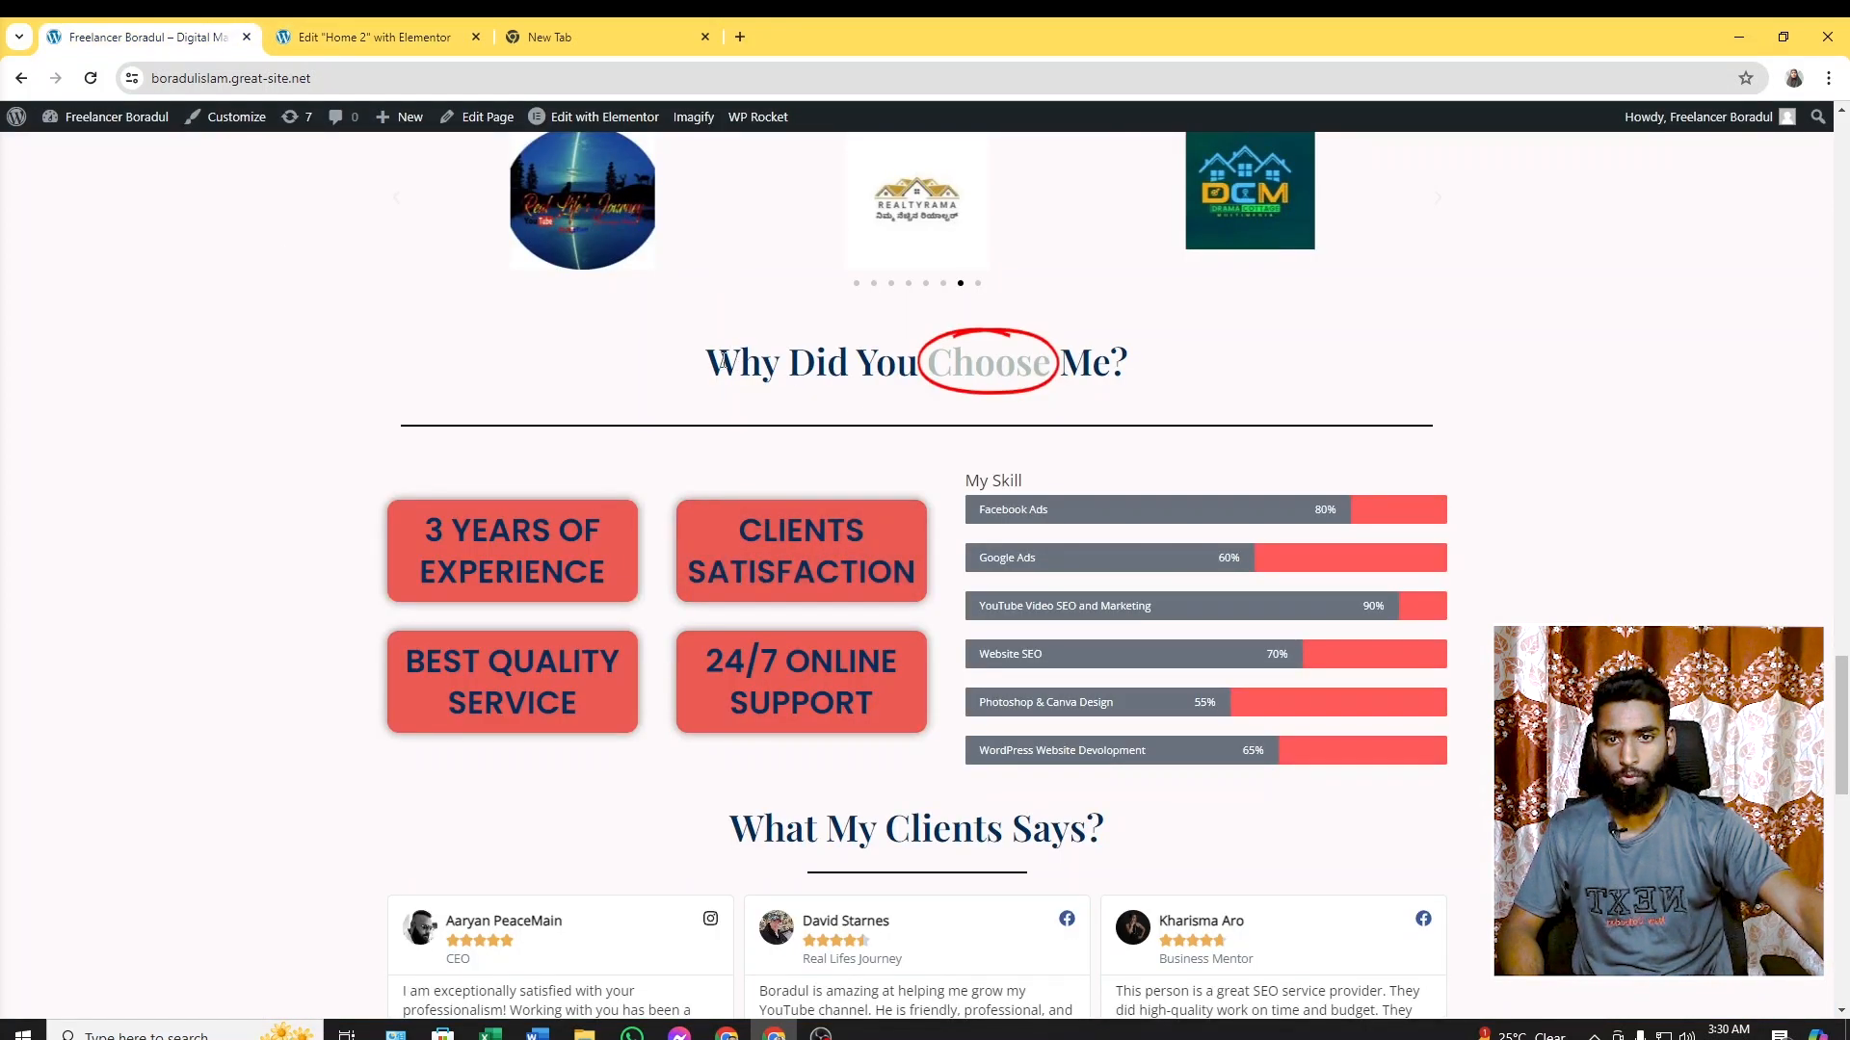
drag(719, 353, 915, 349)
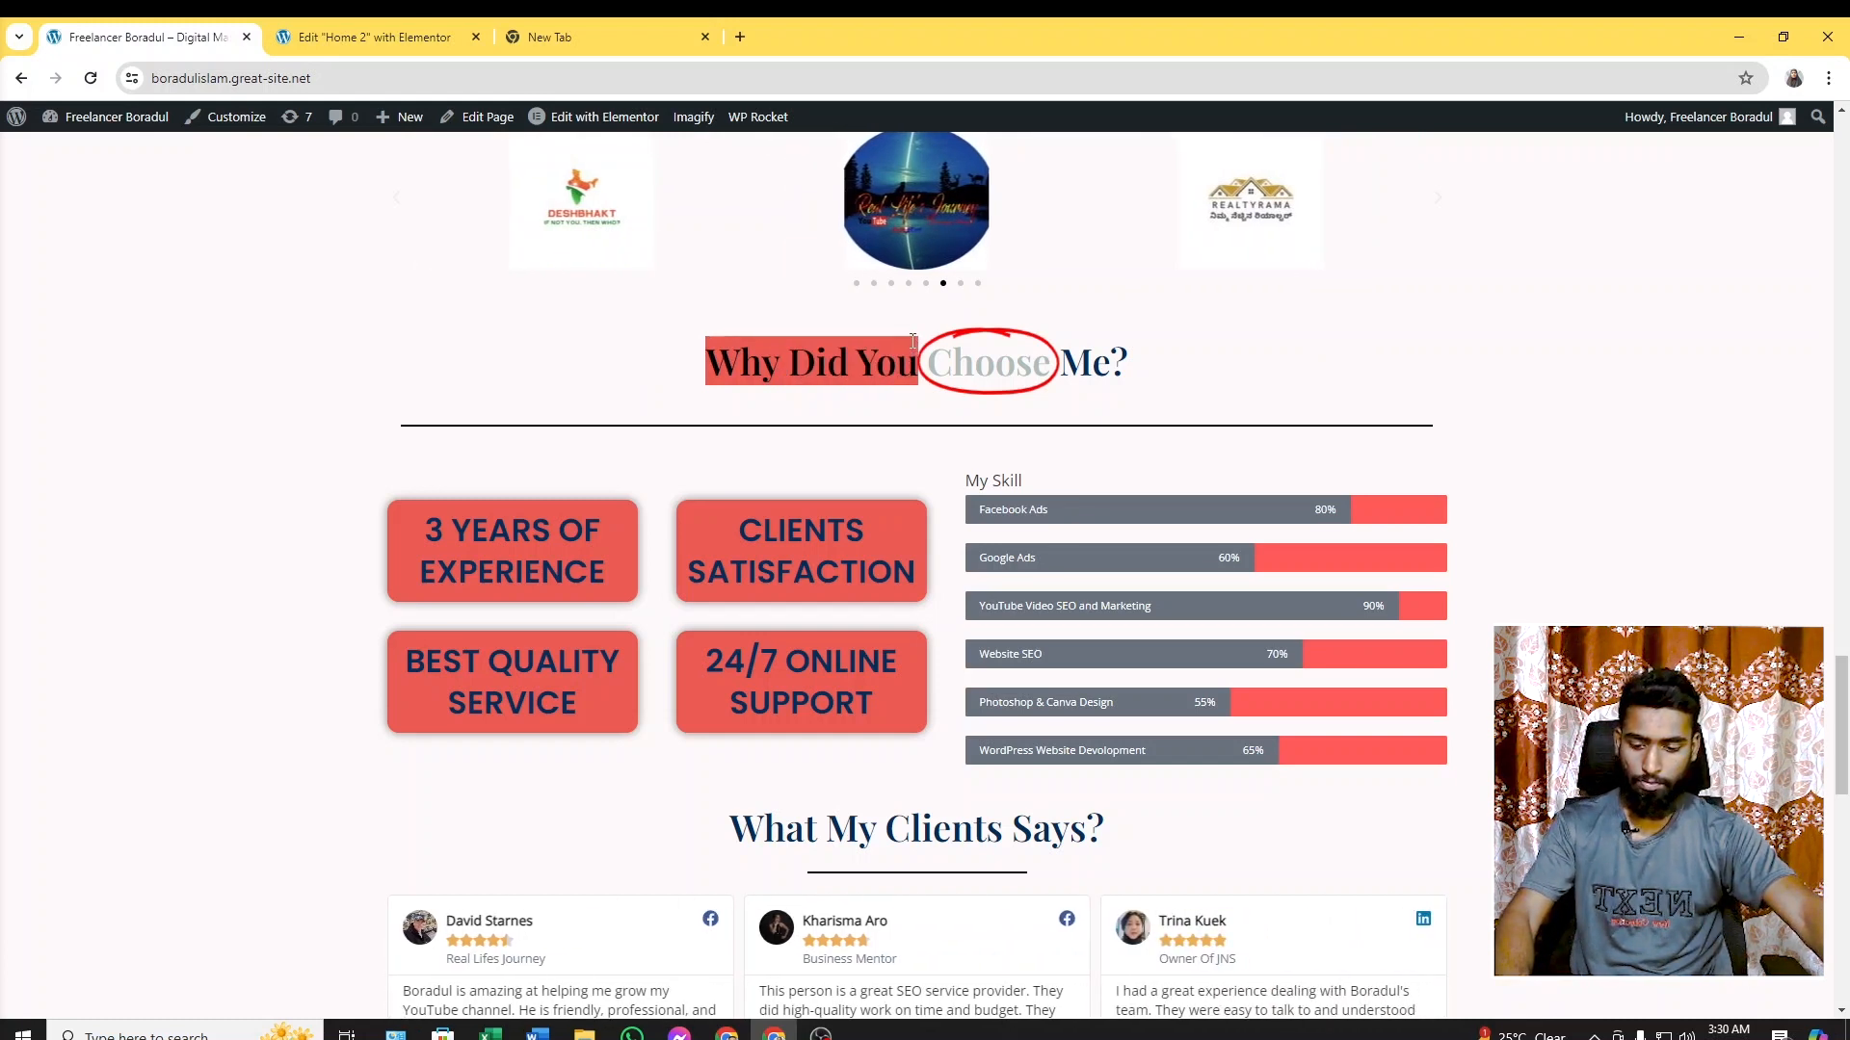
drag(709, 362, 1134, 364)
key(ctrl+c)
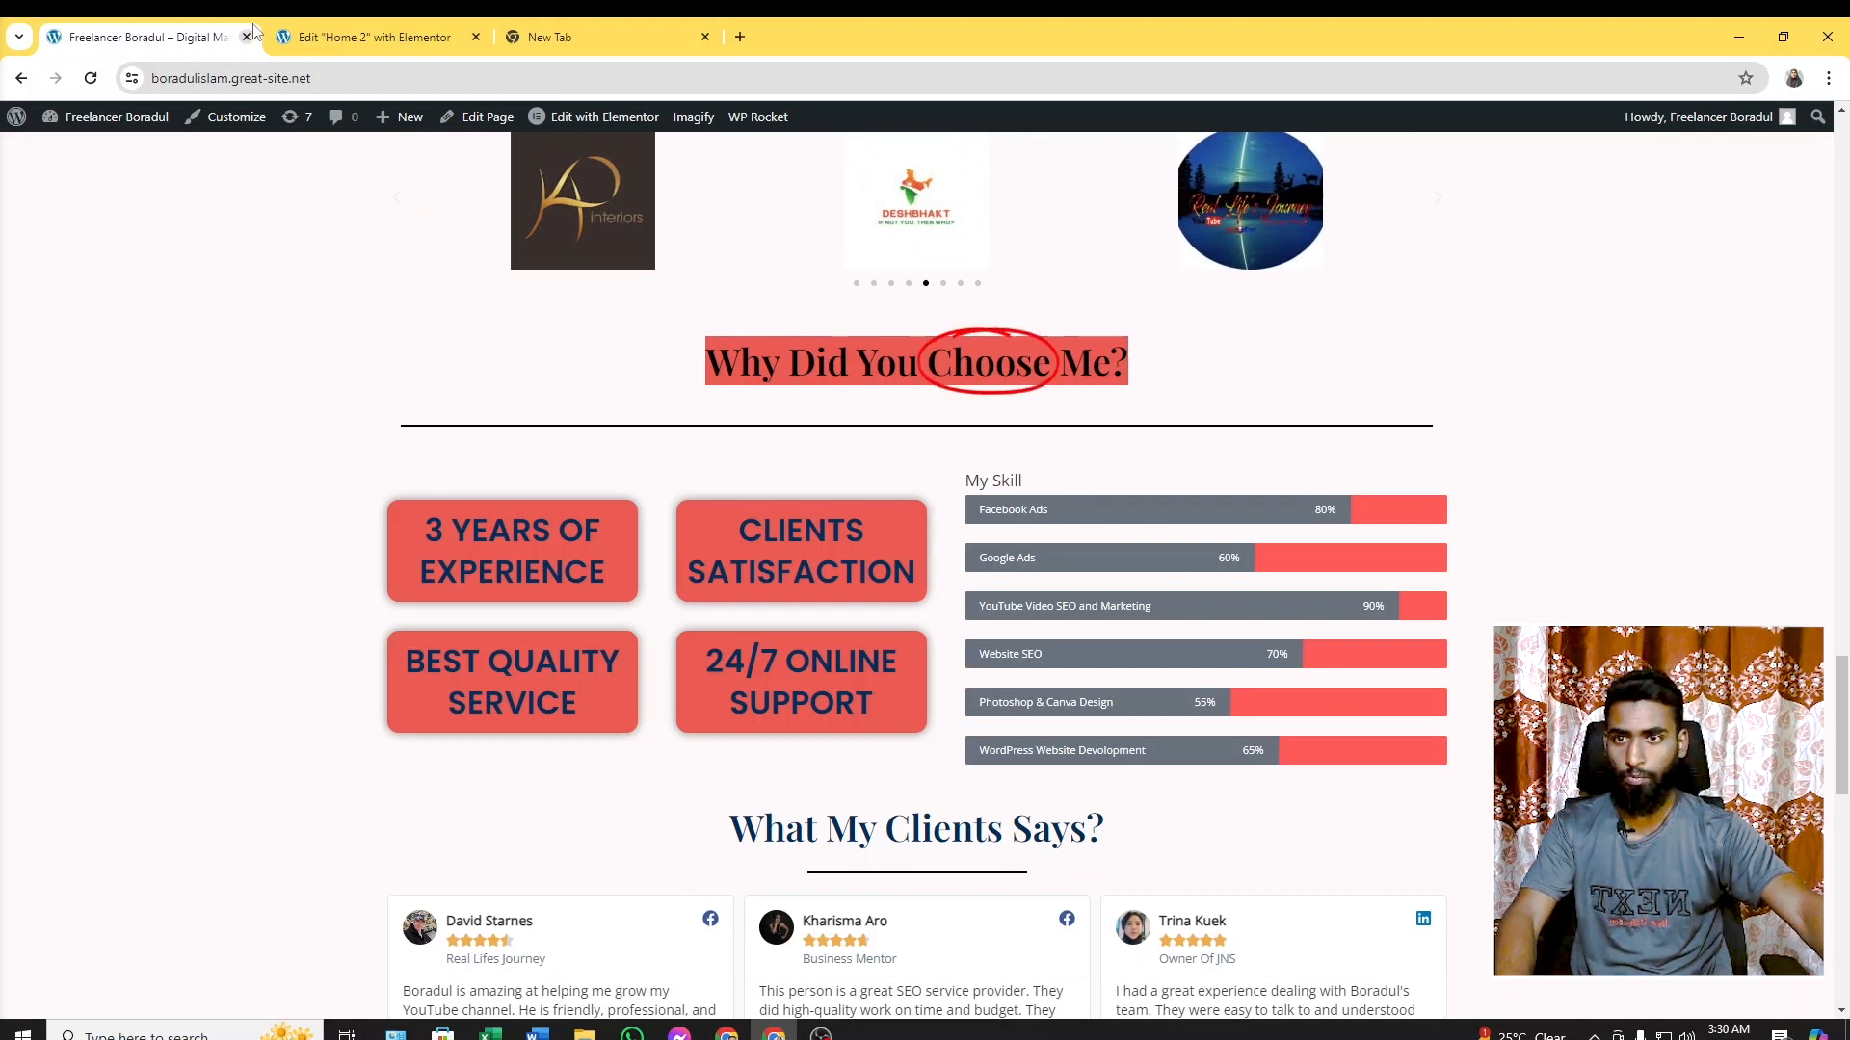
click(352, 23)
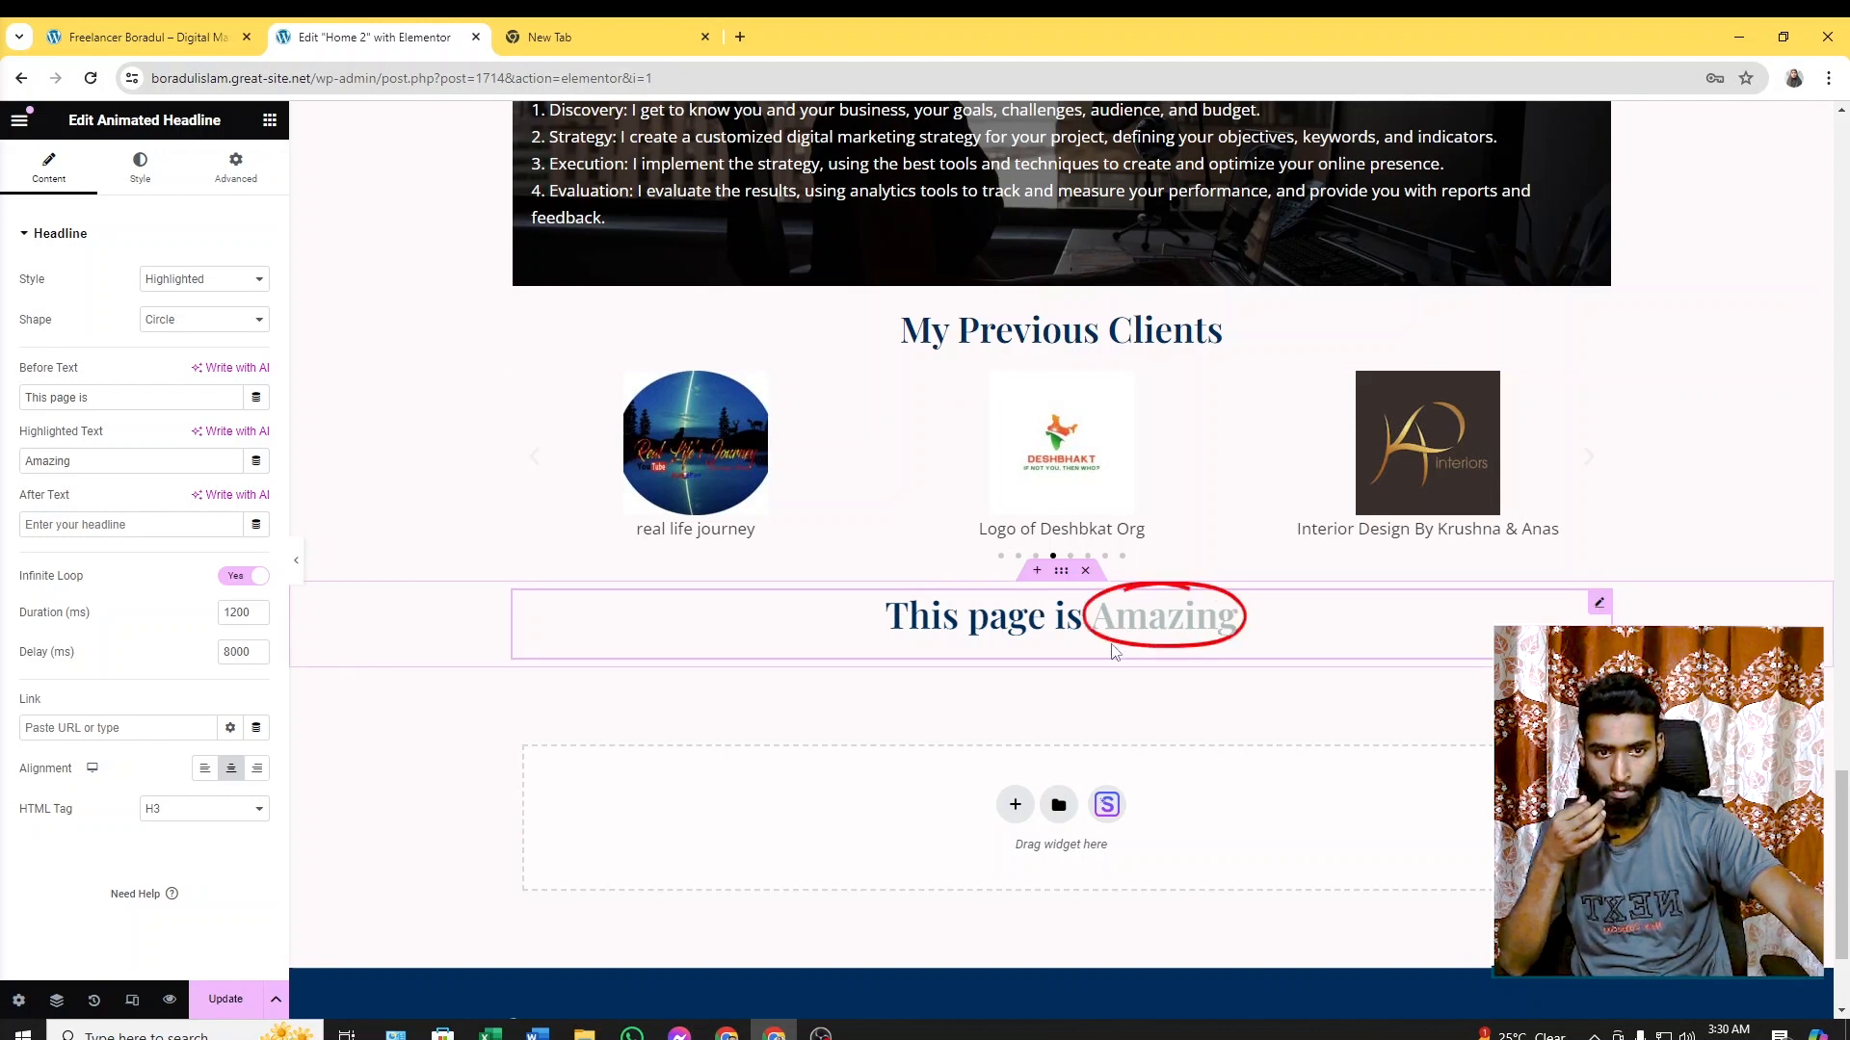
drag(110, 396, 7, 402)
key(ctrl+v)
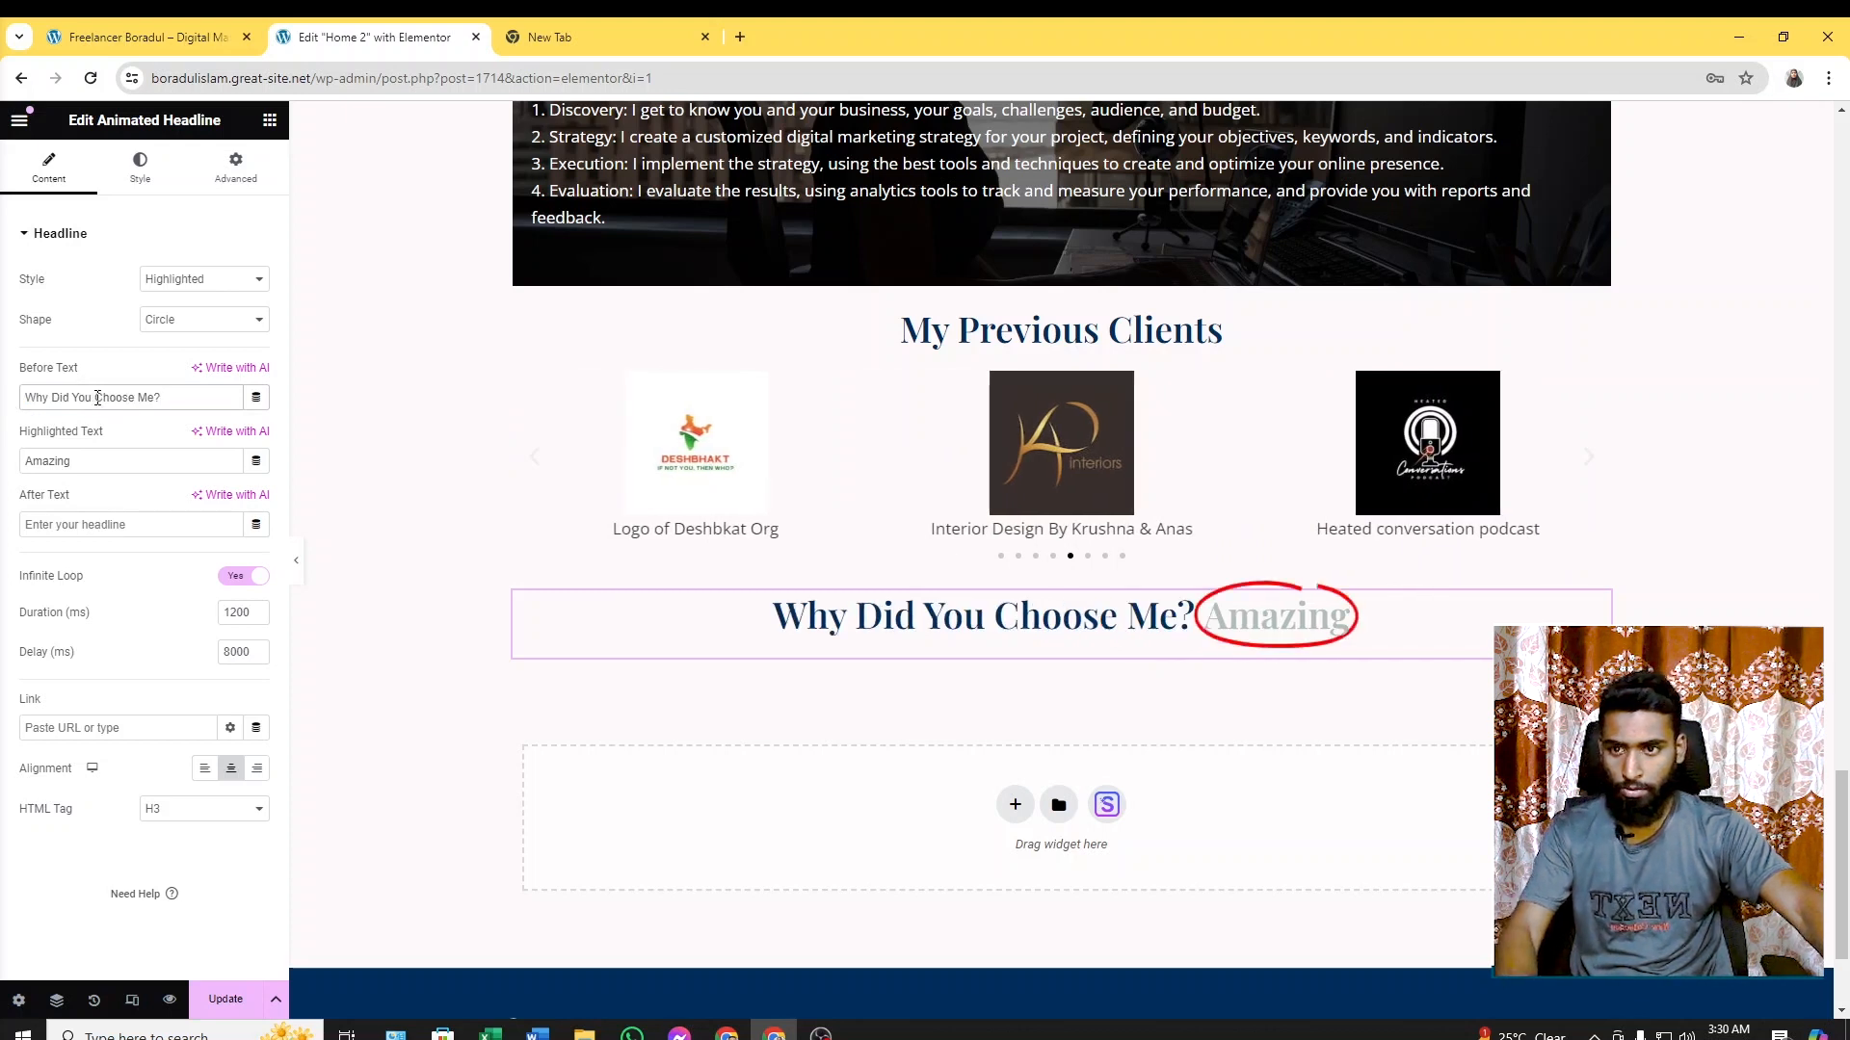
drag(112, 395, 204, 395)
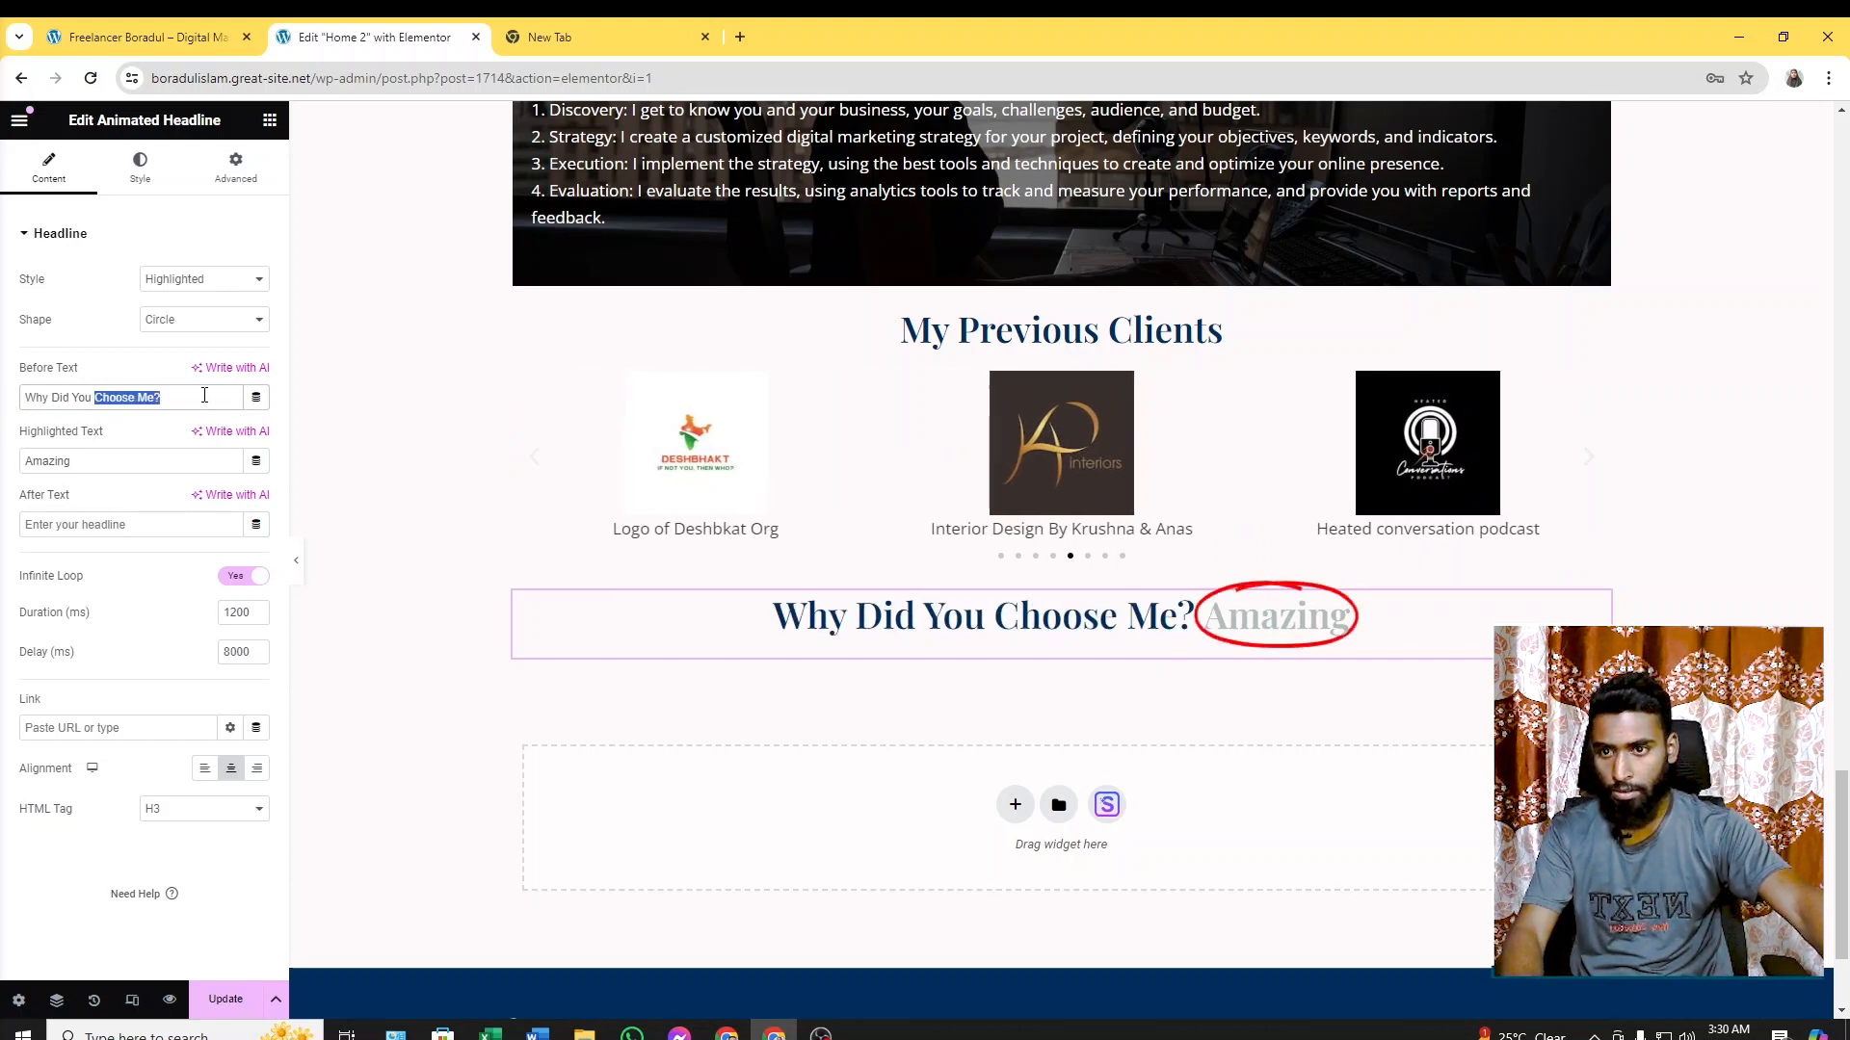
key(BackSpace)
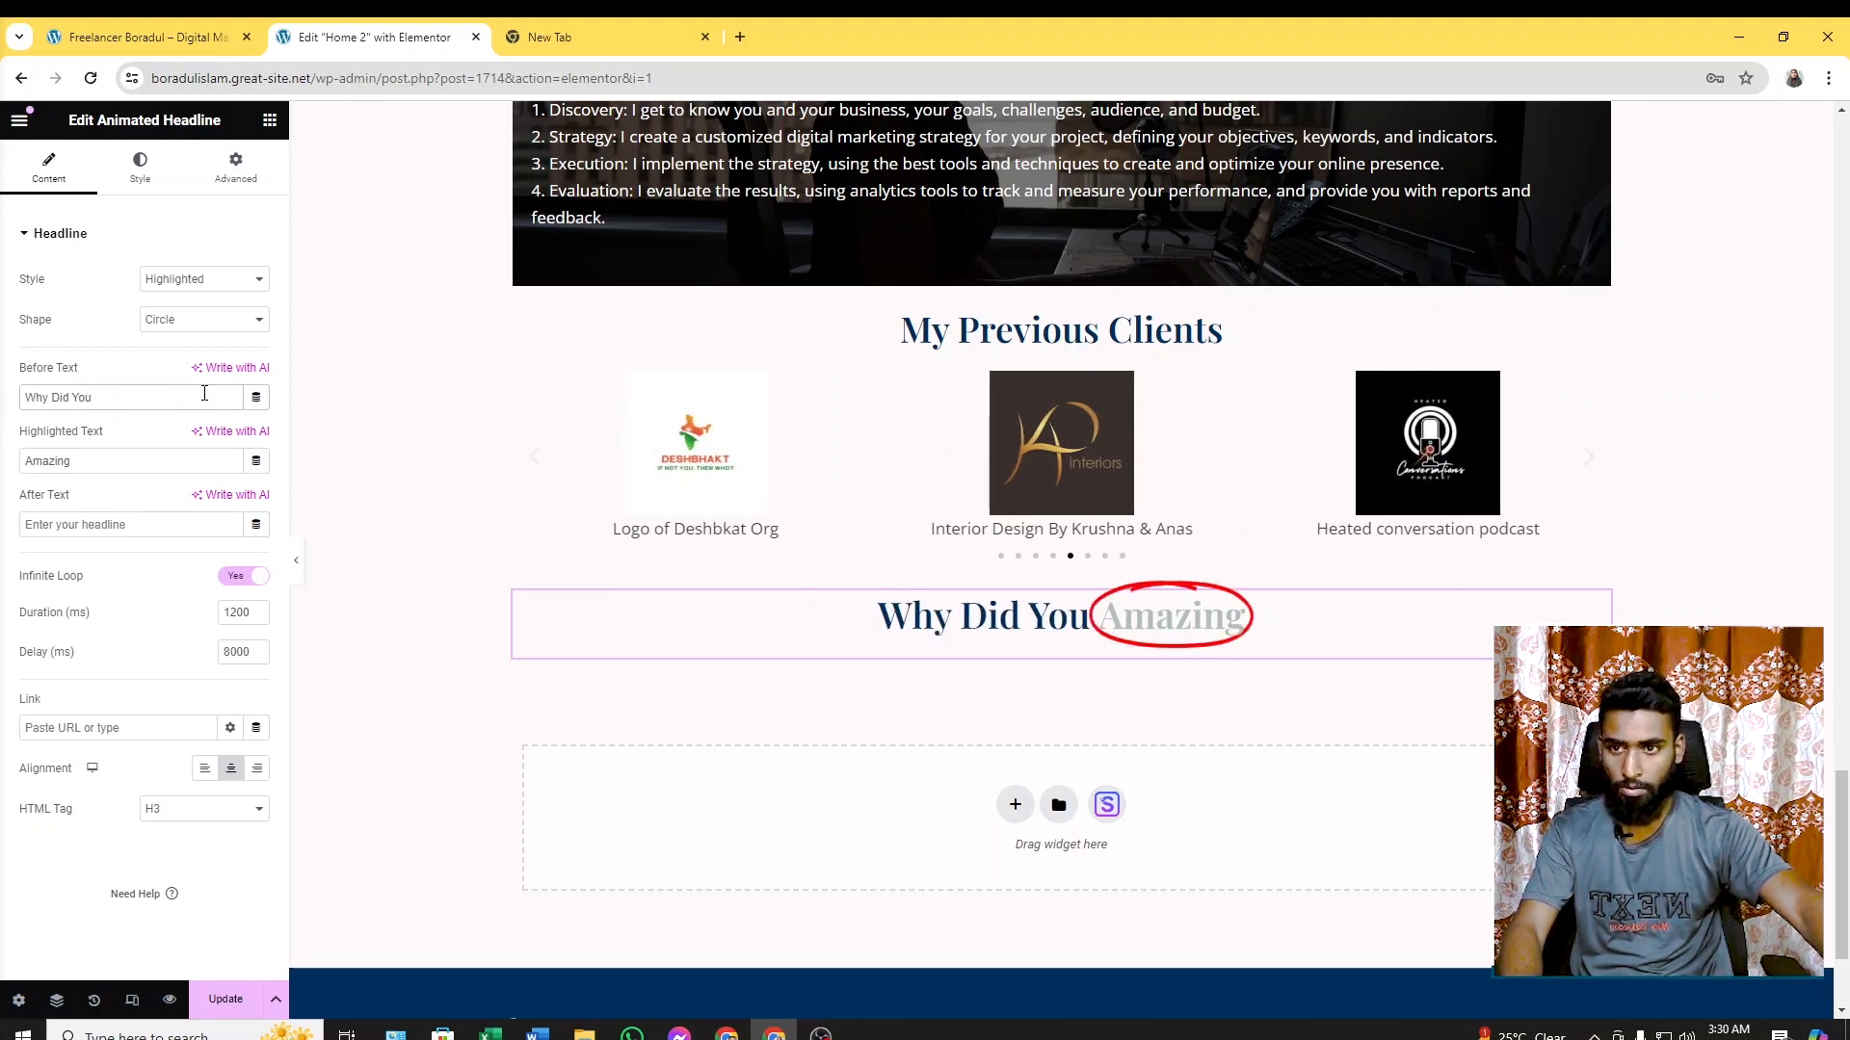
key(BackSpace)
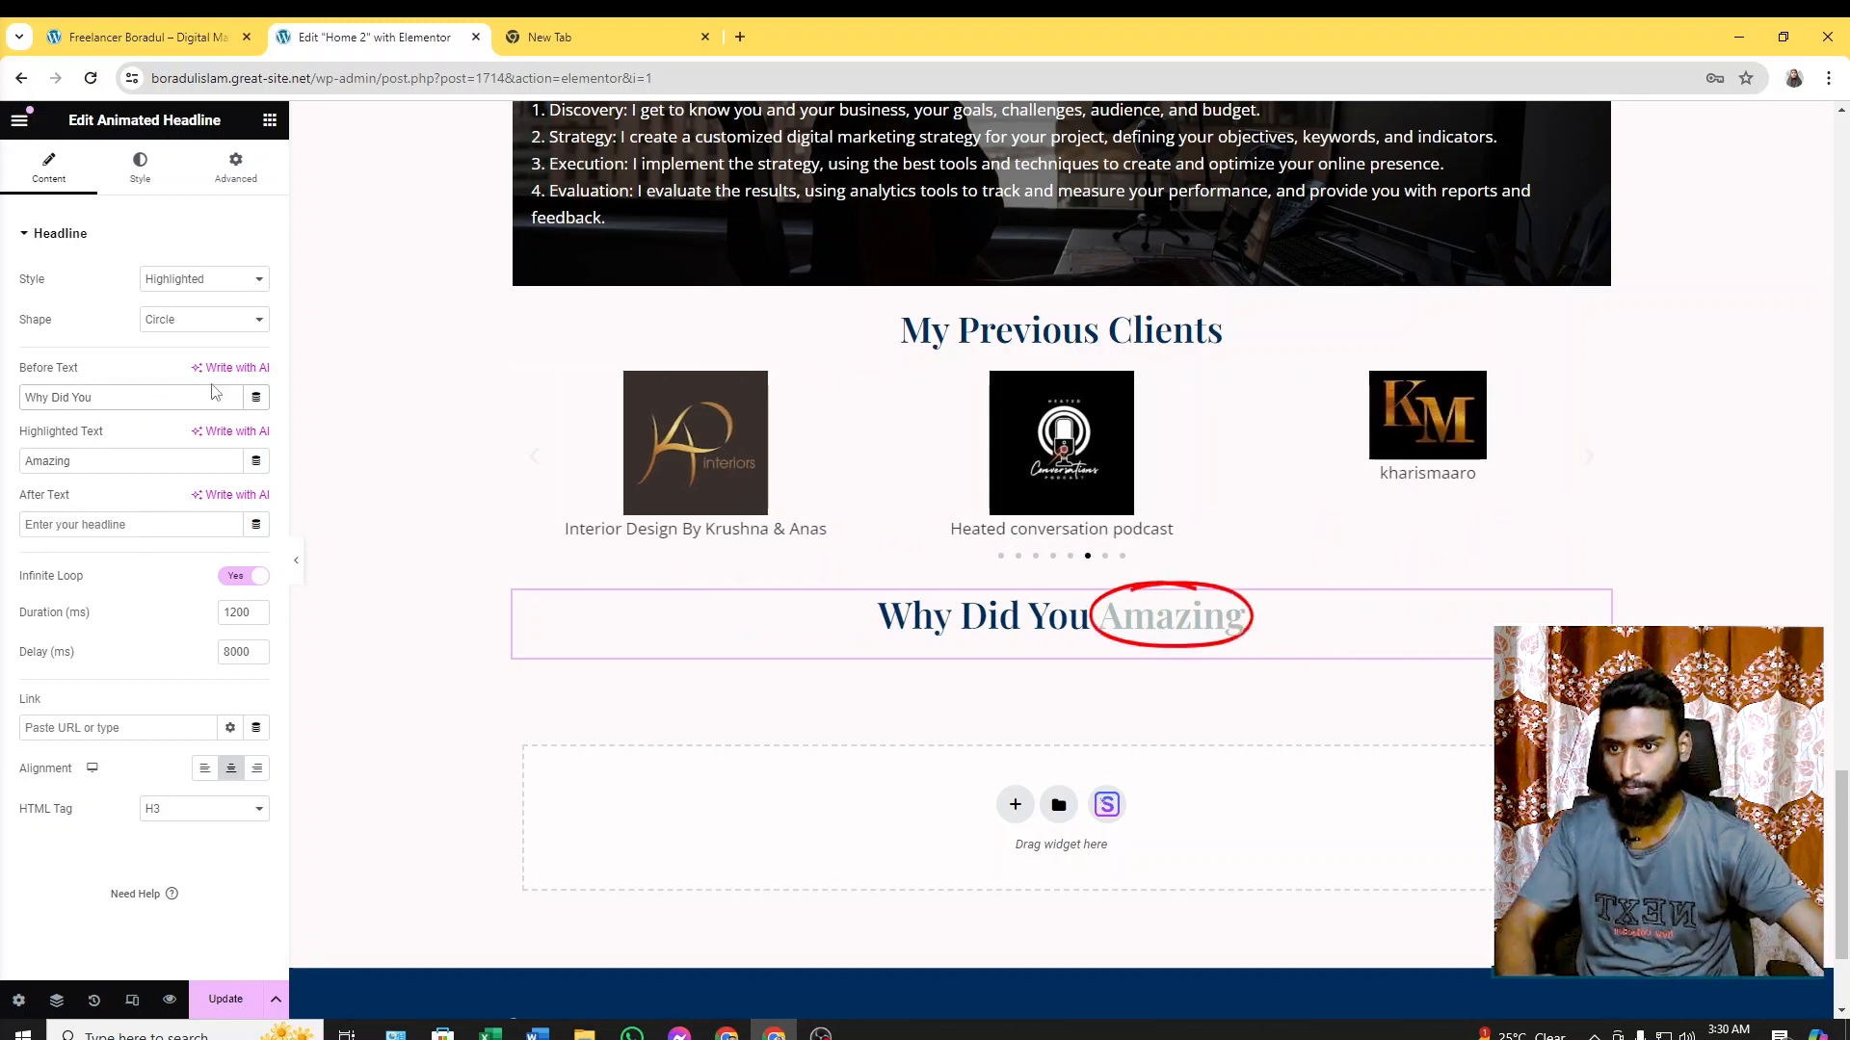
Set the animated headline's highlighted text to "Choose" and its after text to "Me?"
click(95, 462)
drag(94, 462, 3, 464)
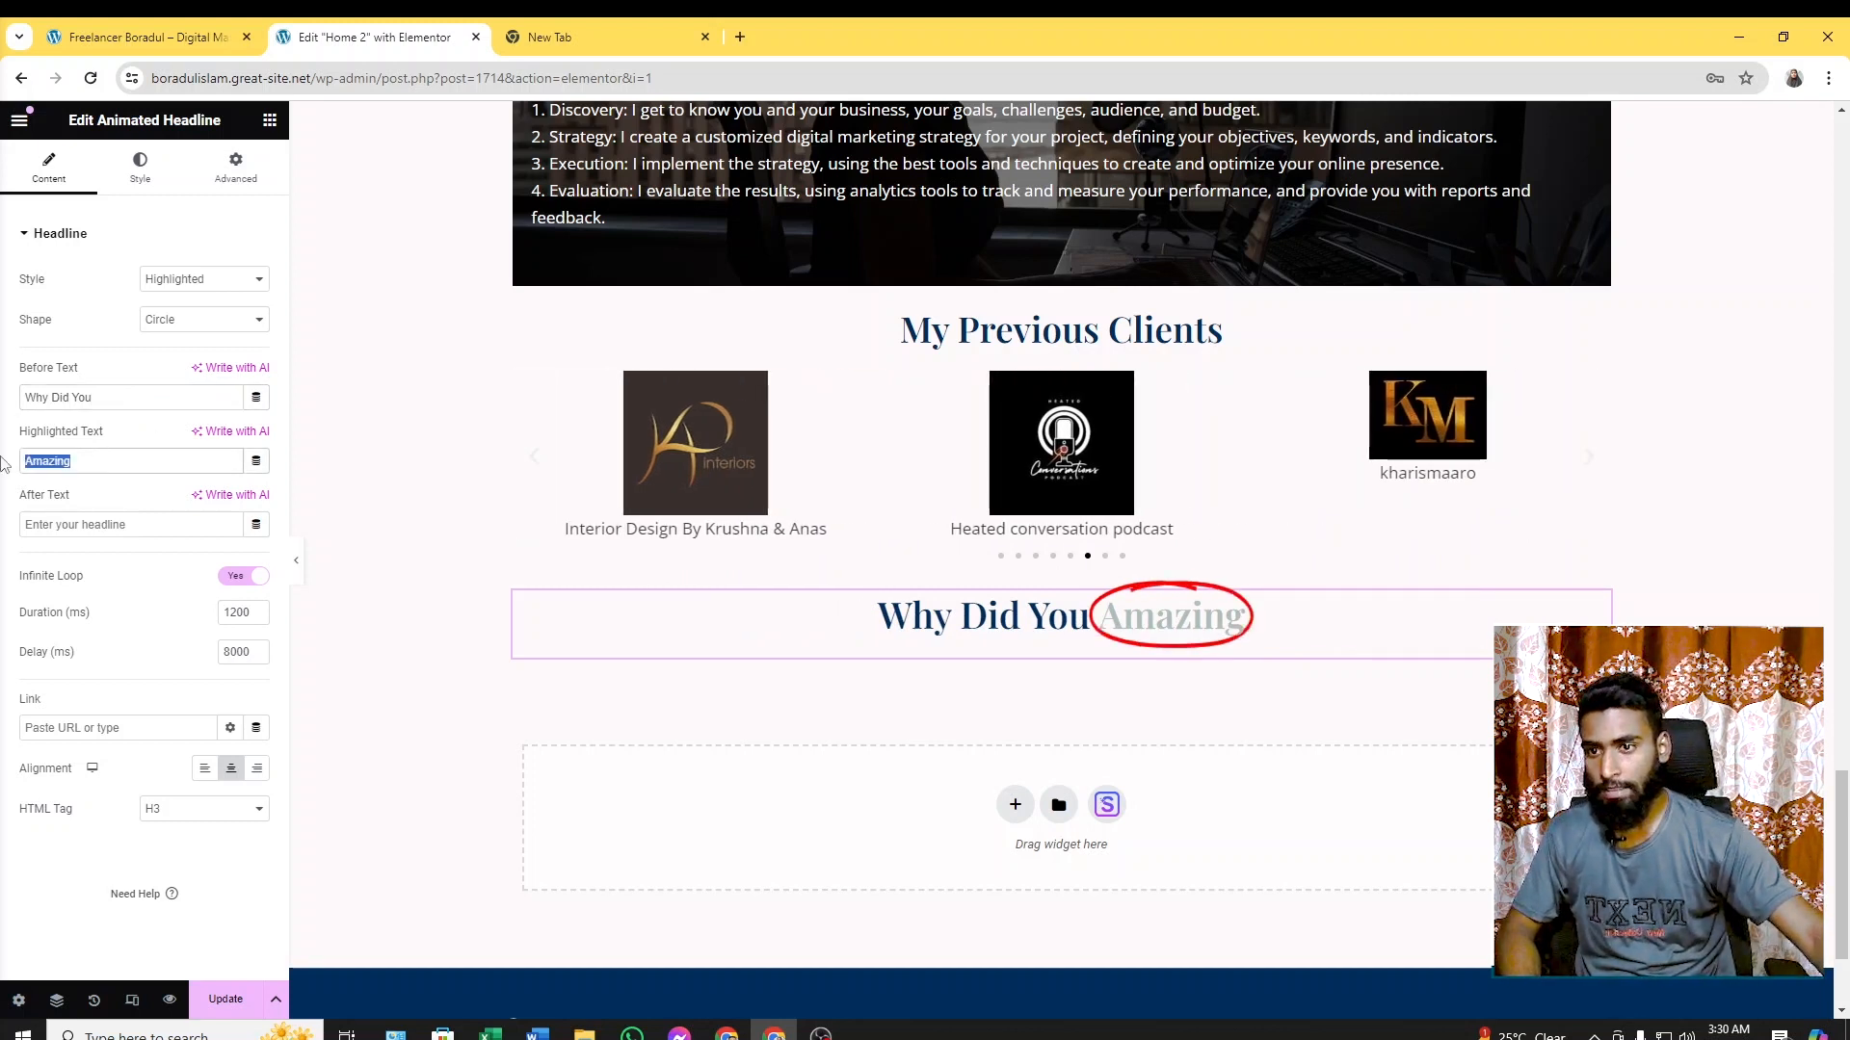
text(Choose Me?)
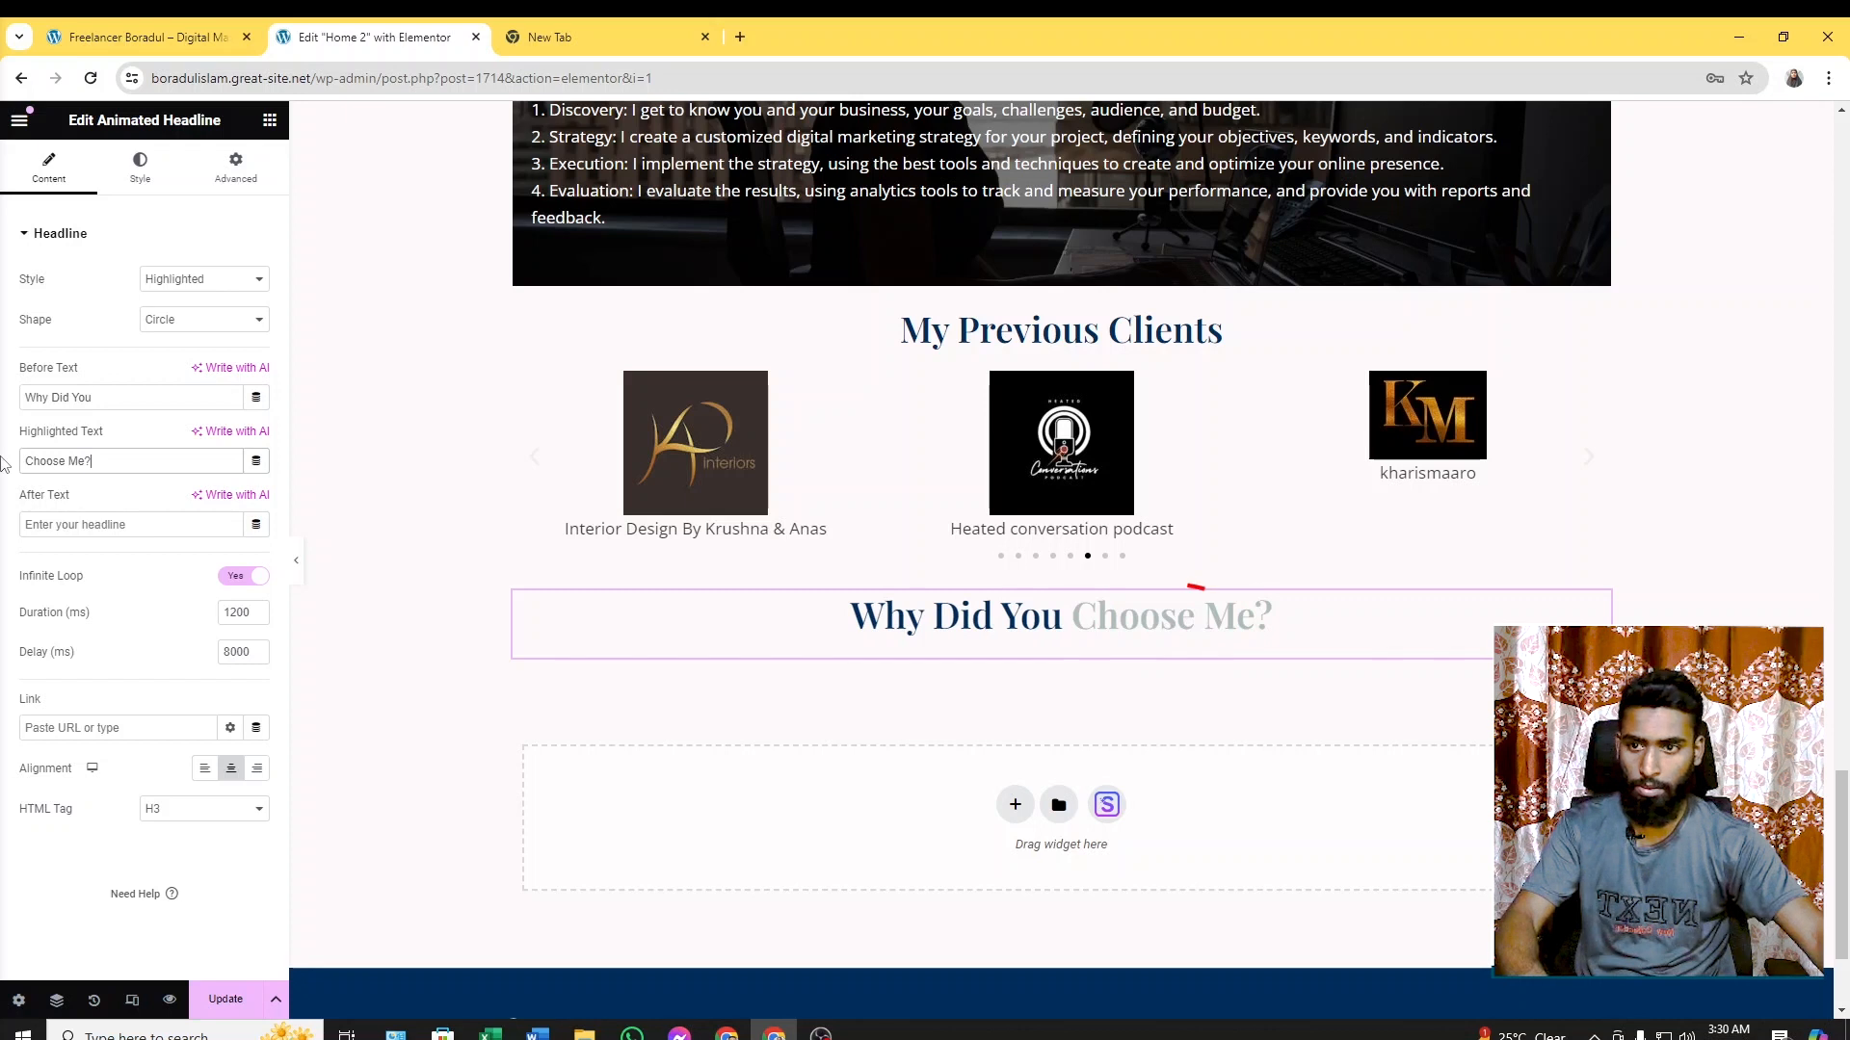
drag(66, 460, 194, 457)
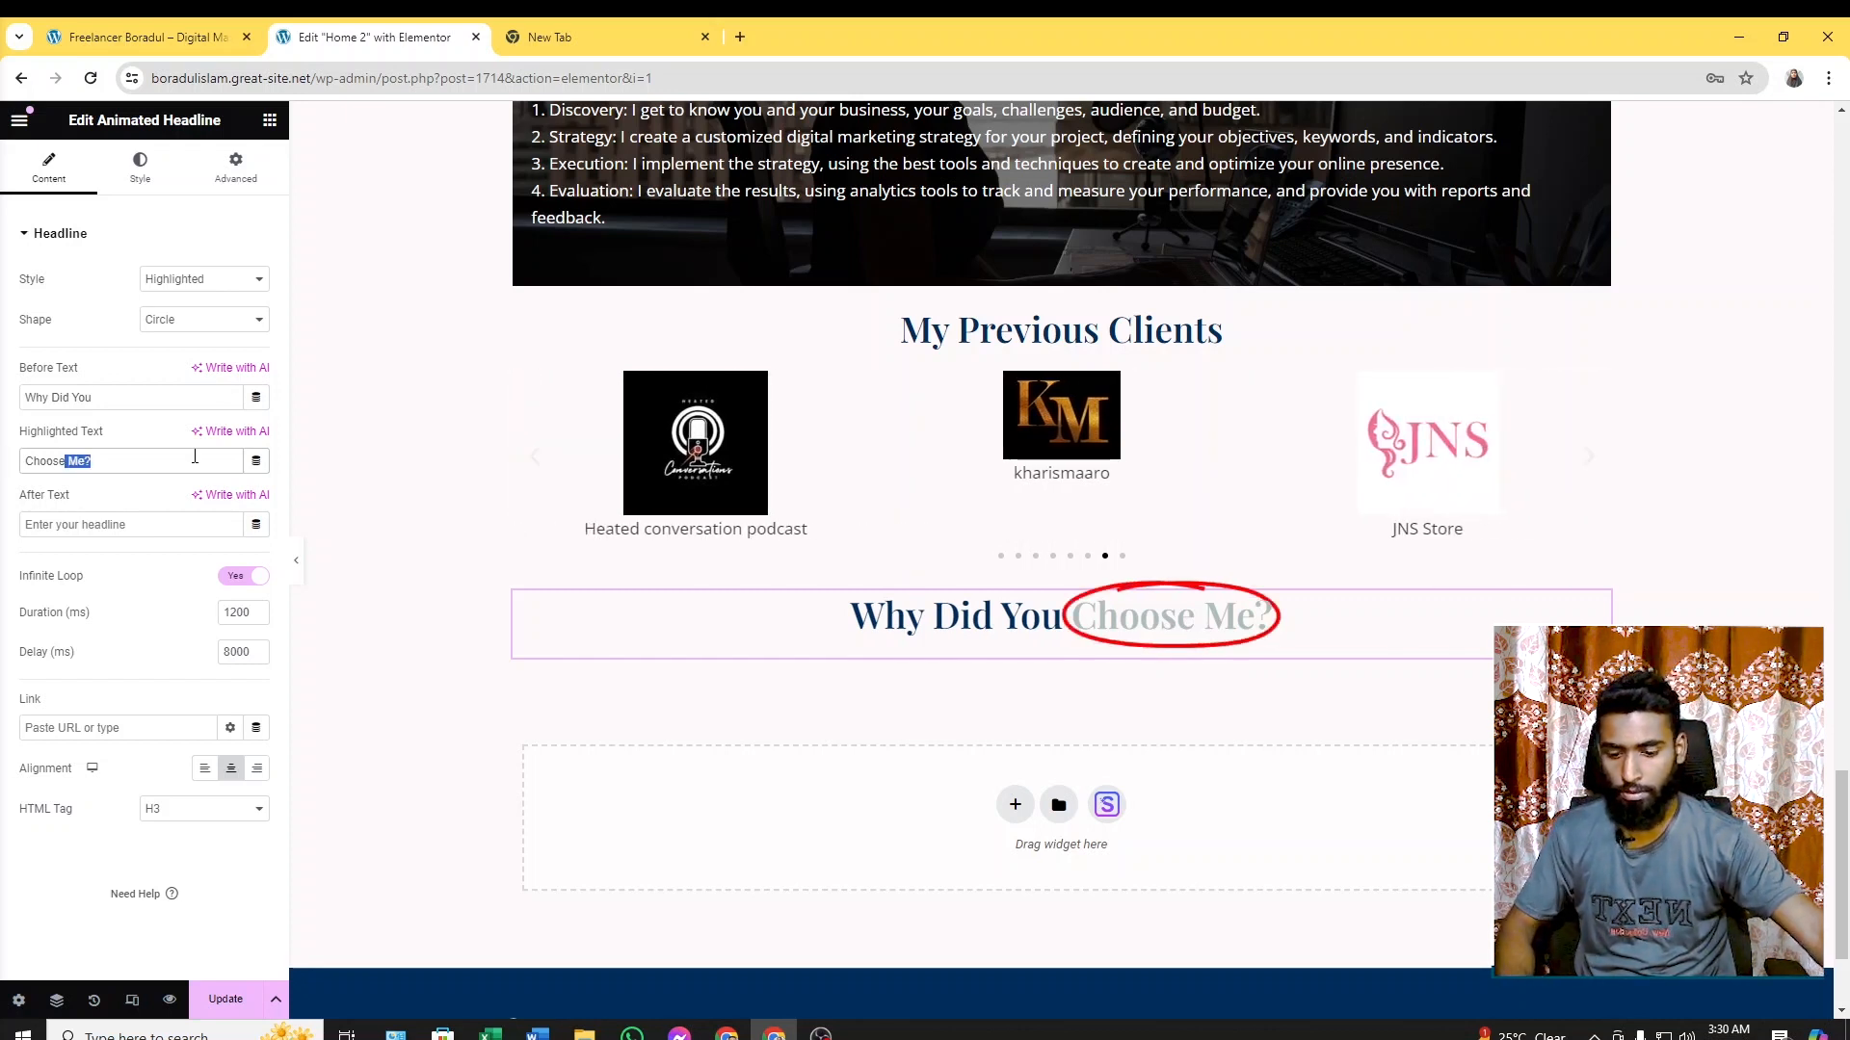
key(BackSpace)
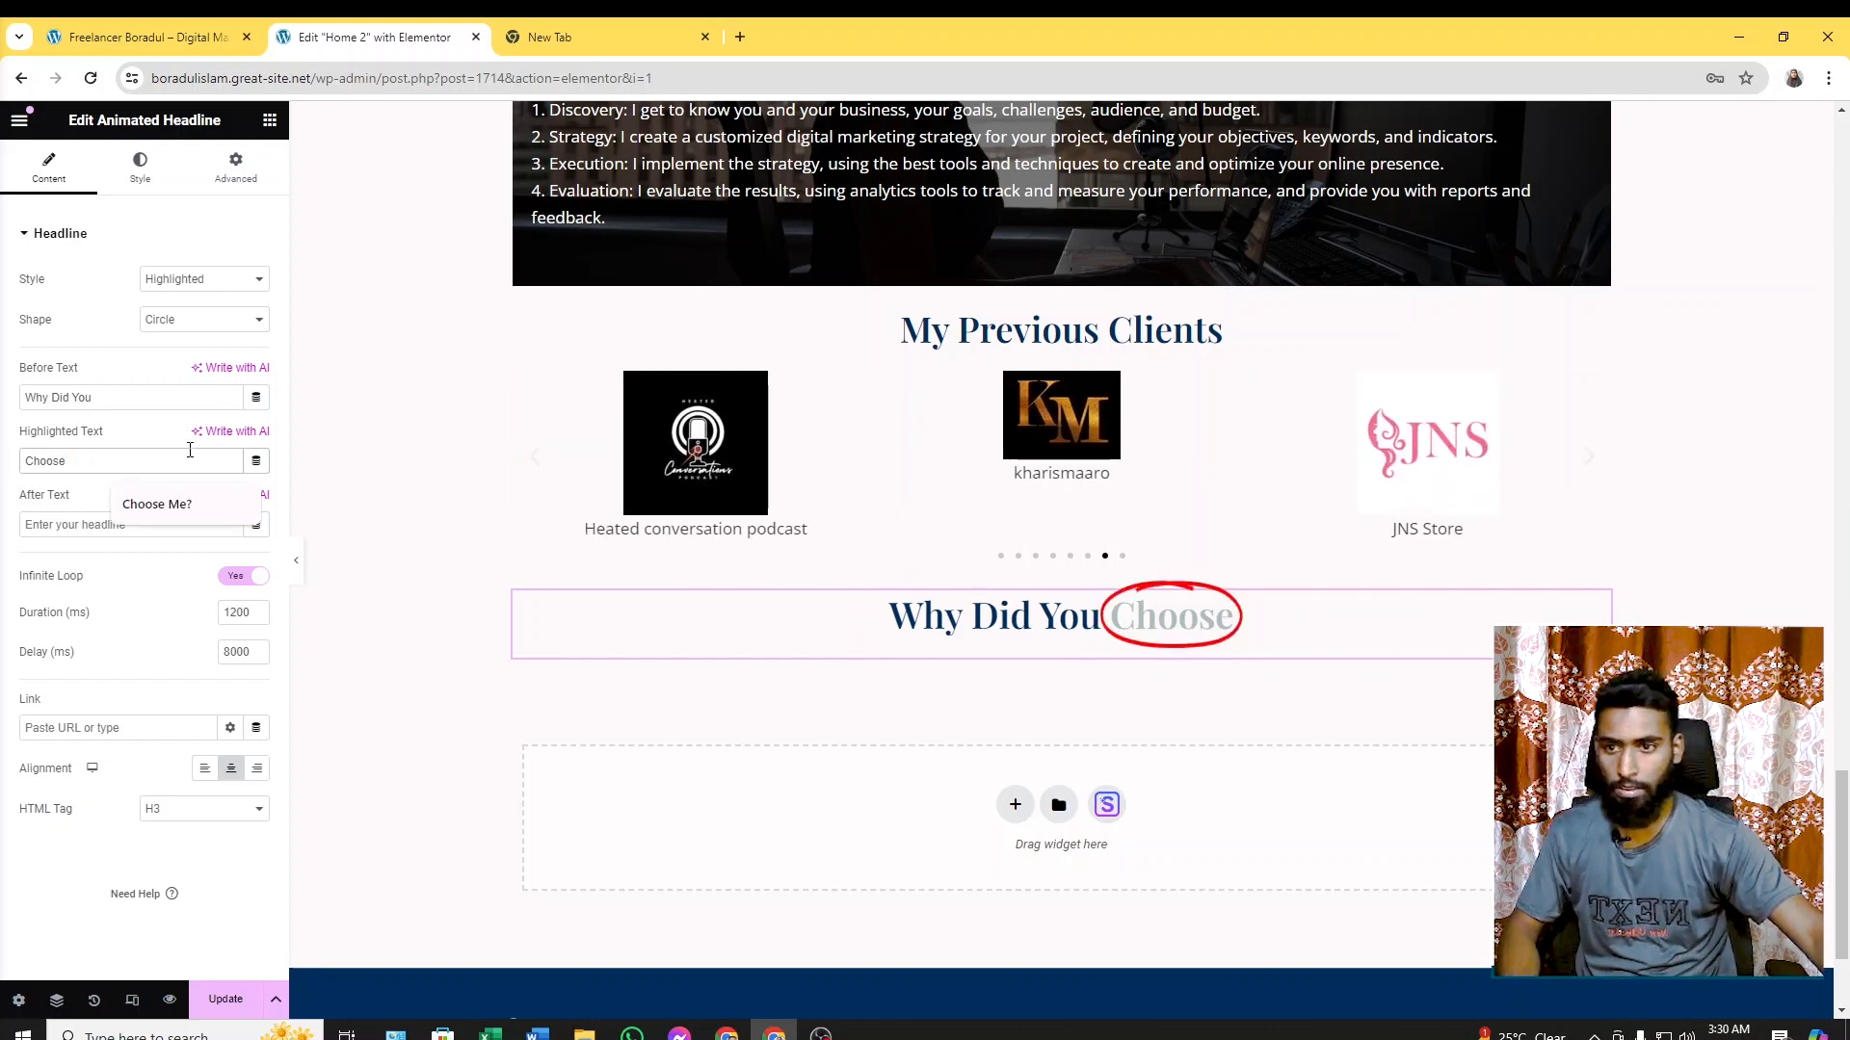
click(132, 525)
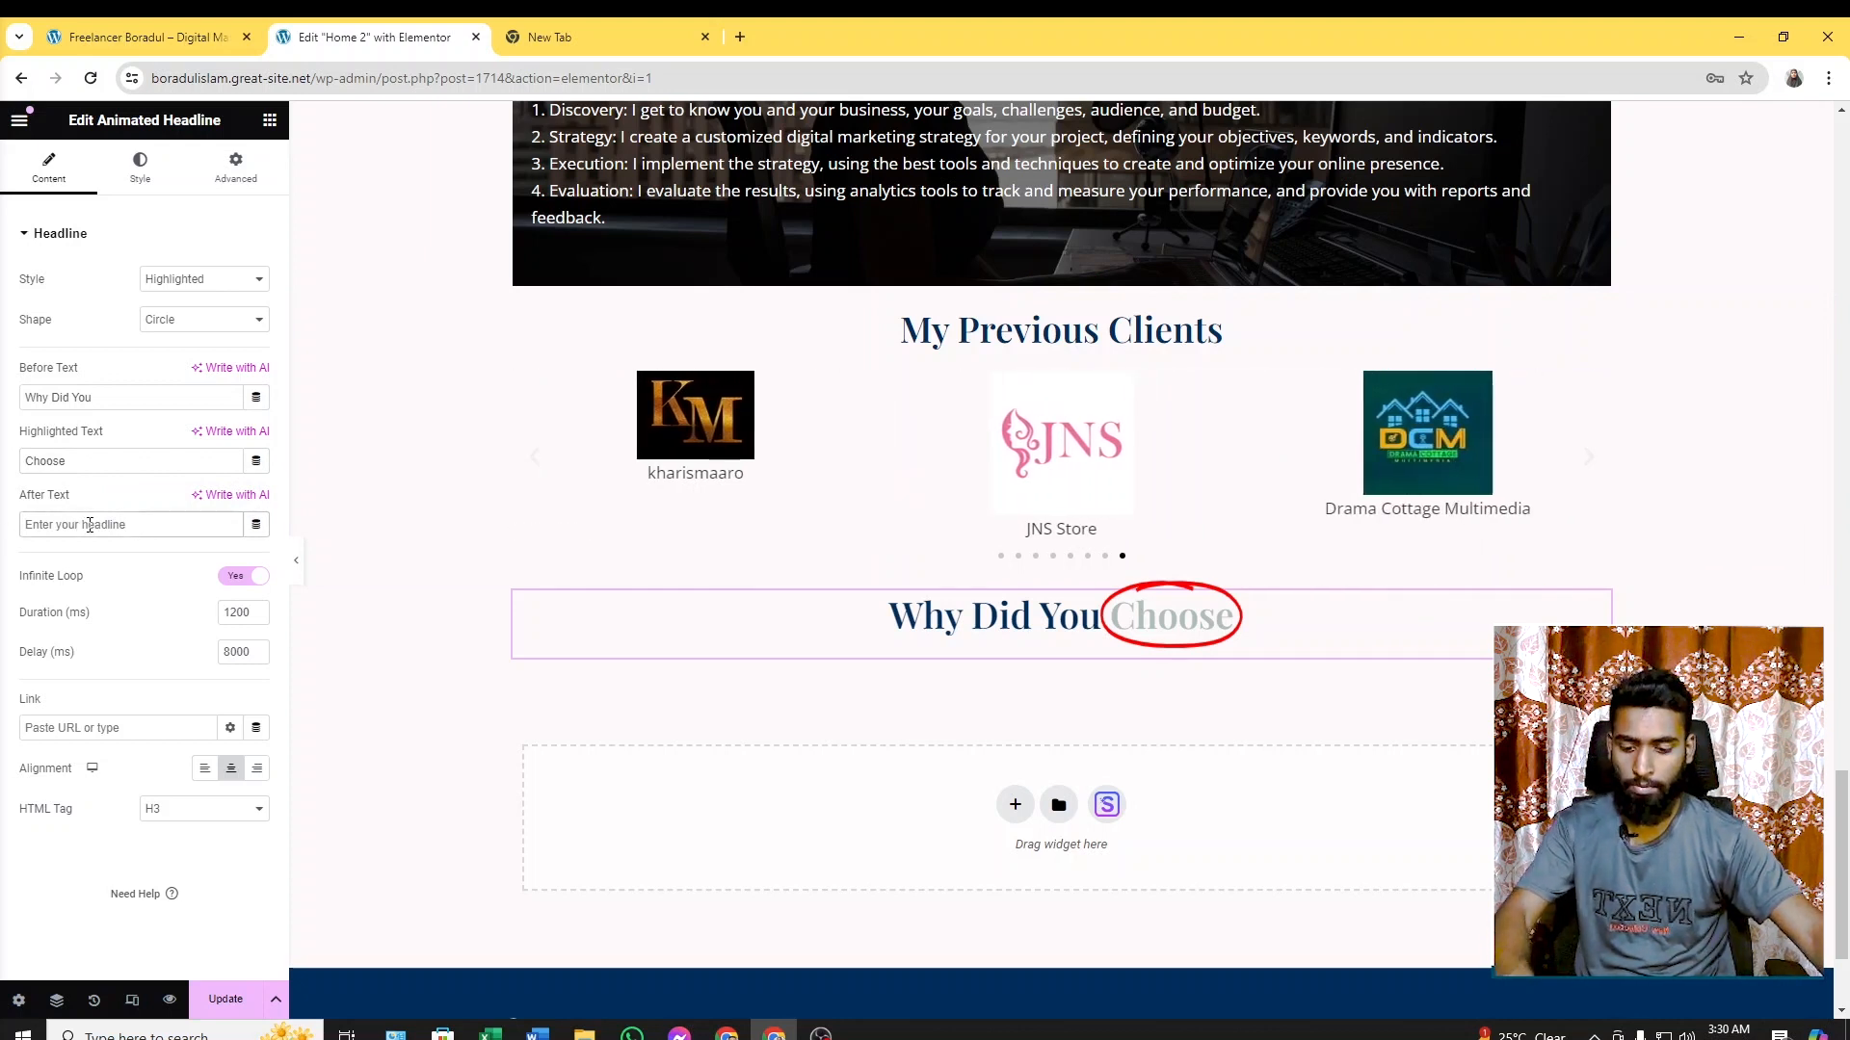
text(Me?)
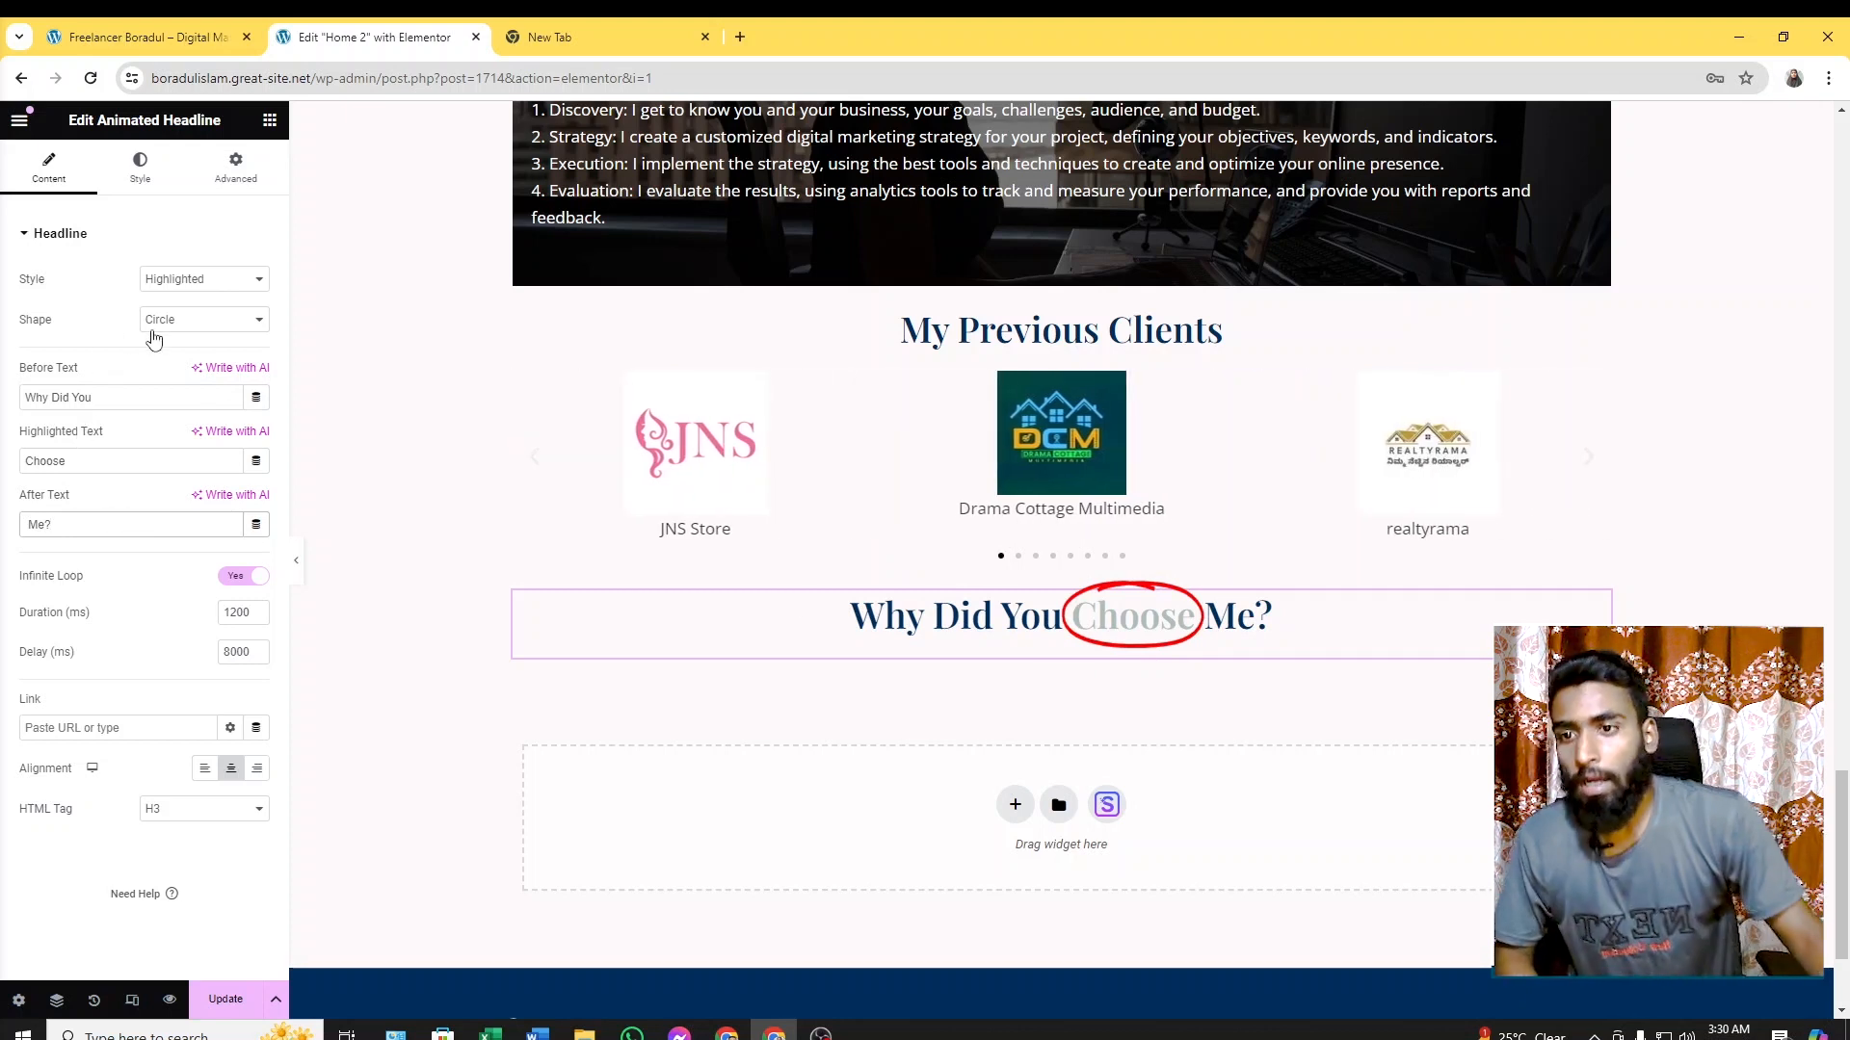
Try the Underline, Double Underline and X shapes on the highlighted word, and restore the Circle shape
click(247, 320)
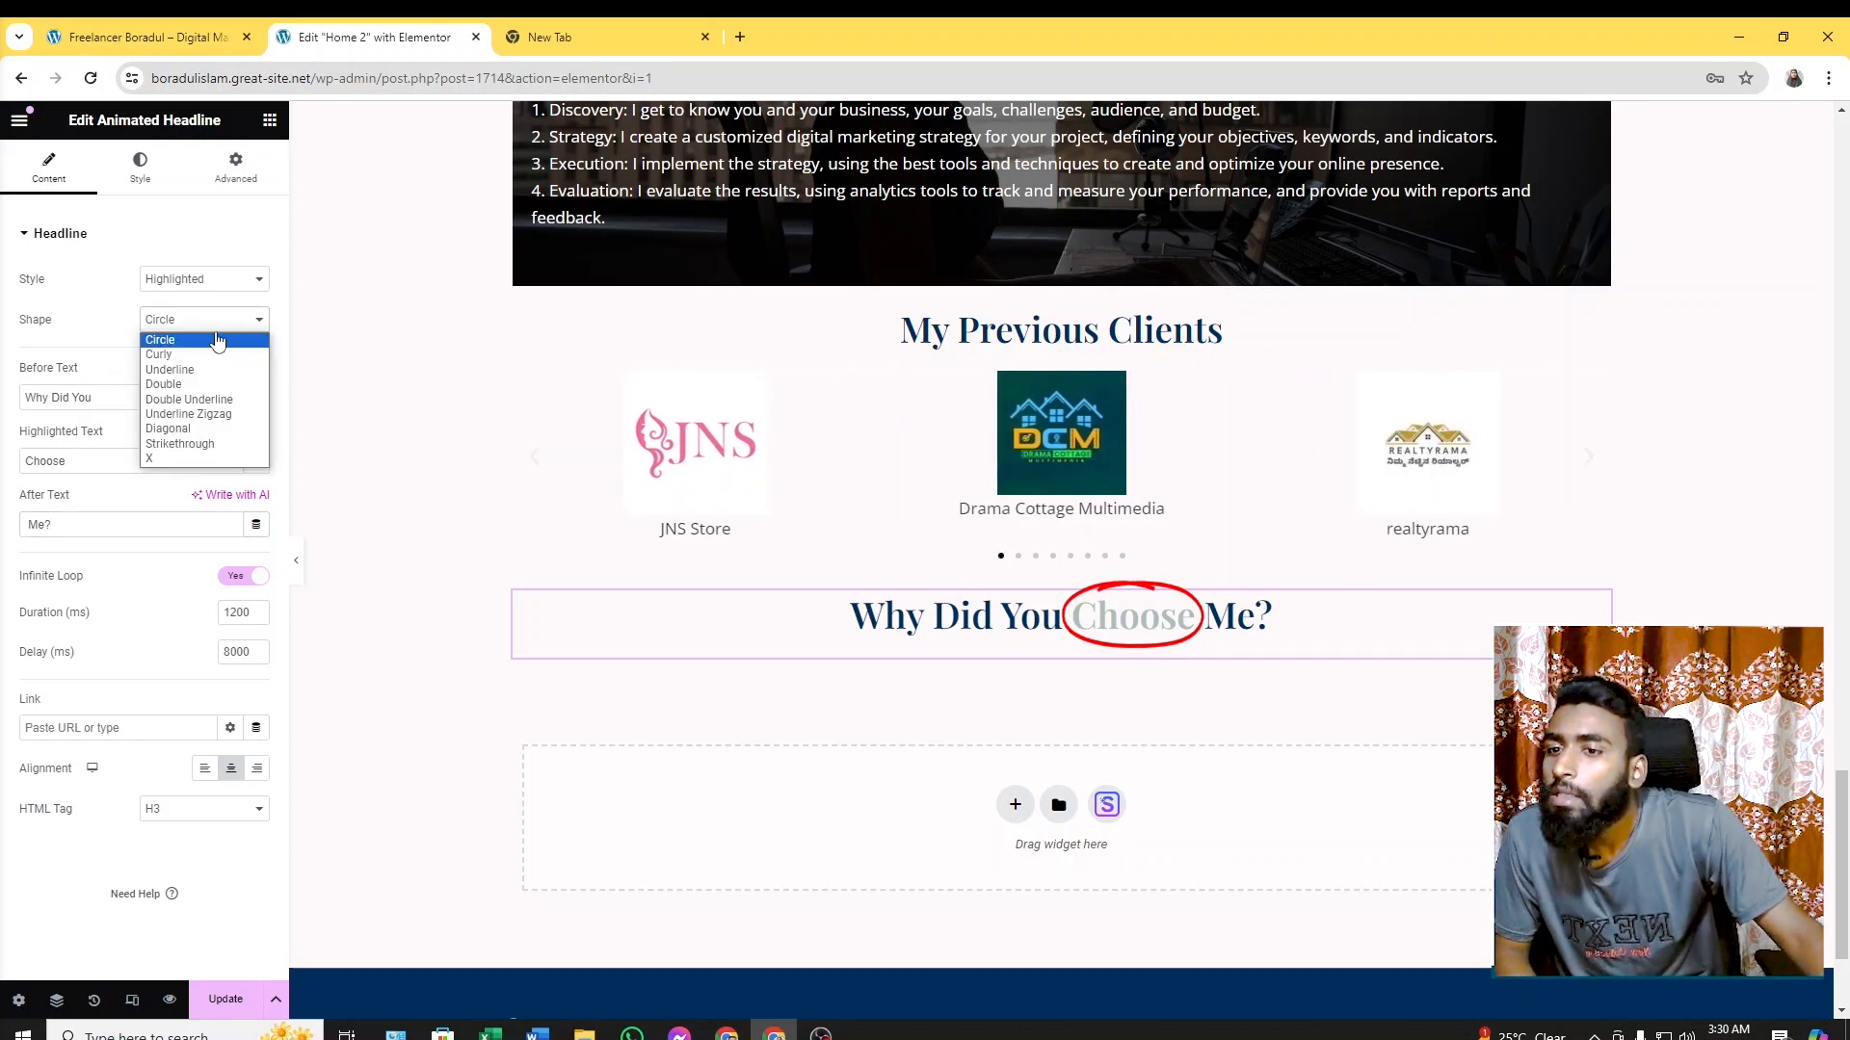
key(Escape)
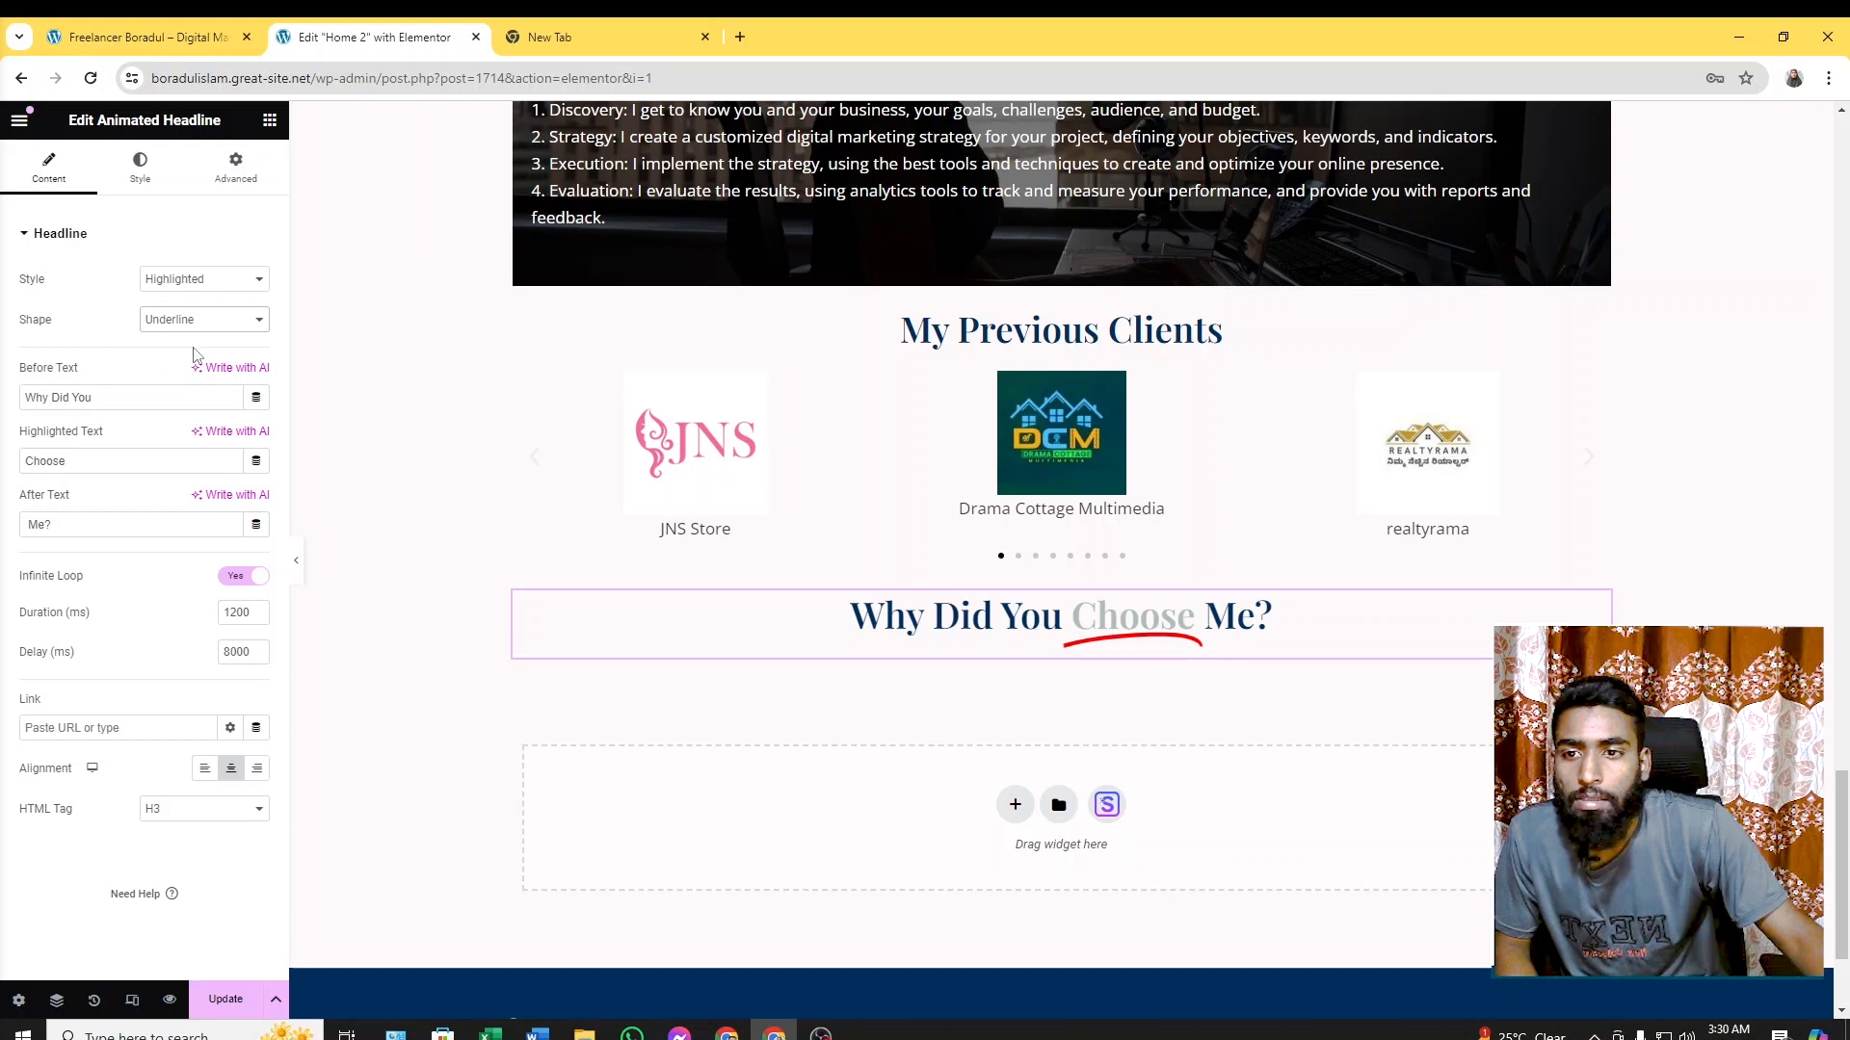
click(204, 319)
click(204, 380)
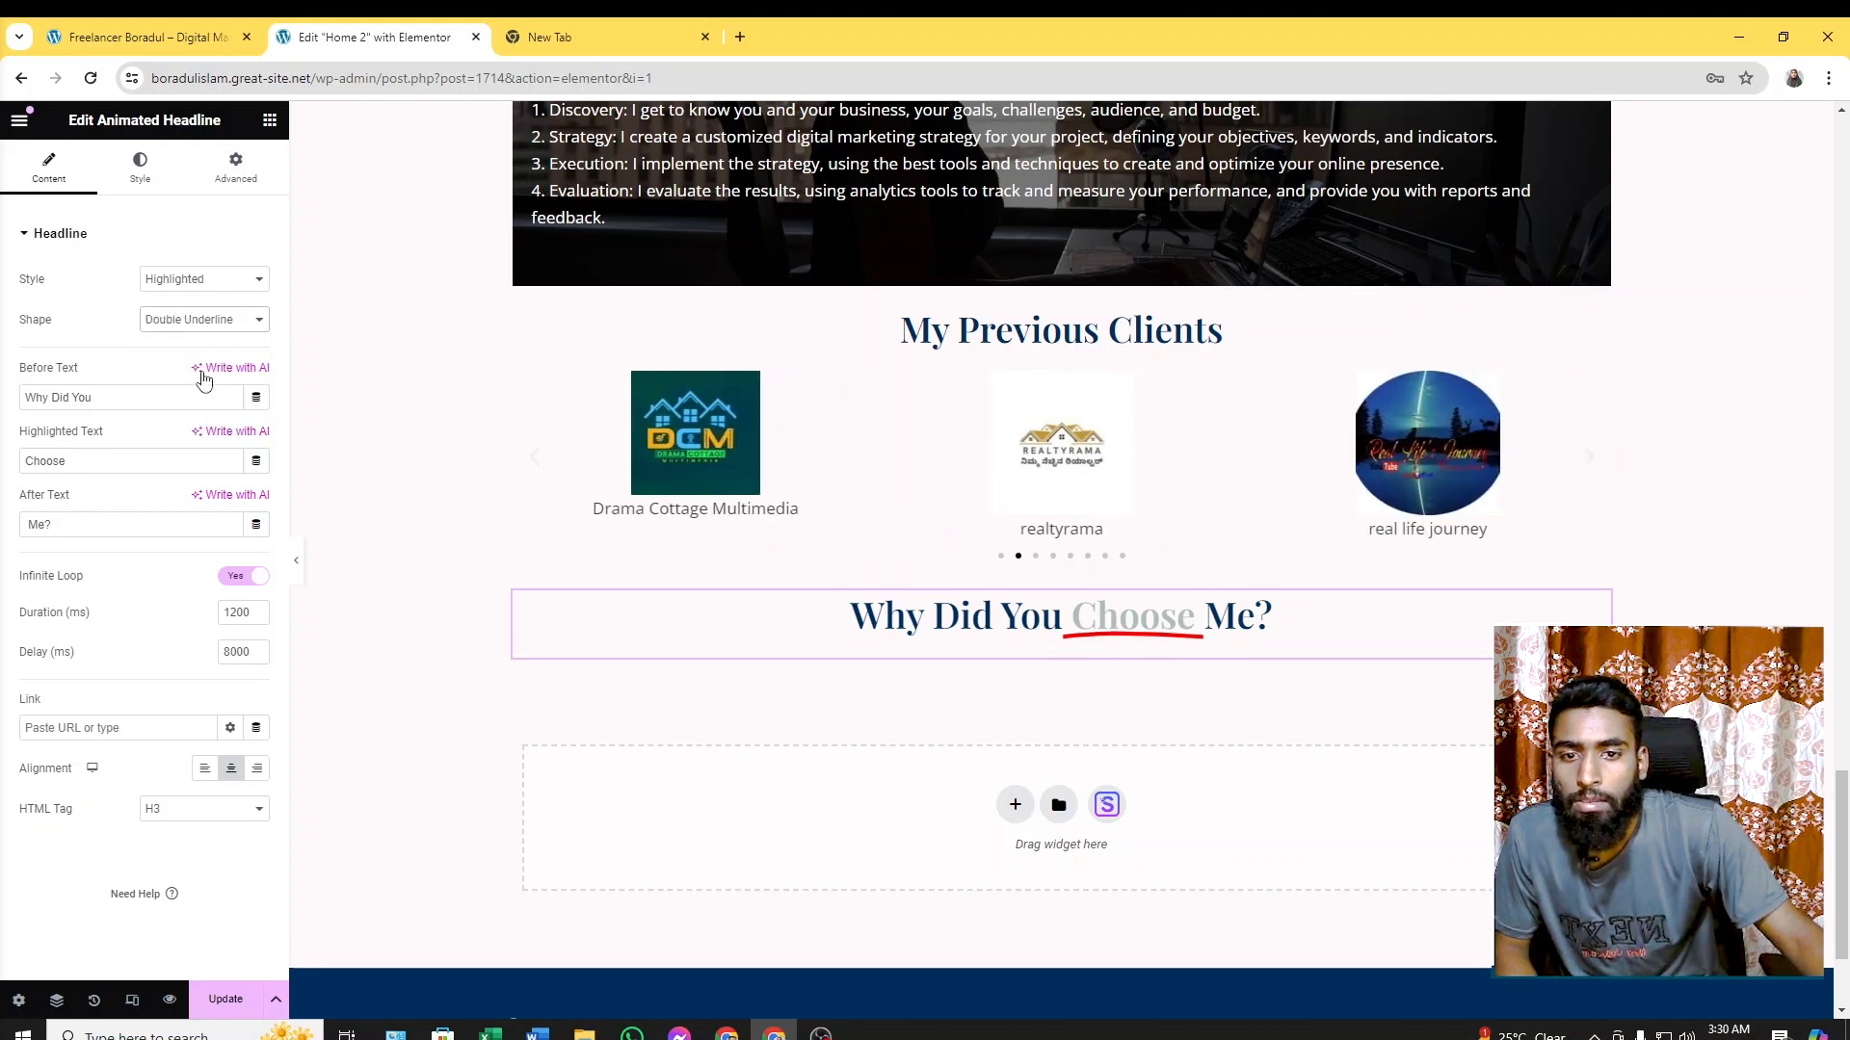
click(227, 323)
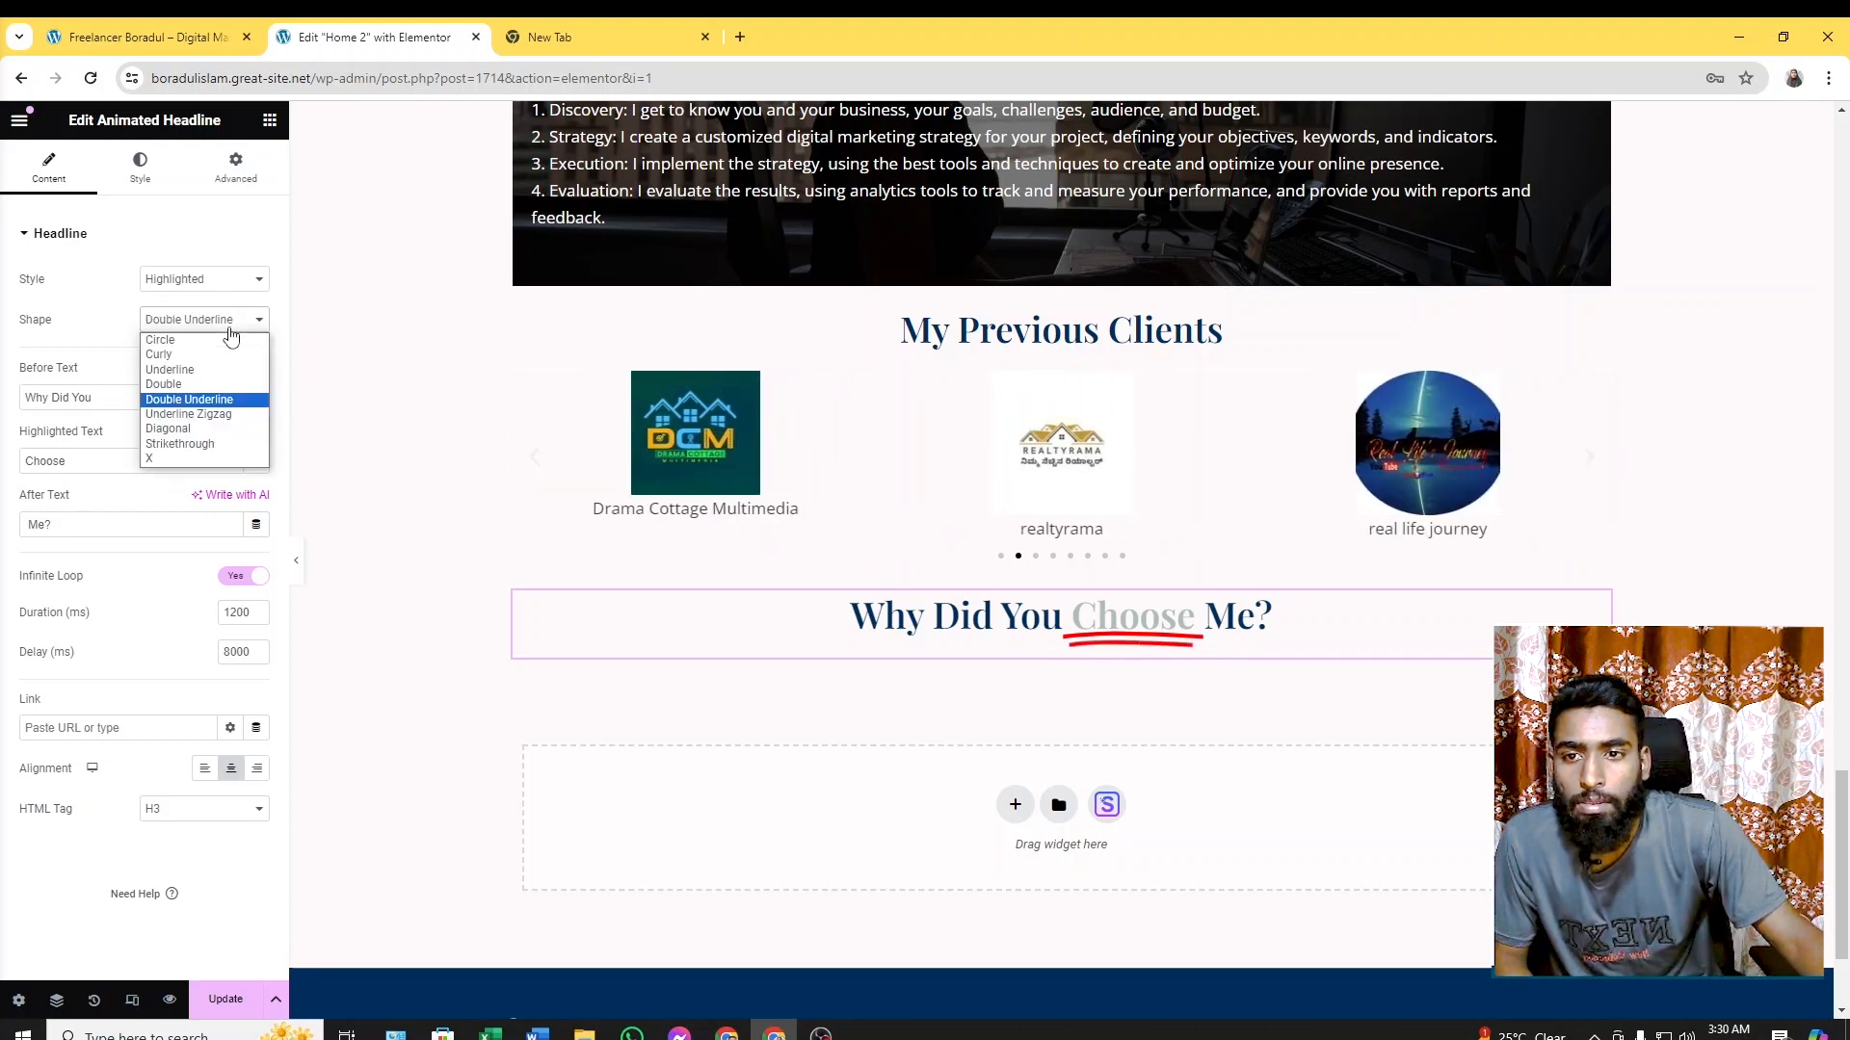
click(173, 460)
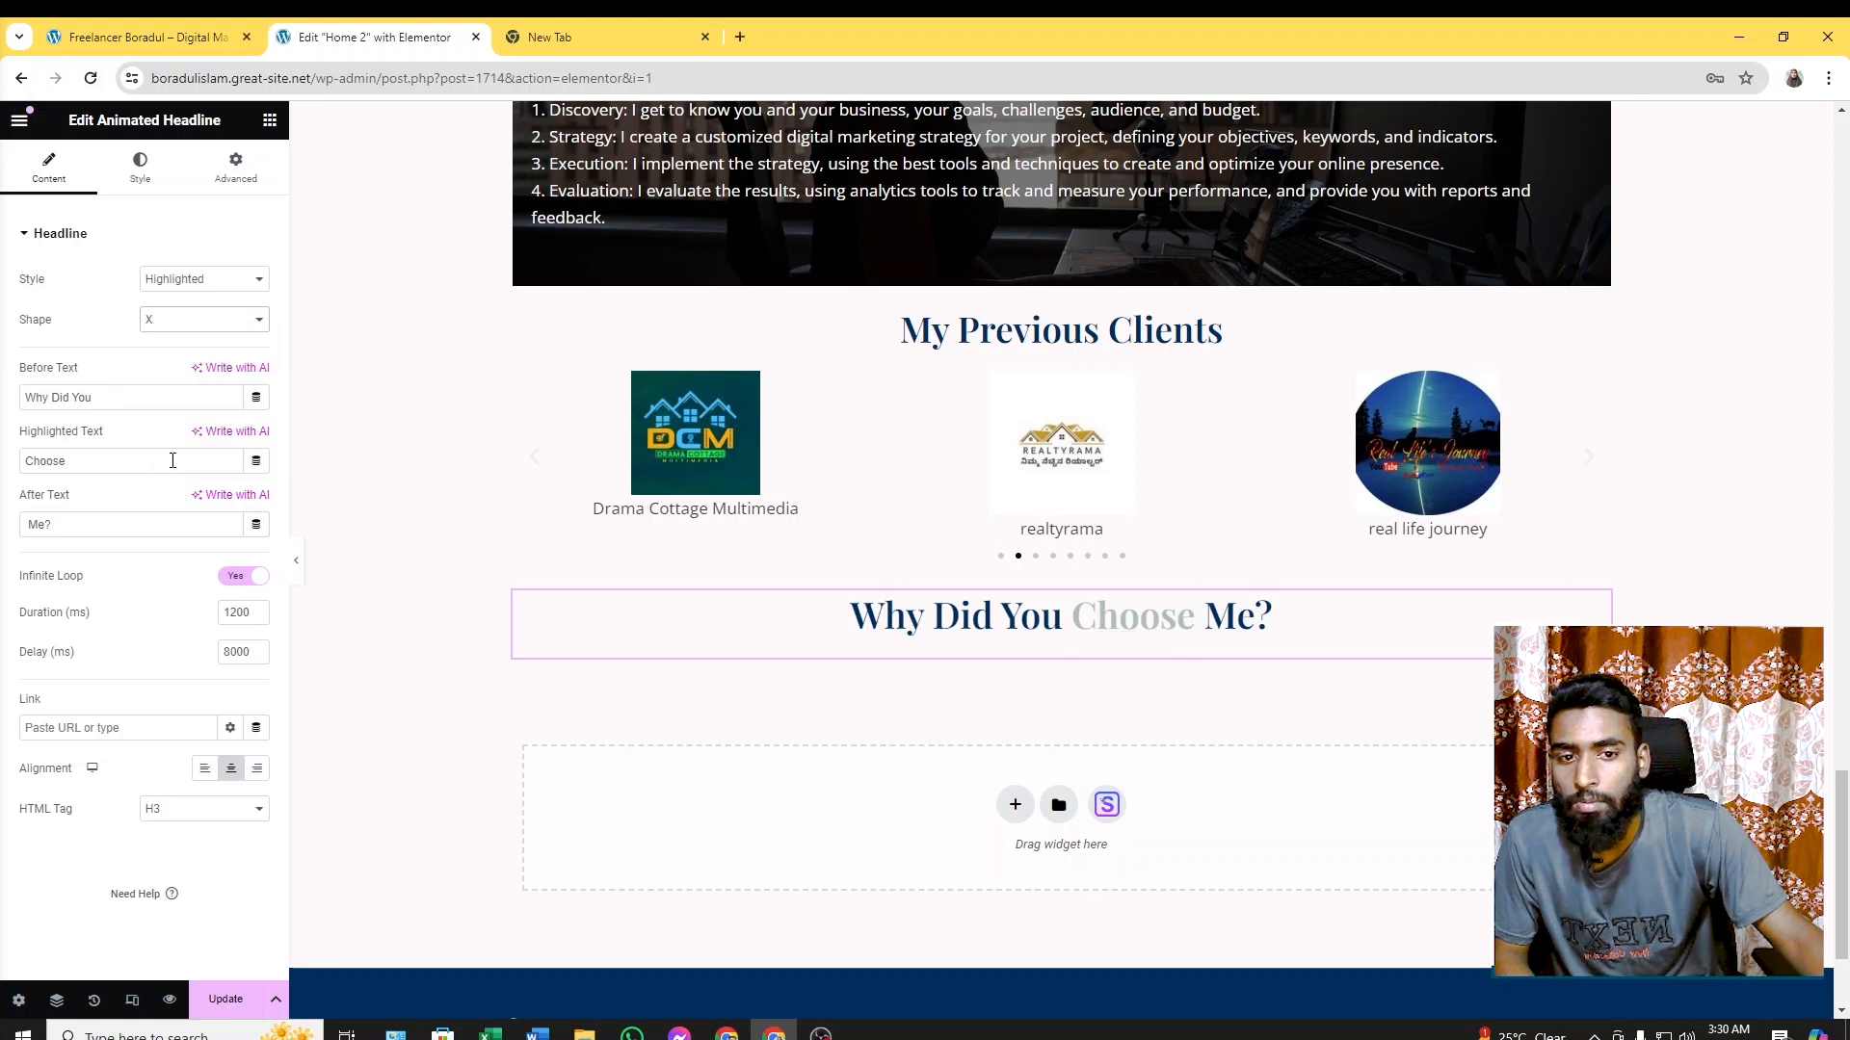
click(196, 326)
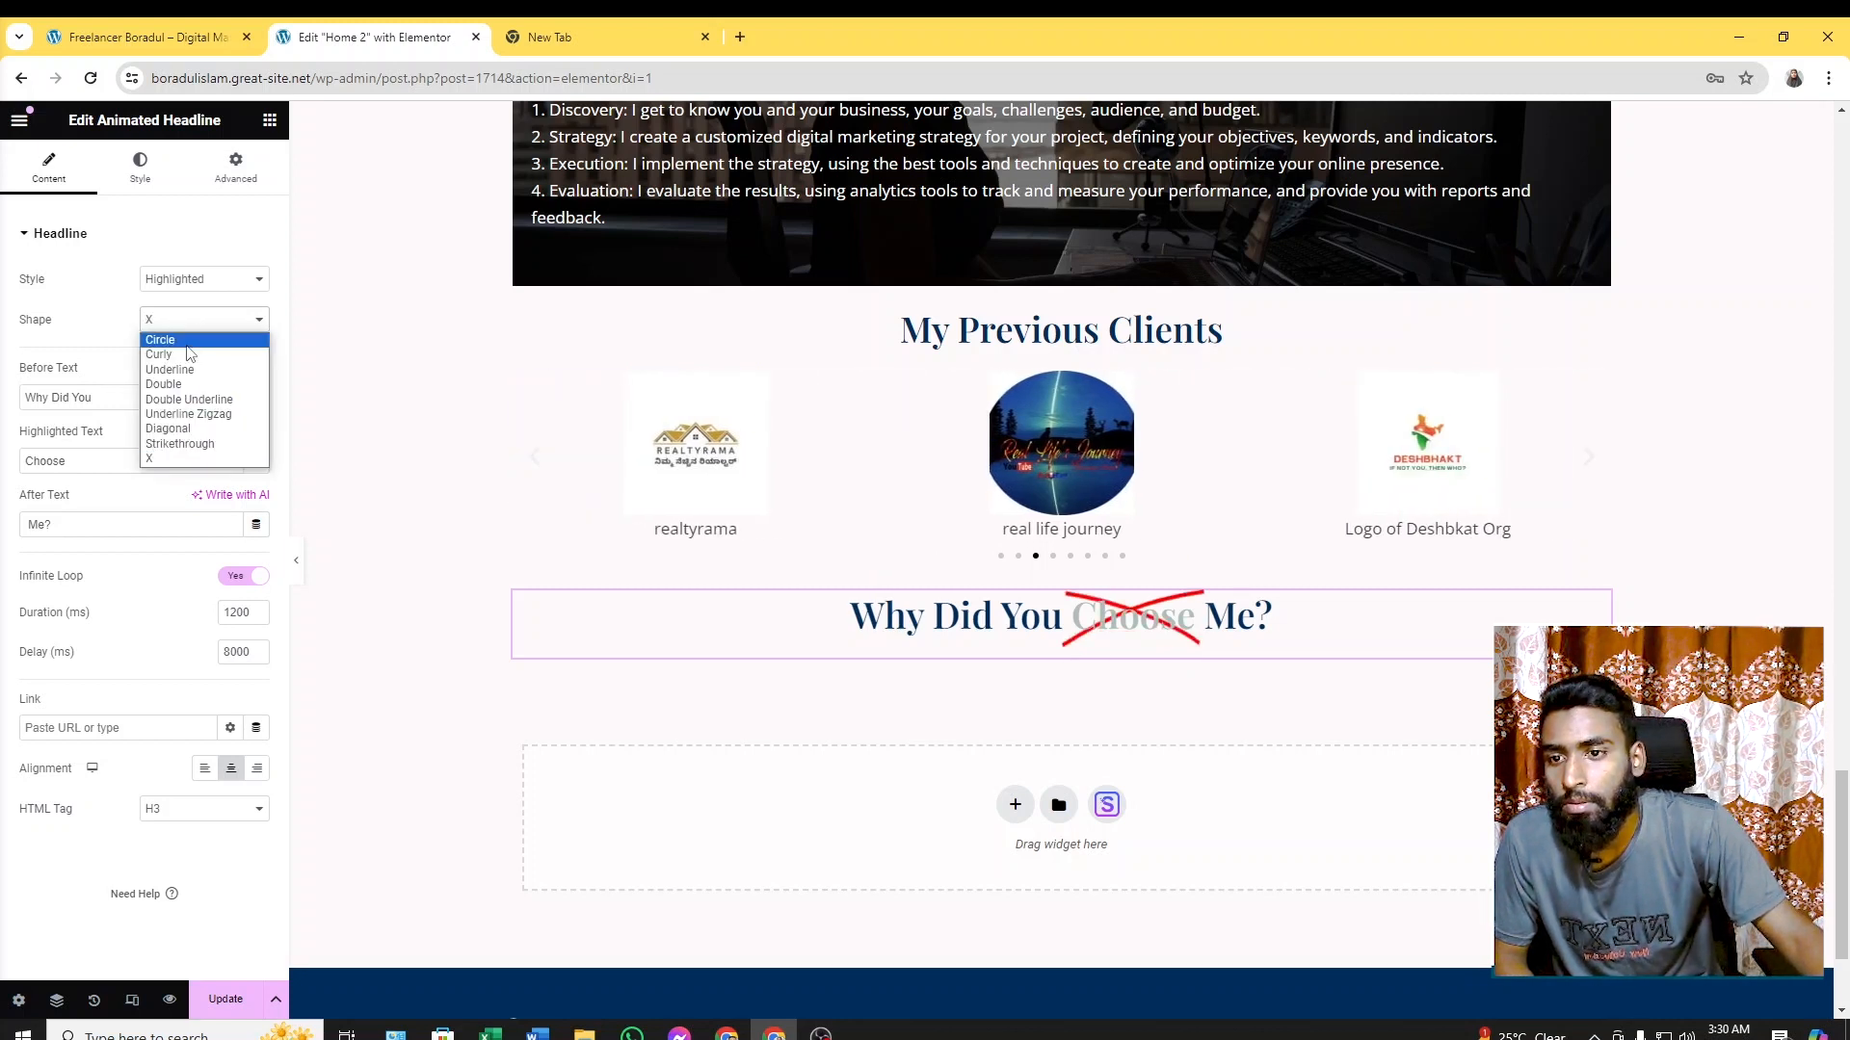
click(187, 344)
Try the Rotating style on the animated headline, and restore the Highlighted style
click(231, 281)
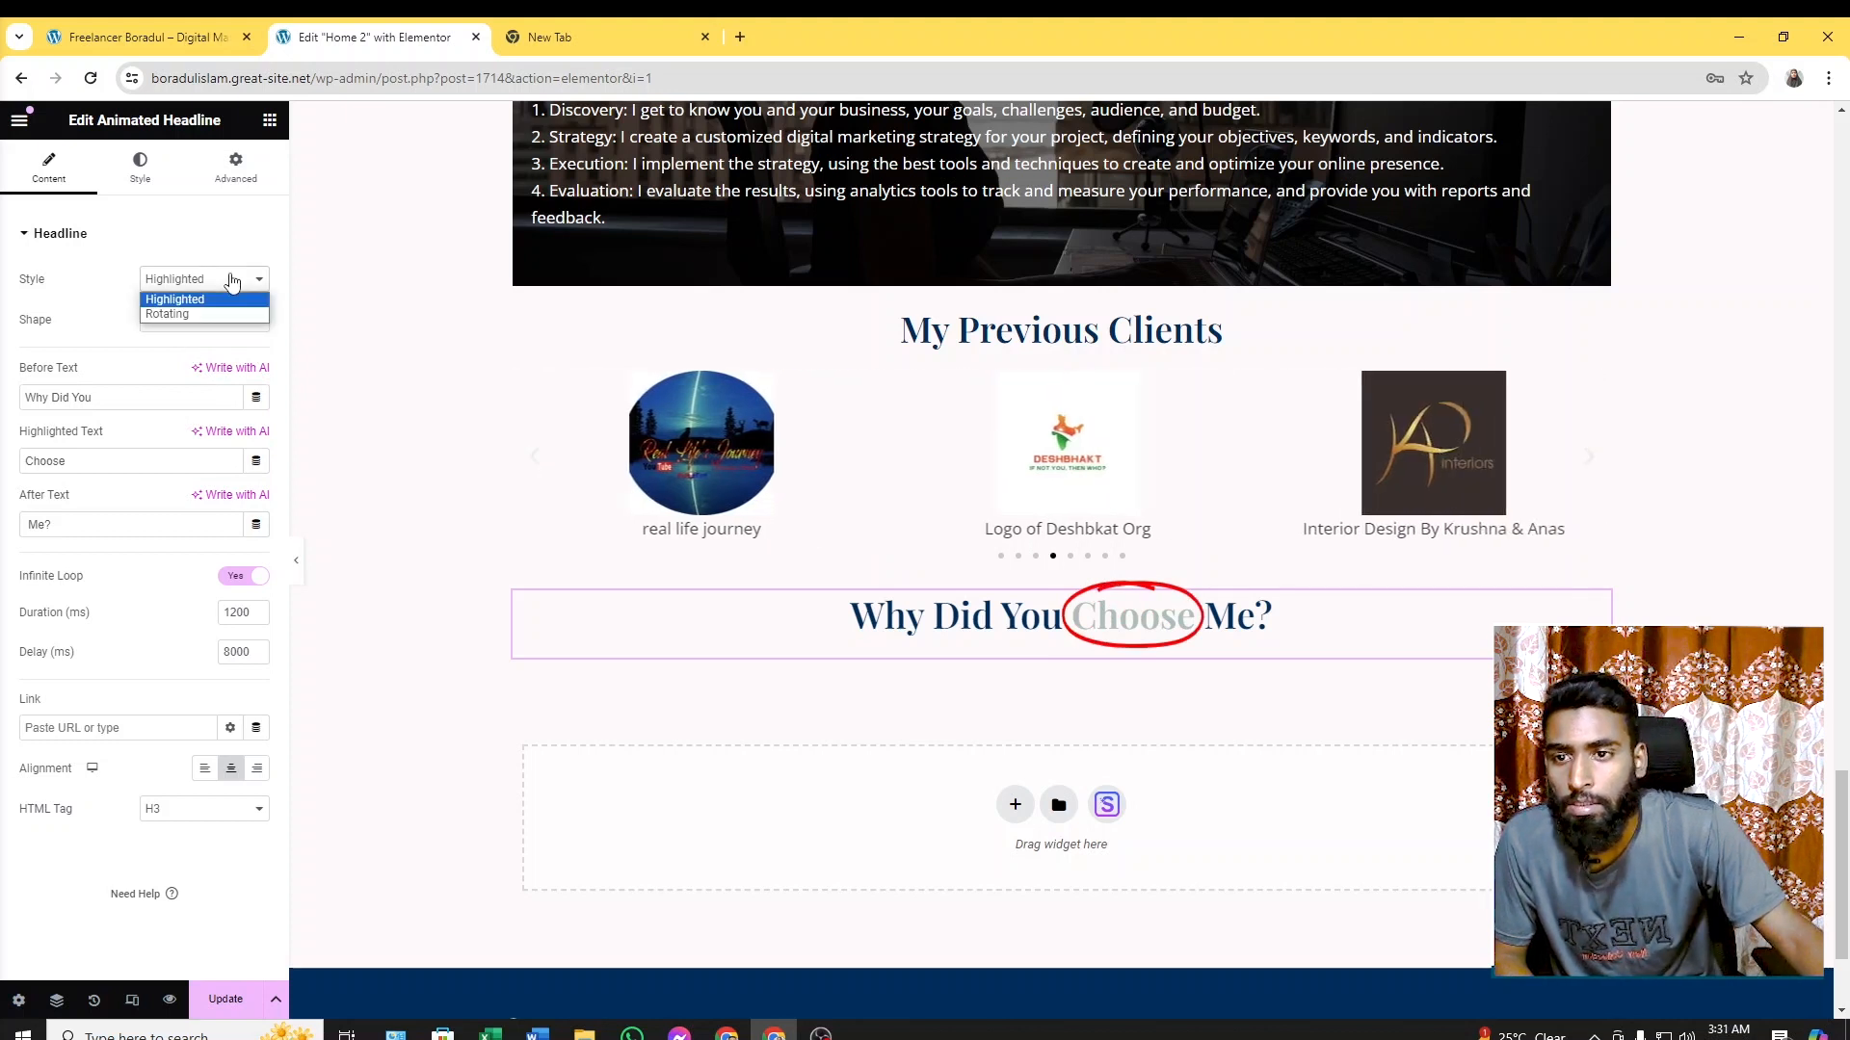
click(205, 314)
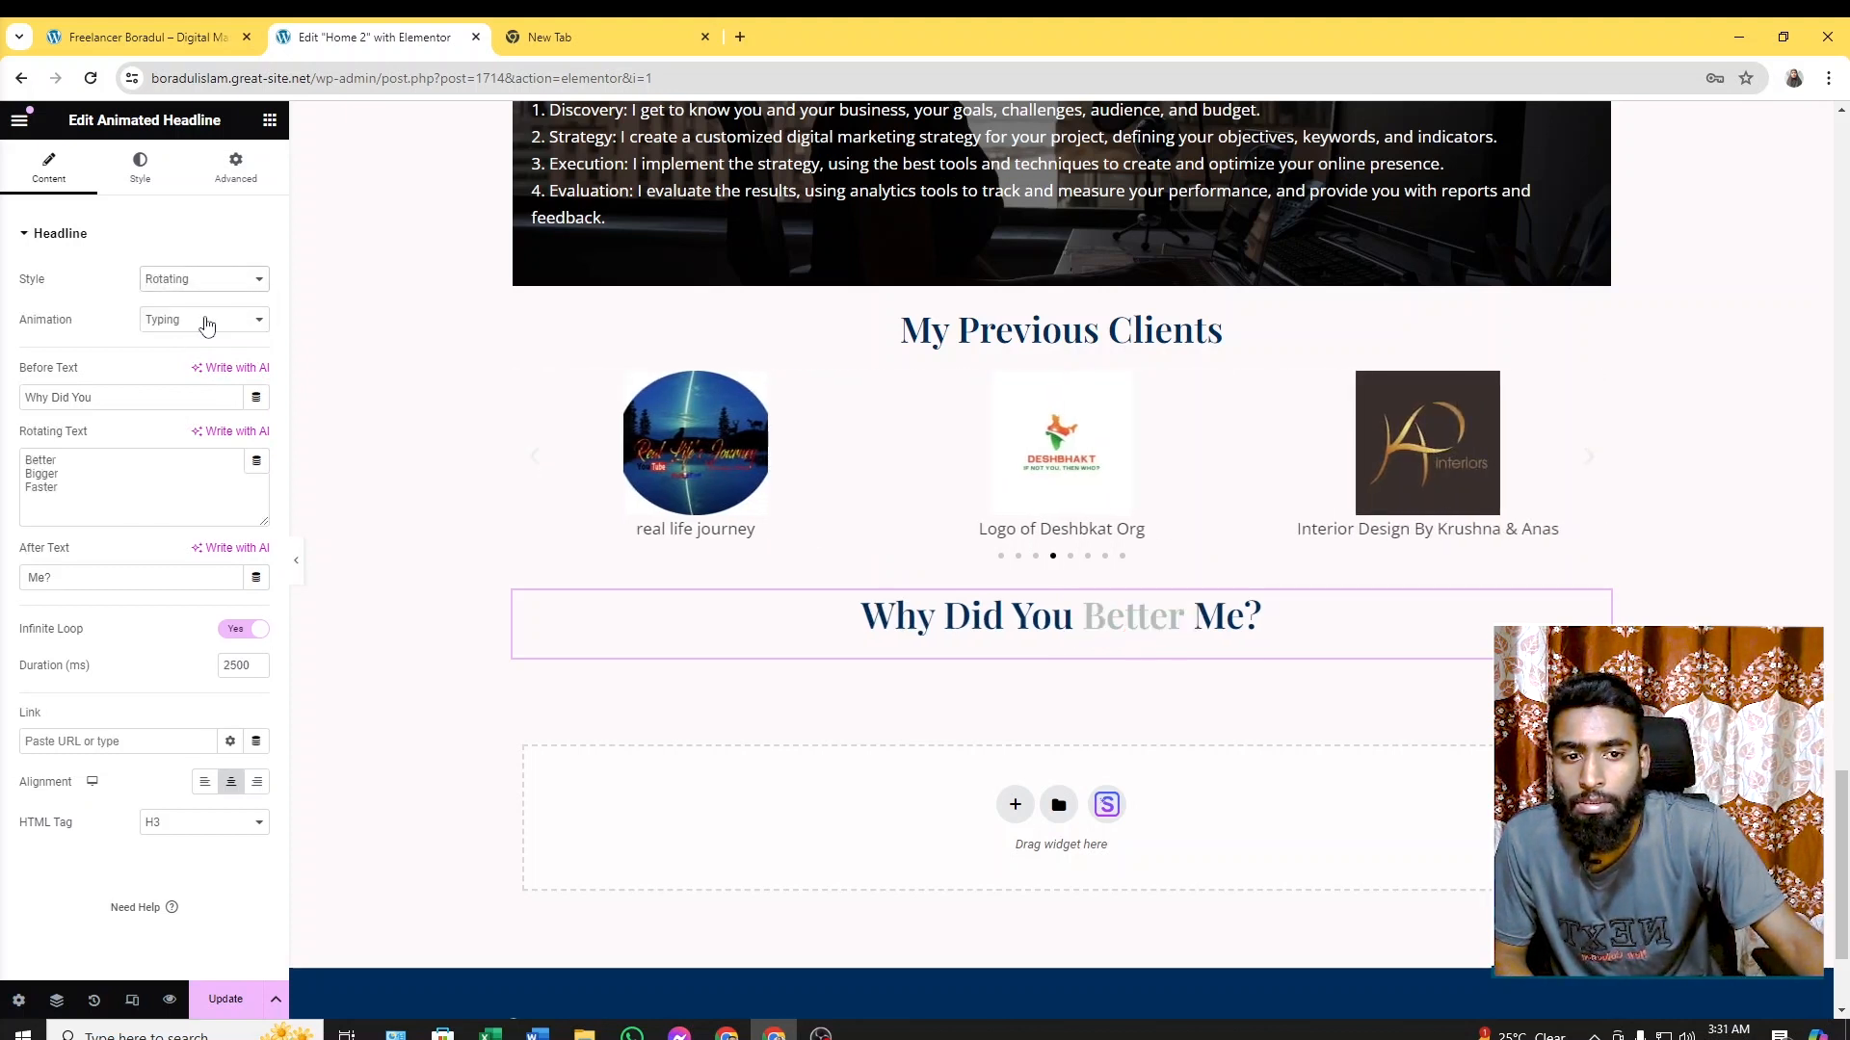
click(215, 282)
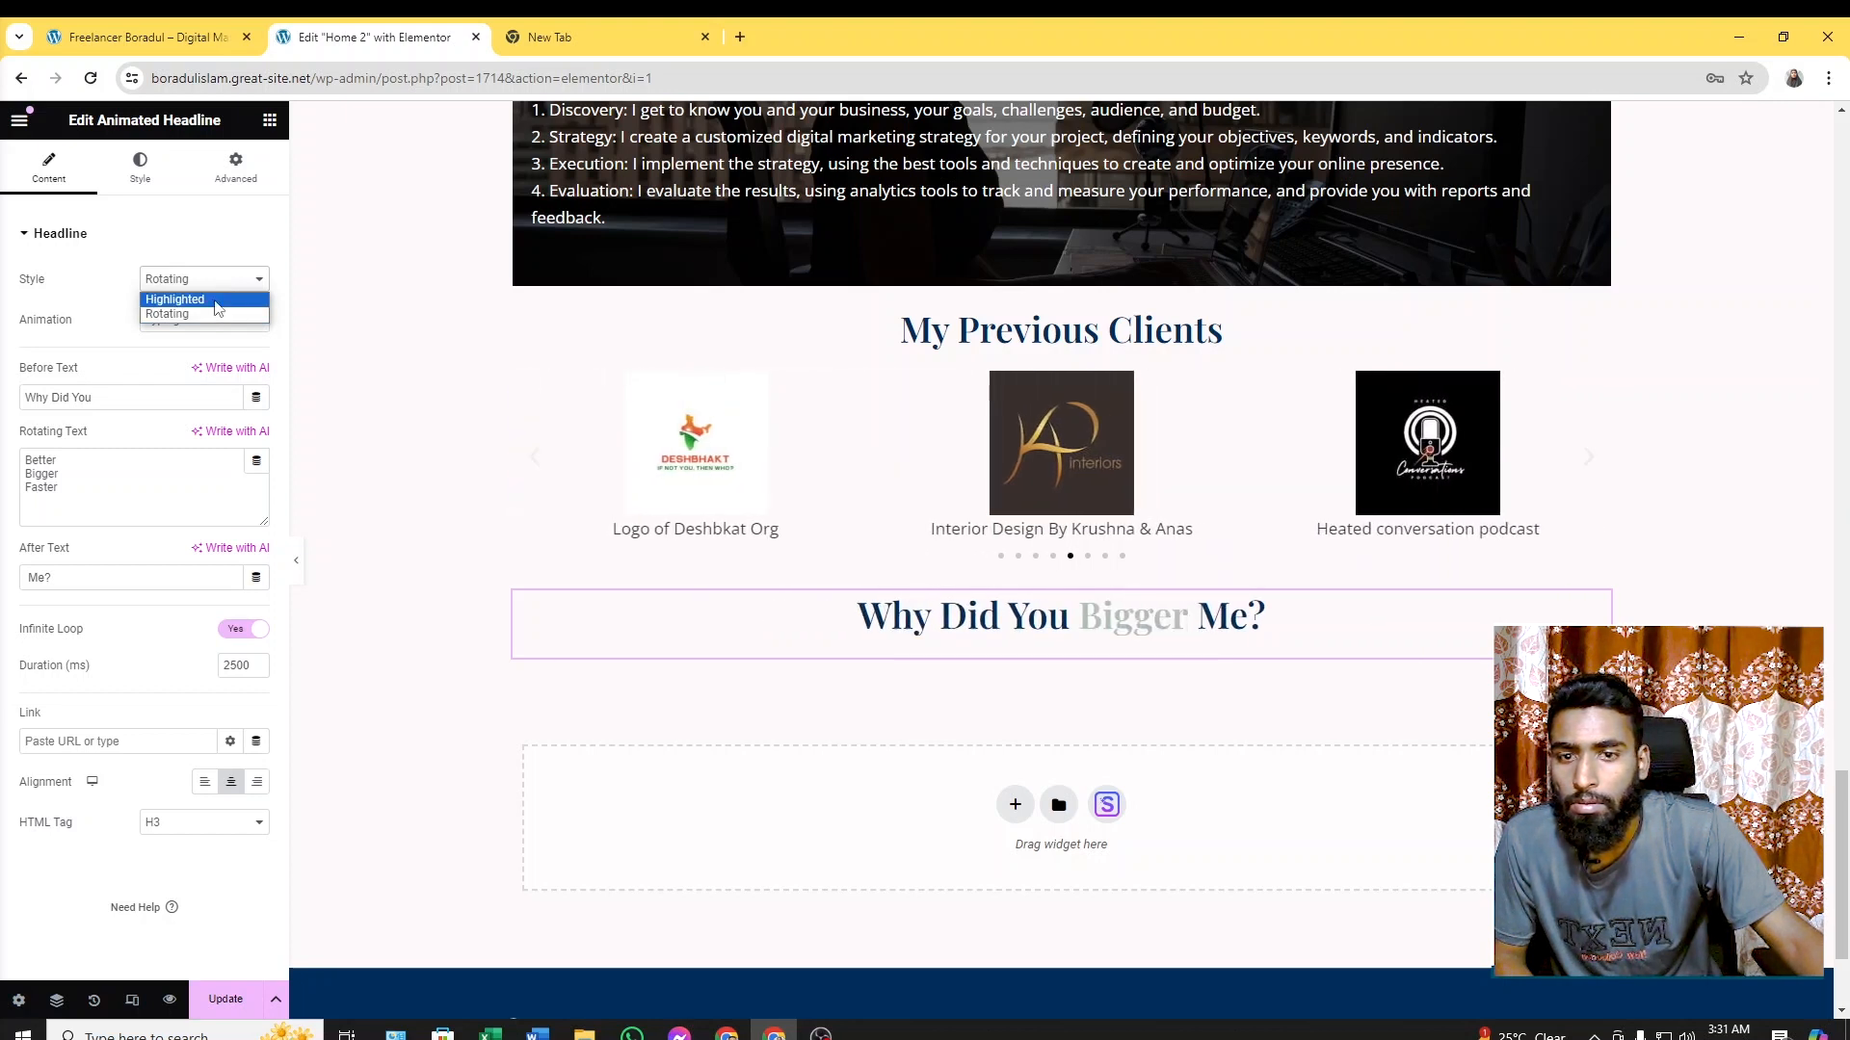
click(218, 300)
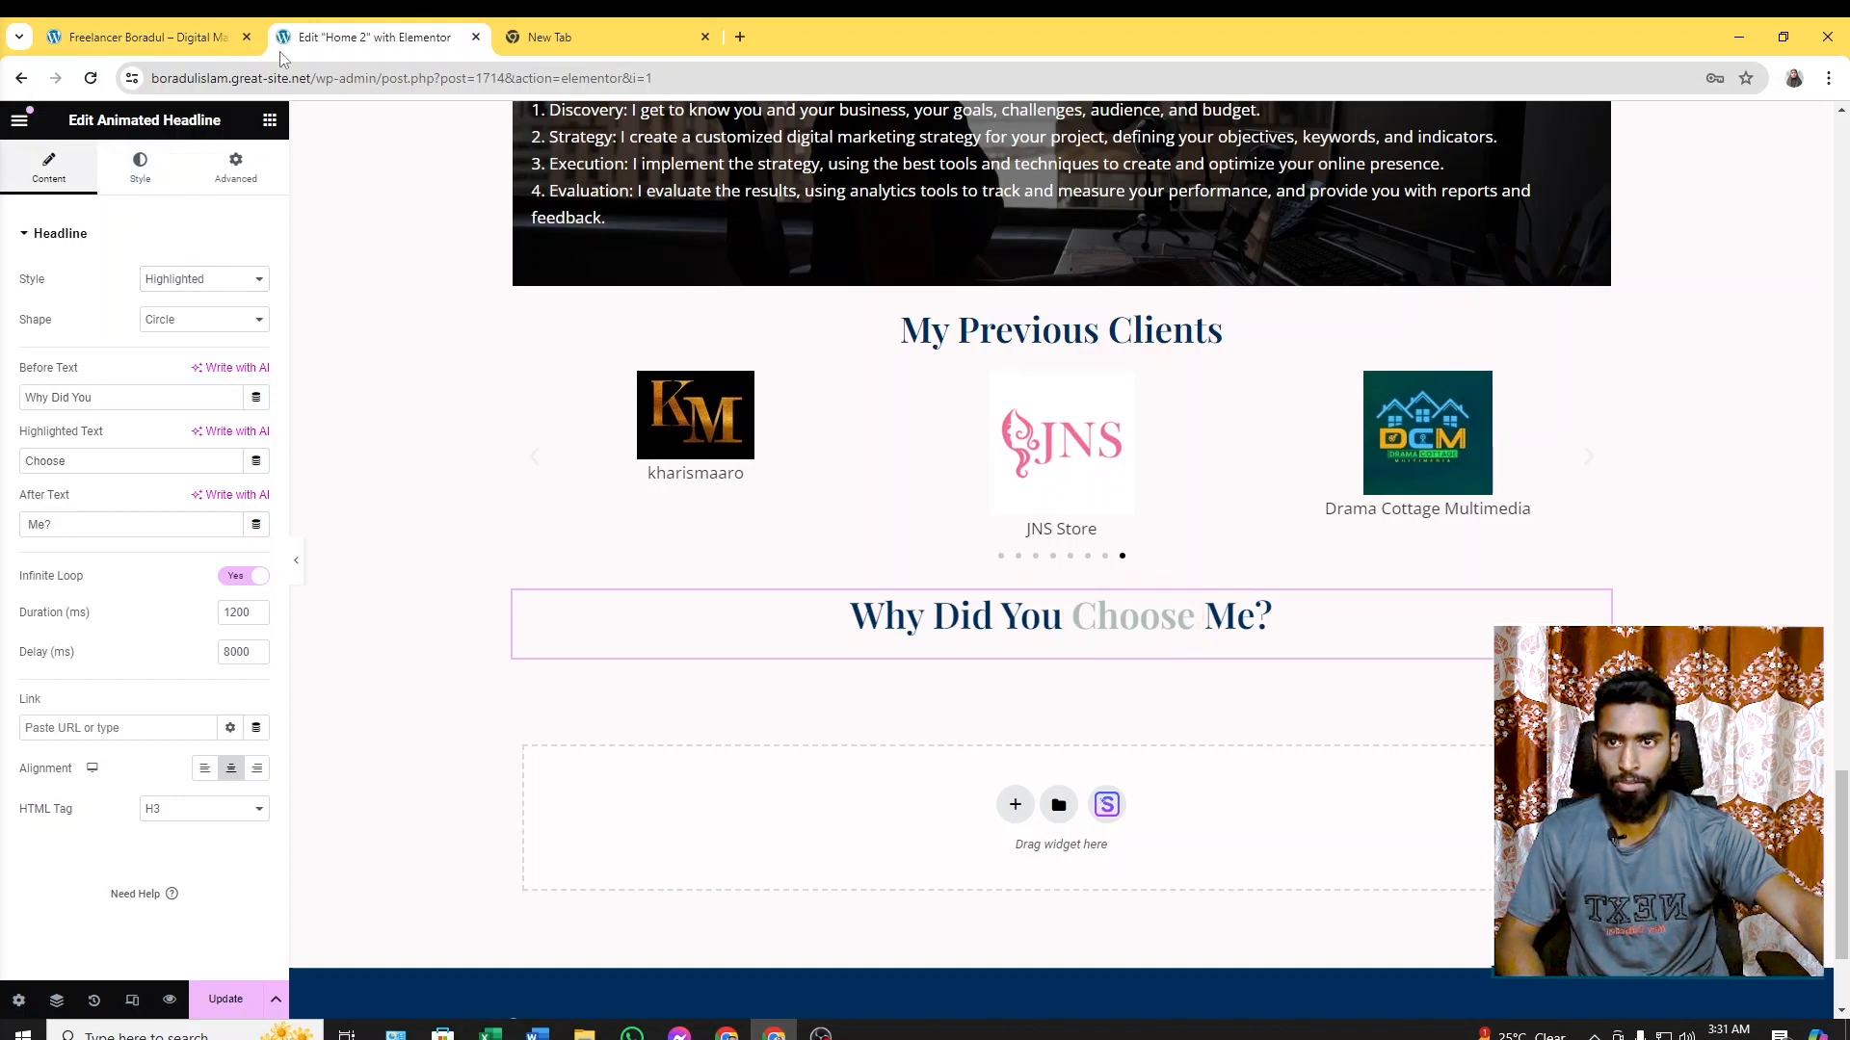
Check the divider under the Why Did You Choose Me? heading on the live homepage, and return to the editor's widget list
click(188, 38)
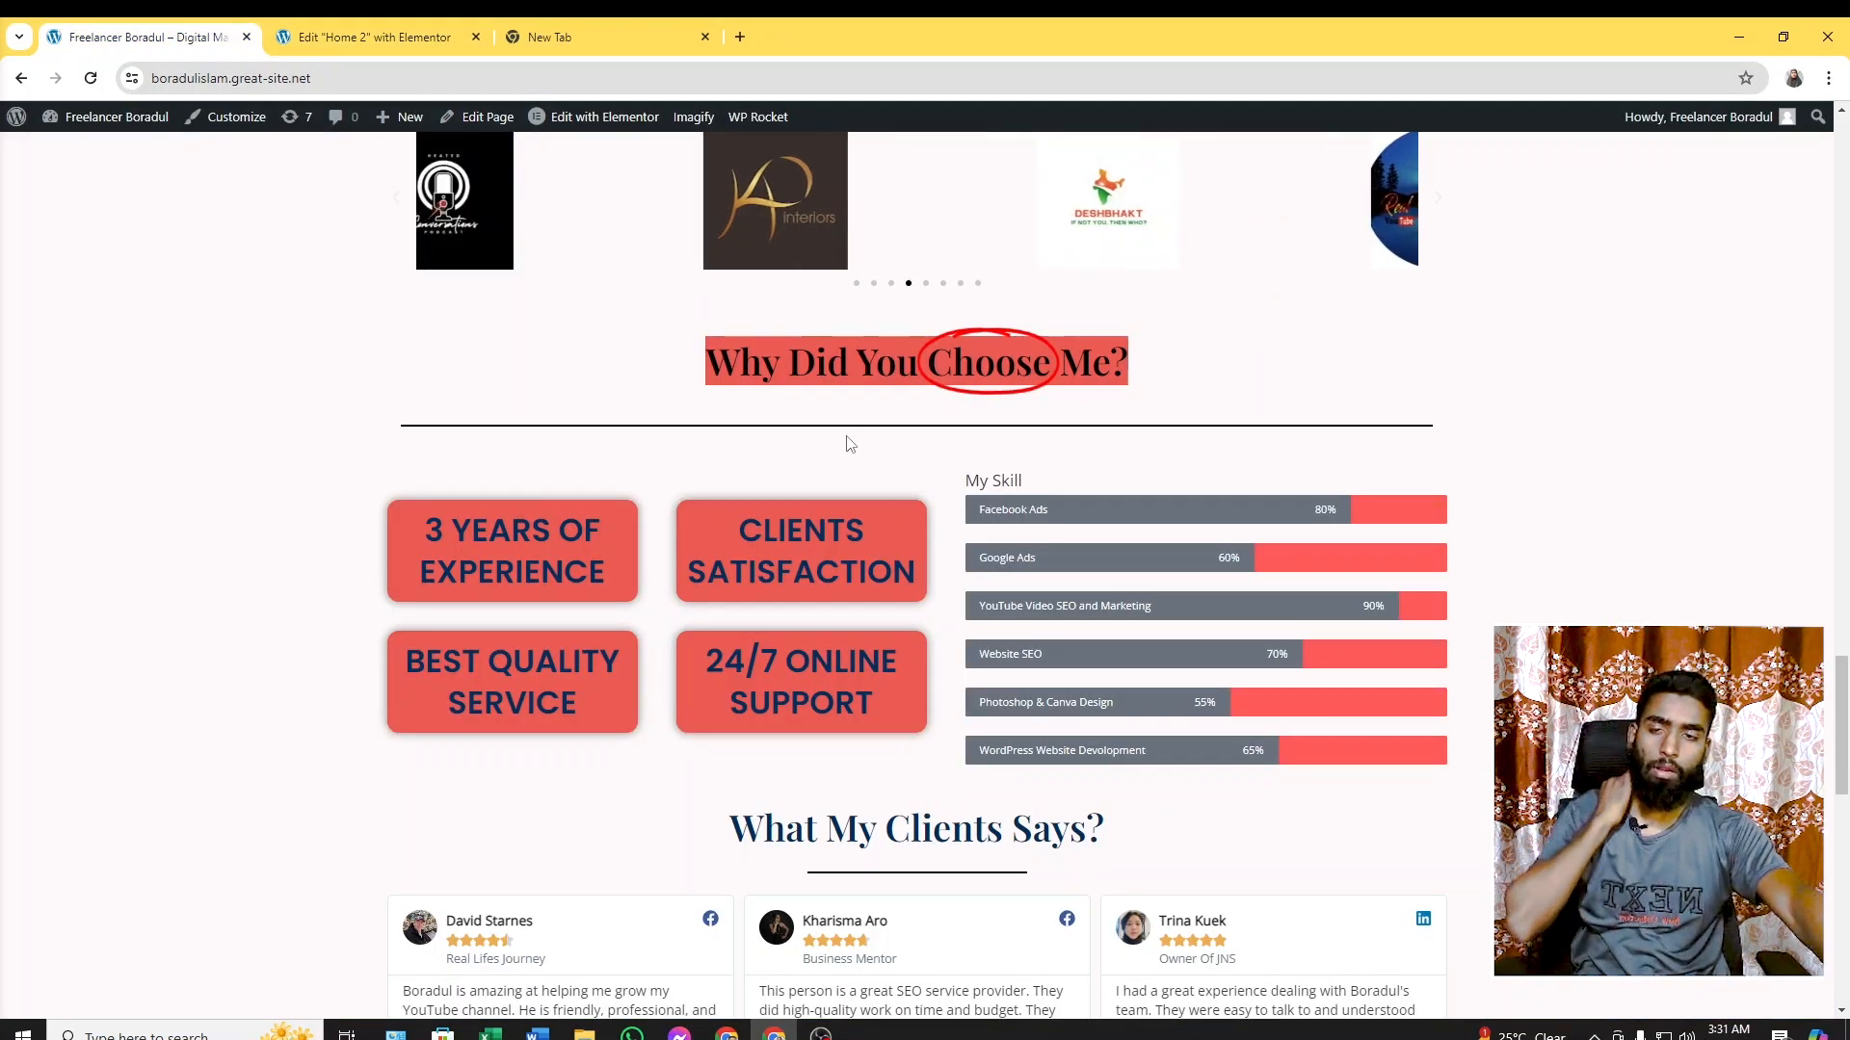
click(389, 36)
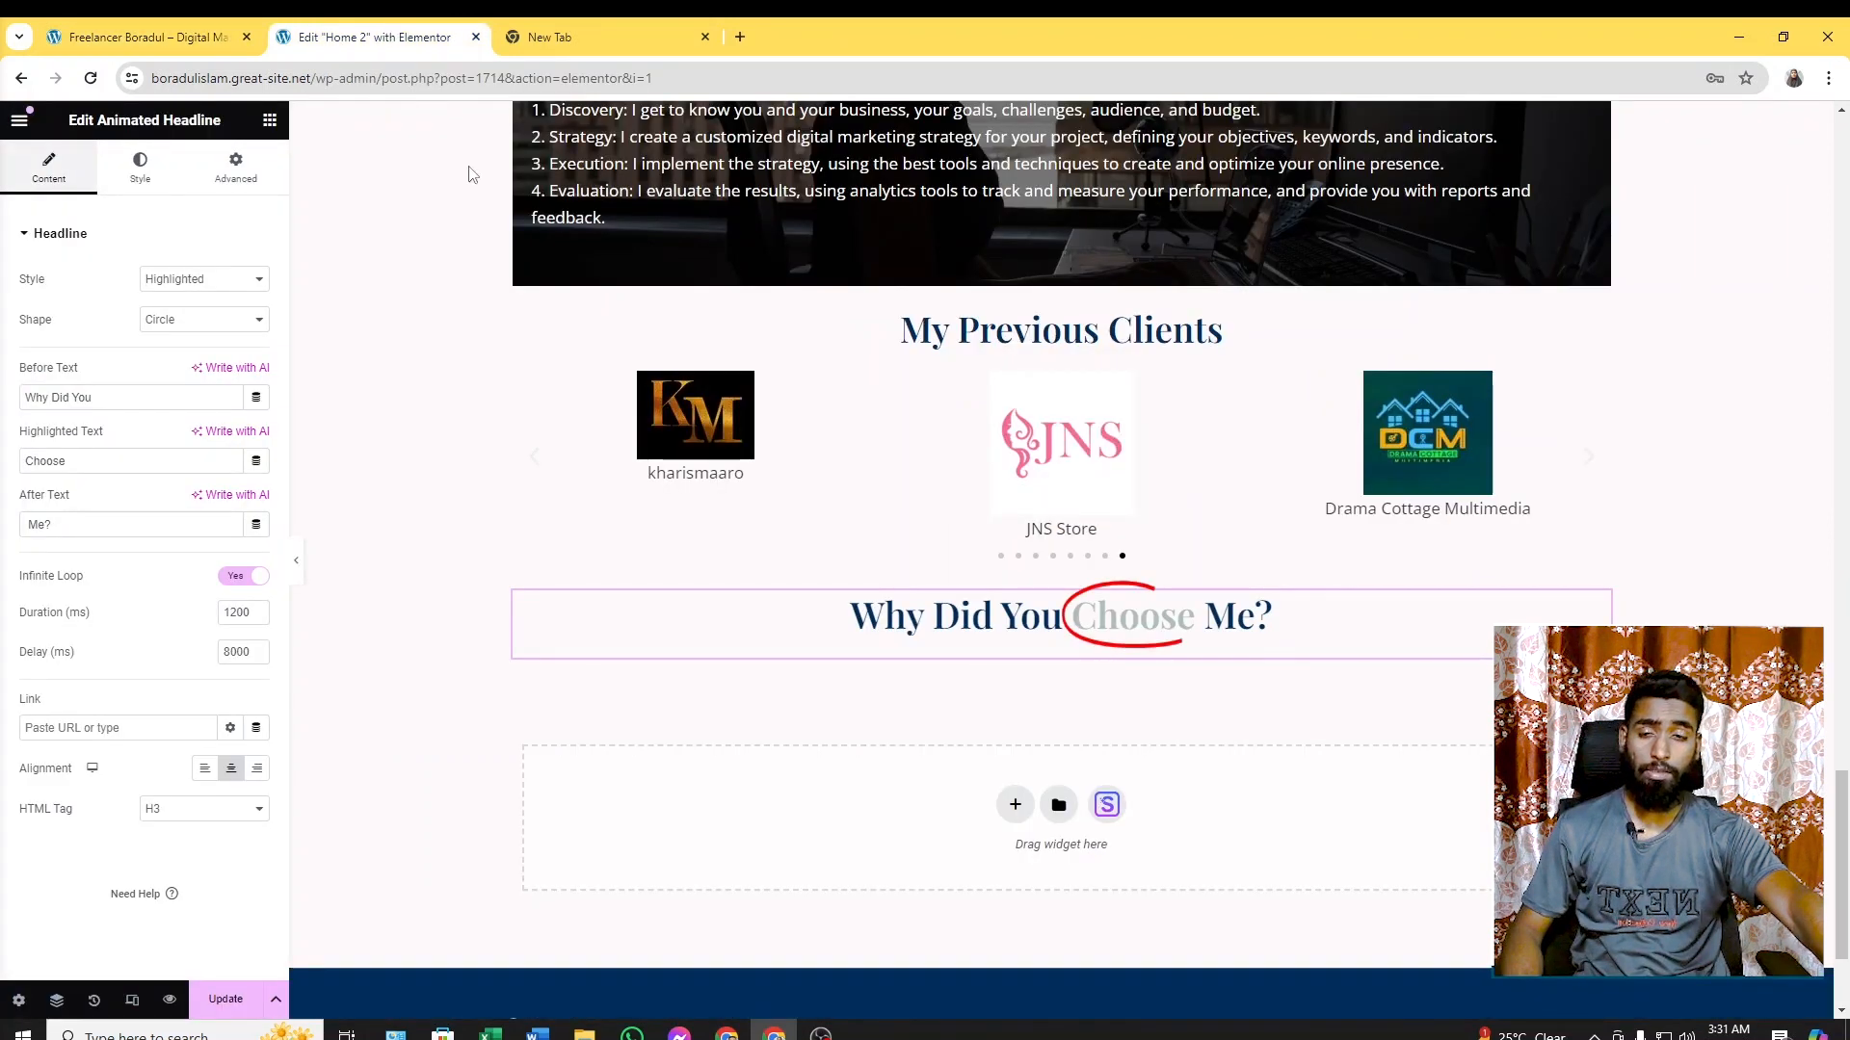
click(268, 122)
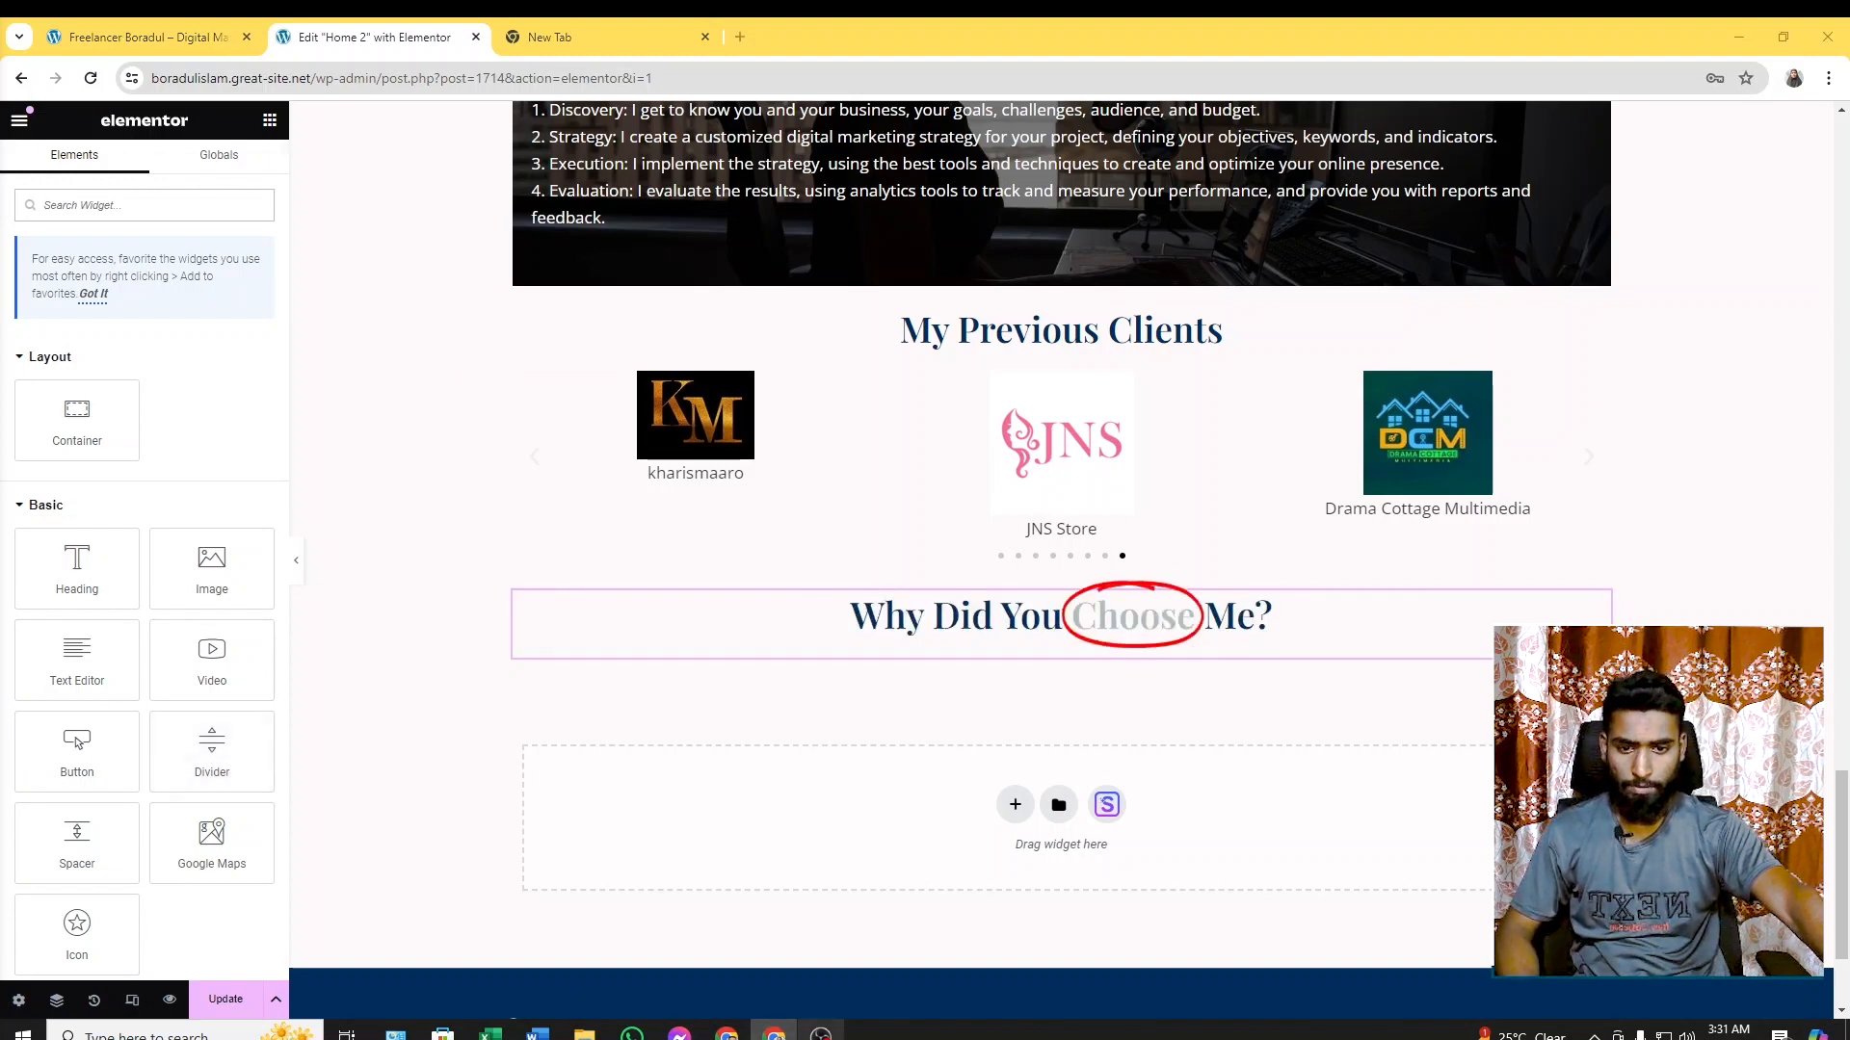
click(820, 1034)
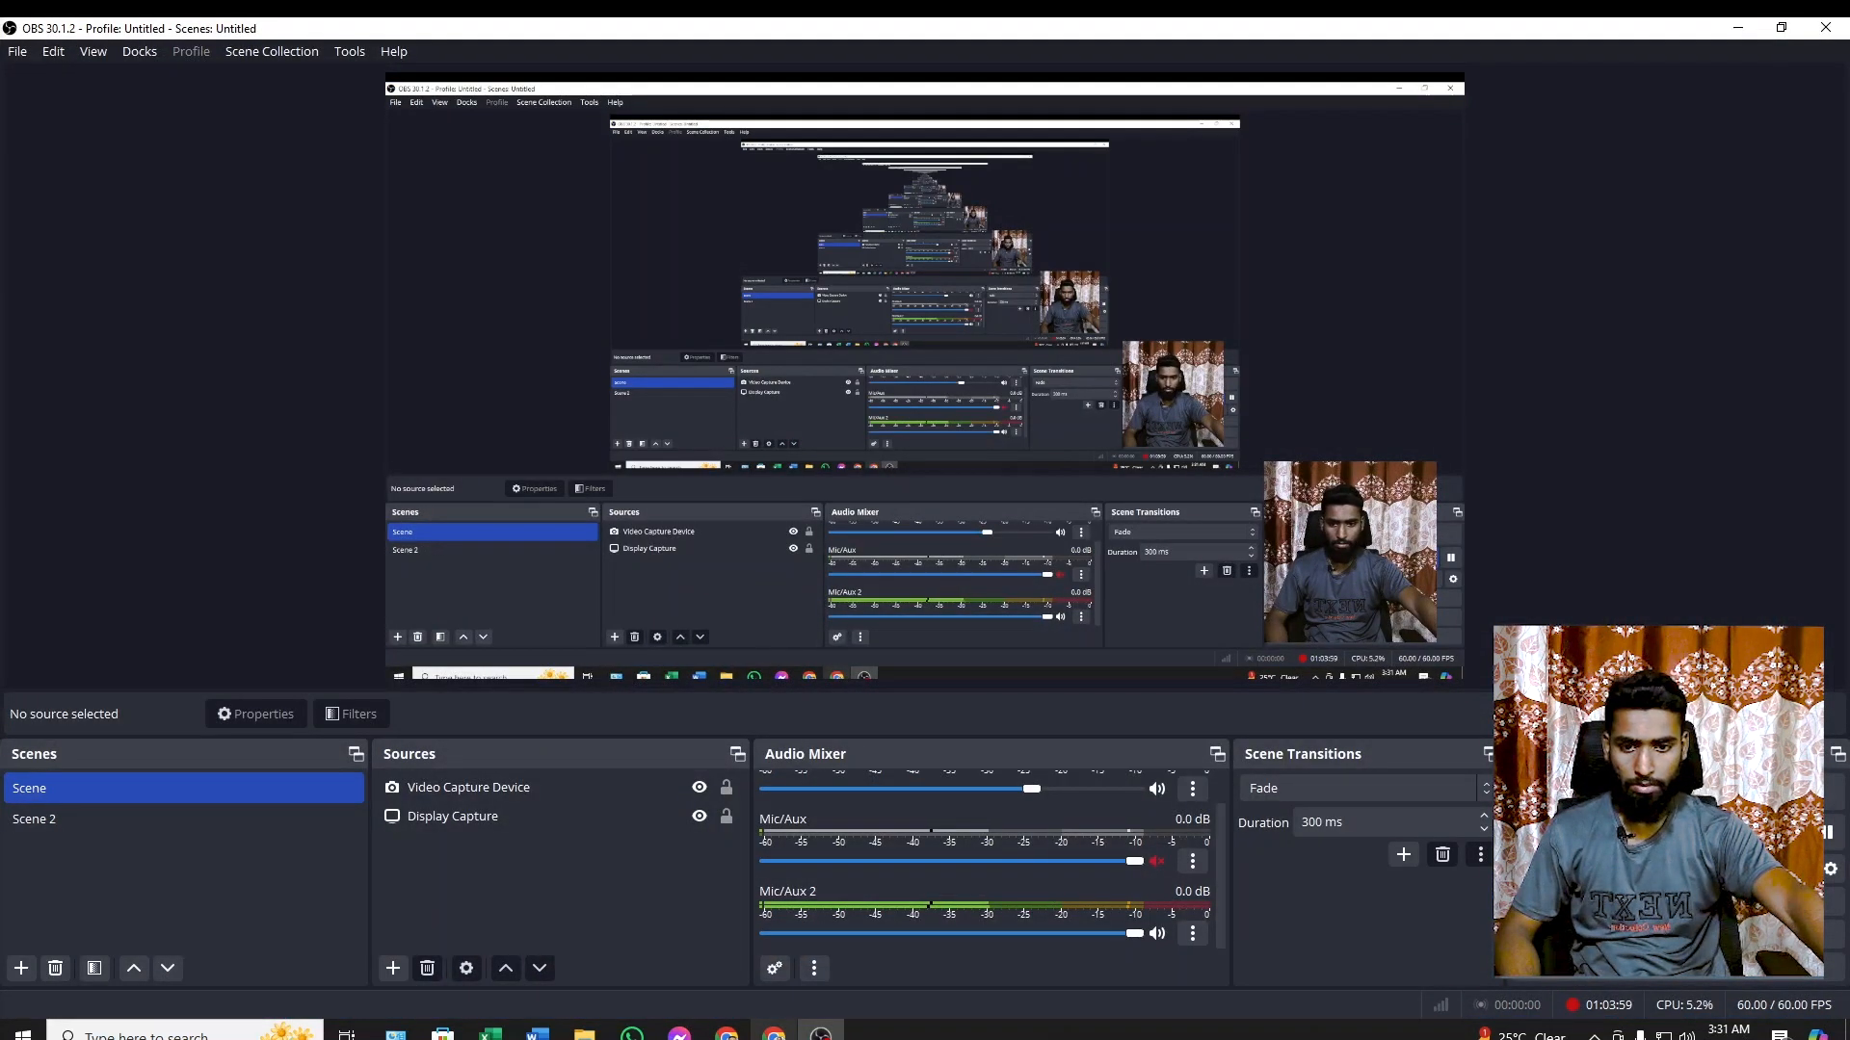
mouse_move(727, 1034)
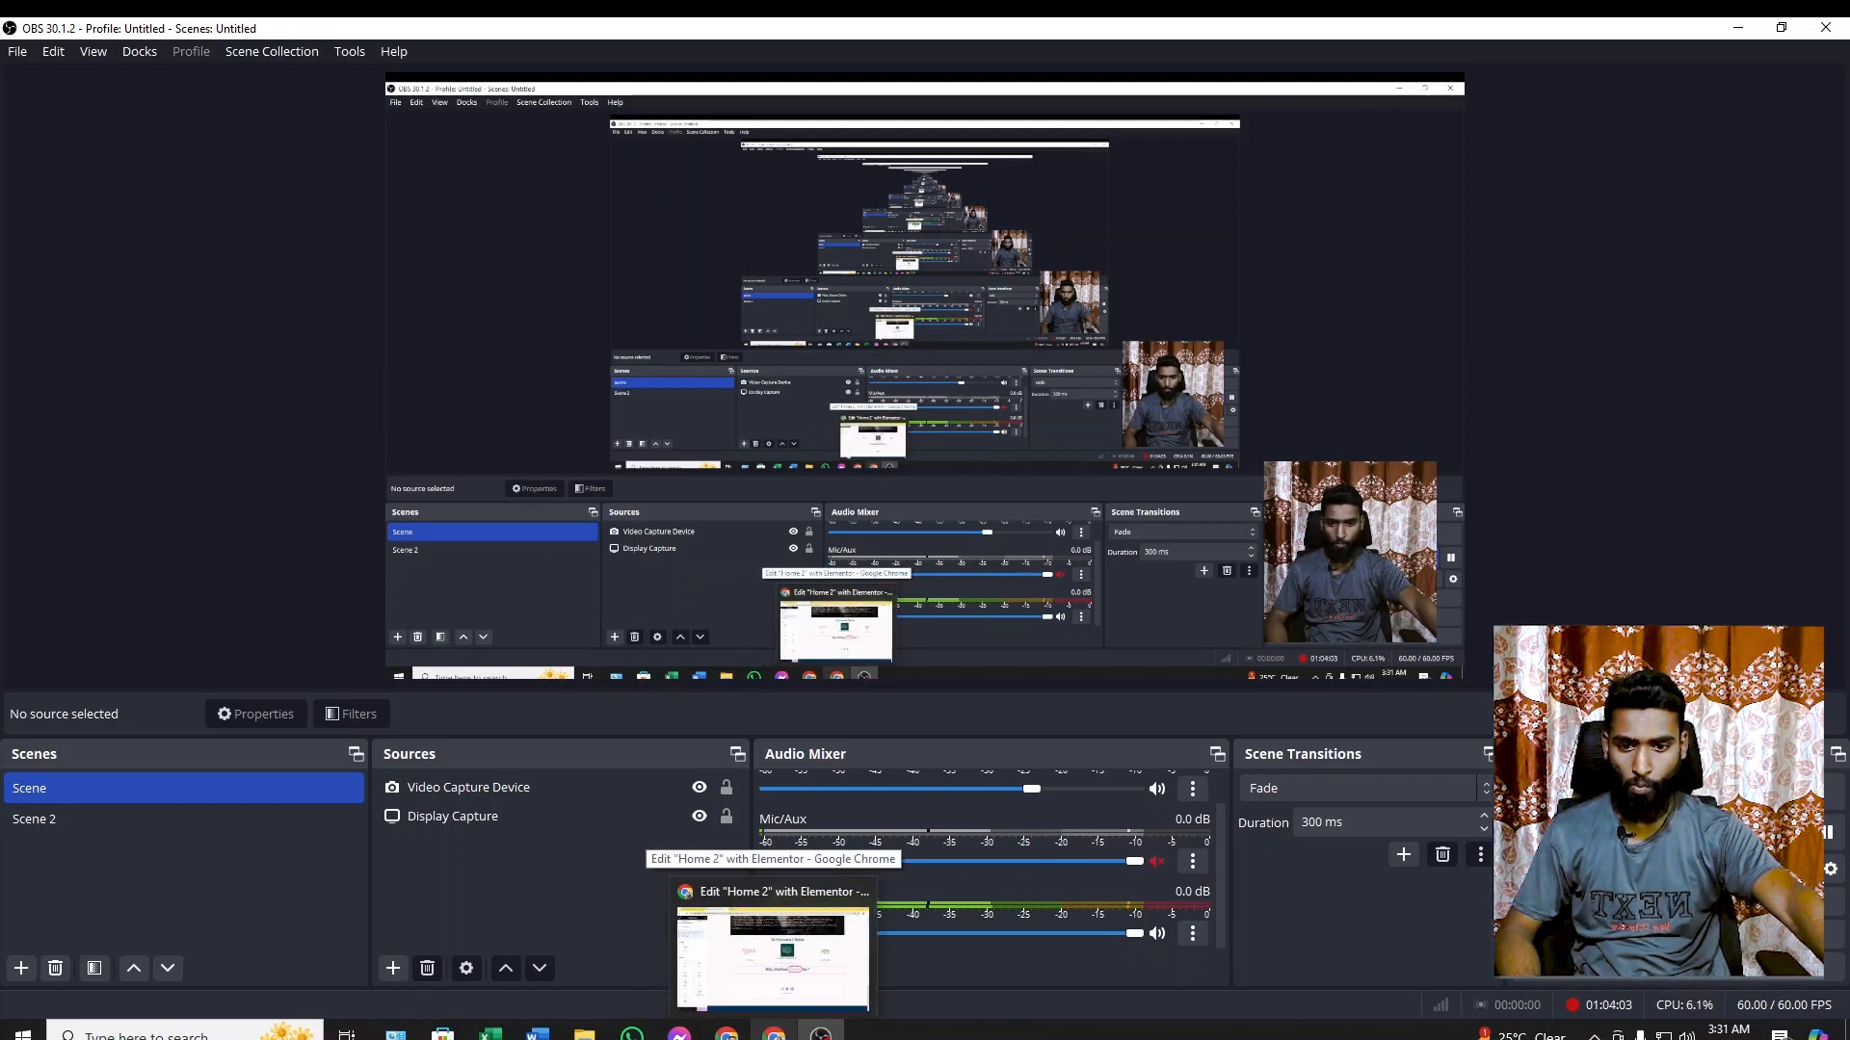
click(772, 954)
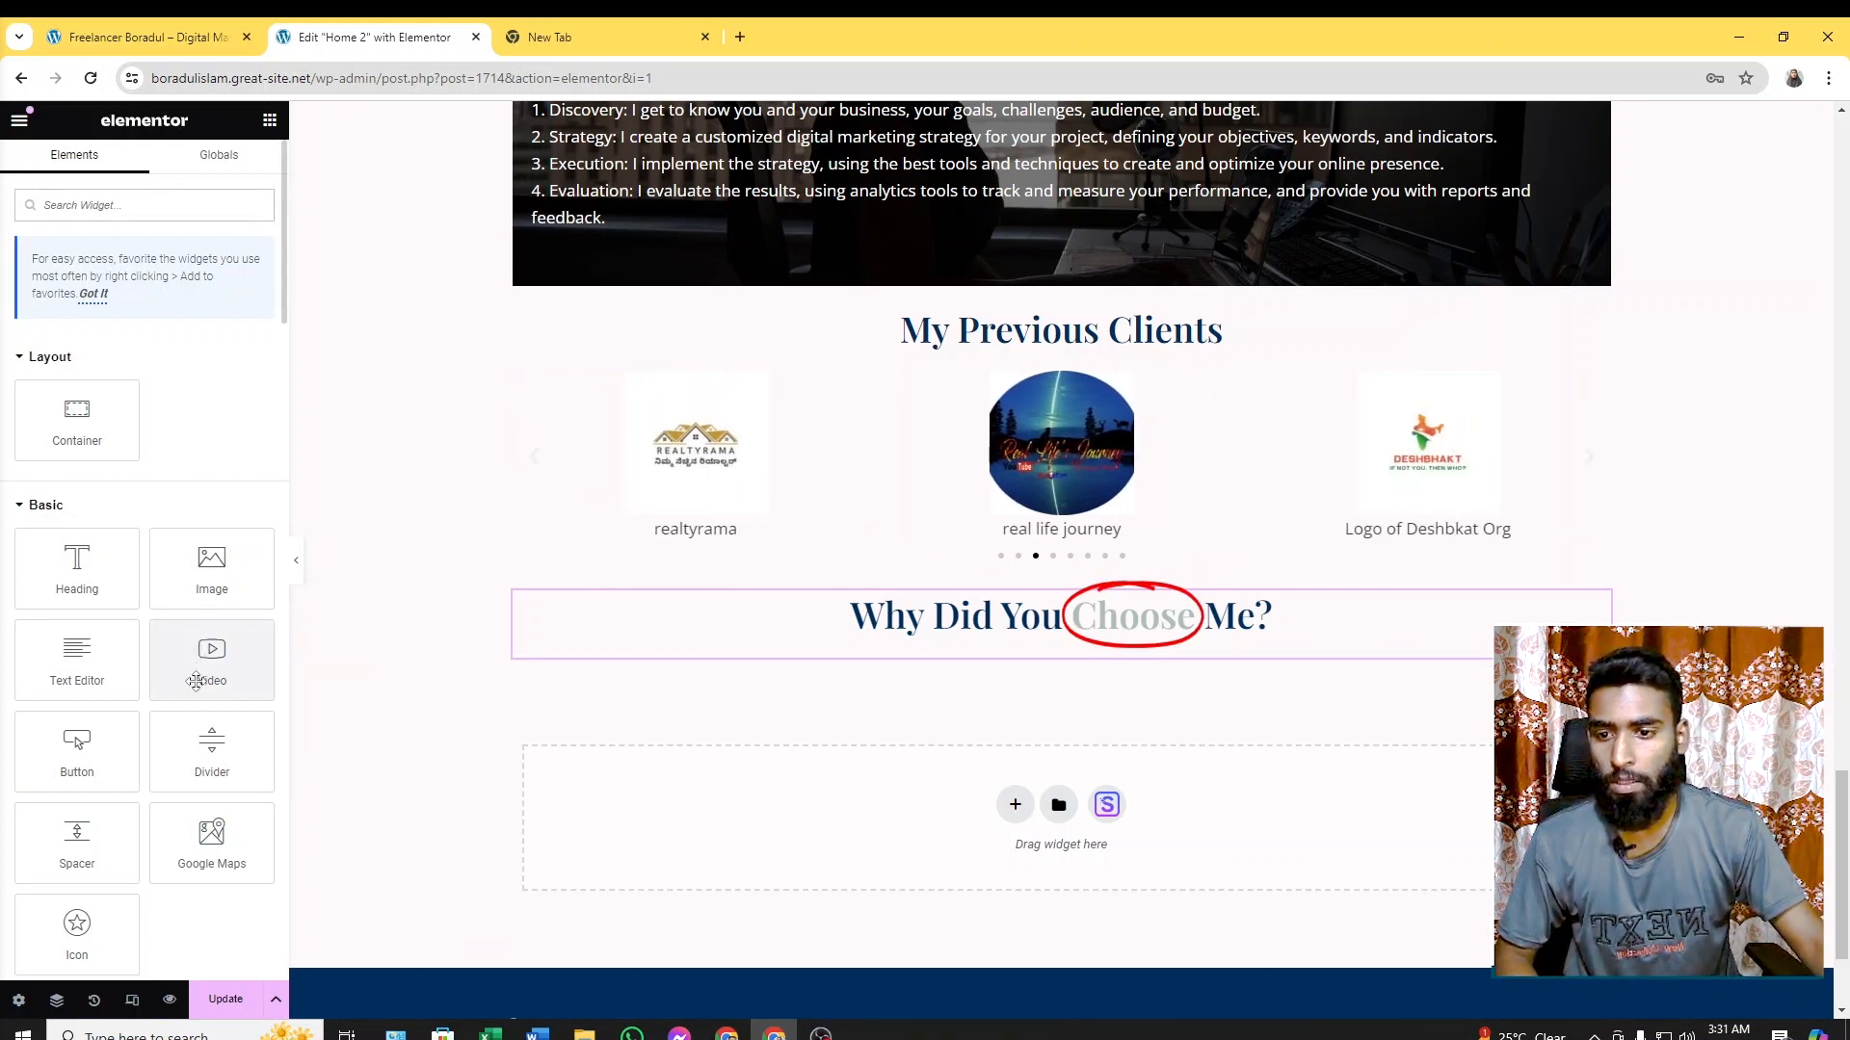
Add a Divider widget below the animated headline, with its width set to 80% and its alignment centred
drag(212, 742, 1112, 642)
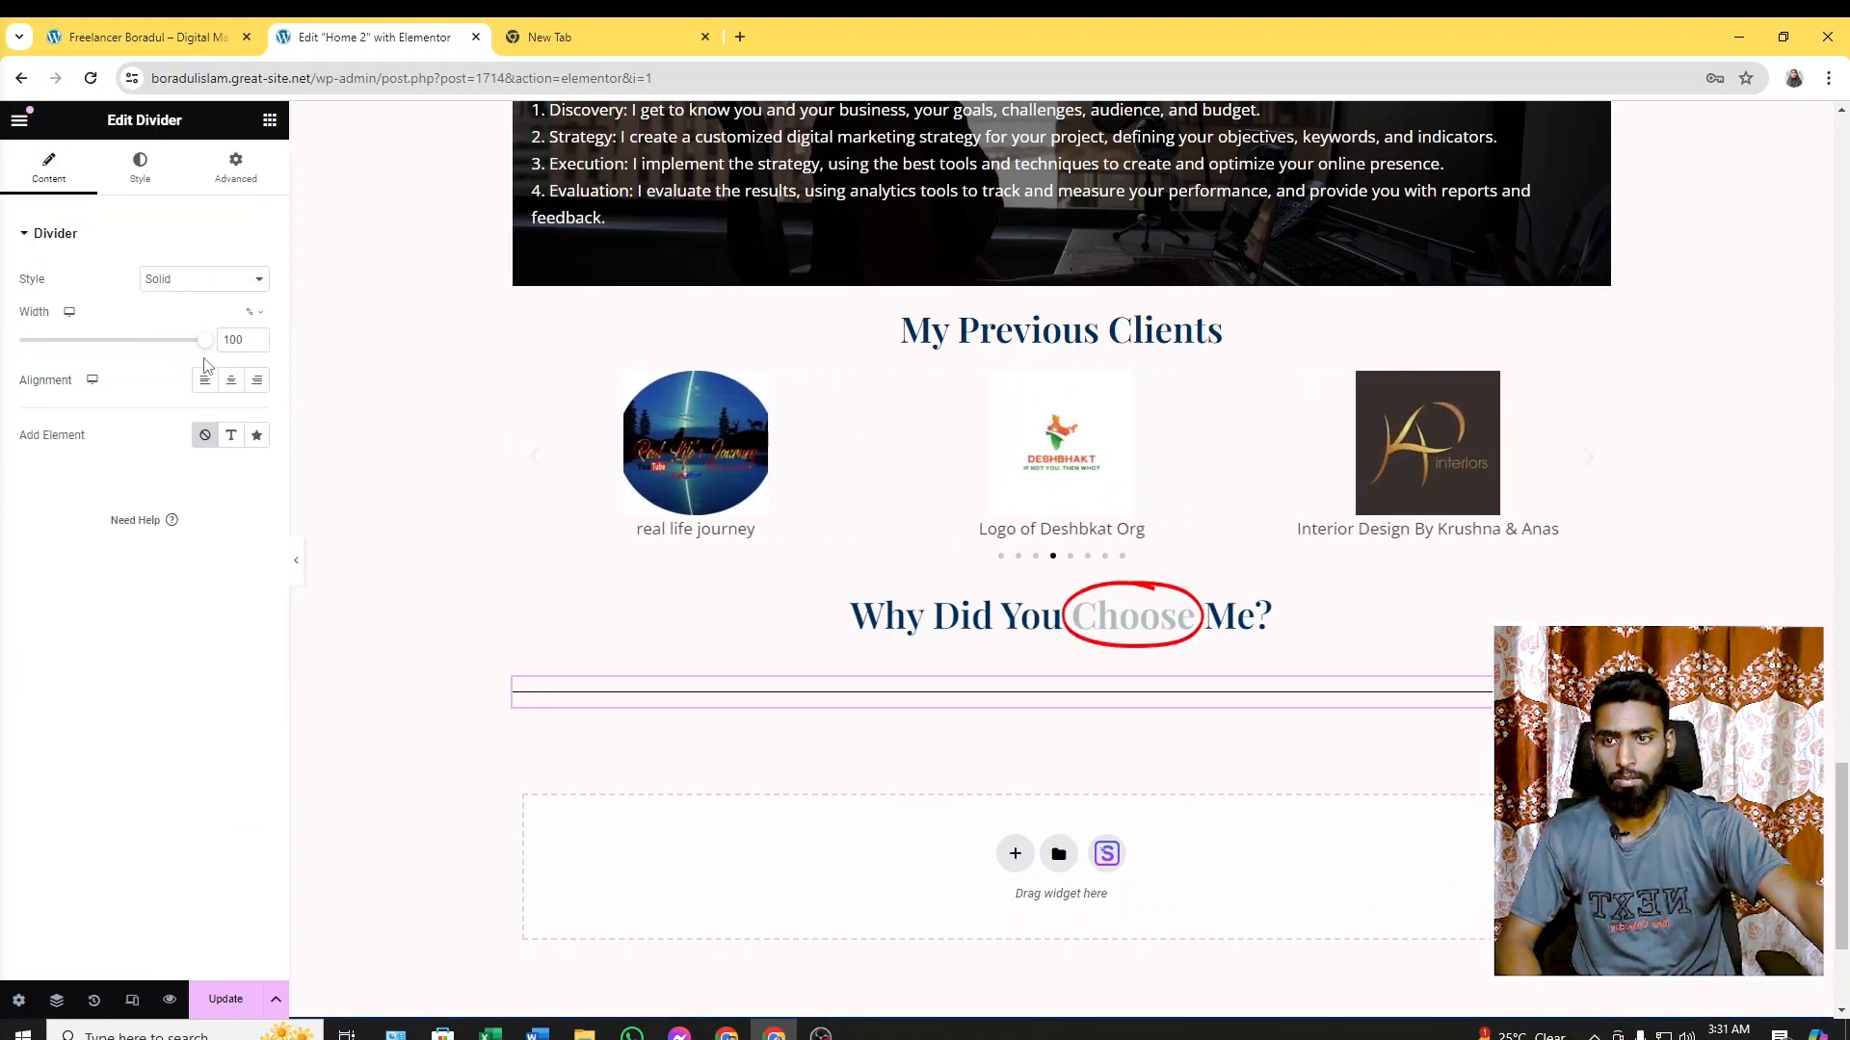
drag(201, 353, 182, 357)
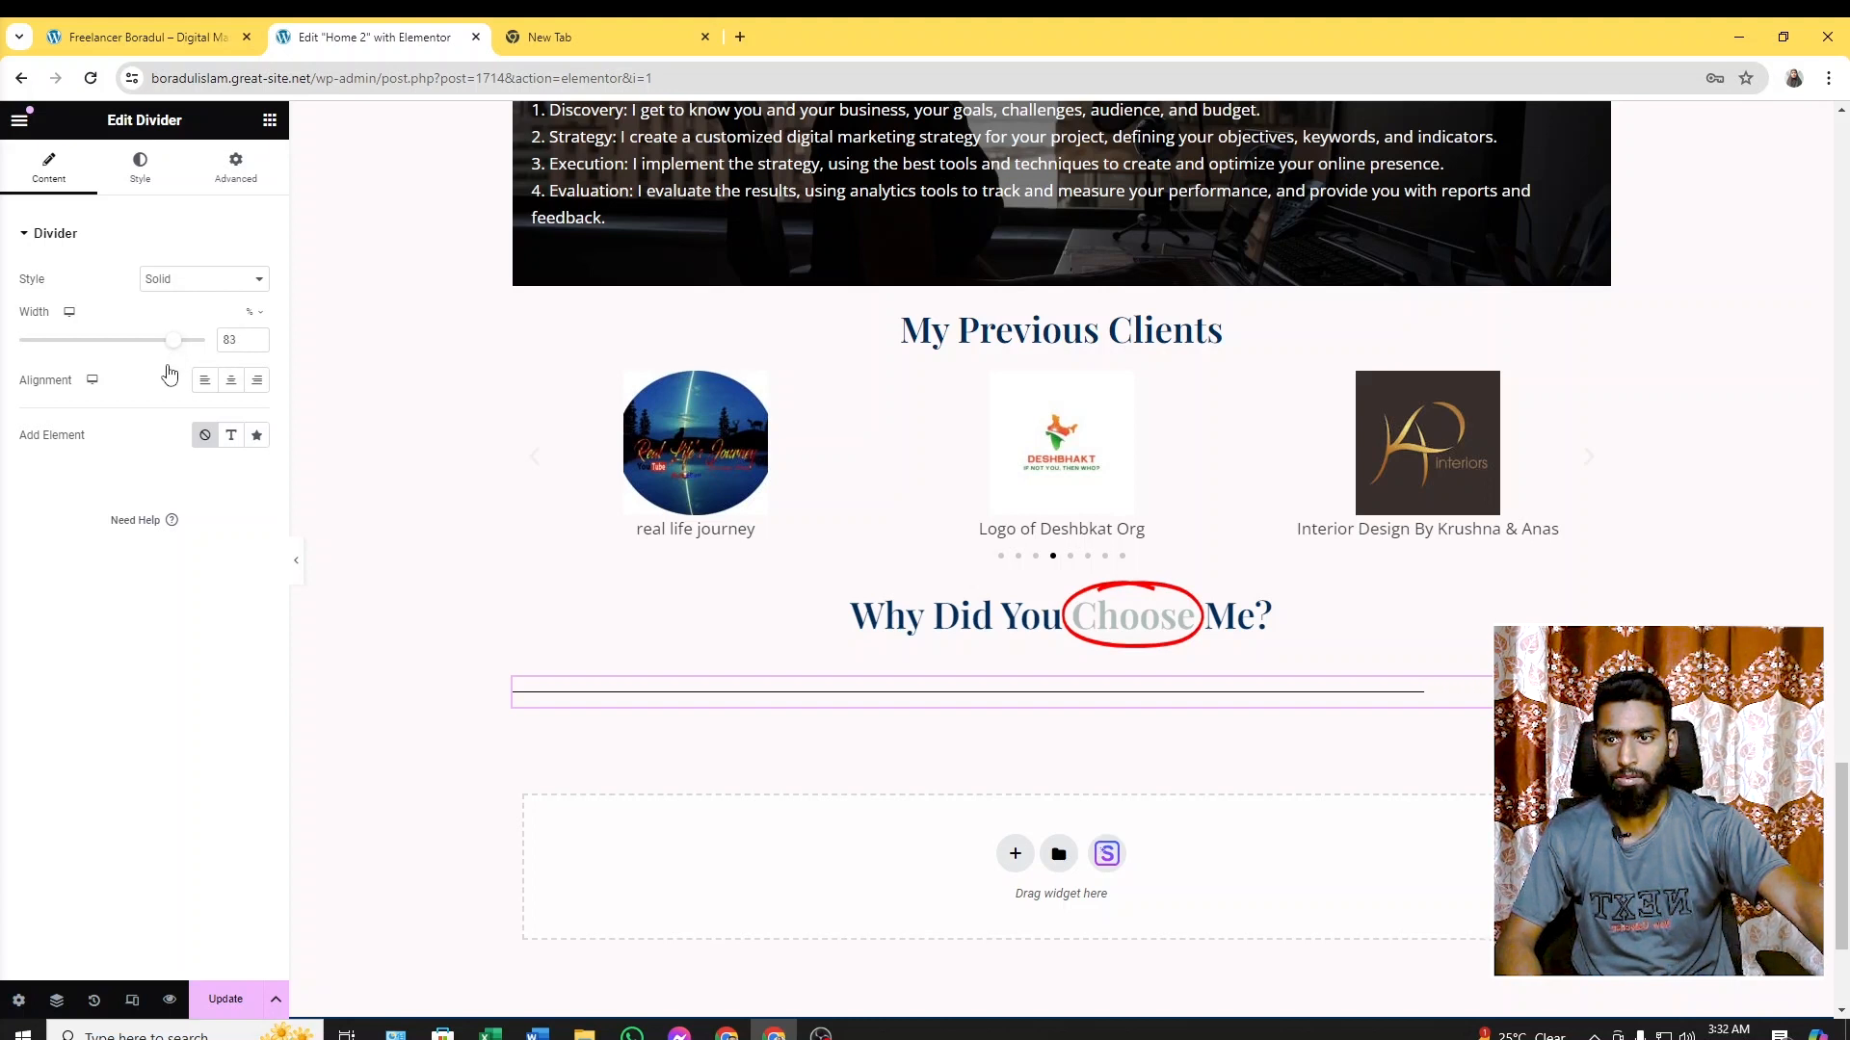
drag(168, 376, 166, 377)
click(230, 382)
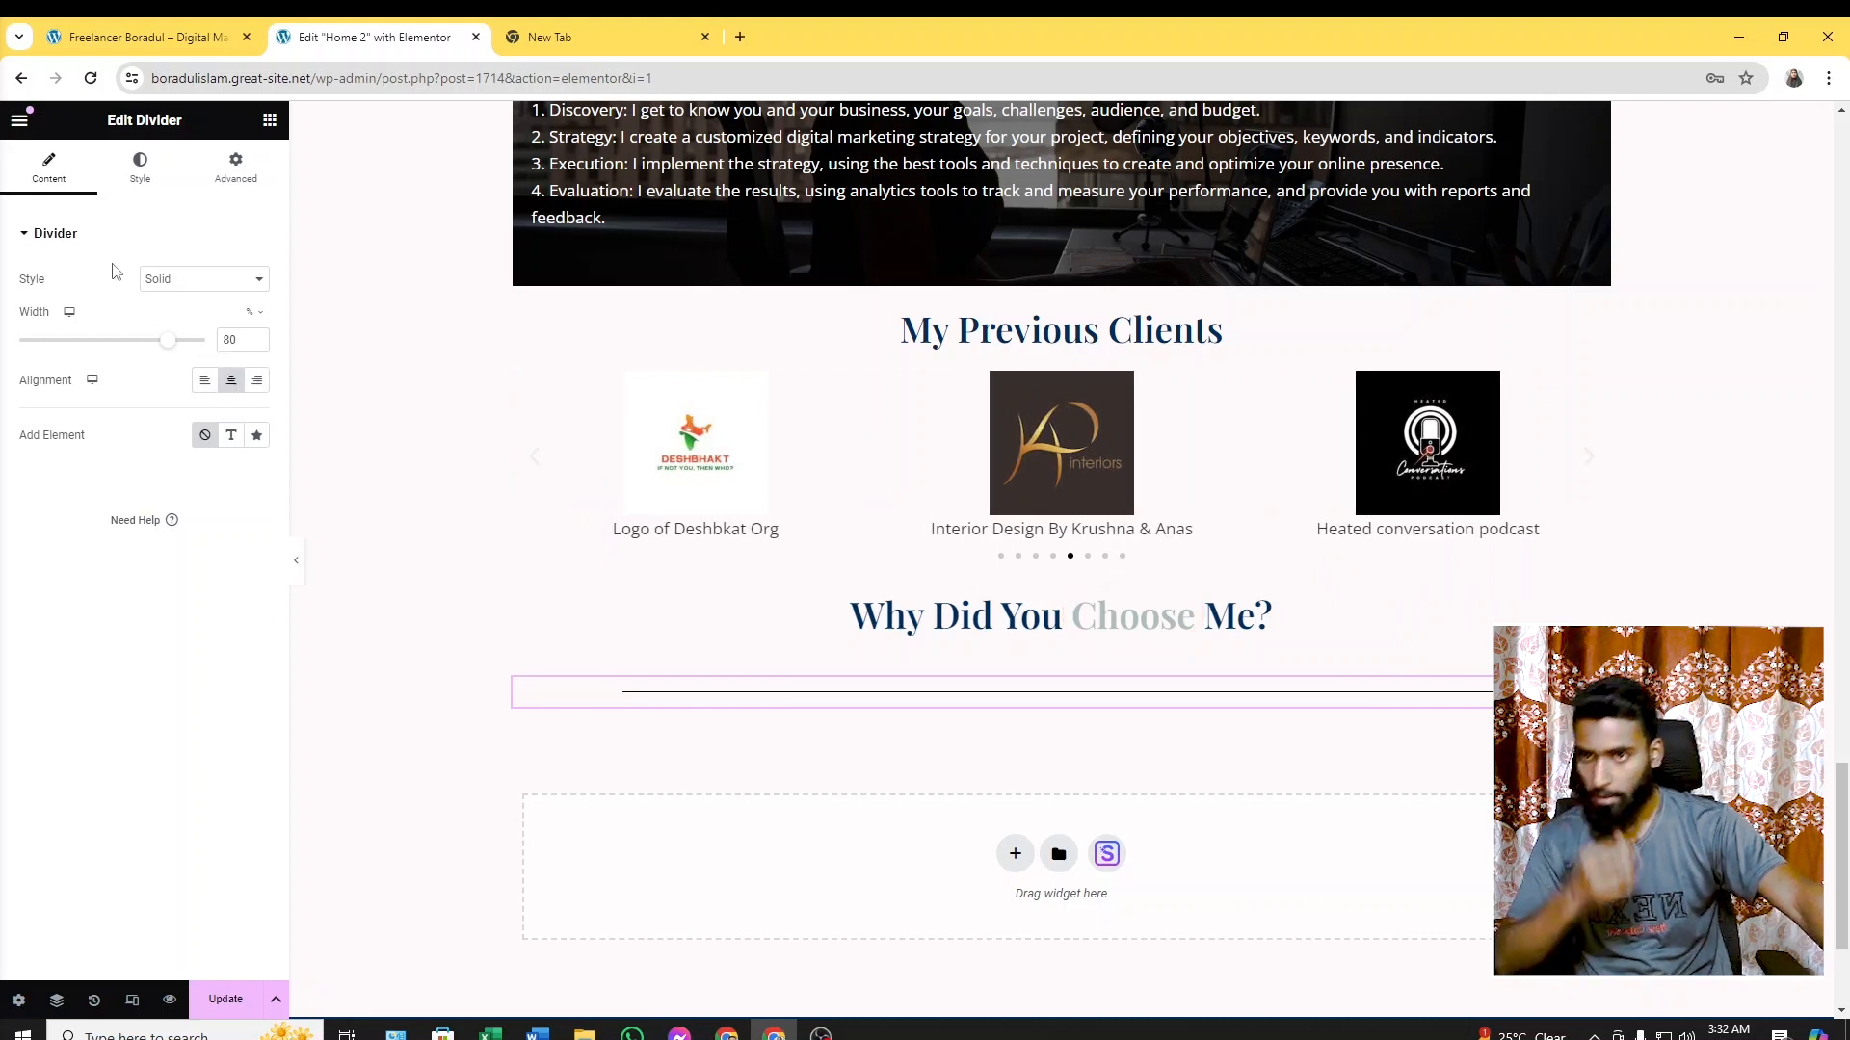
Set the divider's weight to 1.5 px and its gap to 2
click(140, 172)
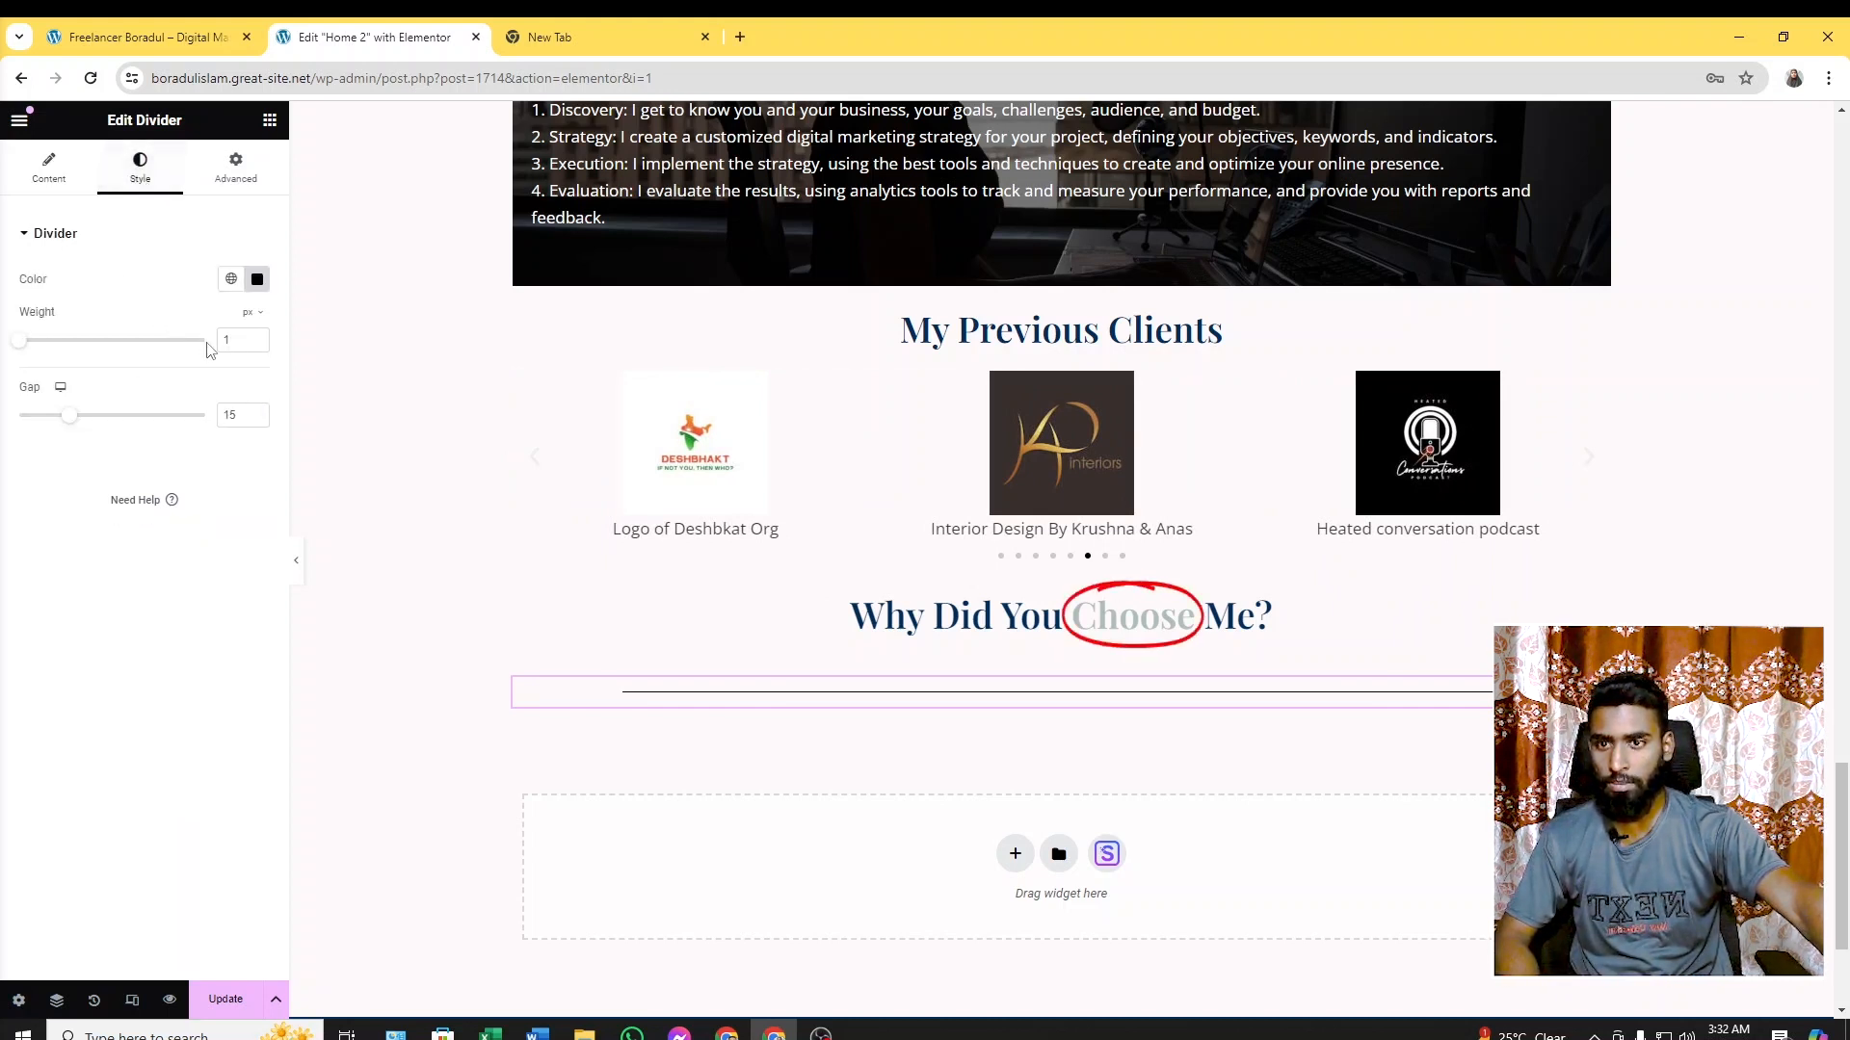
double_click(229, 340)
text(1.5)
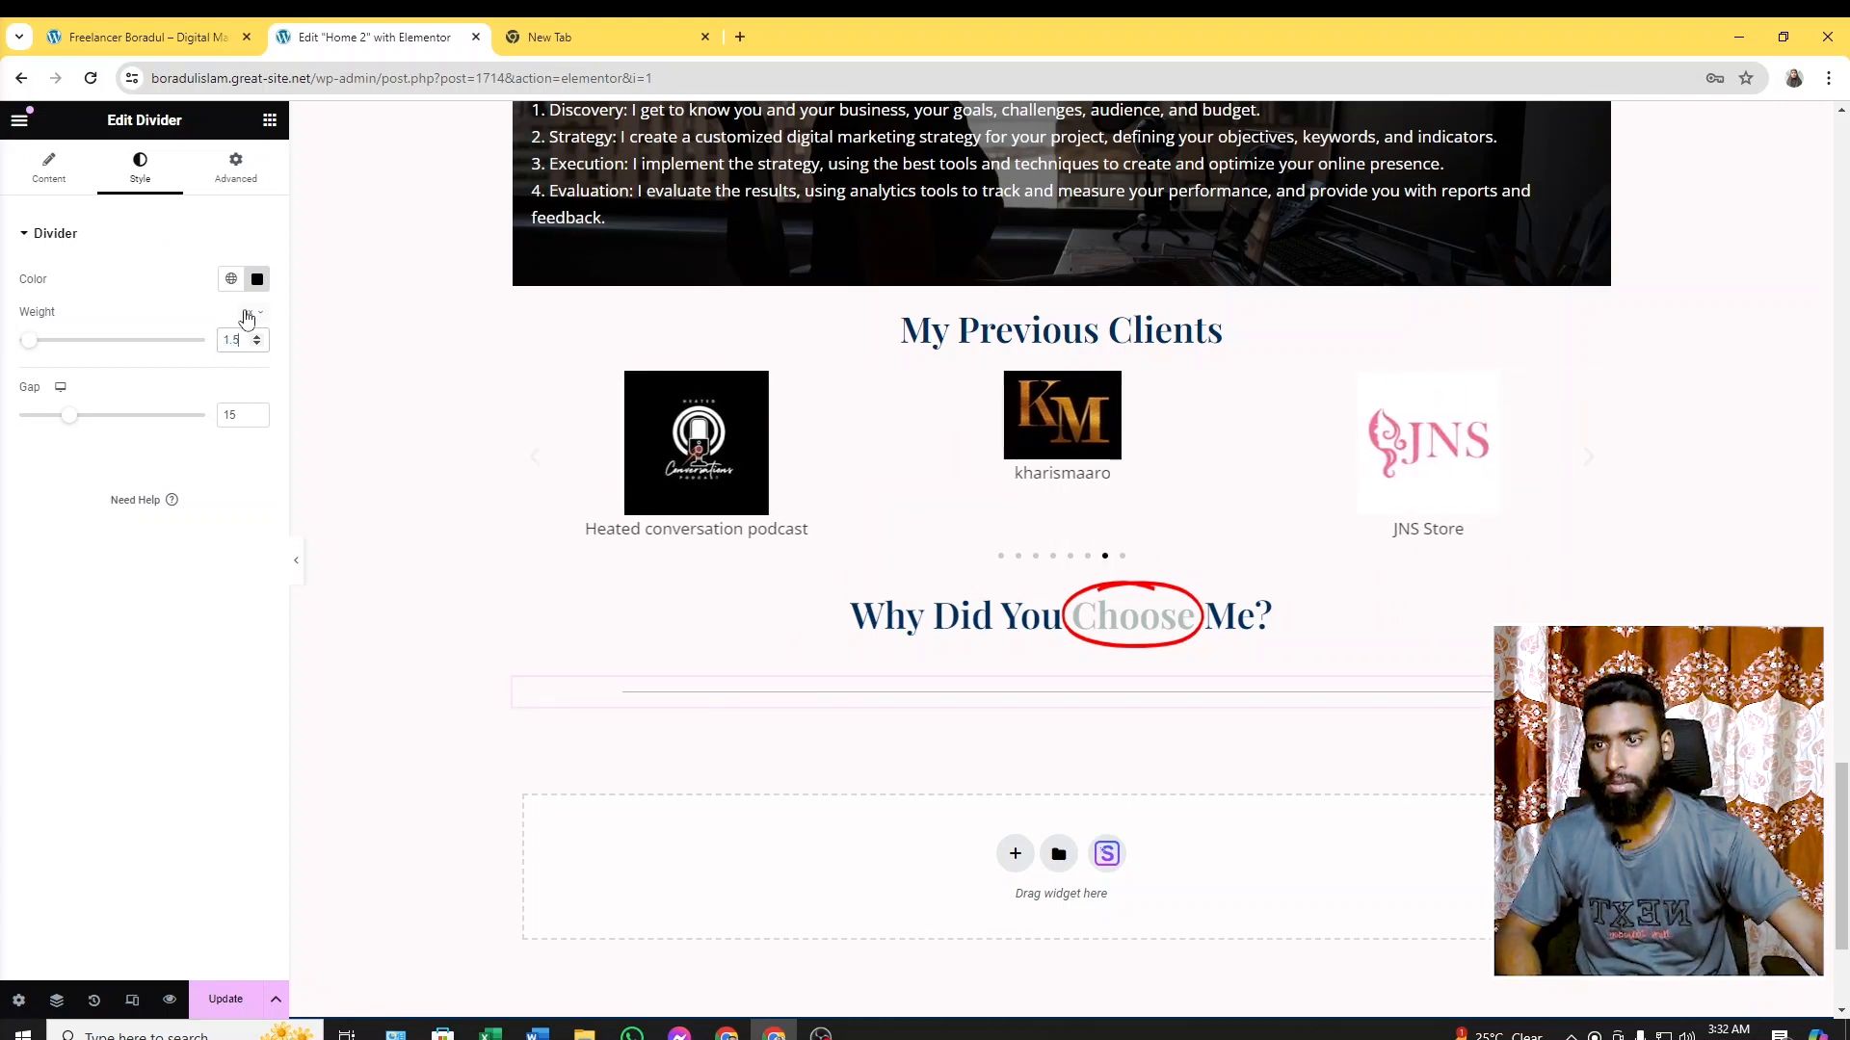
drag(69, 421, 3, 445)
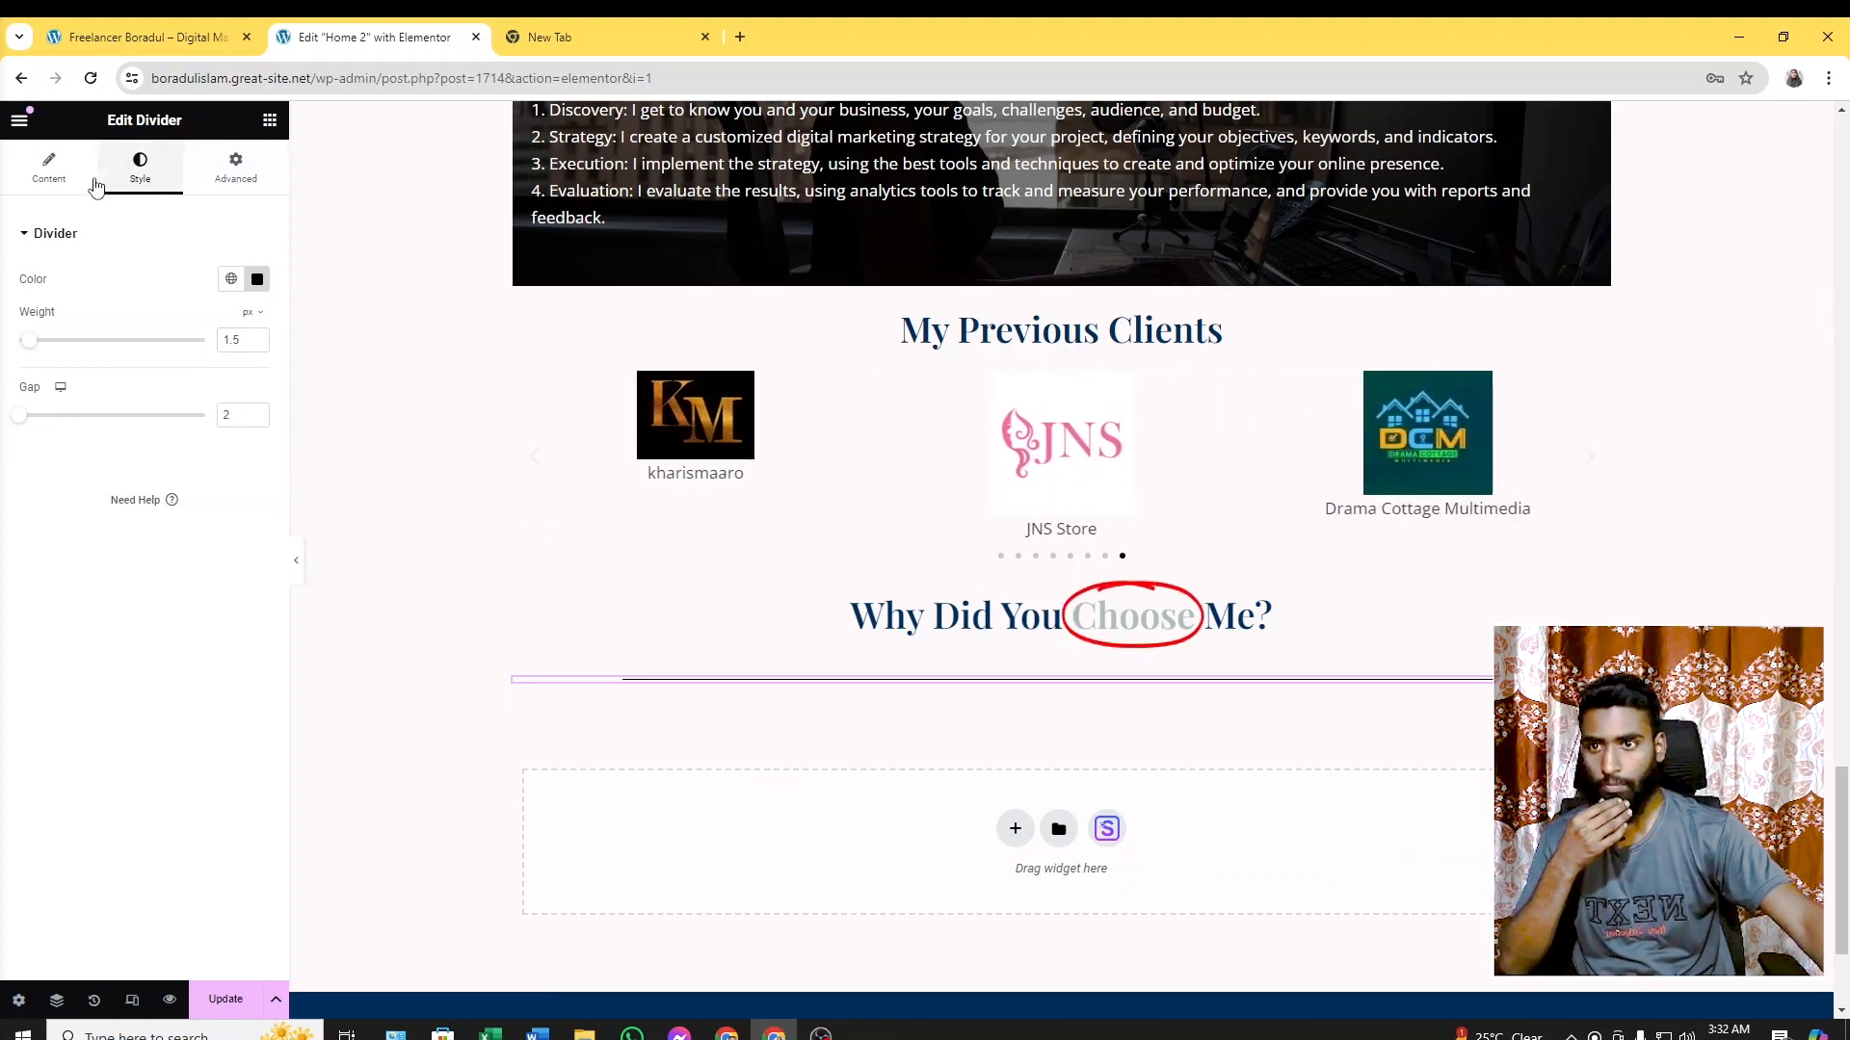
click(50, 173)
Review the feature boxes and My Skill bars on the live homepage, and add a container below the divider in Elementor
click(187, 45)
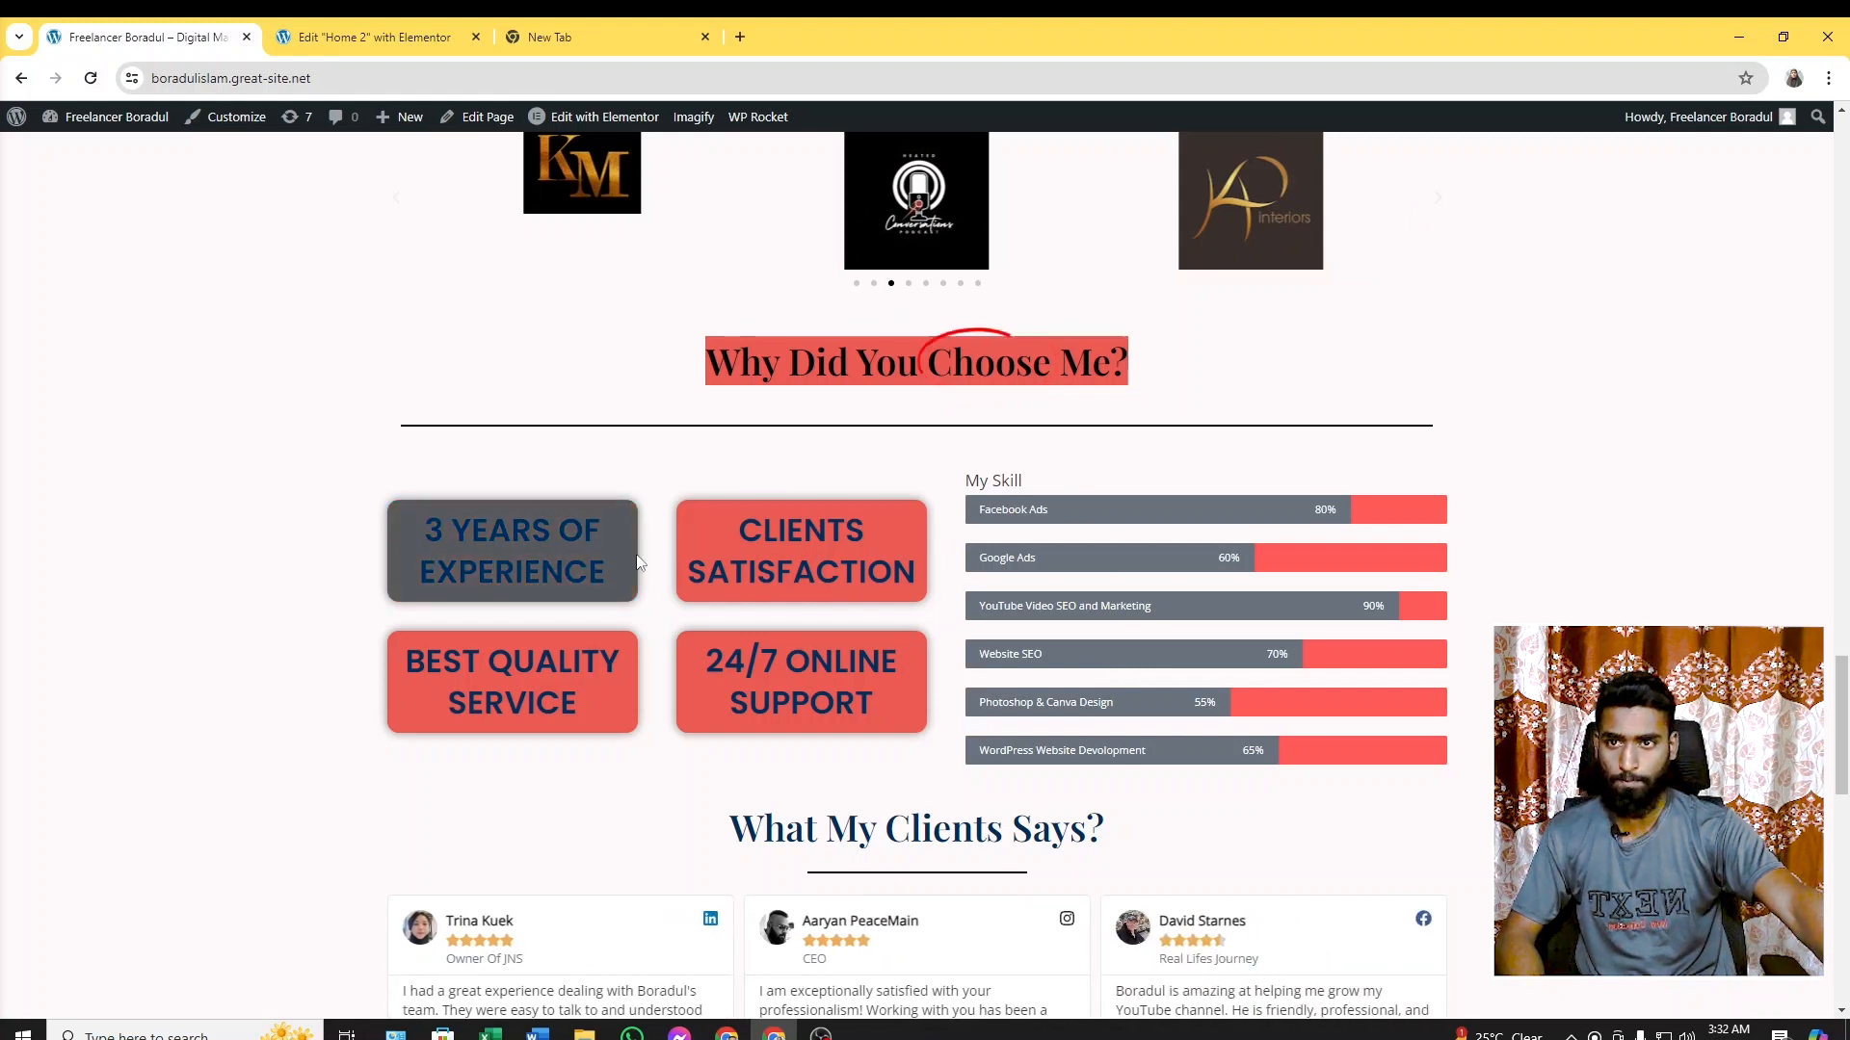
scroll(637, 563, down, 2)
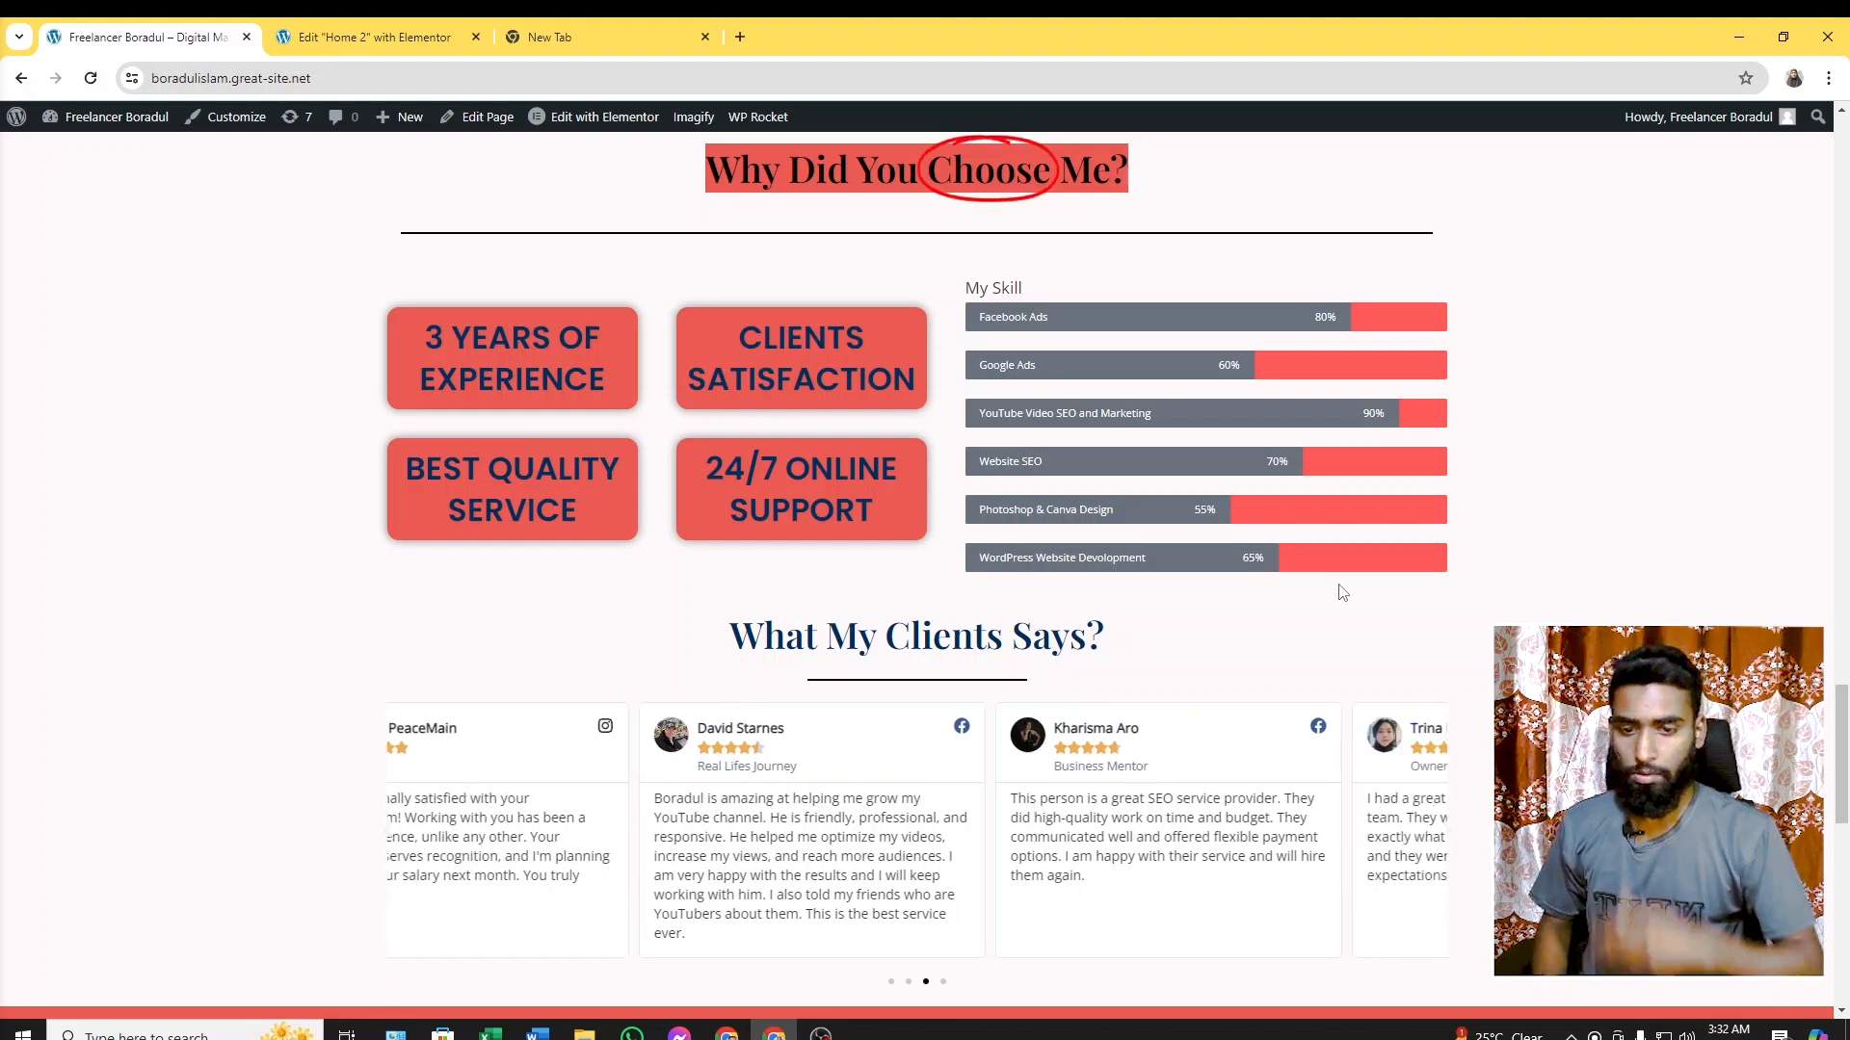
scroll(1339, 578, up, 2)
scroll(1337, 542, down, 2)
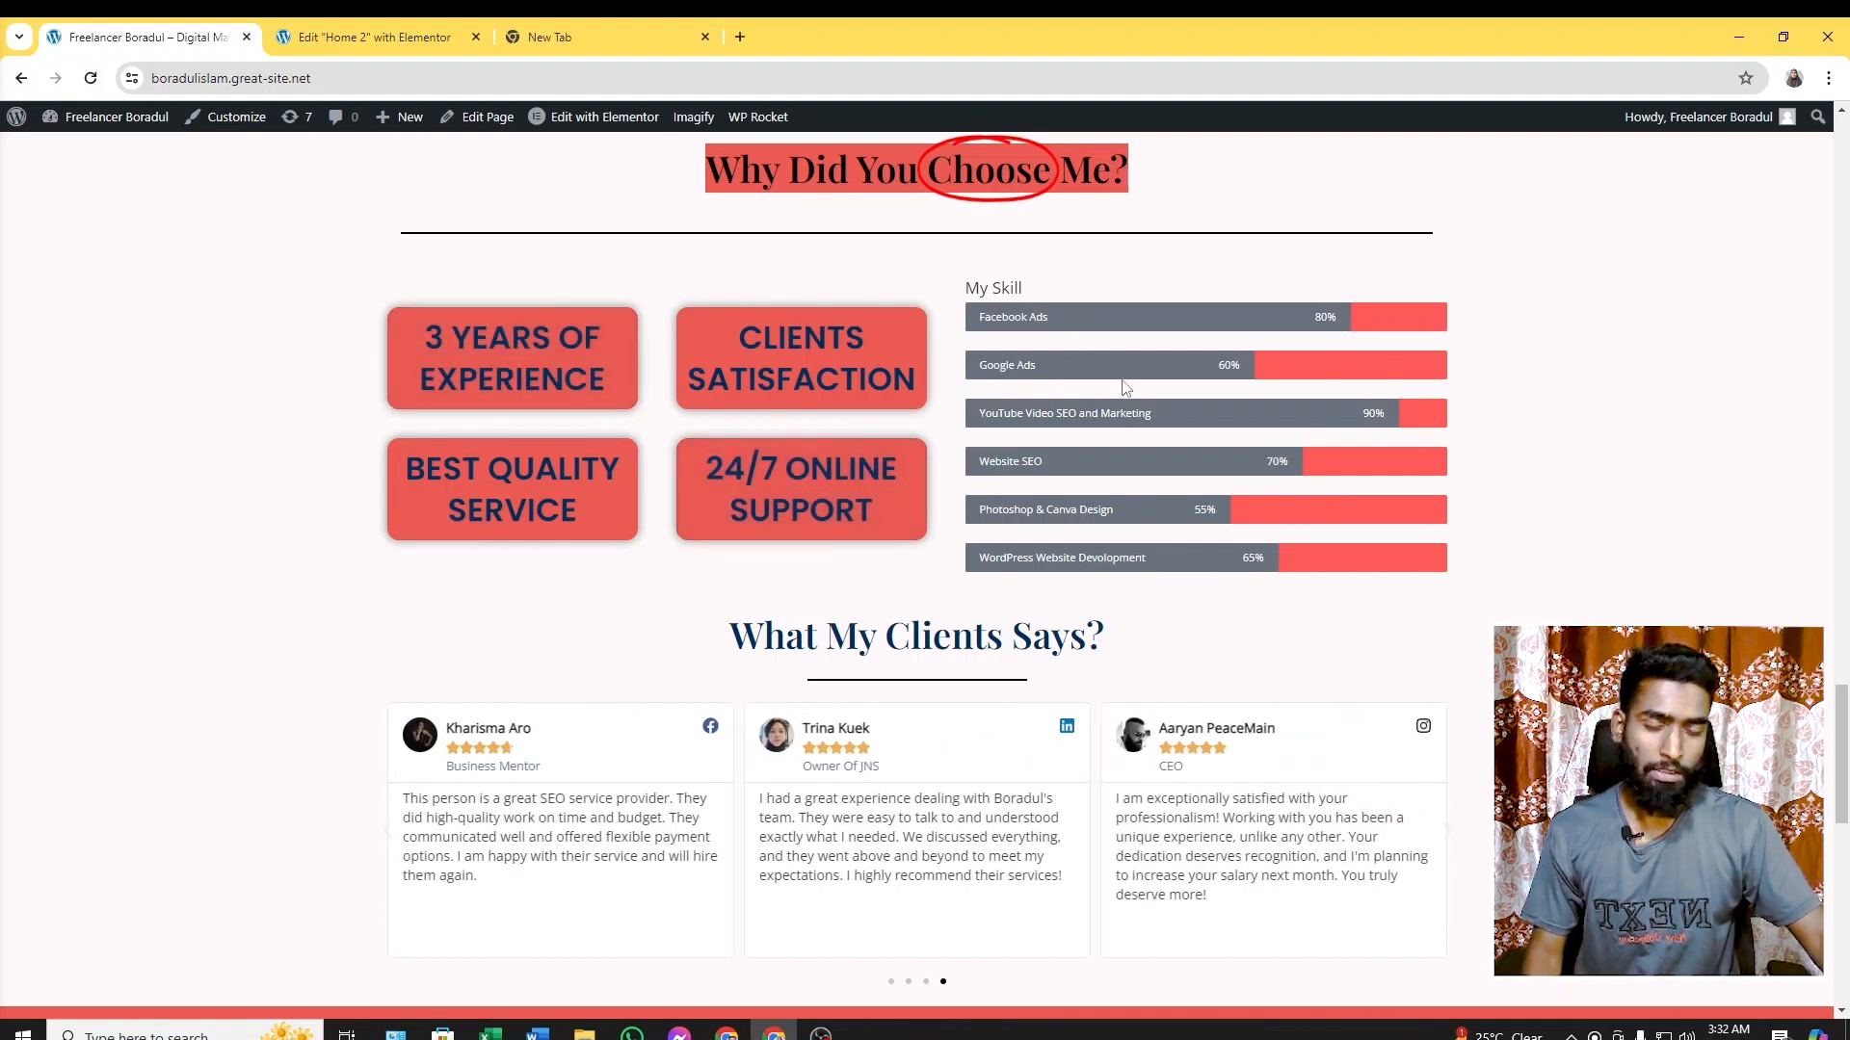
click(389, 26)
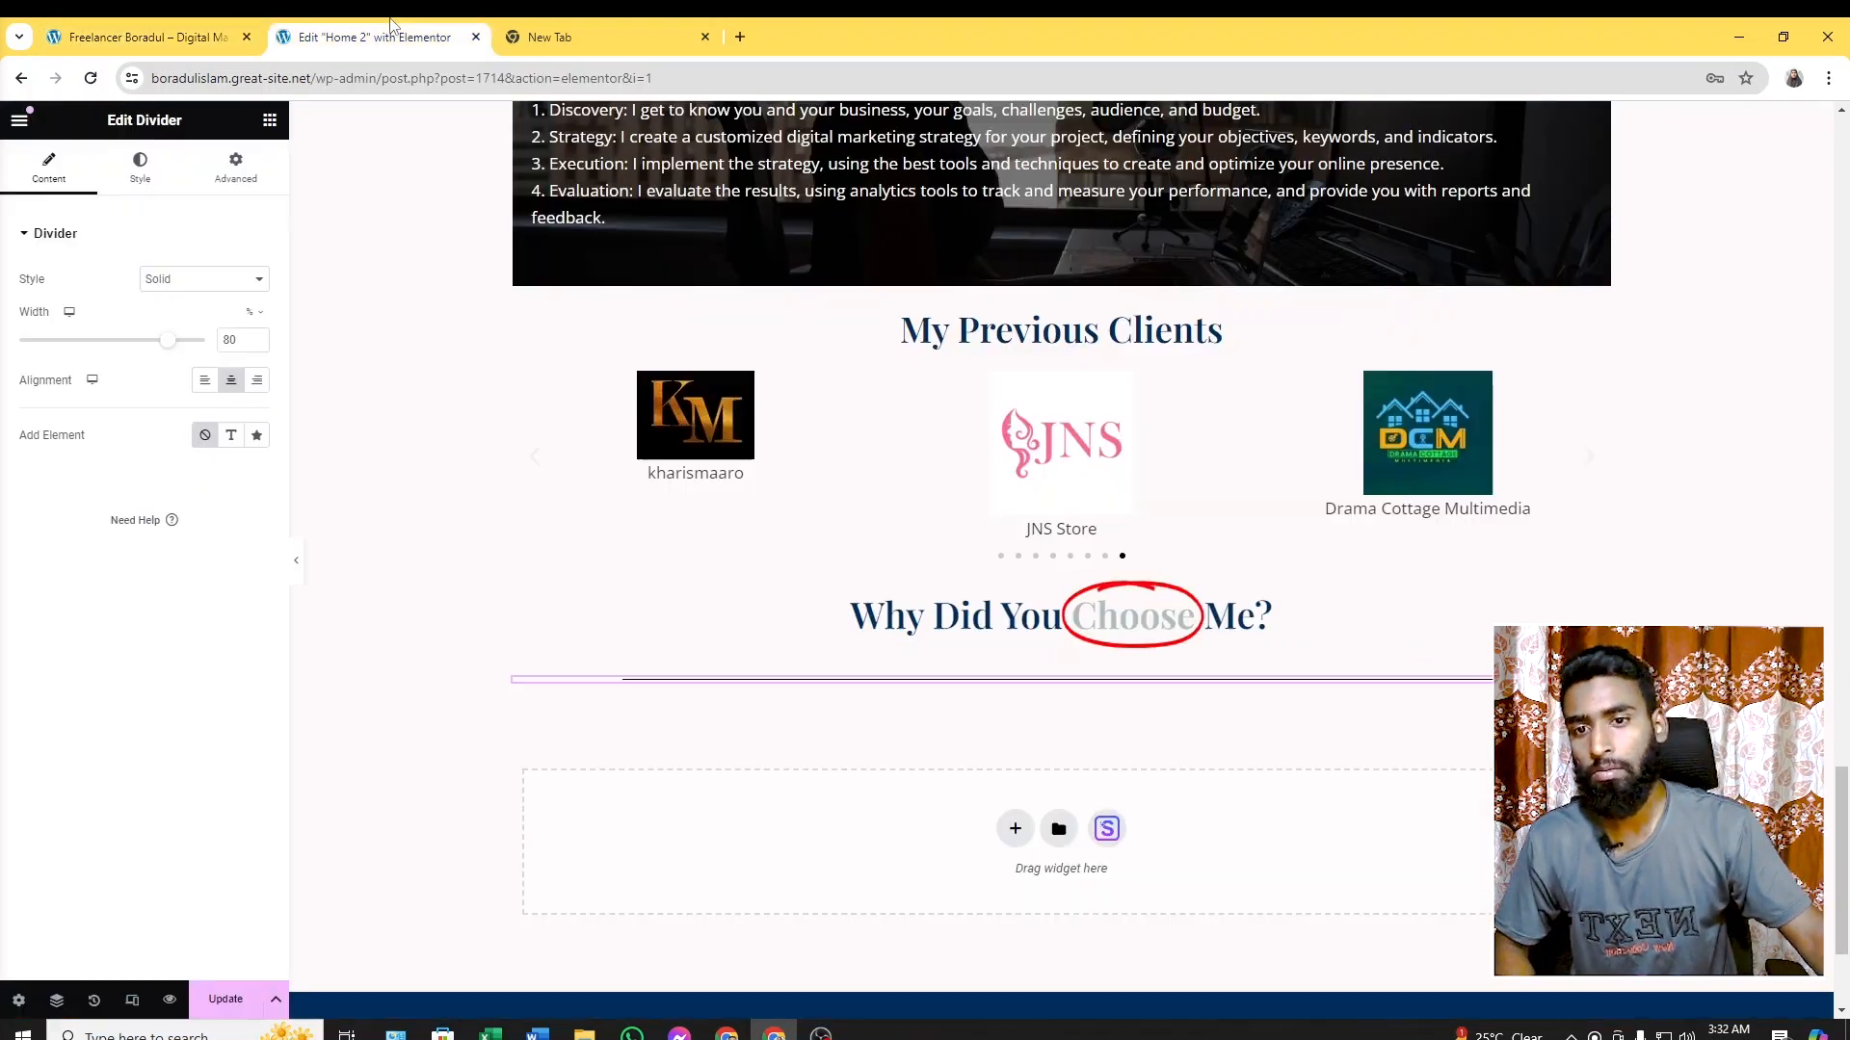
scroll(1185, 636, down, 2)
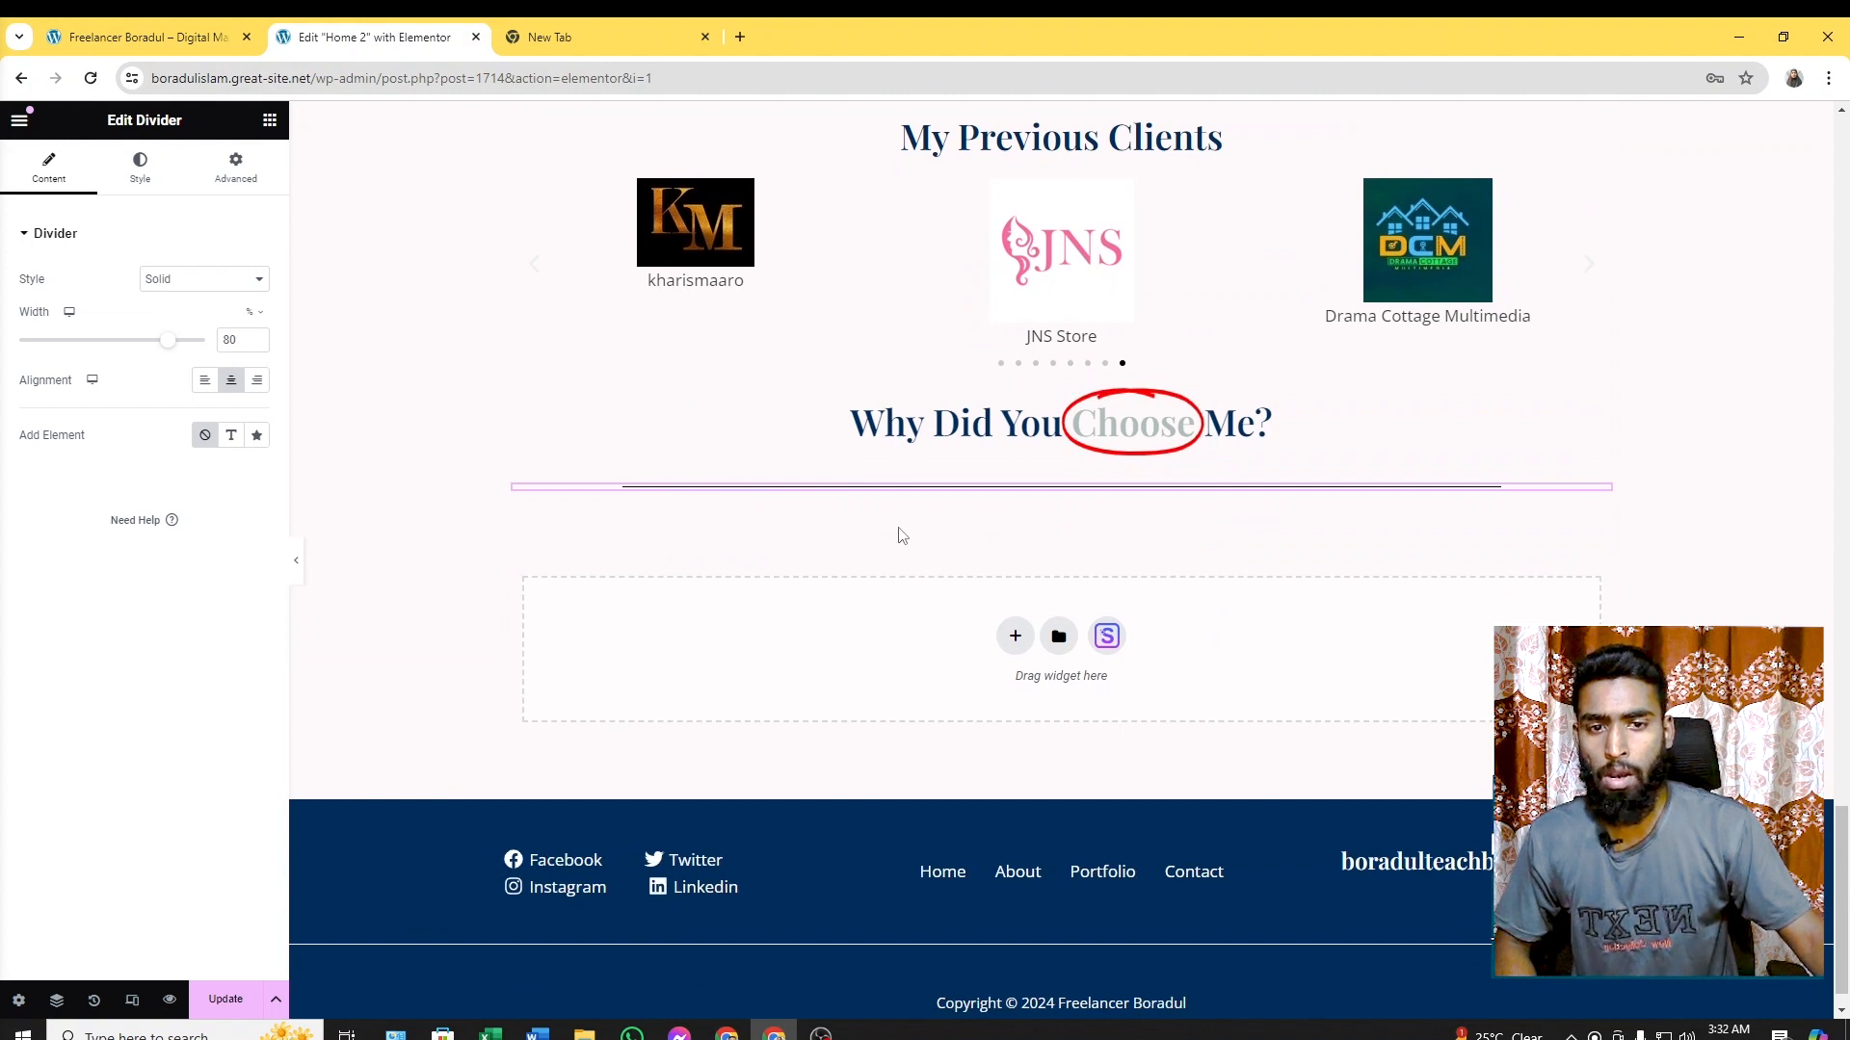
click(262, 122)
drag(77, 420, 1122, 488)
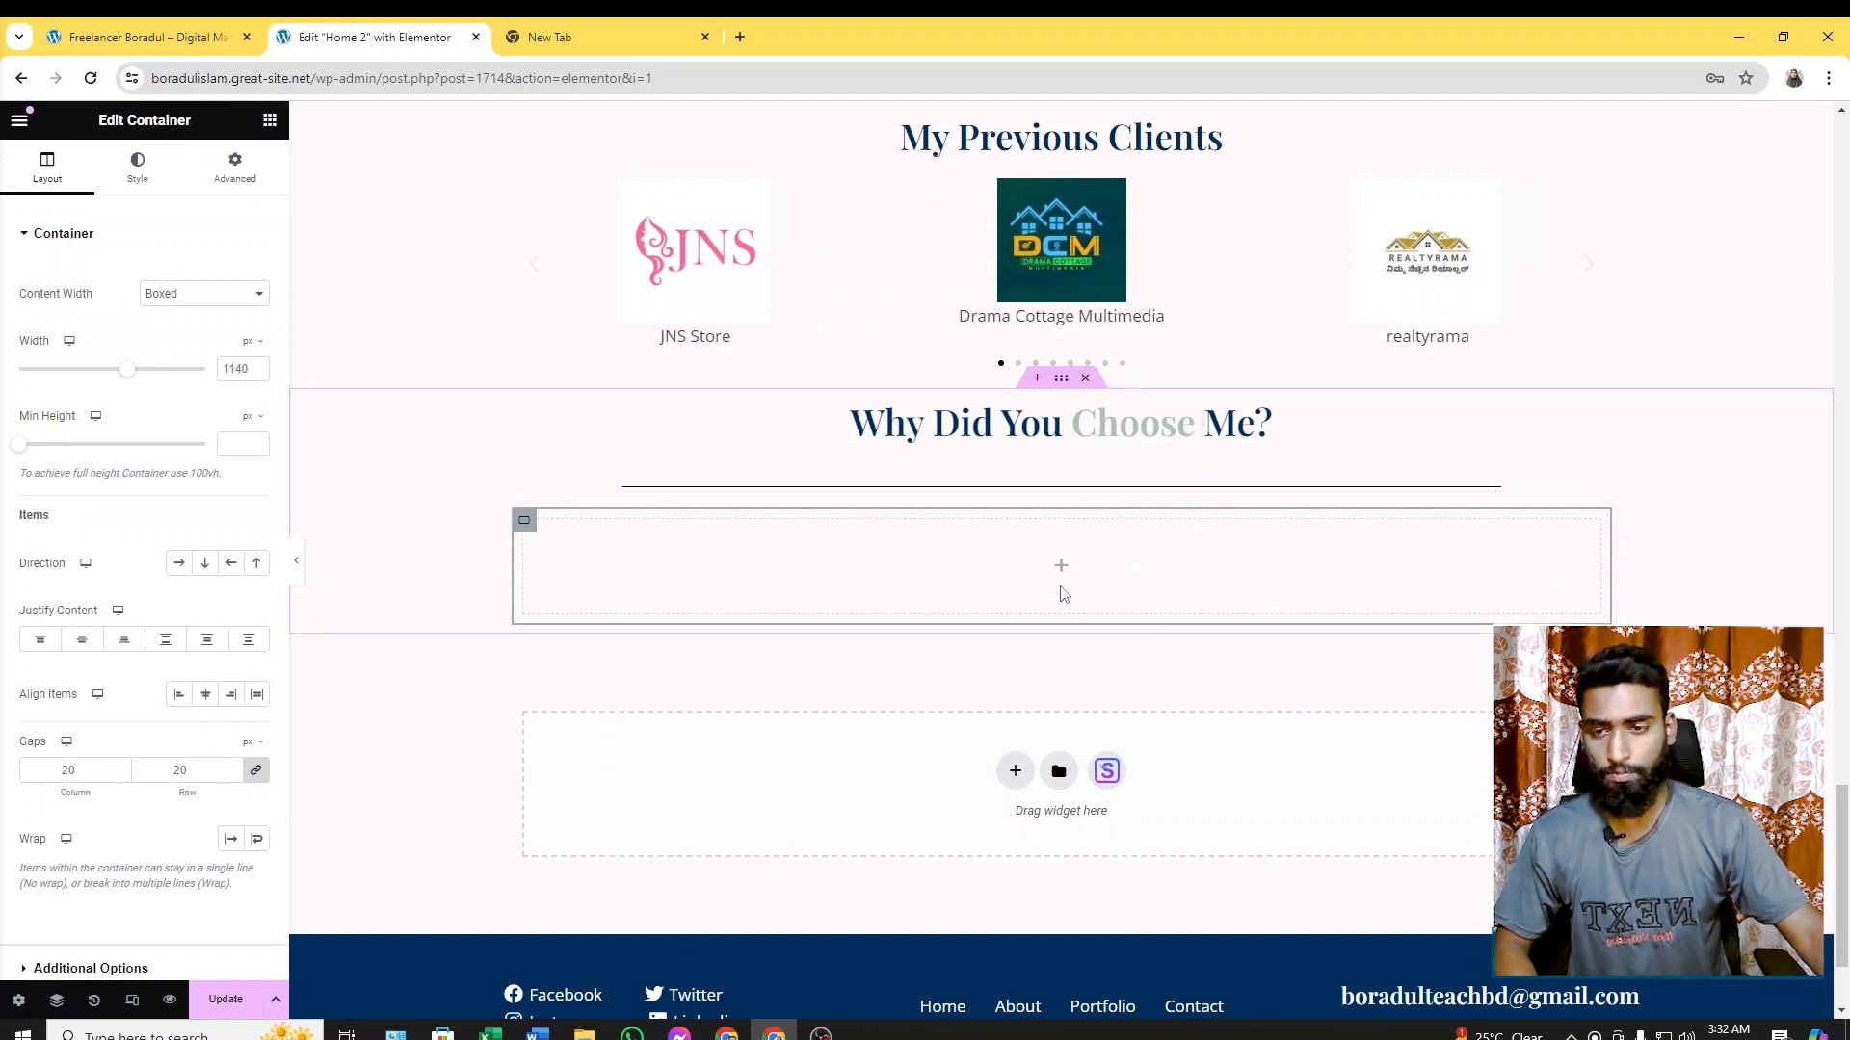
Nest a container inside the new one and duplicate it, with the parent's direction set to a horizontal row
click(270, 120)
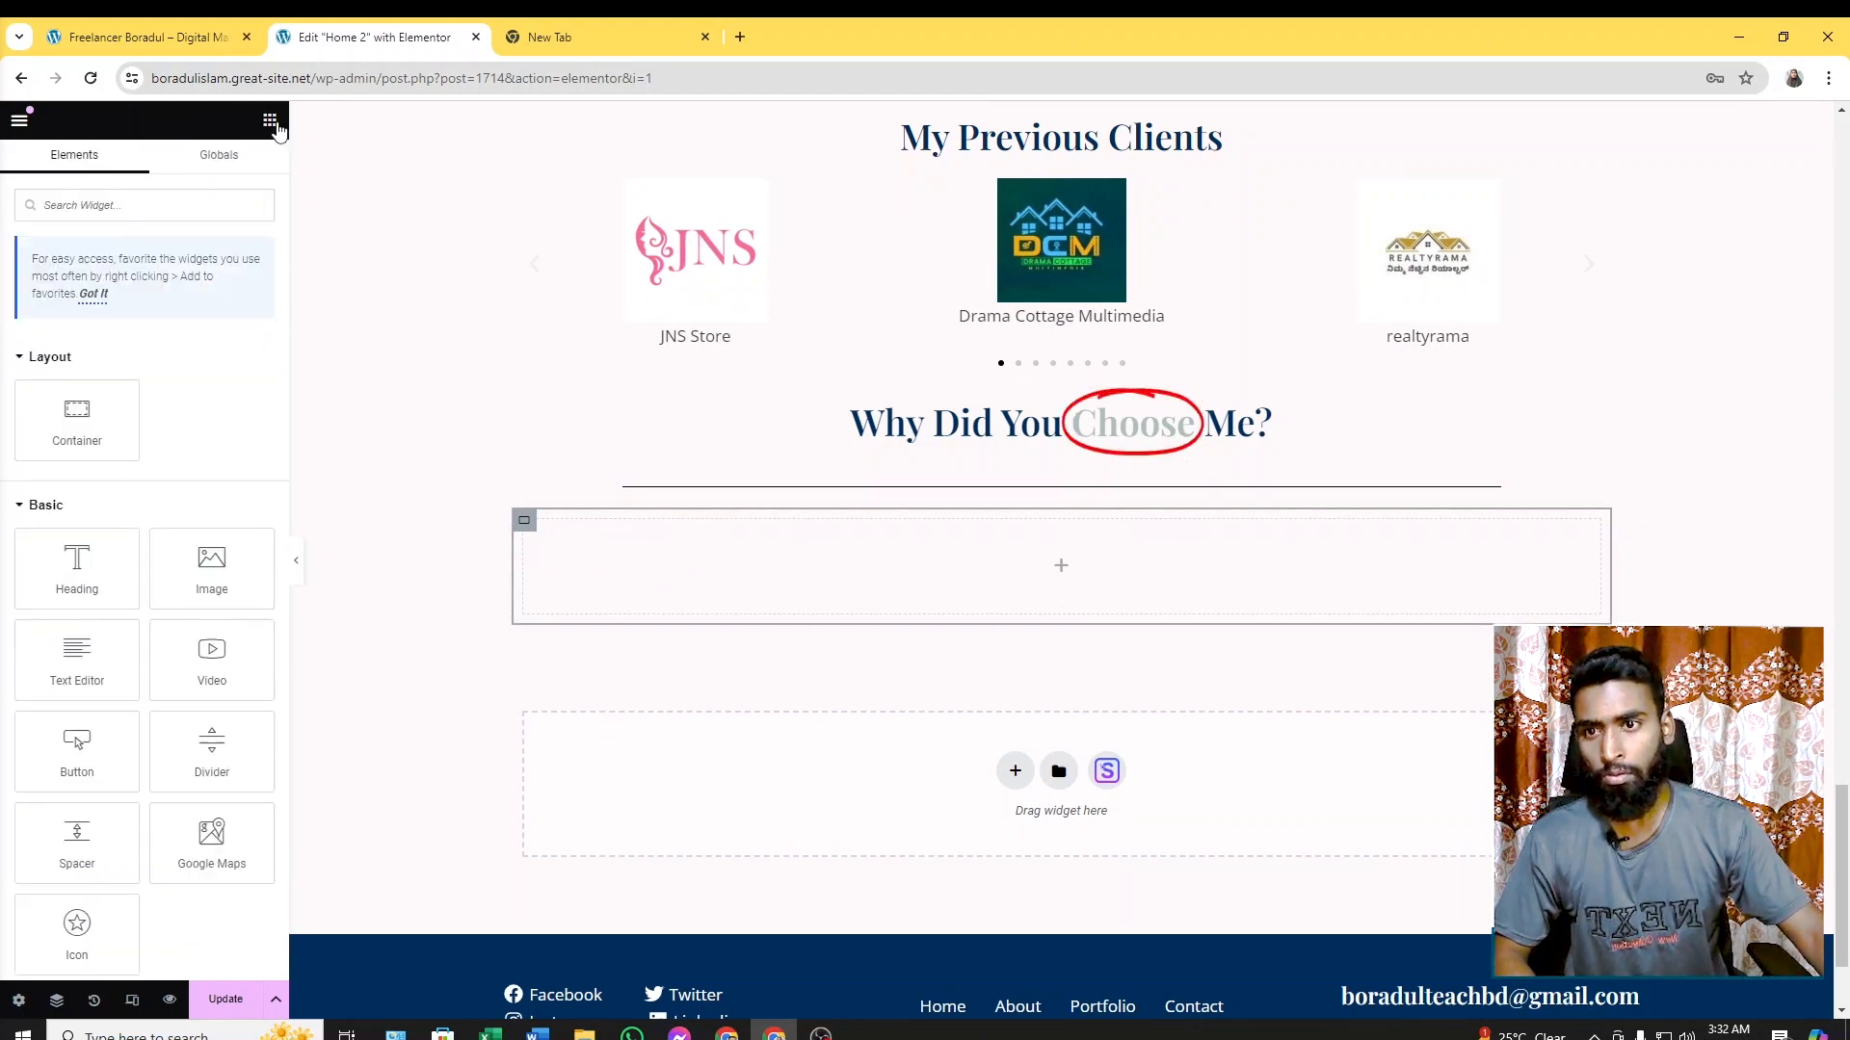
drag(77, 416, 953, 578)
right_click(534, 531)
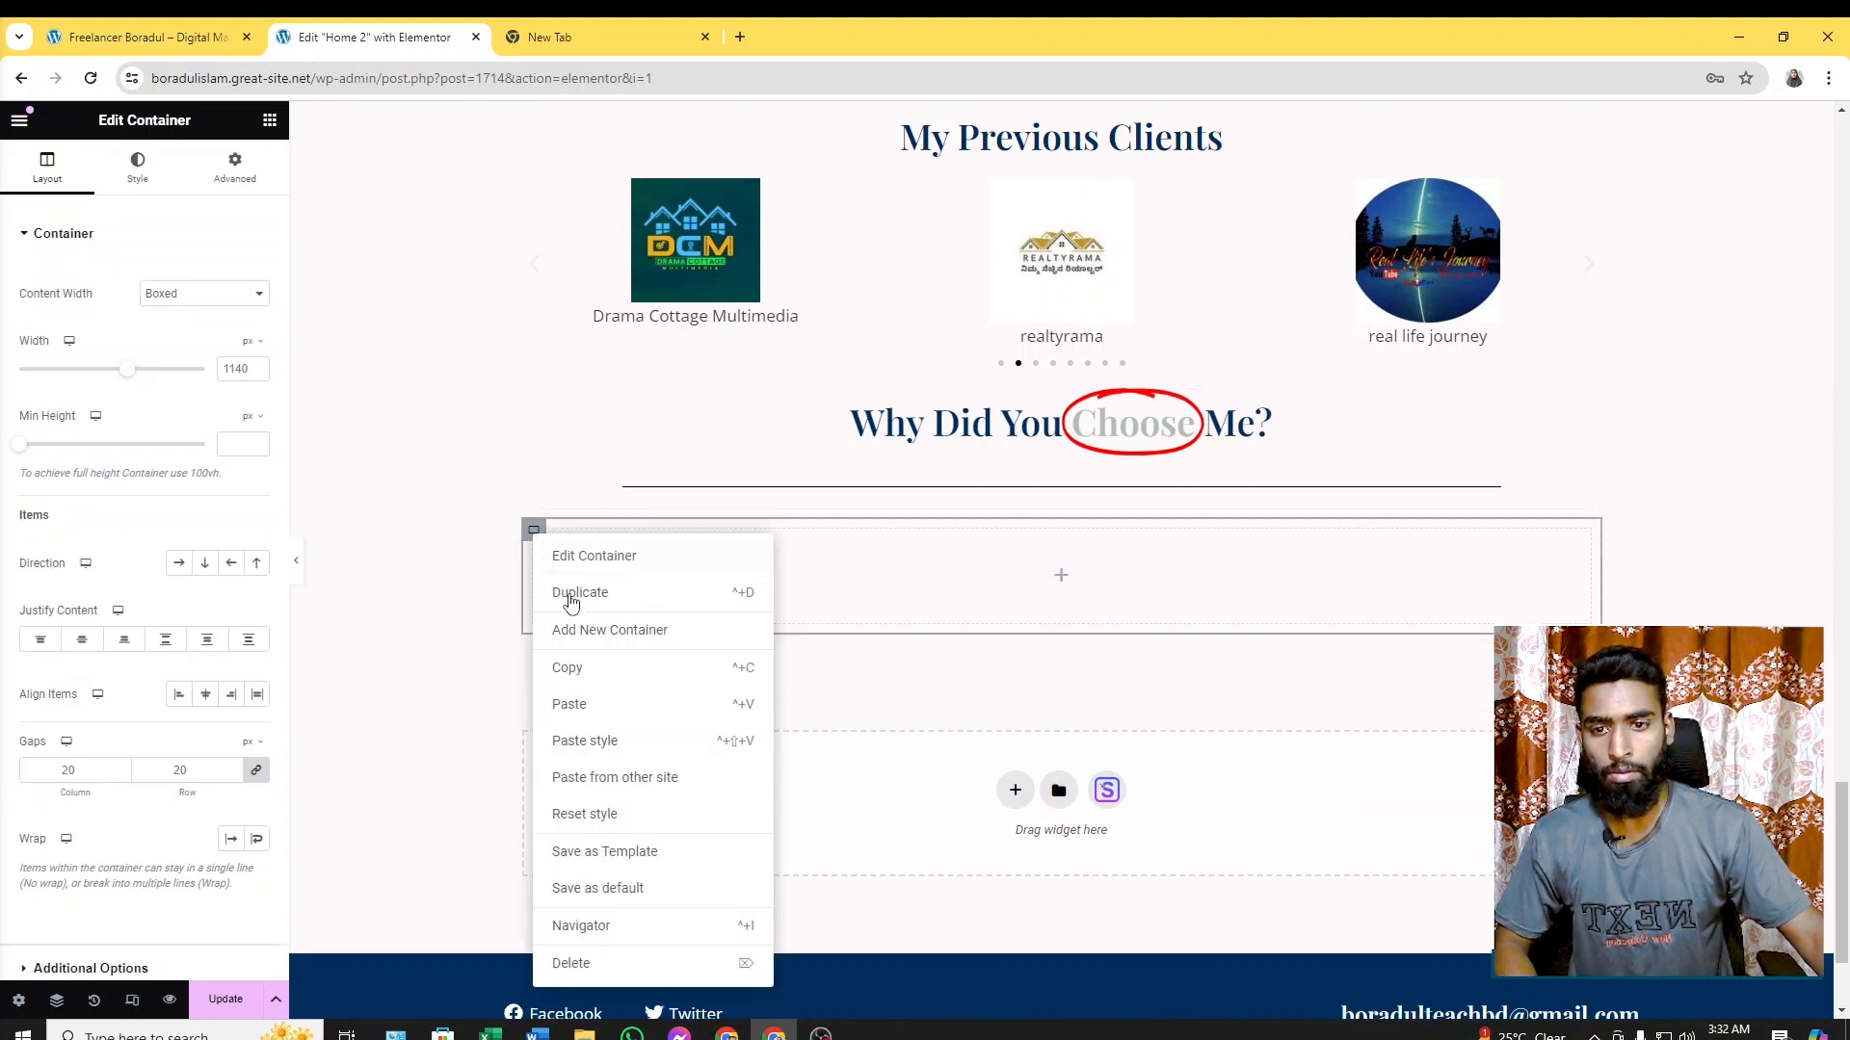
click(603, 599)
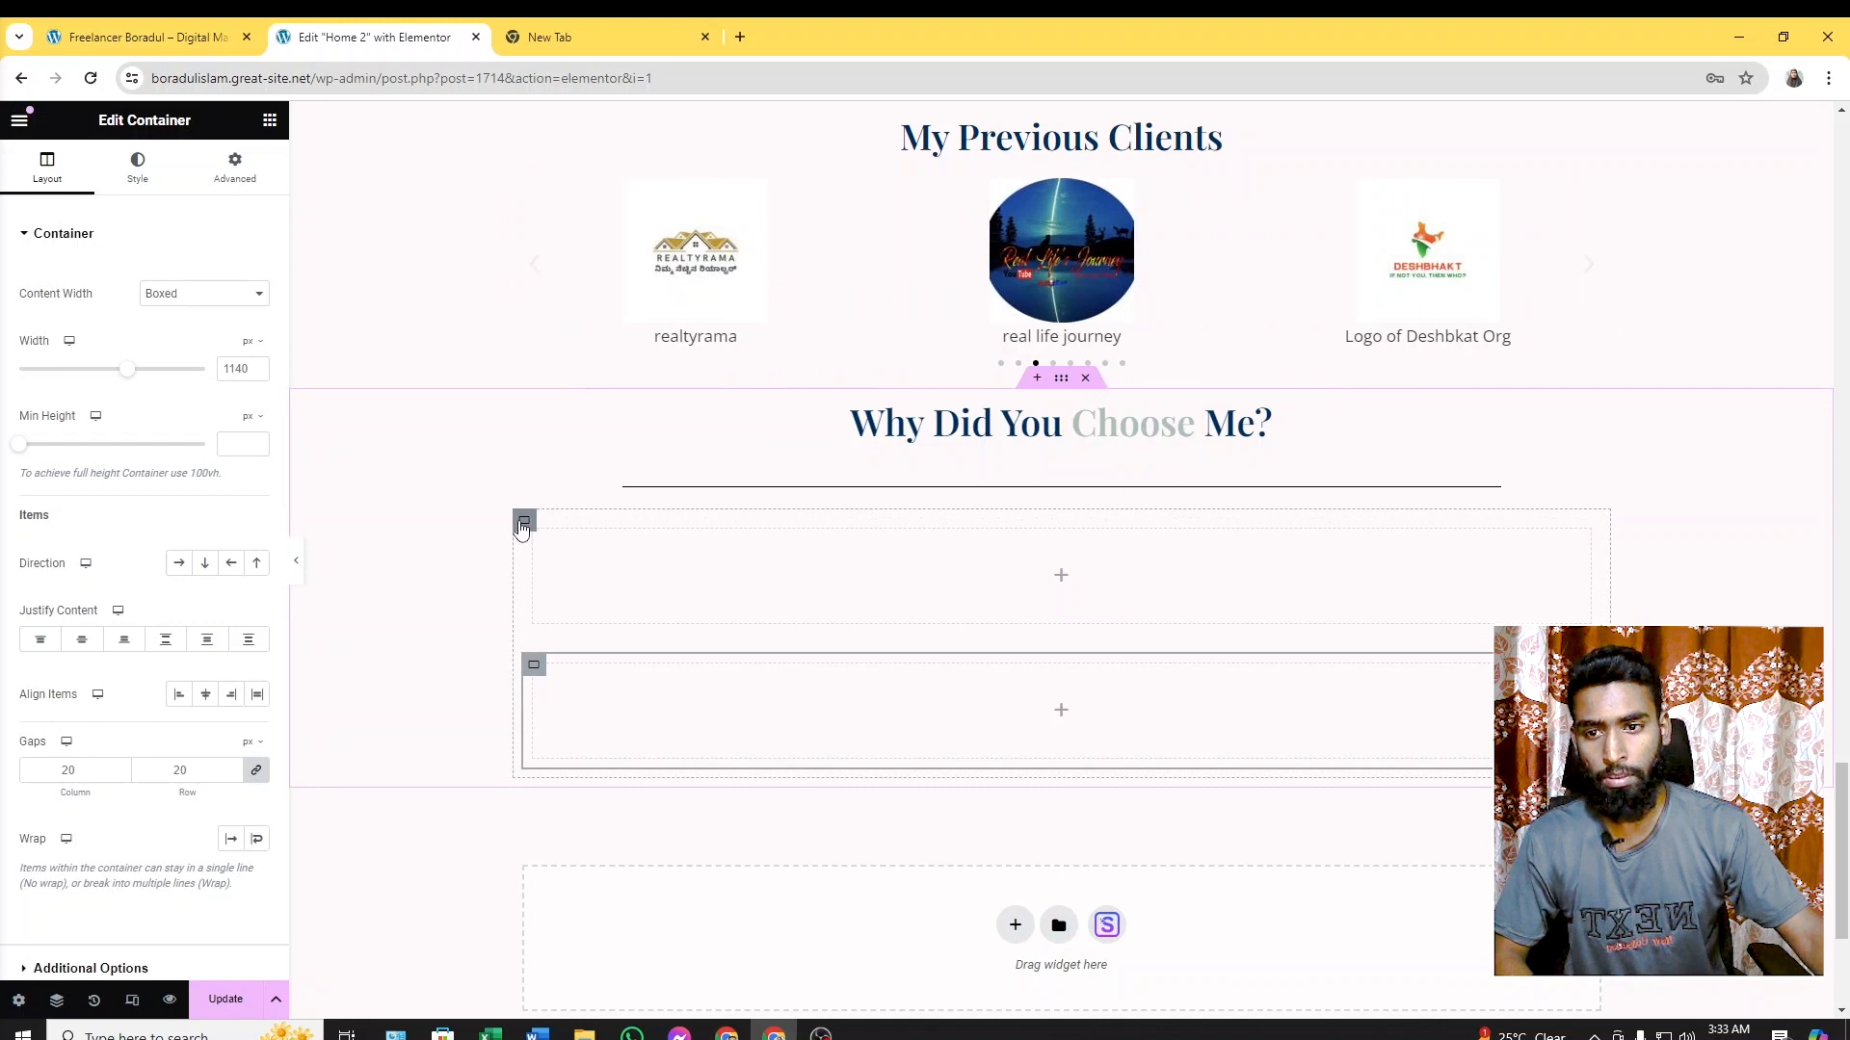
click(179, 562)
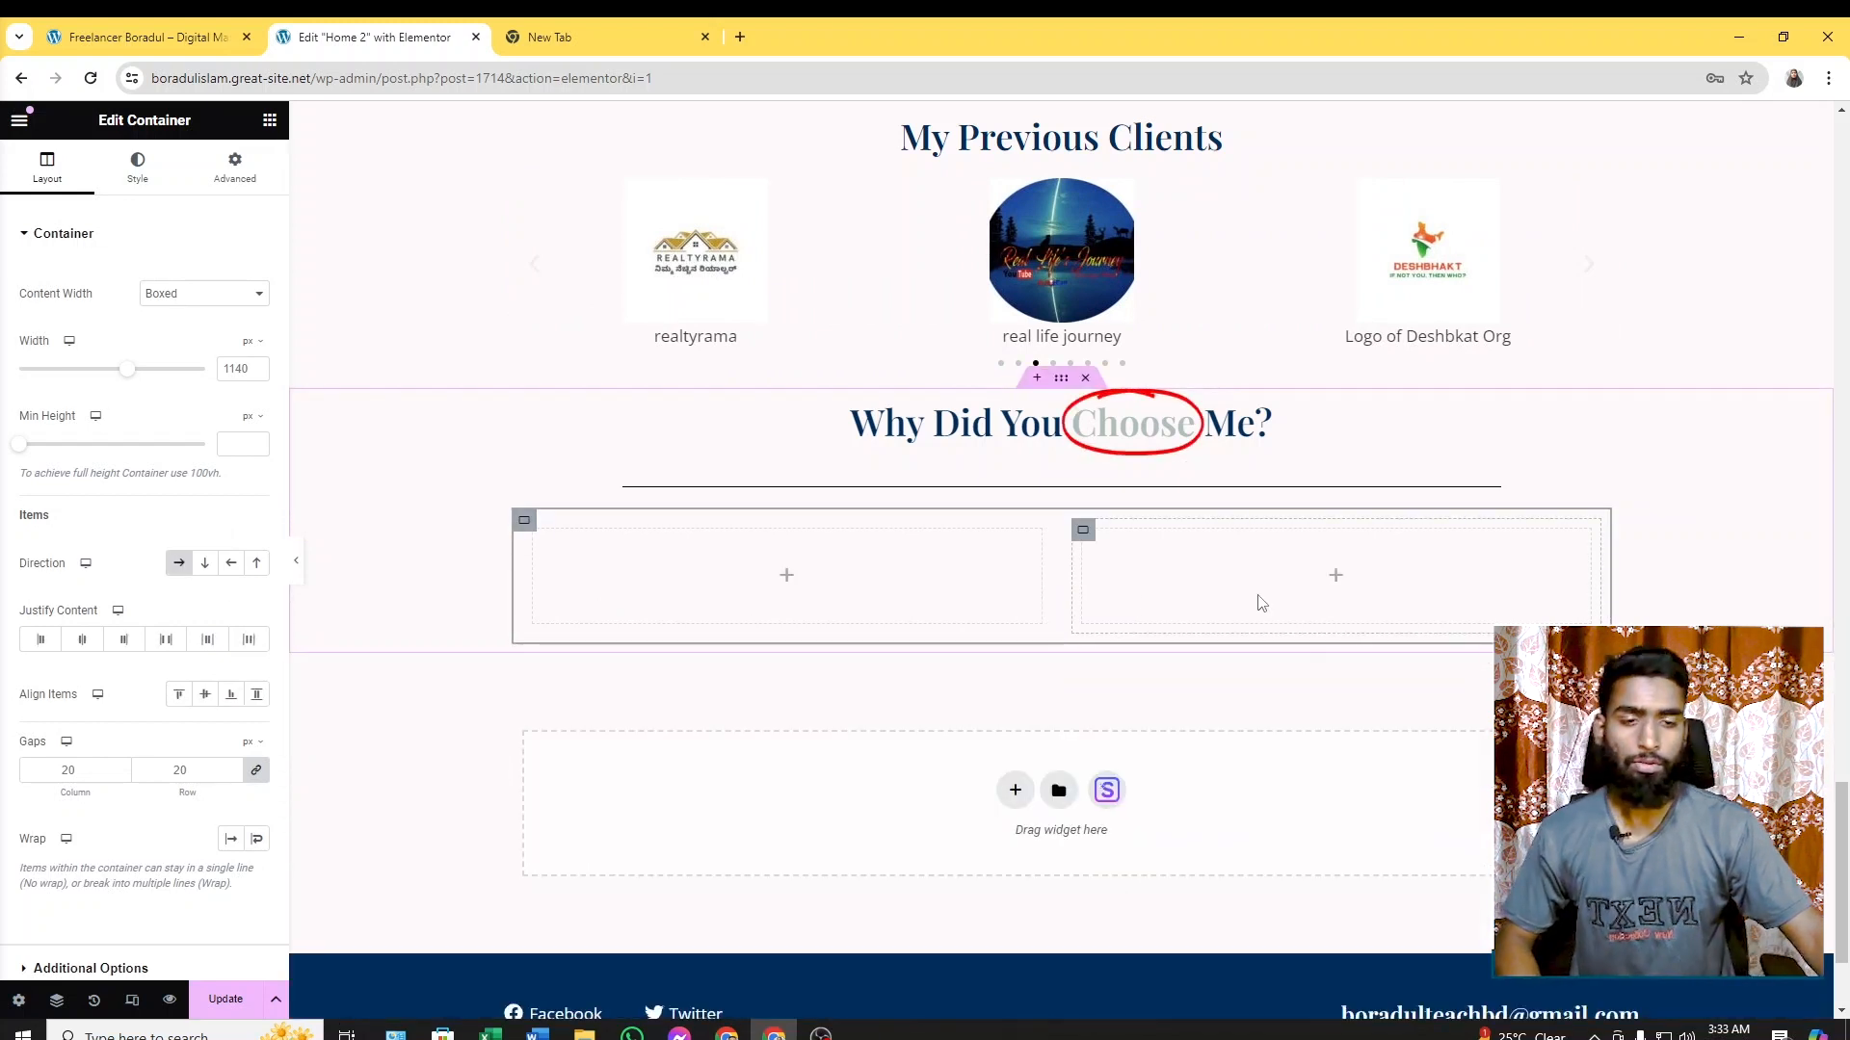
Add a Progress Bar widget to the second nested container, following the live My Skill bars, and set its percentage to 65
click(208, 36)
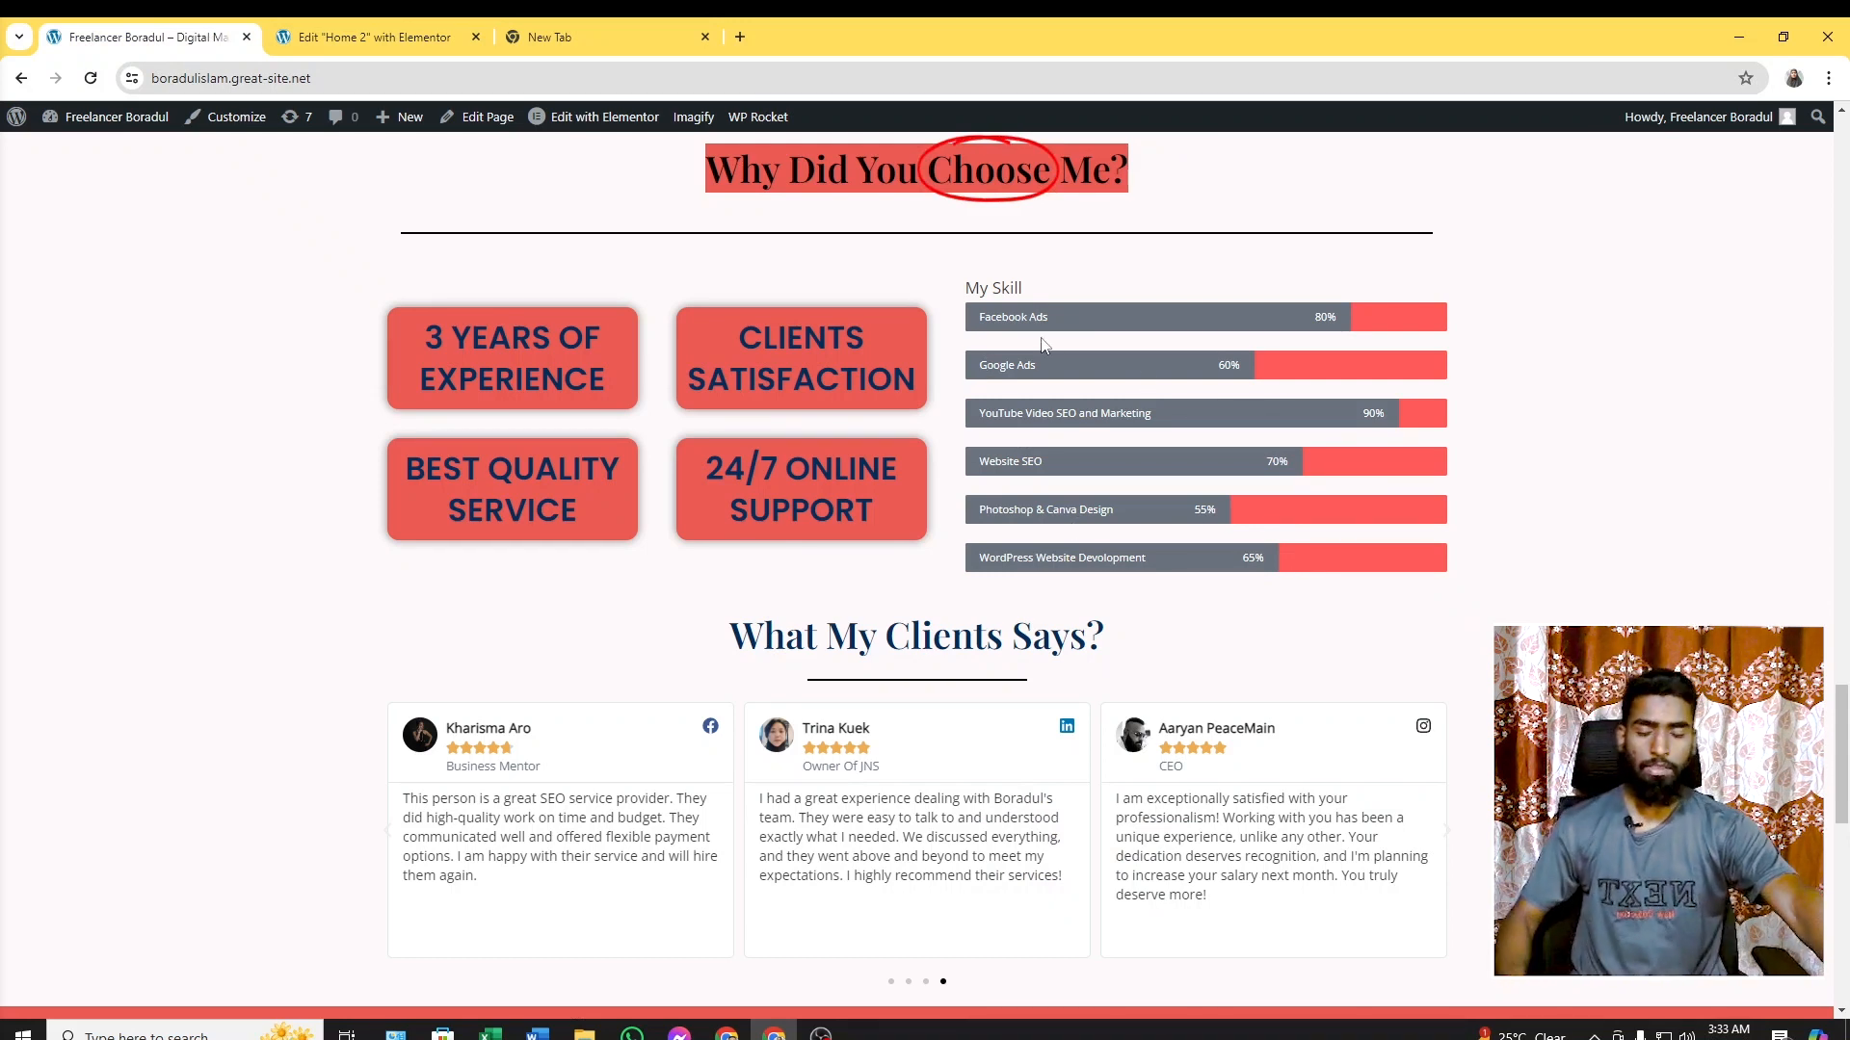
click(390, 50)
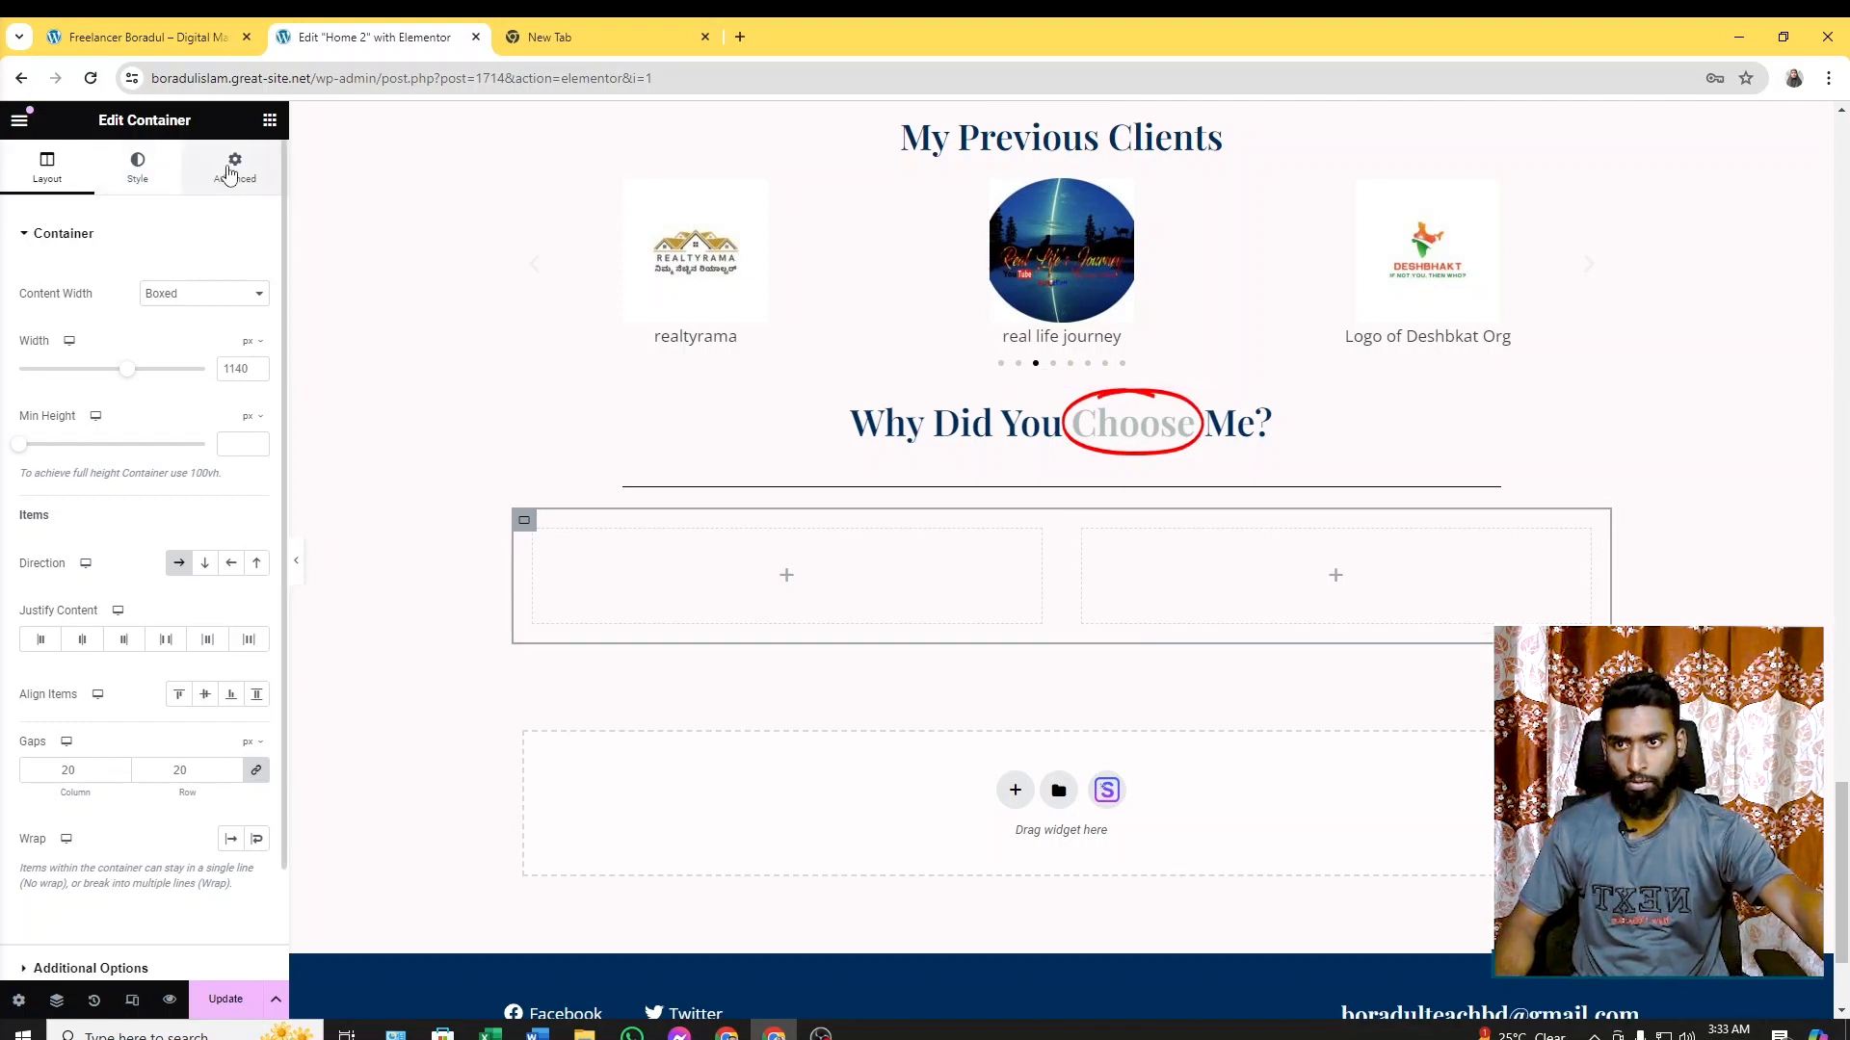
click(270, 119)
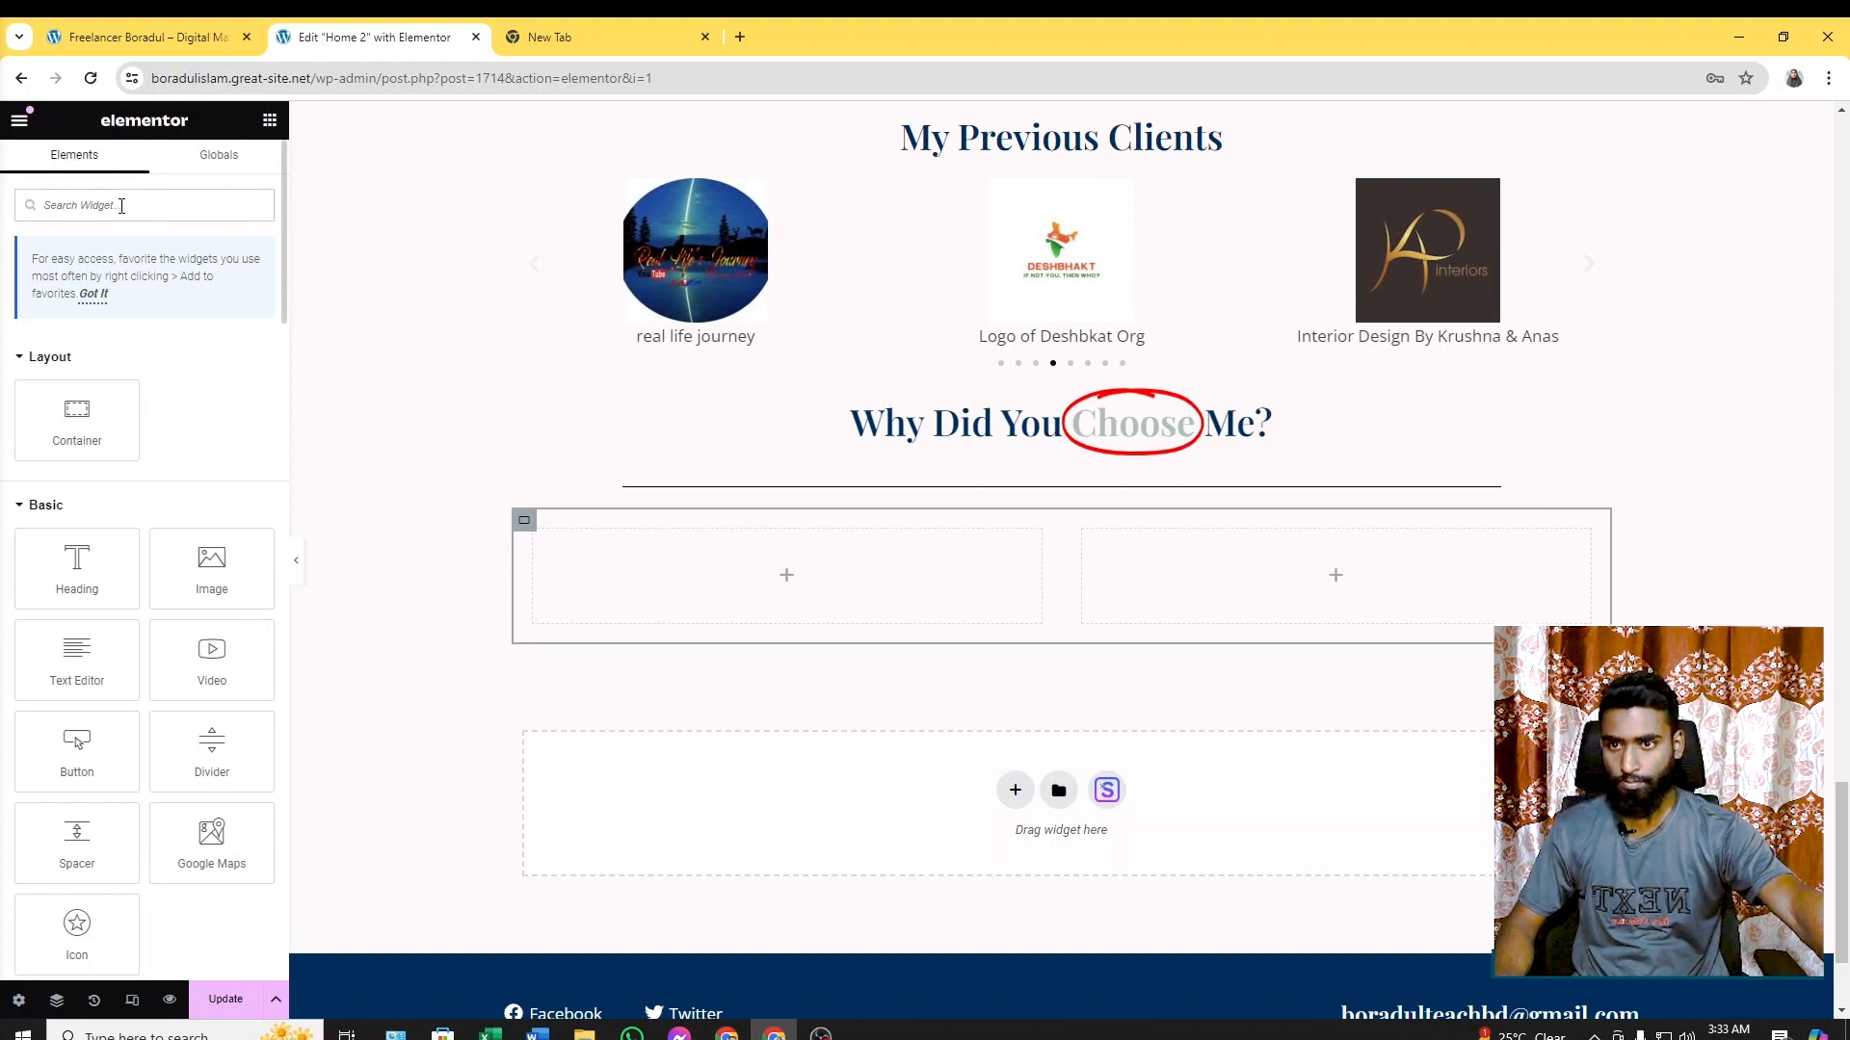
click(121, 206)
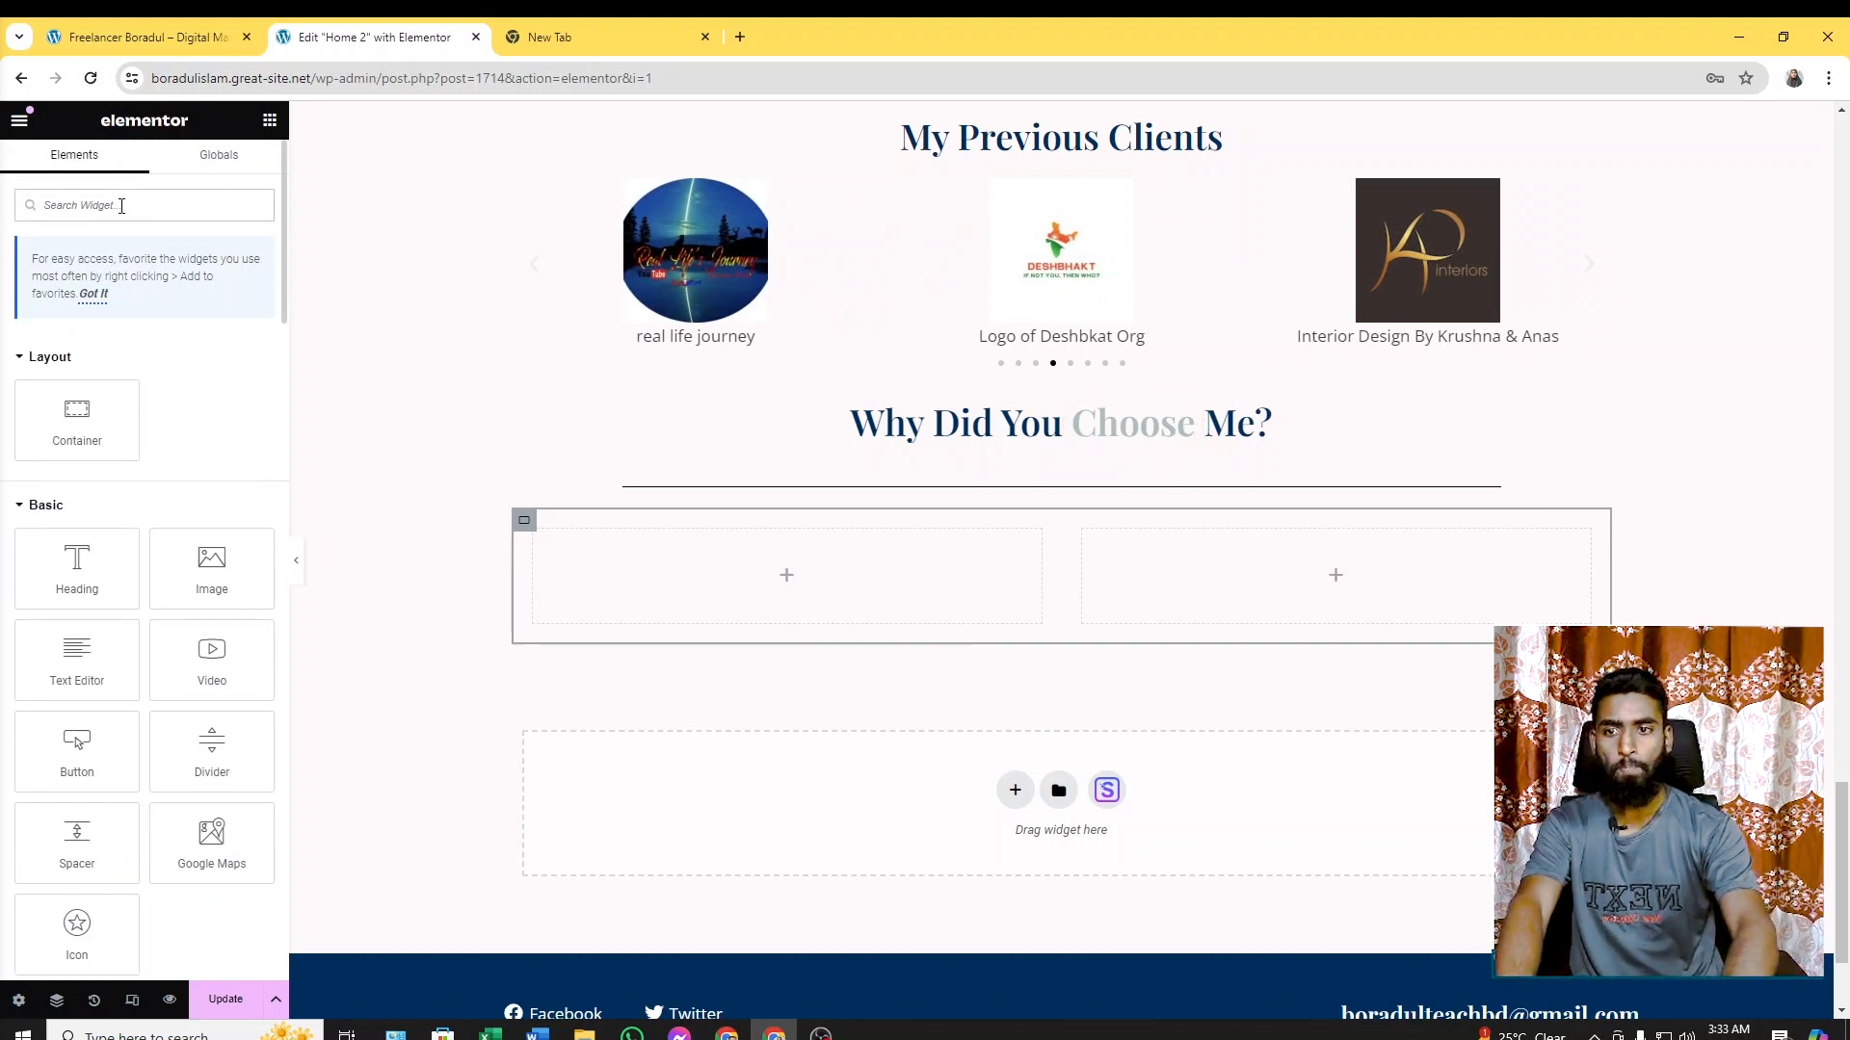
text(pro)
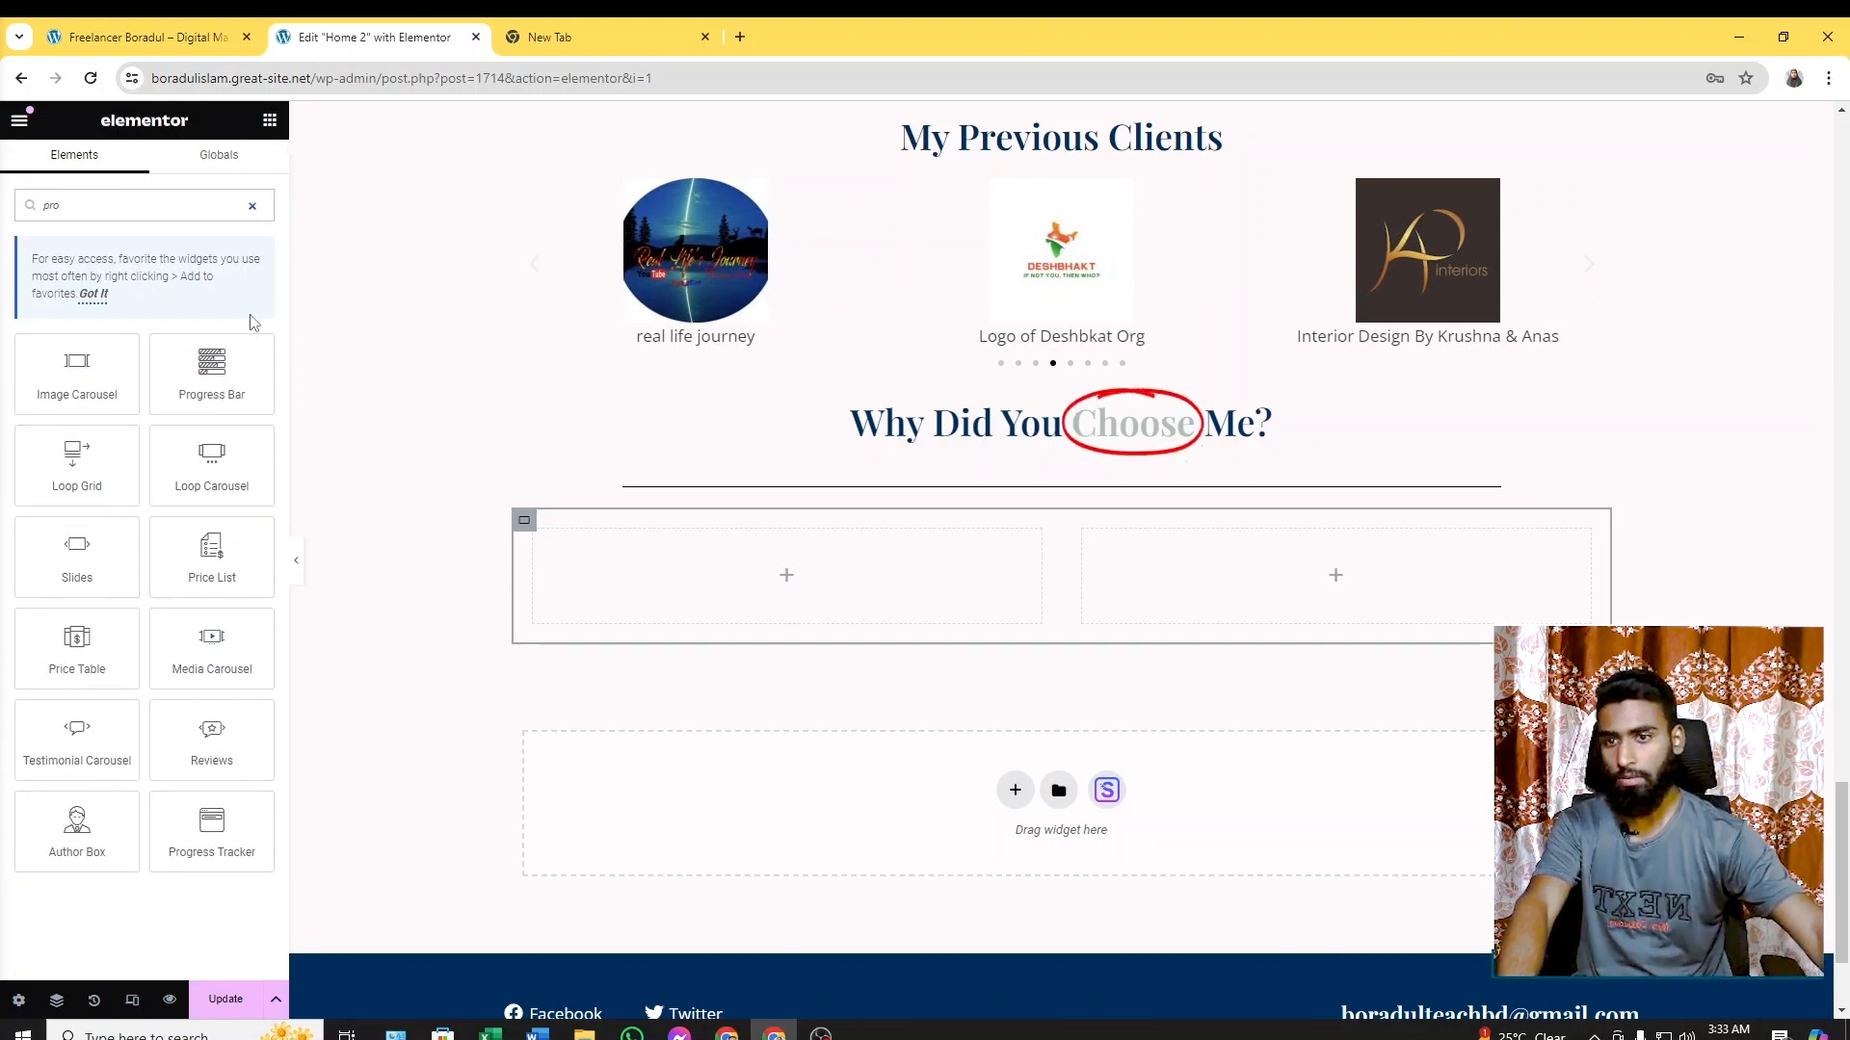
drag(212, 366, 1173, 574)
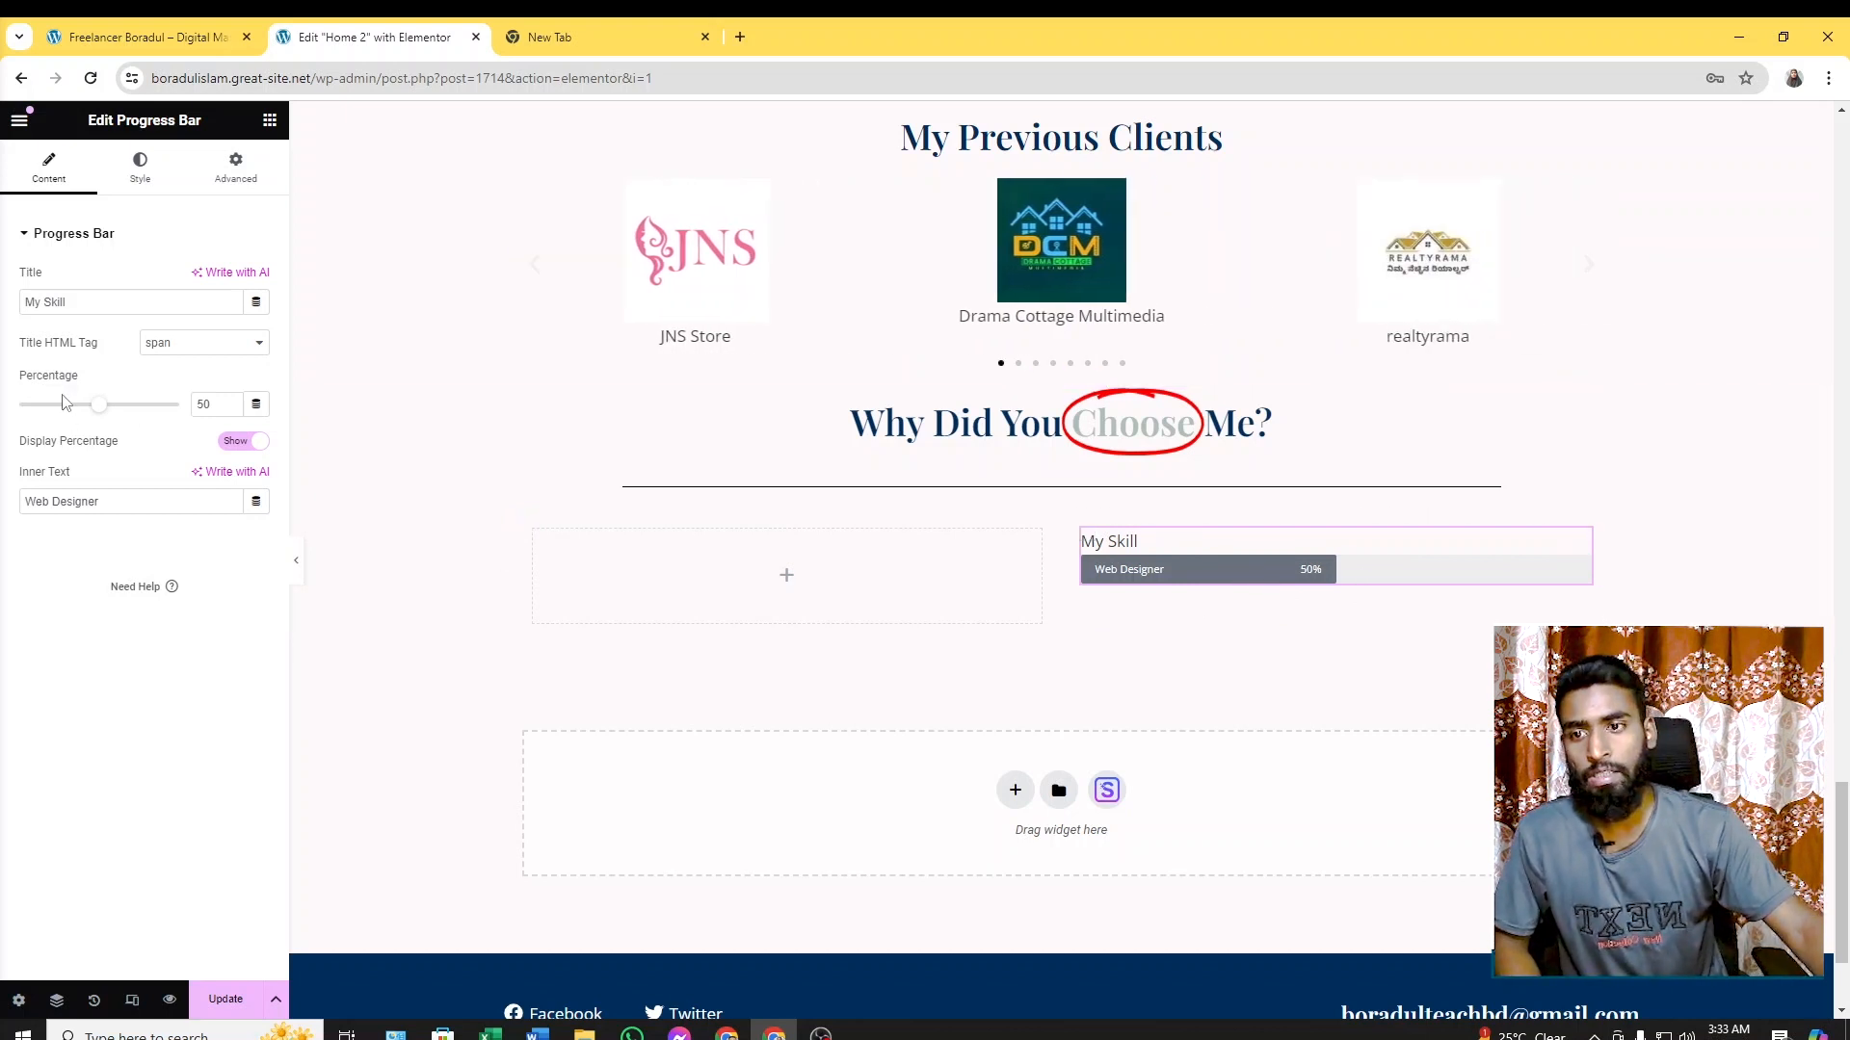
drag(103, 412, 126, 412)
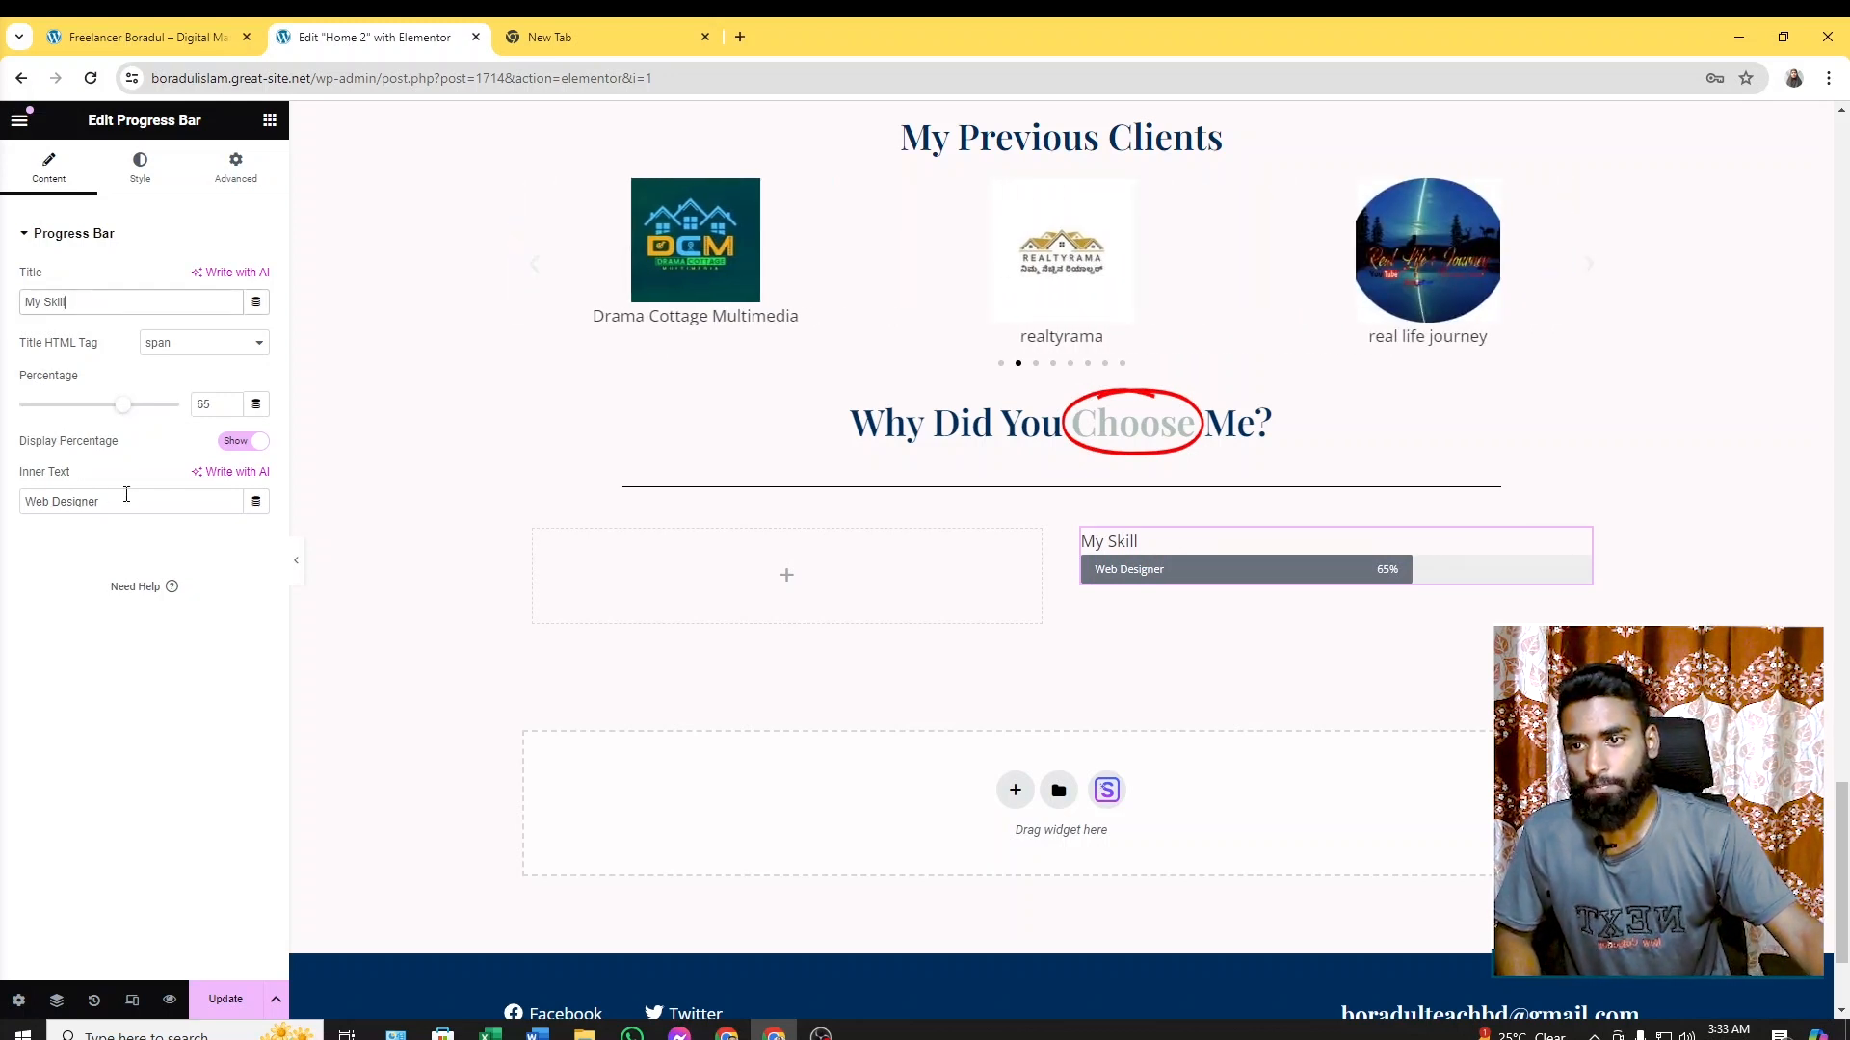
mouse_move(125, 503)
mouse_down()
mouse_move(23, 503)
mouse_move(99, 503)
mouse_up()
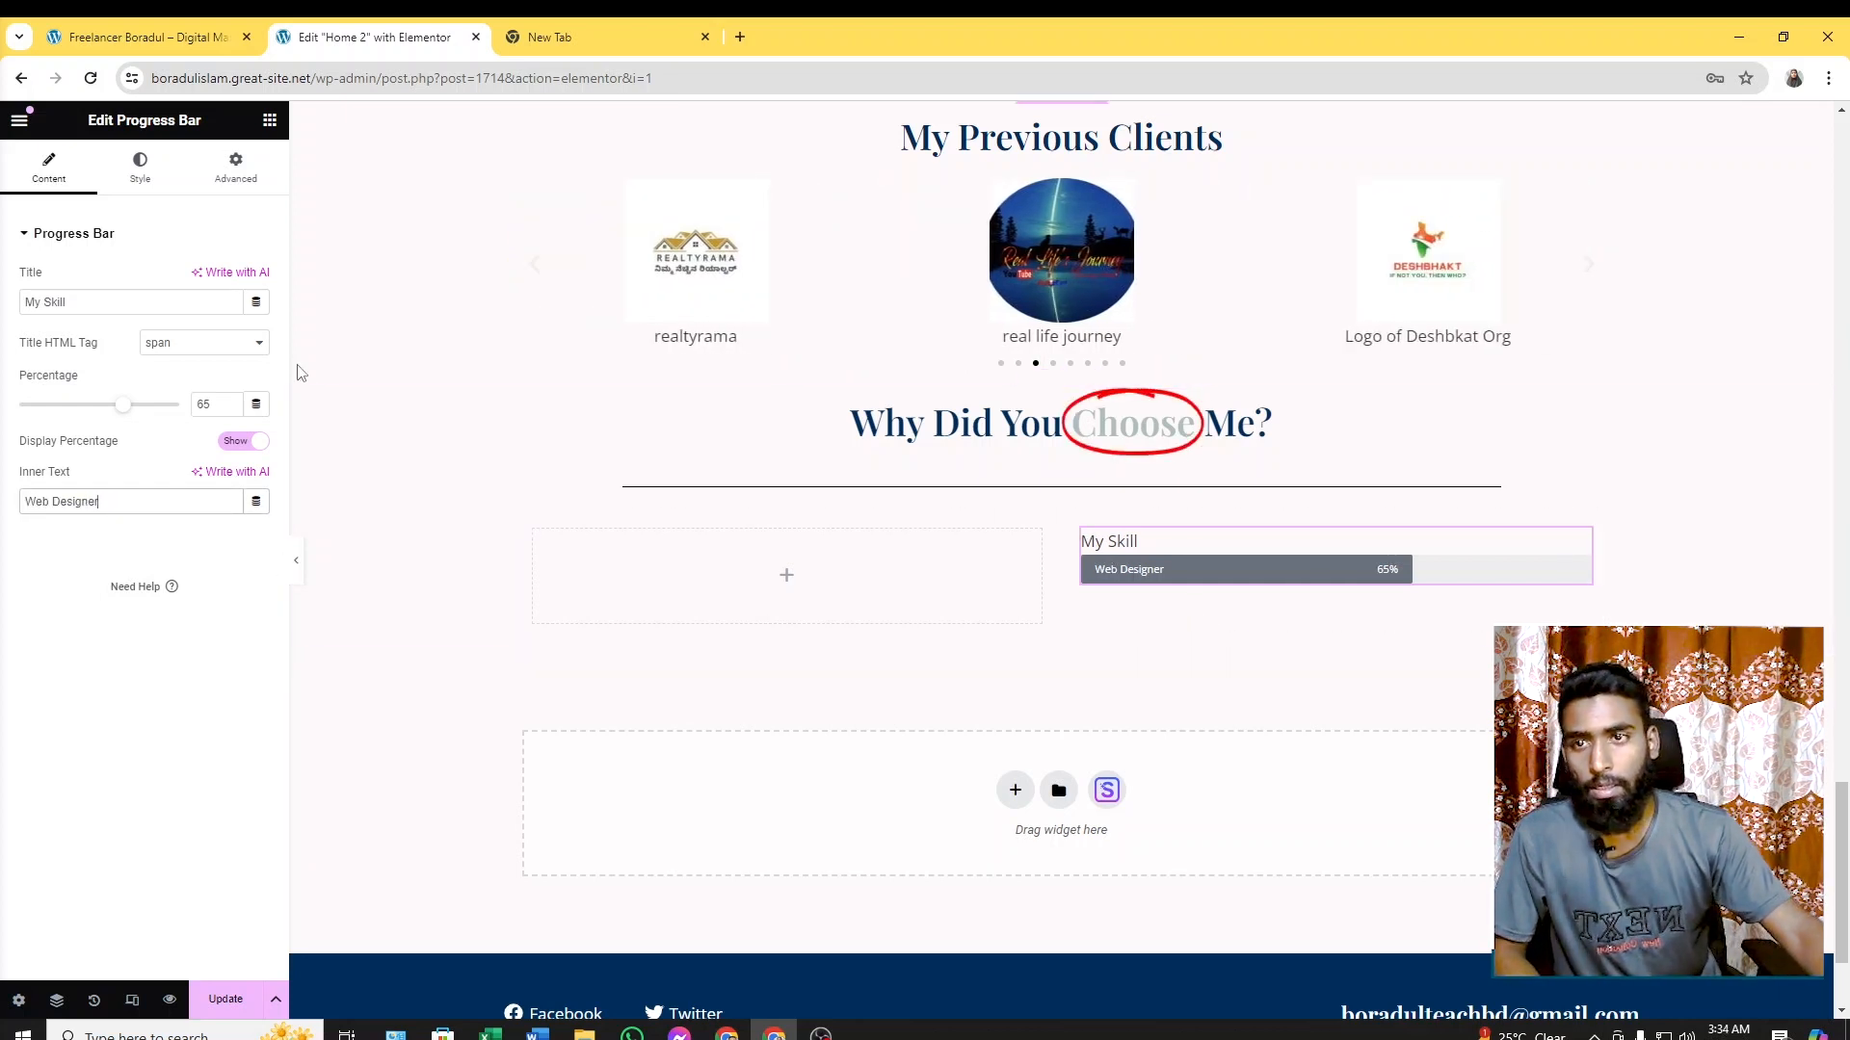
Set the progress bar's background color to red, matching the skill bars on the live homepage
click(132, 182)
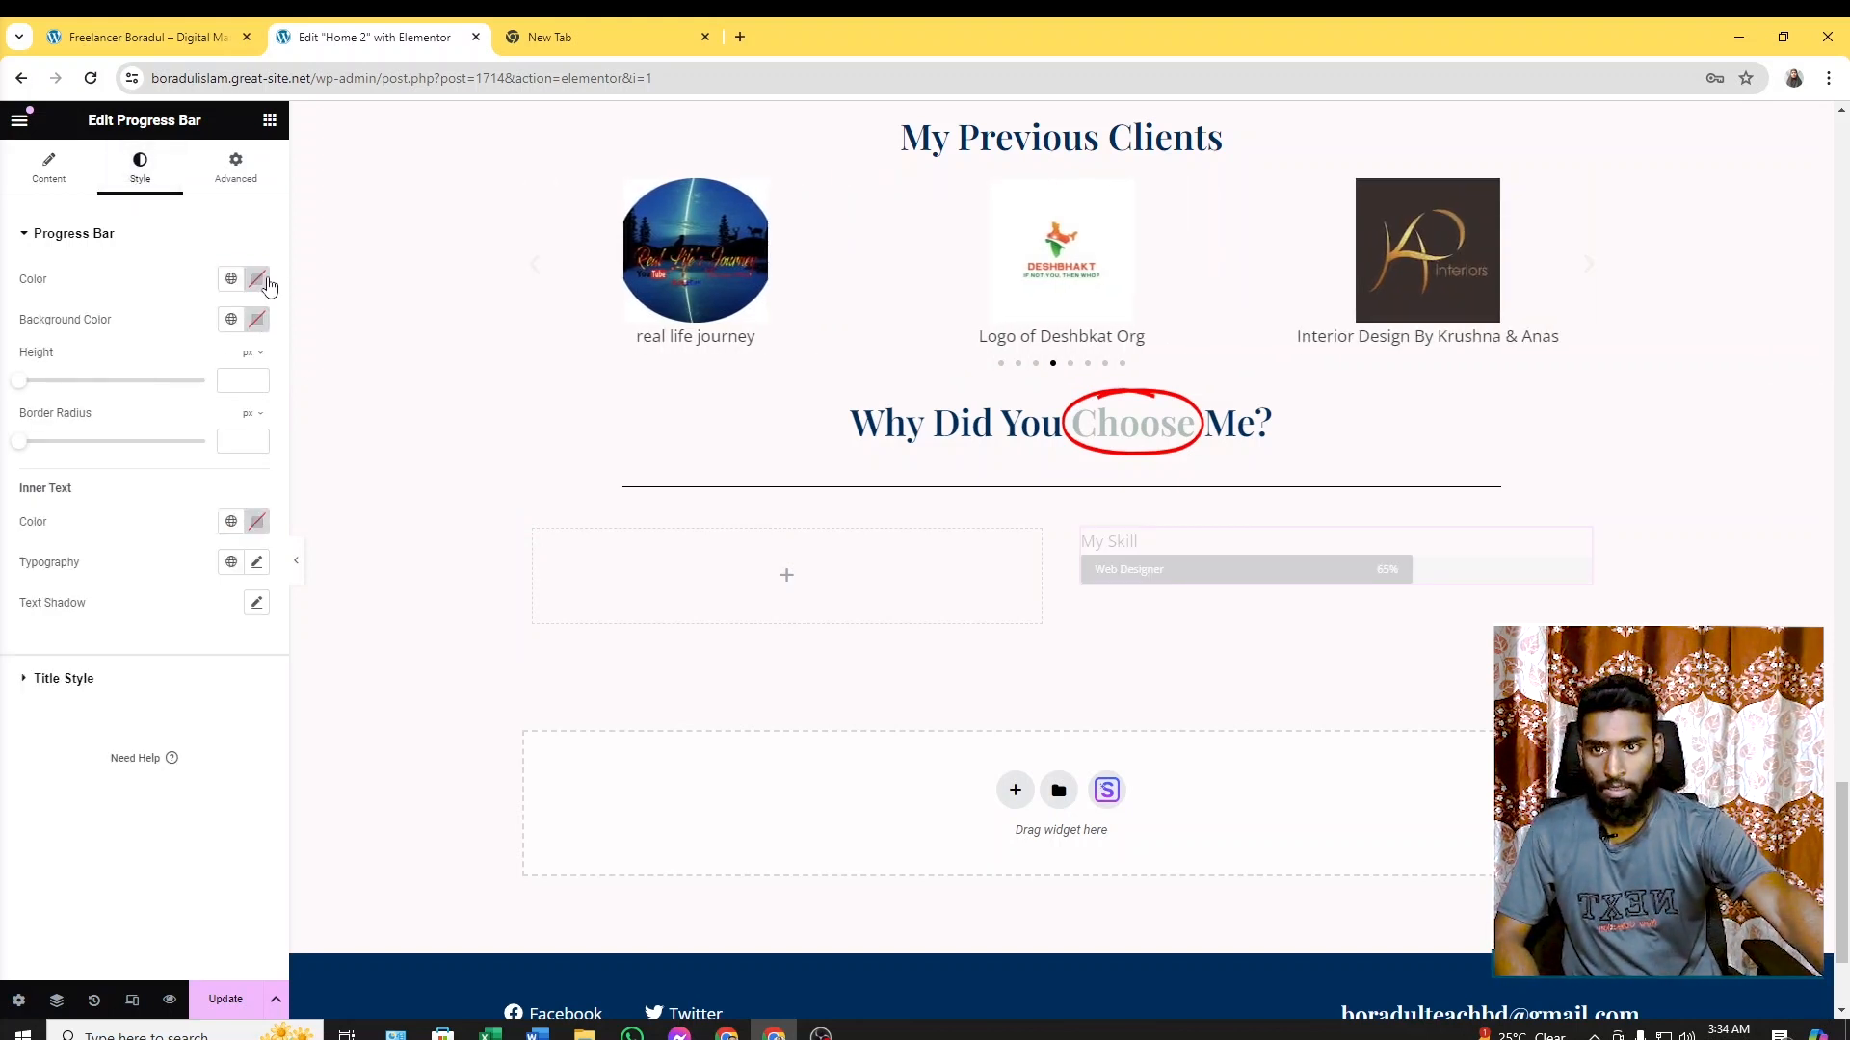
key(ctrl+1)
key(ctrl+2)
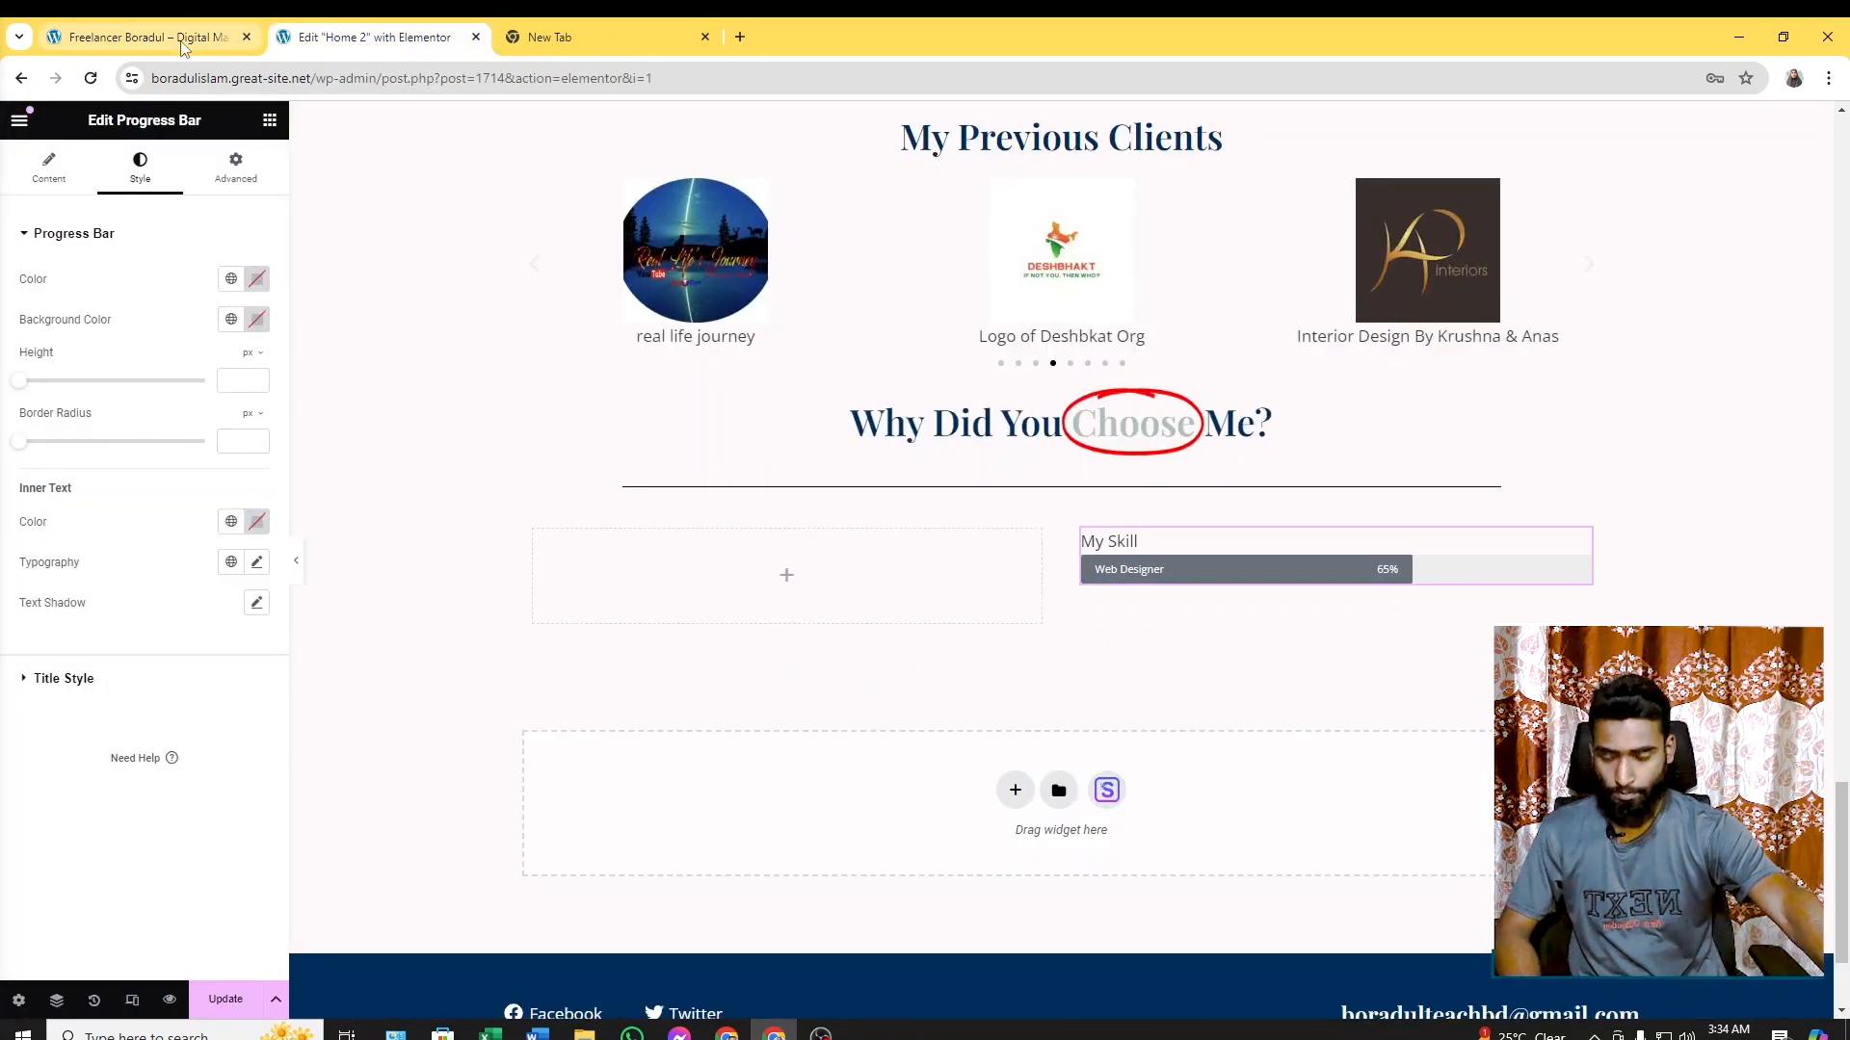
key(ctrl+1)
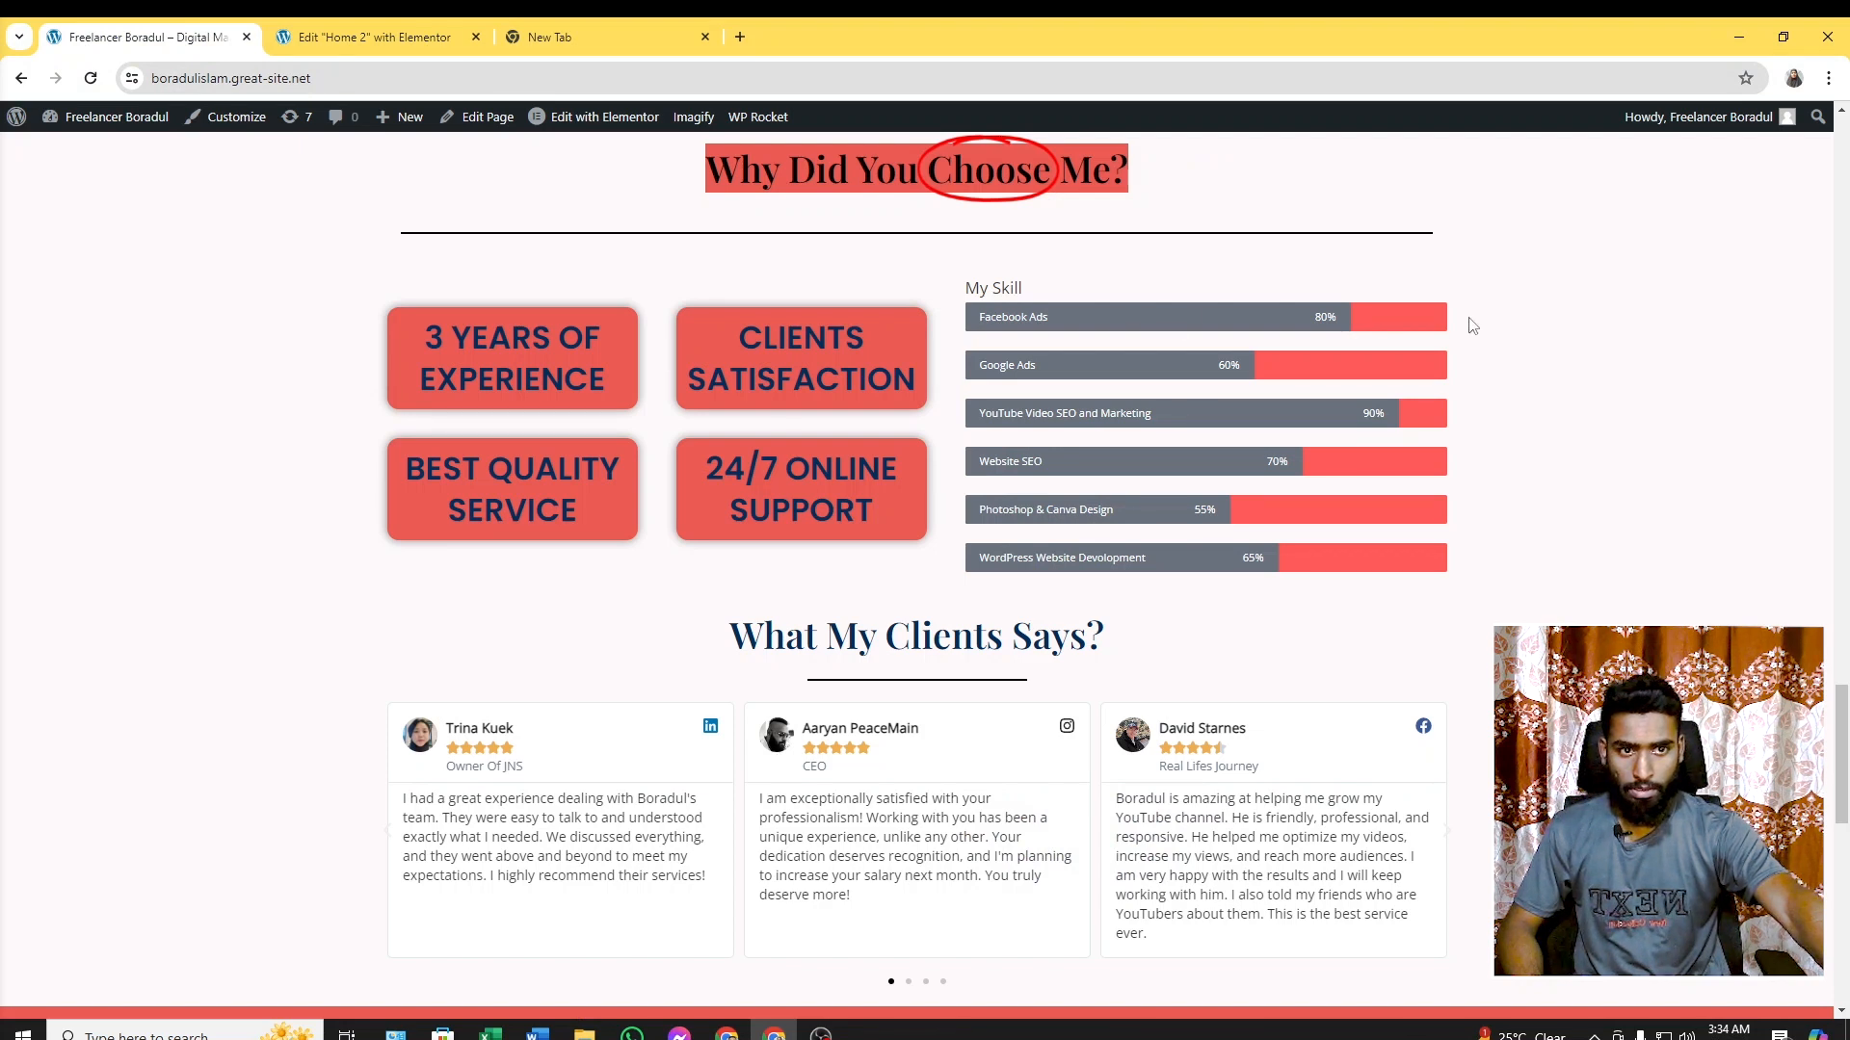
click(319, 44)
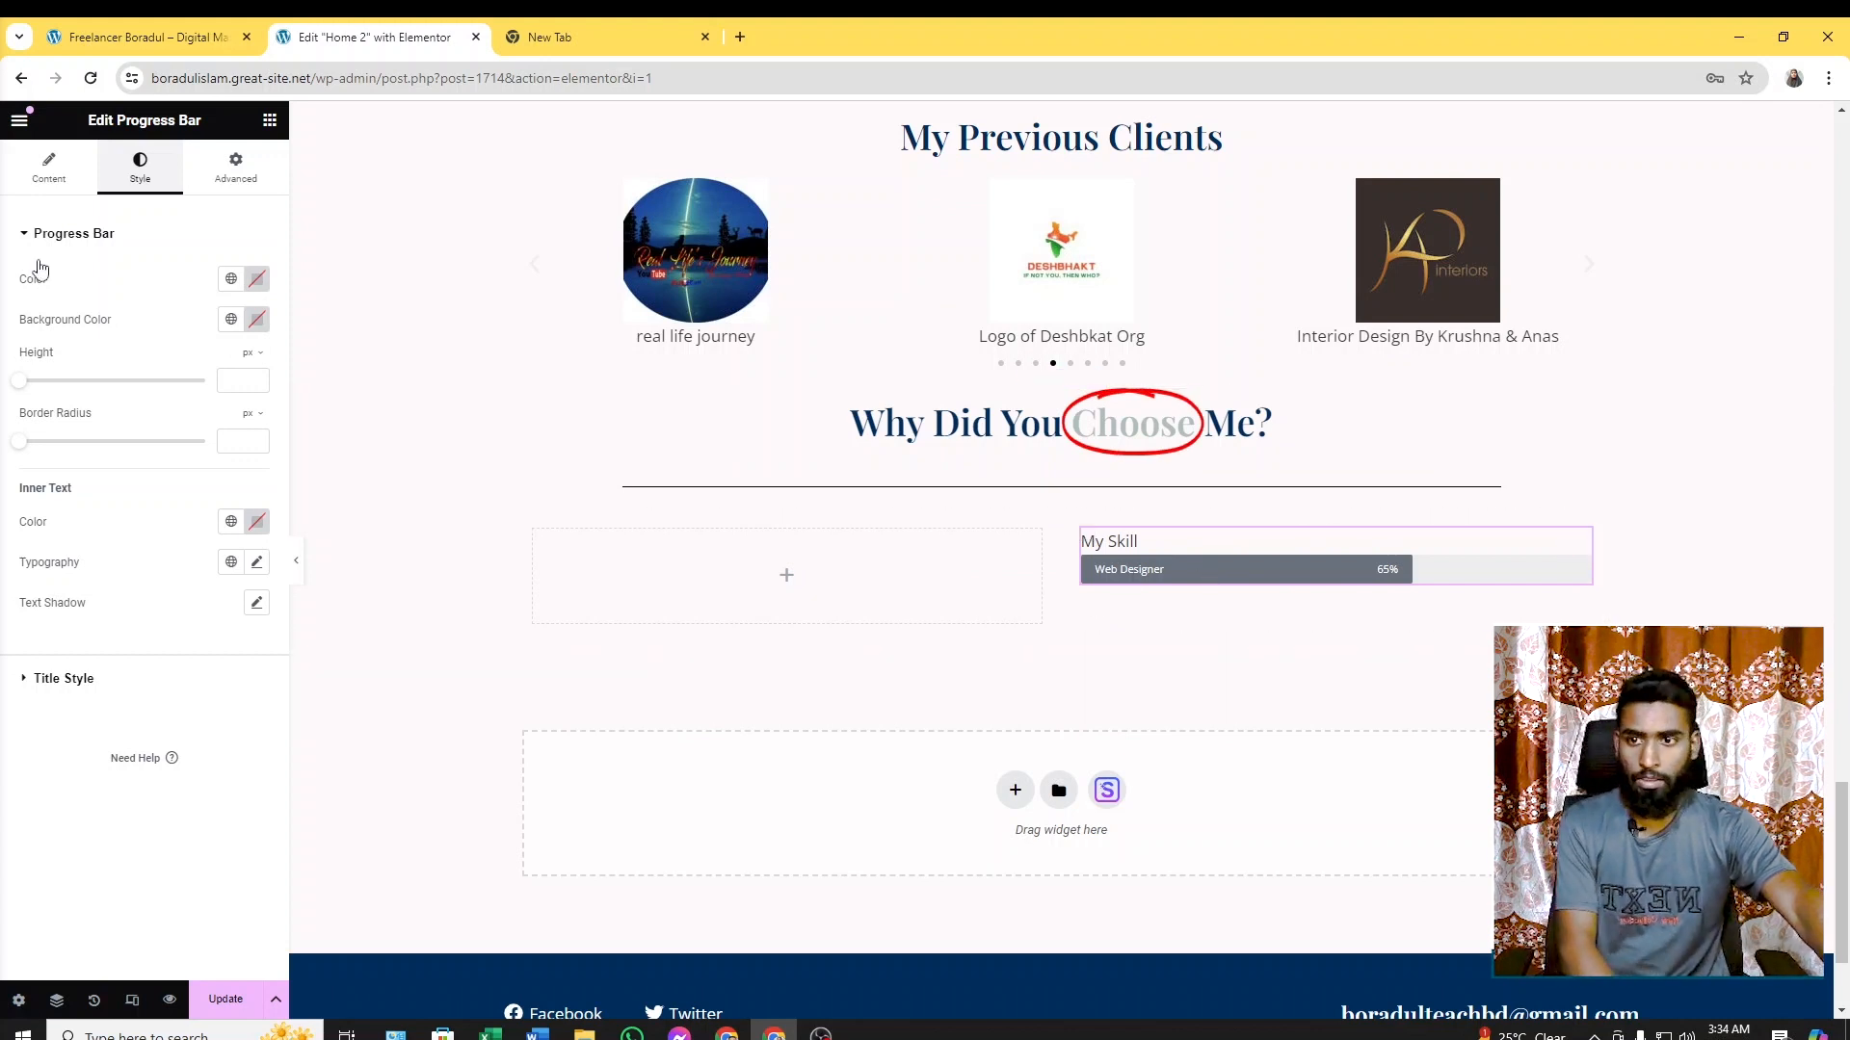
click(257, 319)
drag(287, 424, 302, 408)
click(412, 268)
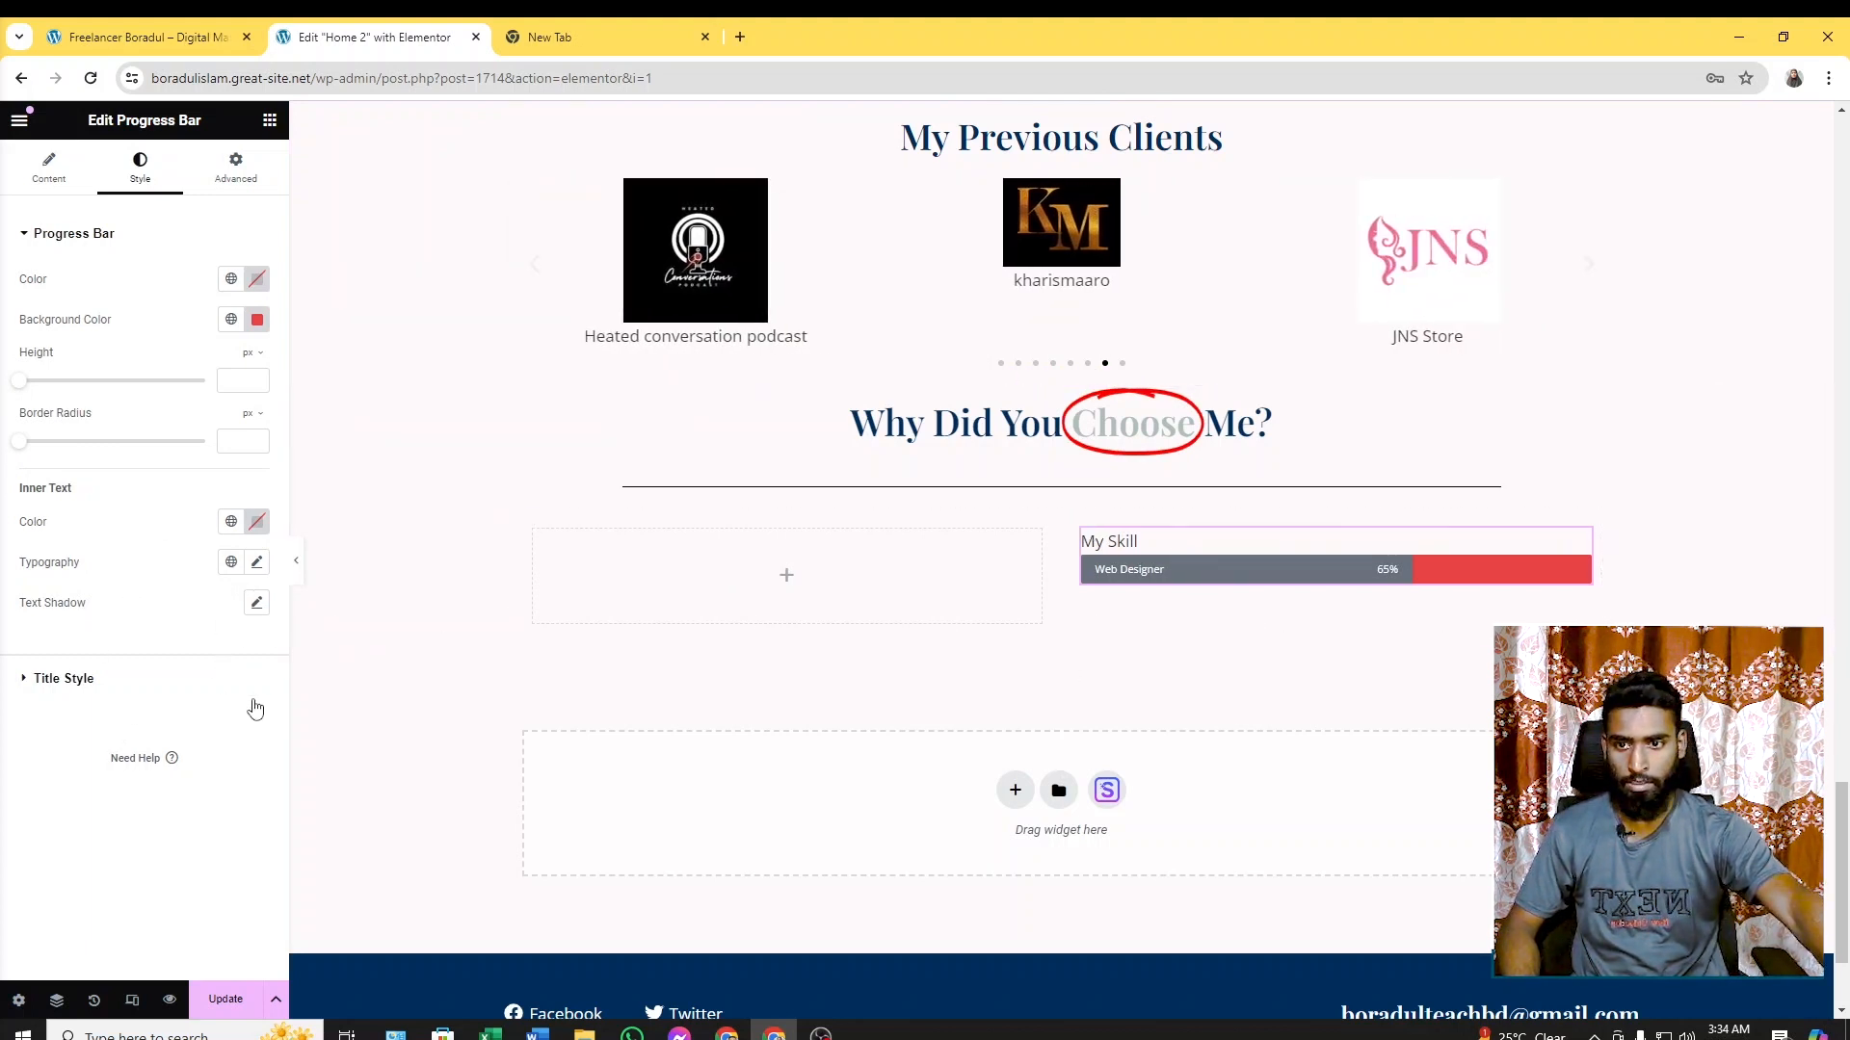
Duplicate the My Skill progress bar and clear the title of the copy
click(53, 179)
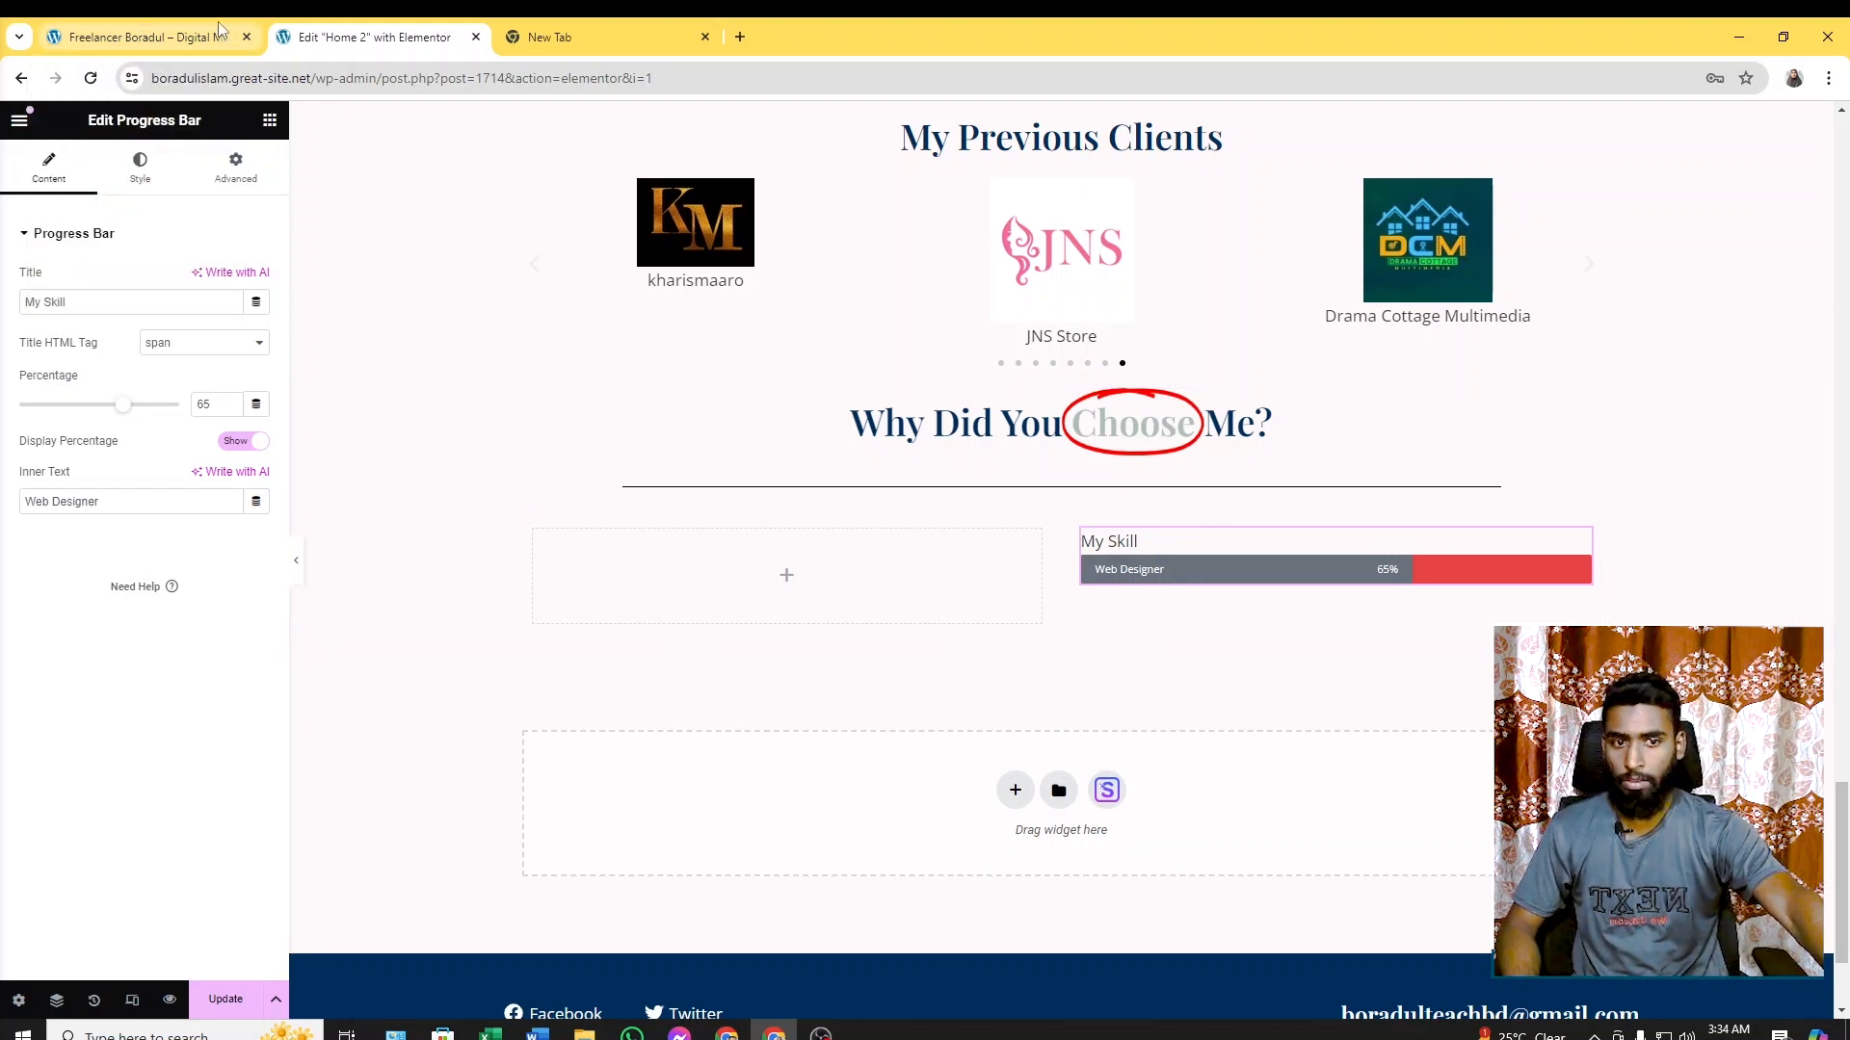
right_click(1587, 563)
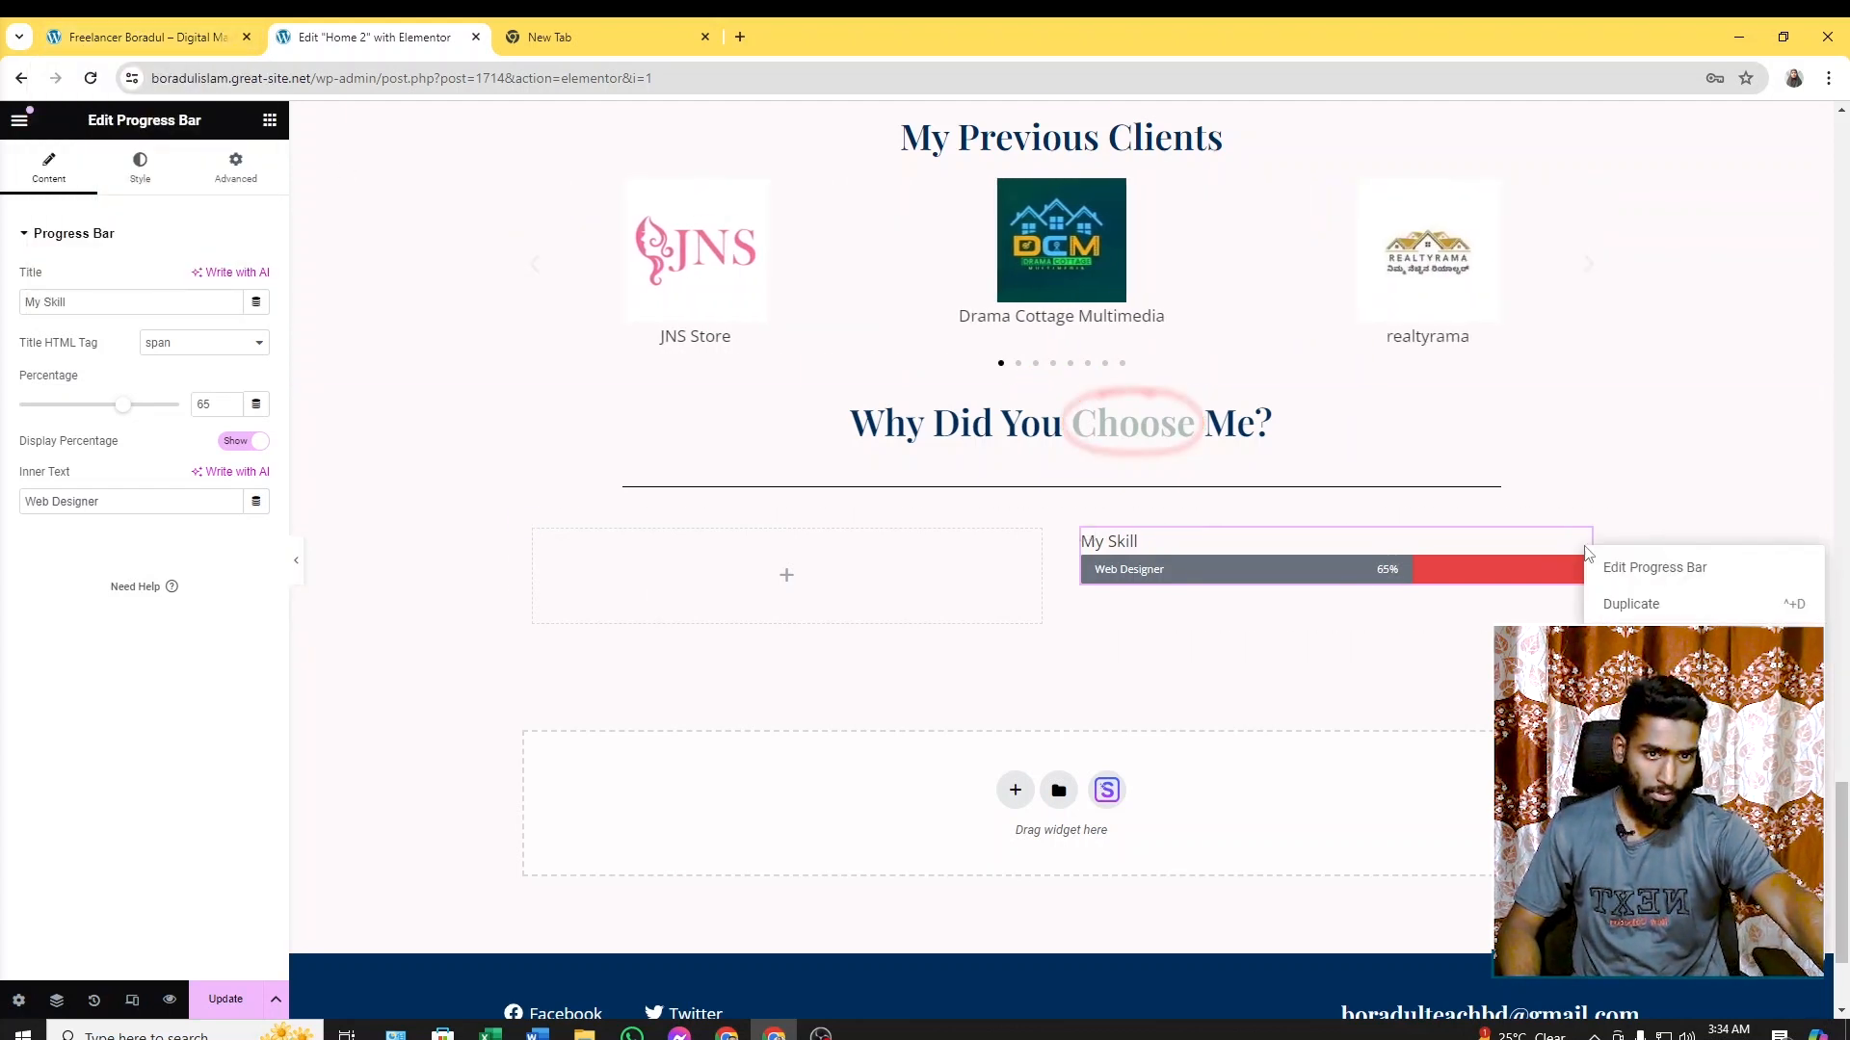
drag(1153, 395, 1156, 391)
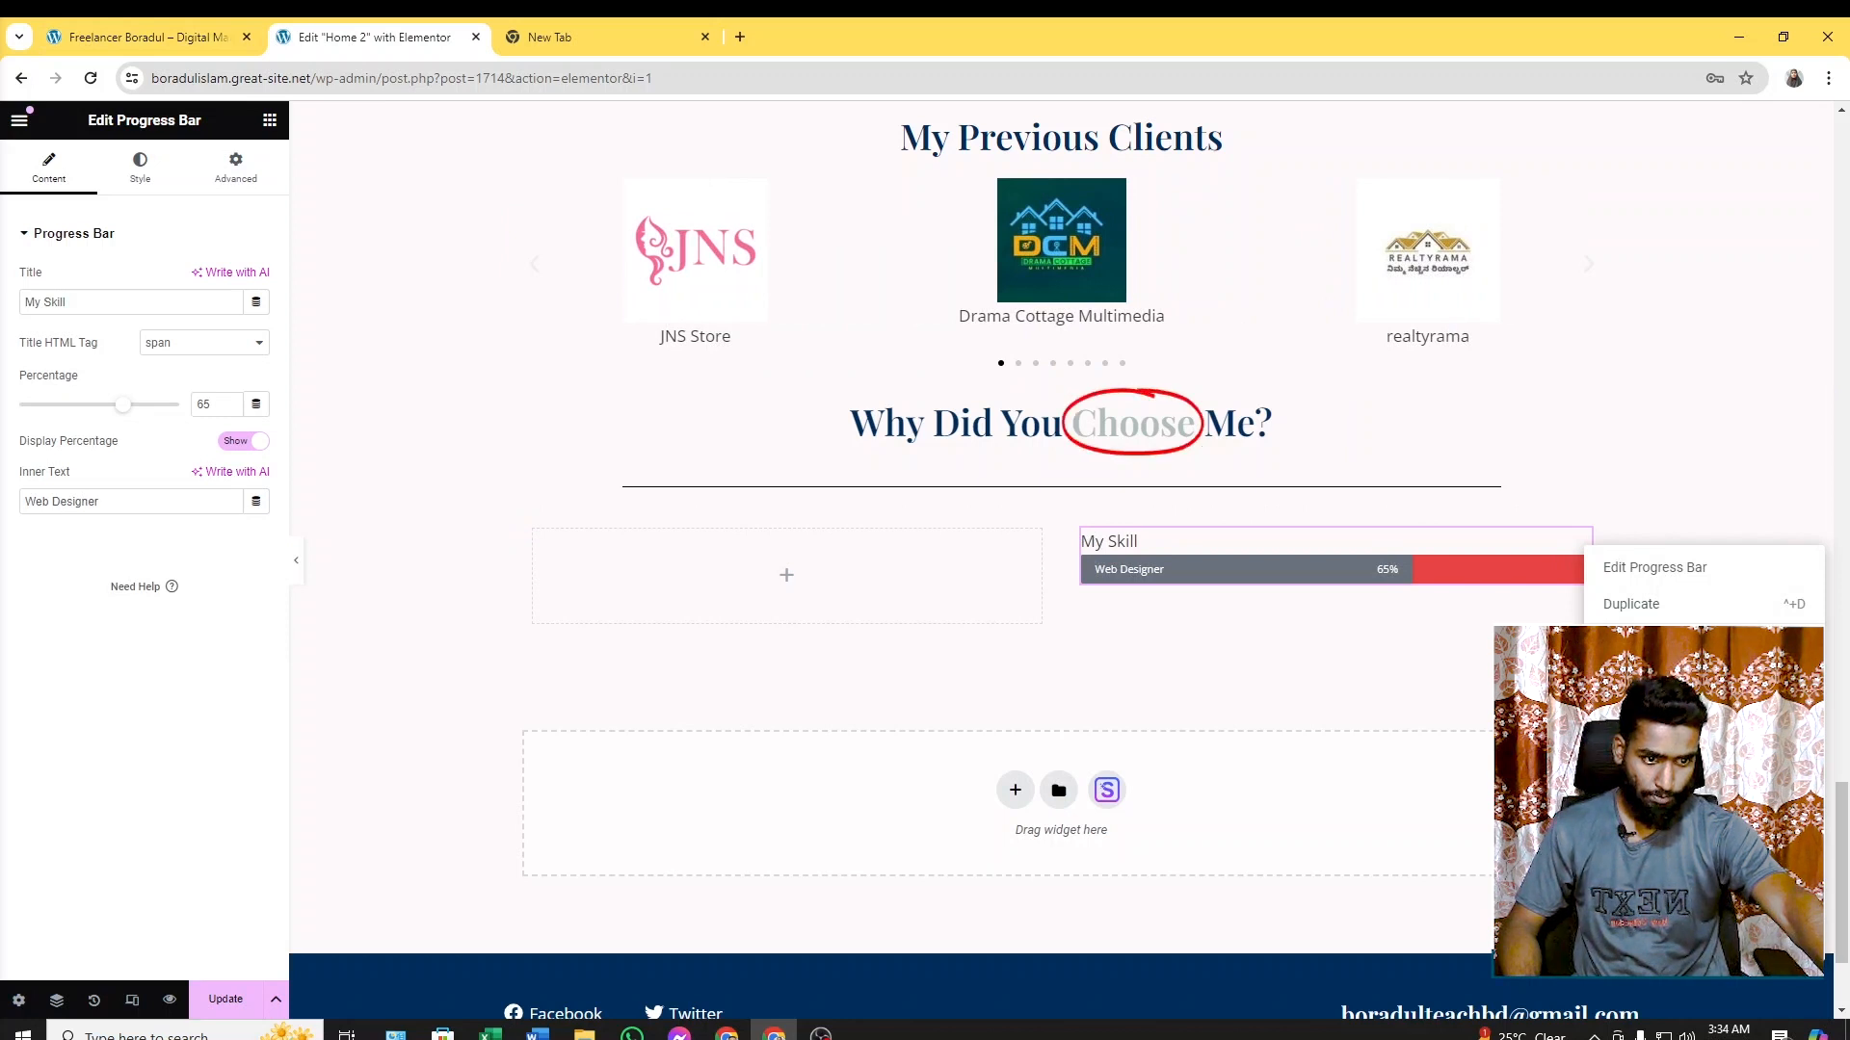
click(1631, 604)
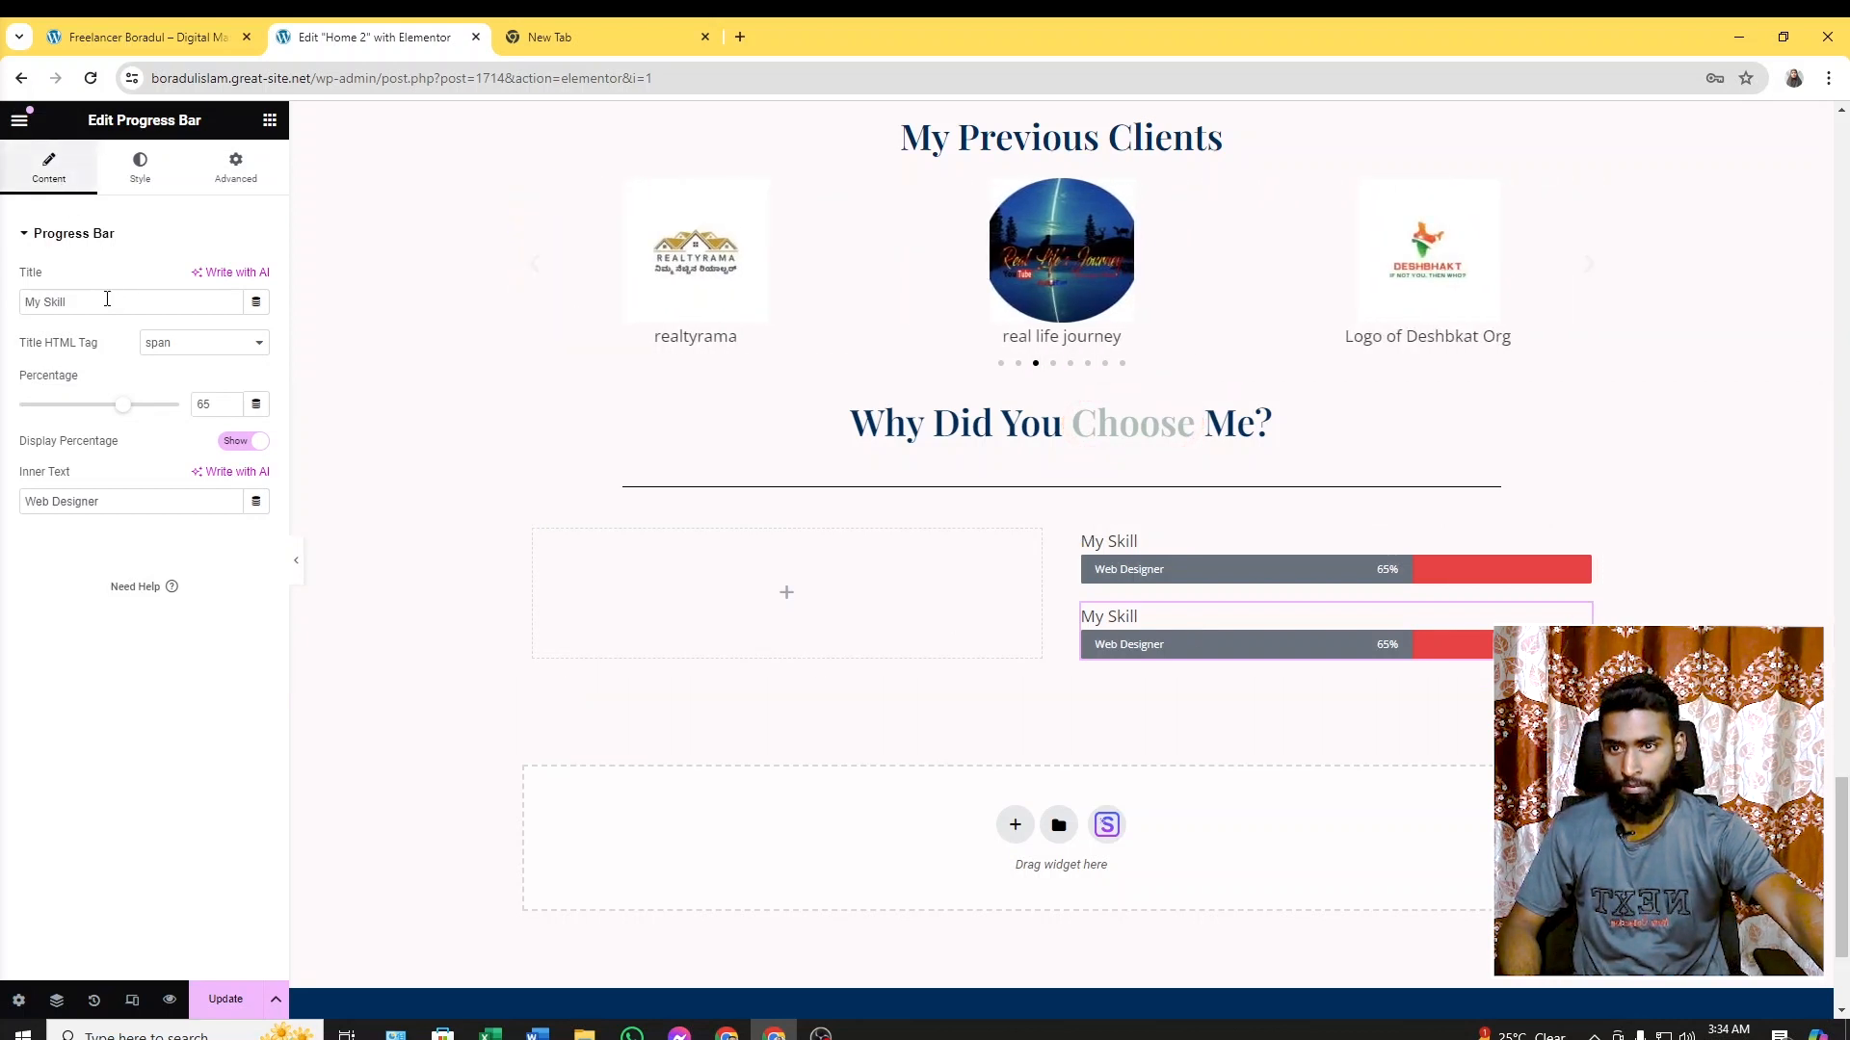
drag(68, 303, 7, 315)
key(BackSpace)
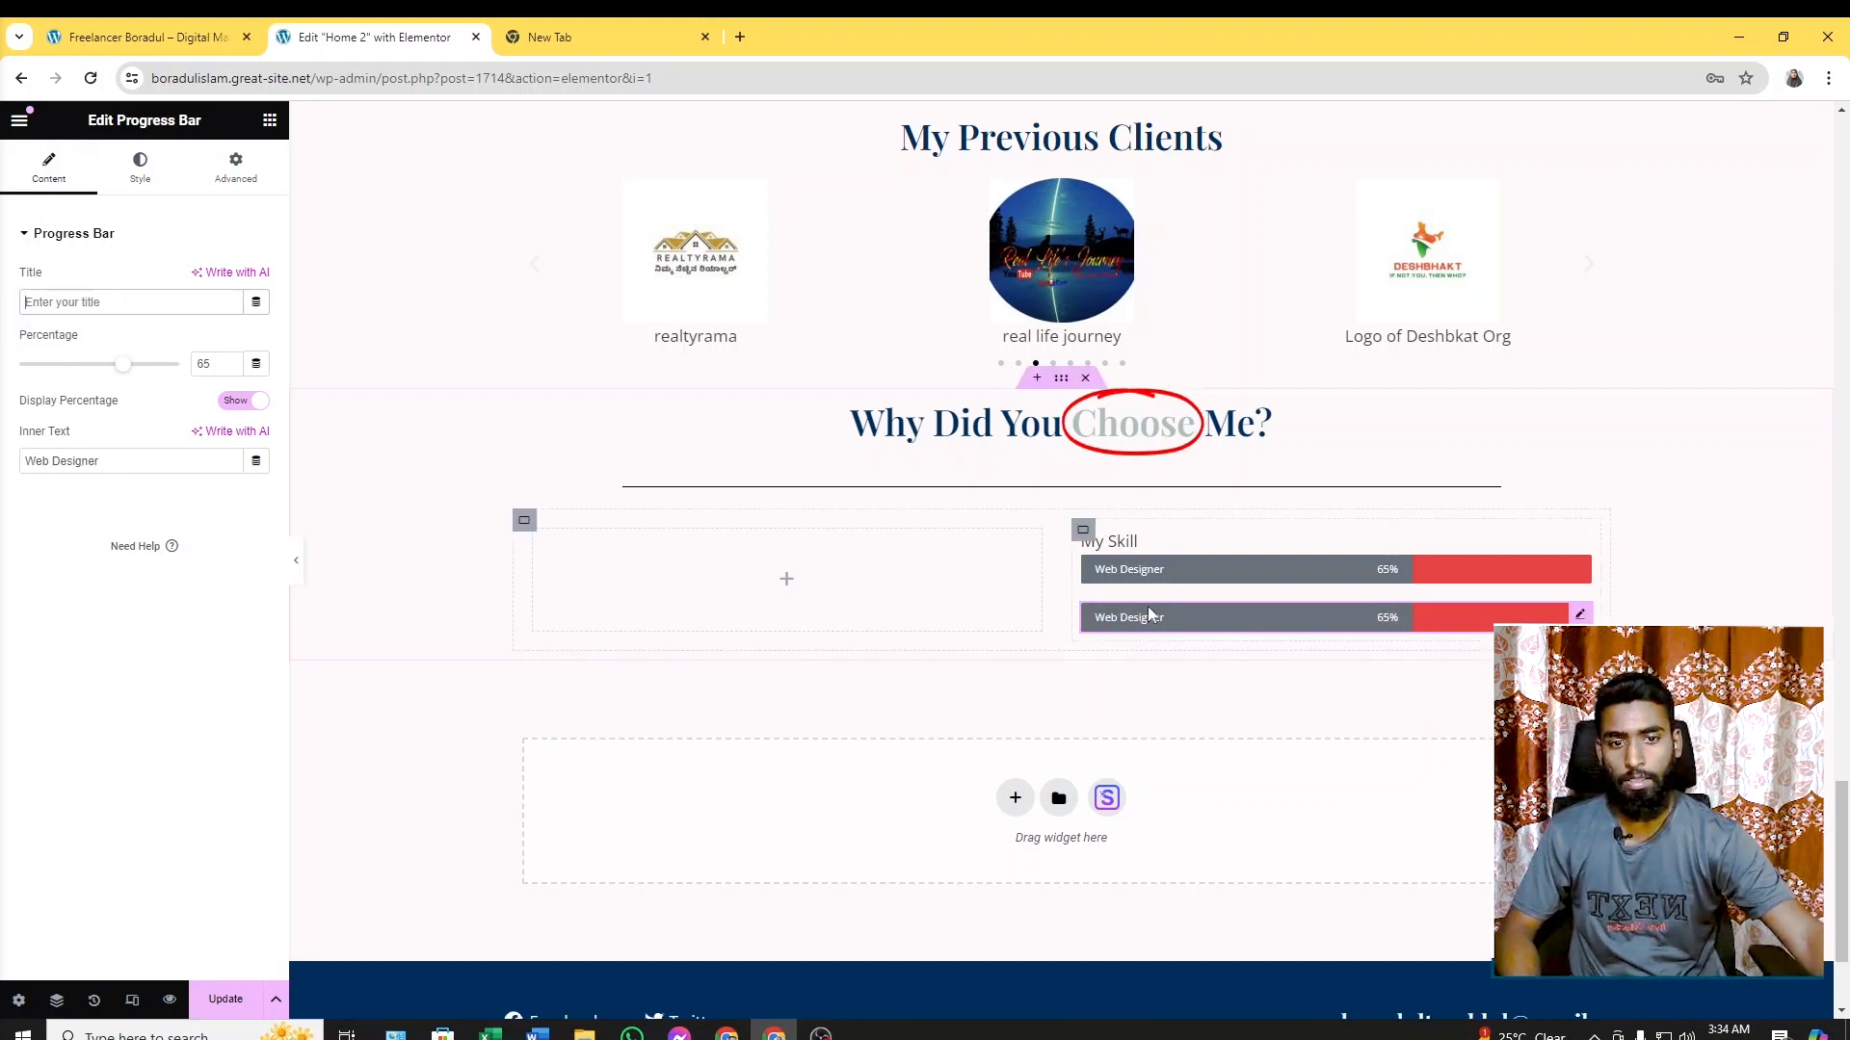
Duplicate the untitled progress bar twice to stack four skill bars in the container
right_click(1583, 616)
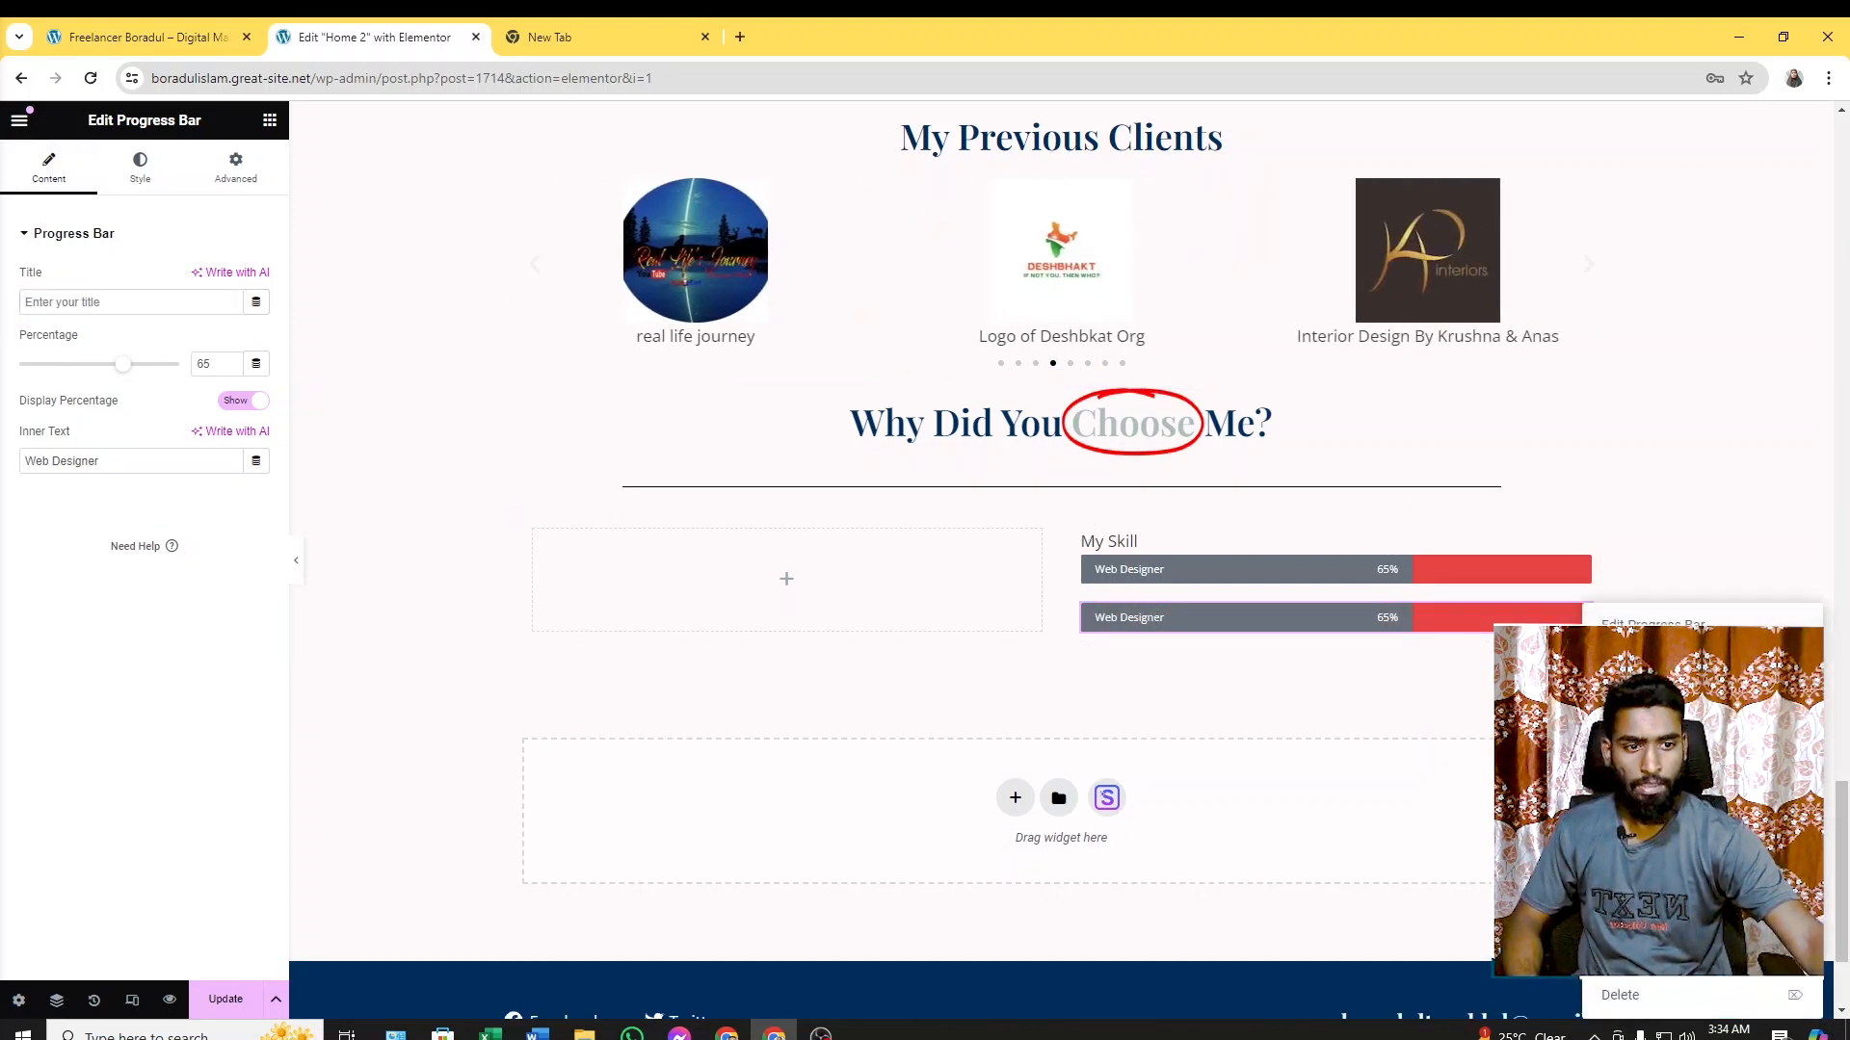
click(1627, 659)
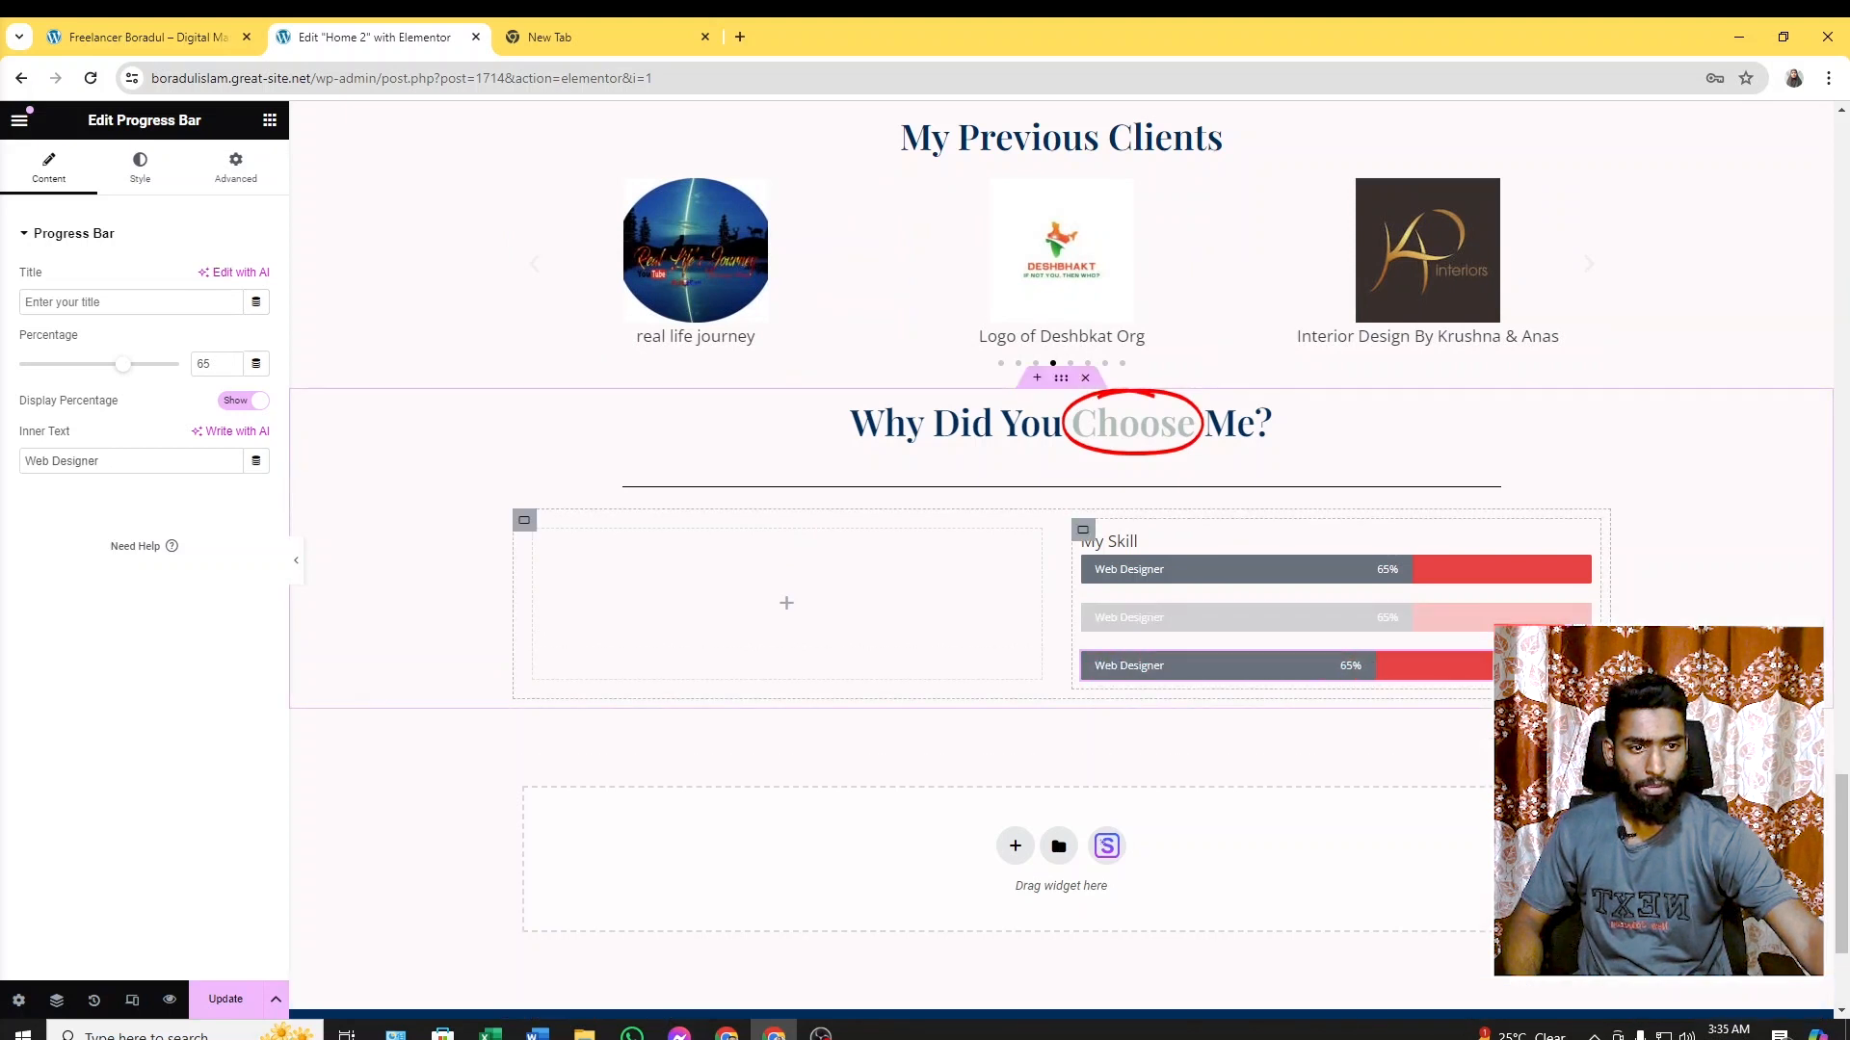
right_click(1577, 664)
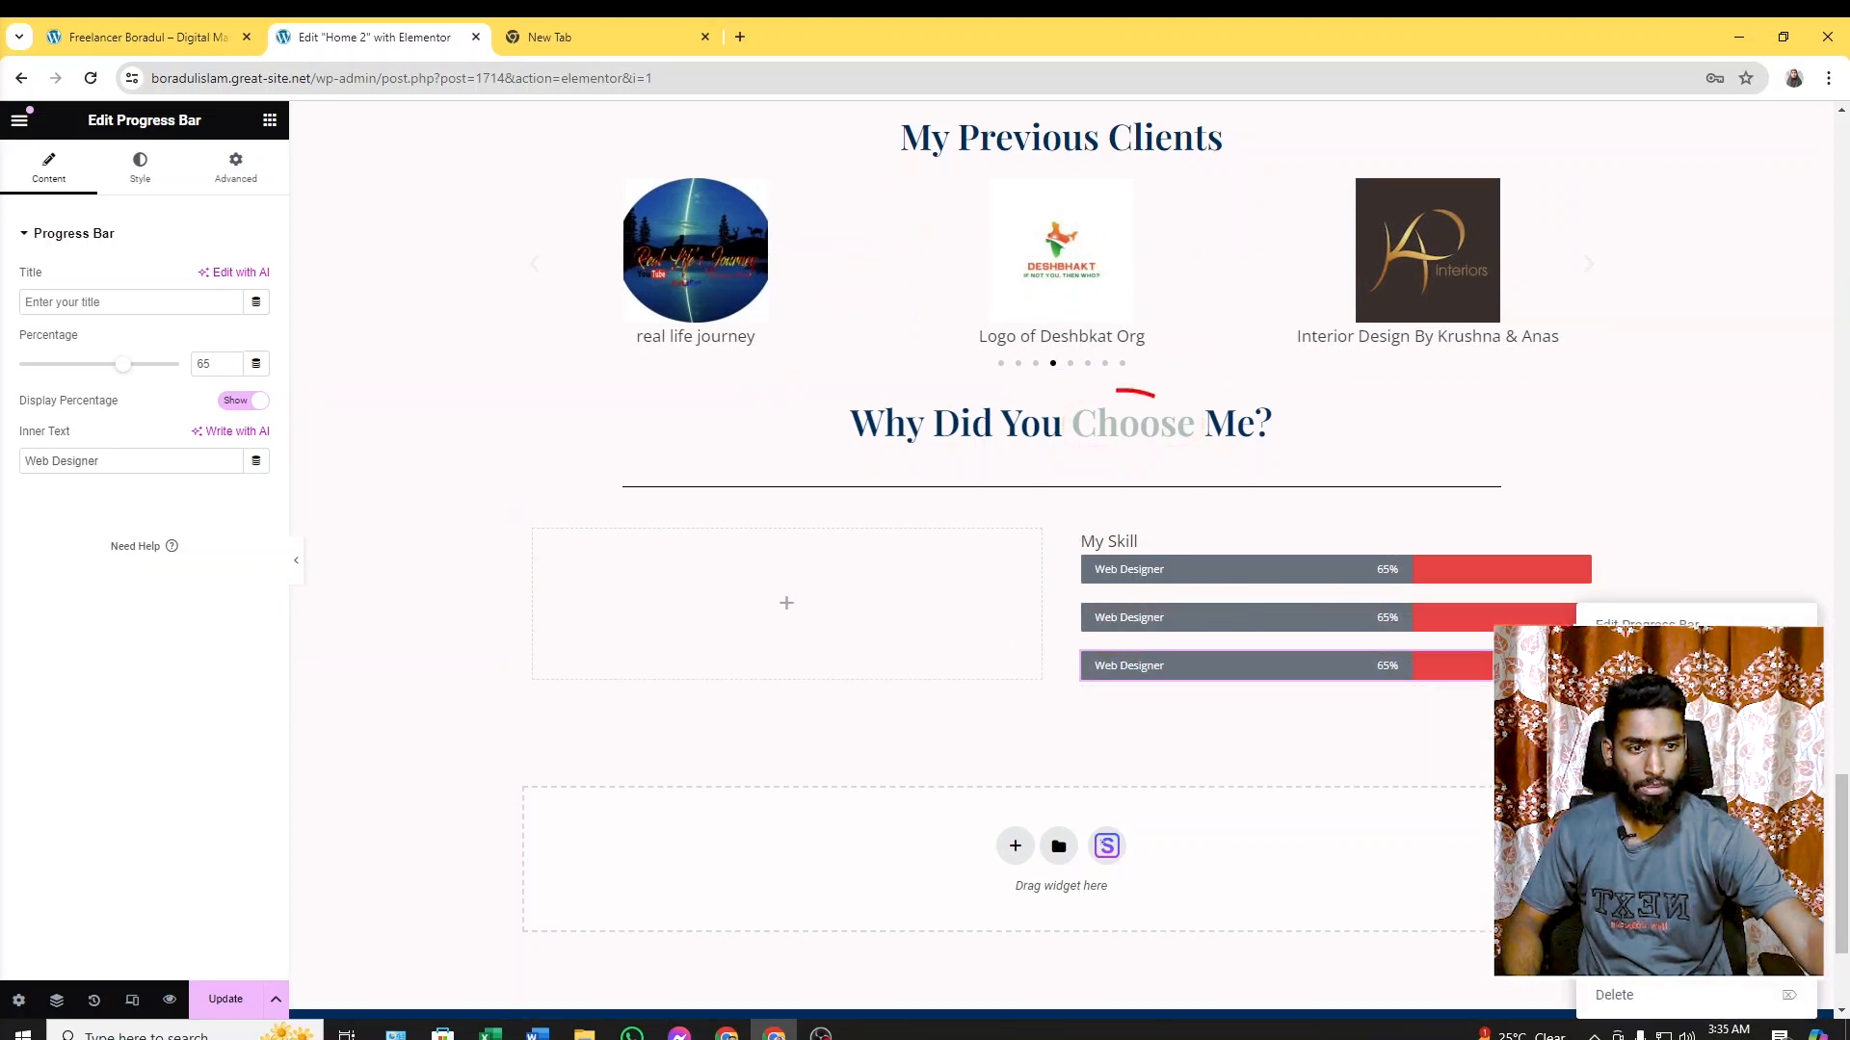
click(1627, 659)
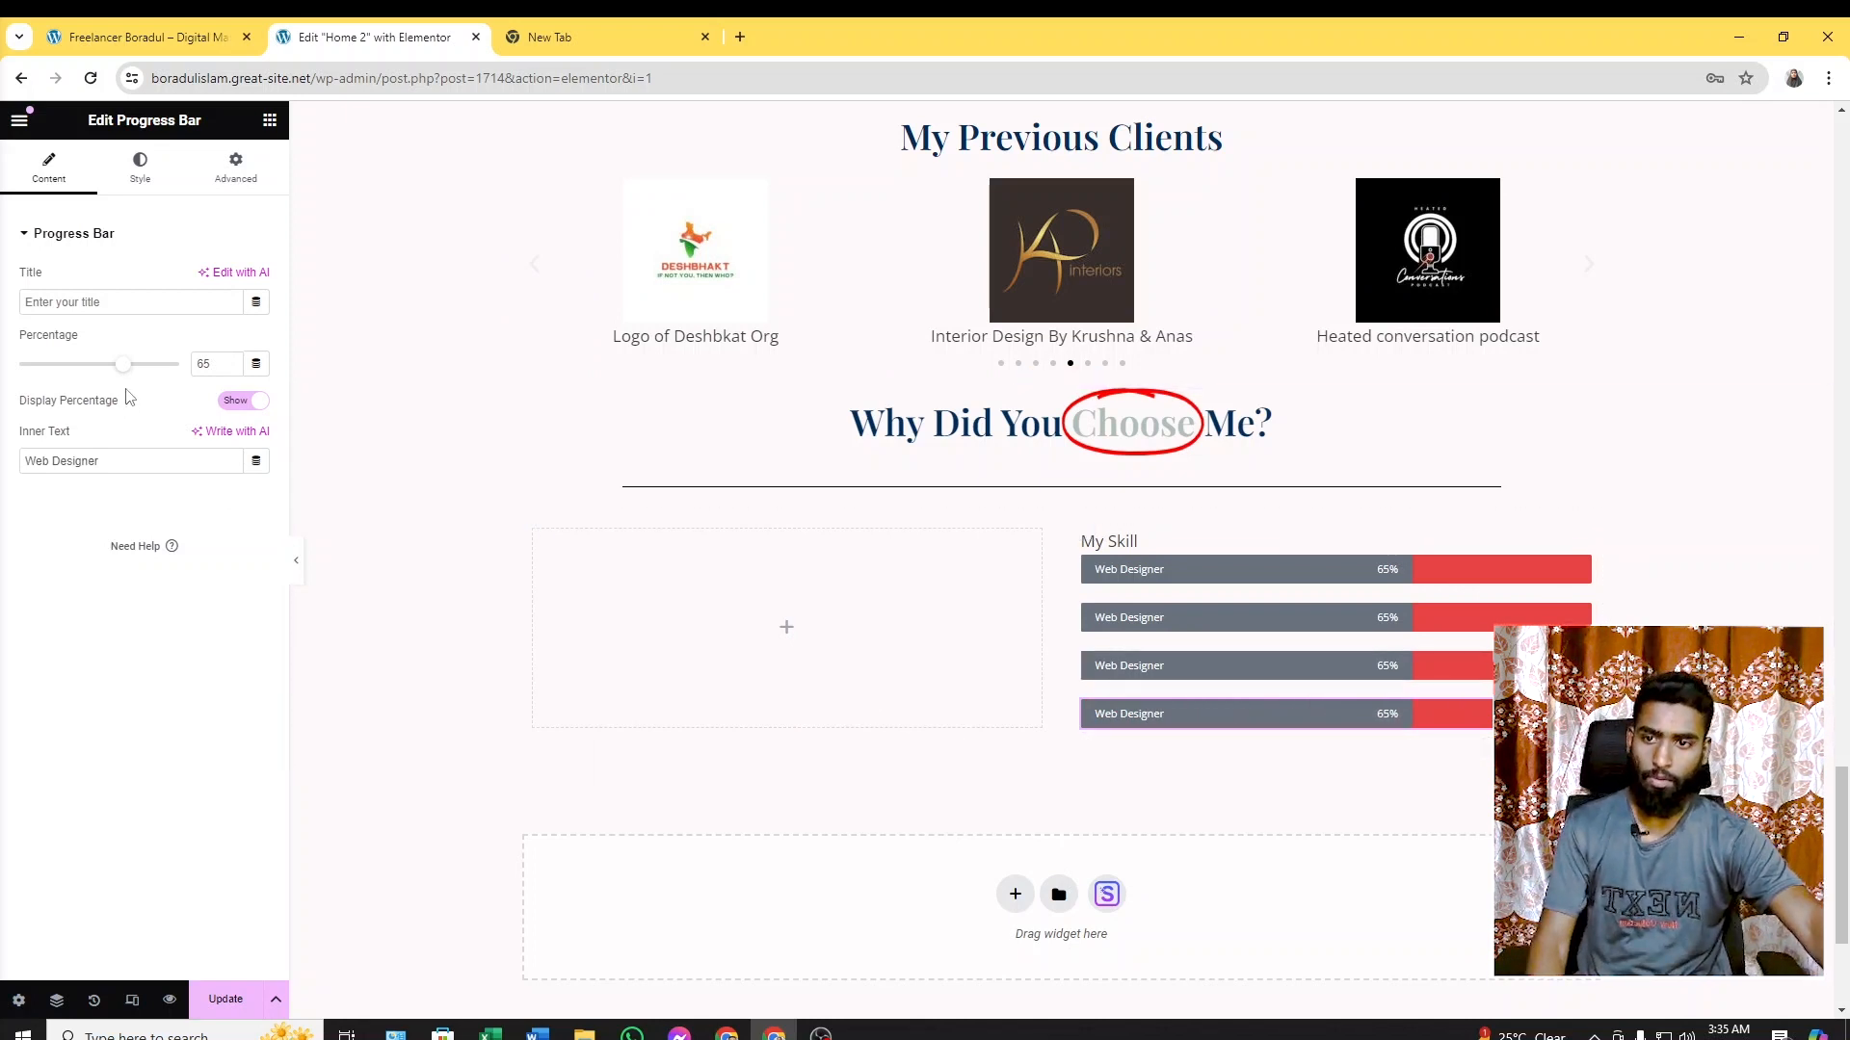
Set the fourth progress bar's percentage to 52 and the second one's to 82
drag(122, 369, 103, 376)
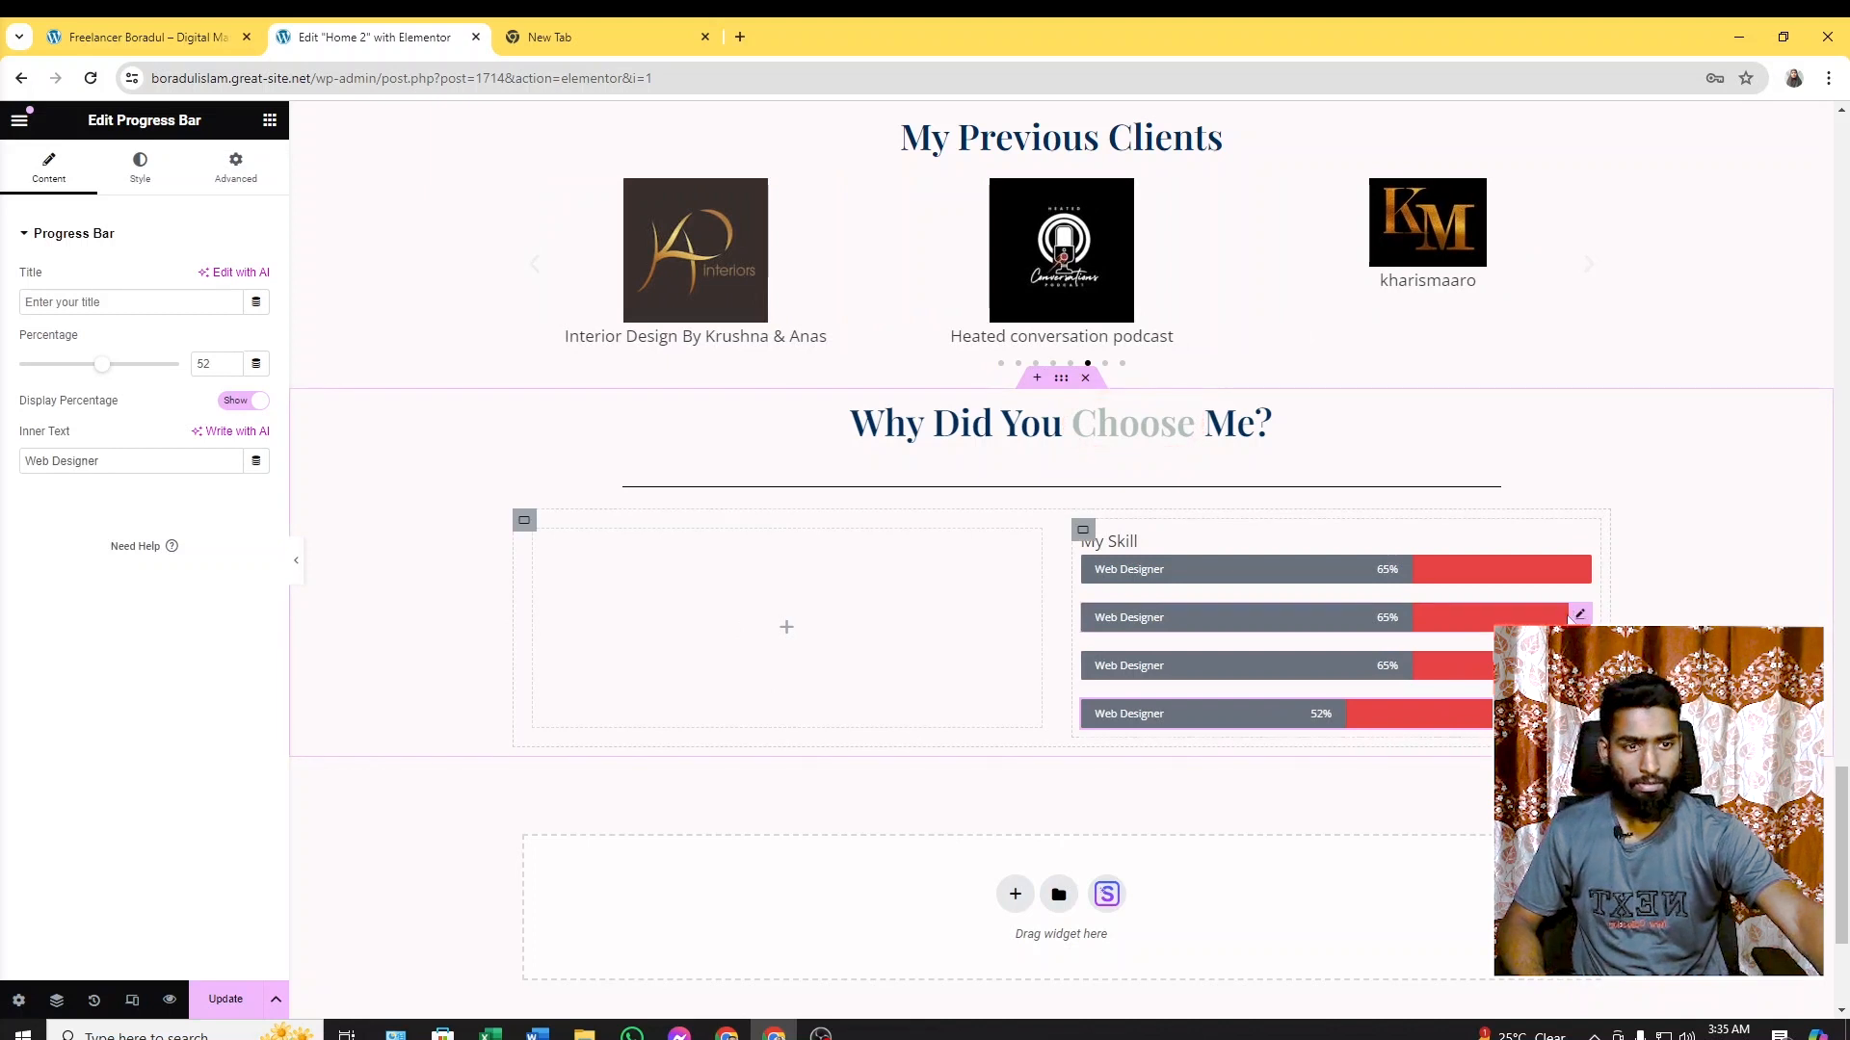
click(1581, 619)
drag(119, 374, 143, 375)
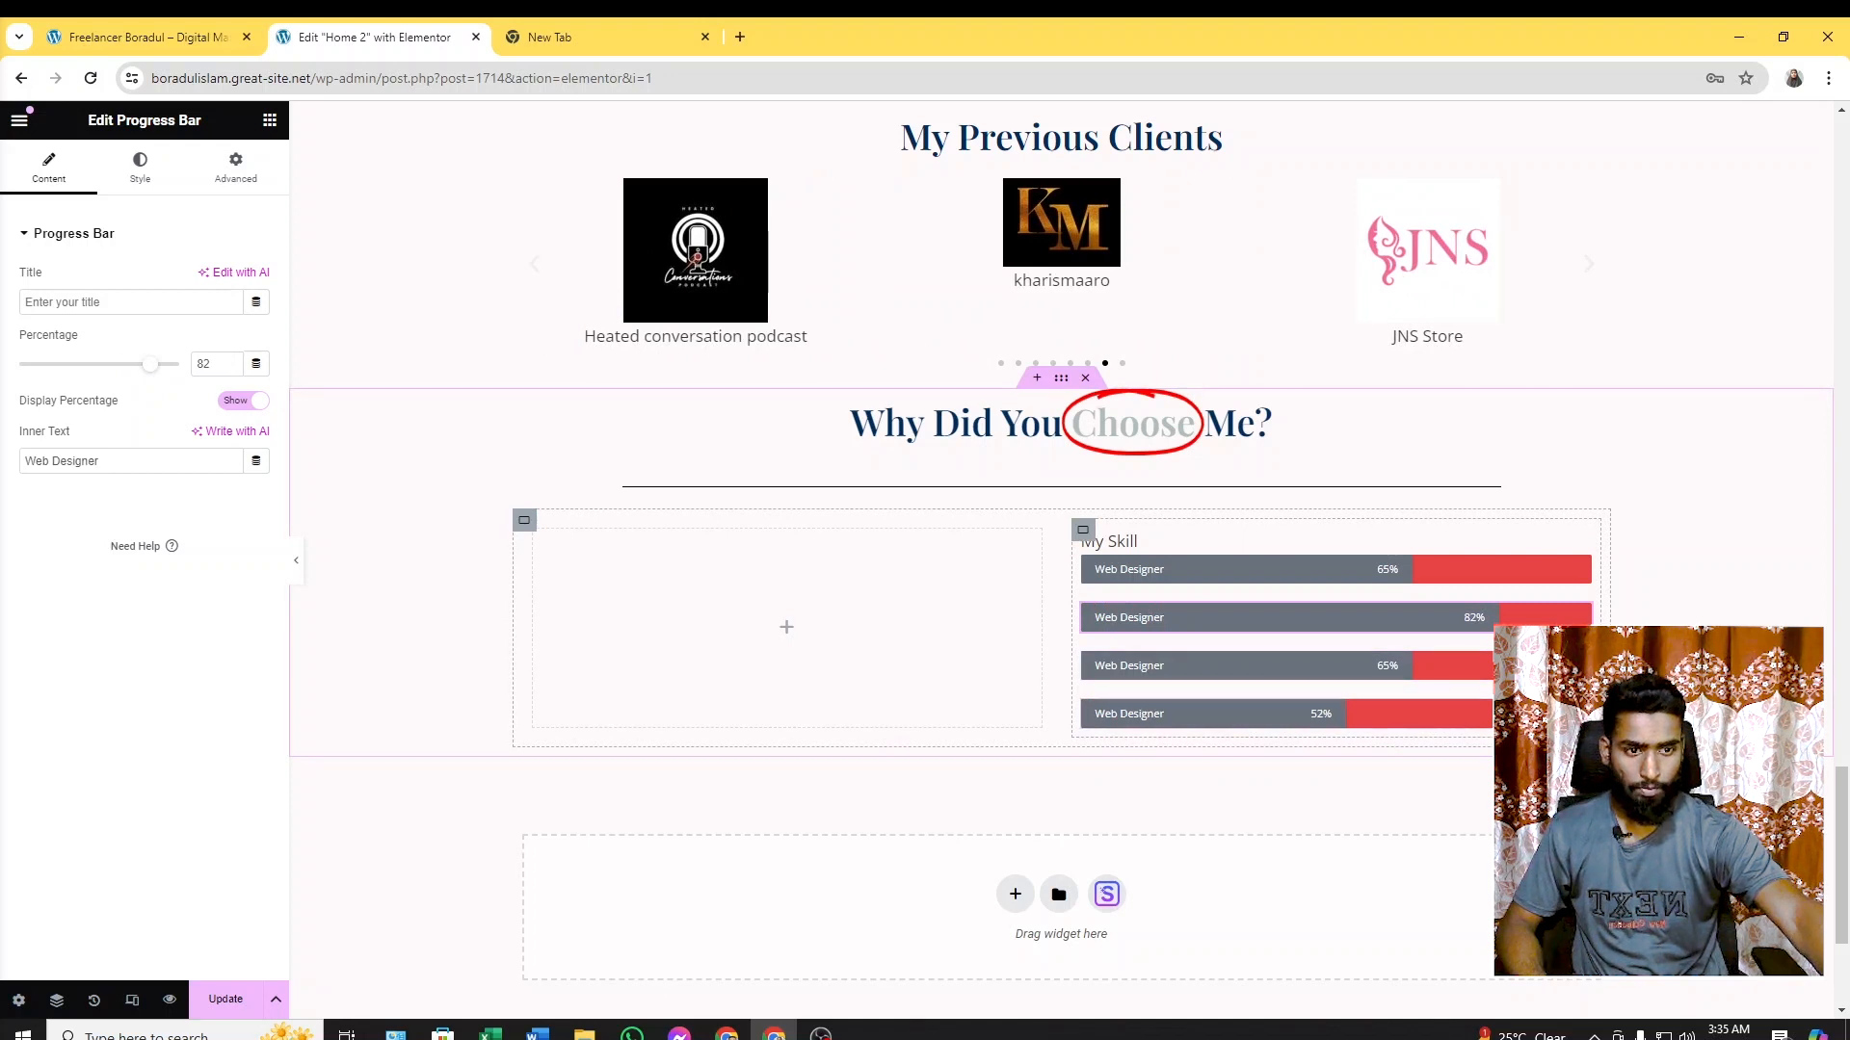
Duplicate the fourth progress bar and set the copy's percentage to 84
right_click(1576, 607)
click(1622, 660)
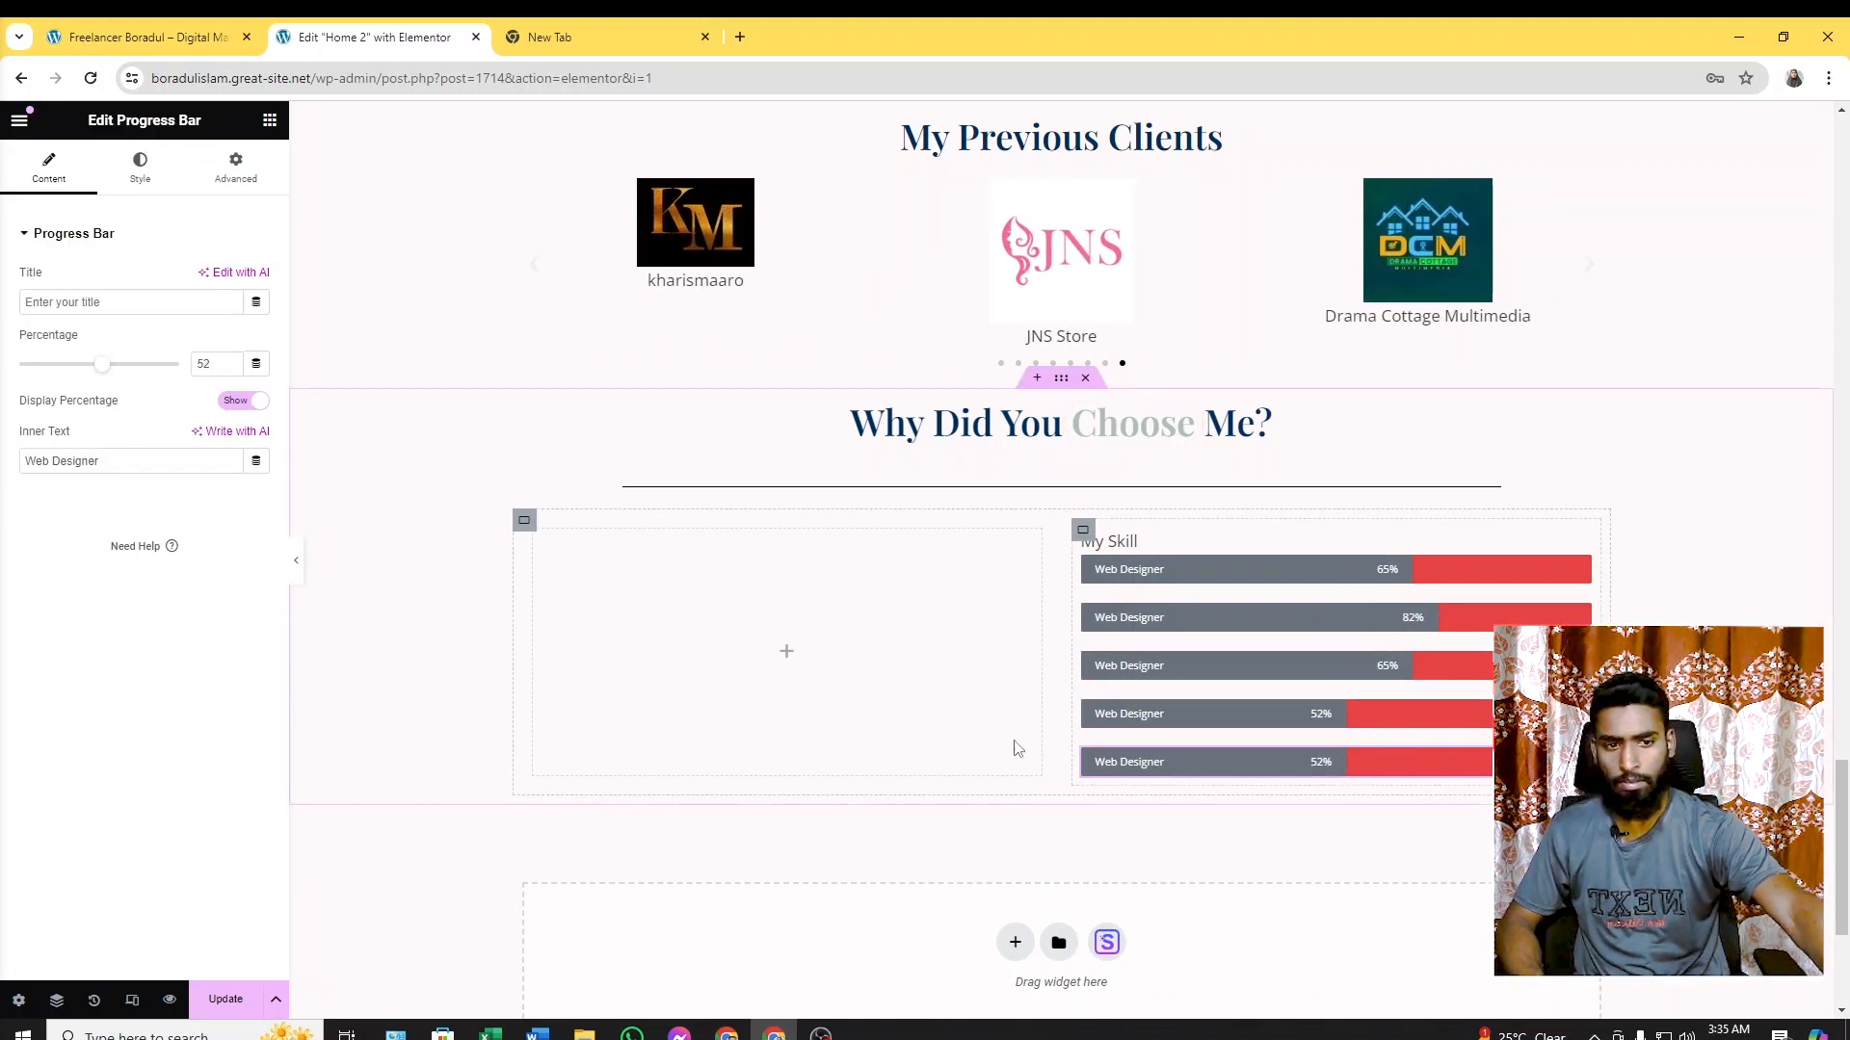
drag(106, 374, 138, 379)
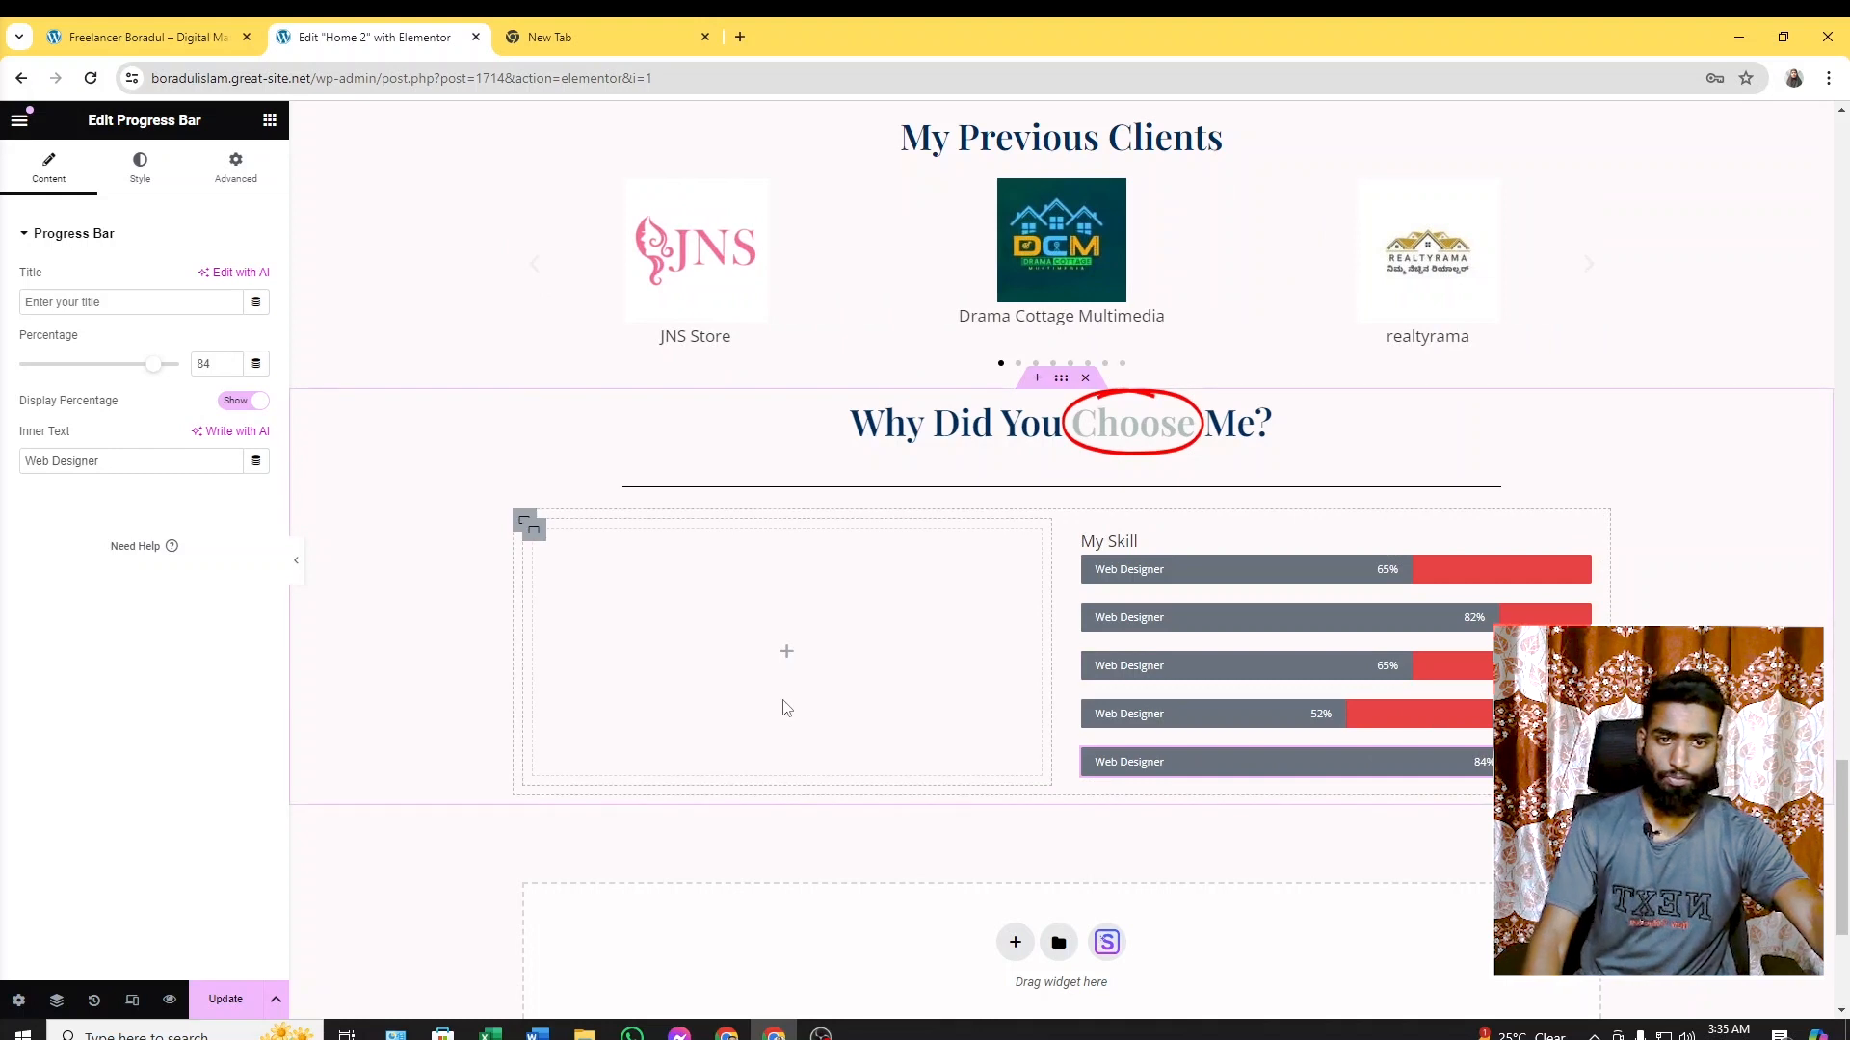
Following the feature boxes on the live homepage, nest a container in the empty container beside the skill bars and duplicate it
click(216, 48)
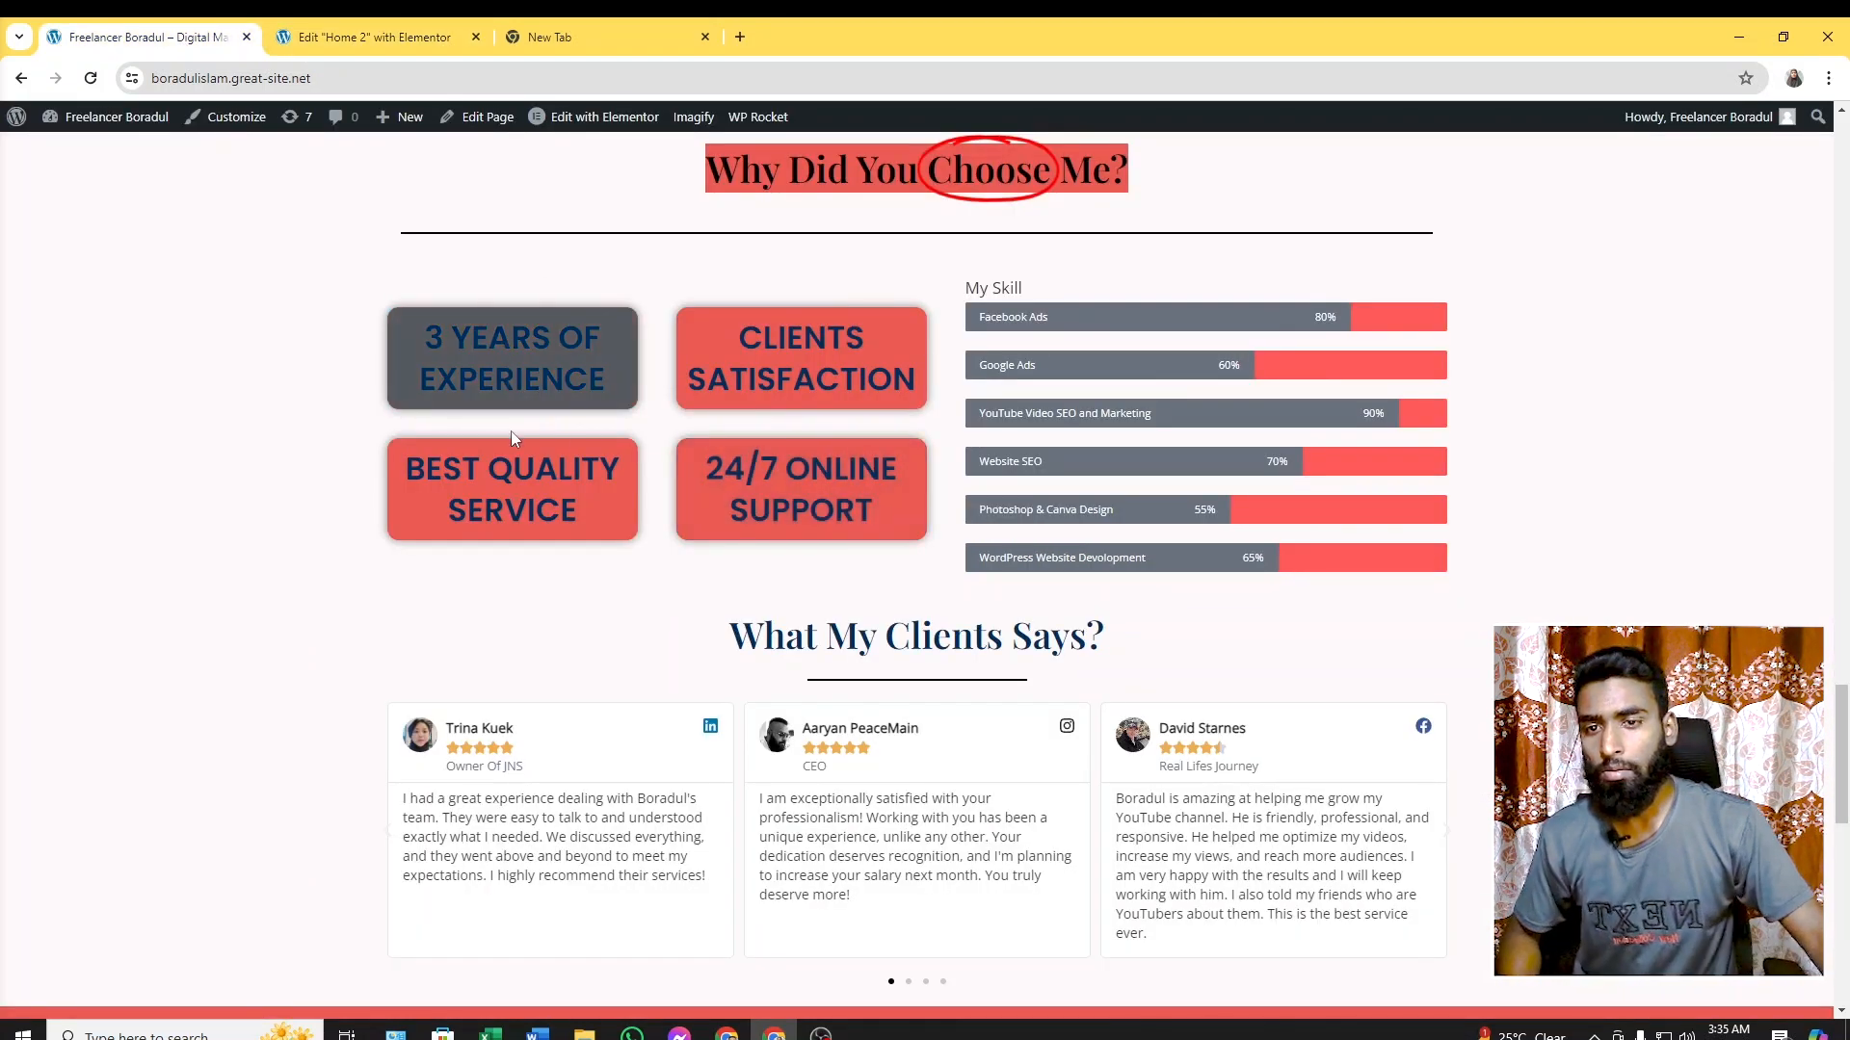
click(356, 37)
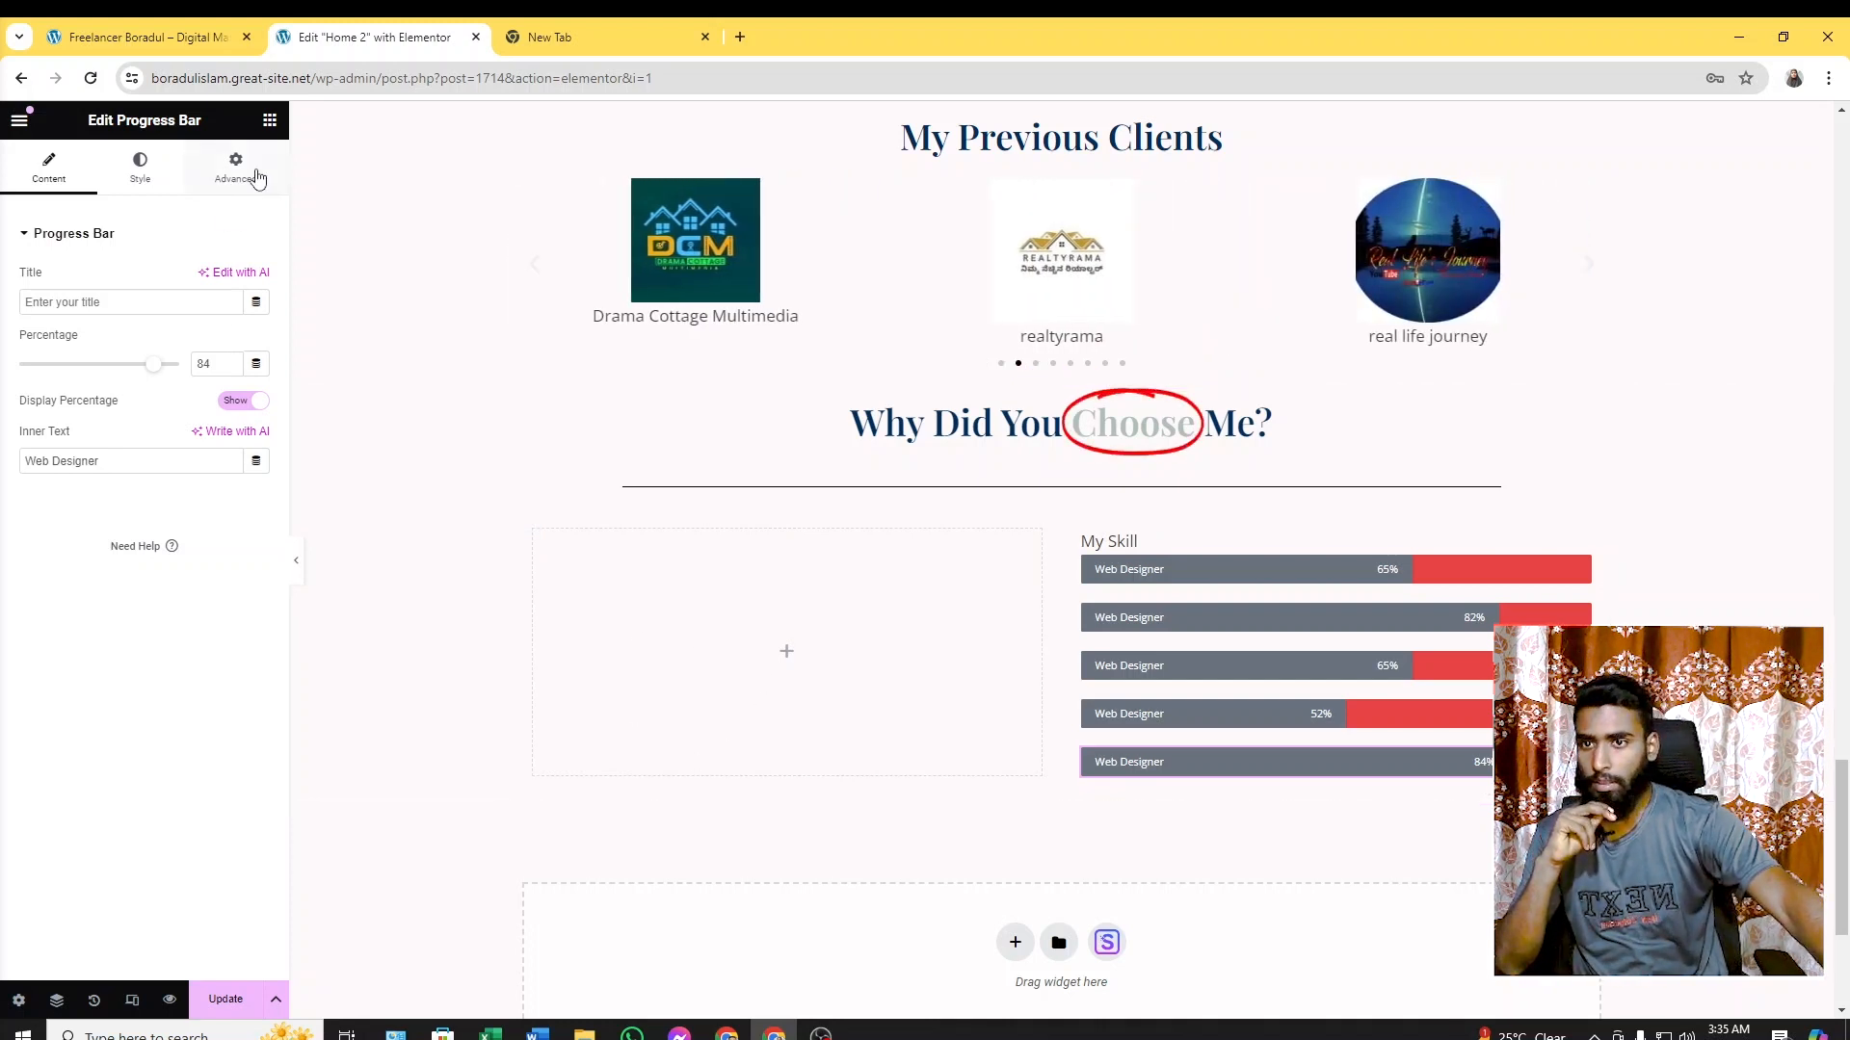
click(269, 120)
drag(77, 419, 789, 632)
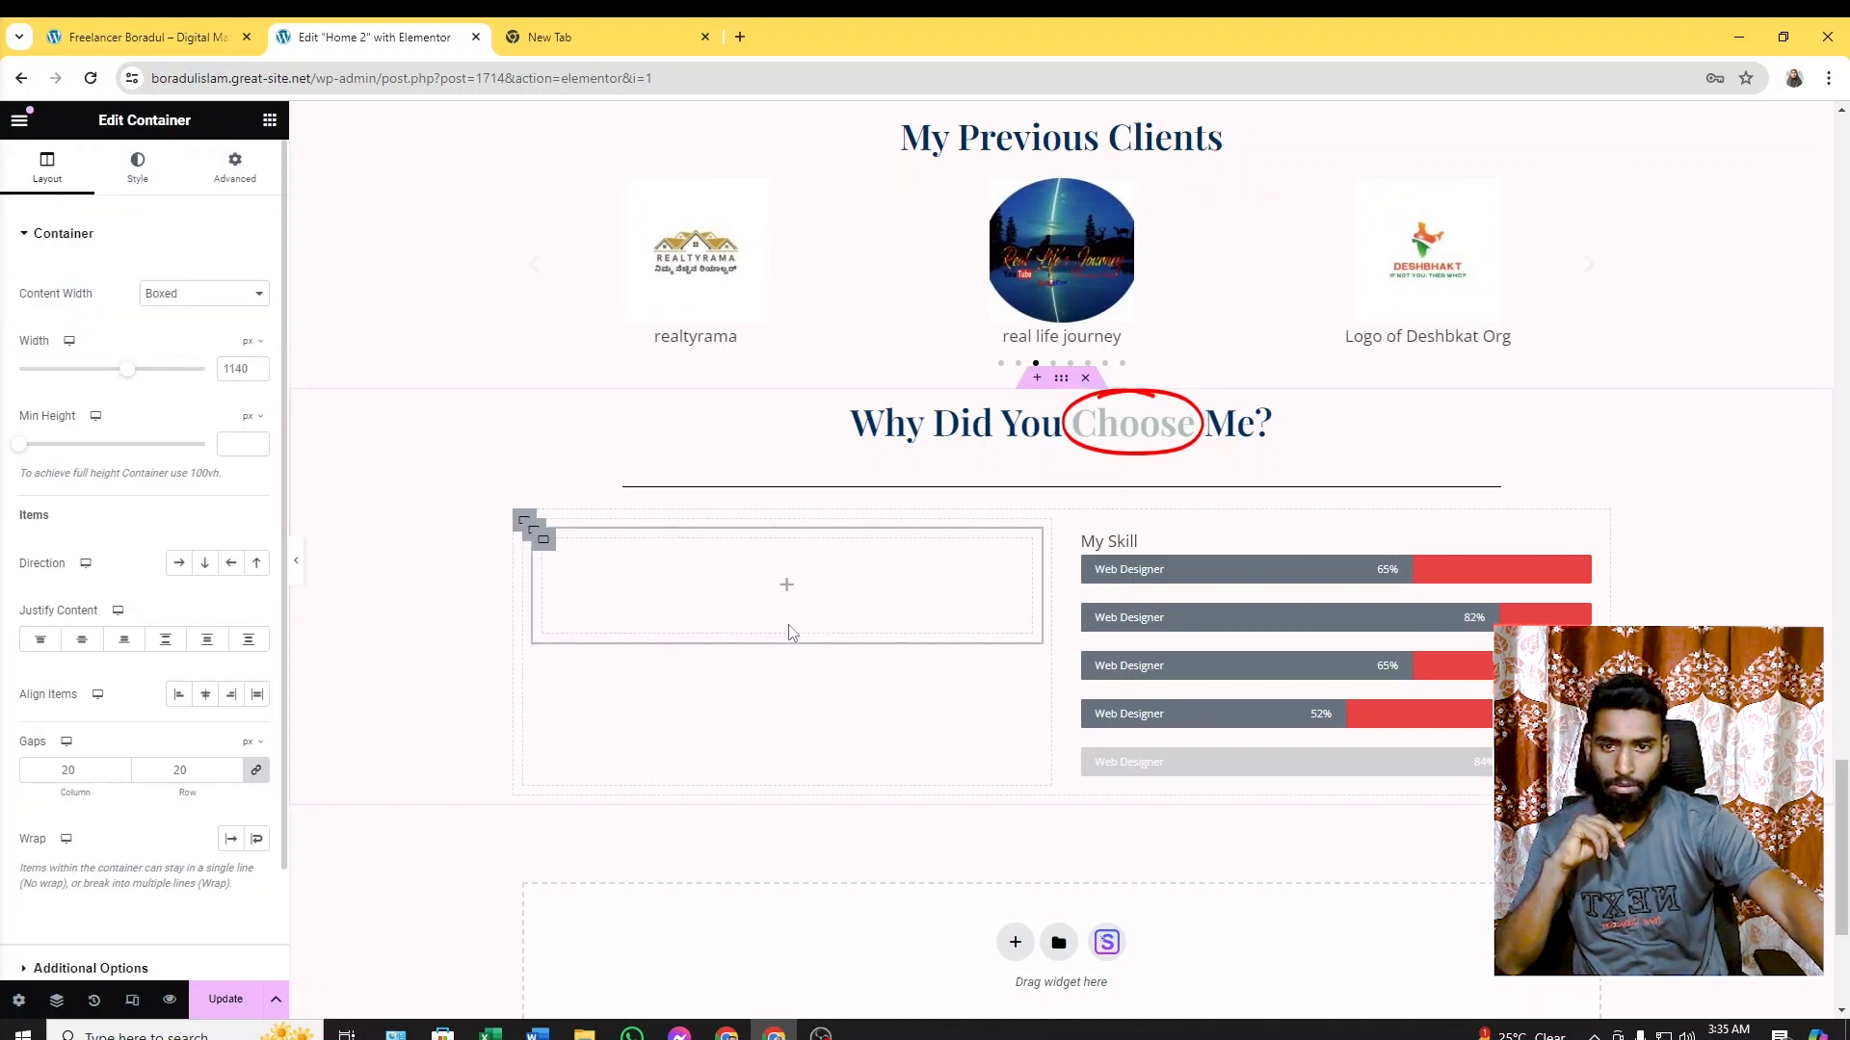
right_click(544, 542)
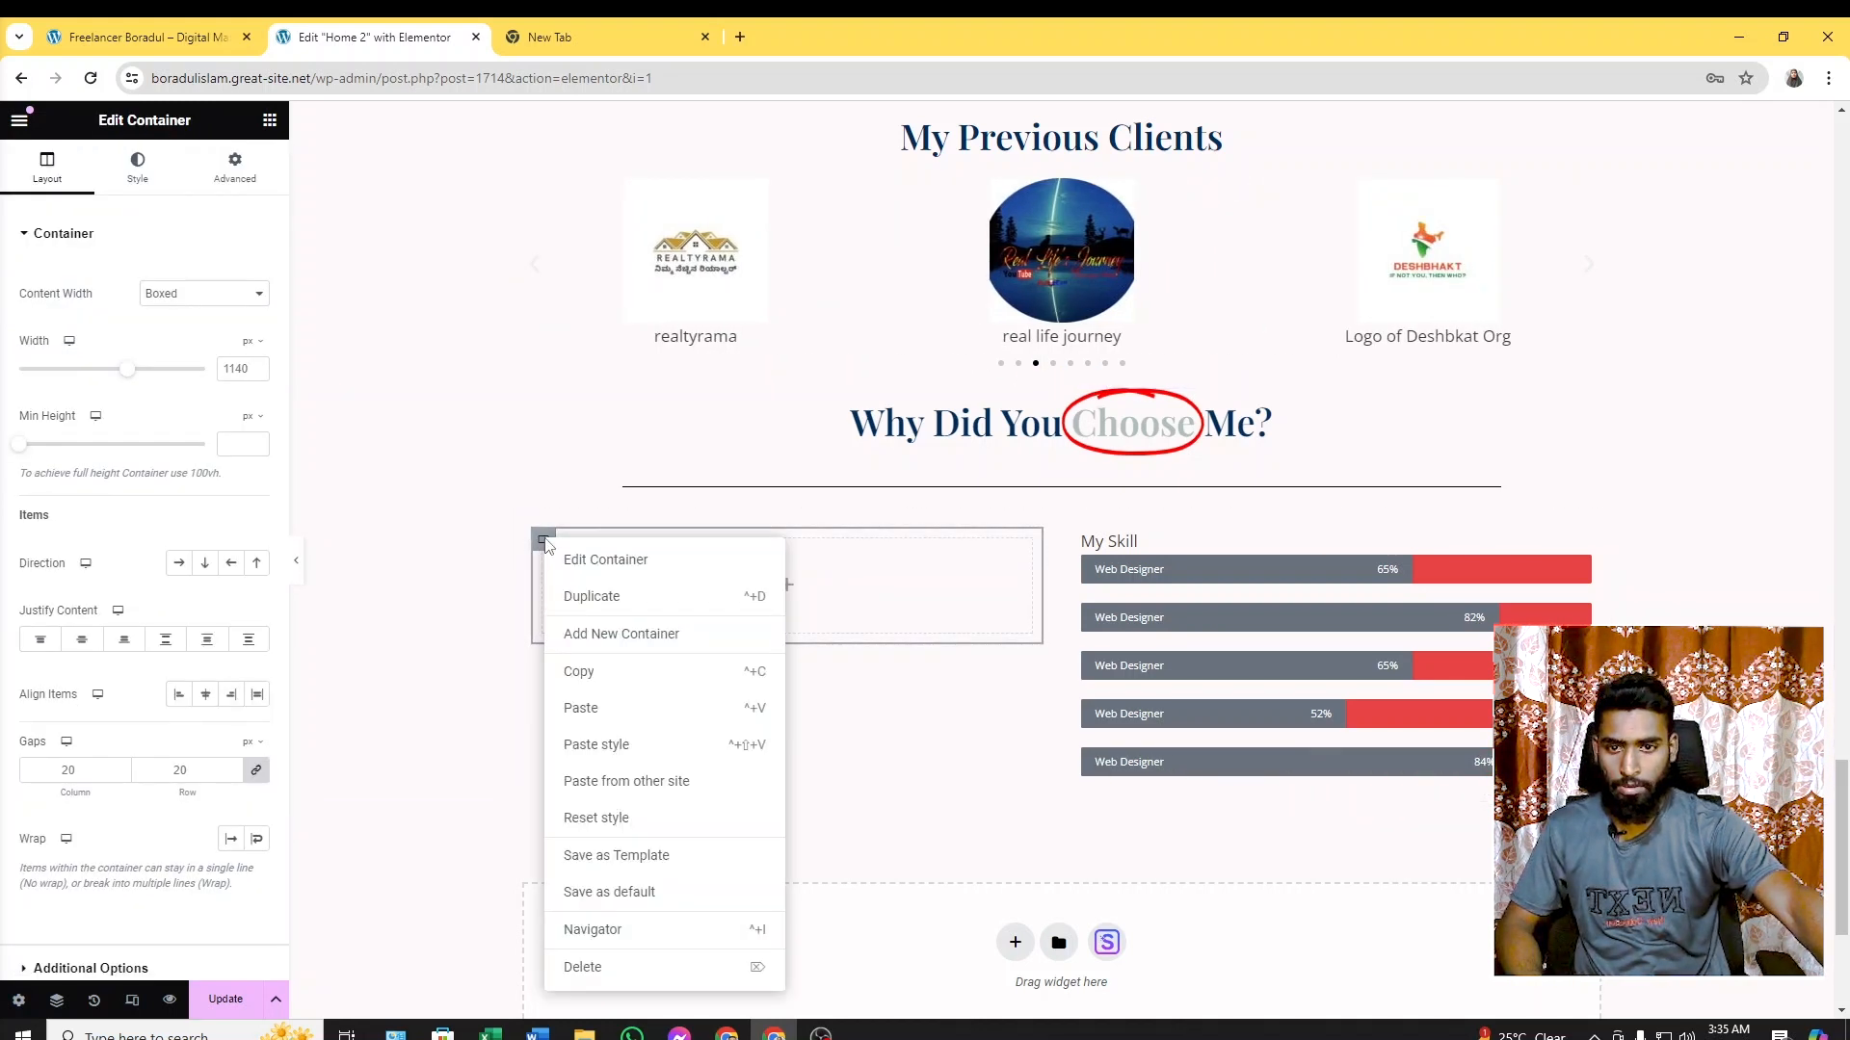
click(606, 597)
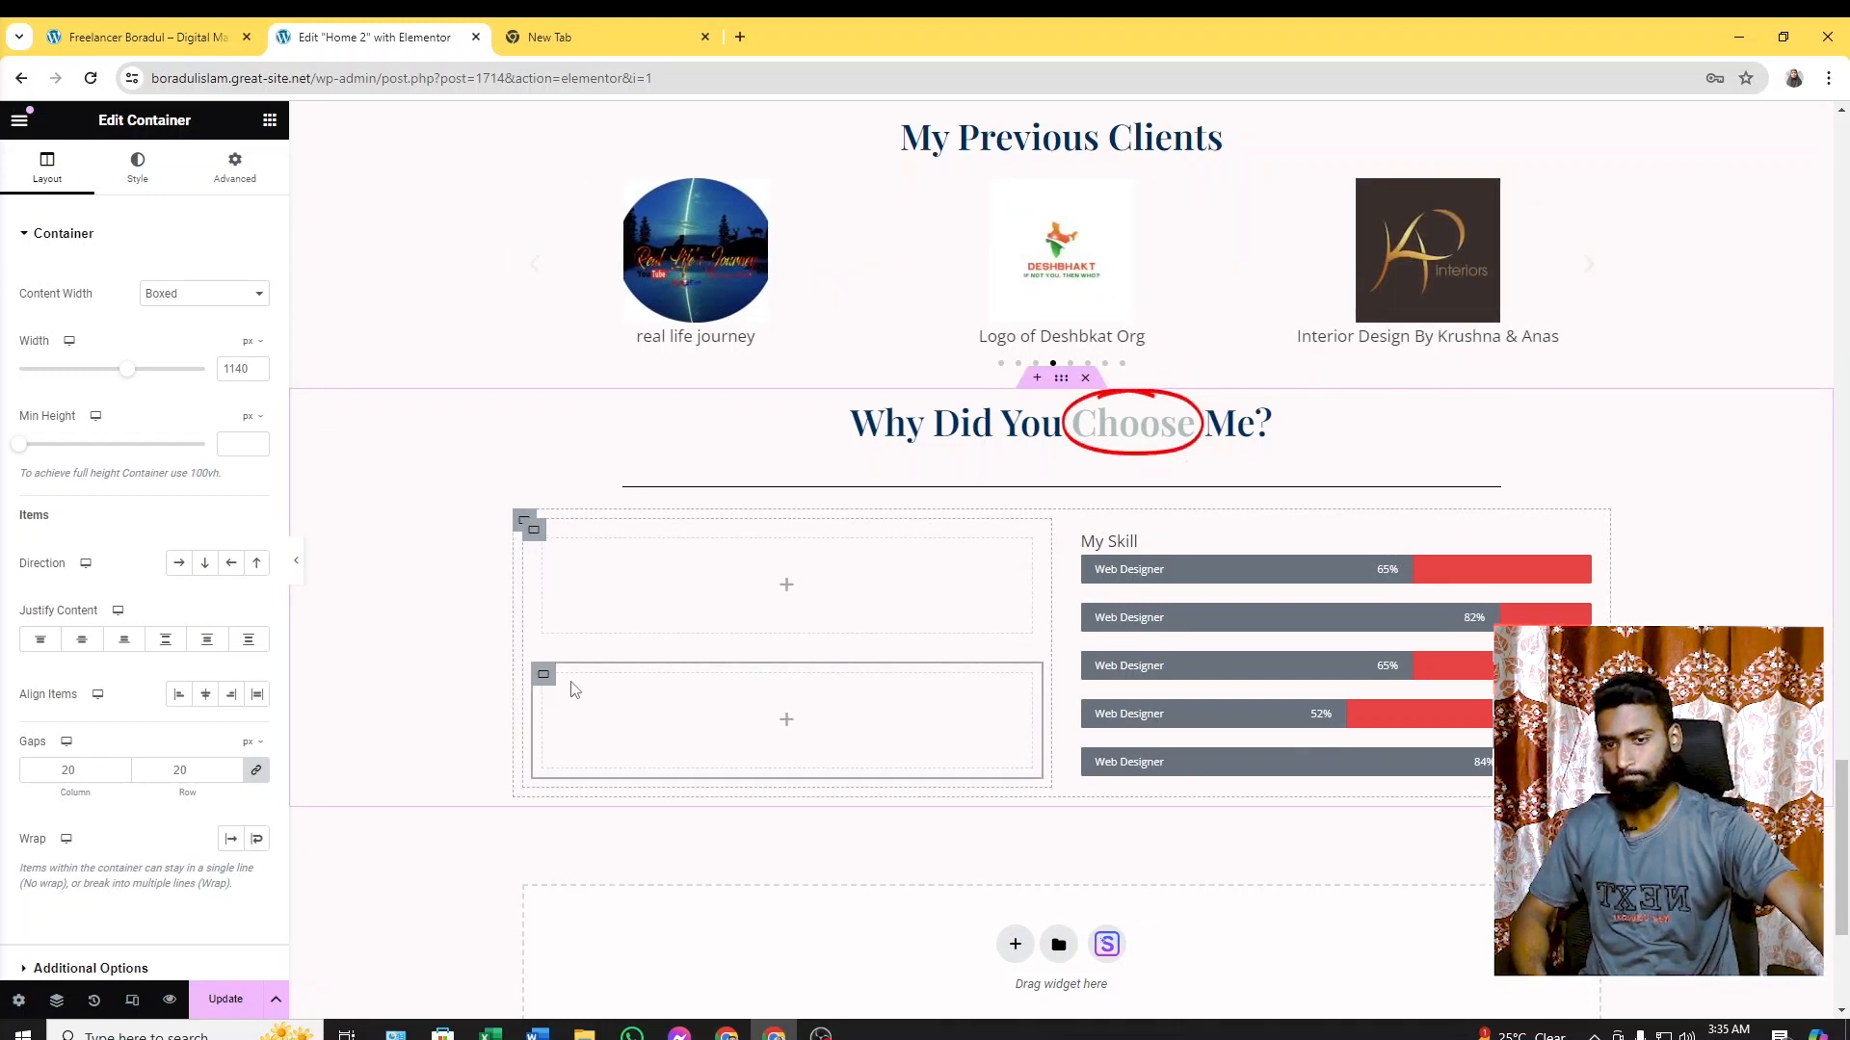
right_click(543, 679)
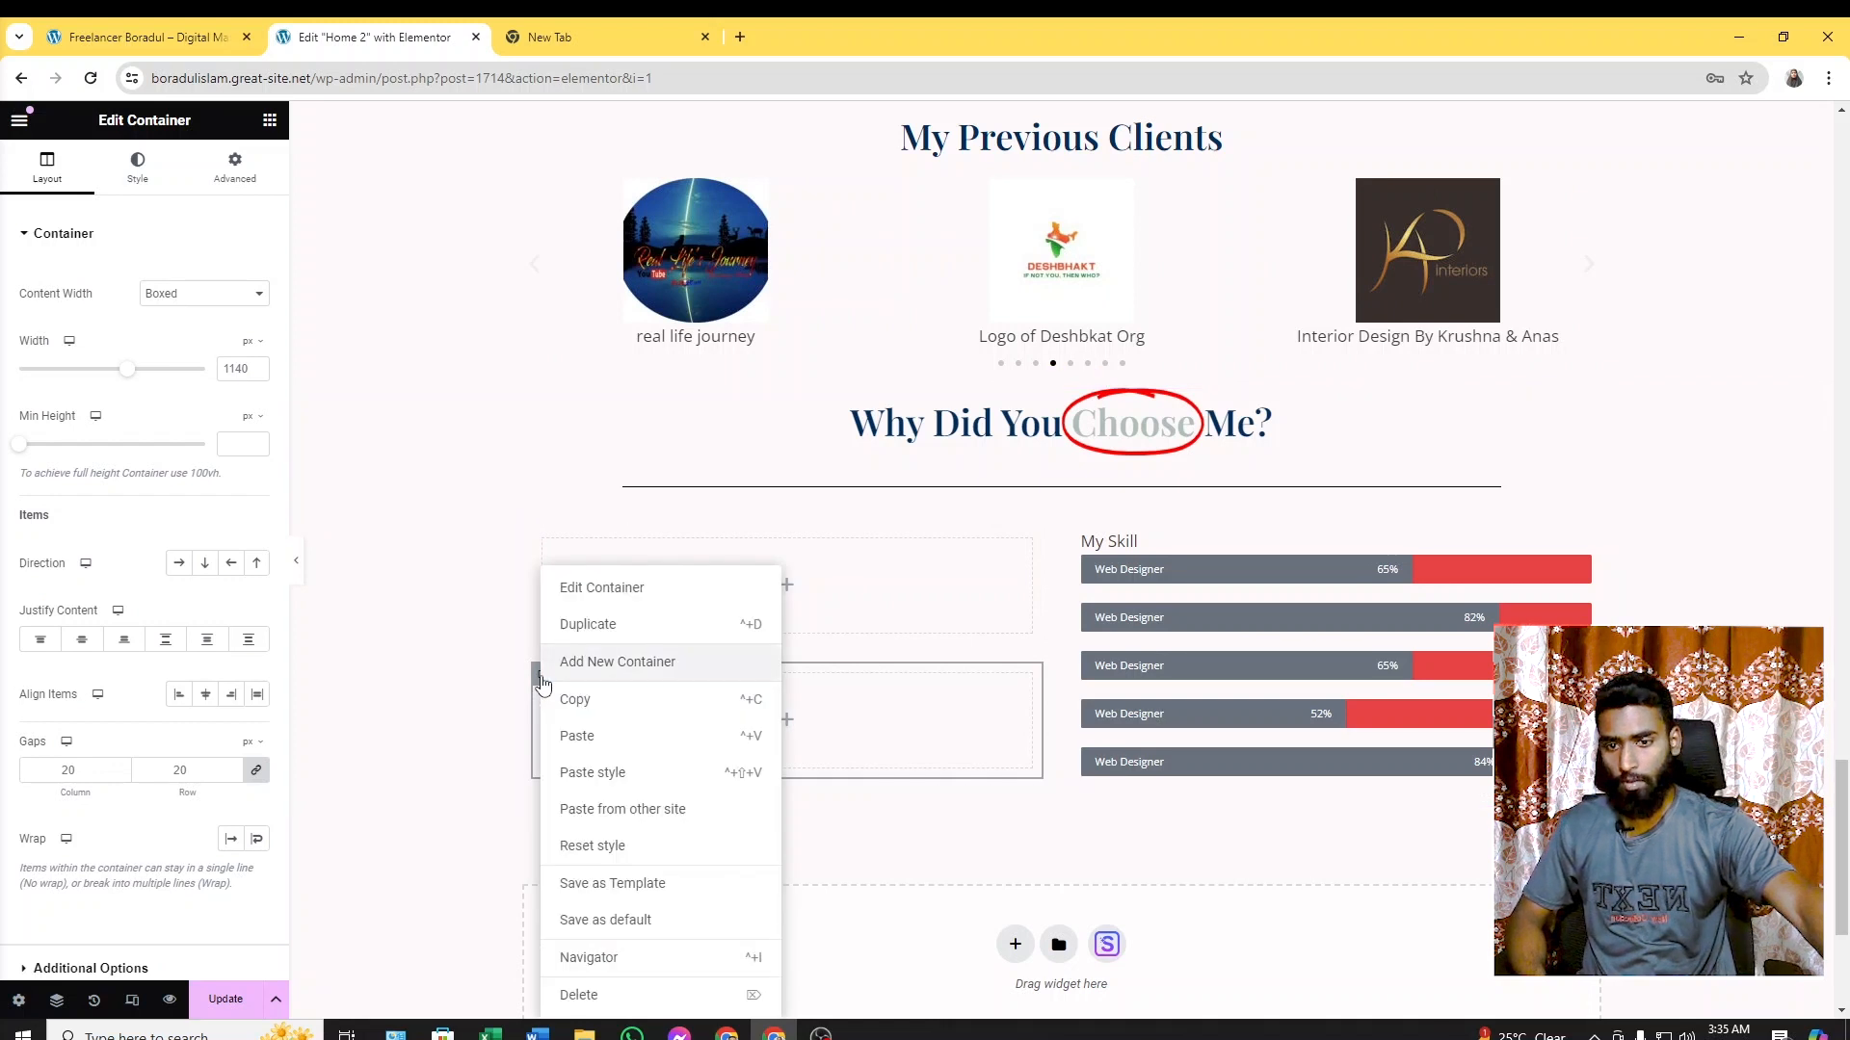
click(607, 628)
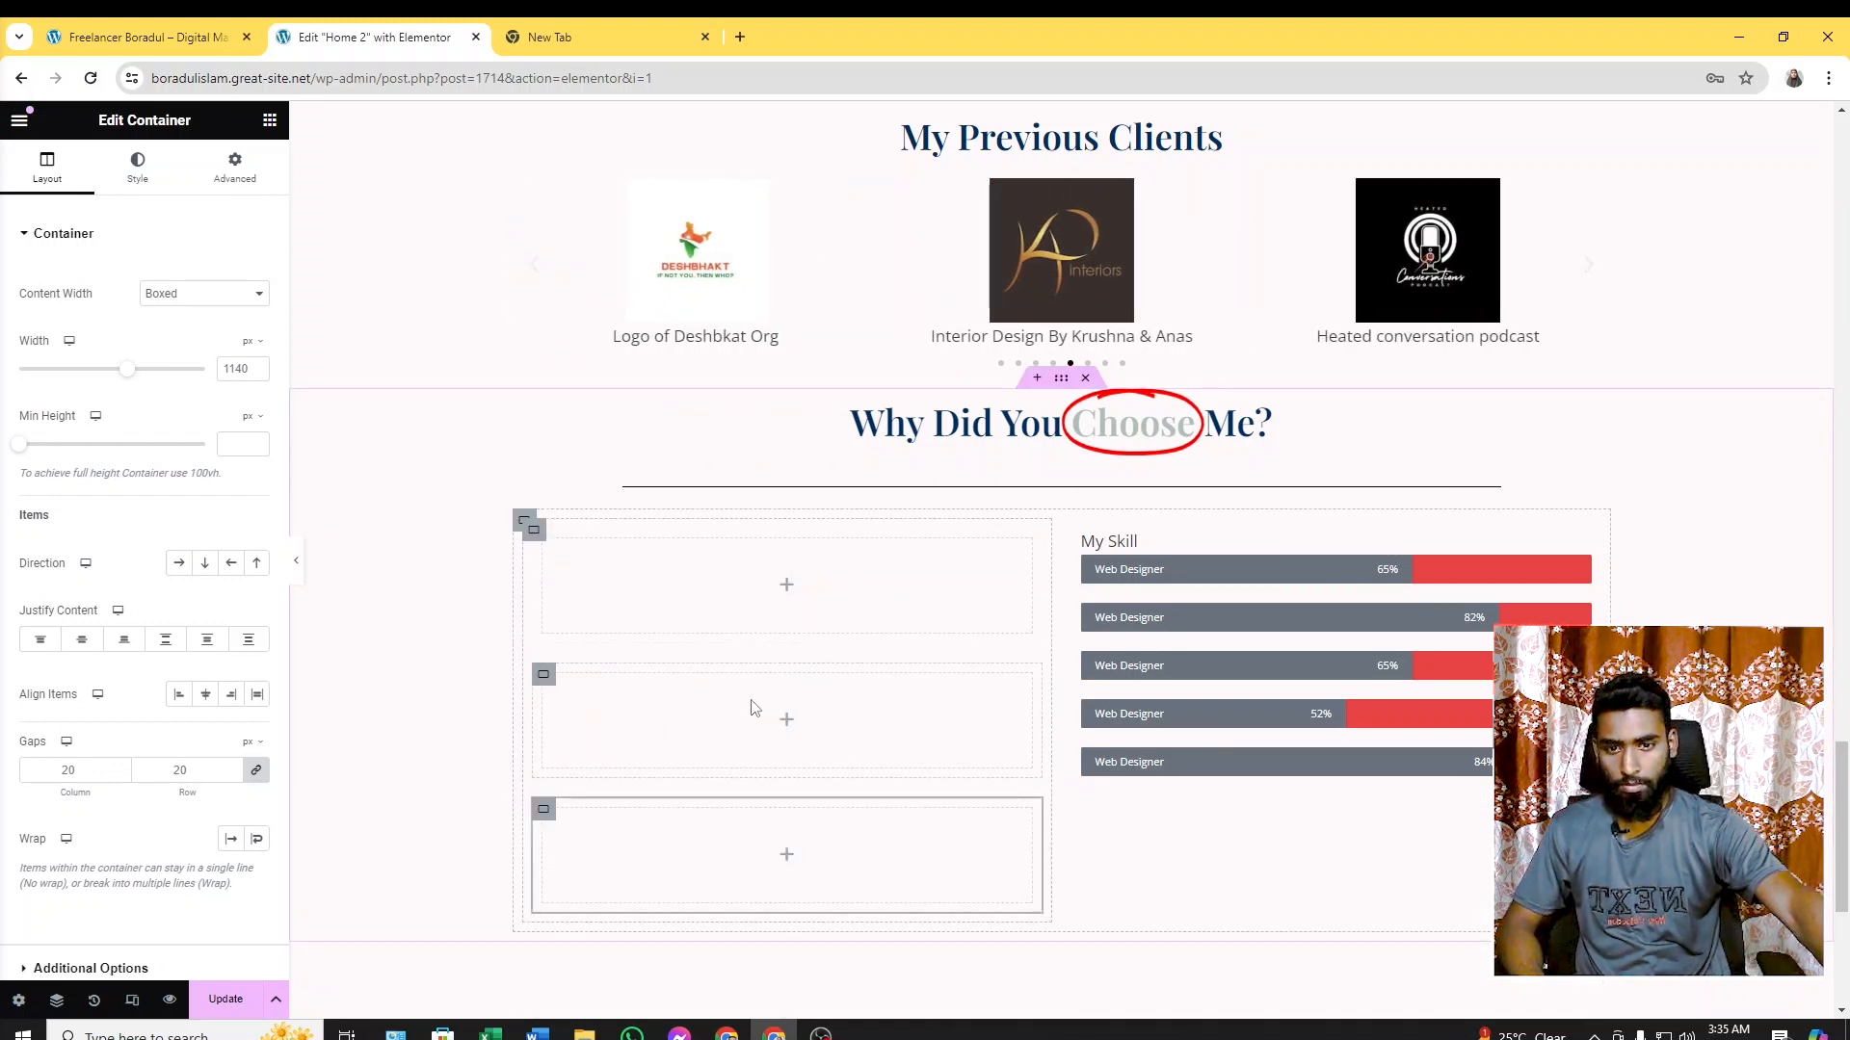
right_click(544, 809)
click(629, 1005)
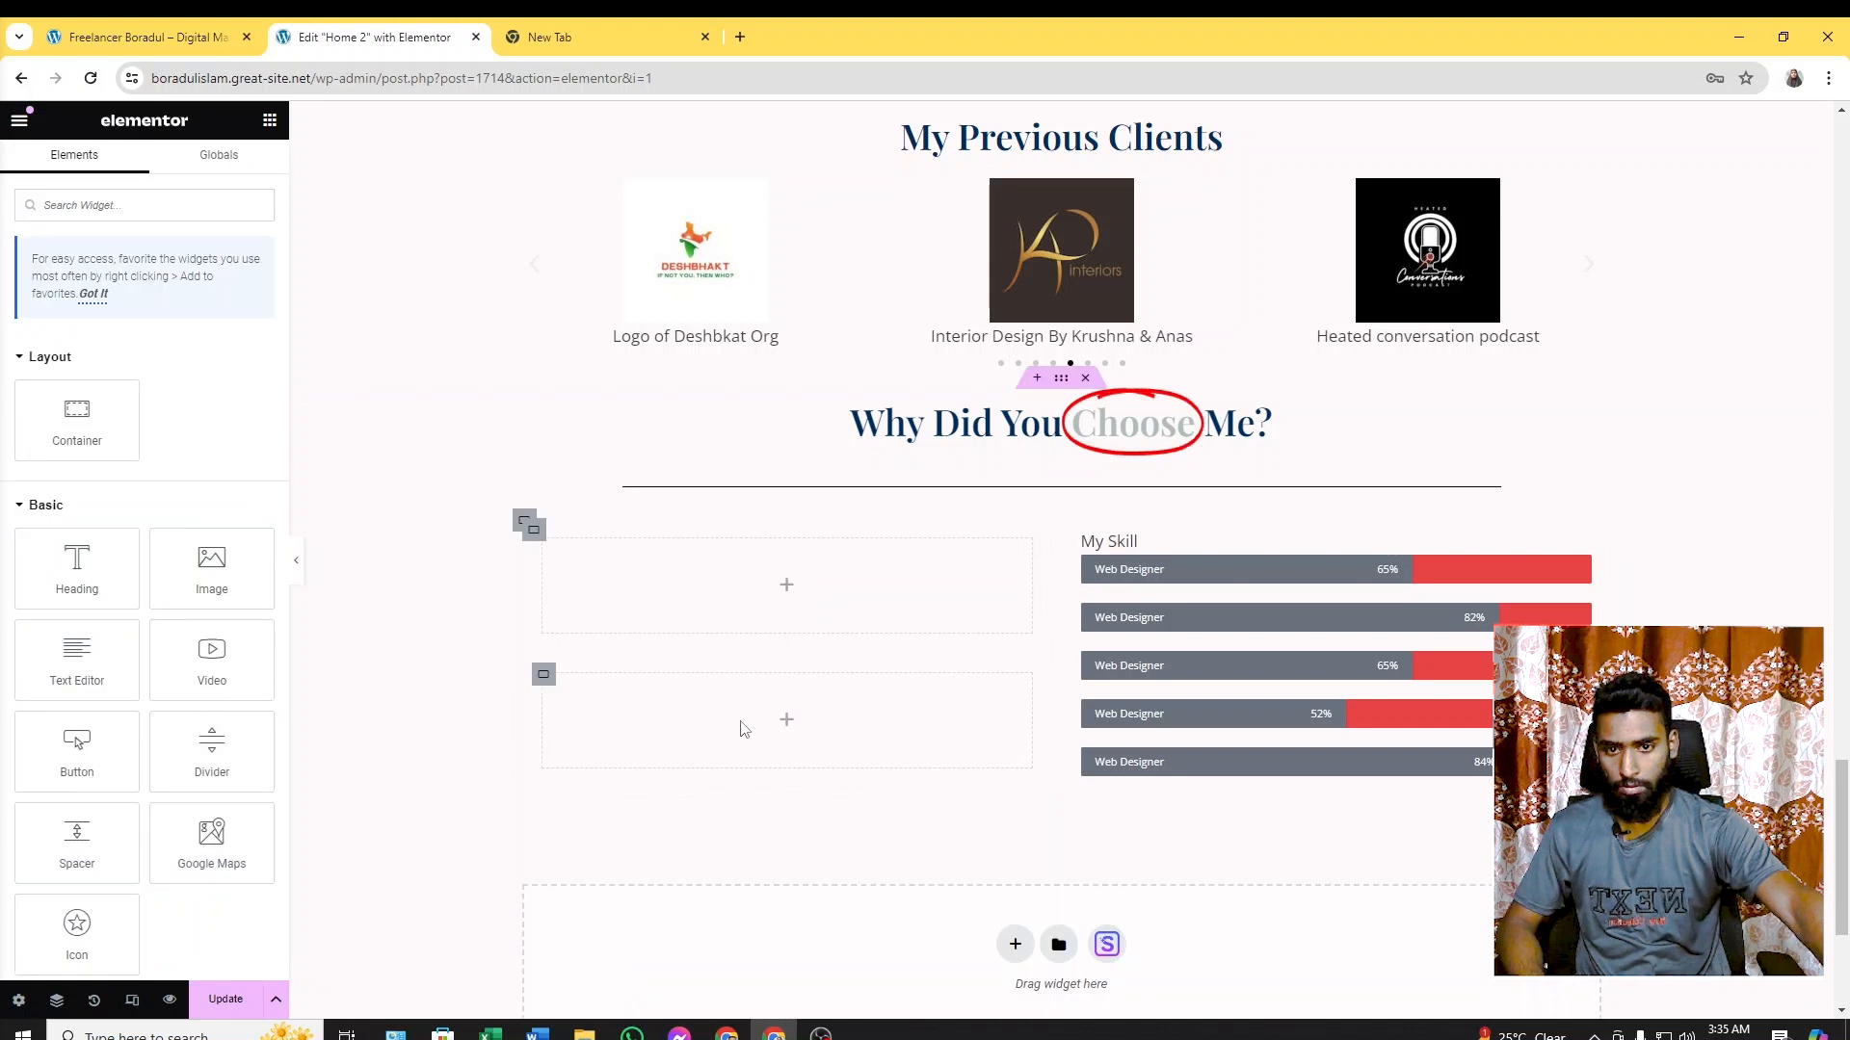
Set the direction of the container beside the skill bars to a horizontal row, and stack two nested containers in its first column
click(532, 529)
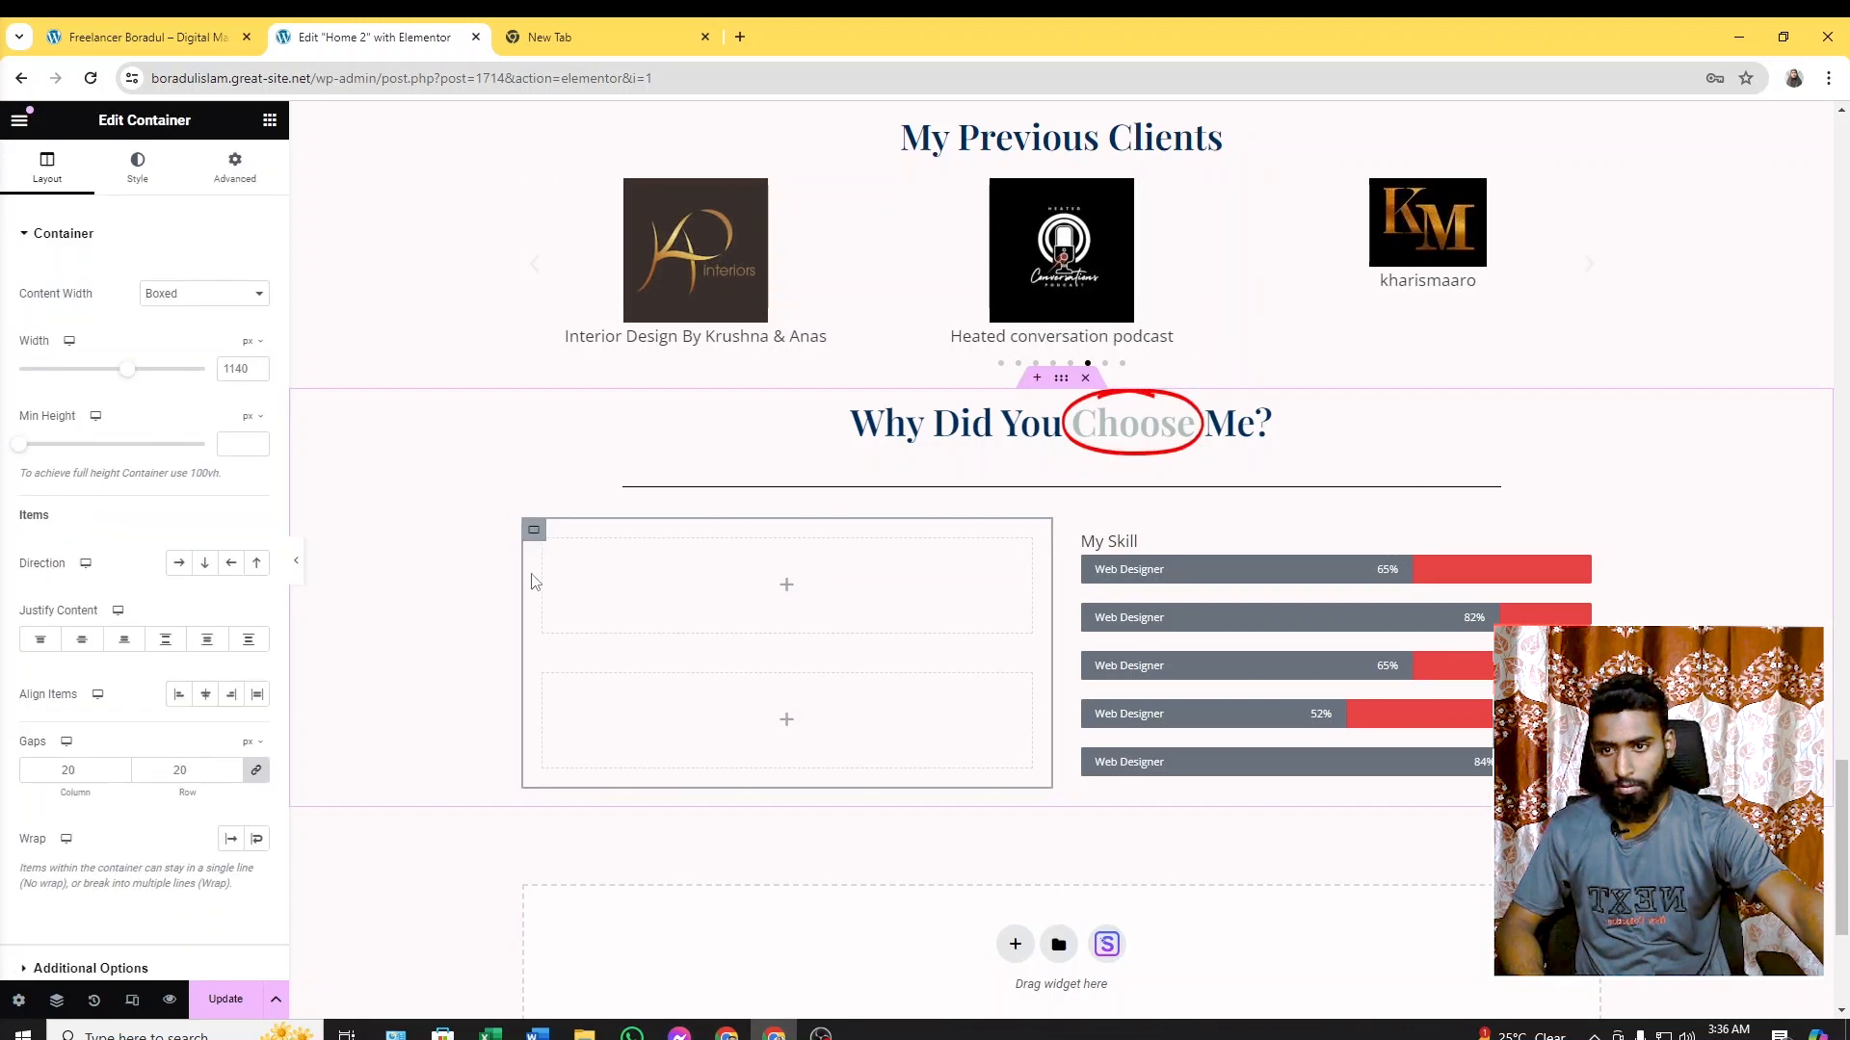
click(179, 562)
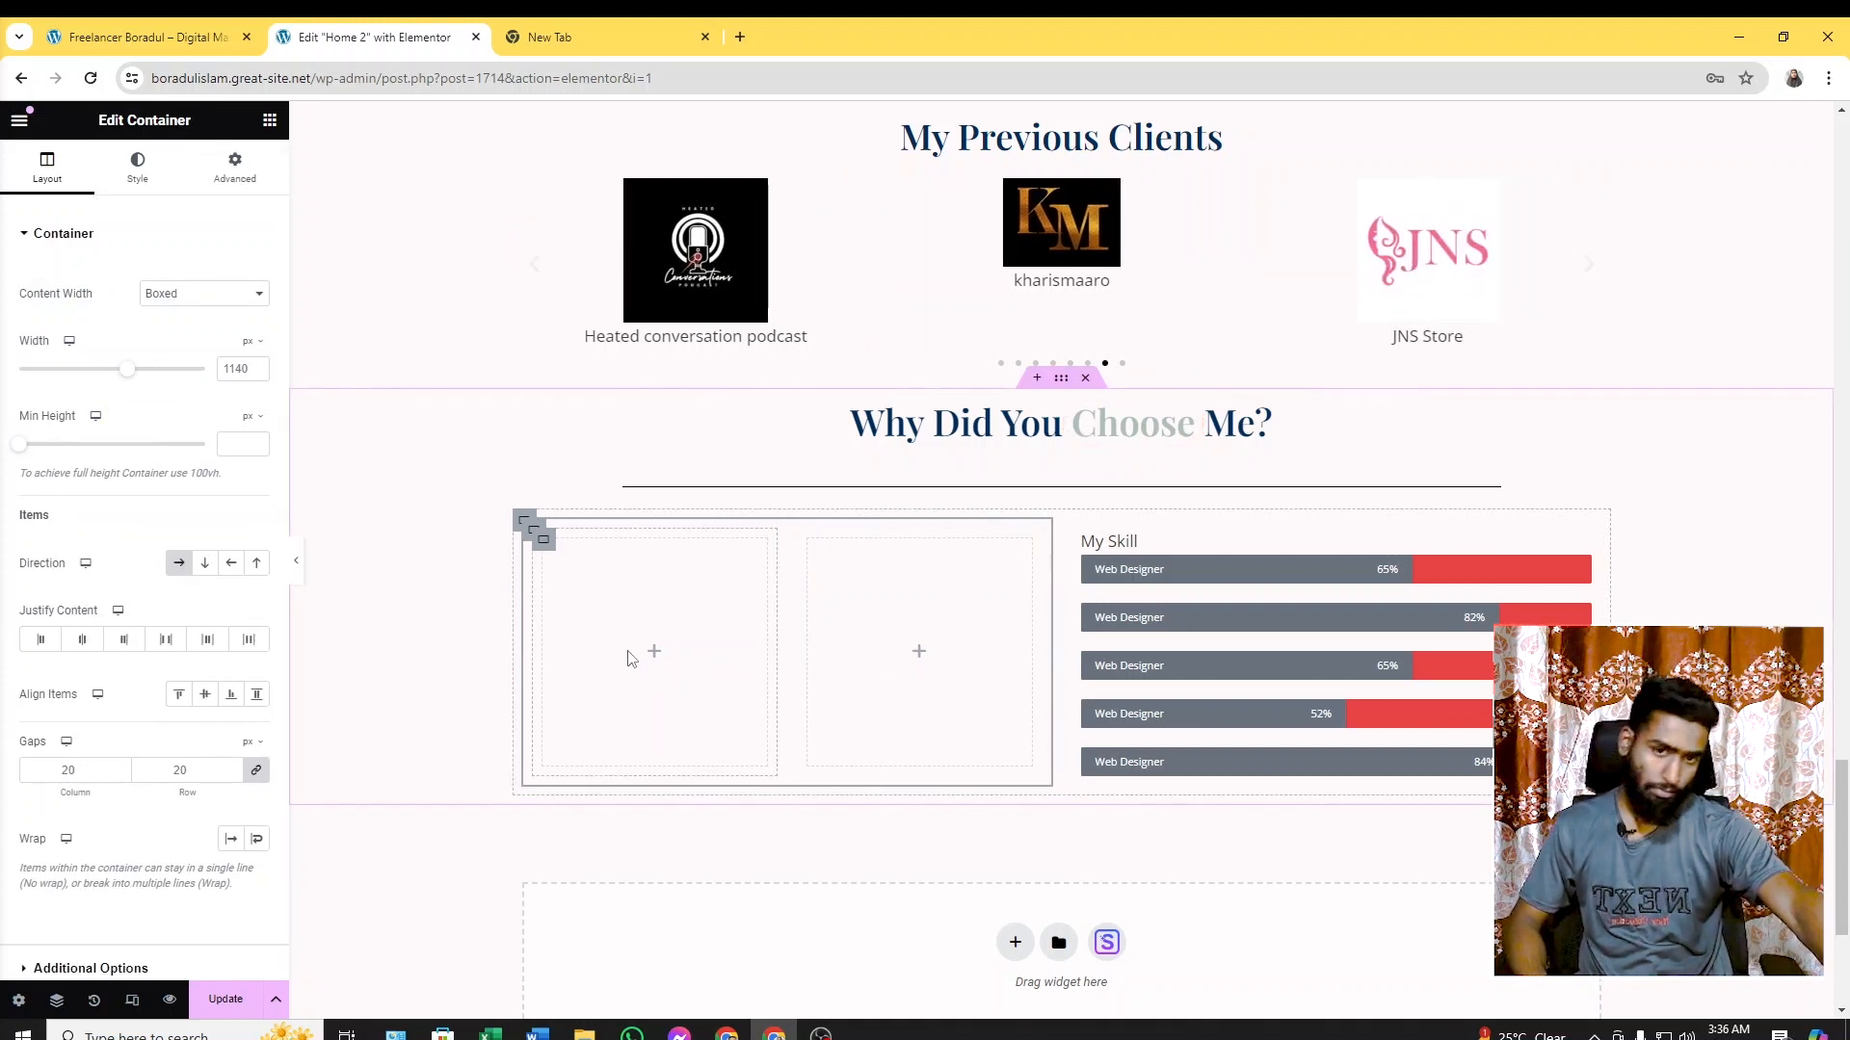
click(140, 169)
click(269, 119)
drag(82, 424, 665, 626)
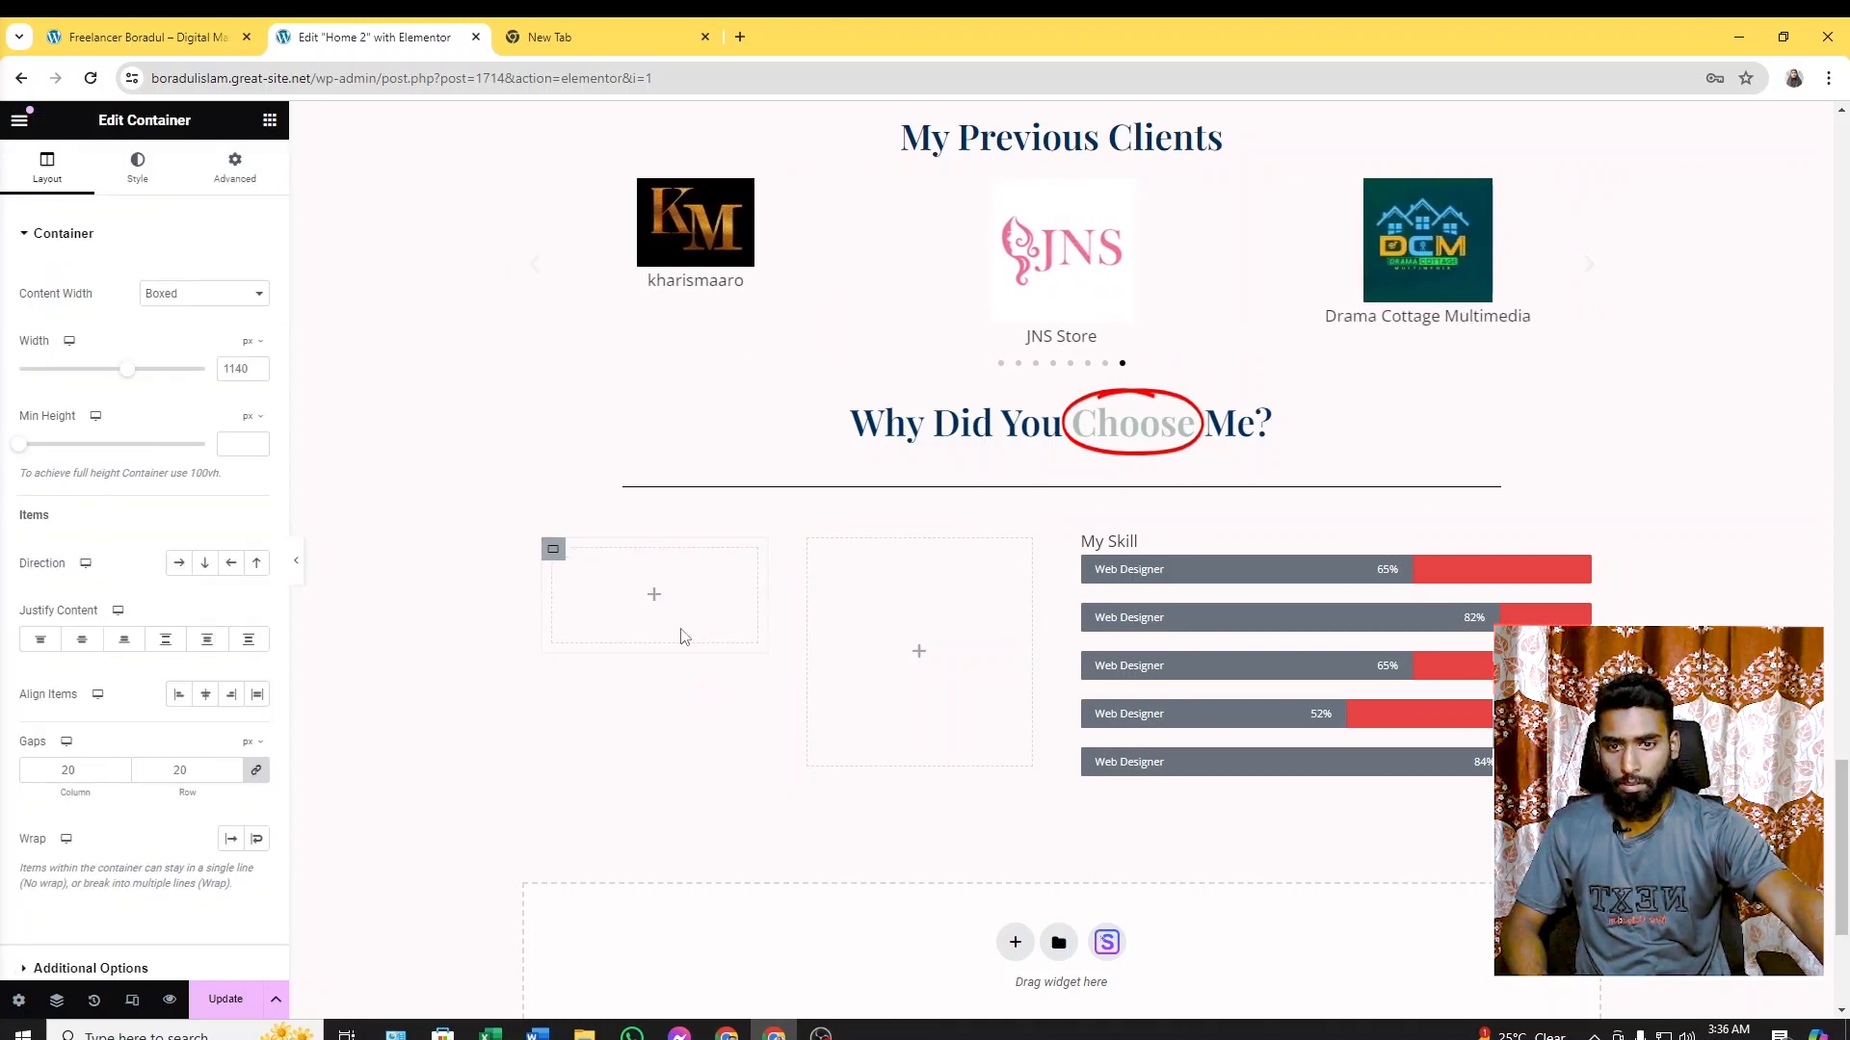
right_click(555, 553)
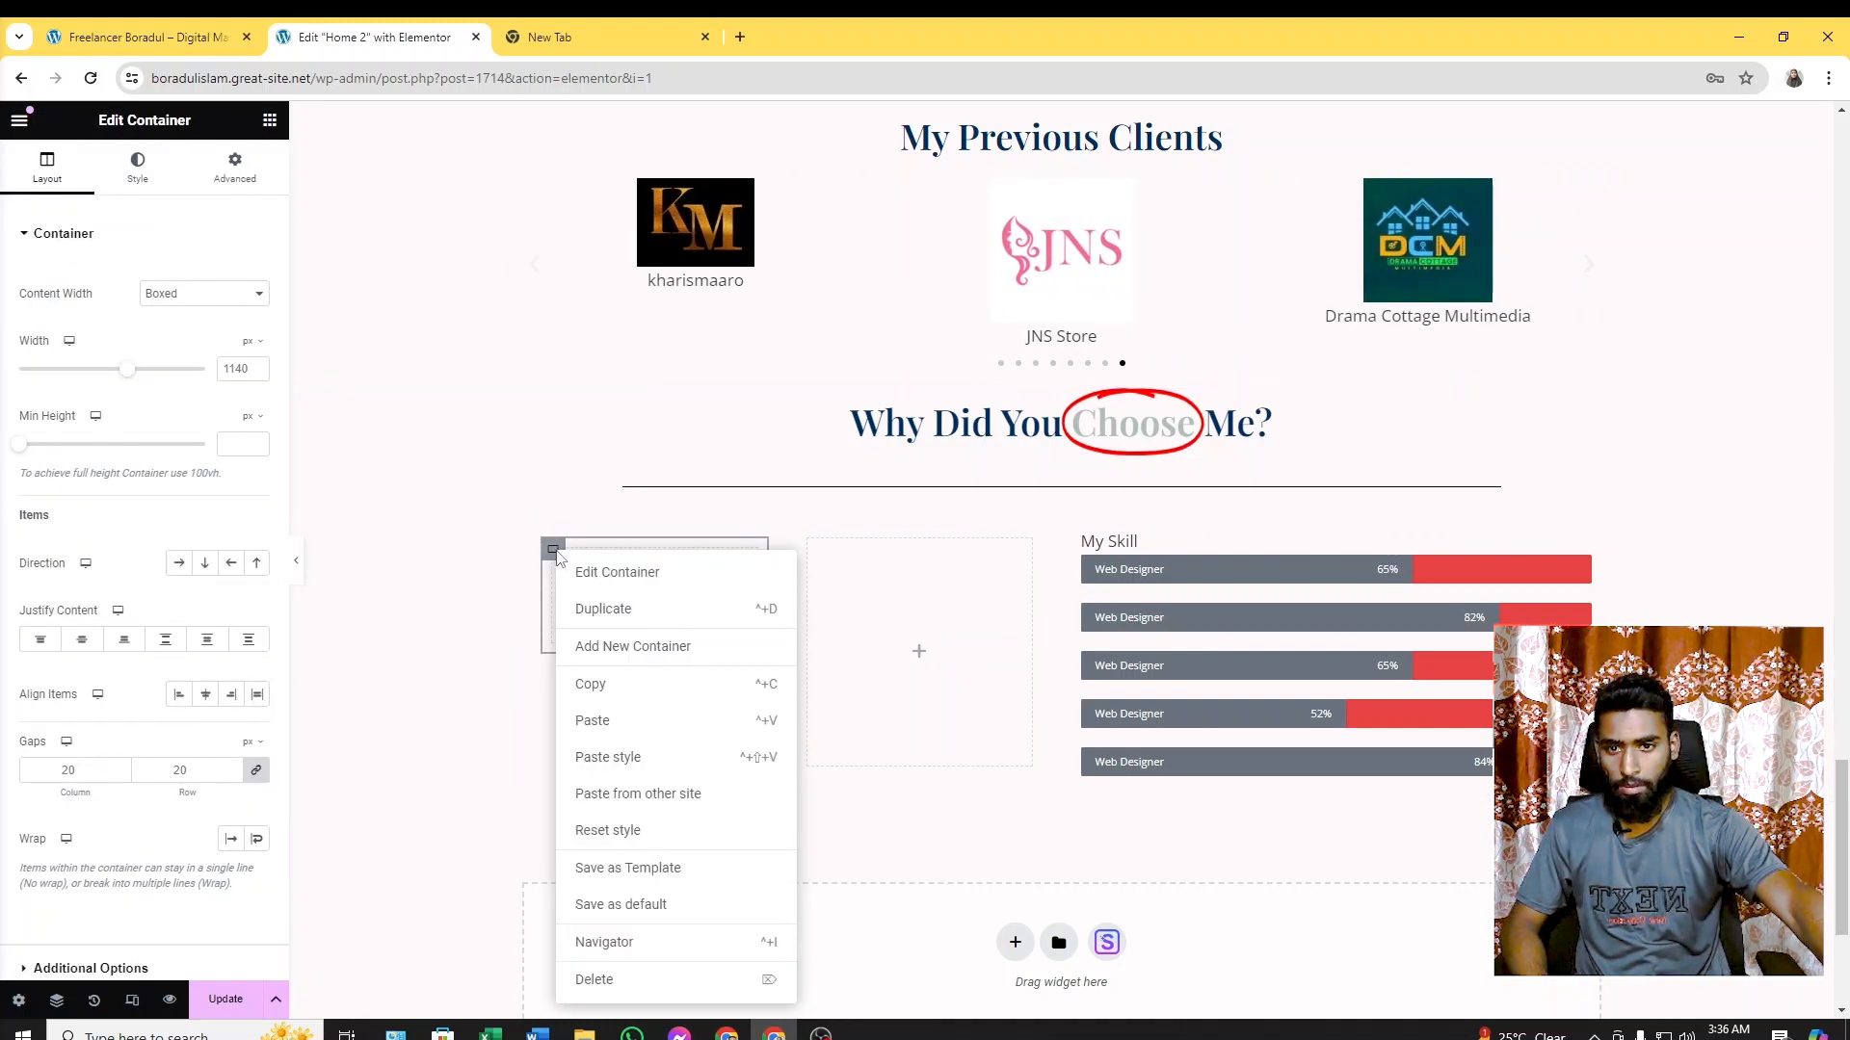
click(605, 609)
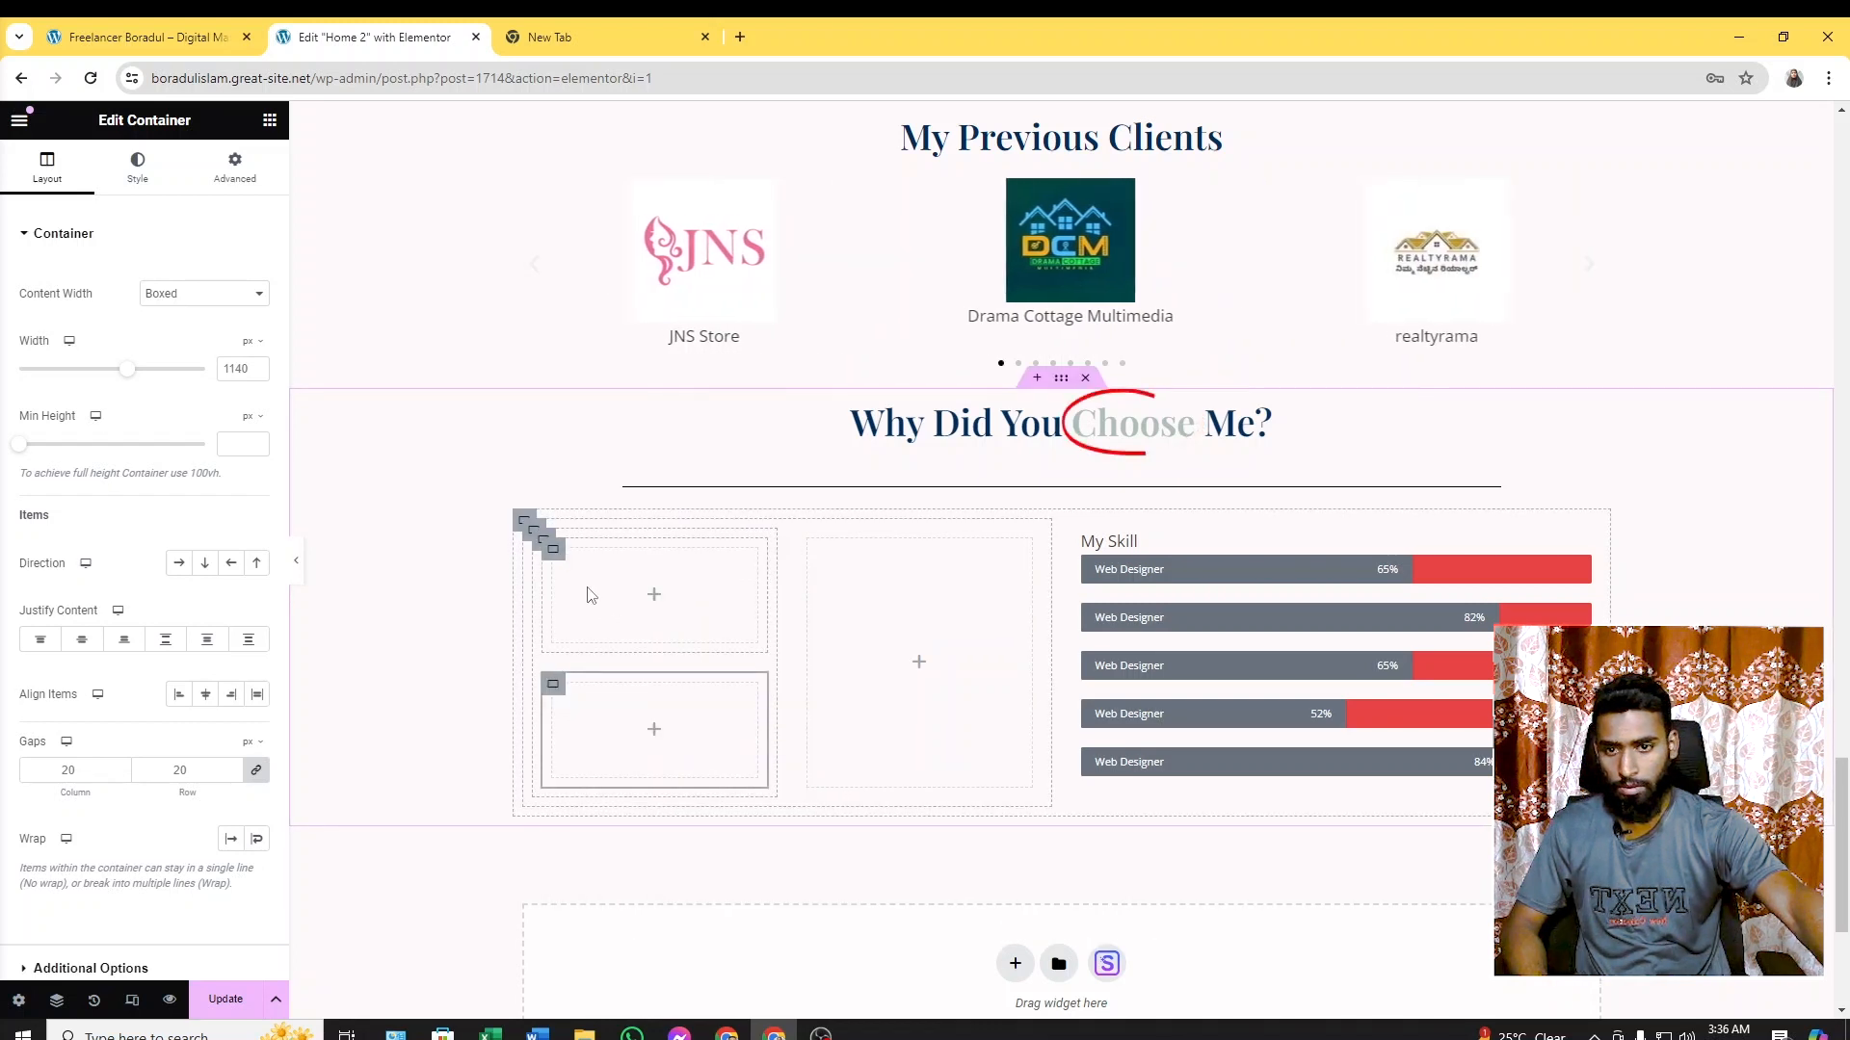
Nest a container inside the empty second column beside the two stacked containers and duplicate it
click(269, 119)
drag(95, 430, 916, 655)
right_click(816, 549)
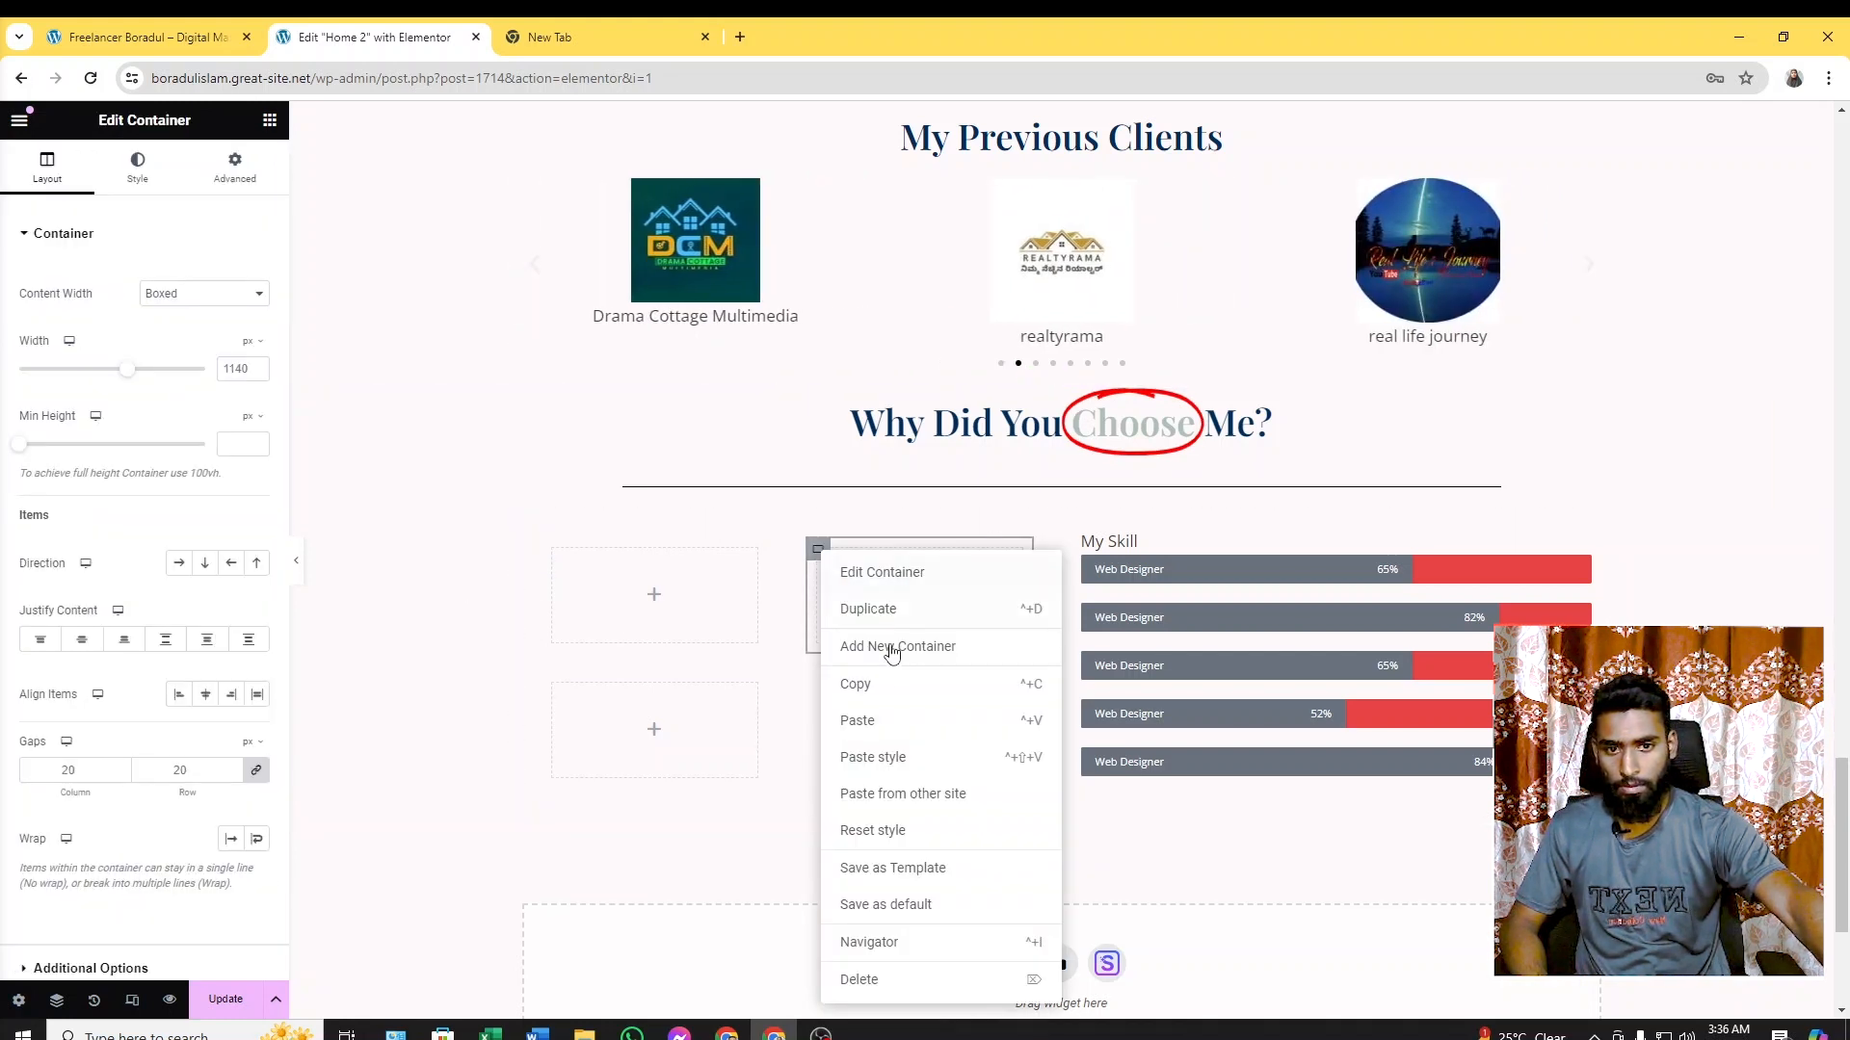
Duplicate the empty container in the second column and check the matching section on the live site
click(879, 610)
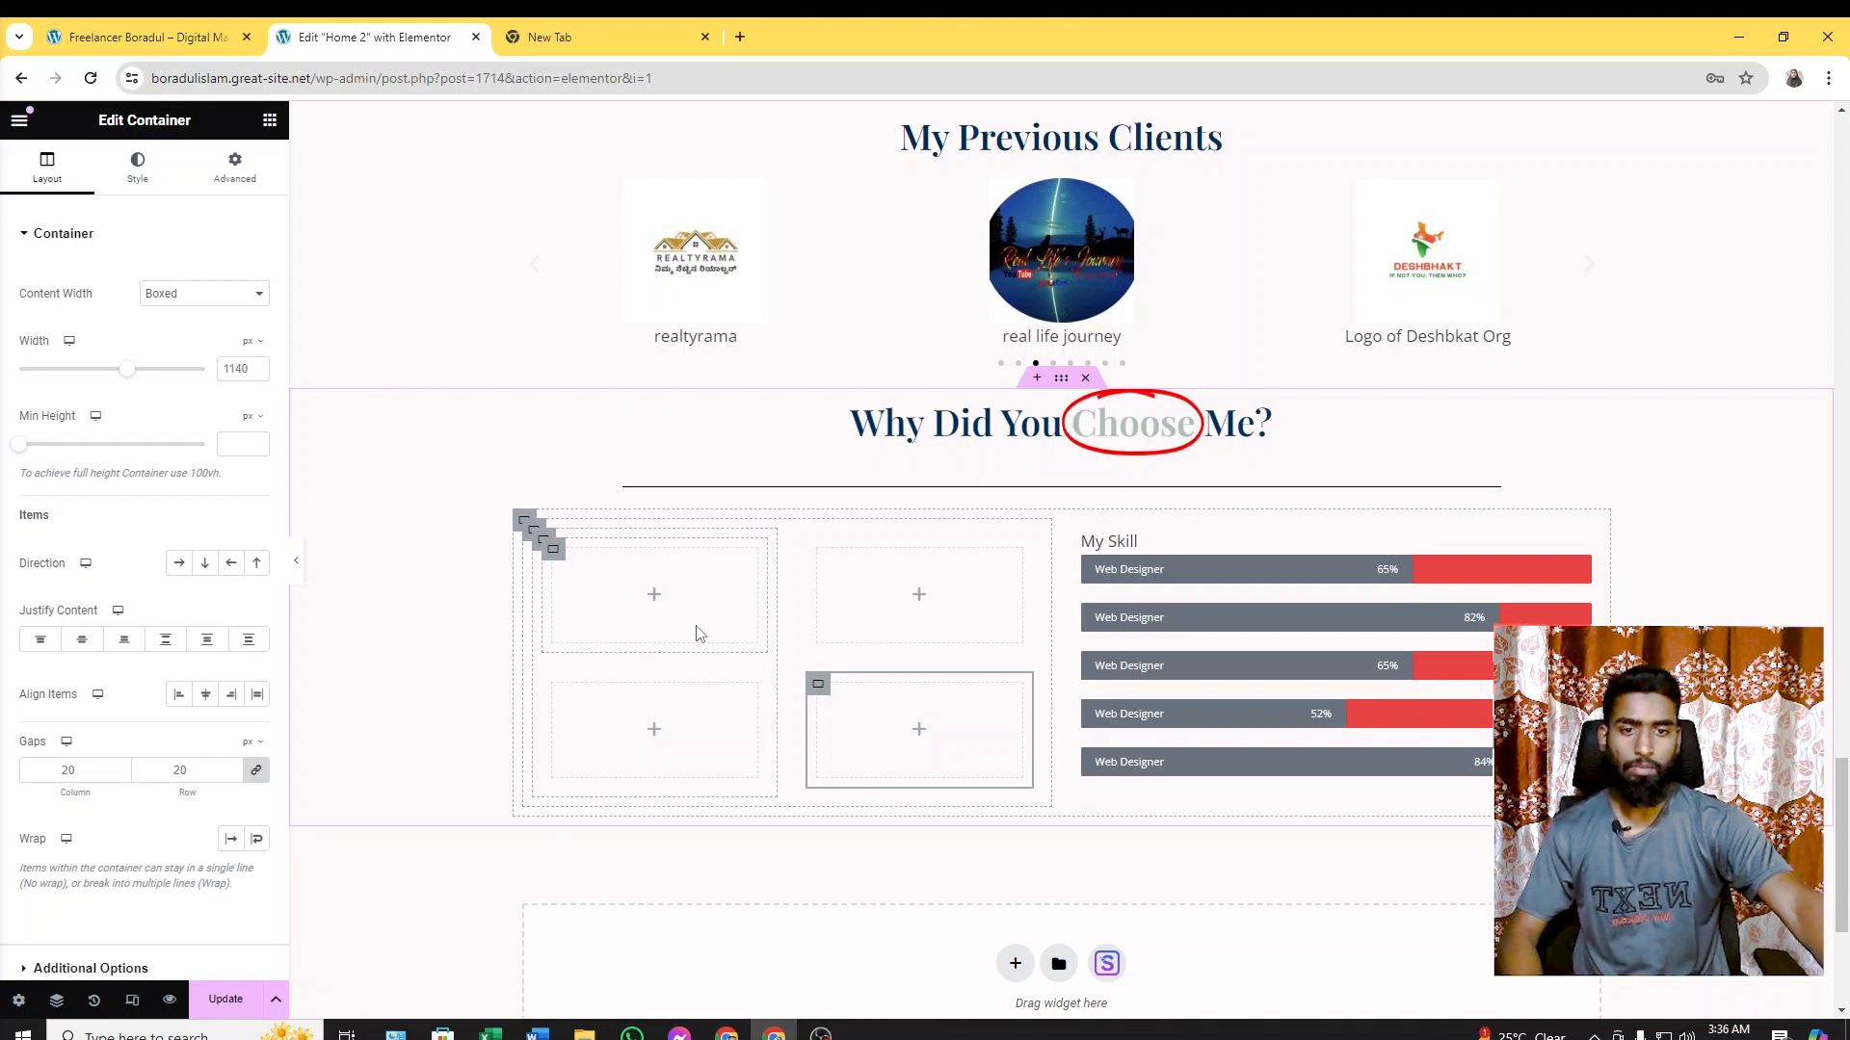
click(192, 27)
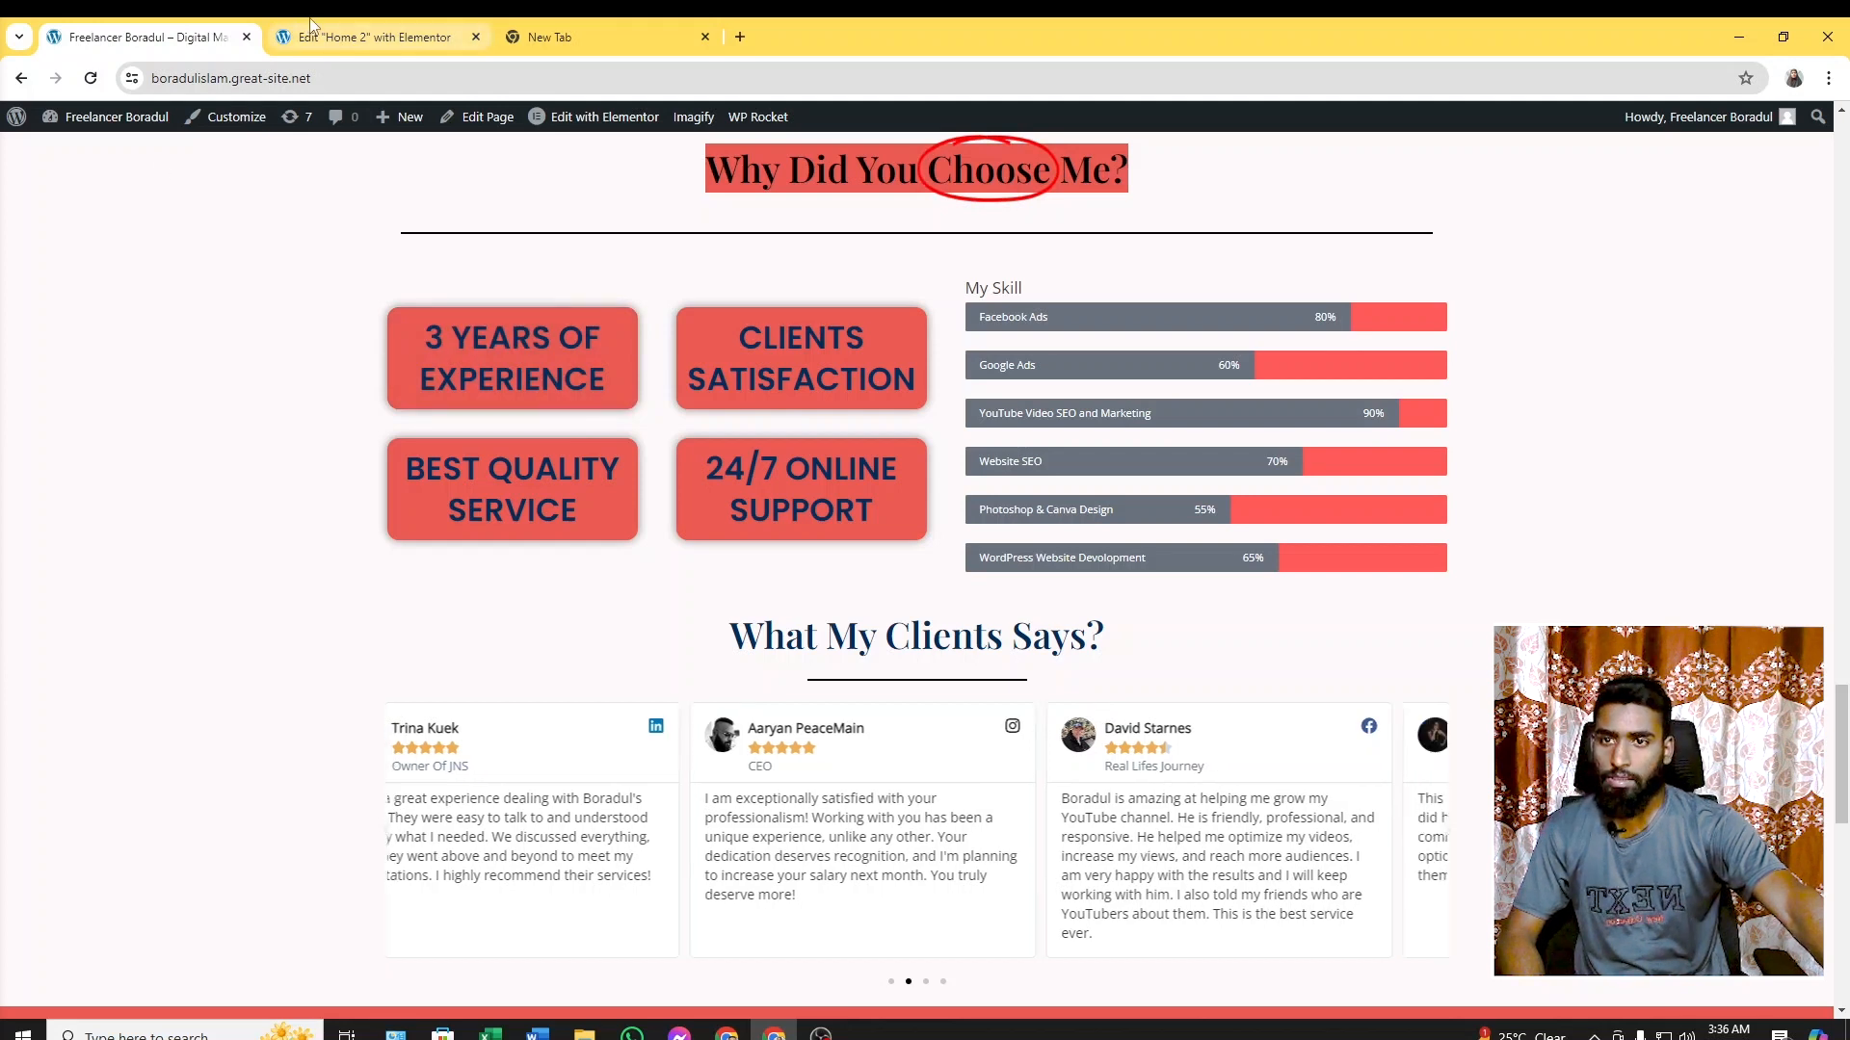
click(376, 37)
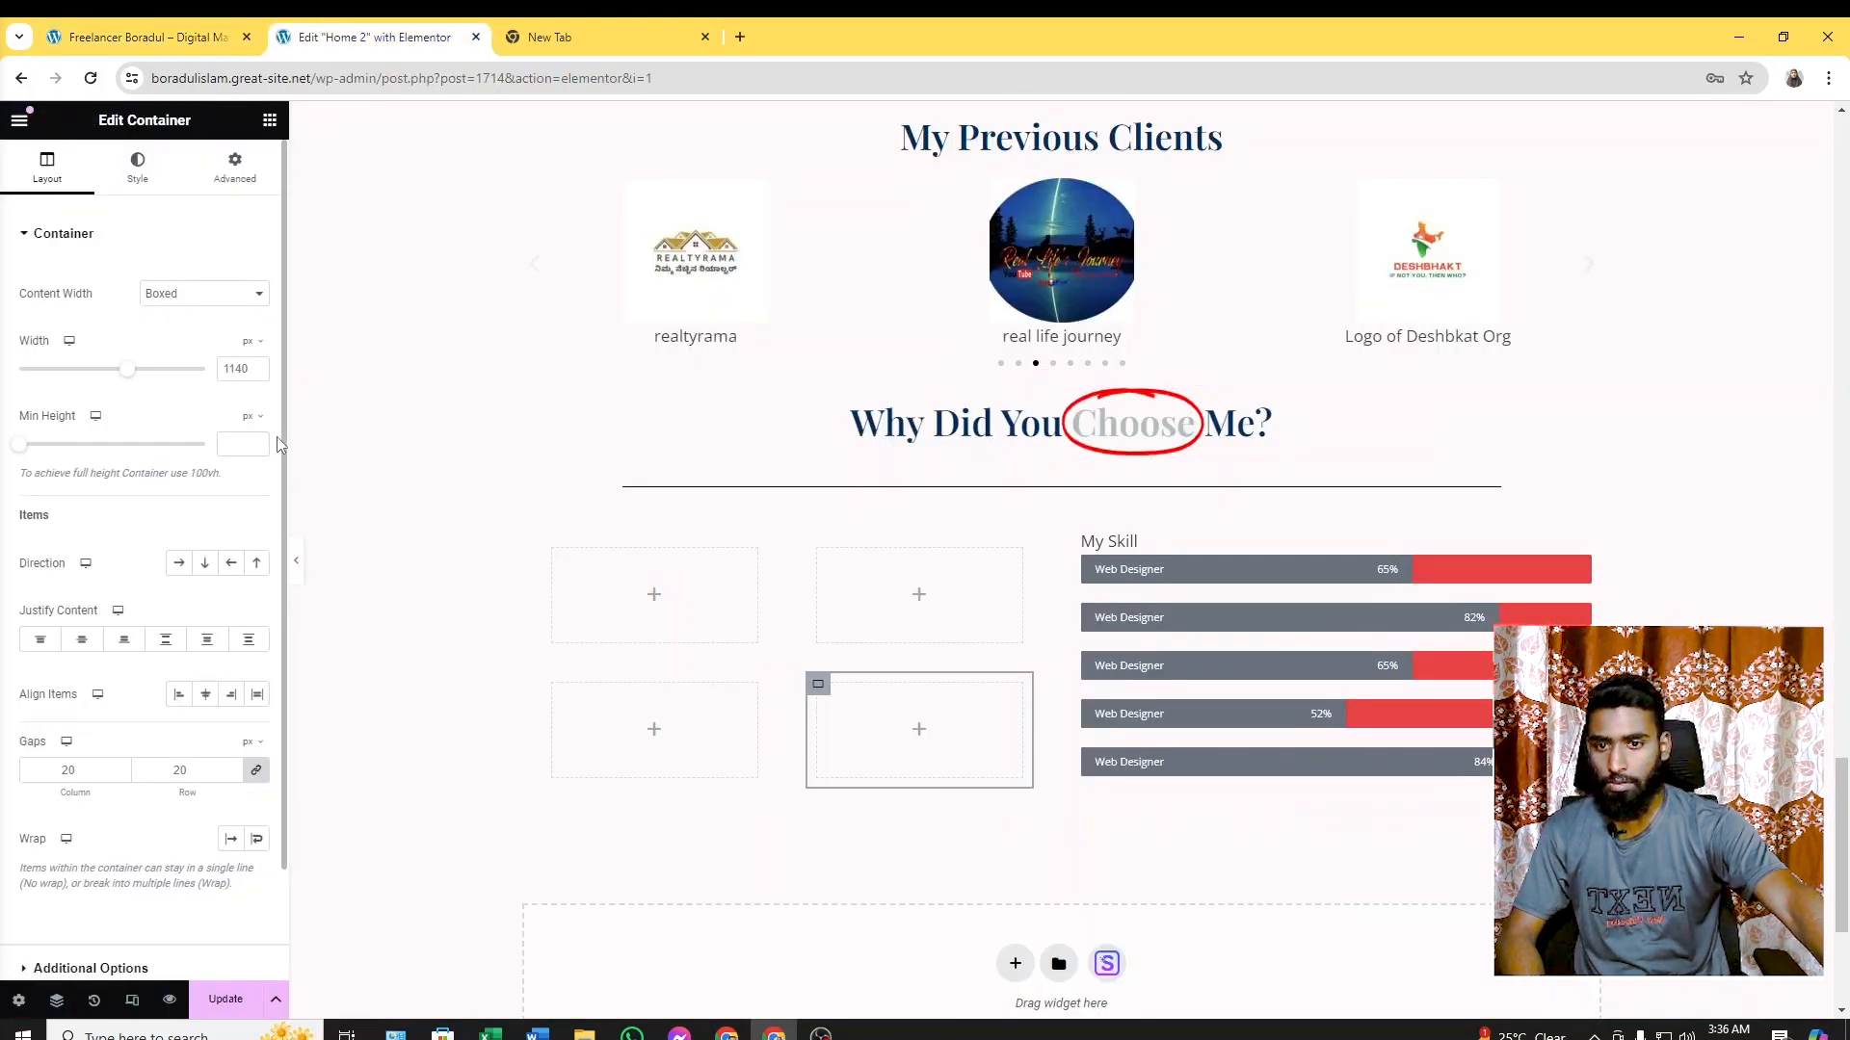
Add a Heading widget to the first container and replace its title with "3 YEARS OF EXPERIENCE" copied from the live site
click(270, 119)
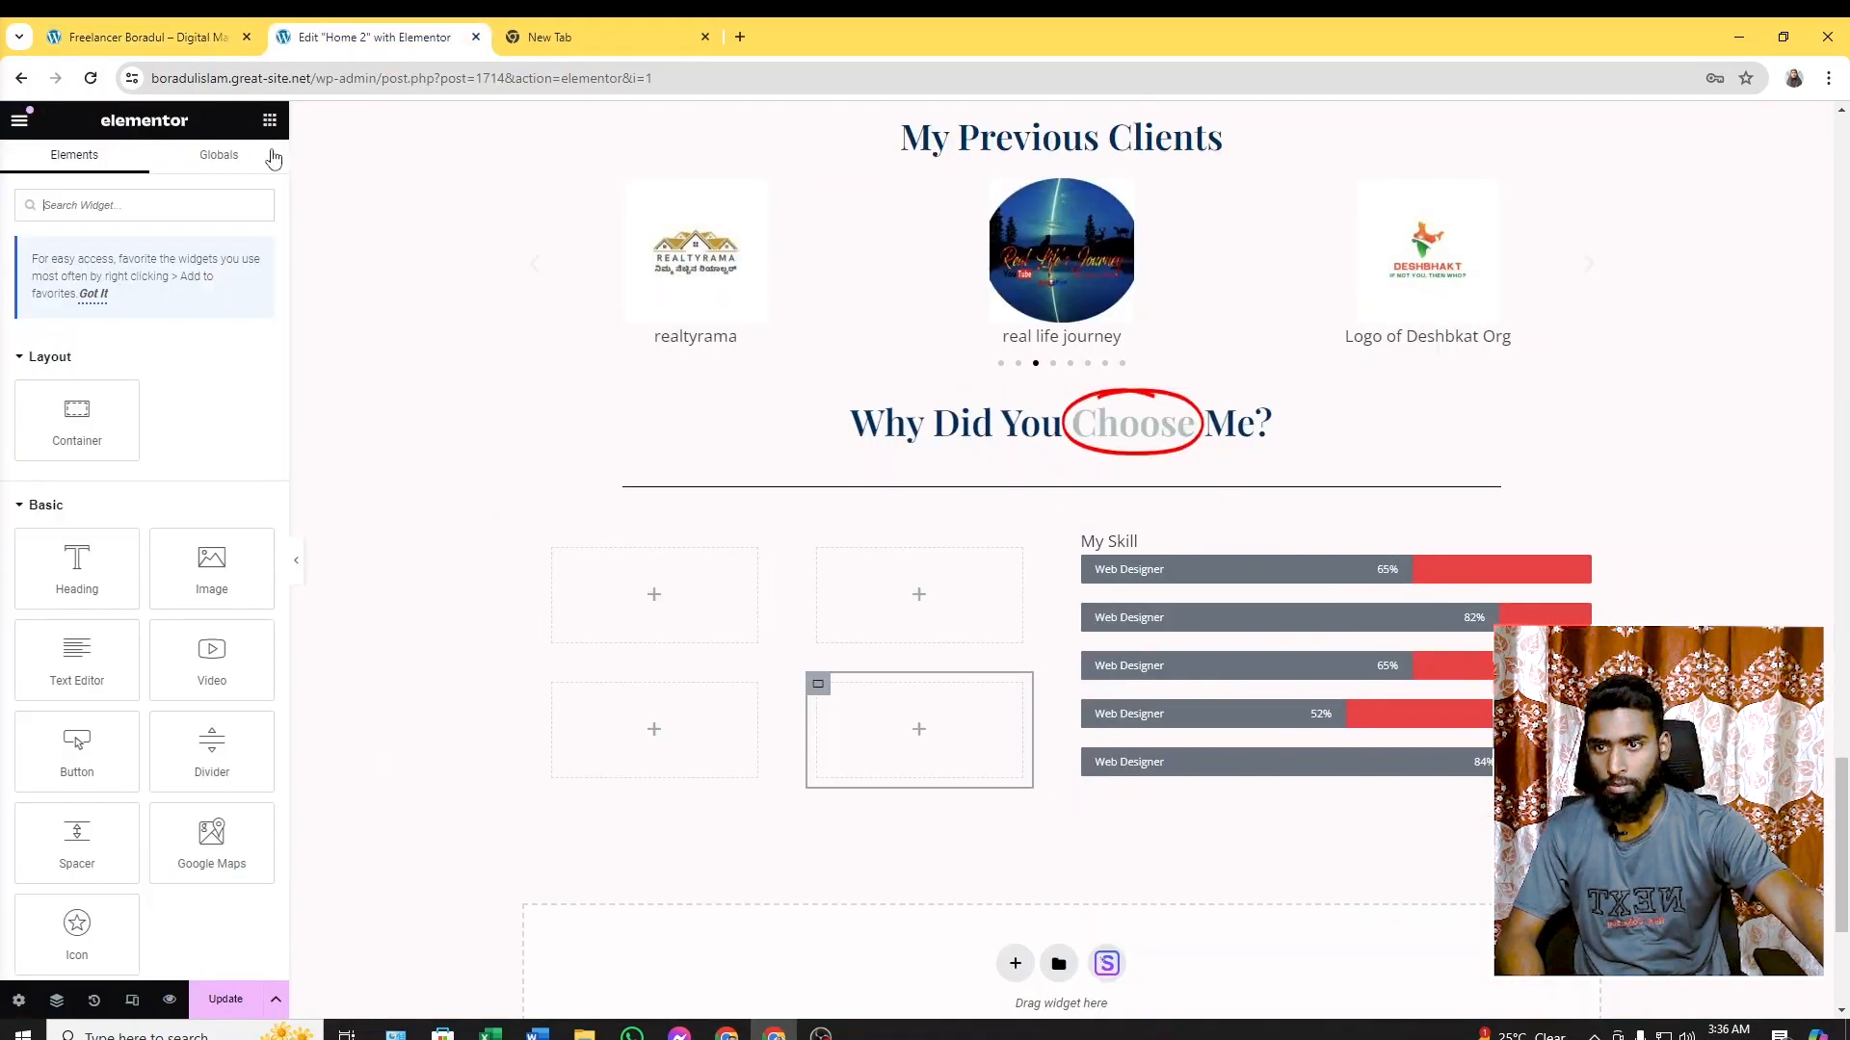
drag(87, 575, 679, 622)
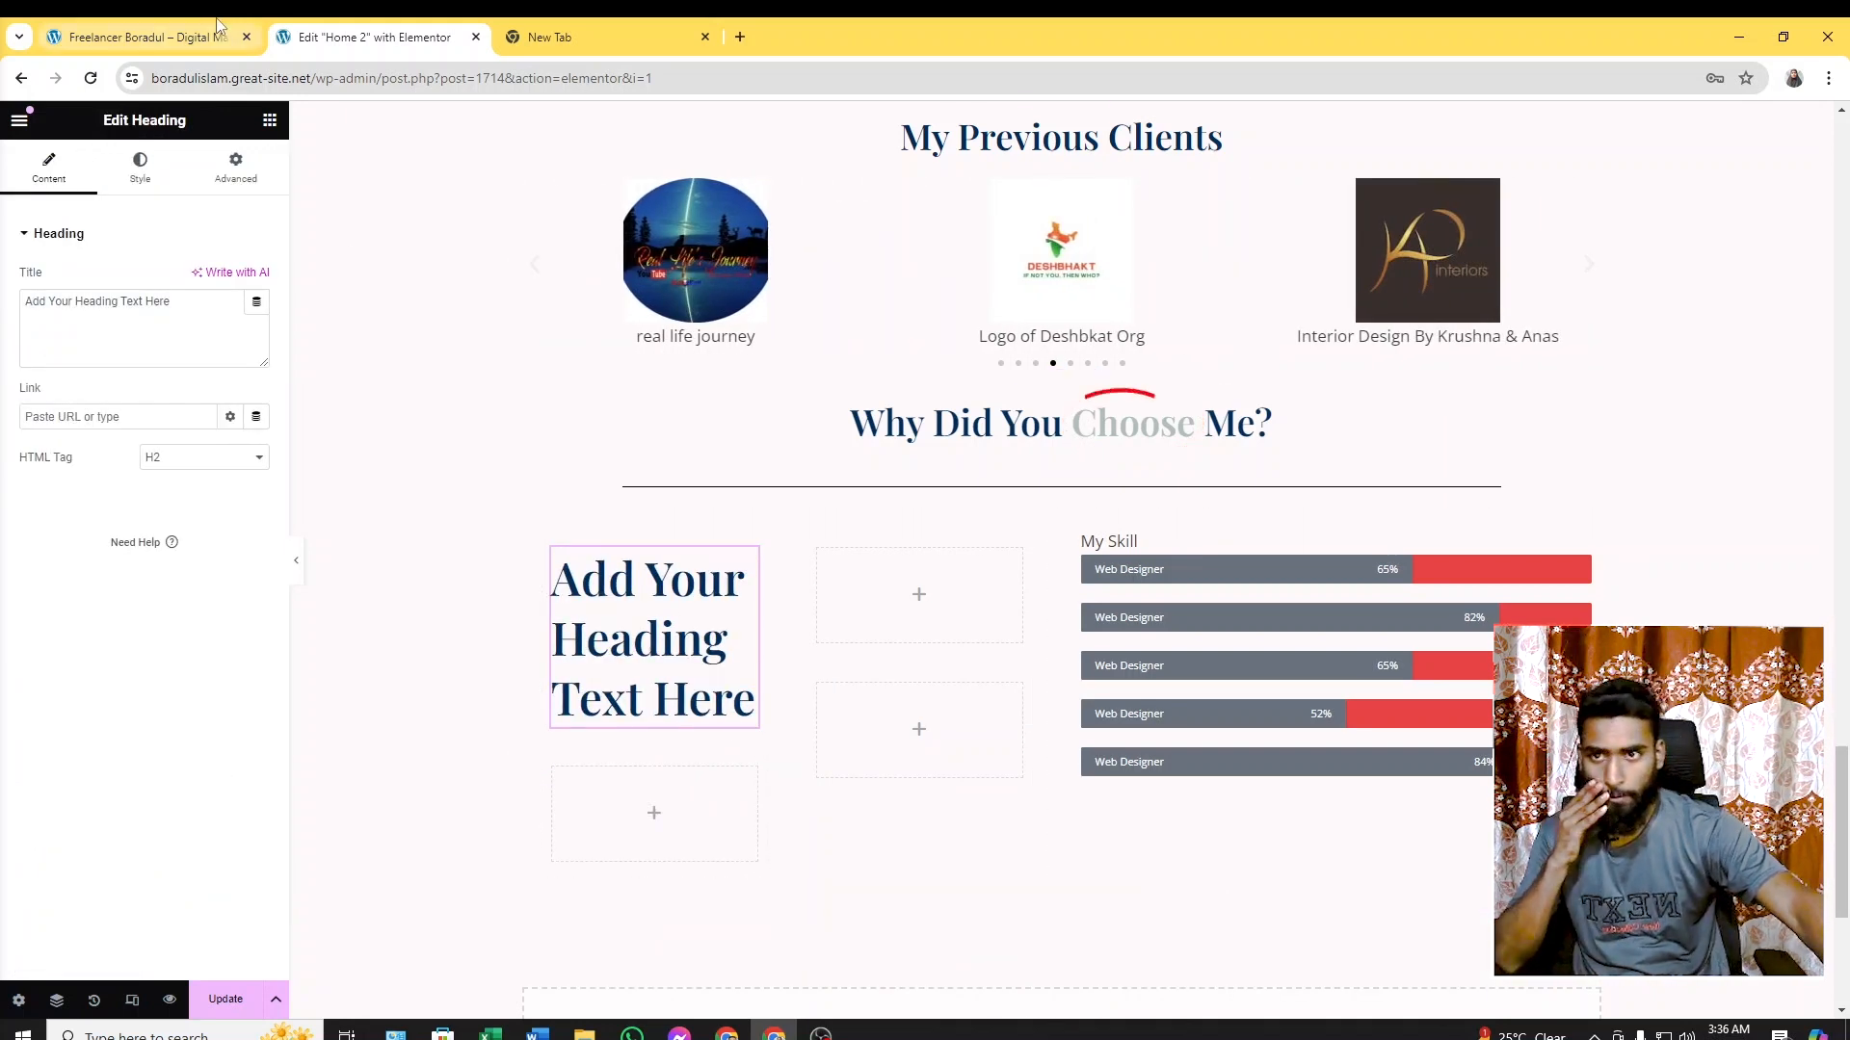
click(140, 37)
drag(418, 327, 604, 386)
key(ctrl+c)
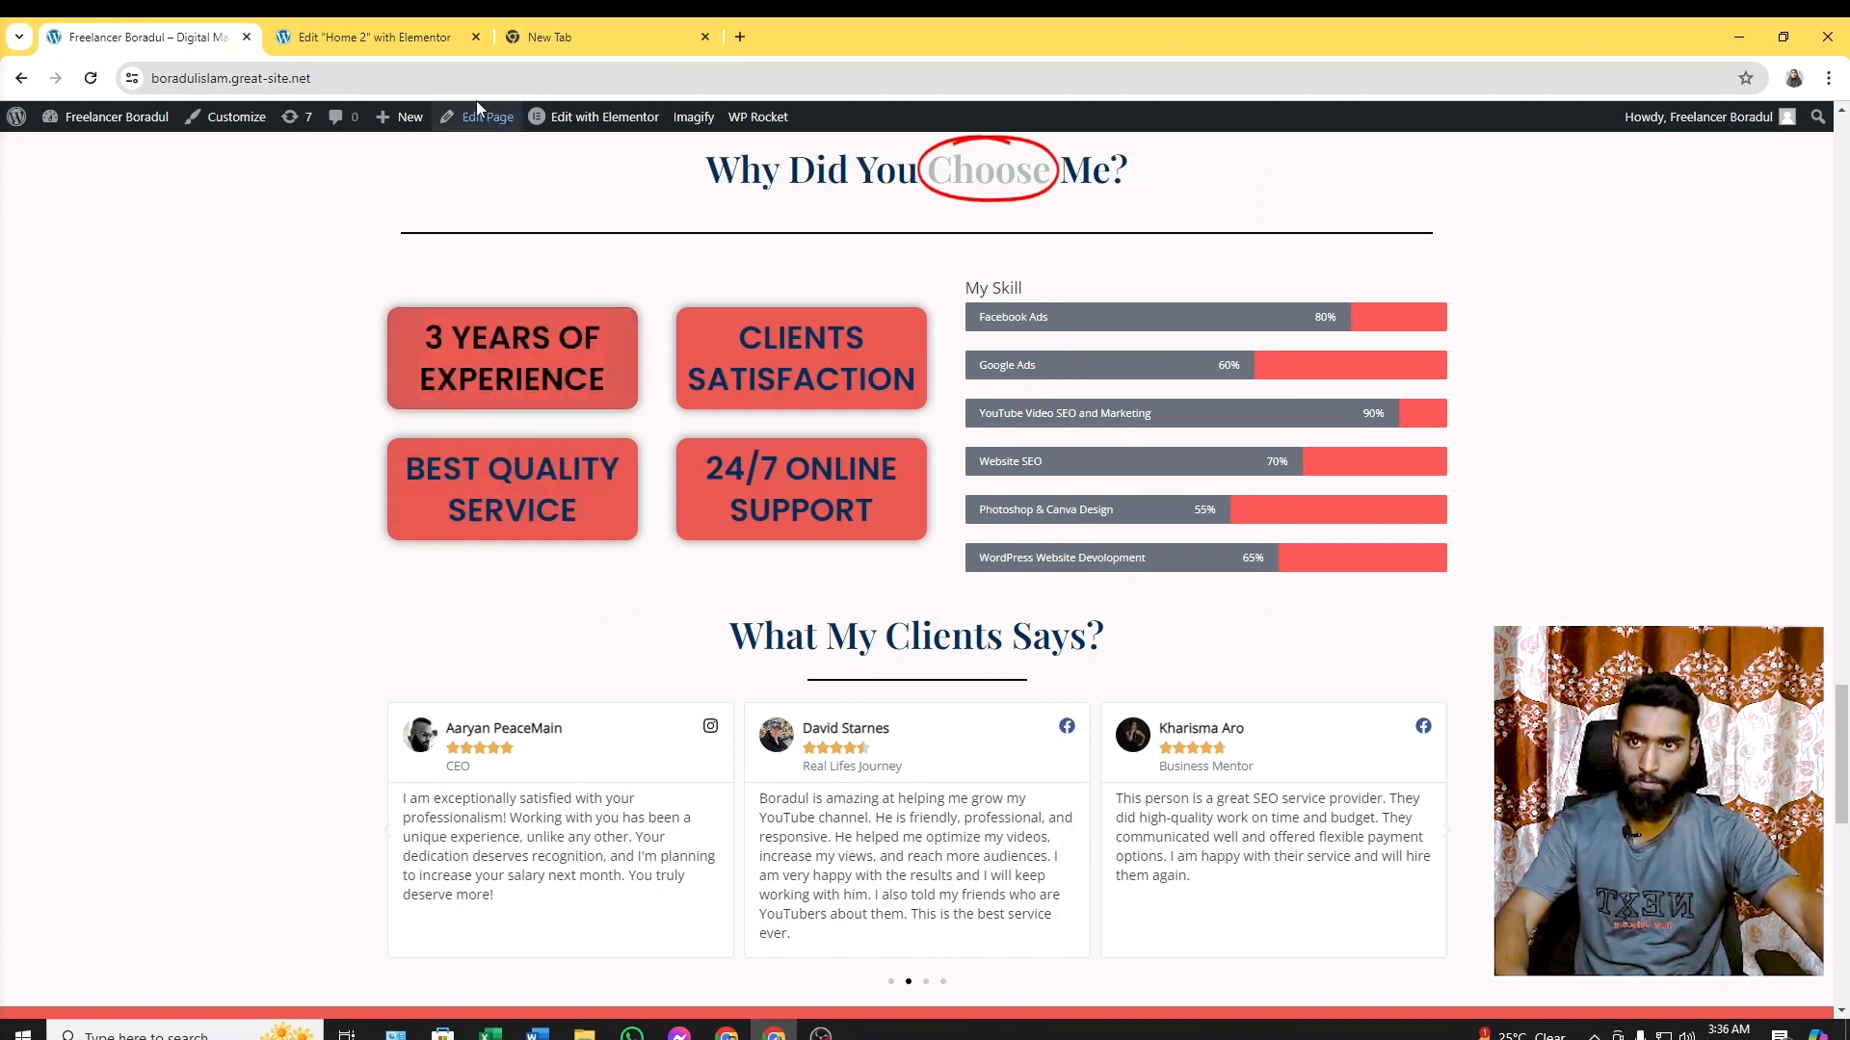
click(366, 36)
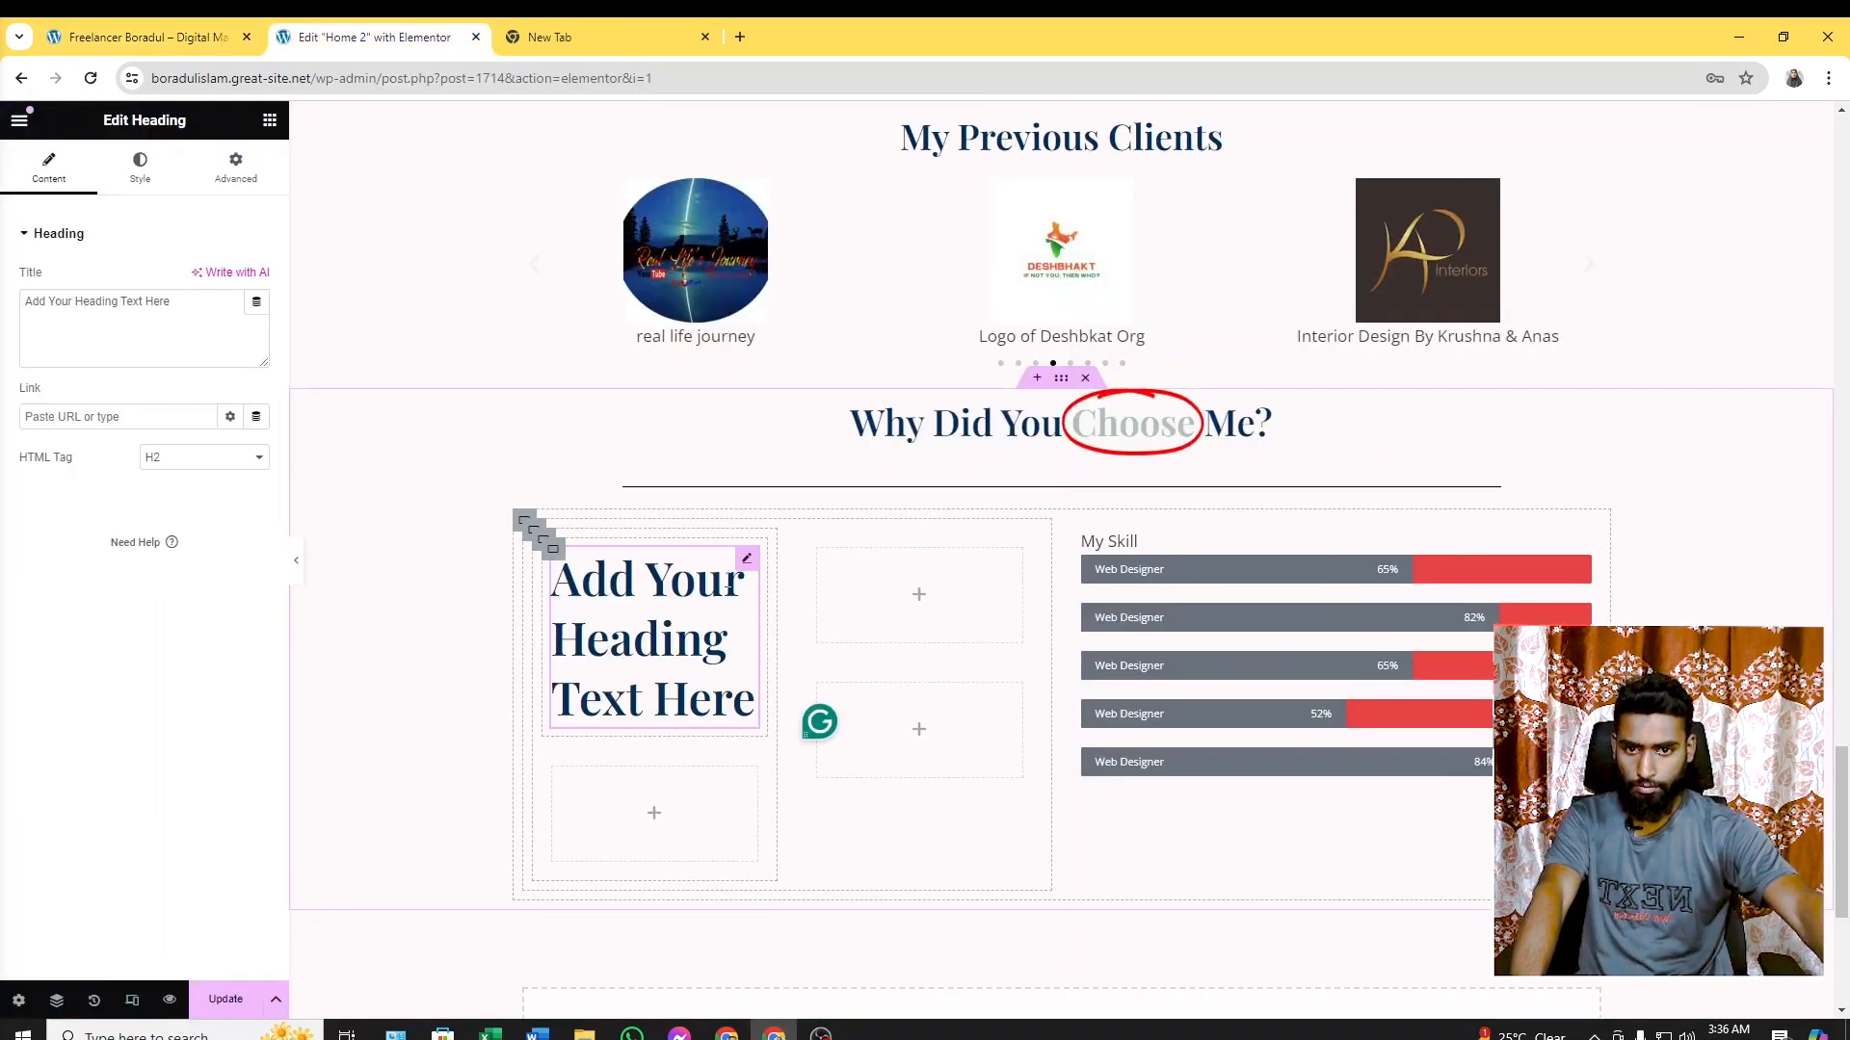
drag(171, 302, 28, 304)
key(ctrl+v)
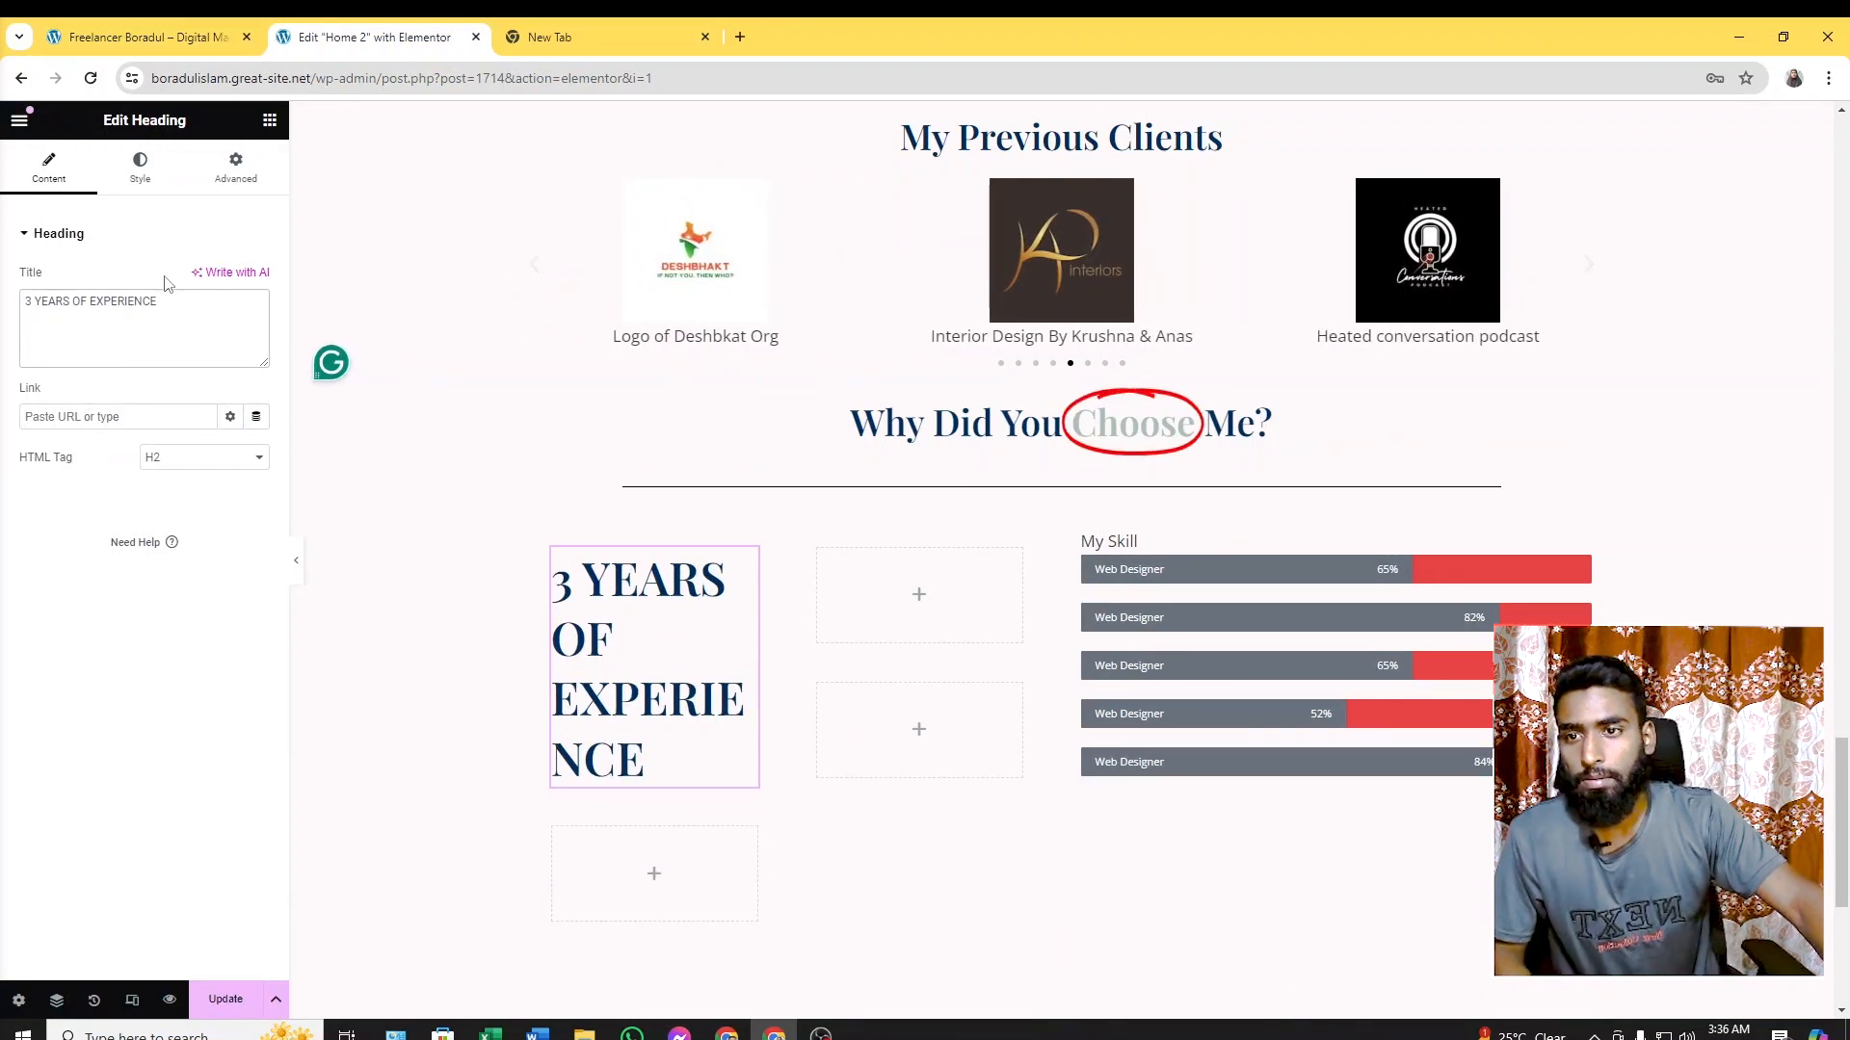
Set the heading's HTML tag to H3 and its font size to 28 px
click(212, 459)
click(212, 510)
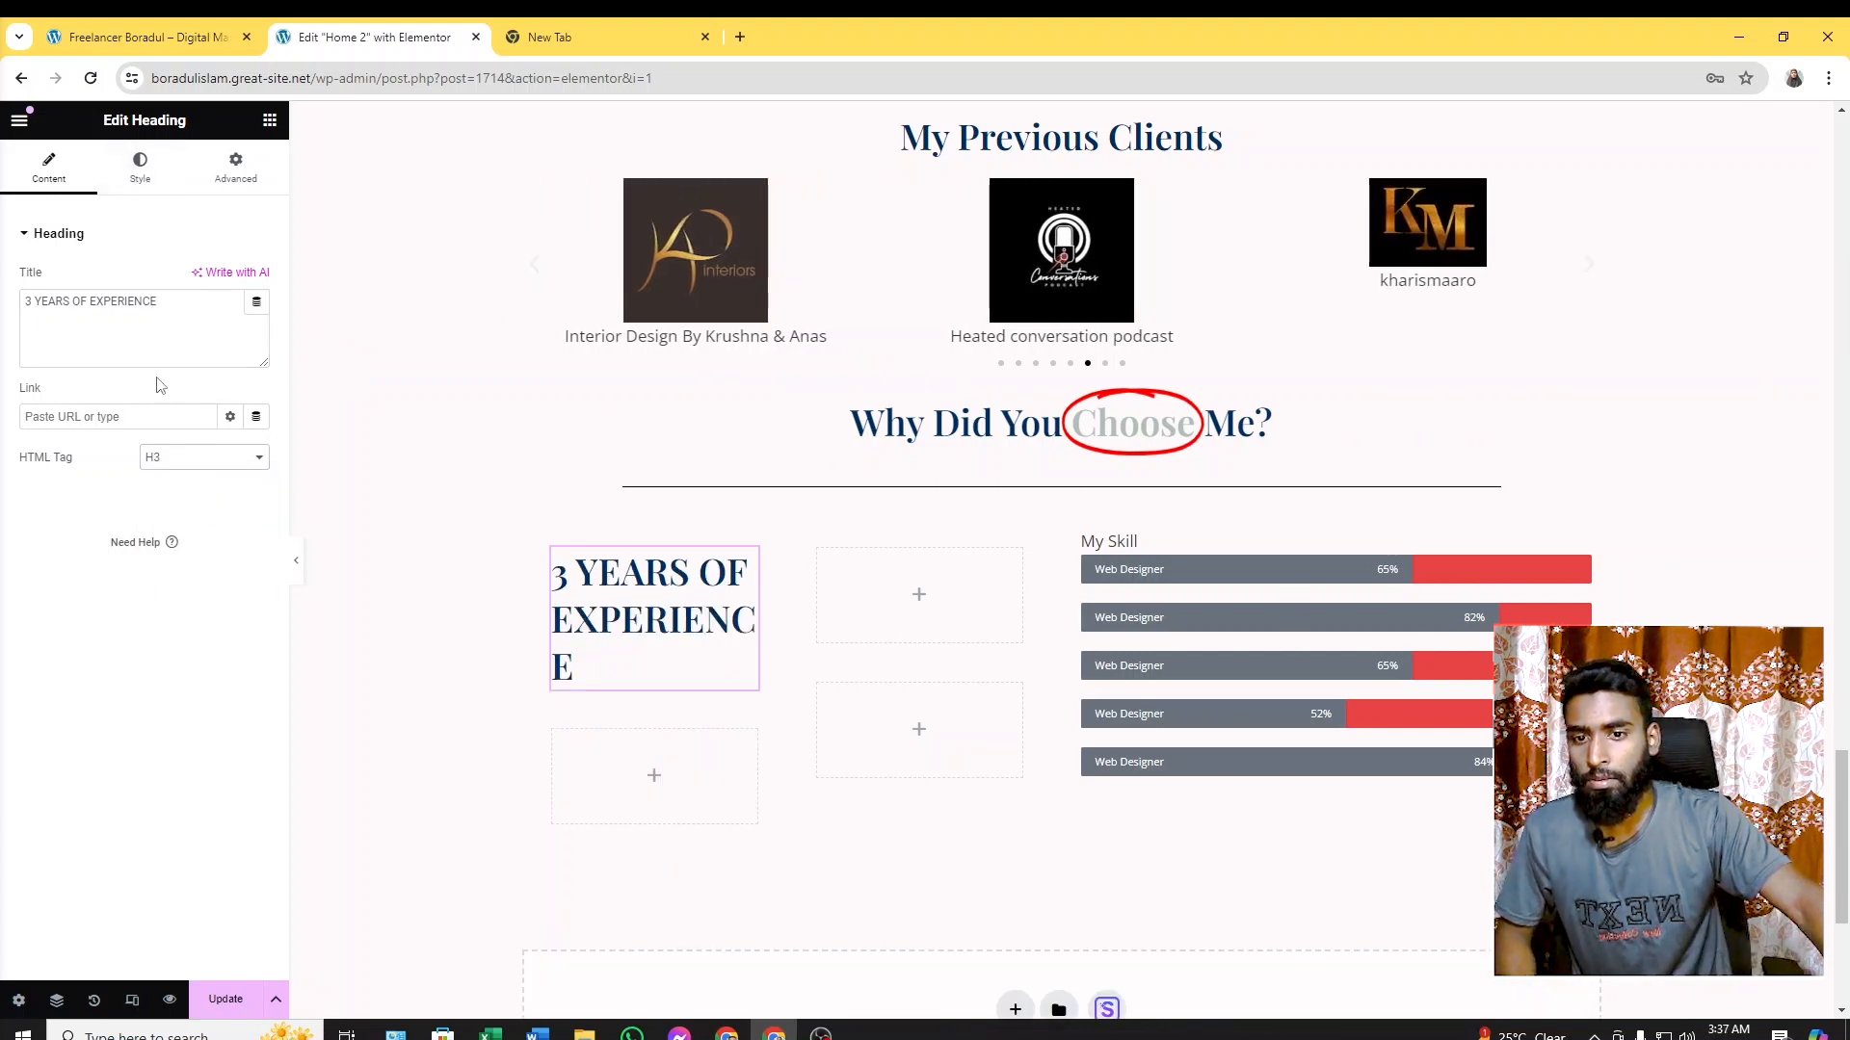
click(138, 185)
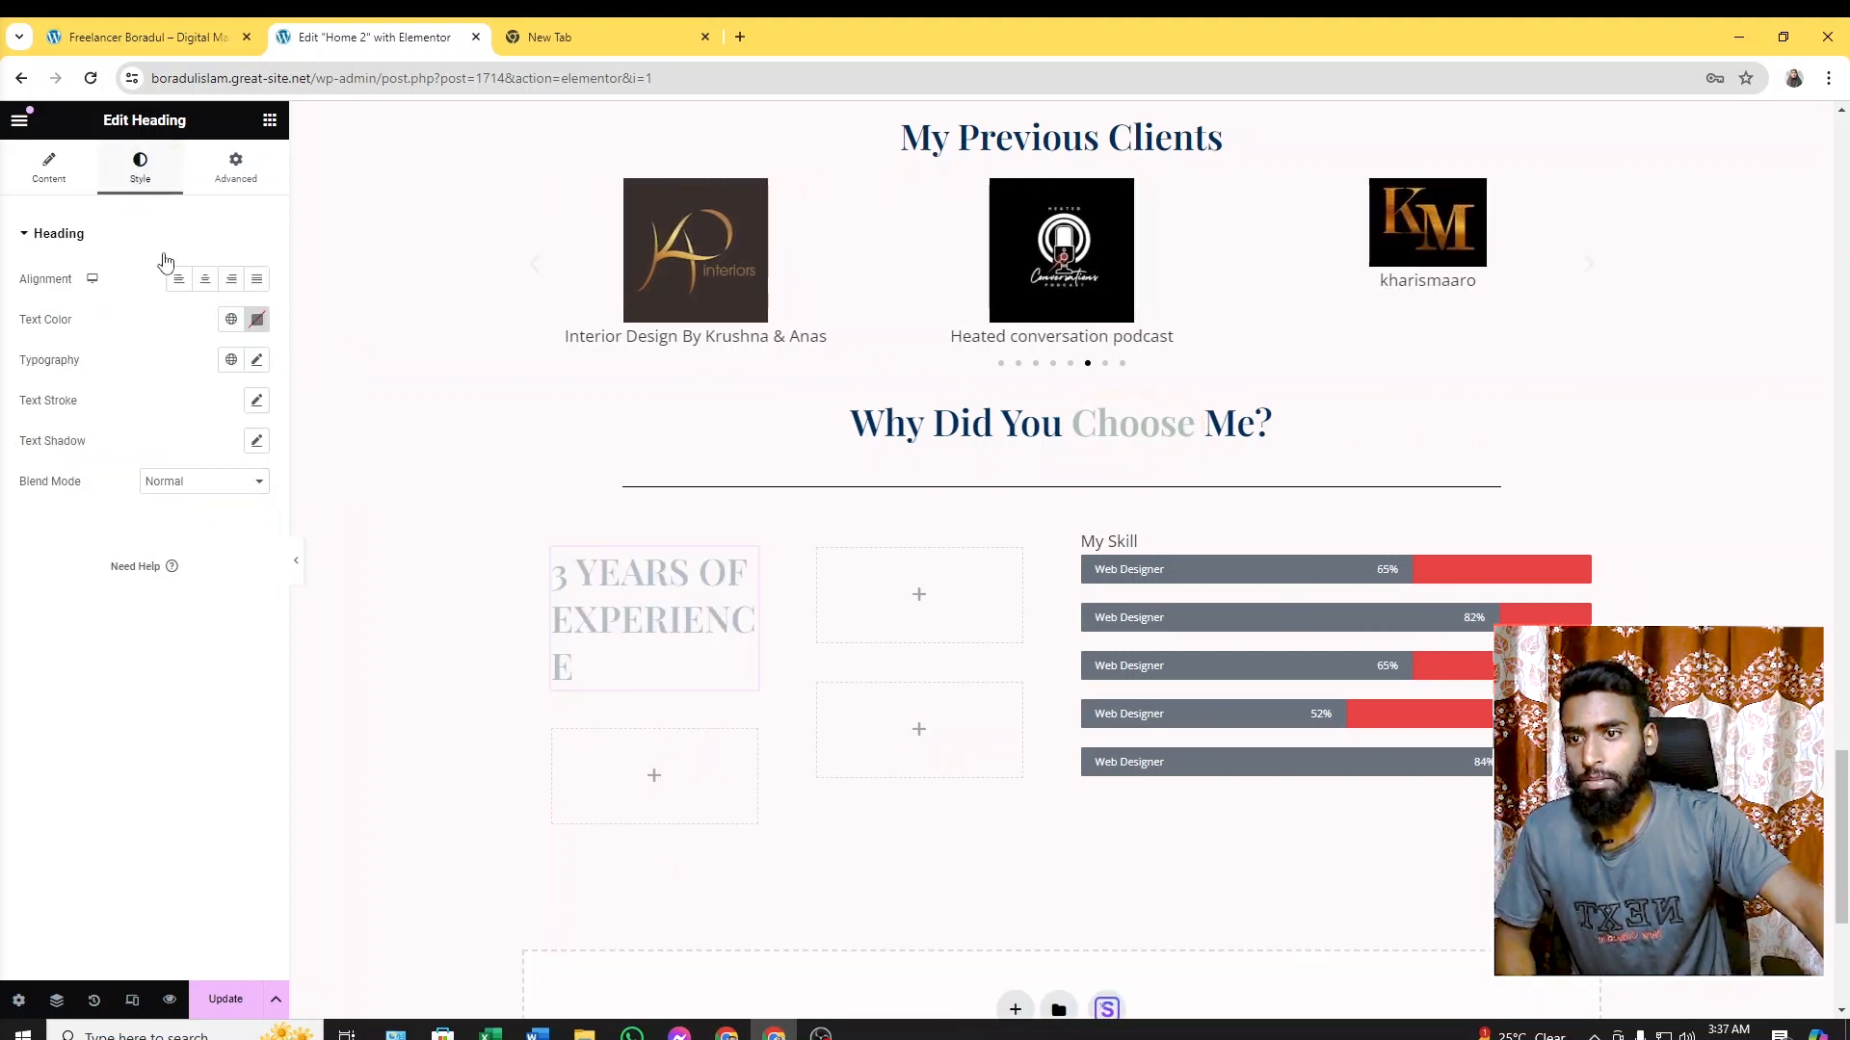
click(259, 361)
drag(42, 522, 65, 532)
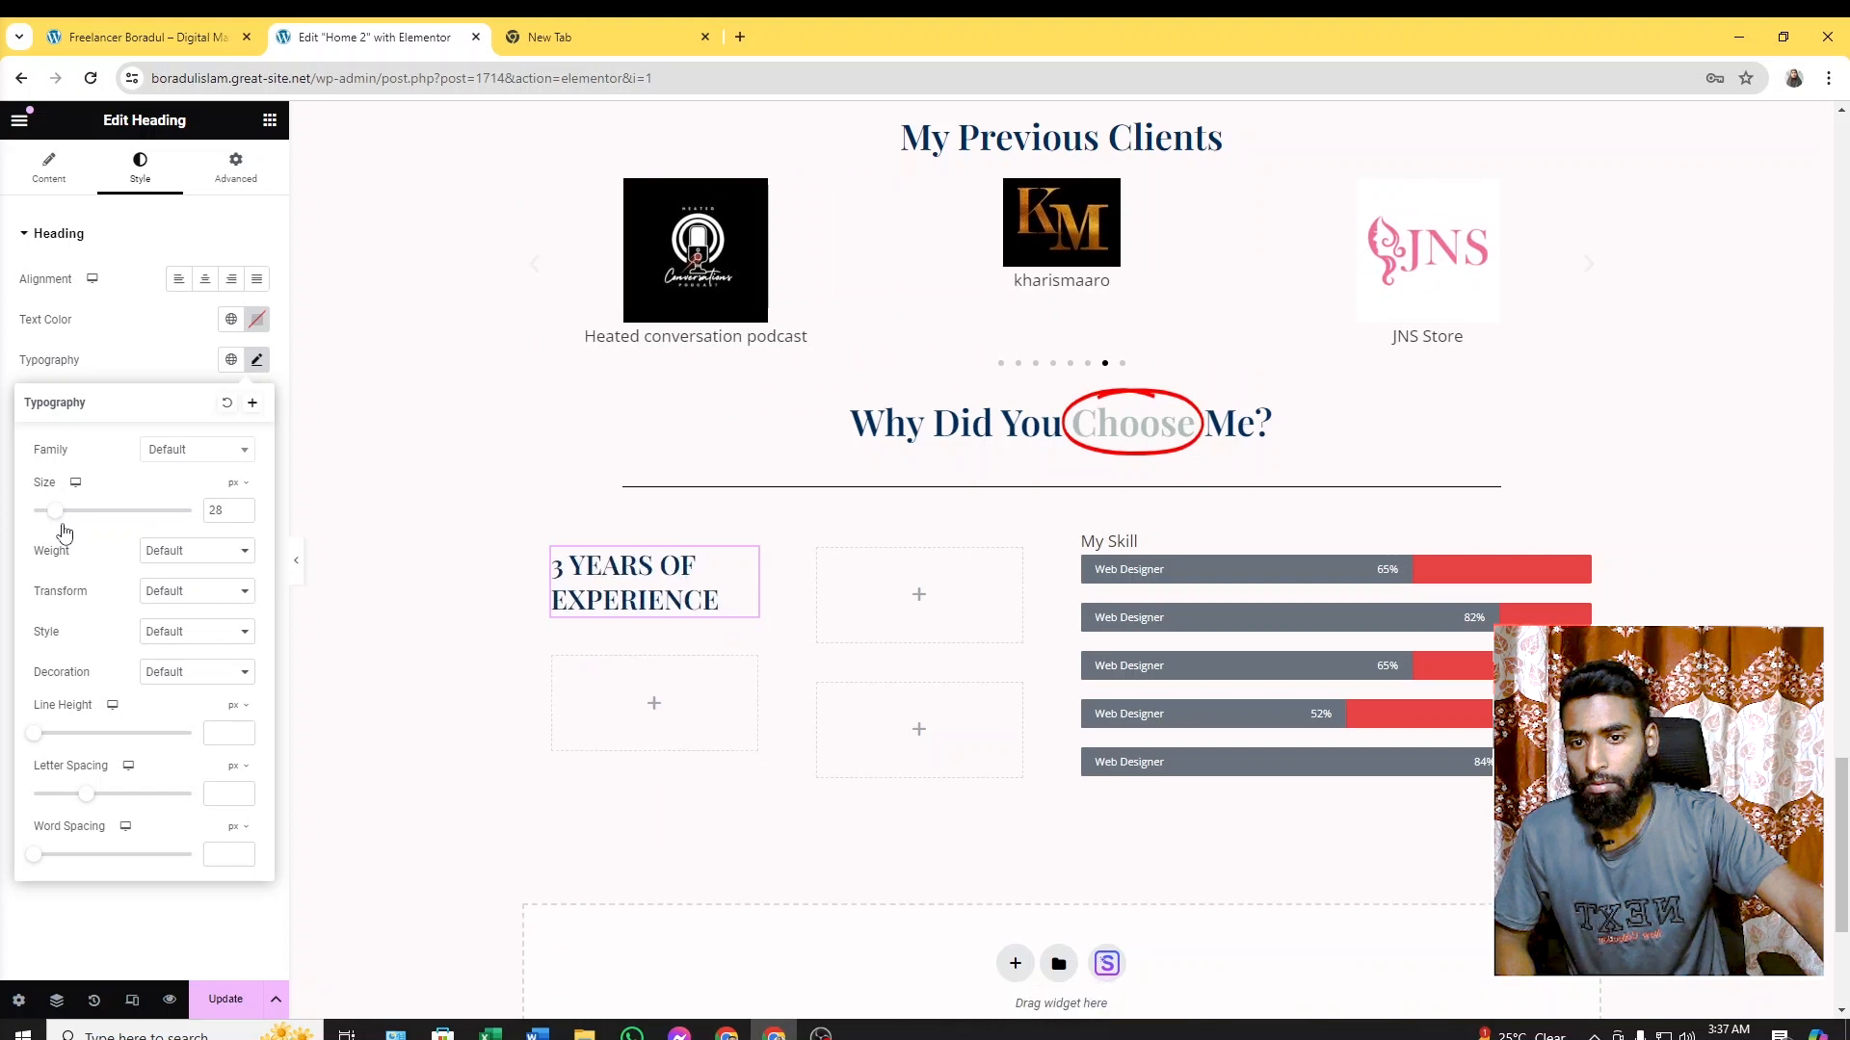
Change the heading's font family to Poppins at 33 px and centre its text
click(203, 461)
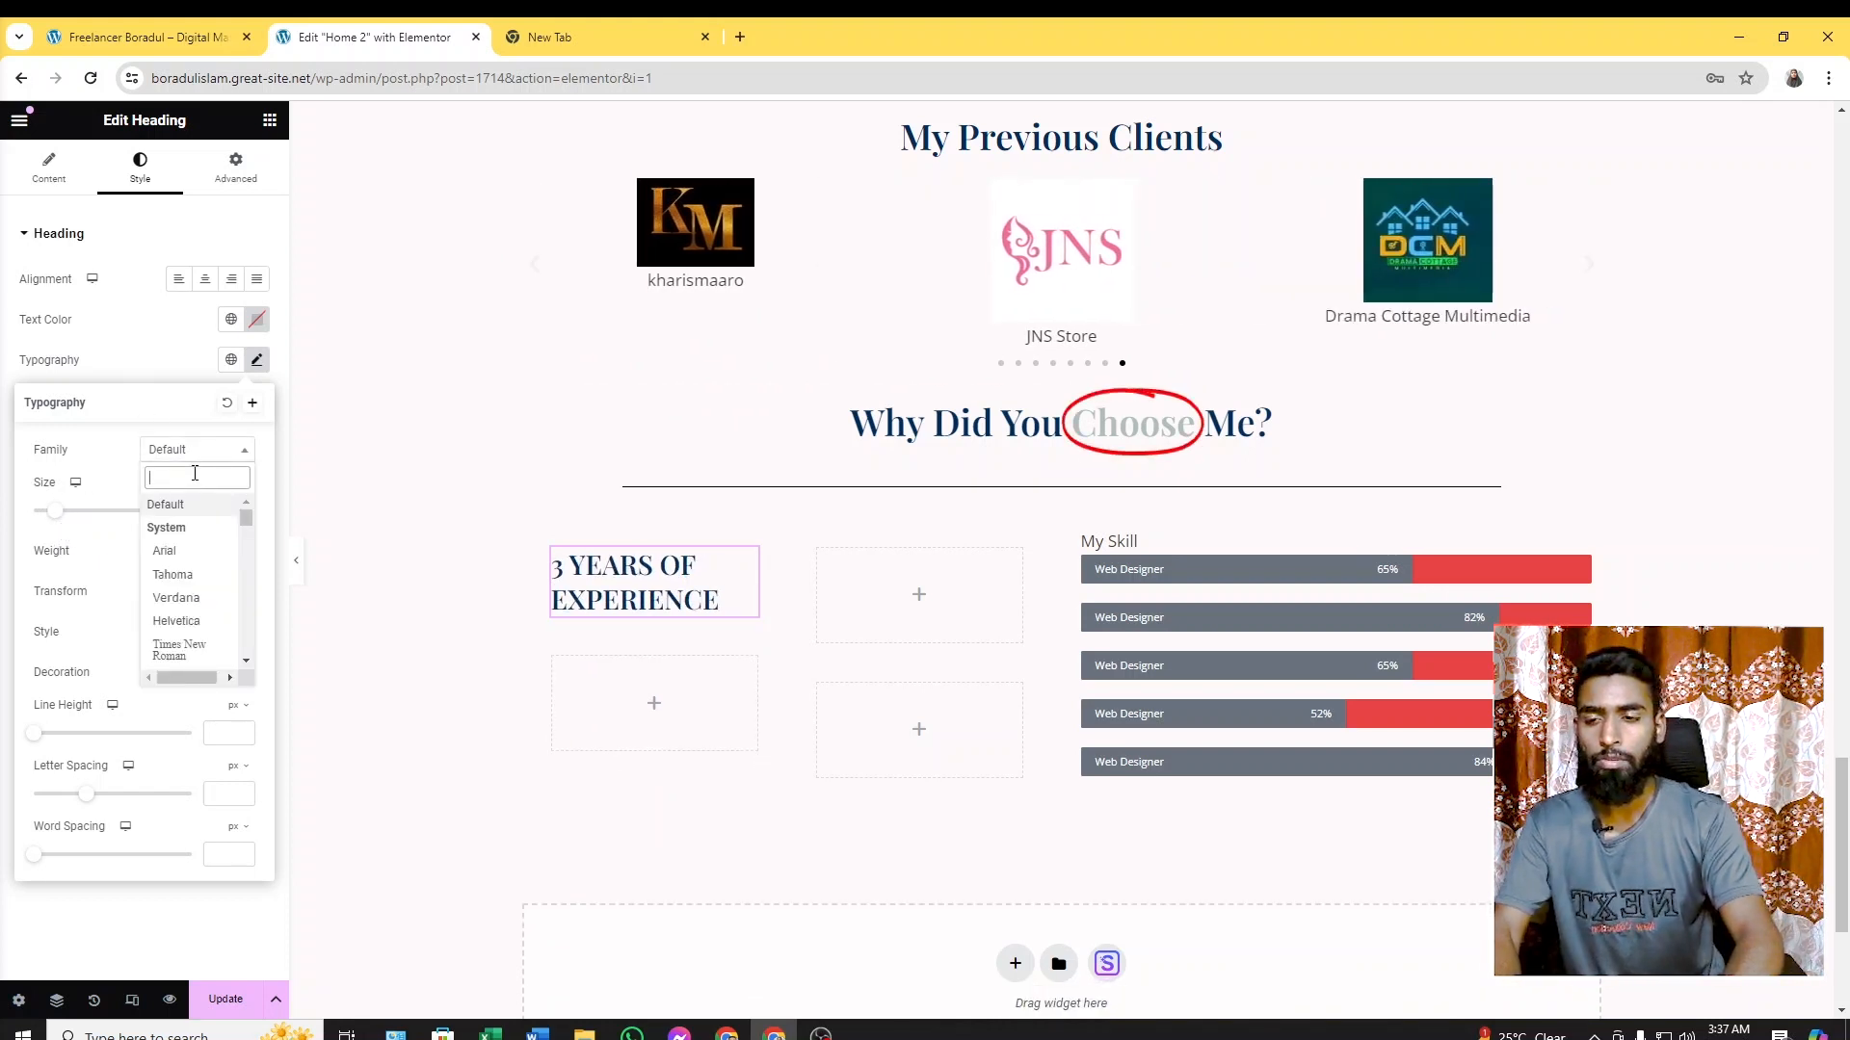
text(popp)
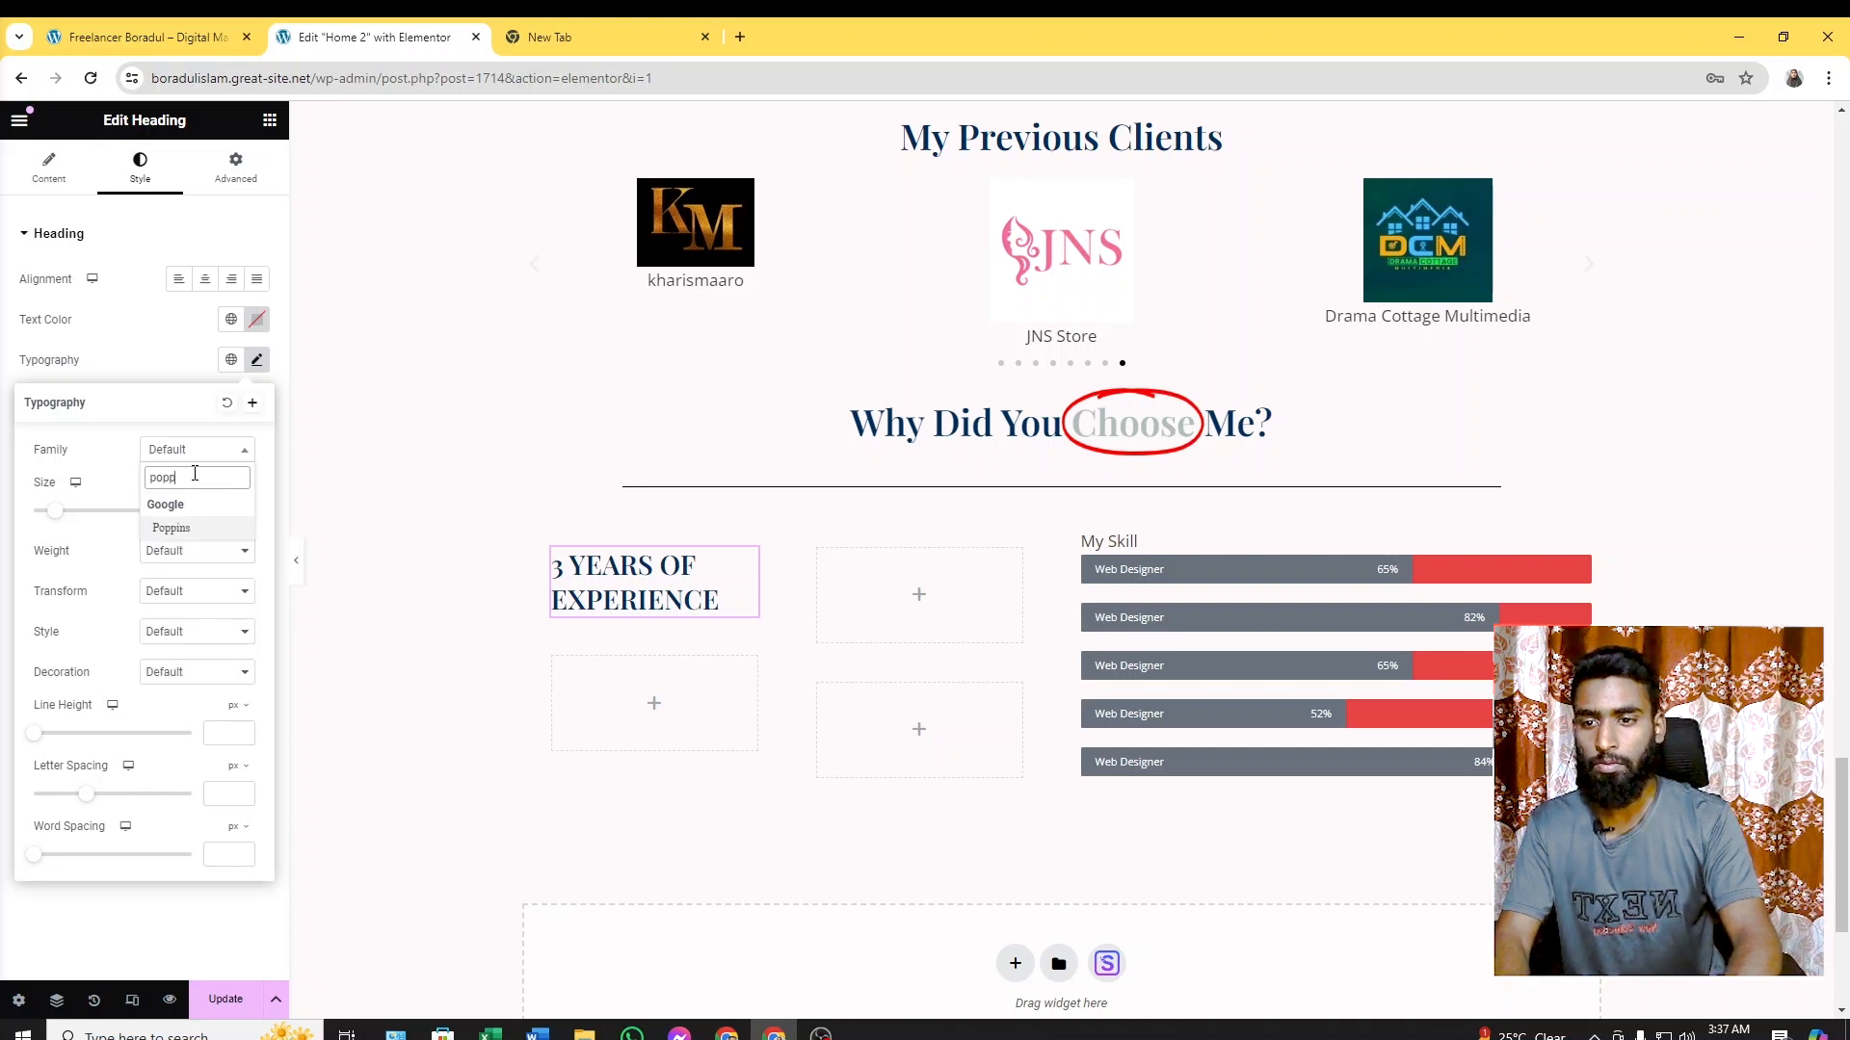
click(171, 528)
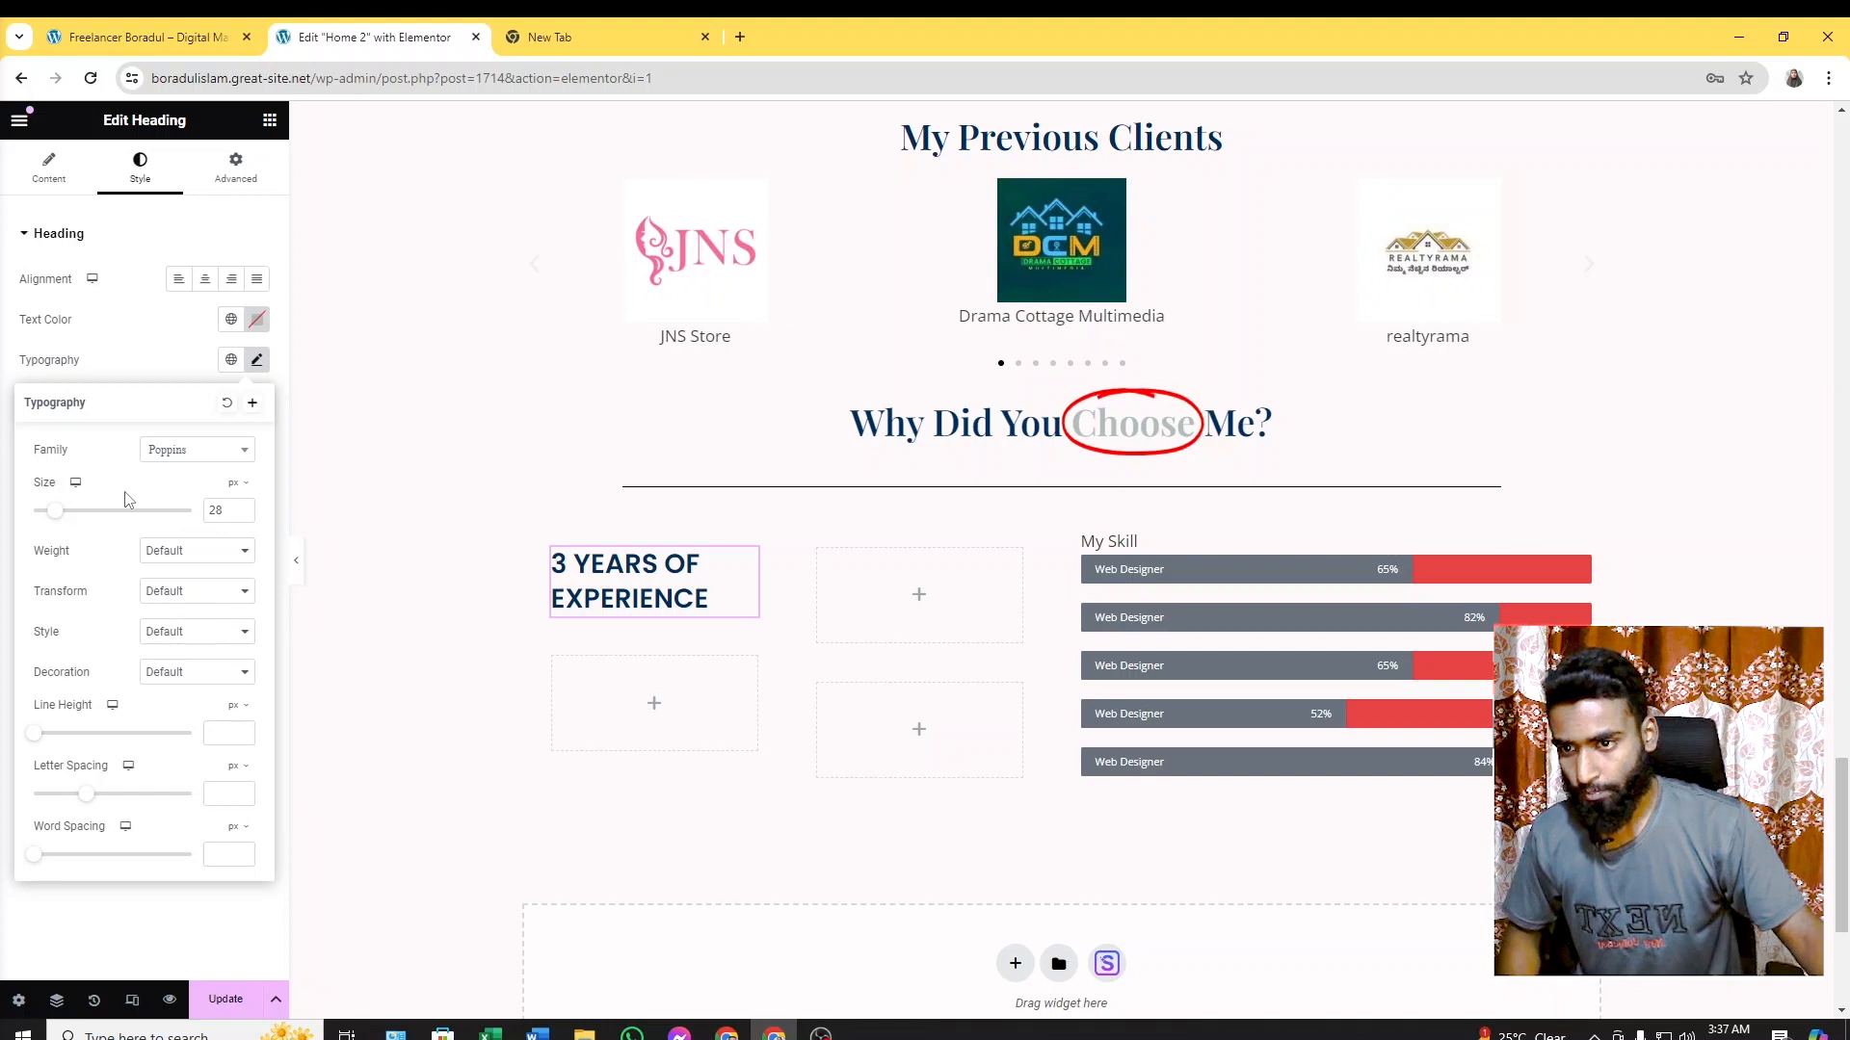
drag(58, 523, 59, 523)
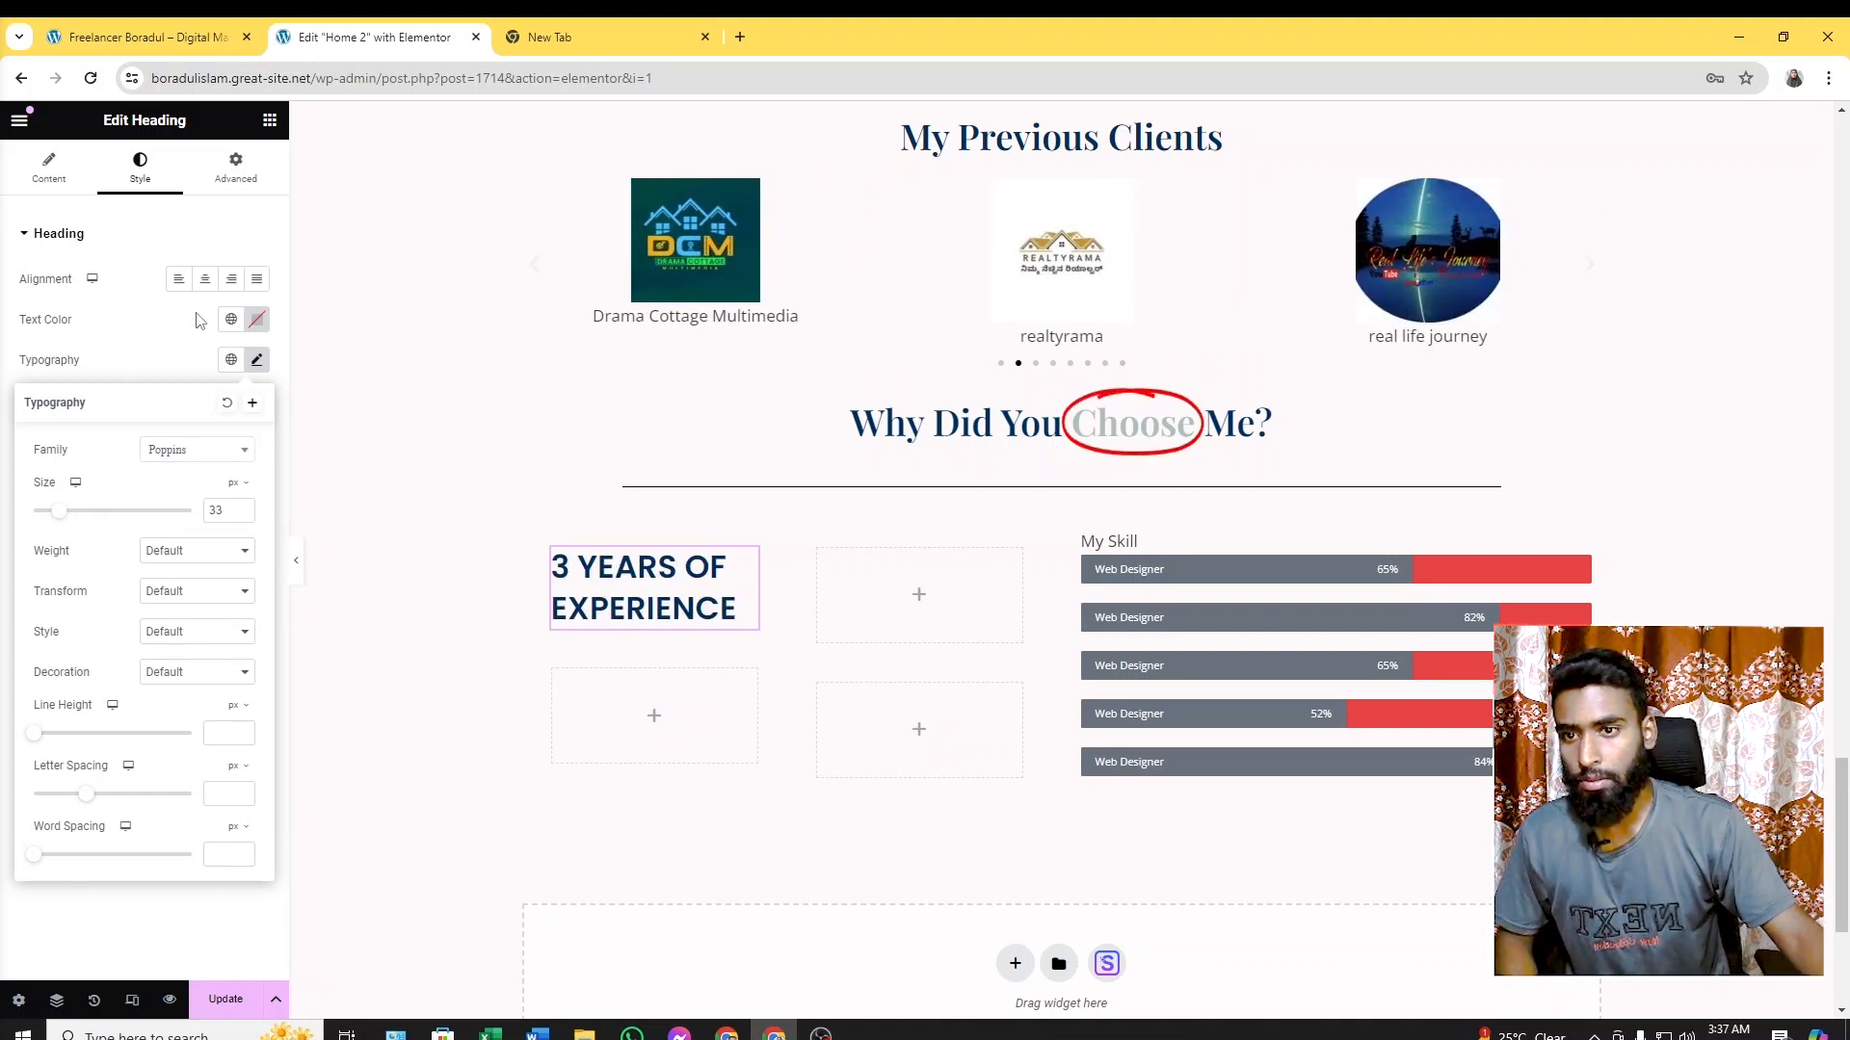
click(204, 278)
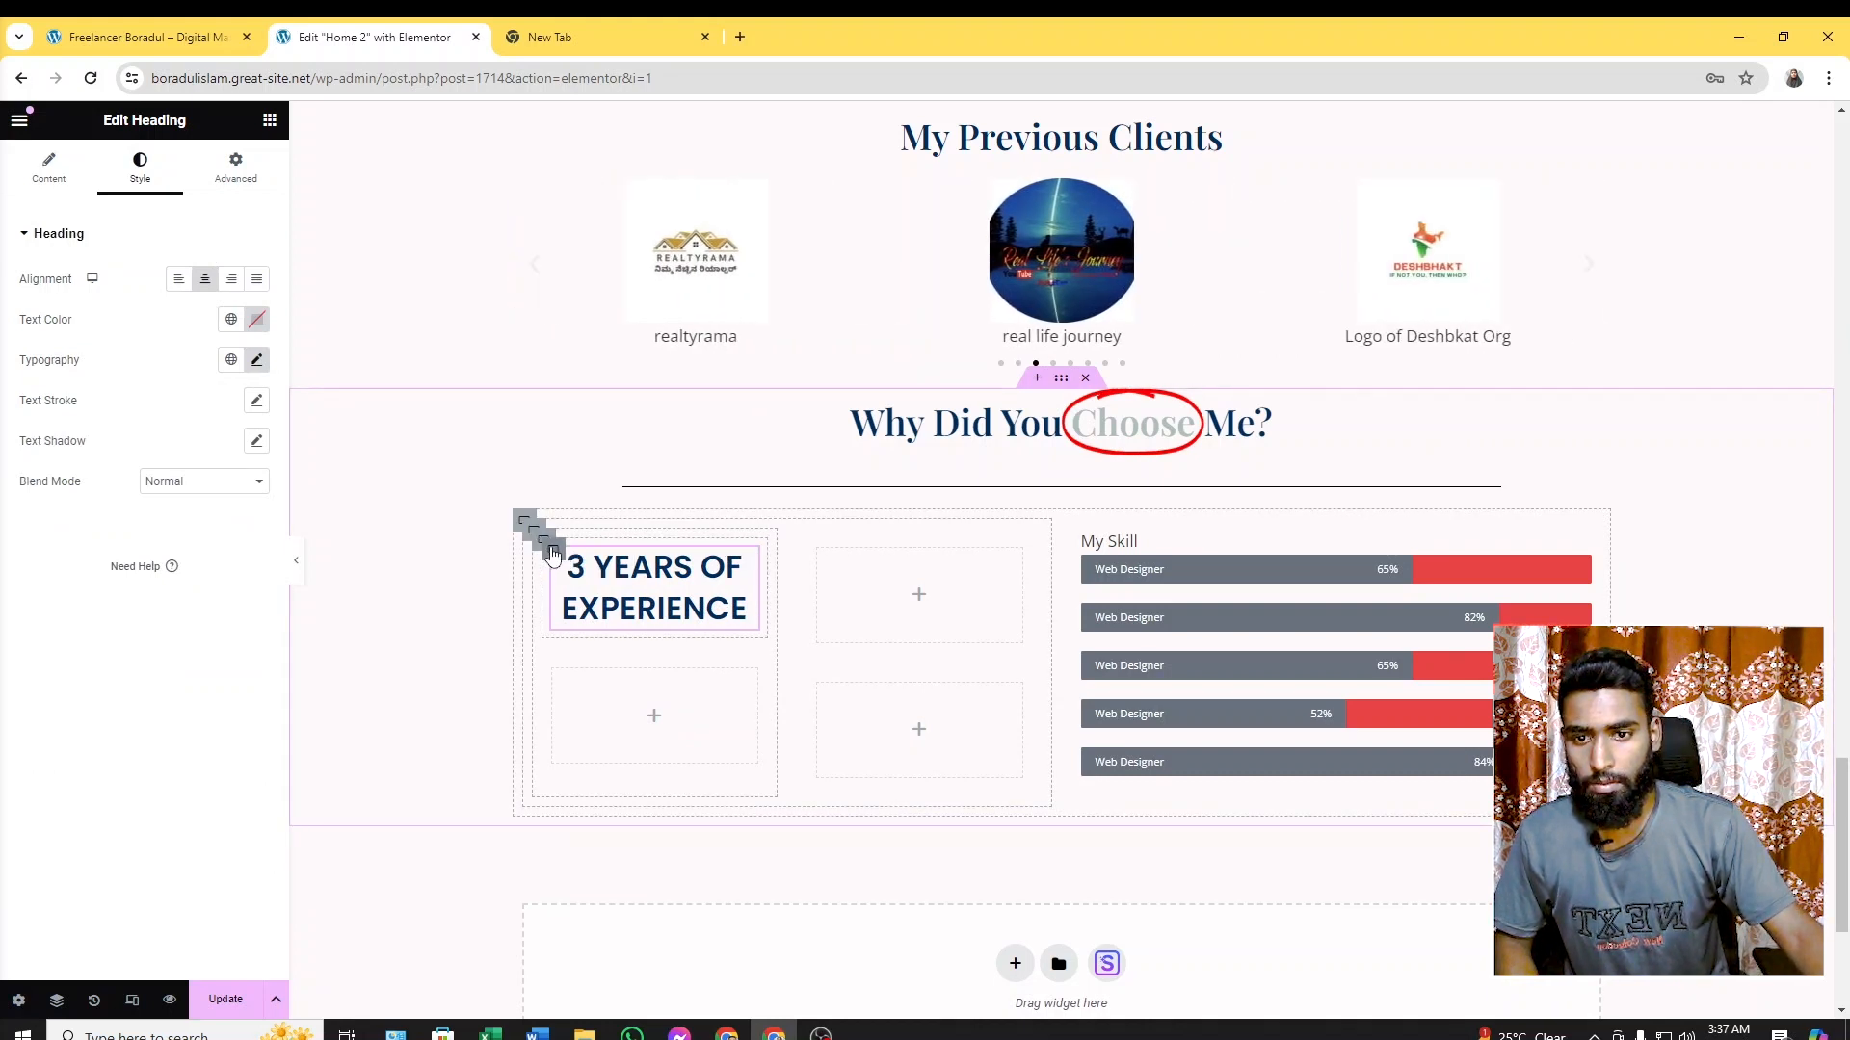
Check the live site's card style and give the heading's container a classic background in red #FF5E5E
click(552, 552)
key(ctrl+1)
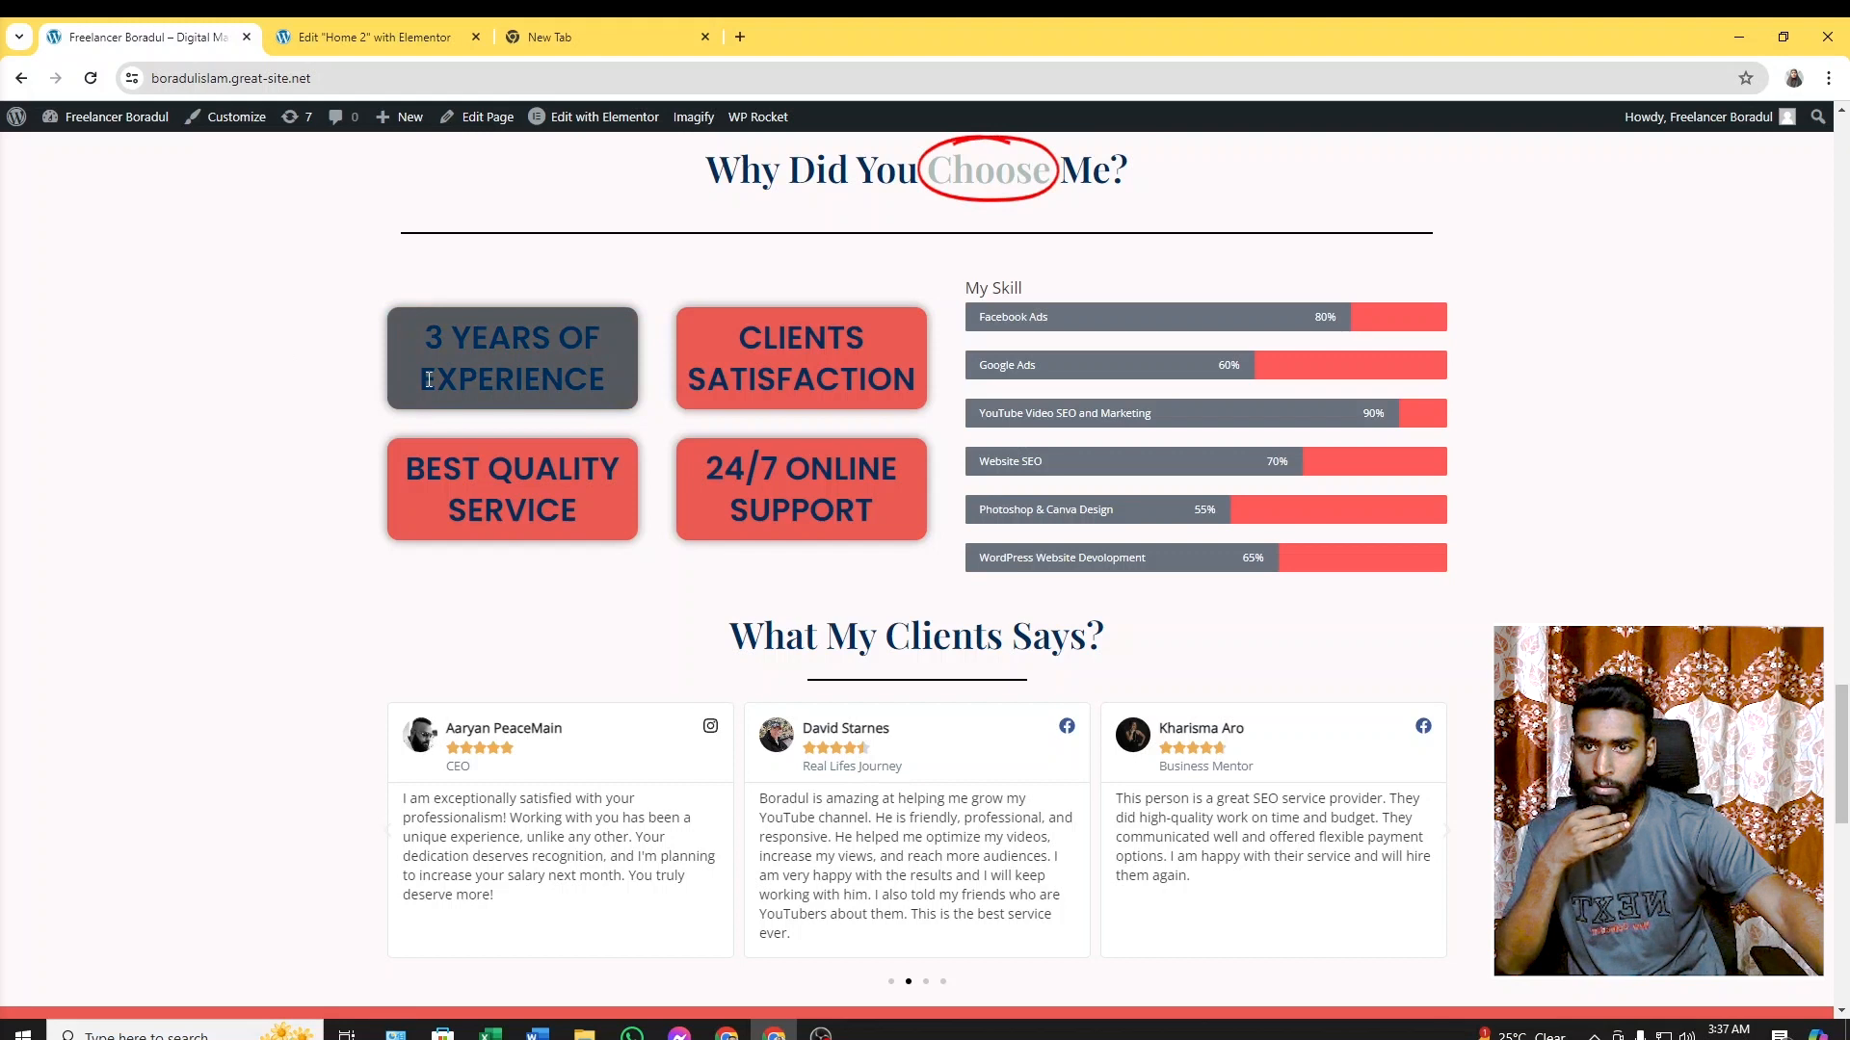
click(328, 29)
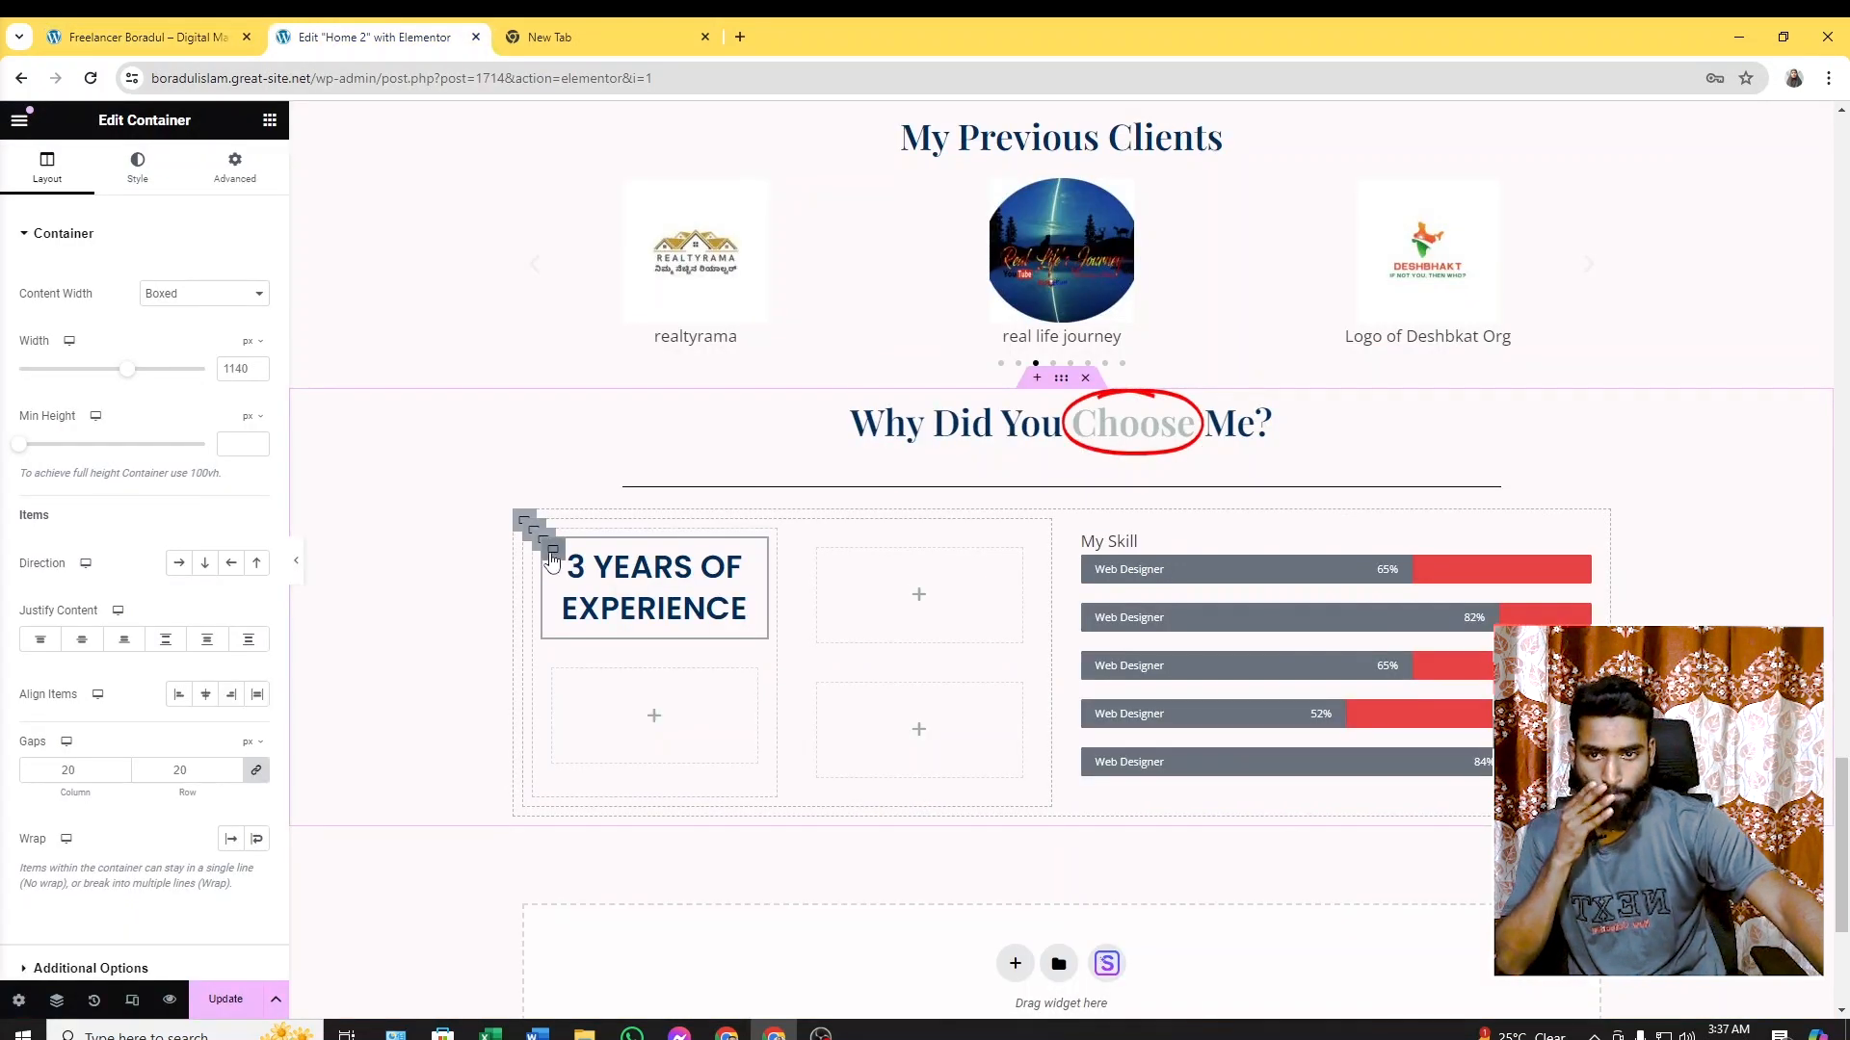
click(154, 183)
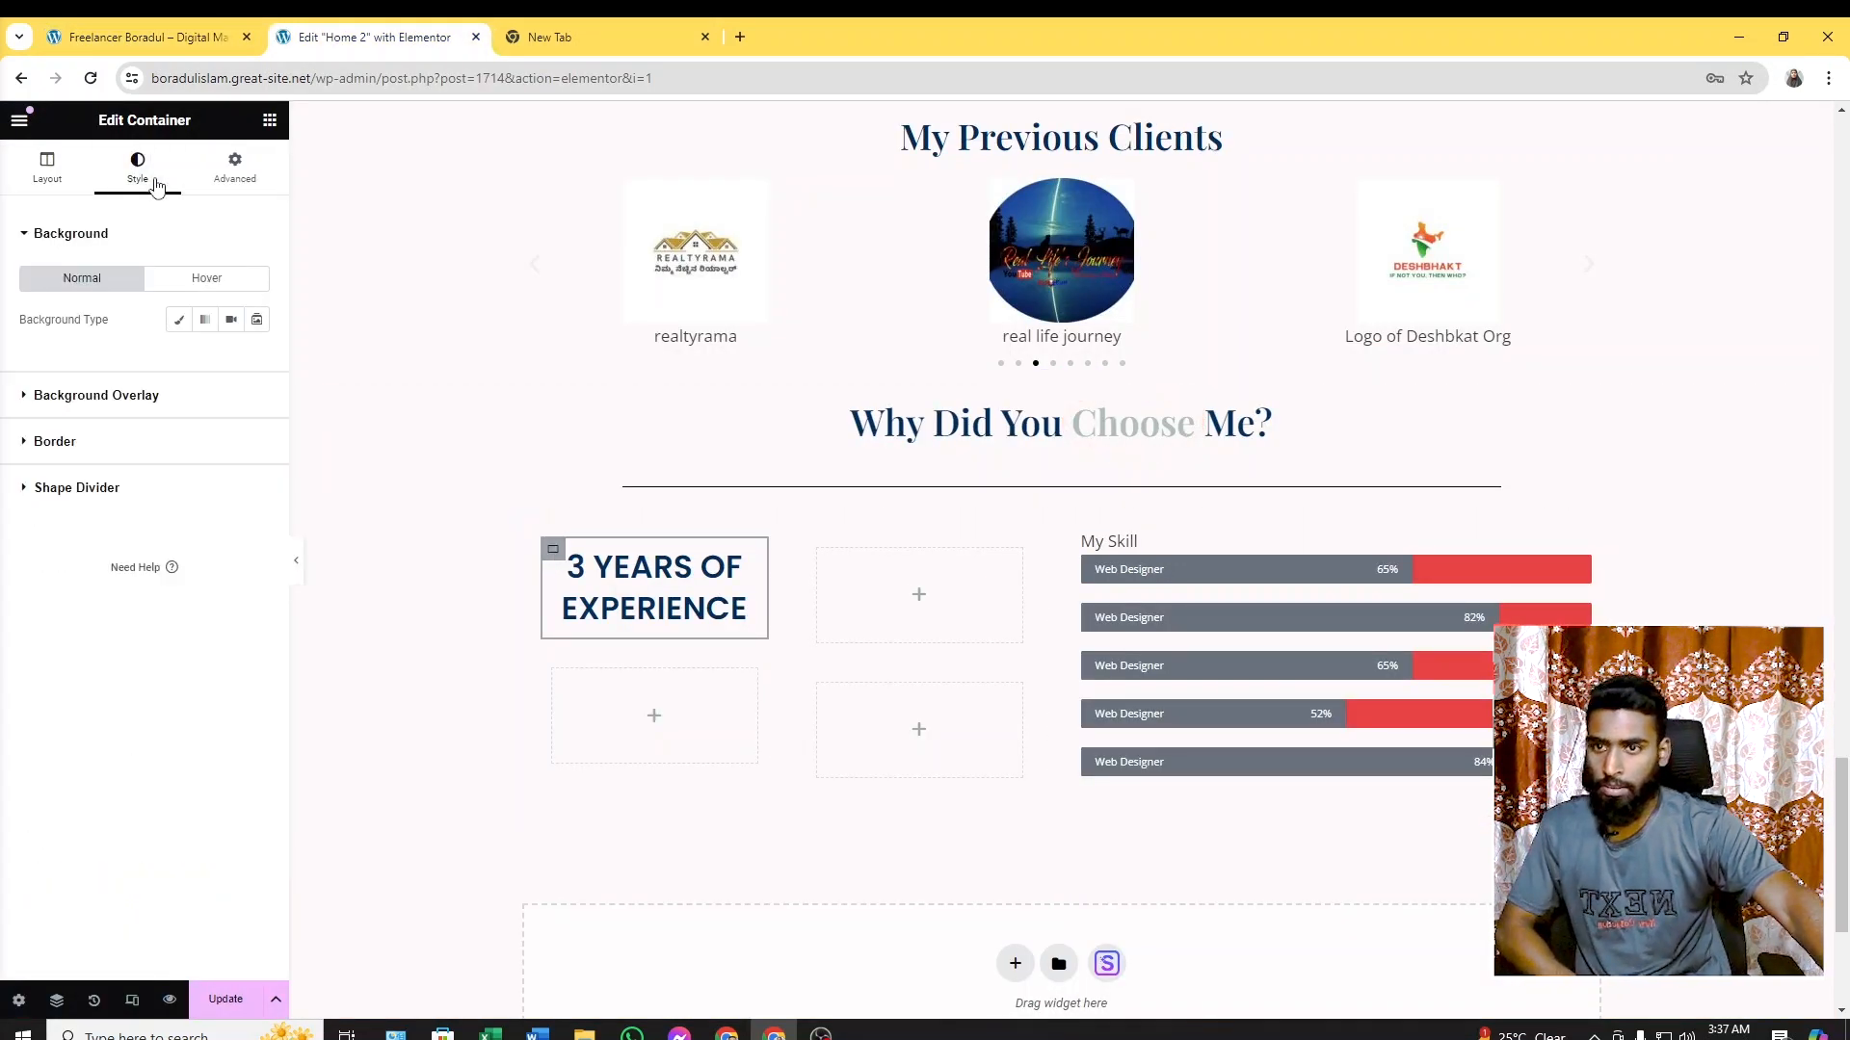
click(177, 322)
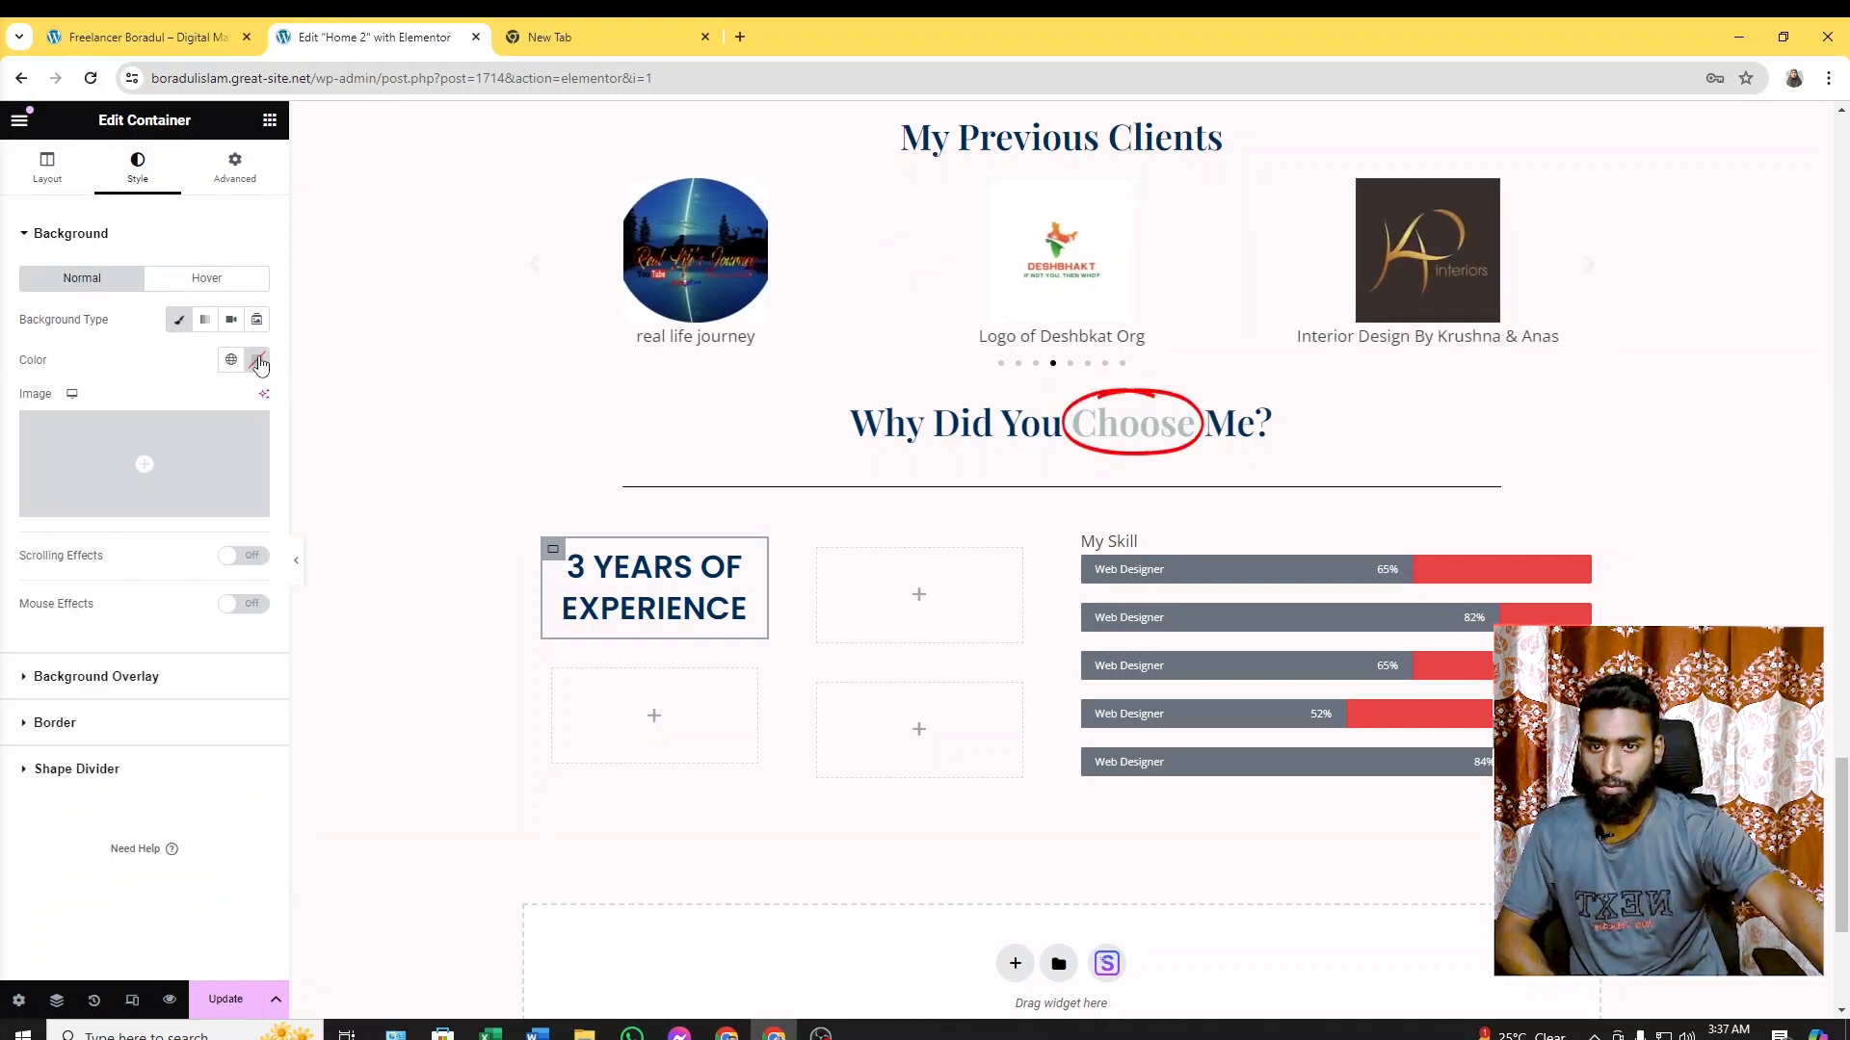
click(256, 361)
drag(276, 451, 286, 436)
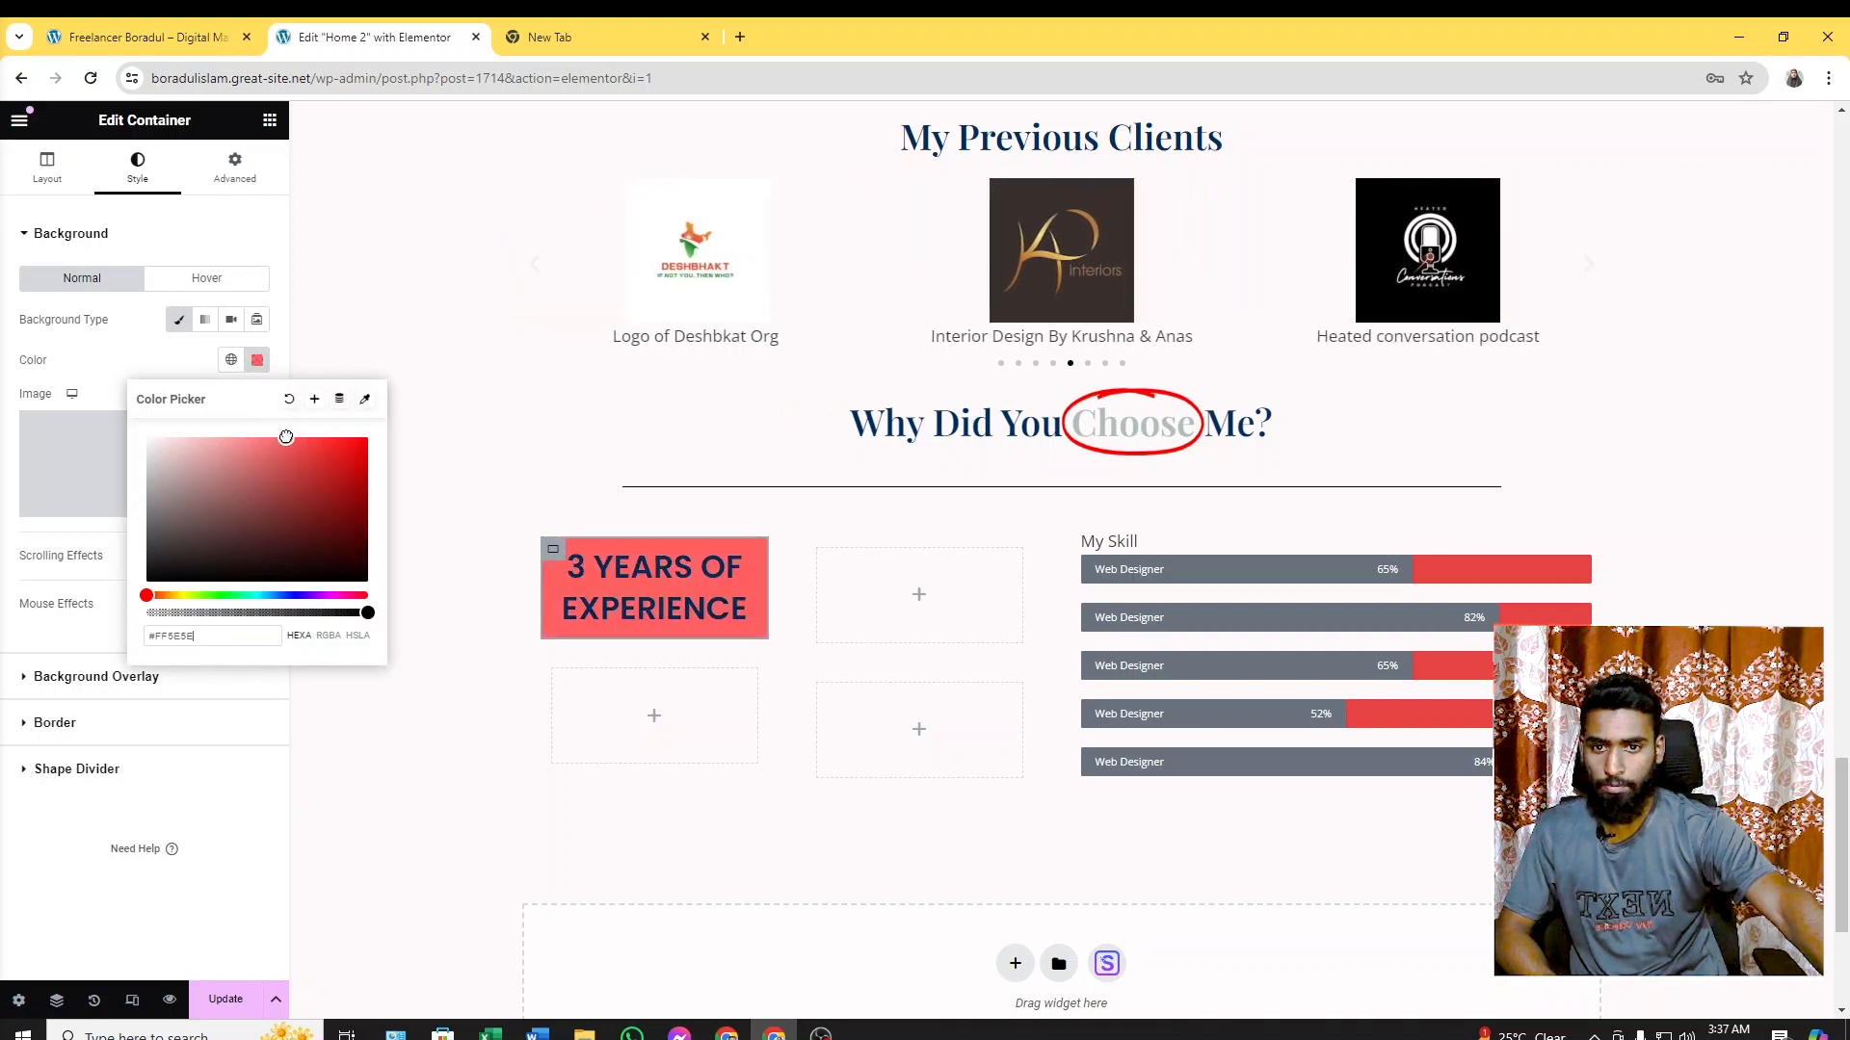
Give the card container a classic hover background in dark grey
click(206, 277)
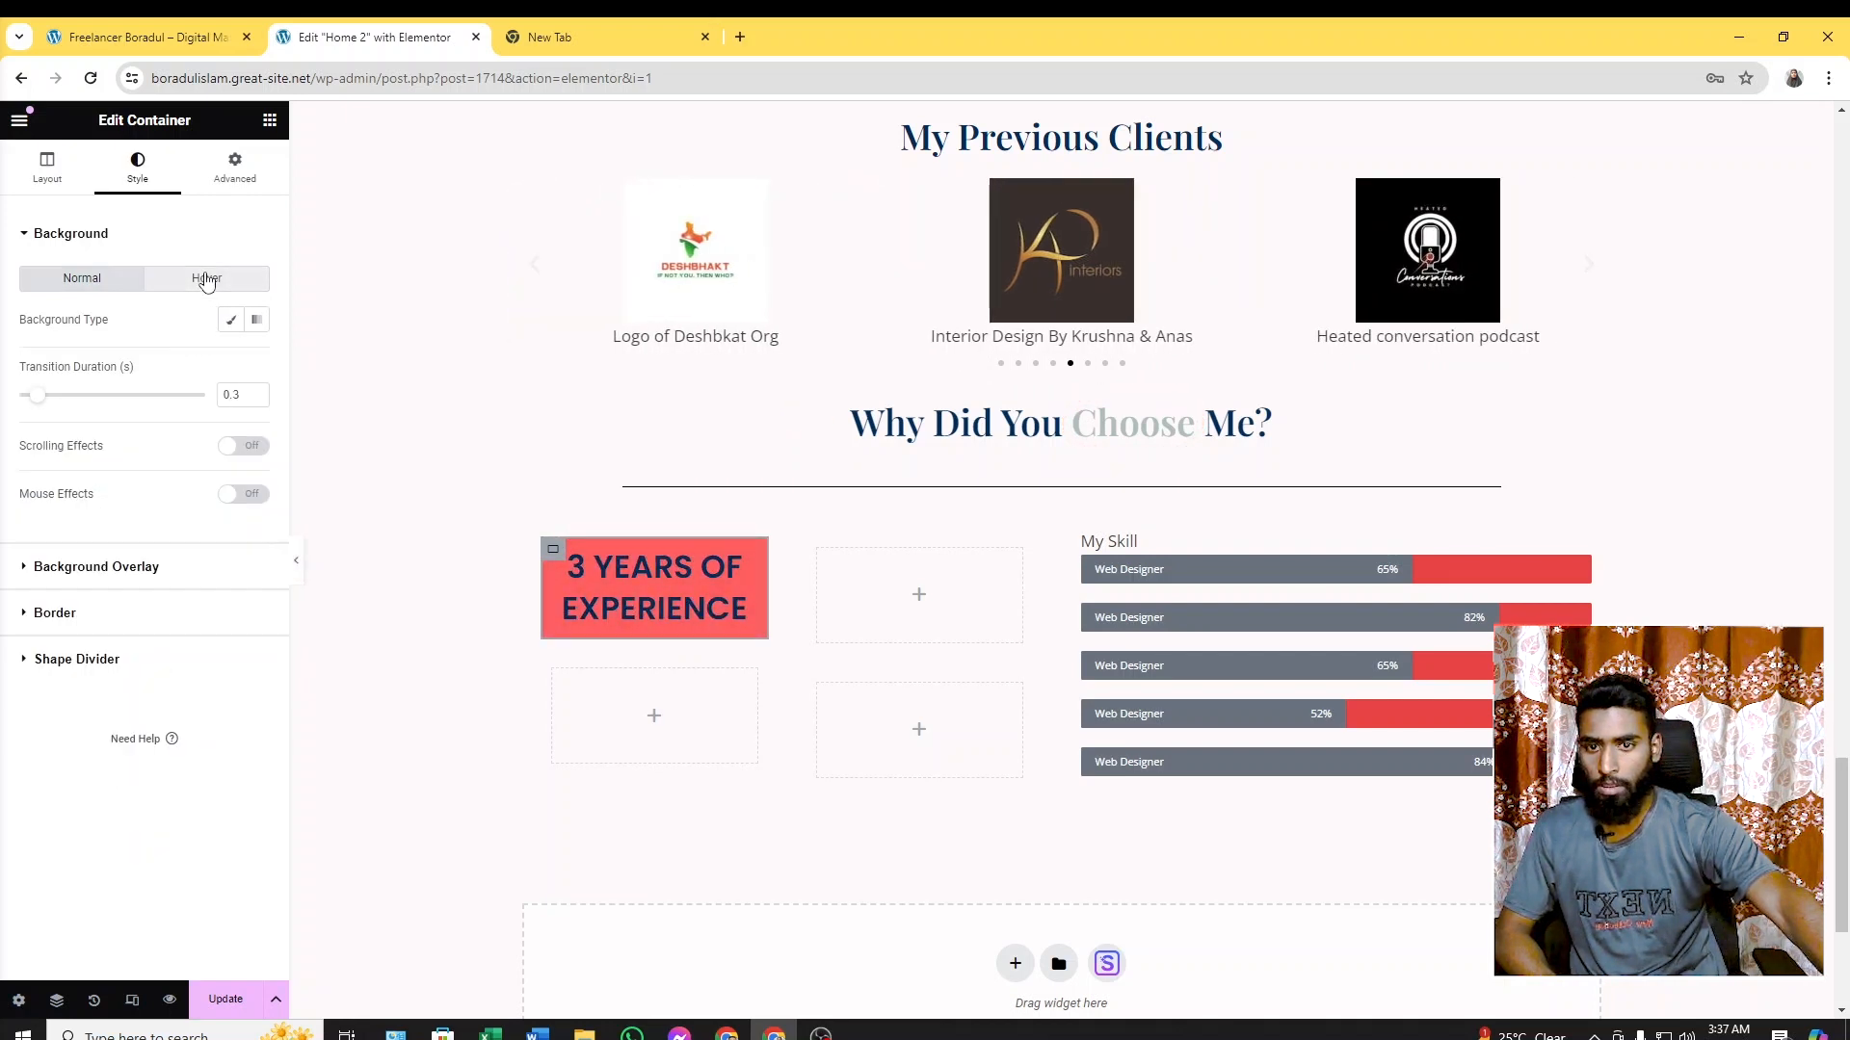
click(230, 321)
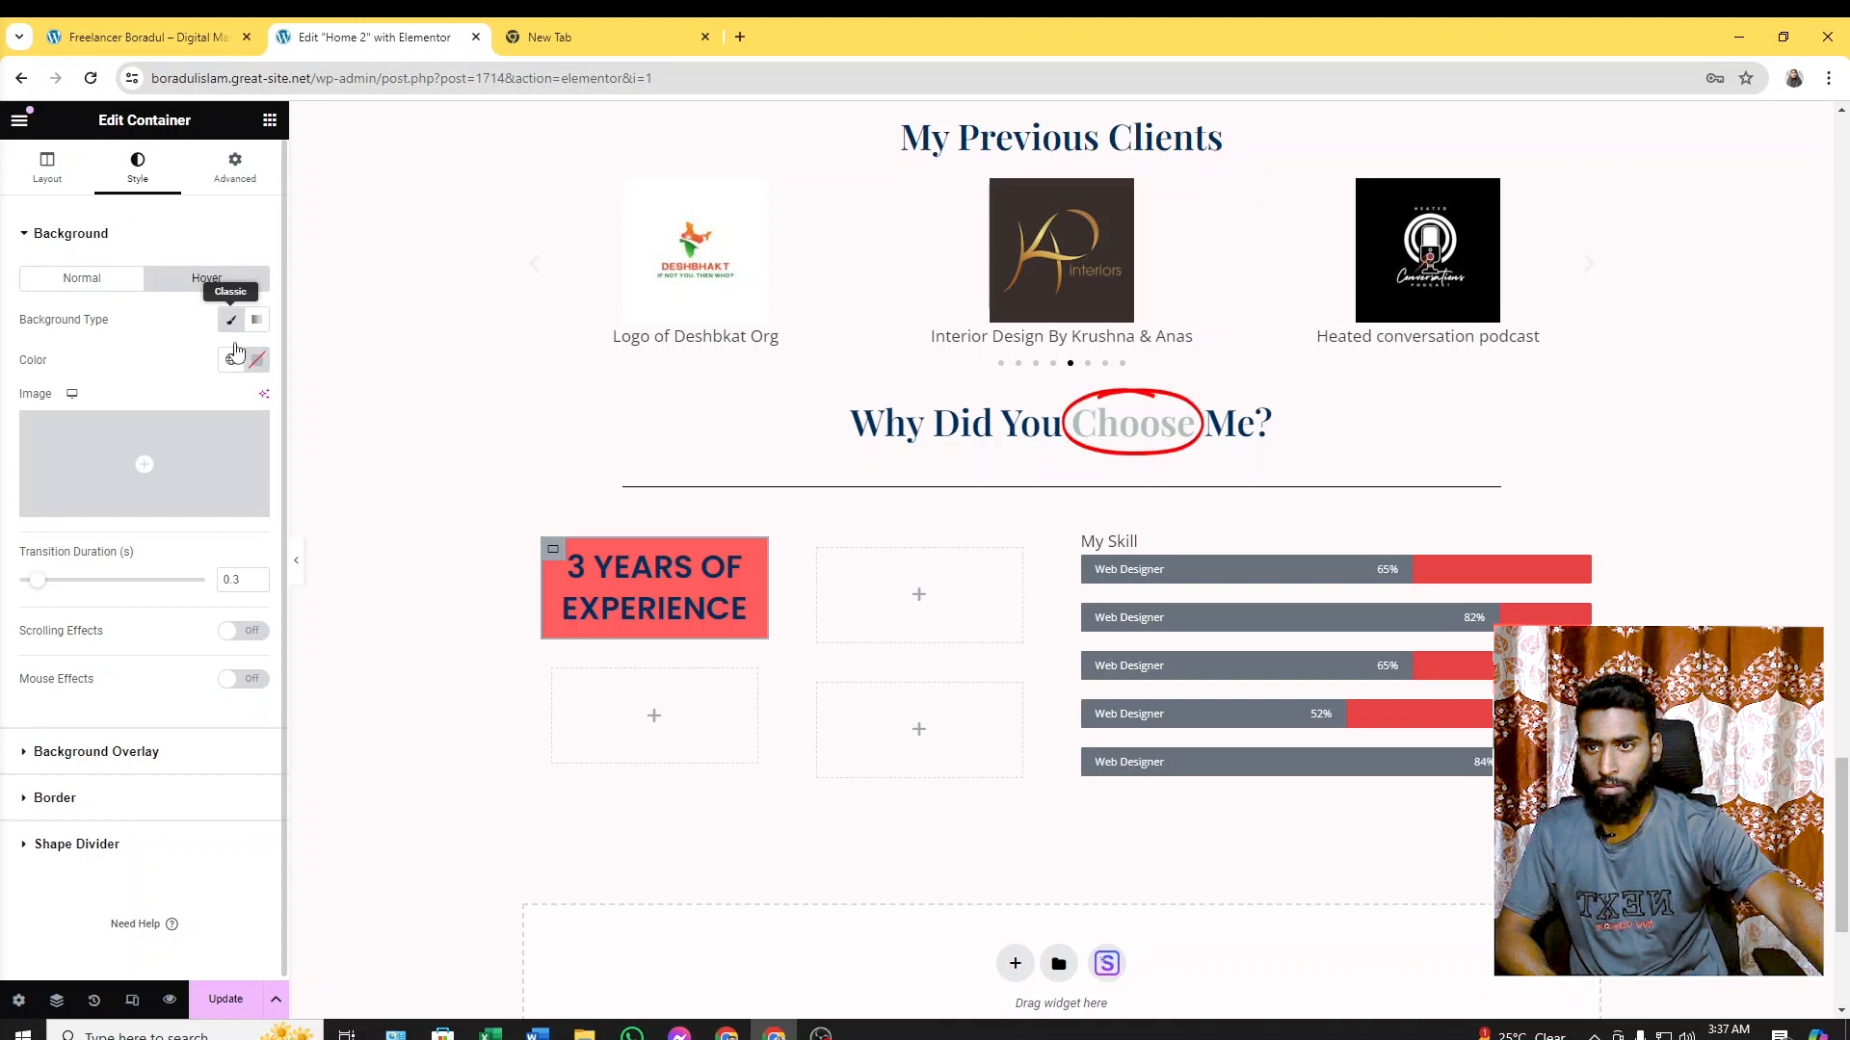
click(256, 360)
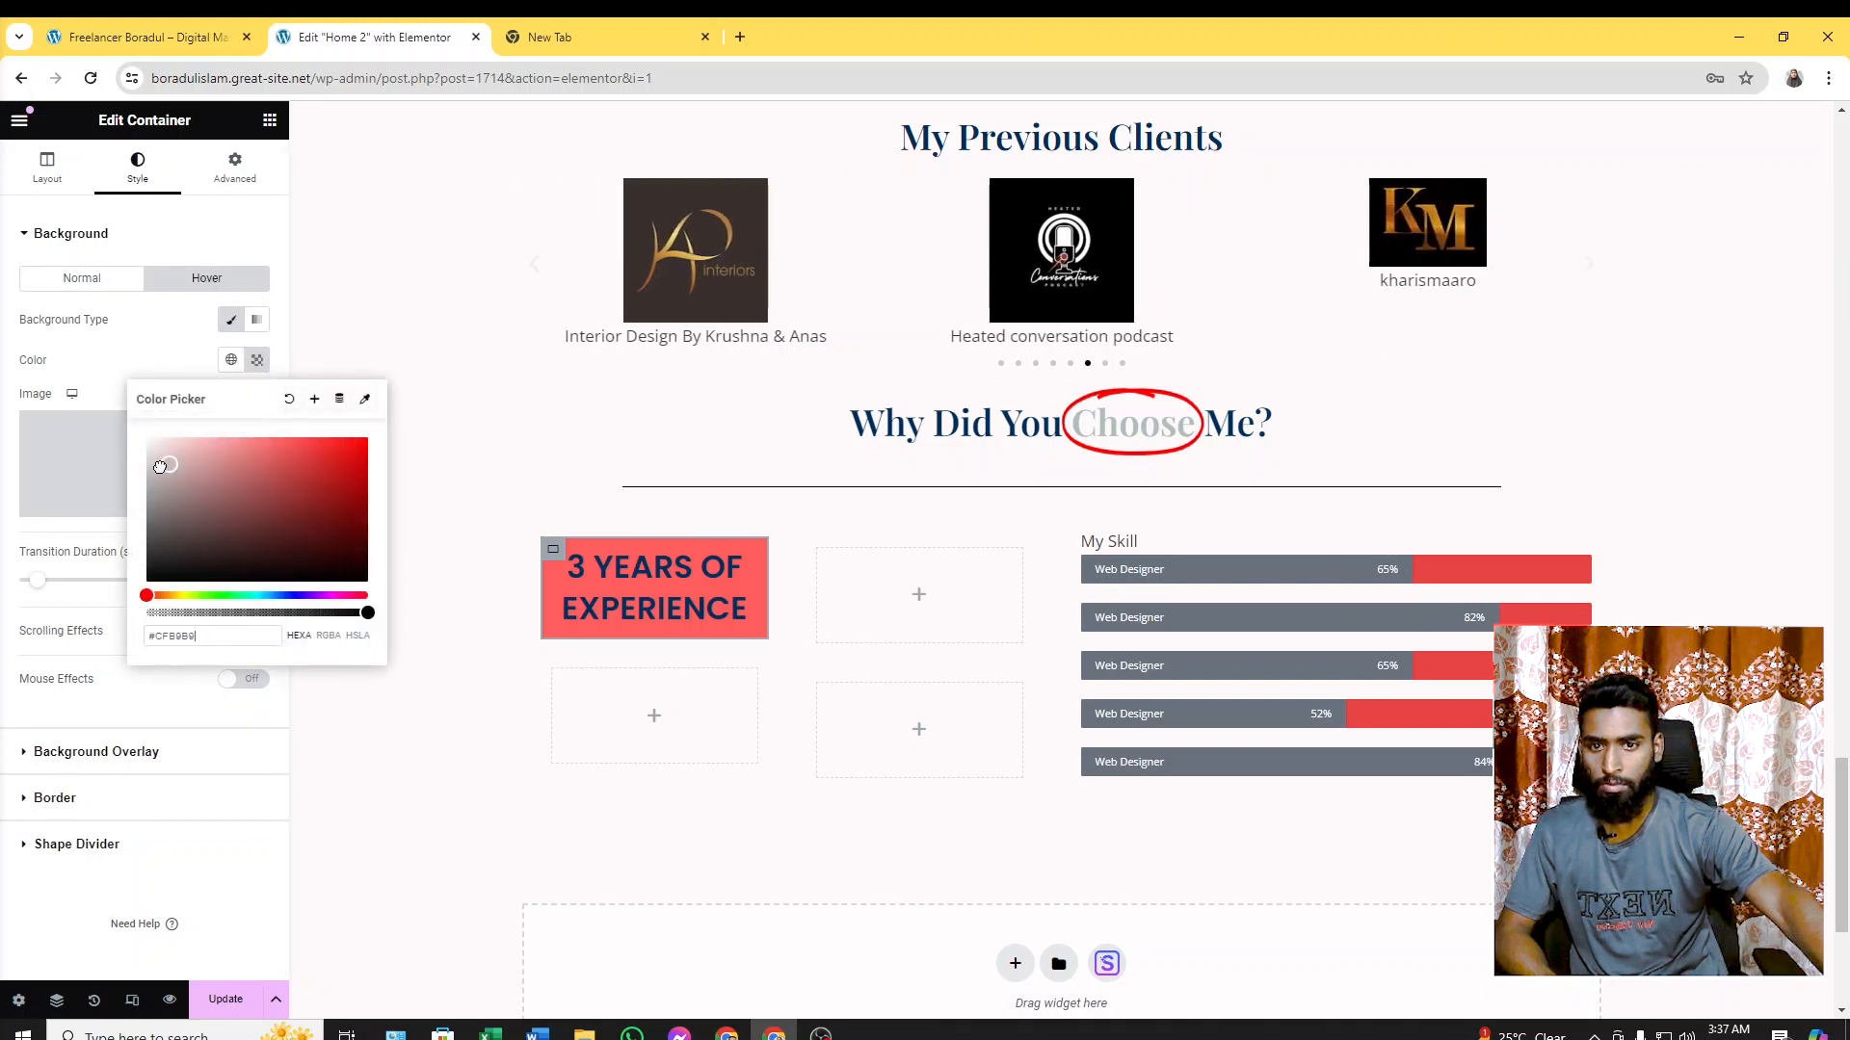
drag(162, 485, 159, 510)
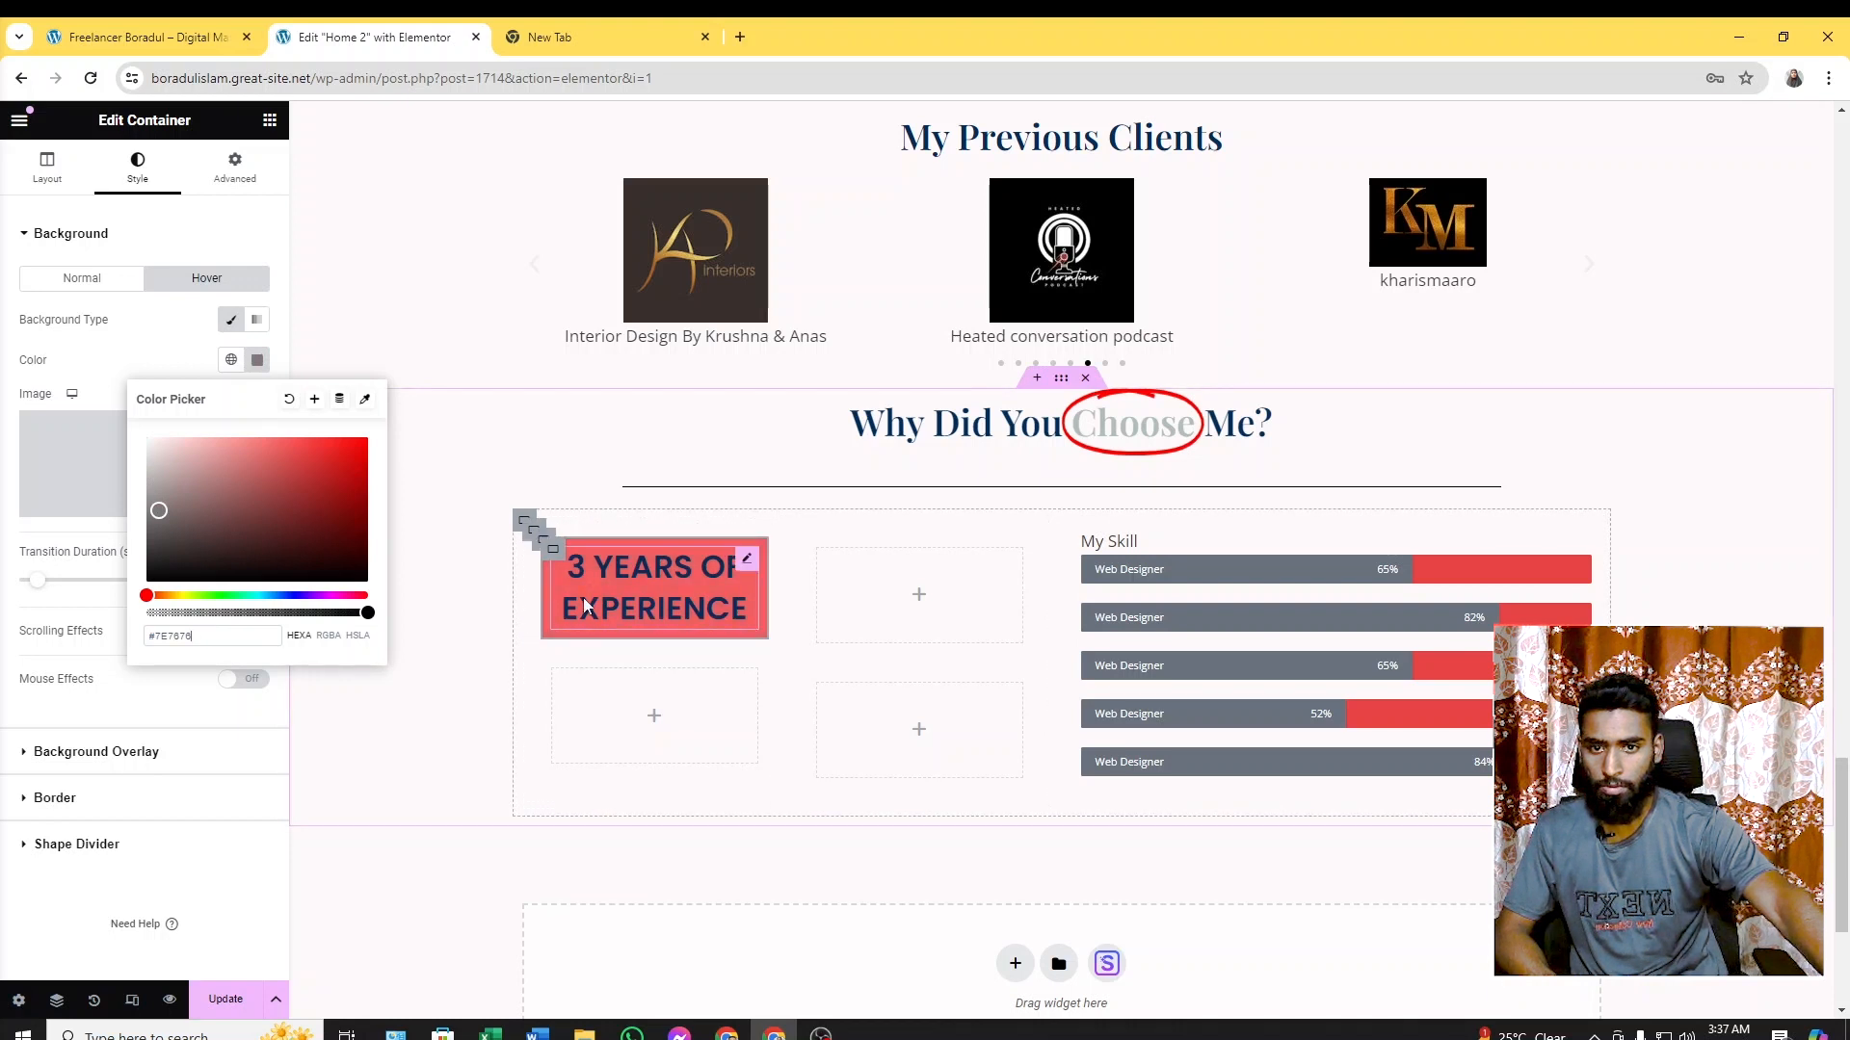
Set the card container's border radius to 15 px on all corners
click(177, 237)
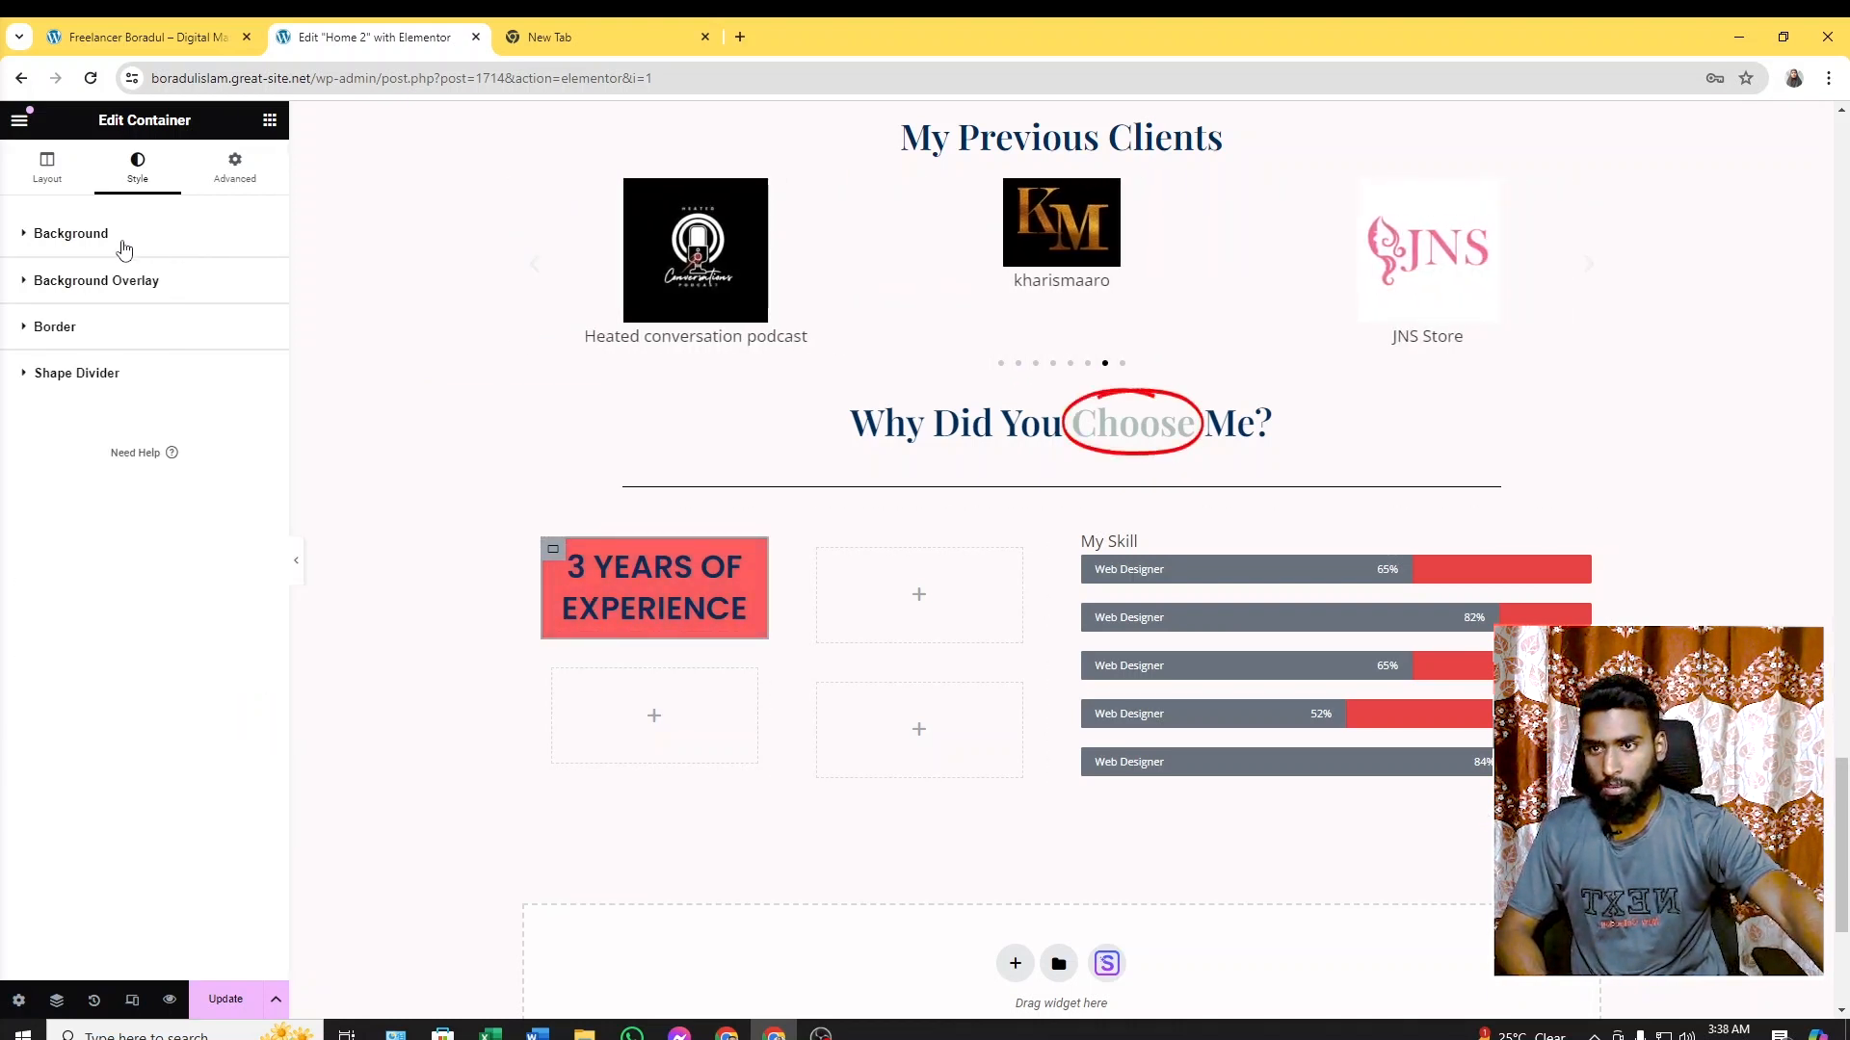
click(106, 332)
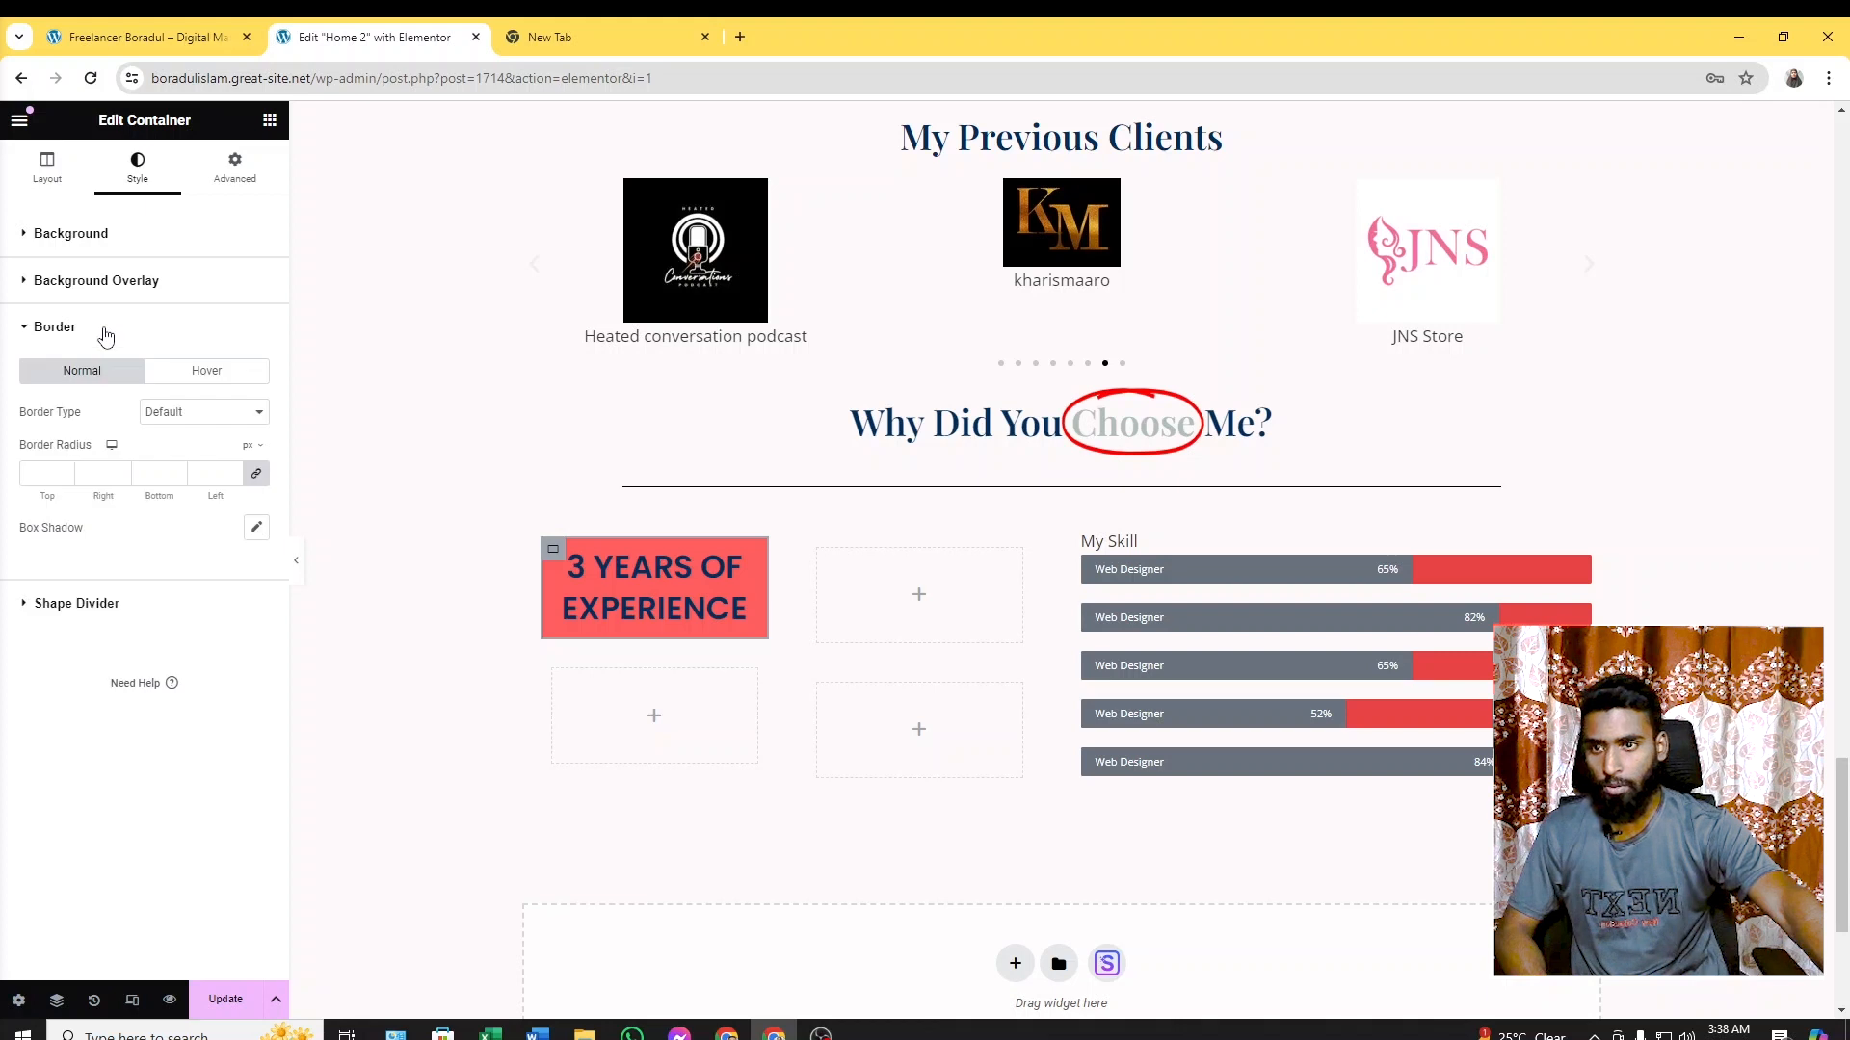
click(35, 469)
text(15)
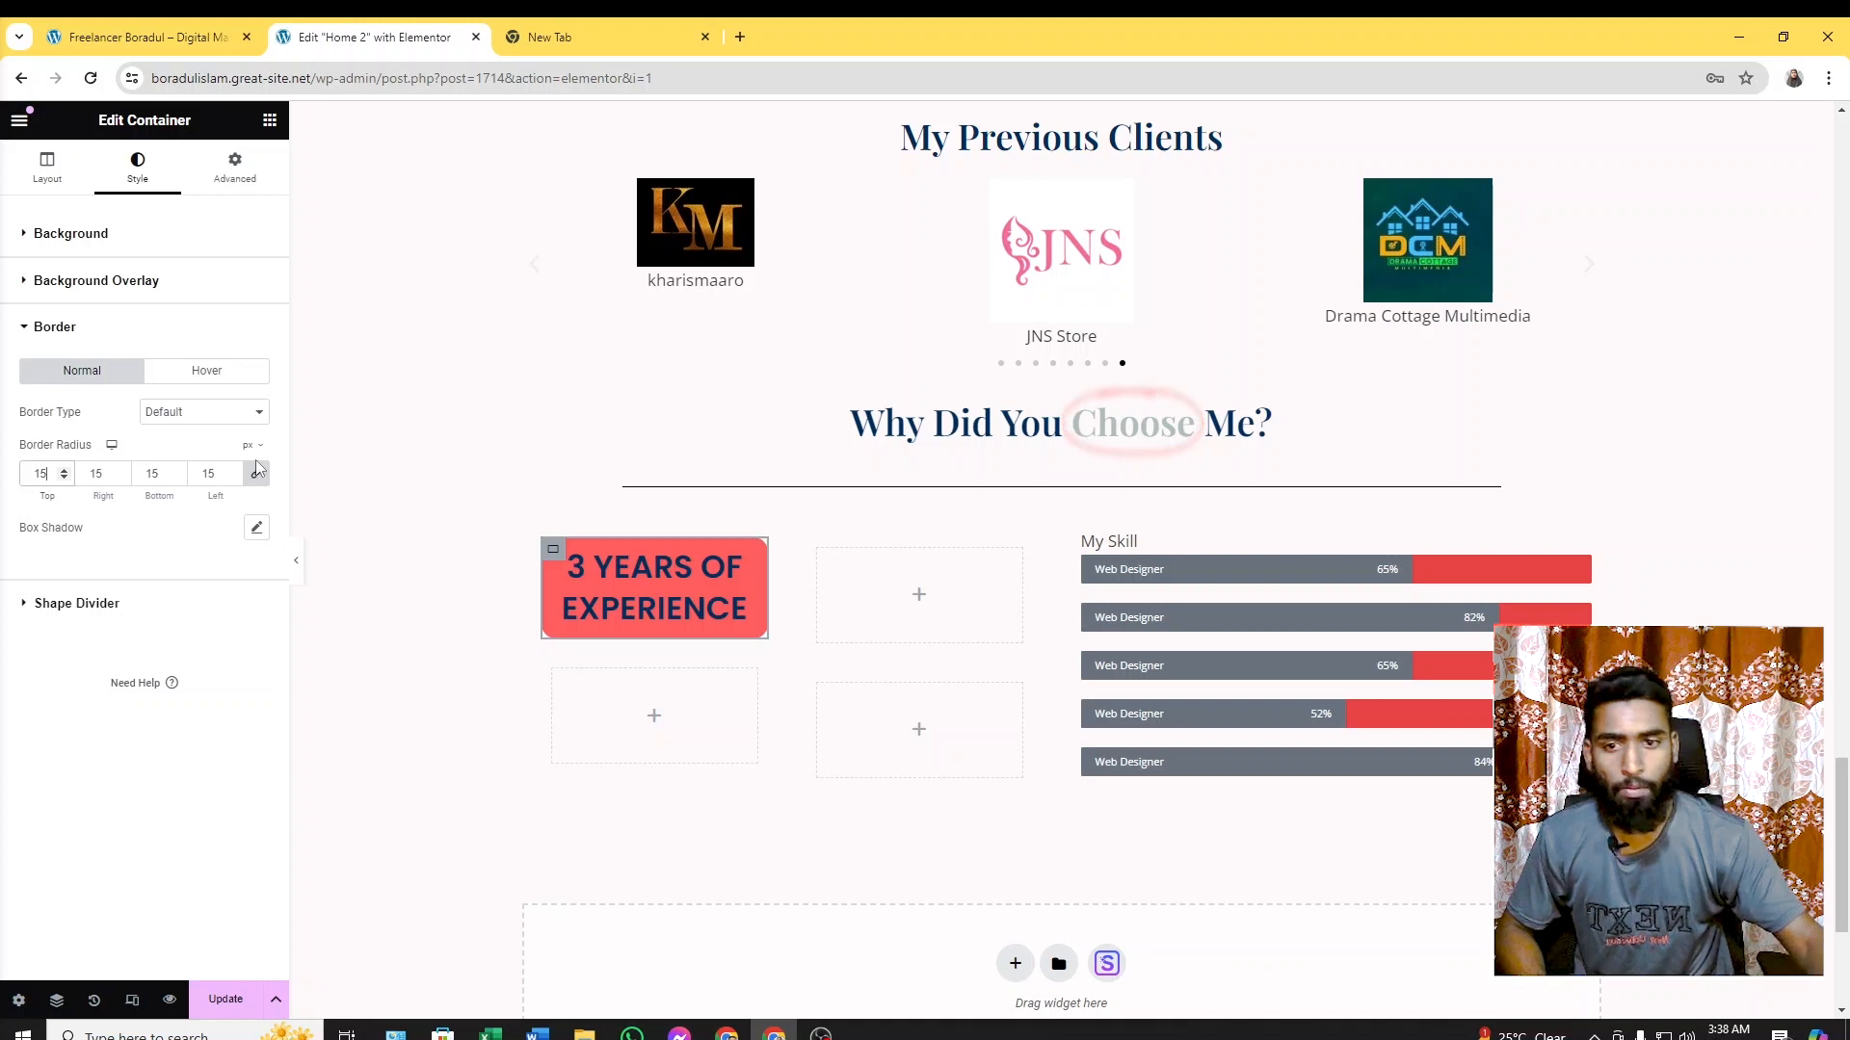
Duplicate the "3 YEARS OF EXPERIENCE" card and delete the empty container beneath the copy
right_click(554, 554)
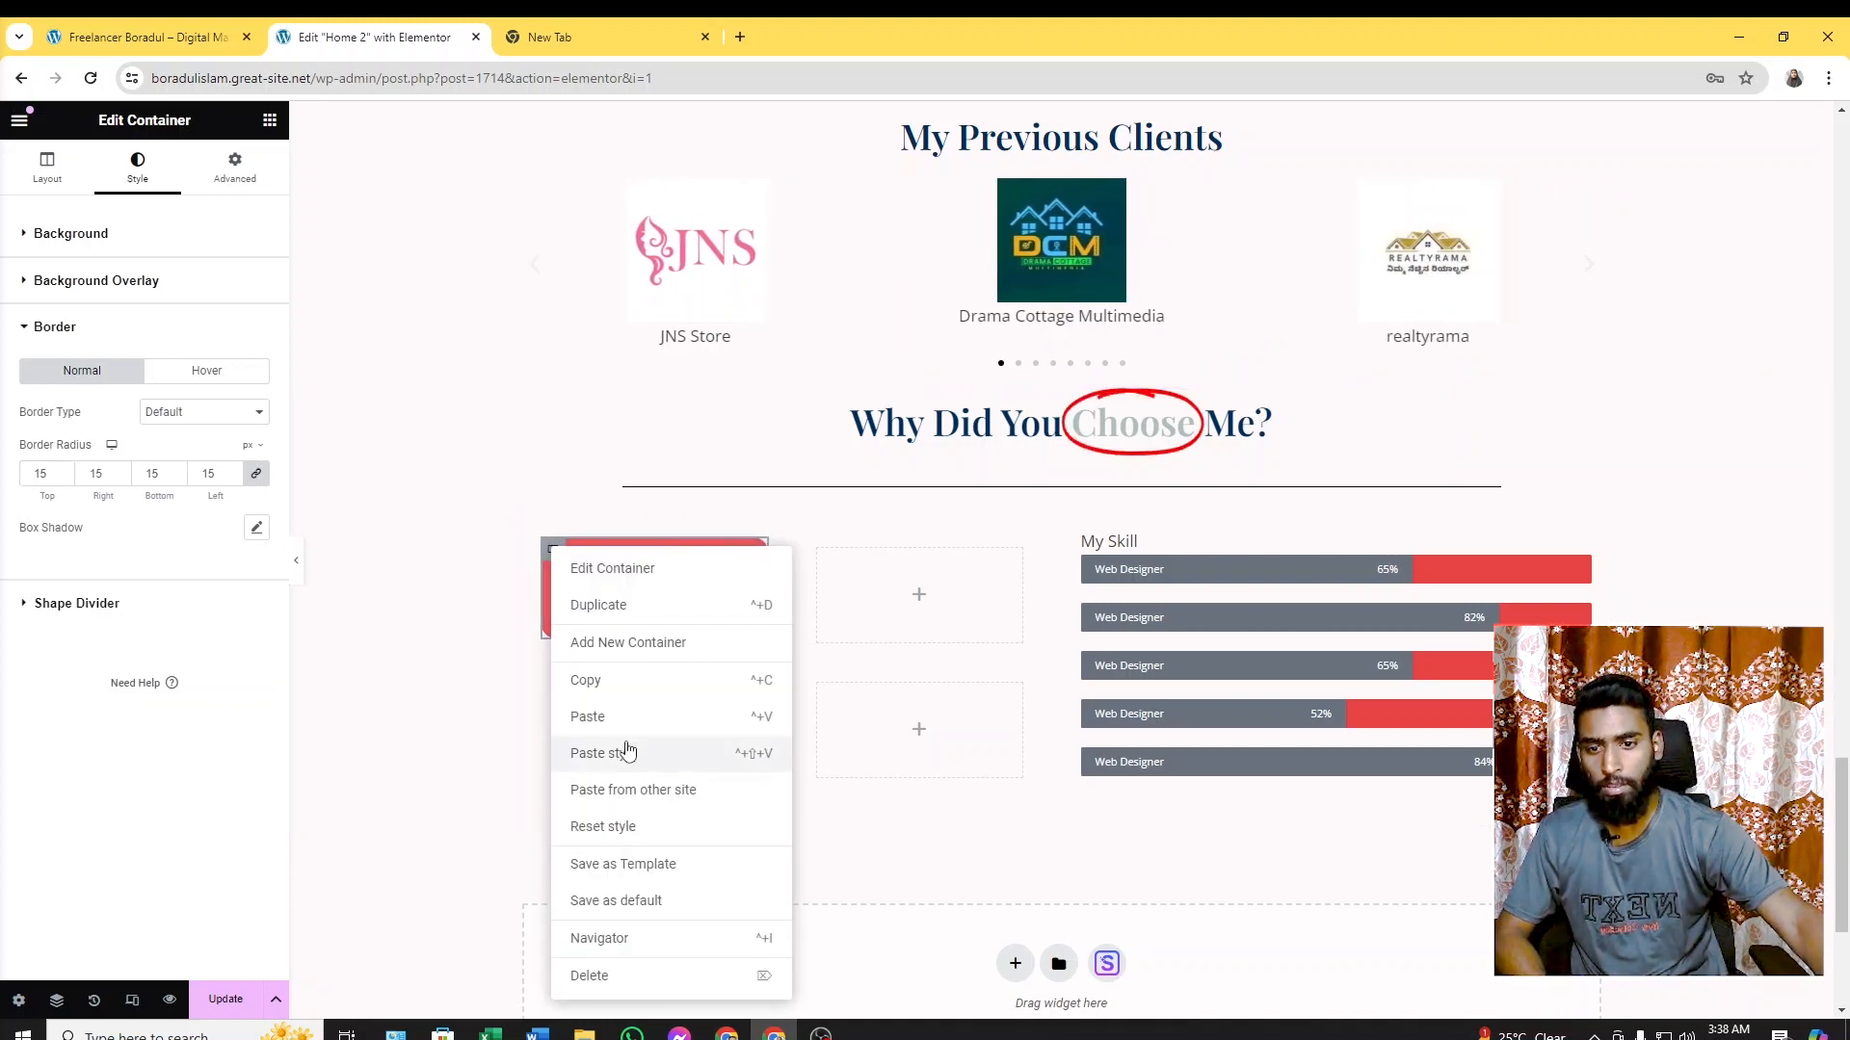
click(630, 607)
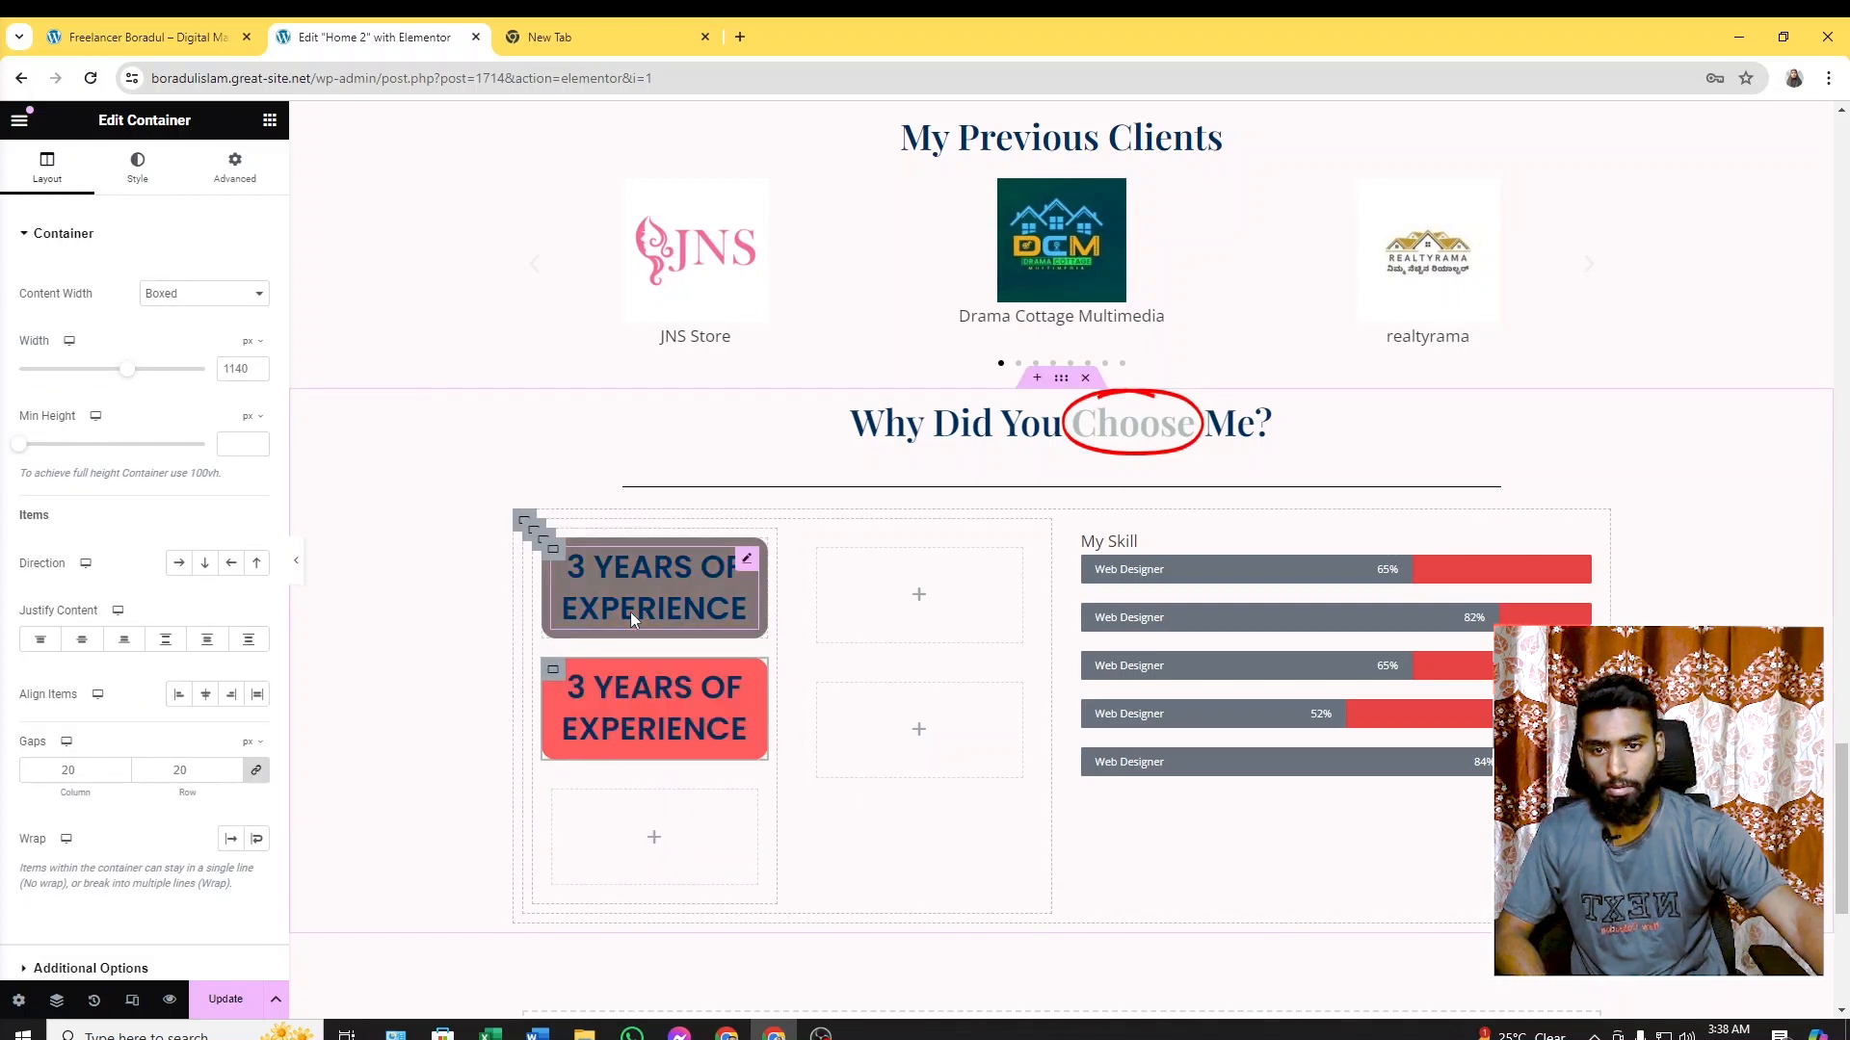
right_click(556, 802)
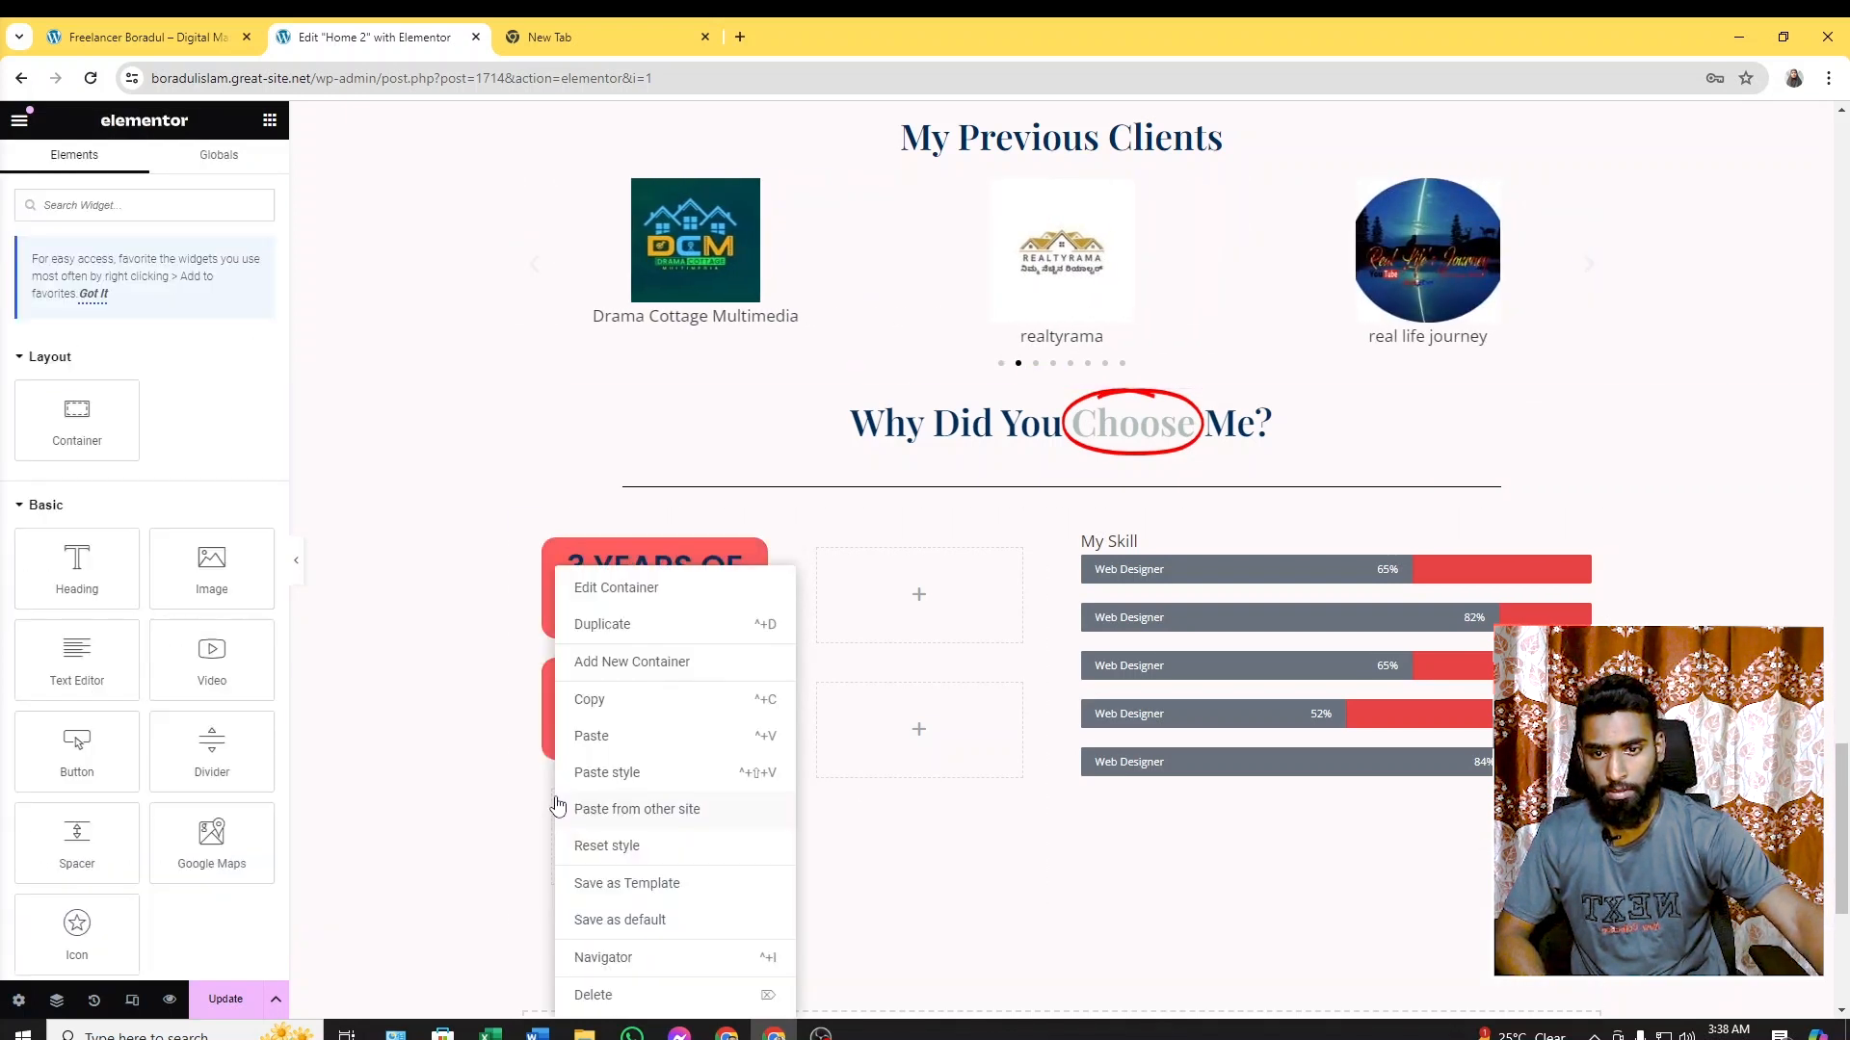
click(606, 1002)
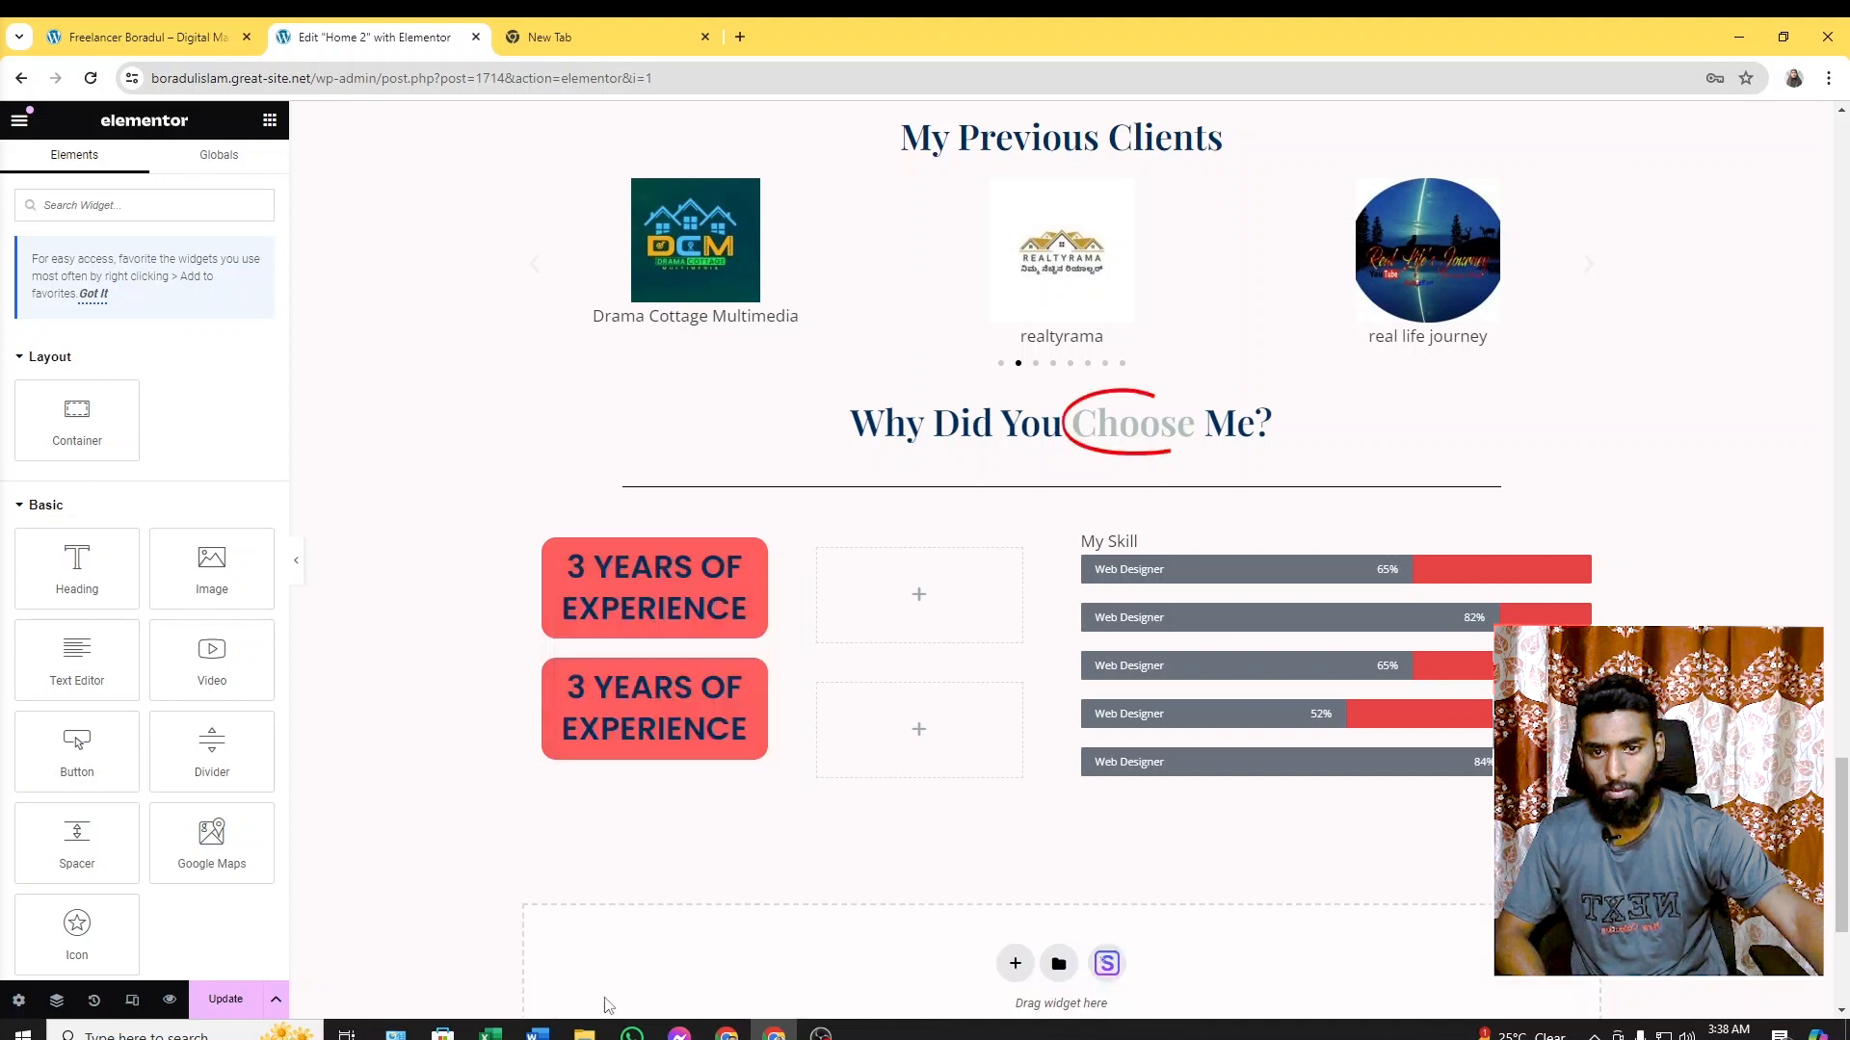
Duplicate the container holding the two "3 YEARS OF EXPERIENCE" cards and delete the leftover empty column beside the copy
click(539, 542)
right_click(535, 535)
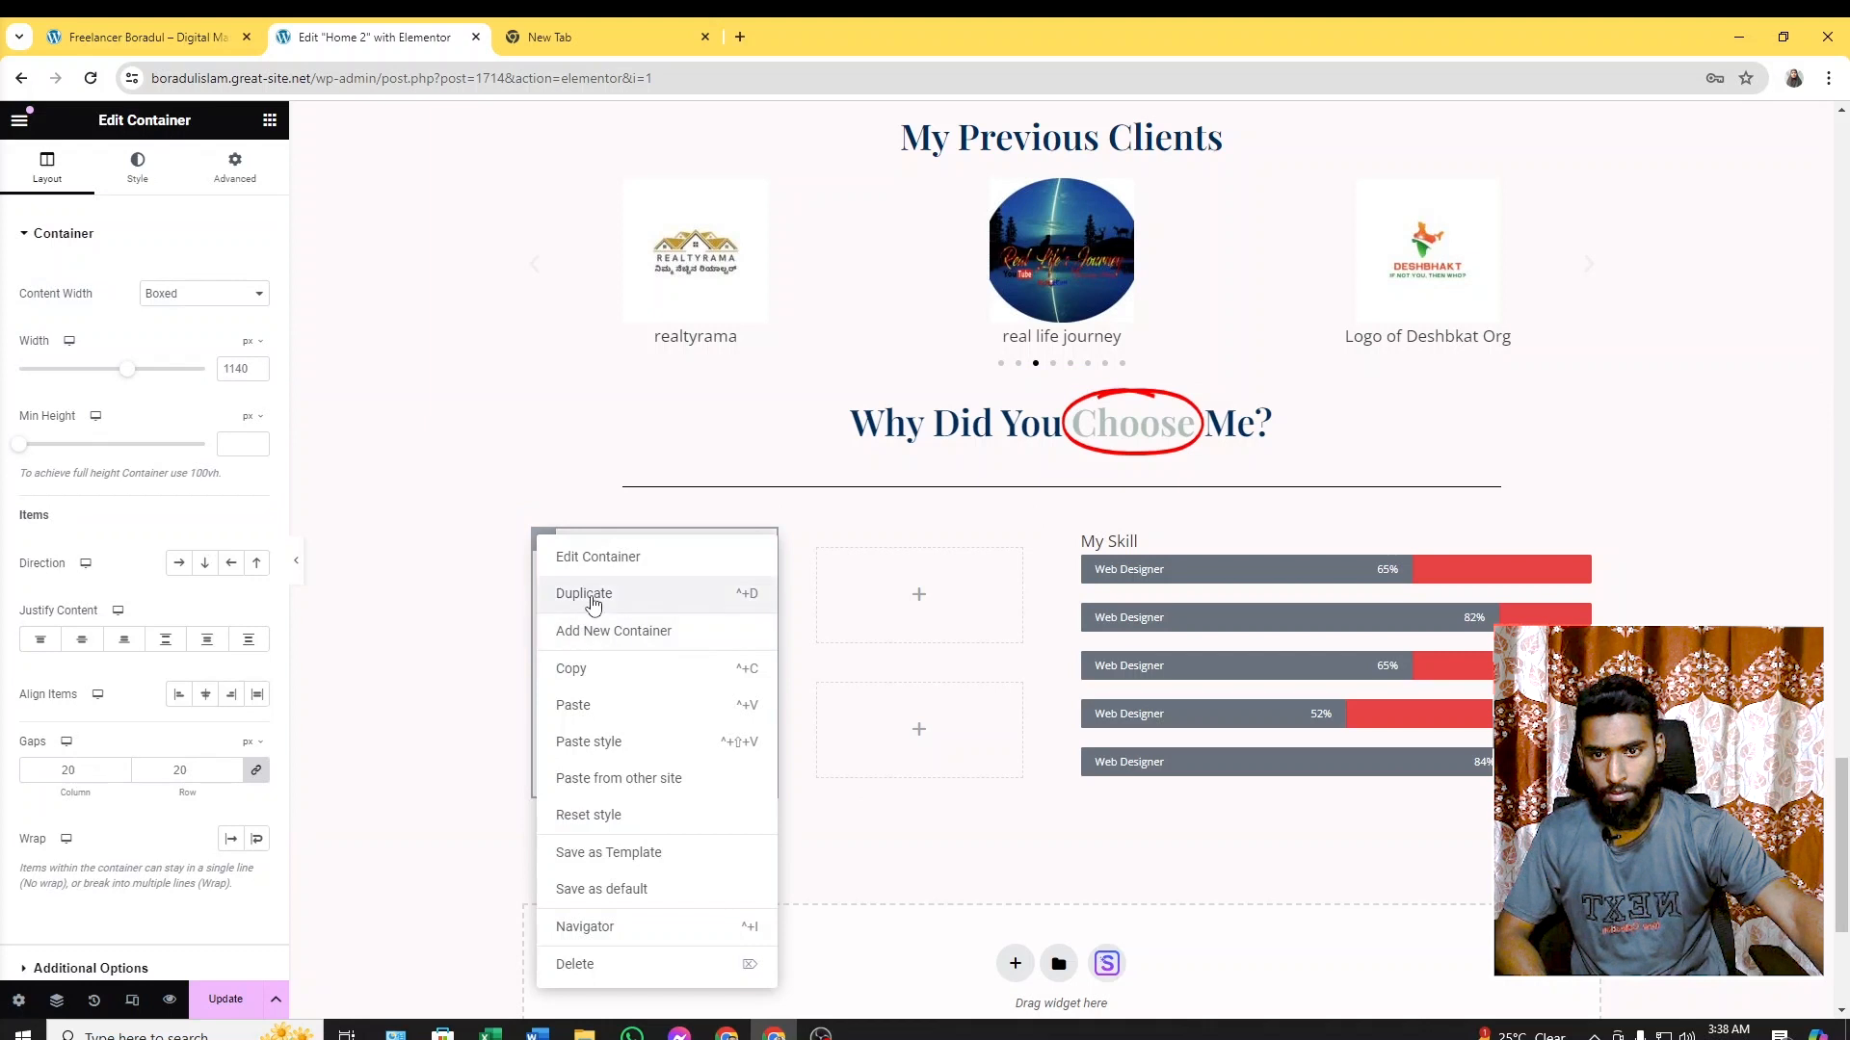
click(591, 599)
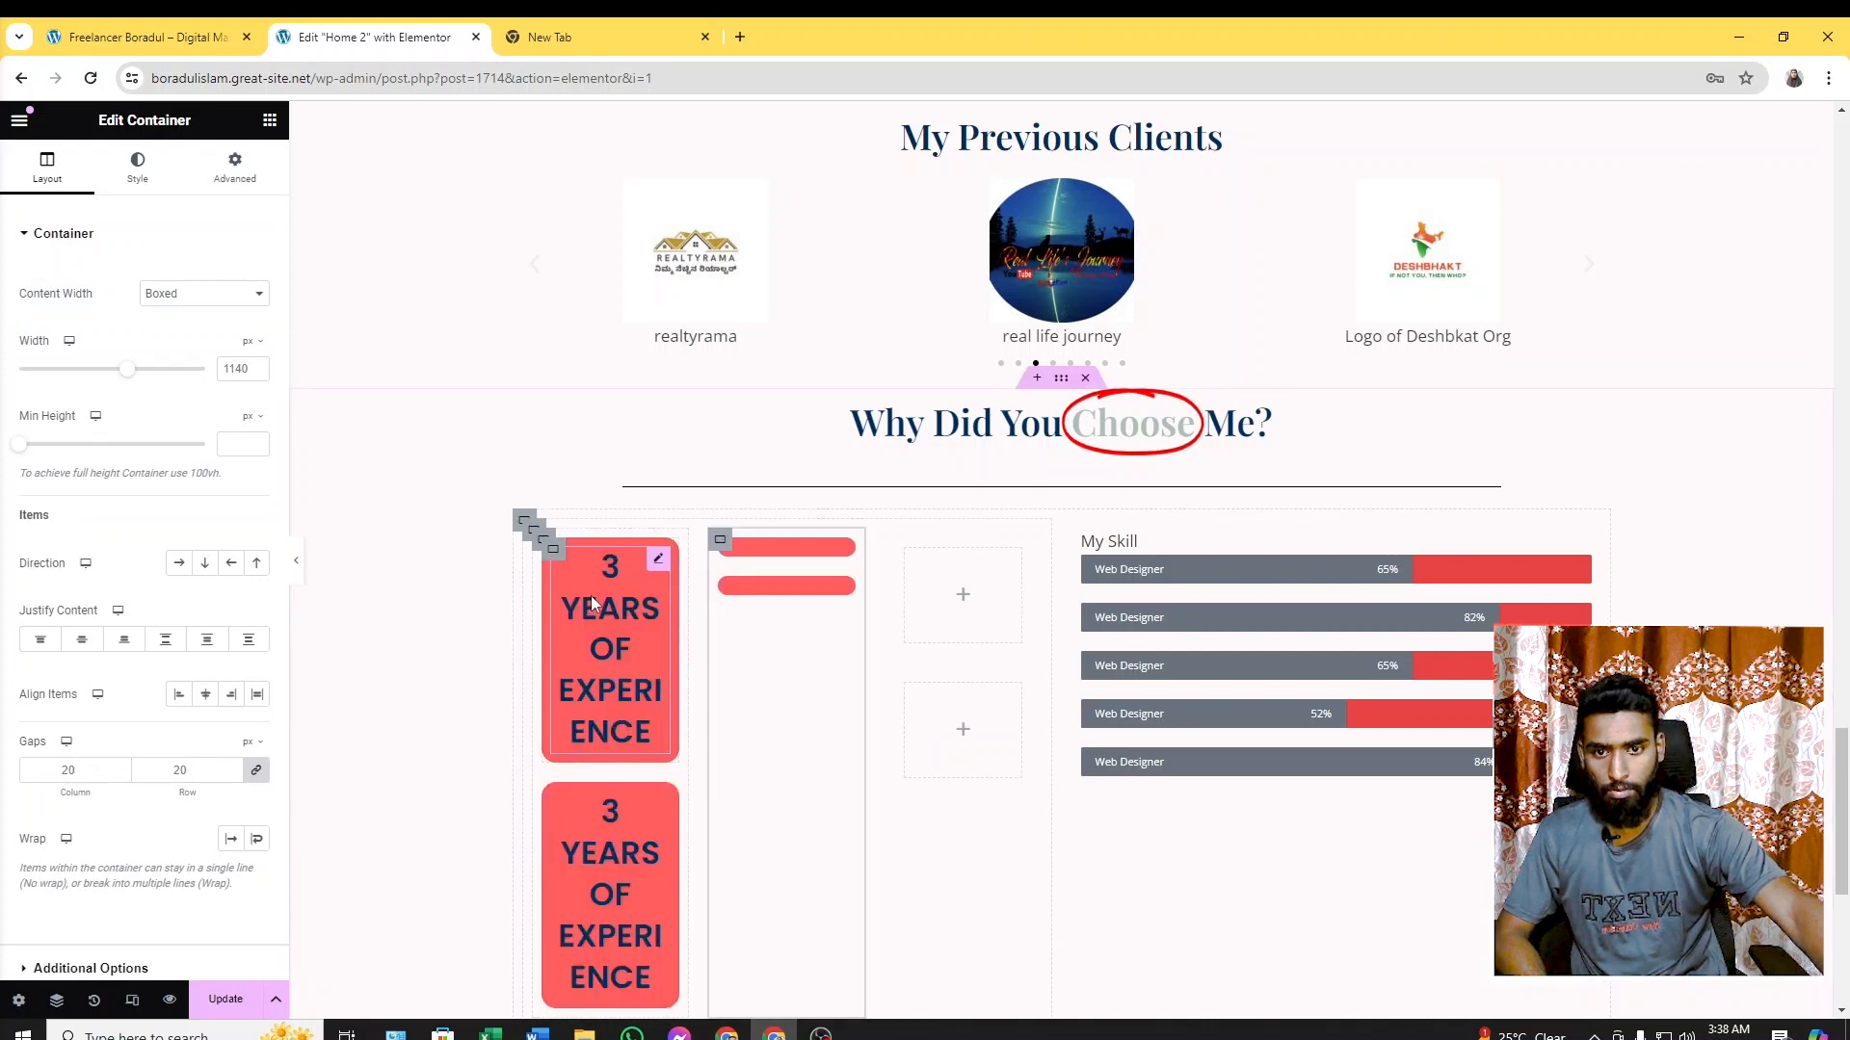
right_click(898, 542)
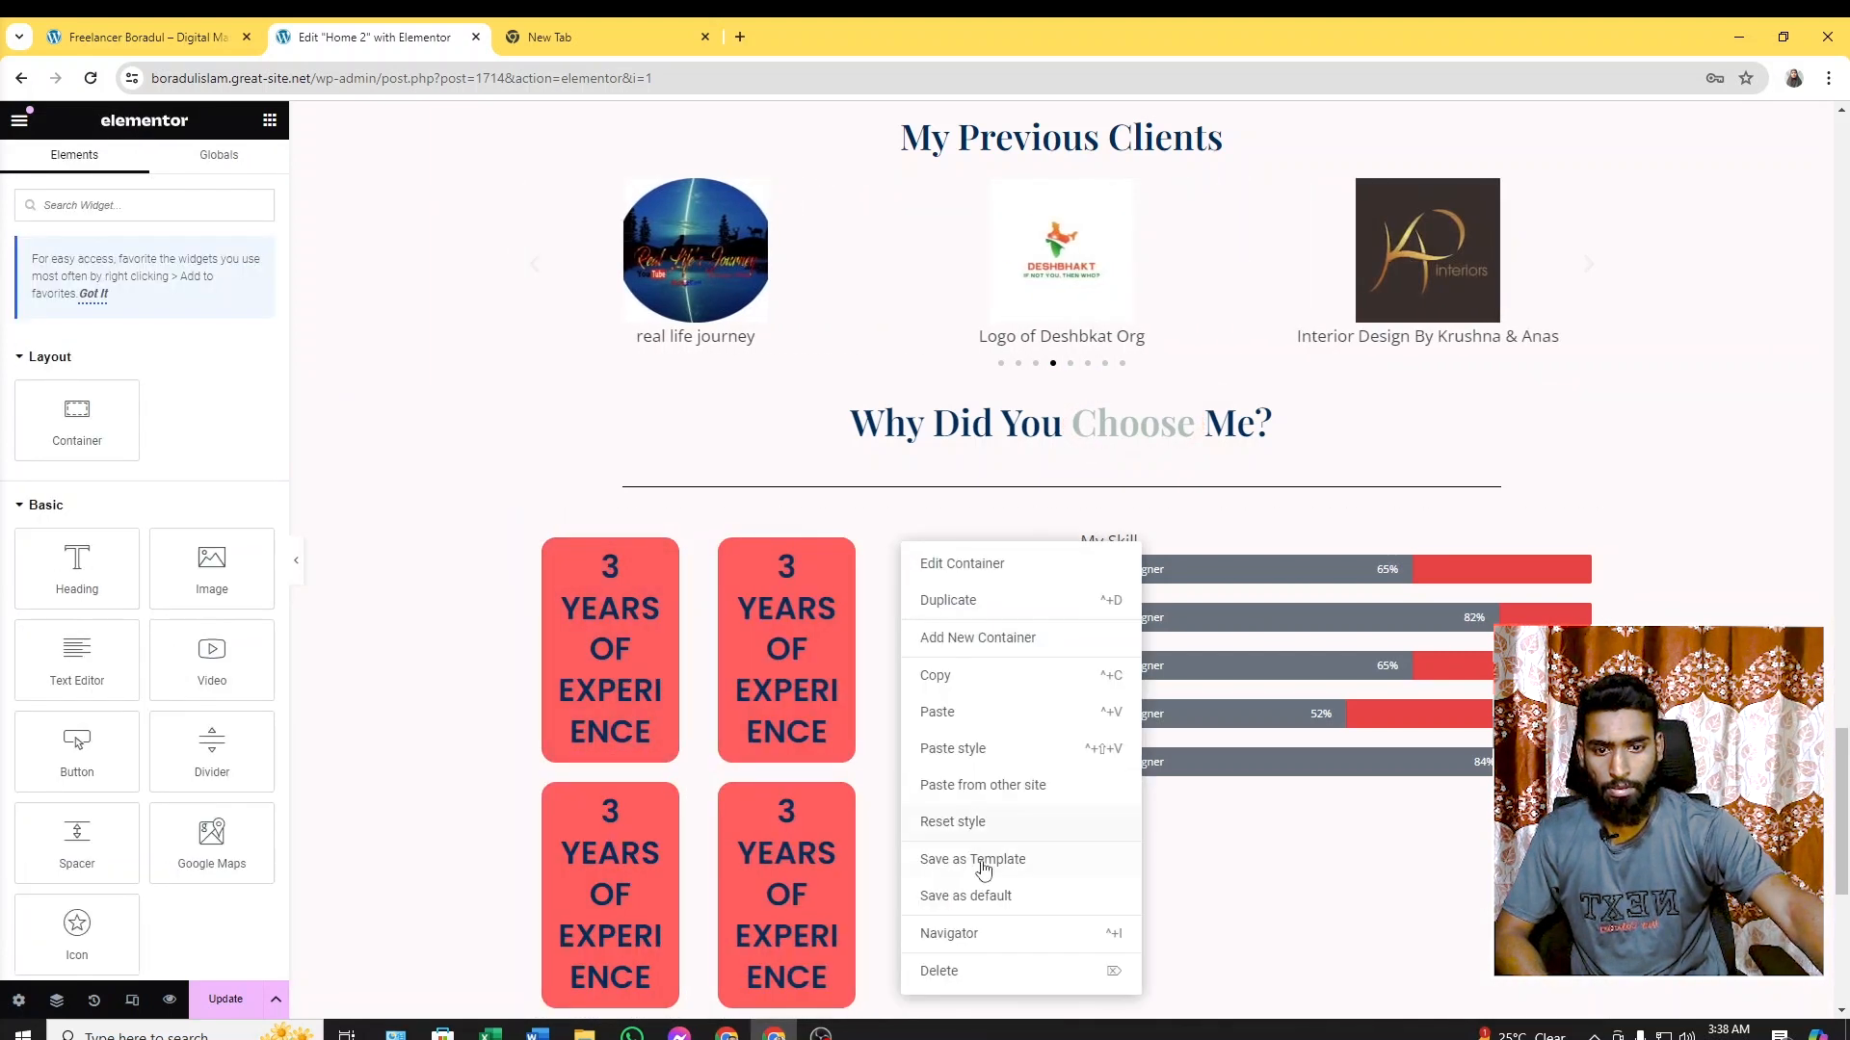
click(950, 973)
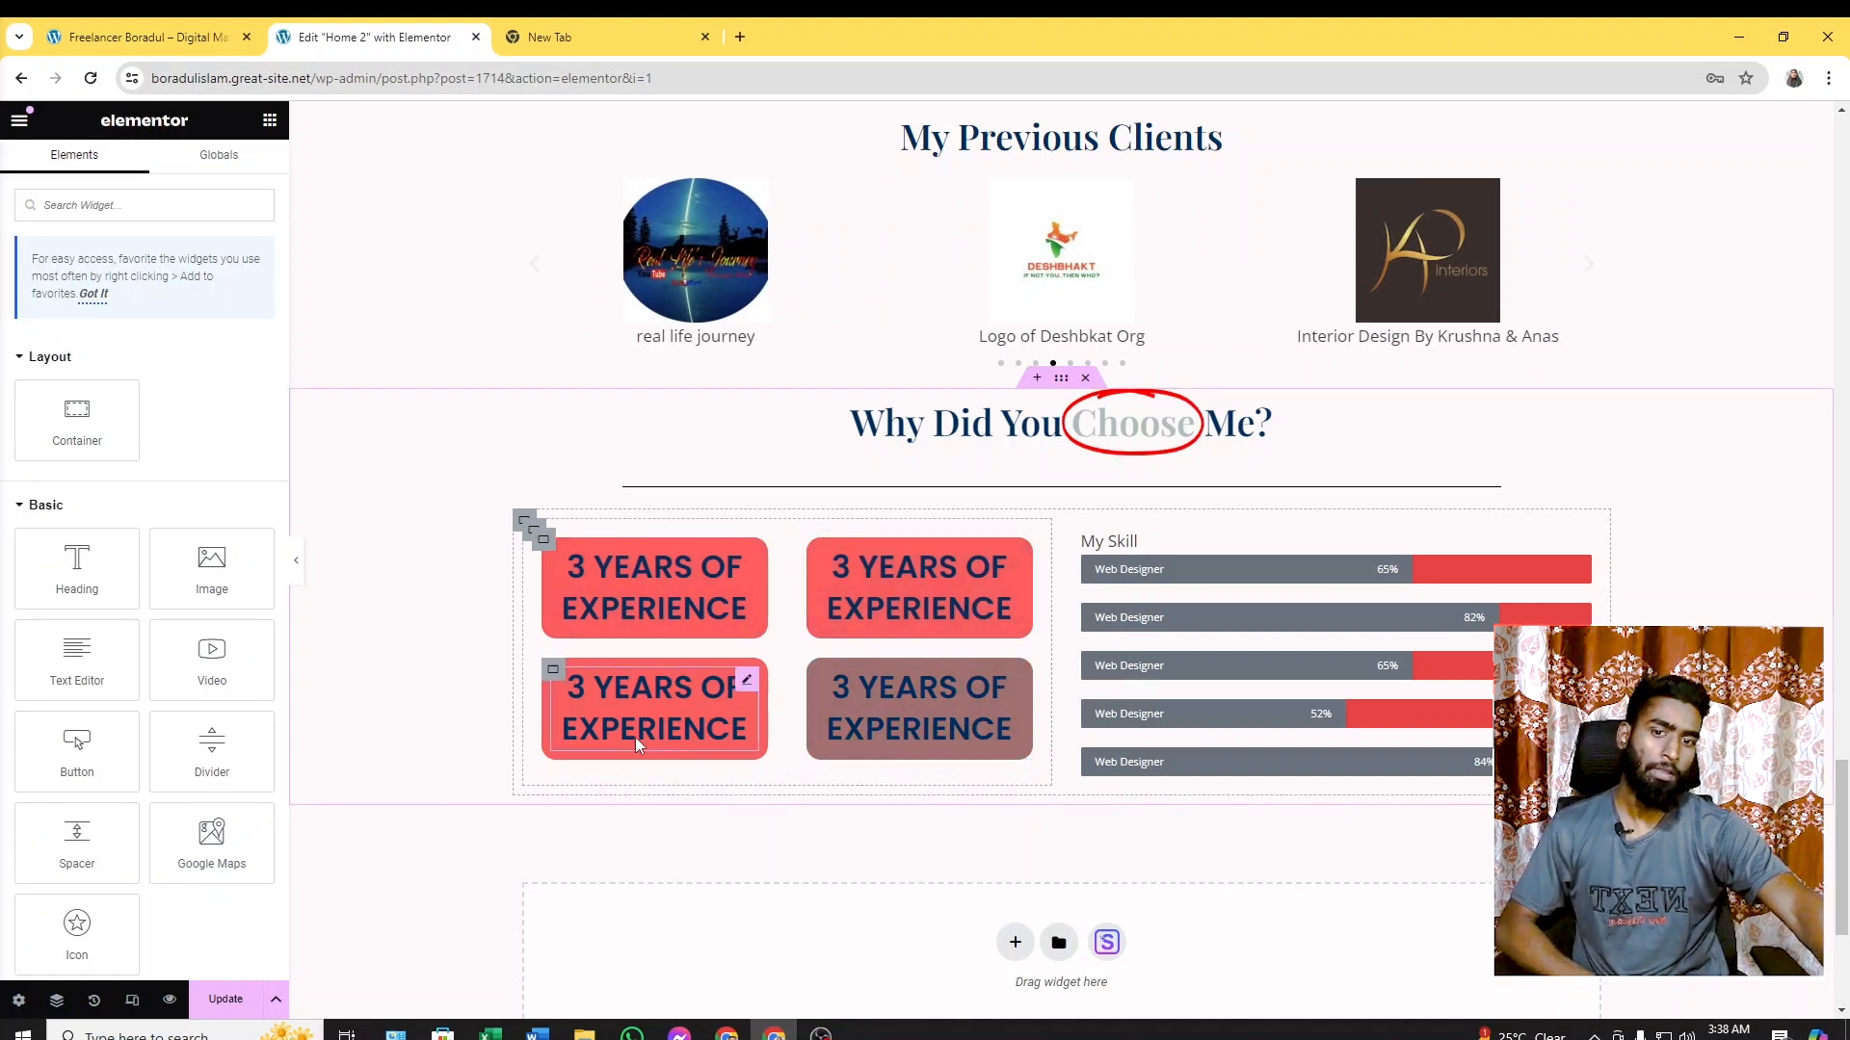
Copy "CLIENTS SATISFACTION" from the live site and make it the title of the second column's upper card in the Elementor page
click(123, 29)
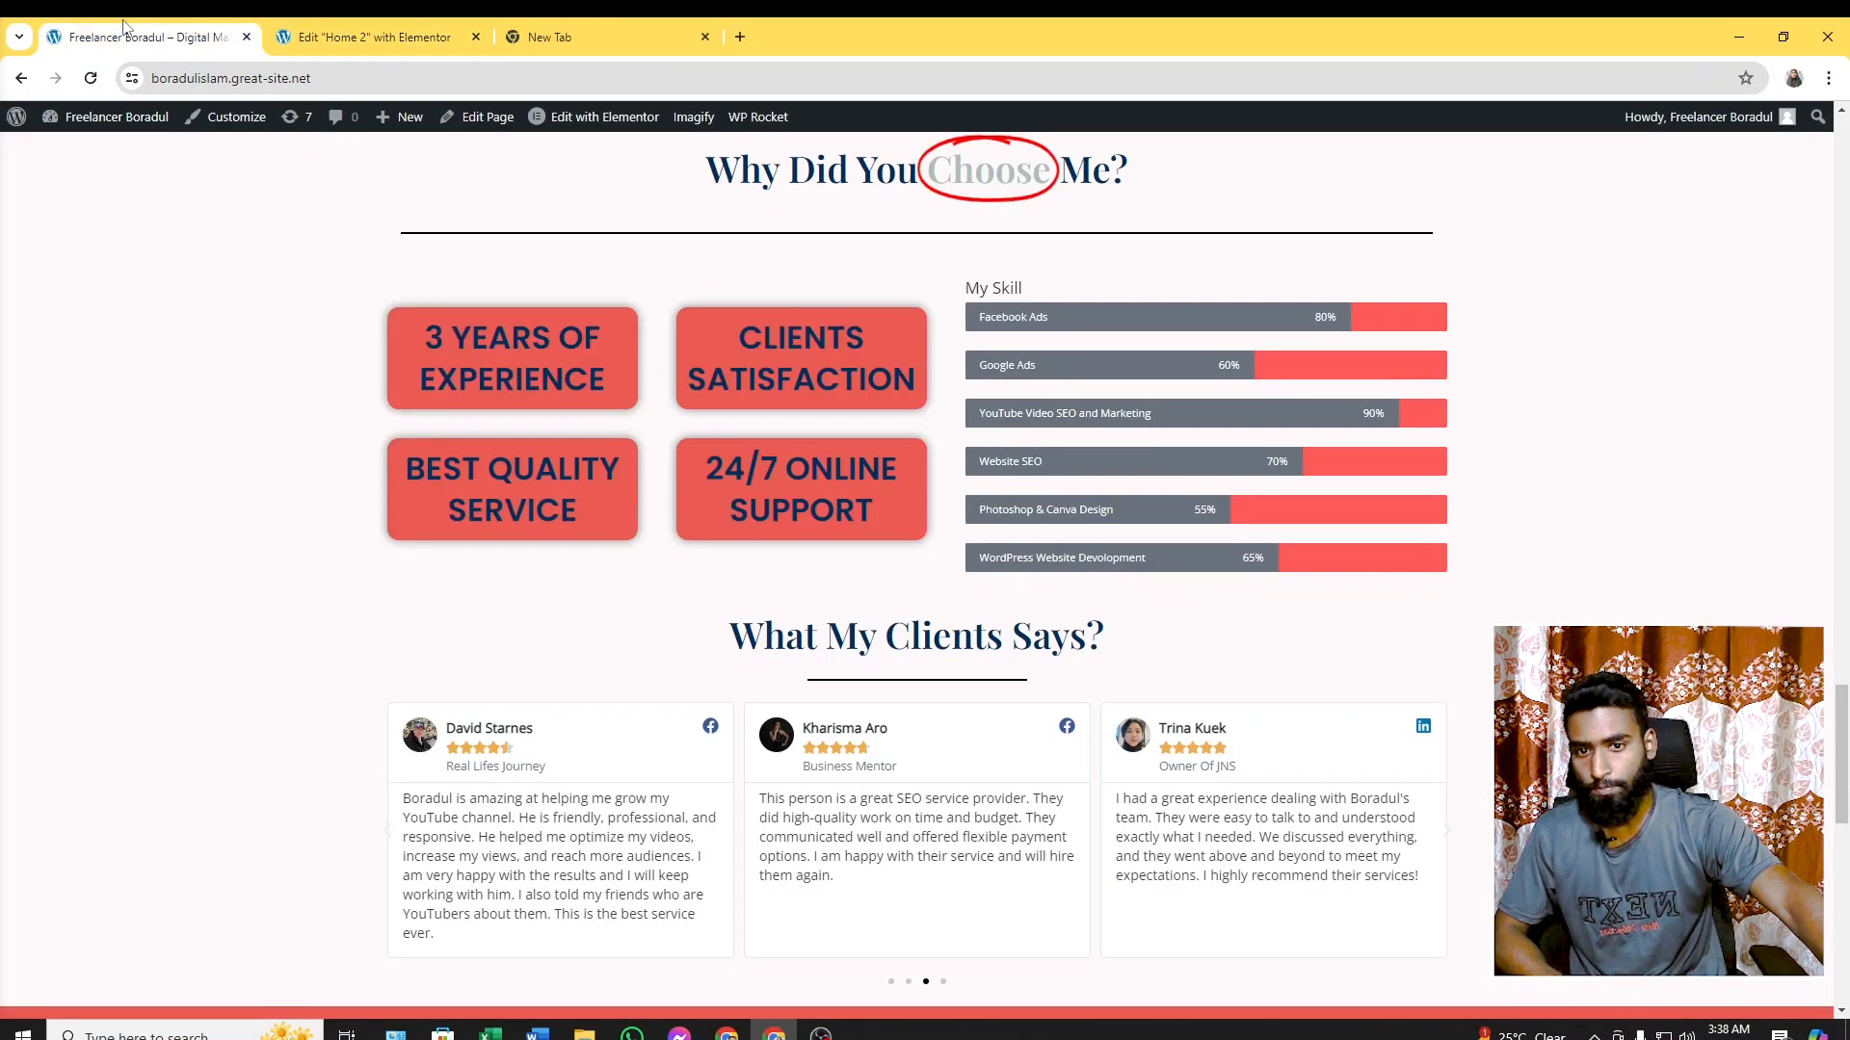
drag(749, 342, 916, 370)
key(ctrl+c)
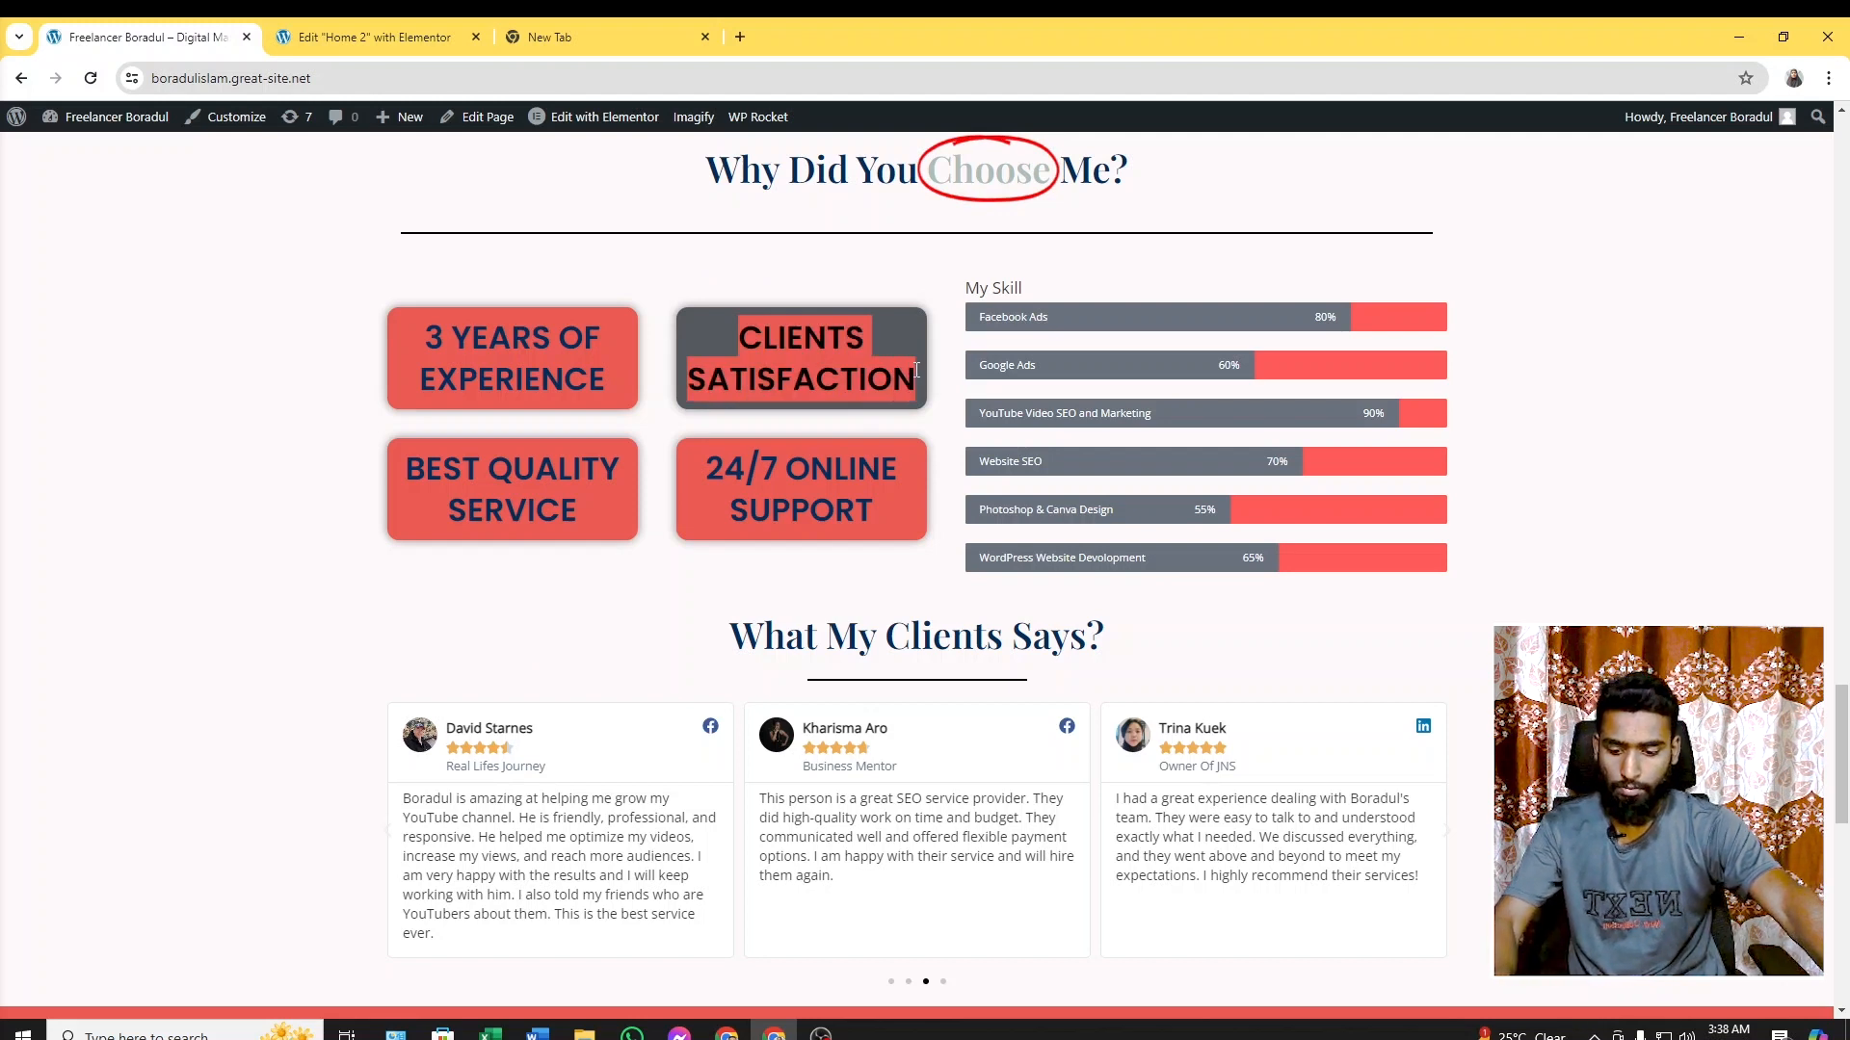
click(343, 38)
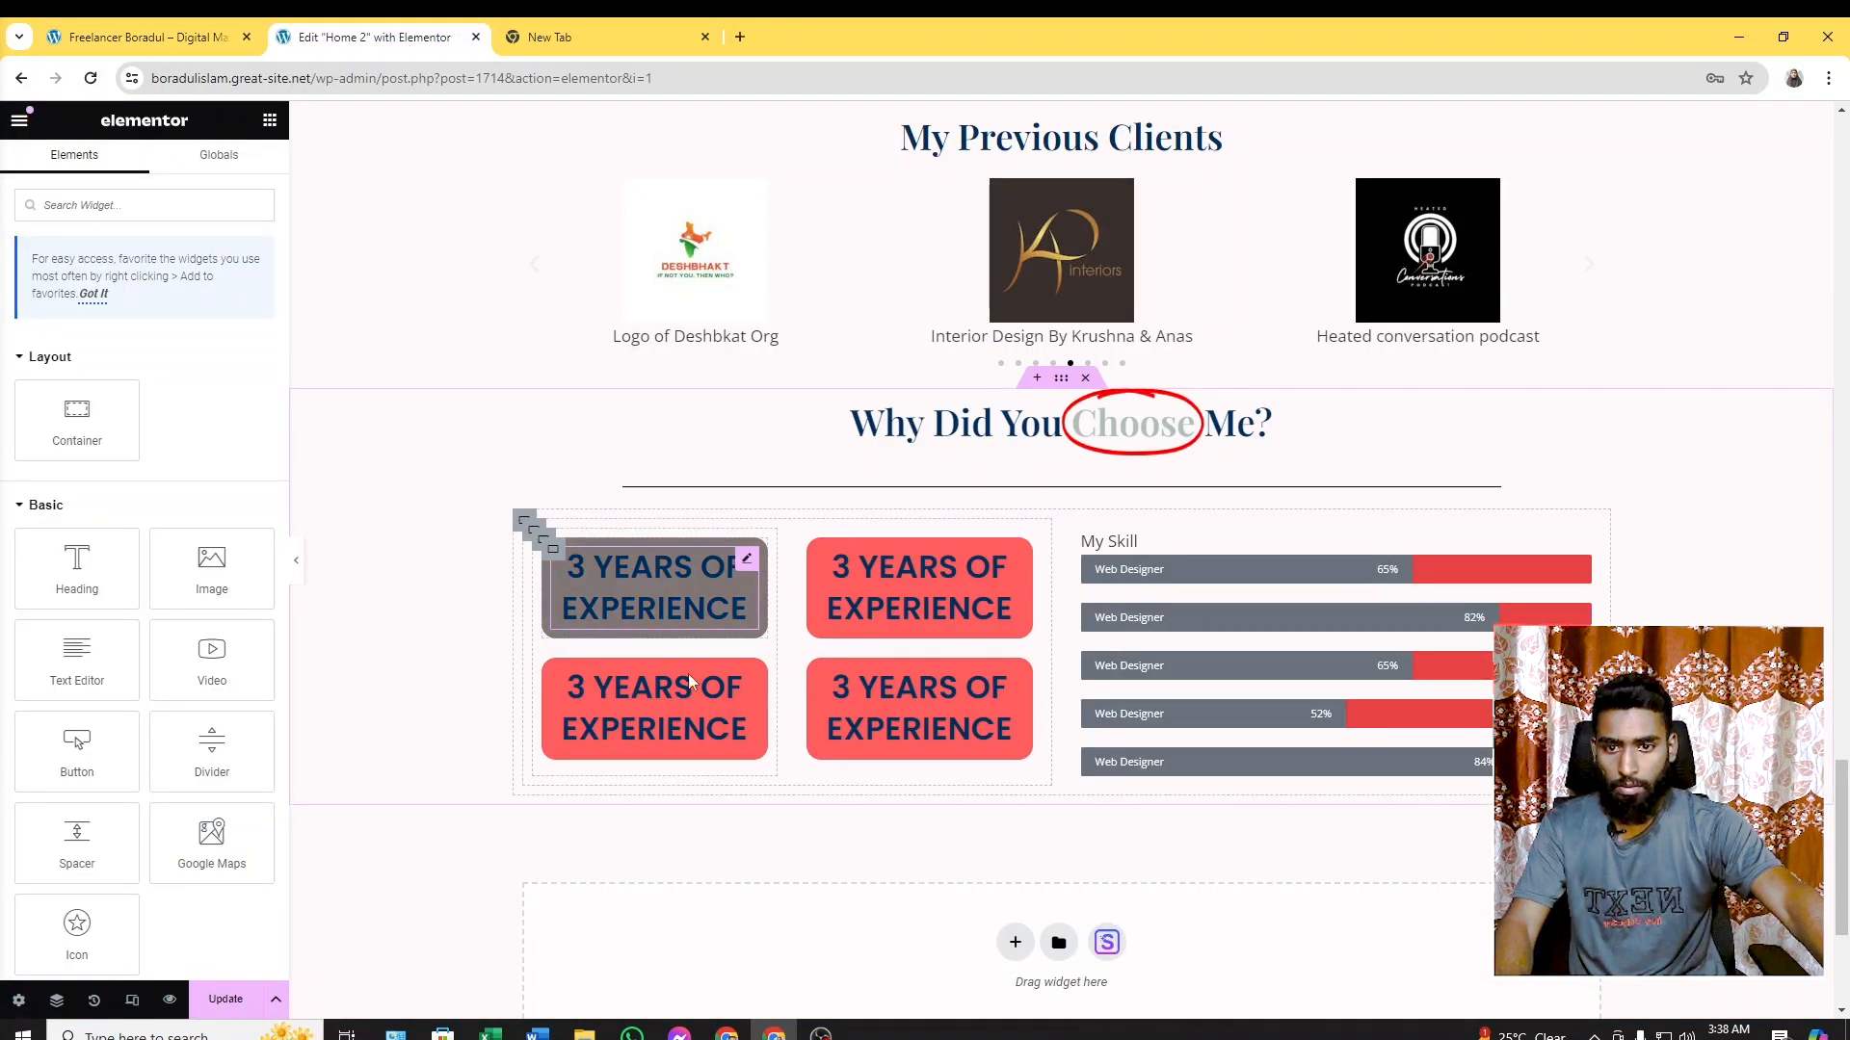
click(744, 692)
click(173, 306)
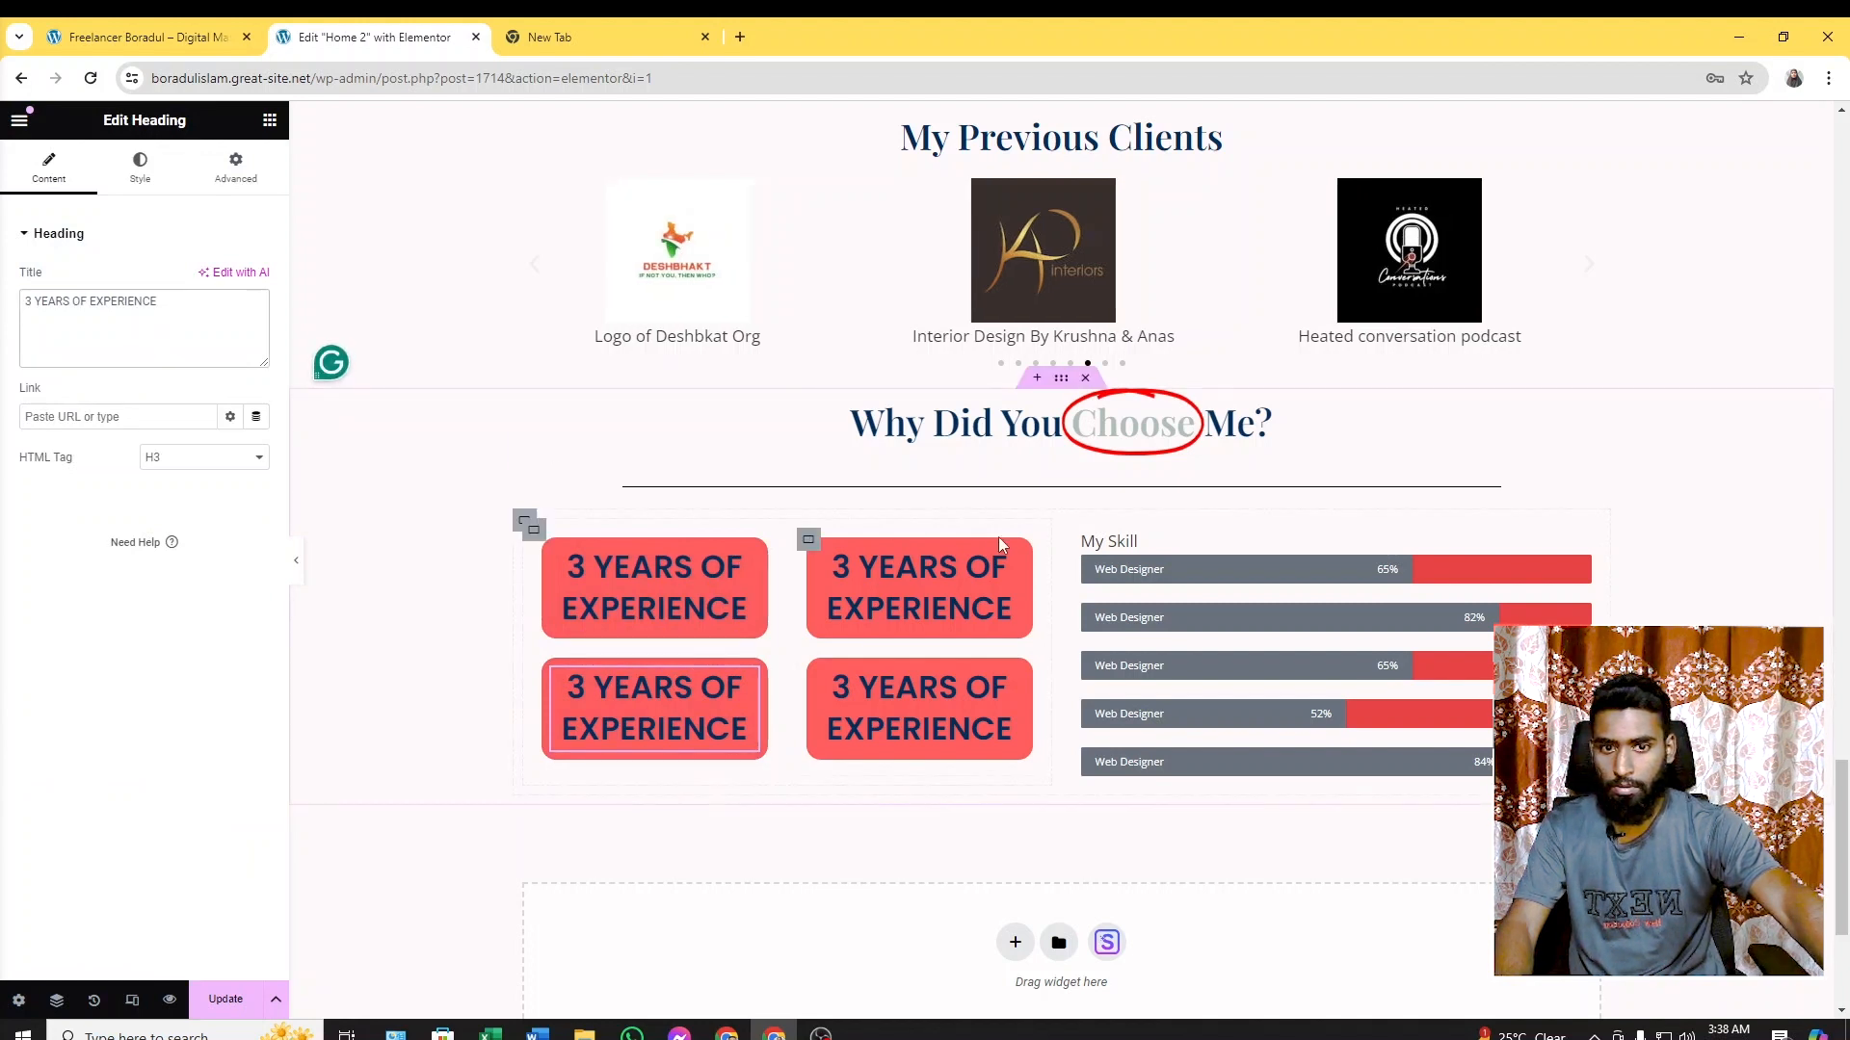
click(961, 558)
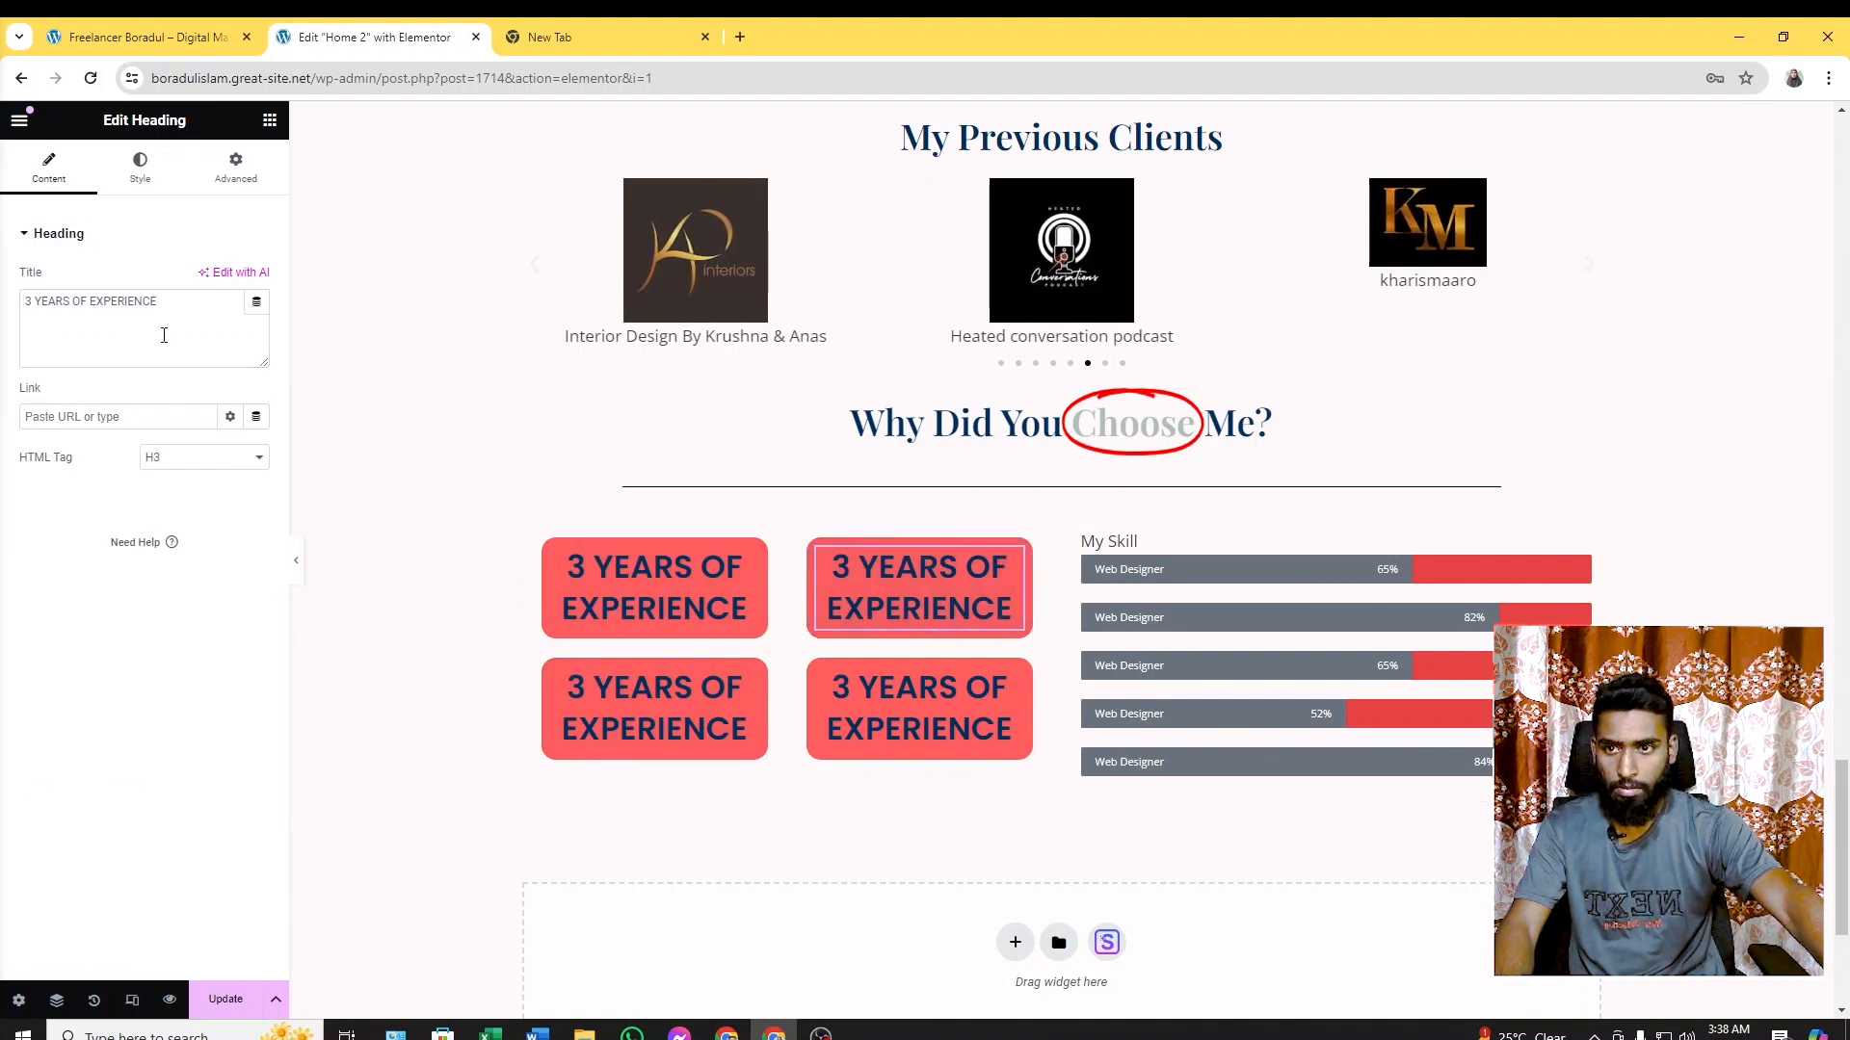
drag(162, 302, 3, 308)
key(ctrl+v)
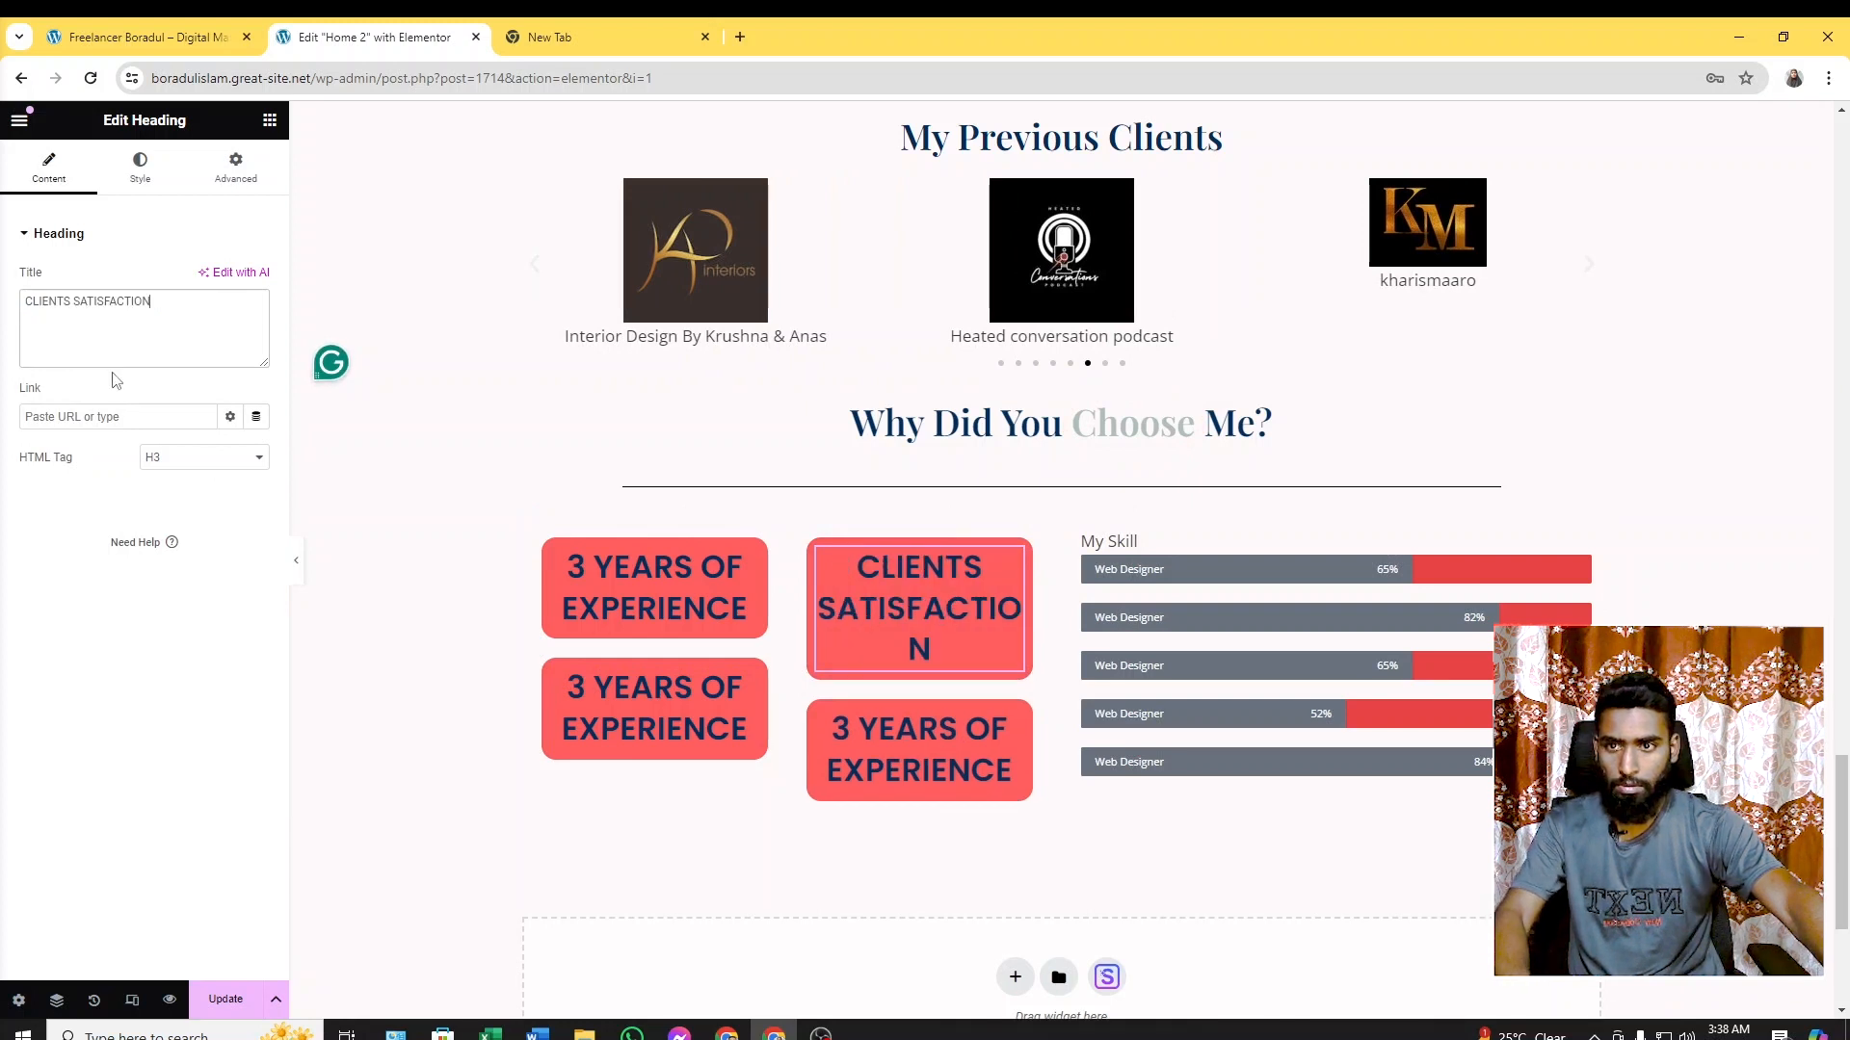
Set the "CLIENTS SATISFACTION" heading's font size to 29 px so the text fits on two lines
click(140, 166)
click(257, 362)
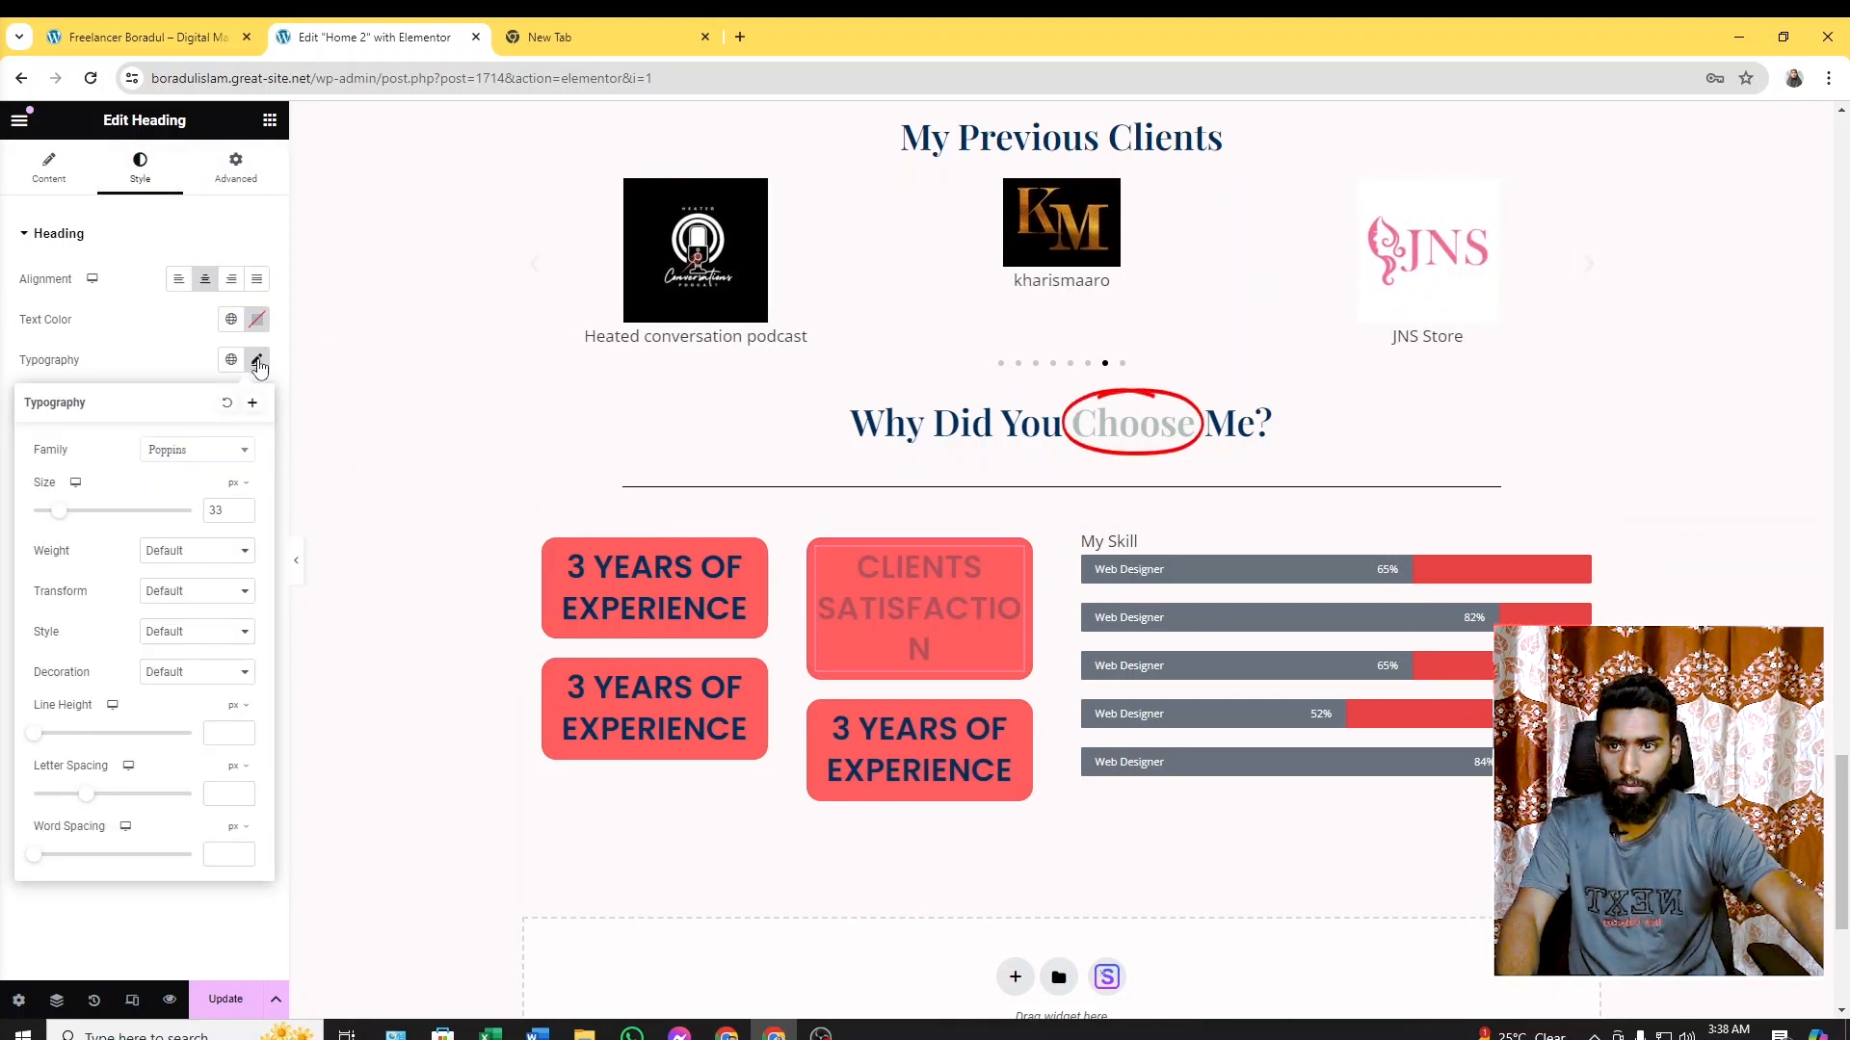
drag(60, 520, 55, 522)
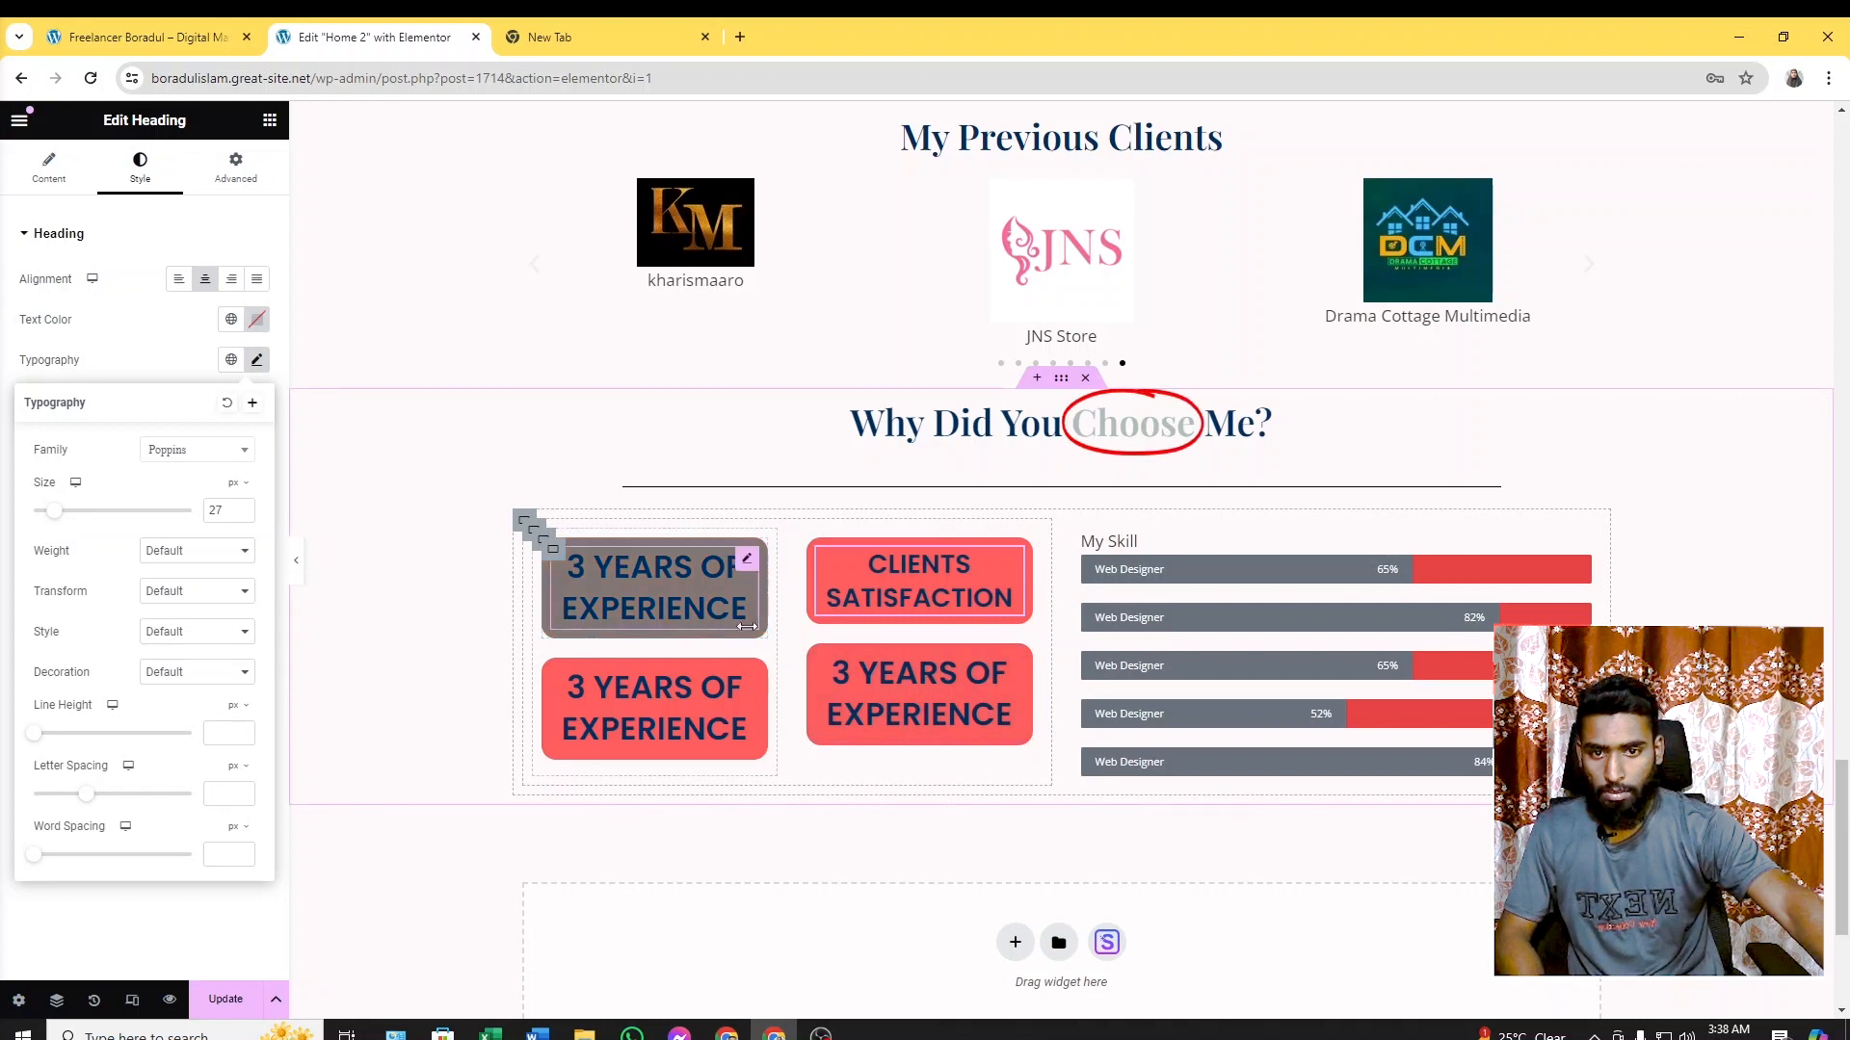
click(242, 507)
click(242, 506)
click(242, 506)
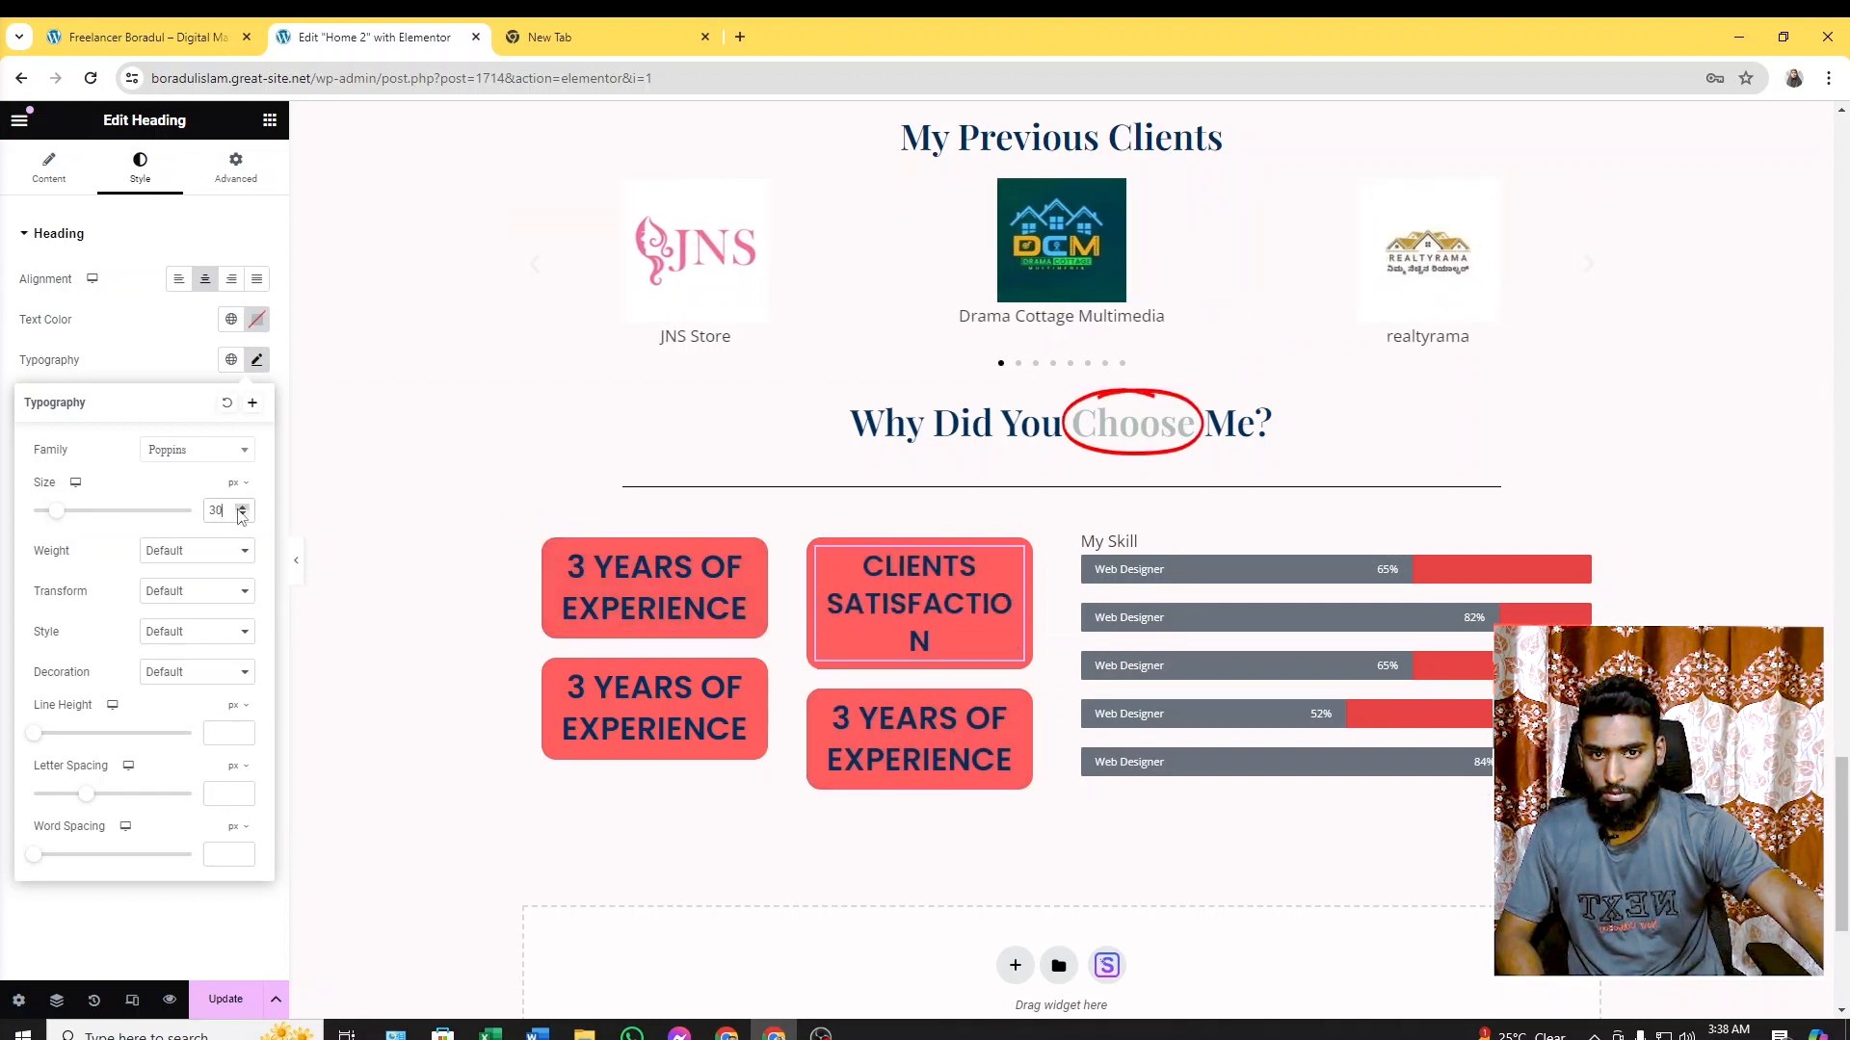
click(245, 515)
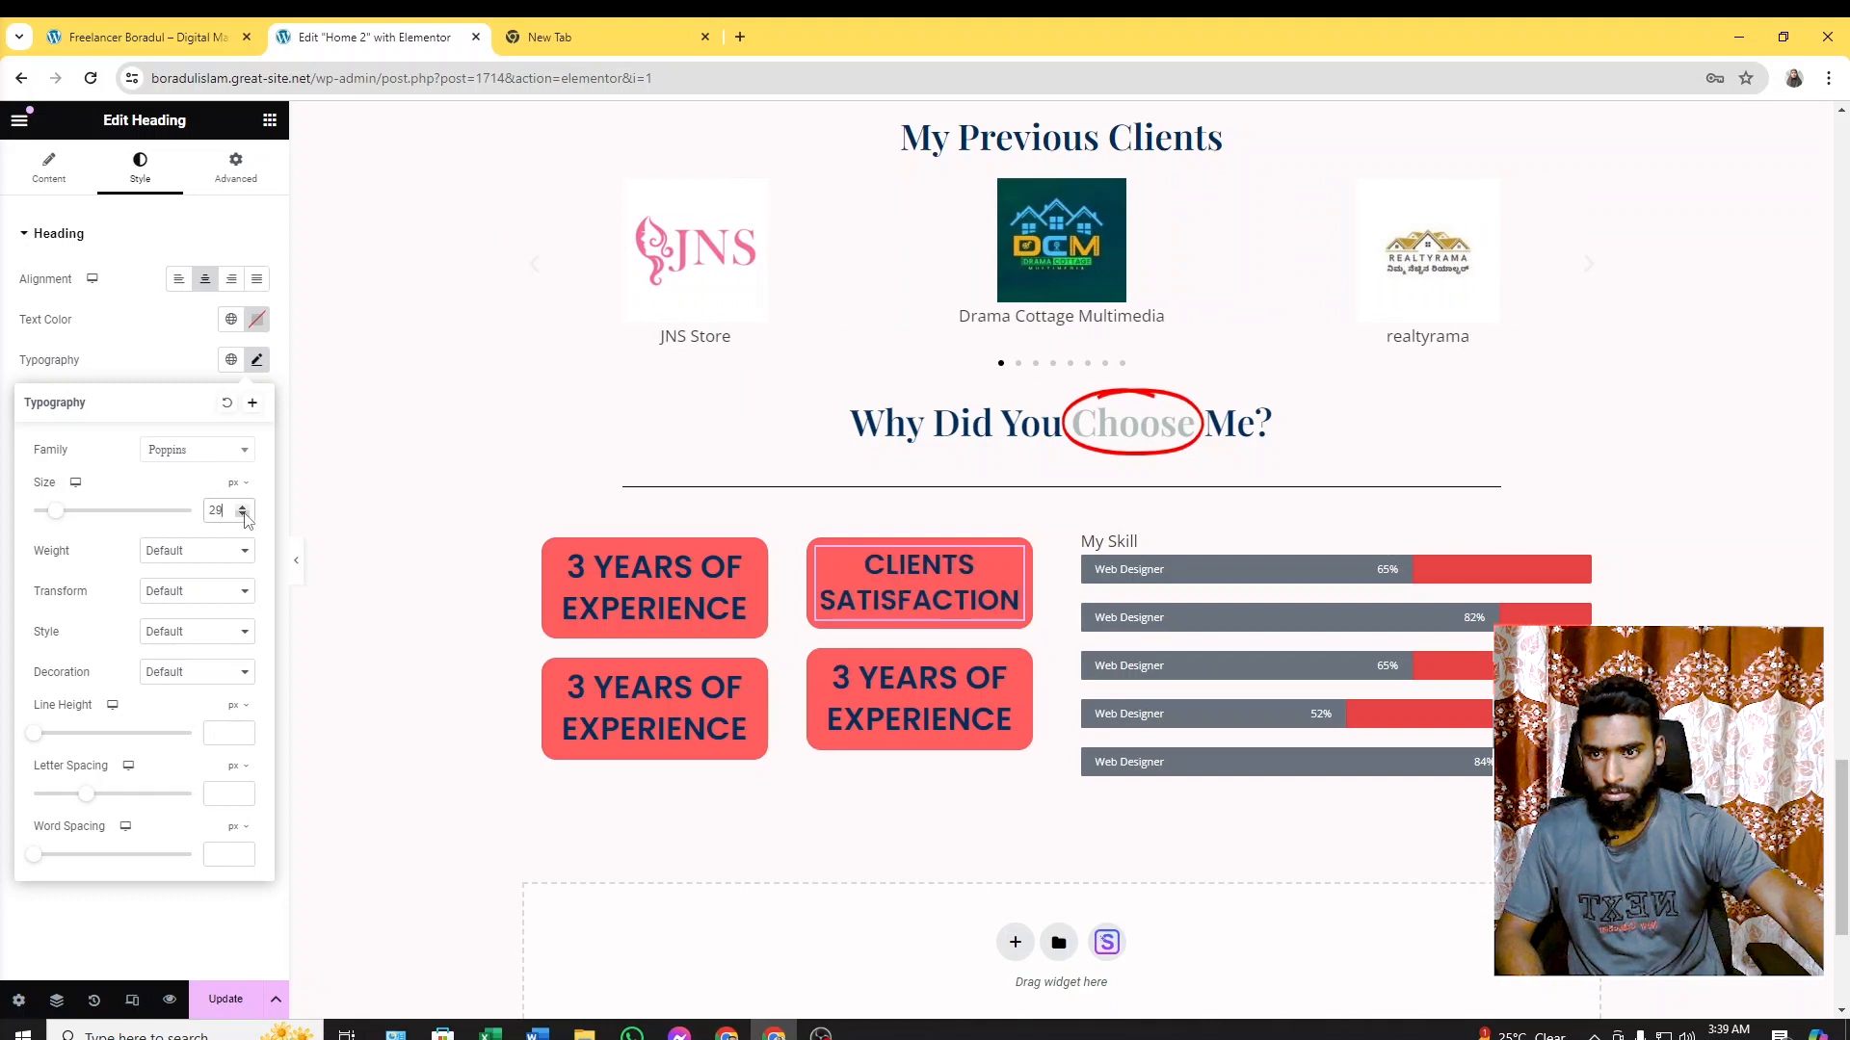
Set the font size of the first column's upper "3 YEARS OF EXPERIENCE" heading to 29 px
click(747, 567)
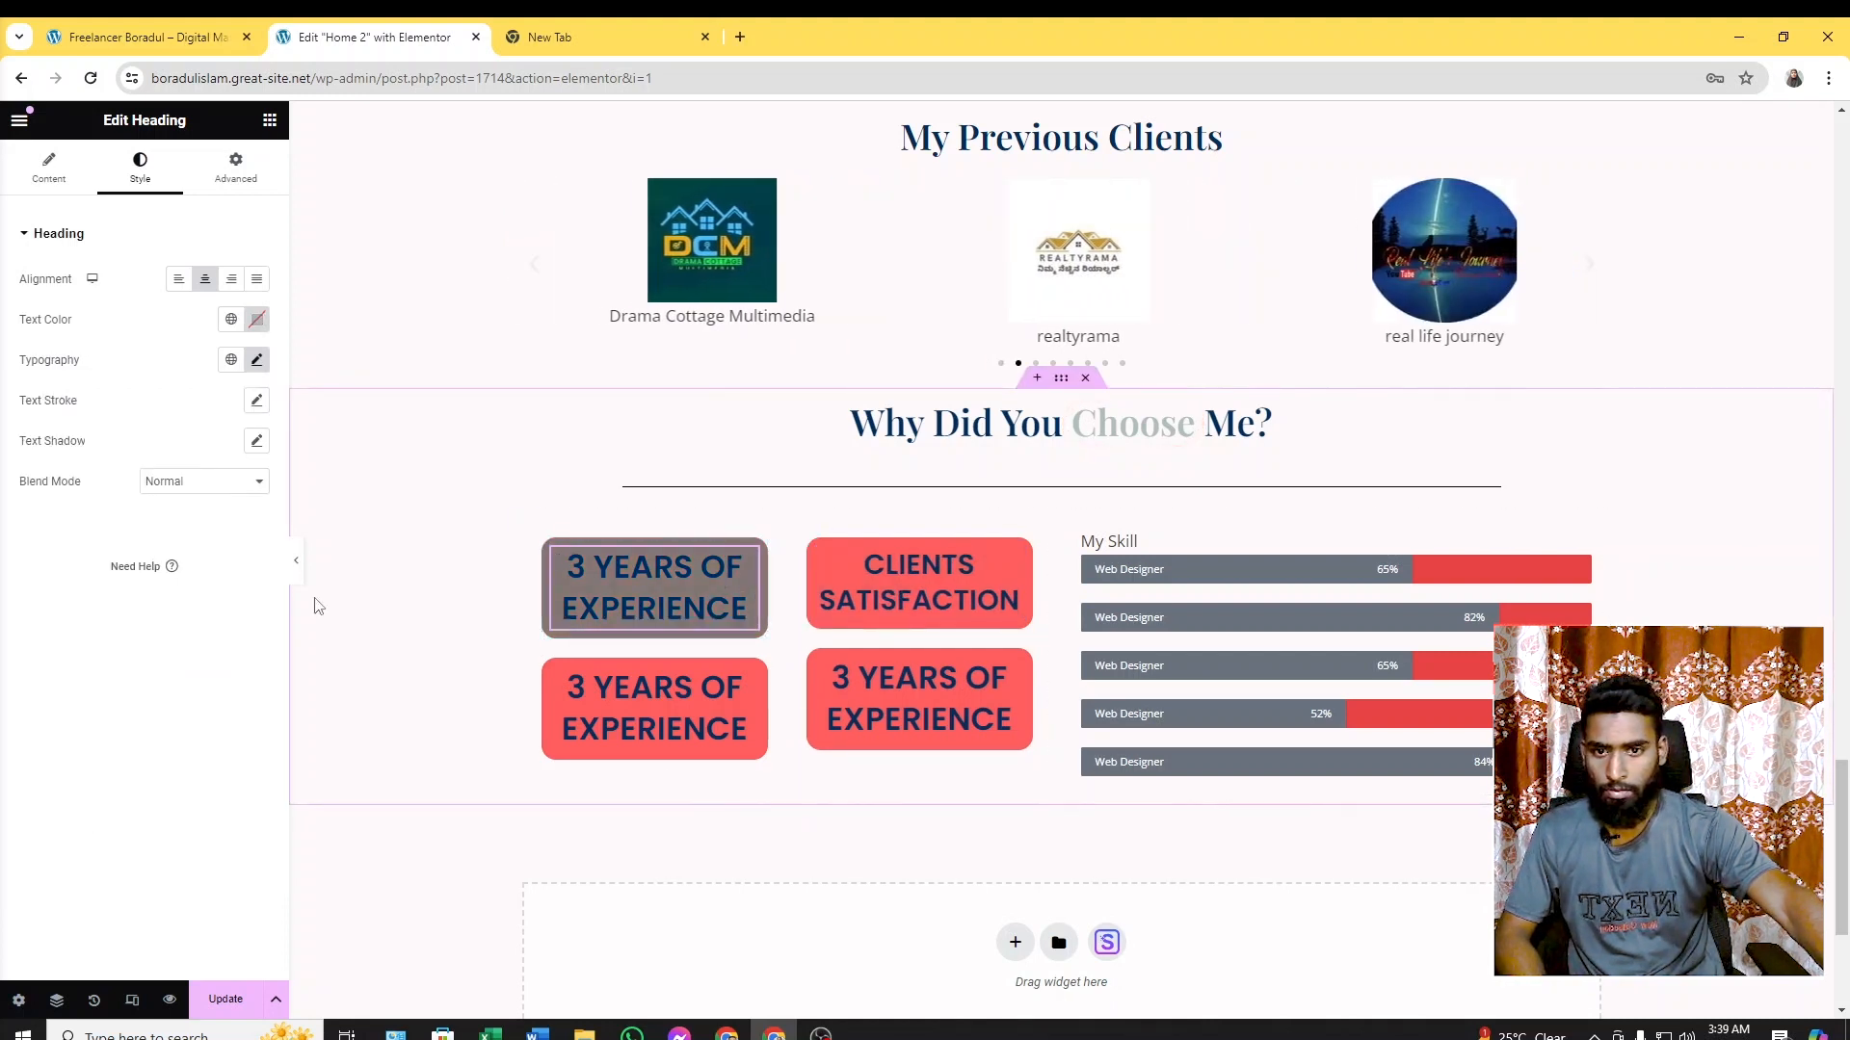
click(258, 360)
click(242, 515)
click(242, 516)
click(242, 515)
click(242, 516)
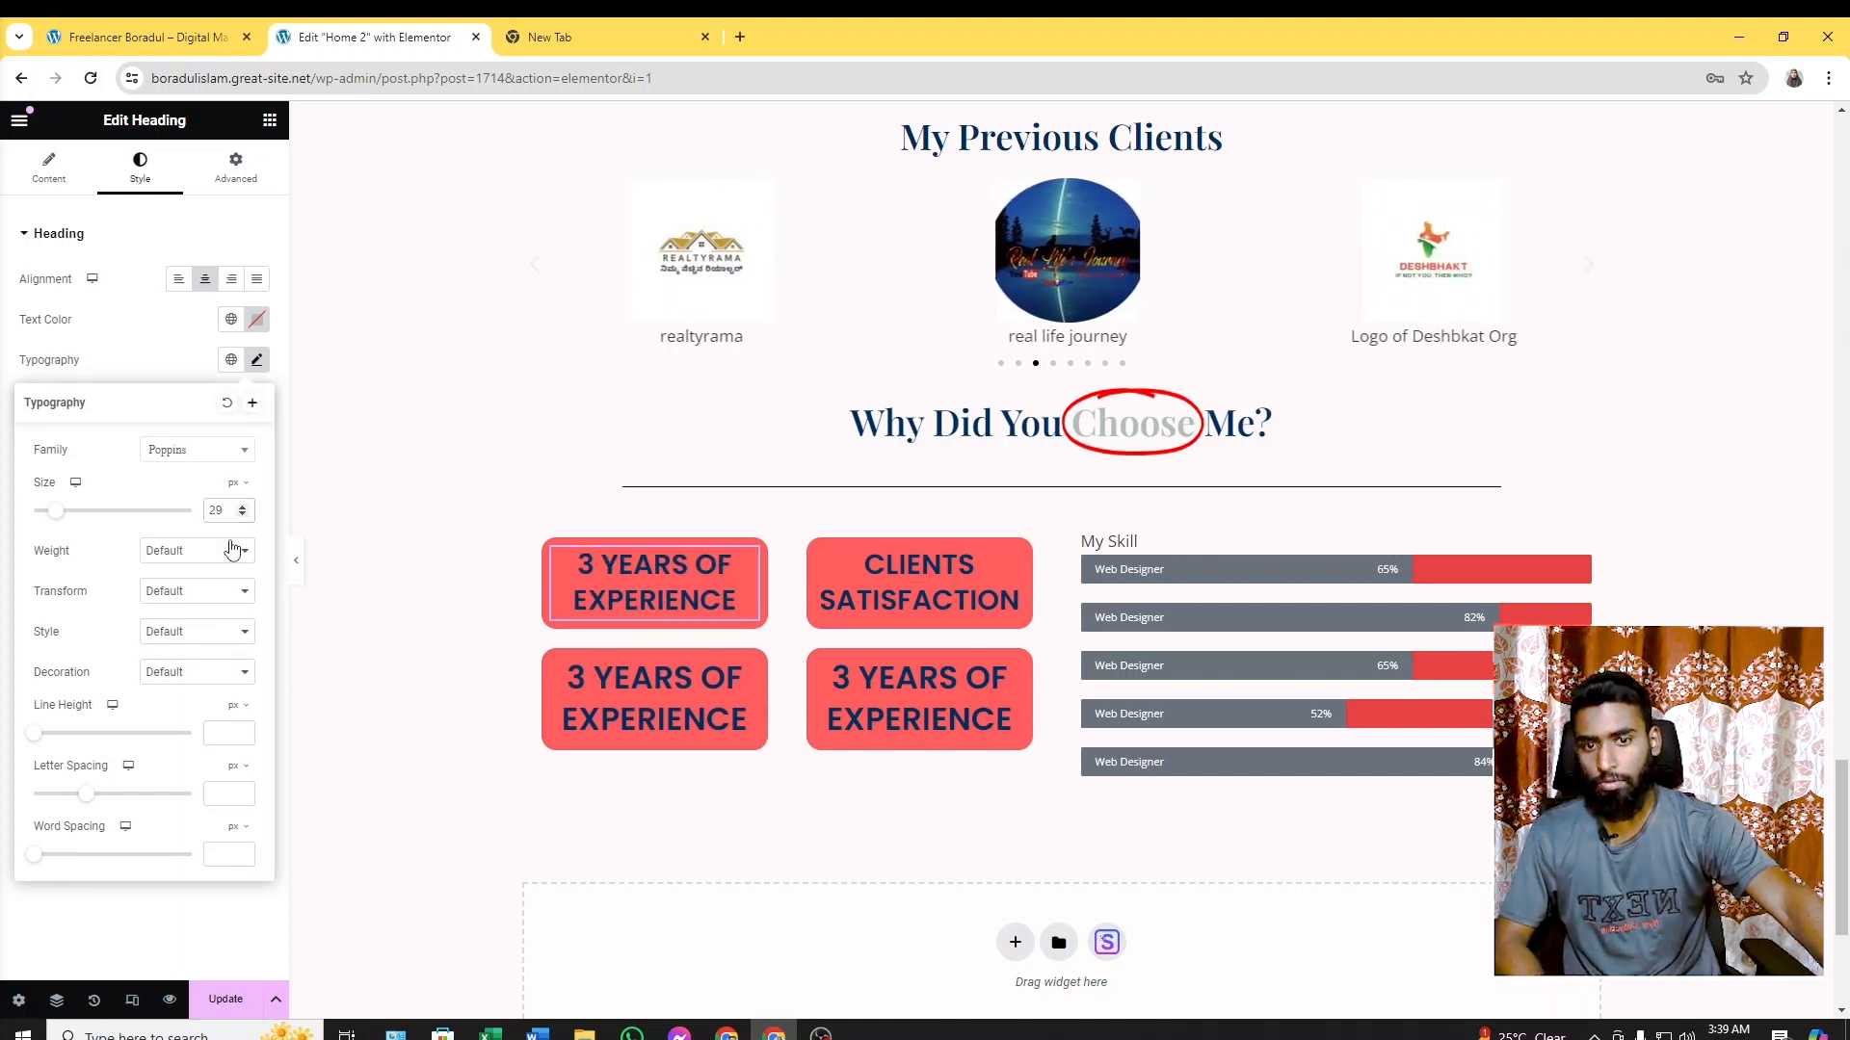
Copy "BEST QUALITY SERVICE" from the live site and make it the title of the first column's lower card
click(154, 37)
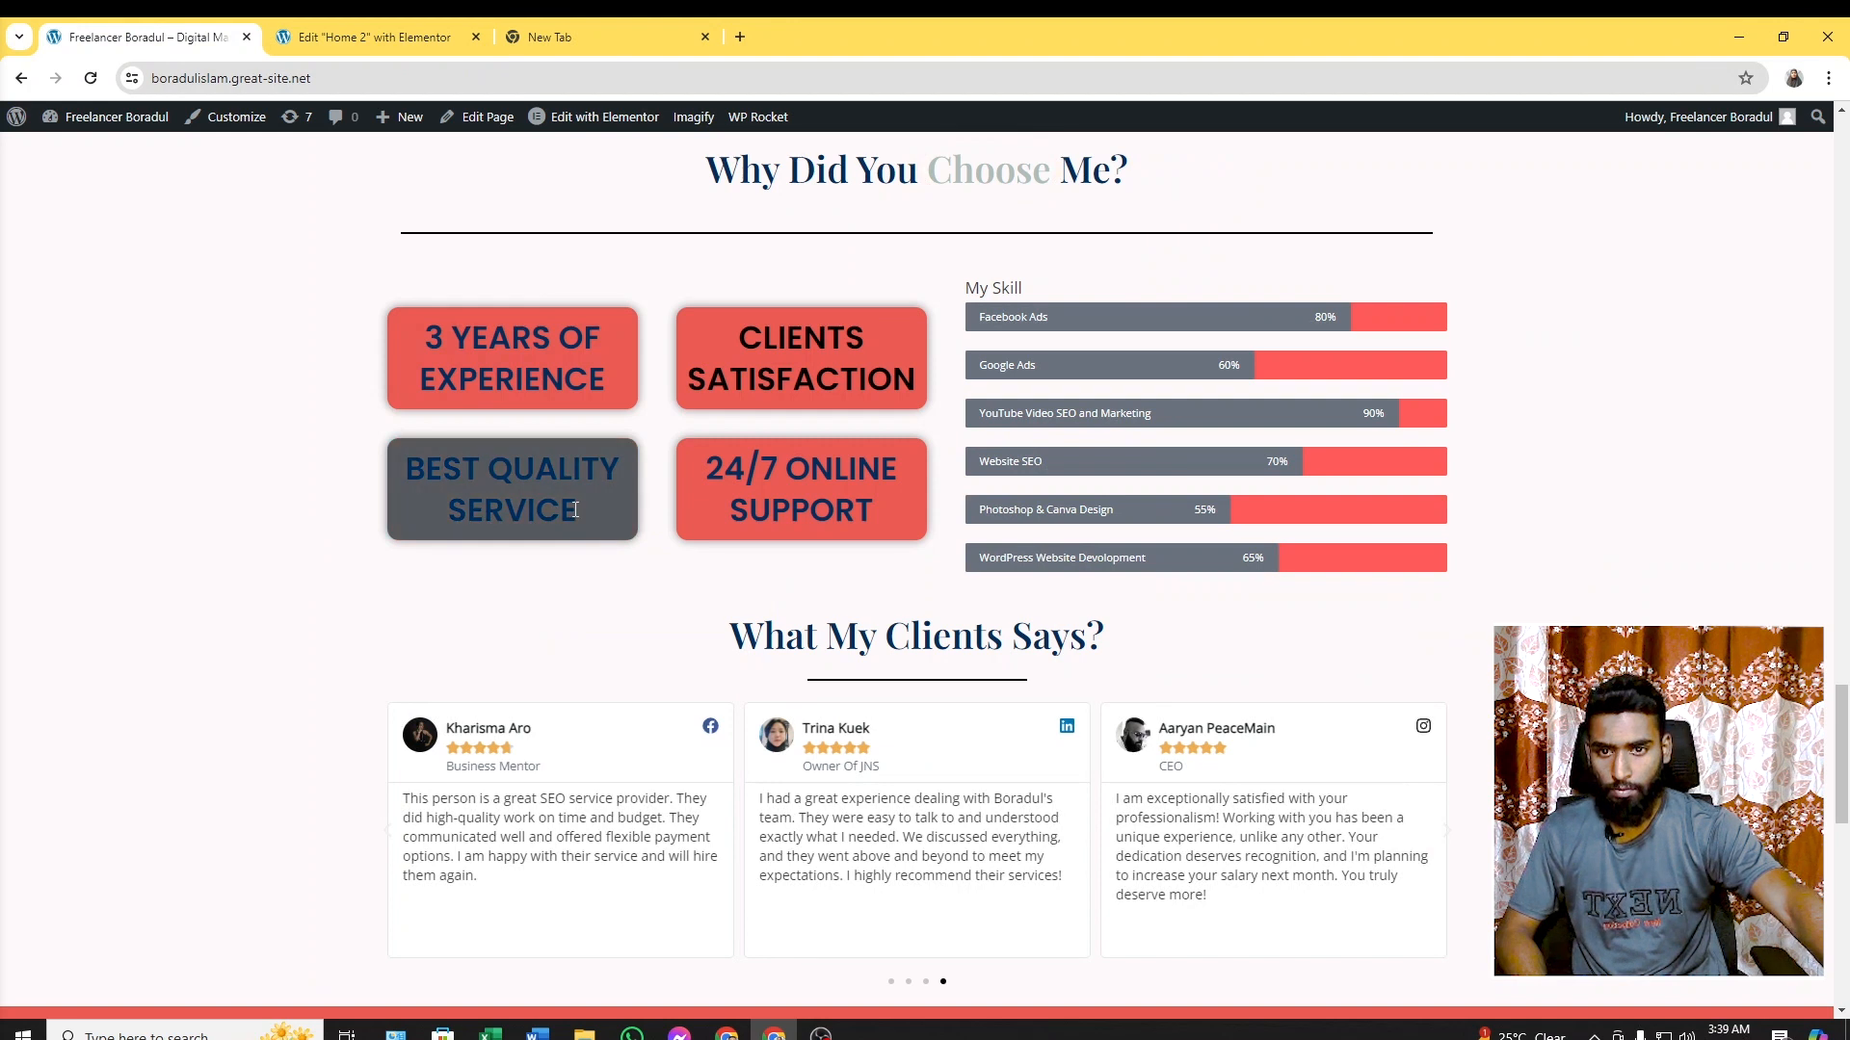
drag(576, 520, 394, 470)
key(ctrl+c)
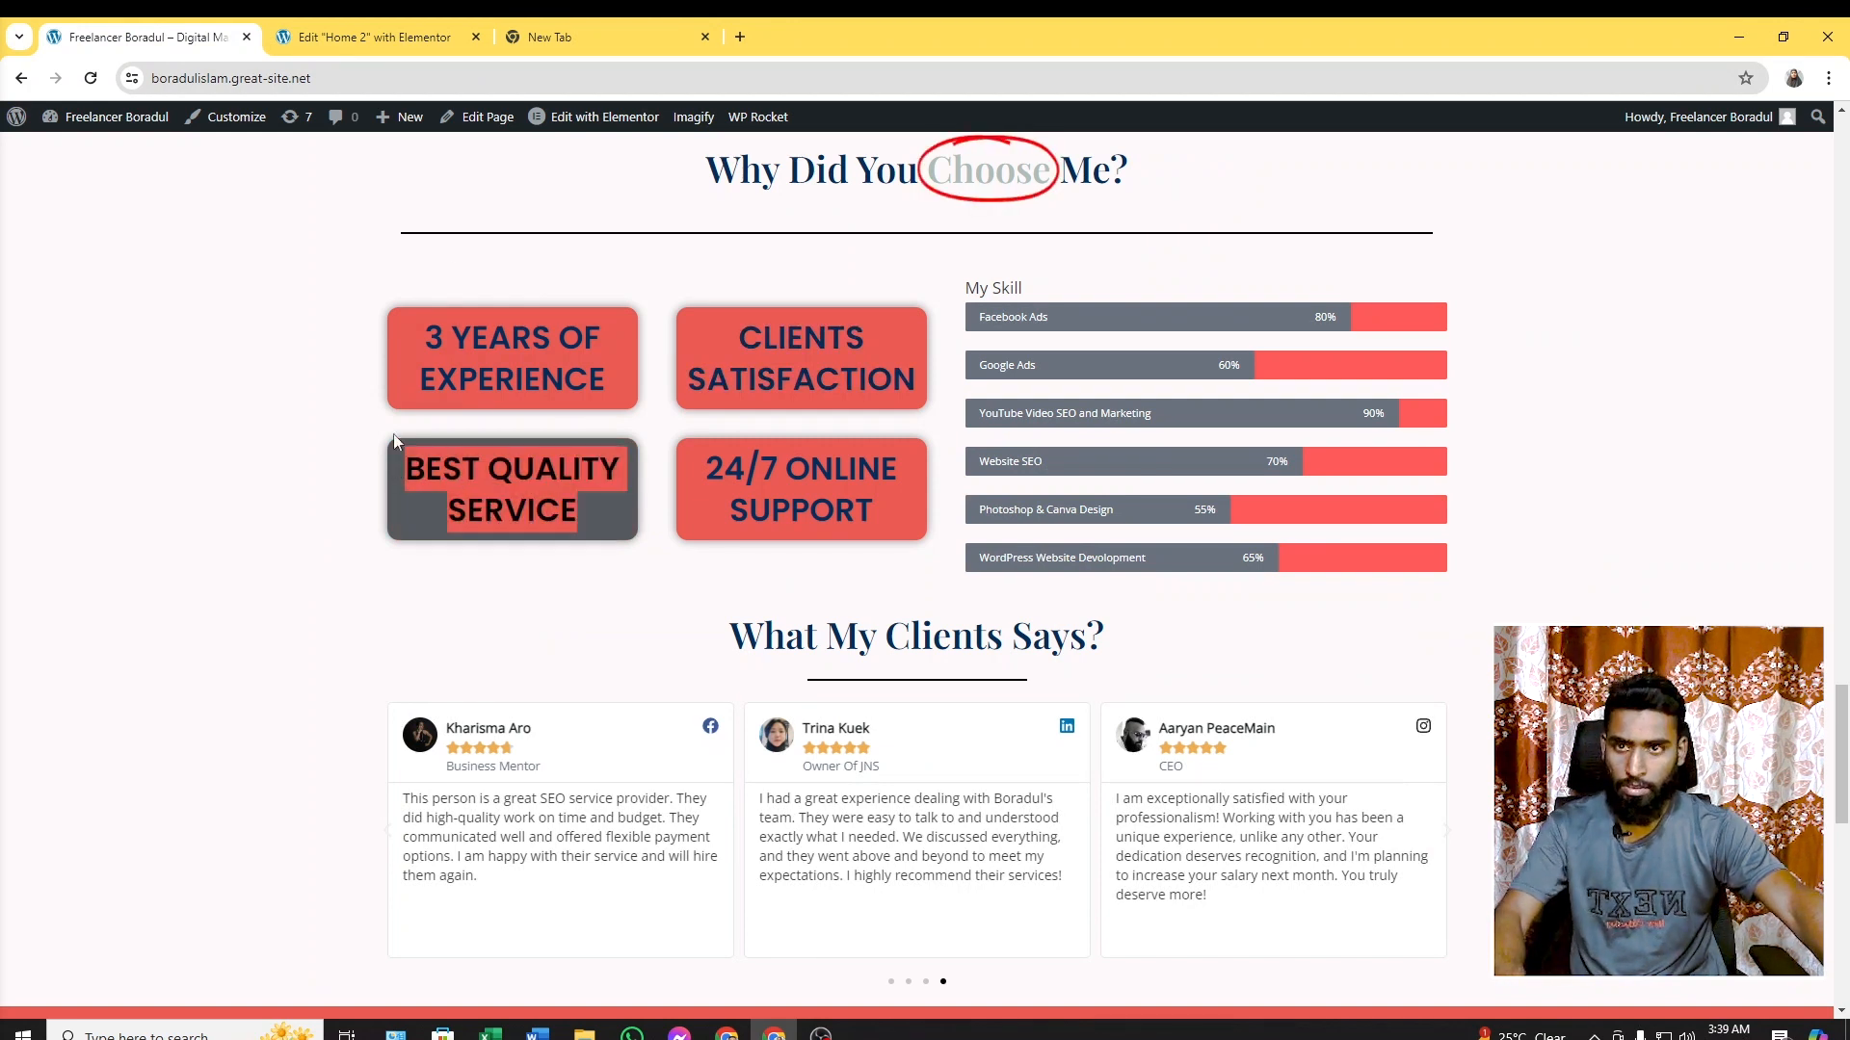
click(374, 39)
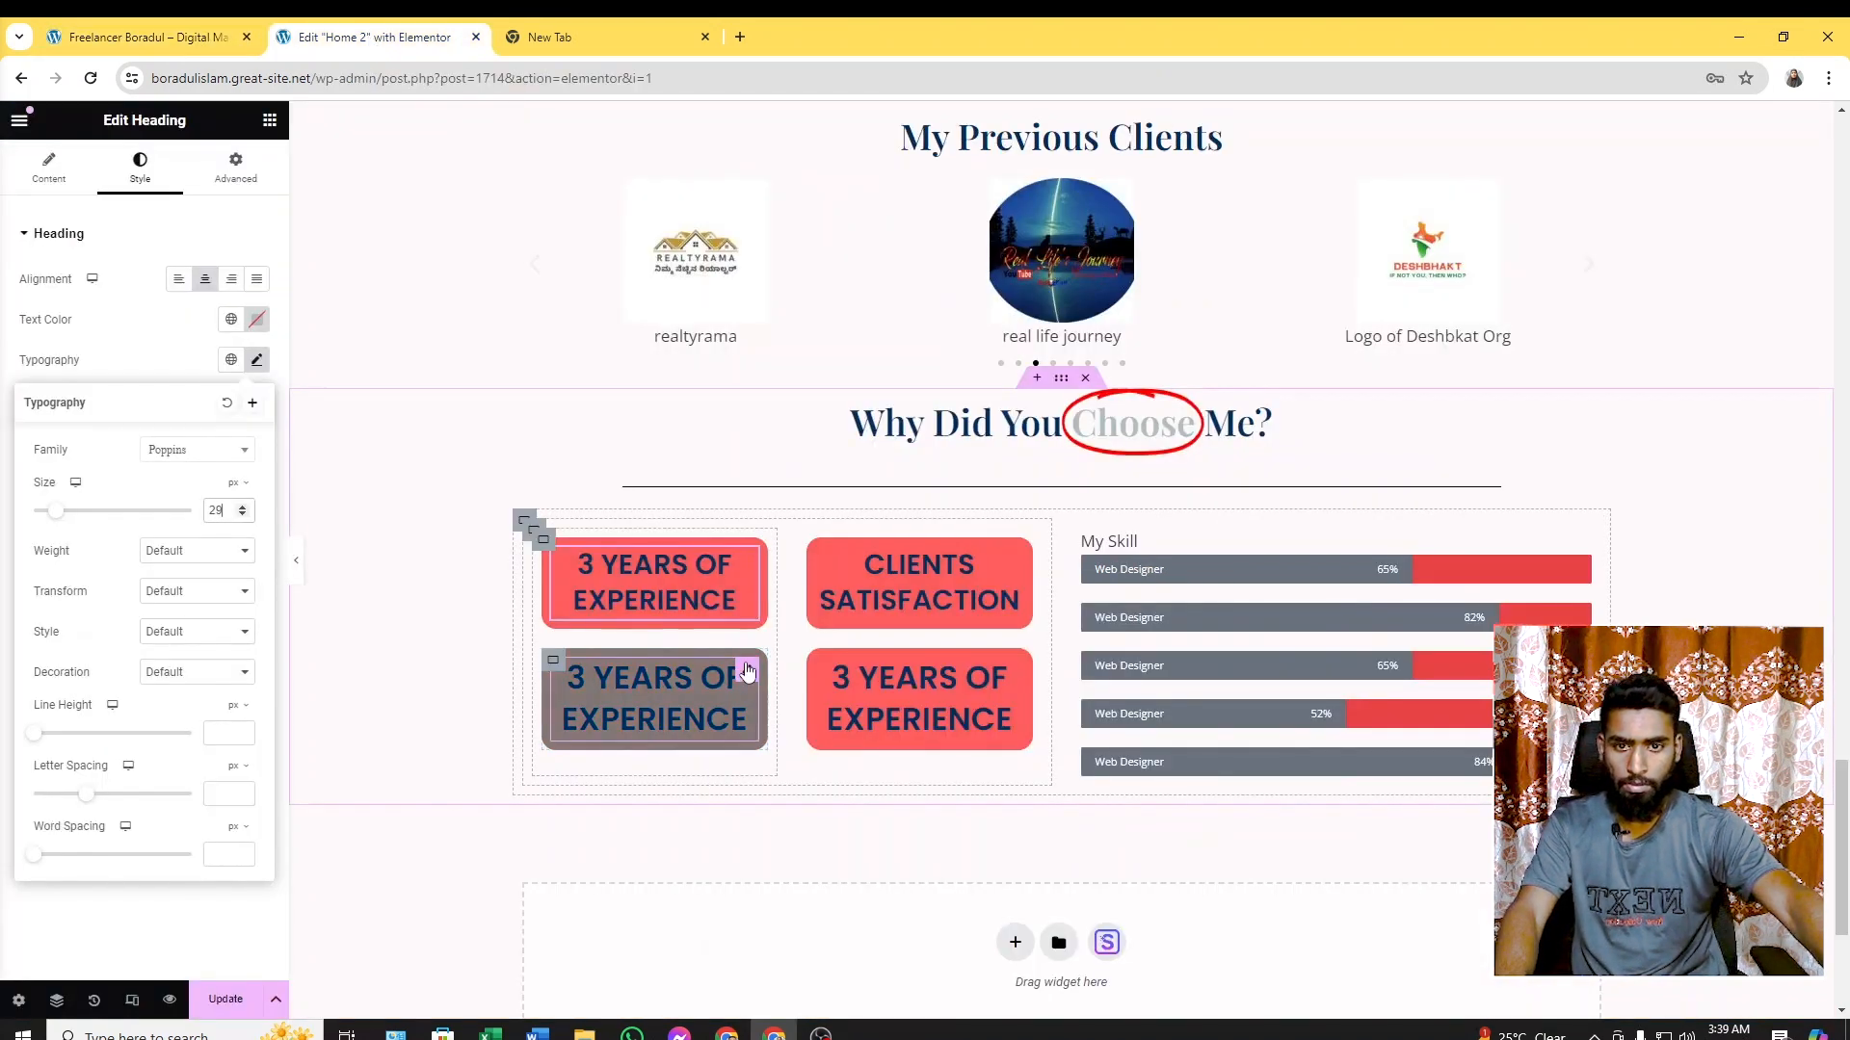
click(729, 747)
drag(164, 323, 23, 302)
key(ctrl+v)
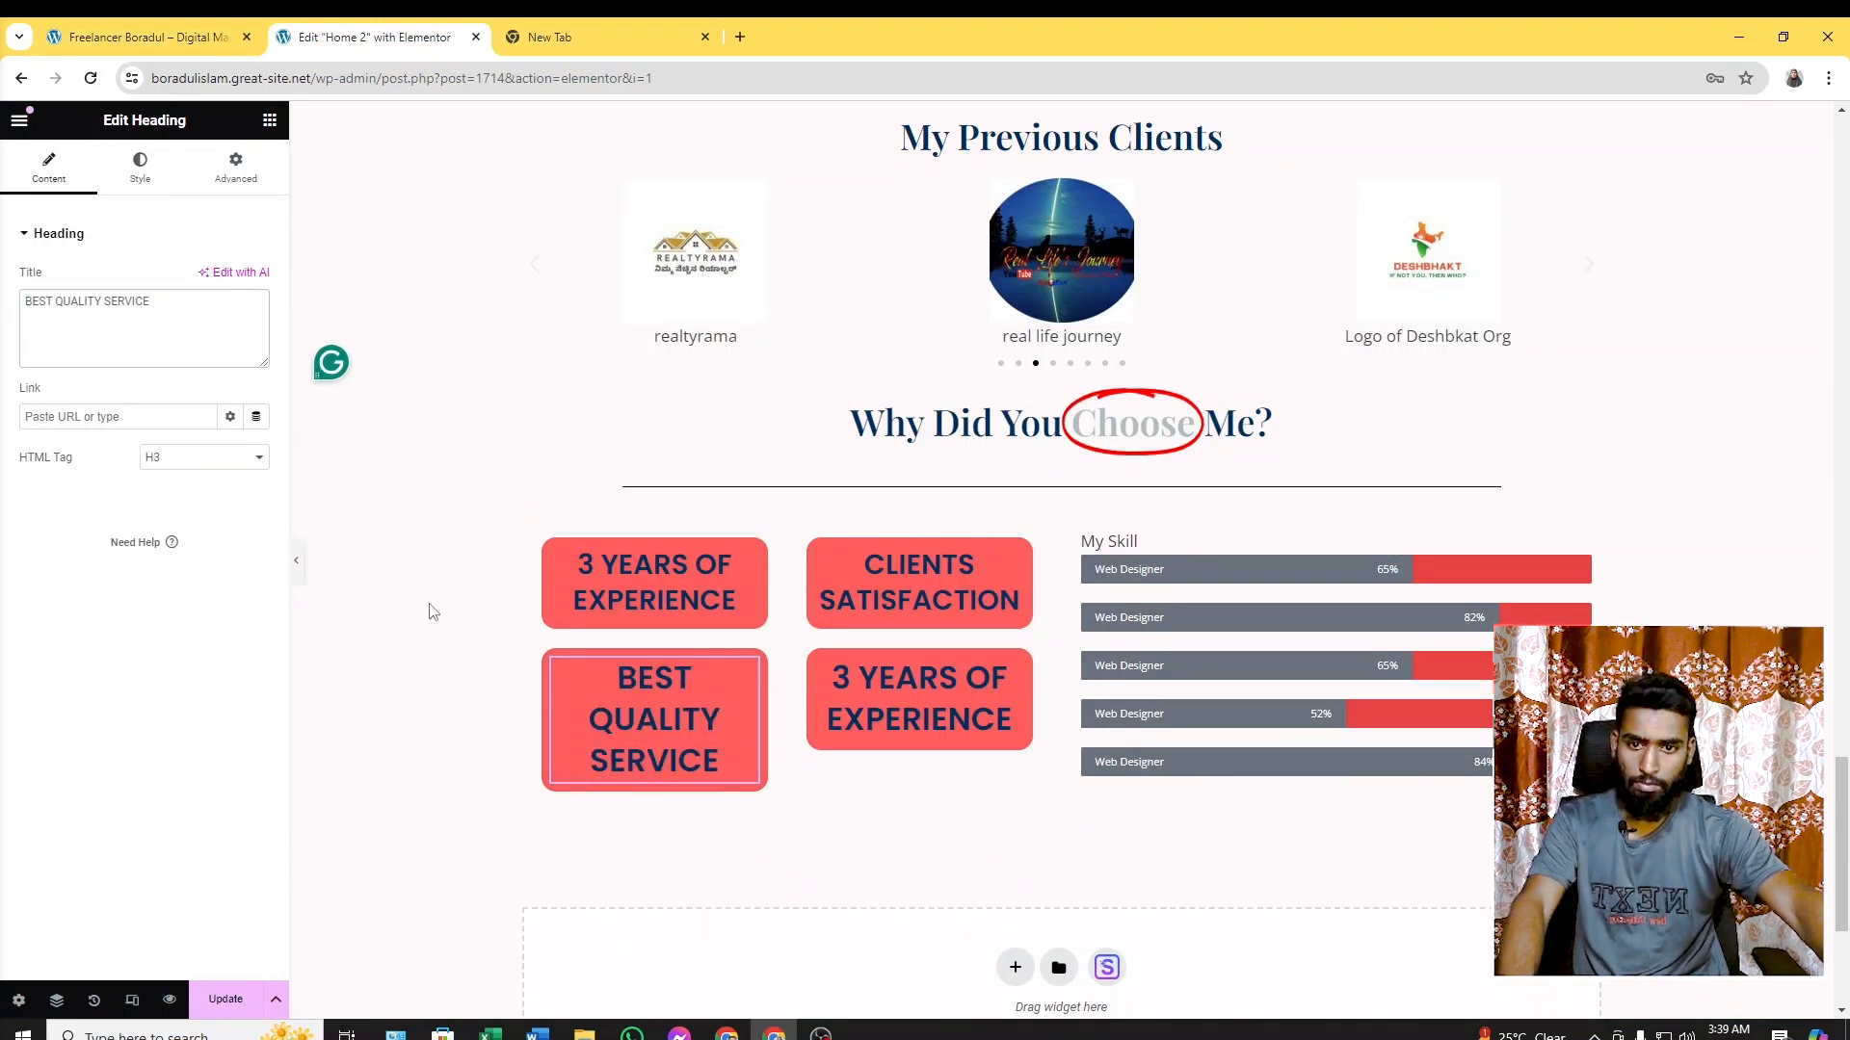
Set the "BEST QUALITY SERVICE" heading's font size to 29 px
click(153, 168)
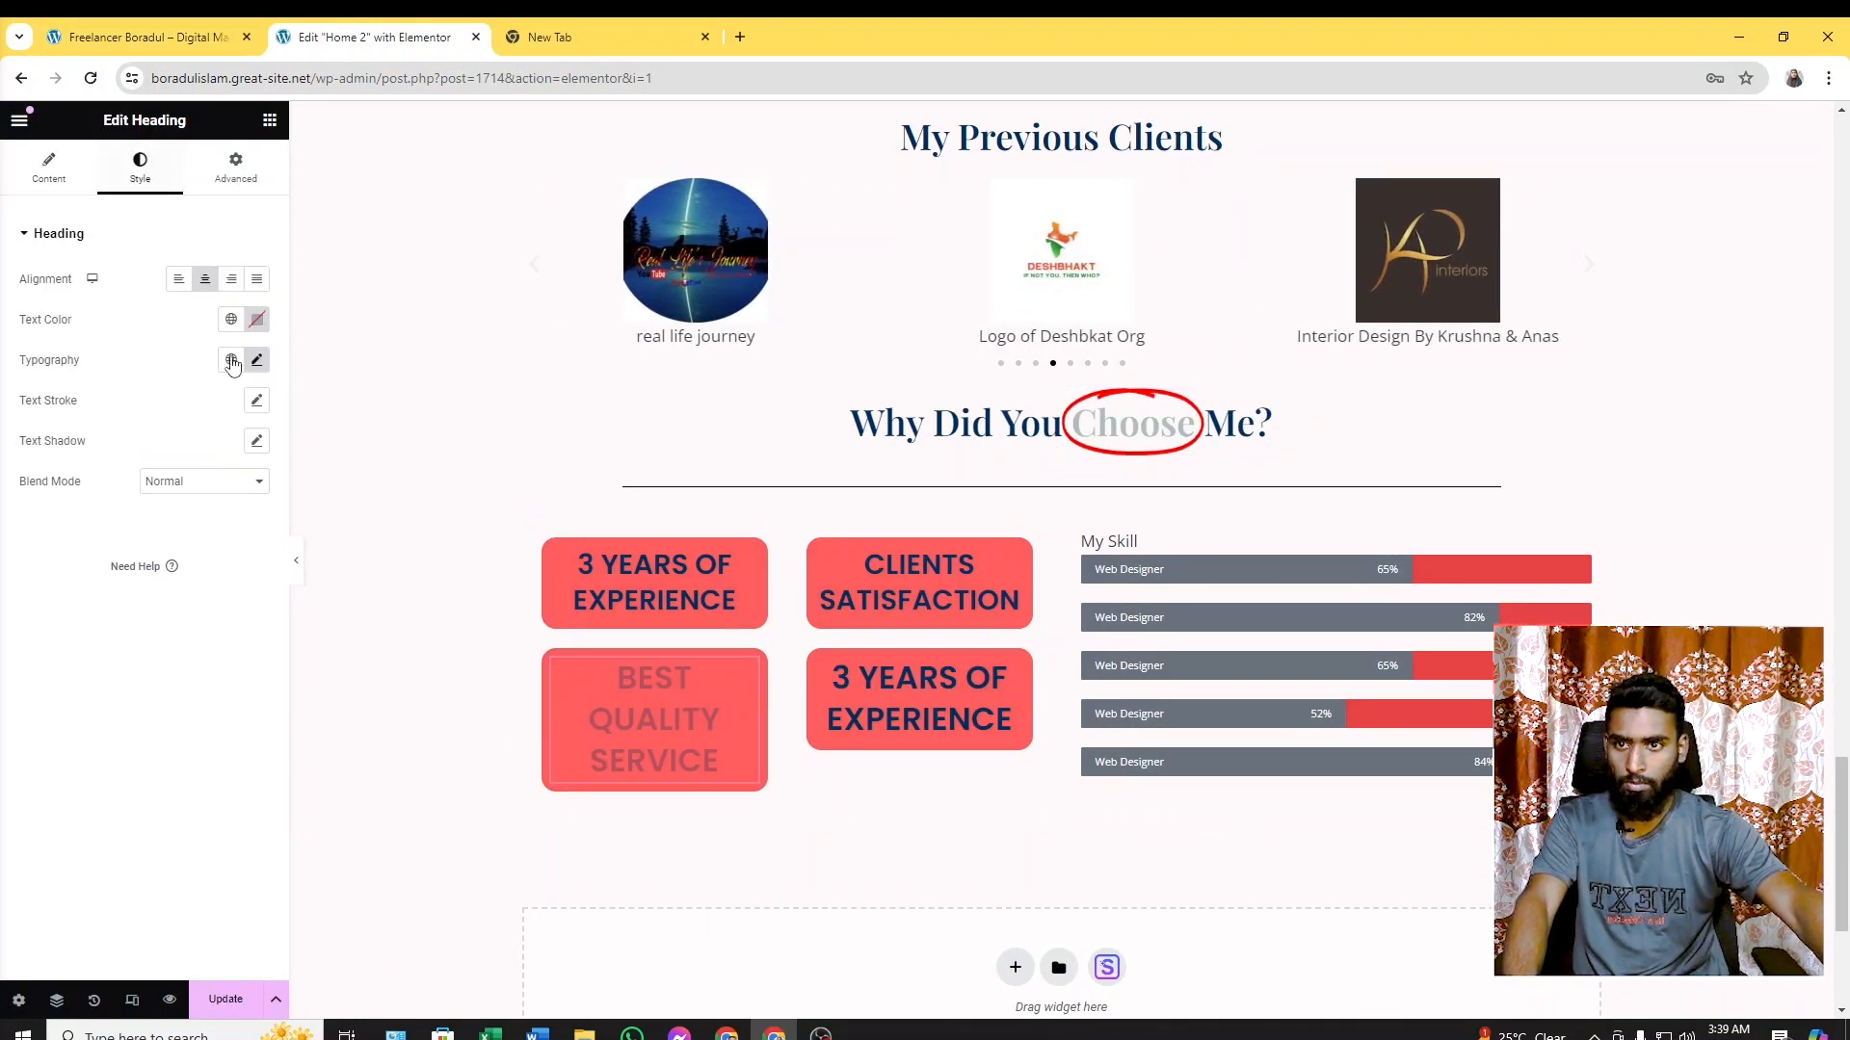
click(256, 359)
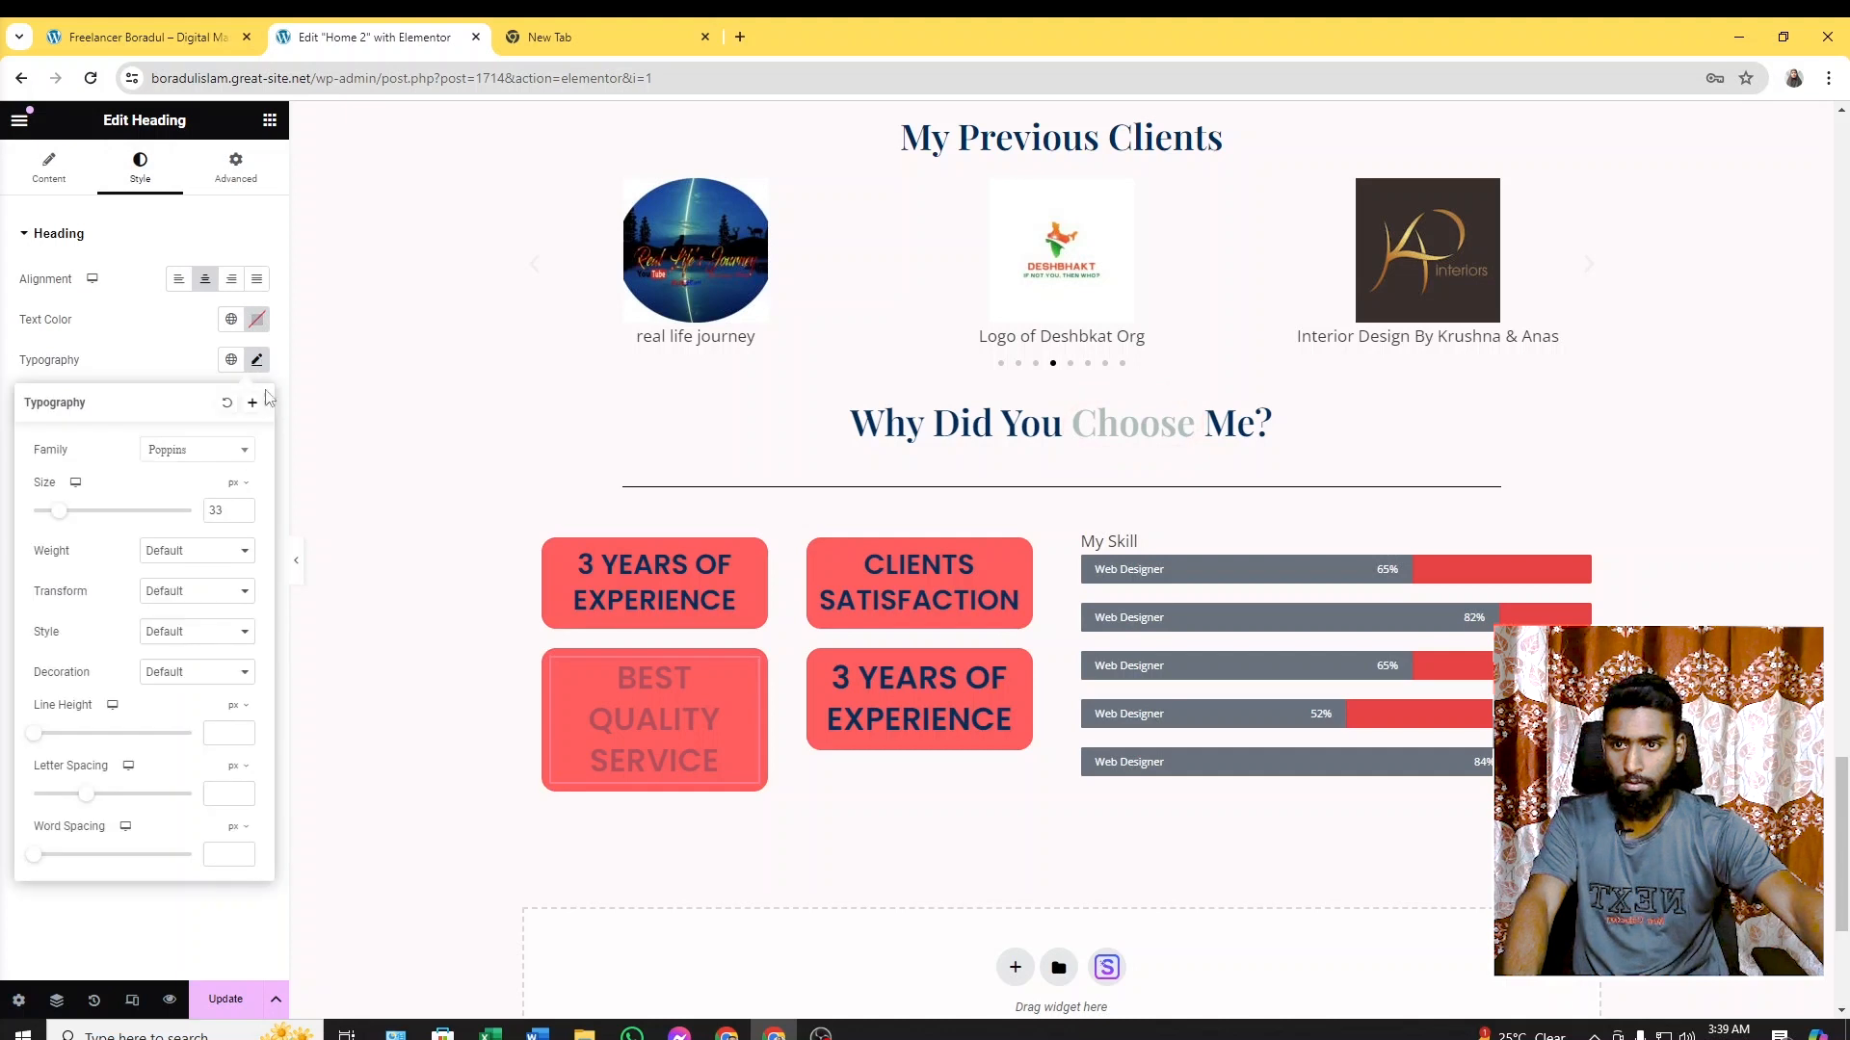
click(242, 518)
click(243, 517)
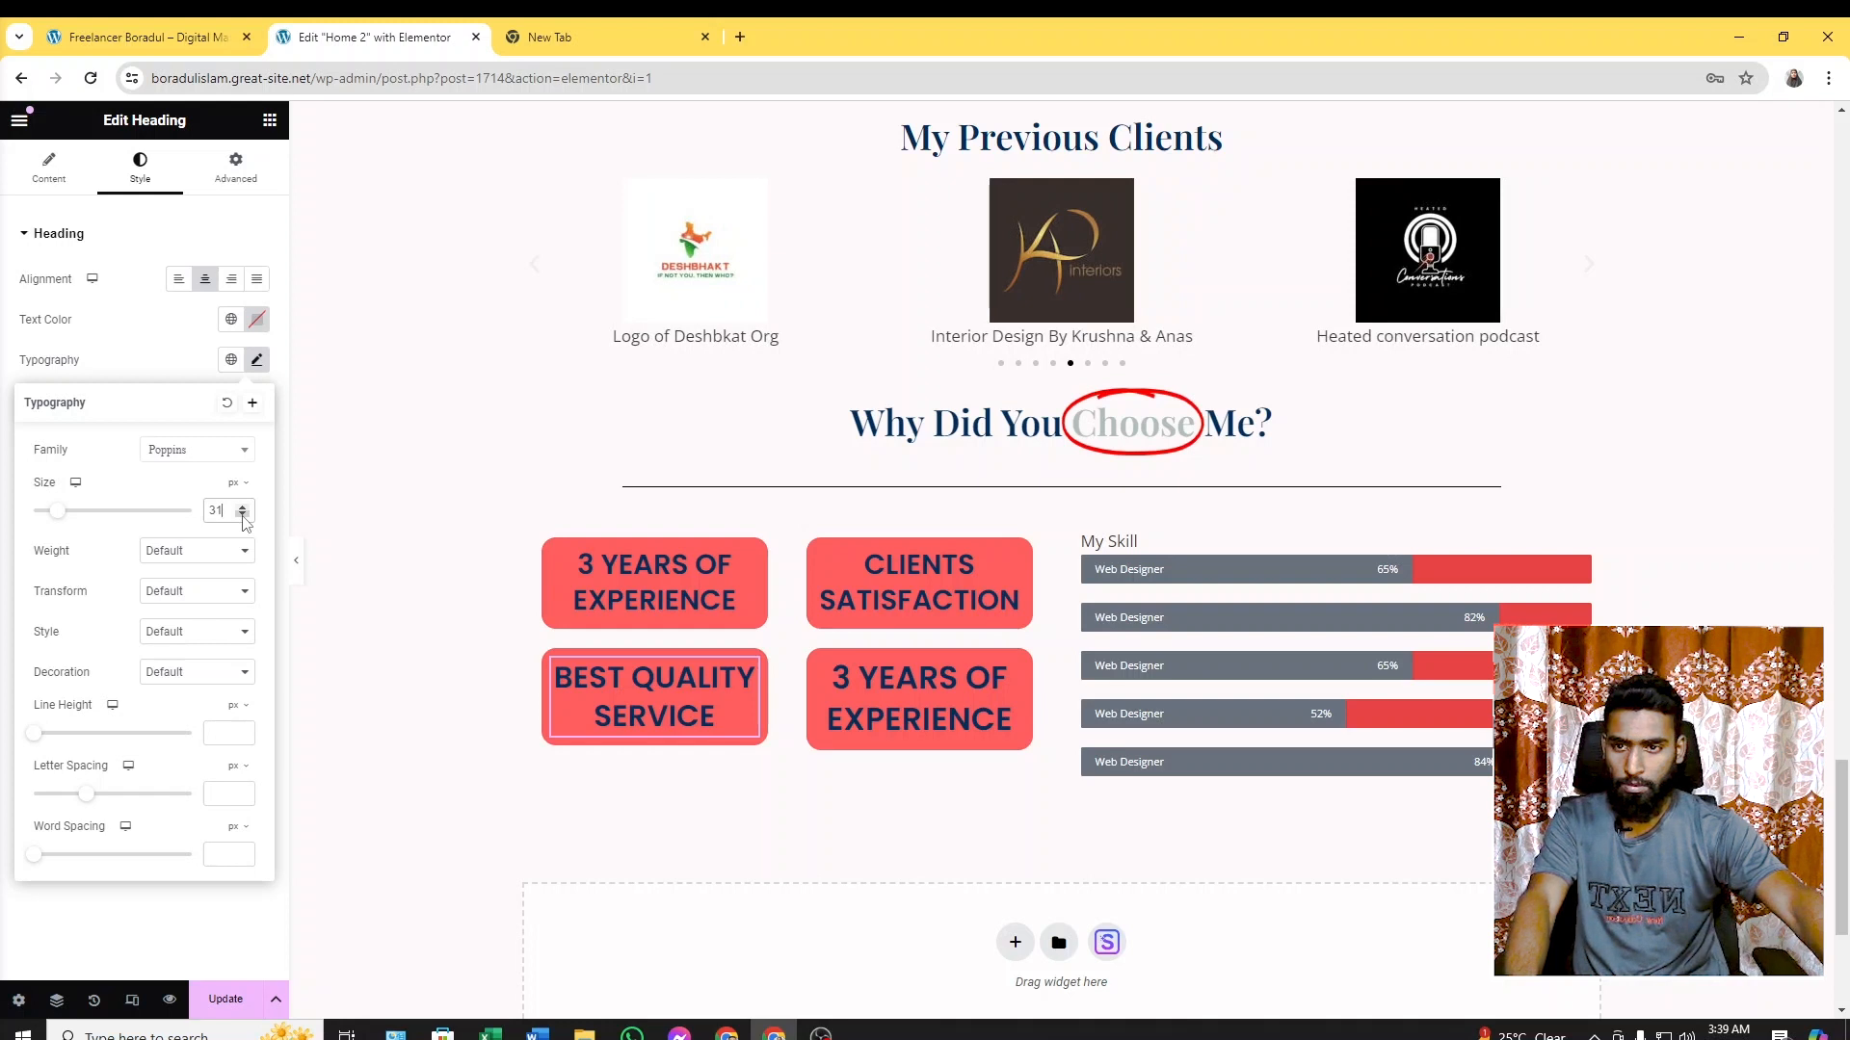
click(243, 518)
click(243, 518)
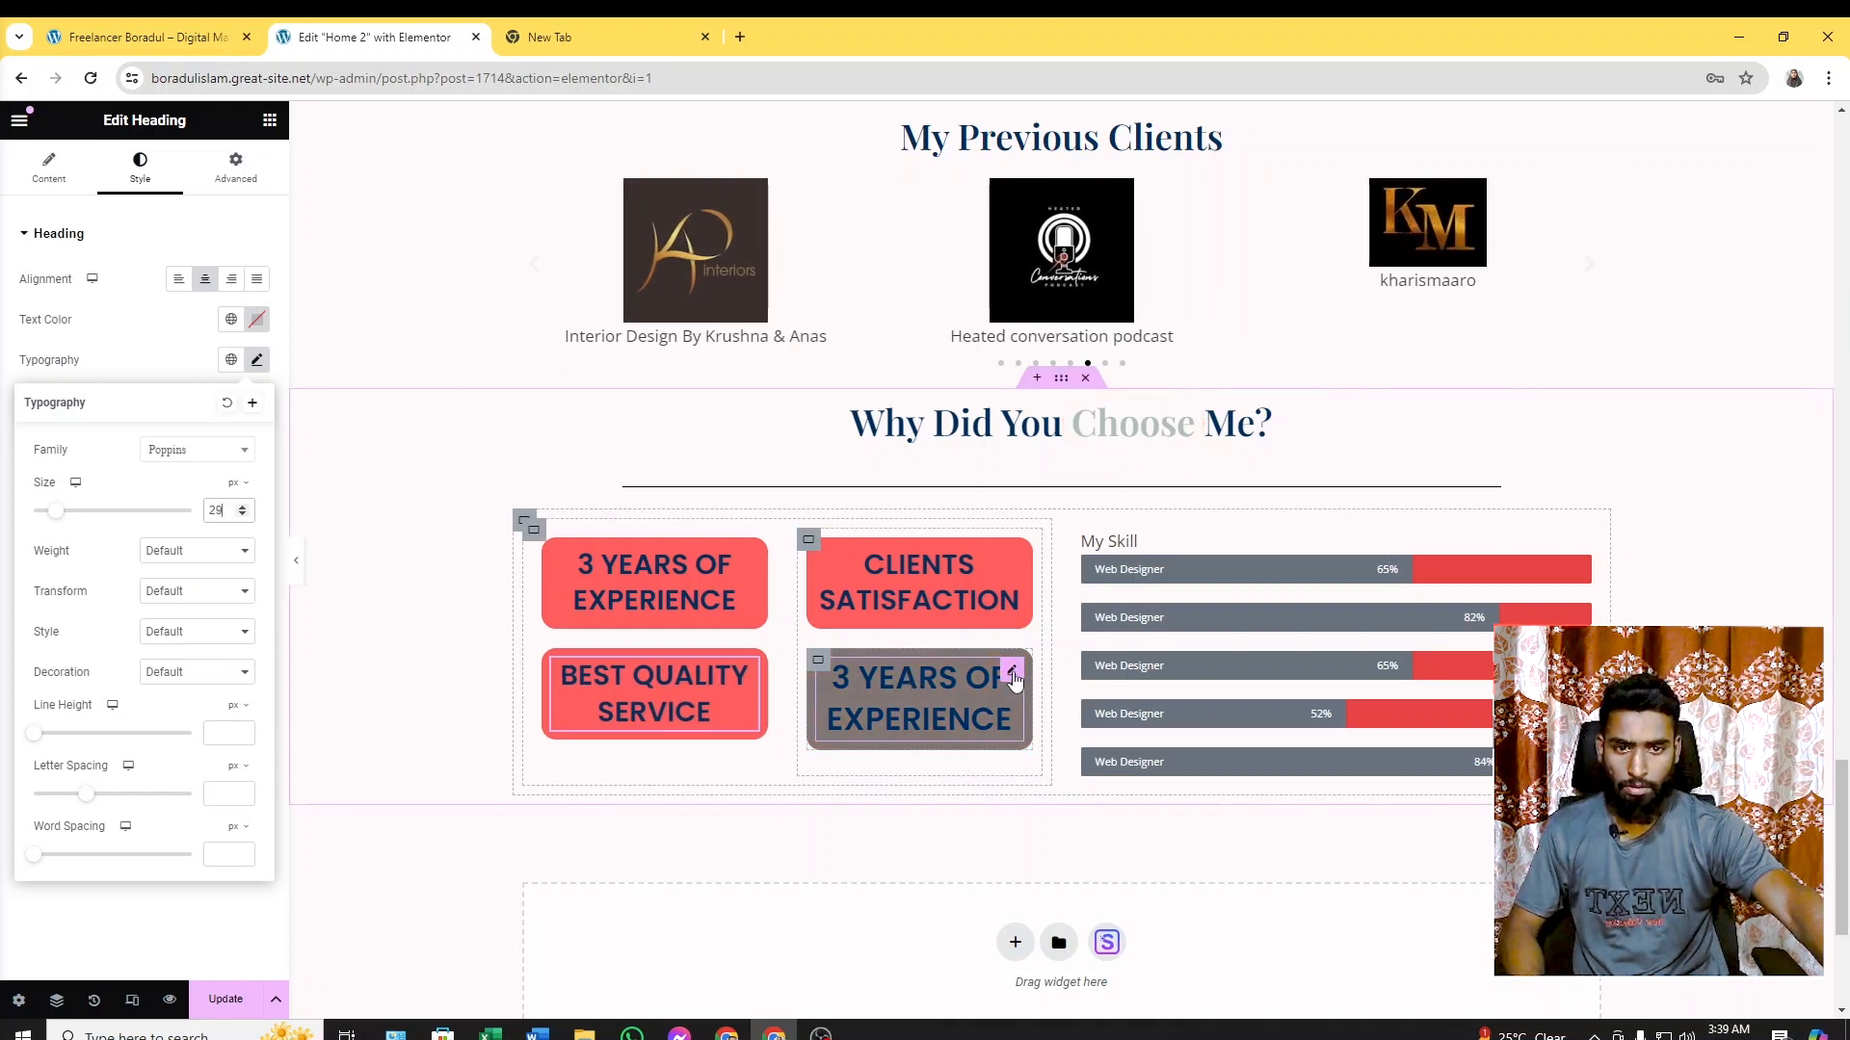
Copy "24/7 ONLINE SUPPORT" from the live site and make it the title of the second column's lower card
click(911, 679)
click(202, 37)
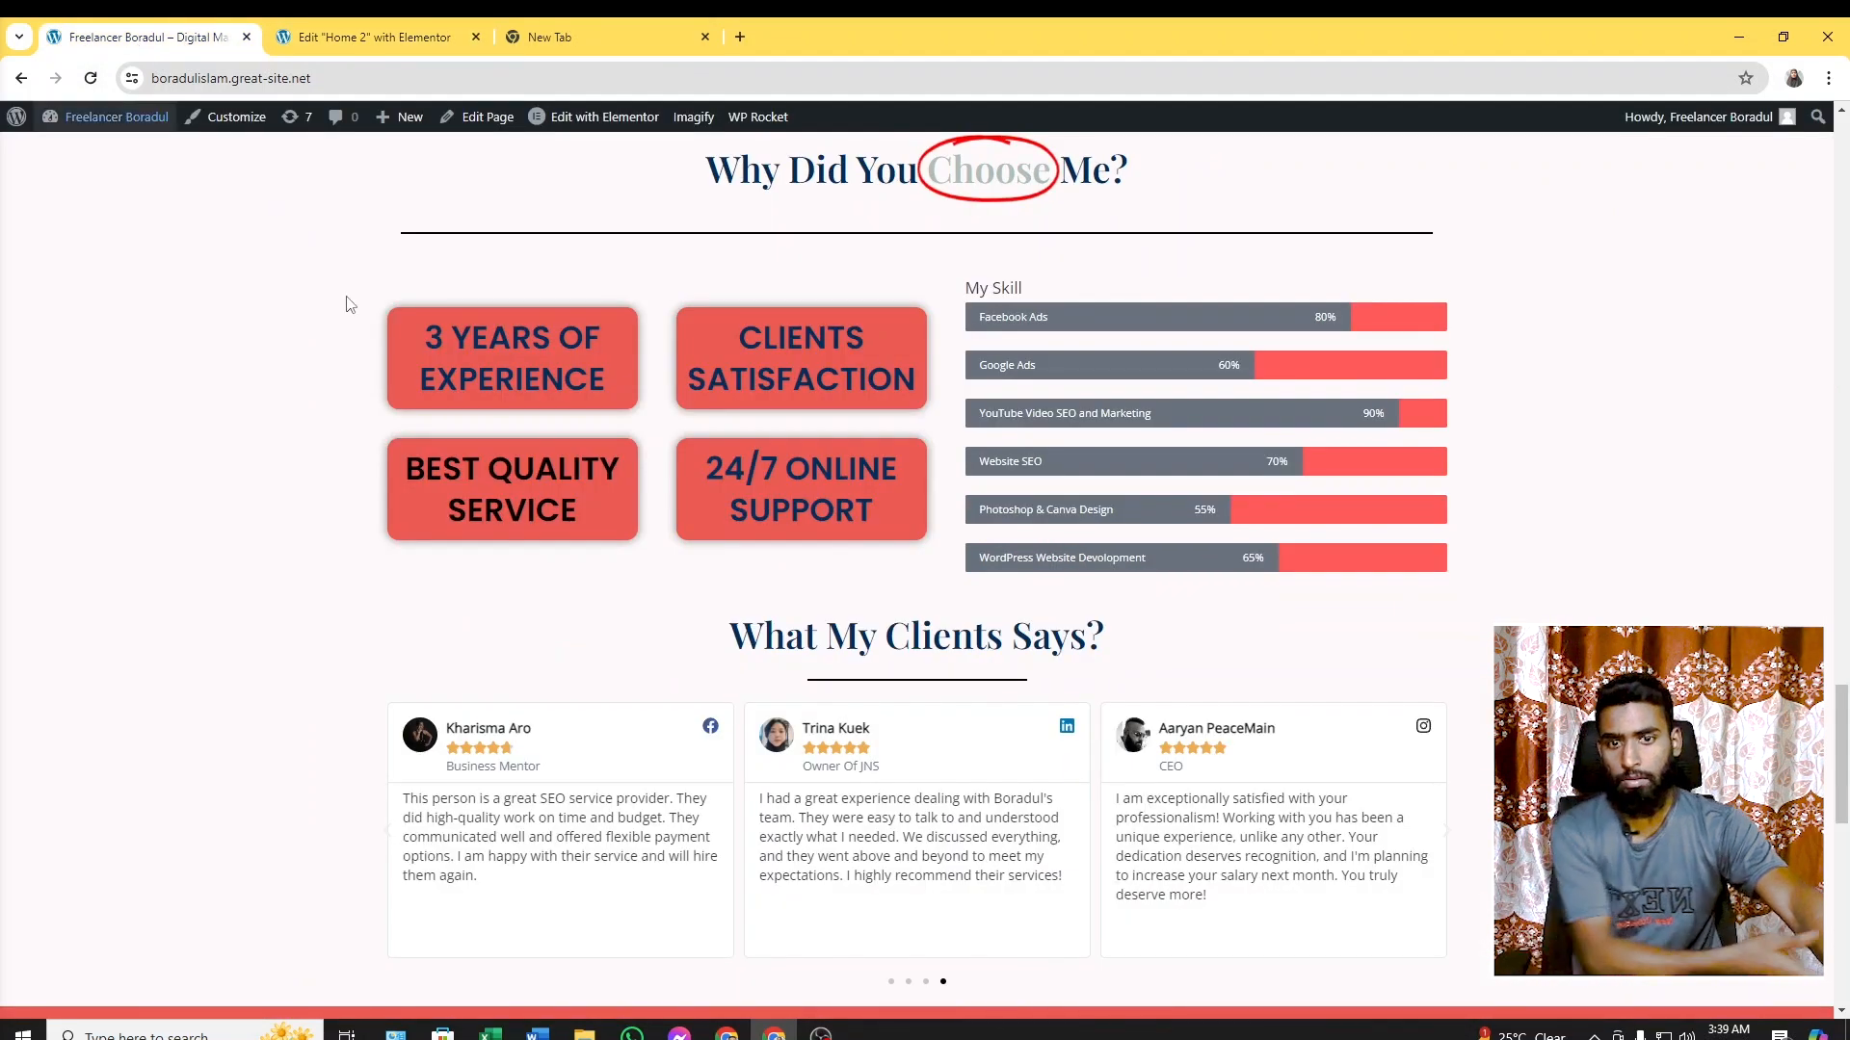
drag(697, 459, 887, 534)
key(ctrl+c)
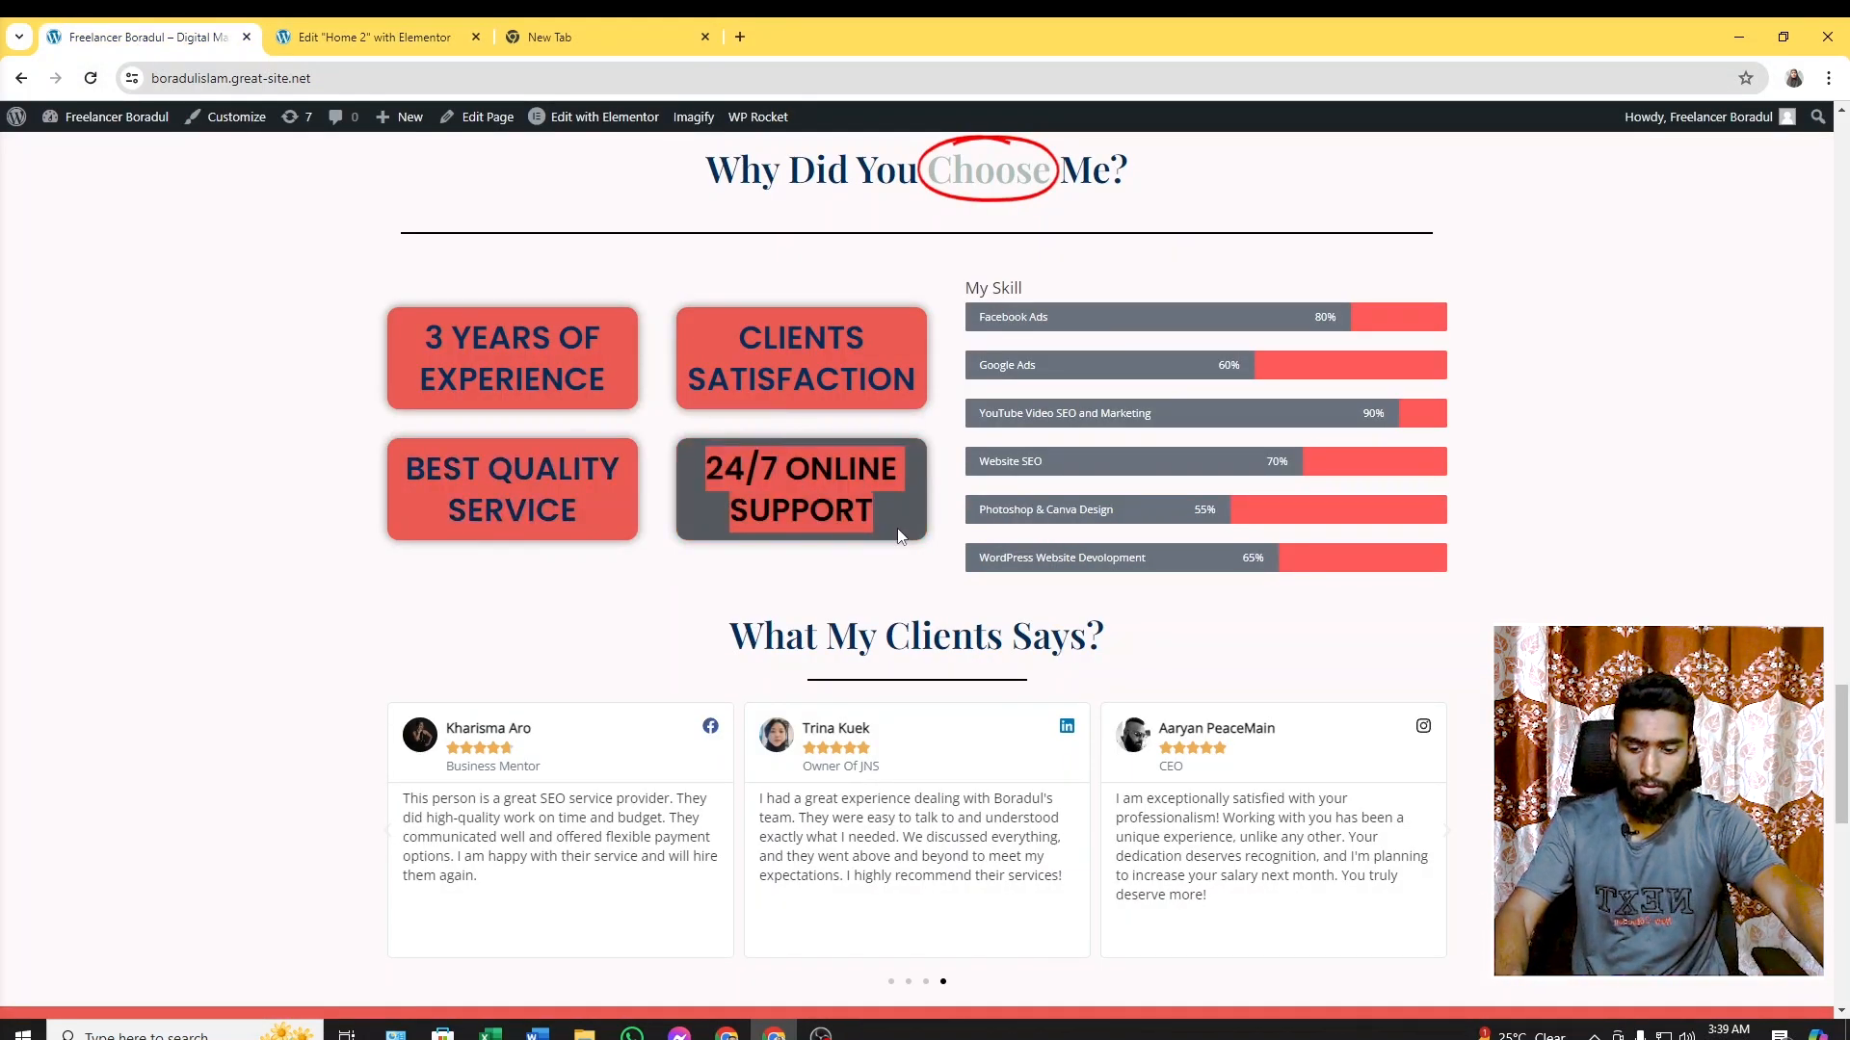
click(366, 37)
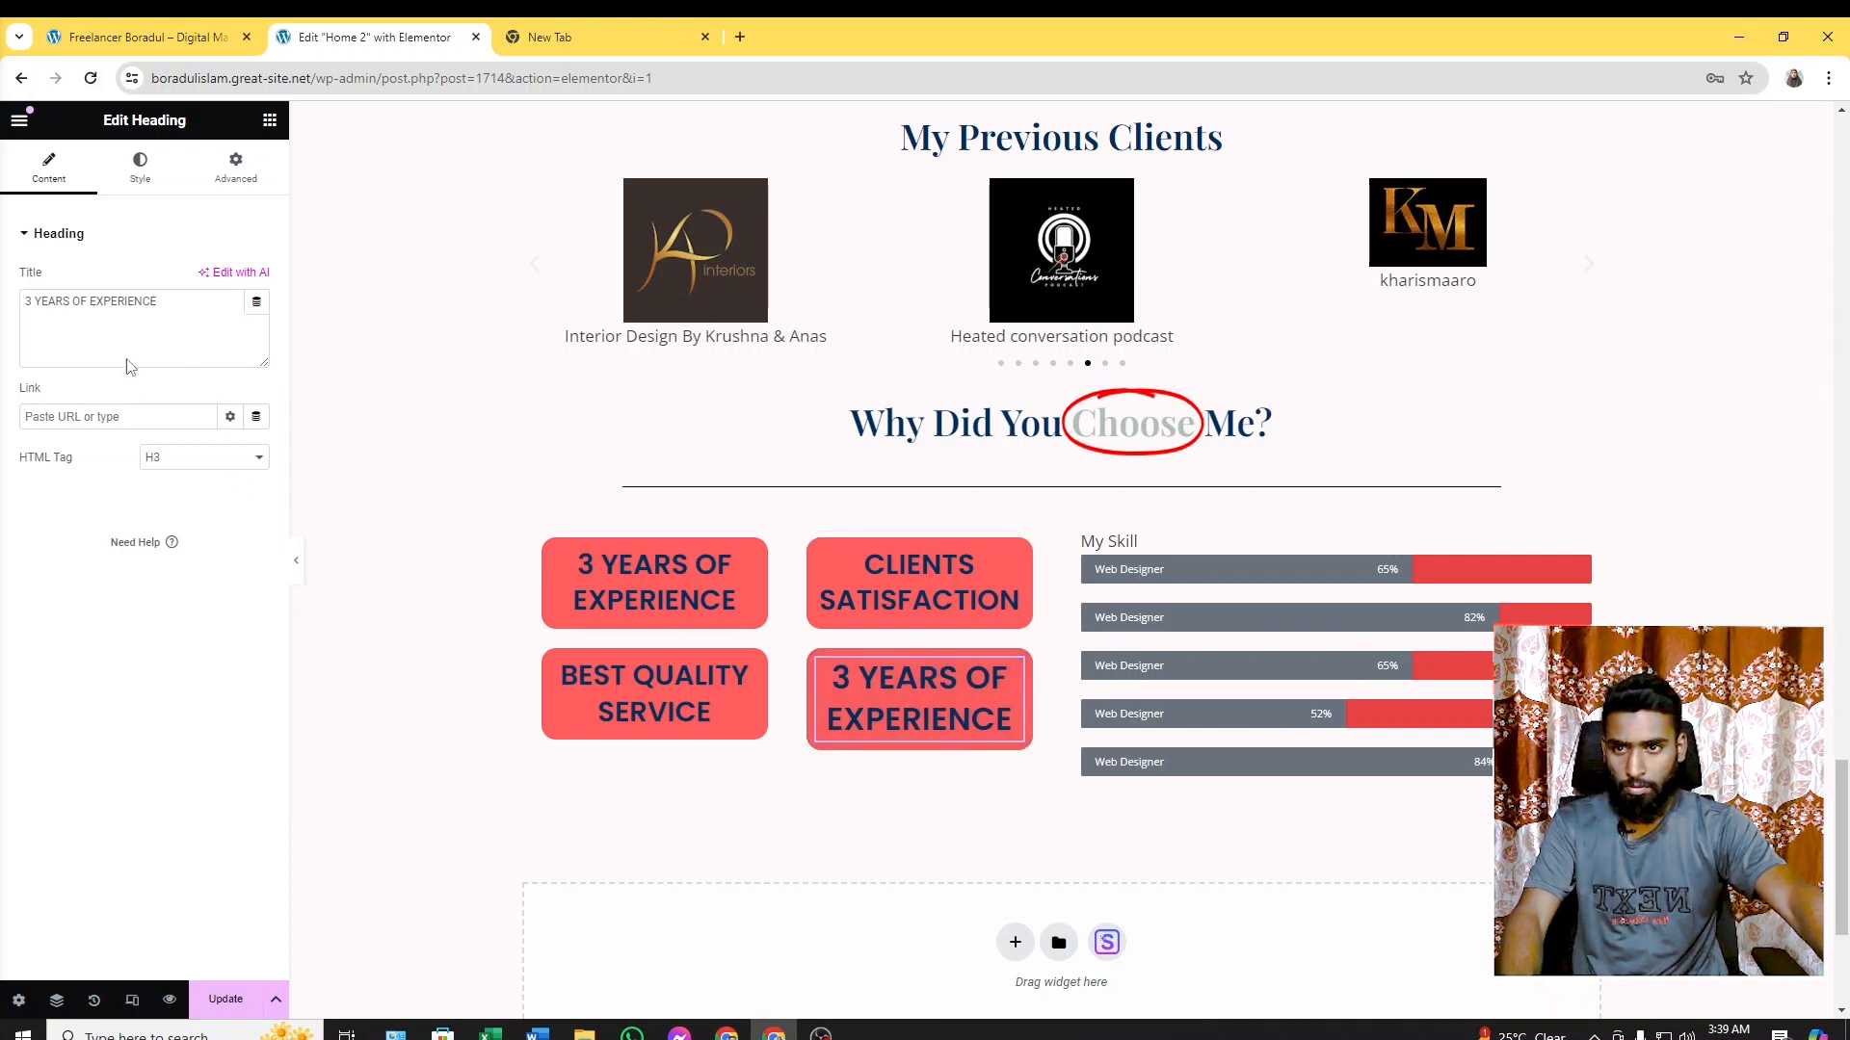
drag(187, 301, 23, 302)
key(ctrl+v)
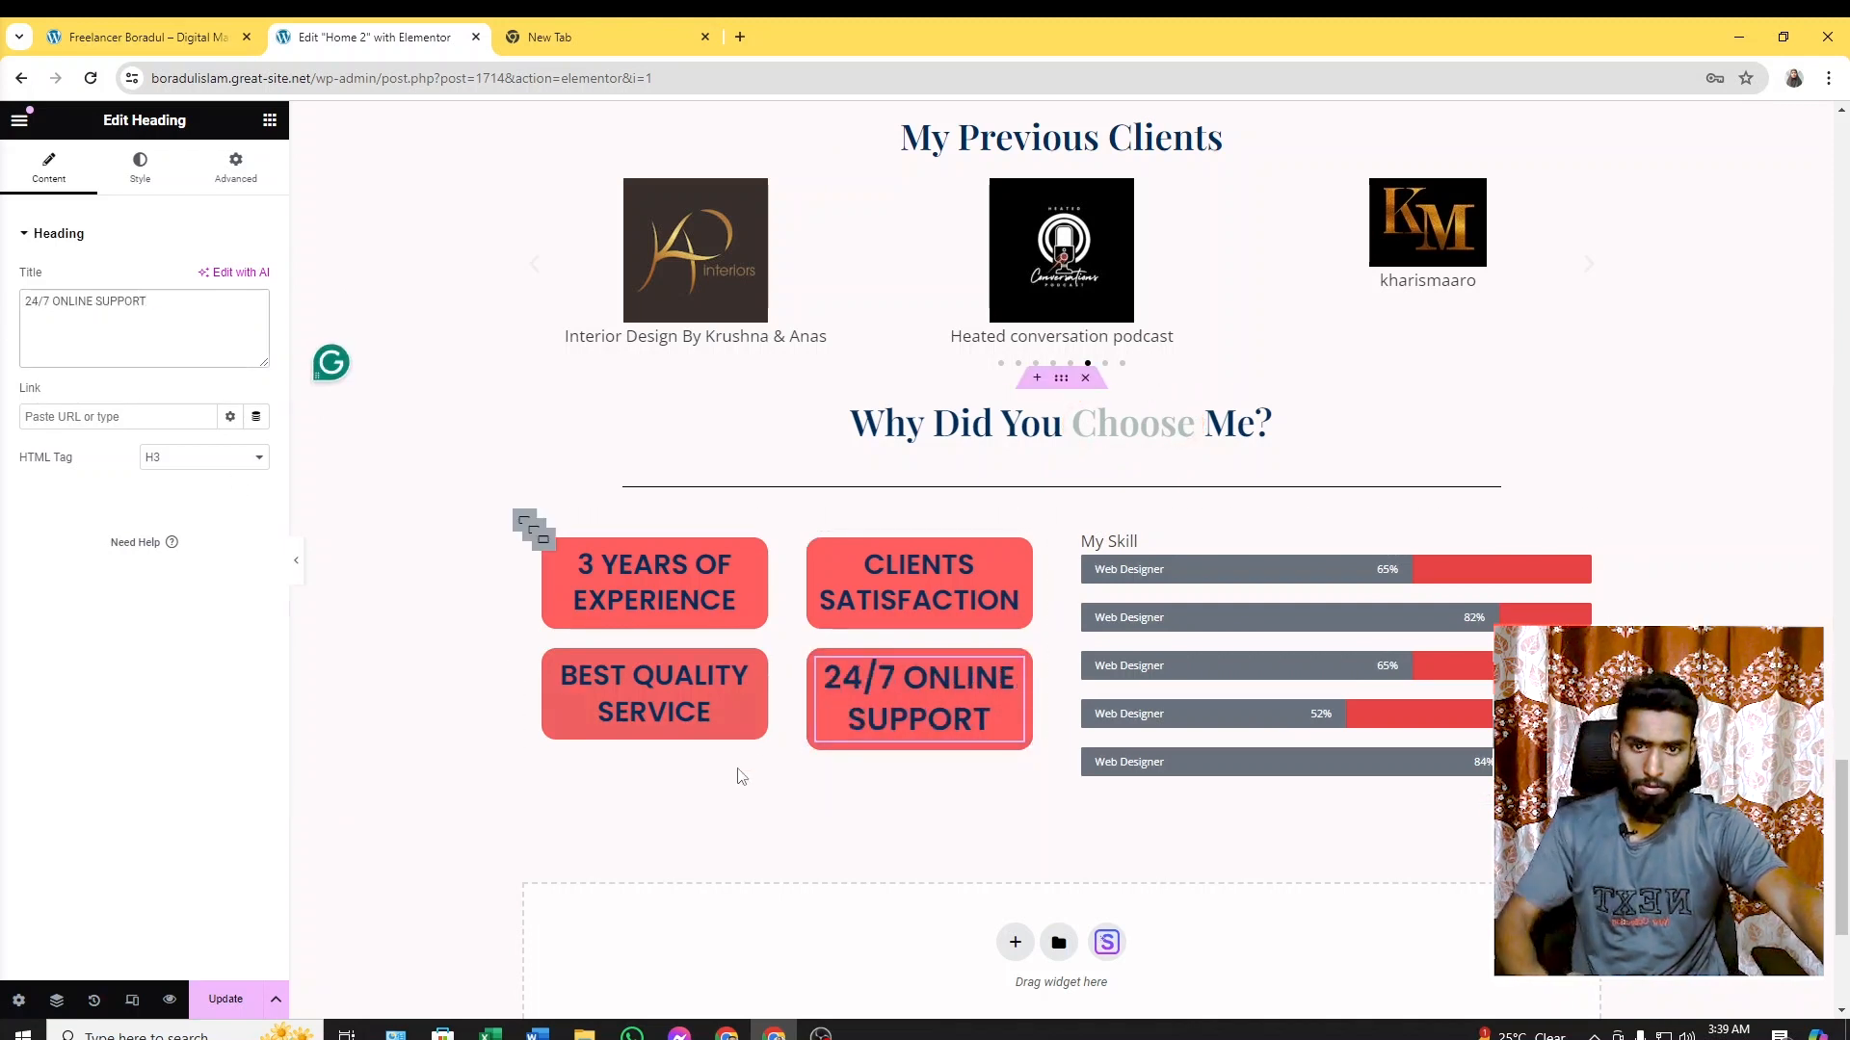
Set the "24/7 ONLINE SUPPORT" heading's font size to 30 px and update the page
click(133, 193)
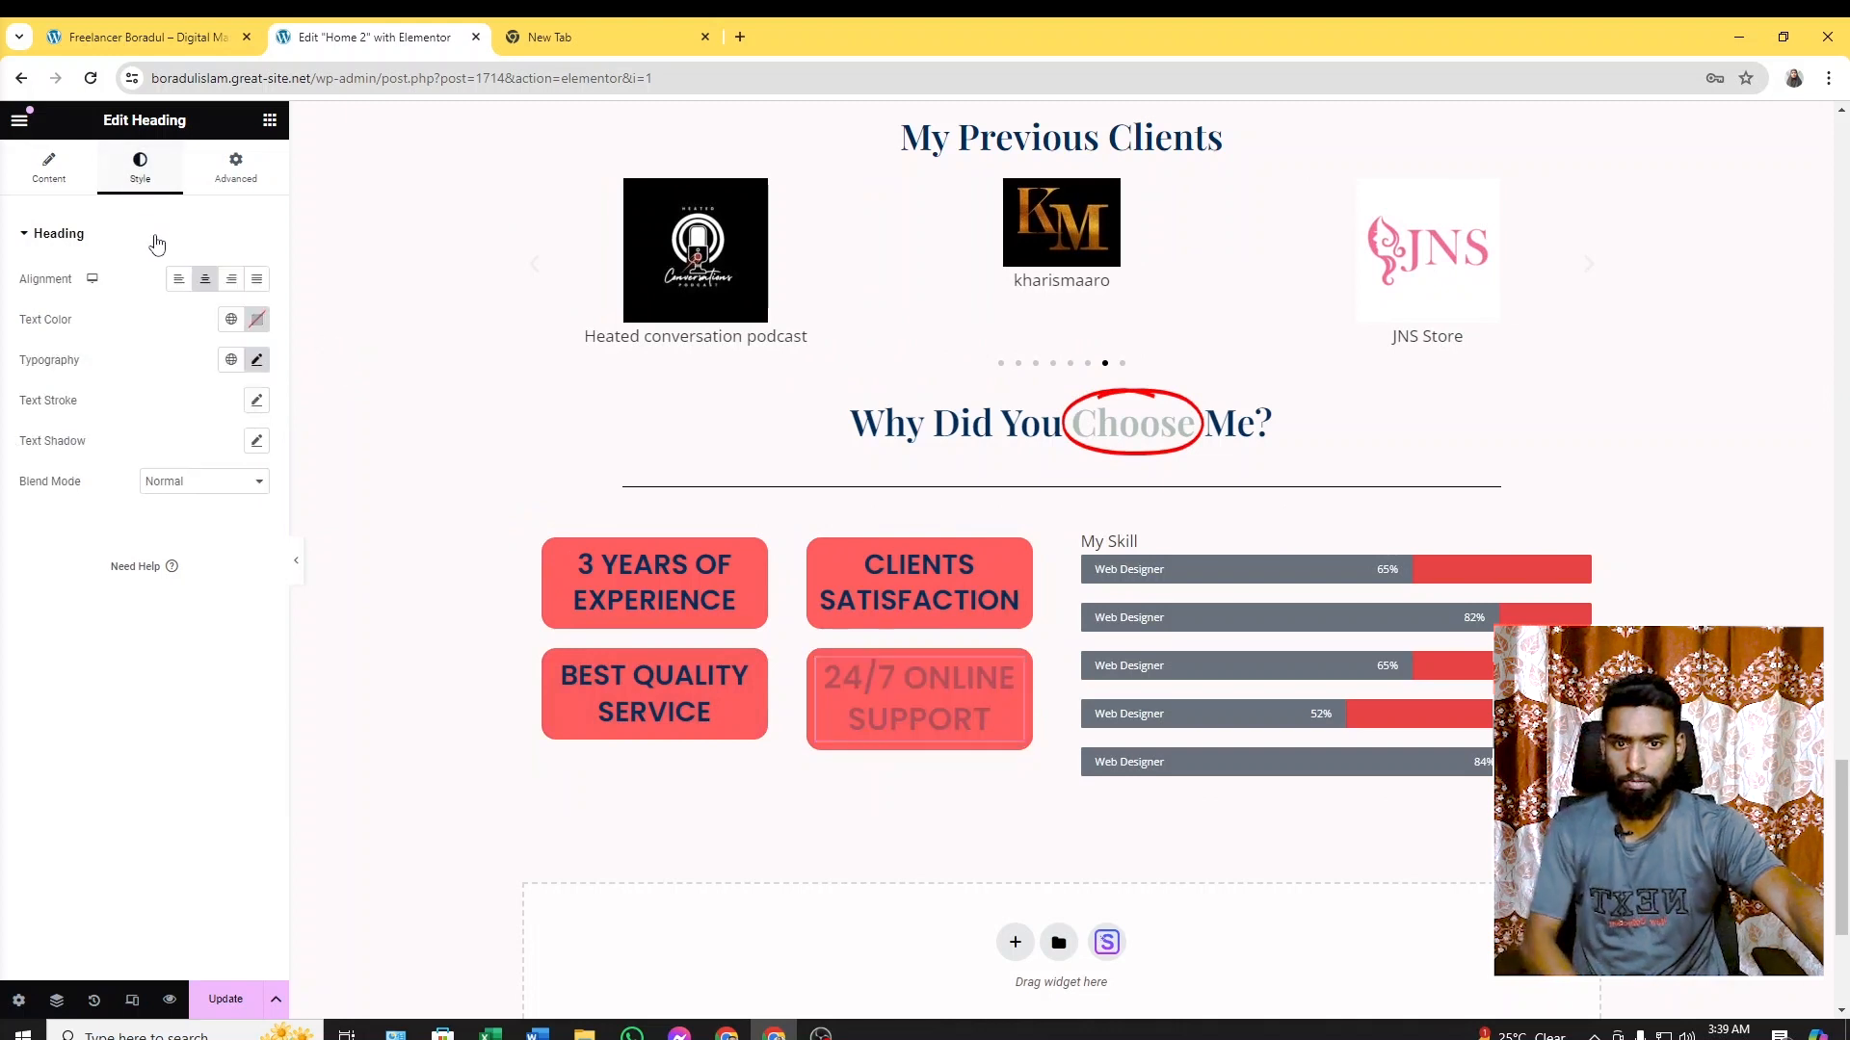
click(256, 362)
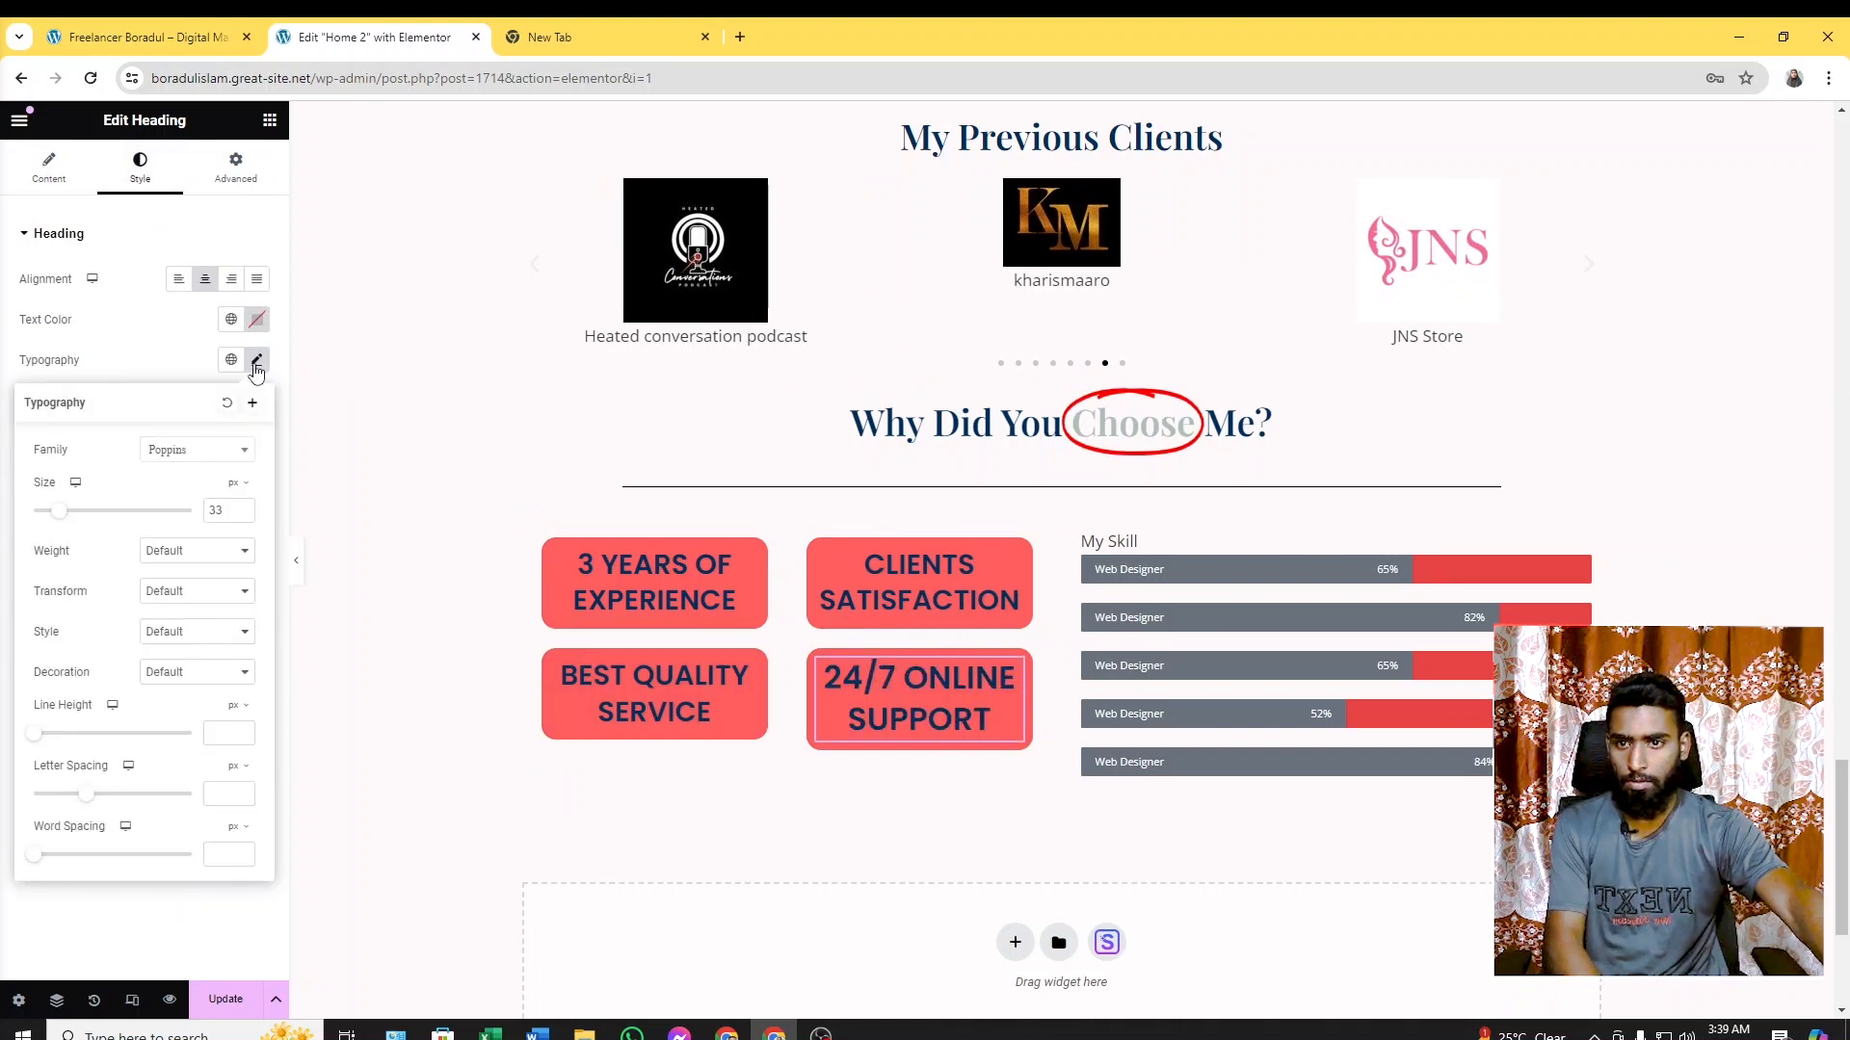
click(244, 516)
click(244, 516)
click(243, 517)
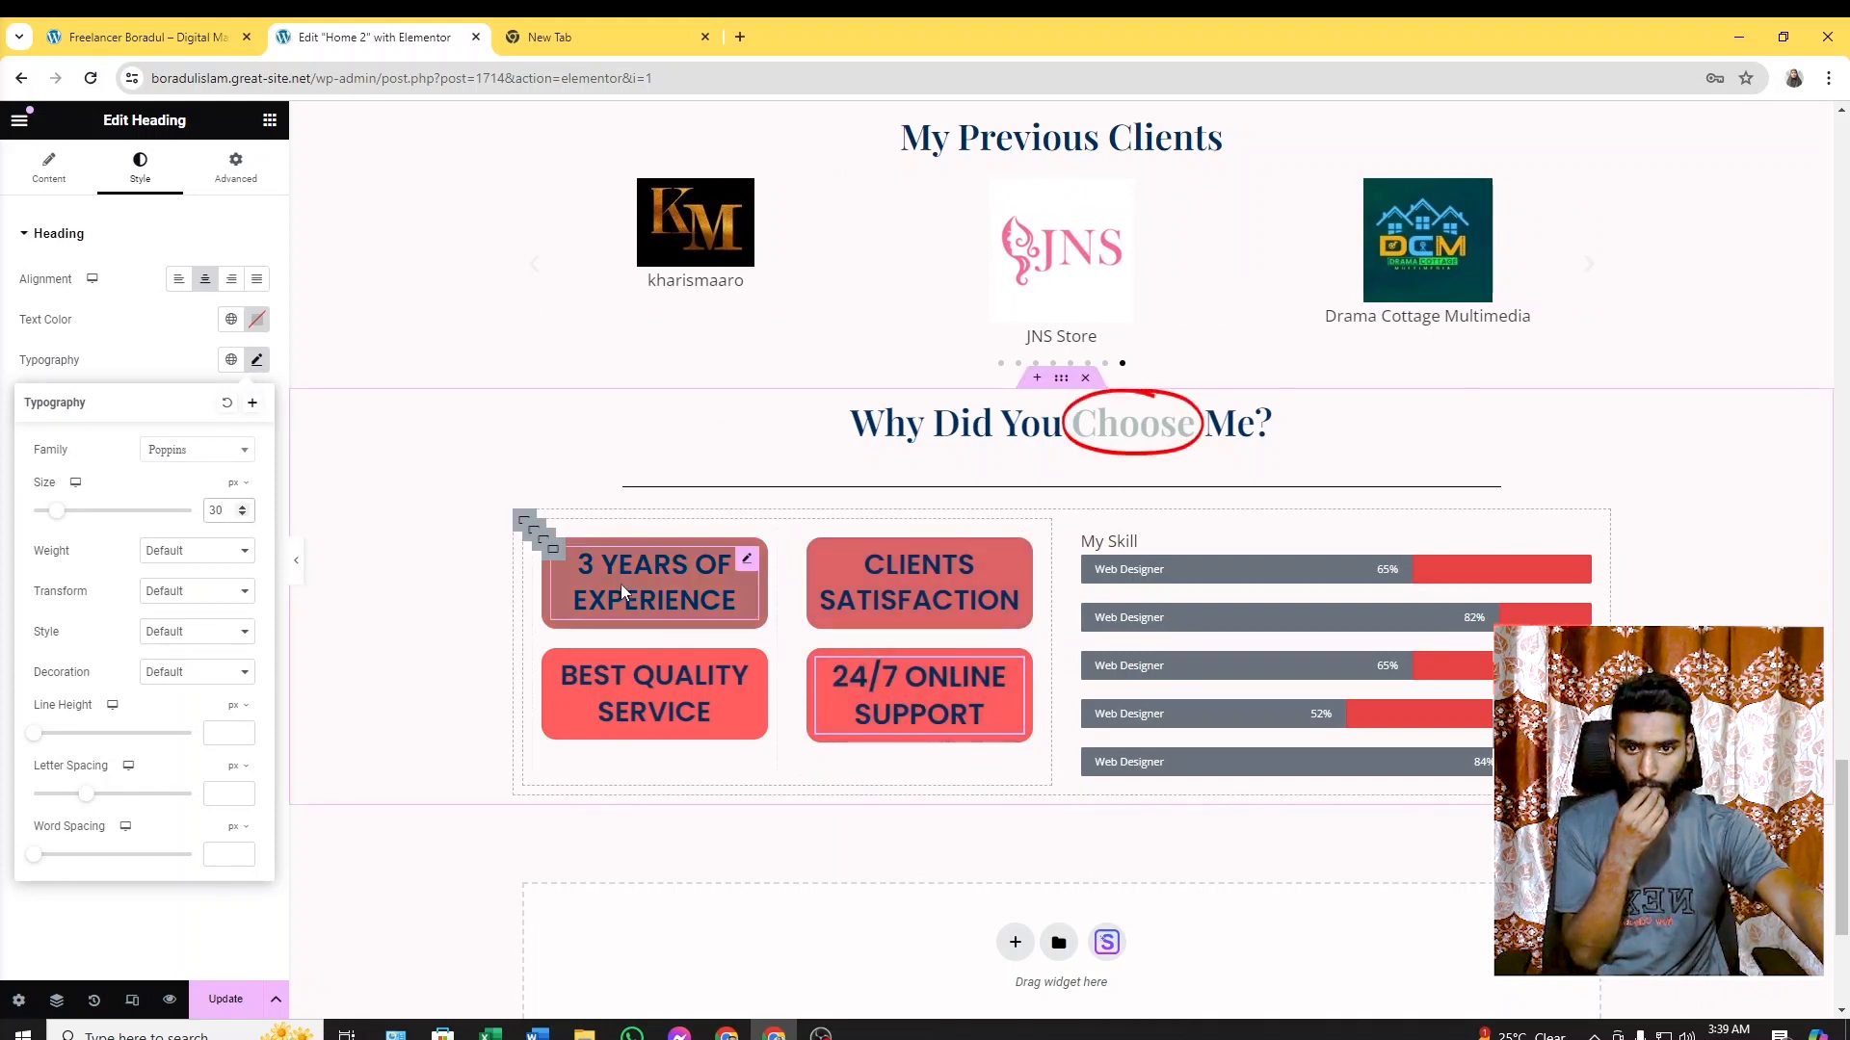
click(1825, 637)
scroll(1131, 751, down, 1)
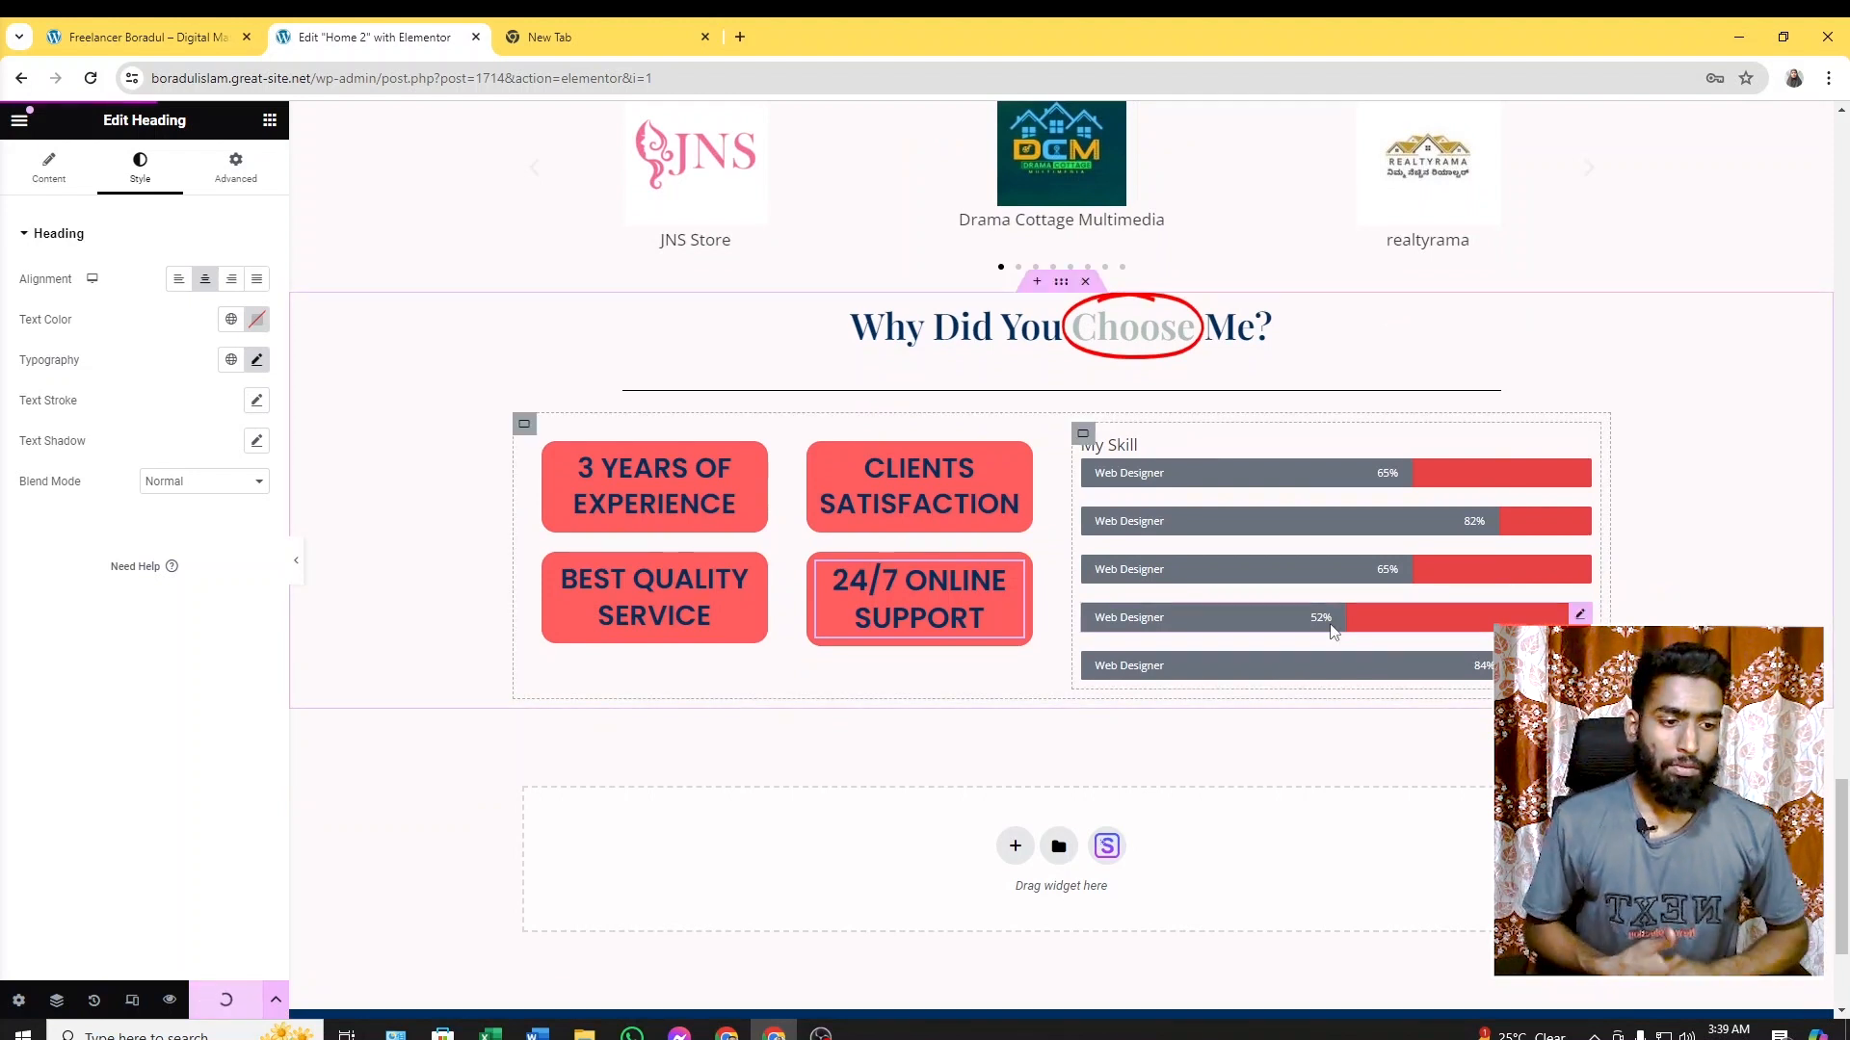
Examine the live site's "What My Clients Says?" testimonial carousel and the contact section beneath it
click(135, 37)
scroll(905, 626, down, 3)
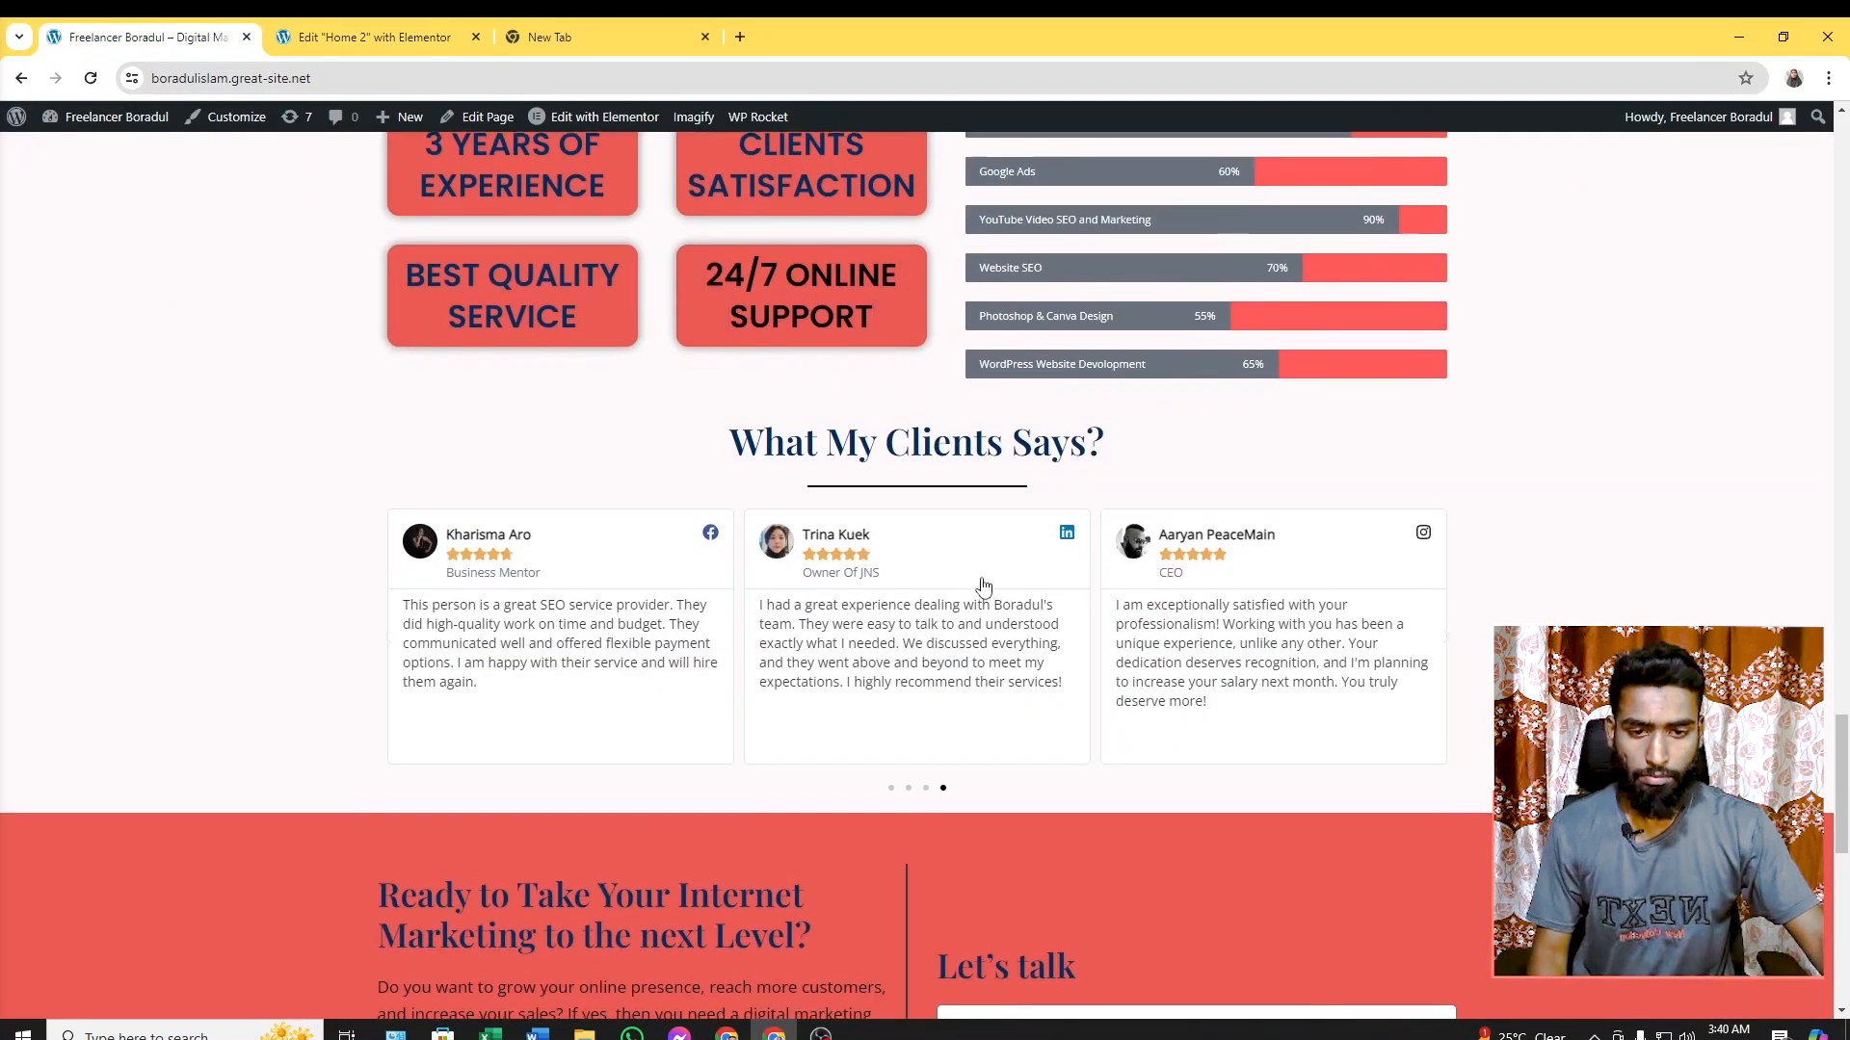
scroll(1003, 578, down, 10)
scroll(1003, 568, up, 8)
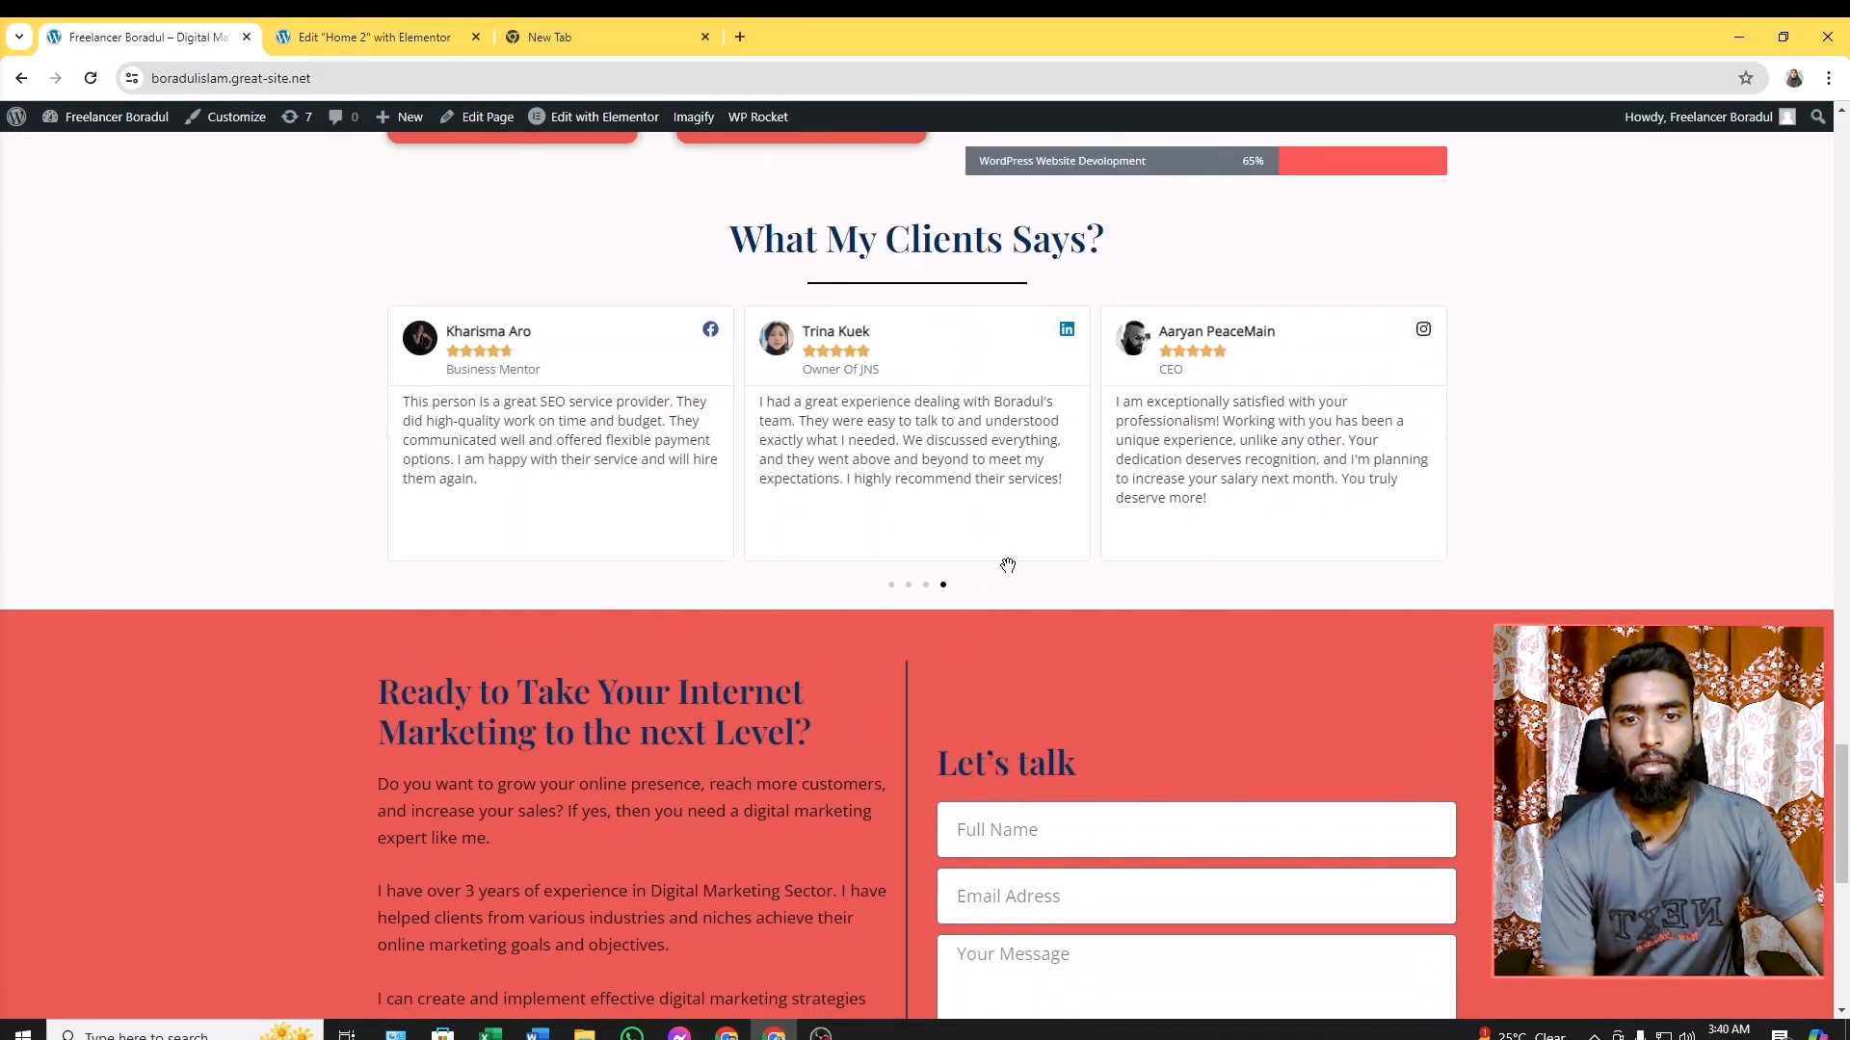
scroll(756, 590, up, 3)
scroll(756, 587, down, 2)
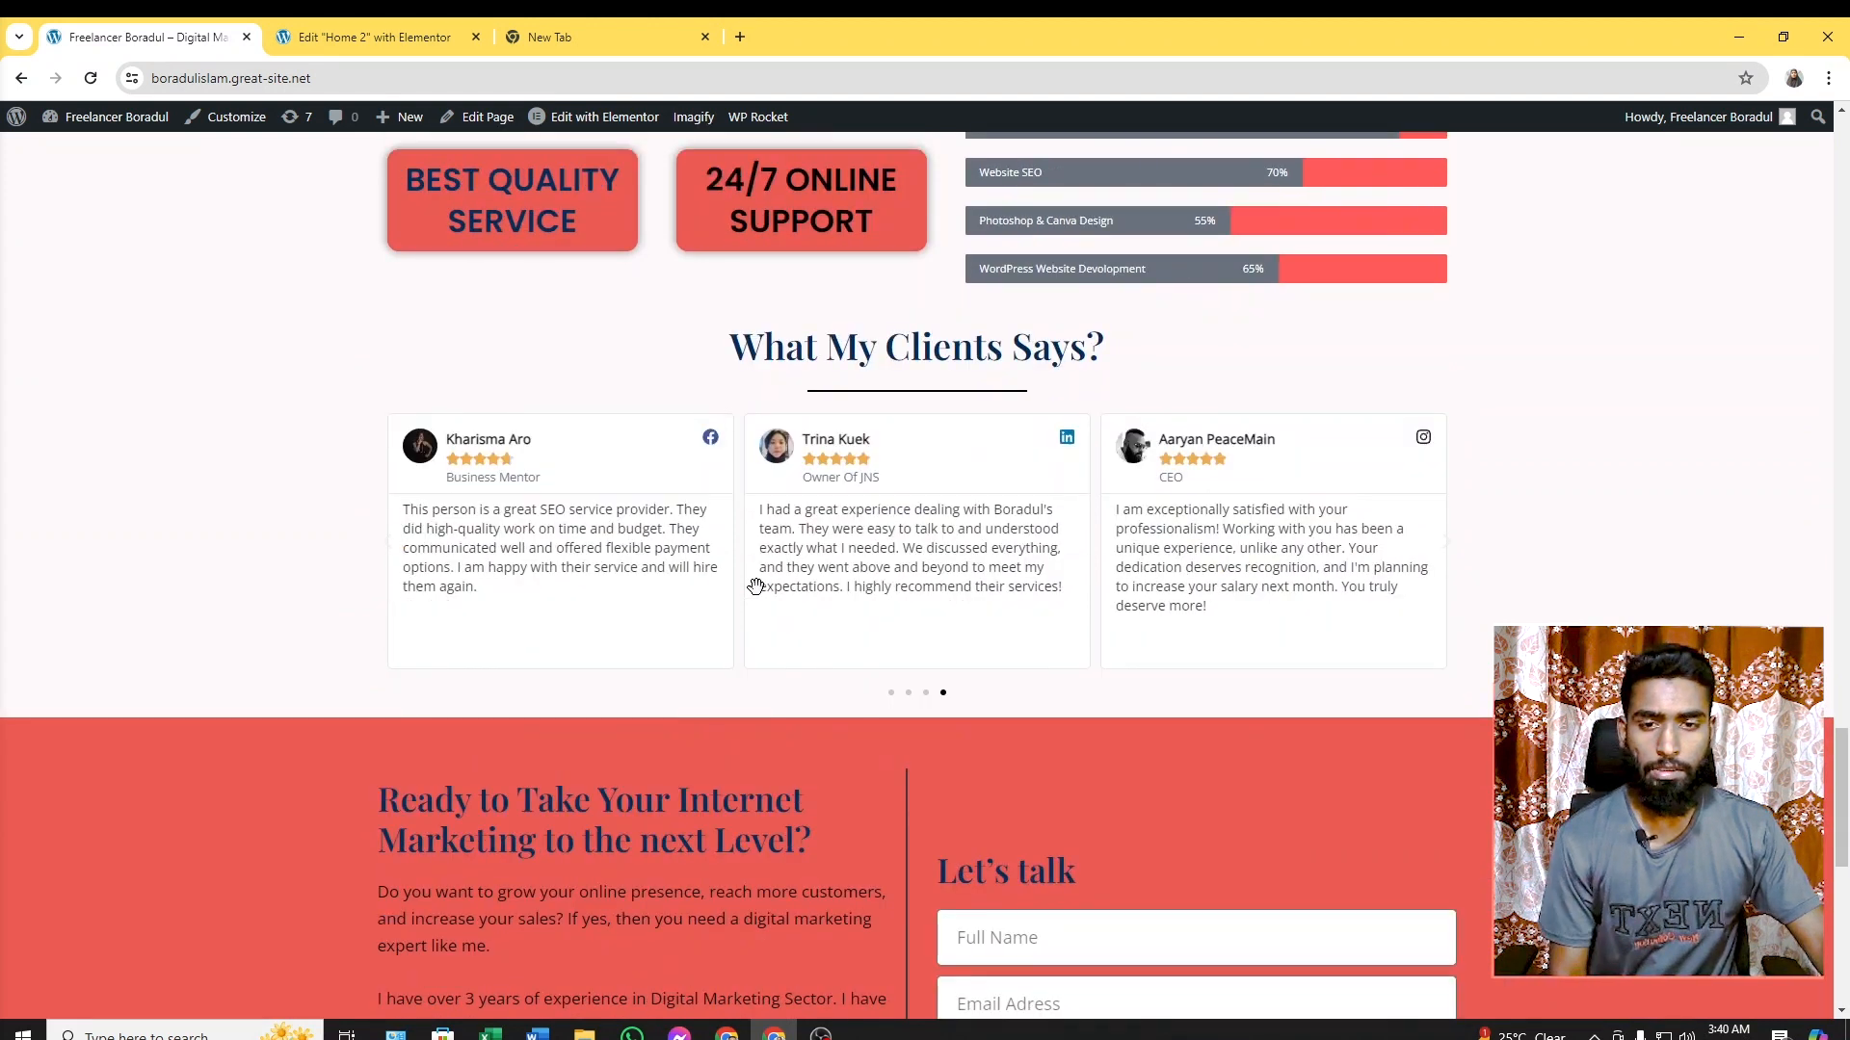
Add a single-column container below the "Why Did You Choose Me?" section and place a Heading widget in it
scroll(756, 588, up, 2)
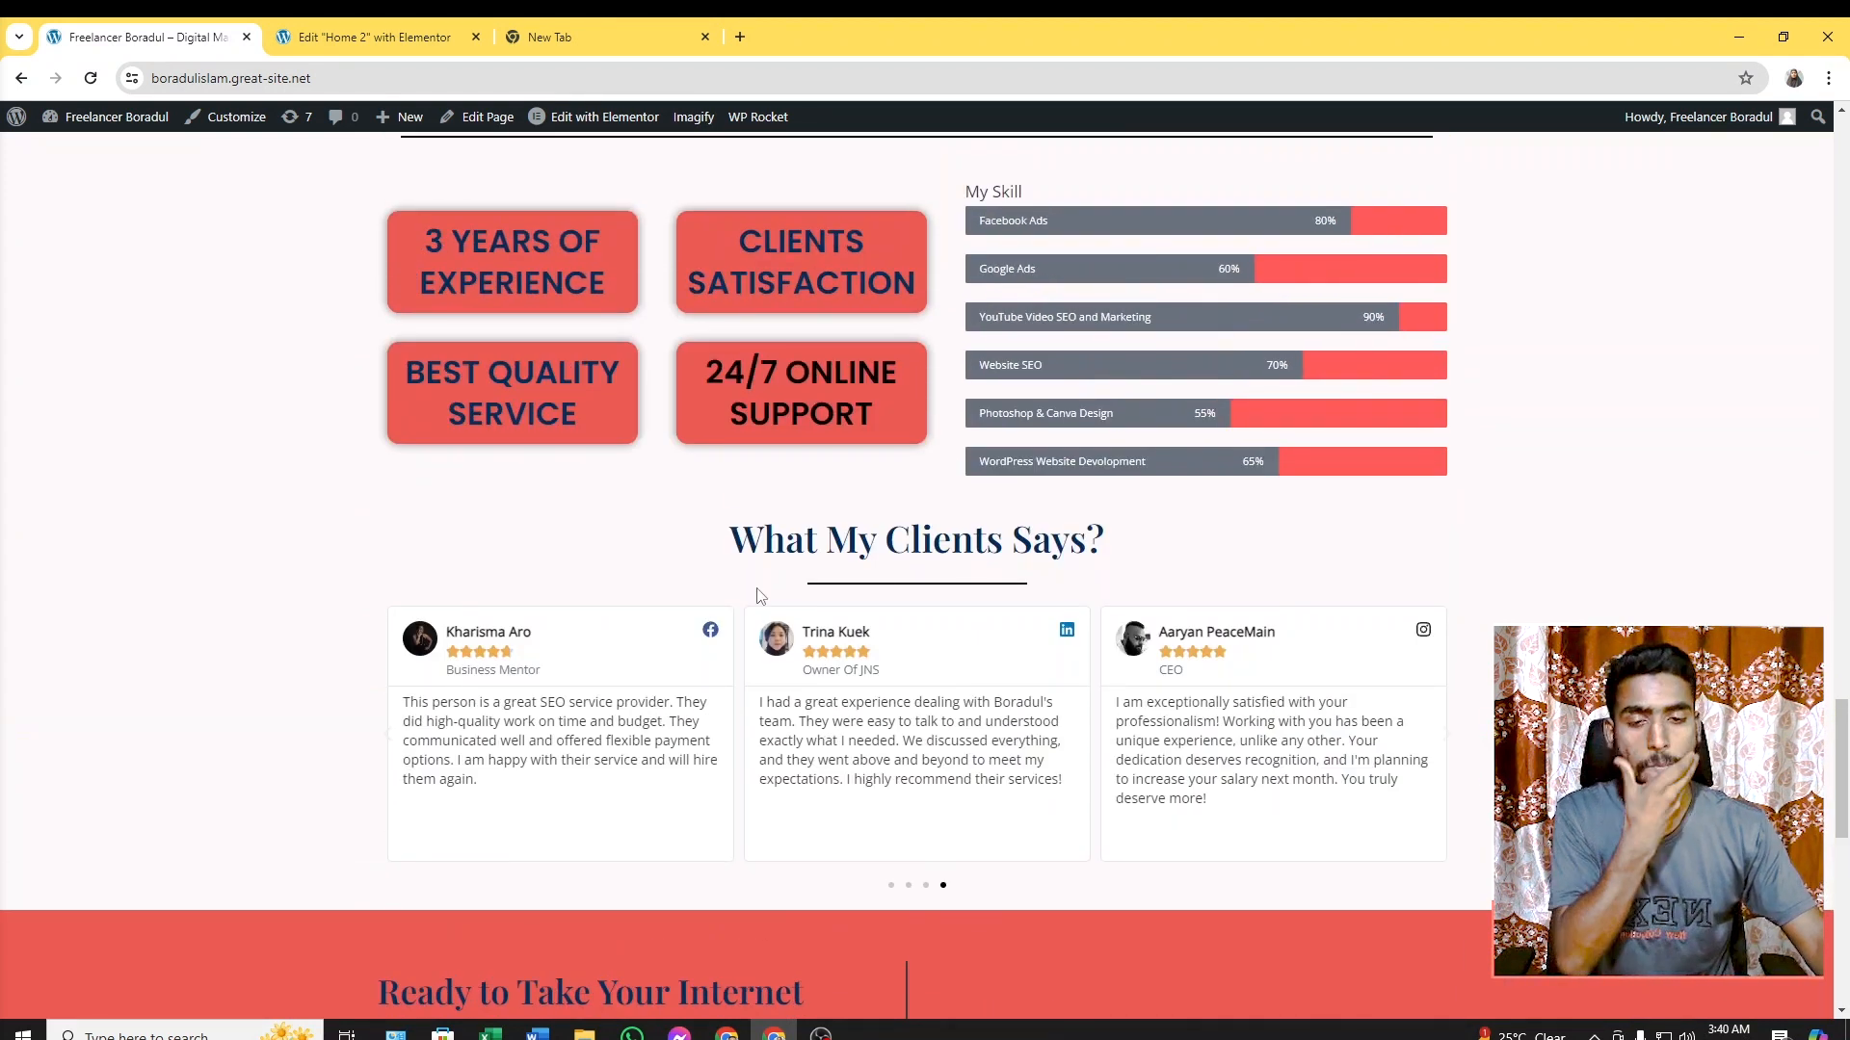
scroll(757, 594, down, 2)
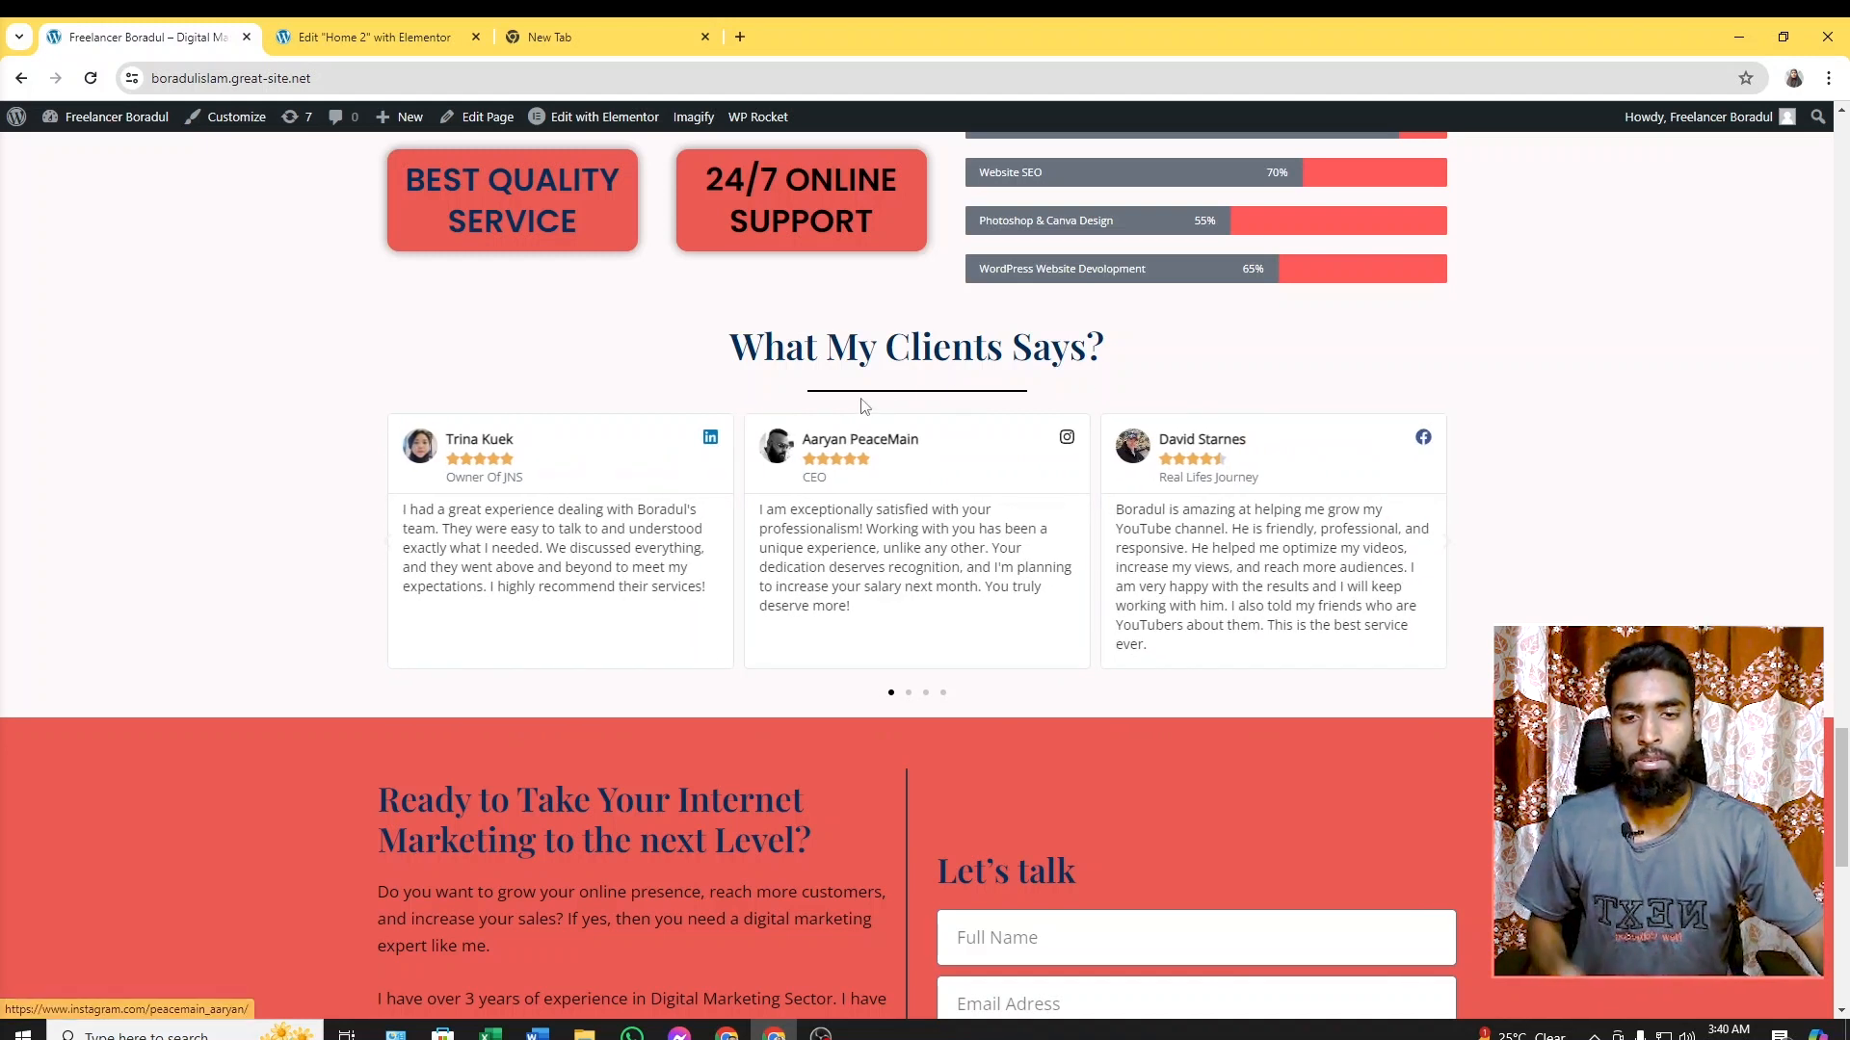
click(351, 36)
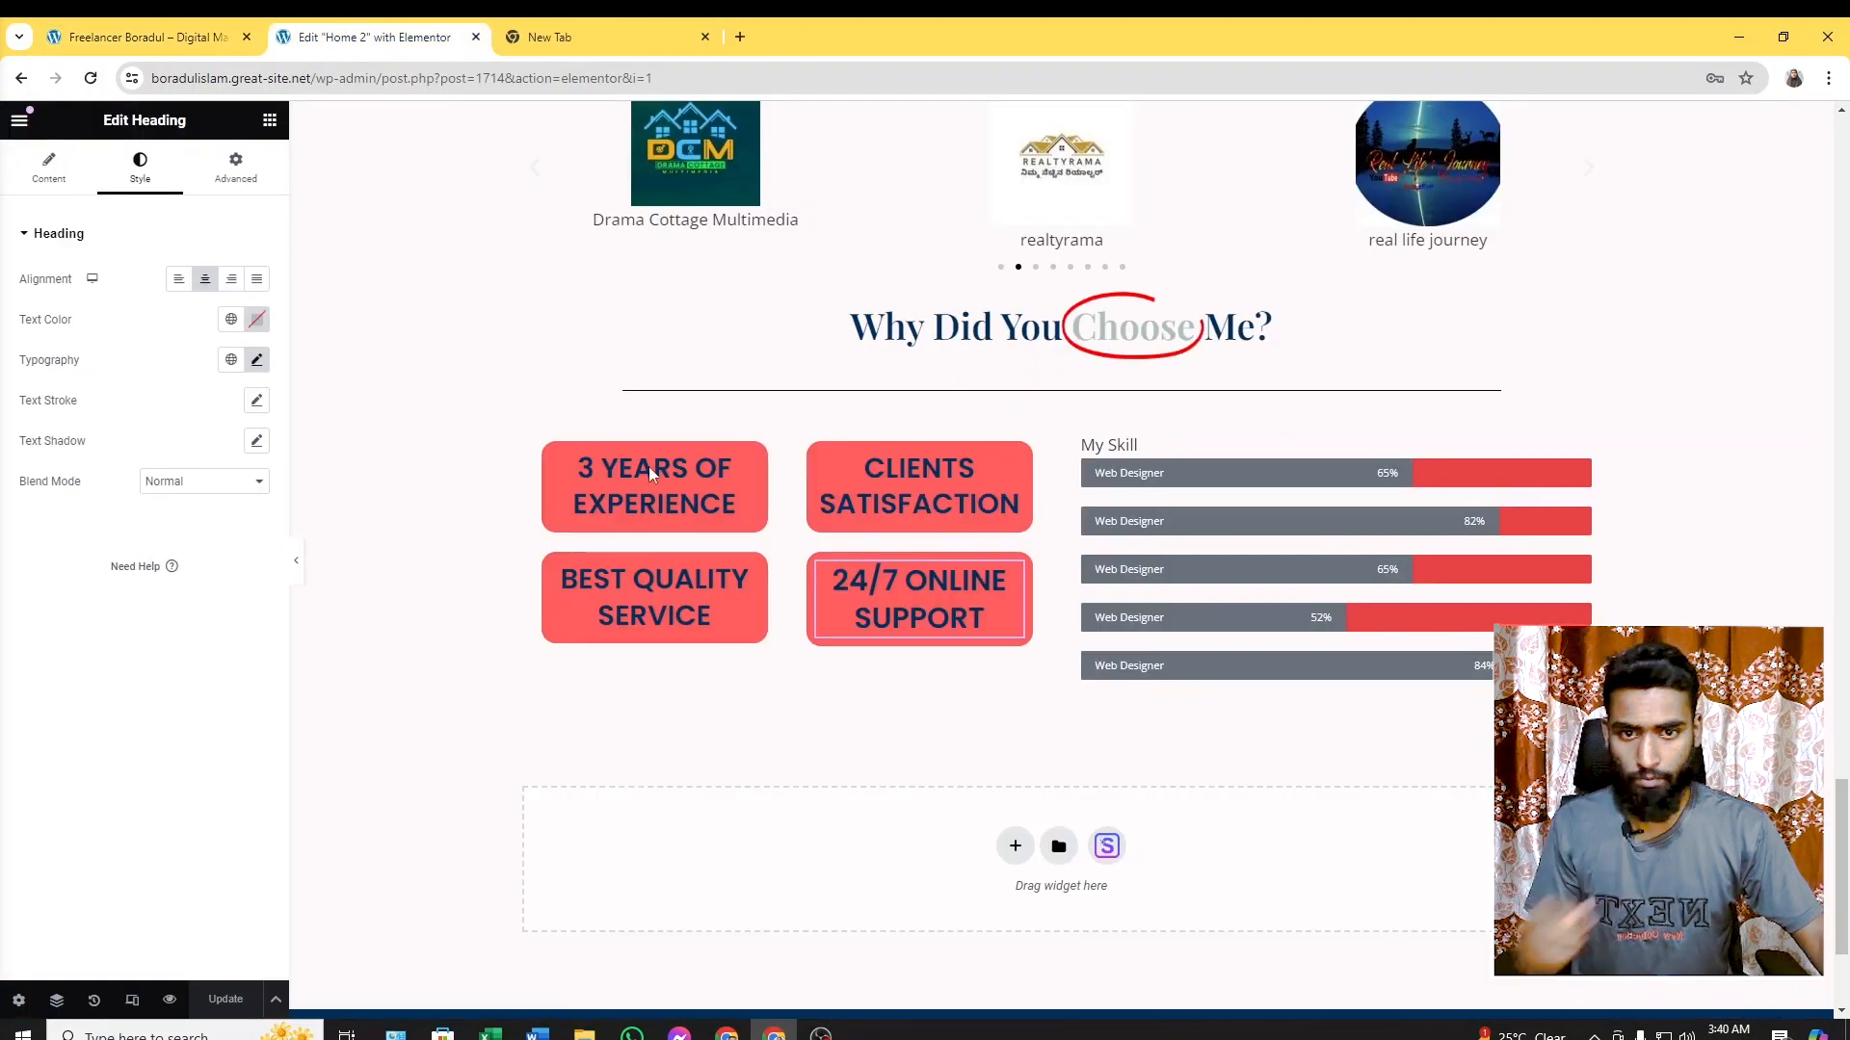
scroll(1060, 675, down, 2)
click(1014, 657)
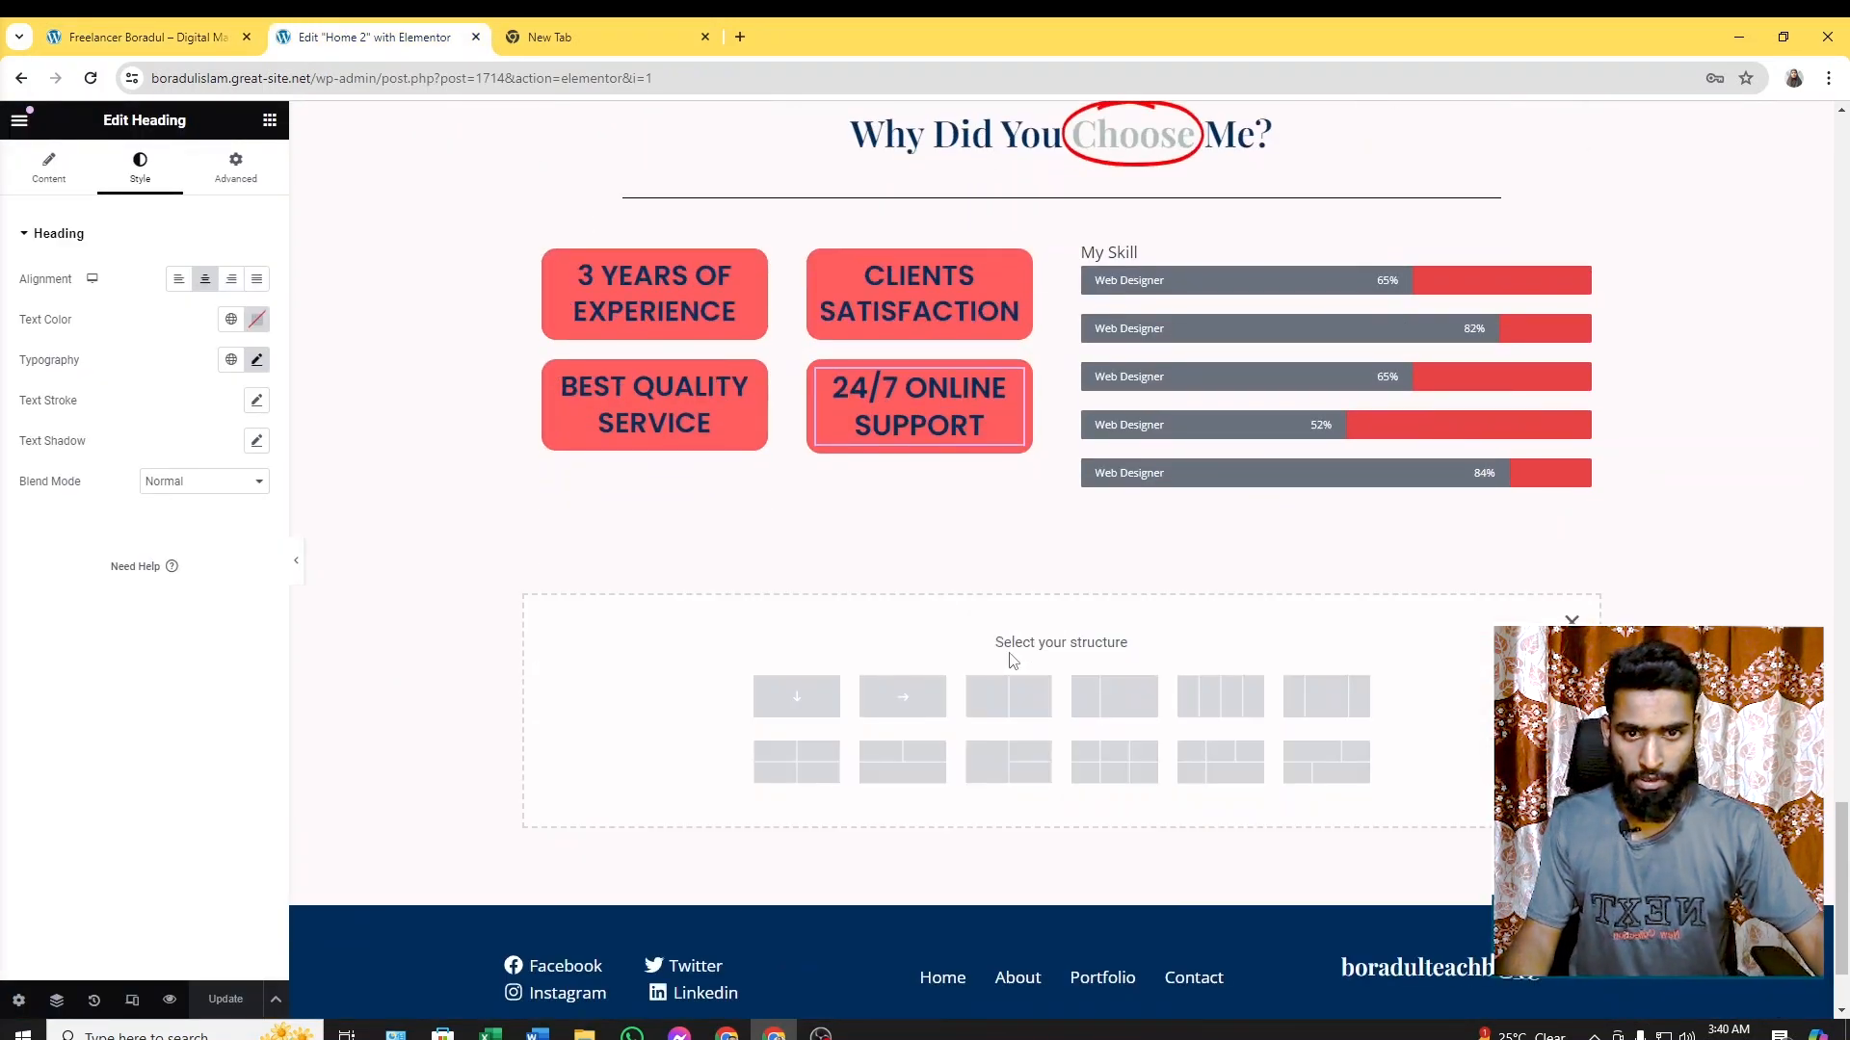
click(804, 698)
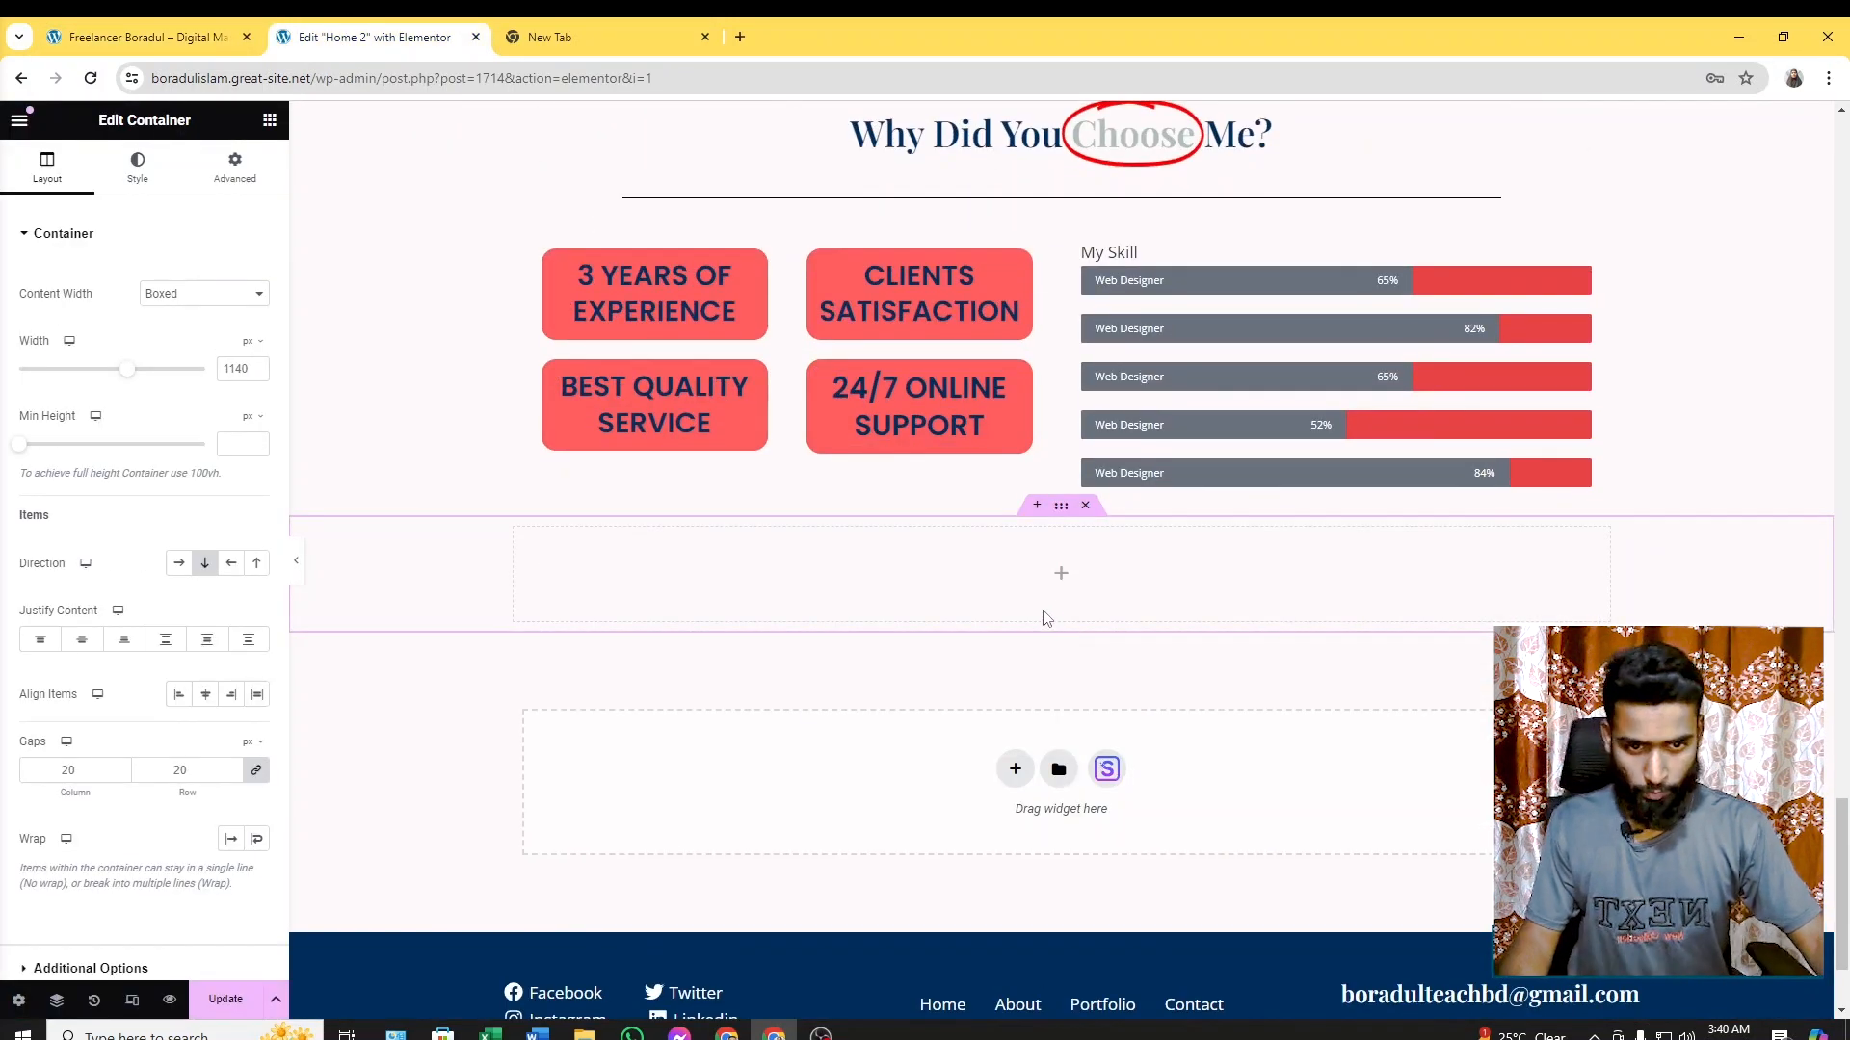
click(270, 119)
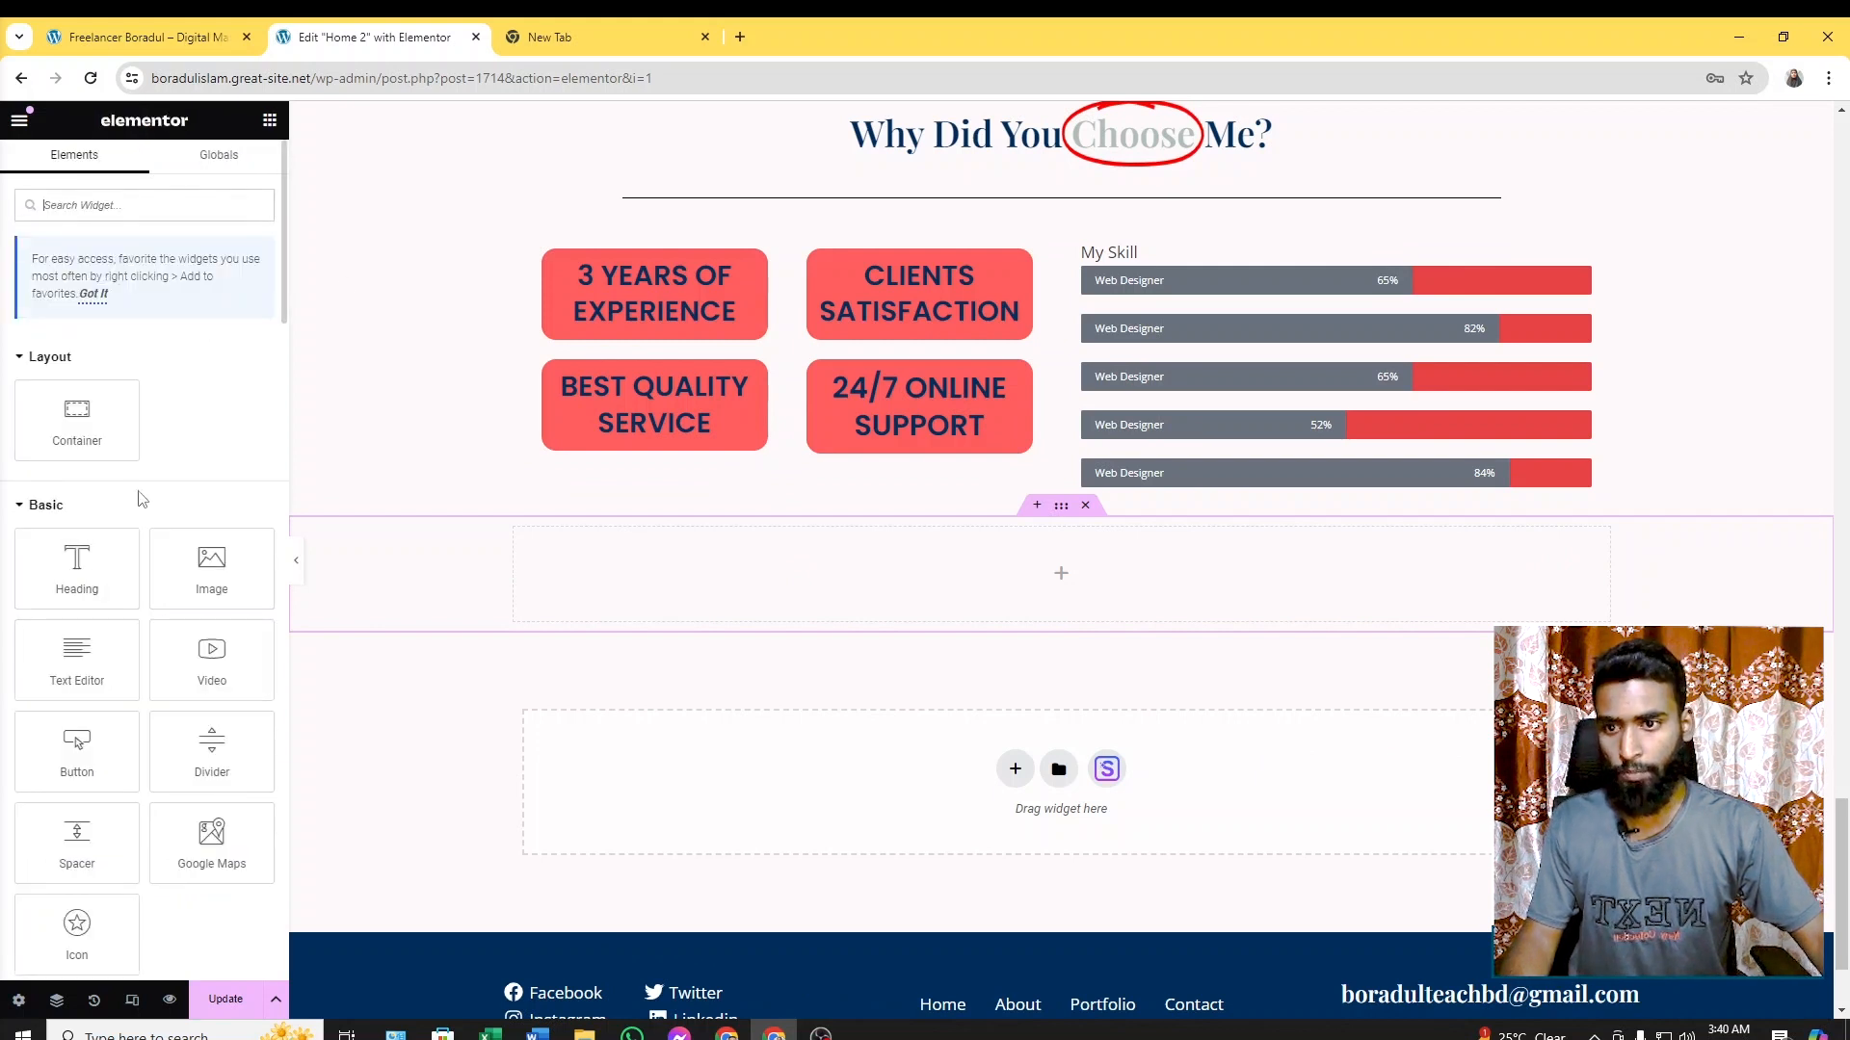
drag(82, 573, 1096, 566)
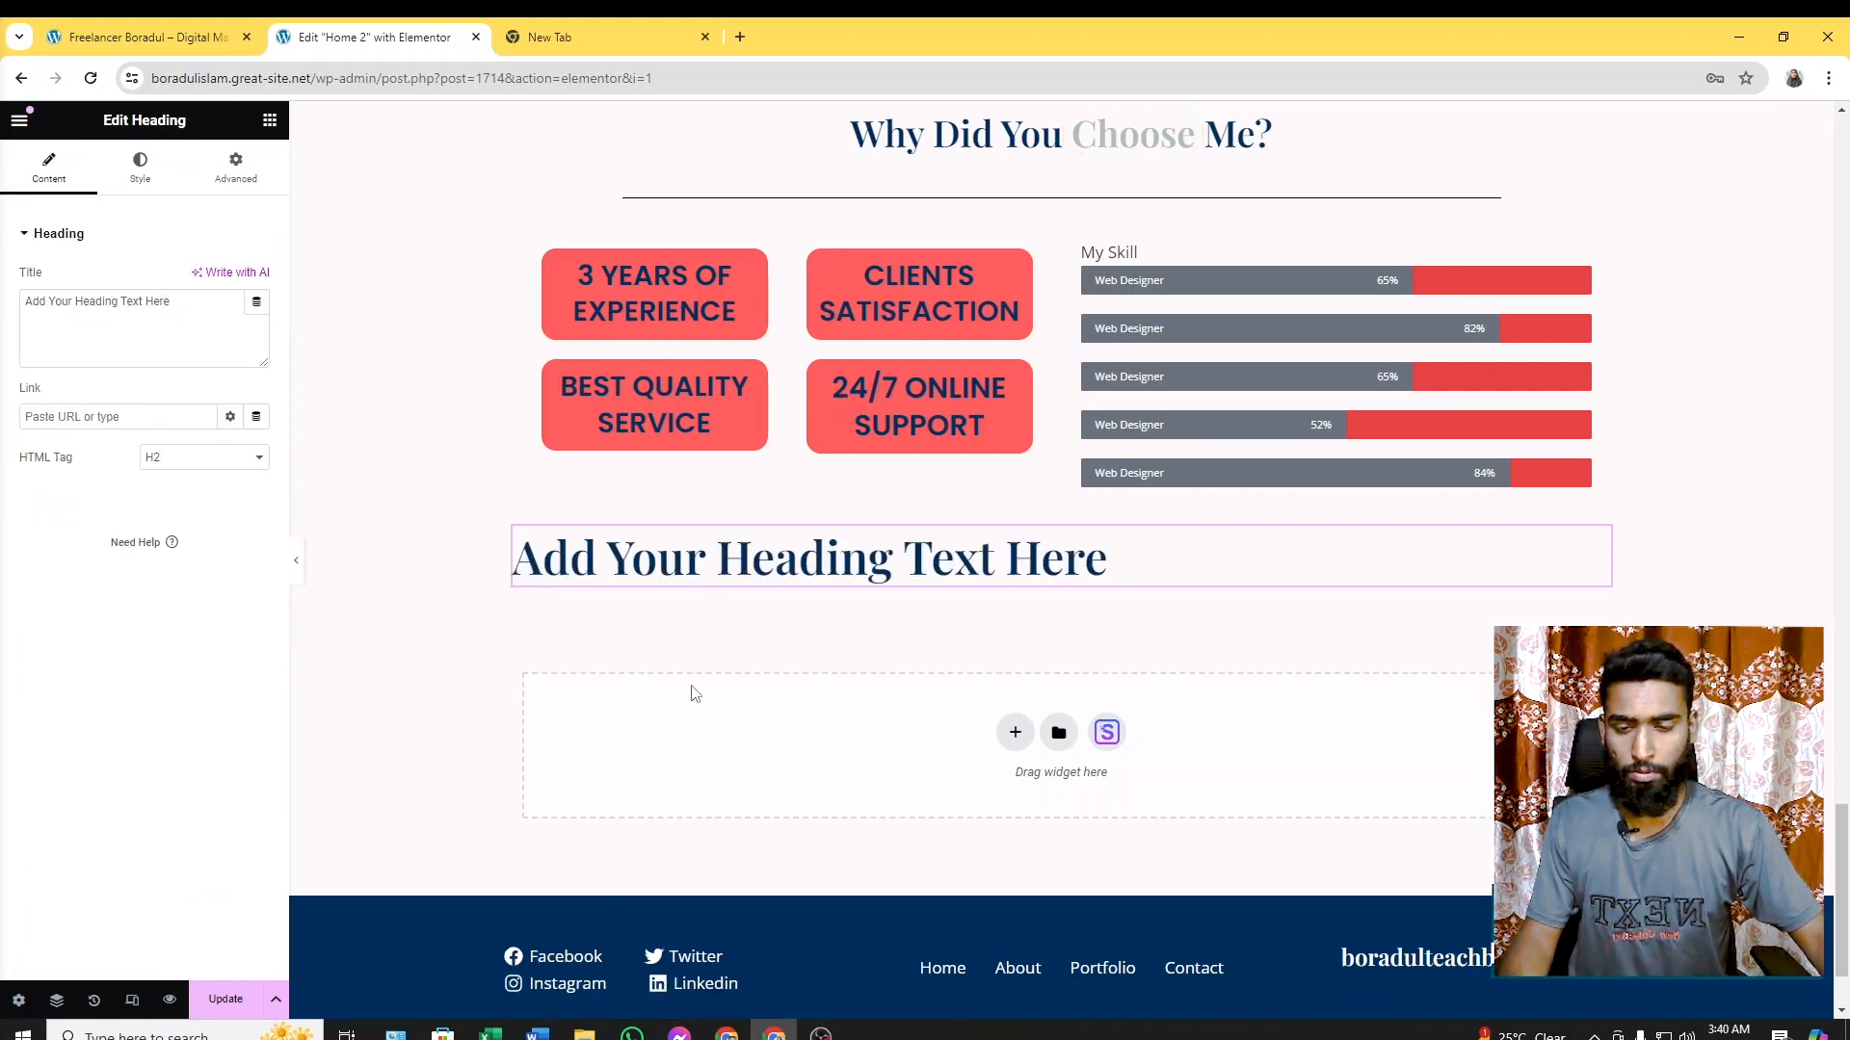
Copy "What My Clients Says?" from the live site and make it the new heading's title
click(144, 36)
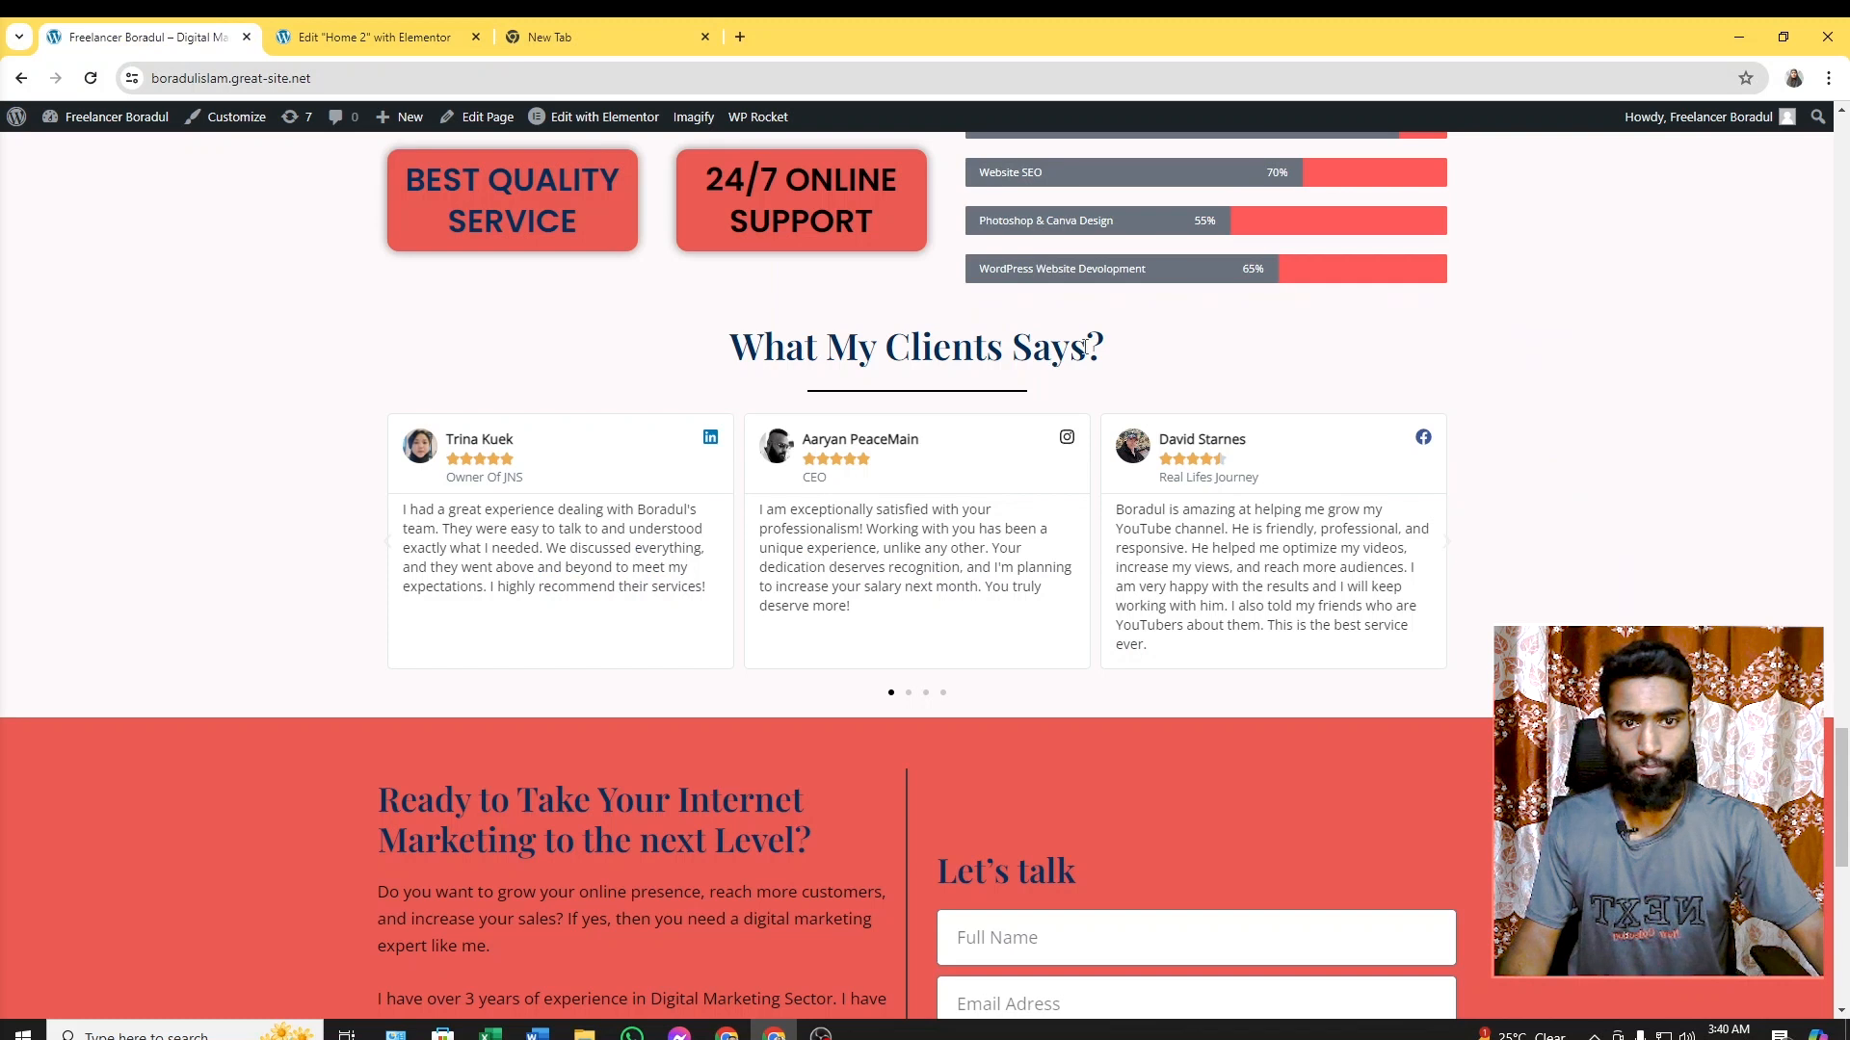
drag(1118, 351, 722, 347)
key(ctrl+c)
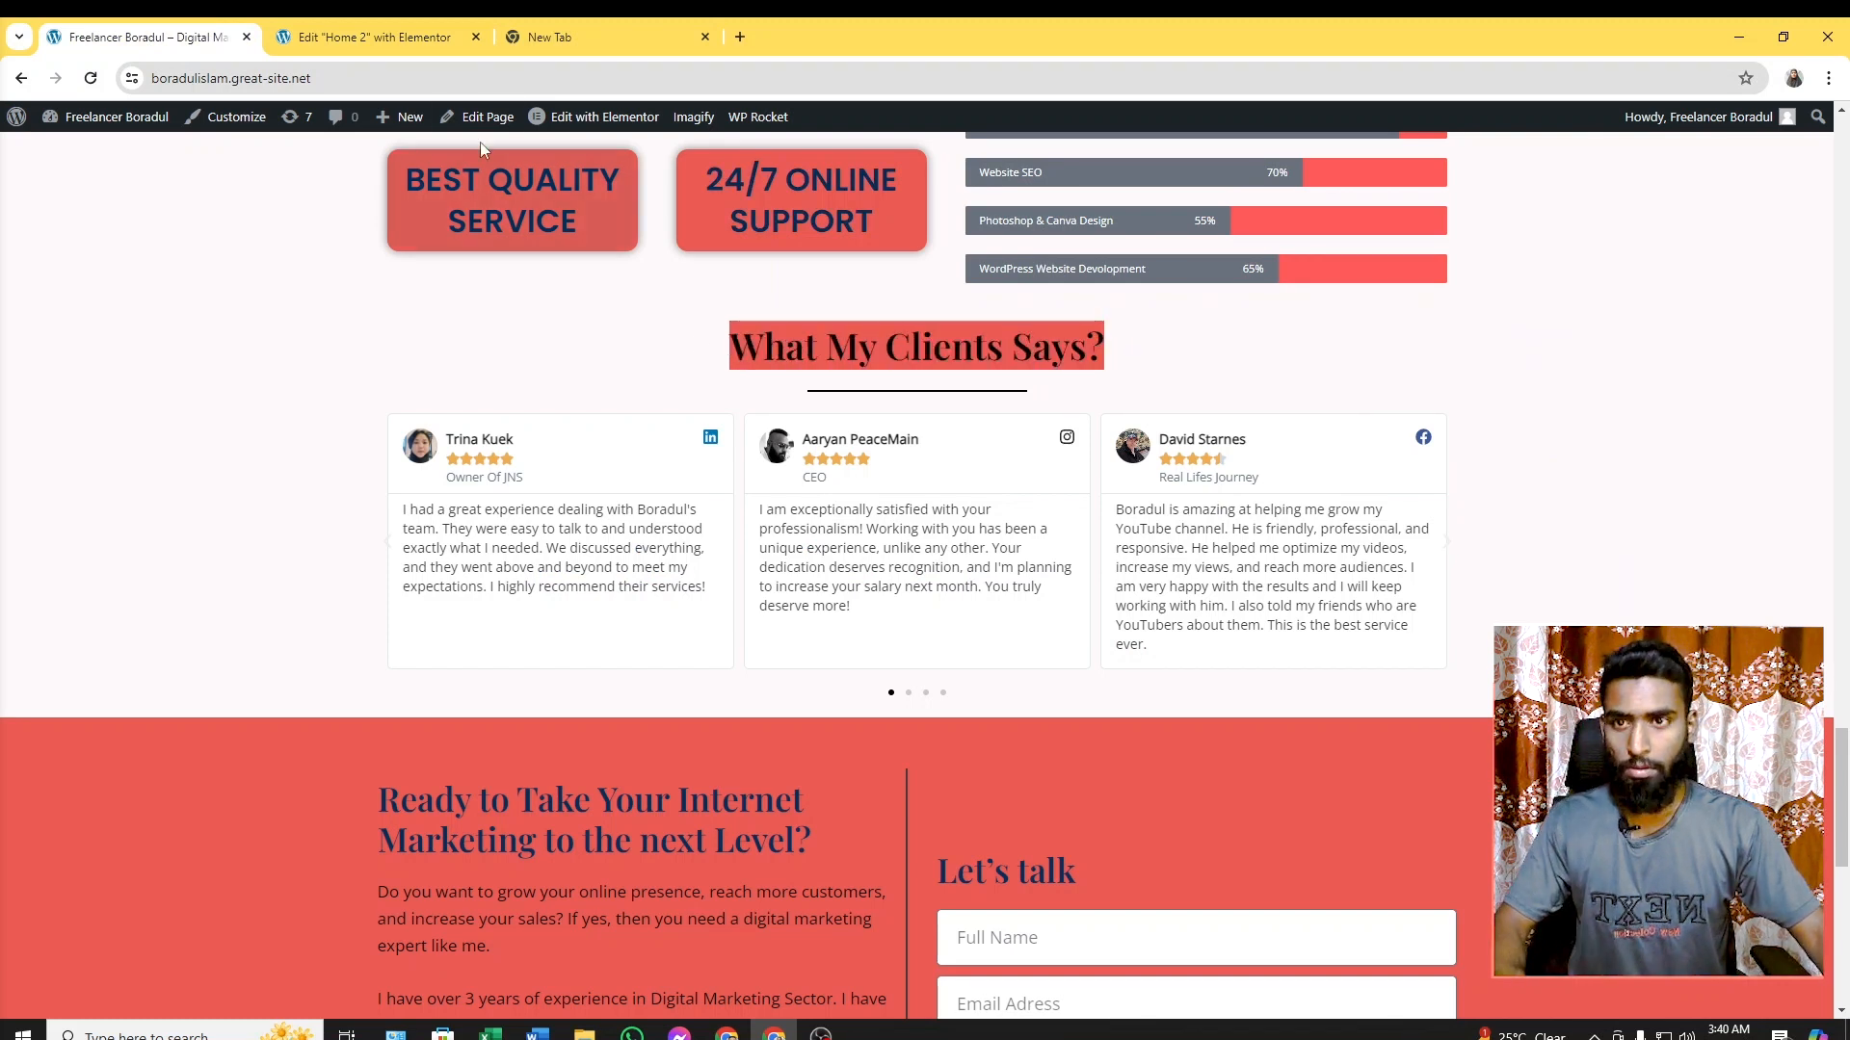
click(443, 37)
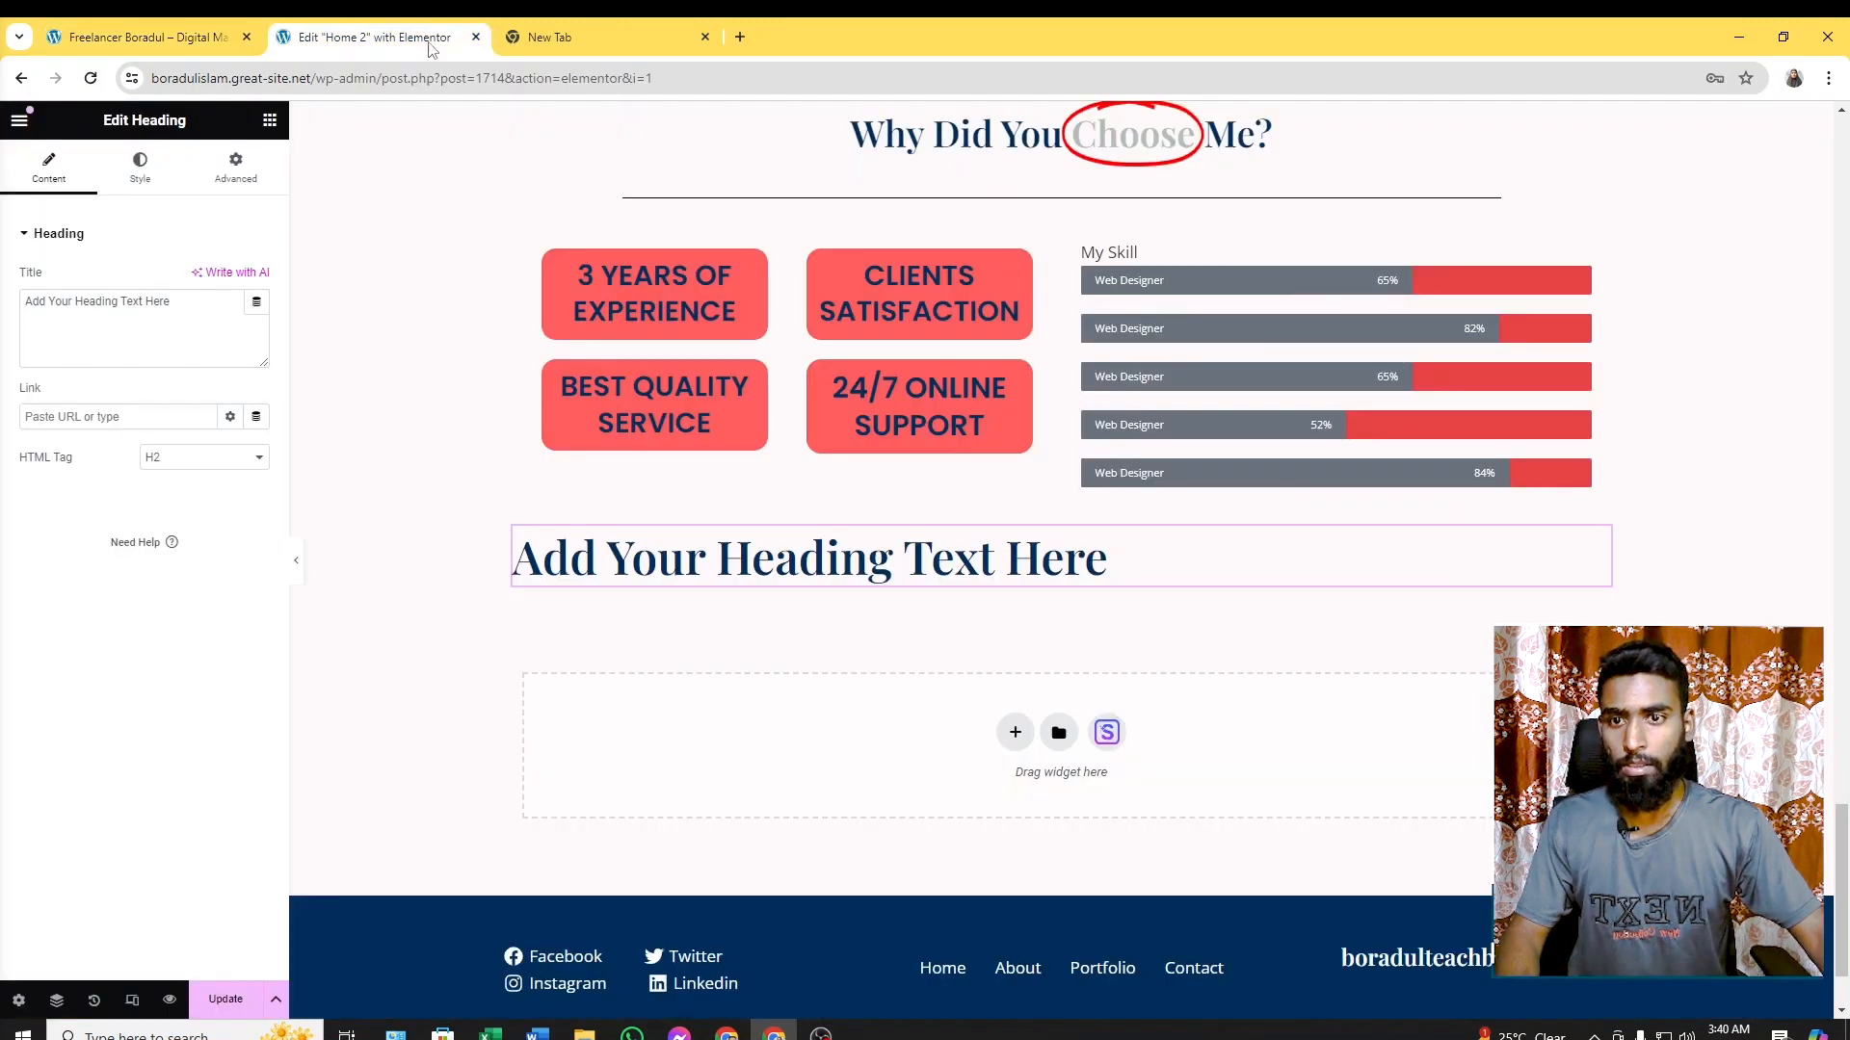
triple_click(173, 301)
key(ctrl+v)
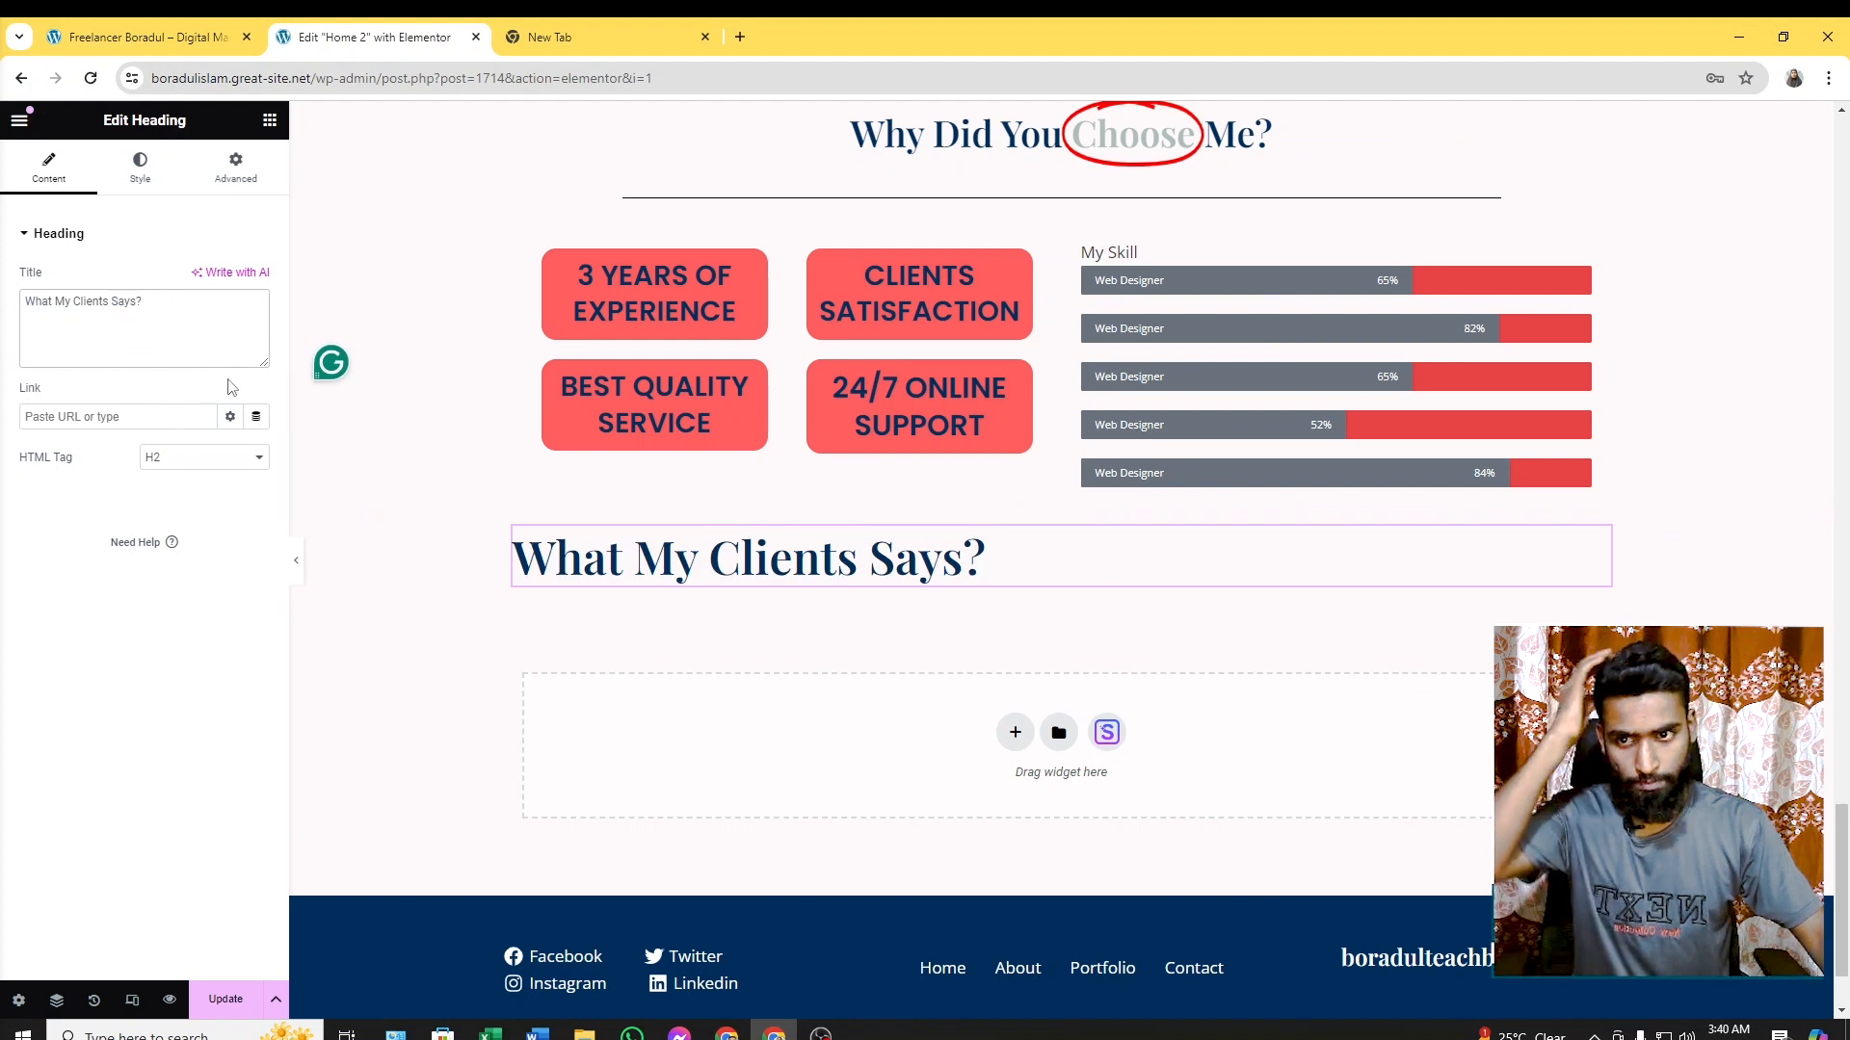
Set the "What My Clients Says?" heading's HTML tag to H3, center it, and compare it with the live site
click(214, 458)
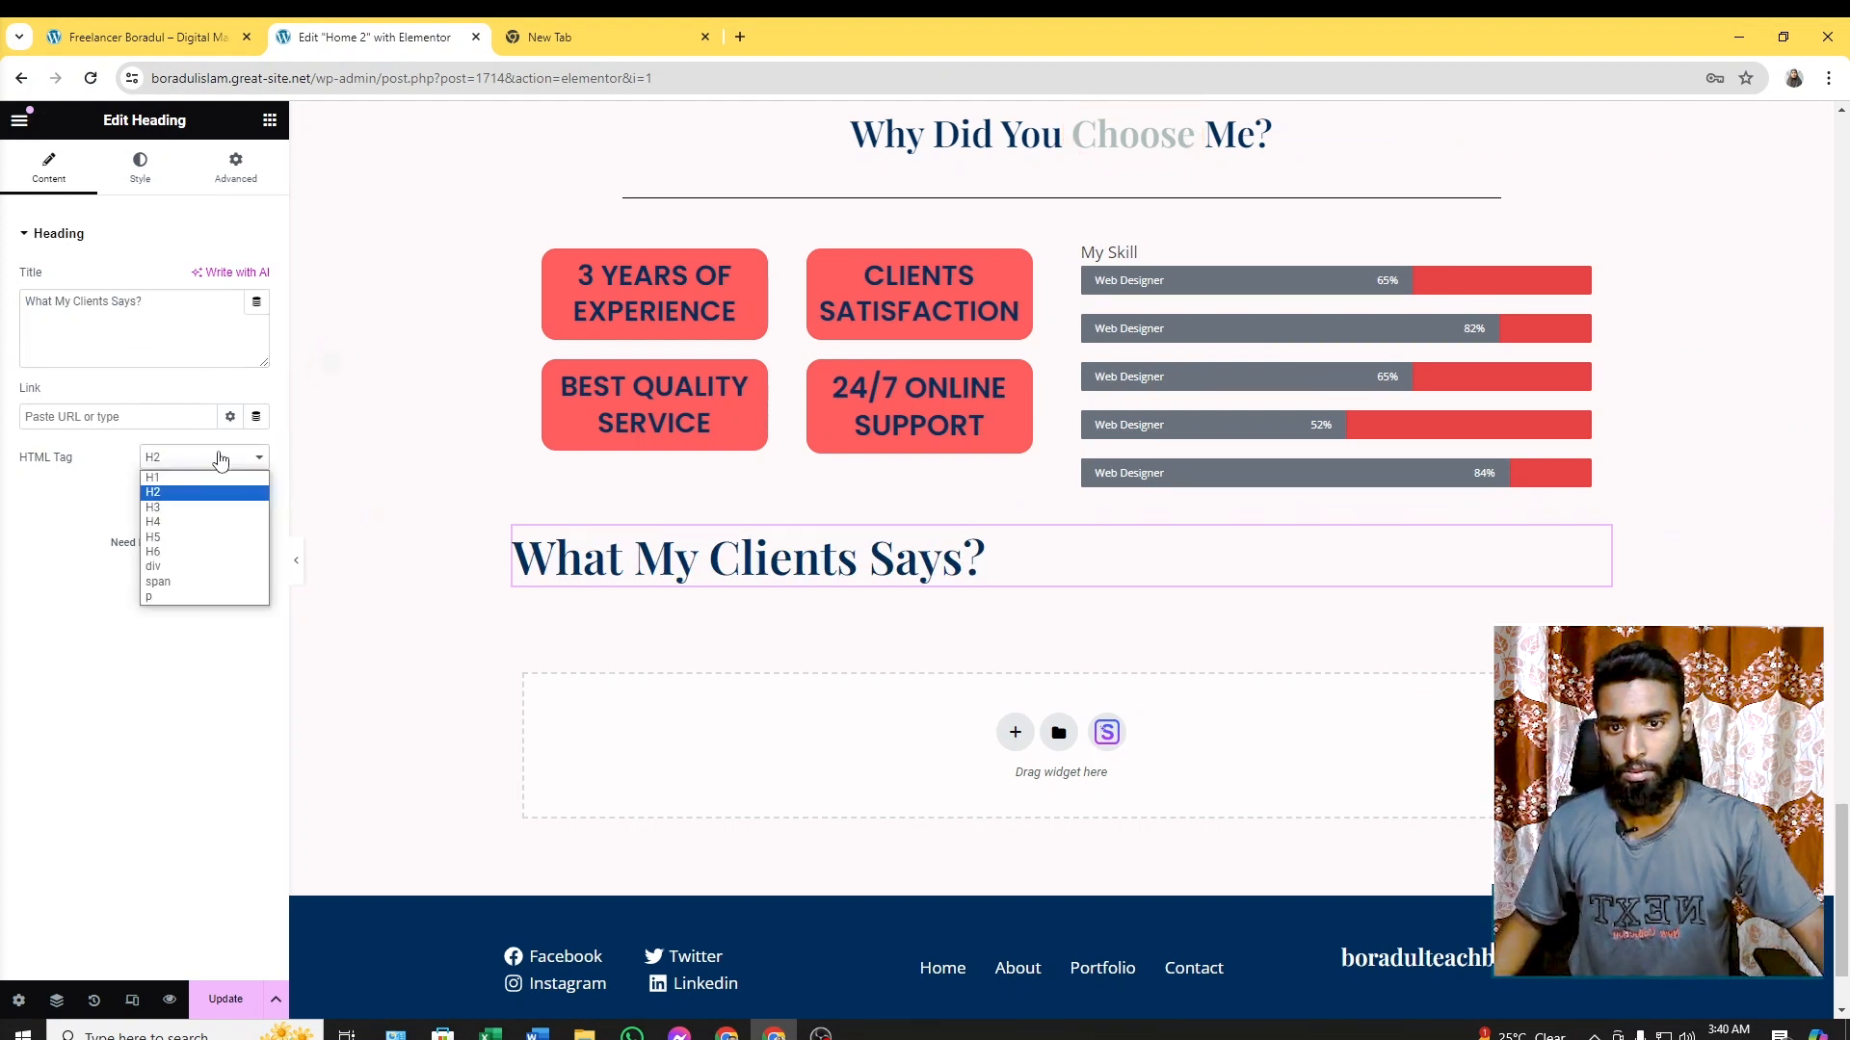
click(206, 508)
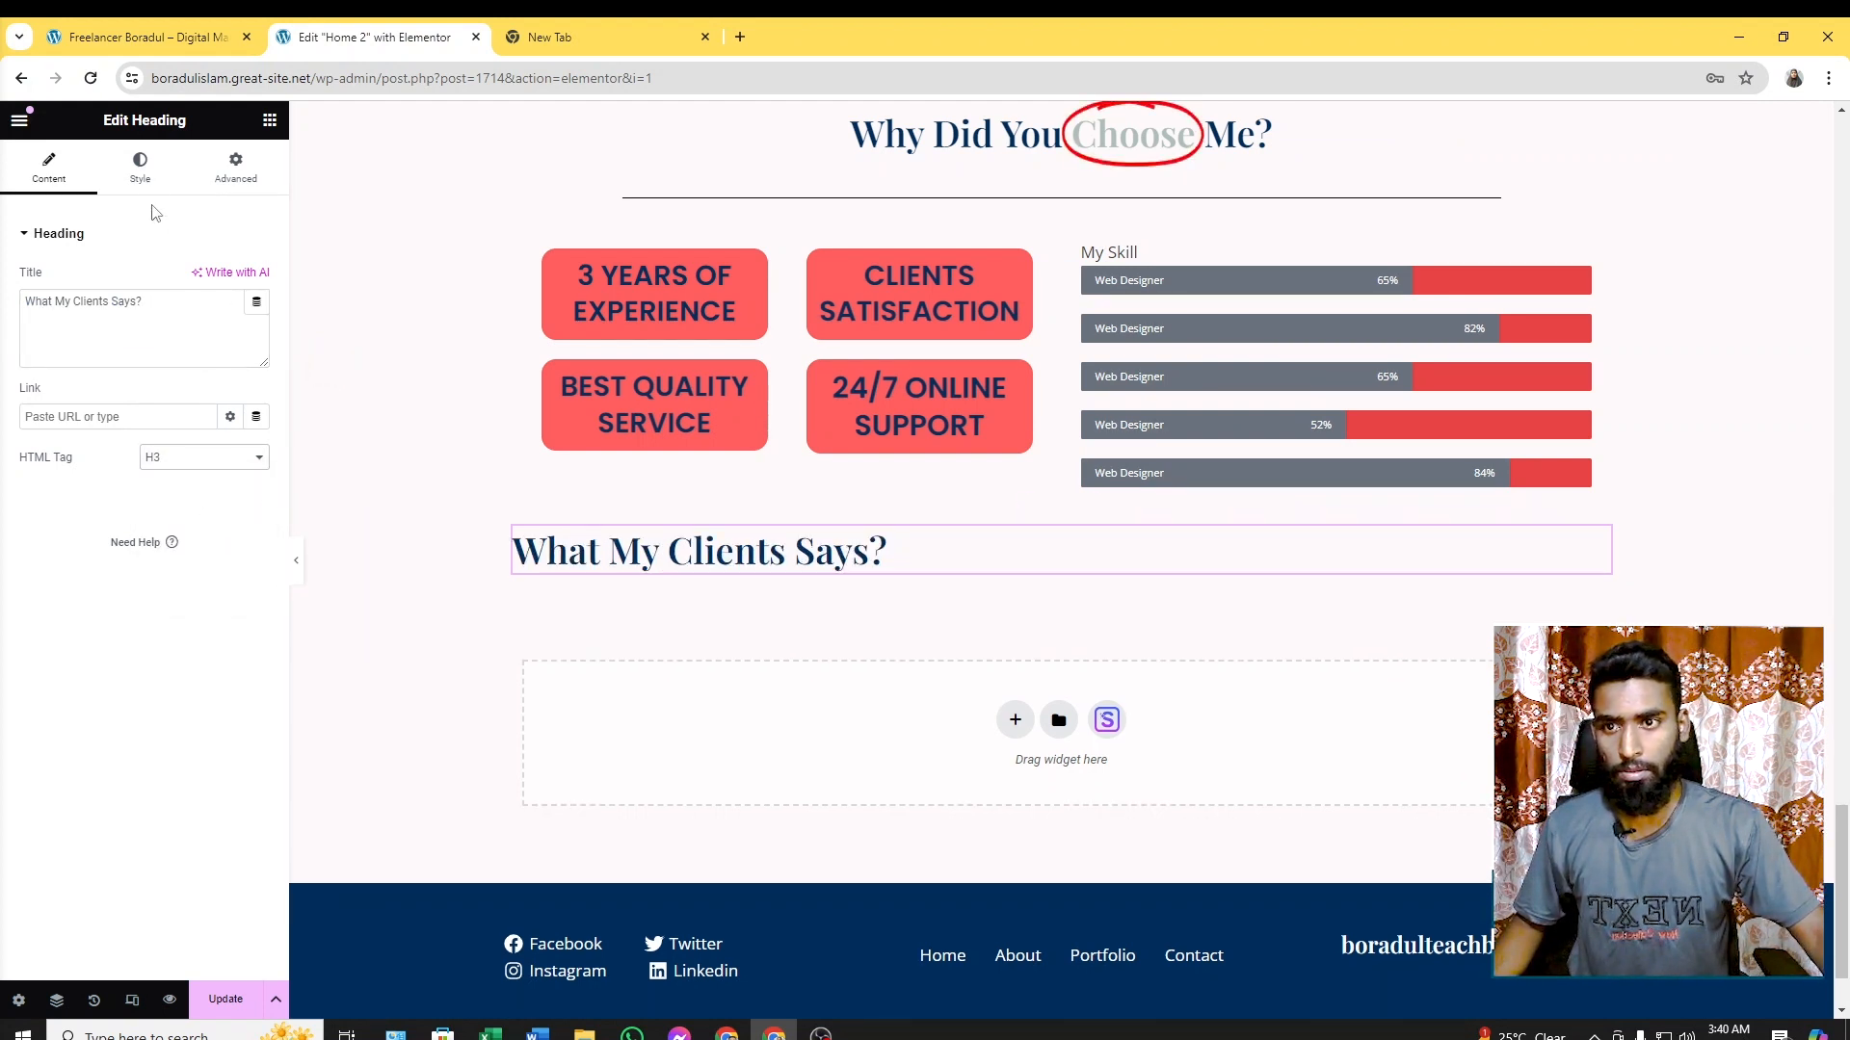
click(139, 166)
click(204, 280)
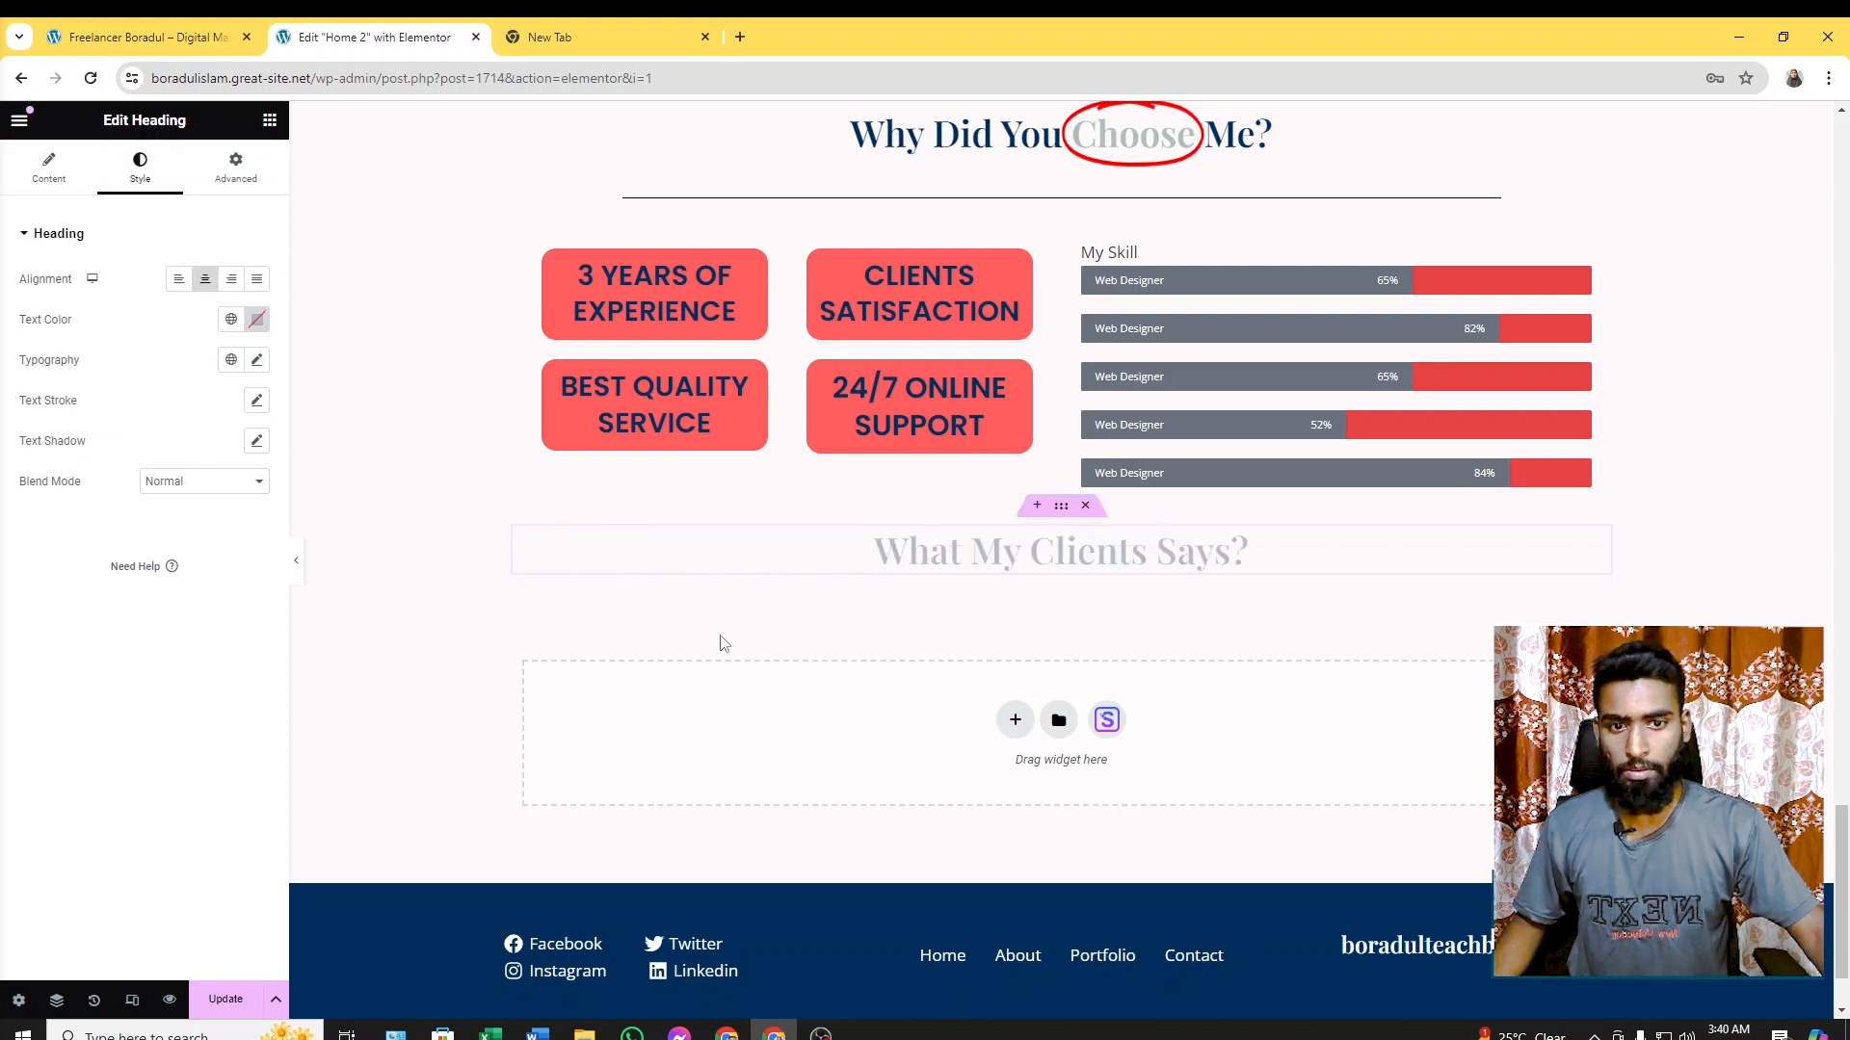
click(196, 39)
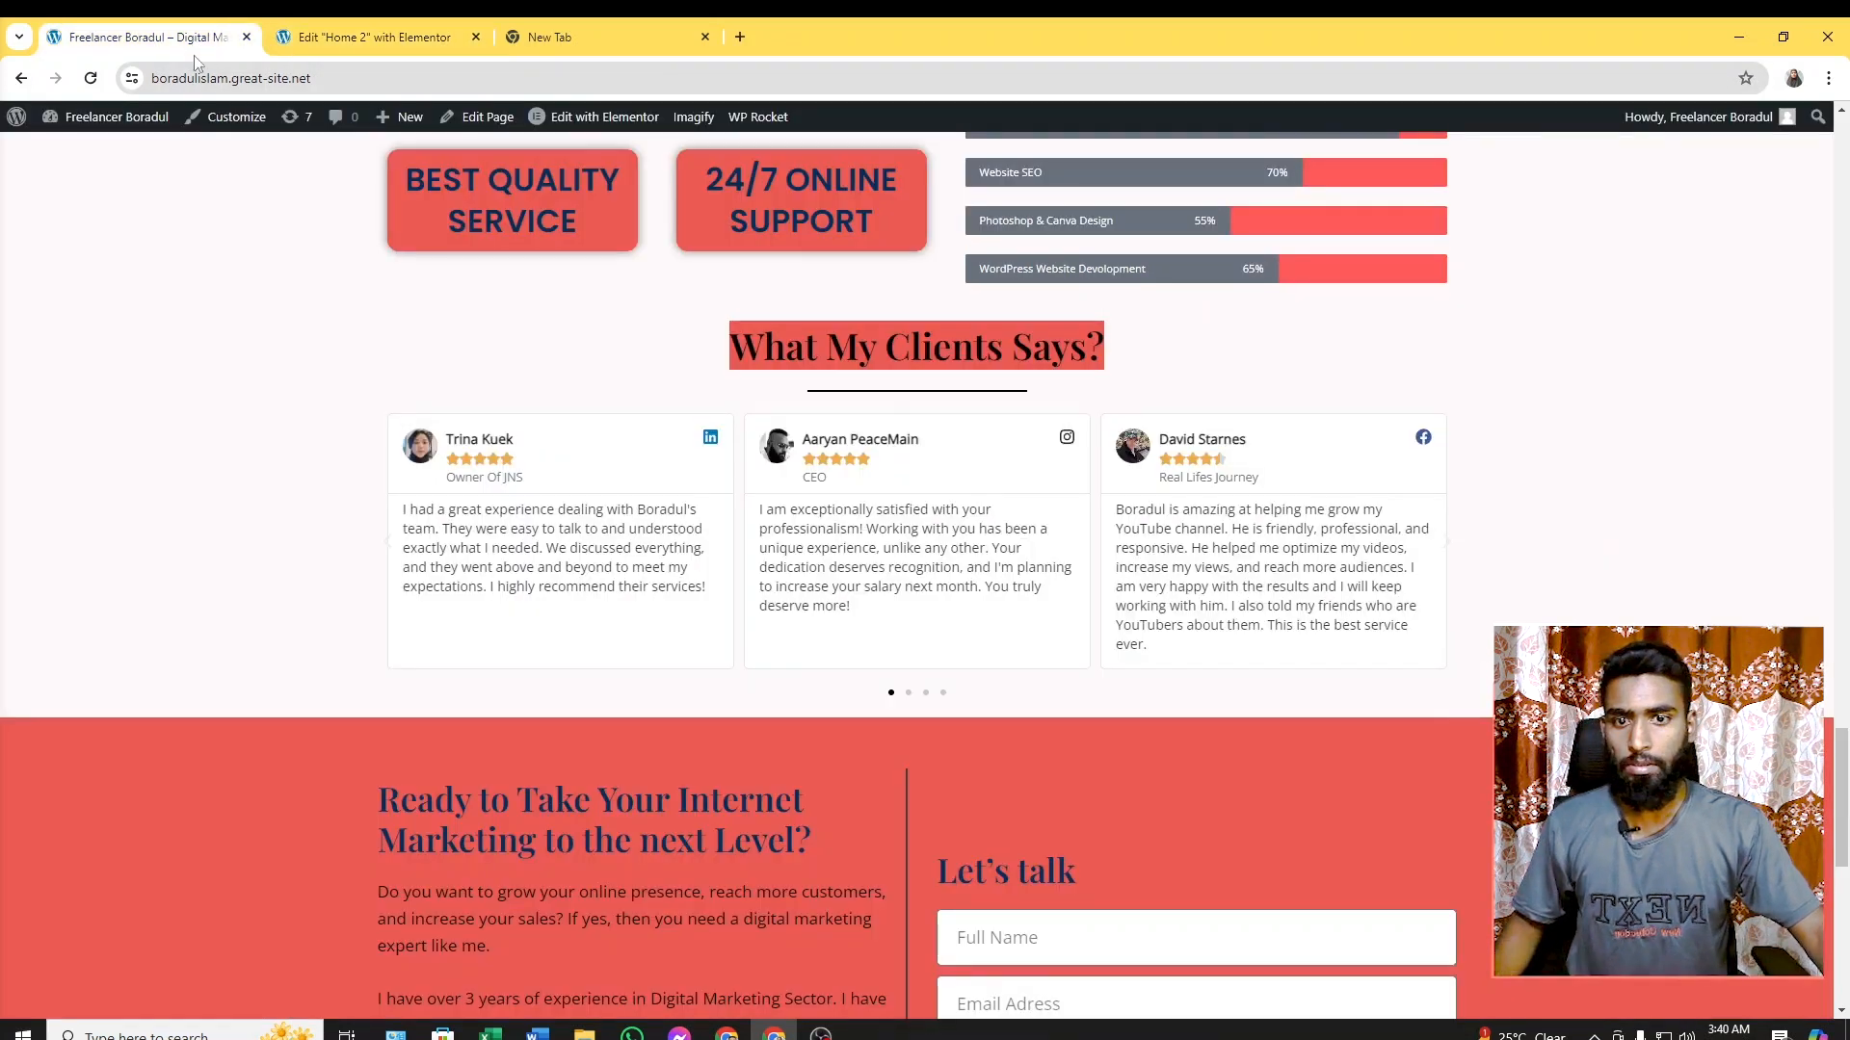
click(366, 36)
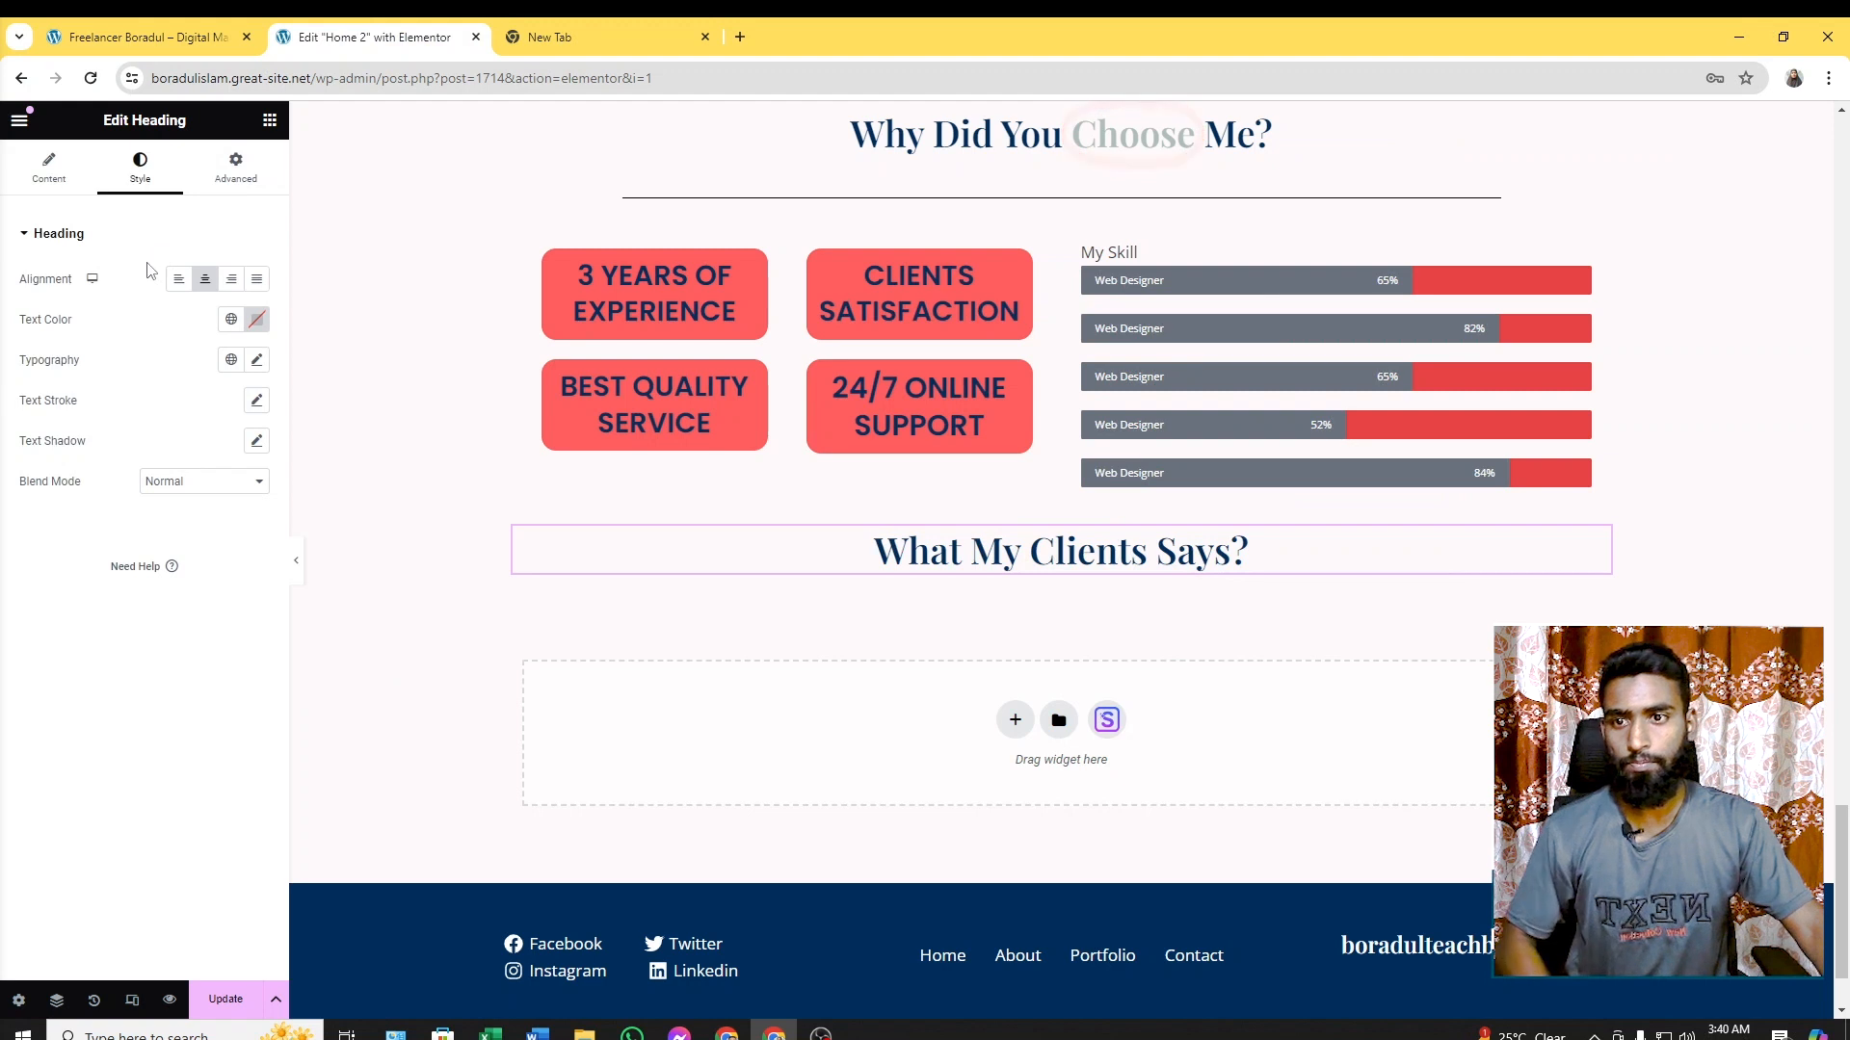
Add a Divider below the "What My Clients Says?" heading, shorten its width and center it
click(268, 120)
drag(212, 747, 1067, 580)
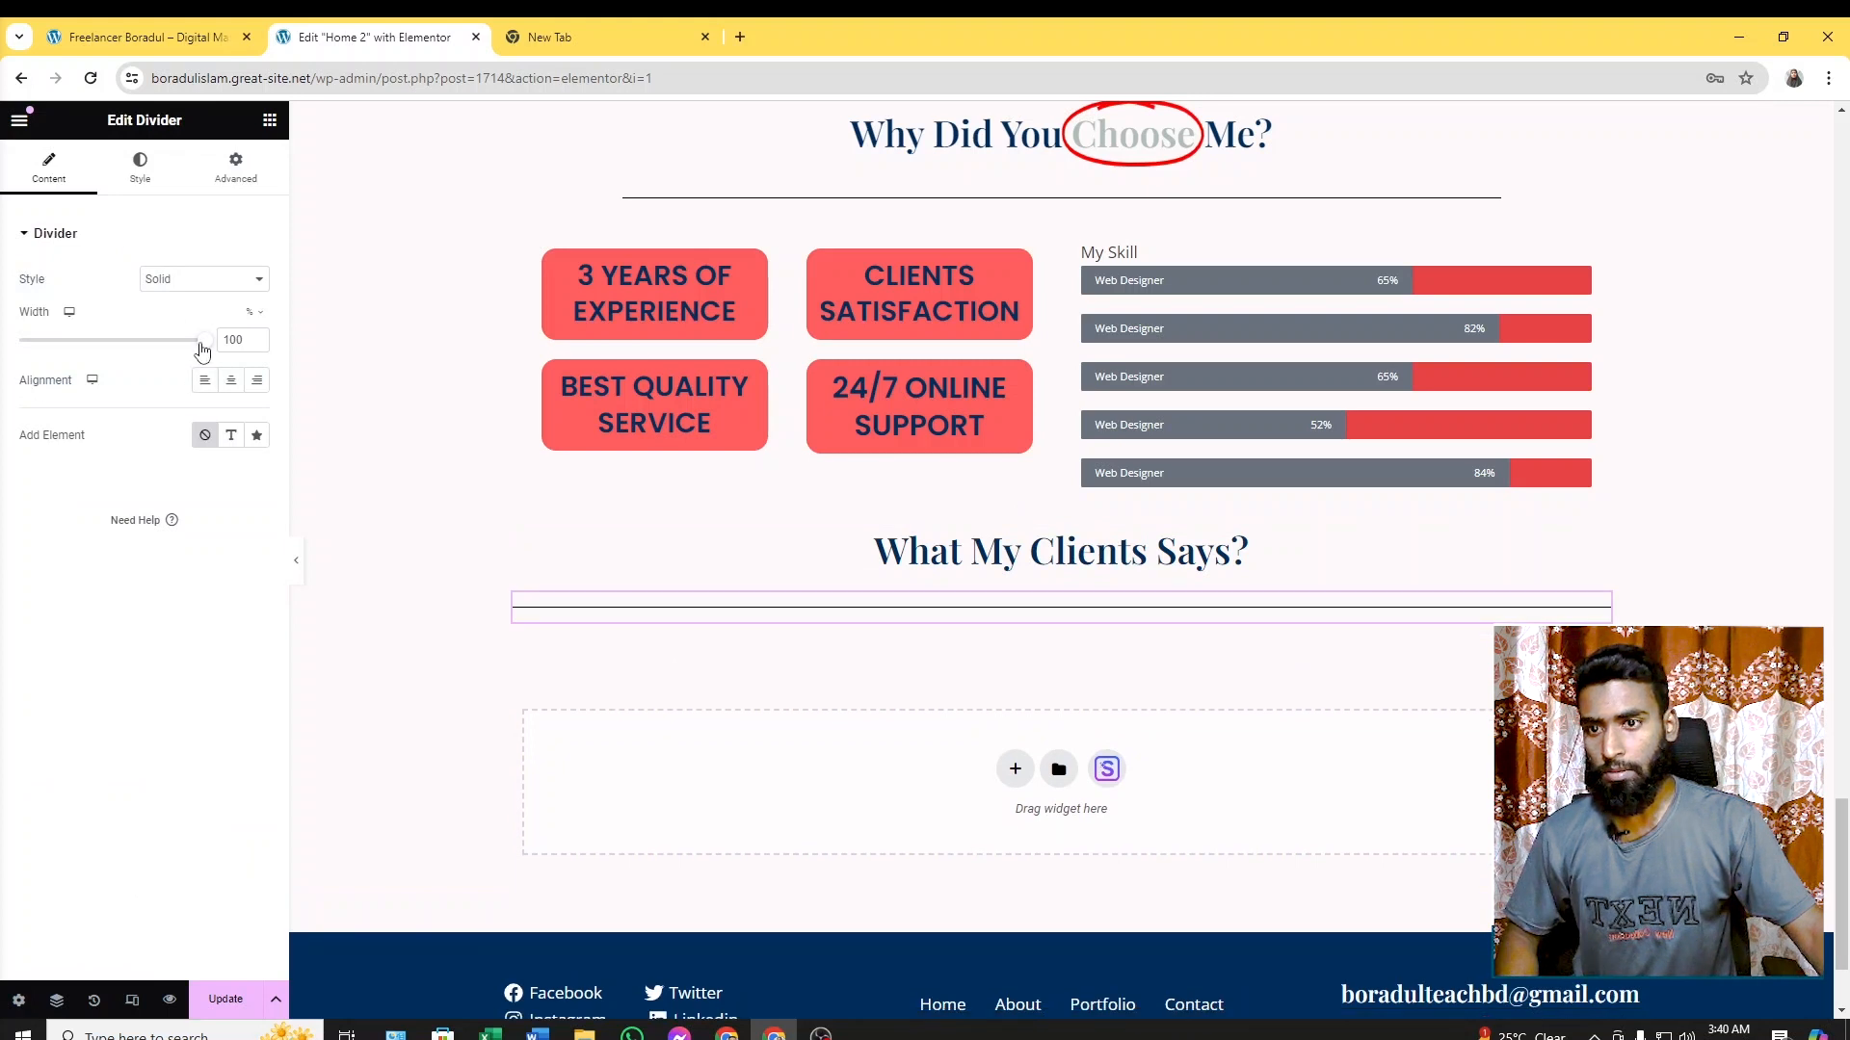
drag(204, 342, 167, 363)
click(231, 380)
Set the new divider's weight to 2 px and compare it with the live site's testimonial heading
click(140, 168)
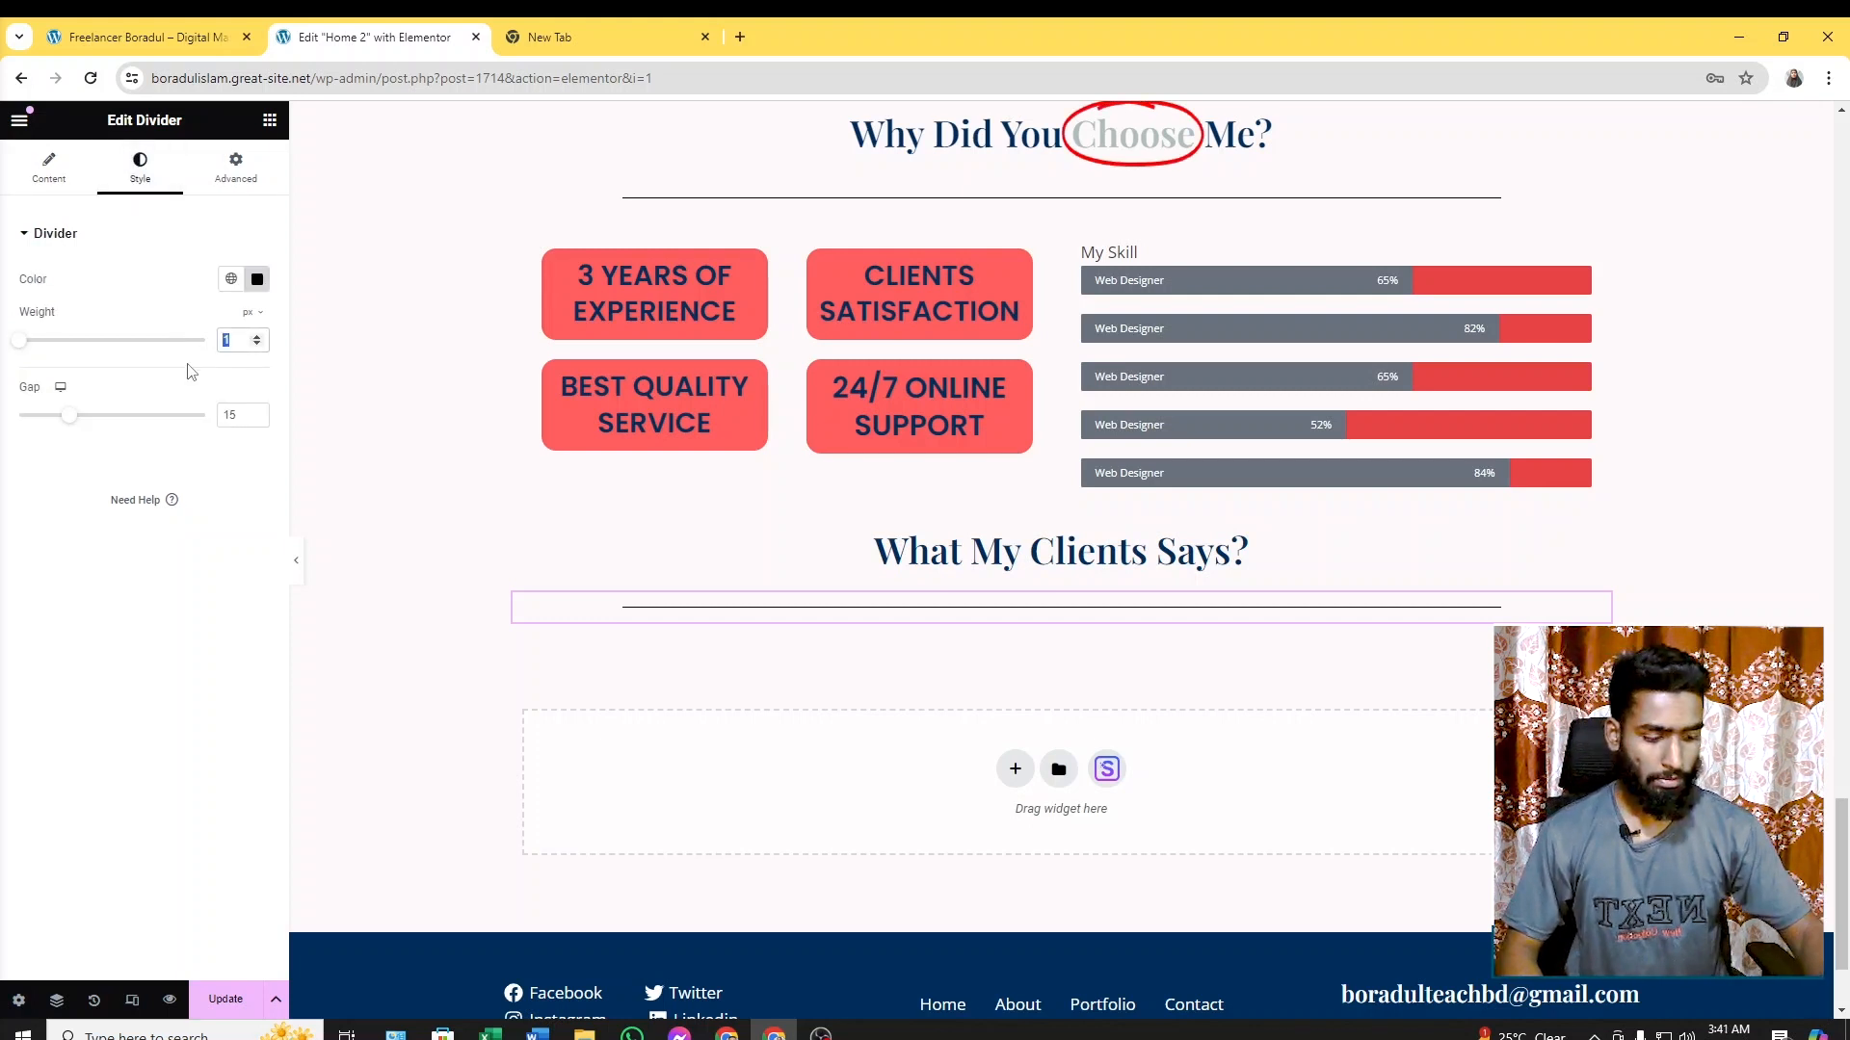
text(2)
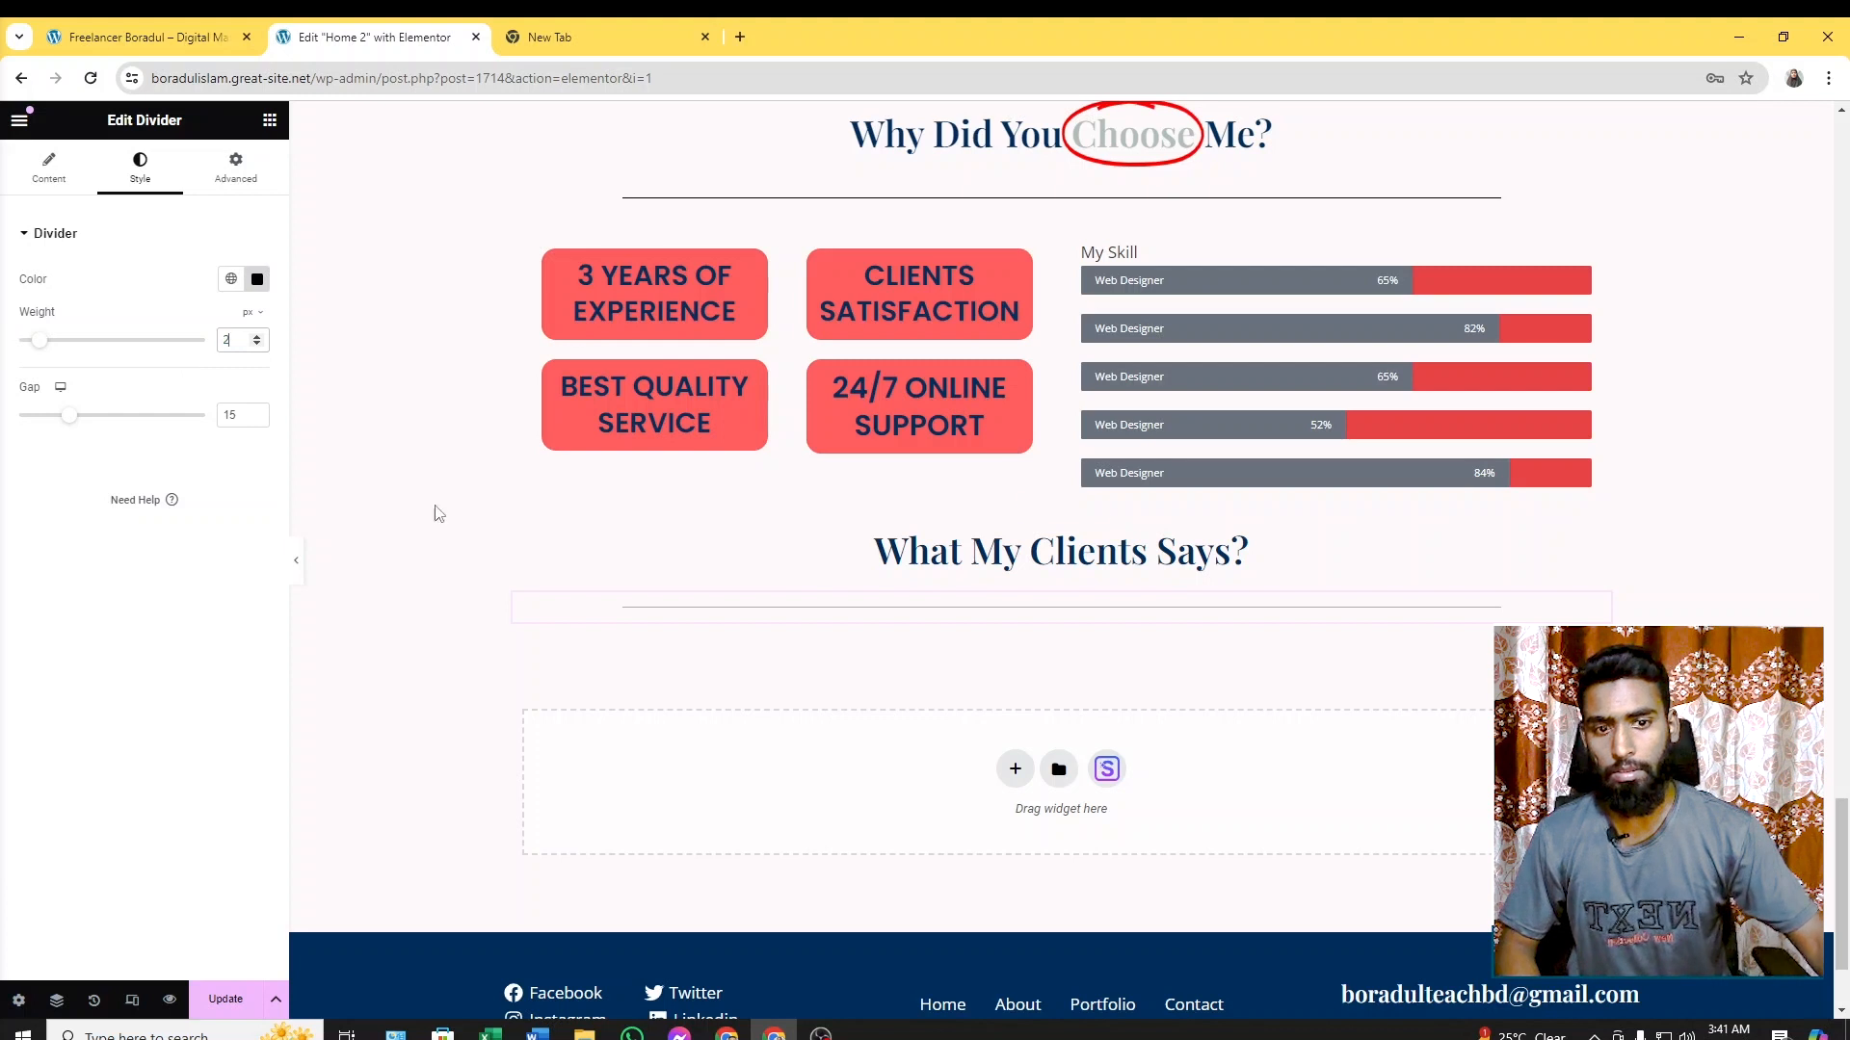
click(165, 37)
scroll(841, 522, down, 1)
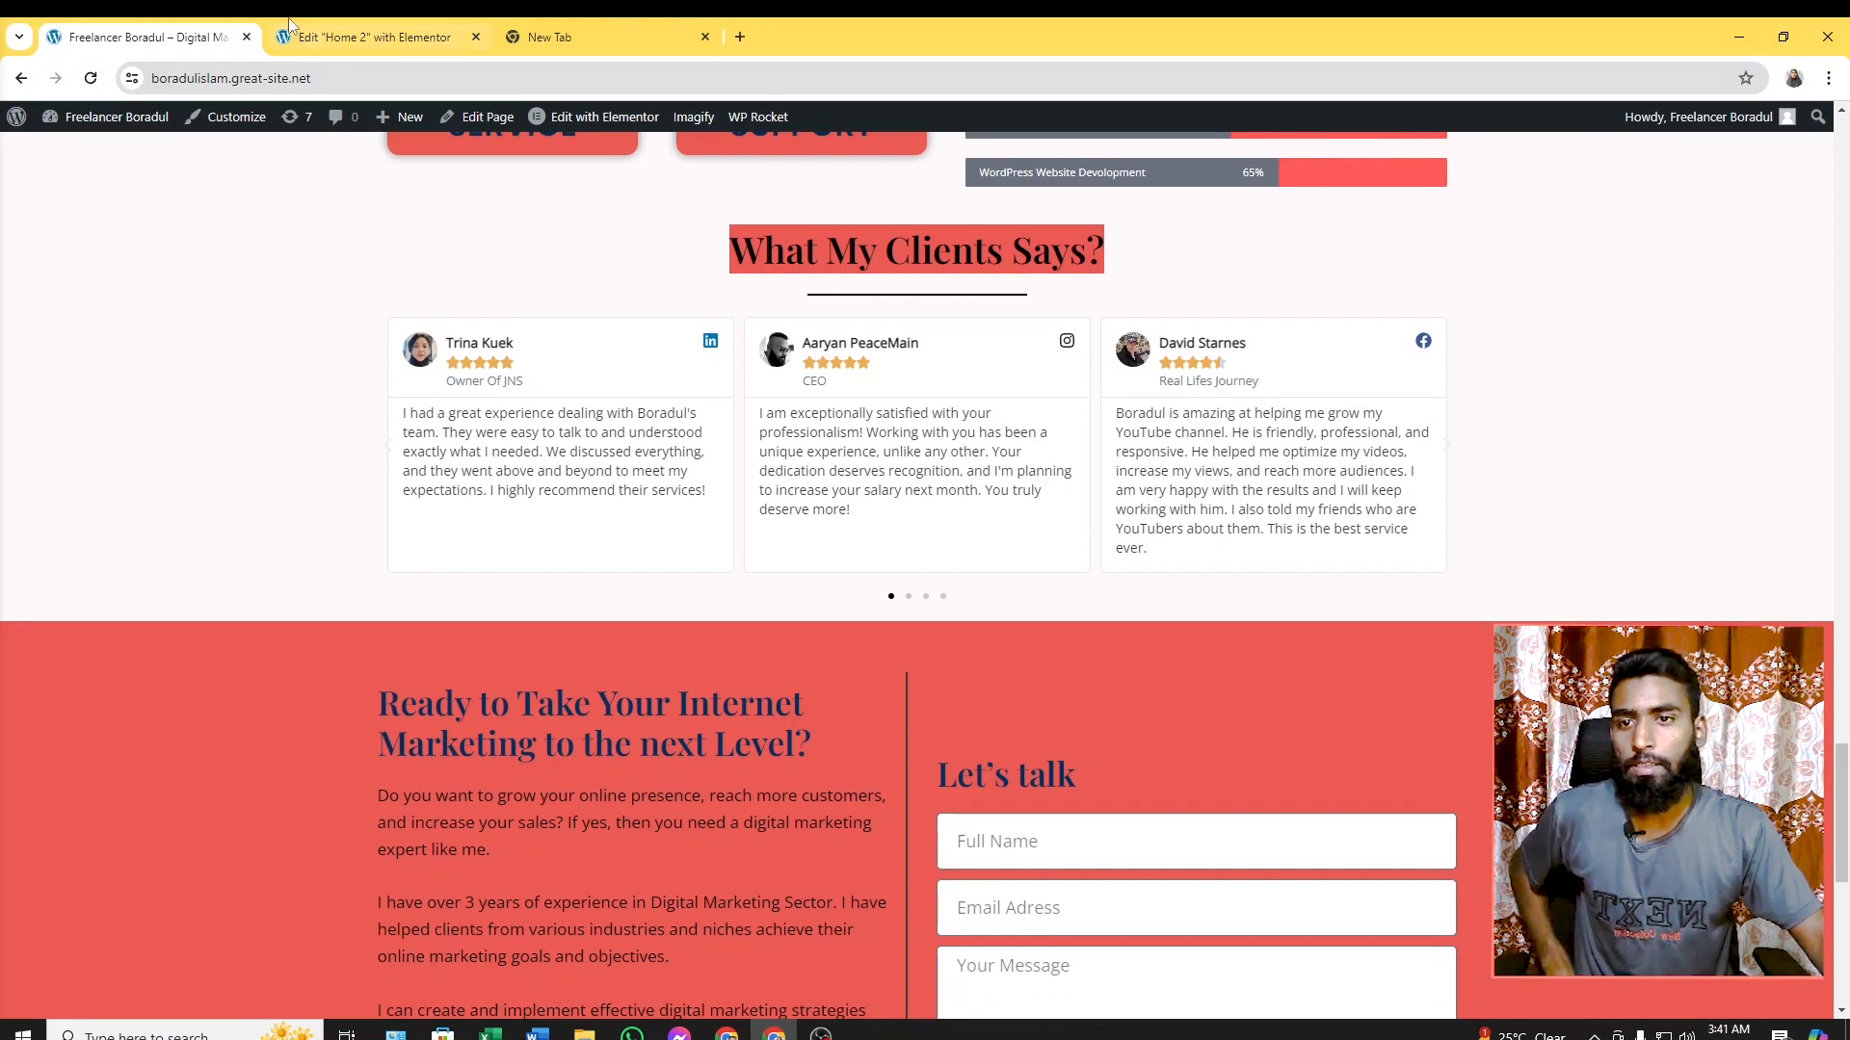
click(326, 33)
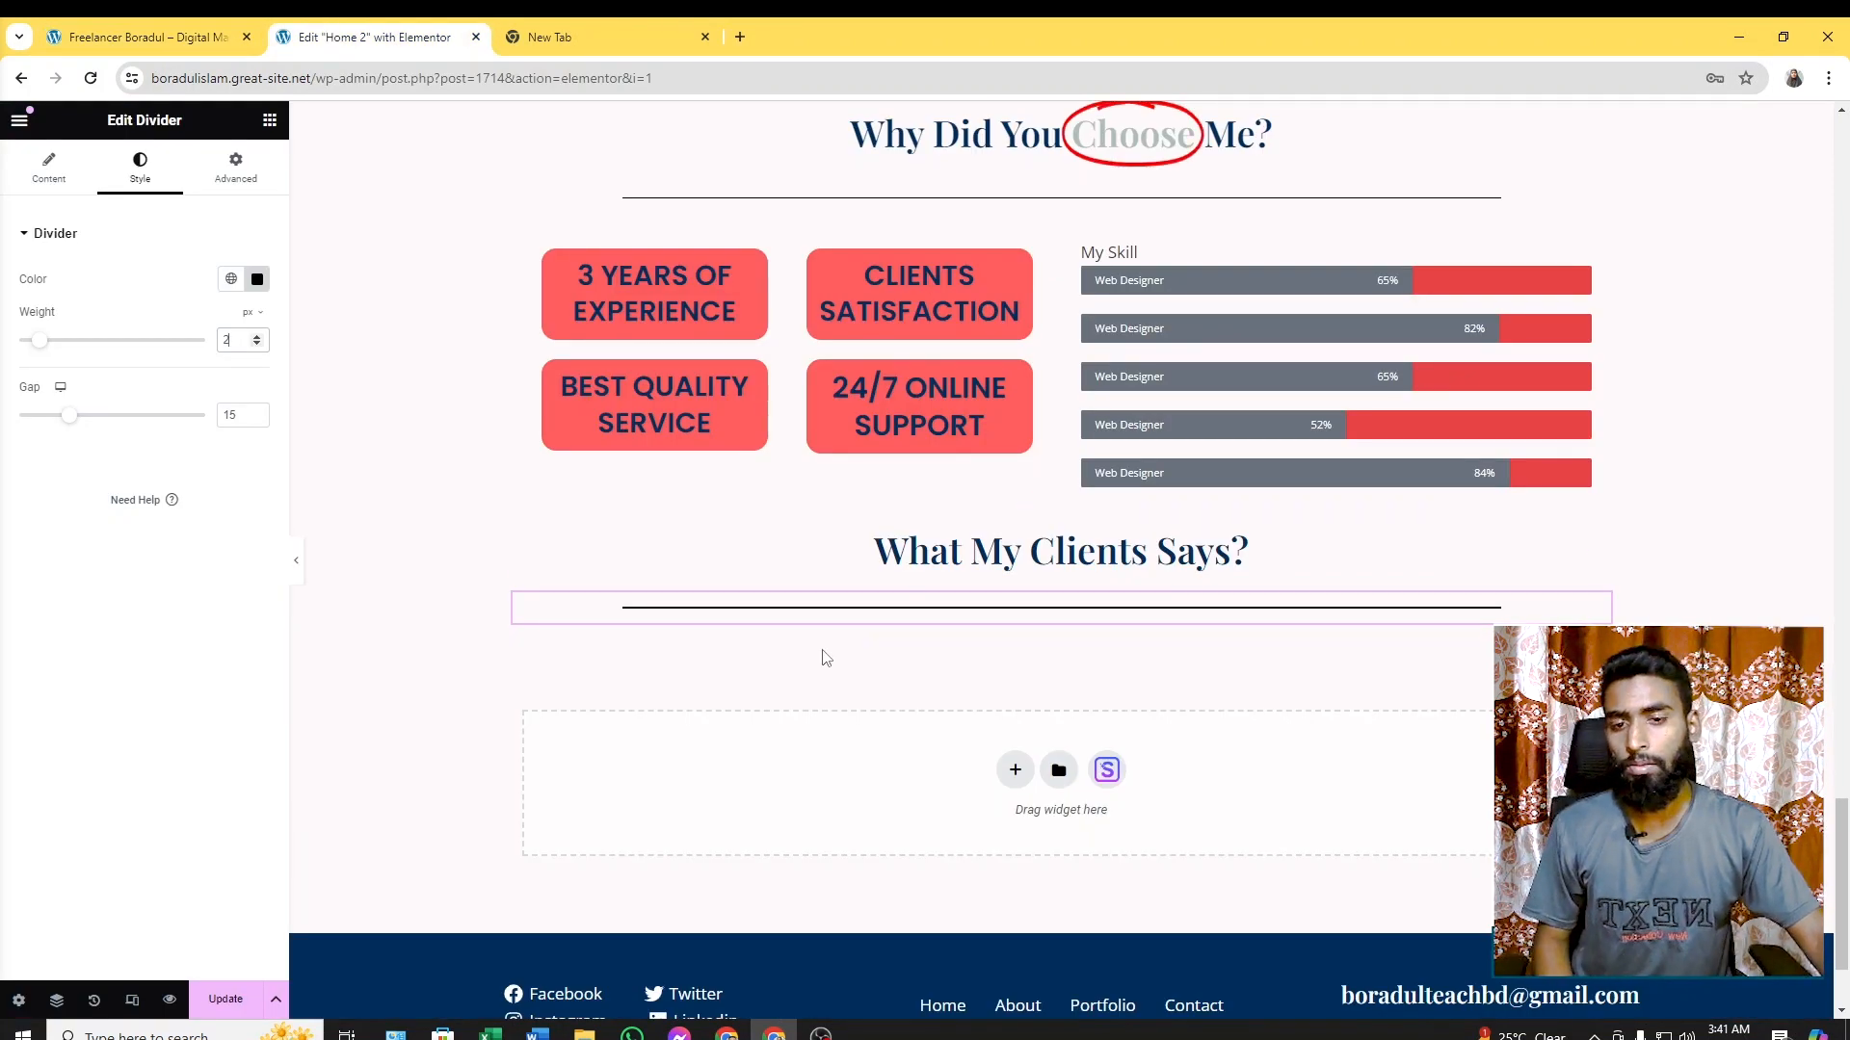
Search the widgets for "testi" and place a Testimonial Carousel beneath the "What My Clients Says?" divider
click(269, 121)
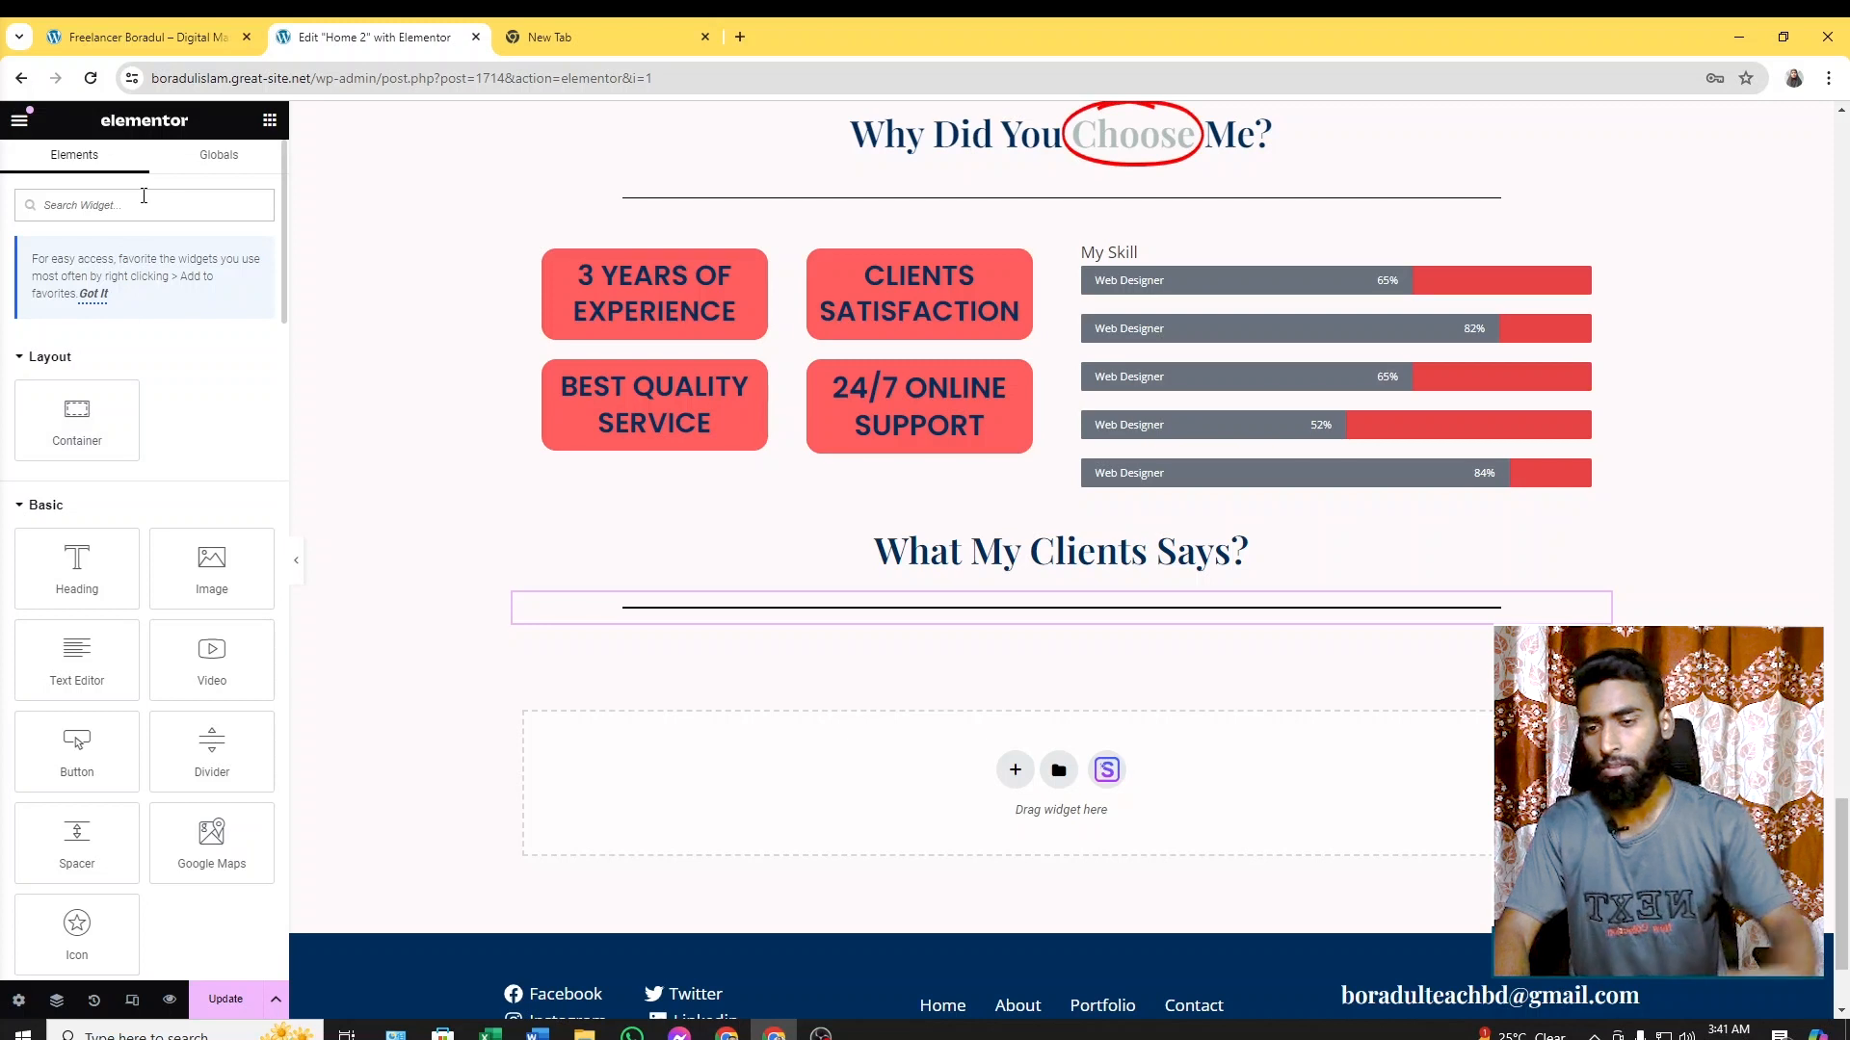
text(tes)
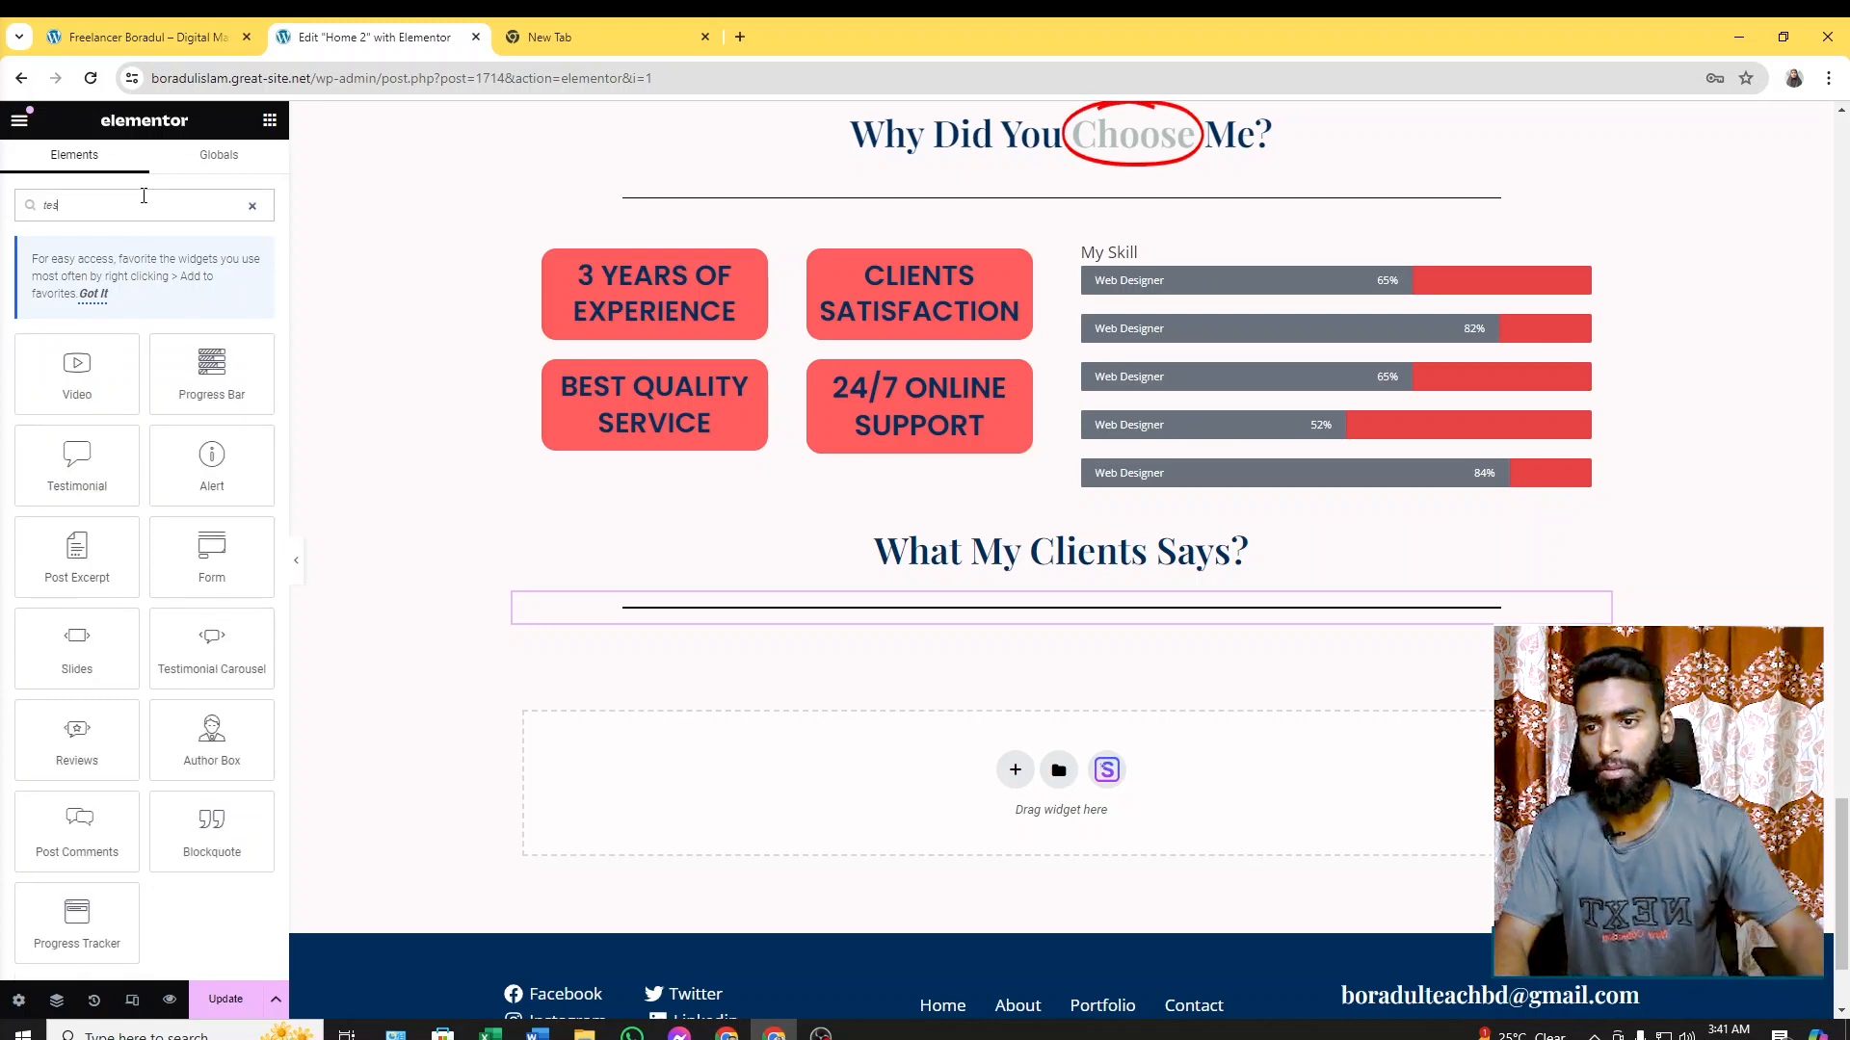
text(ti)
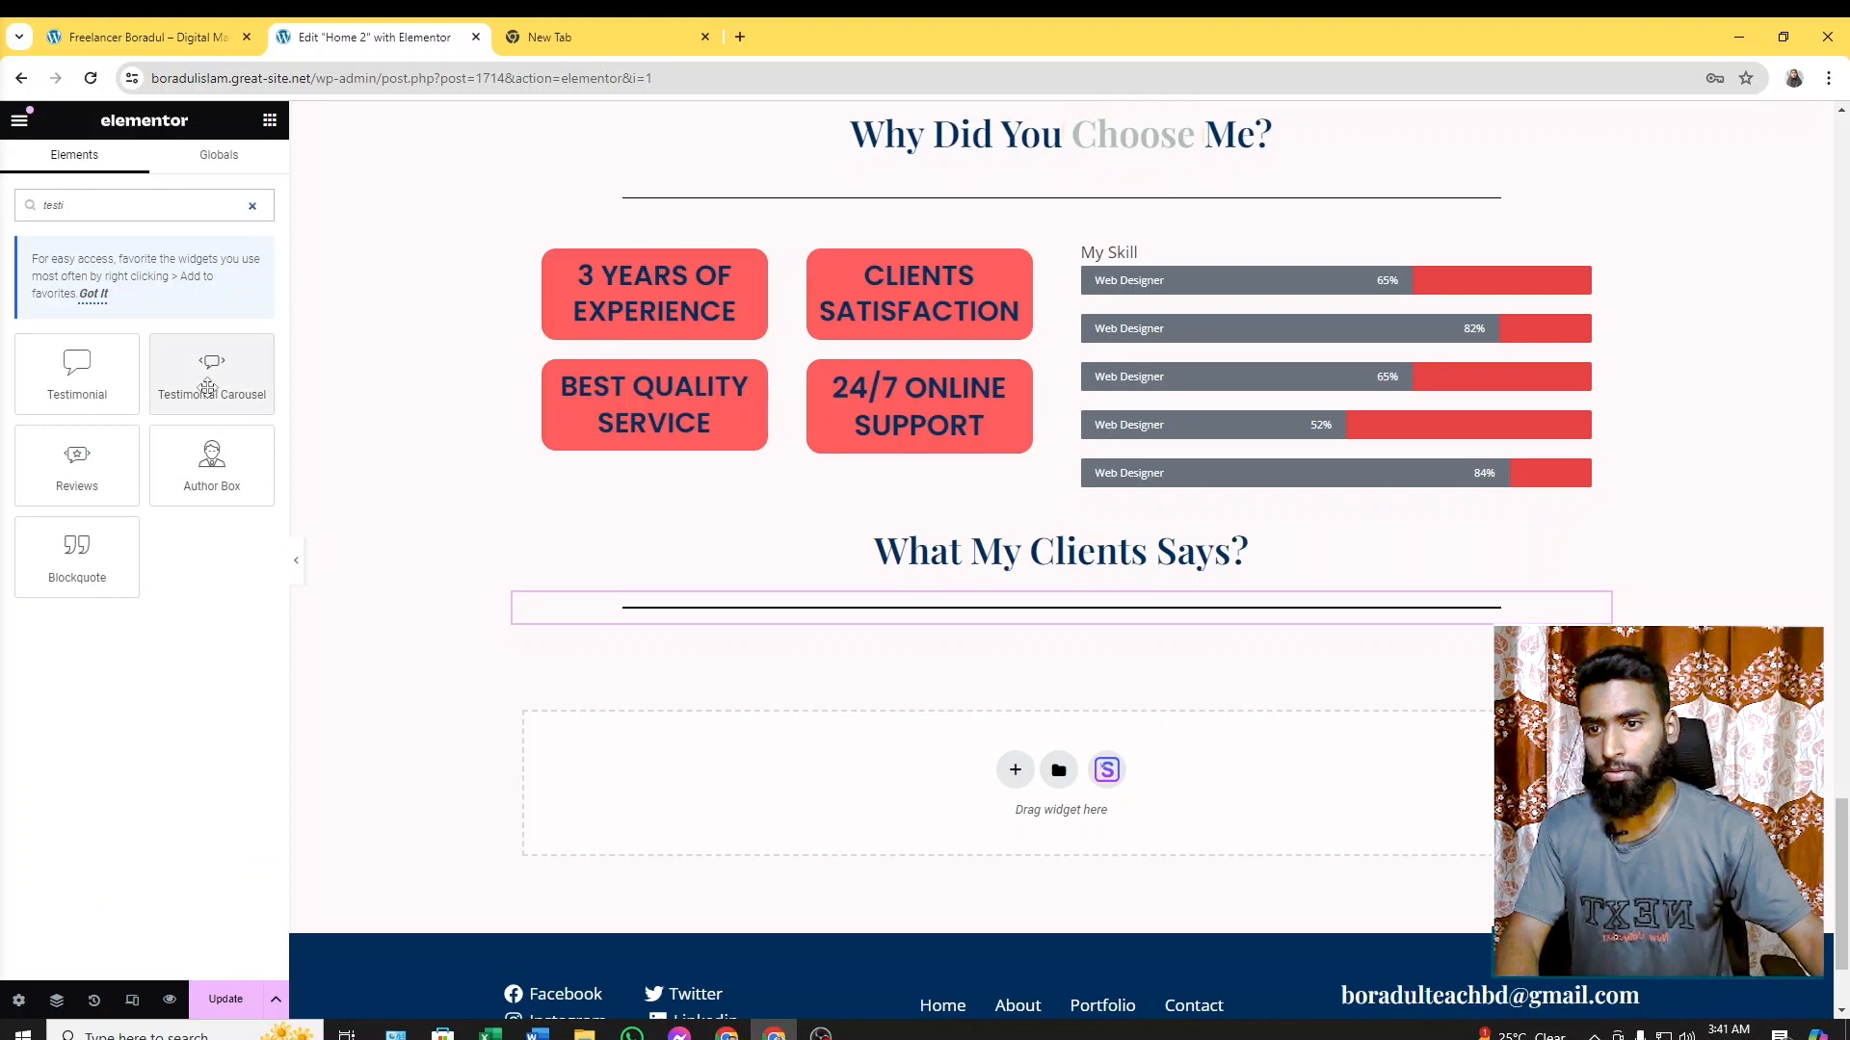
mouse_move(212, 374)
mouse_down()
mouse_move(646, 624)
mouse_move(1088, 627)
mouse_up()
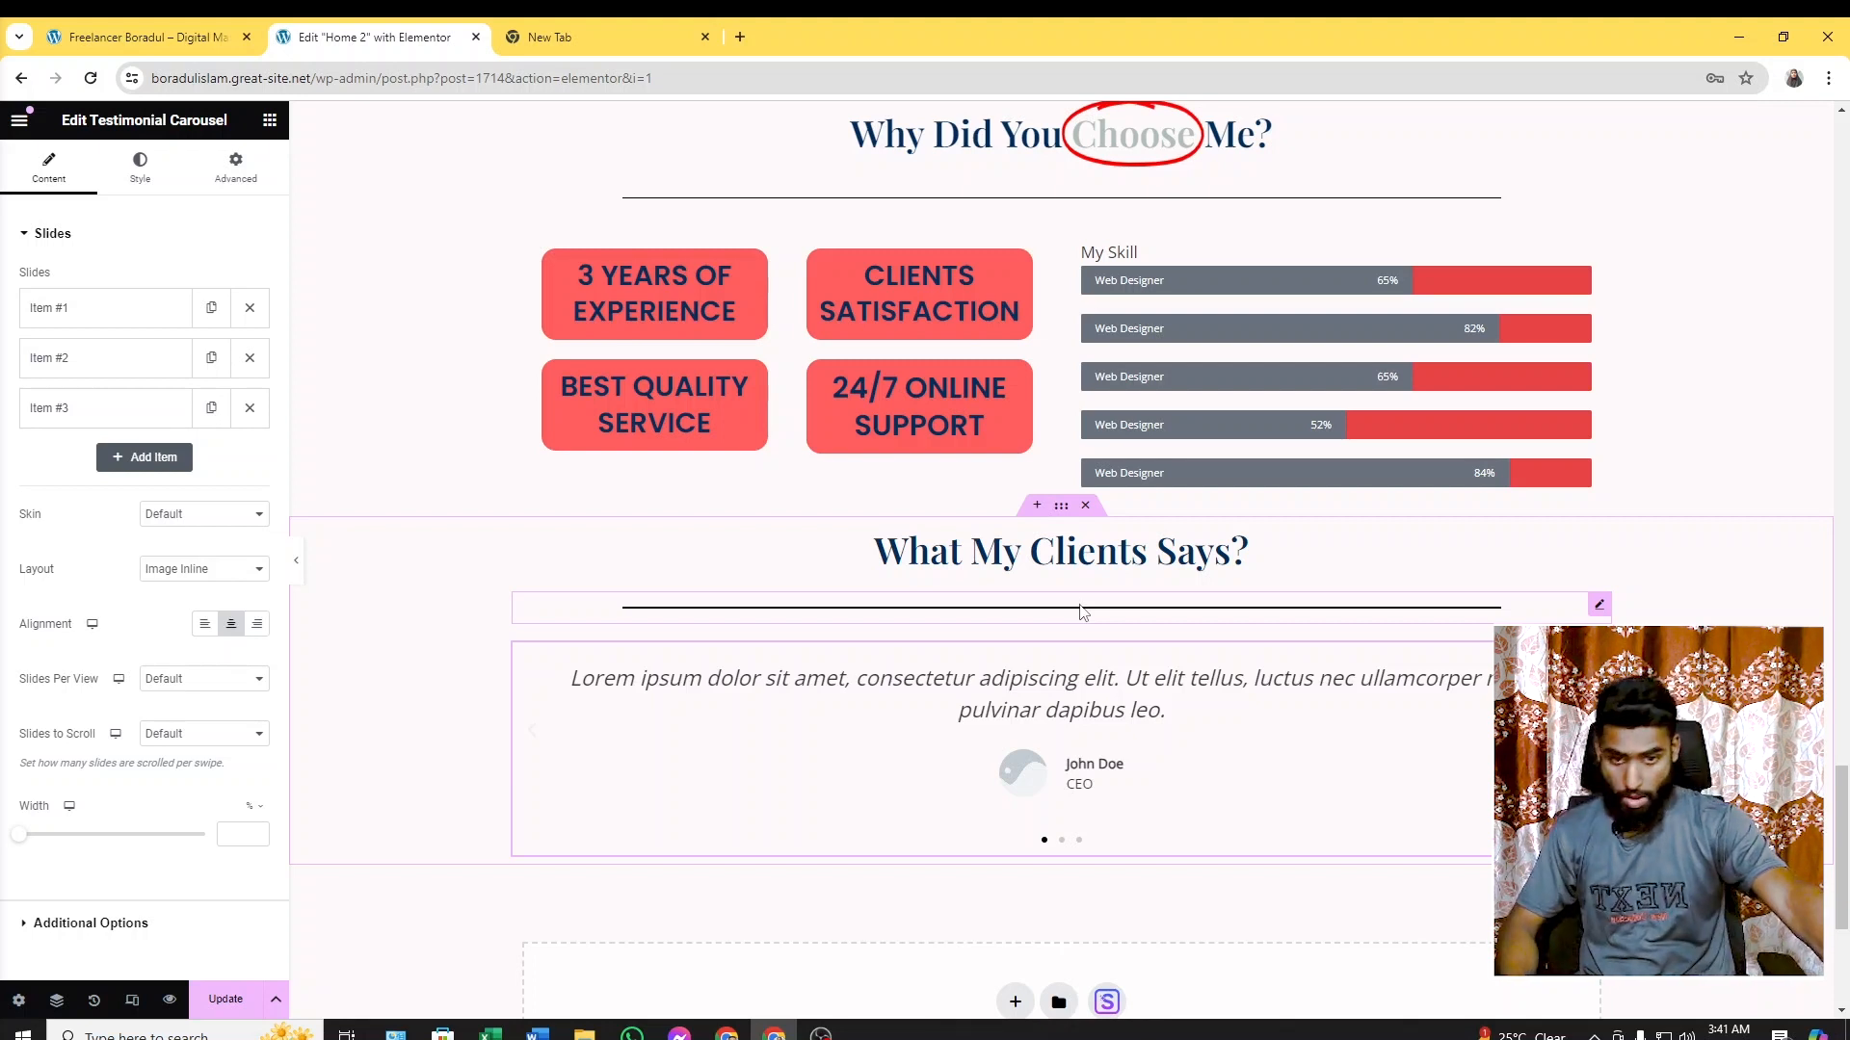
Compare the Testimonial Carousel's slide fields with the live site's client review cards and delete the carousel
click(159, 37)
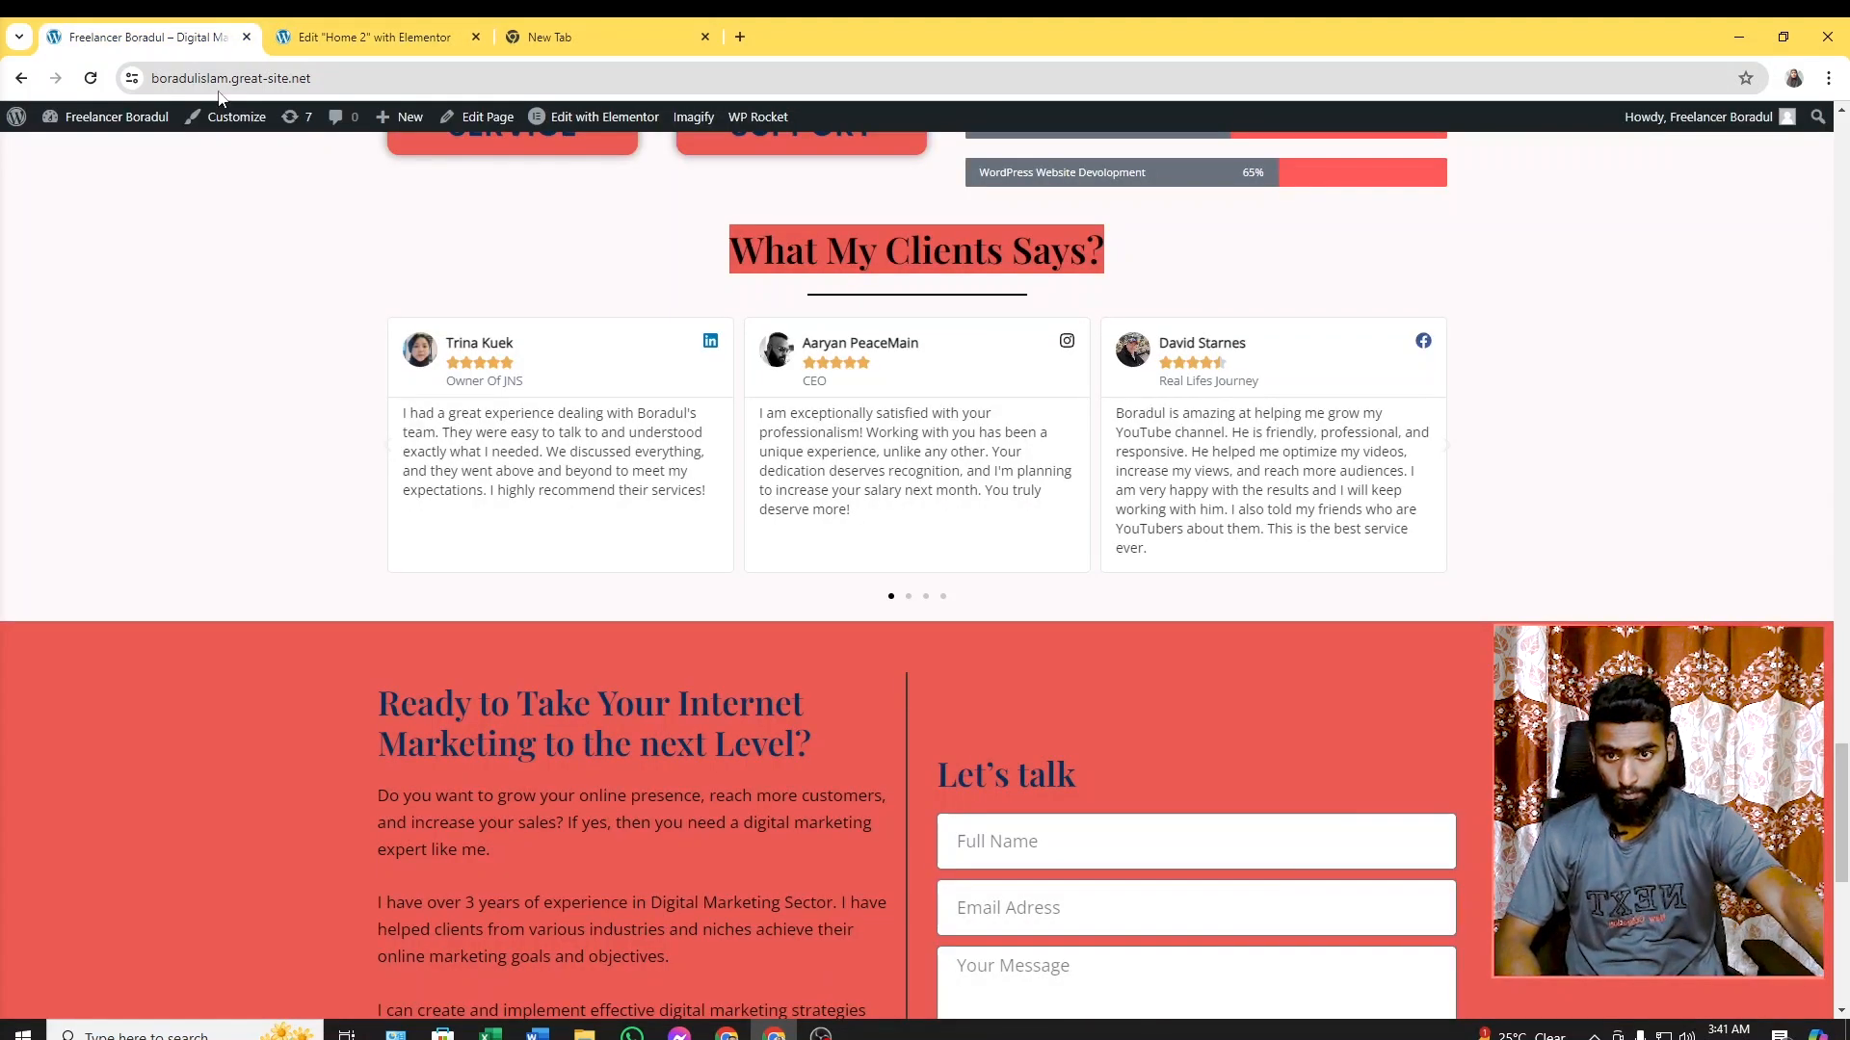
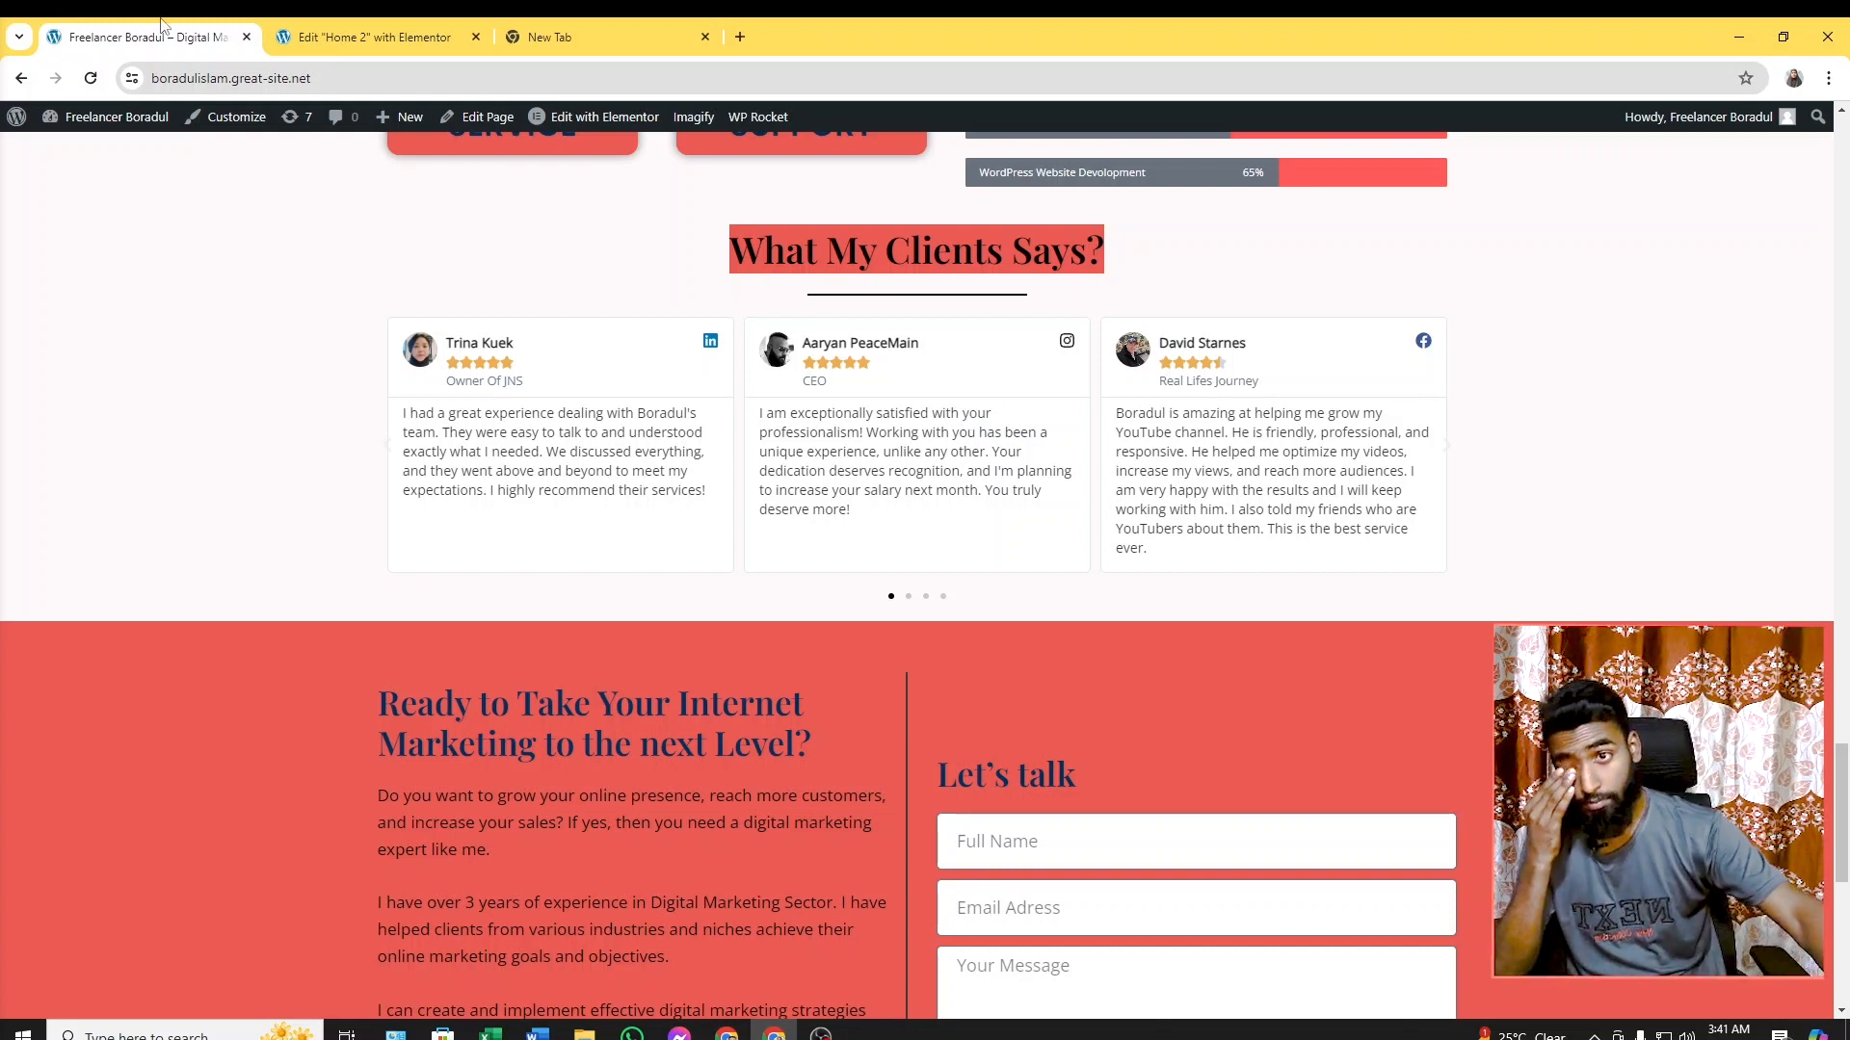
click(366, 36)
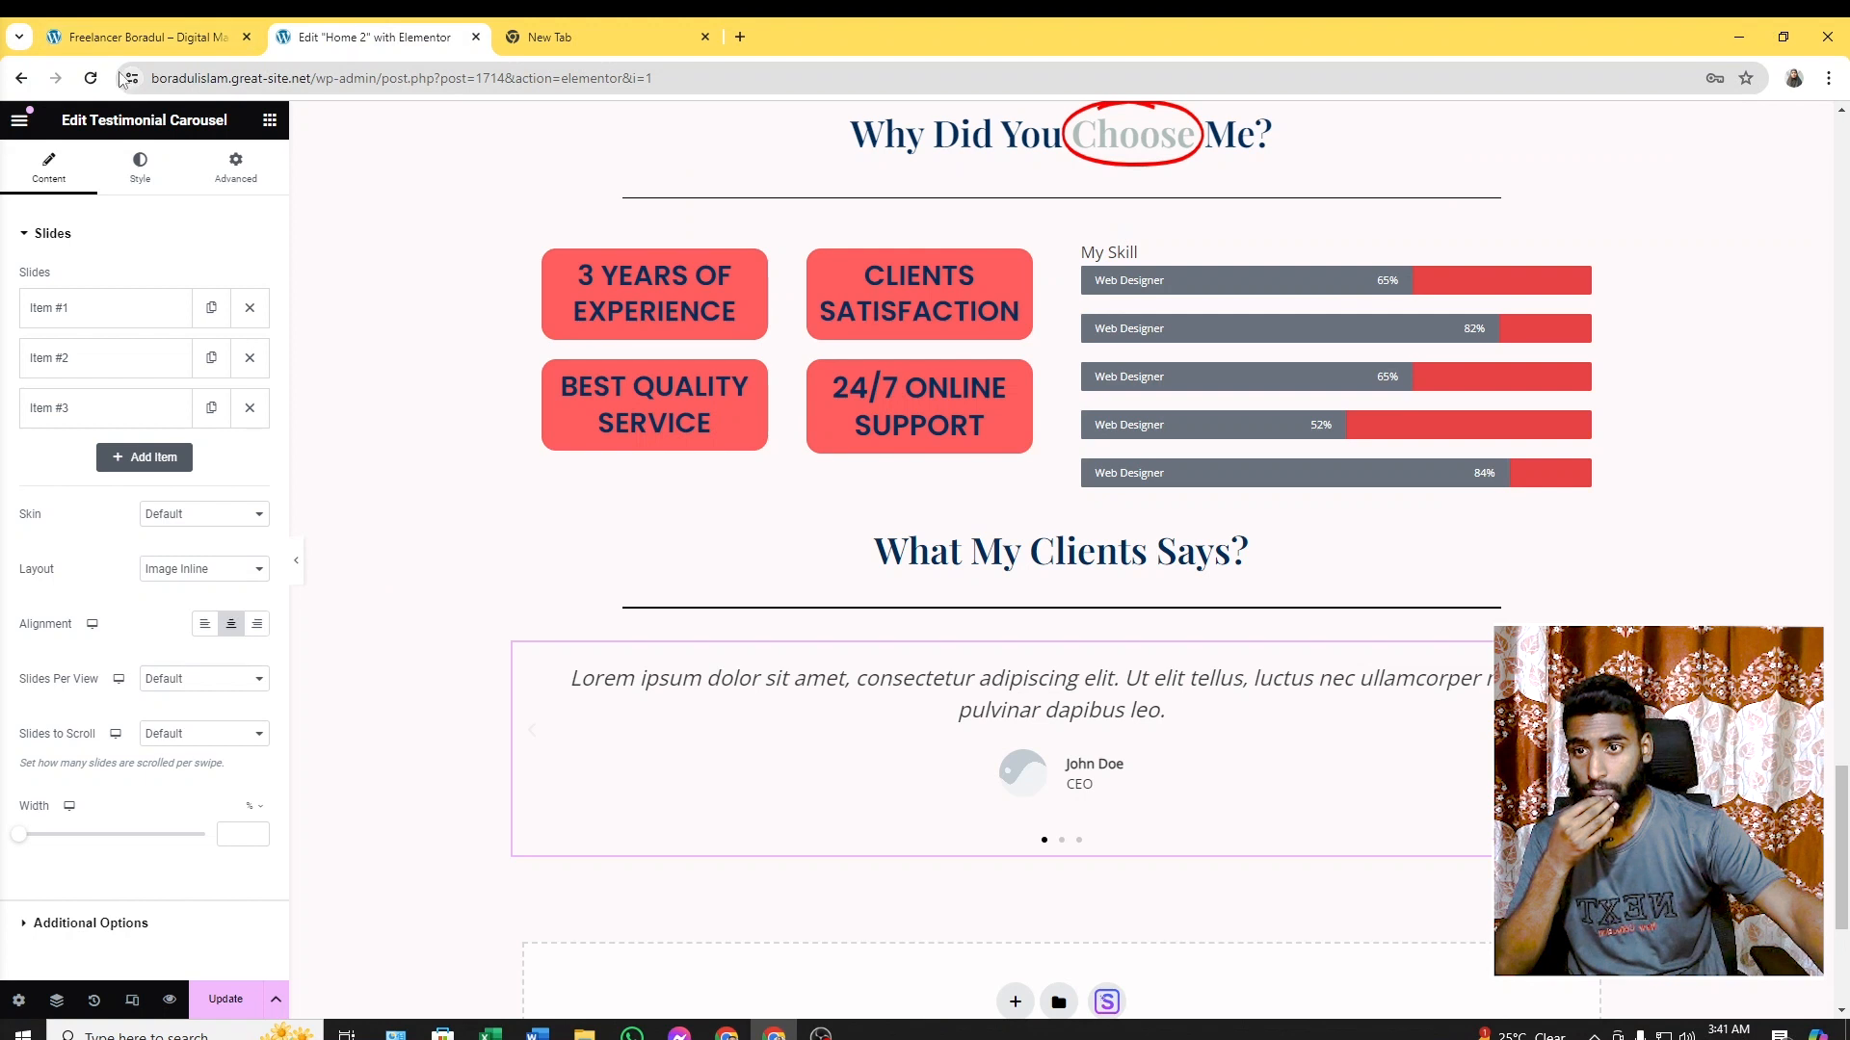
click(183, 42)
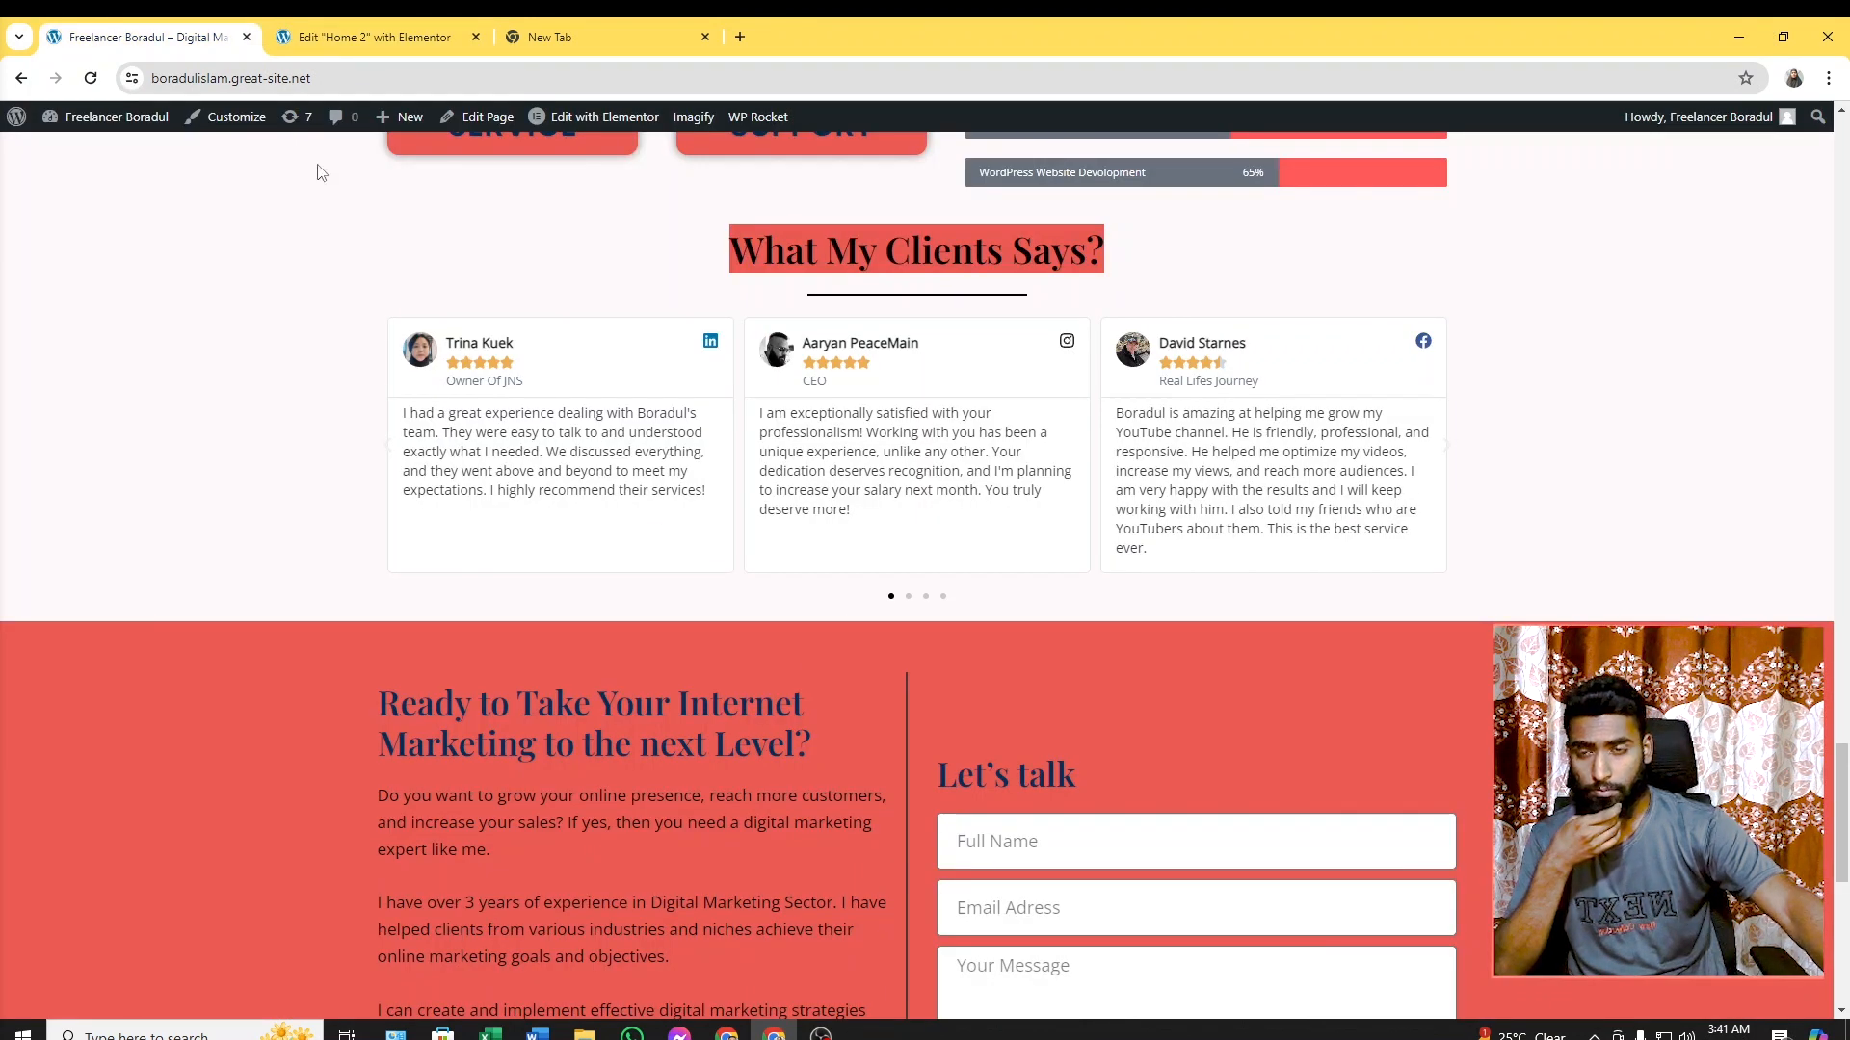
click(313, 37)
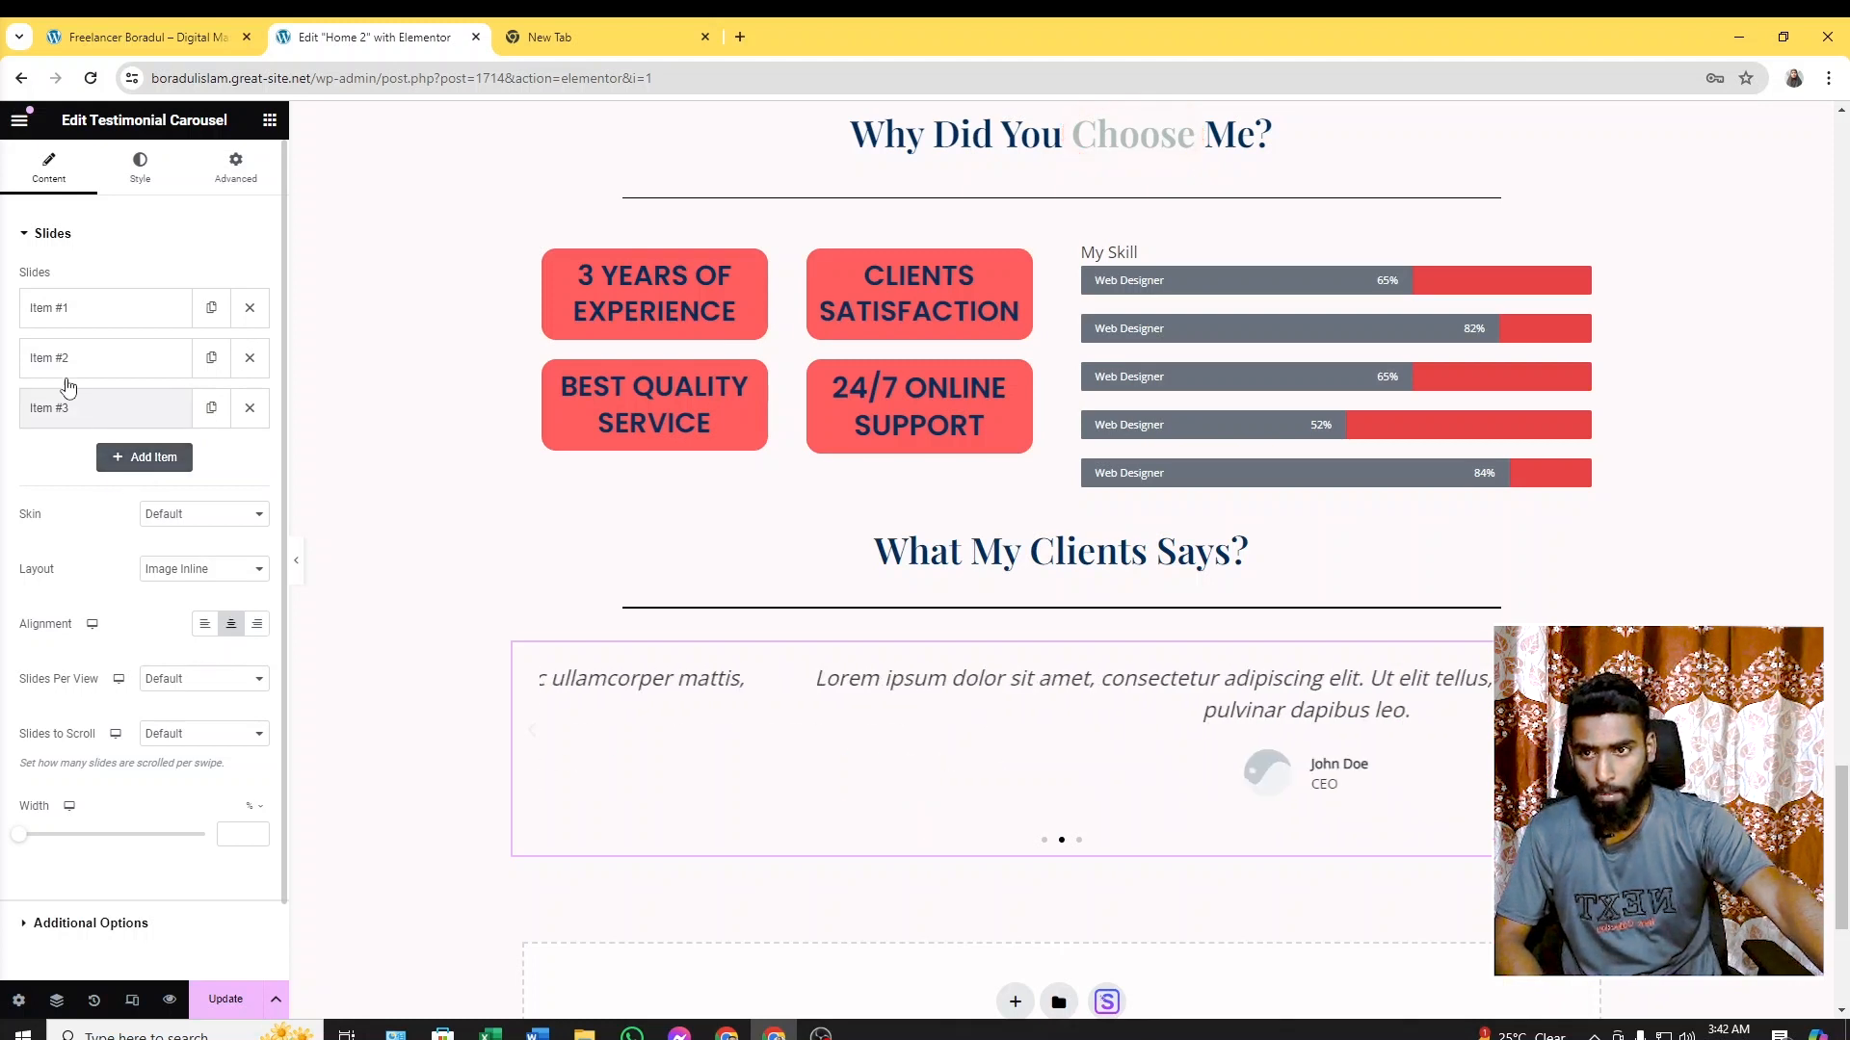
click(65, 317)
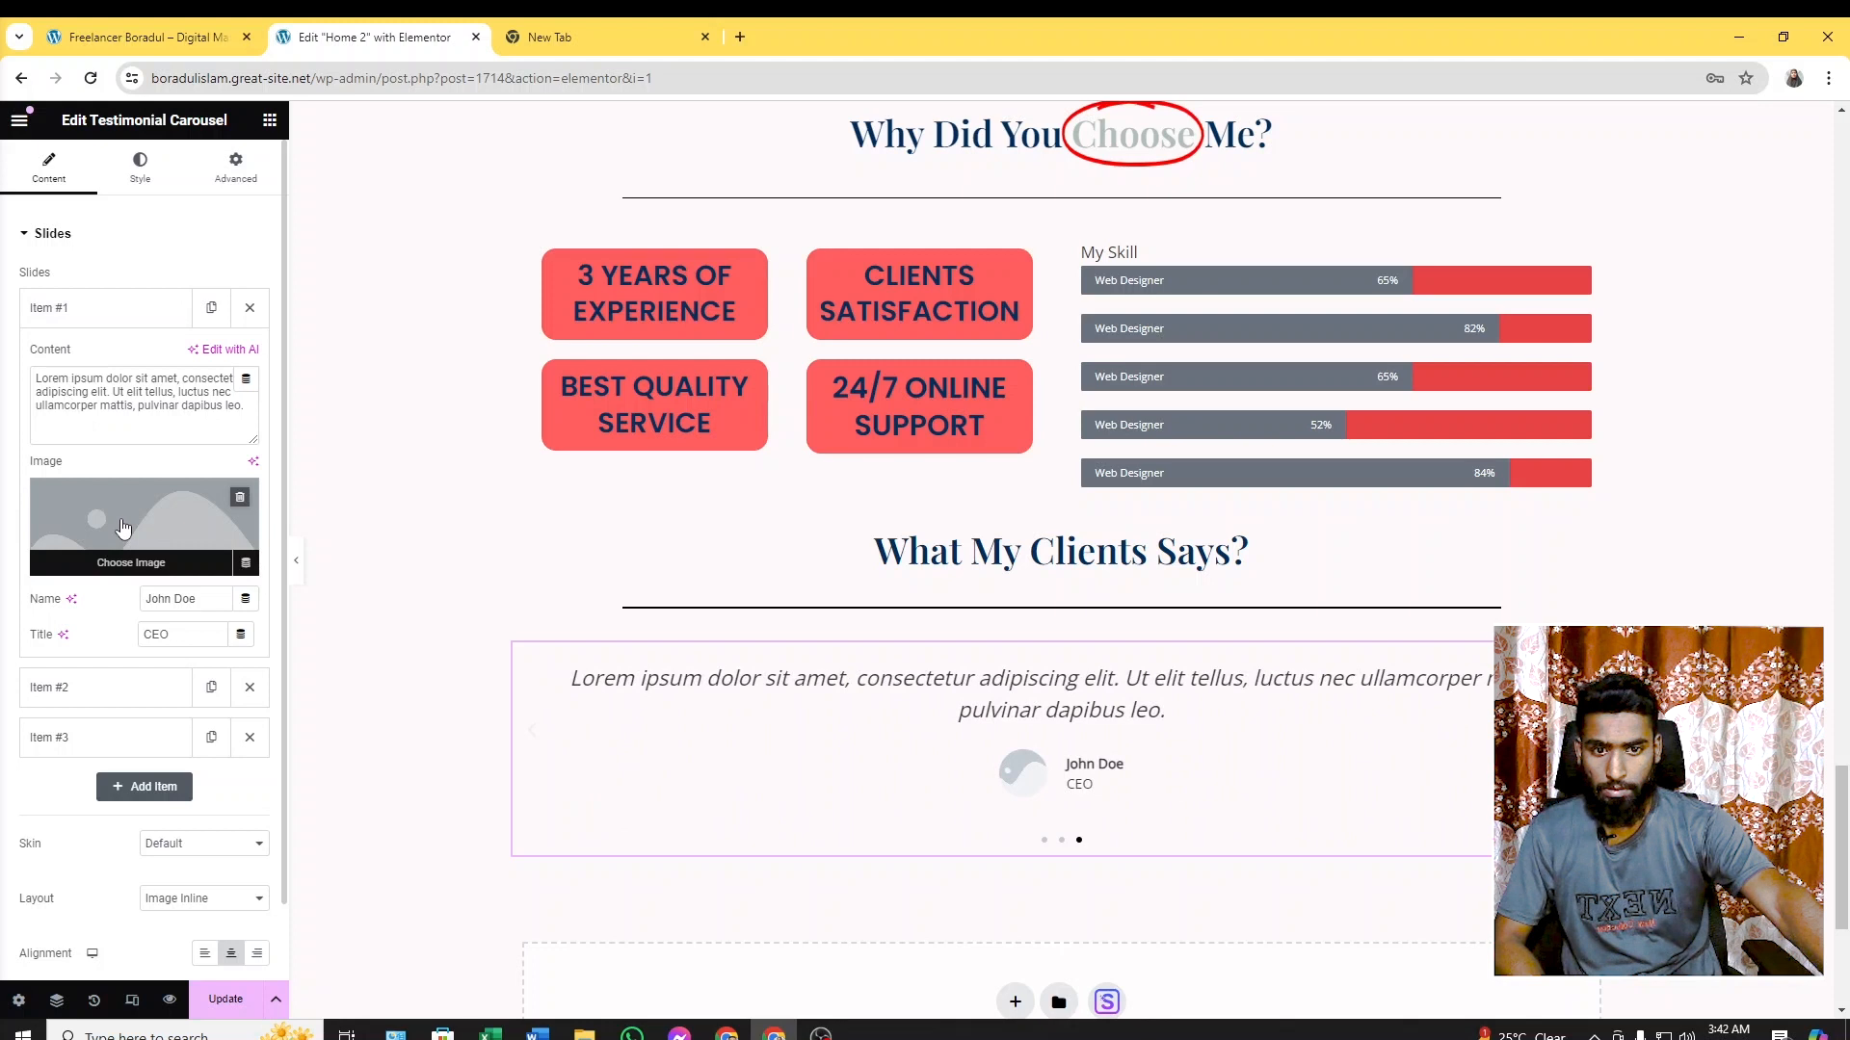
click(120, 308)
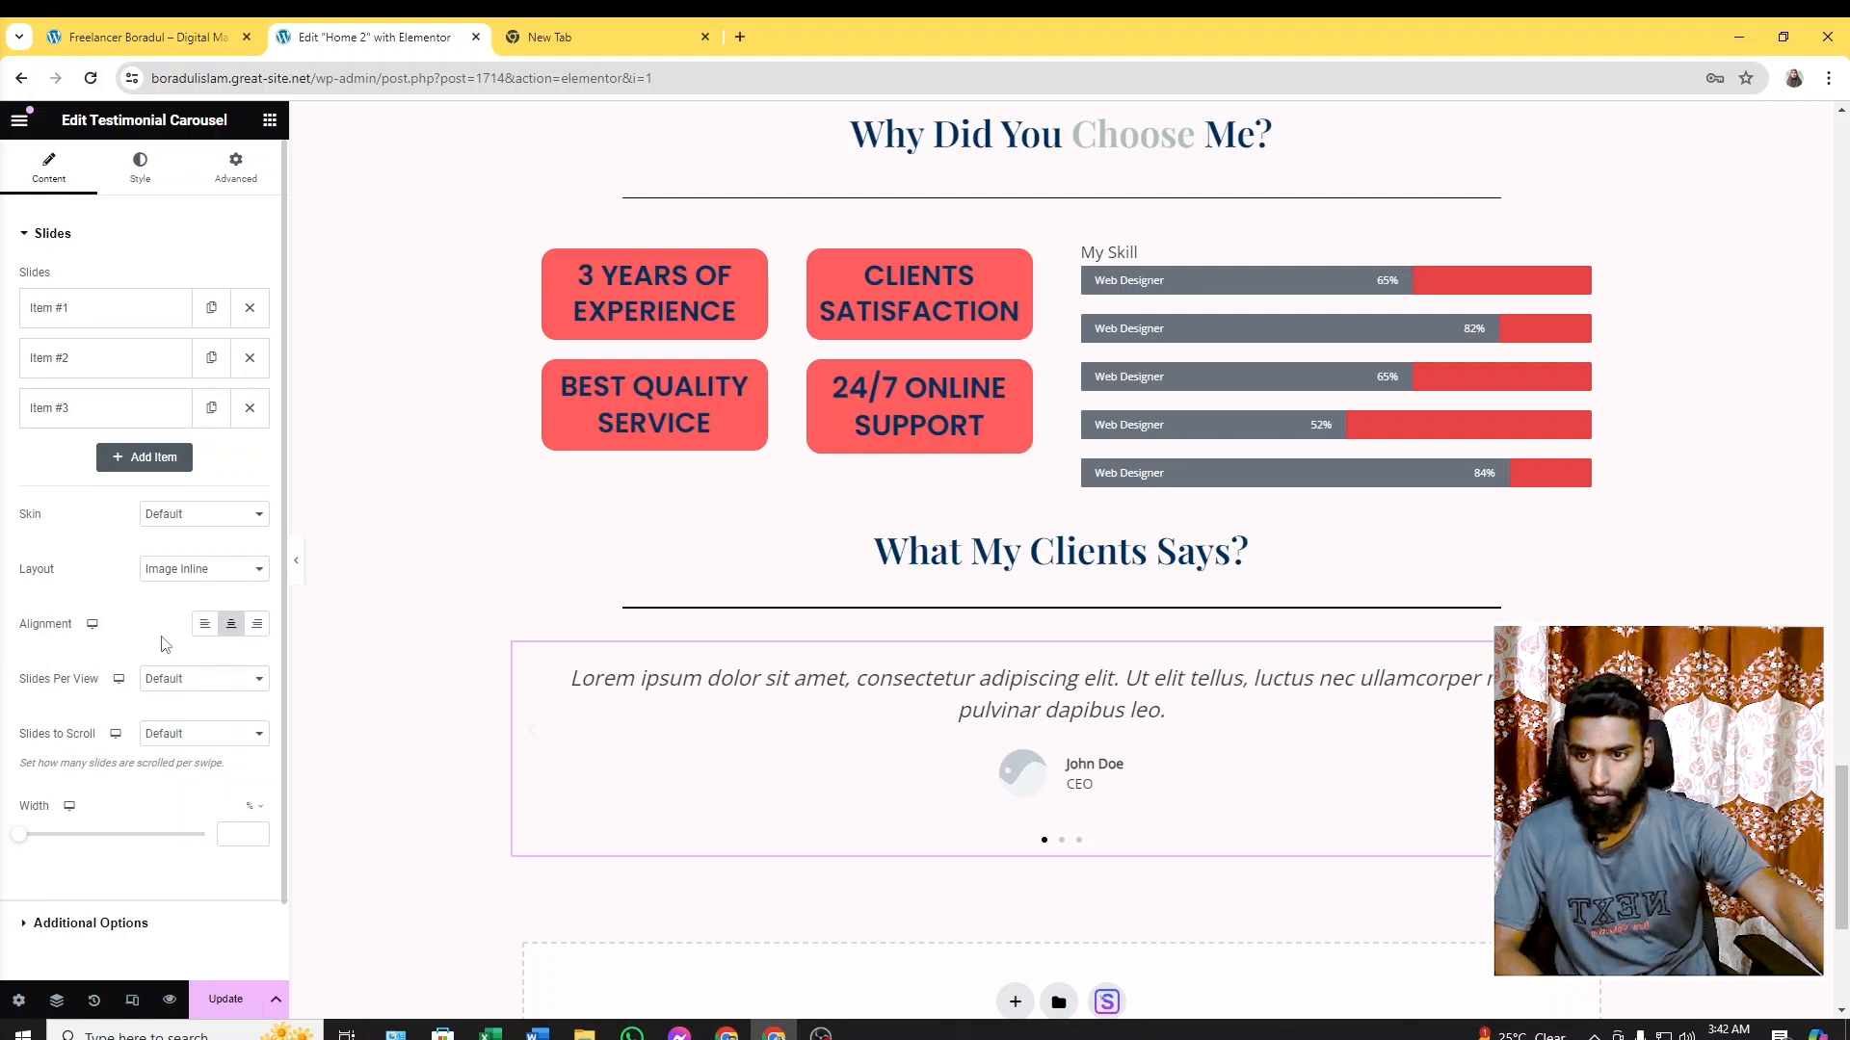
click(217, 43)
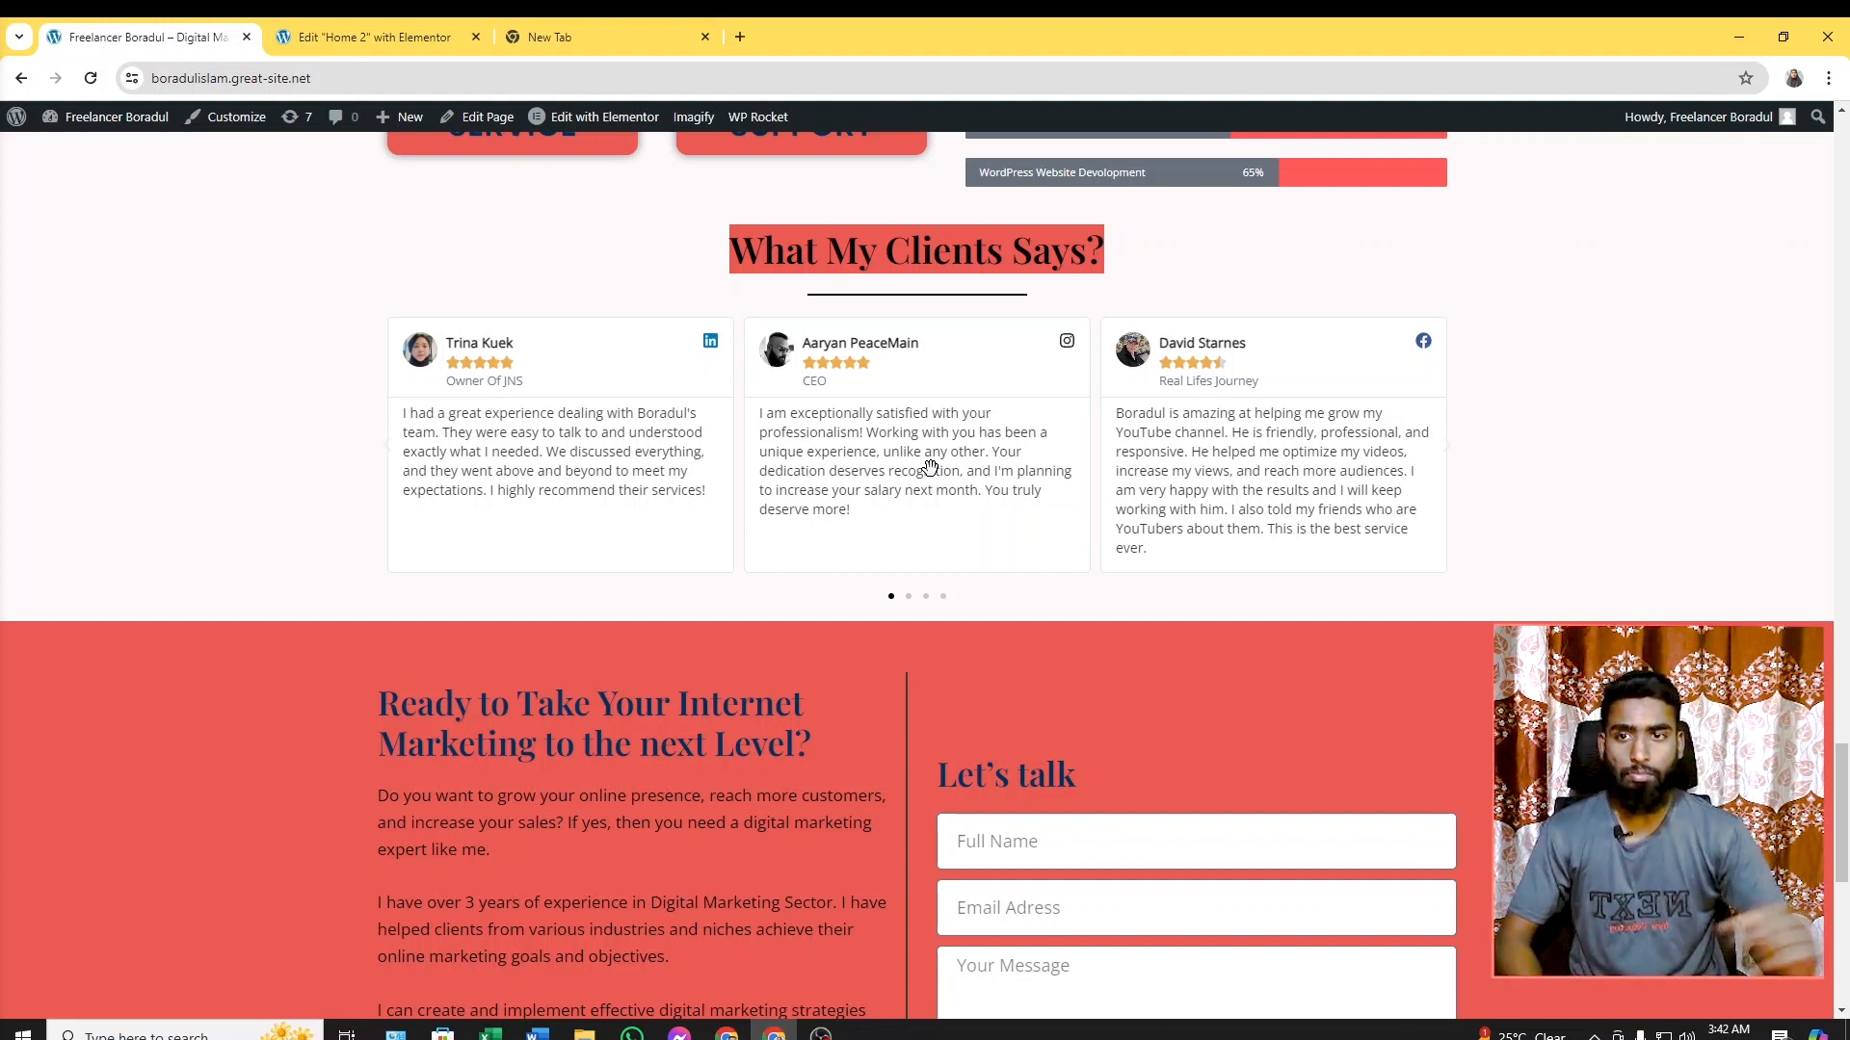
click(366, 36)
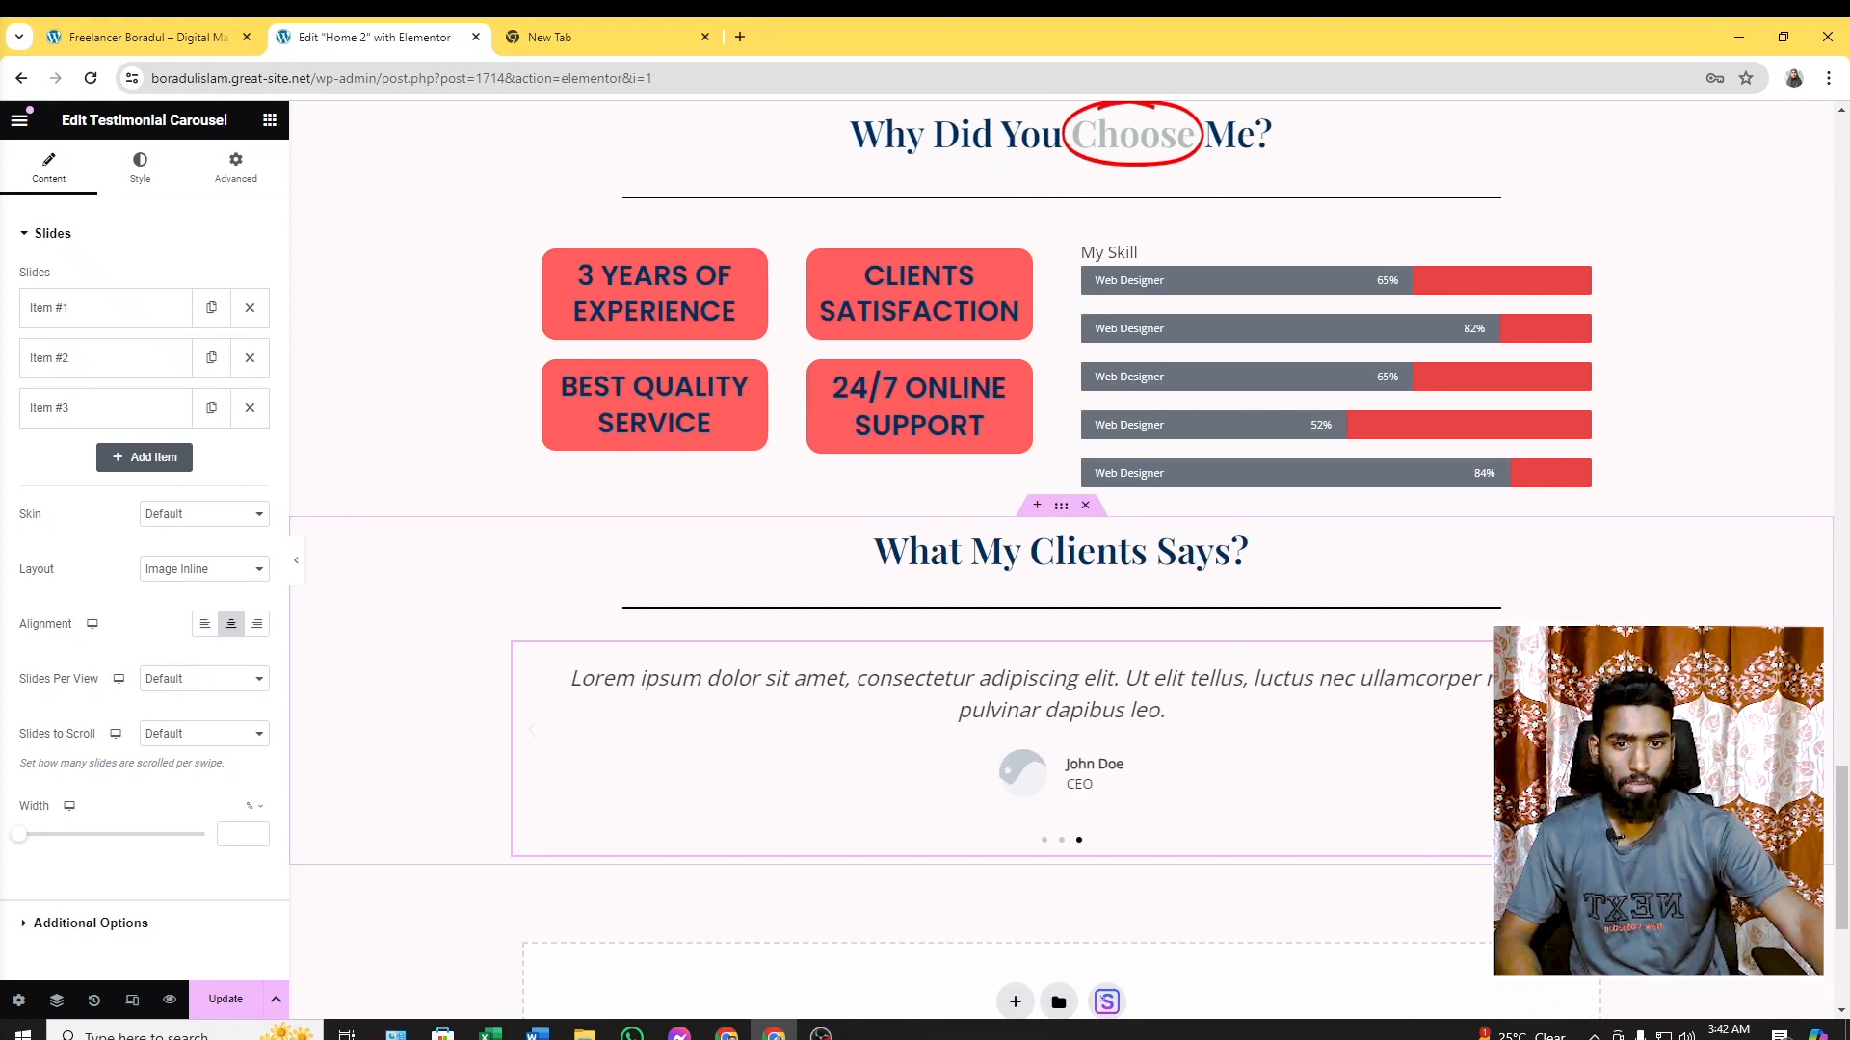
right_click(1600, 653)
click(1677, 1002)
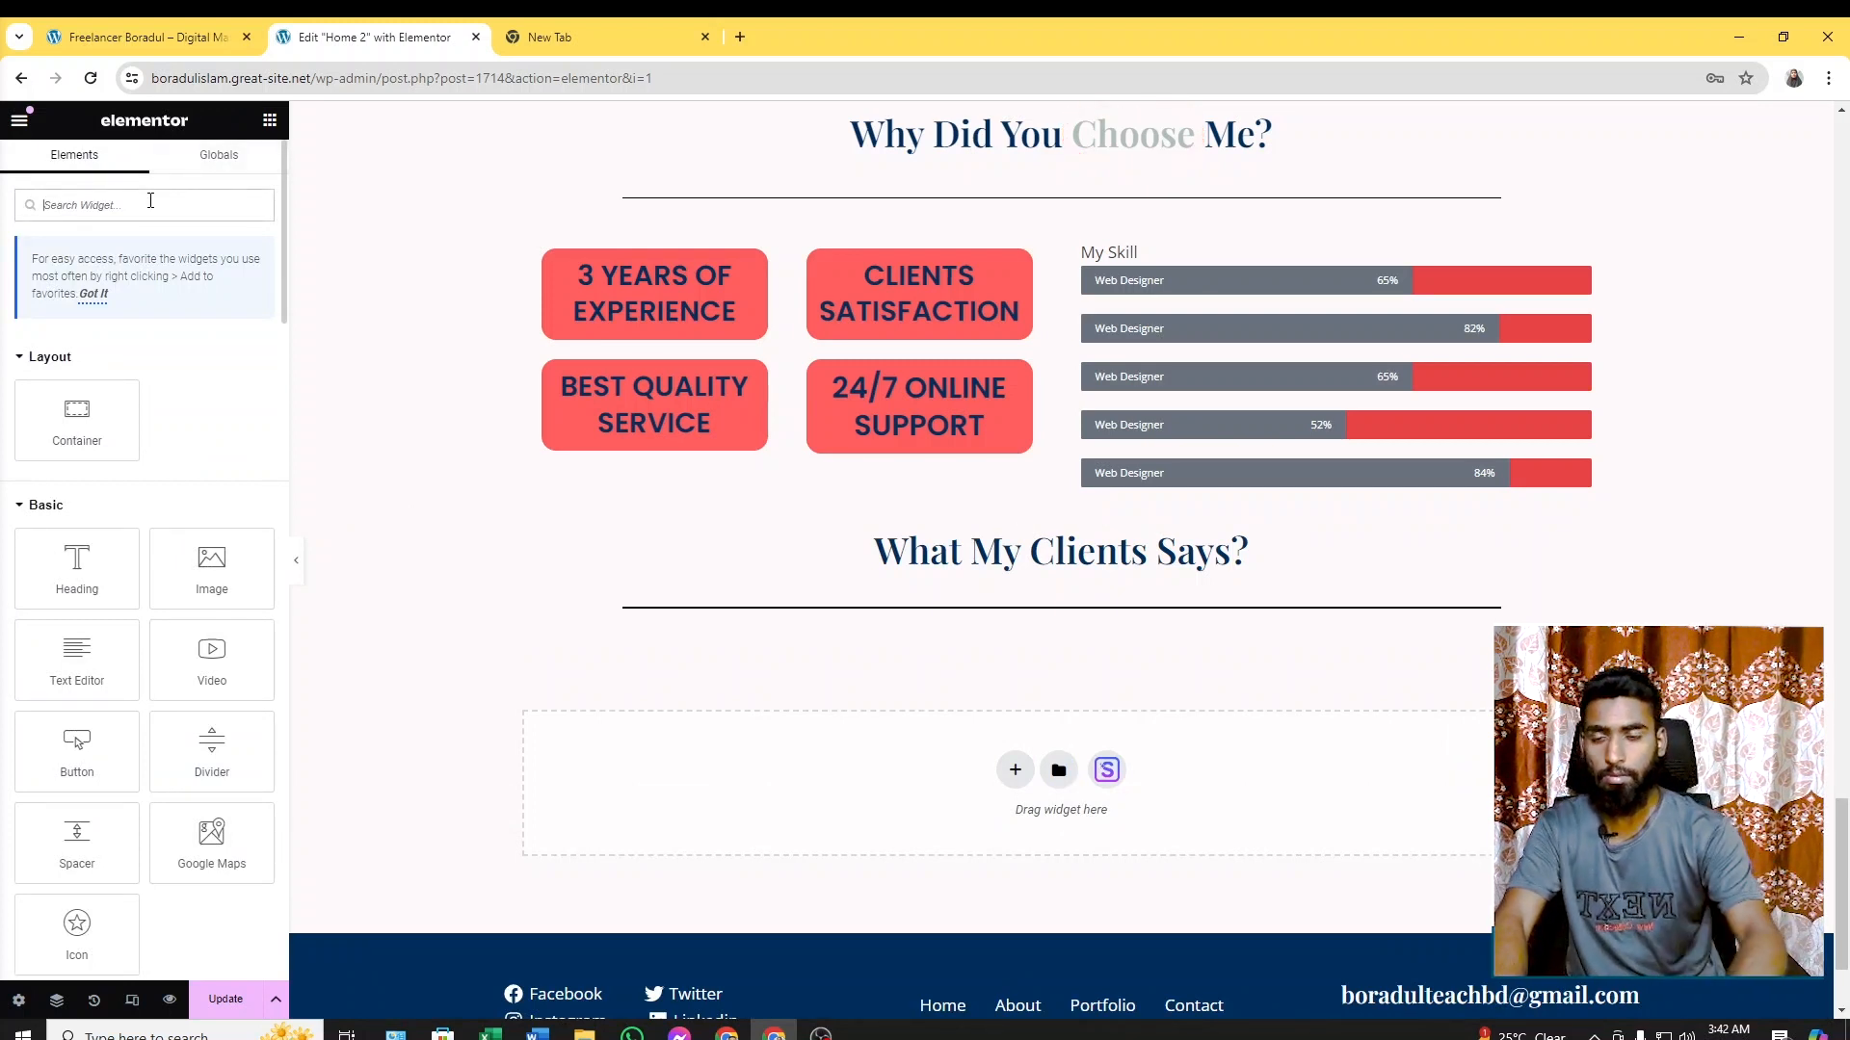
Search the widgets for "tes" and place a Reviews widget beneath the "What My Clients Says?" divider
text(rev)
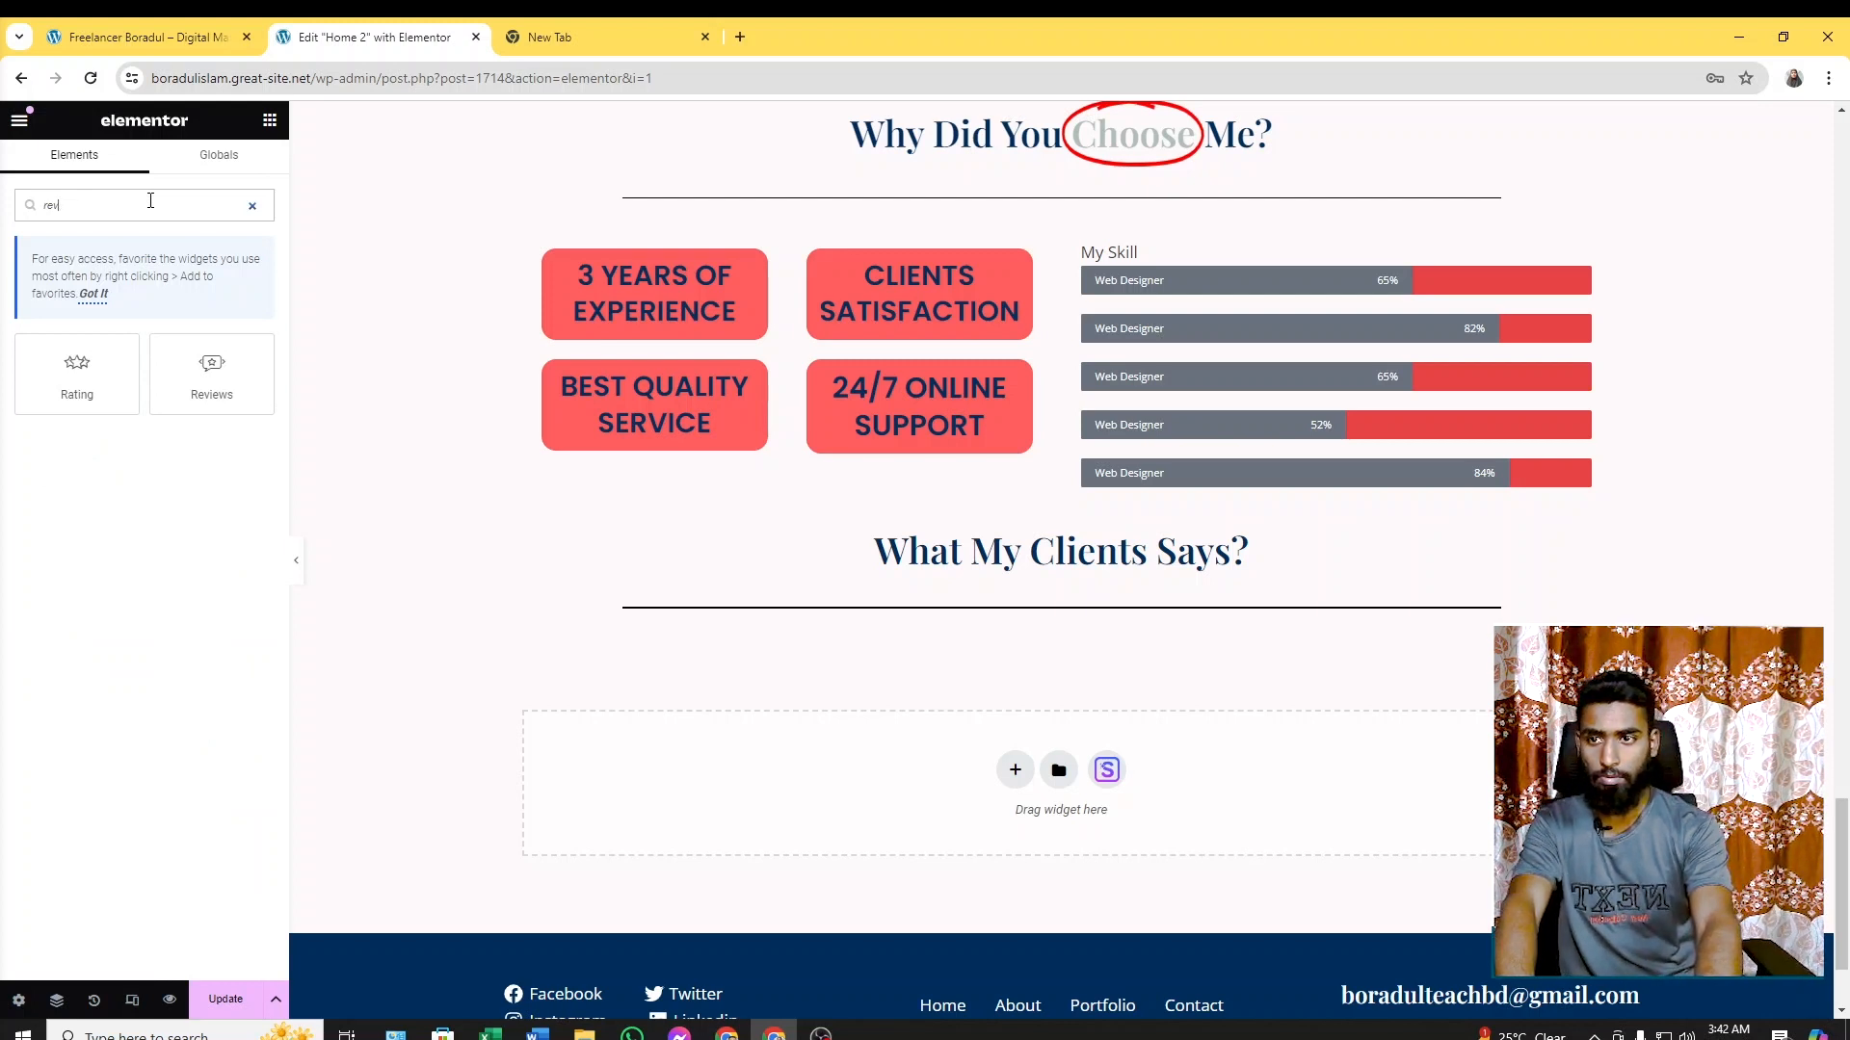
key(BackSpace)
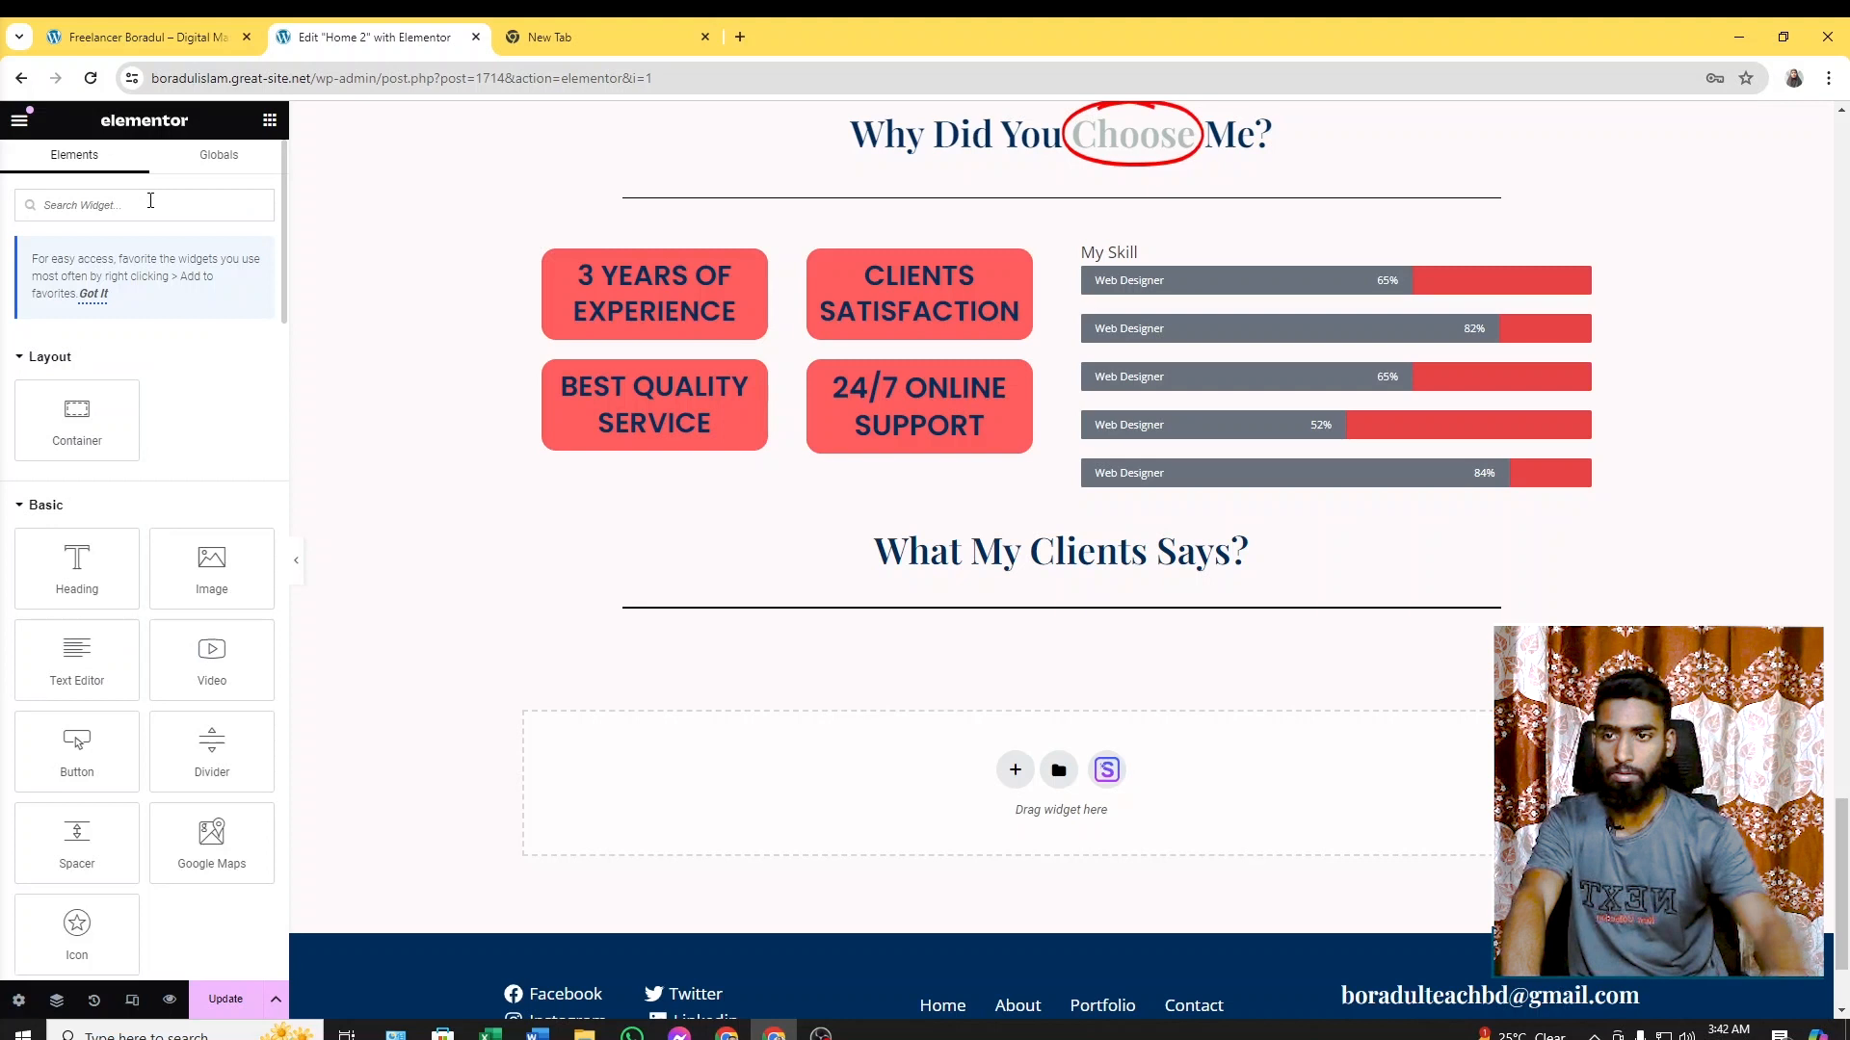
text(r)
key(BackSpace)
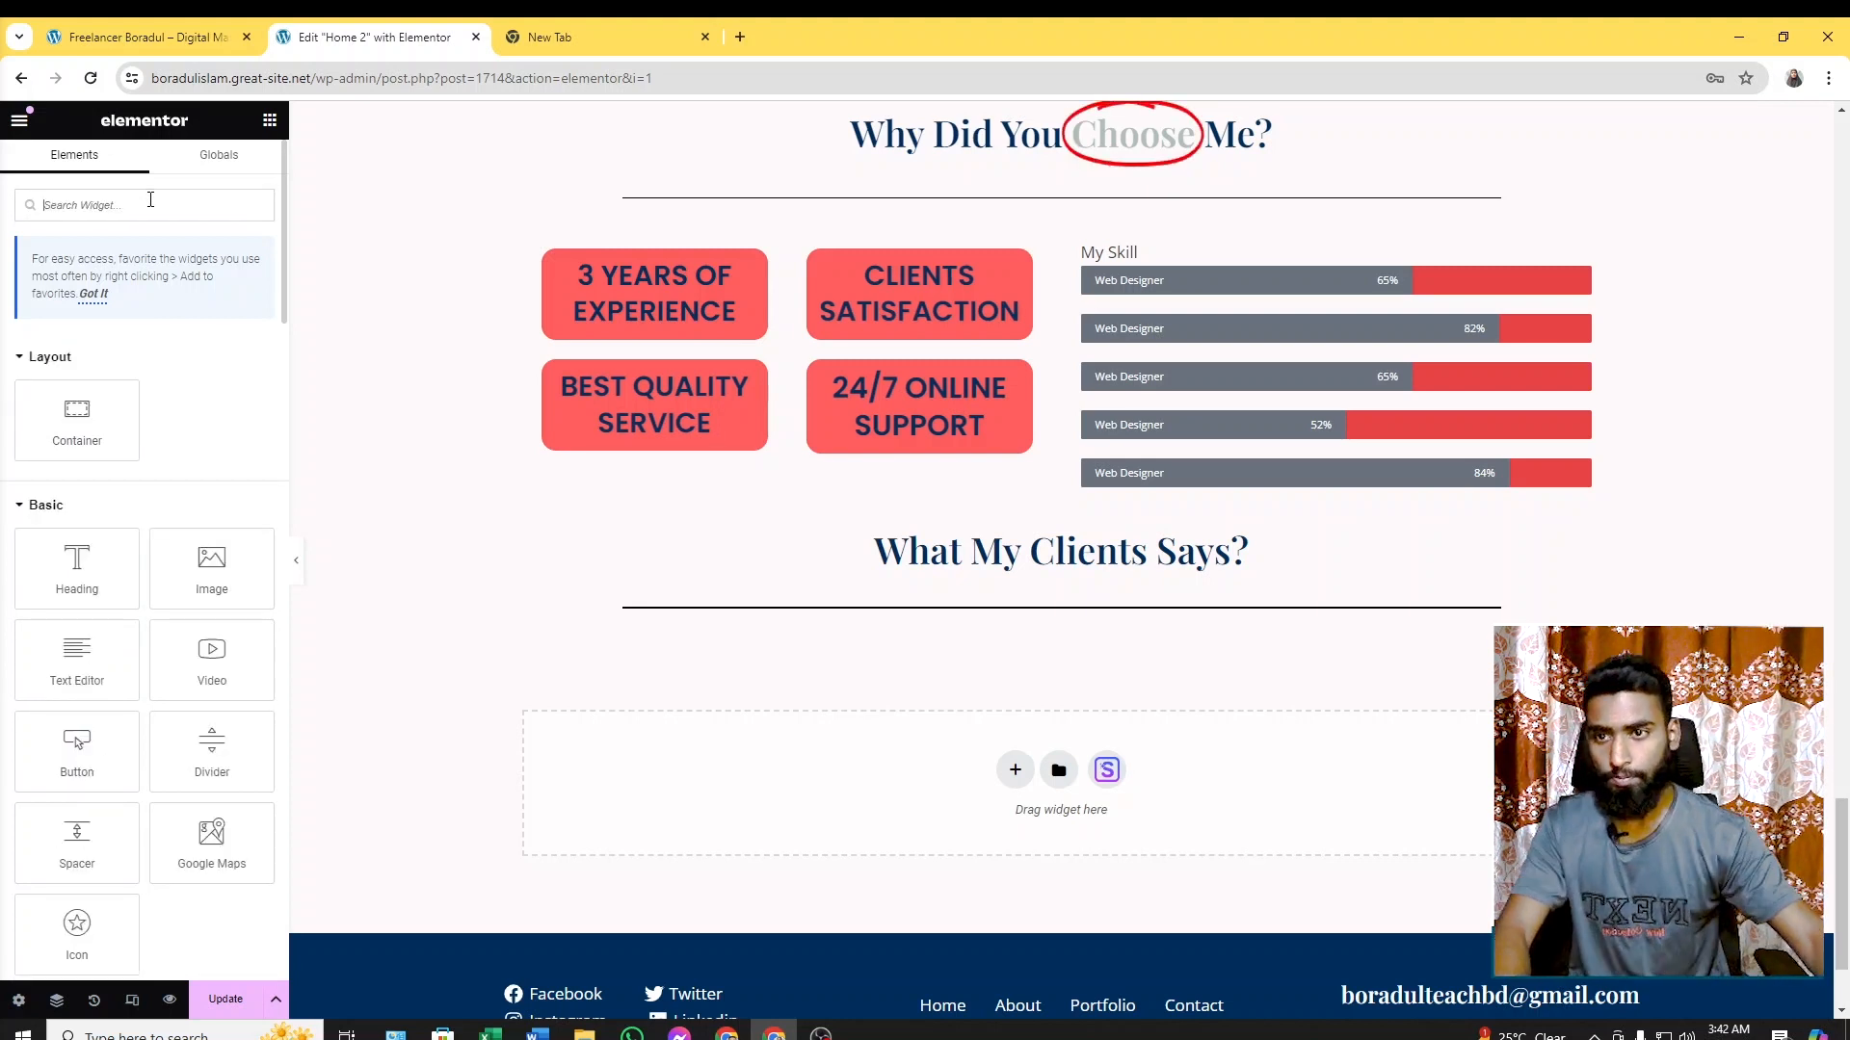
text(tes)
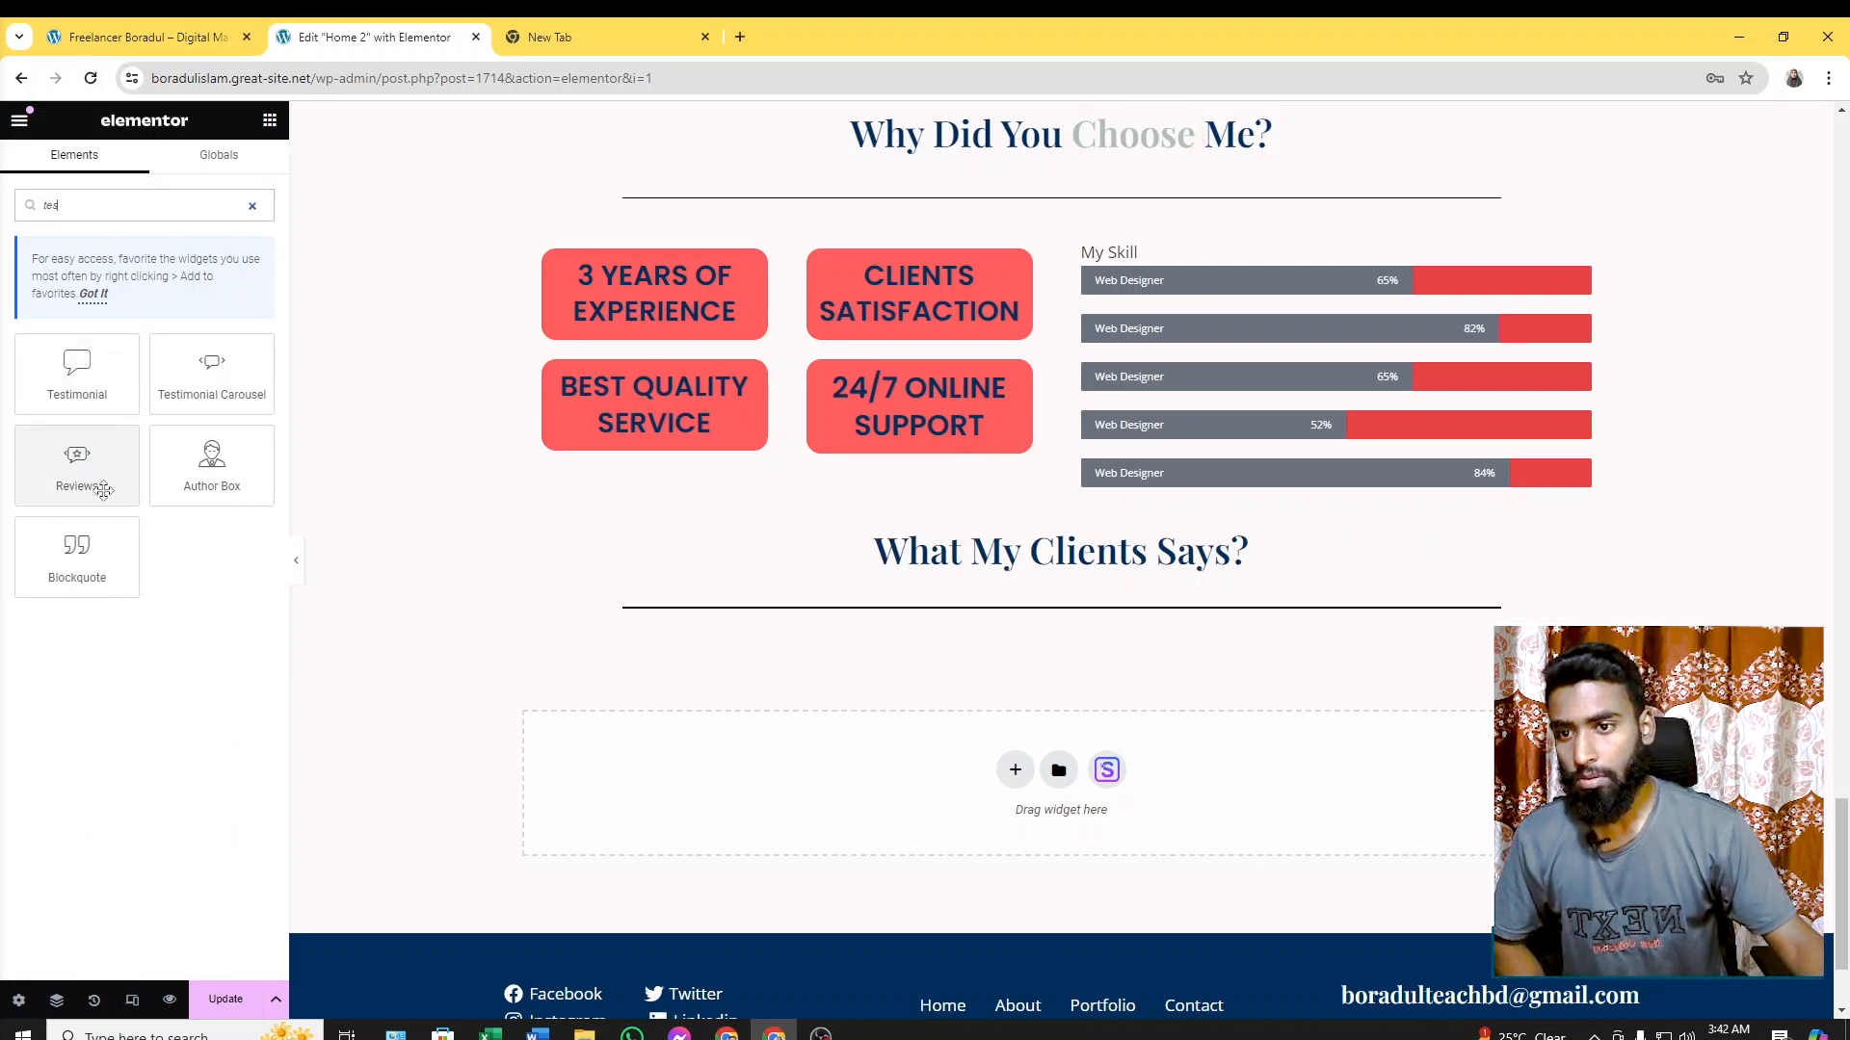
drag(79, 467, 1023, 619)
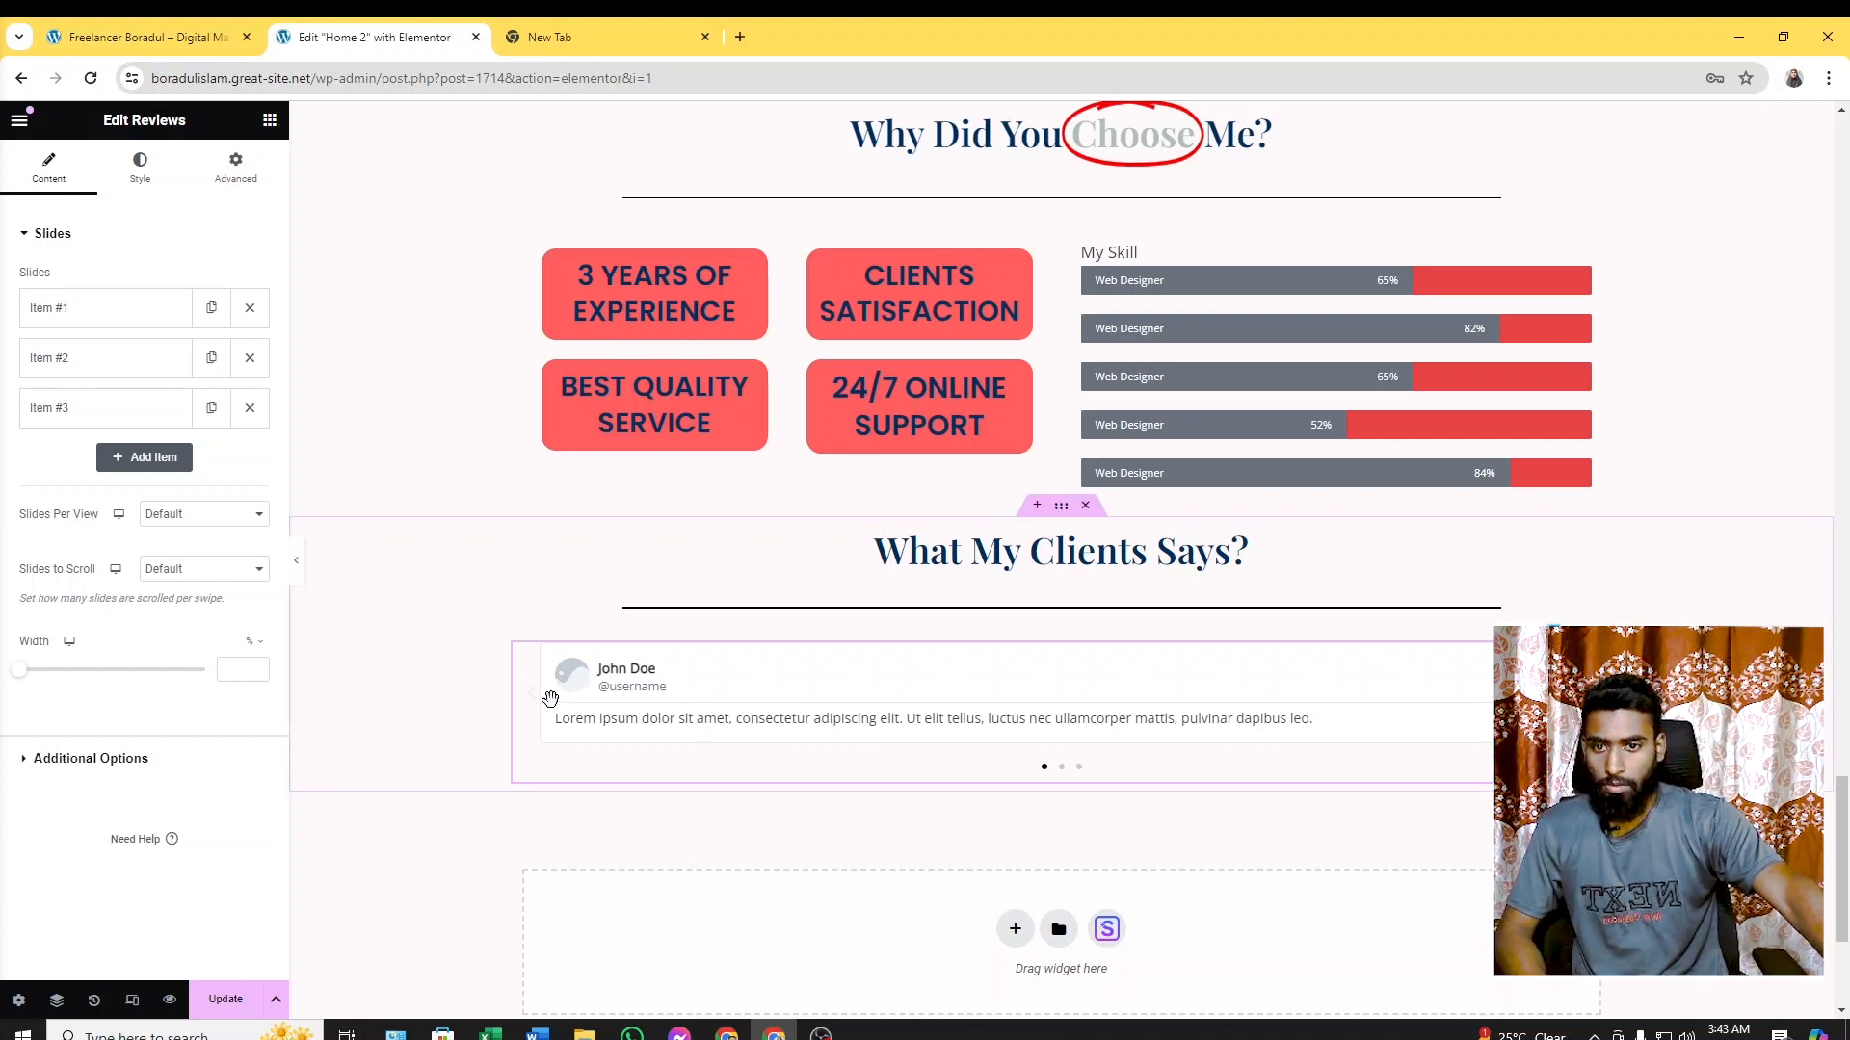
Set the first review item's image to buyer-pic.jpg from the media library
click(97, 306)
click(138, 424)
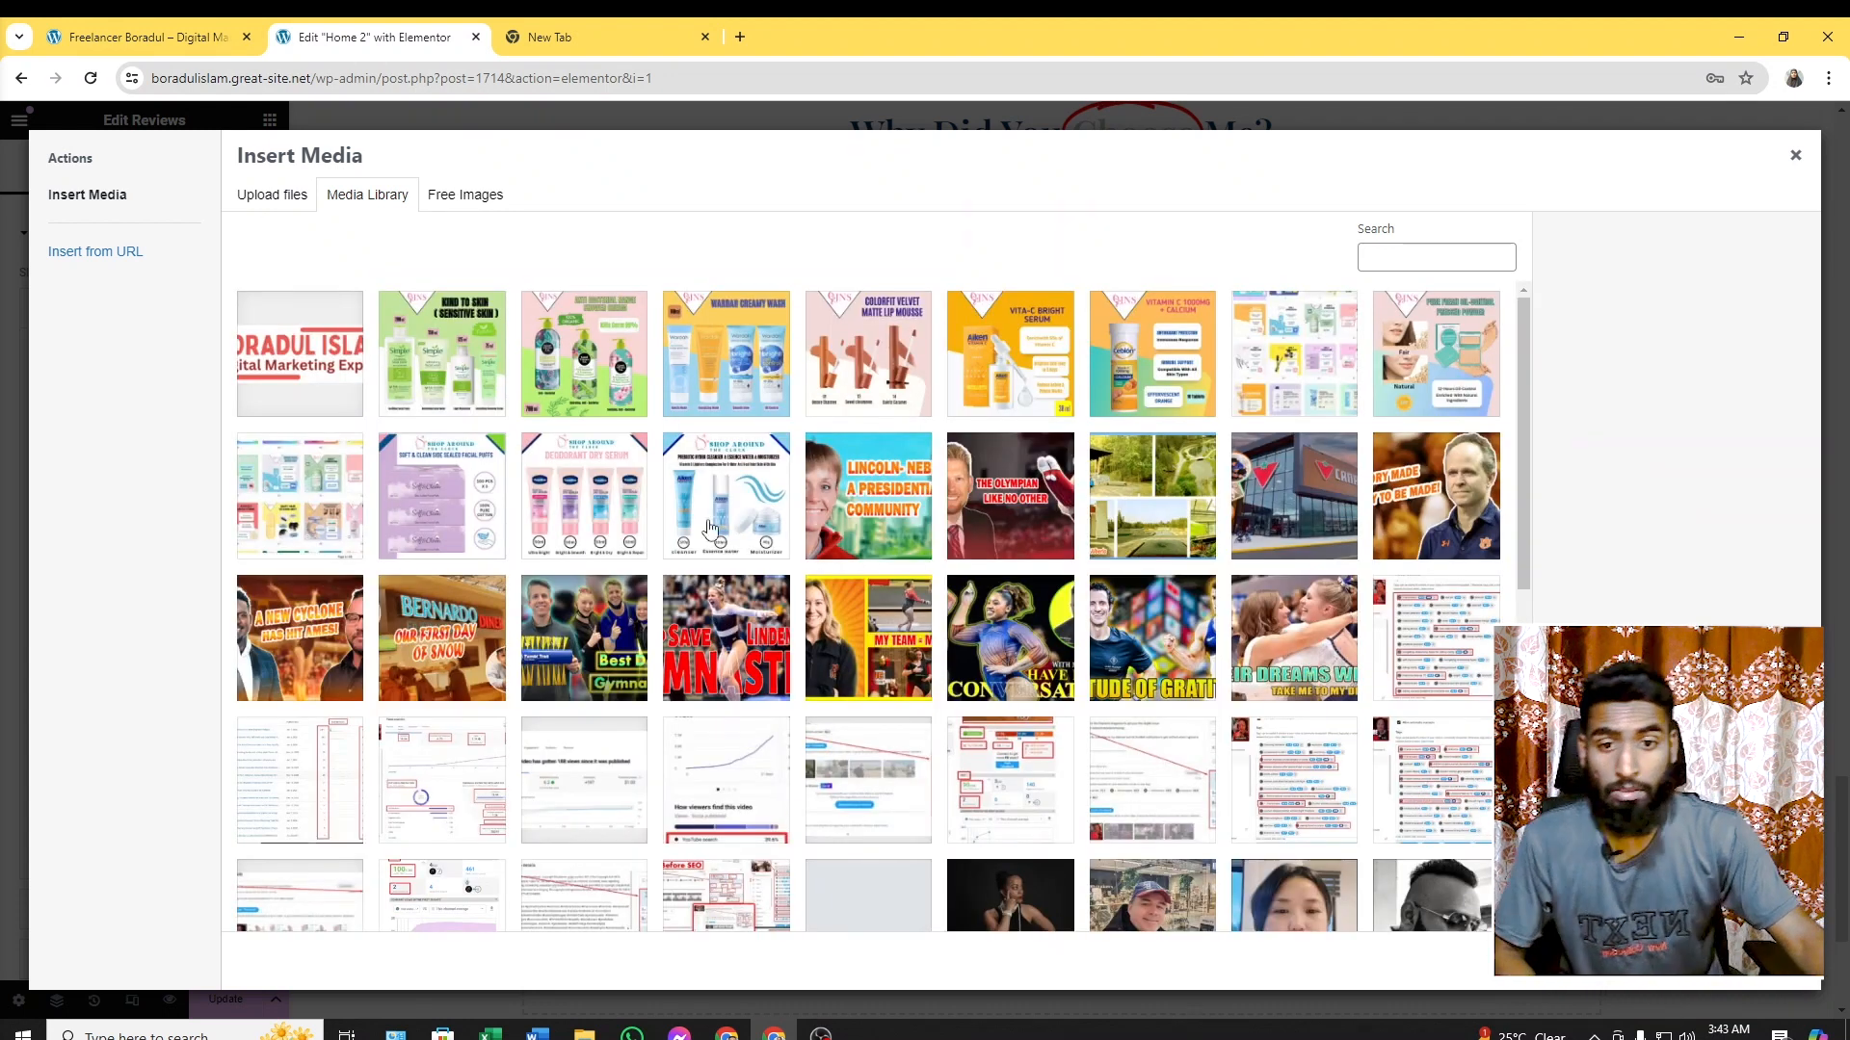
scroll(1301, 594, down, 5)
click(1292, 347)
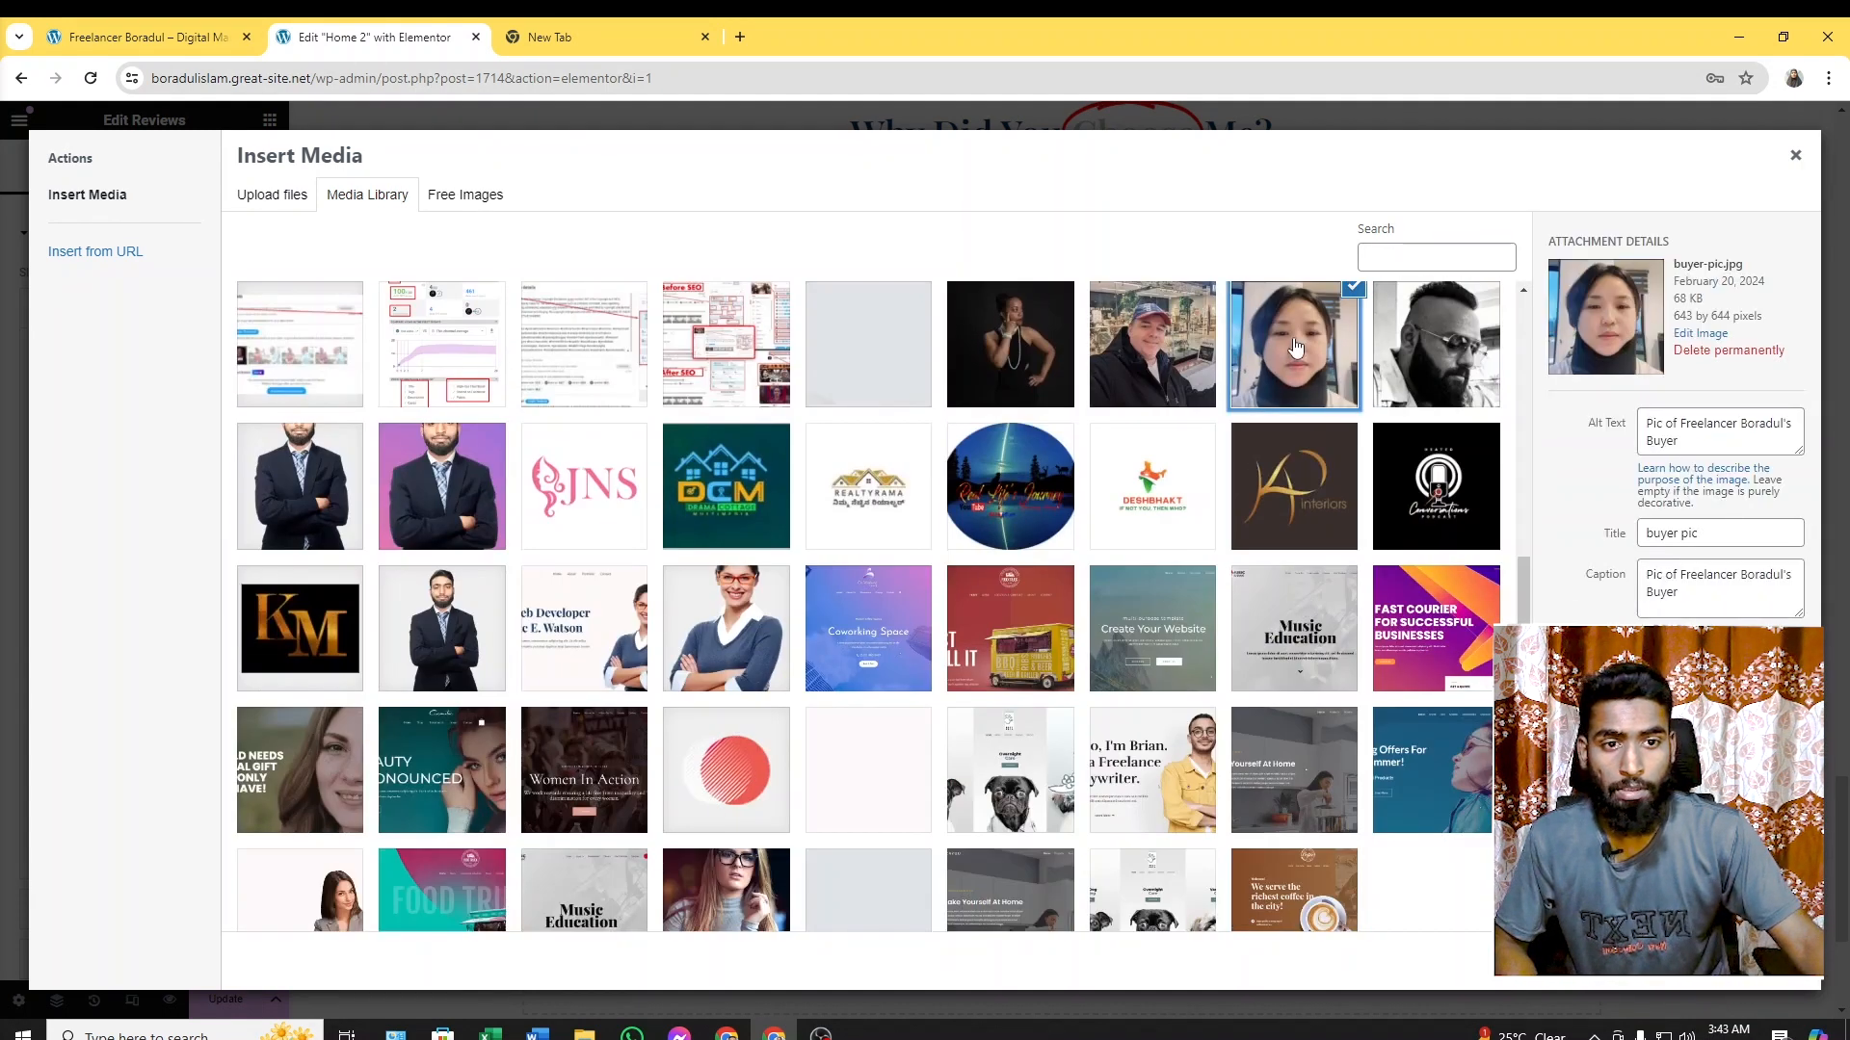
click(1770, 961)
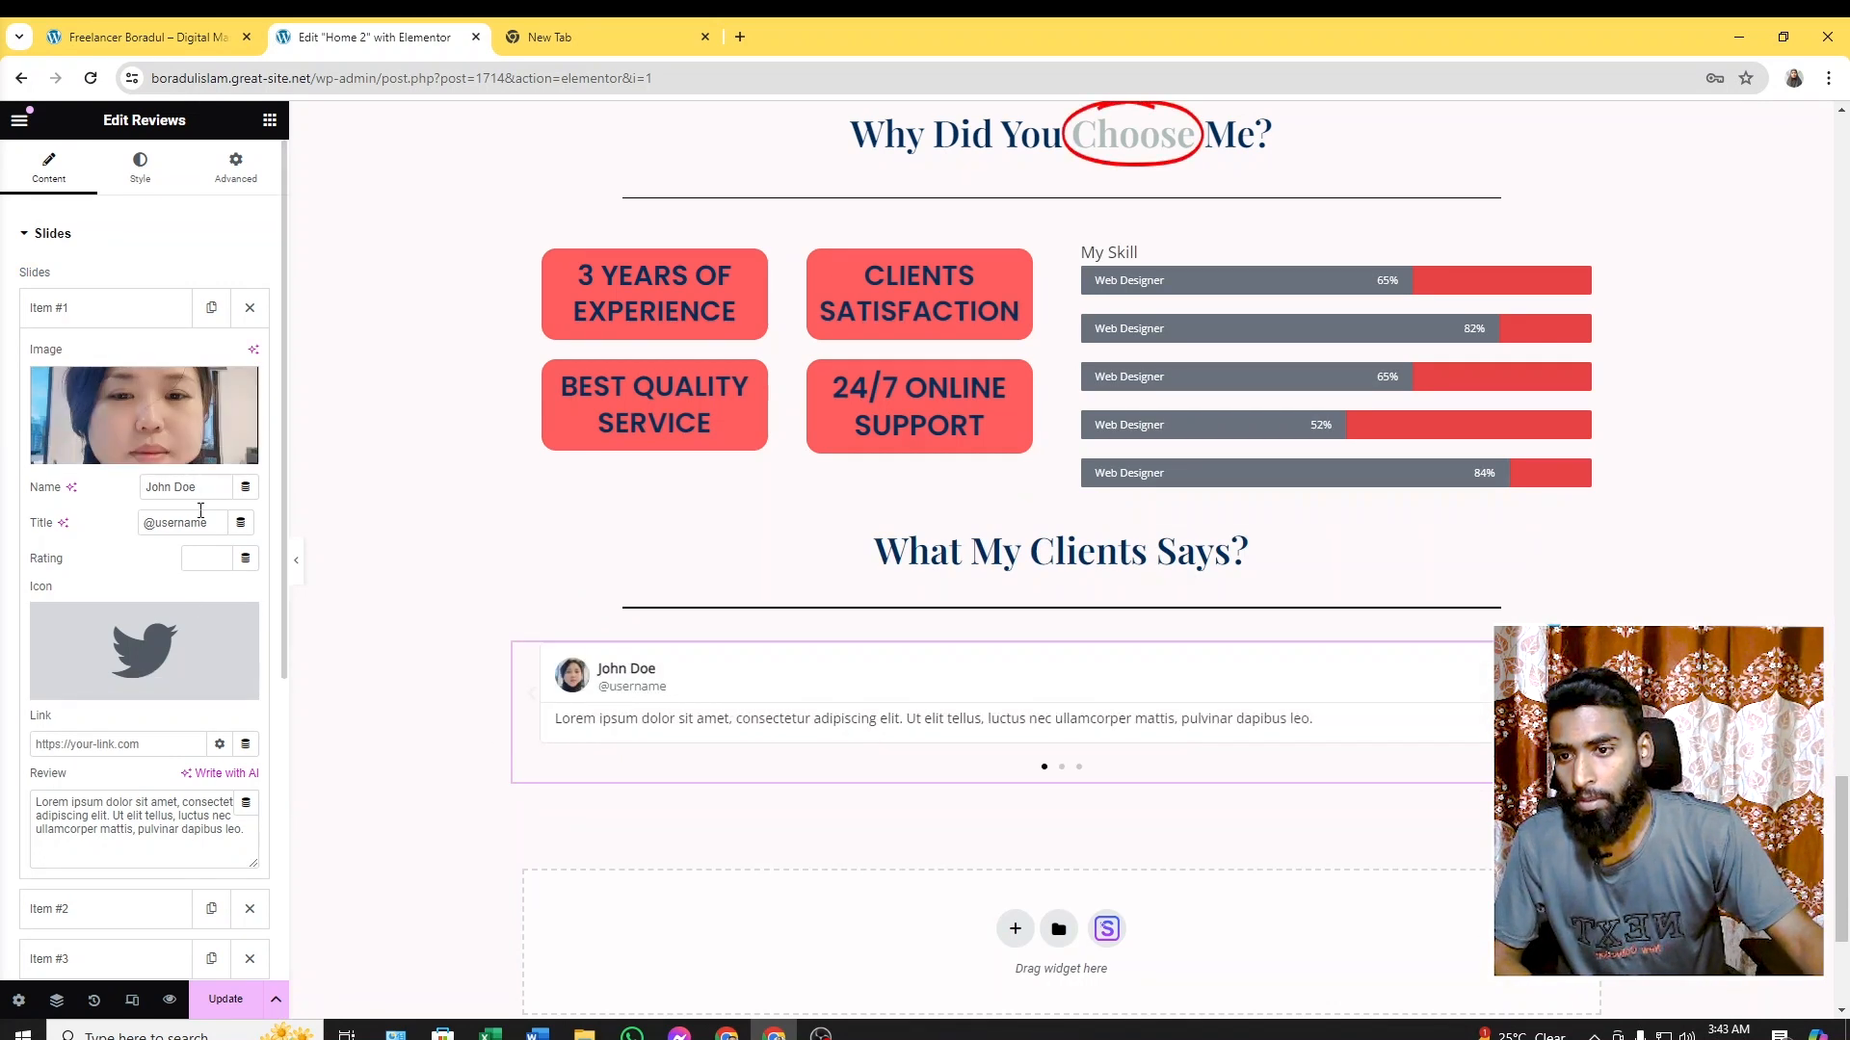
Check the live site's client review cards and set the first review item's rating to 4.5
key(ctrl+shift+Tab)
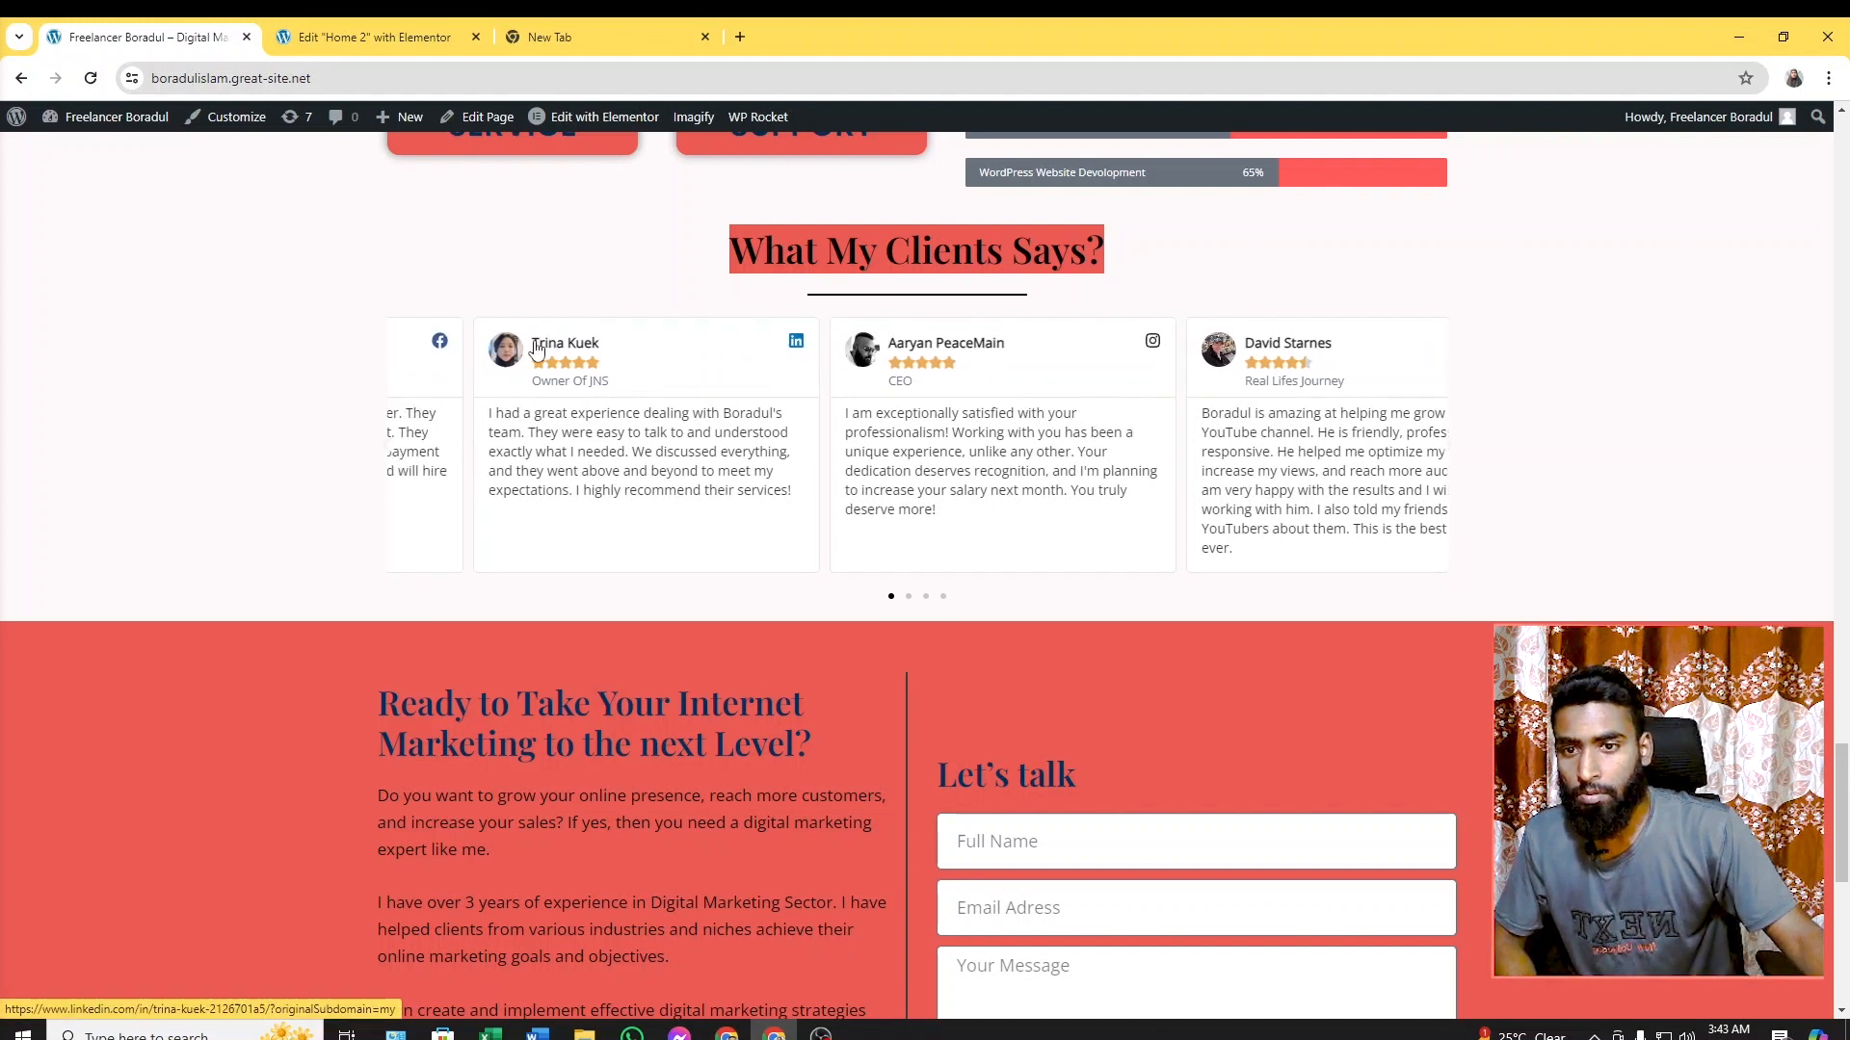
click(349, 37)
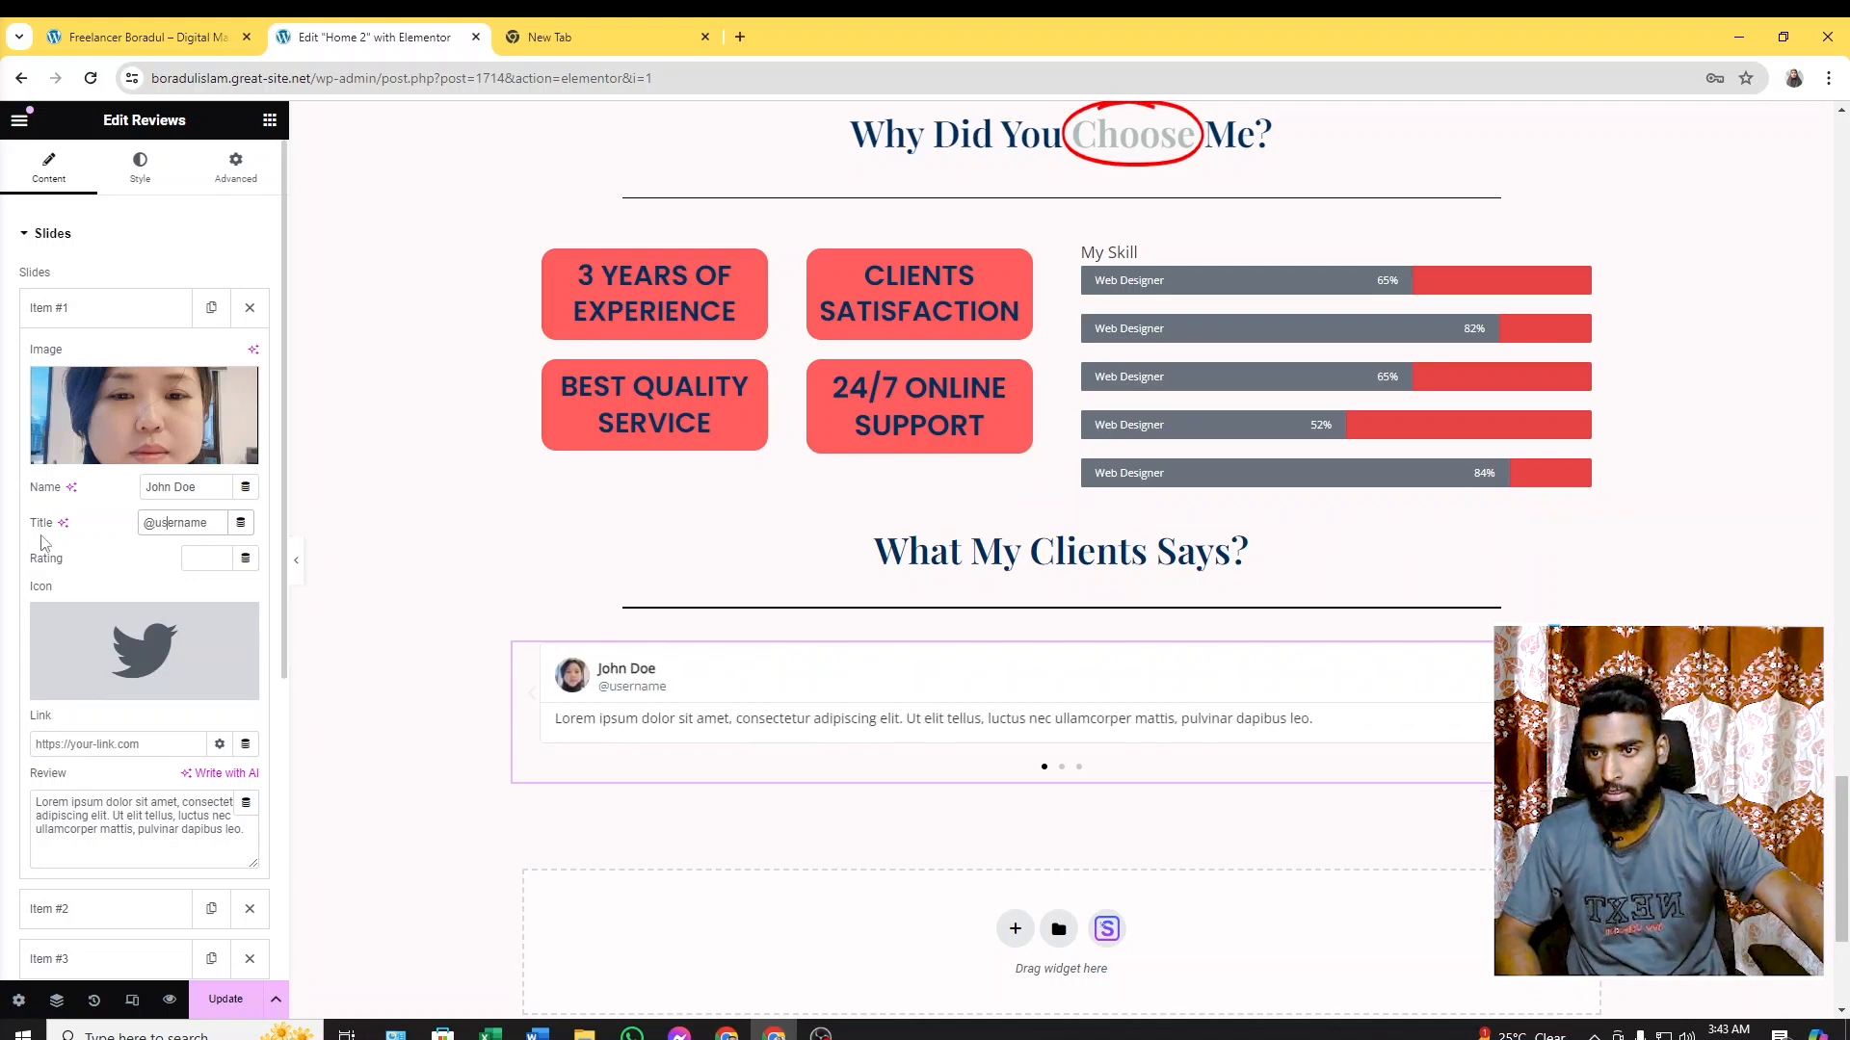
click(214, 558)
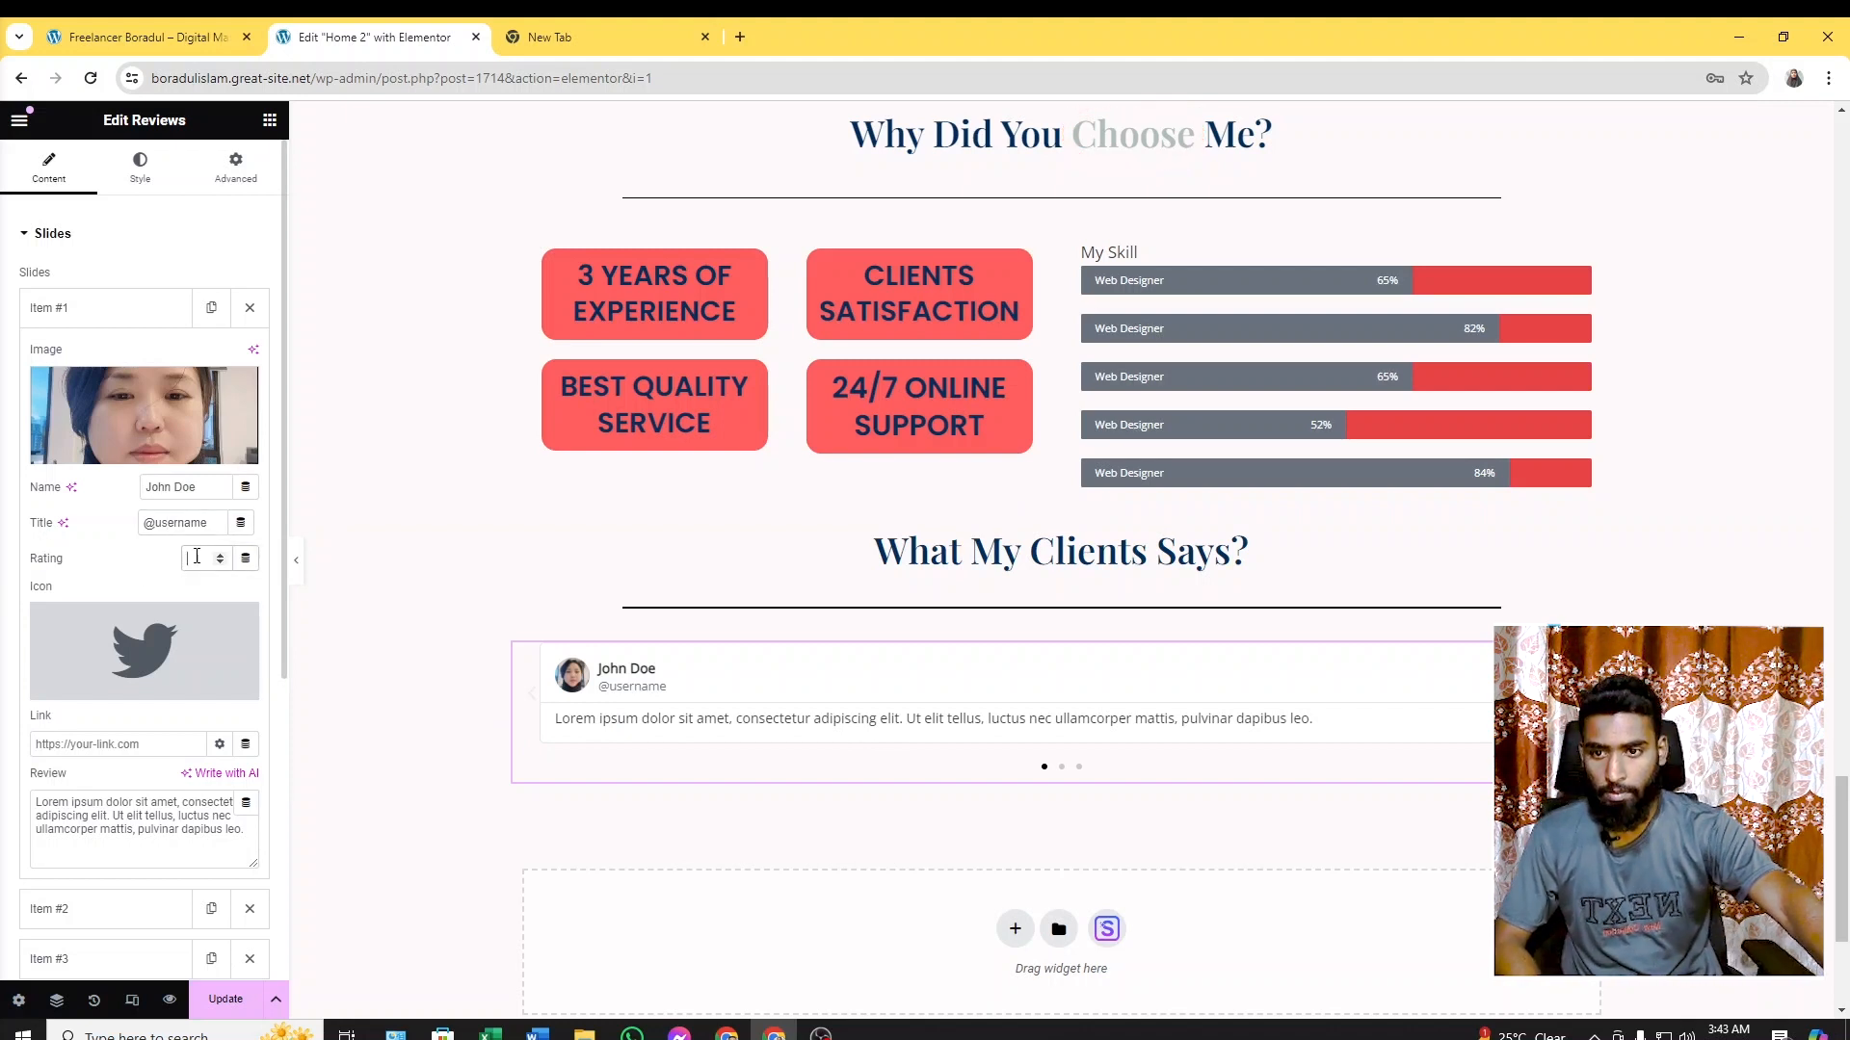
text(0.6)
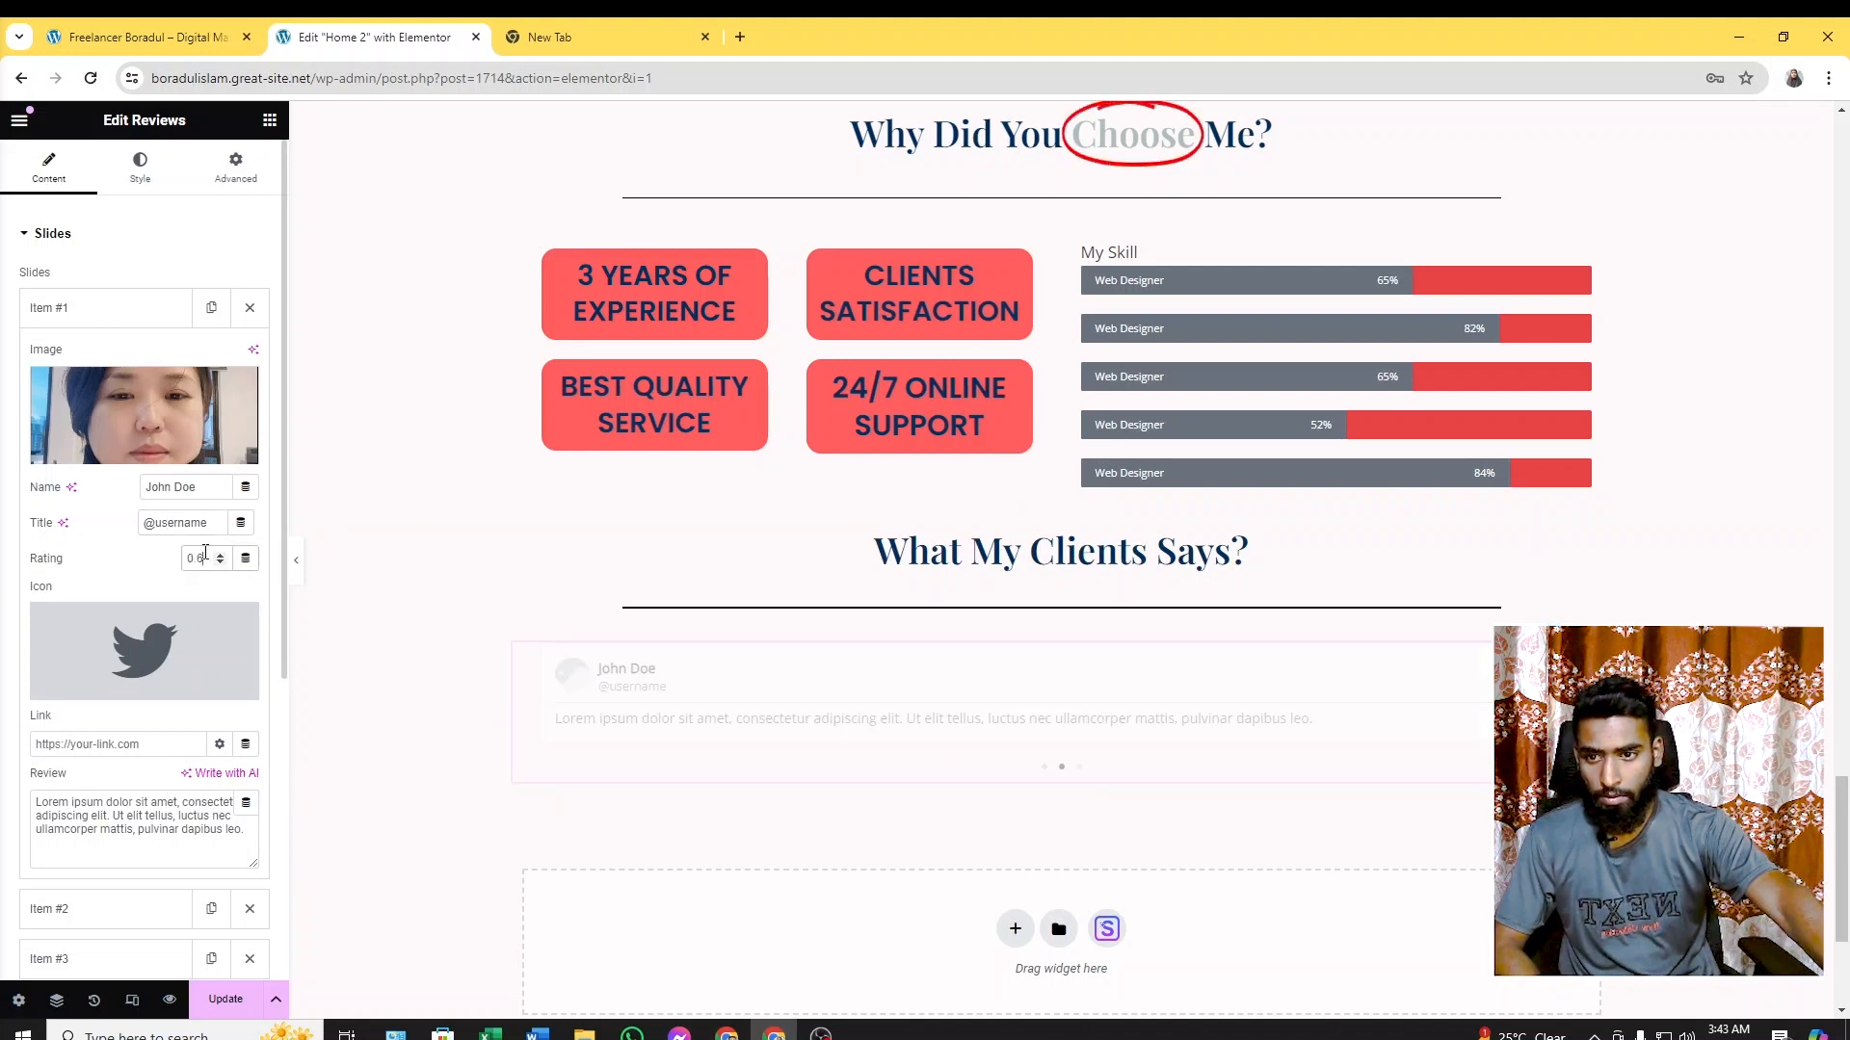
double_click(201, 558)
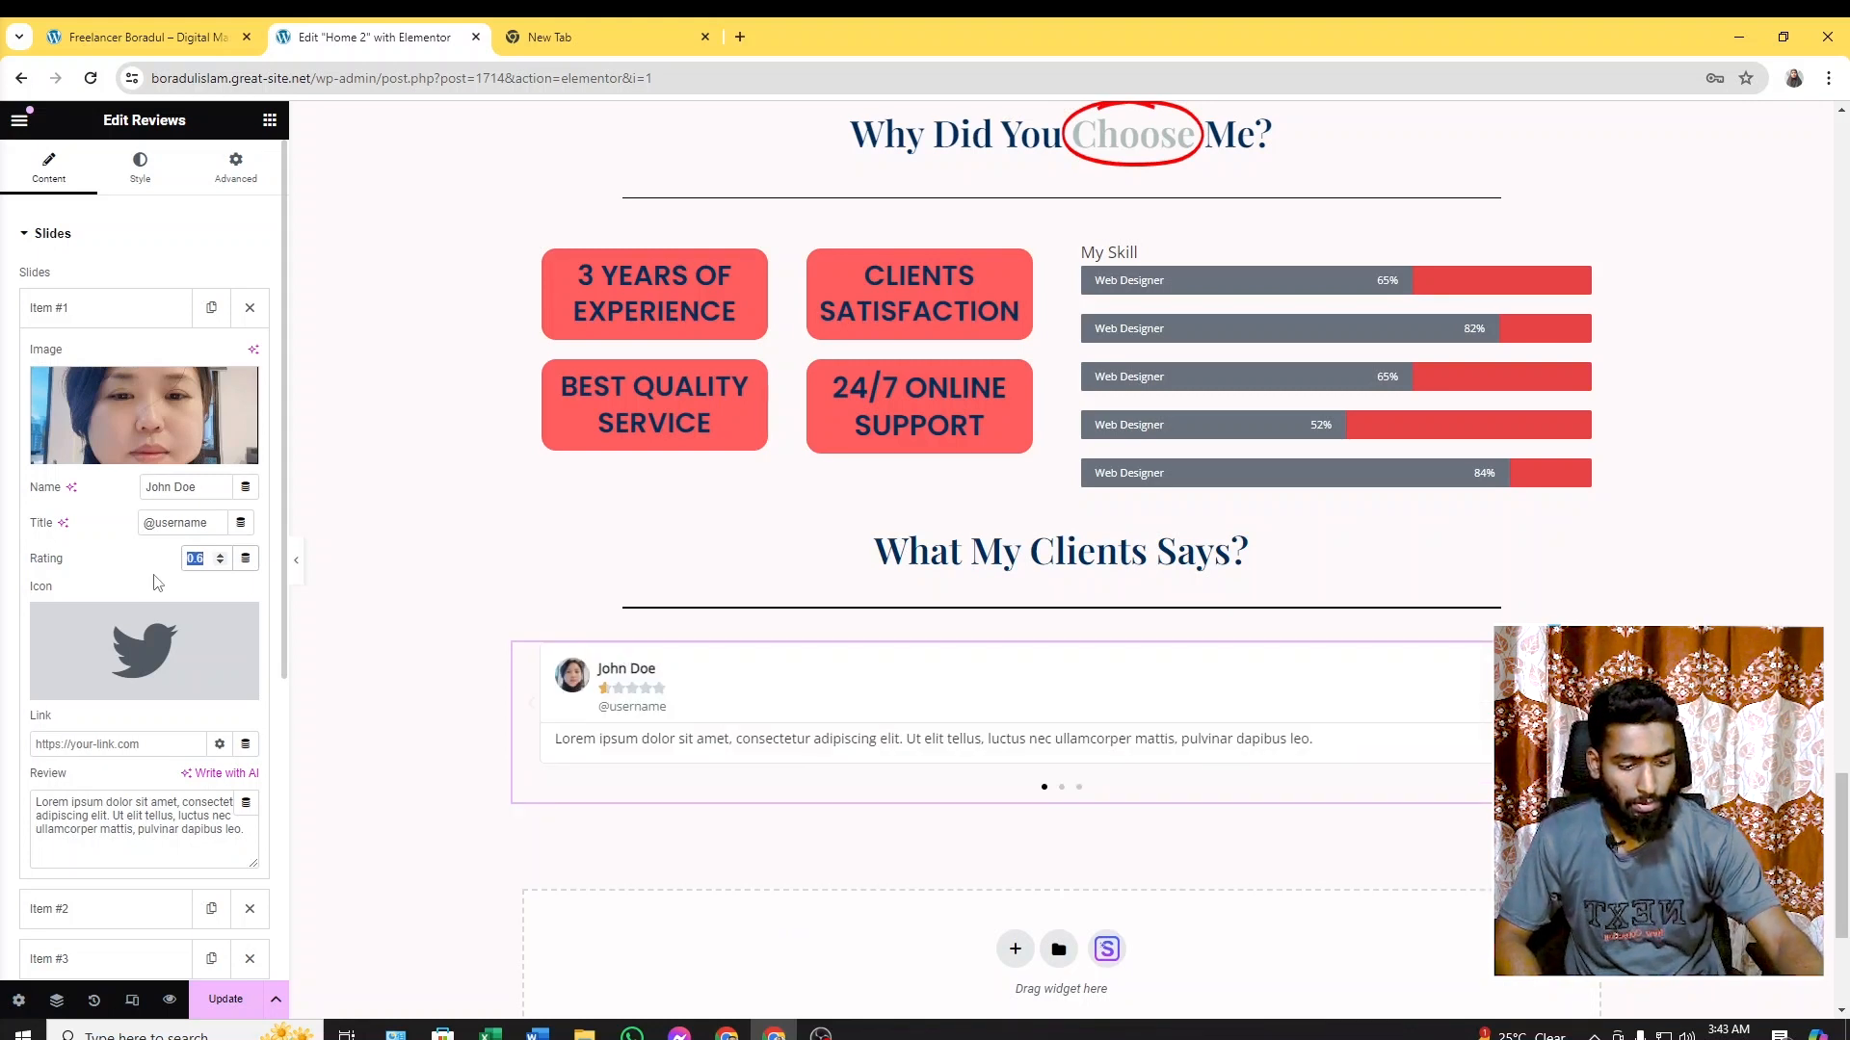
text(4.5)
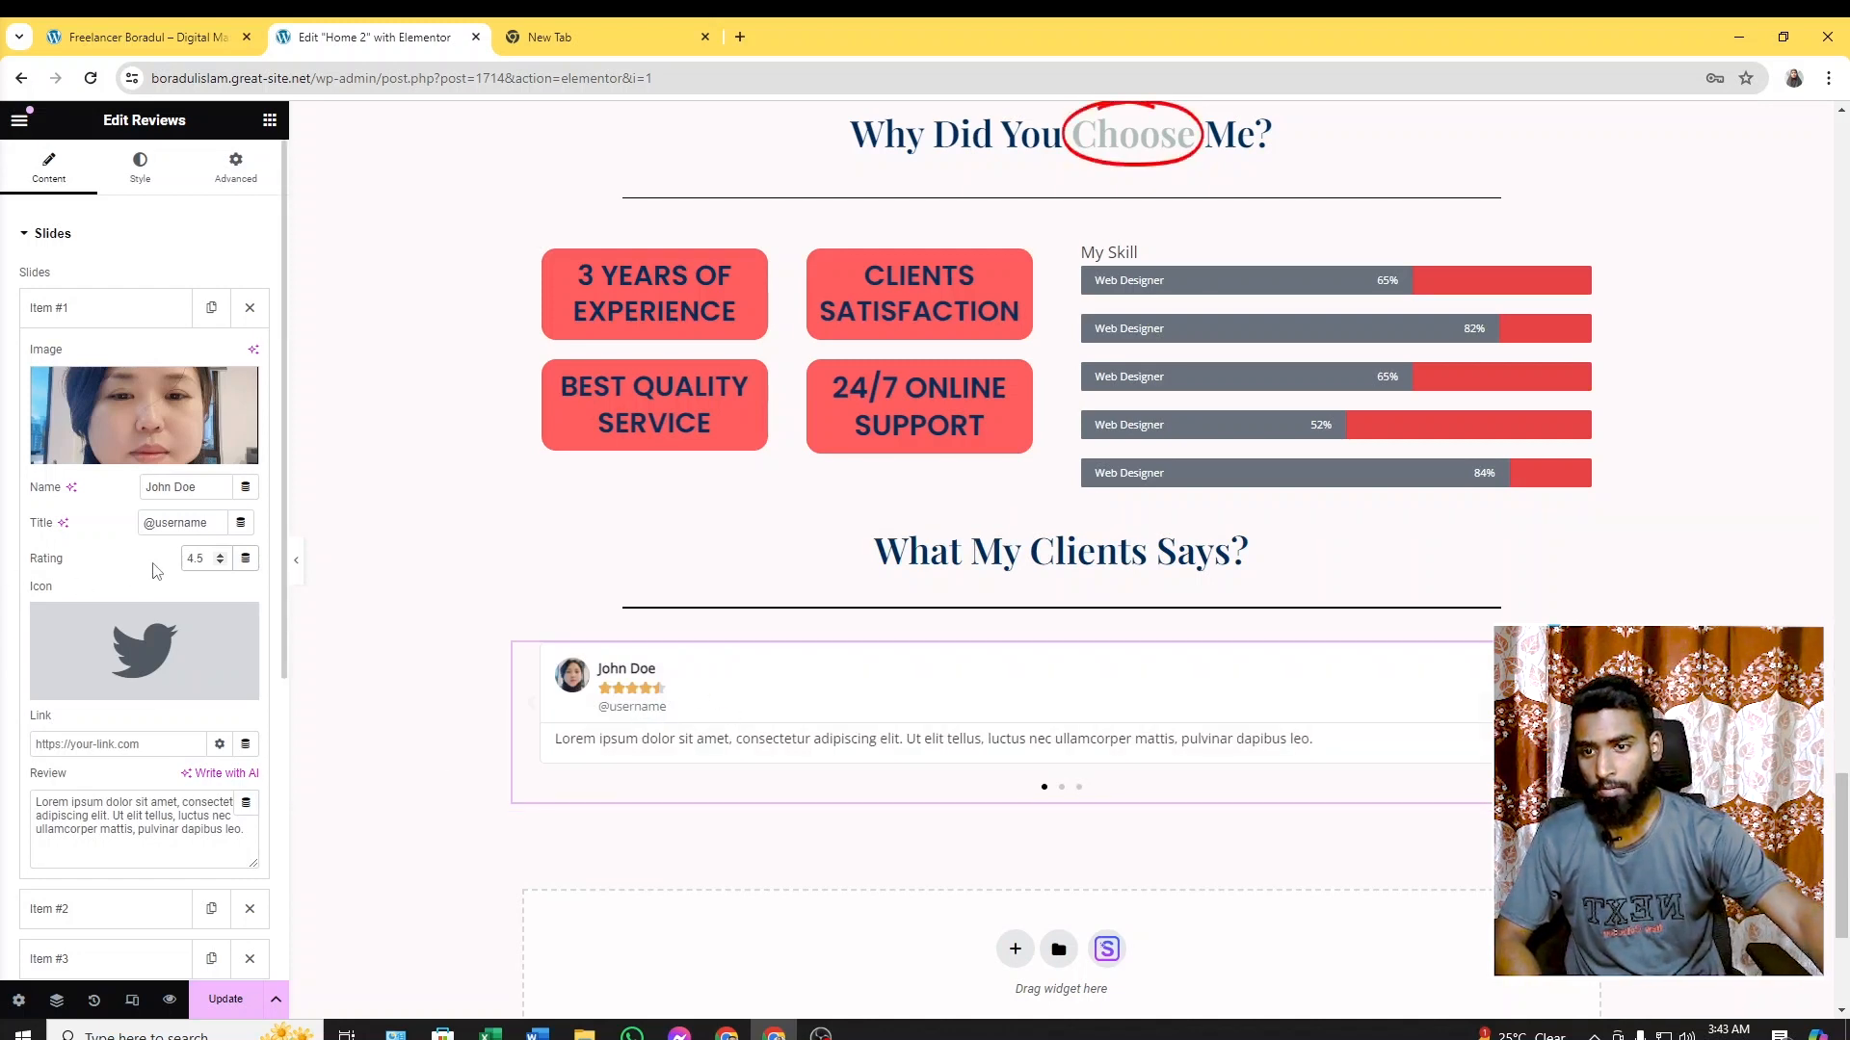
Replace the first review item's title with "Owner of JNS"
click(211, 522)
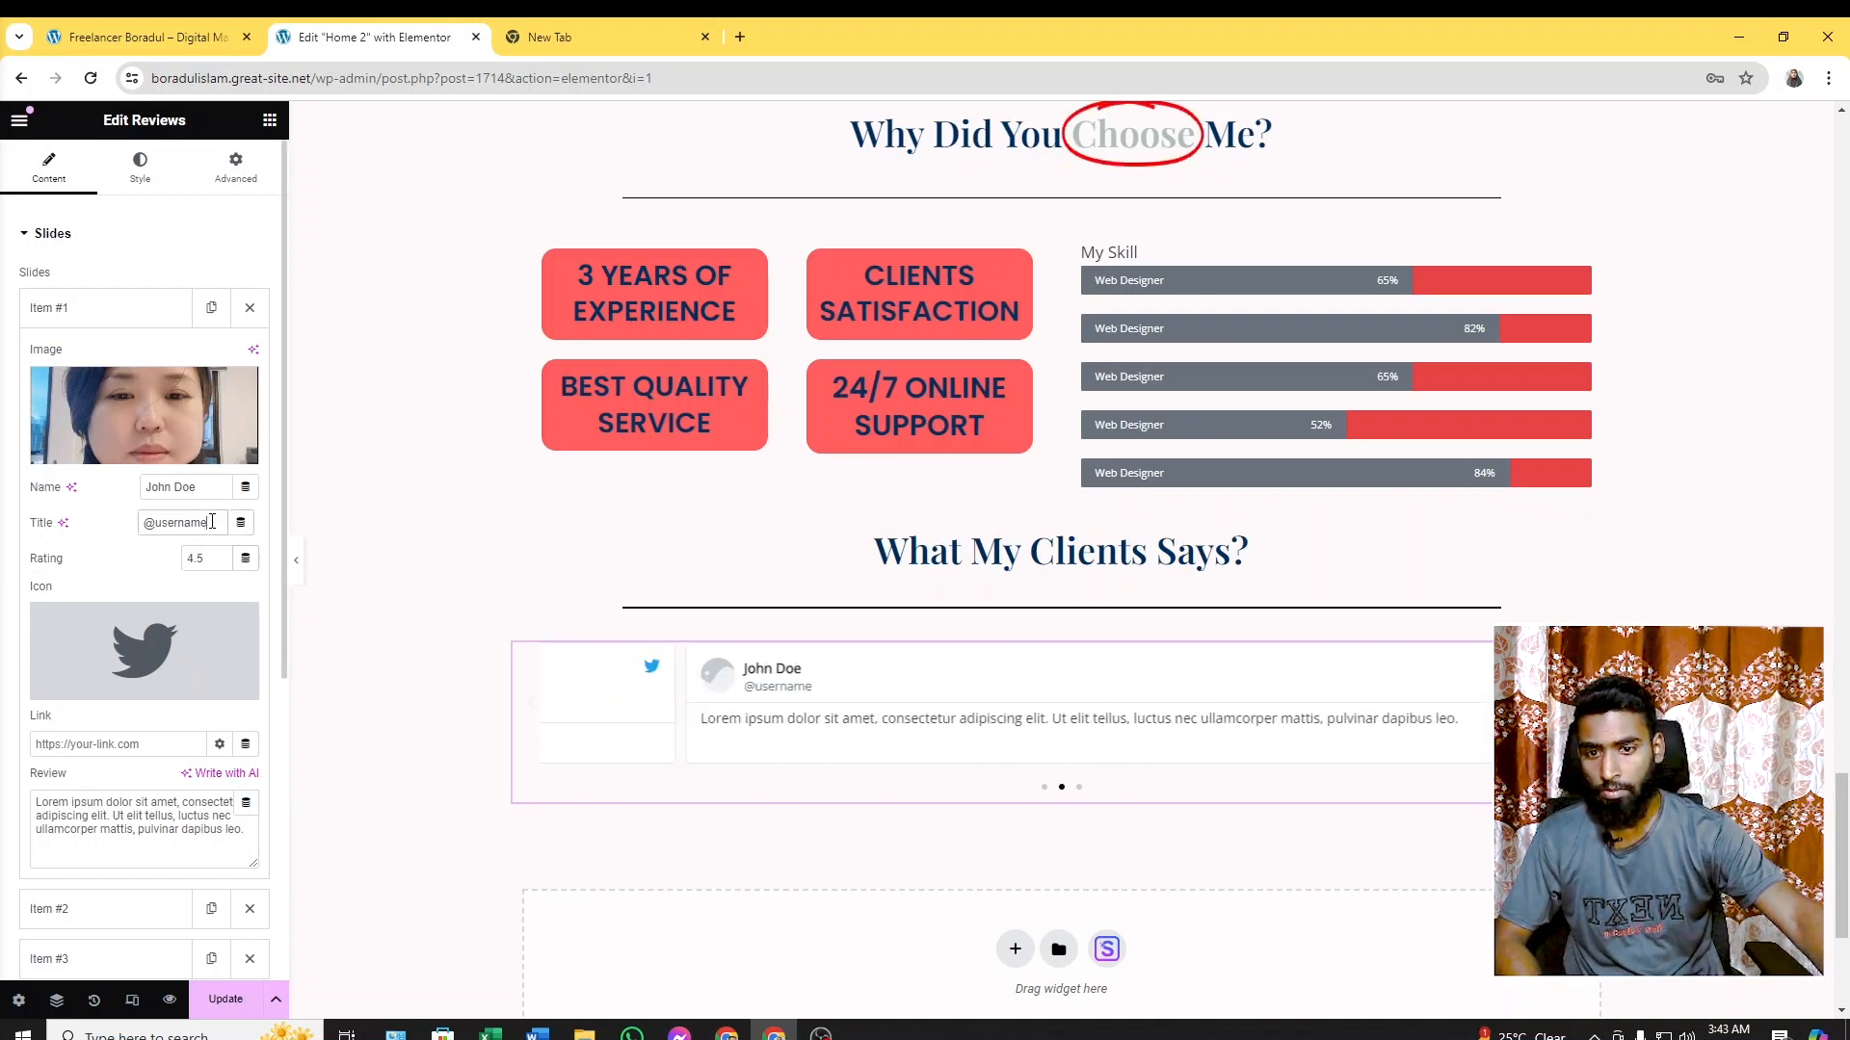
drag(212, 522, 142, 526)
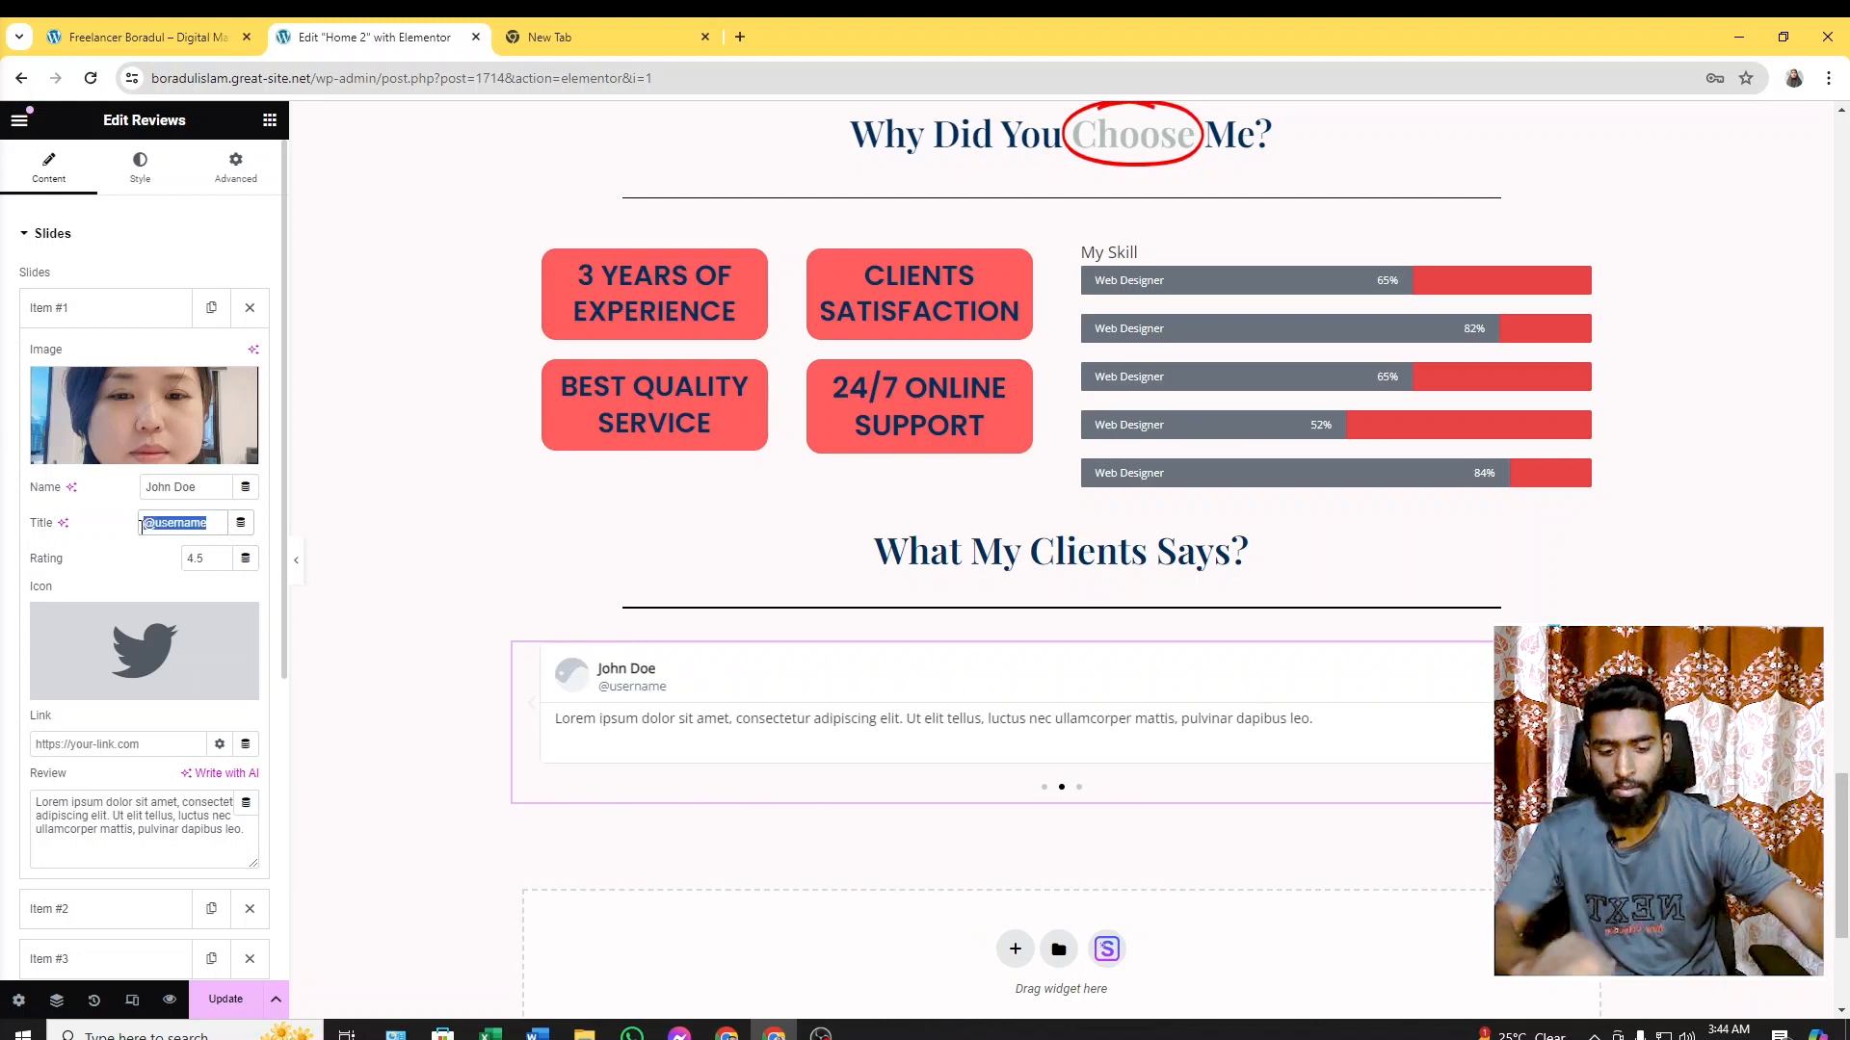
key(BackSpace)
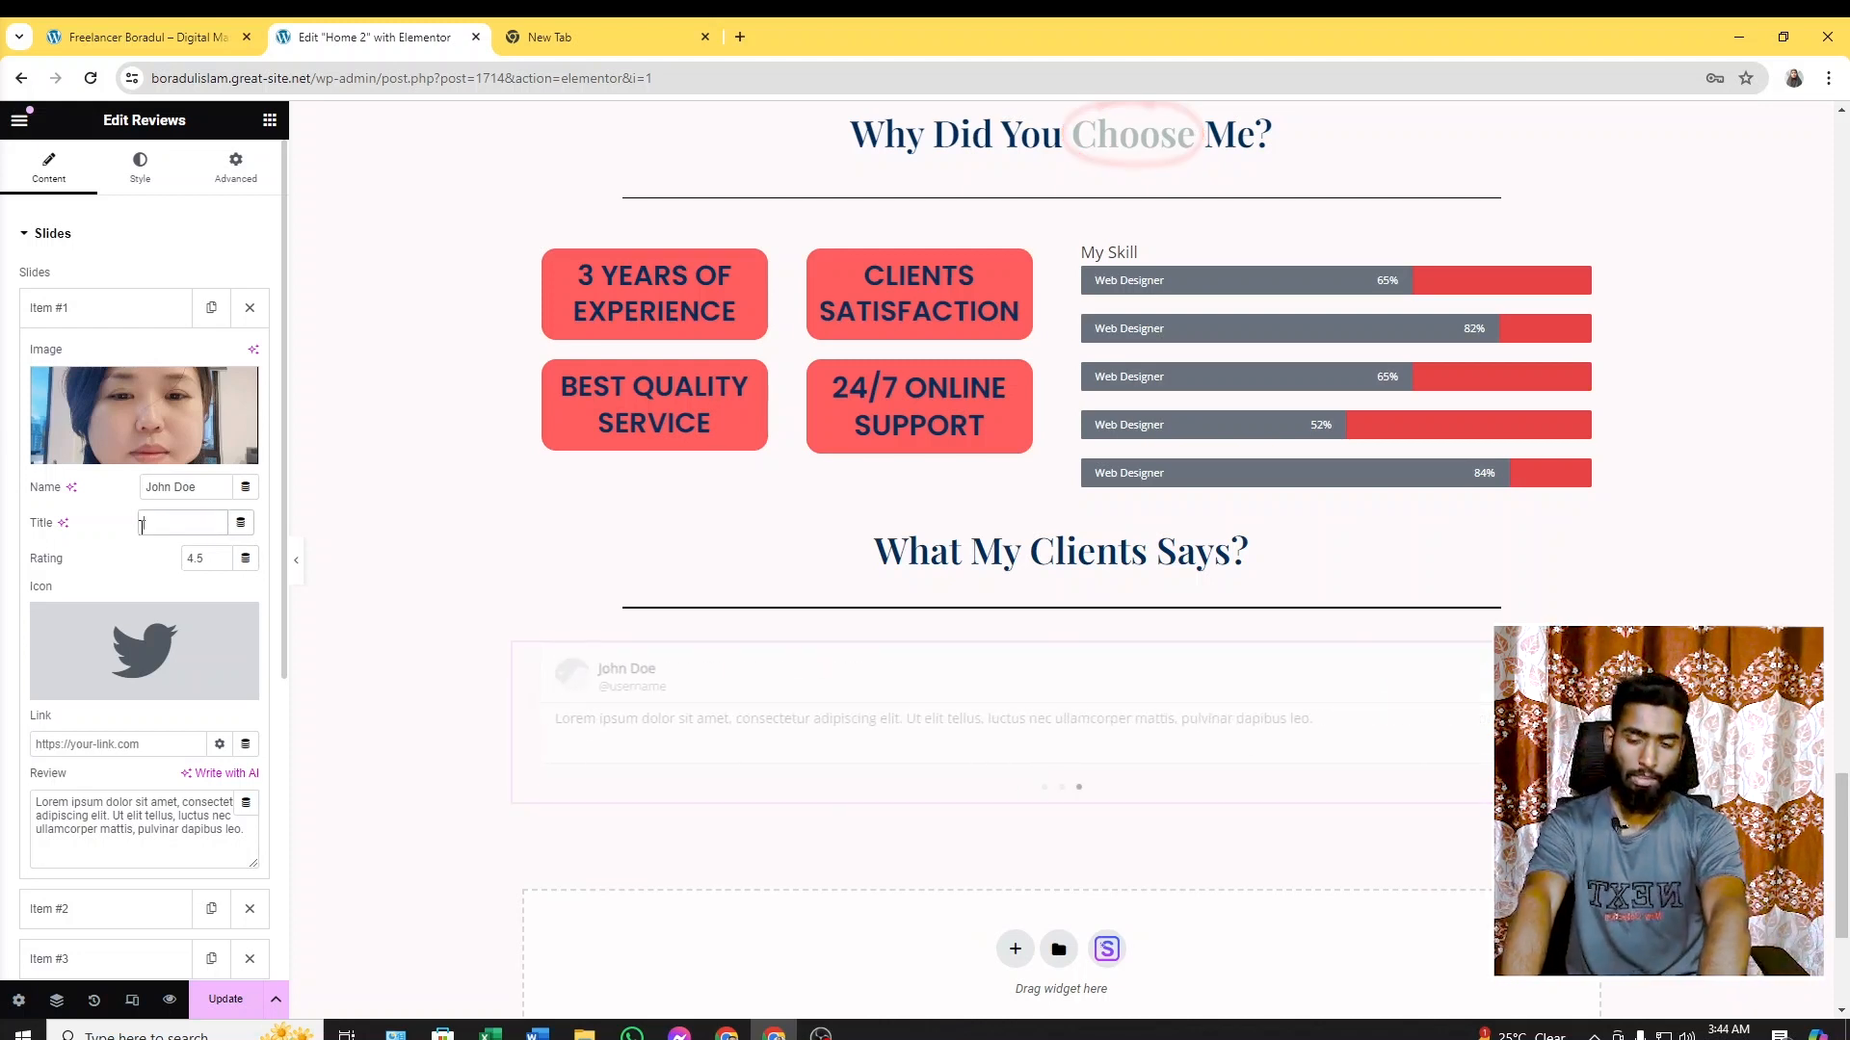
text(Owner of JNS)
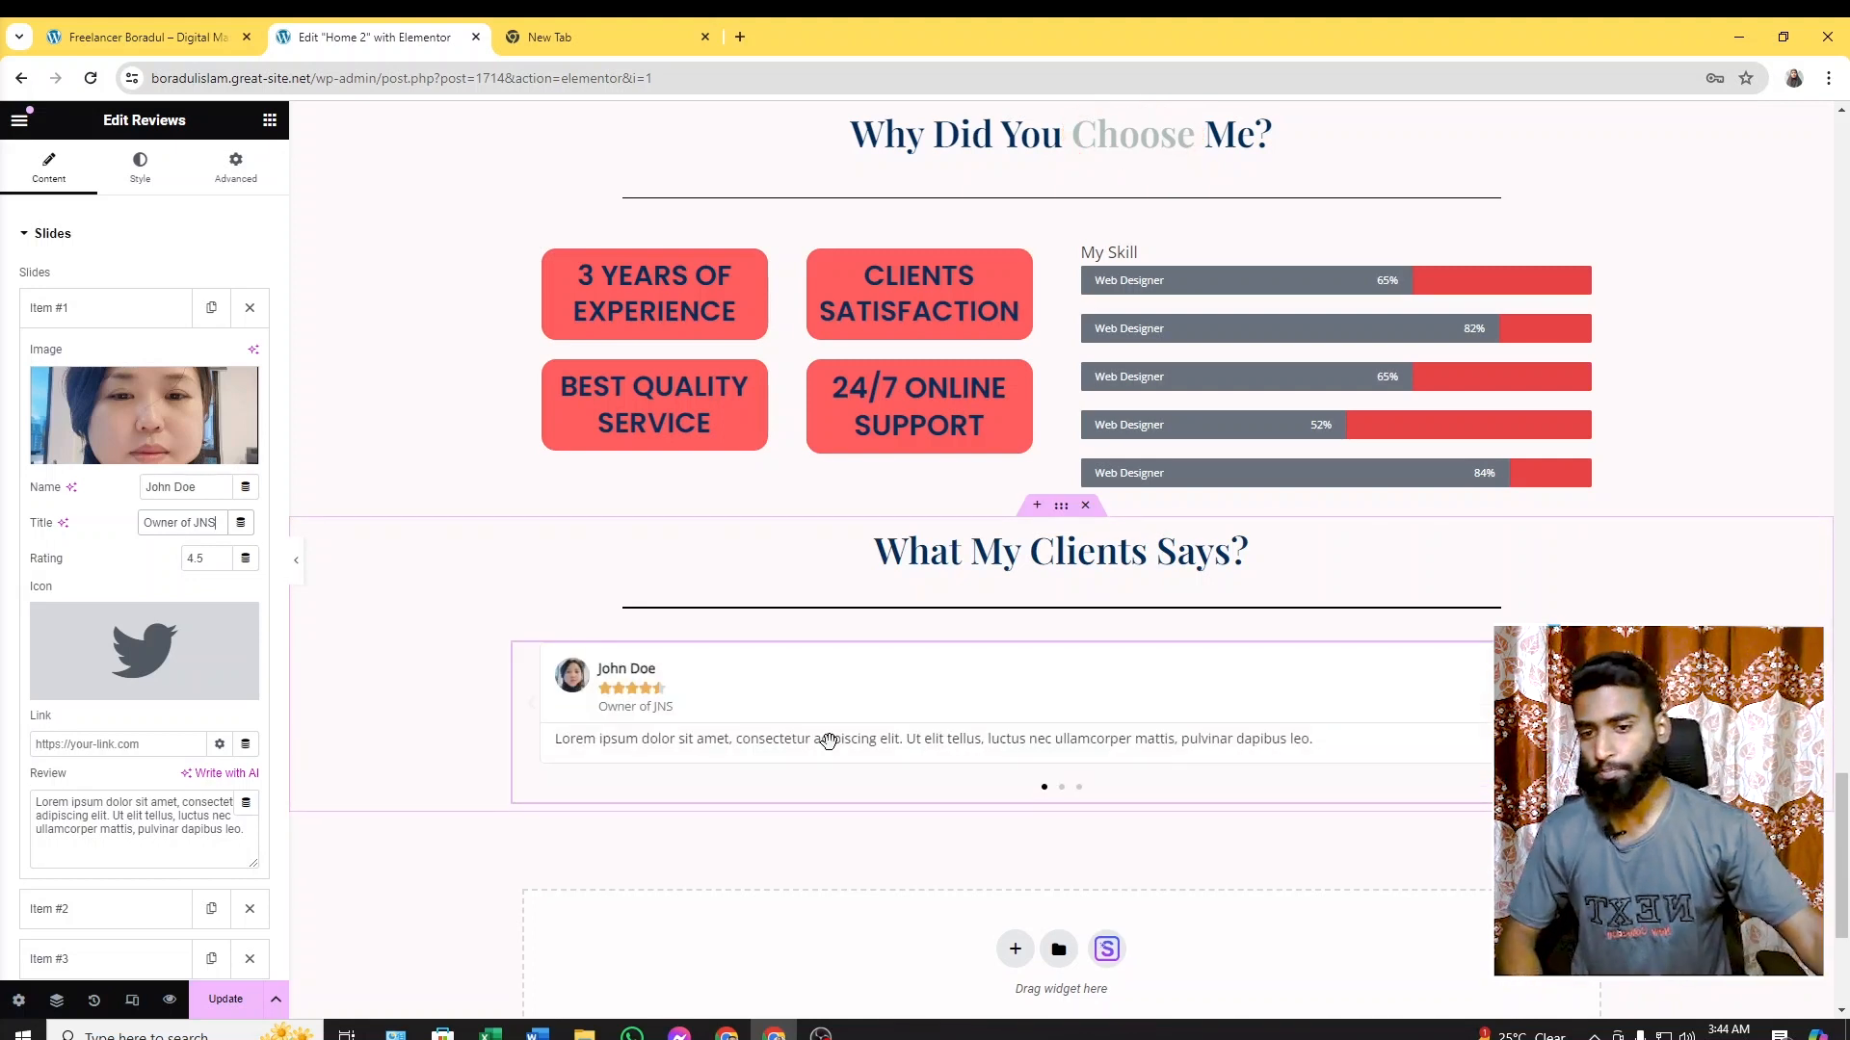
mouse_move(149, 634)
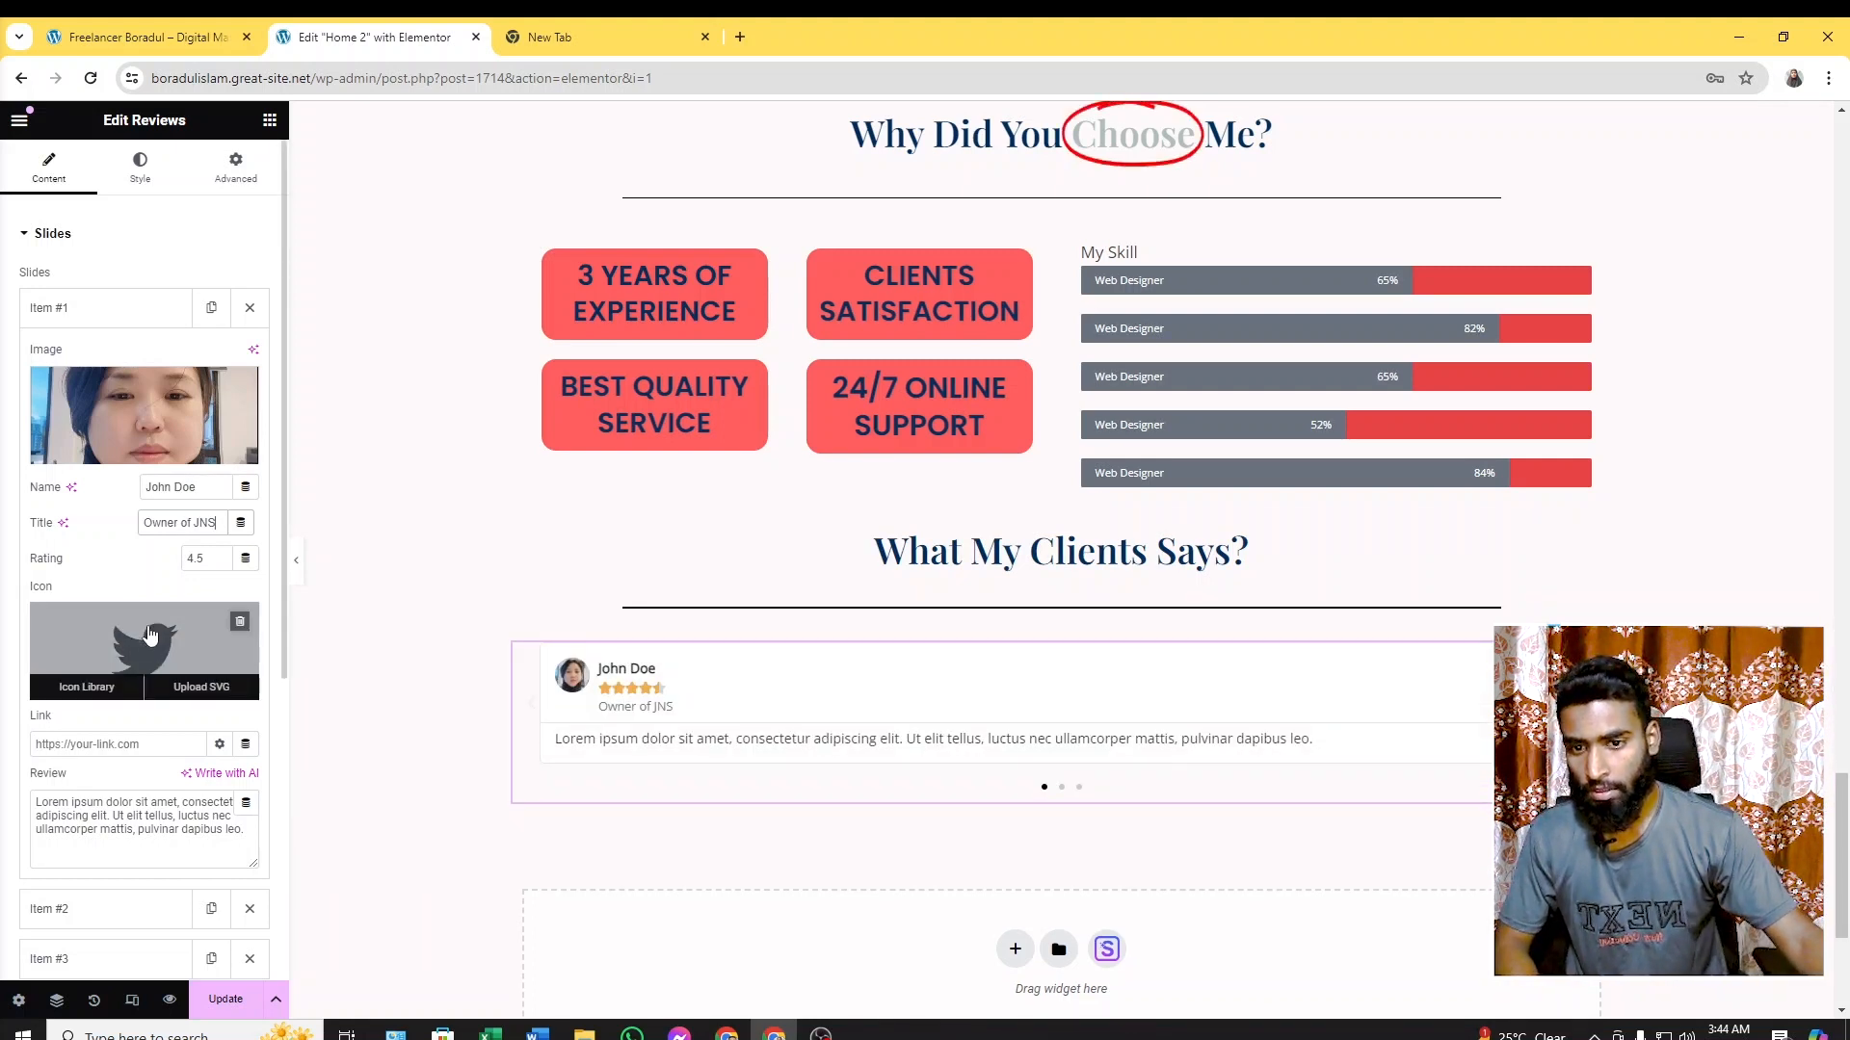
click(136, 656)
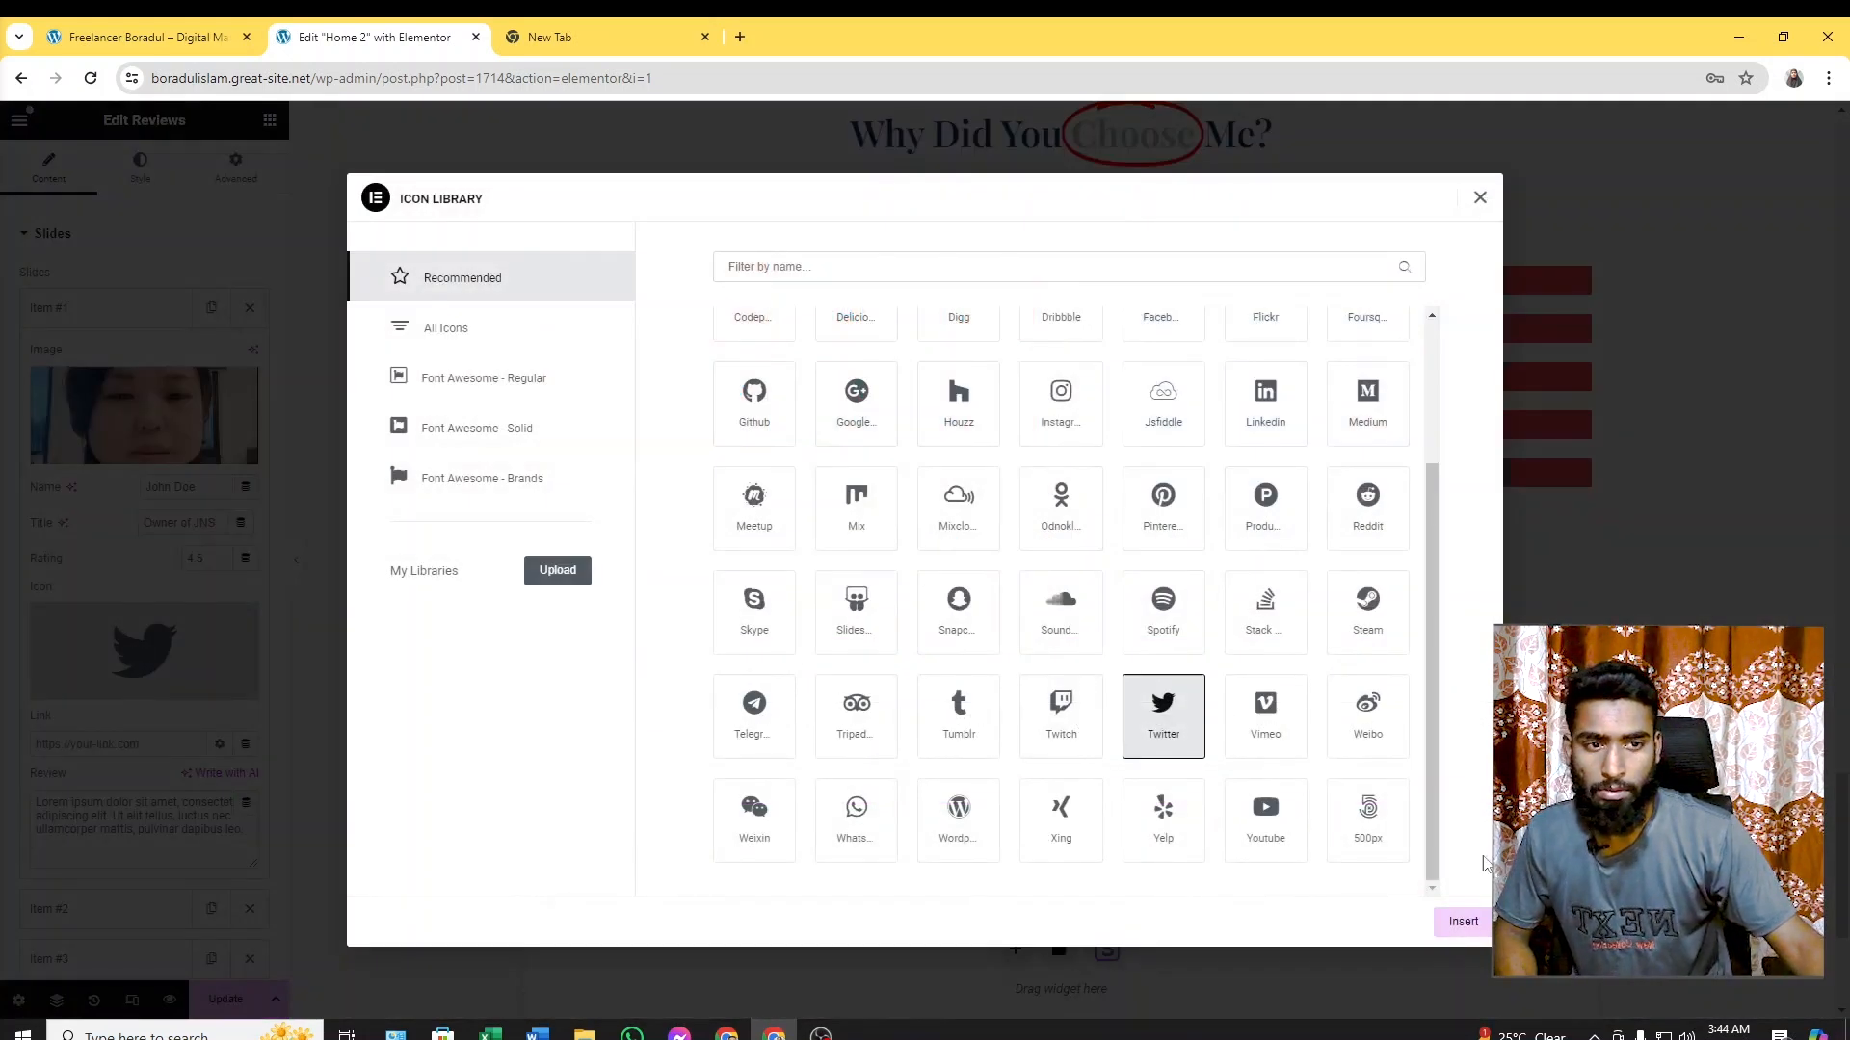
click(1480, 198)
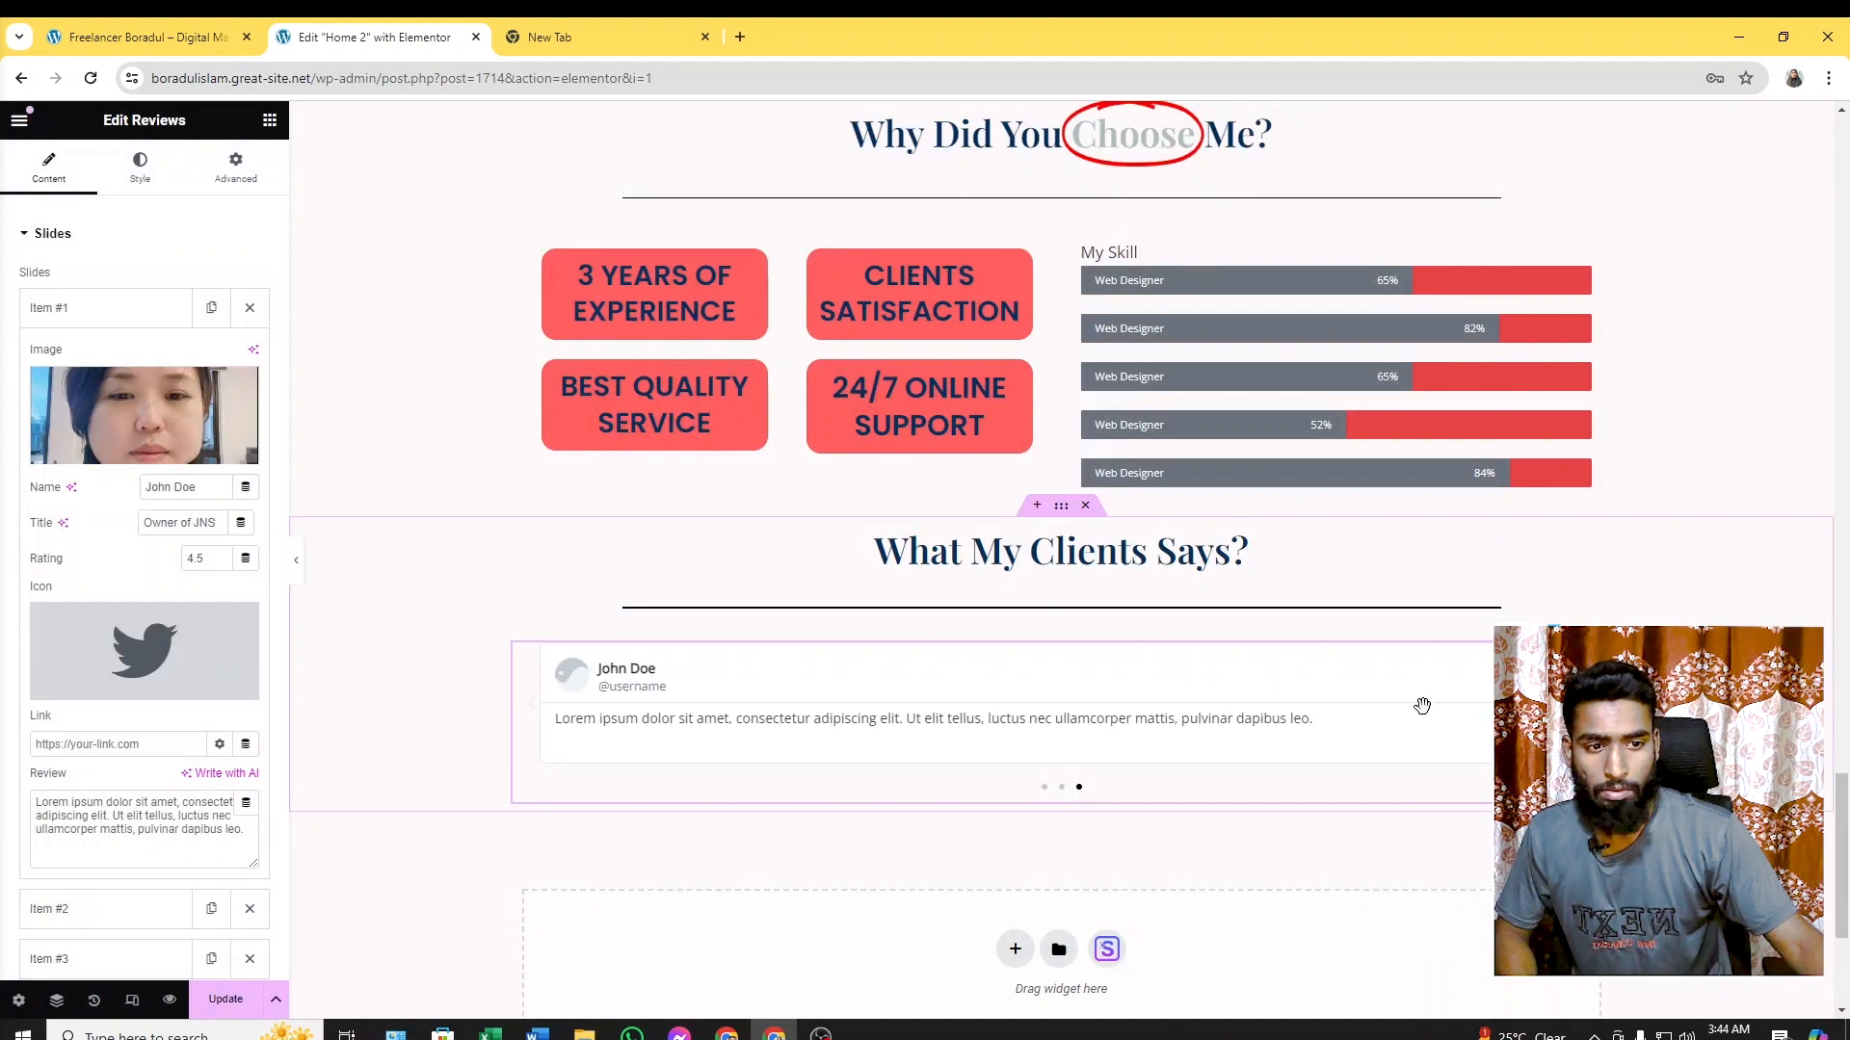
Set the Reviews carousel to show 3 slides per view, checking the live site's review section
scroll(74, 675, down, 1)
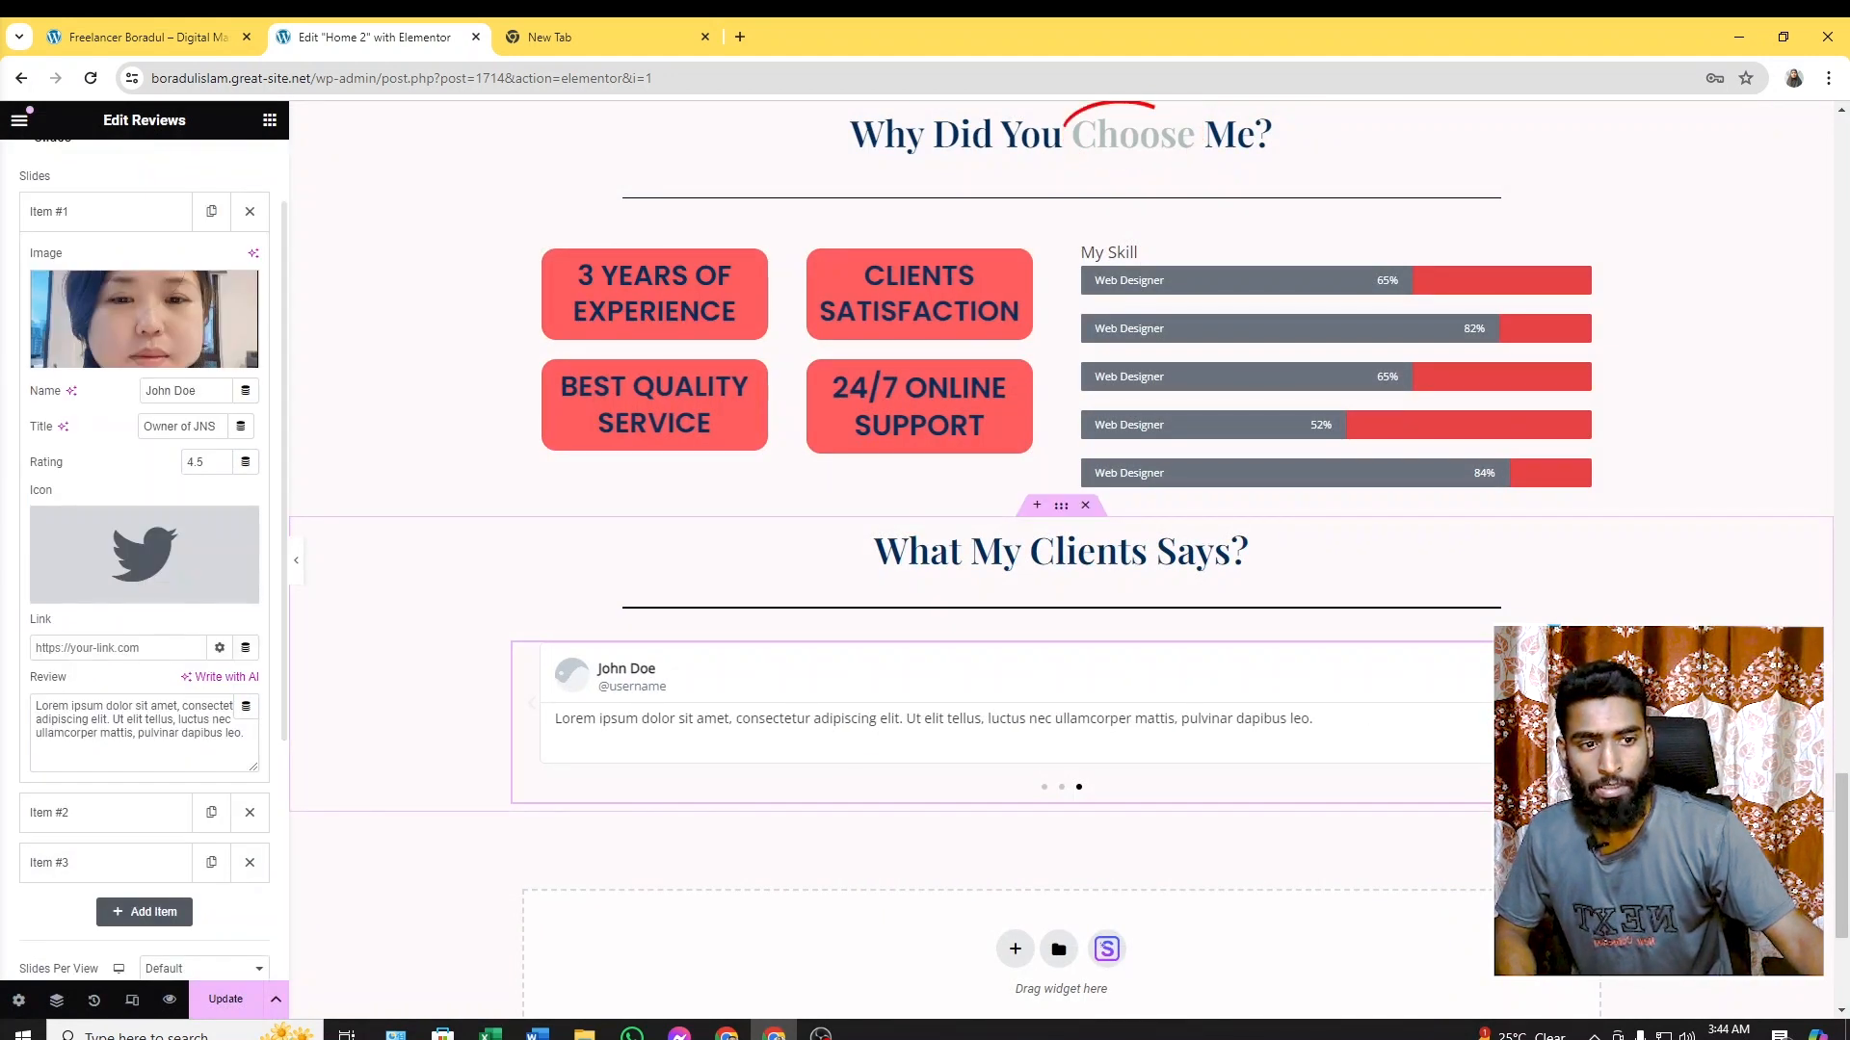
scroll(138, 686, down, 1)
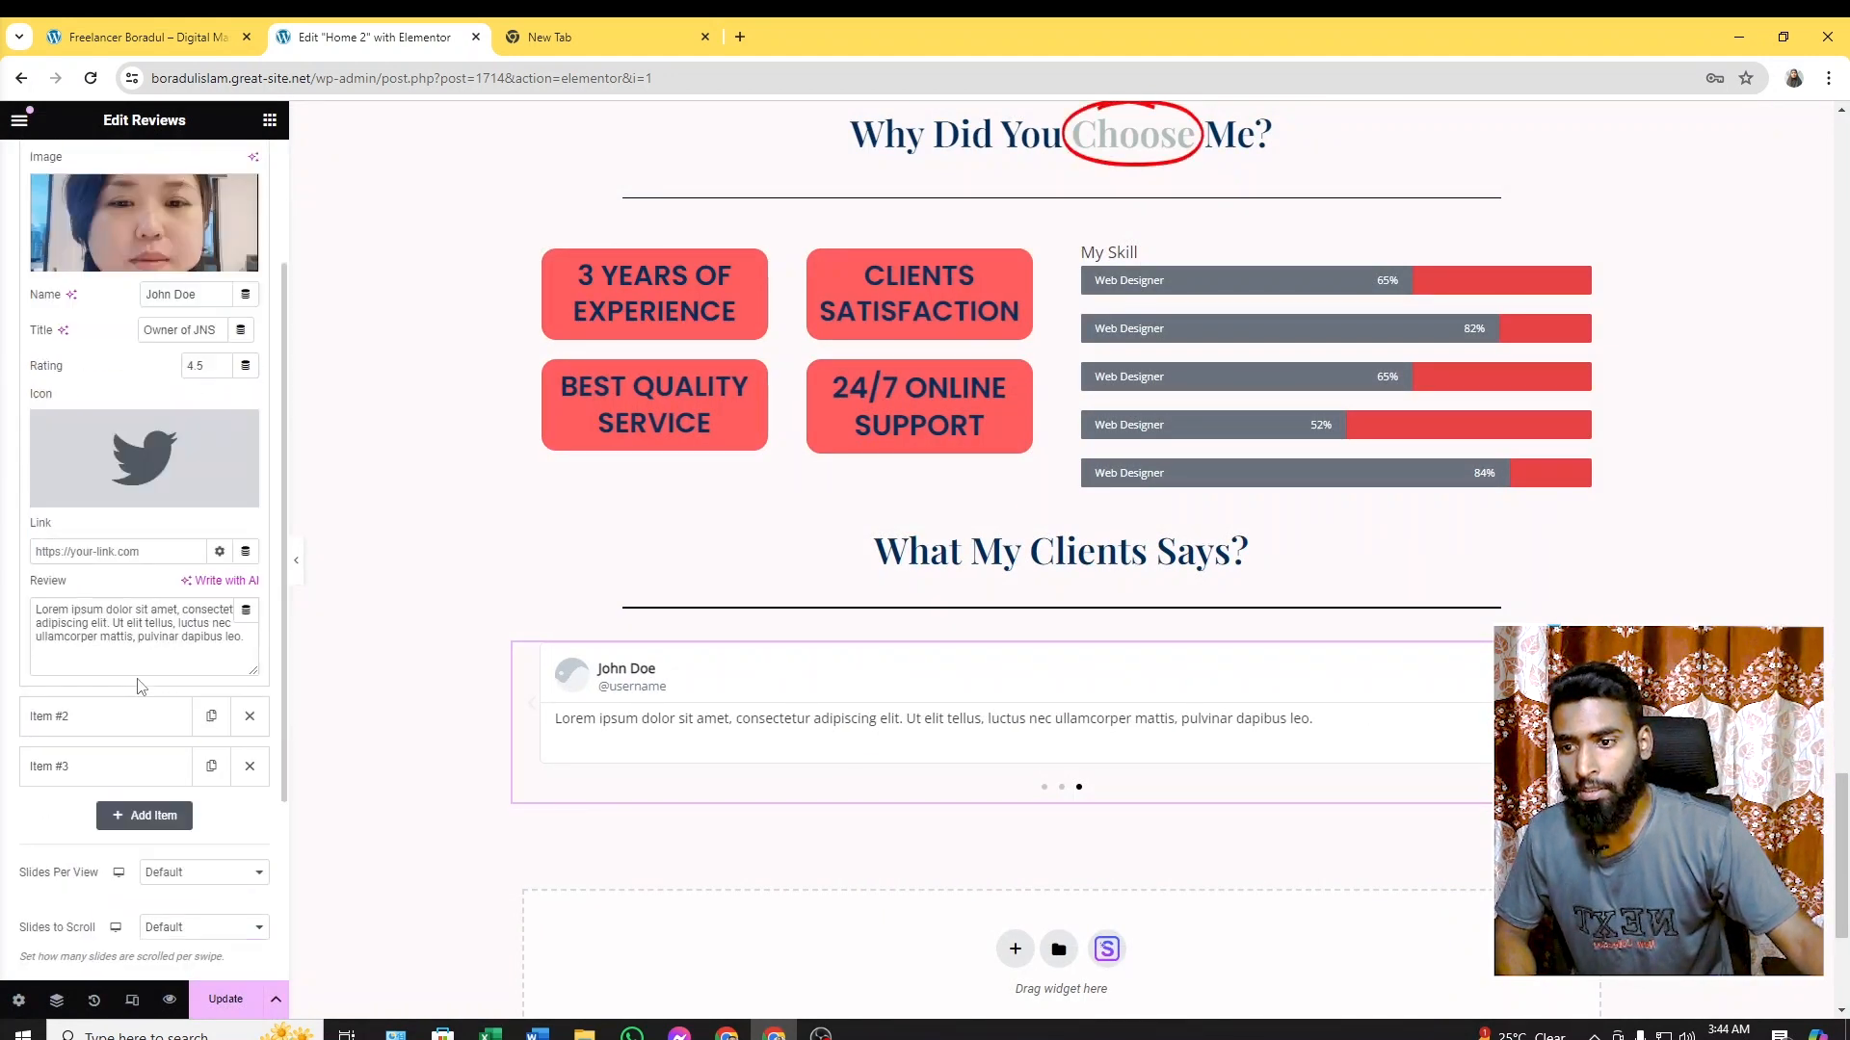
scroll(46, 627, down, 2)
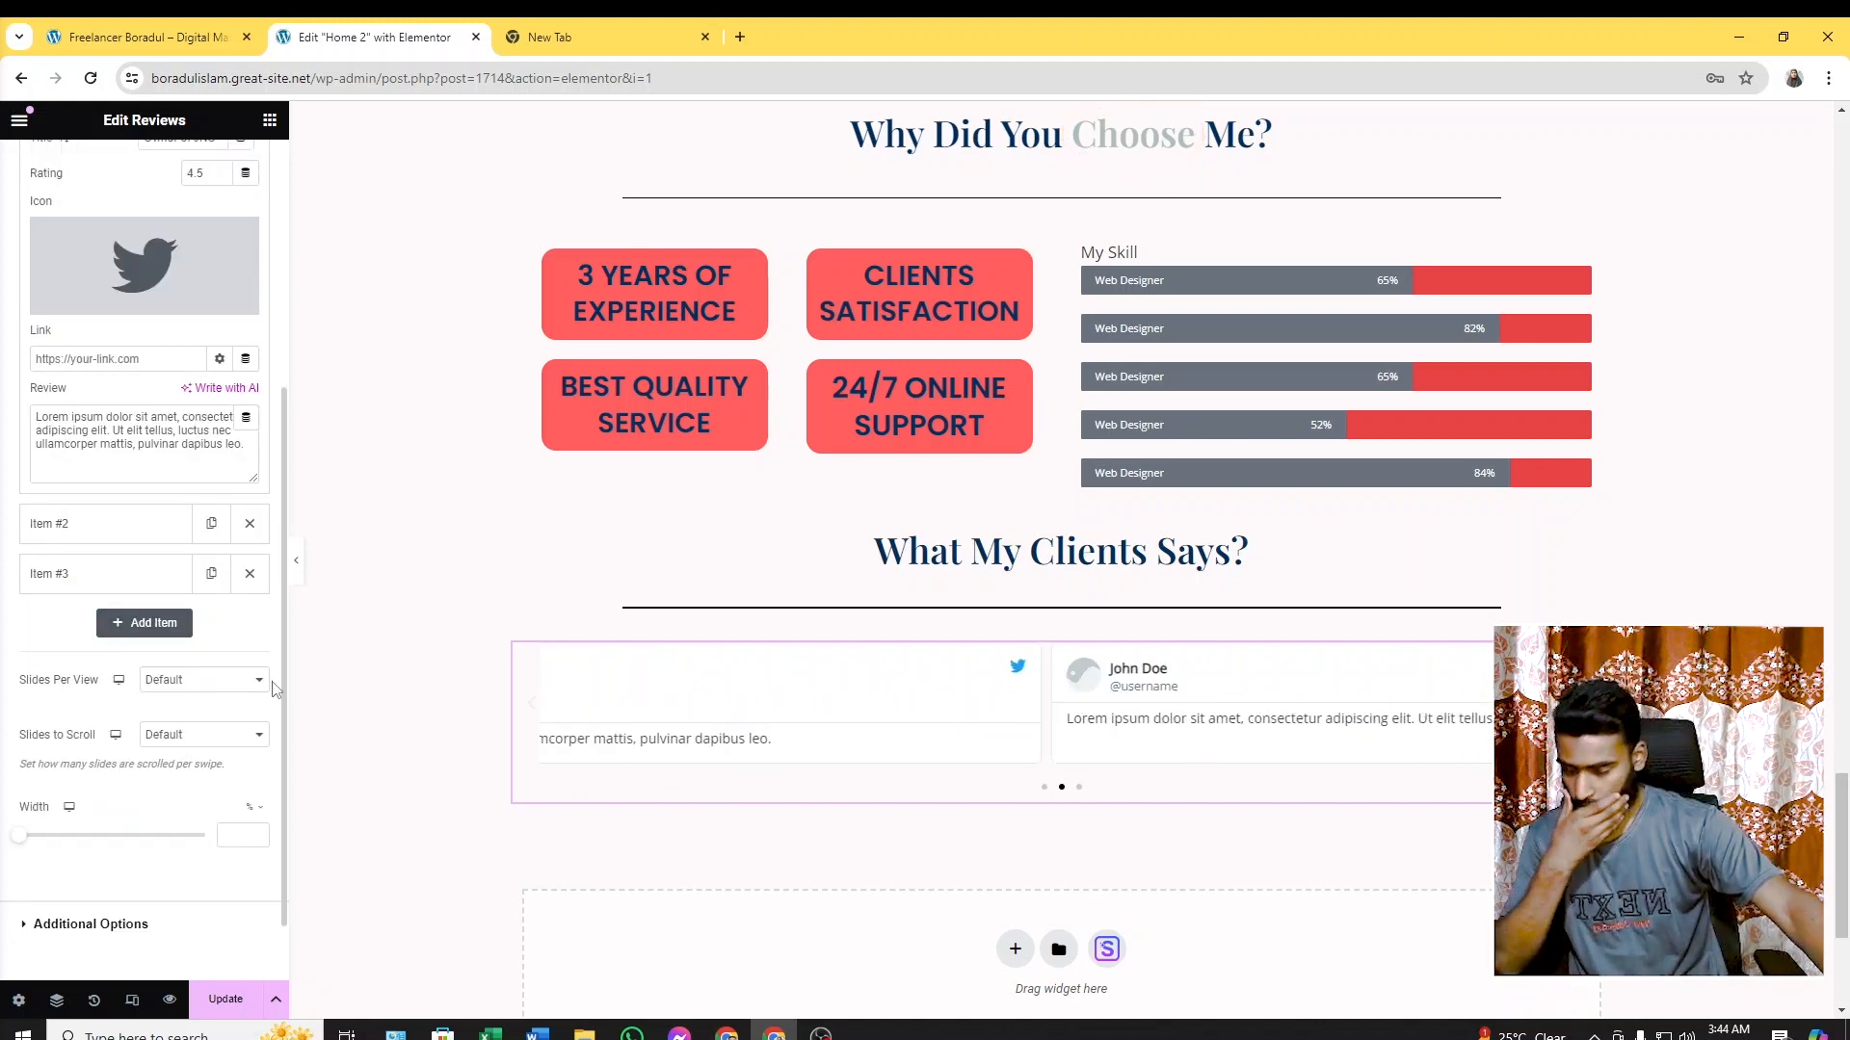
click(145, 37)
click(362, 39)
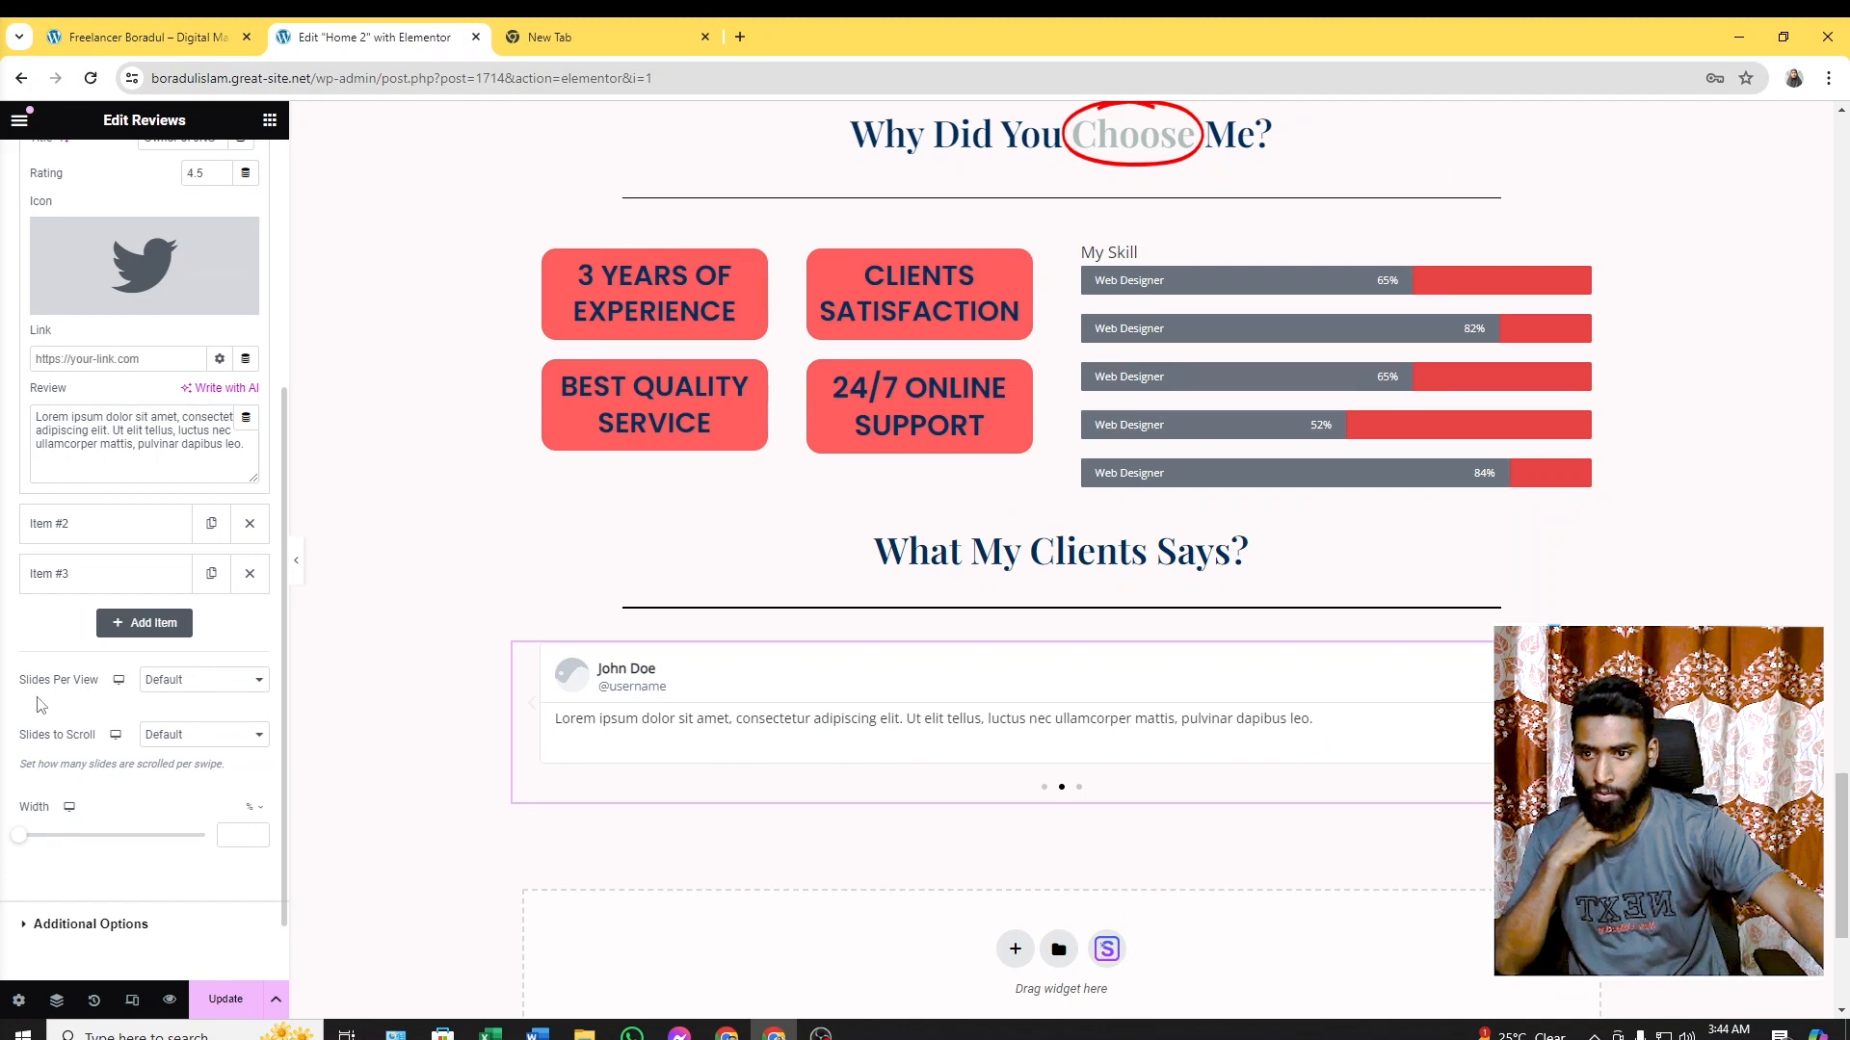
click(256, 682)
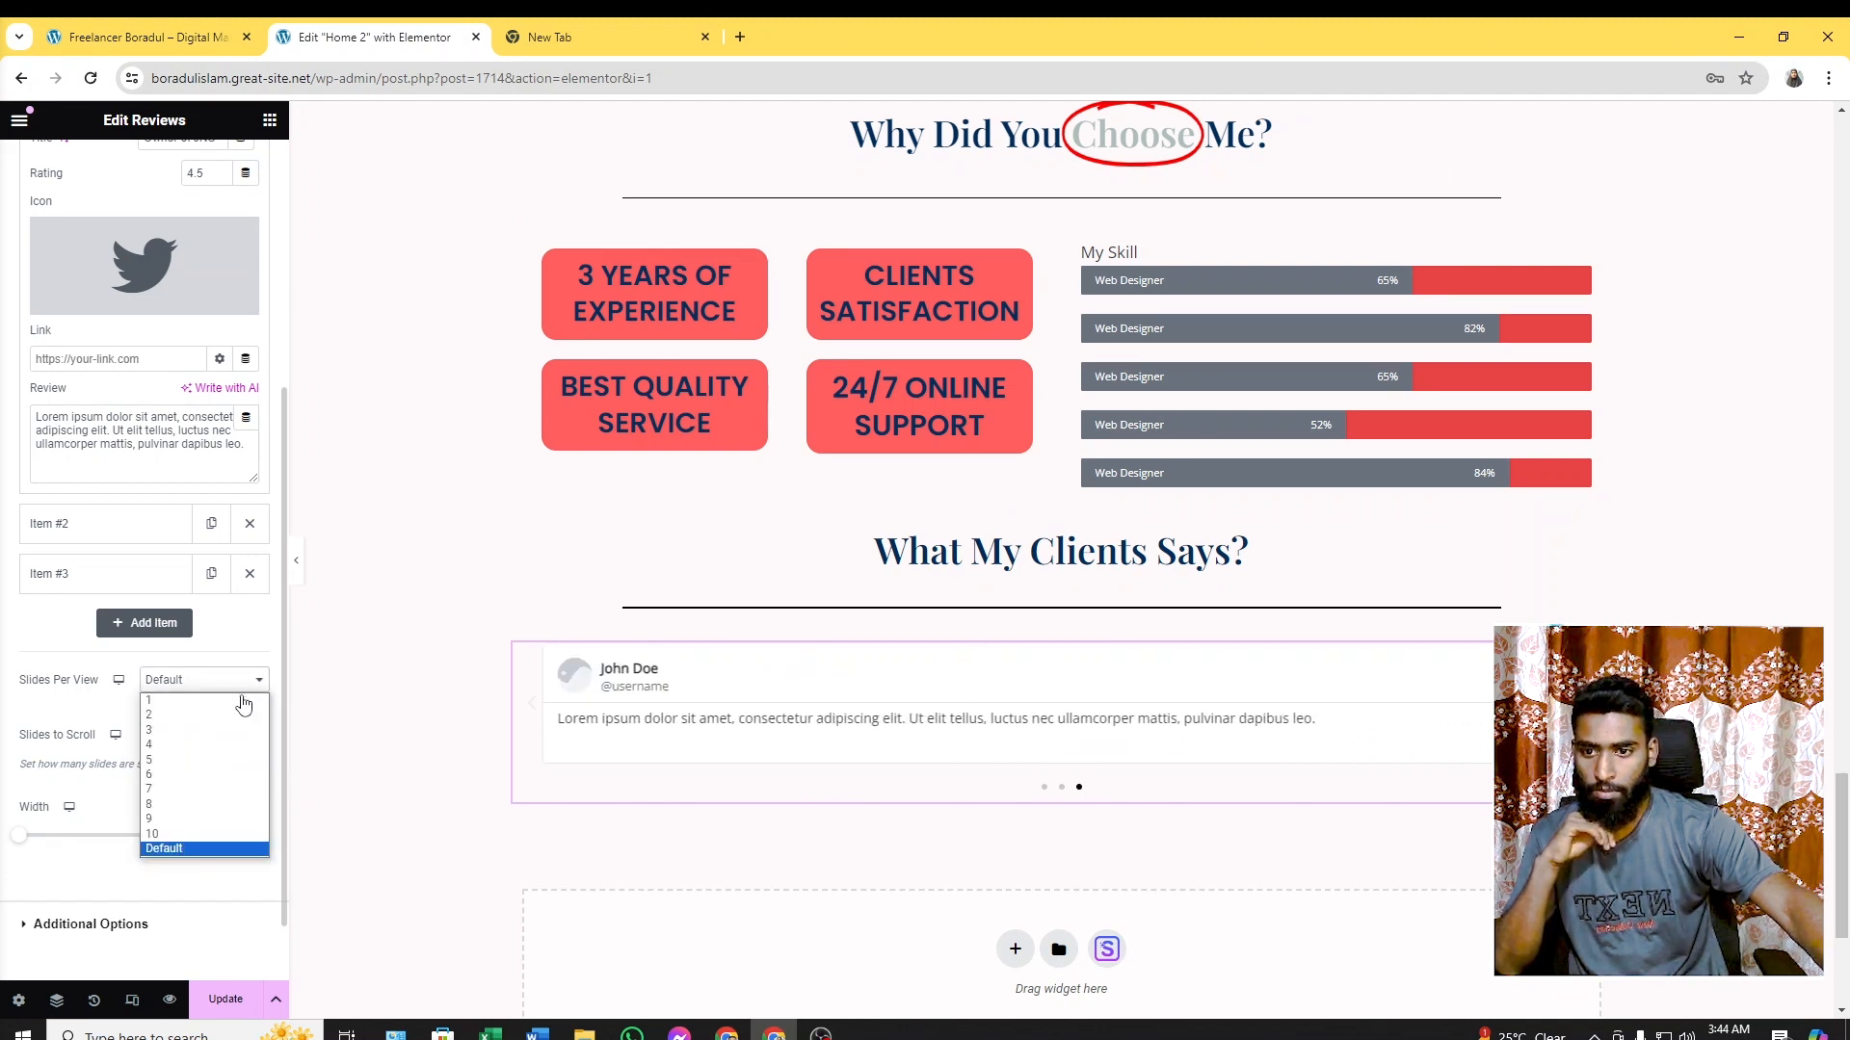
click(178, 734)
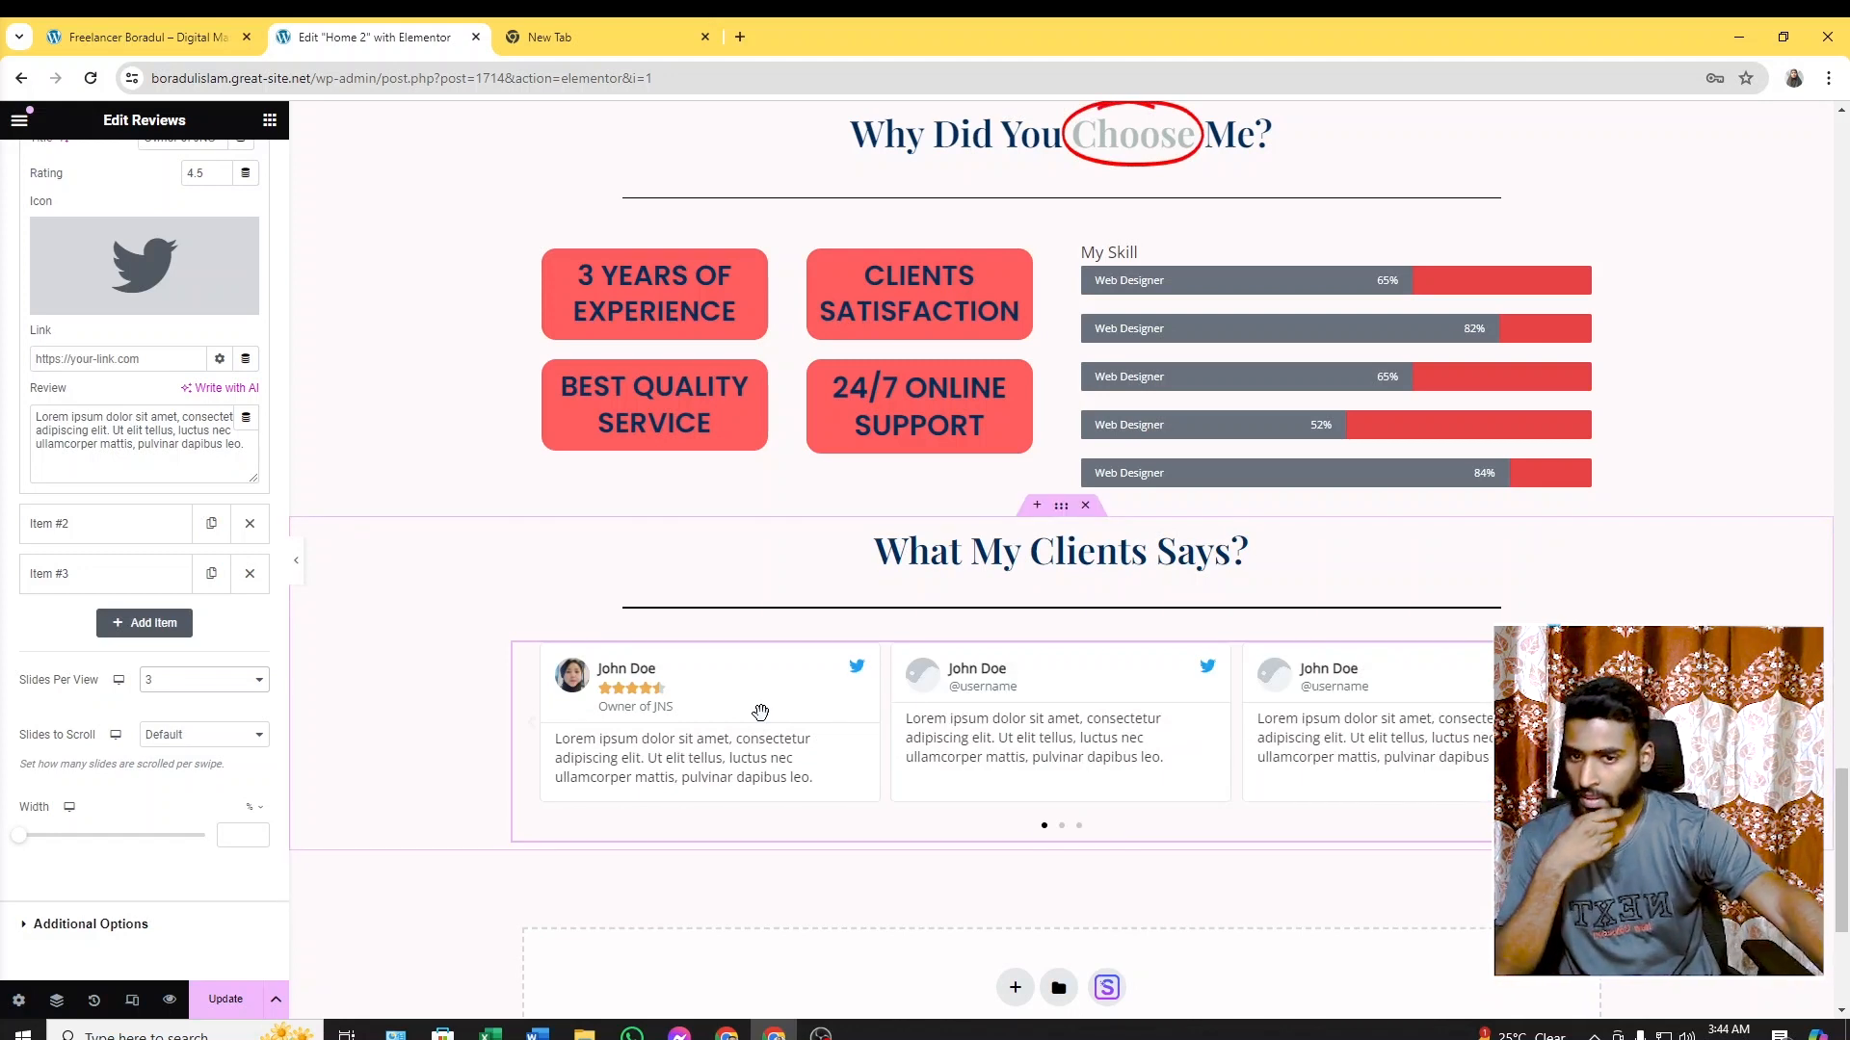
Compare the reviews carousel with the live site's and examine the "Ready to Take Your Internet Marketing to the next Level?" contact section below it
scroll(1252, 746, down, 2)
scroll(139, 829, down, 1)
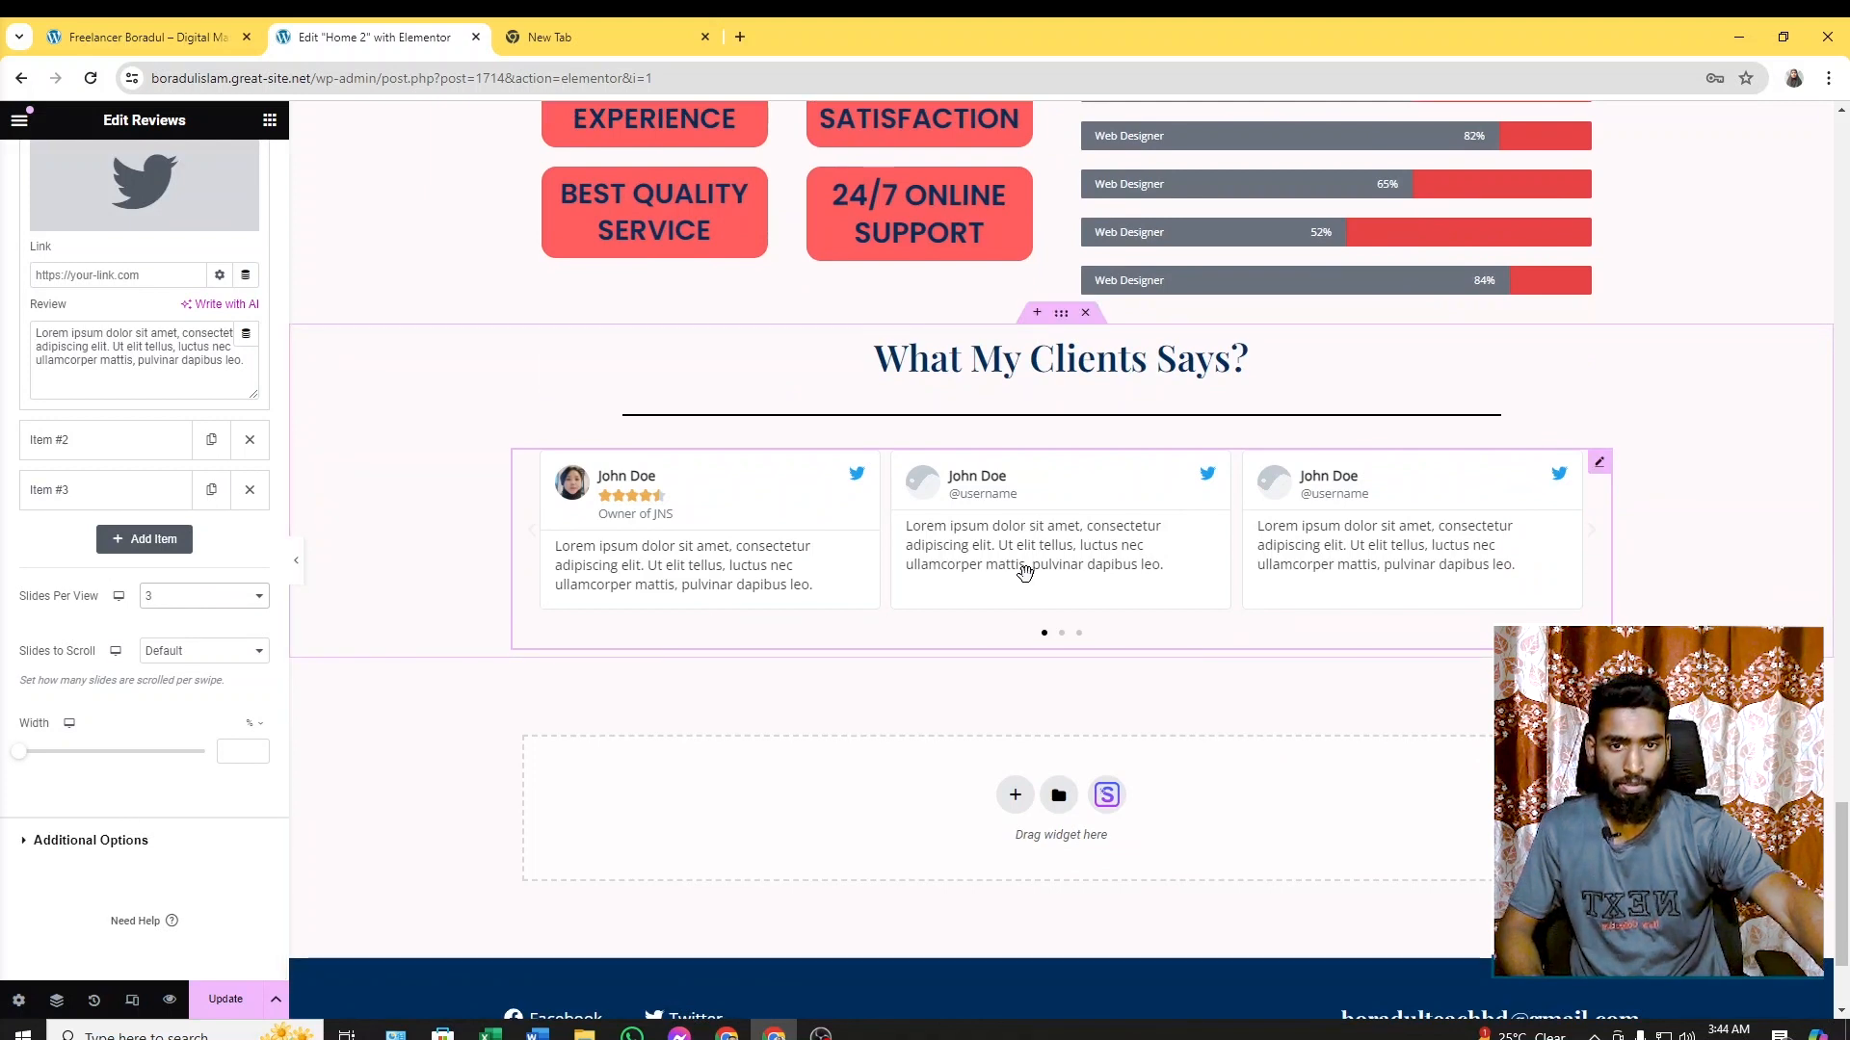
click(126, 26)
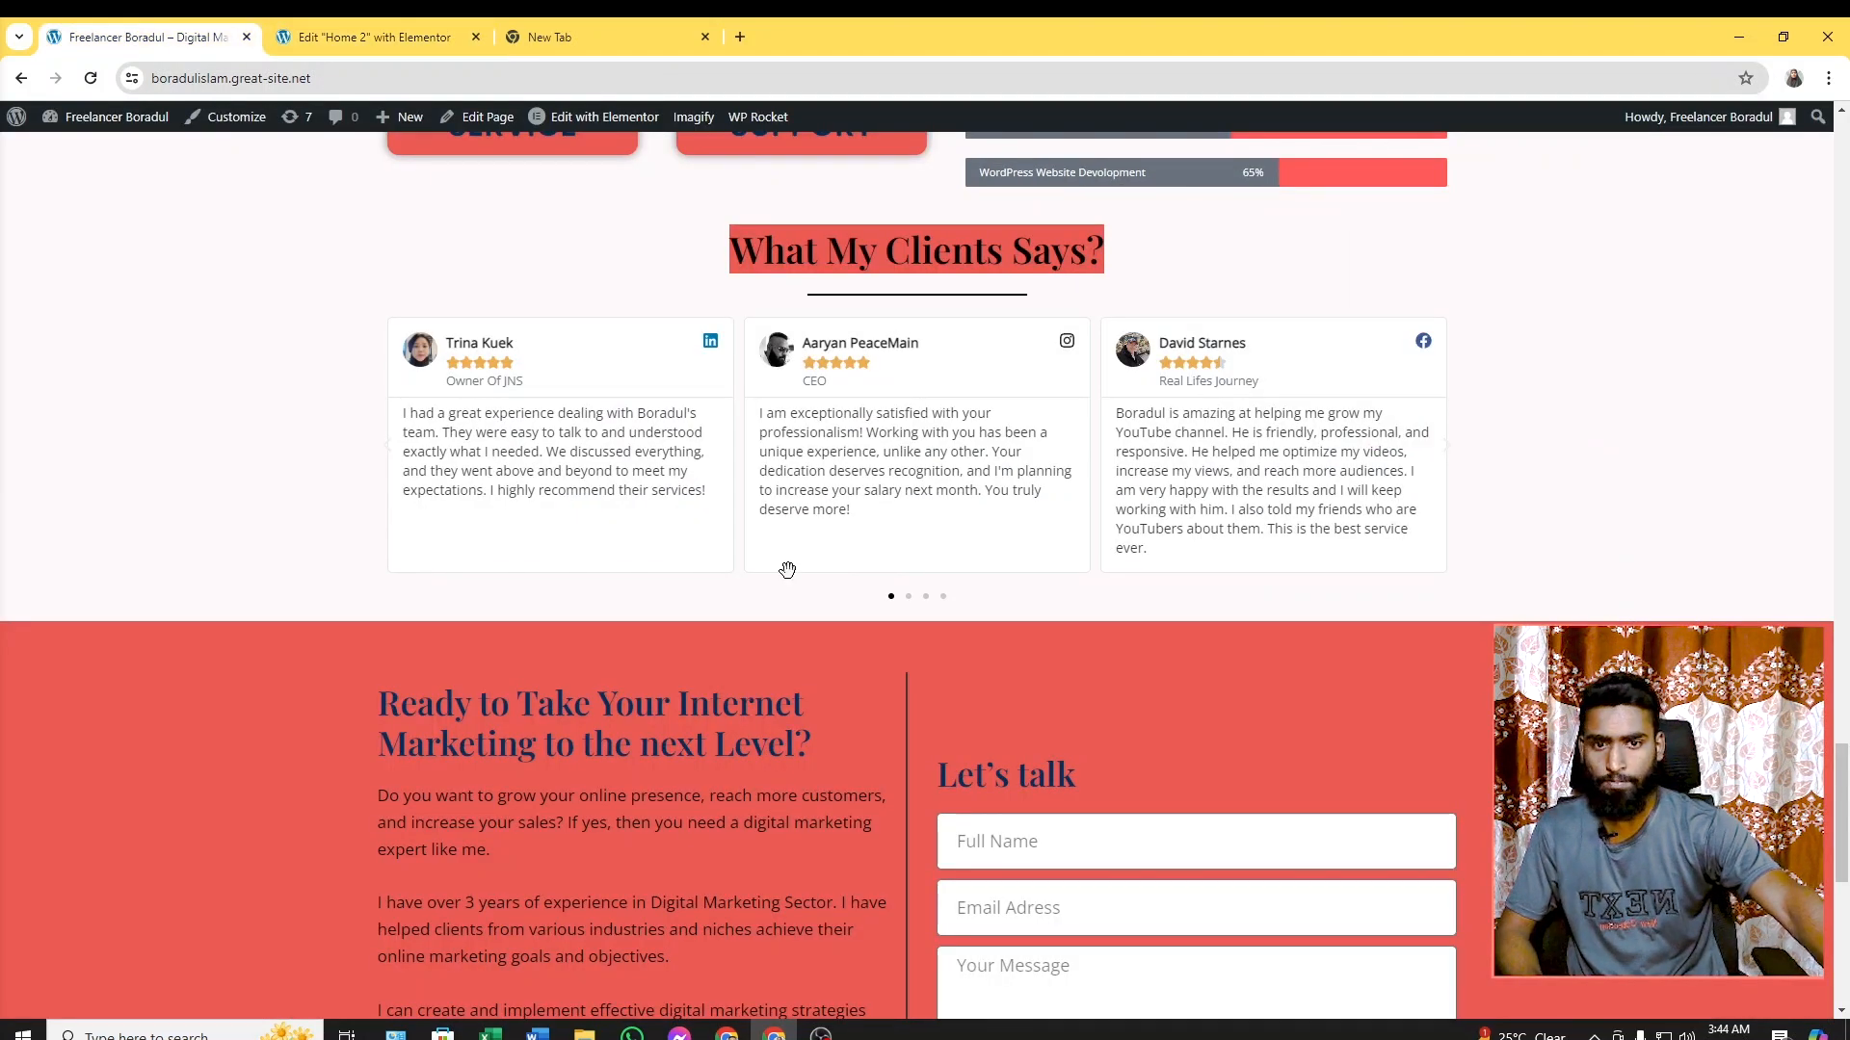
scroll(1129, 553, down, 1)
scroll(963, 506, up, 1)
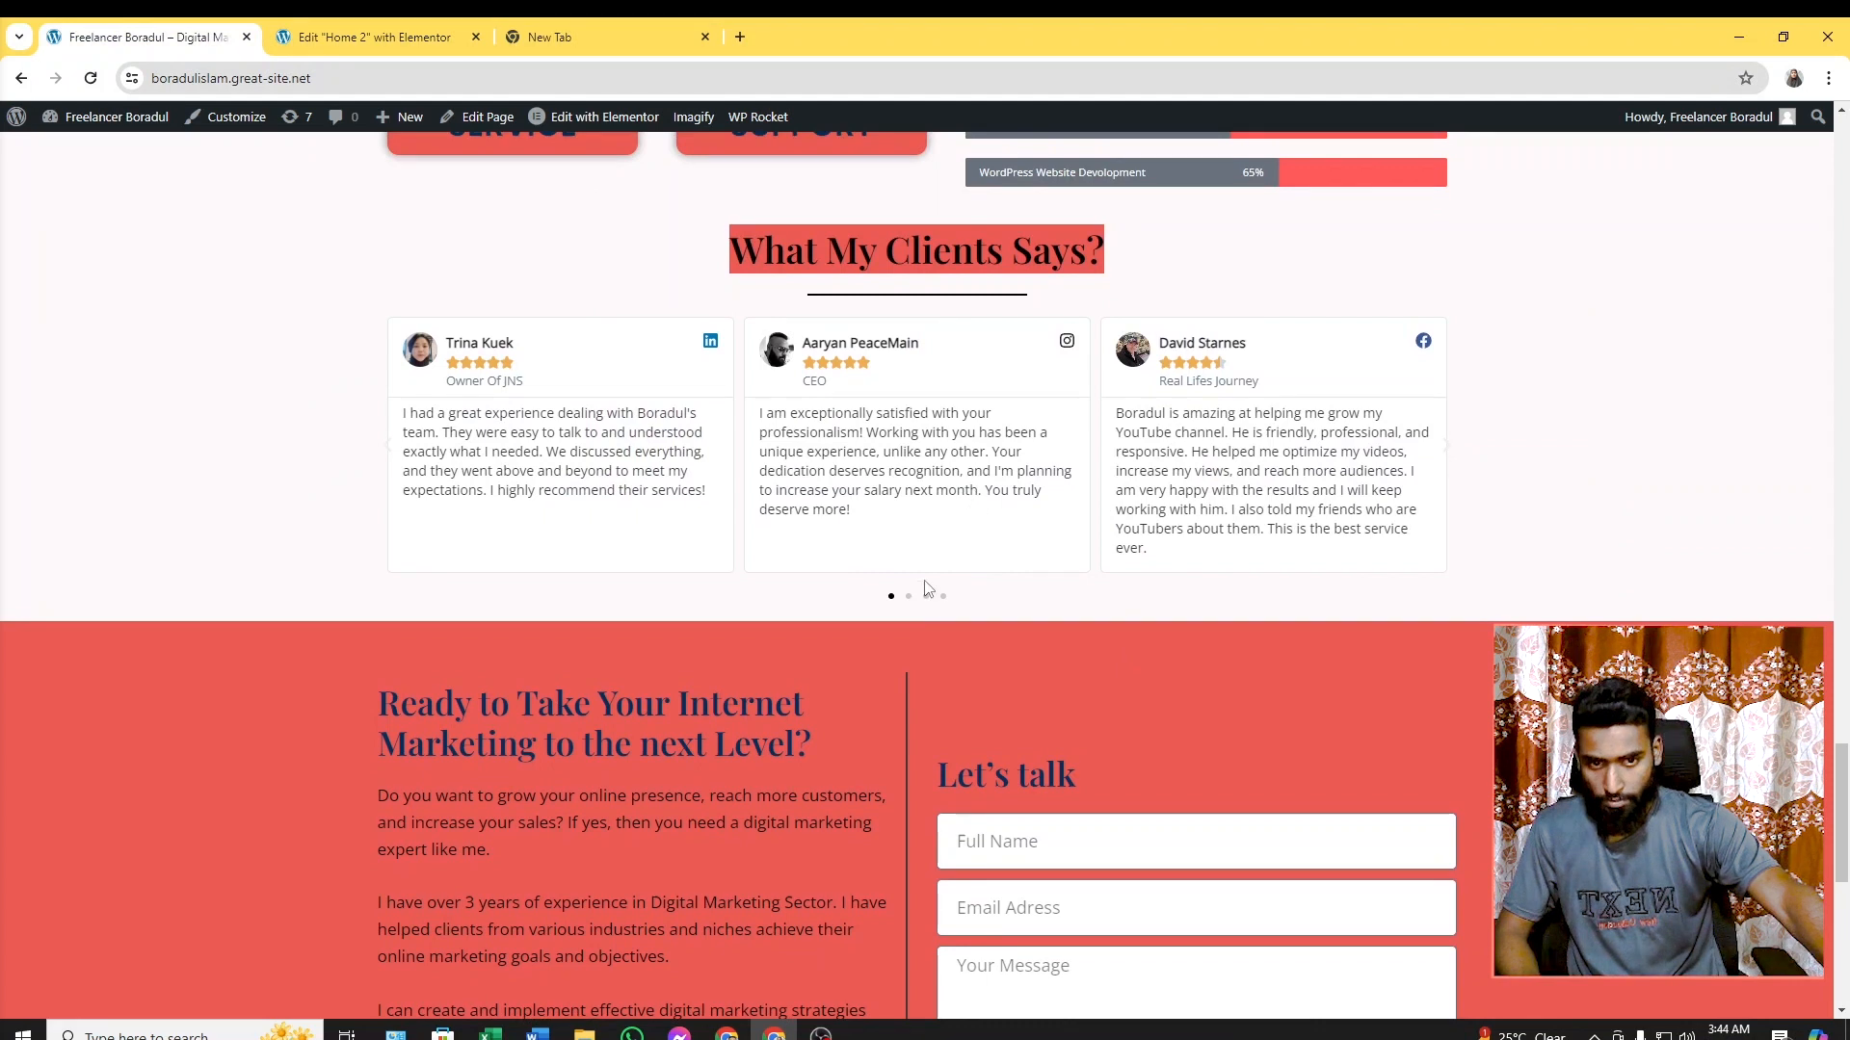
scroll(825, 495, down, 4)
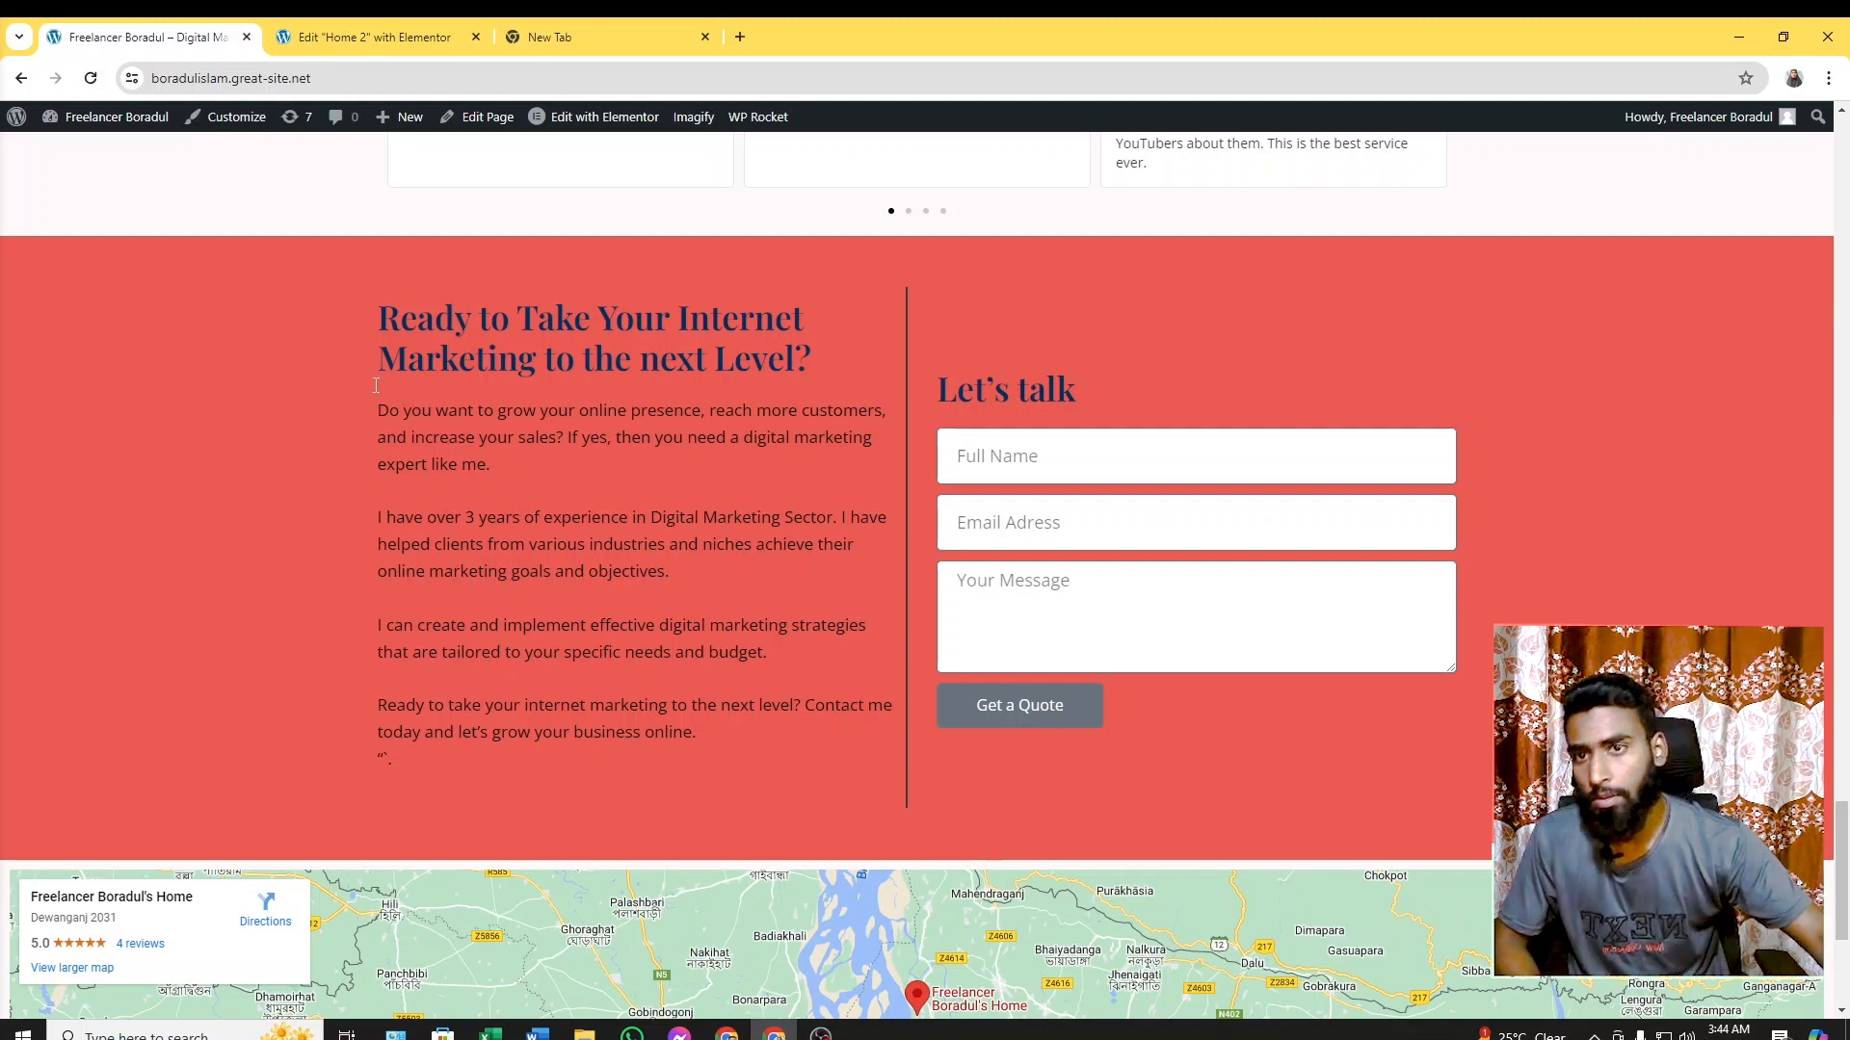
Add a single-column container with downward direction below the reviews section and check the live site's contact section layout
click(374, 36)
scroll(1231, 751, down, 2)
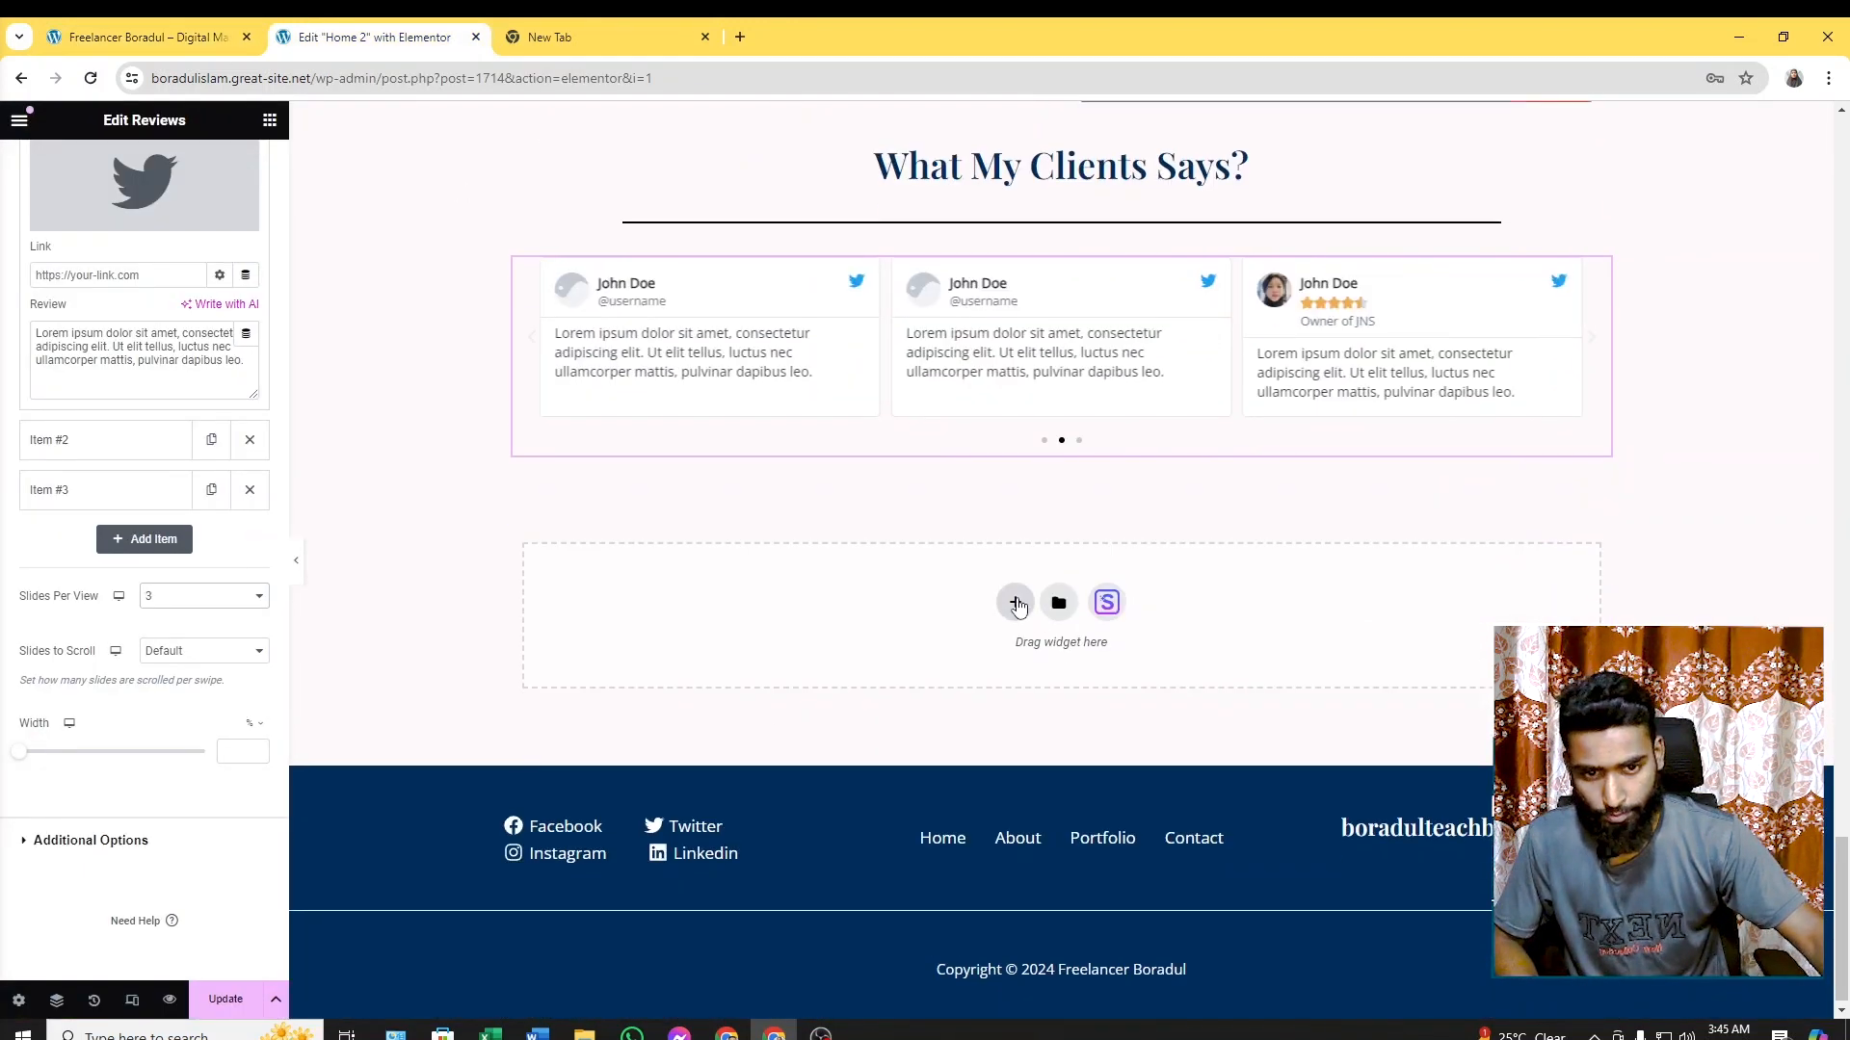
click(1016, 603)
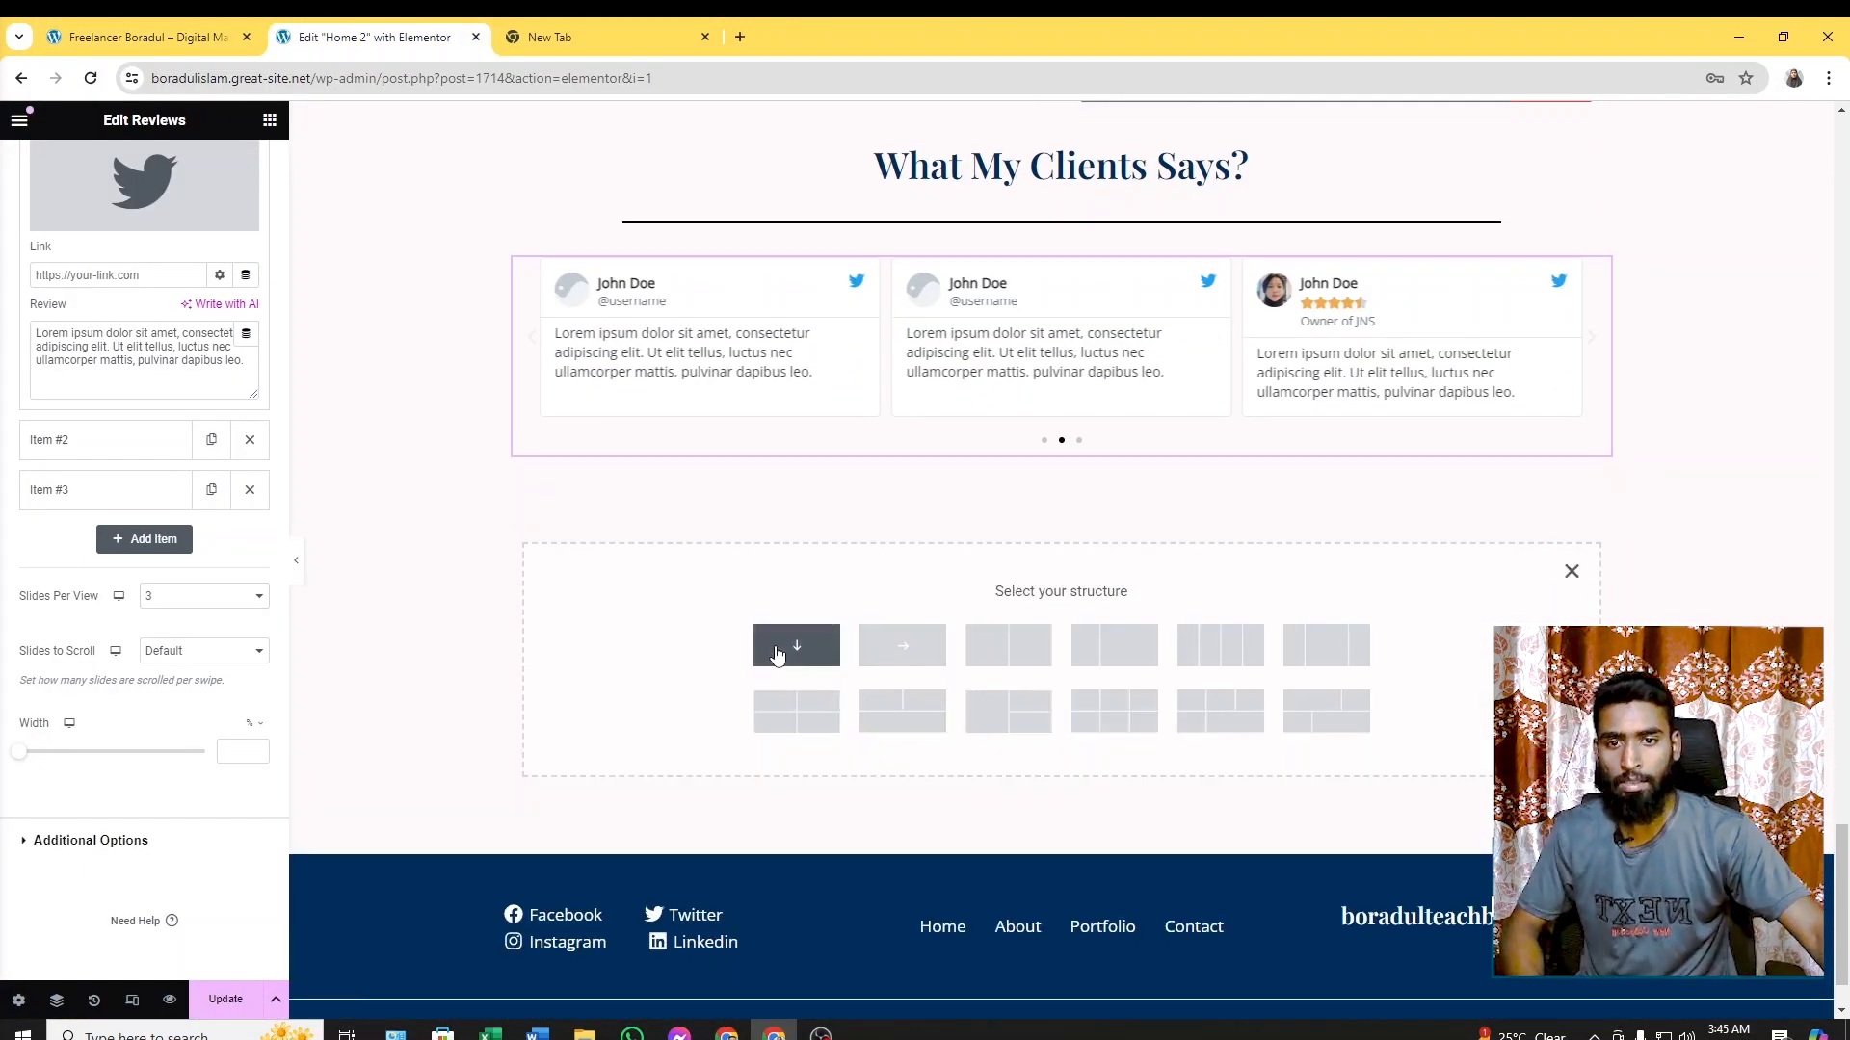
click(796, 645)
click(145, 37)
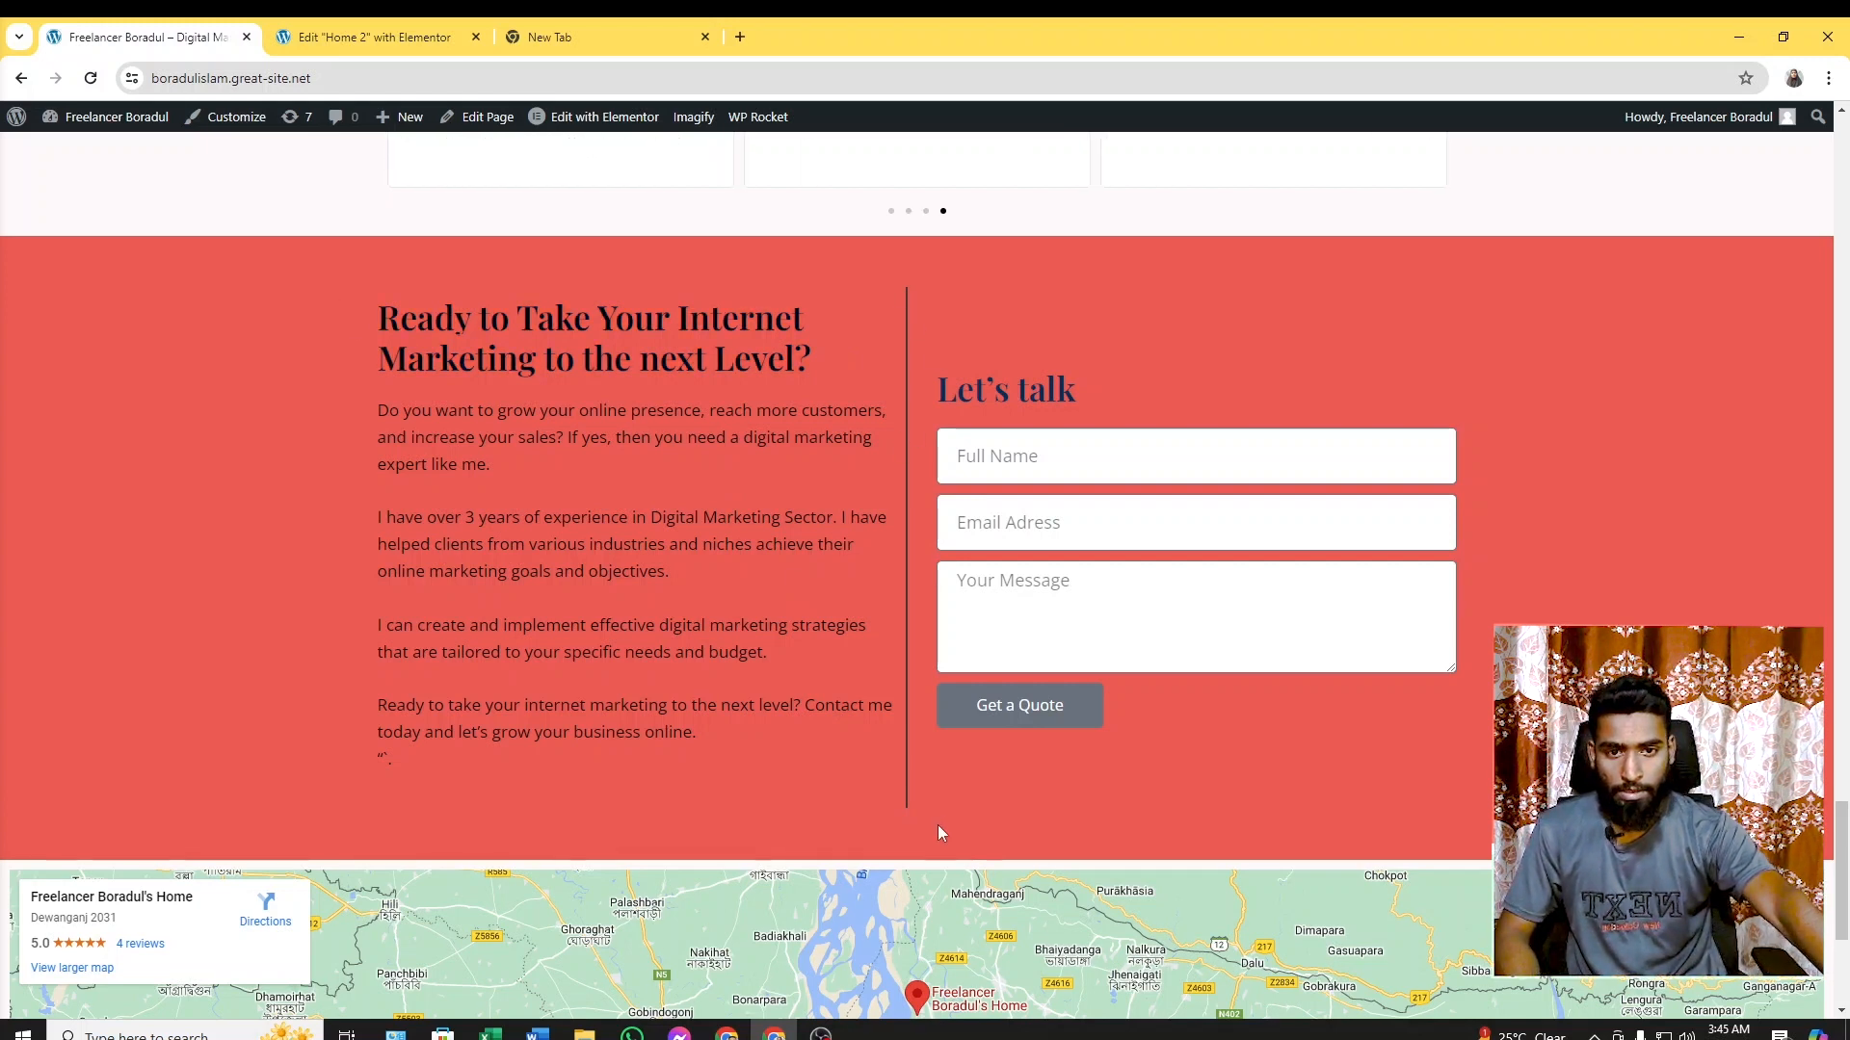
click(373, 36)
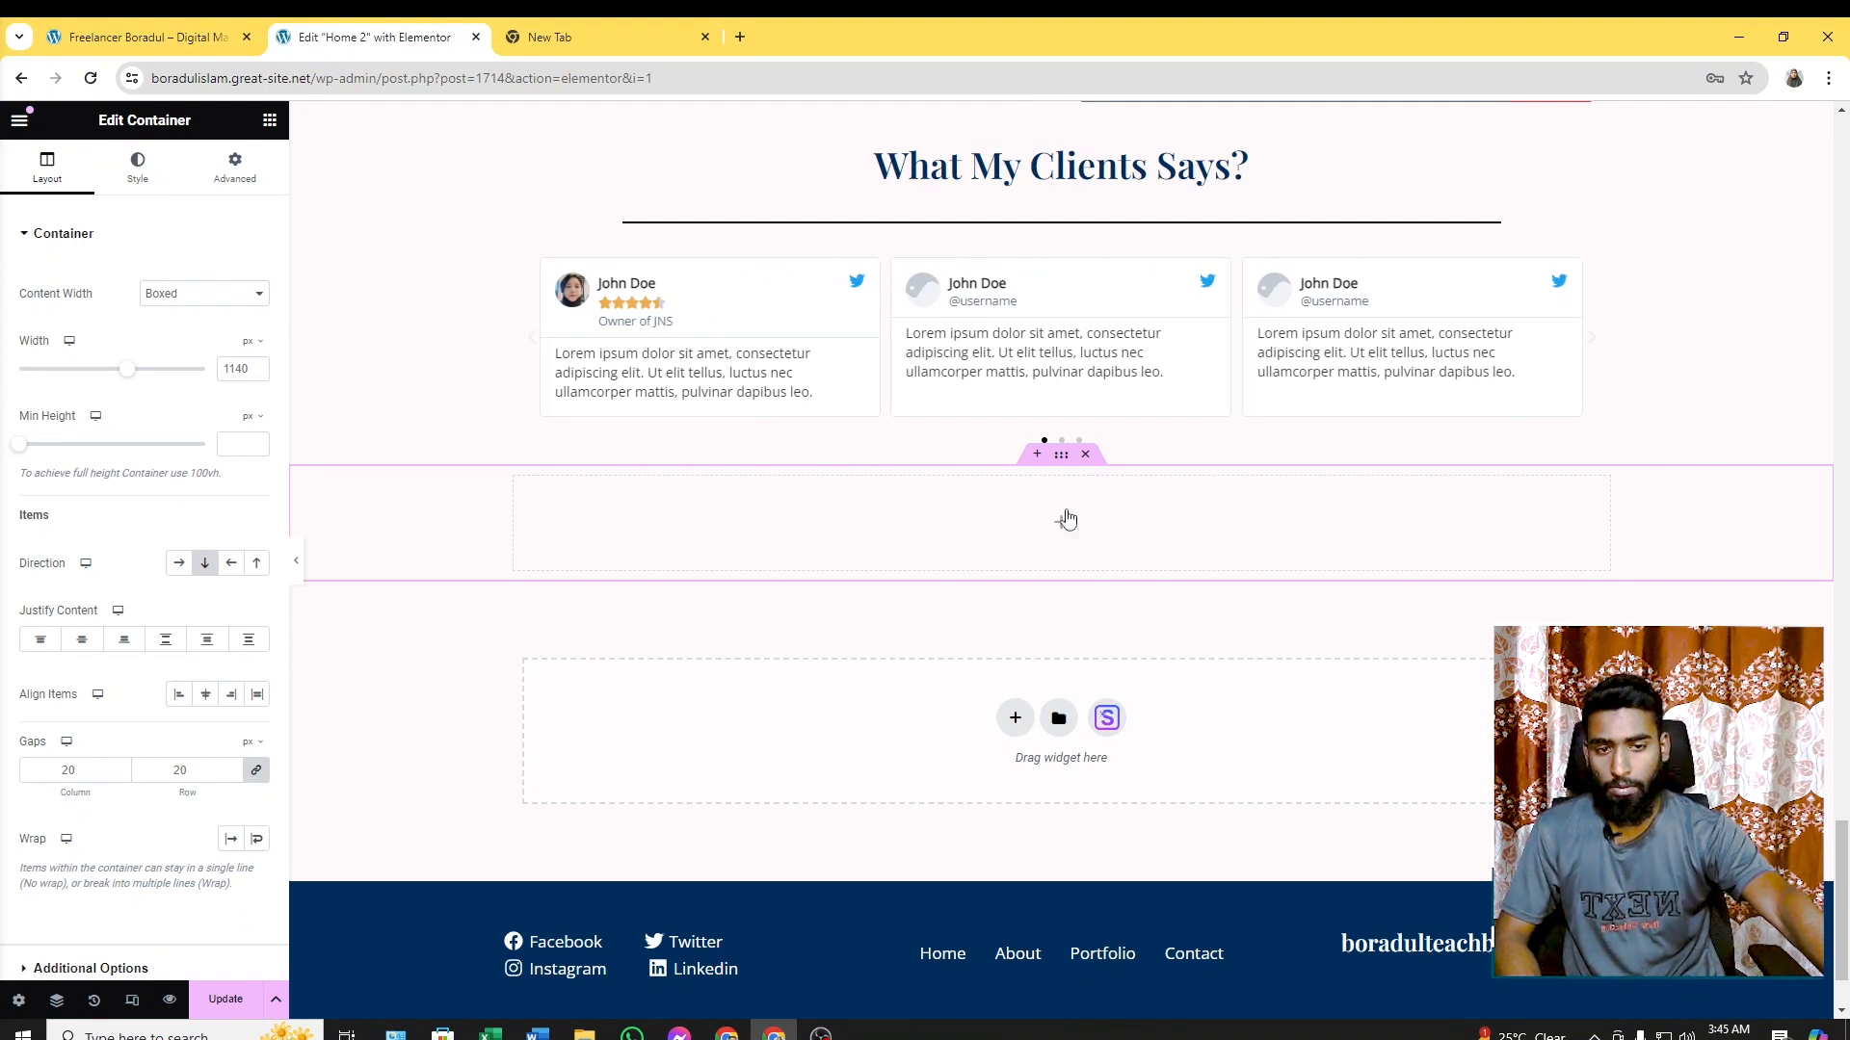
Replace the empty container below the reviews with a three-column container that has a wide middle column
click(1083, 457)
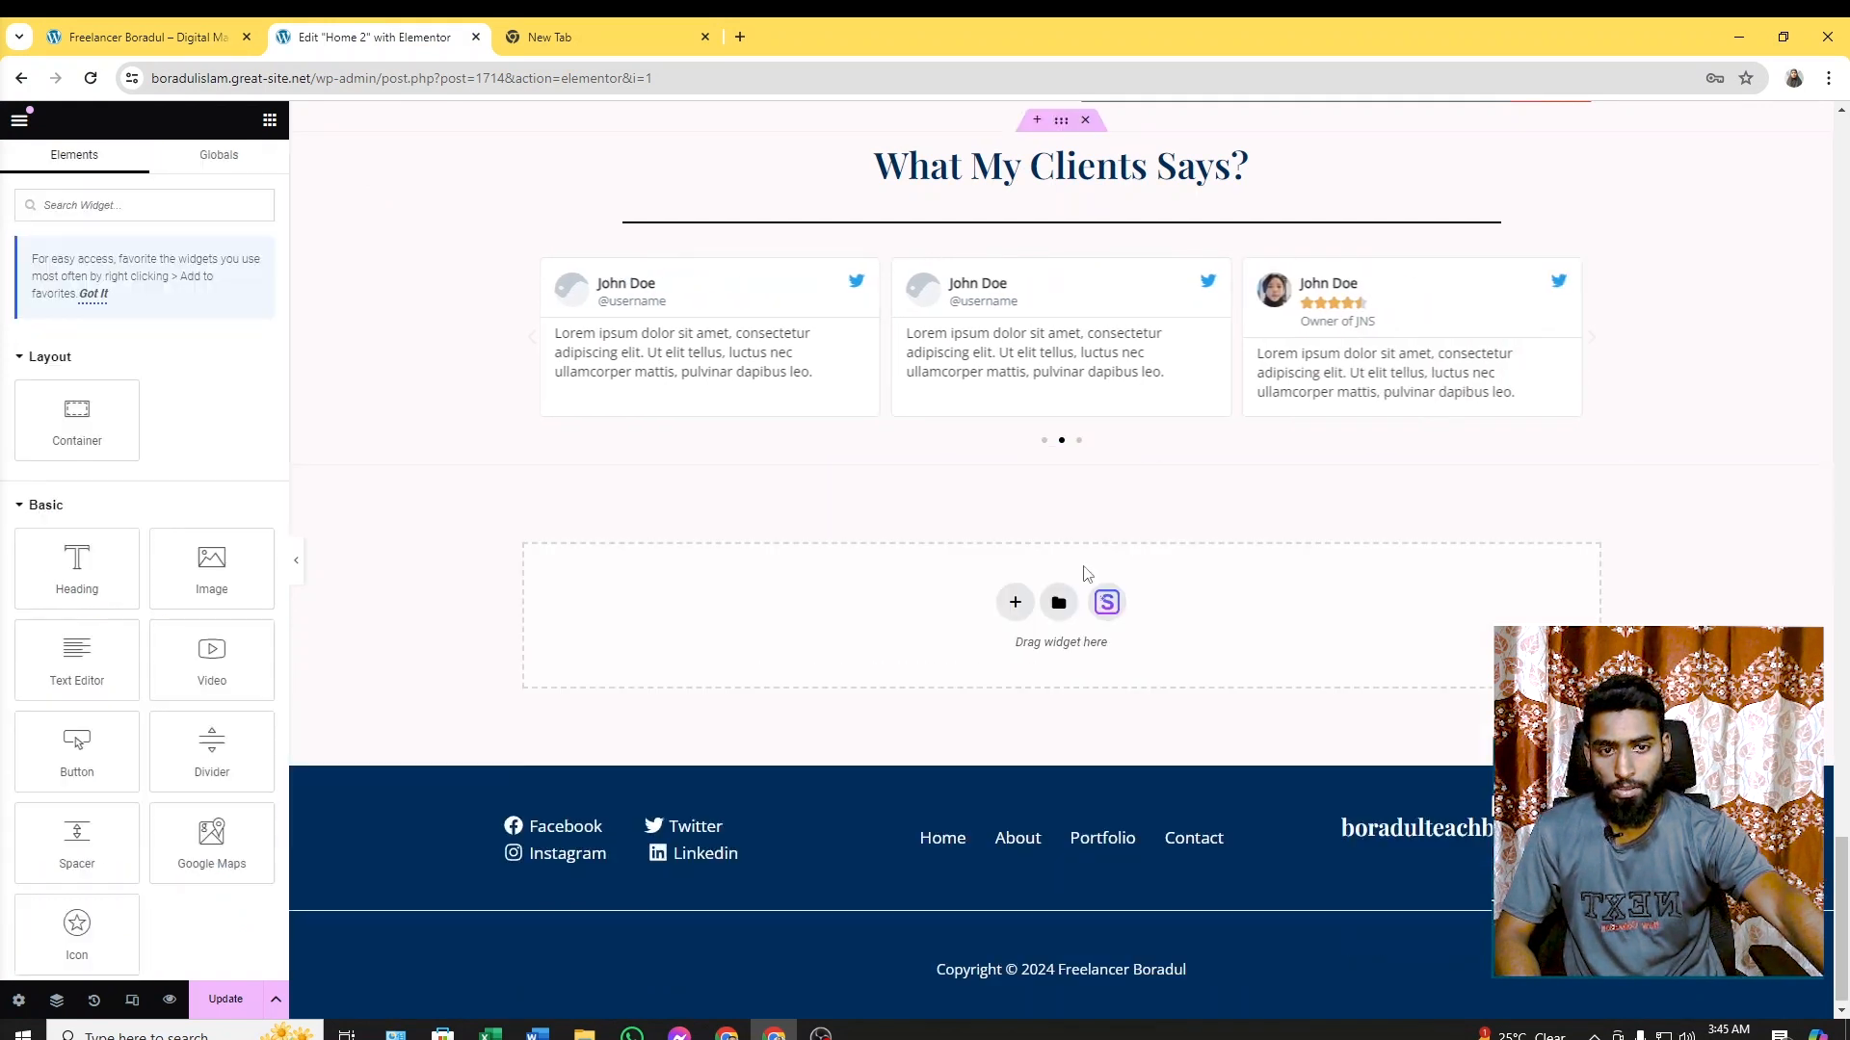
click(1014, 603)
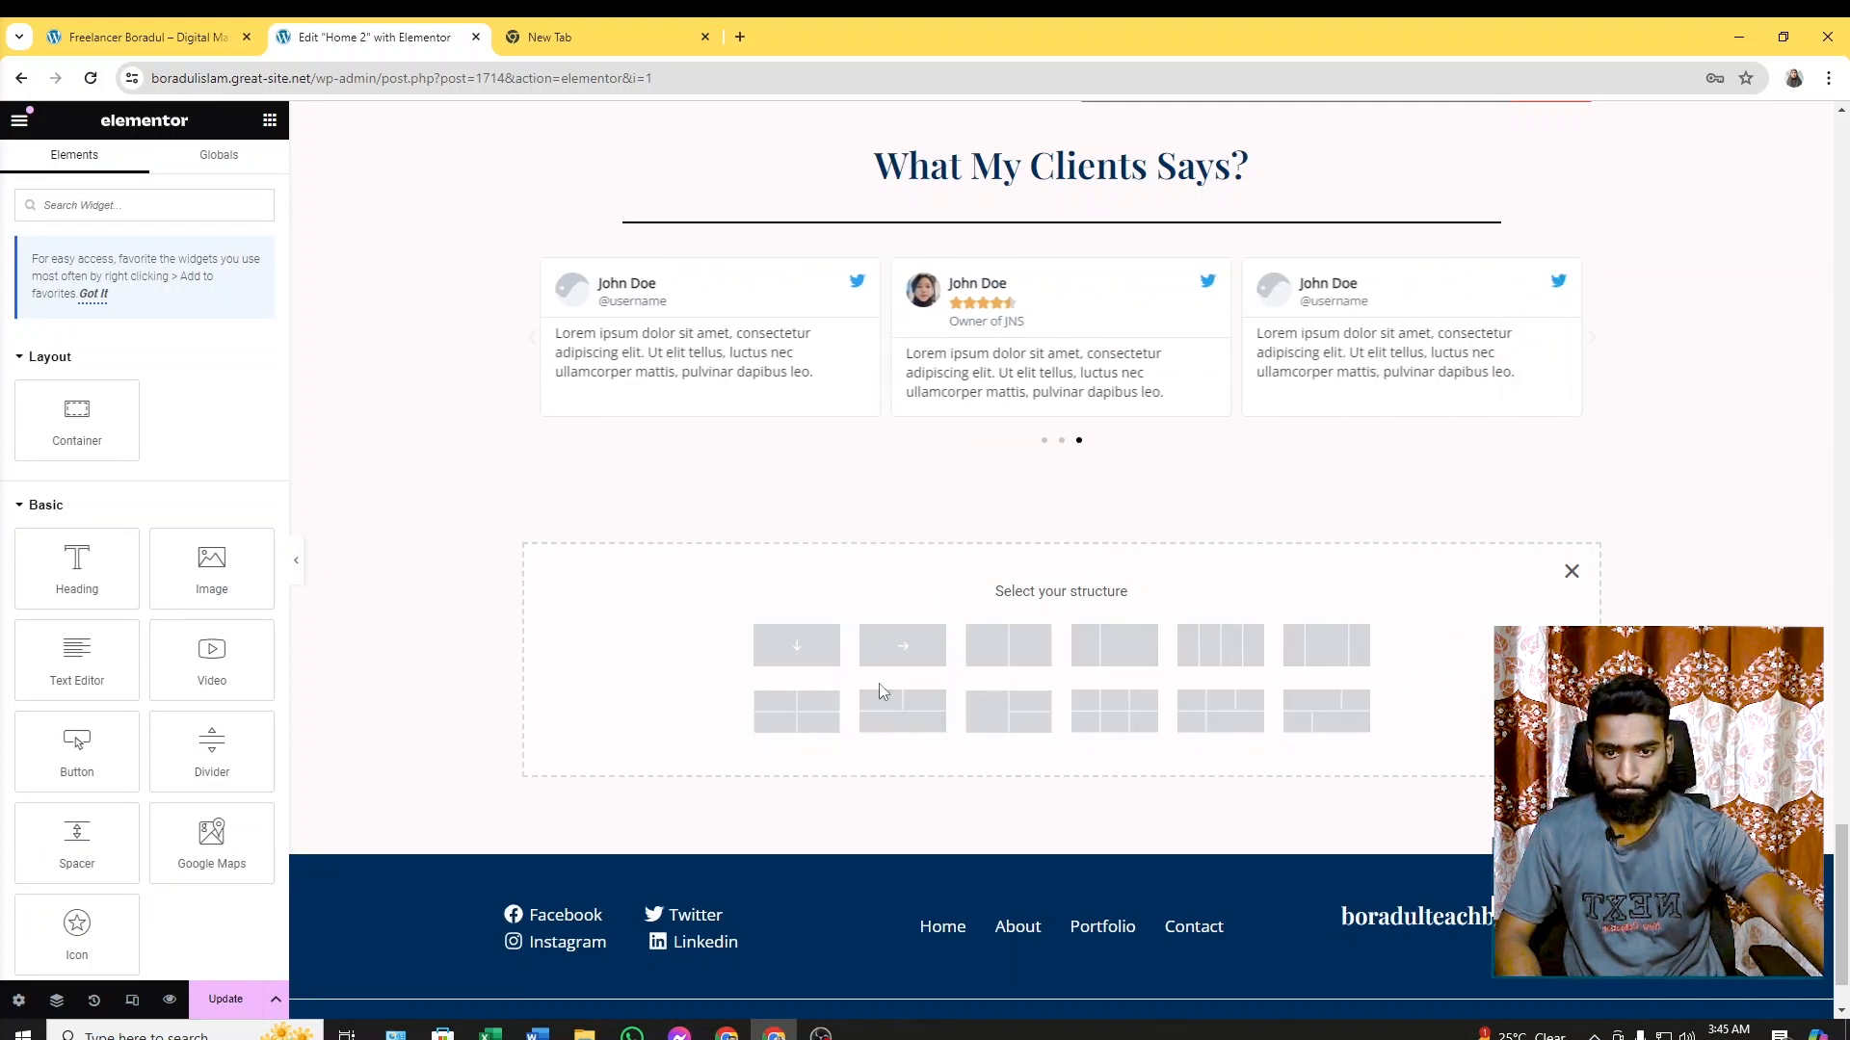
click(1327, 651)
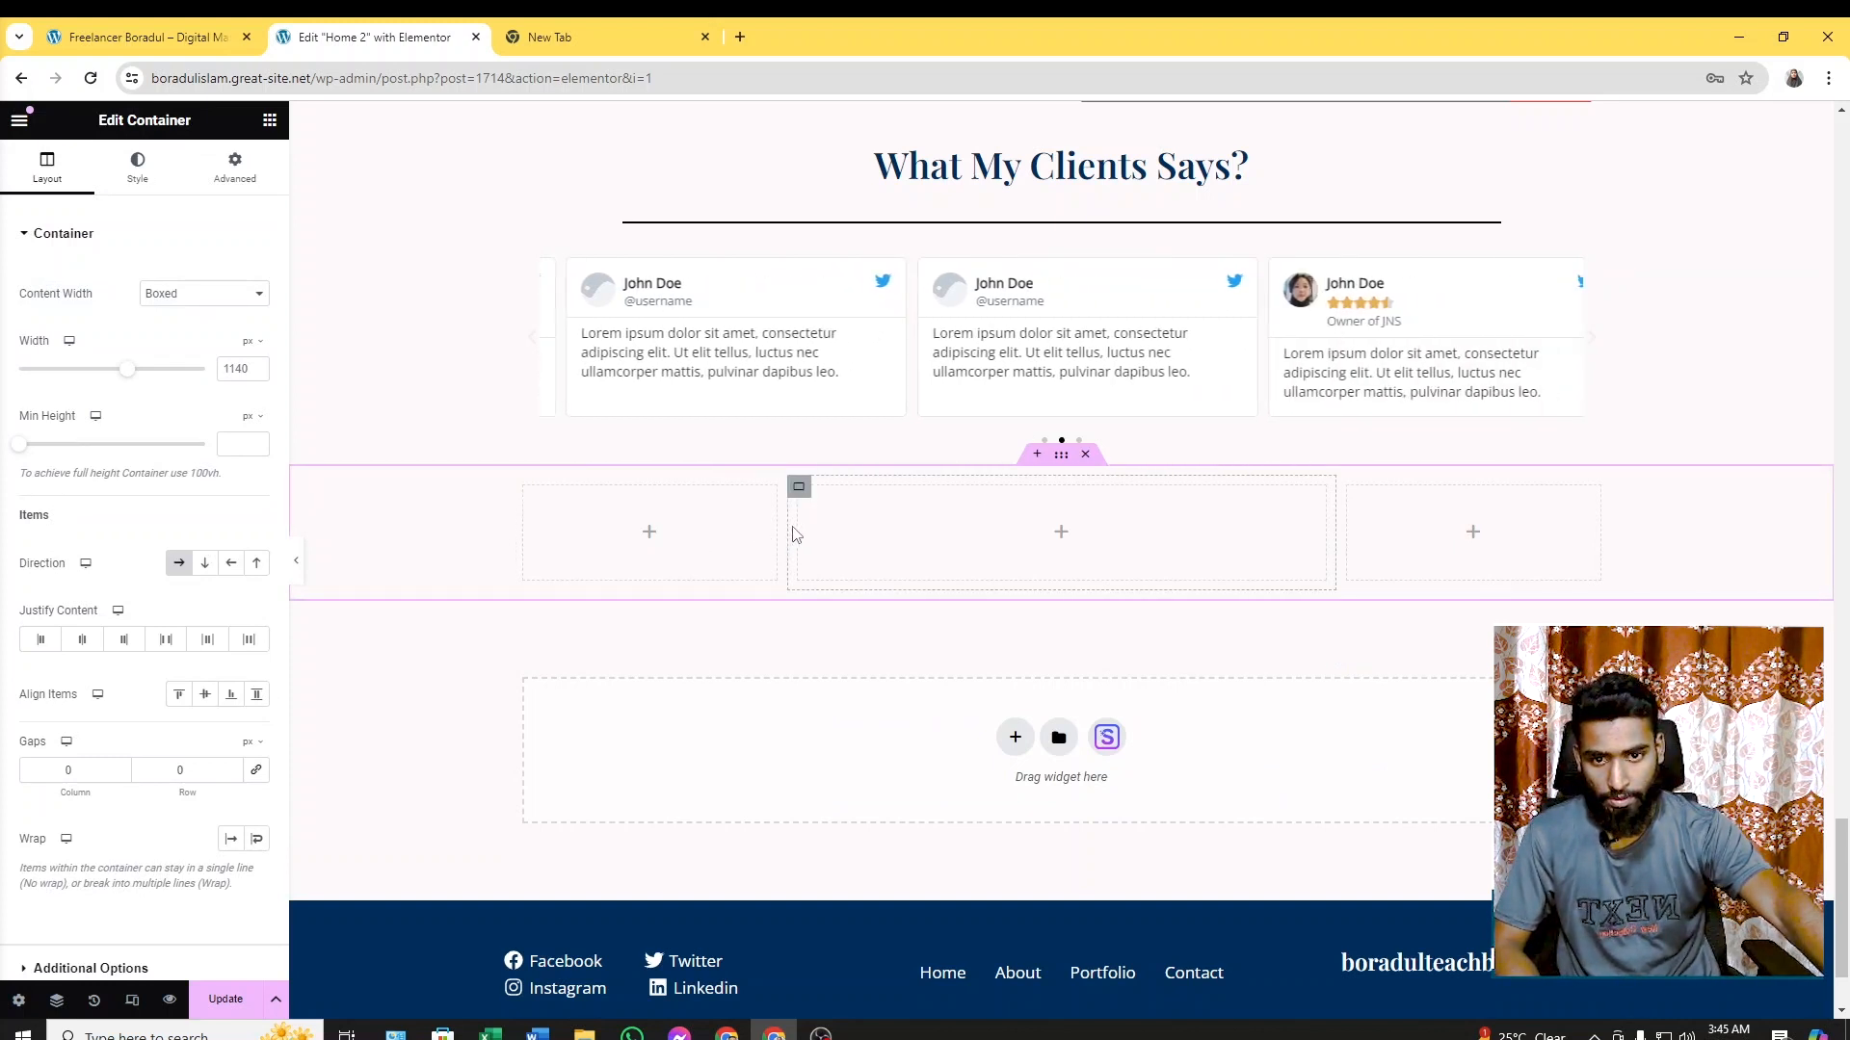
Set the new container's column widths to 37% for the left, 6% for the middle and 46% for the right
click(799, 488)
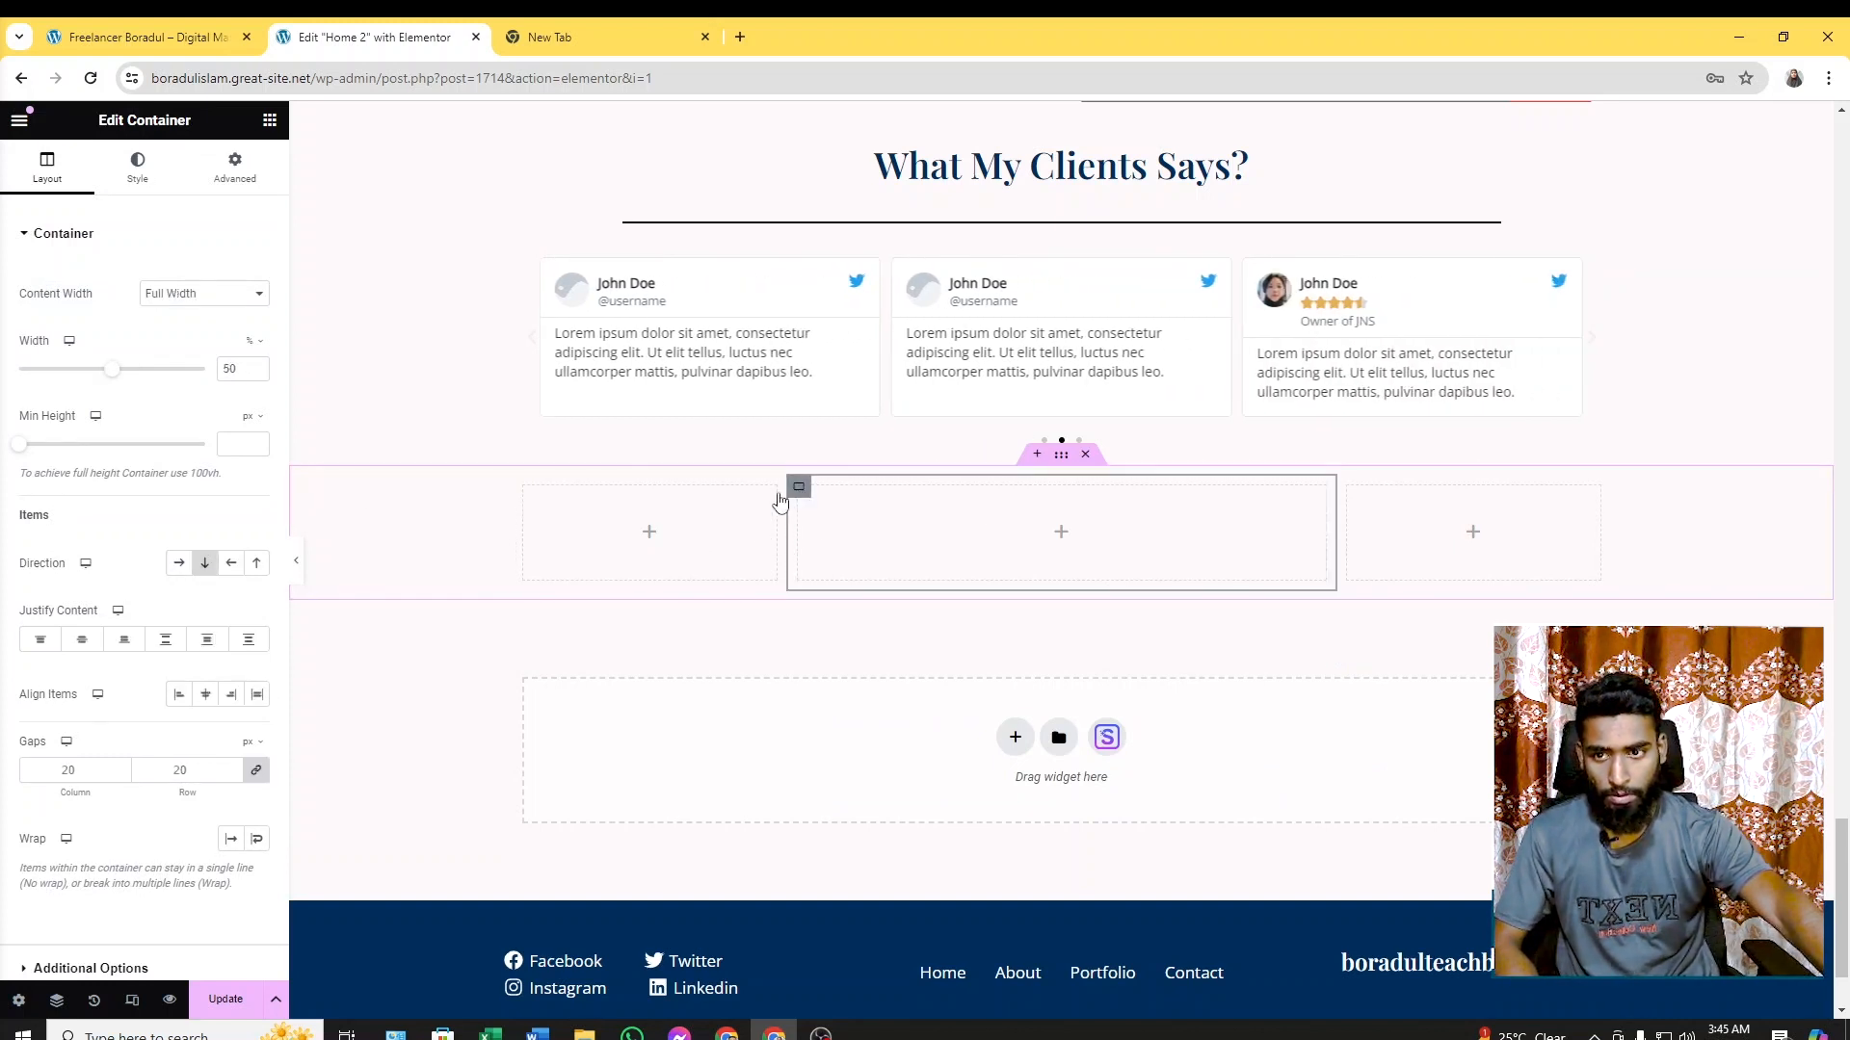
drag(111, 382, 32, 395)
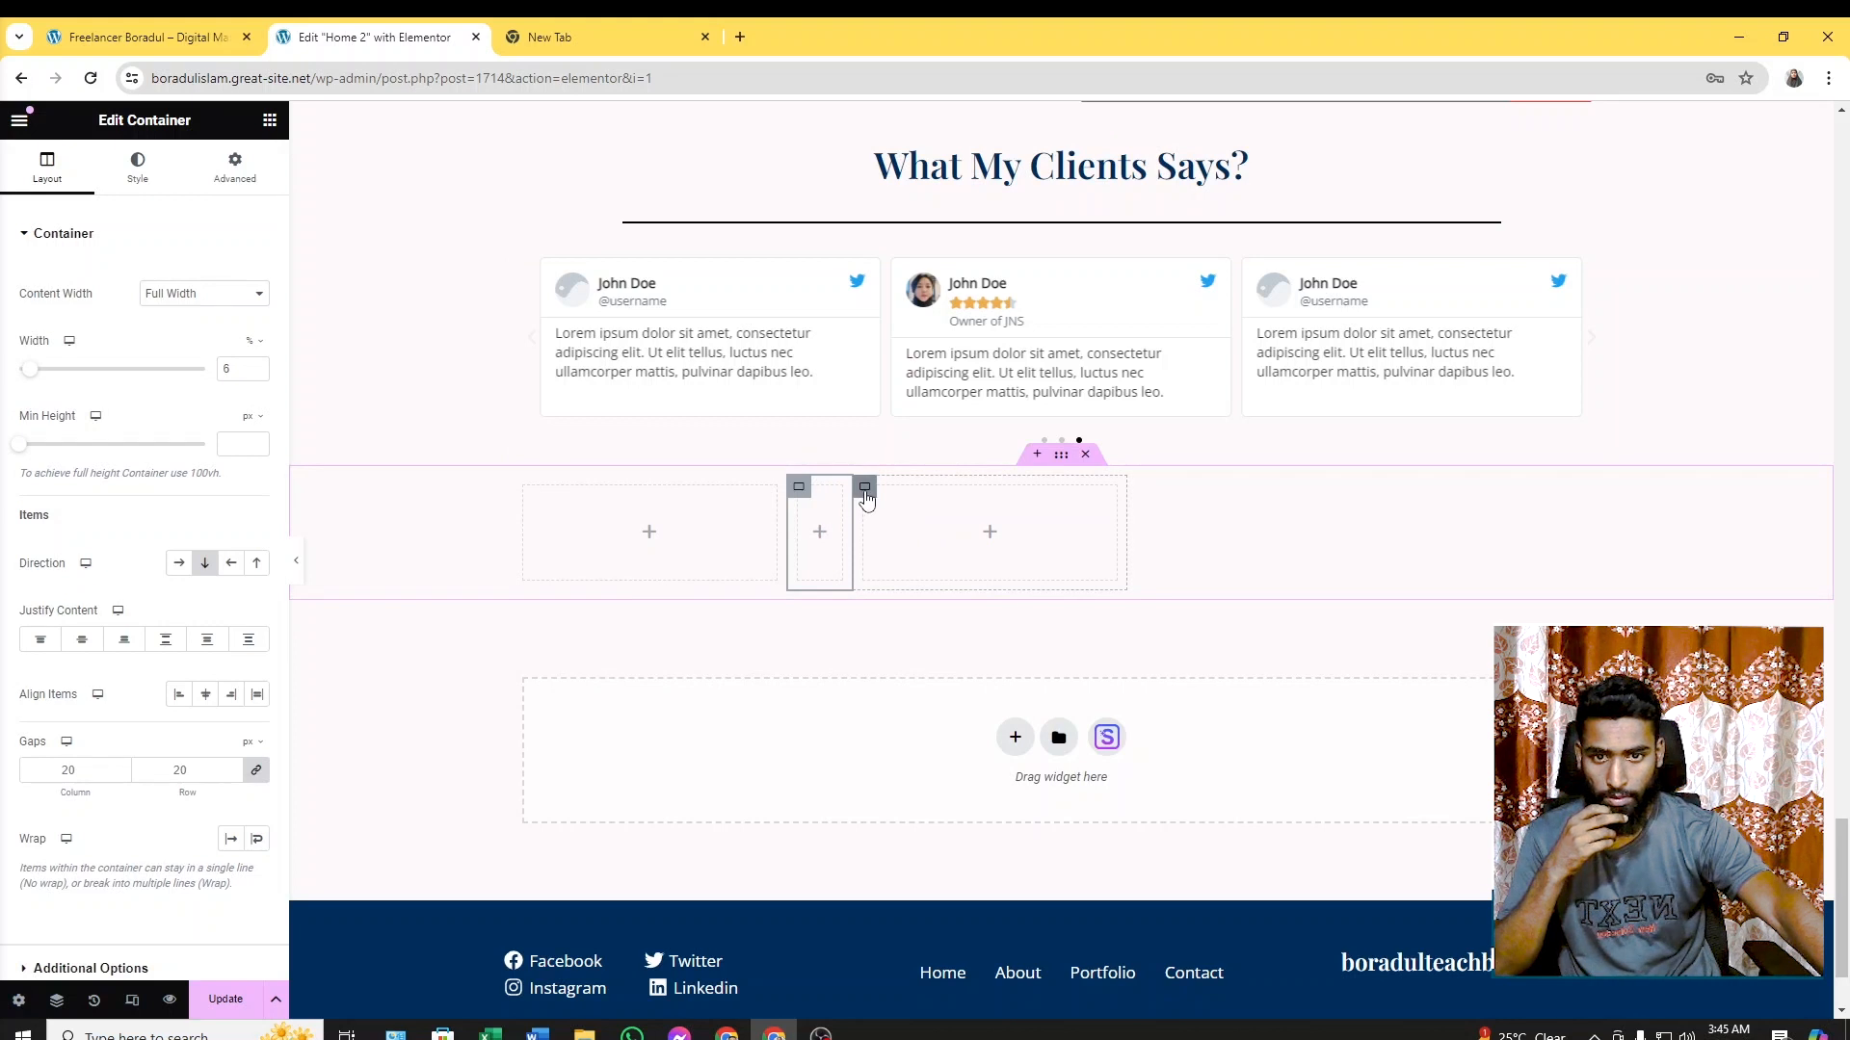
click(865, 492)
mouse_move(87, 385)
mouse_down()
mouse_move(135, 393)
mouse_move(111, 395)
mouse_up()
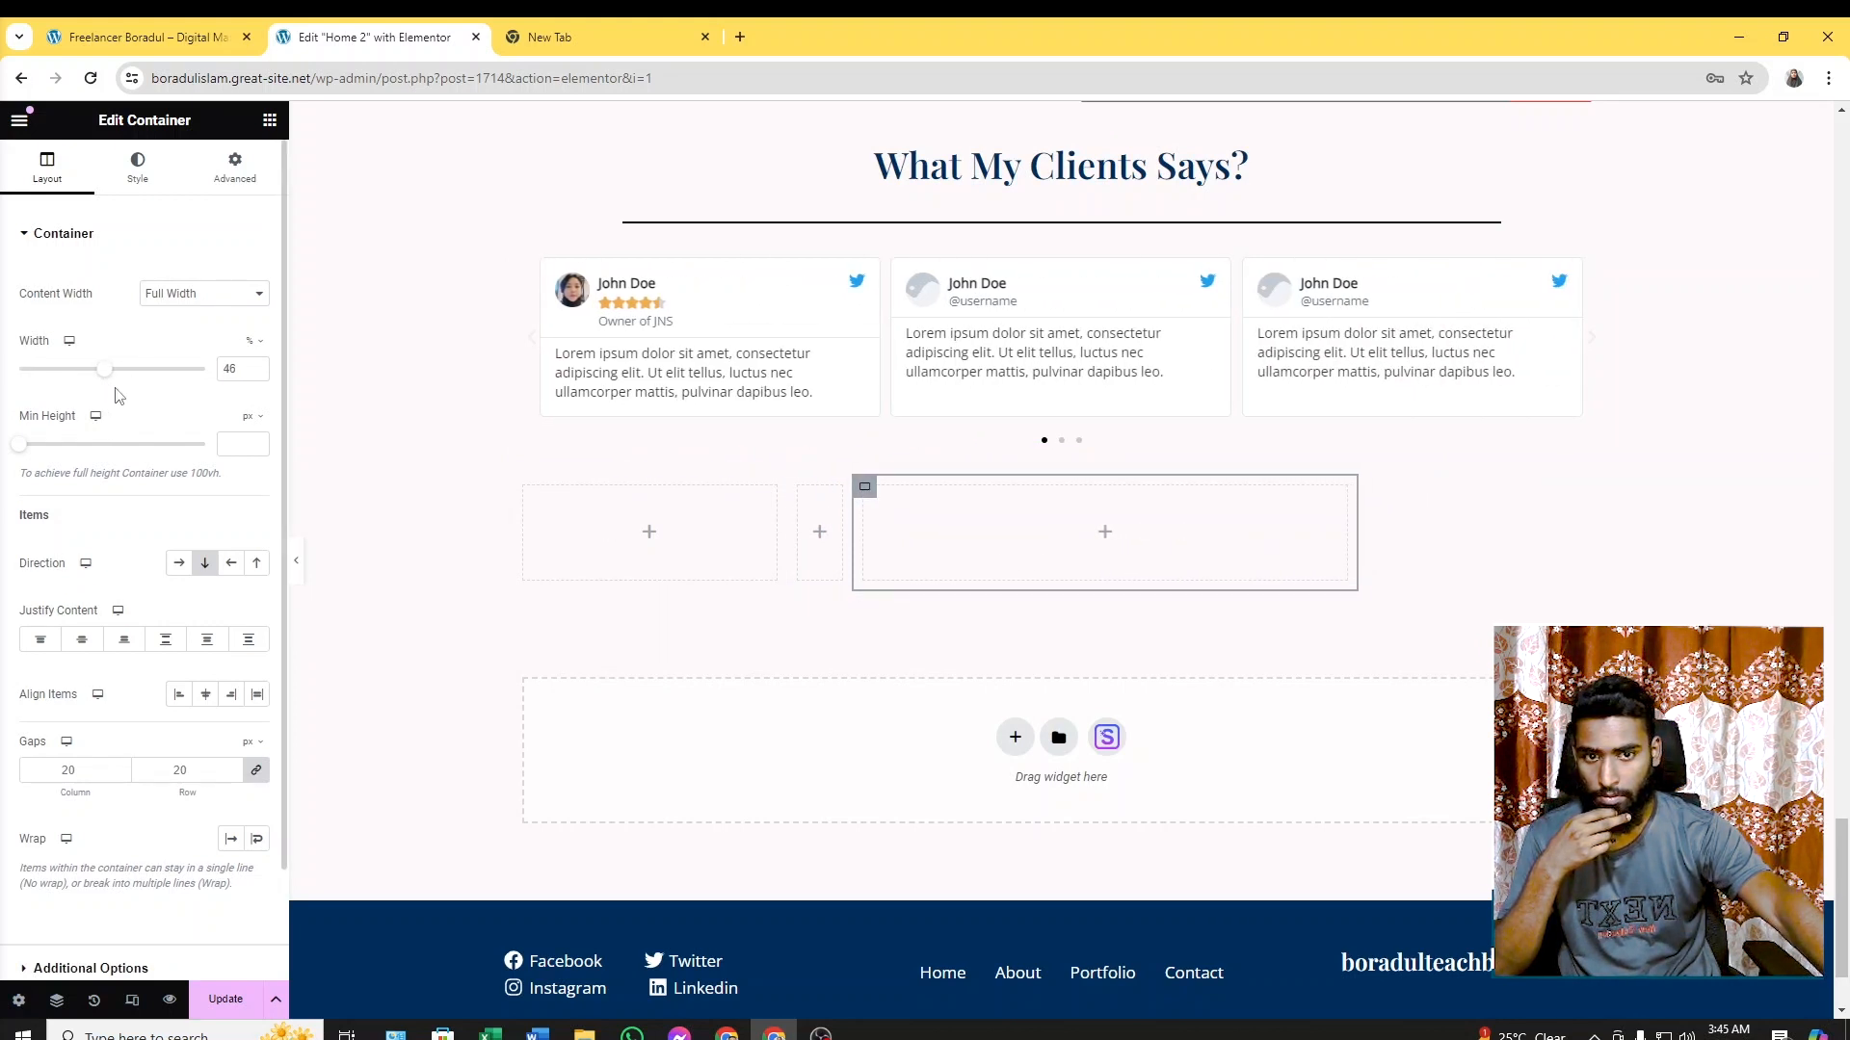
click(528, 492)
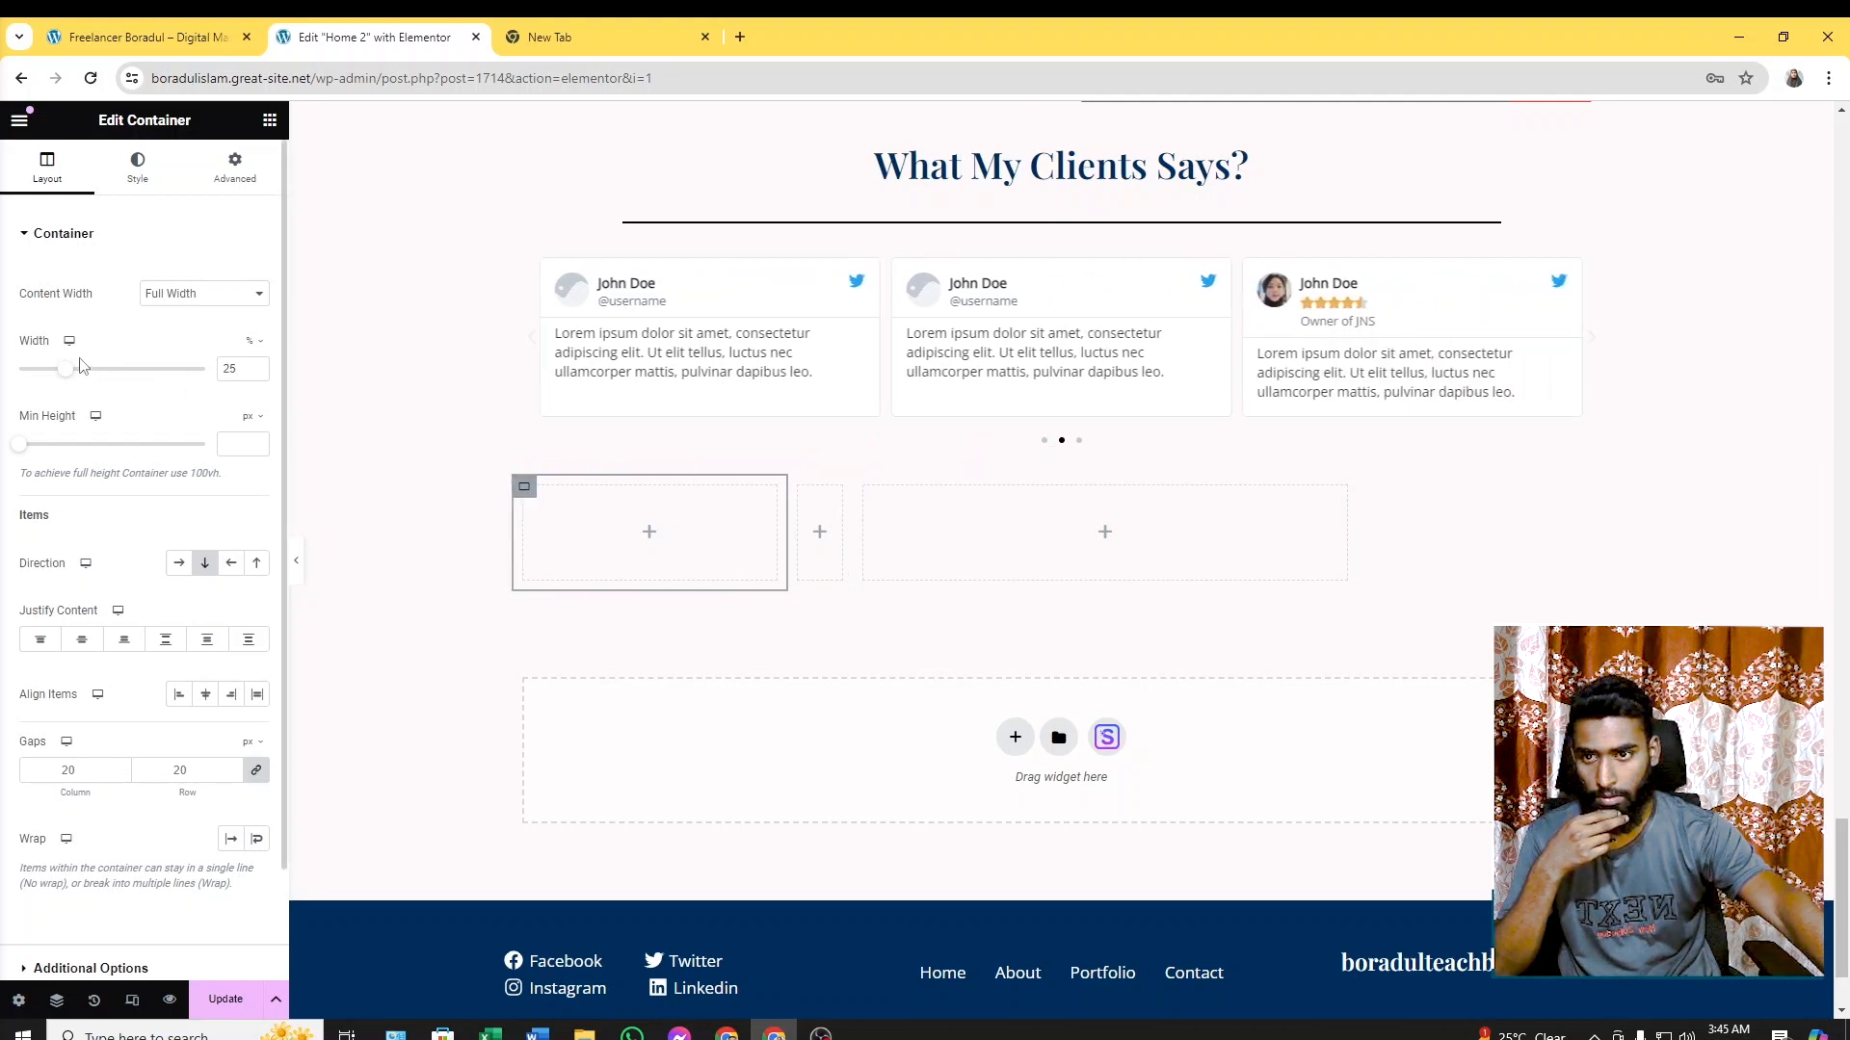
mouse_move(70, 379)
mouse_down()
mouse_move(112, 384)
mouse_move(91, 400)
mouse_up()
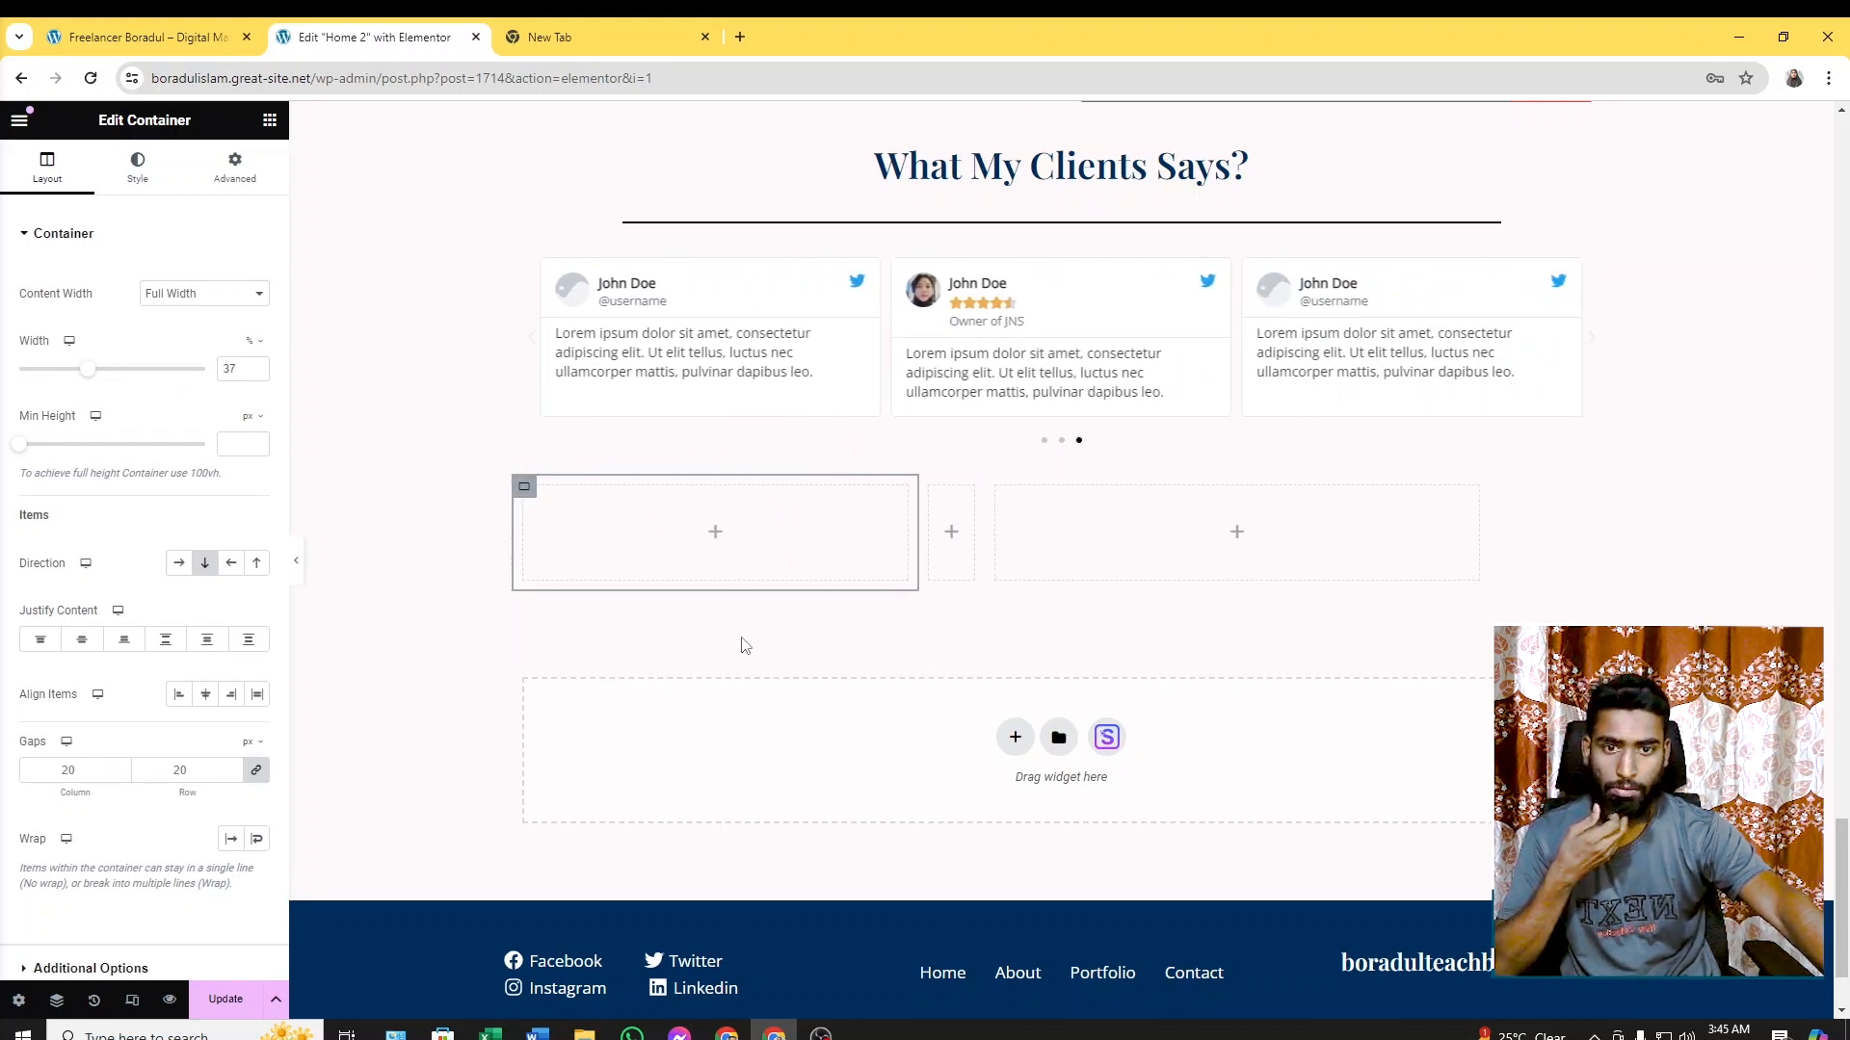
Check the live site's contact section and add a Heading widget to the left column
click(198, 36)
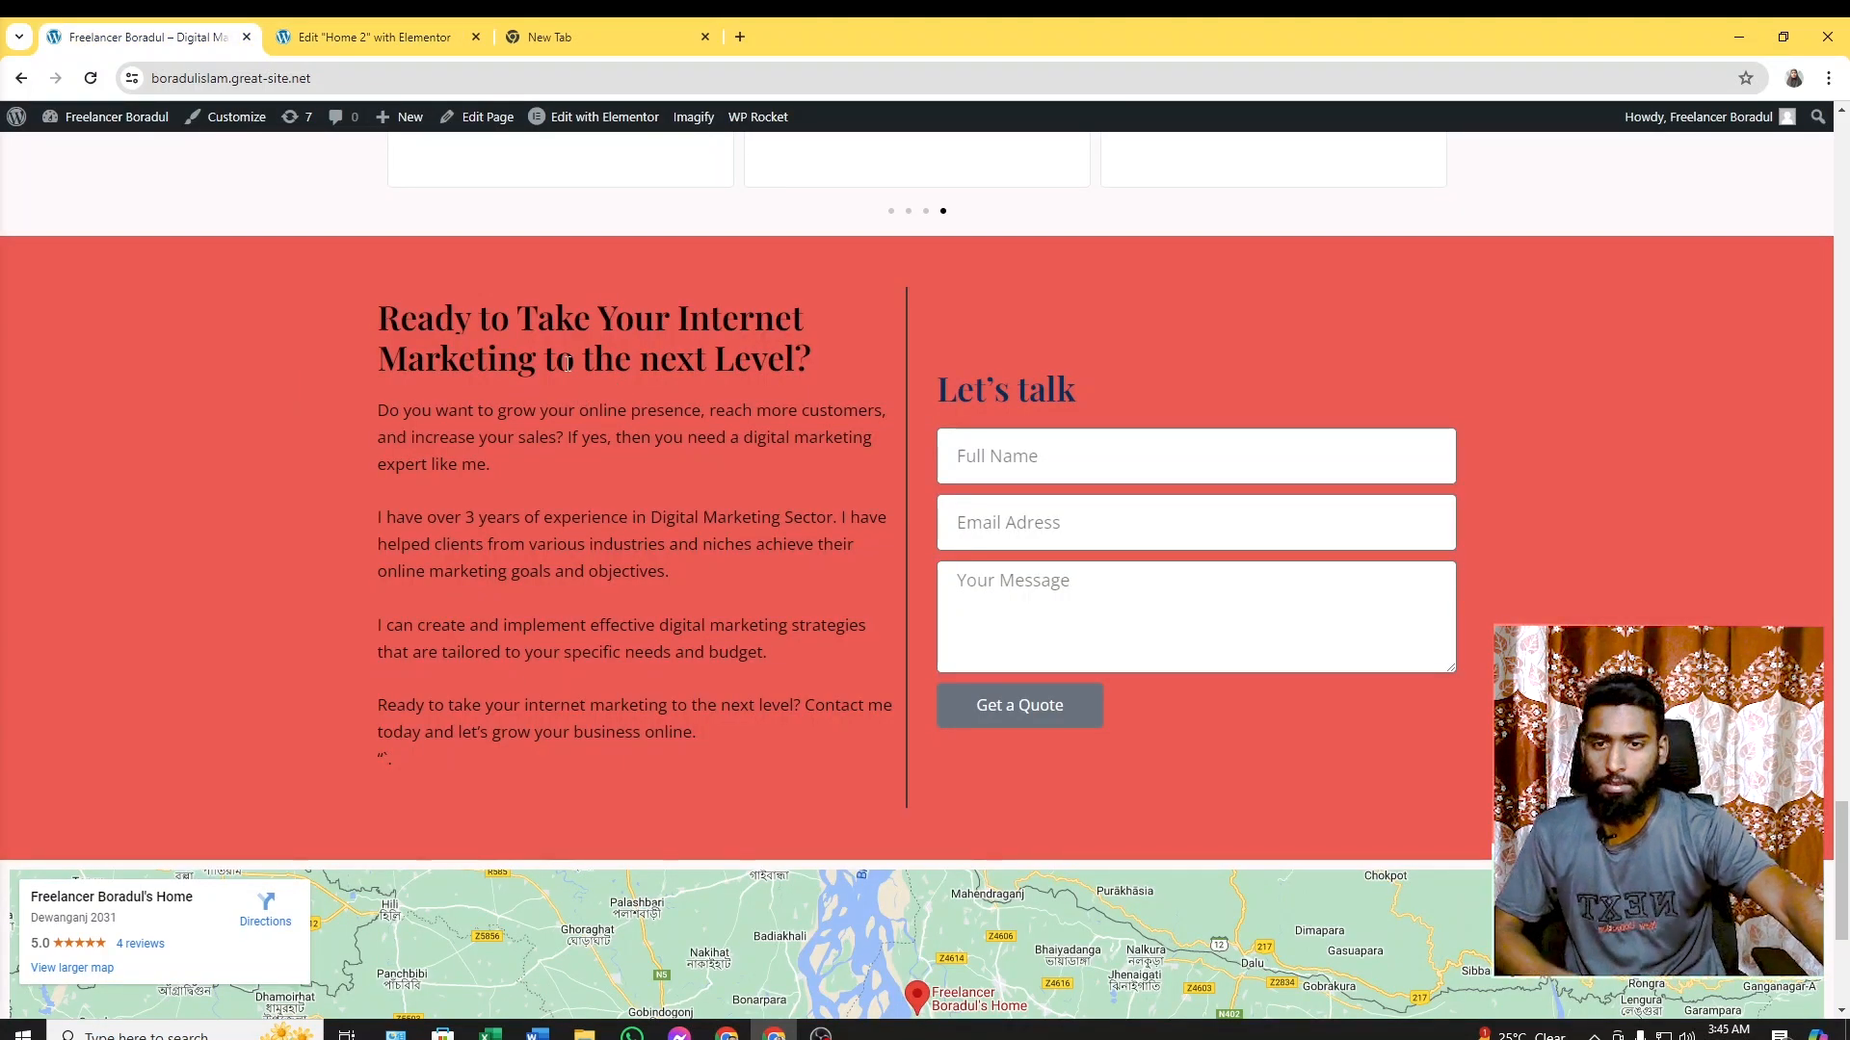
click(339, 36)
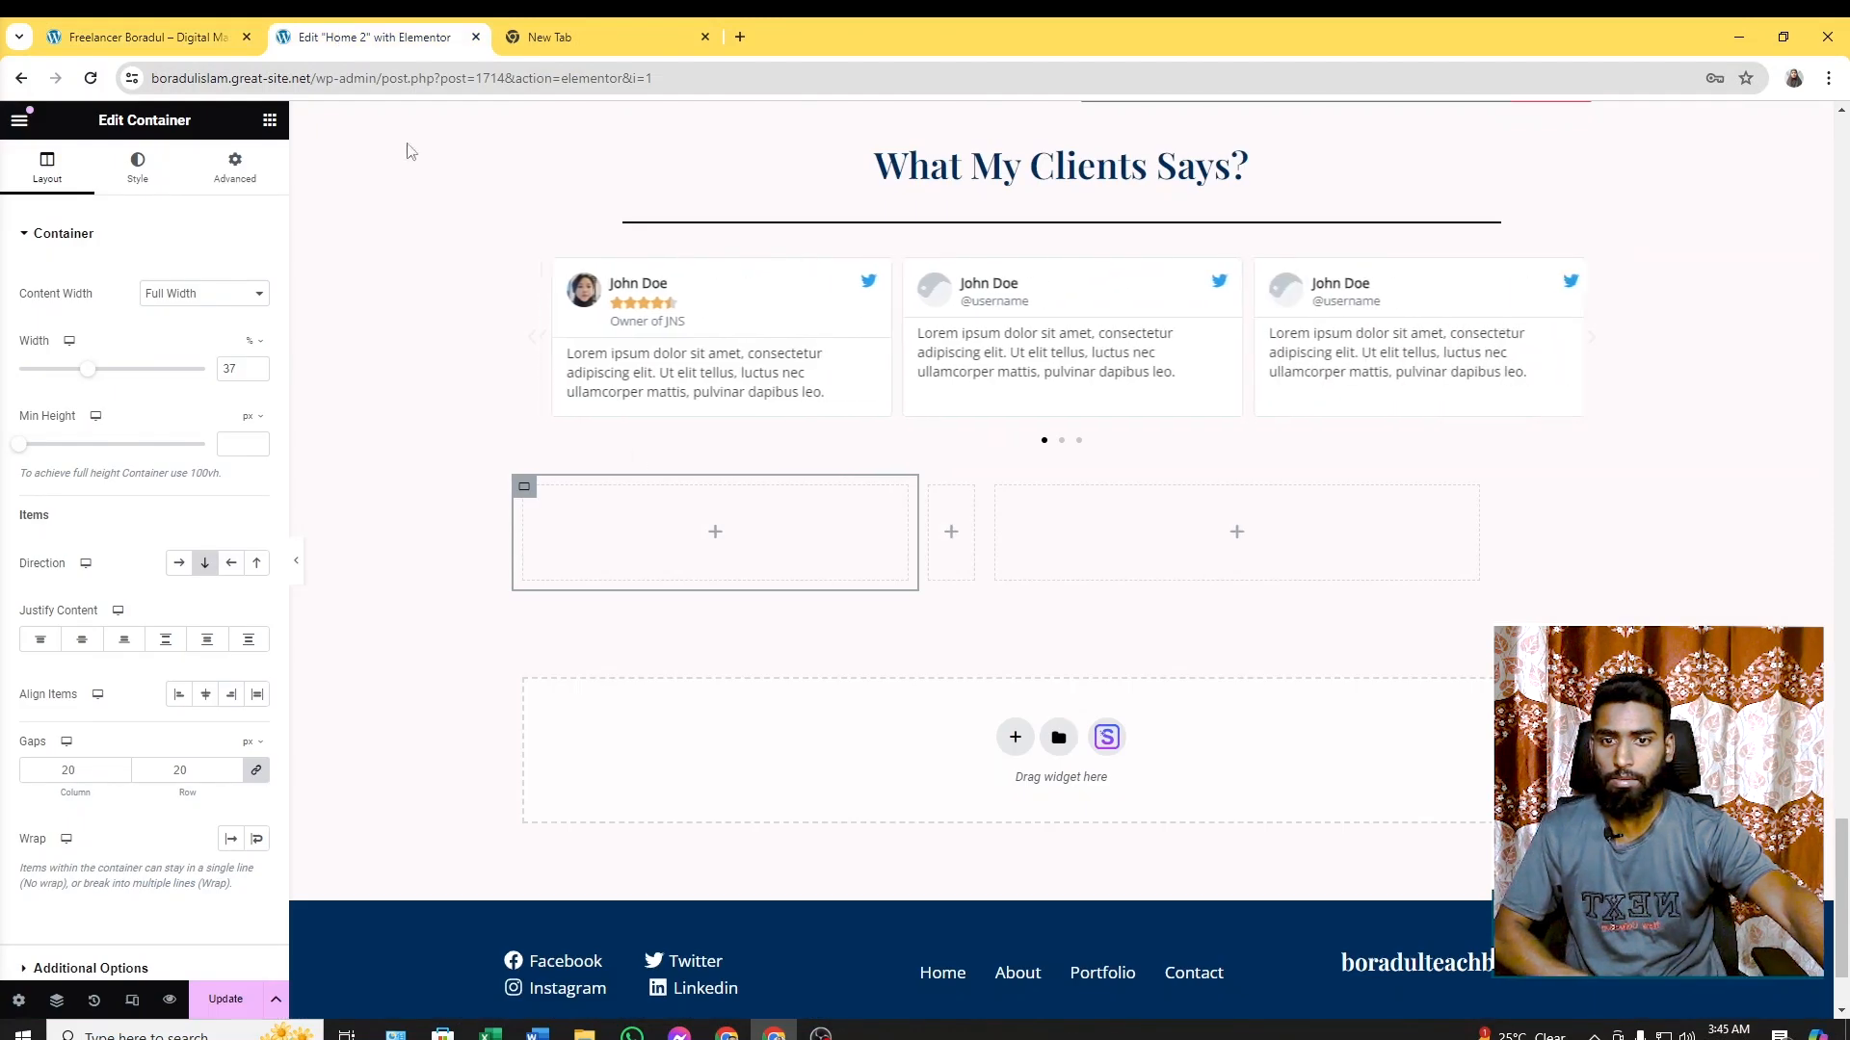
click(270, 122)
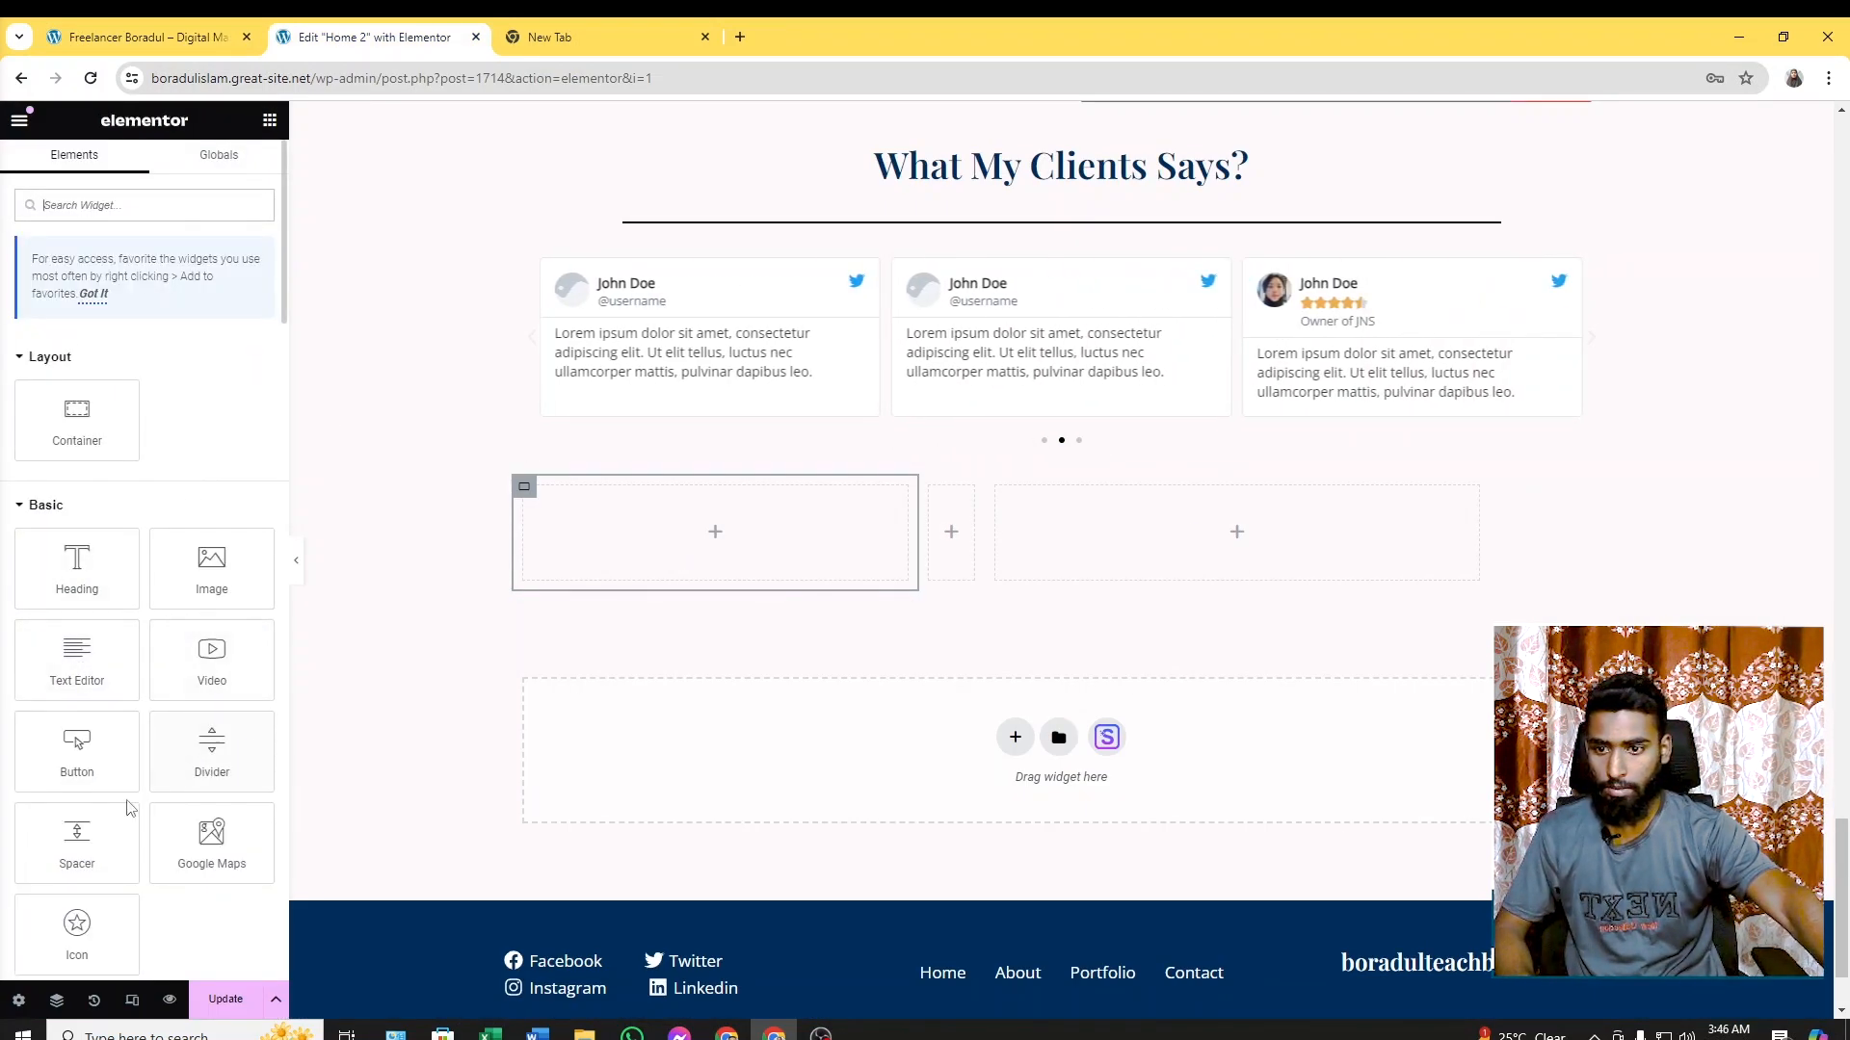
drag(77, 602, 651, 559)
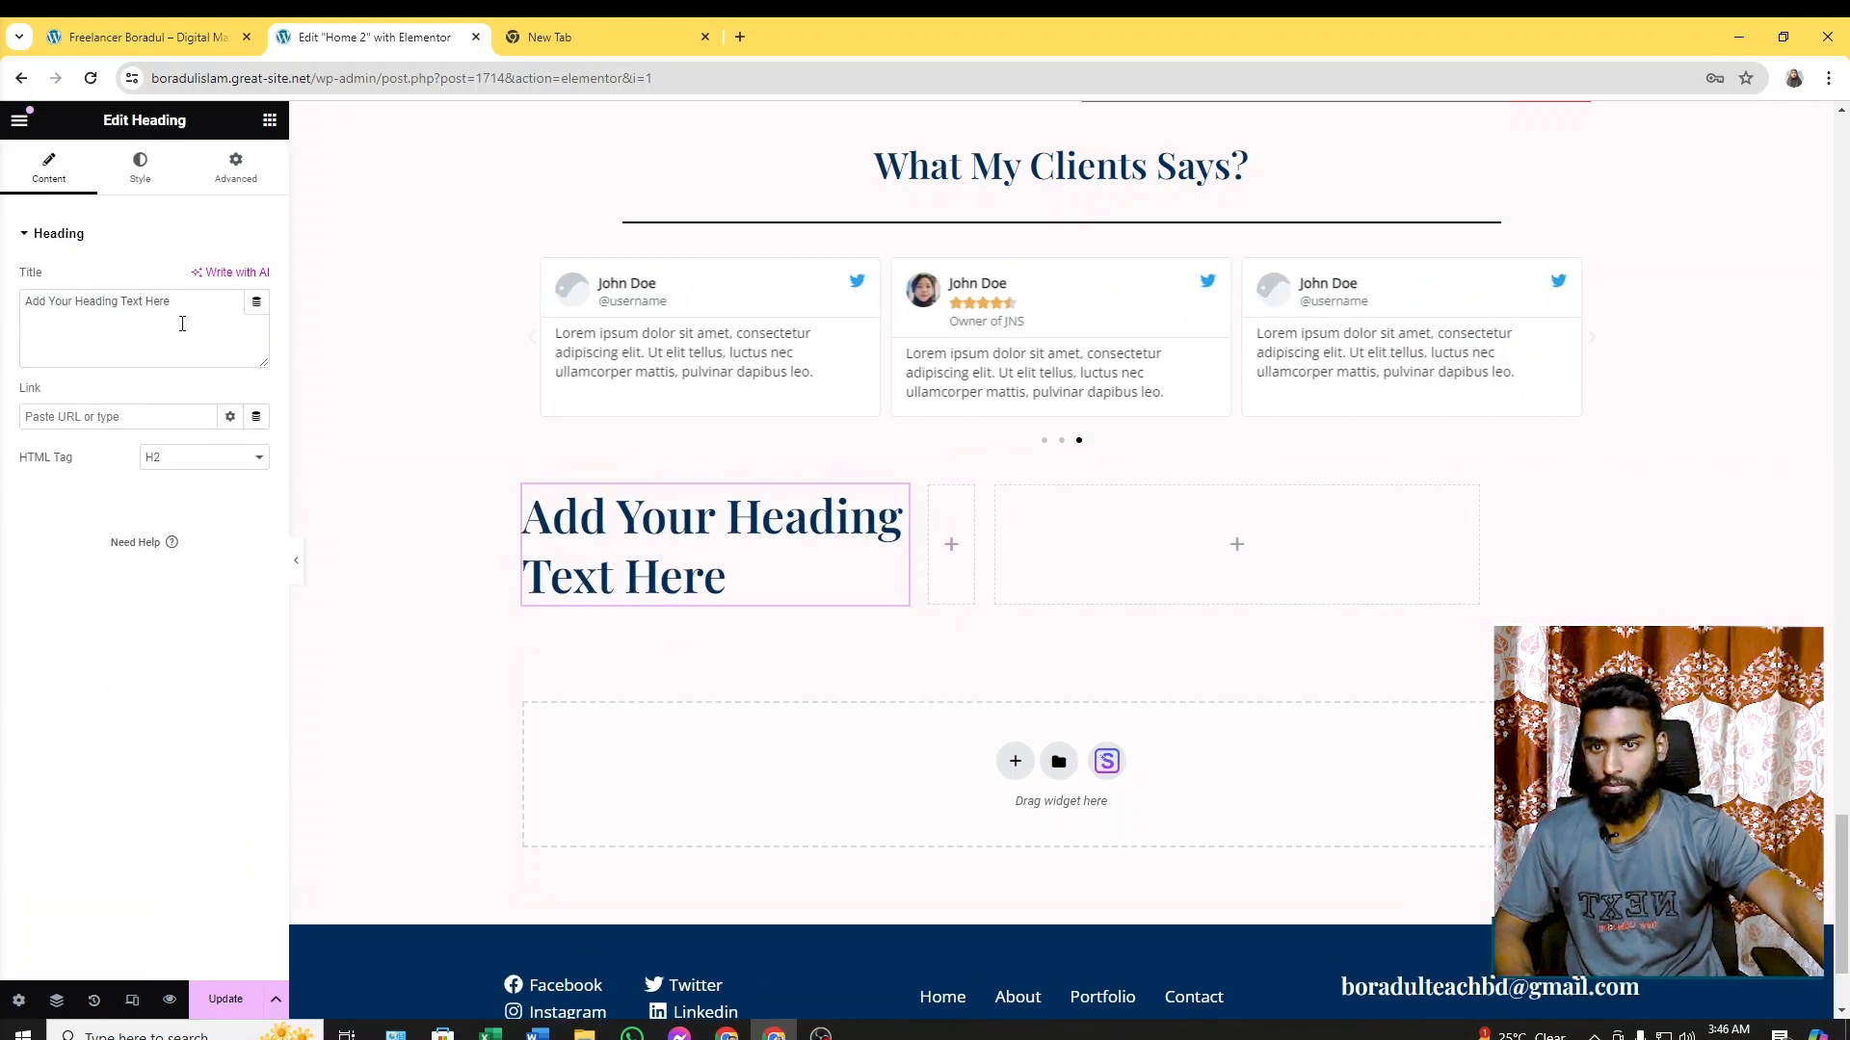
click(229, 459)
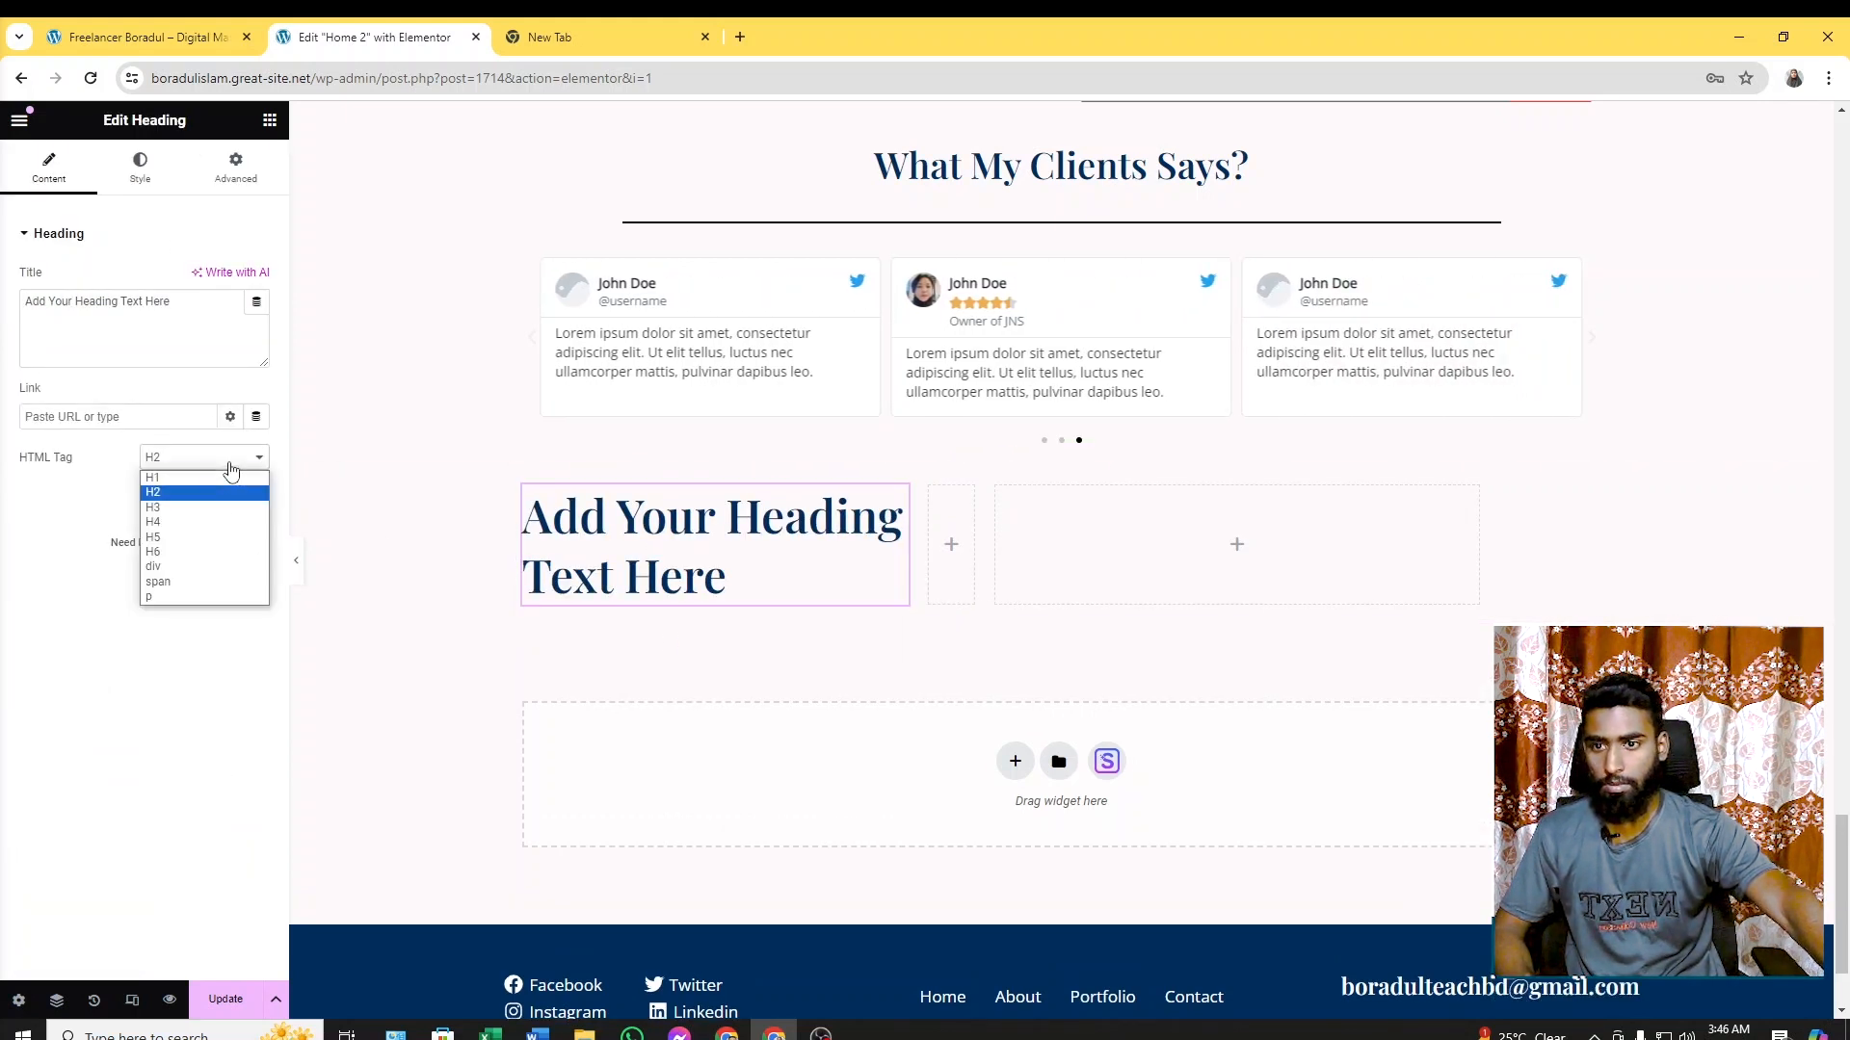
click(143, 171)
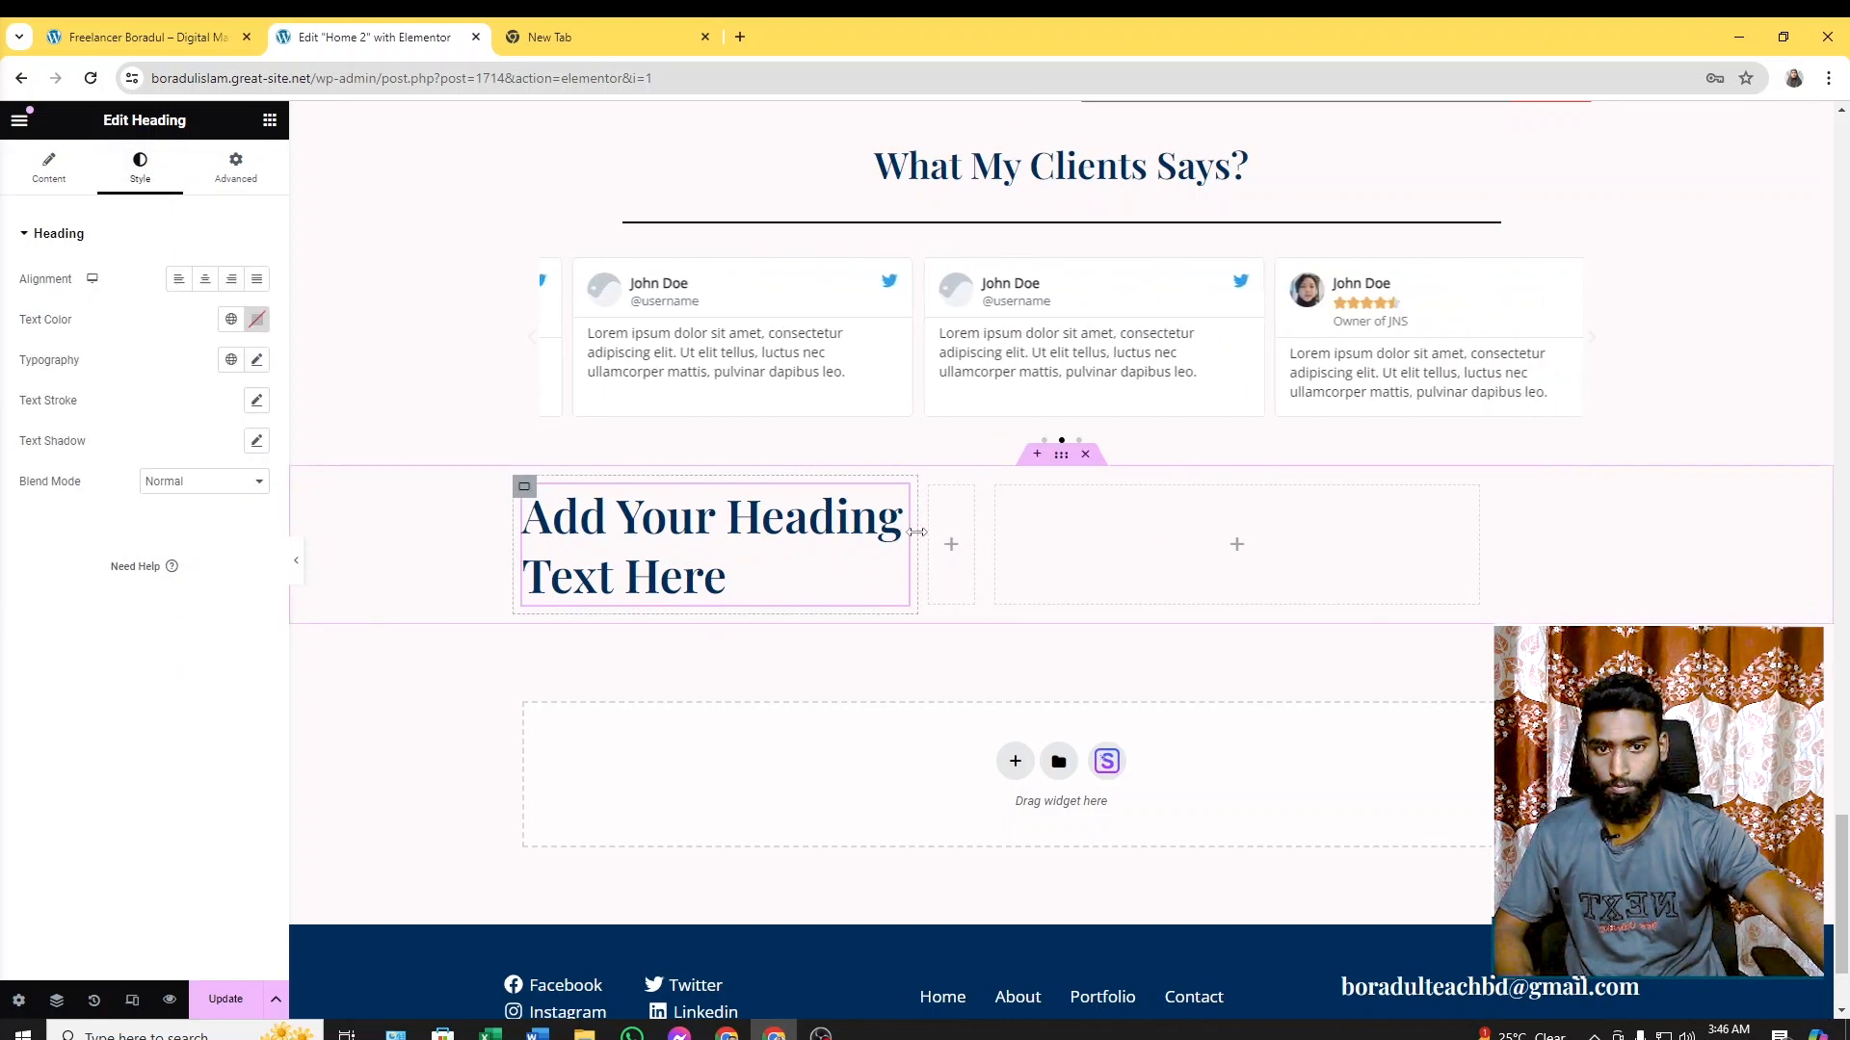
Adjust the narrow middle column's width and set the left column's width to 44%
click(949, 550)
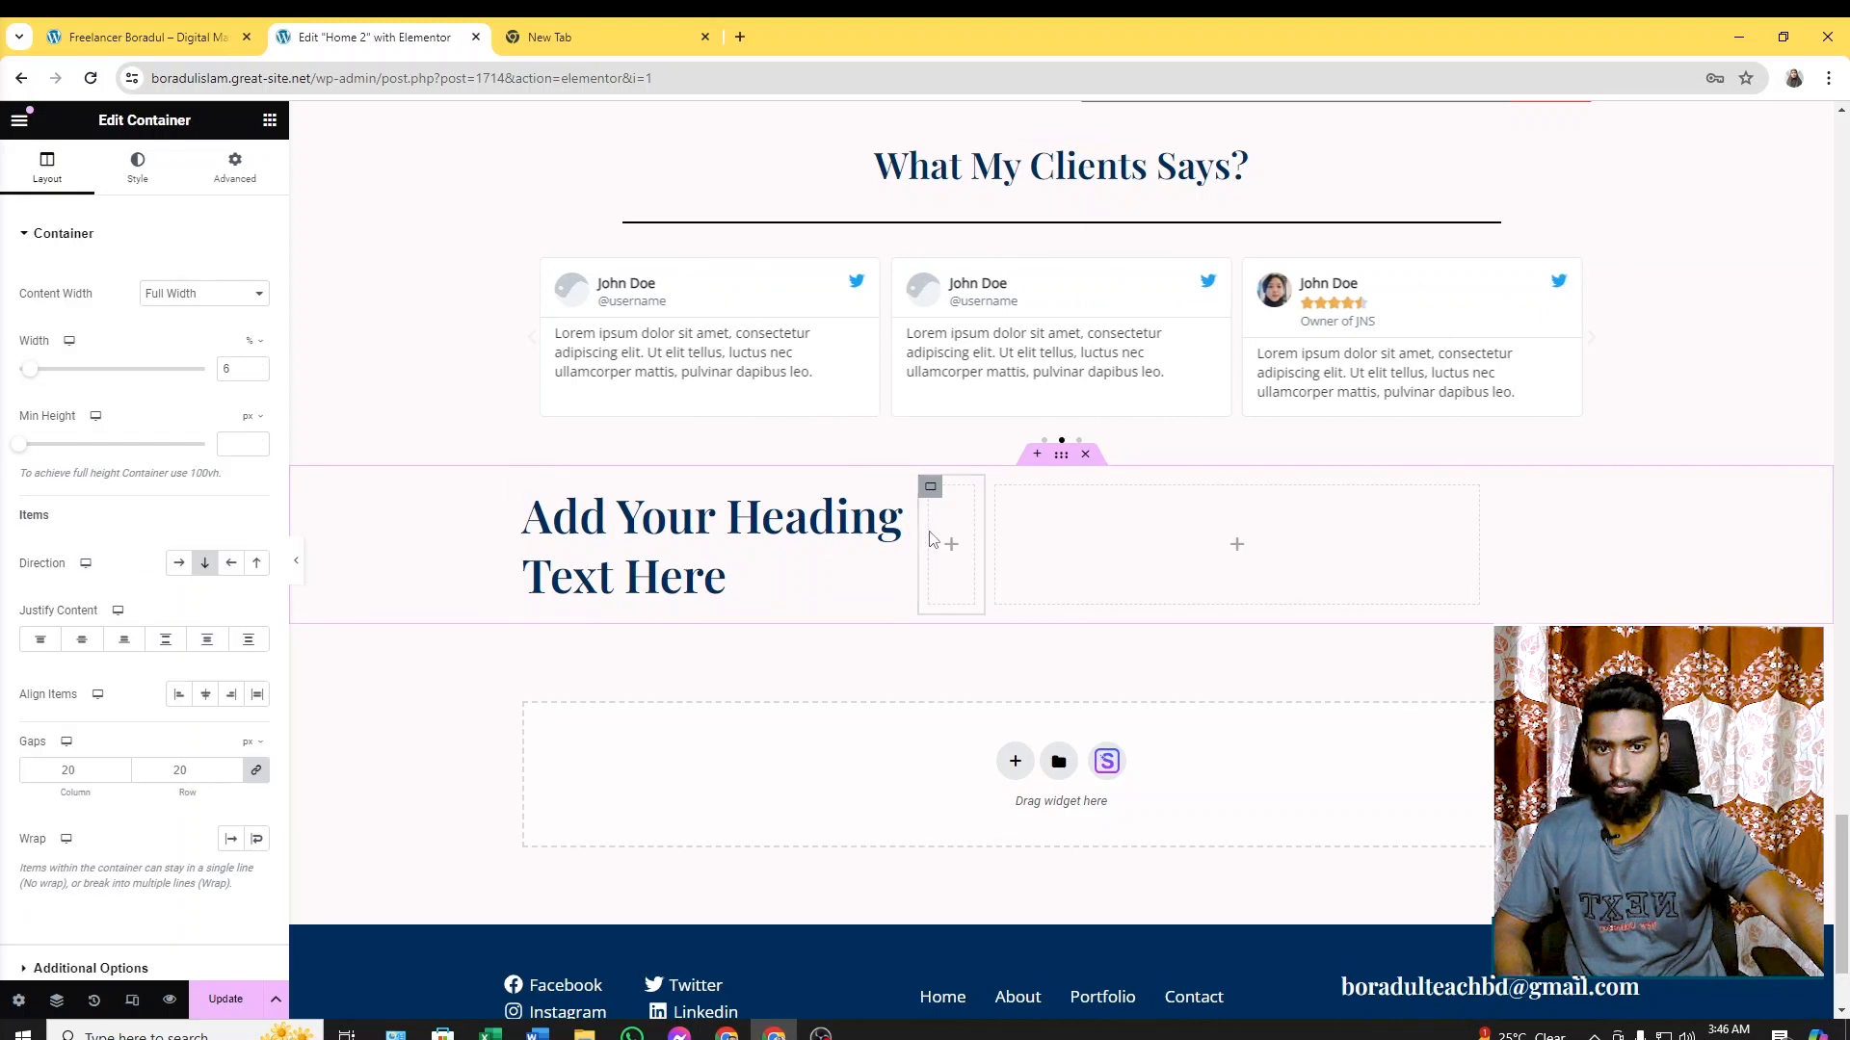
drag(63, 364, 63, 379)
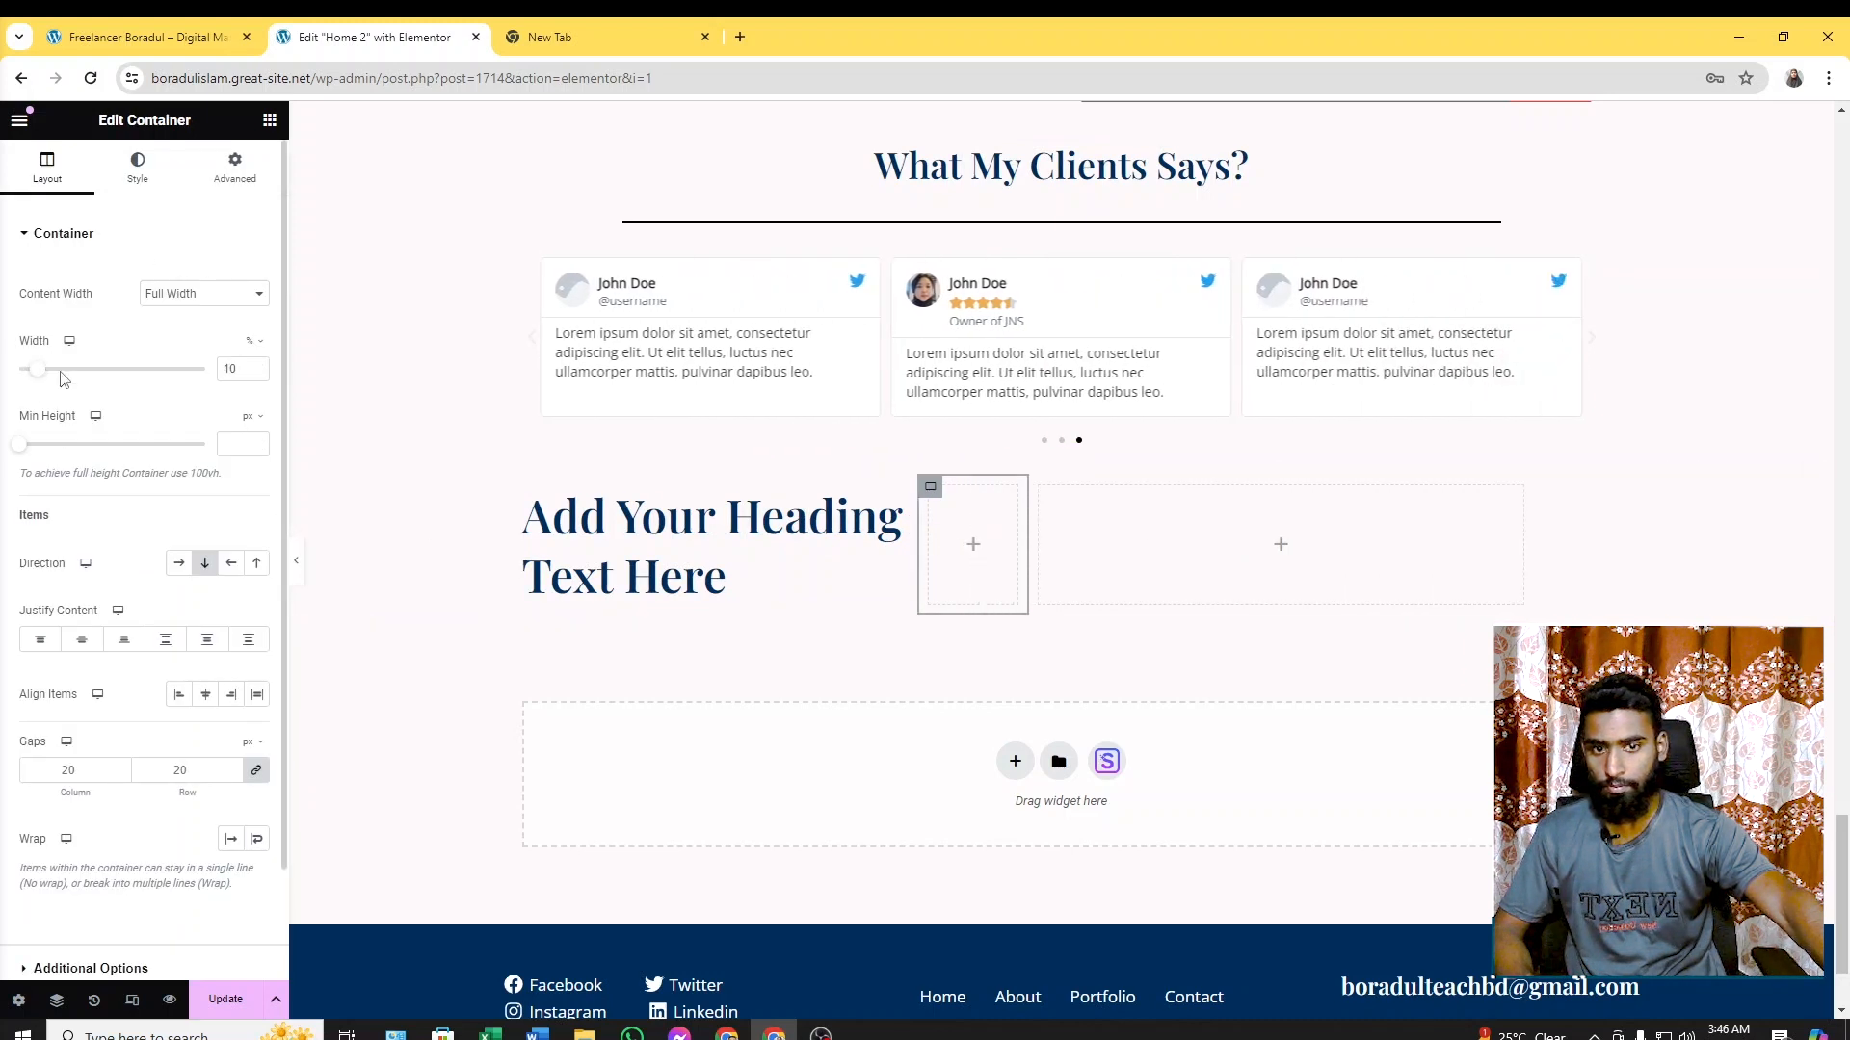
drag(40, 375, 101, 392)
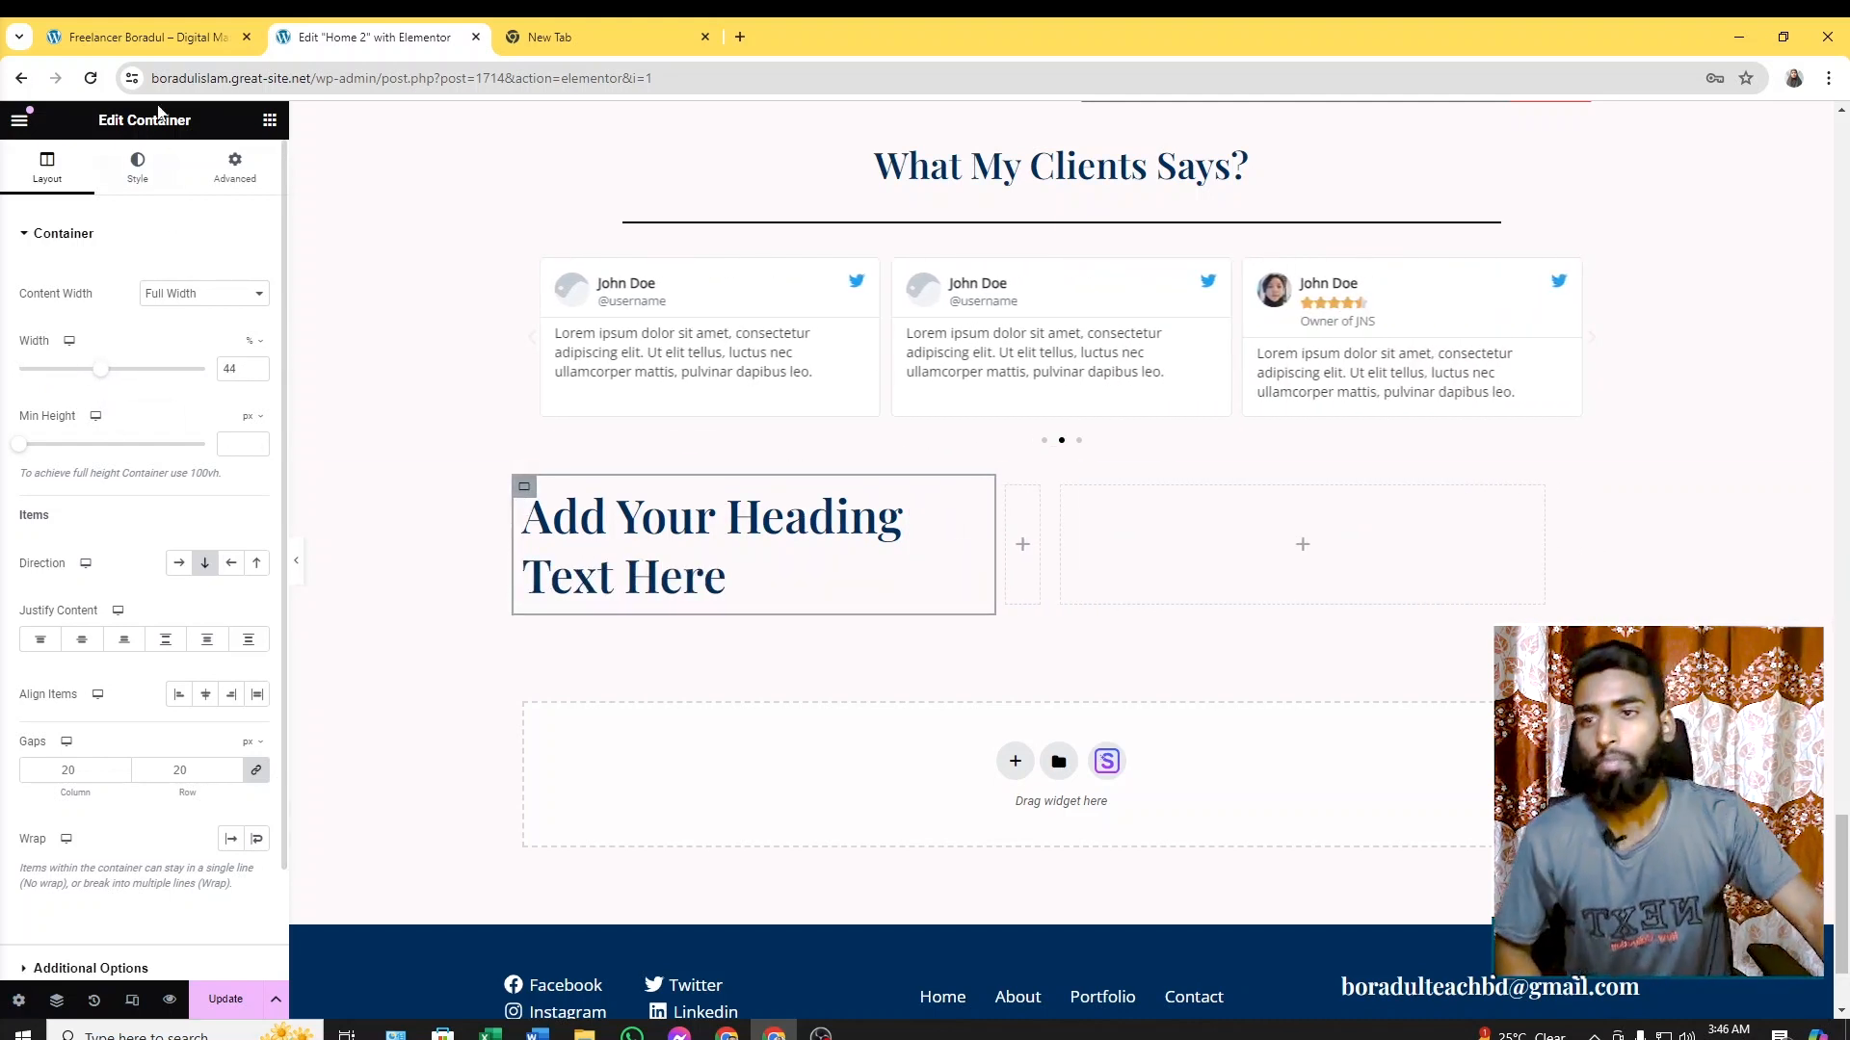
Replace the new heading's title with "Ready to Take Your Internet Marketing to the next Level?" copied from the live site
click(159, 35)
drag(381, 321, 751, 354)
click(525, 324)
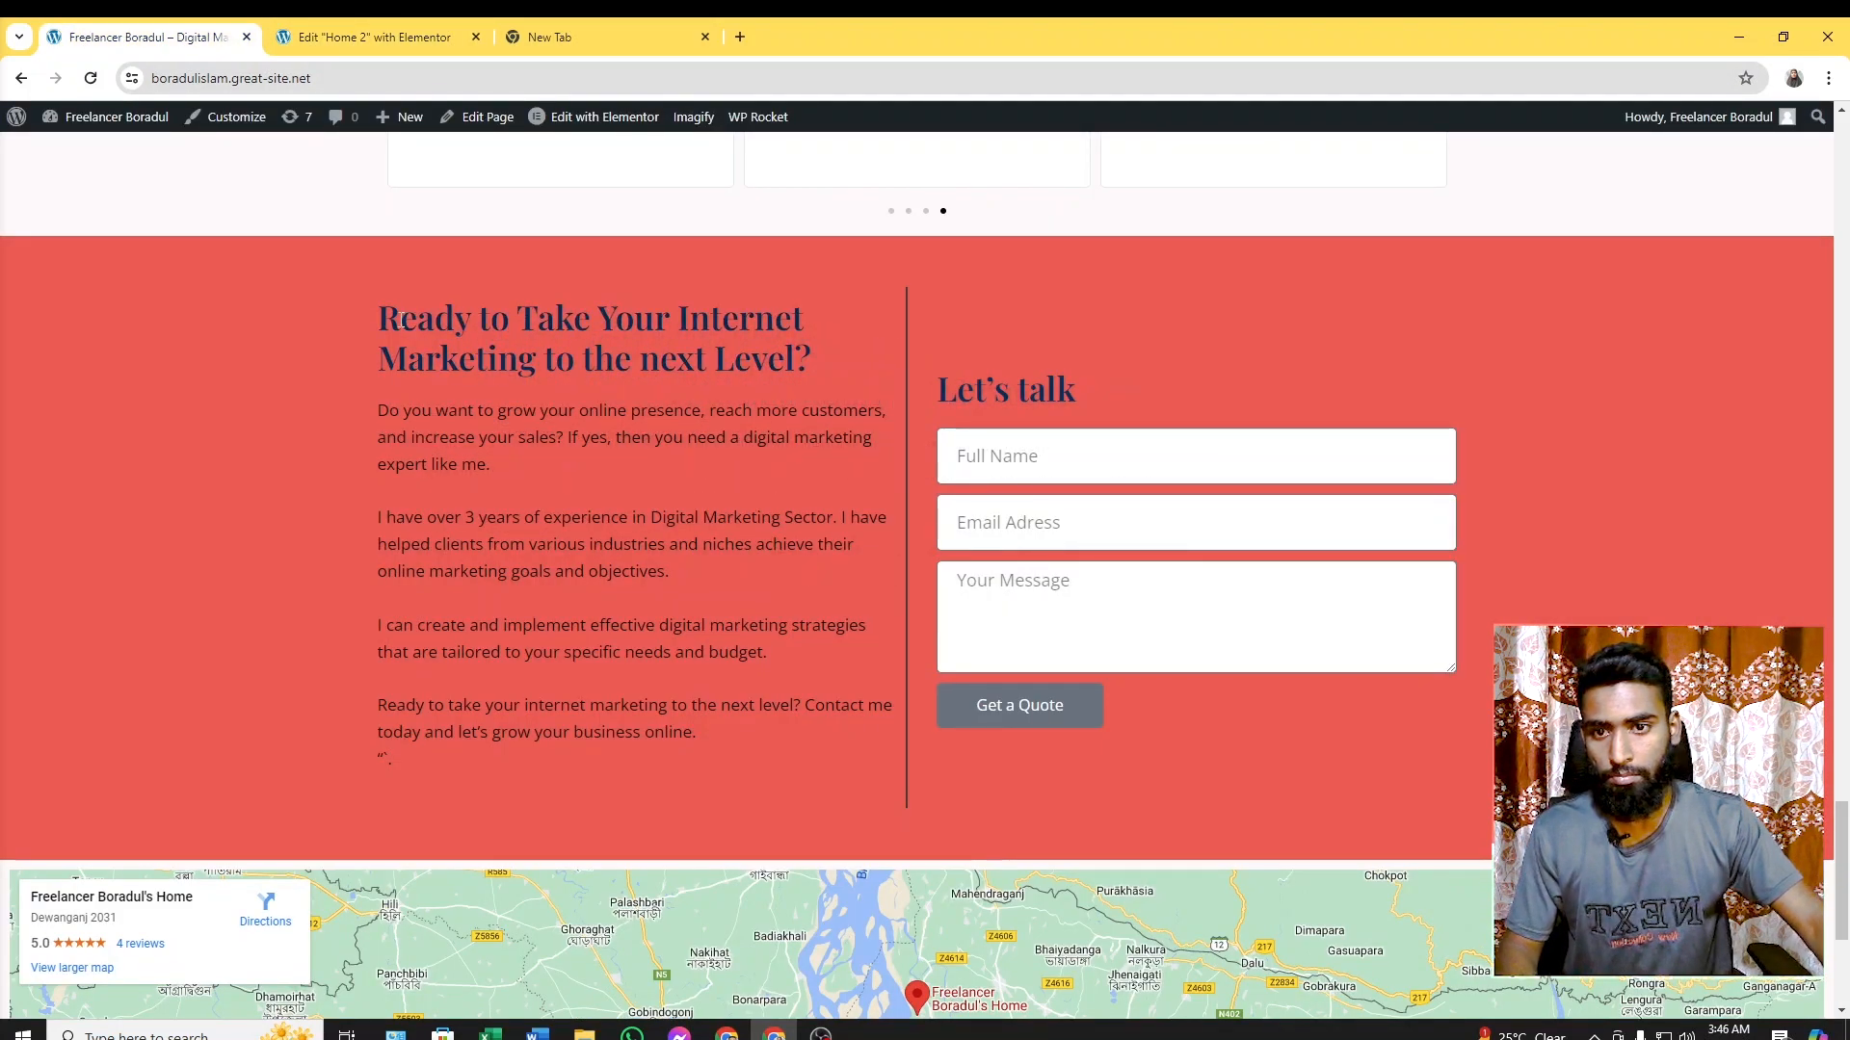
drag(386, 310, 807, 357)
key(ctrl+c)
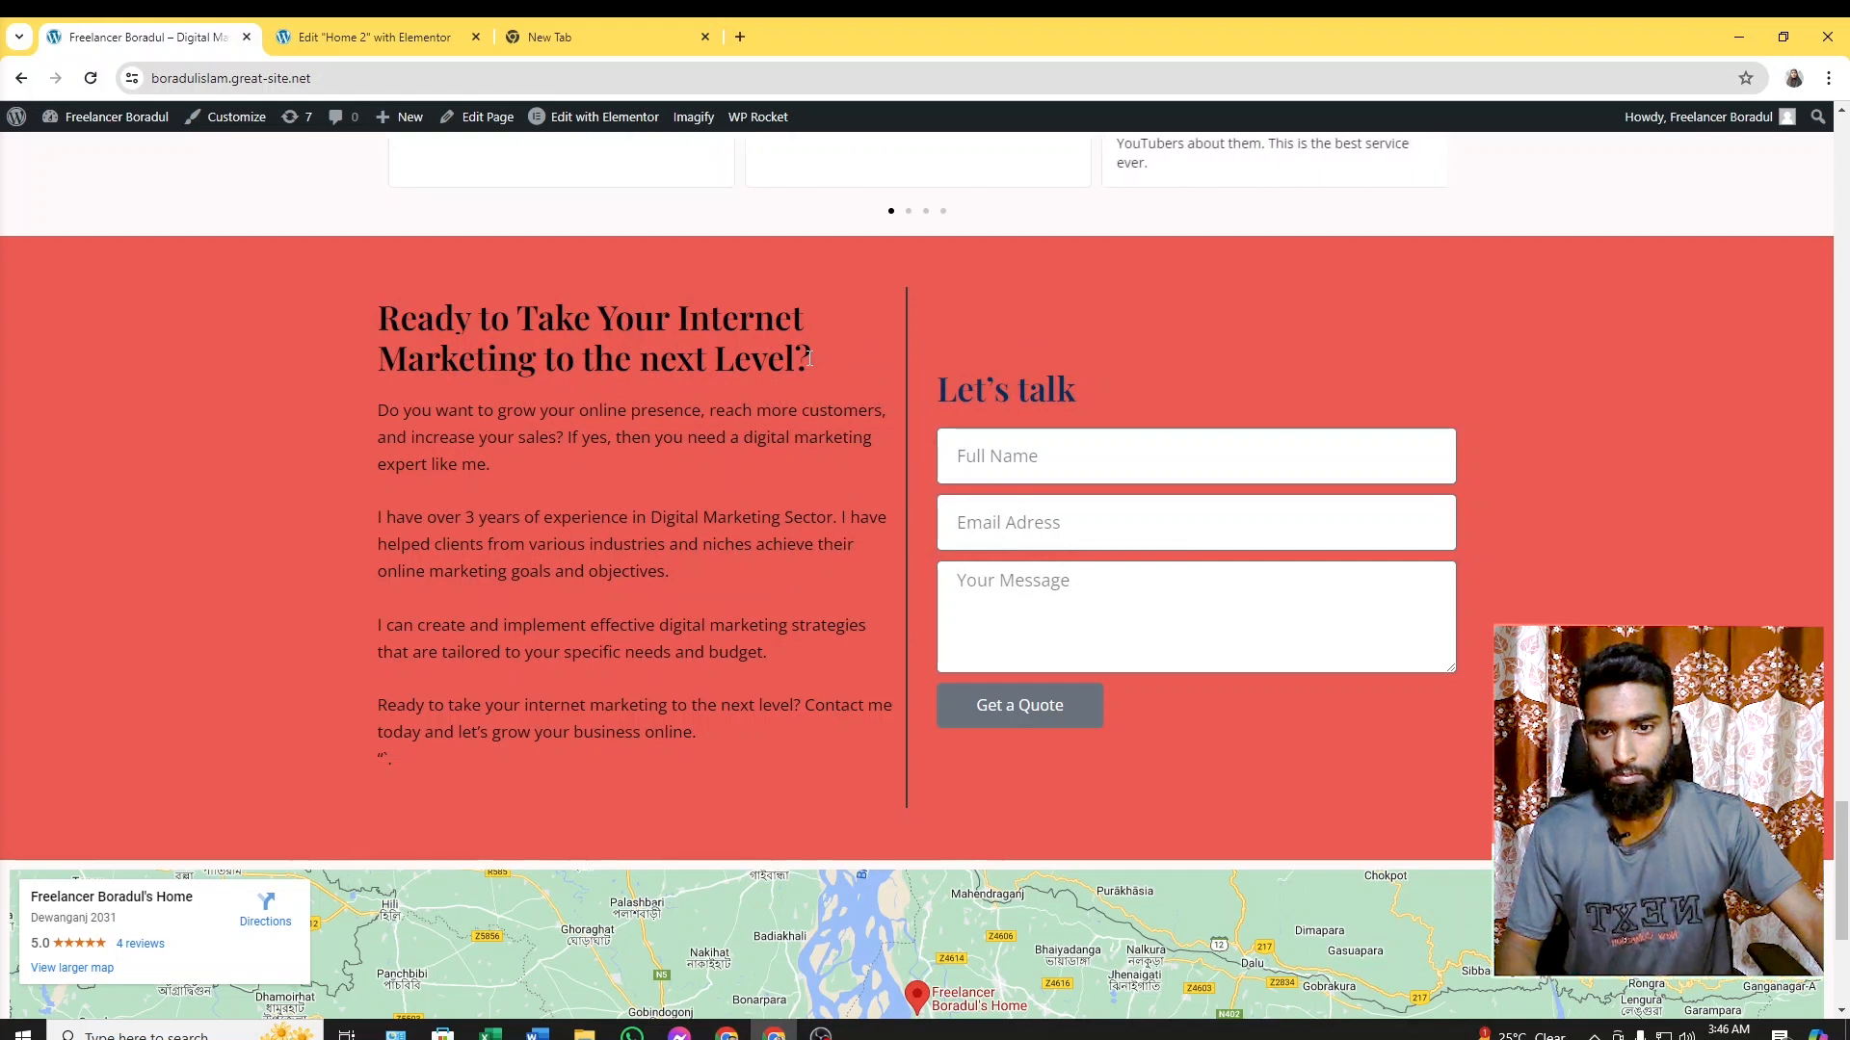
click(376, 36)
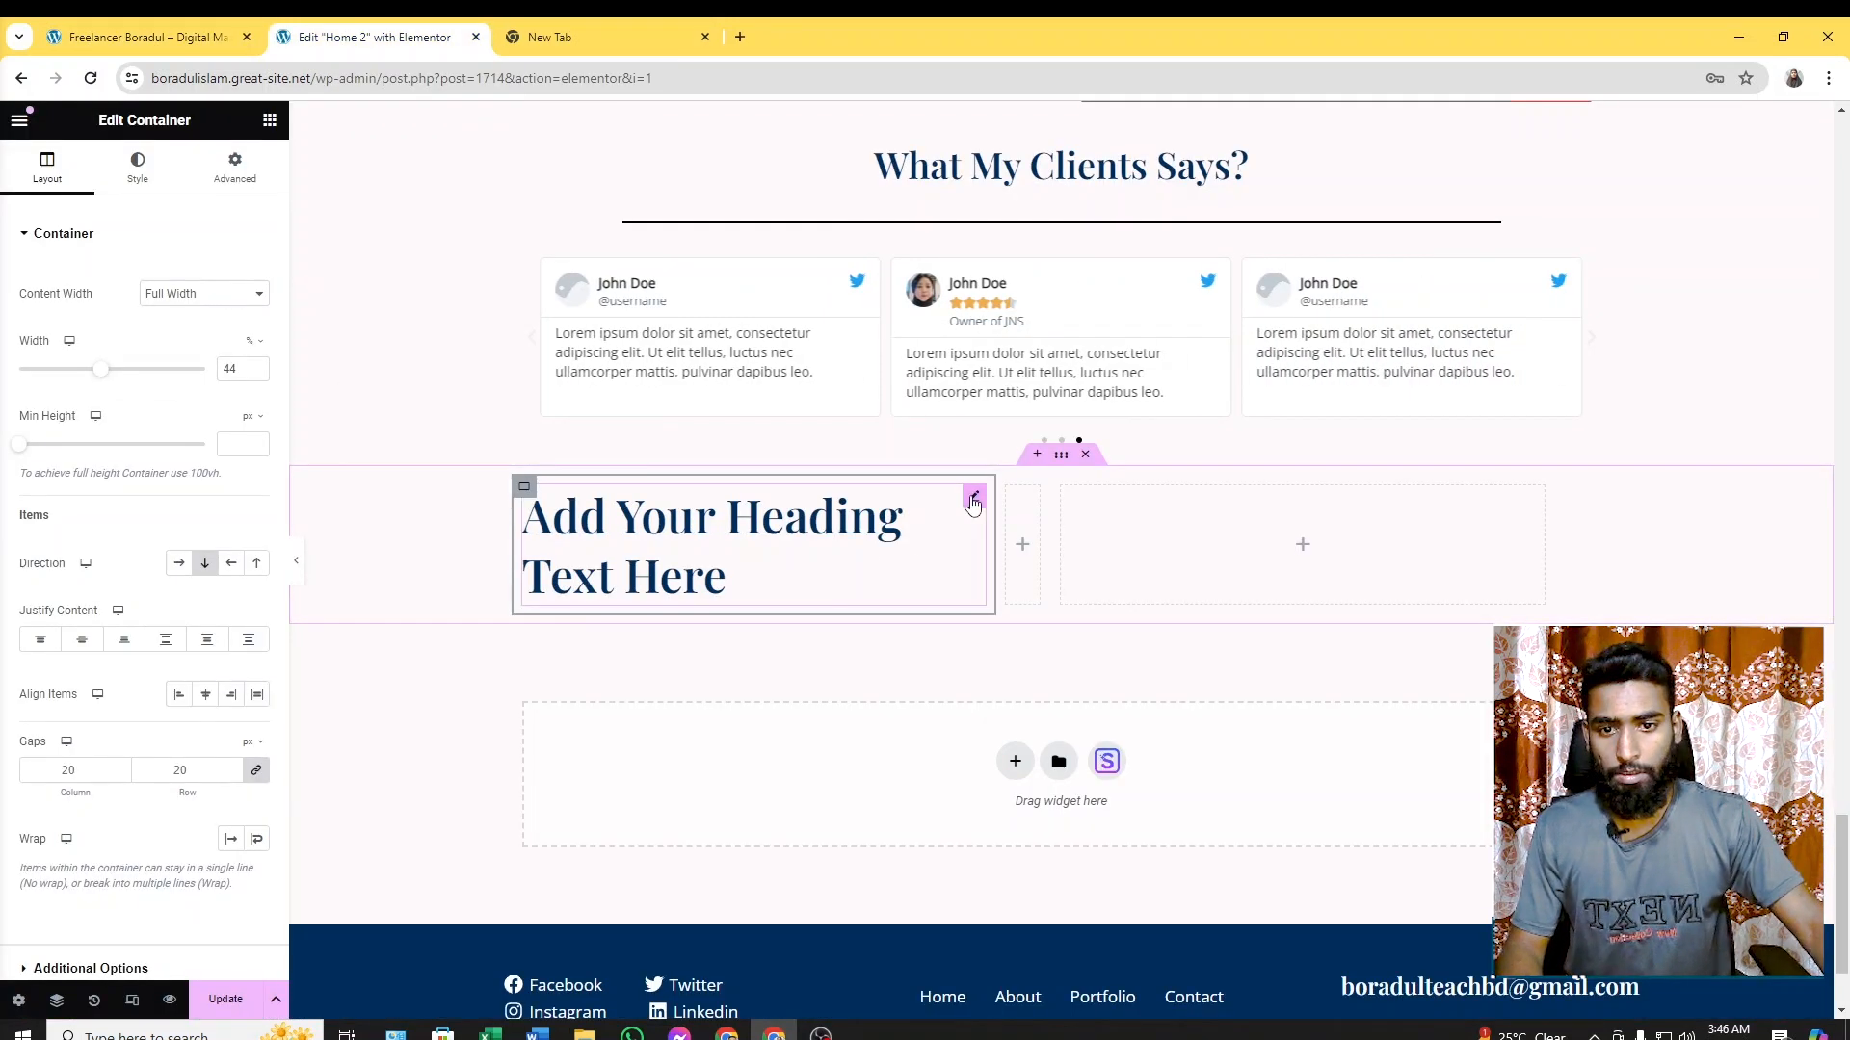
click(973, 499)
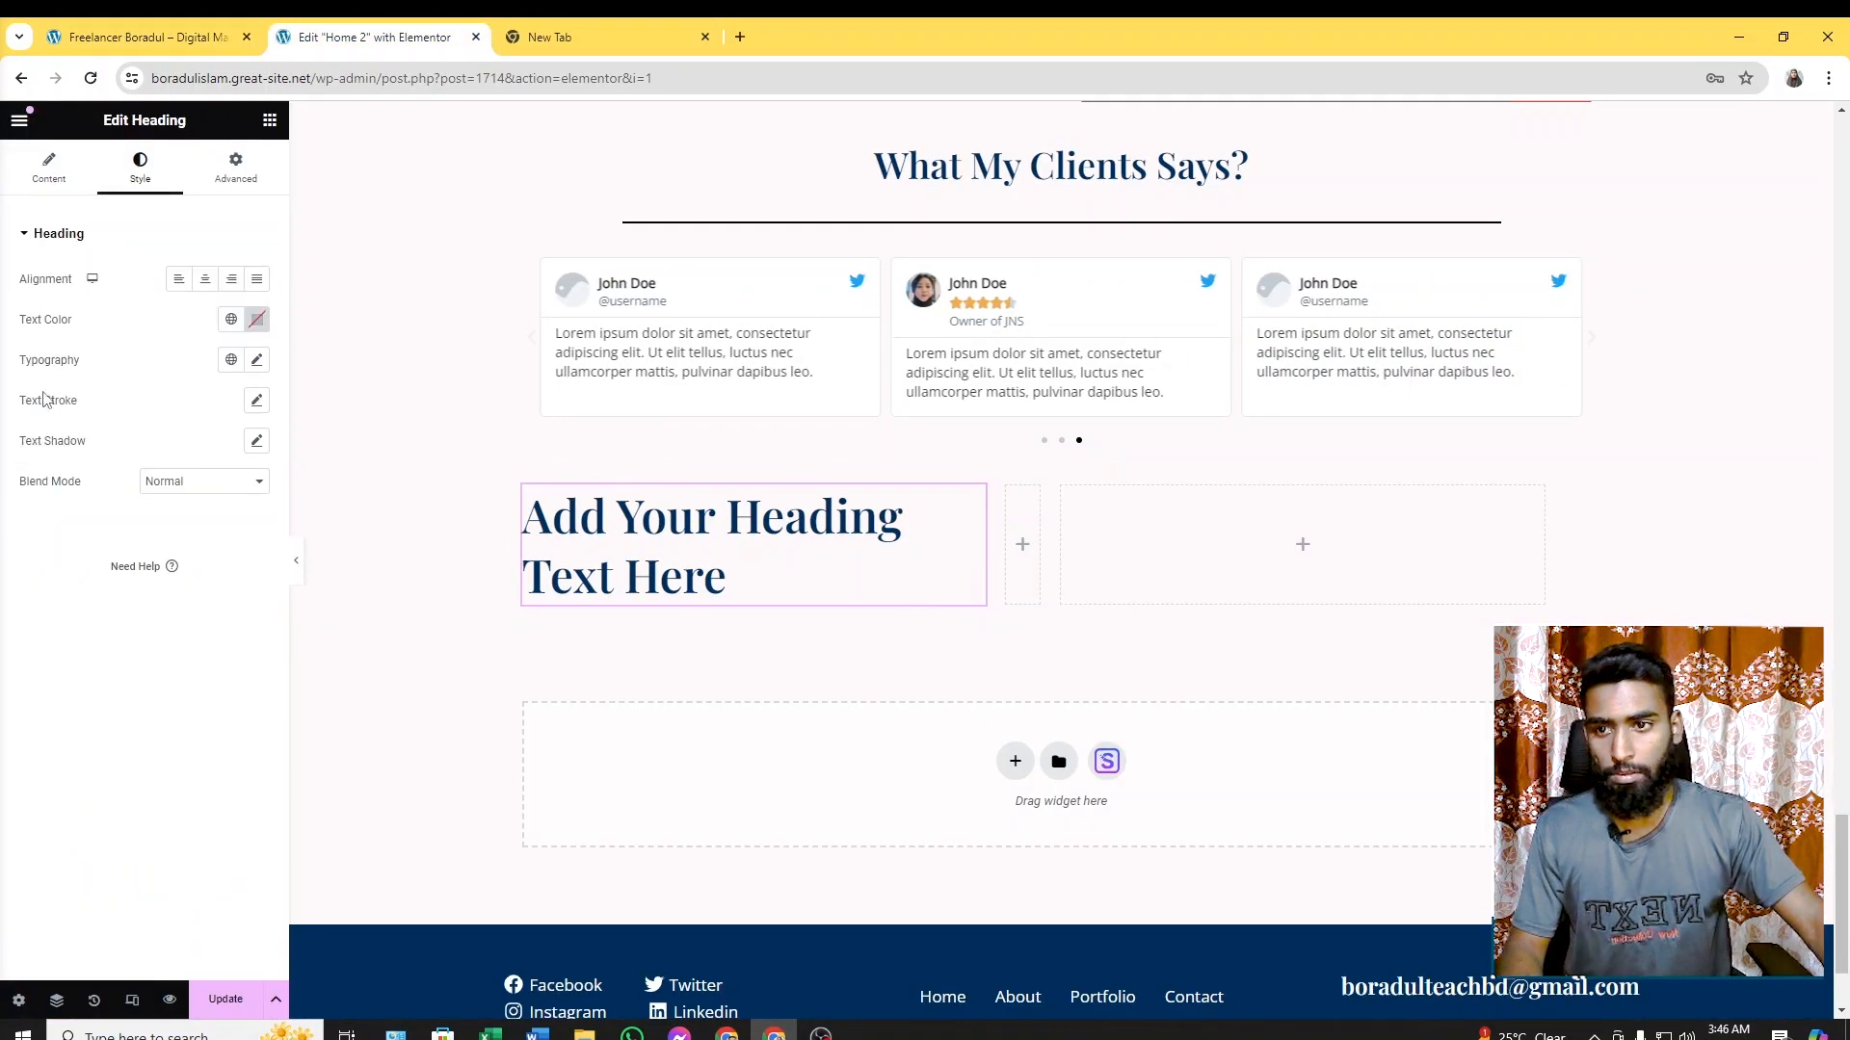
click(52, 179)
drag(169, 320, 5, 326)
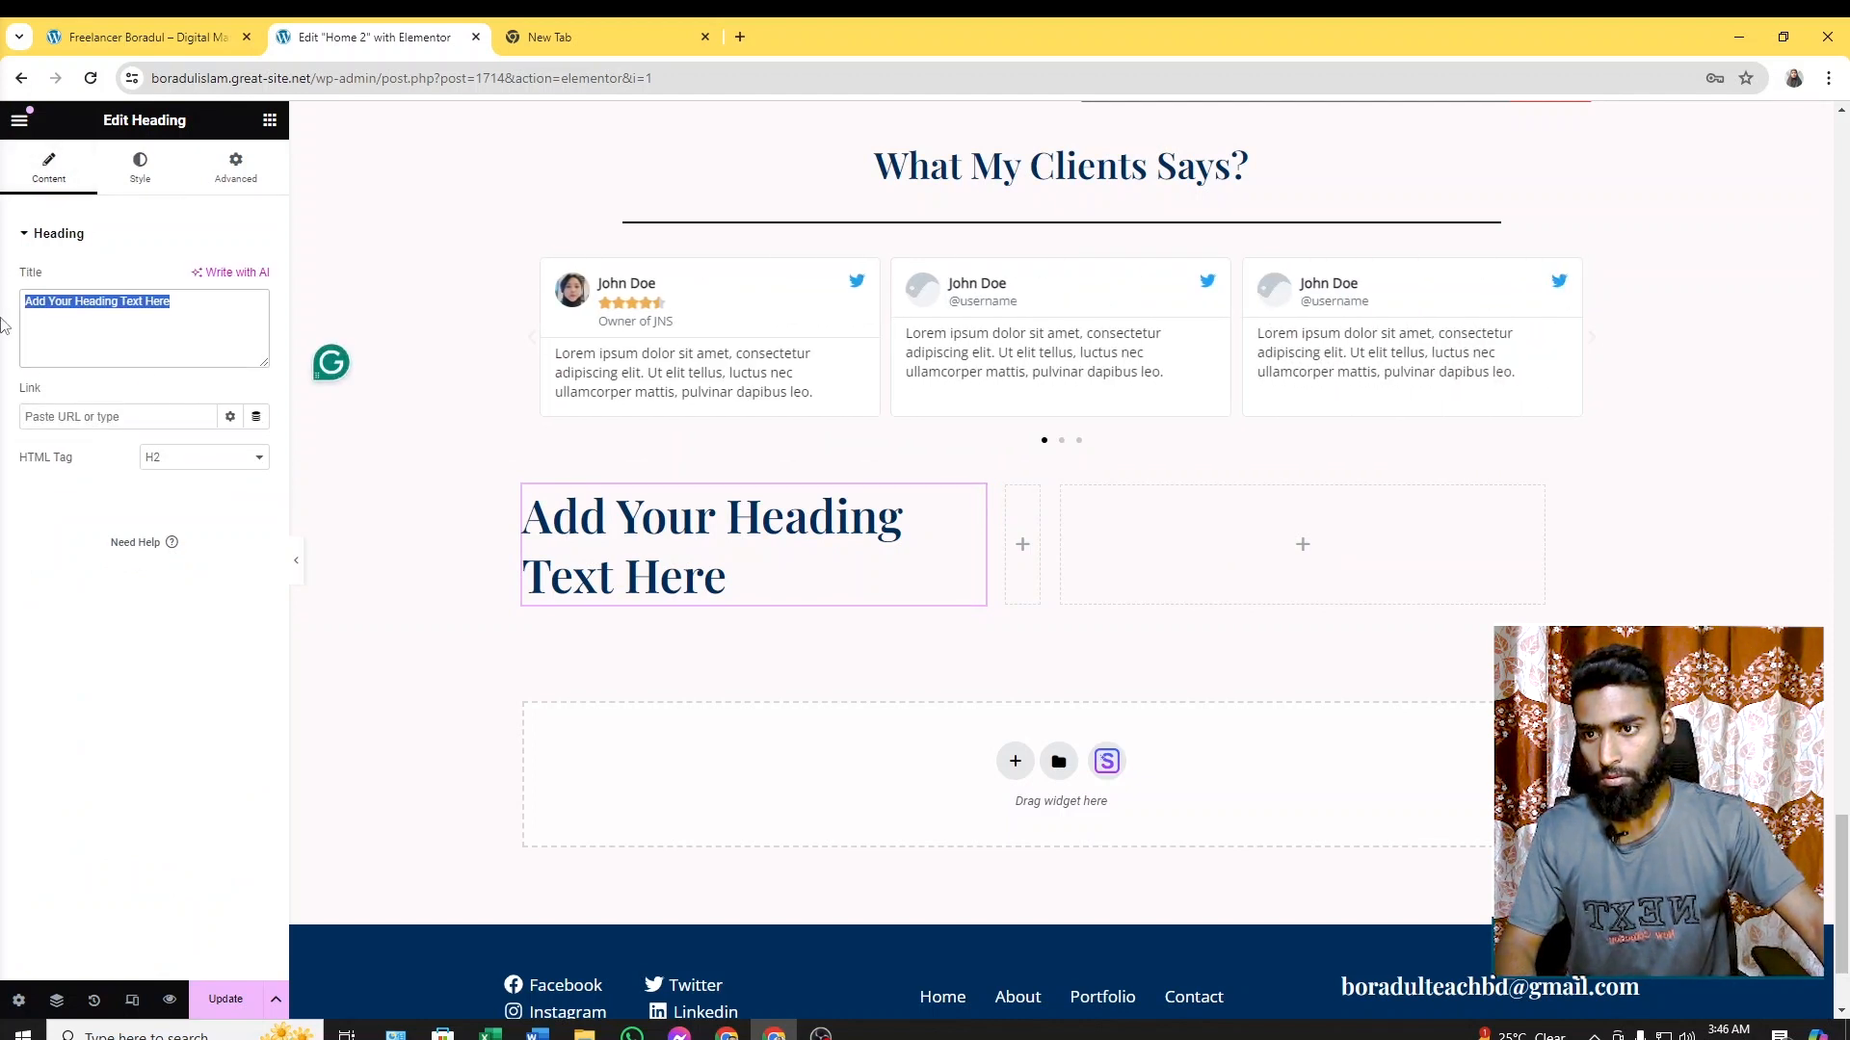
key(ctrl+v)
Set the contact heading's HTML tag to H3 and widen the left column to 50%
click(159, 457)
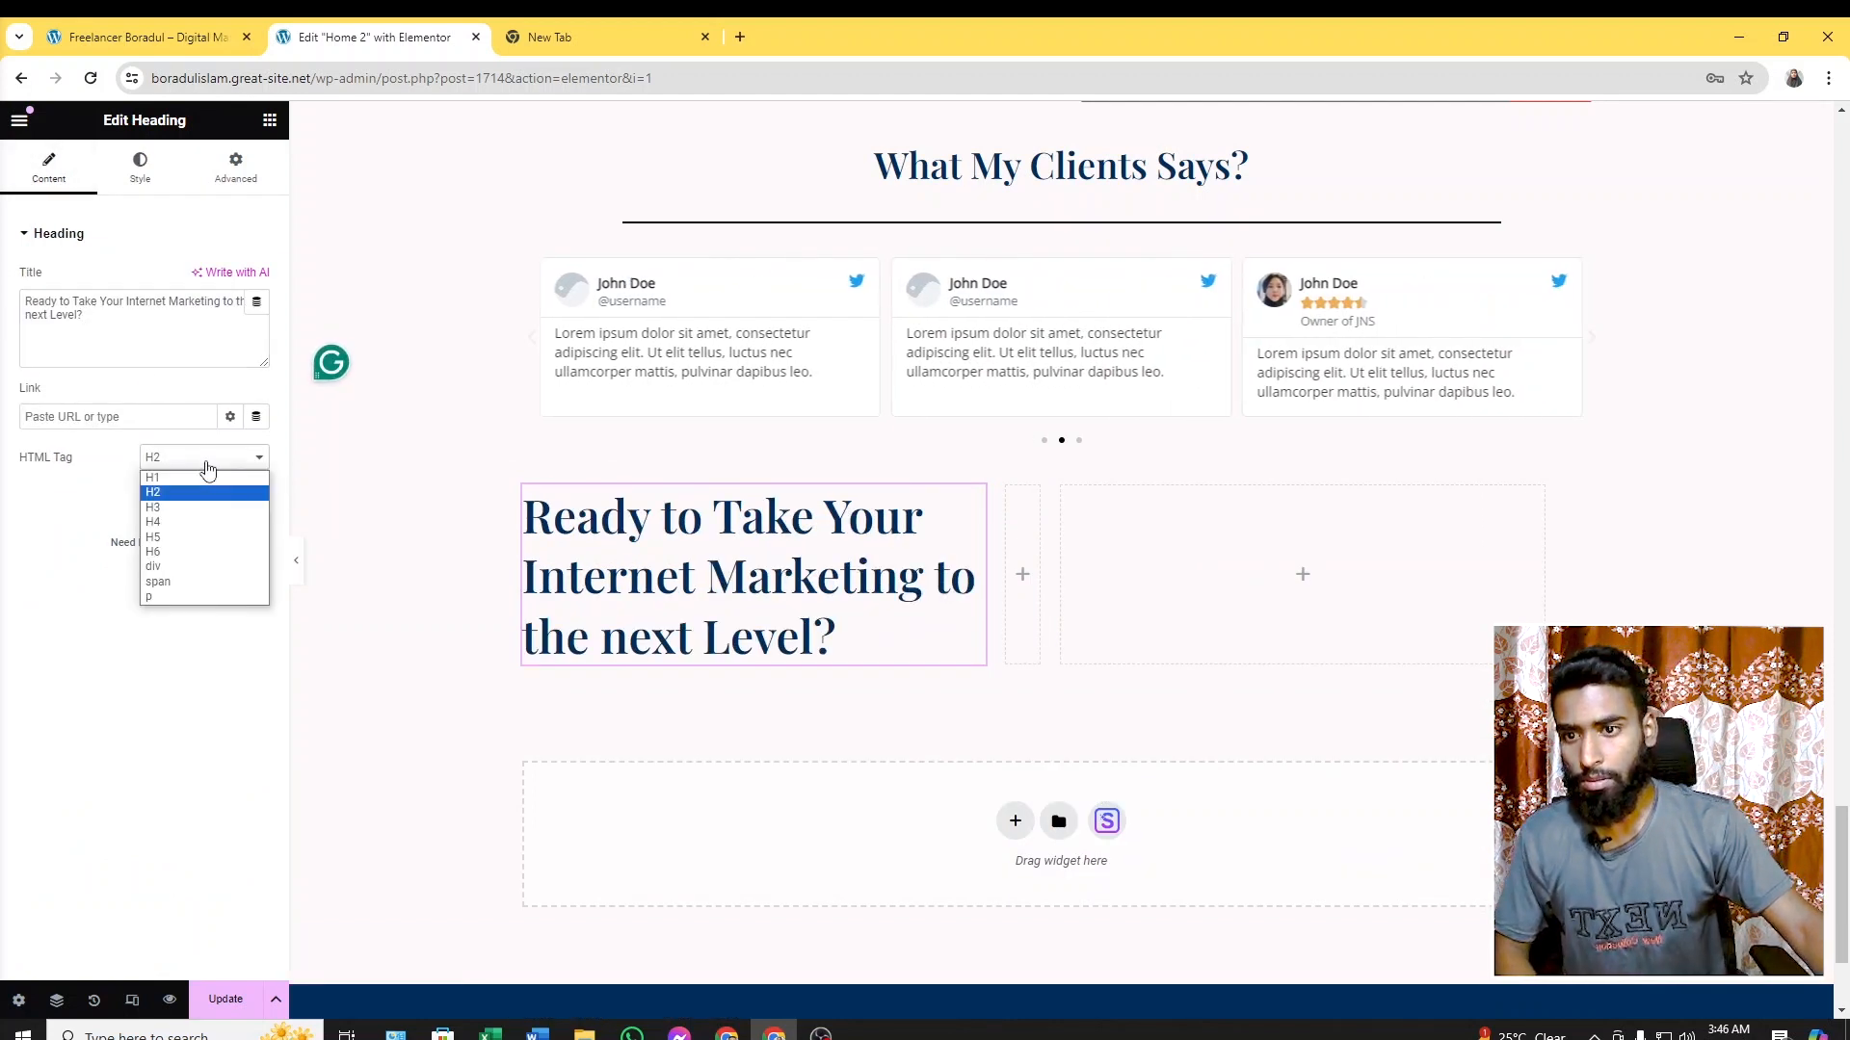
click(195, 518)
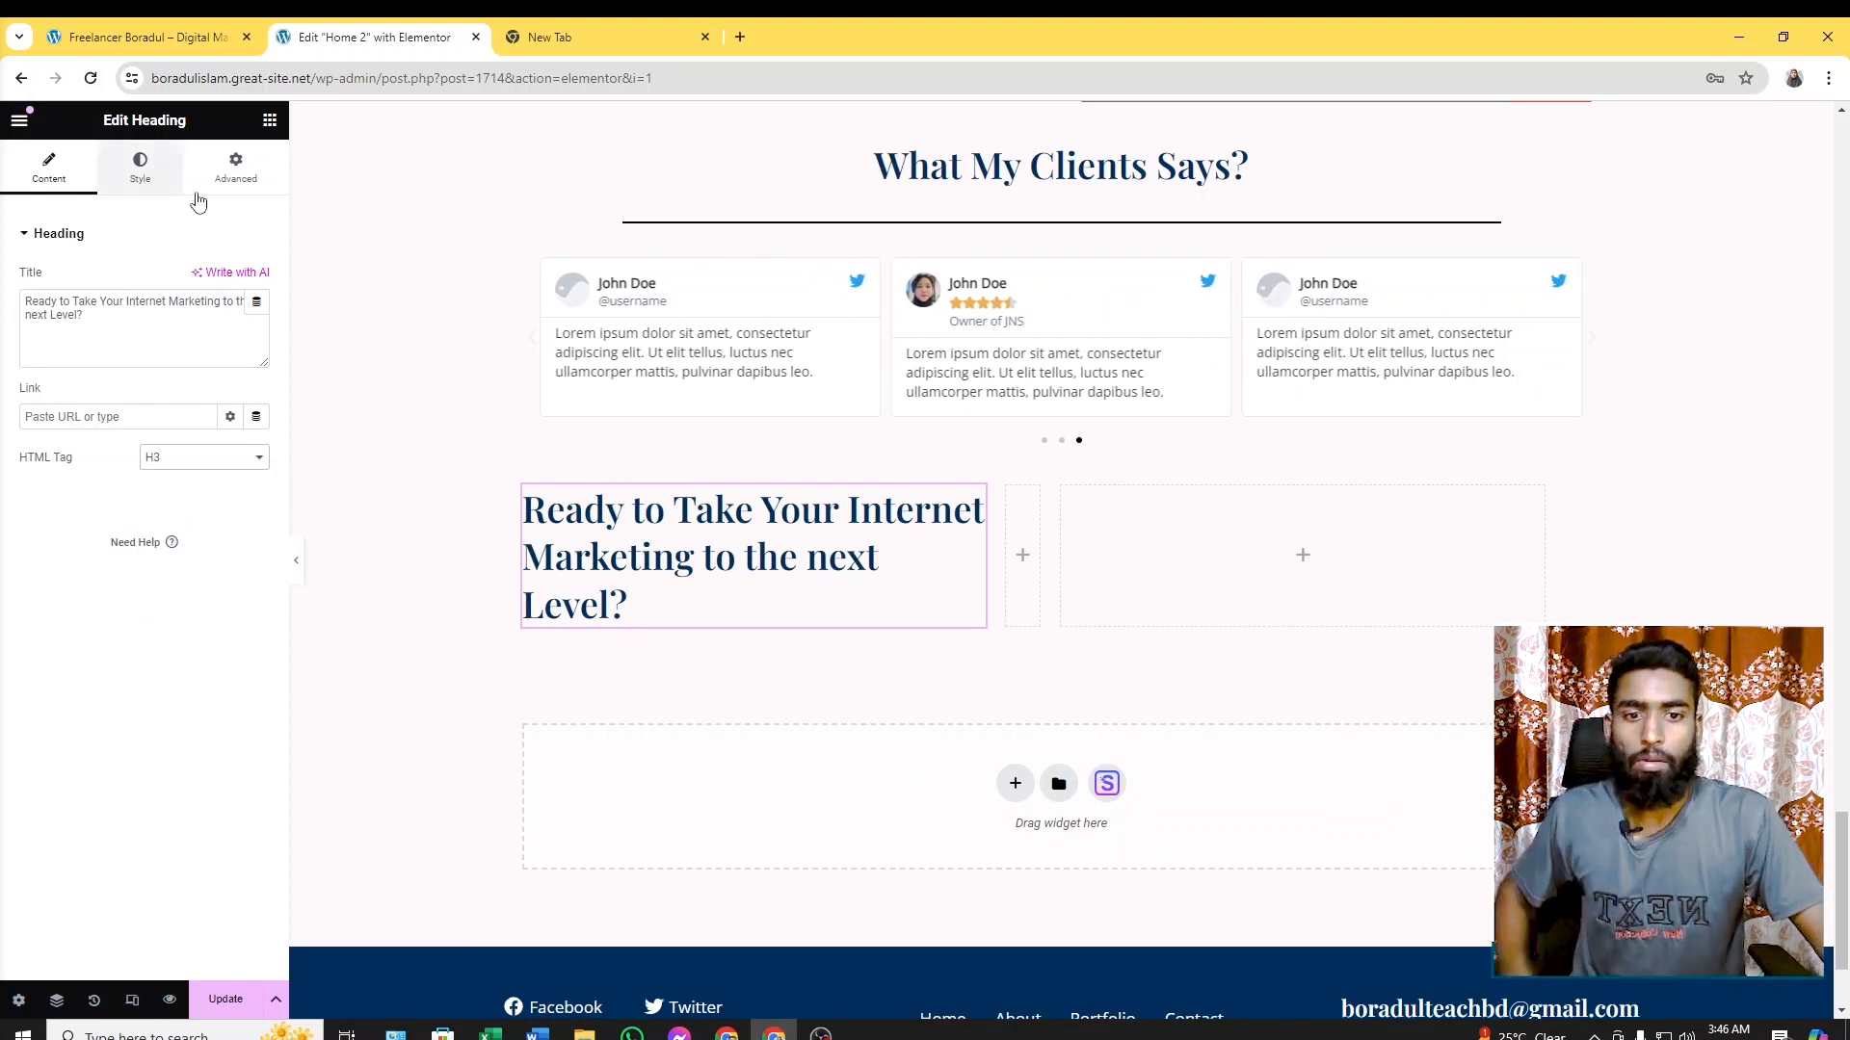
click(524, 488)
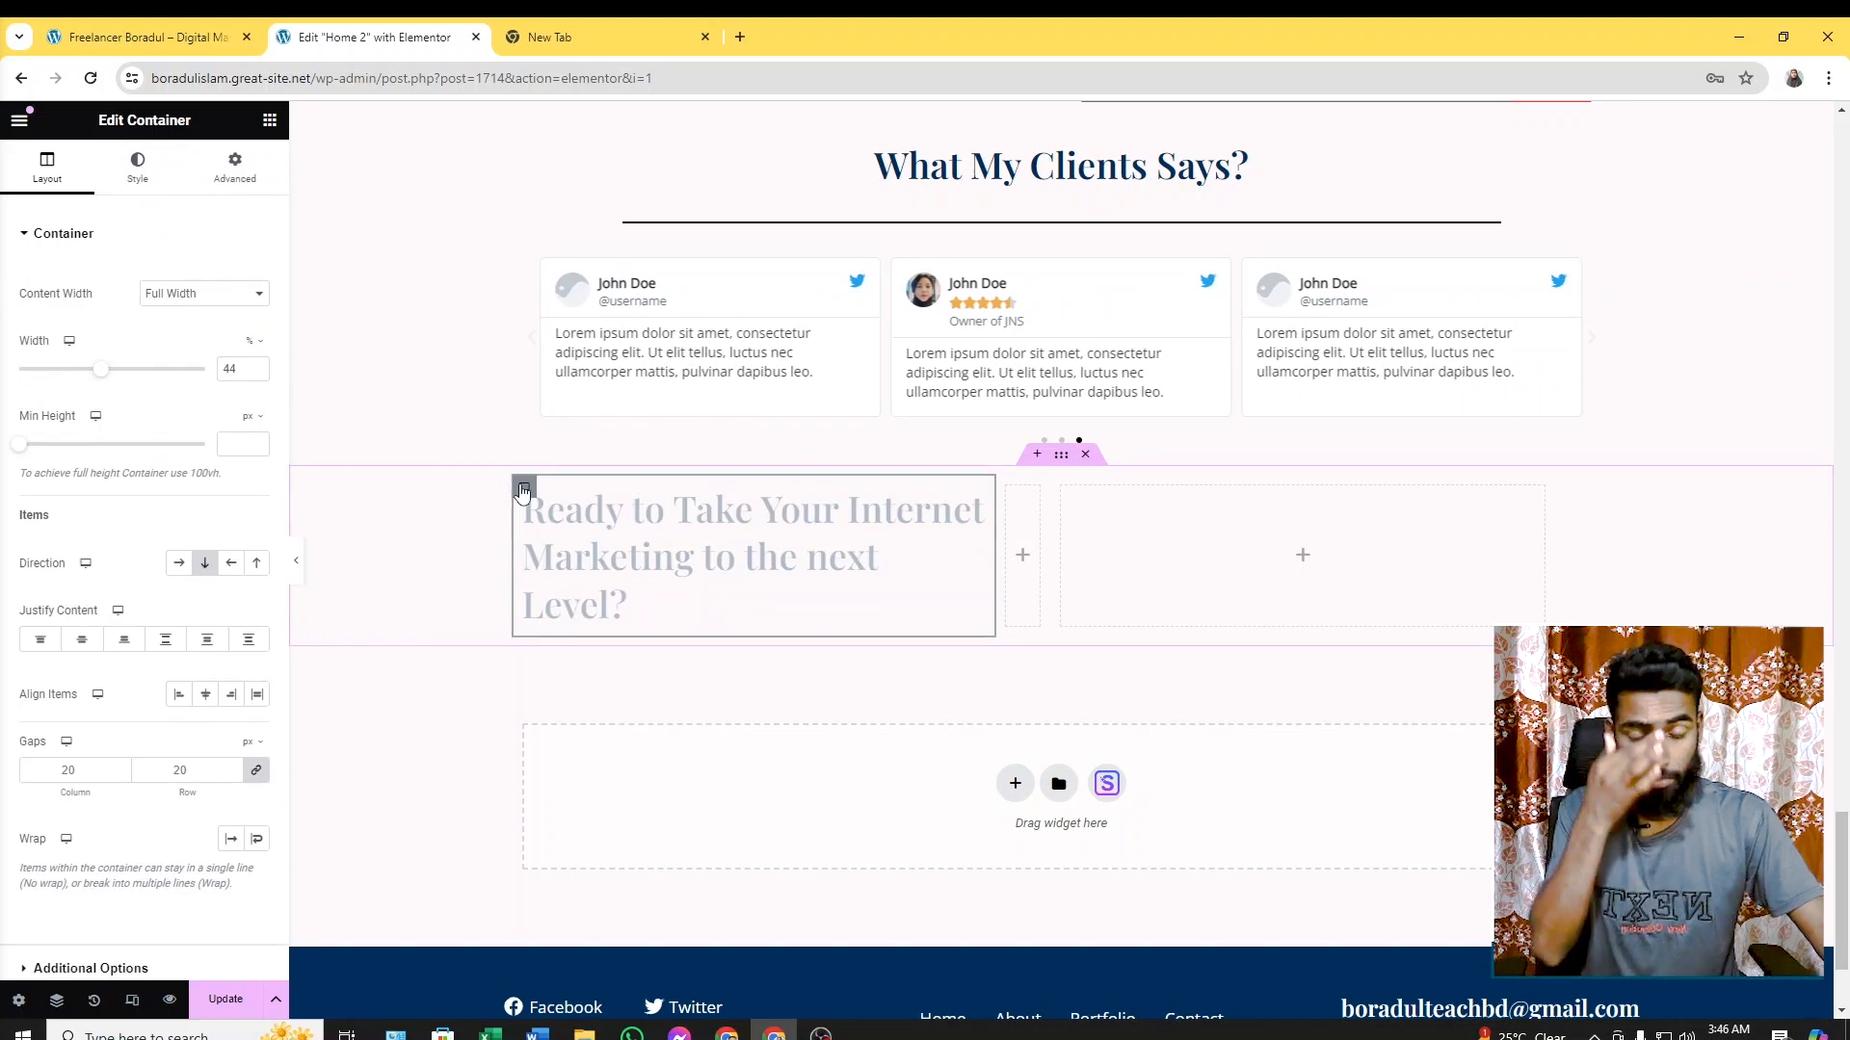
drag(102, 370, 116, 380)
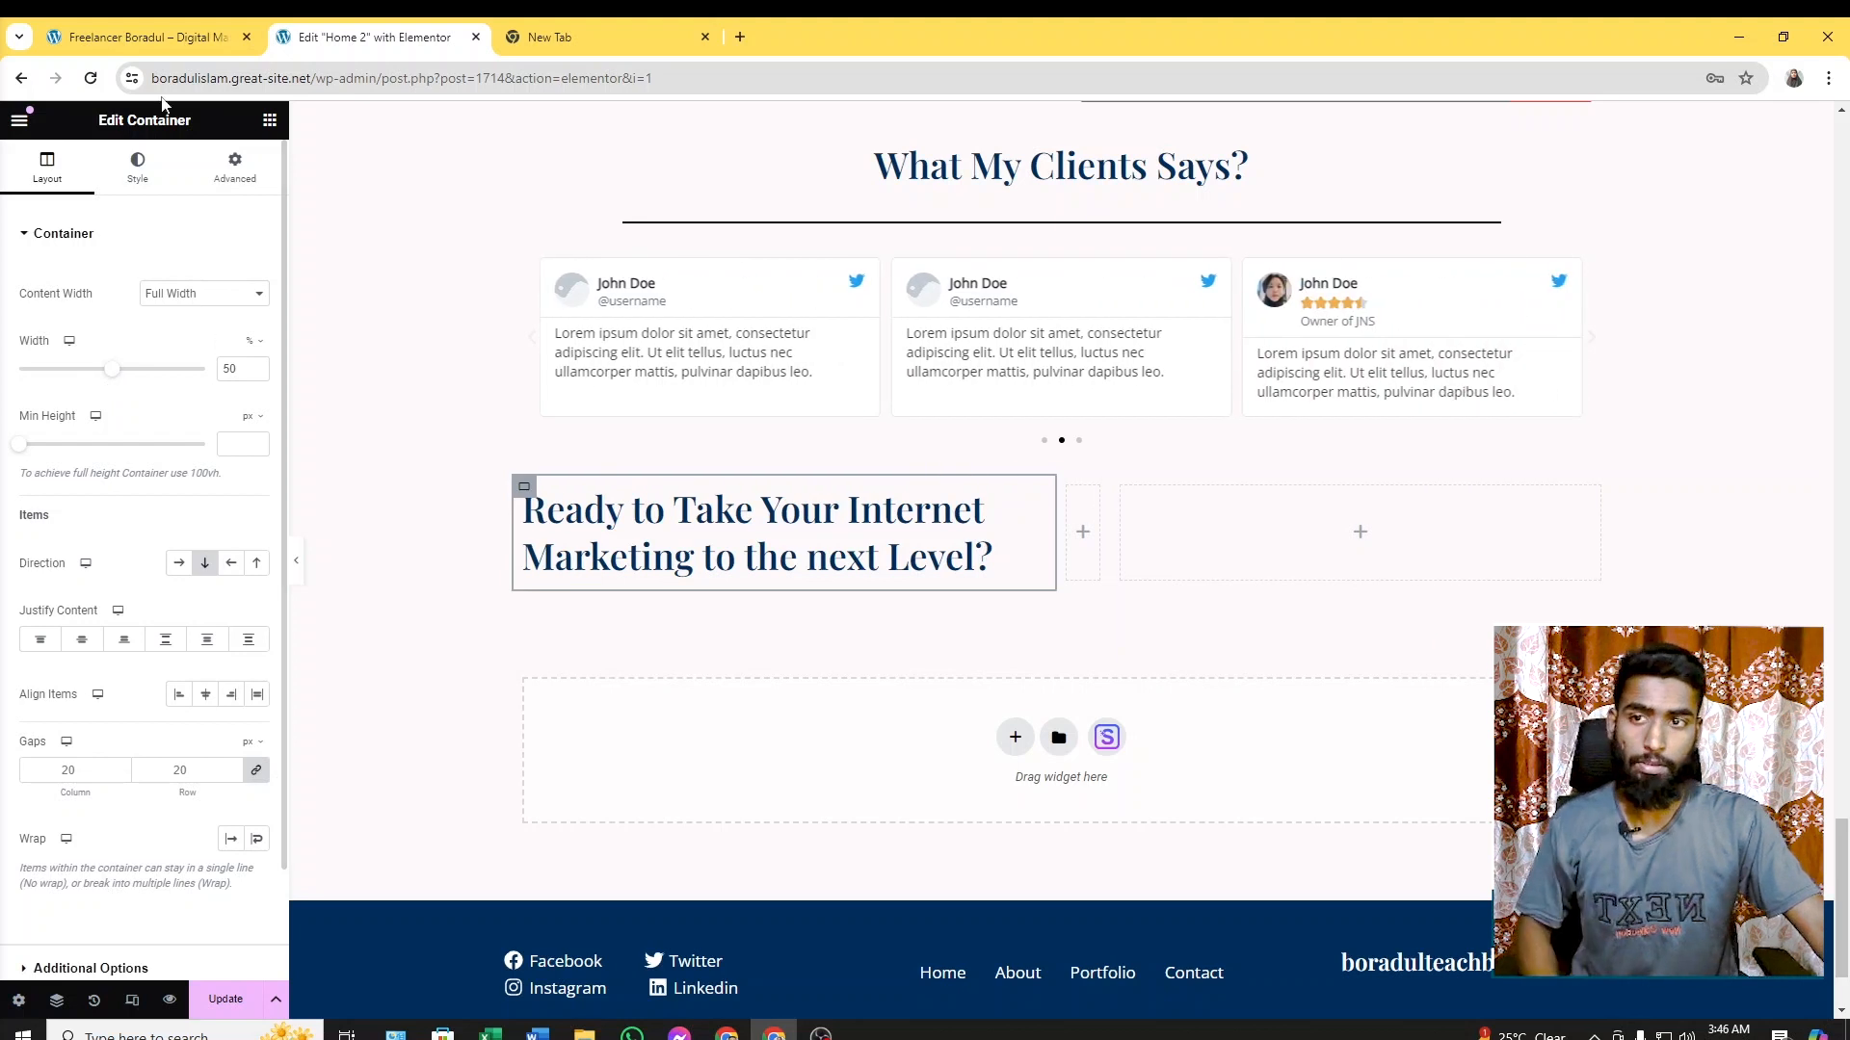
Add a Text Editor widget below the contact heading and fill it with the live site's paragraphs starting "Do you want to grow your online presence"
click(139, 37)
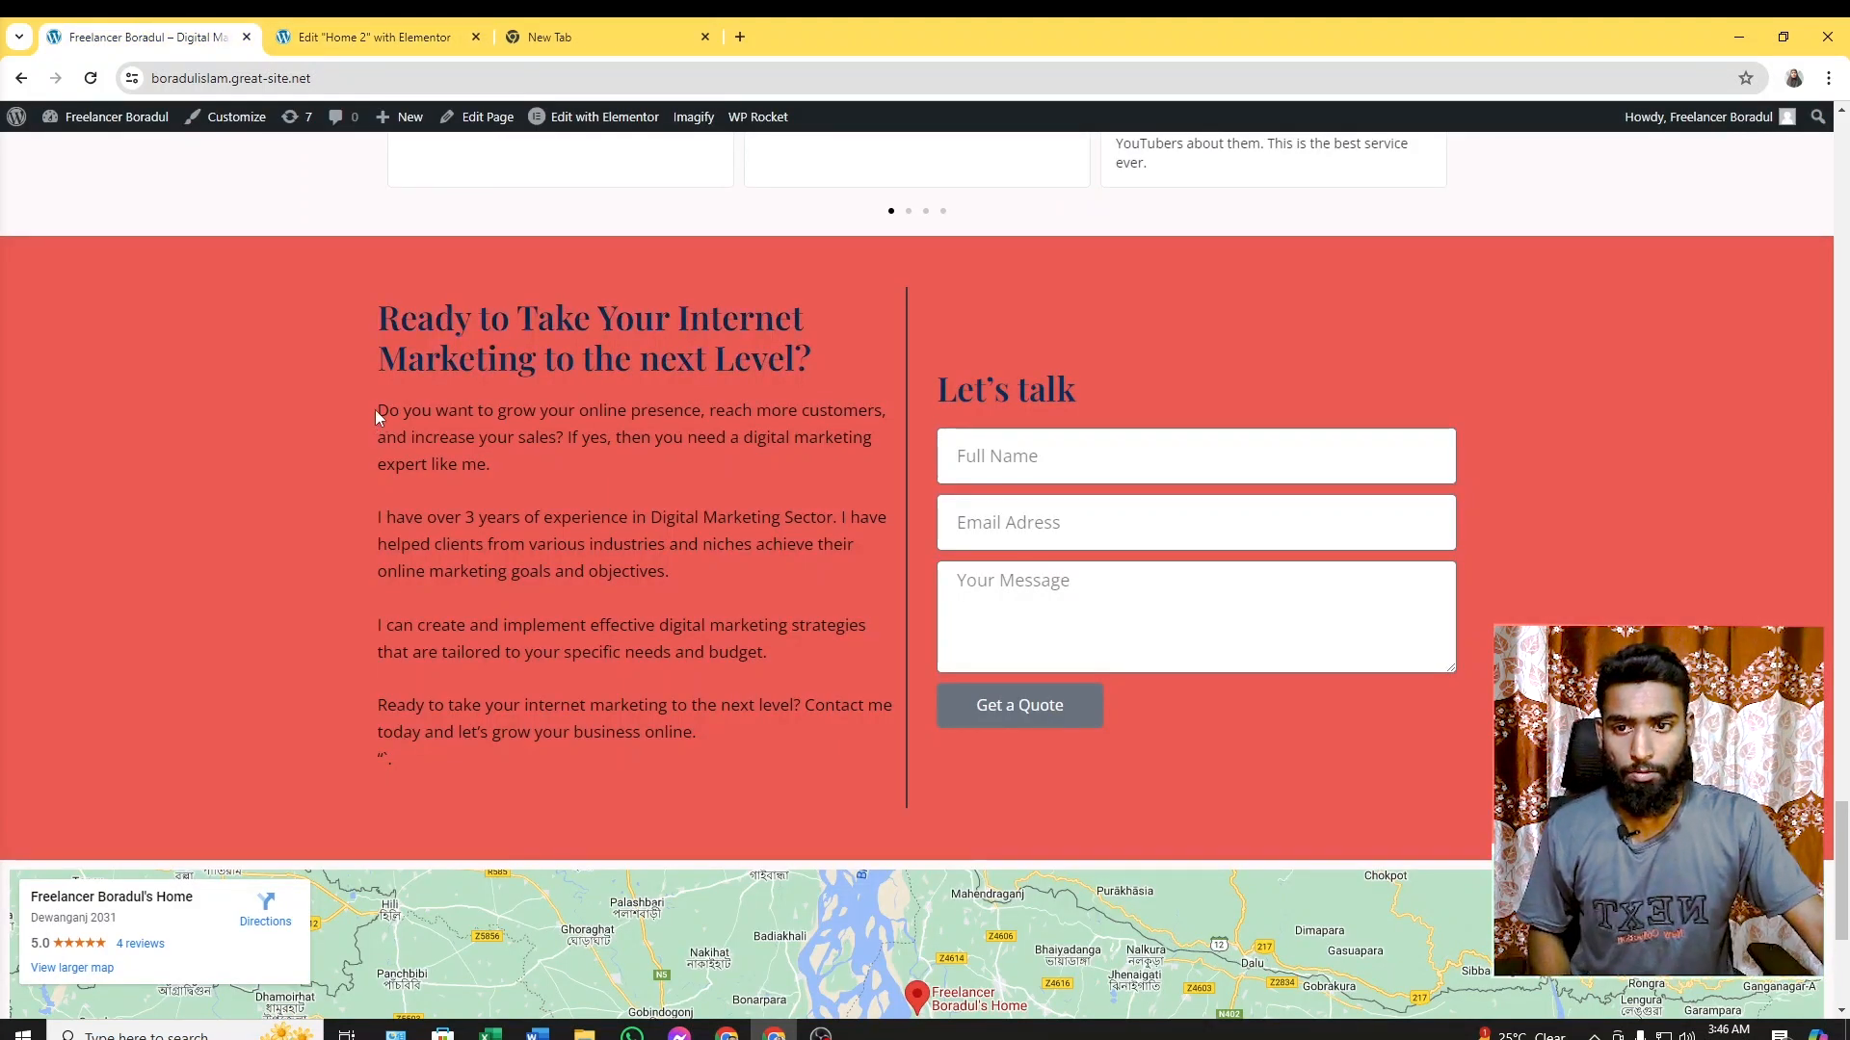
drag(387, 414, 423, 489)
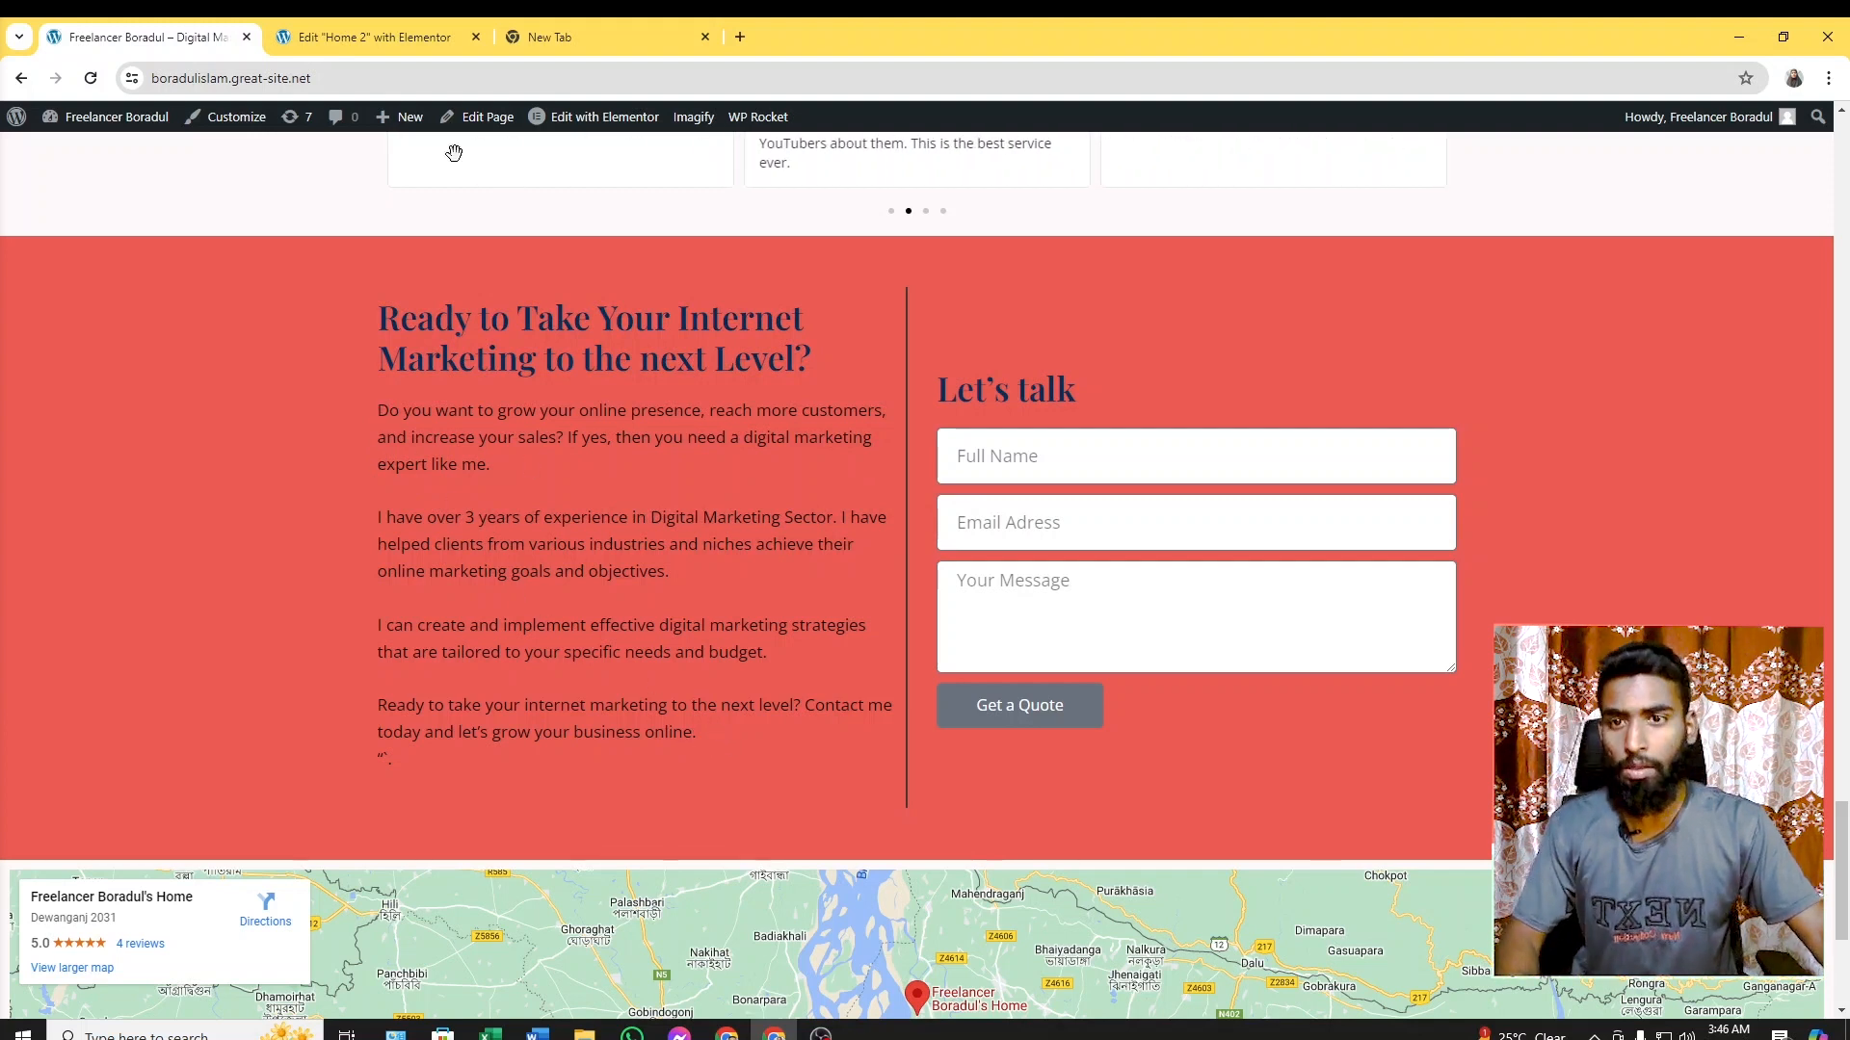
click(371, 37)
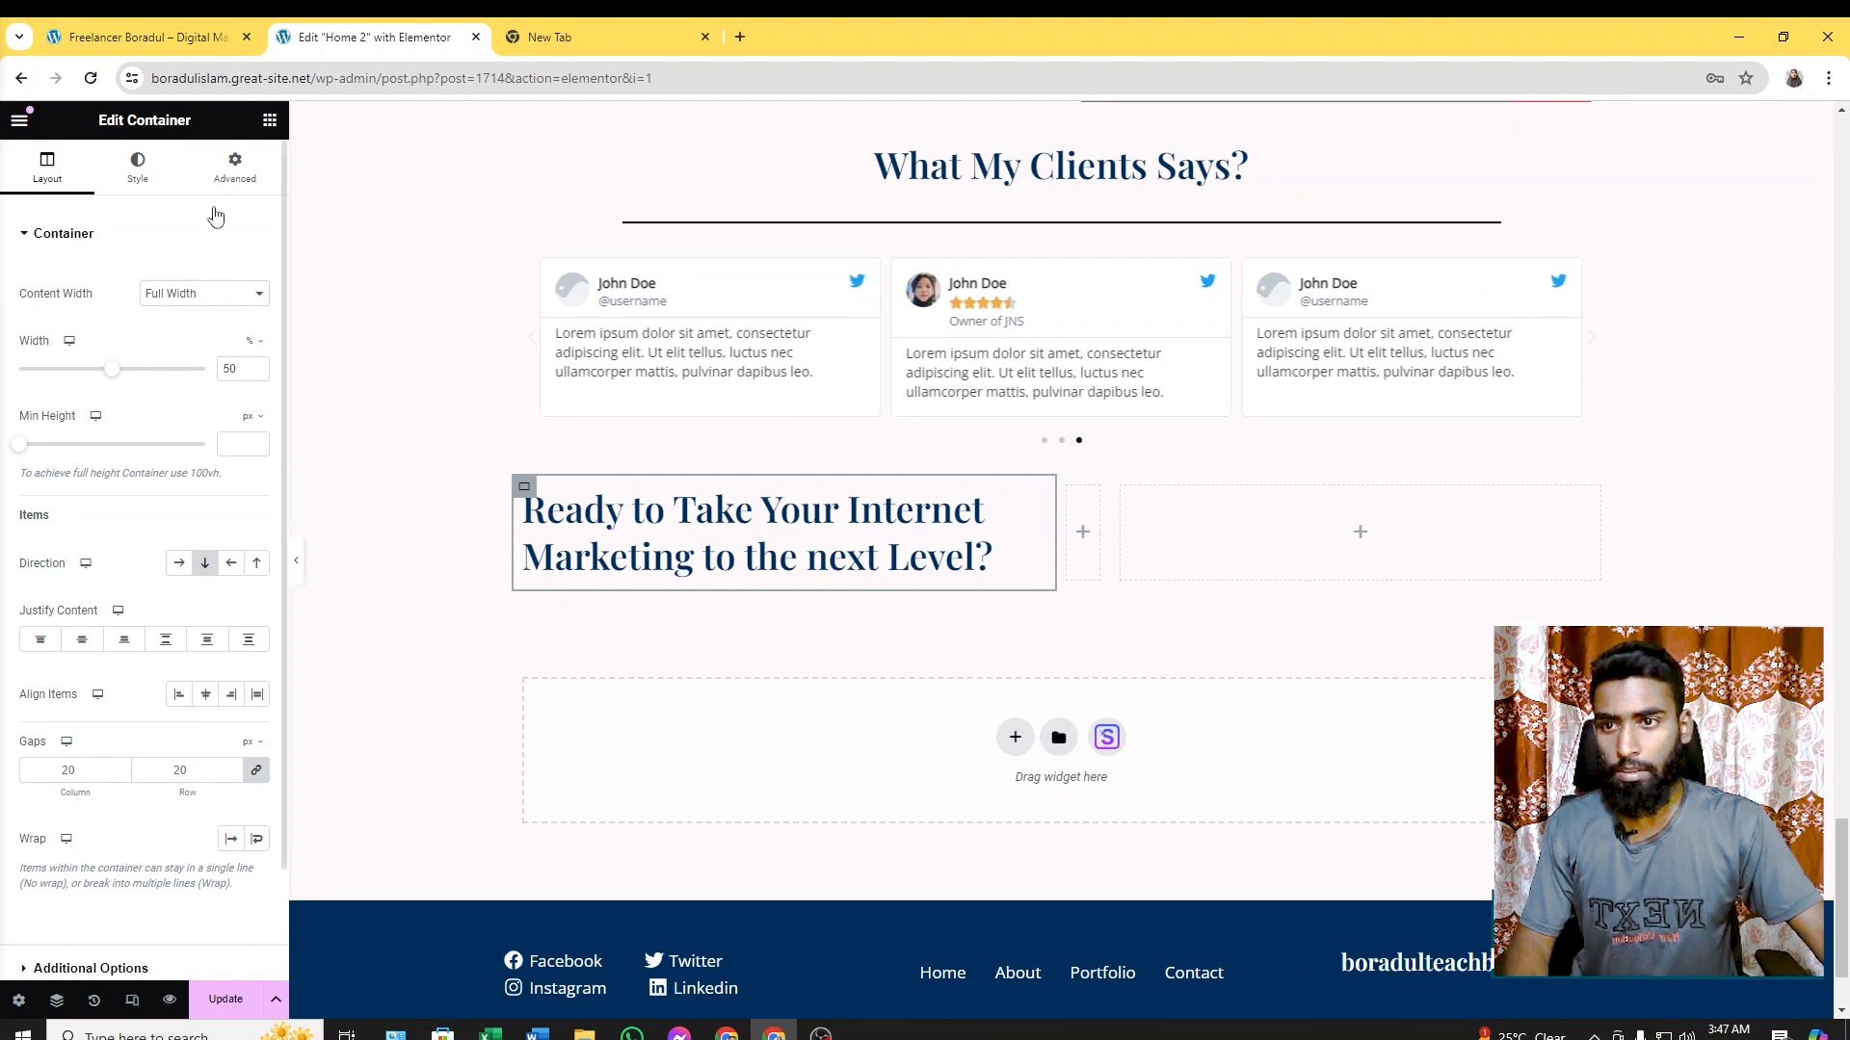
click(270, 119)
drag(78, 655, 754, 584)
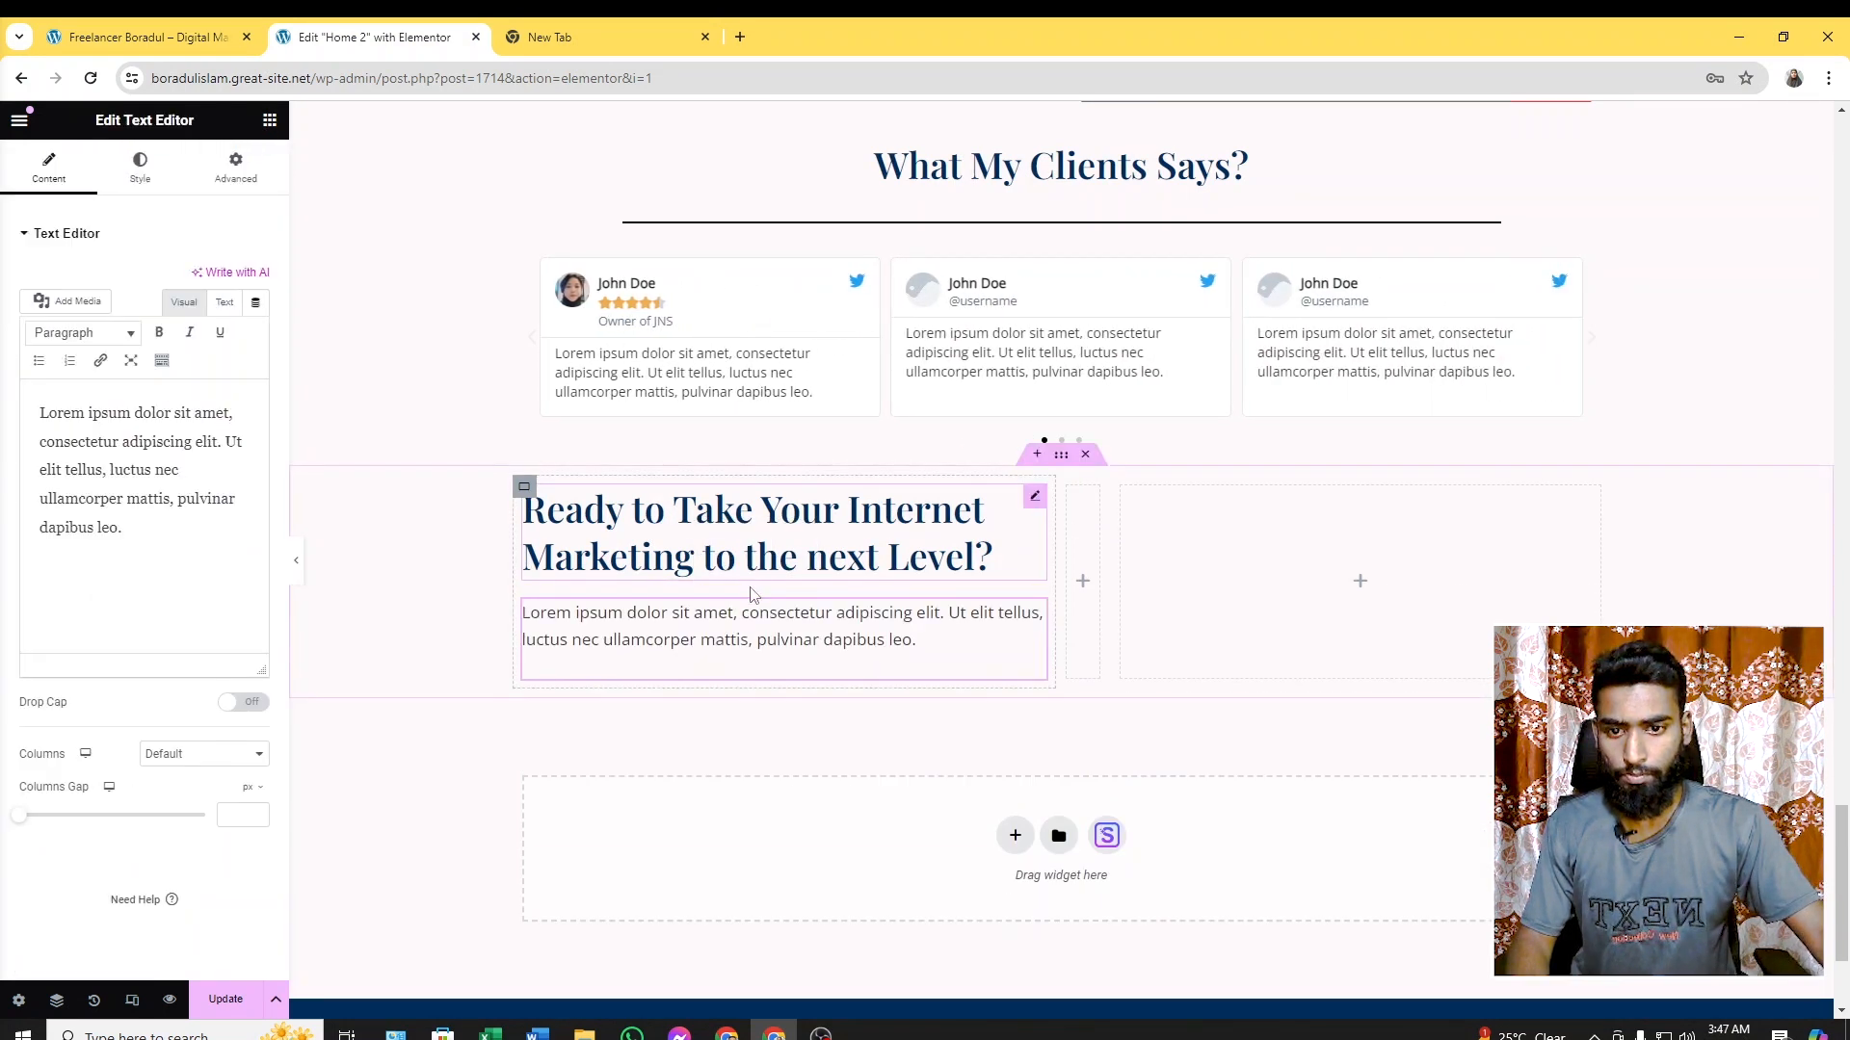
key(ctrl+a)
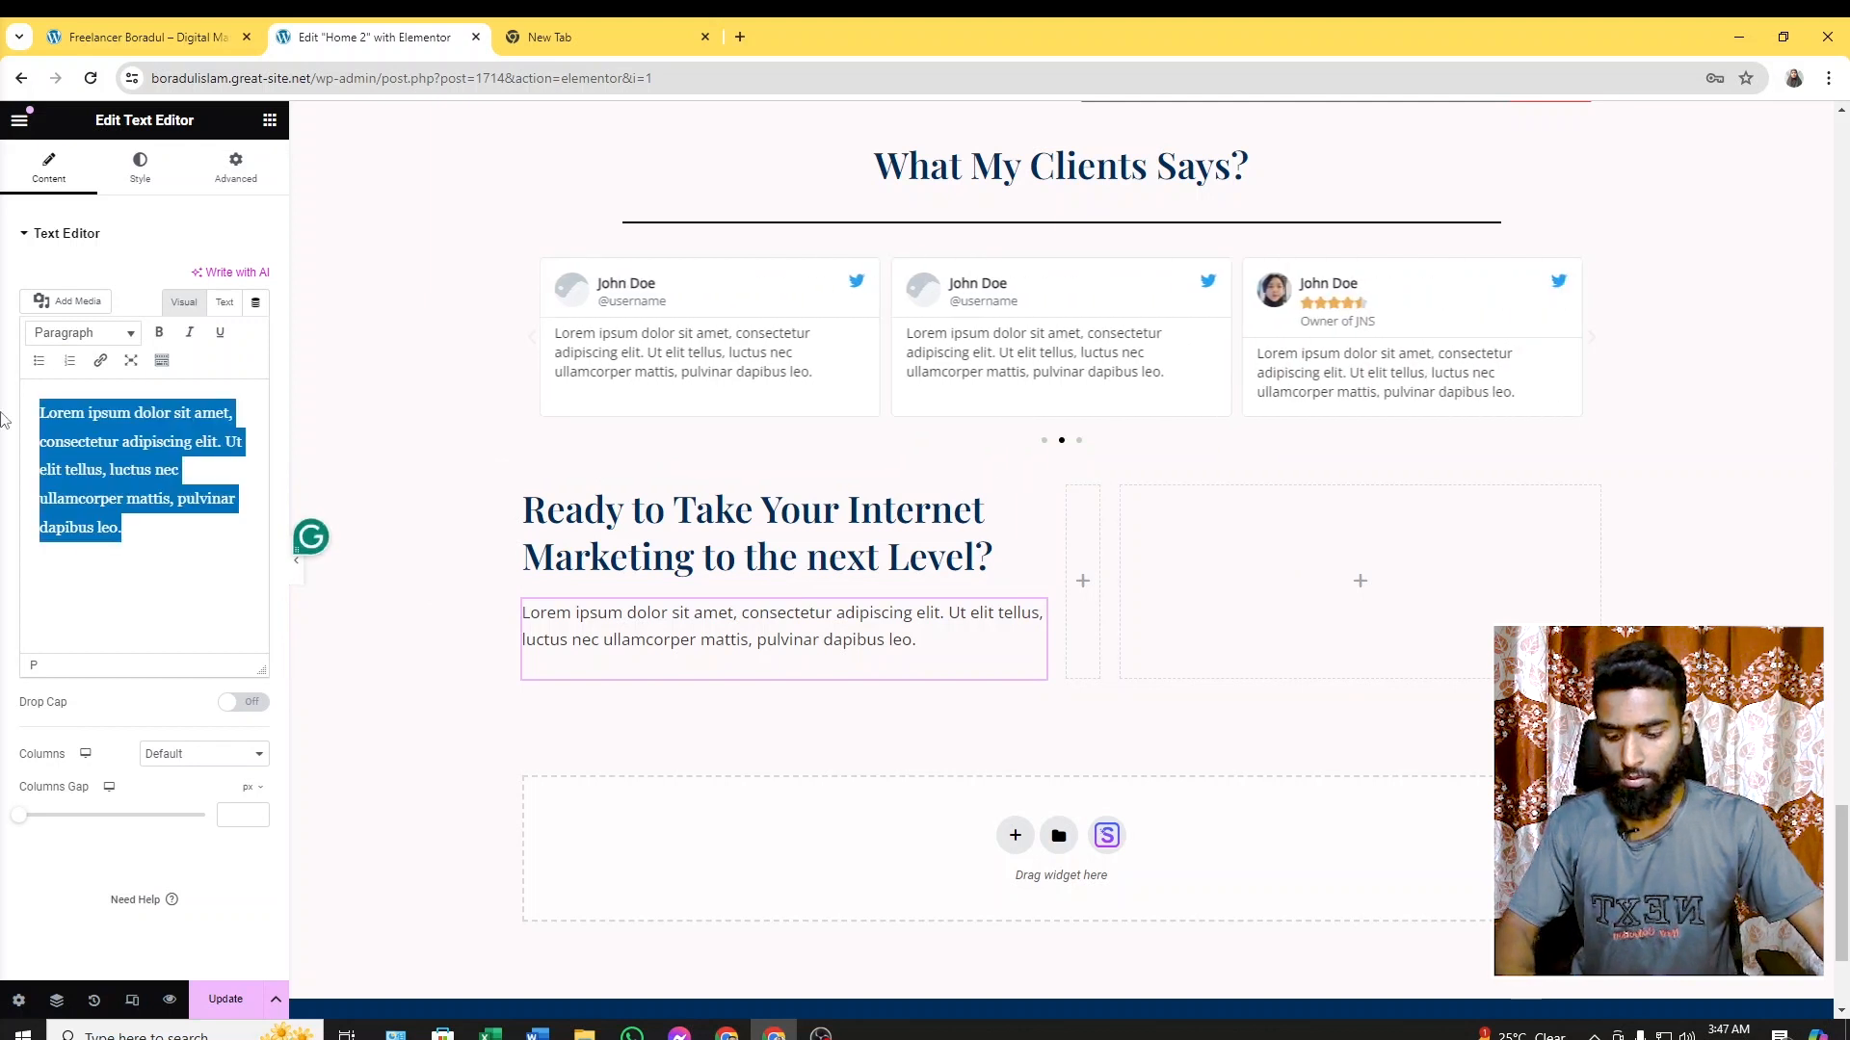
text(Do you want to grow your online presence, reach more customers, and increase your sales? If yes, then you need a digital marketing expert like me.  I have over 3 years of experience in Digital Marketing Sector. I have helped clients from various industries and niches achieve their online marketing goals and objectives.  I can create and implement effective digital marketing strategies that are tailored to your specific needs and budget.  Ready to take your internet marketing to the next level? Contact me today and let’s grow your business online.)
scroll(734, 705, down, 1)
scroll(732, 674, up, 2)
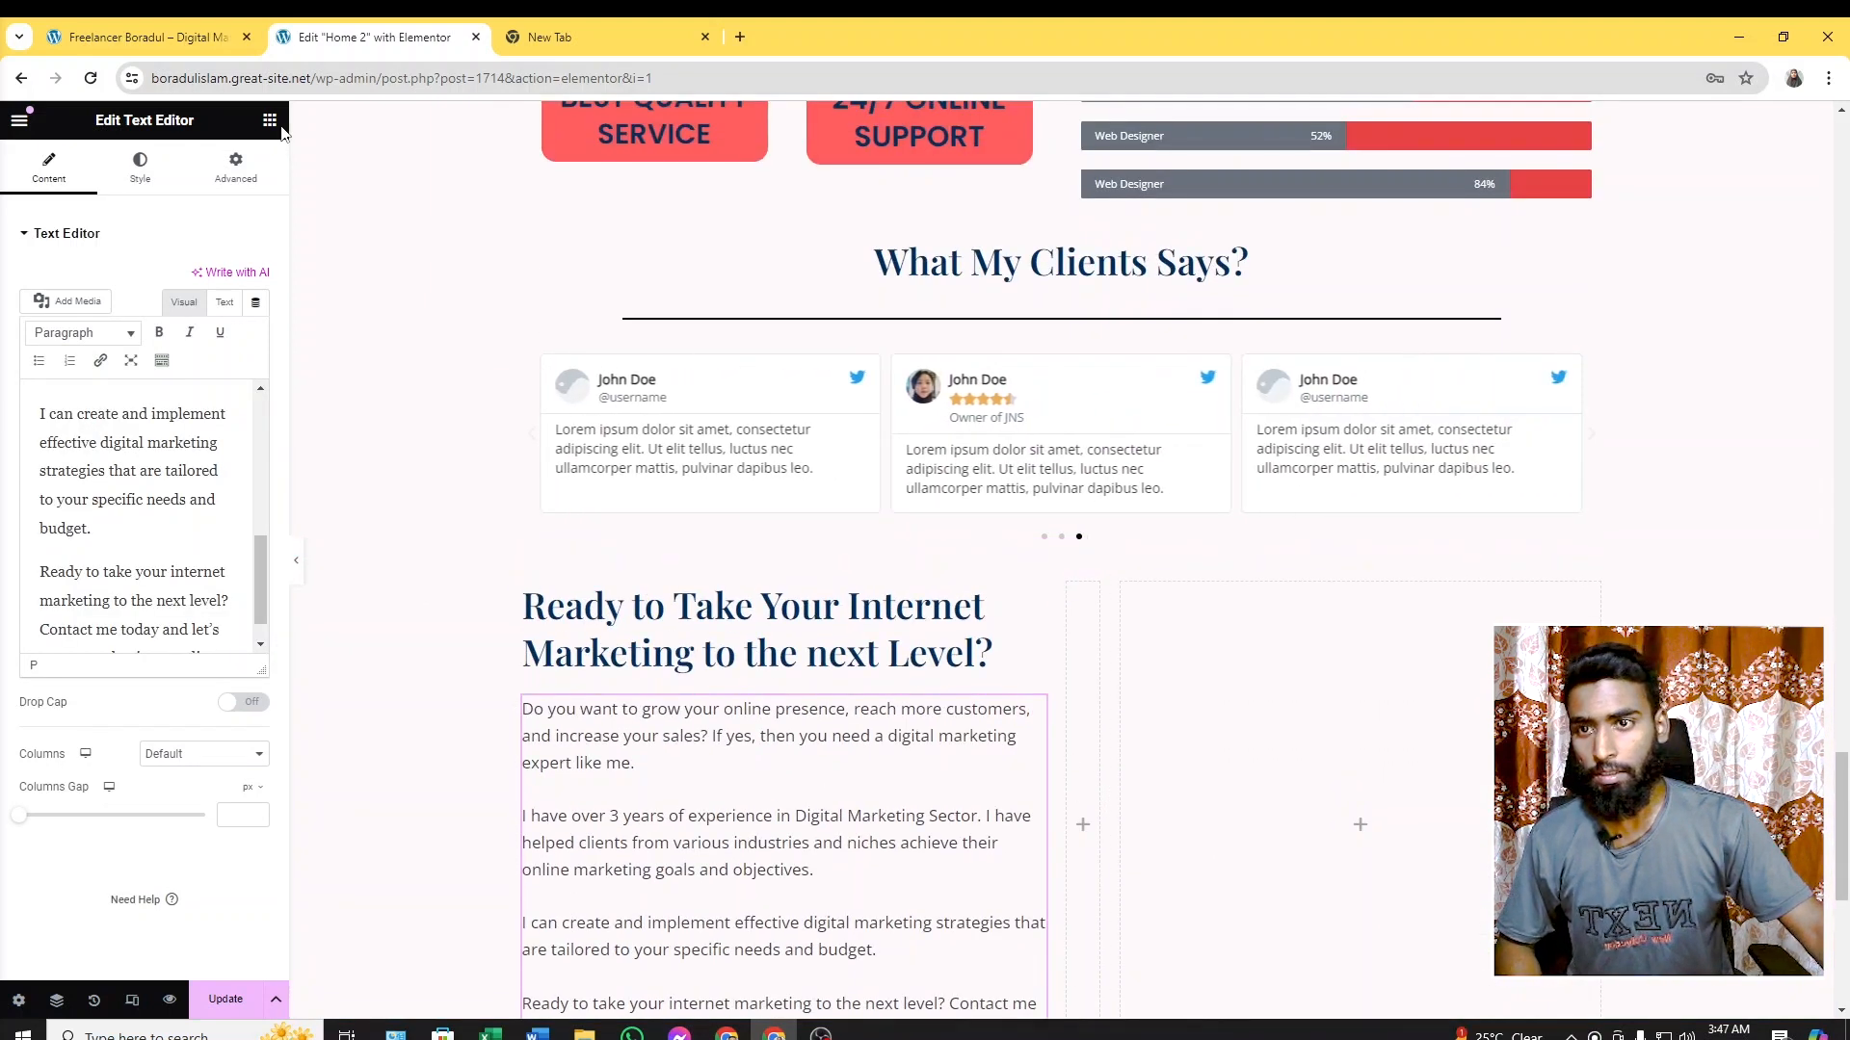
Add a Divider widget to the narrow middle column and compare its style with the live site's vertical separator line
click(270, 121)
scroll(235, 684, down, 2)
drag(243, 578, 1081, 639)
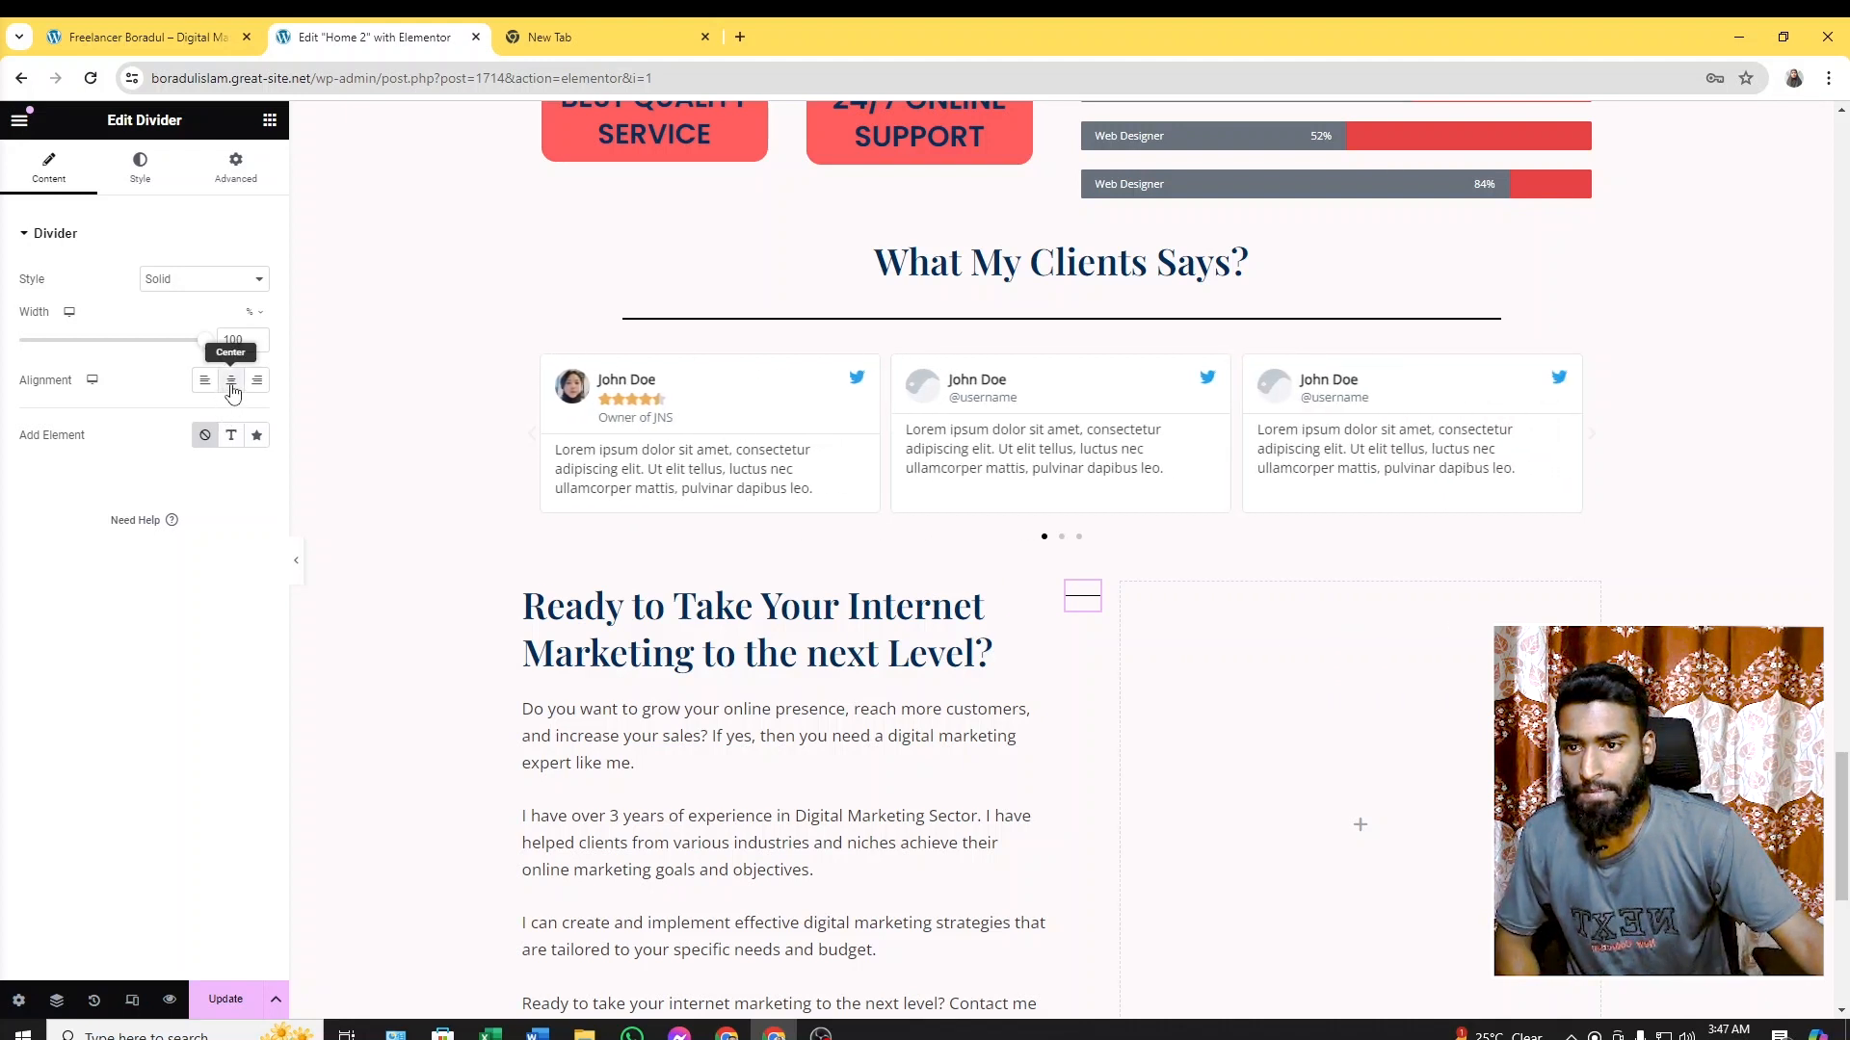
click(140, 170)
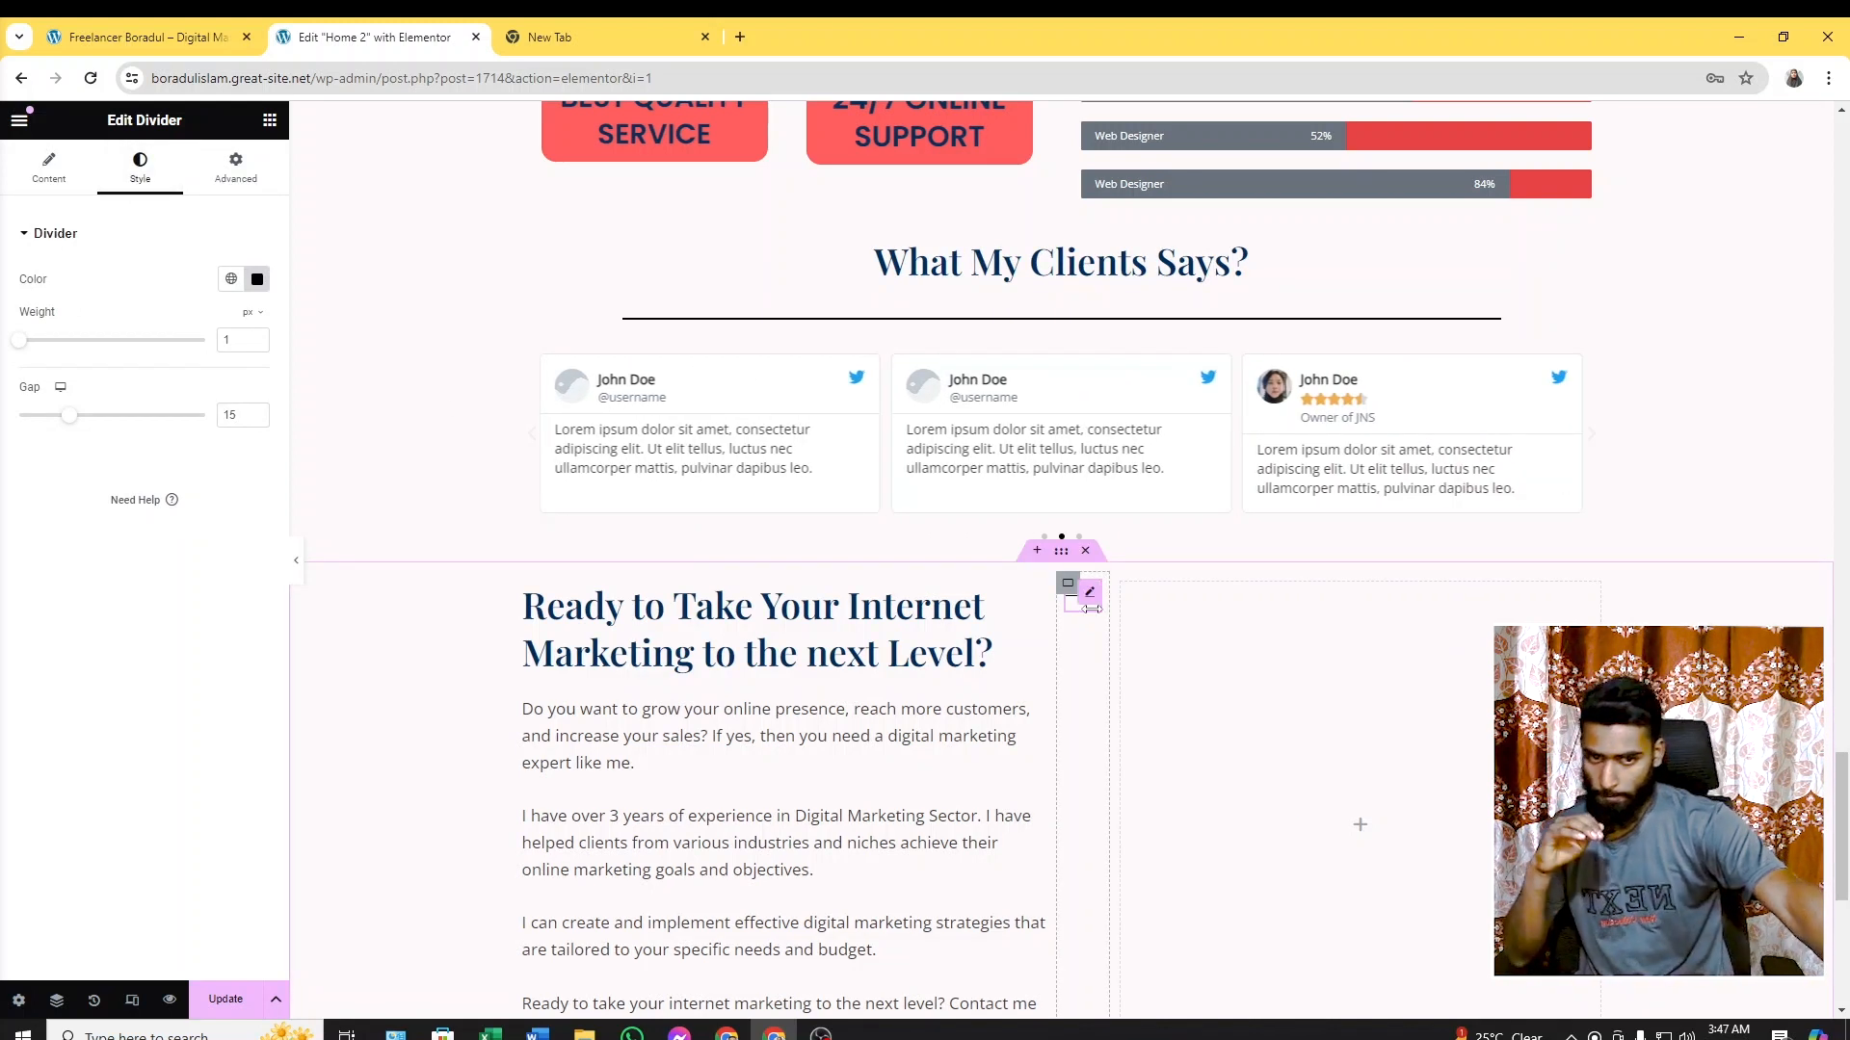
click(172, 45)
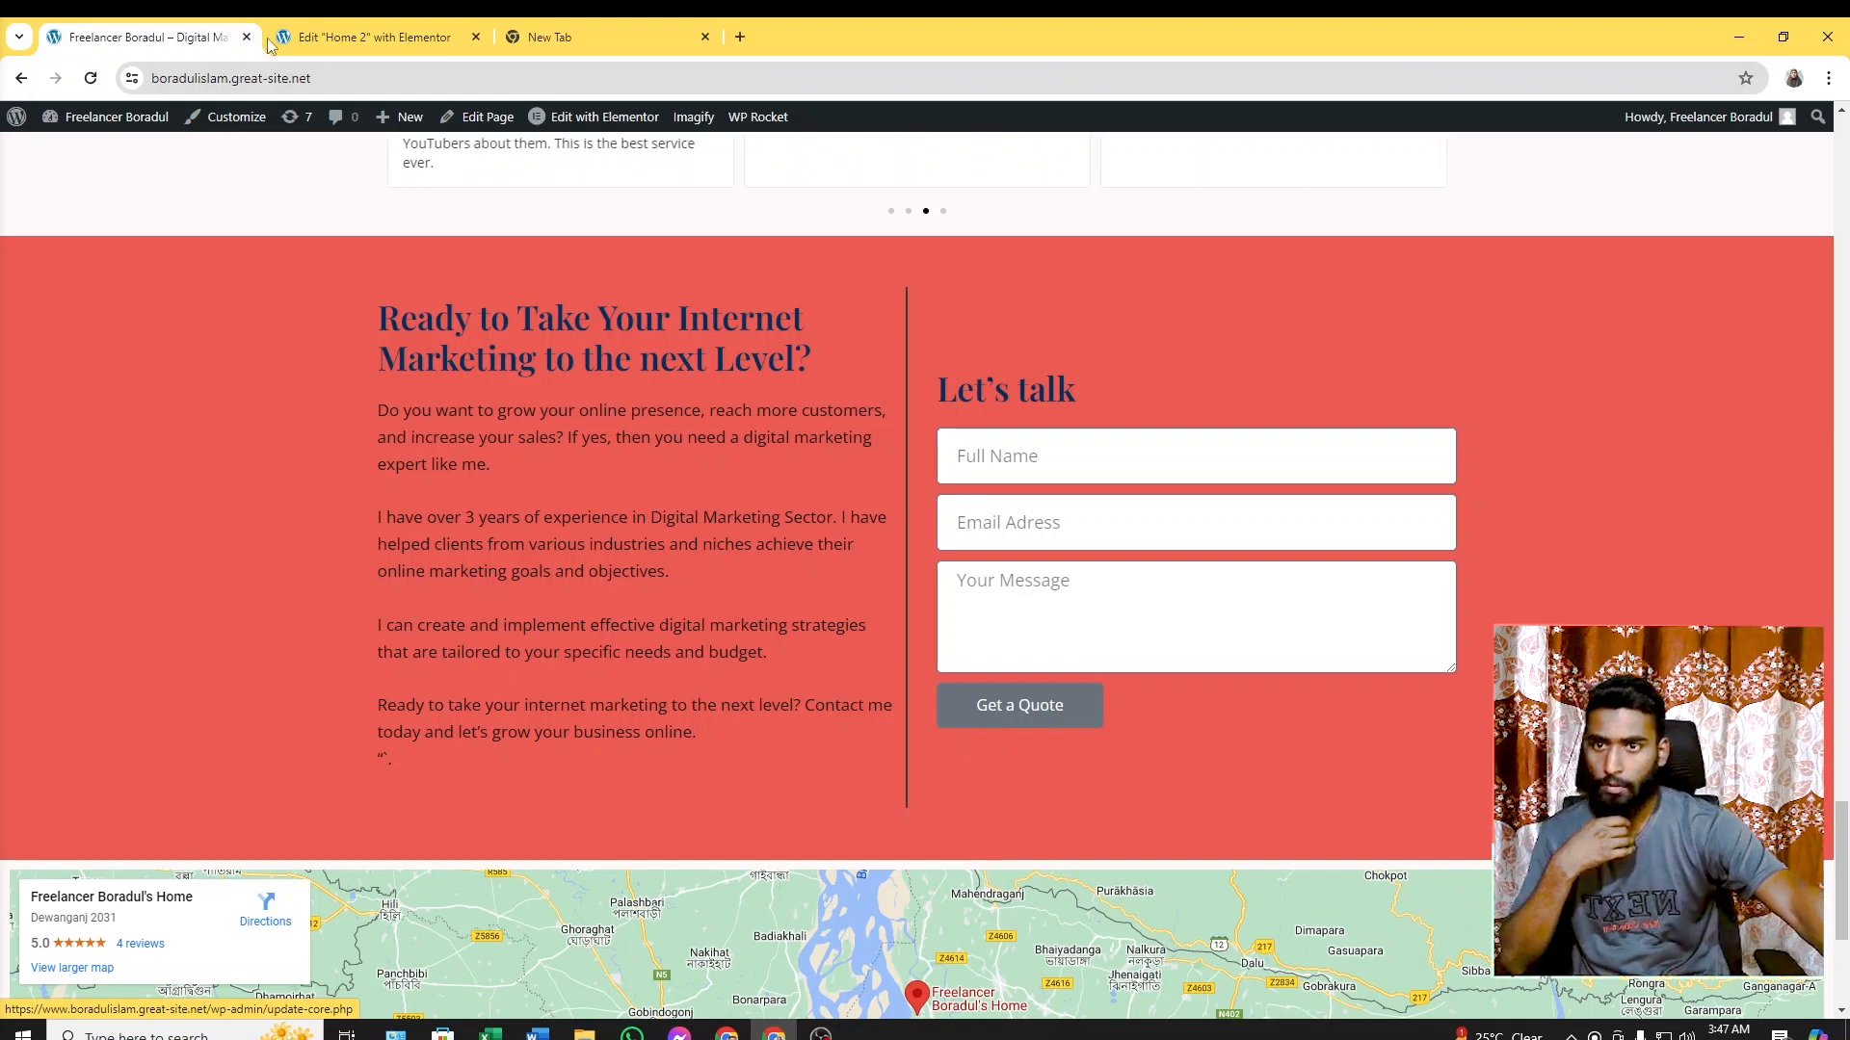
Delete the narrow middle column holding the divider from the contact section in the Elementor editor
key(ctrl+Tab)
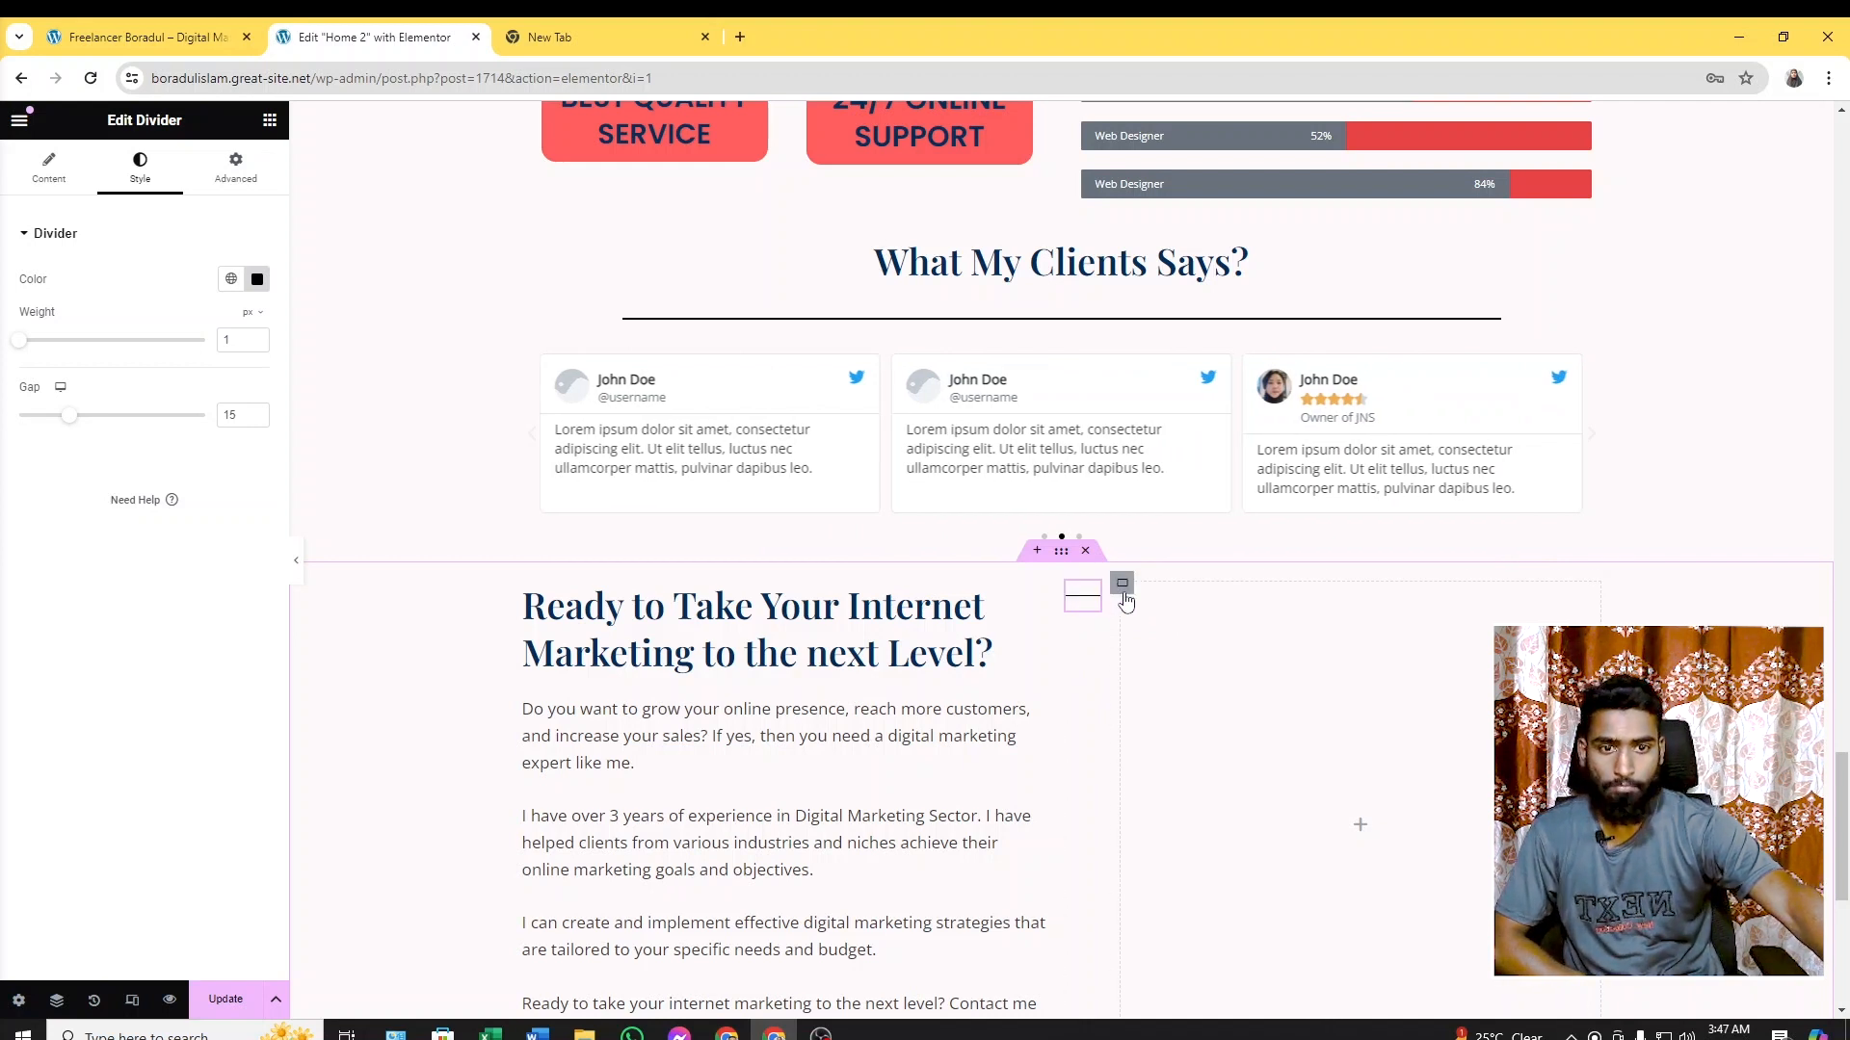
right_click(1072, 583)
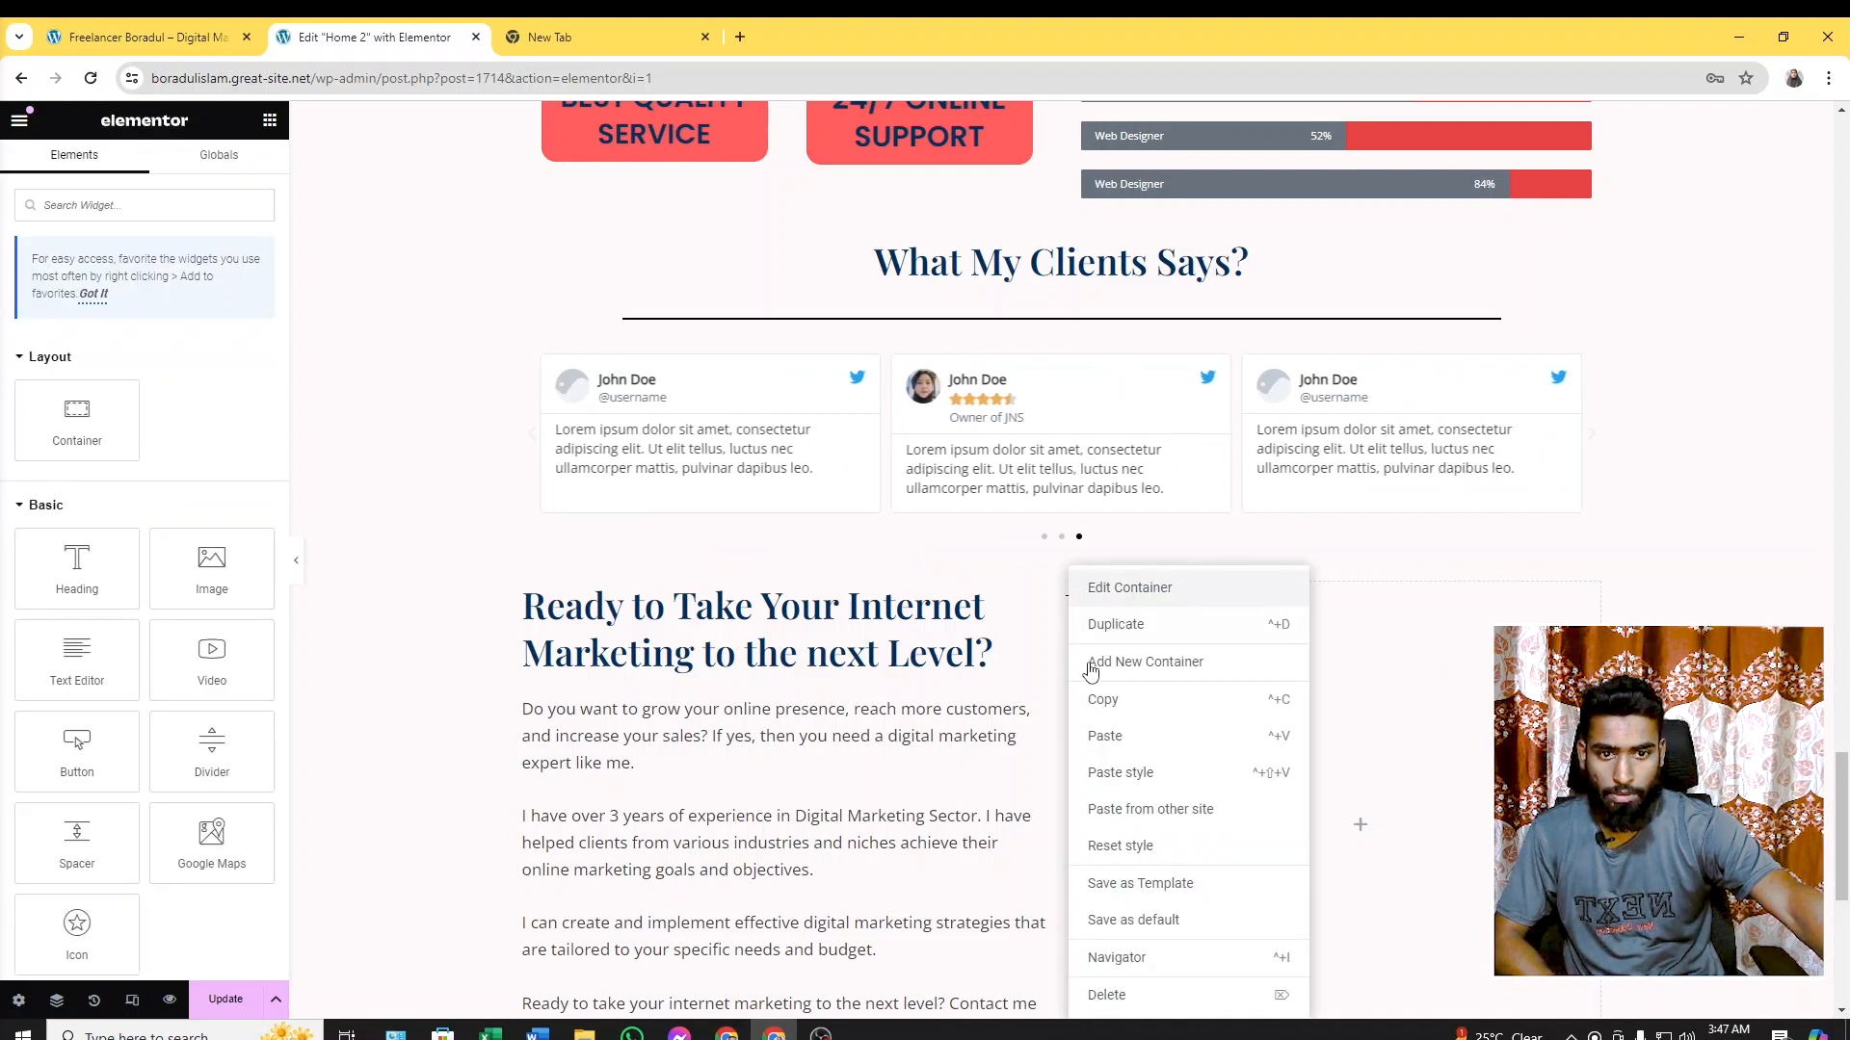
click(1117, 995)
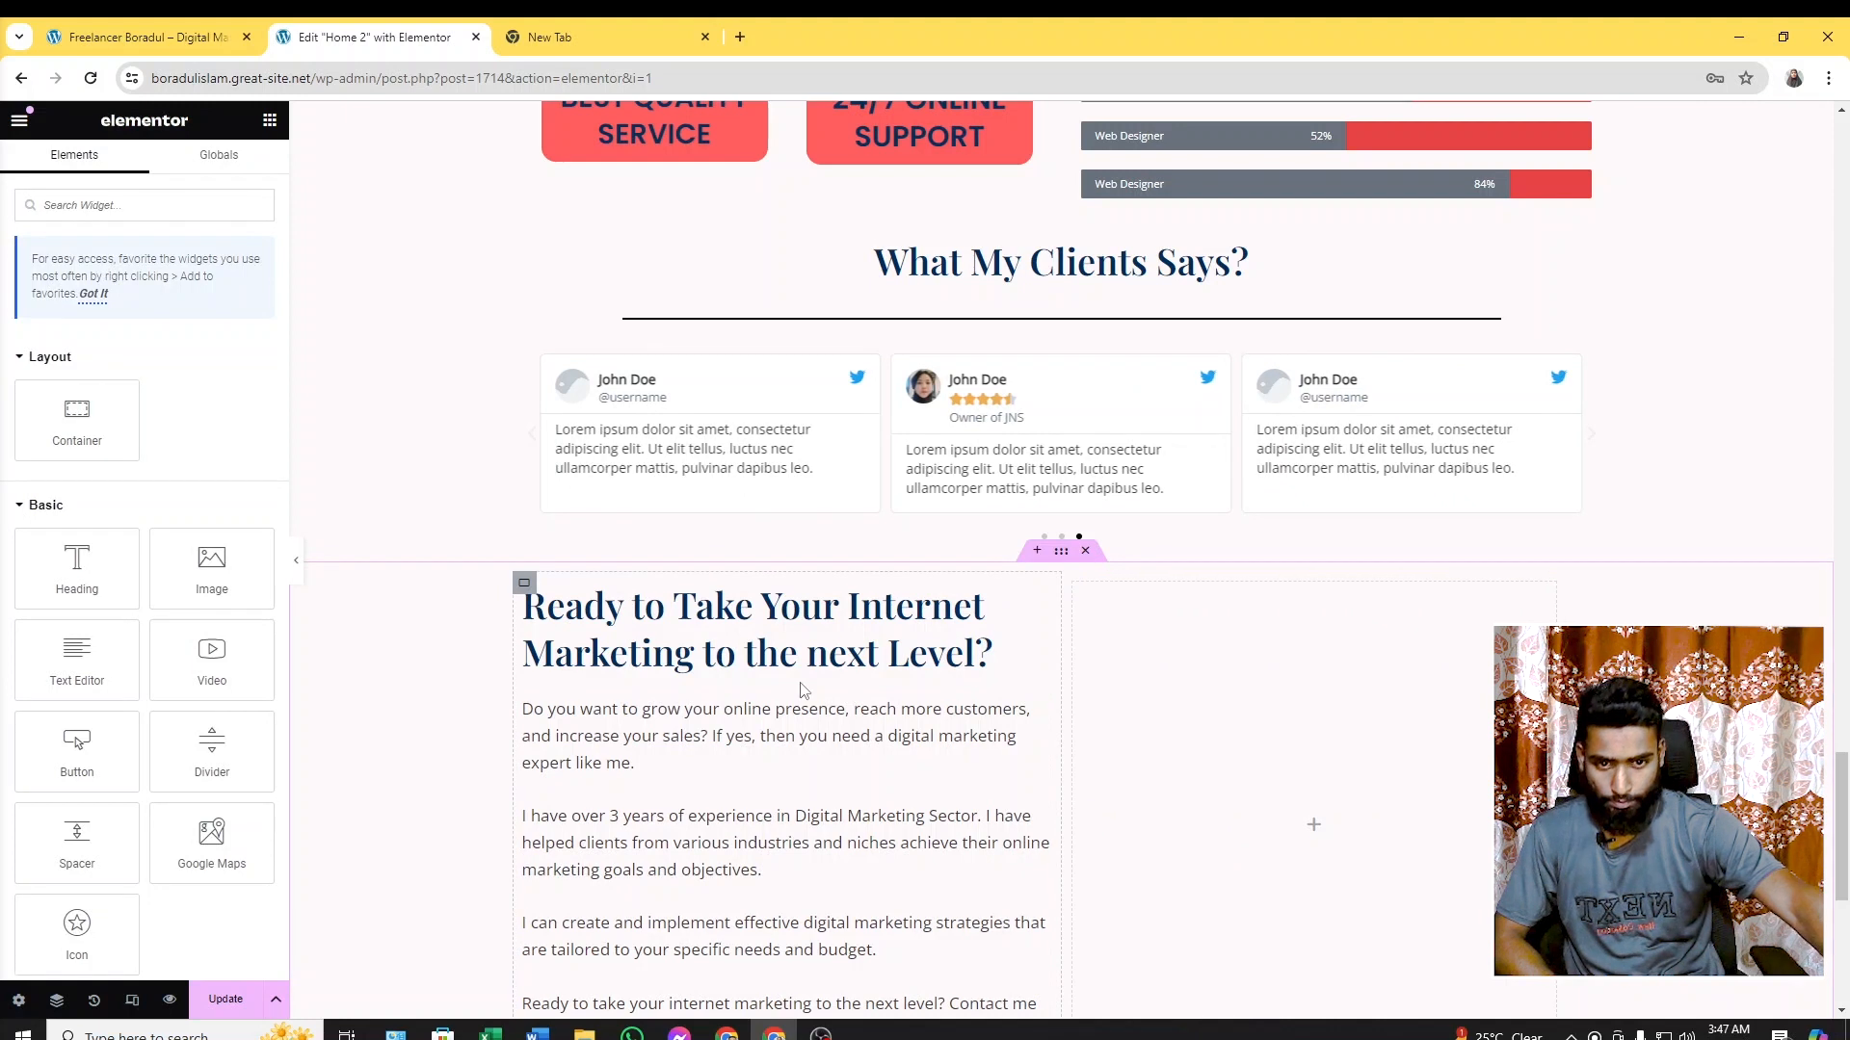
Give the container with the contact heading and paragraphs a Solid border type
click(525, 585)
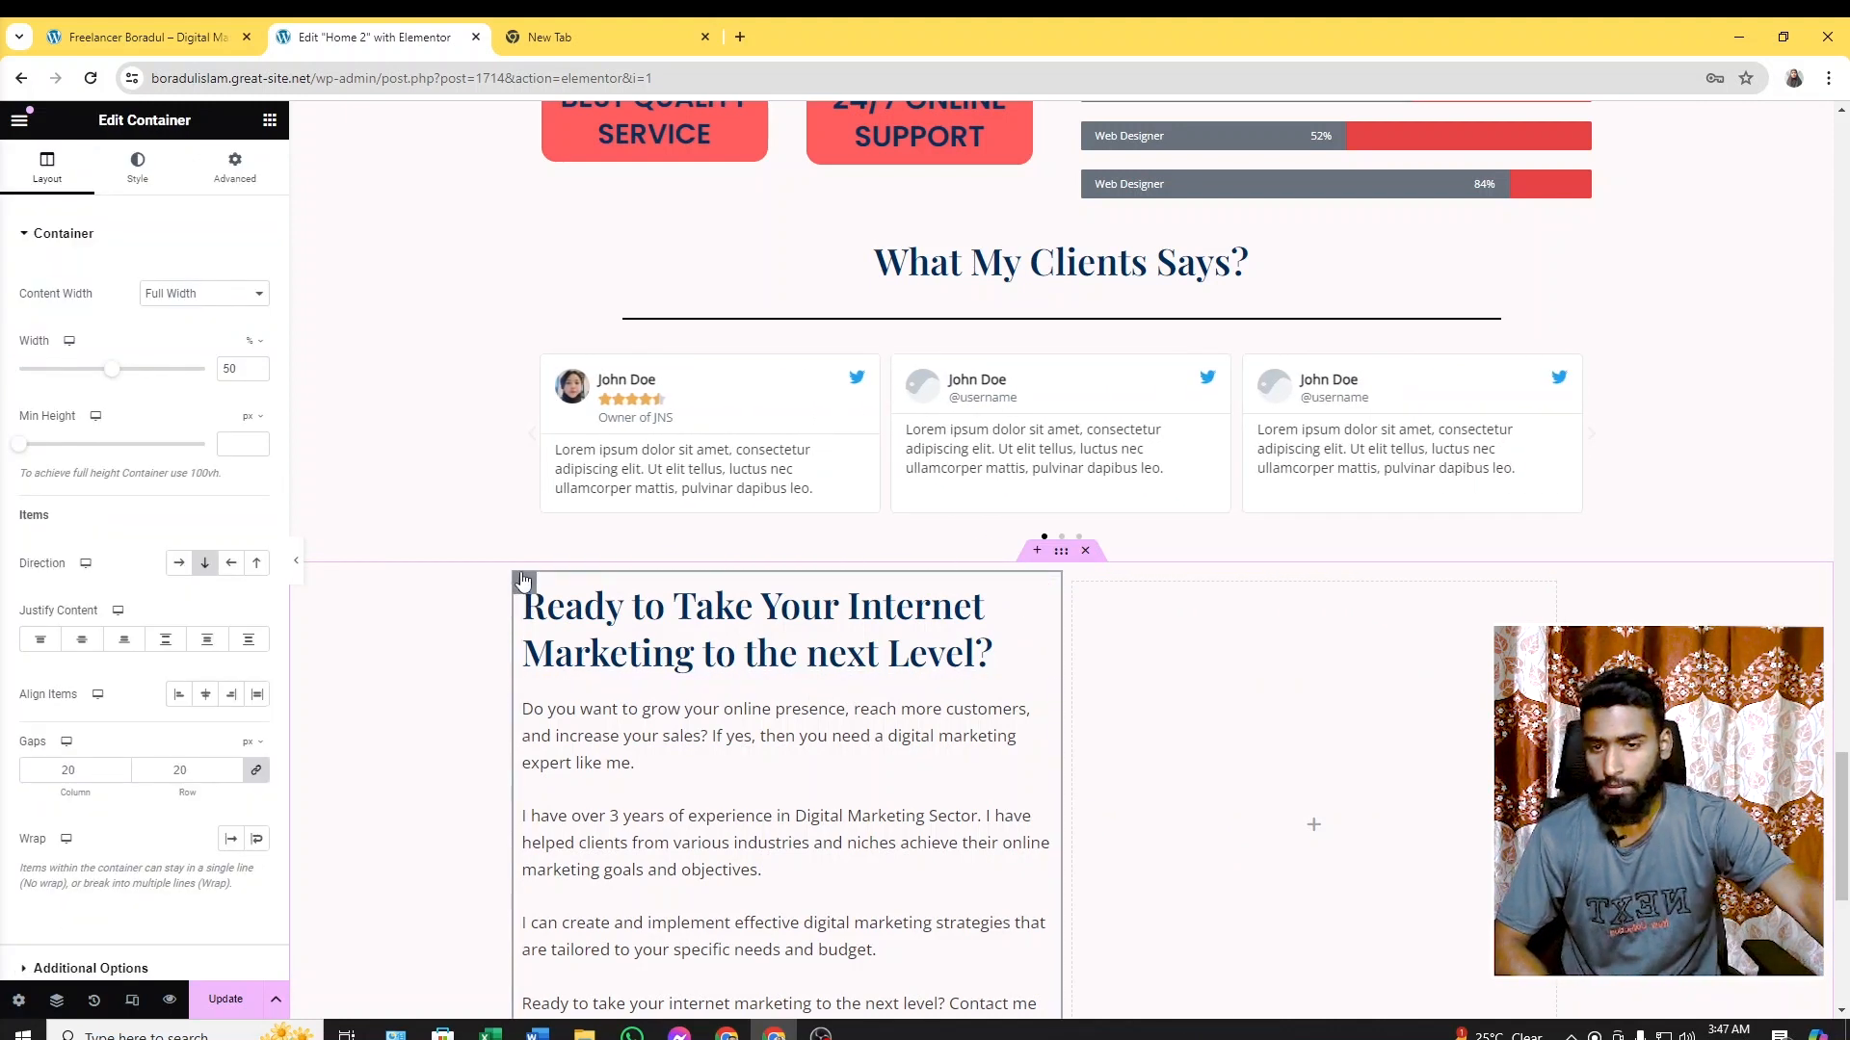
scroll(721, 573, down, 2)
scroll(721, 573, down, 1)
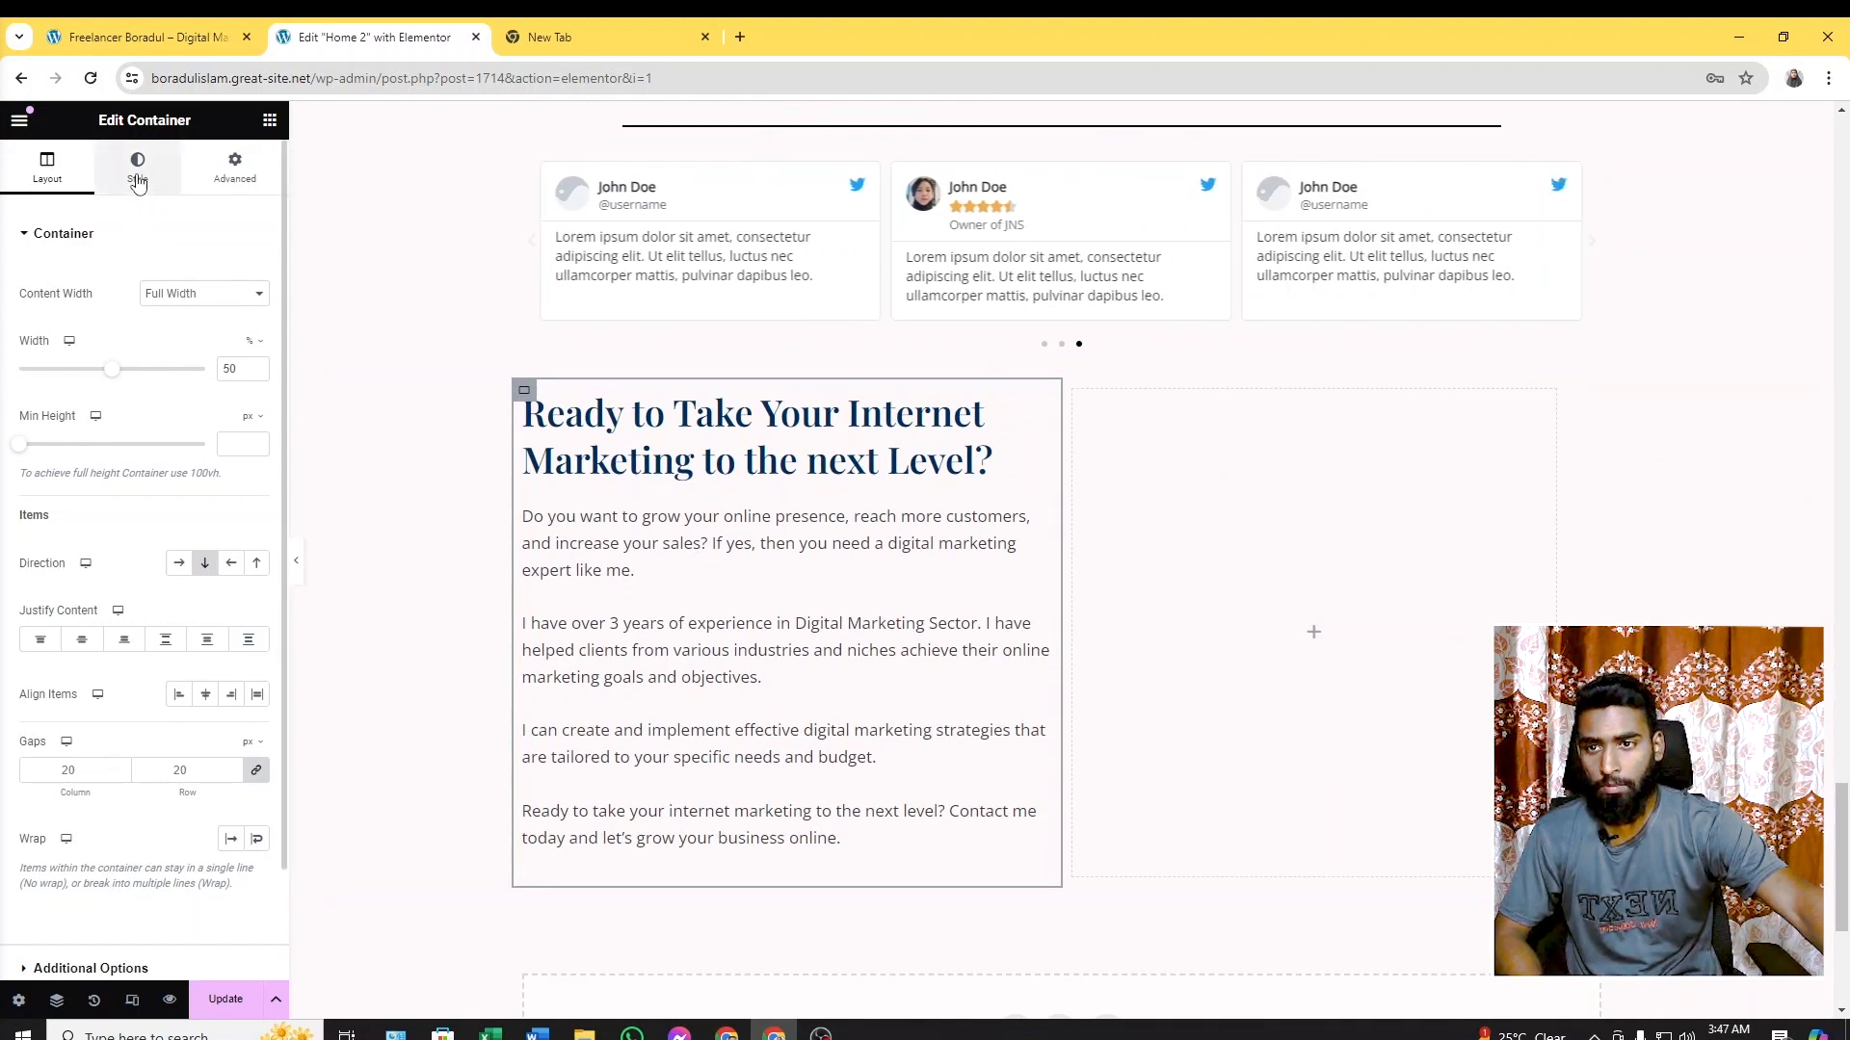
click(138, 181)
click(108, 438)
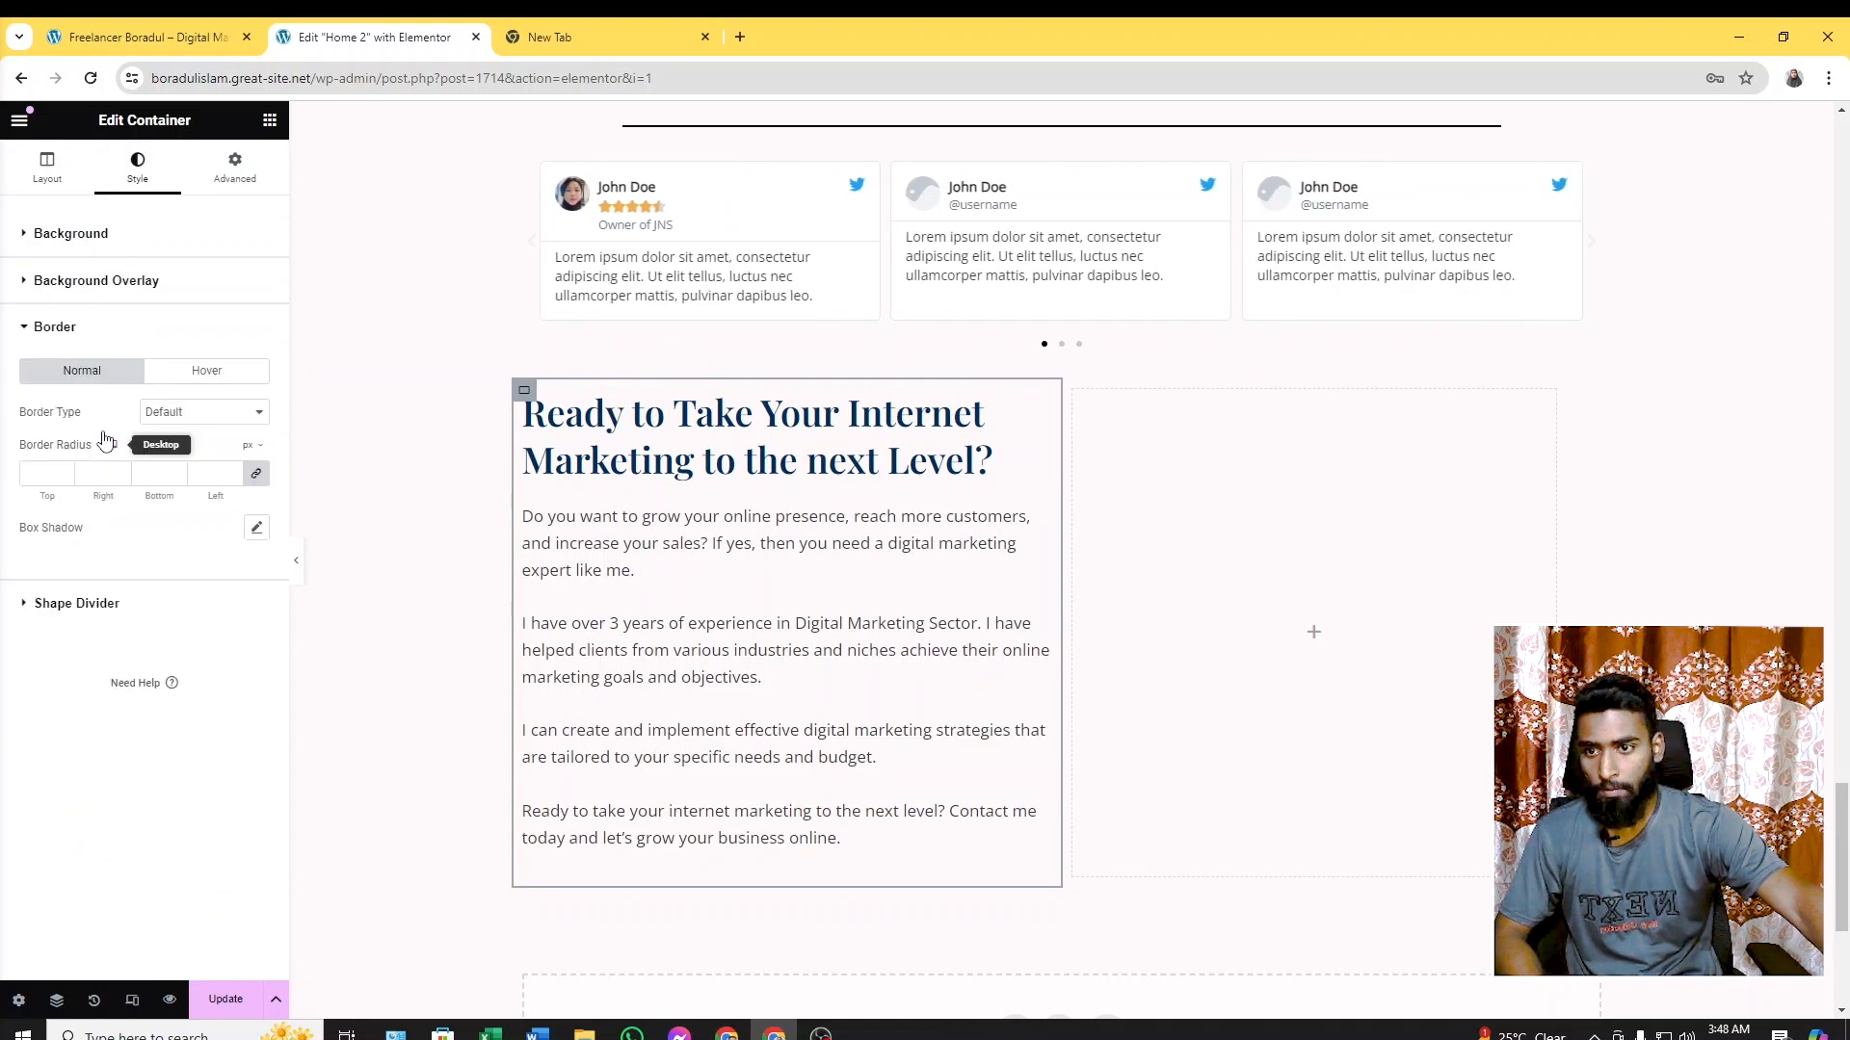
click(254, 476)
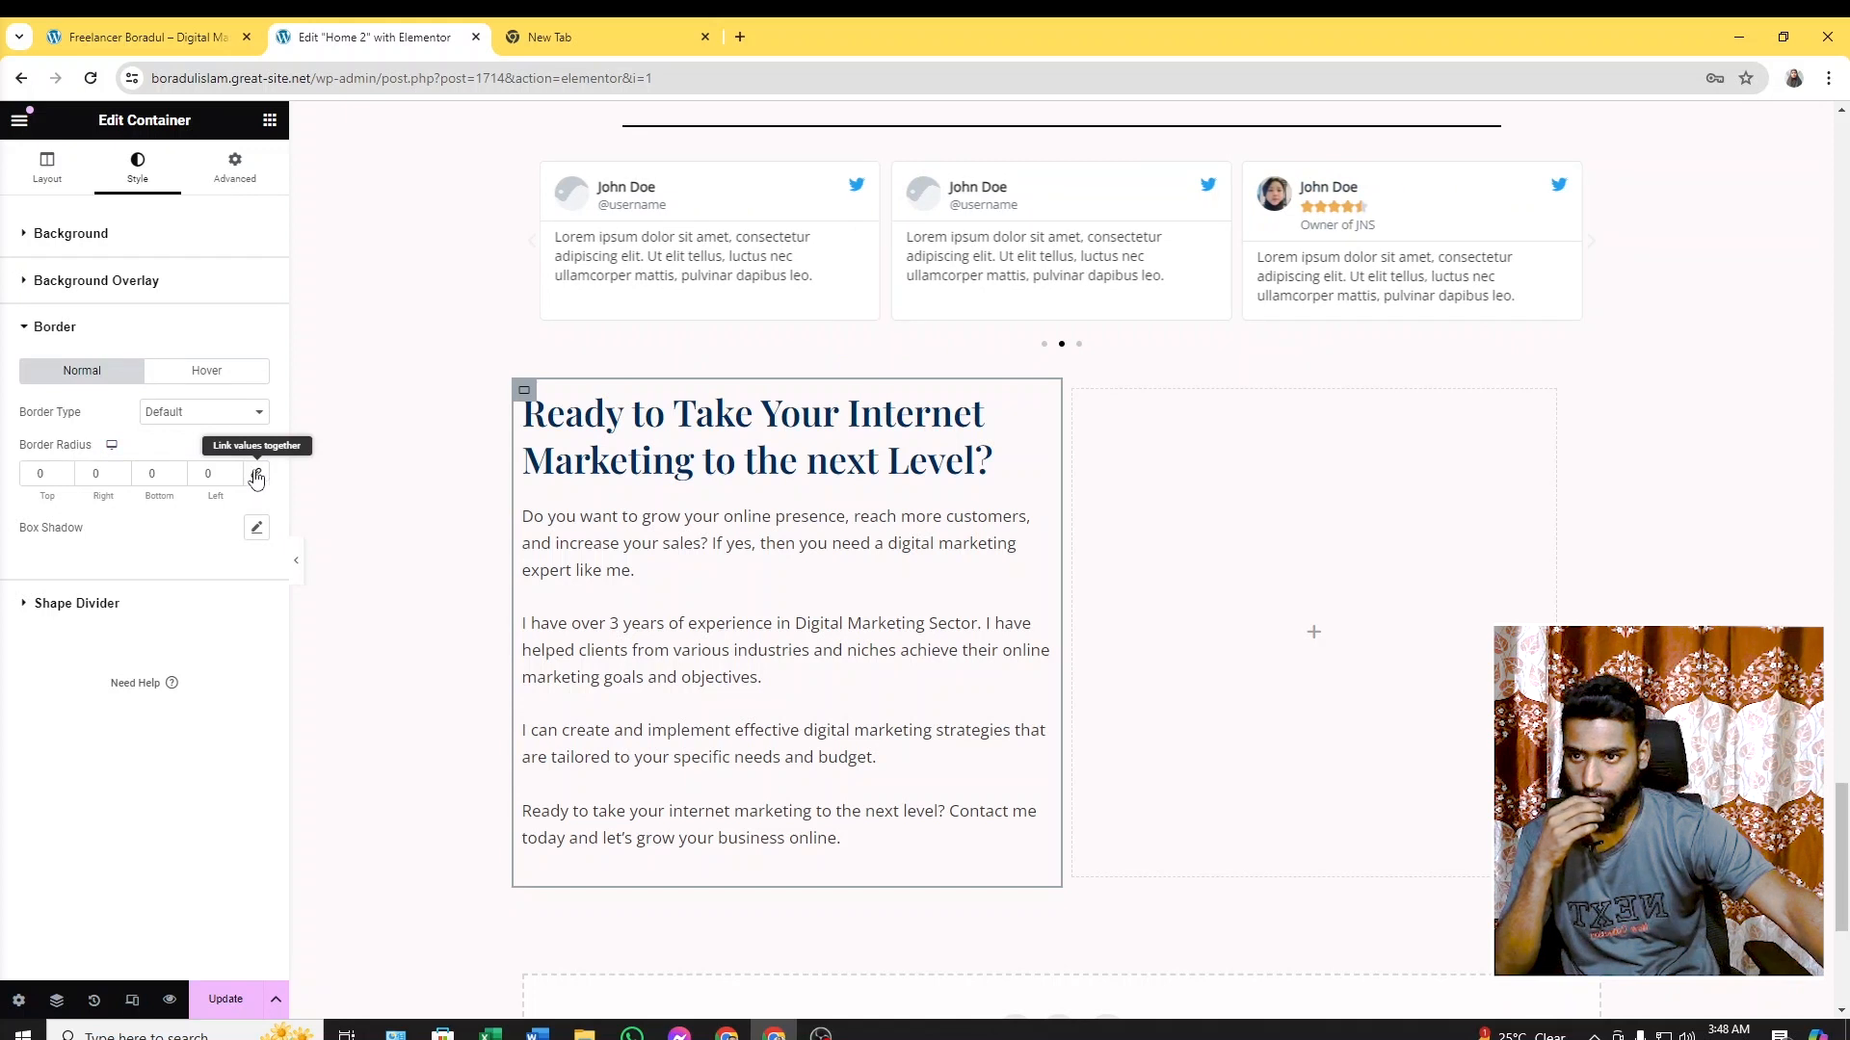
click(263, 418)
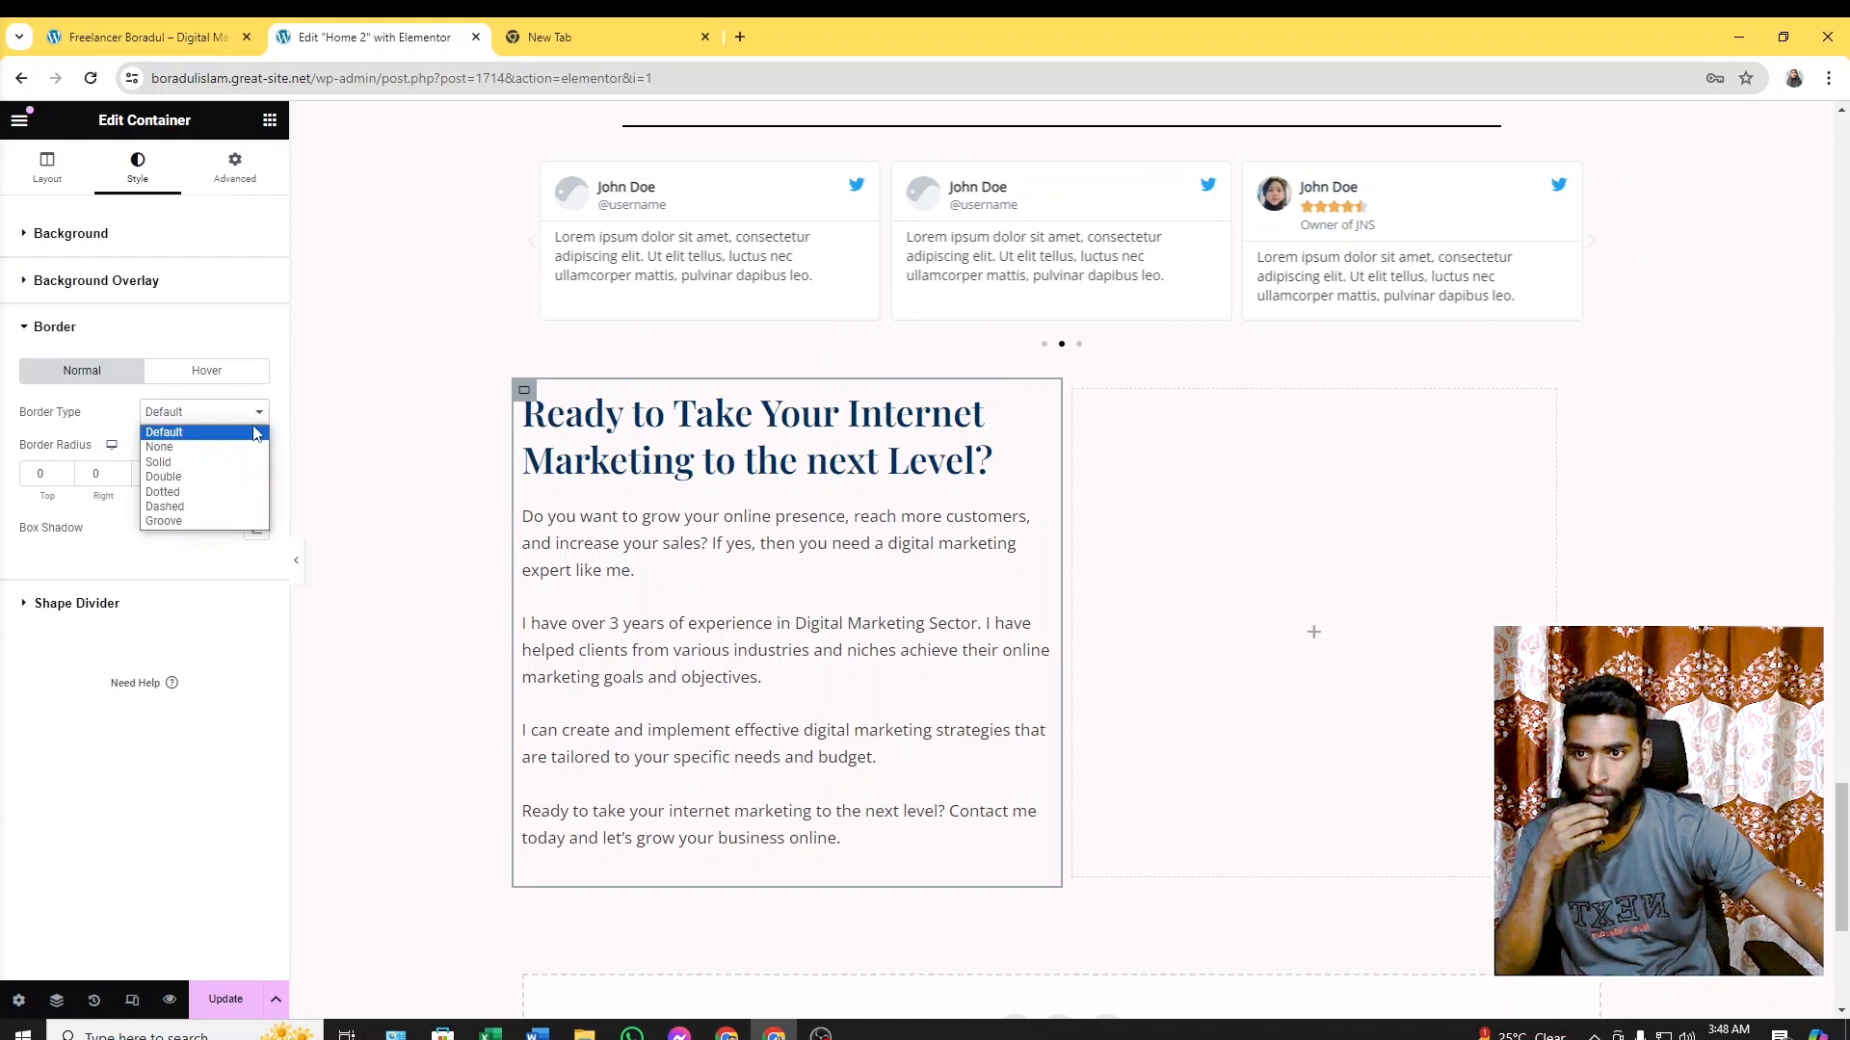
click(192, 466)
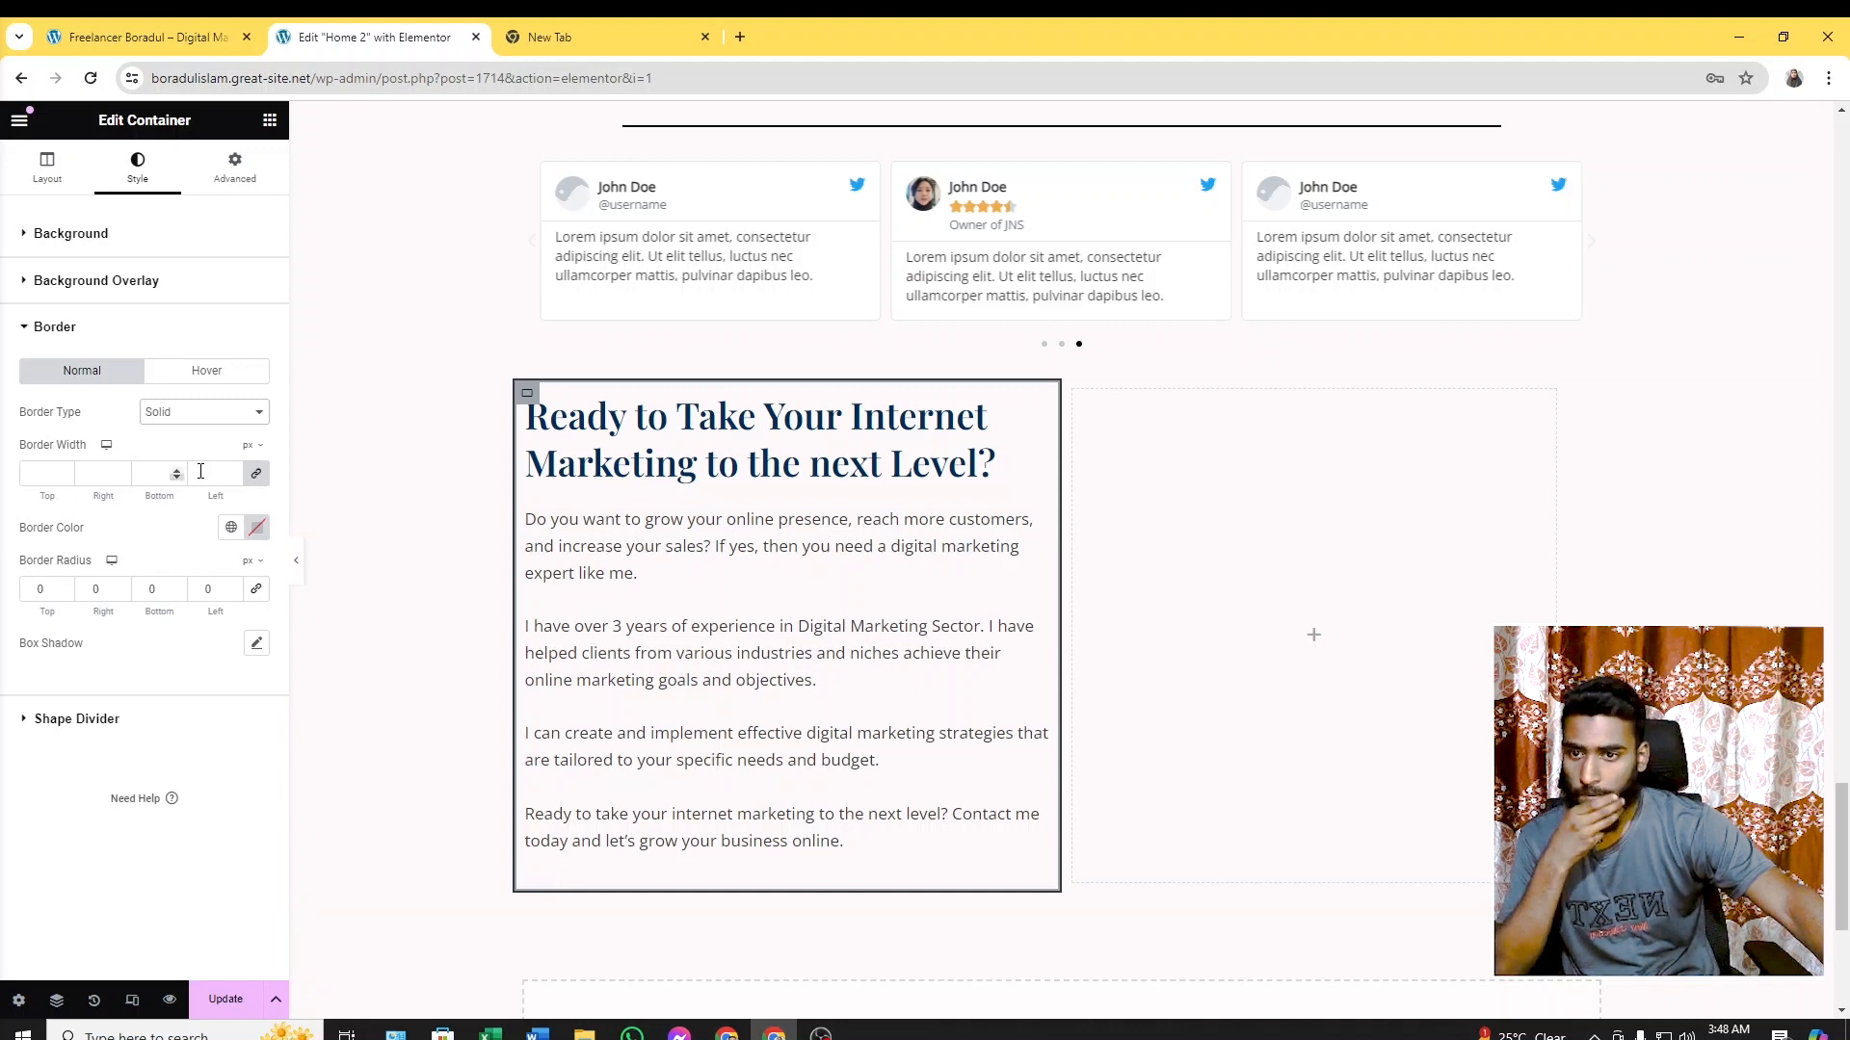
Unlink the container's border widths, set only the right border to 3 px, and compare it with the live site's separator line
click(257, 474)
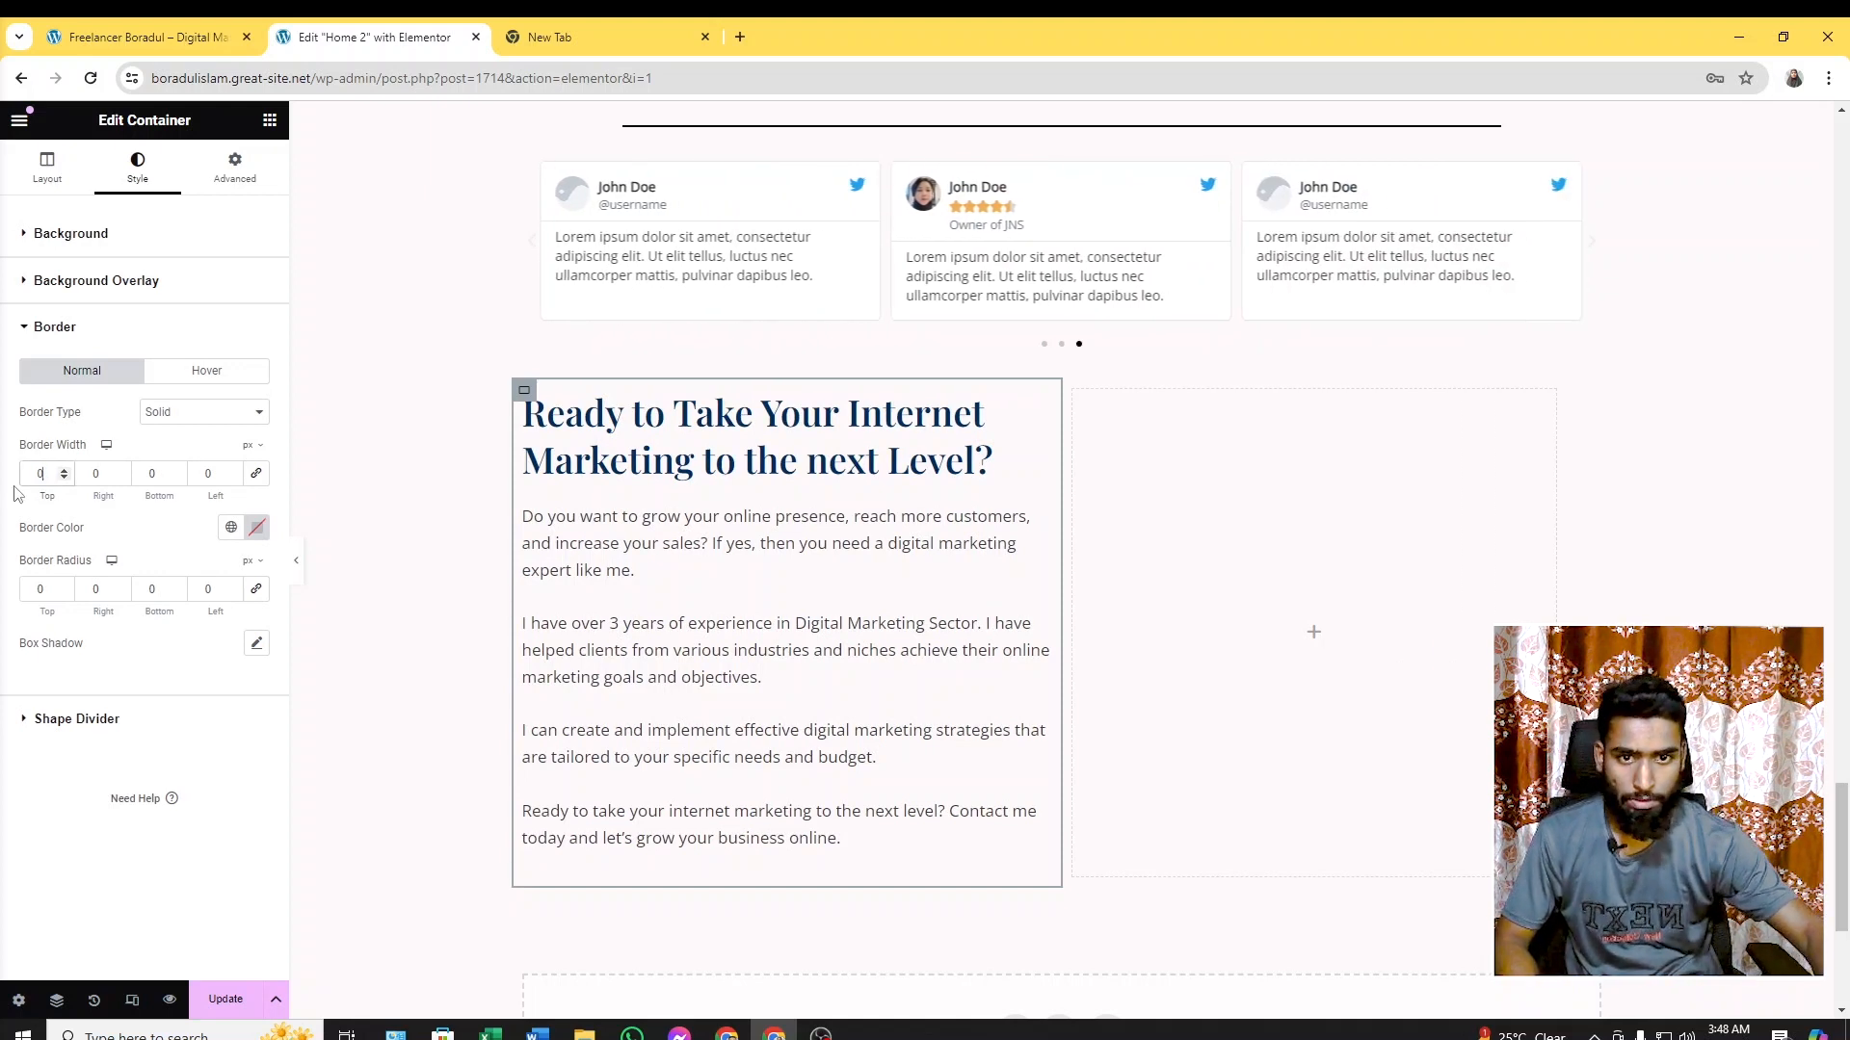
click(256, 473)
double_click(40, 473)
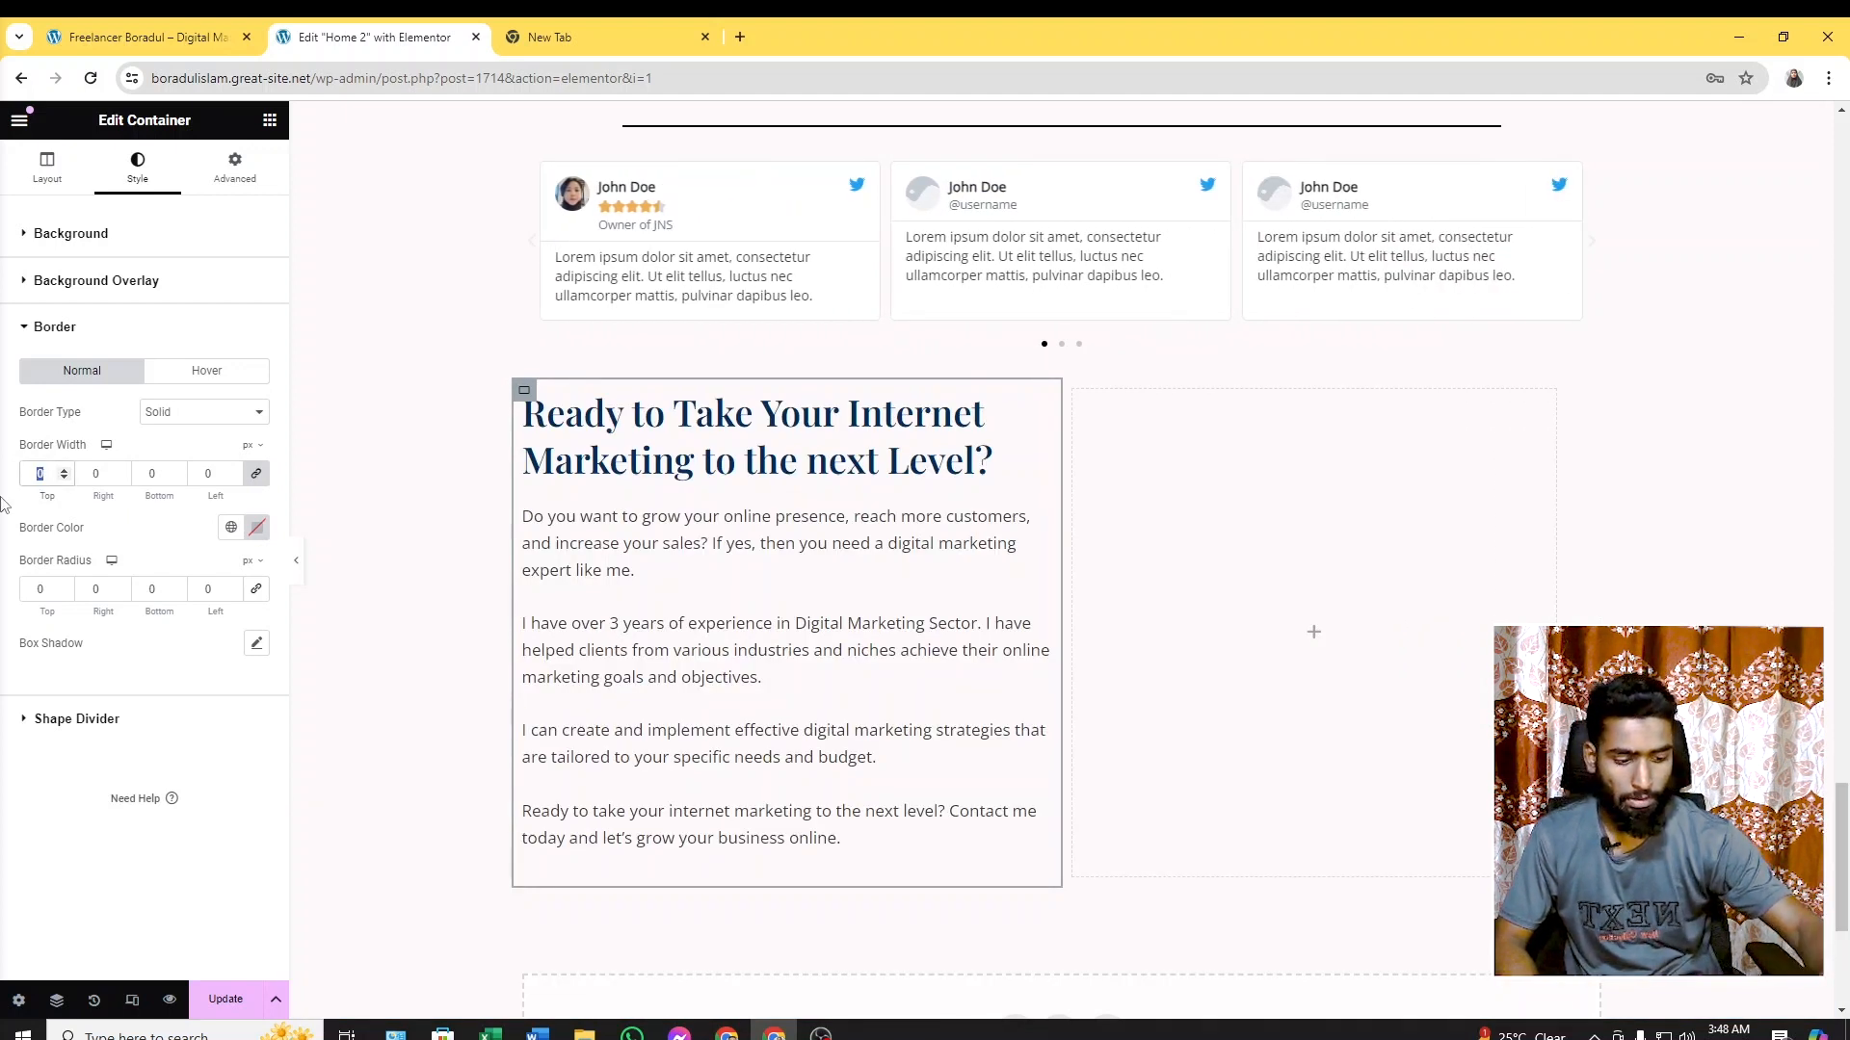
click(256, 473)
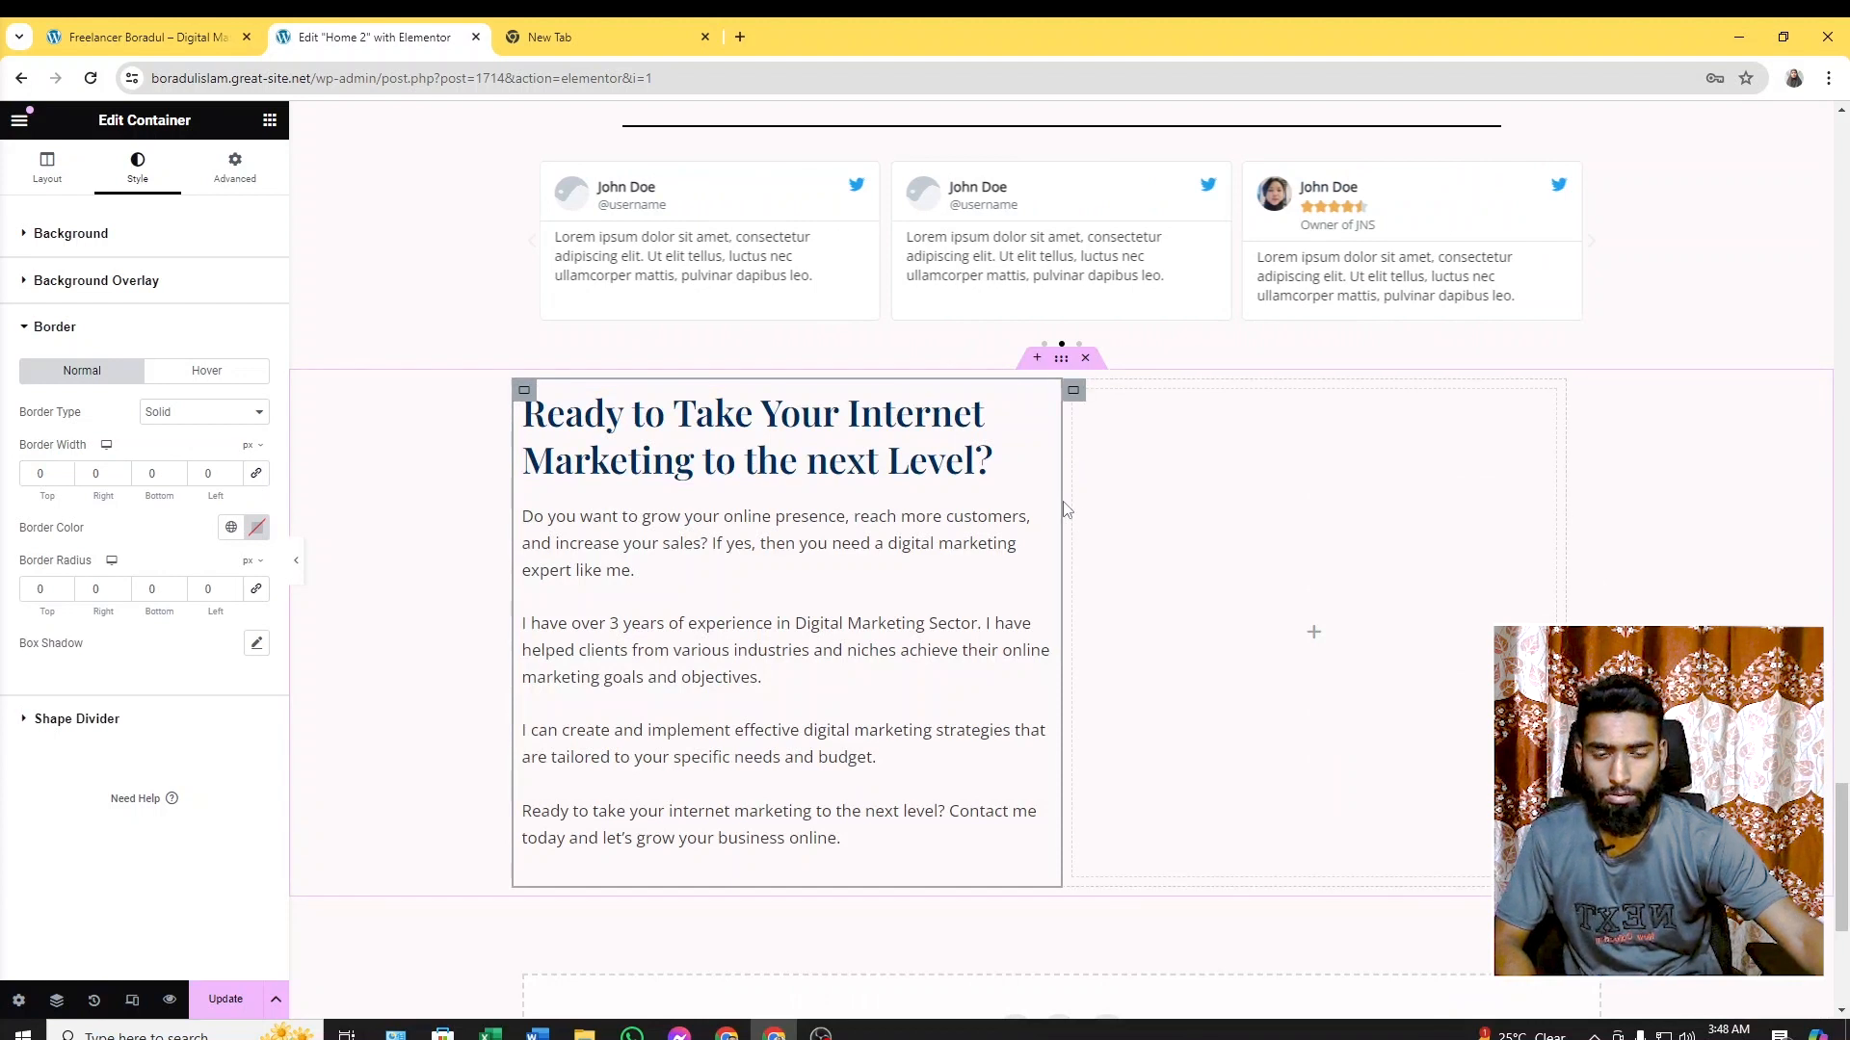
double_click(100, 472)
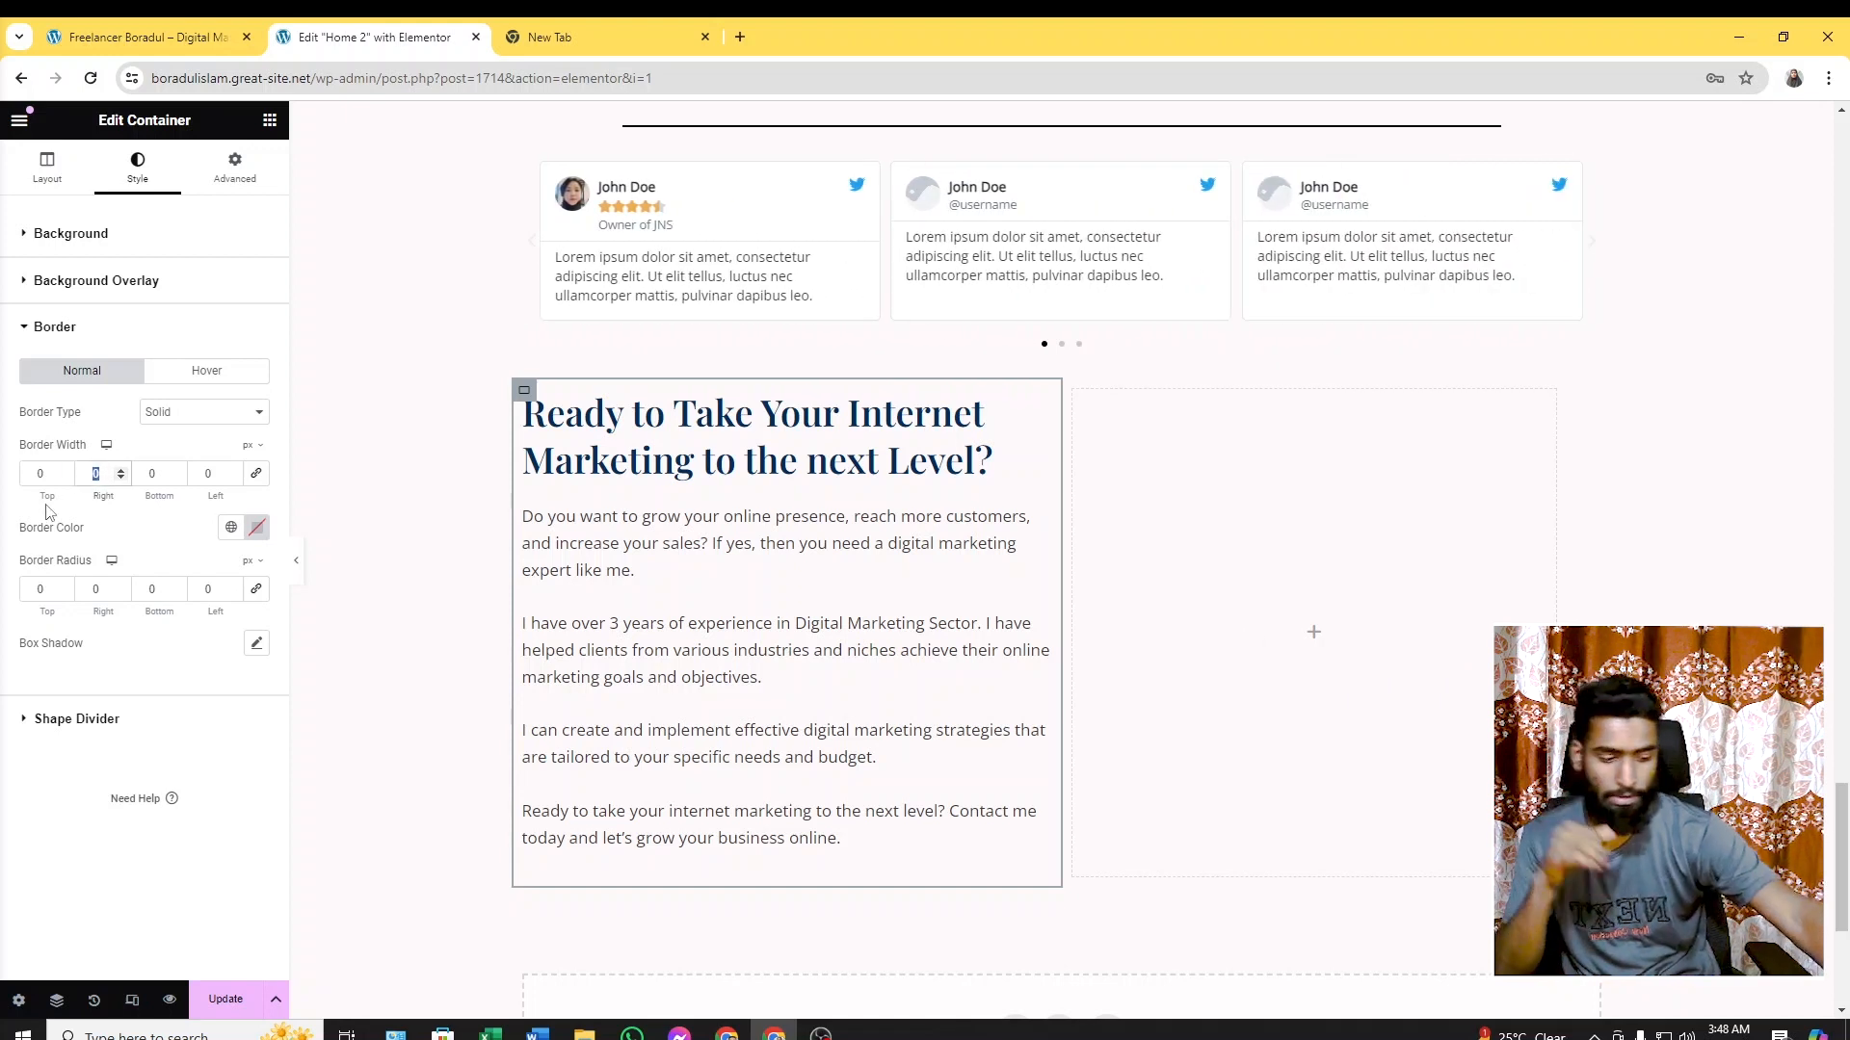
text(2)
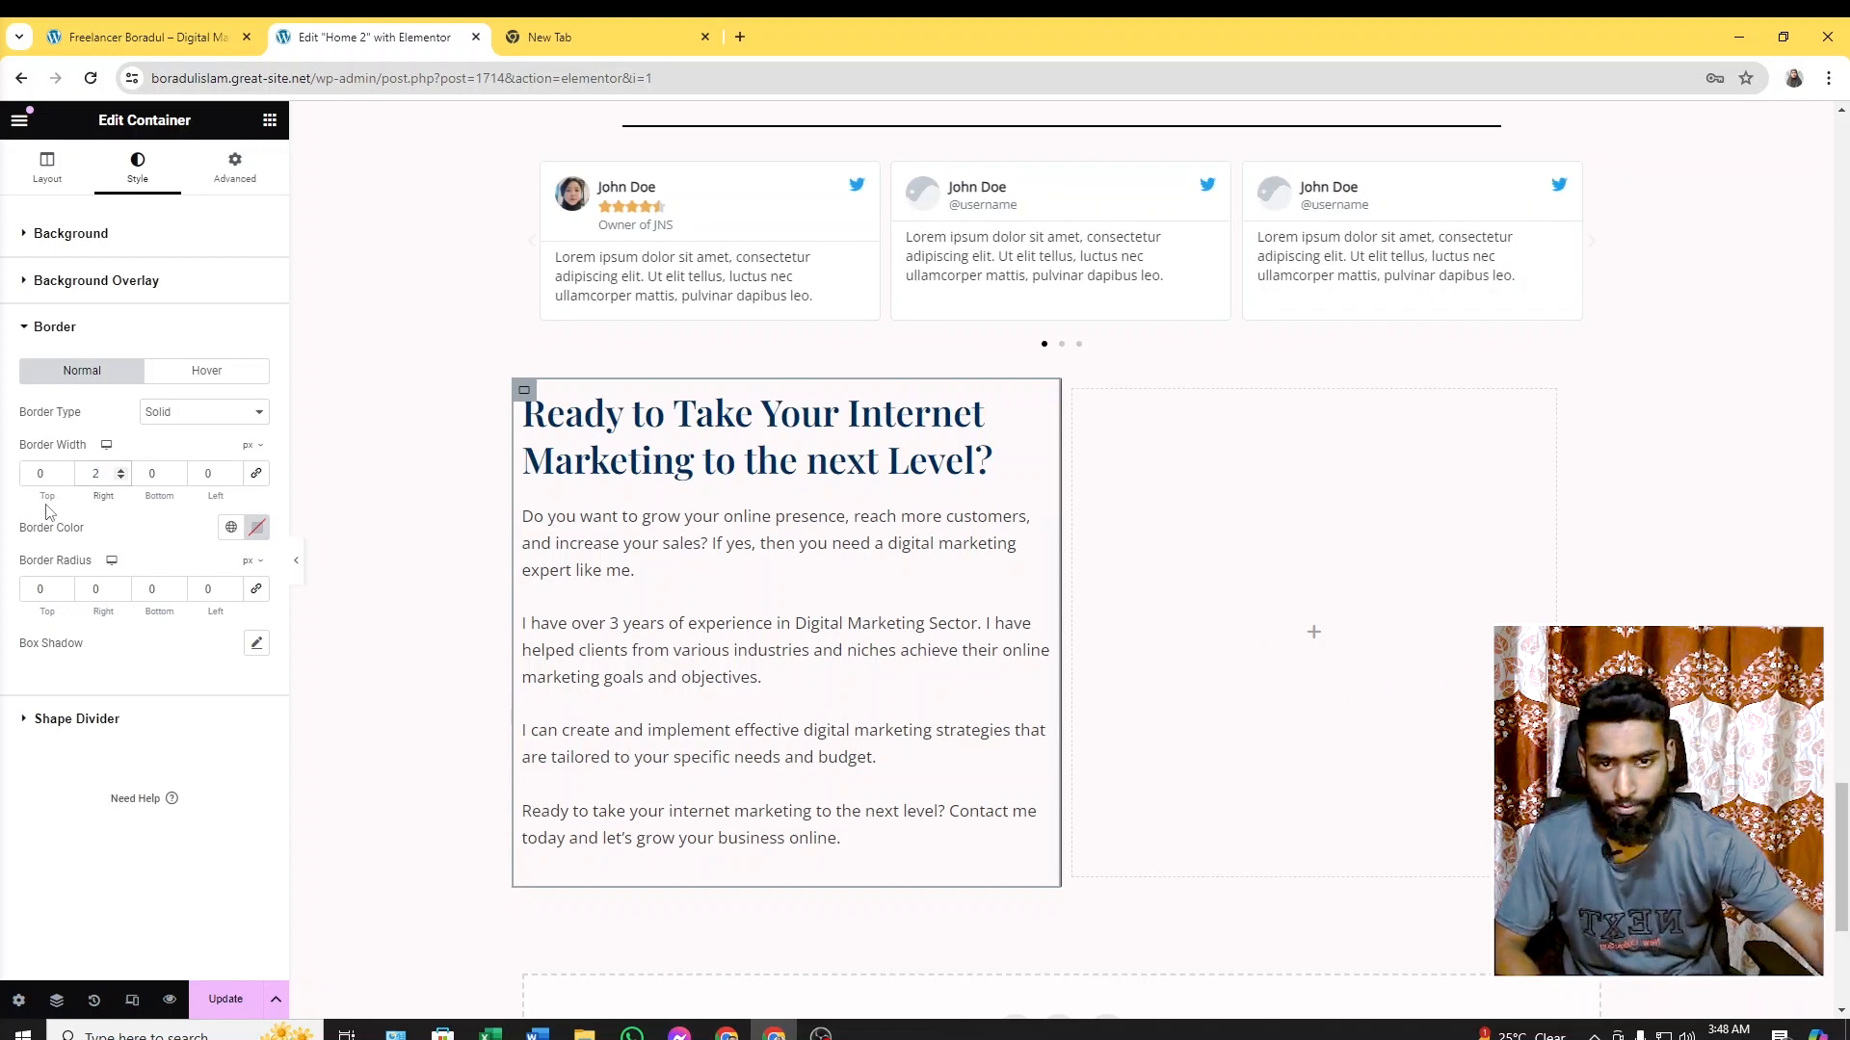
click(120, 472)
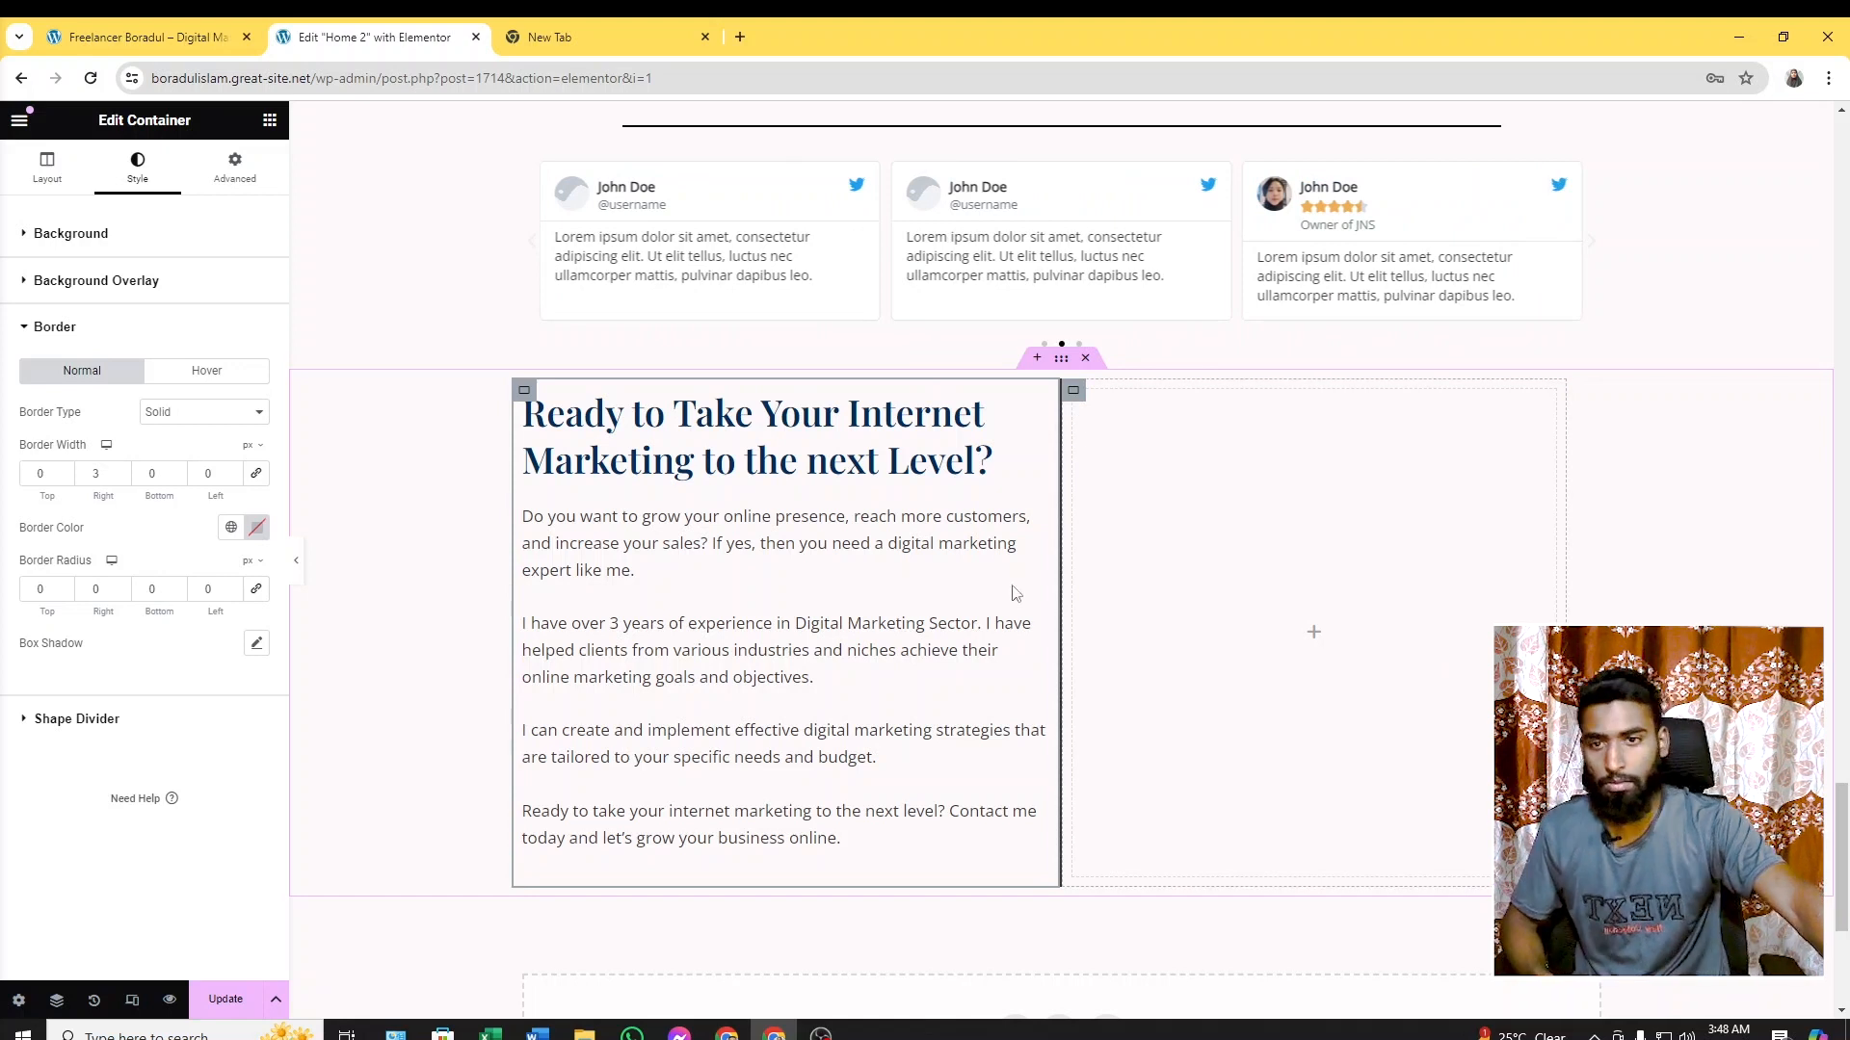
click(129, 31)
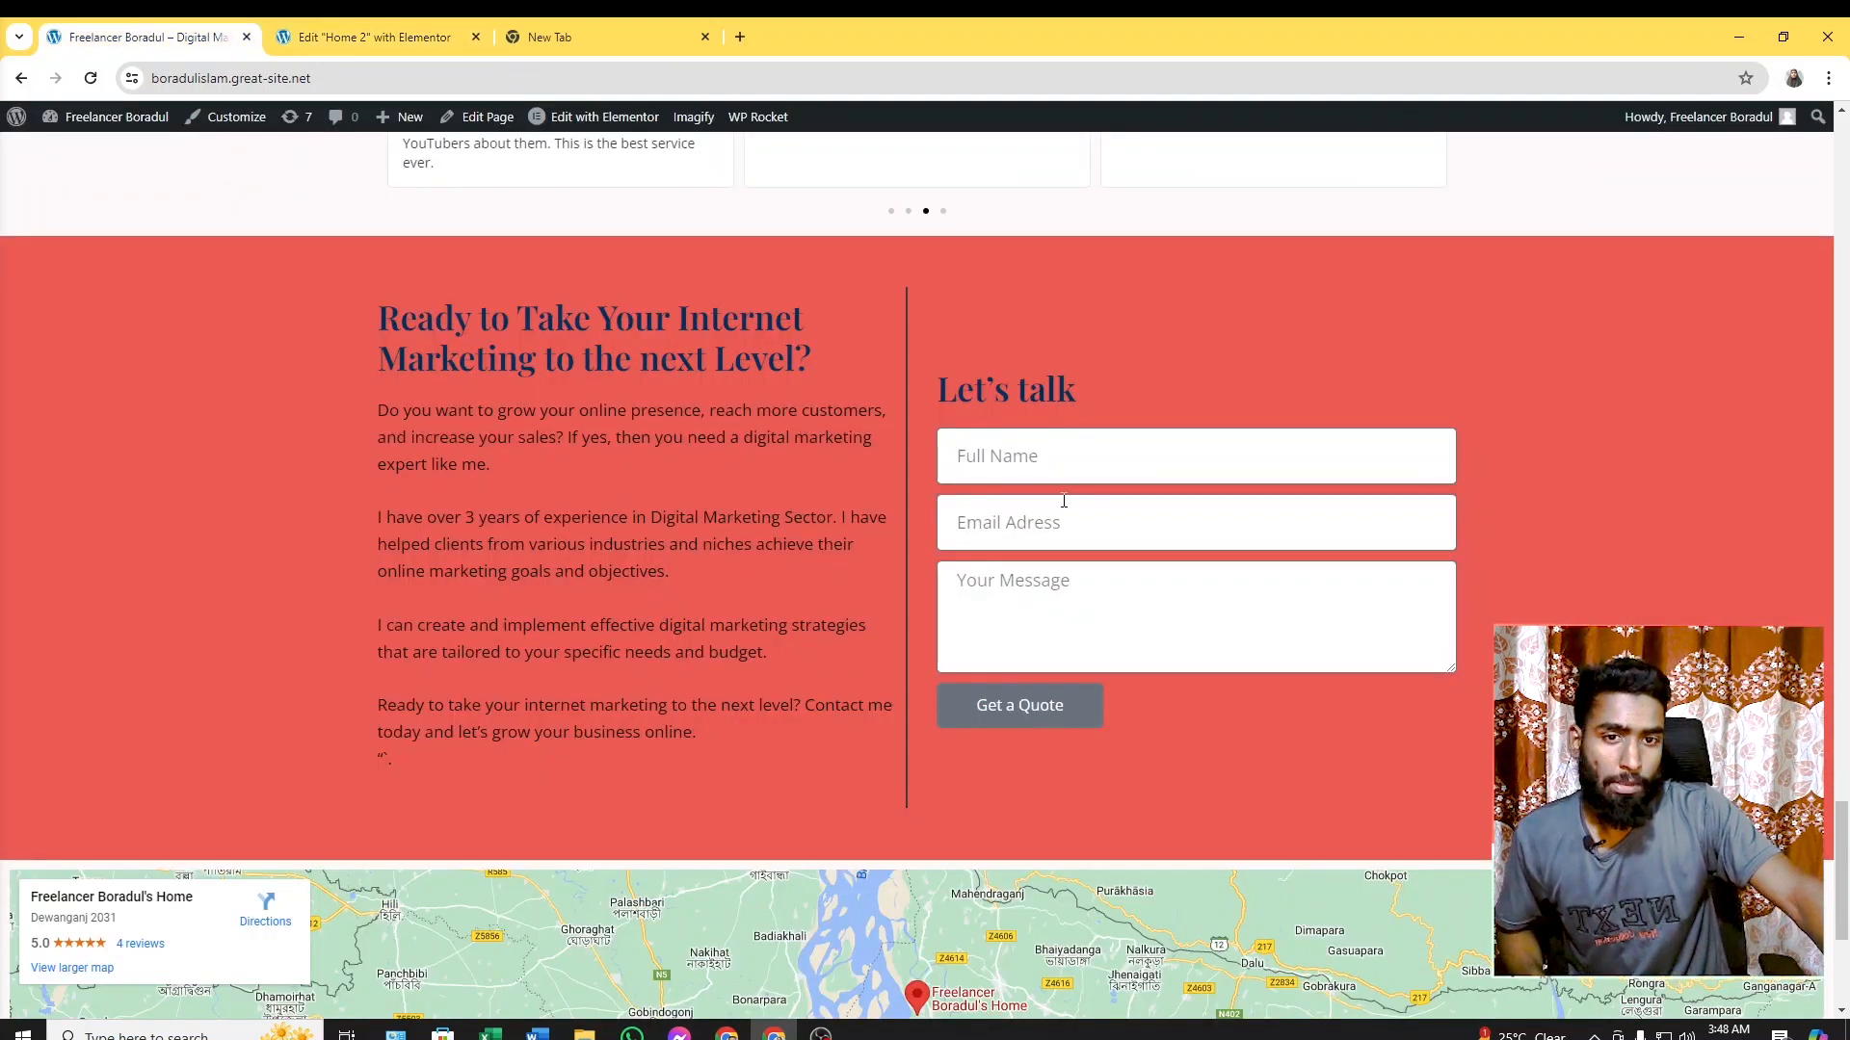
click(371, 37)
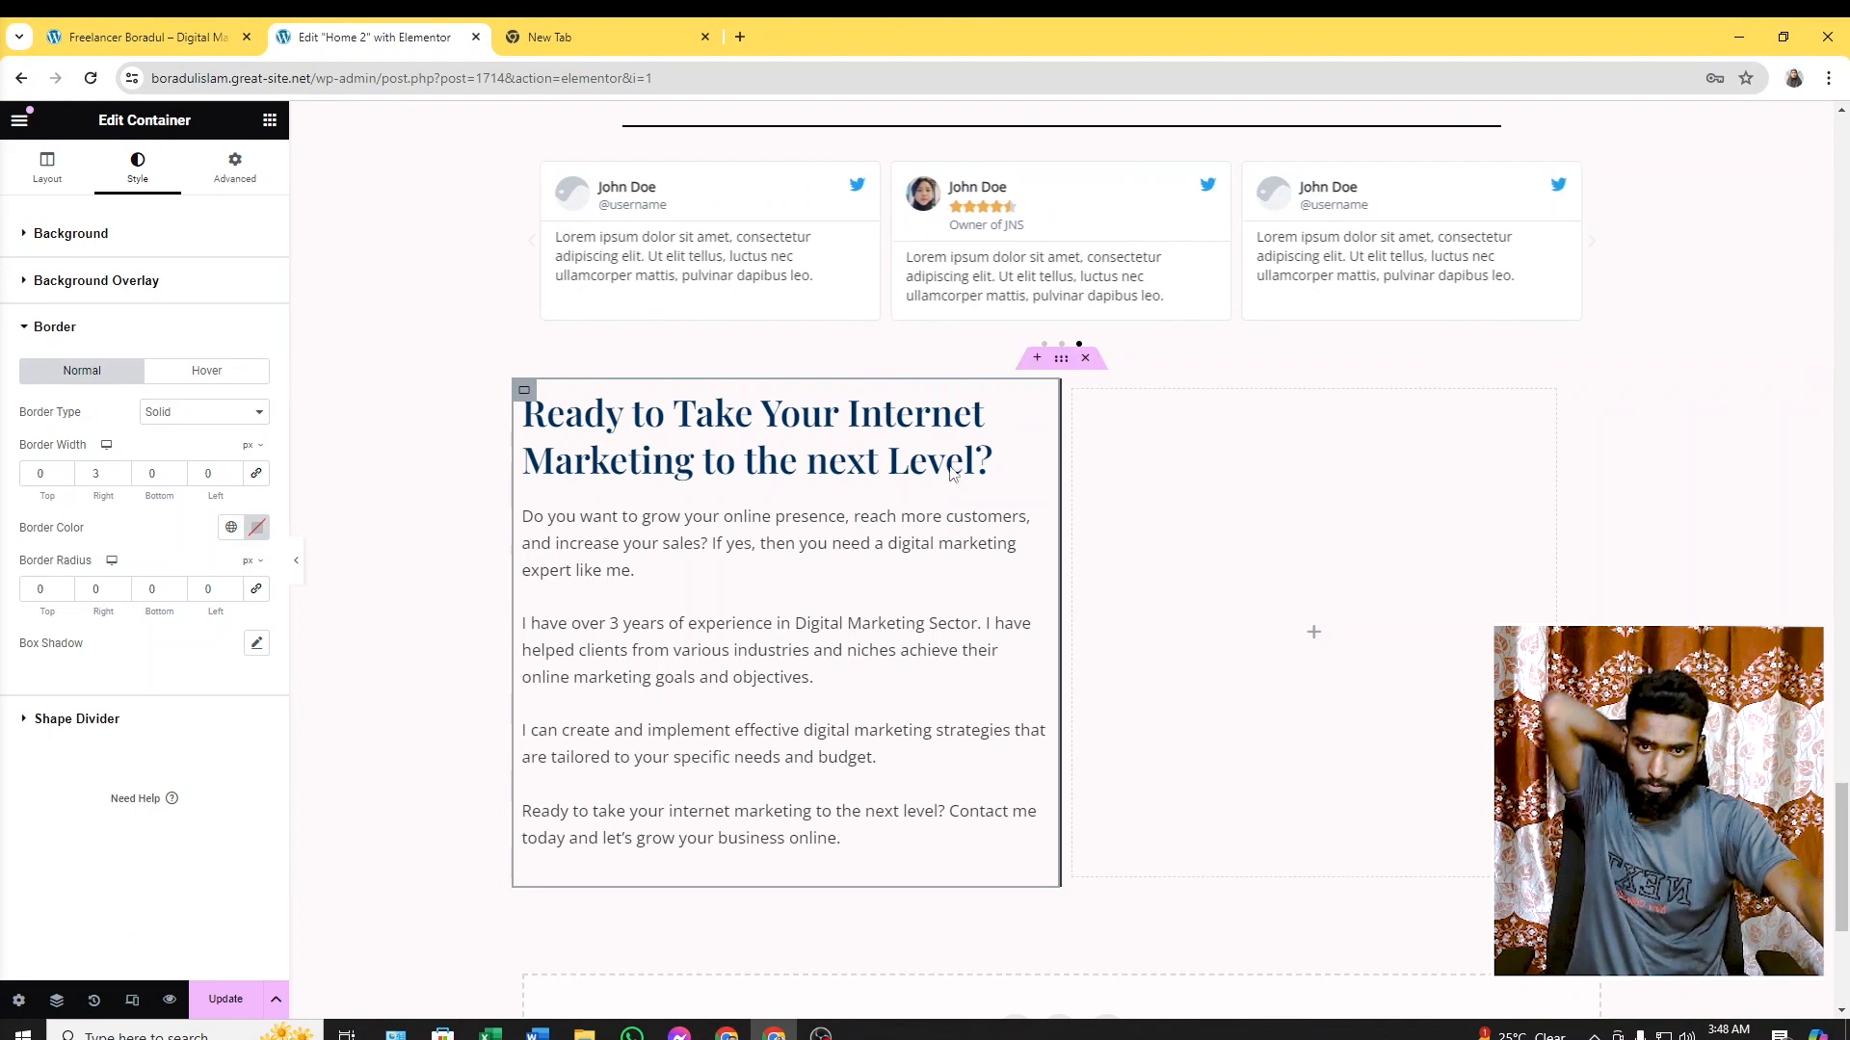
Add a Form widget to the empty column beside the text and justify that column's content to the center
click(269, 120)
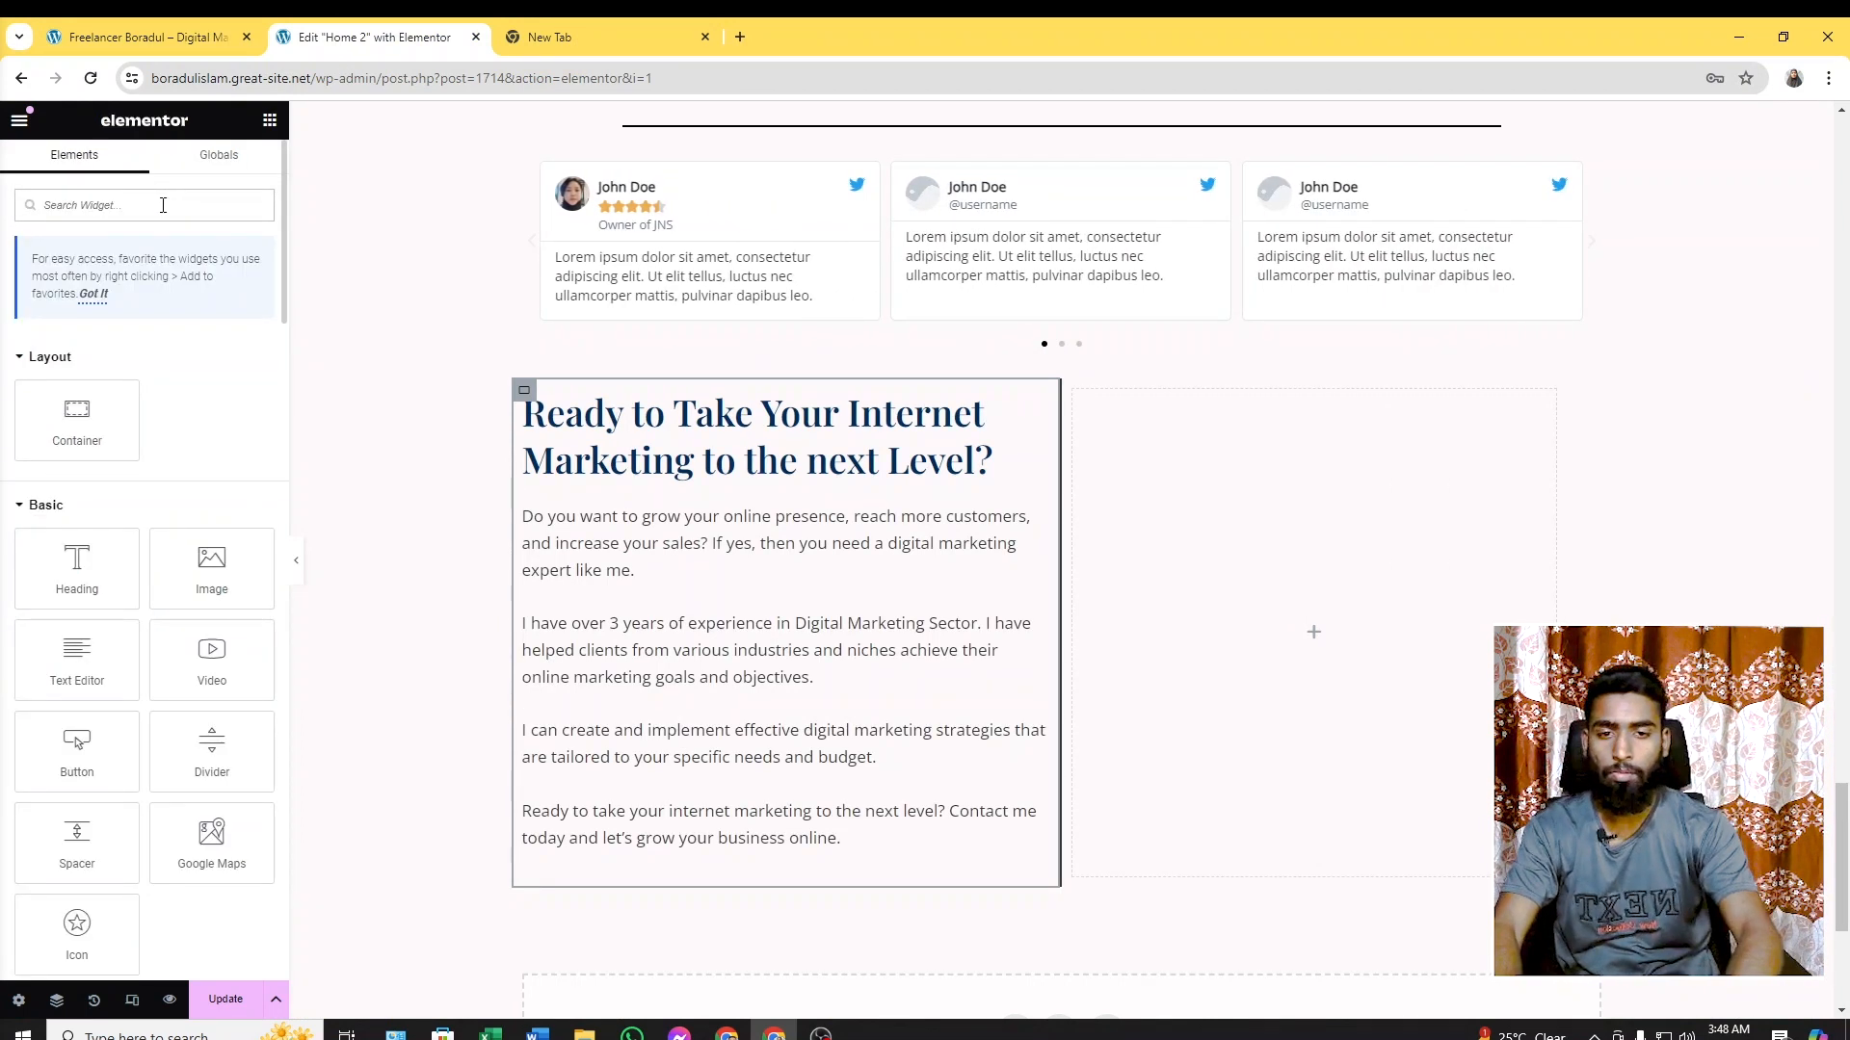
text(form)
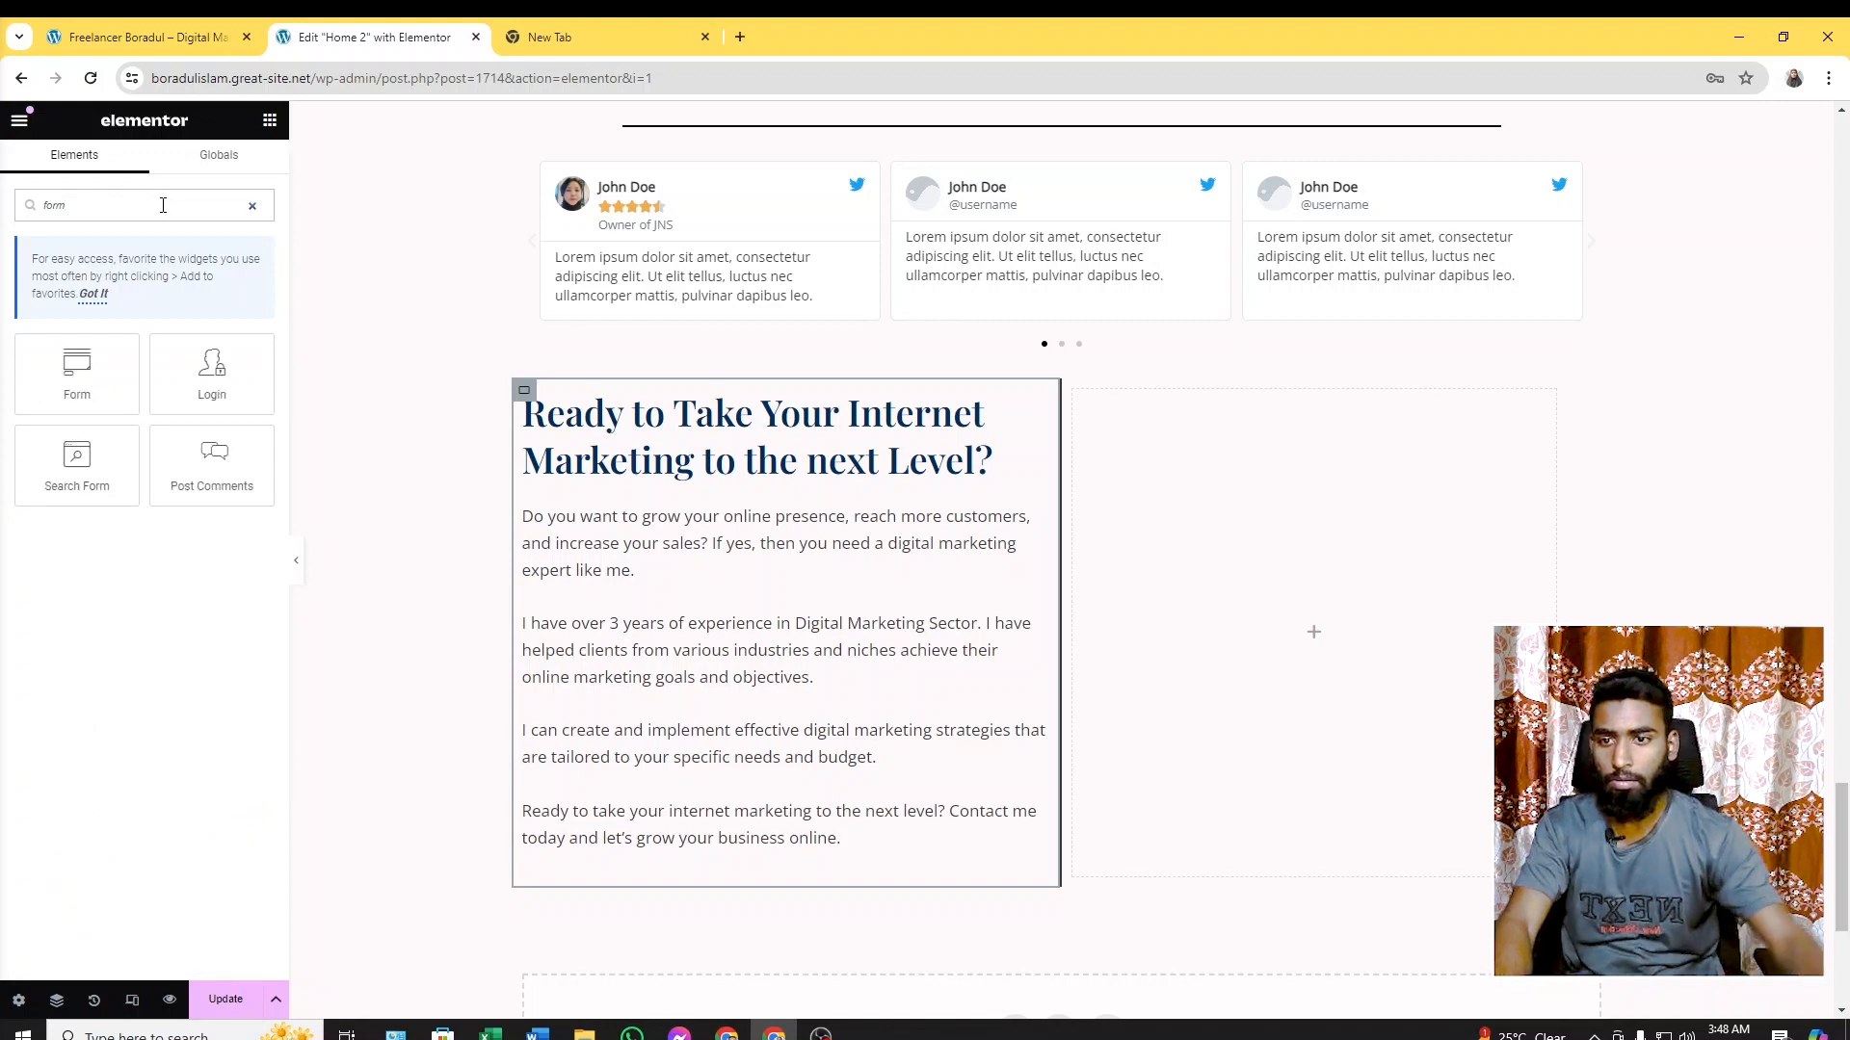
drag(87, 382, 1278, 634)
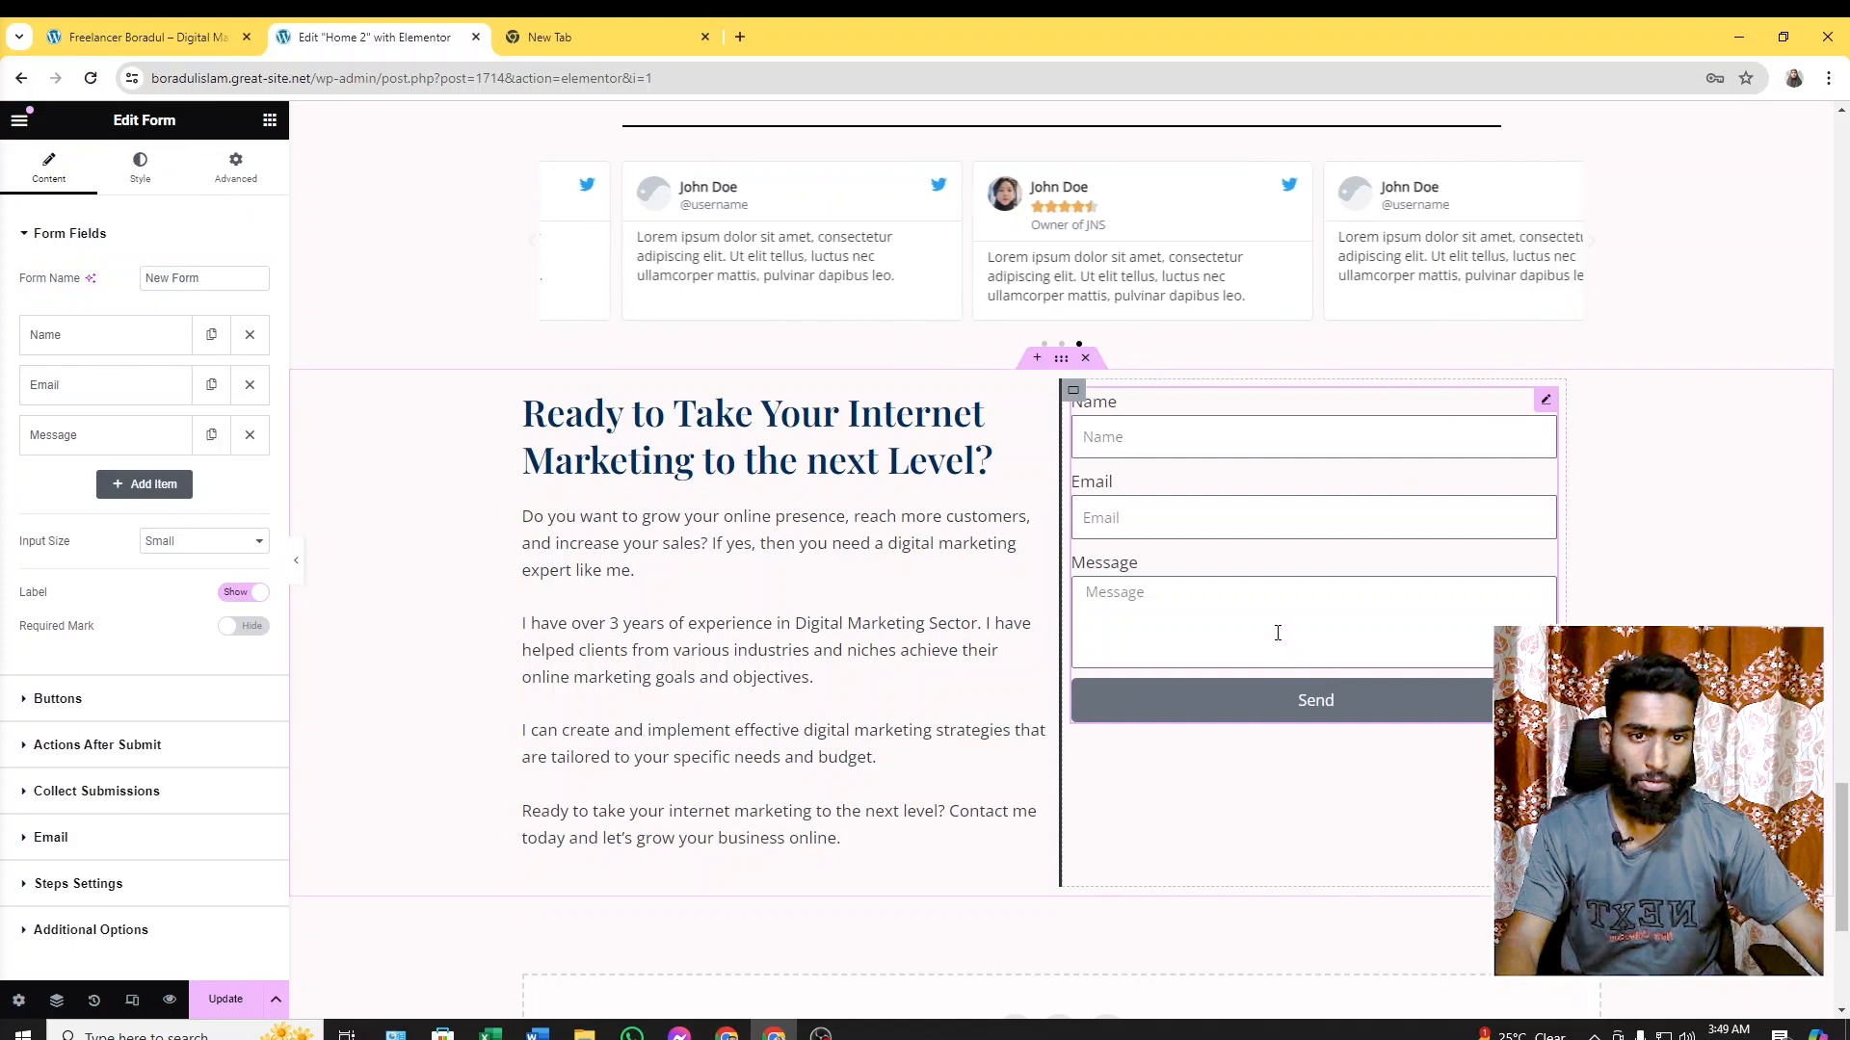
click(1073, 390)
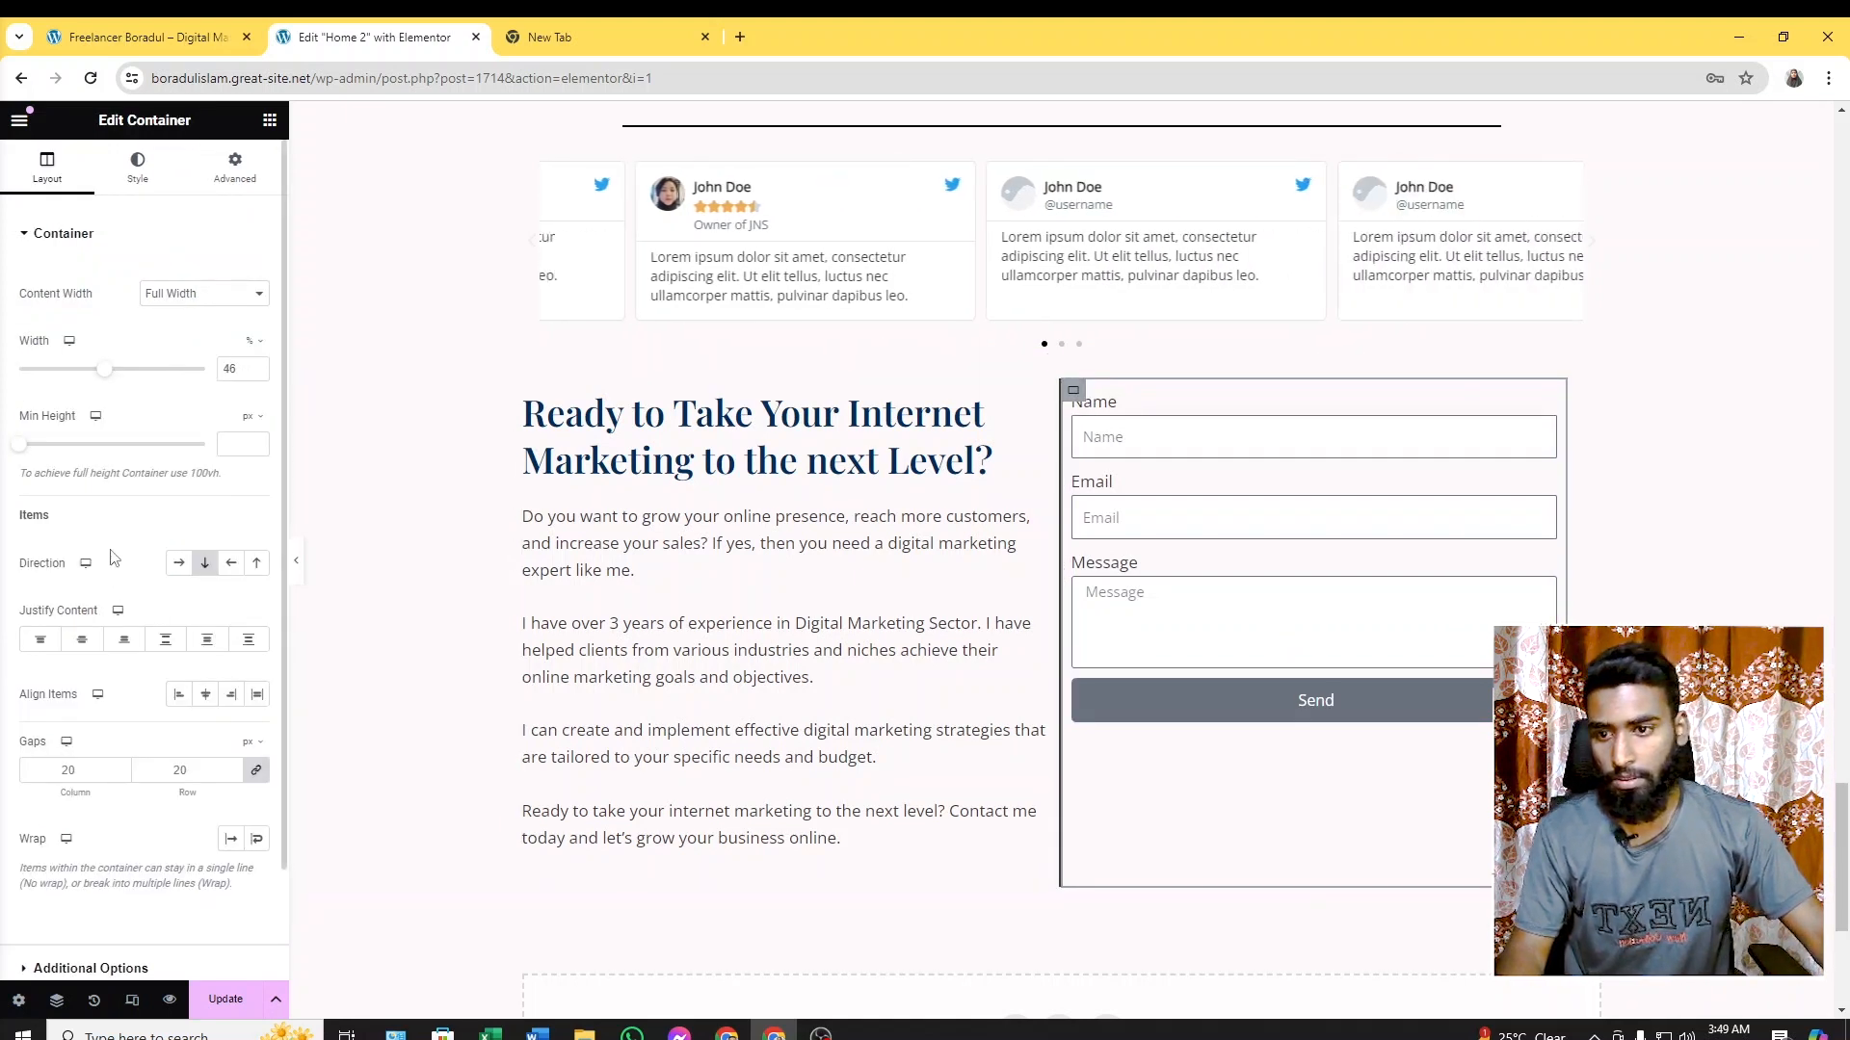
click(82, 639)
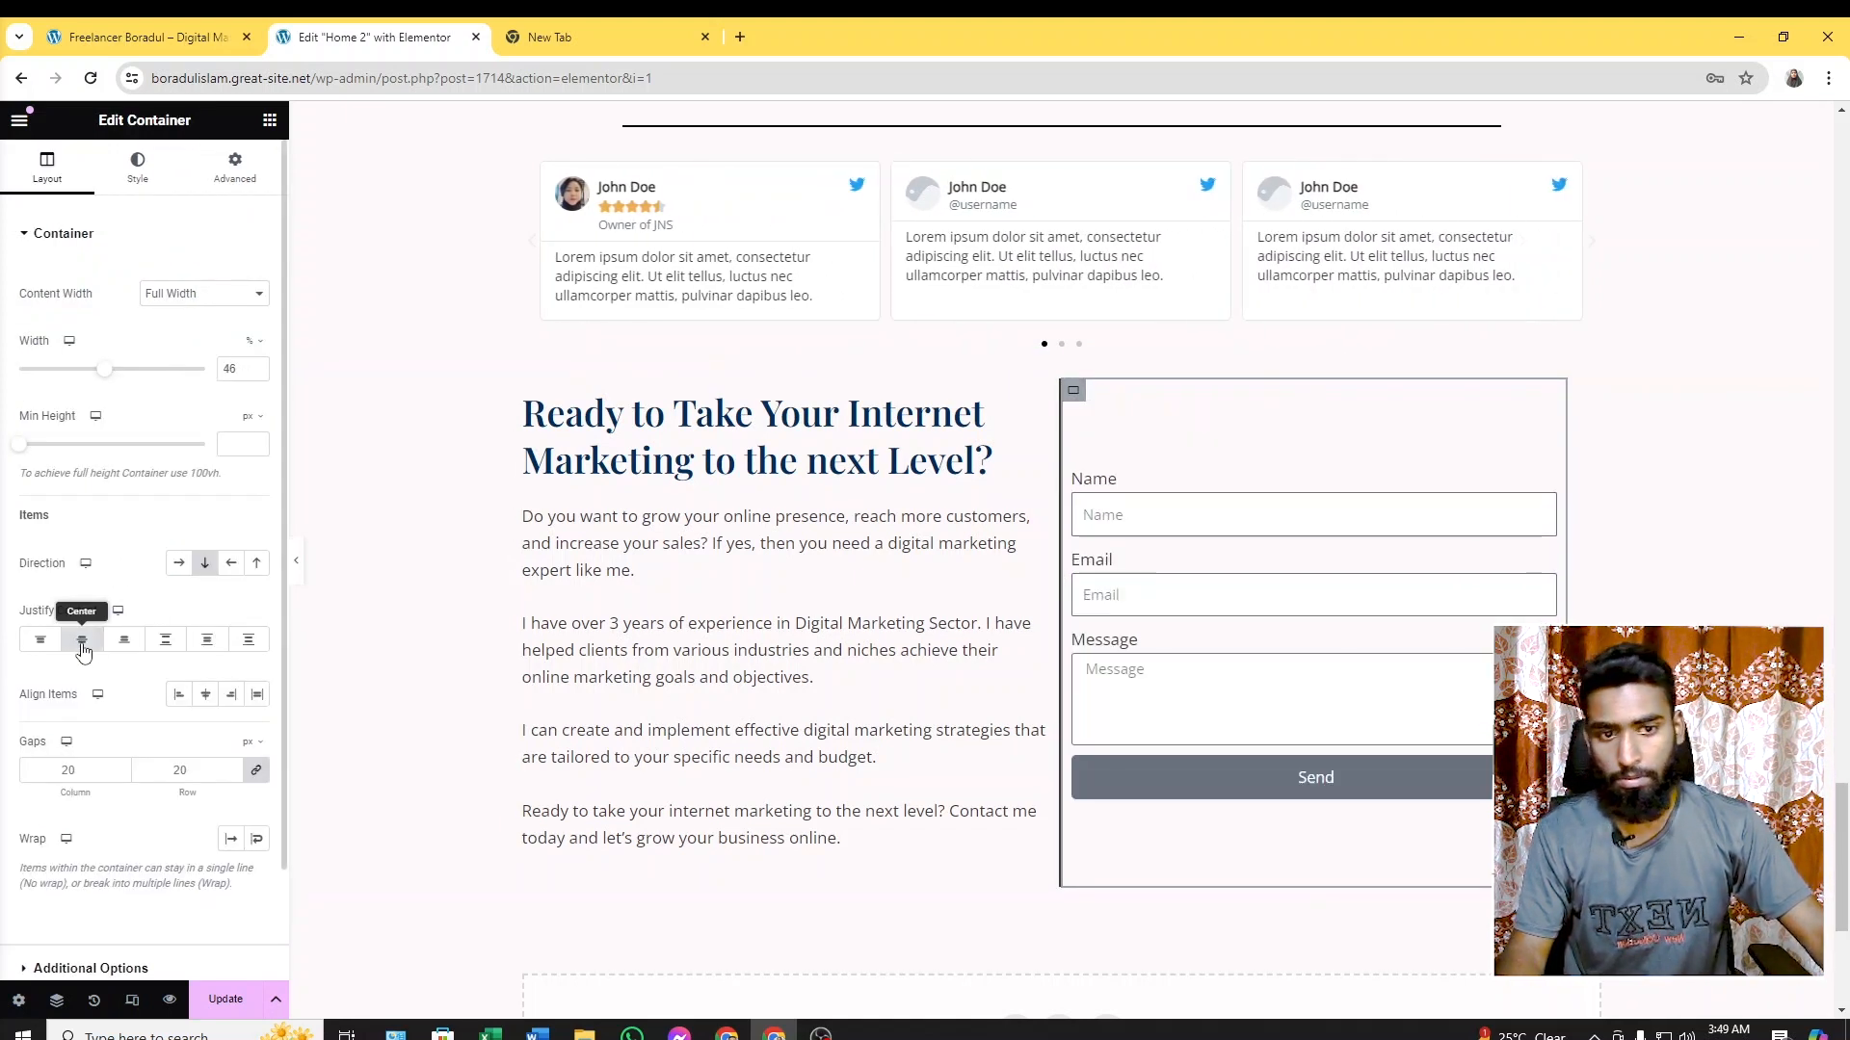
Check the live site's contact form, and clear the labels of the new form's Name, Email and Message fields, keeping their placeholders
click(1193, 525)
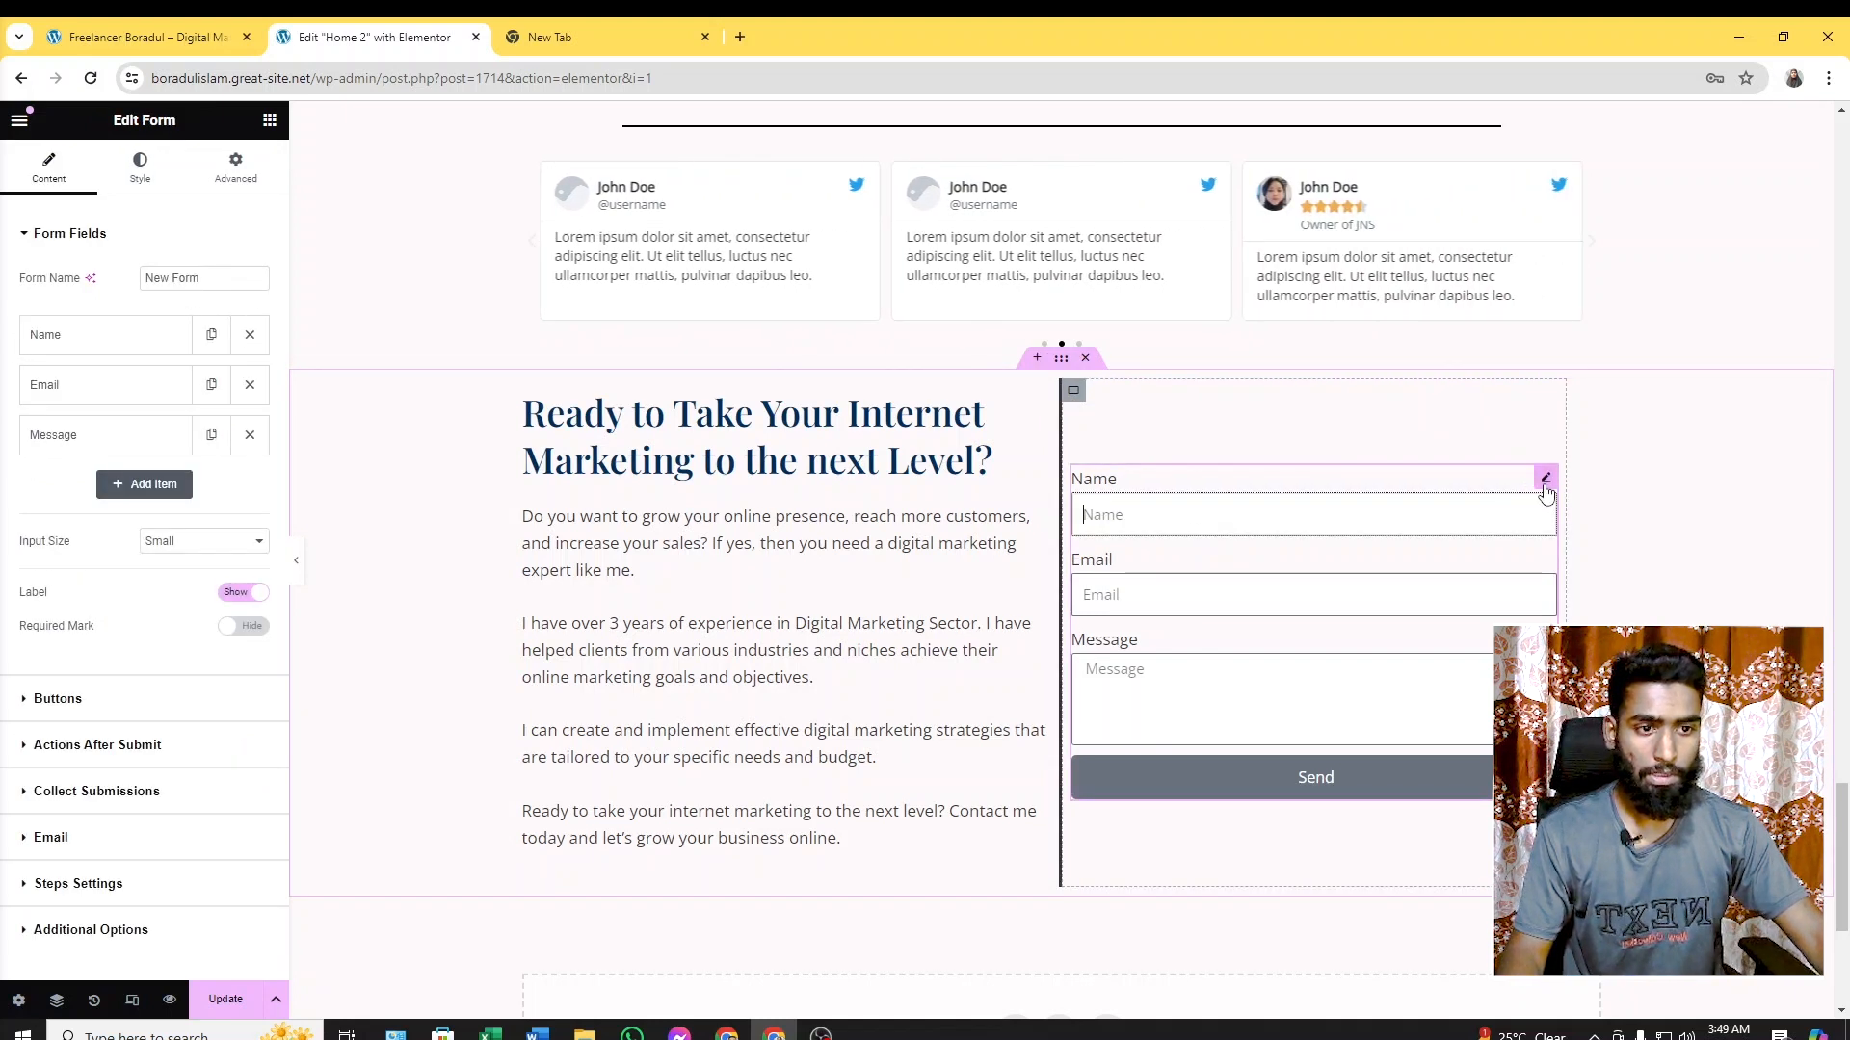
click(126, 29)
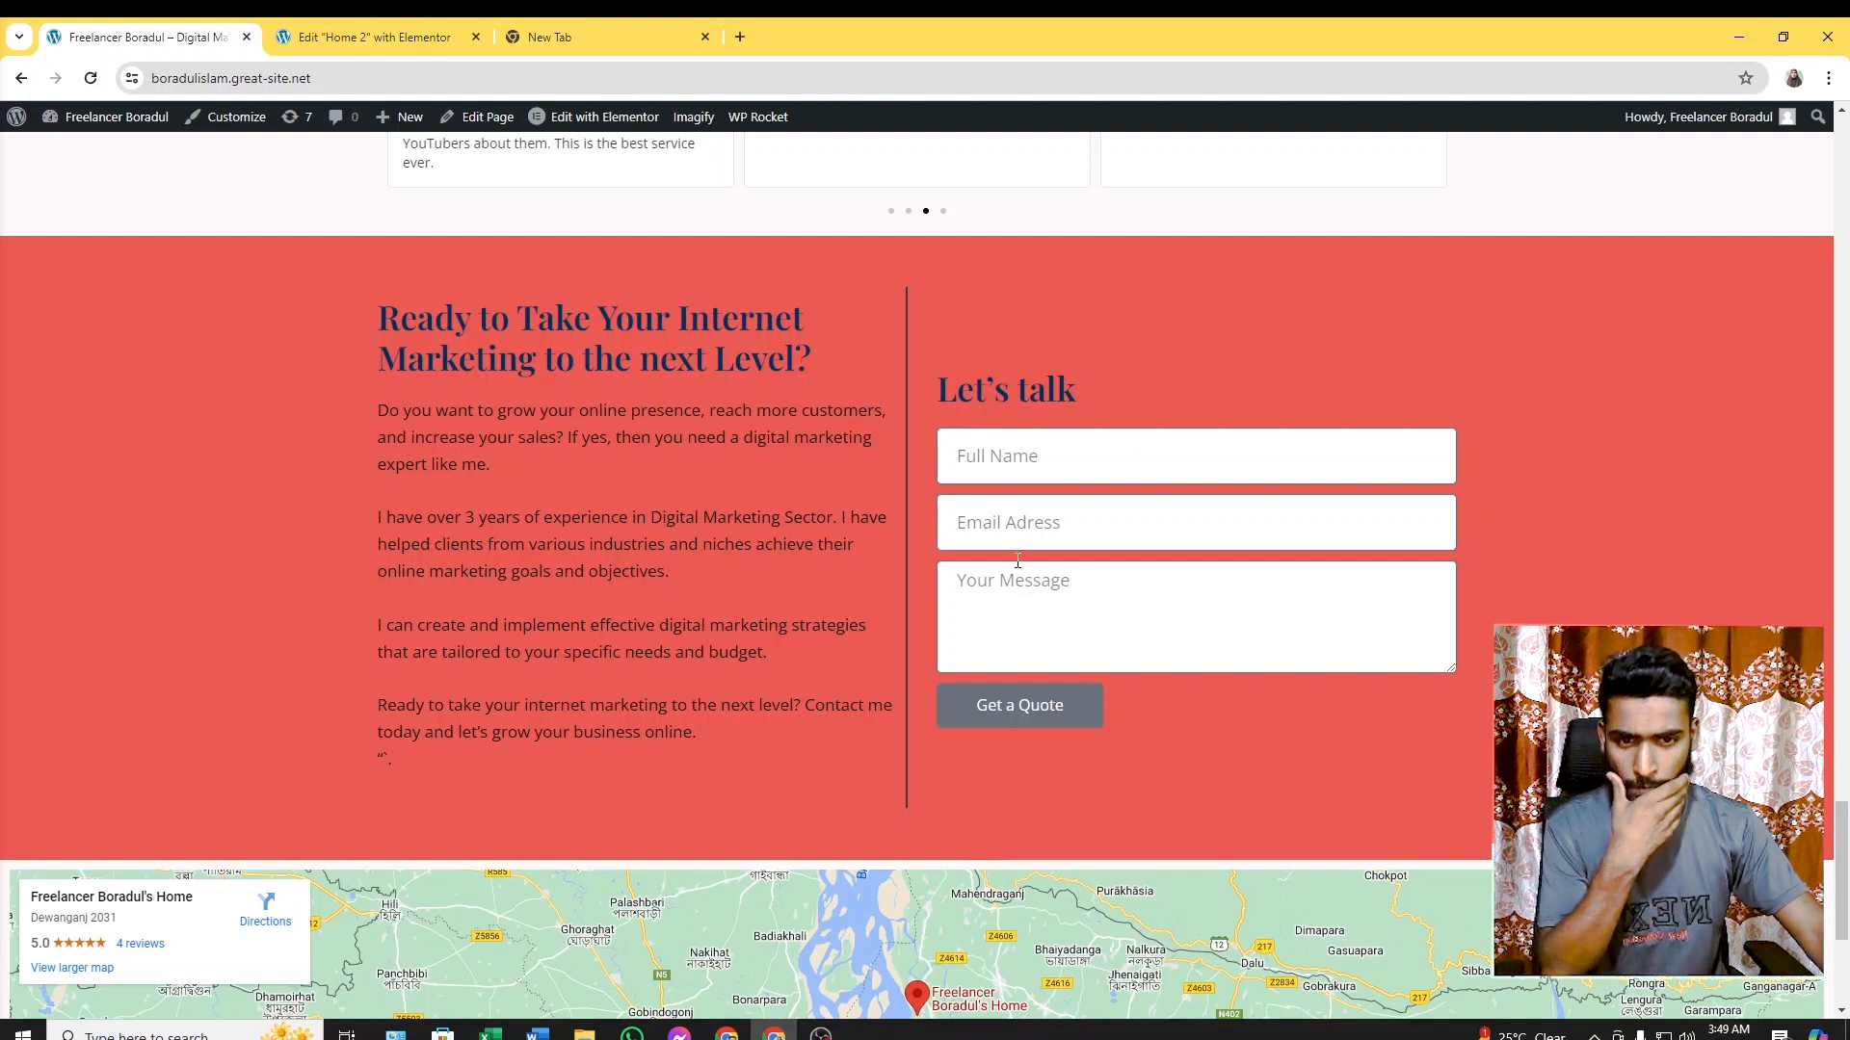
click(371, 36)
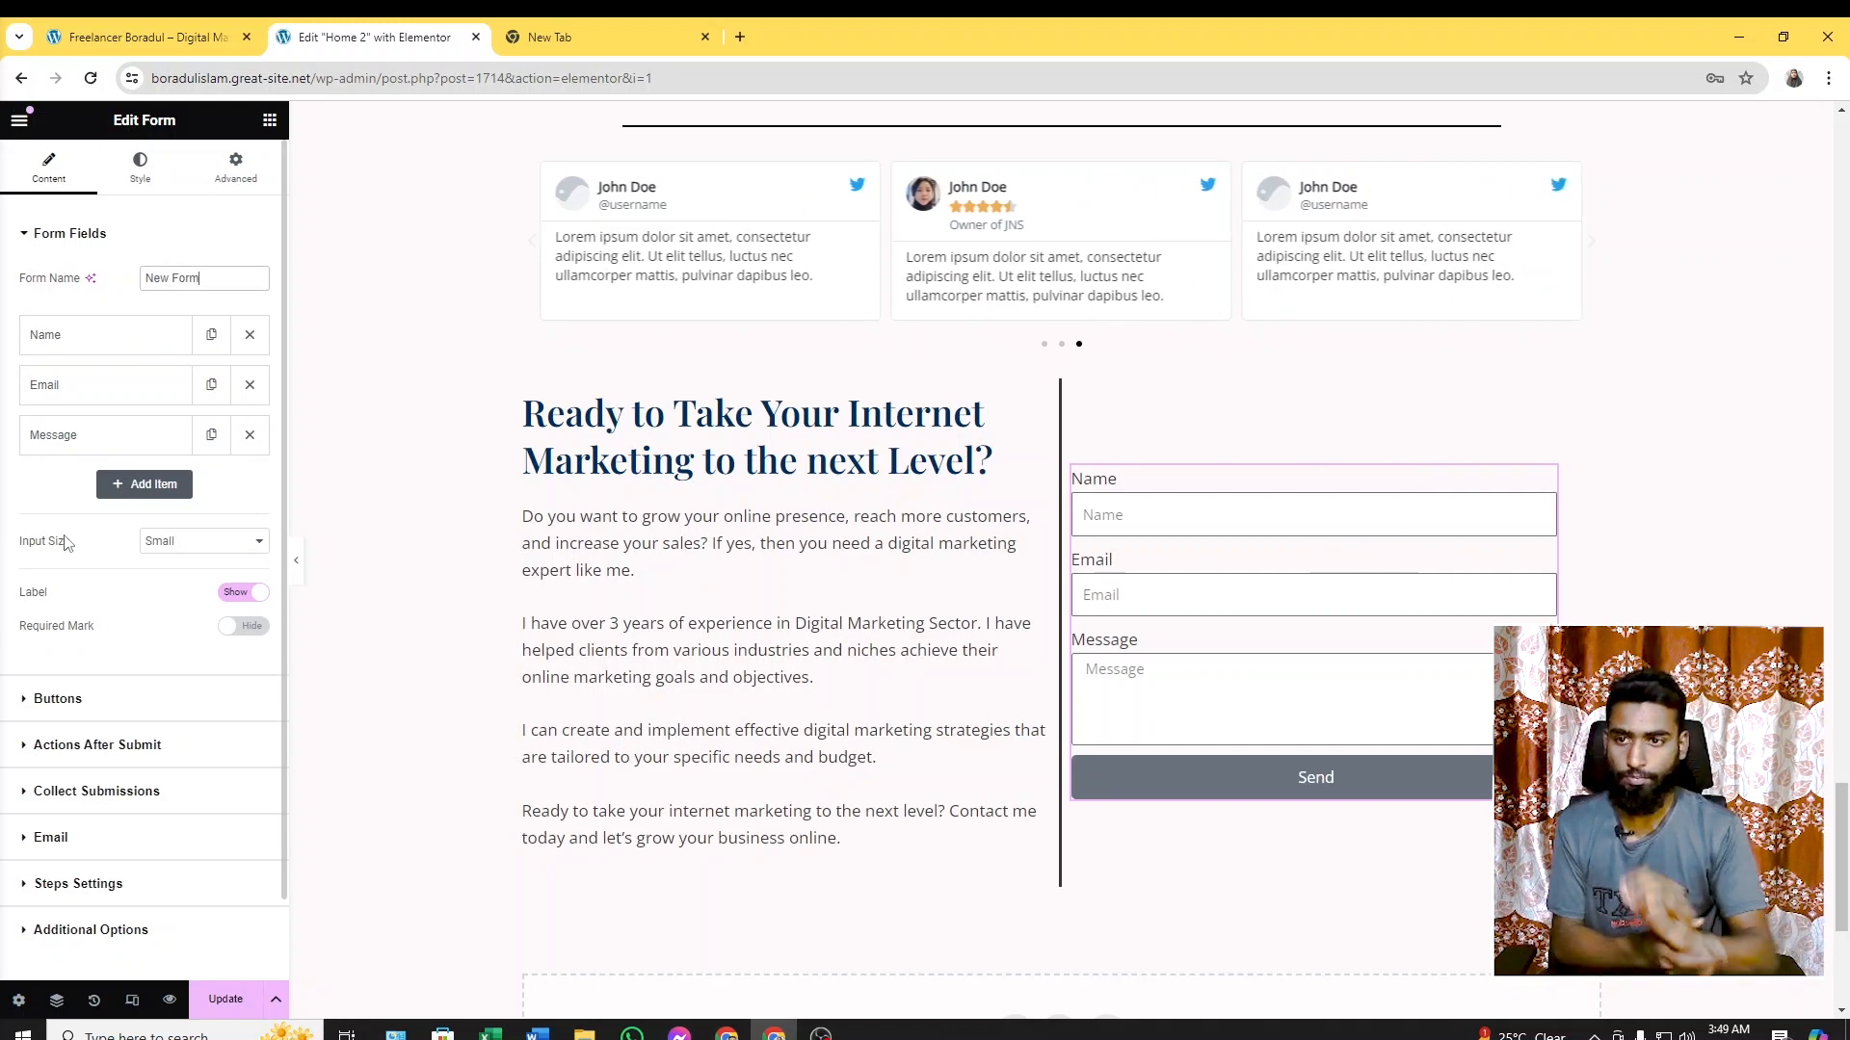
click(59, 339)
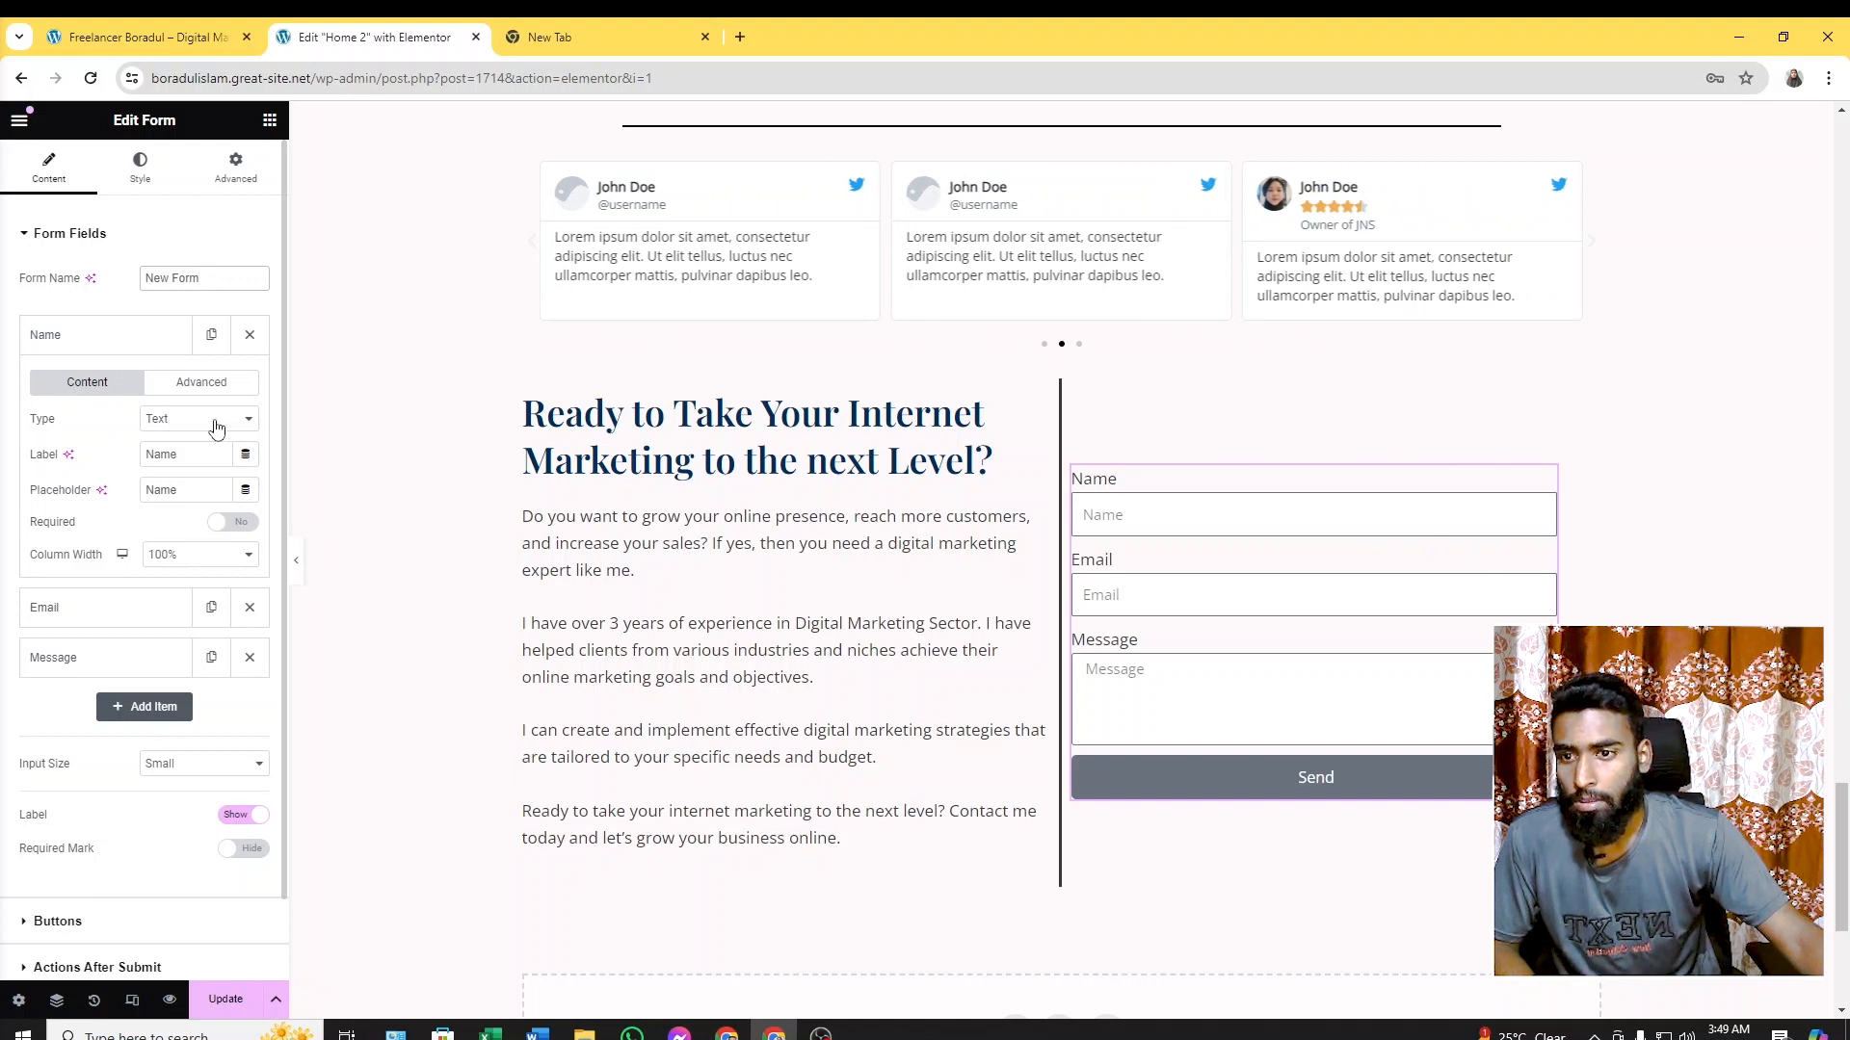
double_click(196, 456)
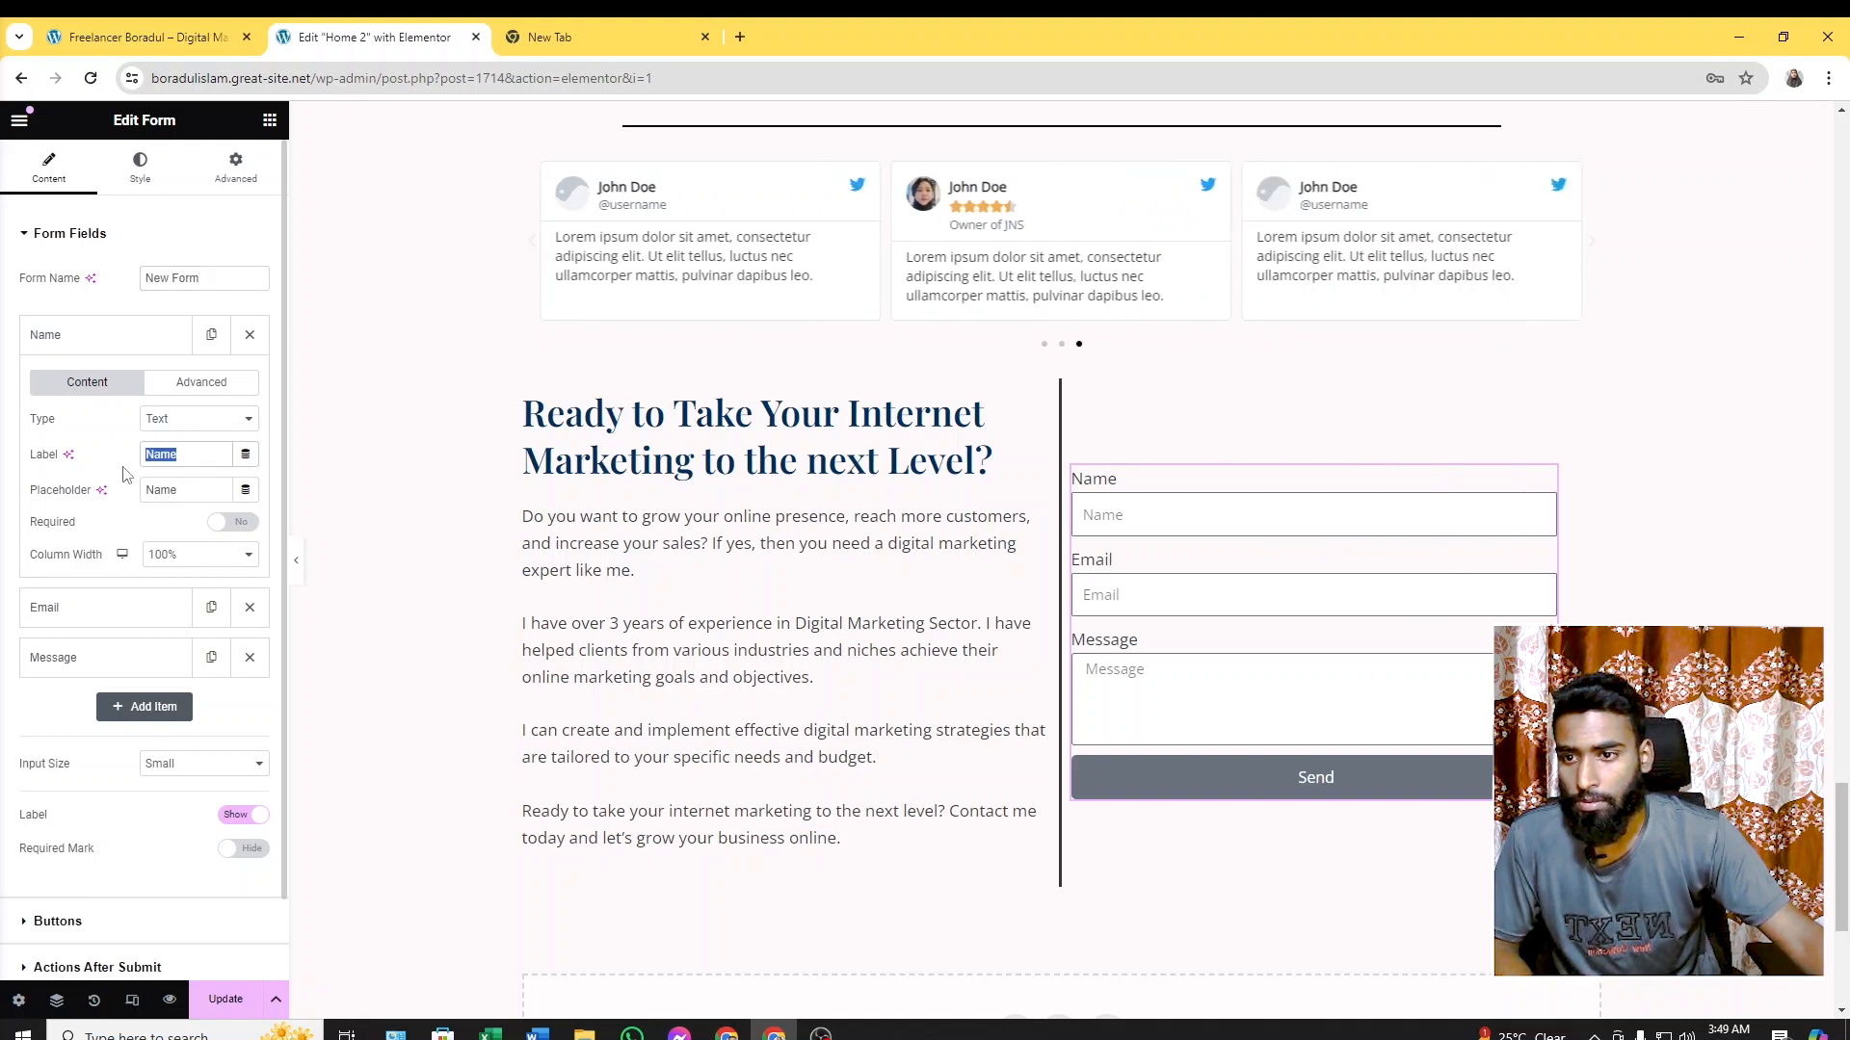
key(BackSpace)
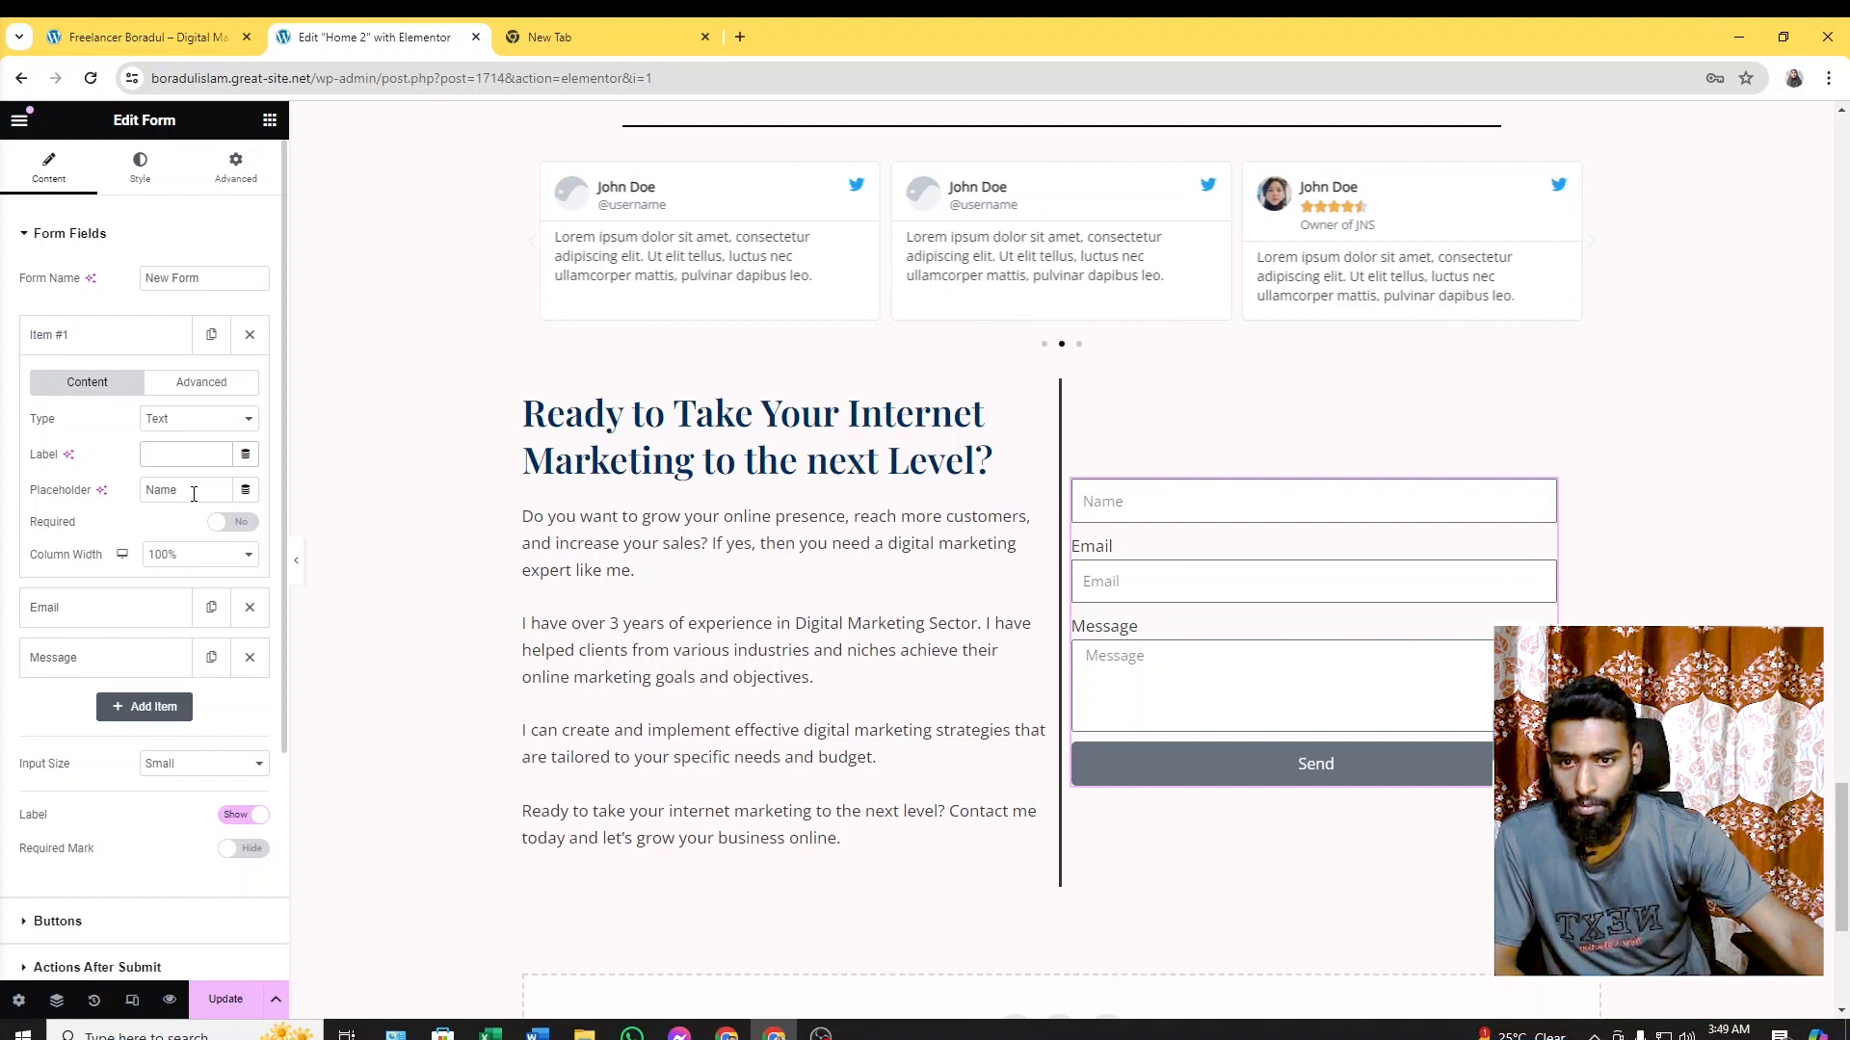
click(94, 621)
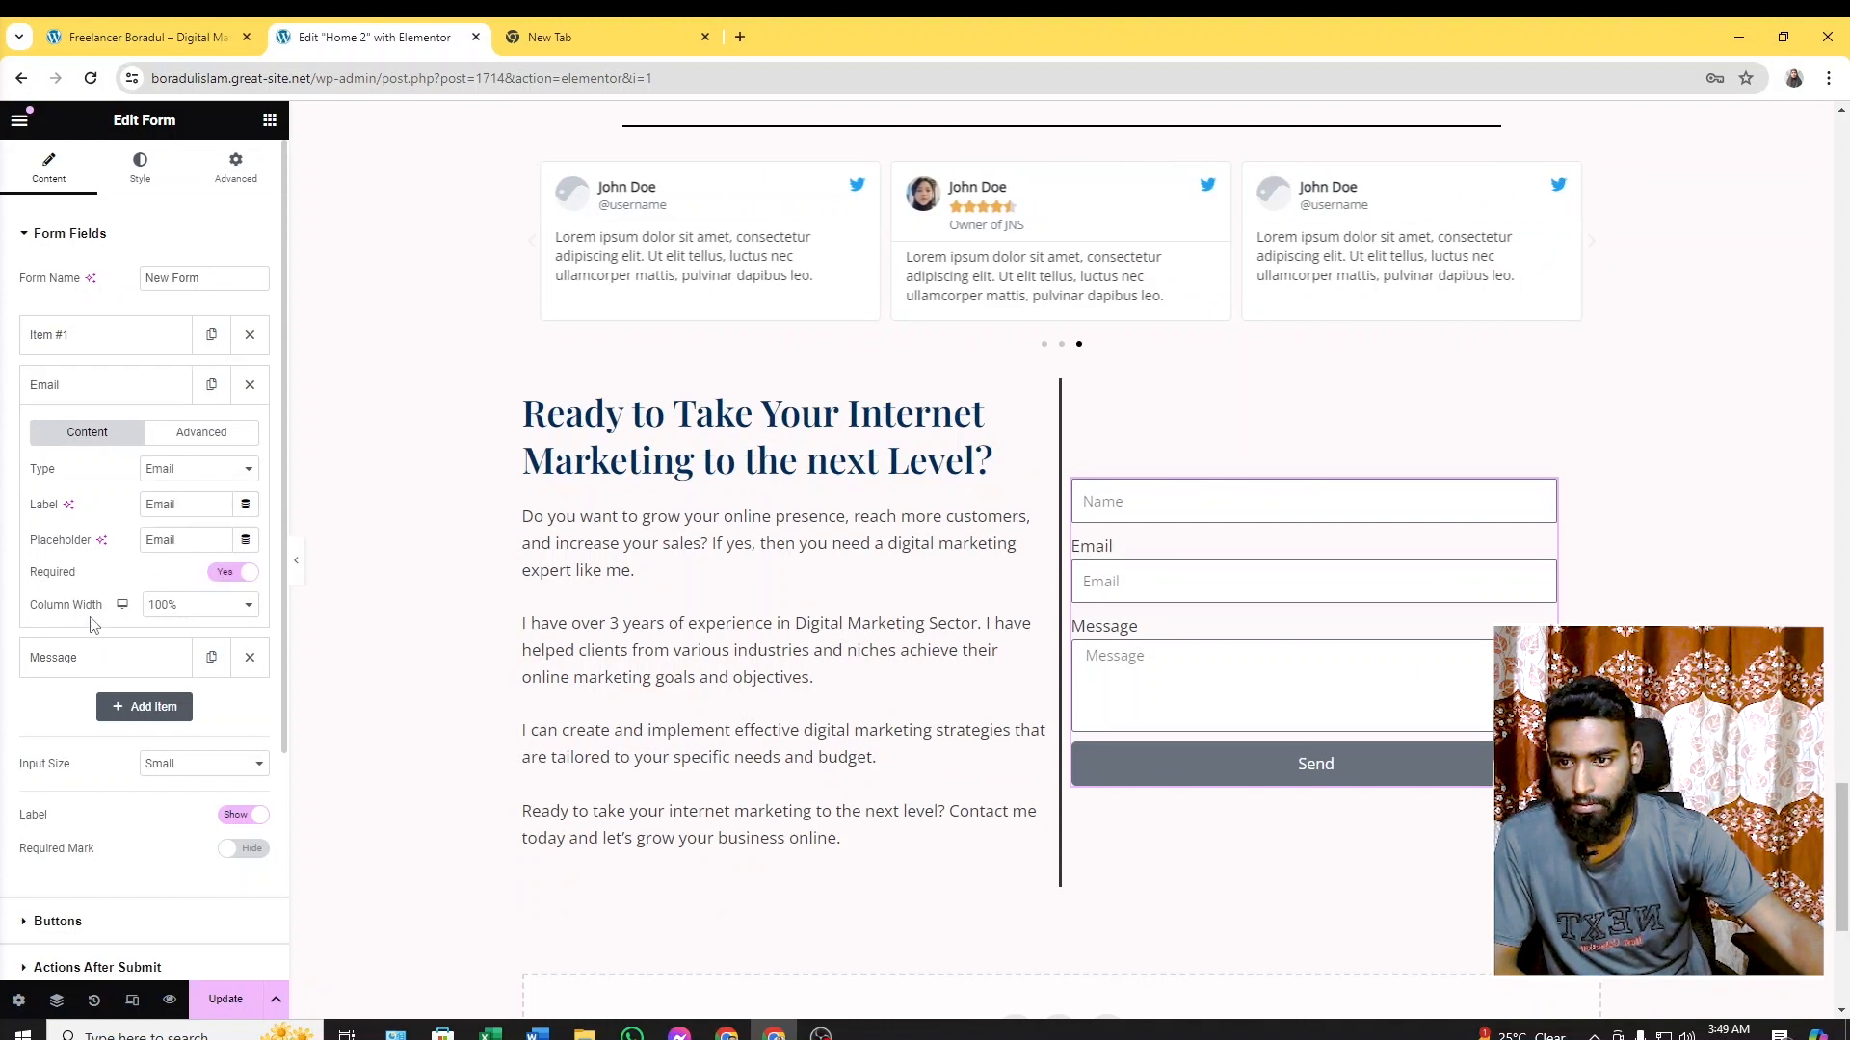
double_click(183, 504)
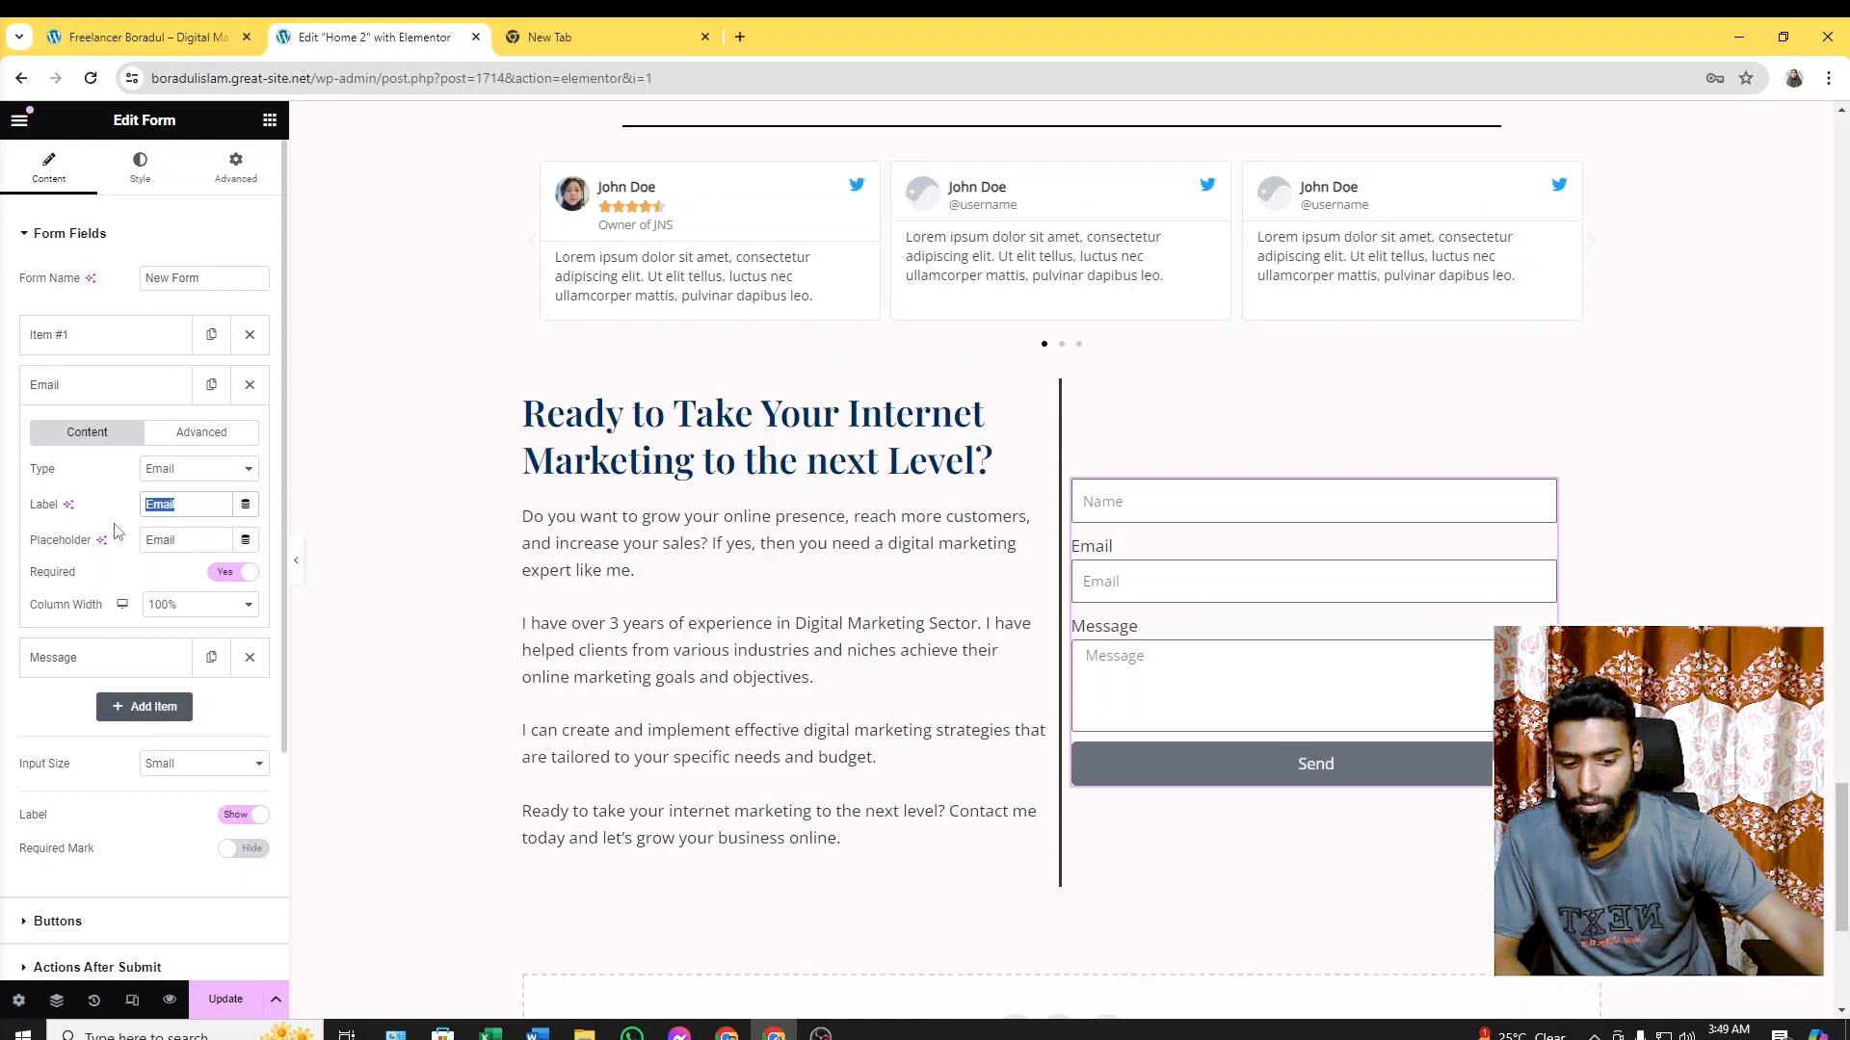
key(BackSpace)
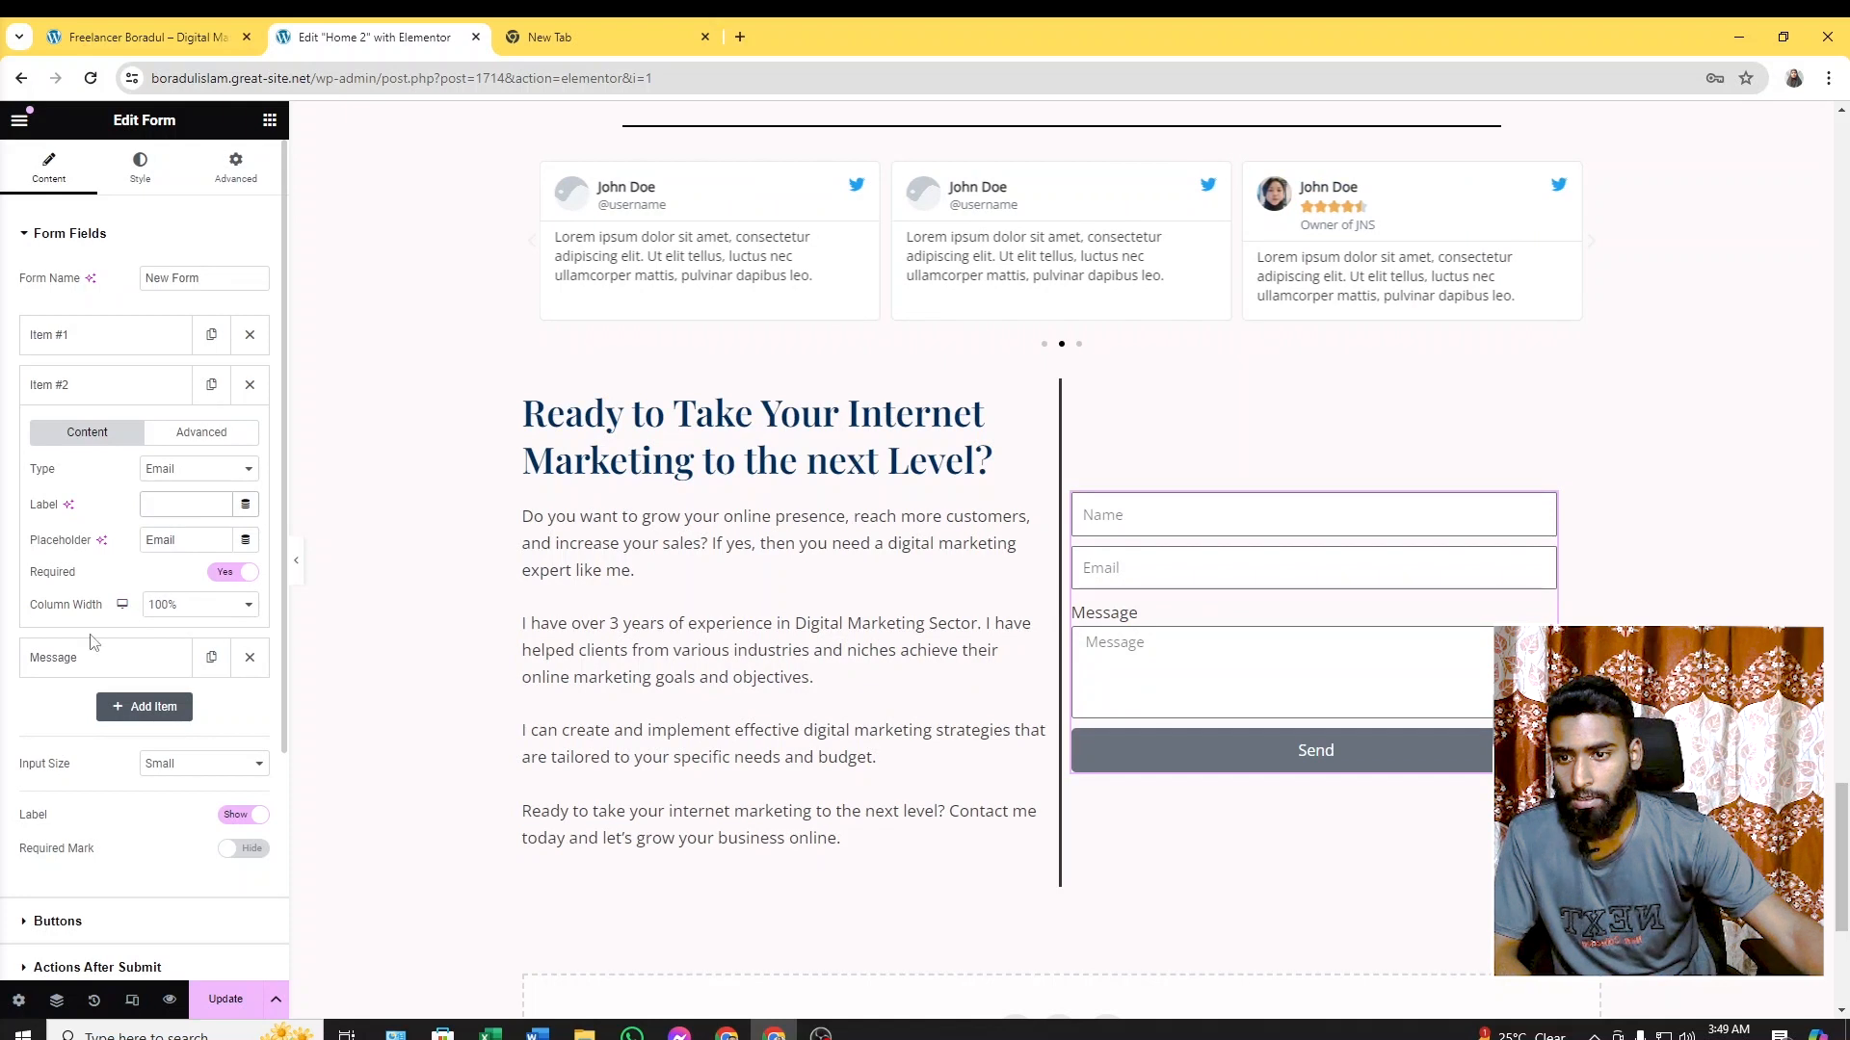
click(79, 663)
drag(197, 559, 143, 557)
key(BackSpace)
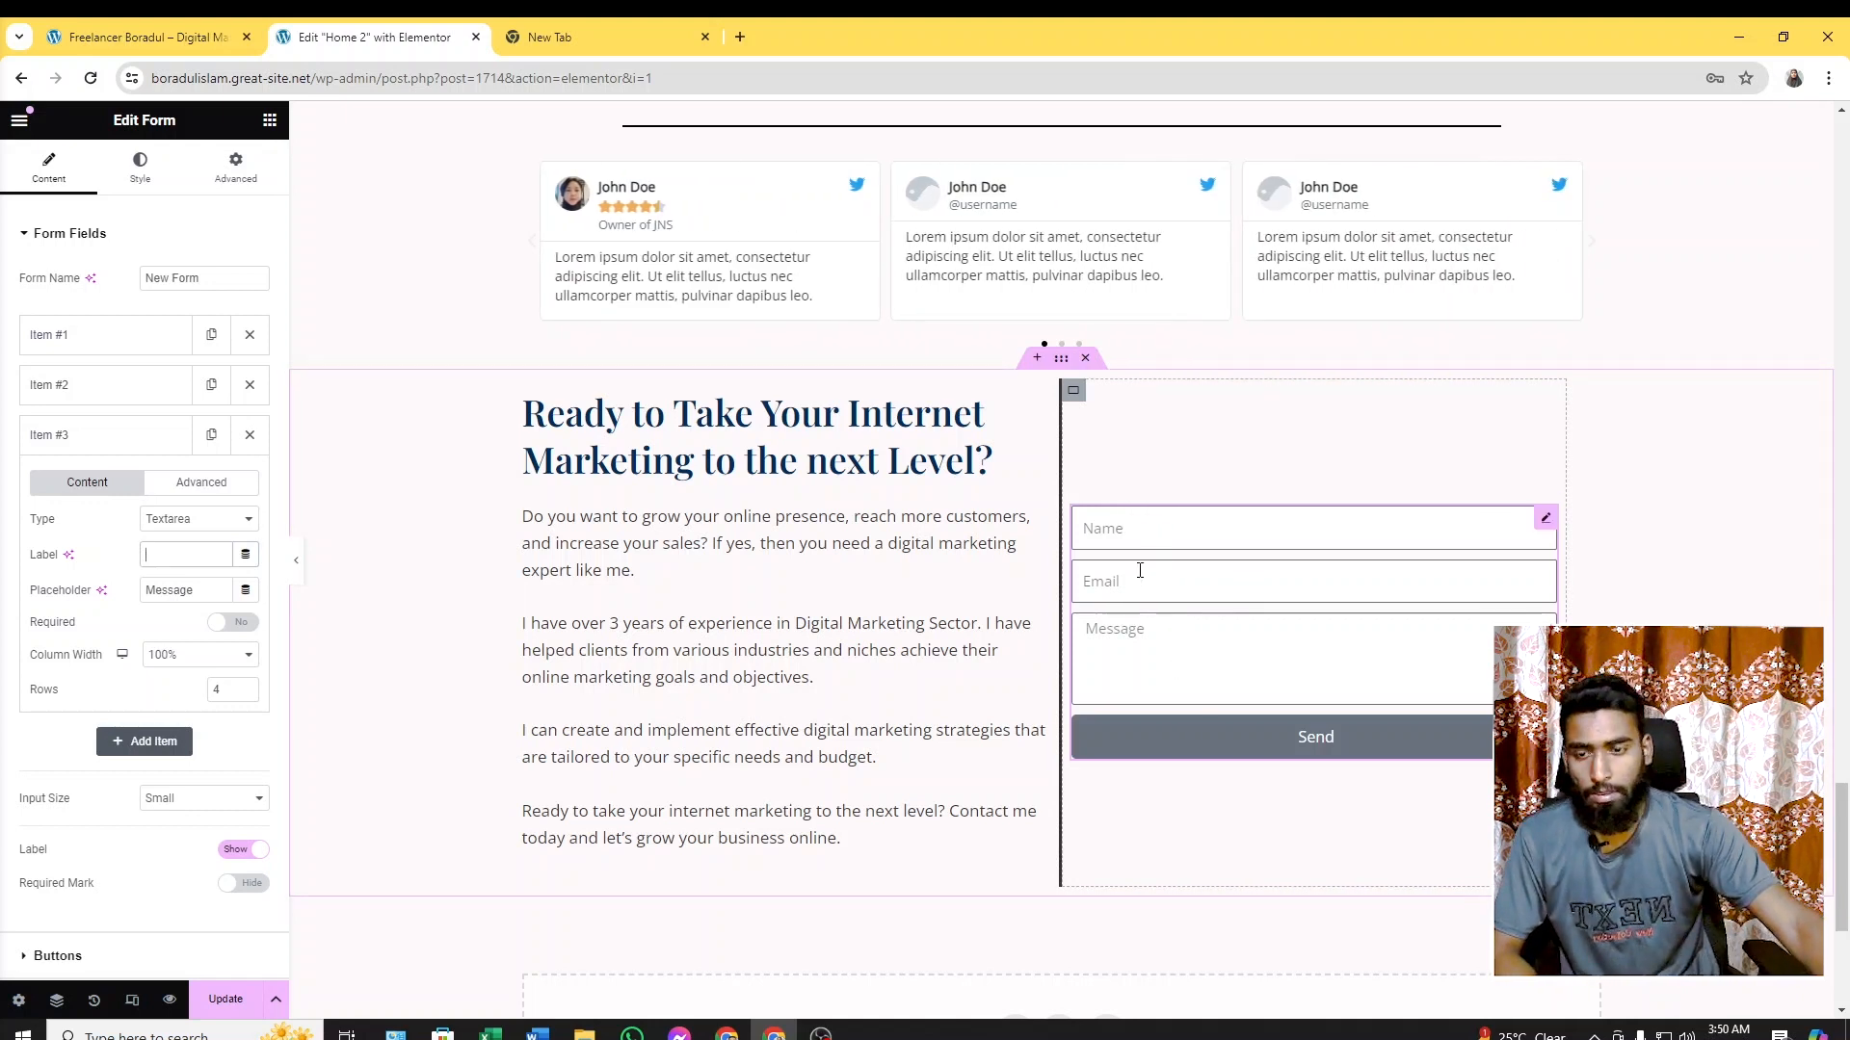
Make the contact form's Name field required and set its column width to 40%
click(58, 345)
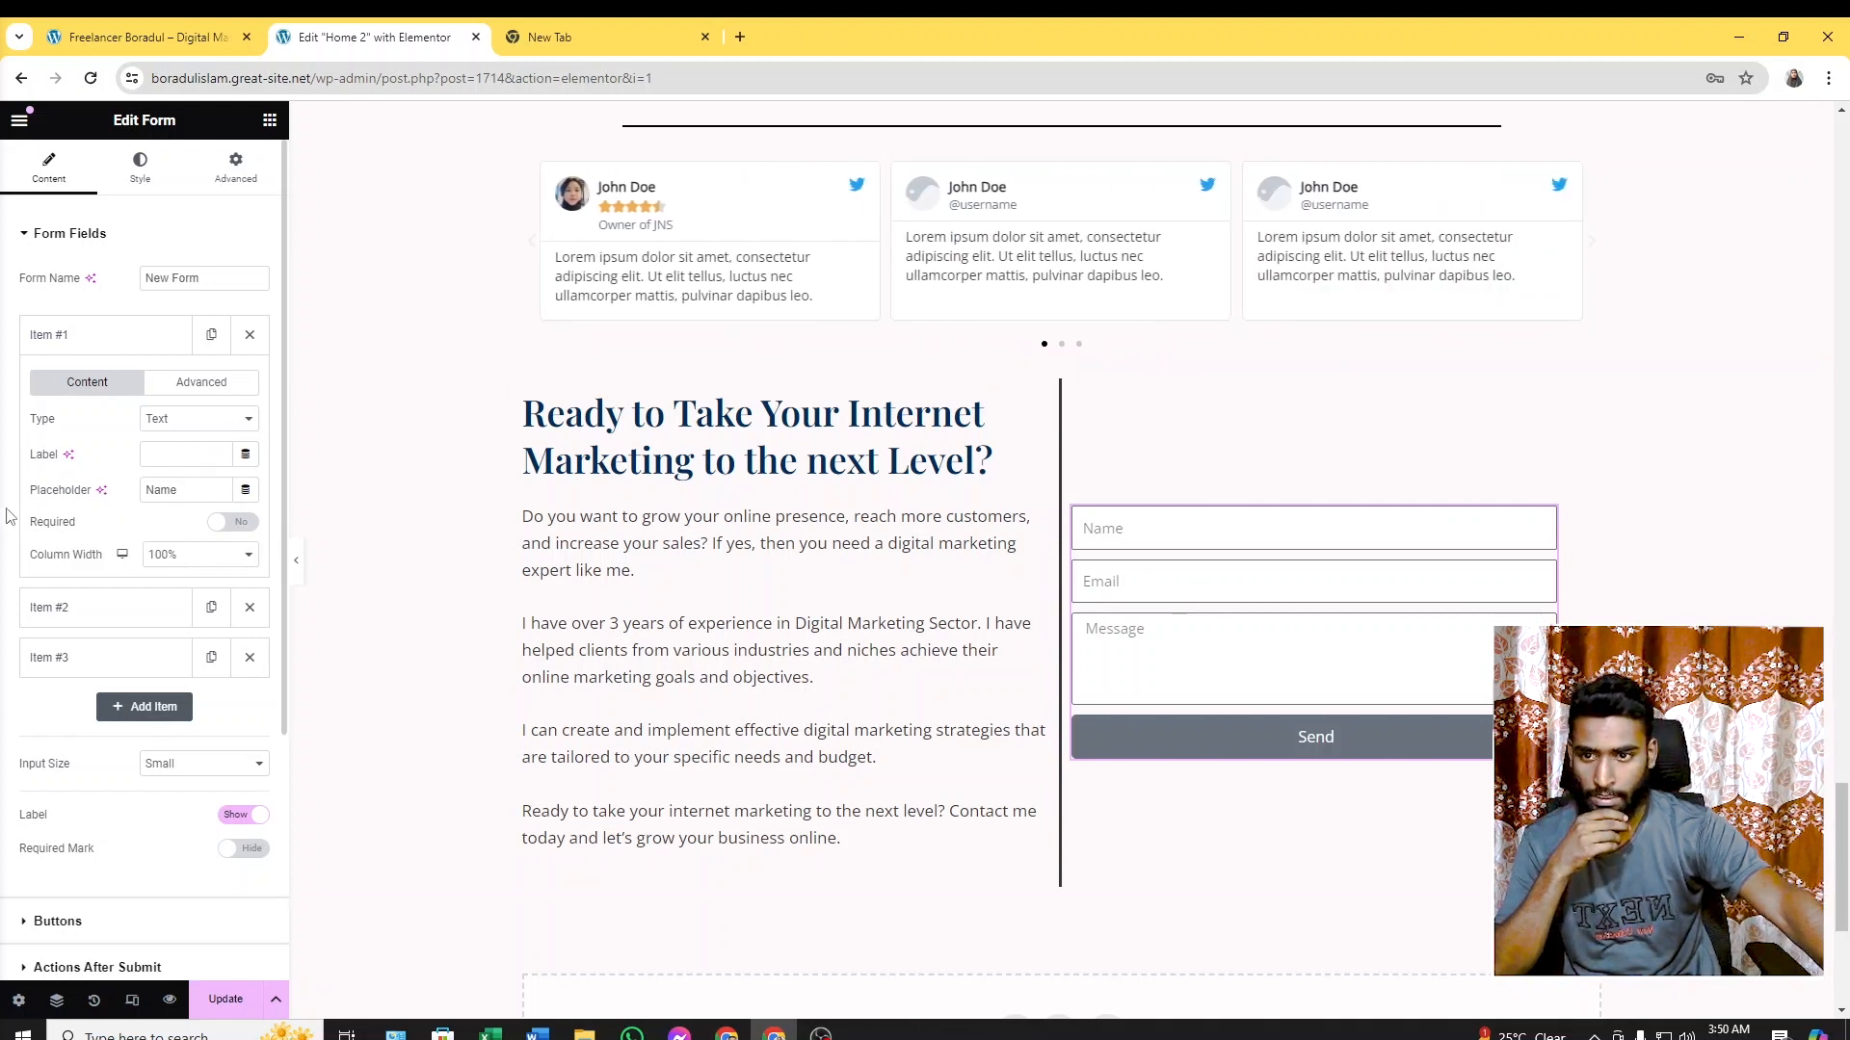
click(235, 525)
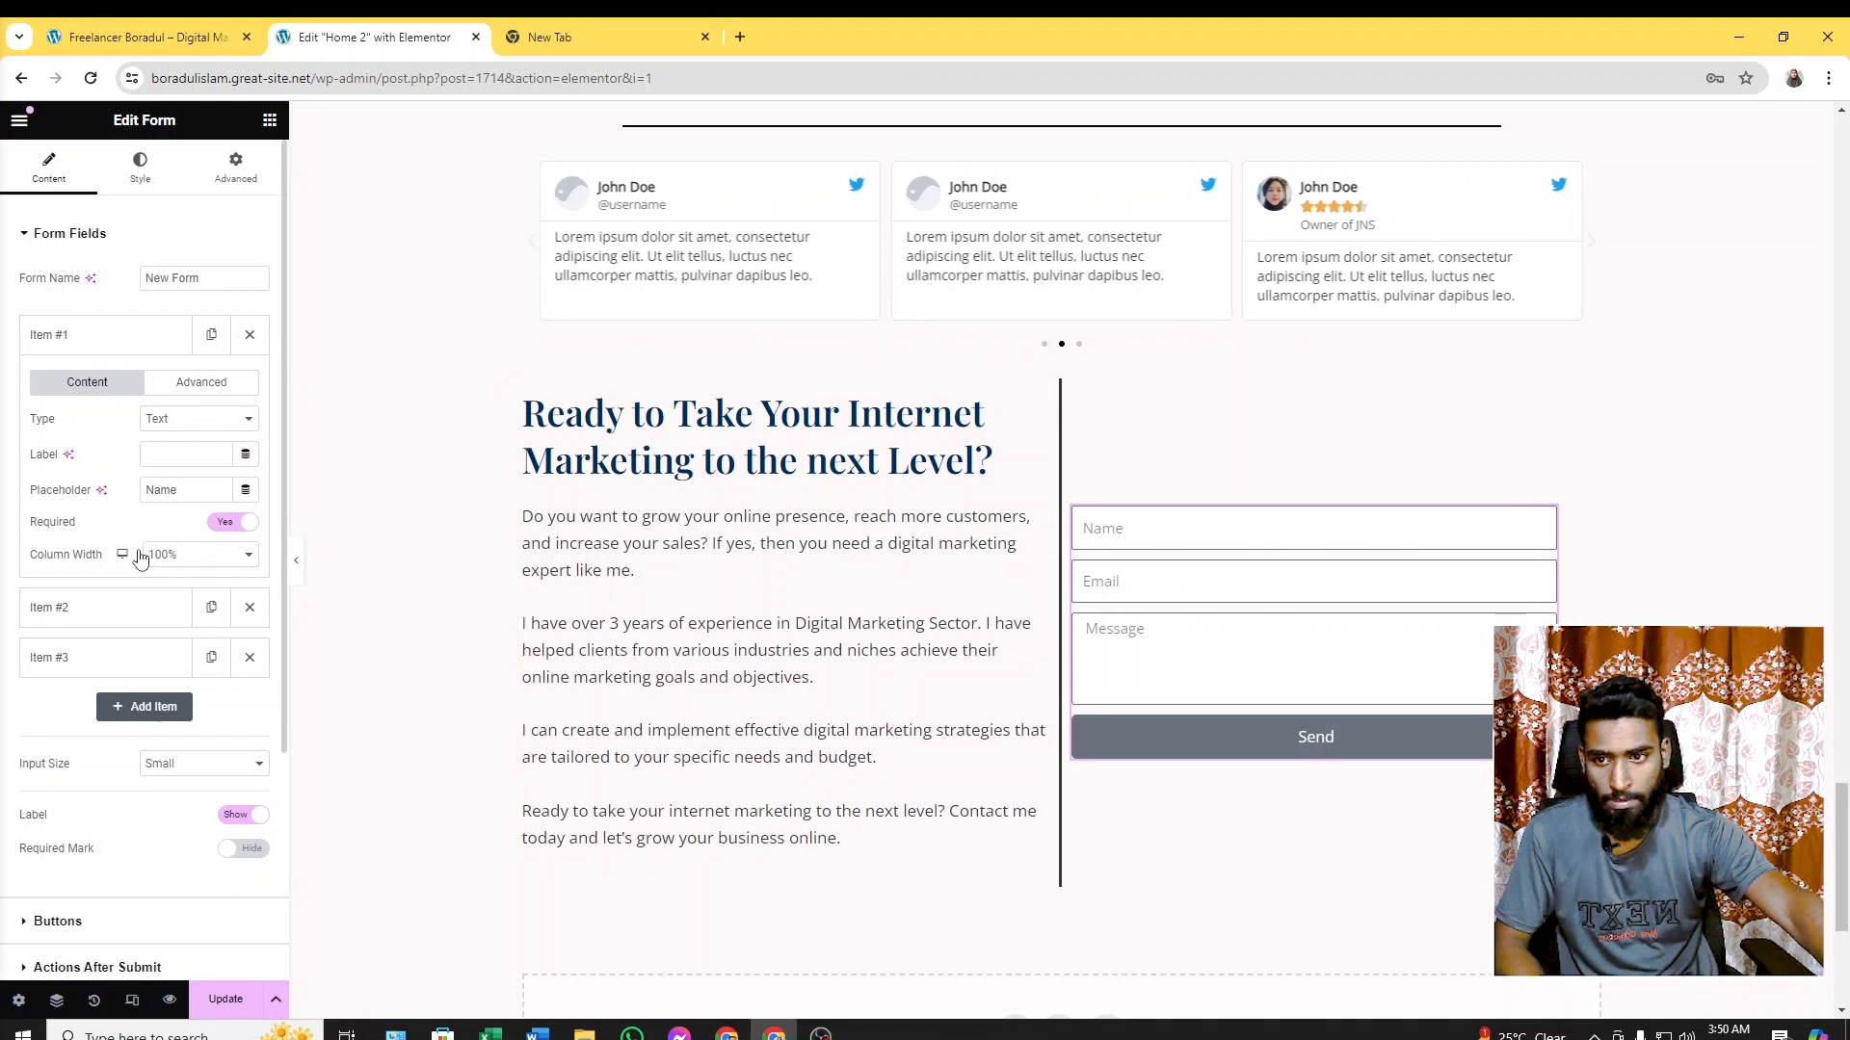
click(235, 557)
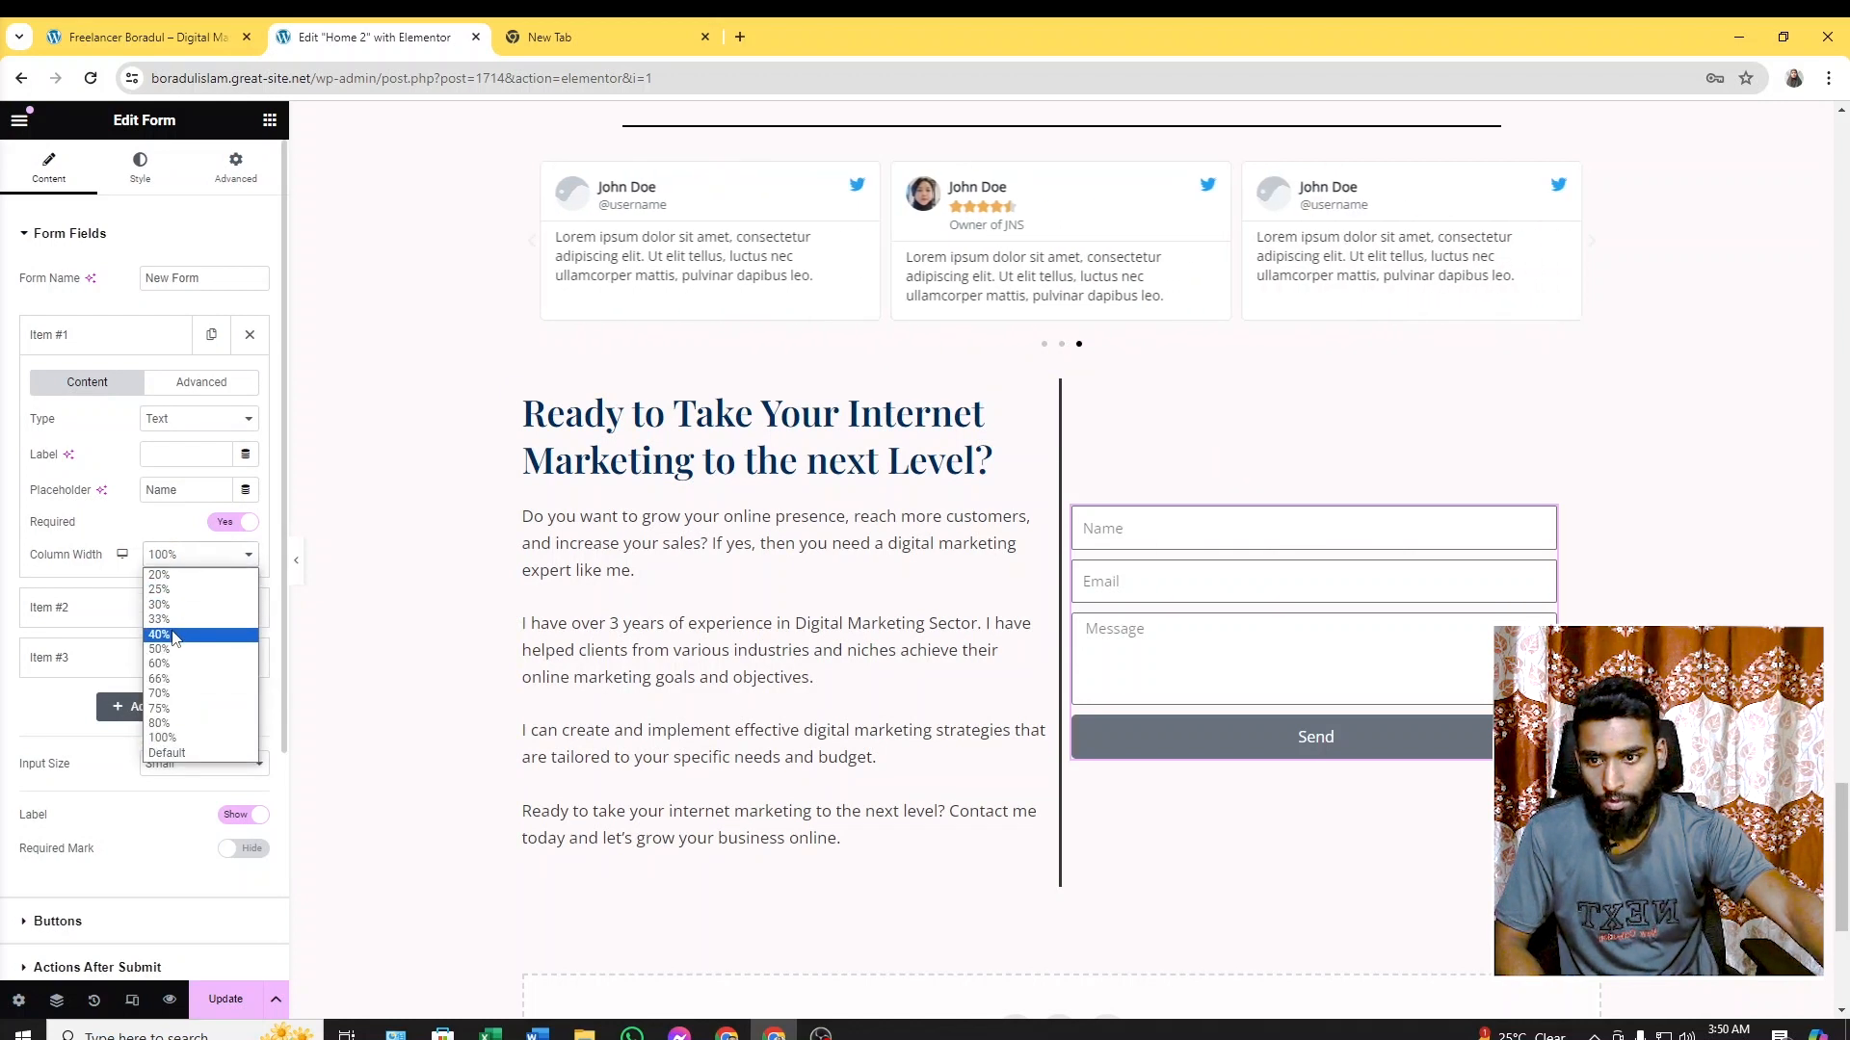
click(171, 635)
click(193, 554)
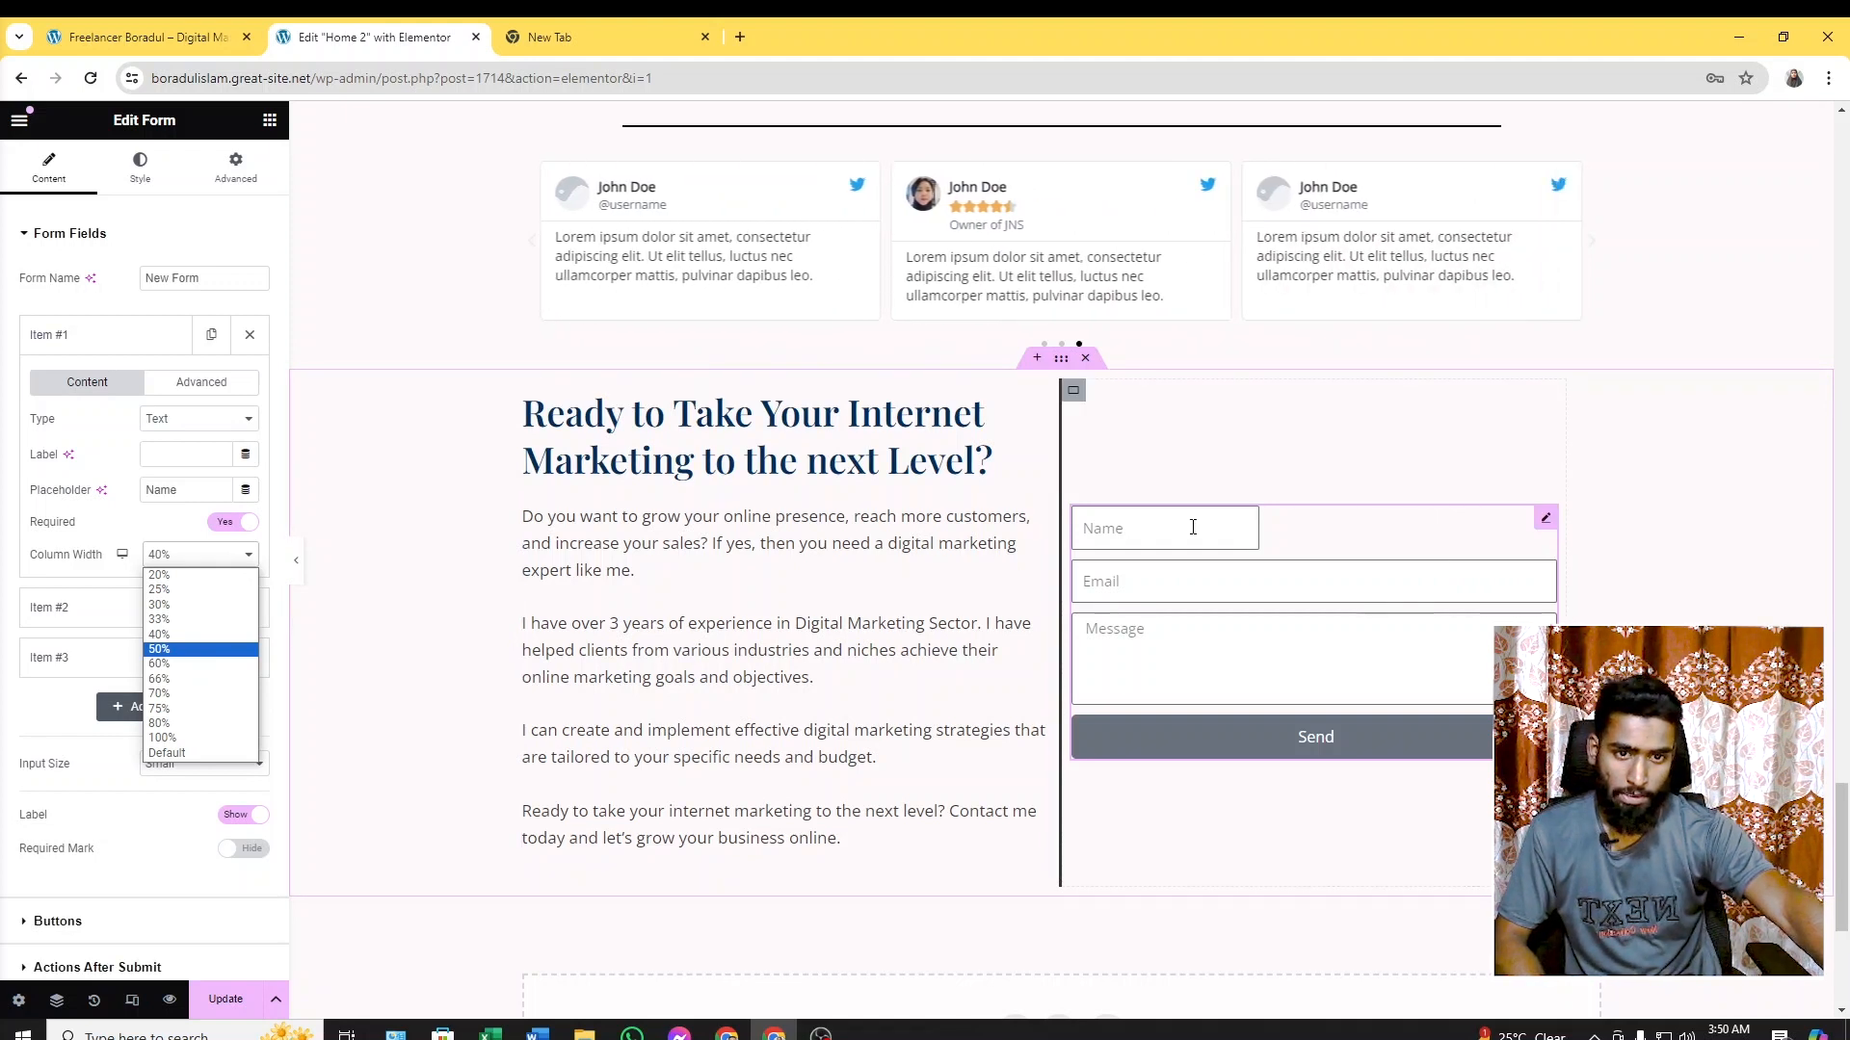
click(1657, 518)
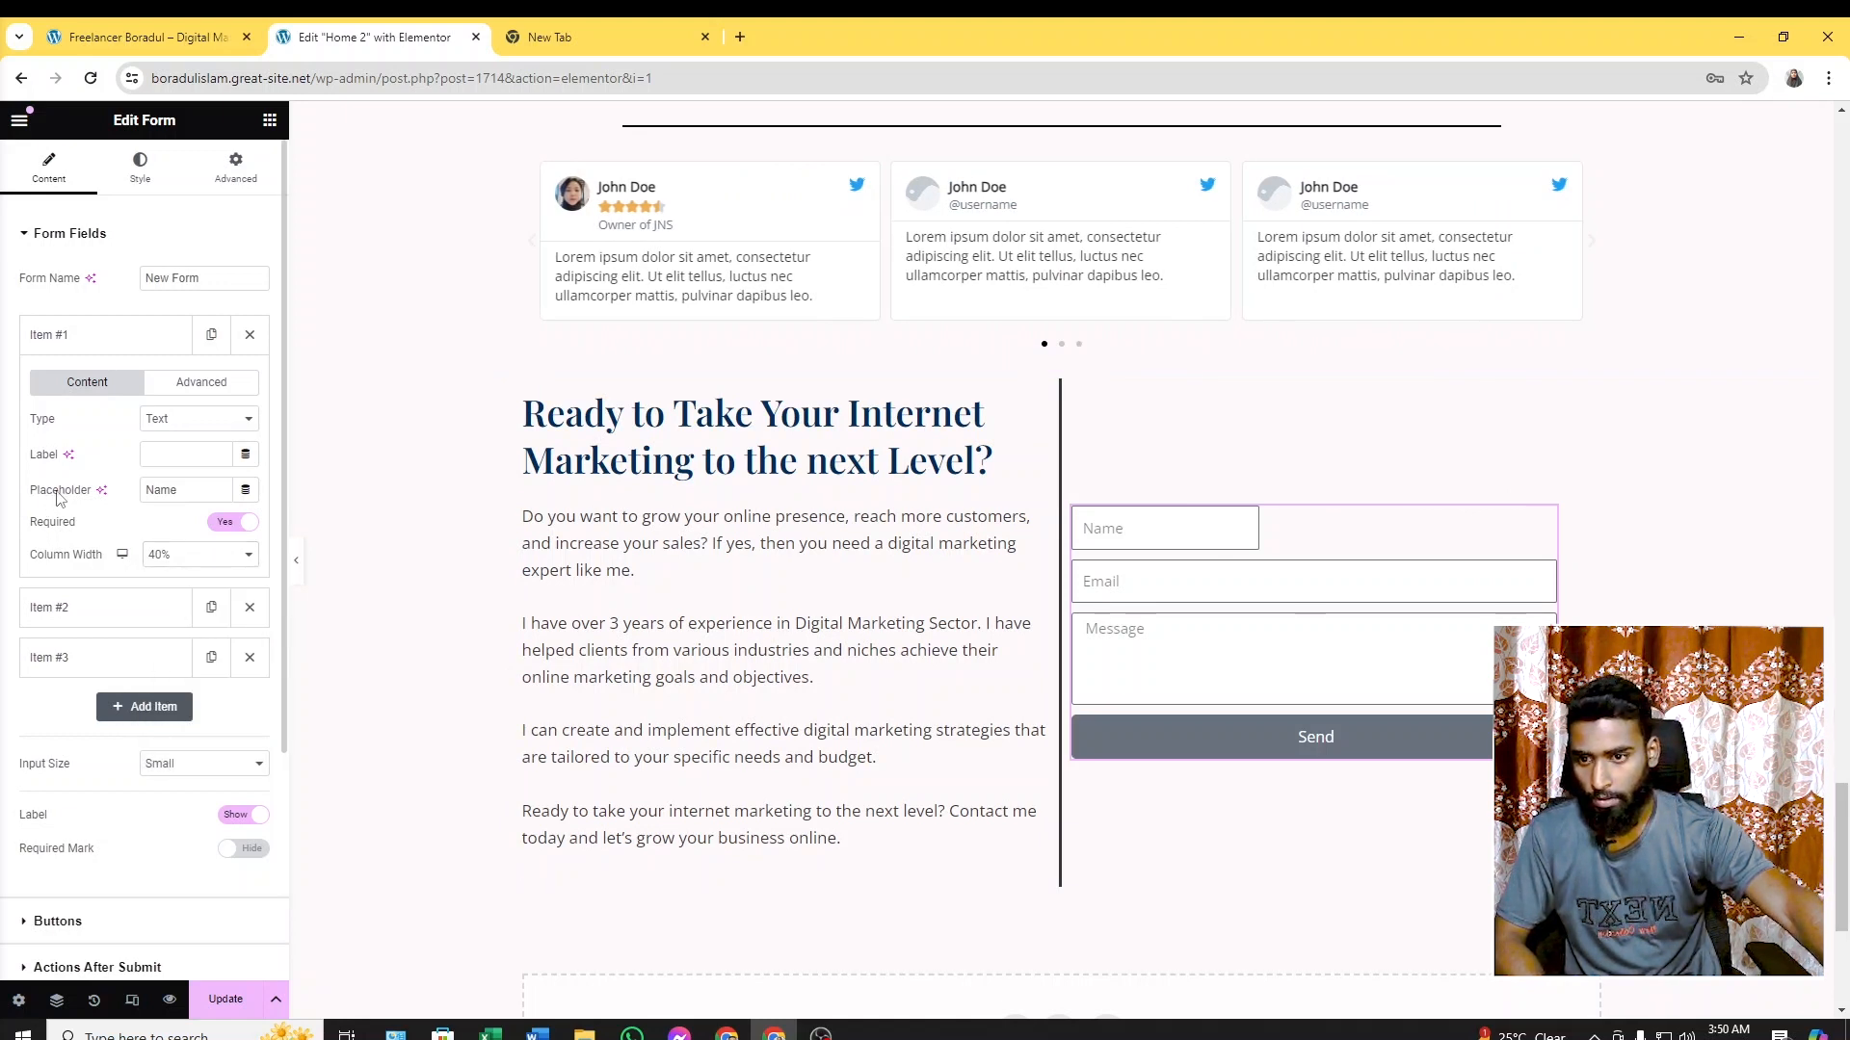
Add a text field to the form directly after the Name field and set its column width to 50%
click(144, 706)
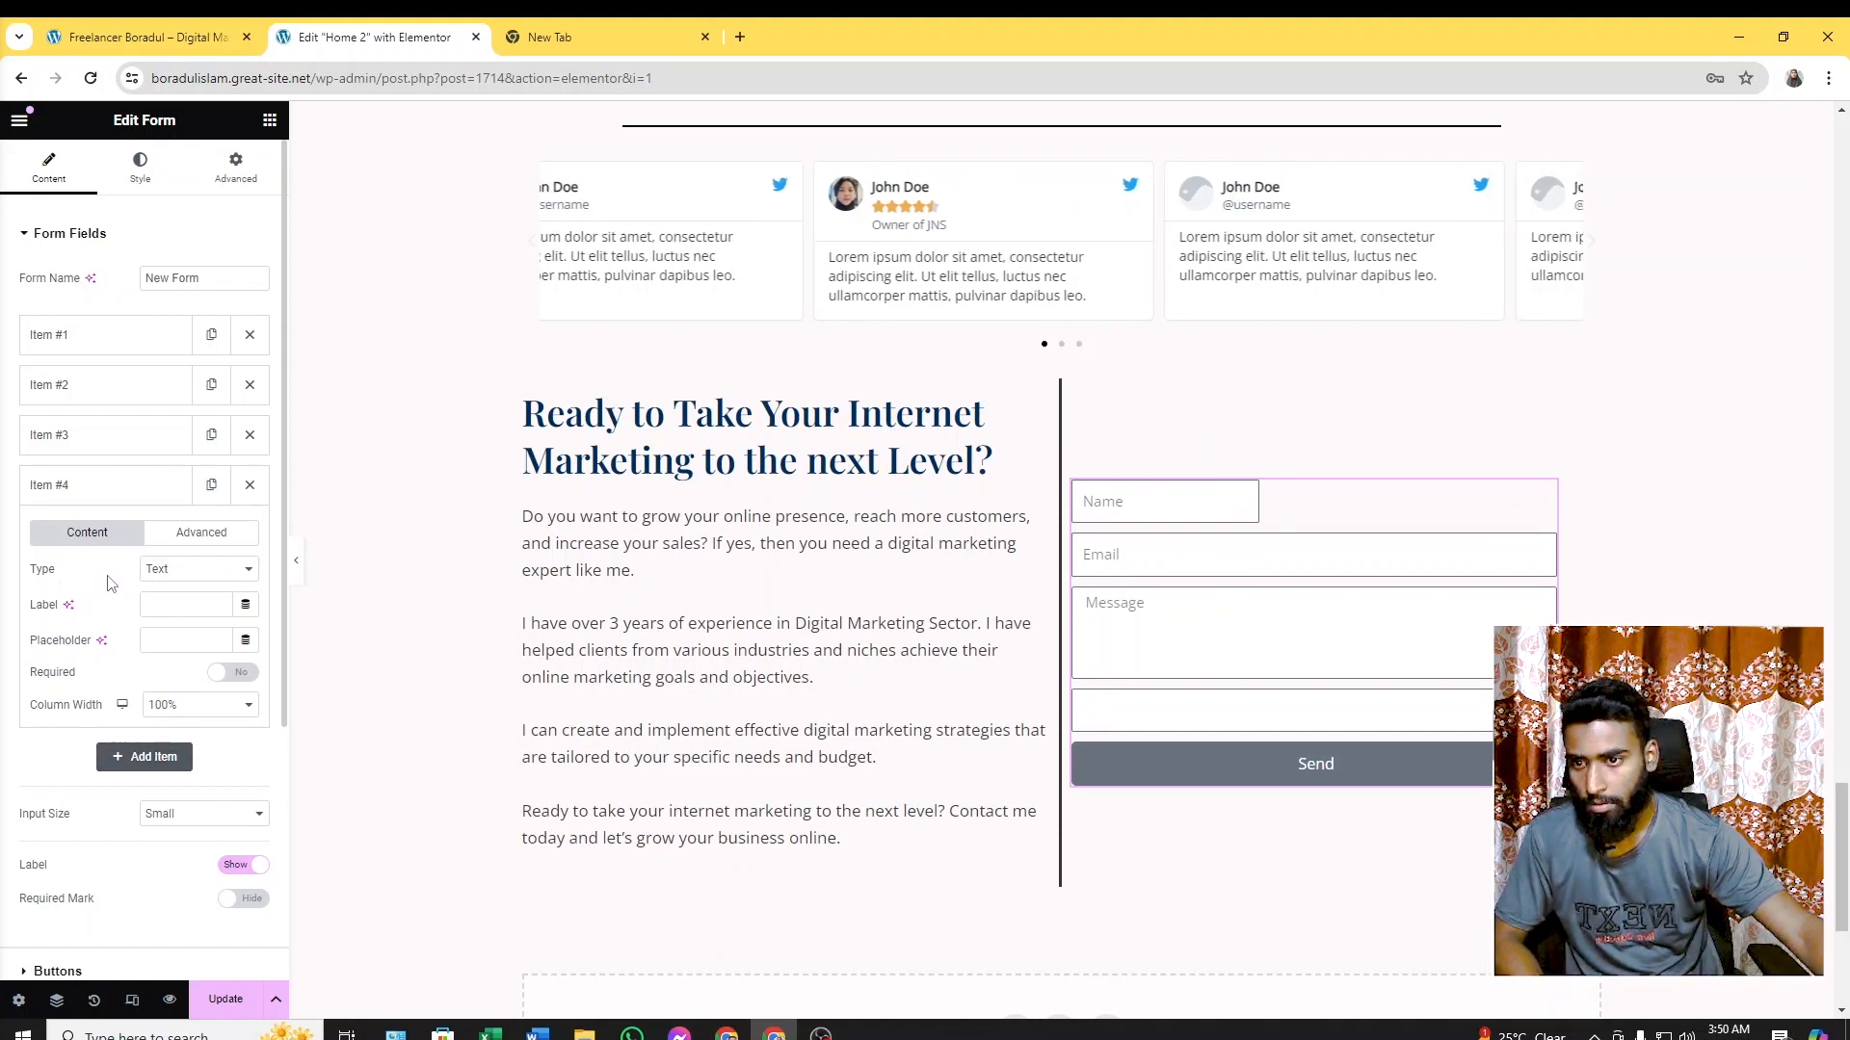
drag(96, 494, 96, 384)
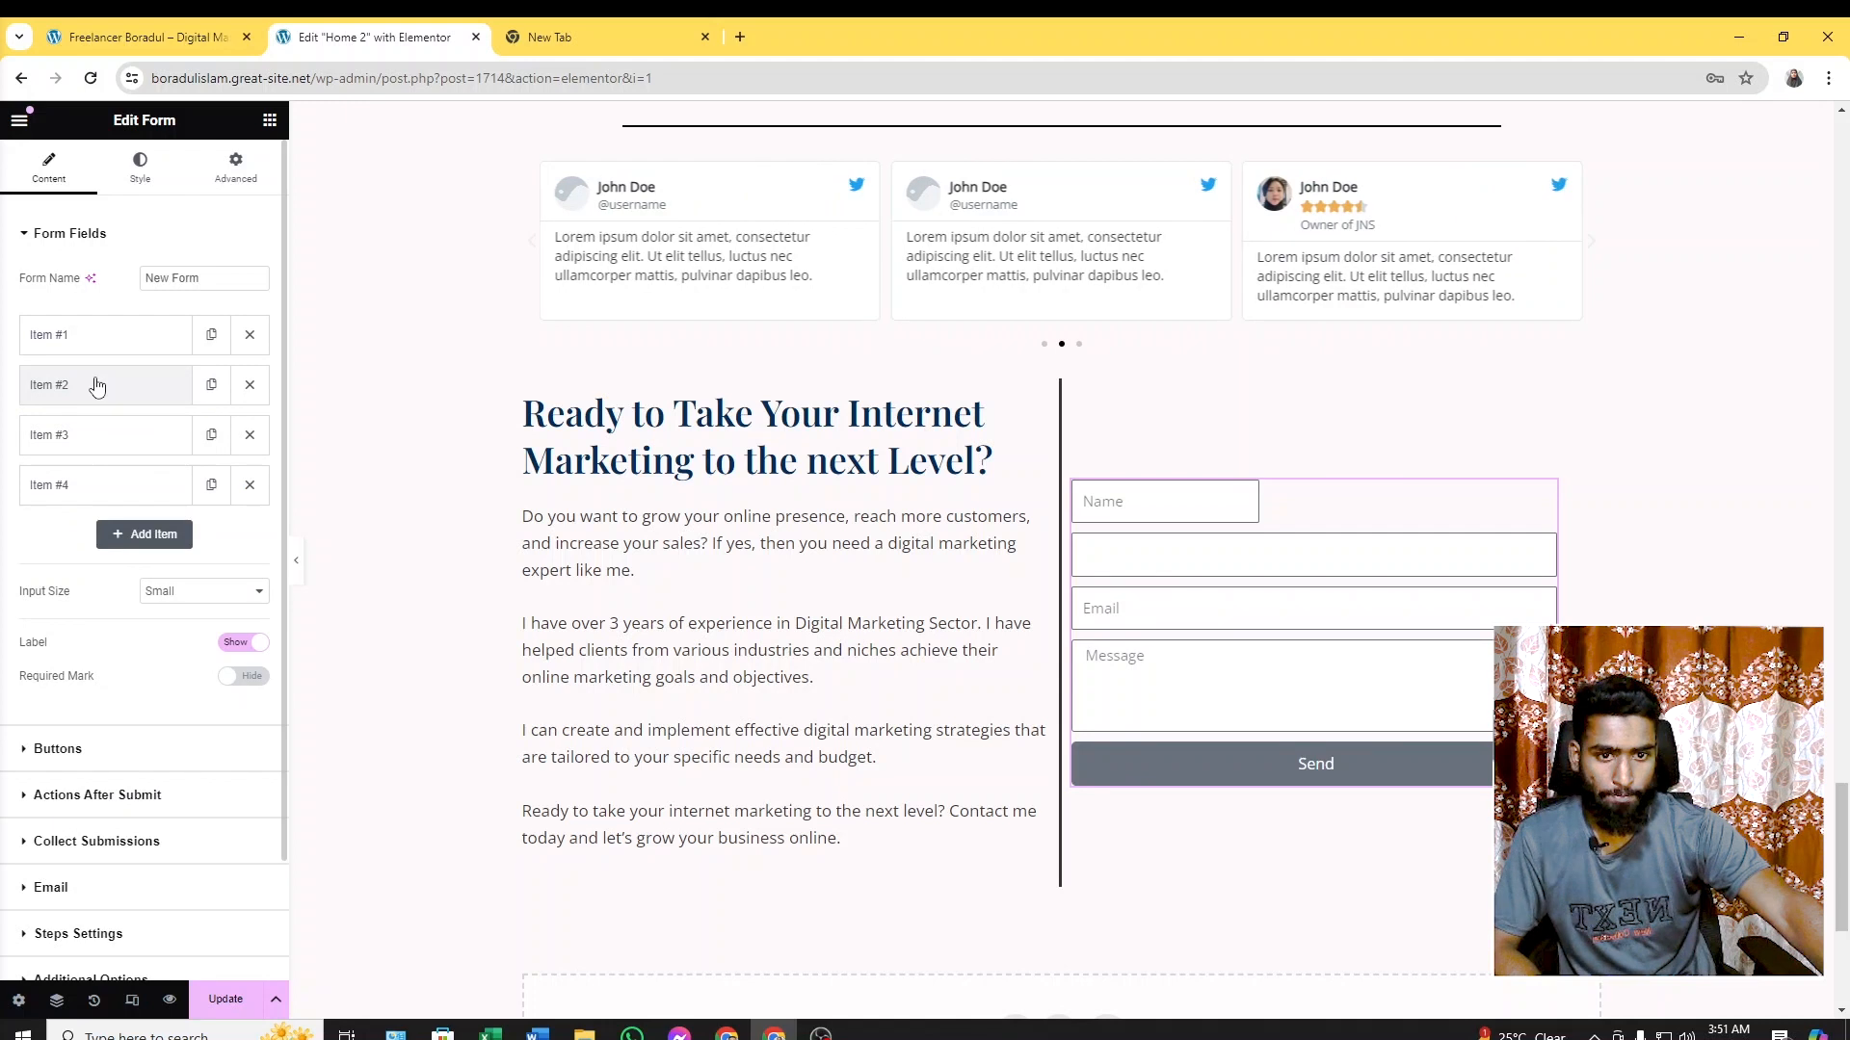
click(97, 384)
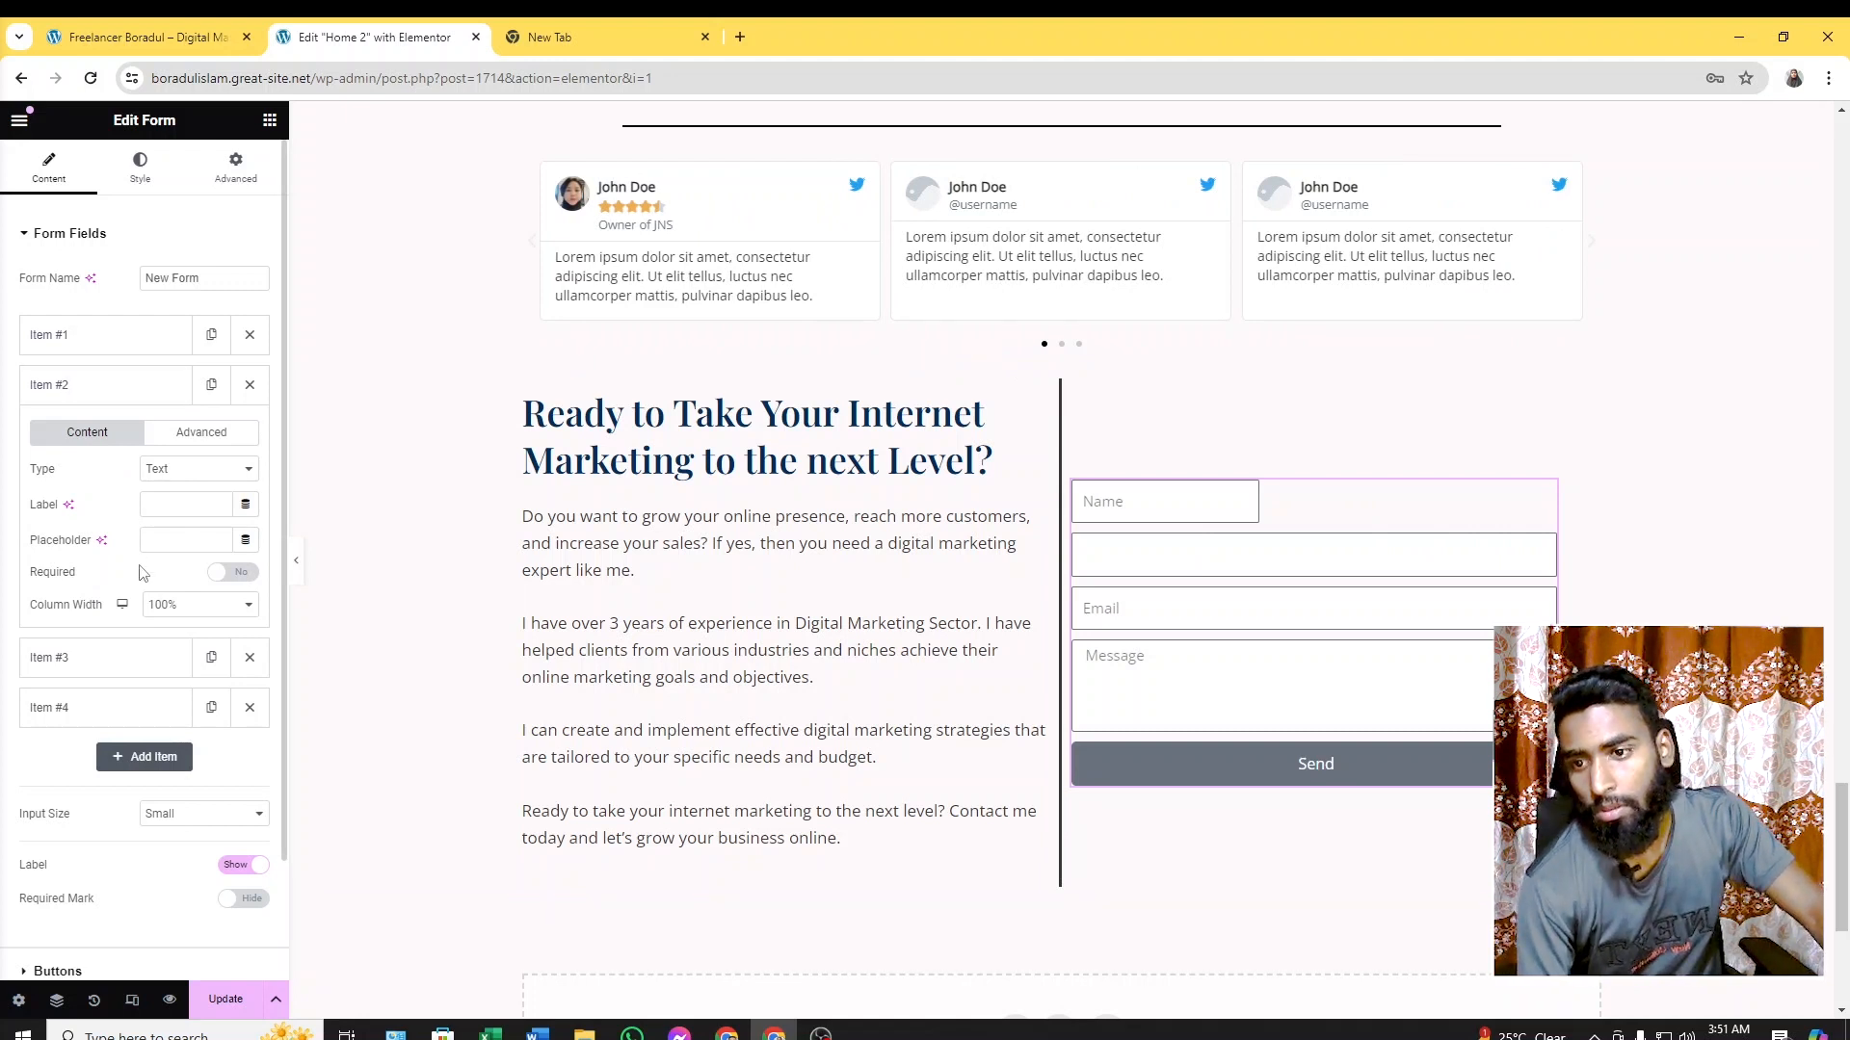
click(232, 607)
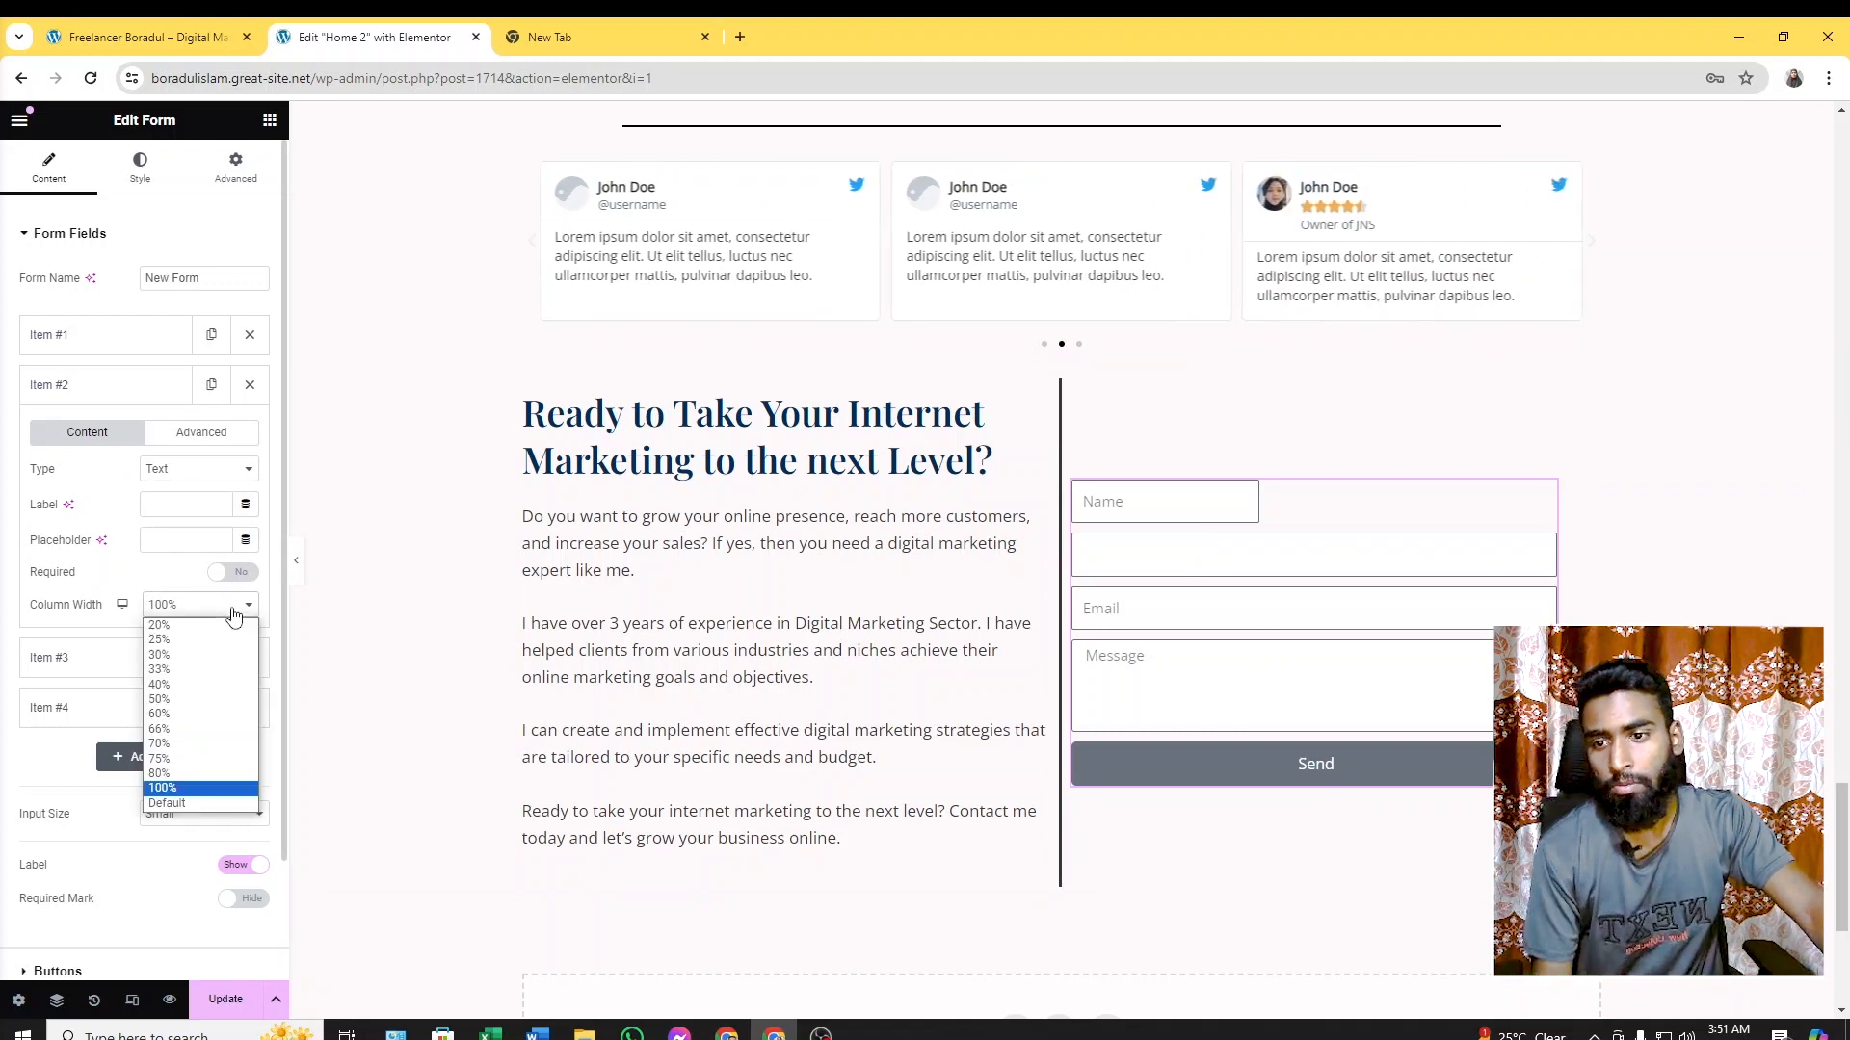
click(178, 685)
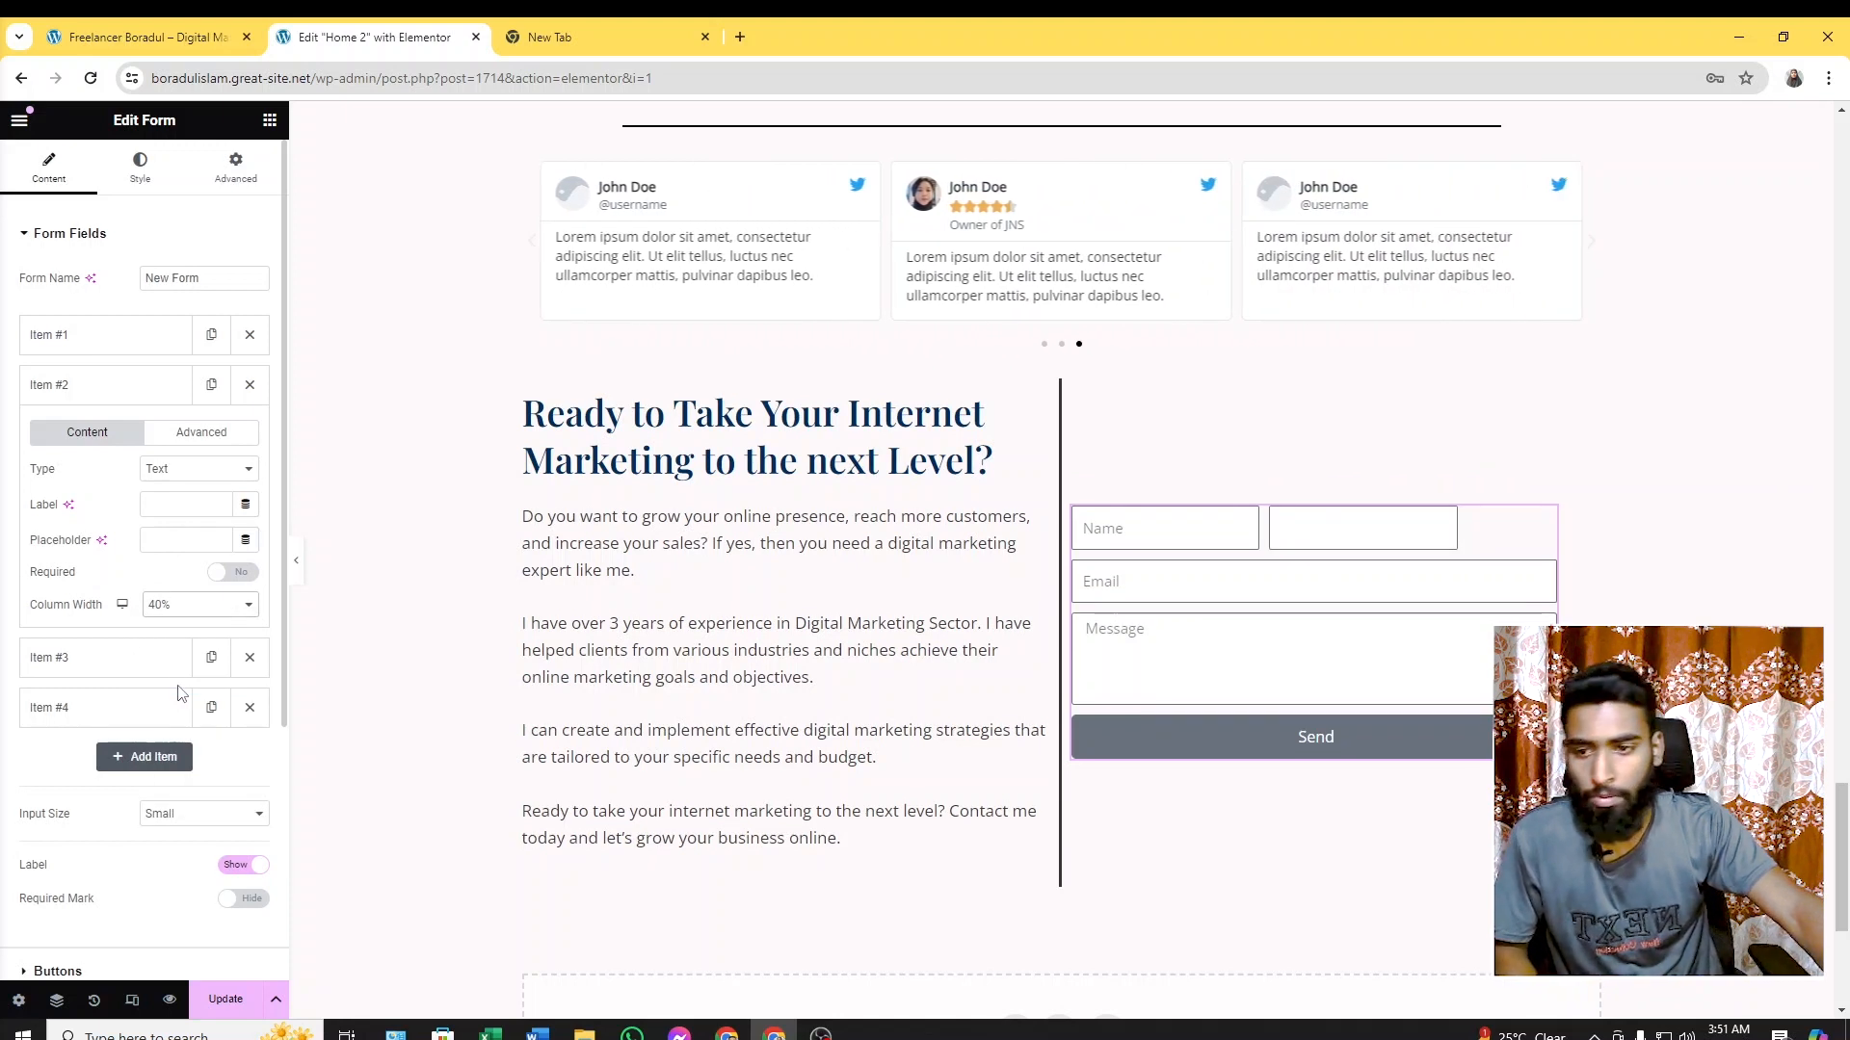
click(208, 608)
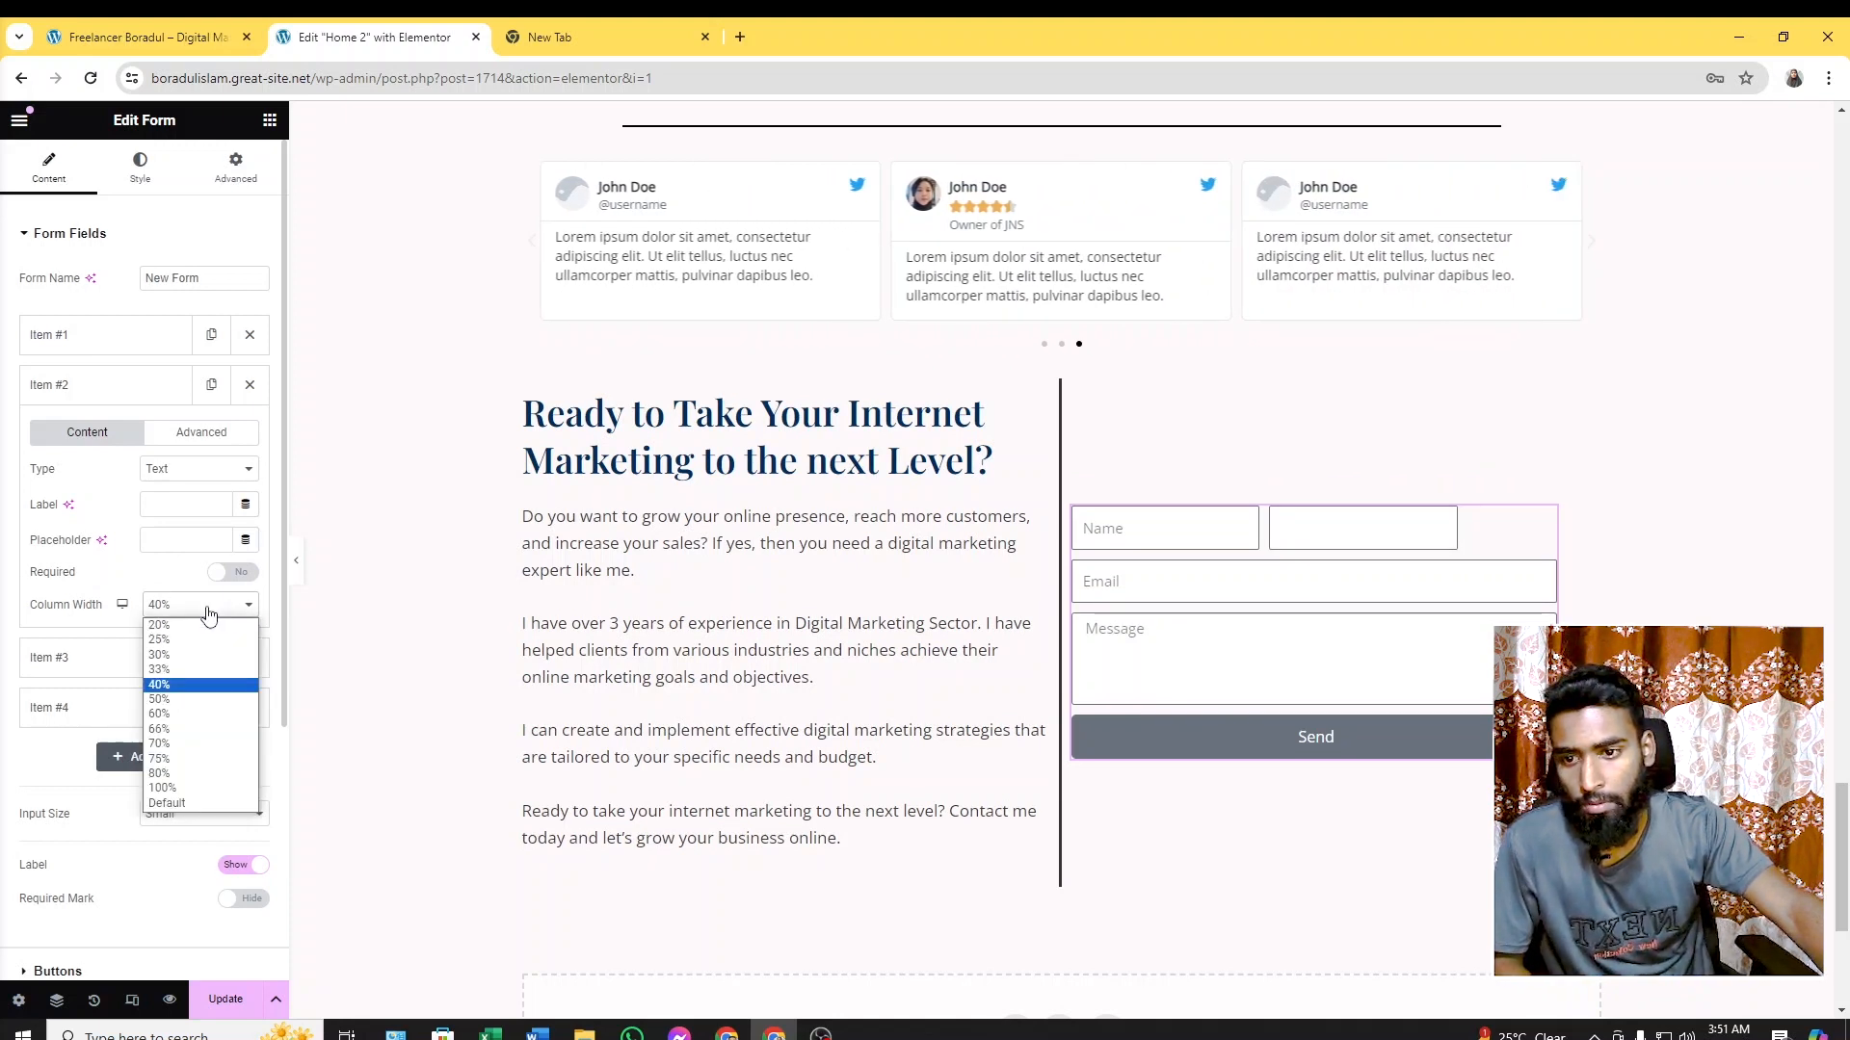
click(177, 700)
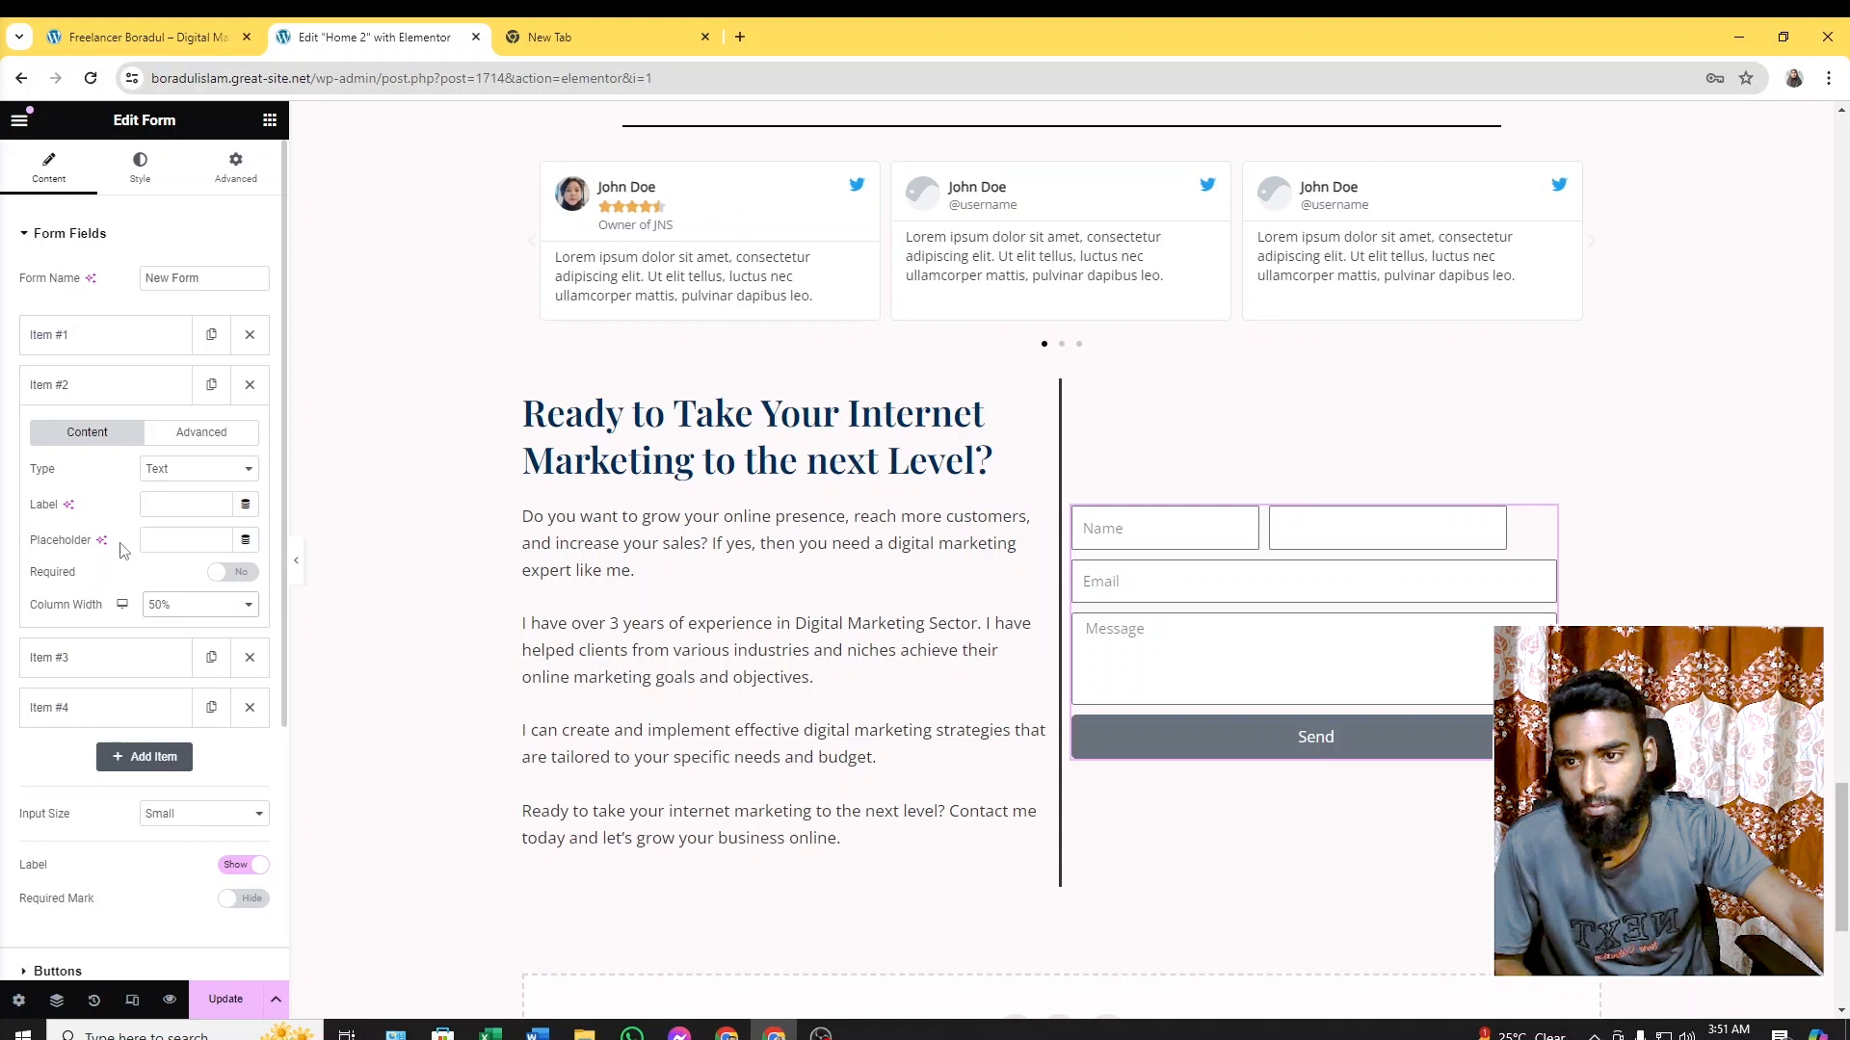
Set the Name field's column width to 50%
click(110, 345)
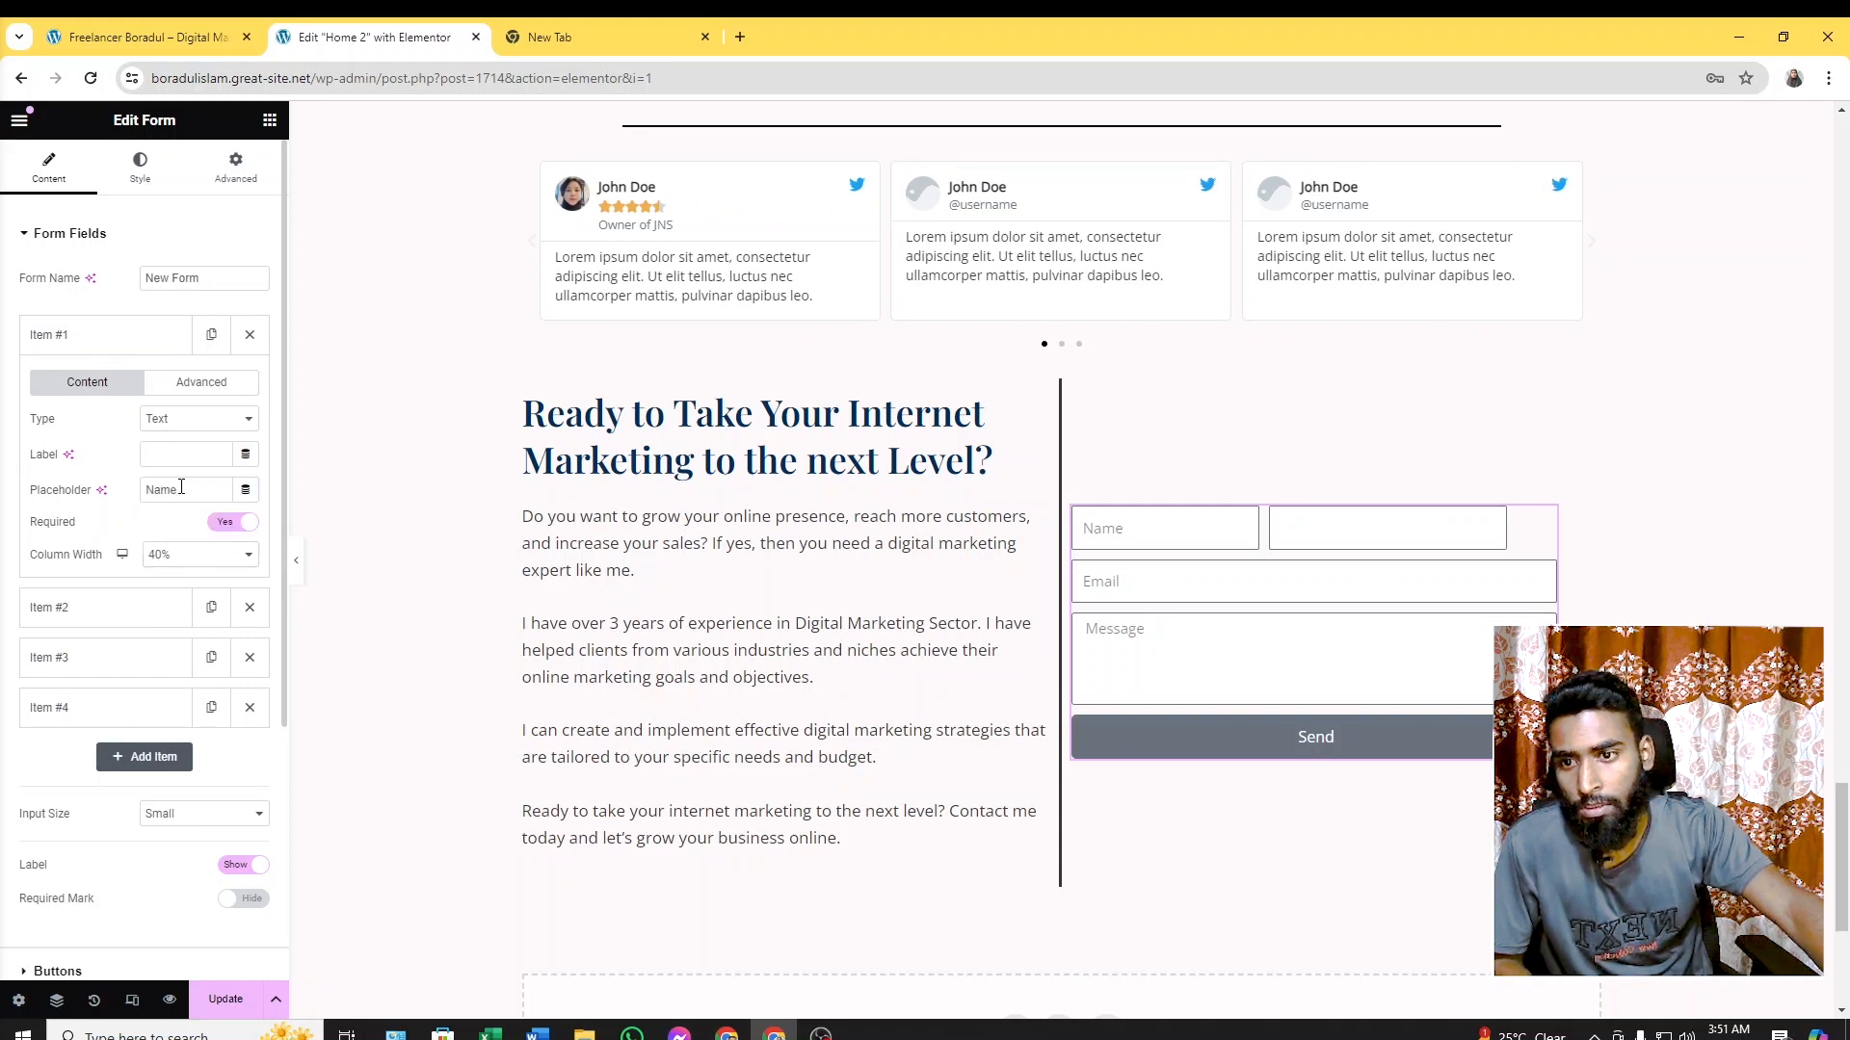
click(192, 557)
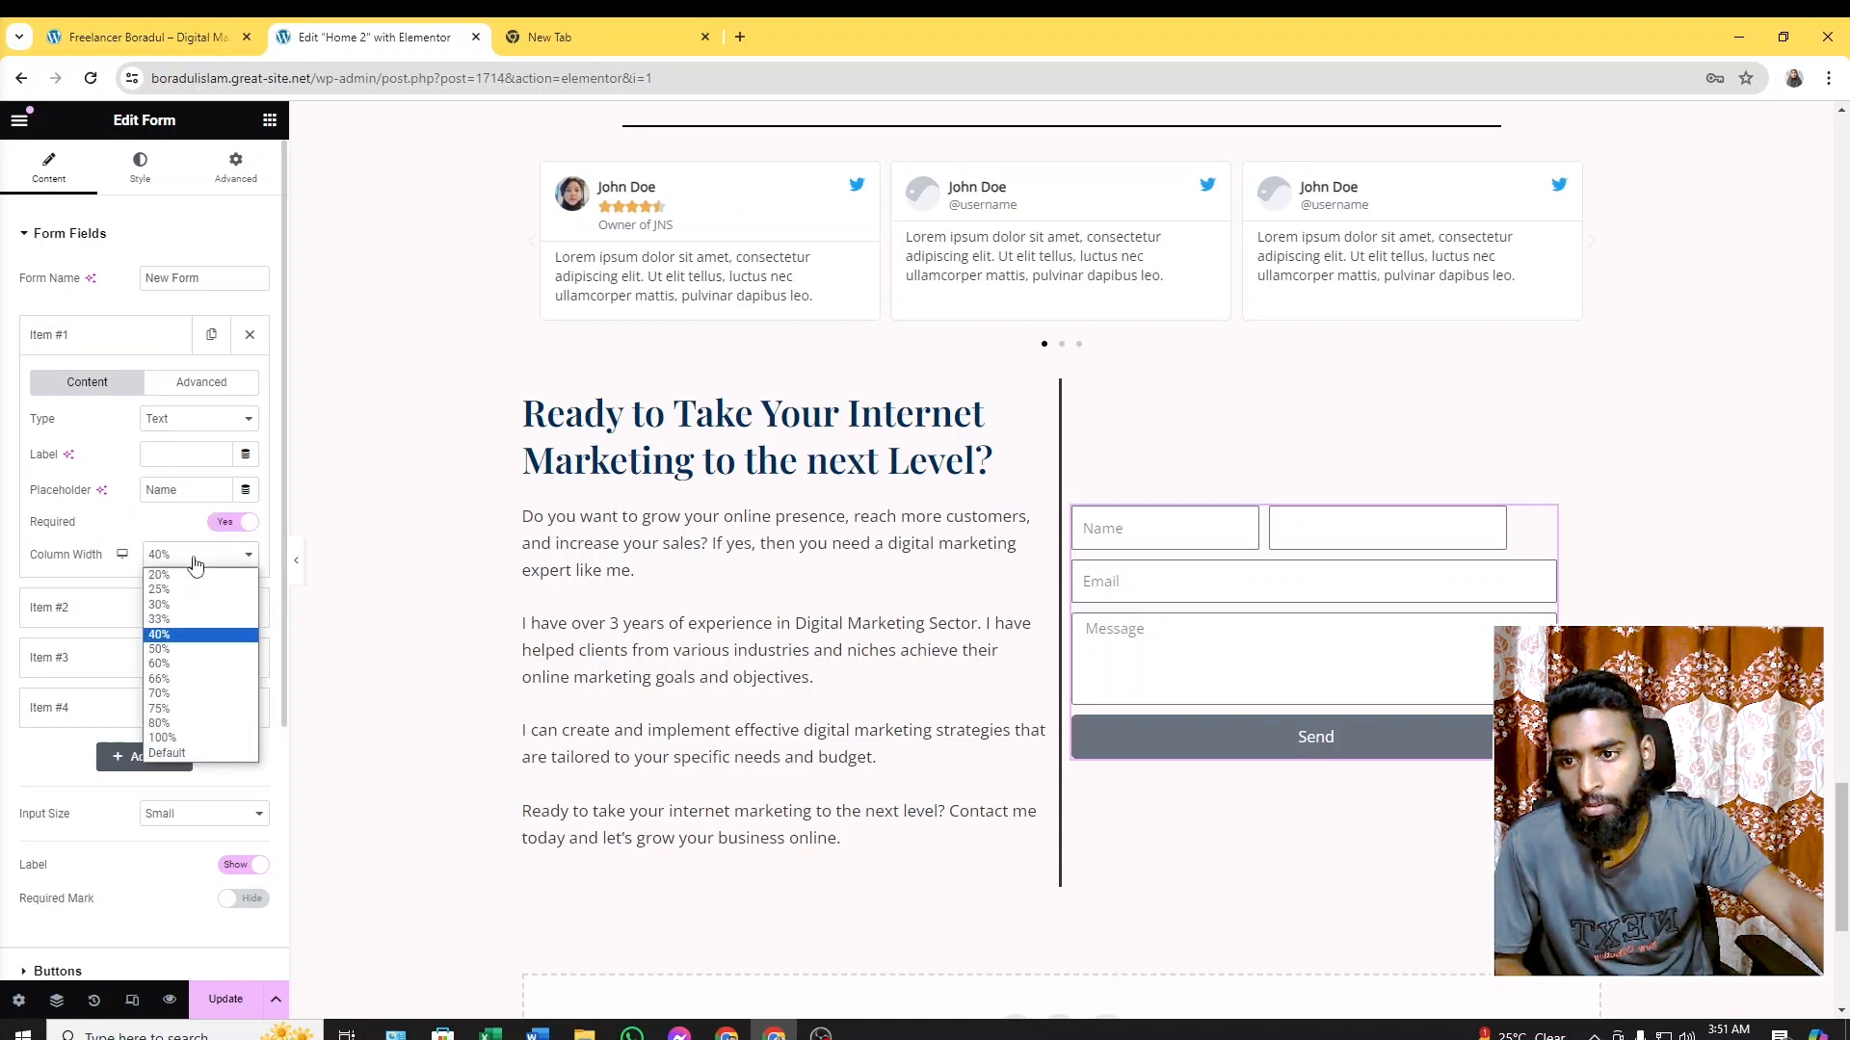
click(179, 650)
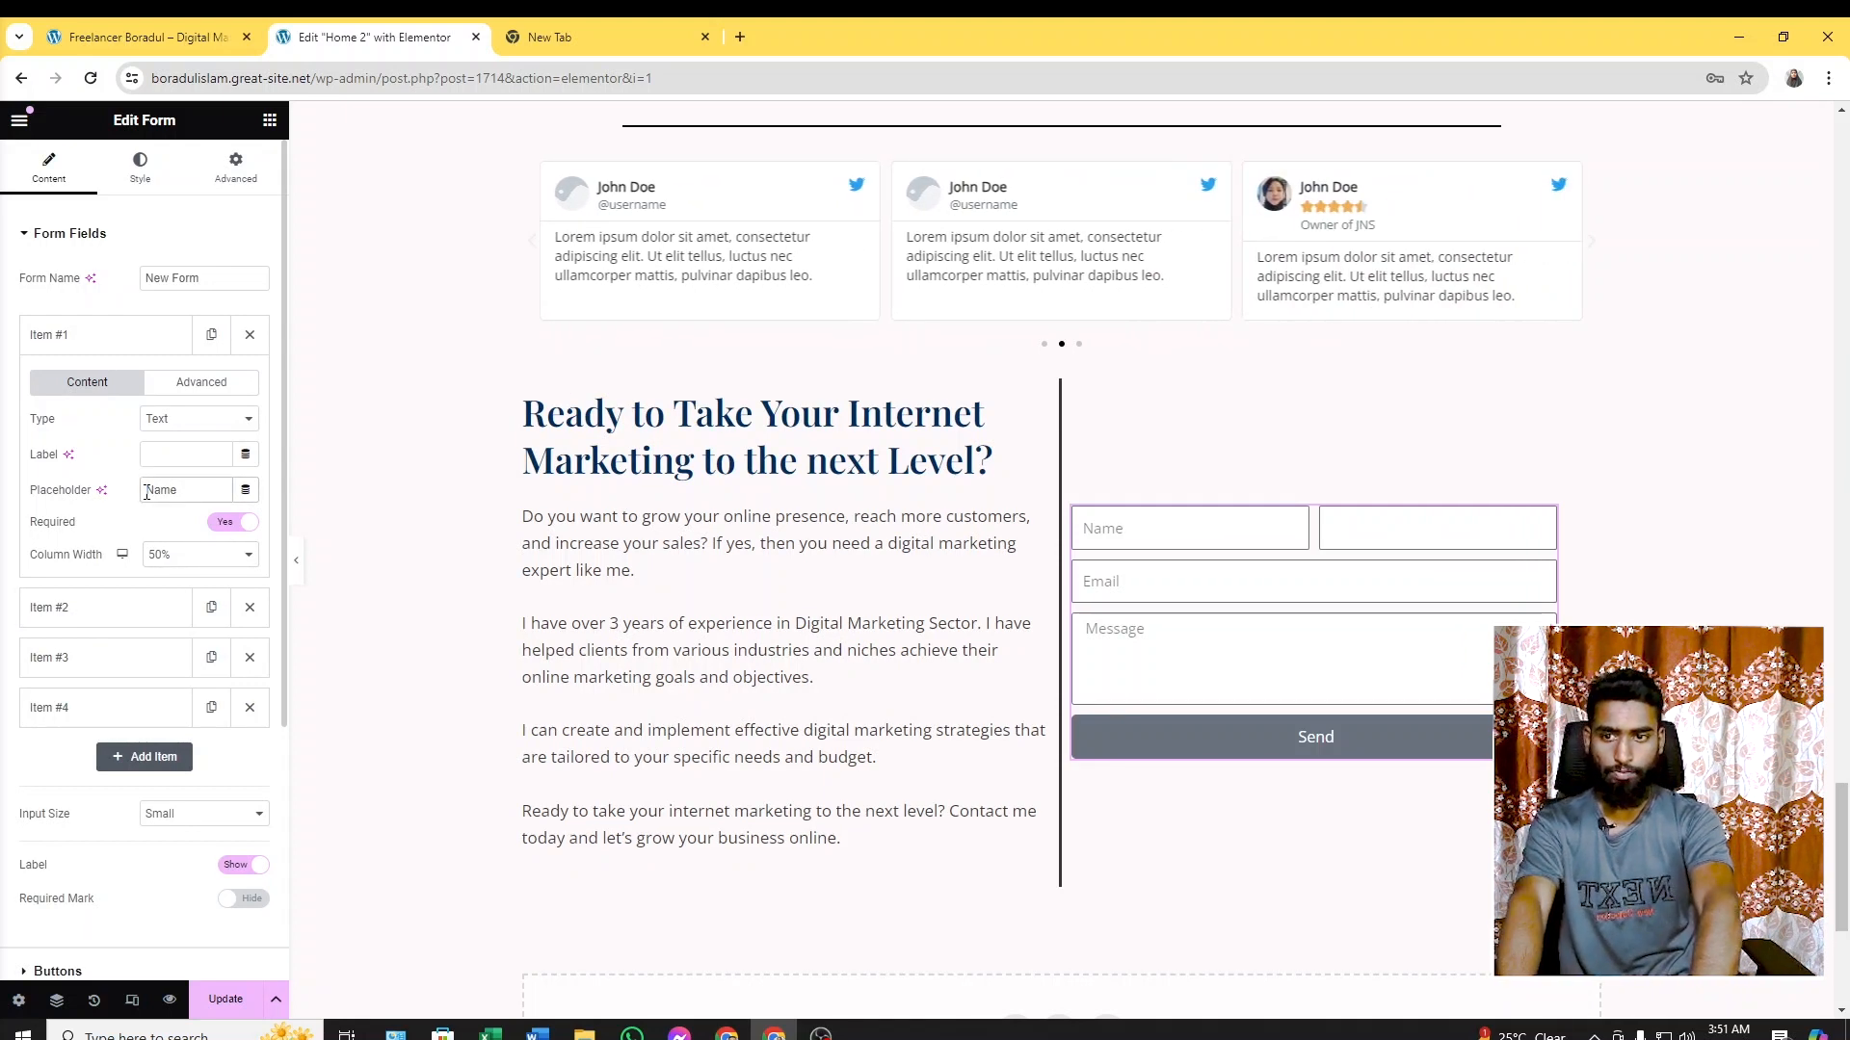
Set the placeholders of the form's first two fields to "First Name" and "Last Name"
text(t)
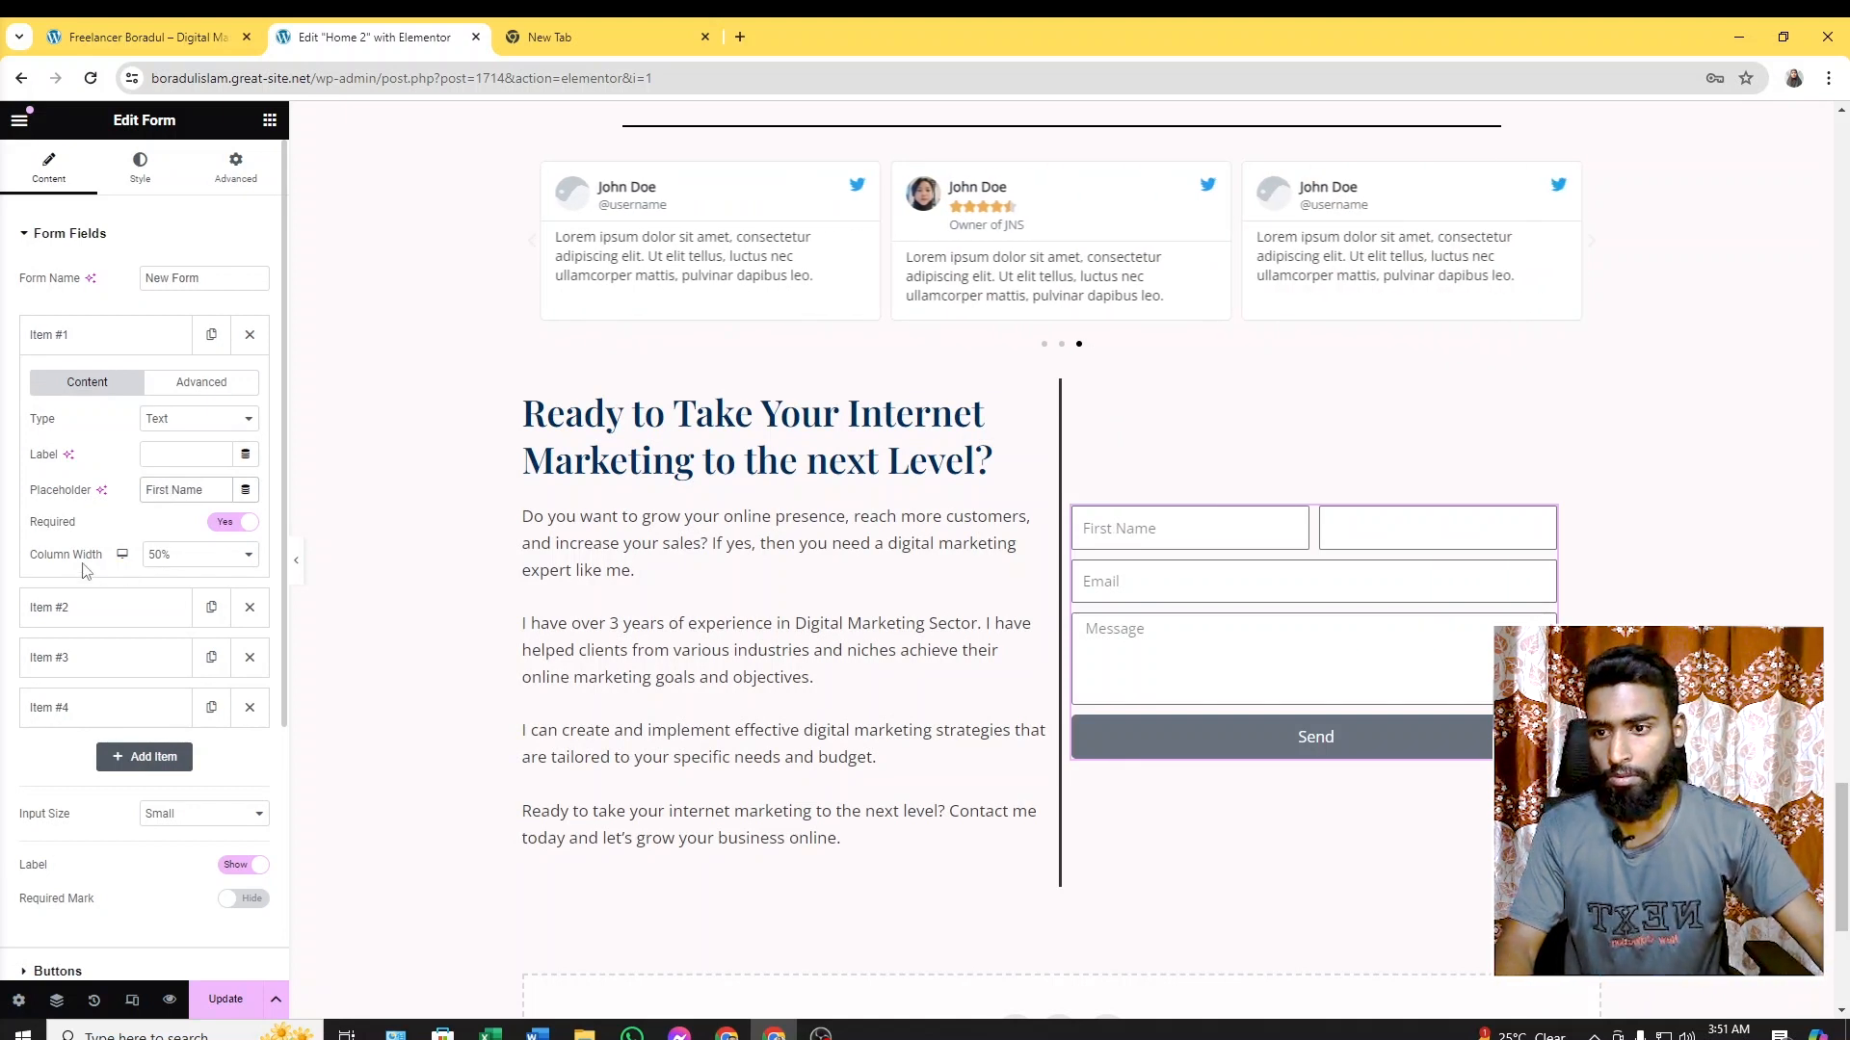
click(91, 609)
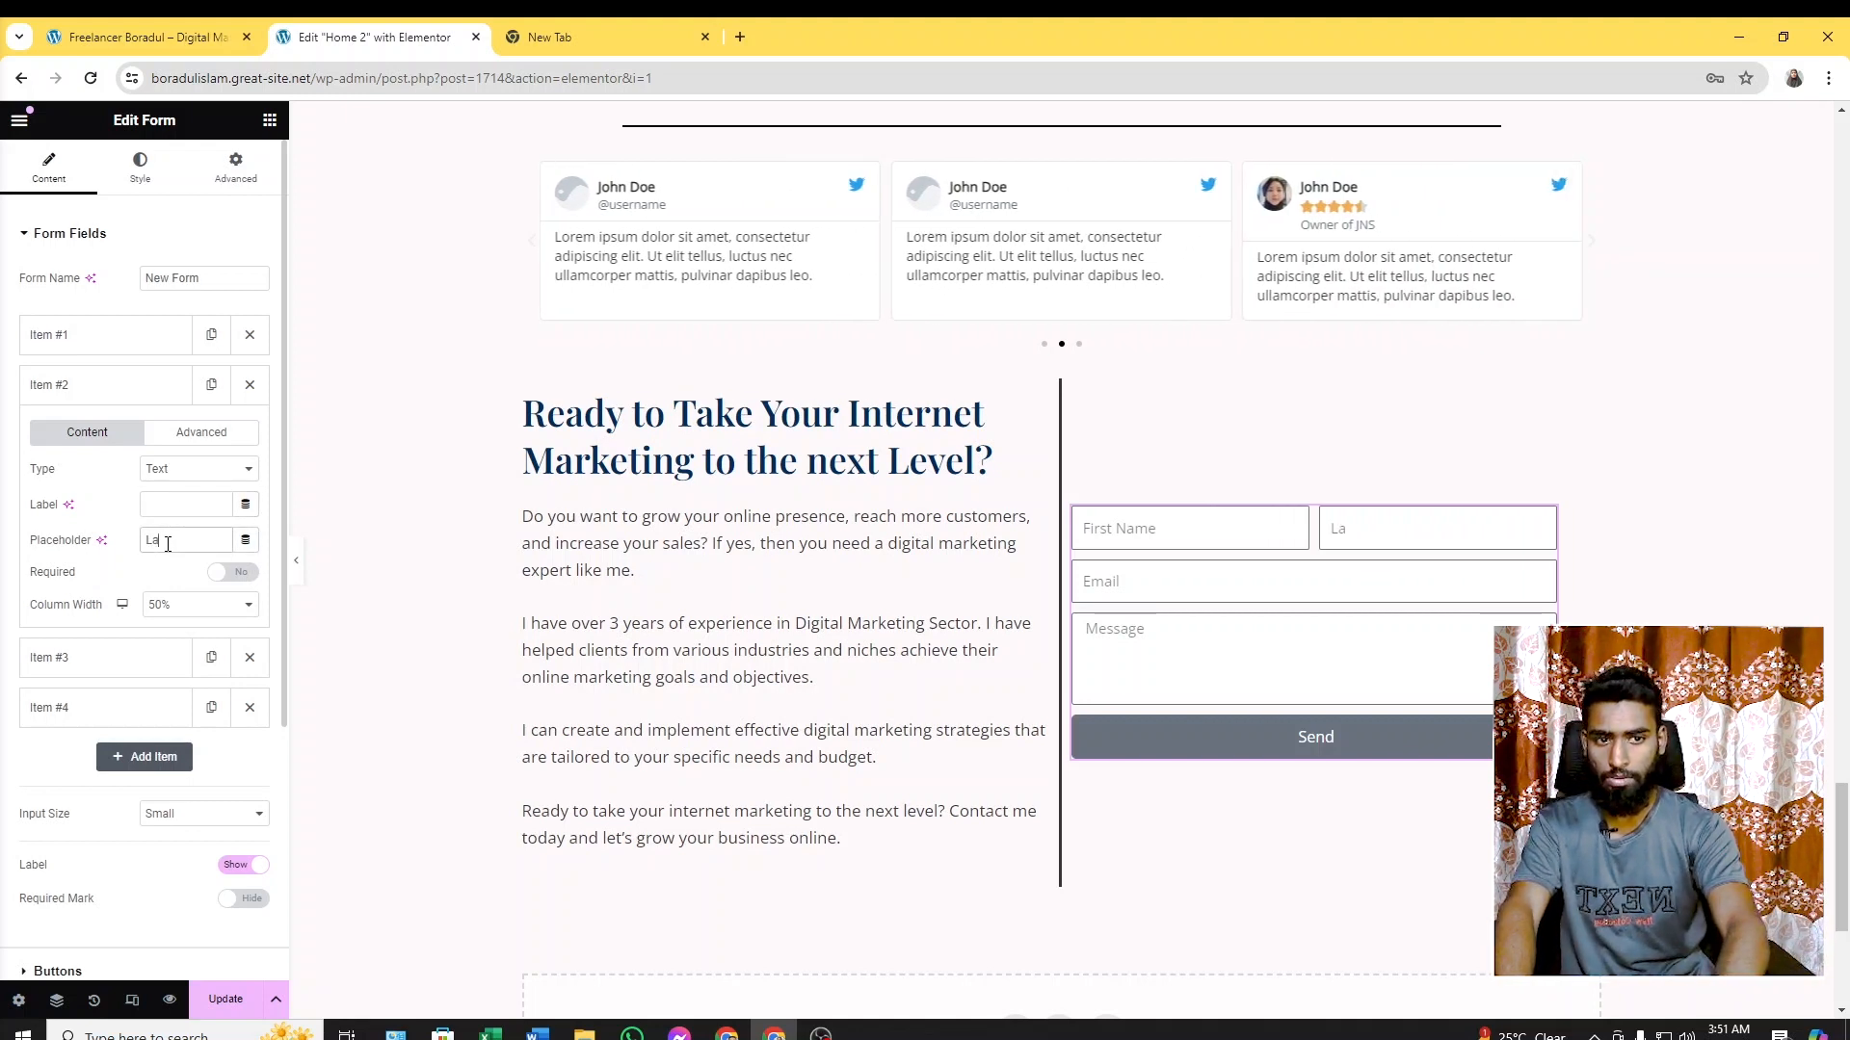
text(ame)
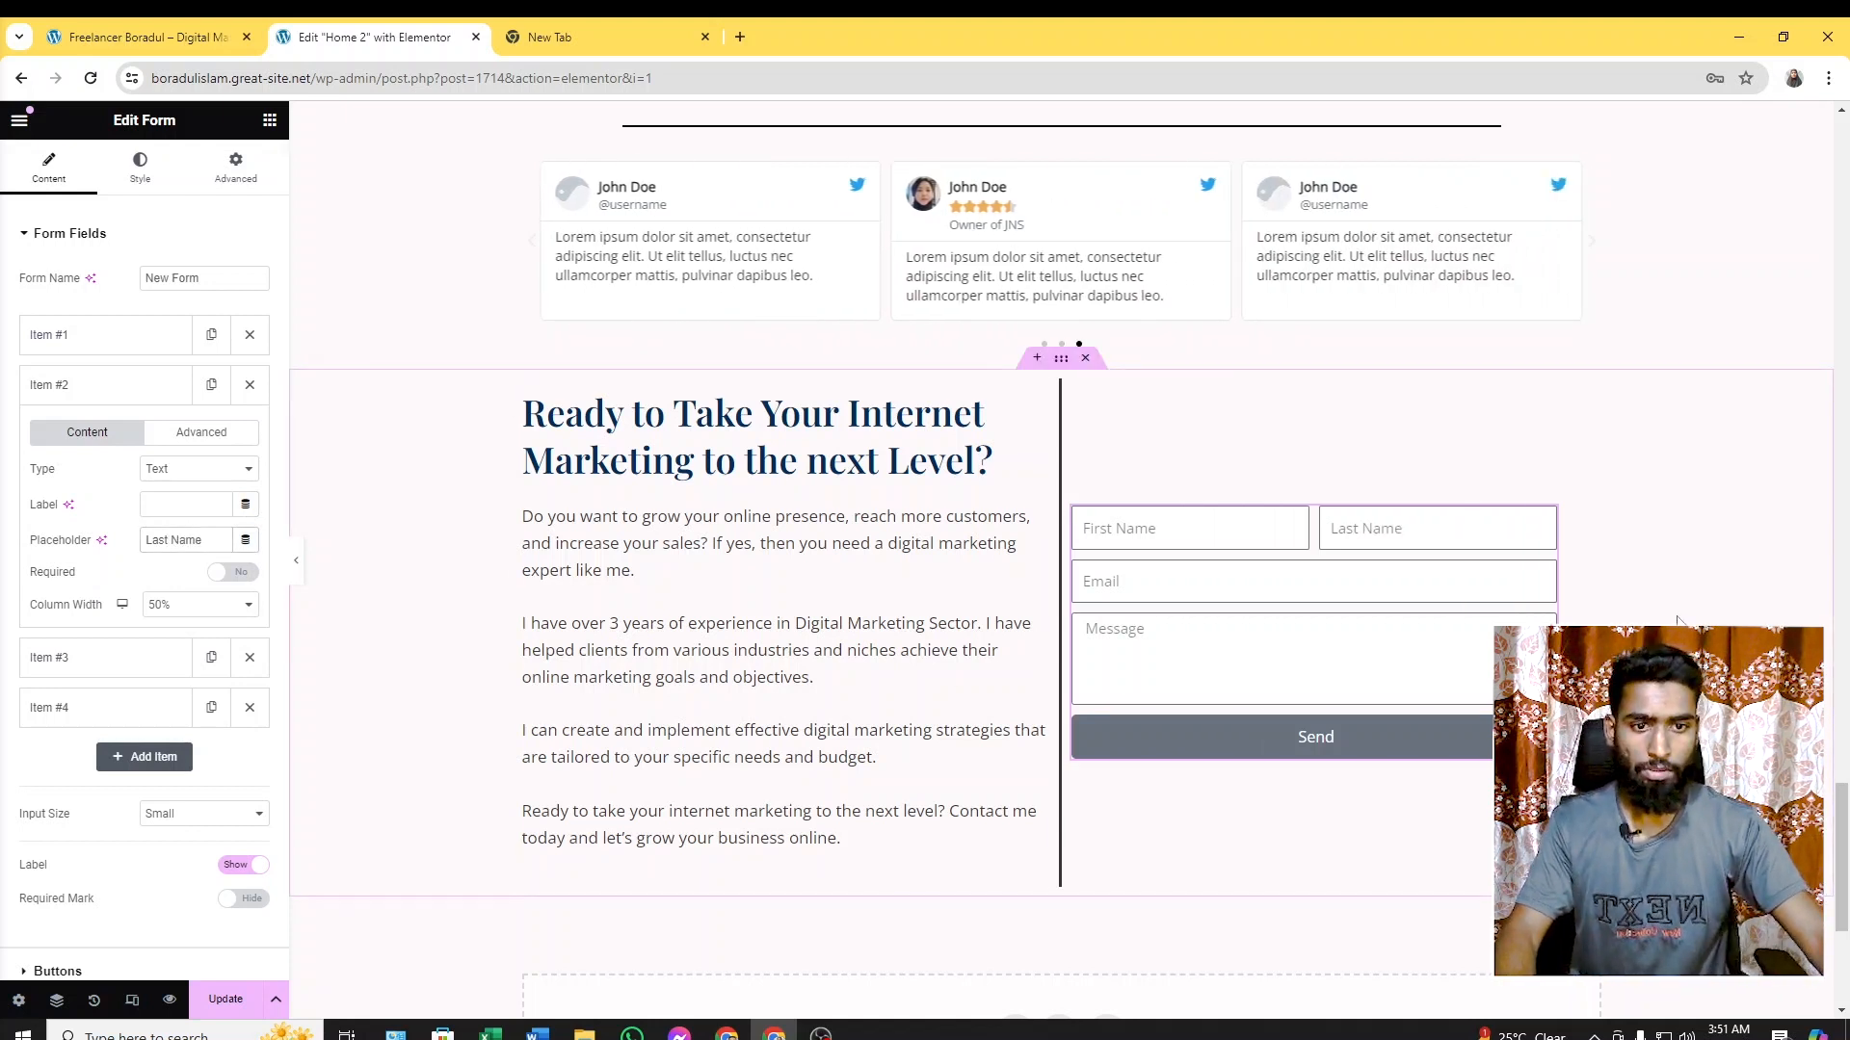
click(207, 36)
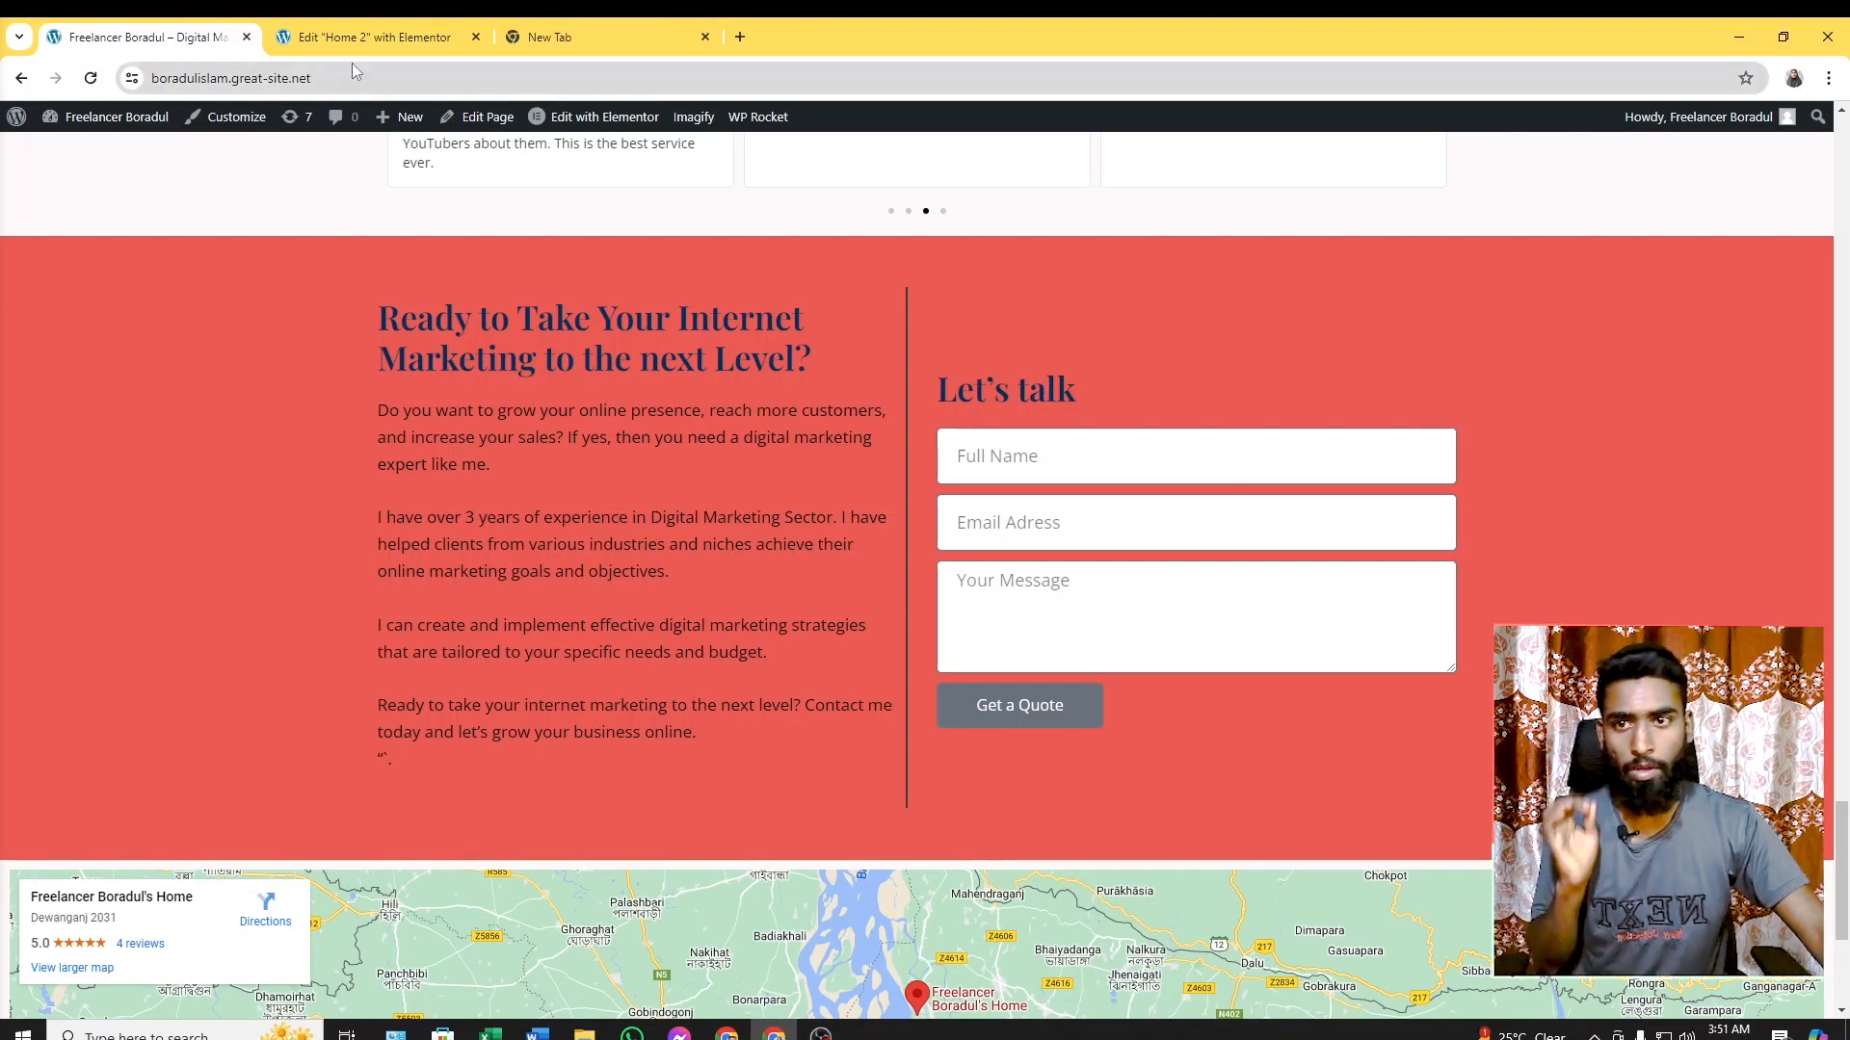
click(385, 36)
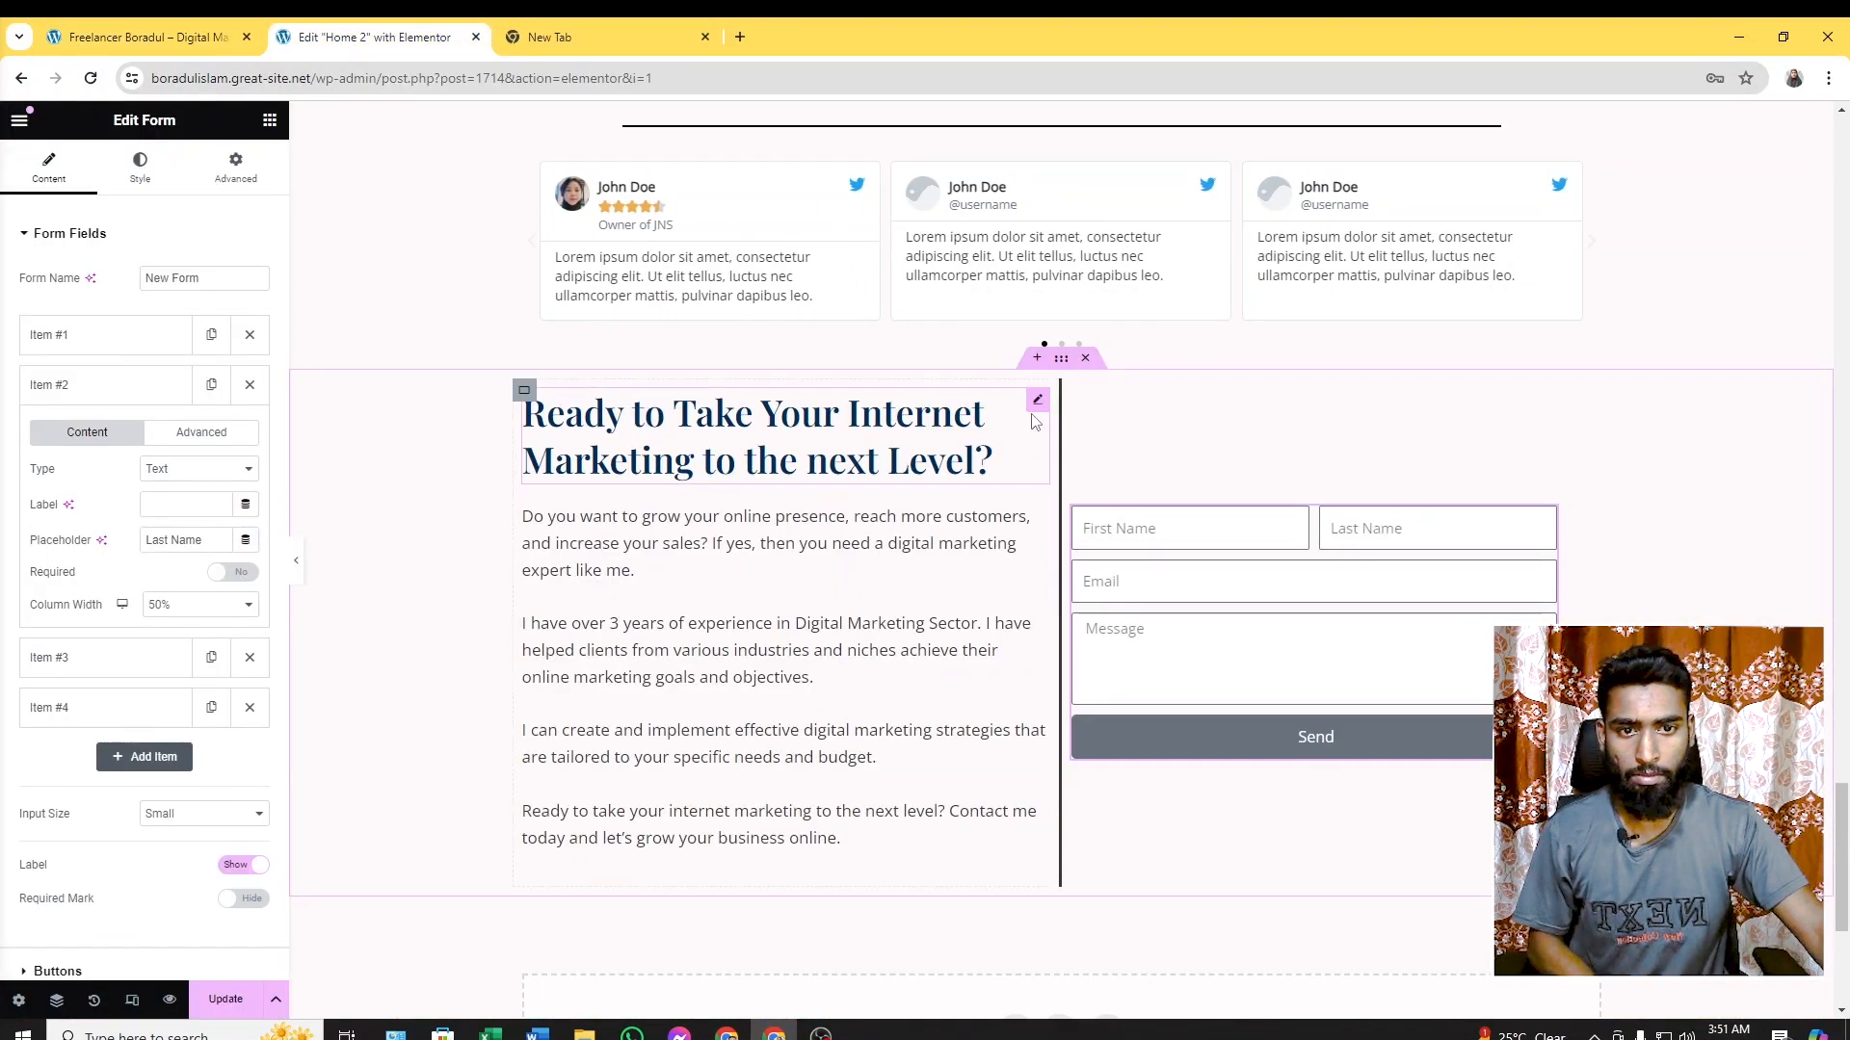
right_click(1037, 405)
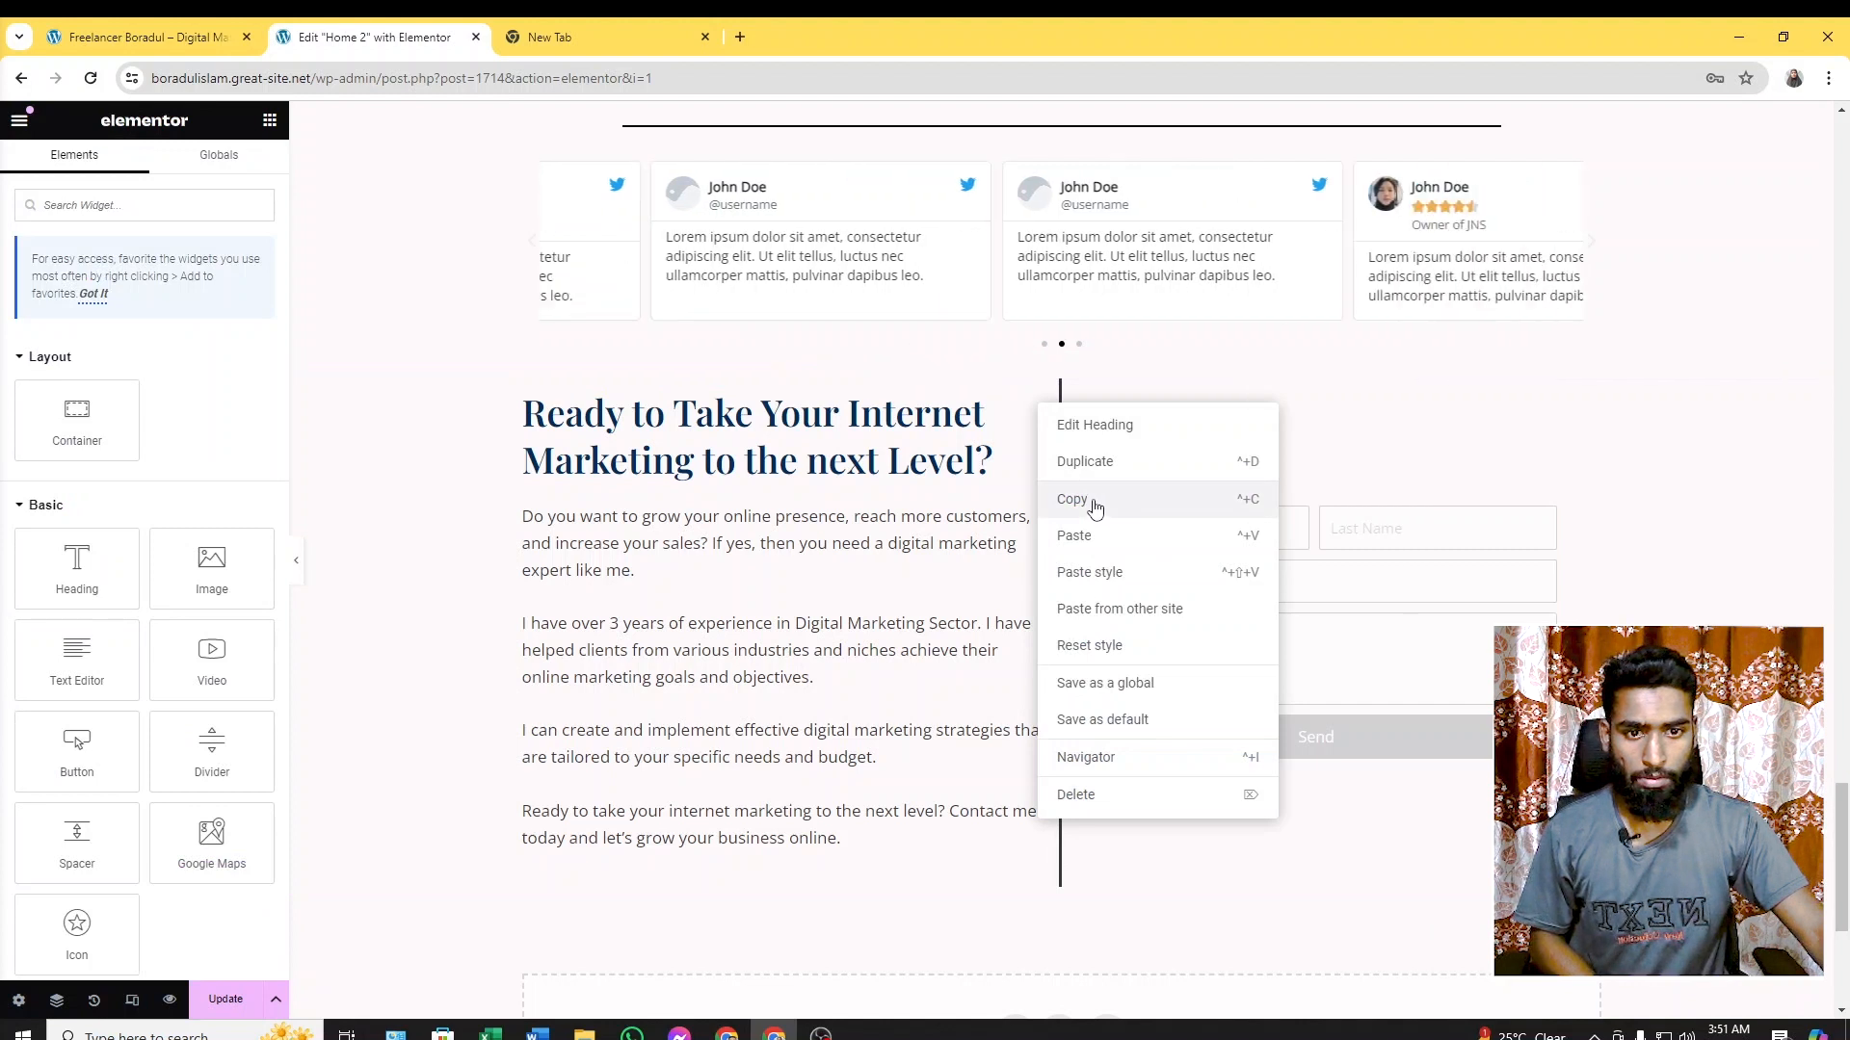
click(1096, 464)
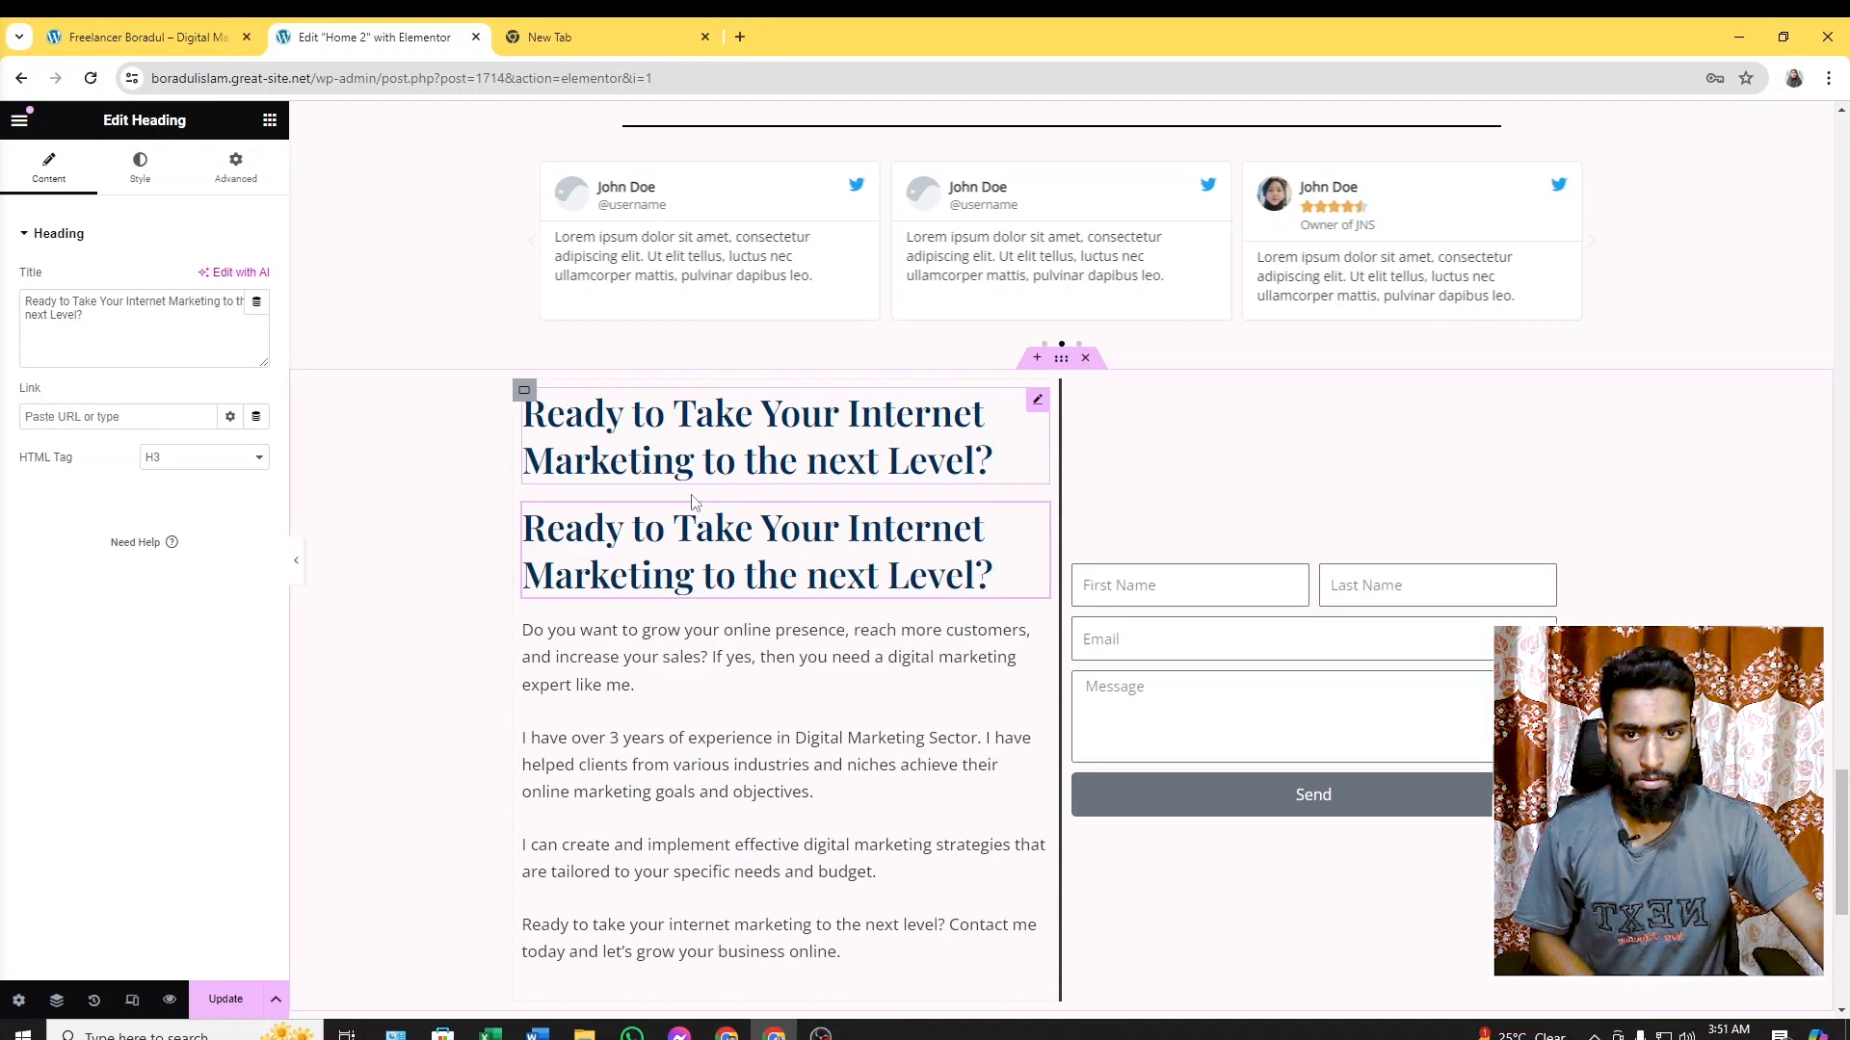
drag(1037, 515, 1105, 522)
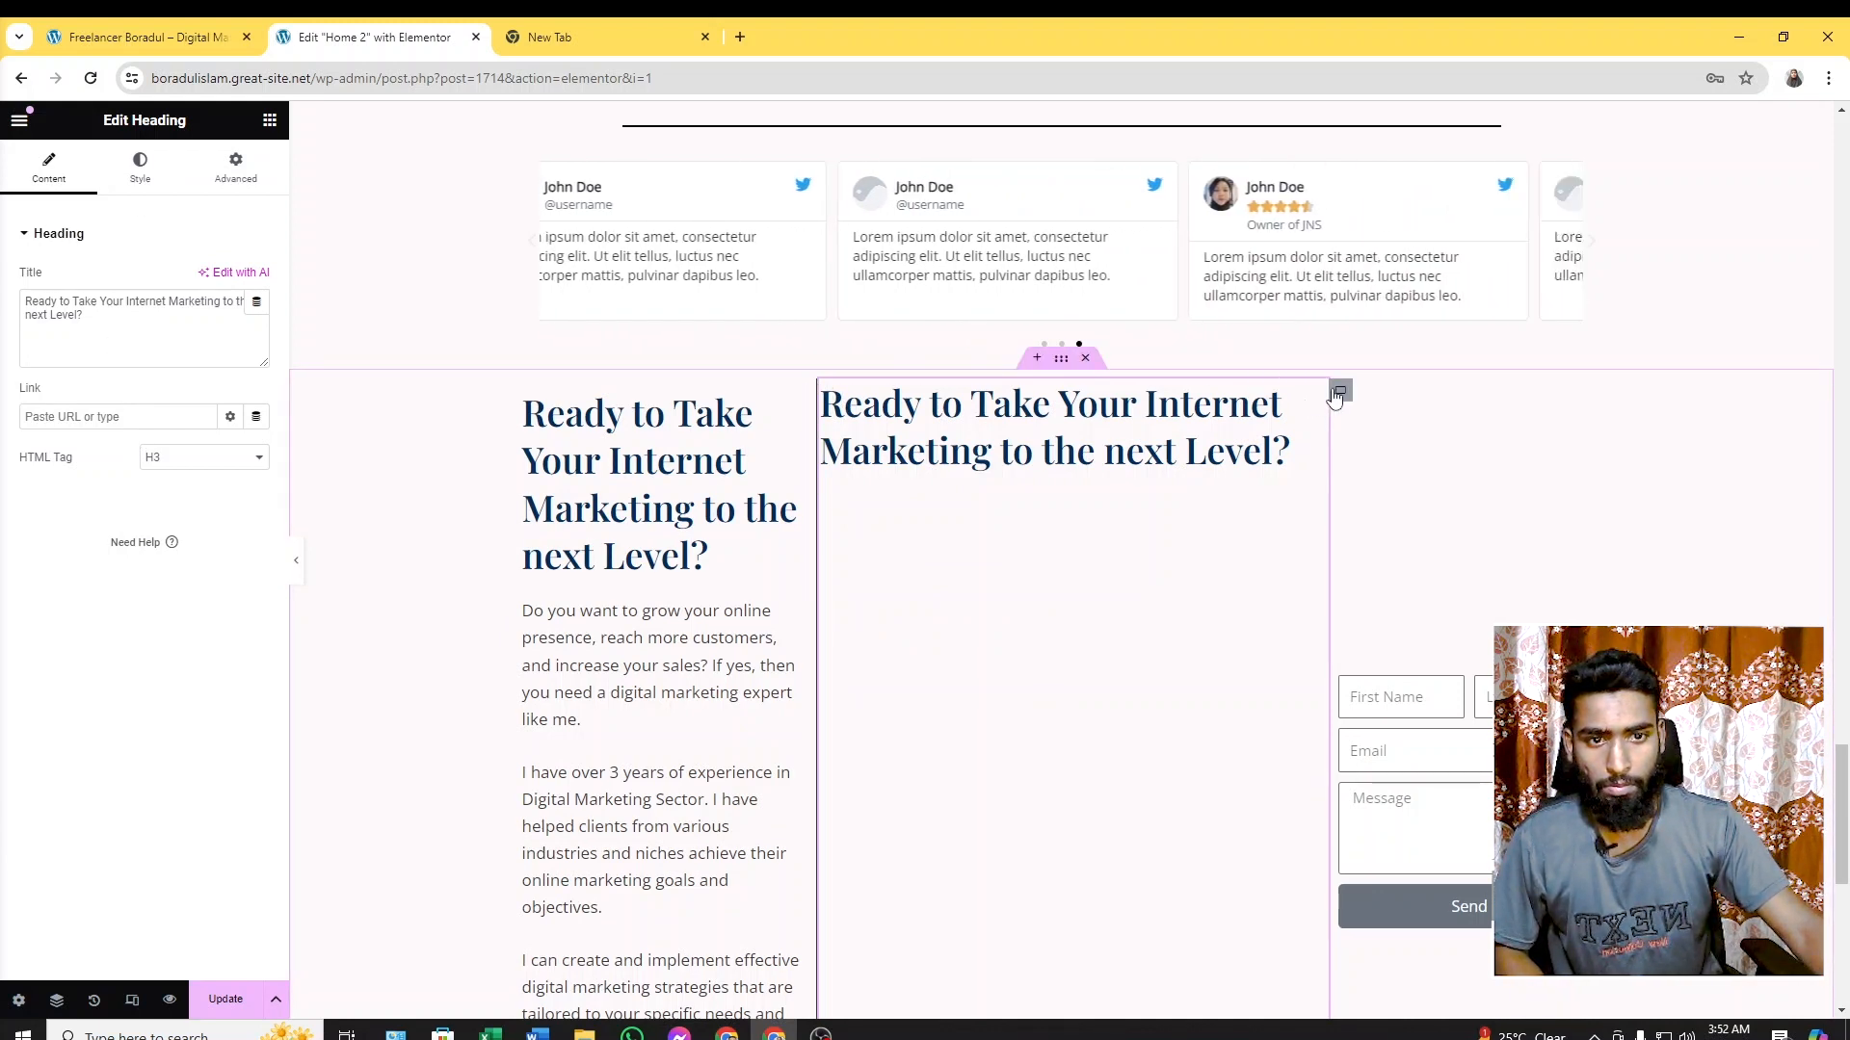
right_click(1320, 392)
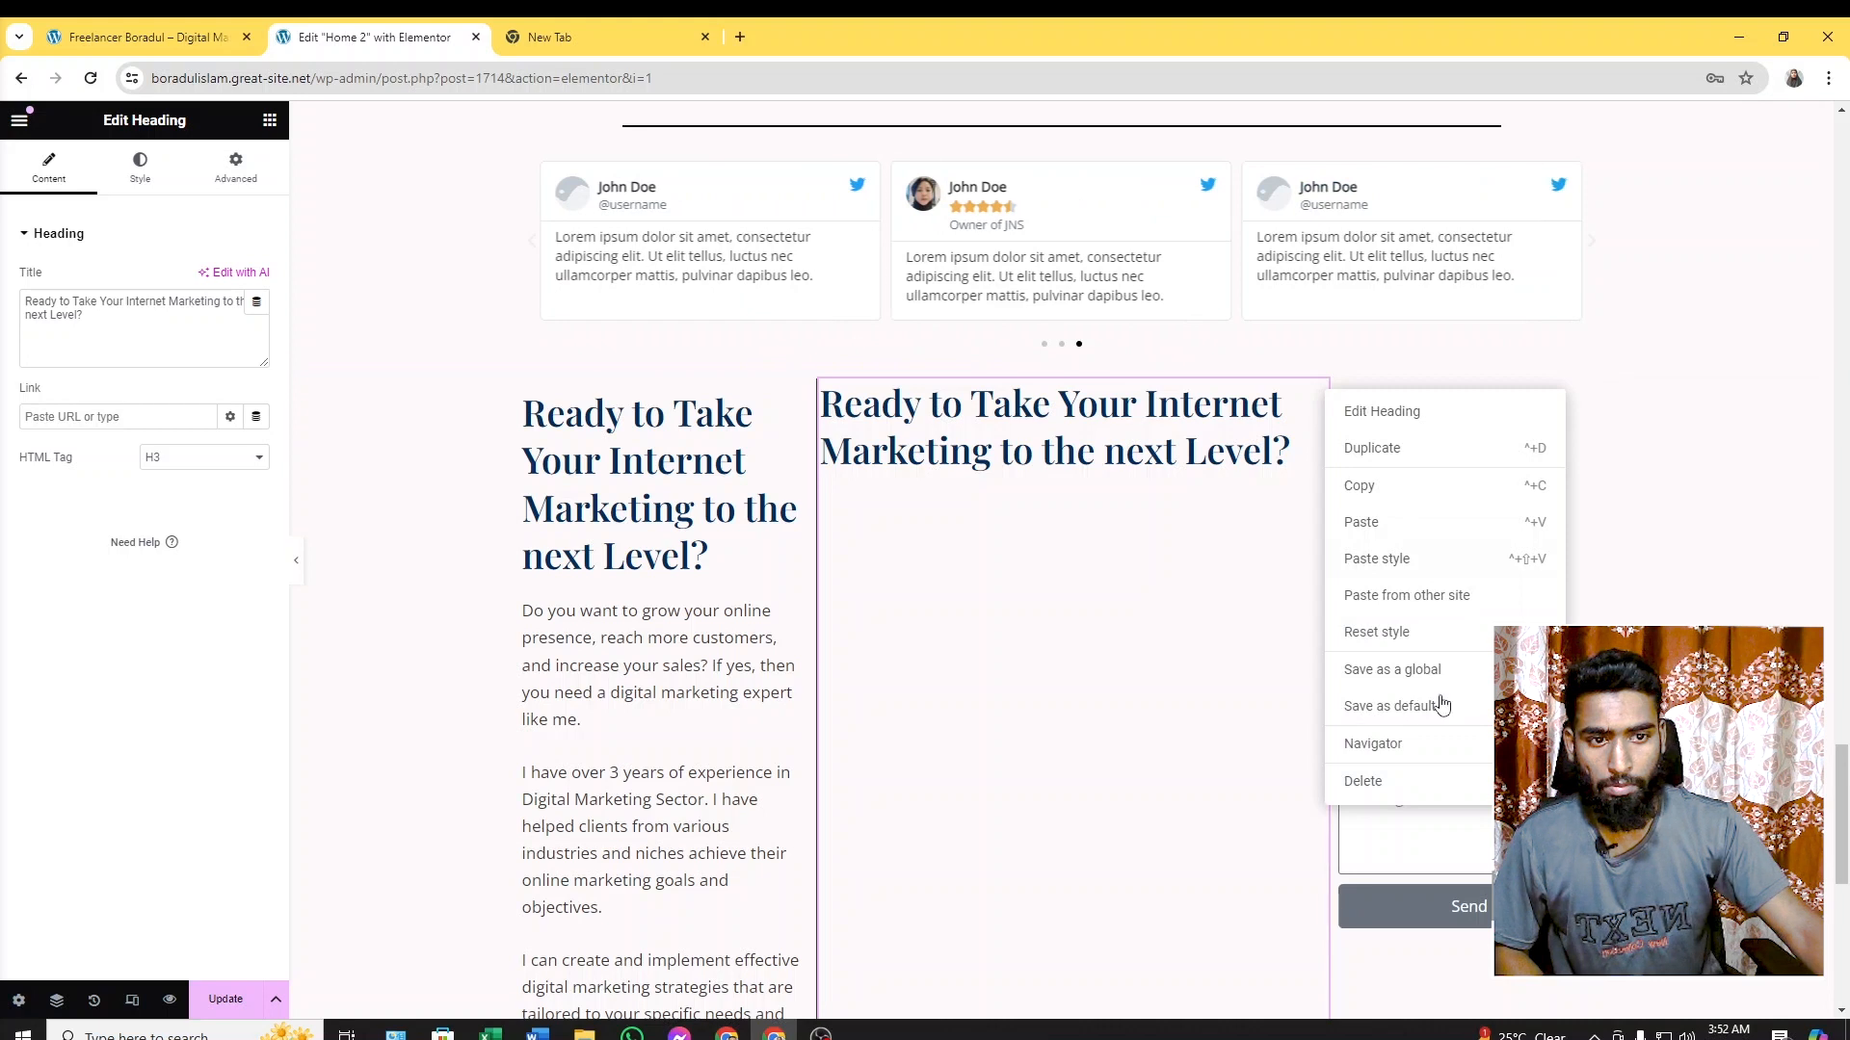
click(1383, 783)
Add a Heading widget above the form in the form's column and set its HTML tag to H3
click(1072, 391)
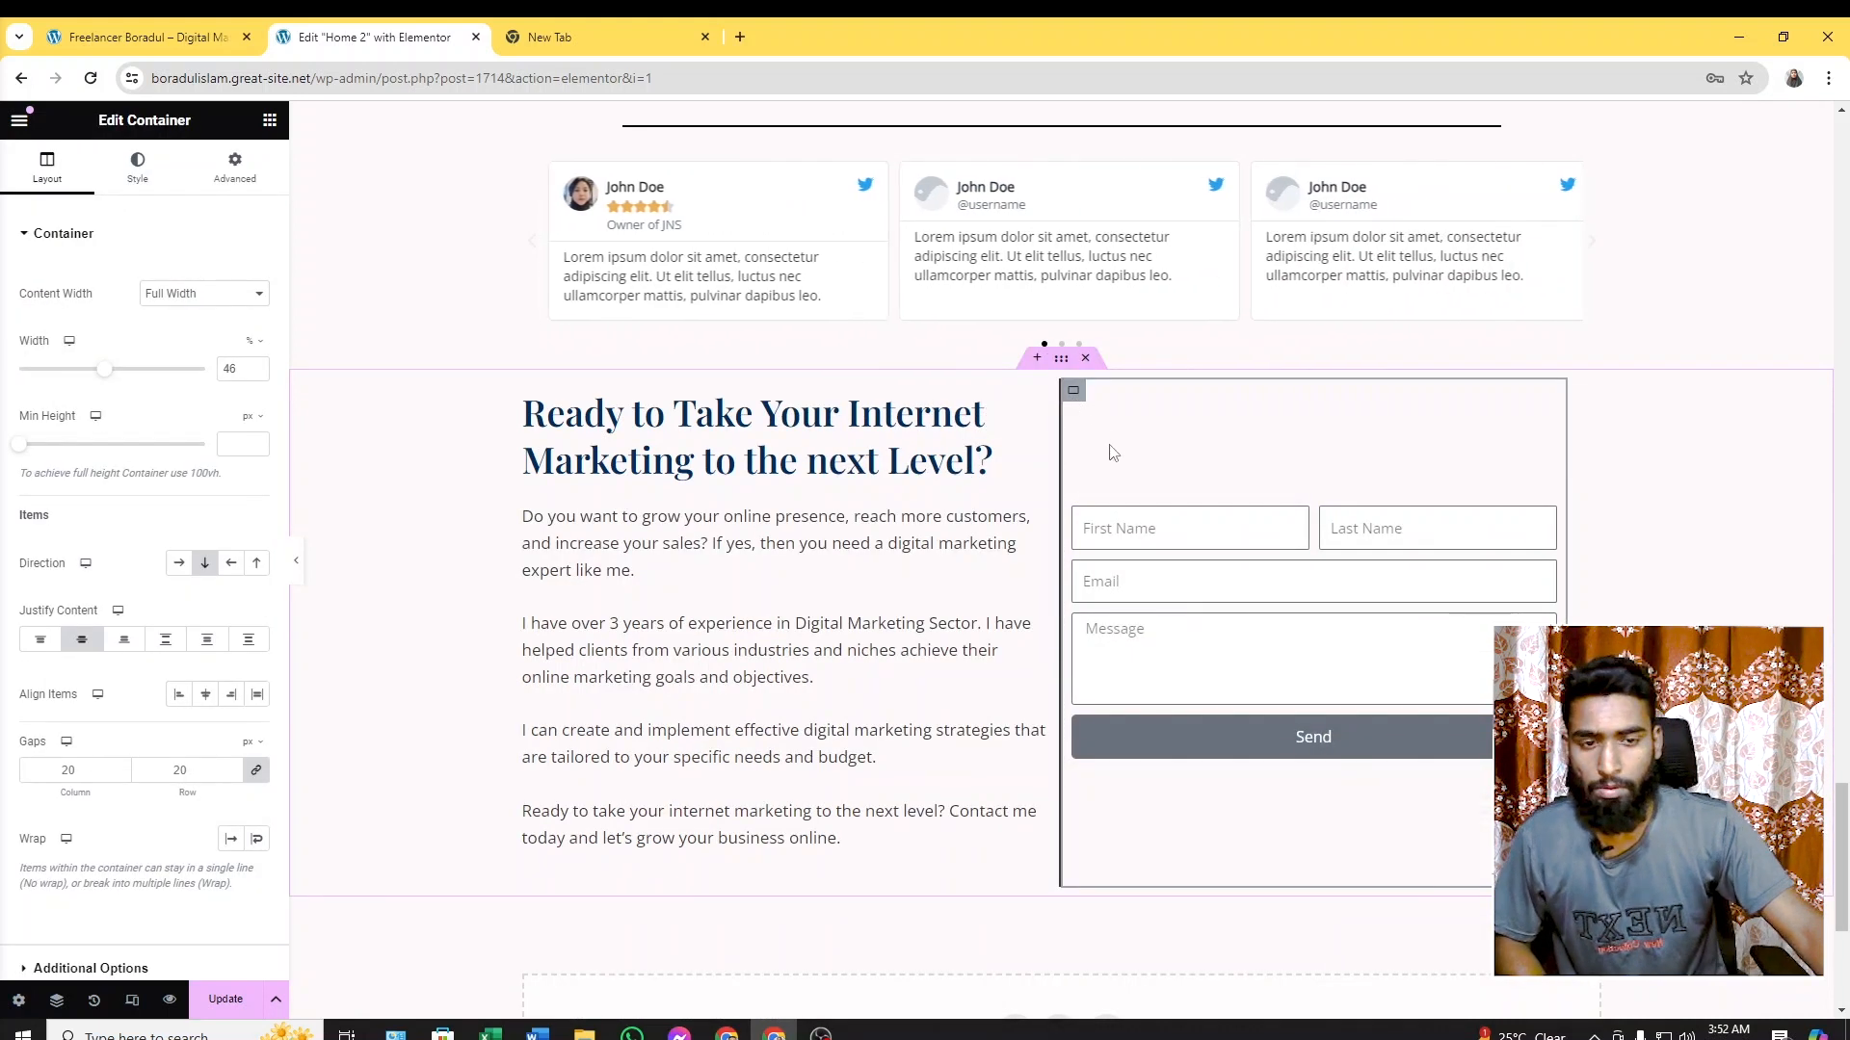
click(270, 119)
drag(77, 568, 1213, 520)
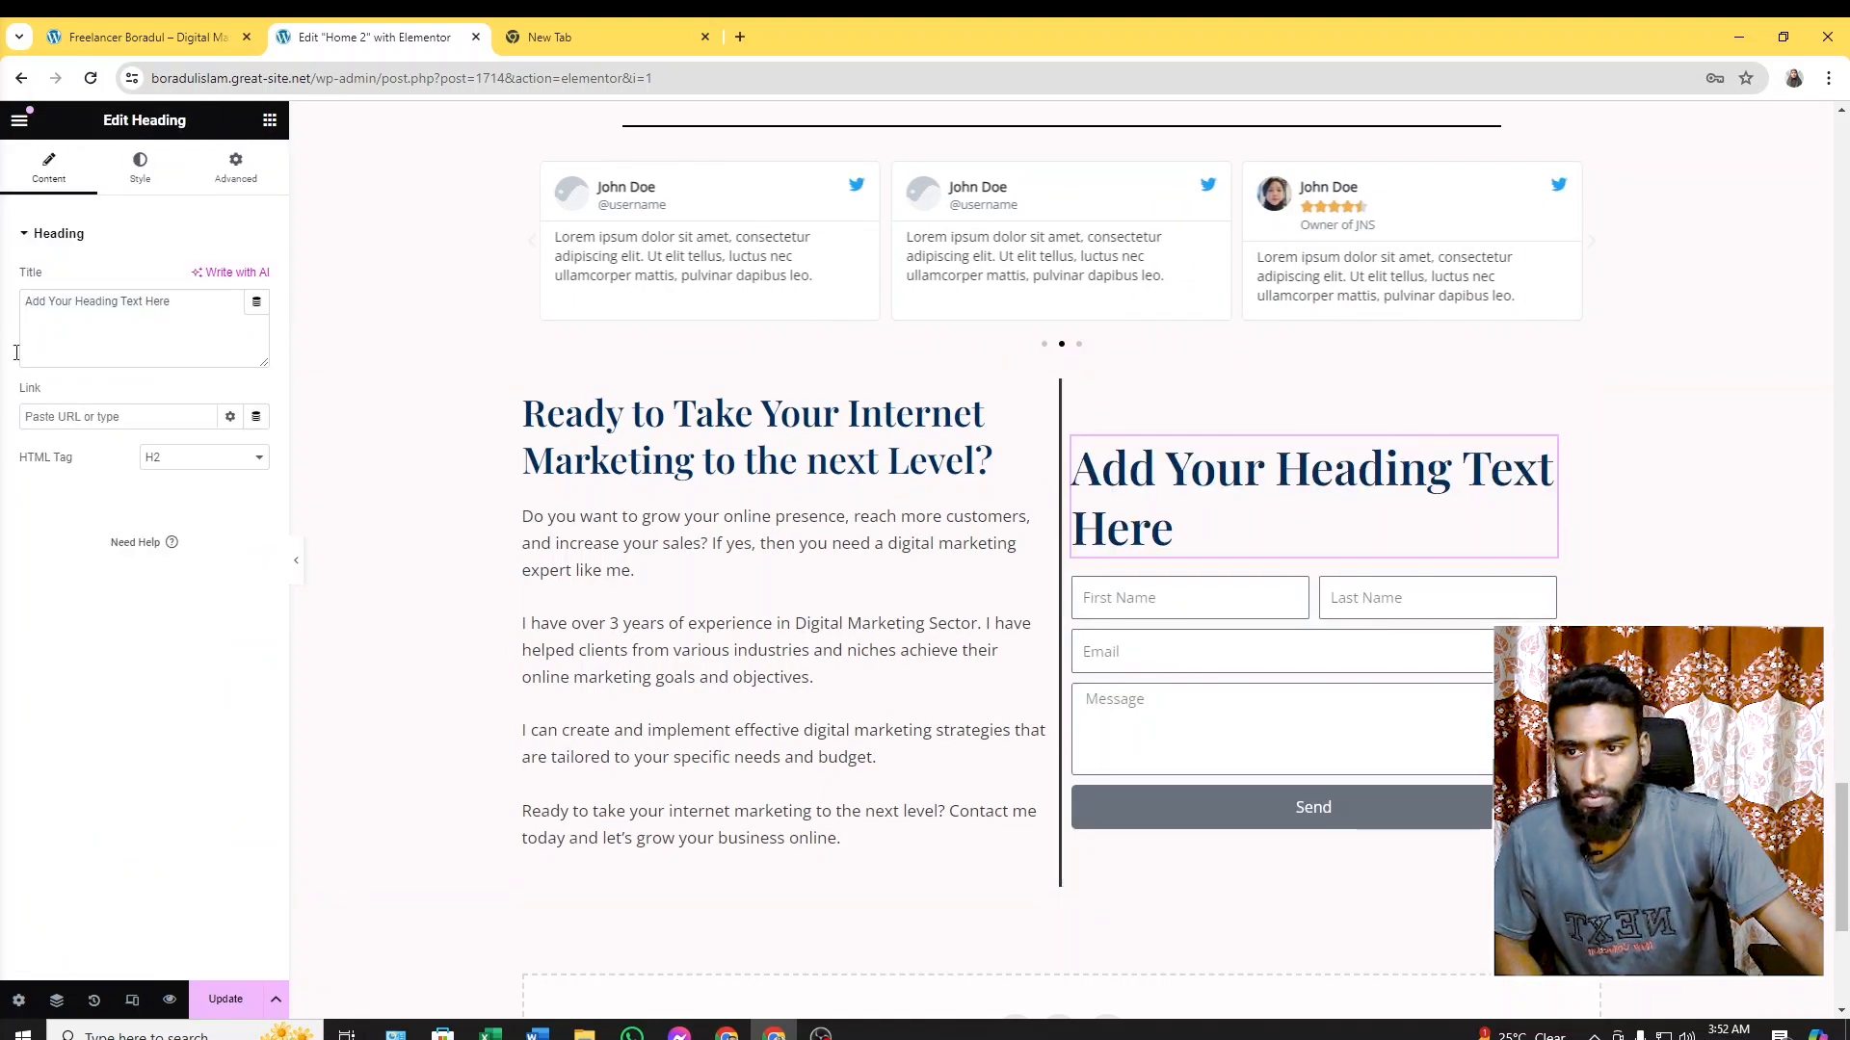
click(190, 468)
click(186, 504)
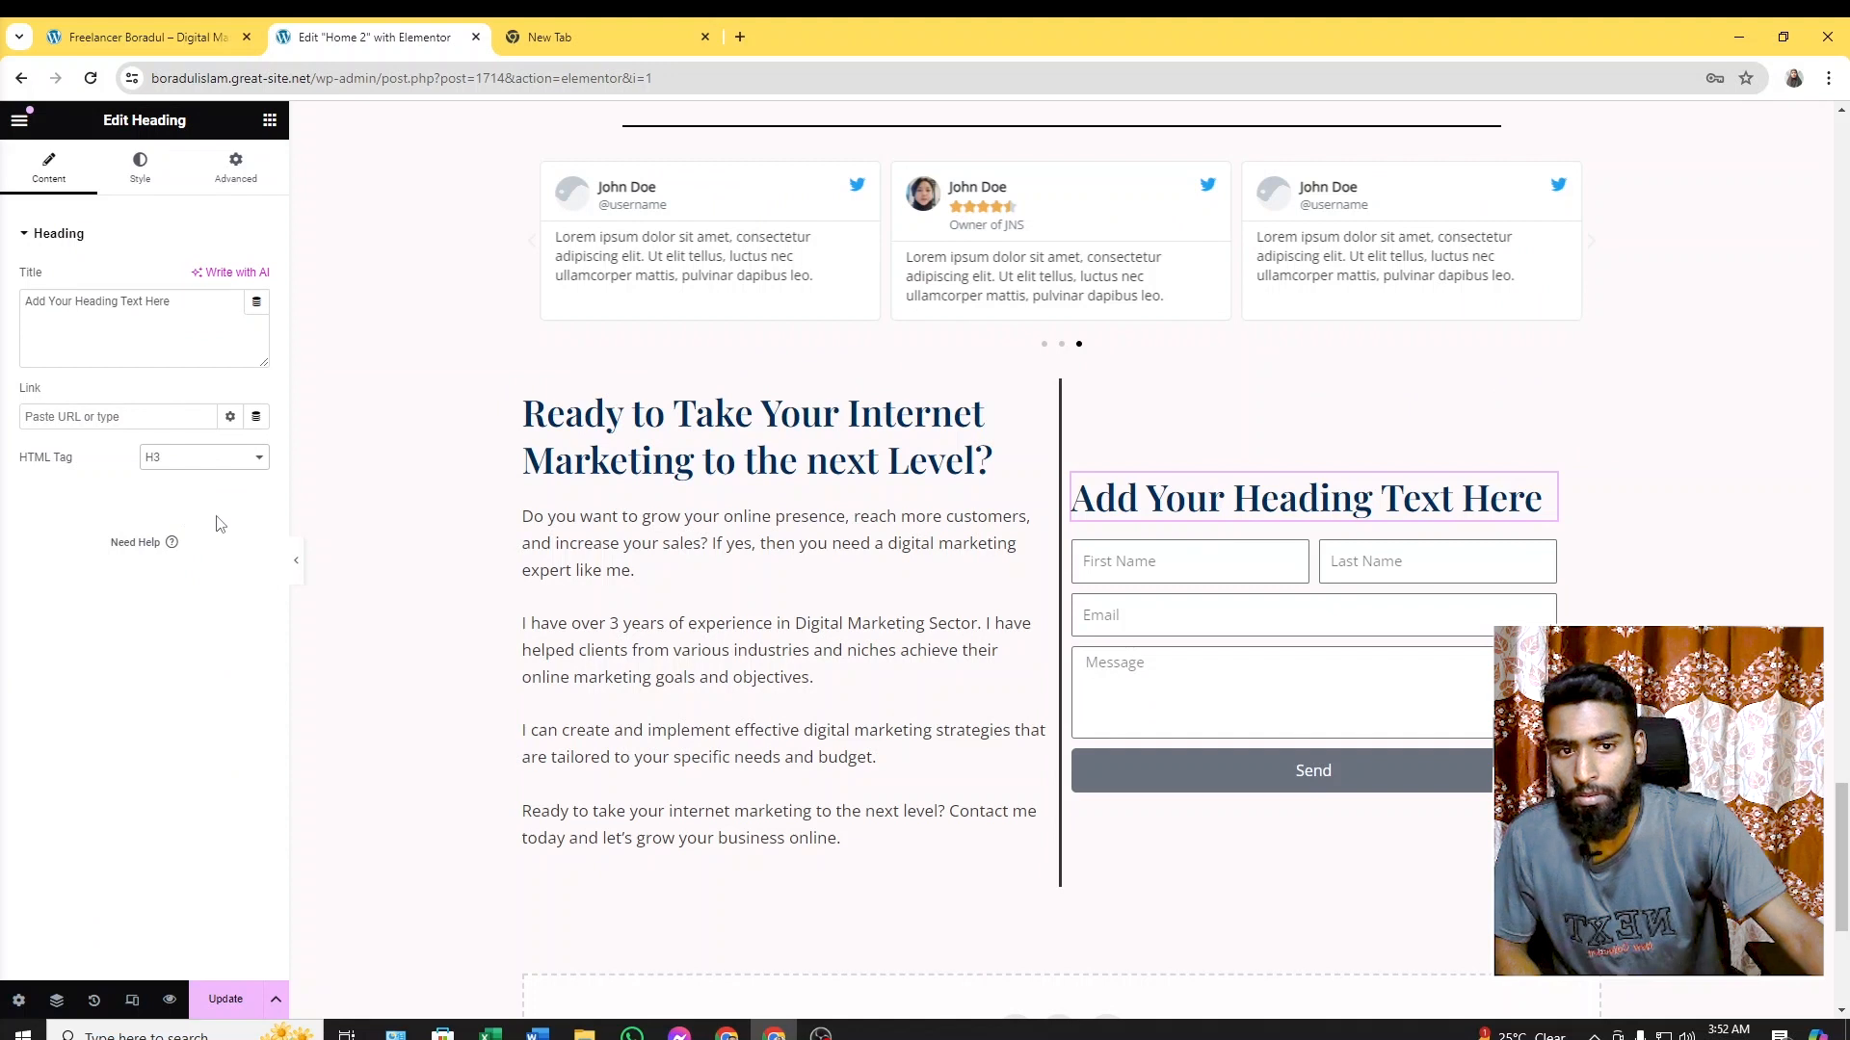
Check the heading above the live site's contact form, and set the new heading's title to "Let's talk"
click(130, 35)
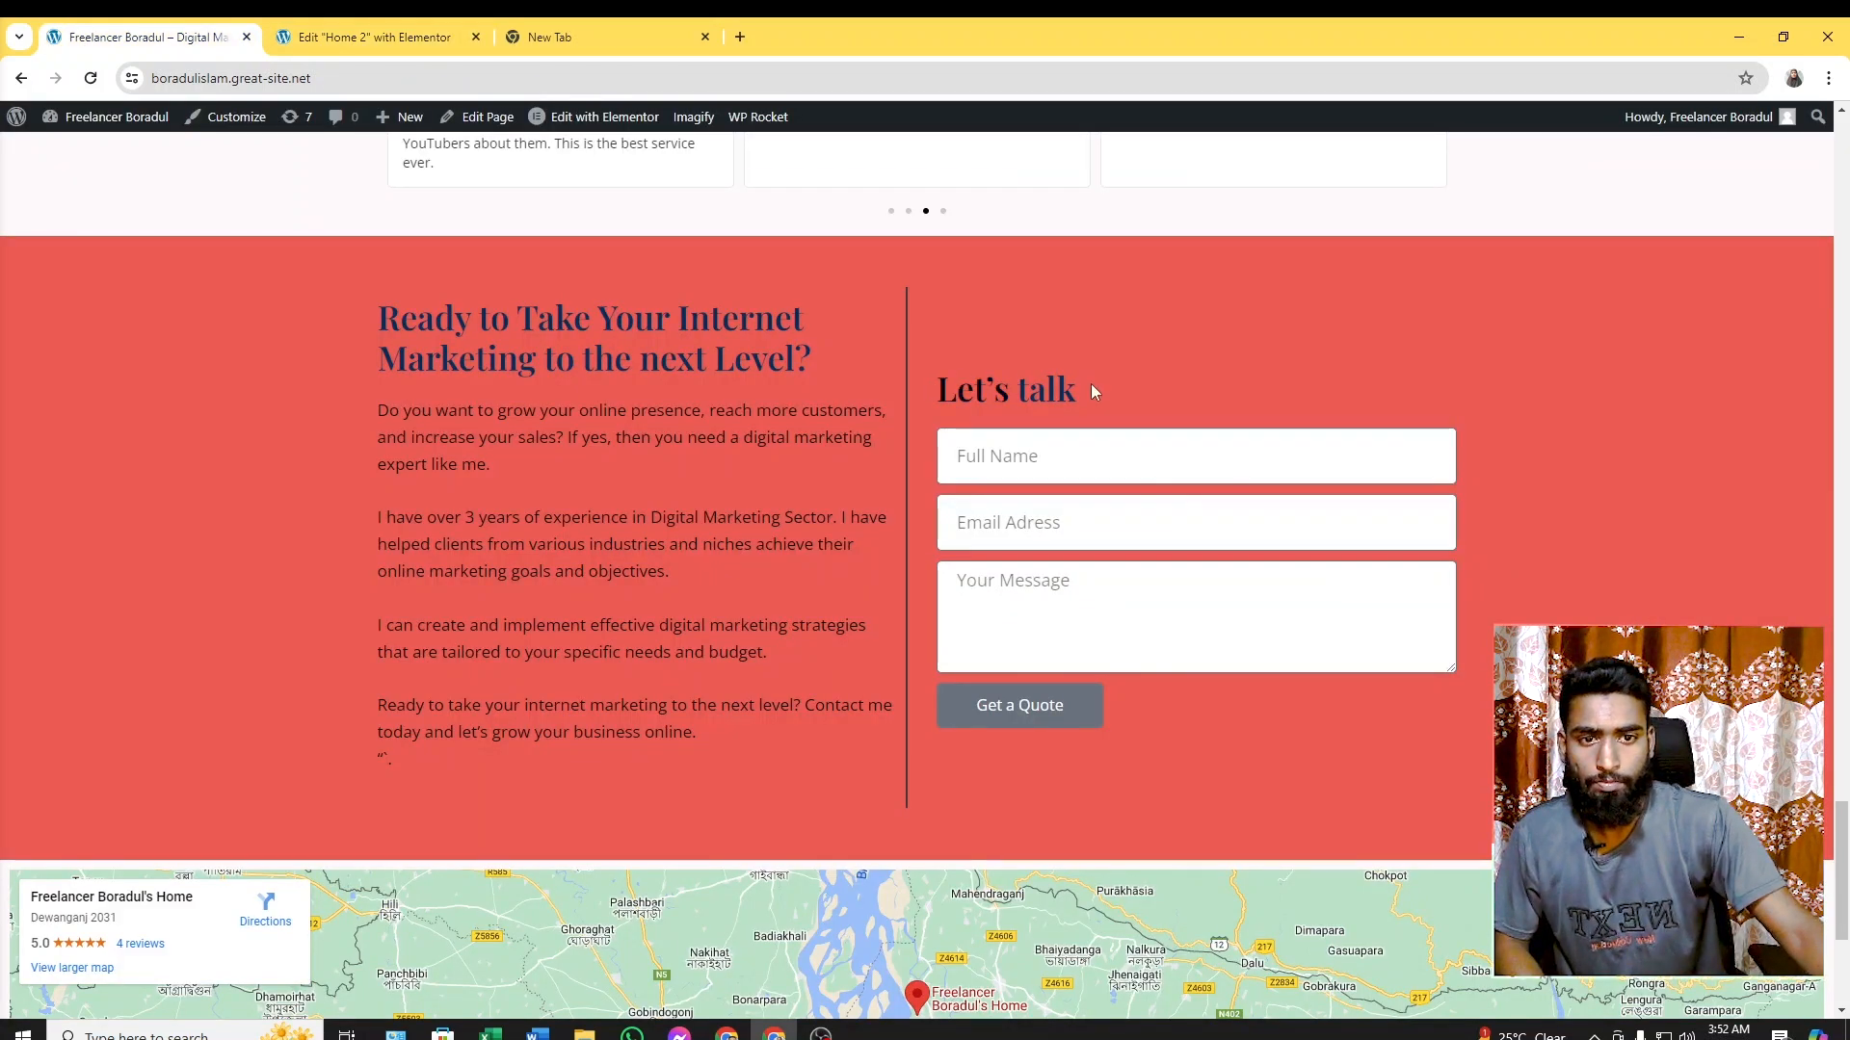
drag(949, 387, 988, 366)
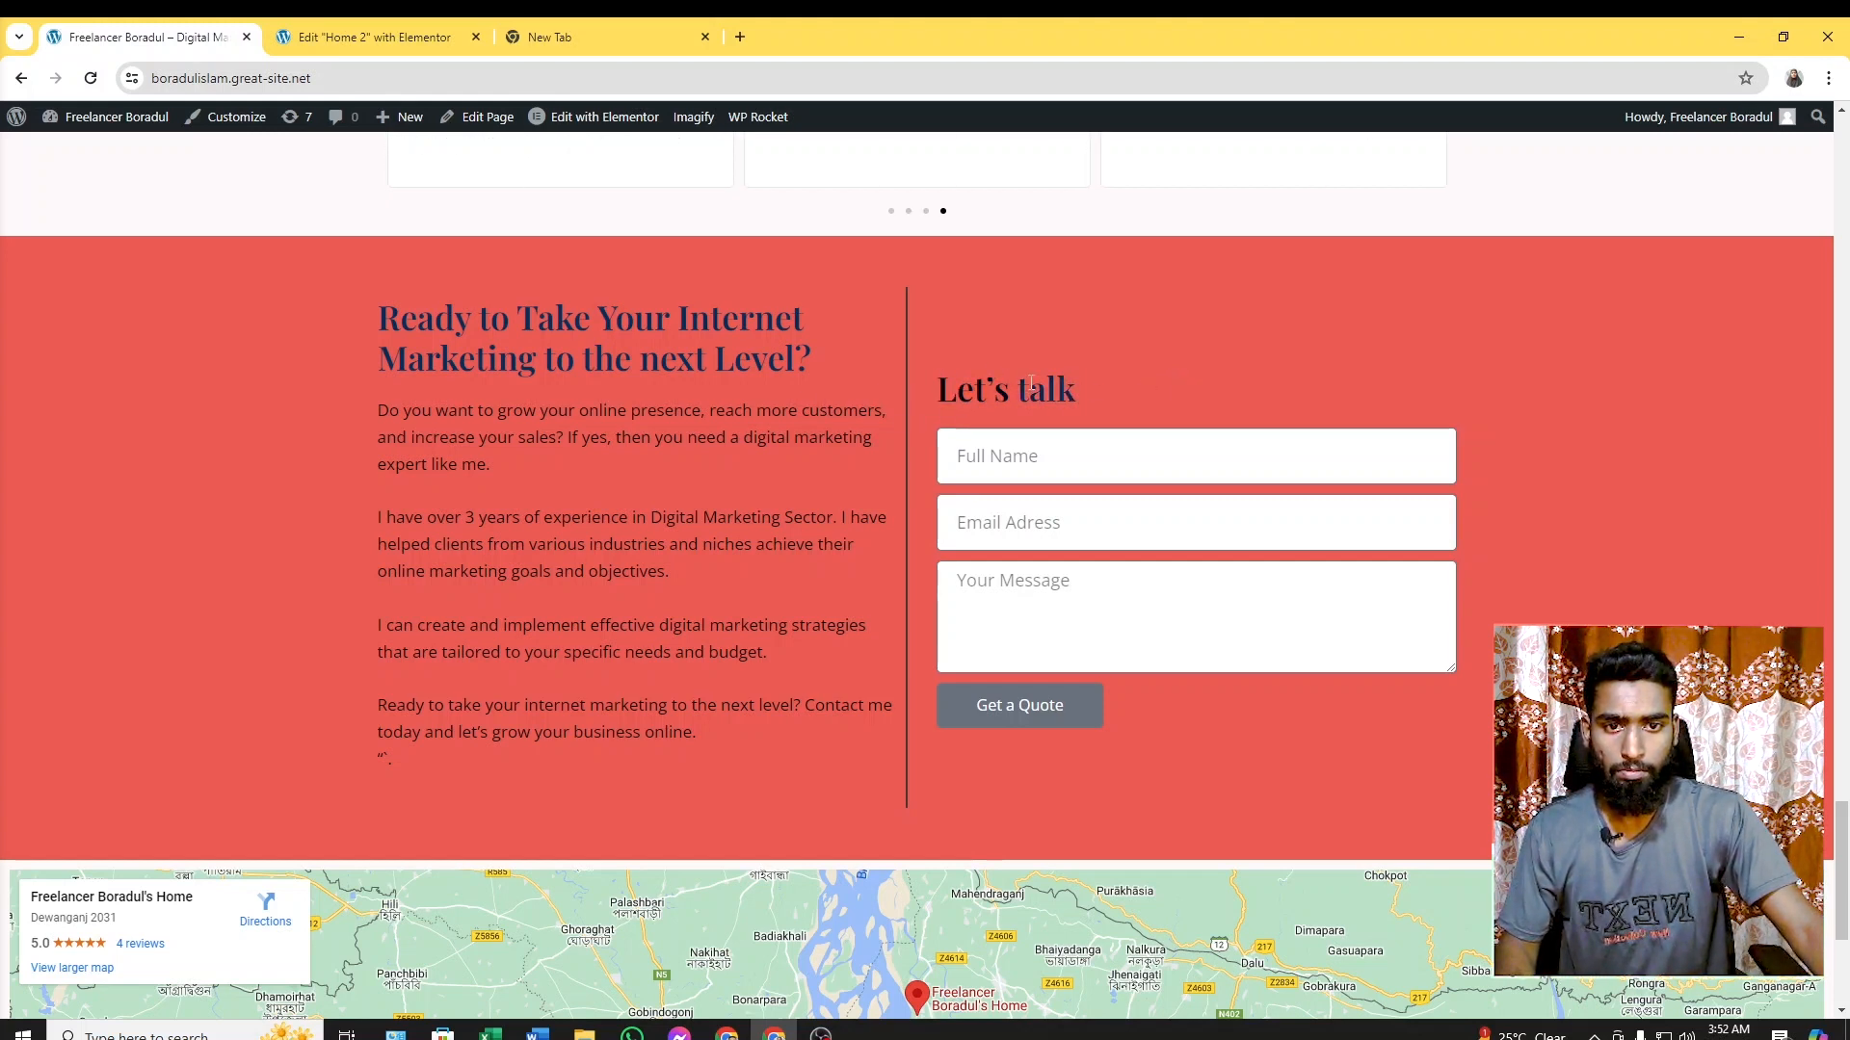
click(371, 36)
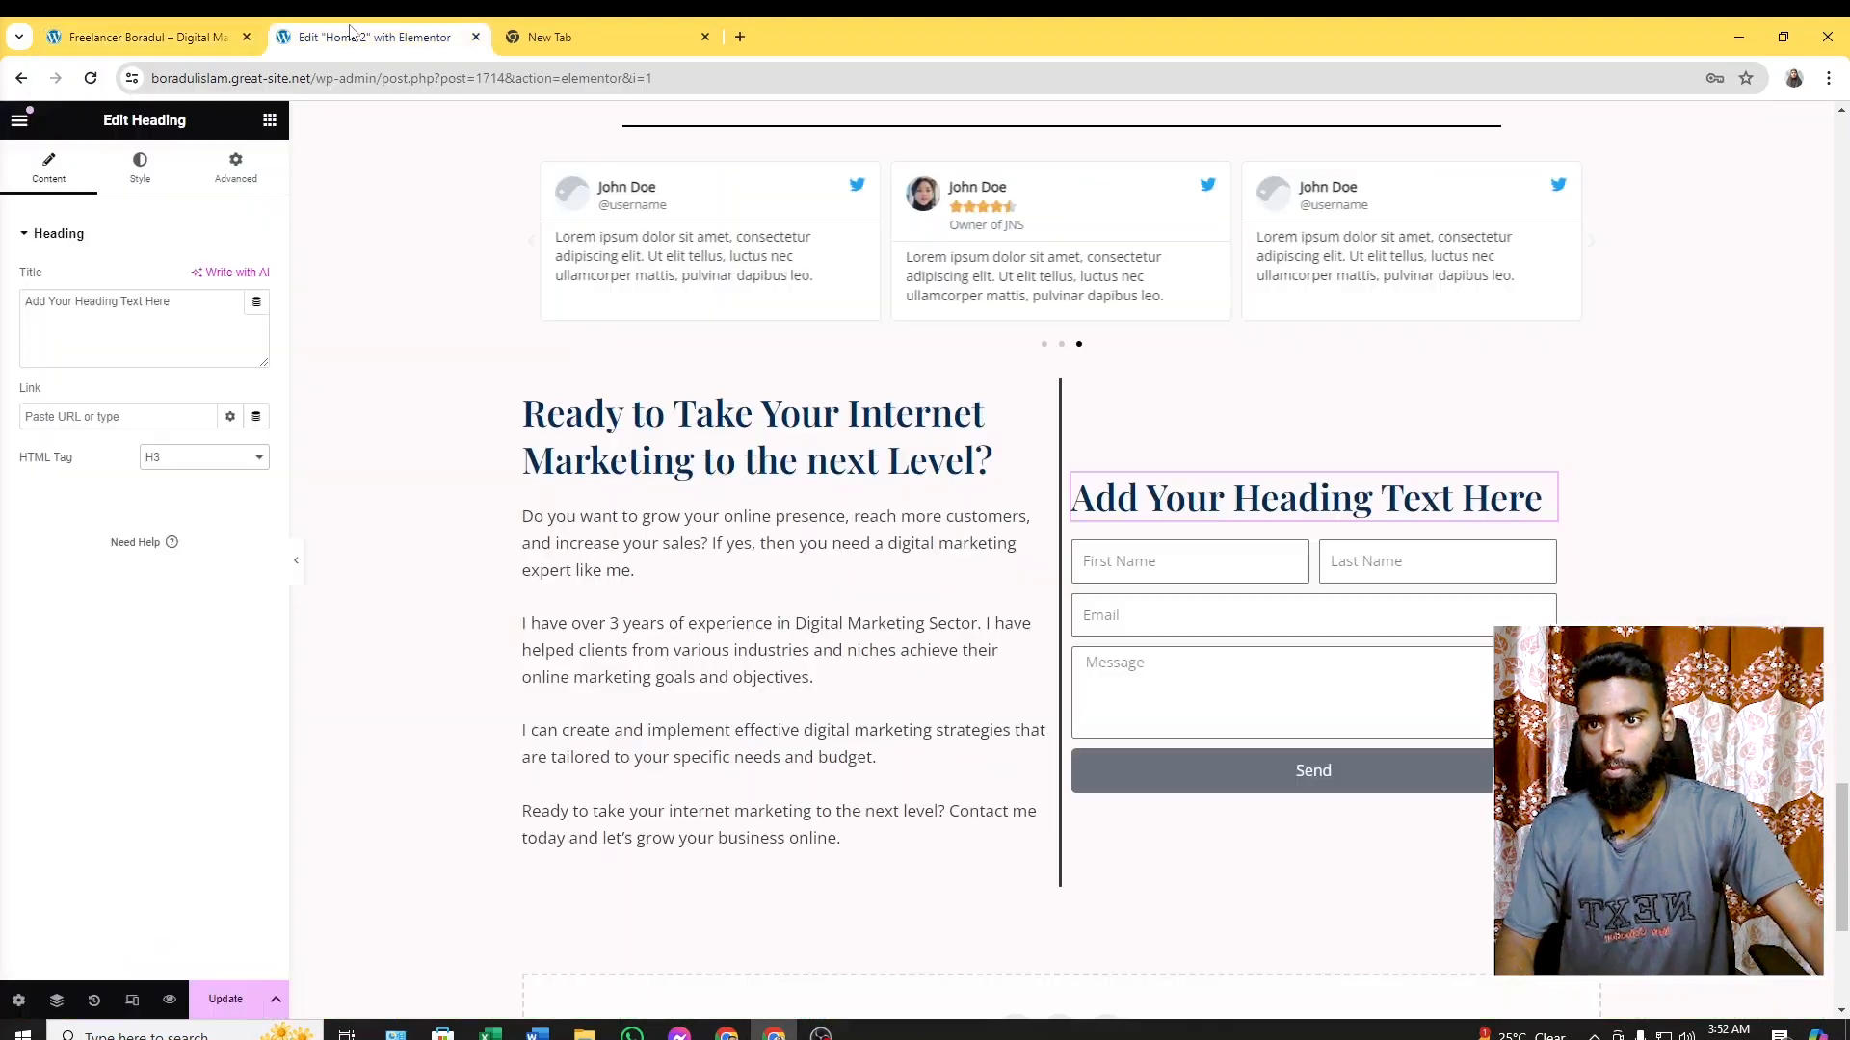
drag(171, 307, 5, 331)
text(Let's talk)
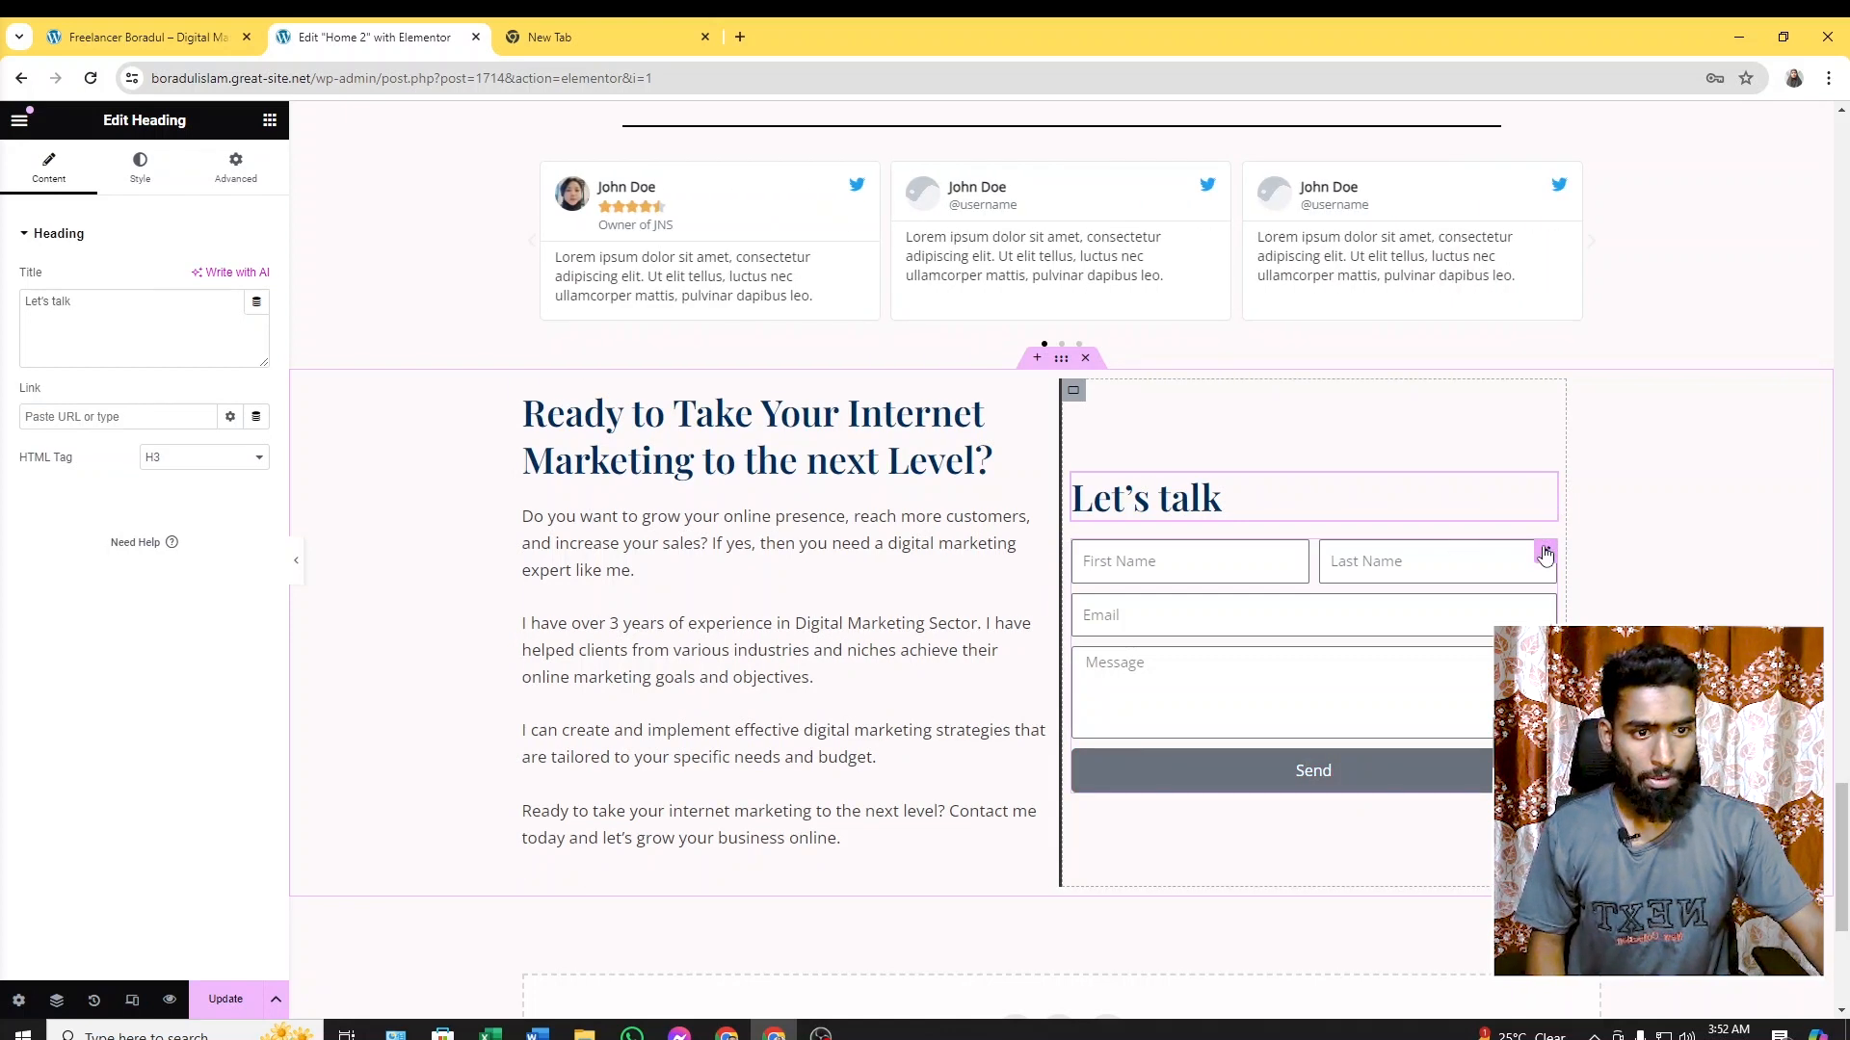
Examine the contact form's Email field settings and its submit button options
click(1545, 556)
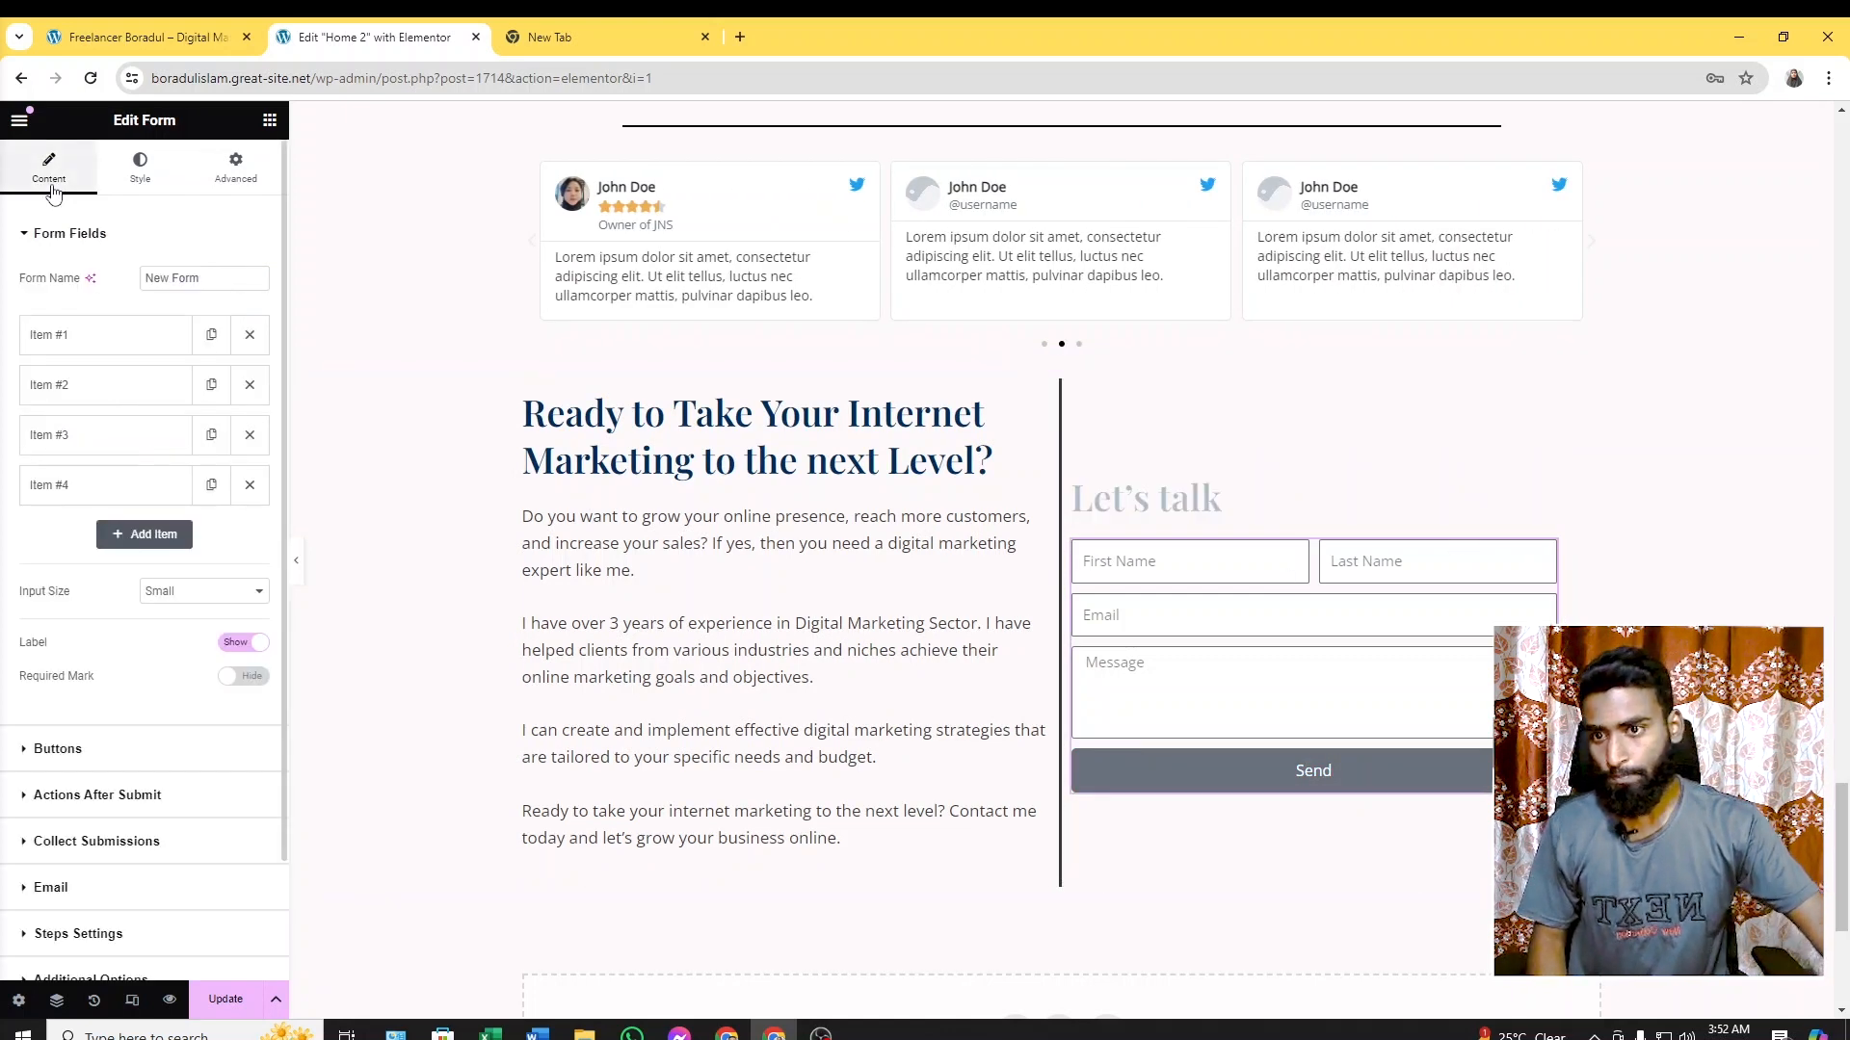
scroll(144, 482, down, 1)
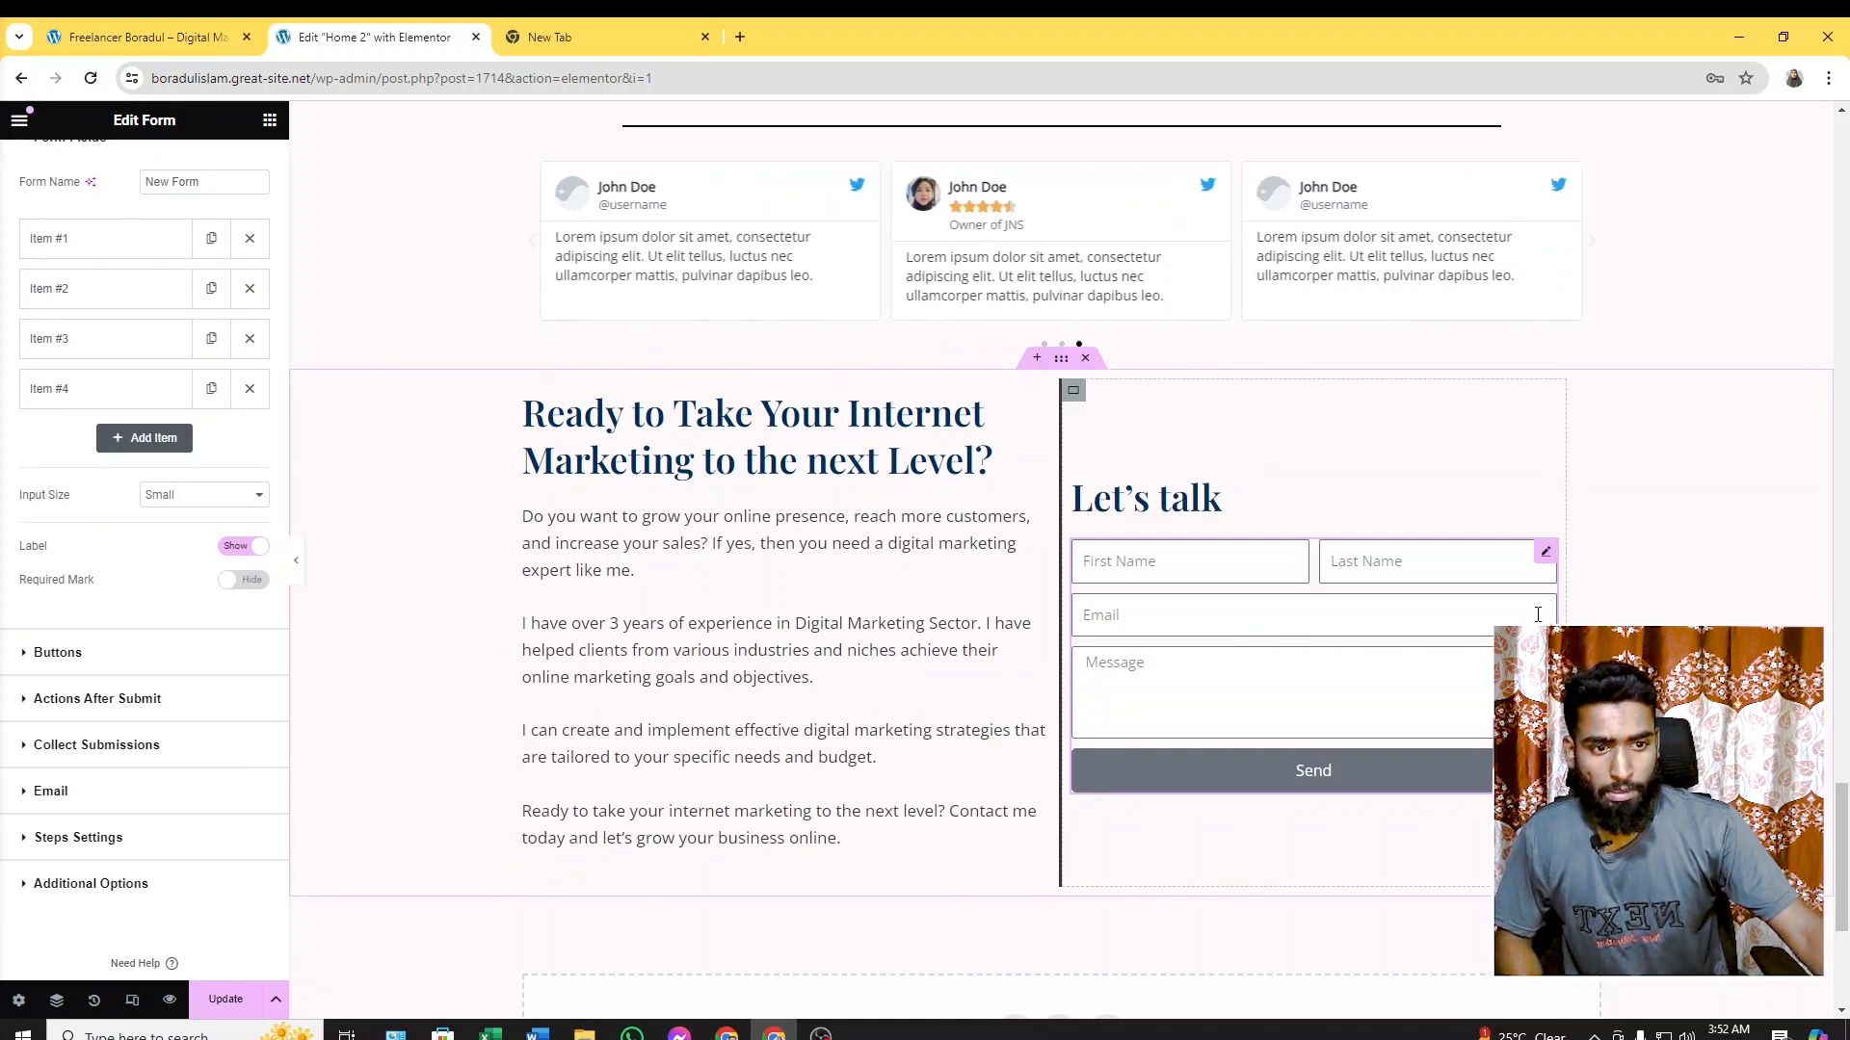
click(73, 341)
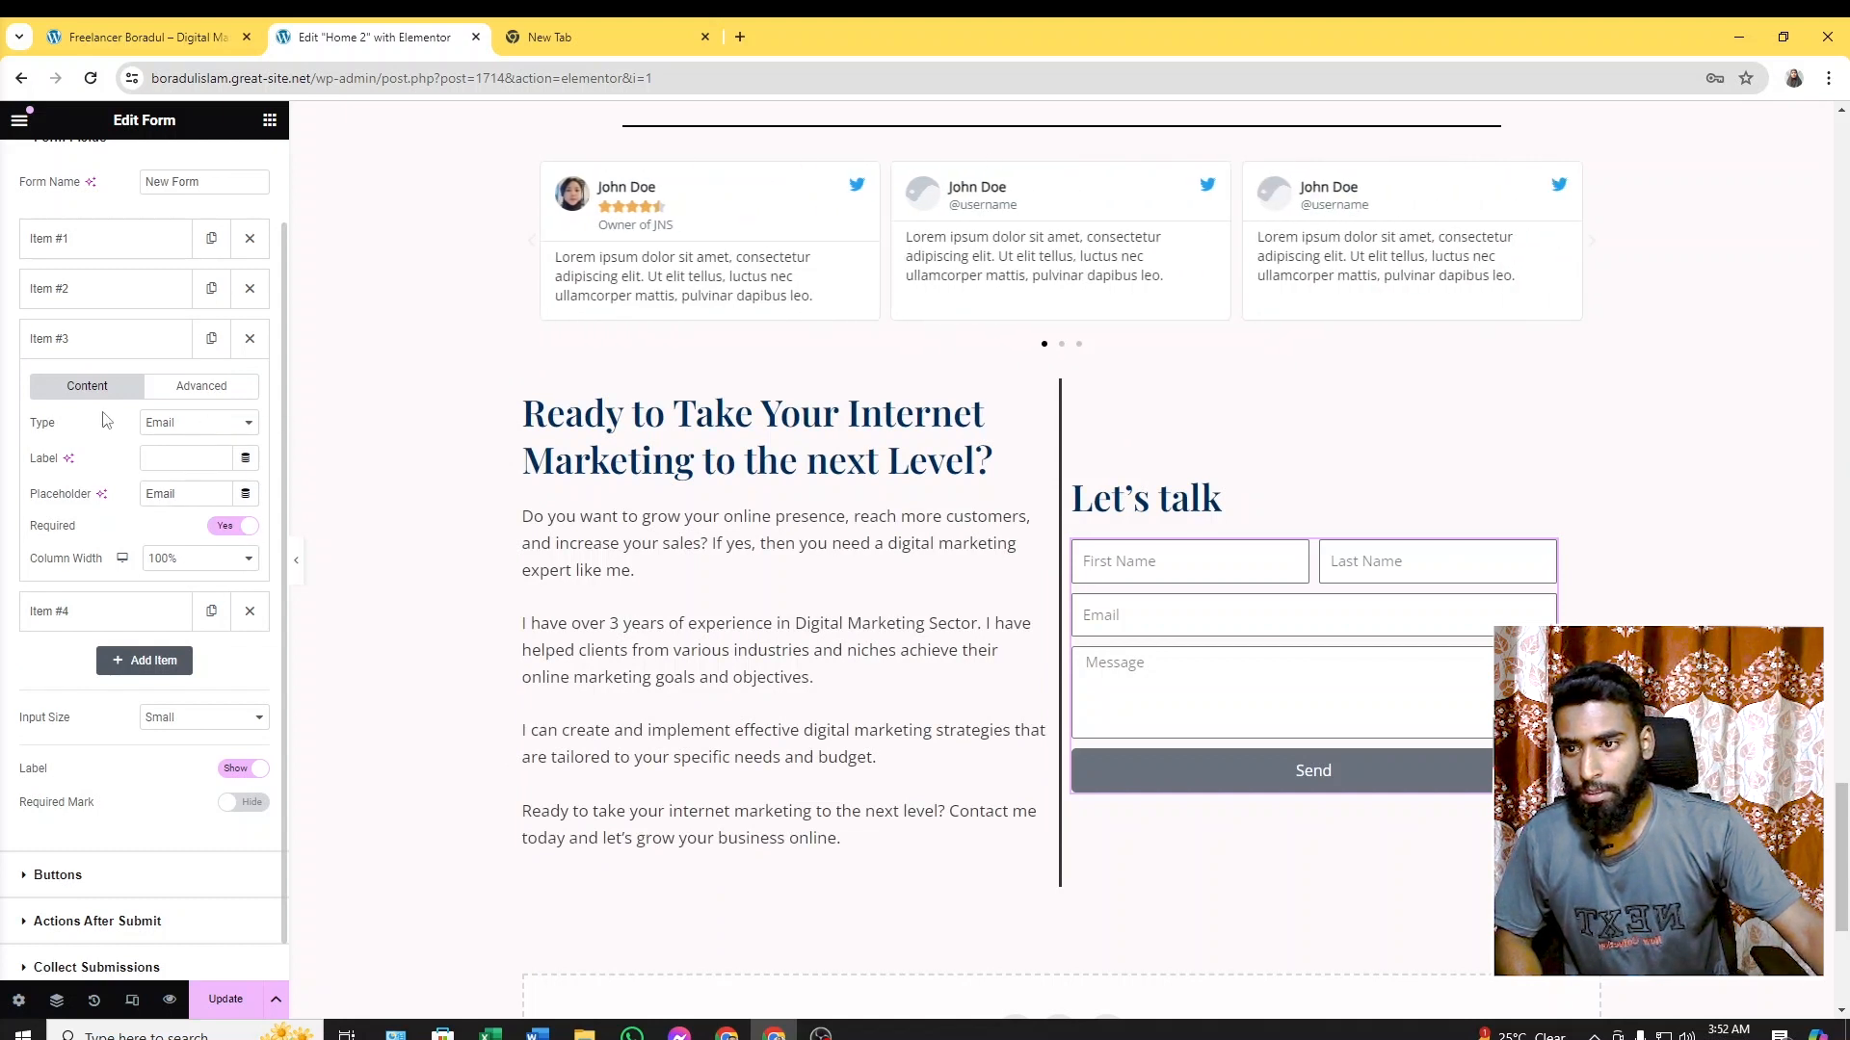
scroll(108, 470, down, 1)
scroll(68, 557, down, 2)
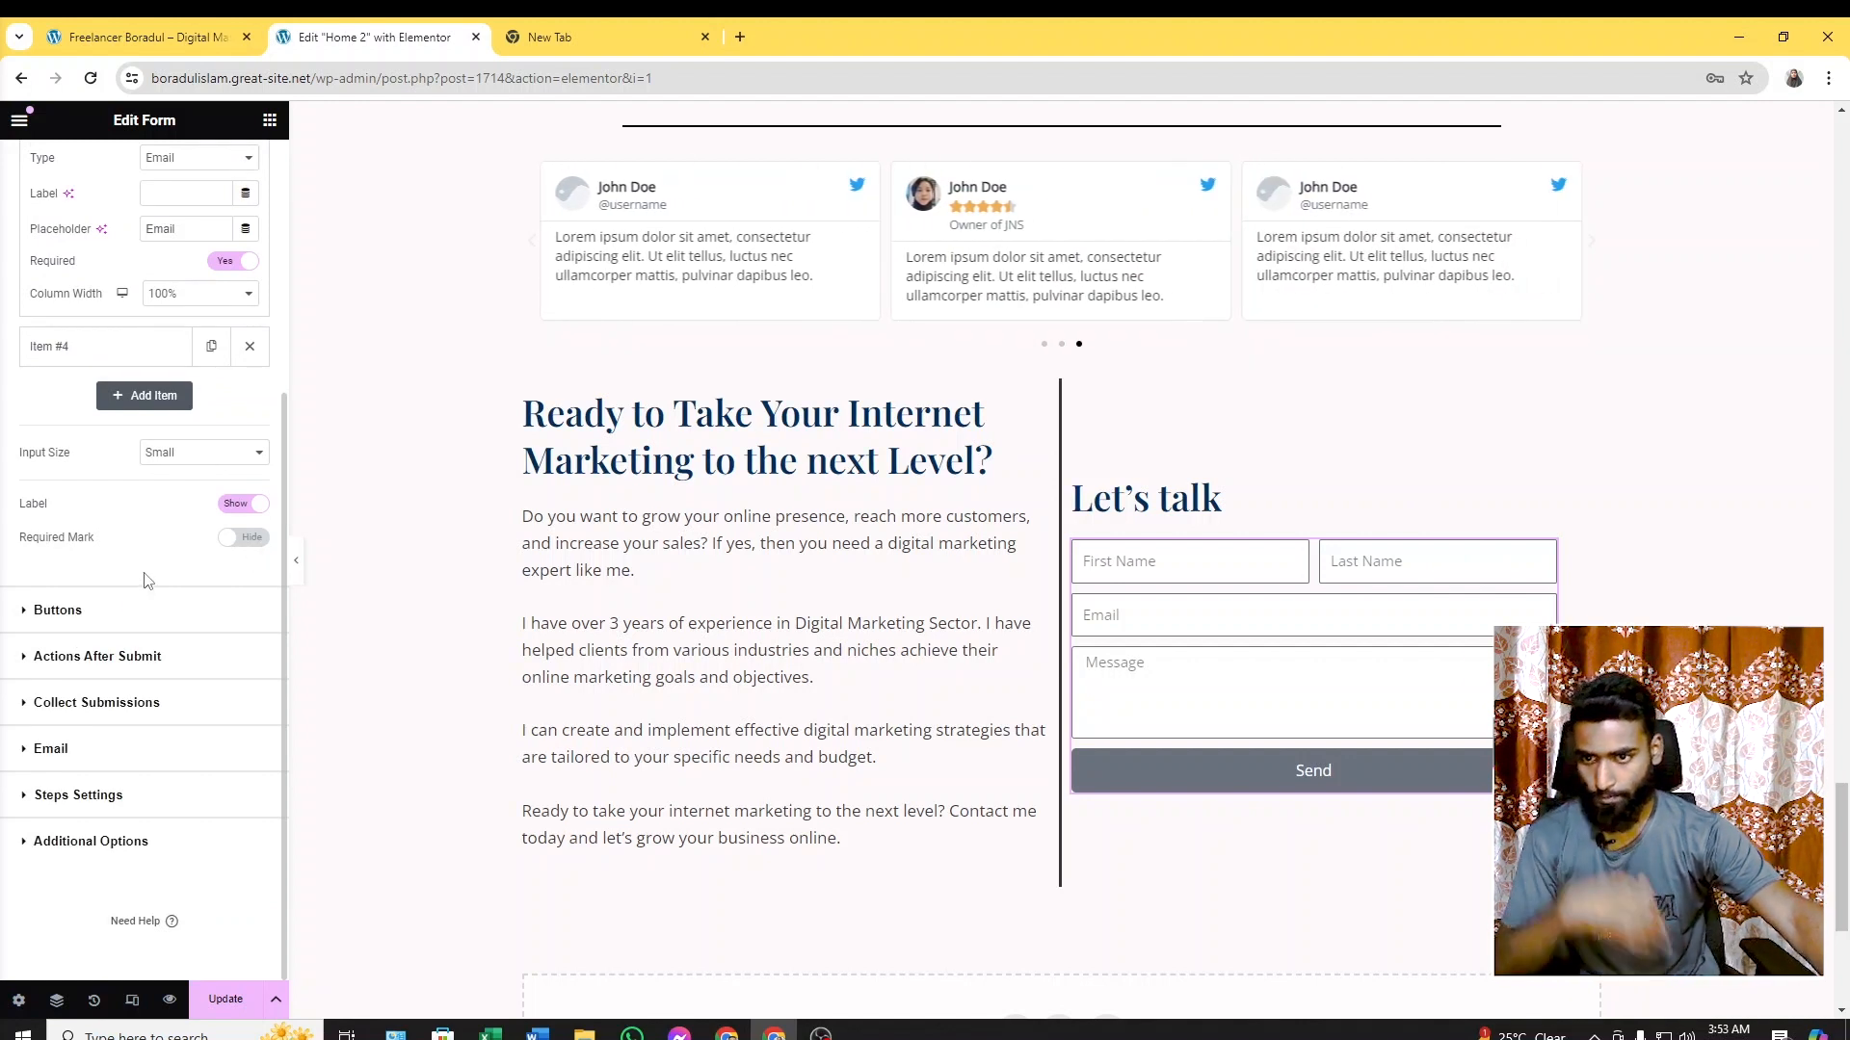
click(139, 614)
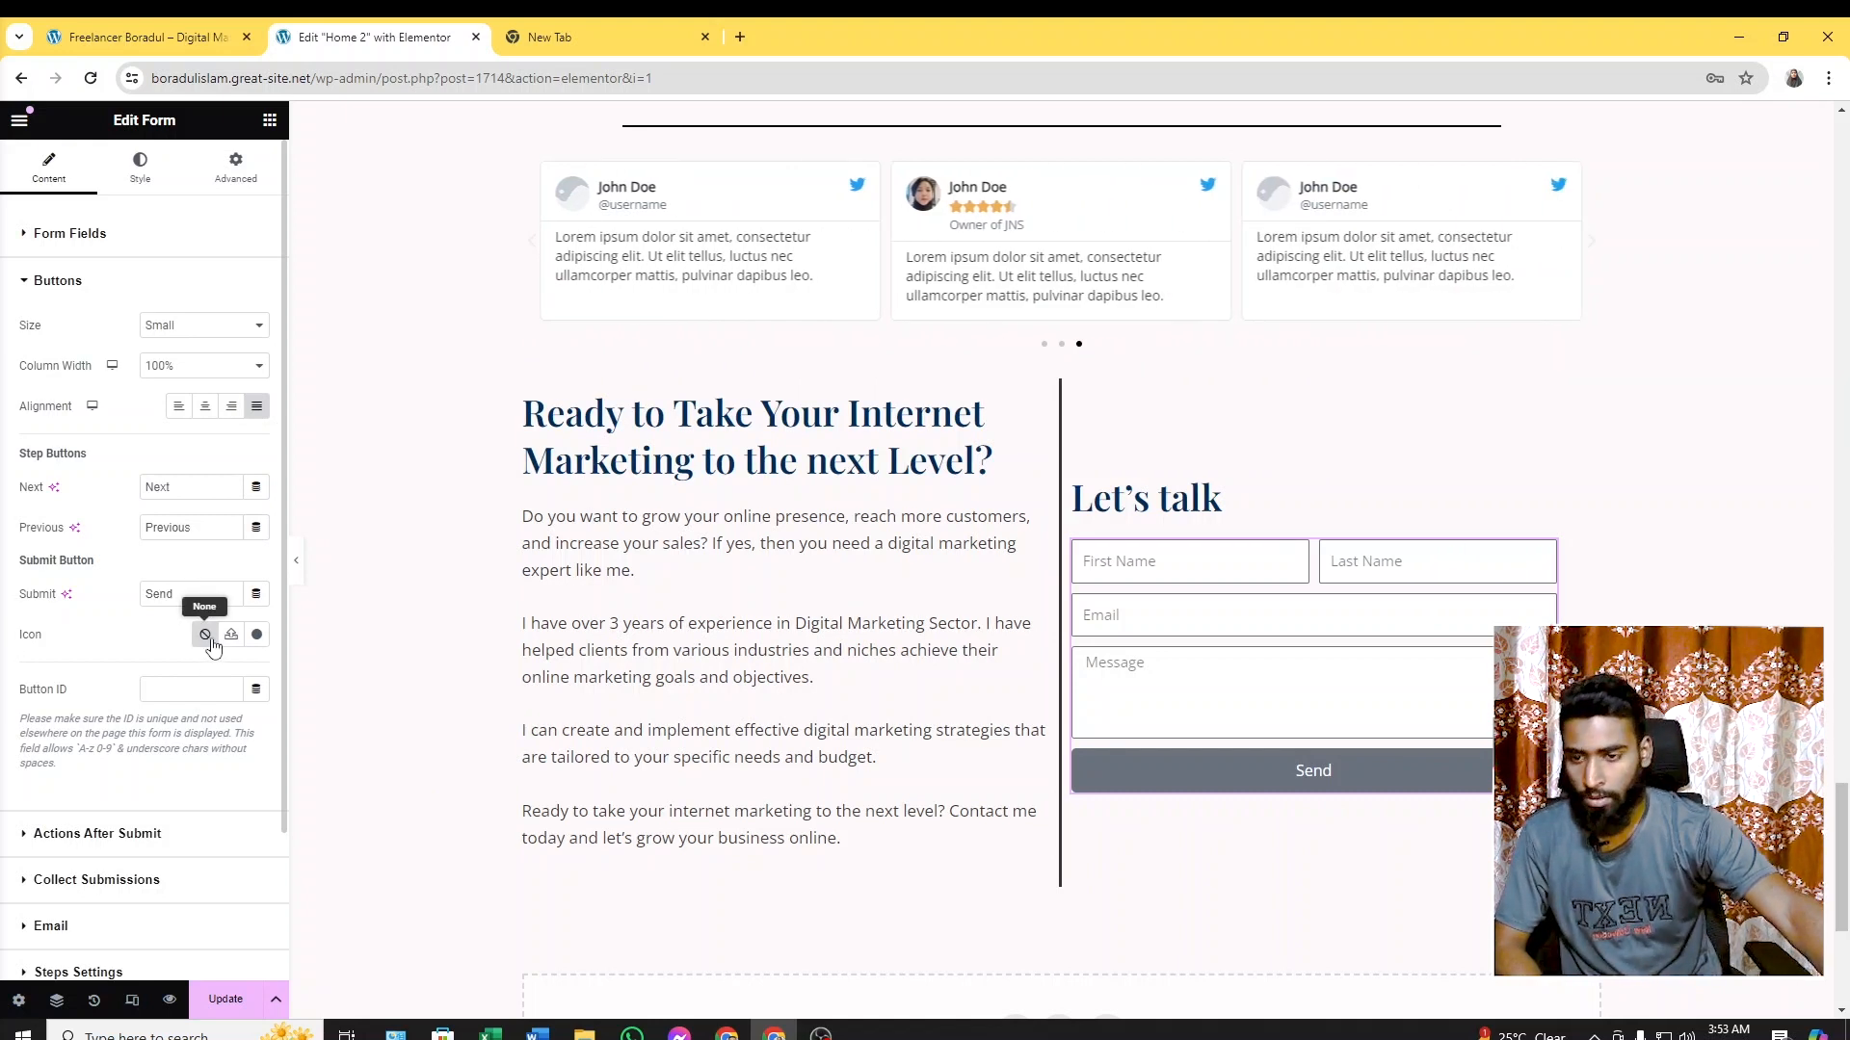
scroll(210, 671, down, 1)
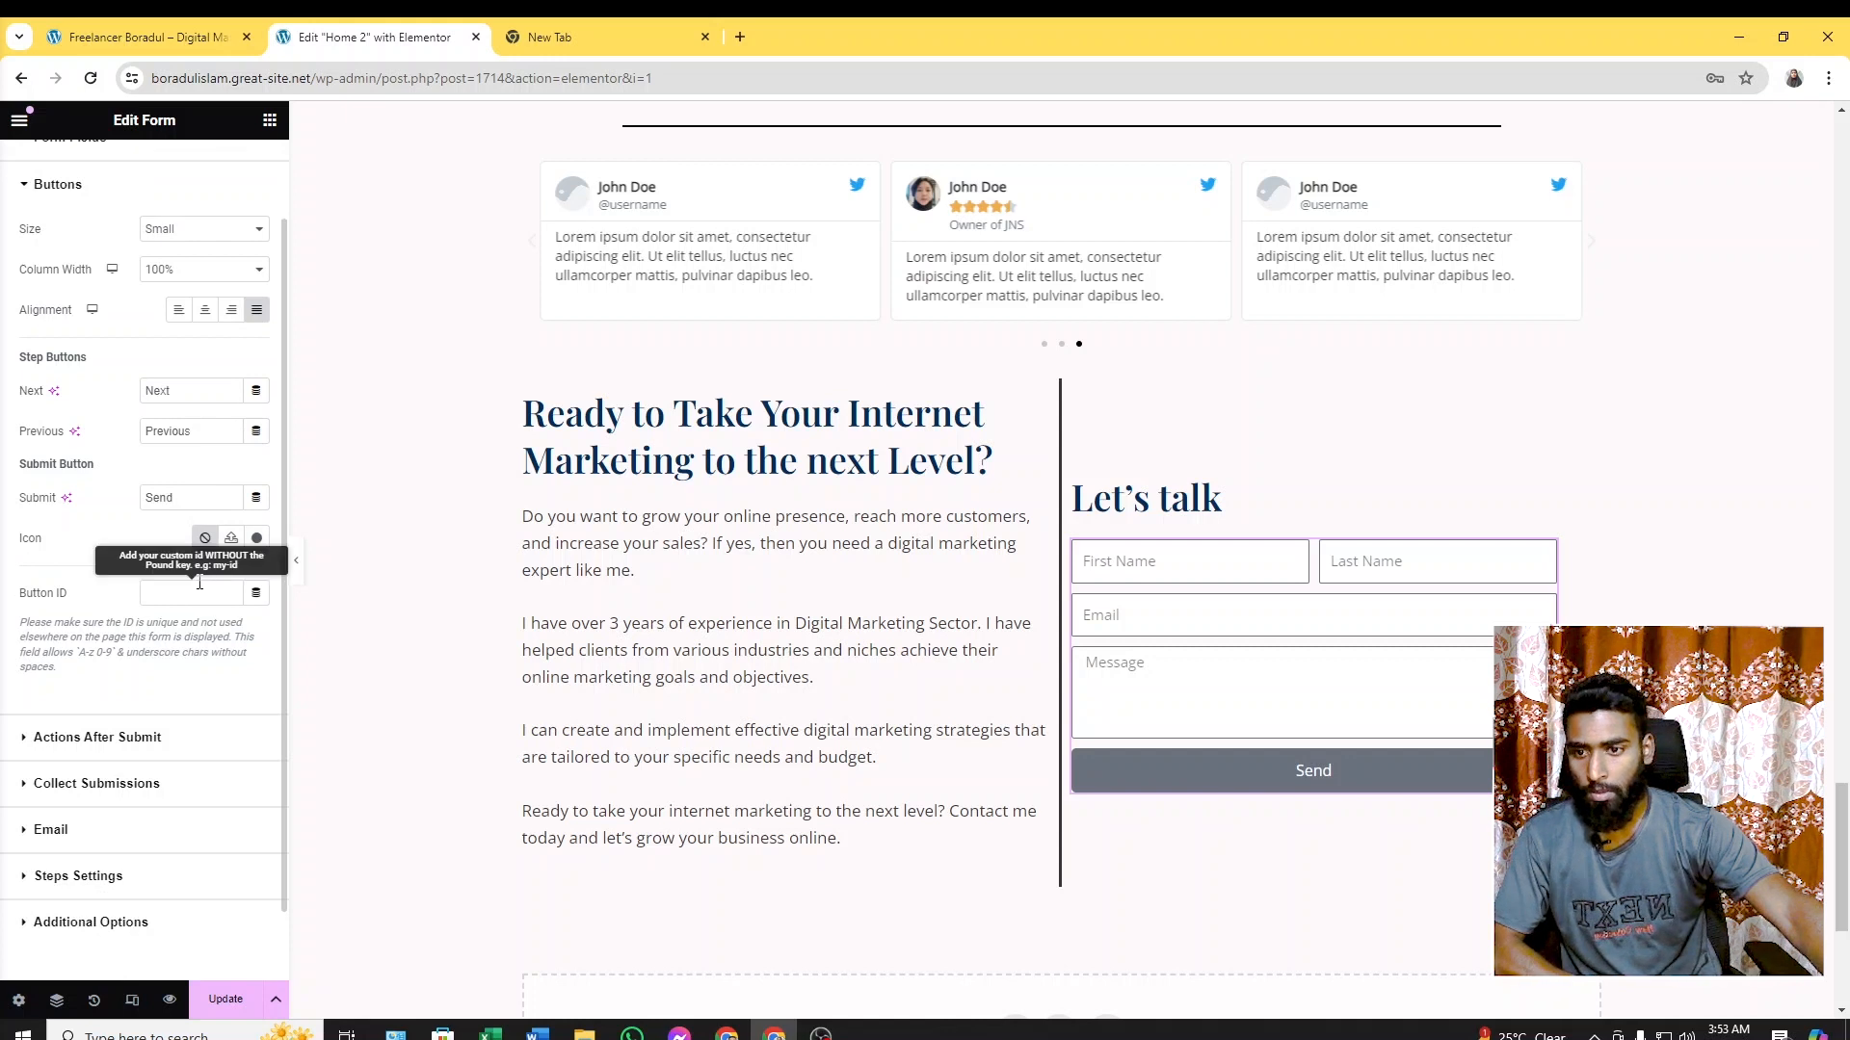
scroll(145, 635, down, 1)
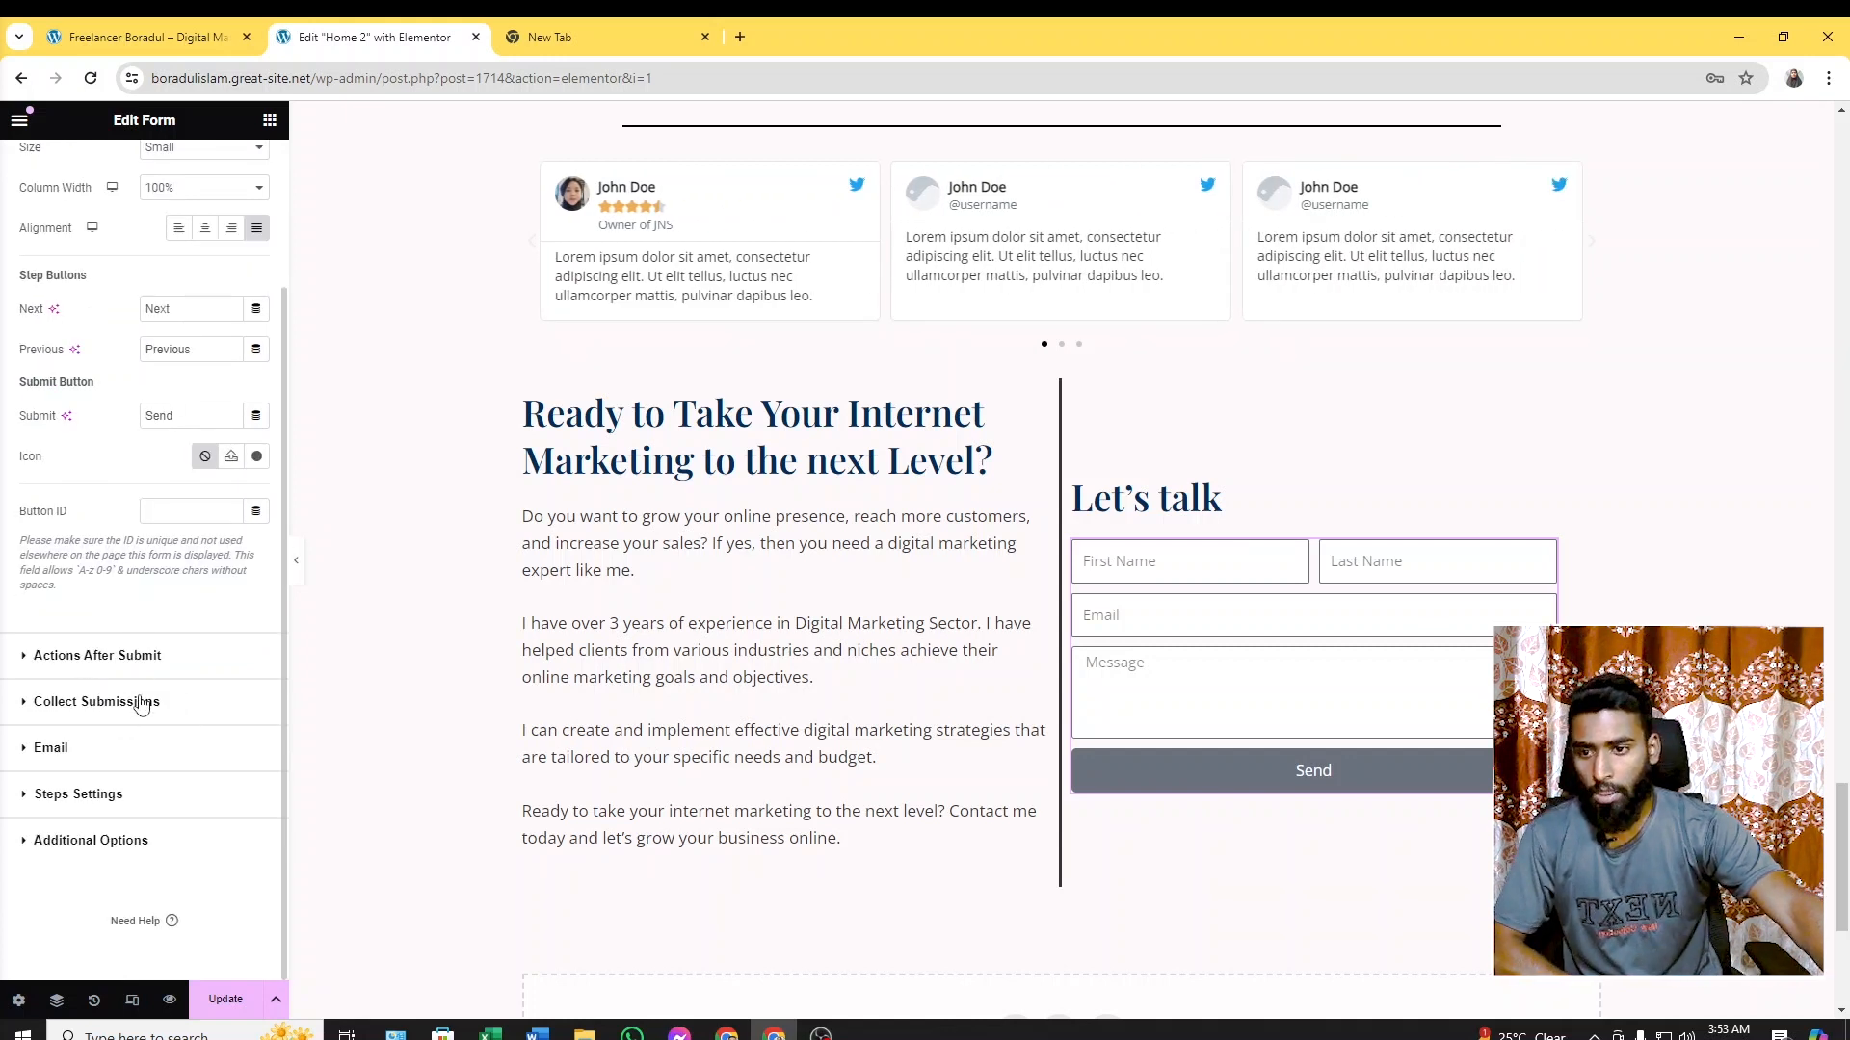
Review the contact form's Collect Submissions and Email settings, and update the page
click(113, 710)
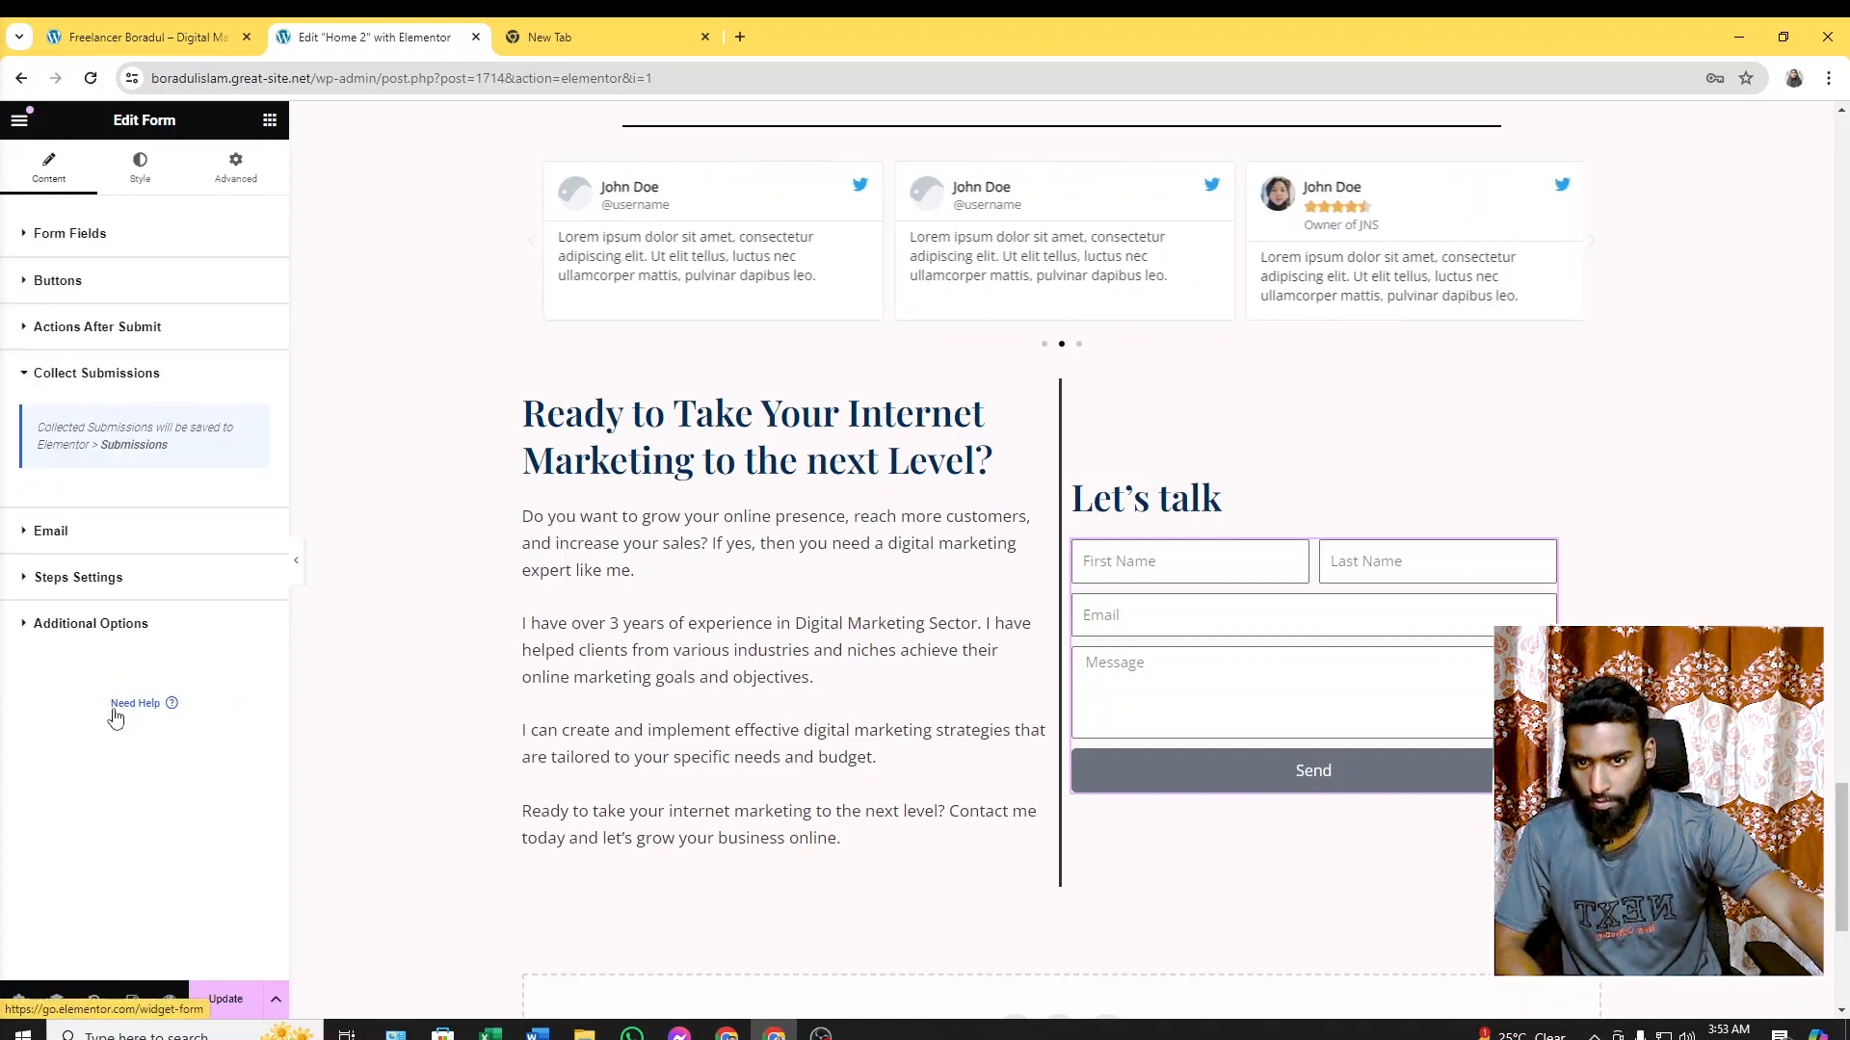
click(100, 545)
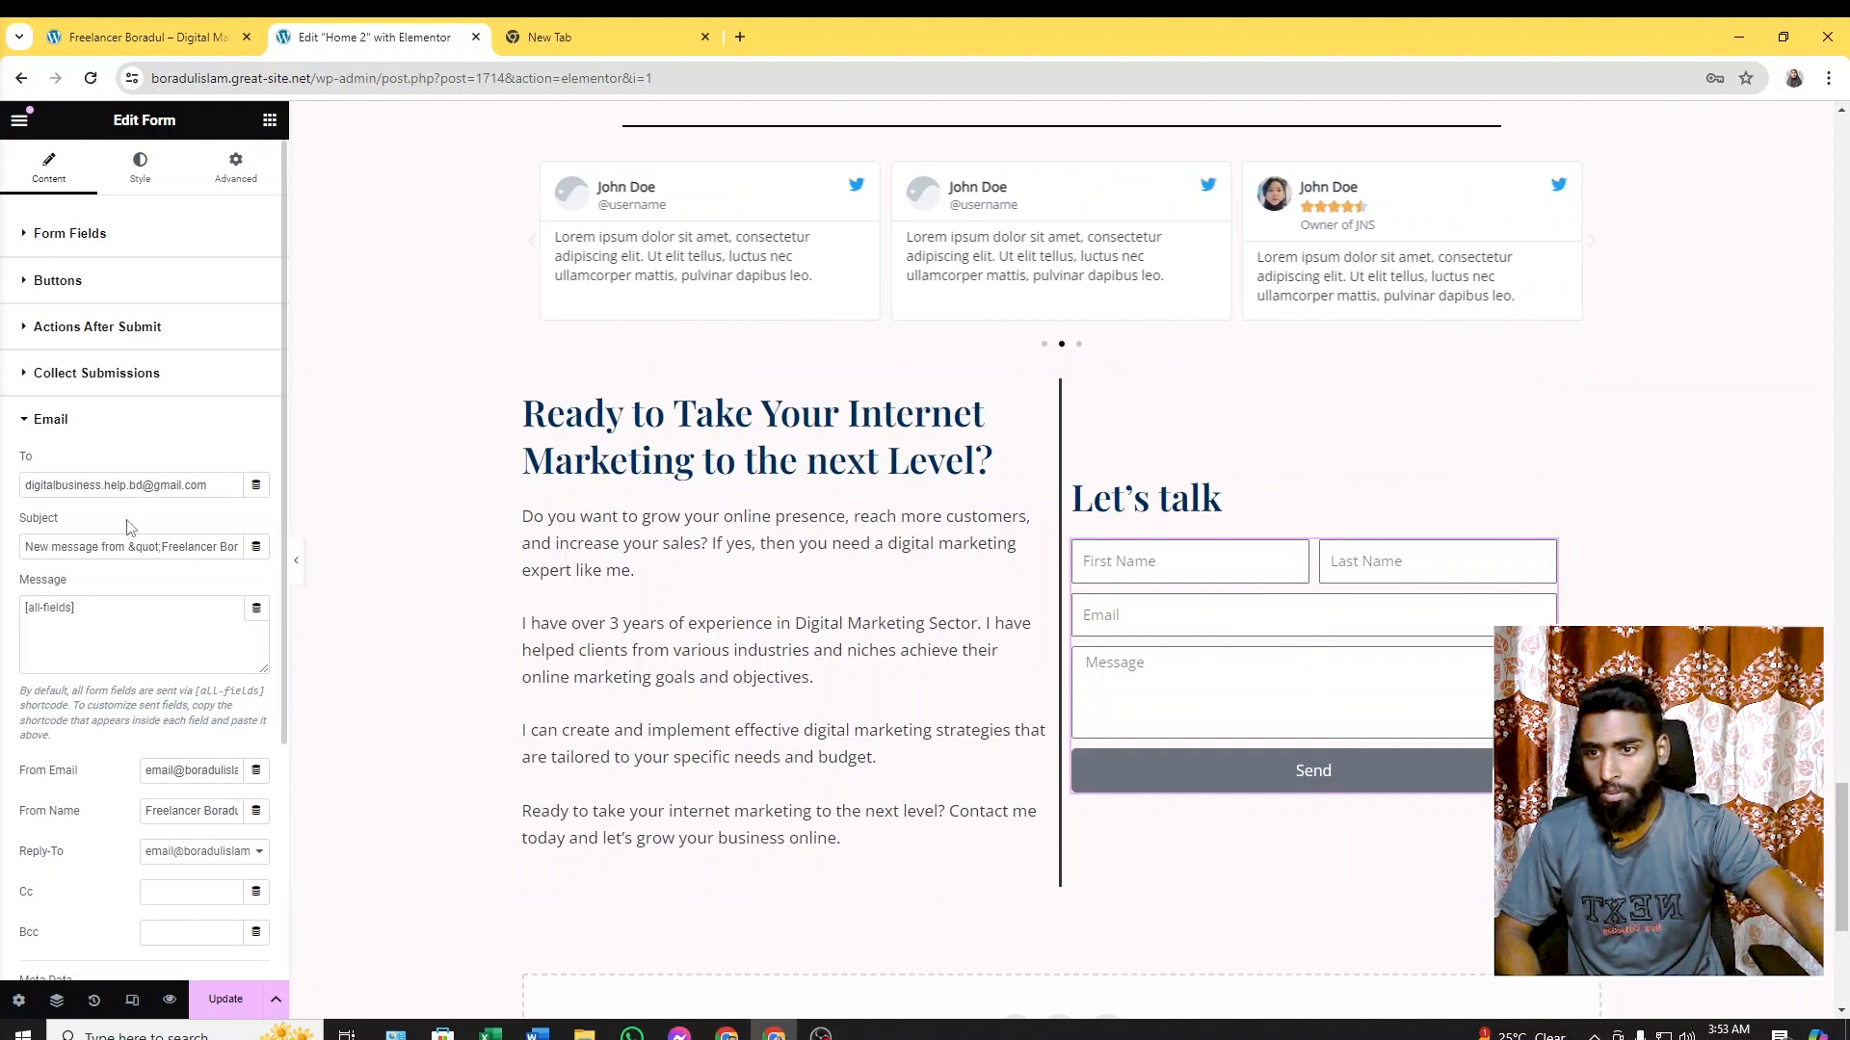
scroll(181, 534, down, 2)
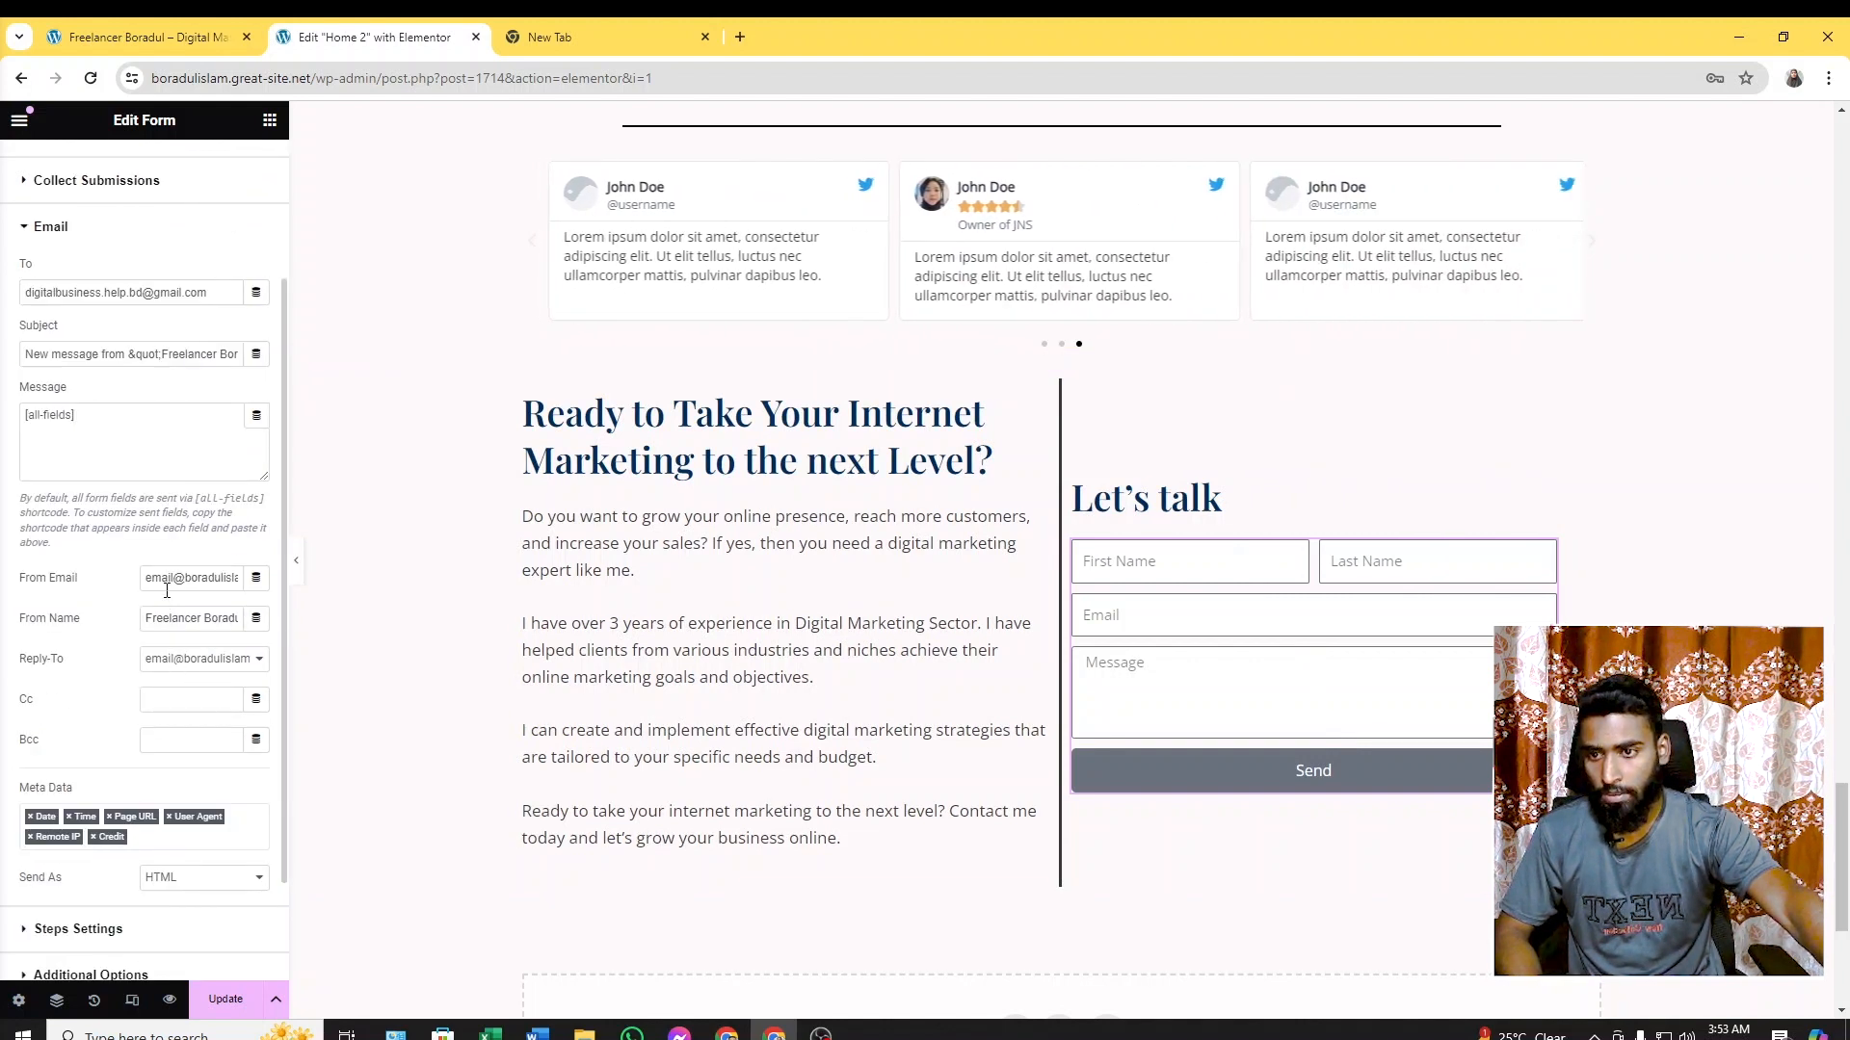
scroll(176, 684, down, 2)
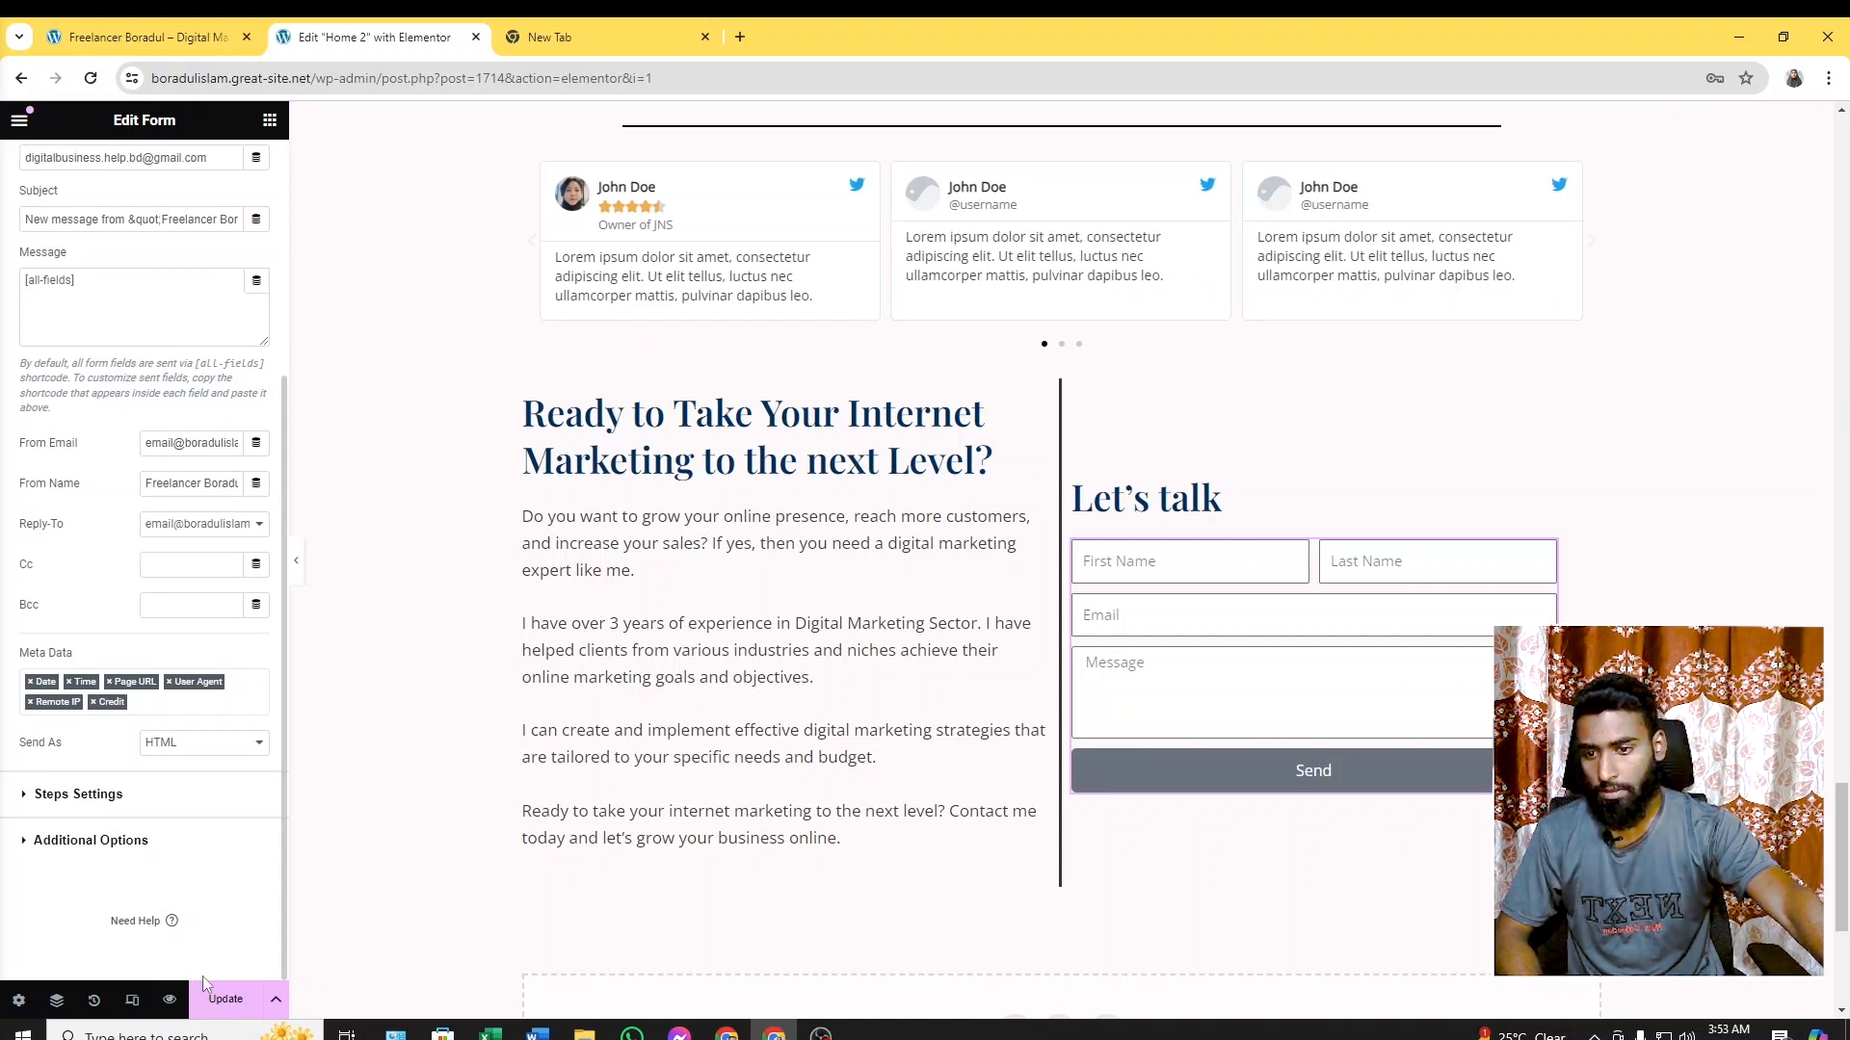
click(231, 1002)
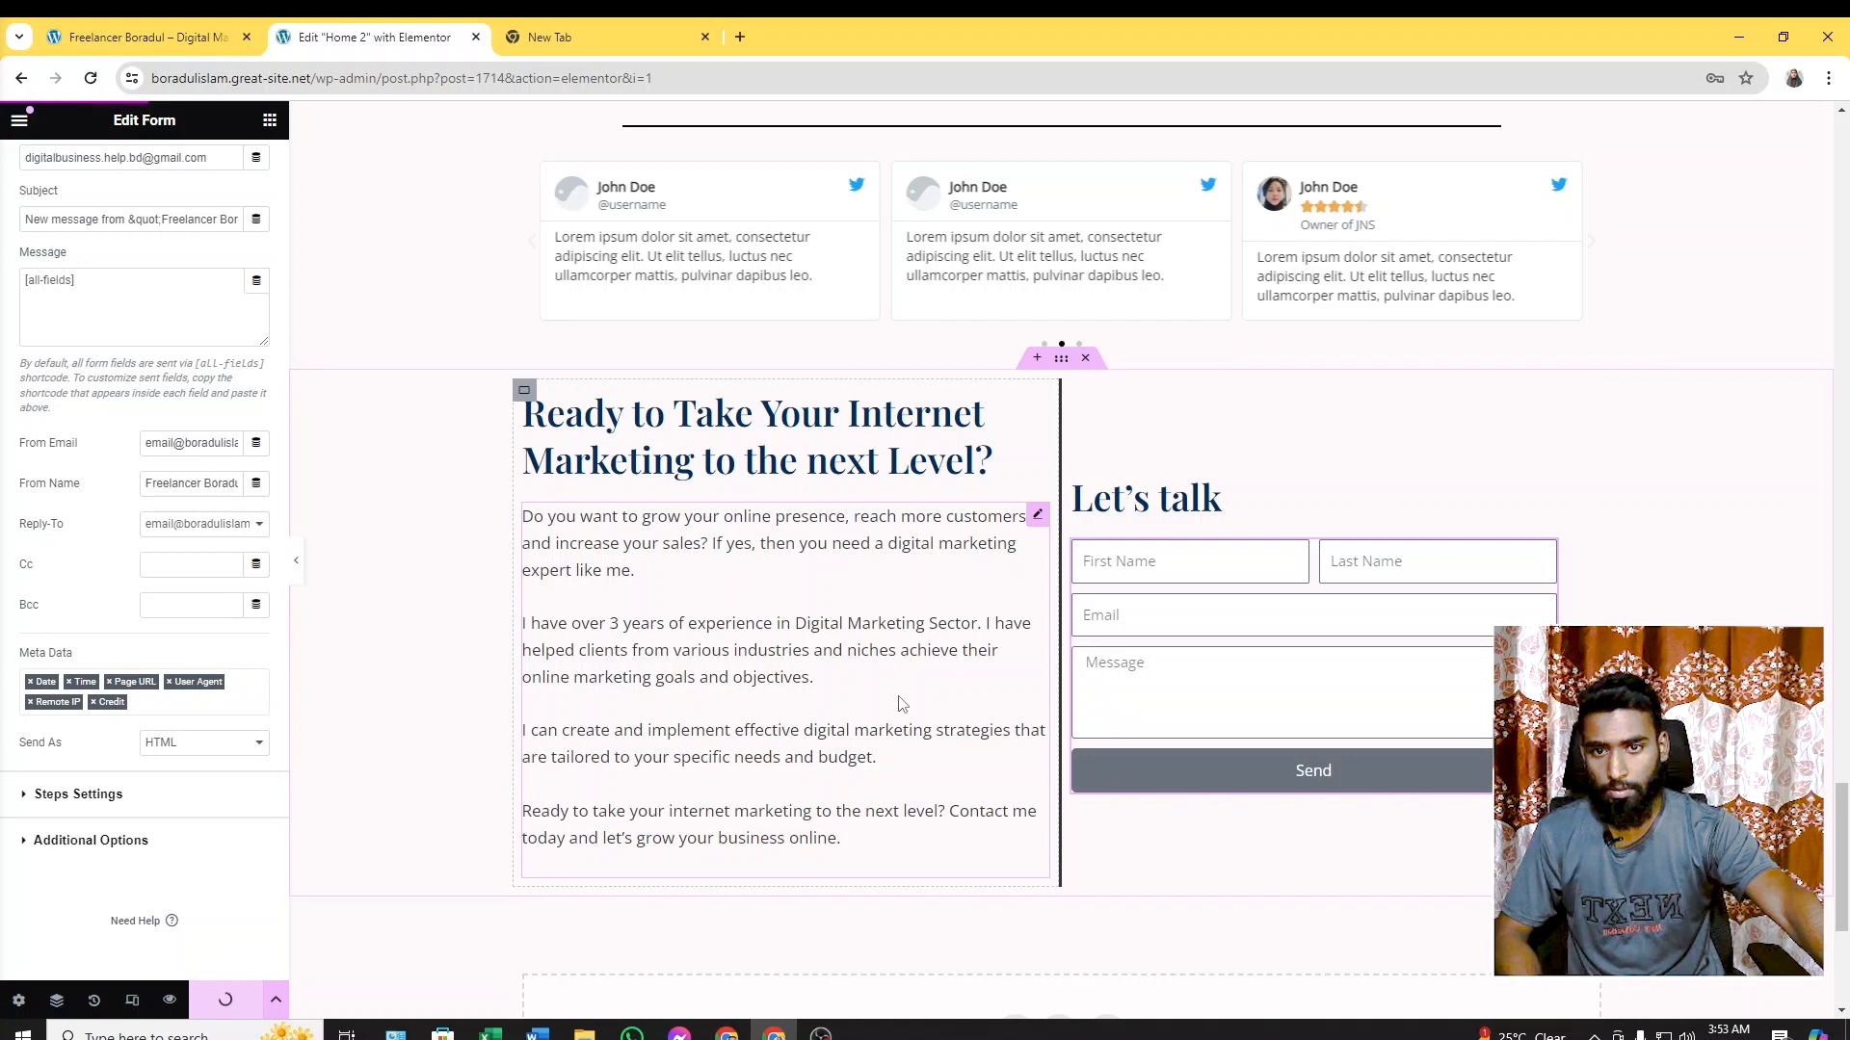
Check the live site's contact section background, and set the contact container's background type to Classic
click(113, 29)
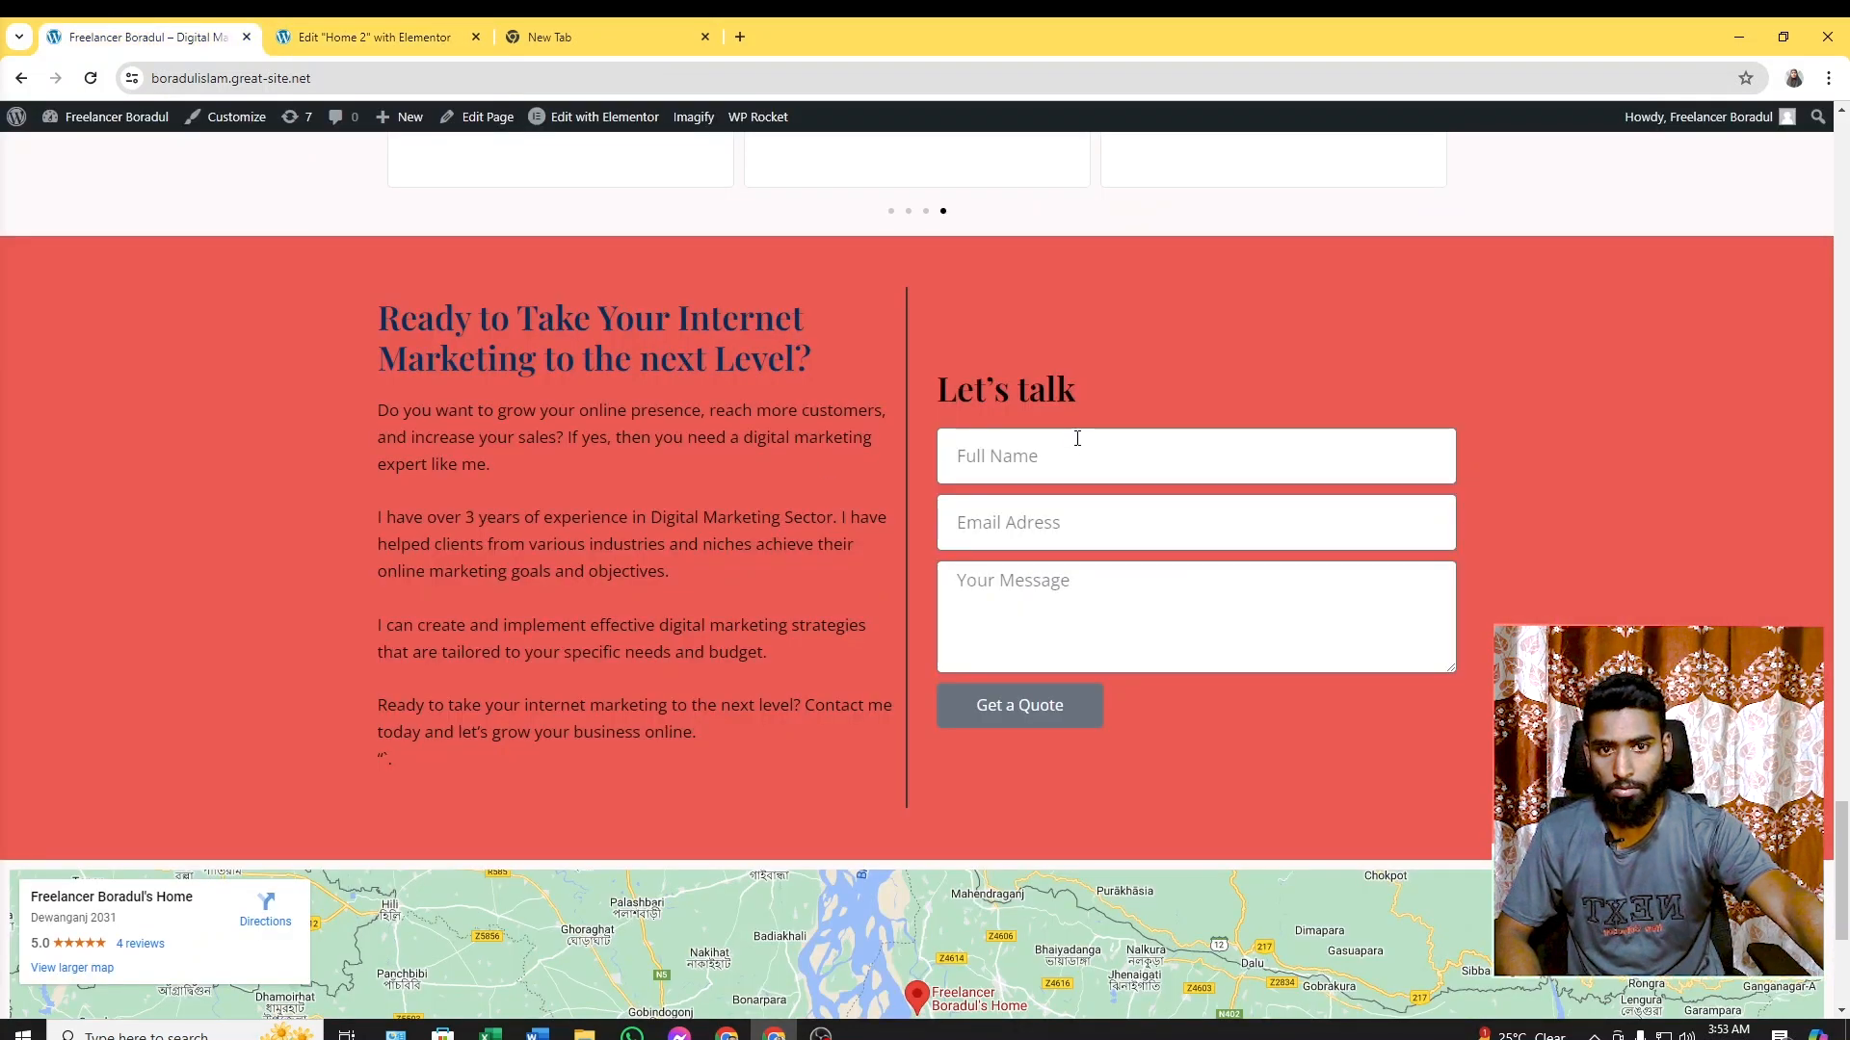
click(361, 37)
scroll(971, 574, down, 2)
scroll(971, 574, down, 2)
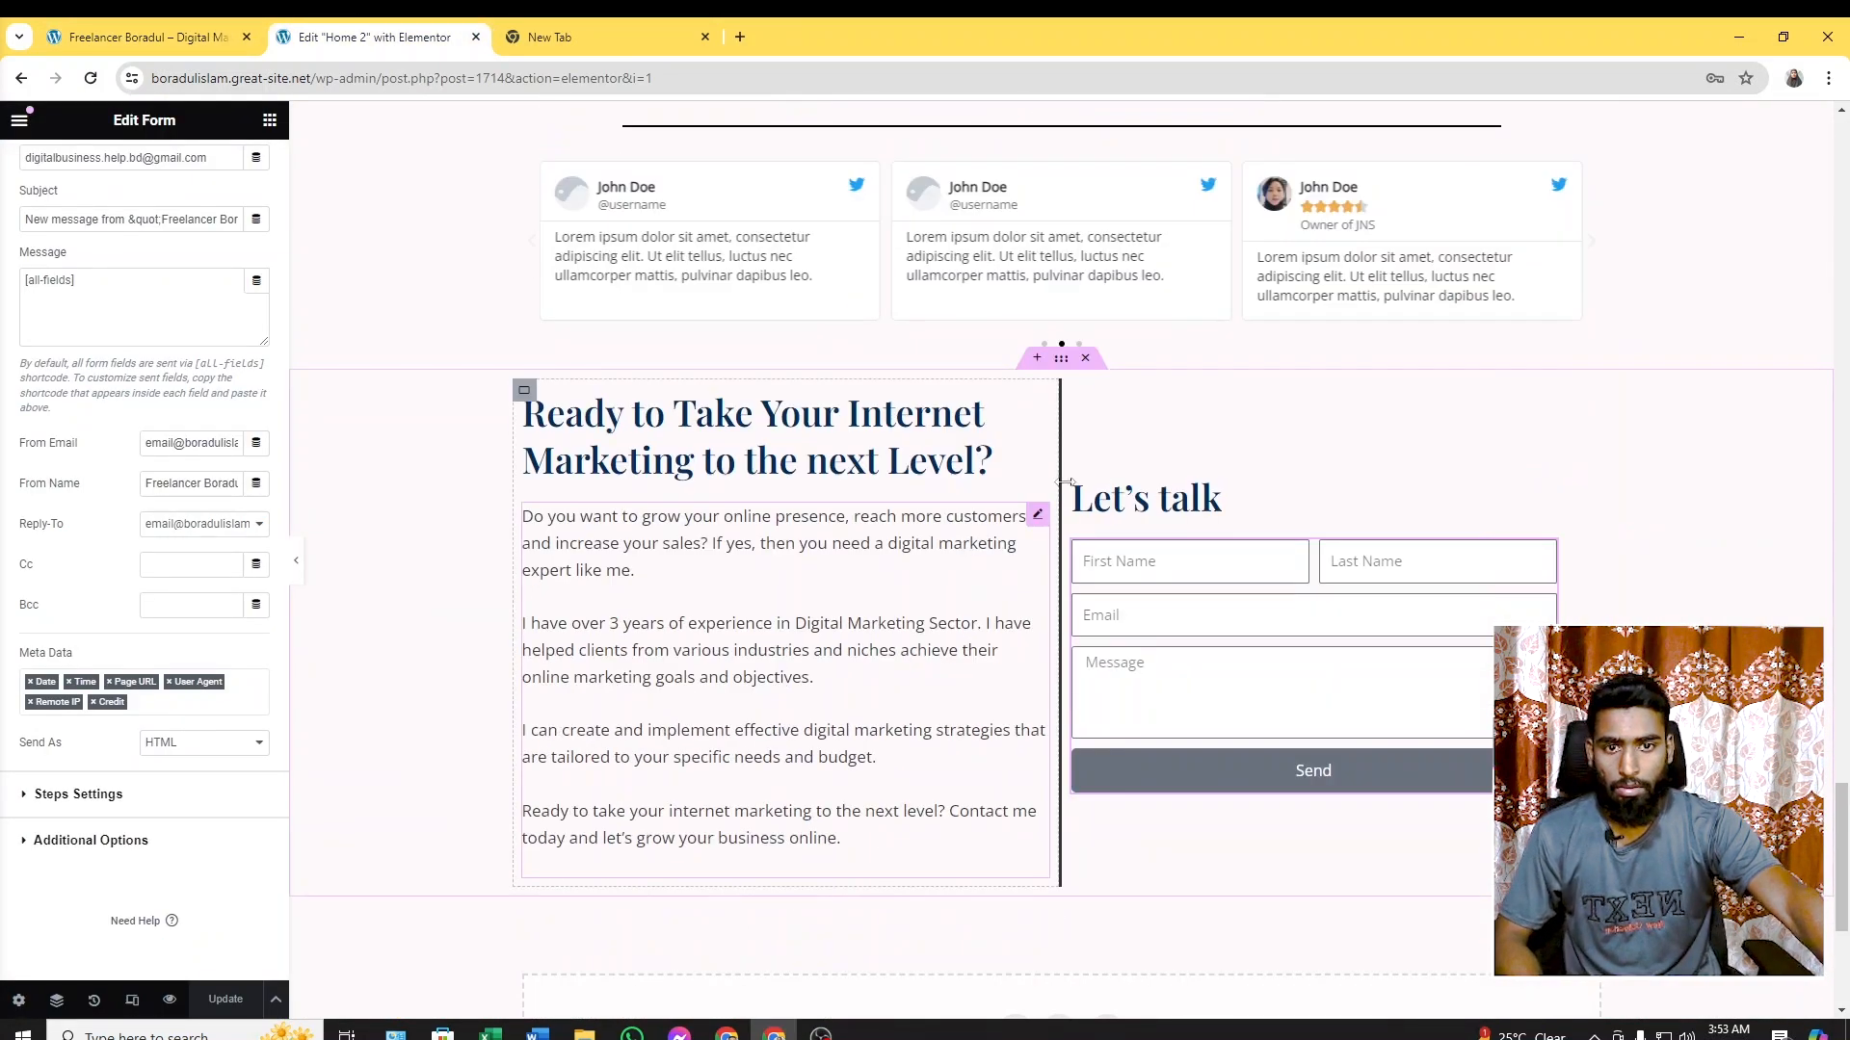
click(1061, 359)
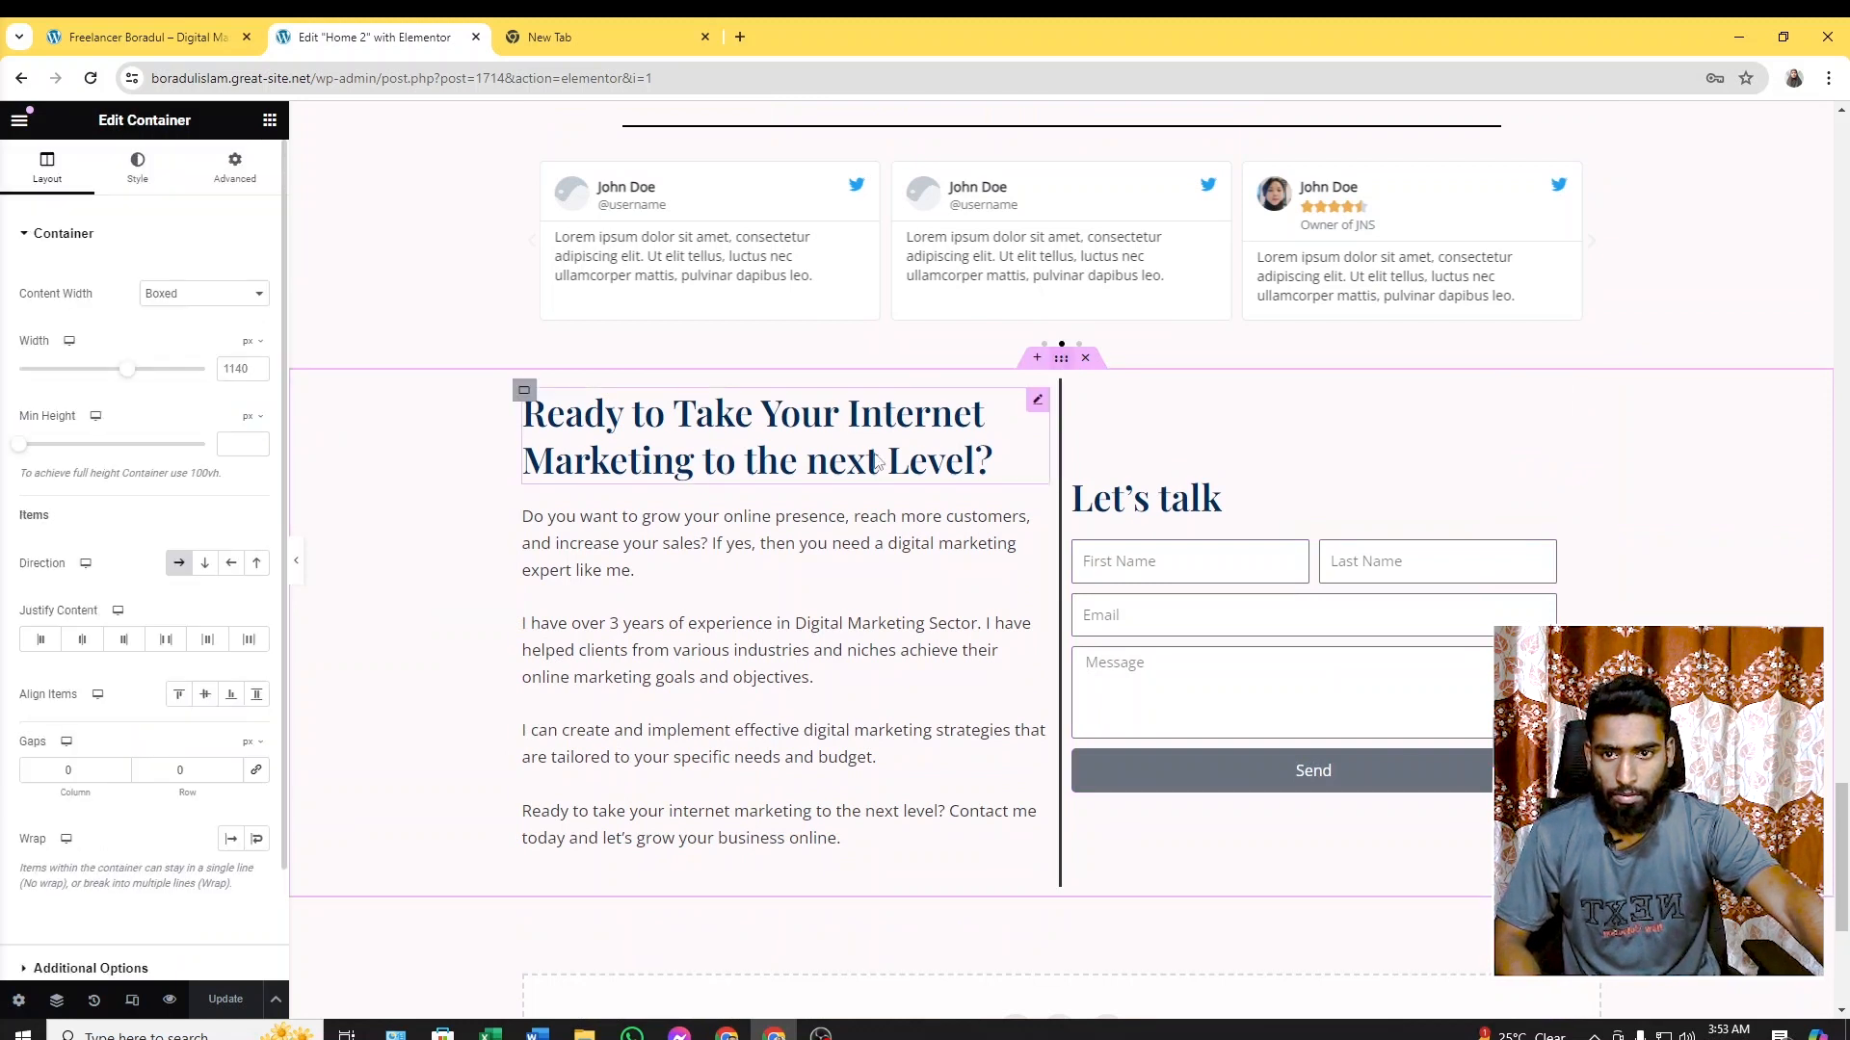
click(126, 165)
click(179, 327)
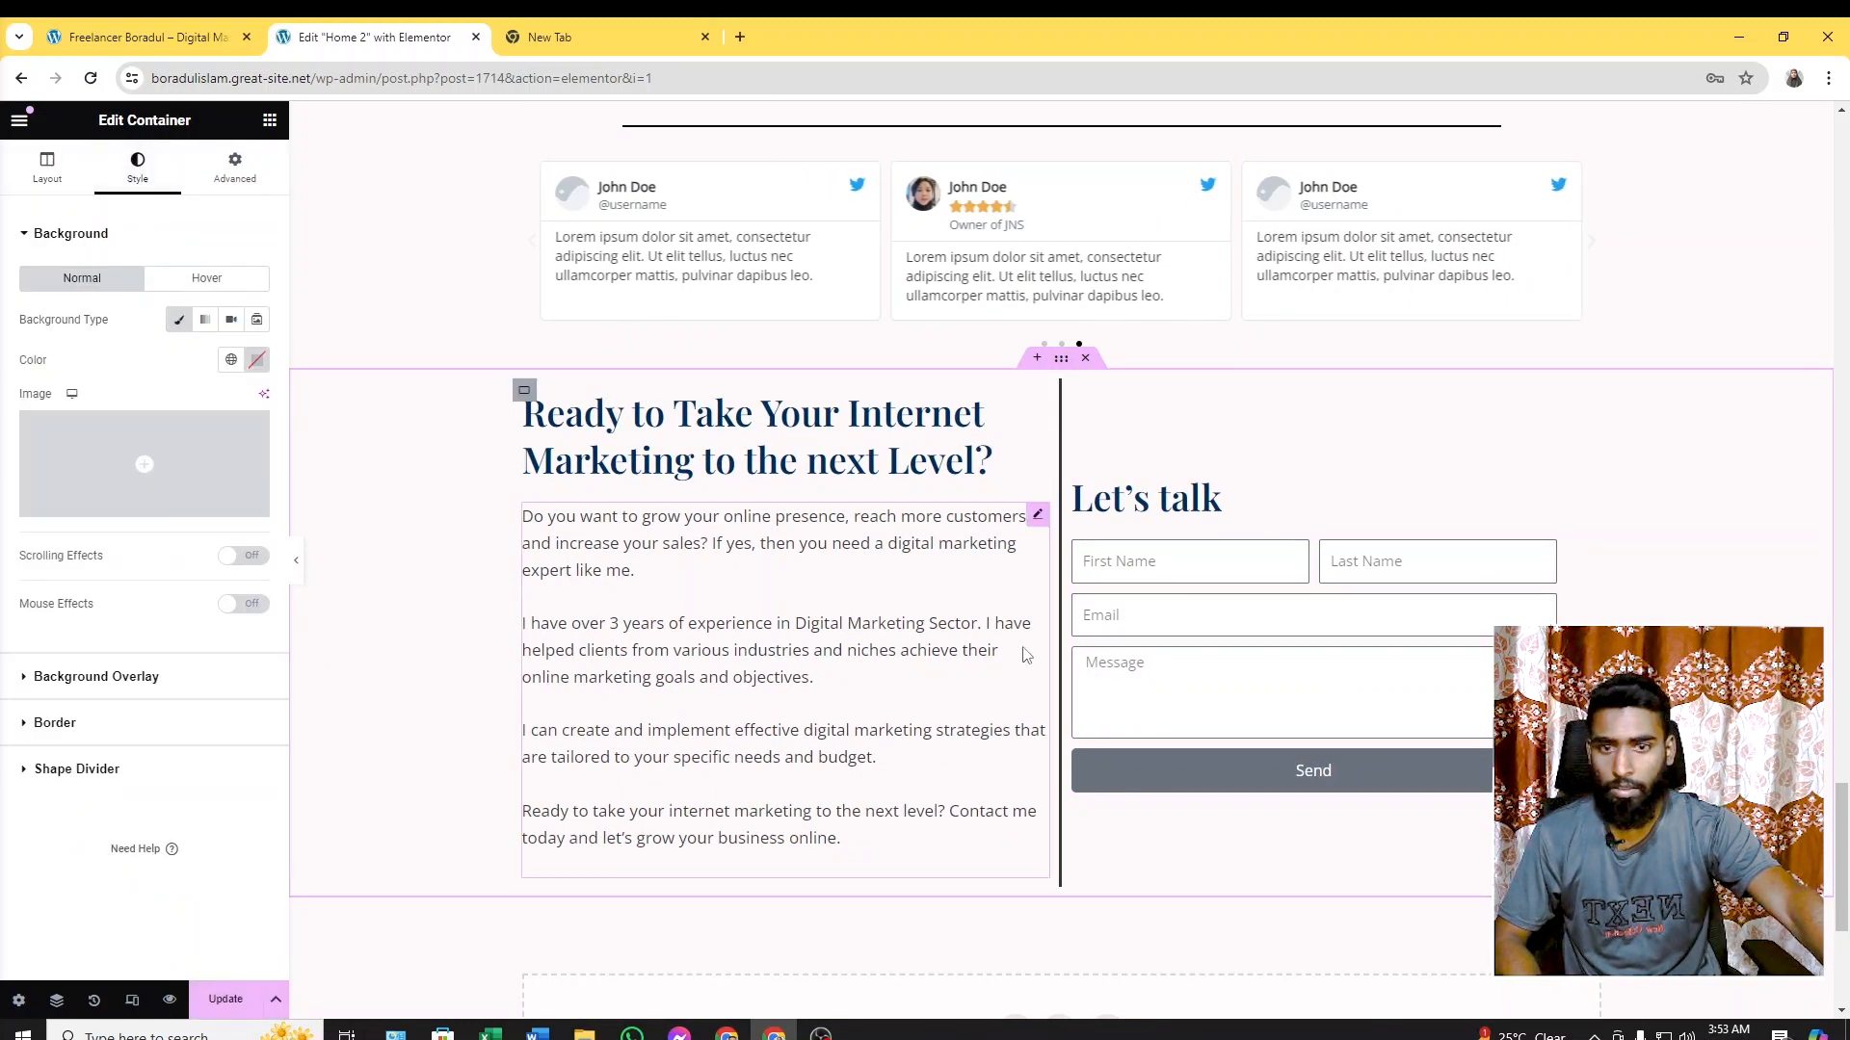
Set the contact container's background color to red, #F14C4C
click(109, 472)
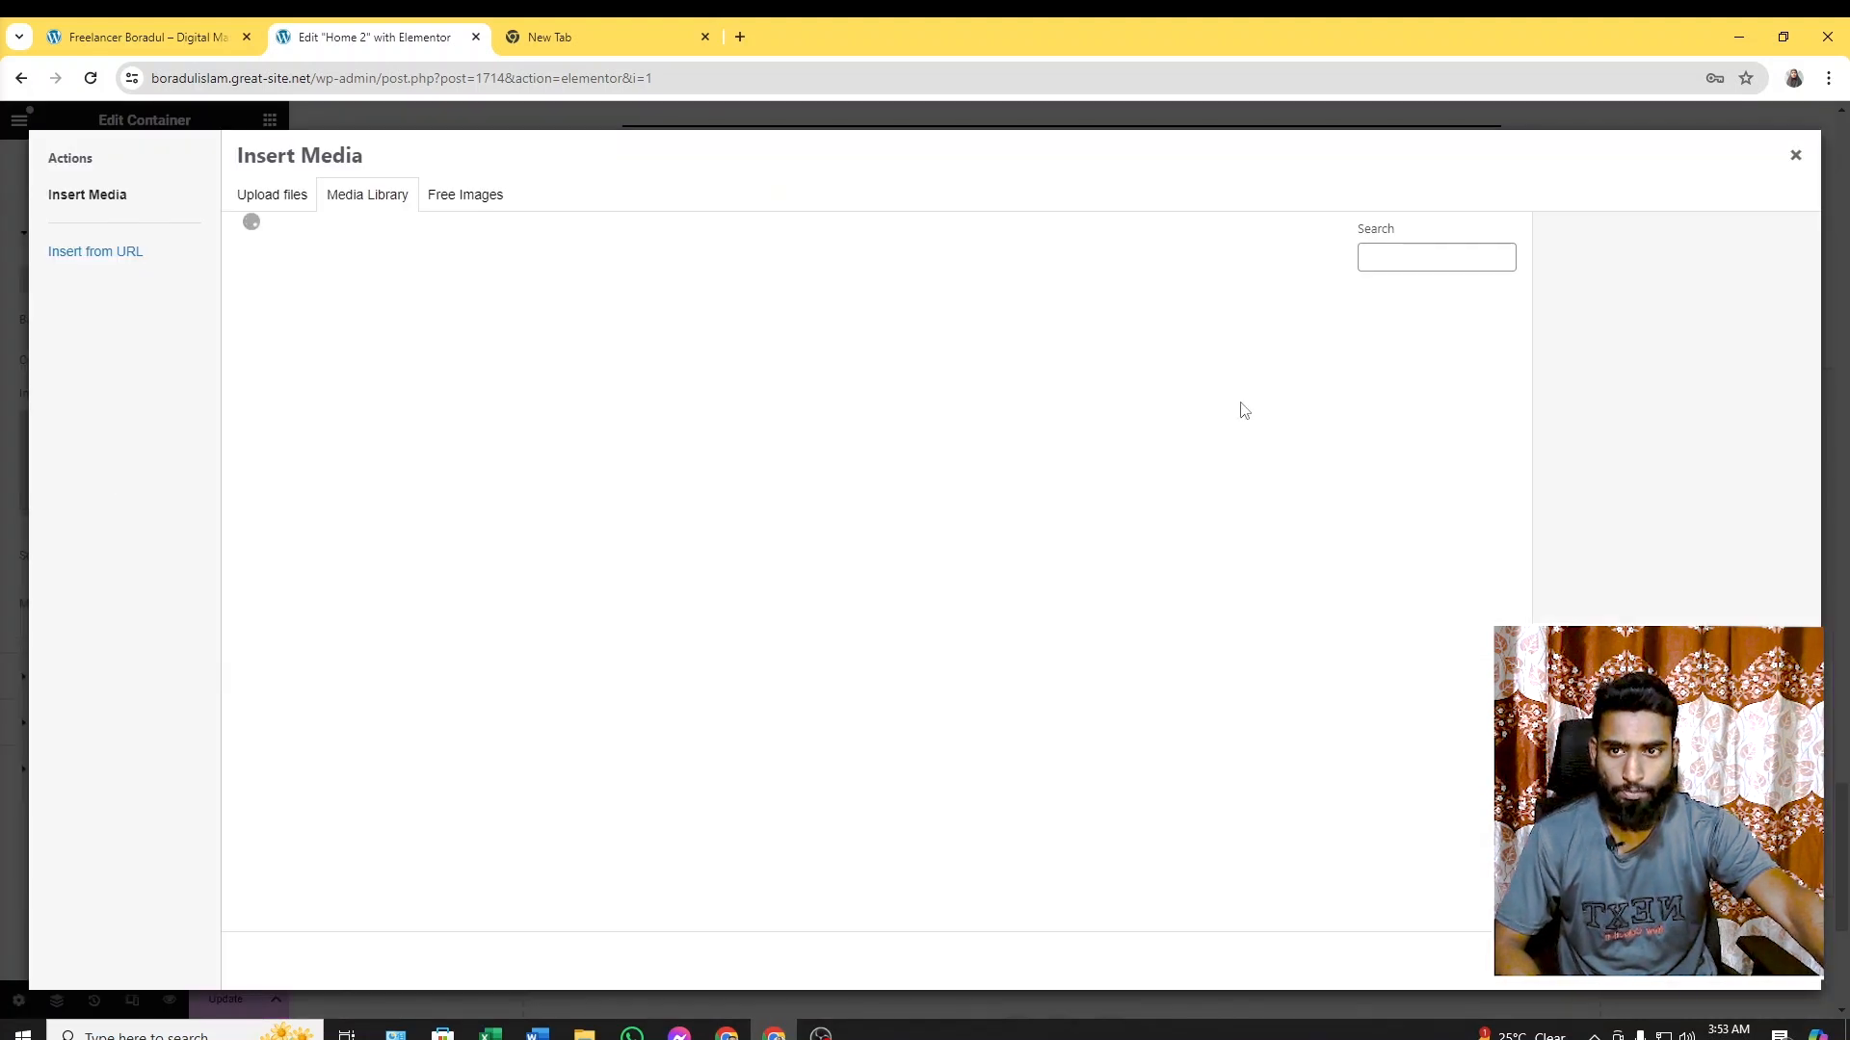
click(1794, 160)
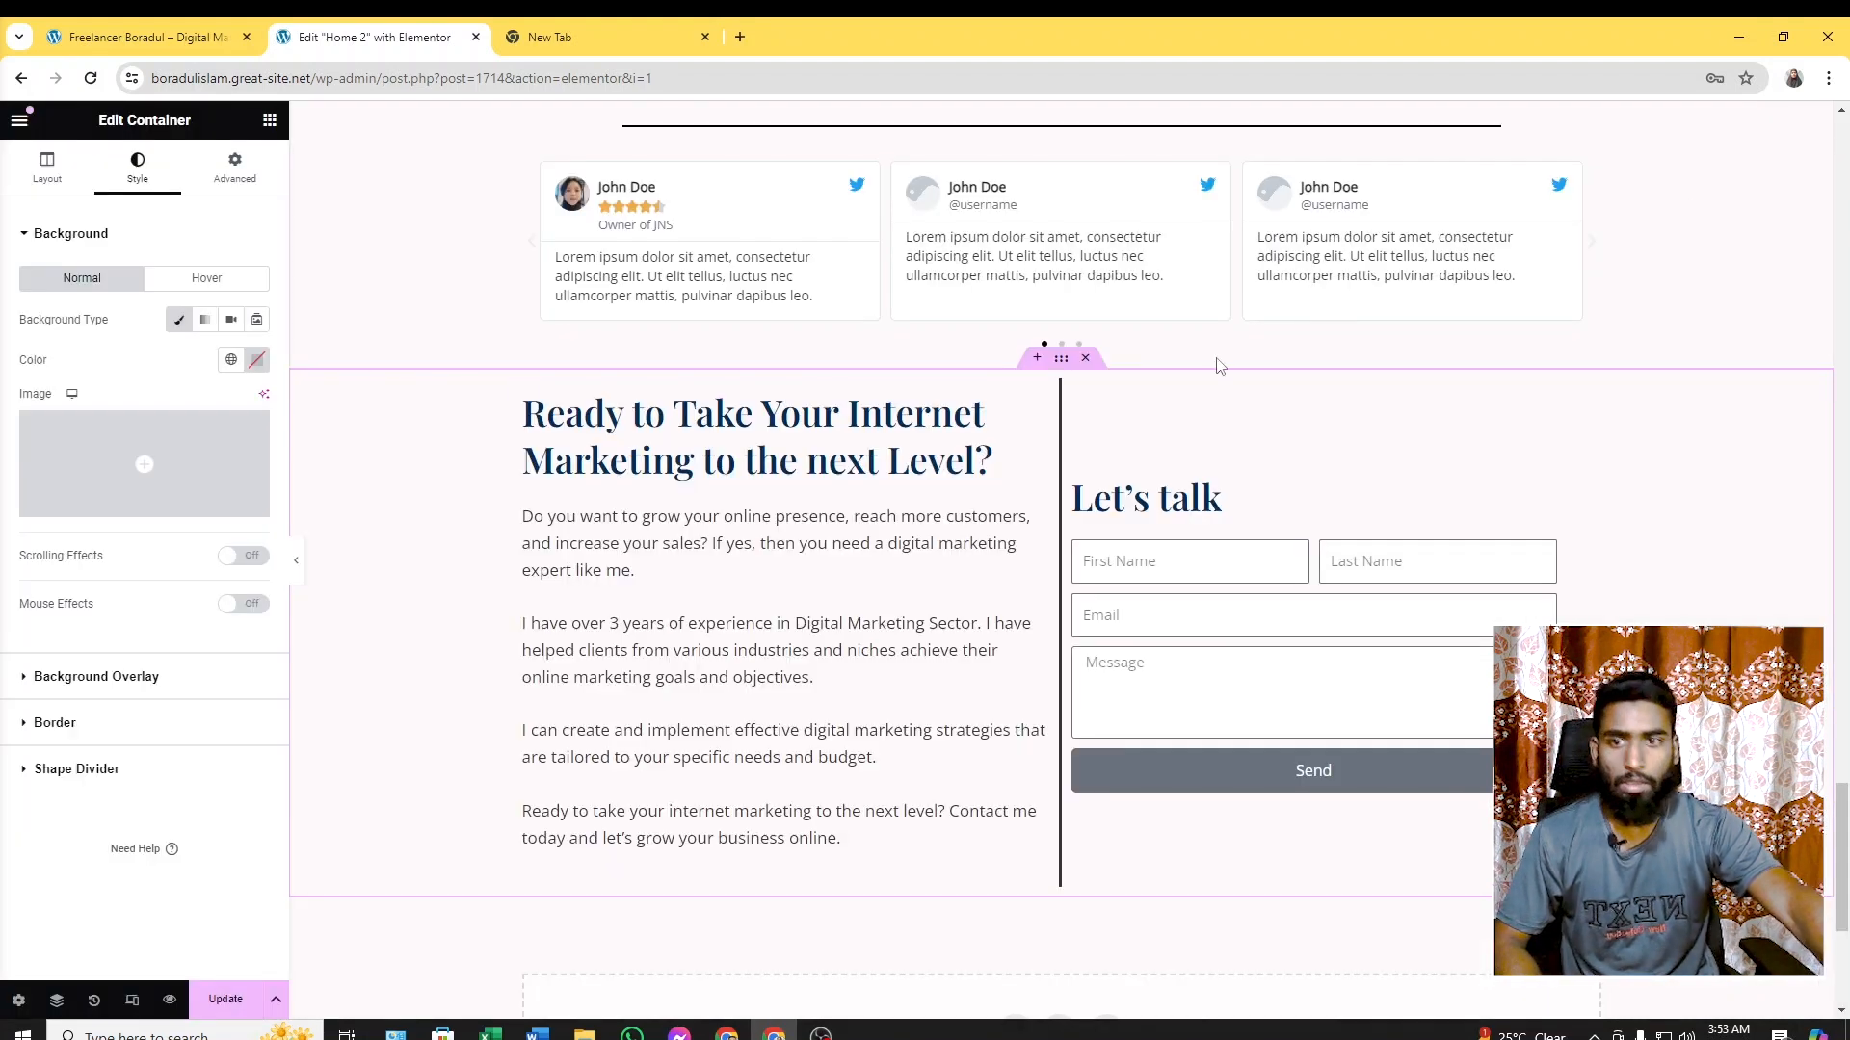
click(256, 360)
click(292, 450)
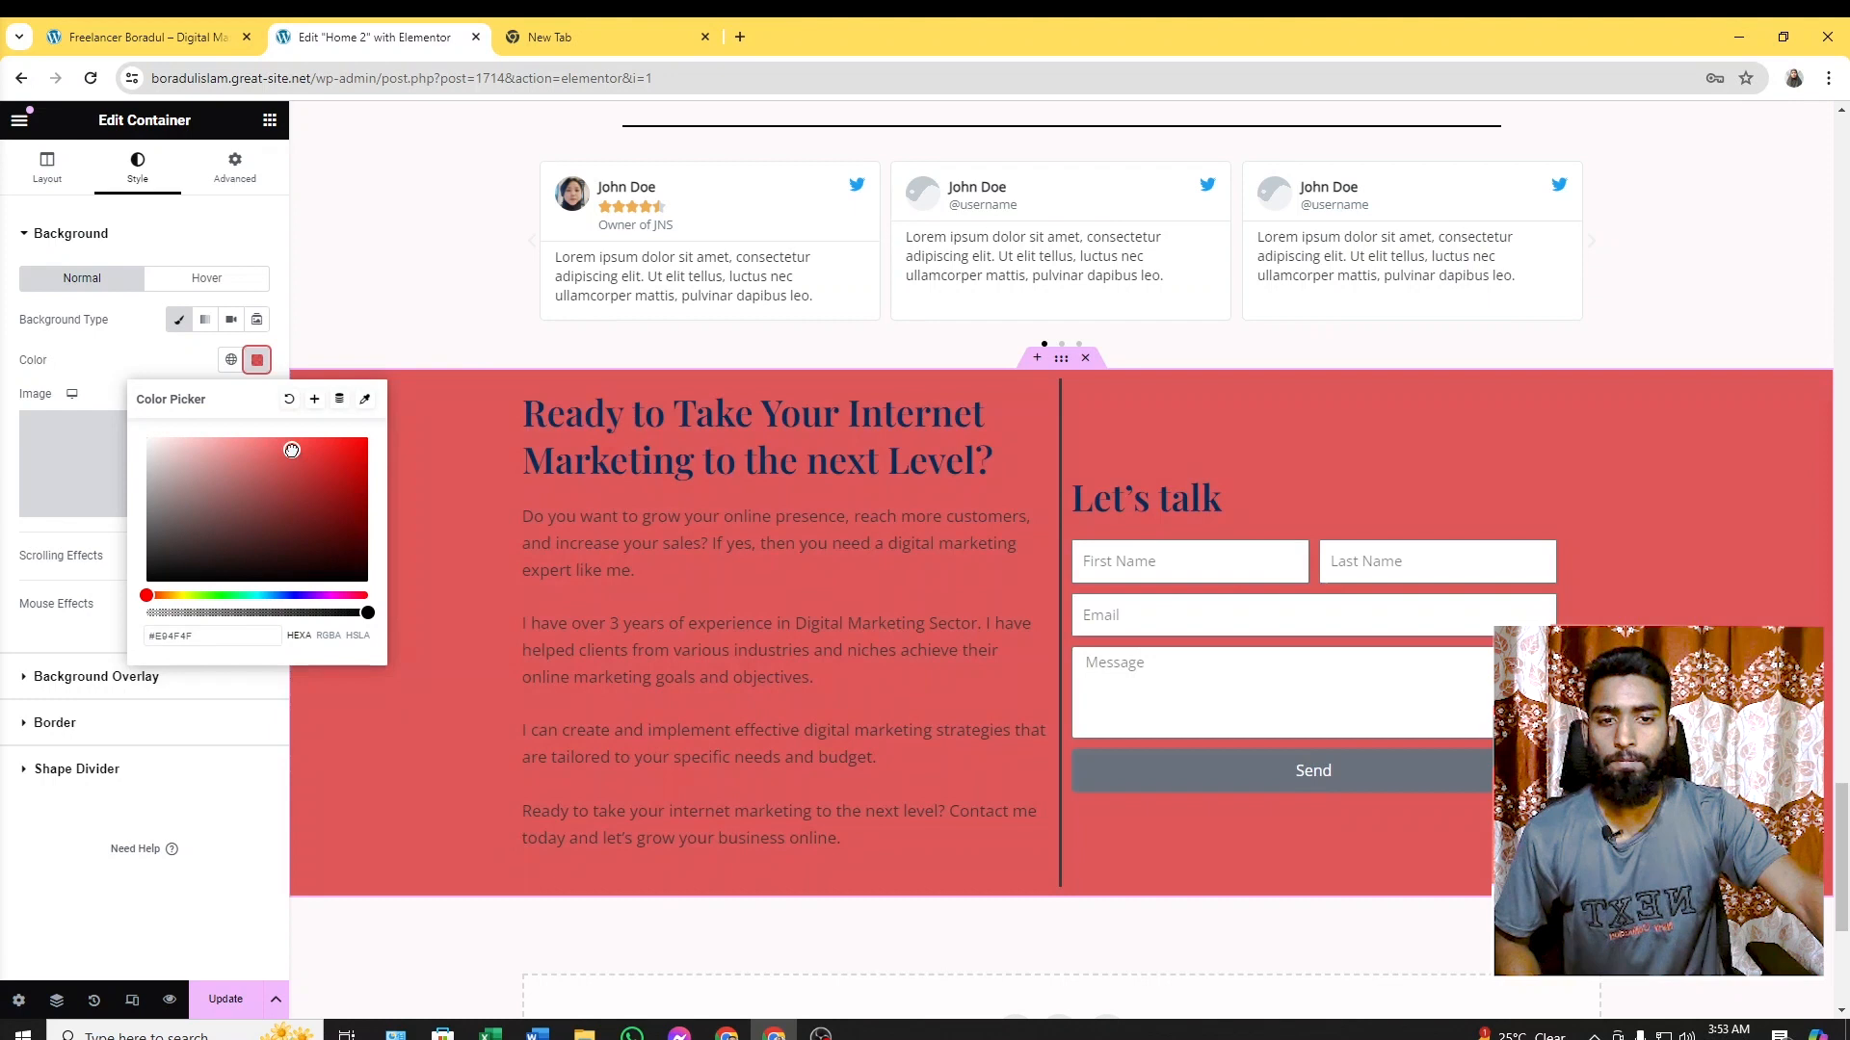
drag(294, 446, 298, 446)
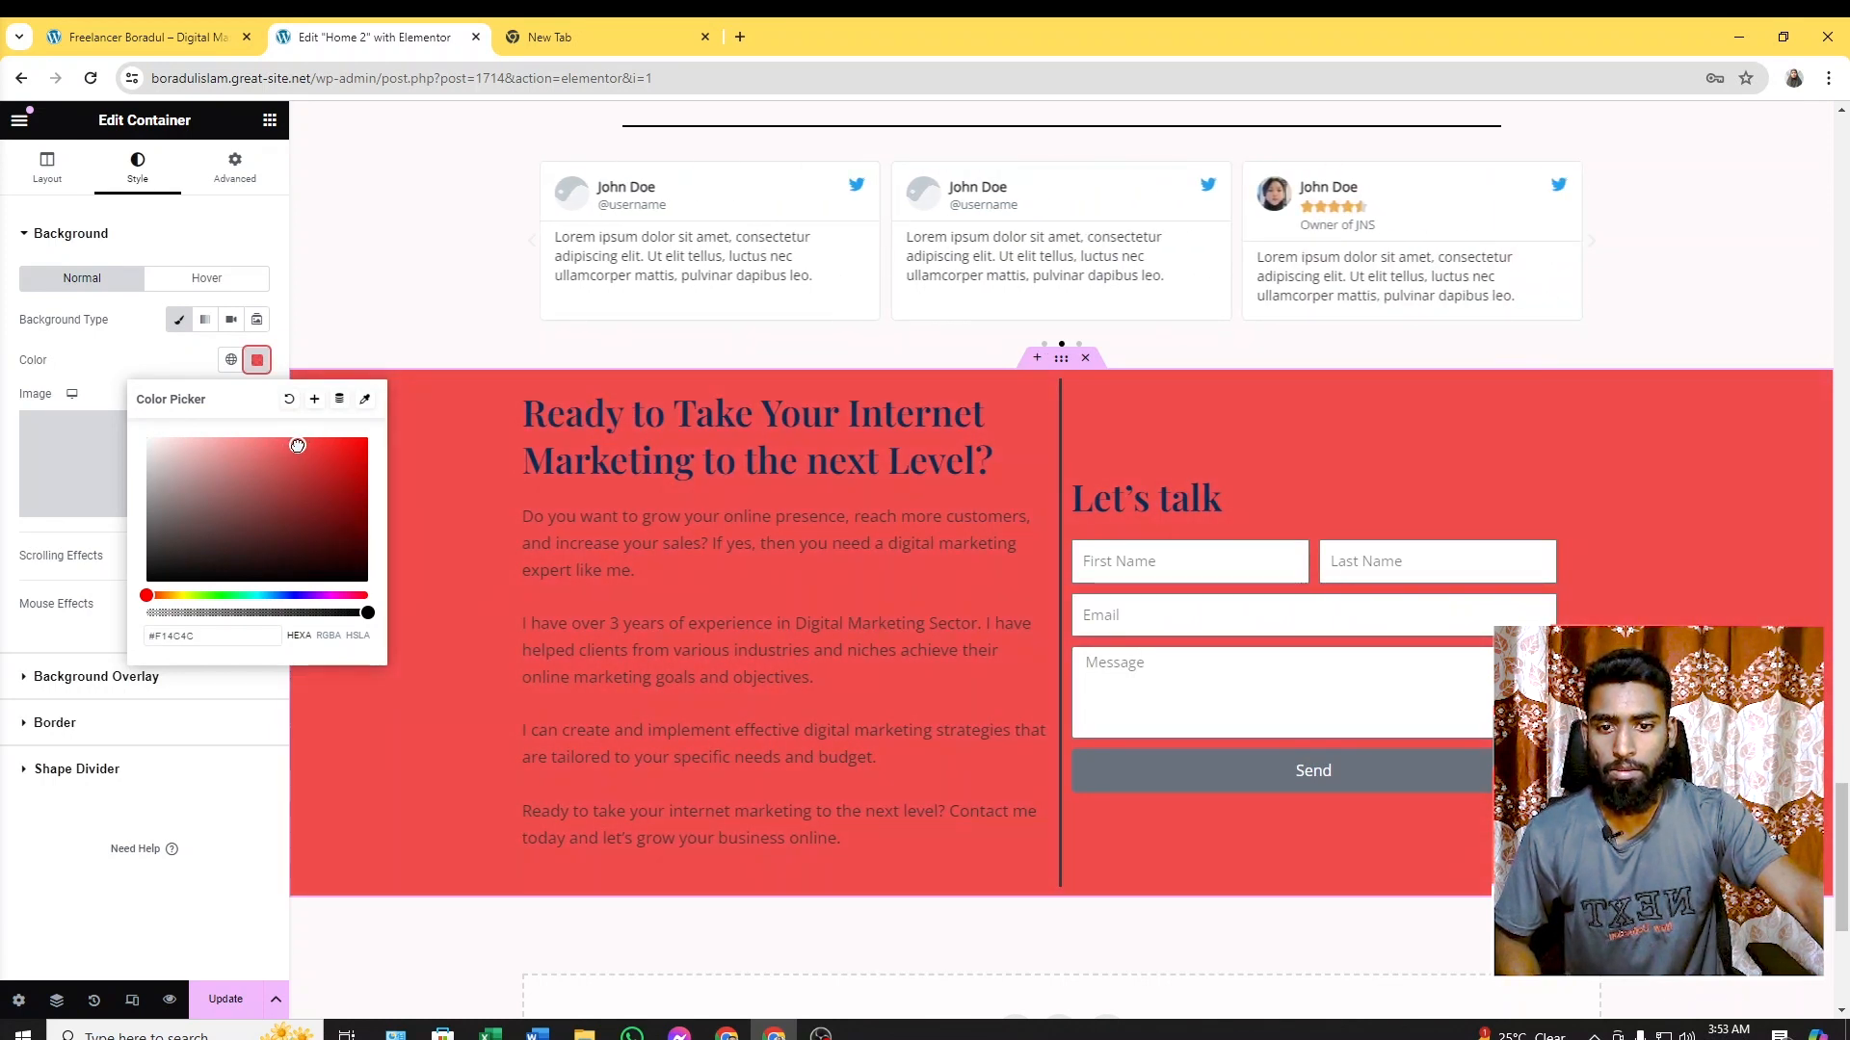
click(1343, 420)
Compare the contact section with the live site's, and set its container's unlinked top and bottom padding to 60 px each
click(185, 43)
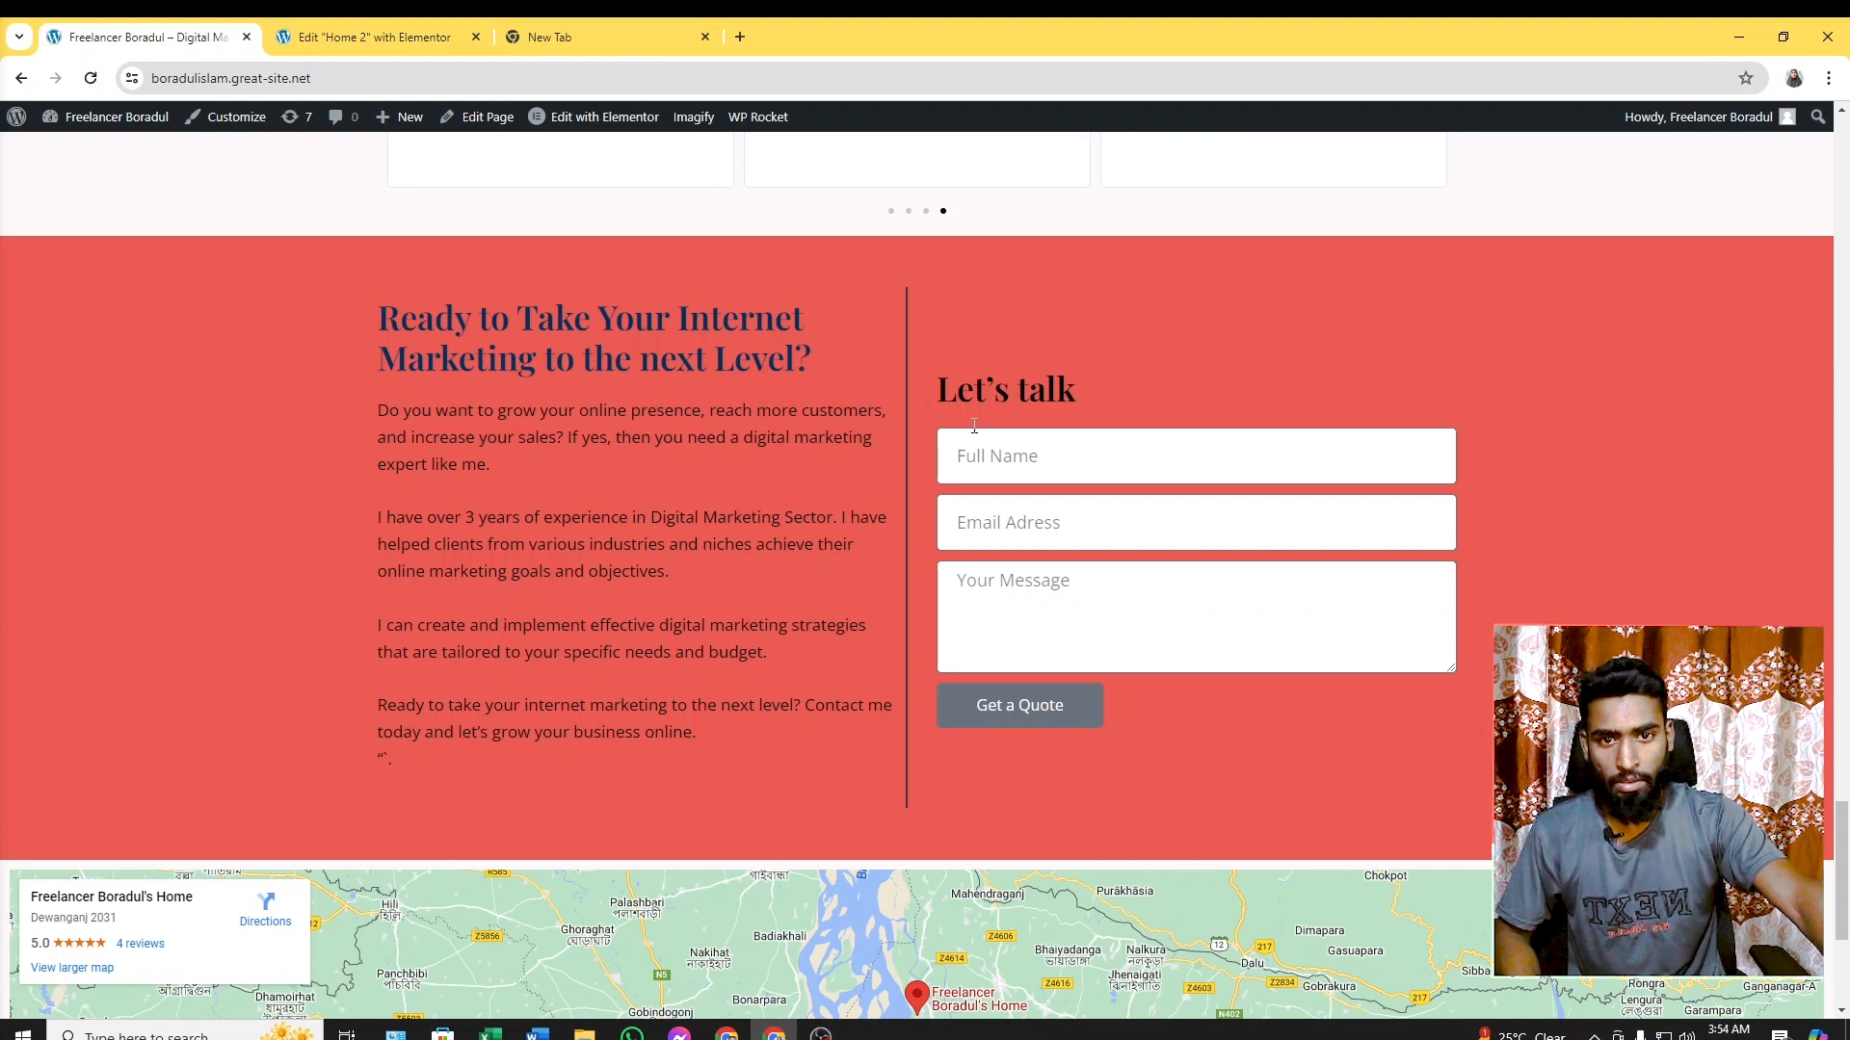
click(357, 37)
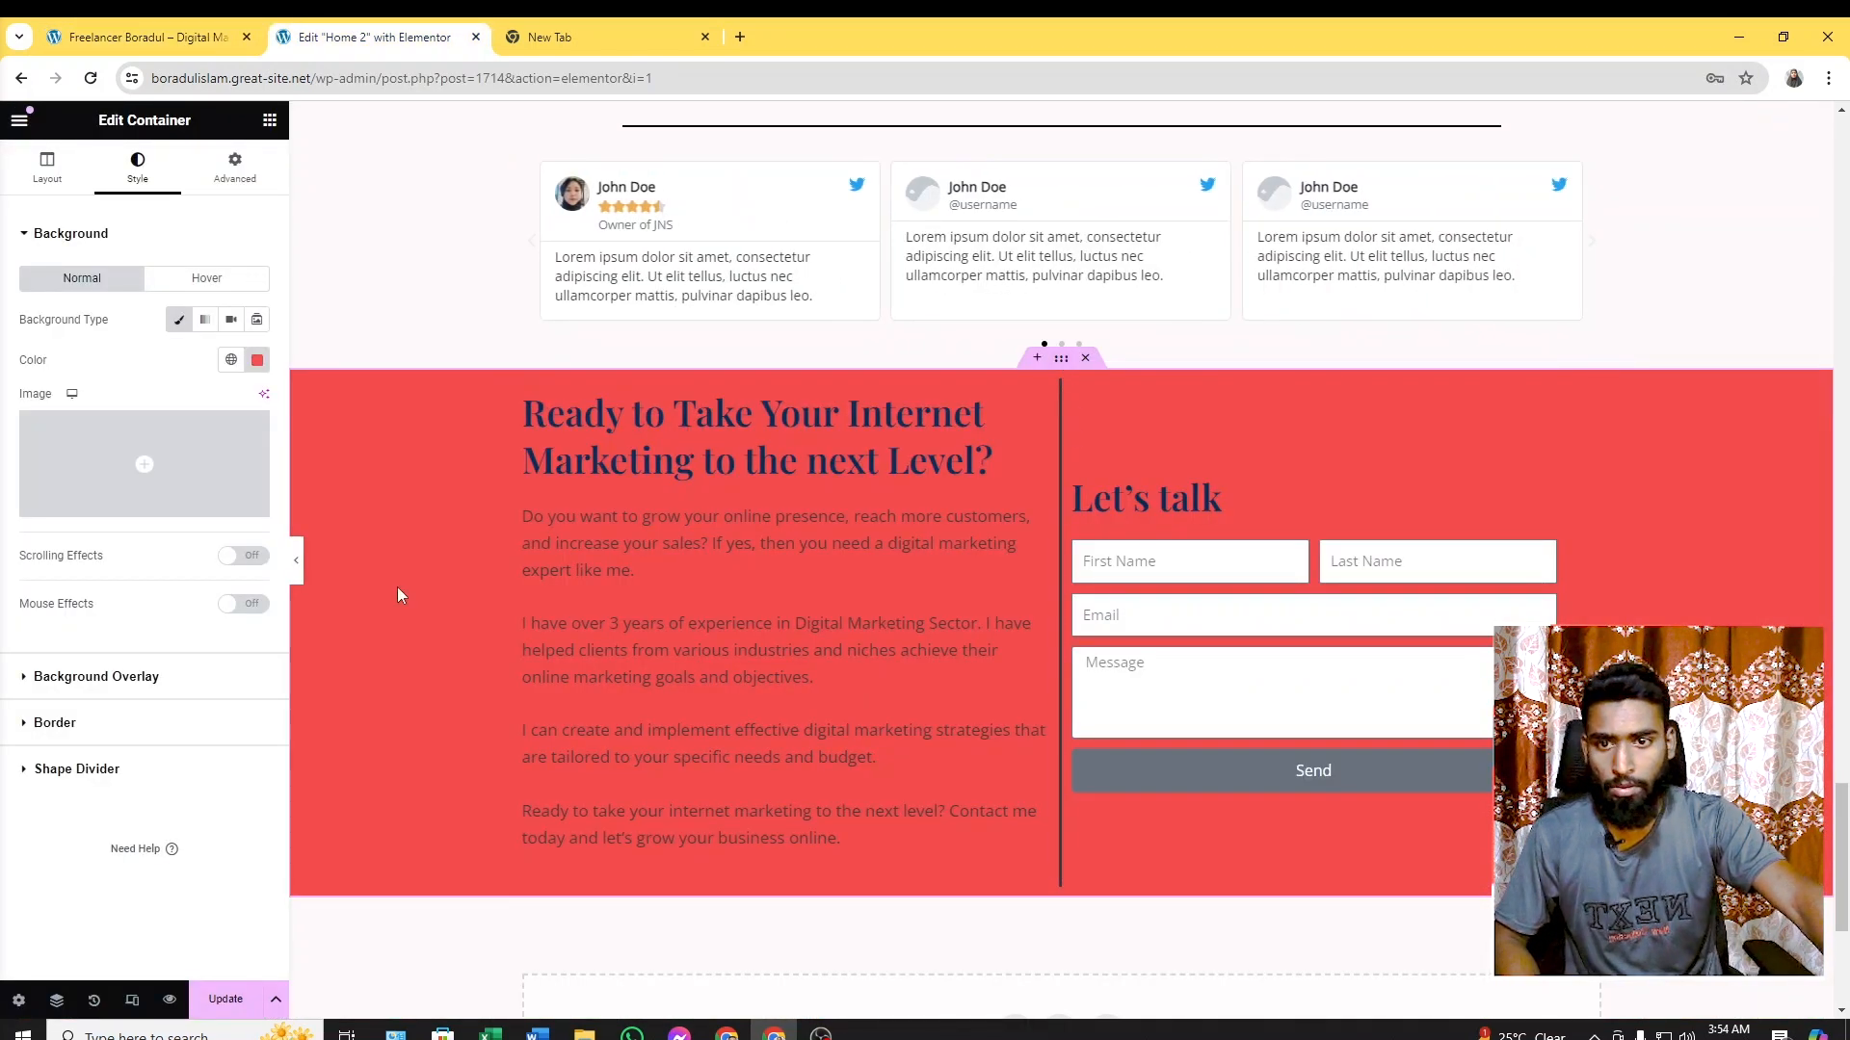
click(232, 174)
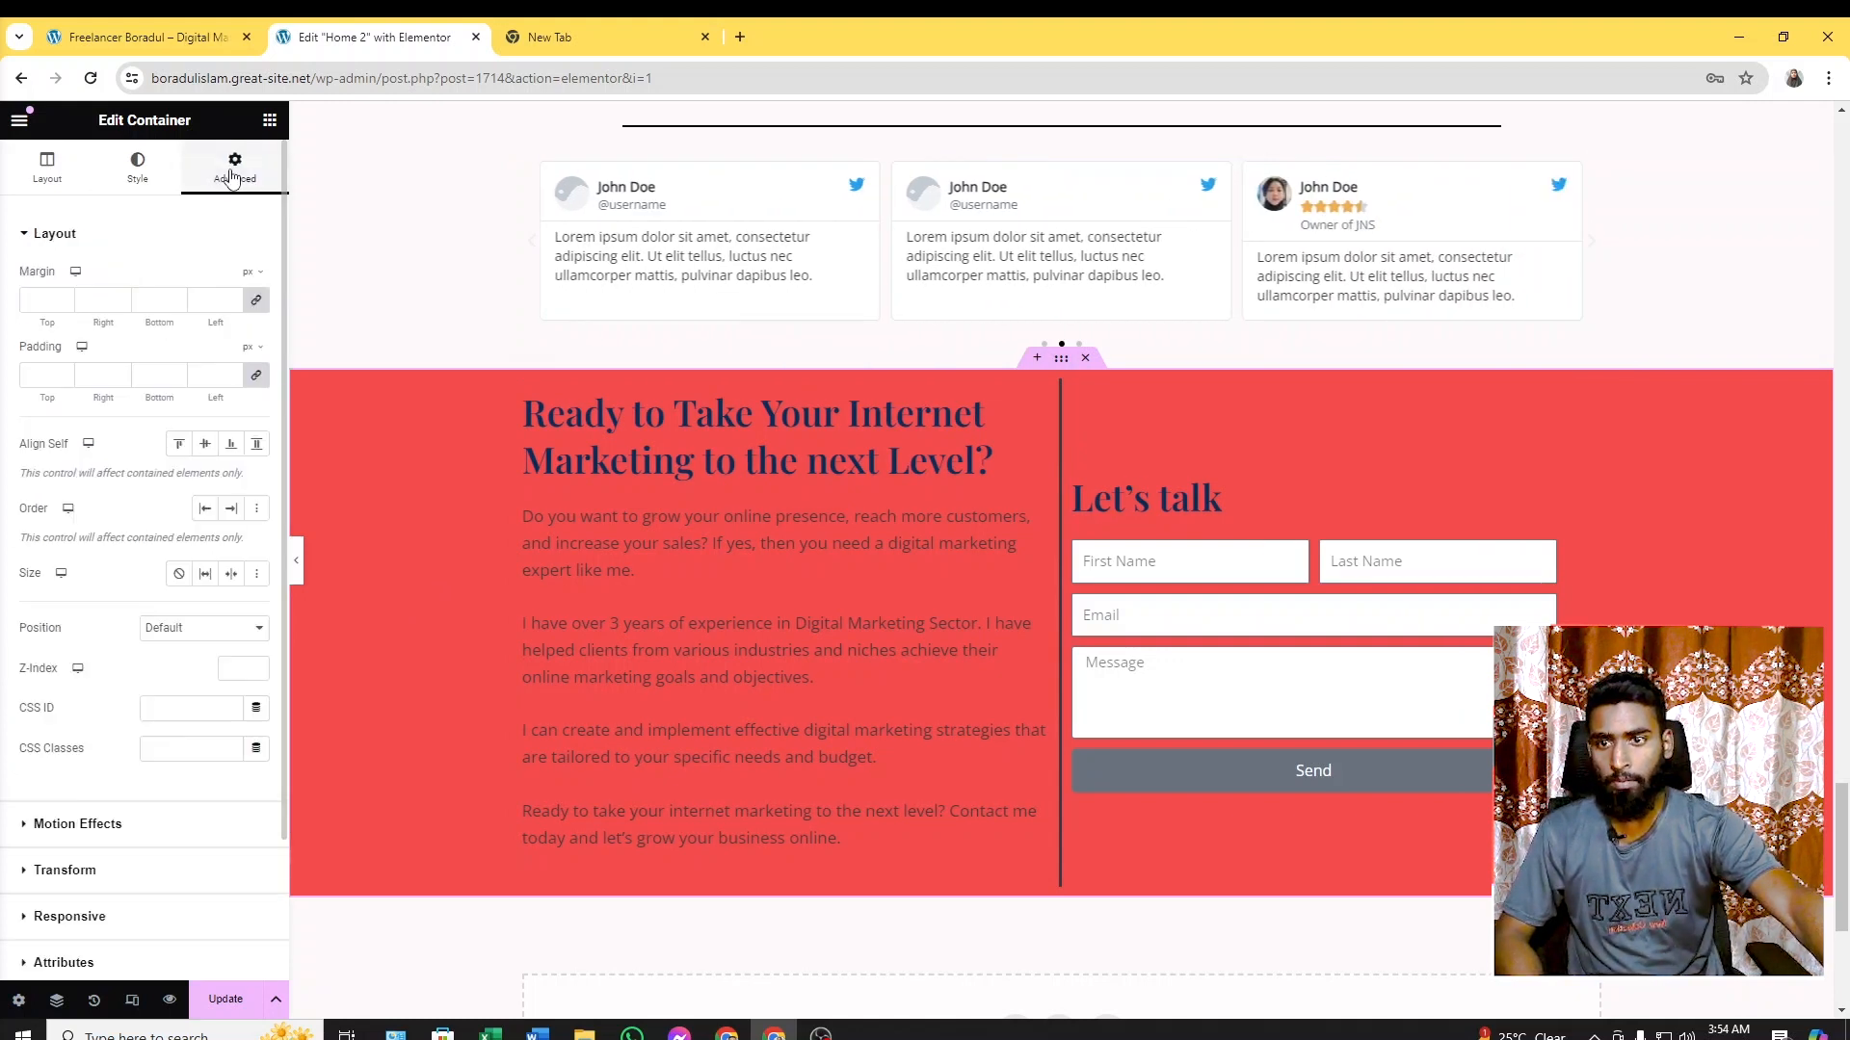
click(256, 375)
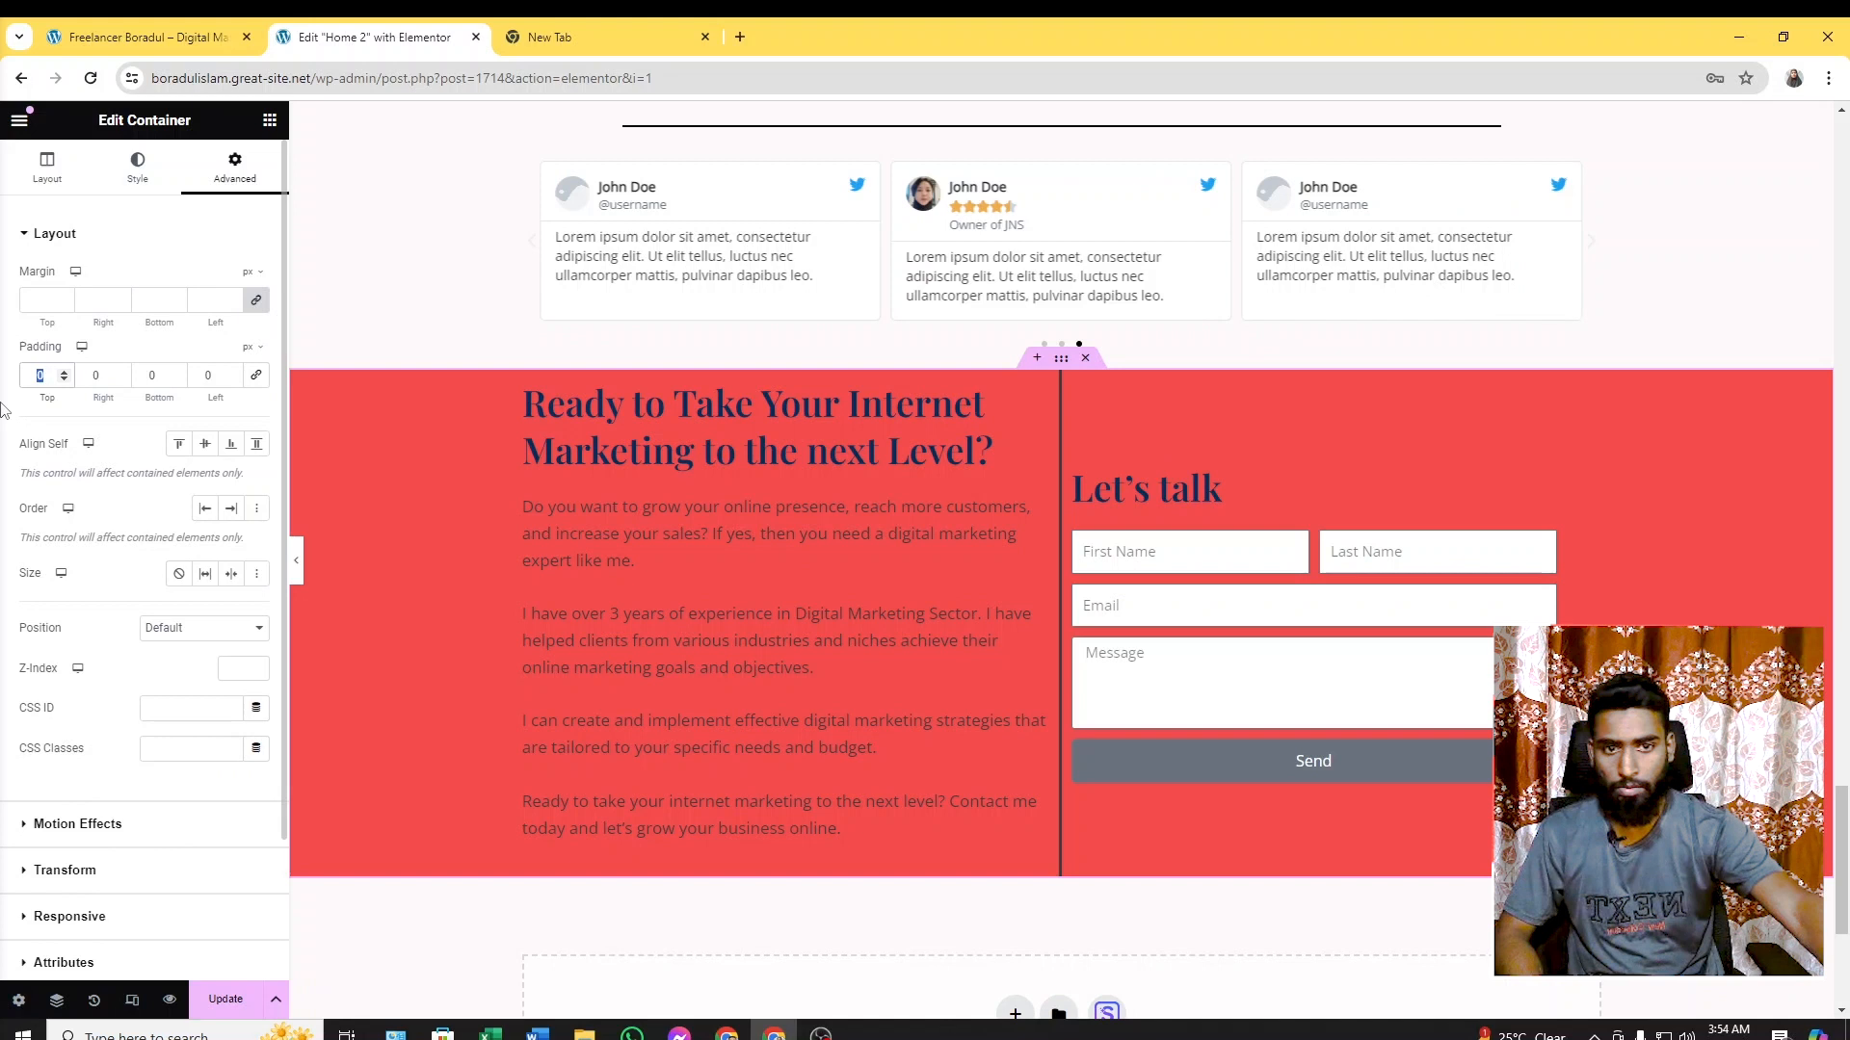
text(60)
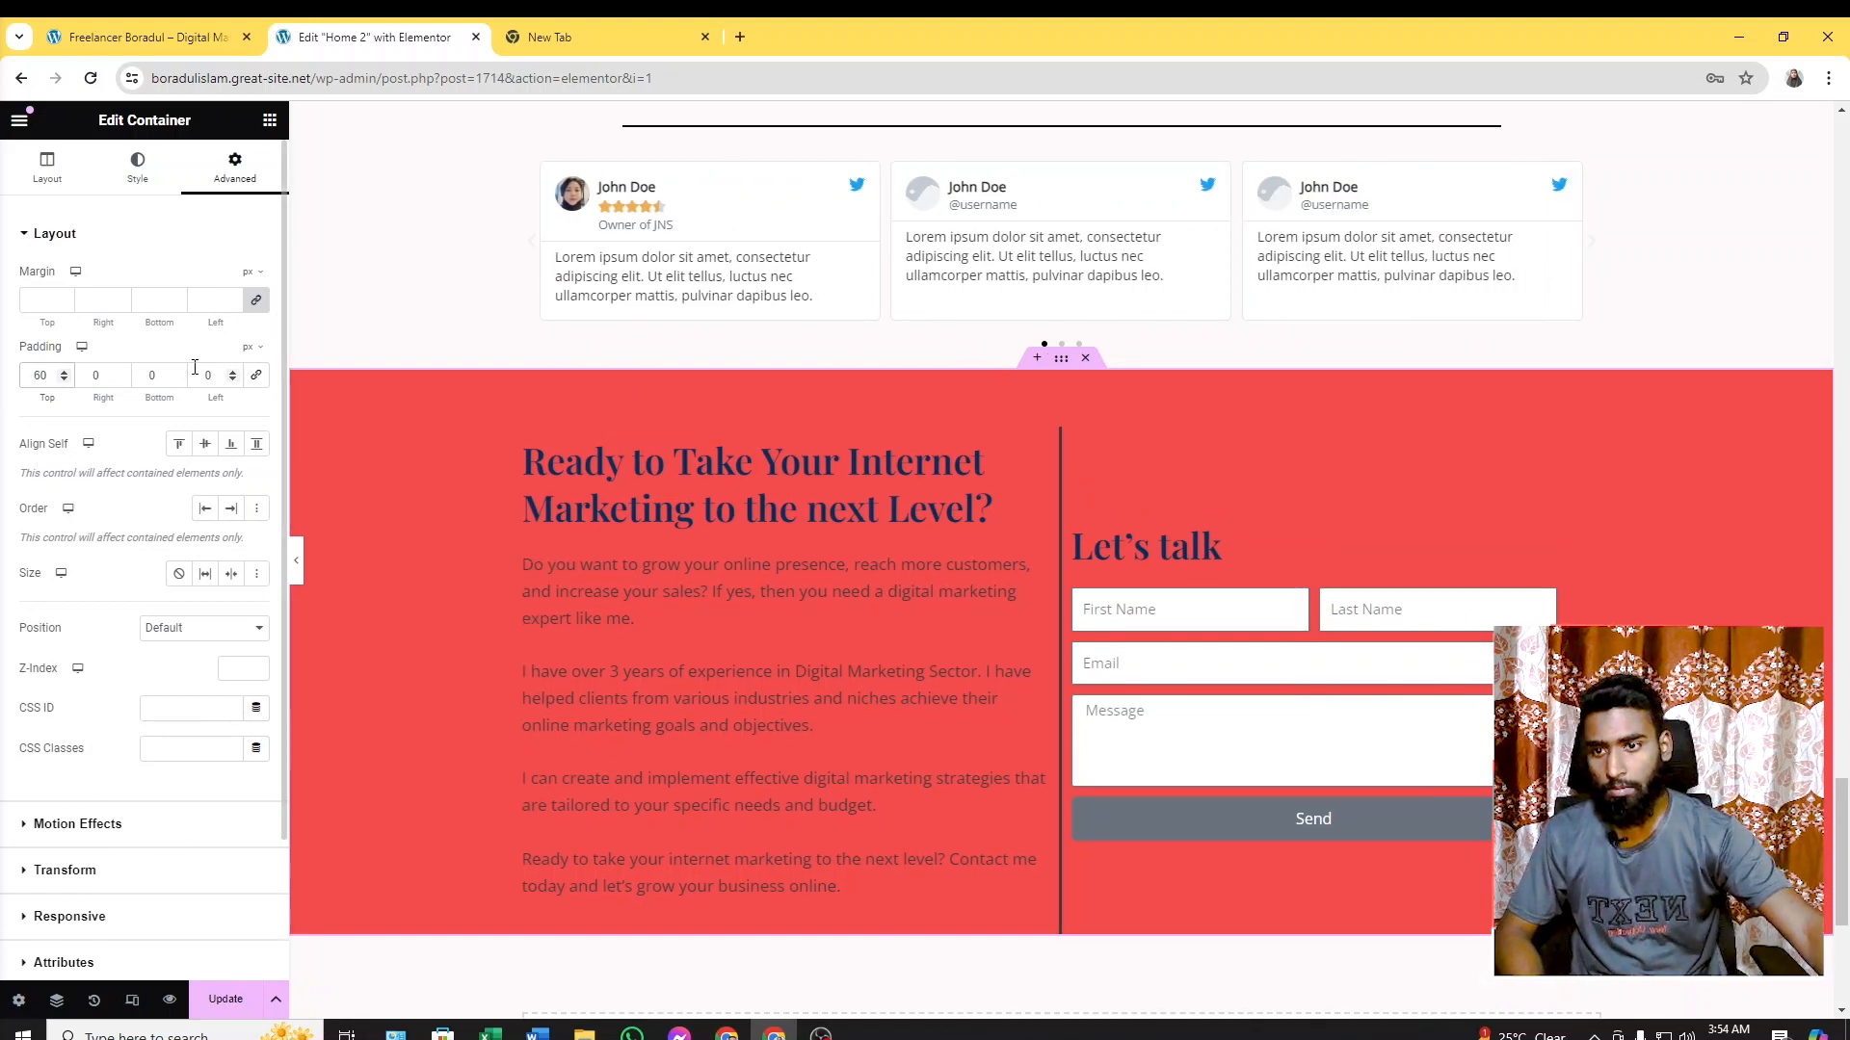
double_click(162, 378)
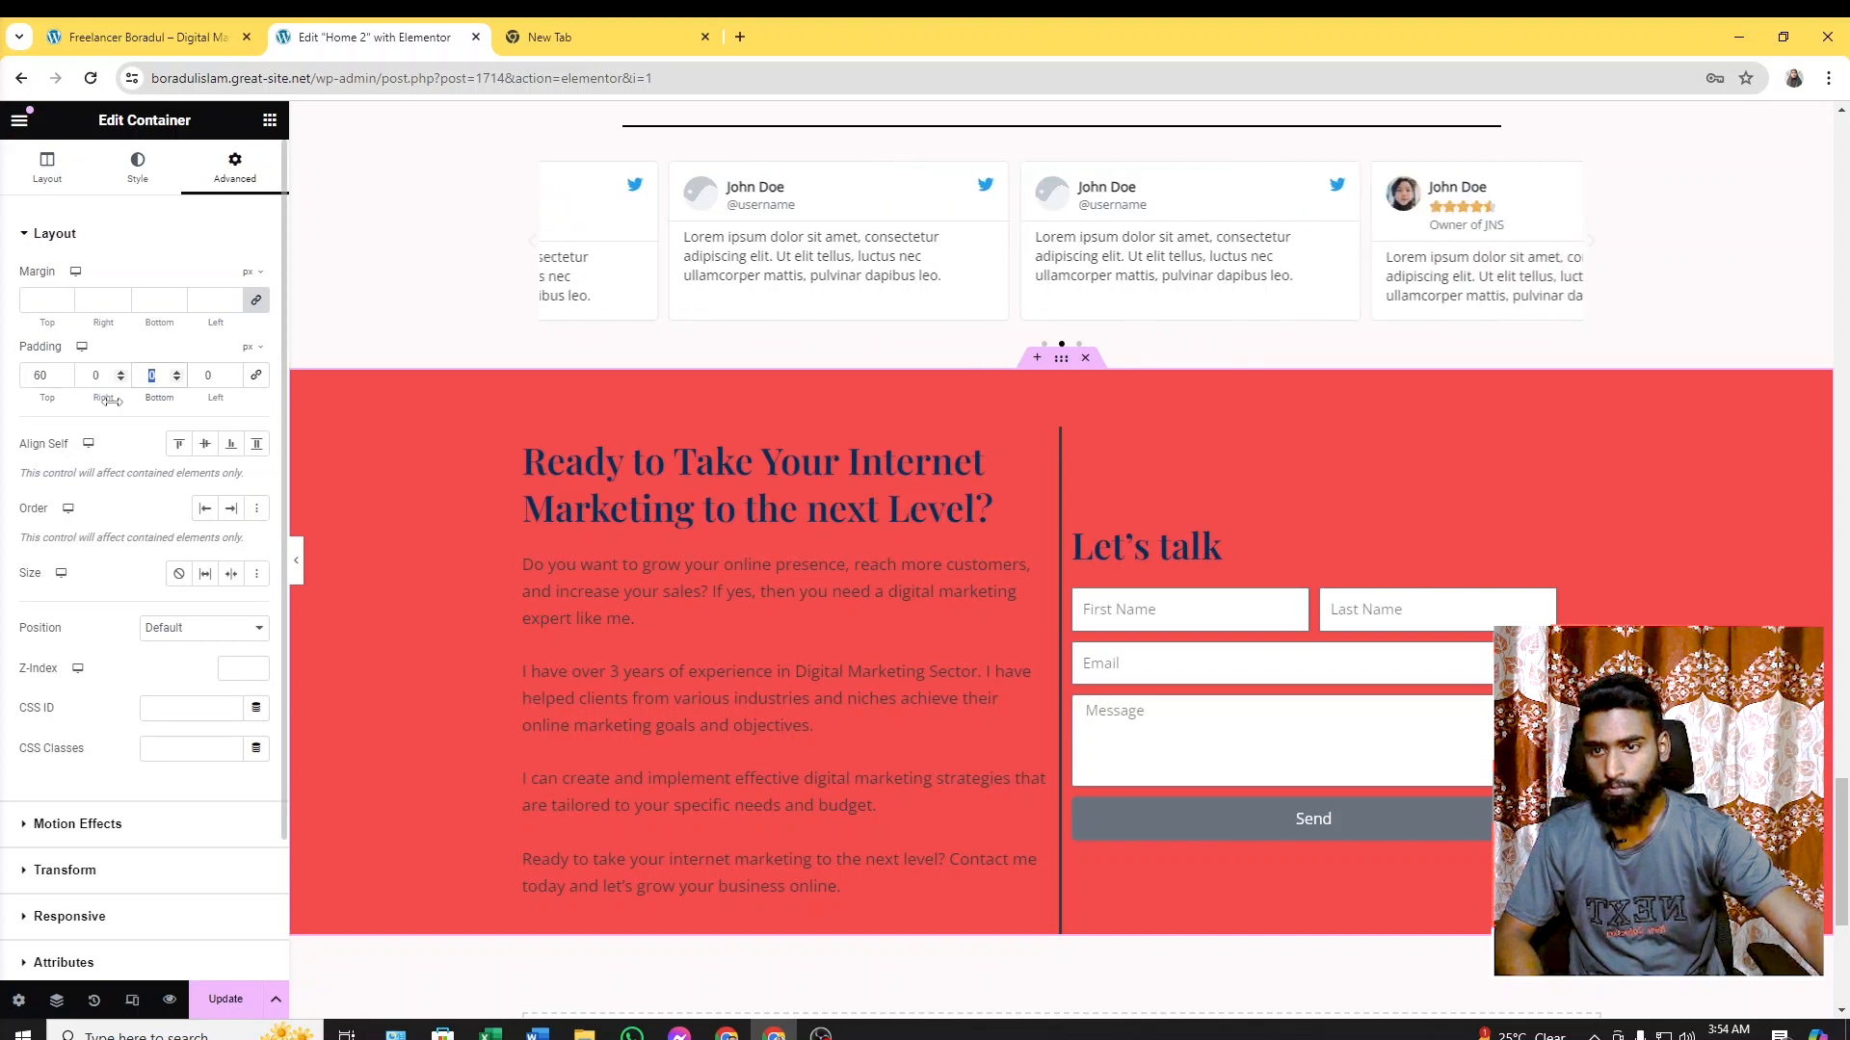
text(60)
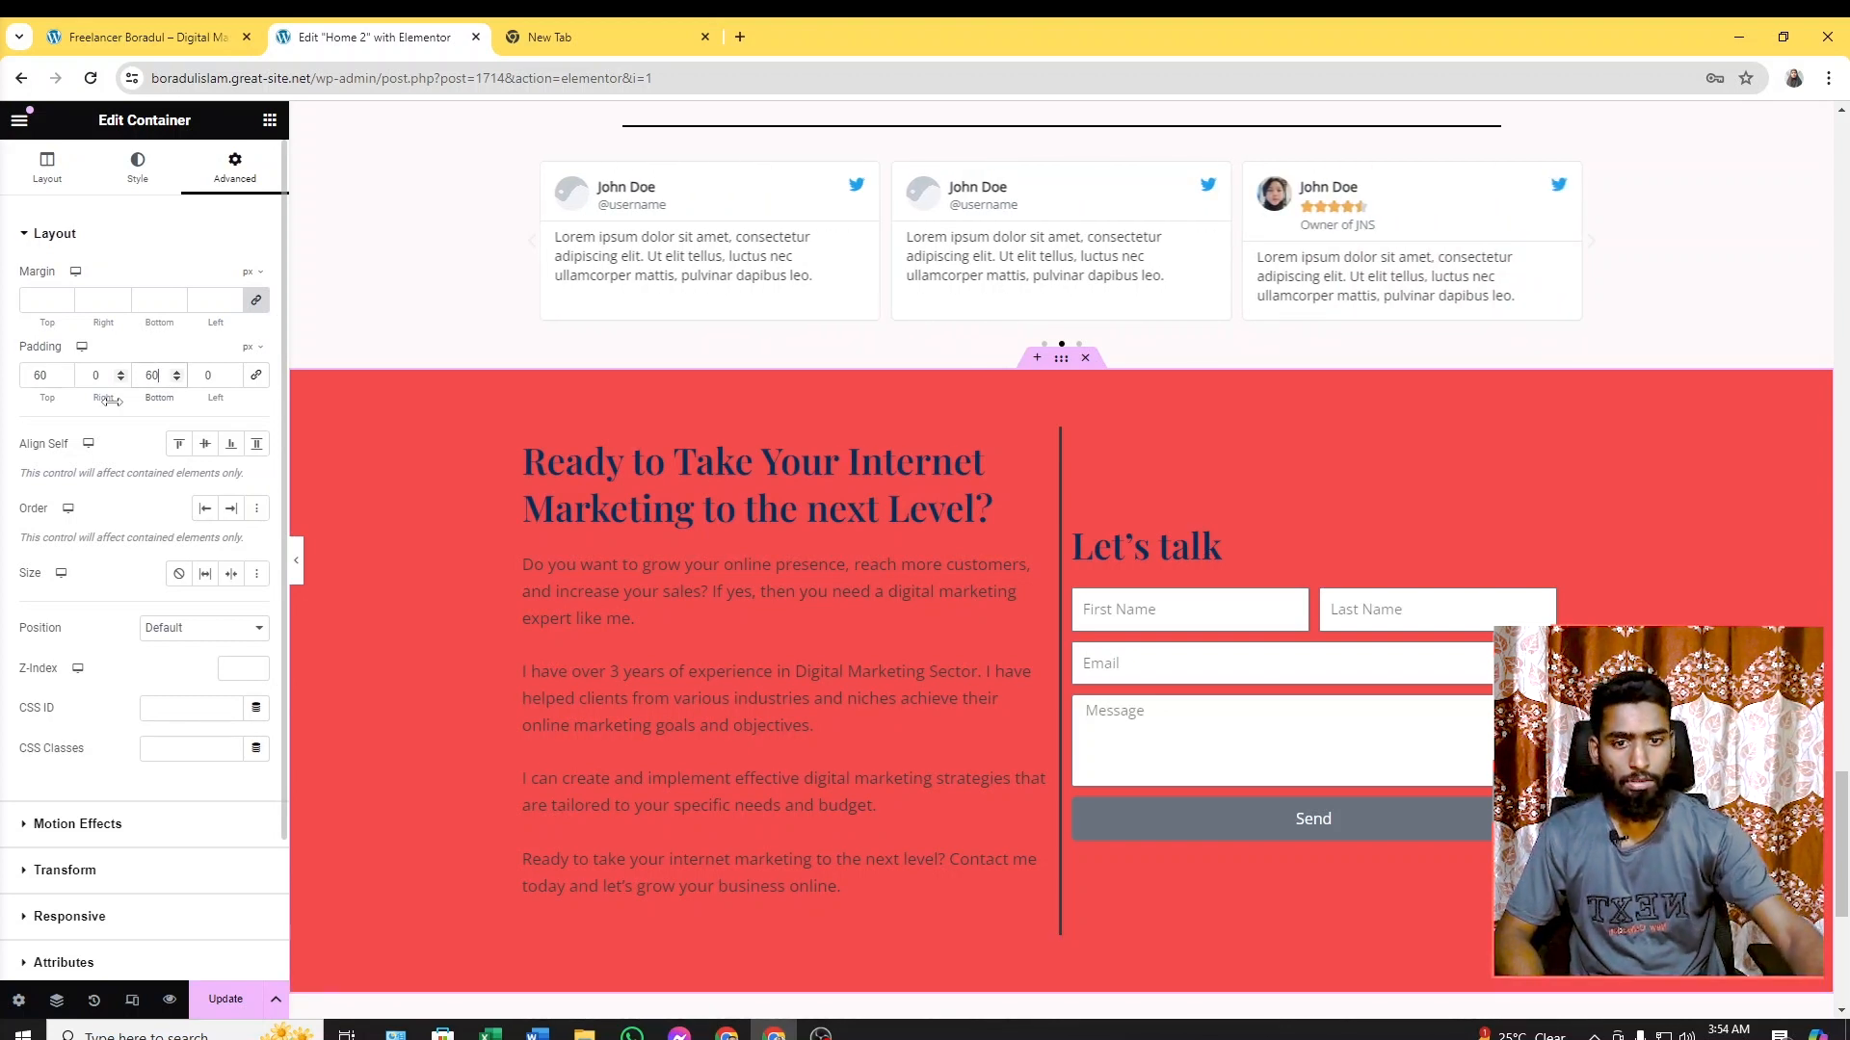
scroll(954, 584, down, 3)
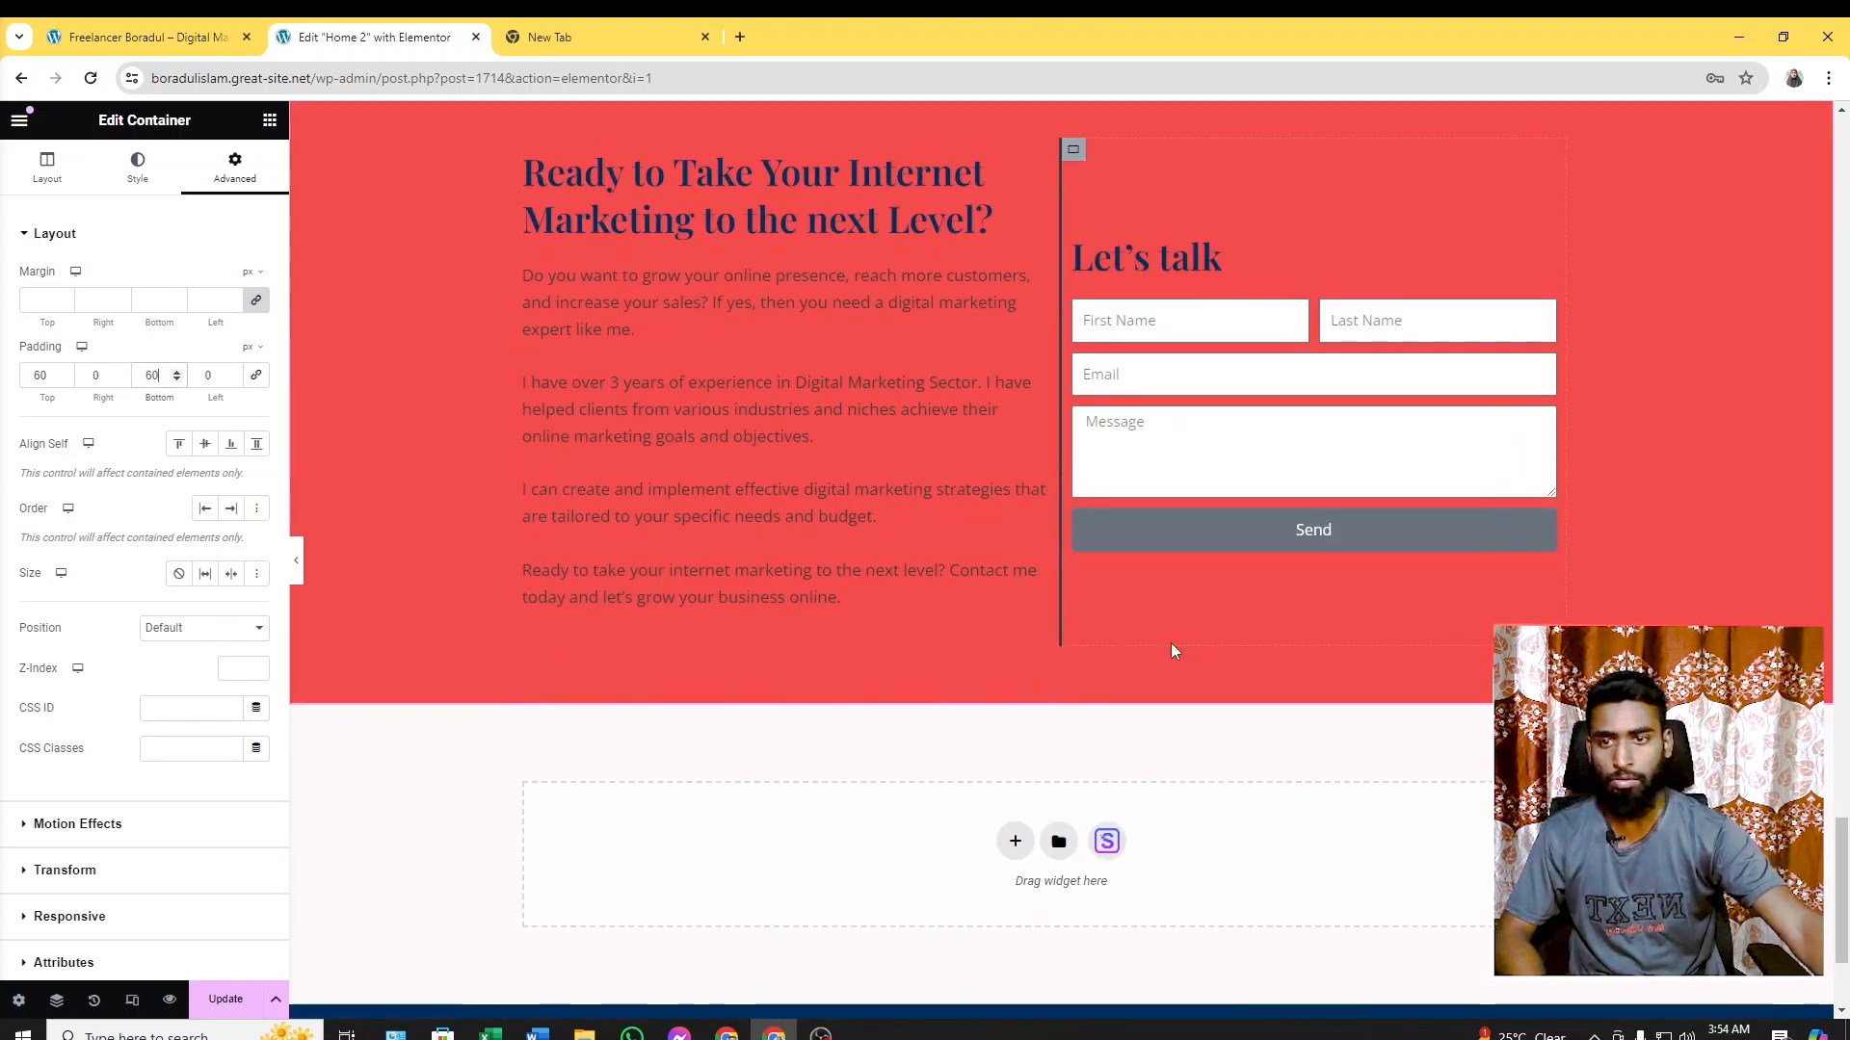
scroll(1320, 742, up, 5)
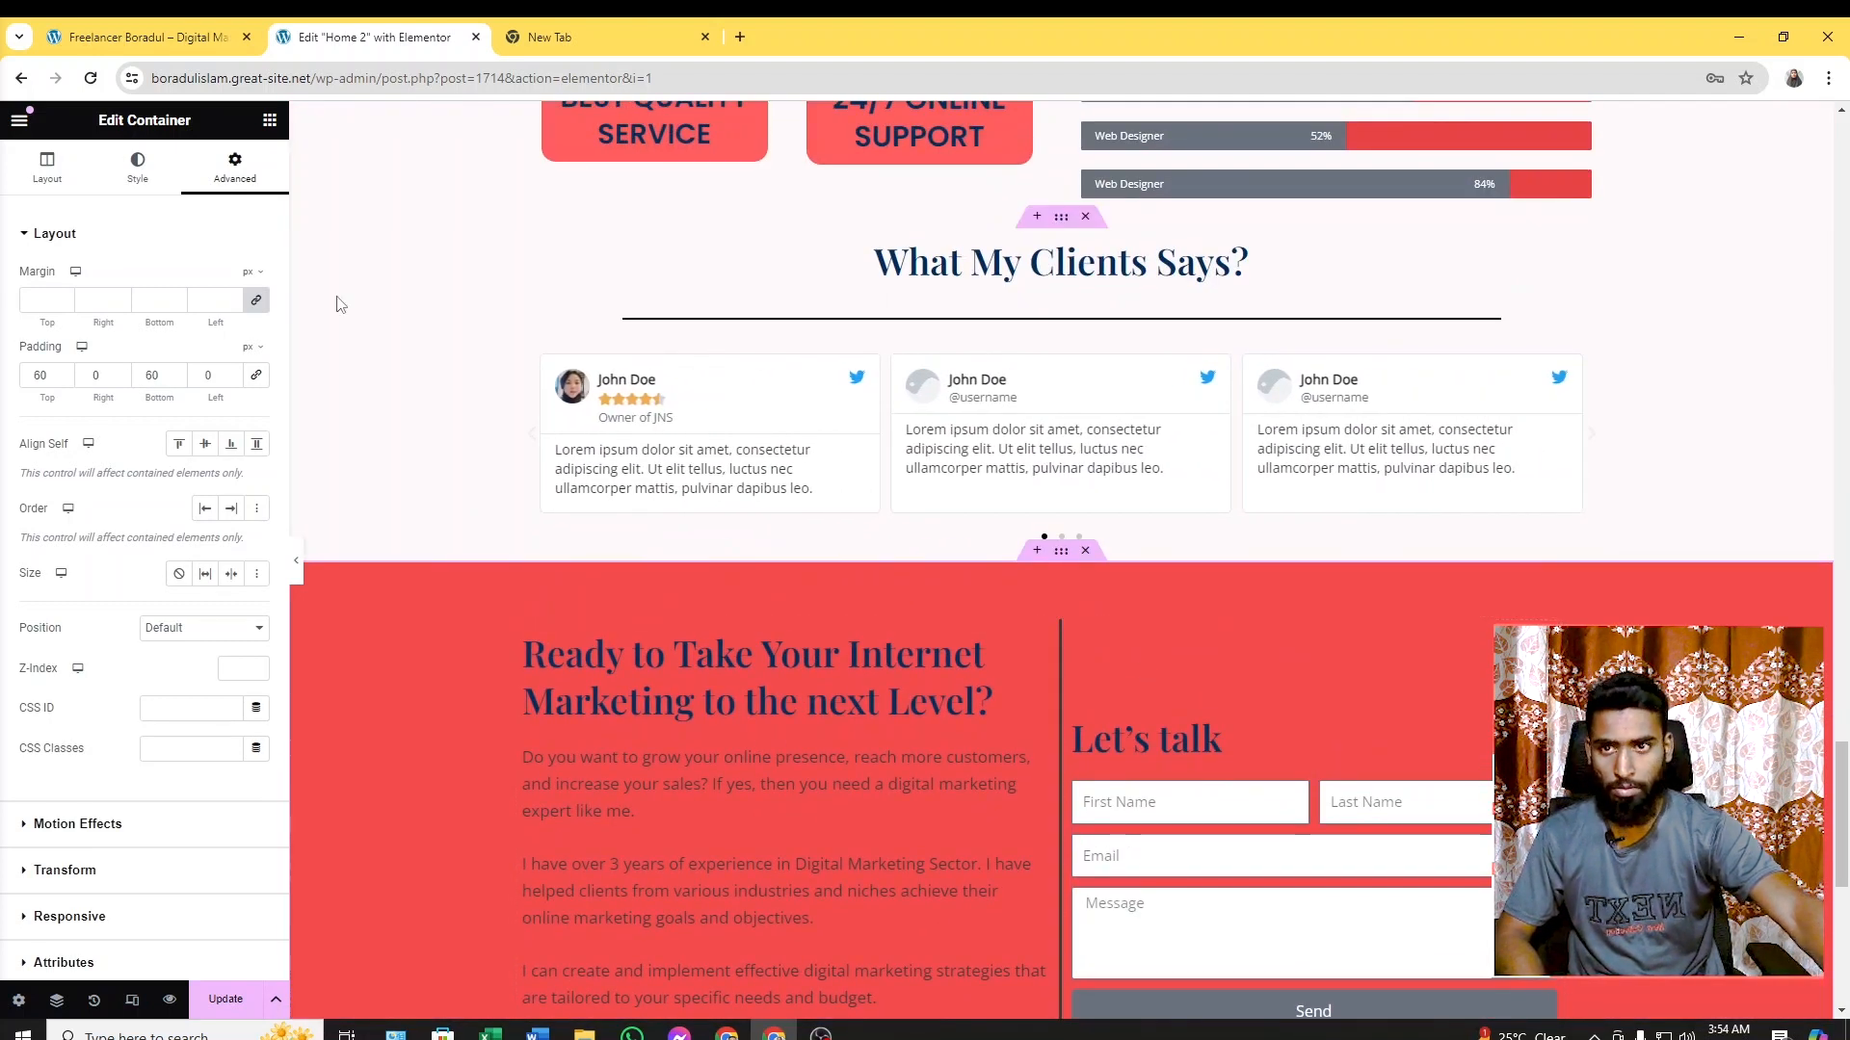
Examine what lies between the contact section and footer on the live site, and compare it with the page being edited
click(144, 36)
scroll(1023, 786, down, 4)
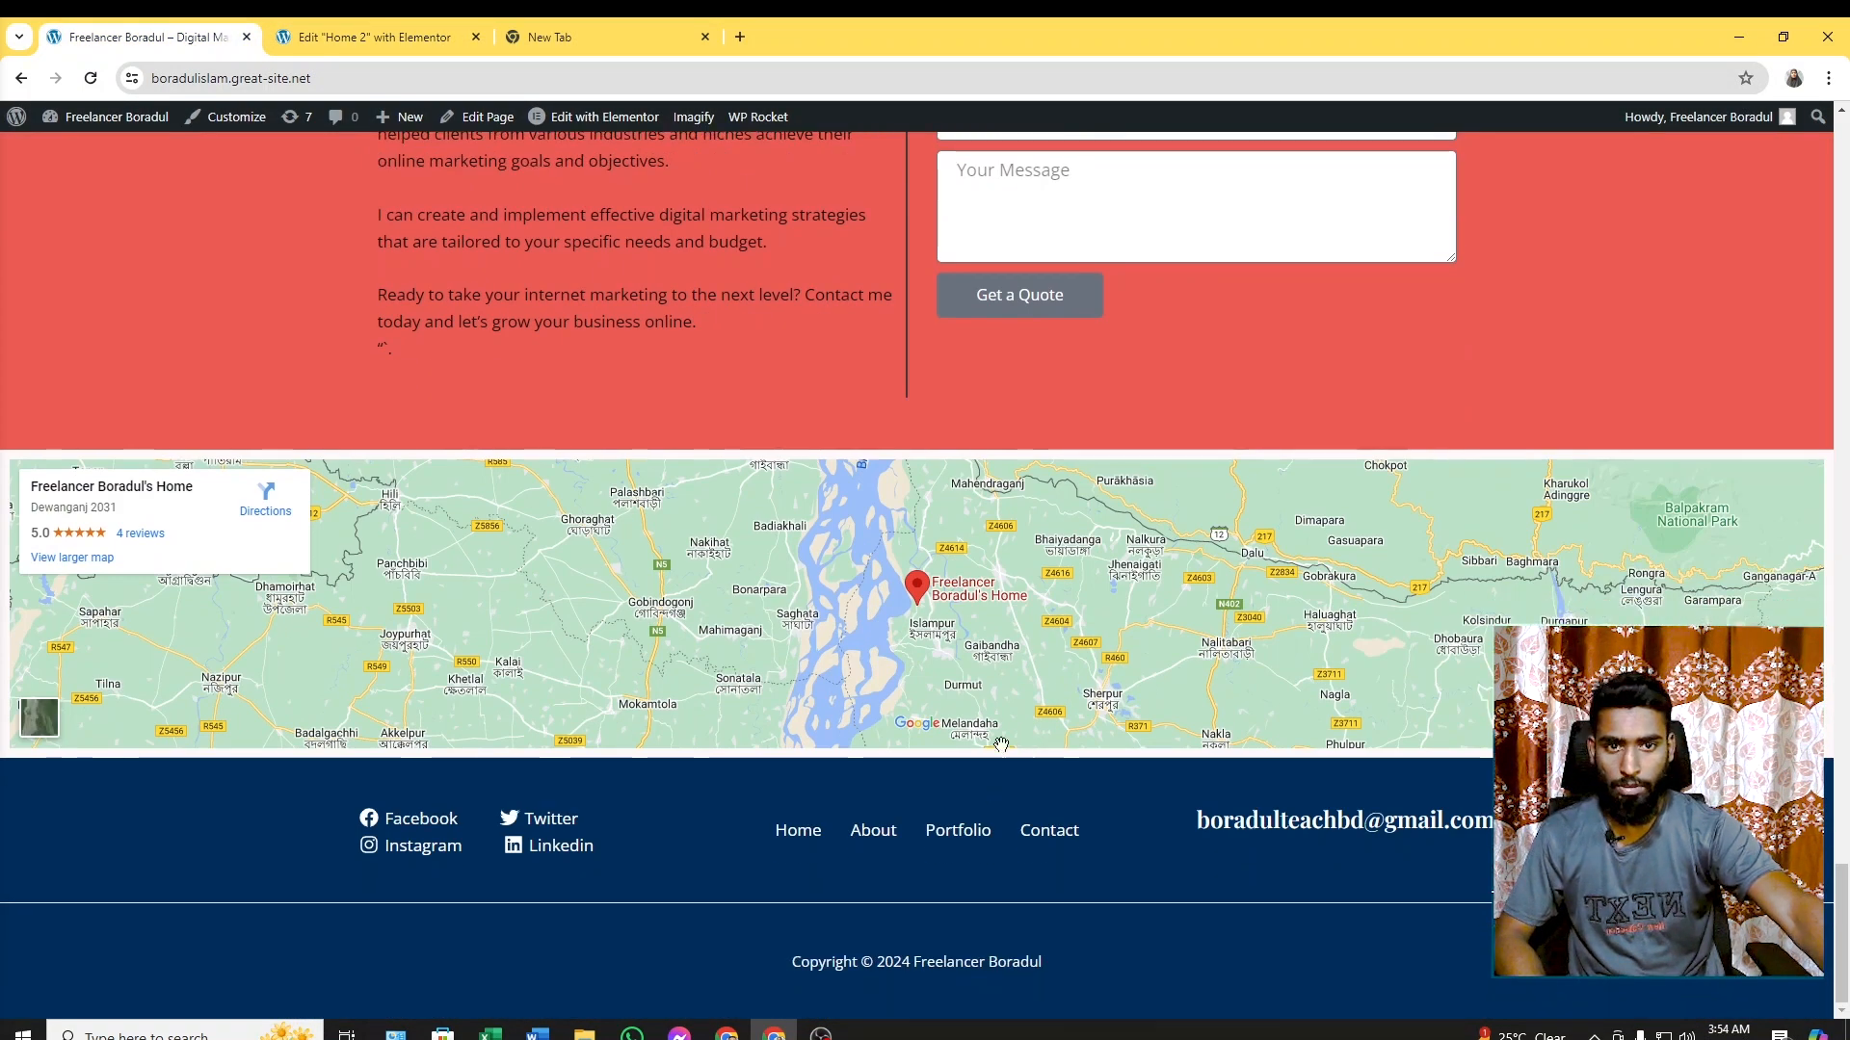
scroll(1019, 752, up, 3)
scroll(1054, 638, up, 1)
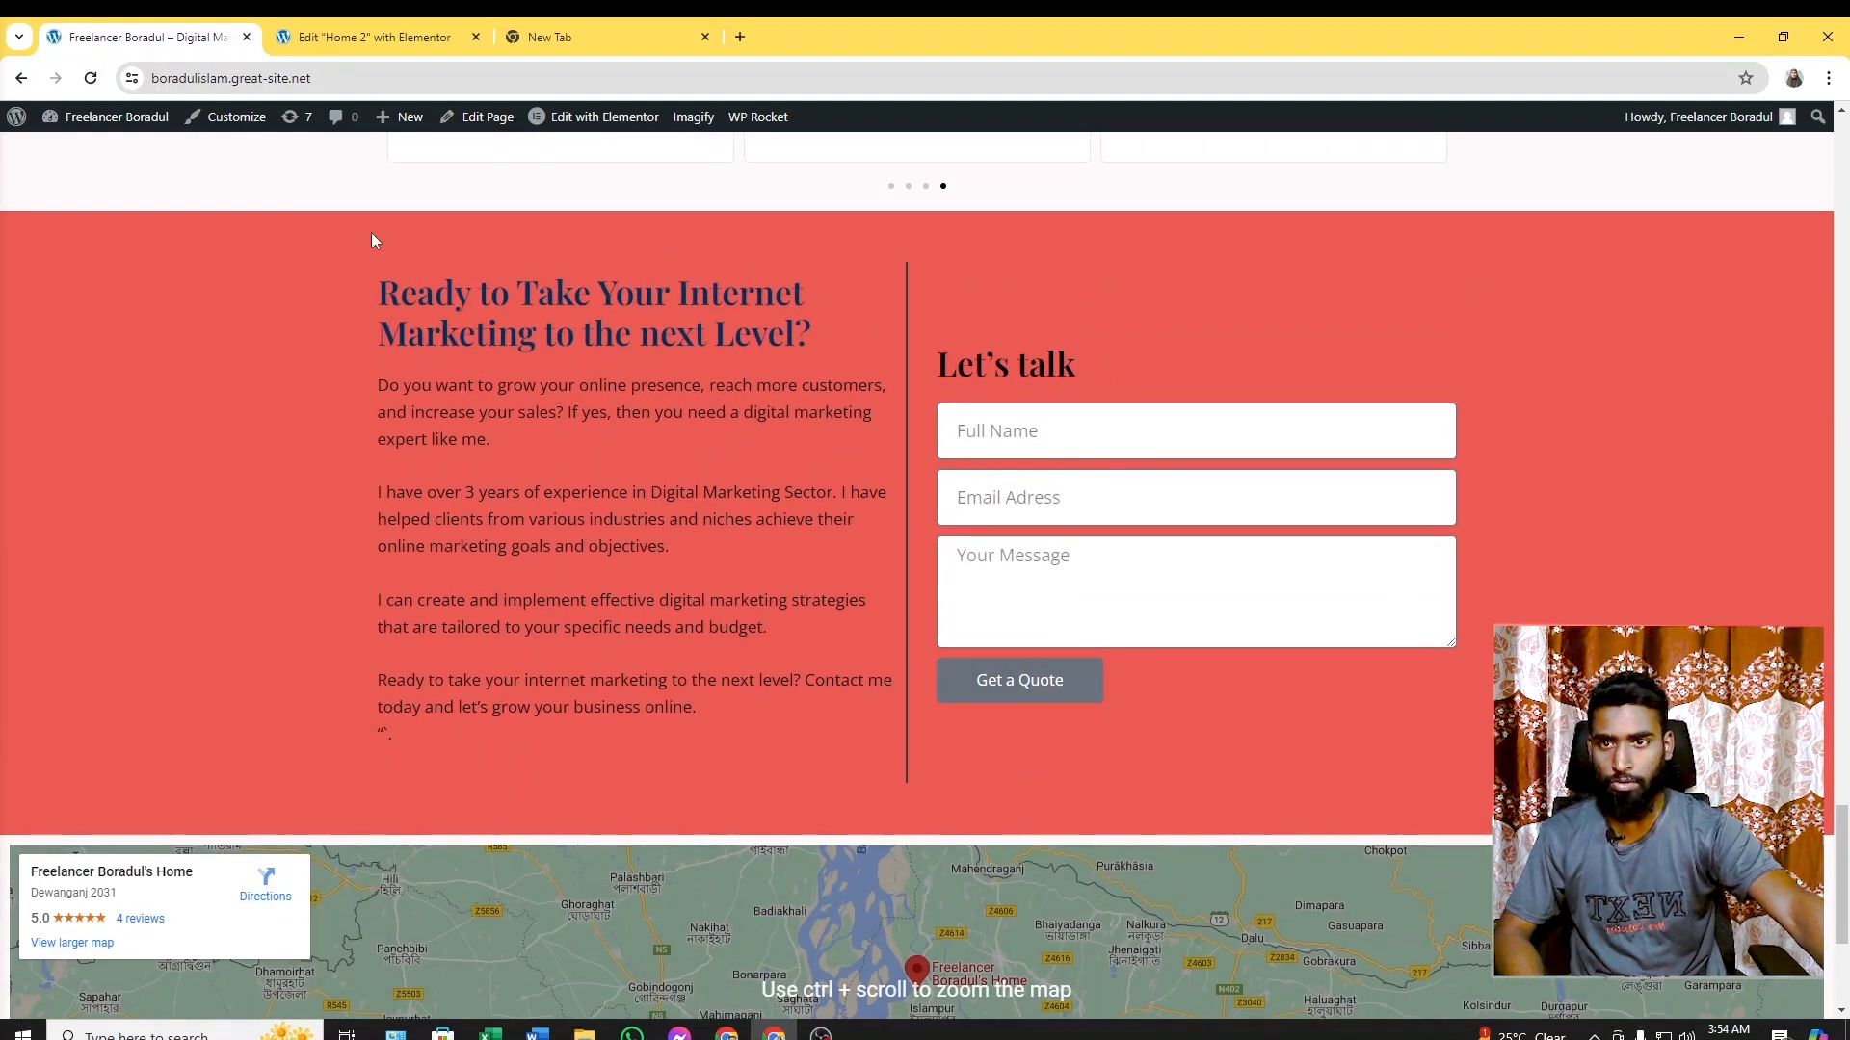
click(337, 29)
scroll(1100, 666, down, 4)
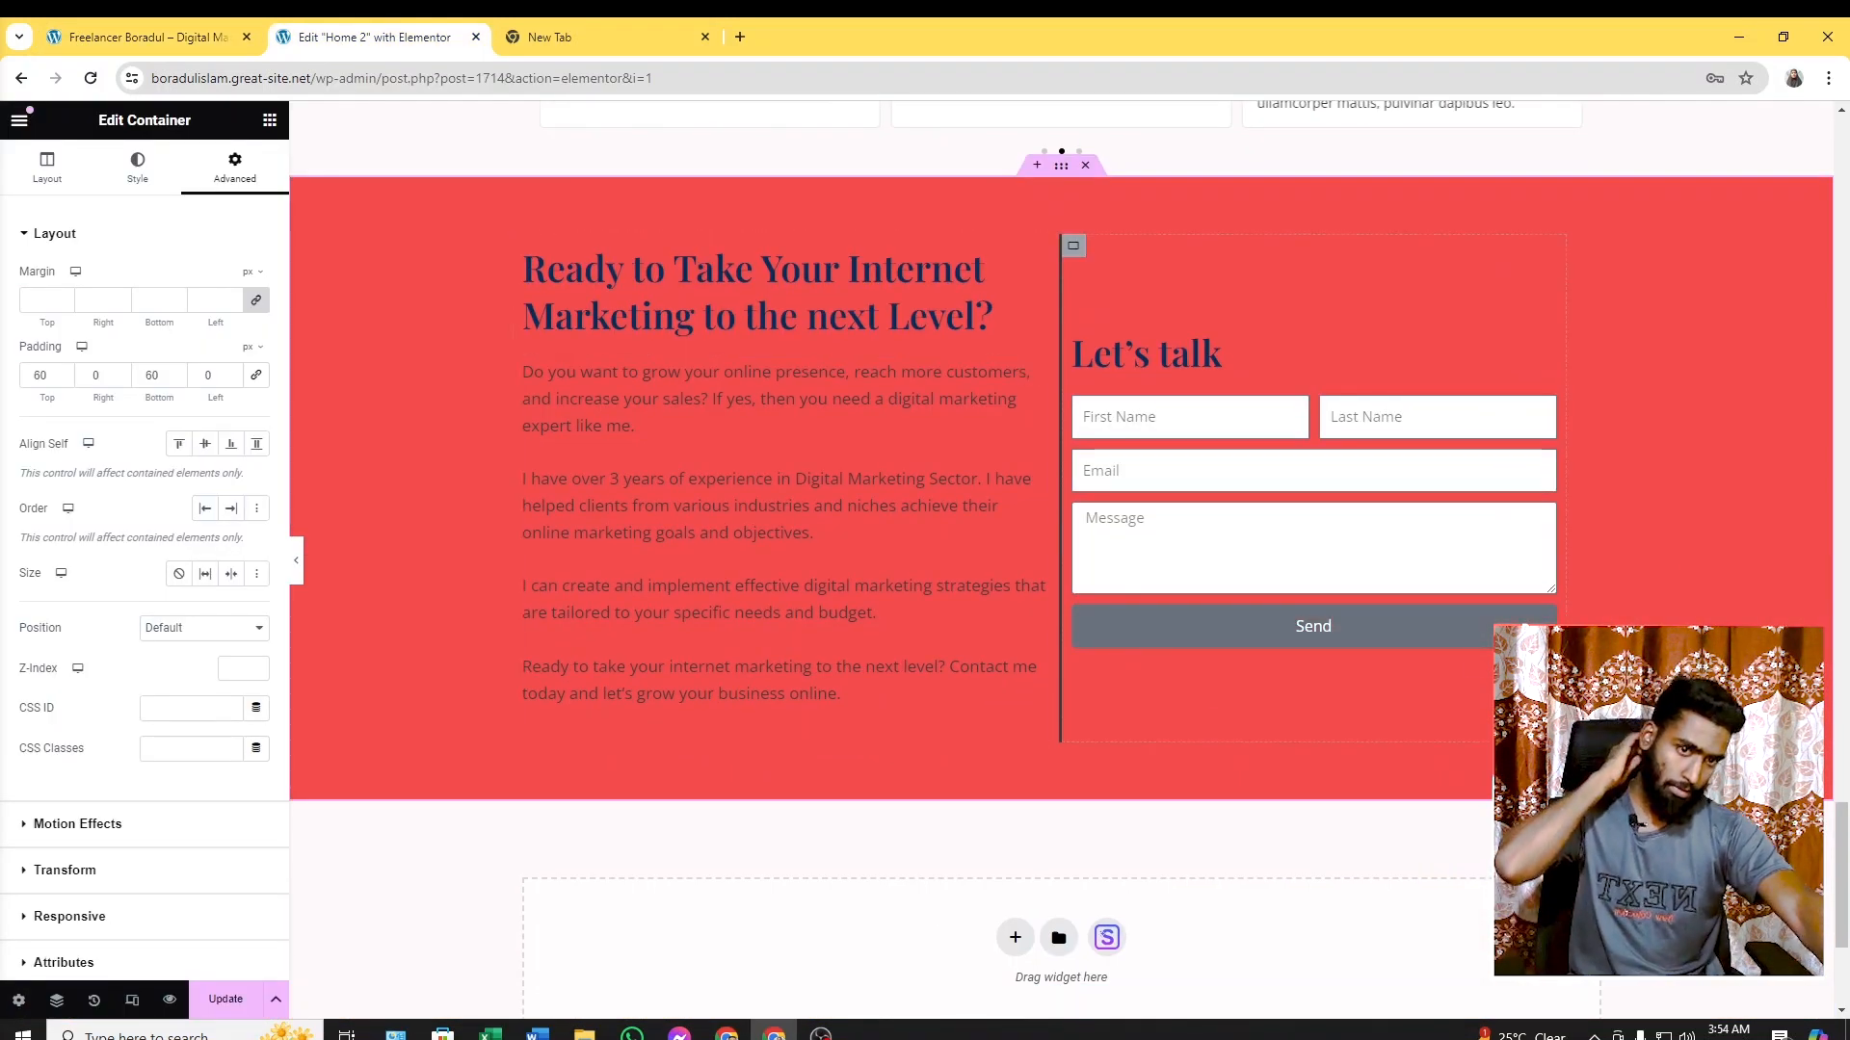
scroll(1287, 718, down, 2)
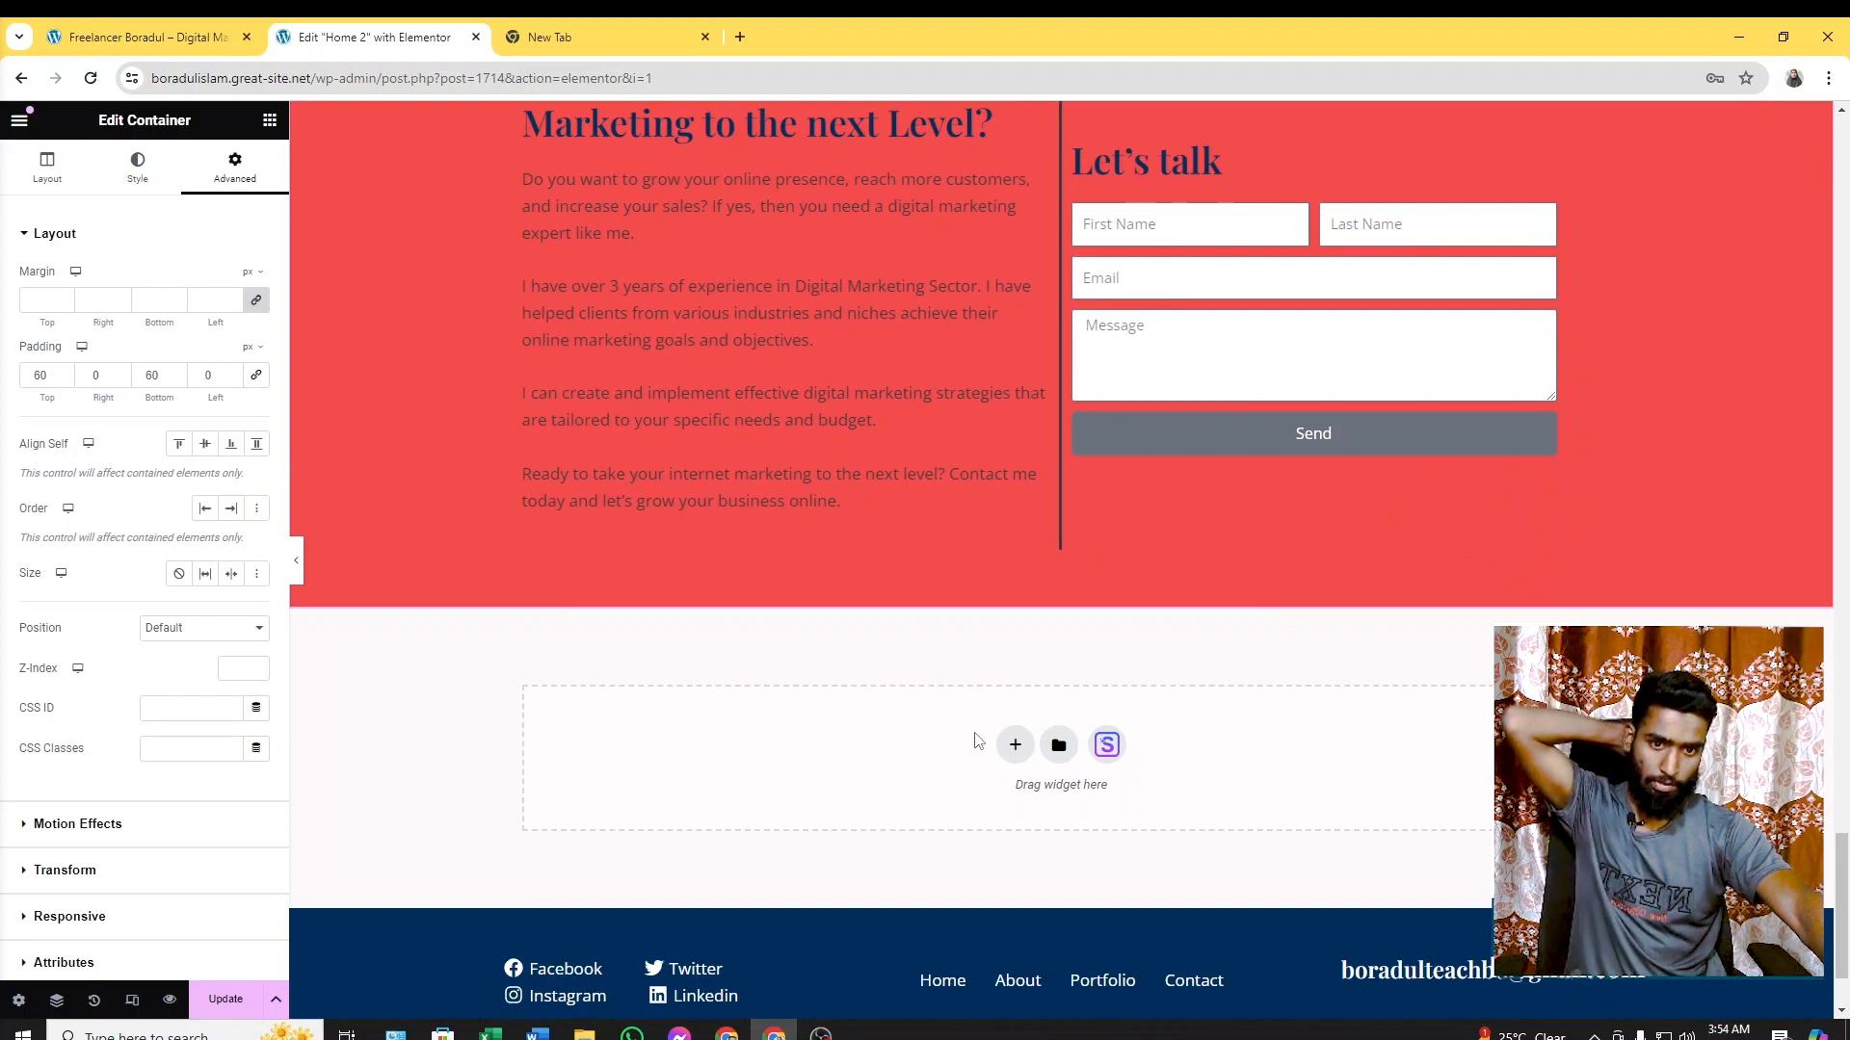
click(145, 37)
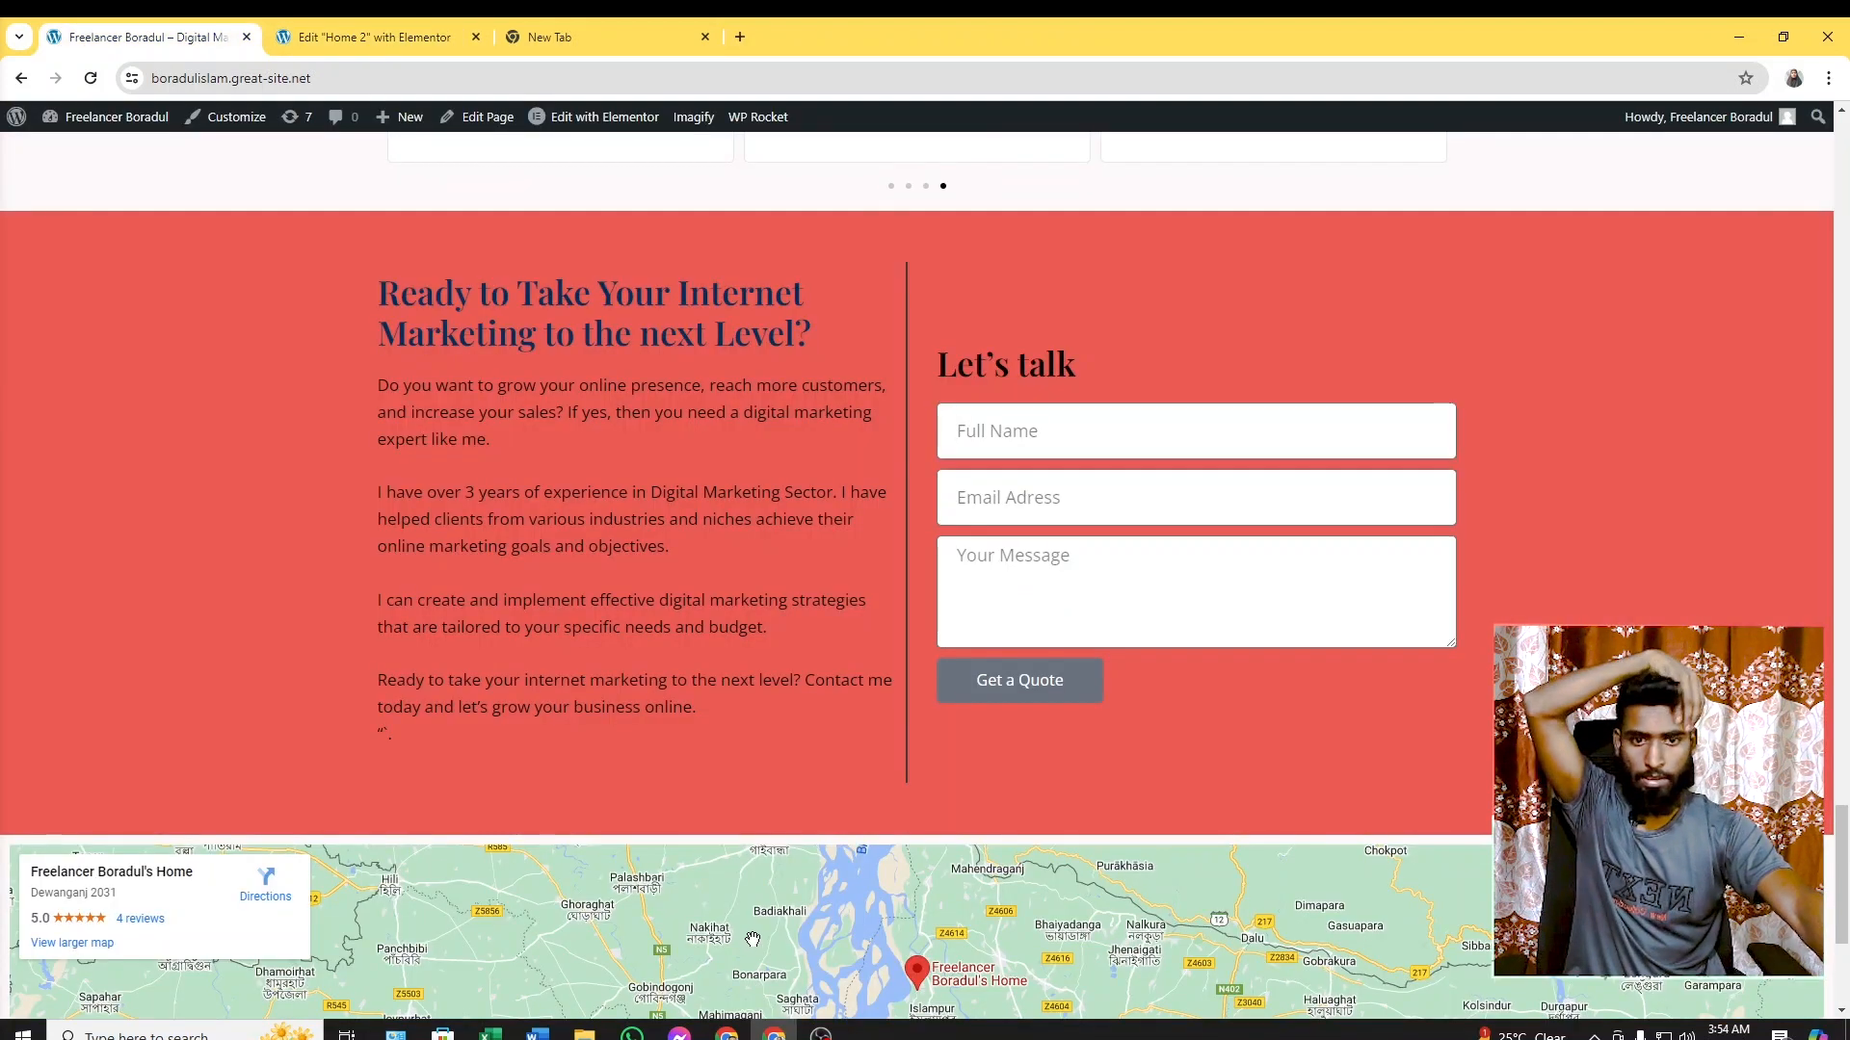
scroll(850, 916, down, 4)
scroll(867, 867, up, 3)
click(376, 36)
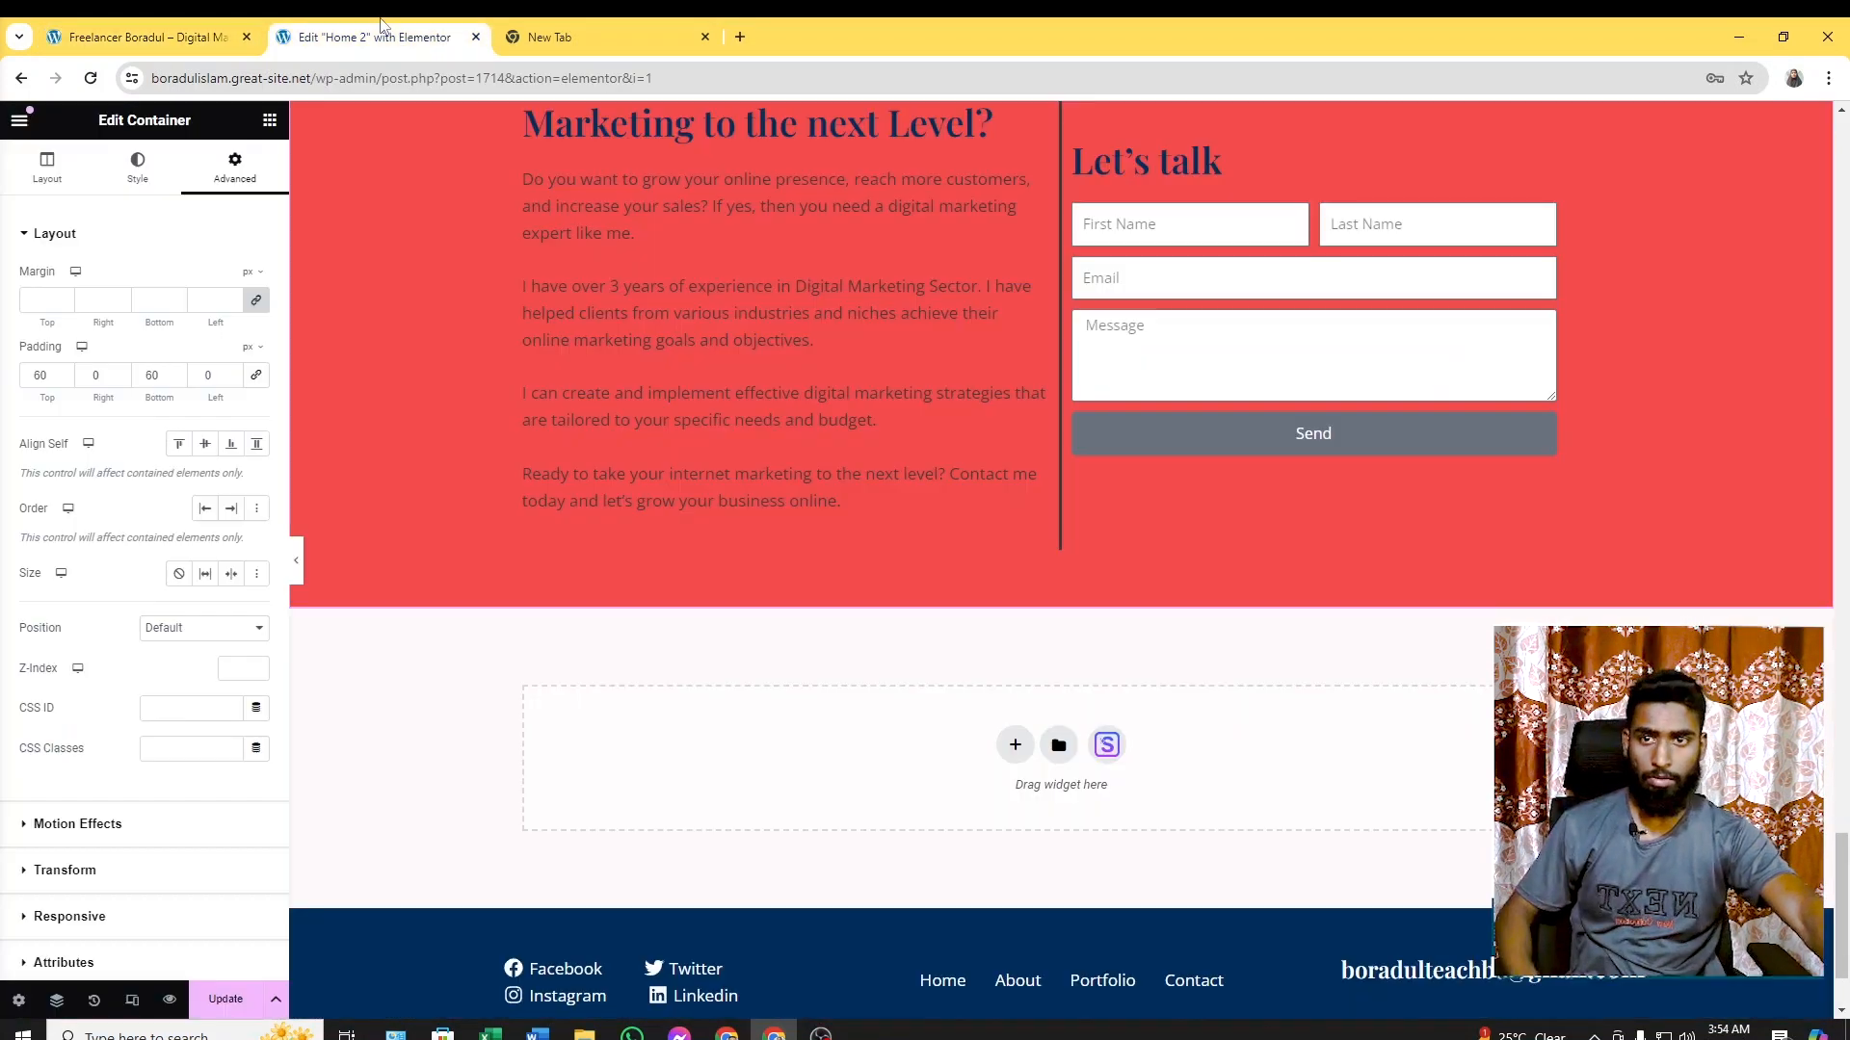
Add a single-column container below the contact section and place a Google Maps widget in it
click(1014, 745)
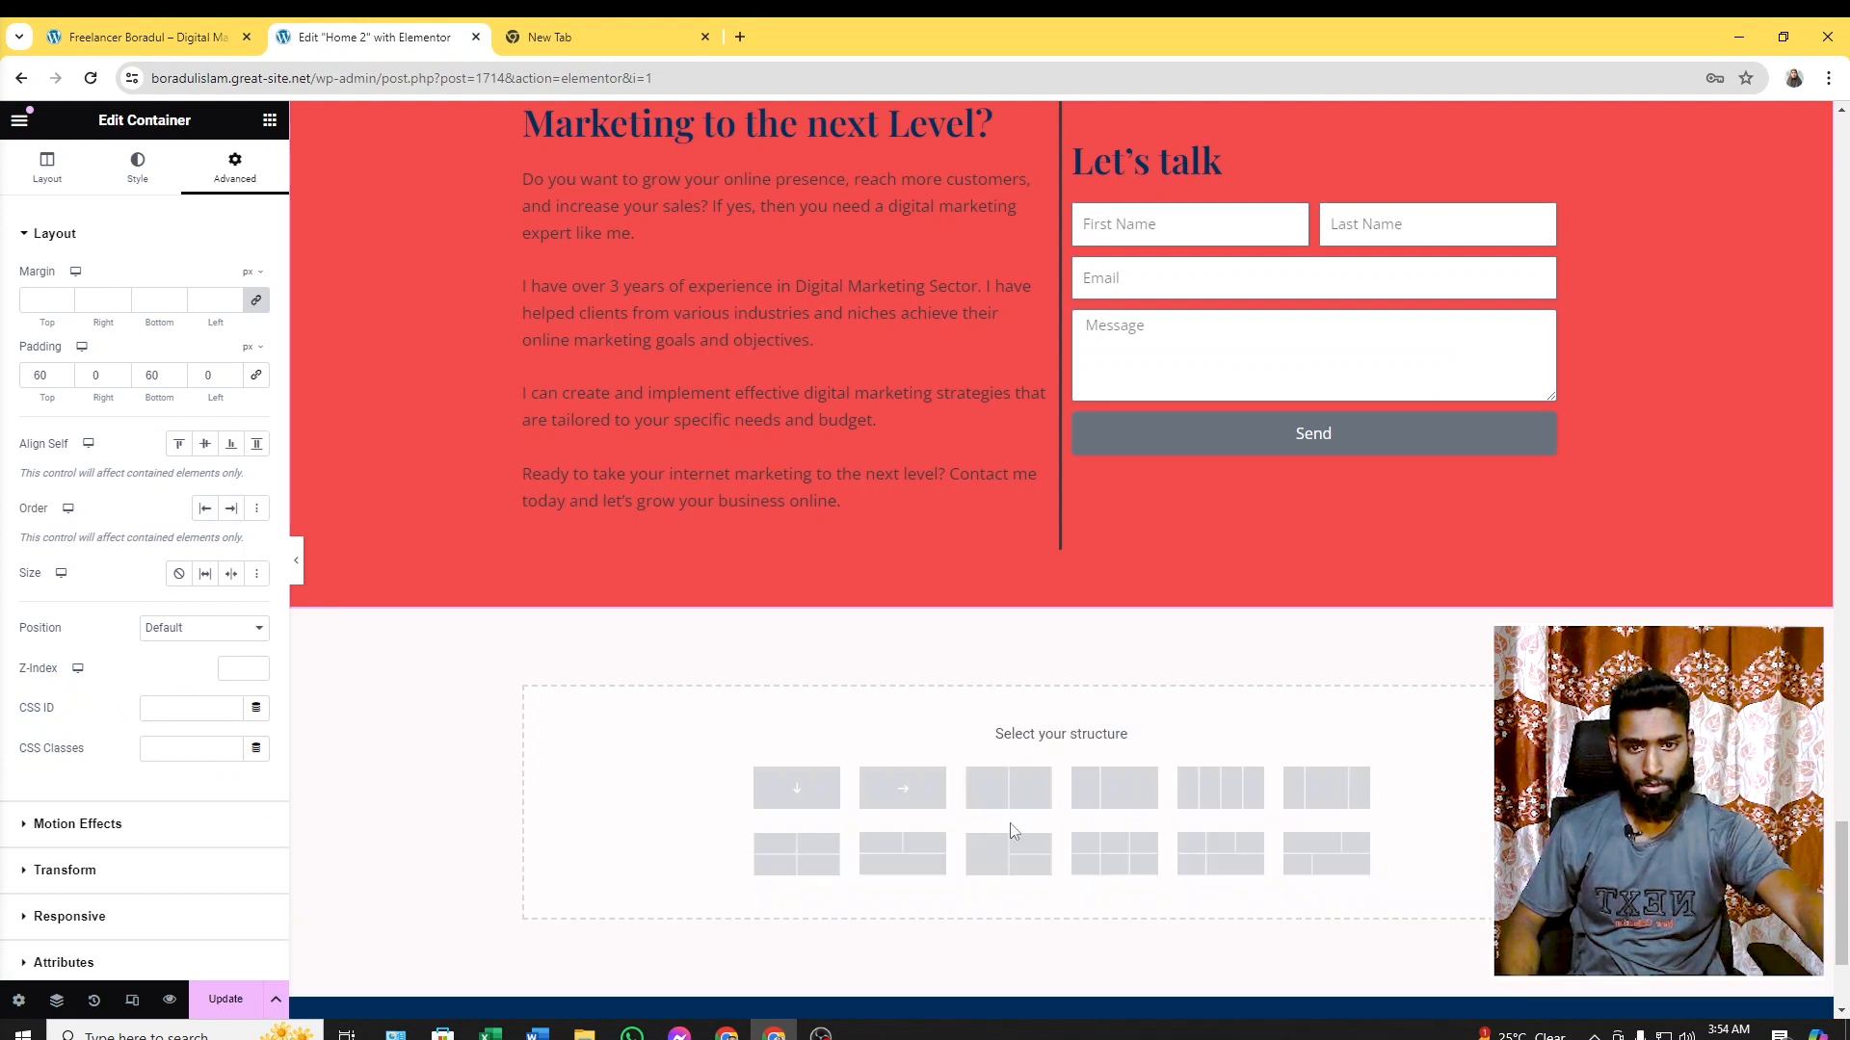
click(770, 790)
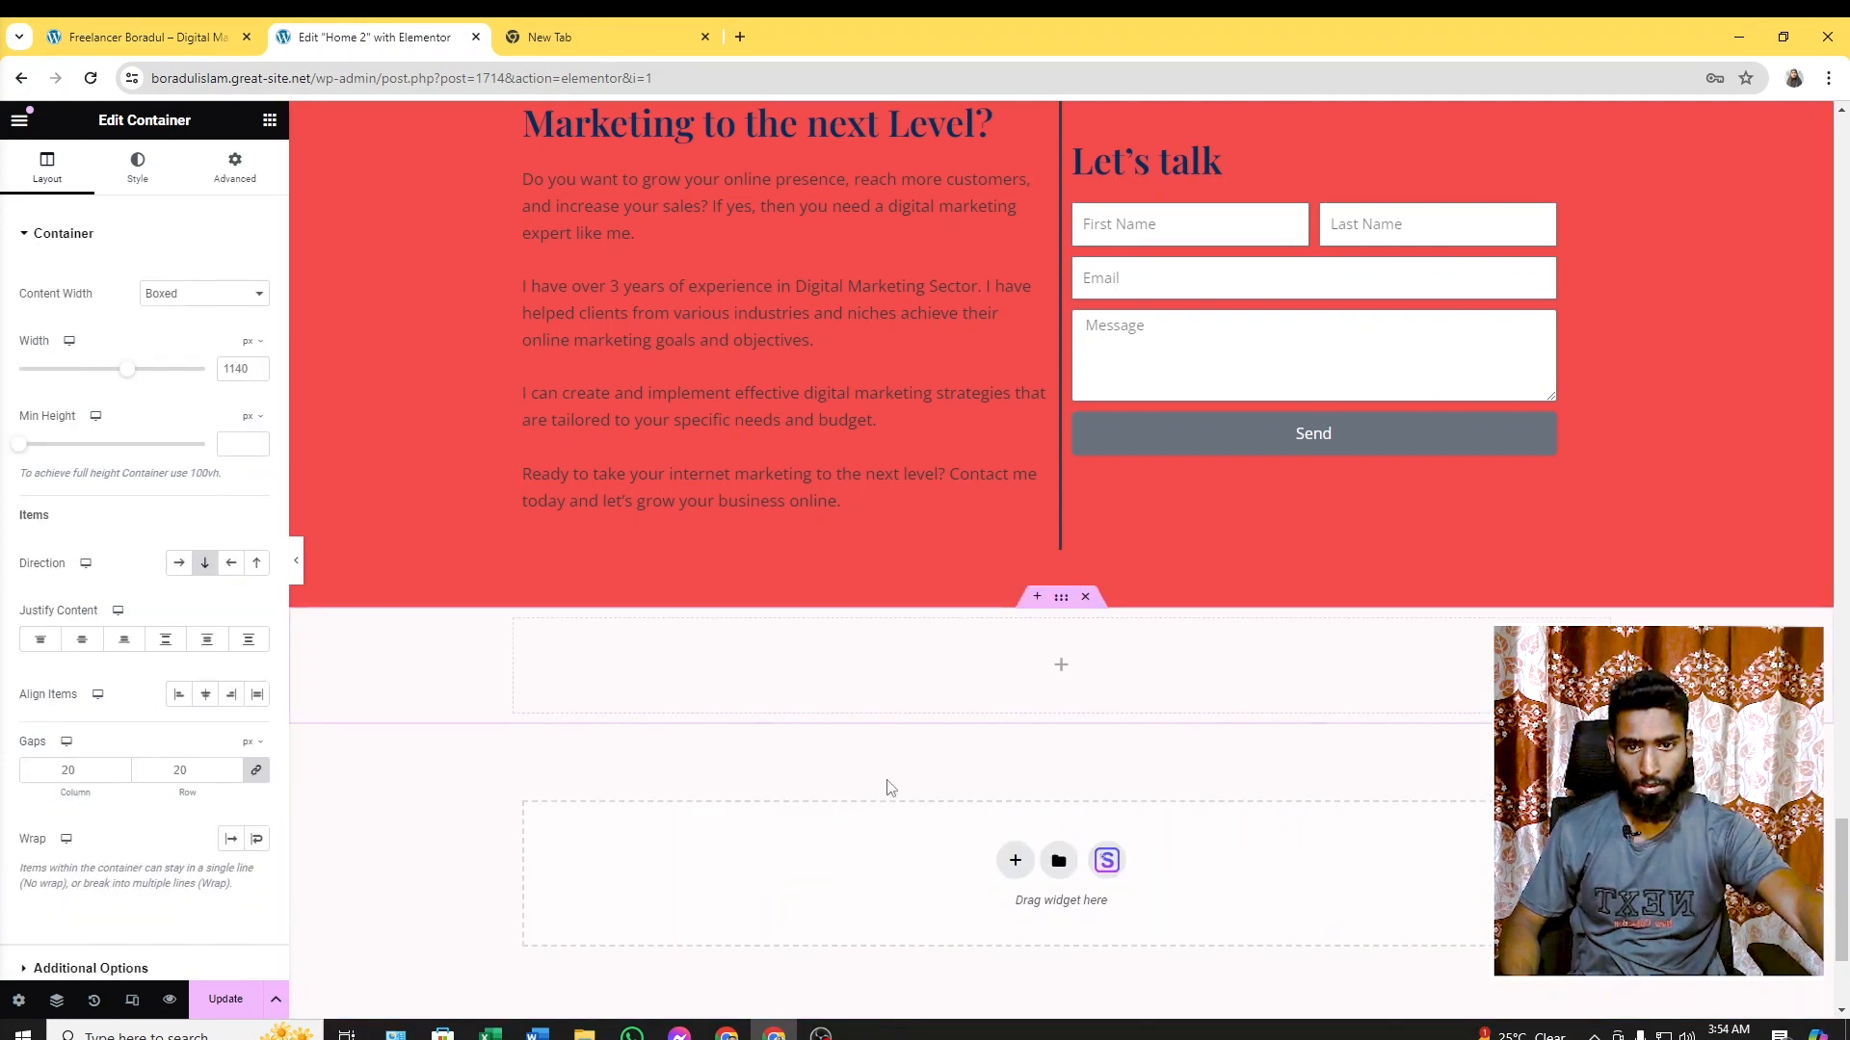
click(271, 121)
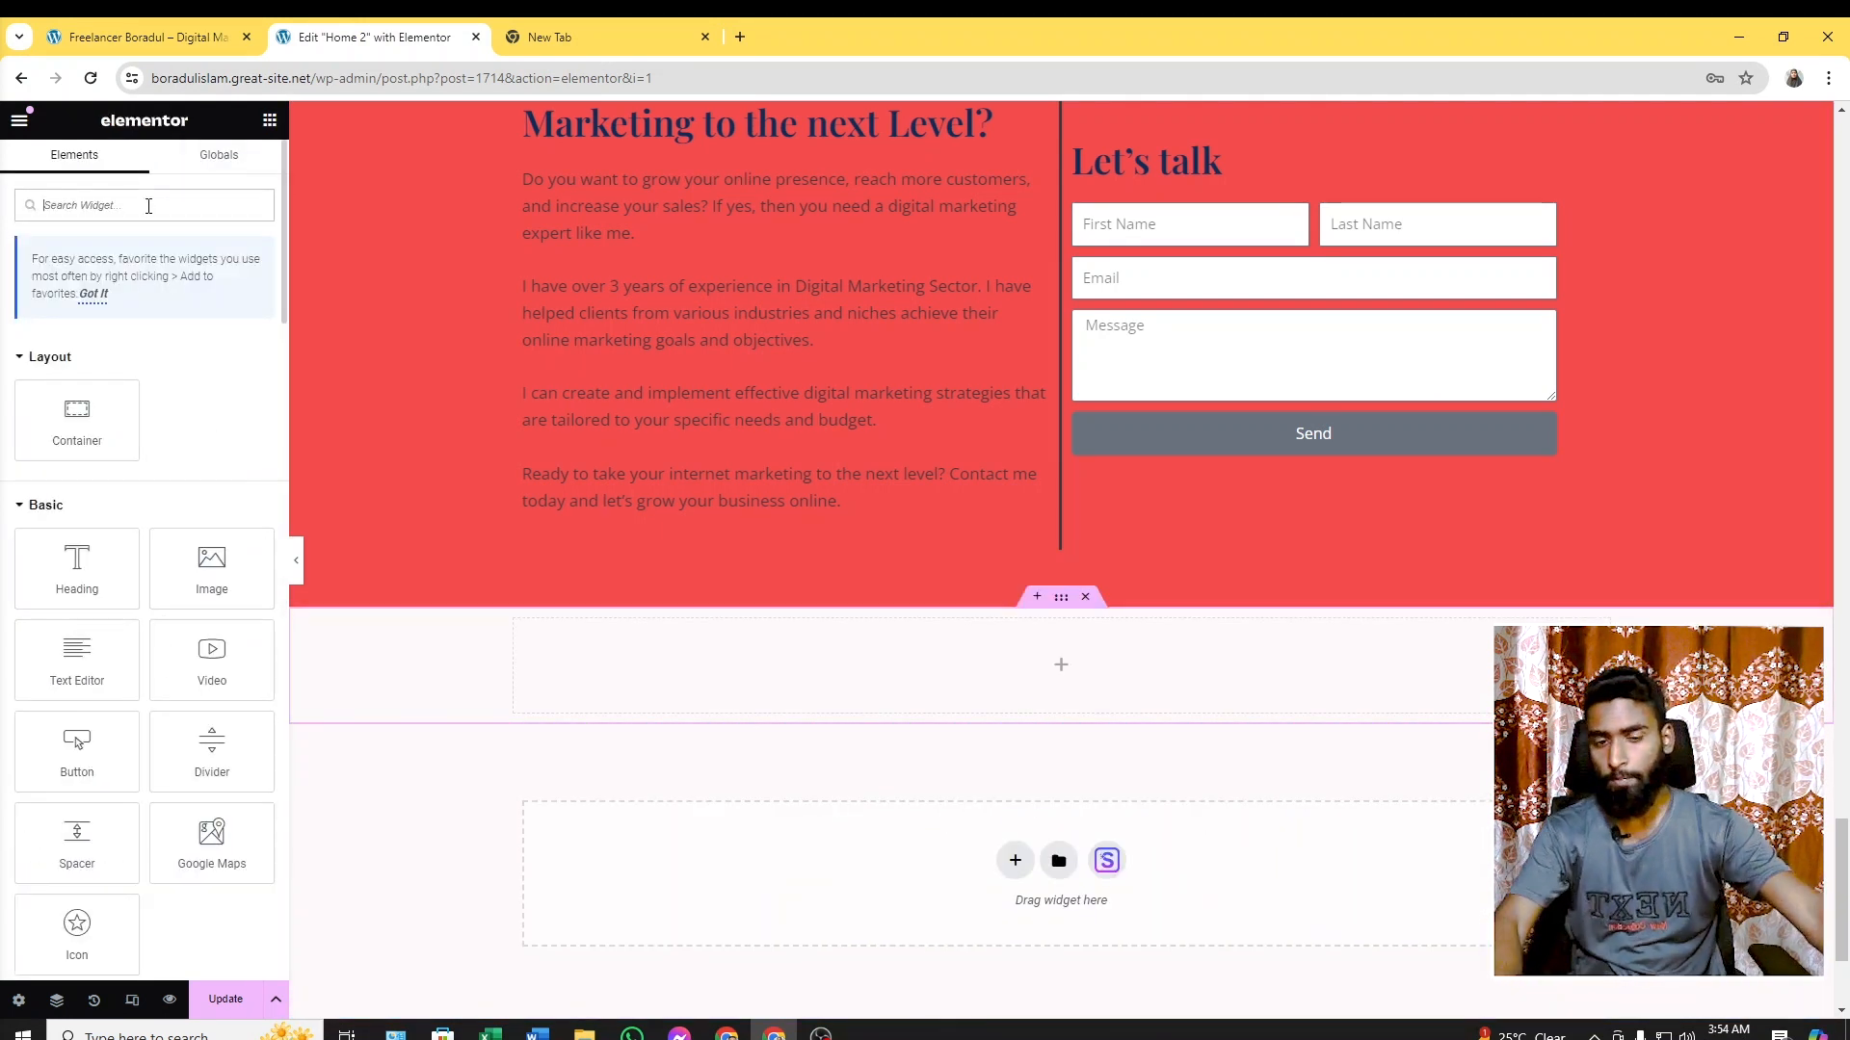
click(148, 205)
text(map)
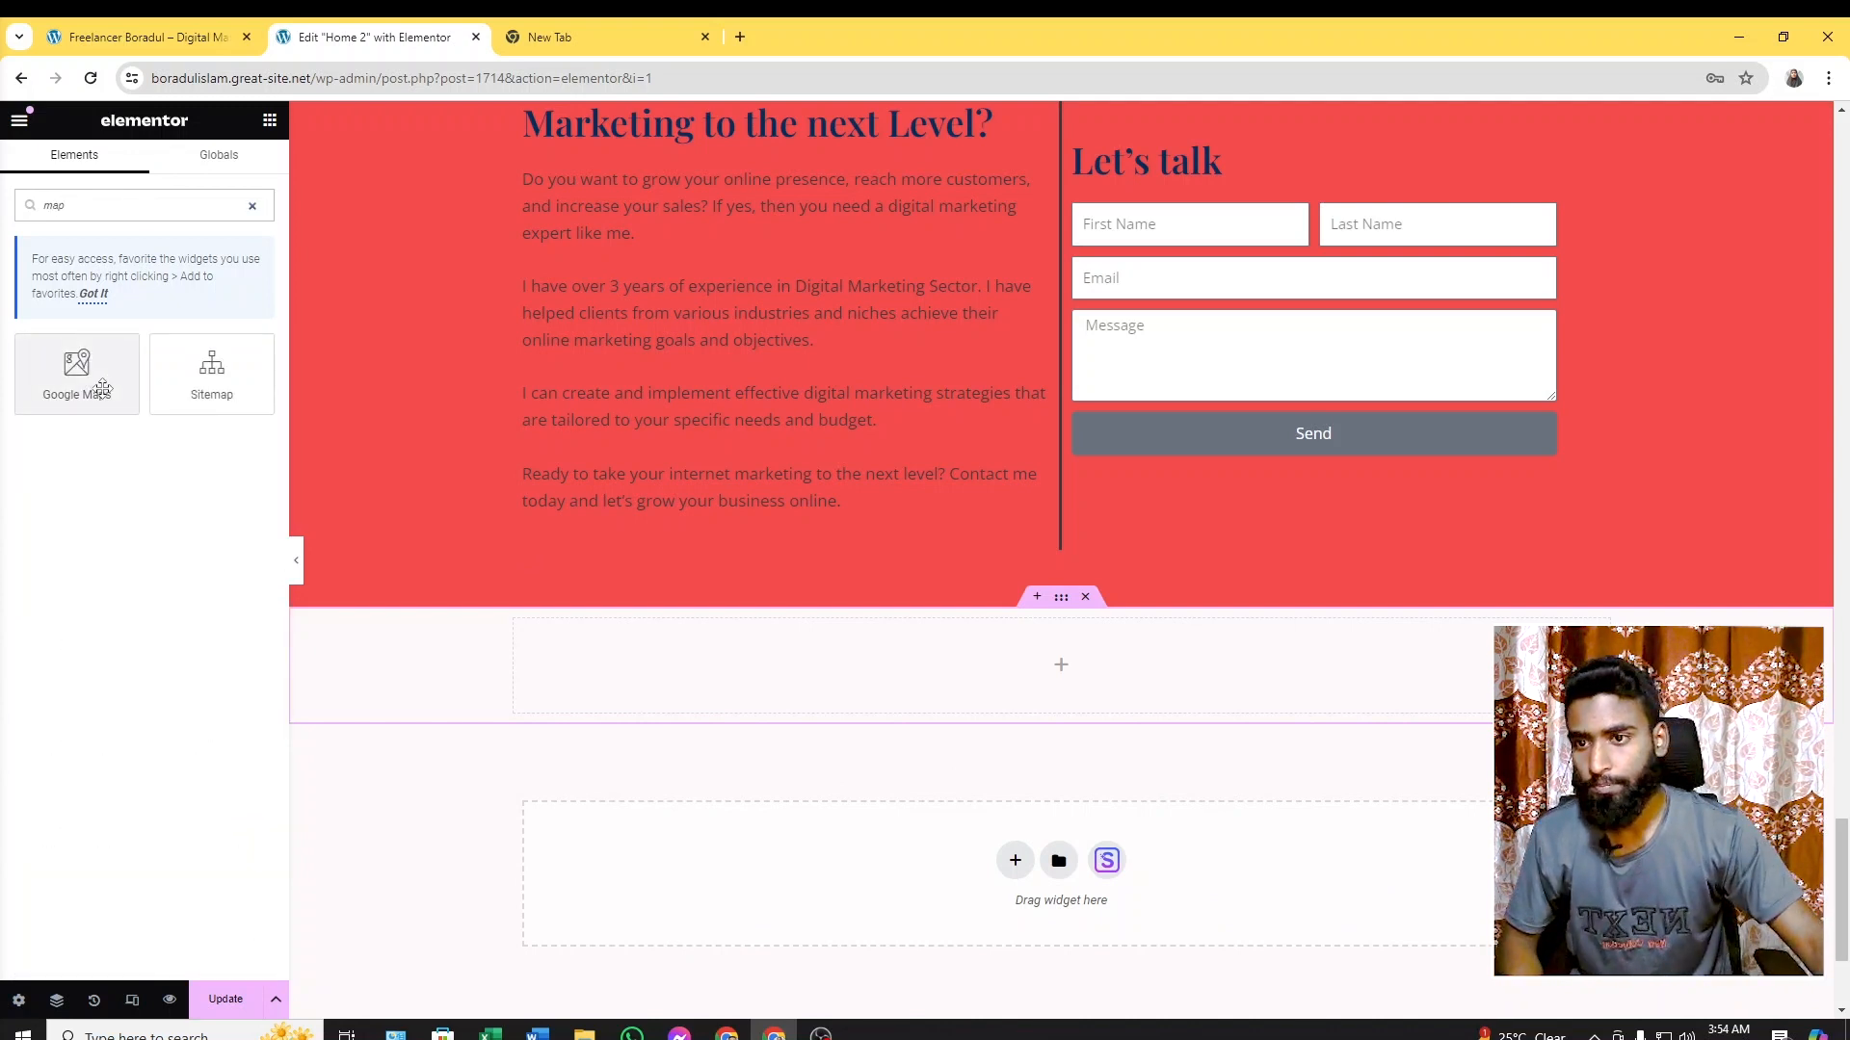
drag(99, 385, 1026, 693)
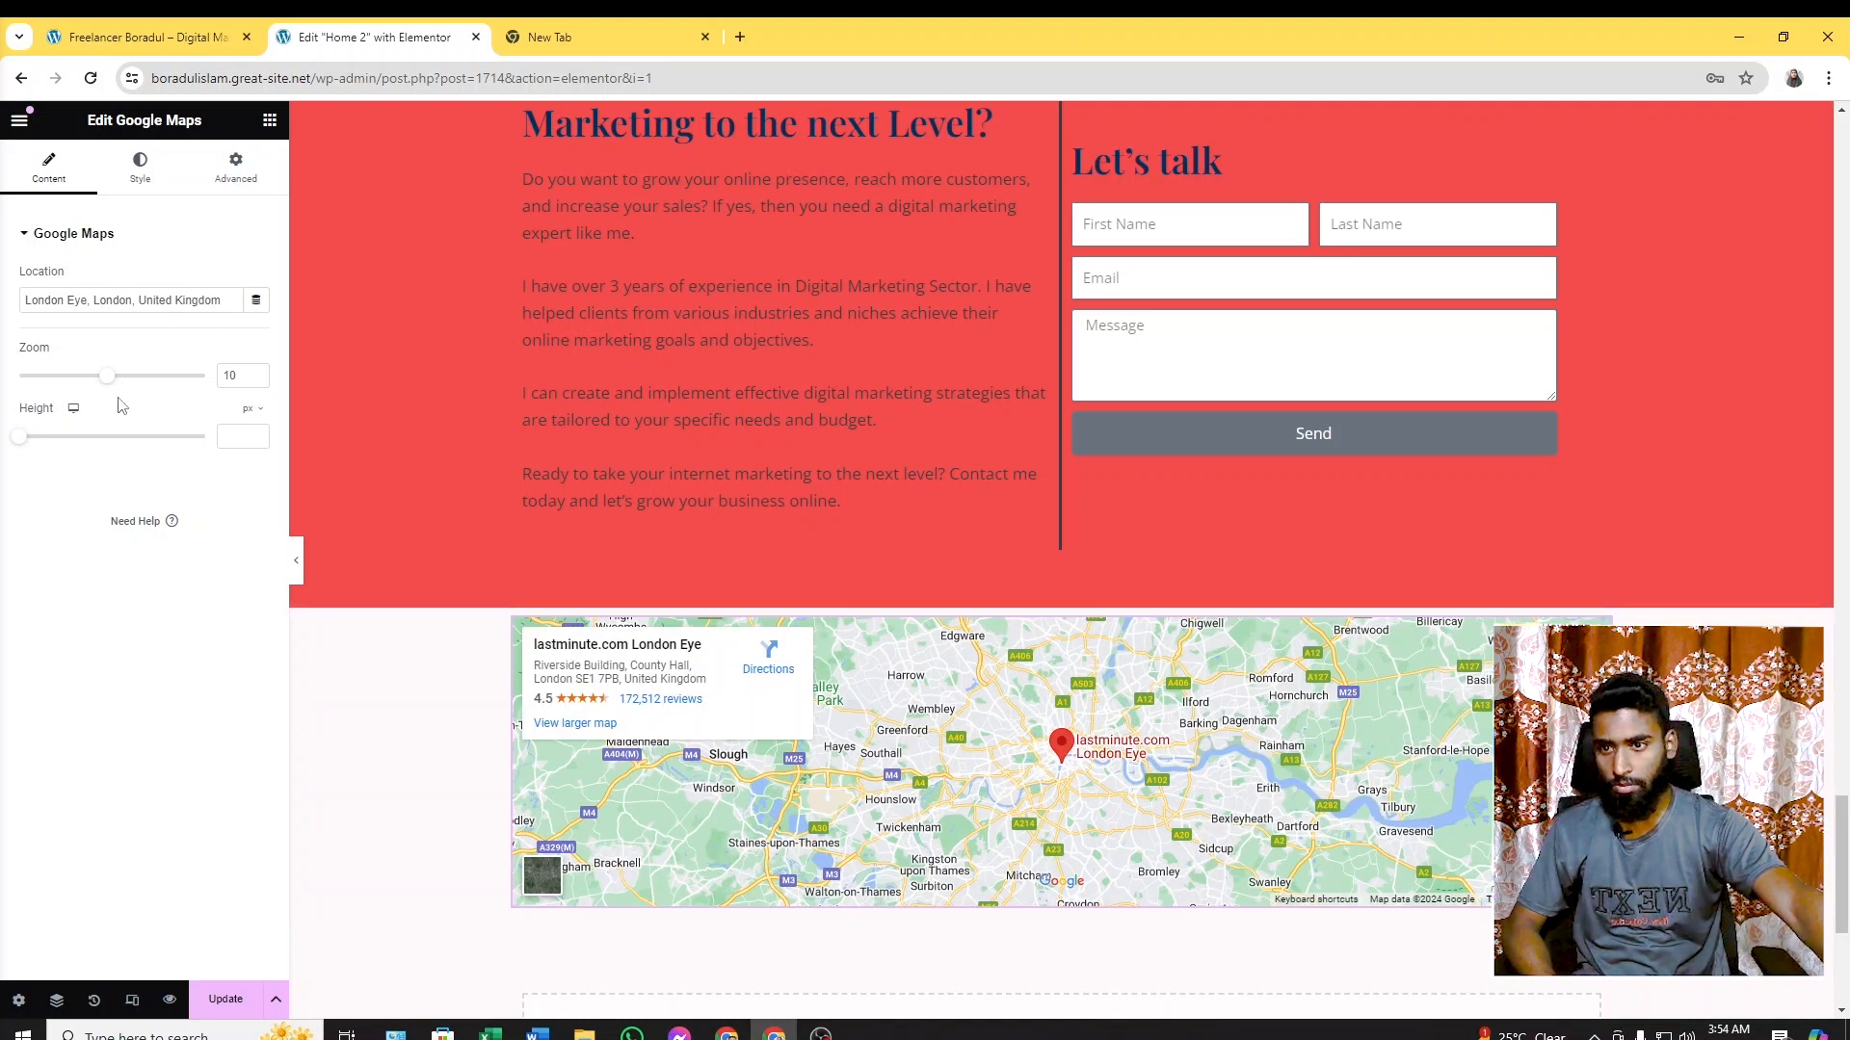
Set the Google Maps widget's height to about 307 px
drag(21, 443, 52, 453)
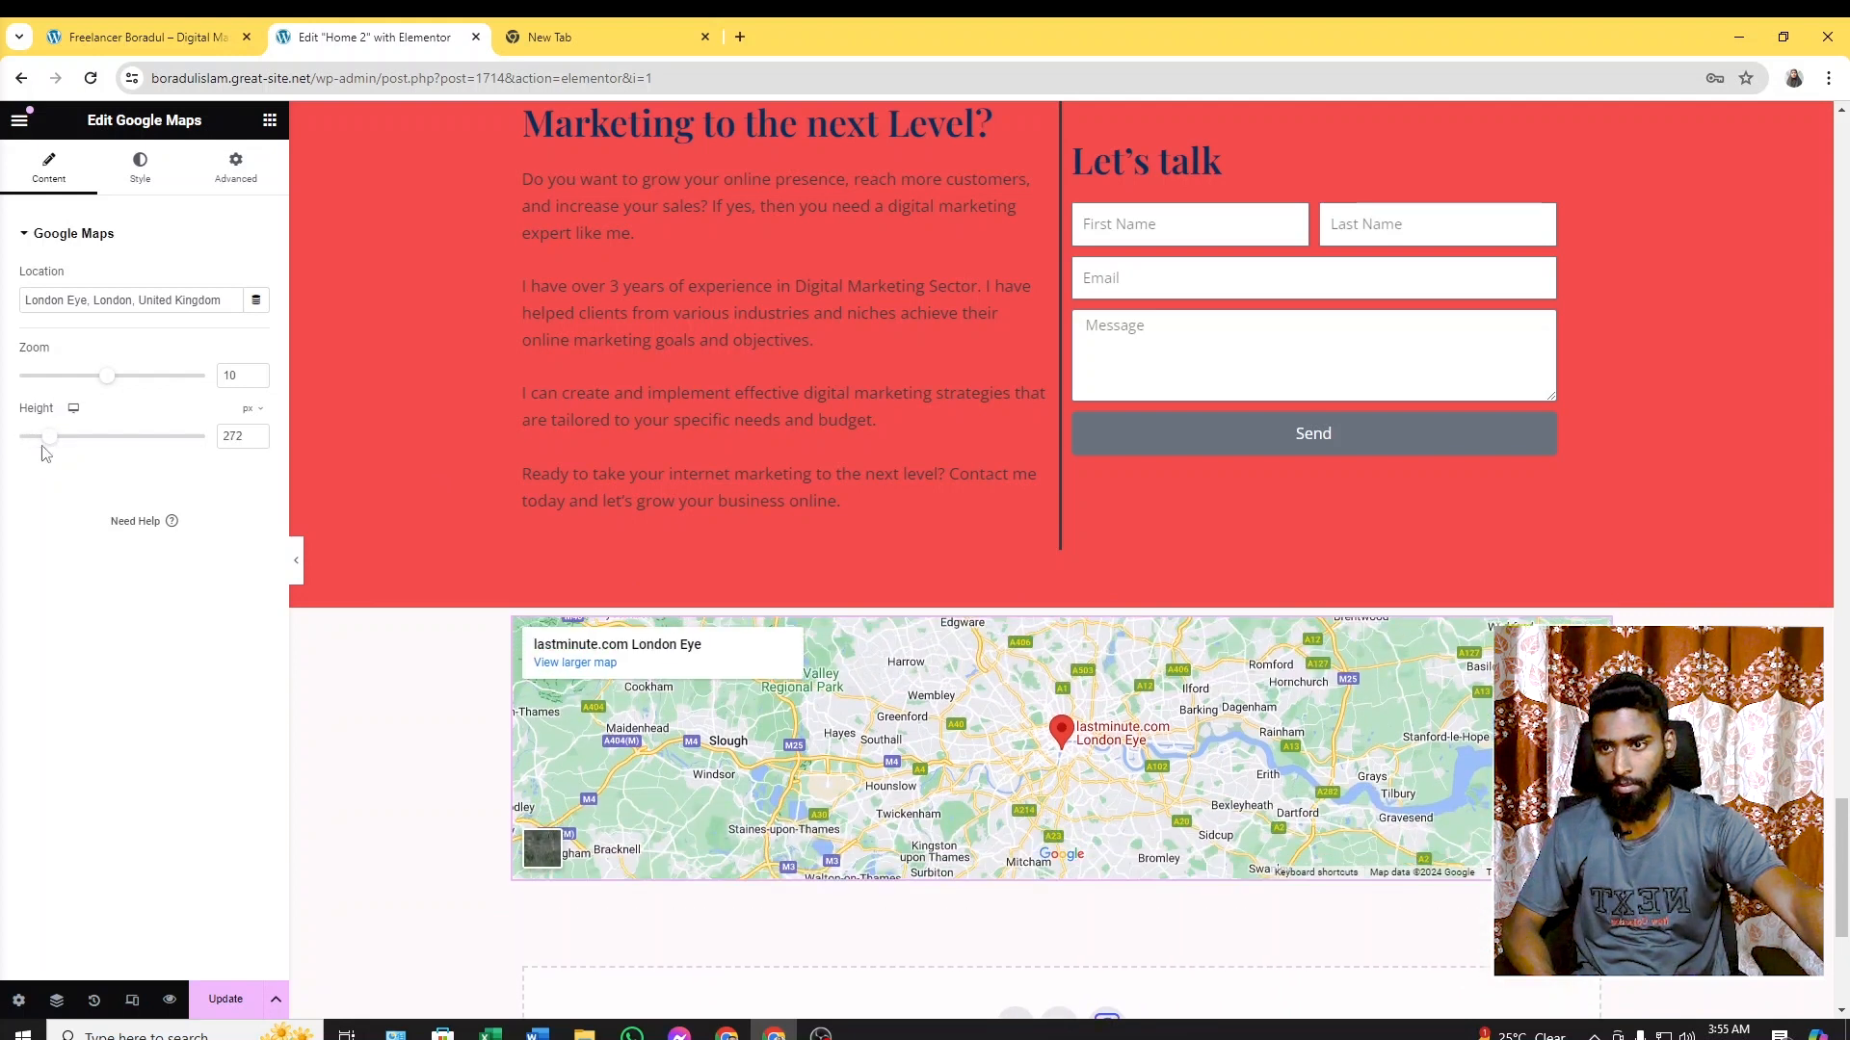
drag(42, 447, 73, 448)
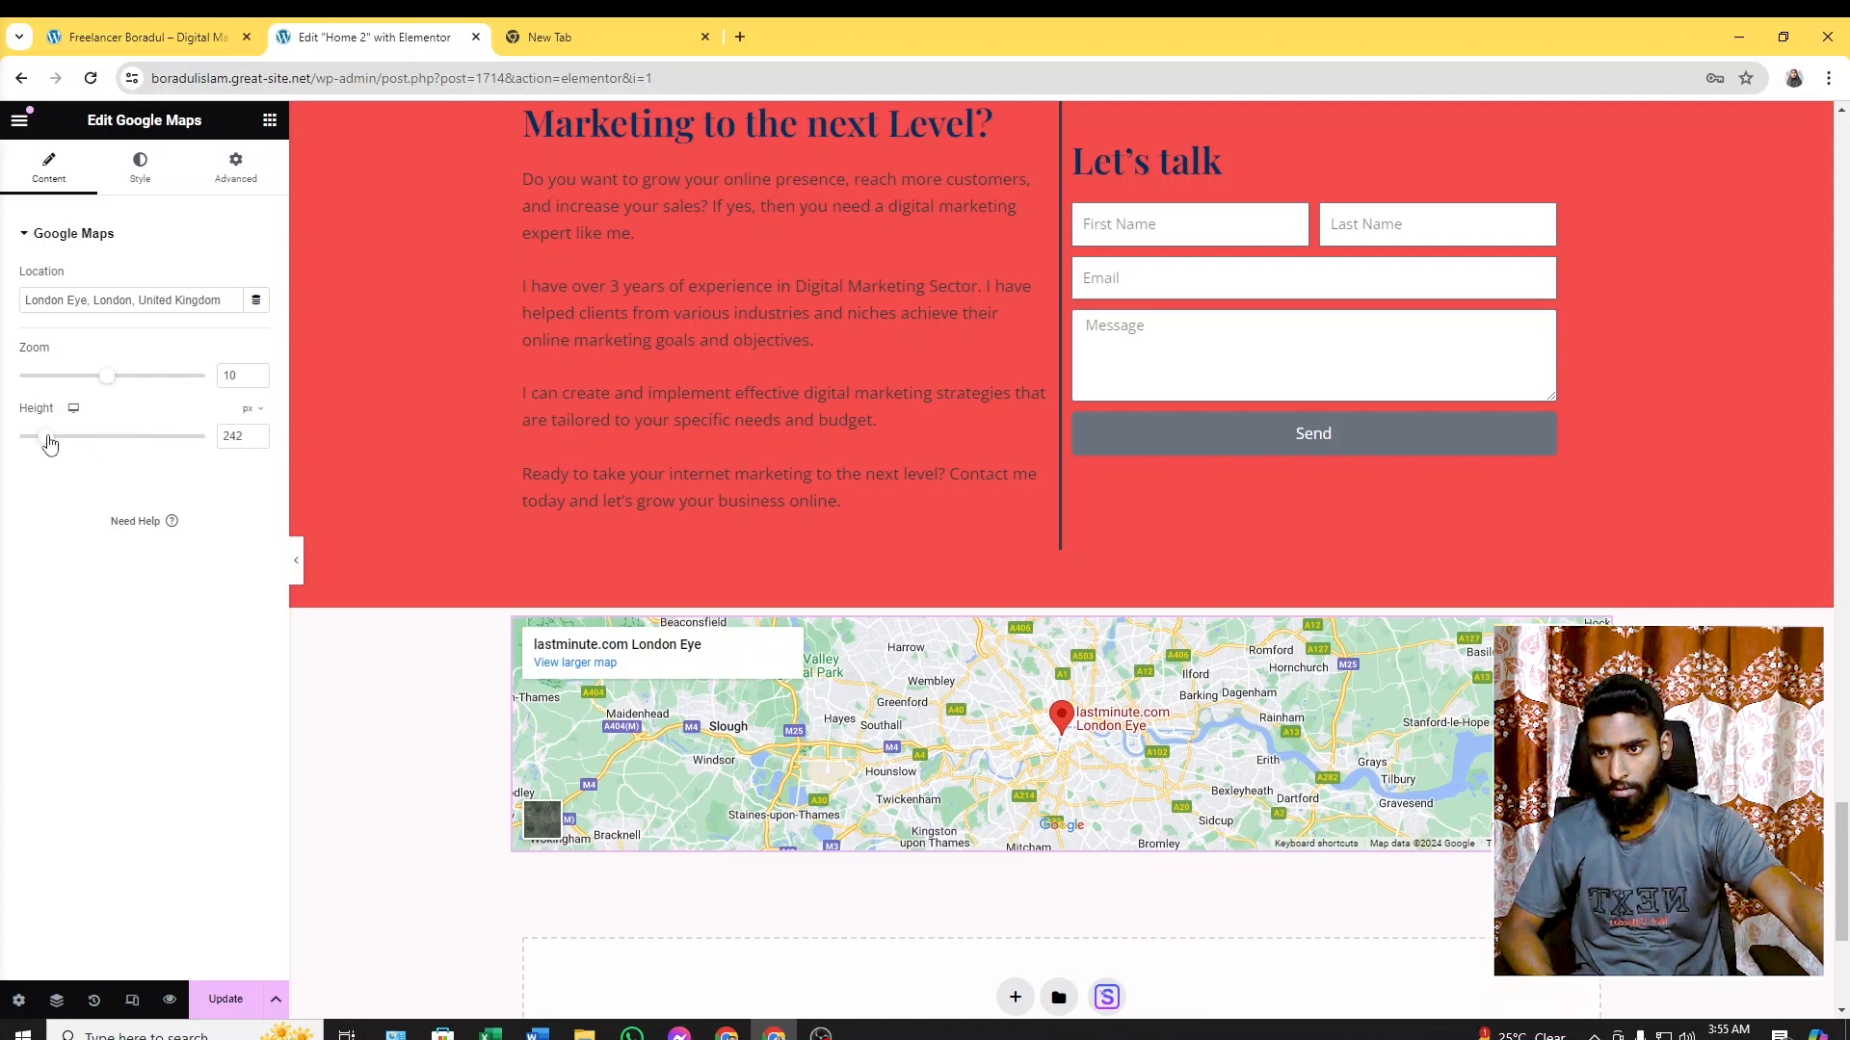
drag(50, 444, 81, 443)
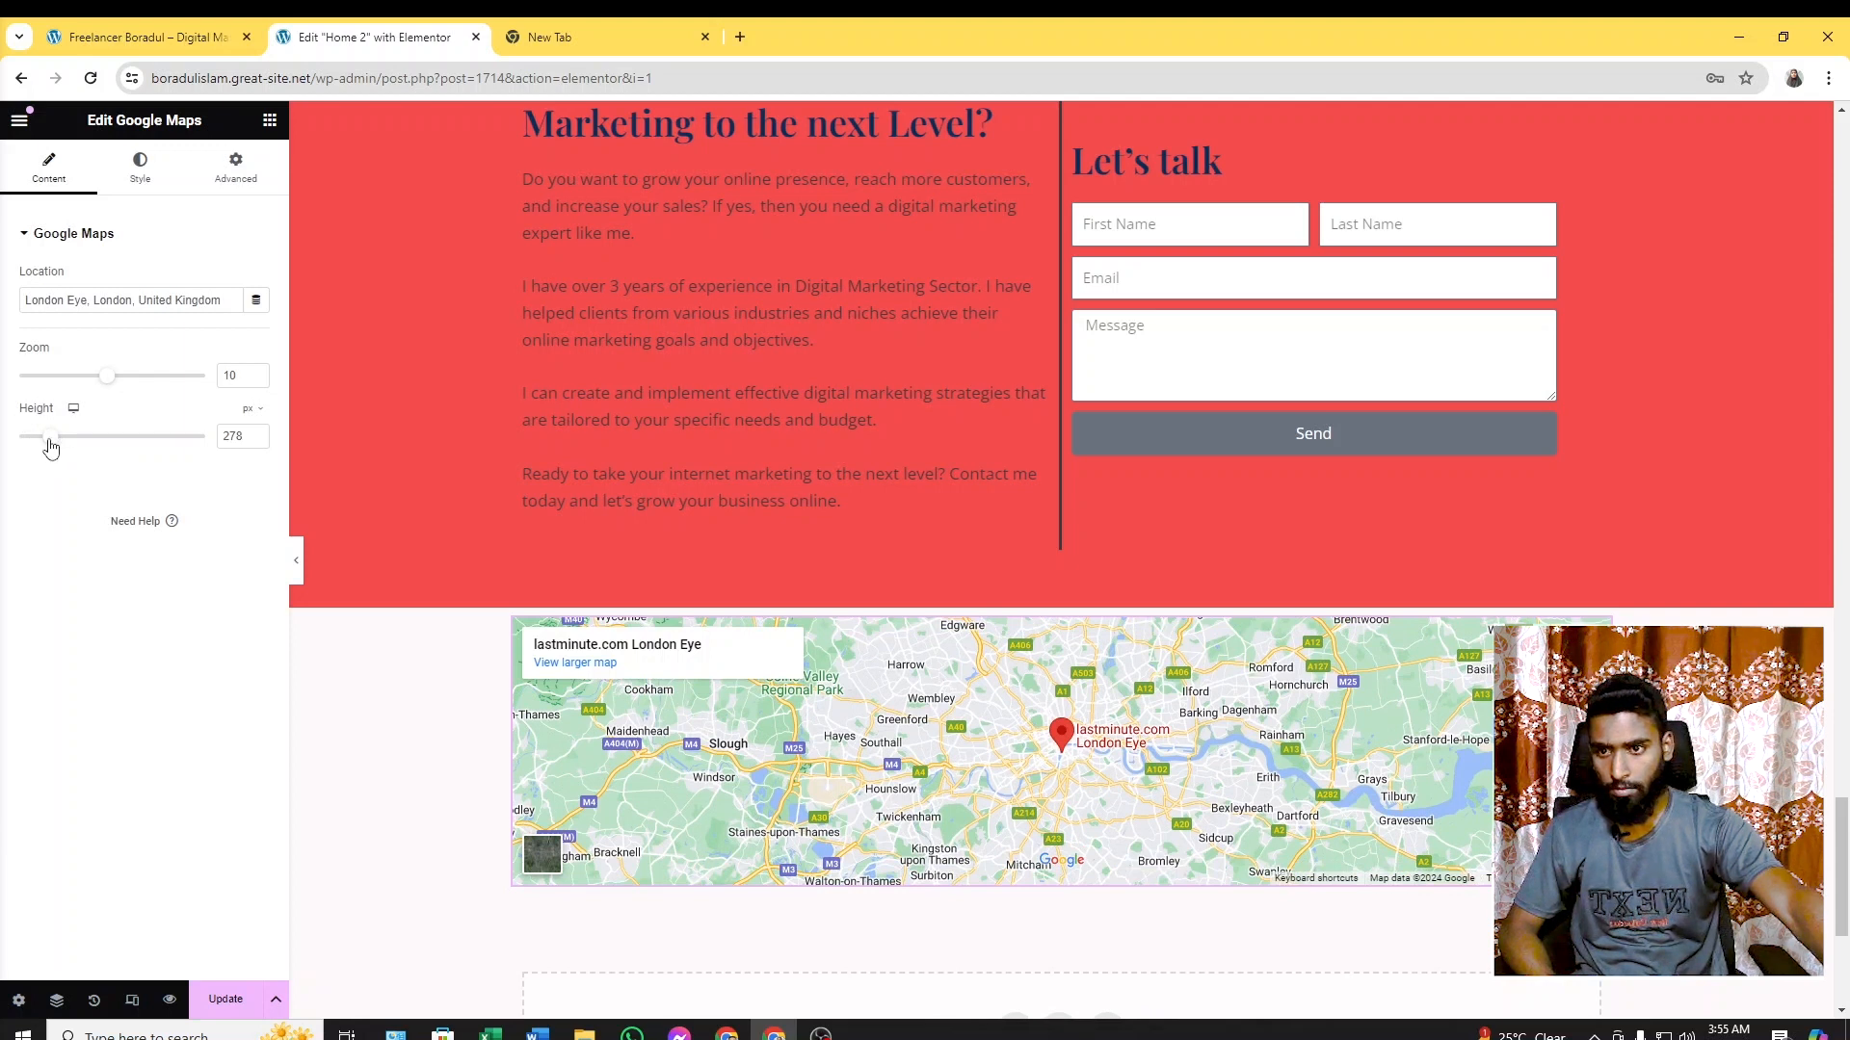
drag(51, 448, 63, 442)
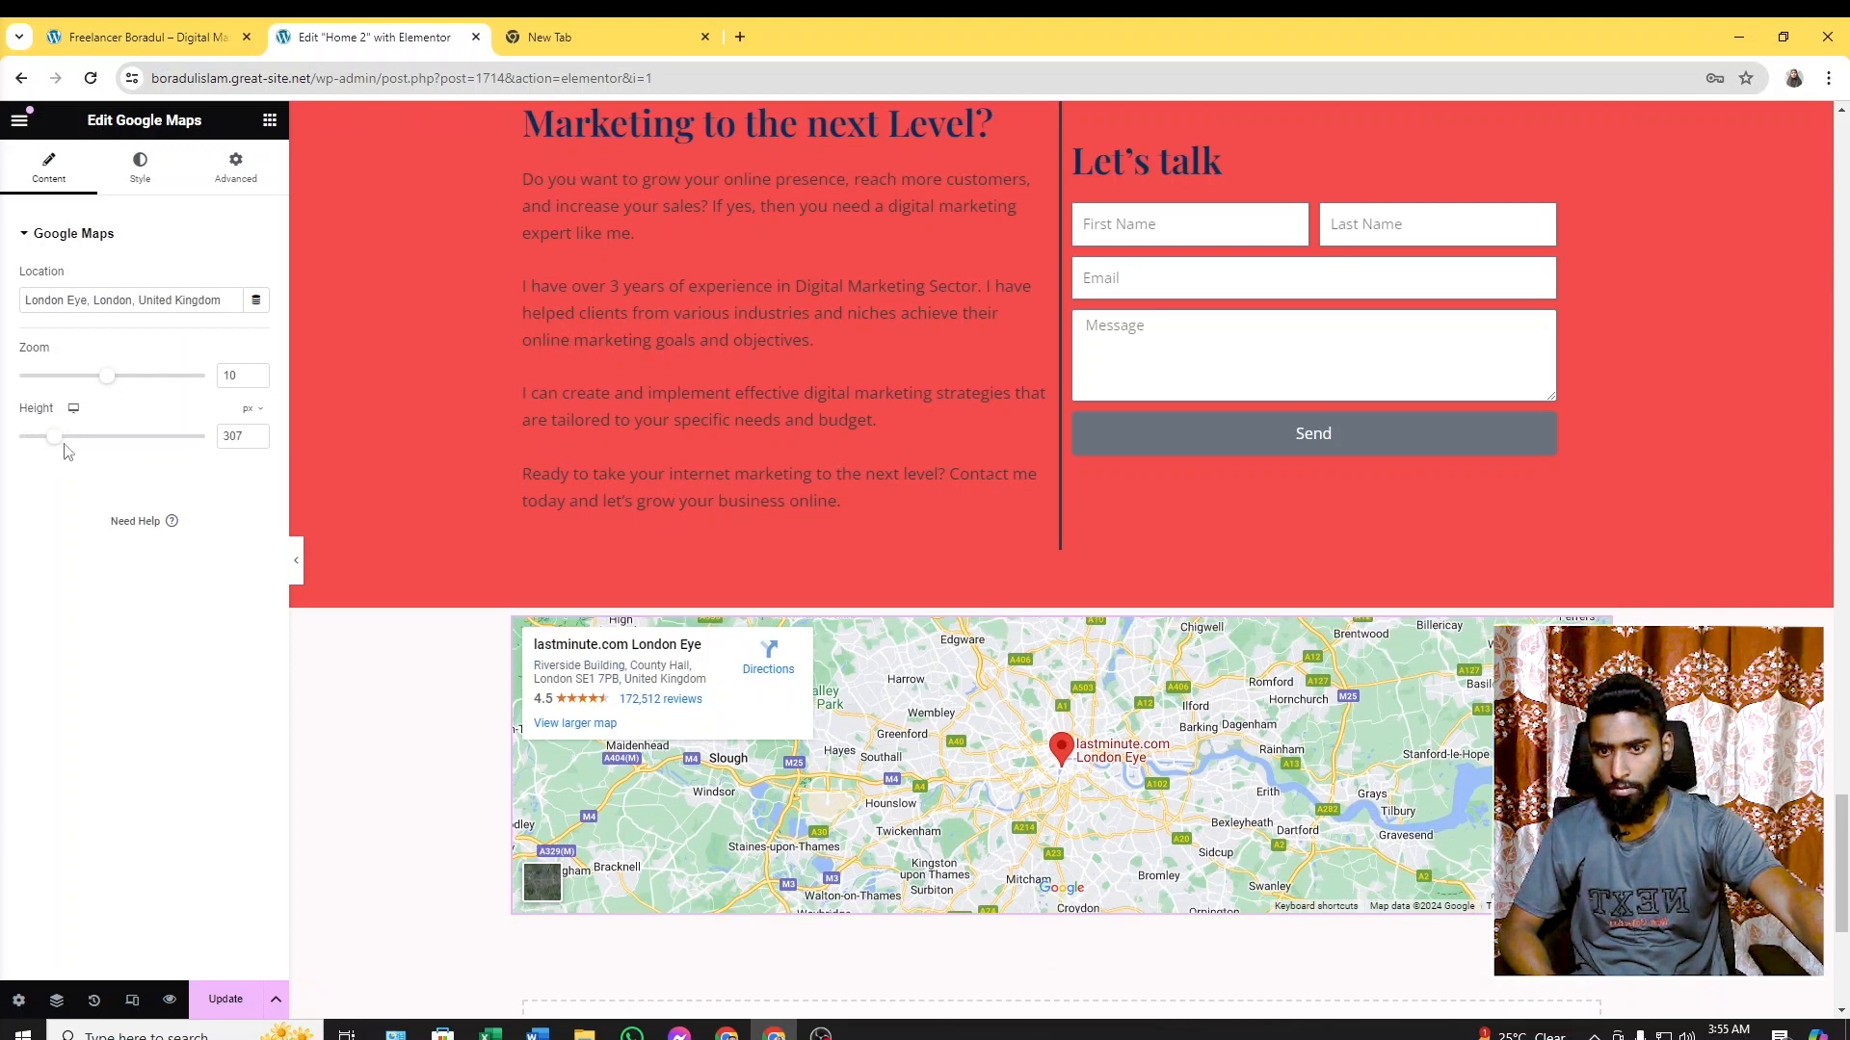
click(140, 174)
click(30, 185)
Replace the map widget's default location with the place name copied from the live site's map card
click(241, 300)
drag(238, 300, 44, 310)
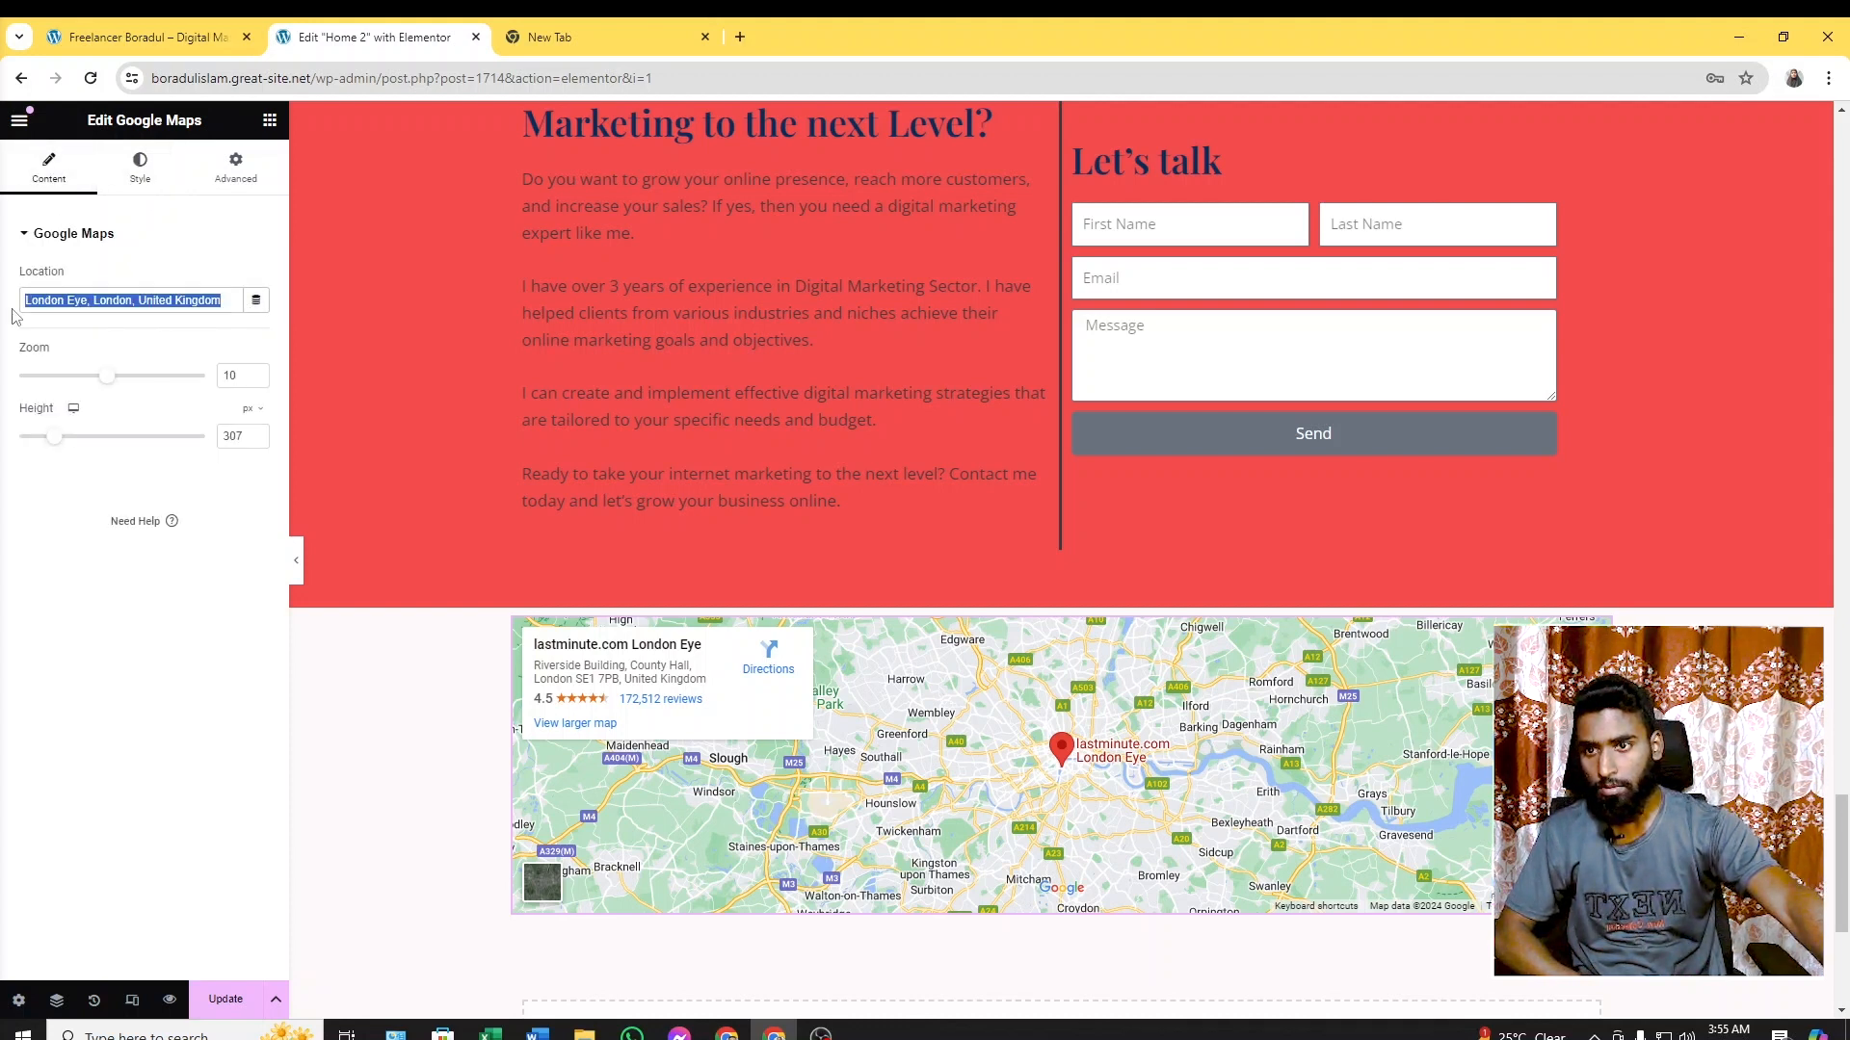
key(BackSpace)
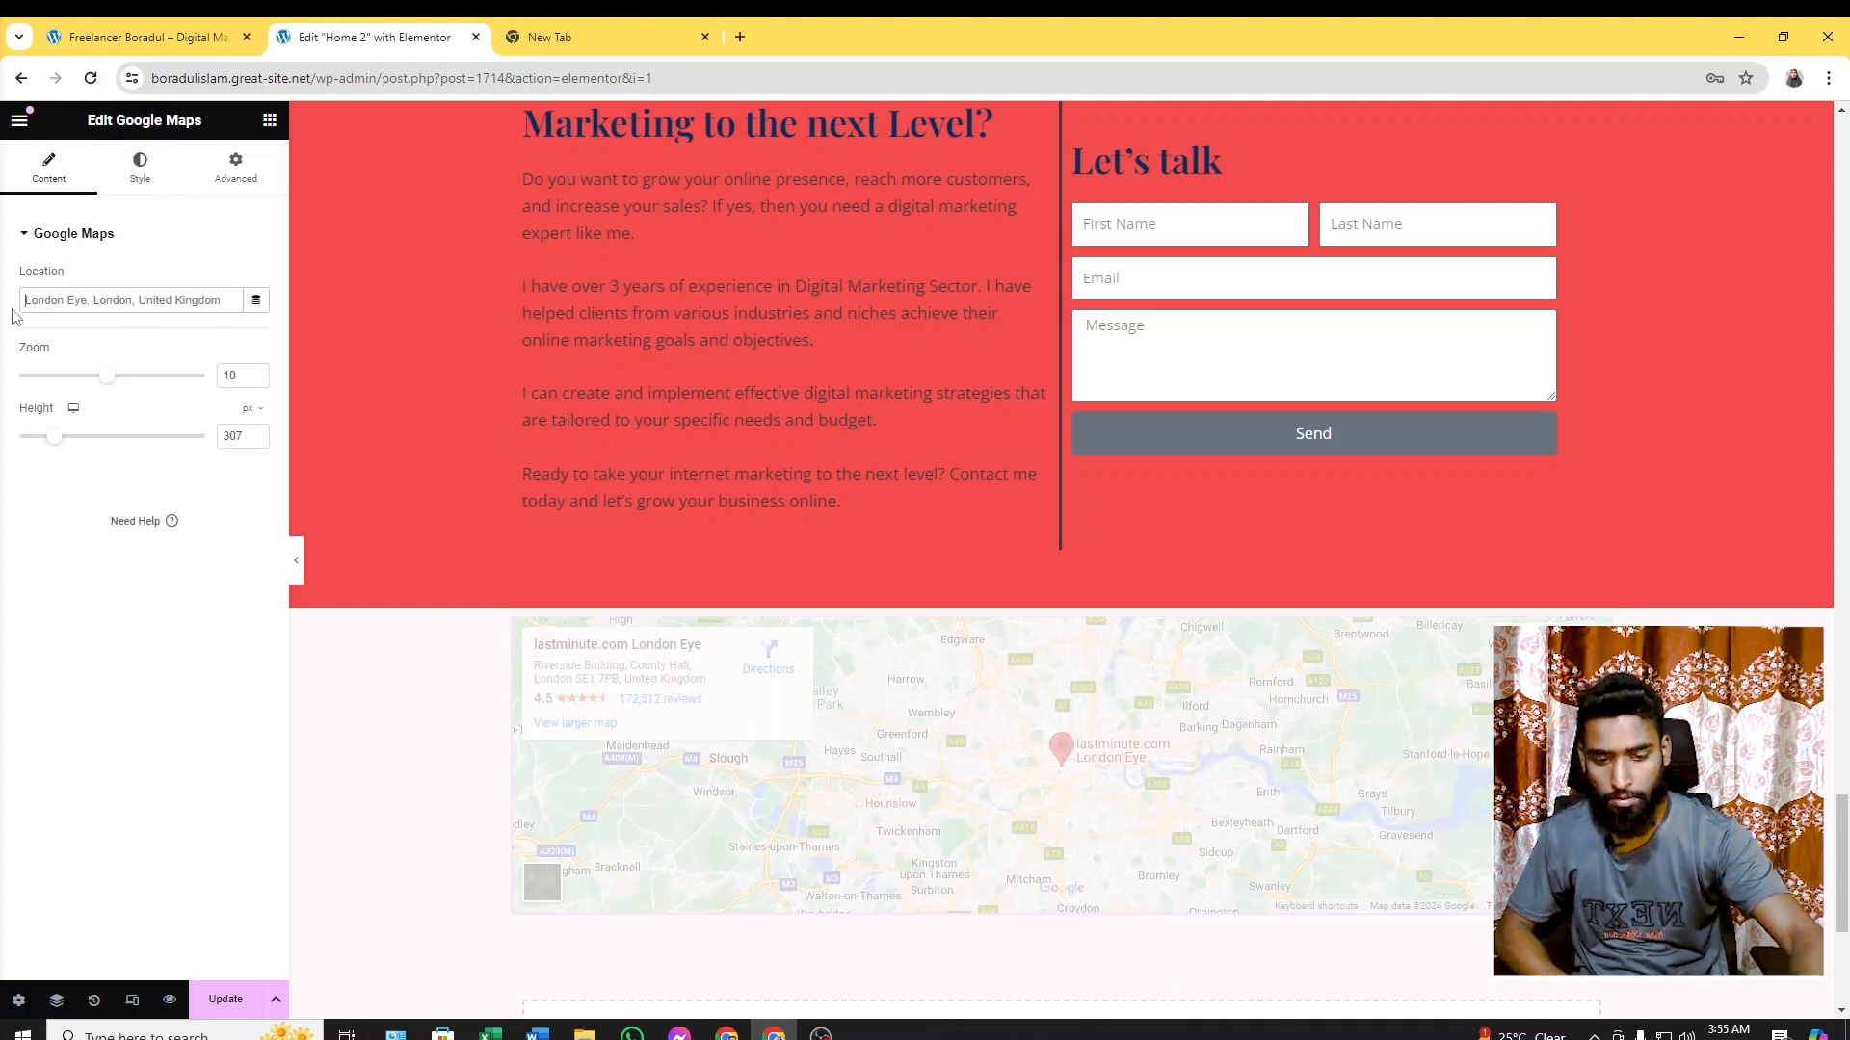
click(203, 32)
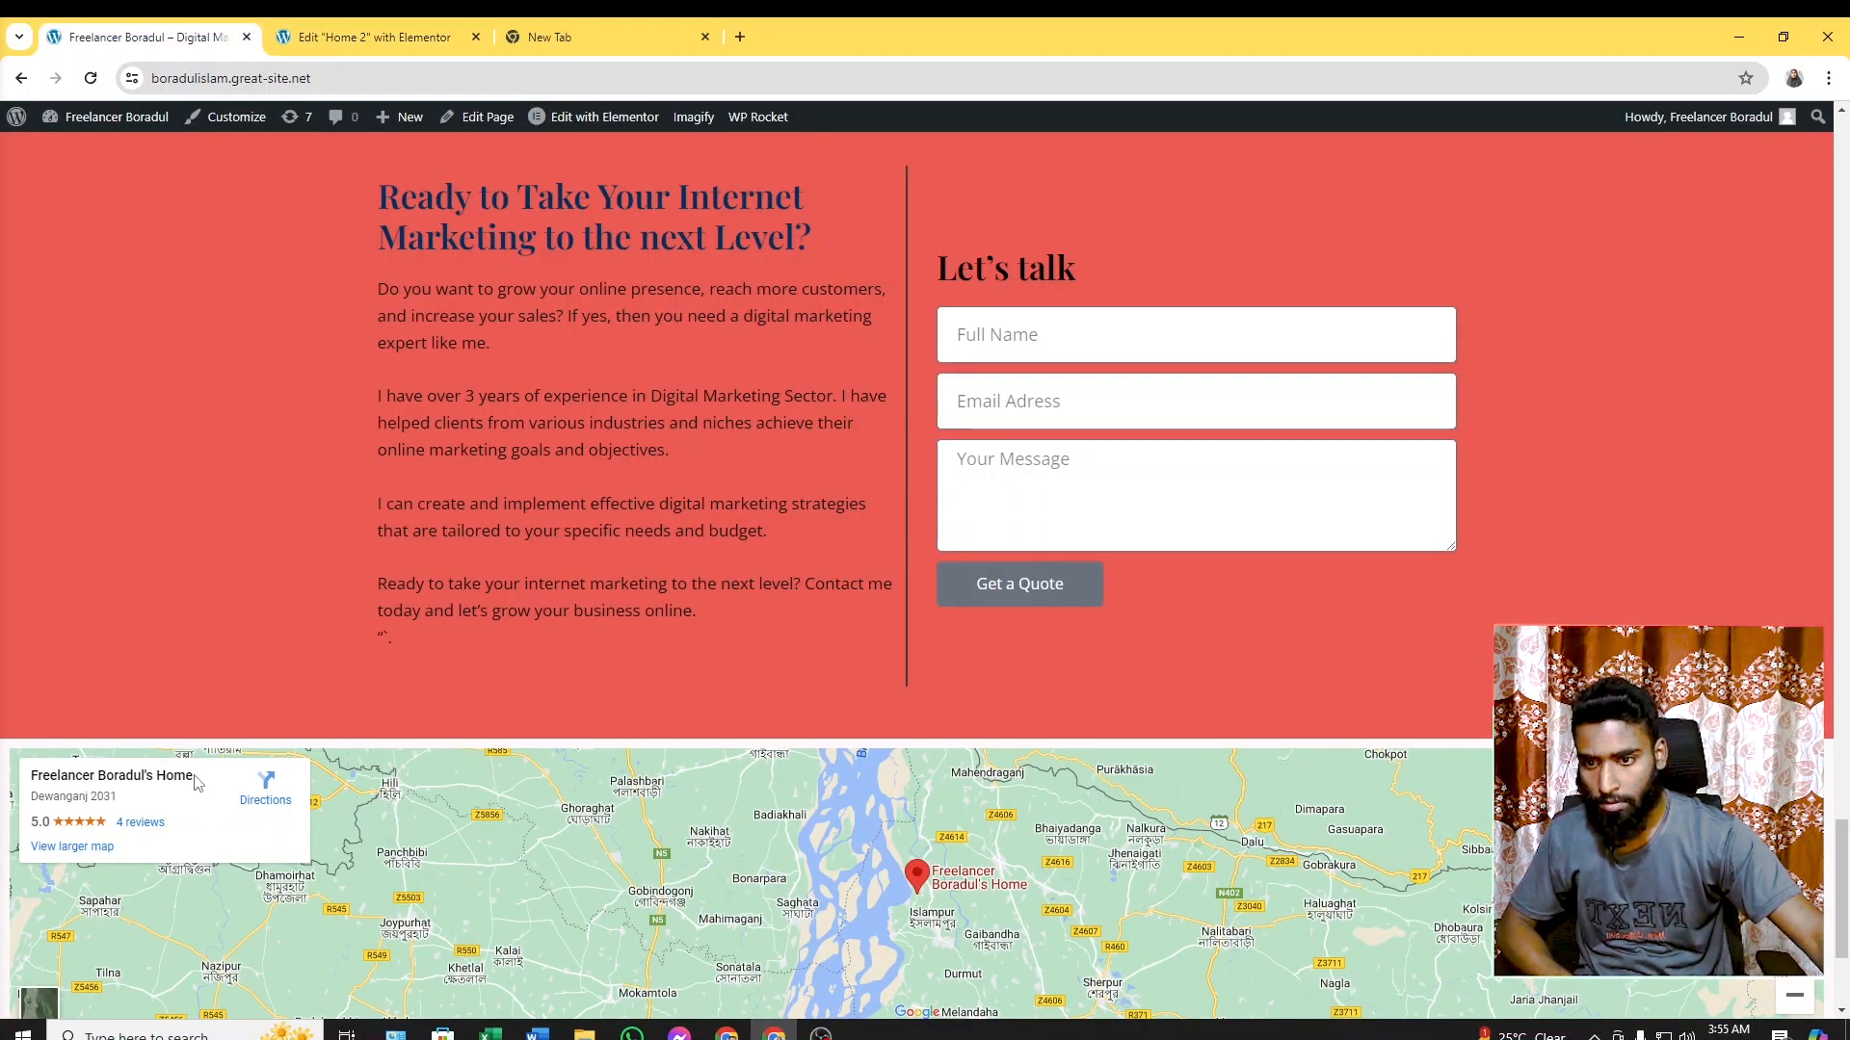
drag(200, 776, 5, 785)
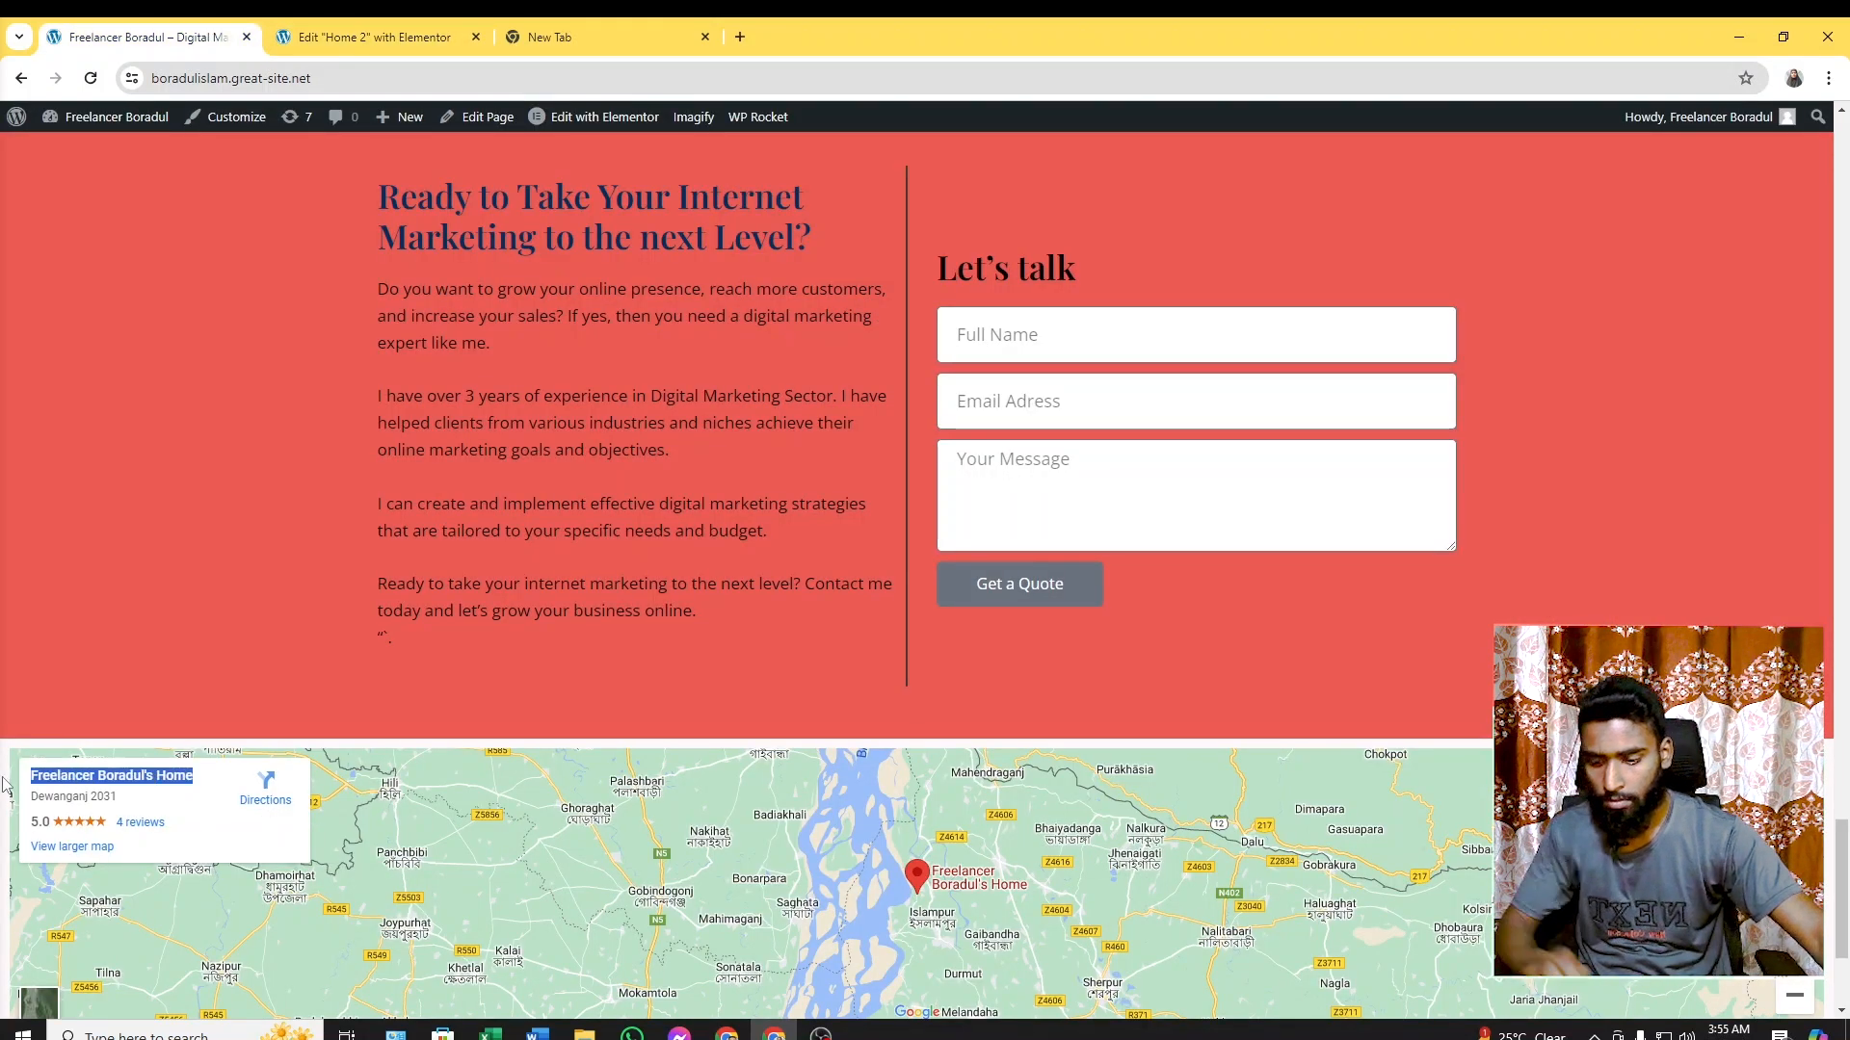
click(308, 39)
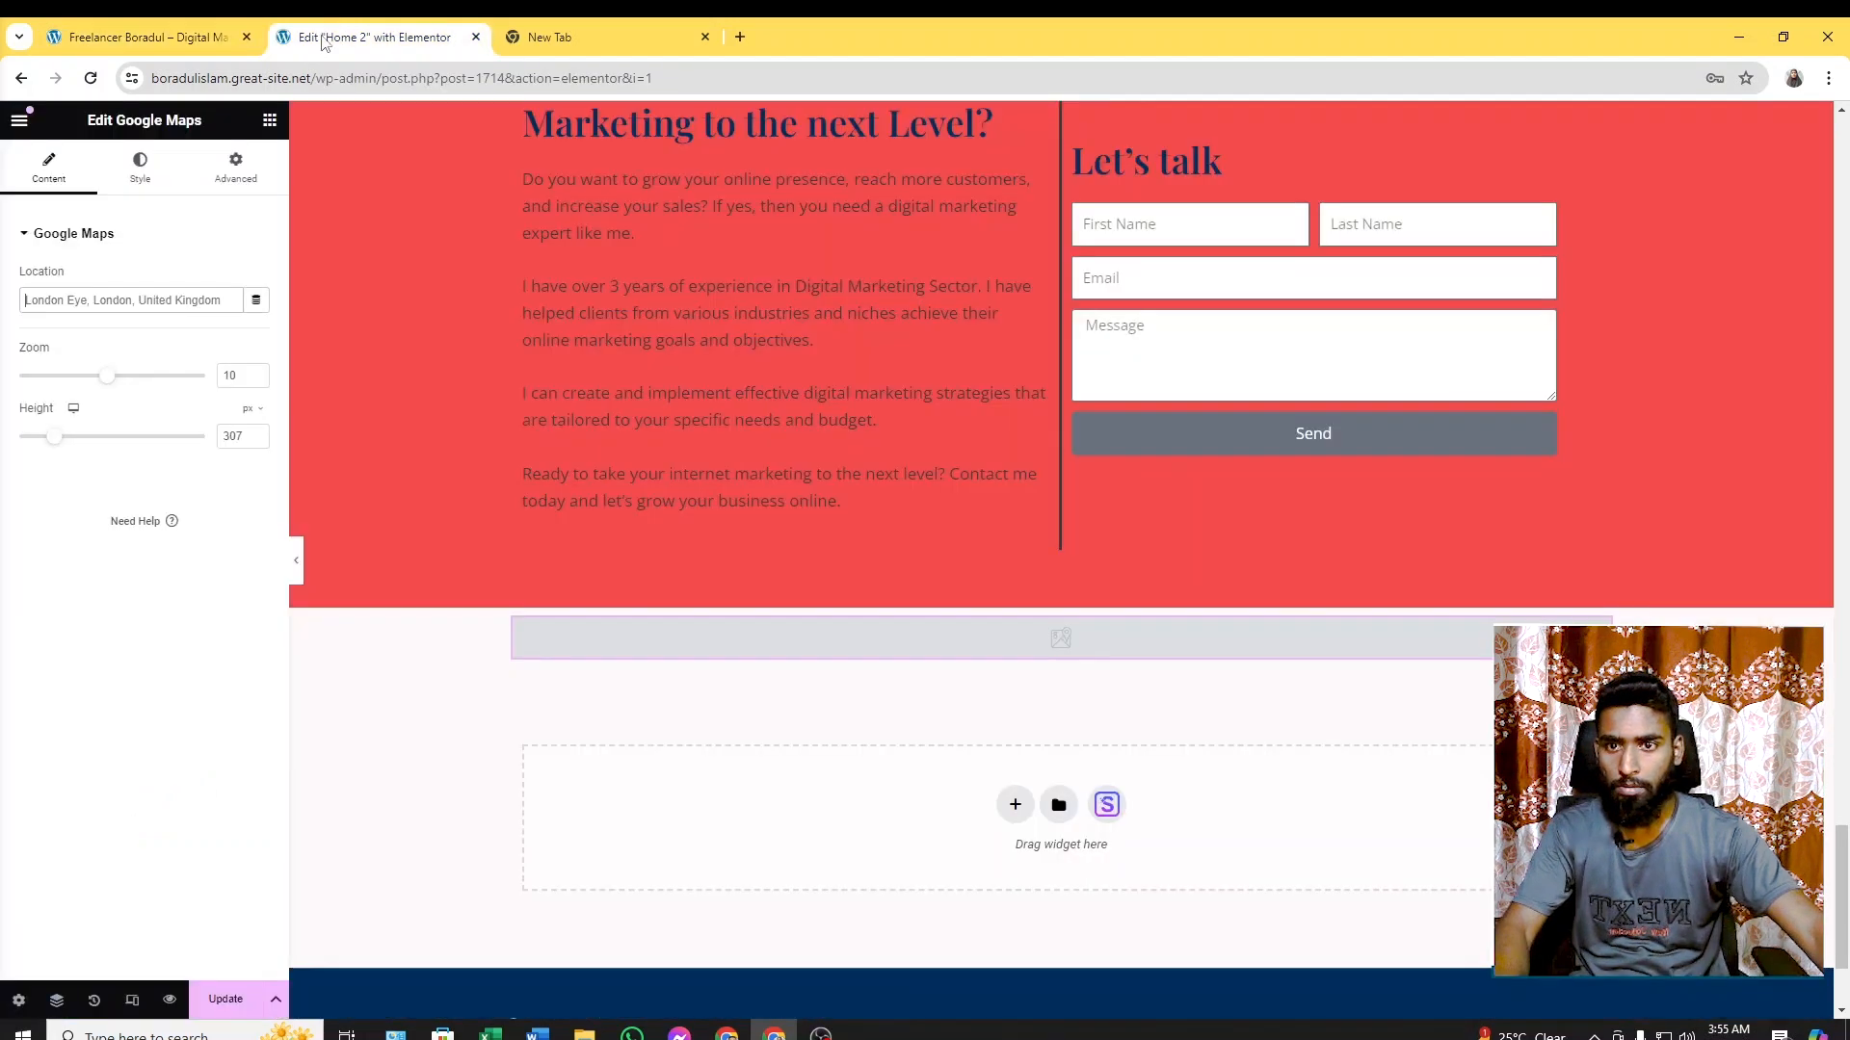
key(ctrl+v)
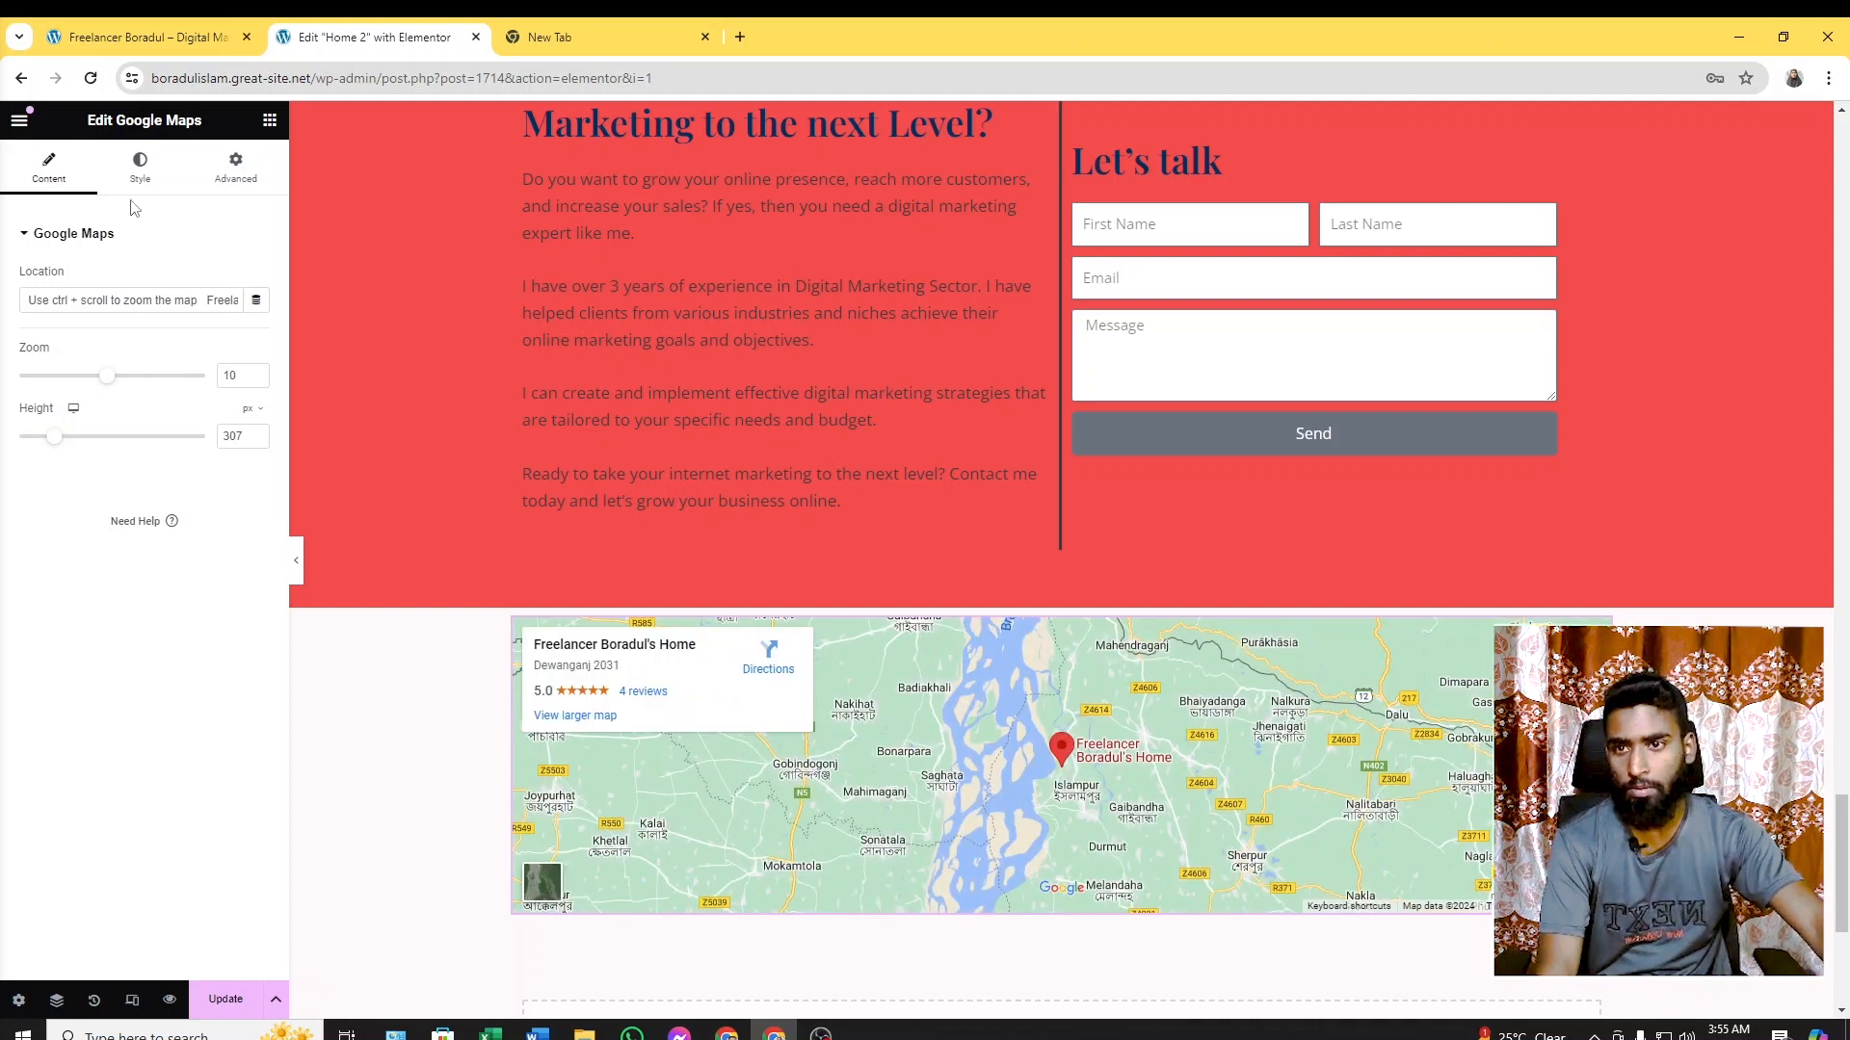
Change the map container's content width from Boxed to Full Width so the map spans the page
click(139, 165)
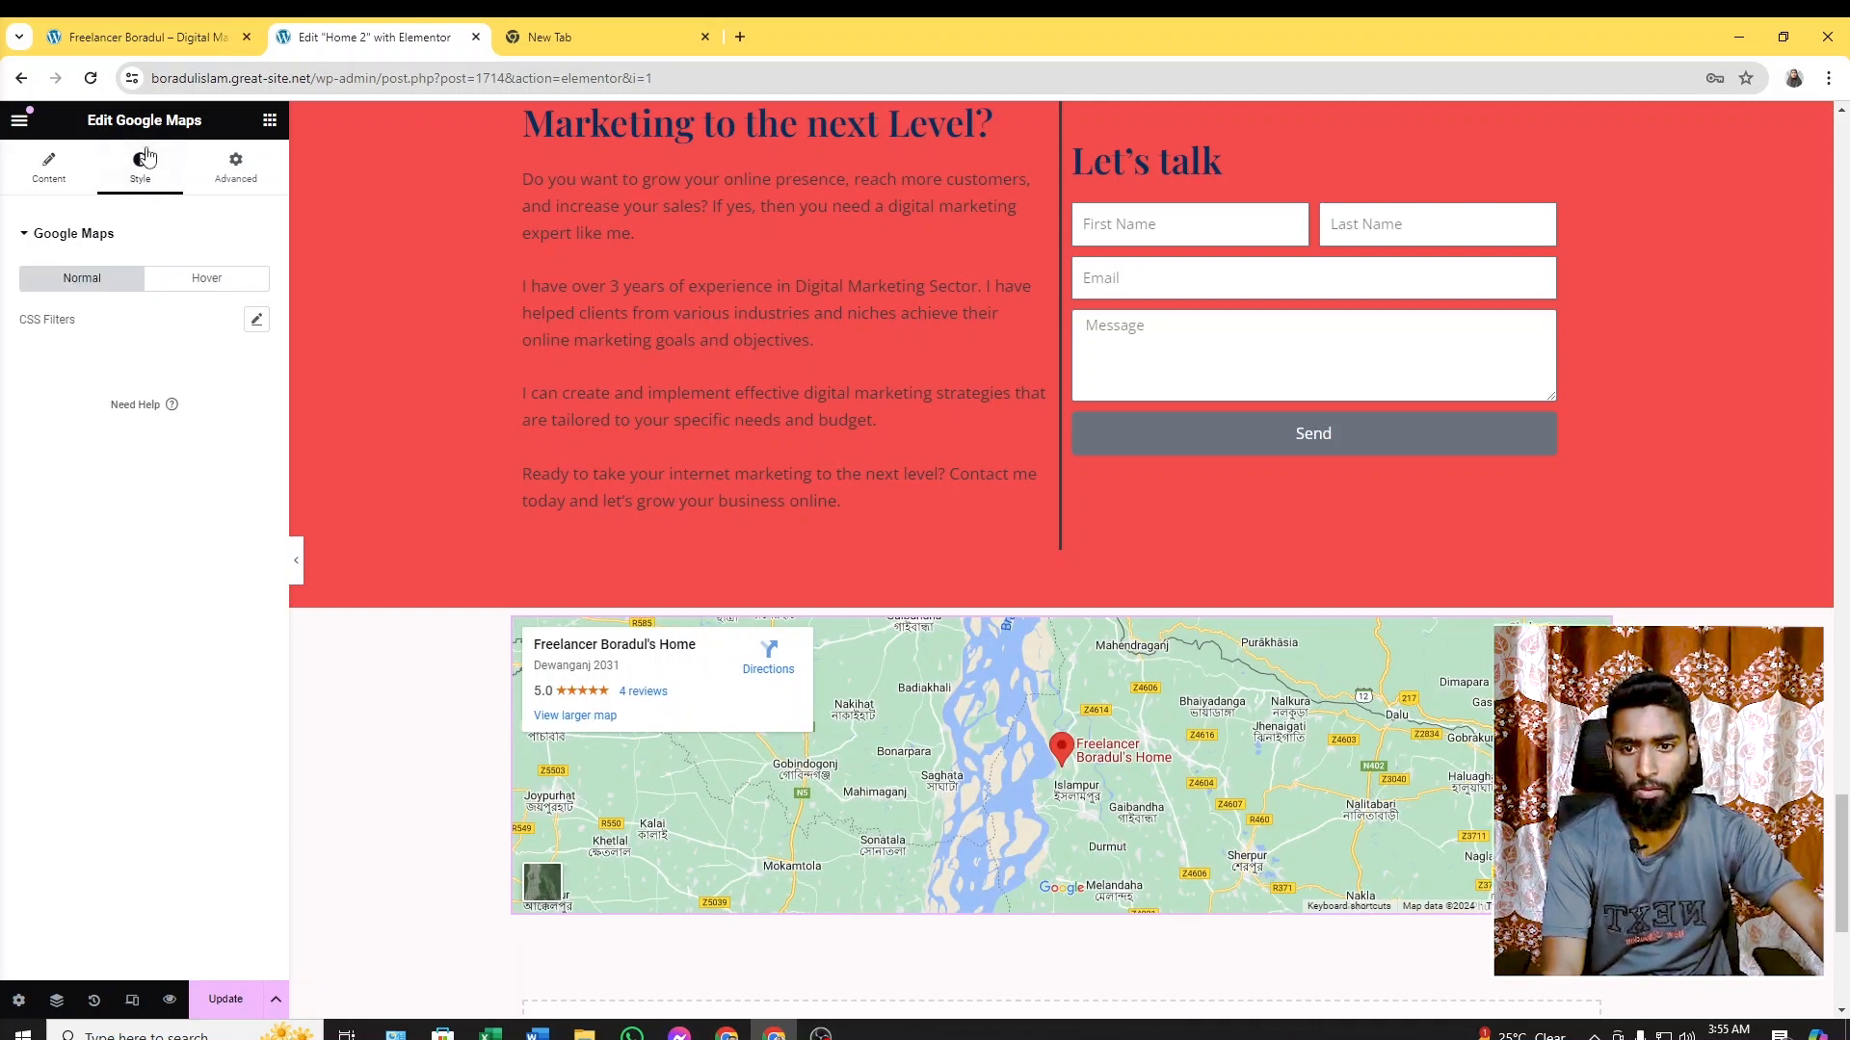
click(223, 169)
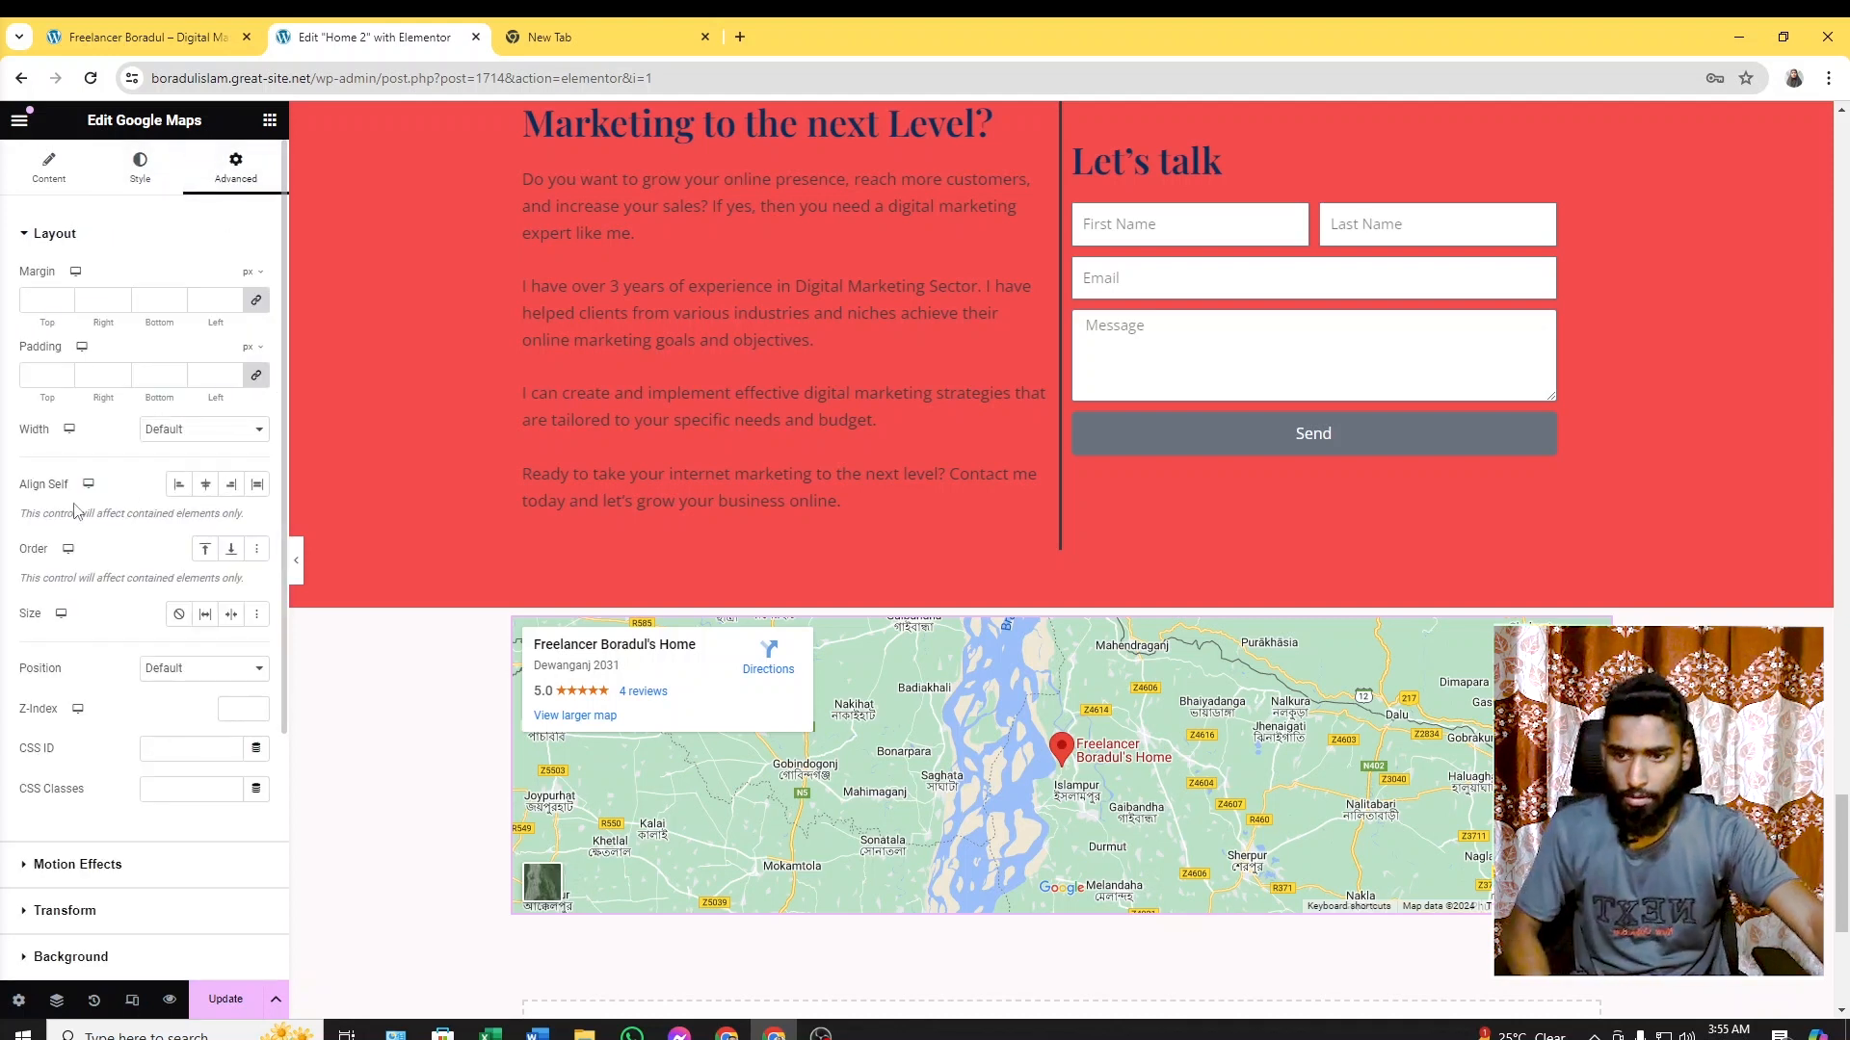
mouse_move(1061, 815)
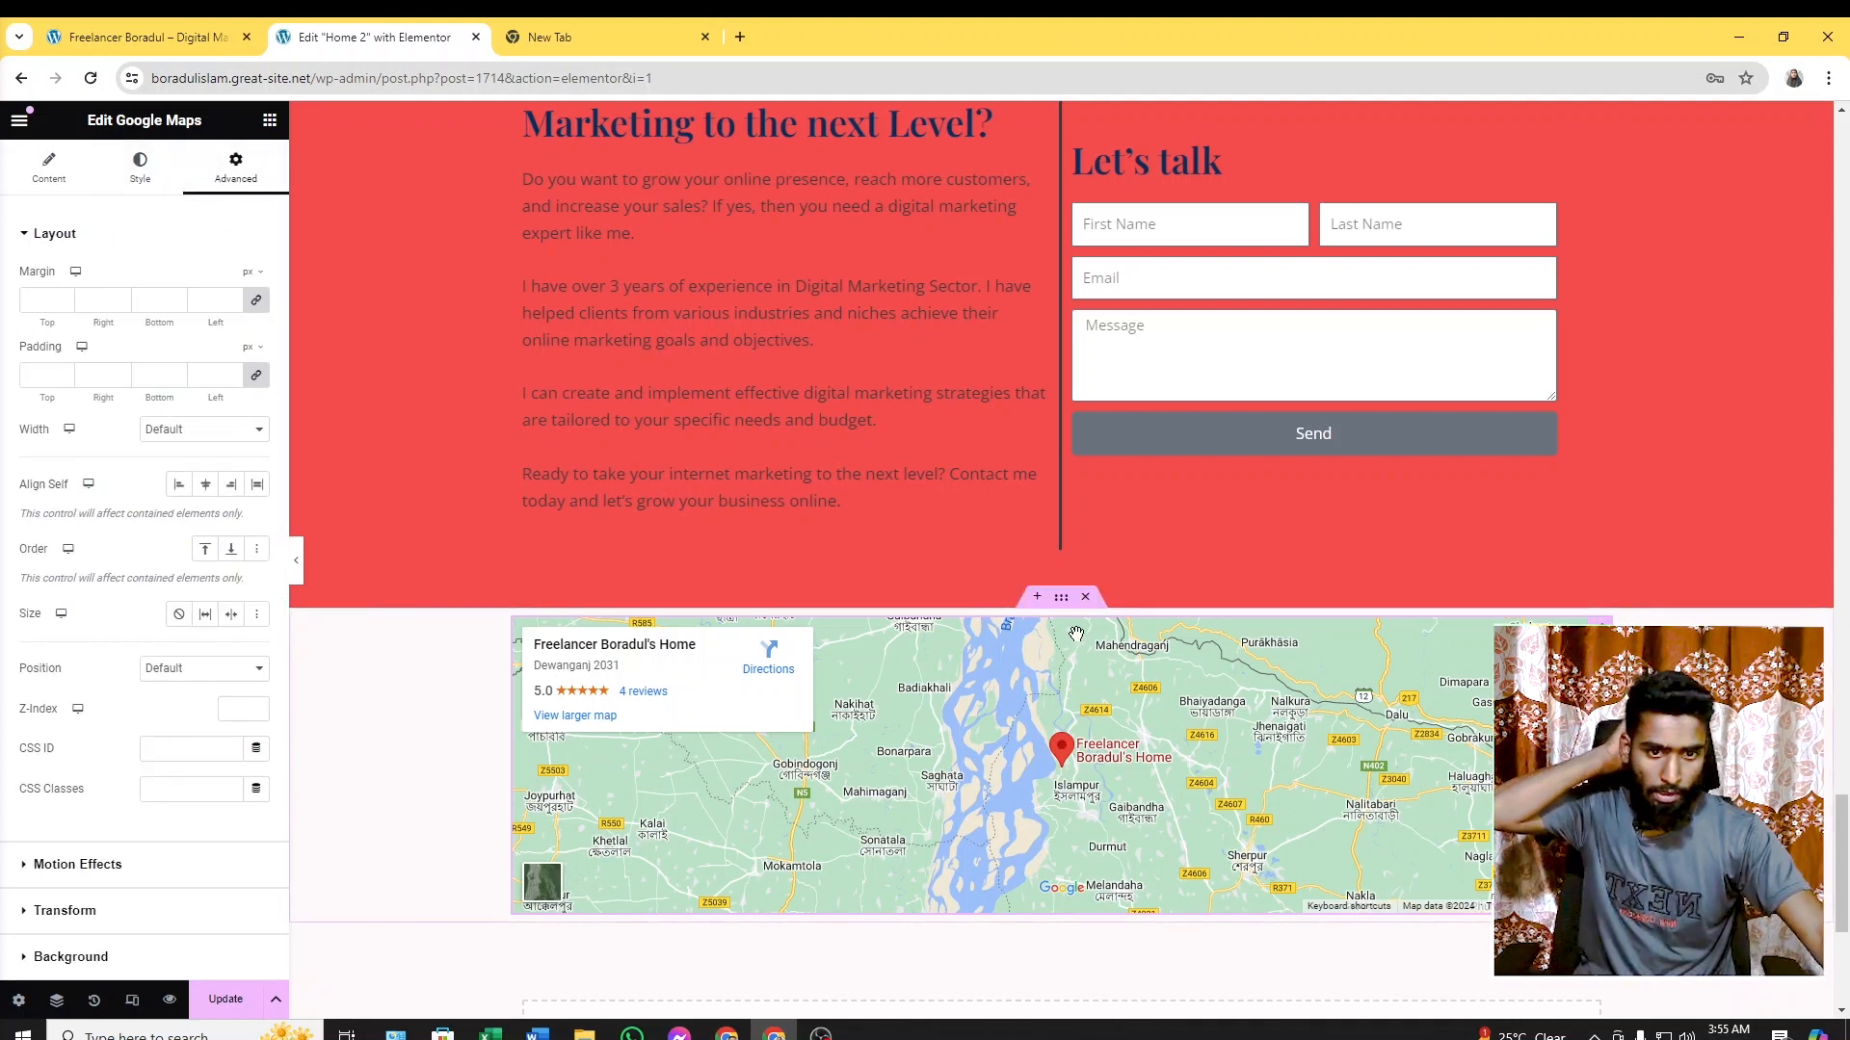
click(1061, 601)
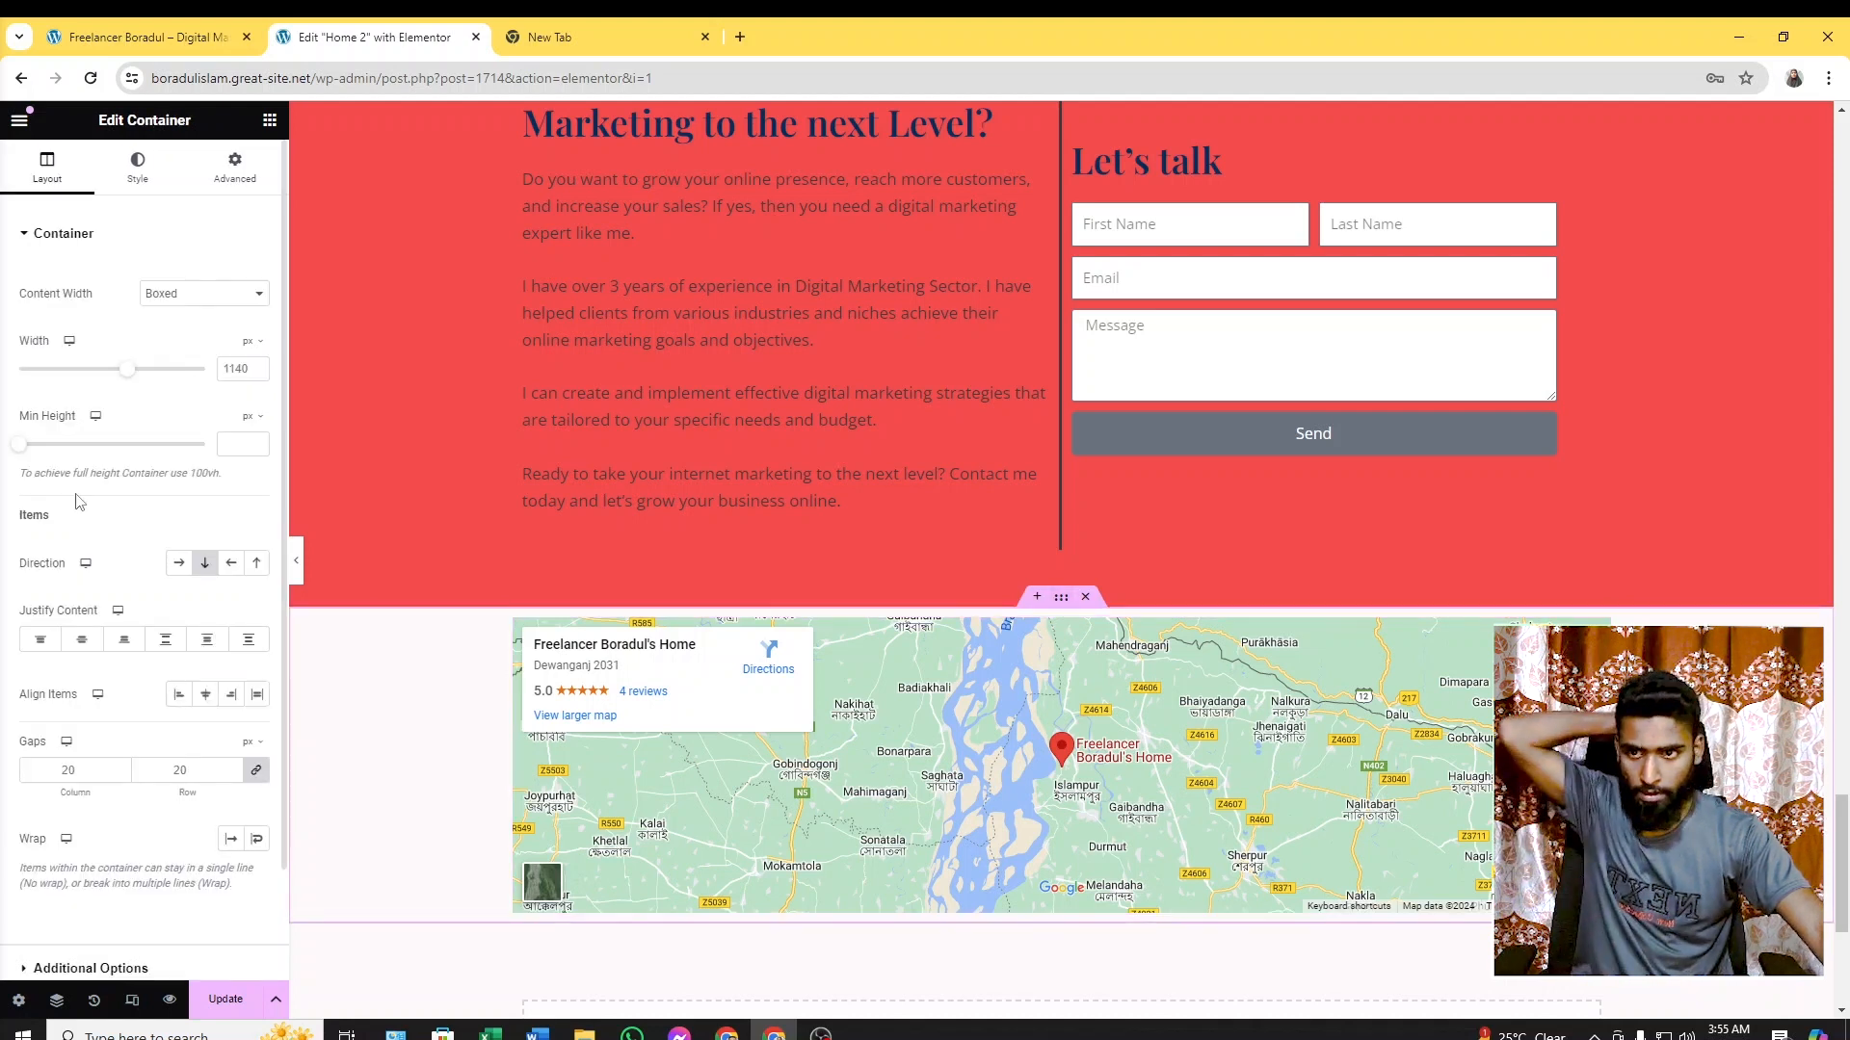
drag(132, 378, 207, 374)
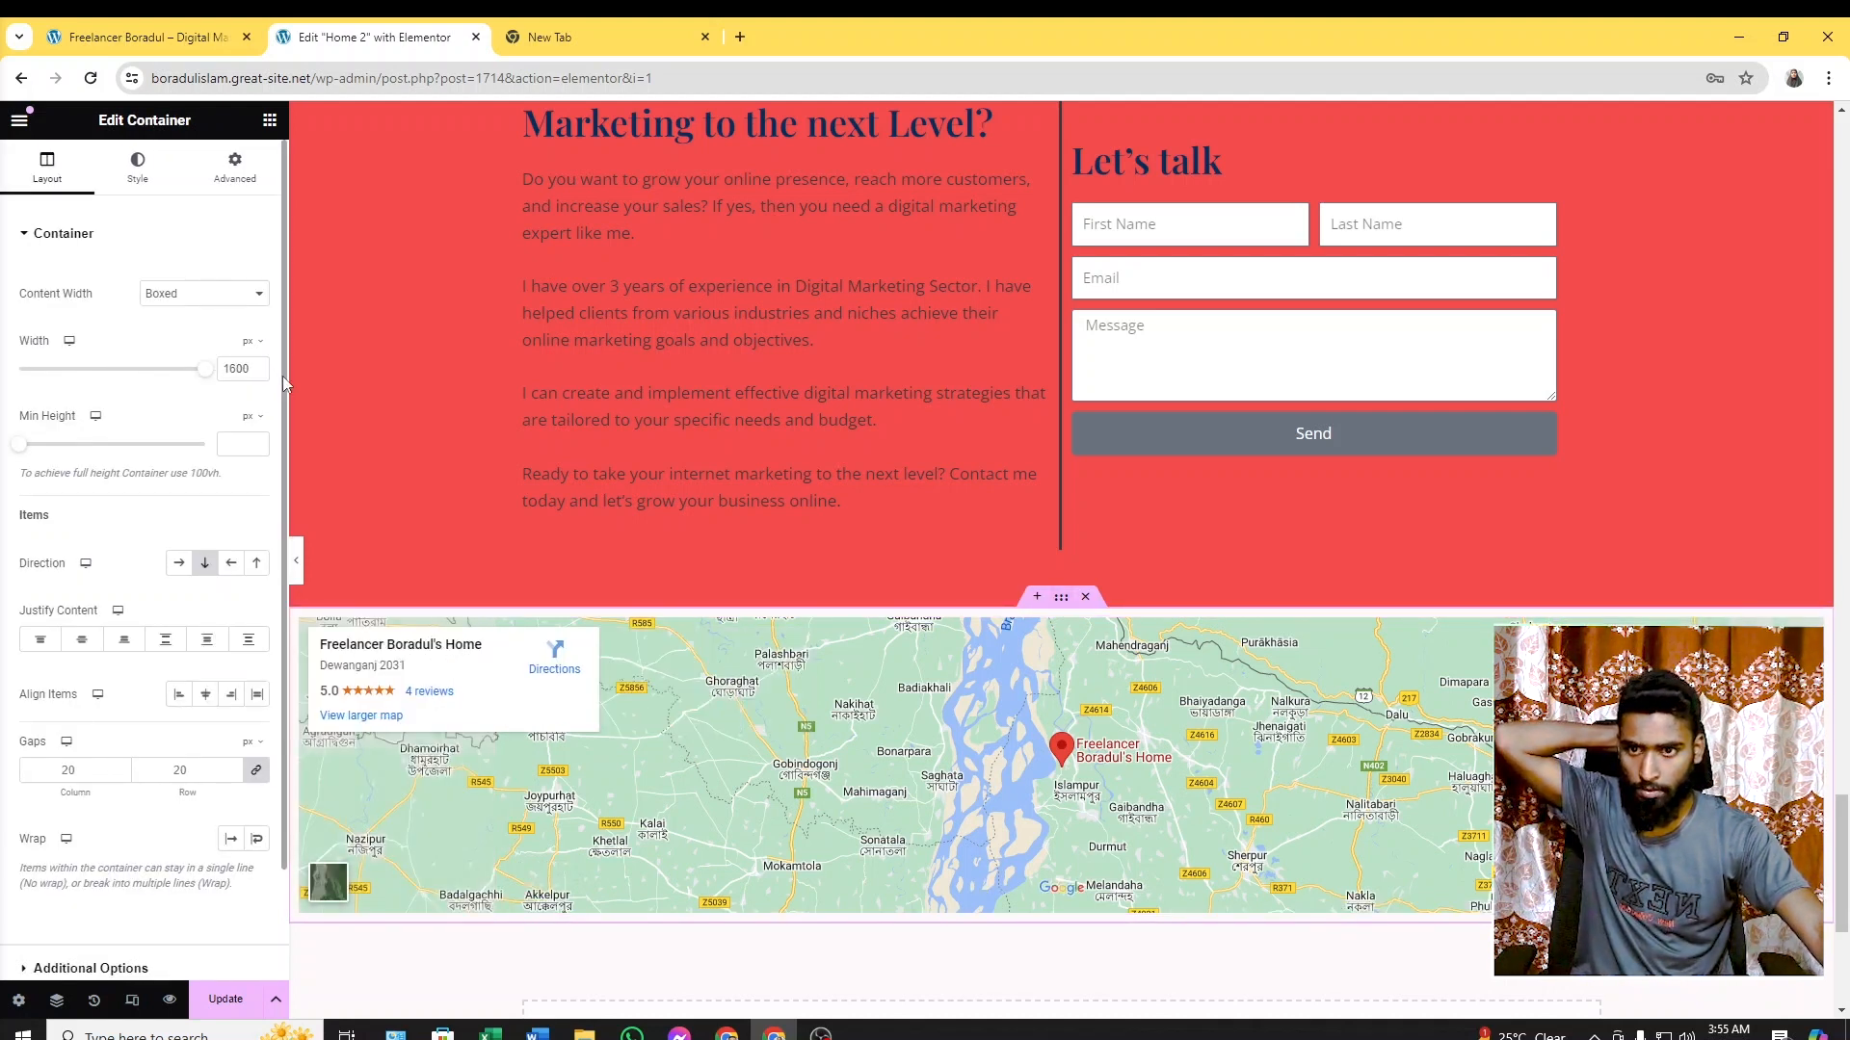
click(252, 295)
click(229, 329)
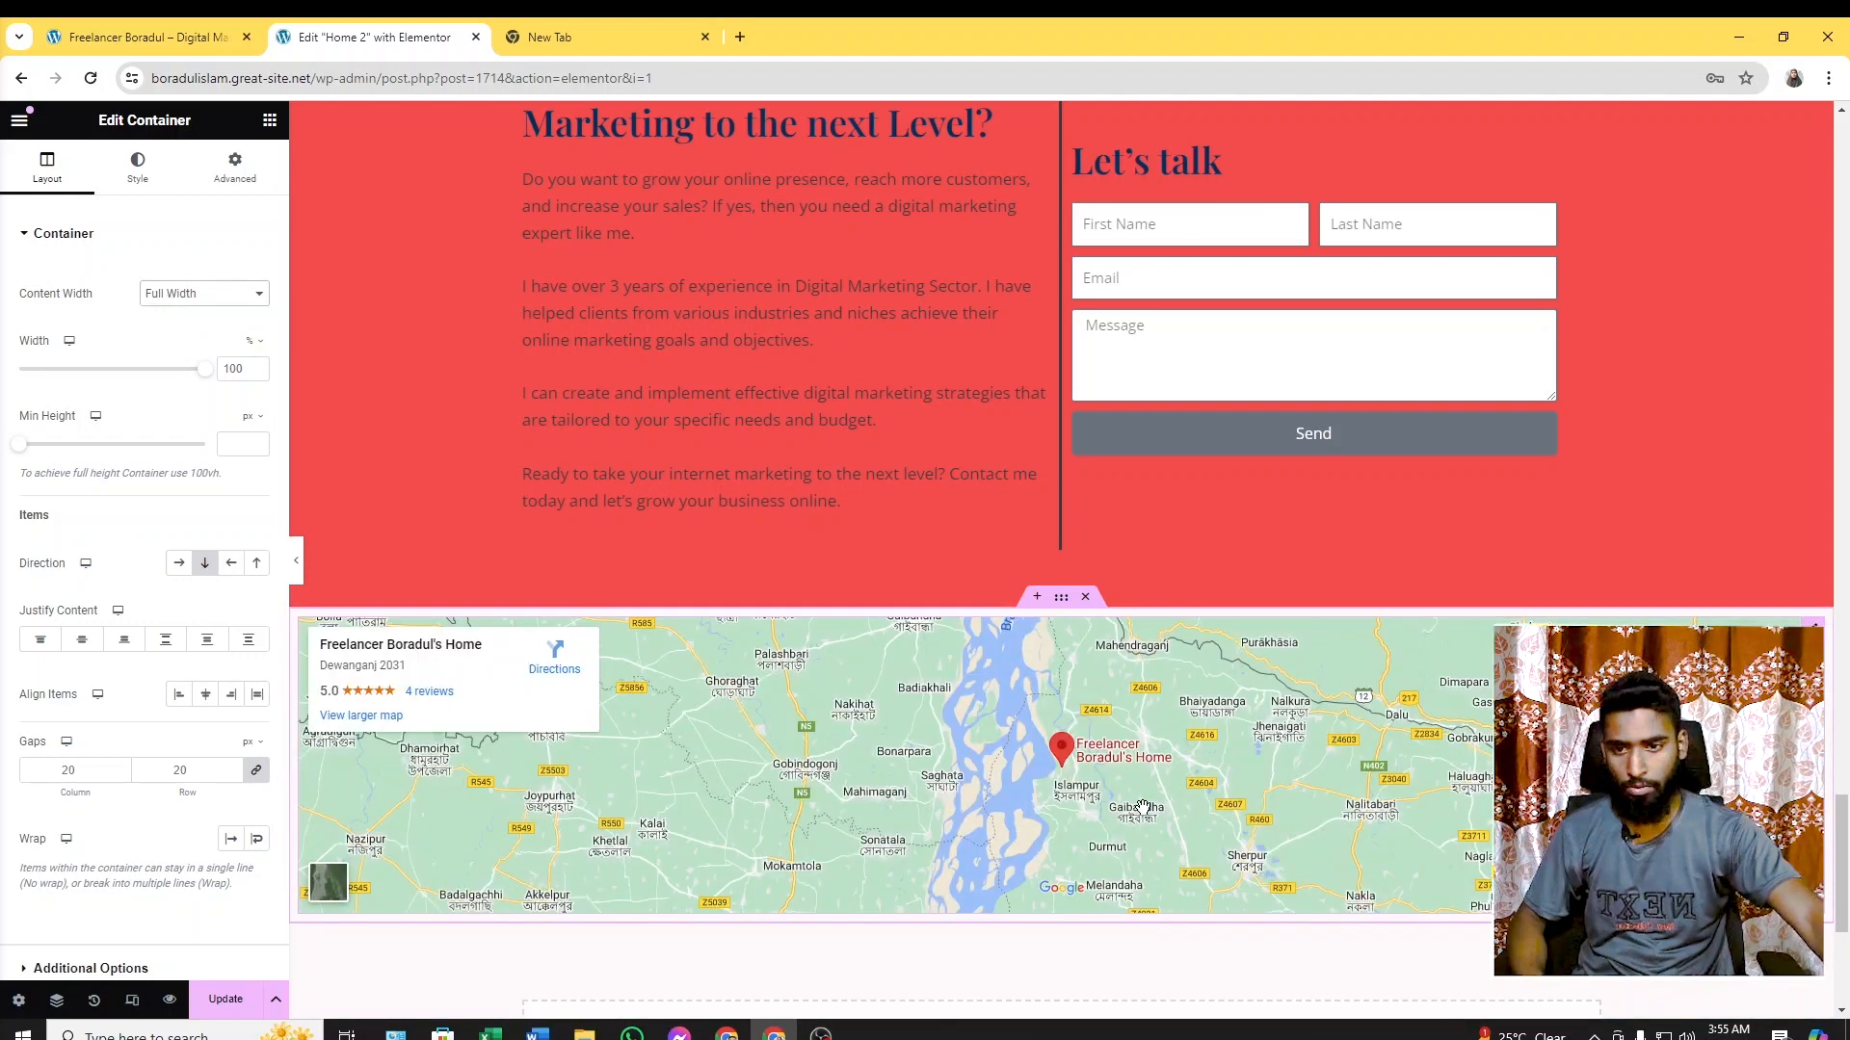
Check the map section down to the footer and update the page to save the changes
scroll(1238, 735, down, 2)
scroll(1238, 735, up, 4)
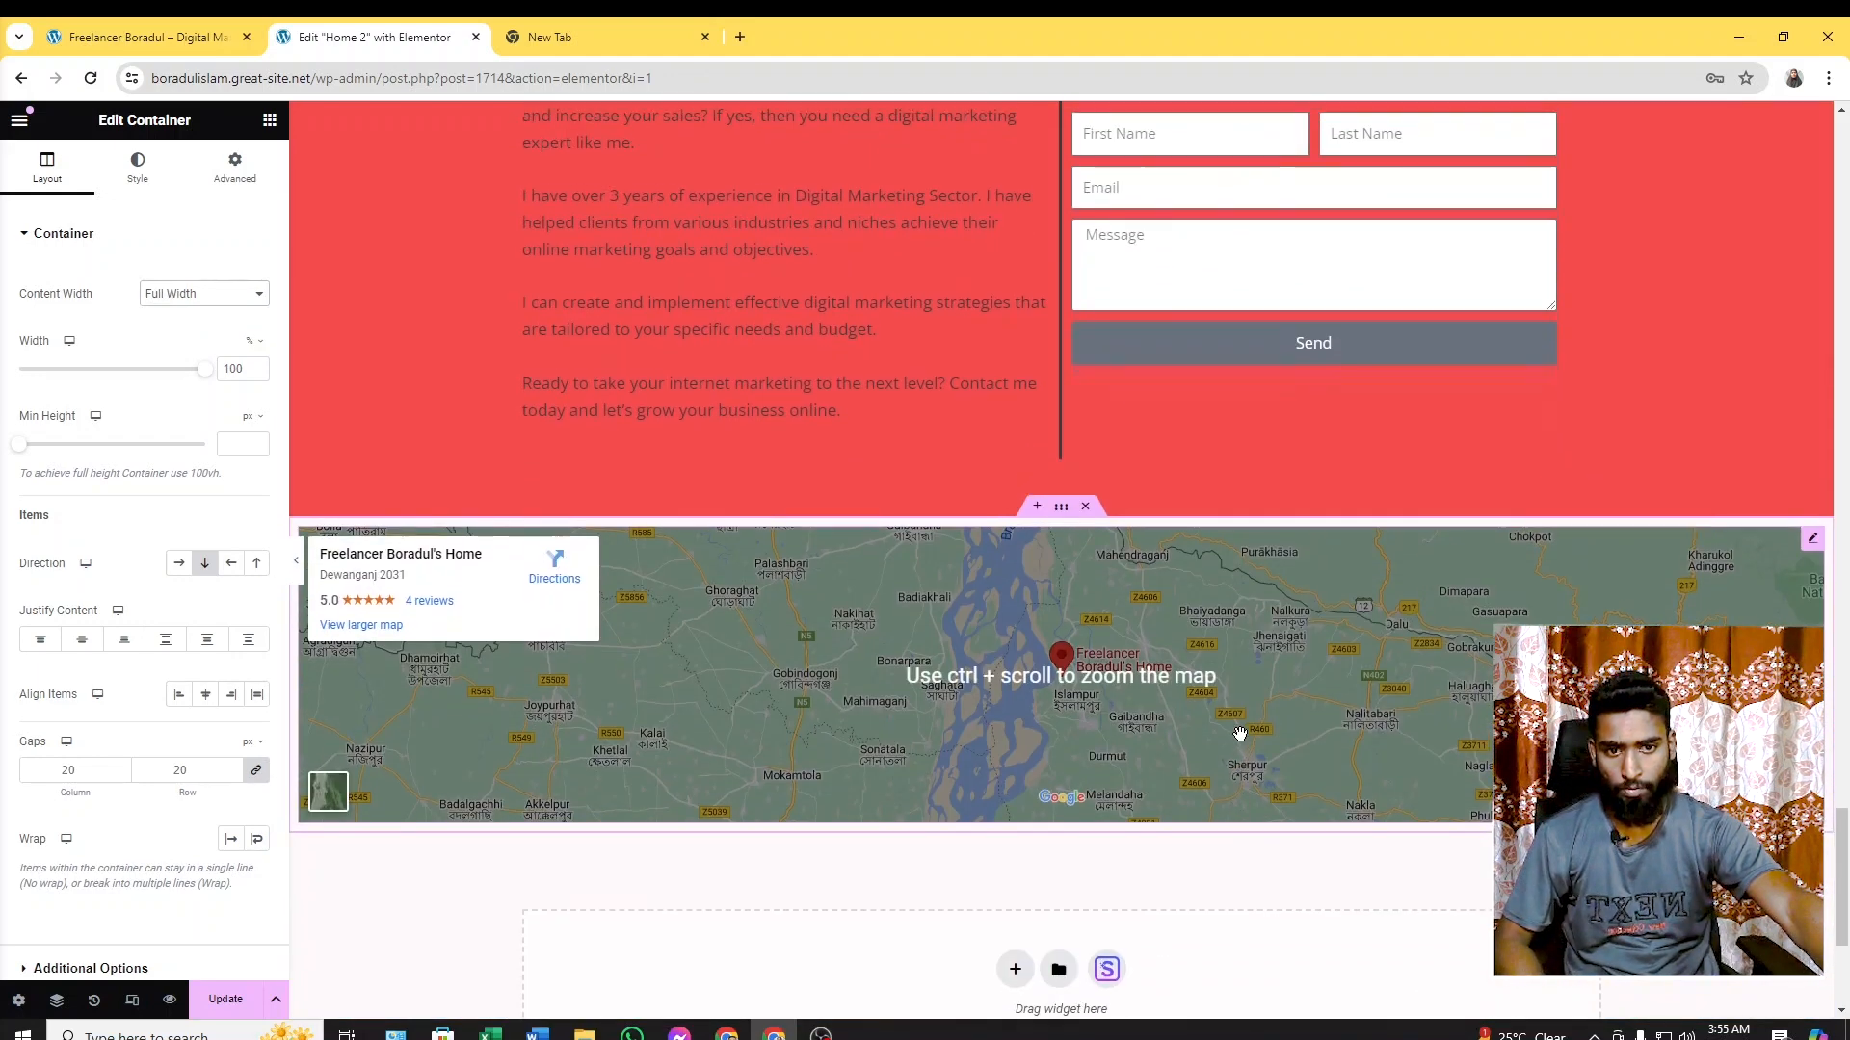
scroll(1223, 751, down, 4)
scroll(1216, 770, down, 2)
click(222, 1001)
Review the rebuilt page's sections from the header through the services, clients, skills and contact areas
scroll(910, 647, up, 20)
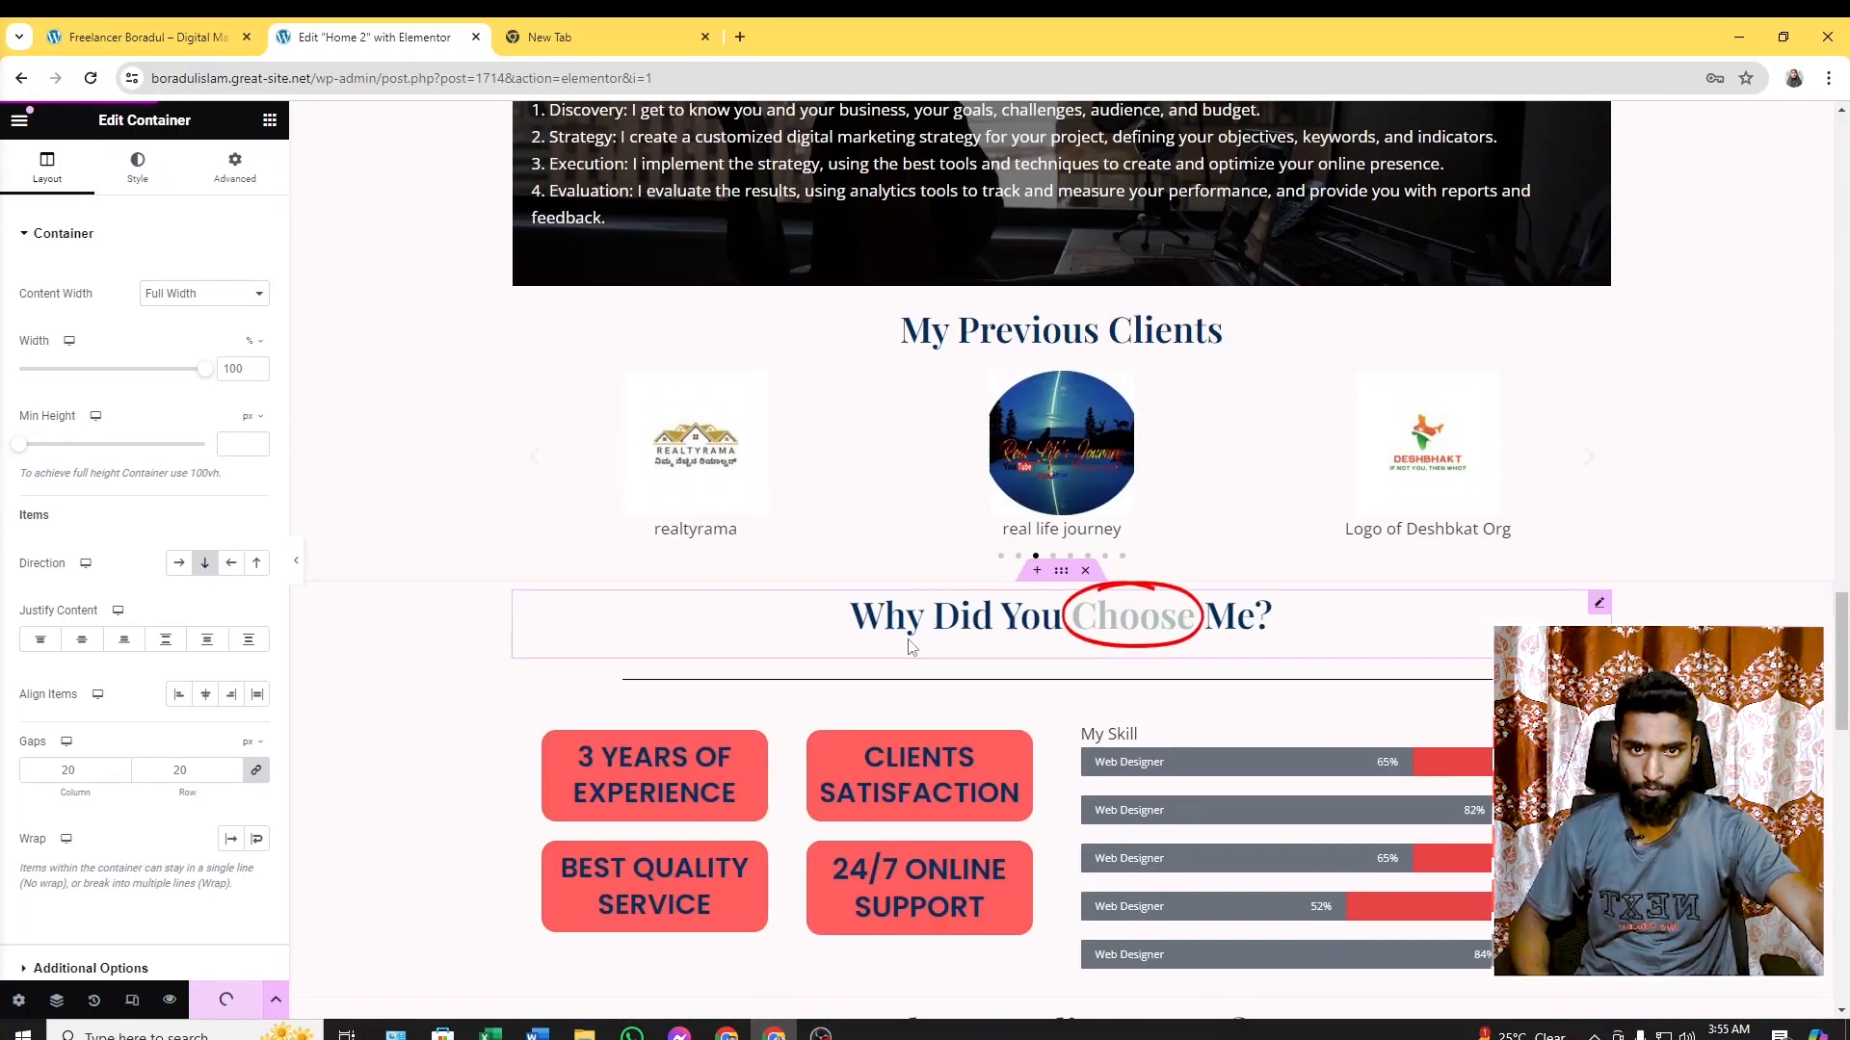
scroll(910, 644, up, 10)
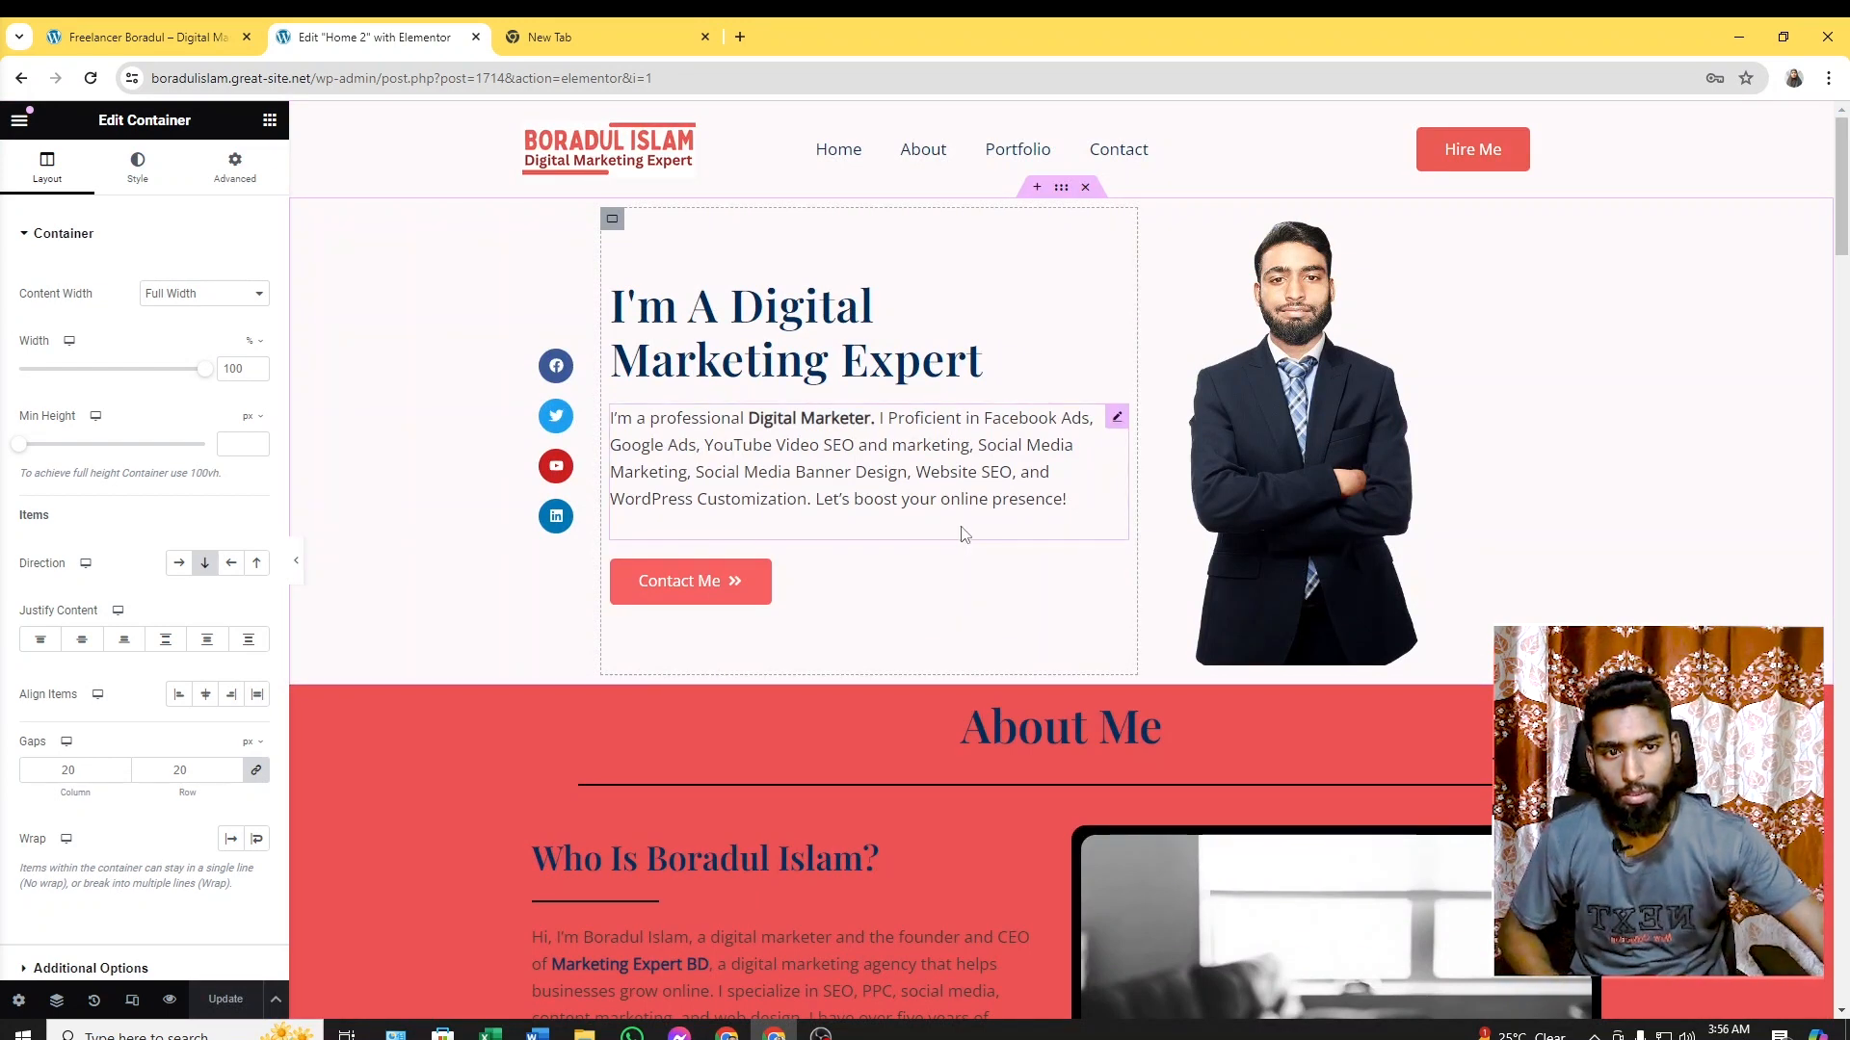
scroll(913, 645, down, 10)
scroll(1108, 561, down, 10)
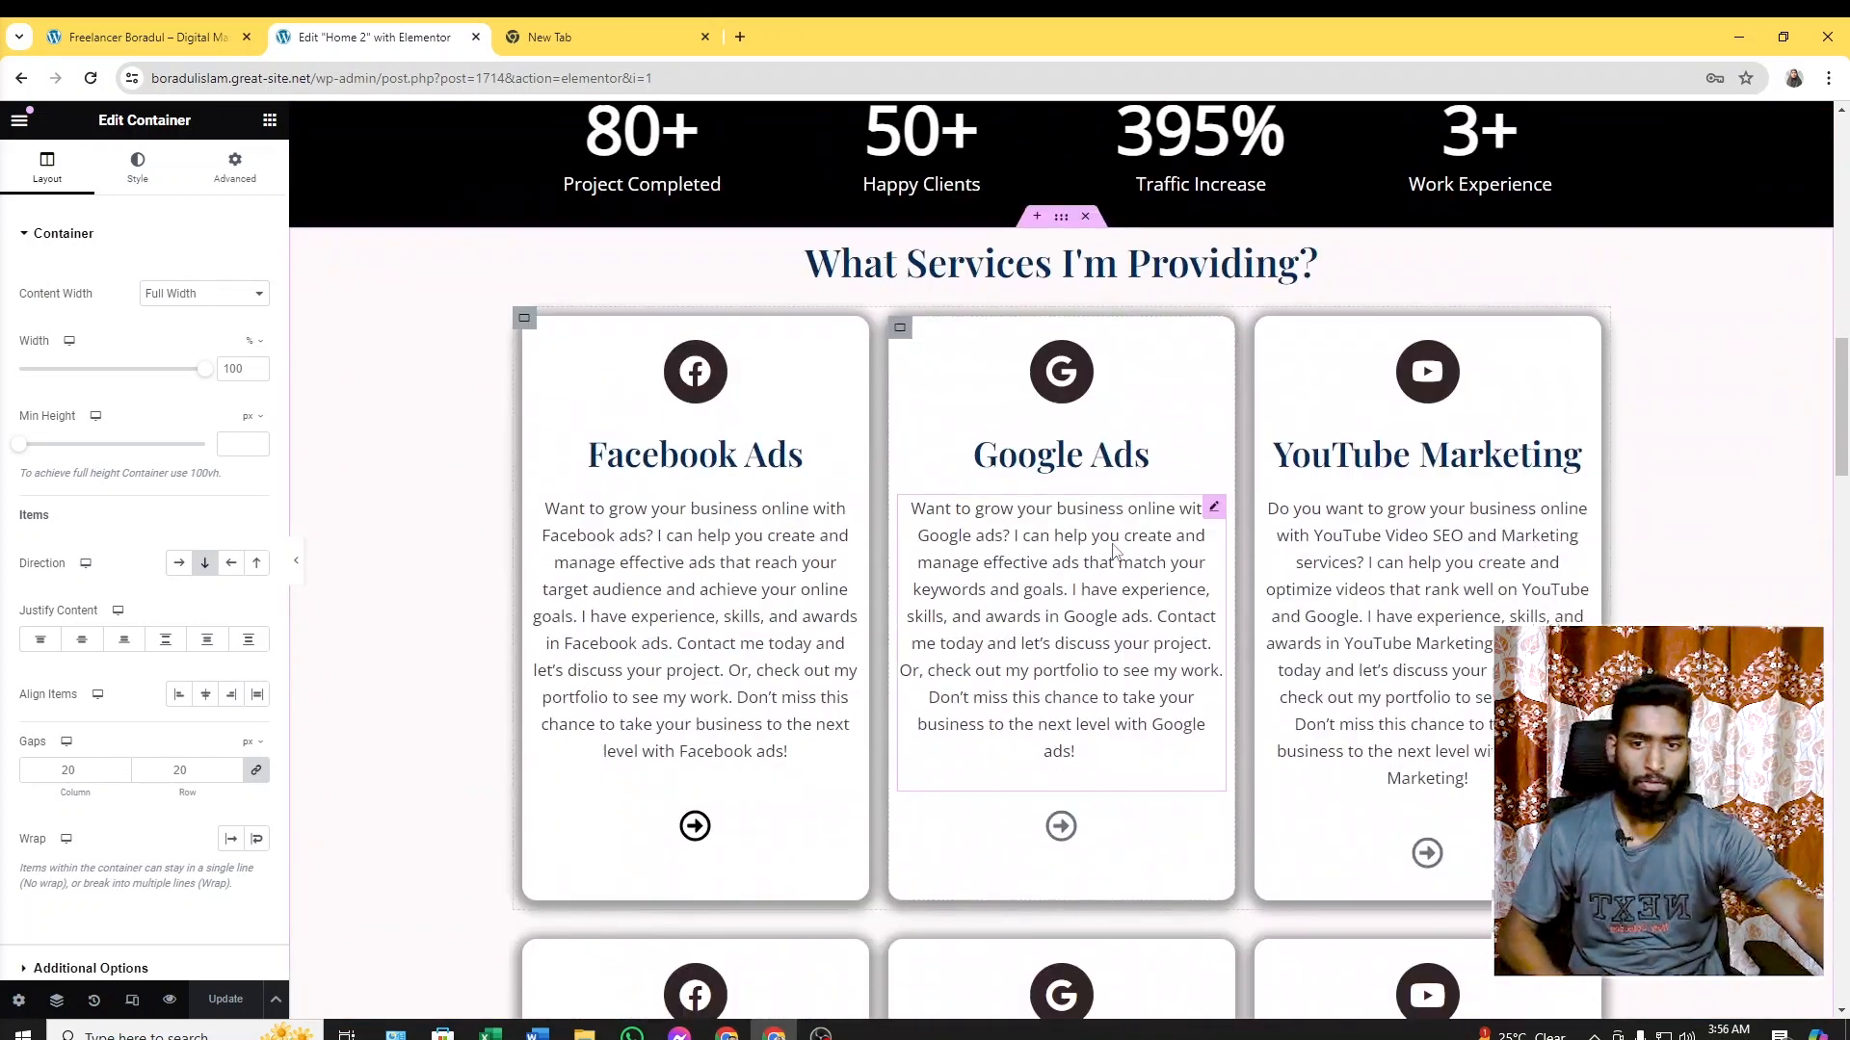
scroll(1144, 523, down, 3)
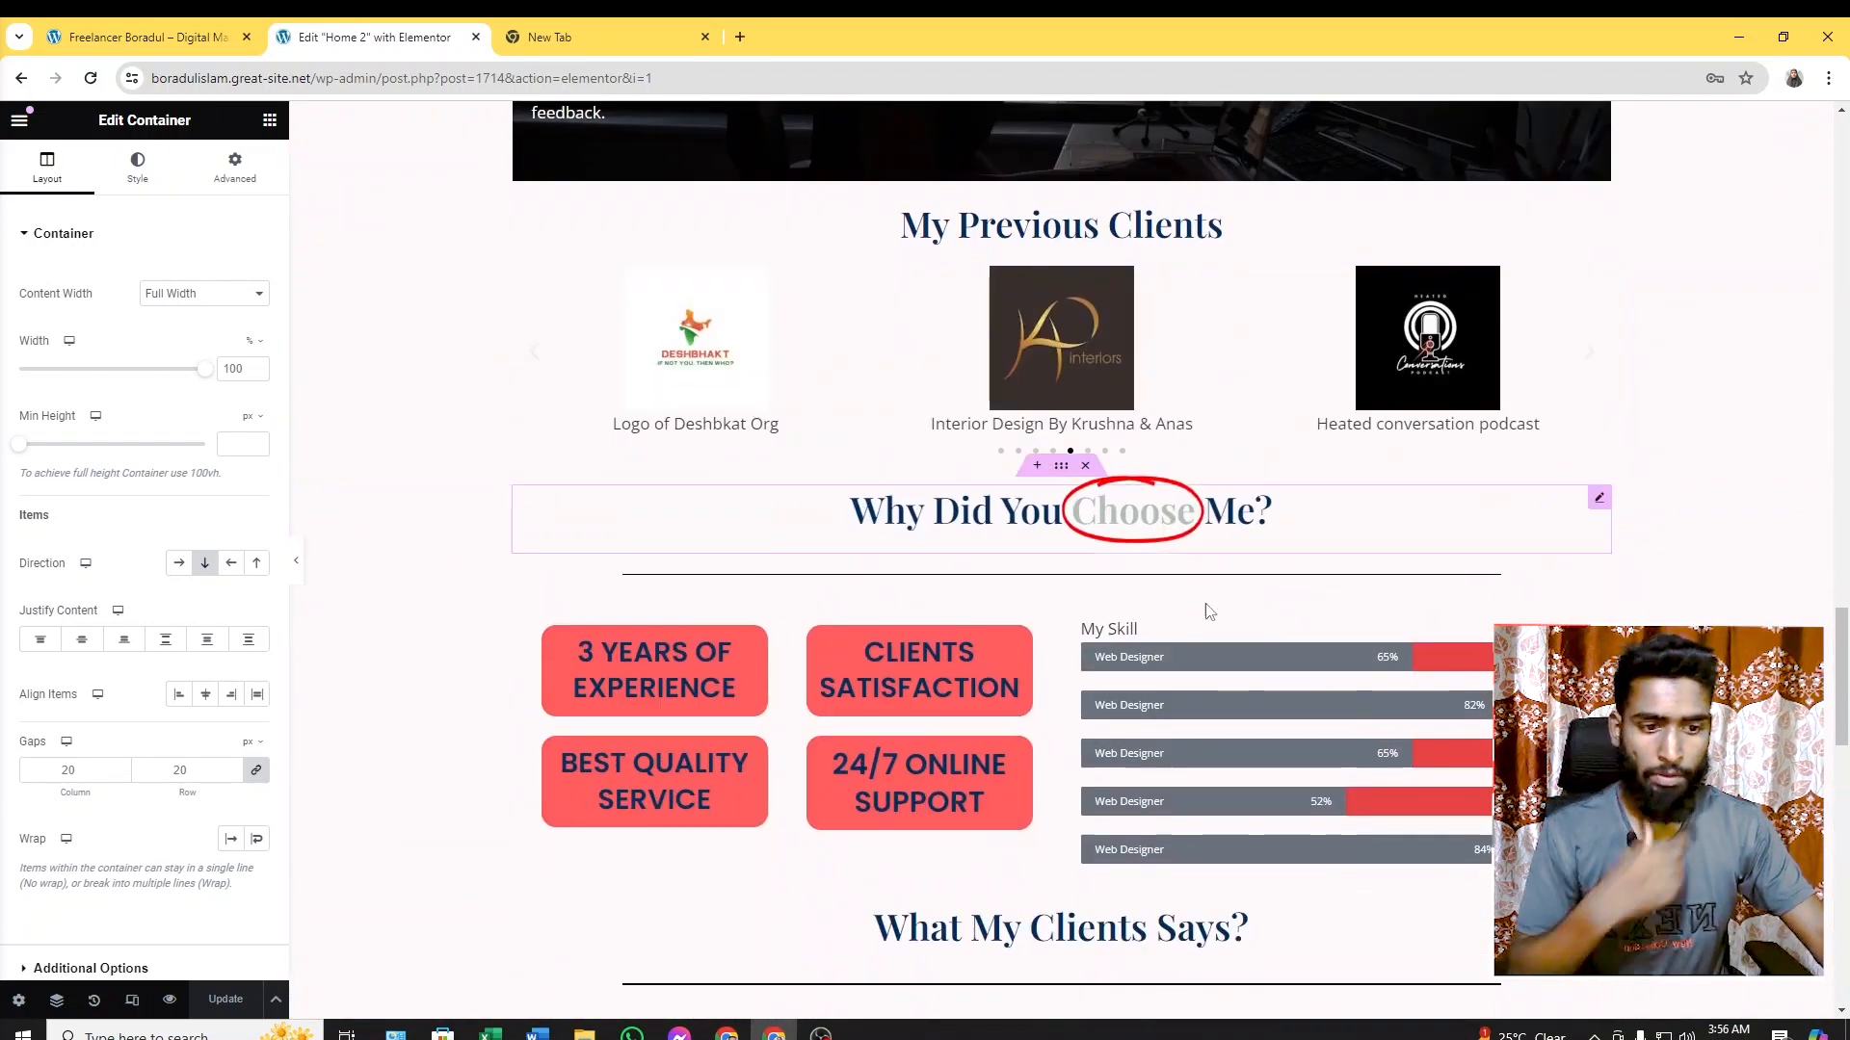
click(820, 1034)
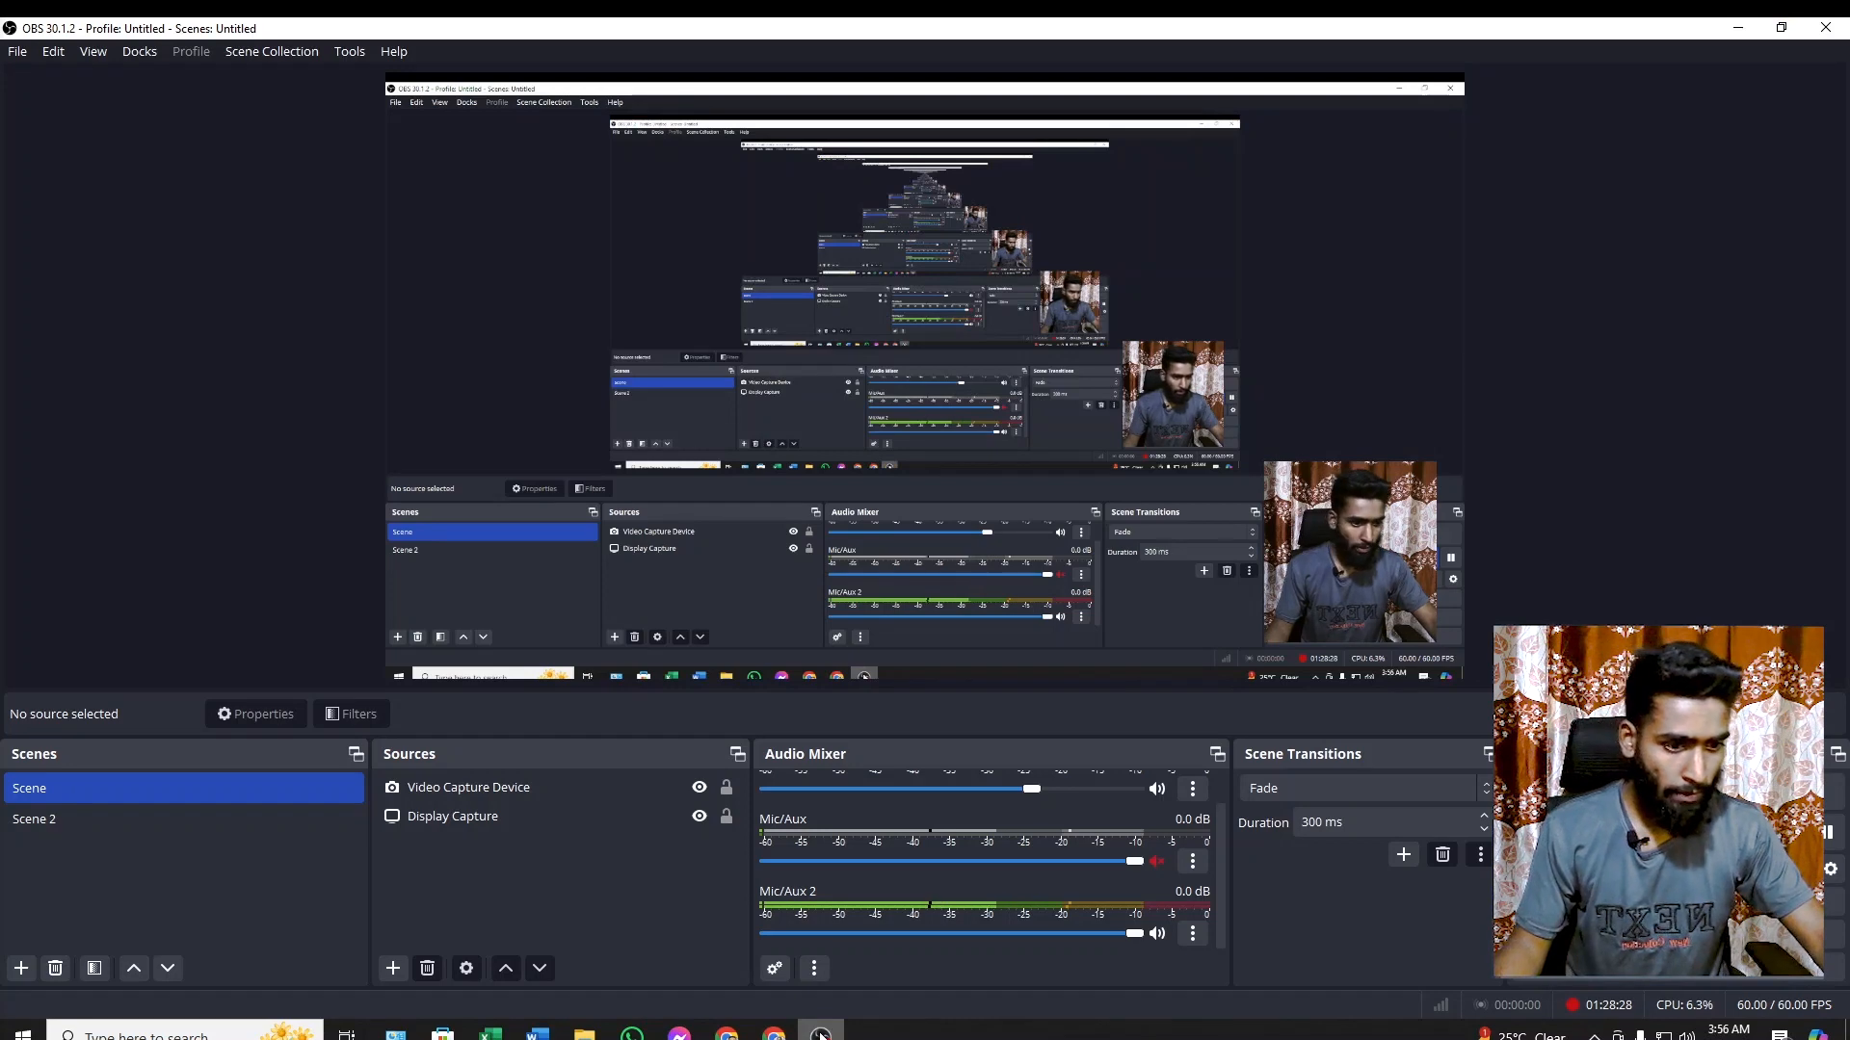
click(821, 1035)
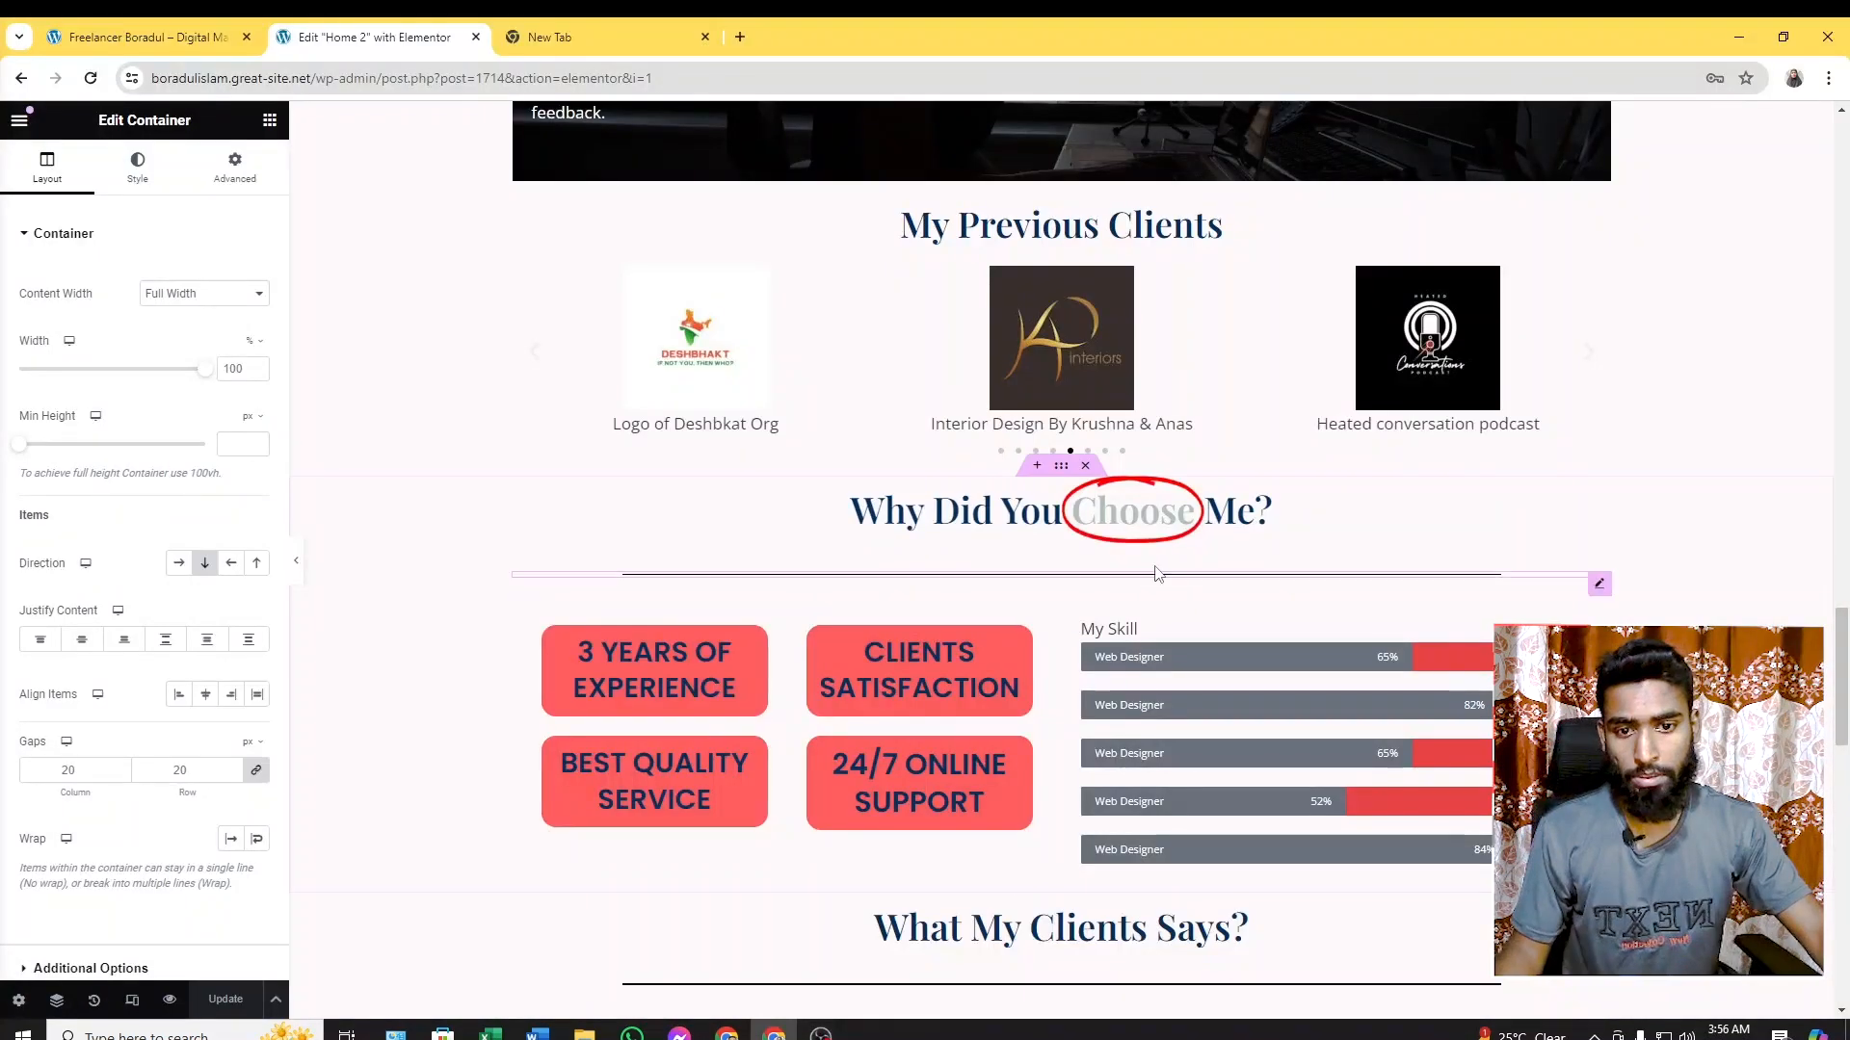
scroll(1238, 569, down, 15)
scroll(1237, 569, up, 15)
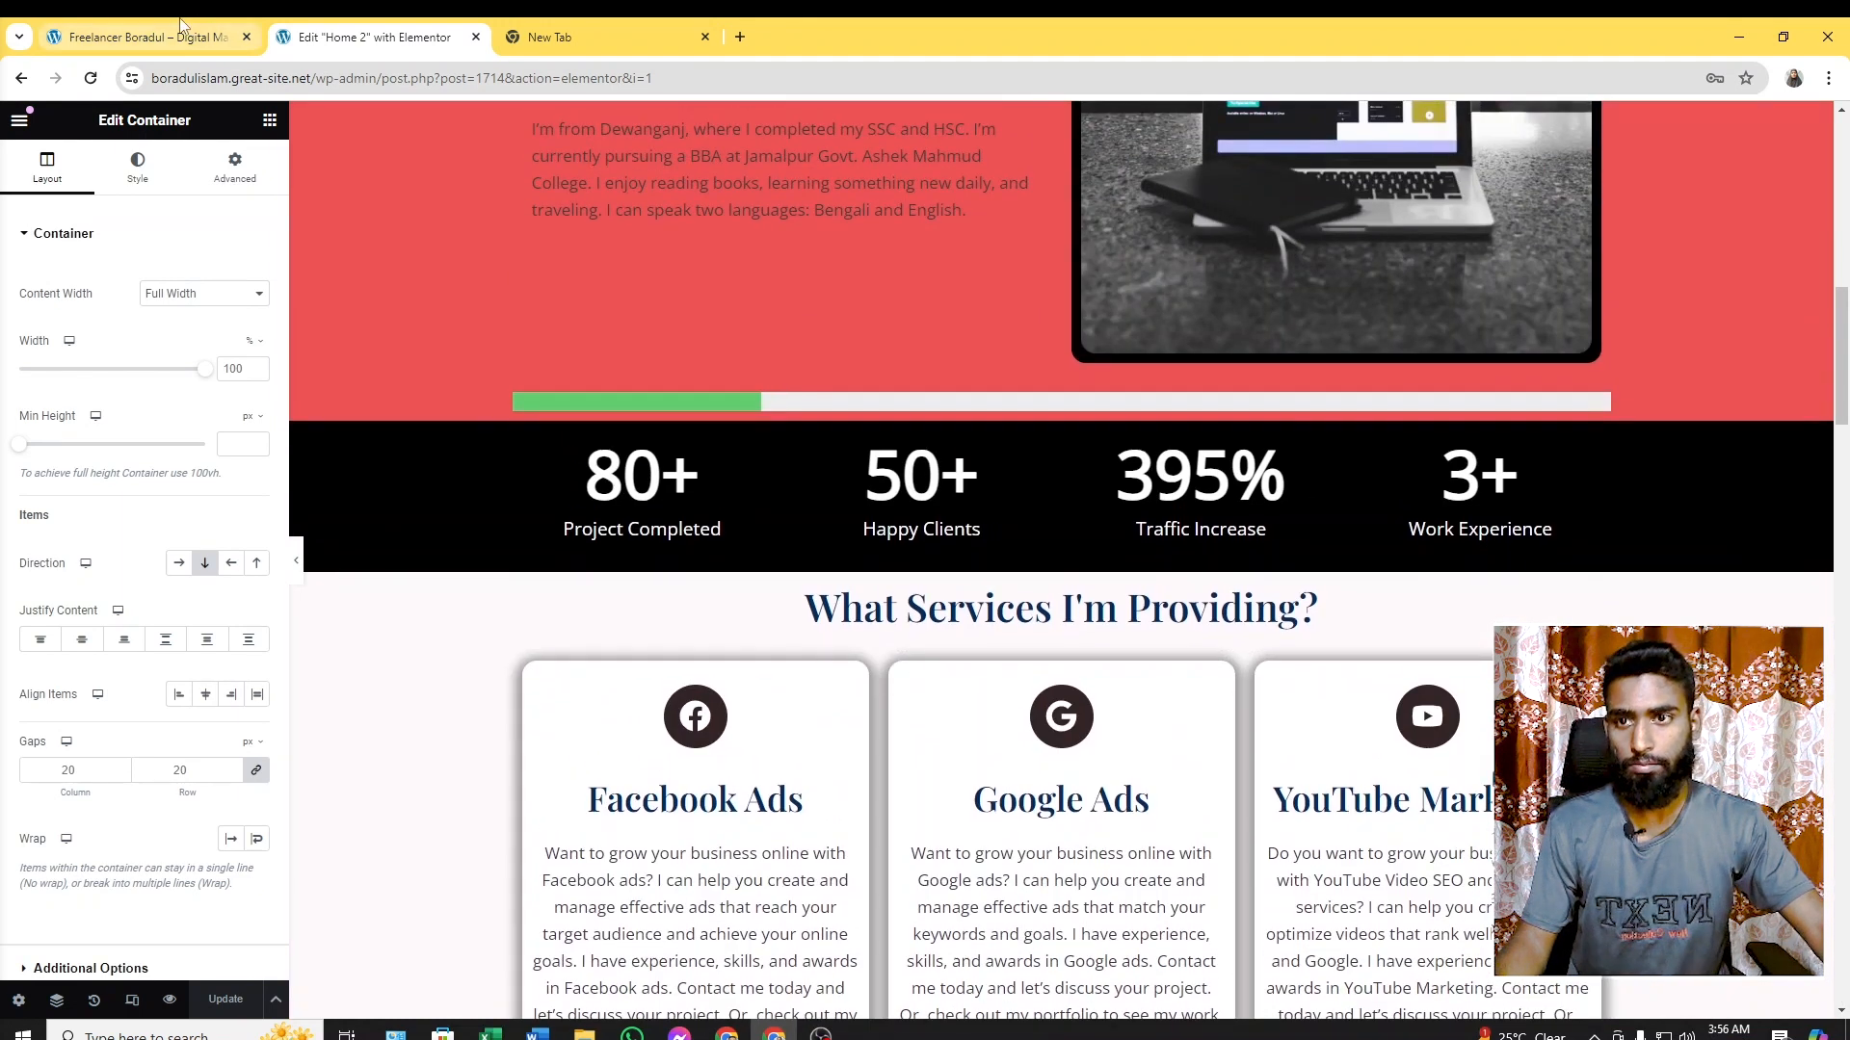
Go from the live site to its WordPress dashboard and open the list of all pages
click(145, 37)
mouse_move(142, 126)
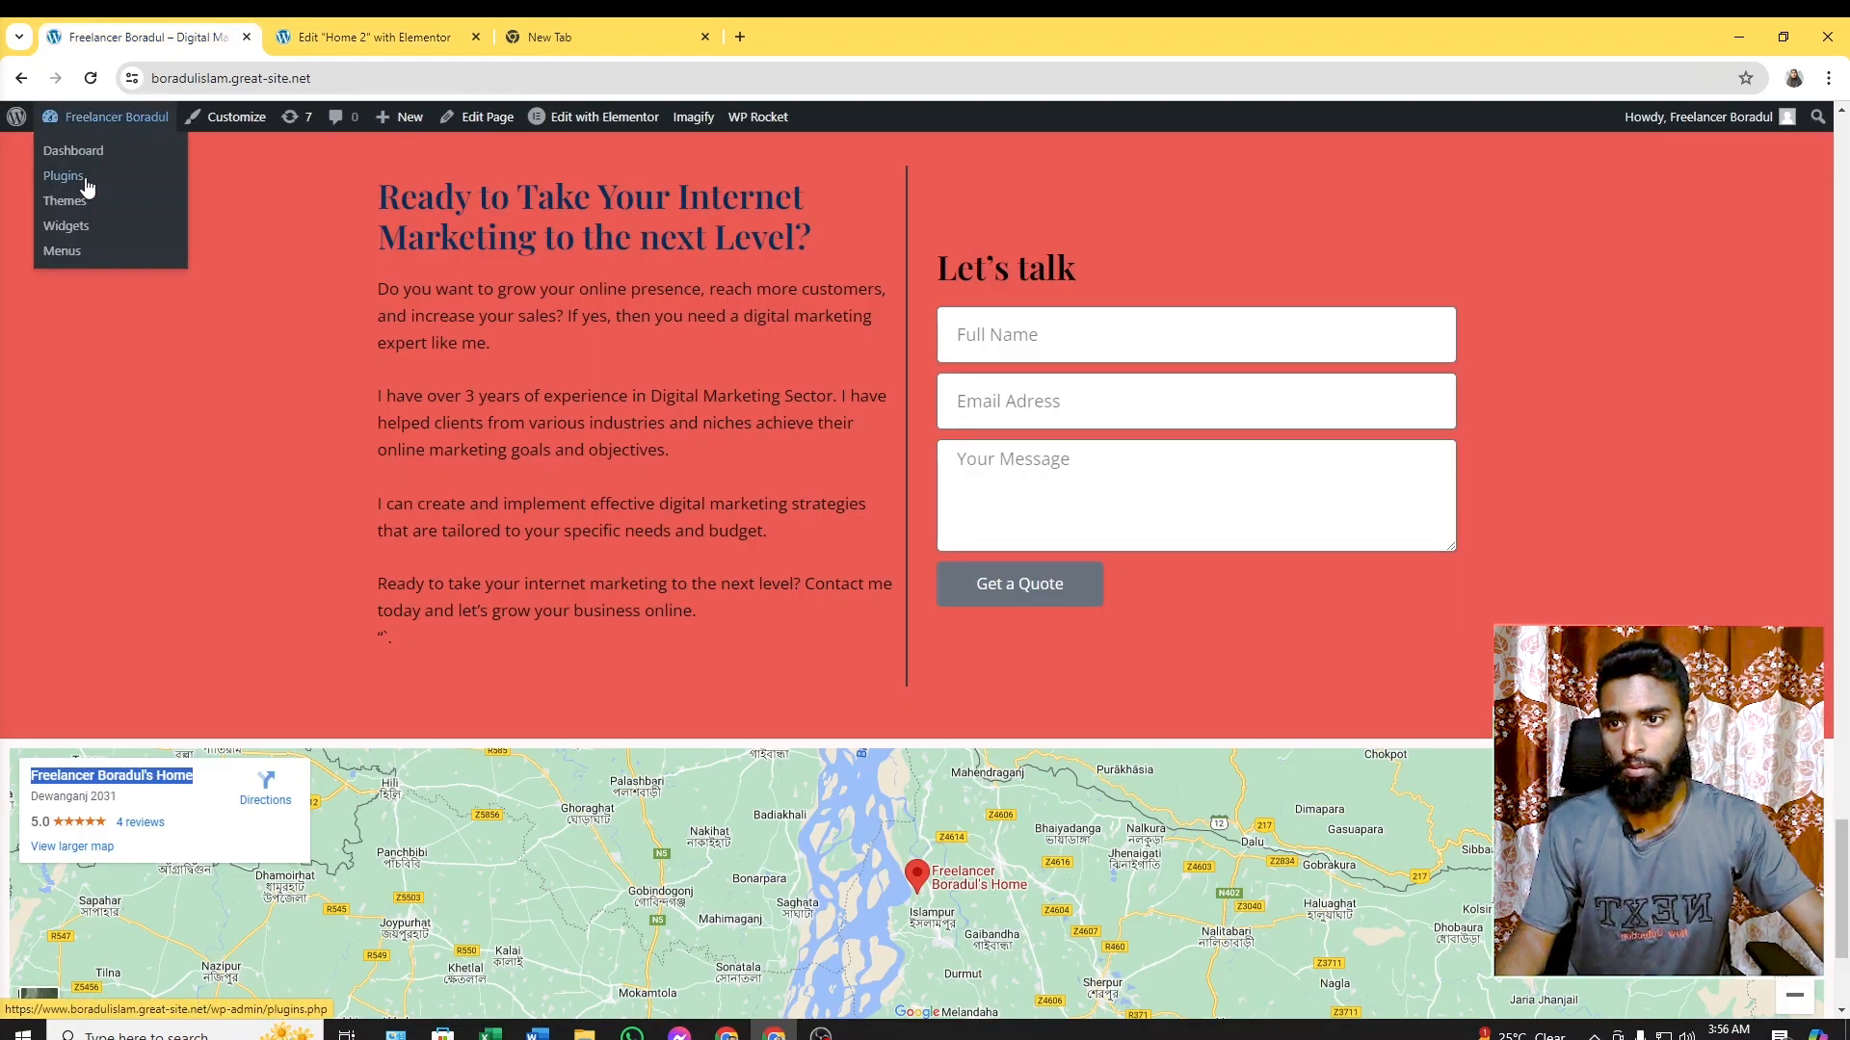
click(340, 36)
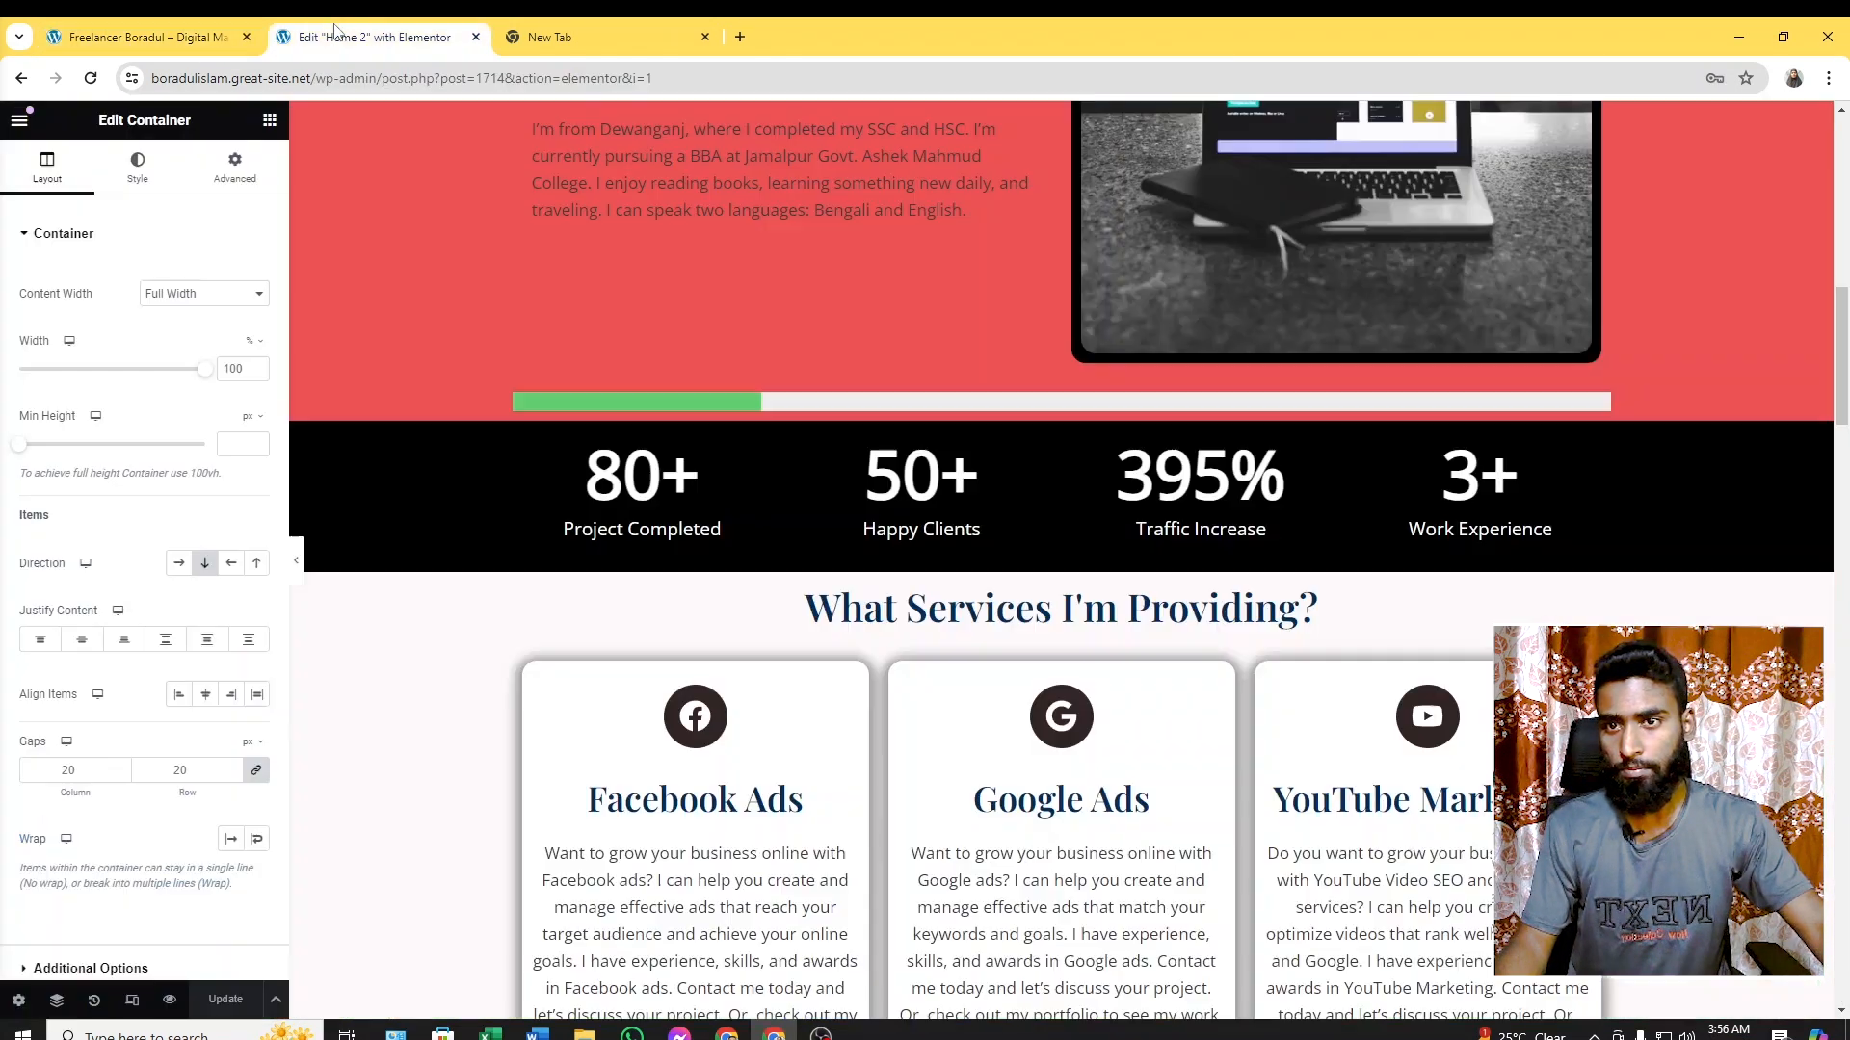
click(143, 42)
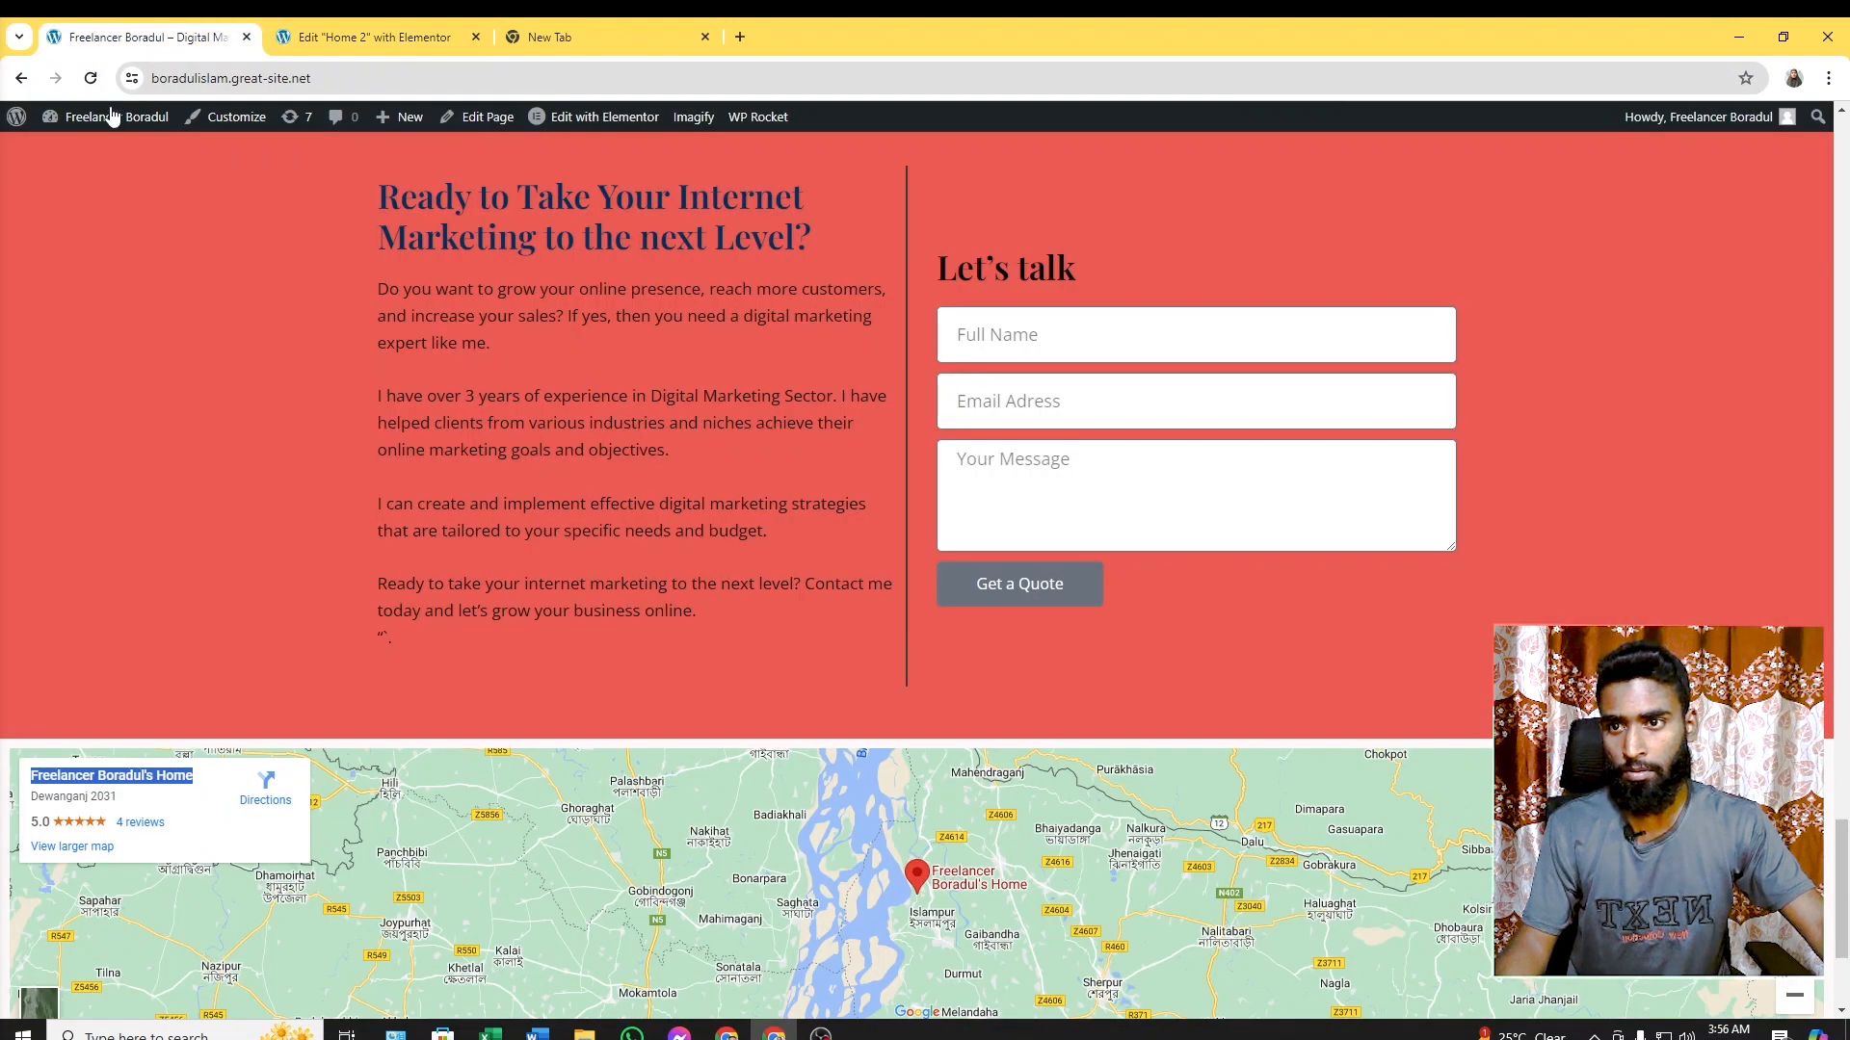
mouse_move(103, 117)
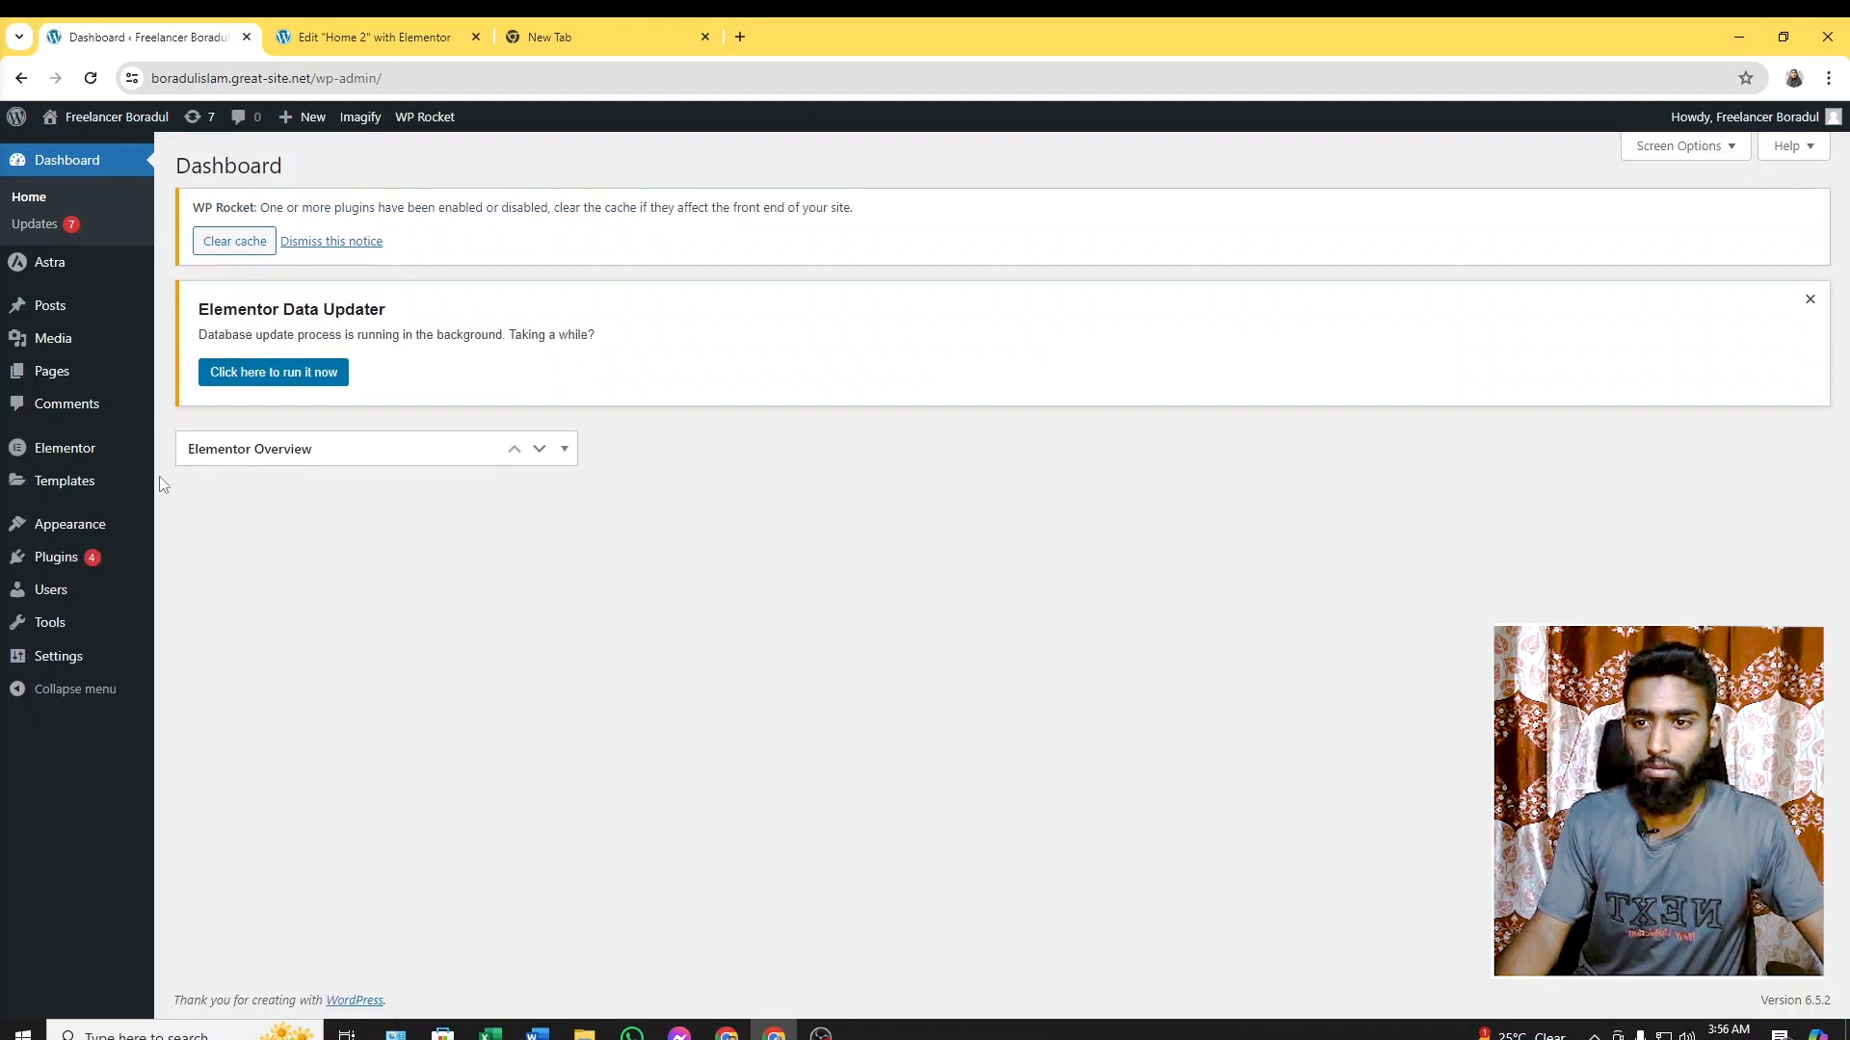
mouse_move(67, 378)
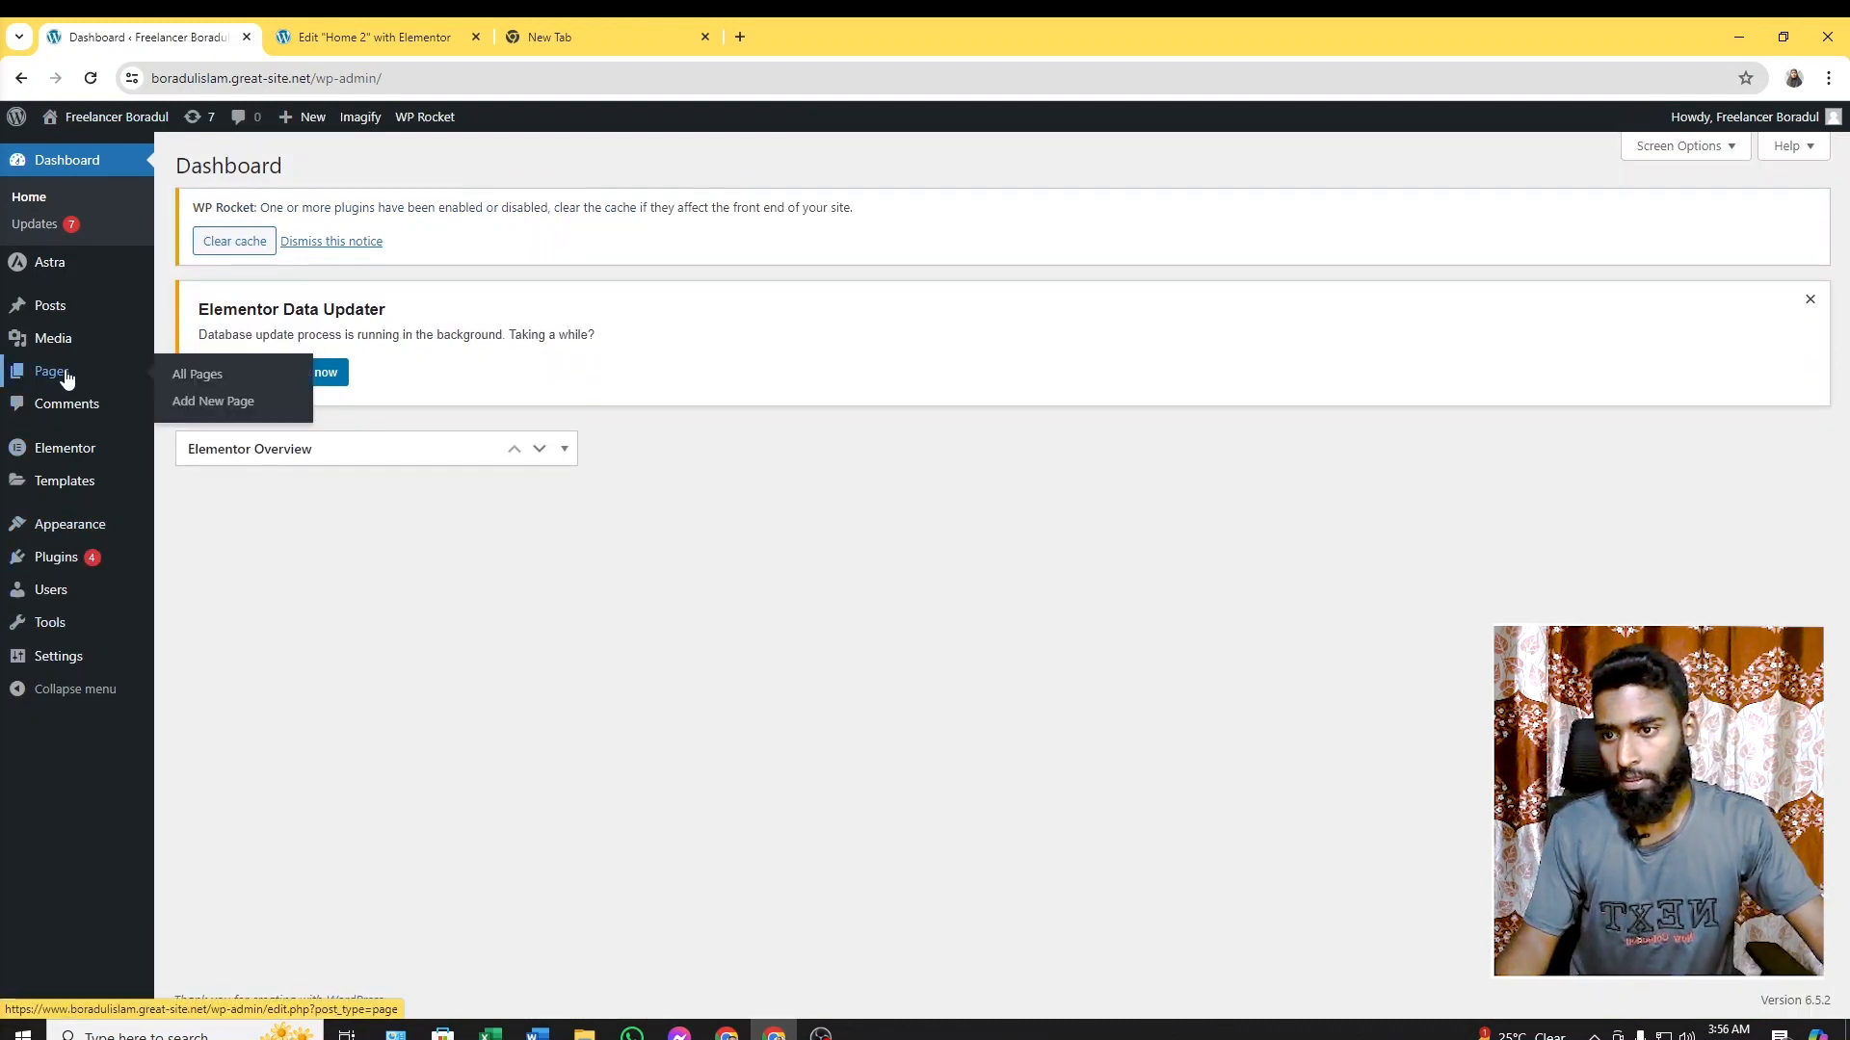
click(192, 377)
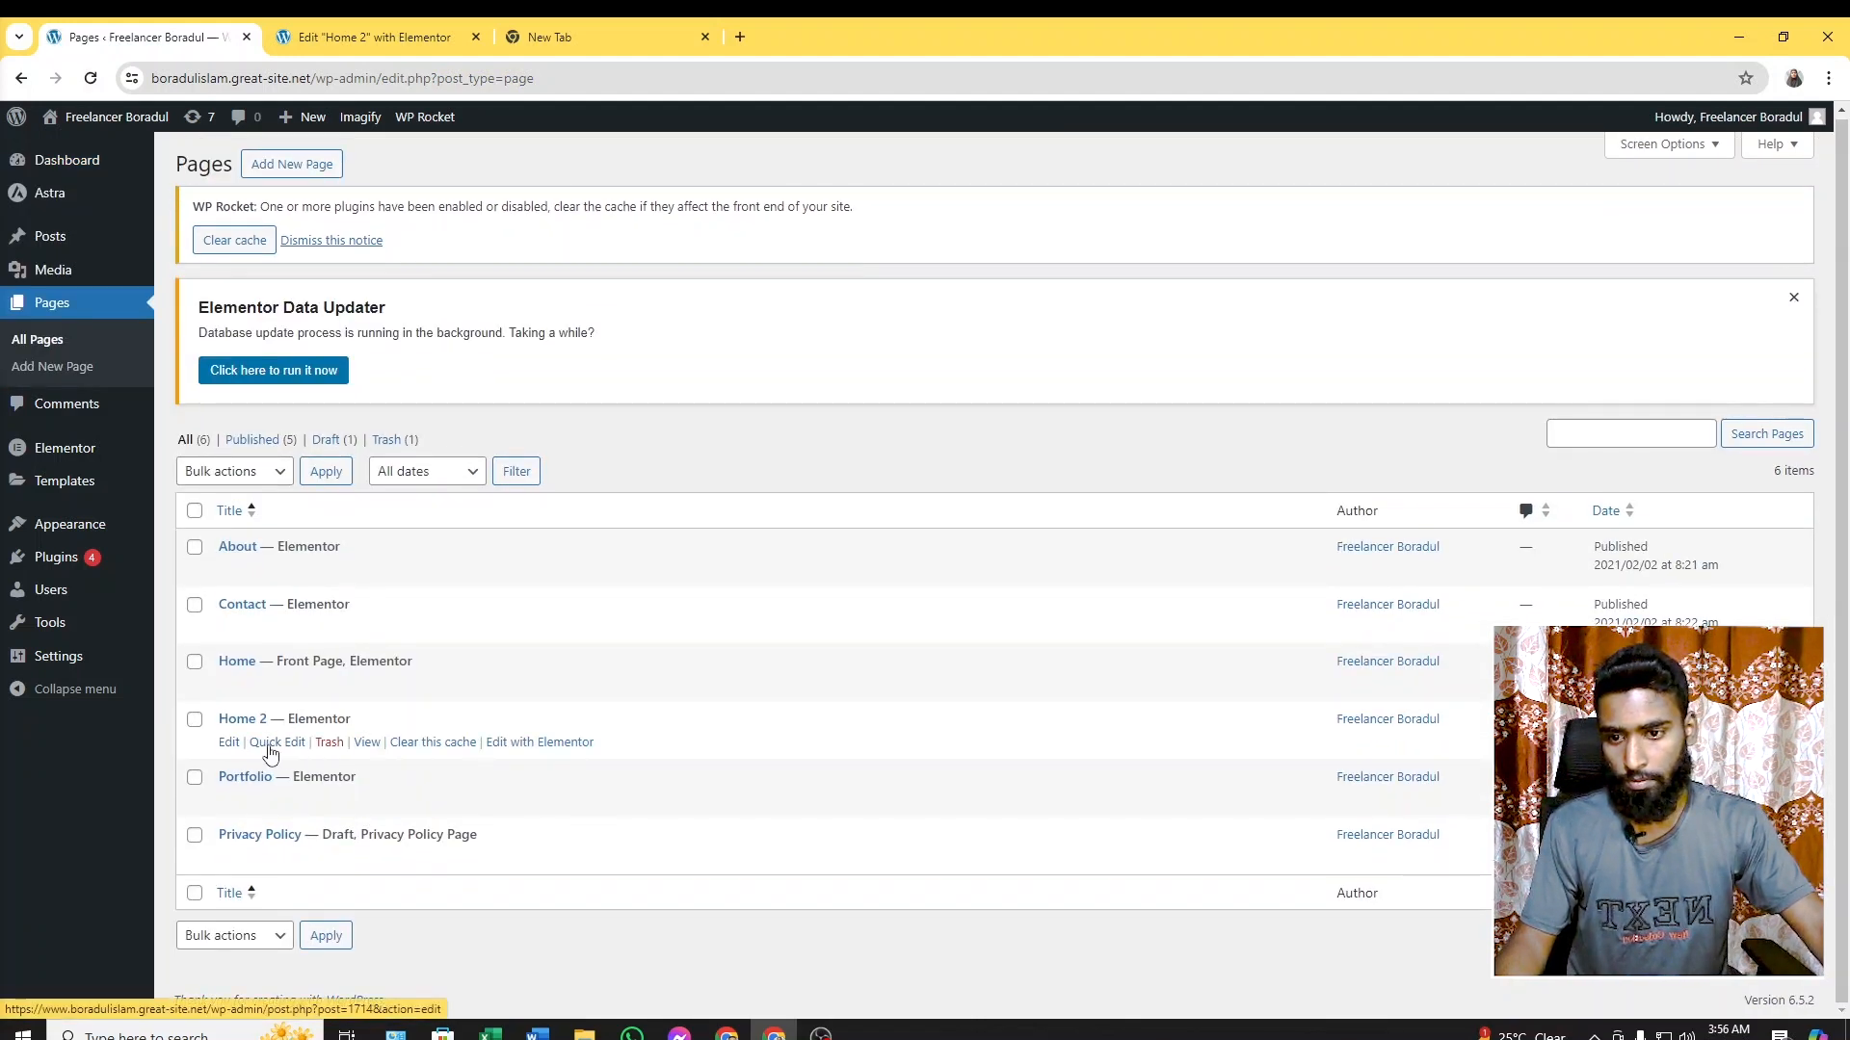
View the published Home 2 page from the page list and check its header, hero and the start of About Me
click(367, 743)
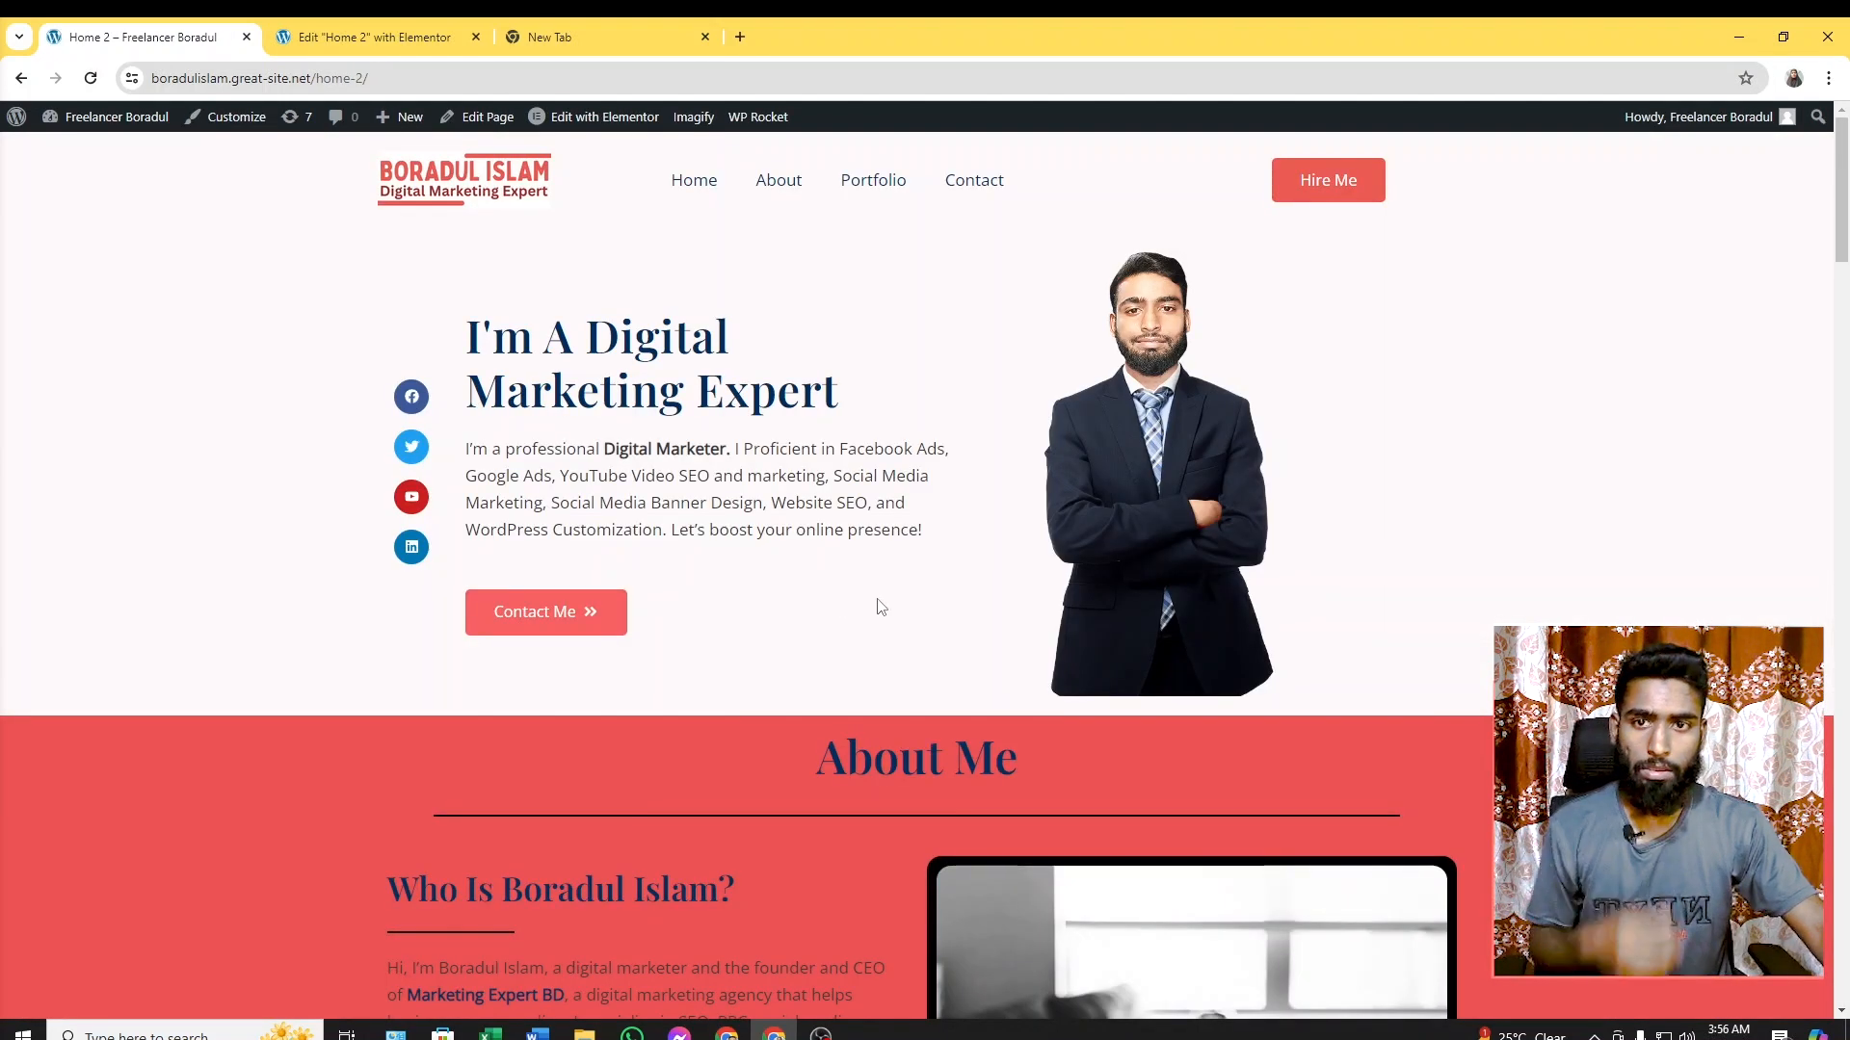
scroll(899, 395, down, 3)
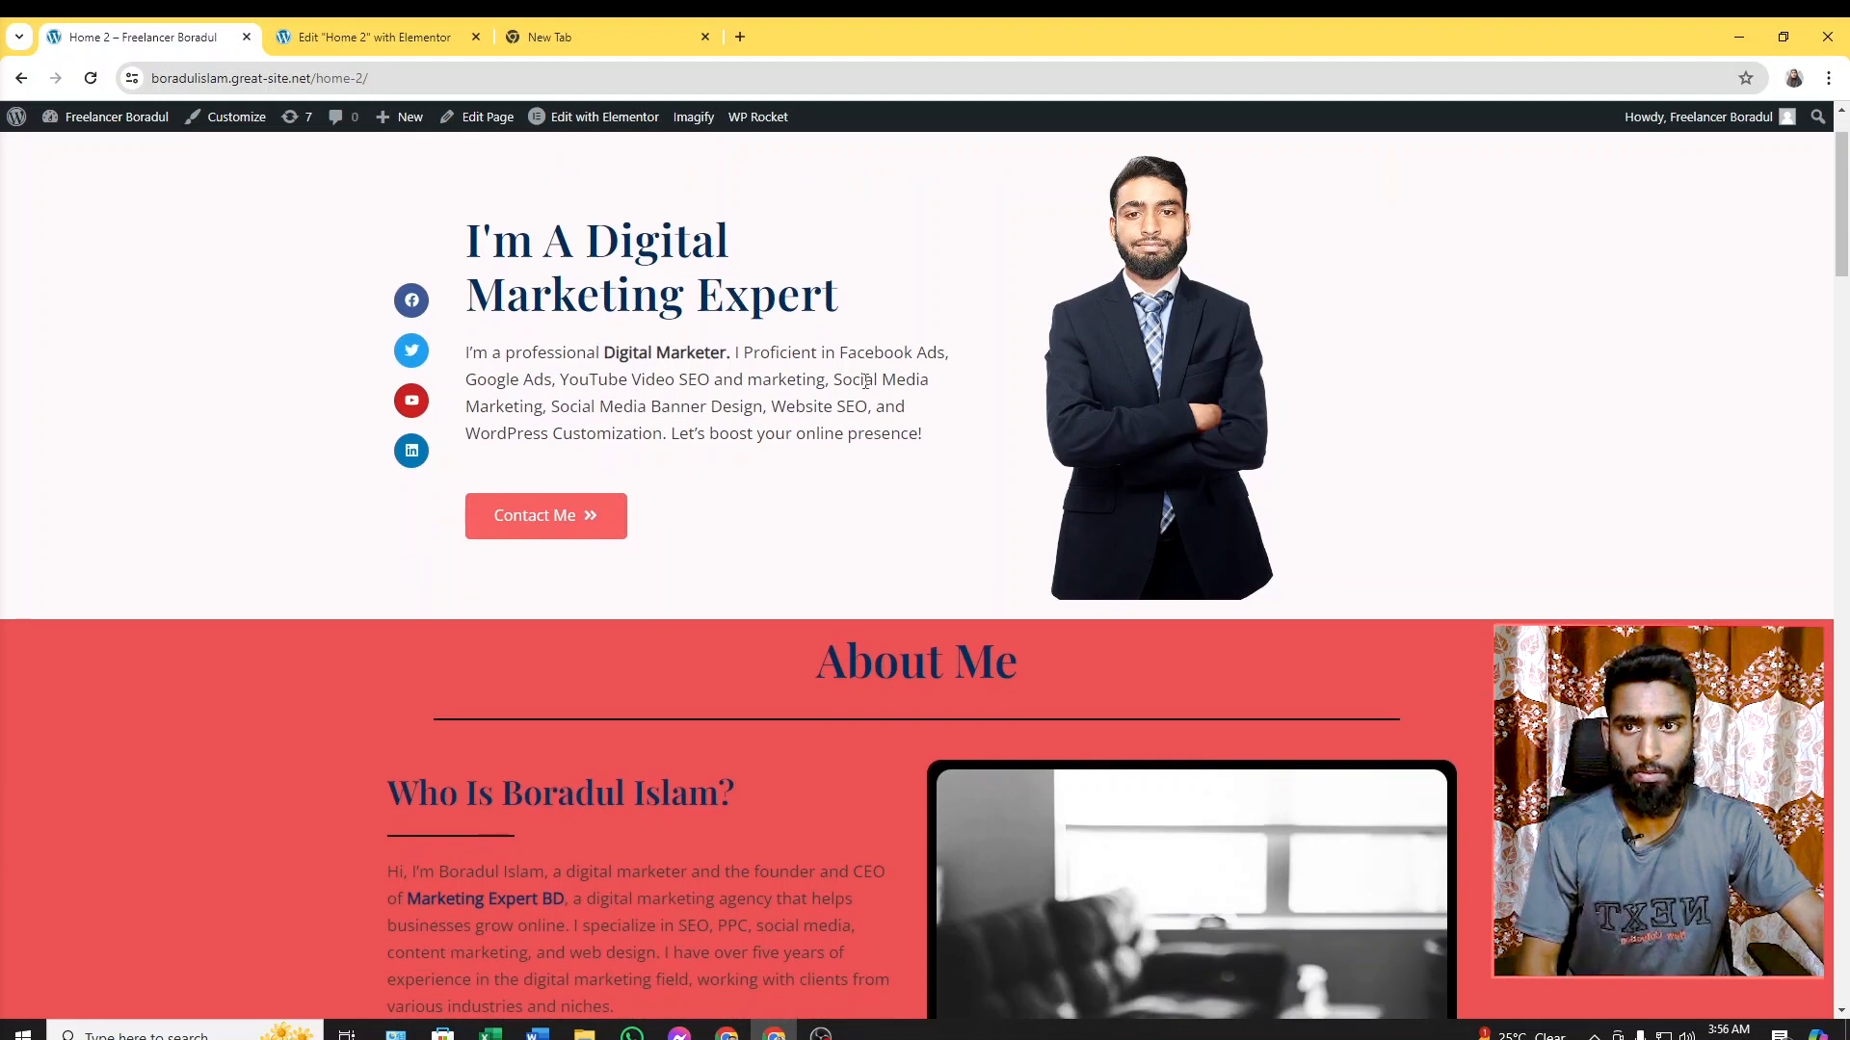
scroll(770, 318, up, 3)
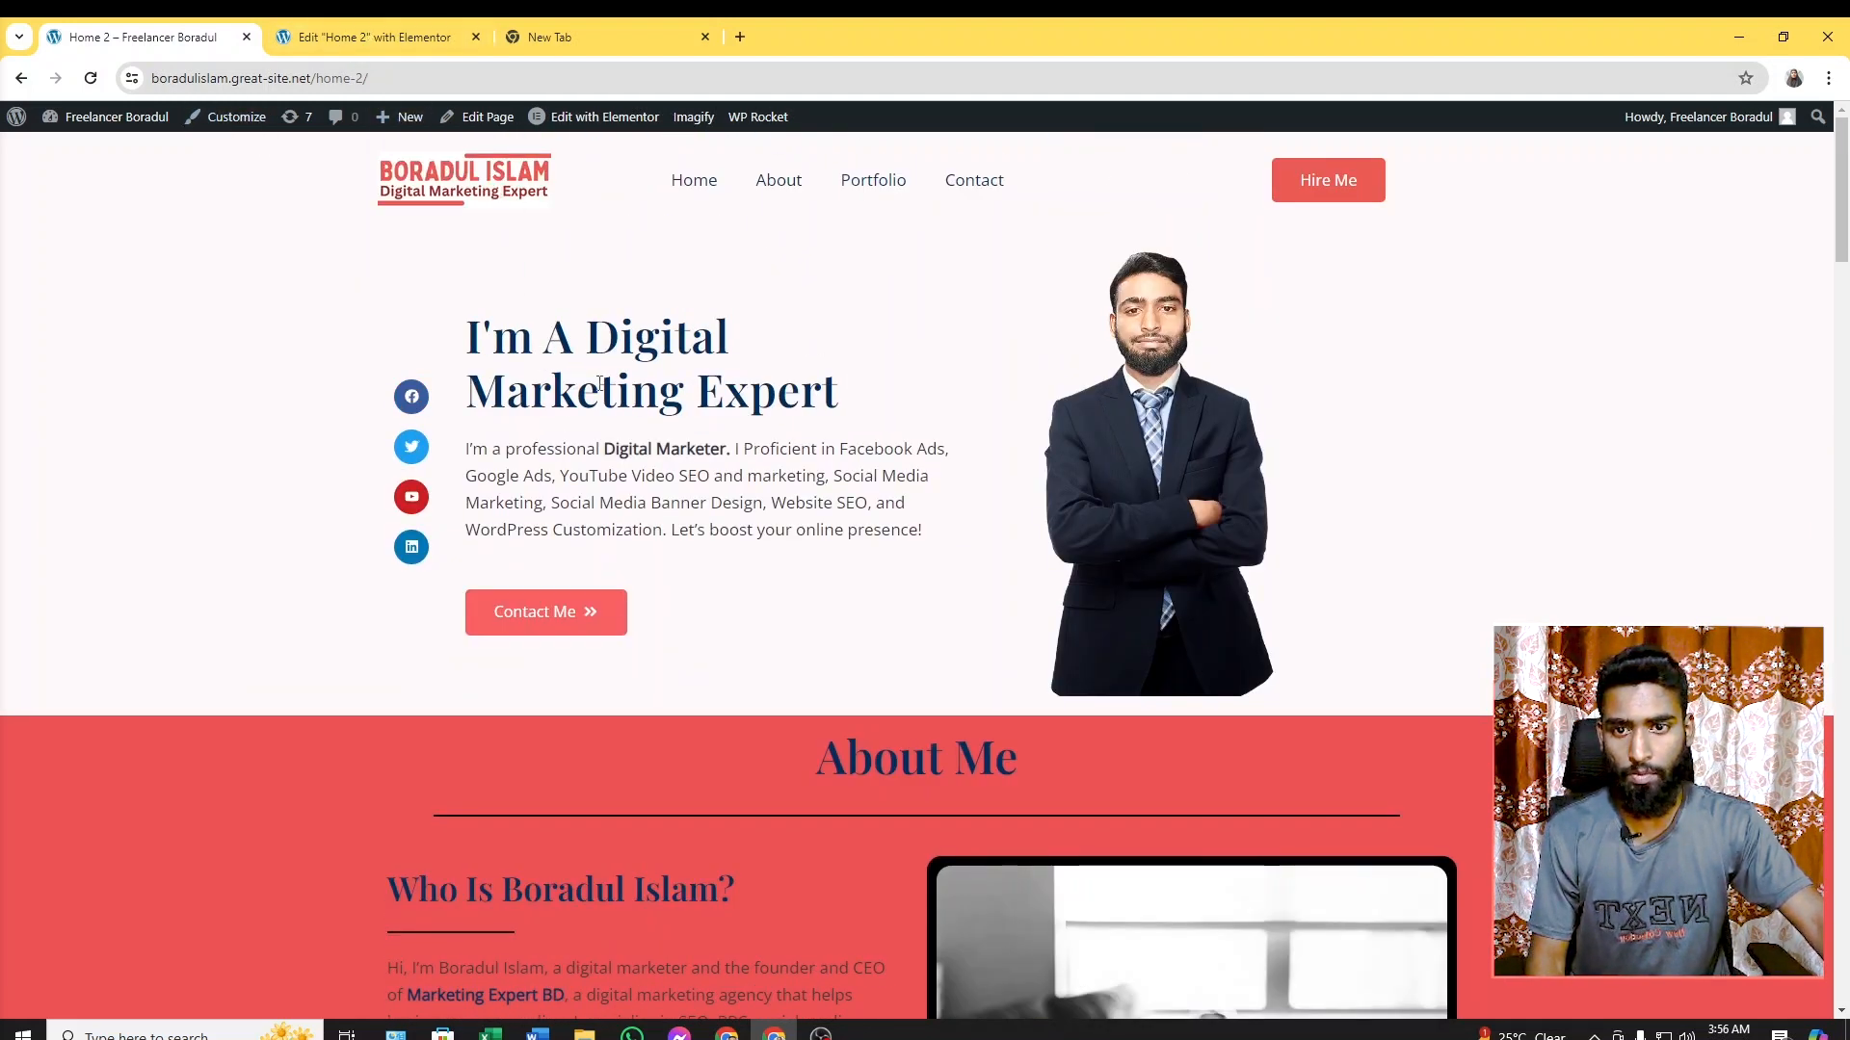
scroll(901, 414, down, 2)
scroll(905, 404, up, 2)
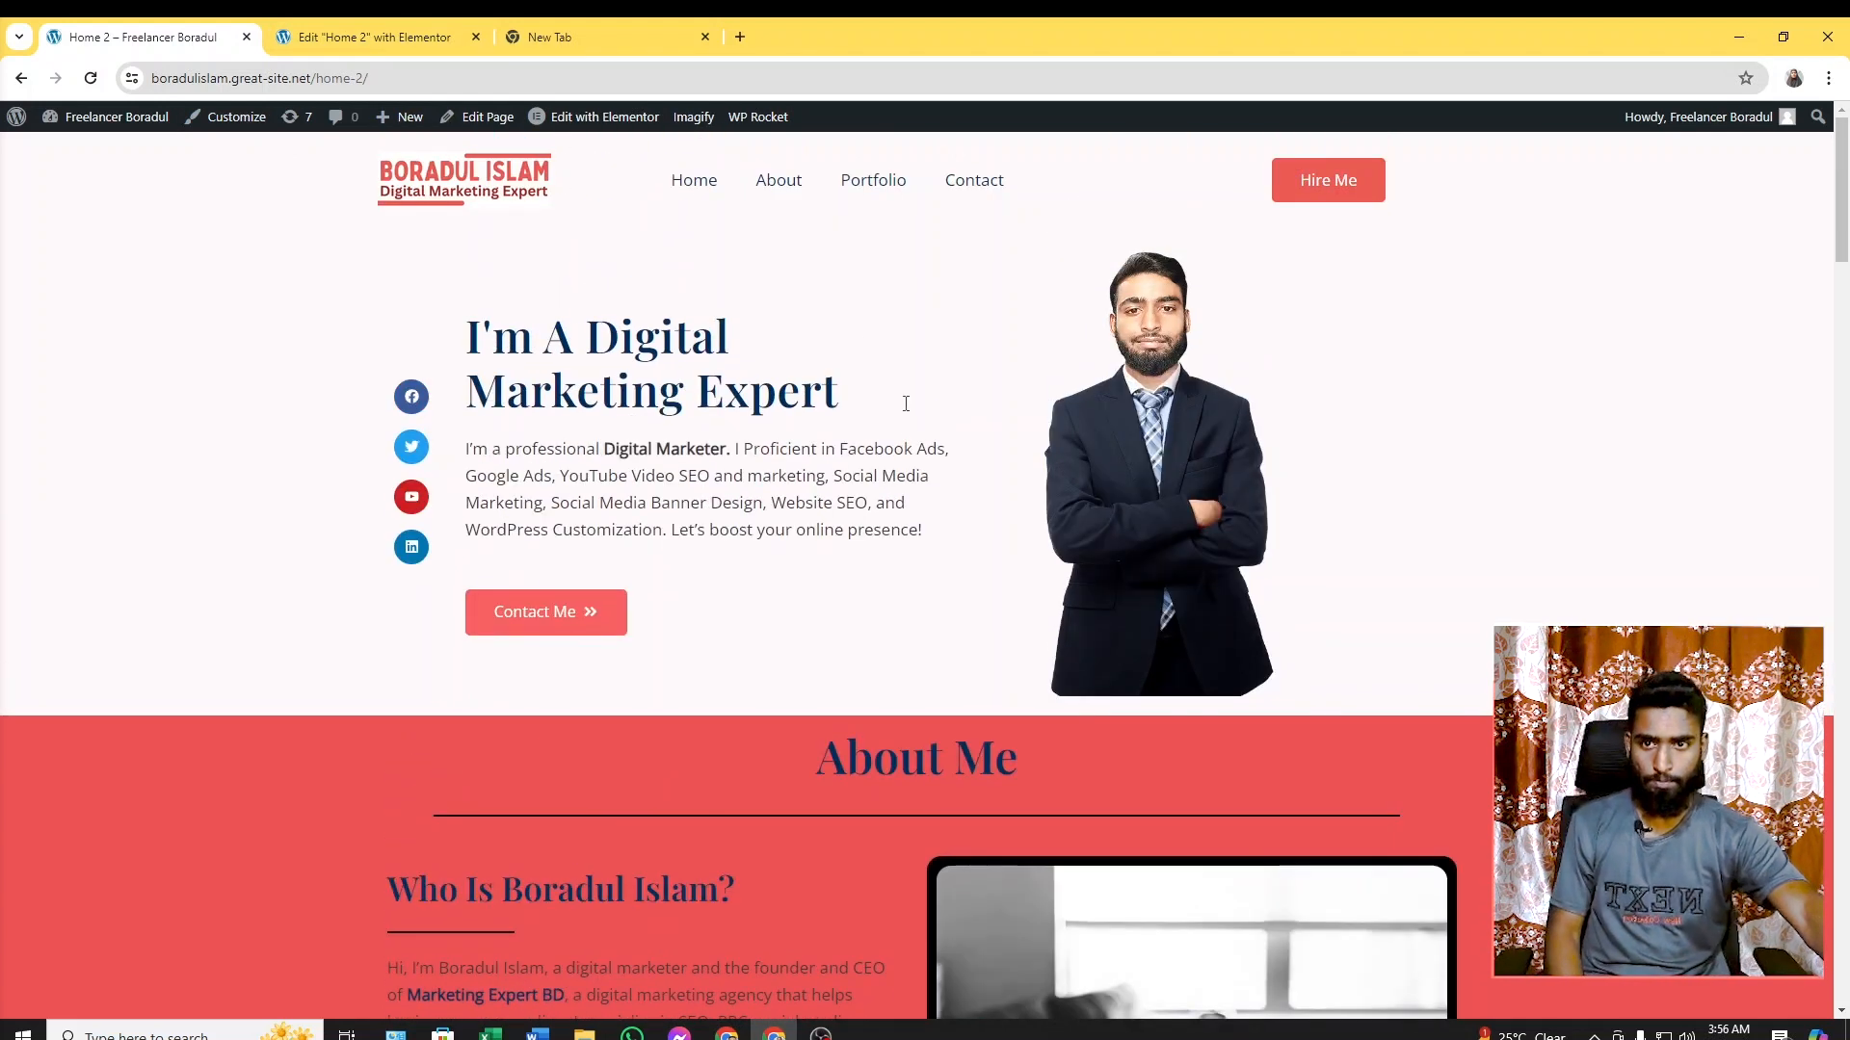
Open the site's original home page in a new tab while staying on the Home 2 page
right_click(724, 186)
click(770, 205)
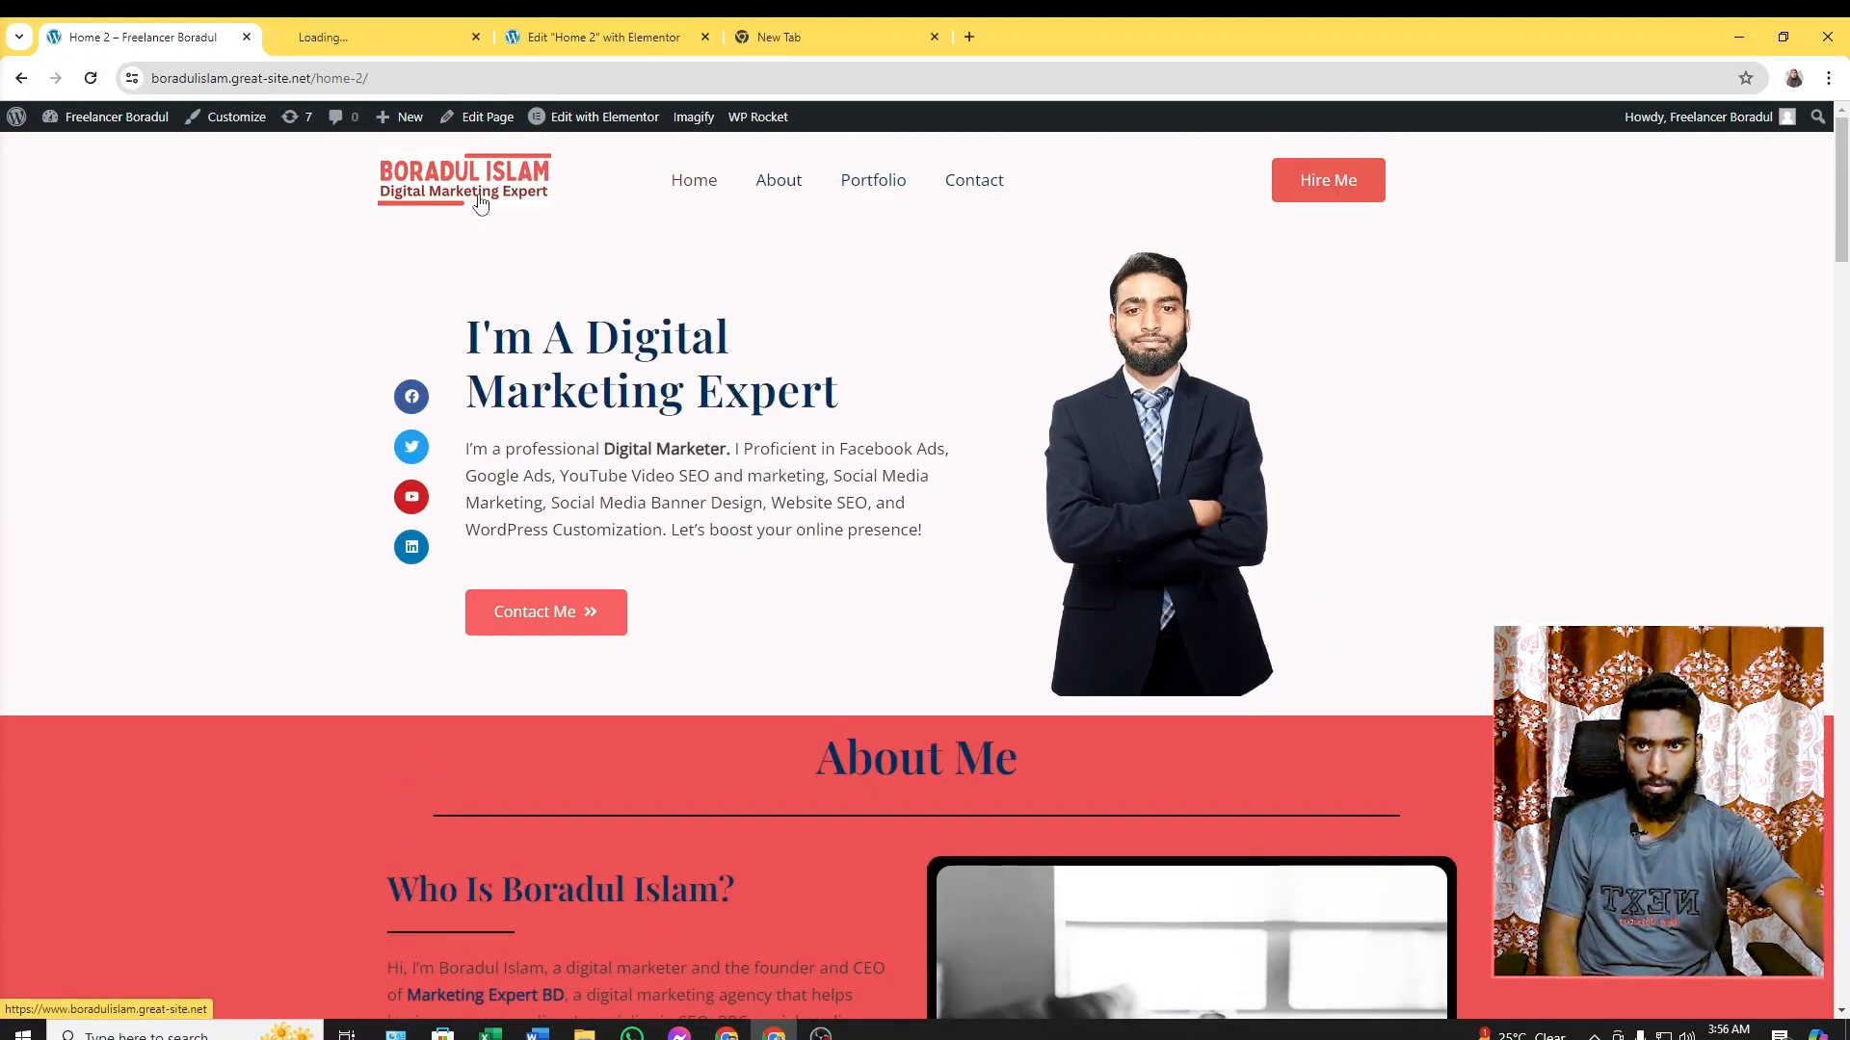
click(345, 31)
click(137, 34)
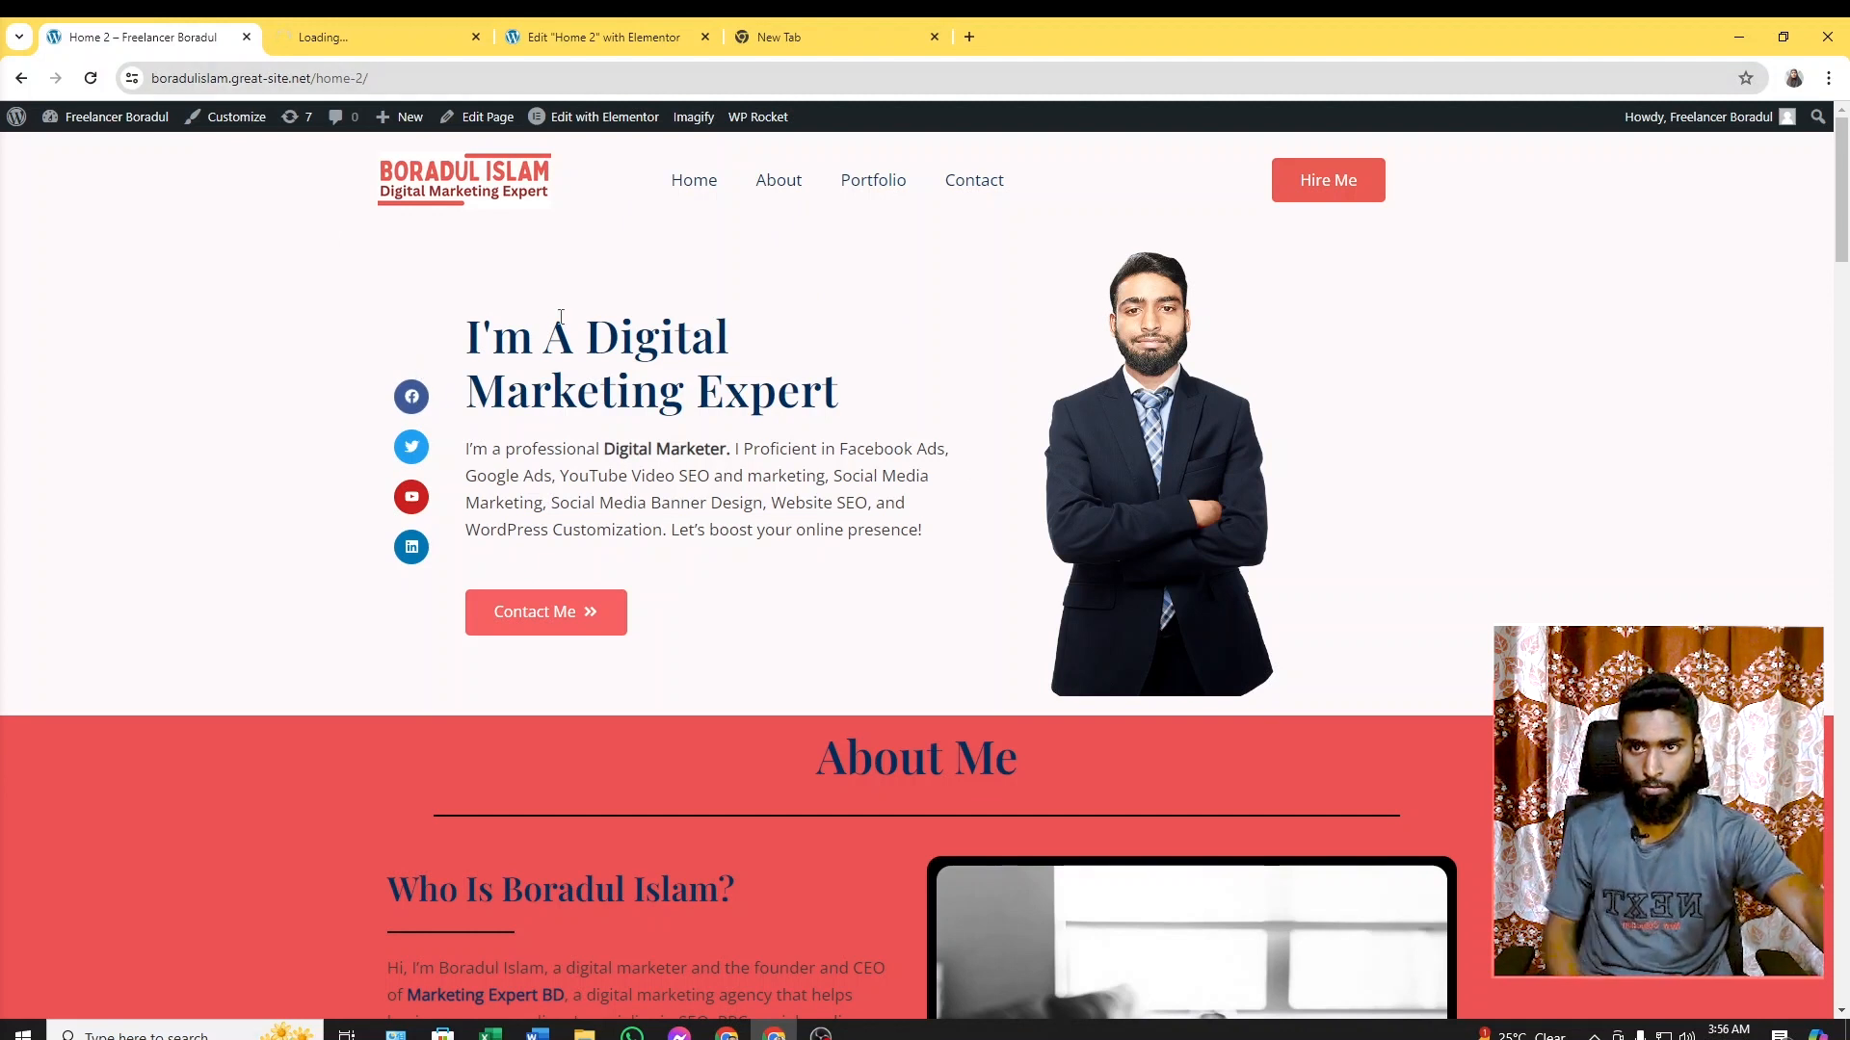
scroll(540, 337, down, 1)
scroll(511, 364, up, 1)
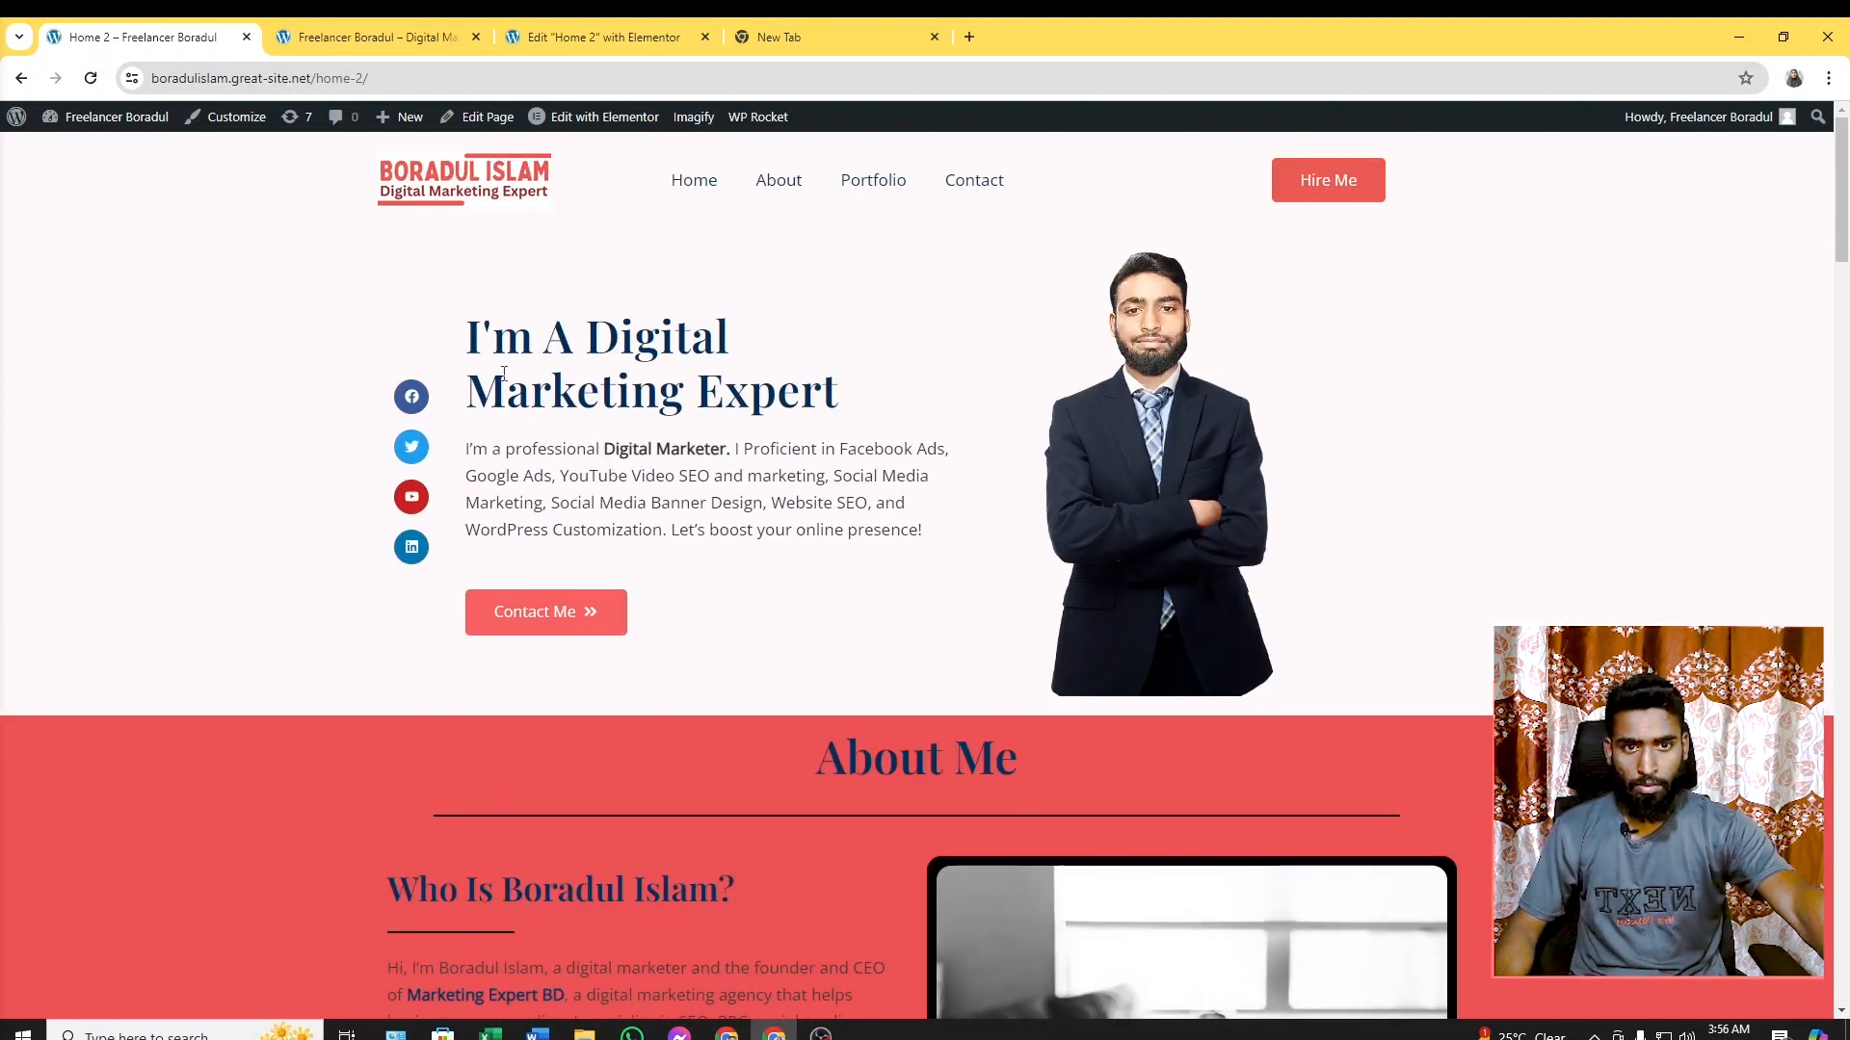
Review the published Home 2 page through the services, testimonials, contact form and full-width map down to the footer
scroll(1217, 430, down, 6)
scroll(860, 378, down, 10)
scroll(788, 479, down, 13)
scroll(980, 438, down, 10)
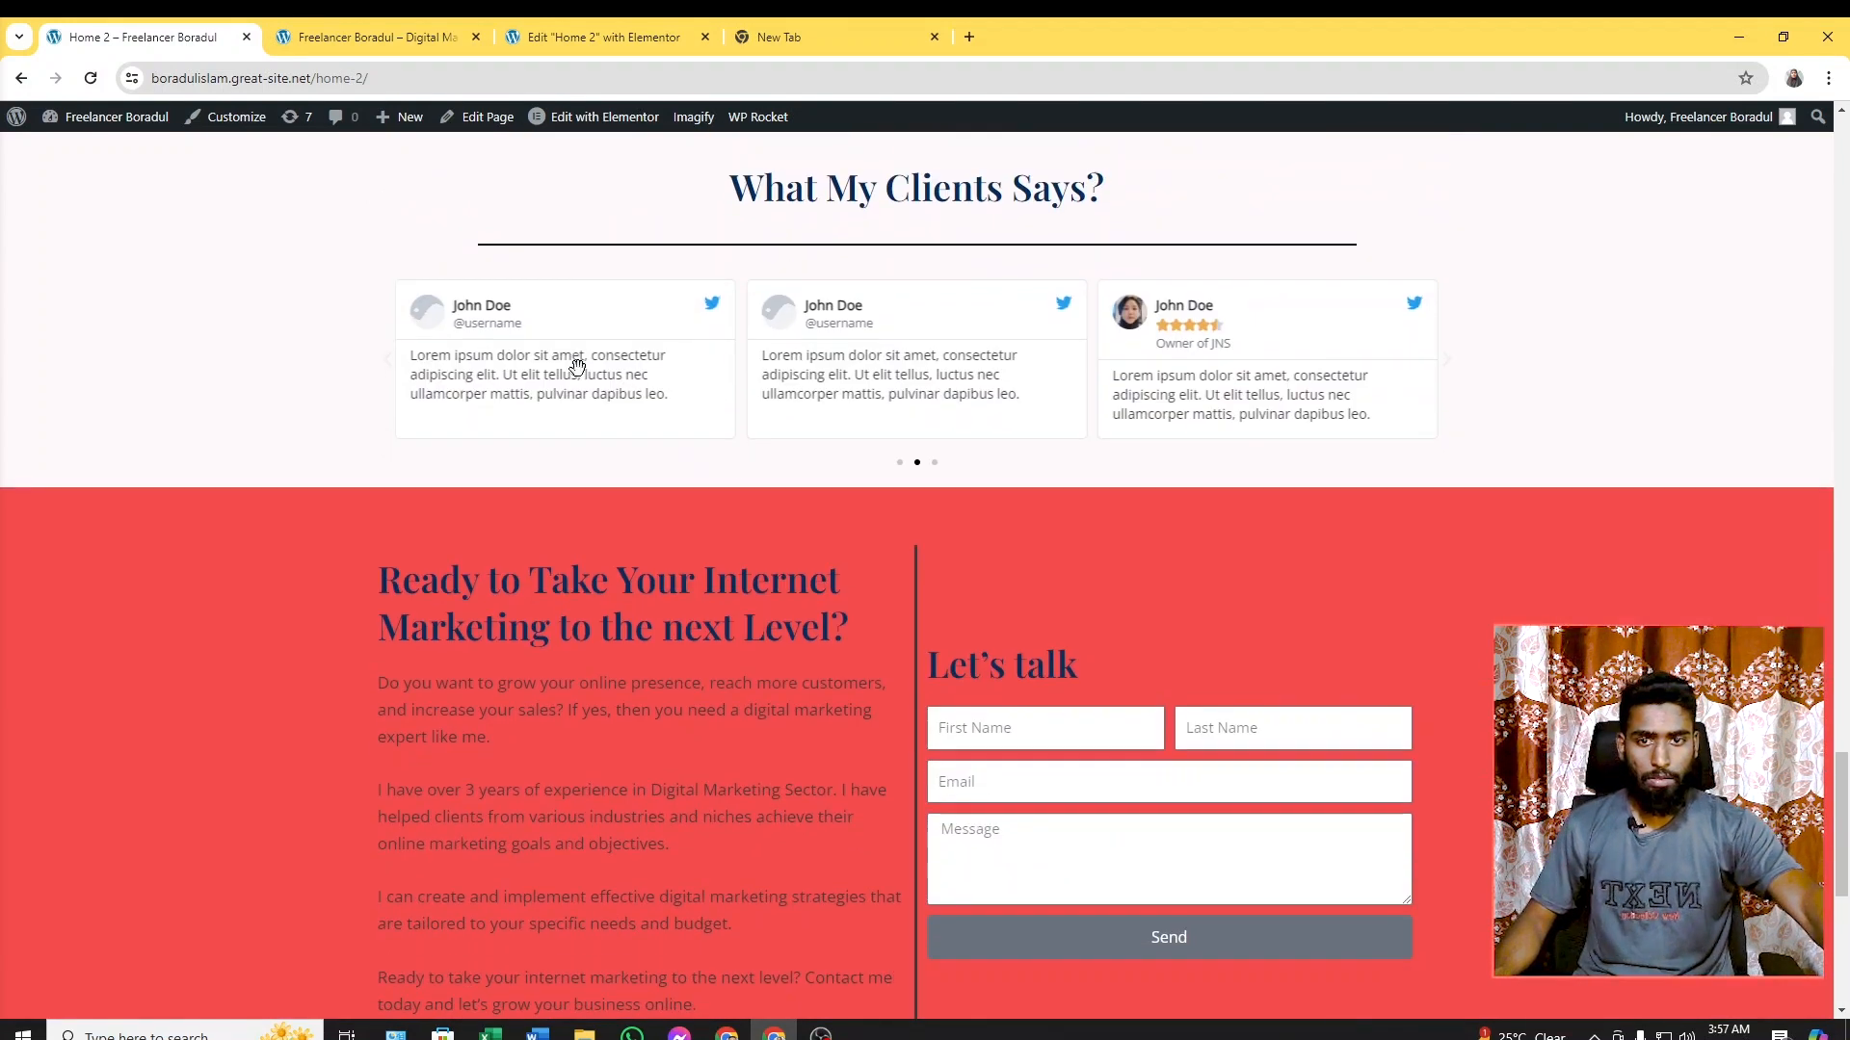
scroll(673, 417, down, 7)
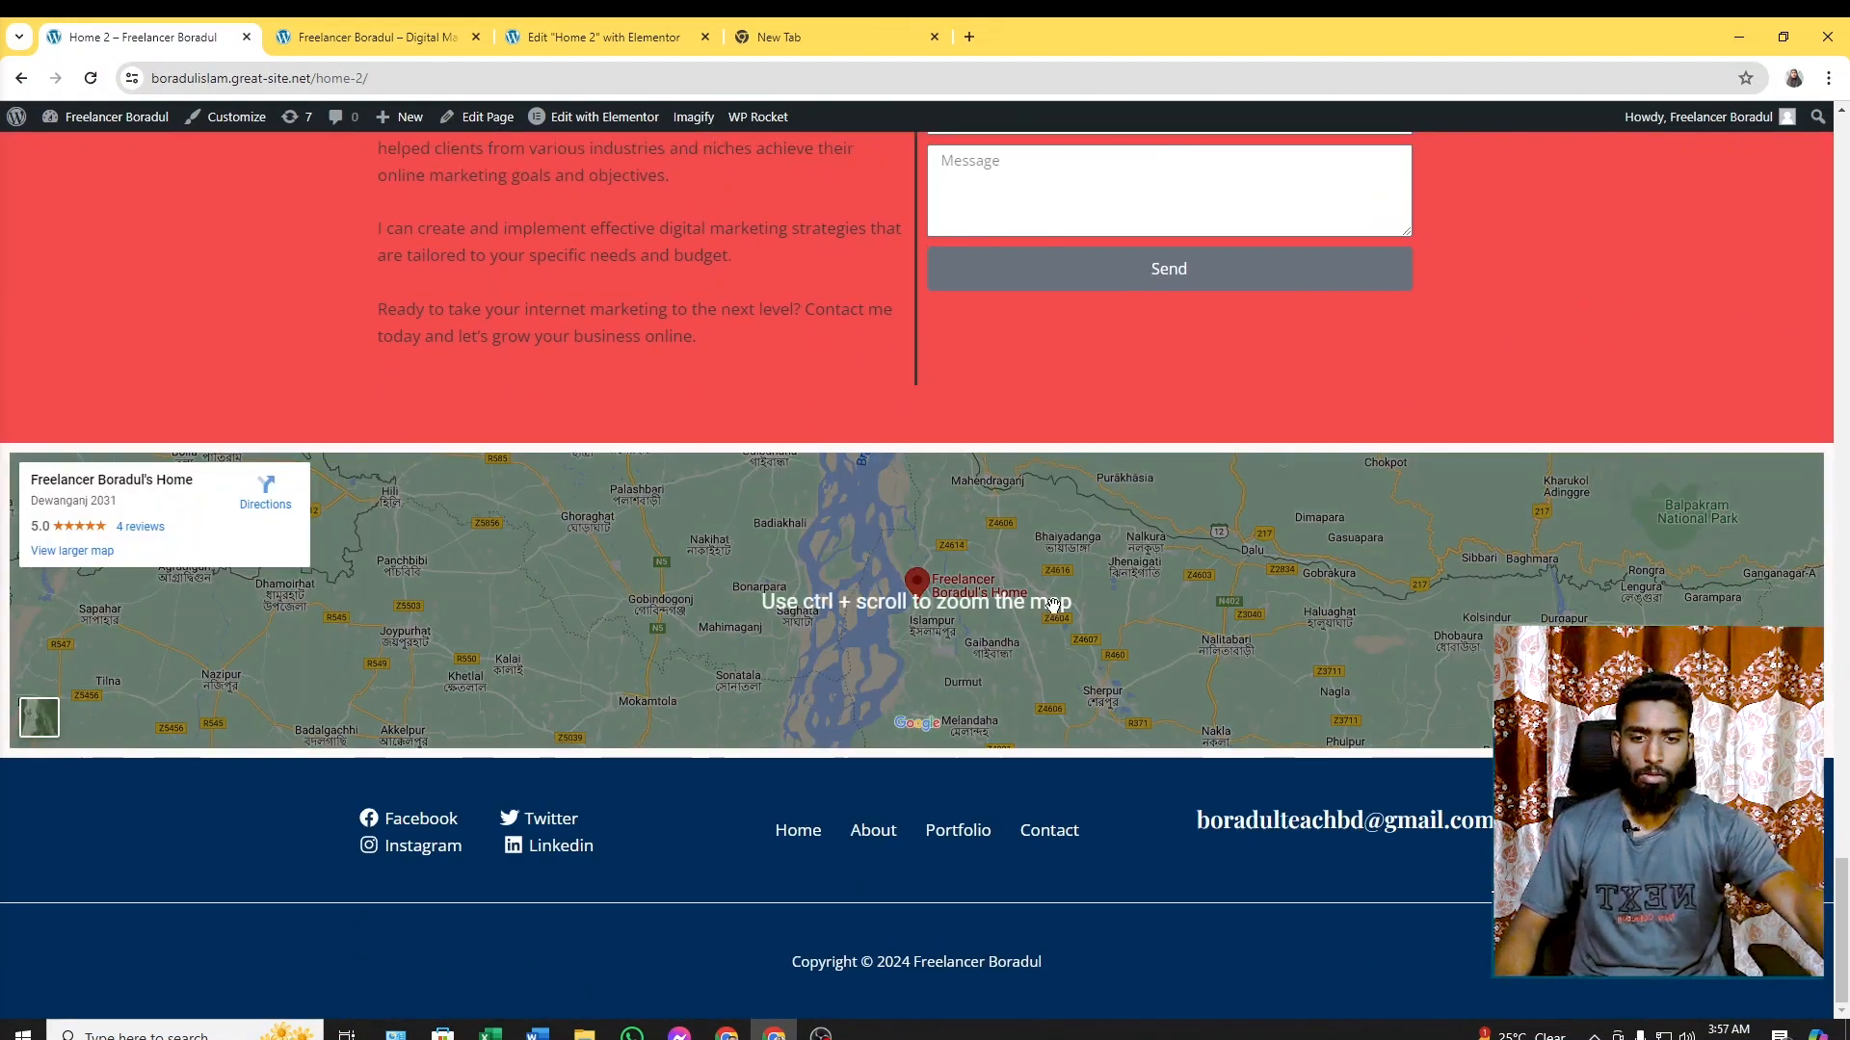
scroll(976, 601, up, 2)
scroll(1246, 669, down, 2)
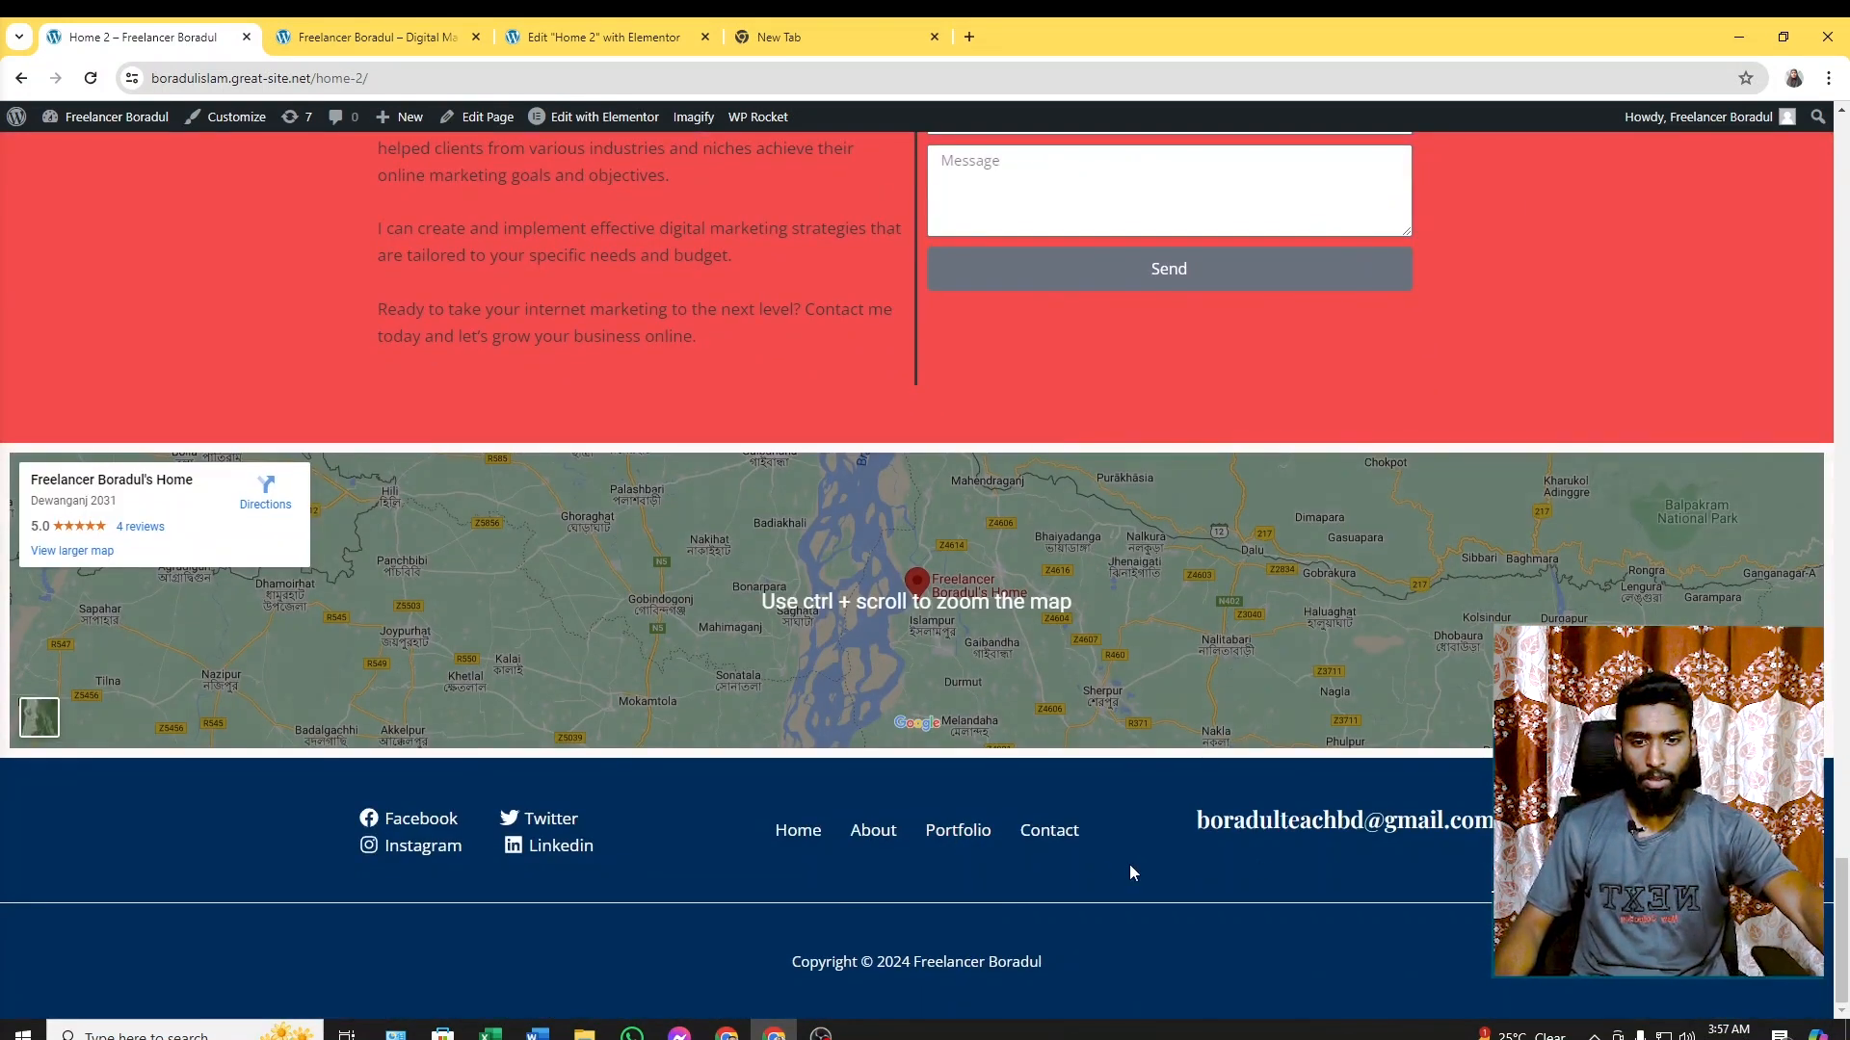
scroll(1260, 857, up, 20)
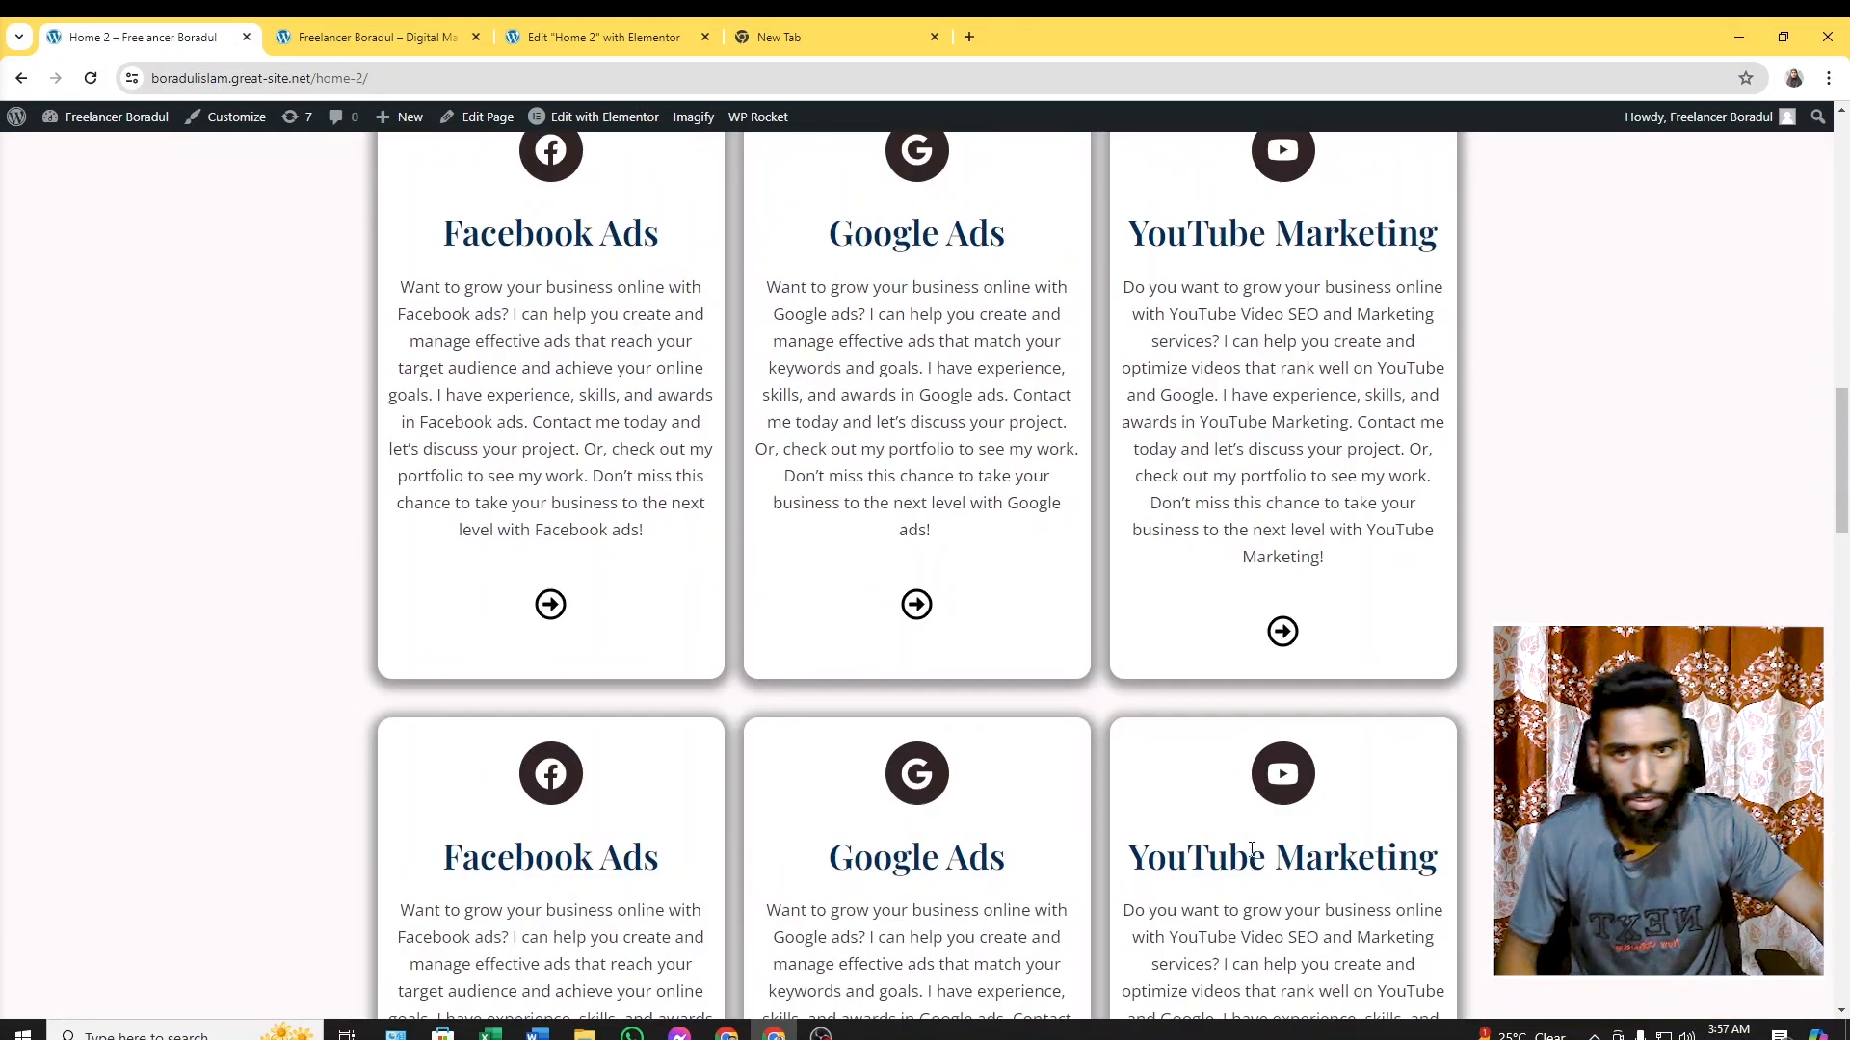
scroll(1252, 849, up, 15)
Switch to the original home page and compare its hero, About Me, previous clients and skills sections with Home 2
click(378, 39)
scroll(860, 509, down, 5)
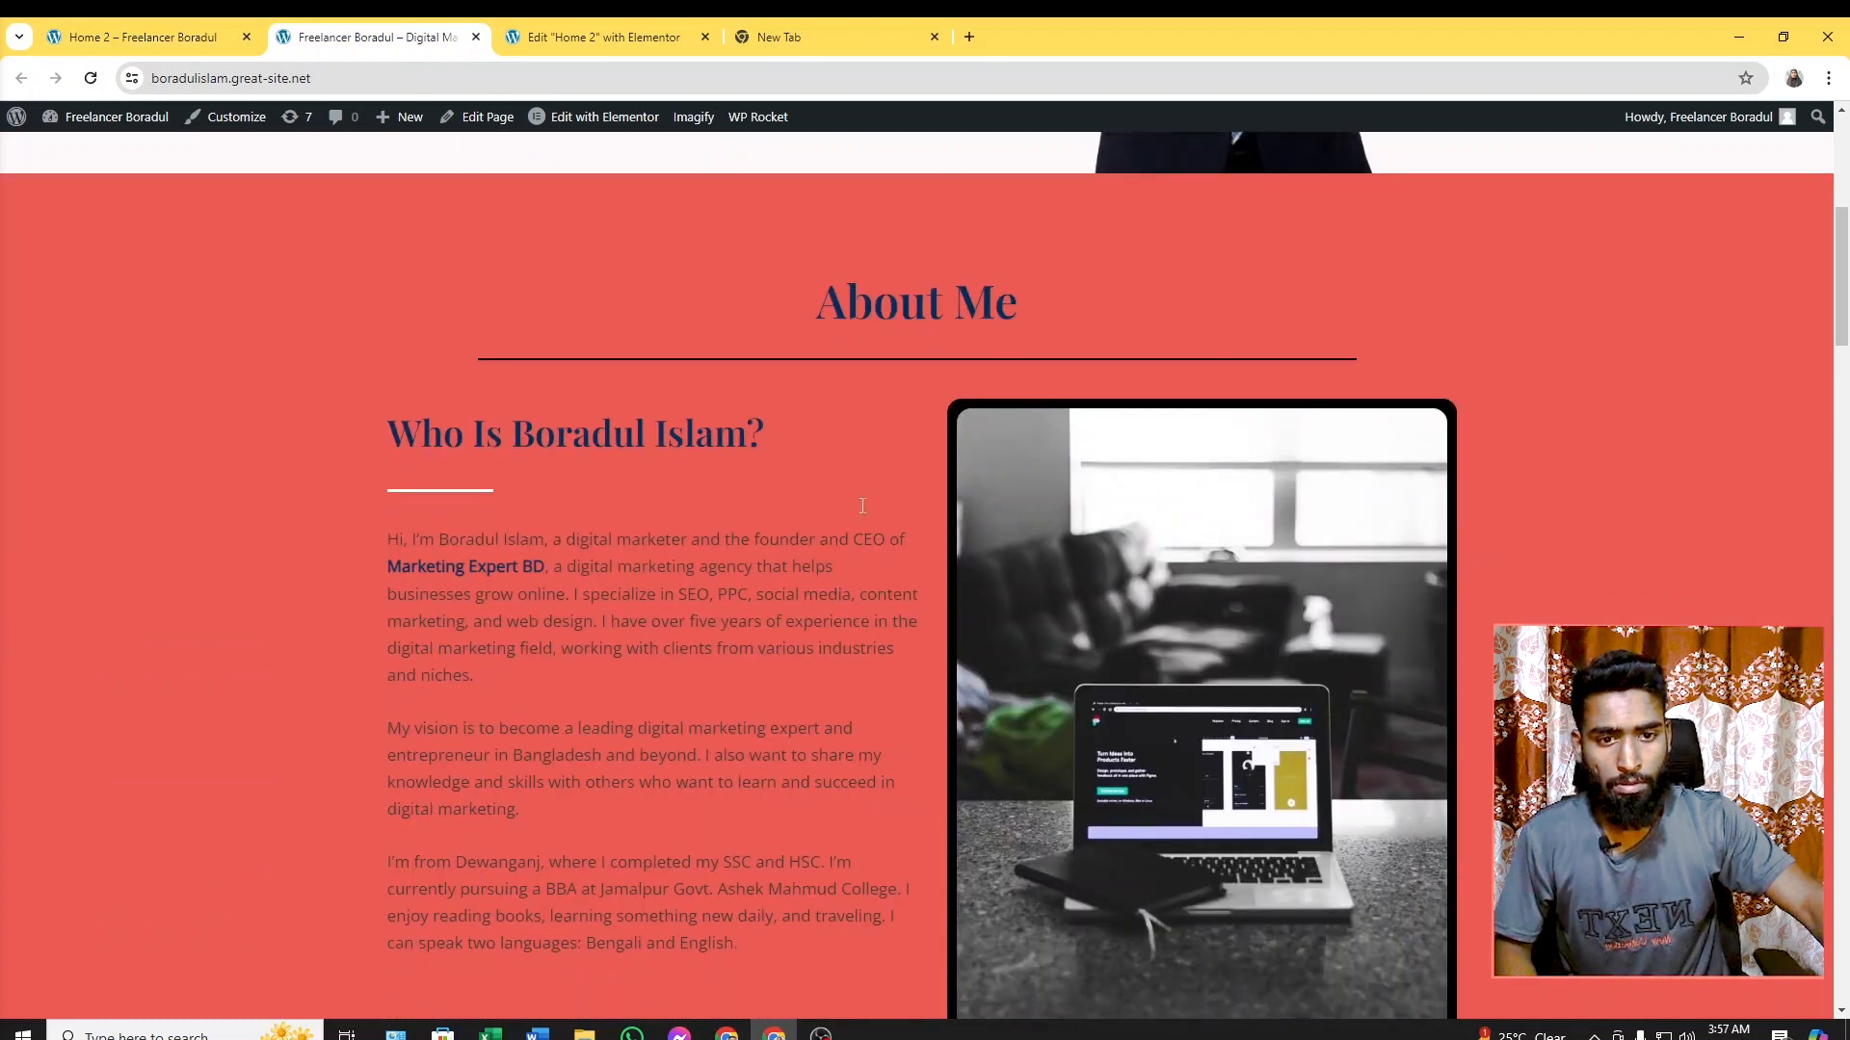
scroll(862, 506, down, 15)
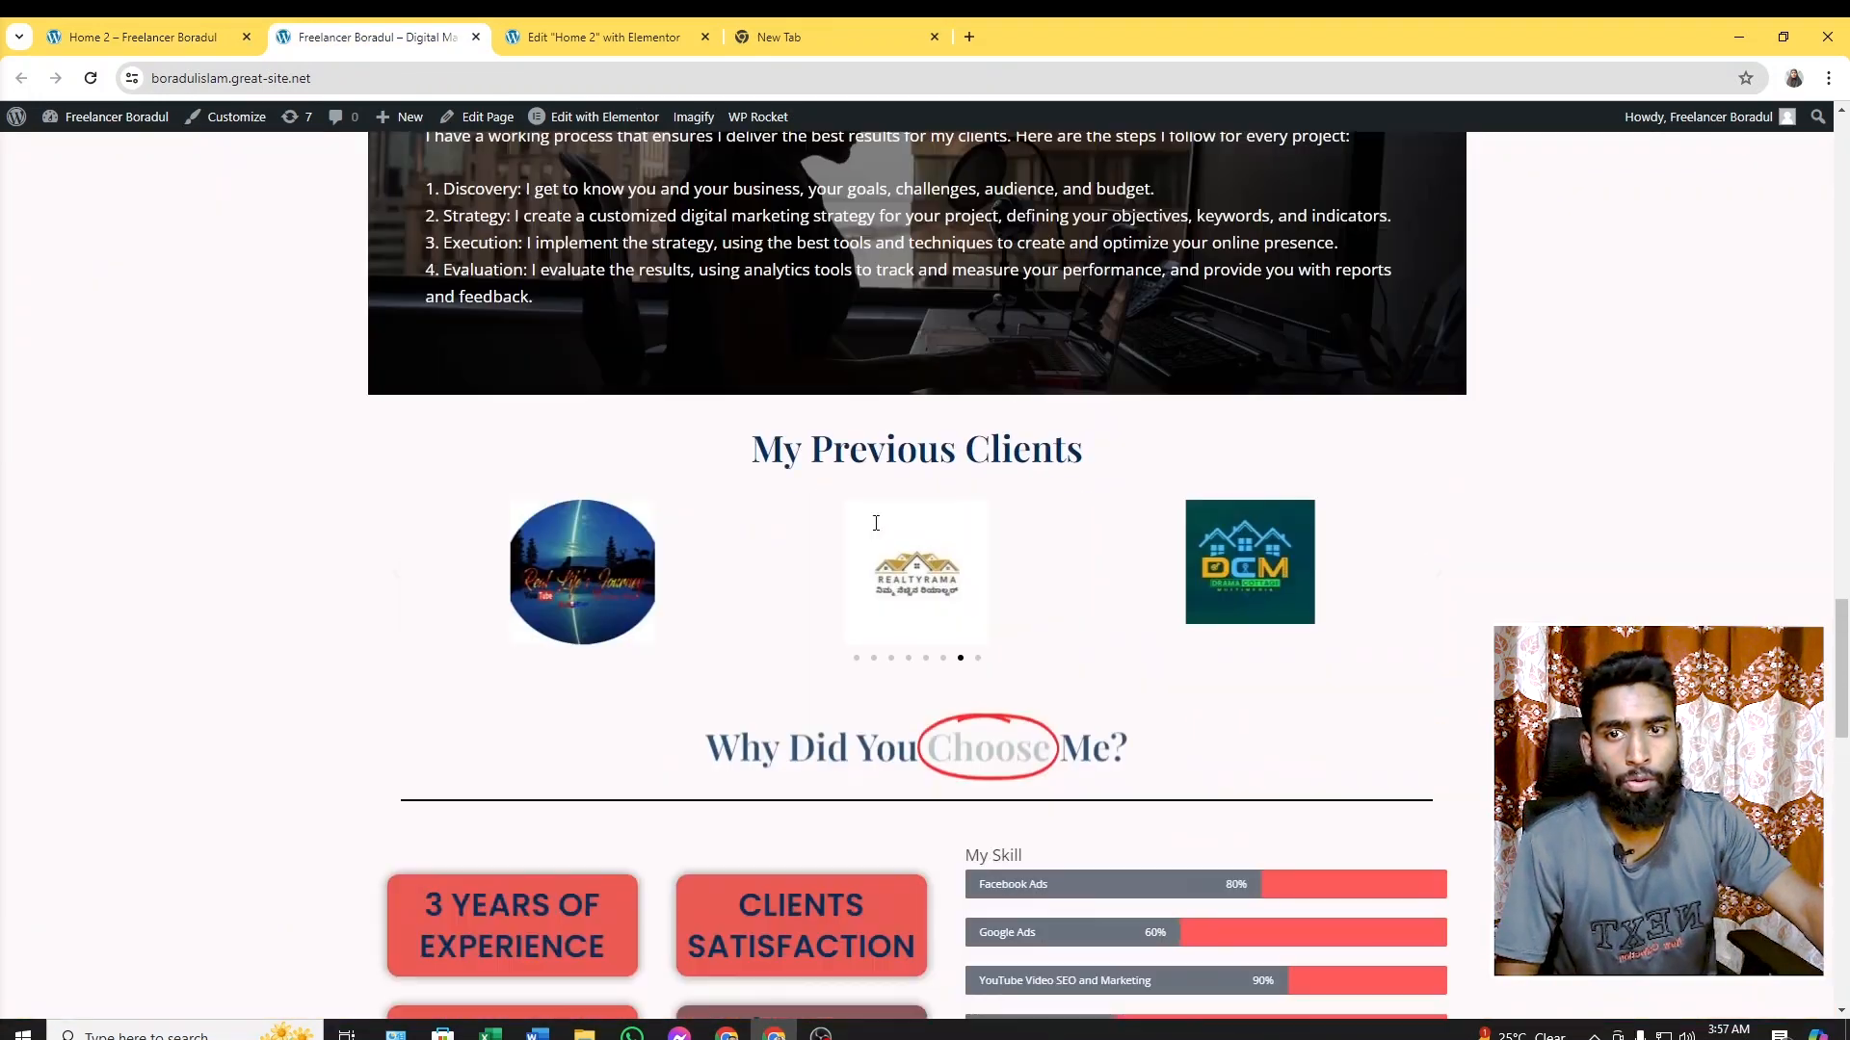
scroll(876, 522, up, 20)
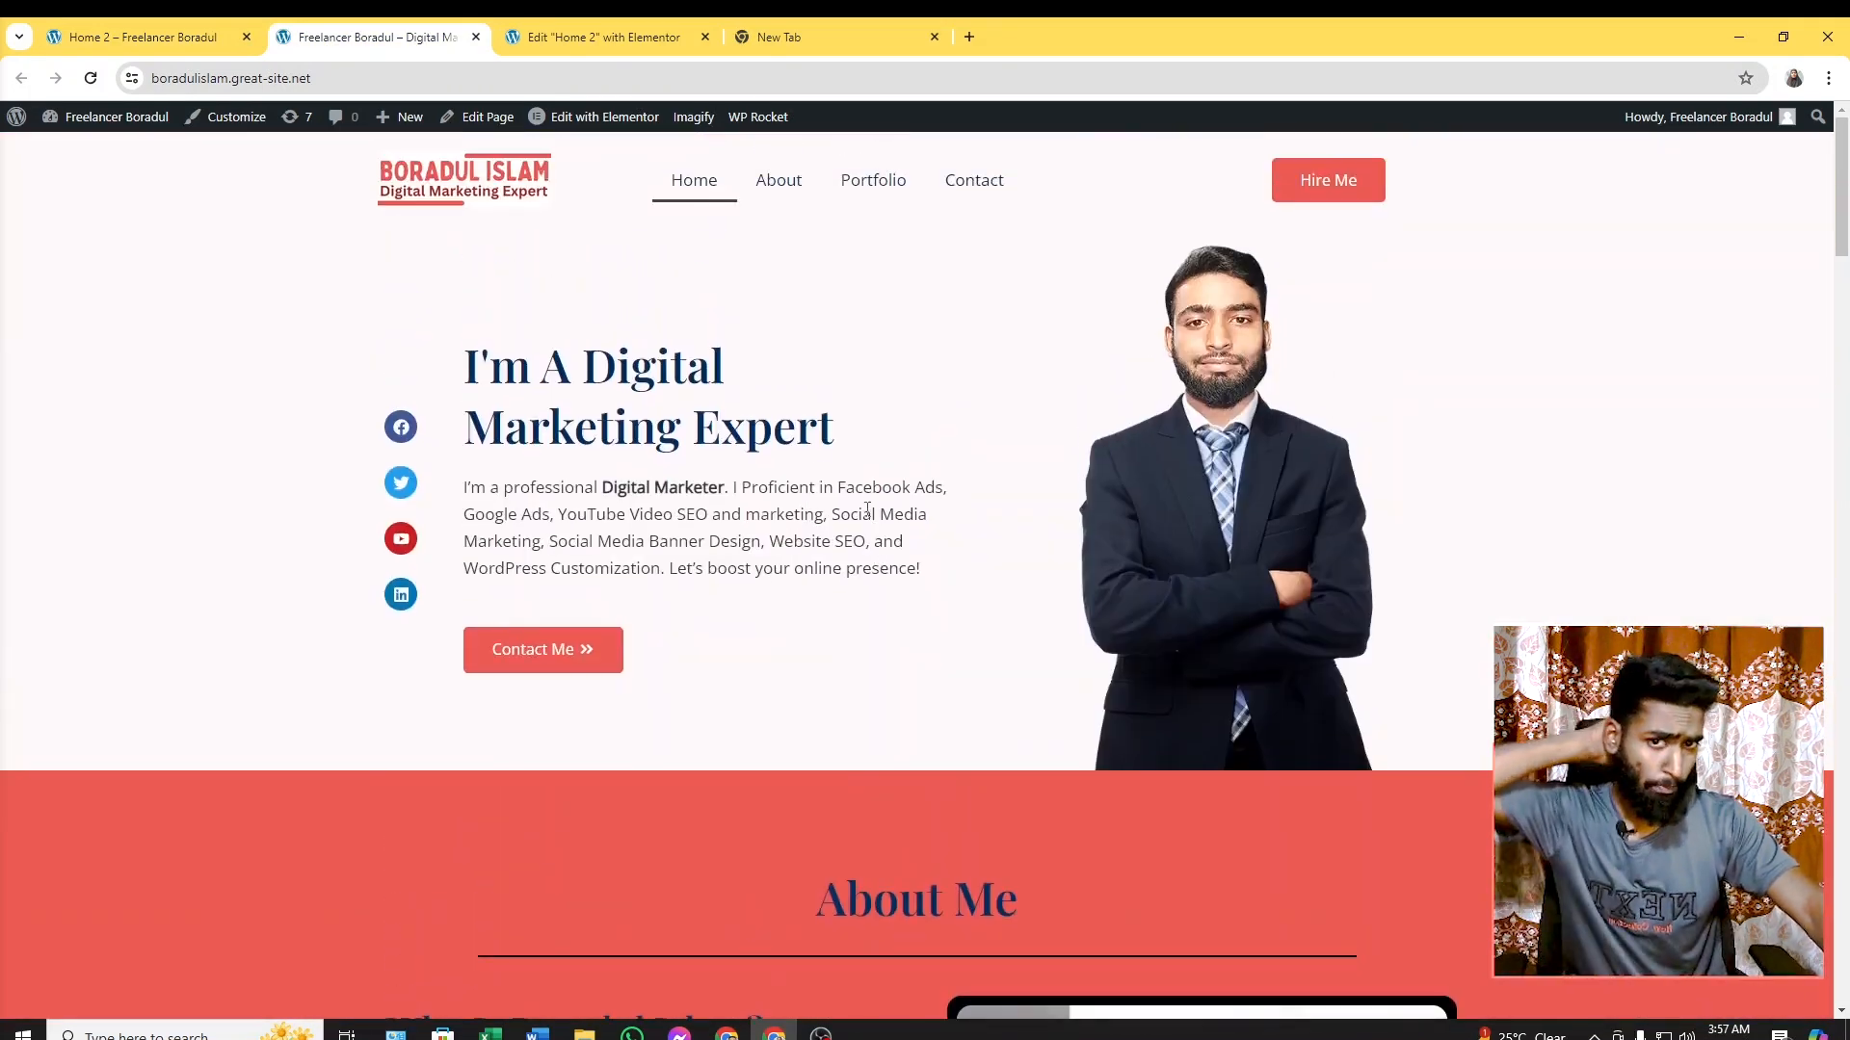
Open the site's About page and examine its profile, skill bars, client testimonials and Stay In Touch form
click(809, 200)
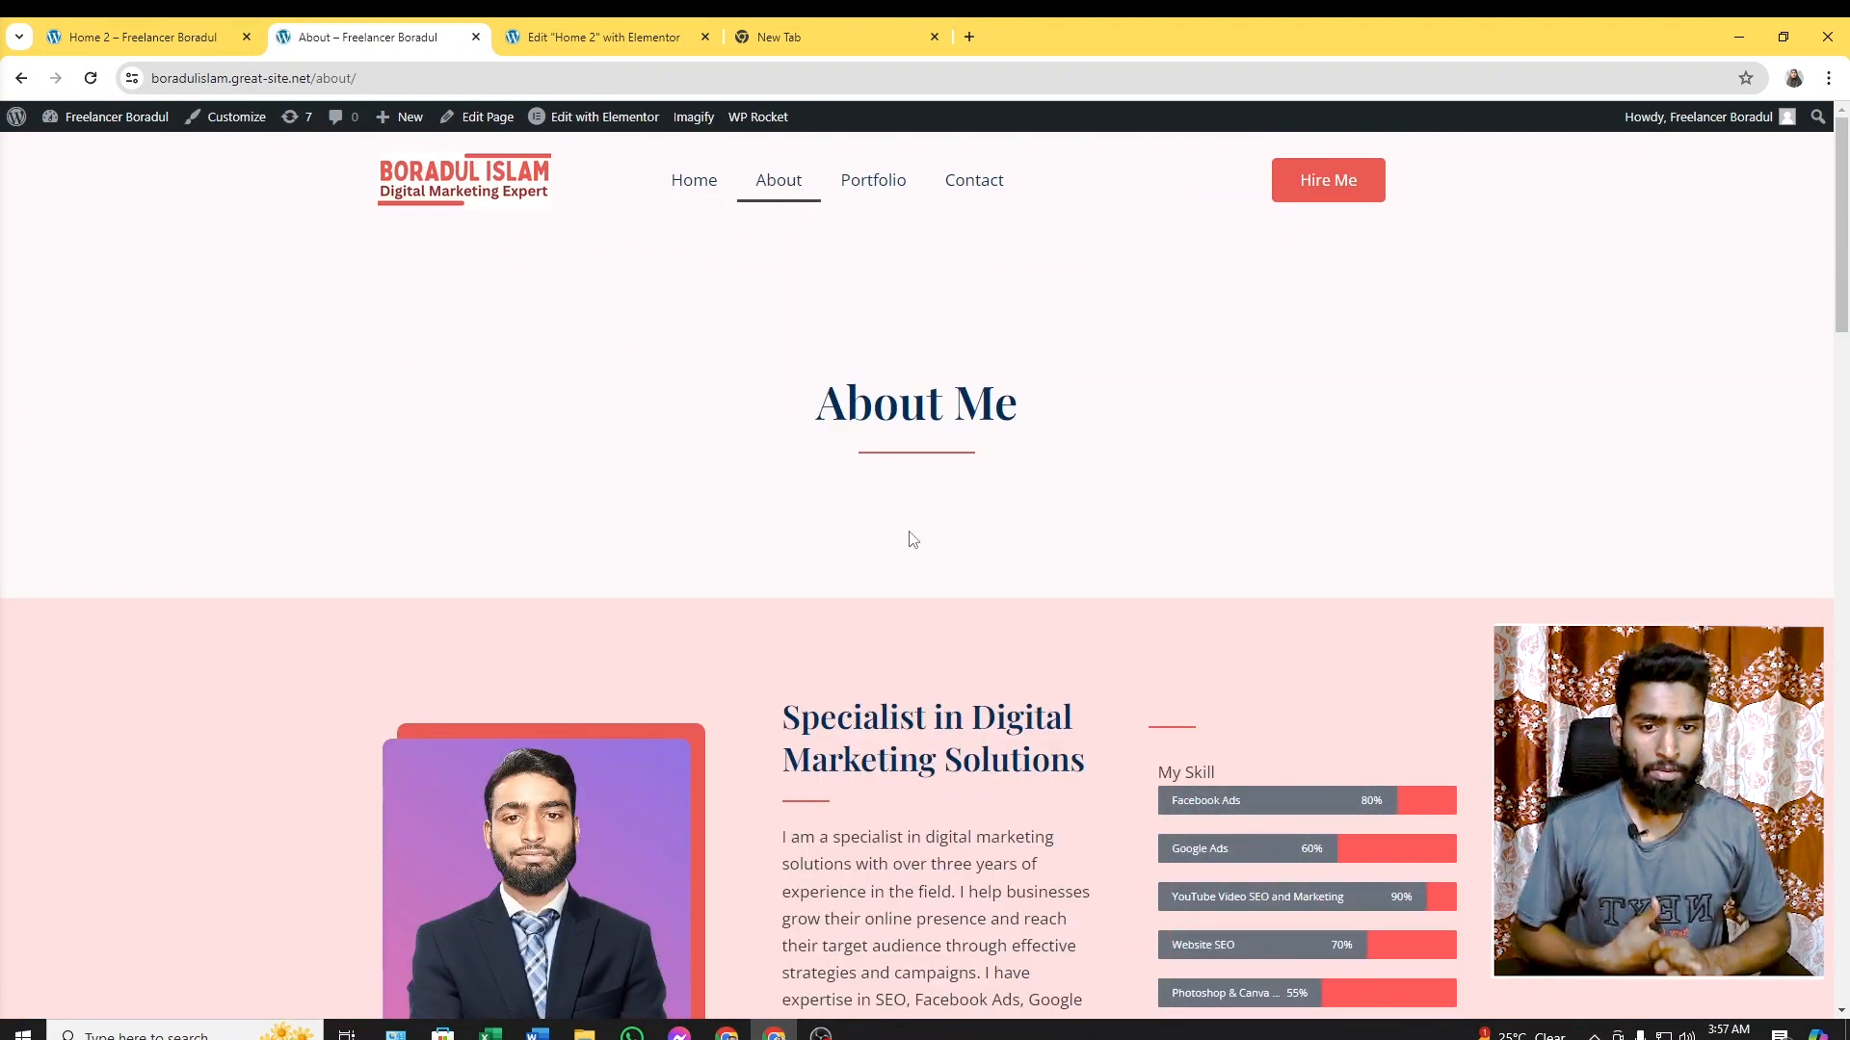
scroll(911, 537, down, 3)
scroll(904, 500, up, 3)
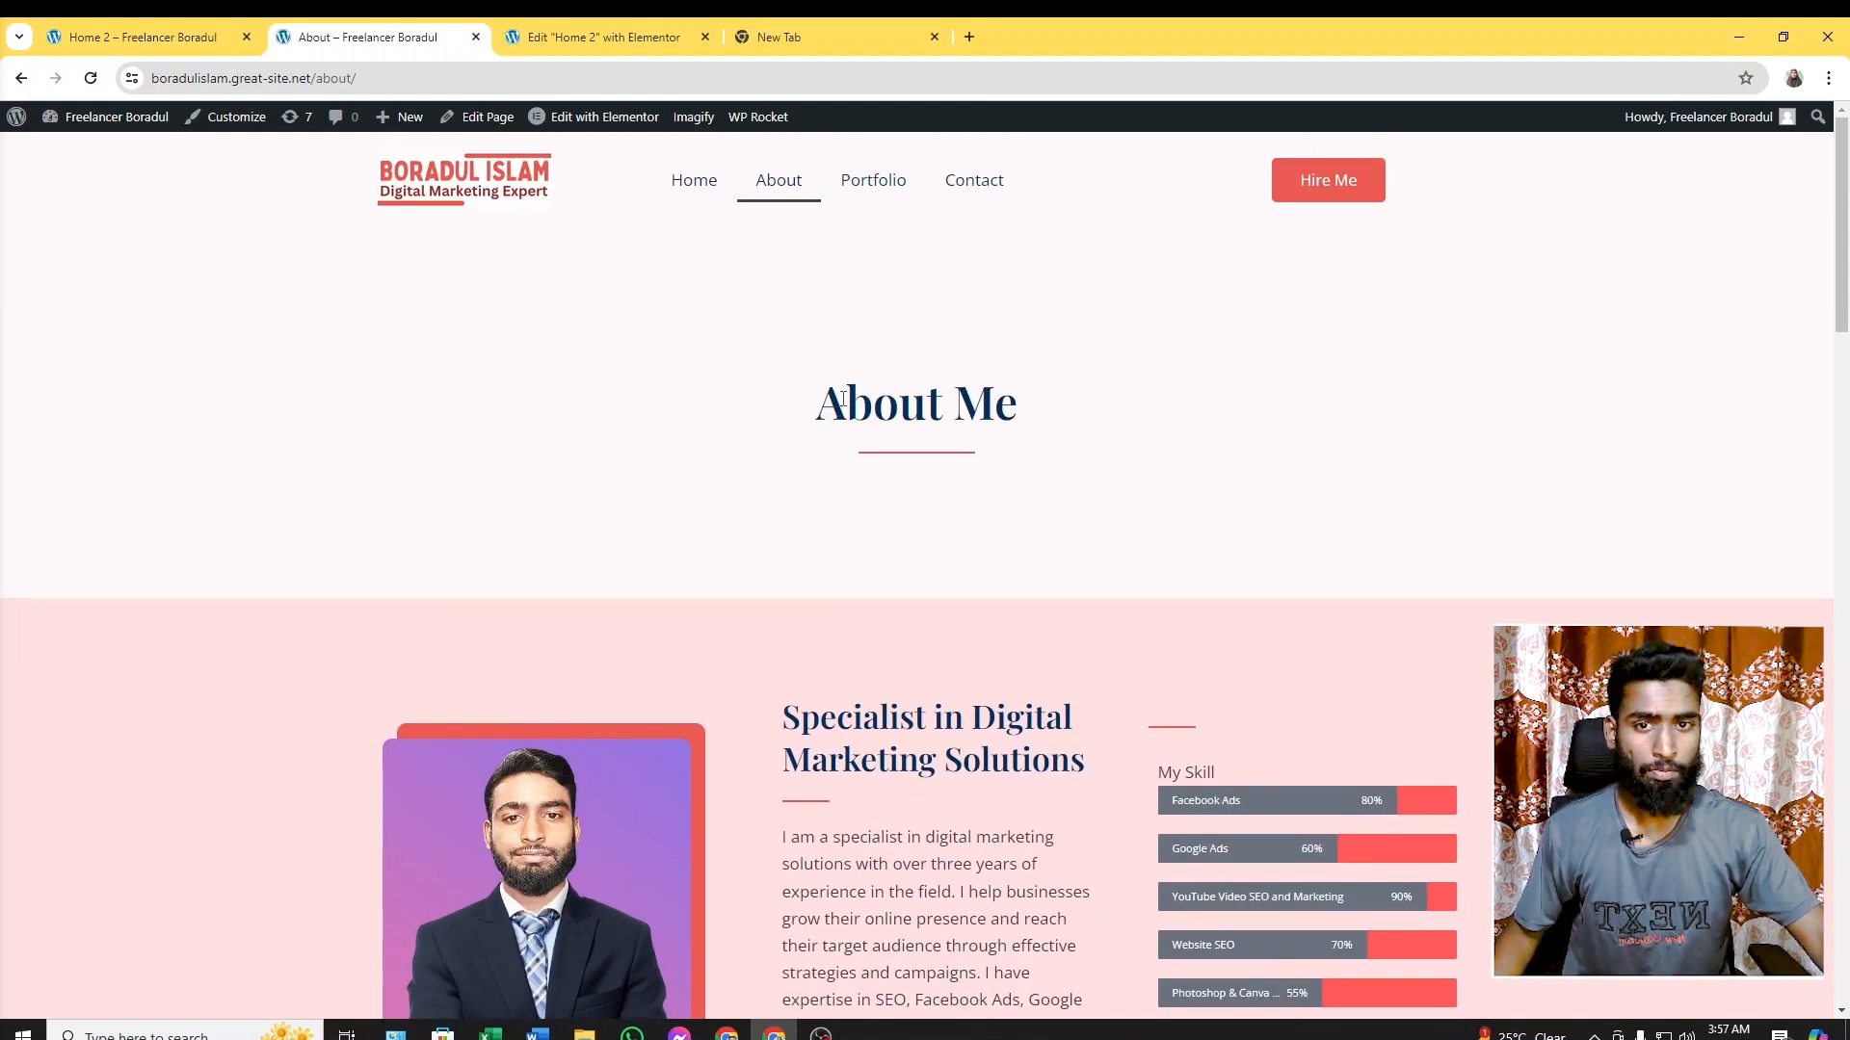
scroll(792, 341, down, 10)
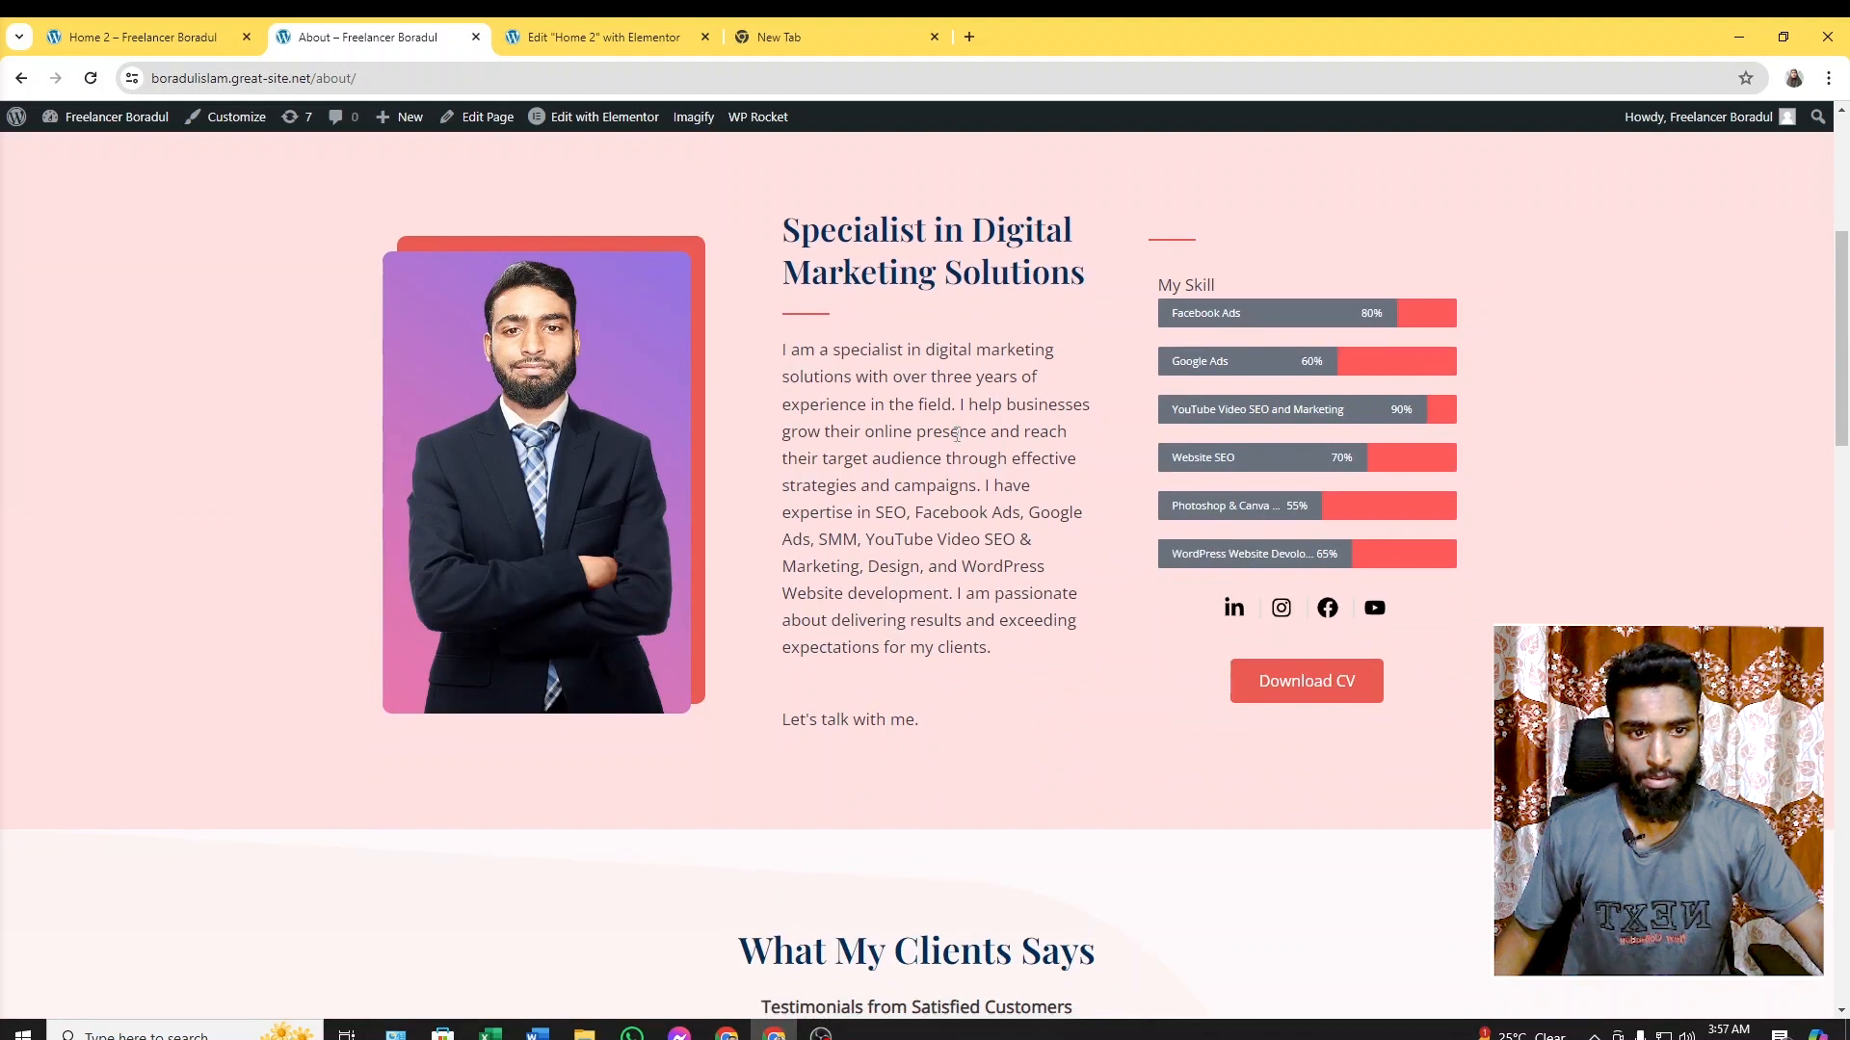
scroll(834, 478, up, 8)
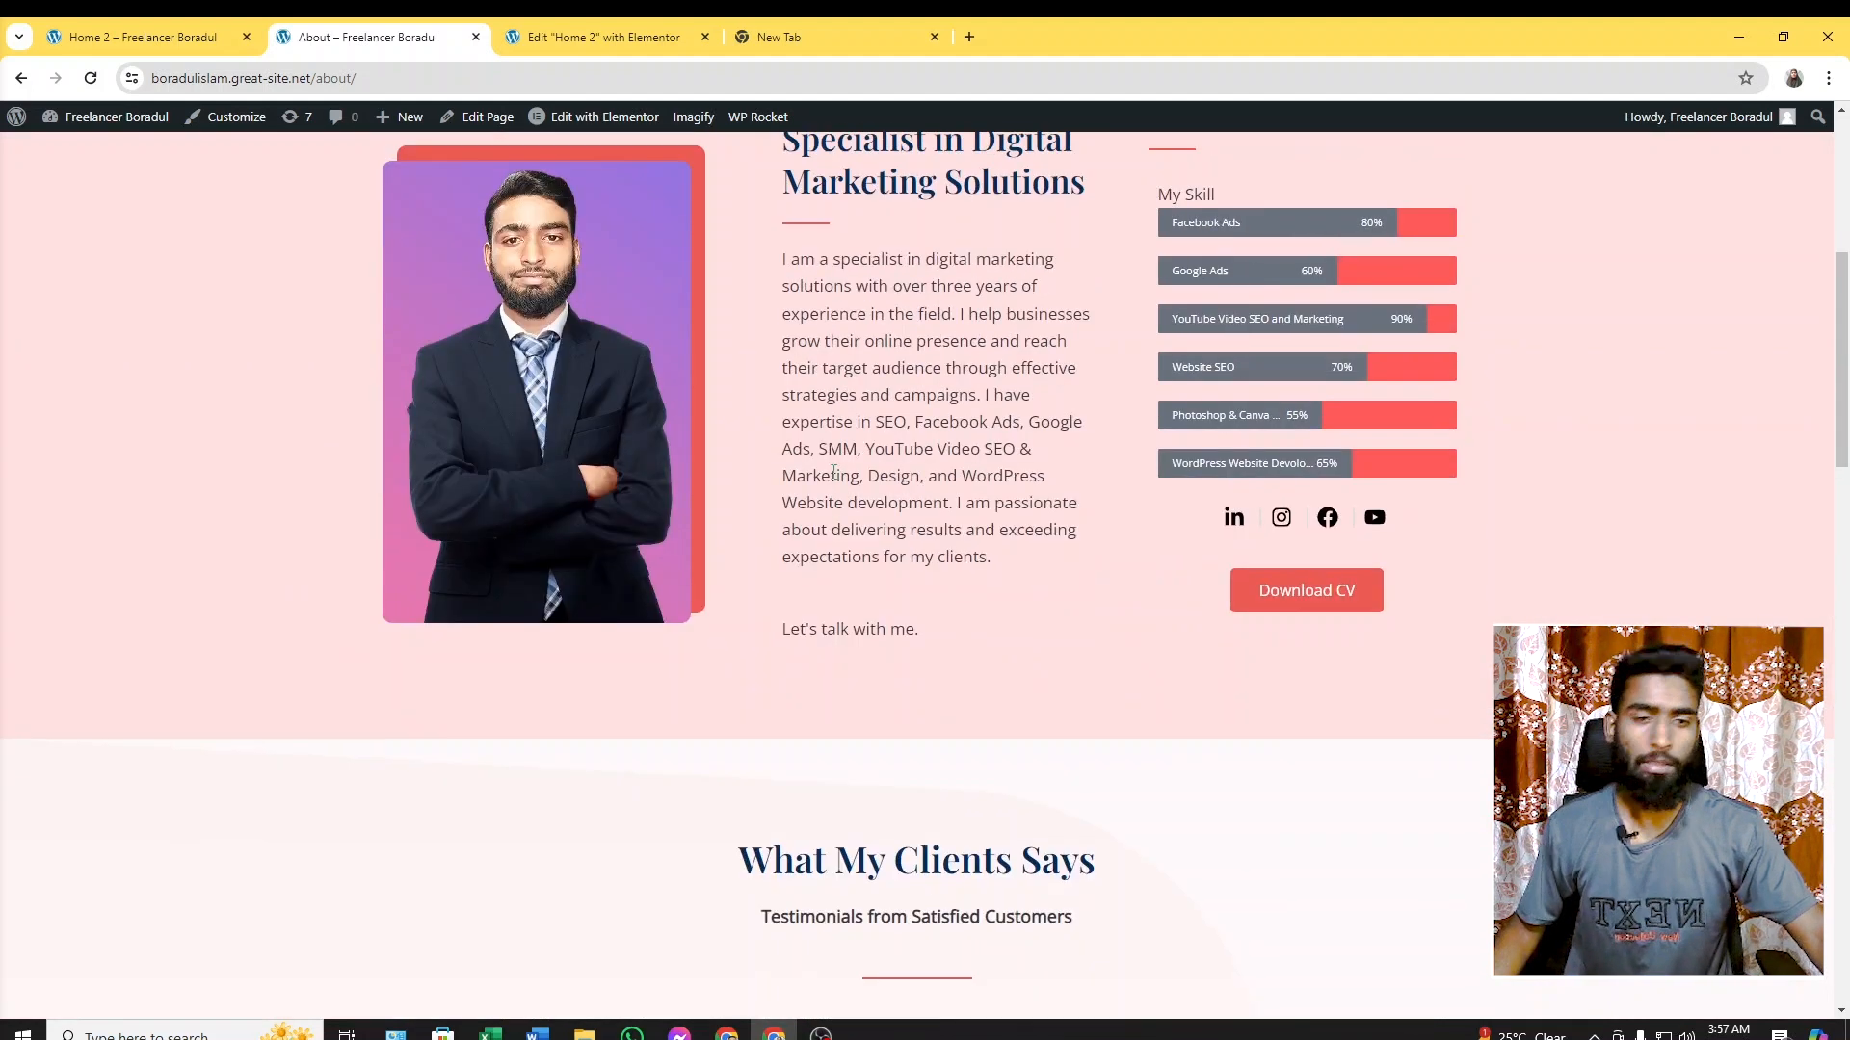
scroll(835, 471, down, 4)
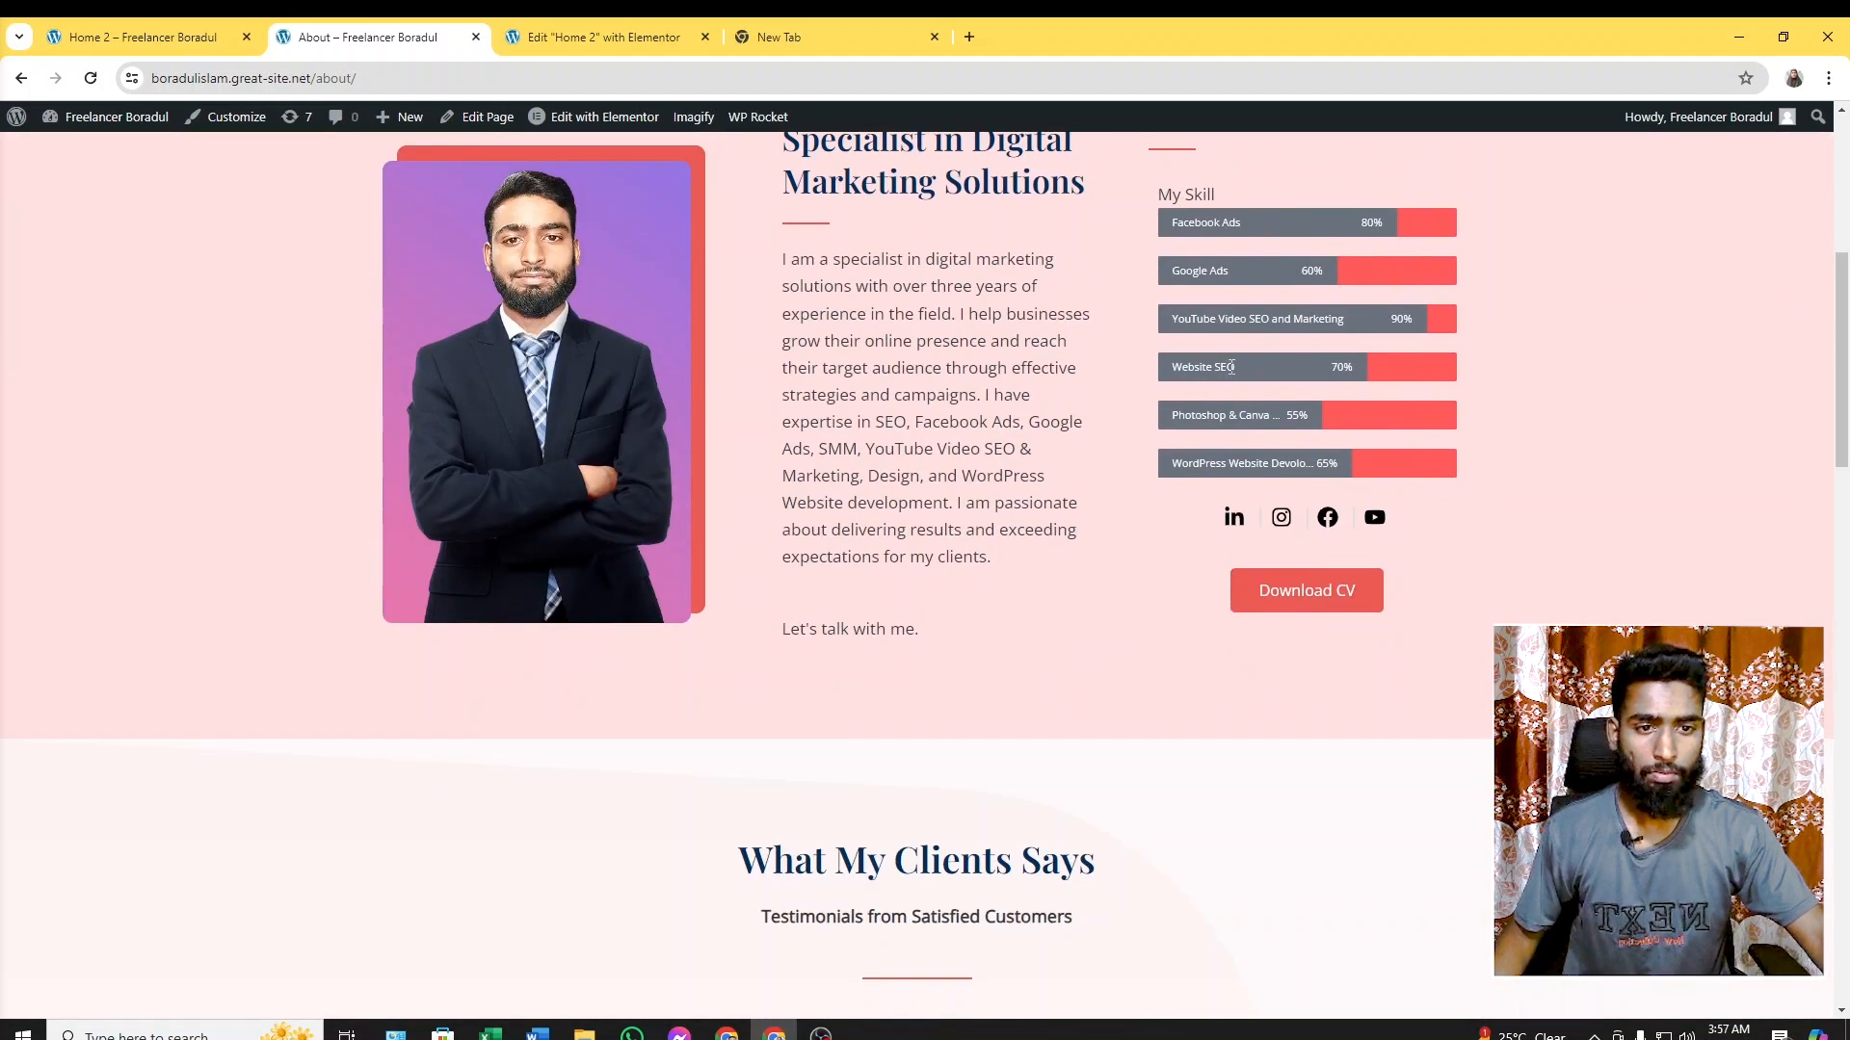
scroll(1299, 605, down, 3)
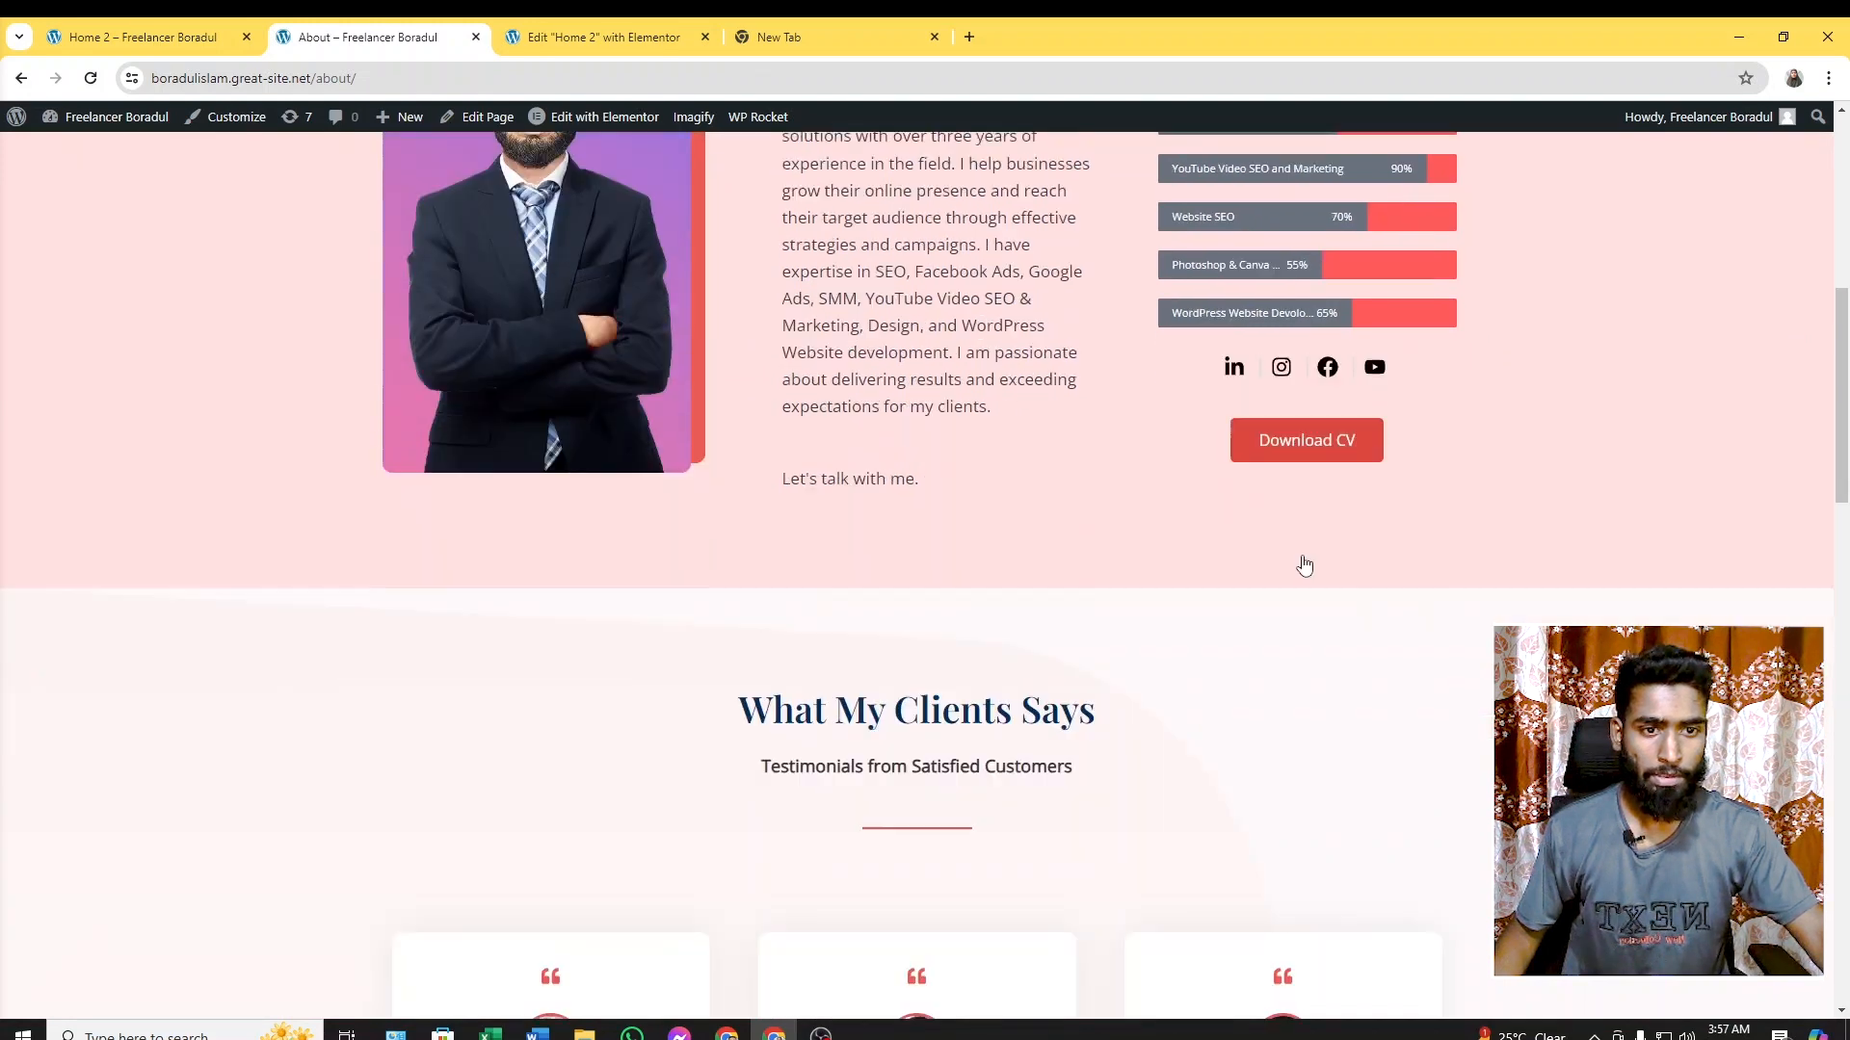
scroll(915, 578, down, 20)
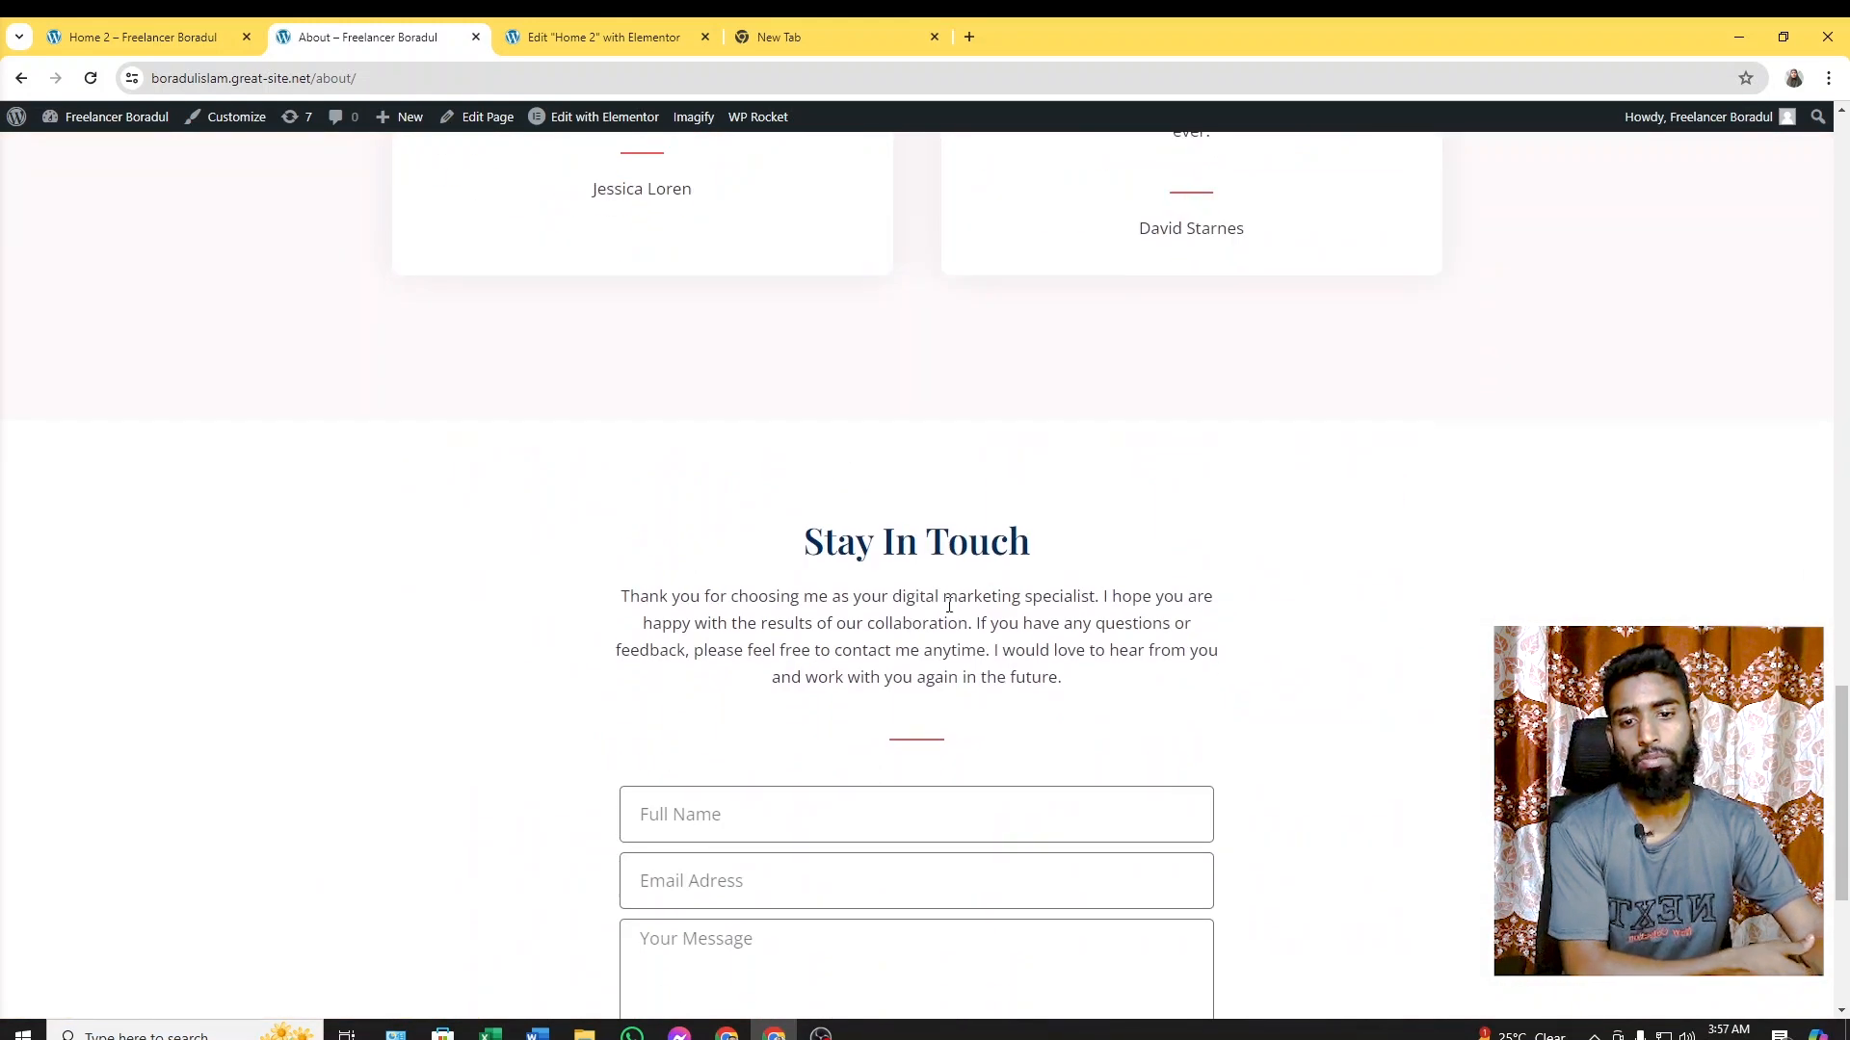
scroll(963, 596, up, 20)
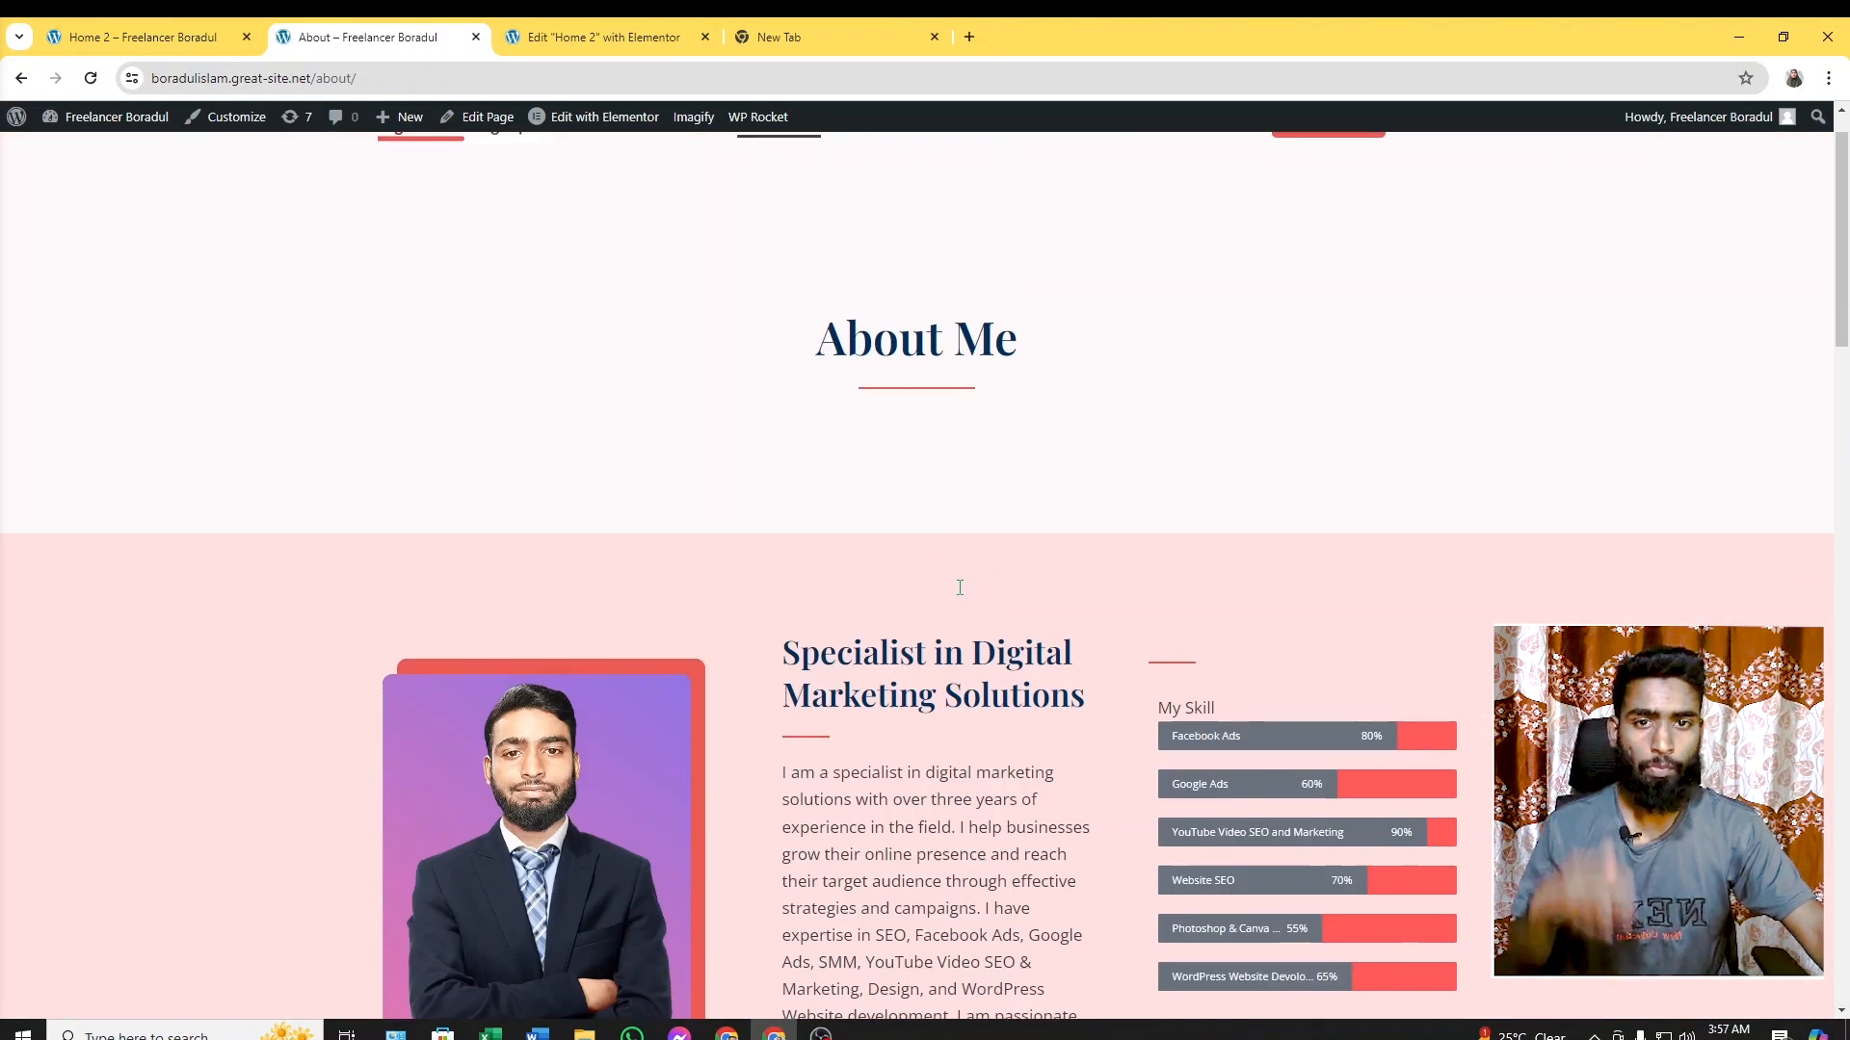
Visit the Portfolio page, then return to the original home page and look over its upper sections
click(880, 183)
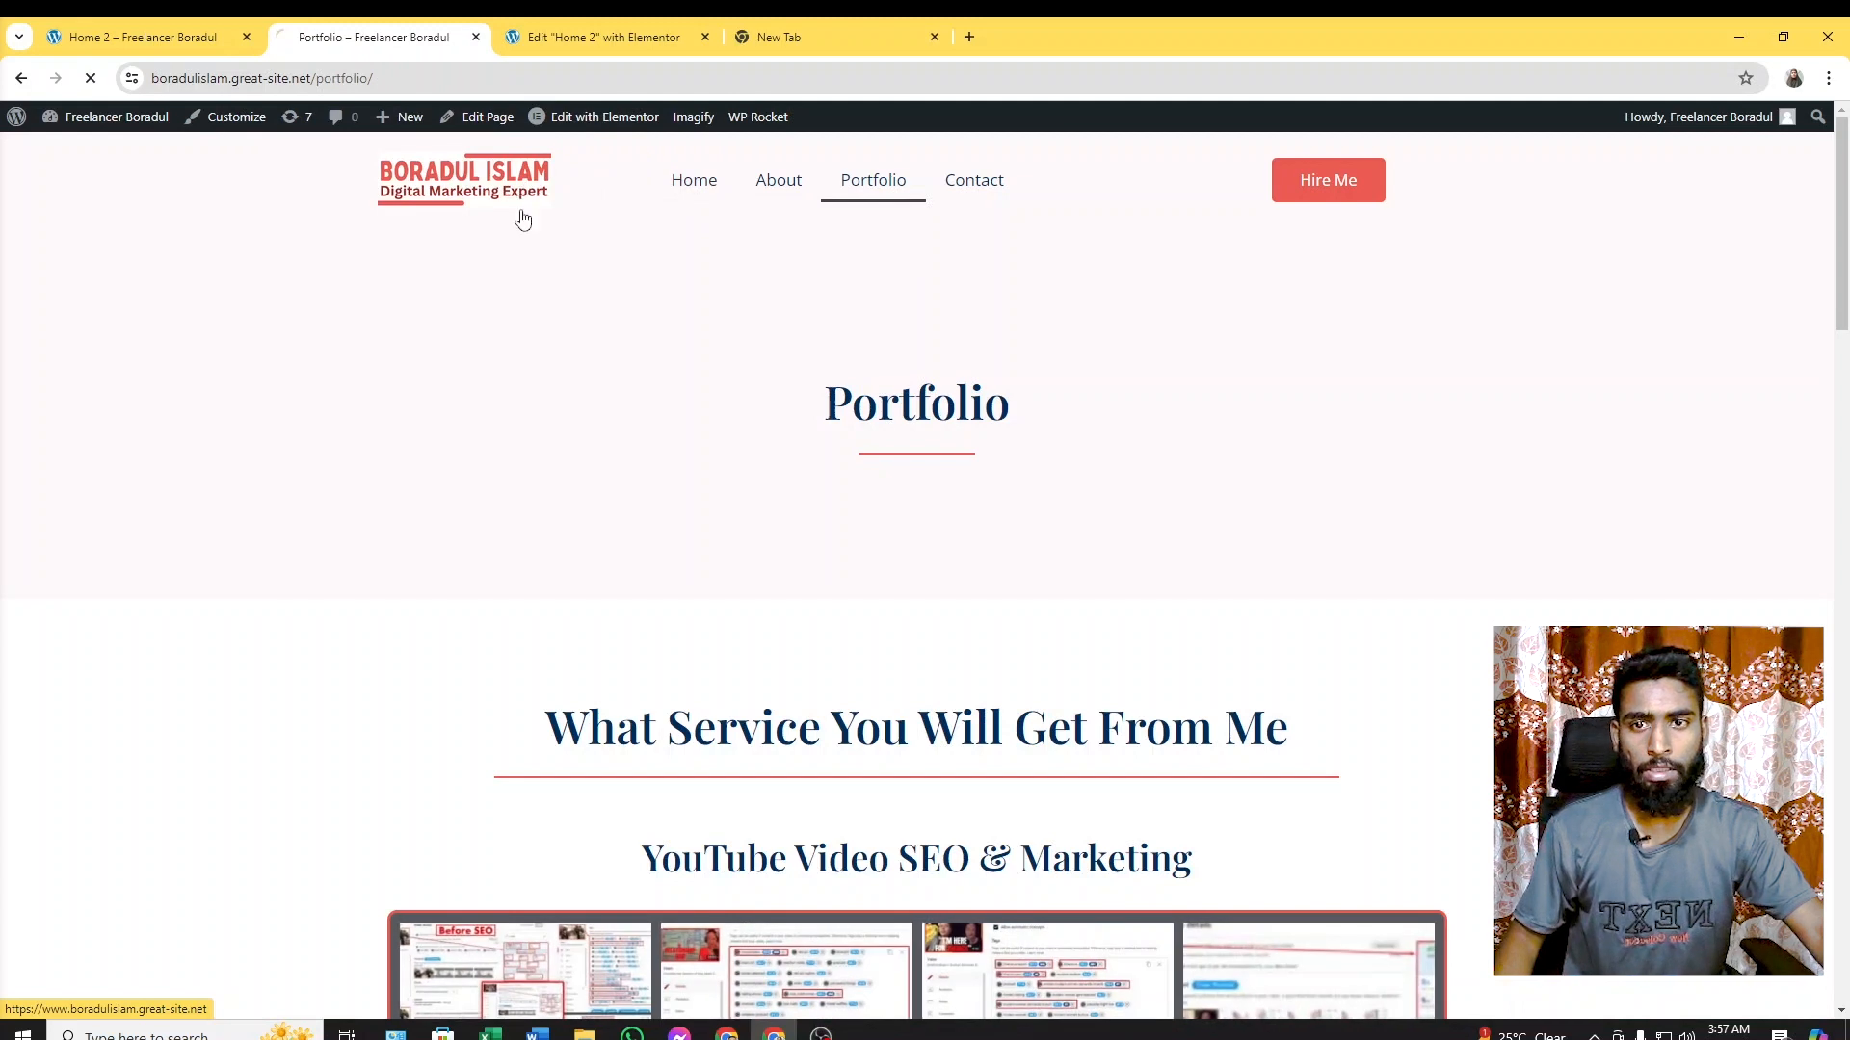
click(525, 194)
scroll(933, 524, down, 4)
scroll(996, 529, down, 5)
scroll(995, 529, up, 9)
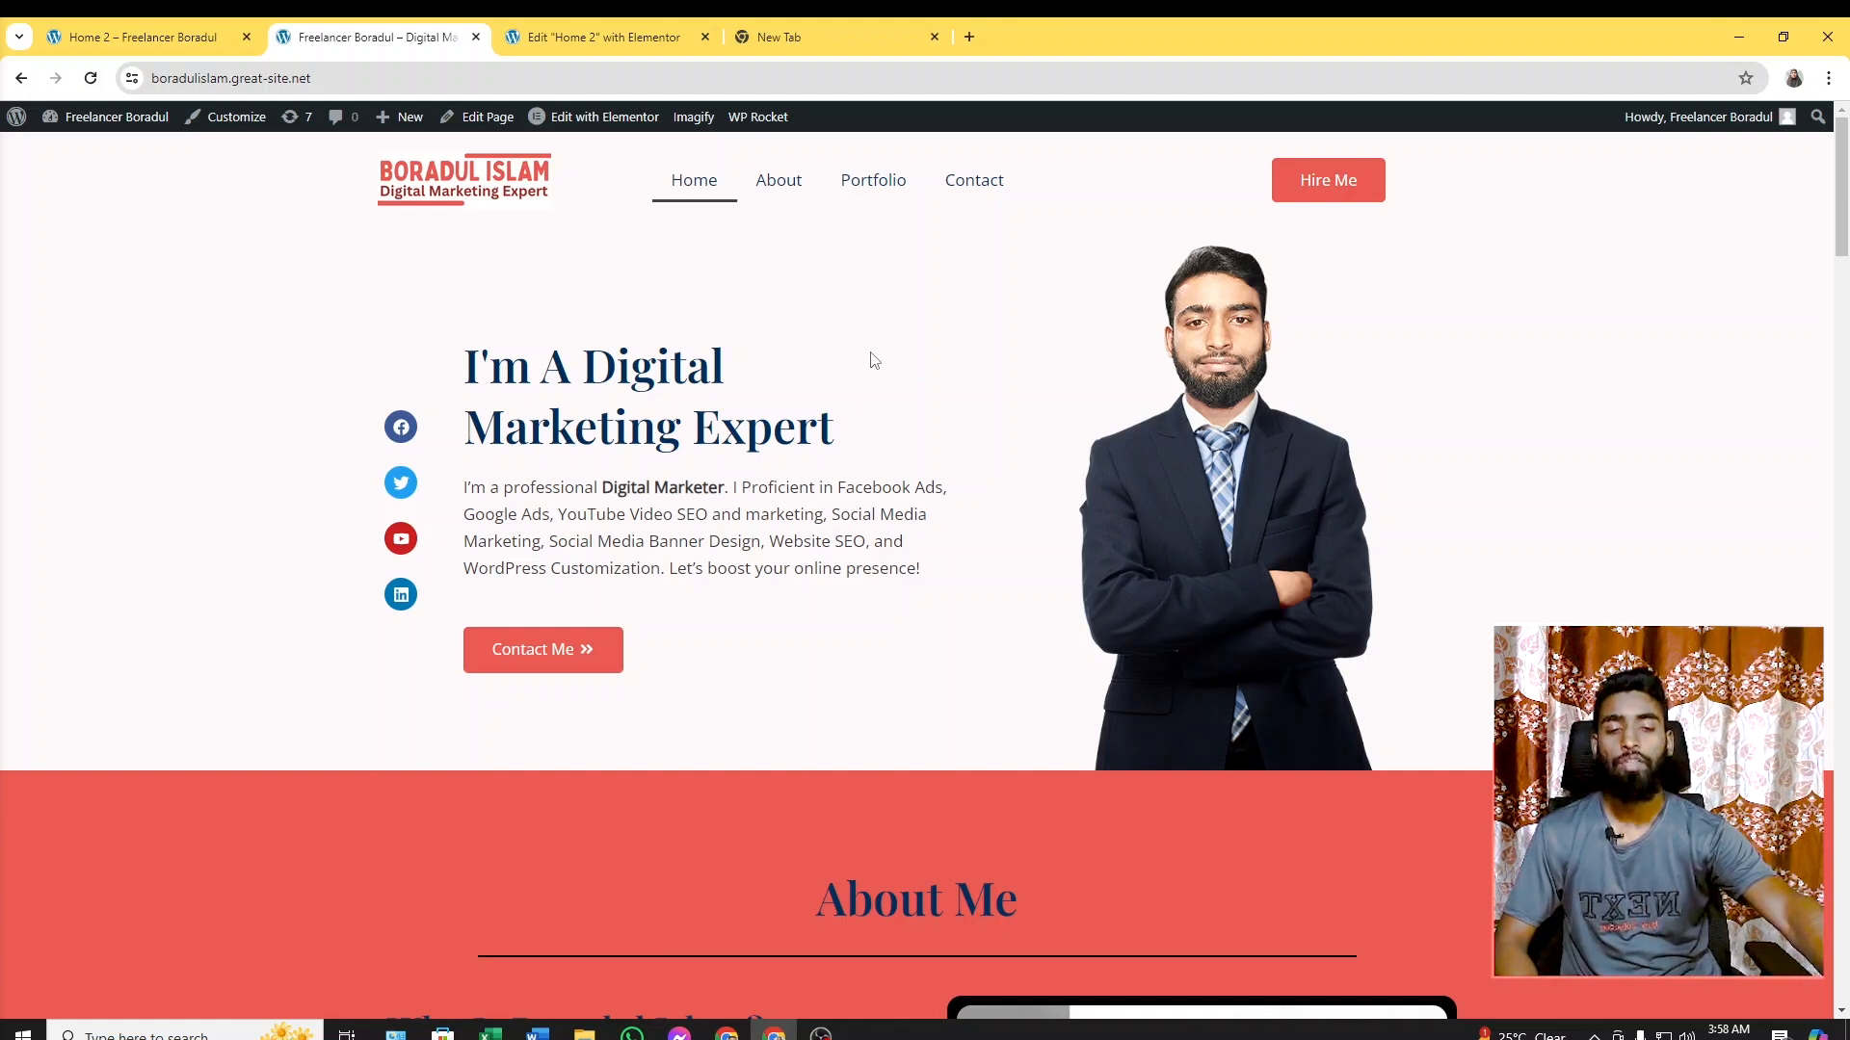
click(822, 1034)
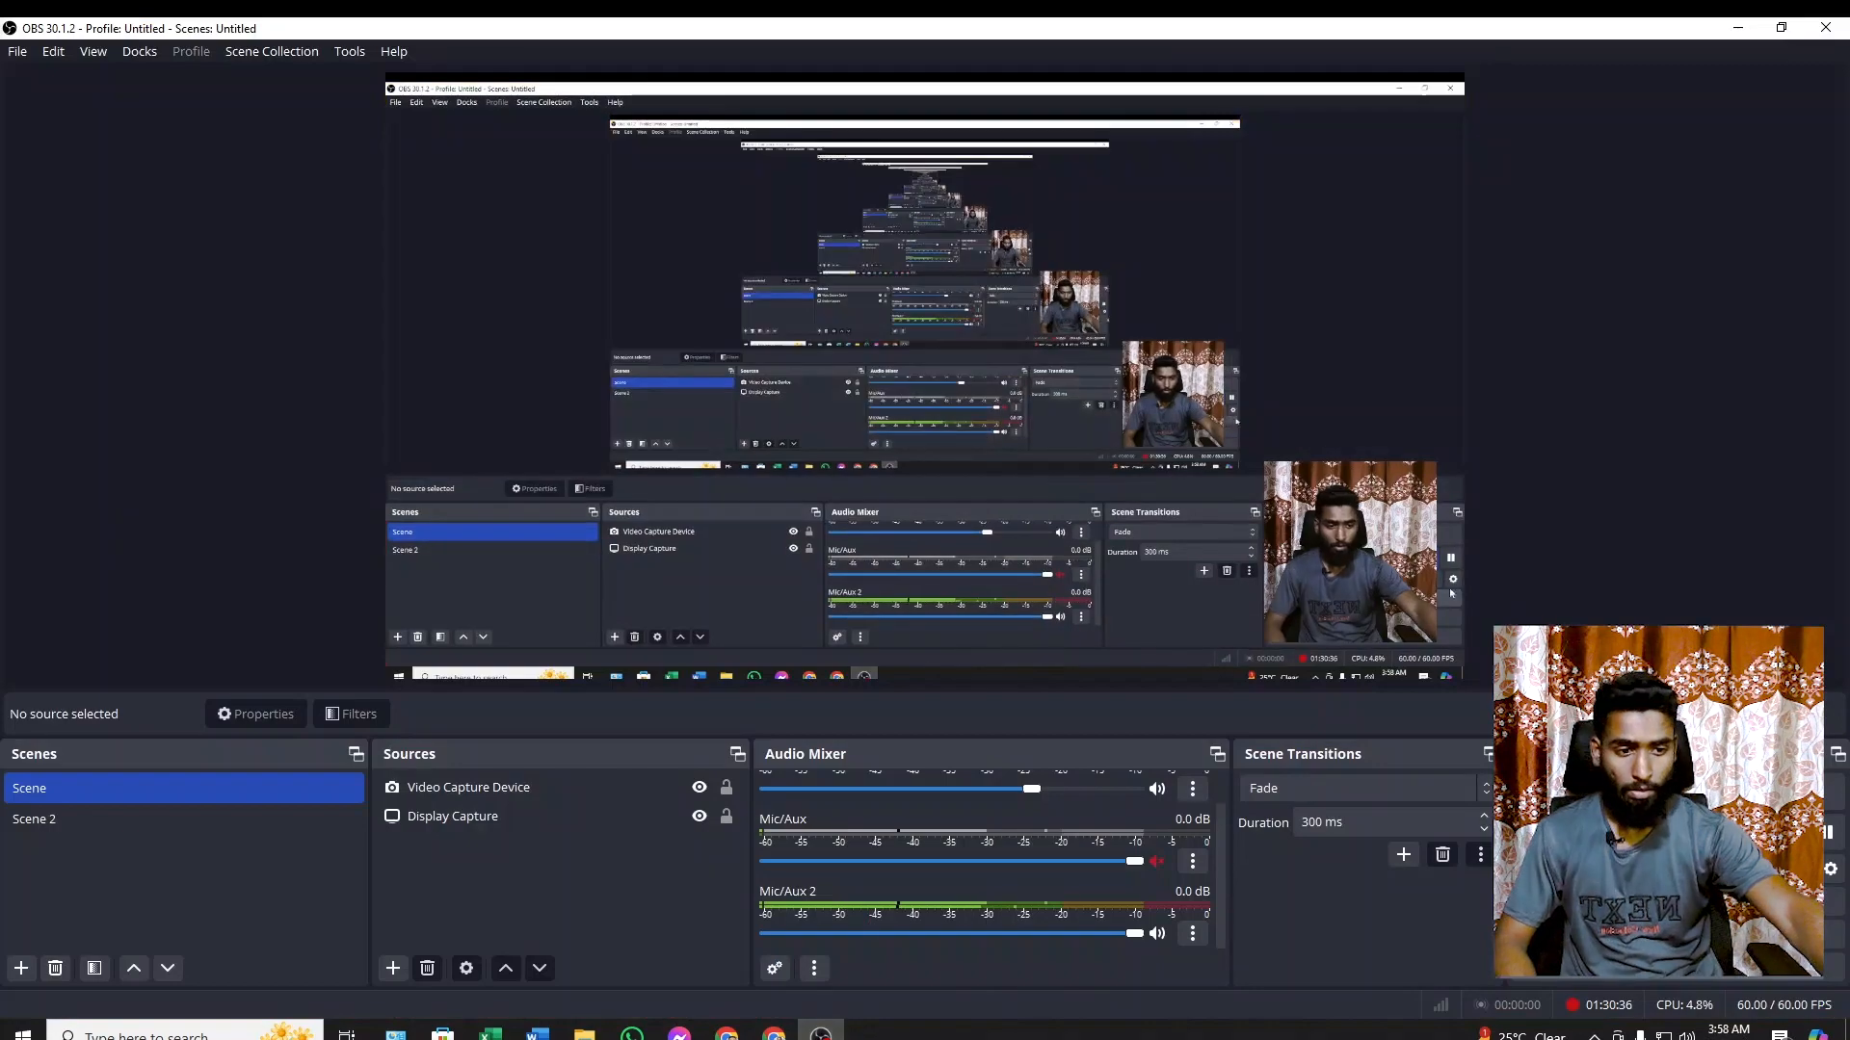